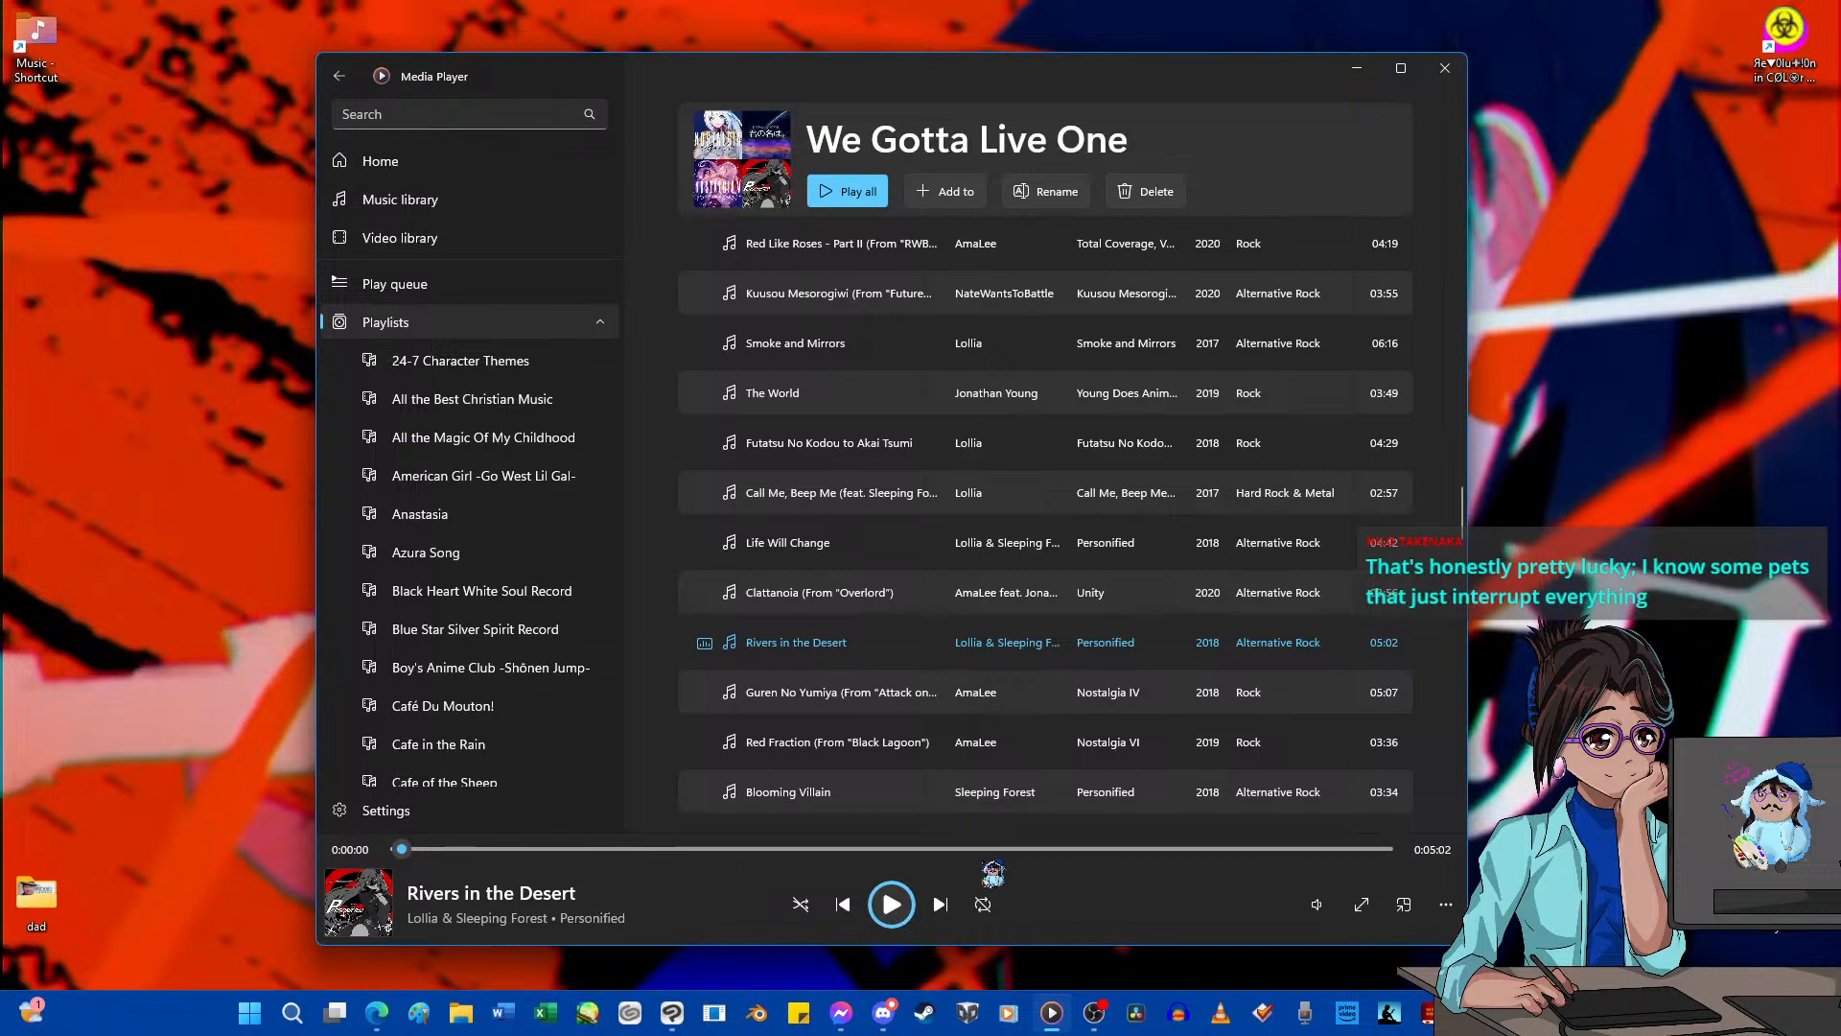
Start playback of Rivers in the Desert and minimise the media player.
left_click(894, 905)
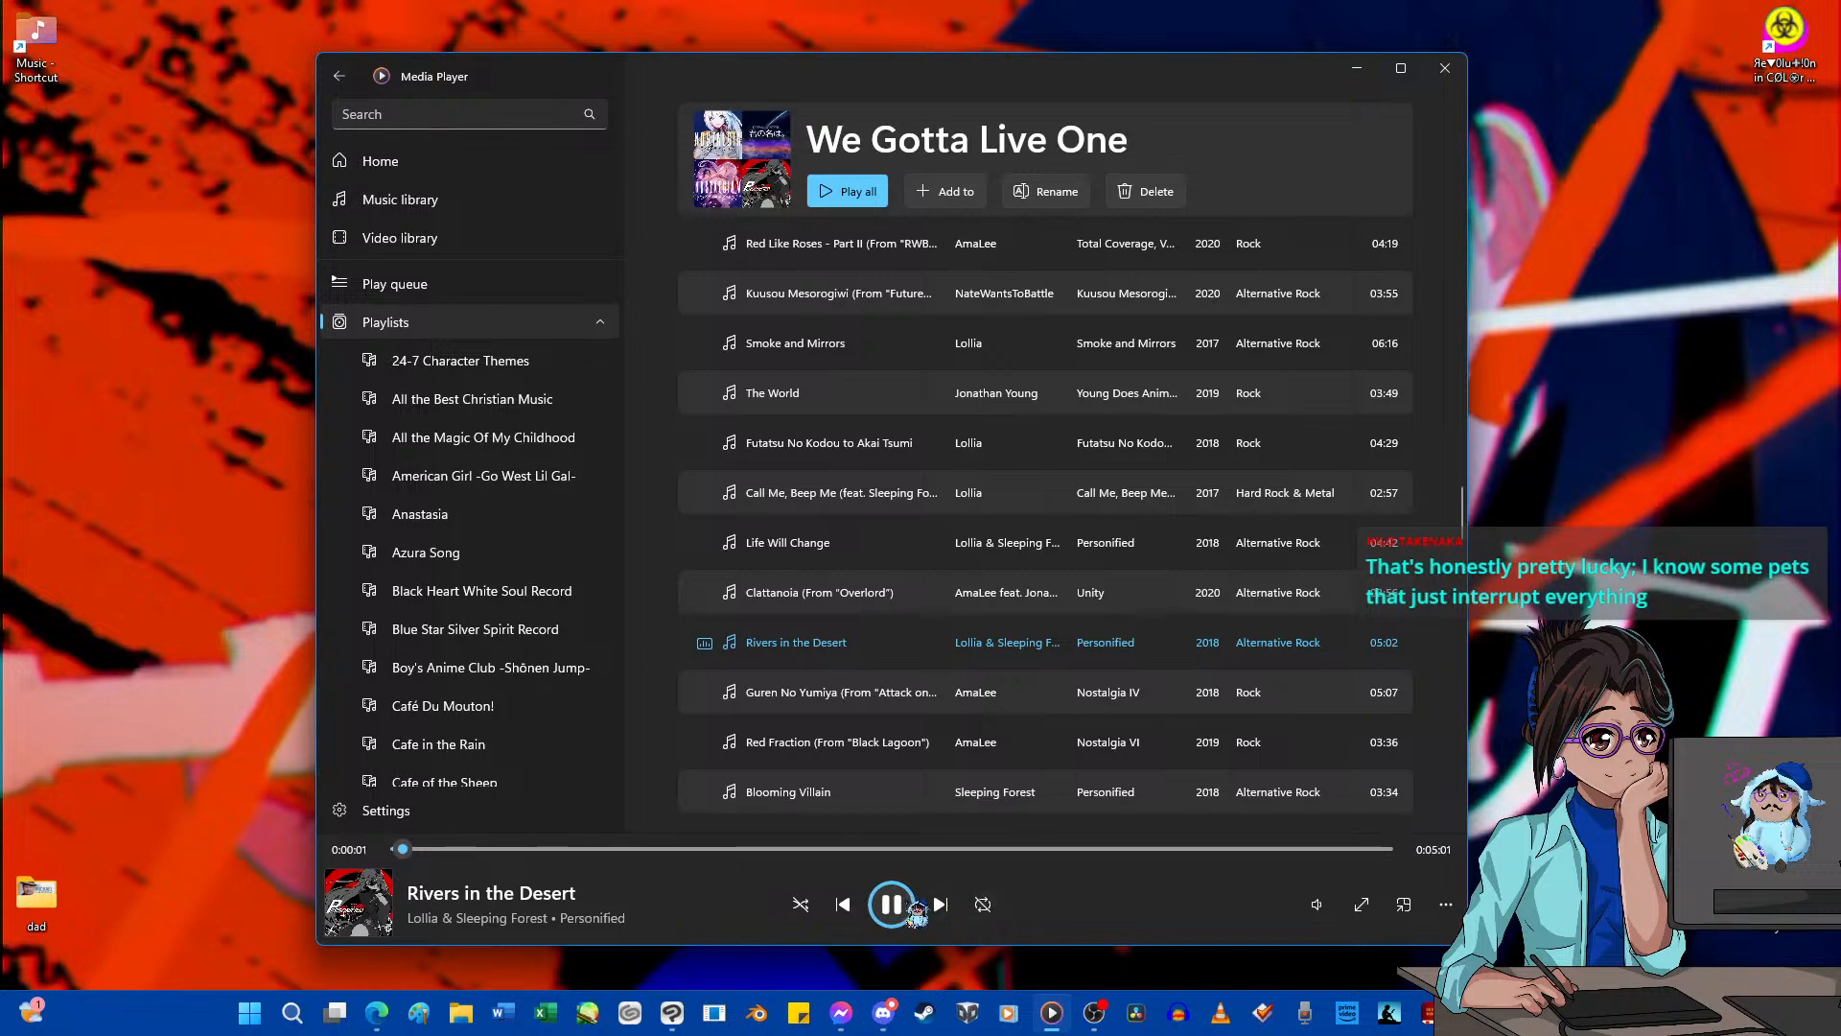
left_click(1357, 68)
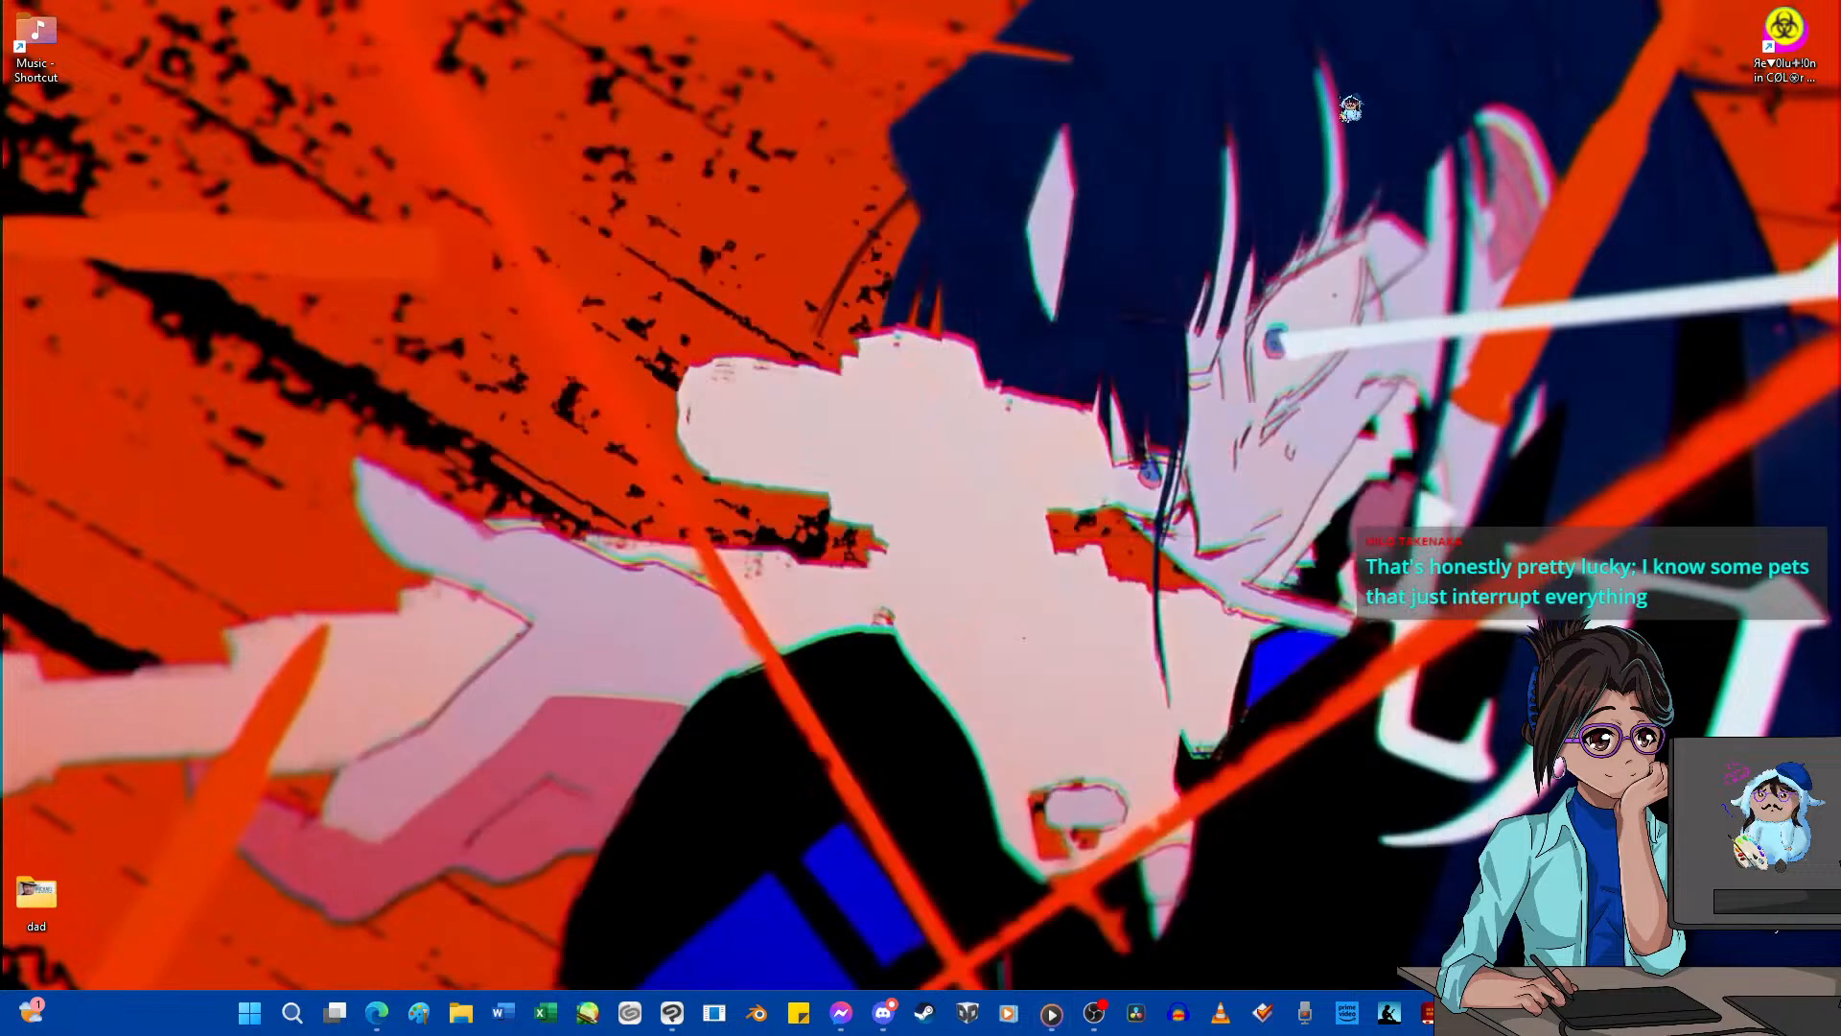
Switch to Clip Studio Paint and open the drawing A Girl and Her Cat.
mouse_move(690, 1015)
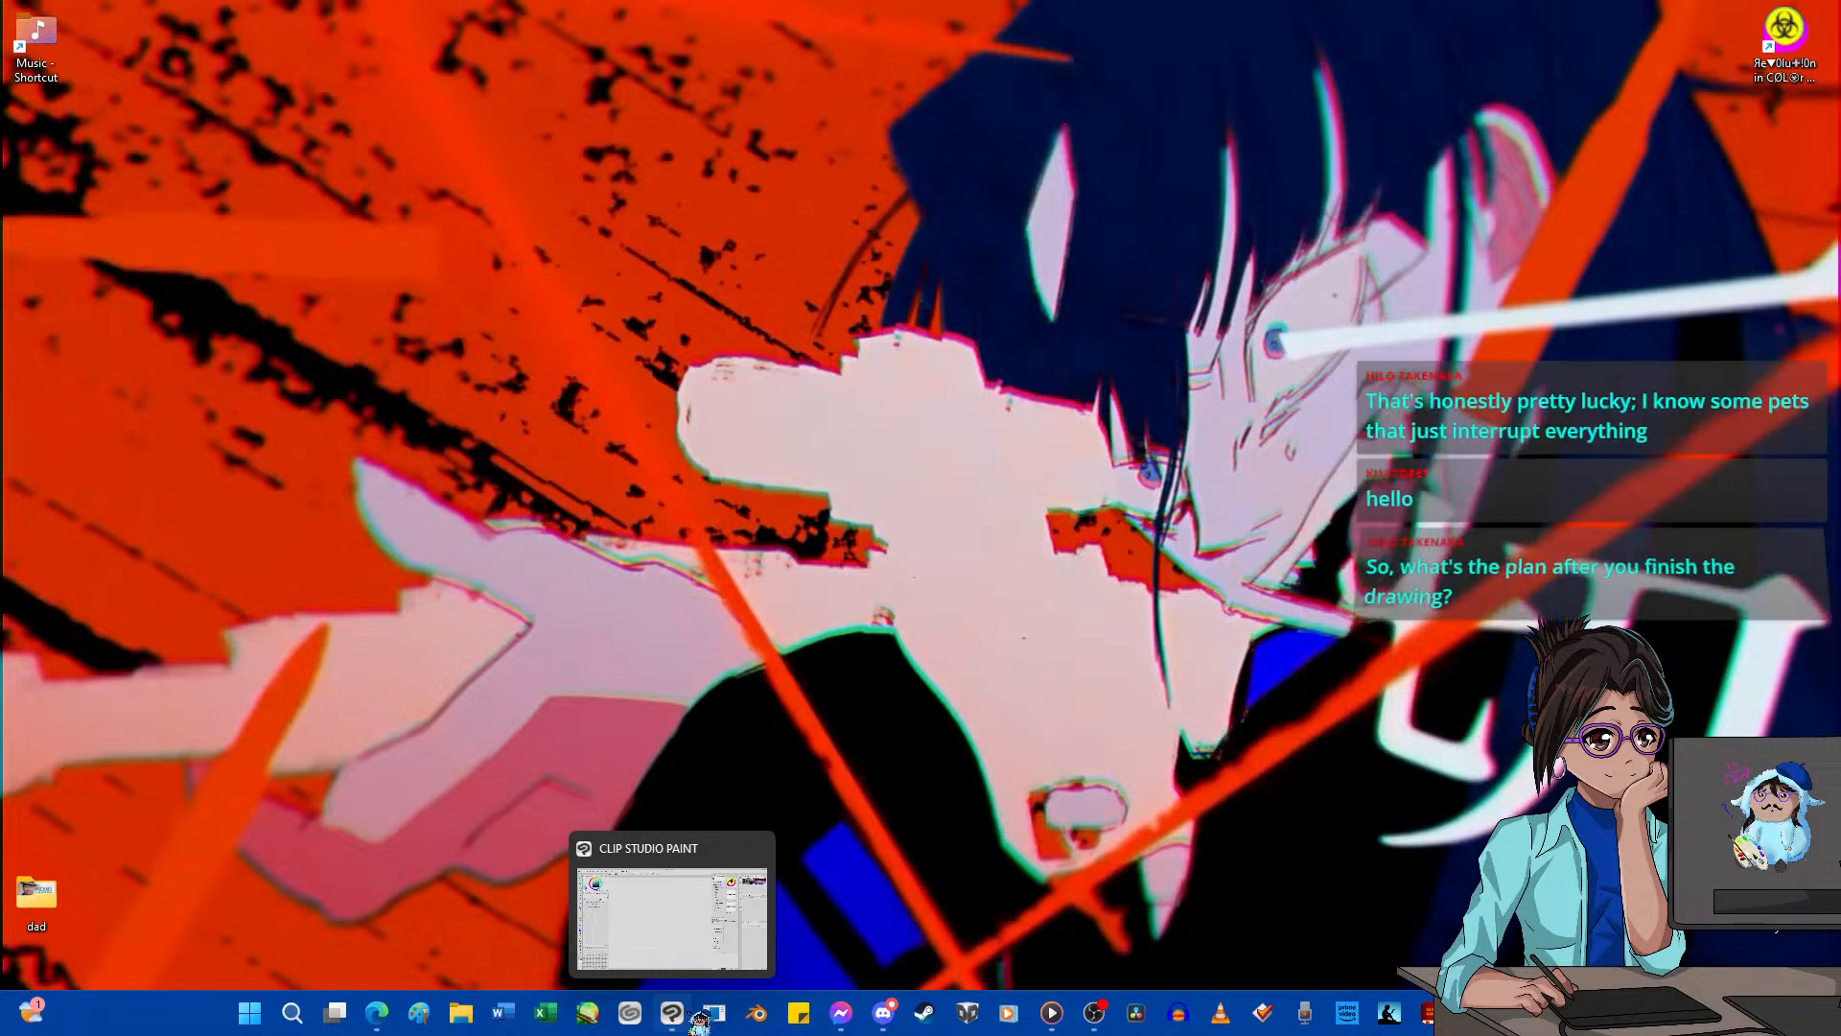
left_click(641, 920)
left_click(28, 34)
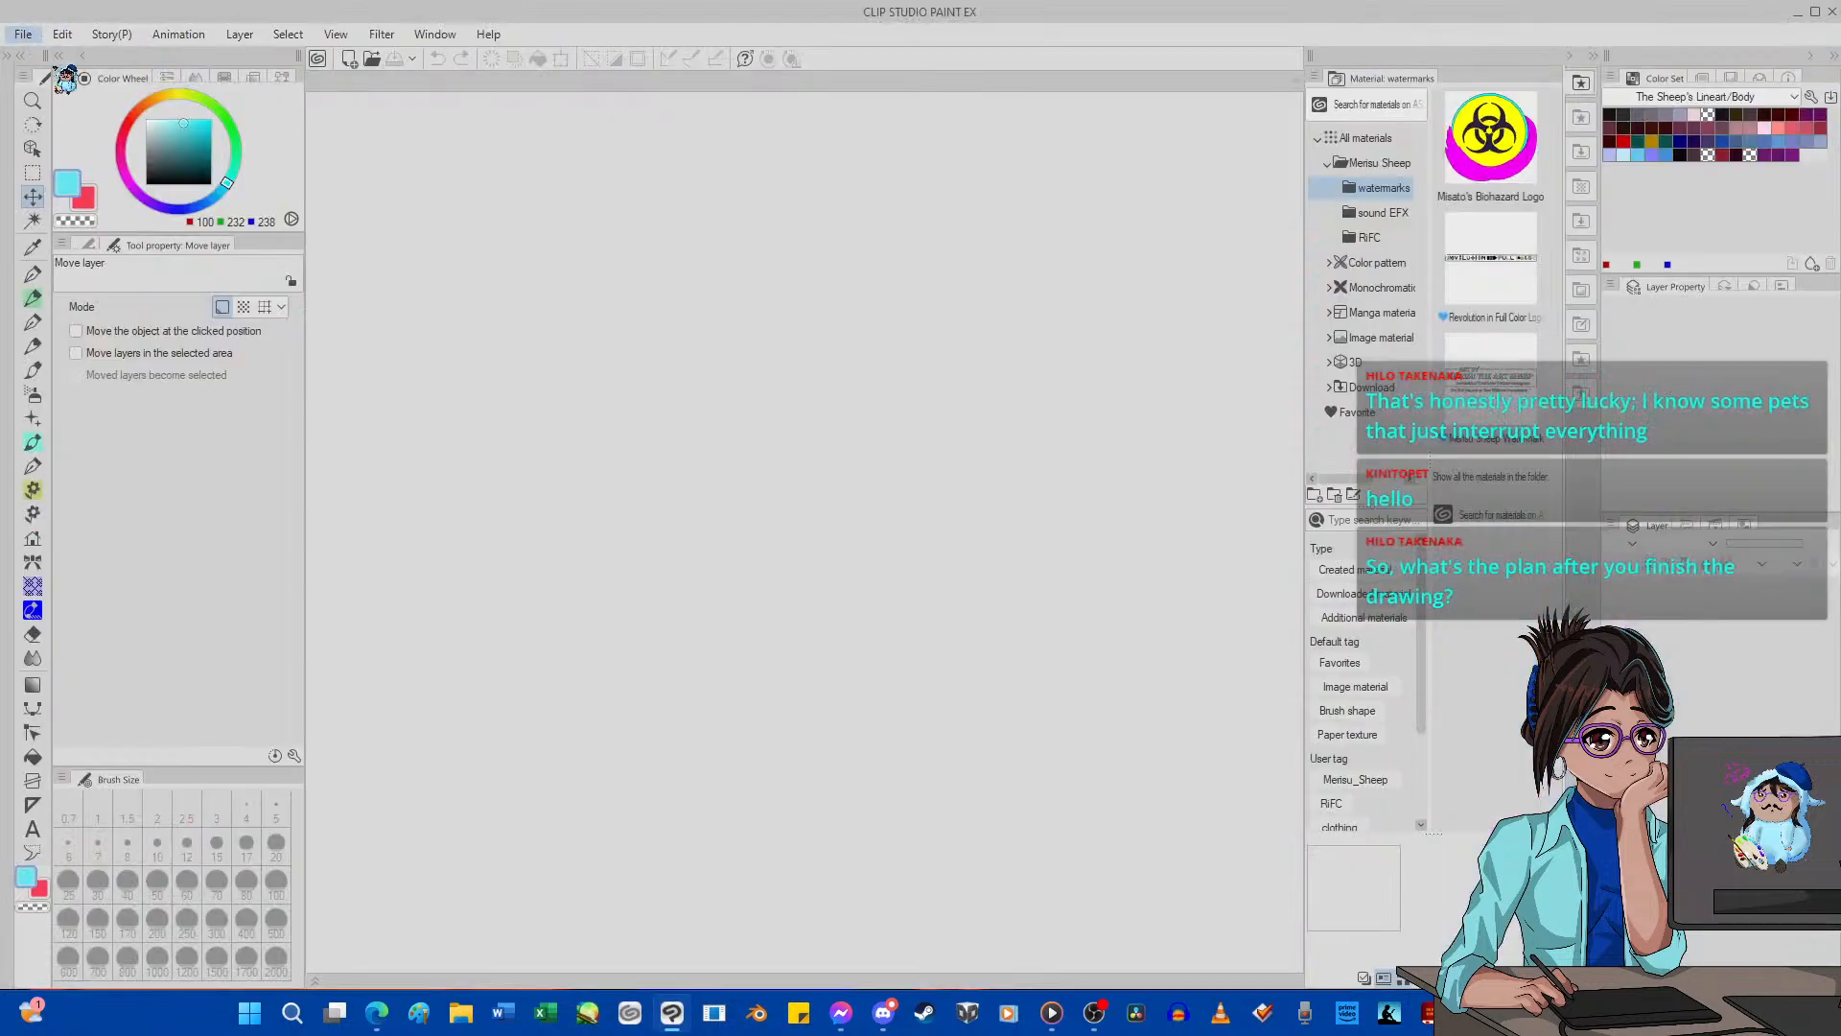
left_click(105, 94)
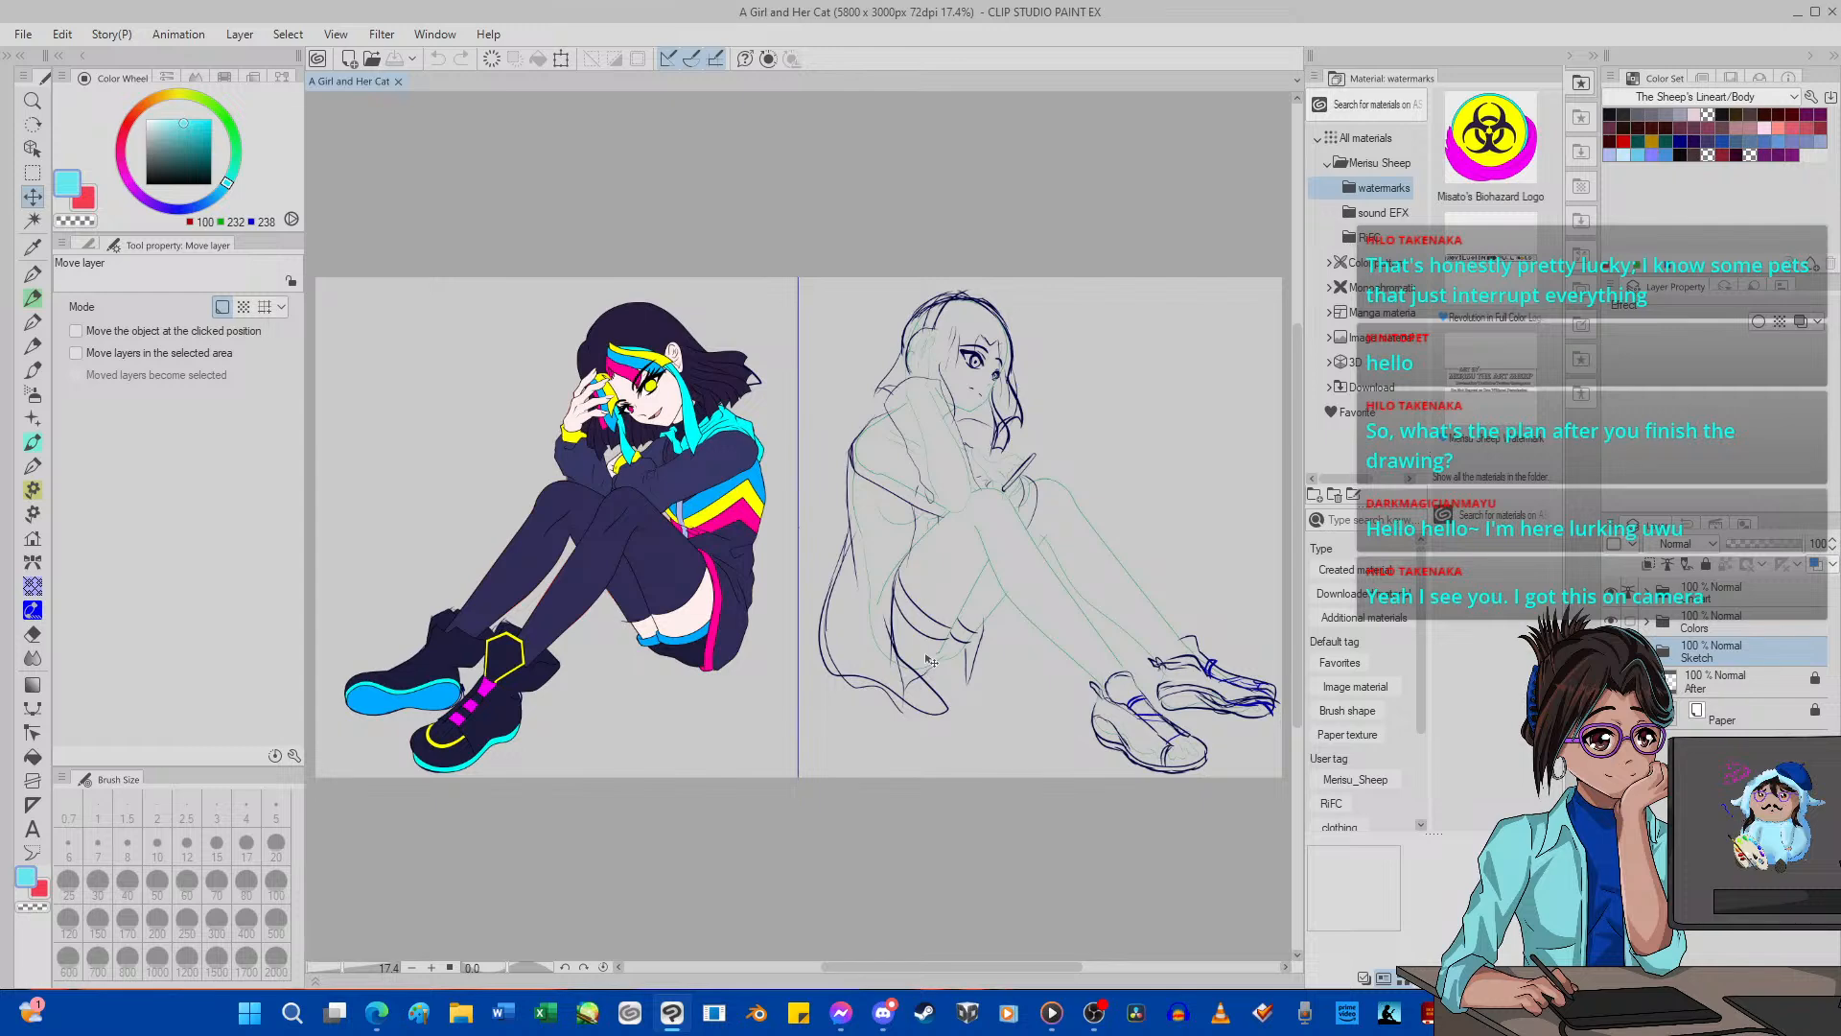
Set the main drawing colour to black.
scroll(931, 662, "down", 6)
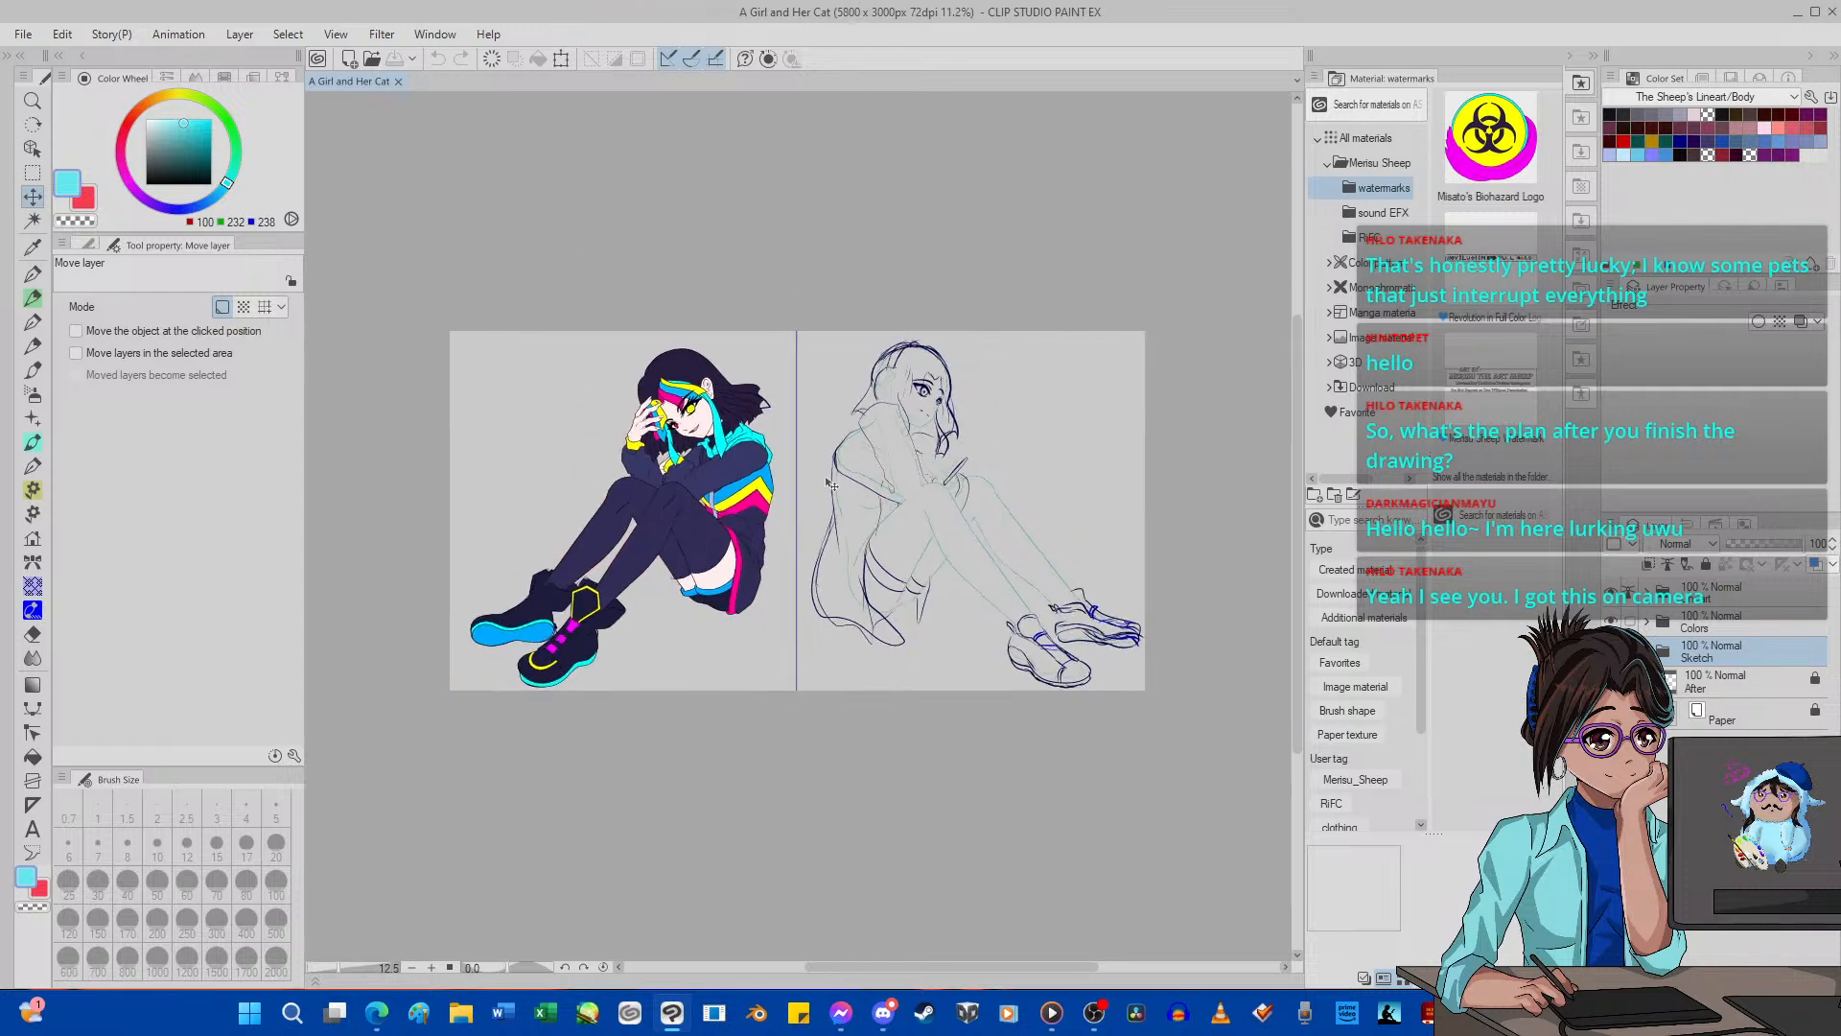
scroll(884, 409, "up", 6)
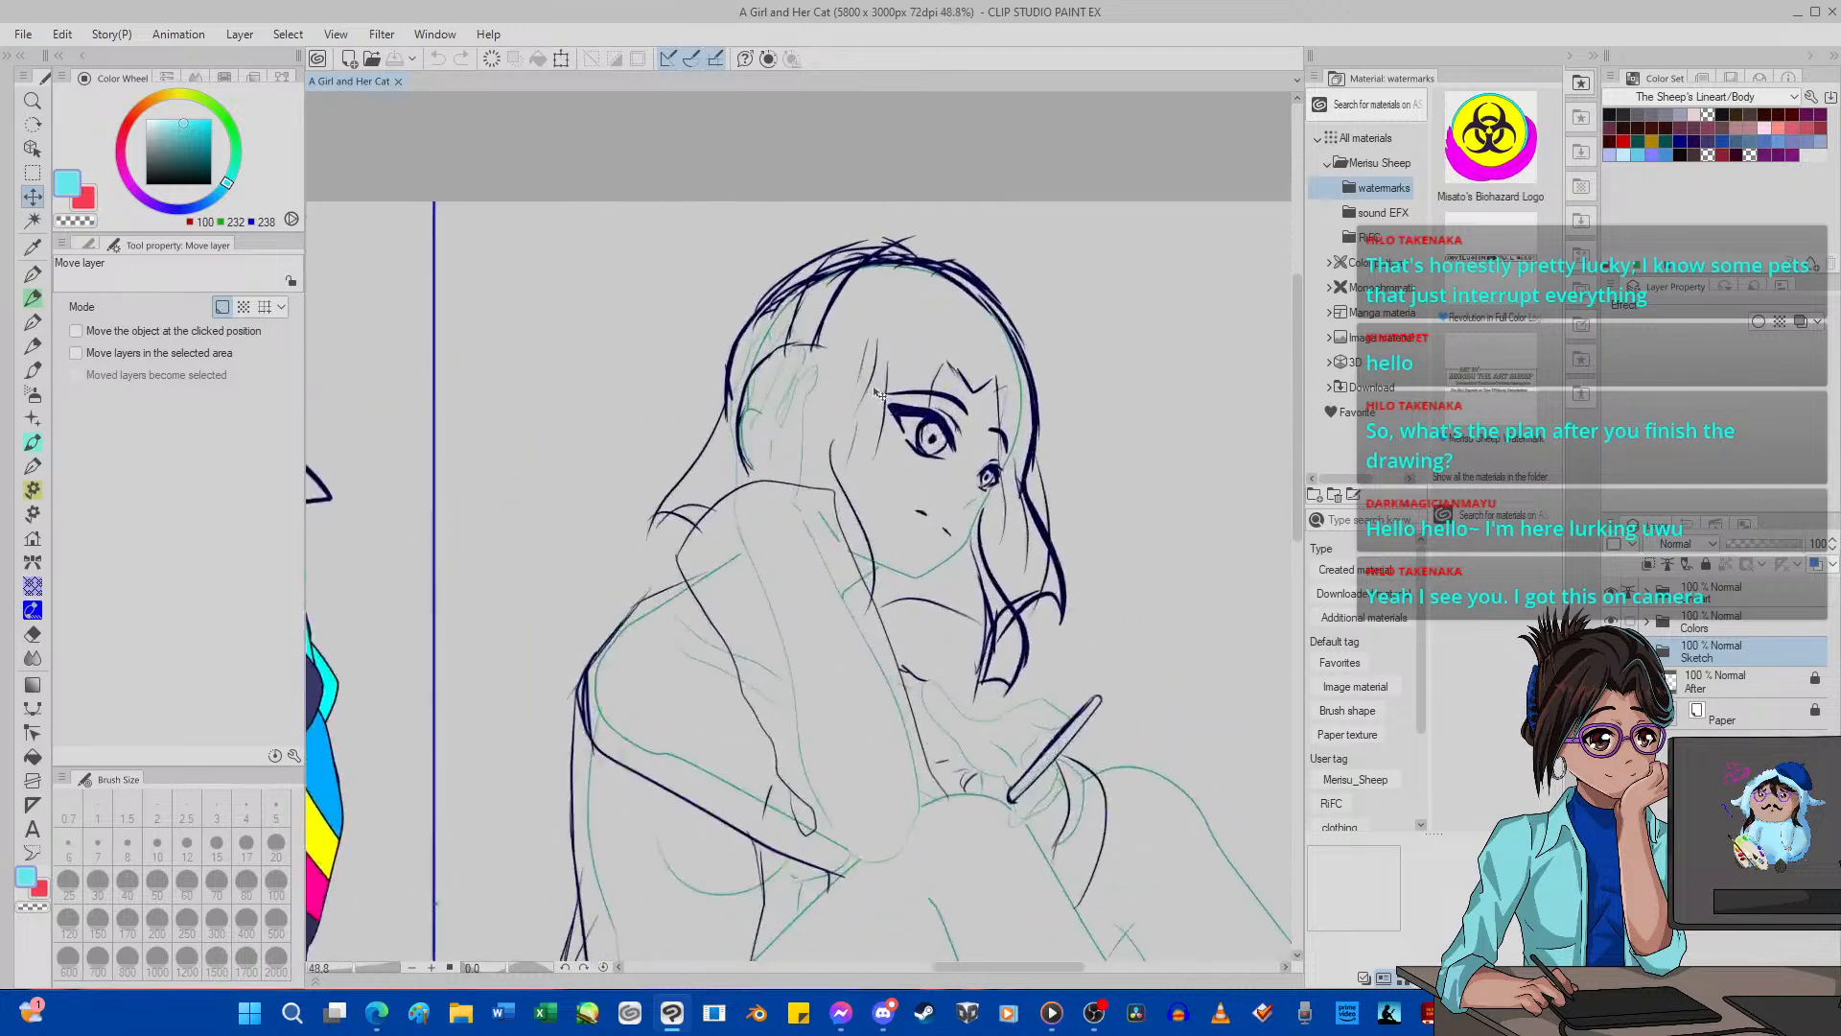
scroll(883, 401, "down", 3)
scroll(882, 394, "up", 2)
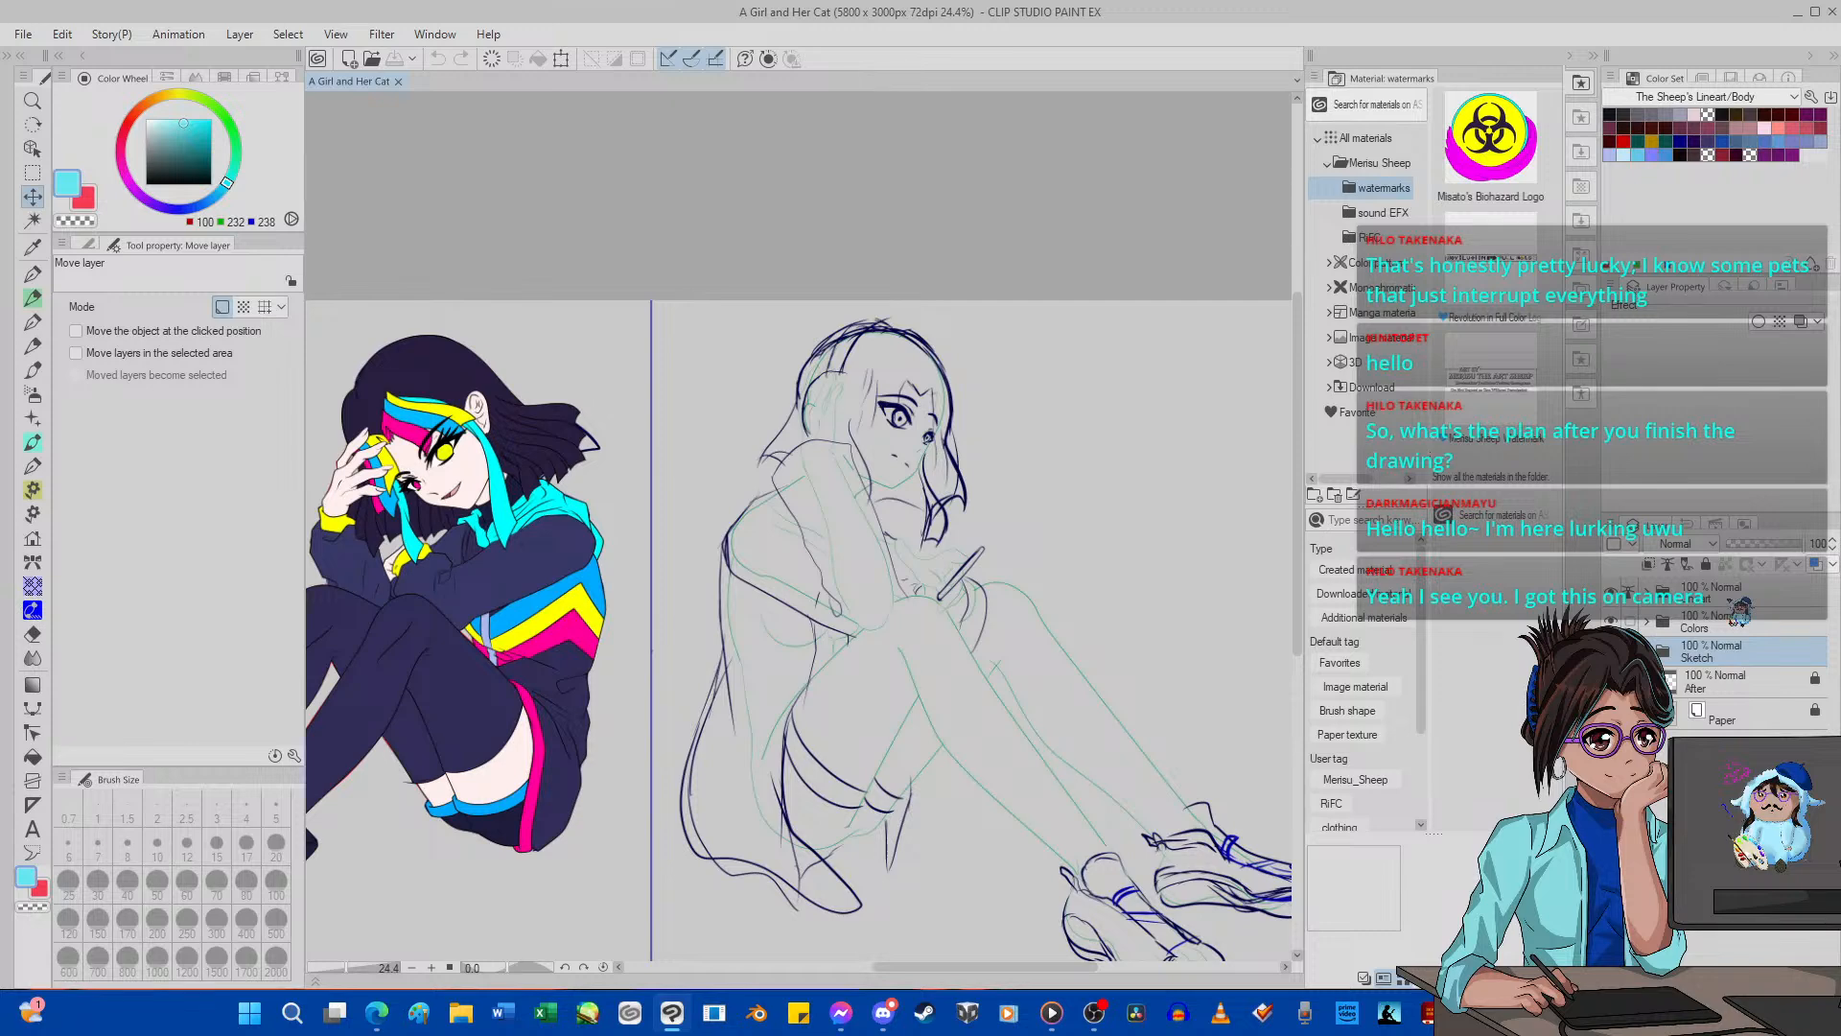
scroll(1135, 515, "down", 3)
scroll(1136, 516, "up", 2)
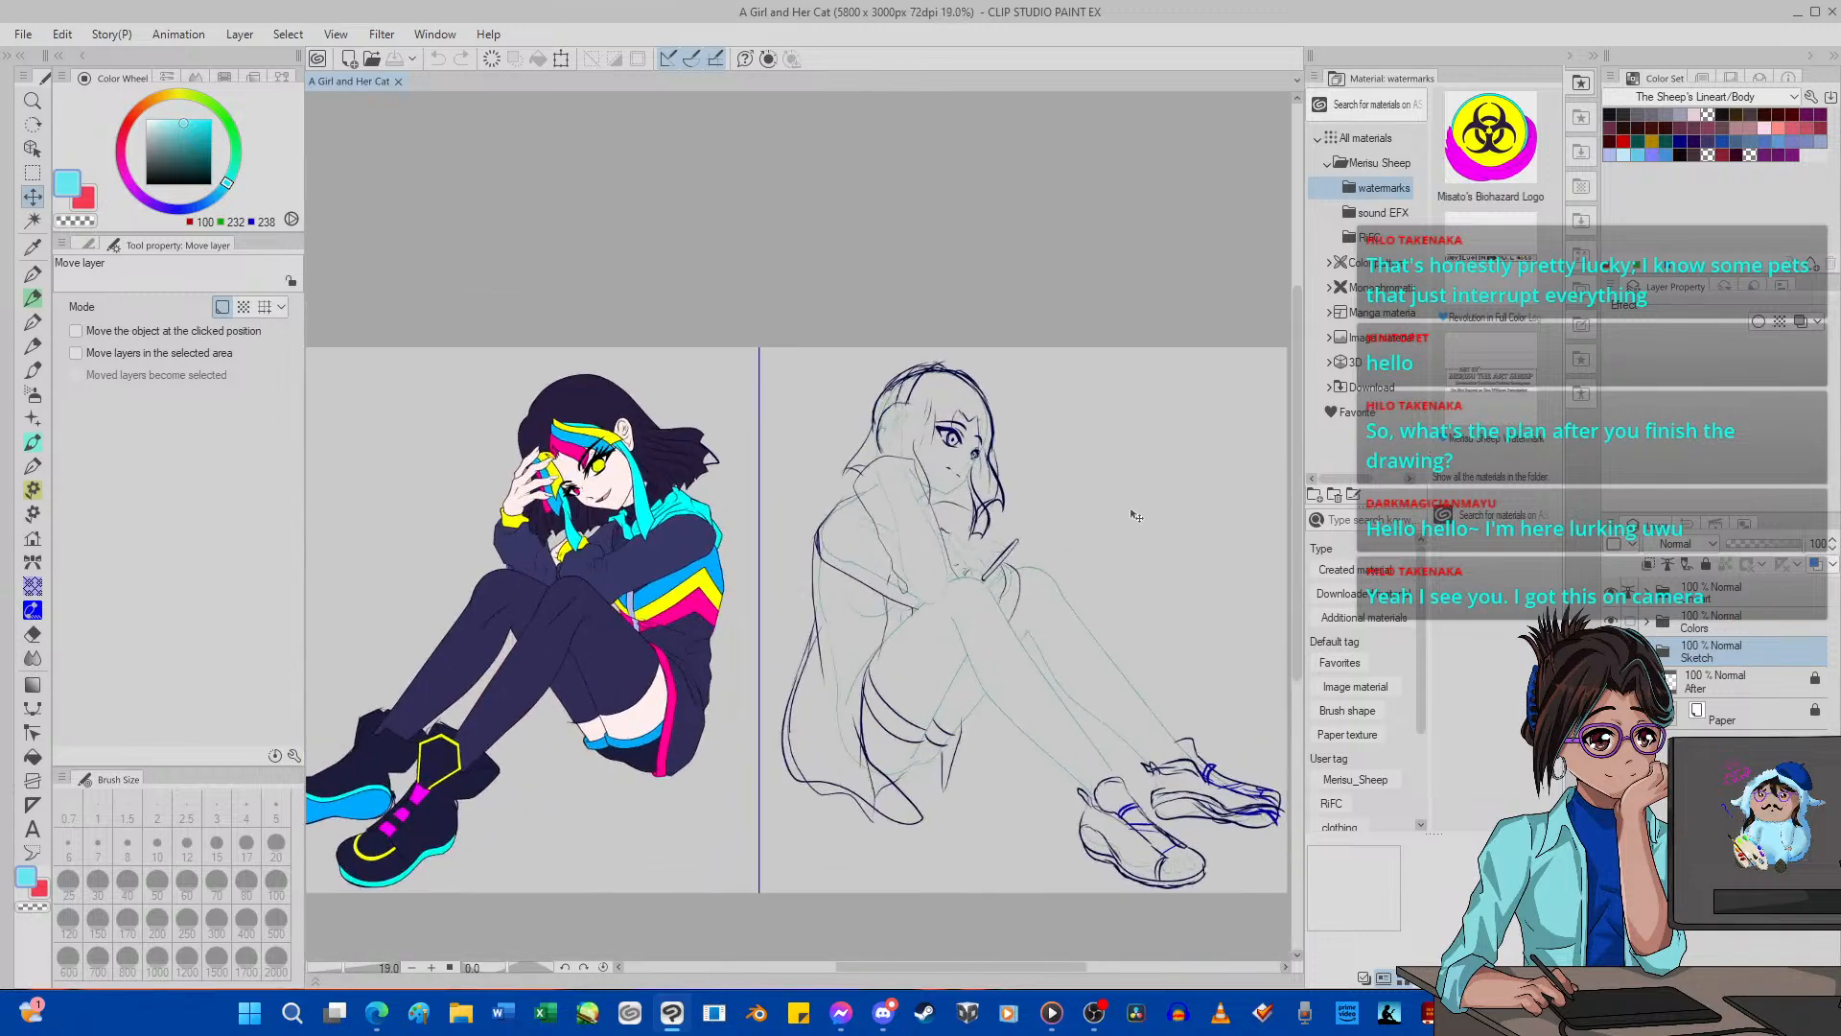
scroll(1136, 516, "up", 2)
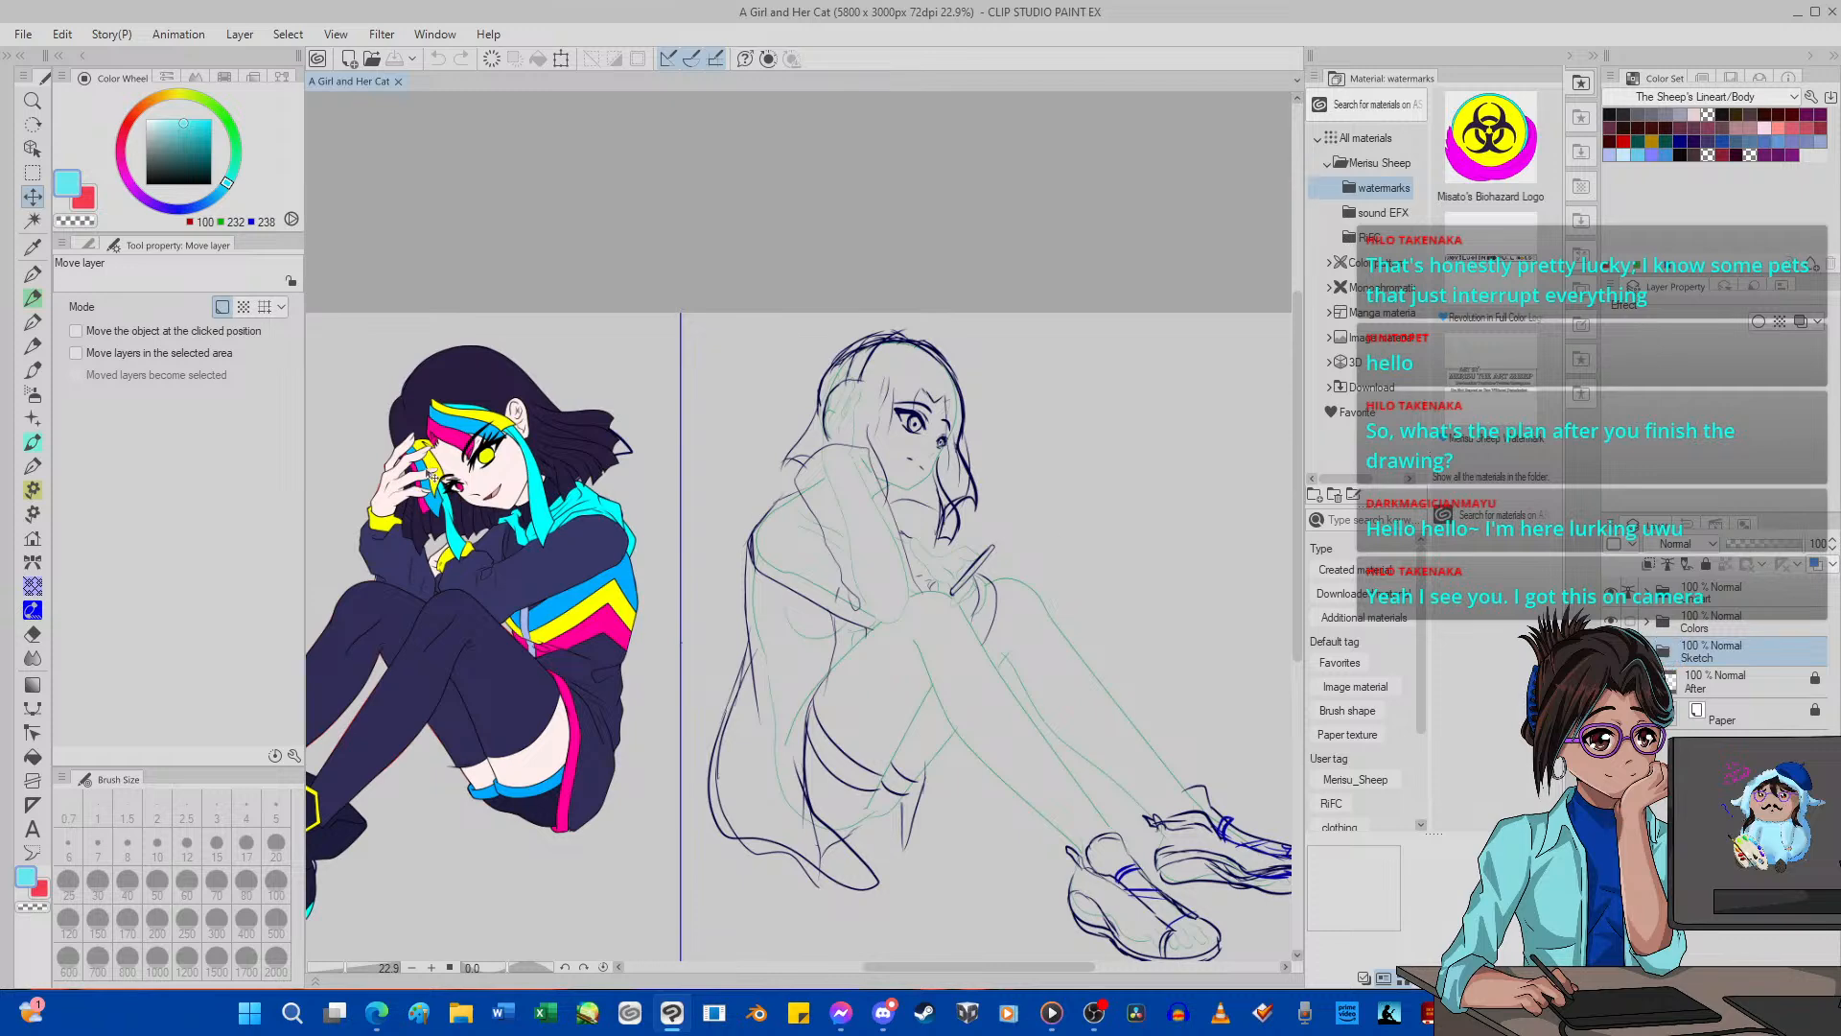
left_click_drag(199, 195, 144, 186)
Examine the finished girl's line art layers, including Eyelash, and check the brush size of the vector Lineart layer.
left_click(1650, 588)
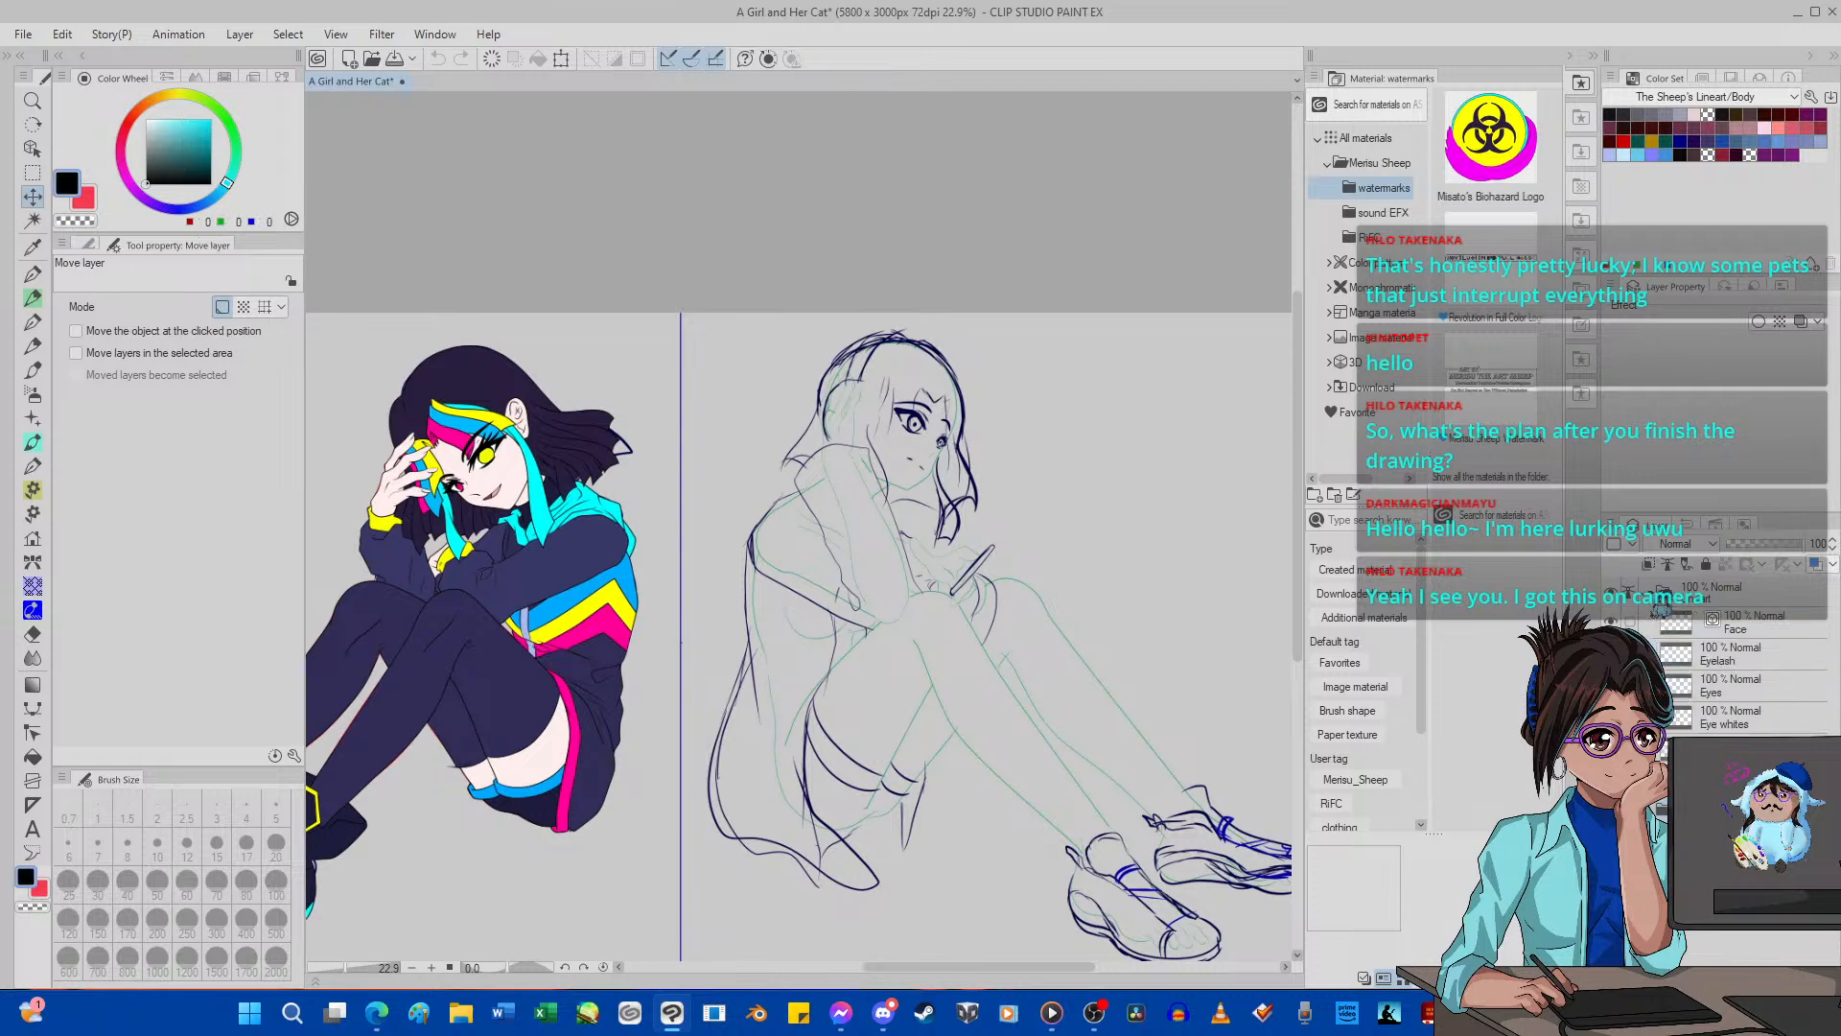
left_click(1733, 651)
scroll(561, 463, "up", 7)
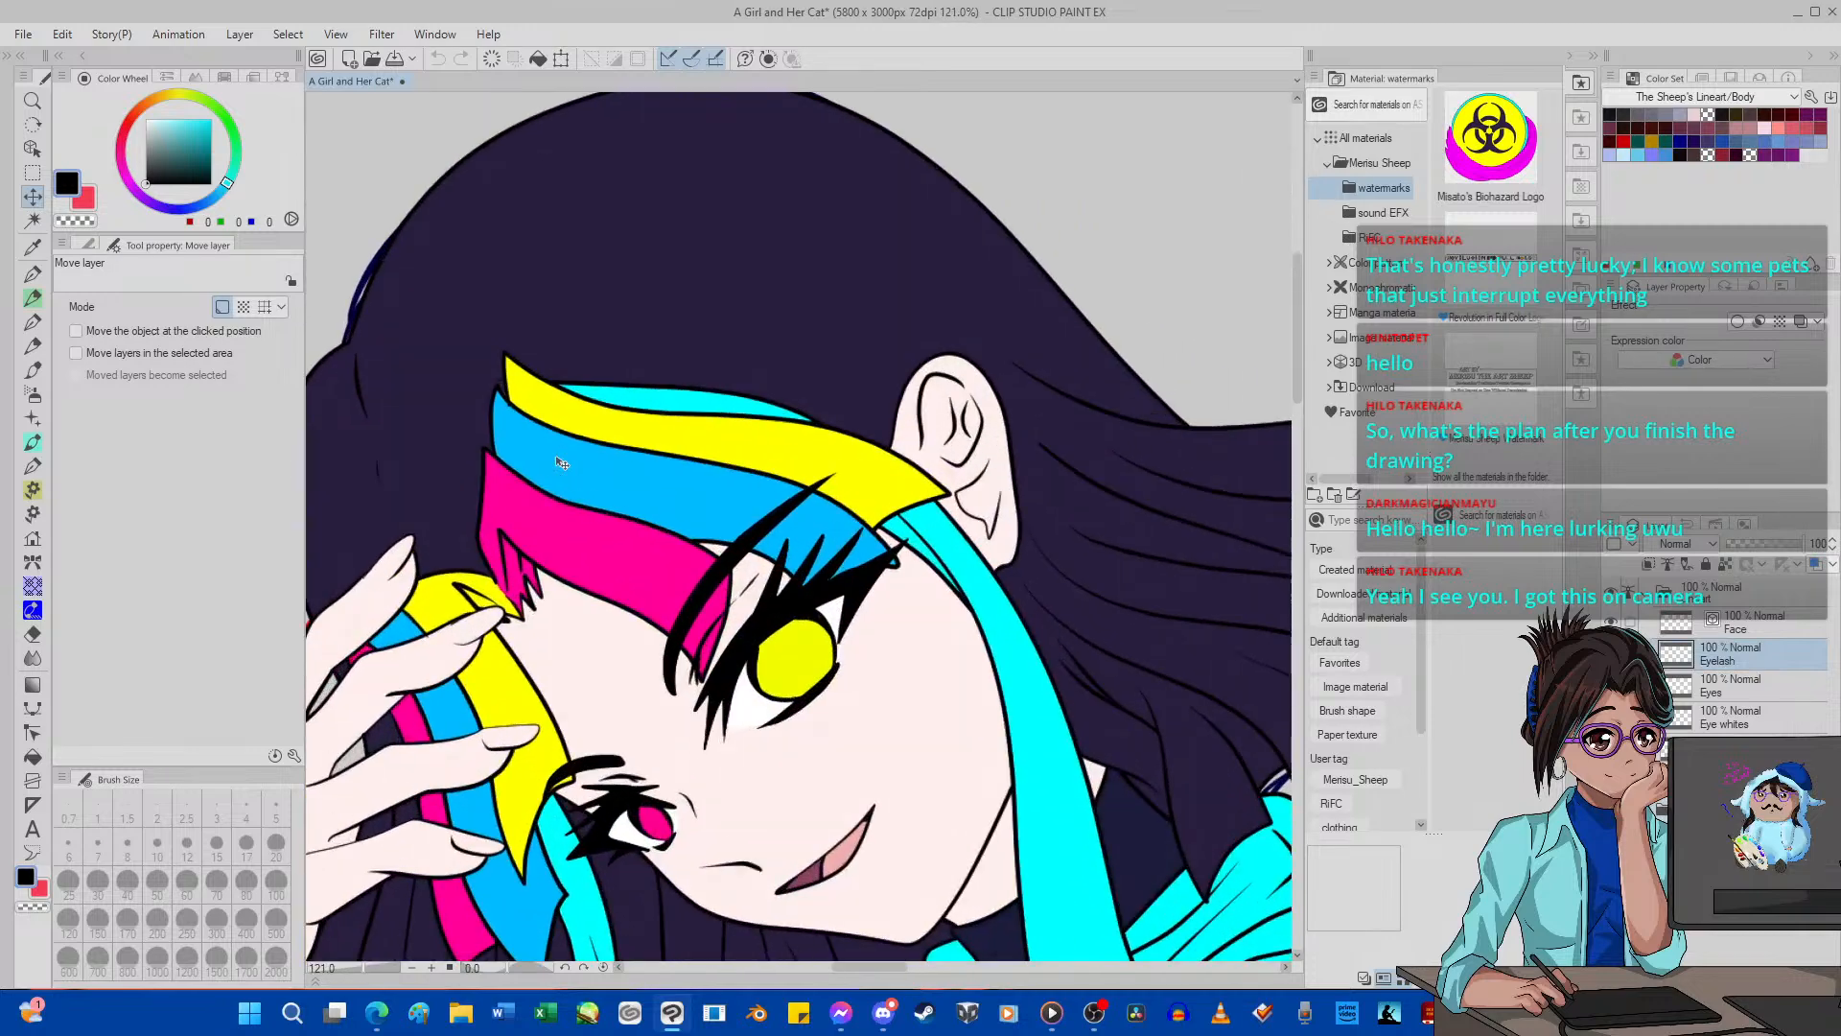
left_click(32, 247)
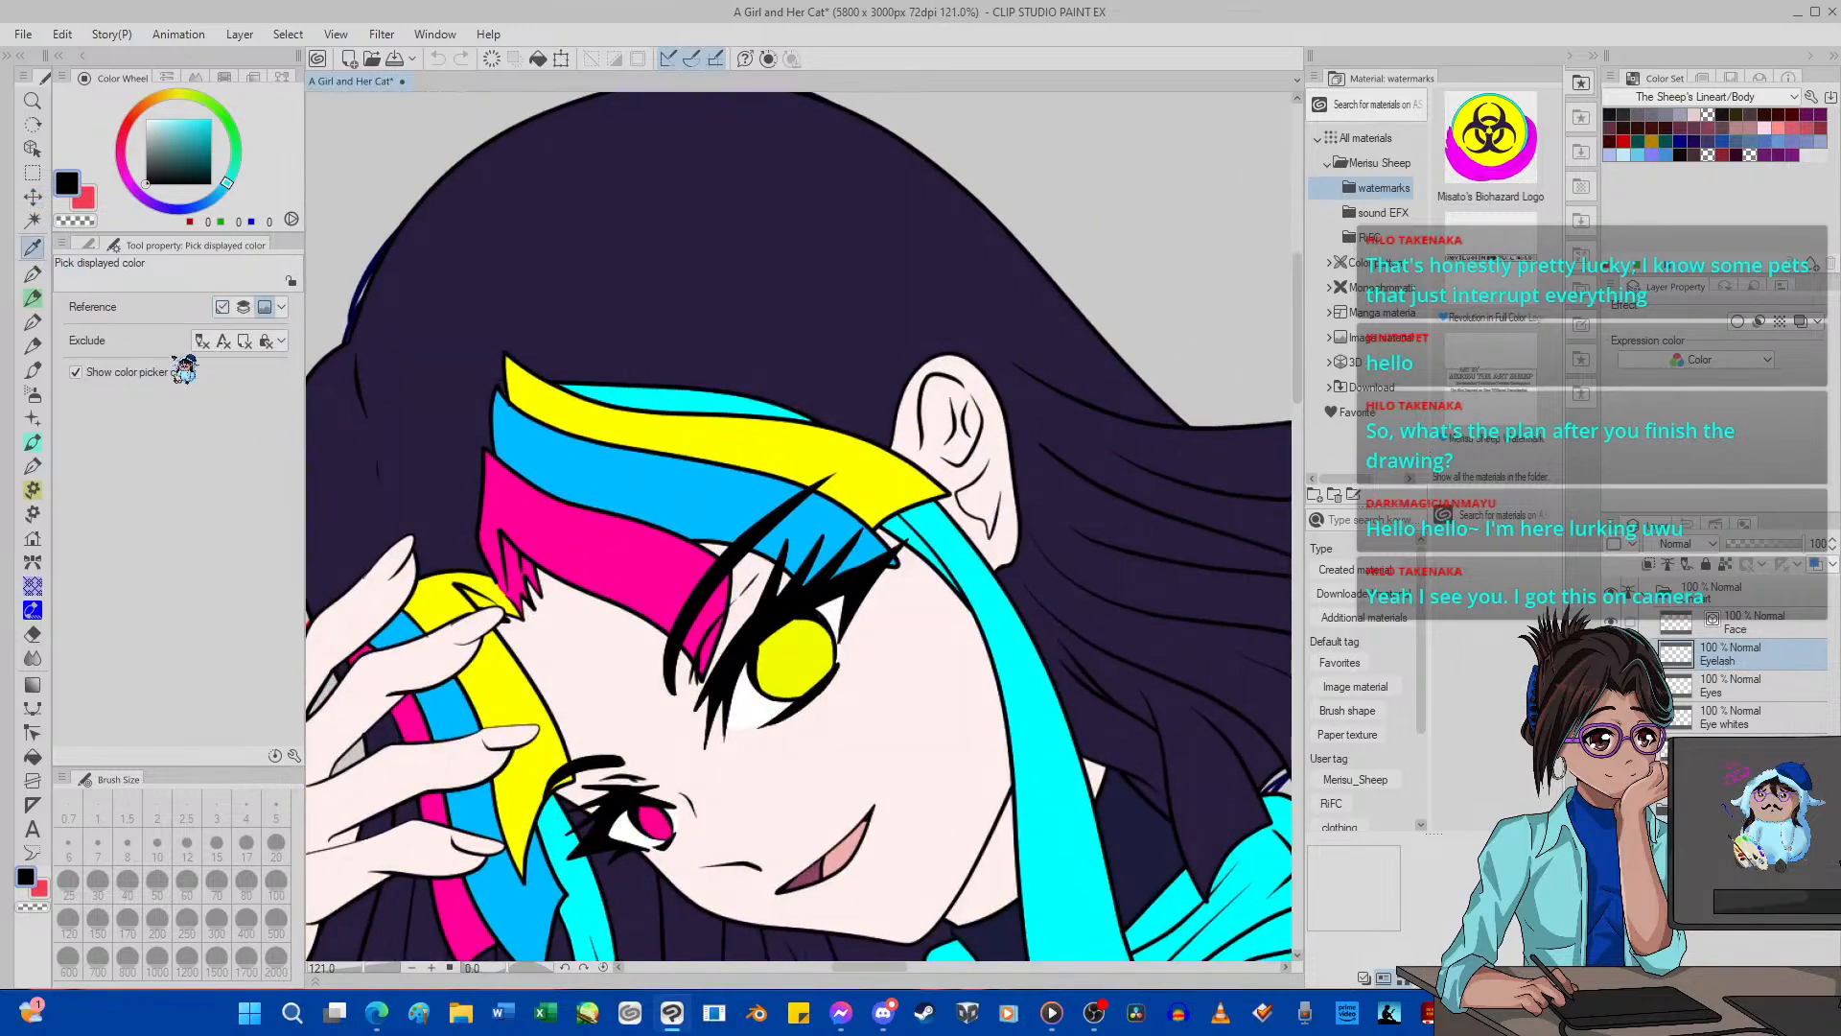
scroll(736, 676, "up", 4)
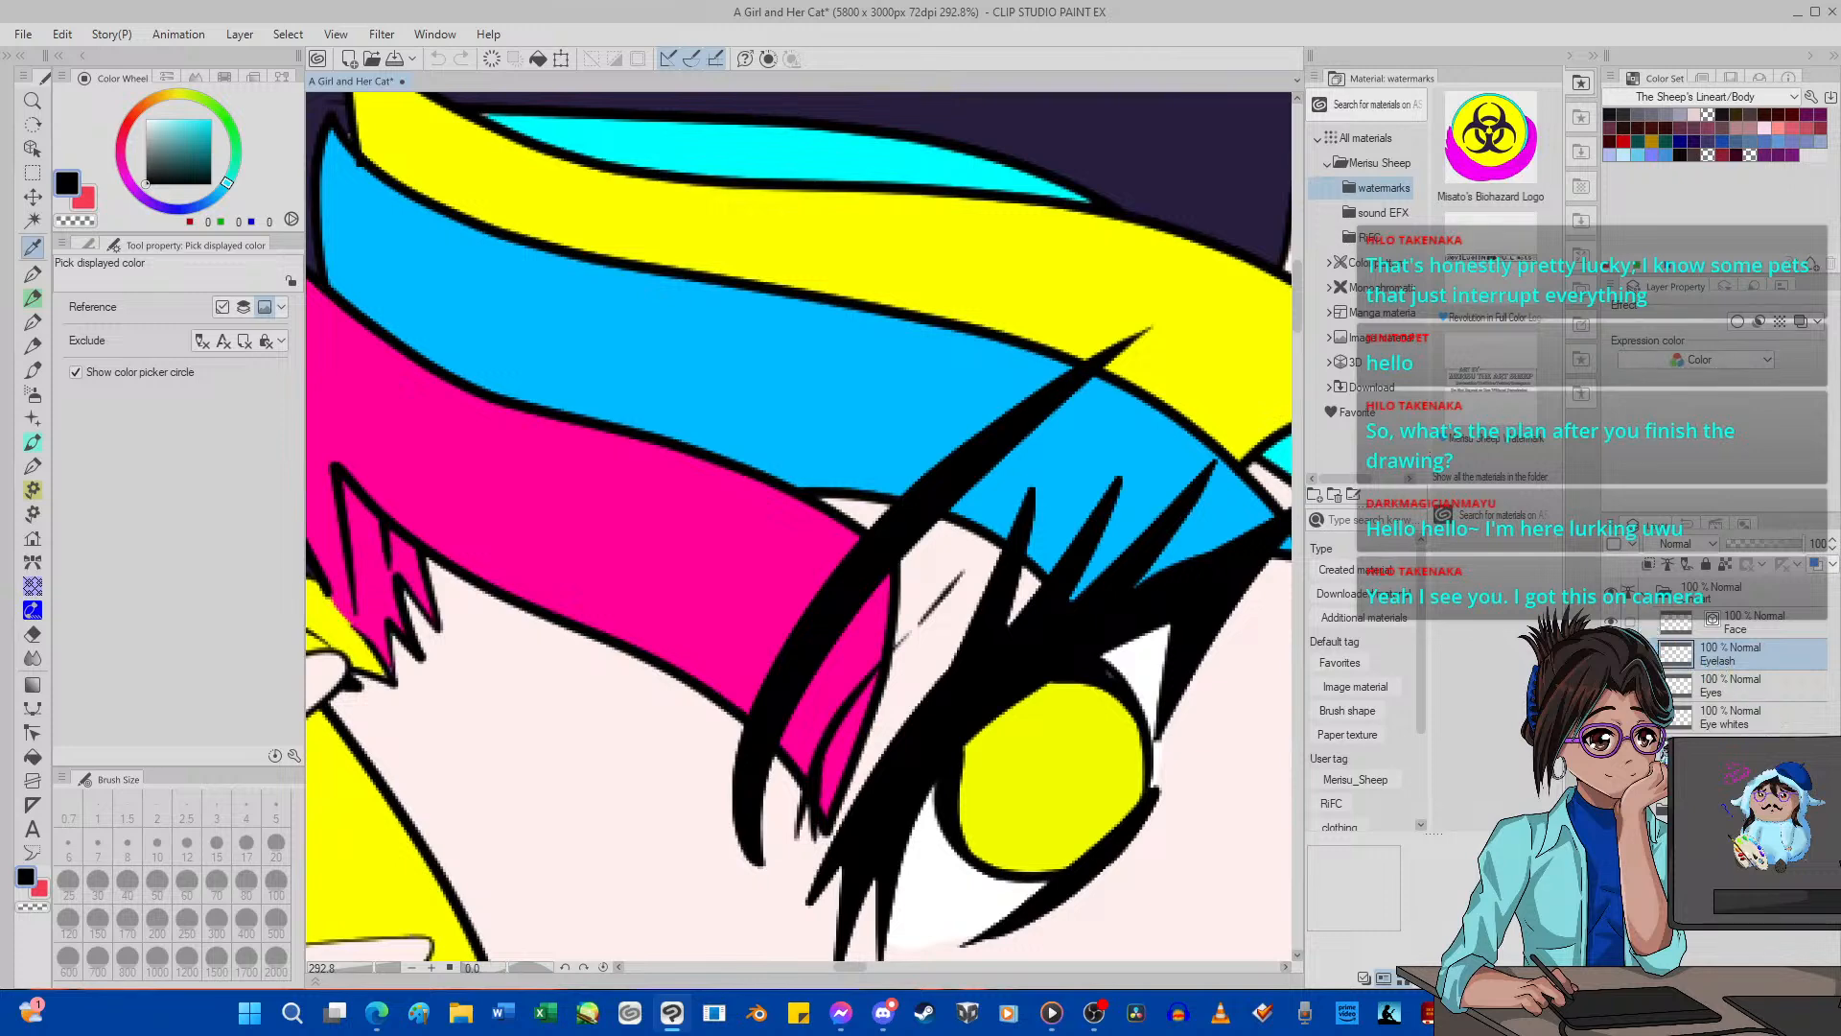
left_click(1673, 748)
left_click(32, 149)
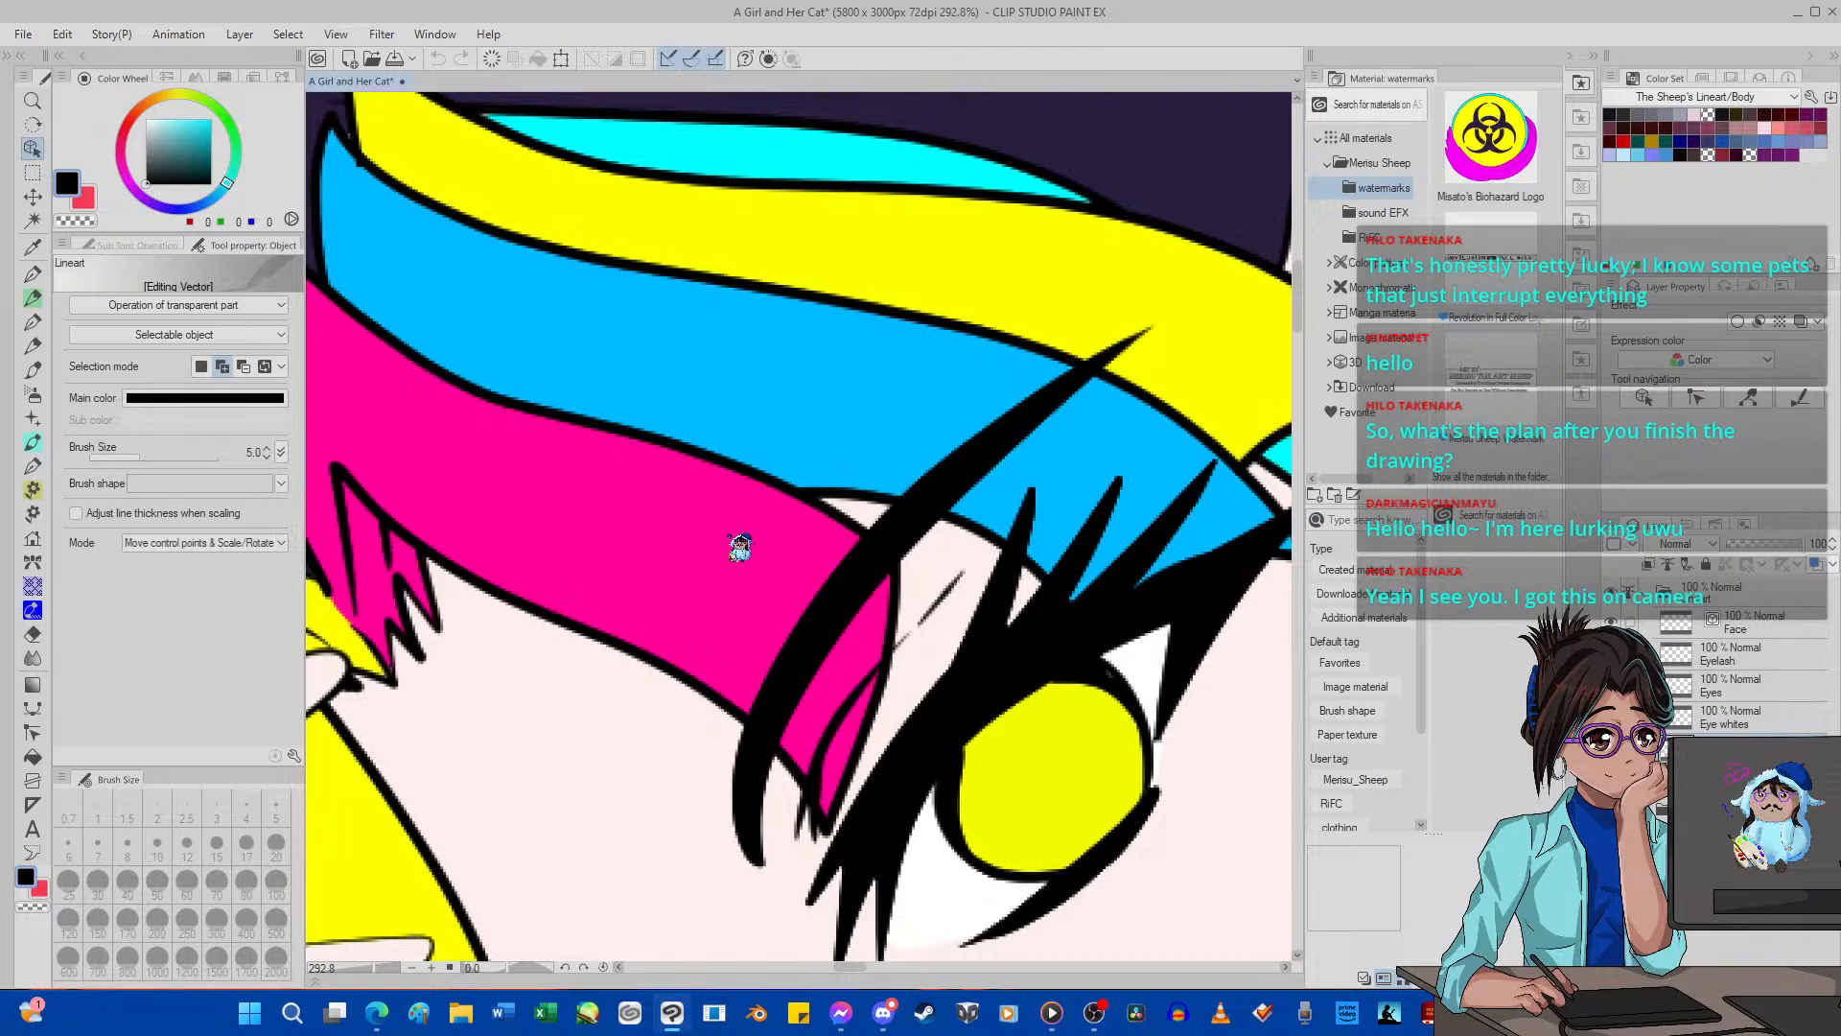
scroll(738, 537, "down", 5)
scroll(738, 534, "down", 5)
scroll(870, 534, "up", 2)
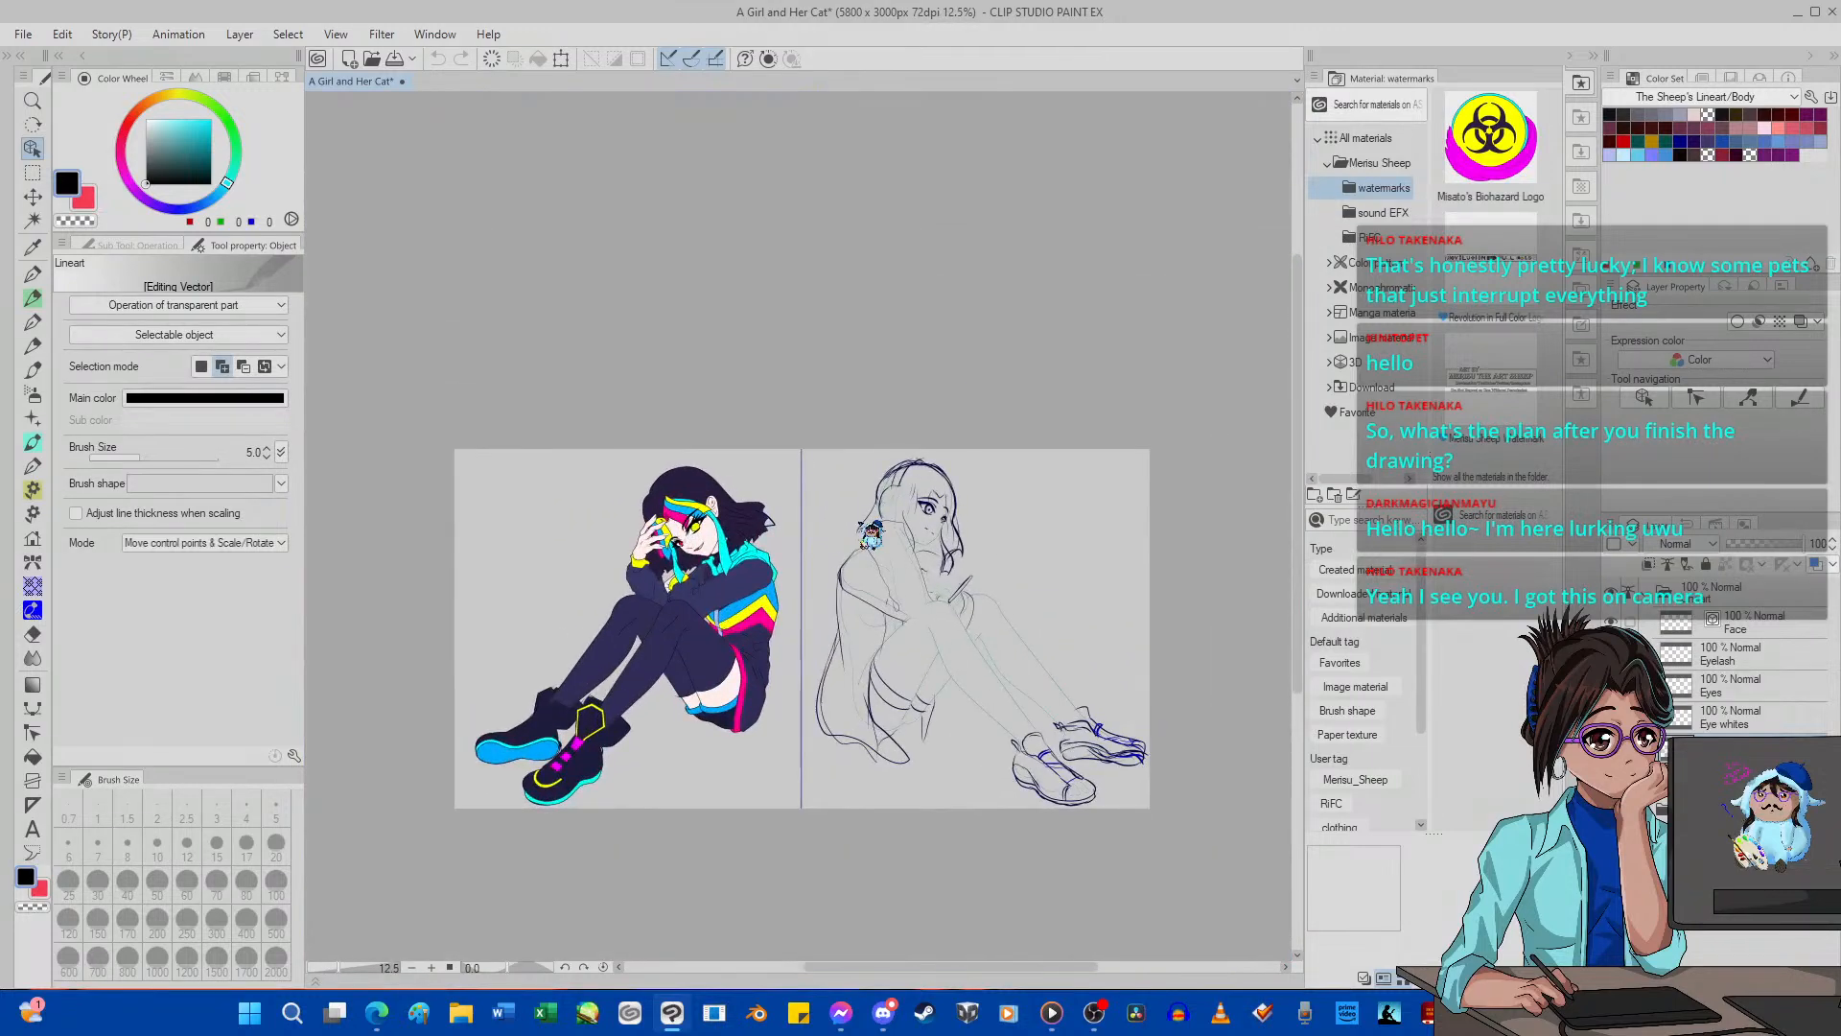
left_click(1664, 602)
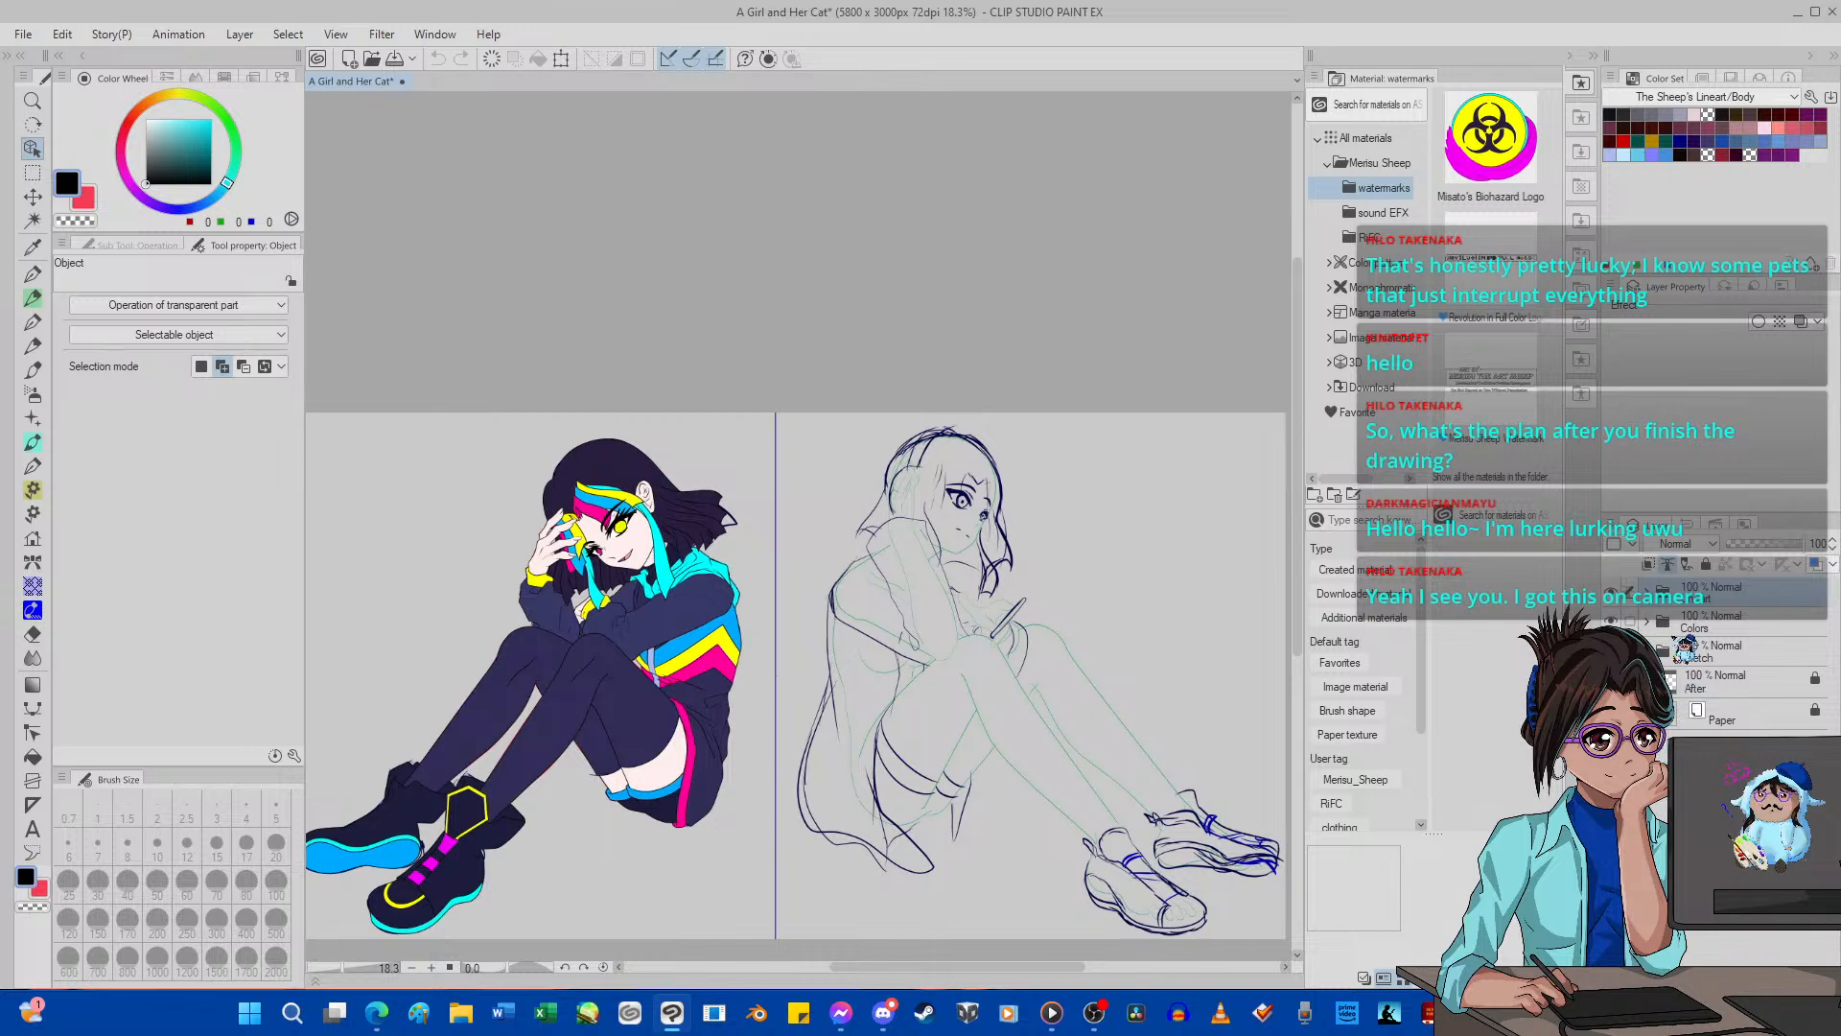
left_click(1649, 623)
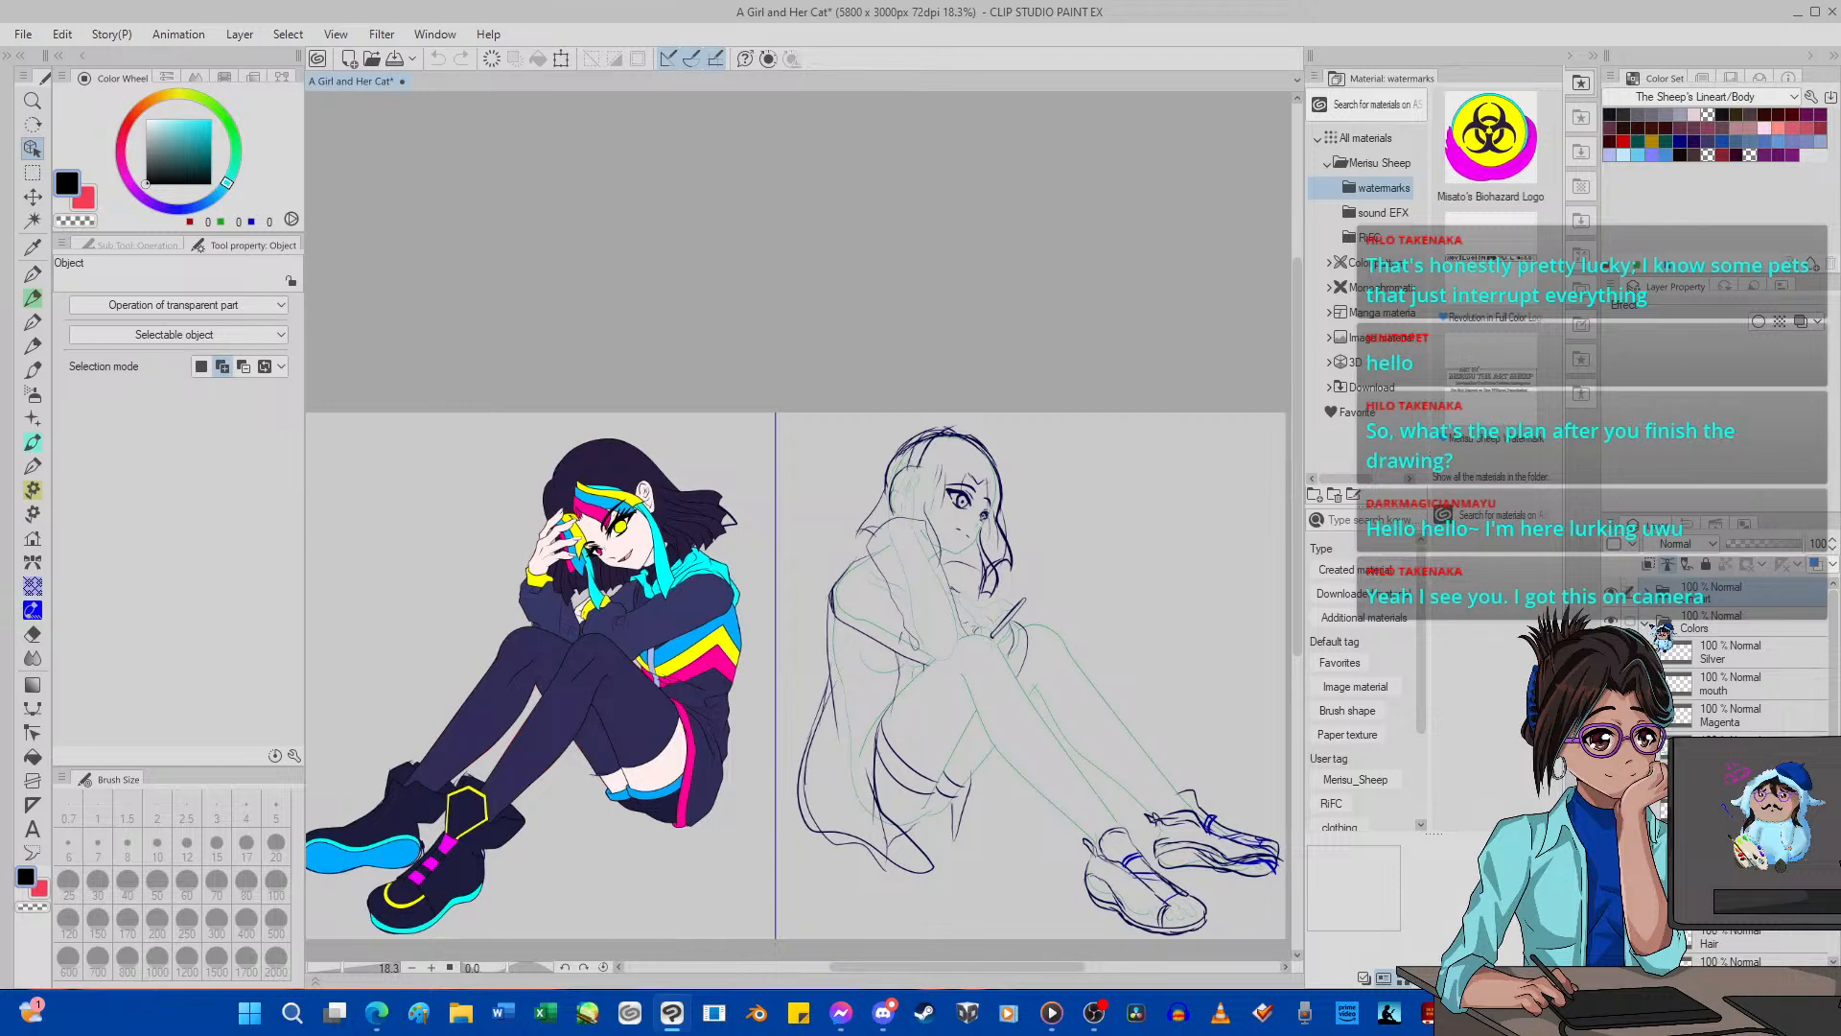
left_click(1650, 623)
left_click(1734, 631)
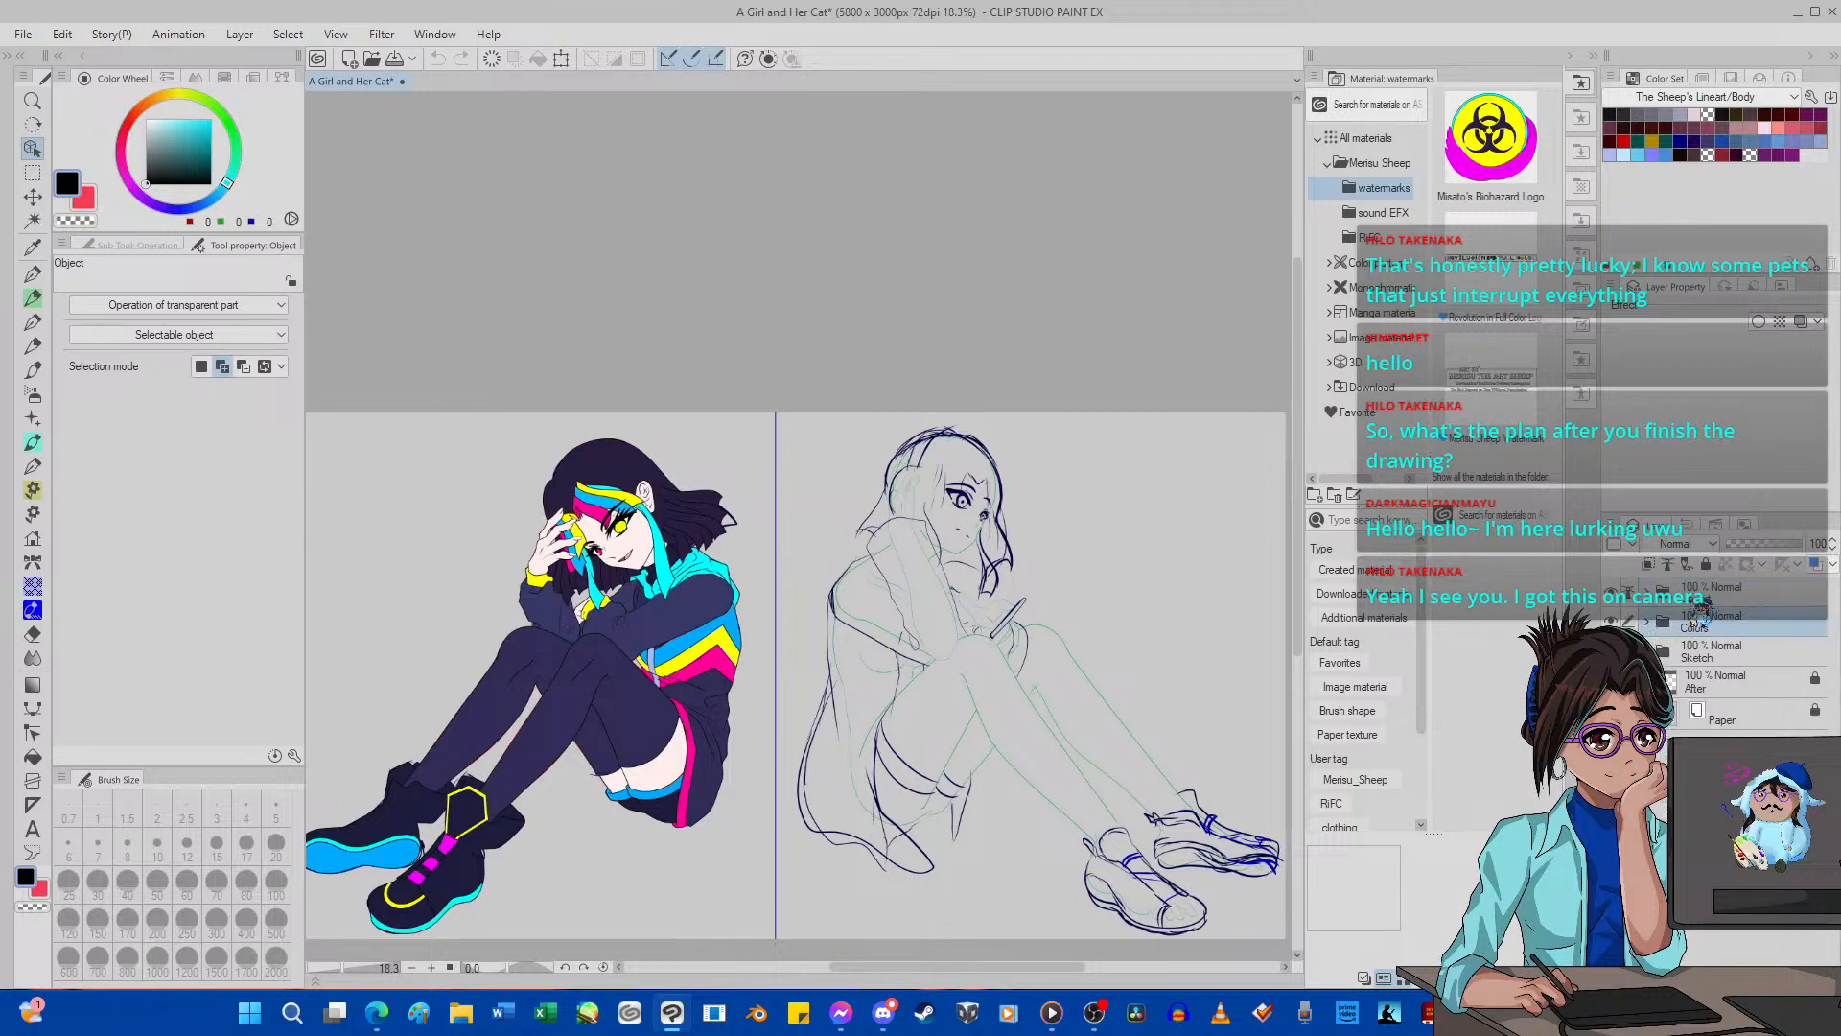
left_click(1654, 613)
left_click(1647, 593)
left_click(1648, 593)
left_click(1647, 594)
key("ctrl+shift+n")
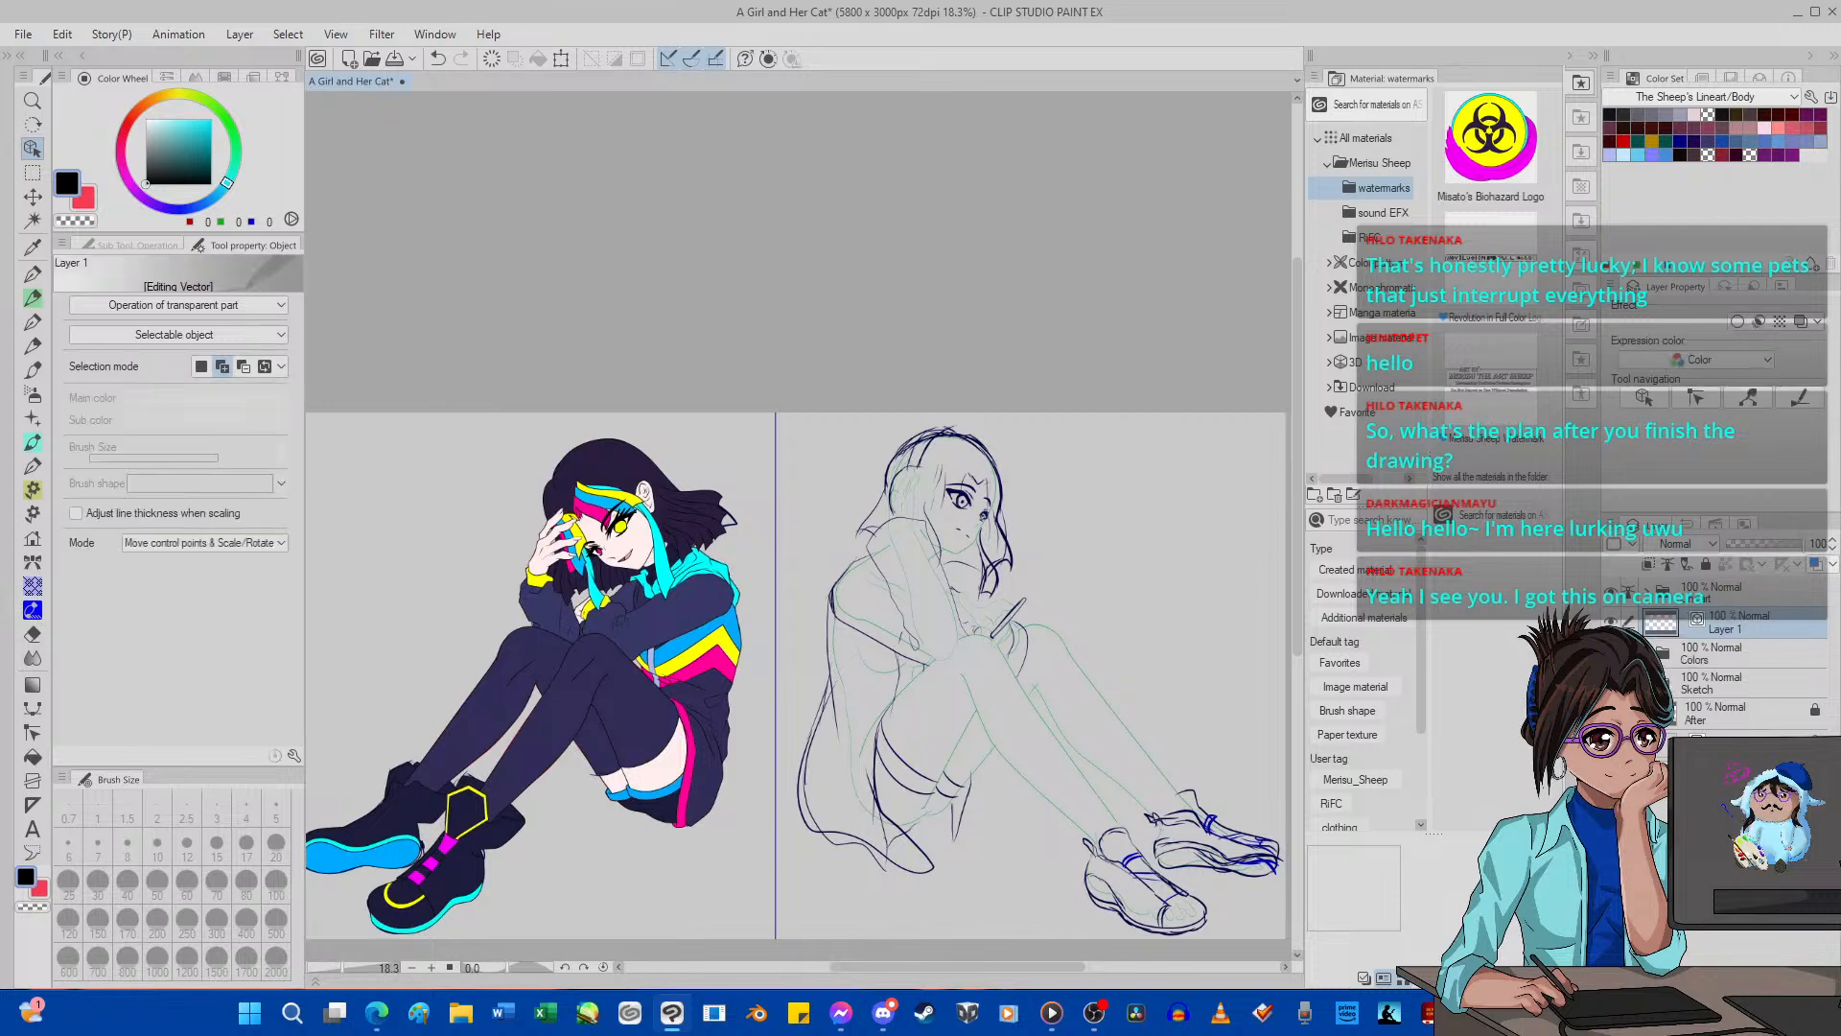
key("ctrl+z")
Create a layer folder named Lineart 2 and place it above the Lineart folder.
left_click(1663, 976)
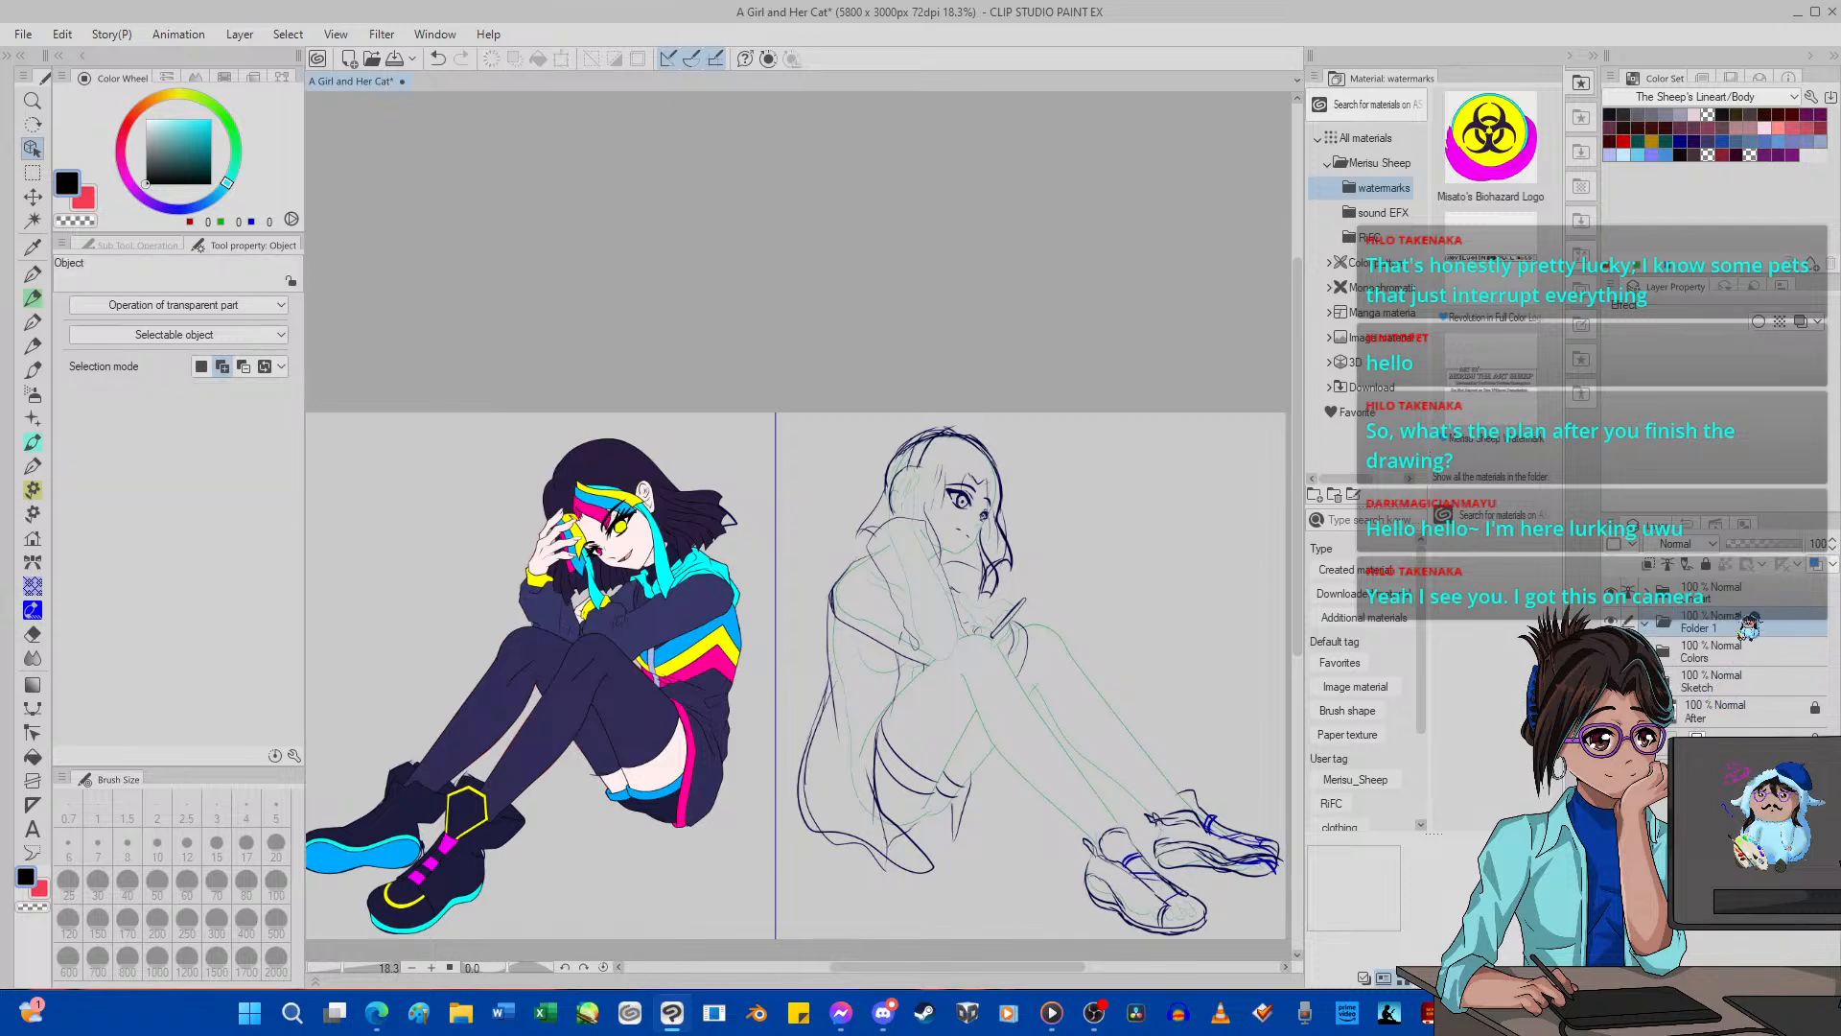
mouse_move(1750, 624)
left_mouse_down()
mouse_move(1752, 584)
mouse_move(1762, 602)
left_mouse_up()
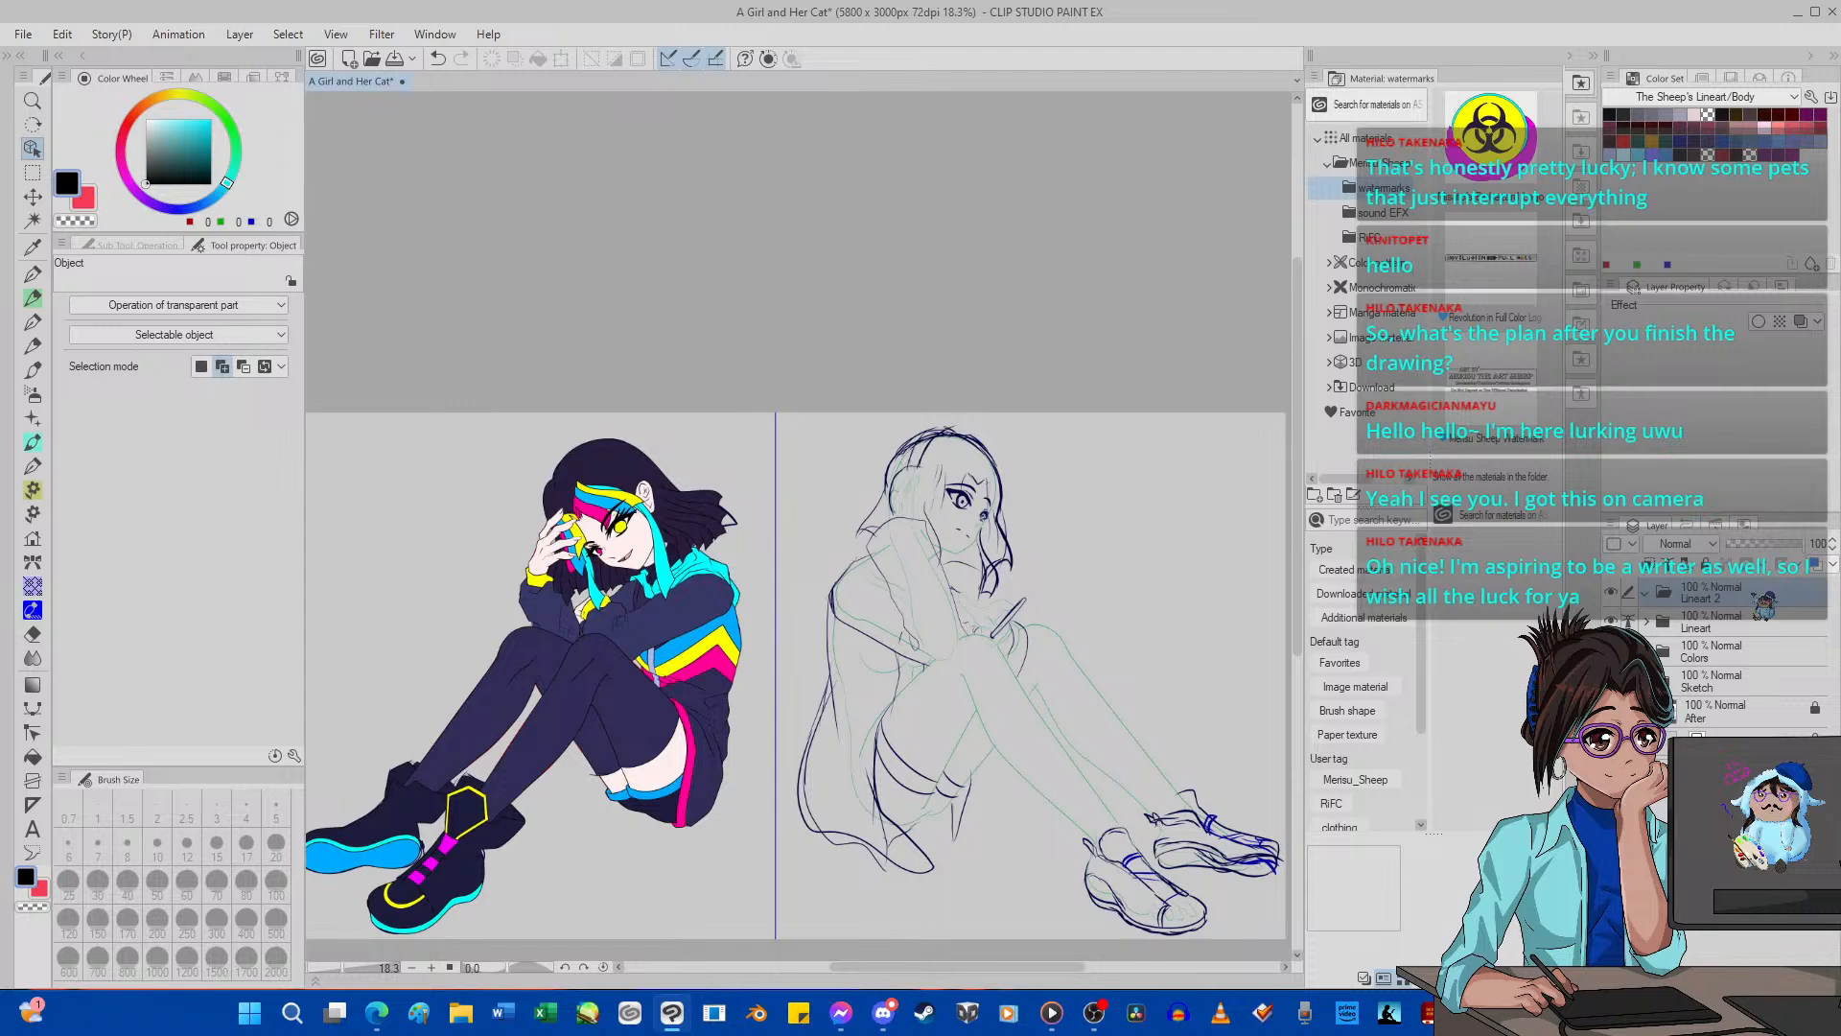
left_click(1731, 652)
Add a vector layer named Body inside the Lineart 2 folder and make it the active layer.
left_click(1760, 596)
key("ctrl+shift+n")
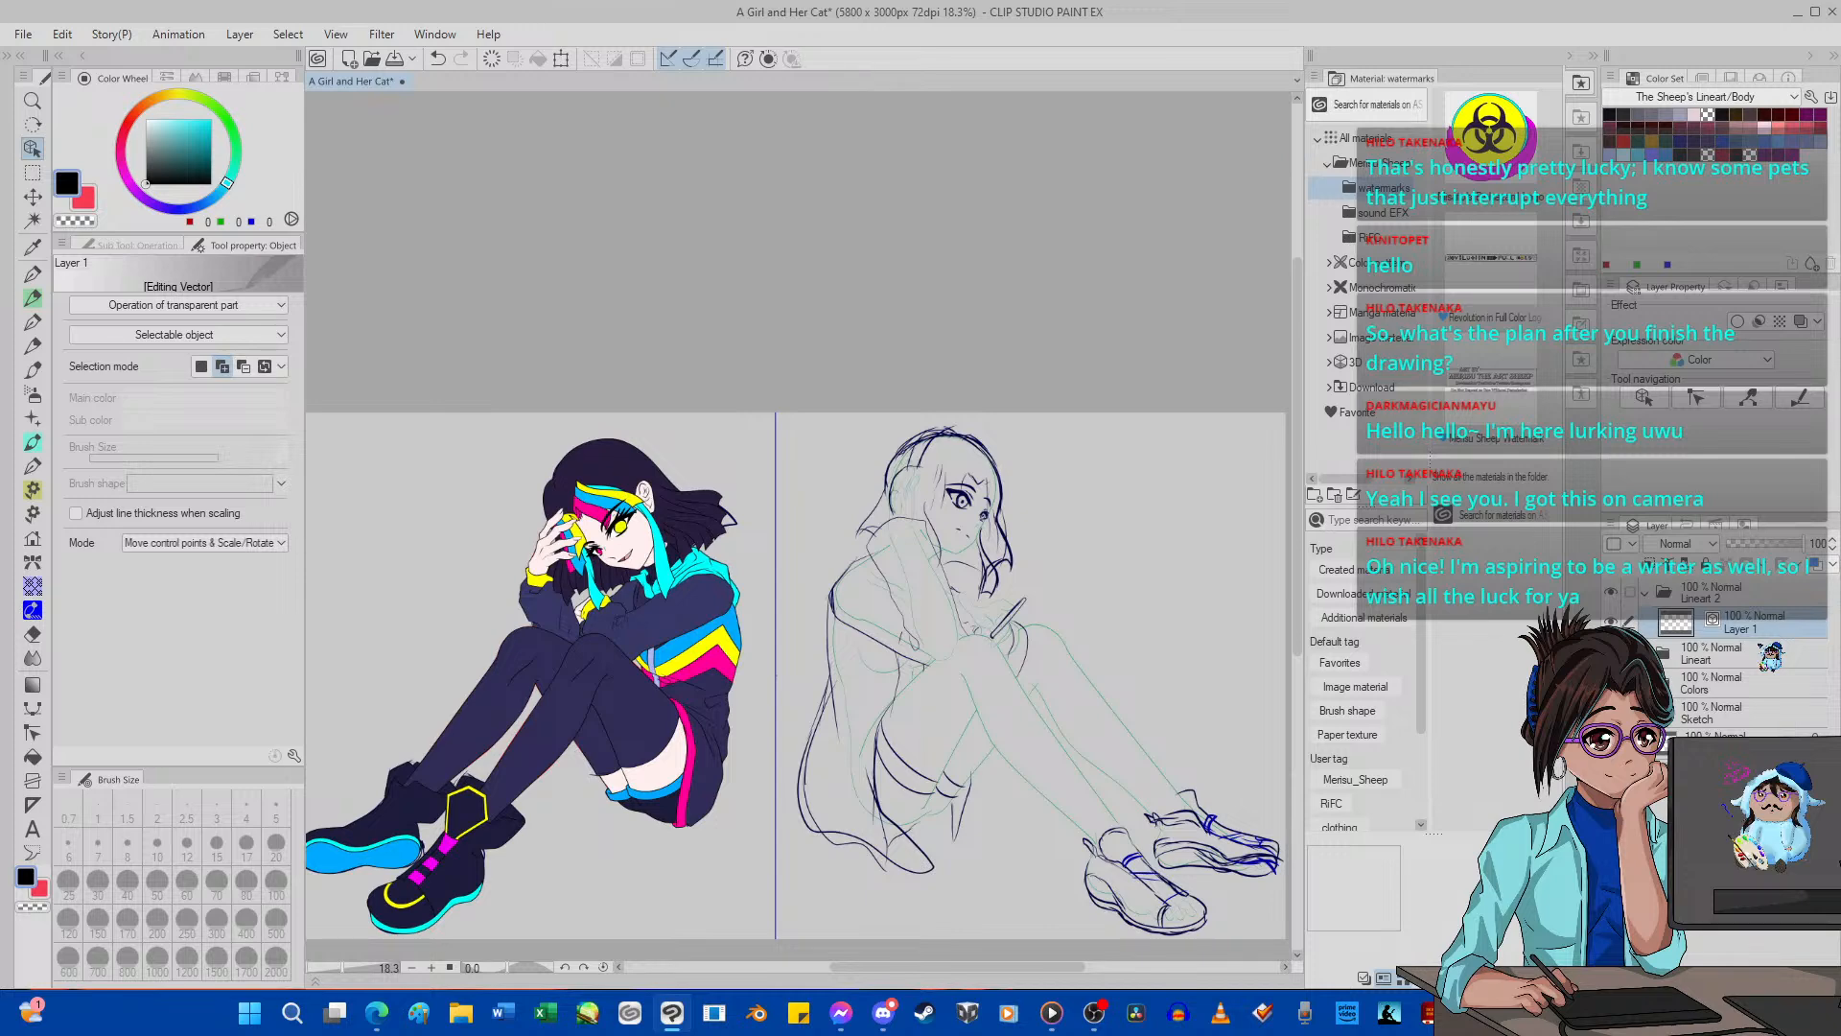
type("Body")
key("Return")
left_click(1662, 599)
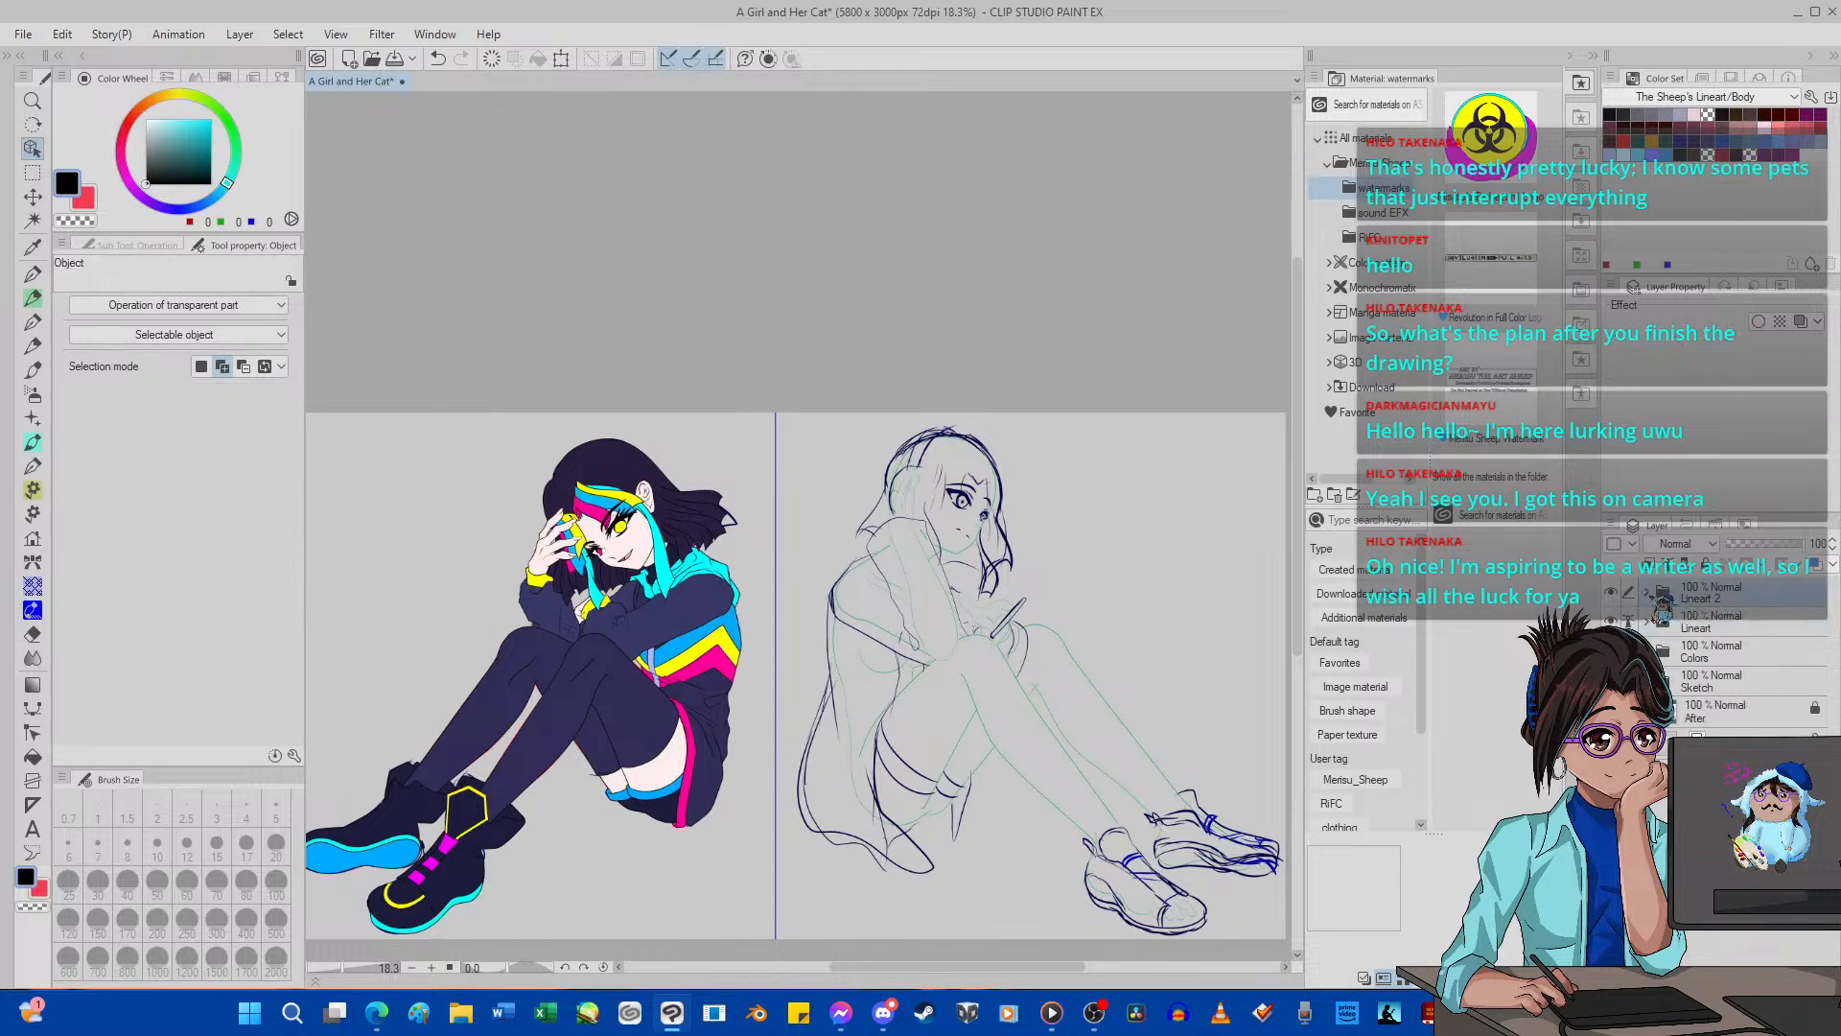
left_click(1651, 595)
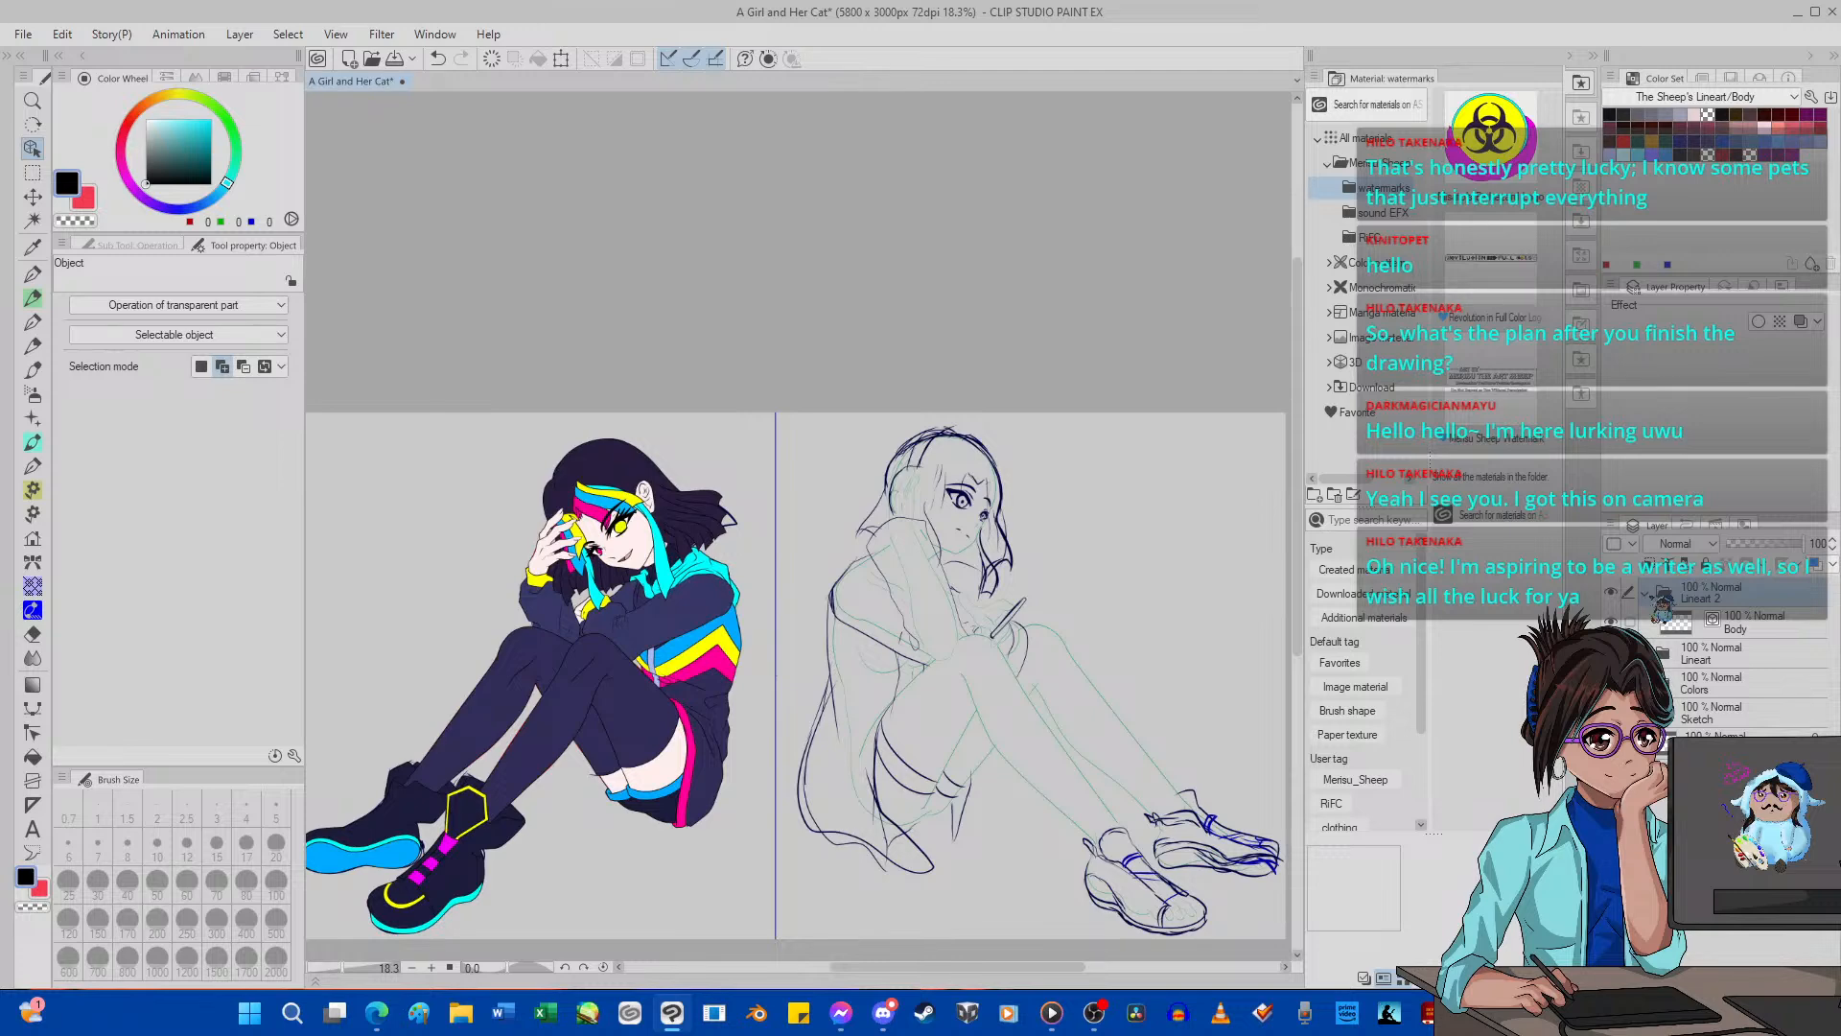
left_click(1736, 628)
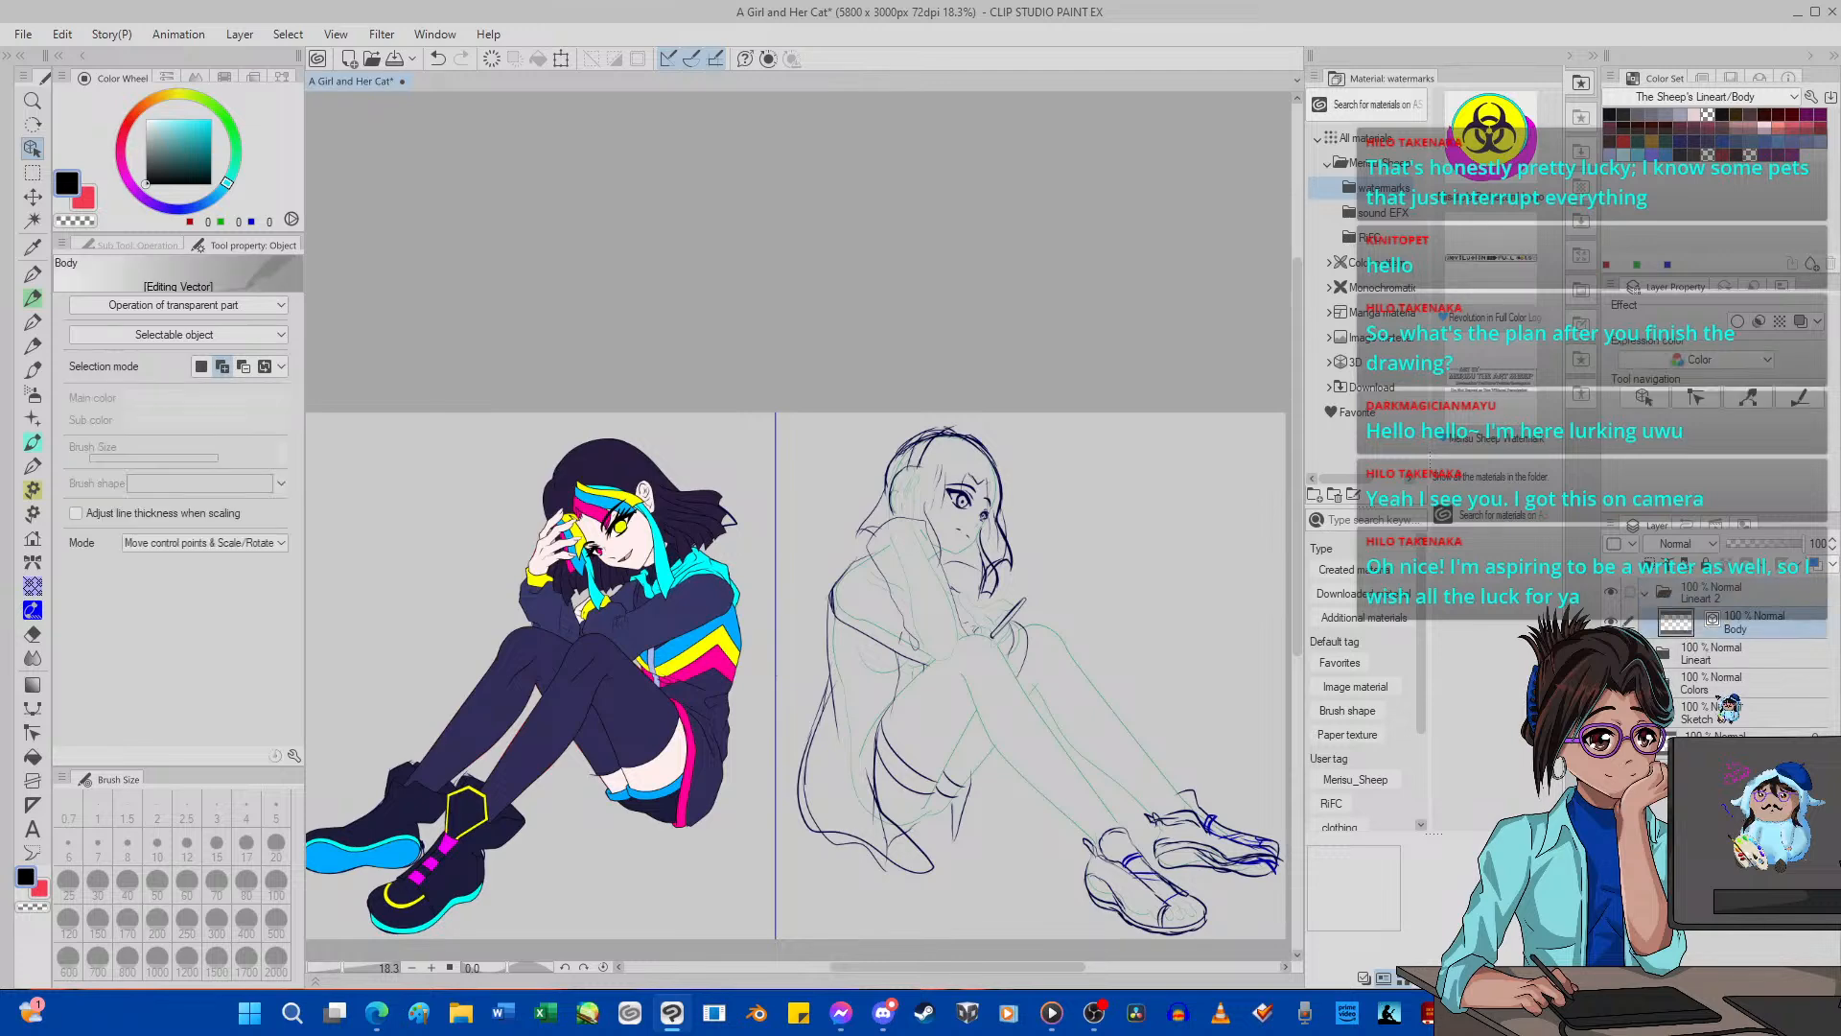
Turn on the blue layer colour for the Sketch folder.
left_click(1702, 653)
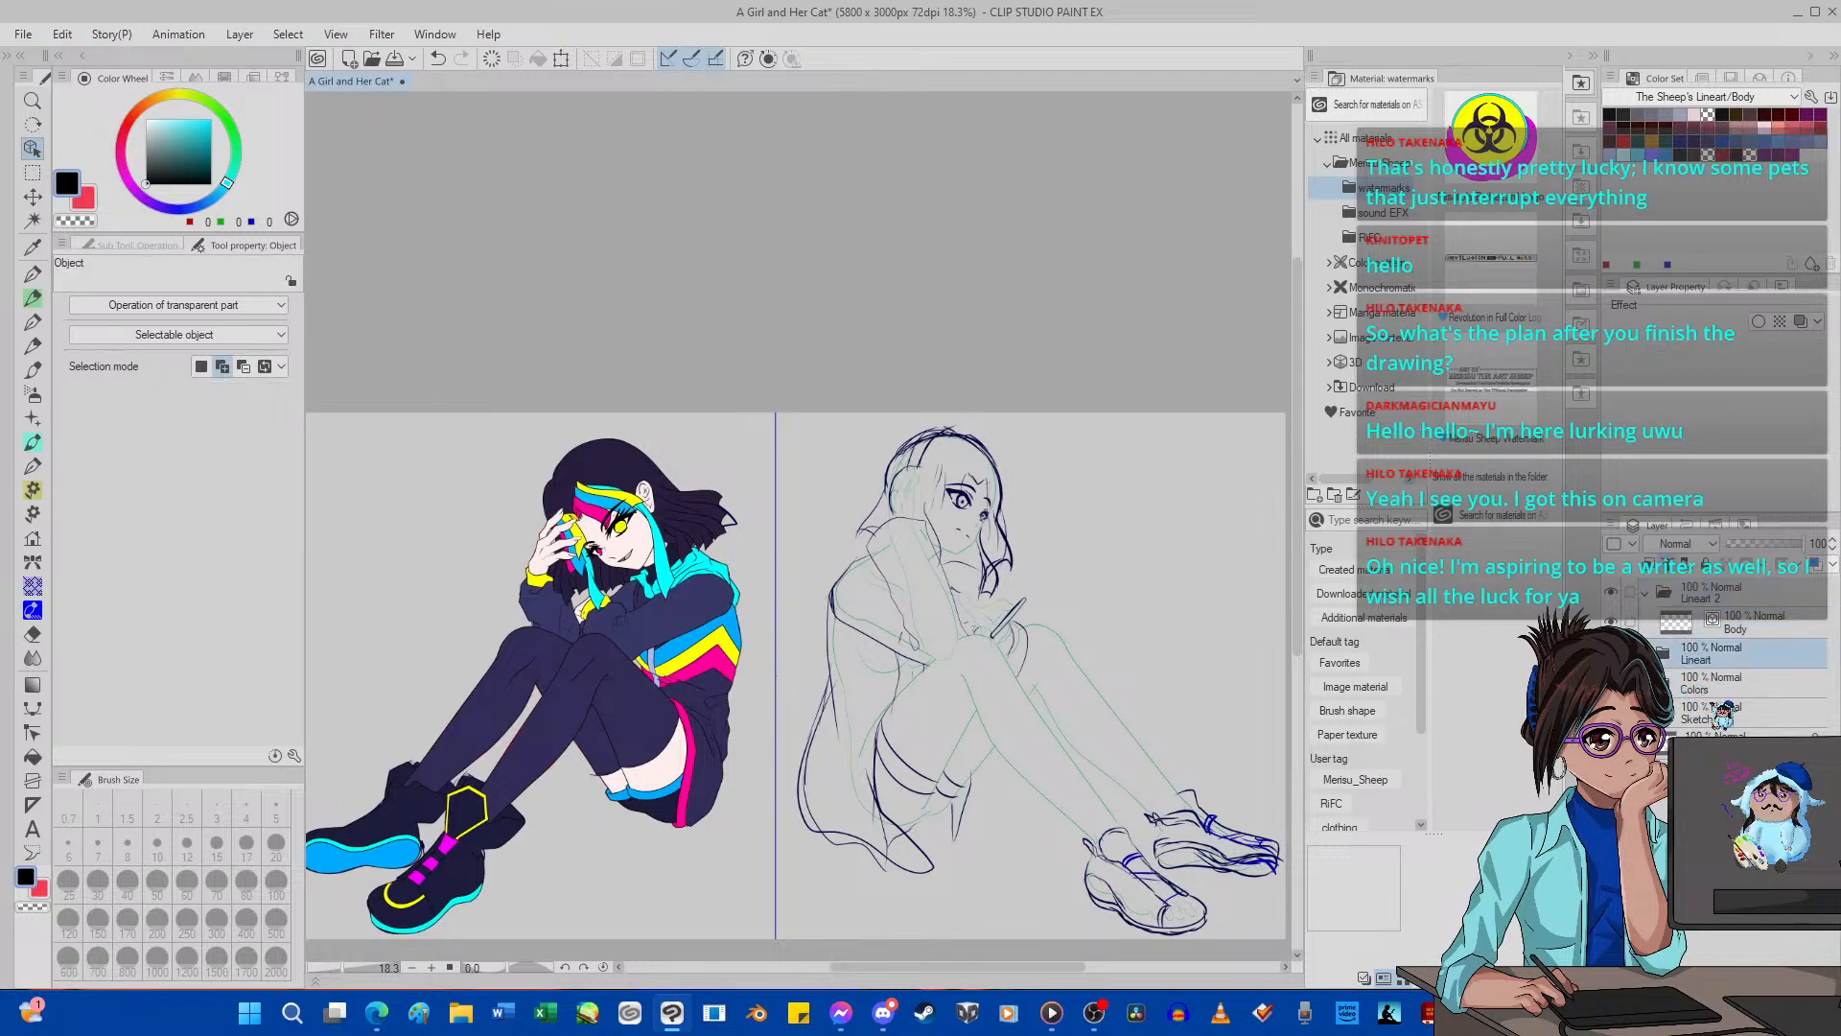
left_click(1729, 715)
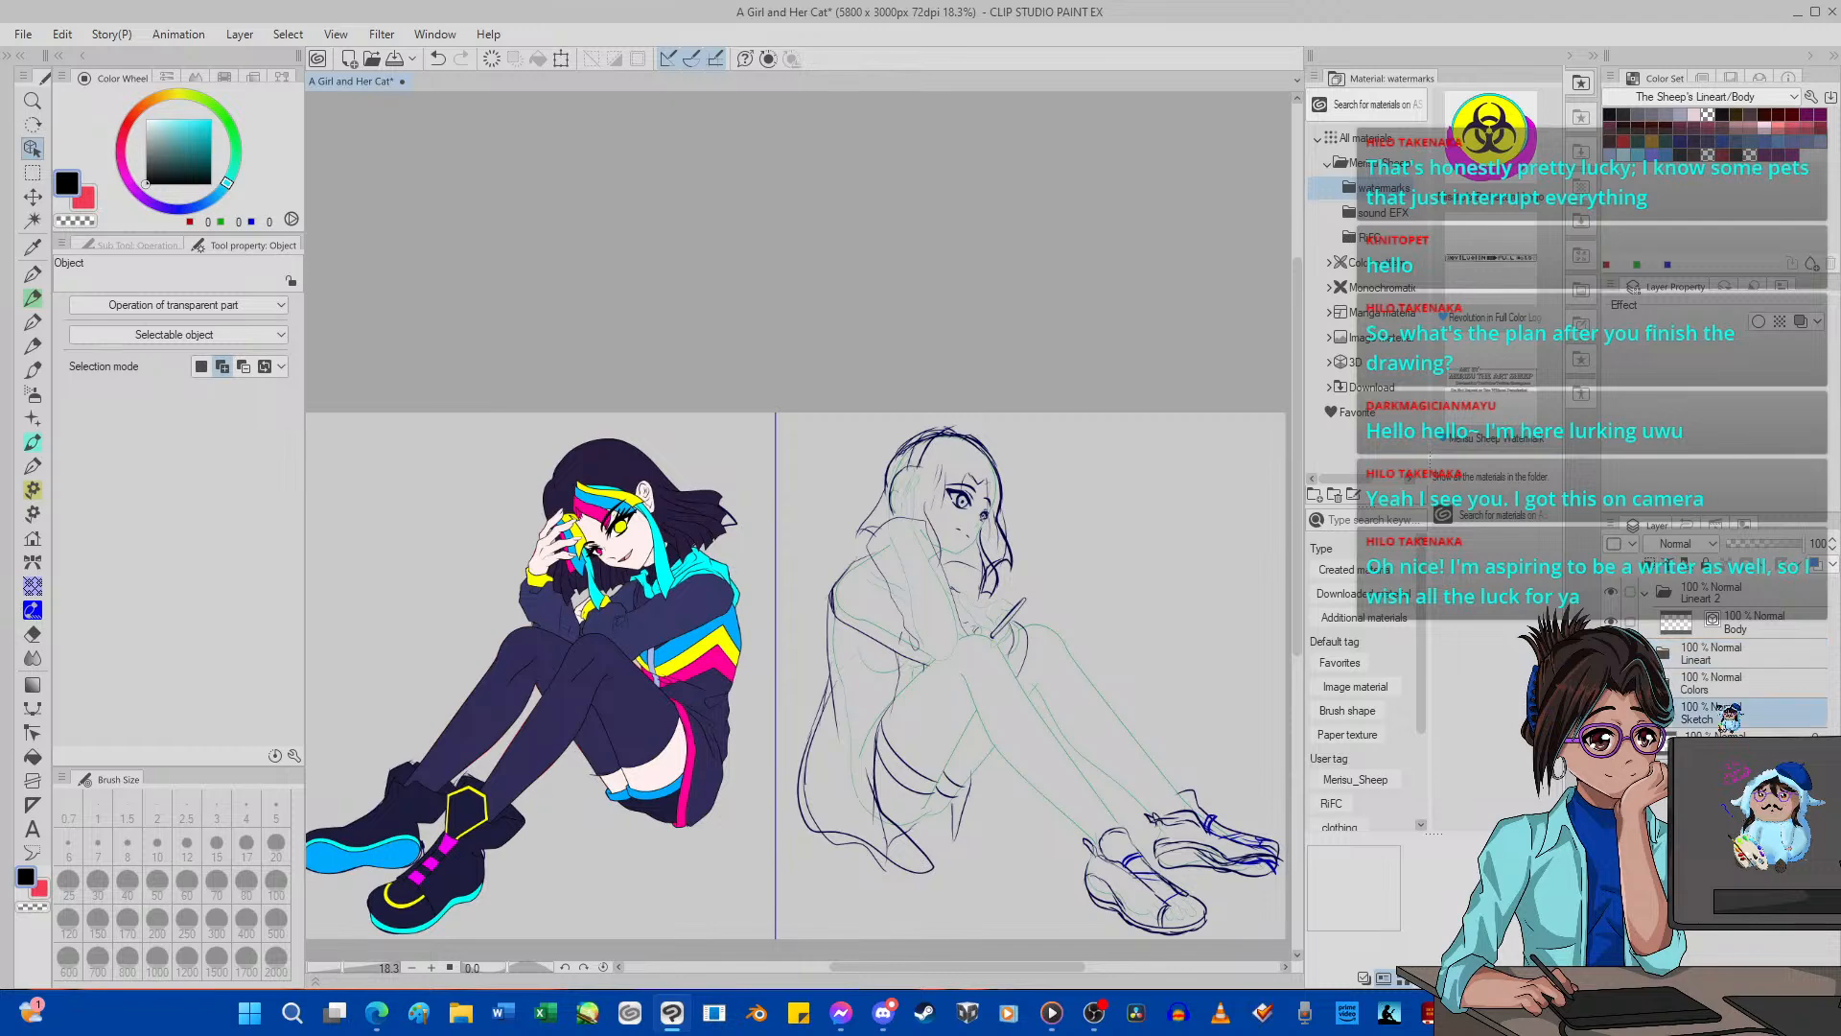
left_click(1815, 565)
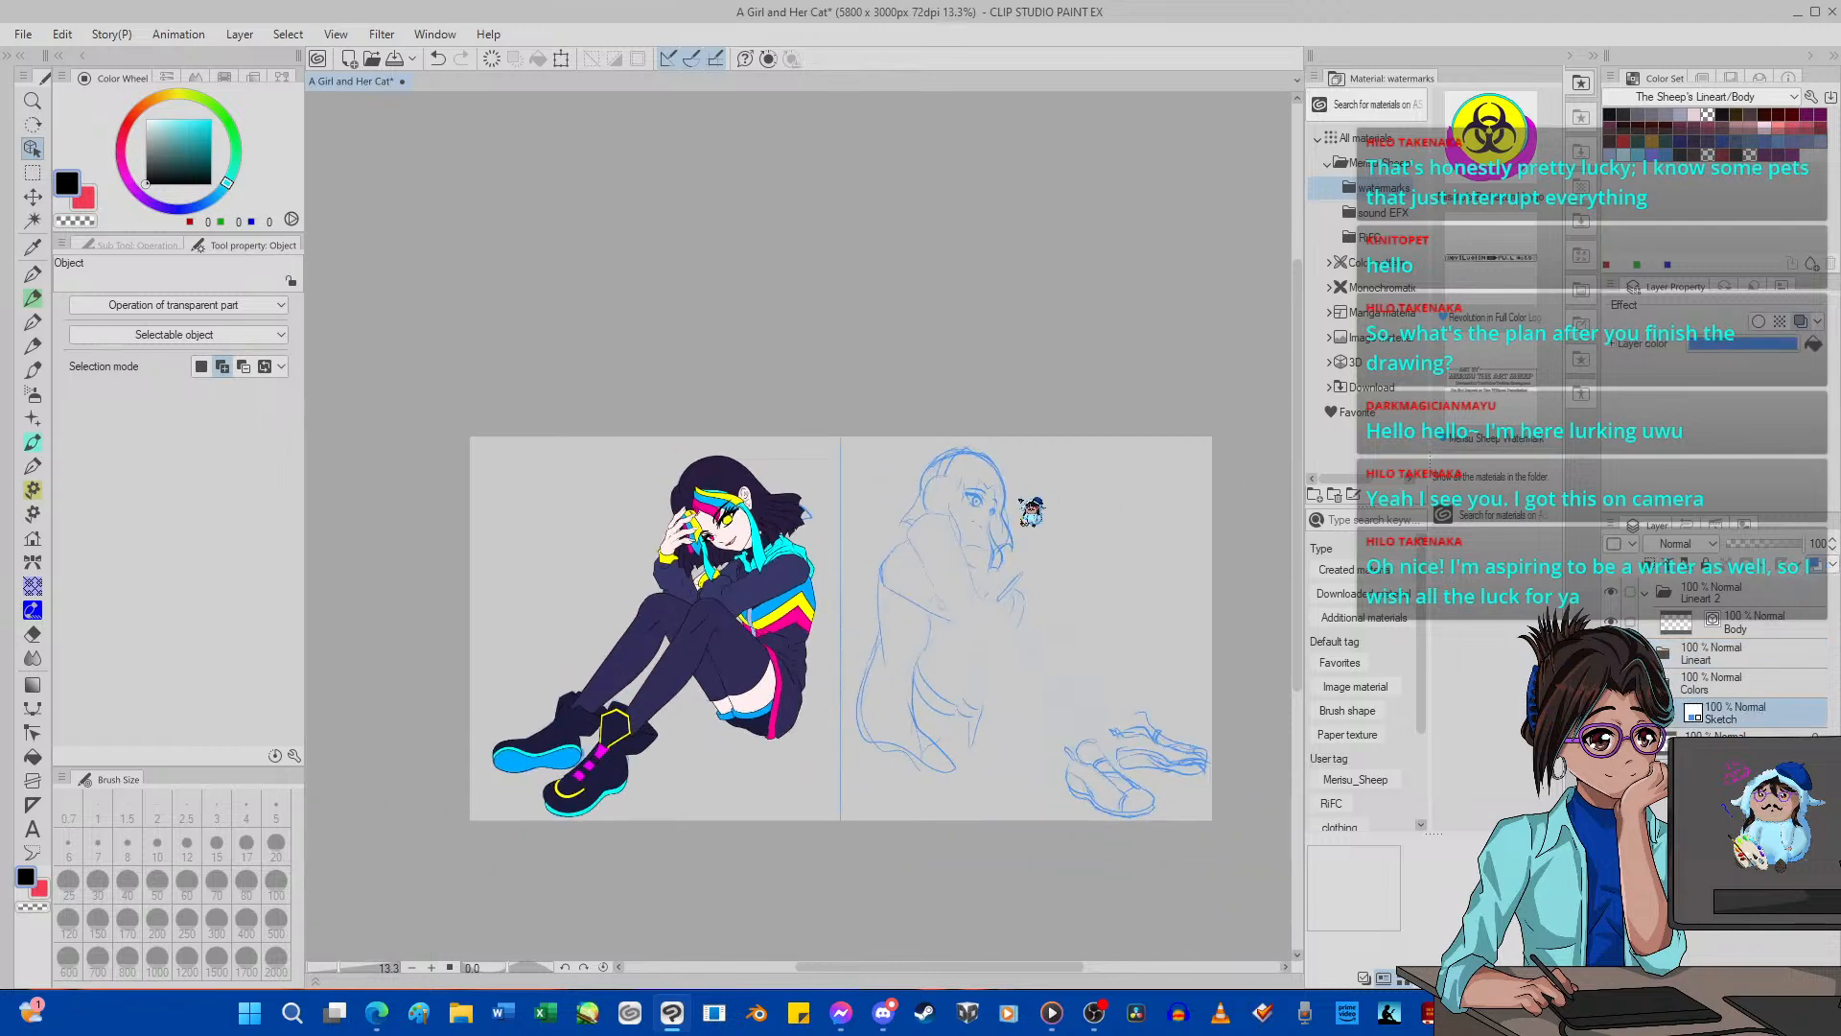
Examine the second girl's sketched head and face, comparing close-up and whole-canvas views.
scroll(1002, 513, "up", 5)
scroll(1002, 513, "up", 2)
scroll(1000, 513, "down", 10)
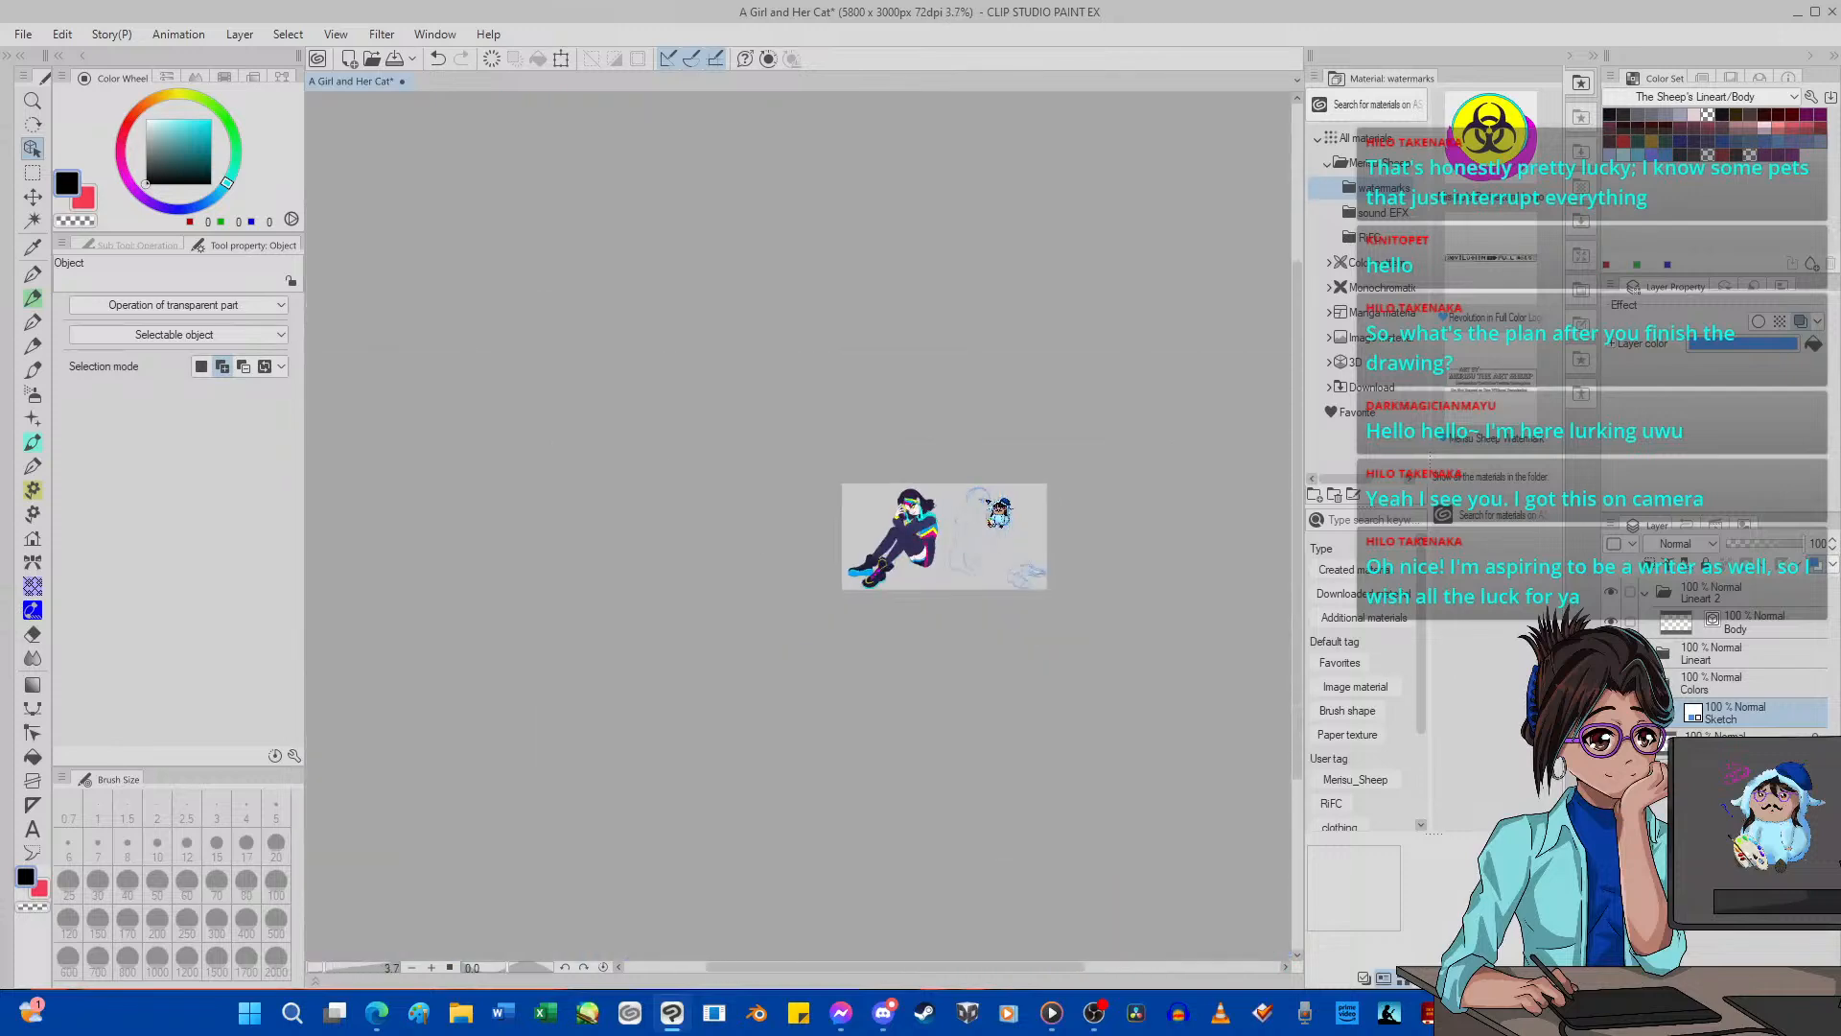
scroll(997, 511, "up", 7)
scroll(959, 503, "up", 1)
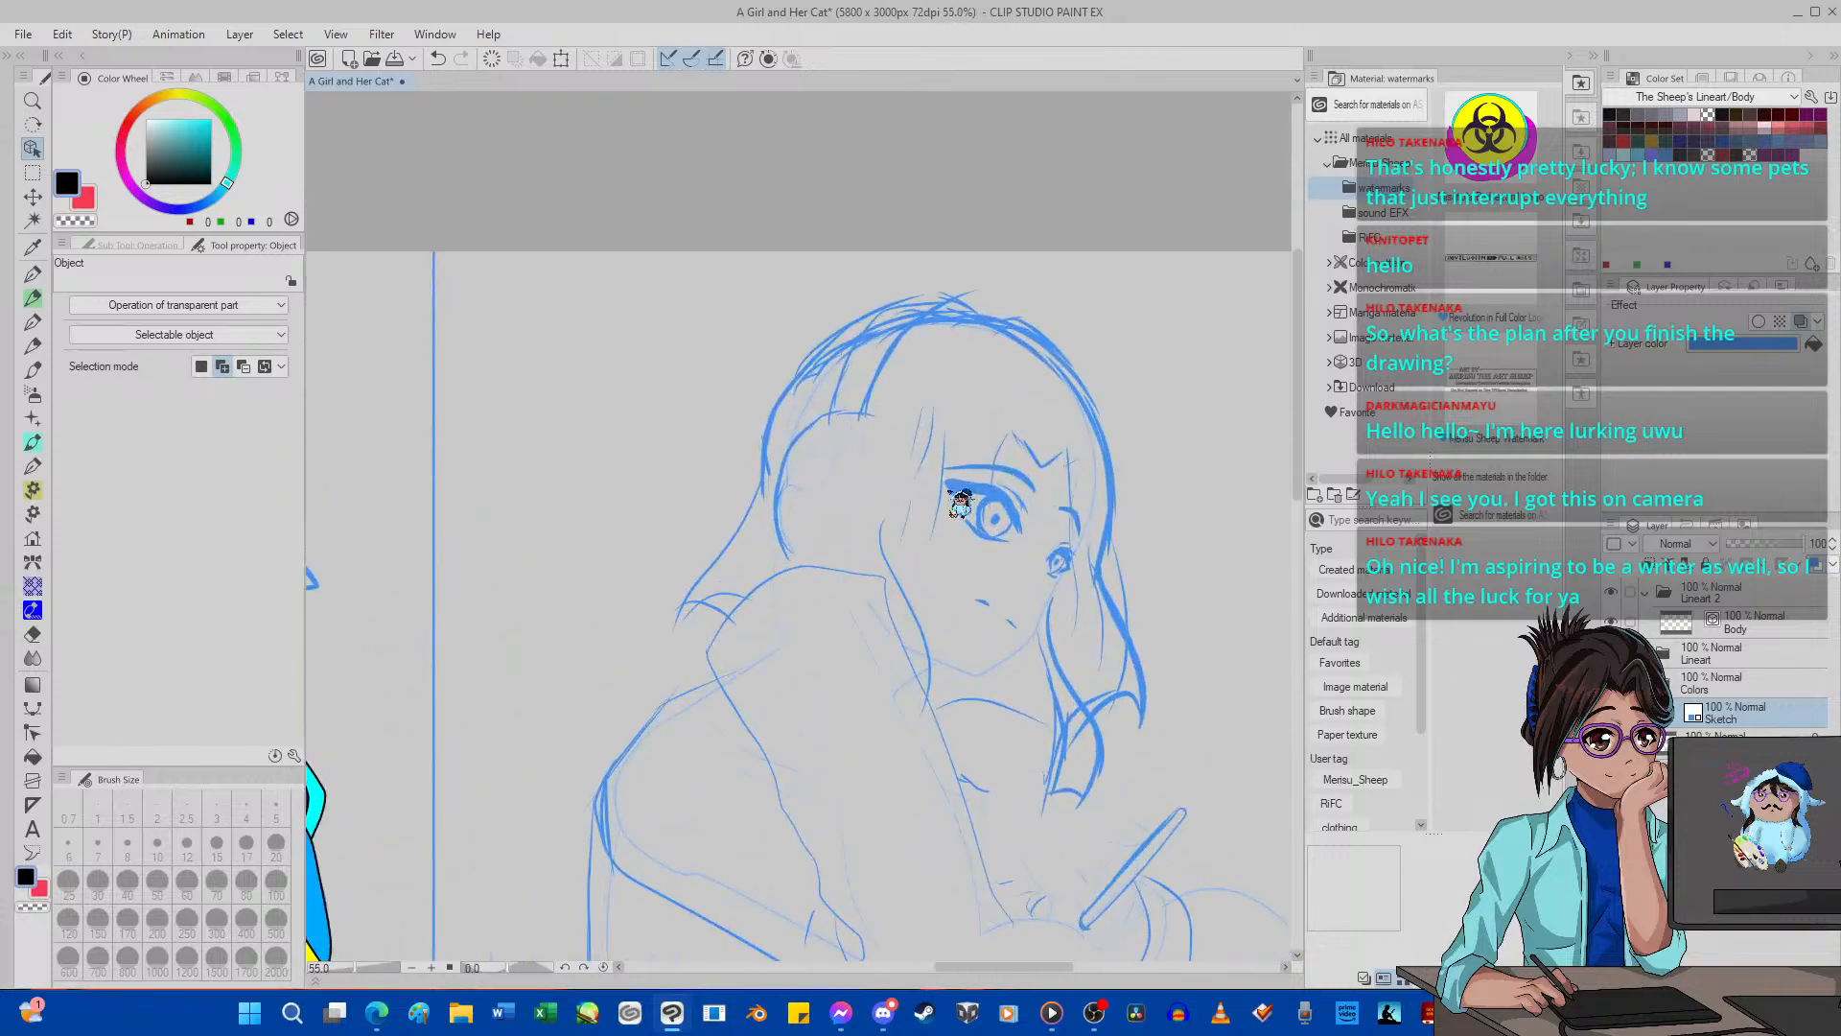
scroll(959, 502, "down", 4)
scroll(1015, 516, "up", 2)
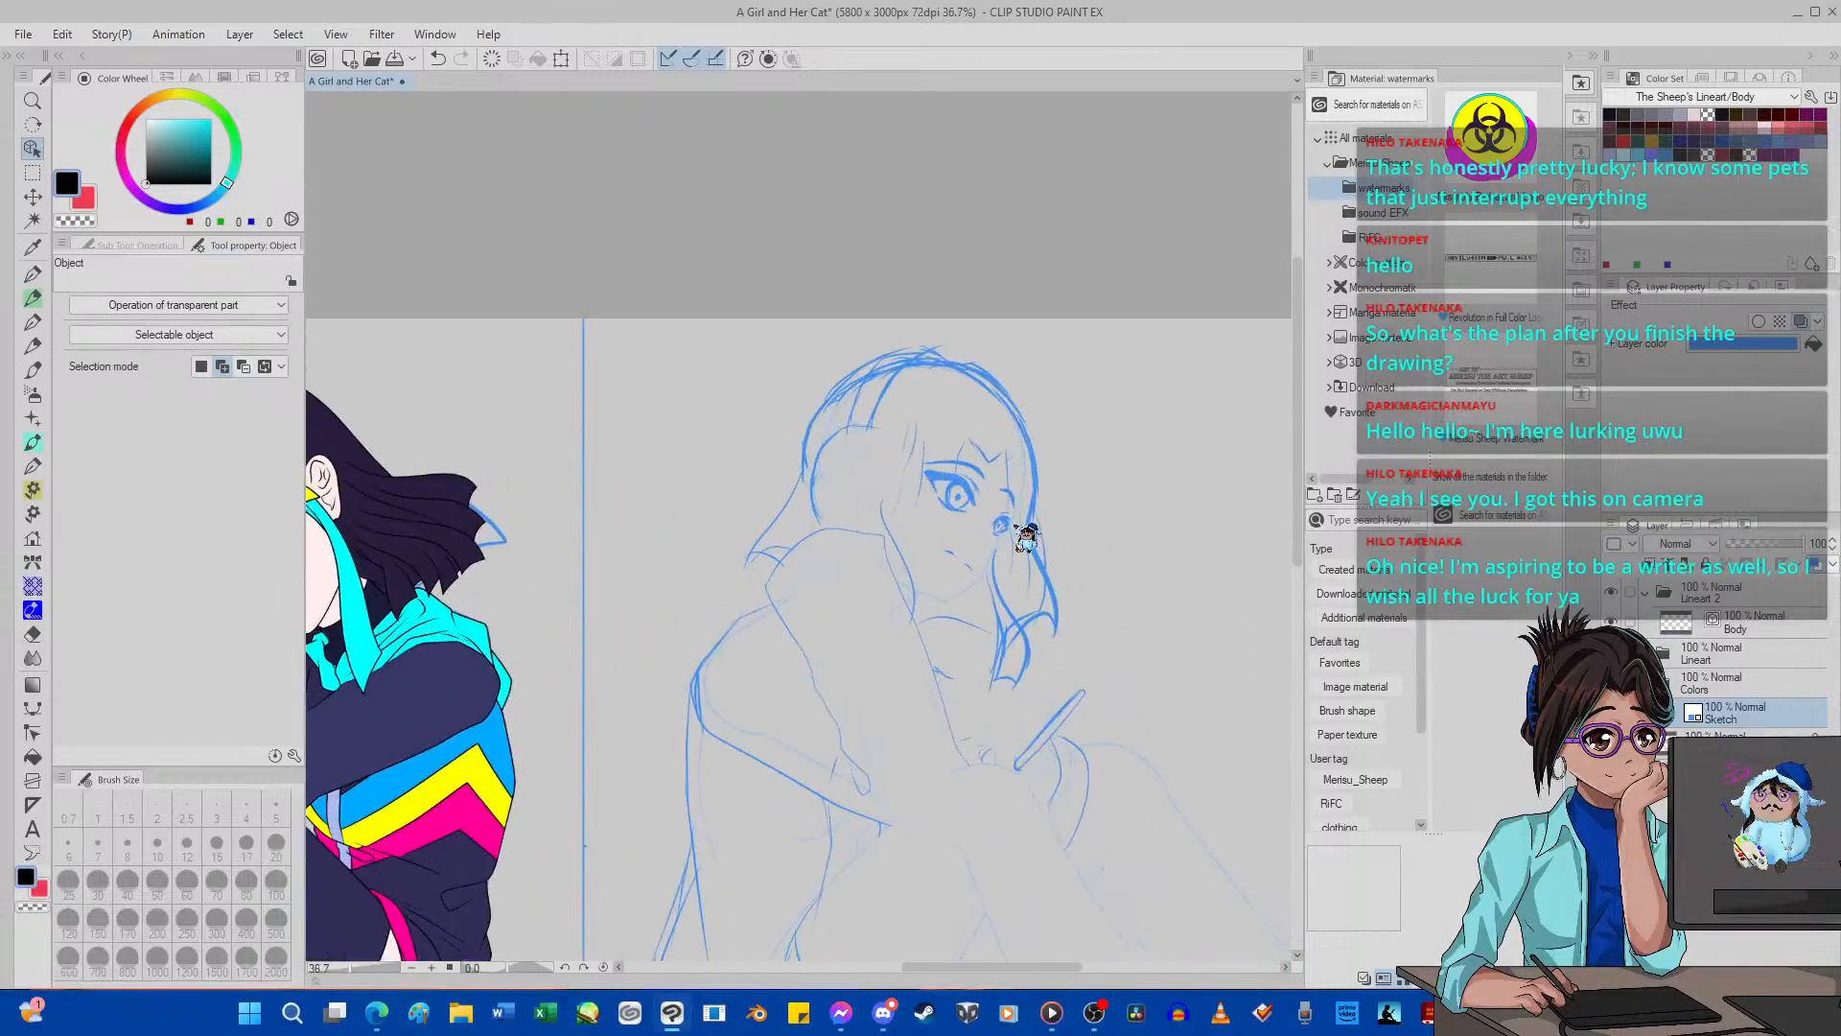
scroll(1025, 538, "up", 1)
scroll(1025, 537, "up", 2)
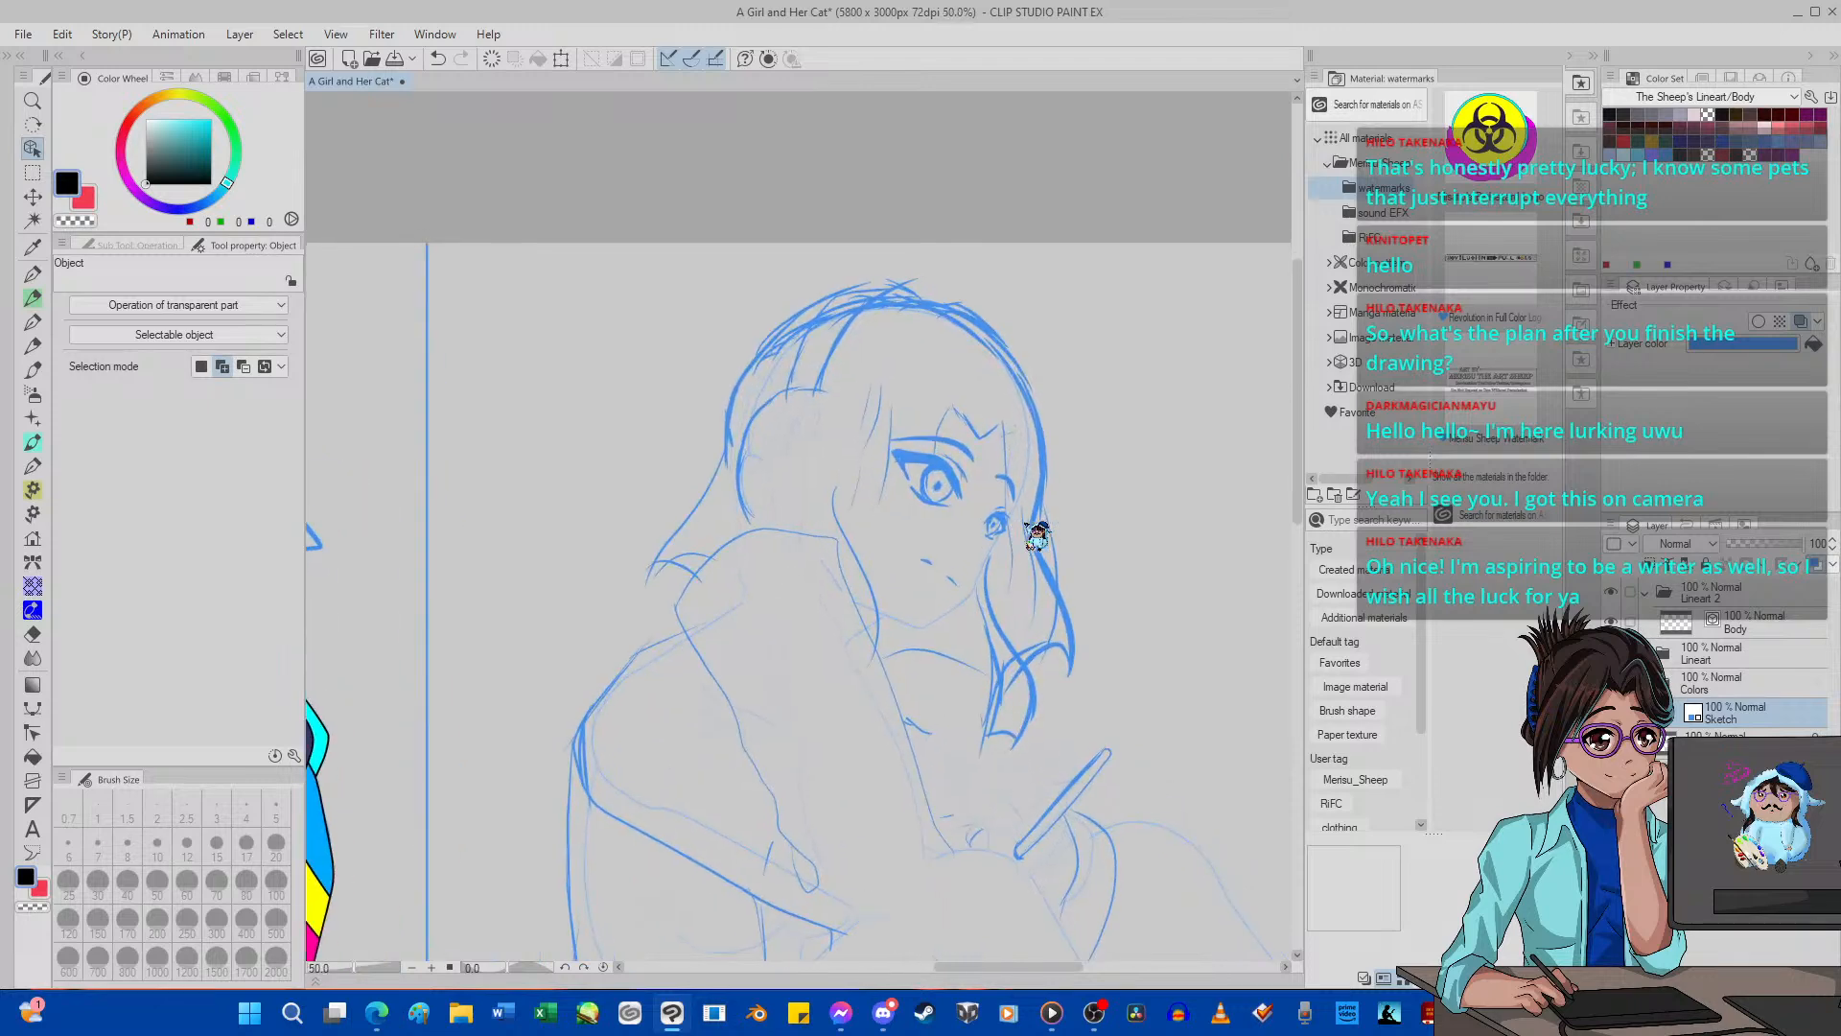
Make the Body layer active, frame the sketched face and set up G-pen 2 with a brush size of 5.
left_click(1762, 624)
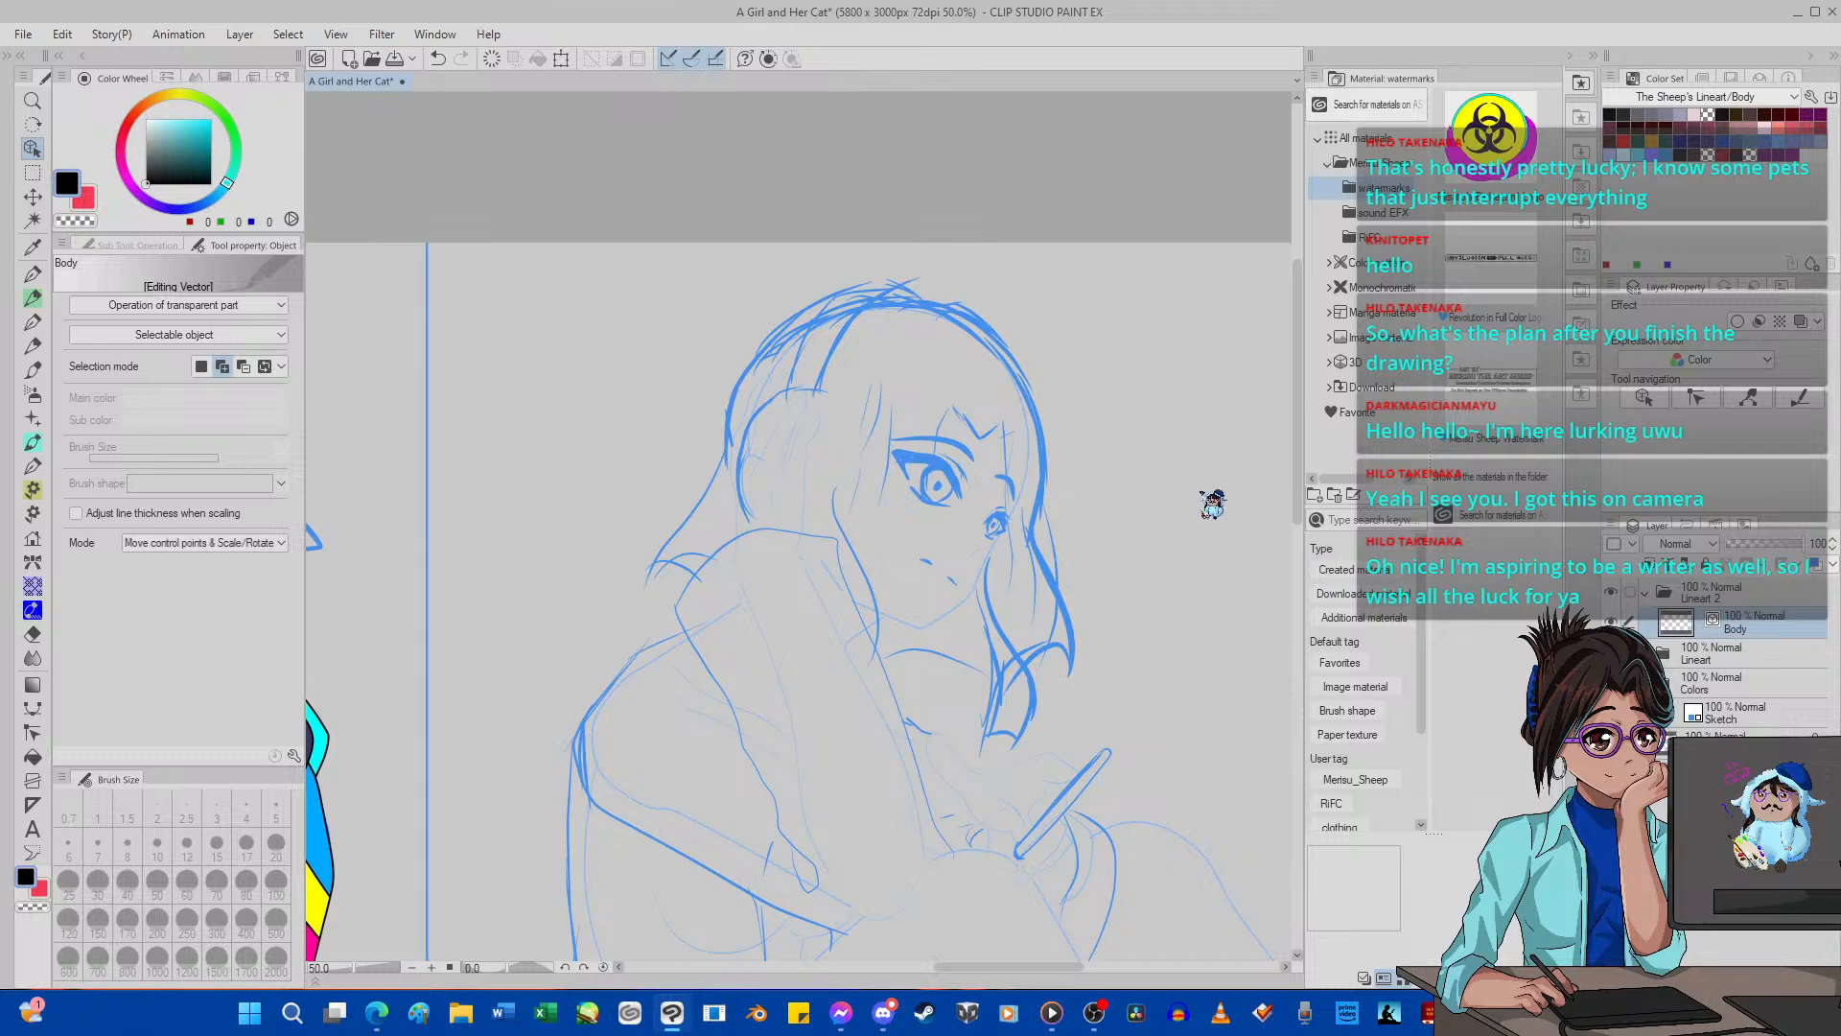
scroll(1156, 503, "up", 3)
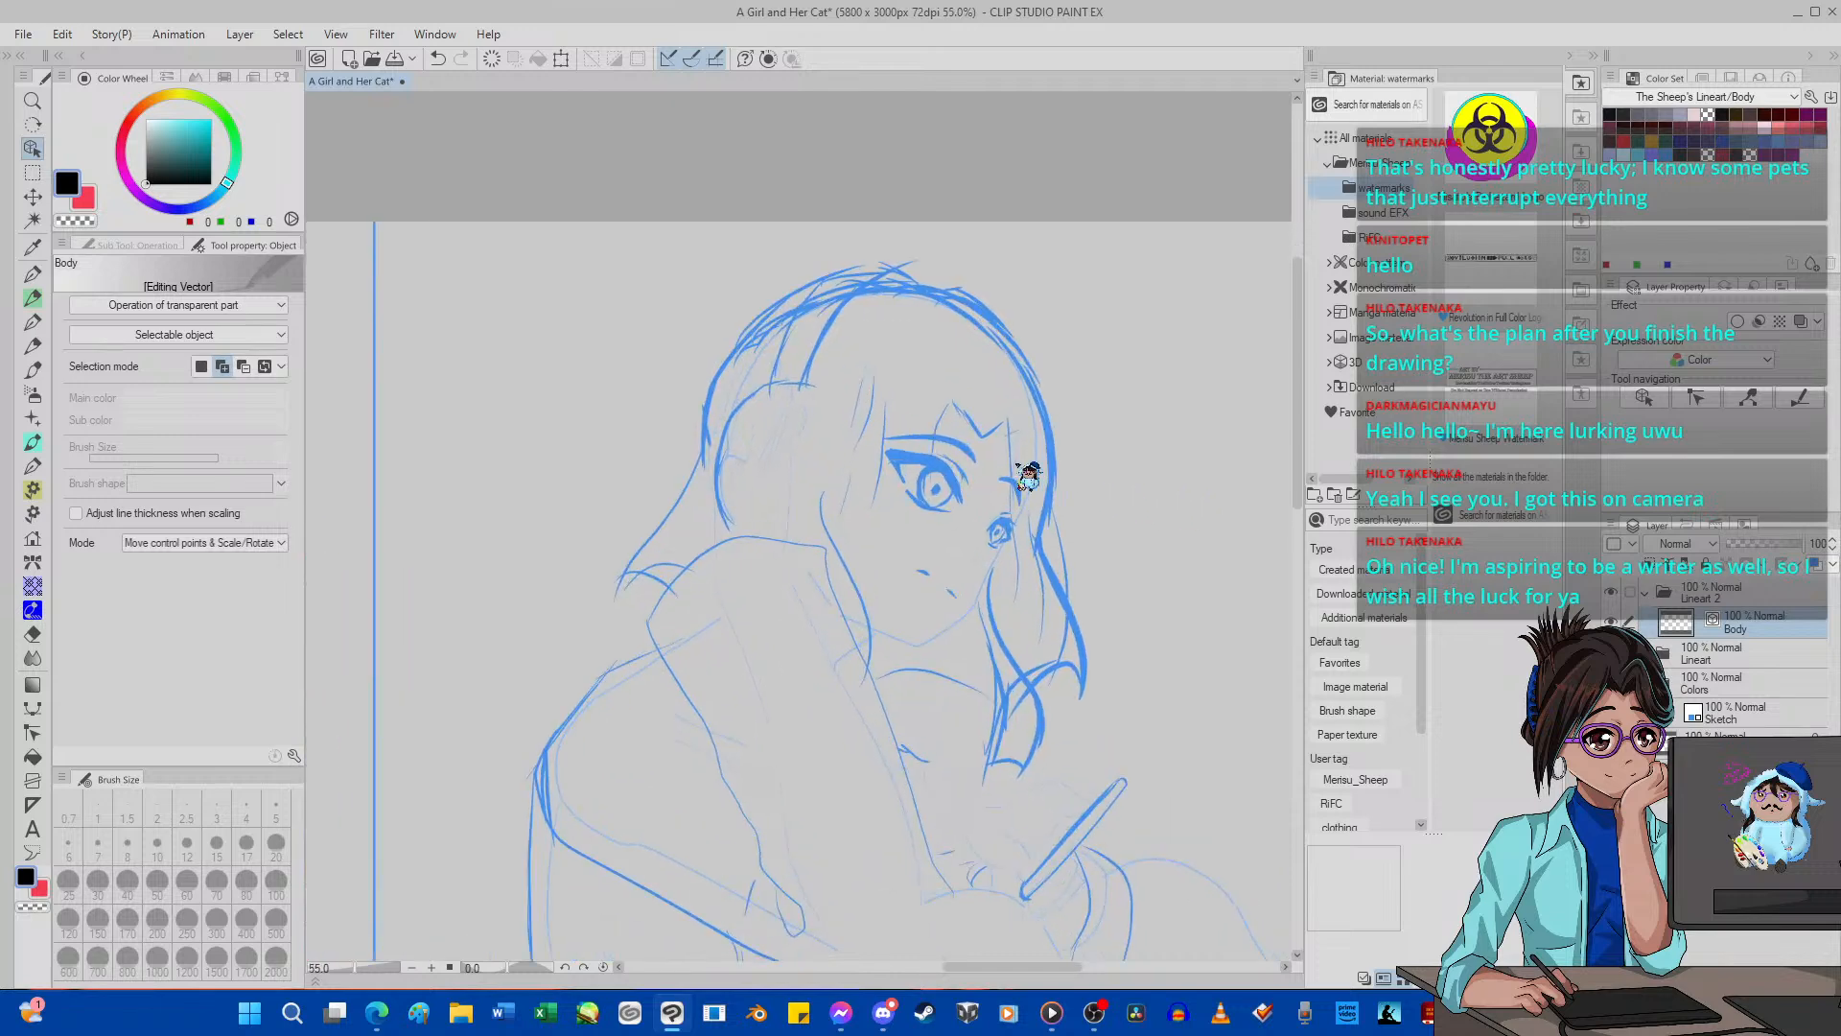
scroll(1028, 474, "up", 1)
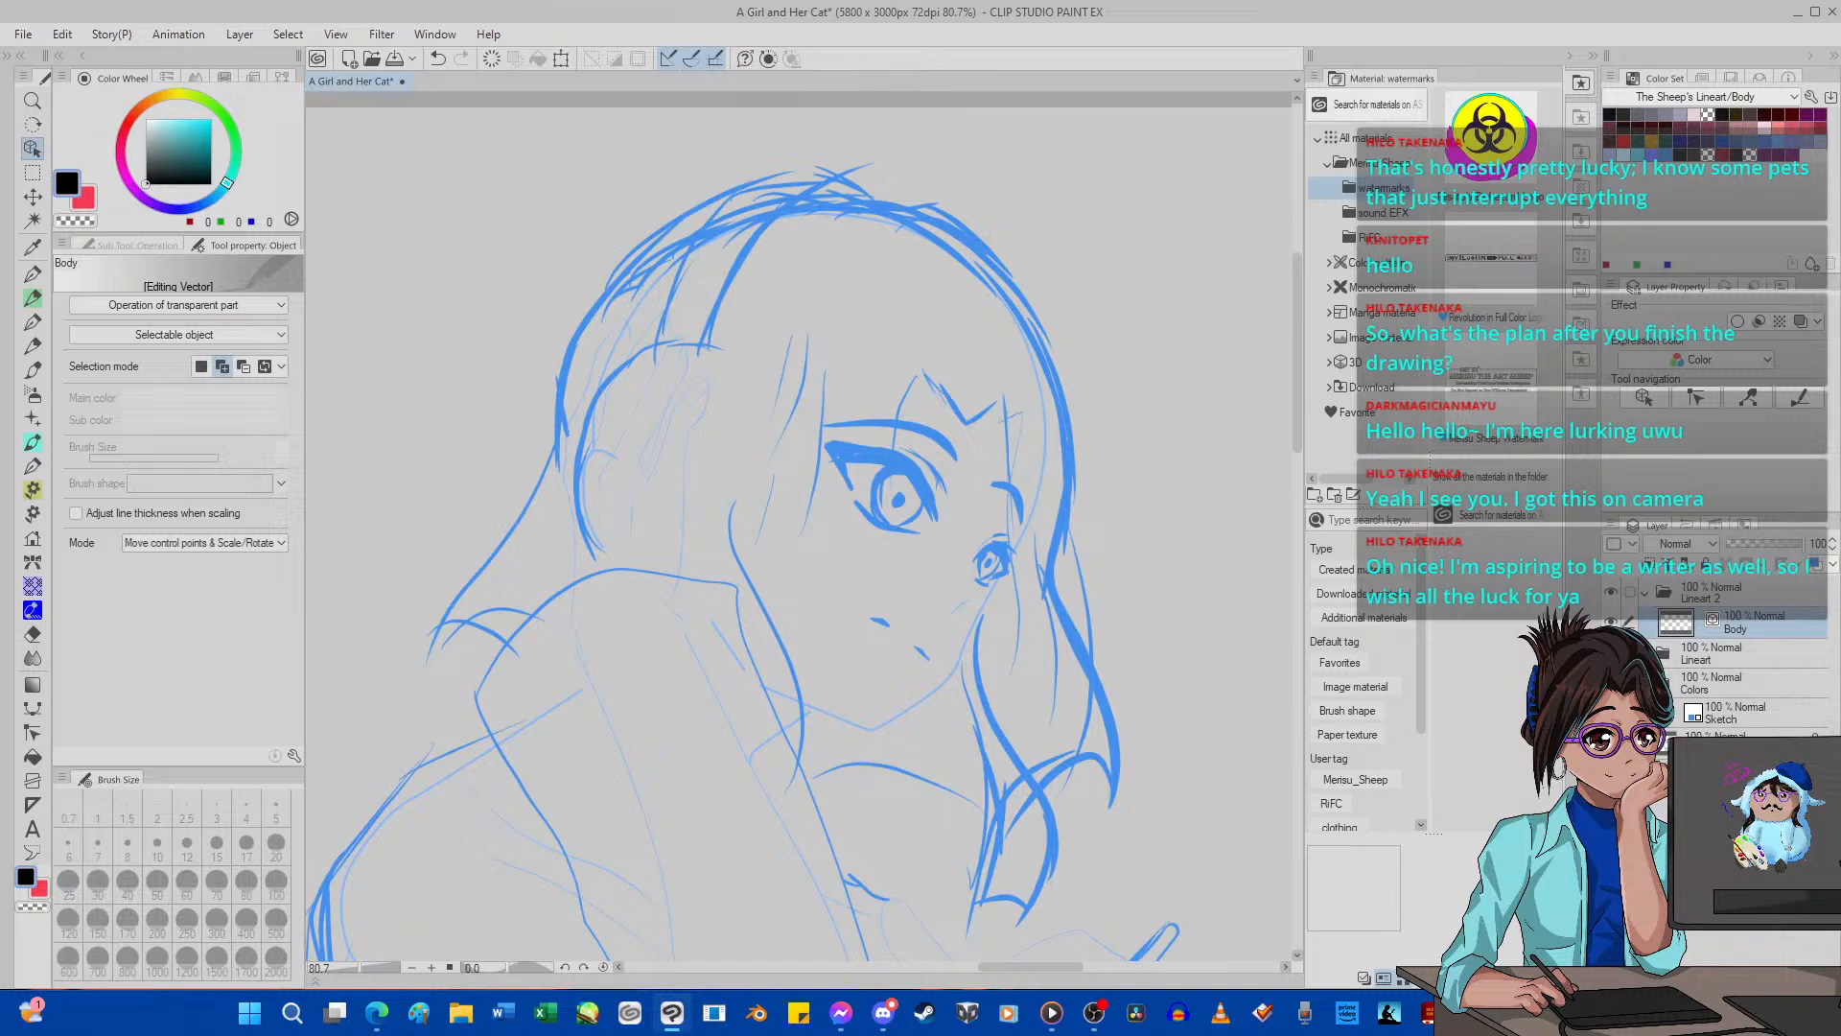
scroll(920, 522, "up", 2)
scroll(987, 608, "up", 1)
scroll(997, 626, "up", 2)
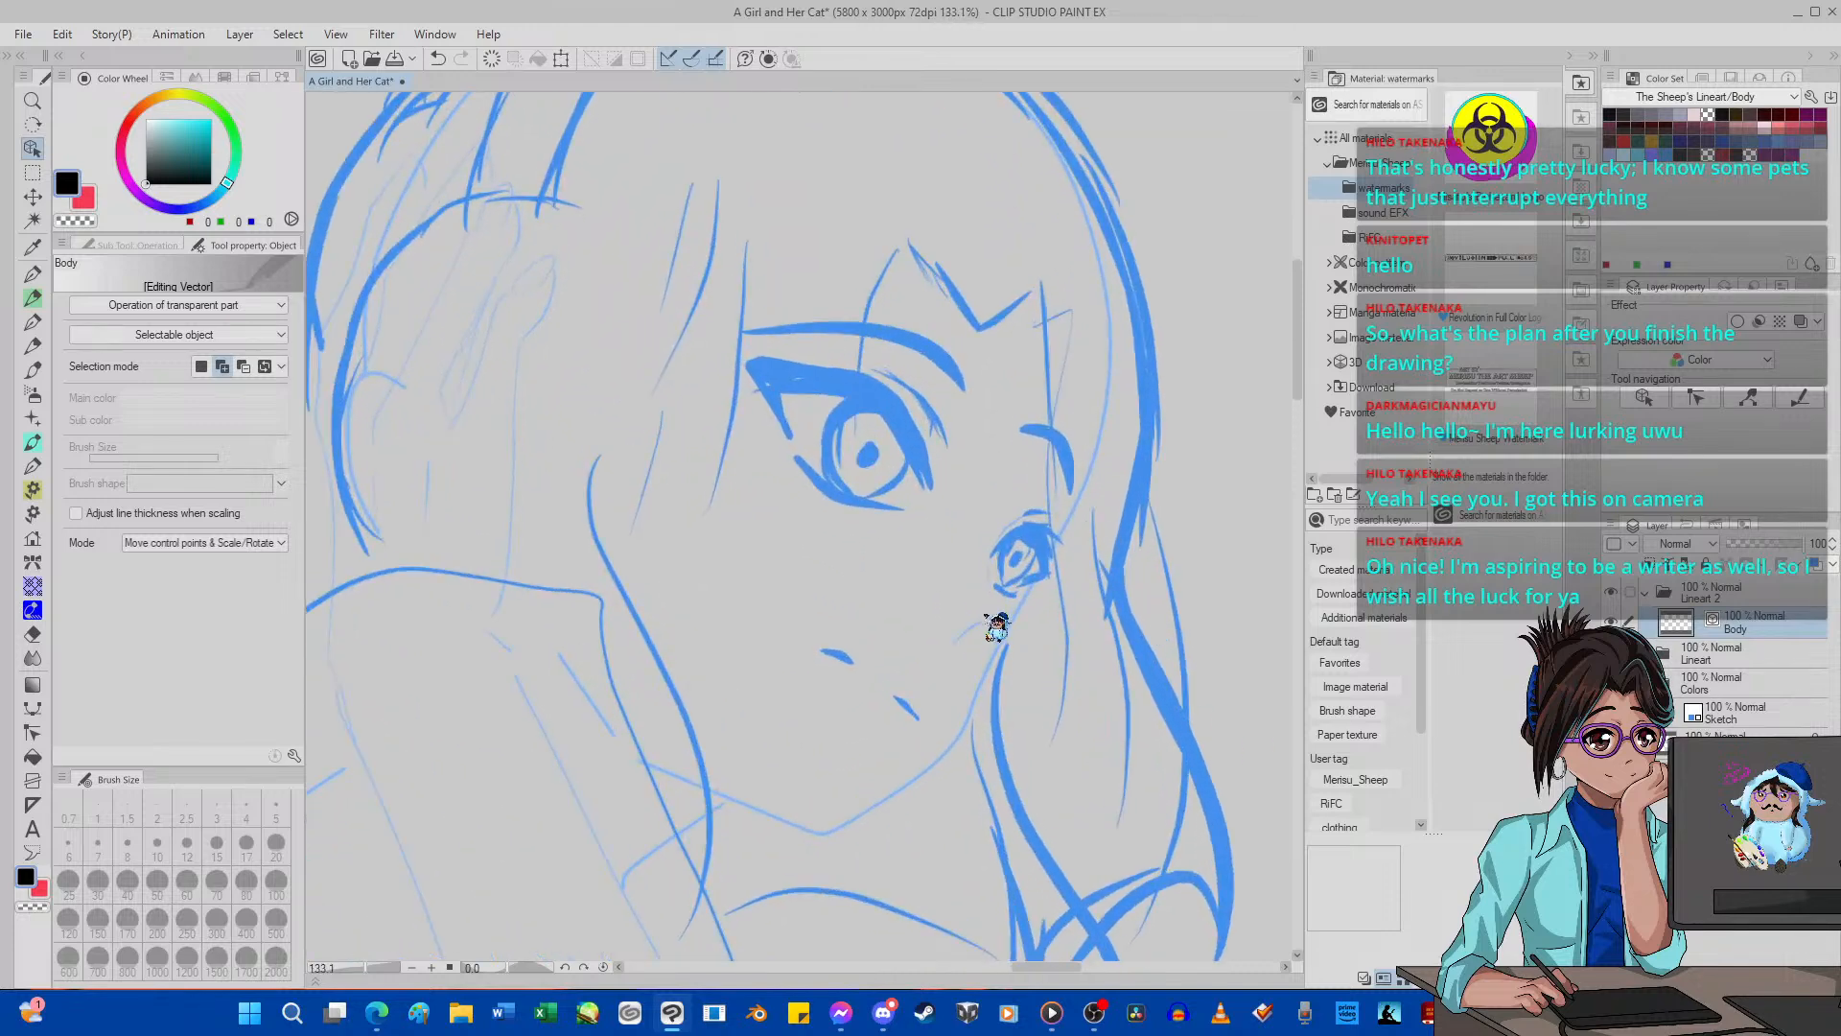
left_click(32, 274)
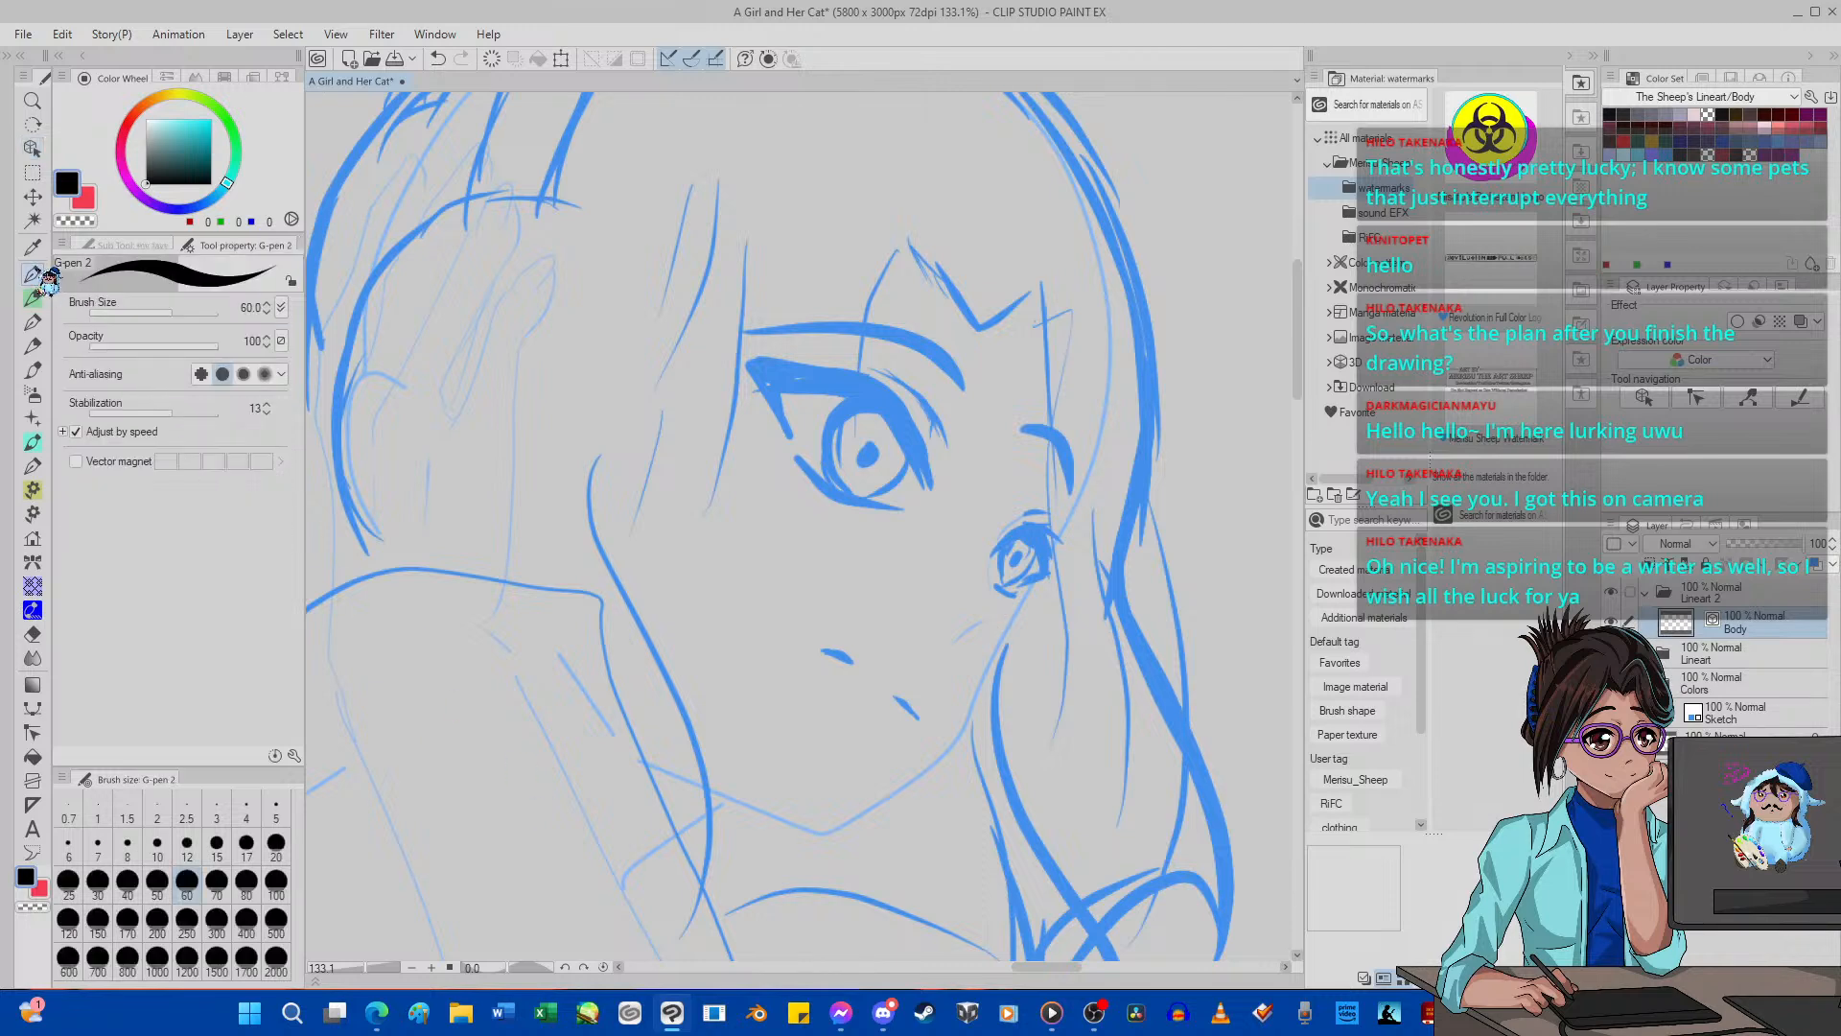
left_click(278, 808)
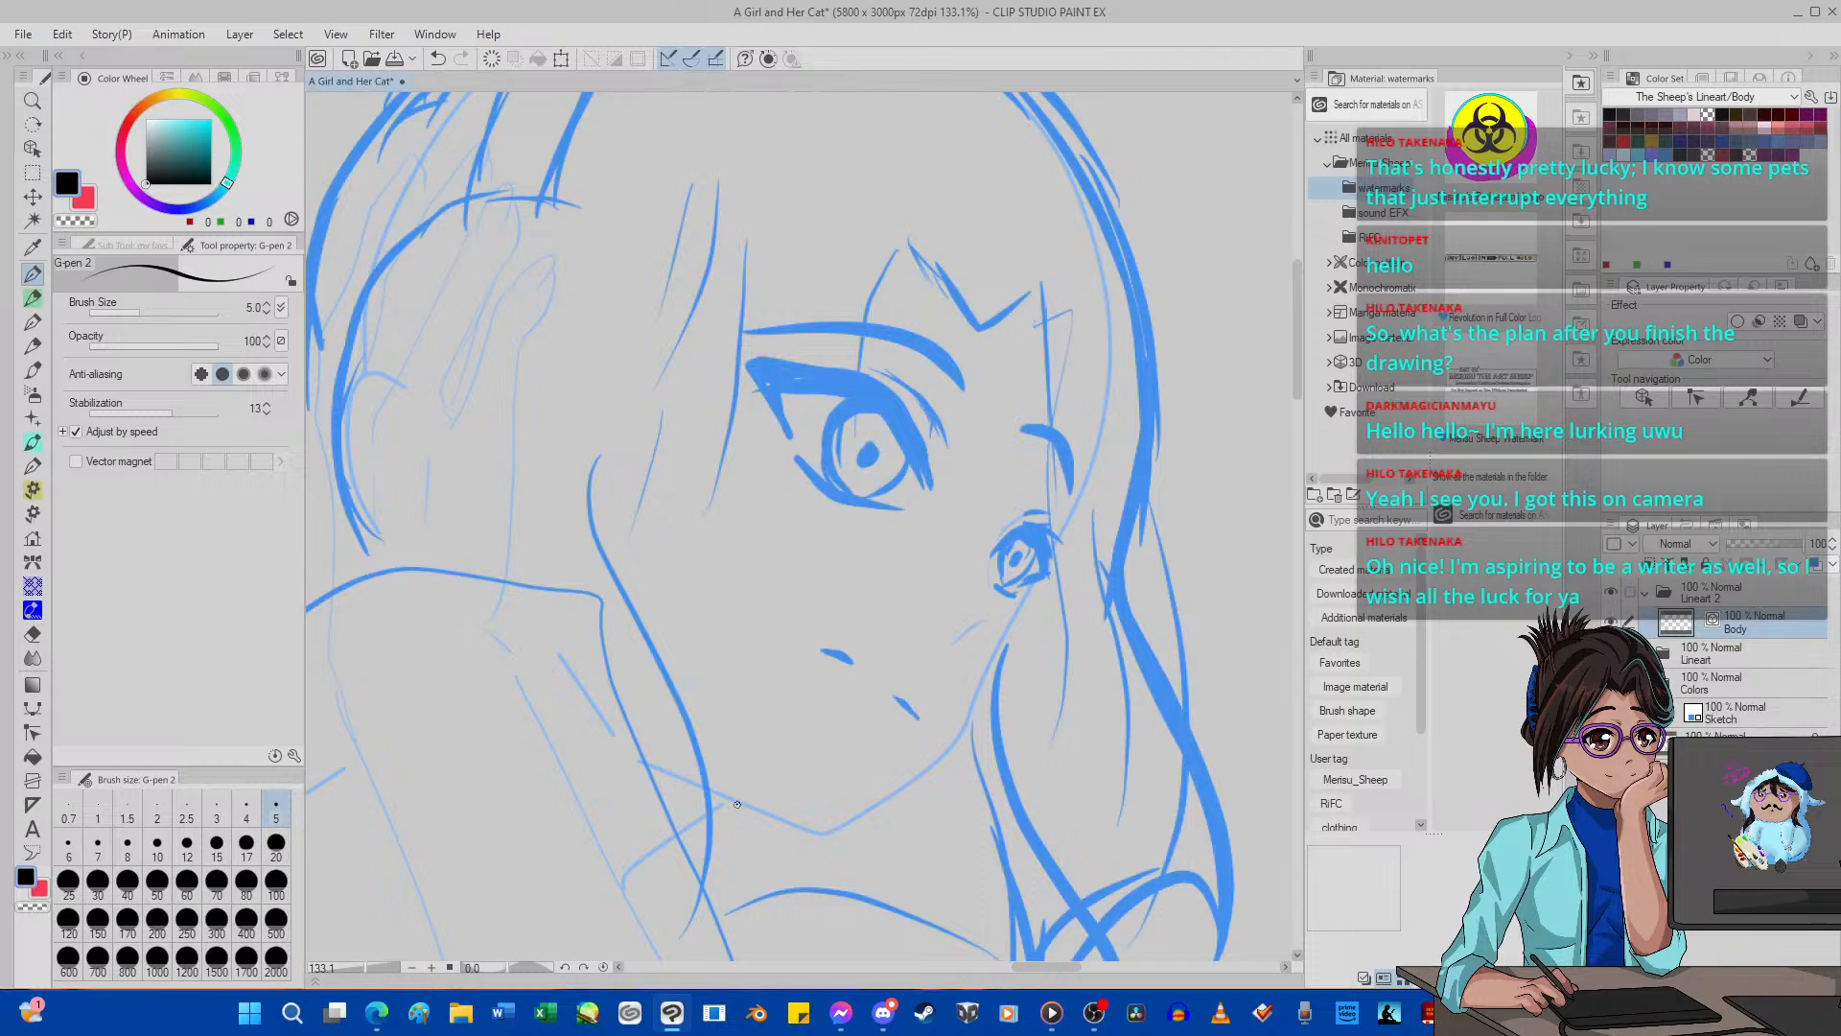
Clear the first trial stroke along the chin and set the pen's stabilization to 57.
left_click_drag(641, 762, 816, 835)
left_click(491, 58)
left_click_drag(182, 415, 230, 419)
Try to ink the second girl's jawline from the near cheek around the chin to the far eye, clearing the rejected strokes.
mouse_move(646, 760)
left_mouse_down()
mouse_move(824, 832)
mouse_move(896, 810)
mouse_move(973, 726)
left_mouse_up()
left_click(492, 59)
mouse_move(642, 762)
left_mouse_down()
mouse_move(826, 839)
mouse_move(959, 752)
left_mouse_up()
left_click(492, 59)
mouse_move(661, 772)
left_mouse_down()
mouse_move(808, 834)
mouse_move(844, 824)
mouse_move(960, 731)
mouse_move(1069, 519)
left_mouse_up()
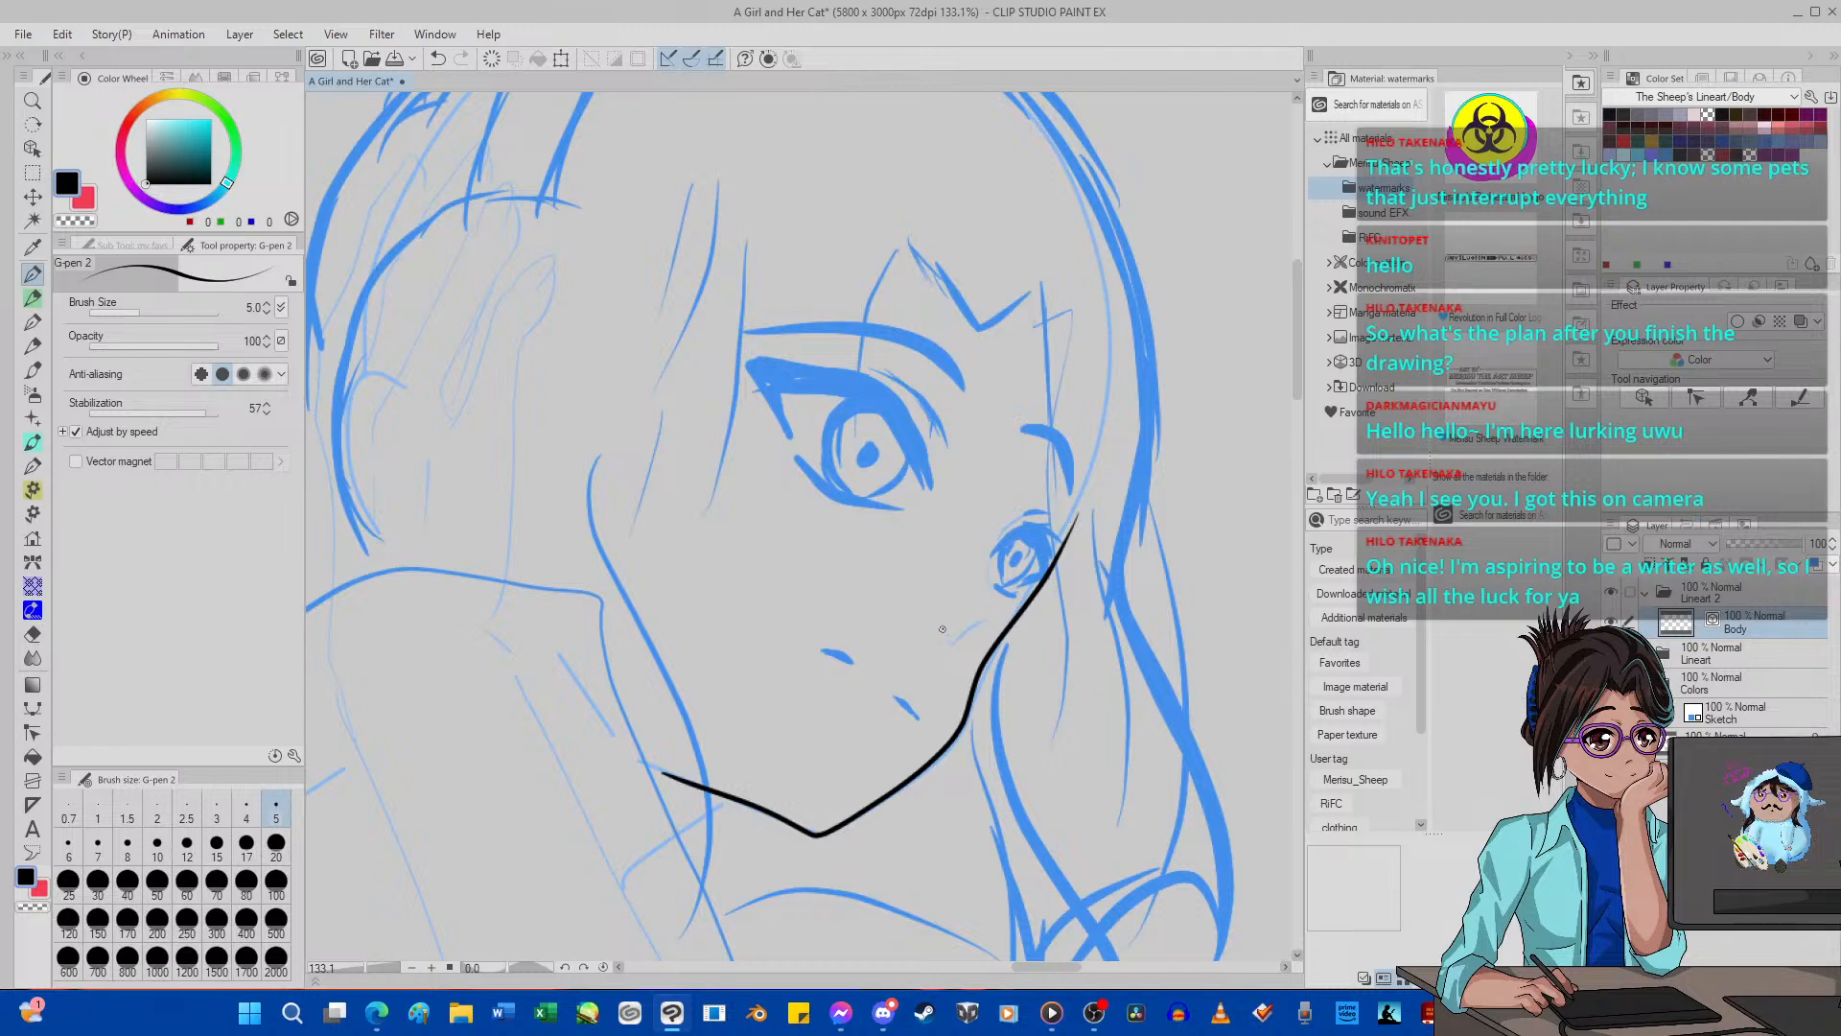
Switch to the Pinch vector line tool, change its fix end option and clear the inked jawline from the Body layer.
left_click(32, 732)
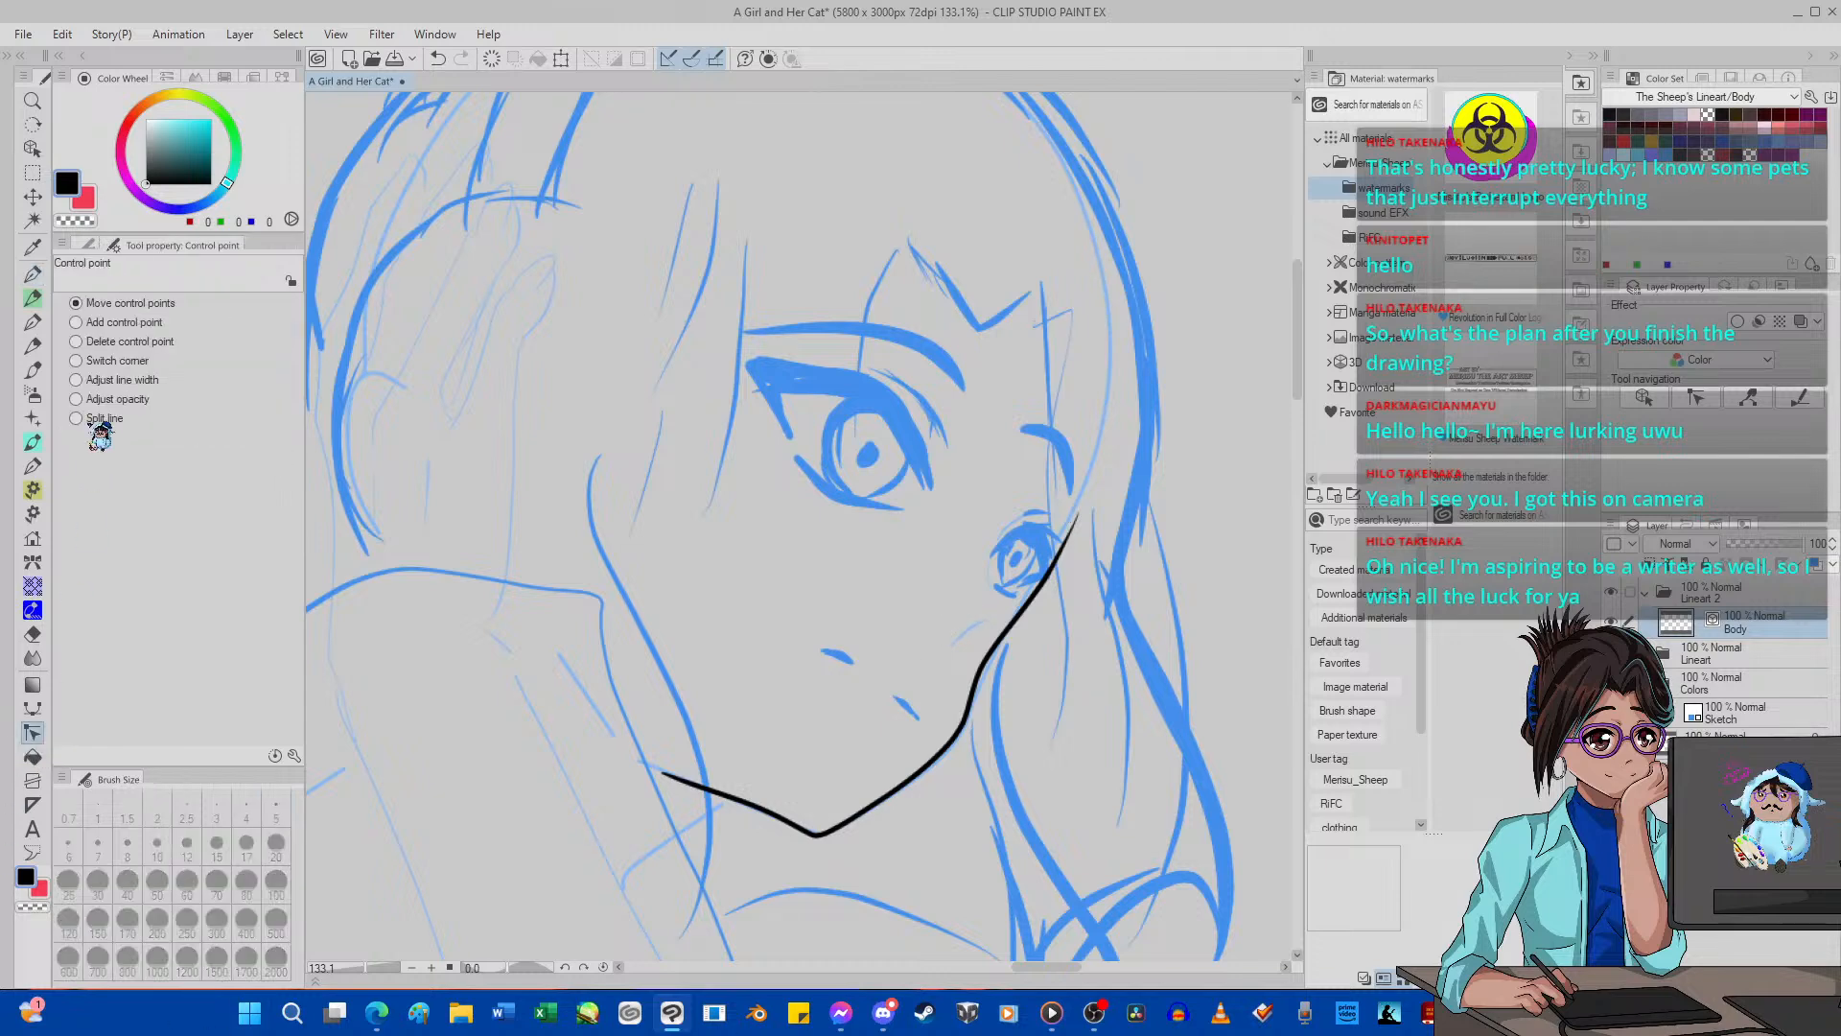
left_click(93, 246)
left_click(195, 291)
left_click(208, 248)
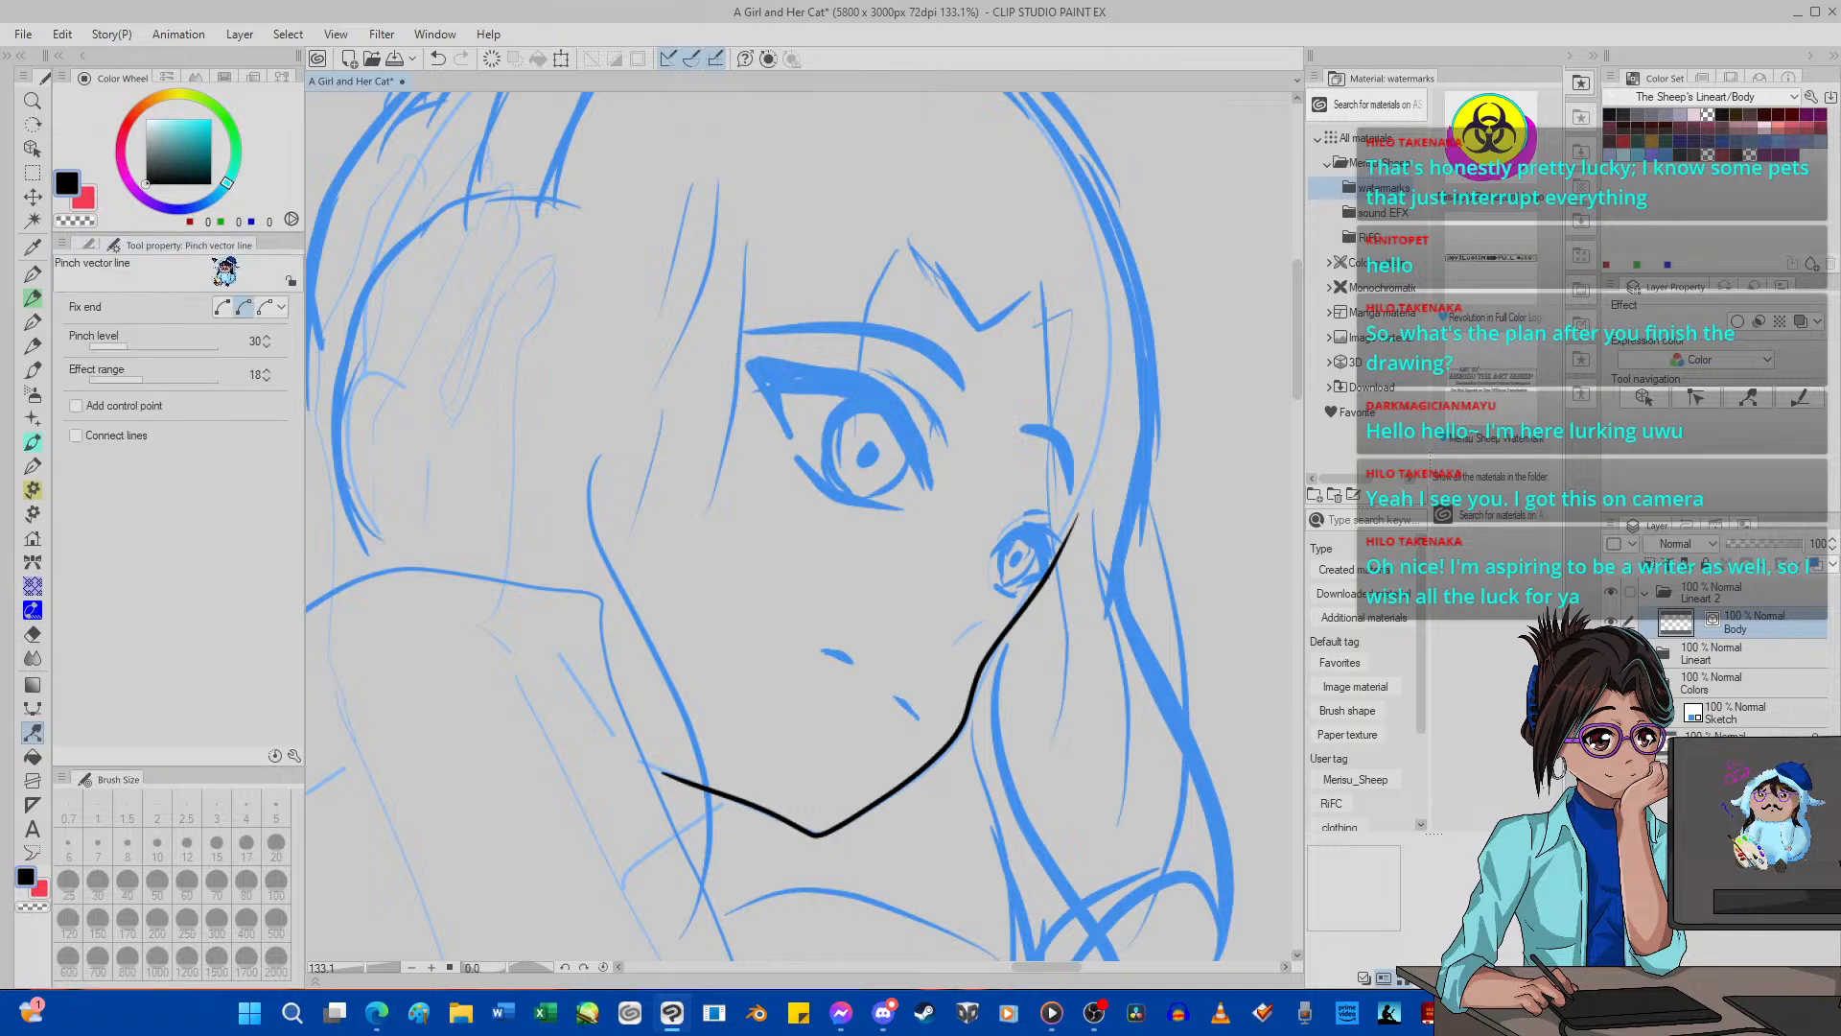
left_click(224, 307)
scroll(825, 703, "down", 1)
scroll(852, 754, "up", 1)
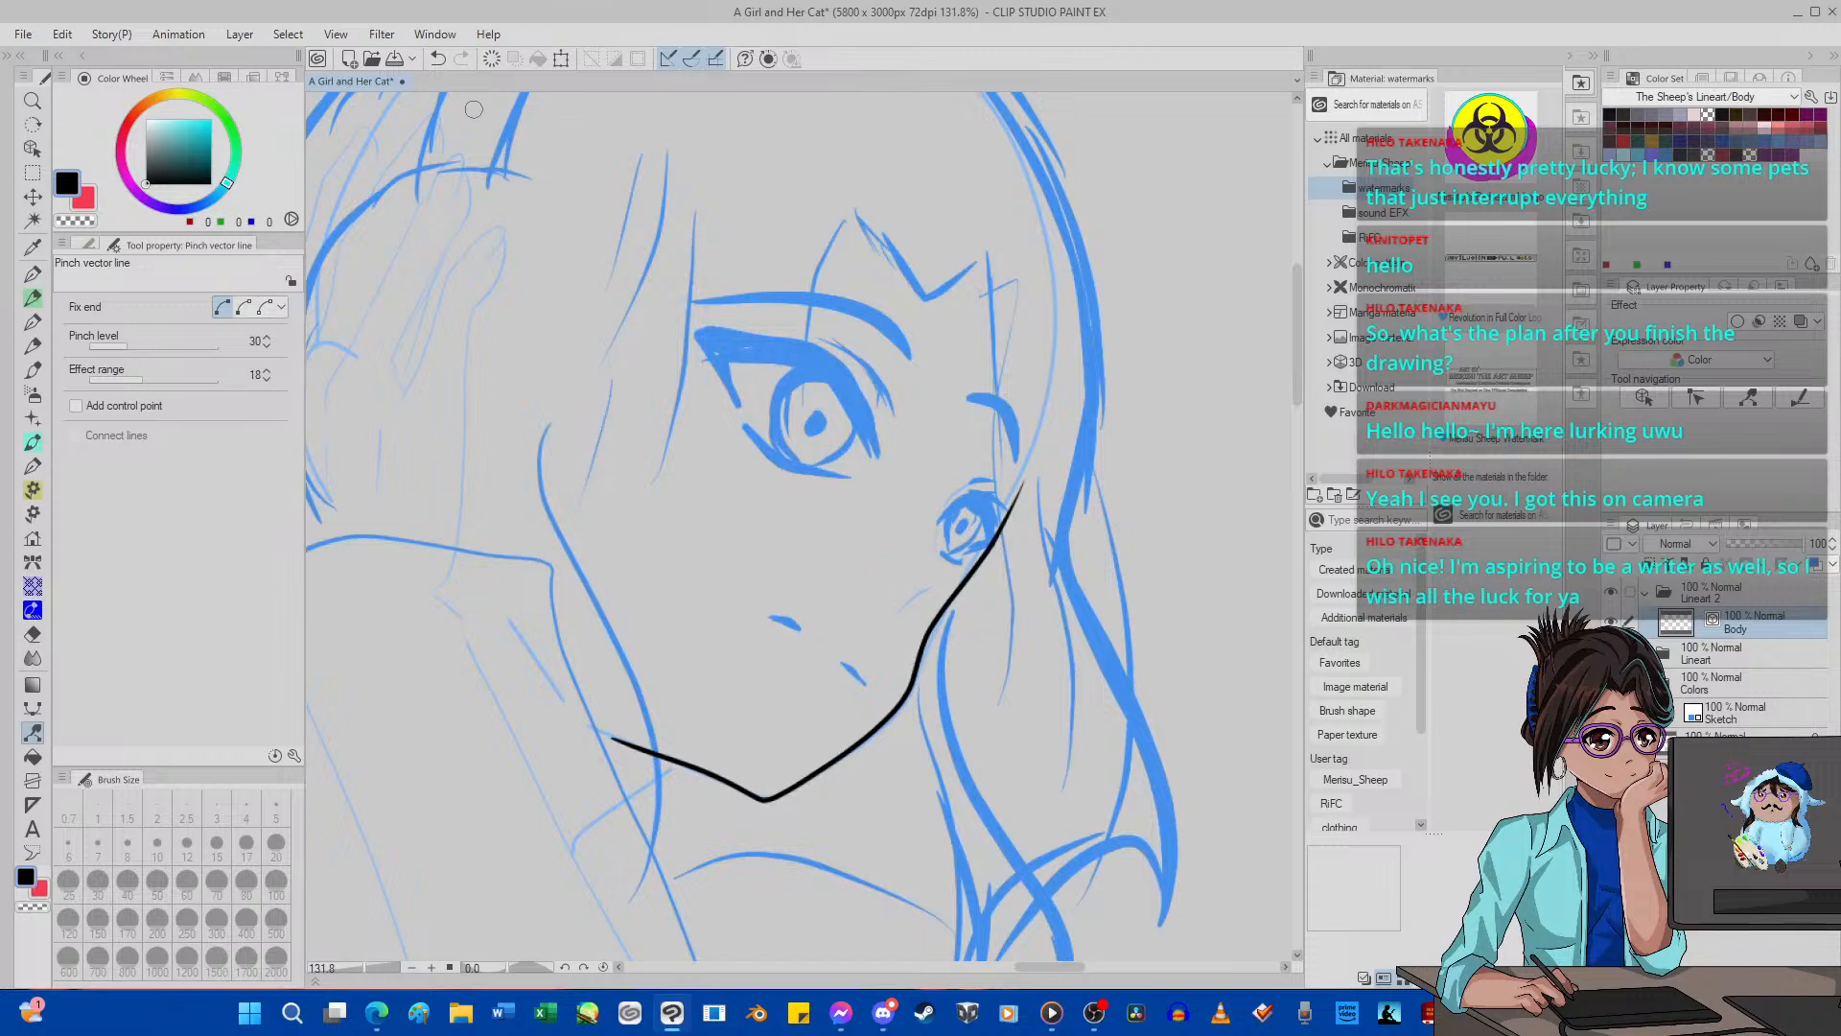
left_click(497, 62)
Ink the jawline again with G-pen 2, following the sketch from the near cheek around the chin up past the far eye.
scroll(913, 608, "down", 11)
scroll(912, 608, "up", 9)
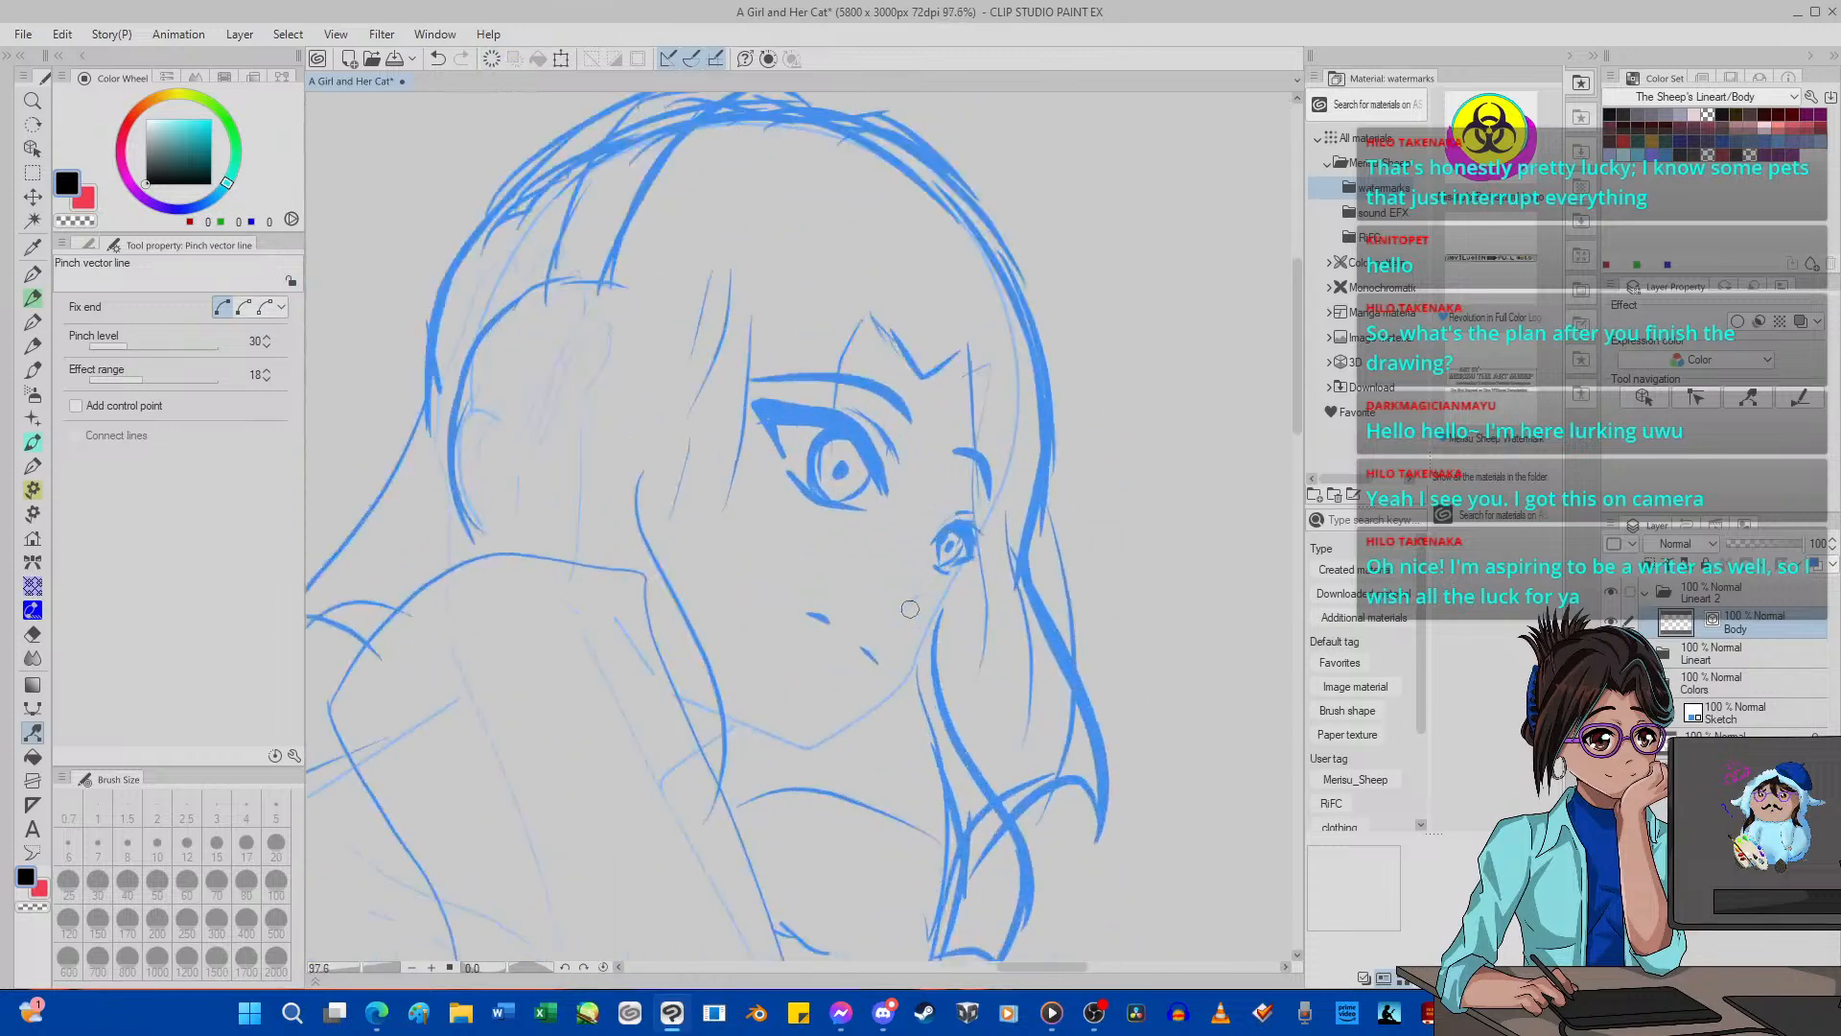
scroll(910, 609, "up", 6)
scroll(897, 621, "down", 2)
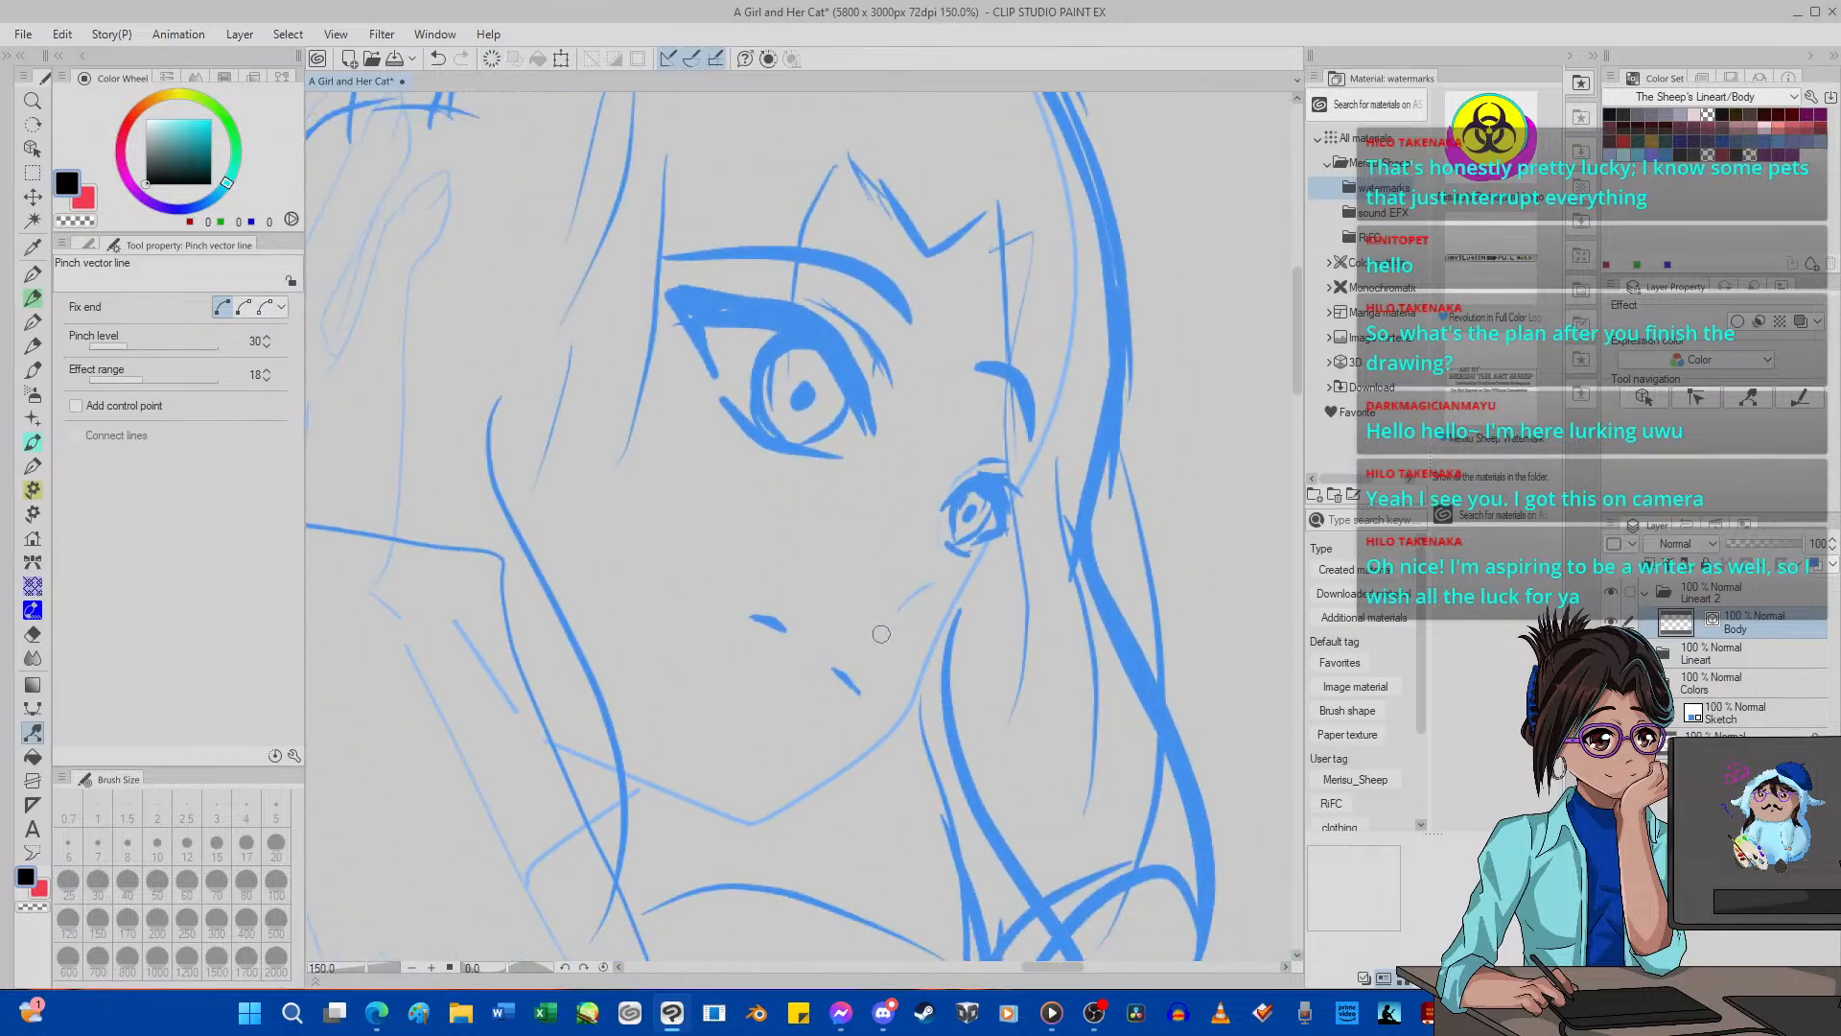
scroll(881, 634, "up", 2)
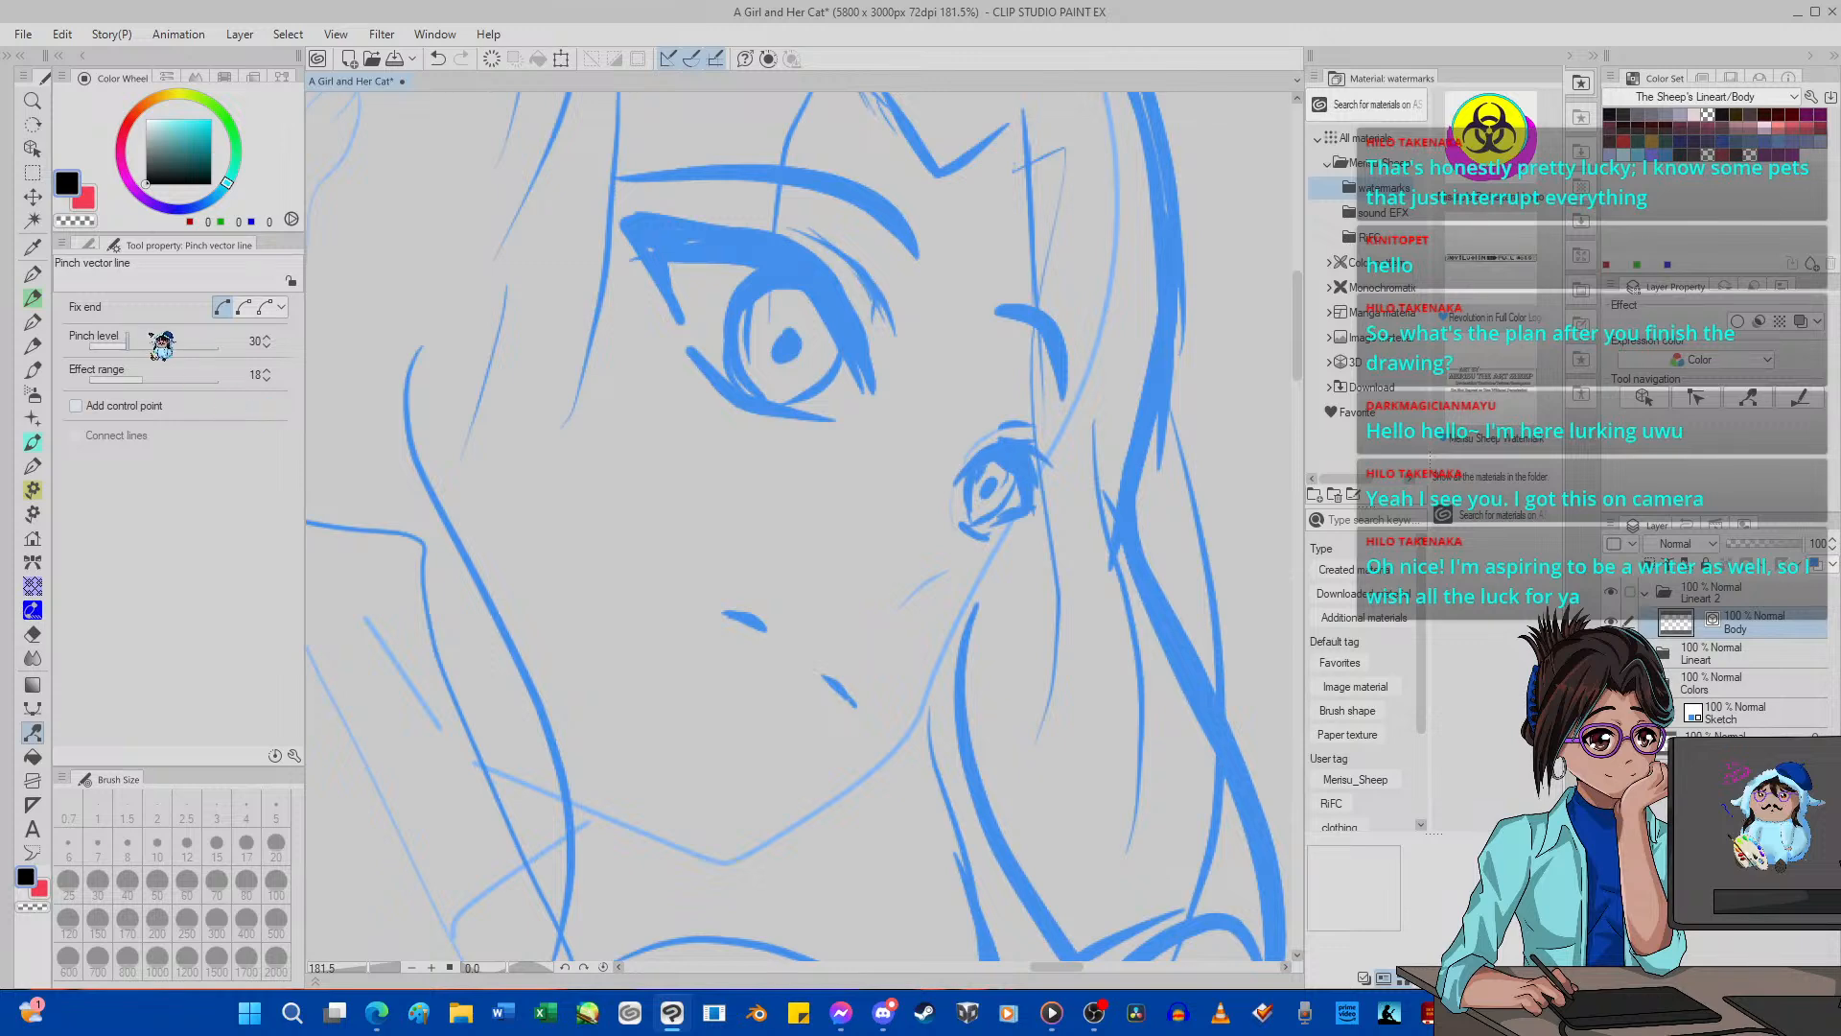
left_click(32, 274)
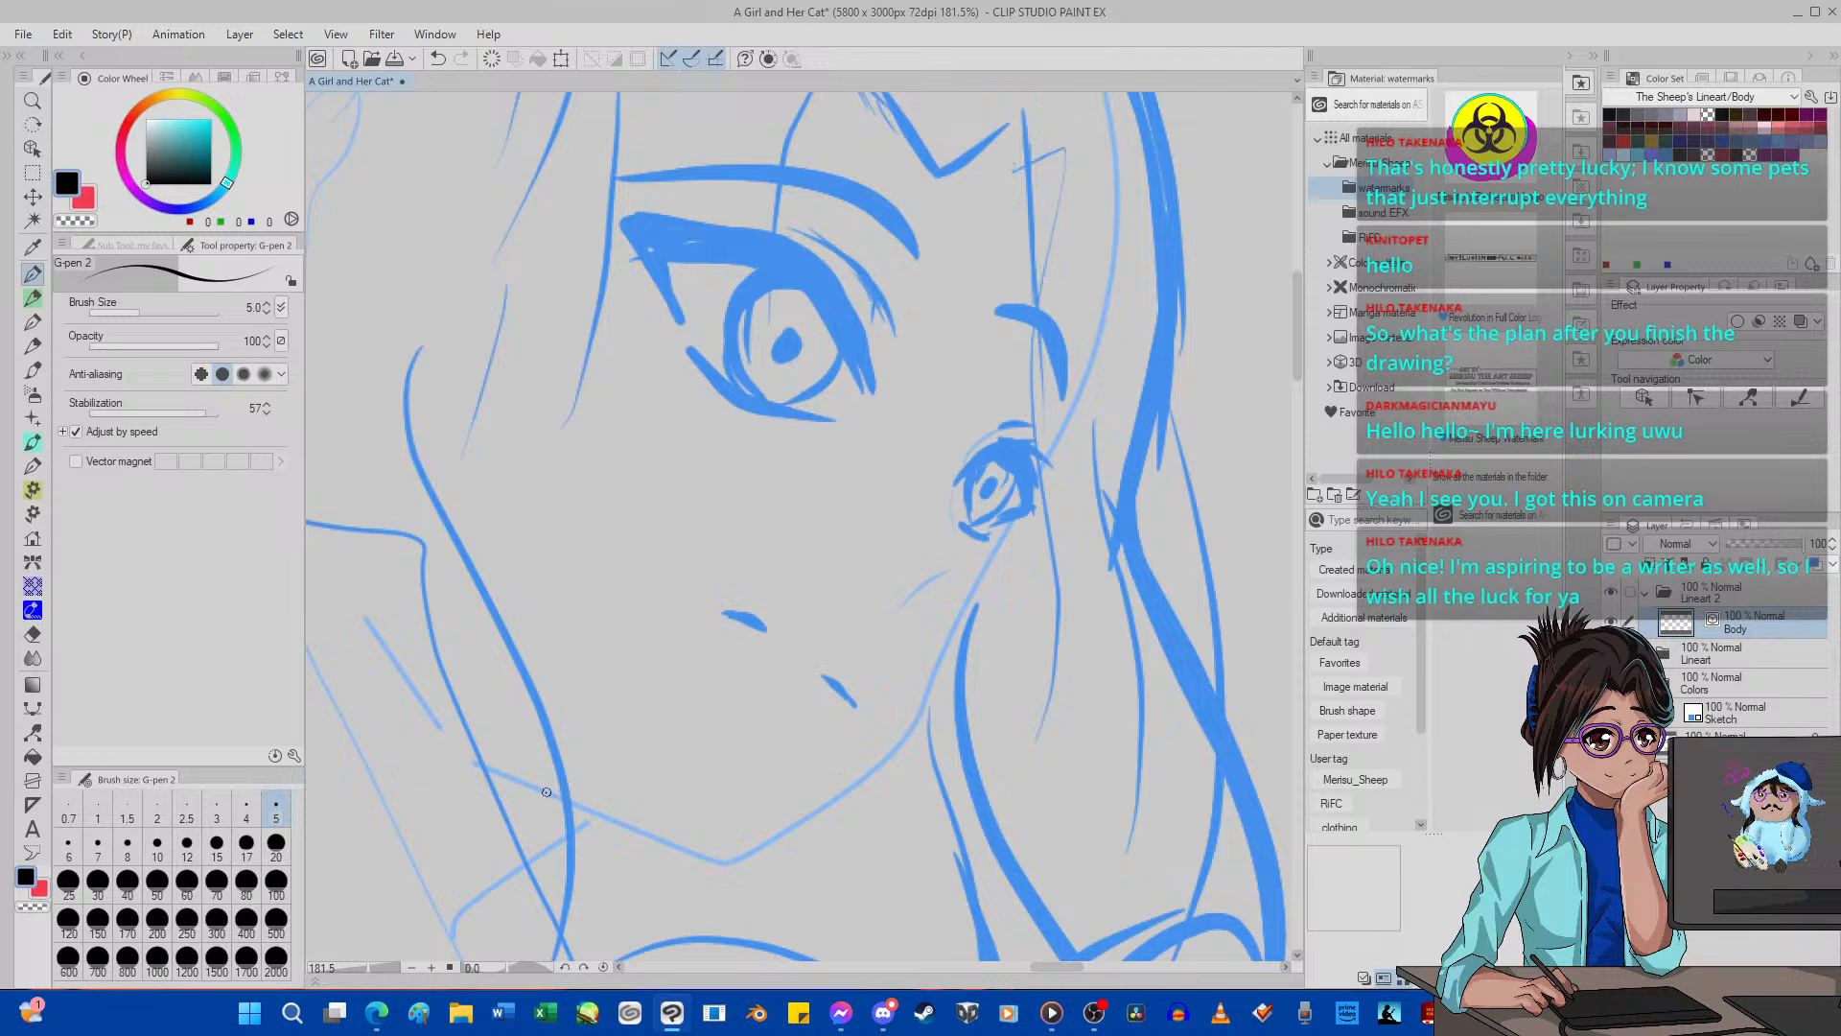
mouse_move(546, 792)
left_mouse_down()
mouse_move(721, 866)
mouse_move(842, 795)
mouse_move(935, 662)
left_mouse_up()
left_click(491, 58)
mouse_move(564, 802)
left_mouse_down()
mouse_move(727, 862)
mouse_move(876, 773)
mouse_move(929, 710)
mouse_move(1096, 363)
left_mouse_up()
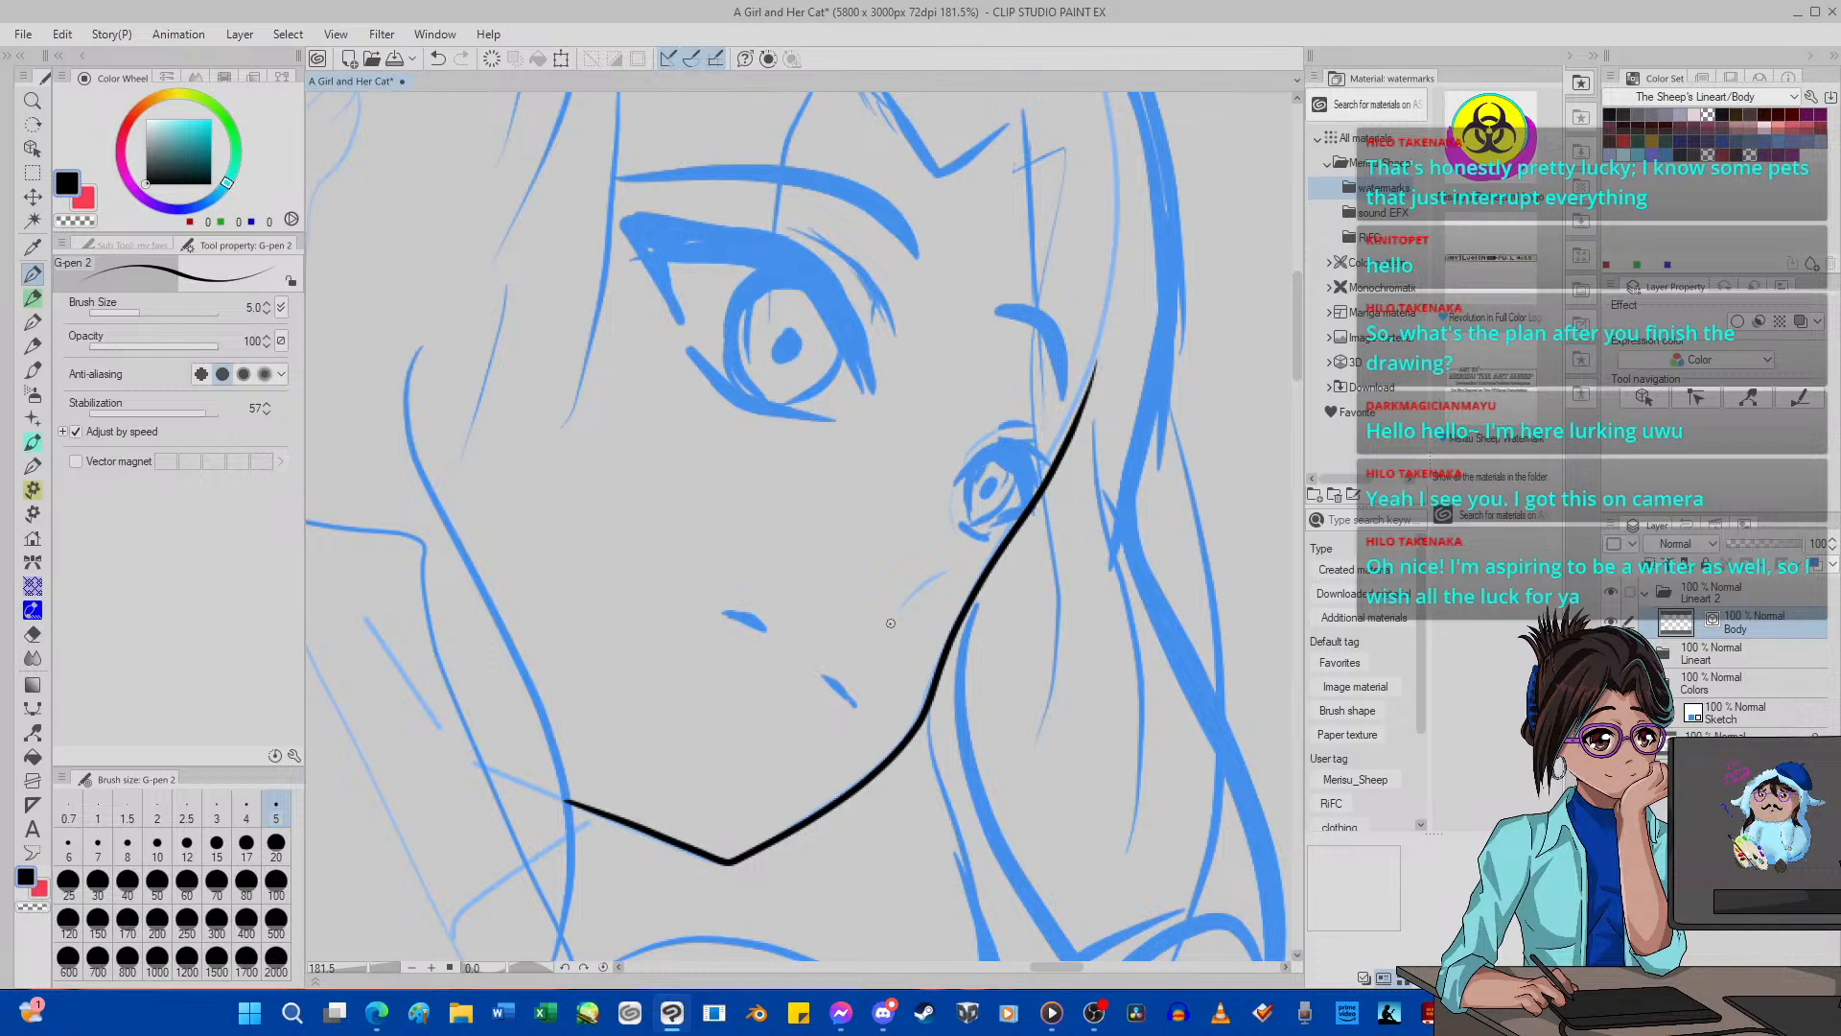
Ink two short contour strokes beside and below the far eye, undoing the first attempt and redrawing them.
mouse_move(891, 612)
left_mouse_down()
mouse_move(952, 558)
mouse_move(937, 508)
mouse_move(965, 447)
left_mouse_up()
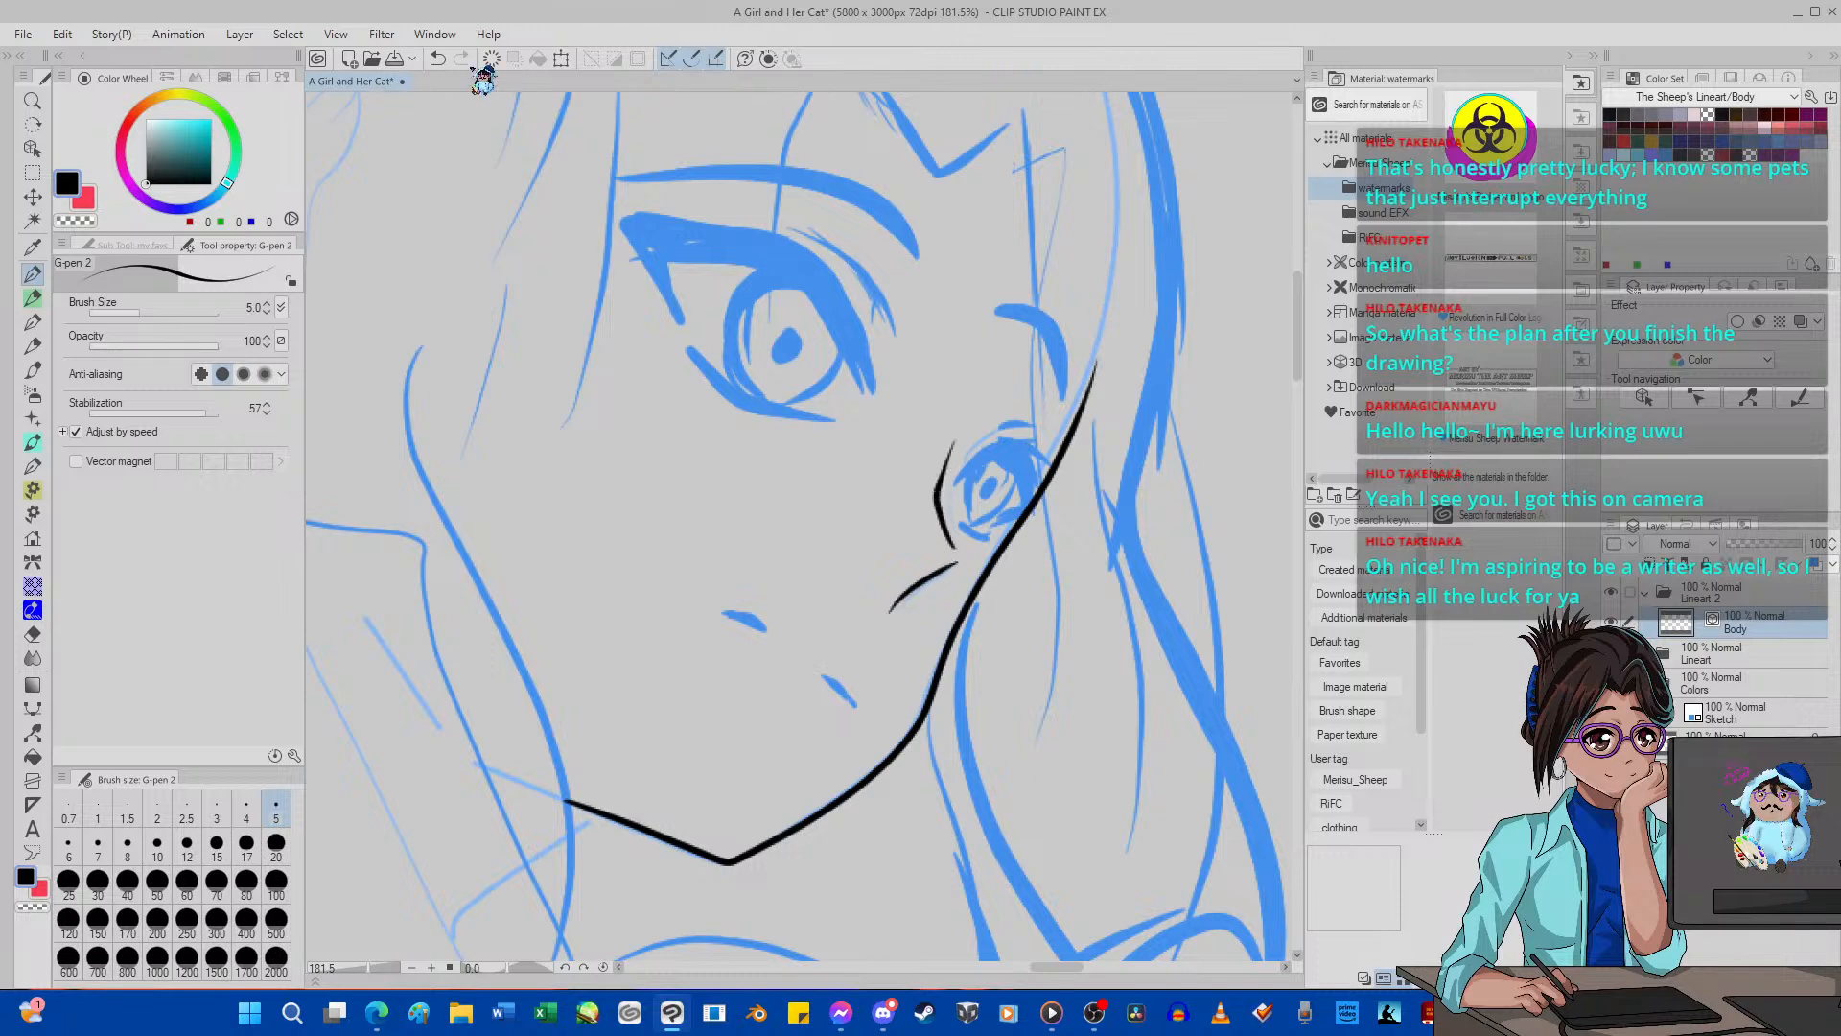
left_click(437, 58)
left_click(460, 59)
left_click(438, 59)
left_click(437, 58)
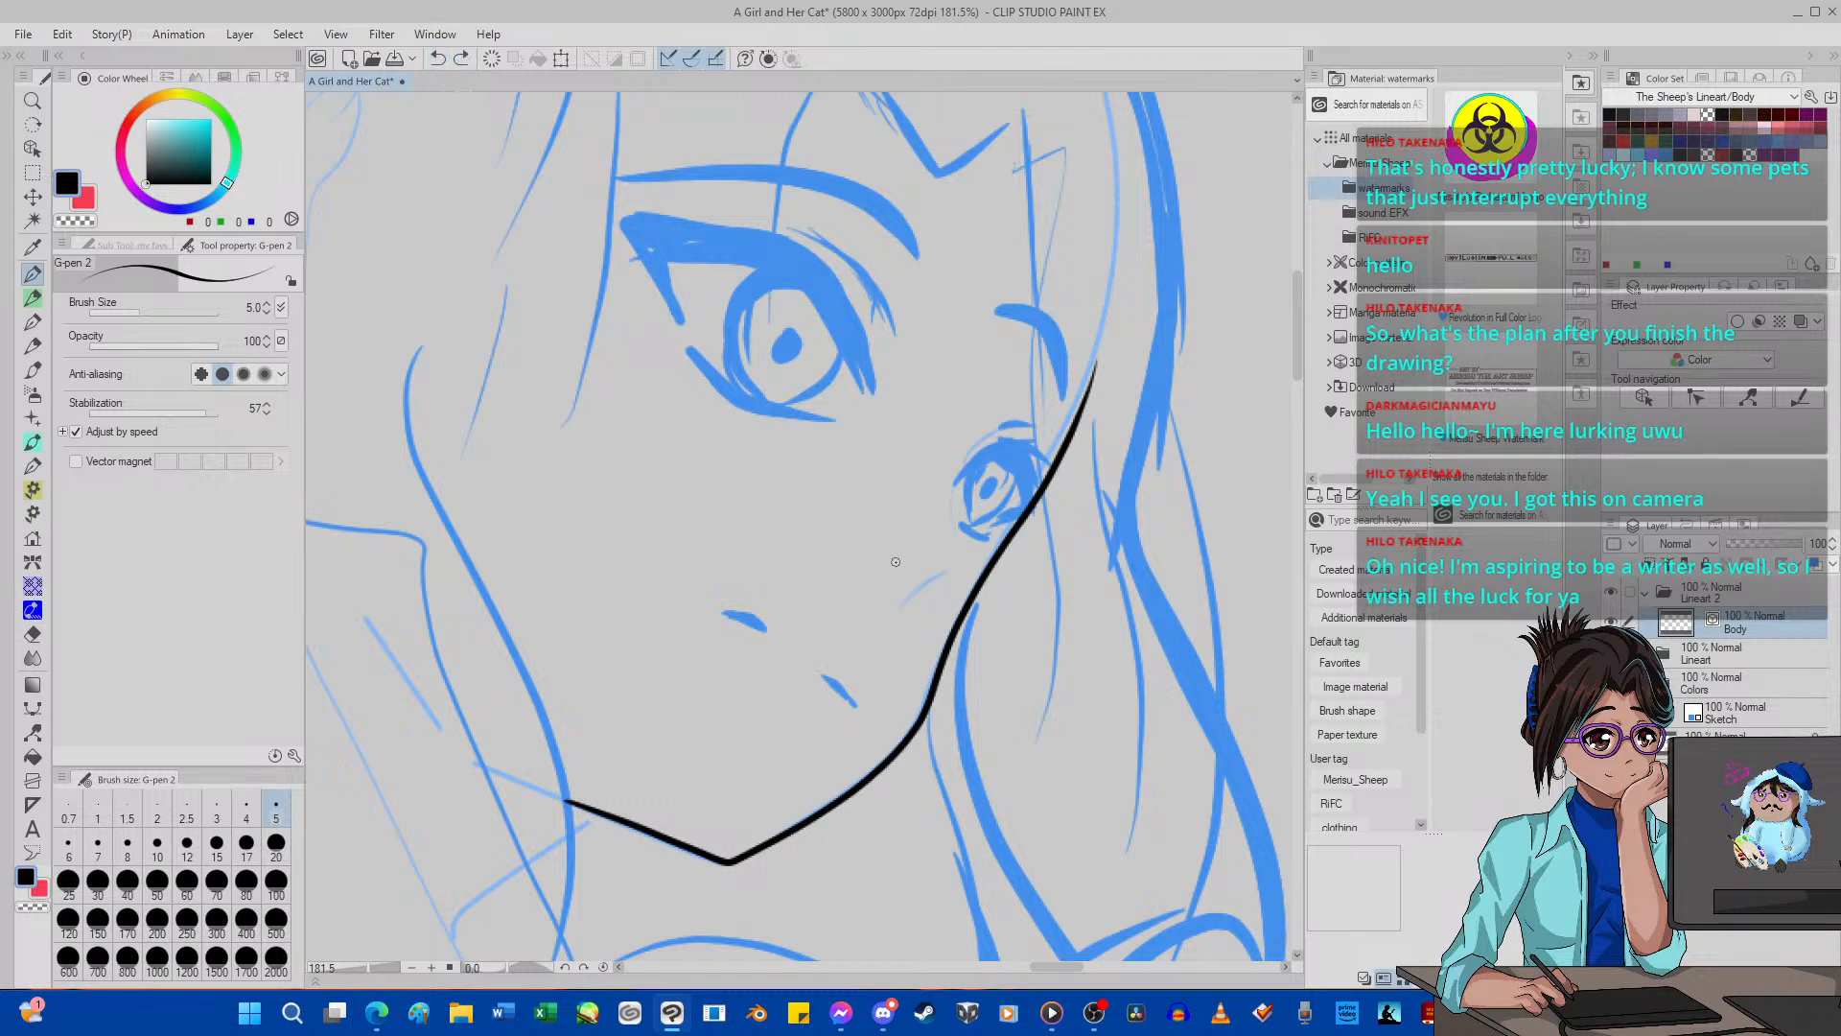
mouse_move(891, 604)
left_mouse_down()
mouse_move(956, 562)
mouse_move(941, 499)
mouse_move(964, 441)
left_mouse_up()
scroll(911, 404, "down", 8)
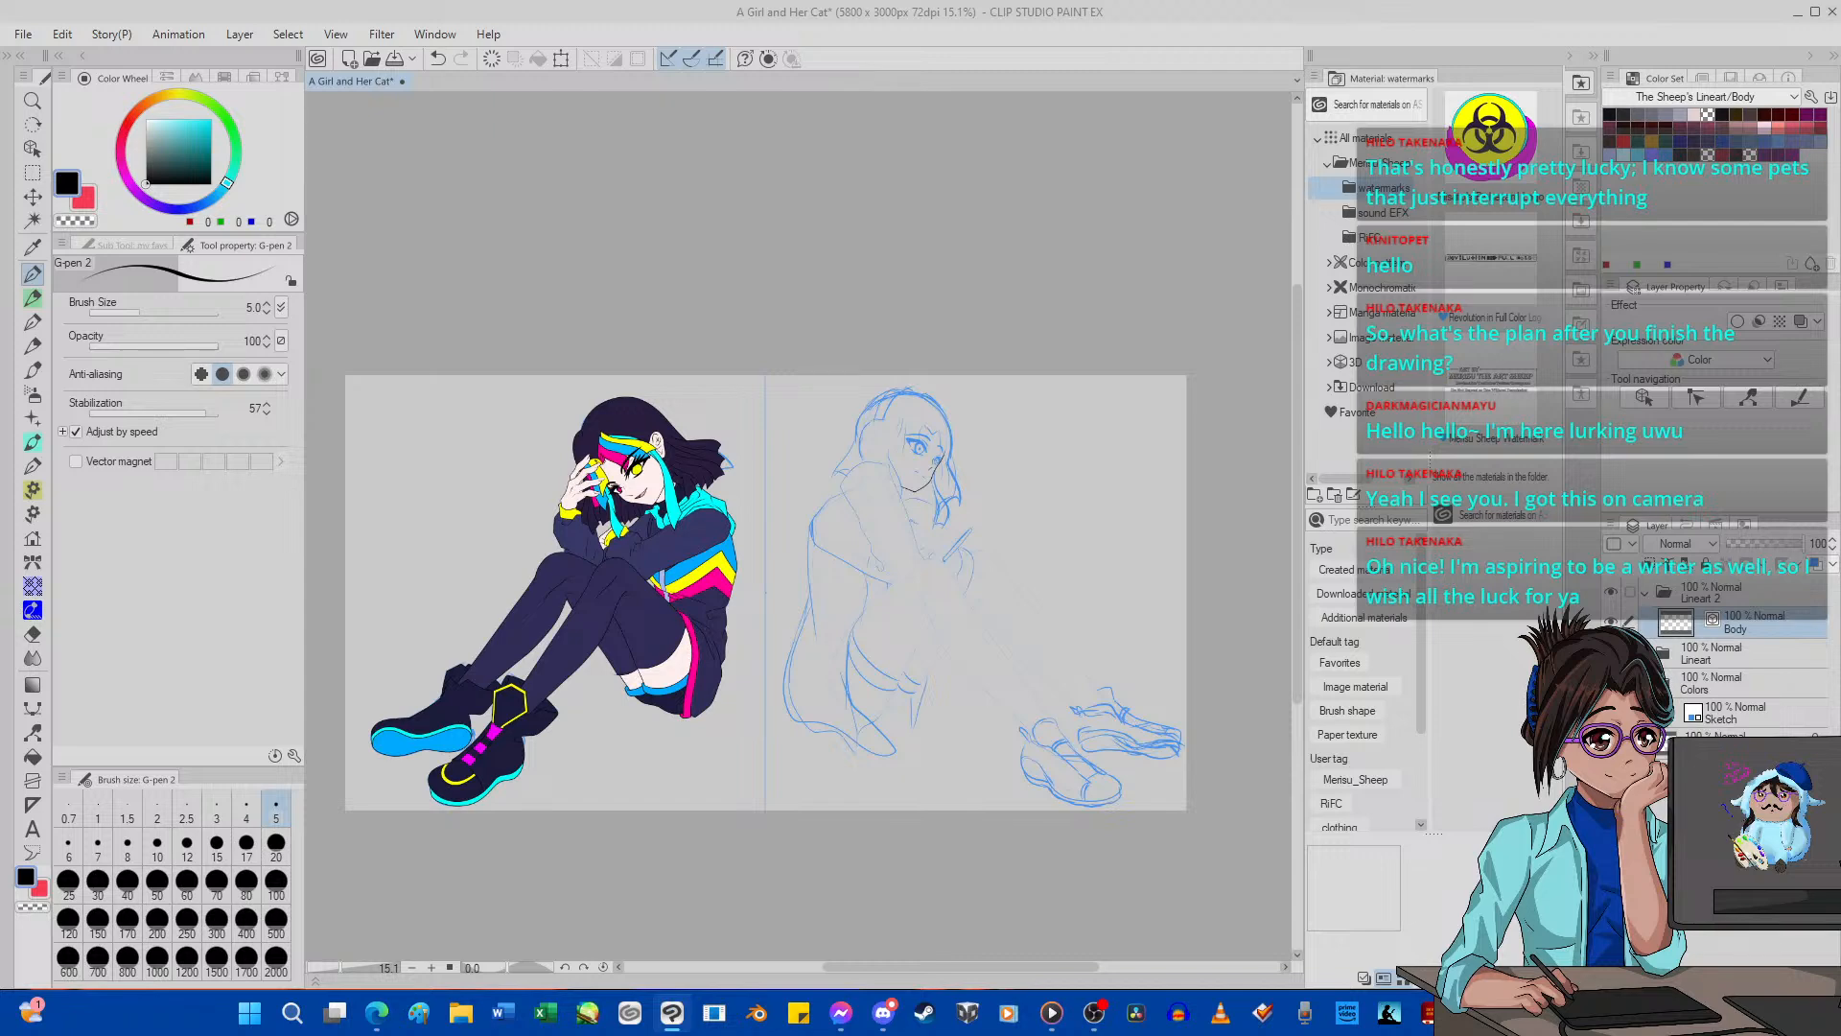
Place Misato In Depth Reference Sheet 2024.png beside the drawing and fit more of the sheet into view.
left_click_drag(1365, 770, 1289, 183)
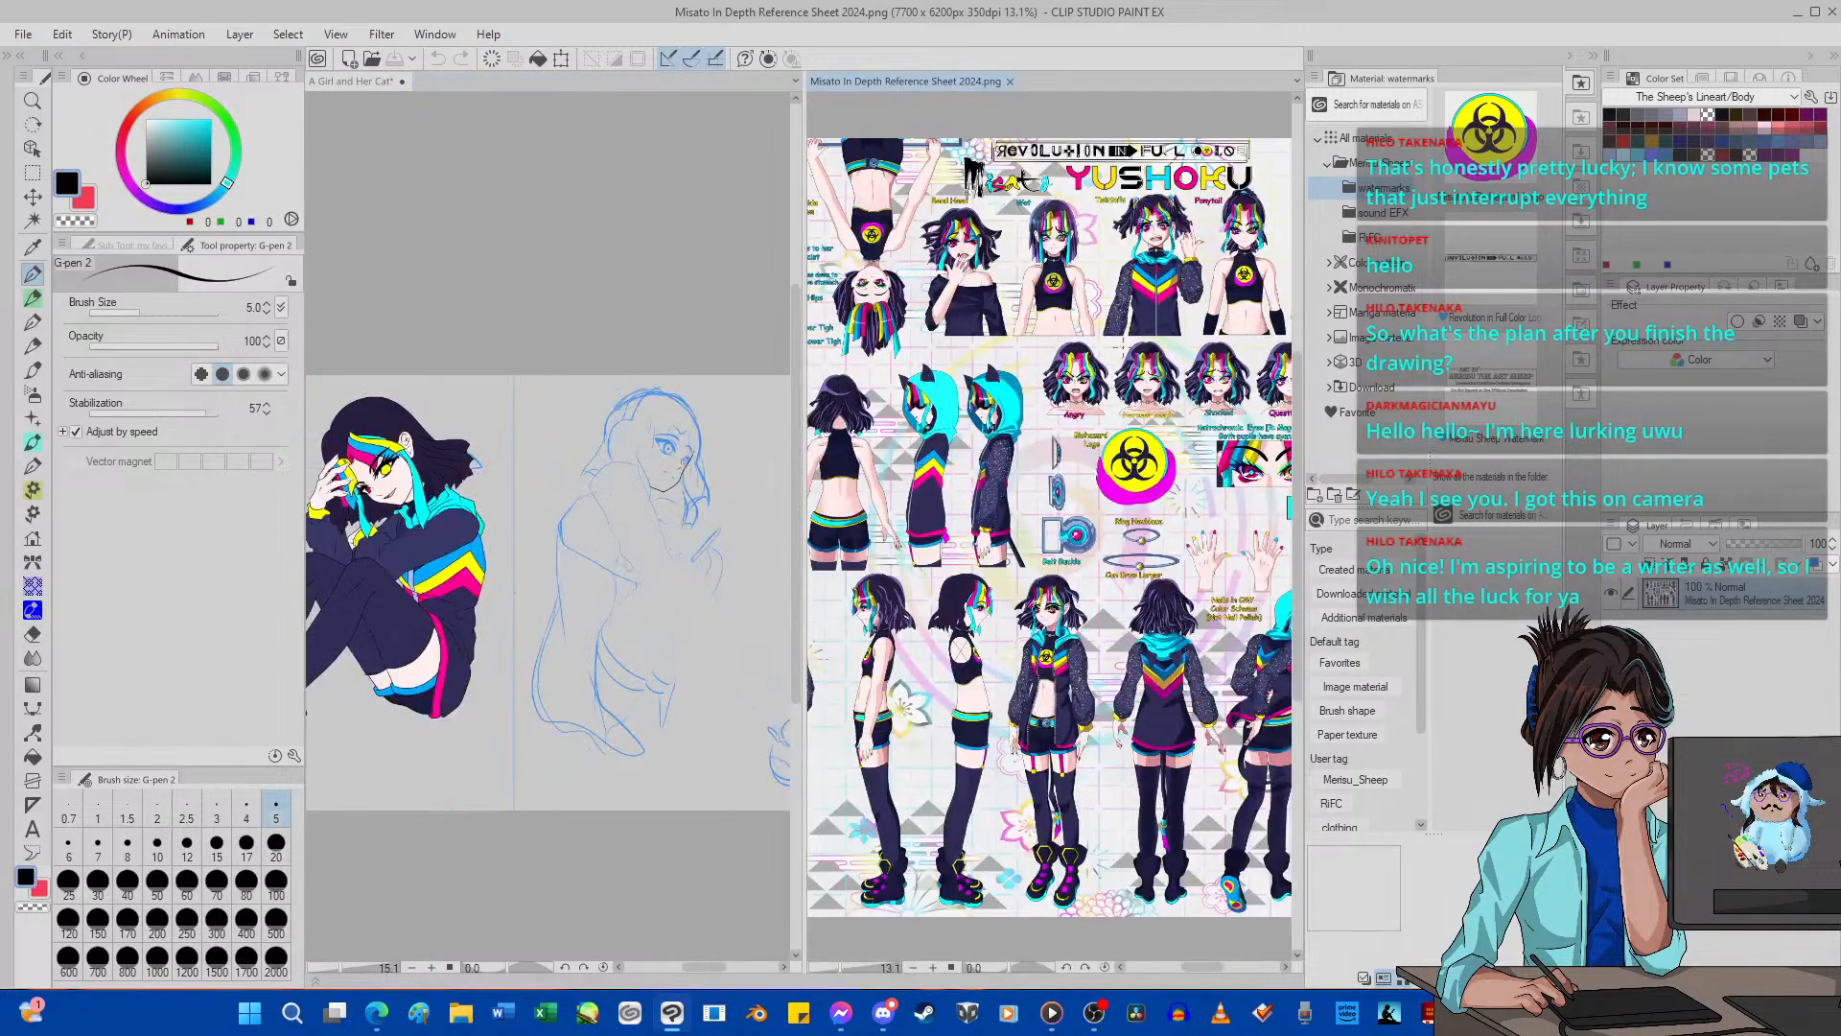
scroll(1124, 348, "down", 8)
scroll(1041, 414, "up", 7)
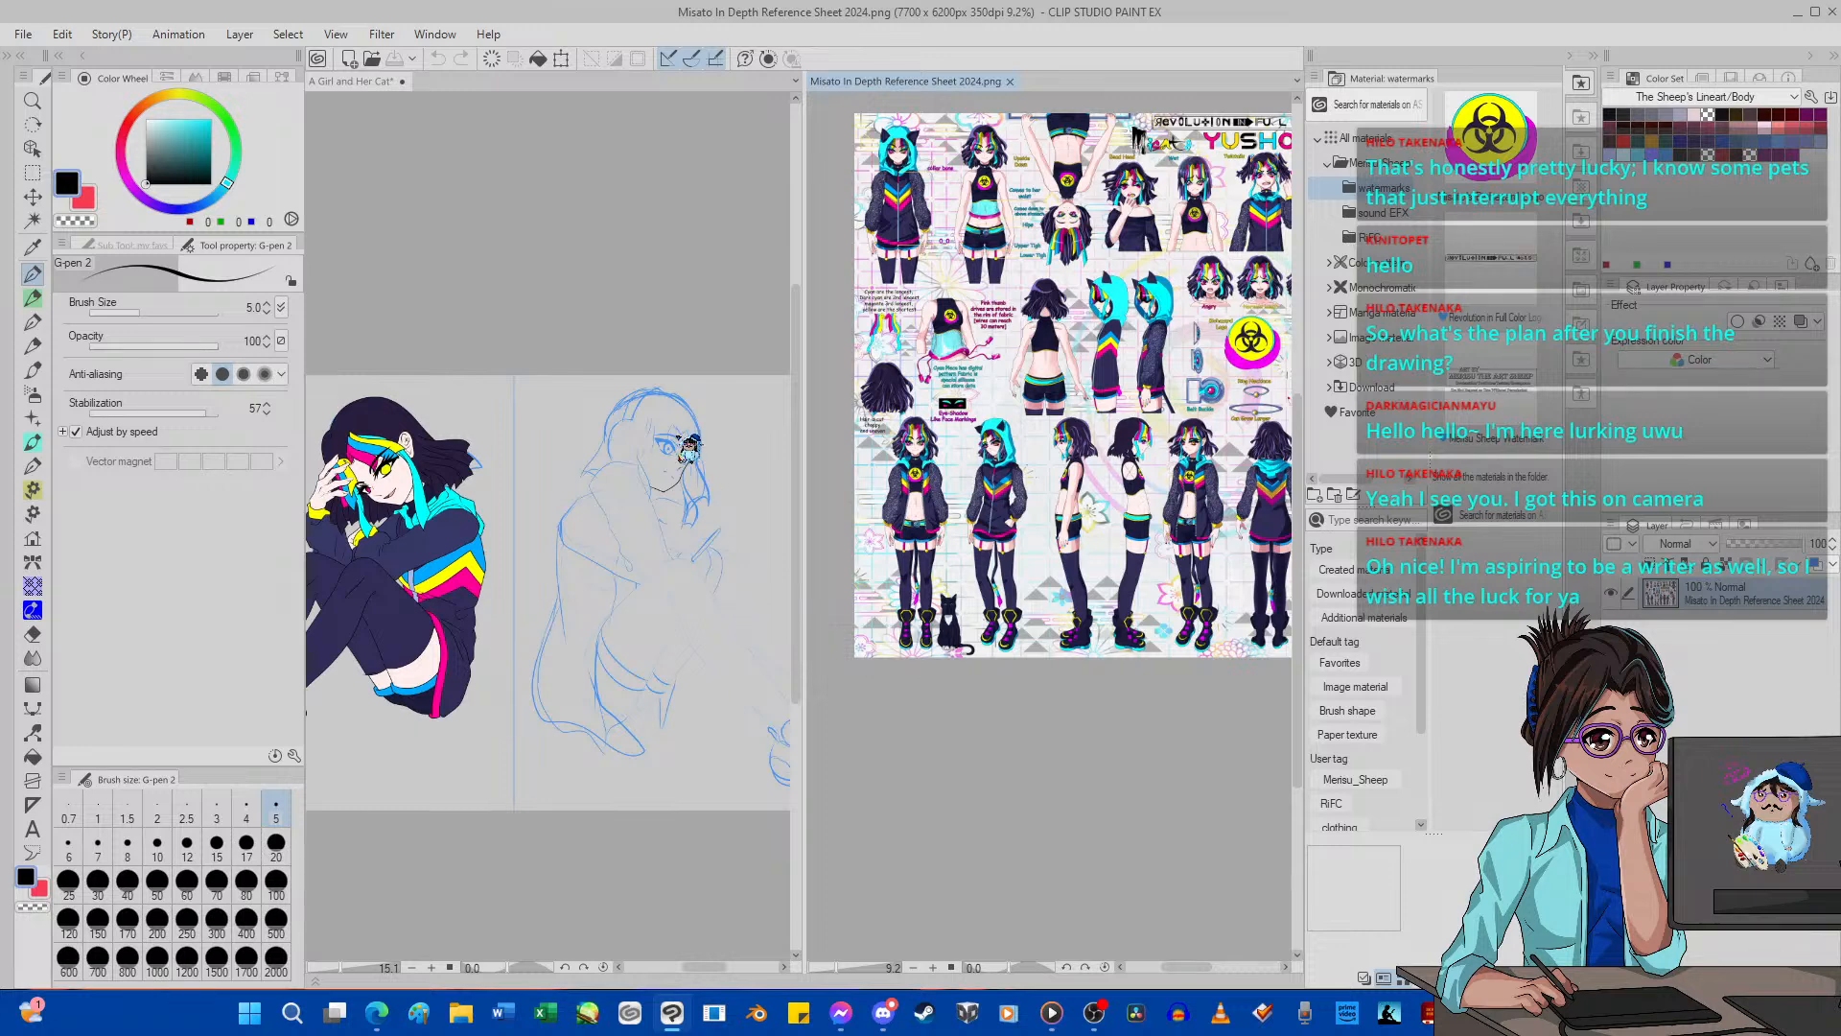
Examine the inked face and overall drawing next to the character reference sheet.
scroll(677, 451, "up", 5)
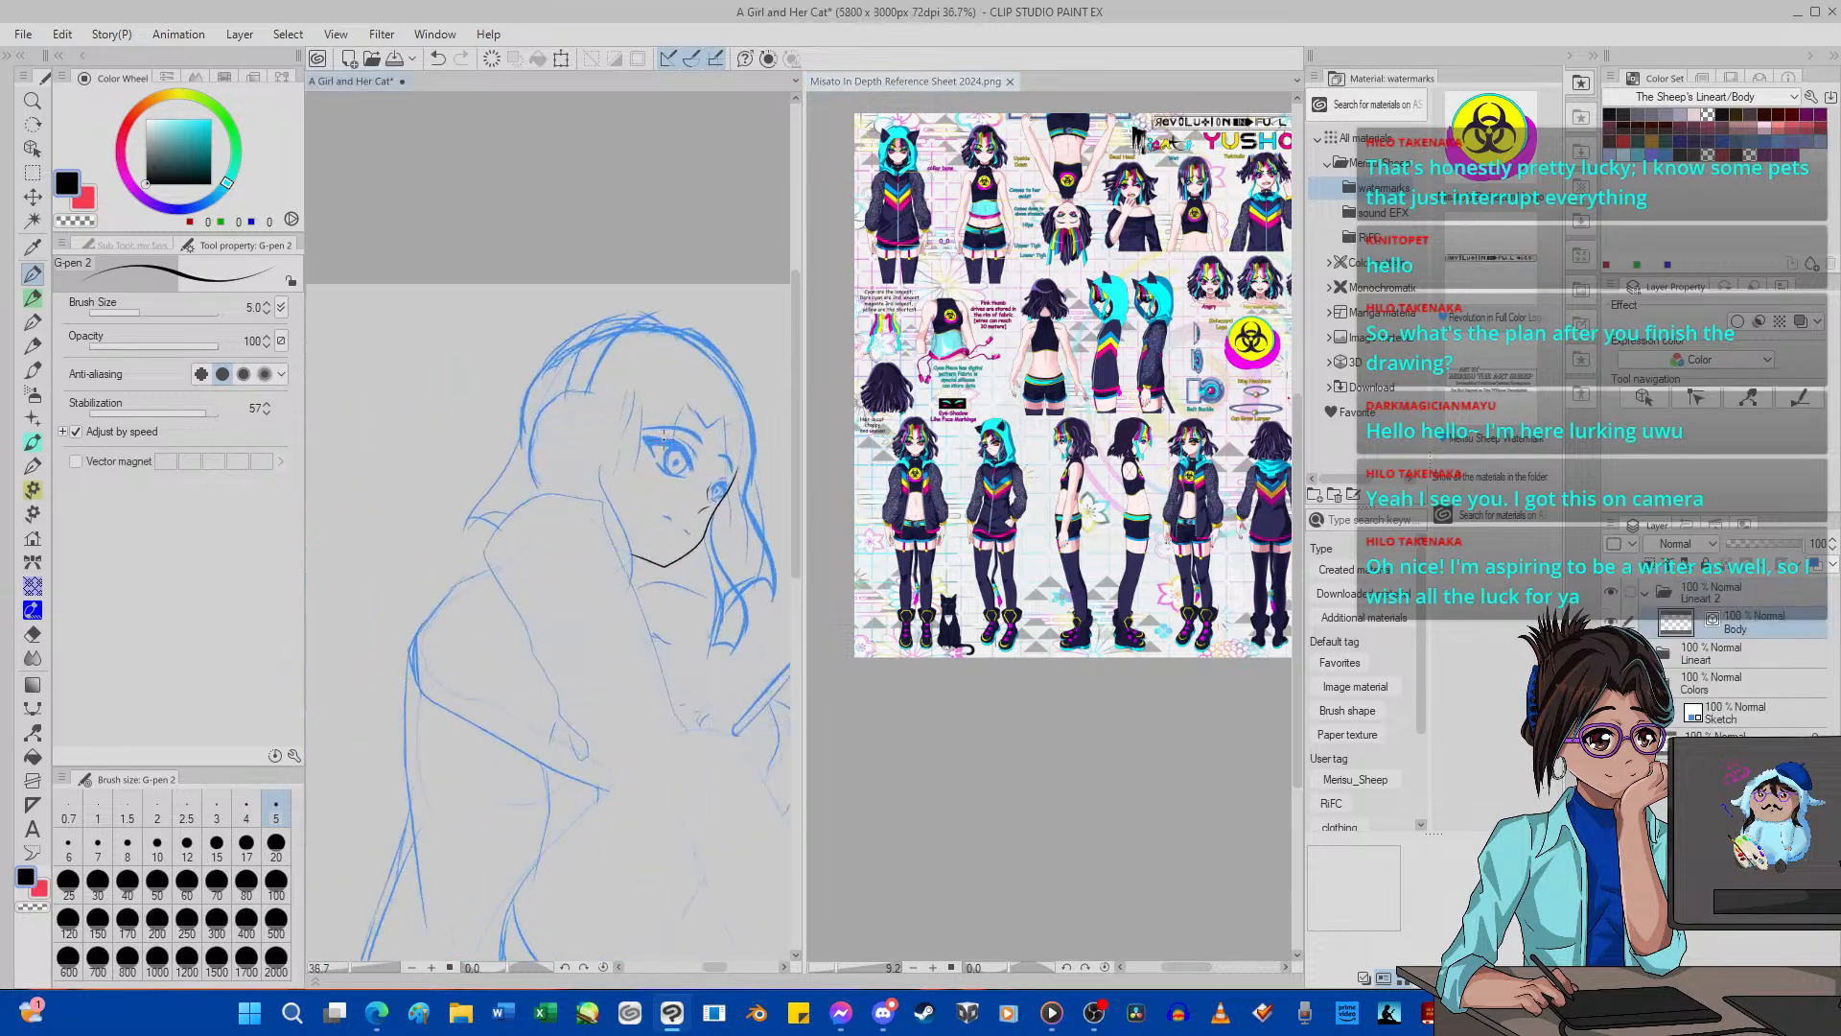
scroll(659, 459, "down", 1)
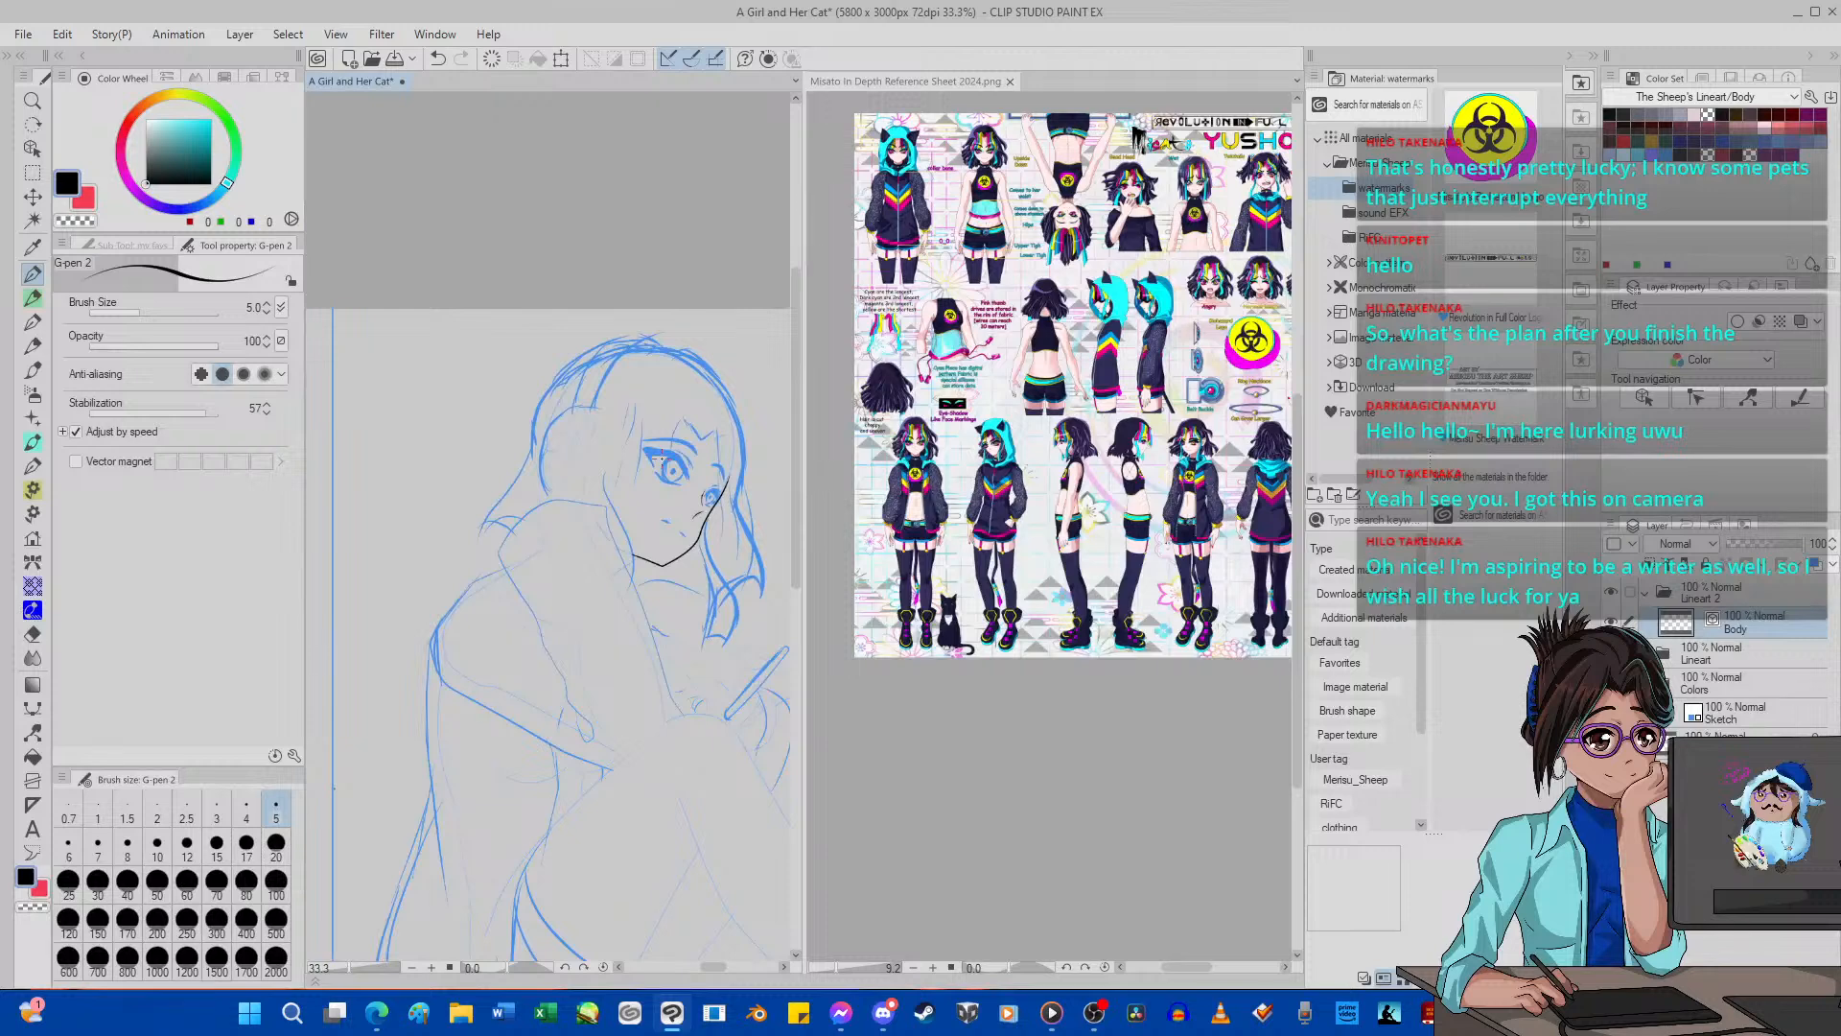
scroll(660, 458, "down", 1)
scroll(662, 460, "up", 6)
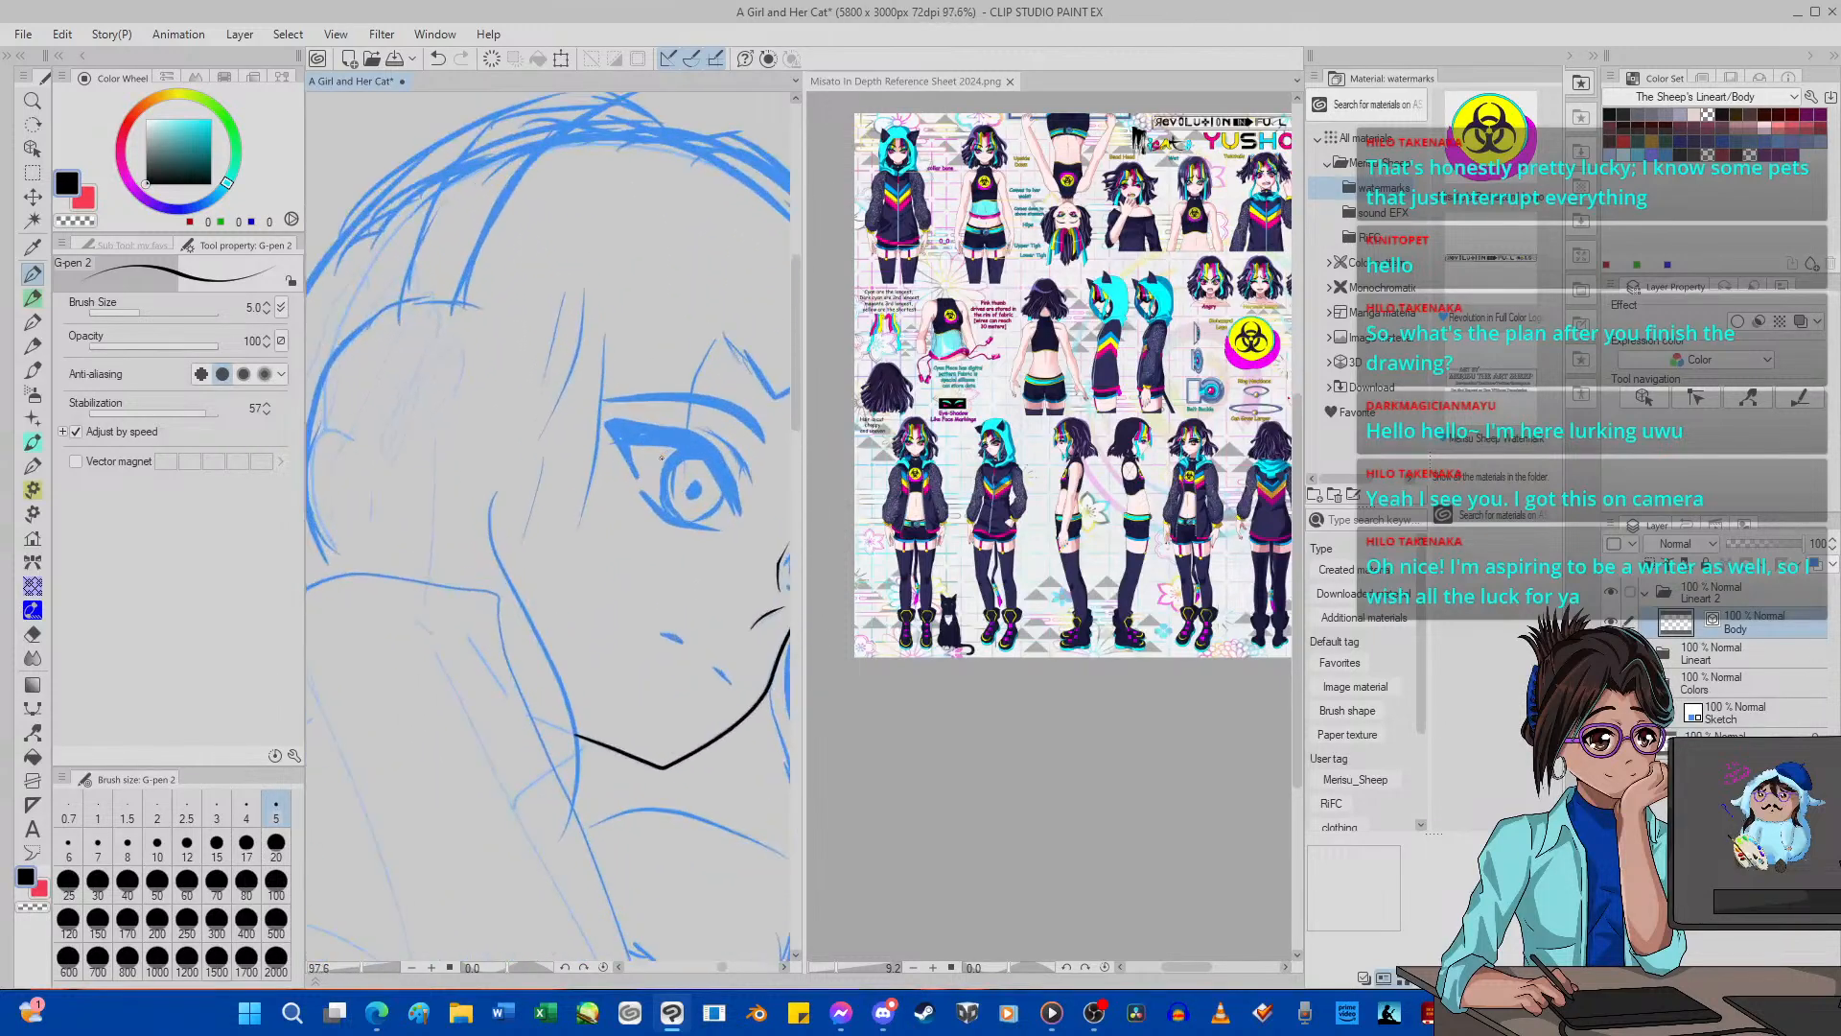
scroll(661, 463, "down", 9)
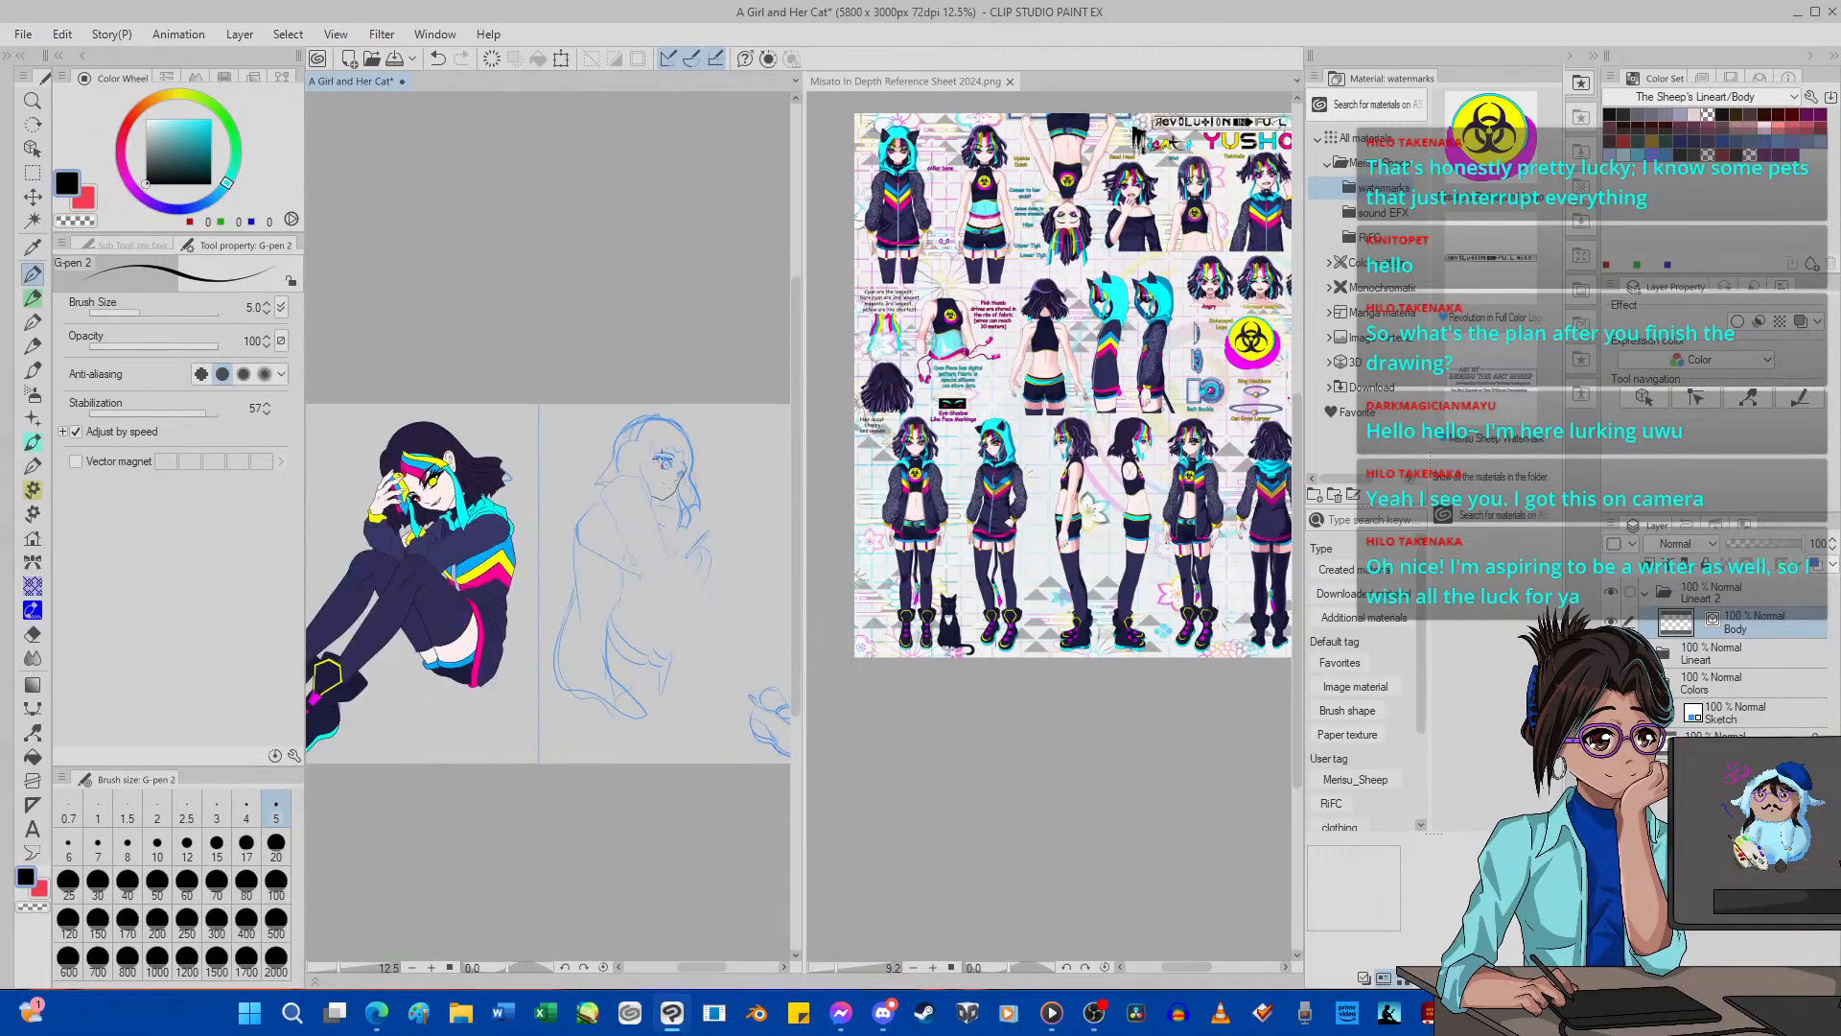
scroll(660, 456, "up", 8)
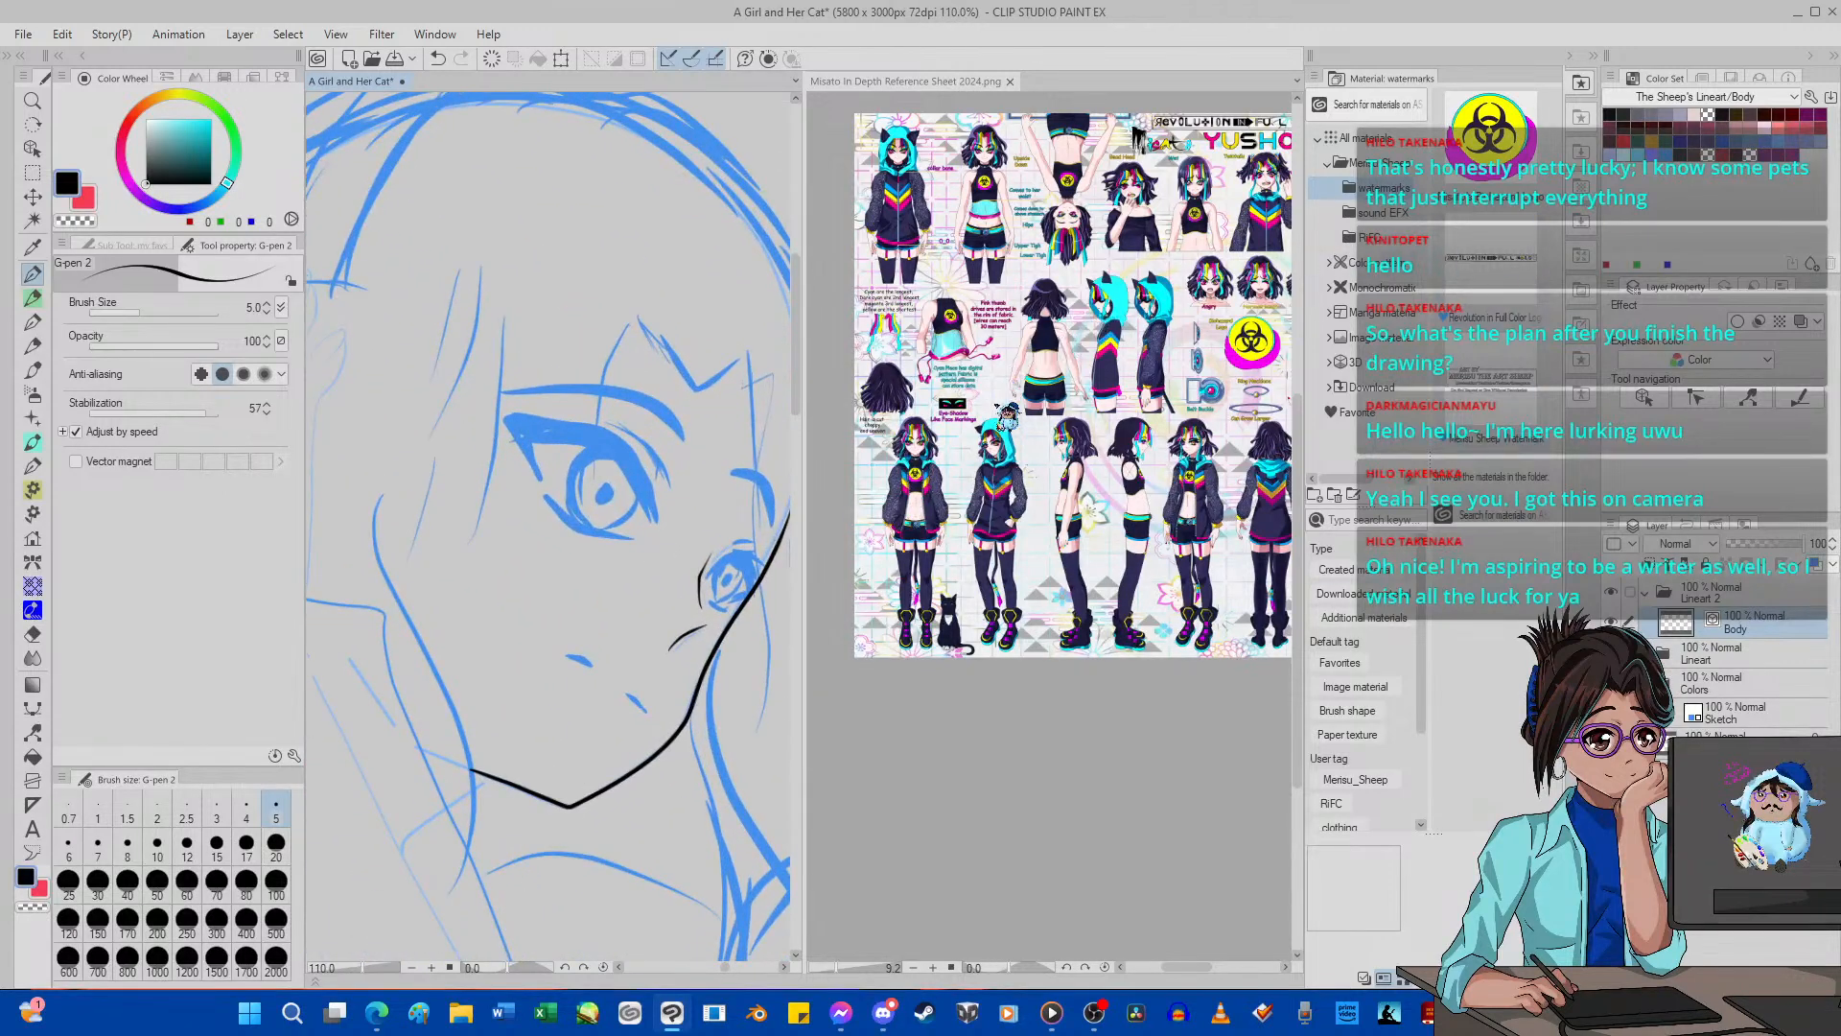
left_click(999, 408)
scroll(991, 410, "down", 4)
scroll(971, 408, "up", 3)
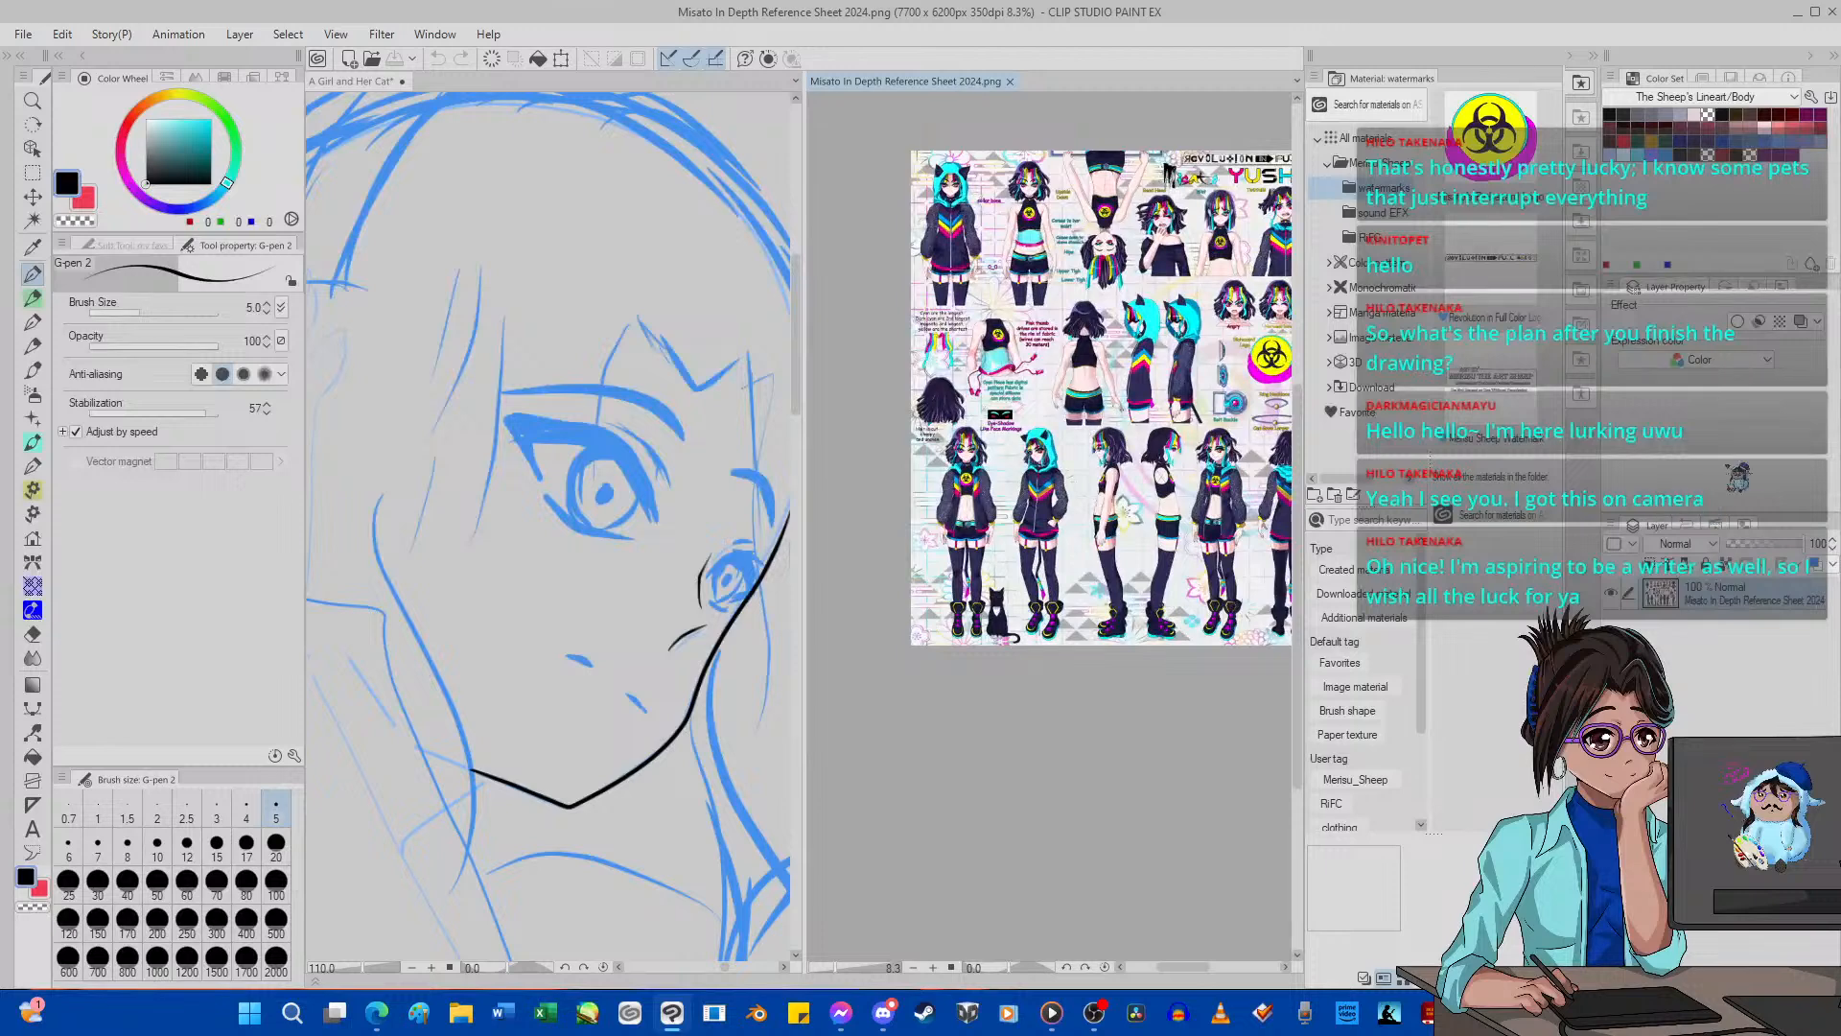
Examine the hooded outfit, crop top details and eye-shadow face markings on the reference sheet.
left_click(1597, 56)
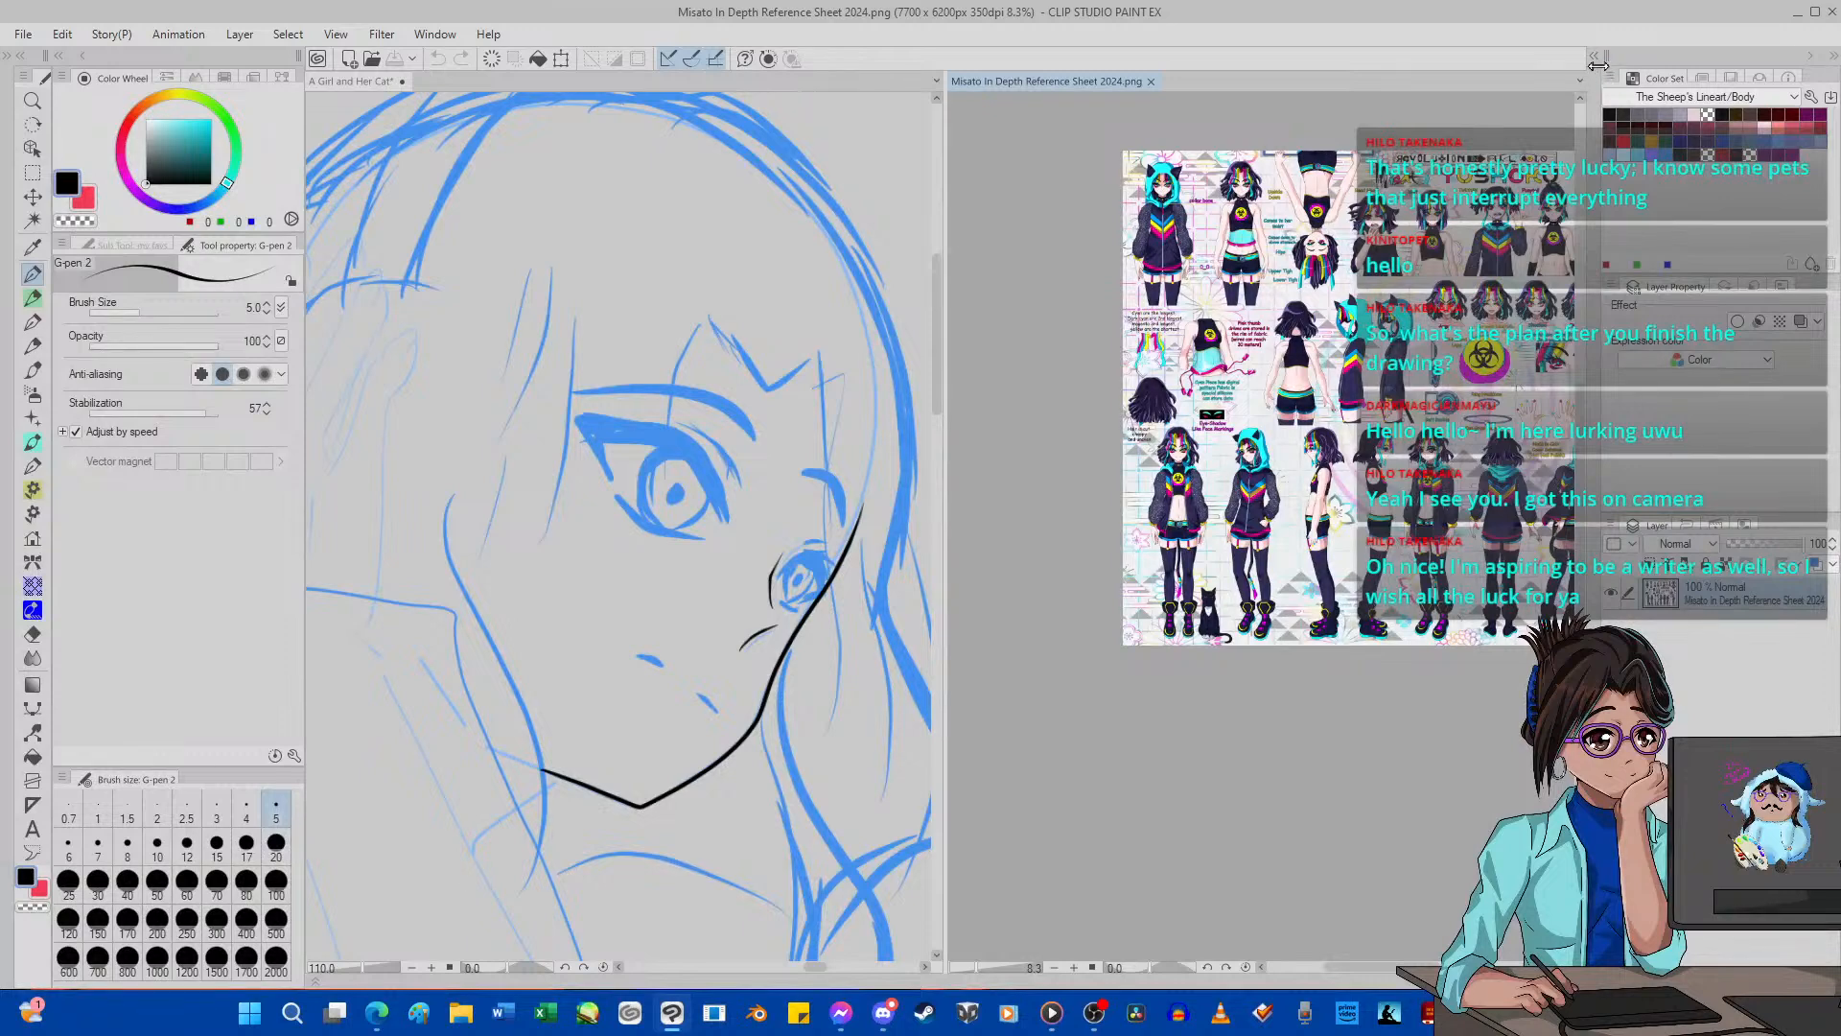
left_click(1598, 60)
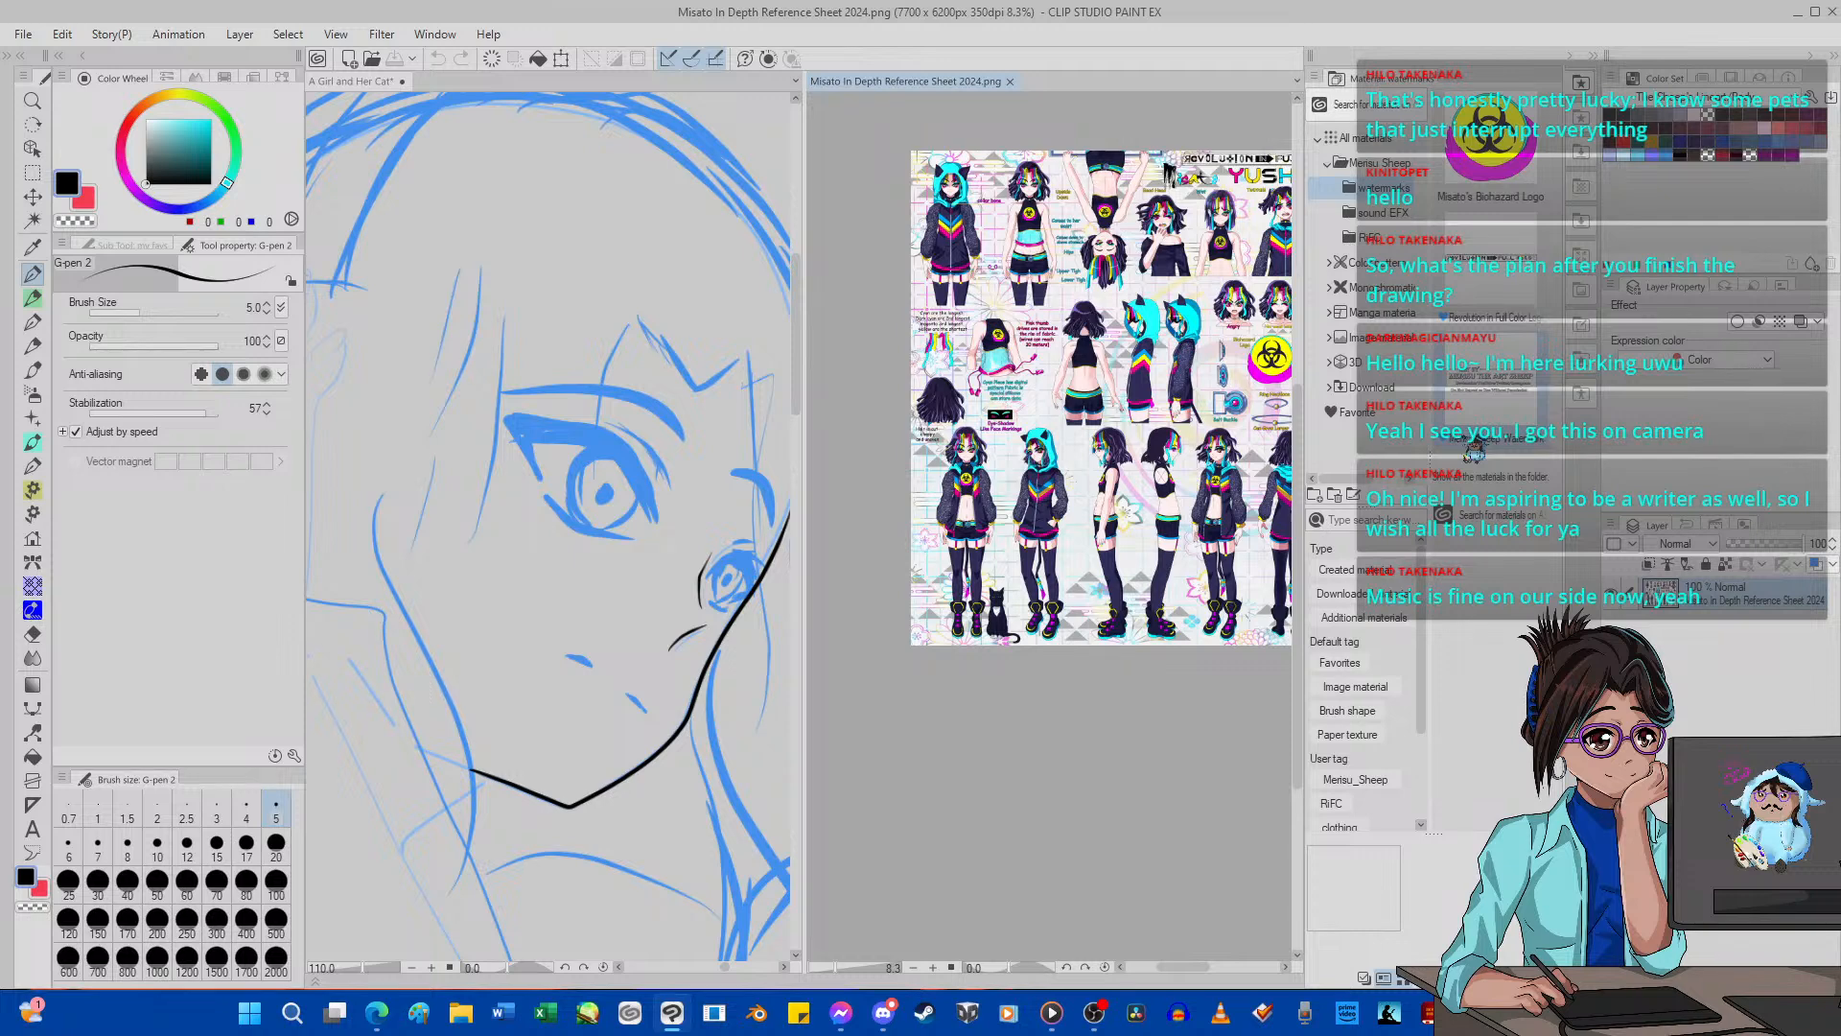
scroll(960, 523, "up", 1)
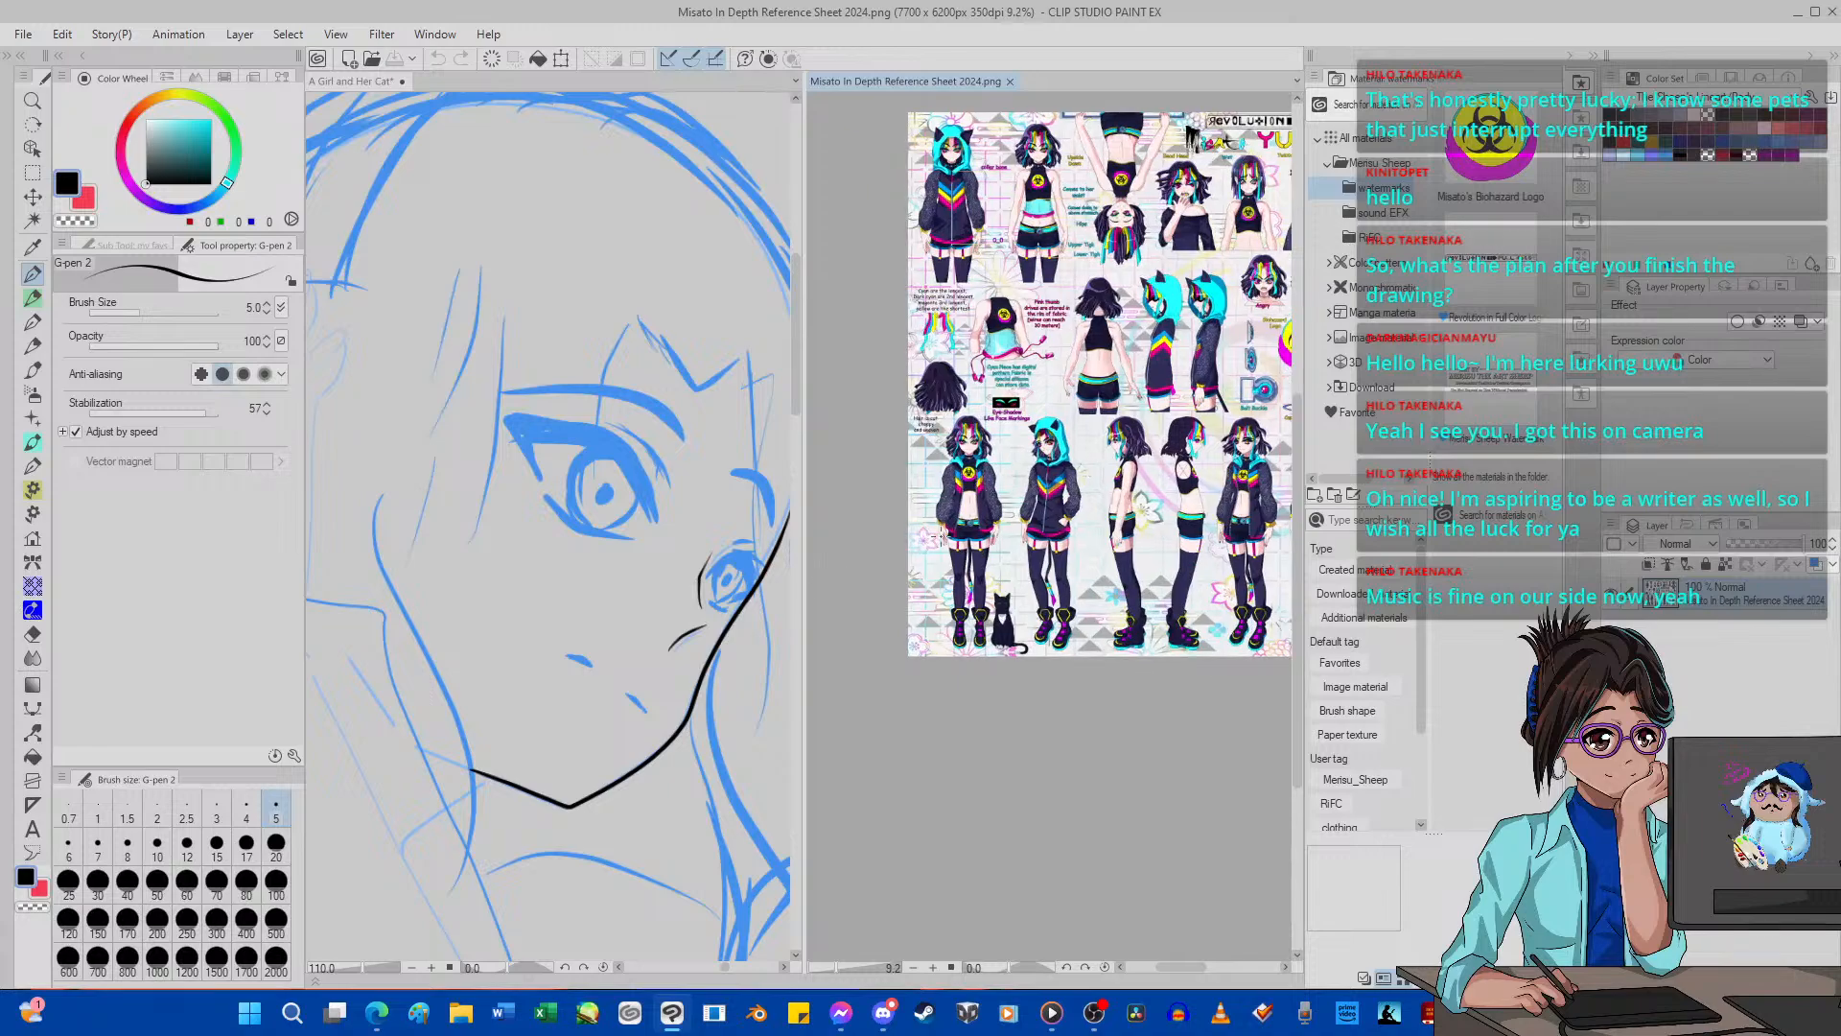
scroll(957, 528, "down", 5)
scroll(950, 422, "up", 9)
scroll(949, 290, "down", 4)
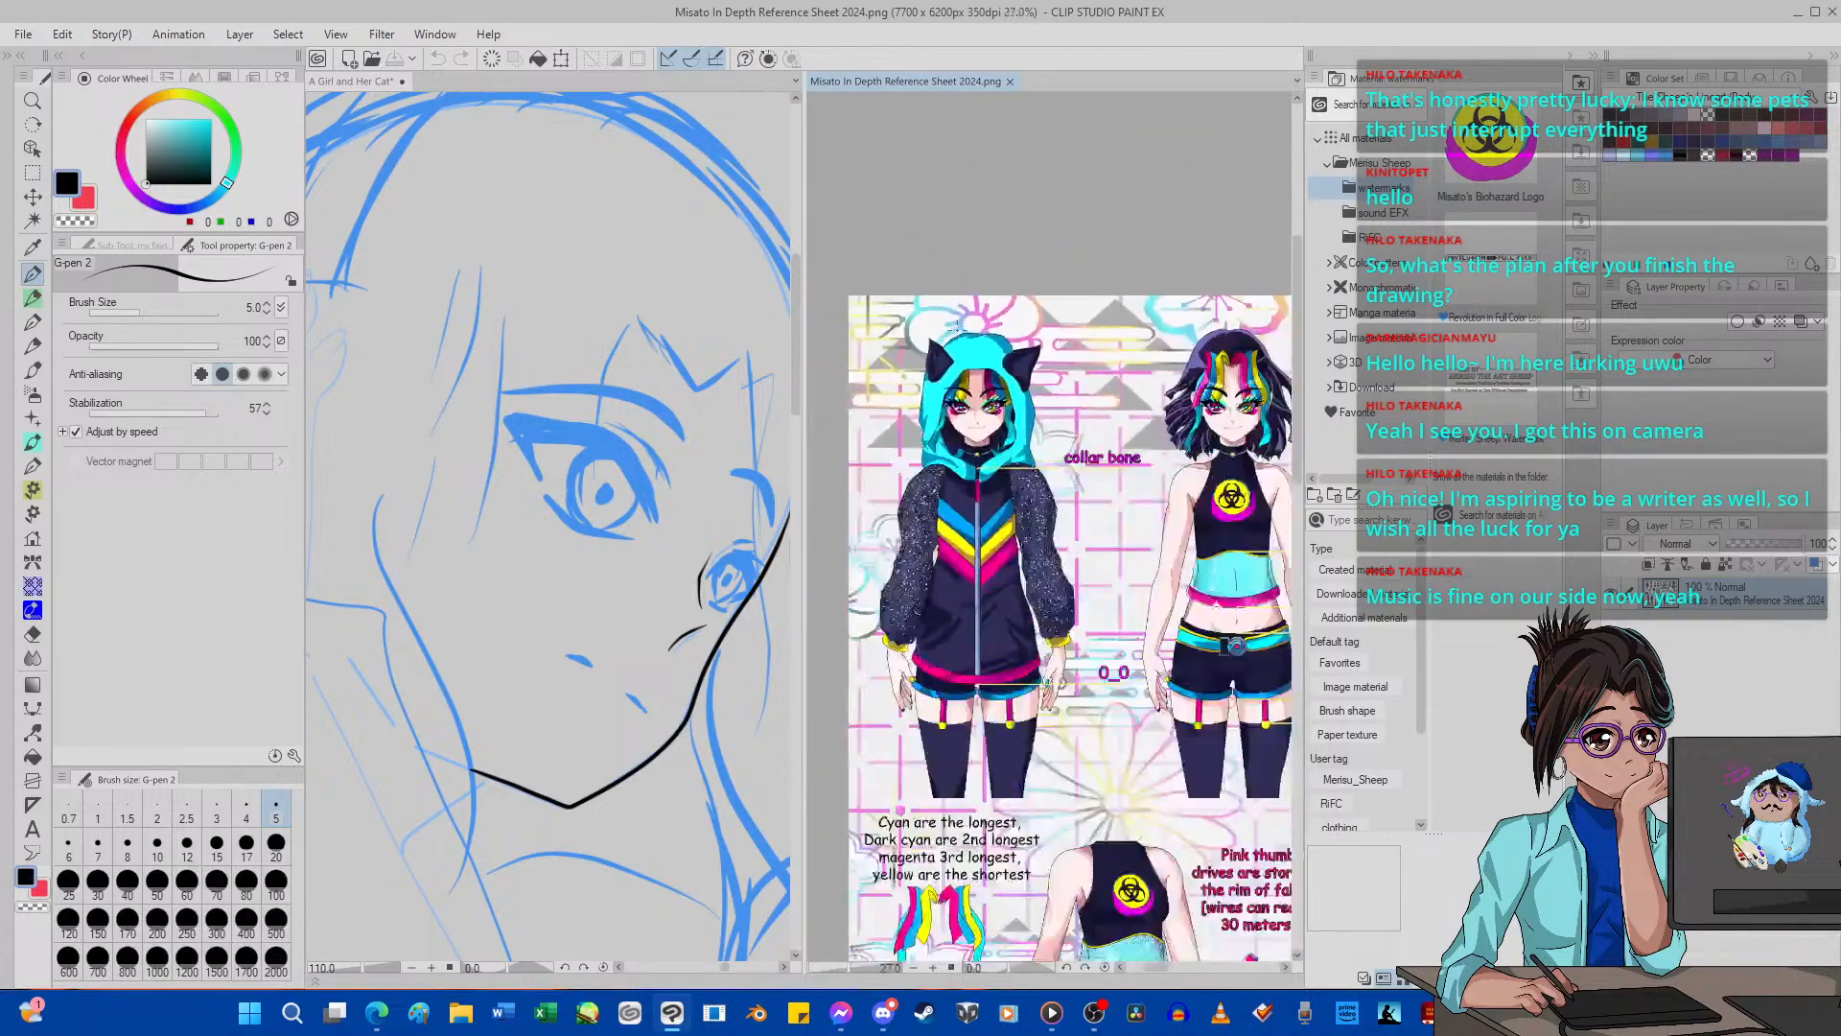
scroll(926, 523, "up", 3)
scroll(926, 523, "up", 3)
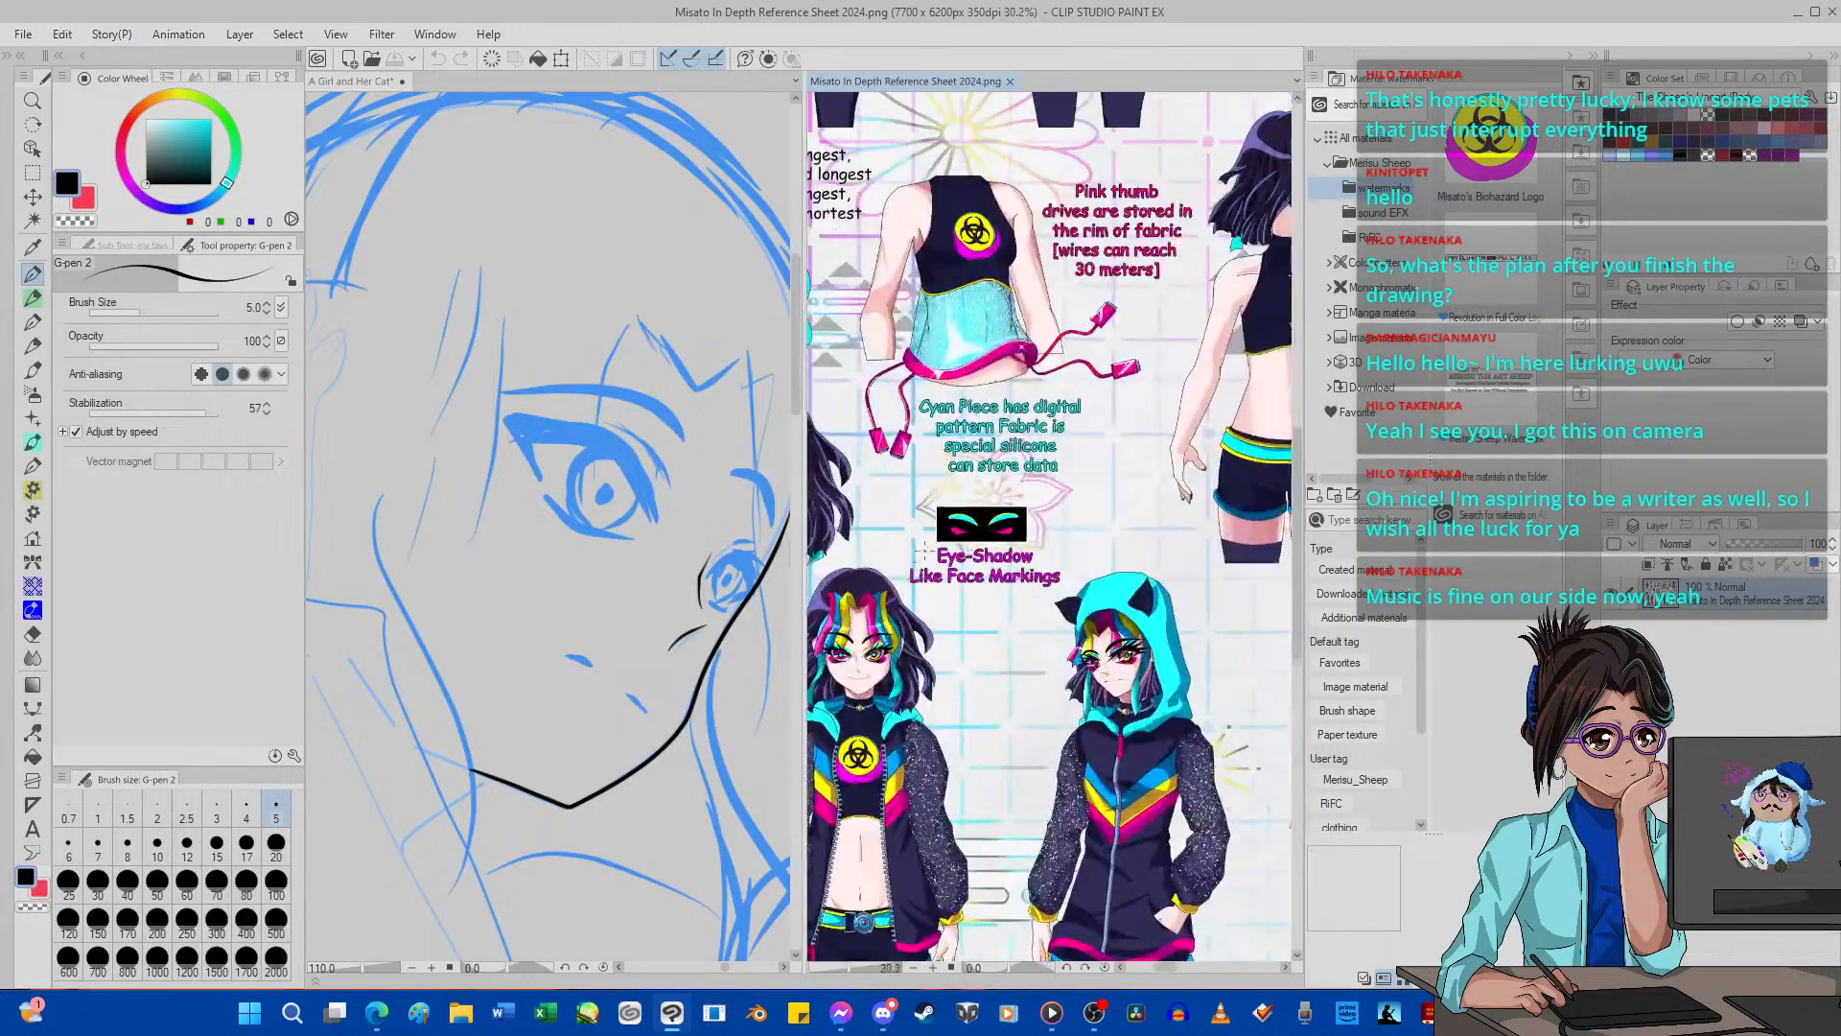
Examine the outfit, expression and side-view details on the character reference sheet, closing in on the hooded figure beside the jacket colour swatches.
scroll(959, 499, "up", 3)
scroll(1170, 454, "down", 7)
scroll(1170, 453, "up", 5)
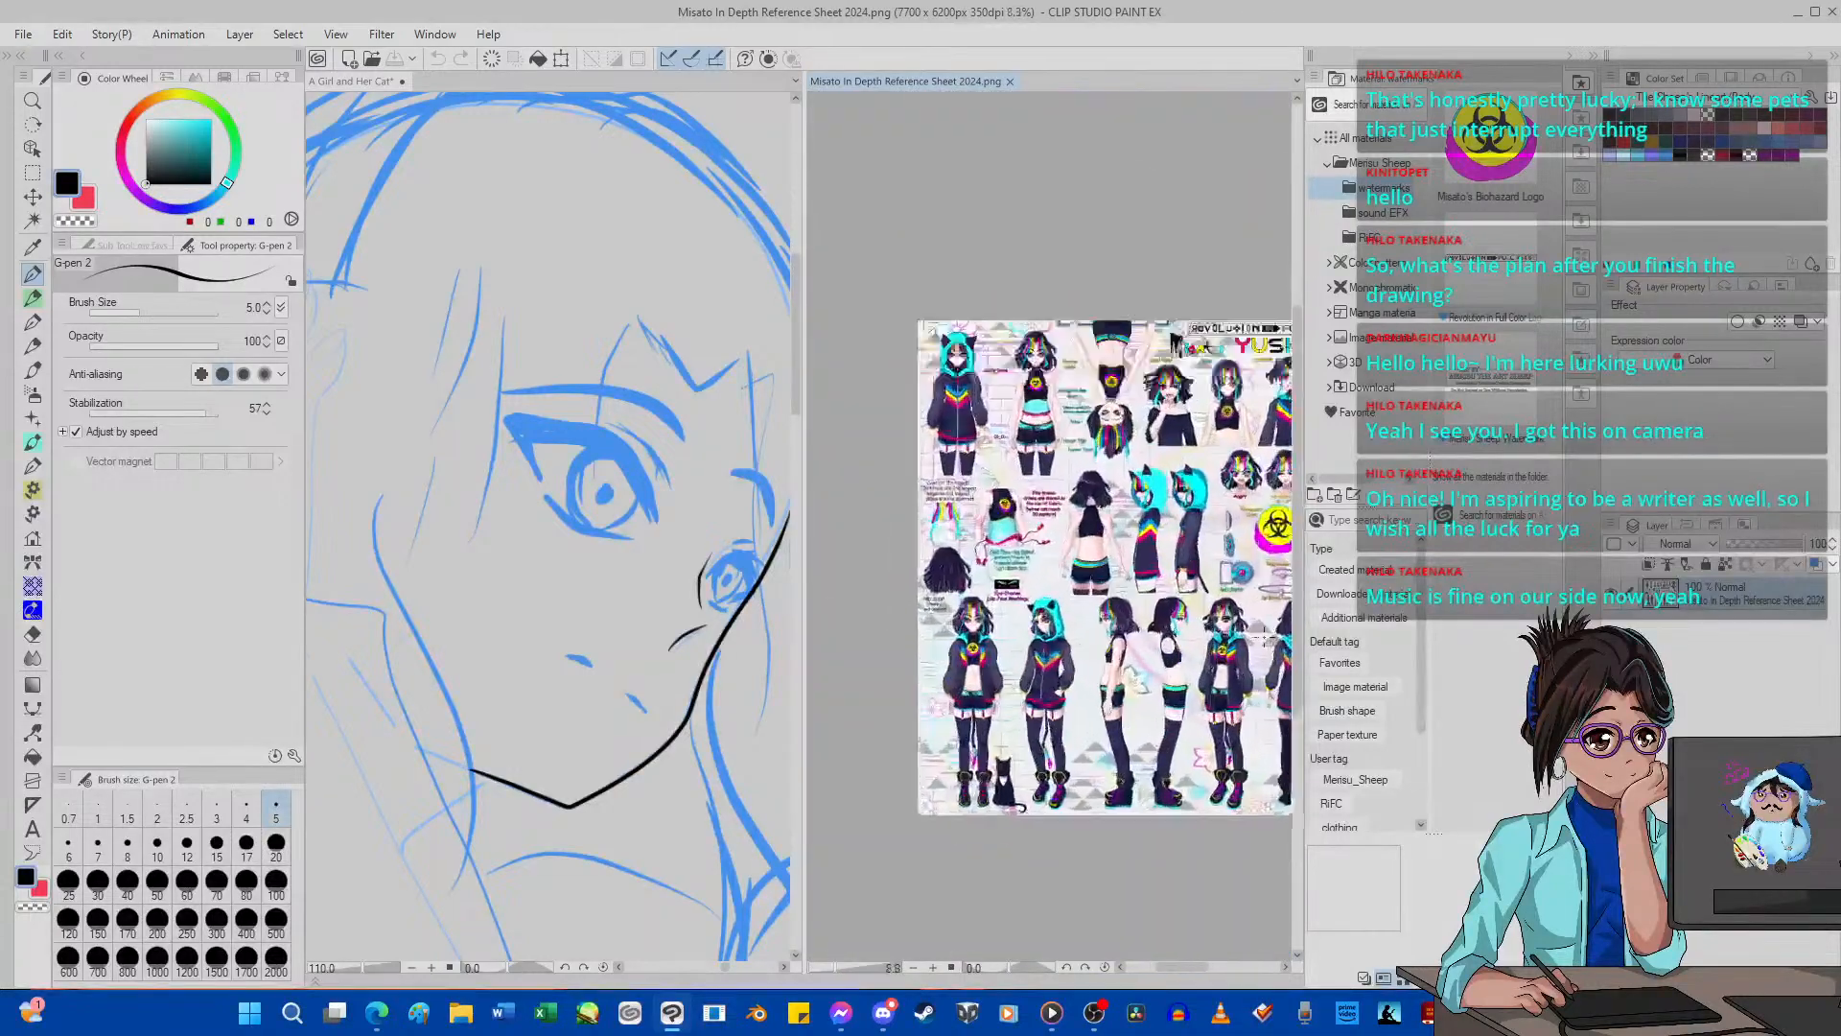
scroll(1059, 391, "down", 5)
scroll(963, 361, "up", 1)
scroll(964, 383, "up", 4)
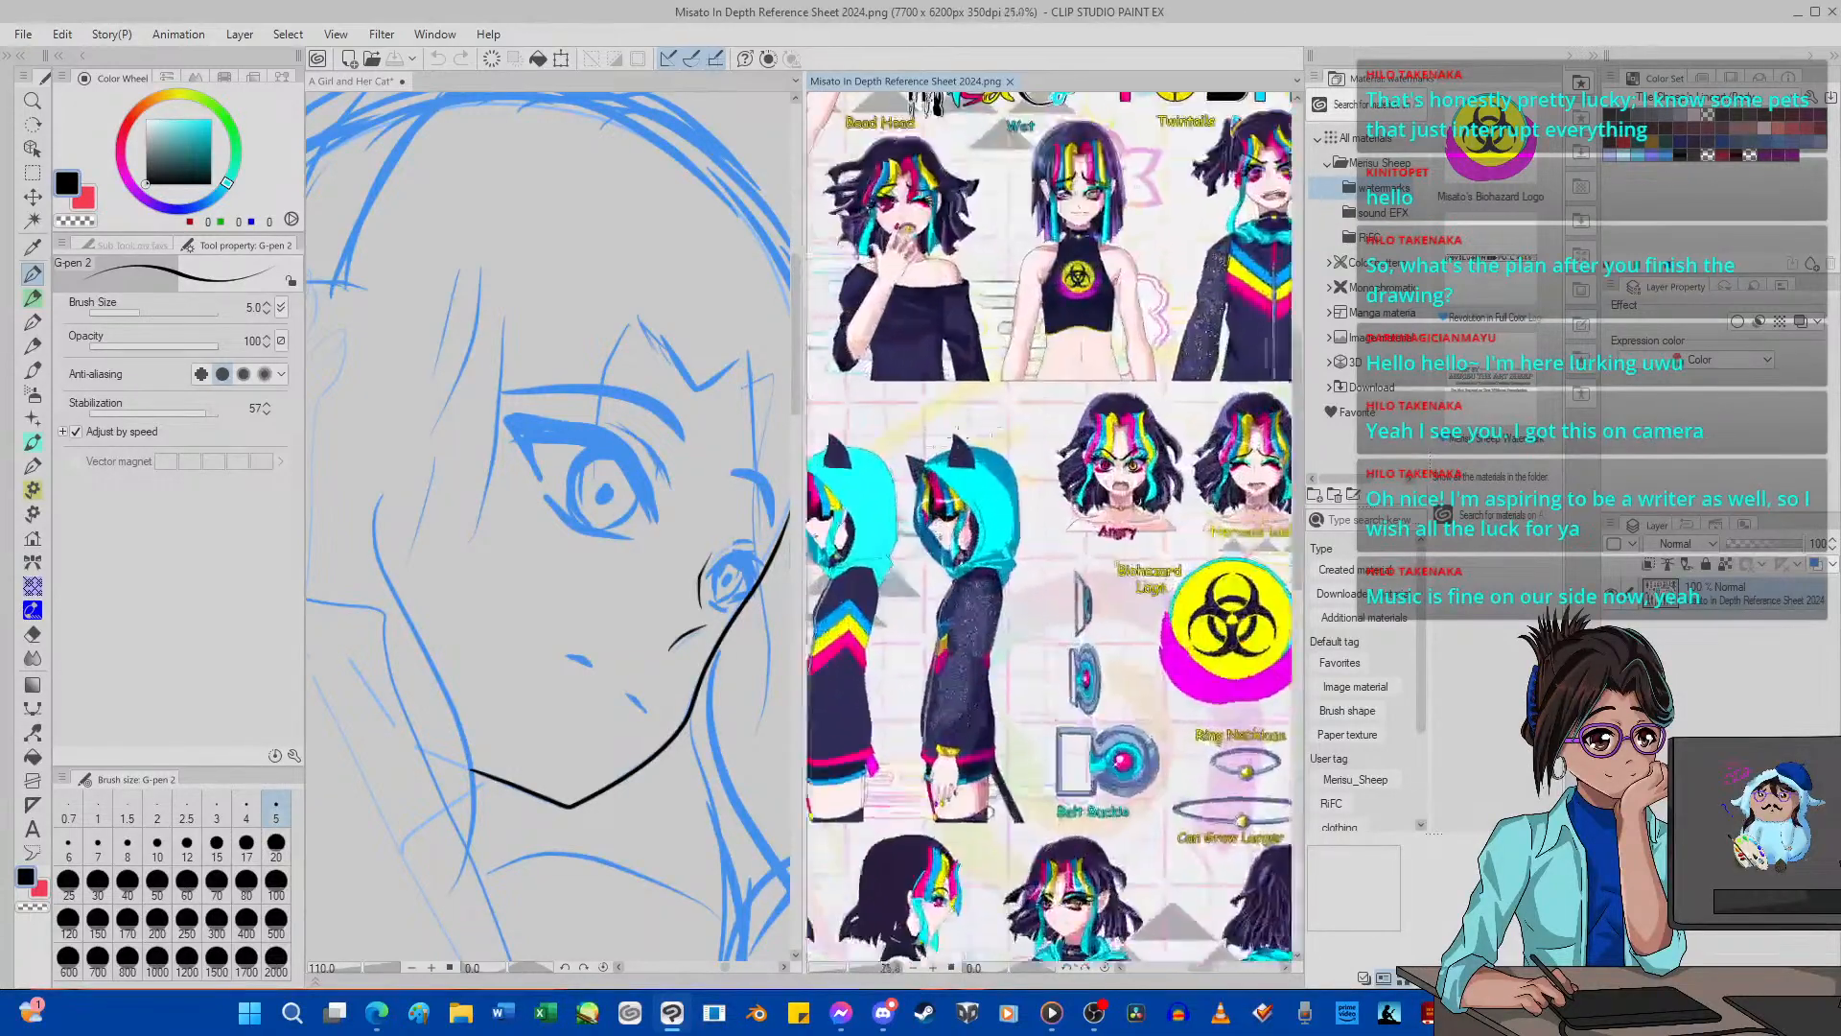
scroll(964, 384, "down", 4)
scroll(964, 383, "up", 3)
scroll(997, 585, "up", 6)
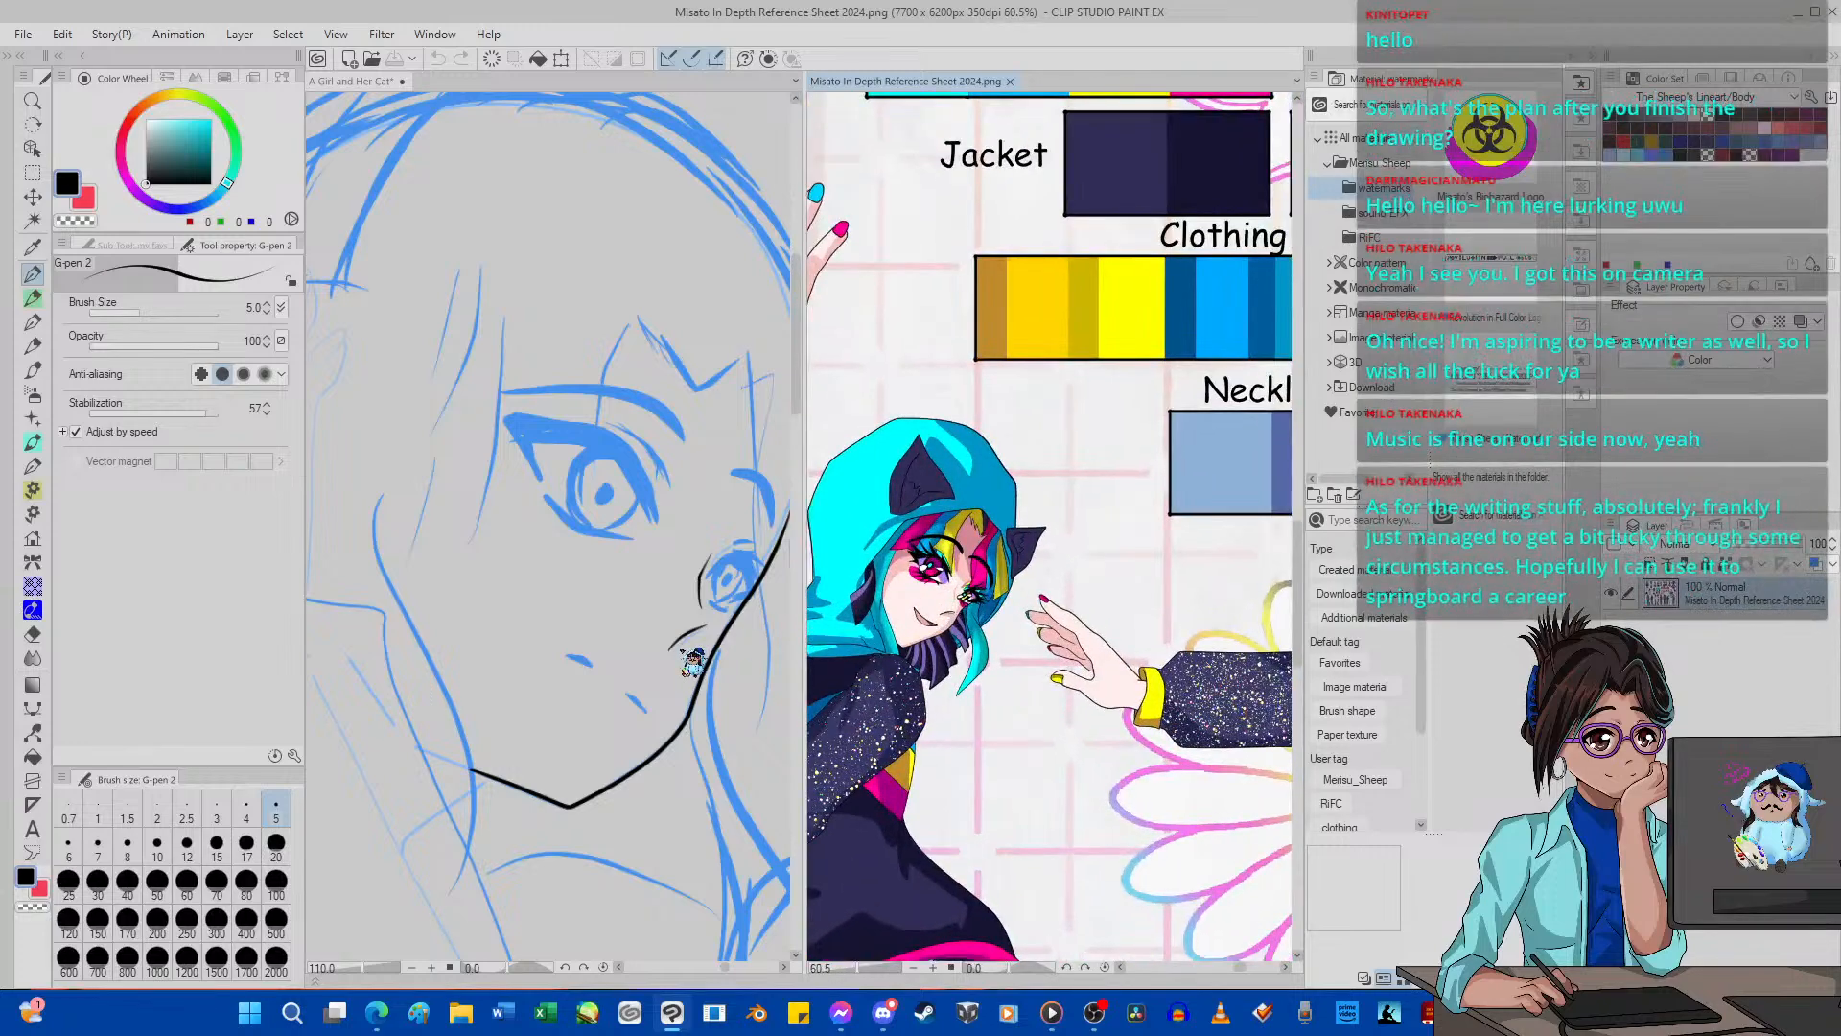
Try to ink the two short mouth strokes of the girl's face on the Body layer.
scroll(642, 673, "up", 4)
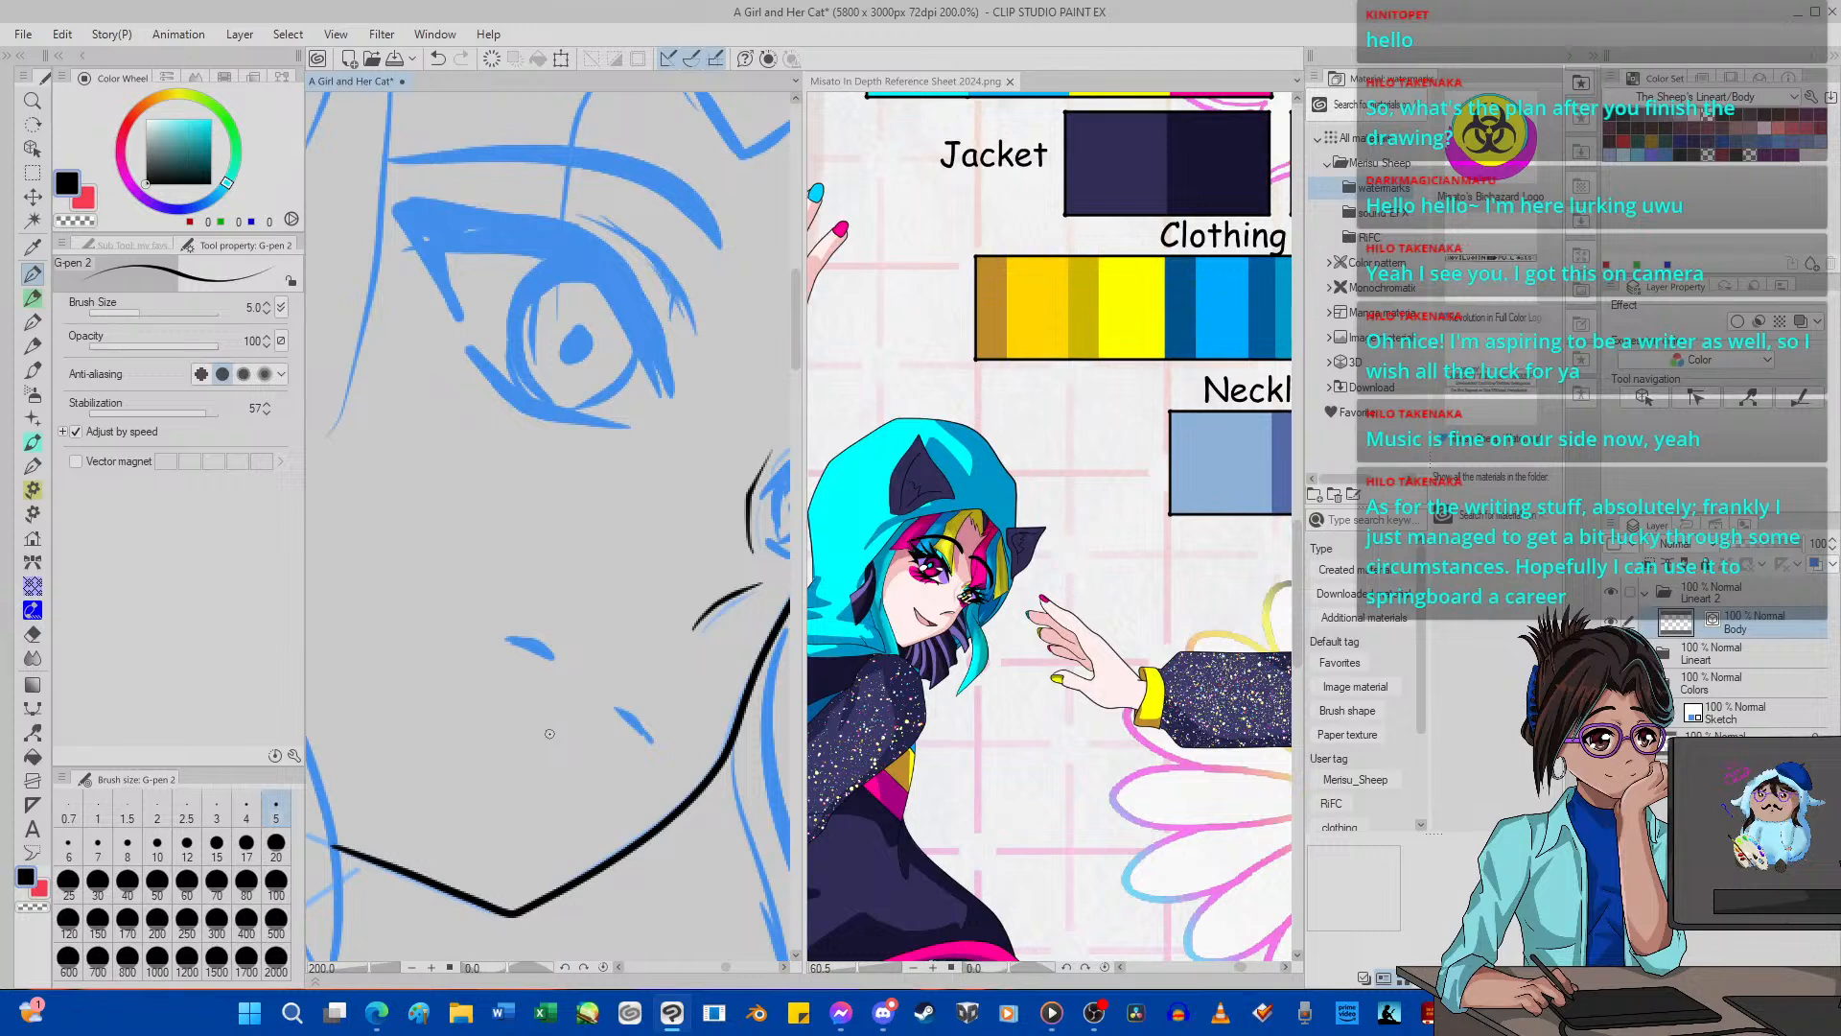
left_click(493, 58)
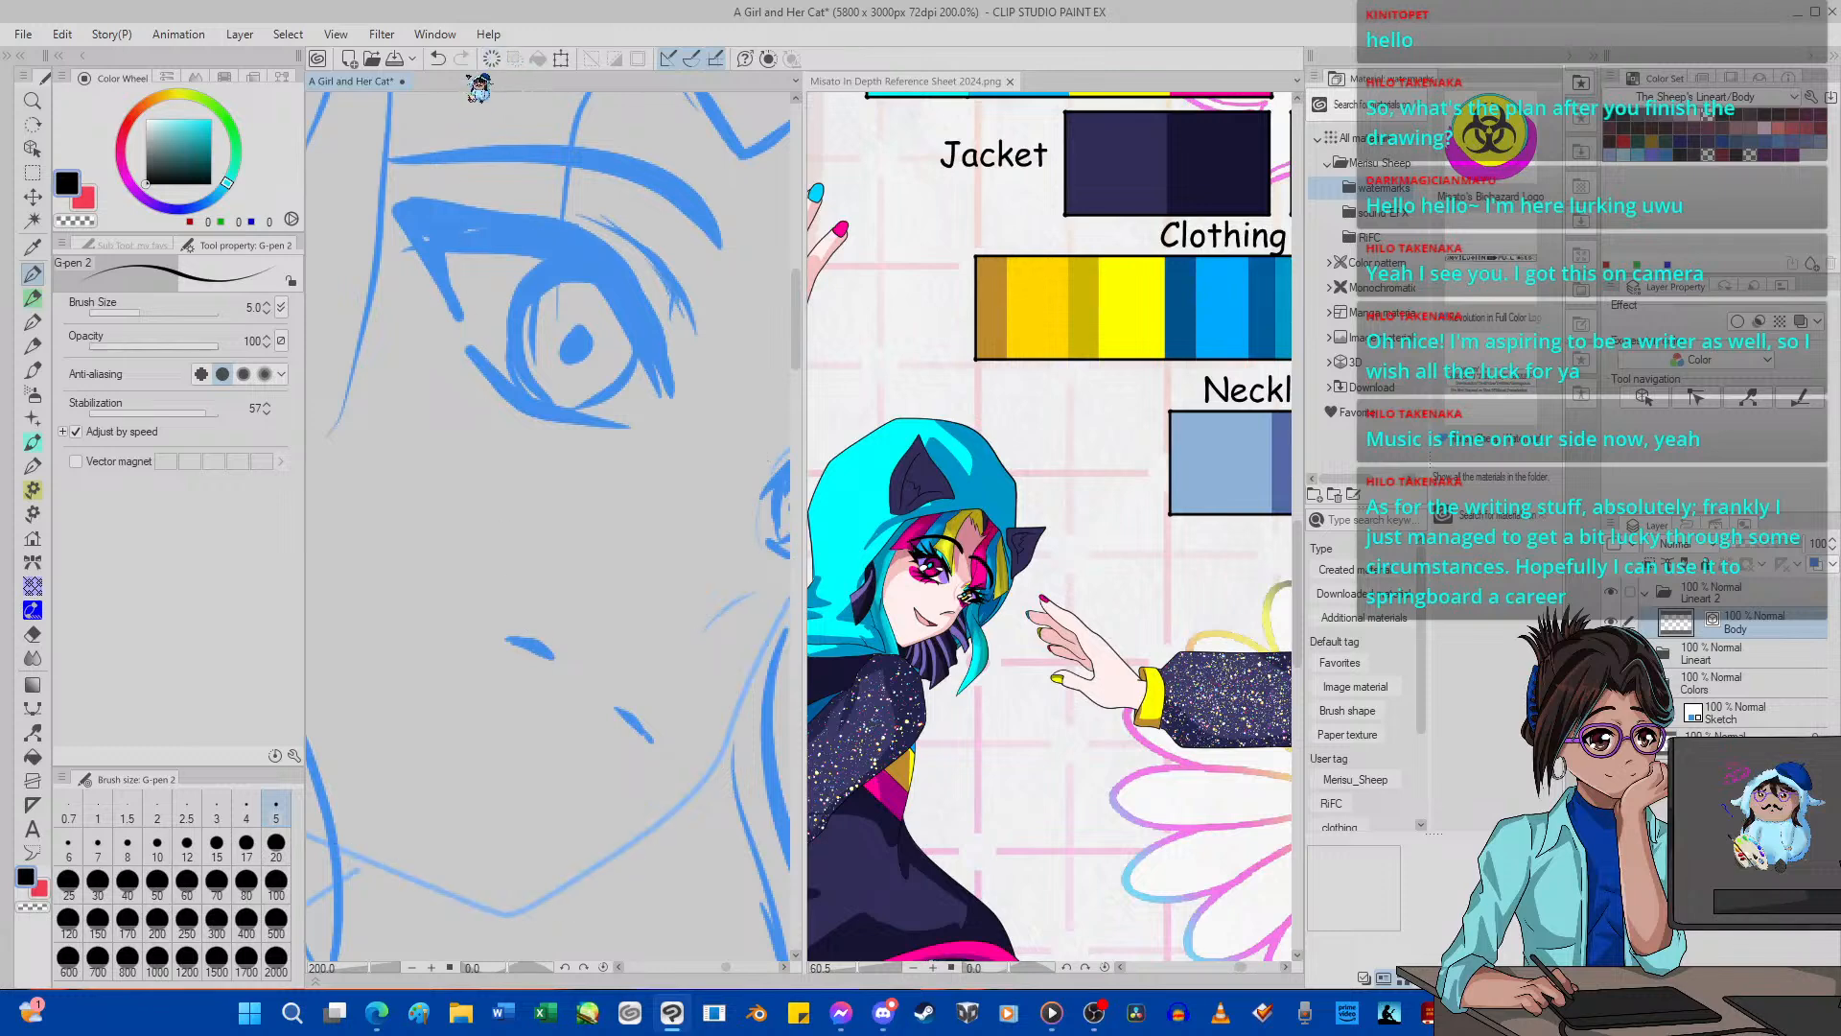
left_click(437, 58)
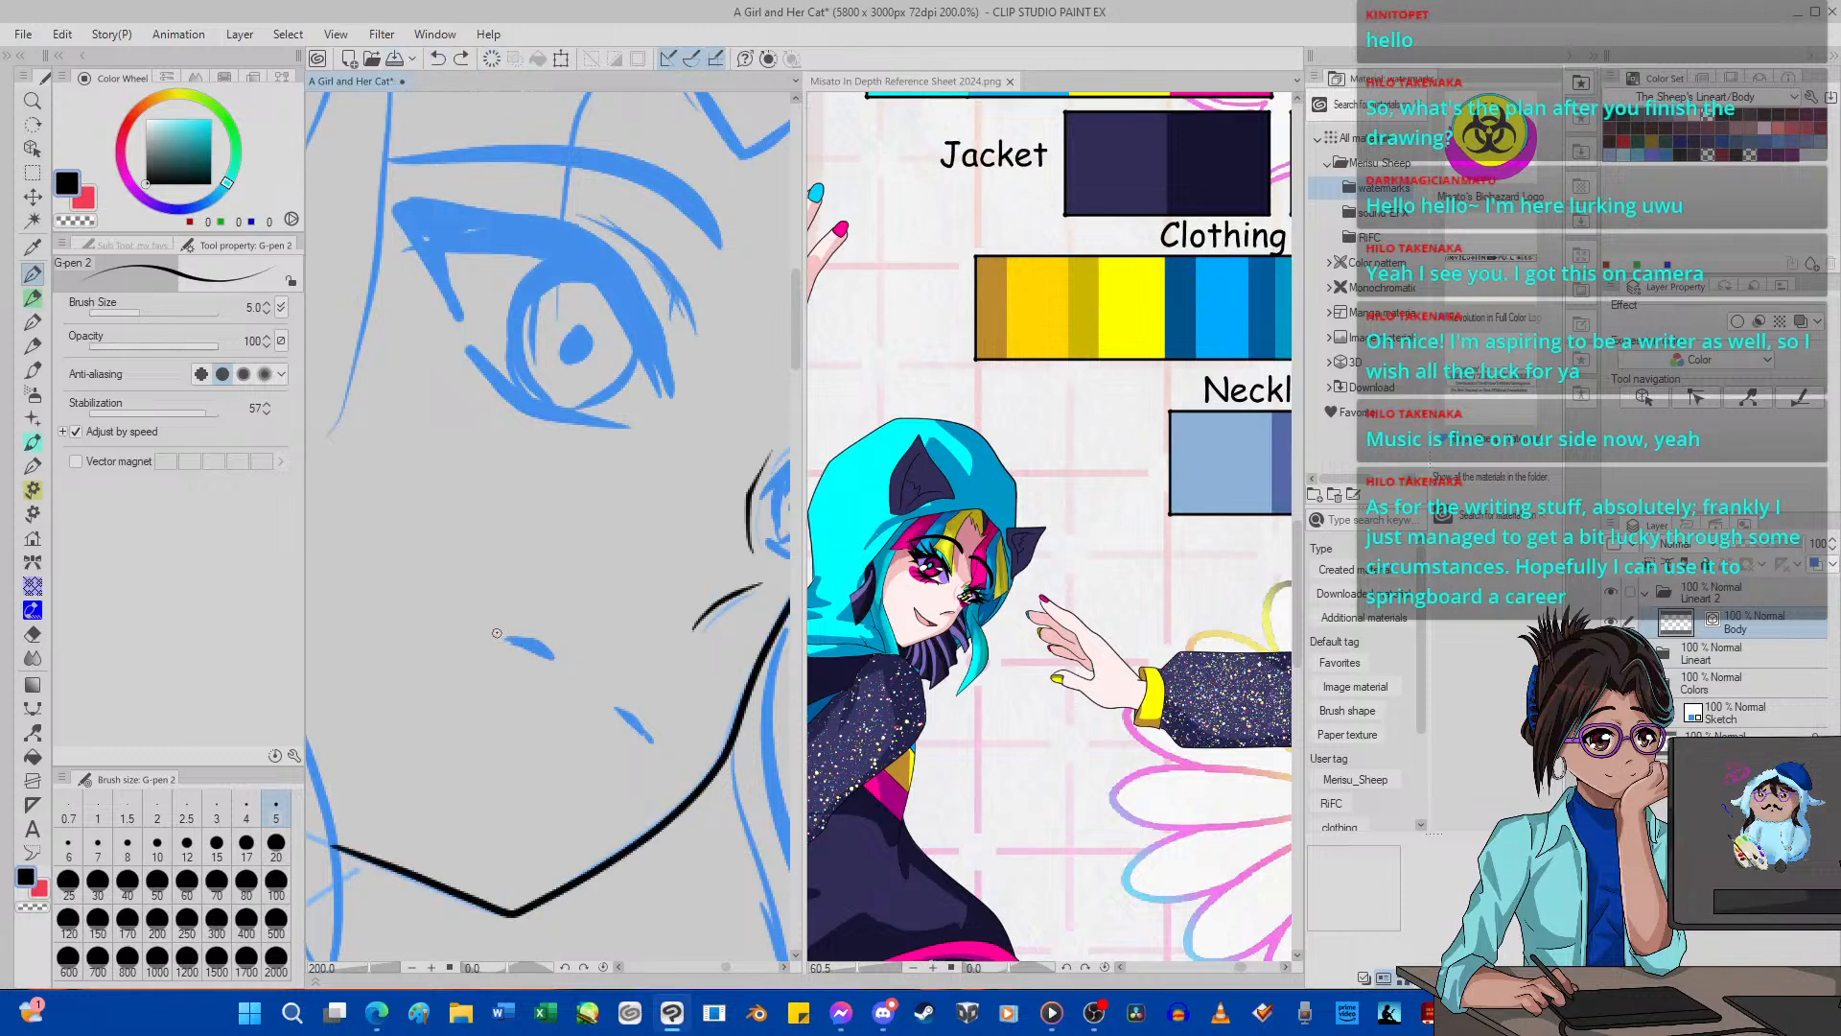
left_click(437, 58)
left_click_drag(500, 641, 573, 664)
left_click_drag(664, 749, 617, 701)
scroll(601, 631, "down", 10)
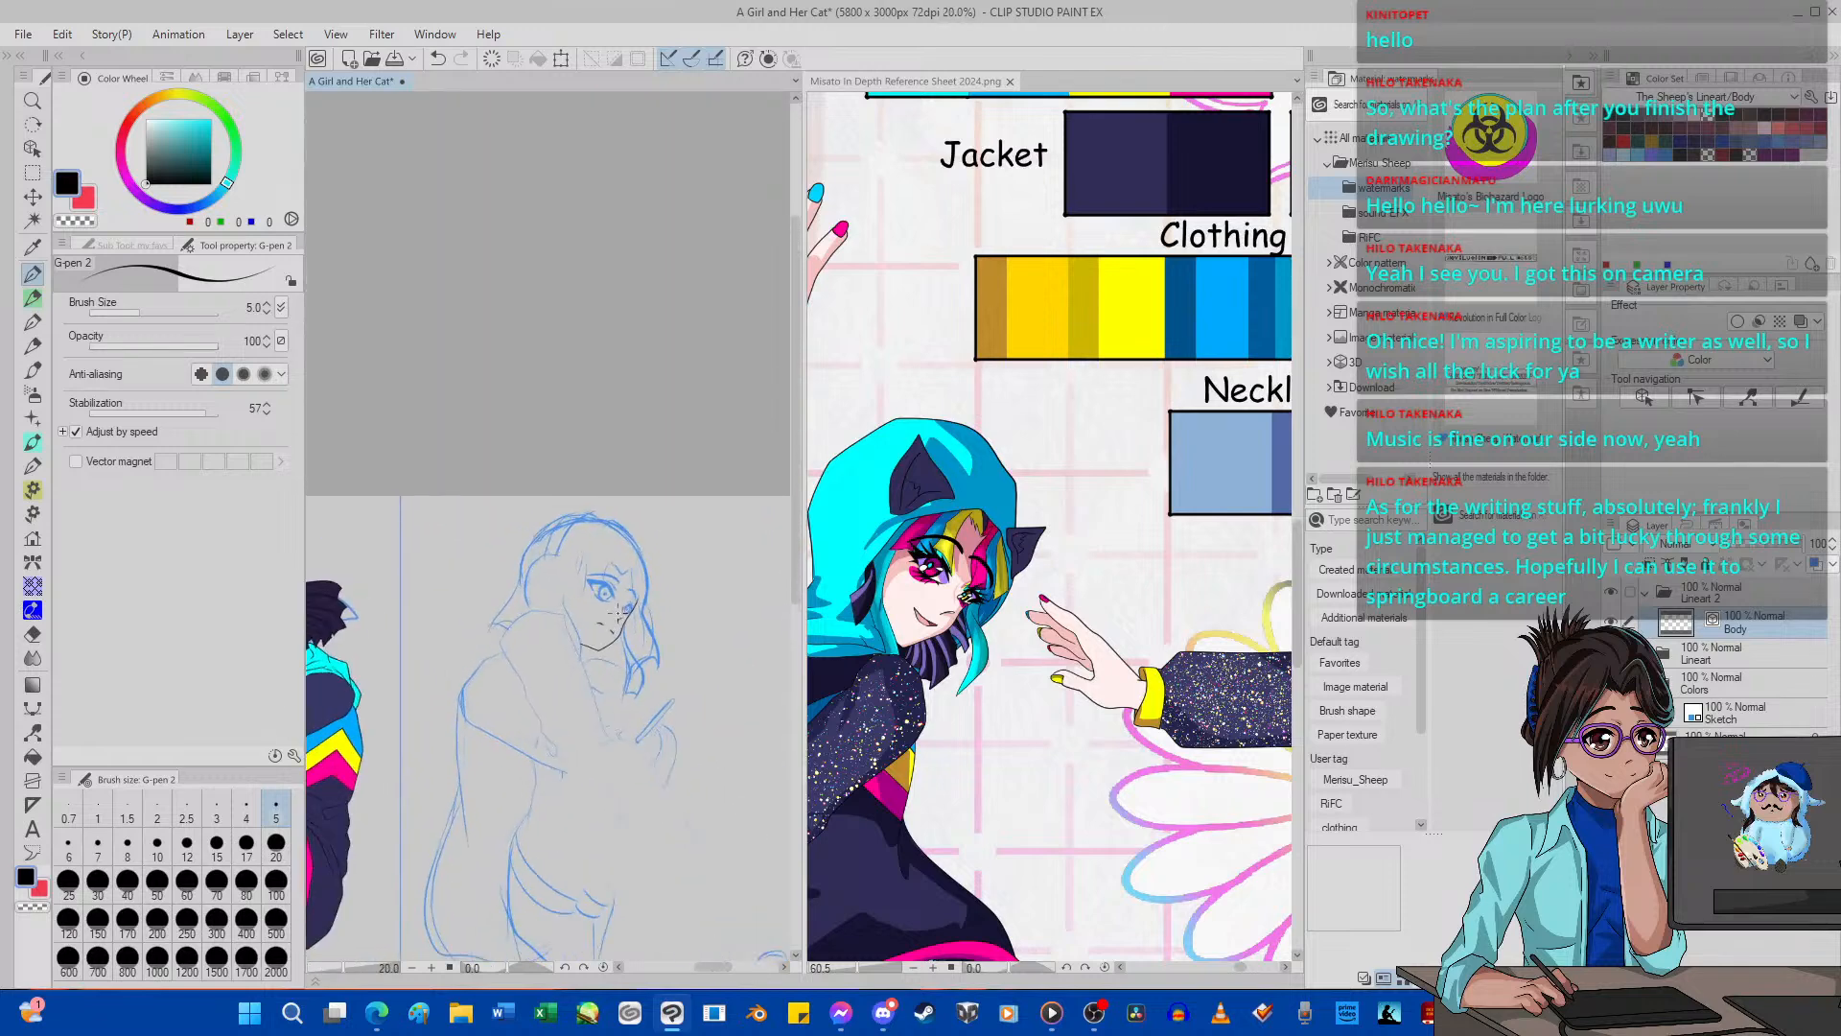
scroll(628, 628, "up", 6)
scroll(628, 628, "up", 1)
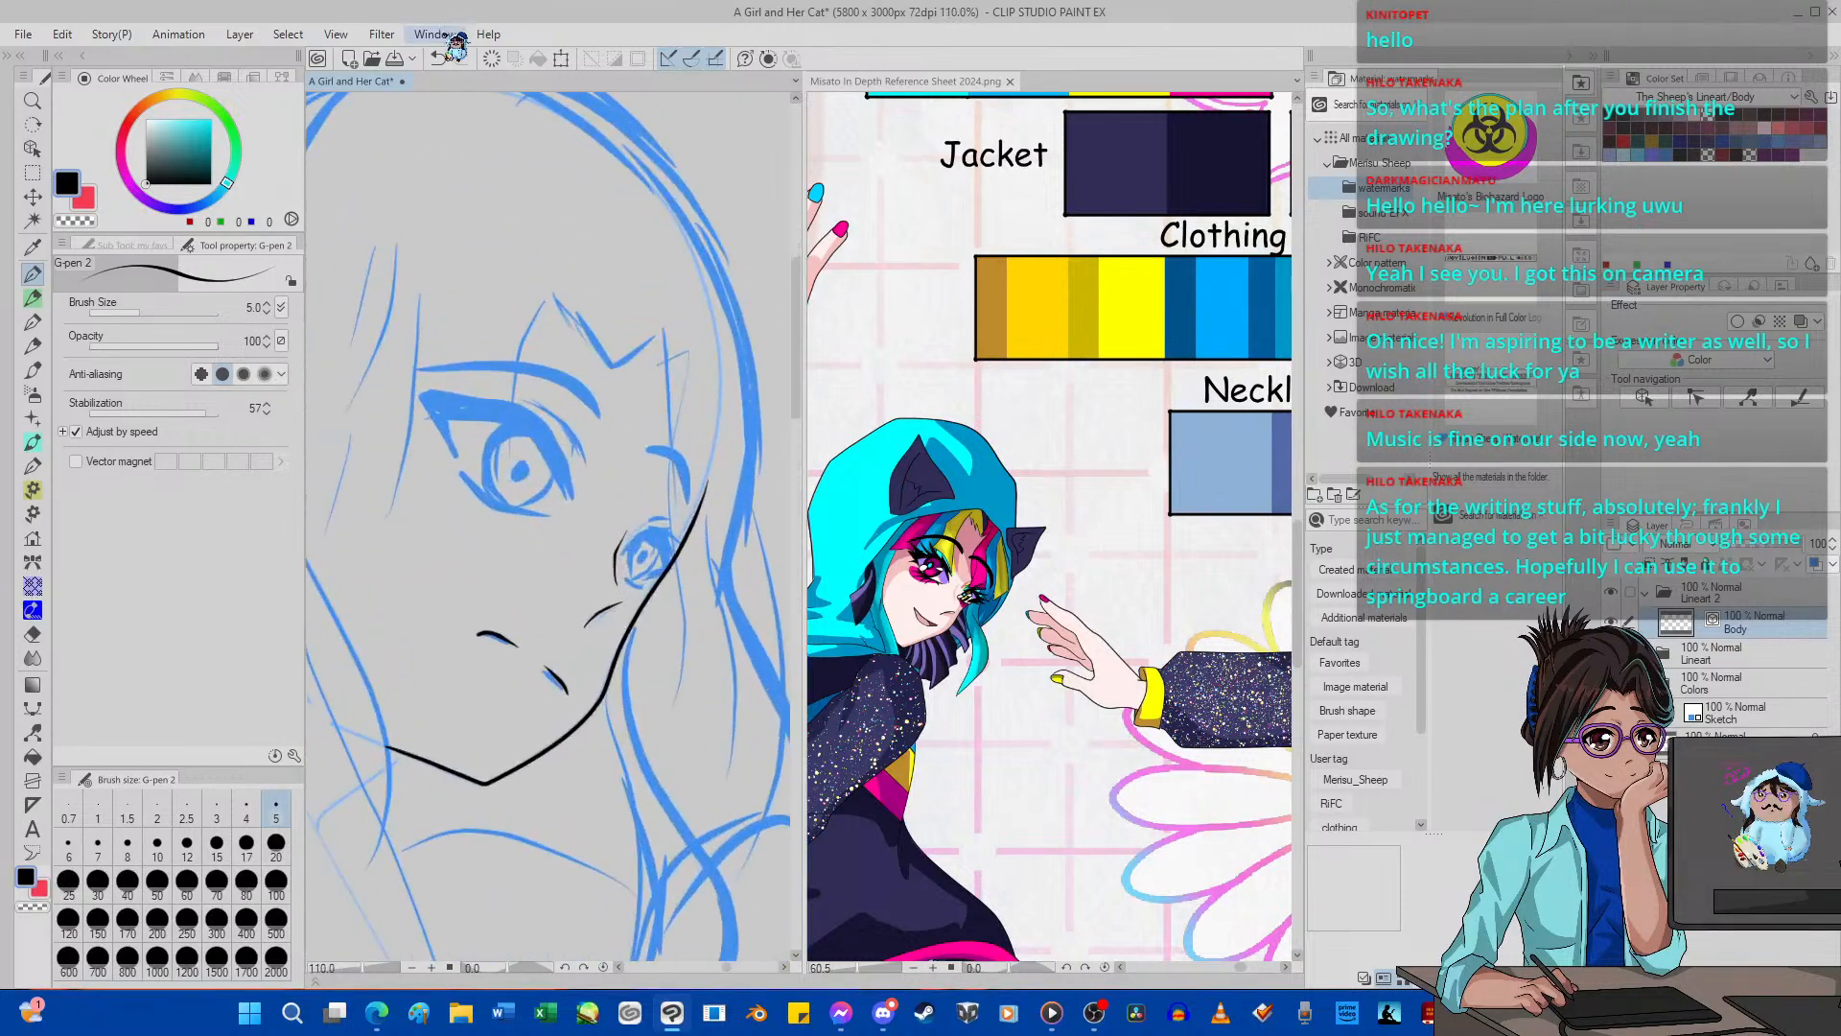
scroll(513, 643, "up", 5)
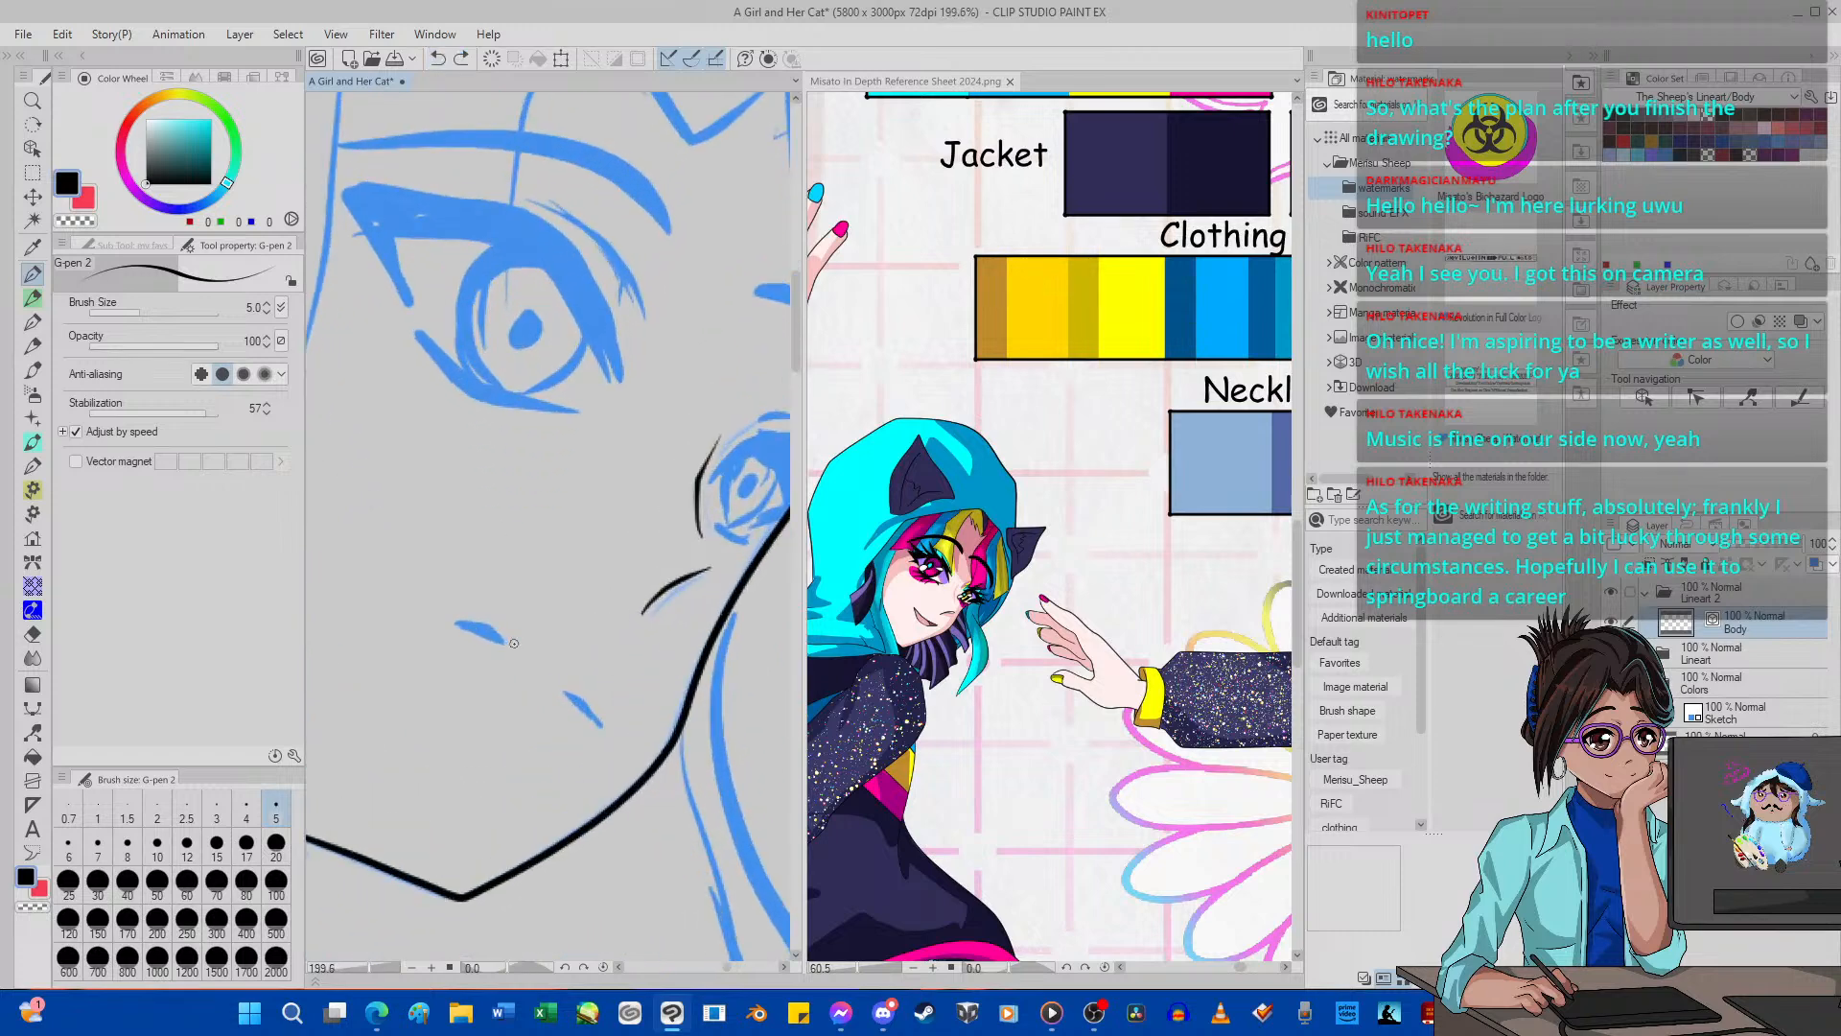
Rotate the canvas counterclockwise by 35 degrees and ink the two short mouth strokes over the sketch.
left_click(571, 967)
left_click(571, 967)
left_click(572, 966)
left_click(571, 966)
left_click(572, 966)
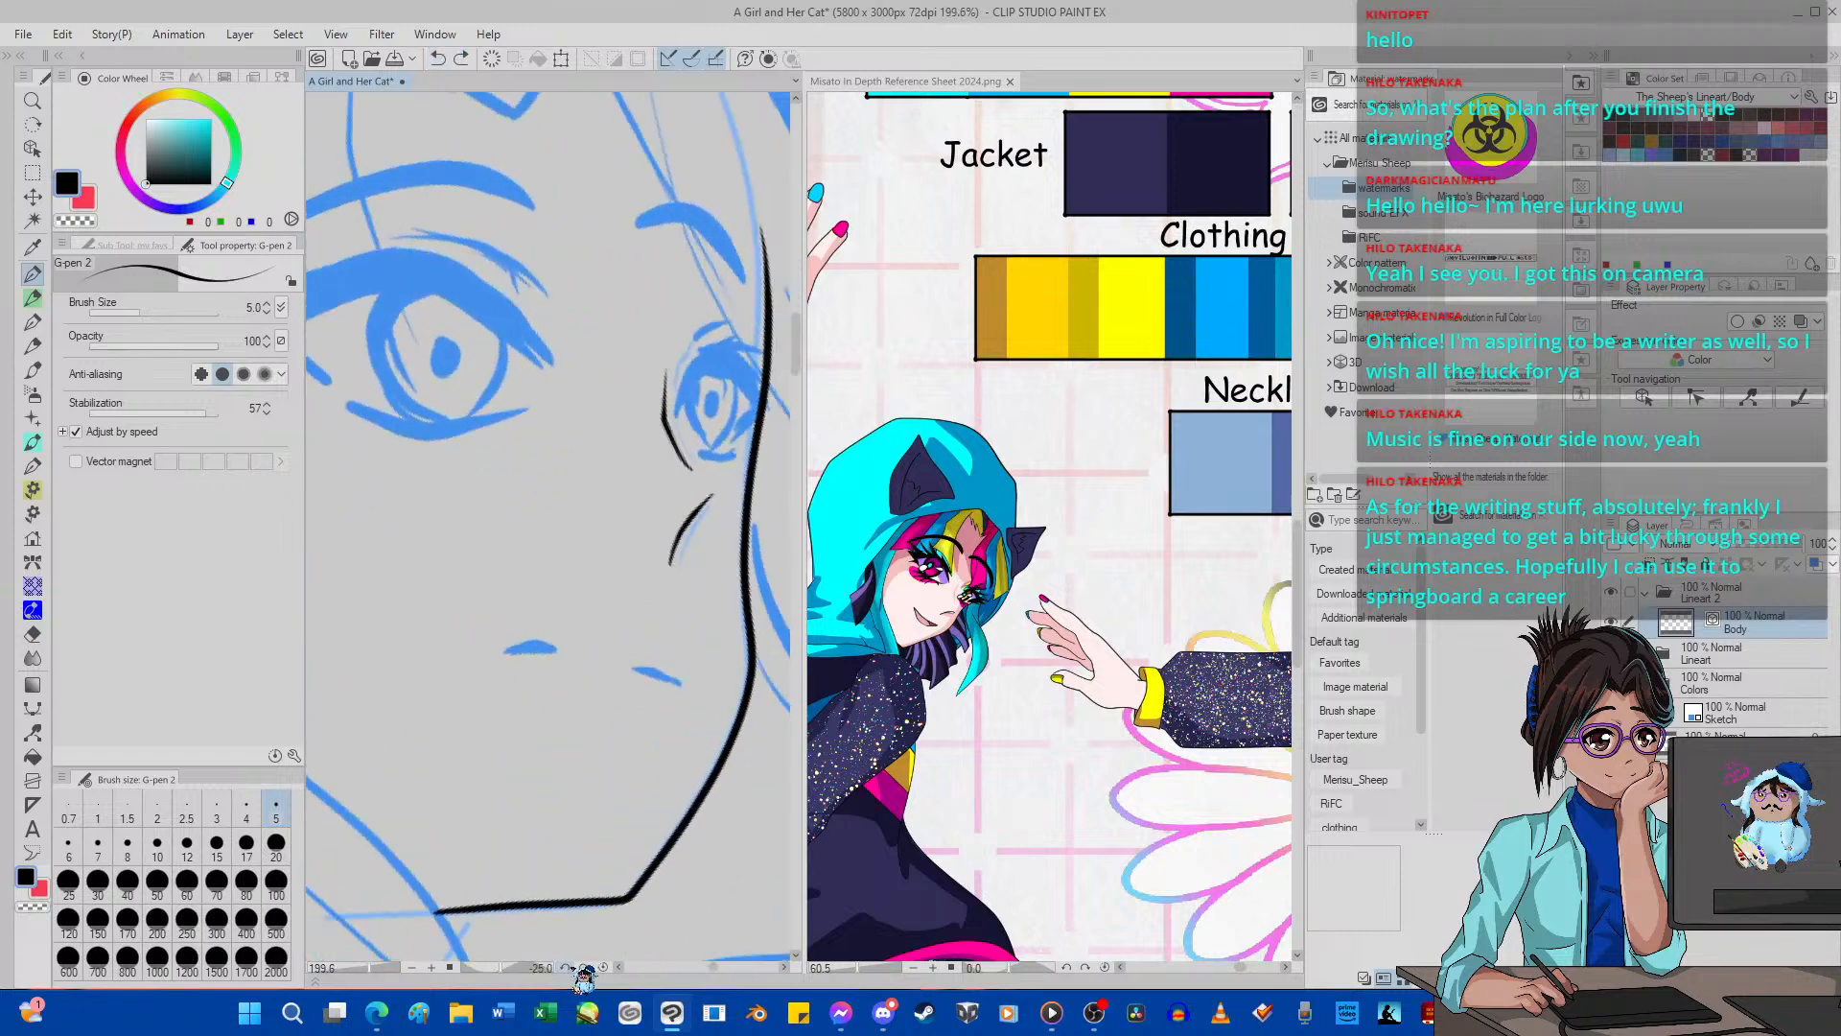
left_click(572, 967)
left_click(572, 966)
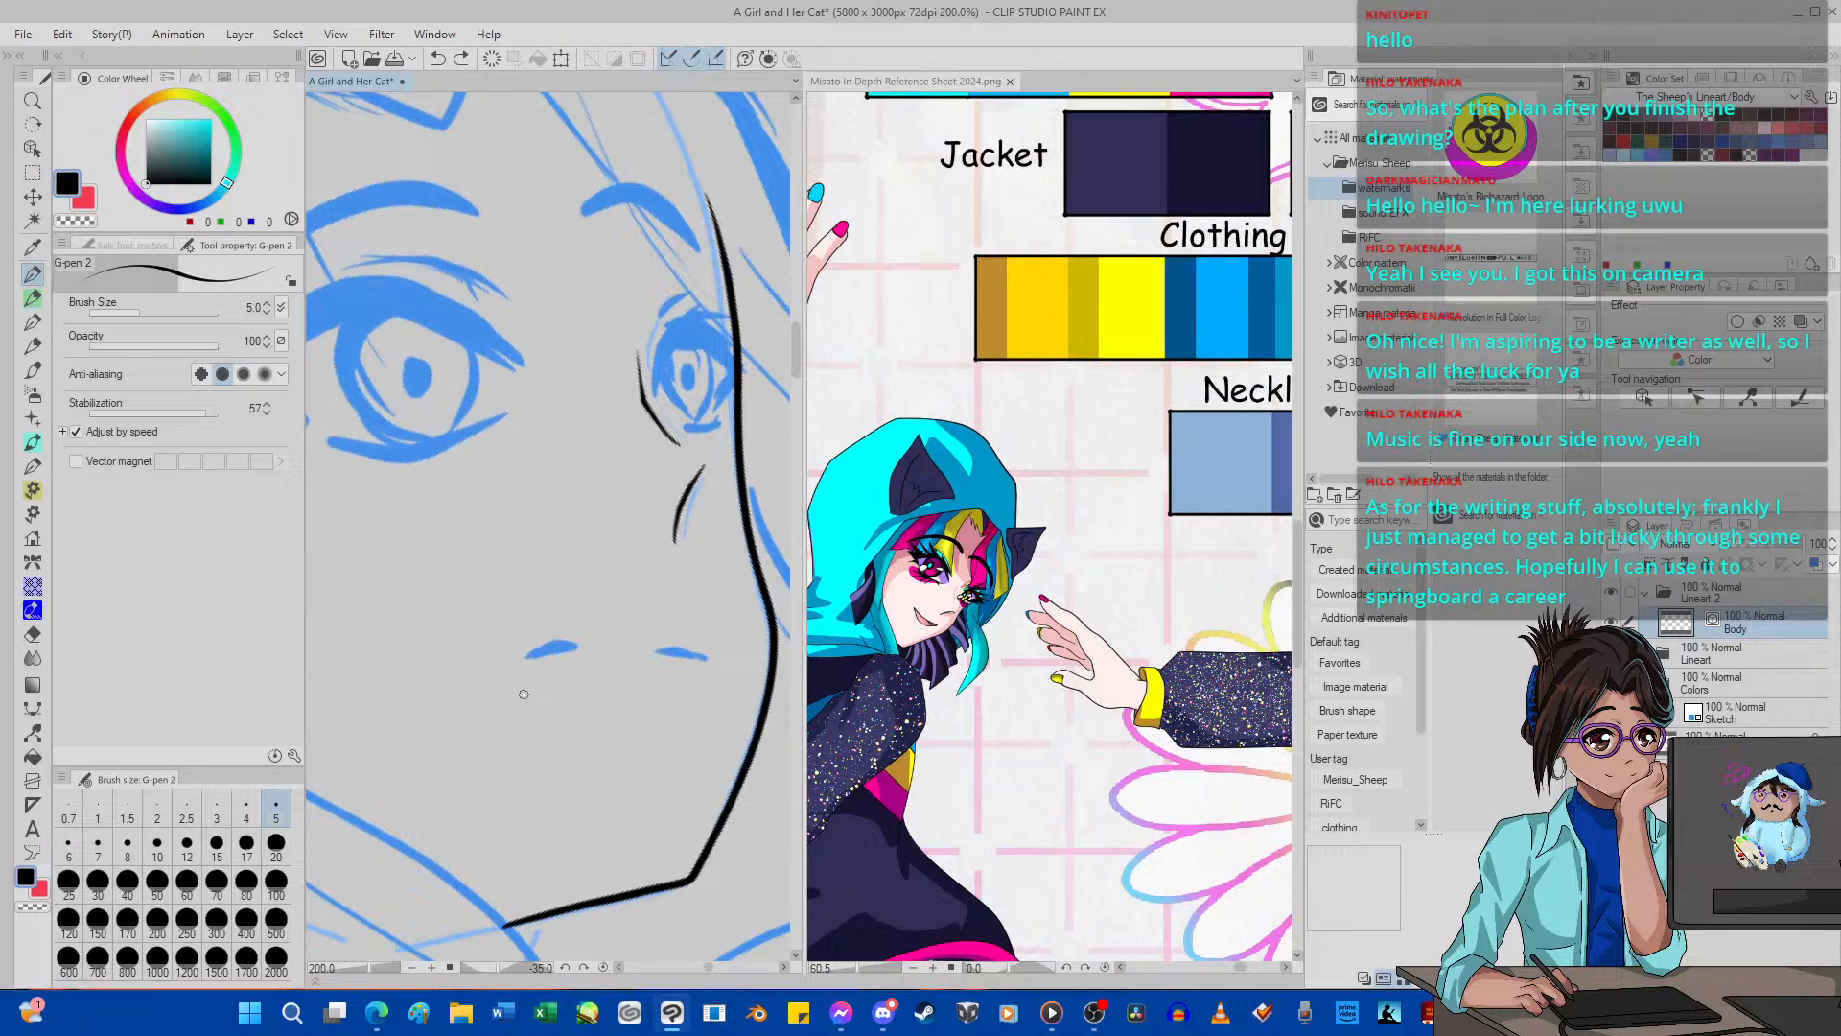
scroll(523, 693, "up", 2)
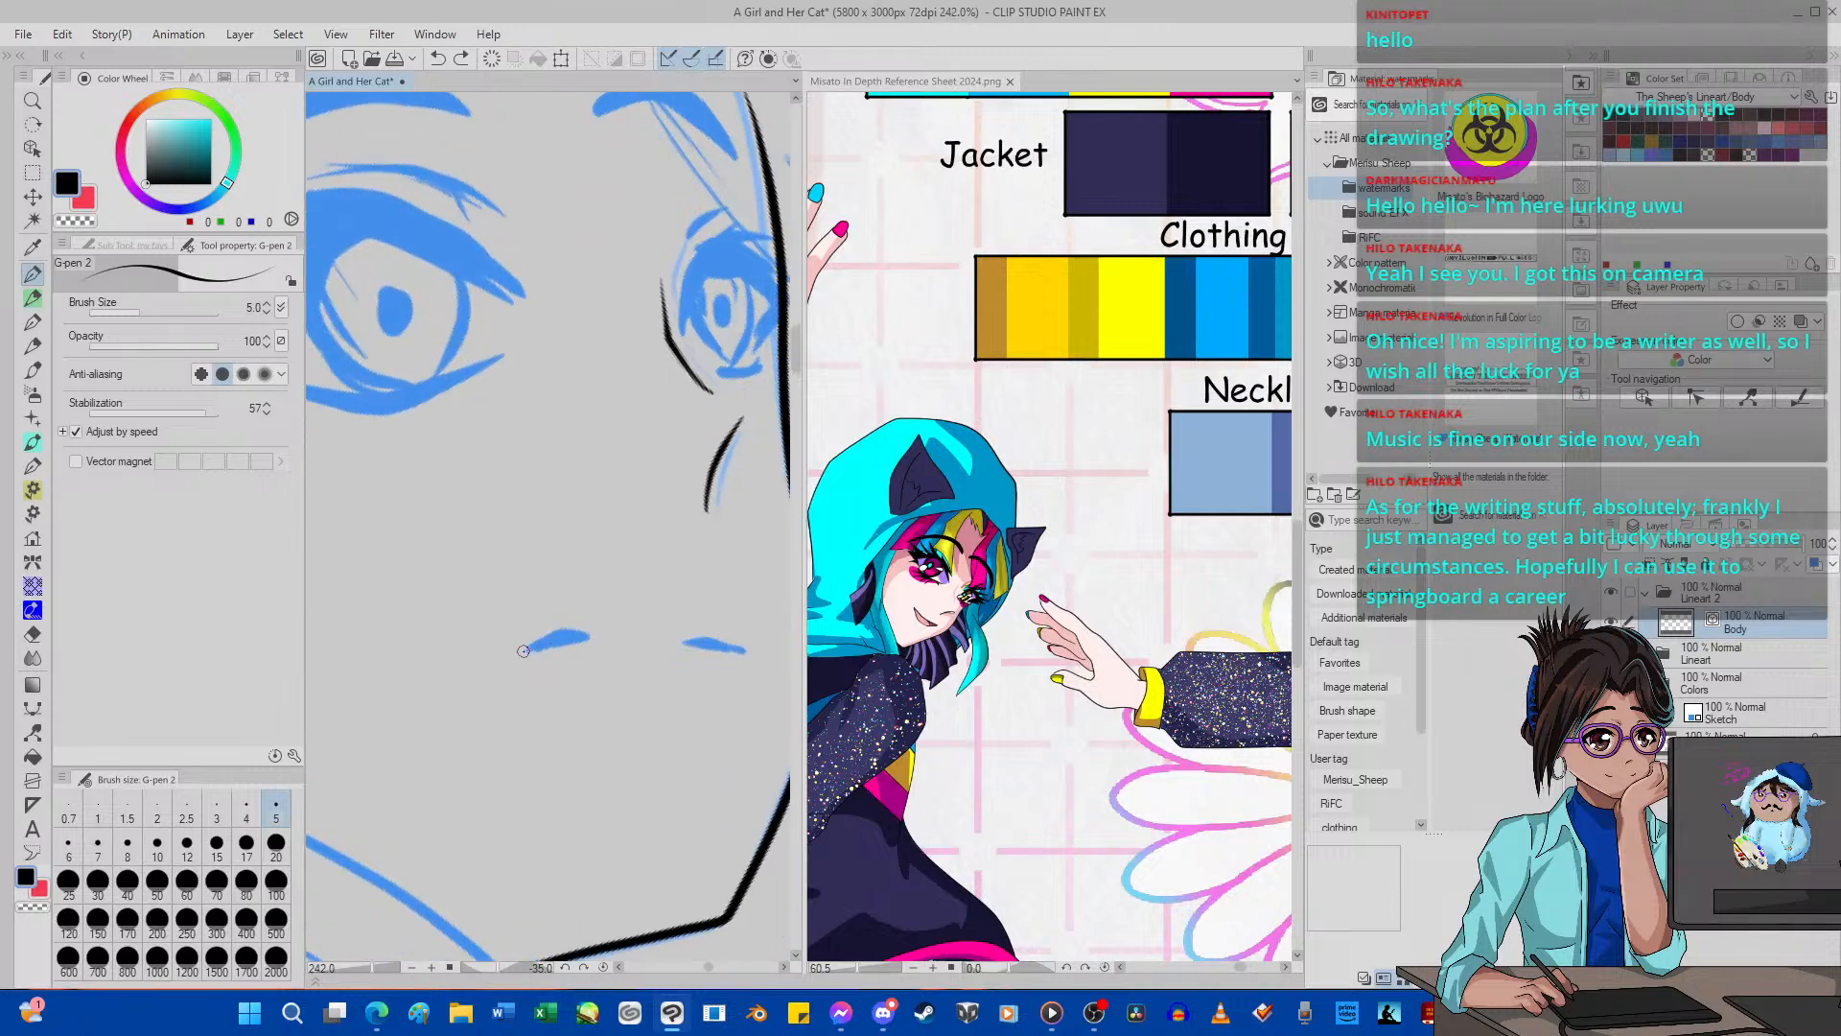
left_click_drag(526, 646, 594, 633)
left_click_drag(754, 658, 675, 641)
scroll(635, 400, "down", 5)
scroll(664, 362, "up", 3)
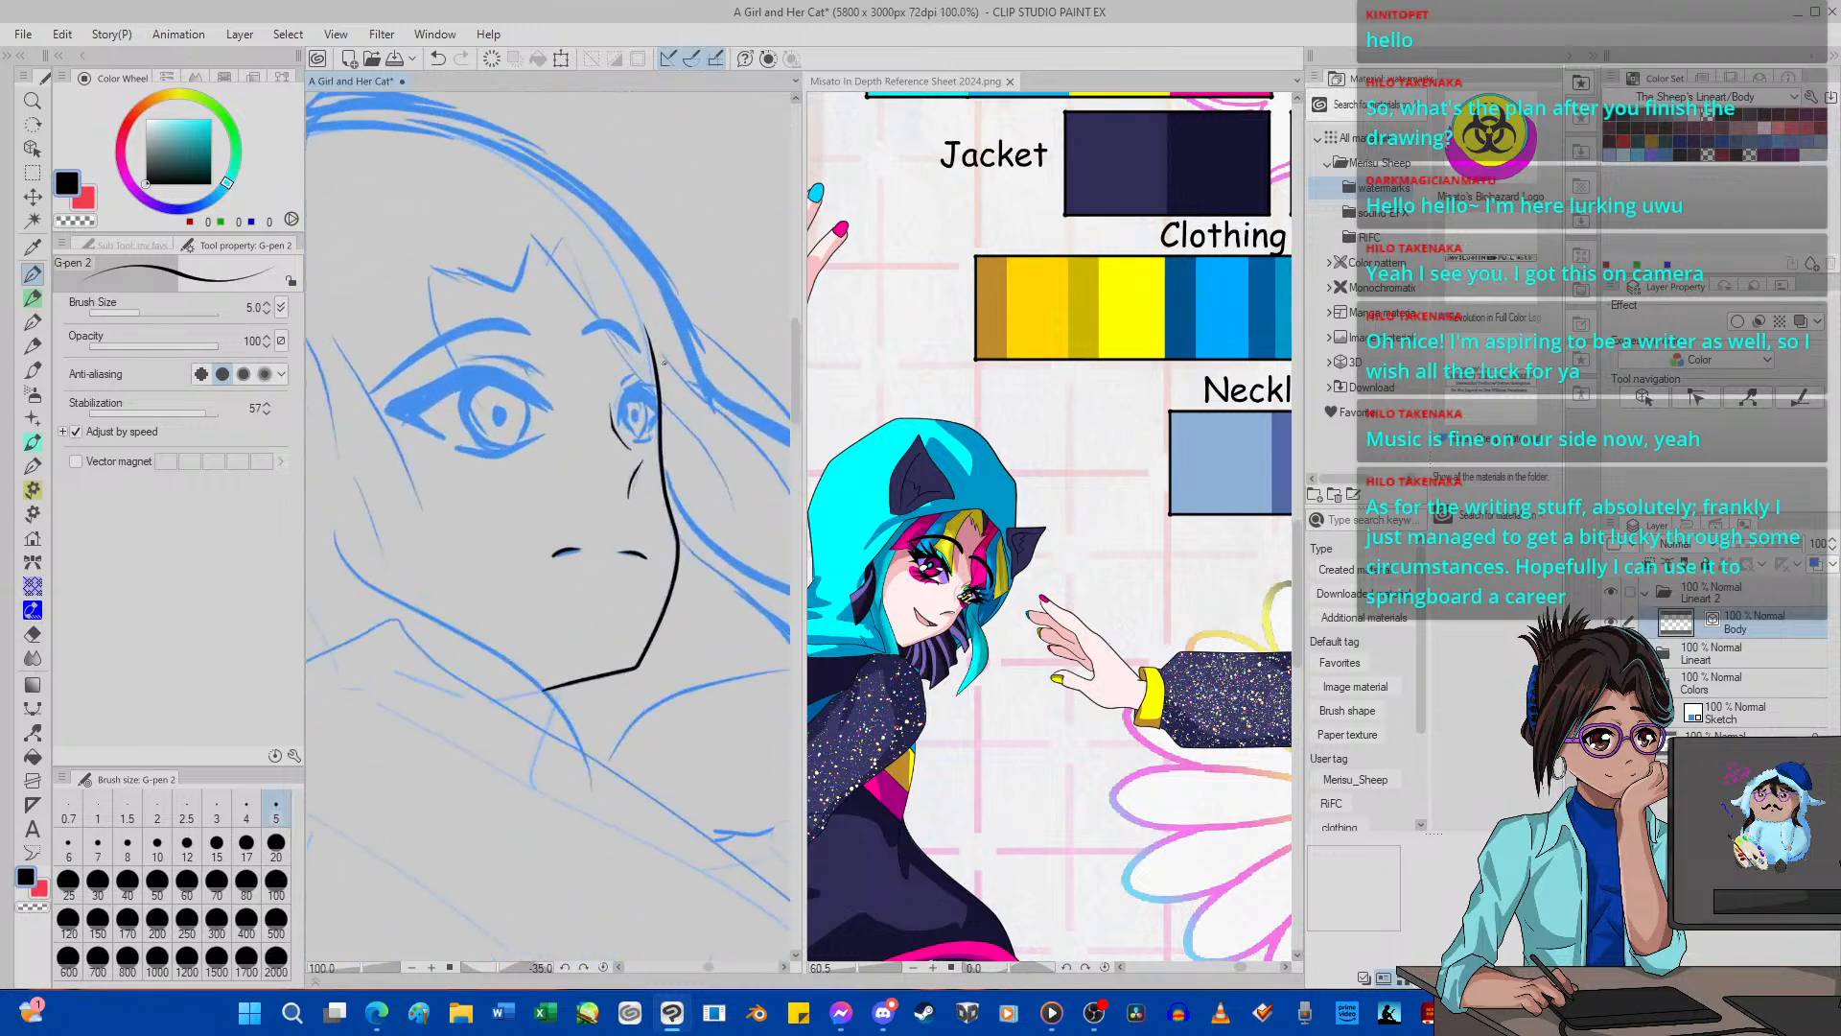
Try to ink the far eye's upper lash line and outer corner on the Body layer.
scroll(664, 362, "up", 10)
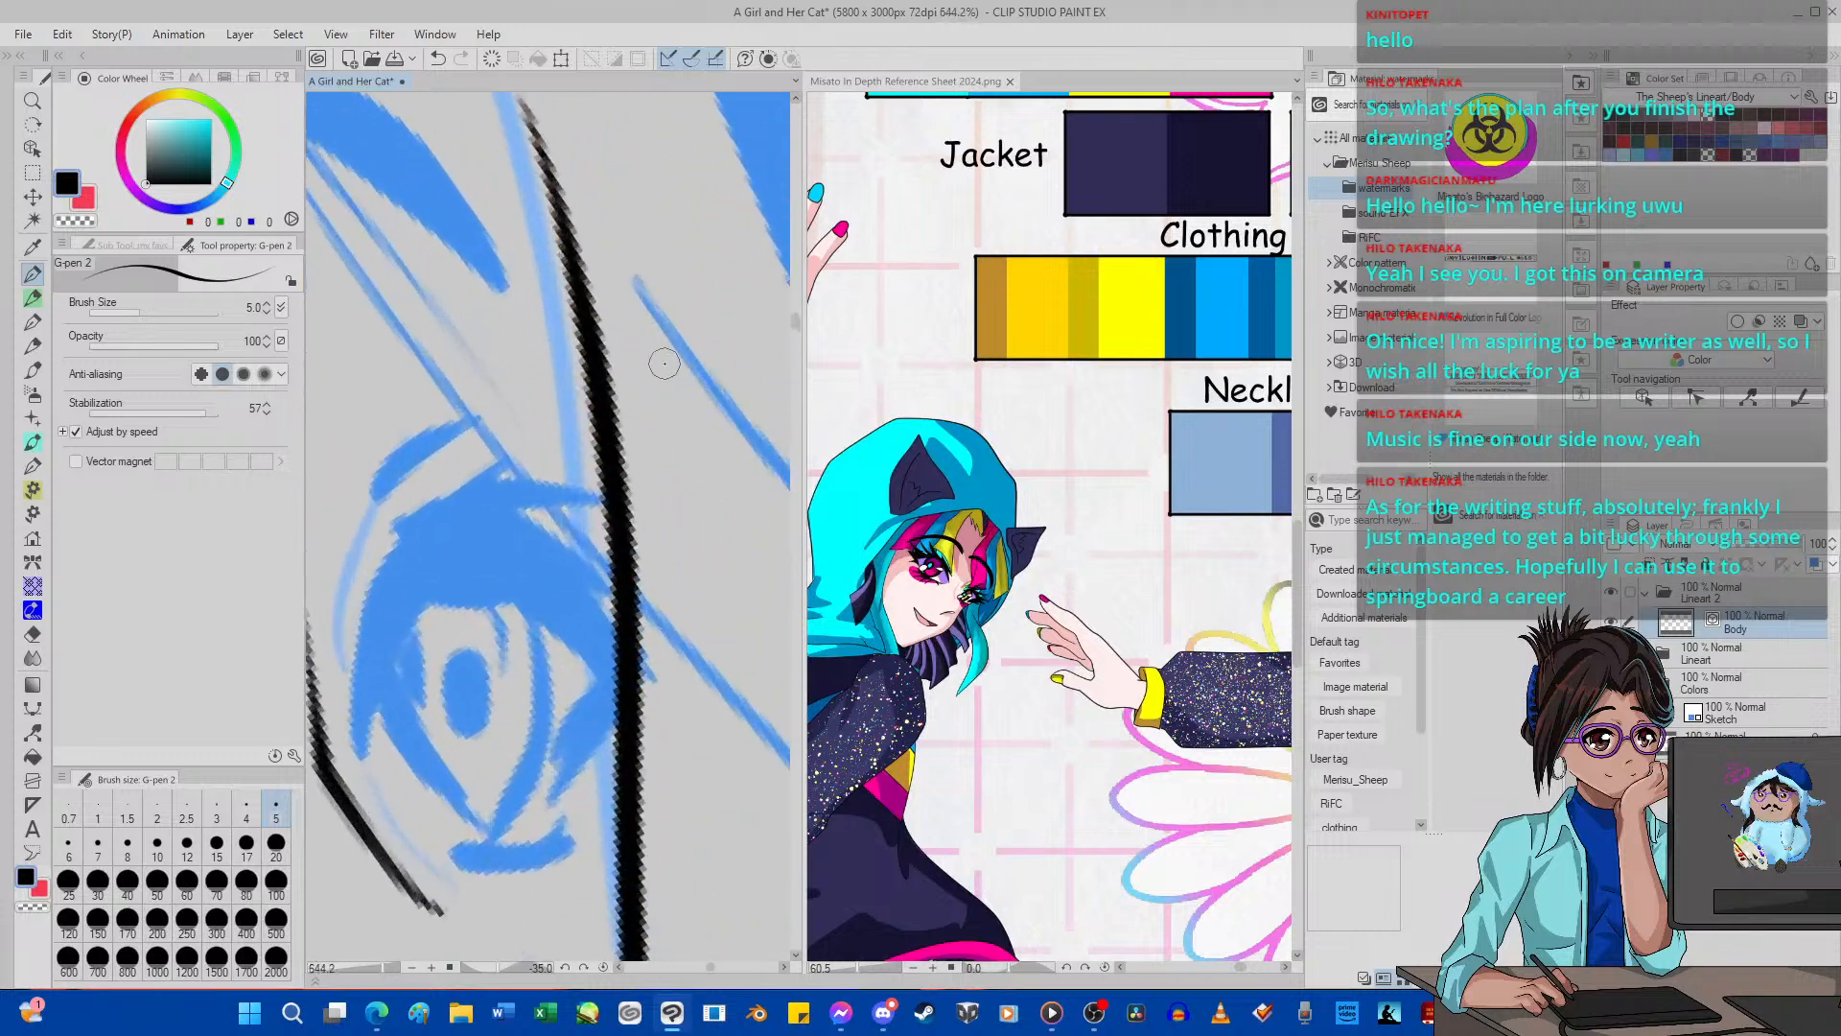
scroll(664, 363, "down", 5)
scroll(595, 431, "up", 3)
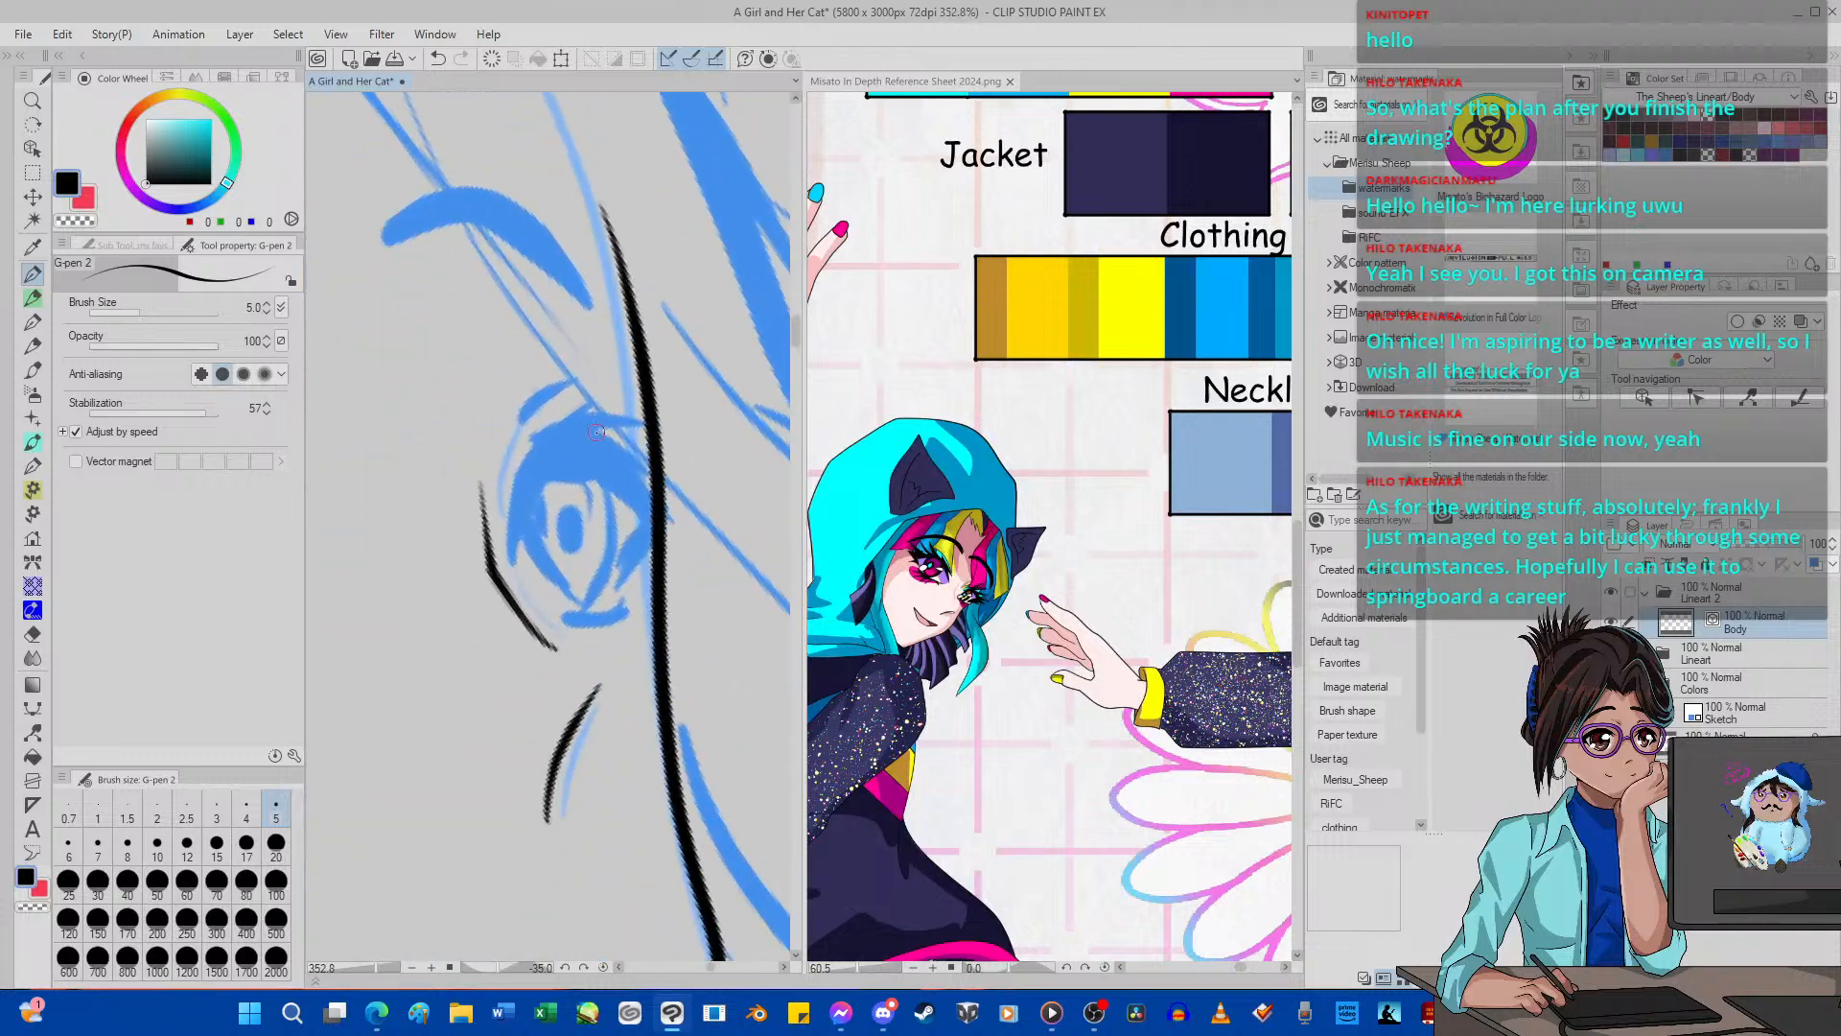
mouse_move(517, 496)
left_mouse_down()
mouse_move(504, 551)
mouse_move(538, 489)
mouse_move(599, 498)
mouse_move(556, 471)
mouse_move(663, 527)
mouse_move(613, 573)
mouse_move(638, 539)
mouse_move(610, 606)
mouse_move(696, 522)
mouse_move(659, 512)
mouse_move(725, 519)
left_mouse_up()
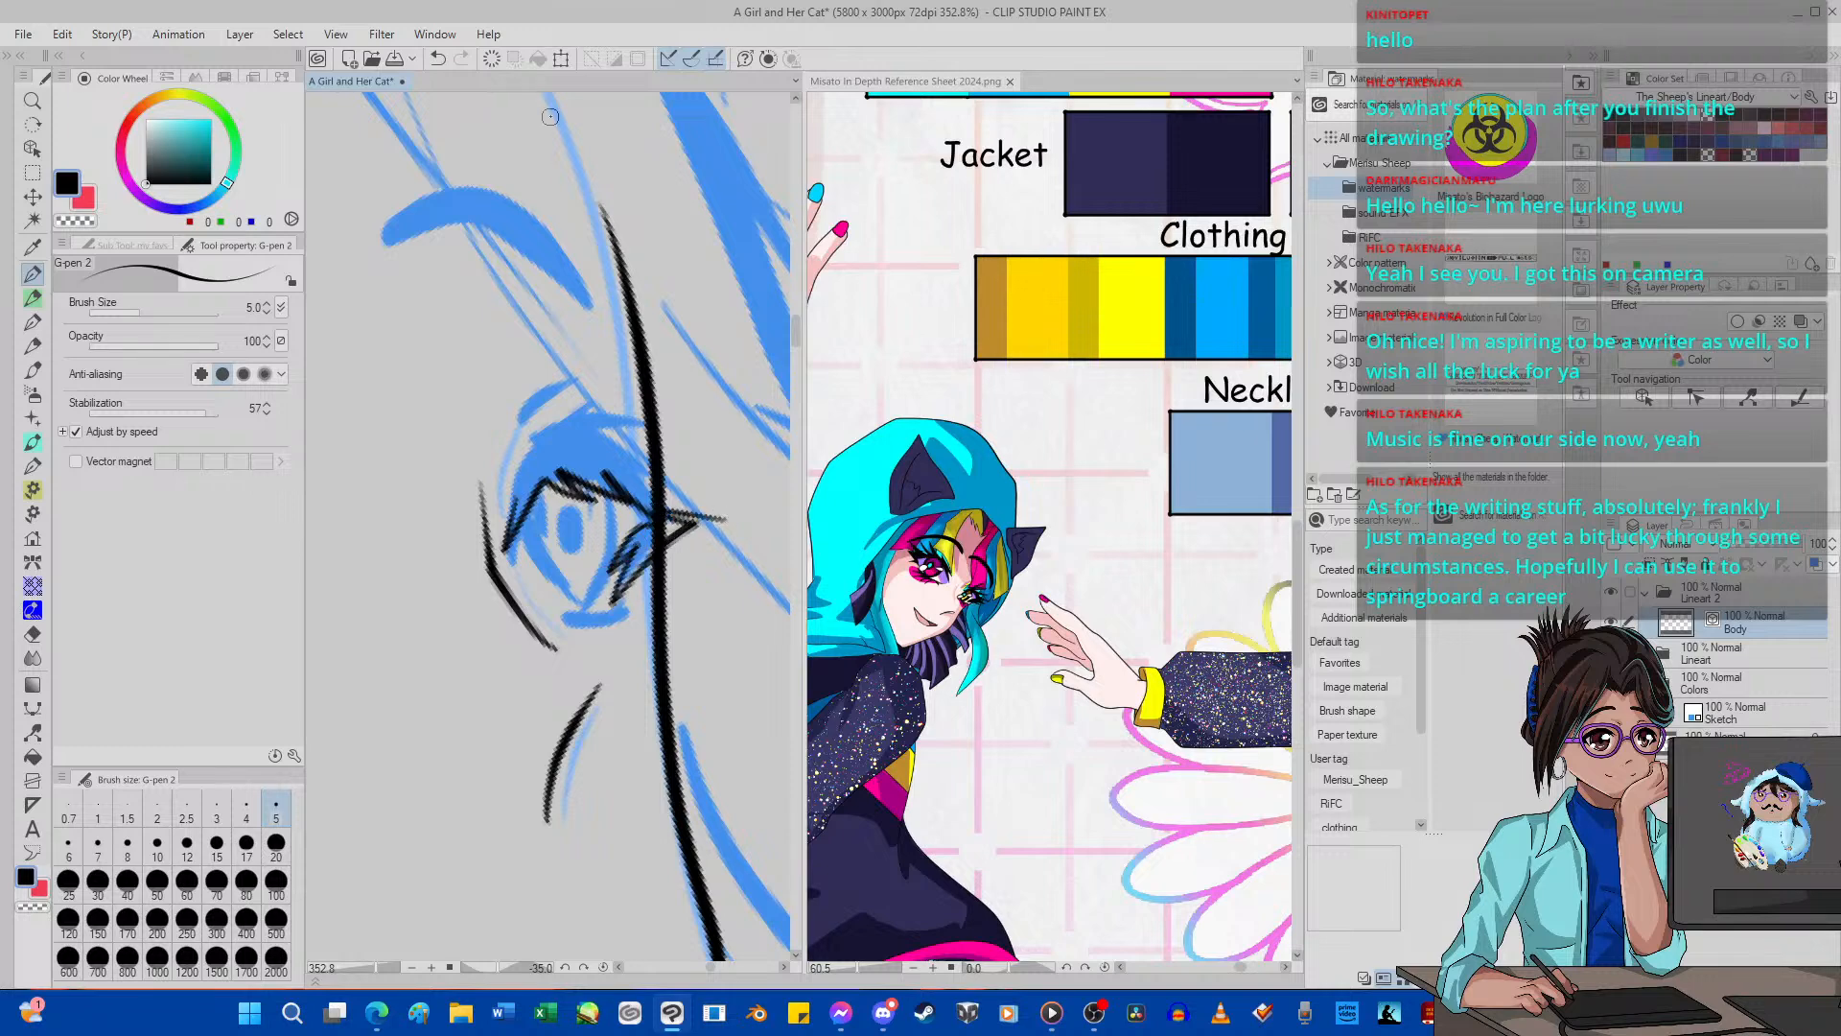
left_click(444, 57)
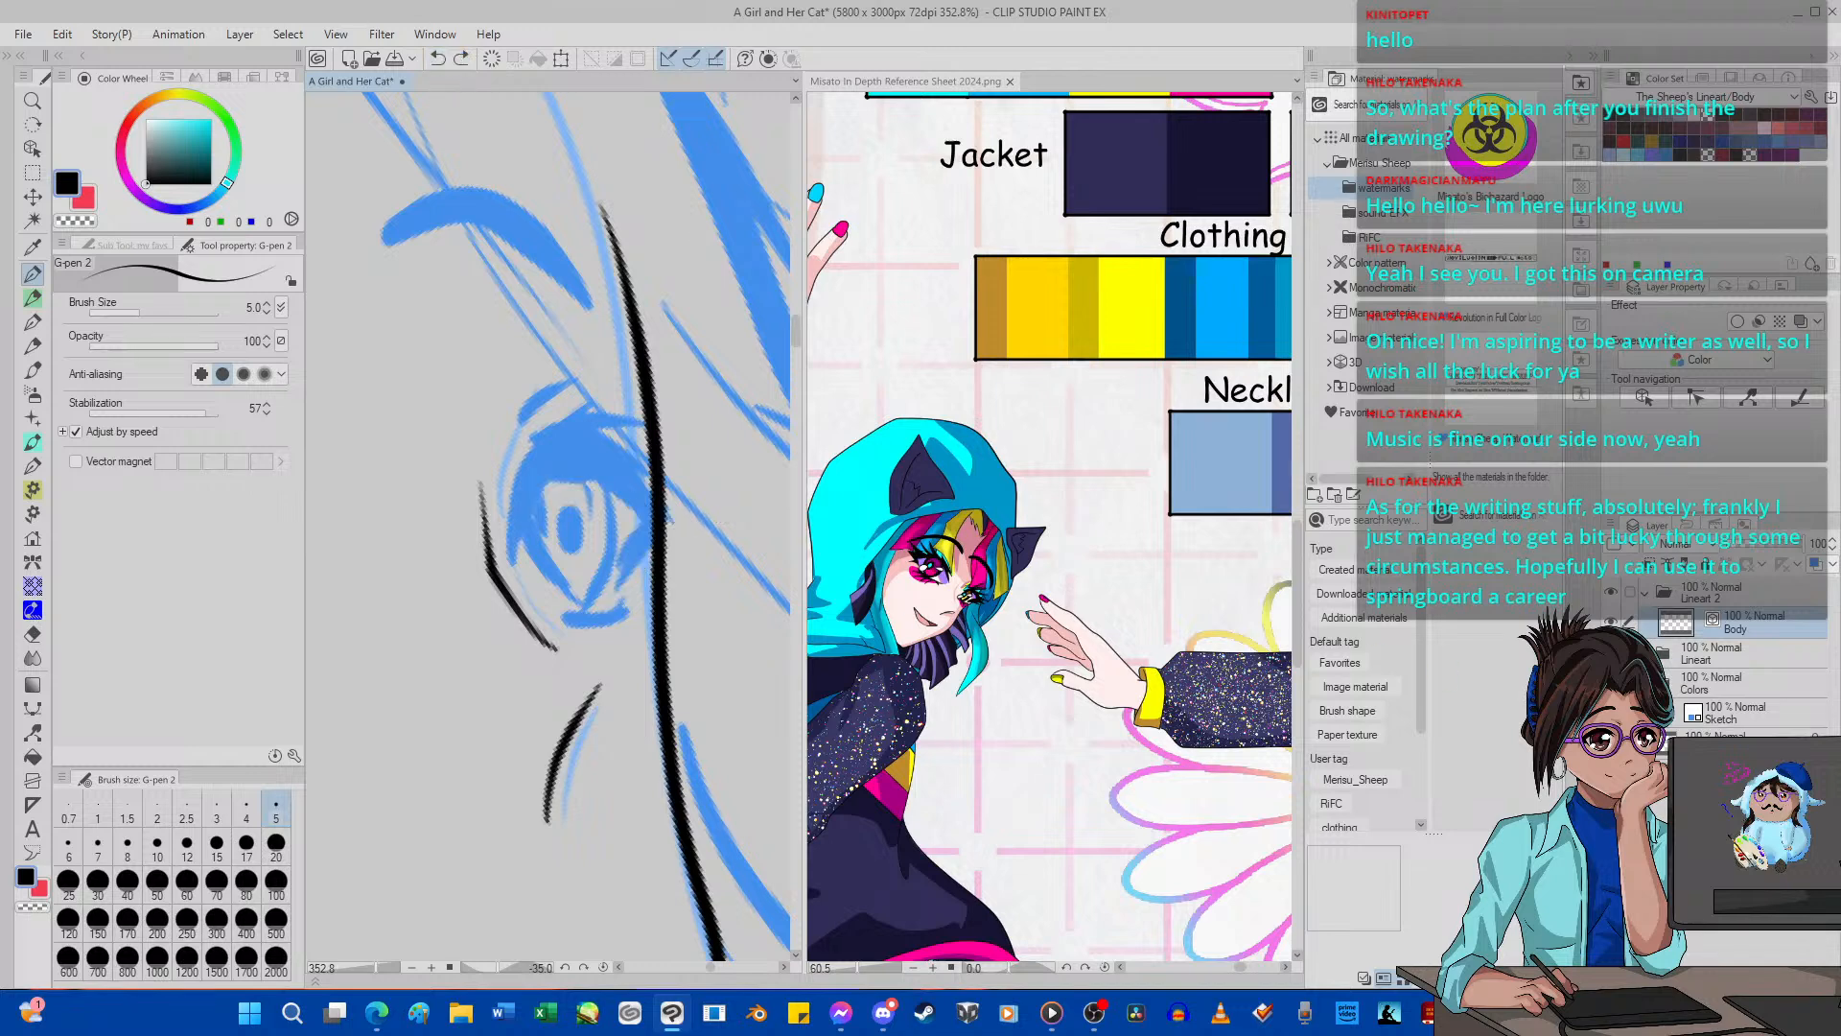
Add a new layer above Body for the eye lines and hide the Body layer.
key("ctrl+shift+n")
left_click(1611, 653)
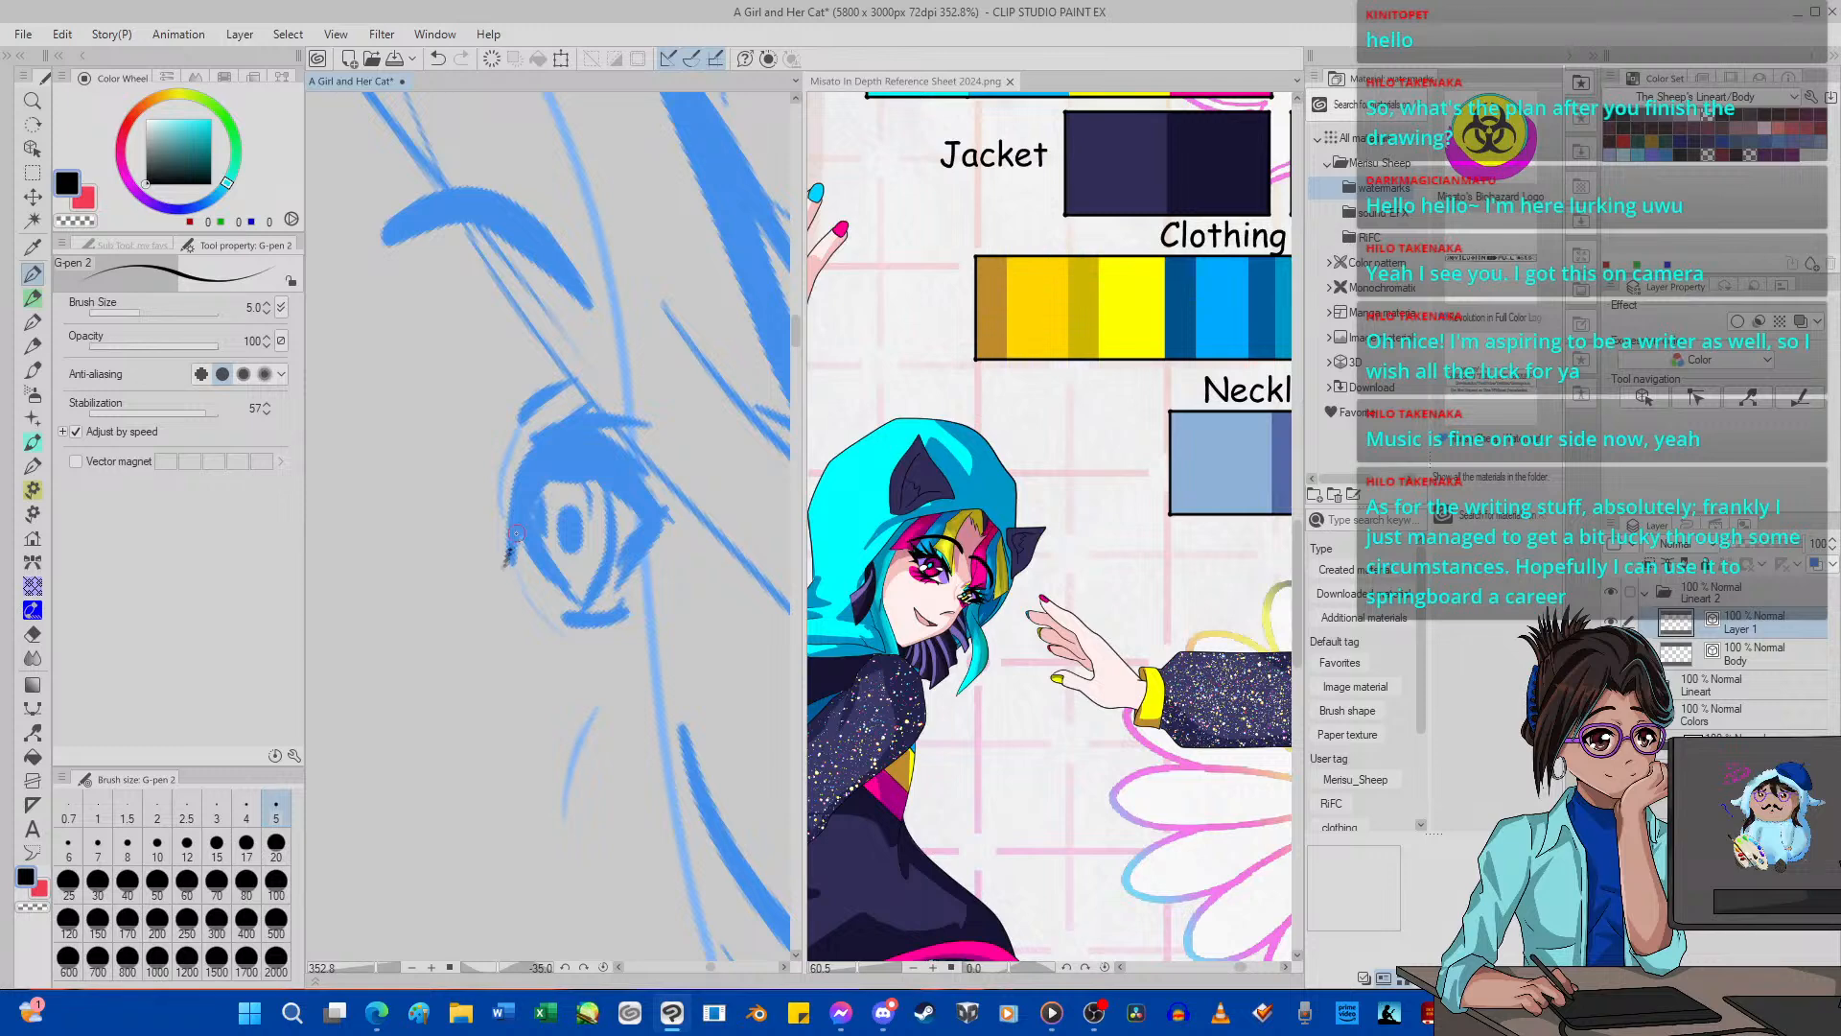
Try to ink the far eye's spiky upper lashes on the new layer, undoing the first attempt and redrawing them fuller.
mouse_move(503, 566)
left_mouse_down()
mouse_move(550, 474)
mouse_move(604, 496)
mouse_move(577, 460)
mouse_move(642, 509)
left_mouse_up()
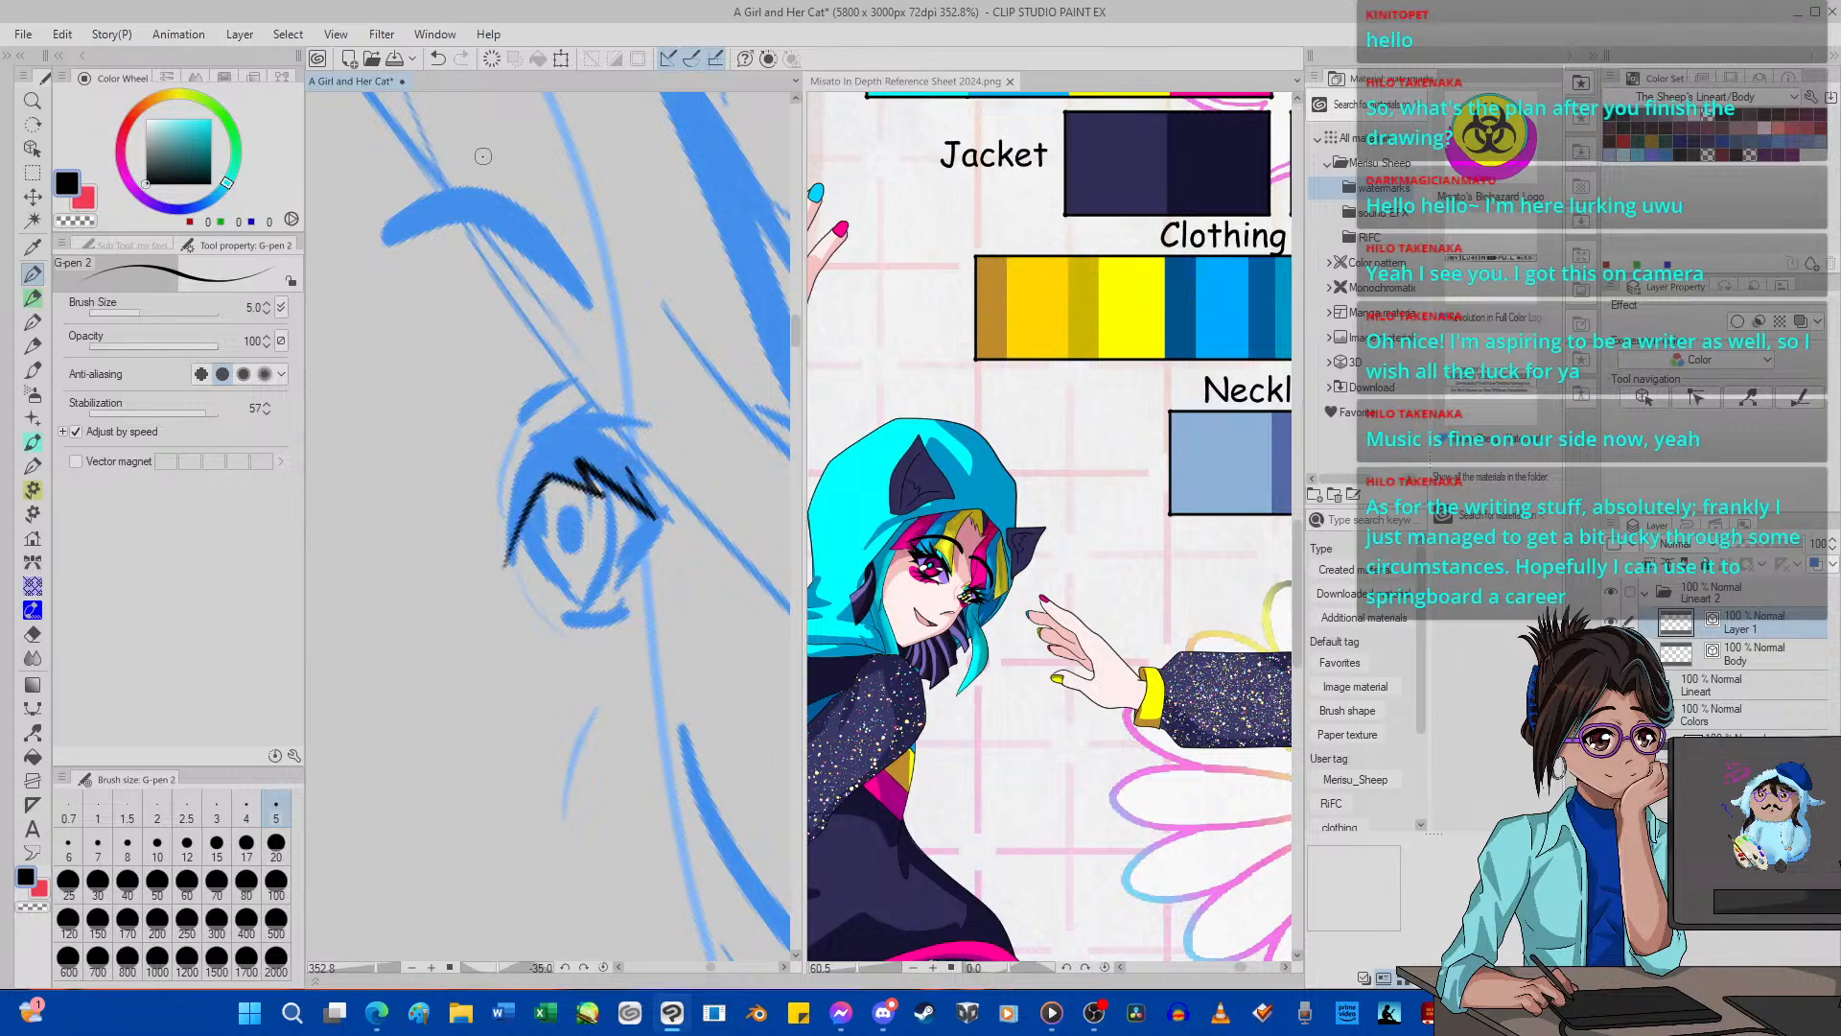
left_click(437, 59)
mouse_move(542, 485)
left_mouse_down()
mouse_move(499, 571)
mouse_move(523, 484)
mouse_move(484, 545)
mouse_move(547, 443)
mouse_move(484, 489)
mouse_move(522, 443)
mouse_move(609, 410)
mouse_move(663, 418)
mouse_move(595, 426)
mouse_move(705, 446)
mouse_move(630, 458)
mouse_move(759, 482)
mouse_move(672, 498)
mouse_move(757, 524)
mouse_move(696, 515)
mouse_move(732, 552)
mouse_move(687, 534)
mouse_move(628, 580)
mouse_move(650, 520)
mouse_move(580, 465)
mouse_move(605, 503)
mouse_move(561, 472)
mouse_move(581, 507)
mouse_move(544, 482)
left_mouse_up()
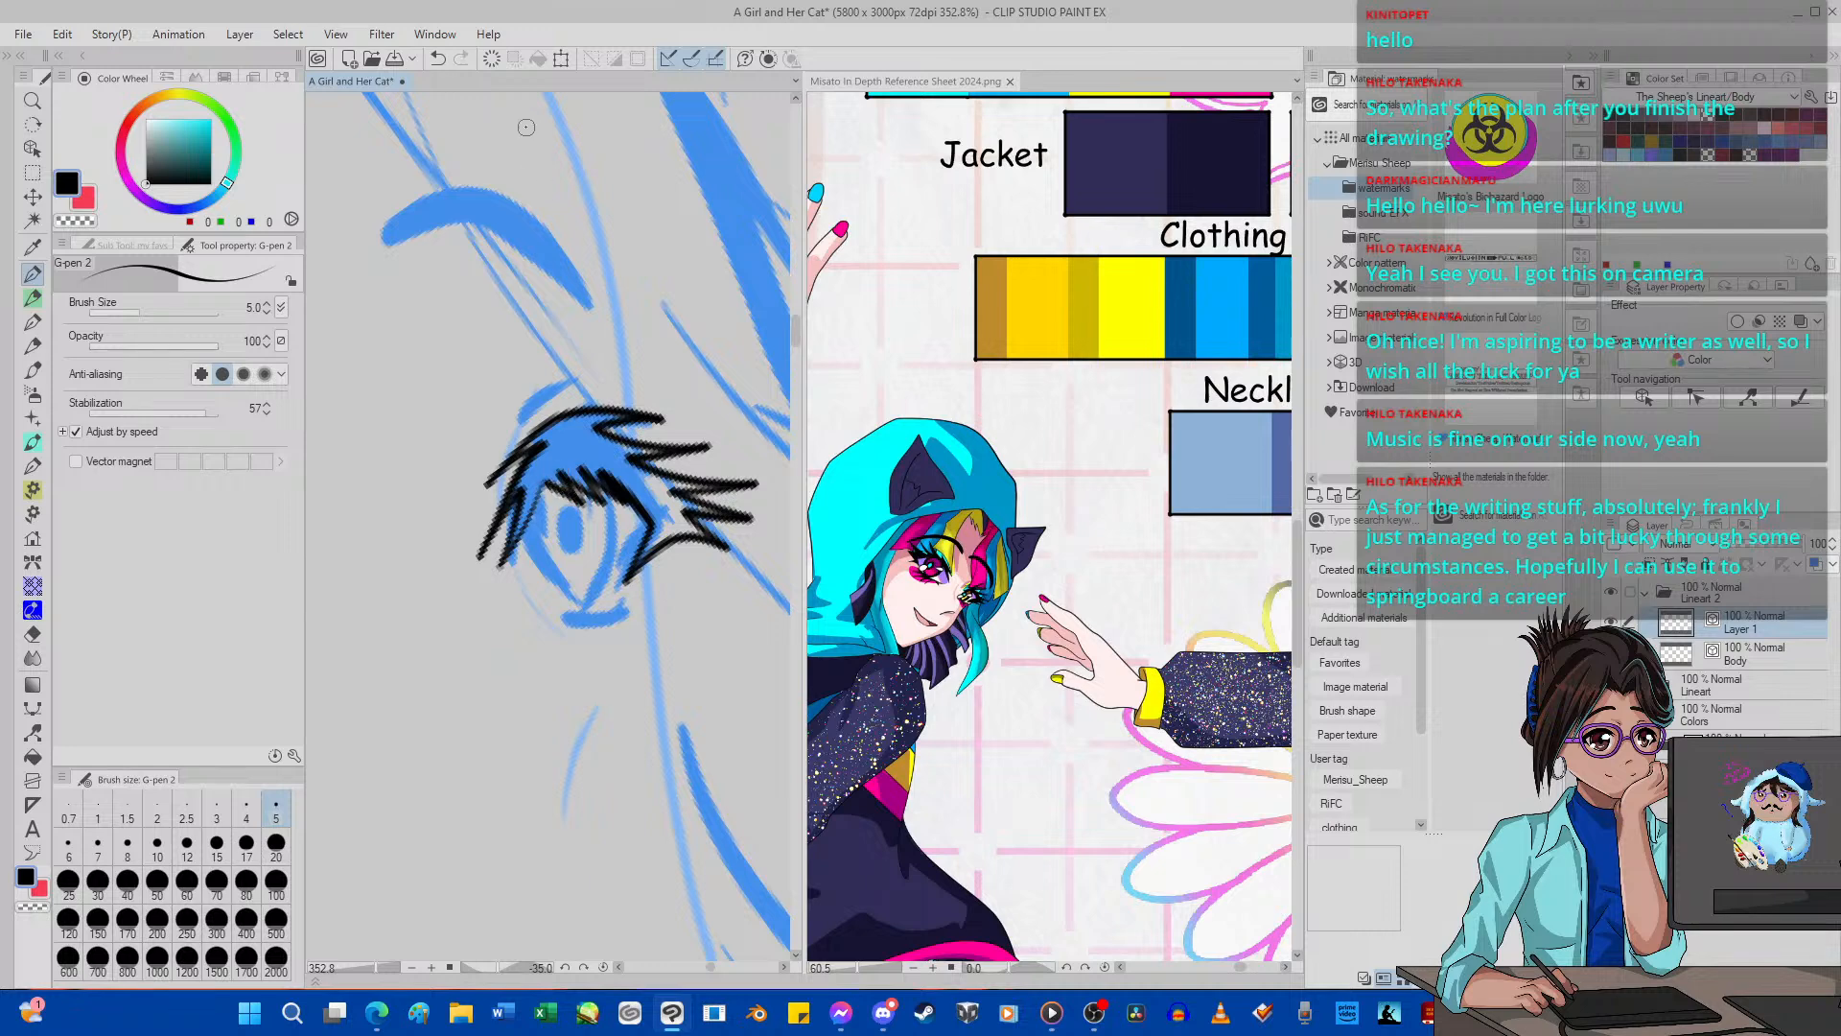
left_click(441, 59)
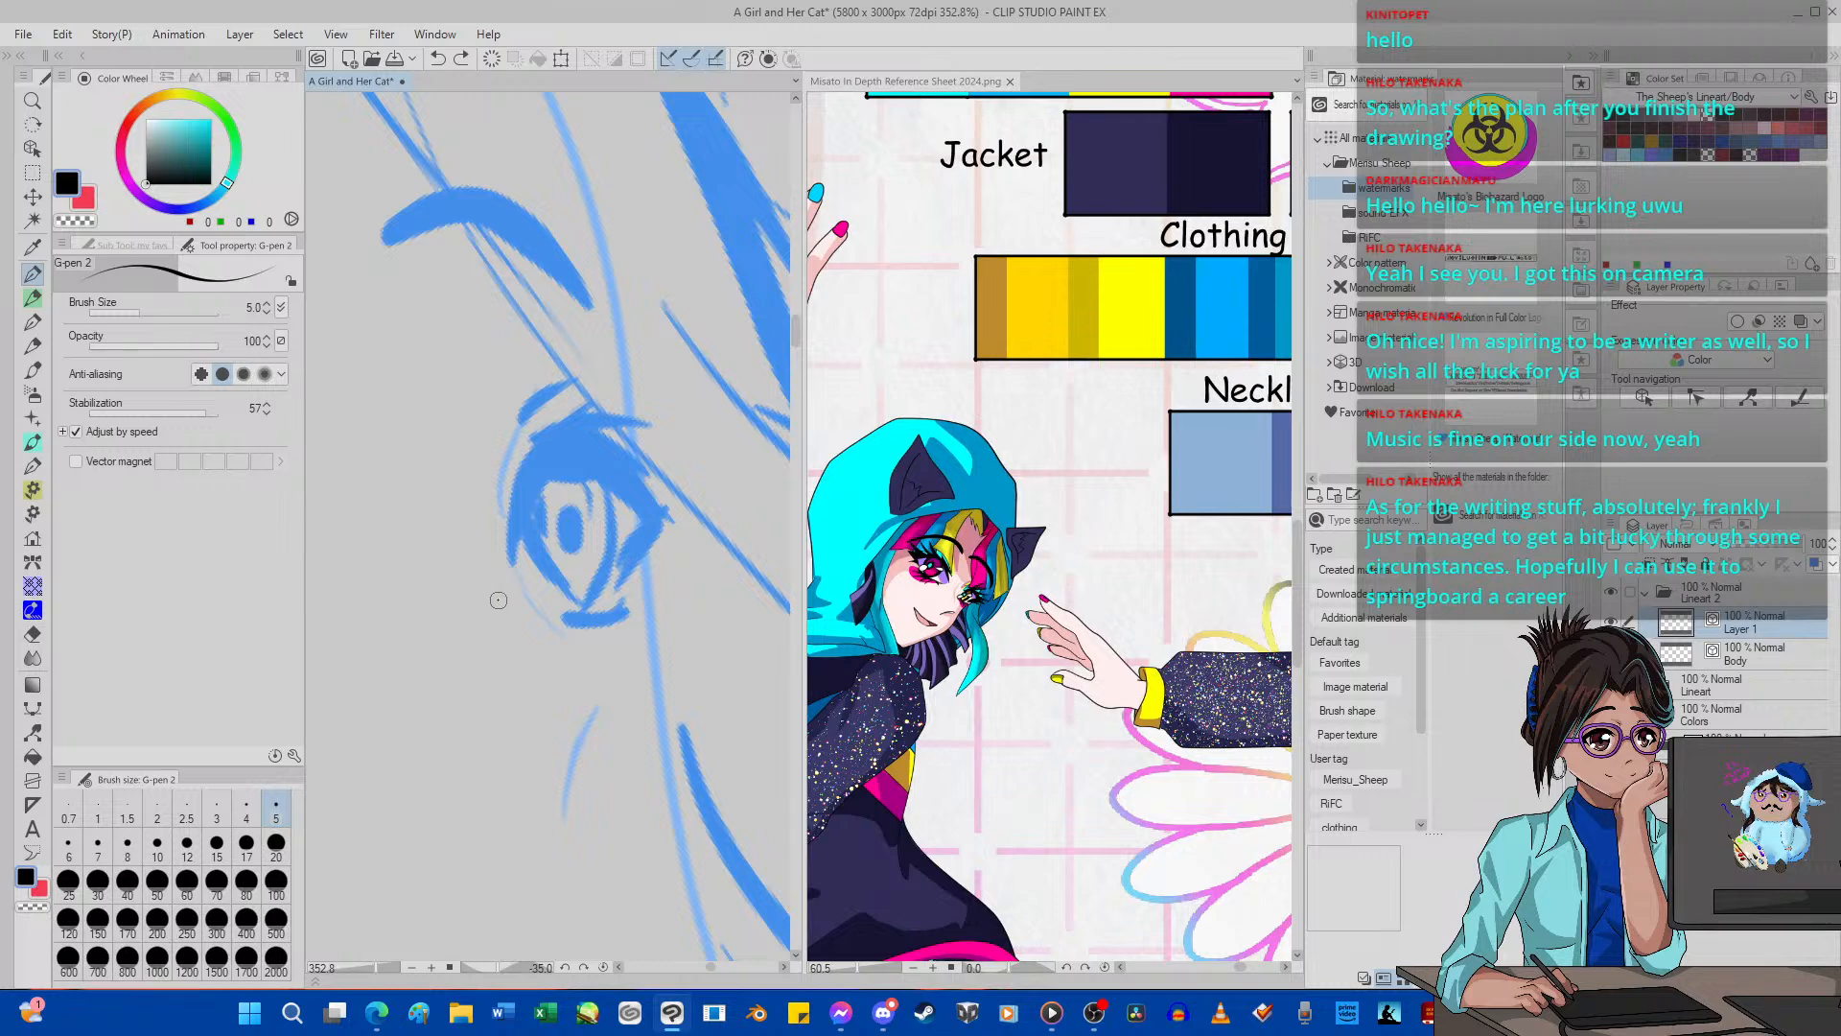
Show the Body layer again, select it together with the new layer, and reset the canvas rotation.
scroll(498, 599, "down", 10)
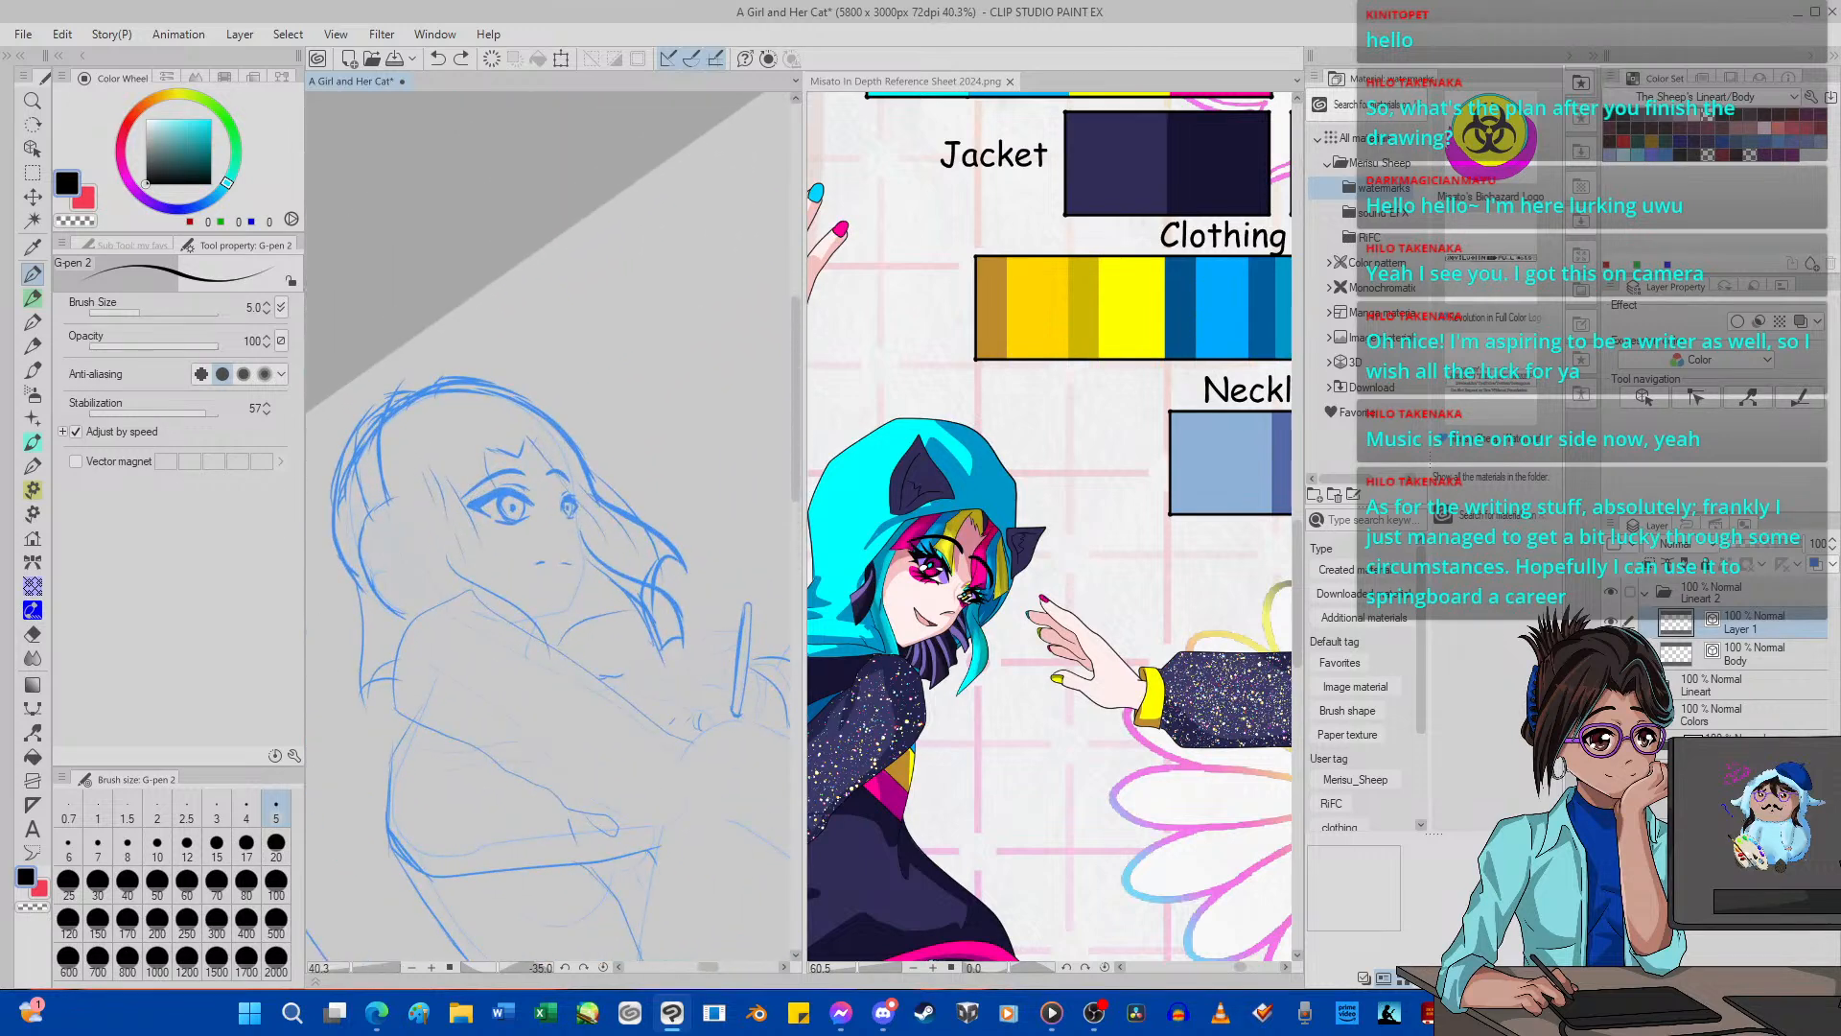
left_click(1630, 653)
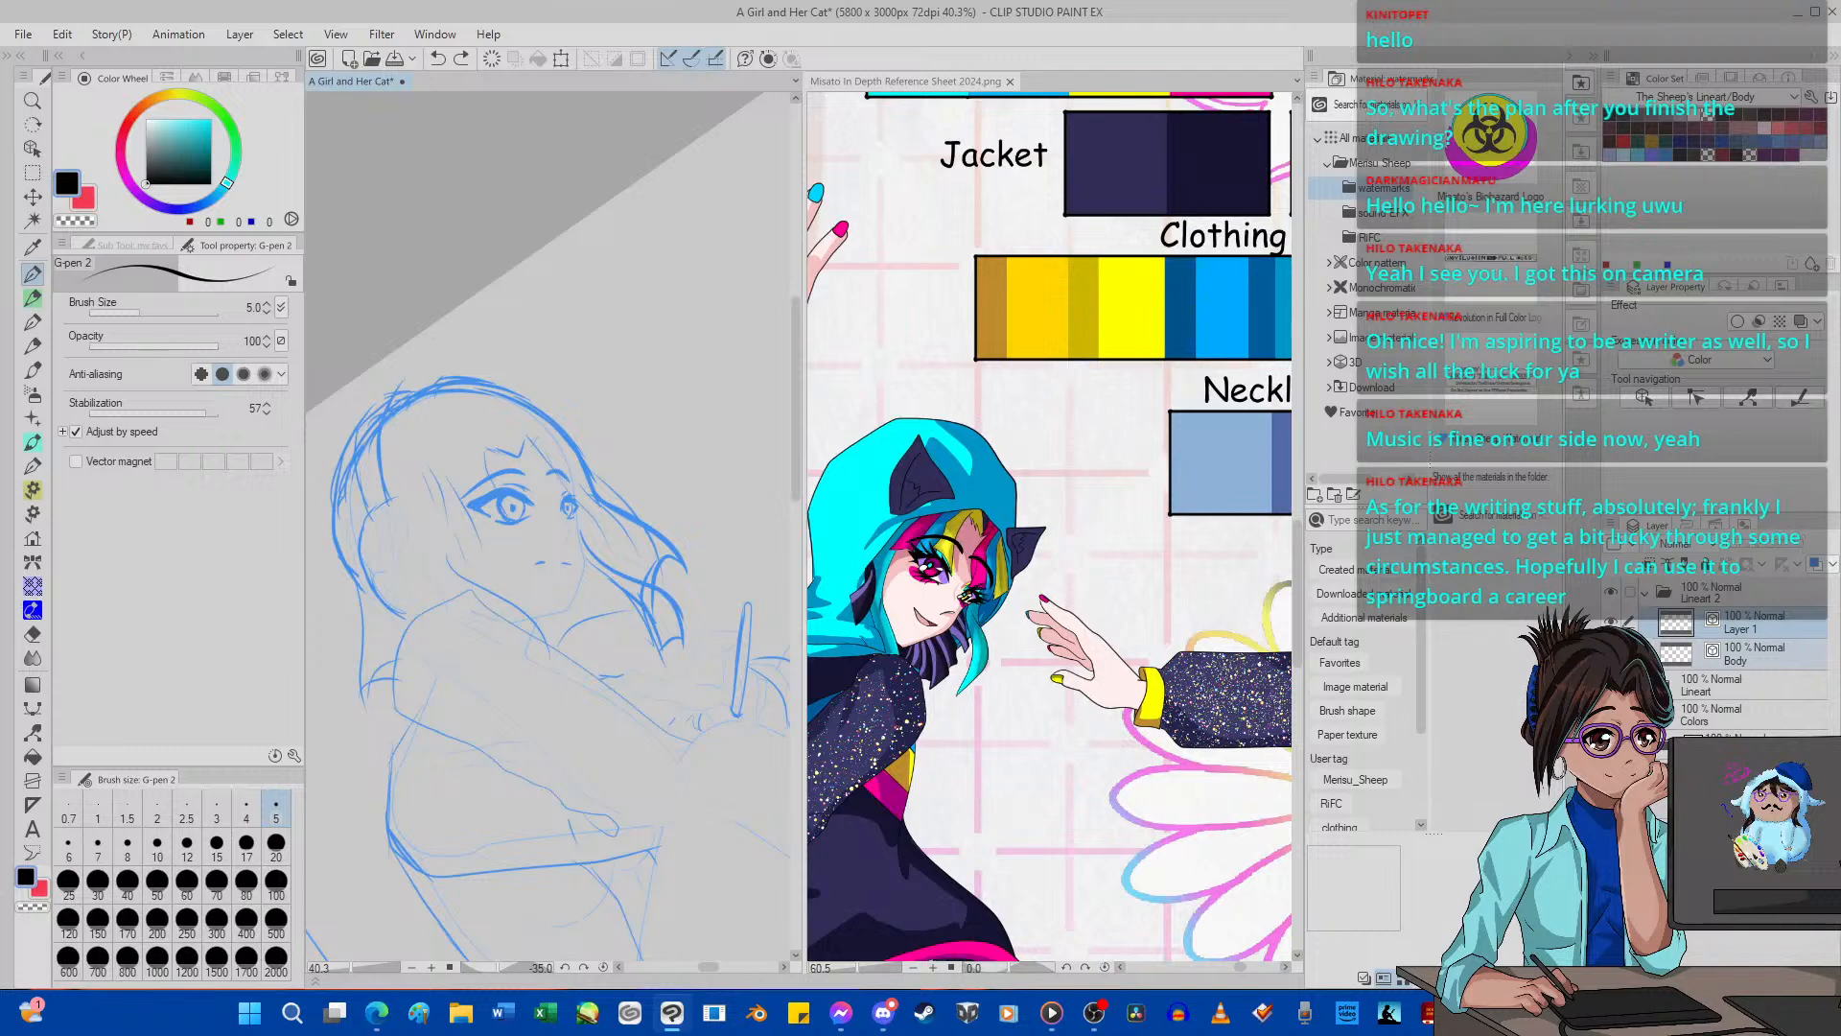
scroll(482, 516, "up", 2)
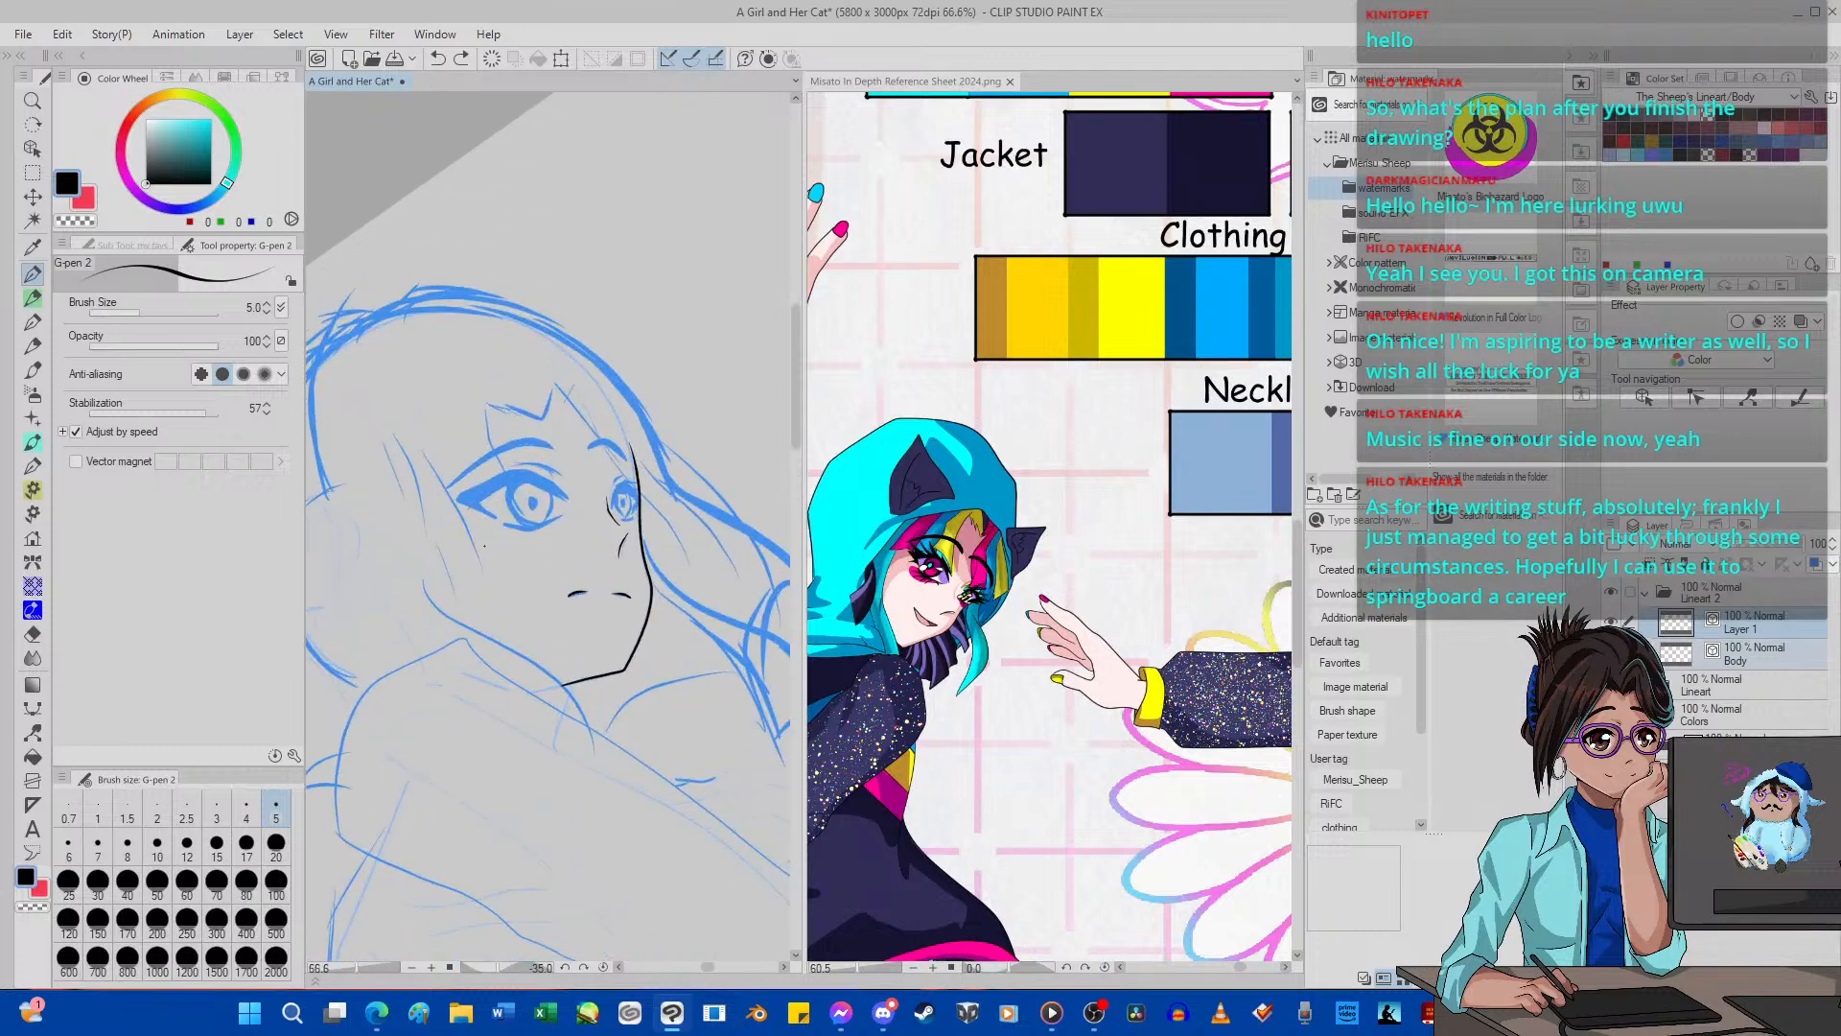
left_click(604, 967)
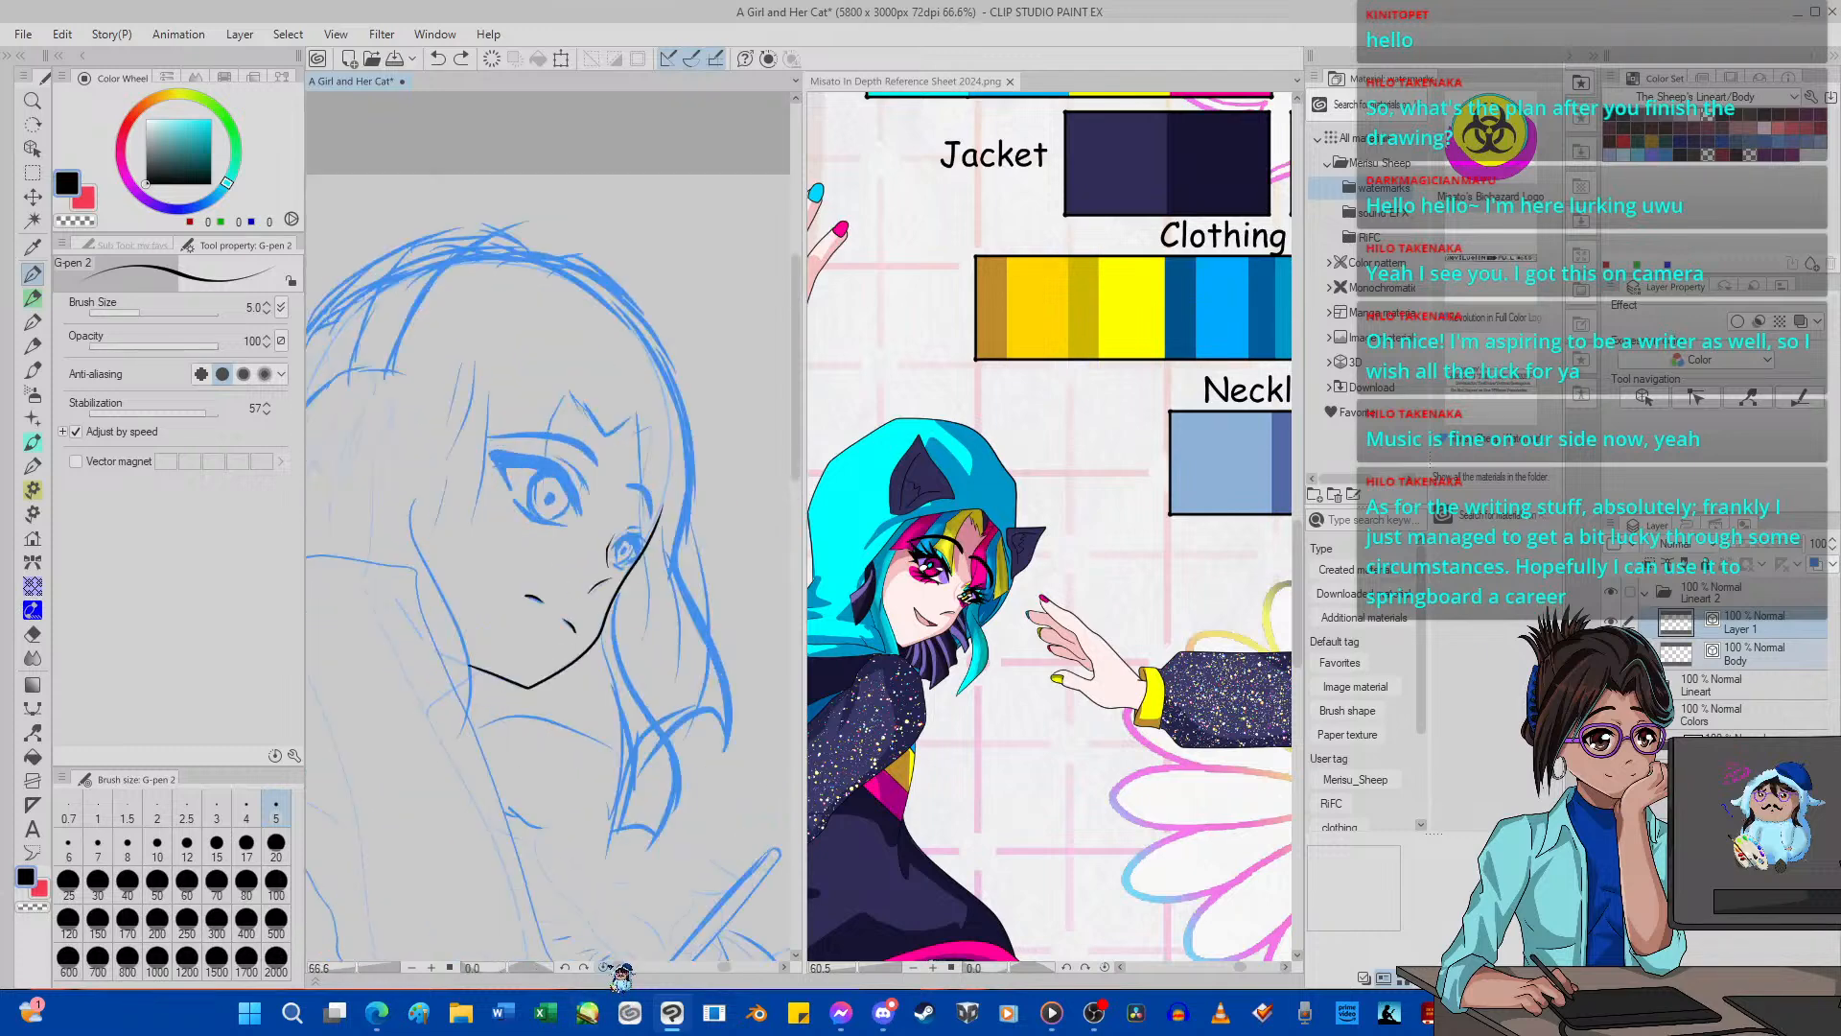
scroll(599, 517, "up", 3)
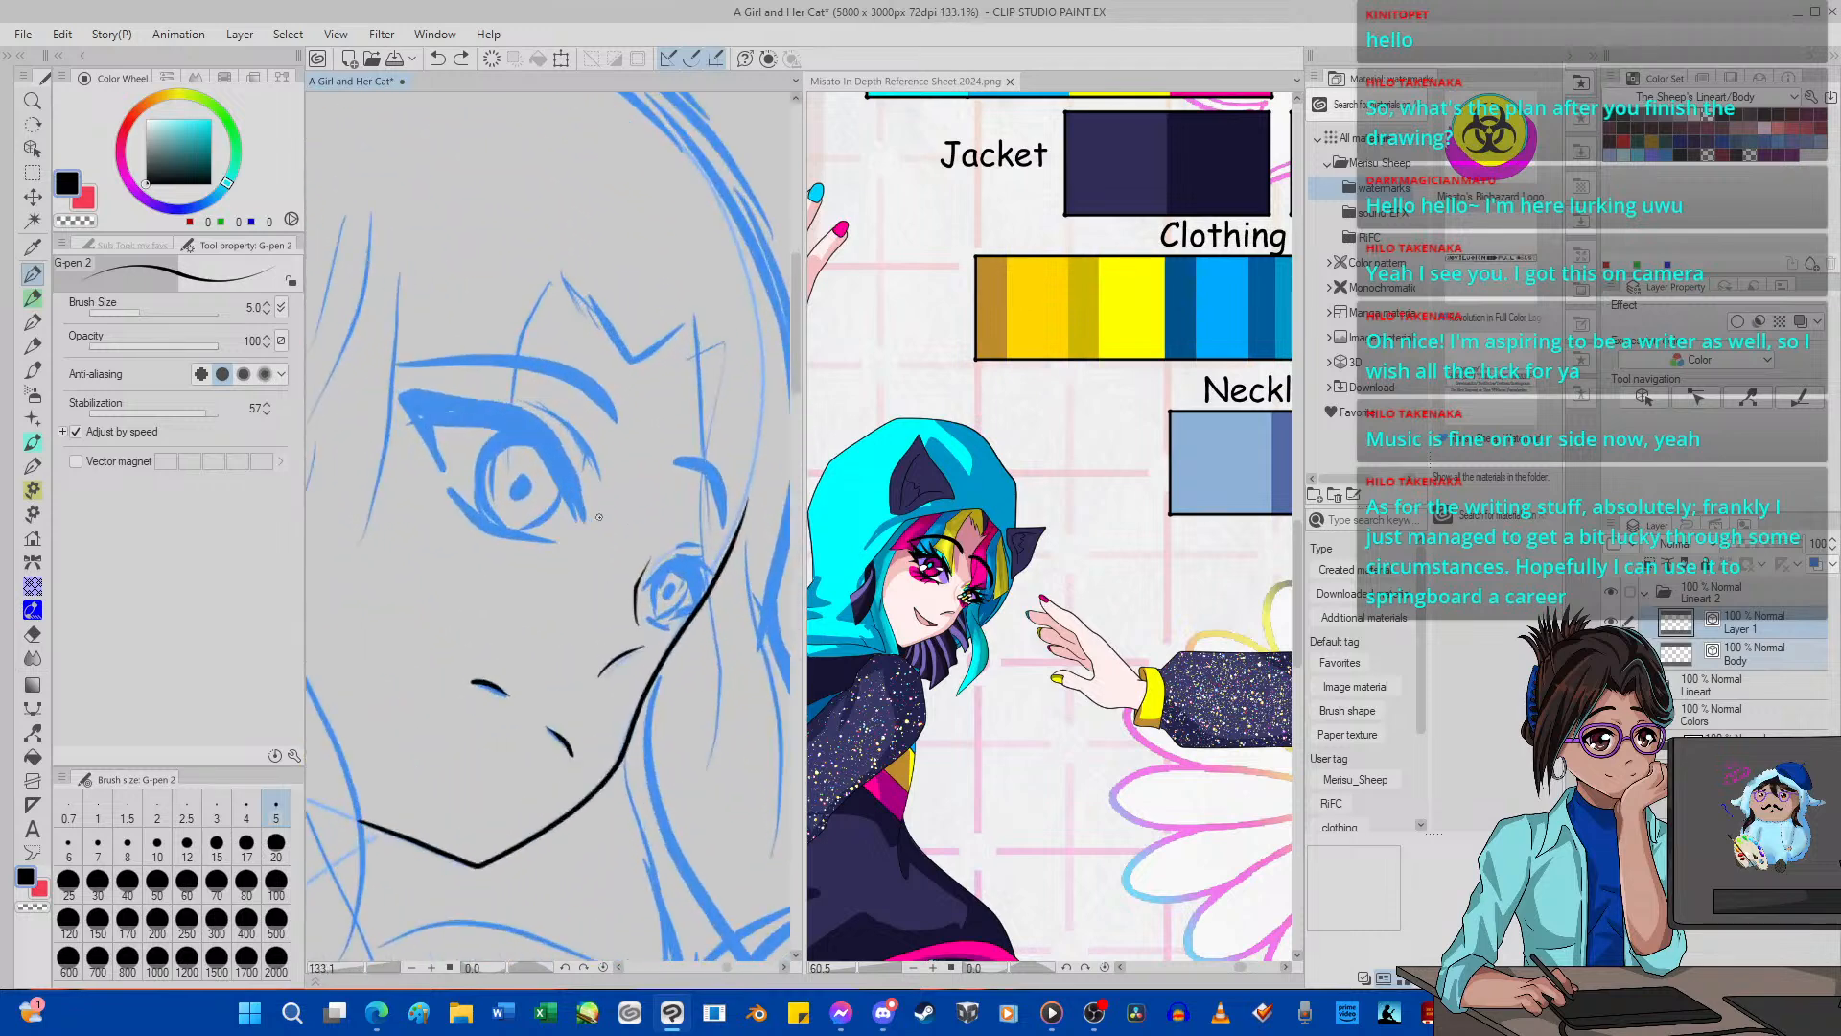
Set Pinch vector line to pinch level 50 and reshape the left mouth stroke on the Body layer.
scroll(598, 517, "down", 4)
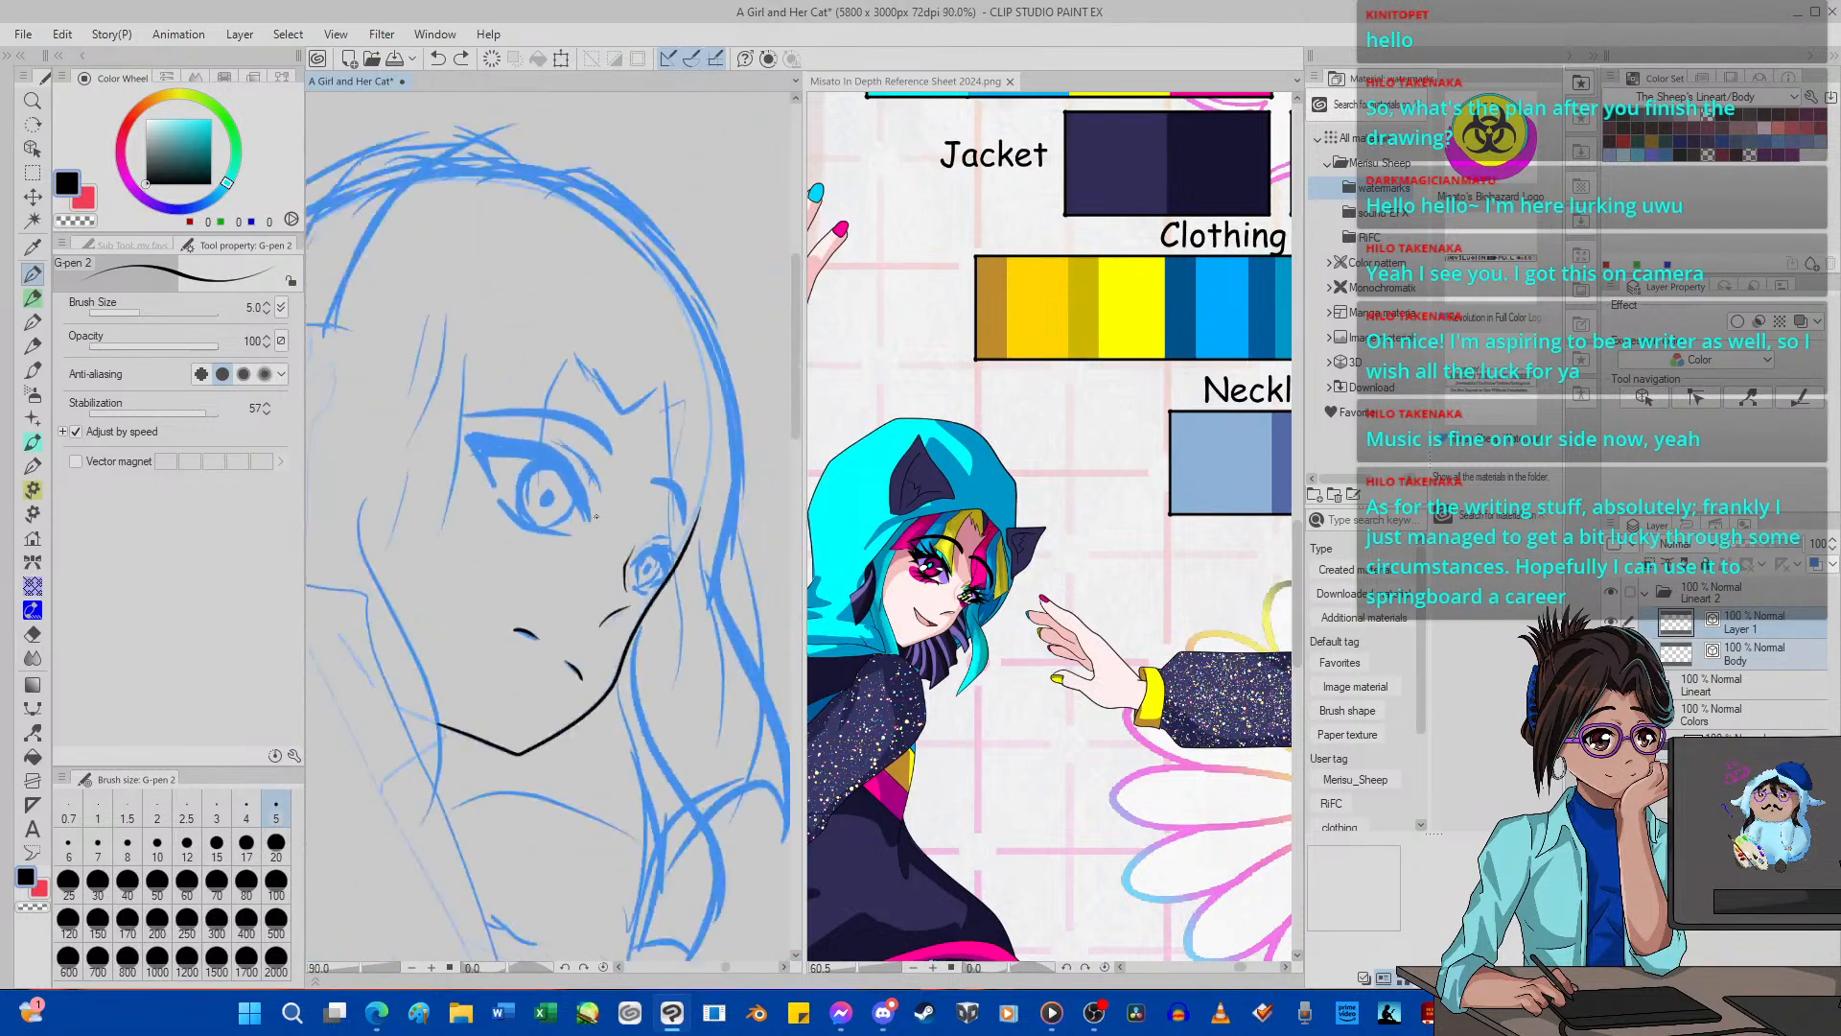
scroll(595, 517, "up", 4)
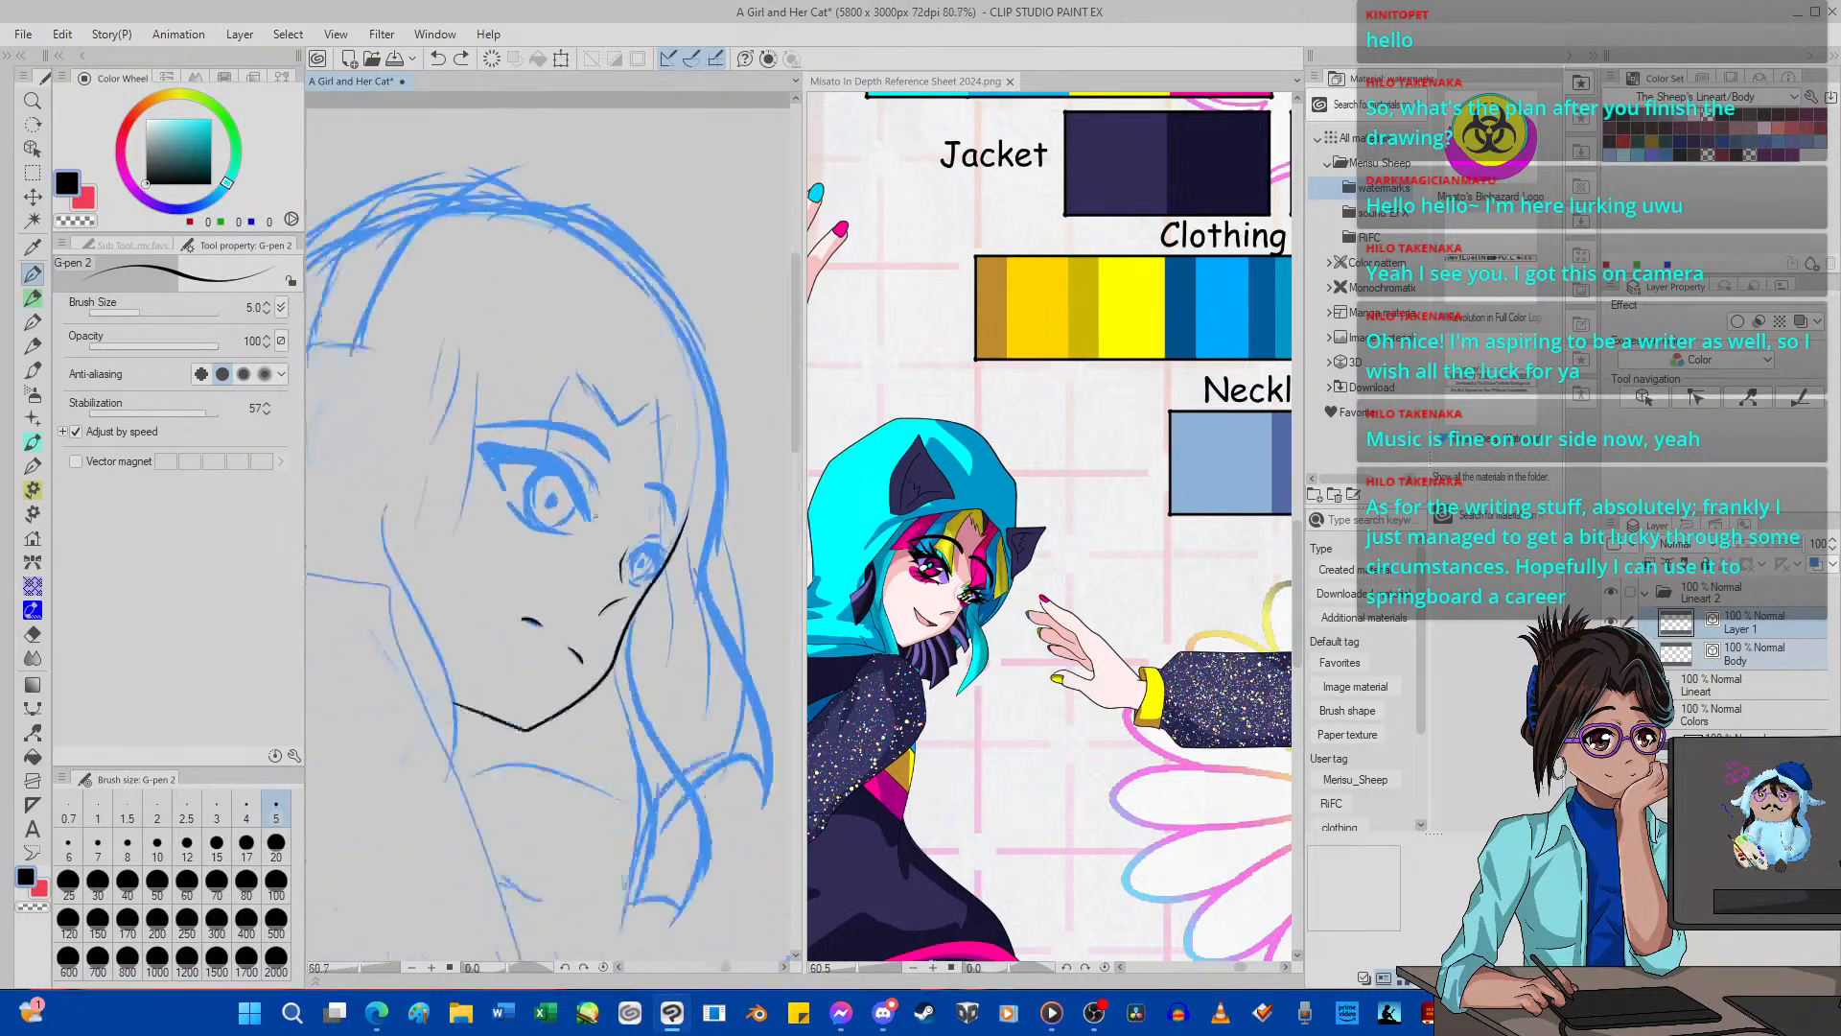
left_click(35, 731)
scroll(456, 728, "up", 1)
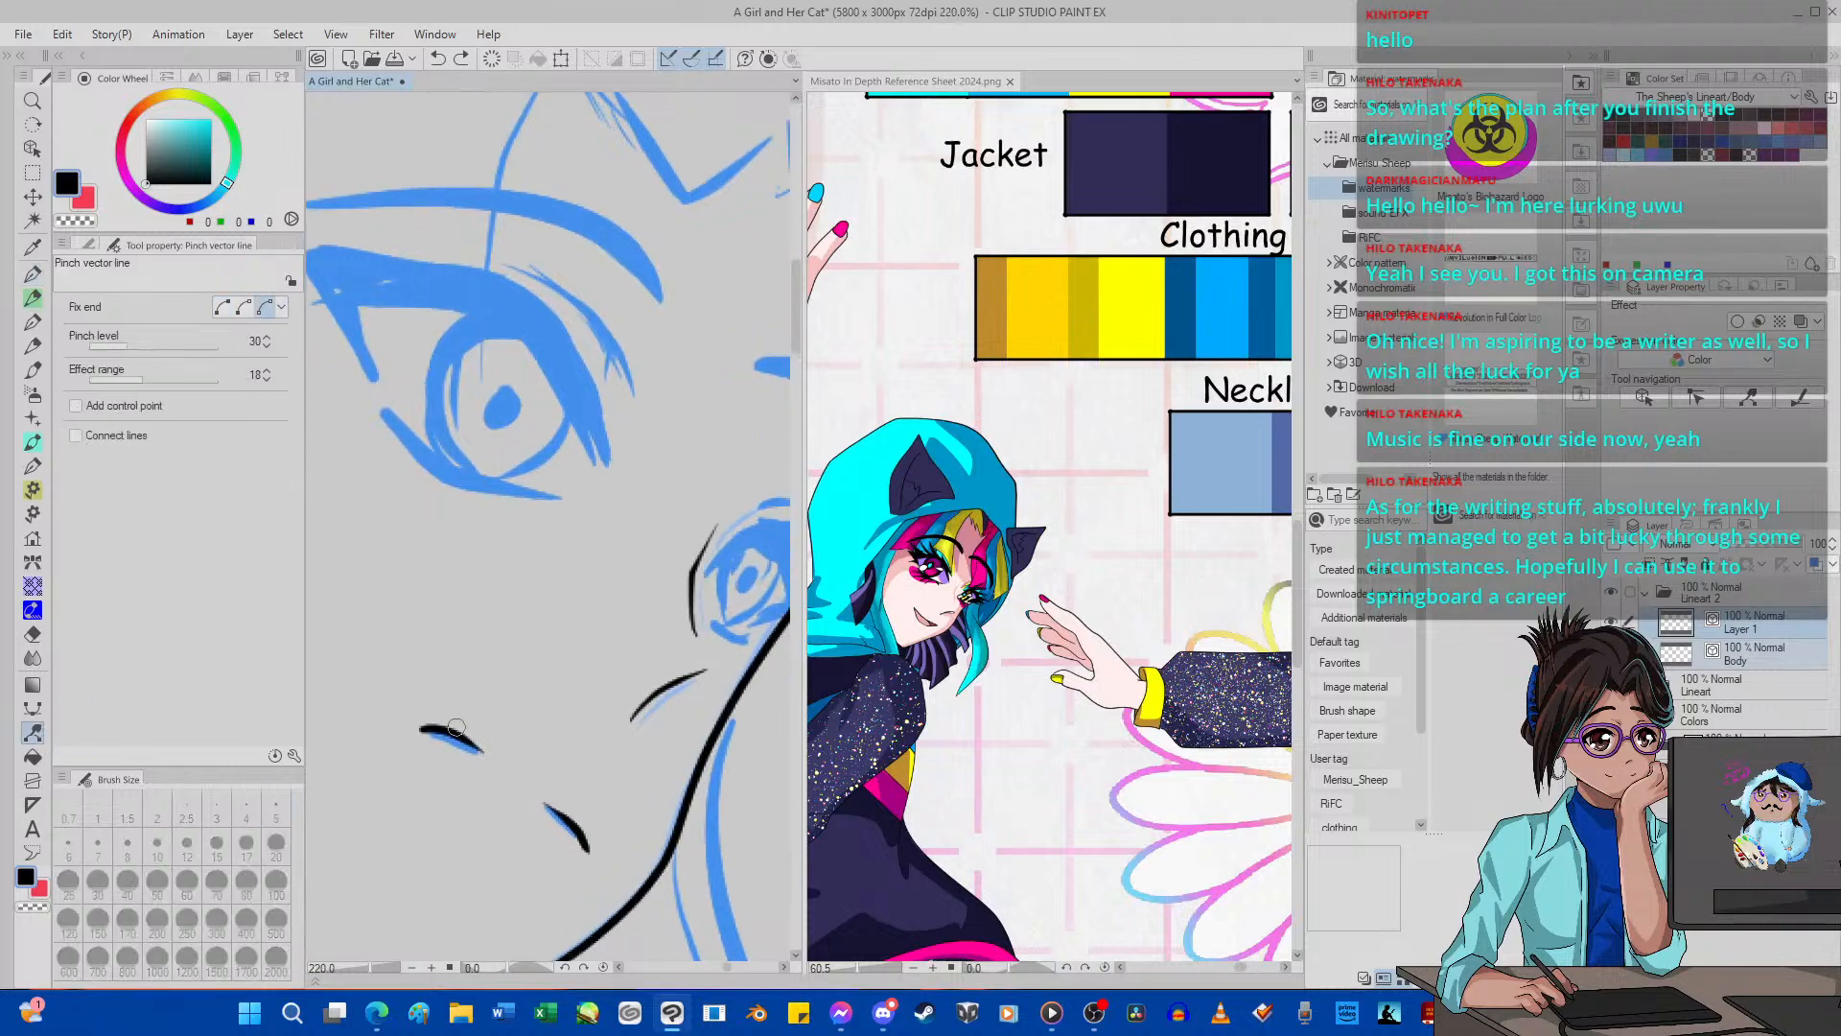
scroll(456, 728, "up", 3)
left_click(146, 344)
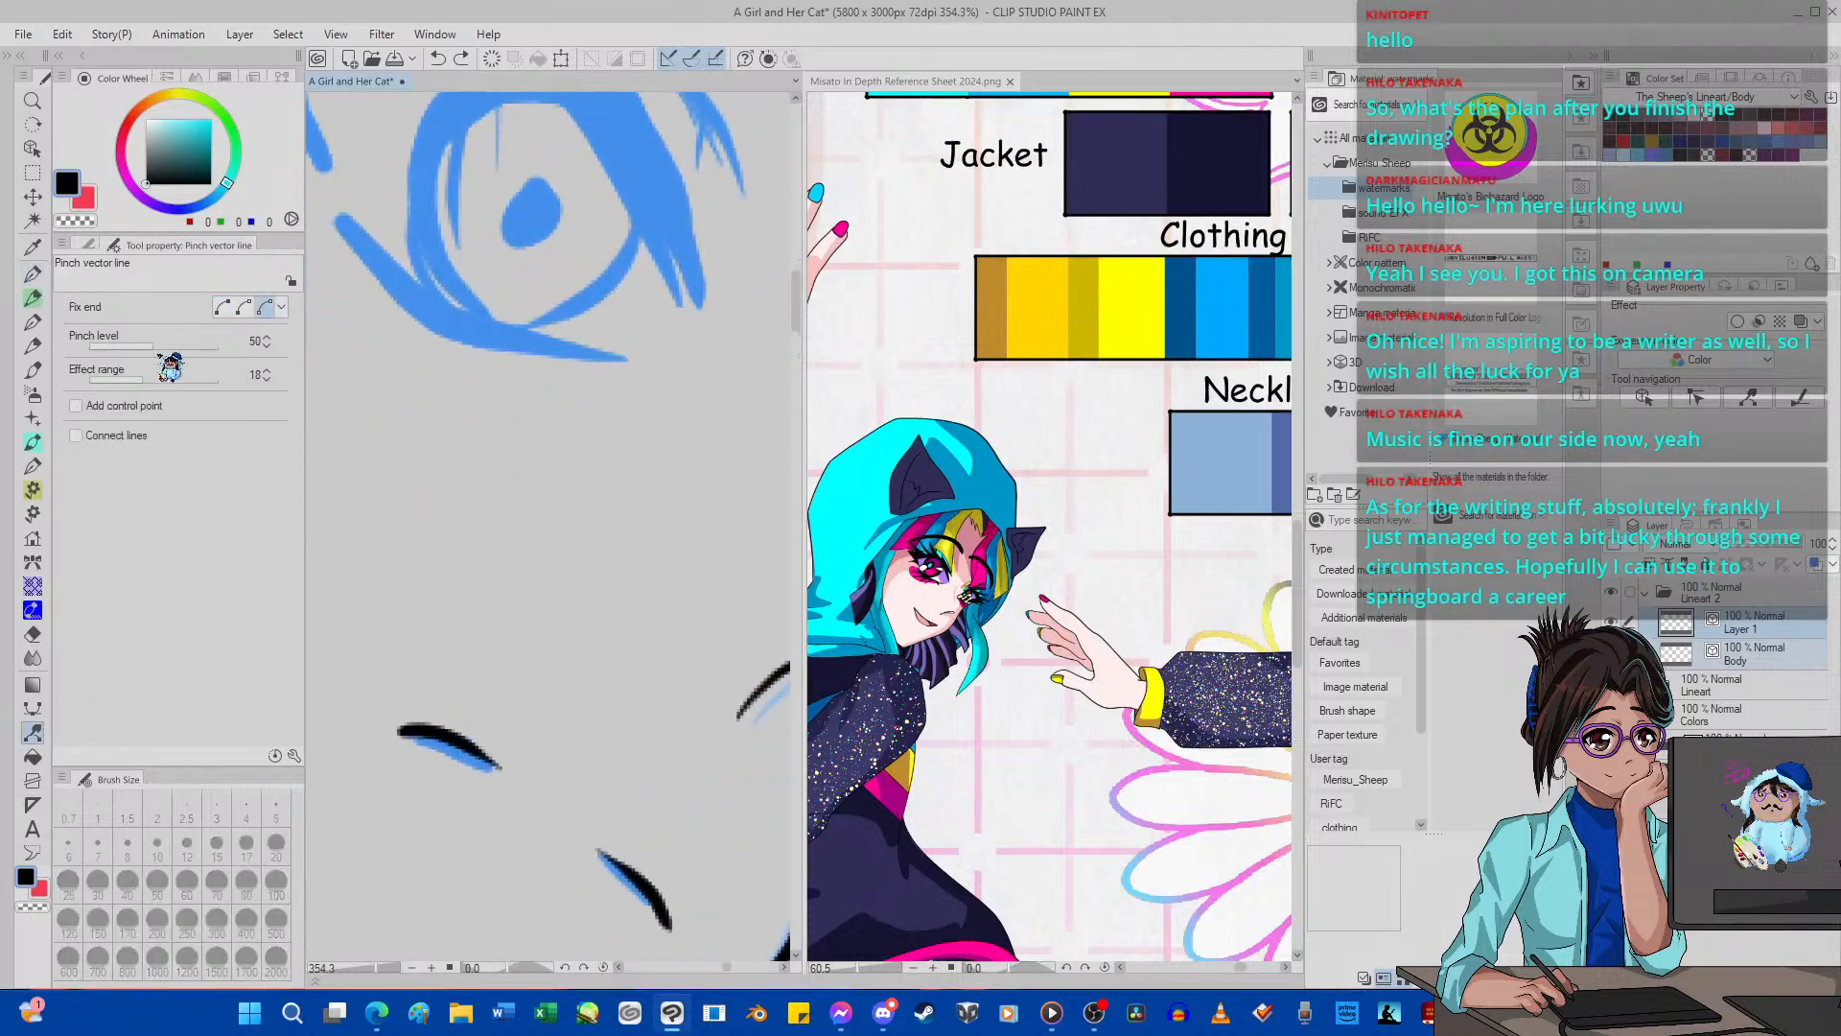
left_click_drag(447, 735, 431, 735)
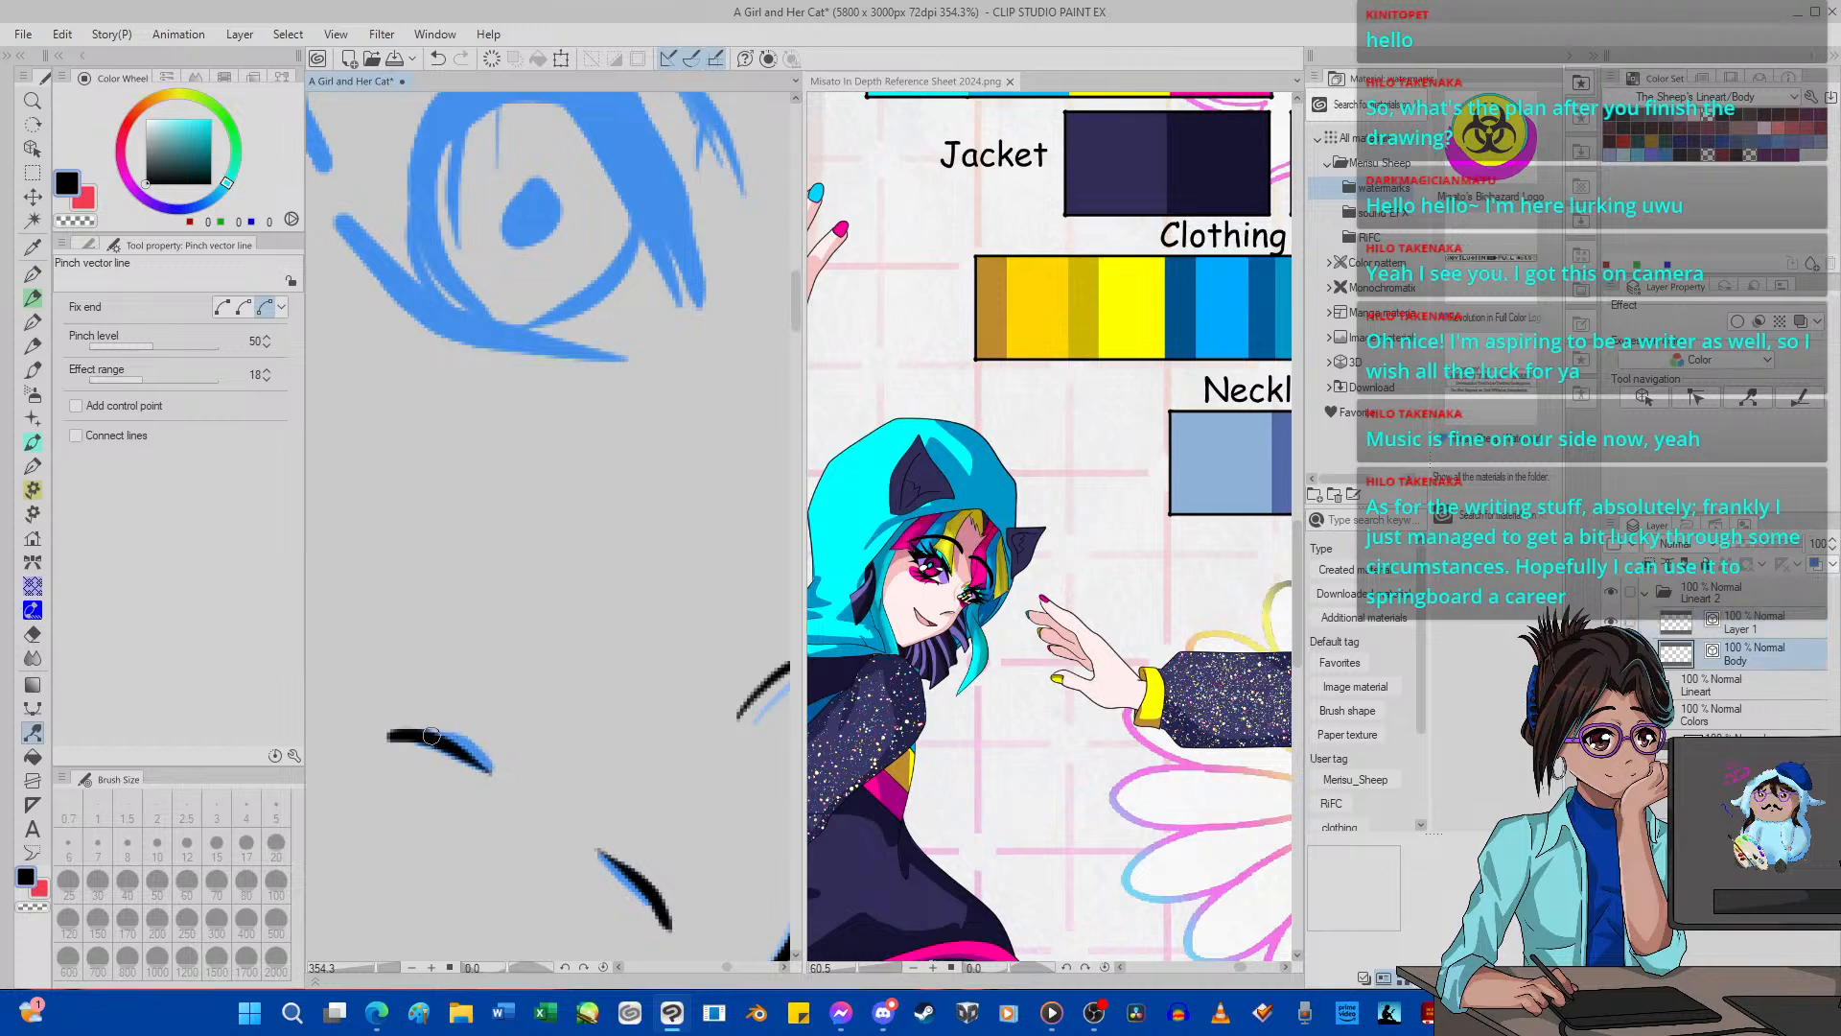
scroll(432, 735, "down", 15)
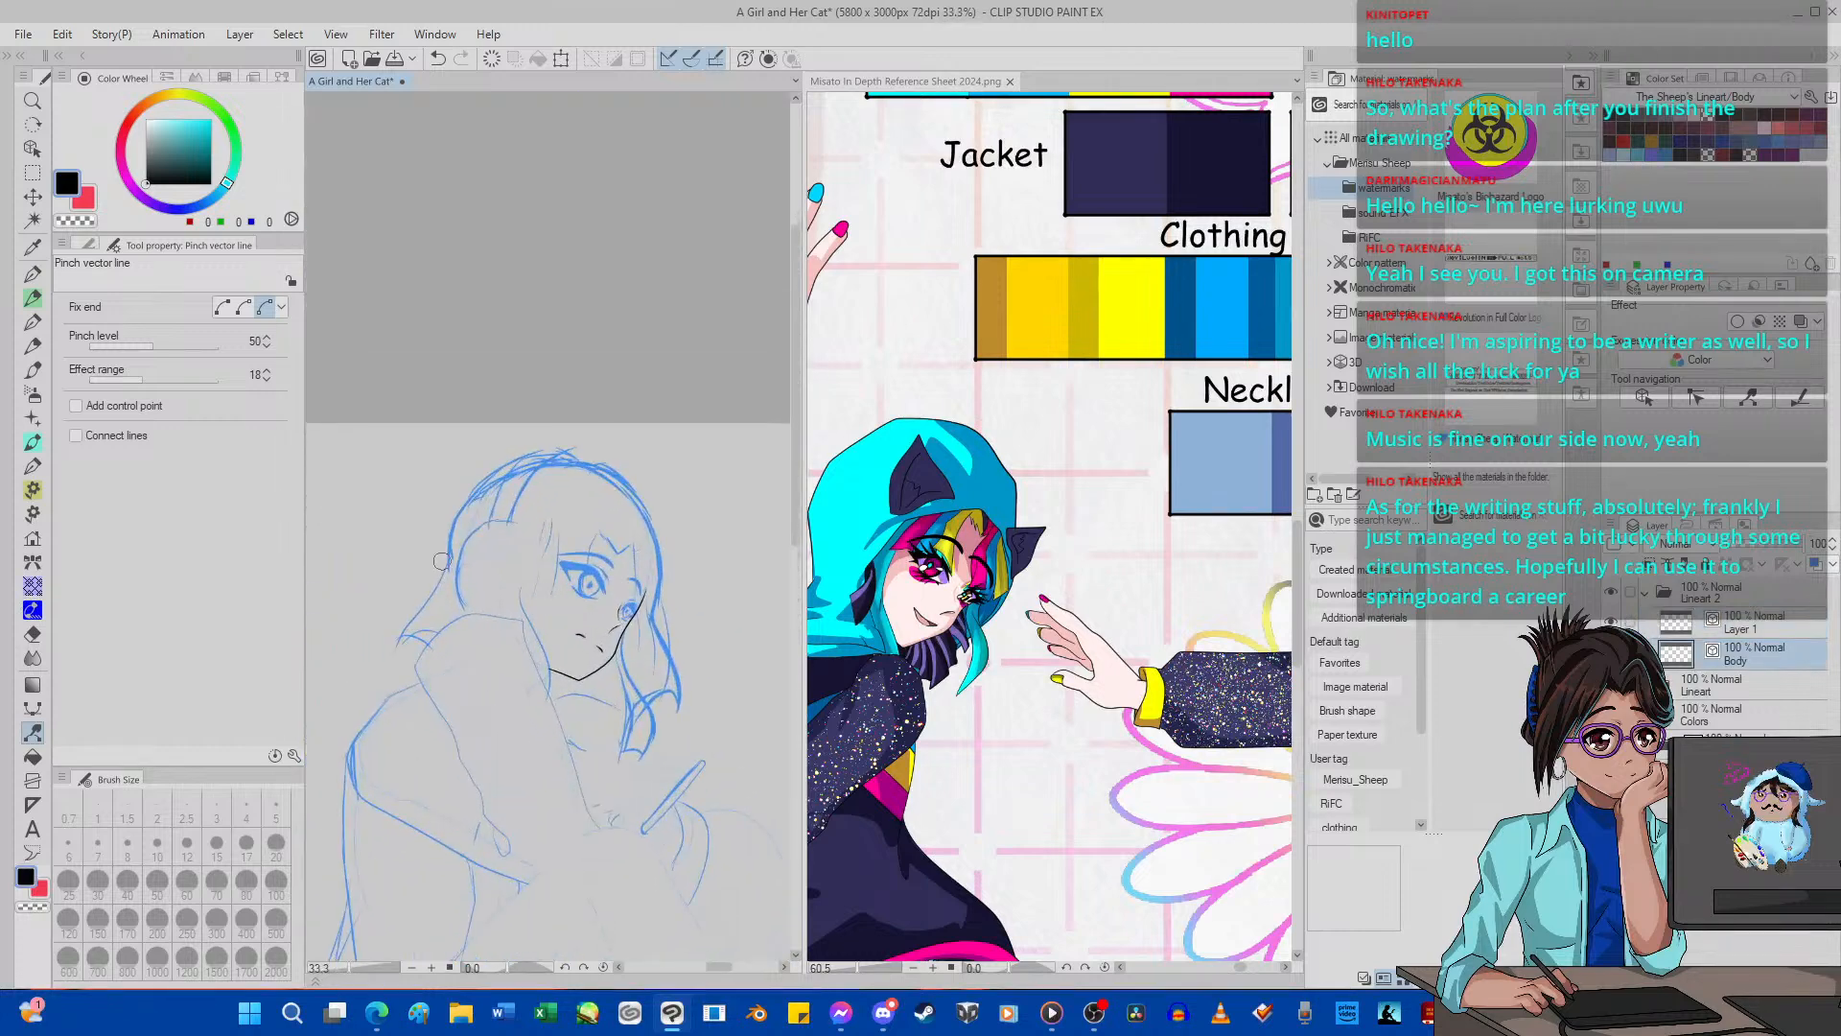
scroll(442, 561, "up", 6)
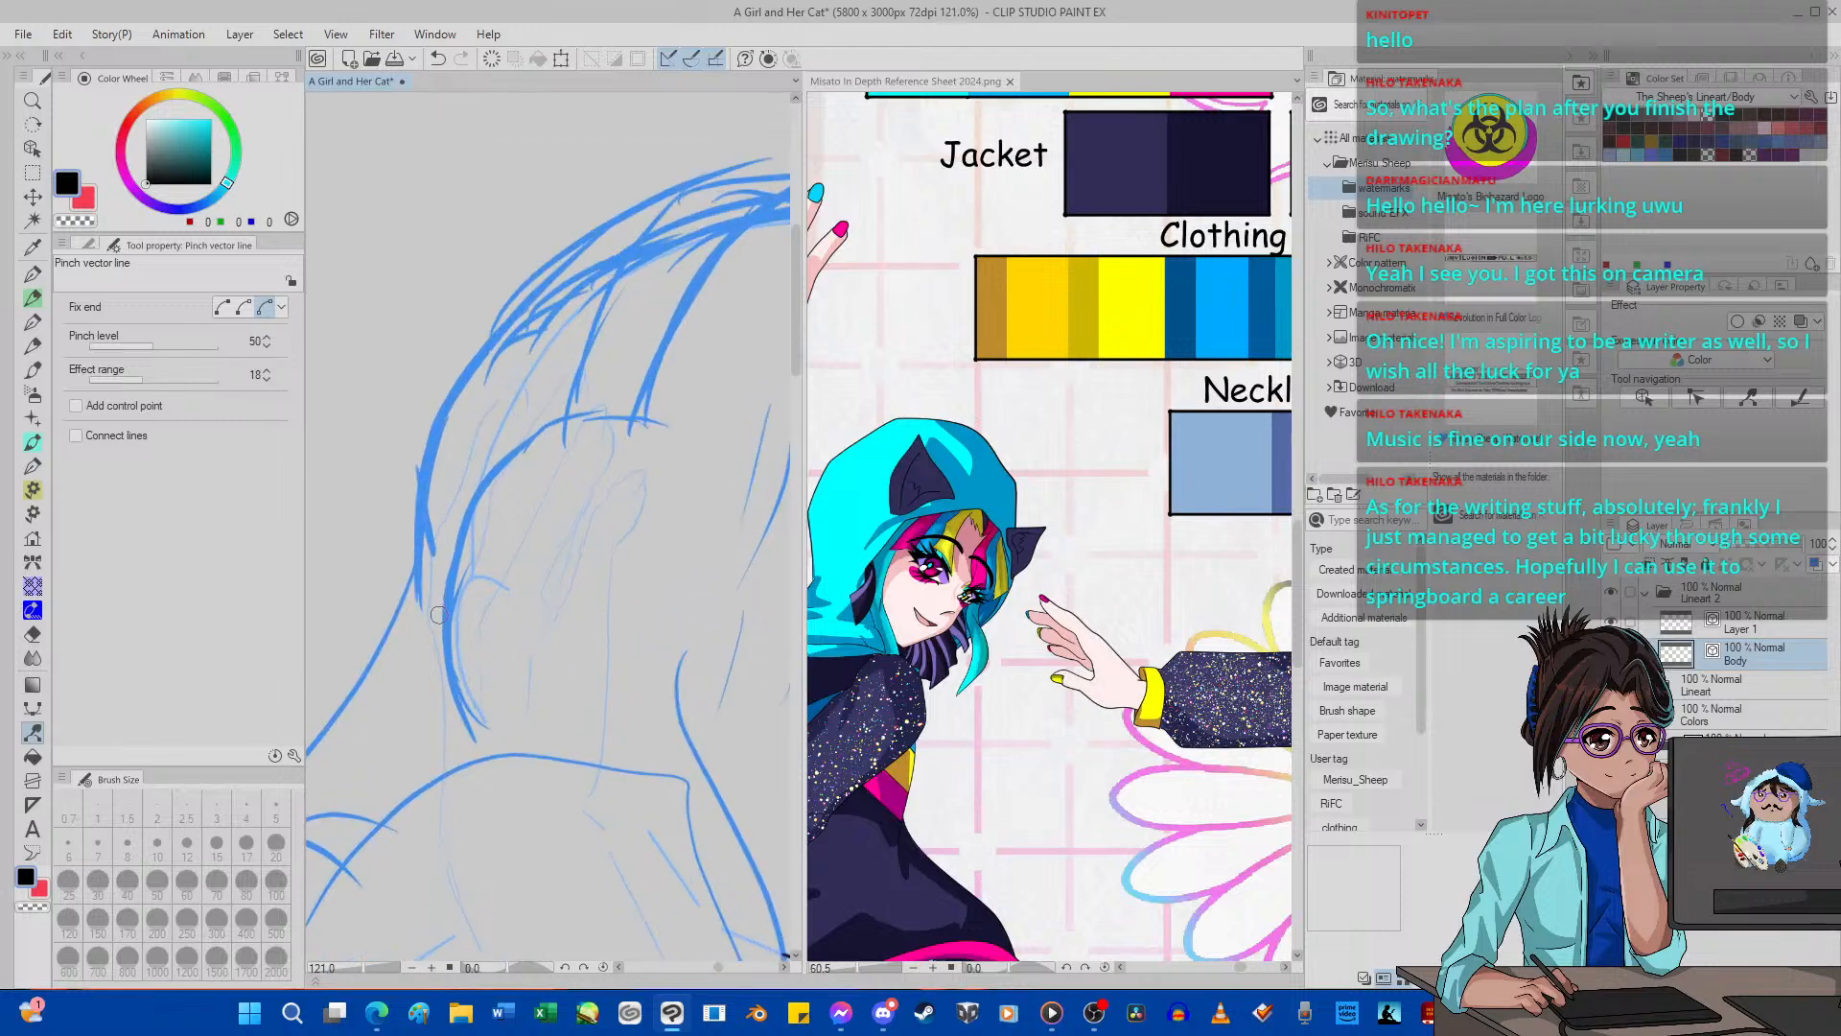
scroll(438, 614, "up", 3)
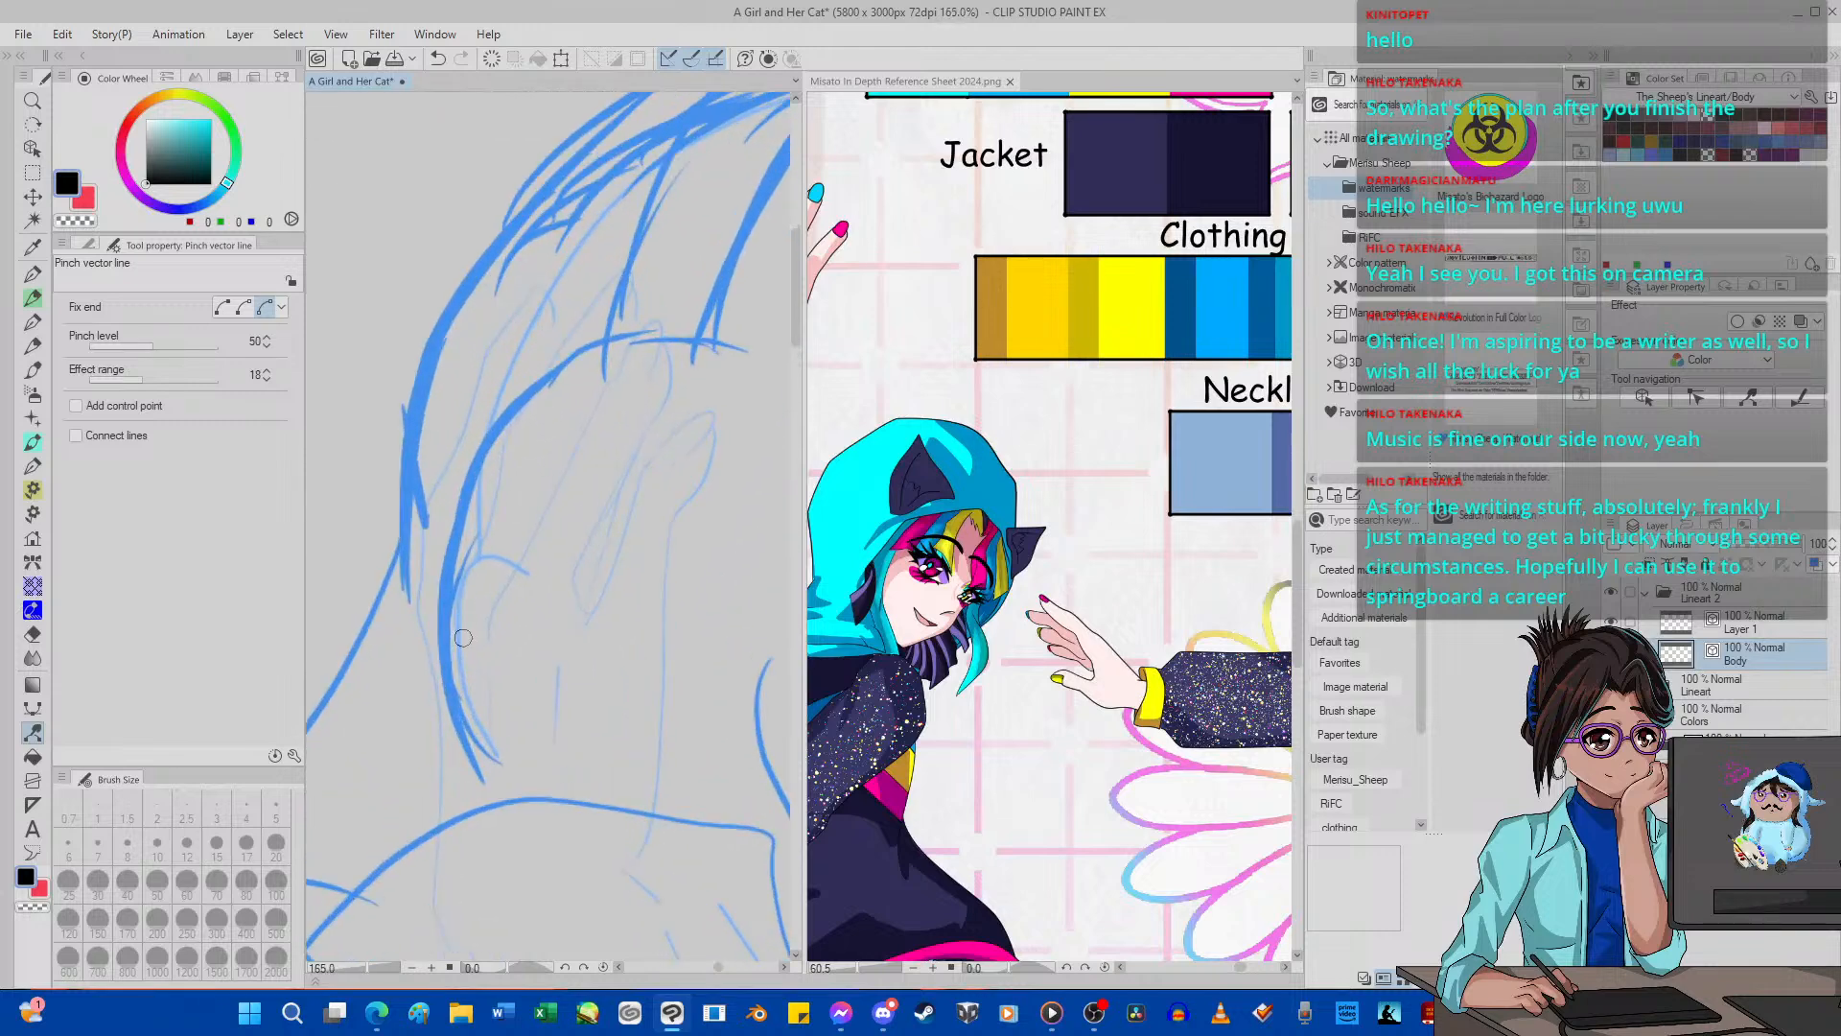
Ink the near edge of the raised hand from the front fingertip down to the palm with G-pen 2 on the Body layer.
left_click(35, 274)
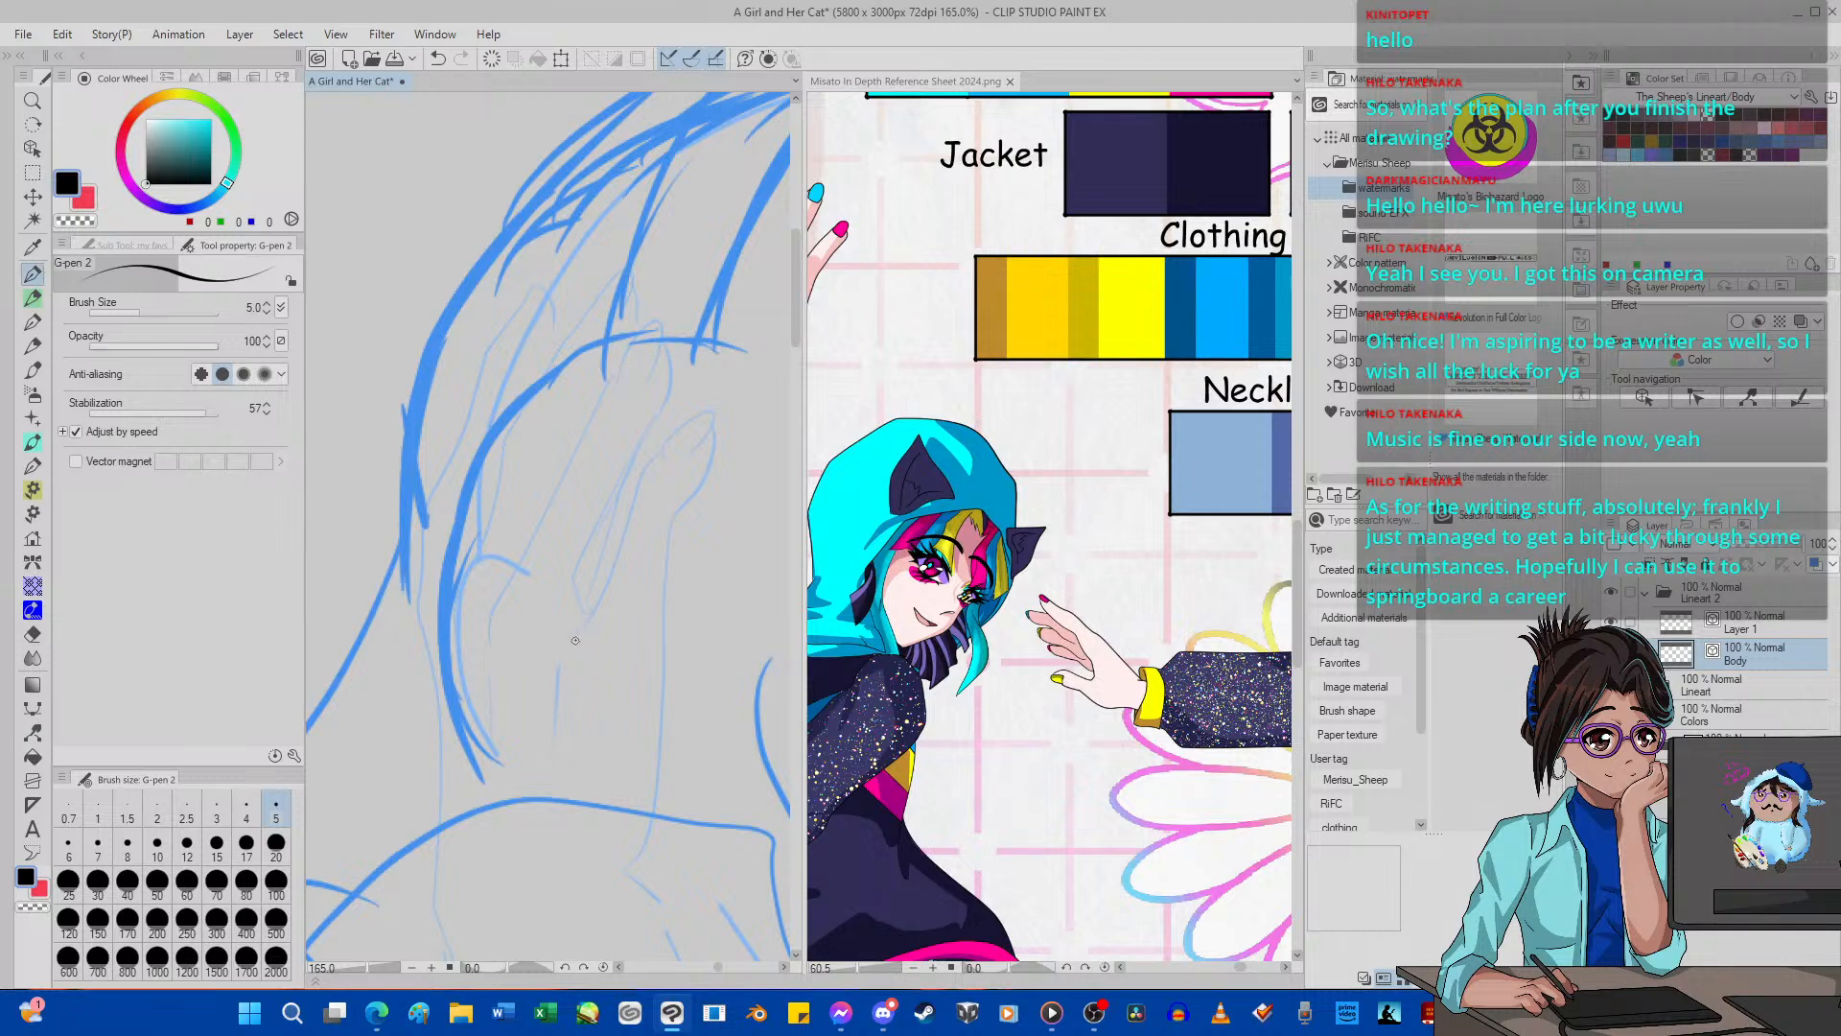
left_click_drag(570, 645, 651, 457)
left_click(437, 59)
mouse_move(718, 444)
left_mouse_down()
mouse_move(669, 542)
mouse_move(660, 727)
mouse_move(615, 801)
left_mouse_up()
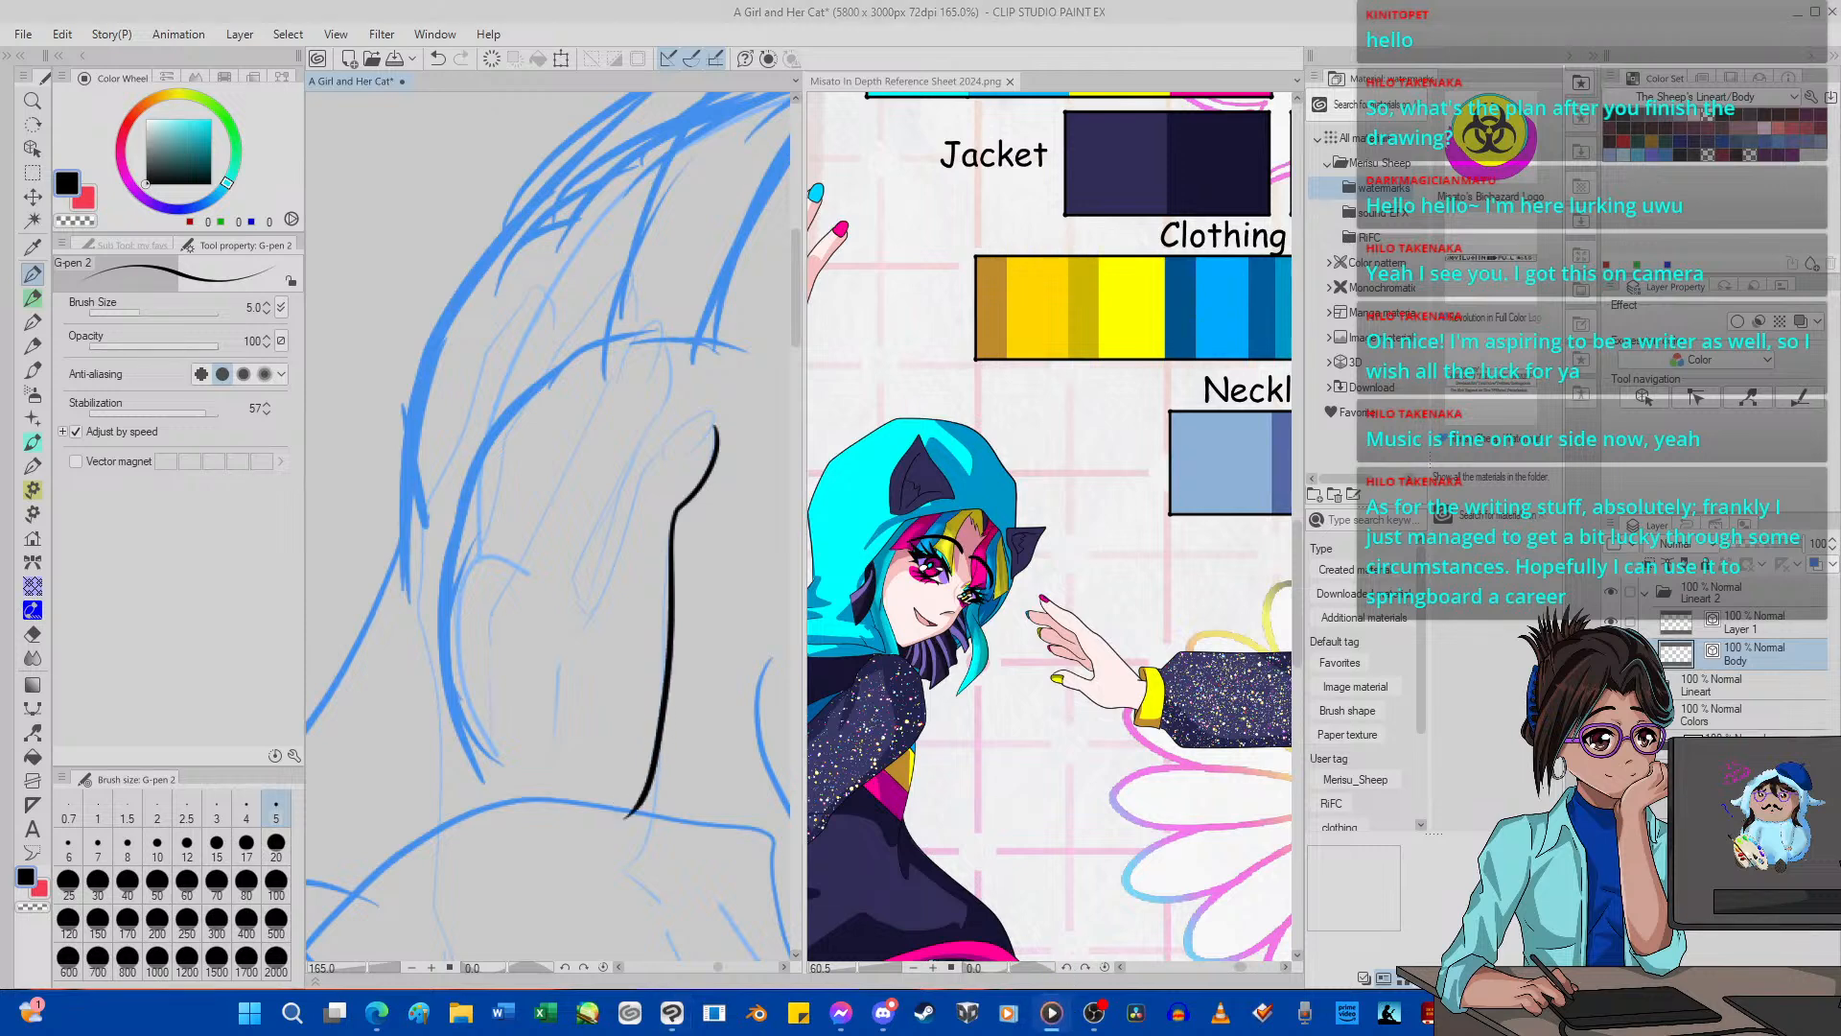
left_click_drag(720, 967, 719, 966)
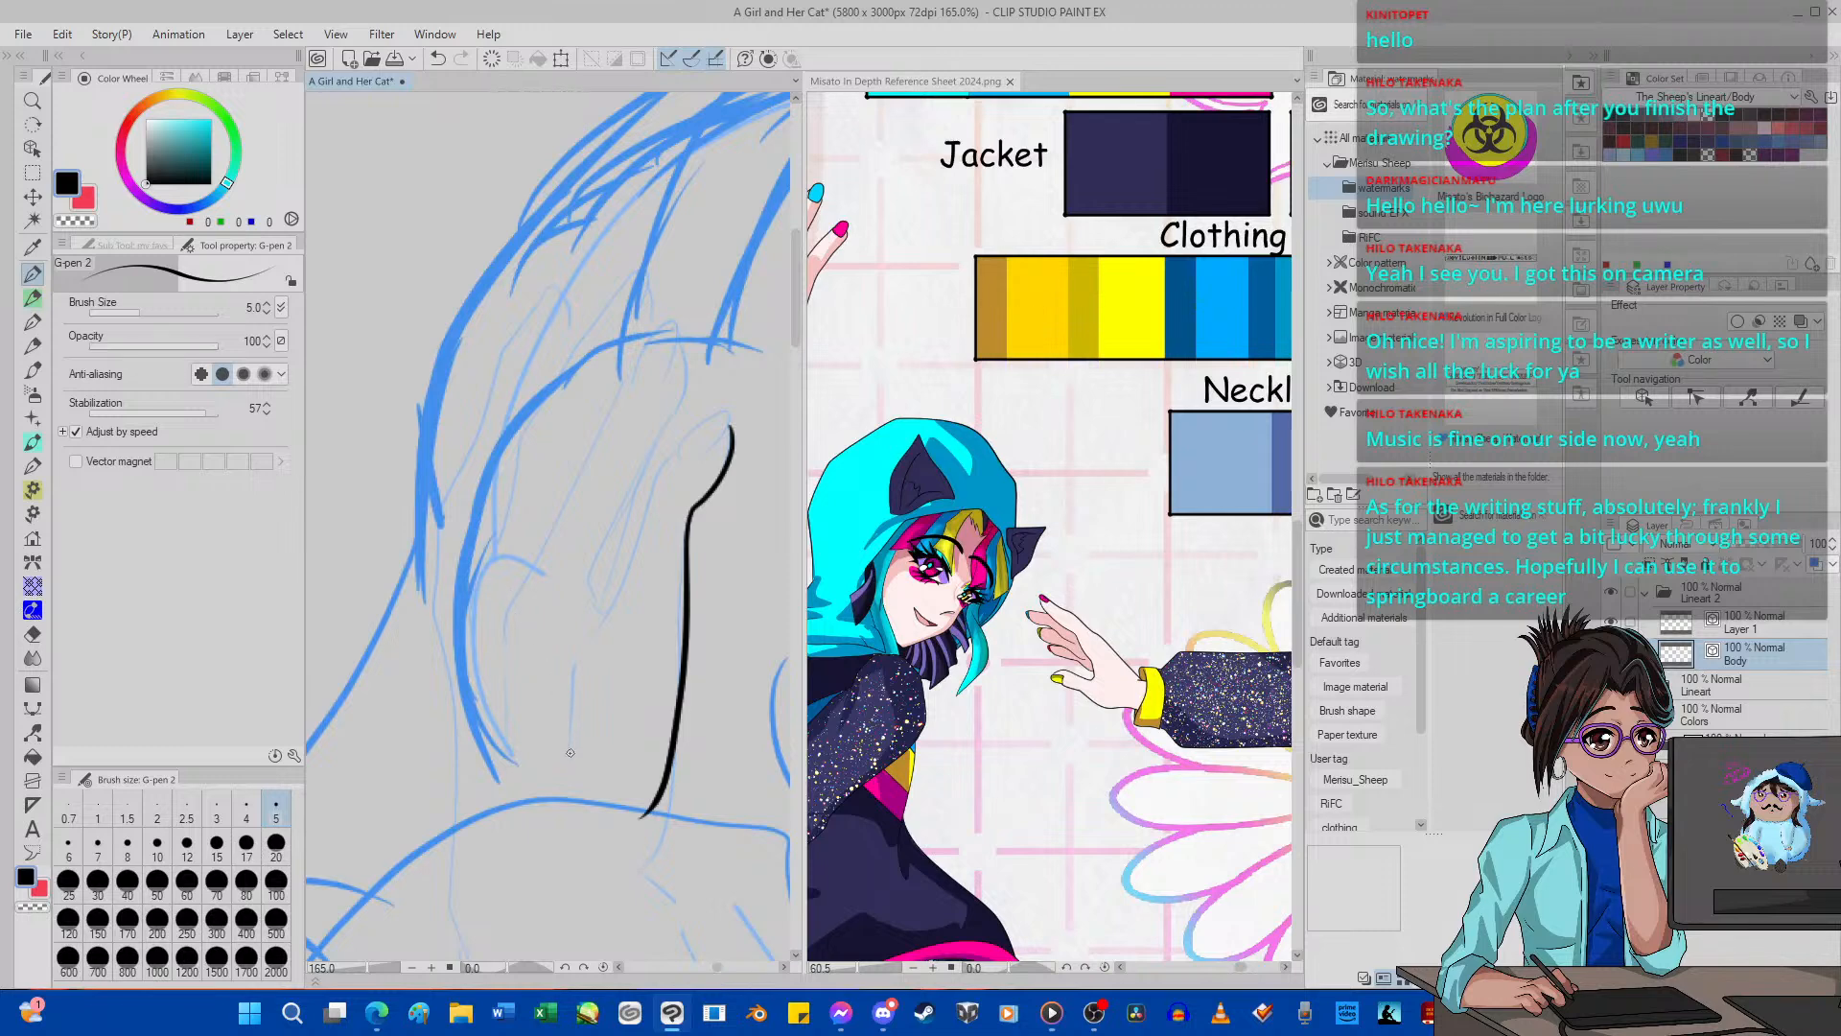
Ink the front finger's inner edge with the short palm line below it, and outline its fingernail.
mouse_move(566, 758)
left_mouse_down()
mouse_move(577, 662)
mouse_move(677, 443)
left_mouse_up()
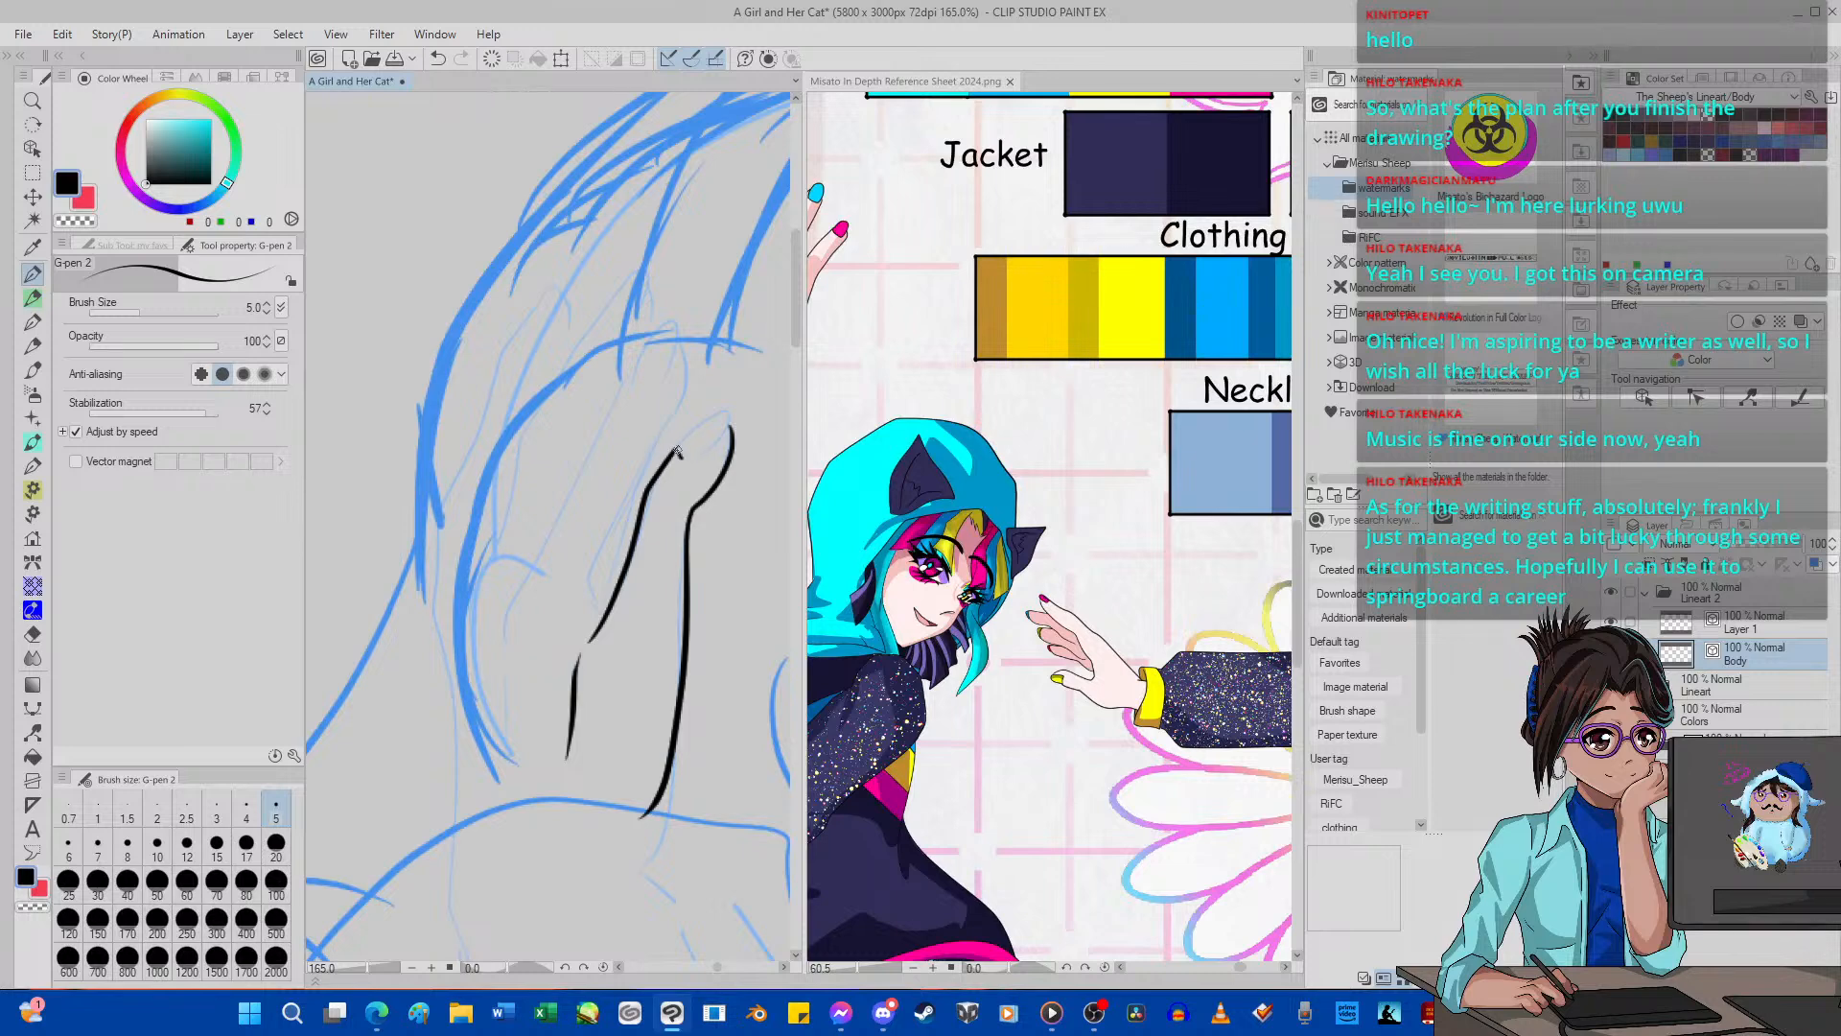
mouse_move(687, 434)
left_mouse_down()
mouse_move(732, 410)
mouse_move(696, 454)
left_mouse_up()
left_click(437, 58)
mouse_move(680, 443)
left_mouse_down()
mouse_move(738, 401)
mouse_move(690, 456)
left_mouse_up()
Ink both edges and the nail of the hand's second finger, with the short knuckle line under it.
mouse_move(606, 615)
left_mouse_down()
mouse_move(589, 583)
mouse_move(679, 343)
left_mouse_up()
left_click(437, 59)
mouse_move(680, 344)
left_mouse_down()
mouse_move(677, 412)
mouse_move(588, 571)
mouse_move(604, 621)
left_mouse_up()
mouse_move(508, 741)
left_mouse_down()
mouse_move(512, 601)
mouse_move(670, 319)
mouse_move(647, 384)
left_mouse_up()
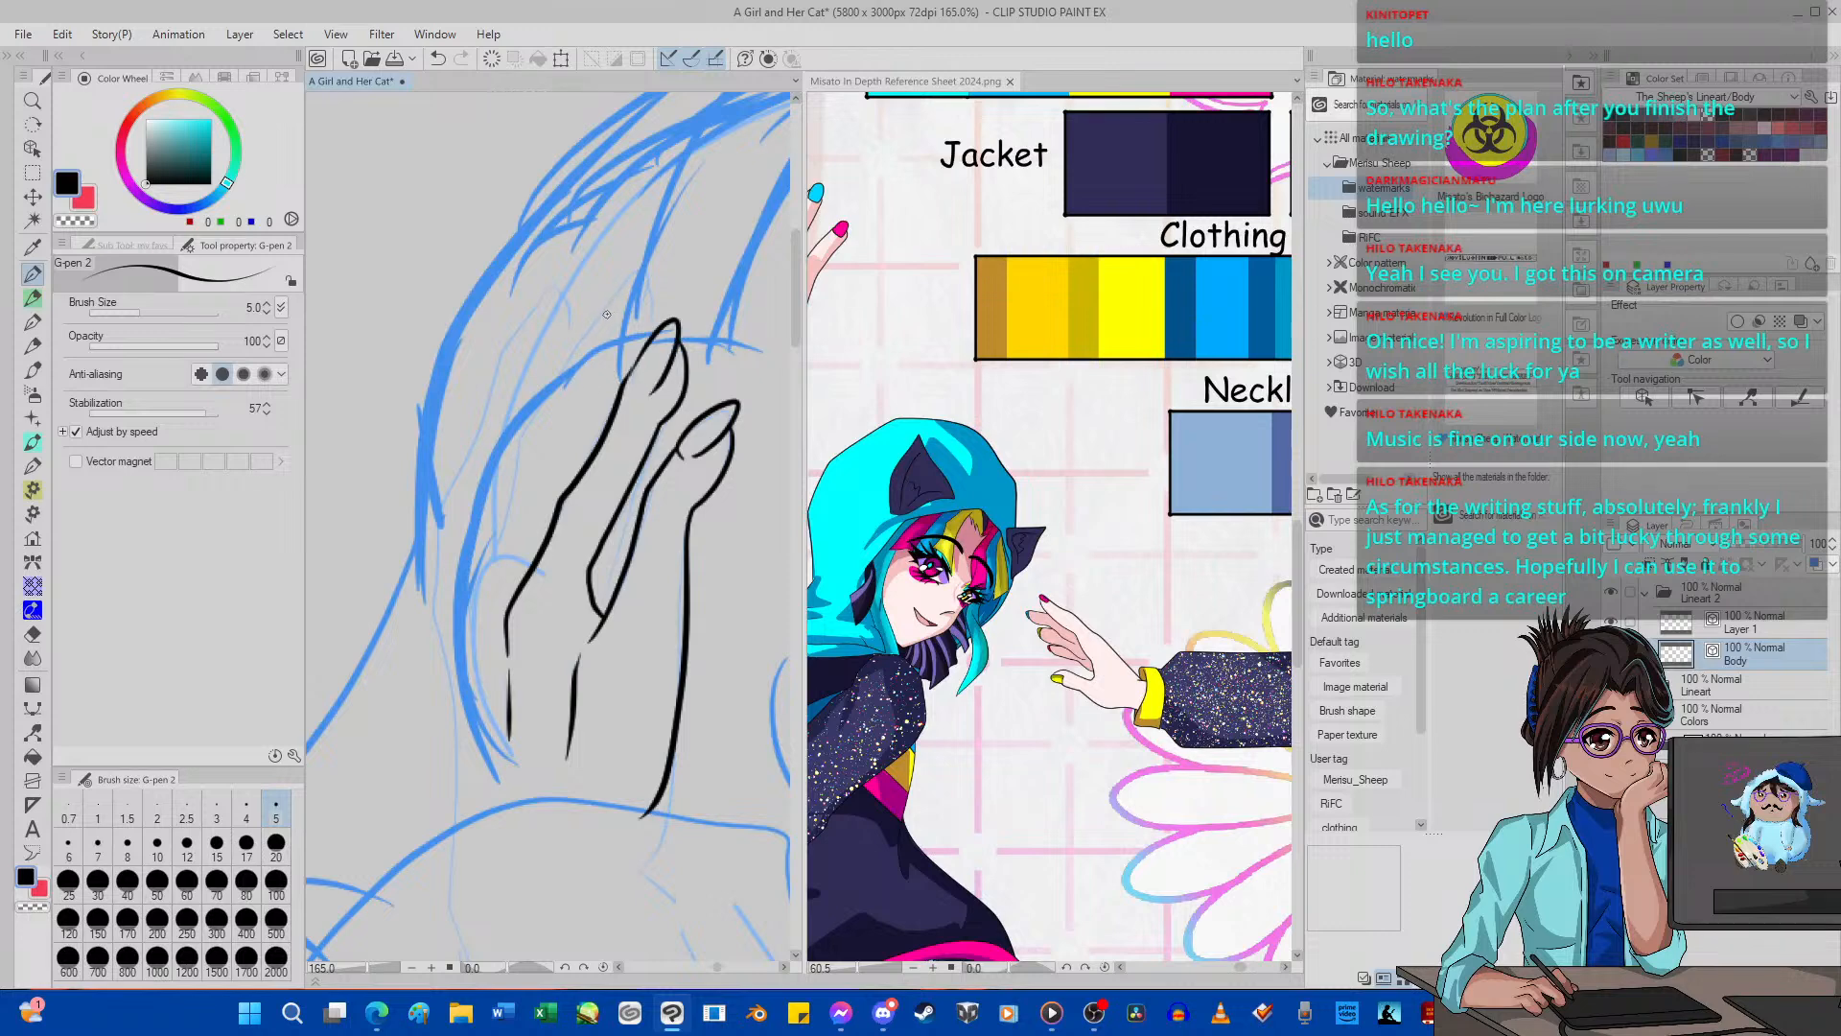
Ink the third finger's tip, nail and inner edge, undoing and redrawing strokes until they follow the sketch.
mouse_move(607, 314)
left_mouse_down()
mouse_move(646, 259)
mouse_move(630, 324)
left_mouse_up()
key("ctrl+z")
mouse_move(603, 323)
left_mouse_down()
mouse_move(649, 264)
mouse_move(628, 322)
mouse_move(650, 286)
mouse_move(645, 337)
mouse_move(604, 386)
left_mouse_up()
left_click(438, 59)
left_click_drag(650, 300, 625, 362)
left_click(437, 58)
mouse_move(582, 472)
left_mouse_down()
mouse_move(648, 295)
mouse_move(562, 543)
left_mouse_up()
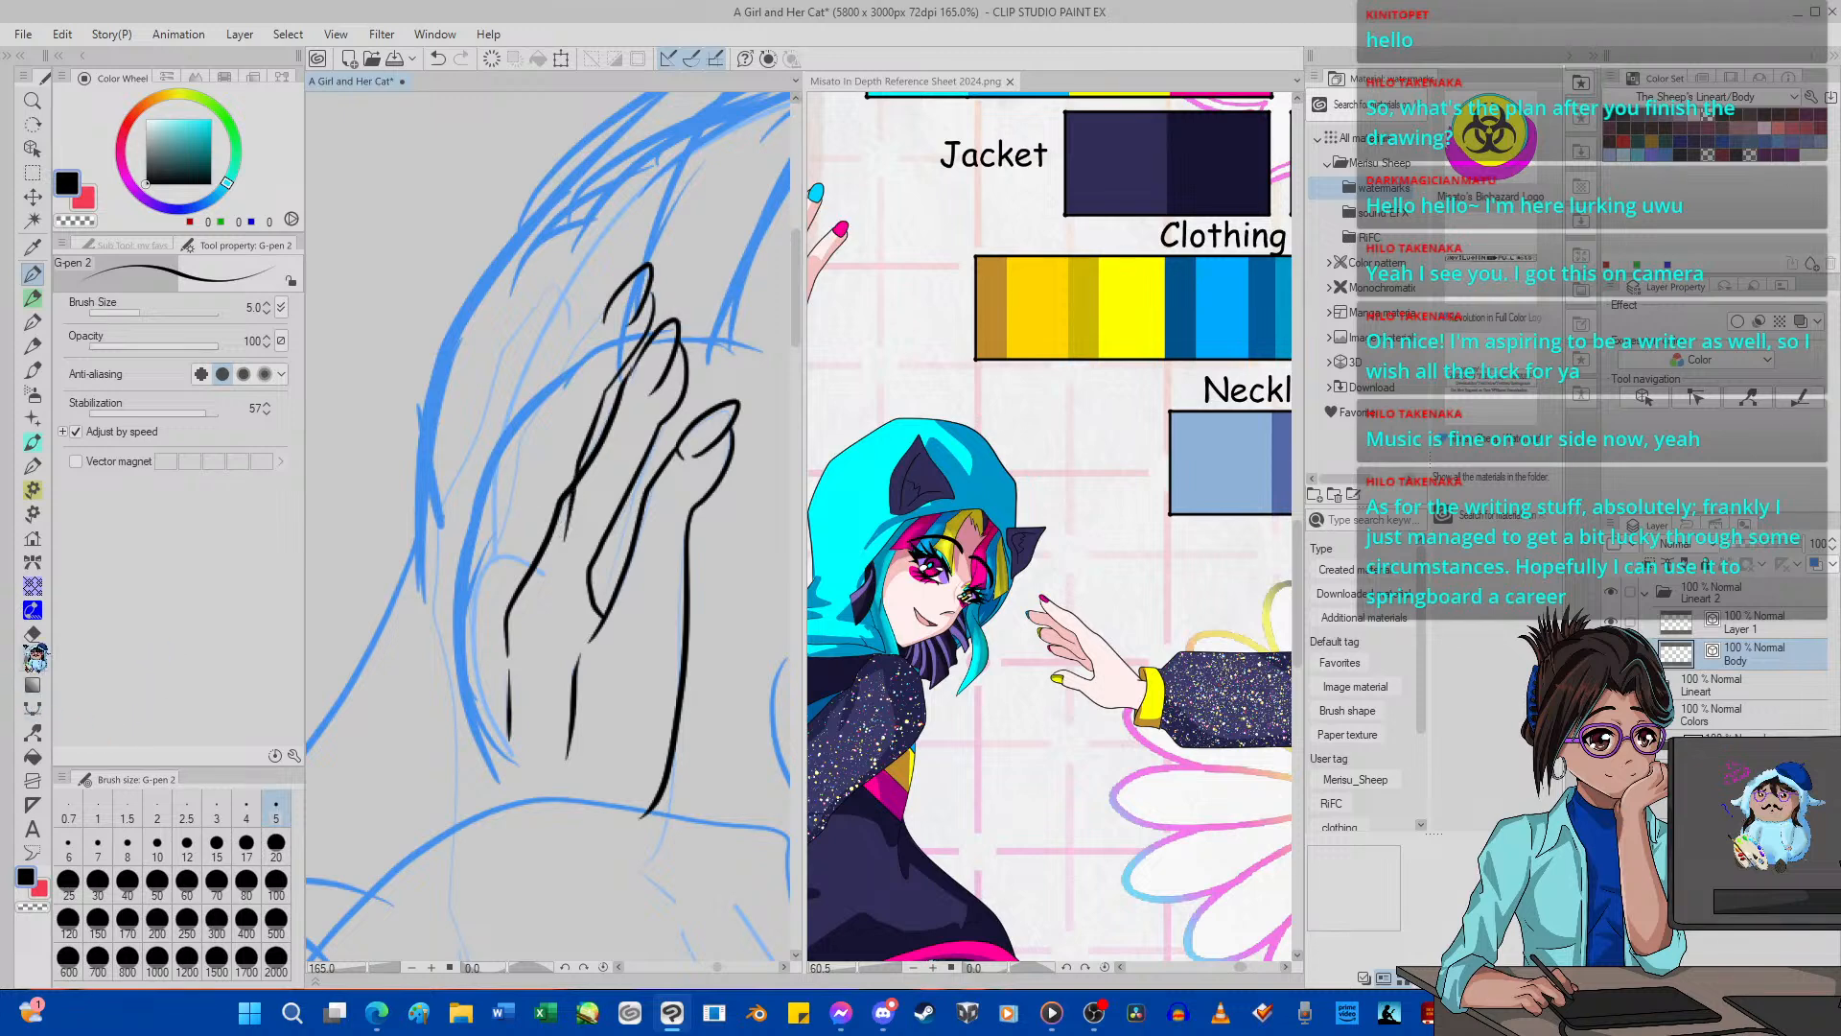
Trim the third finger's overlapping inner line with the vector eraser set to stop at intersections, and ink its outer edge.
key("e")
left_click_drag(561, 531, 595, 498)
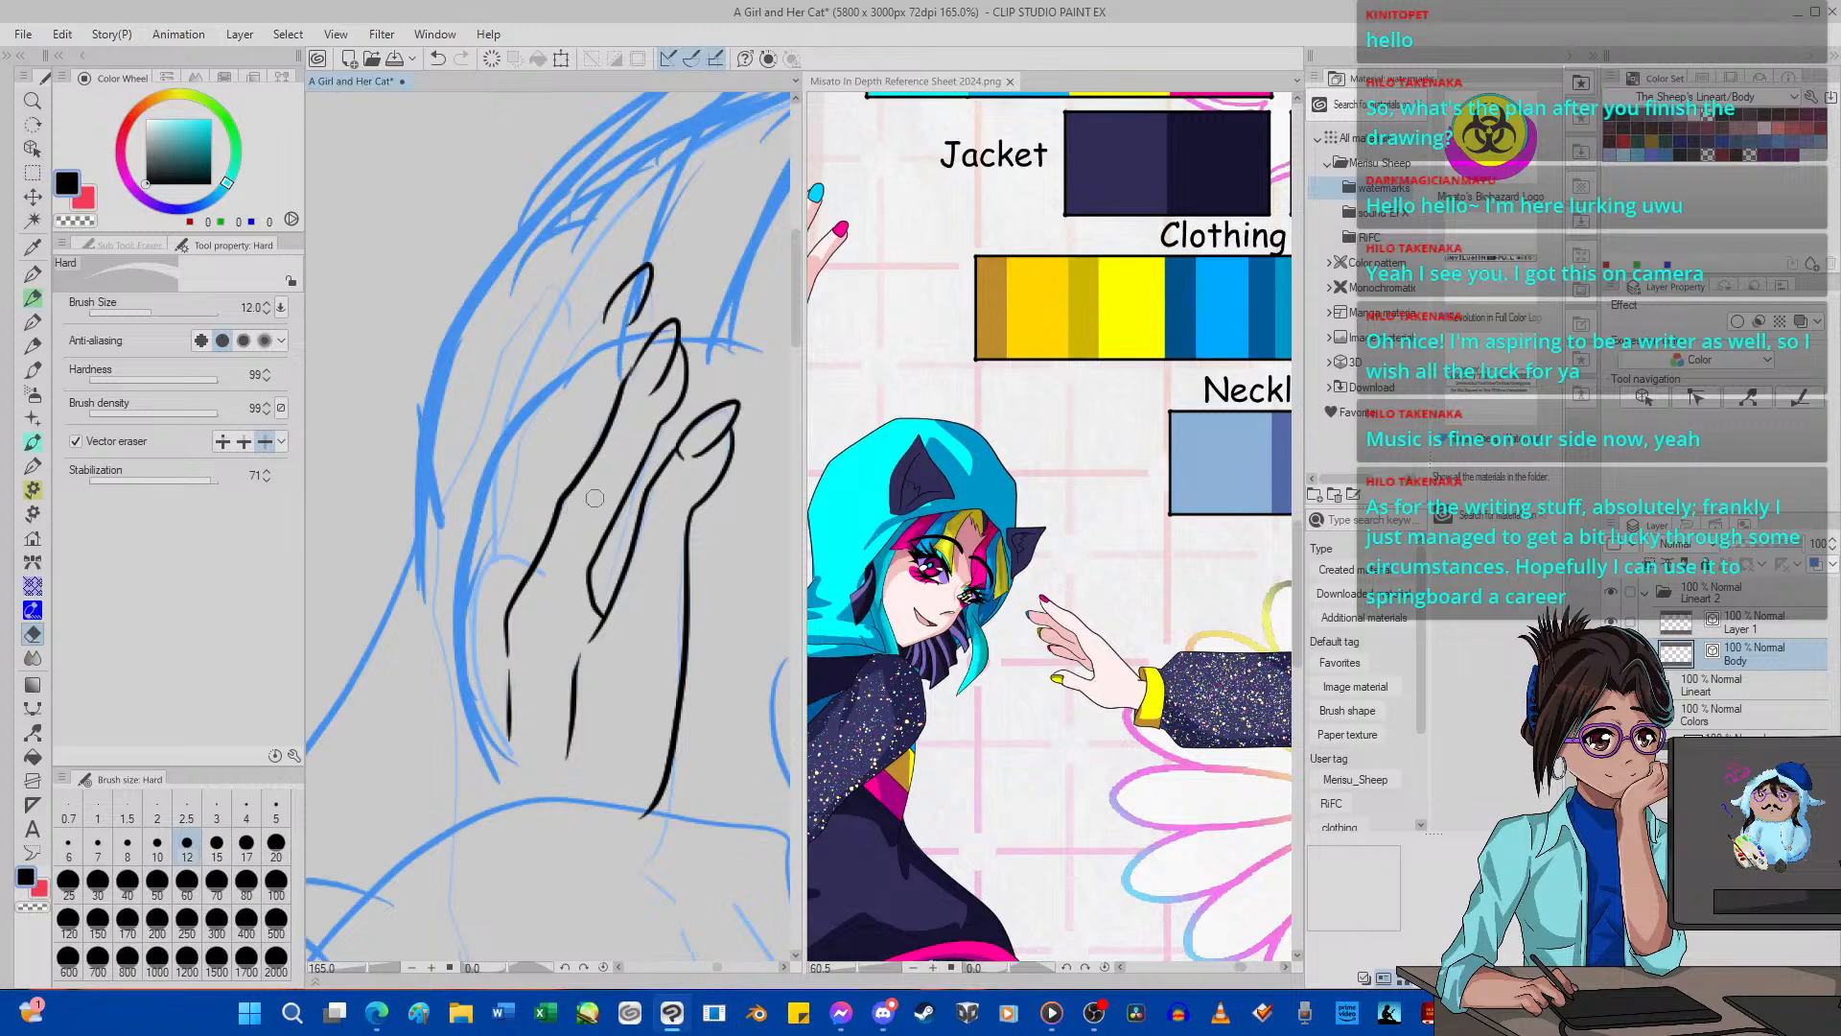
key("ctrl+z")
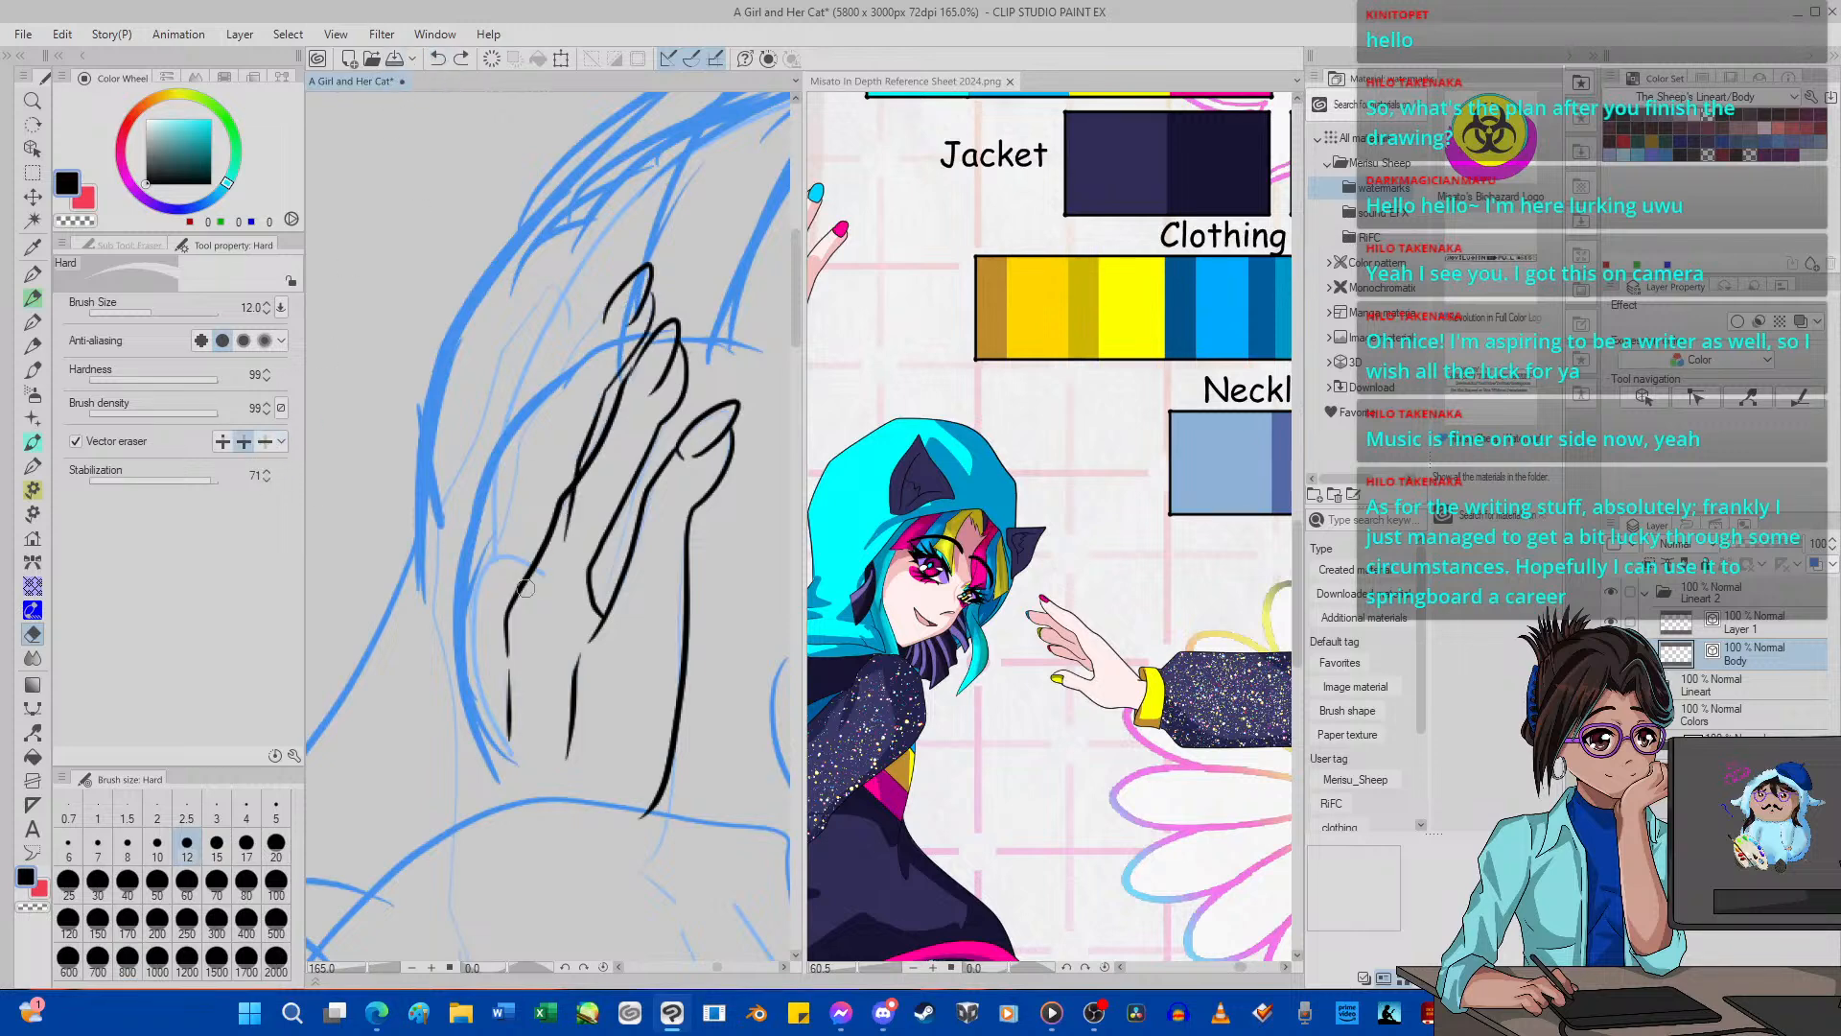
key("p")
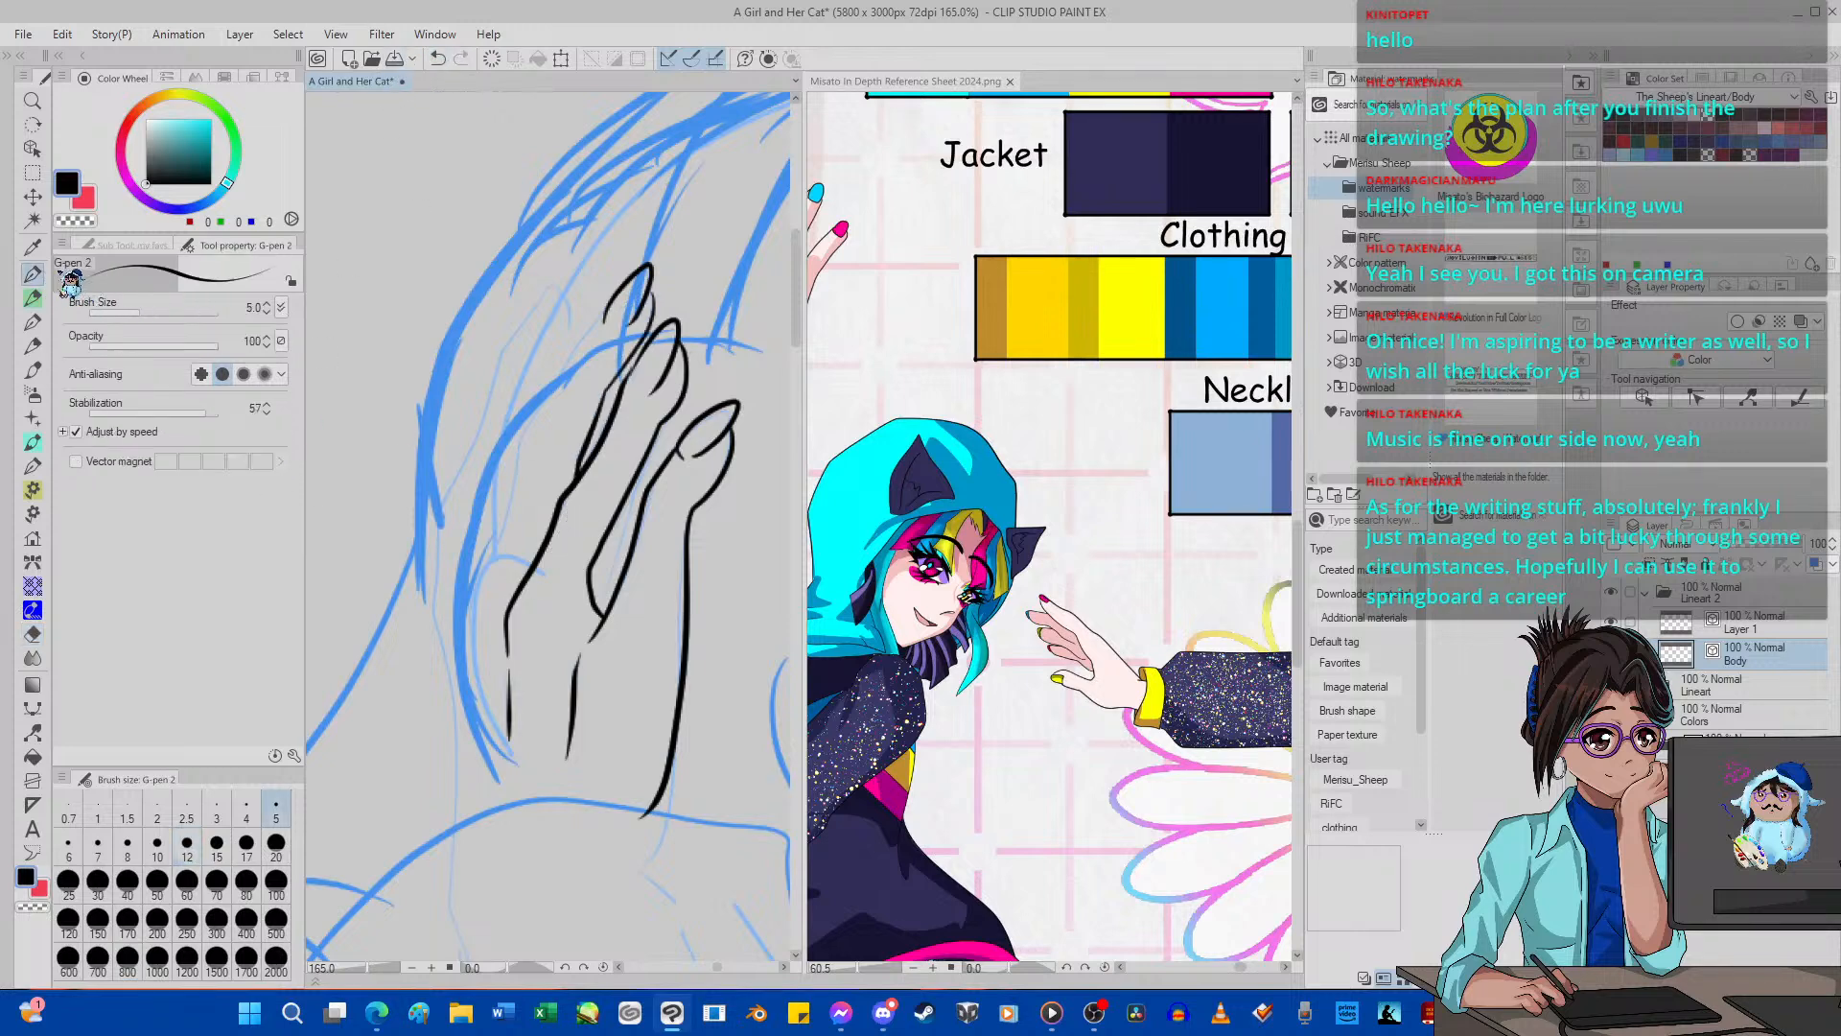
mouse_move(603, 317)
left_mouse_down()
mouse_move(518, 439)
mouse_move(471, 717)
left_mouse_up()
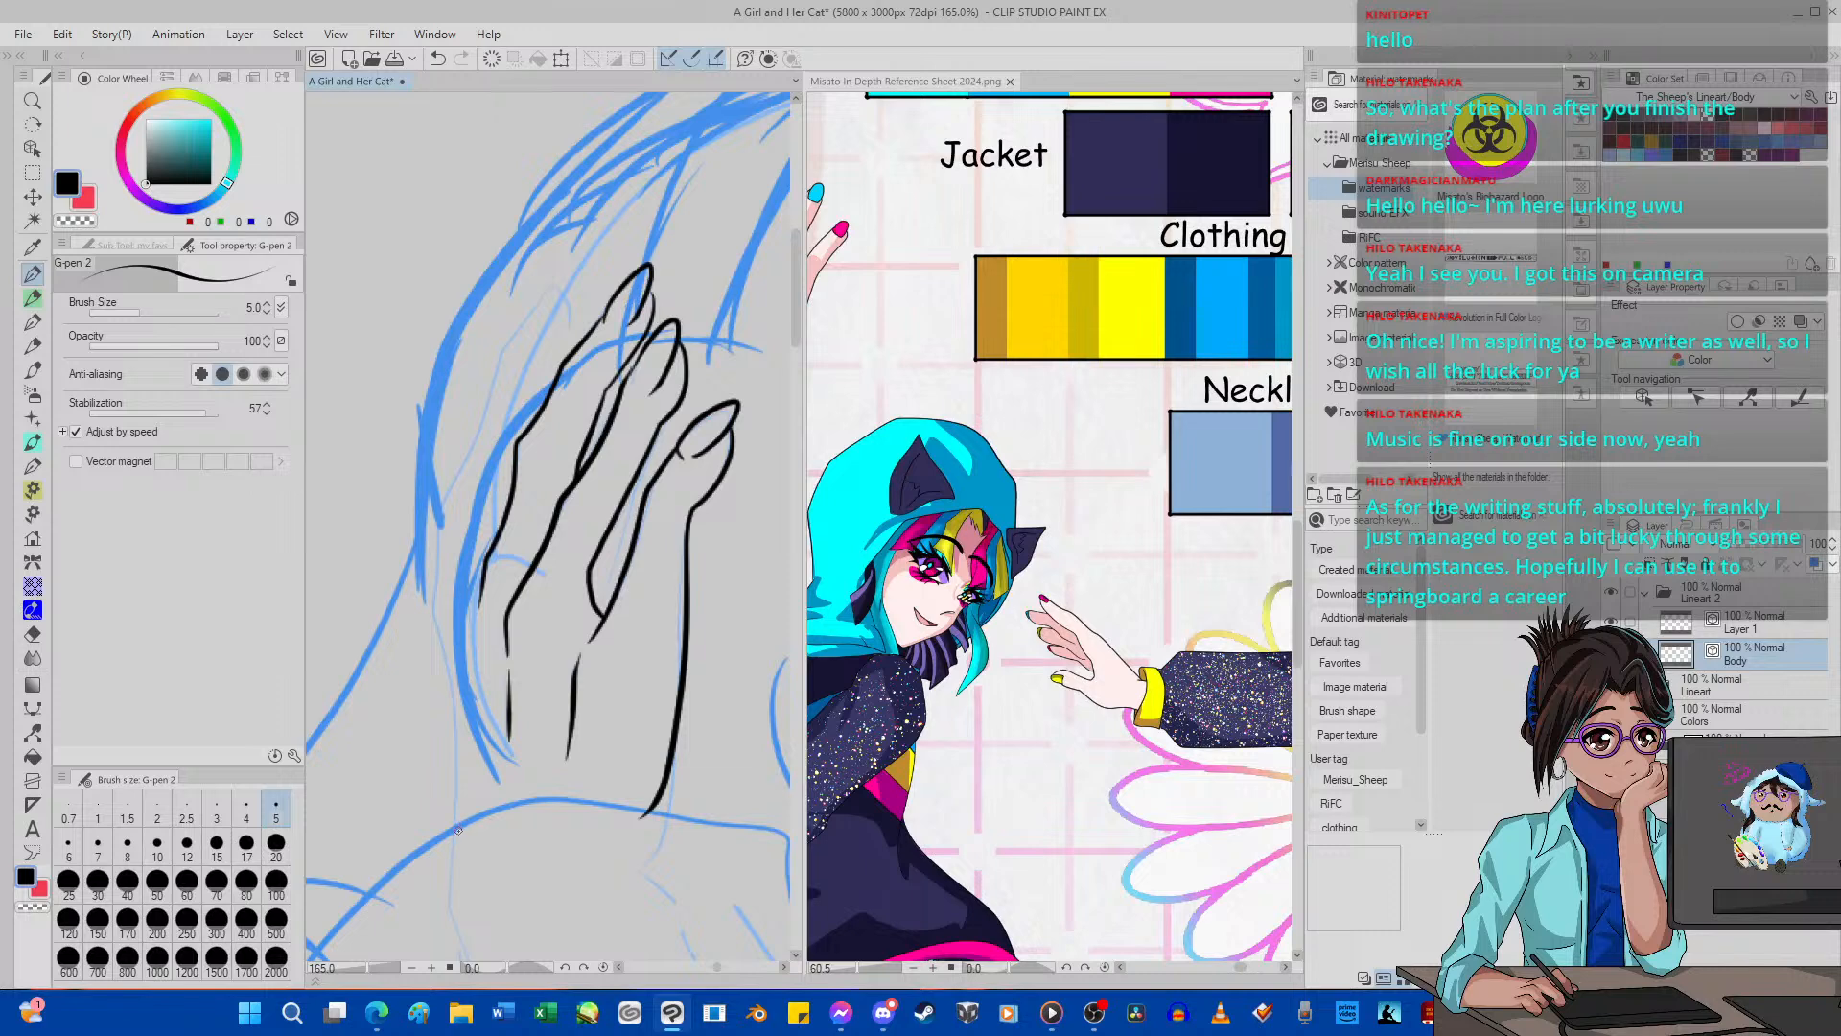
Ink the little finger's tip and nail, undoing and redrawing strokes over the sketch.
left_click_drag(458, 831, 438, 588)
left_click(438, 59)
mouse_move(521, 333)
left_mouse_down()
mouse_move(568, 269)
mouse_move(540, 384)
left_mouse_up()
left_click(437, 58)
left_click_drag(569, 331, 536, 389)
left_click(437, 59)
mouse_move(566, 303)
left_mouse_down()
mouse_move(543, 397)
mouse_move(512, 433)
left_mouse_up()
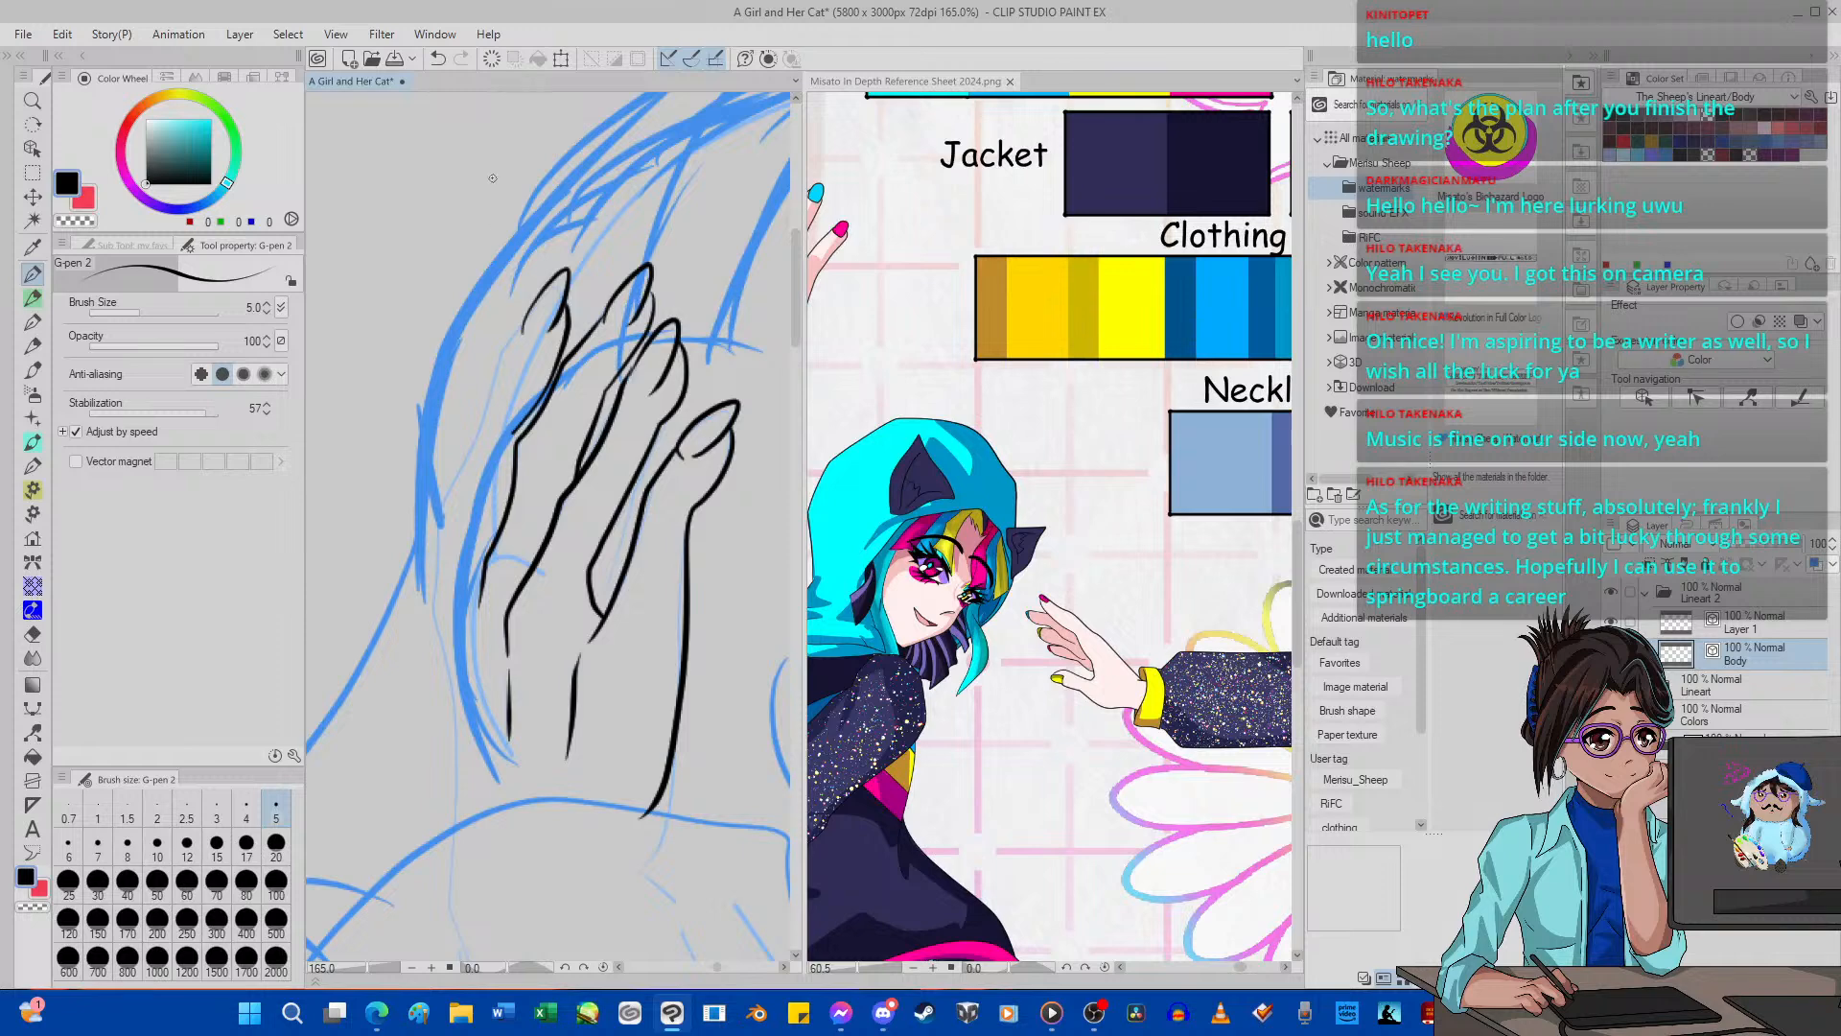
Redraw the little finger's inner edge with the rough head sketch temporarily hidden, and trim its overshoot with the vector eraser.
left_click(438, 59)
mouse_move(497, 536)
left_mouse_down()
mouse_move(487, 466)
mouse_move(498, 477)
mouse_move(524, 408)
left_mouse_up()
left_click(437, 58)
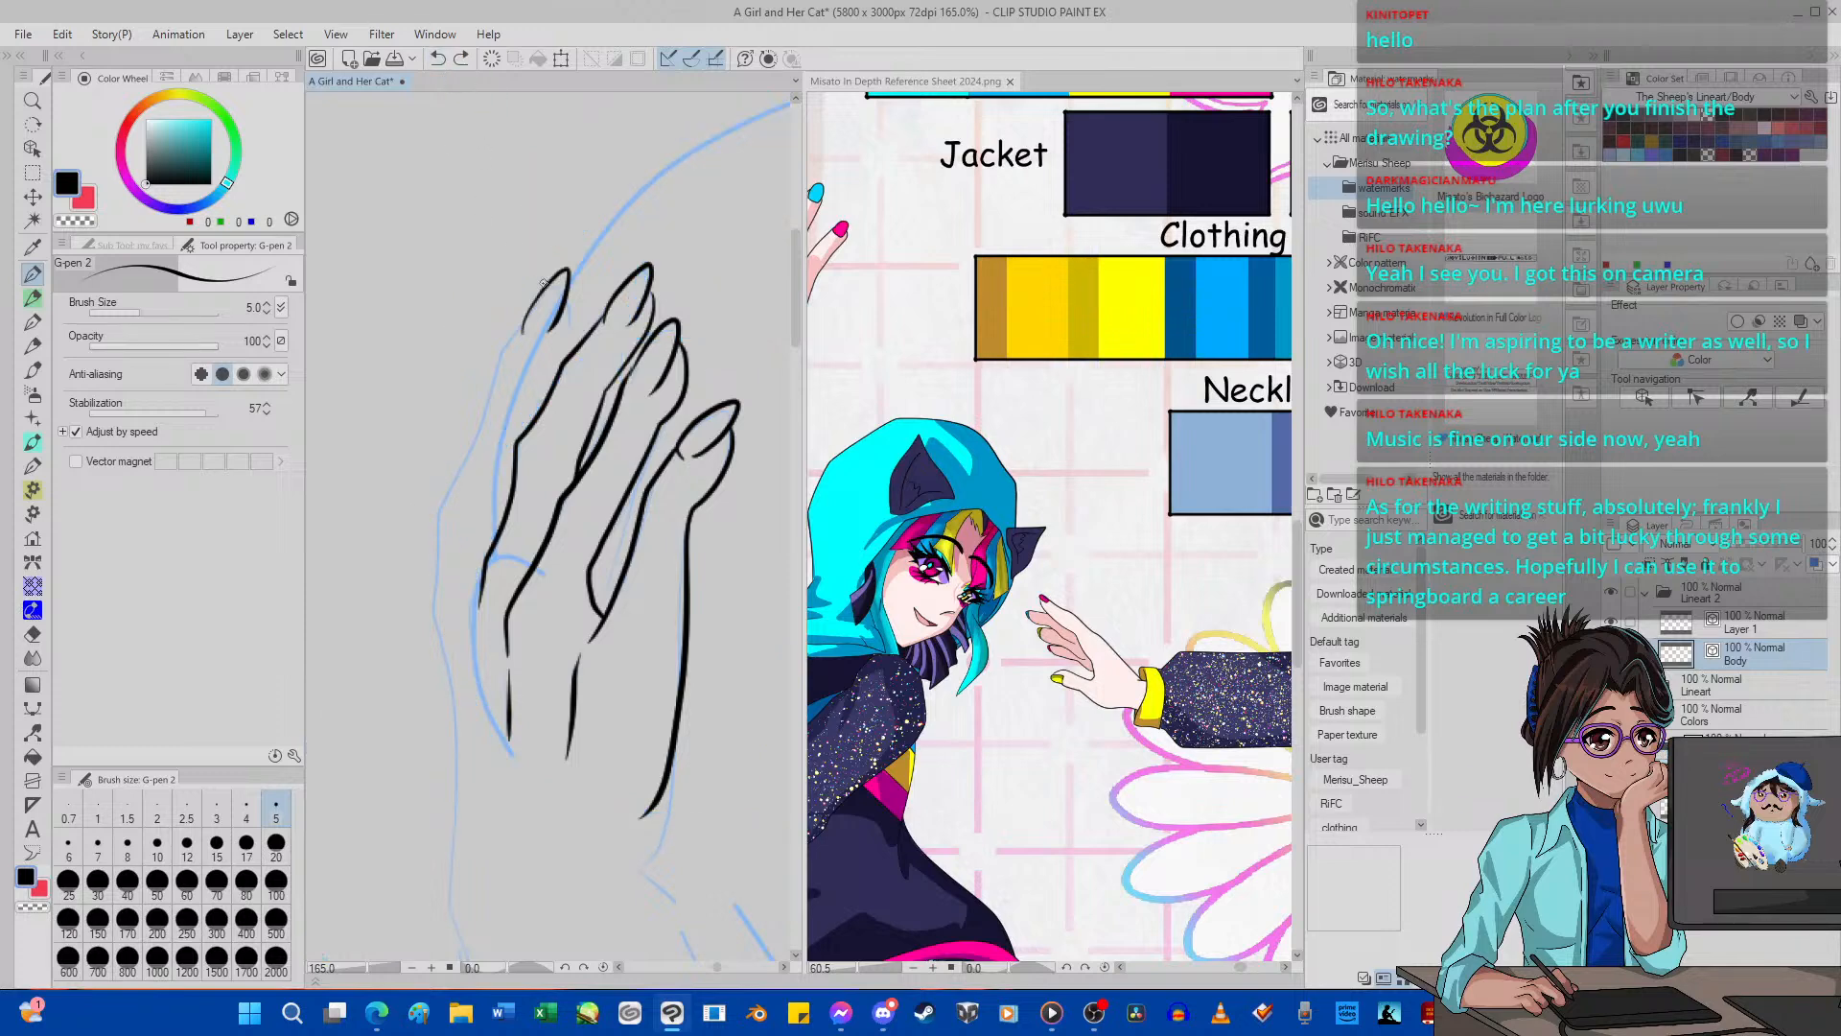
left_click_drag(566, 304, 544, 435)
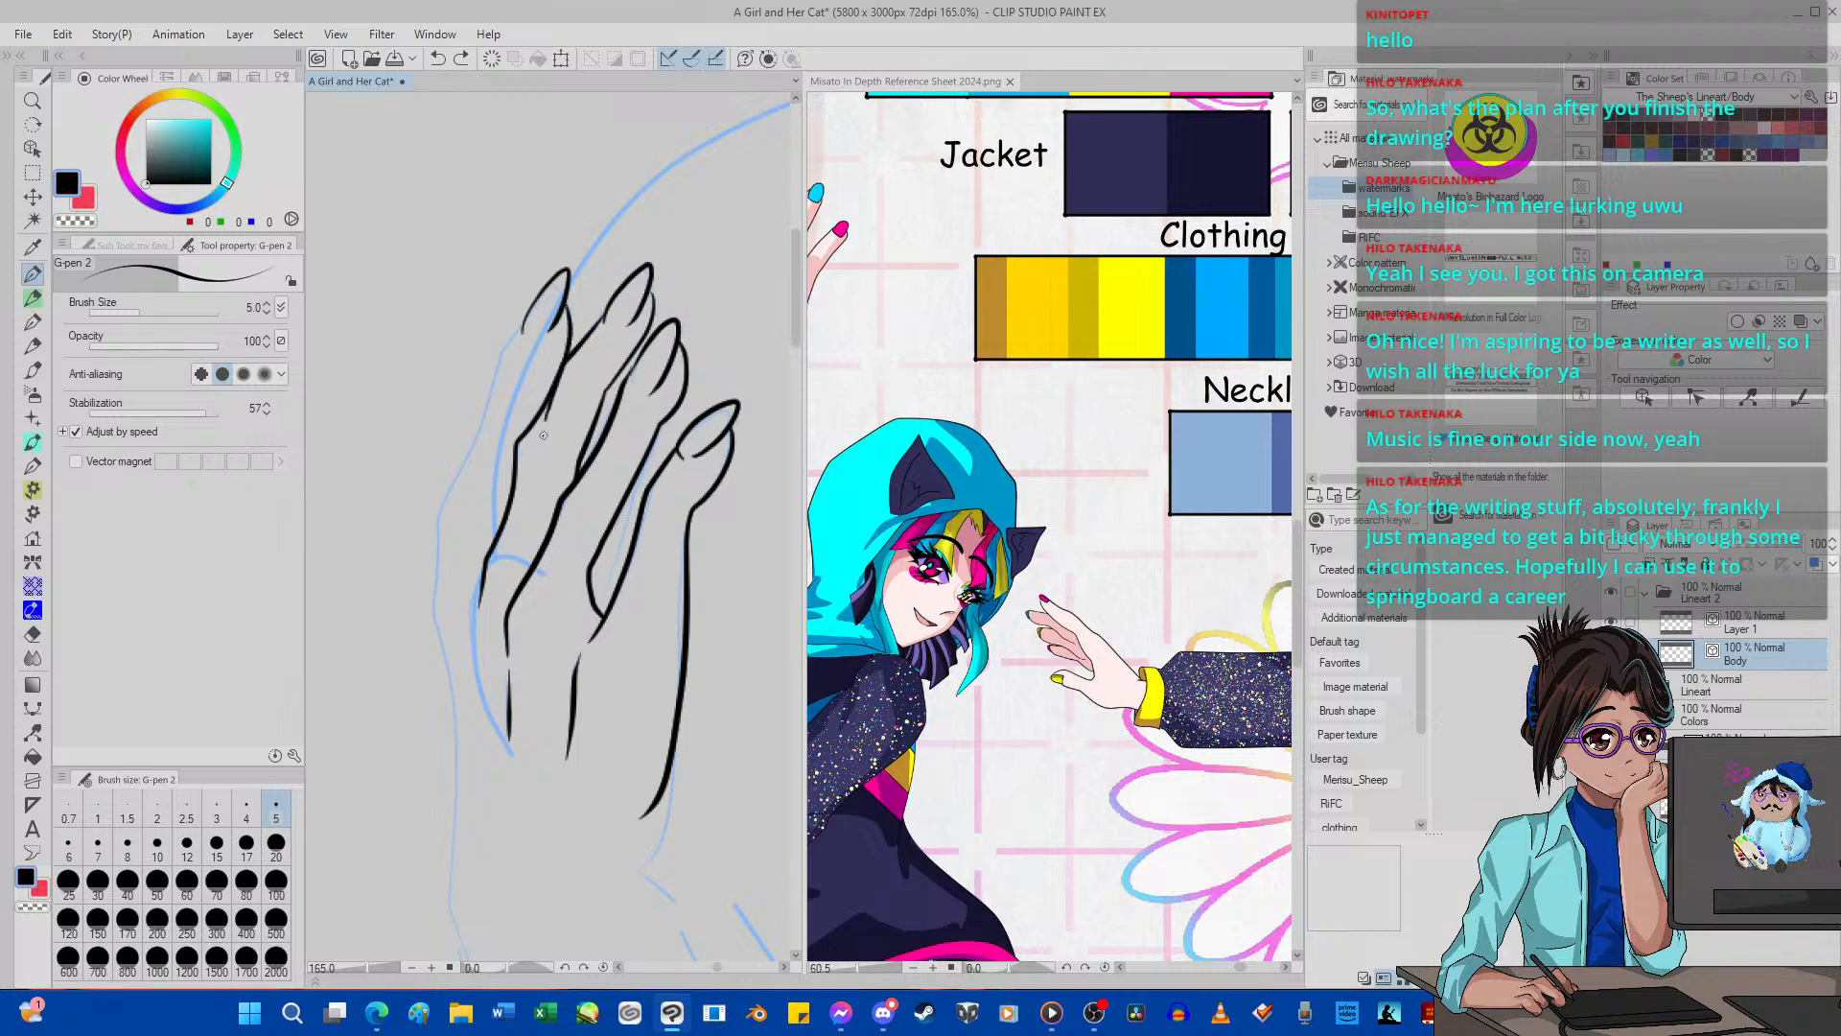
left_click(32, 634)
left_click_drag(539, 457, 577, 415)
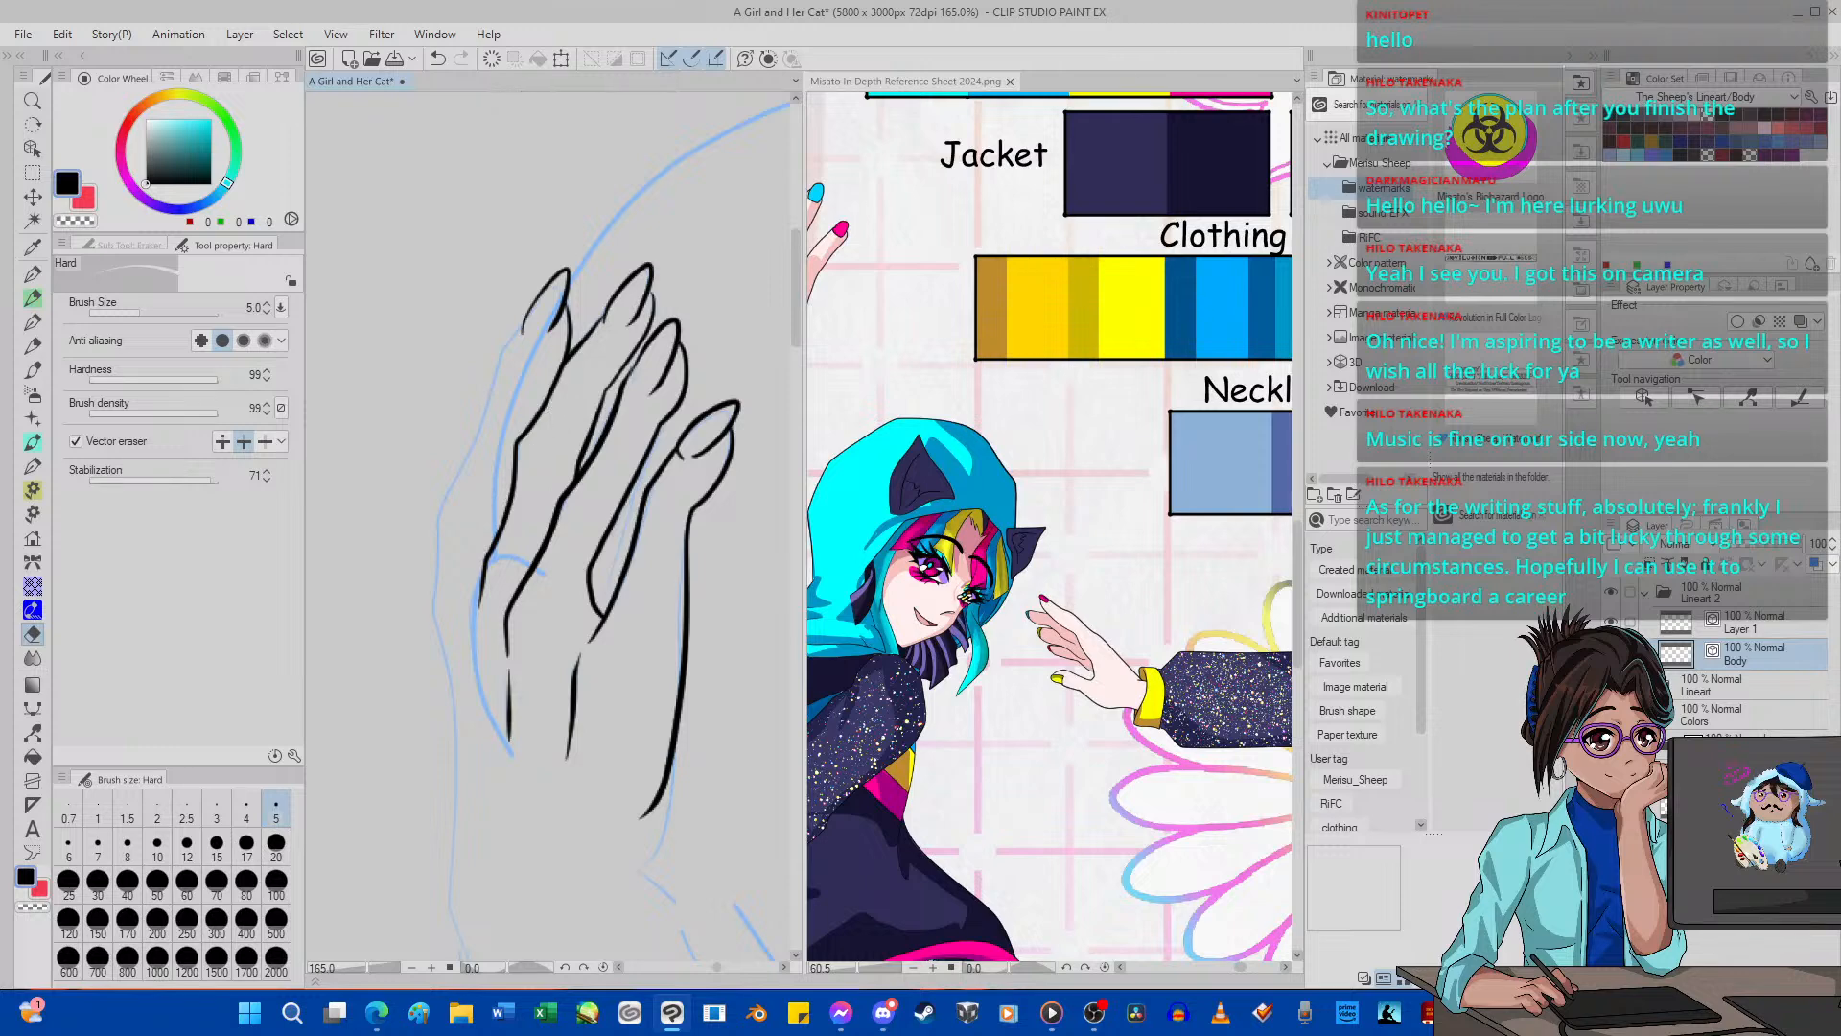
left_click(1611, 807)
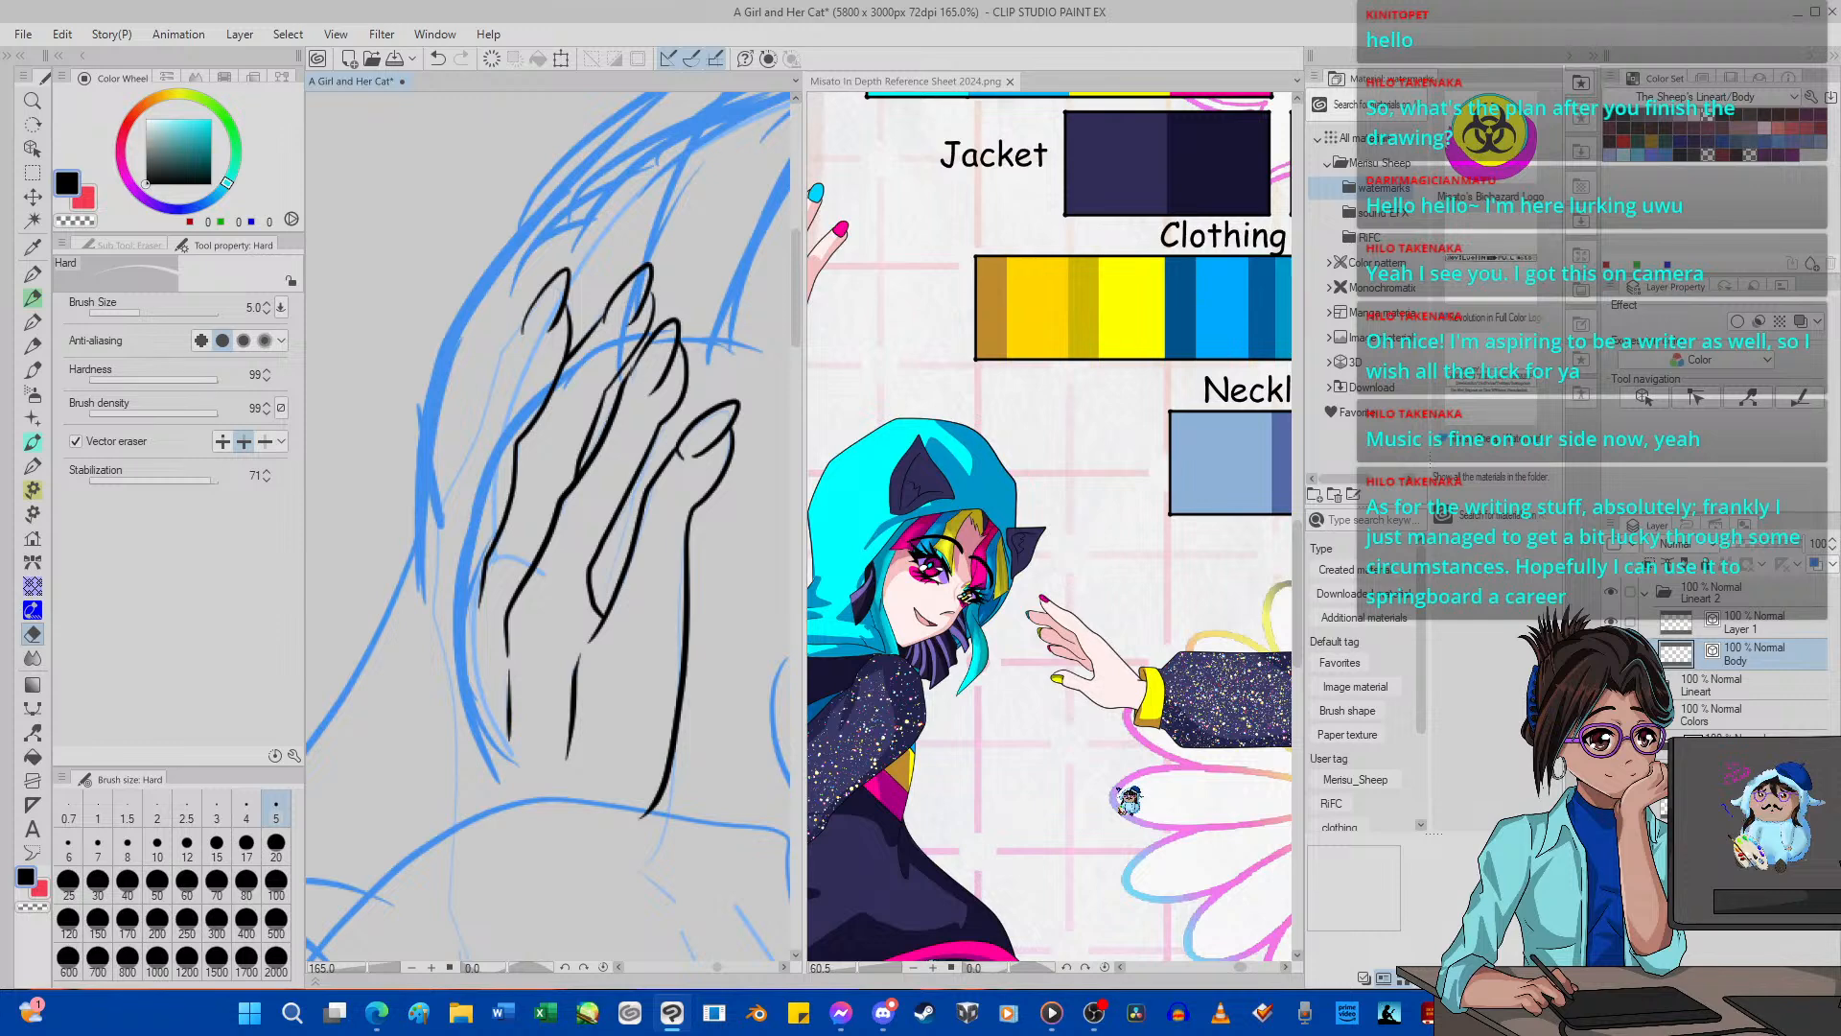
Ink the little finger's outer edge with G-pen 2 in one long line running down the hand to the wrist.
left_click(33, 298)
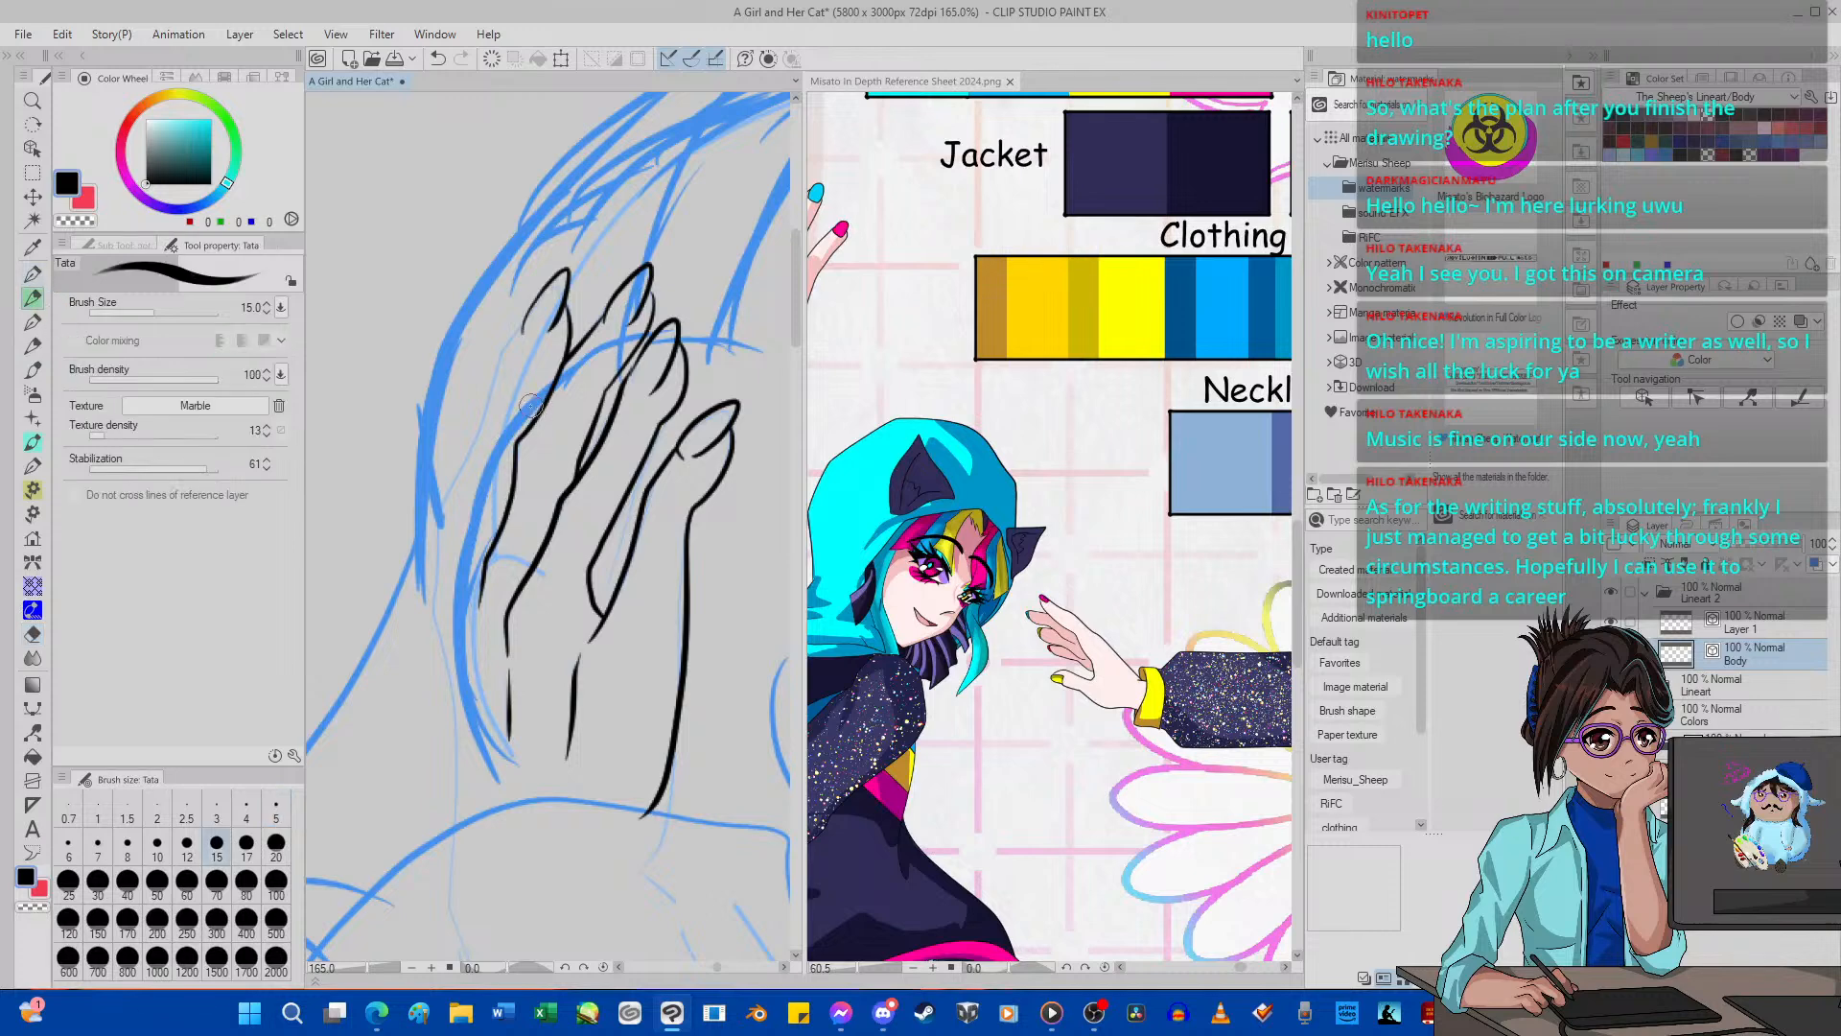
key("i")
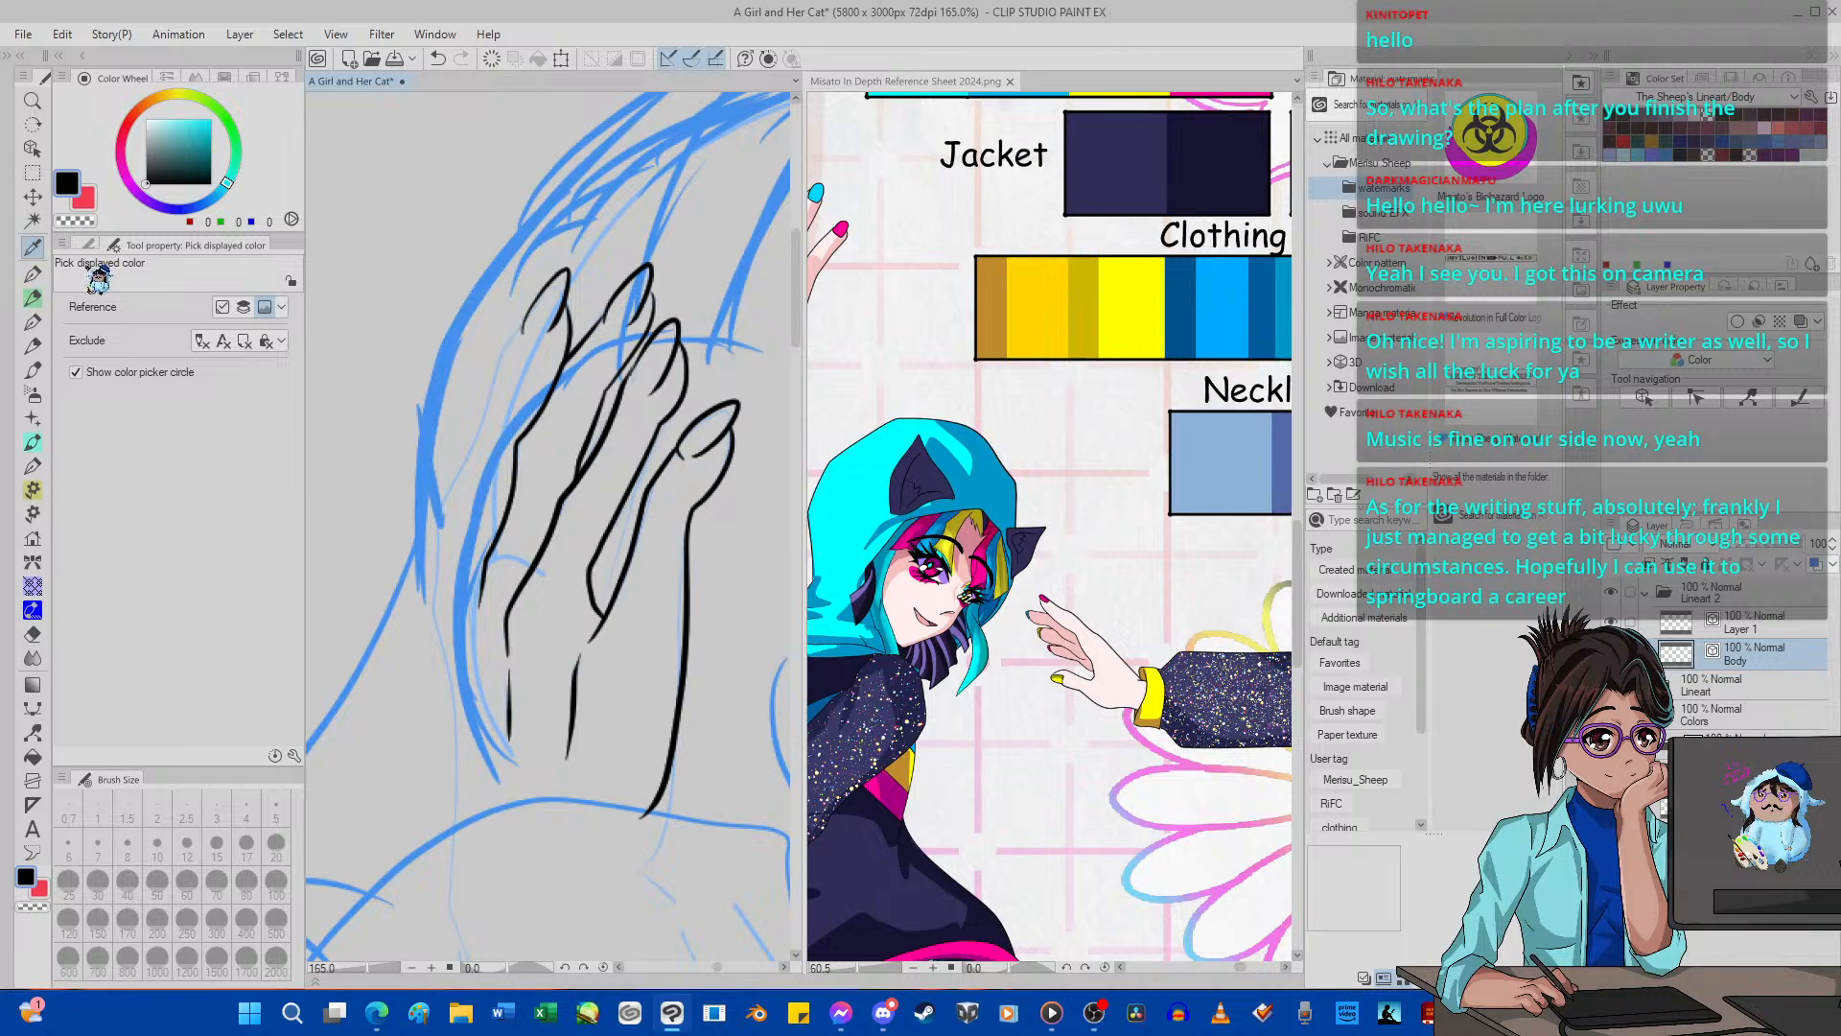
key("p")
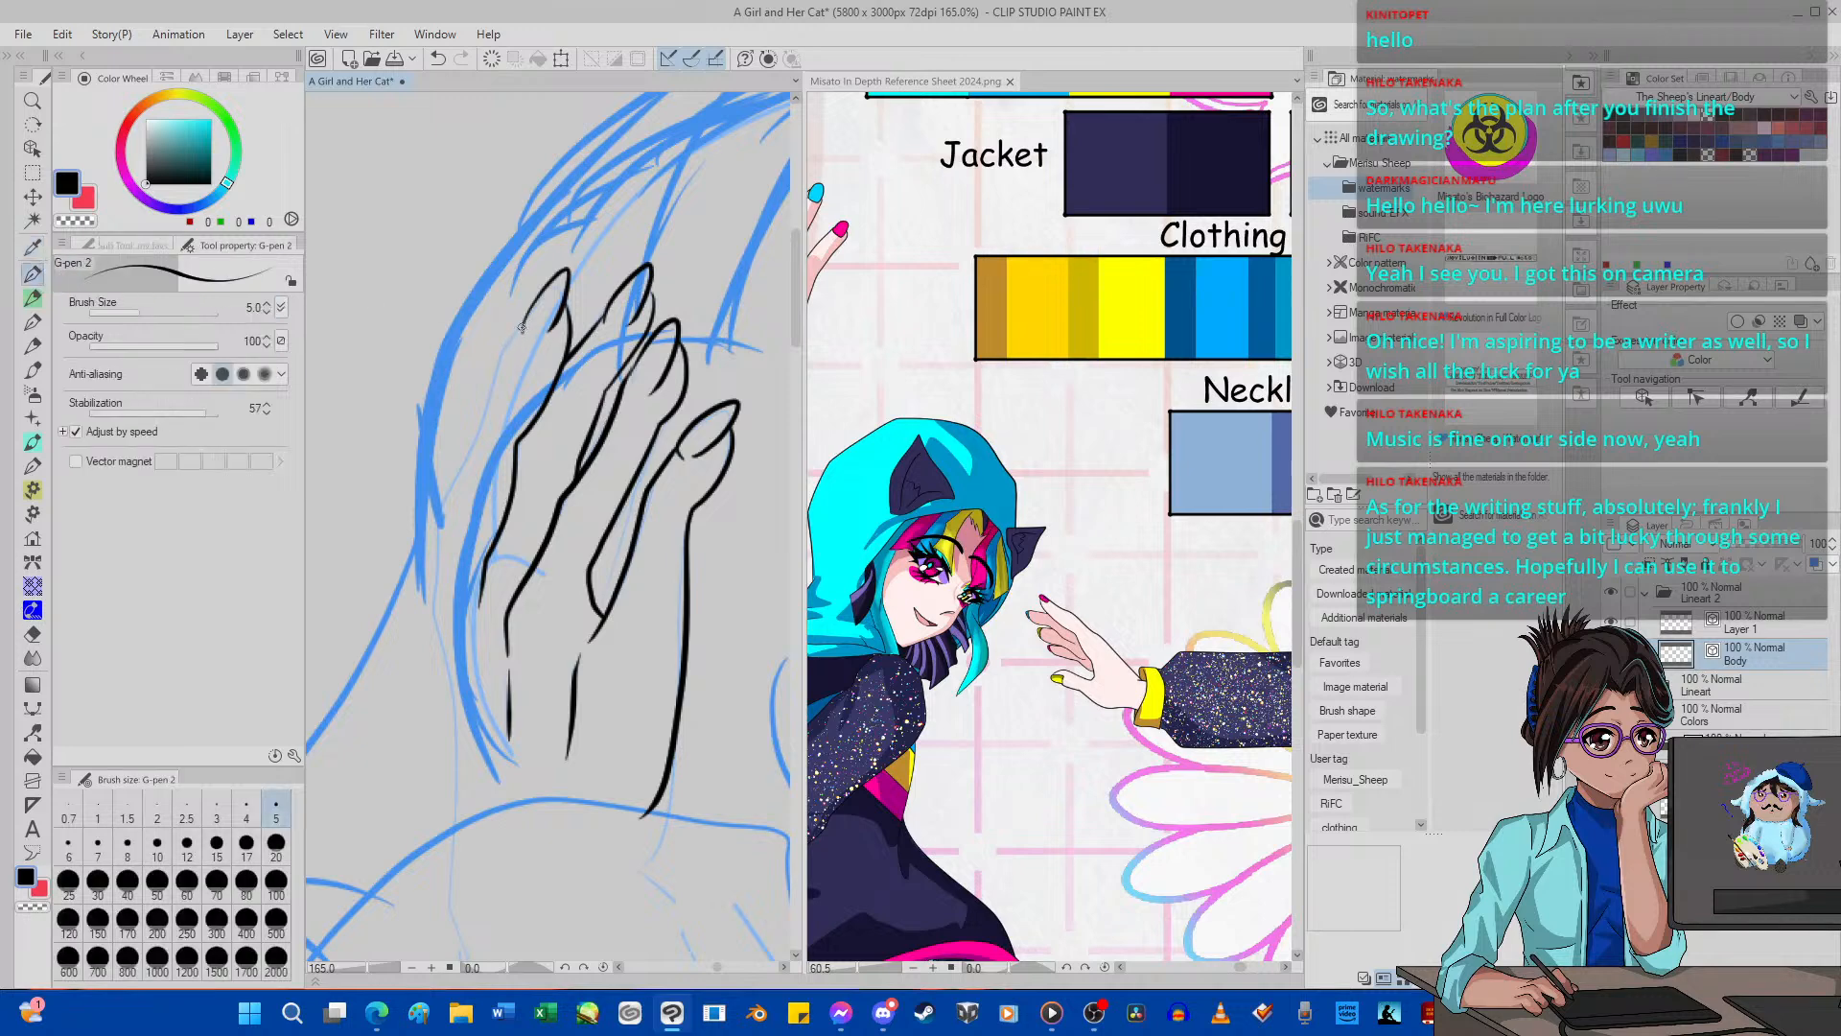
mouse_move(523, 328)
left_mouse_down()
mouse_move(441, 495)
mouse_move(427, 596)
mouse_move(449, 941)
left_mouse_up()
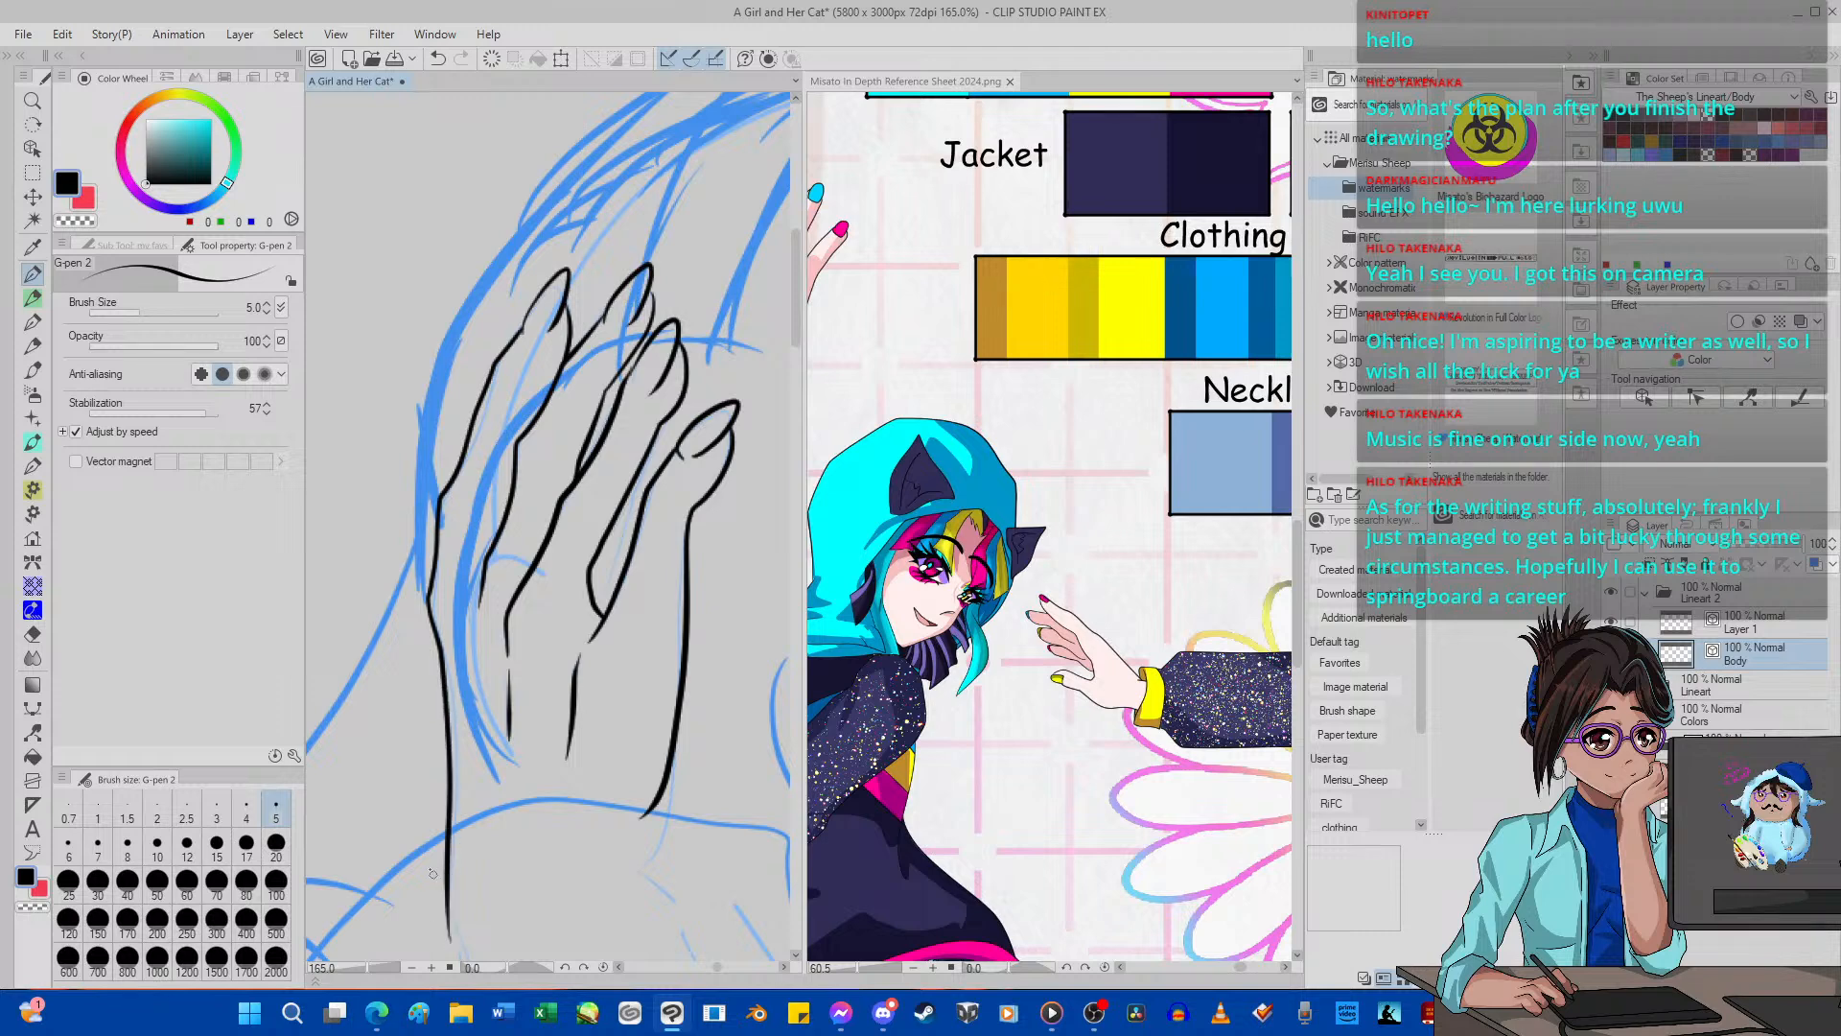
Change the Fix end option of Pinch vector line and pull the line end at the base between the first two fingers into place.
scroll(543, 724, "down", 6)
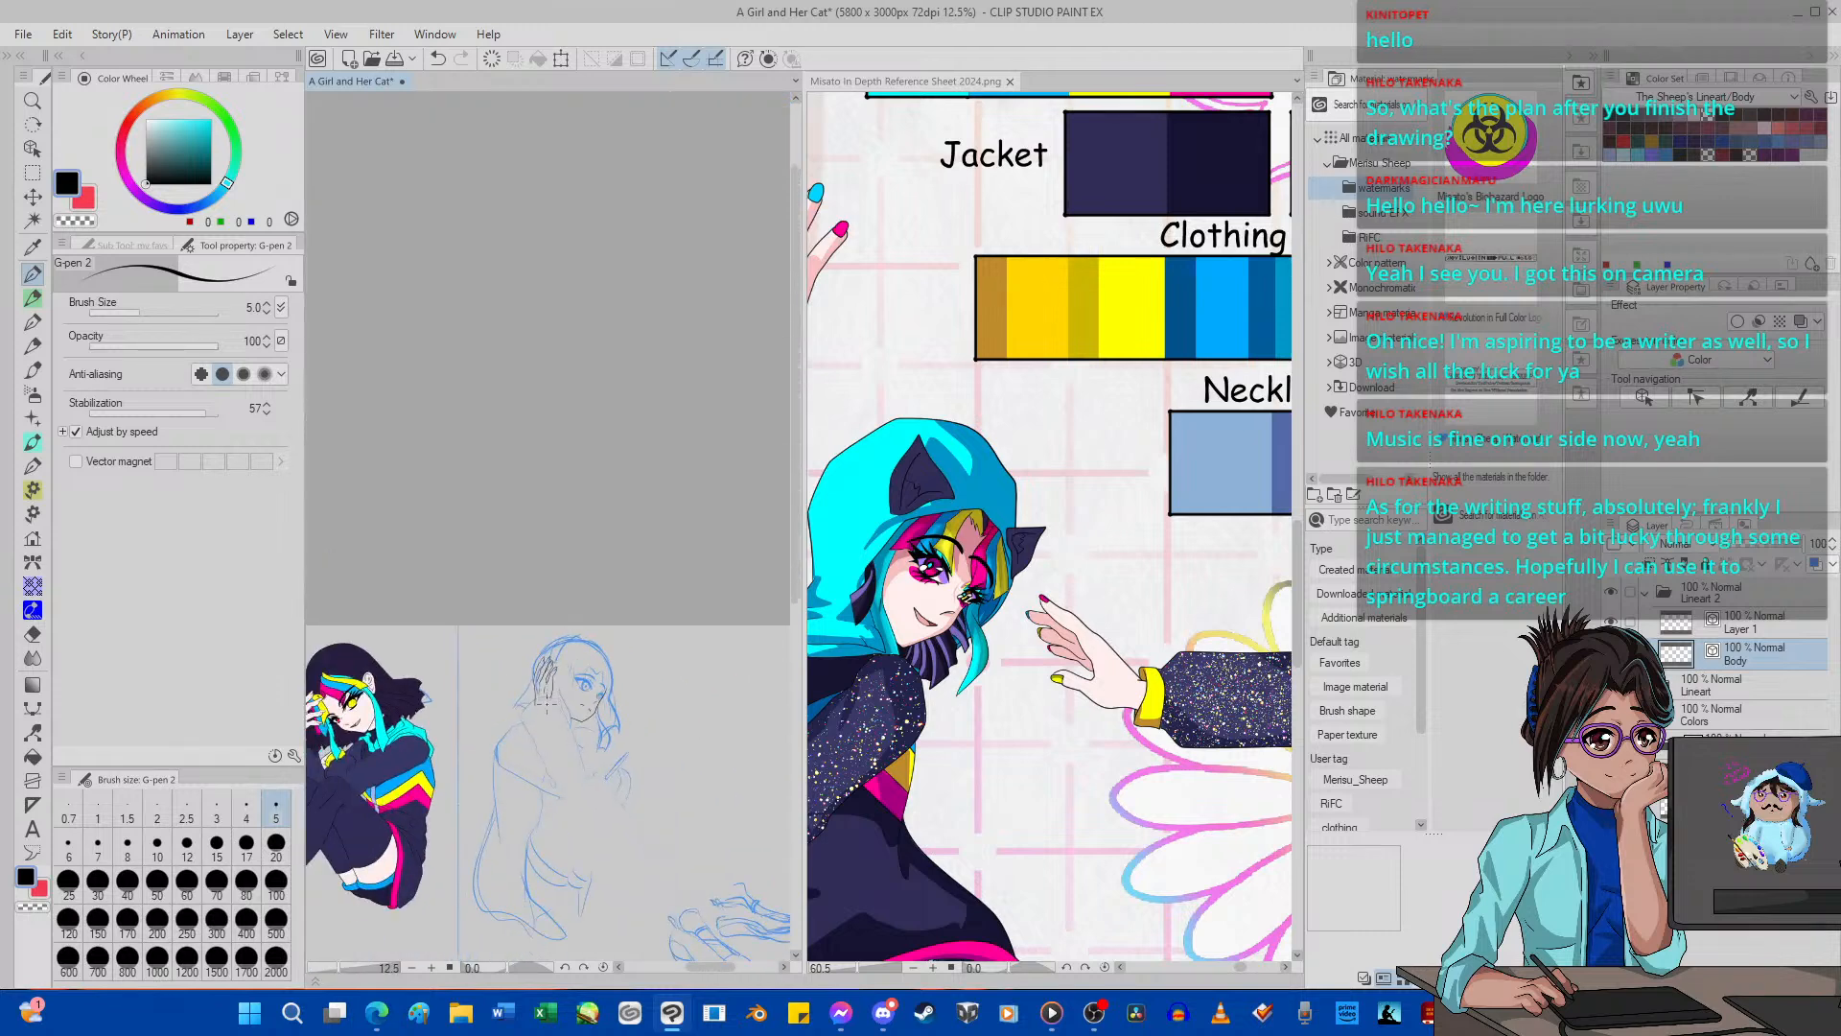
scroll(562, 591, "up", 4)
scroll(561, 591, "up", 5)
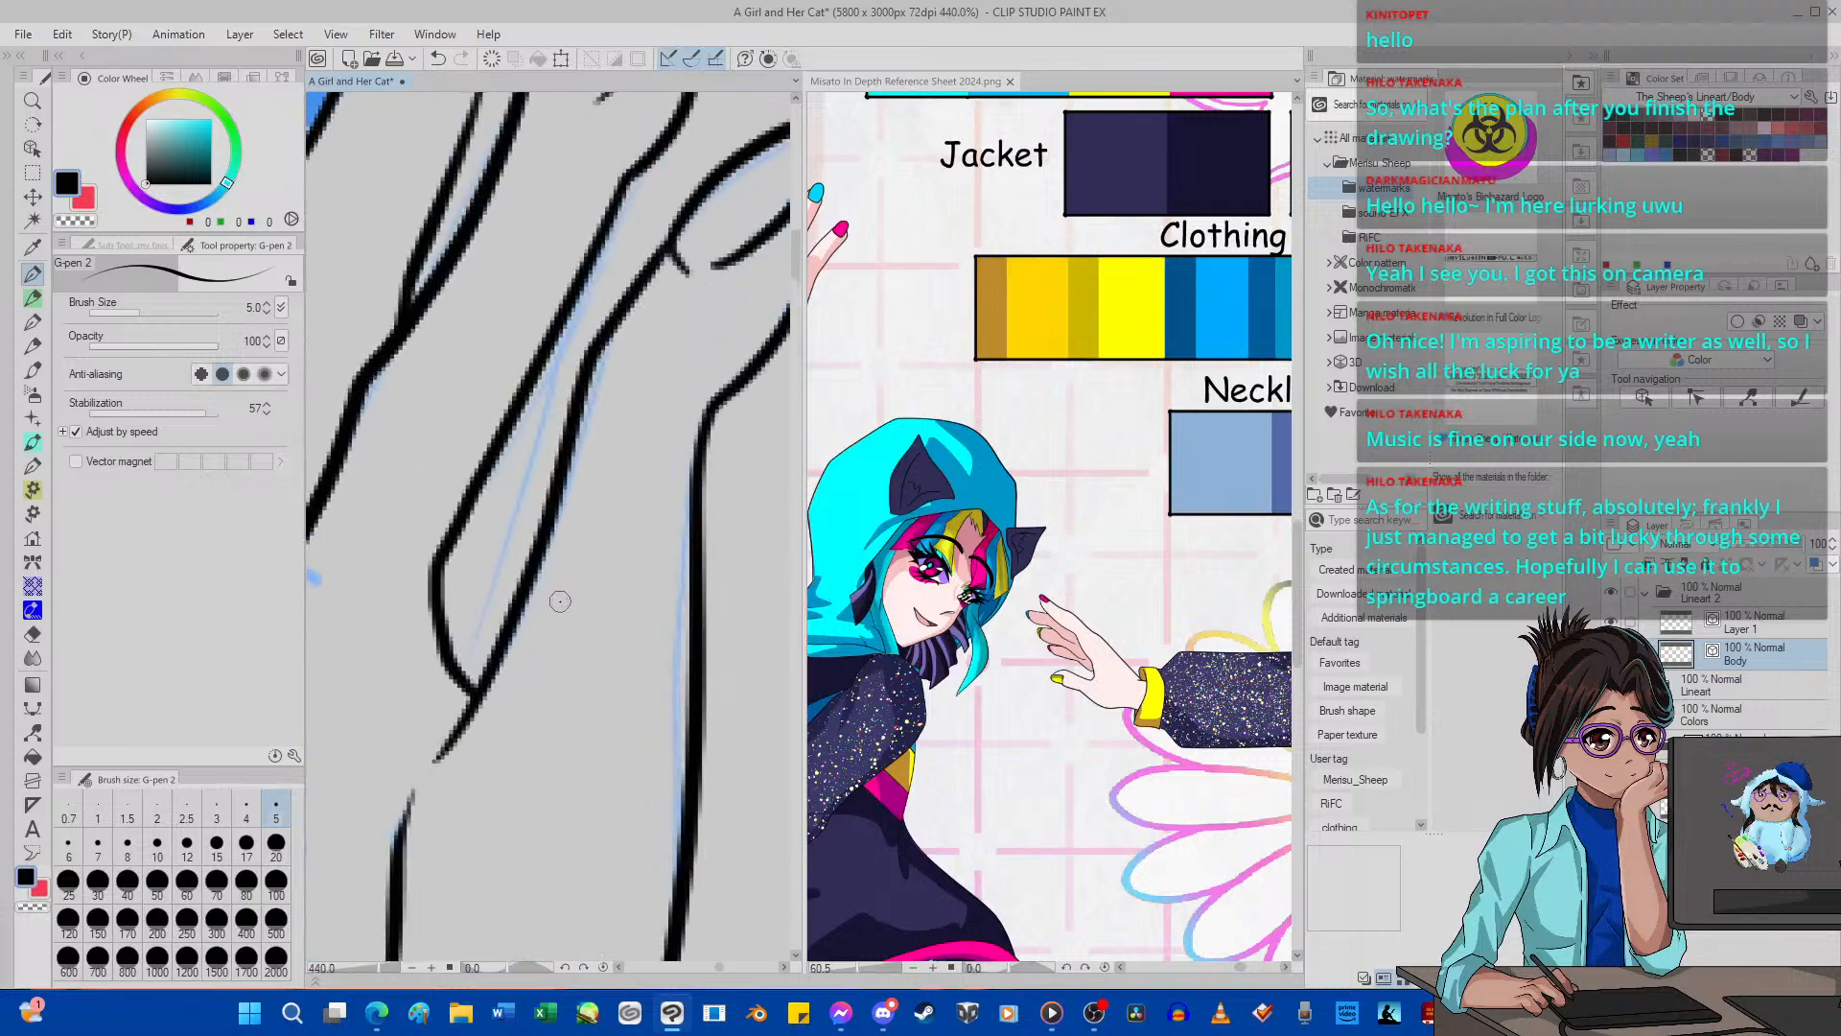
scroll(543, 624, "down", 4)
scroll(544, 608, "up", 3)
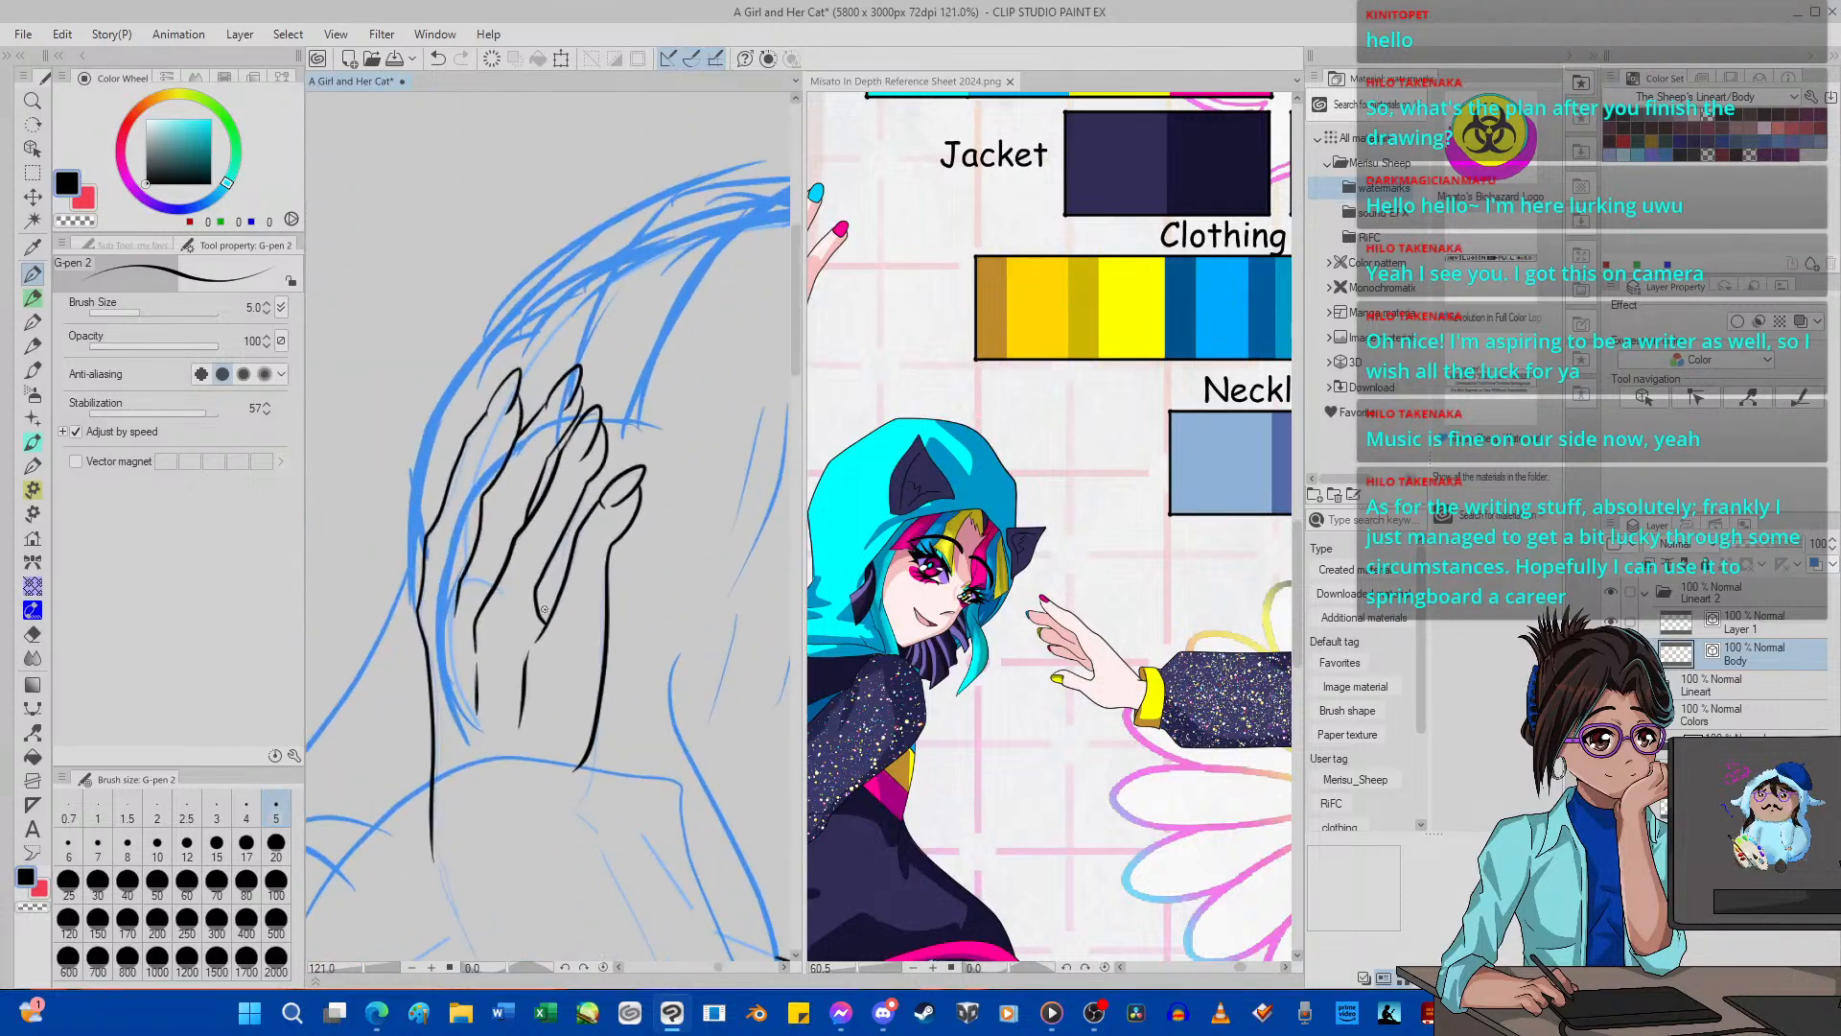
scroll(544, 609, "up", 3)
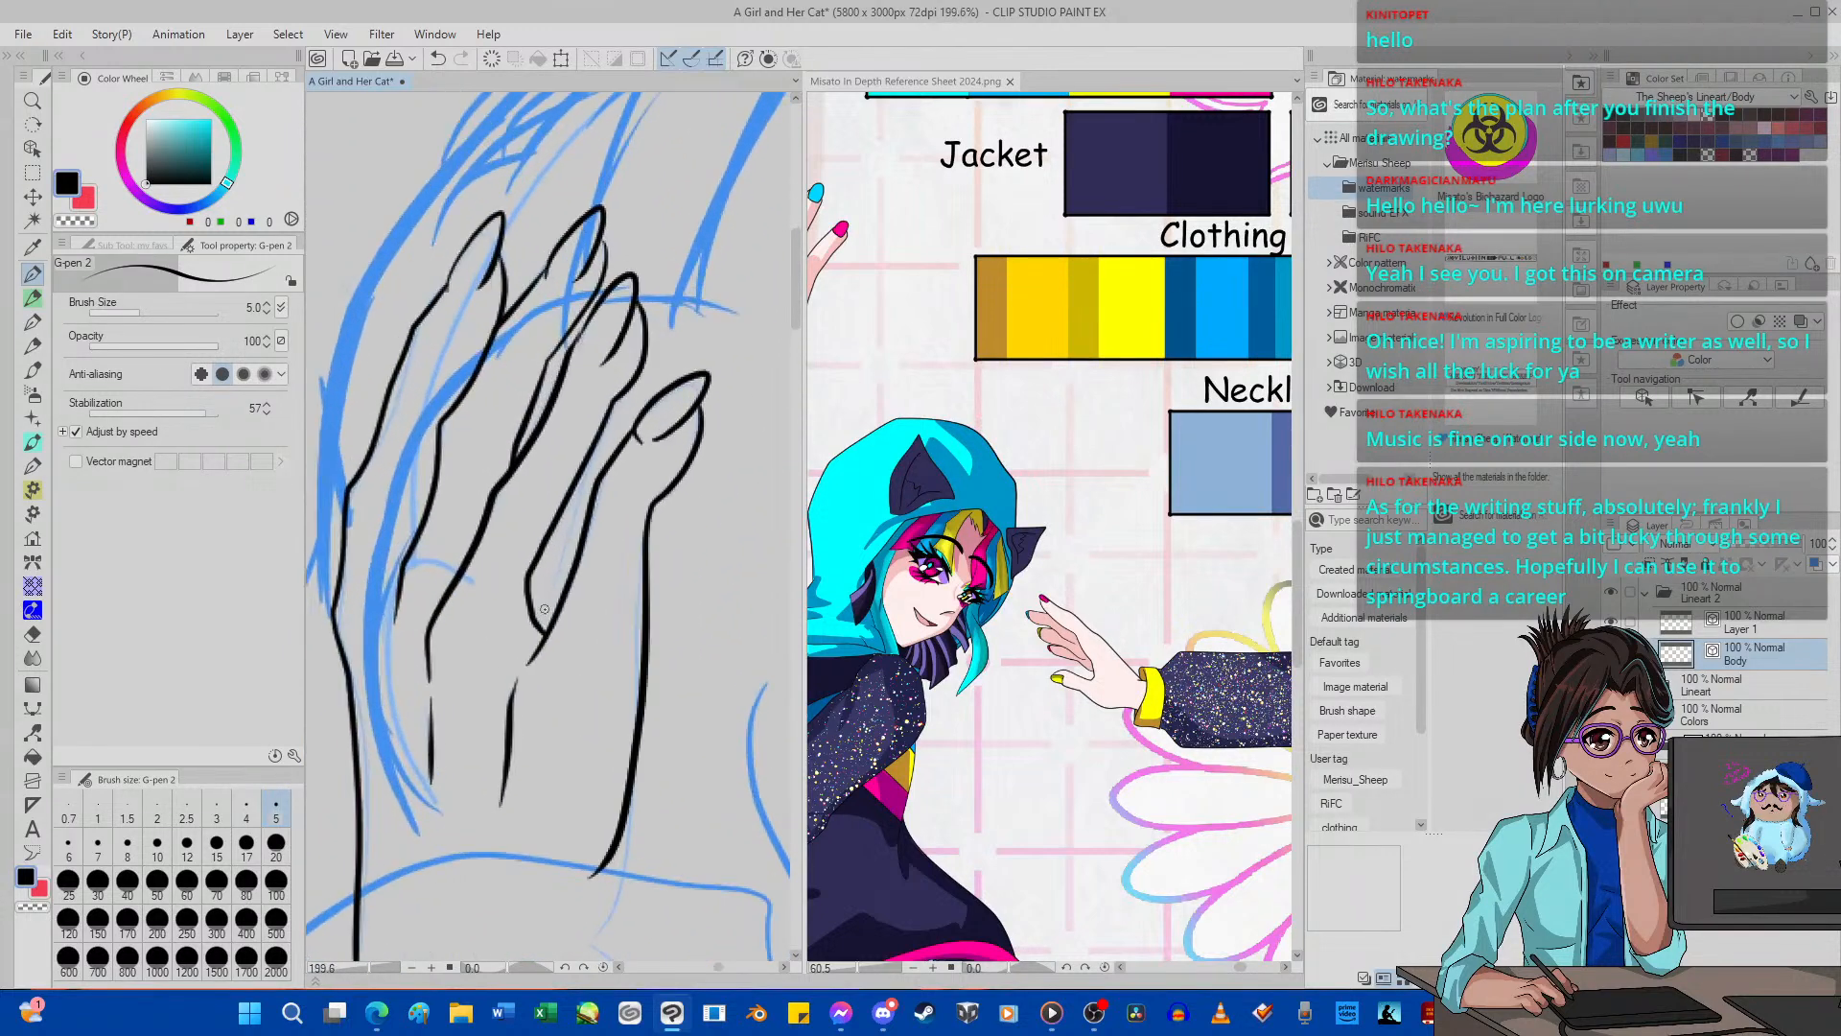
left_click(38, 730)
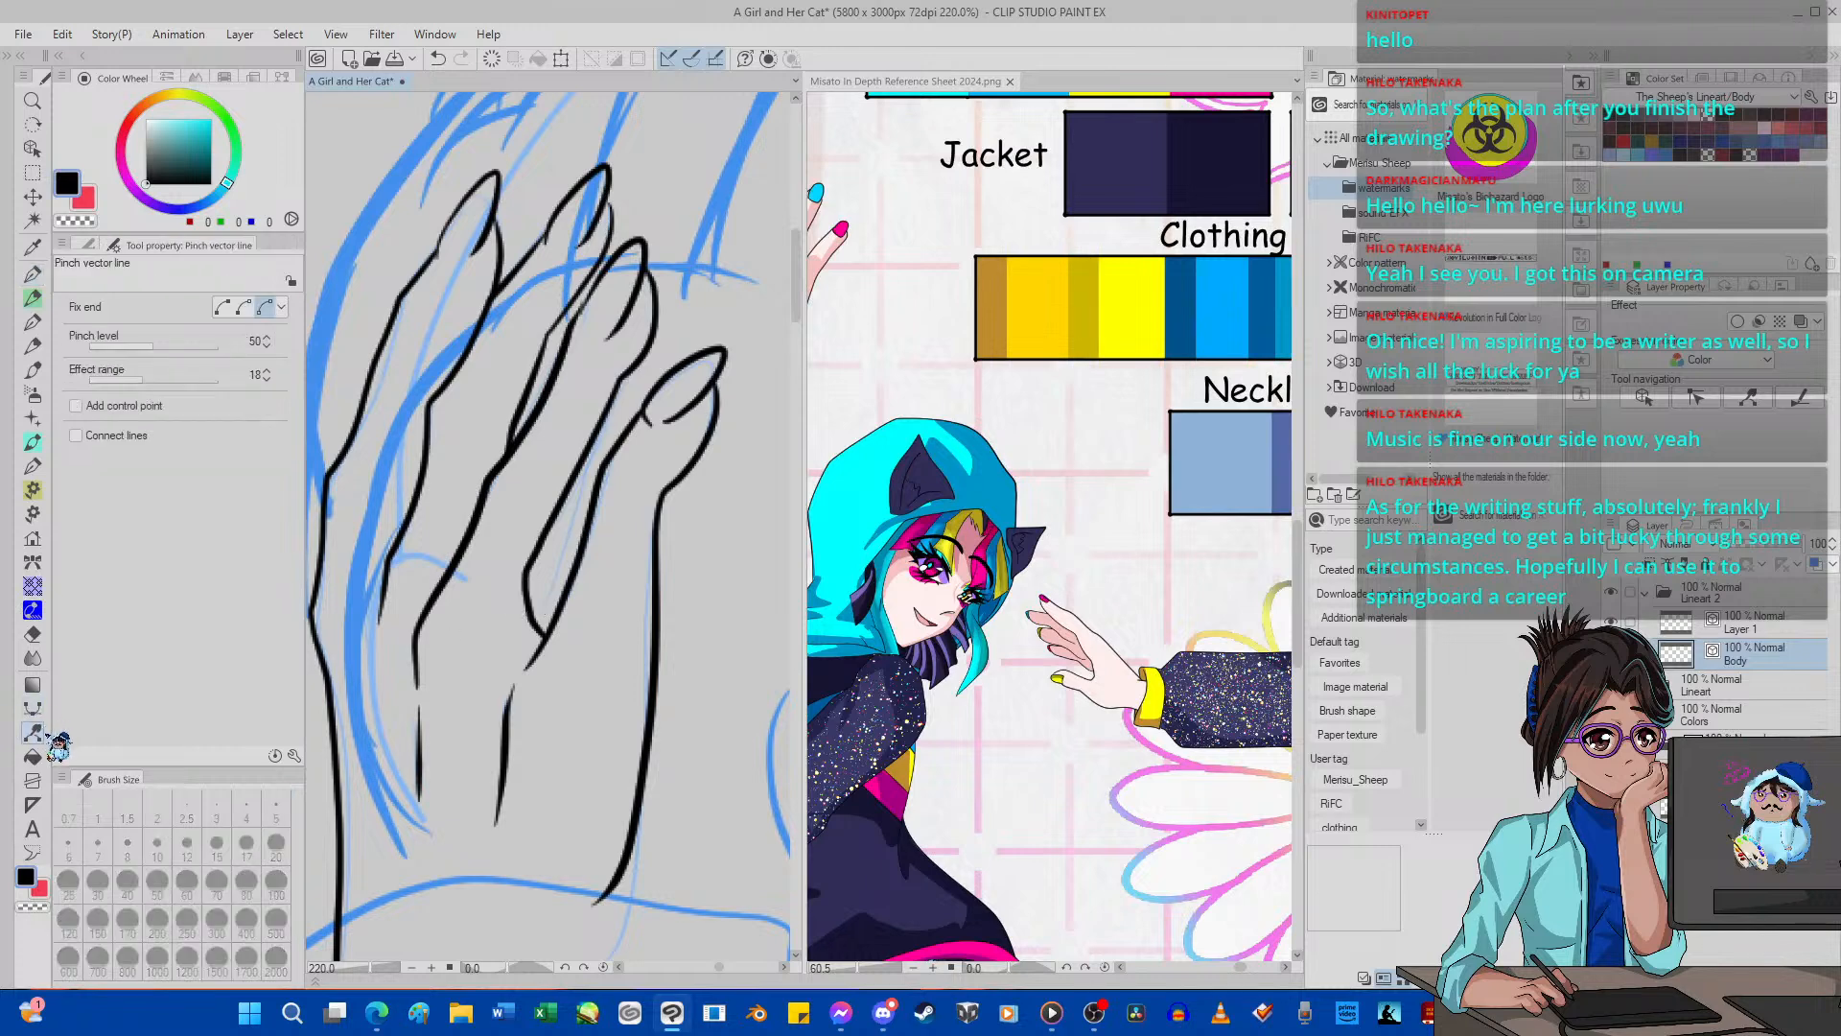
scroll(494, 637, "up", 3)
left_click_drag(494, 638, 518, 661)
left_click(438, 59)
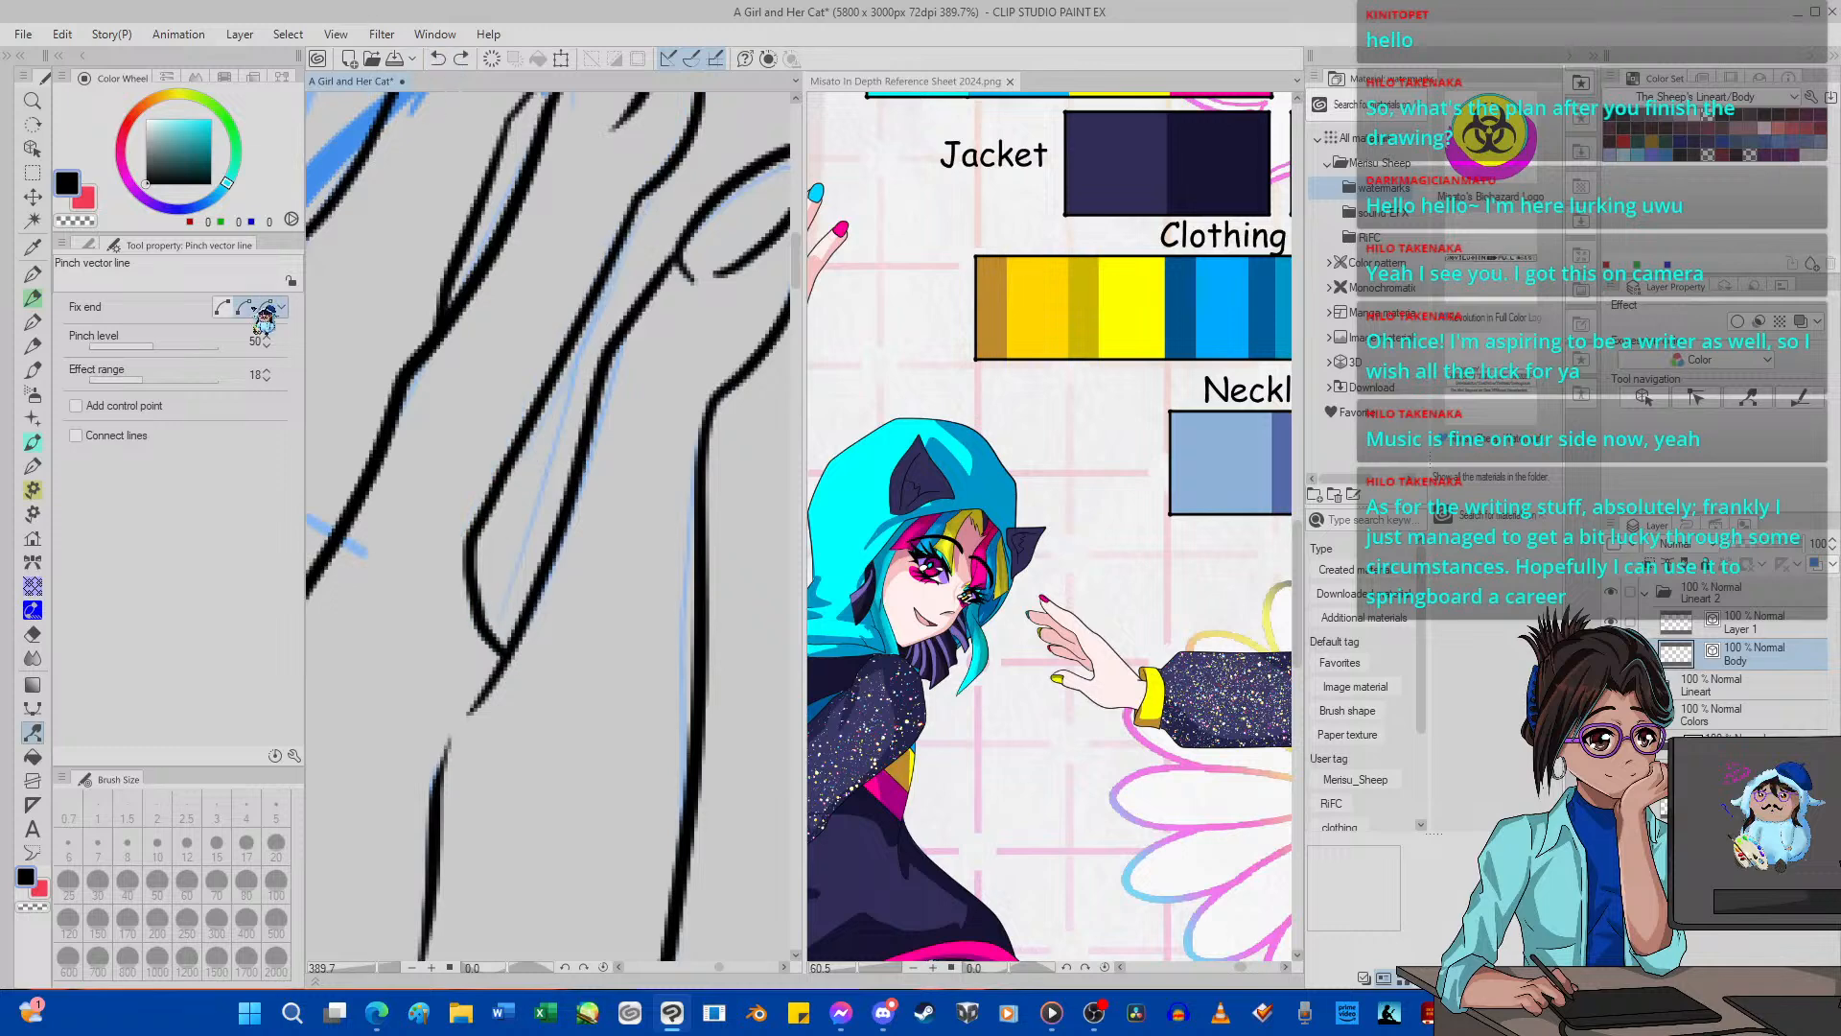
left_click_drag(483, 637, 501, 662)
scroll(501, 662, "down", 2)
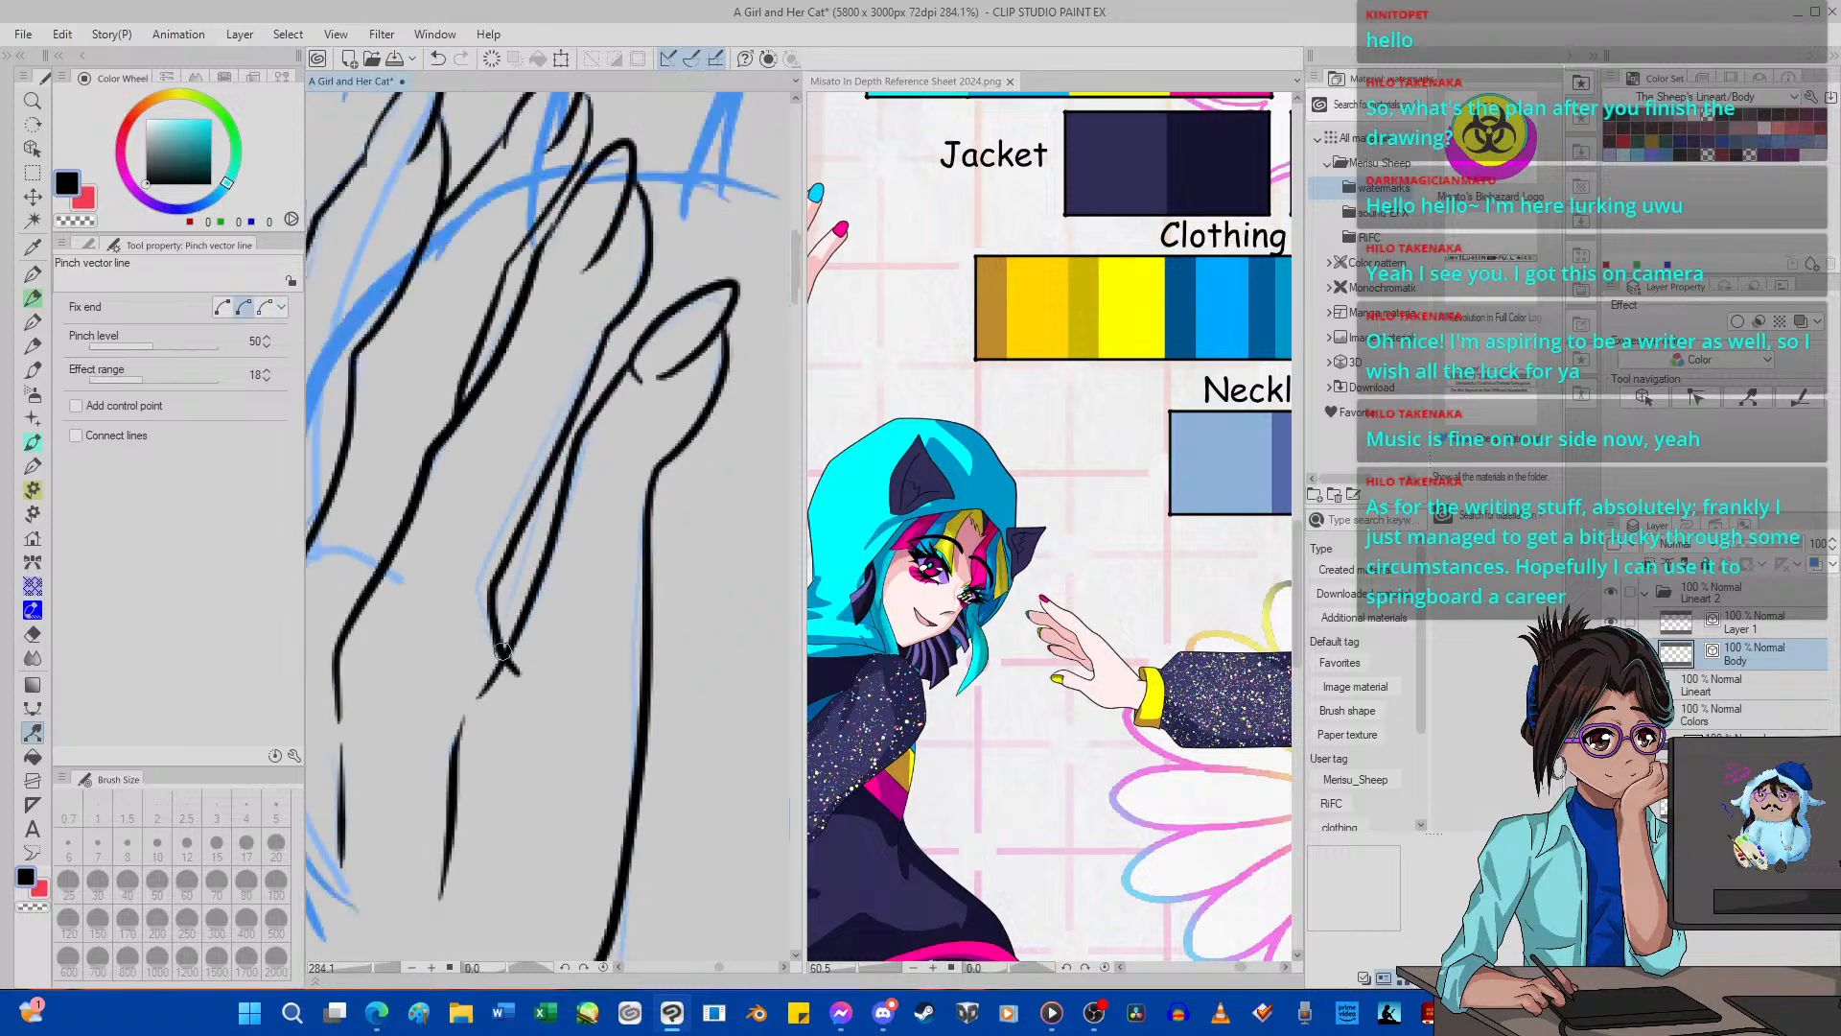
Set the pinch level to 13 and reshape the second finger's curved edge and the line beside the front finger's base.
left_click(132, 346)
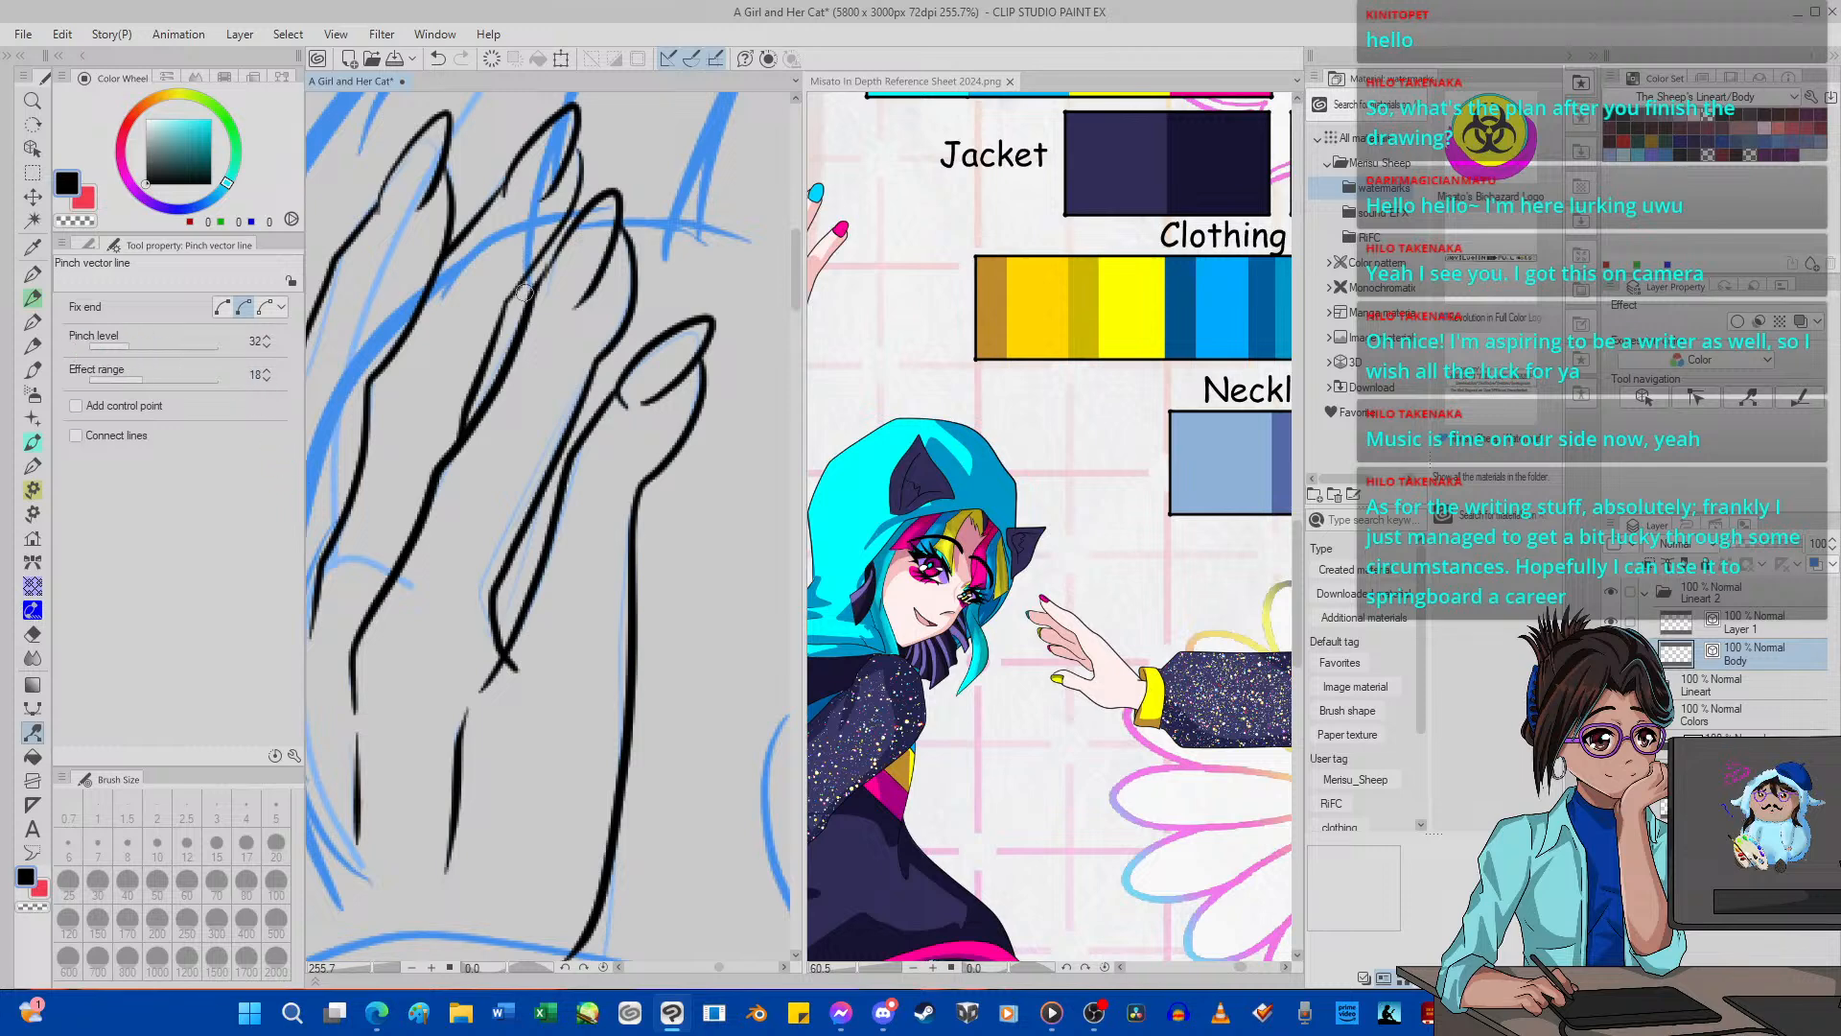
scroll(646, 279, "up", 3)
left_click_drag(628, 318, 623, 329)
left_click(438, 58)
left_click(116, 347)
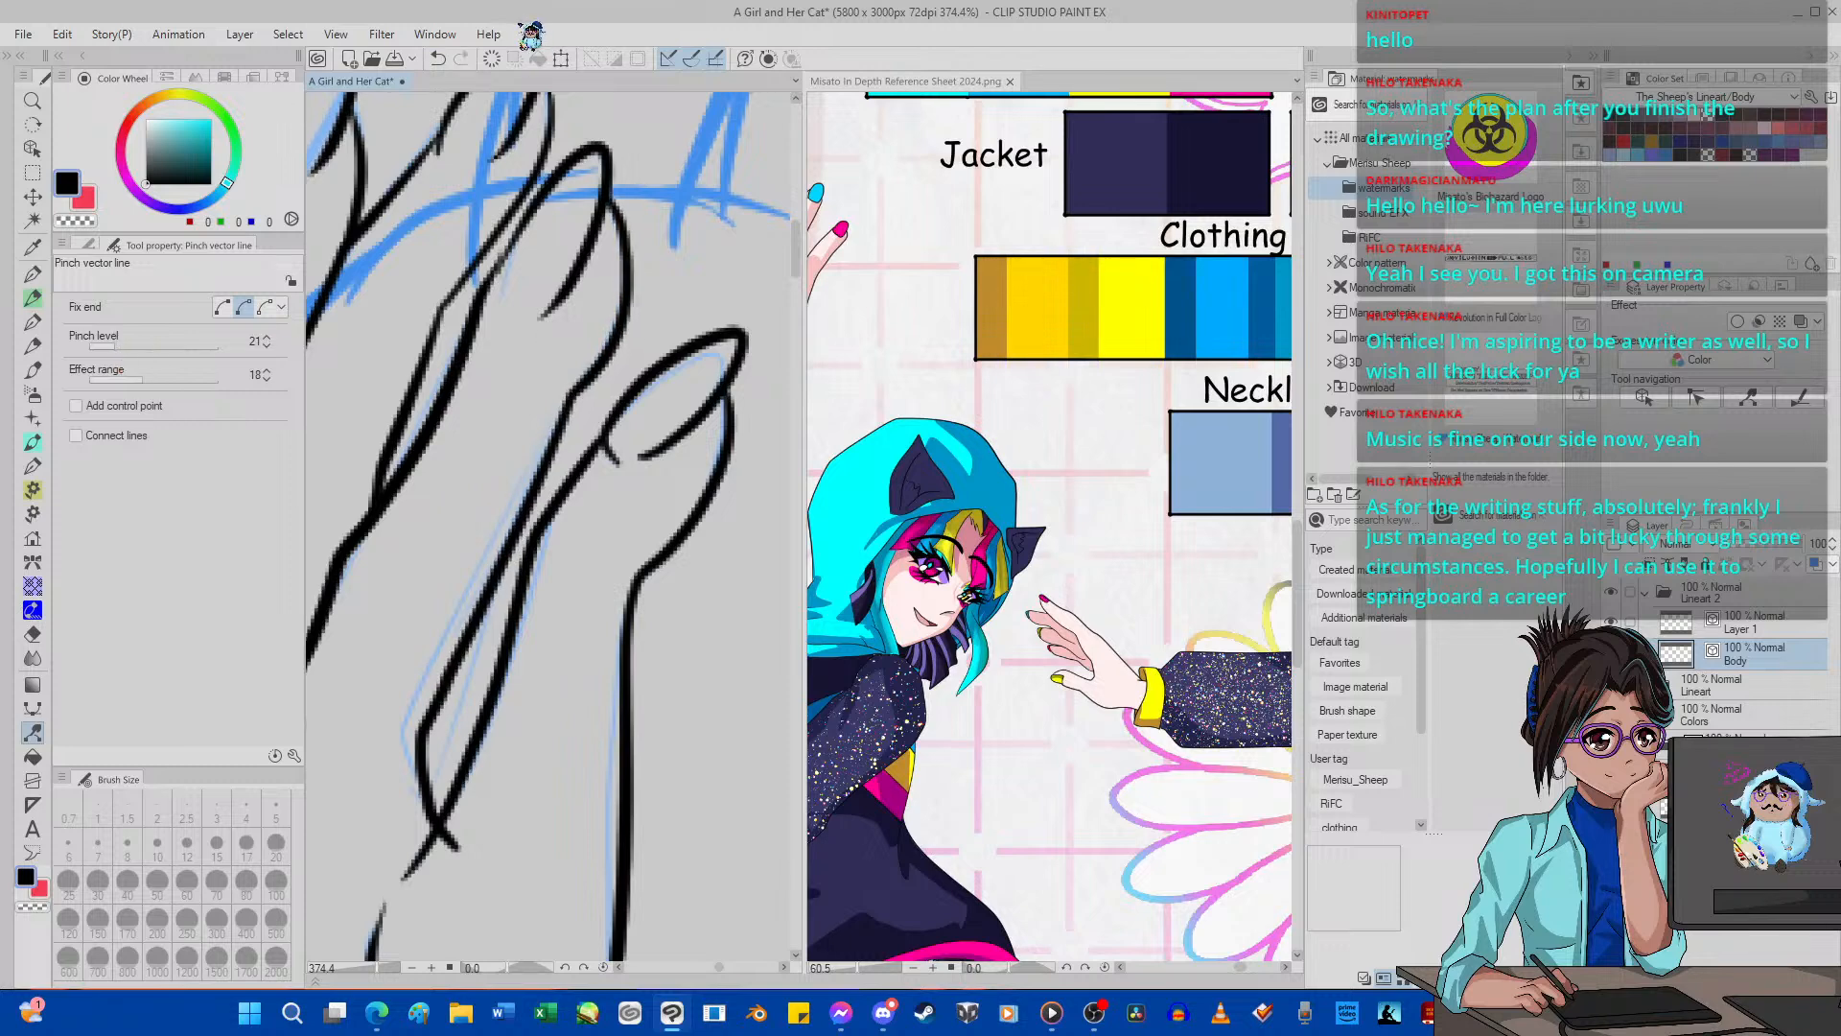
left_click(438, 59)
left_click(107, 346)
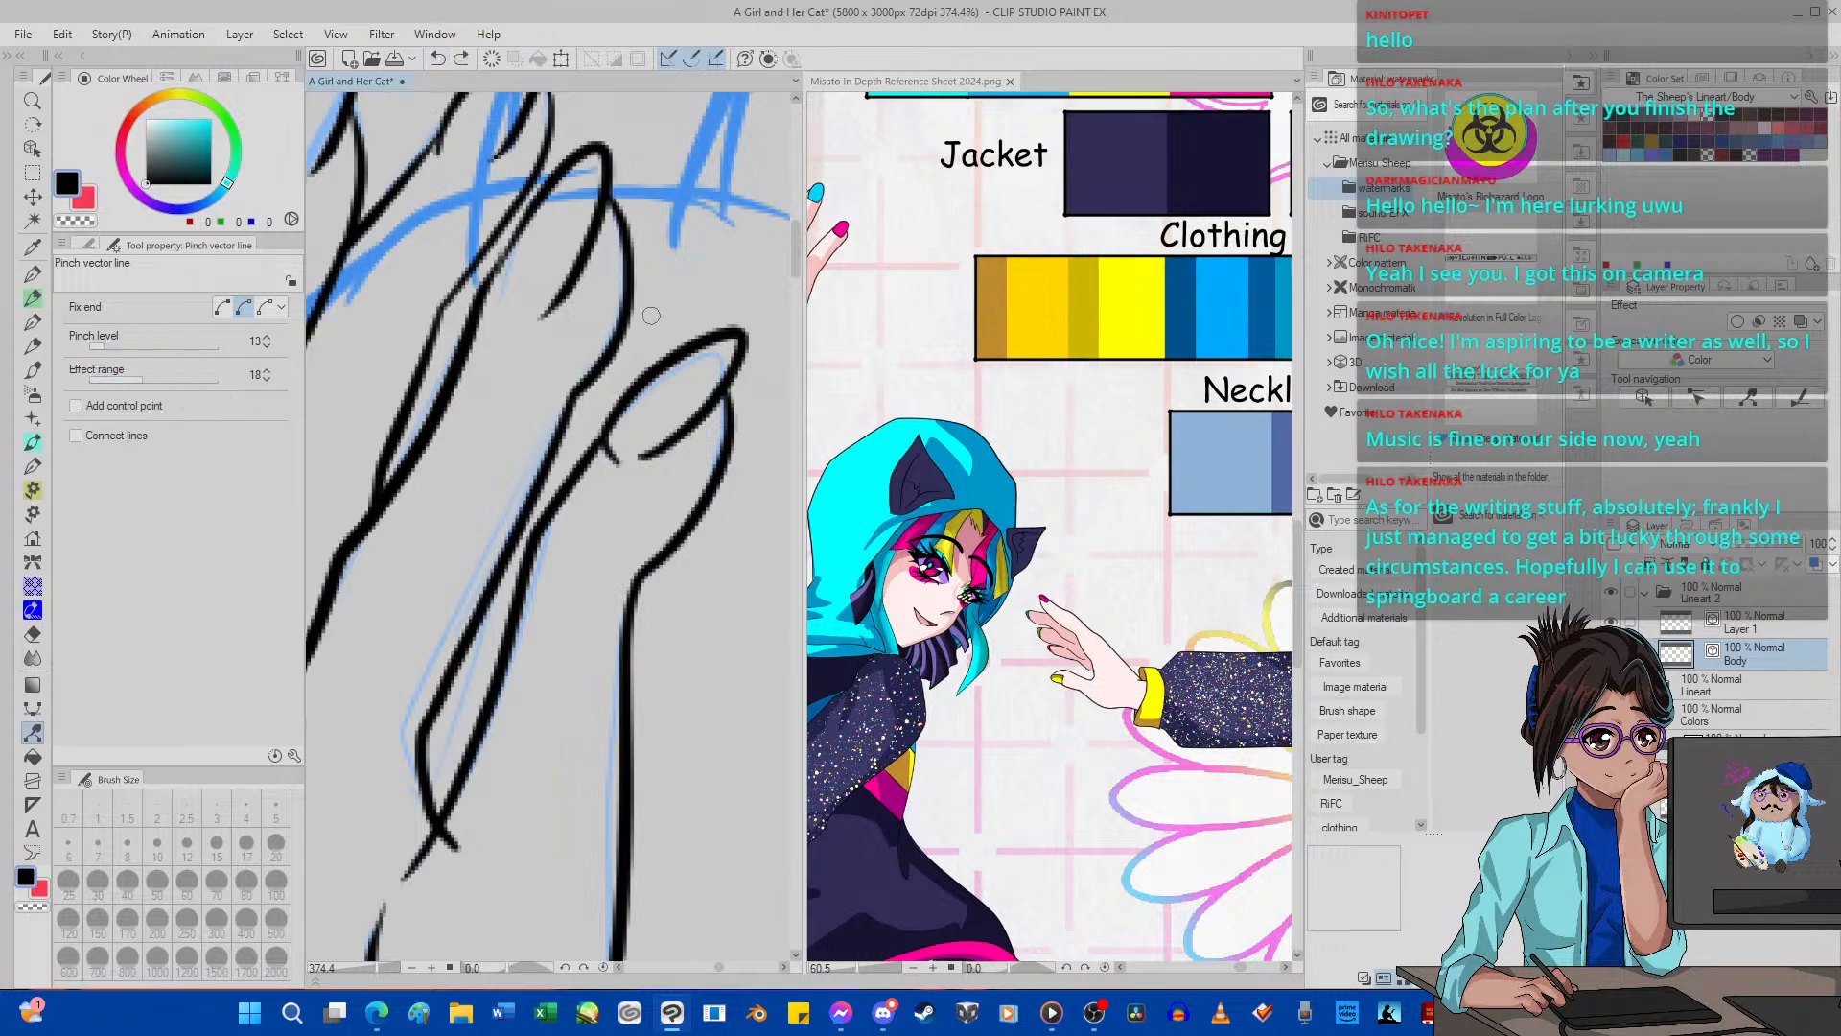
left_click_drag(578, 394, 571, 395)
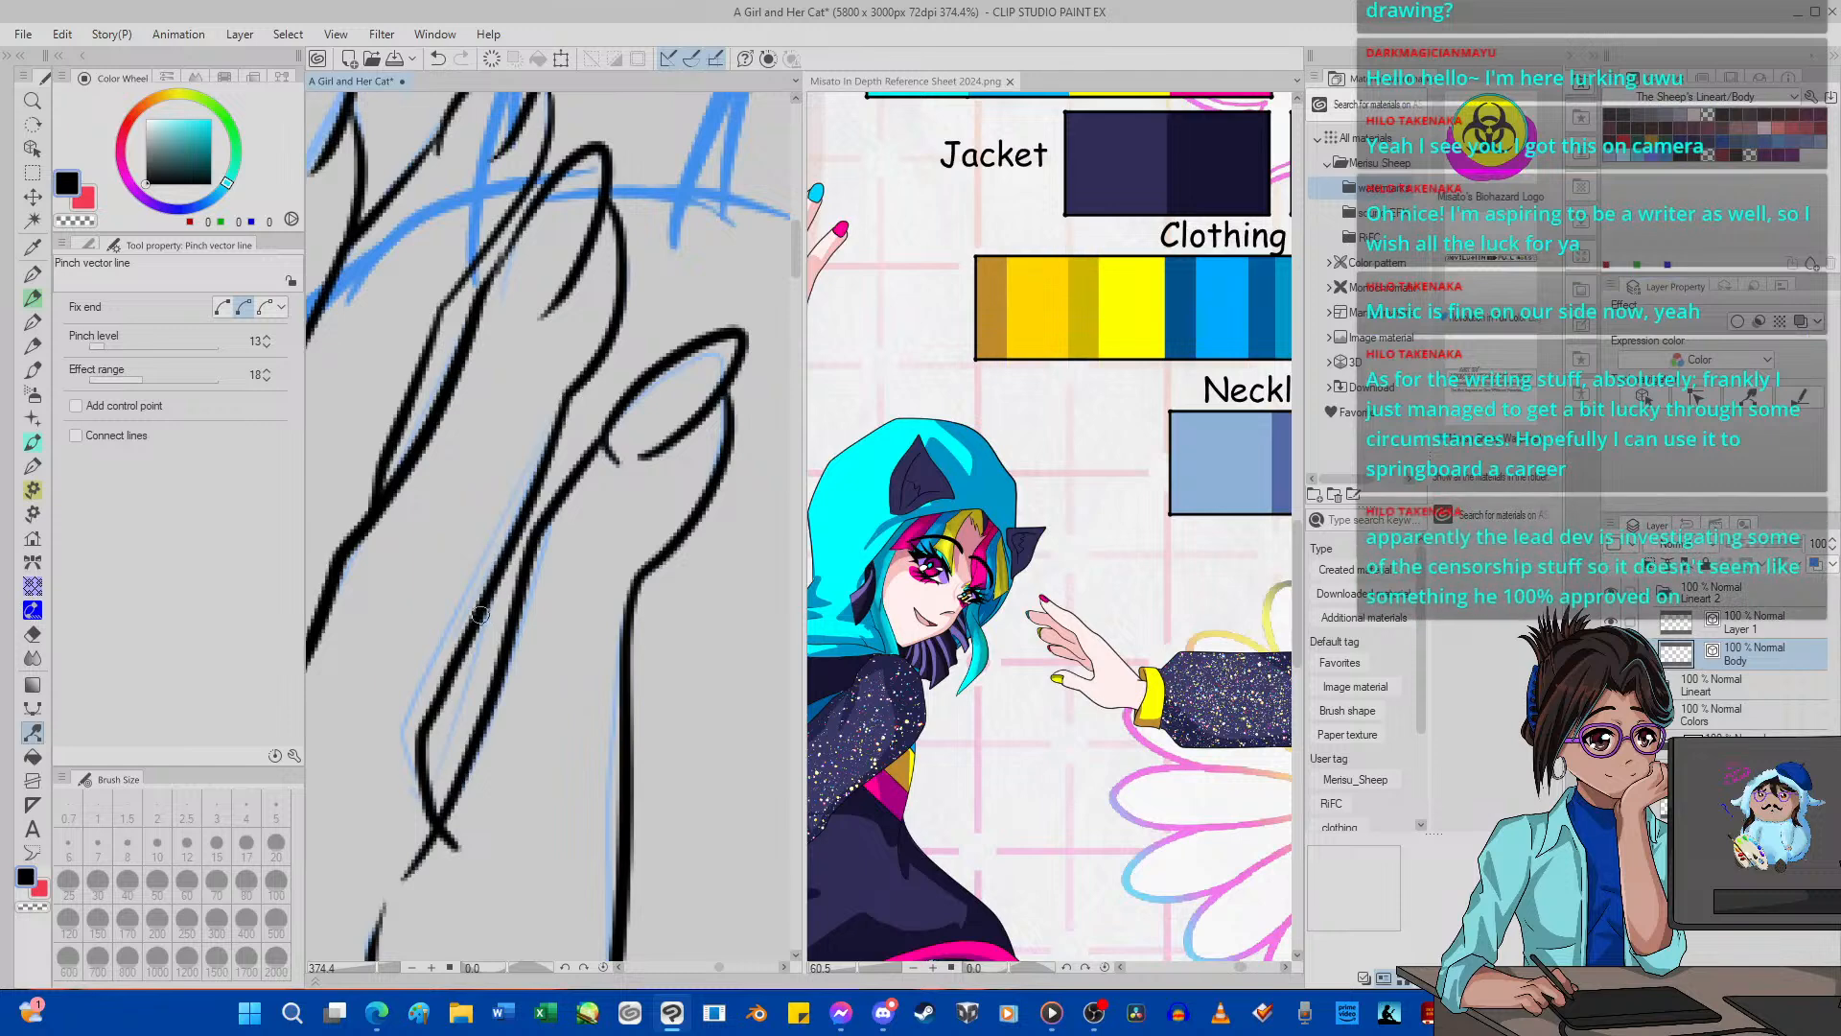
left_click_drag(480, 619, 470, 614)
Examine the inked hand up close and against the girl's sketched head and body.
scroll(470, 615, "down", 7)
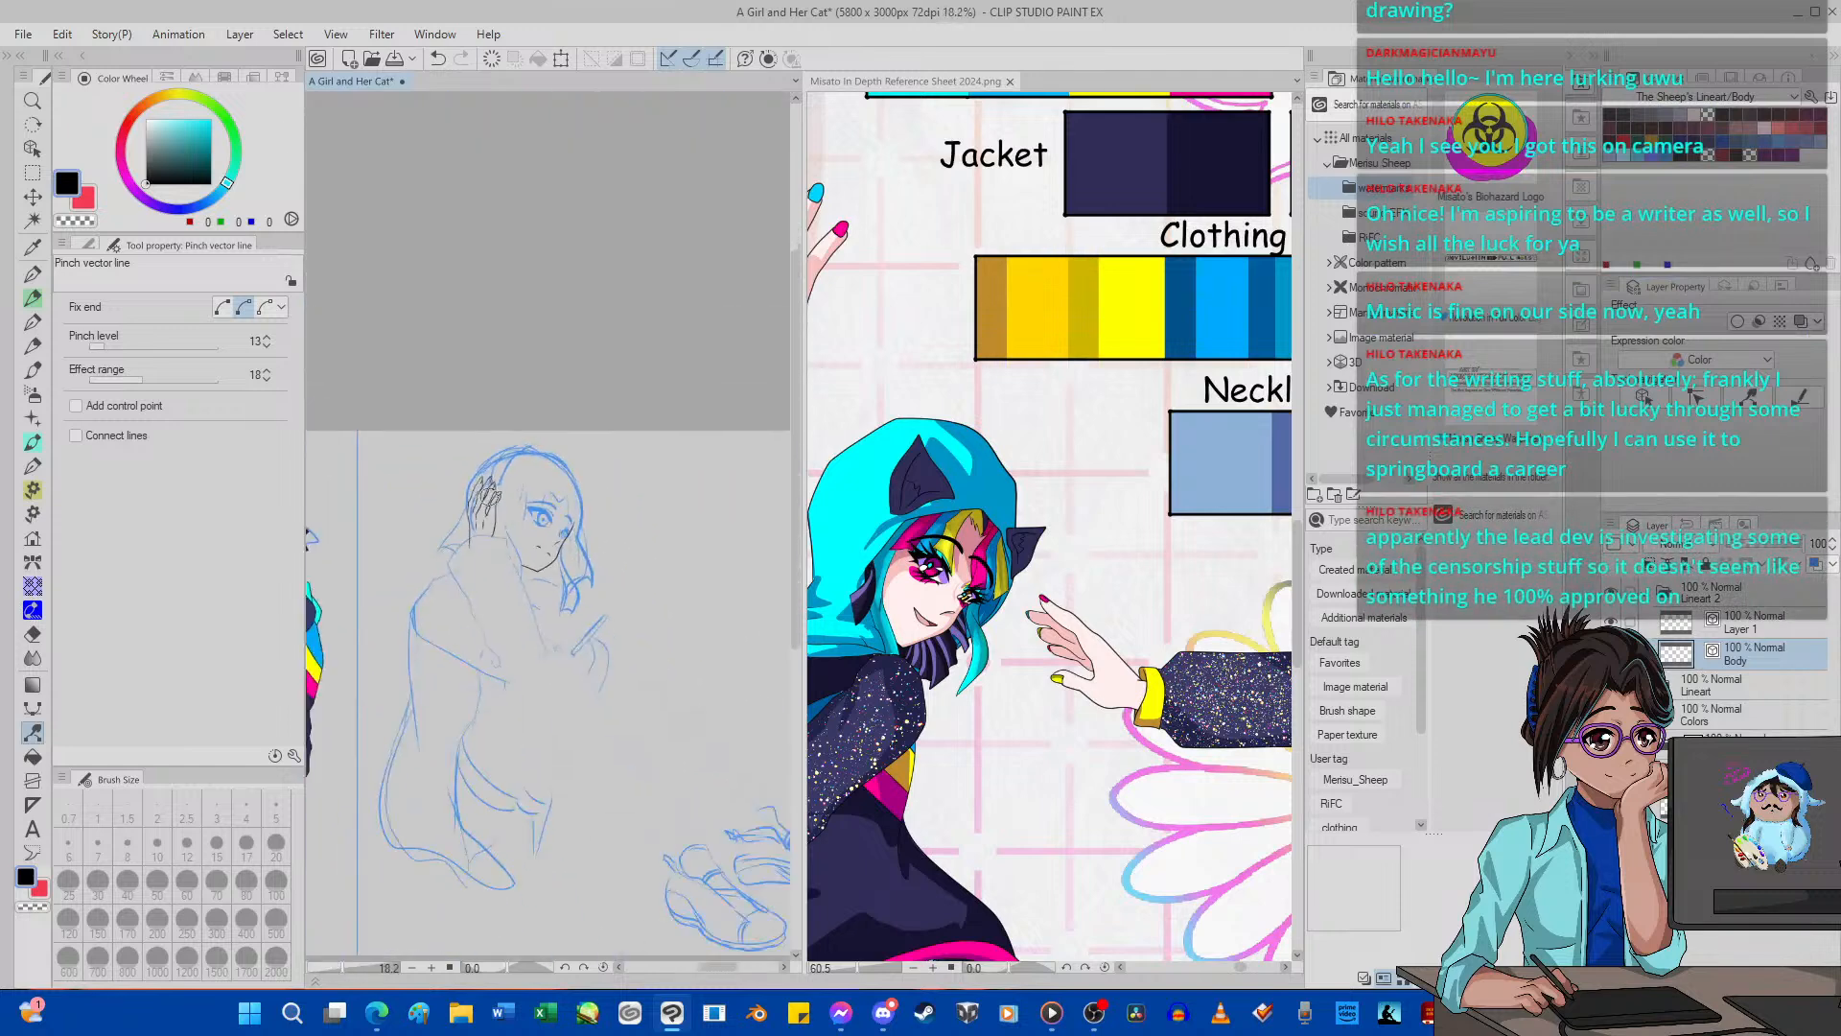
scroll(478, 523, "up", 3)
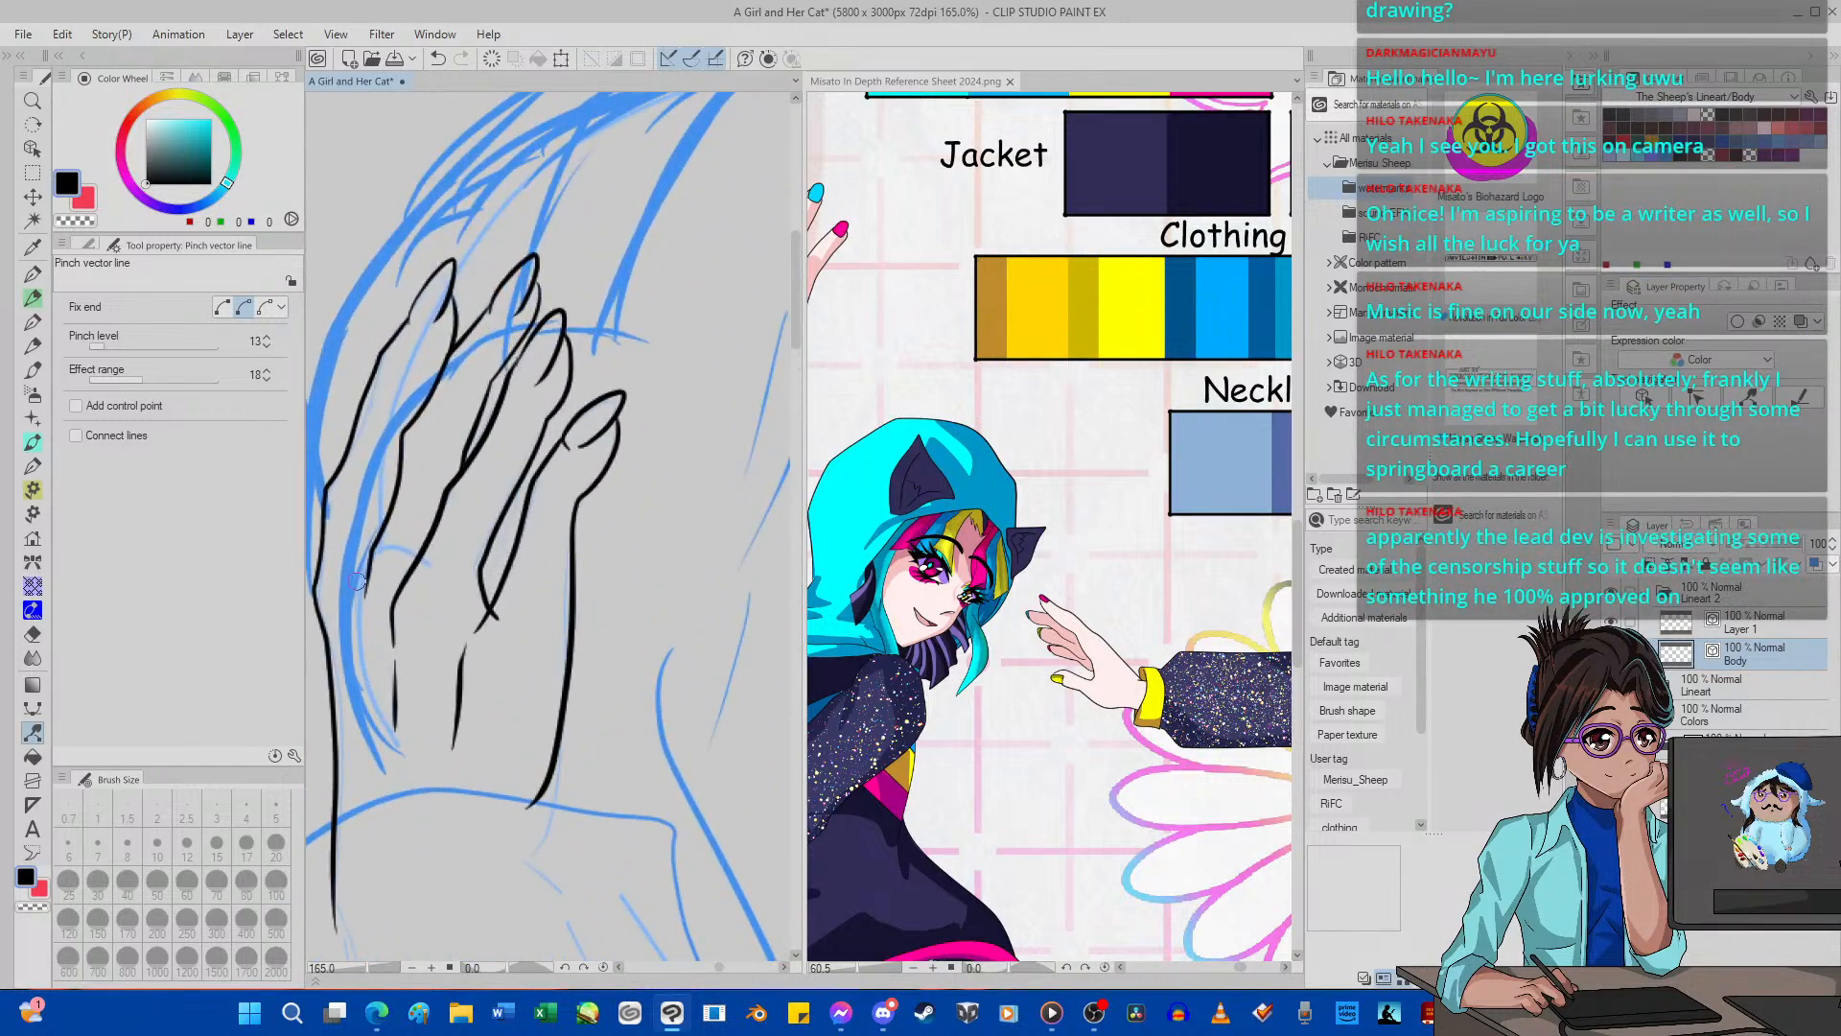
left_click(32, 634)
scroll(474, 628, "up", 2)
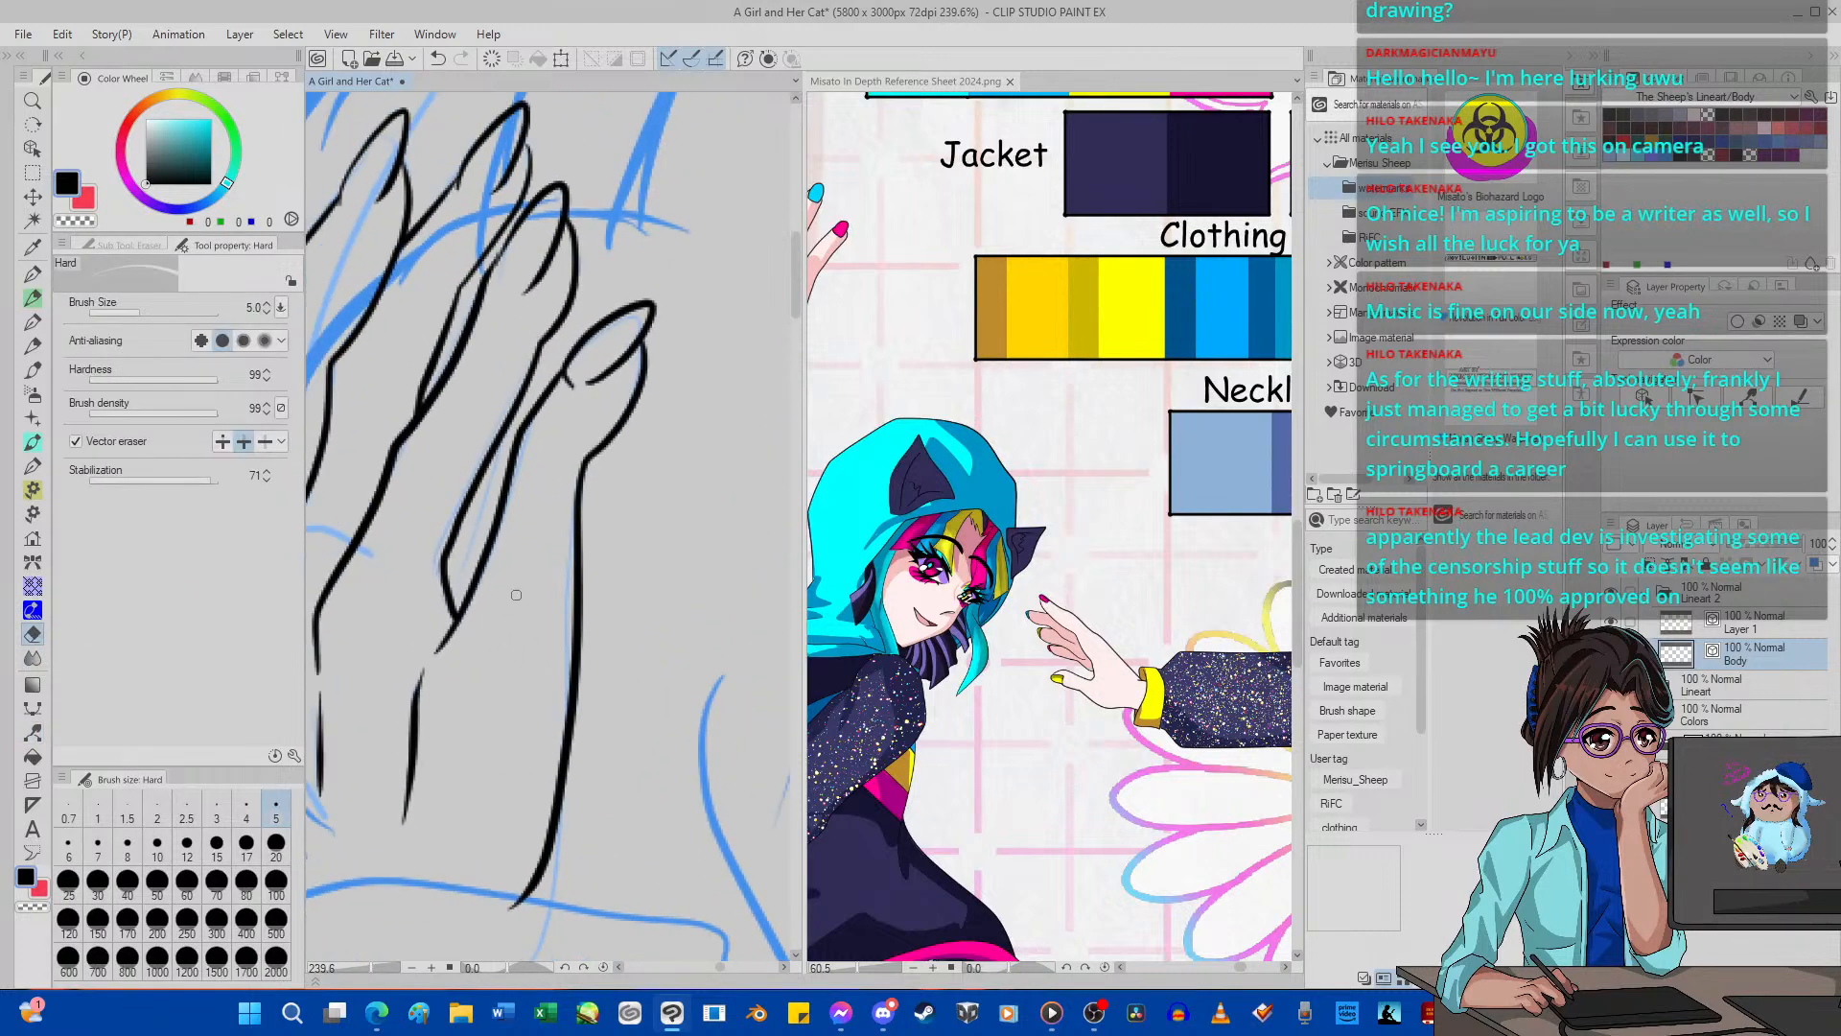
scroll(516, 594, "down", 5)
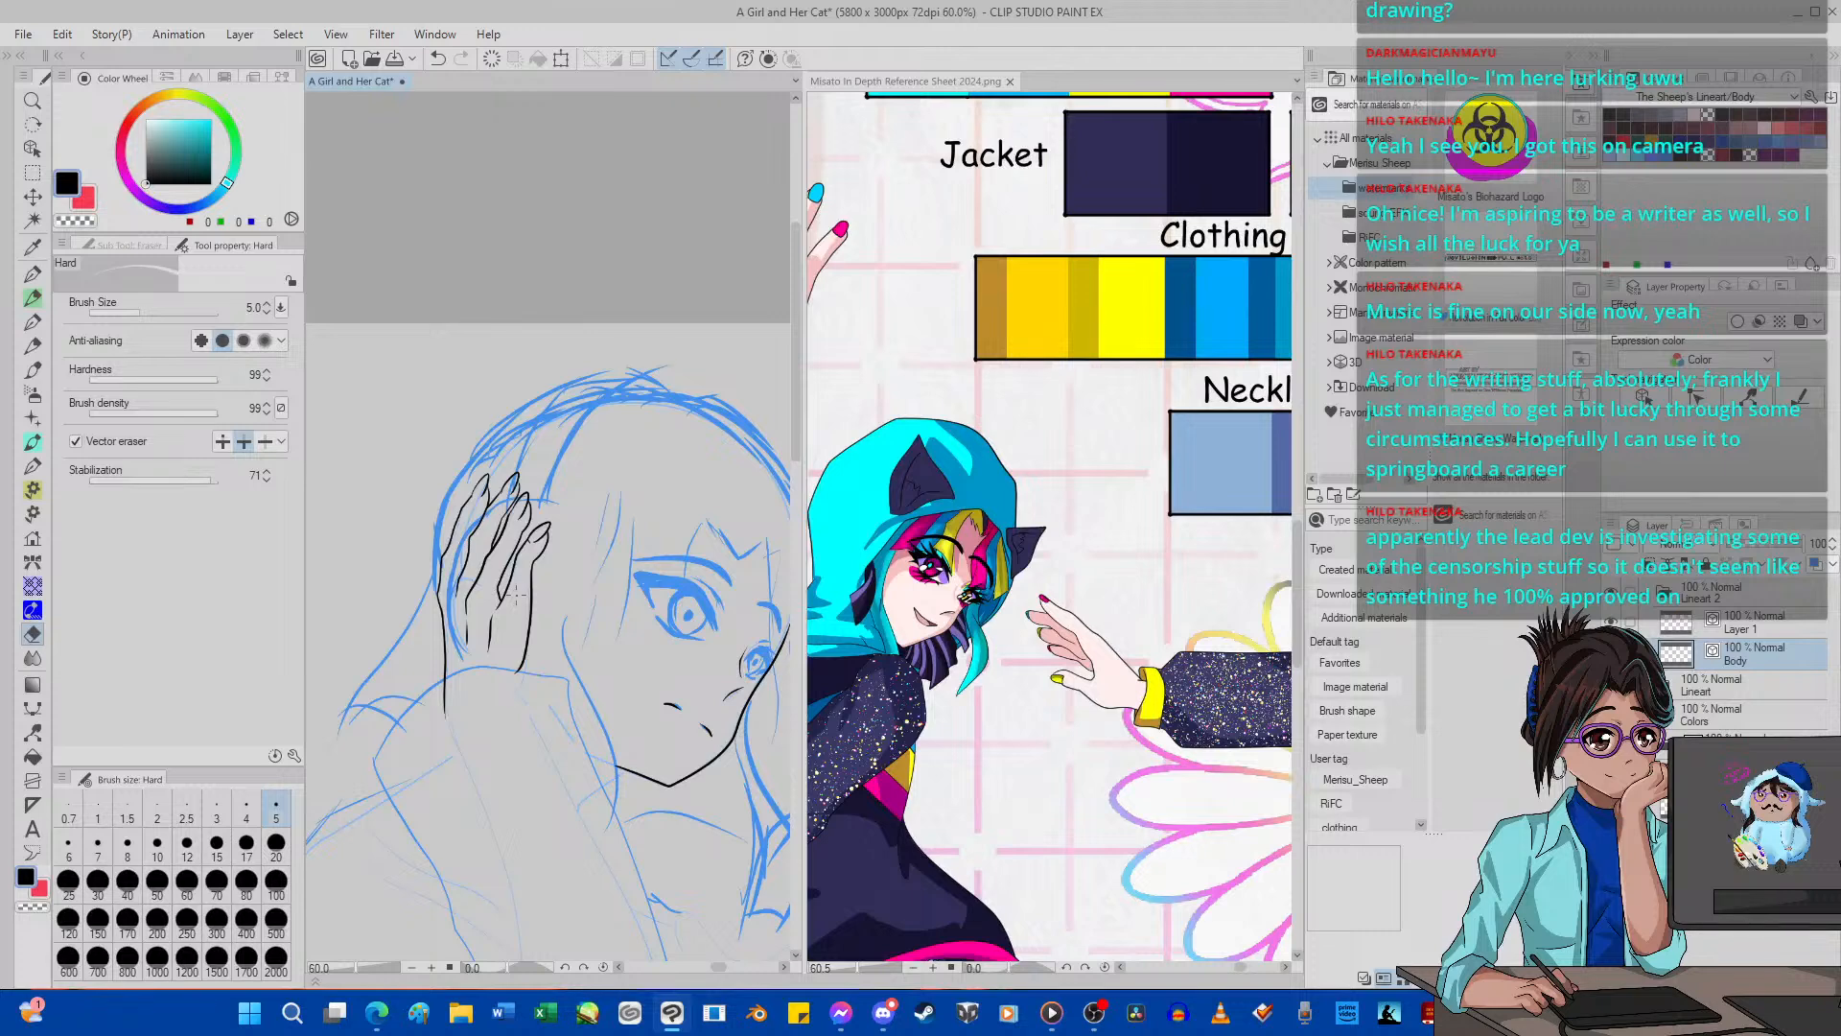
scroll(516, 595, "down", 3)
scroll(514, 594, "up", 2)
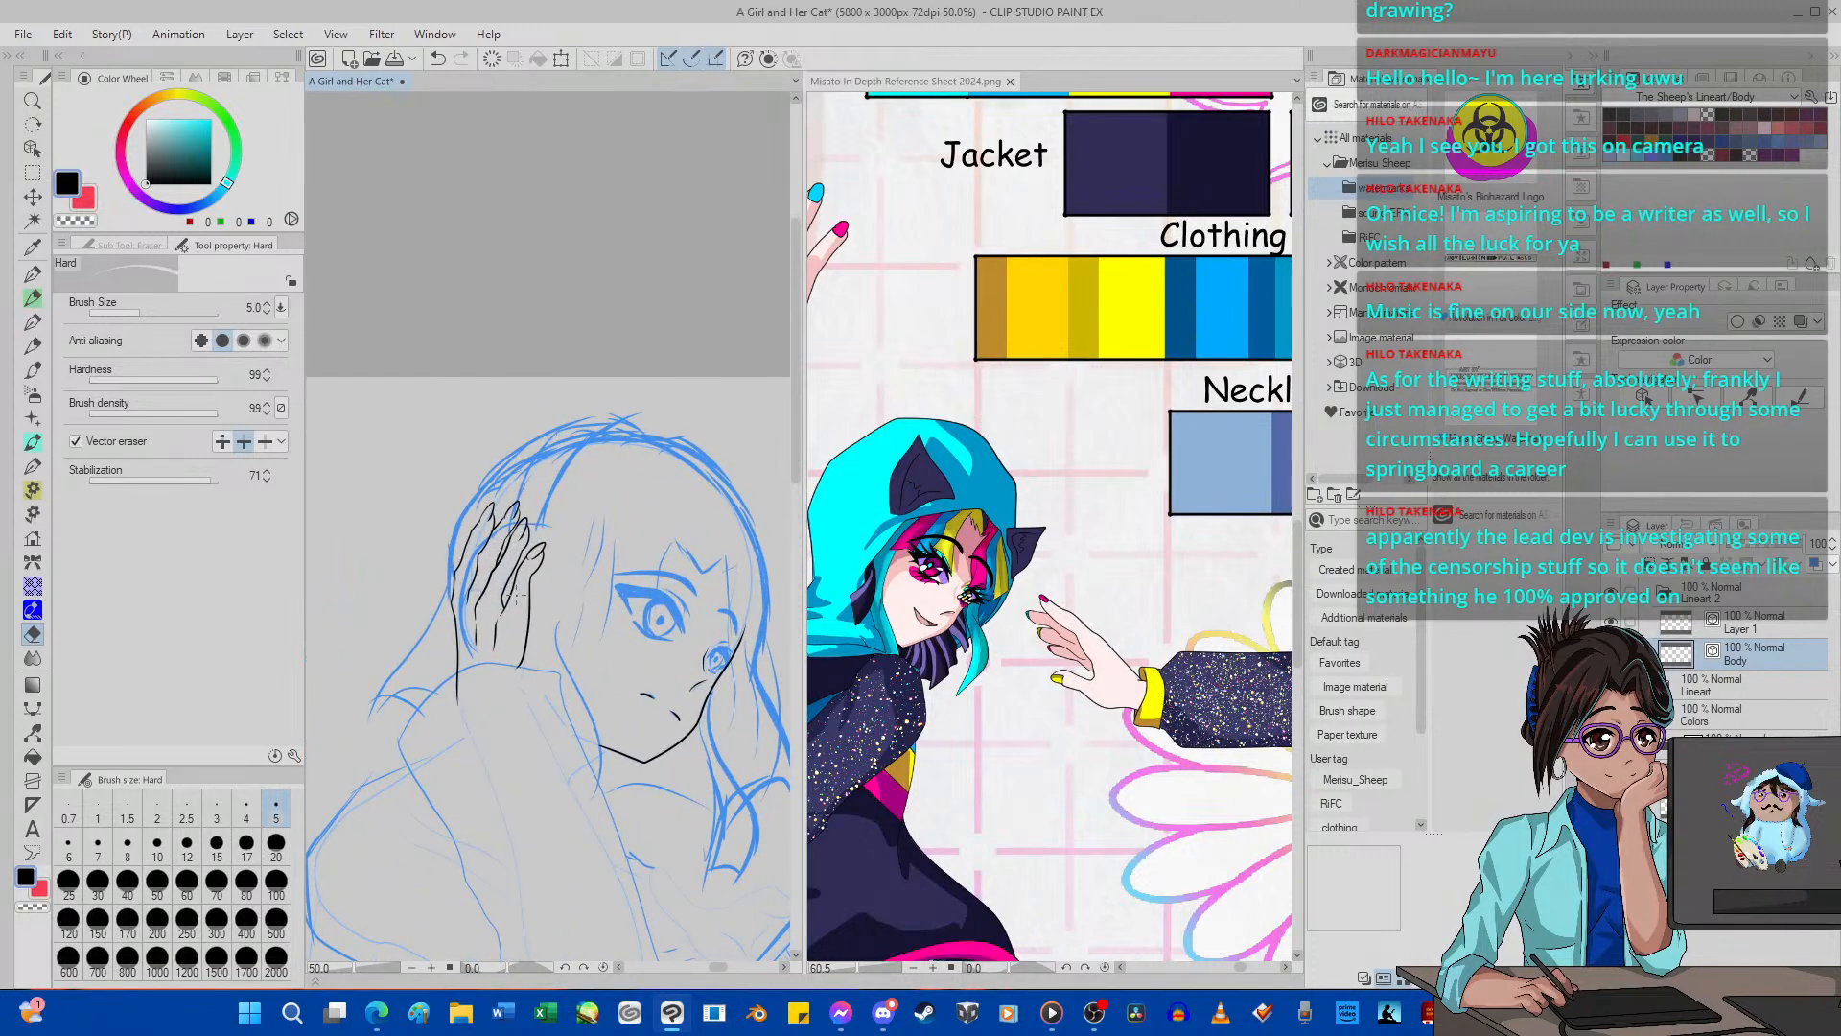
scroll(515, 596, "down", 1)
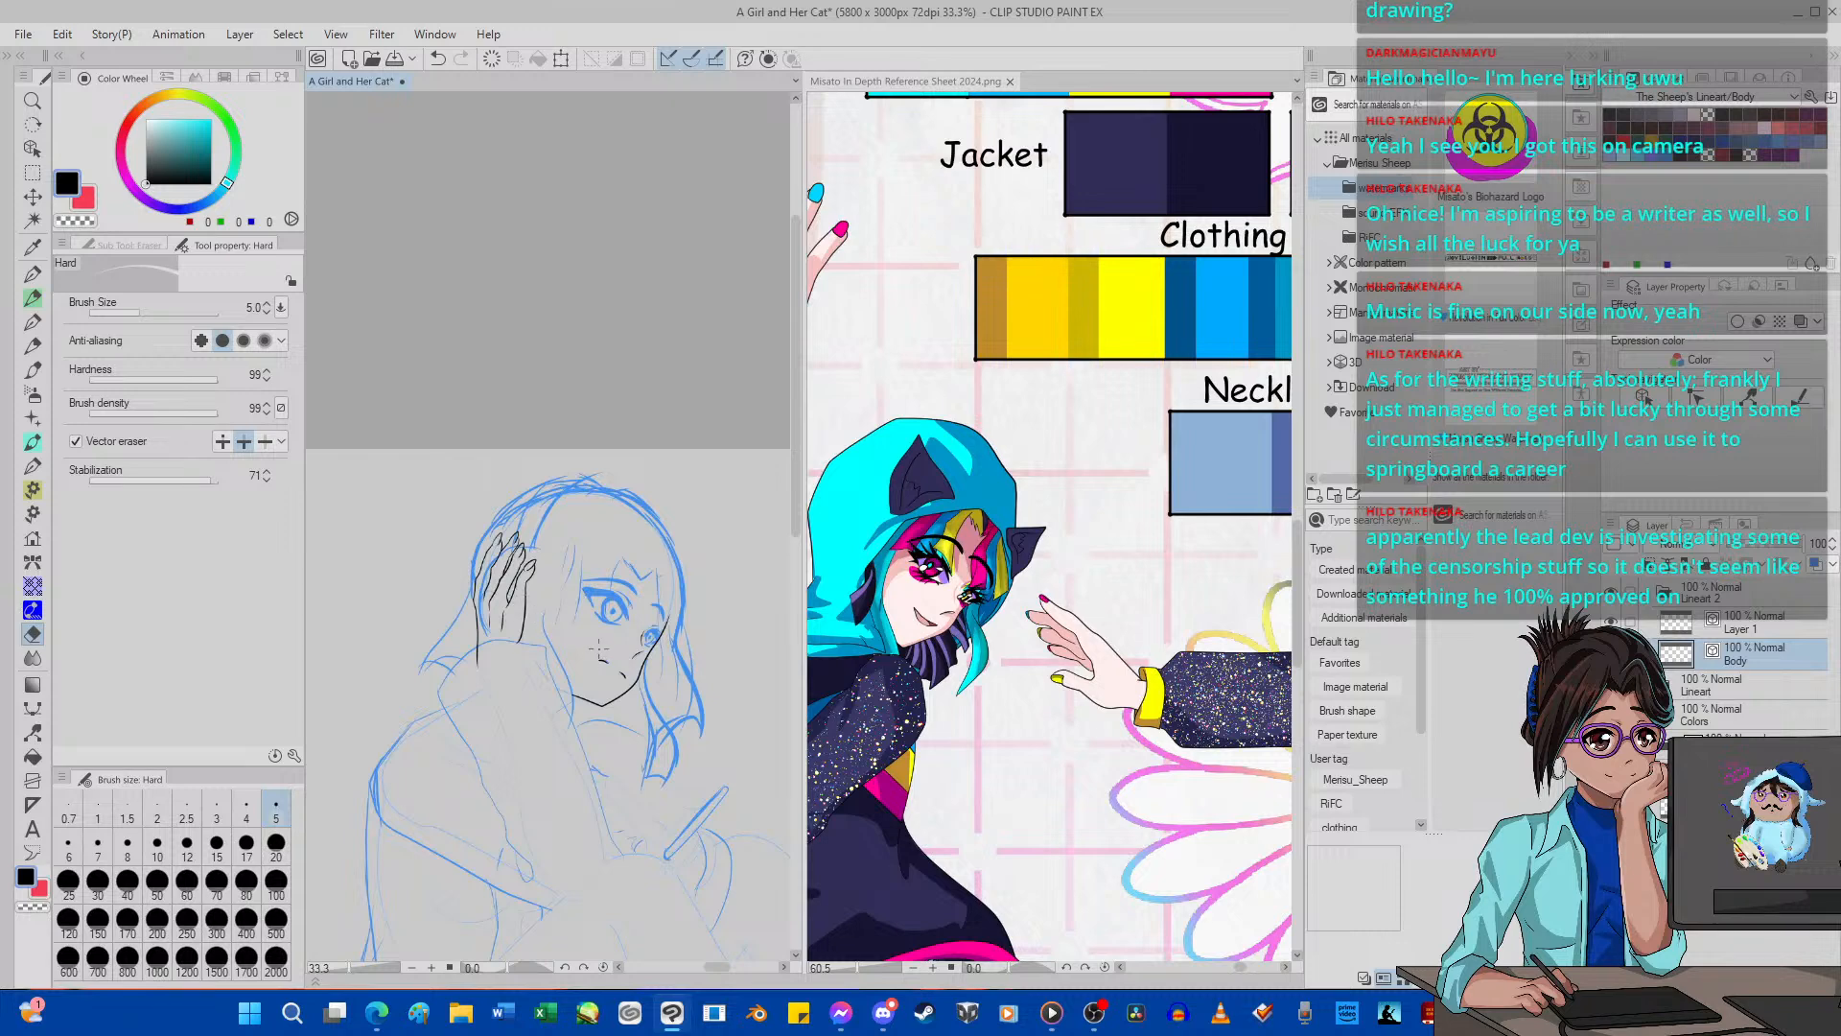
Switch to G-pen 2 for inking the hair lock hanging below the girl's far cheek.
scroll(600, 651, "down", 2)
scroll(619, 669, "up", 1)
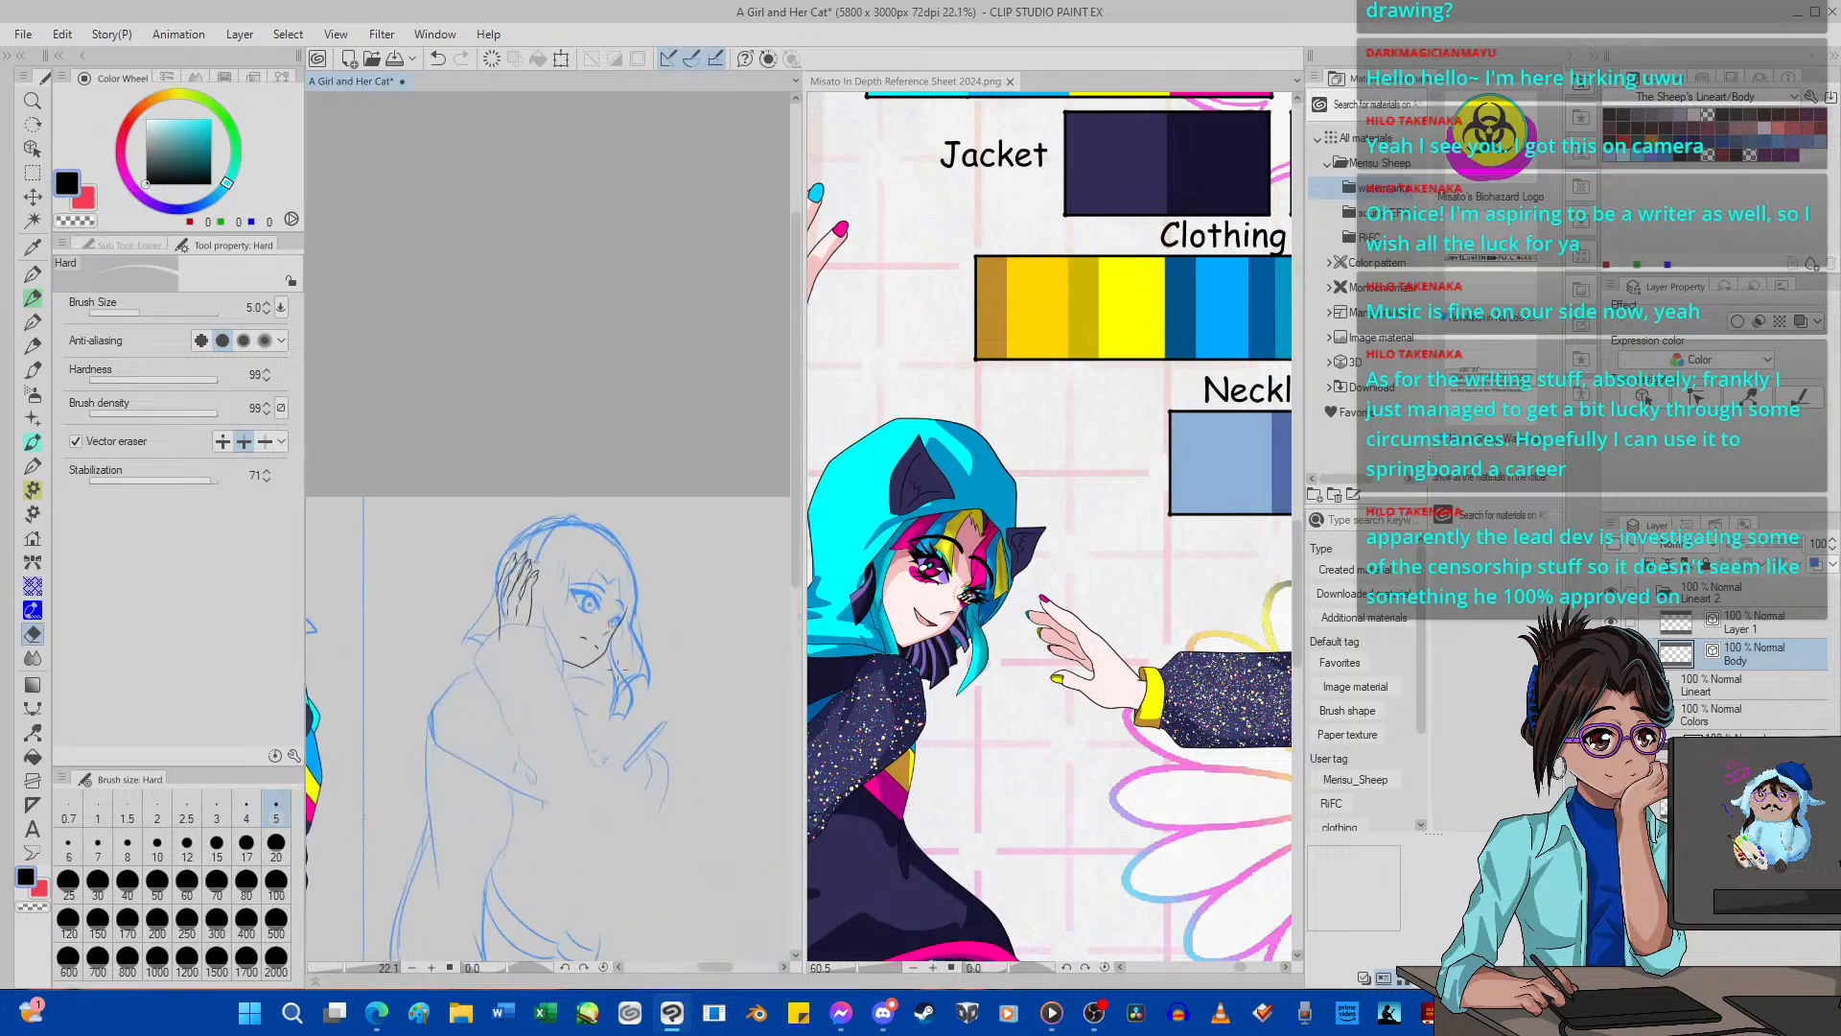
scroll(628, 691, "up", 4)
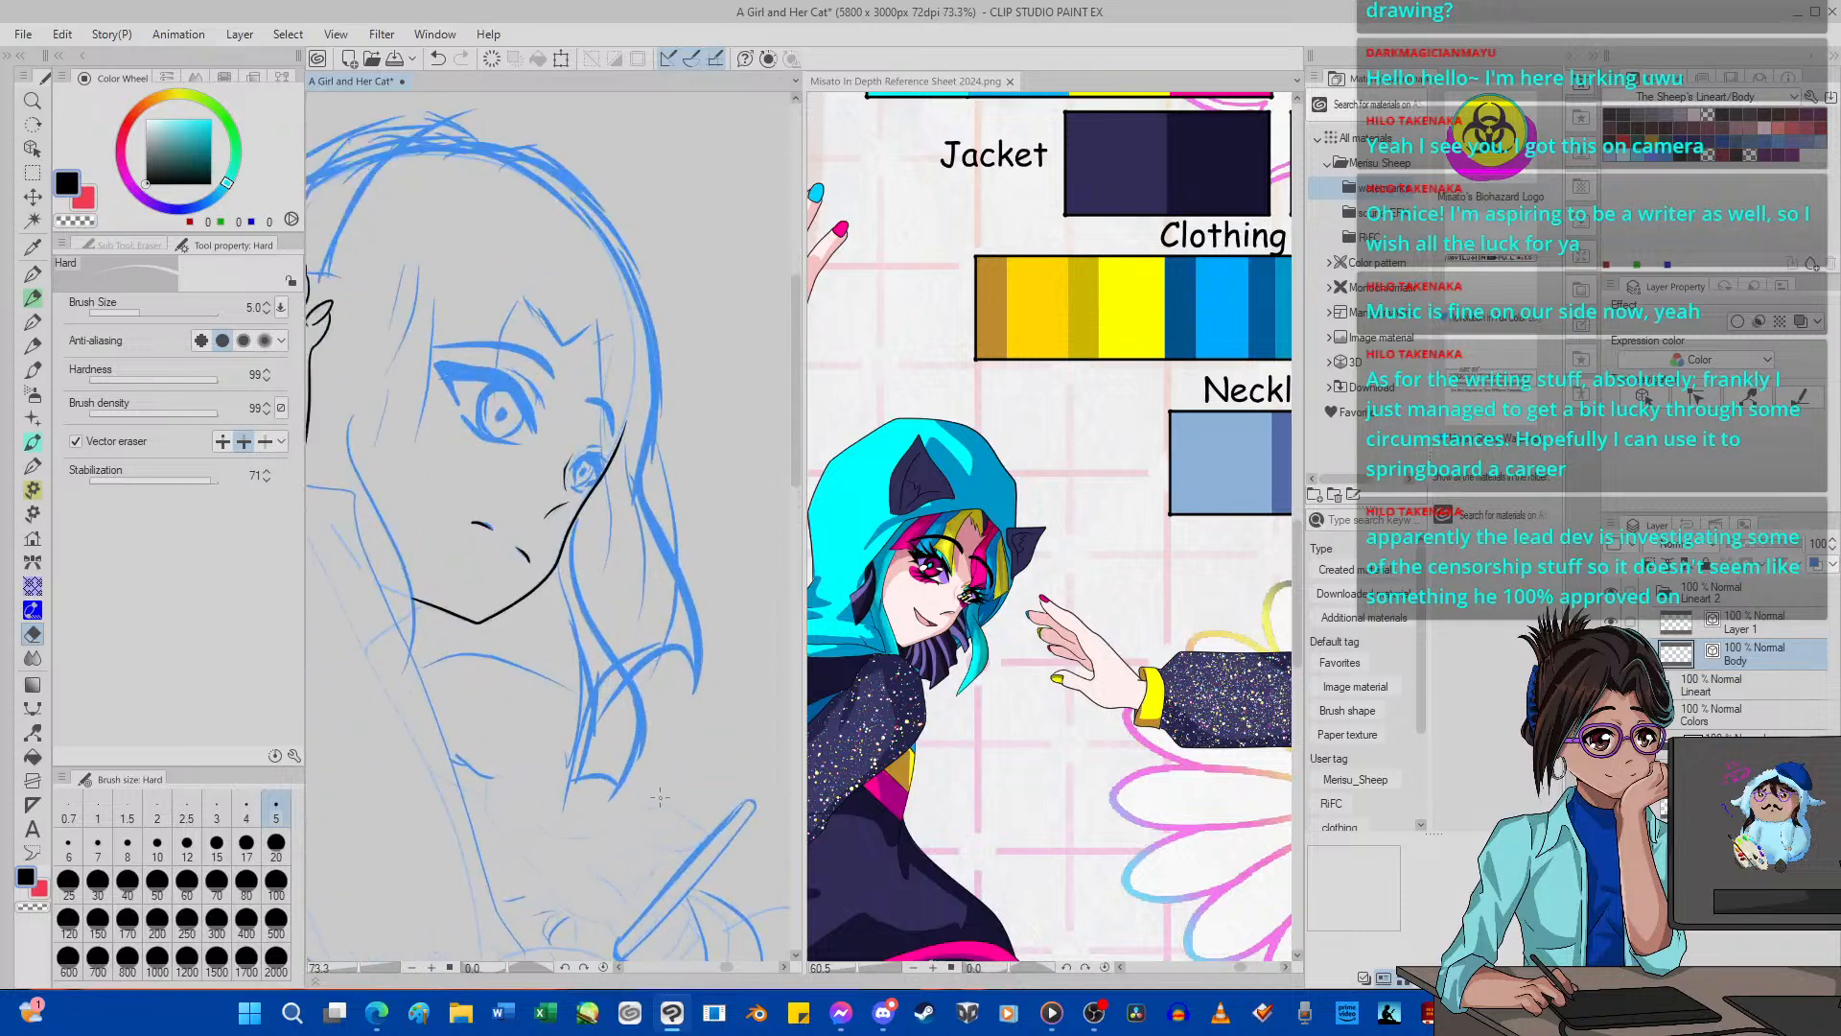
scroll(671, 787, "up", 1)
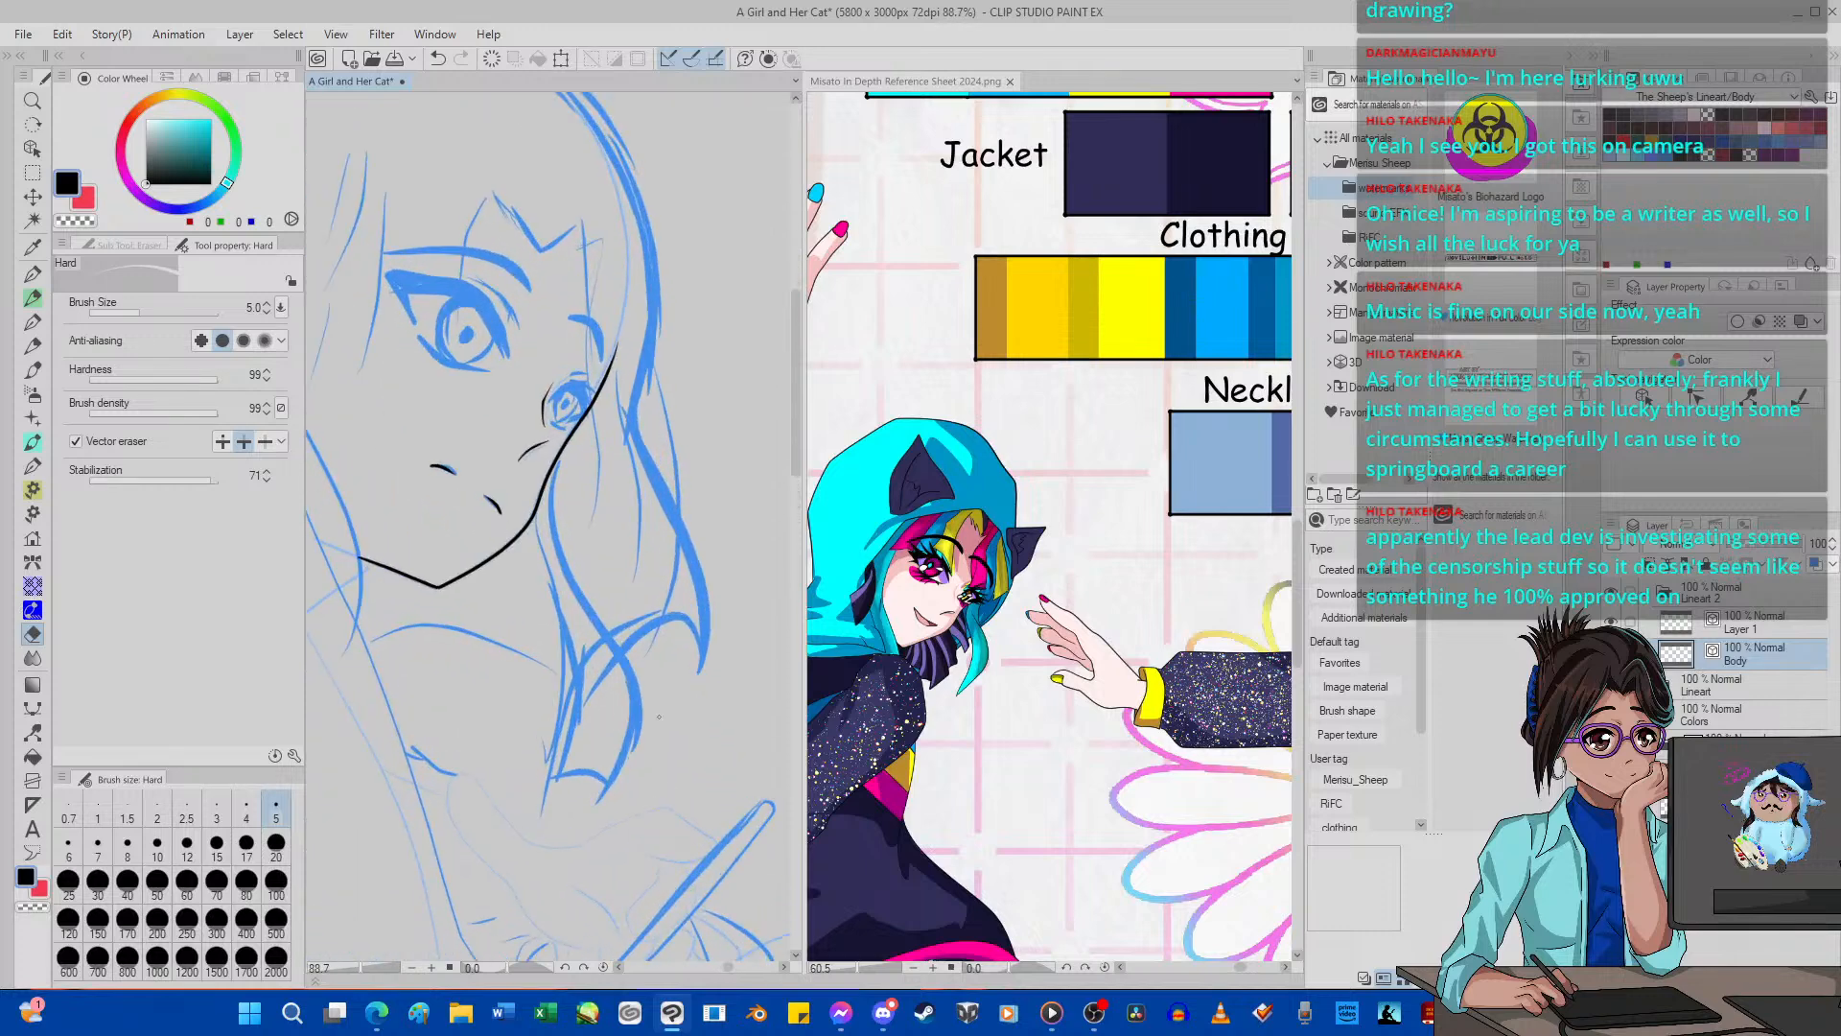
scroll(659, 717, "up", 1)
scroll(659, 717, "up", 2)
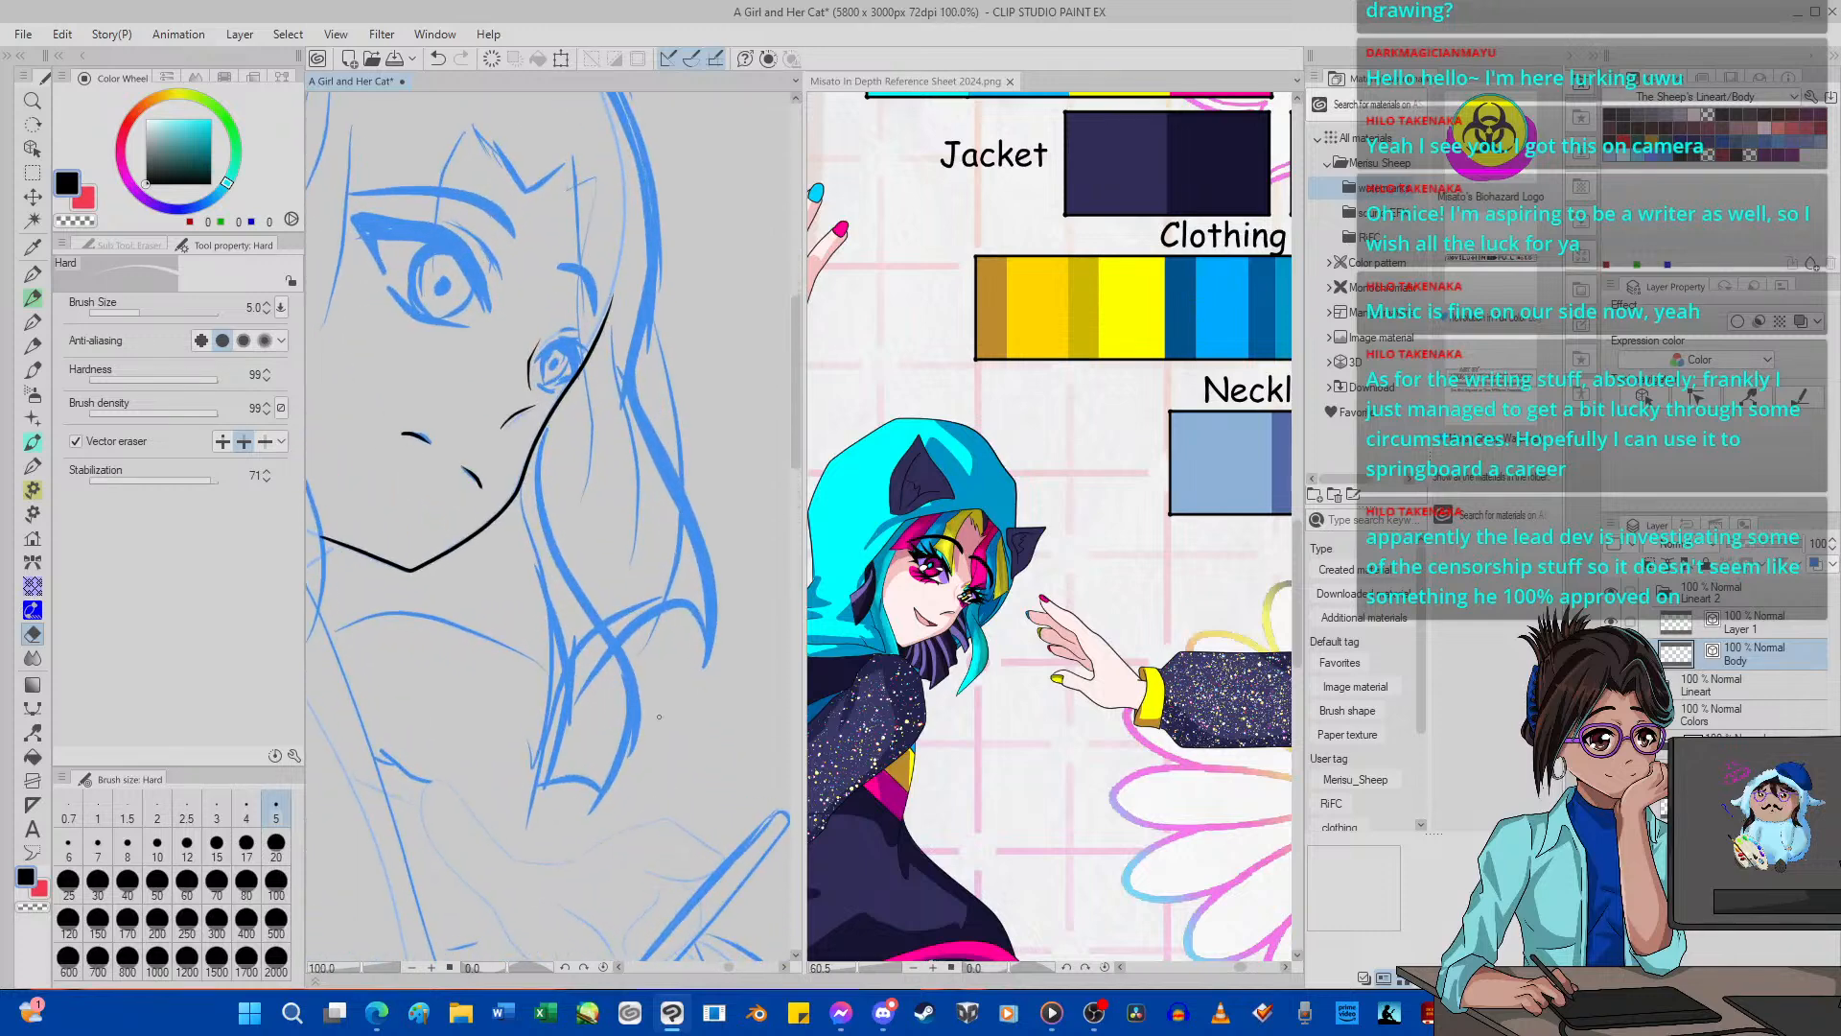
left_click(32, 273)
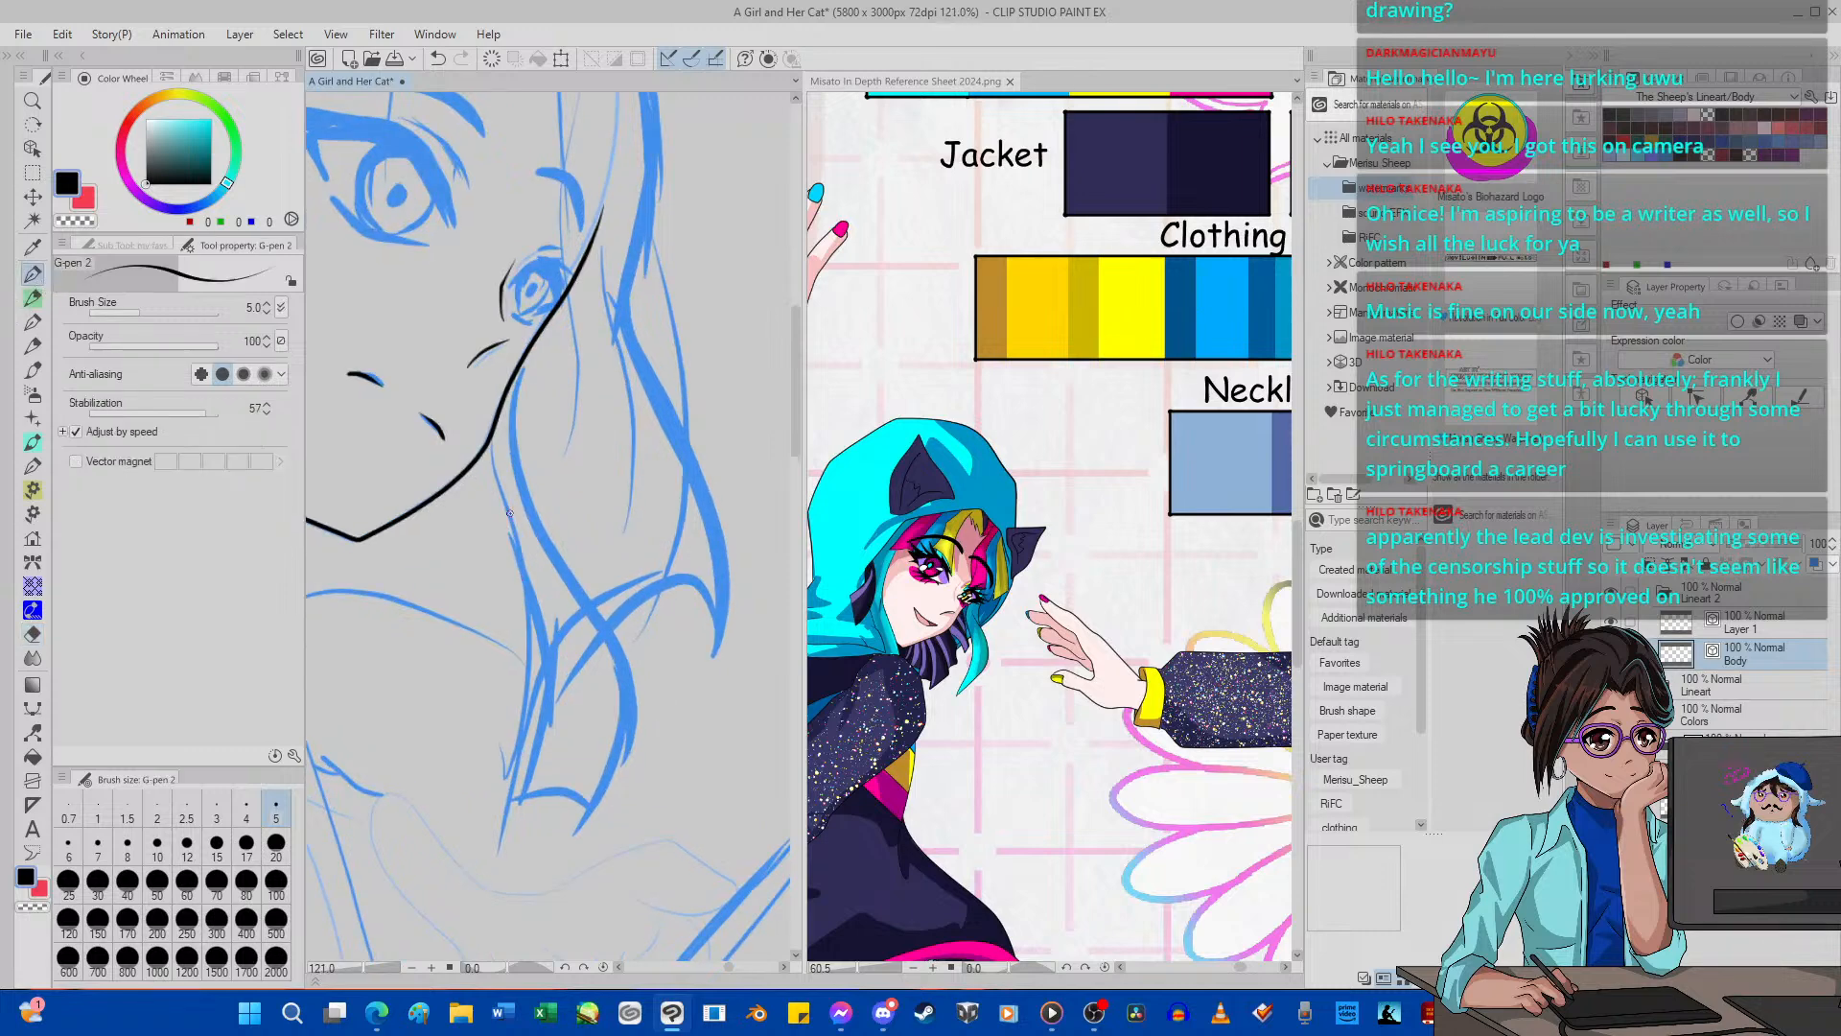
mouse_move(493, 461)
left_mouse_down()
mouse_move(552, 600)
mouse_move(530, 793)
left_mouse_up()
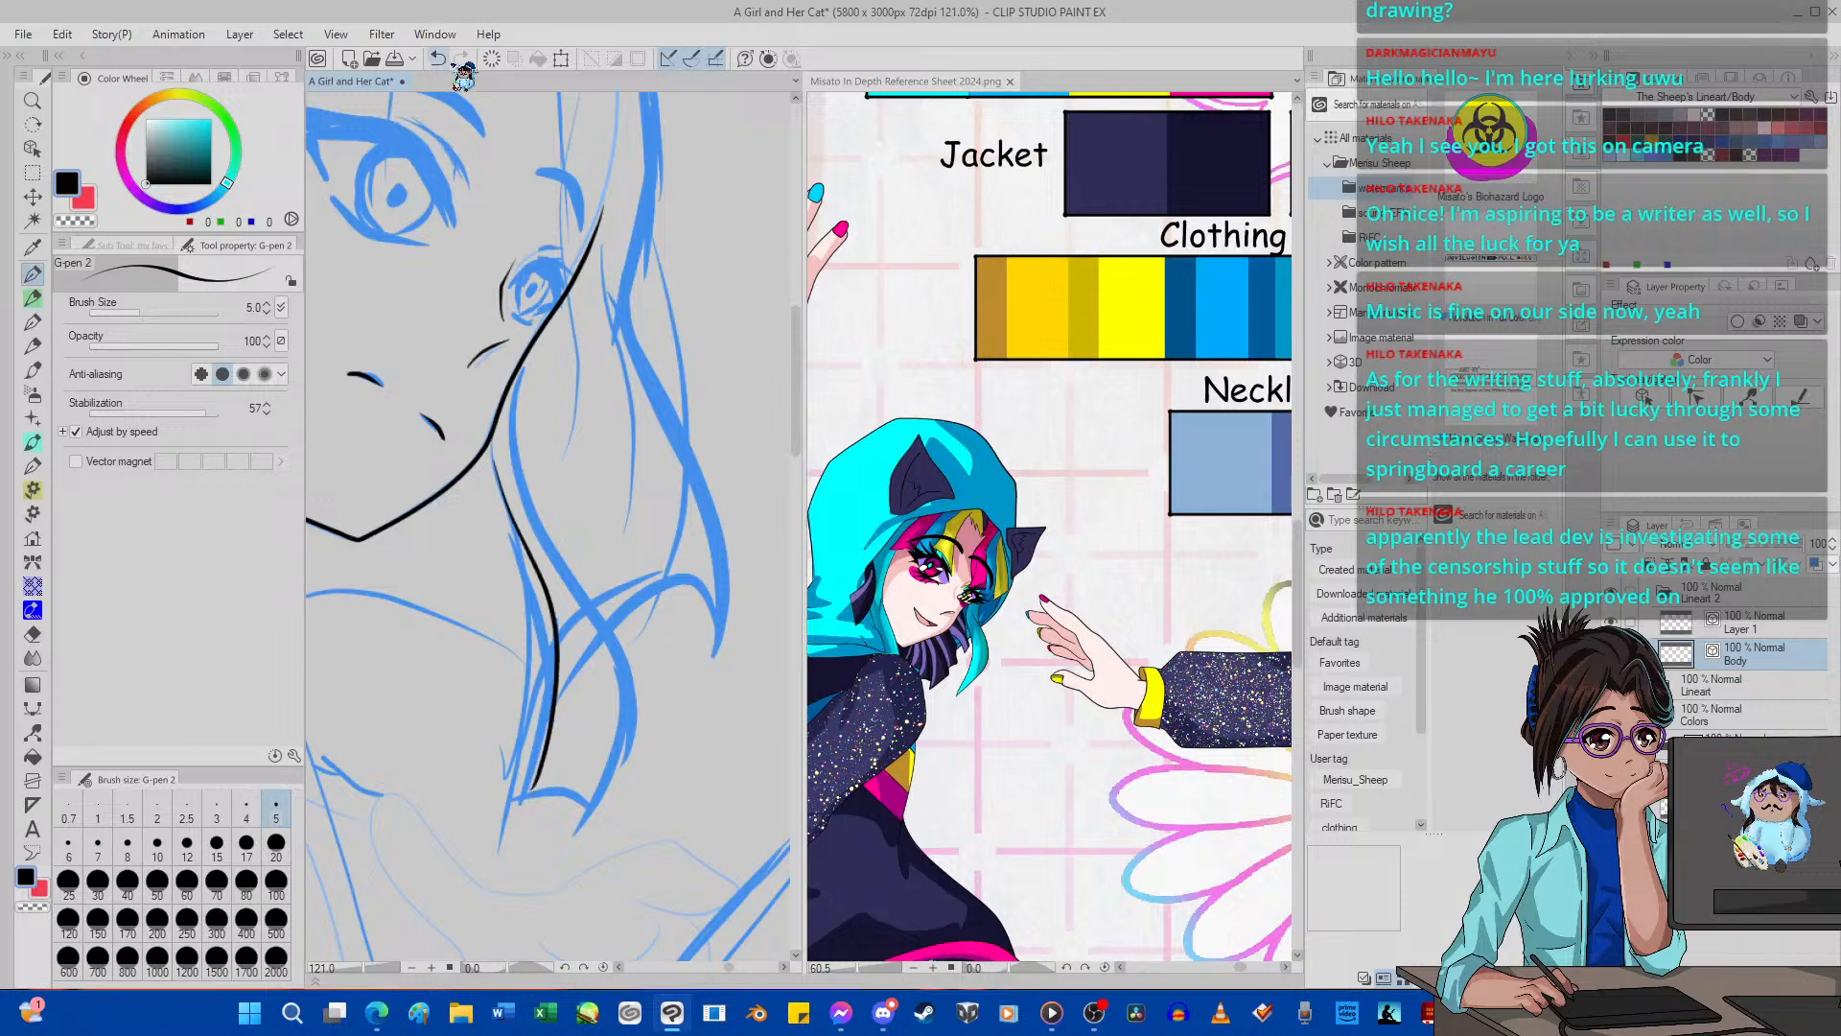
key("ctrl+minus")
key("ctrl+minus")
scroll(609, 288, "up", 5)
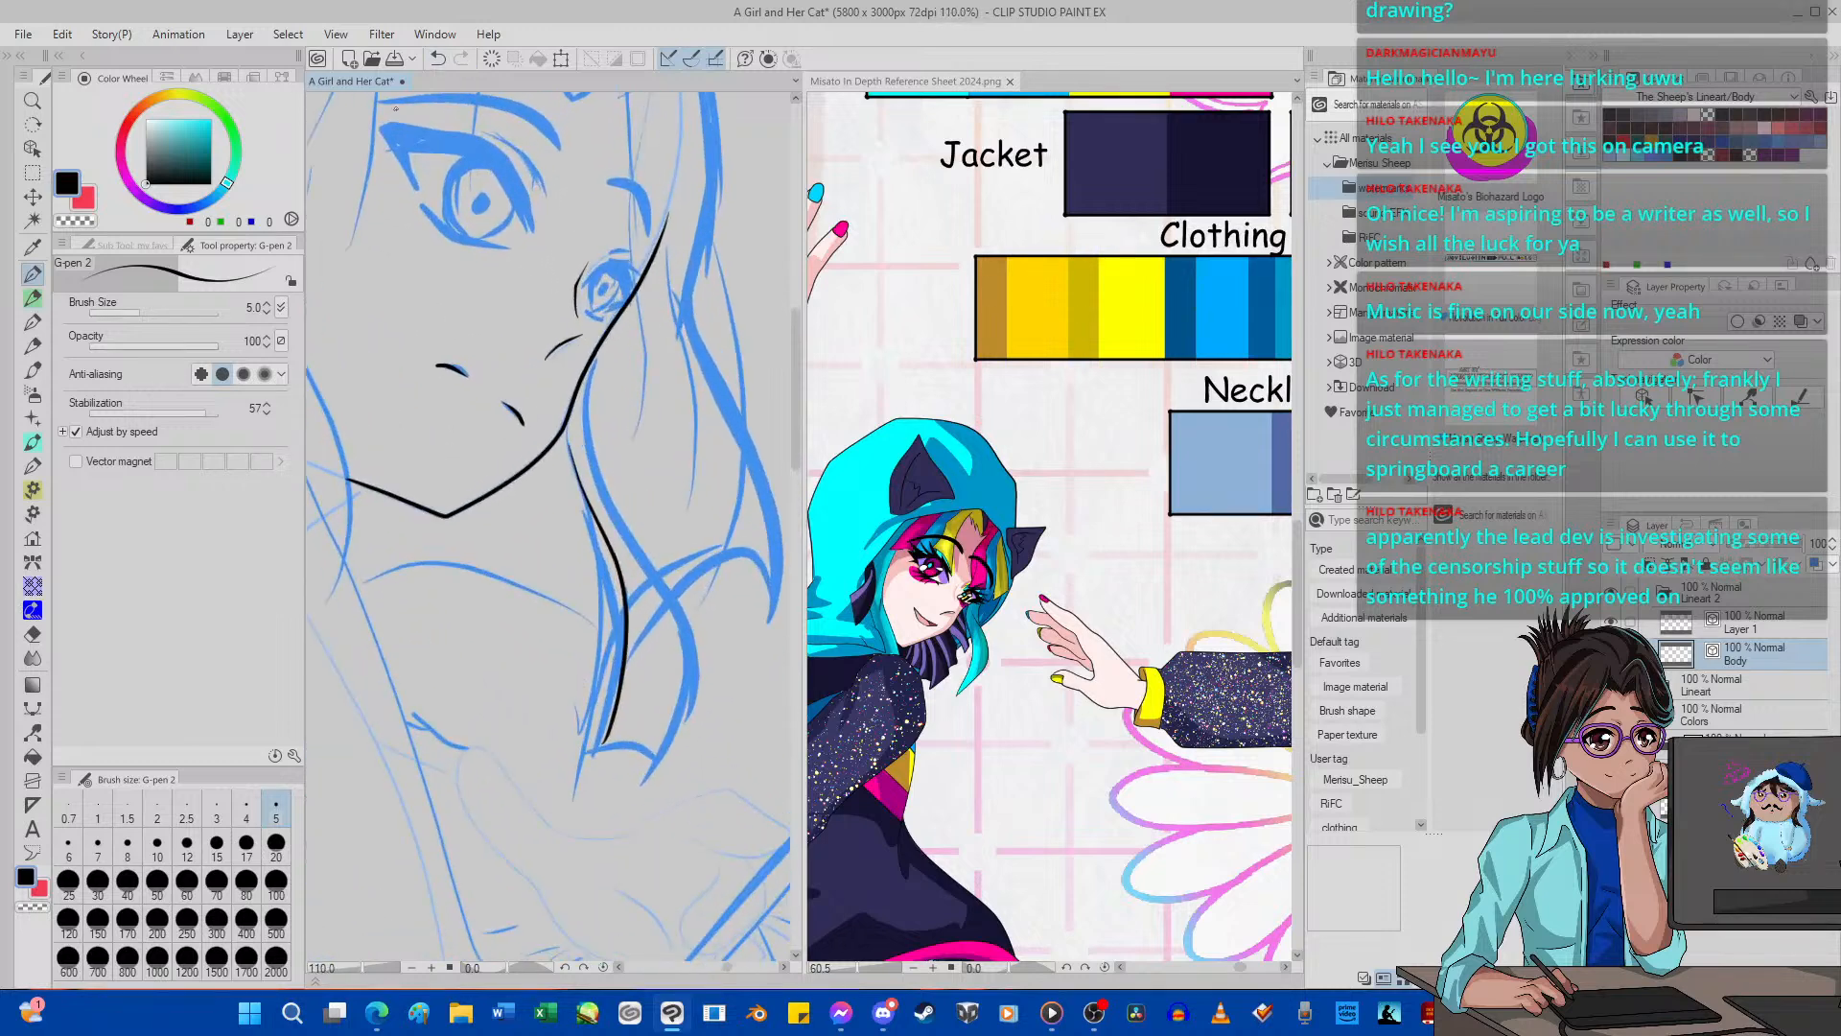
left_click(438, 59)
scroll(595, 587, "up", 2)
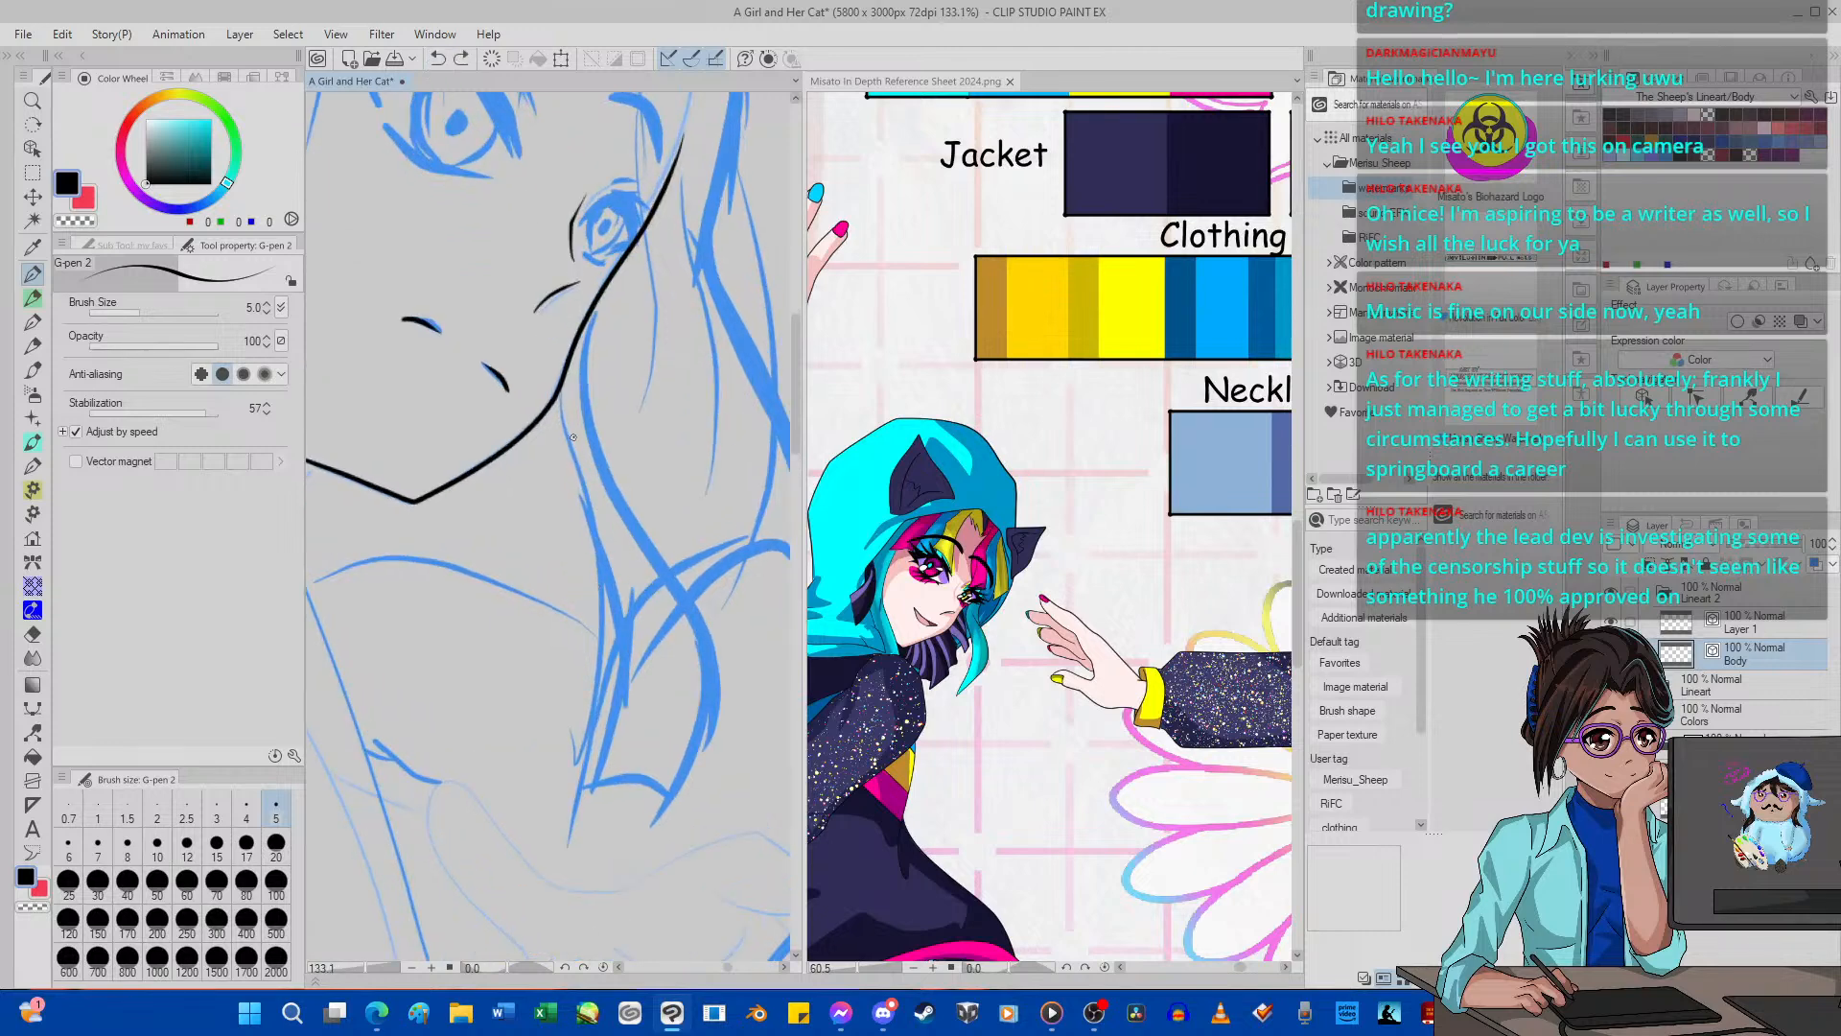
mouse_move(569, 436)
left_mouse_down()
mouse_move(620, 602)
mouse_move(598, 773)
left_mouse_up()
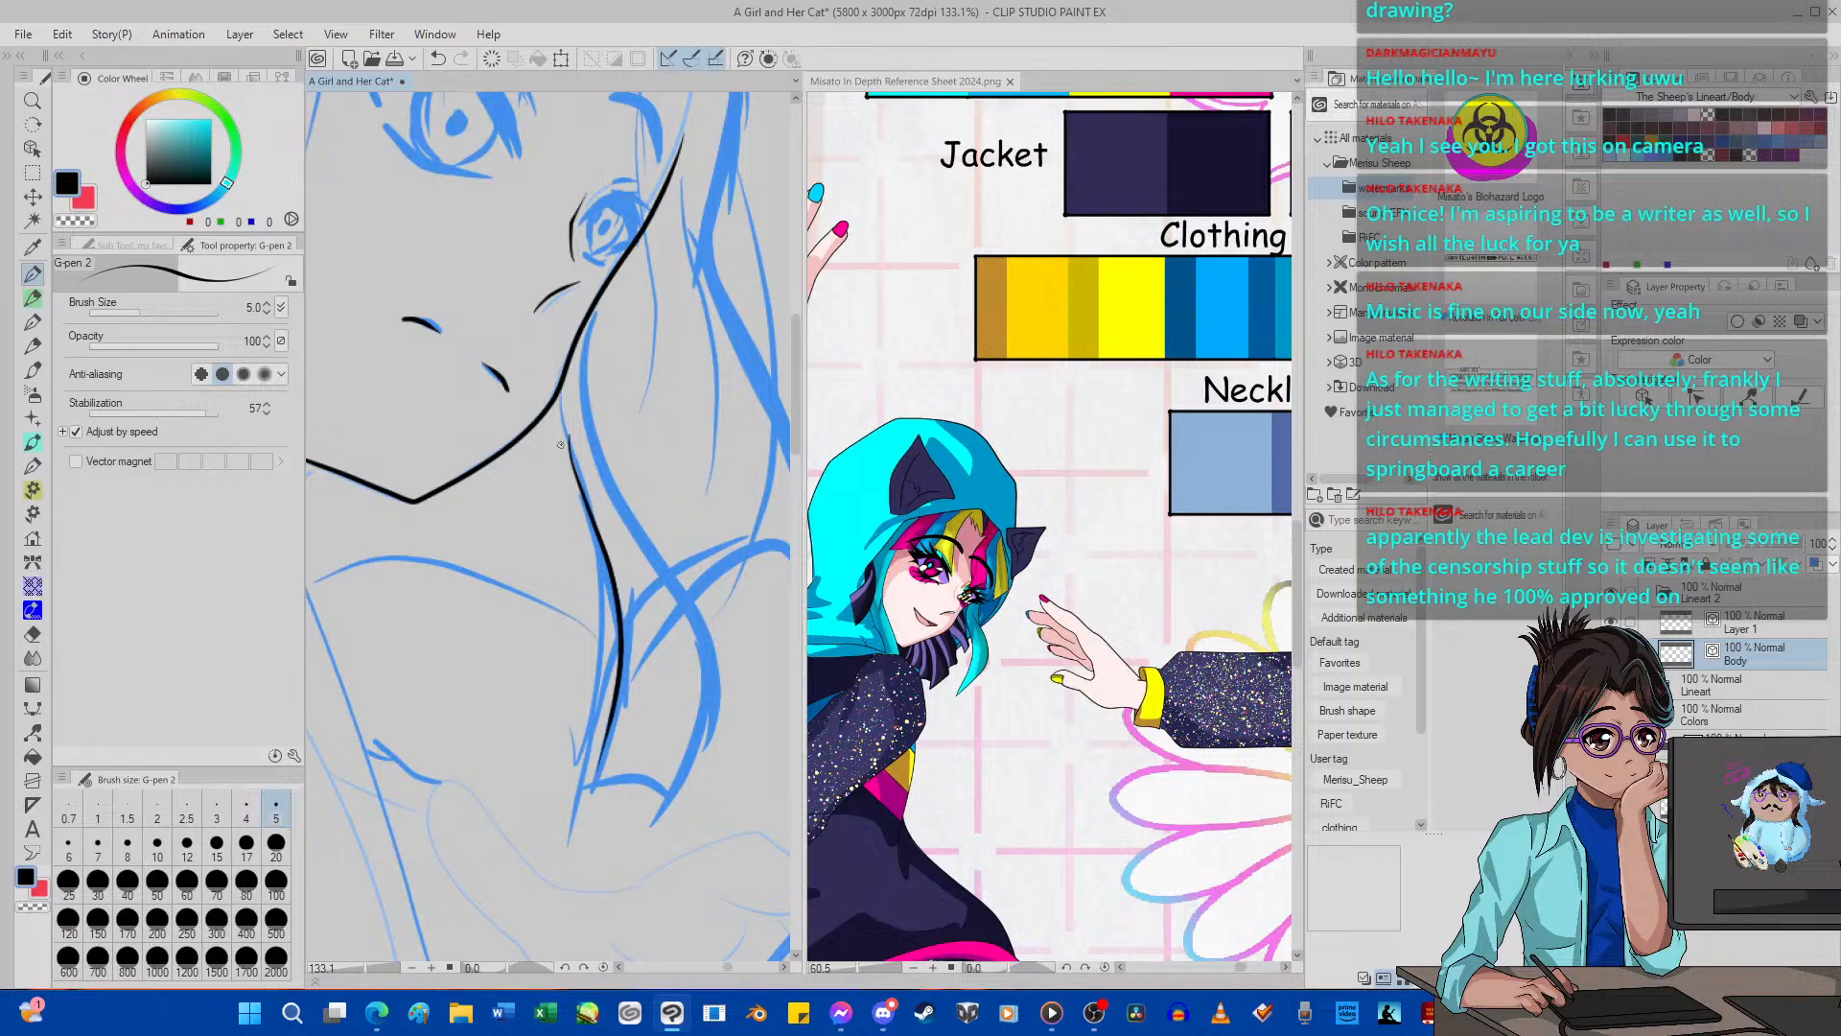
left_click(438, 59)
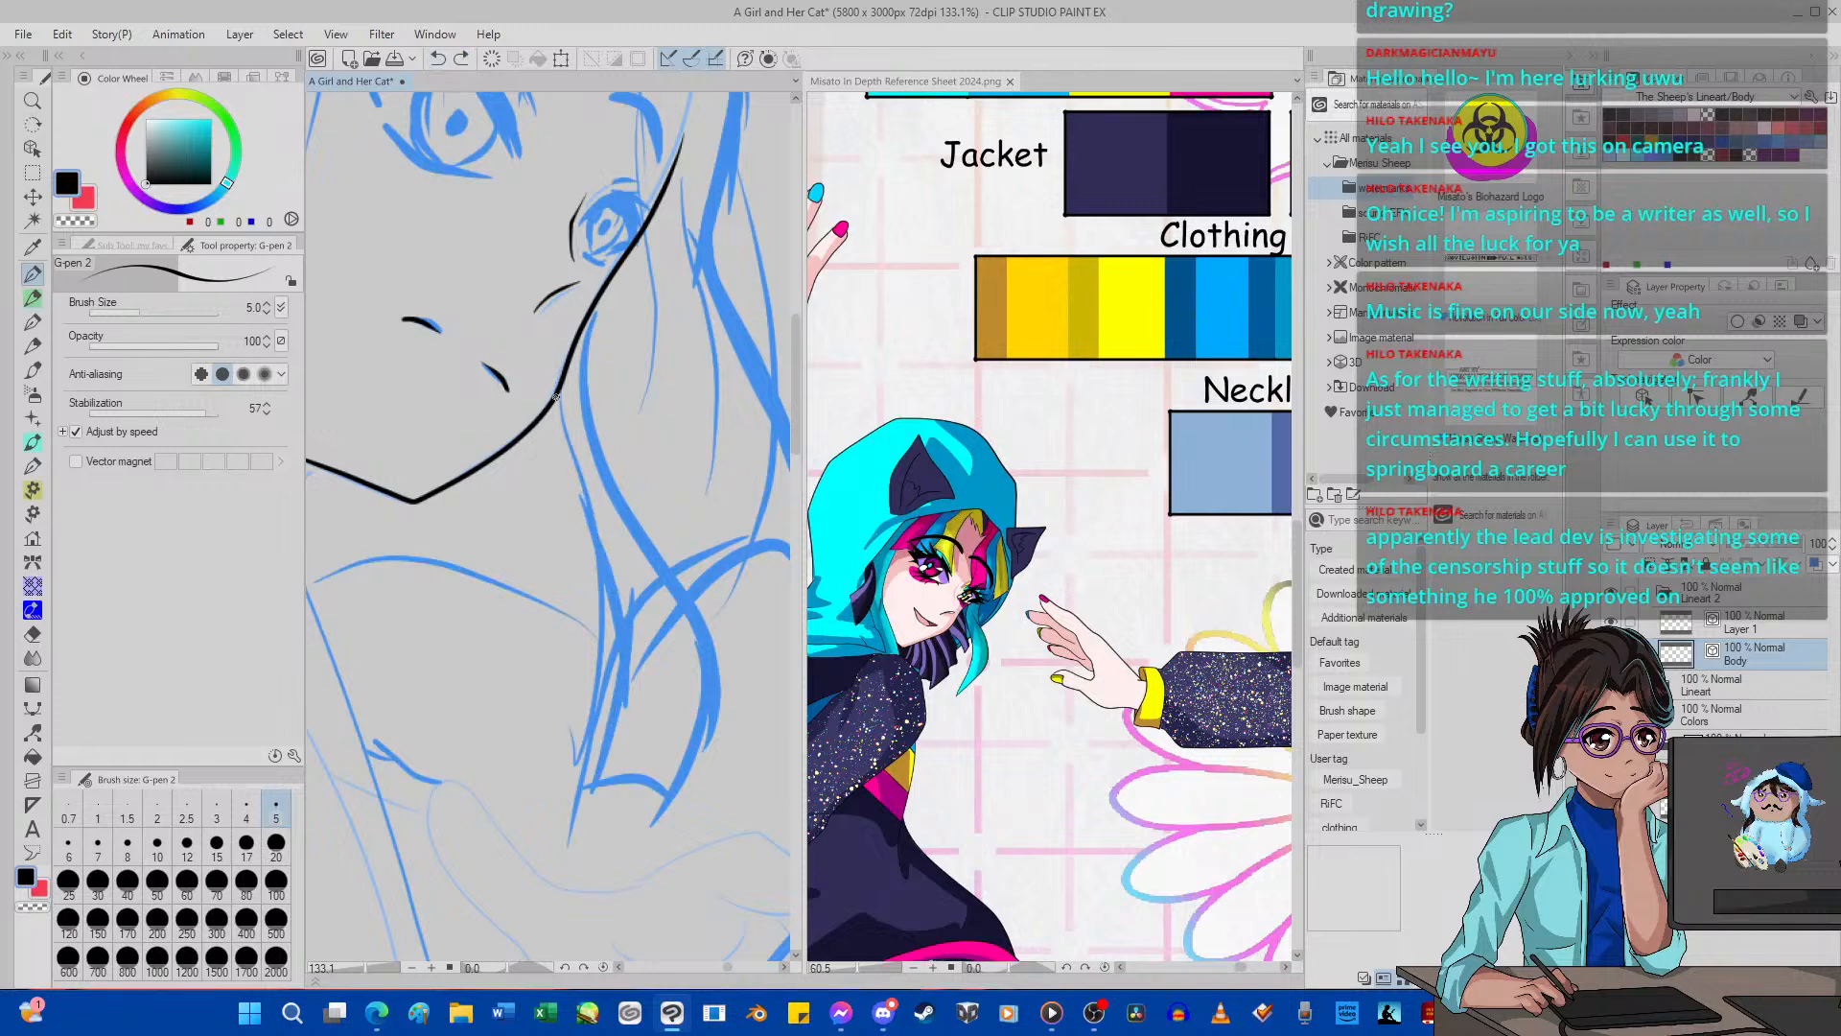
Ink both edges and the pointed tip of the hair lock below the far cheek with G-pen 2, trimming the overshoot past the jawline.
mouse_move(556, 396)
left_mouse_down()
mouse_move(643, 632)
mouse_move(637, 683)
left_mouse_up()
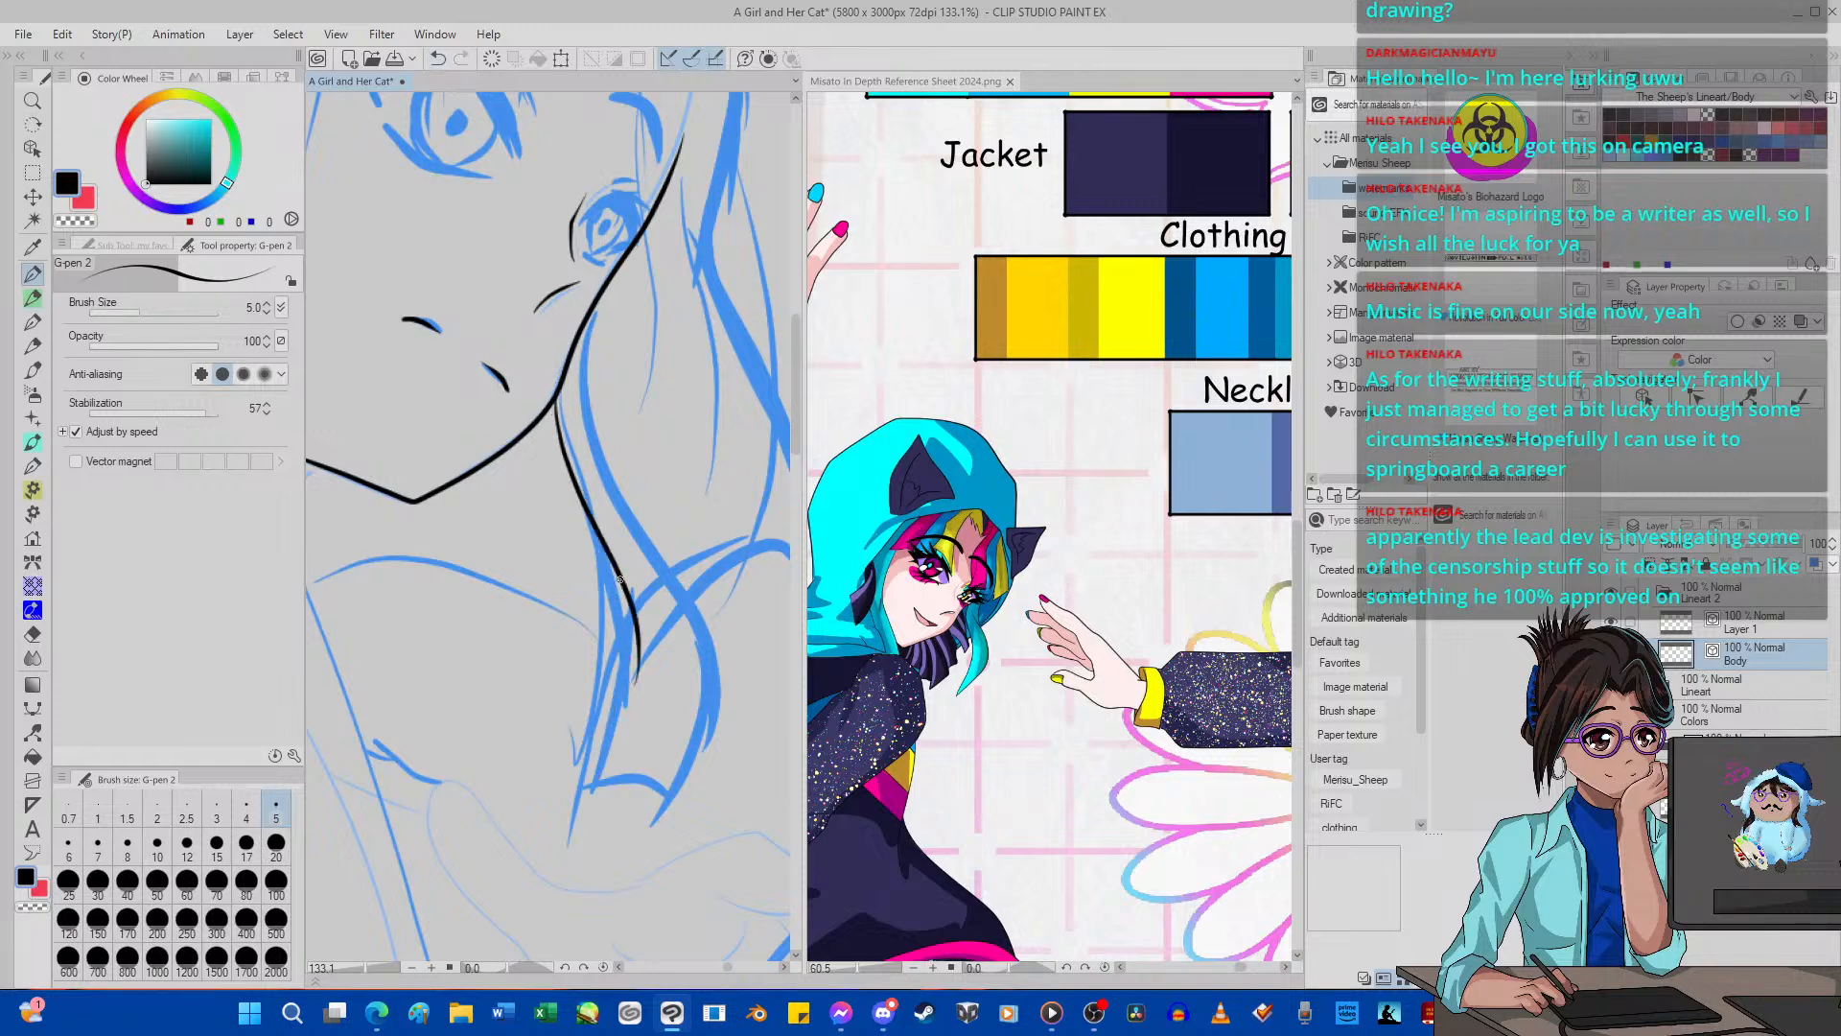
mouse_move(622, 589)
left_mouse_down()
mouse_move(600, 758)
mouse_move(574, 796)
mouse_move(667, 785)
mouse_move(697, 707)
mouse_move(690, 644)
mouse_move(625, 514)
mouse_move(606, 293)
left_mouse_up()
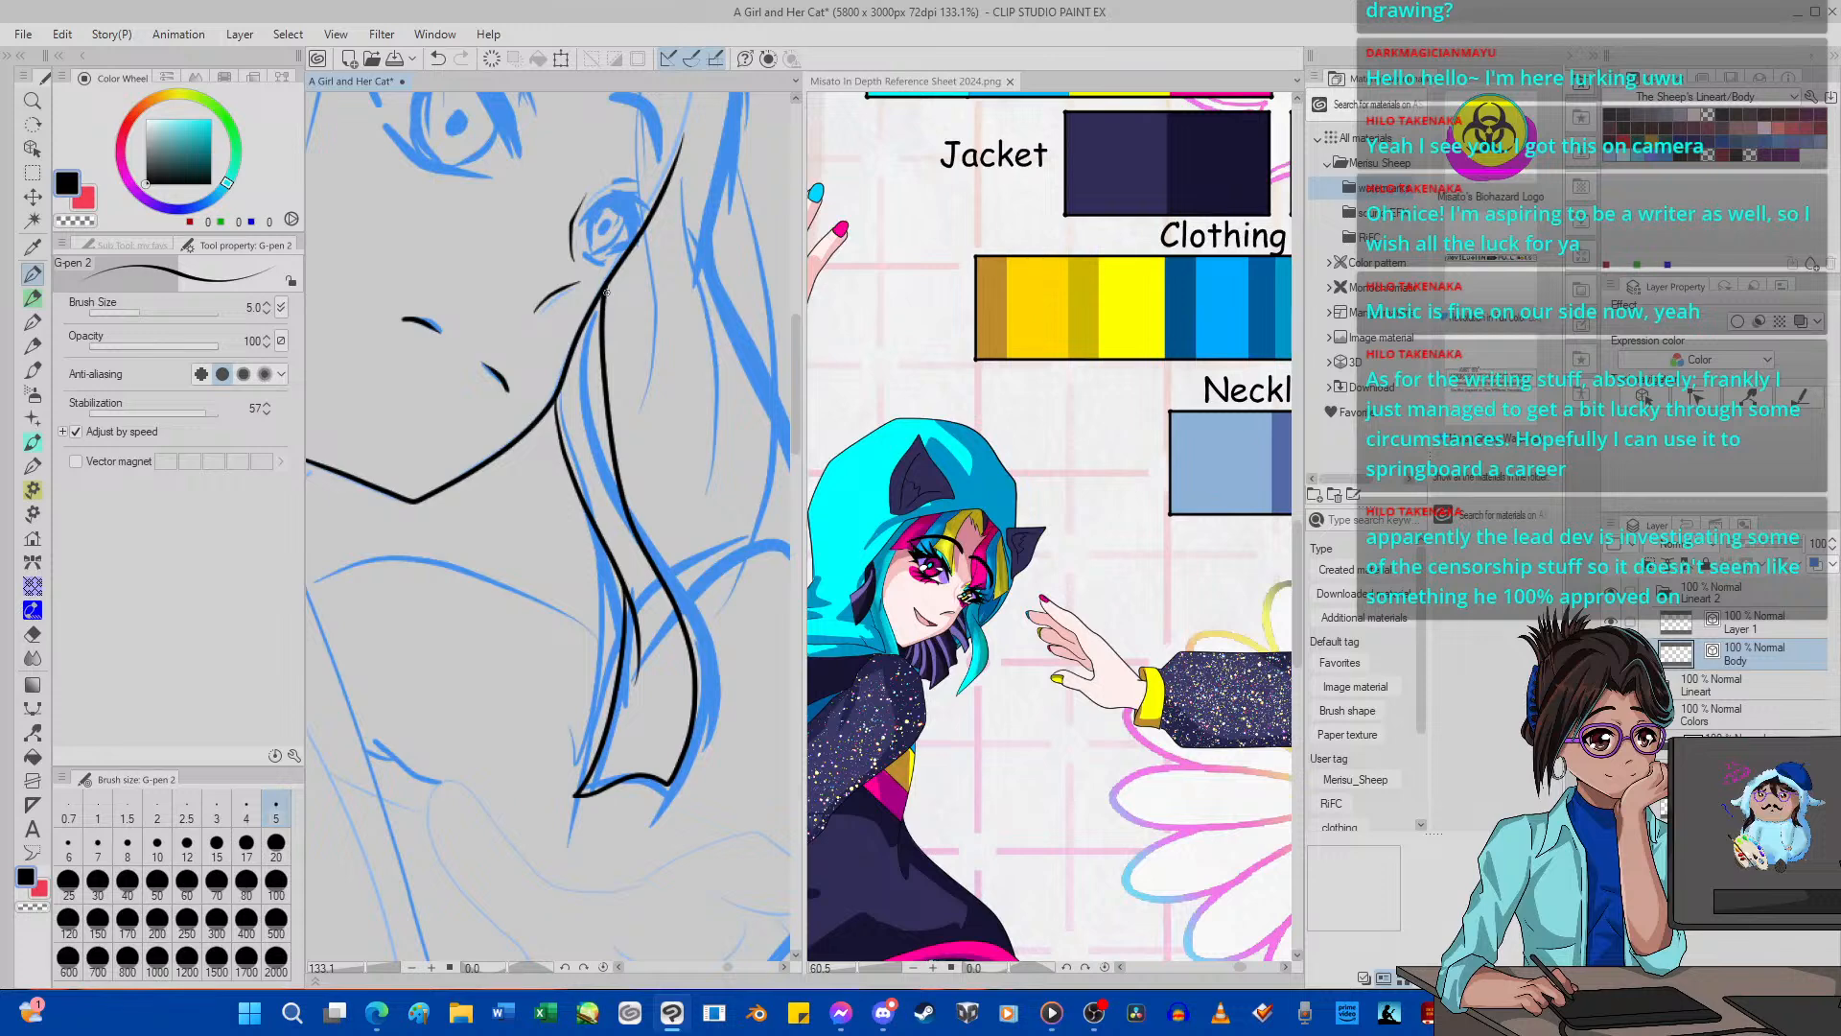
left_click(438, 58)
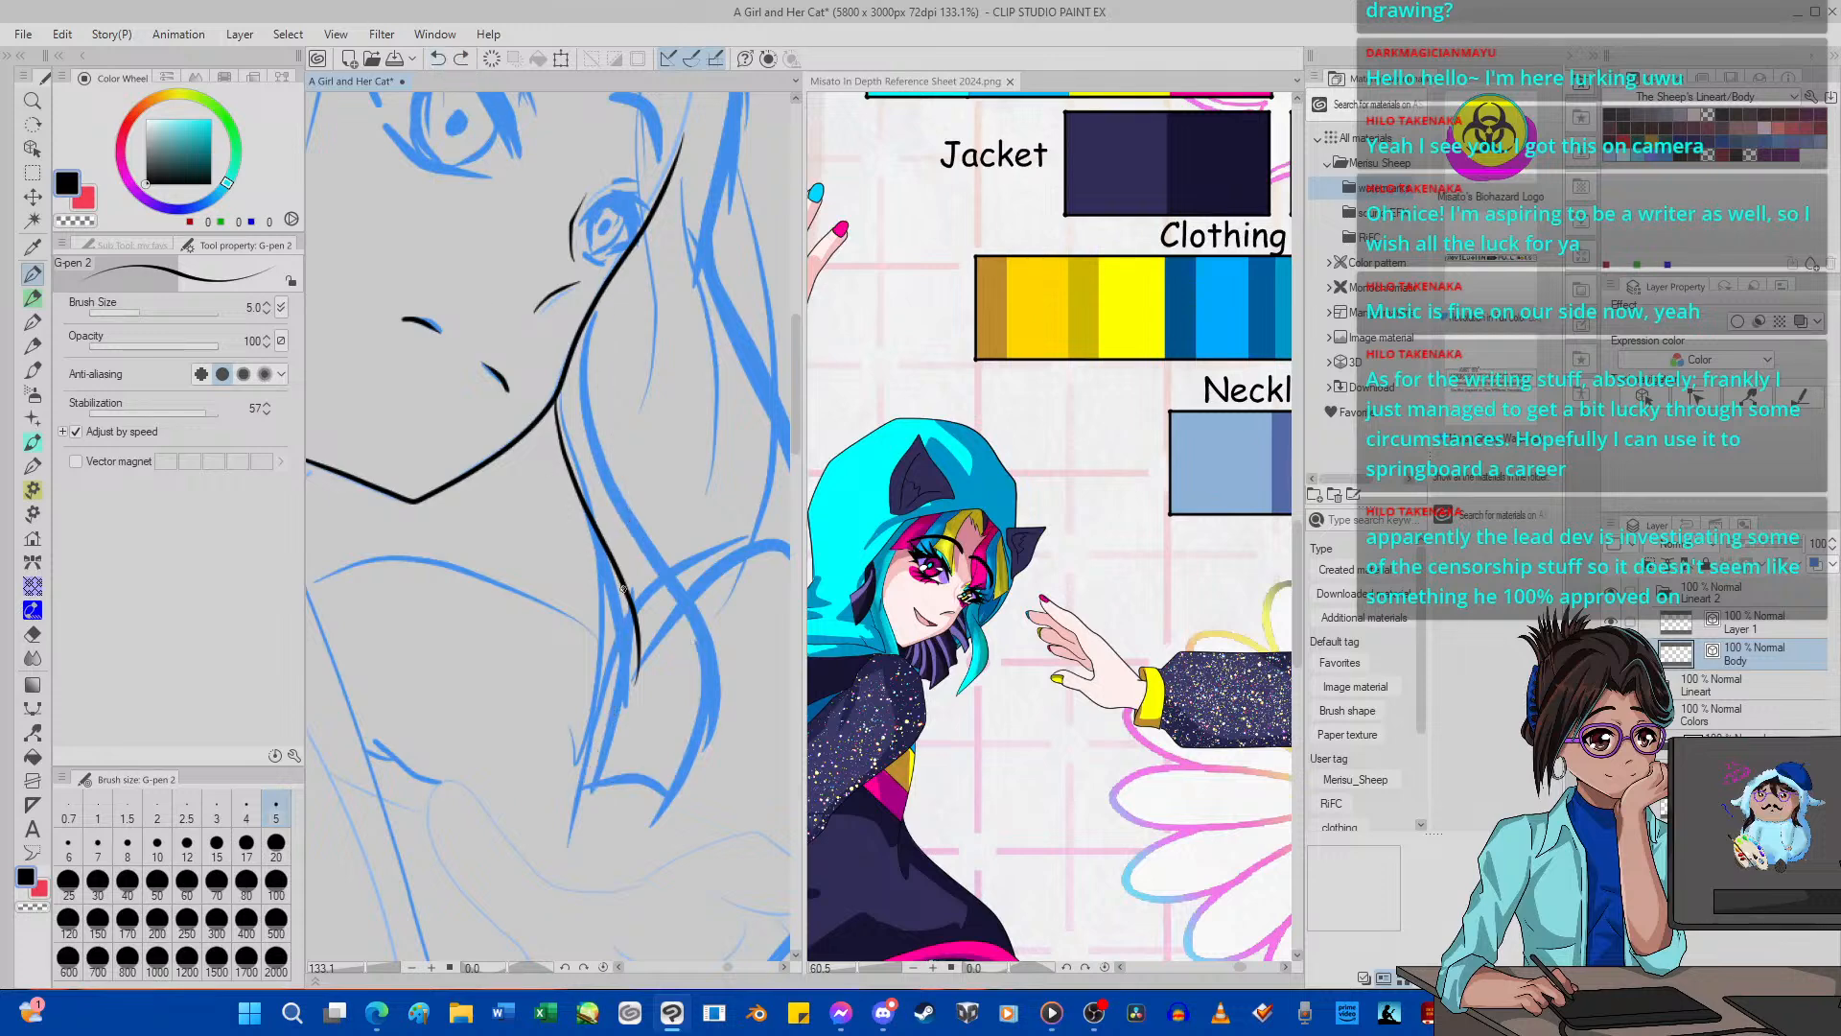
mouse_move(627, 595)
left_mouse_down()
mouse_move(627, 666)
mouse_move(561, 795)
mouse_move(630, 781)
mouse_move(656, 809)
mouse_move(696, 702)
mouse_move(621, 457)
mouse_move(604, 291)
left_mouse_up()
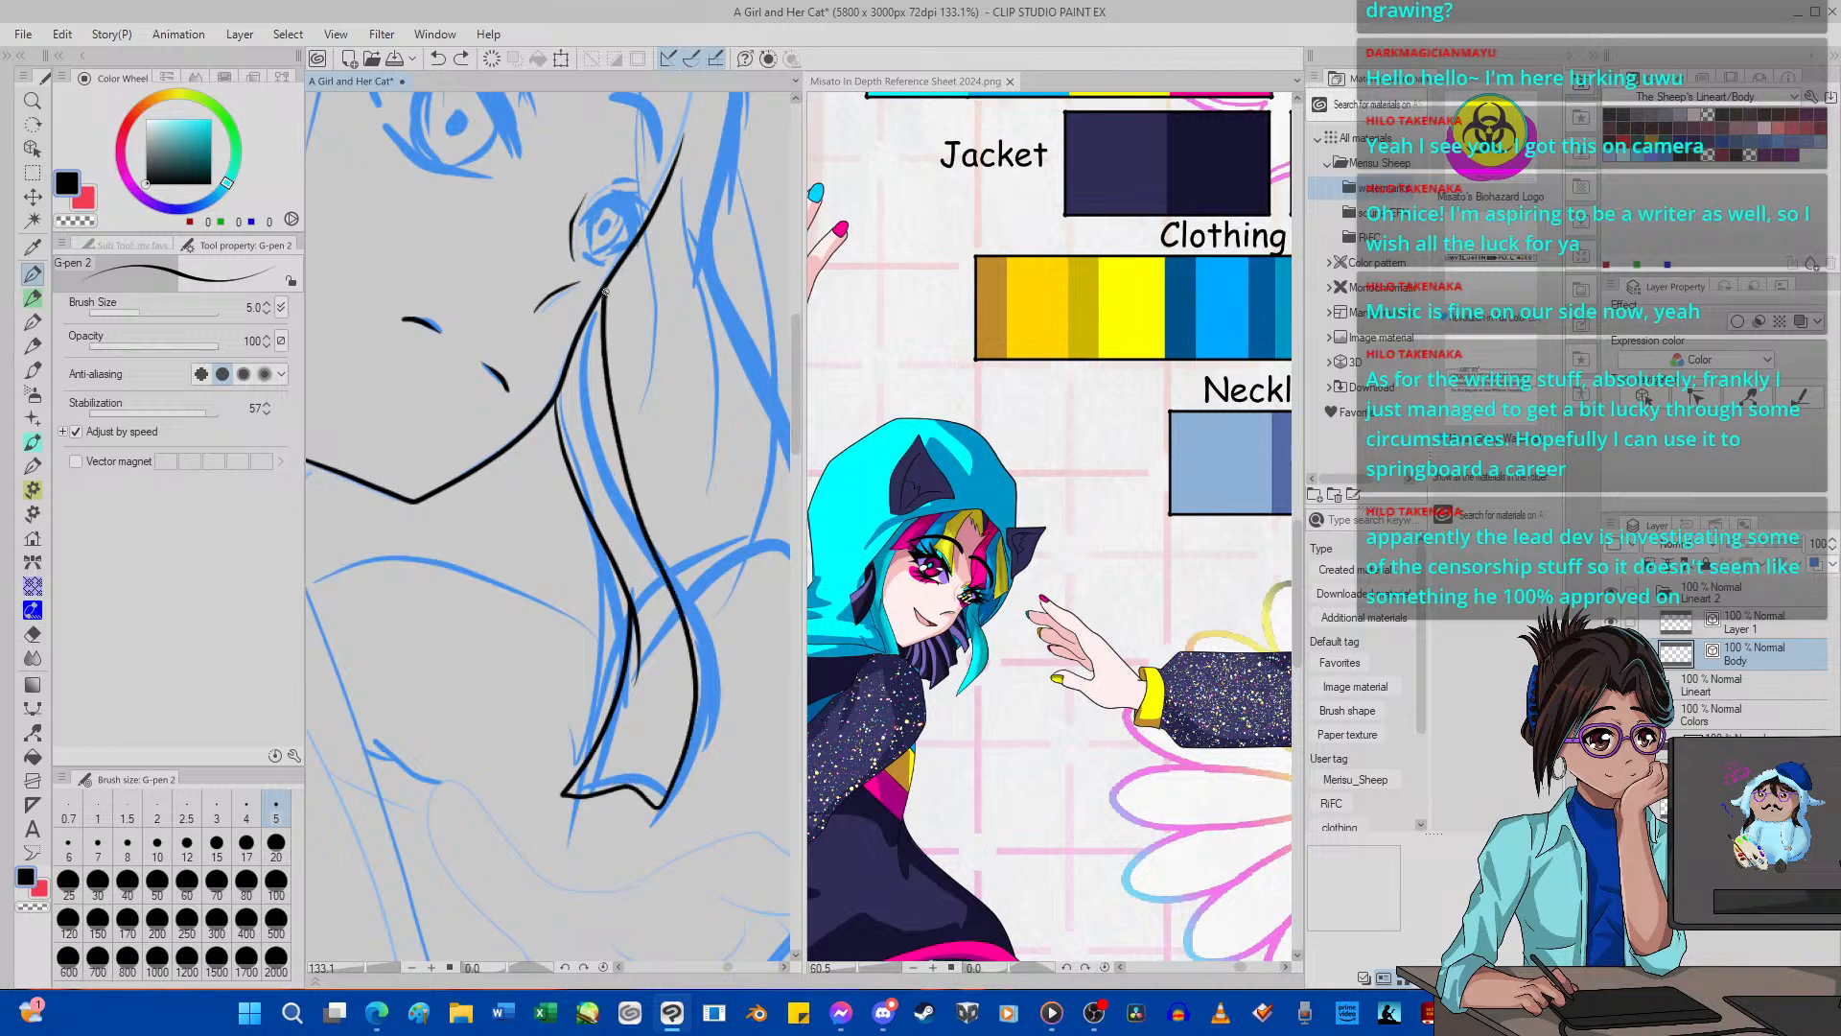
left_click(33, 633)
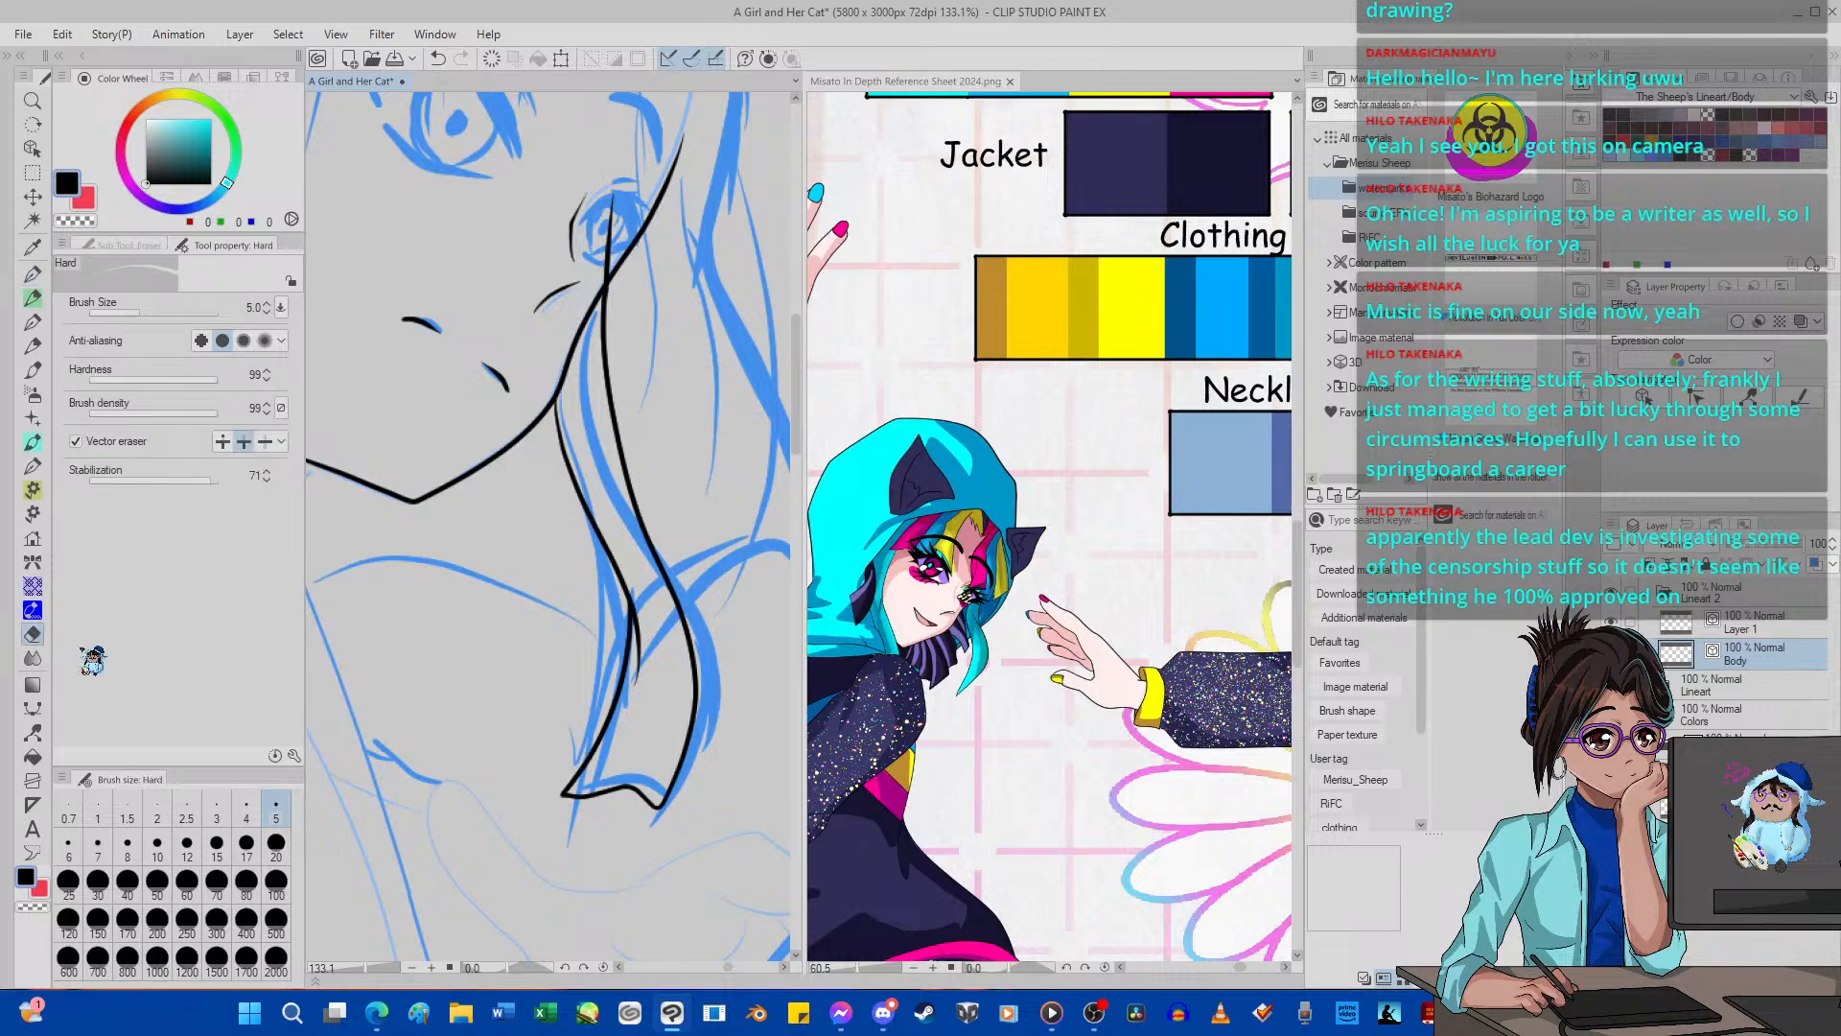
mouse_move(602, 267)
left_mouse_down()
mouse_move(625, 220)
mouse_move(607, 257)
left_mouse_up()
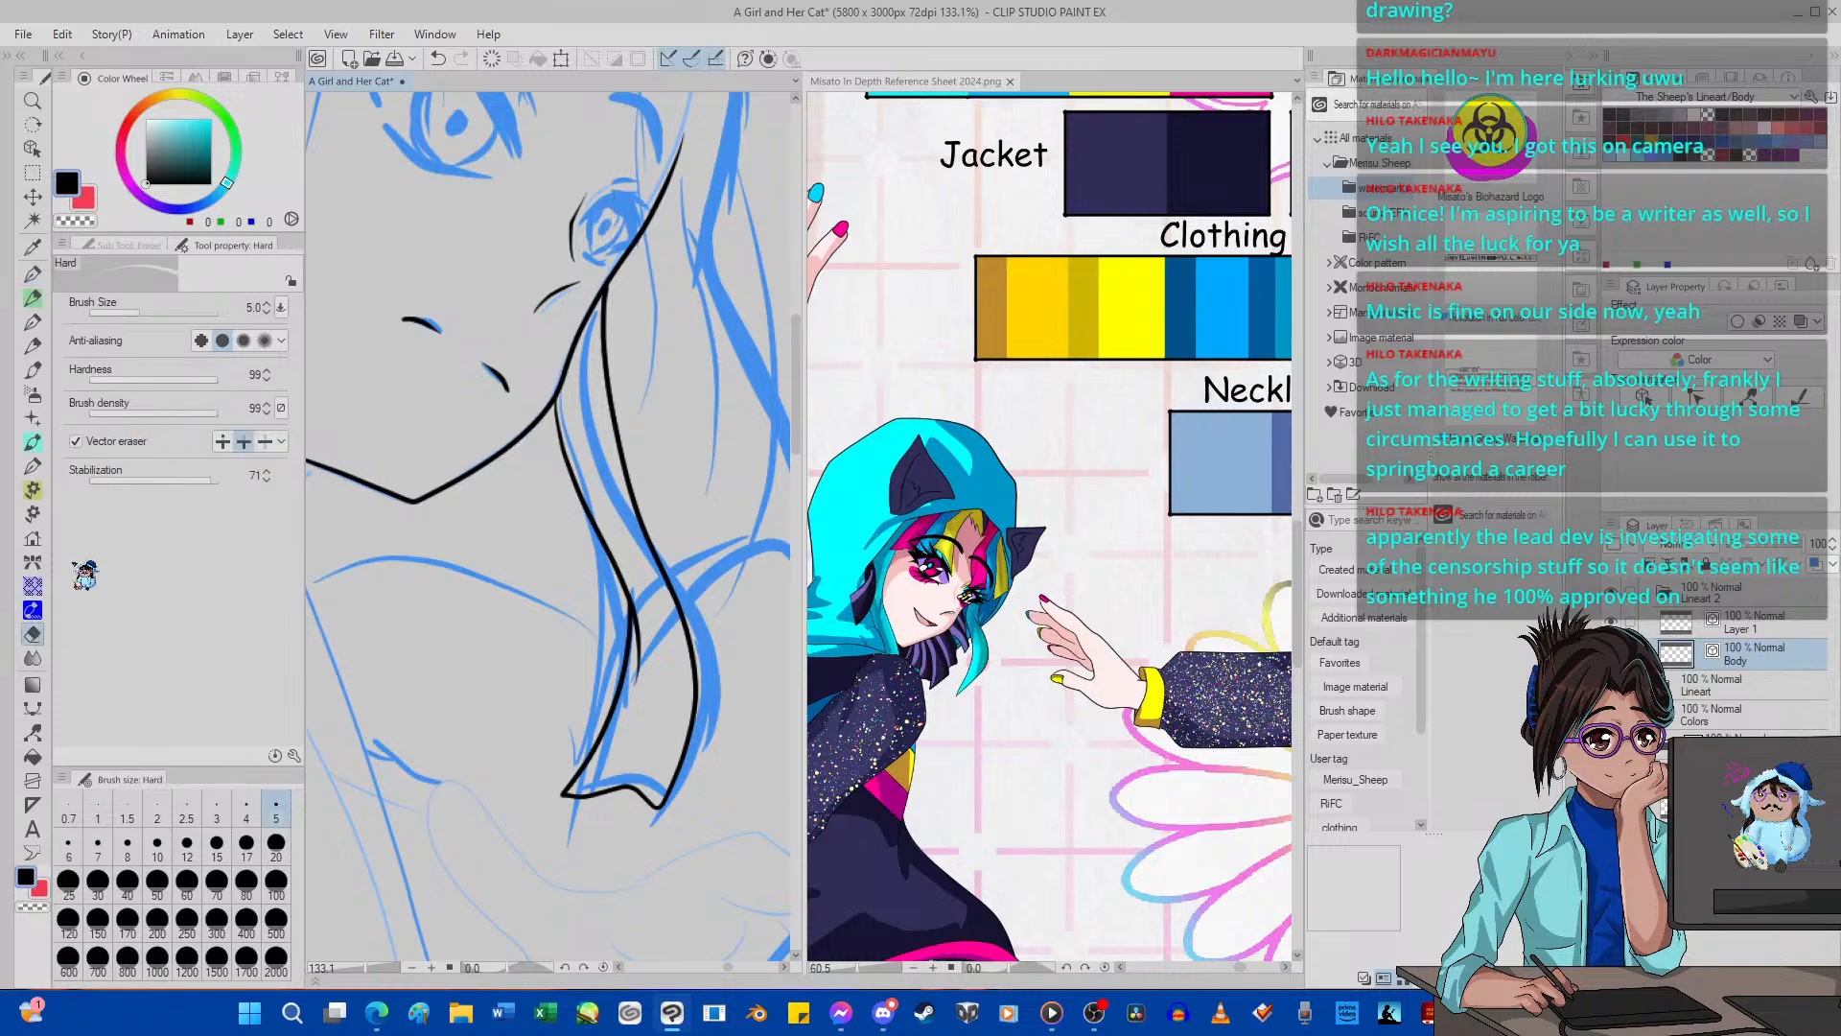
Set the Pinch vector line level to 30, change its Fix end option and nudge the hair lock's outer edge slightly inward.
left_click(31, 731)
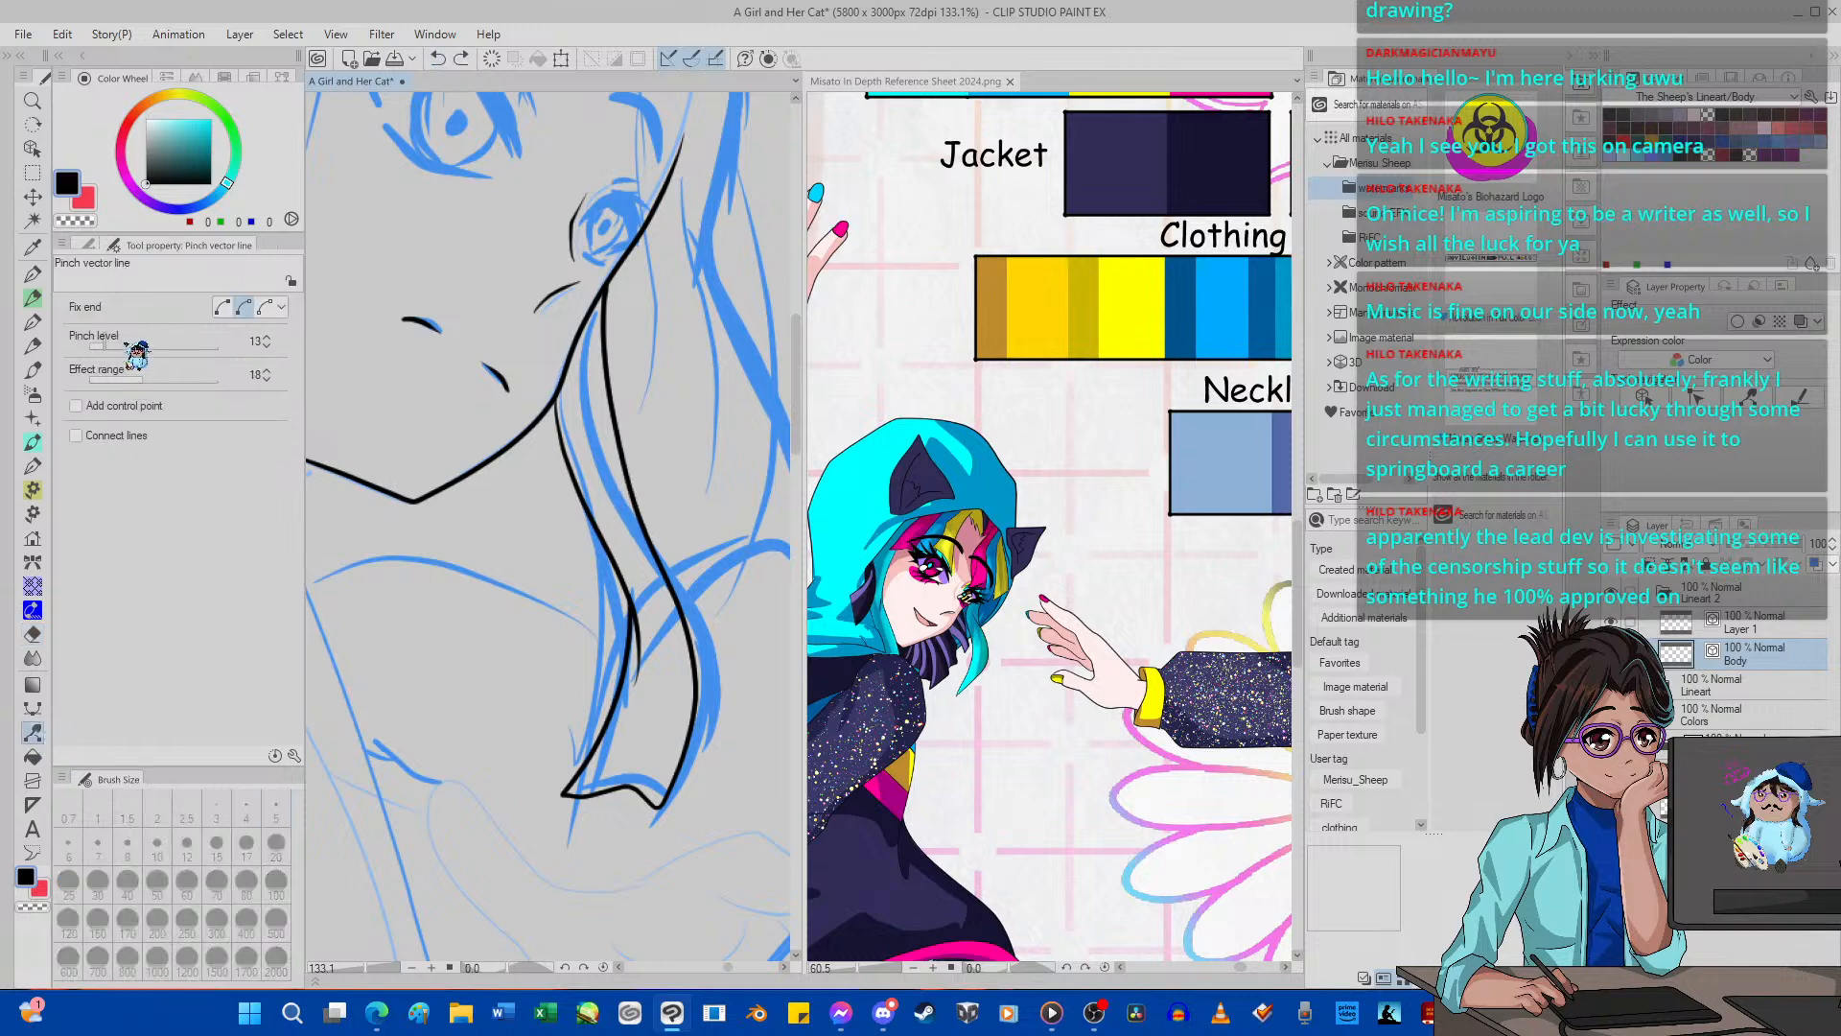
left_click_drag(99, 347, 124, 348)
left_click_drag(626, 470, 615, 451)
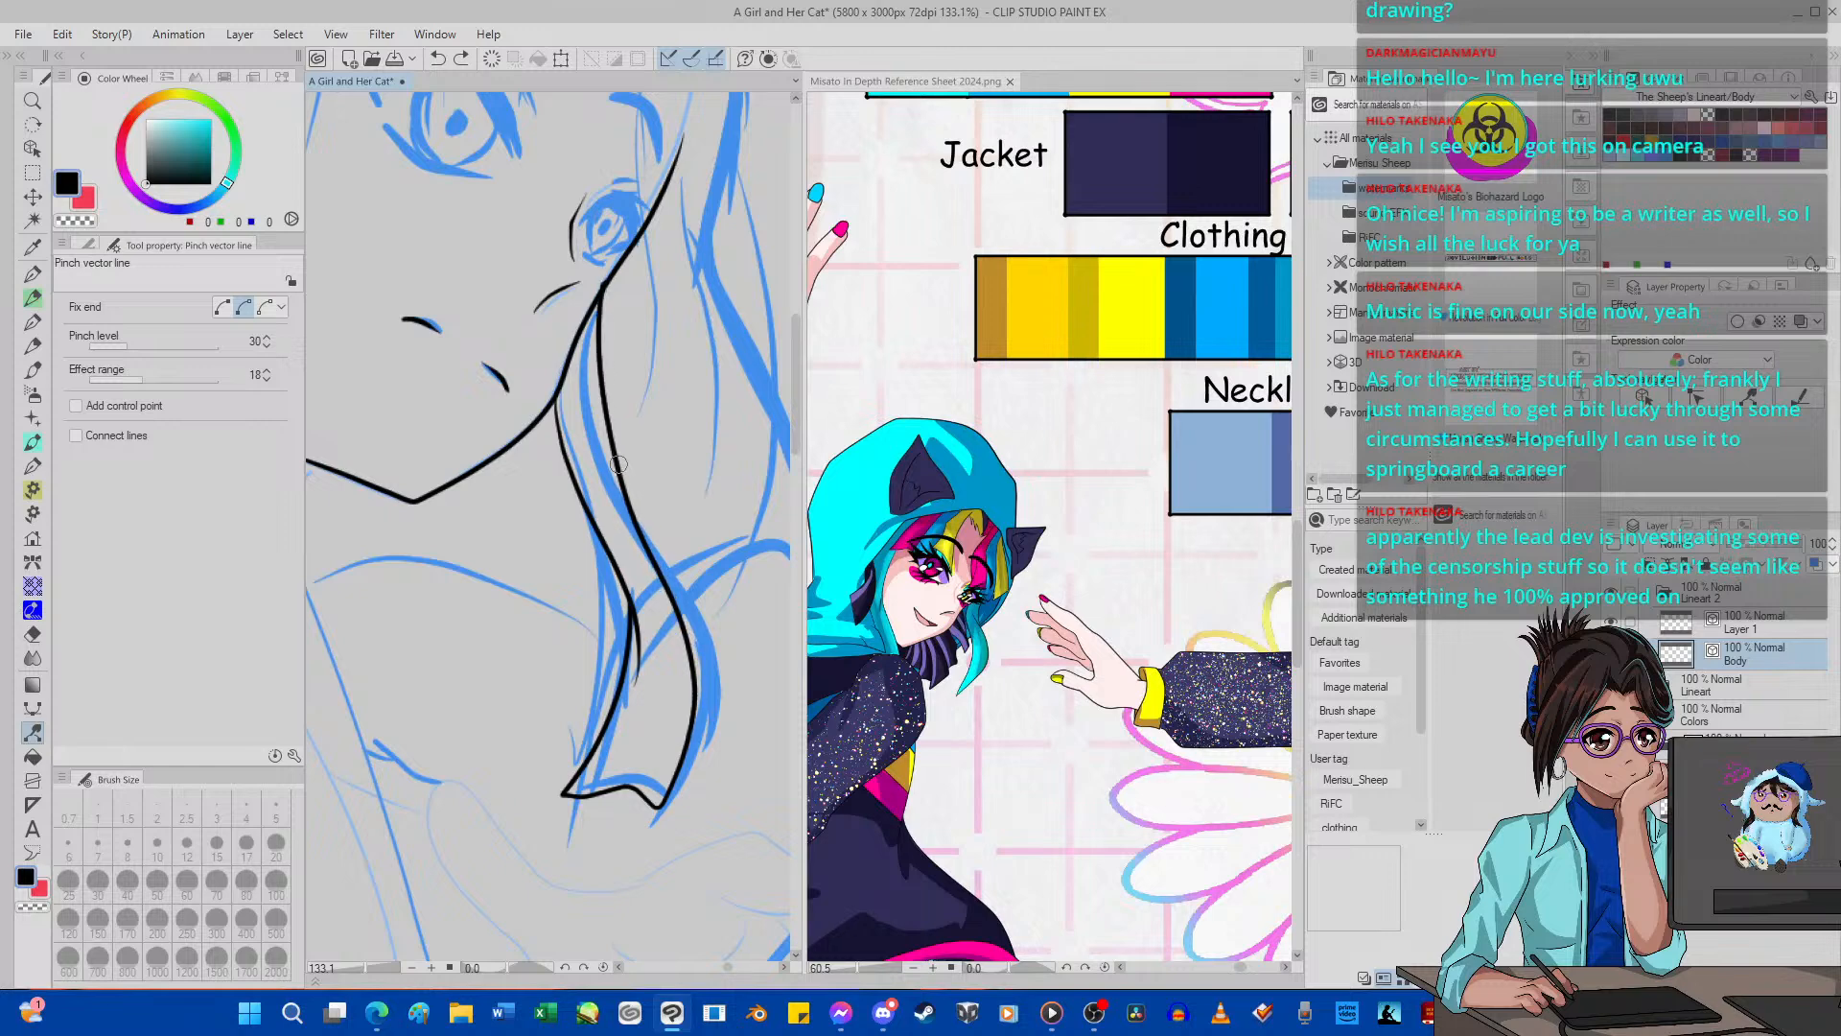
left_click(438, 58)
left_click(223, 308)
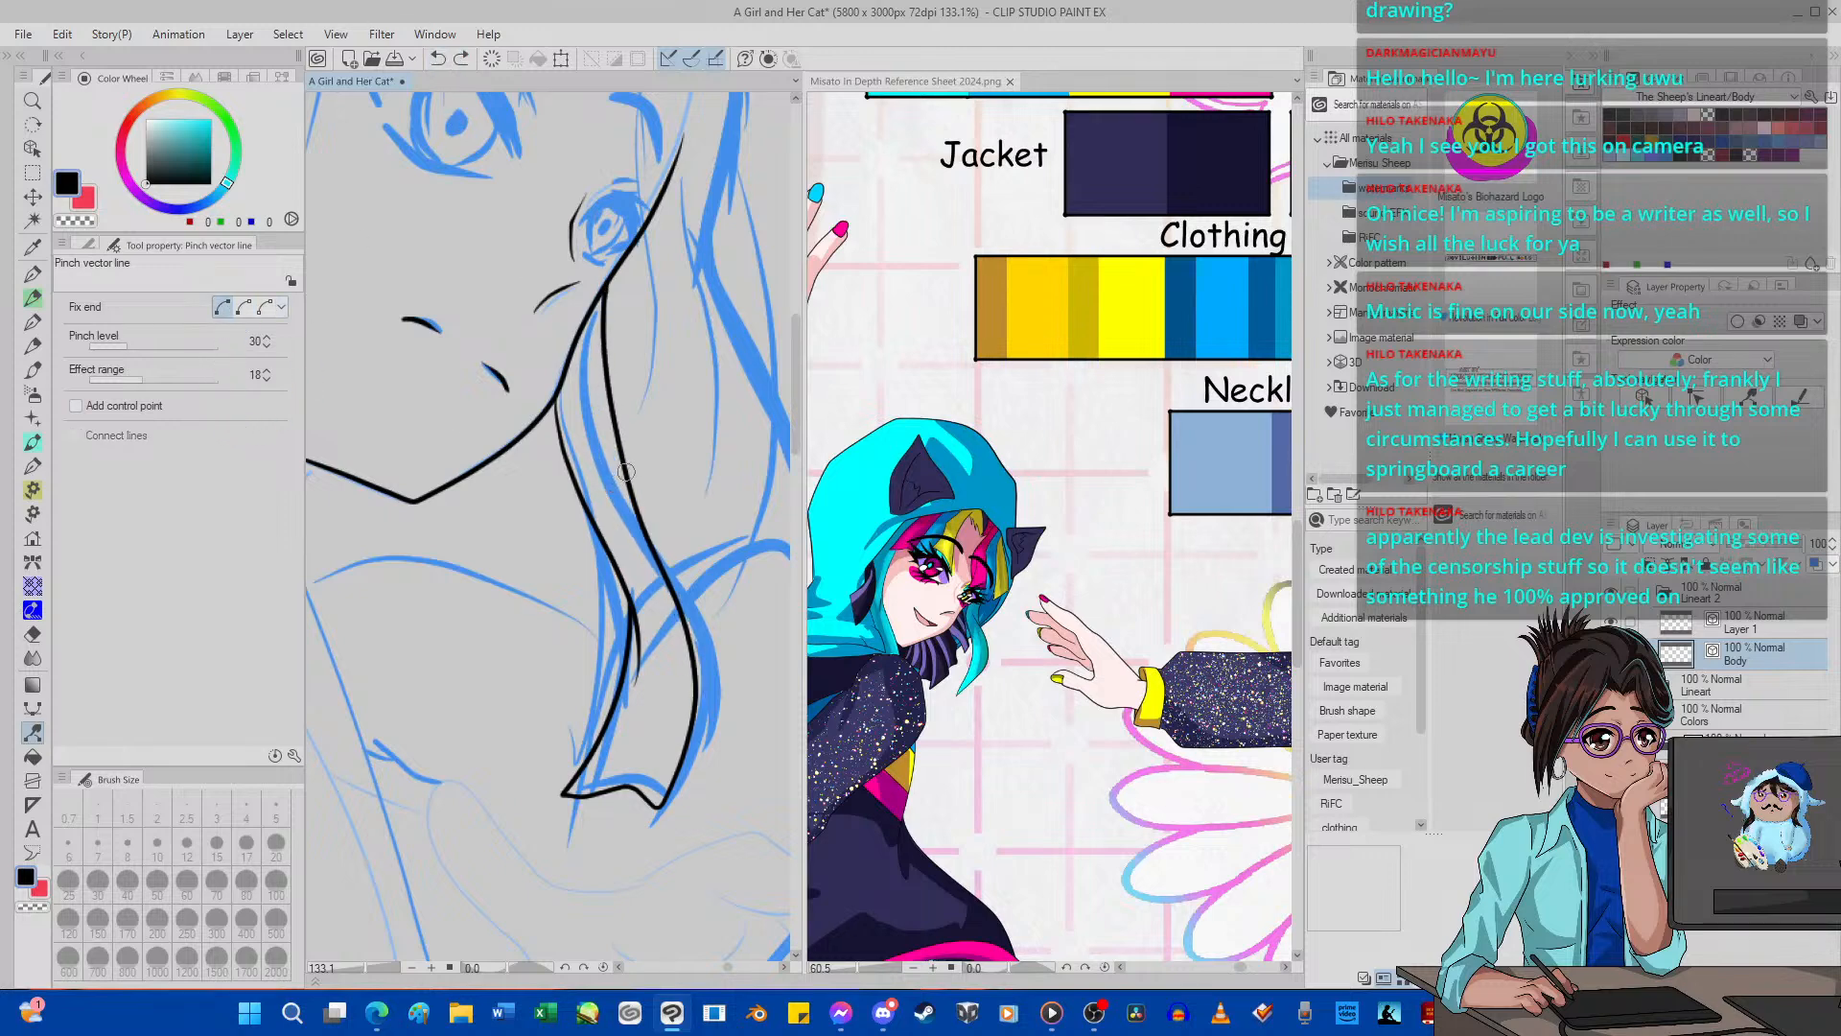
left_click_drag(626, 474, 618, 473)
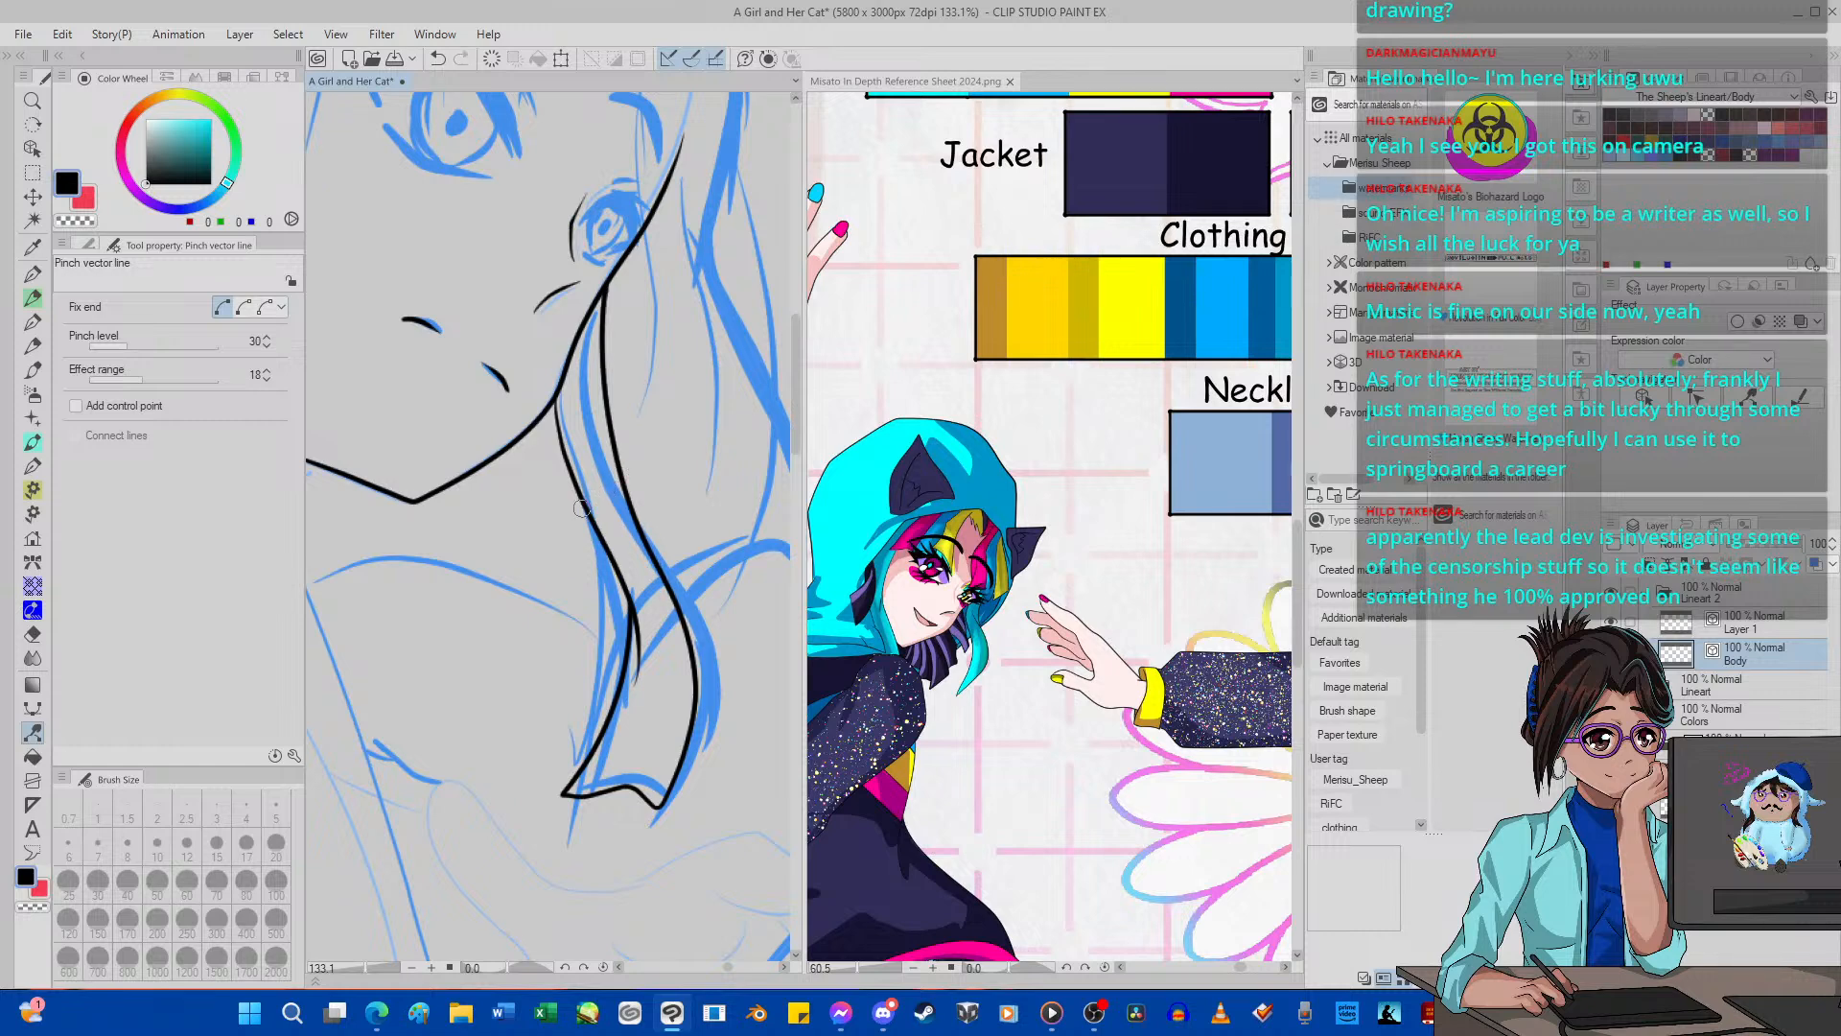
Ink a second line with G-pen 2 beside the hair lock's upper outer edge up to the cheek, and pinch it slightly inward.
left_click(31, 274)
mouse_move(657, 607)
left_mouse_down()
mouse_move(624, 433)
mouse_move(640, 152)
left_mouse_up()
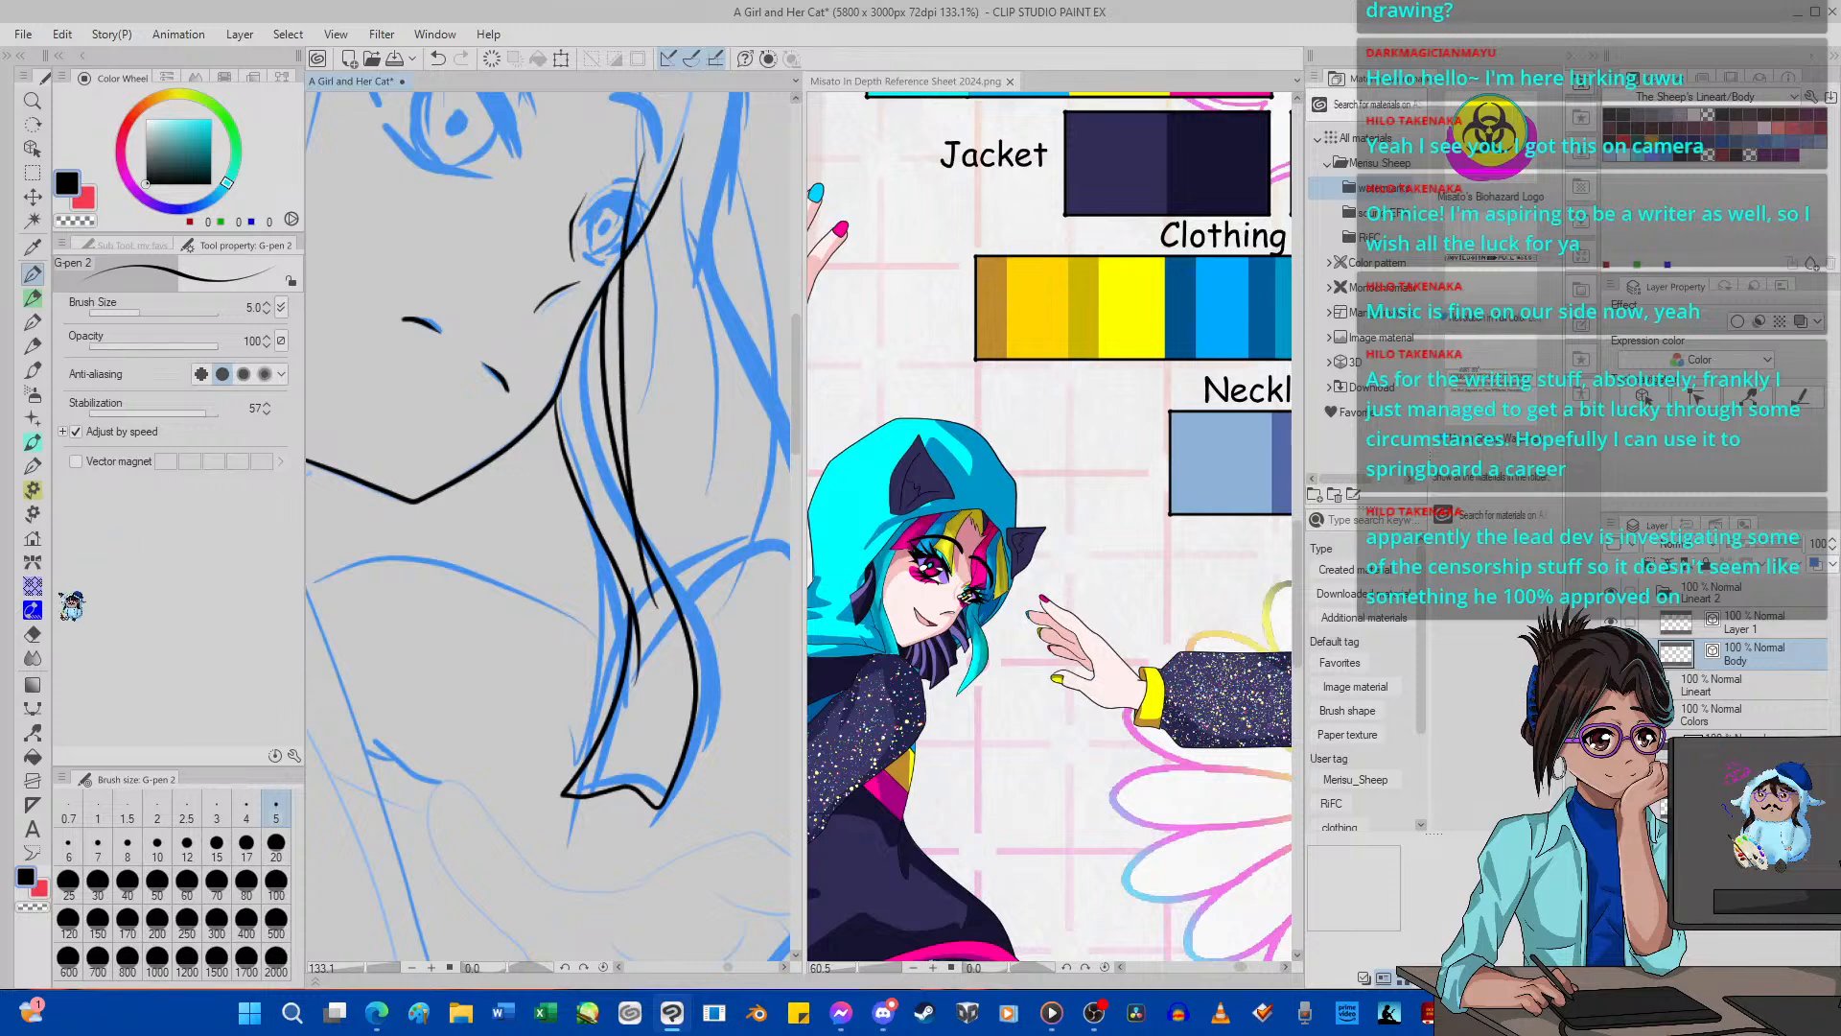
left_click(32, 731)
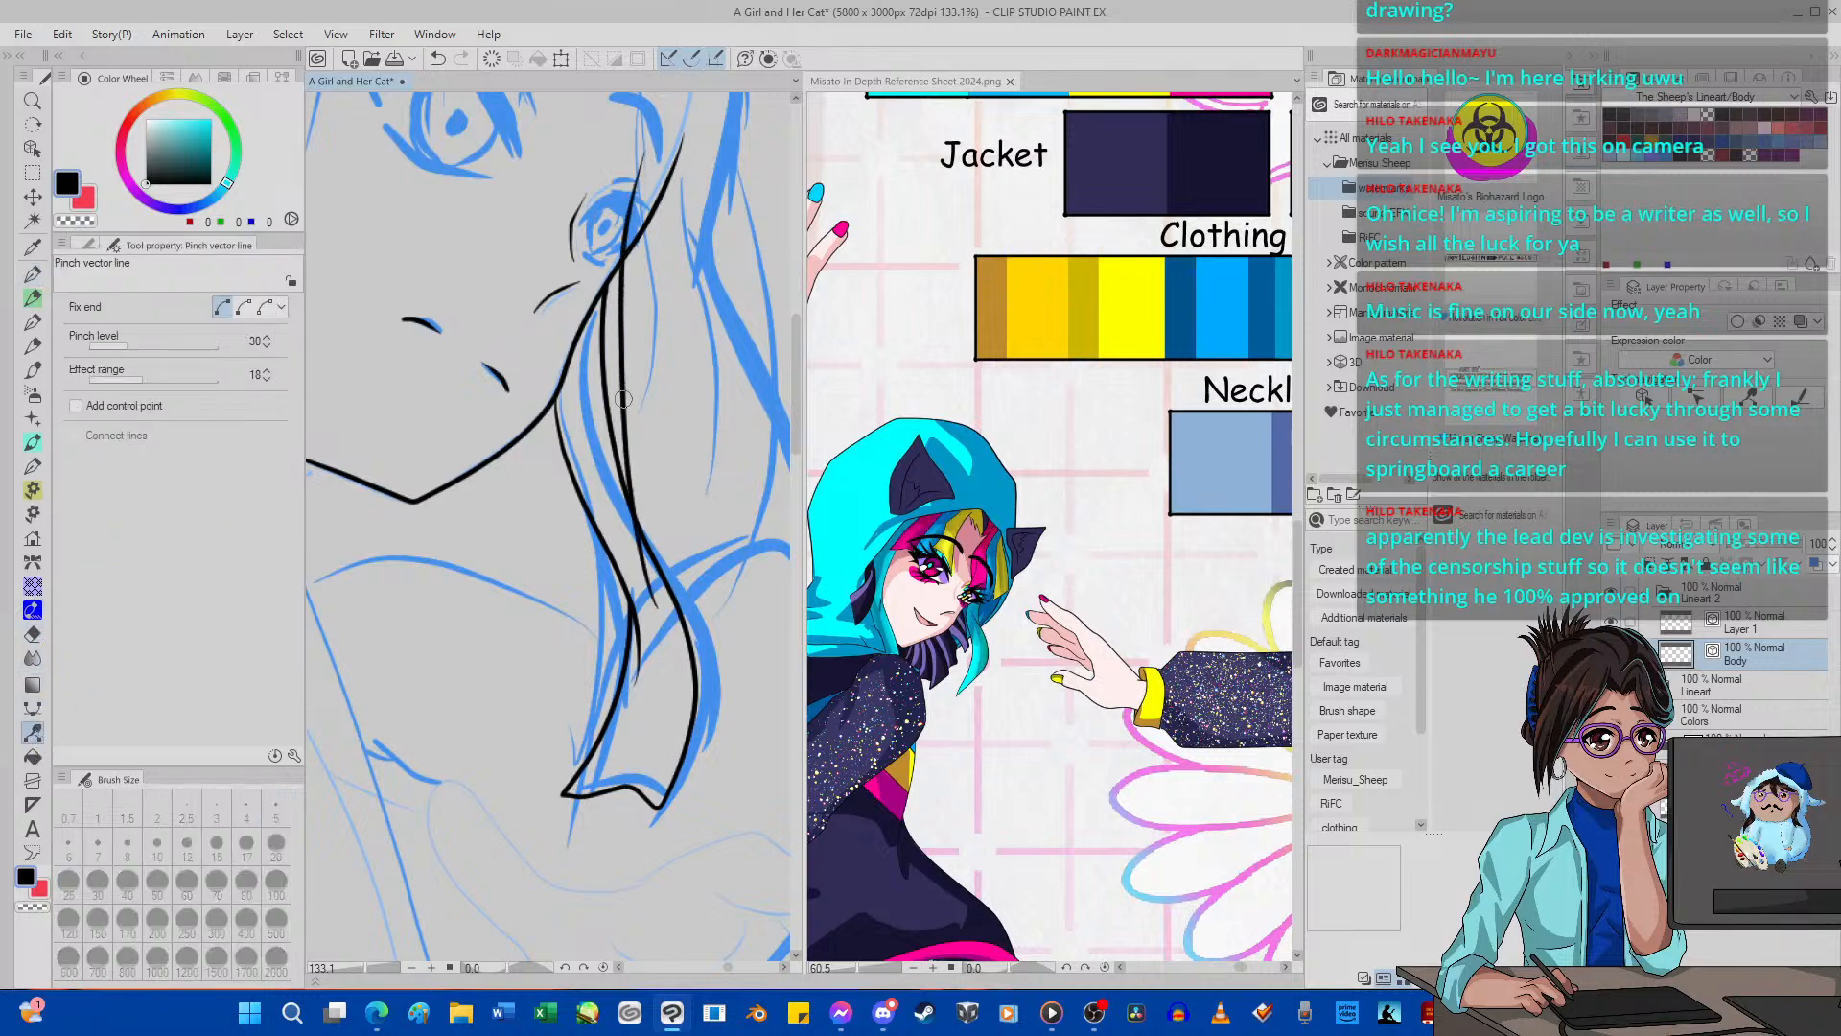
left_click_drag(625, 396, 614, 384)
Erase the new line's overshoot above the jaw and the doubled upper part of the hair lock's first outer edge.
left_click(33, 633)
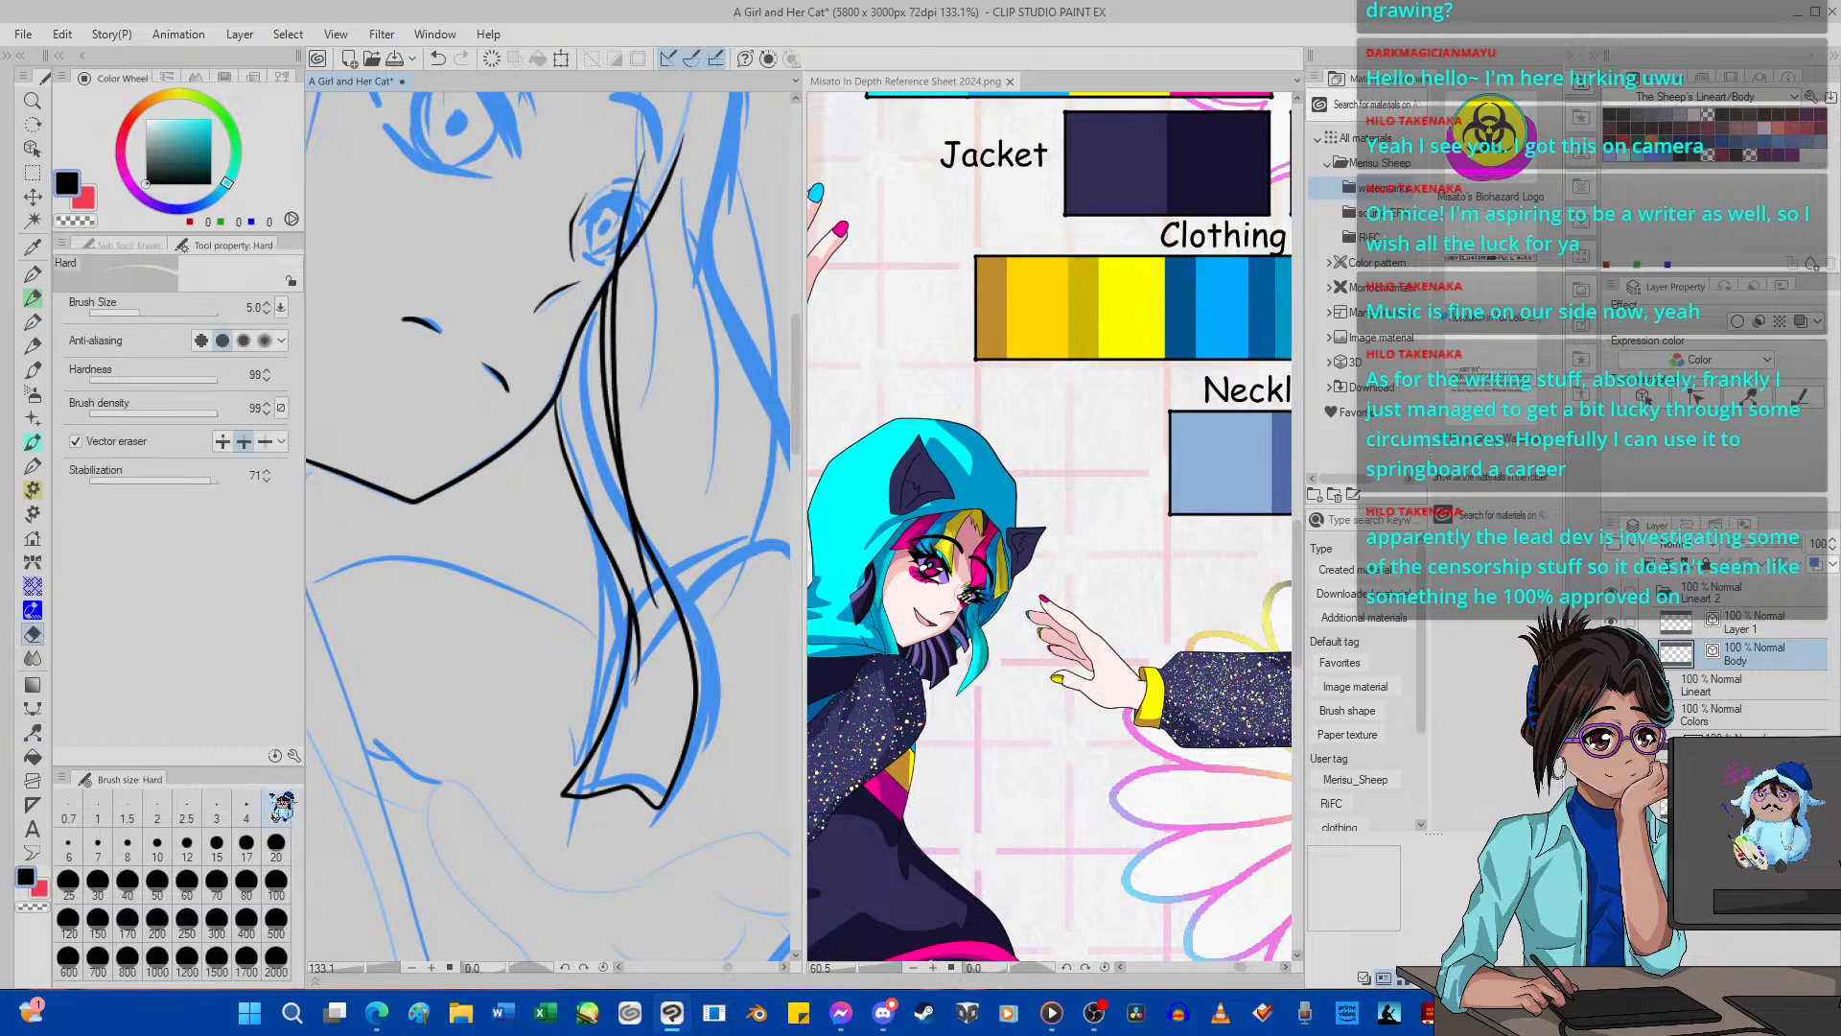
left_click_drag(610, 259, 613, 221)
left_click_drag(607, 299, 586, 328)
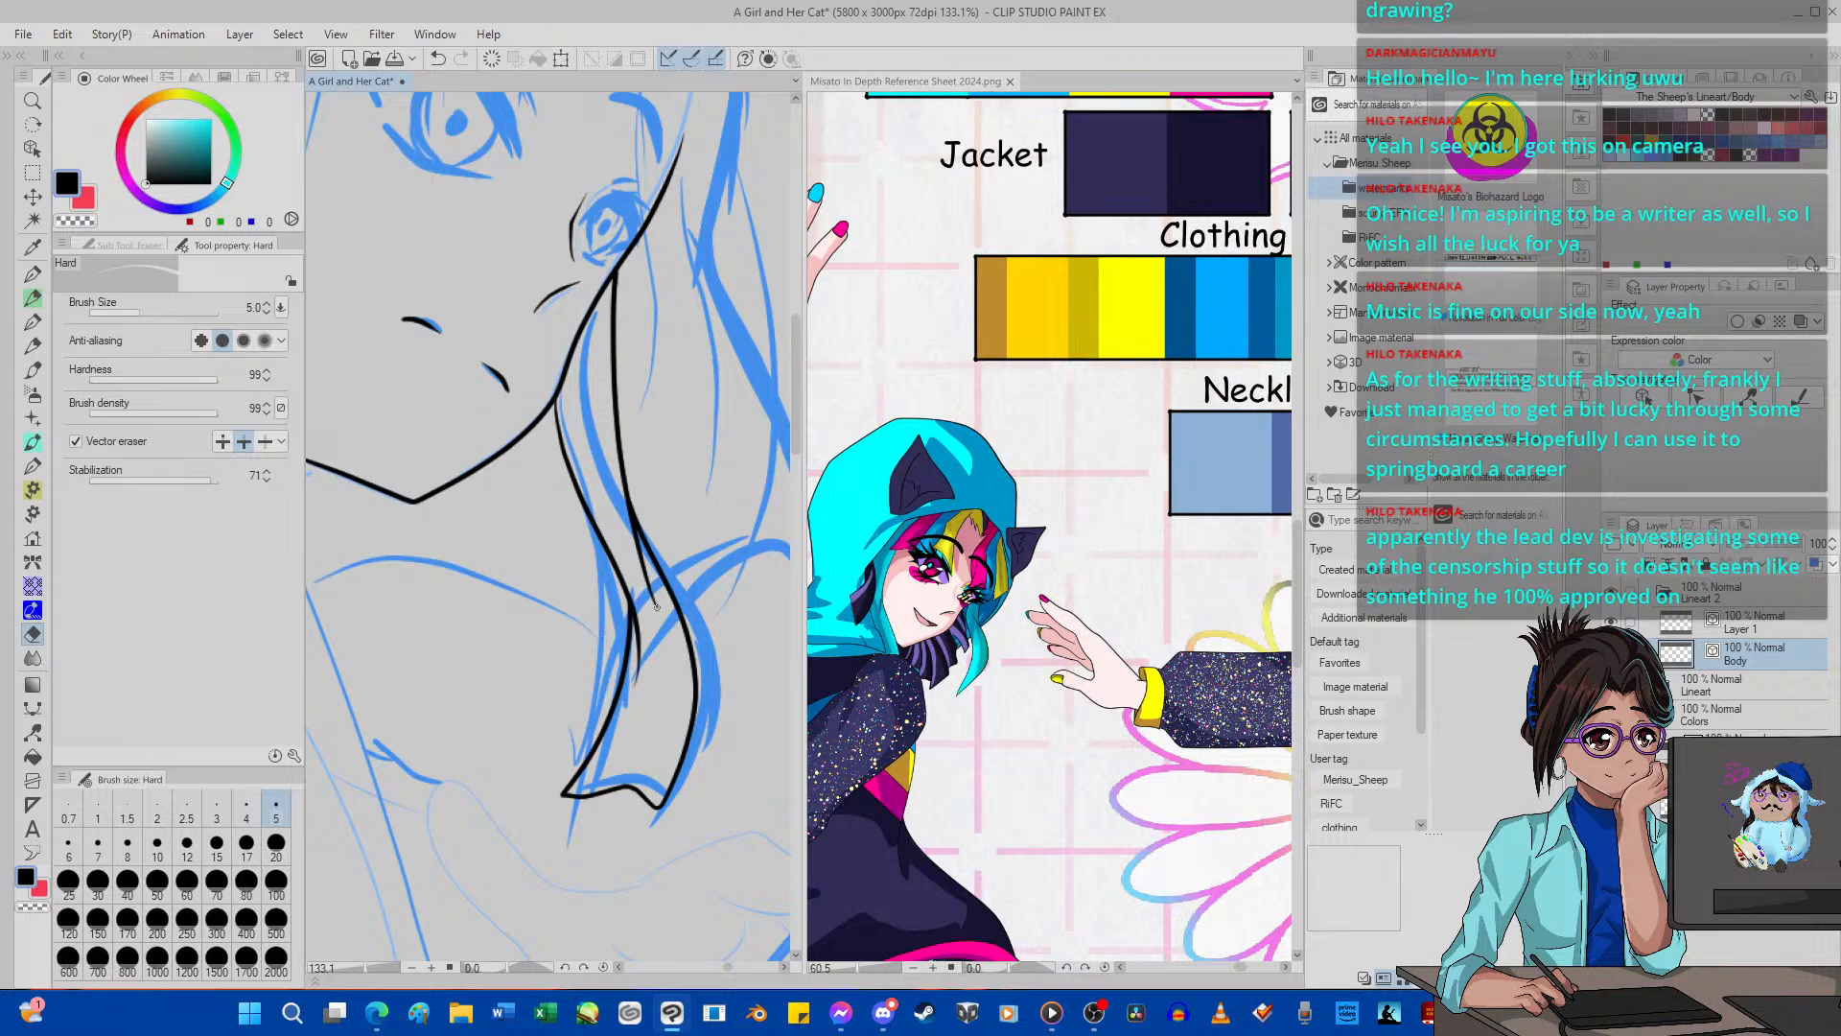
left_click_drag(645, 583, 641, 590)
left_click(438, 59)
Ink a long curved line with G-pen 2 from beside the raised hand down the near side of the face and past the jaw.
scroll(358, 334, "down", 10)
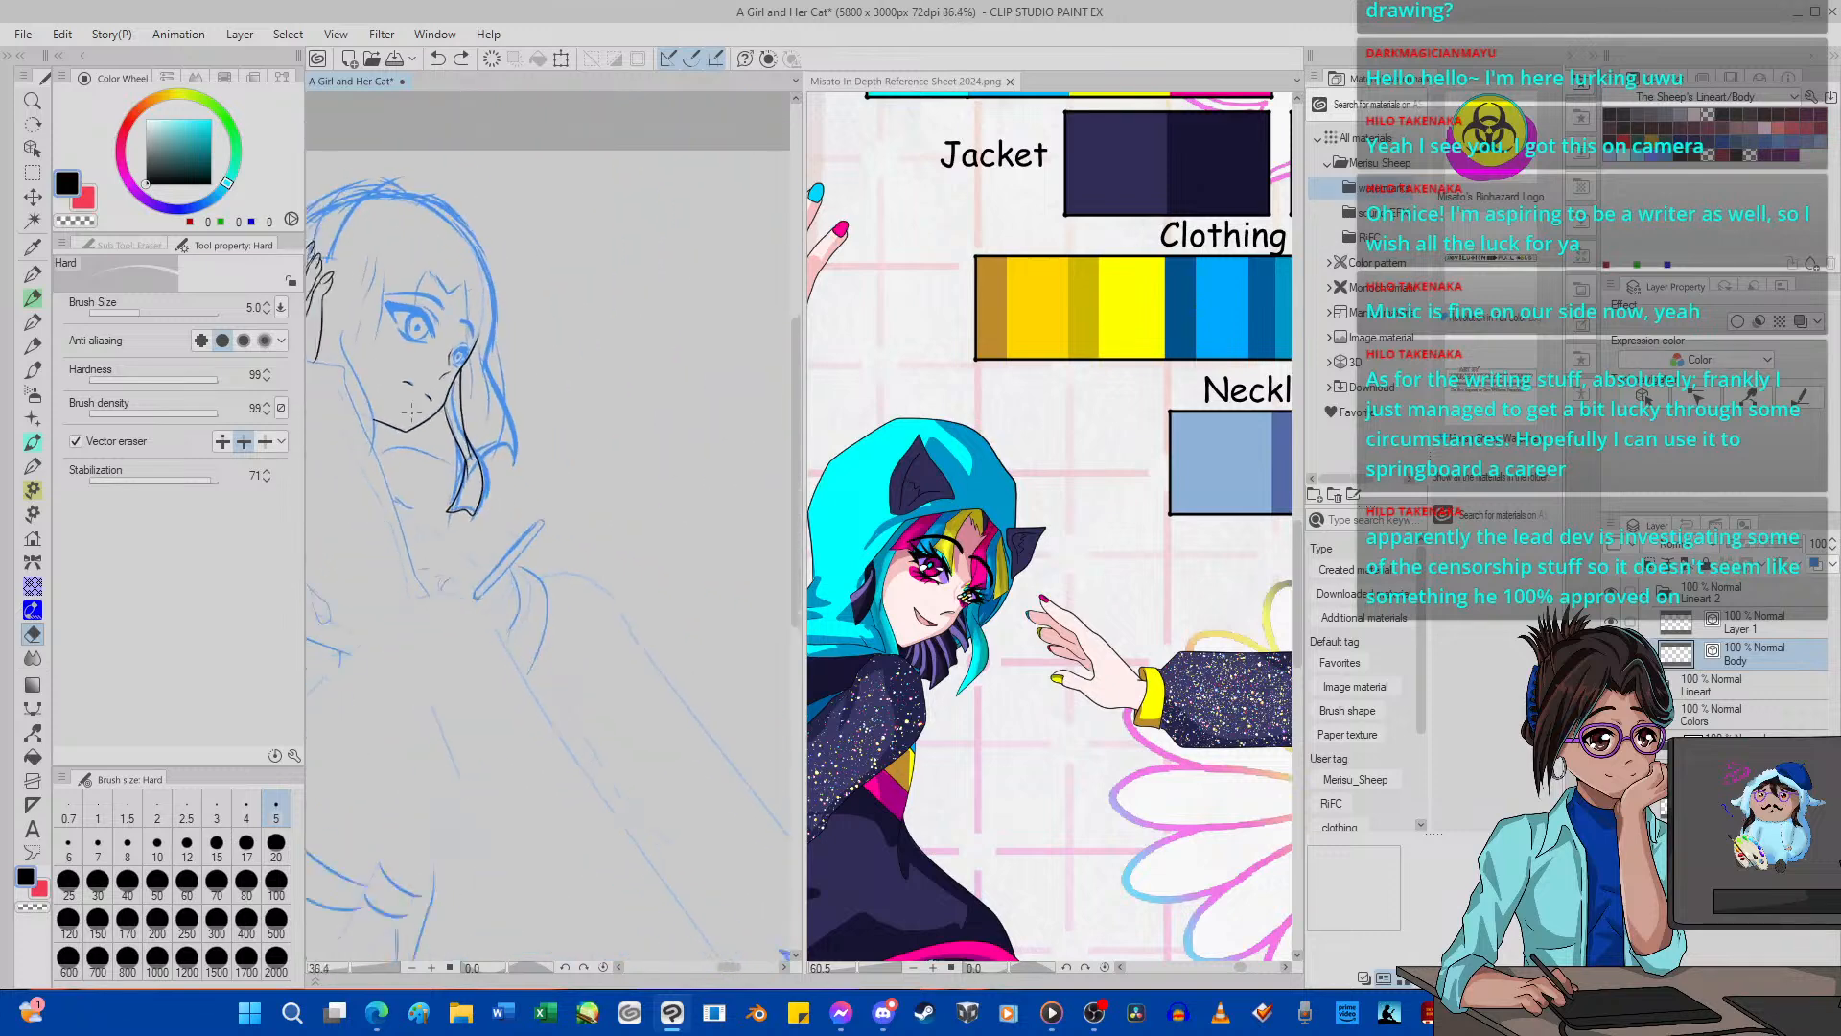
scroll(356, 410, "up", 10)
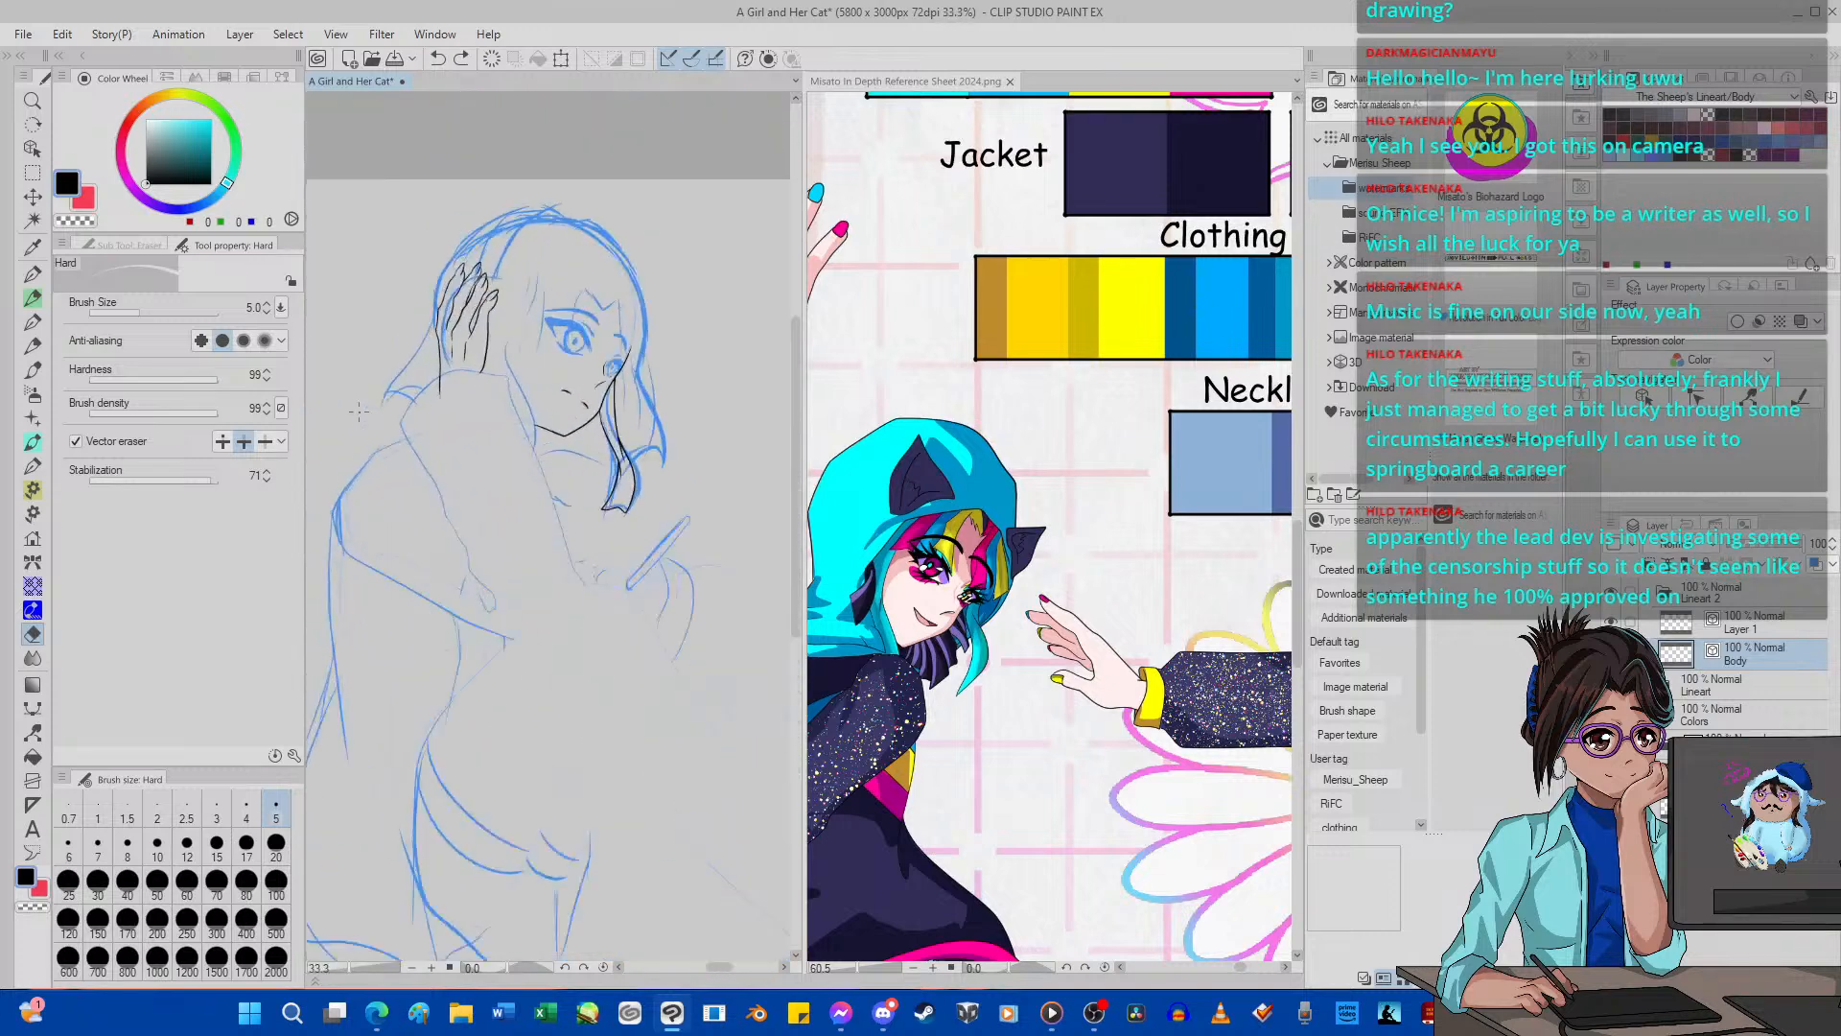
scroll(430, 412, "down", 6)
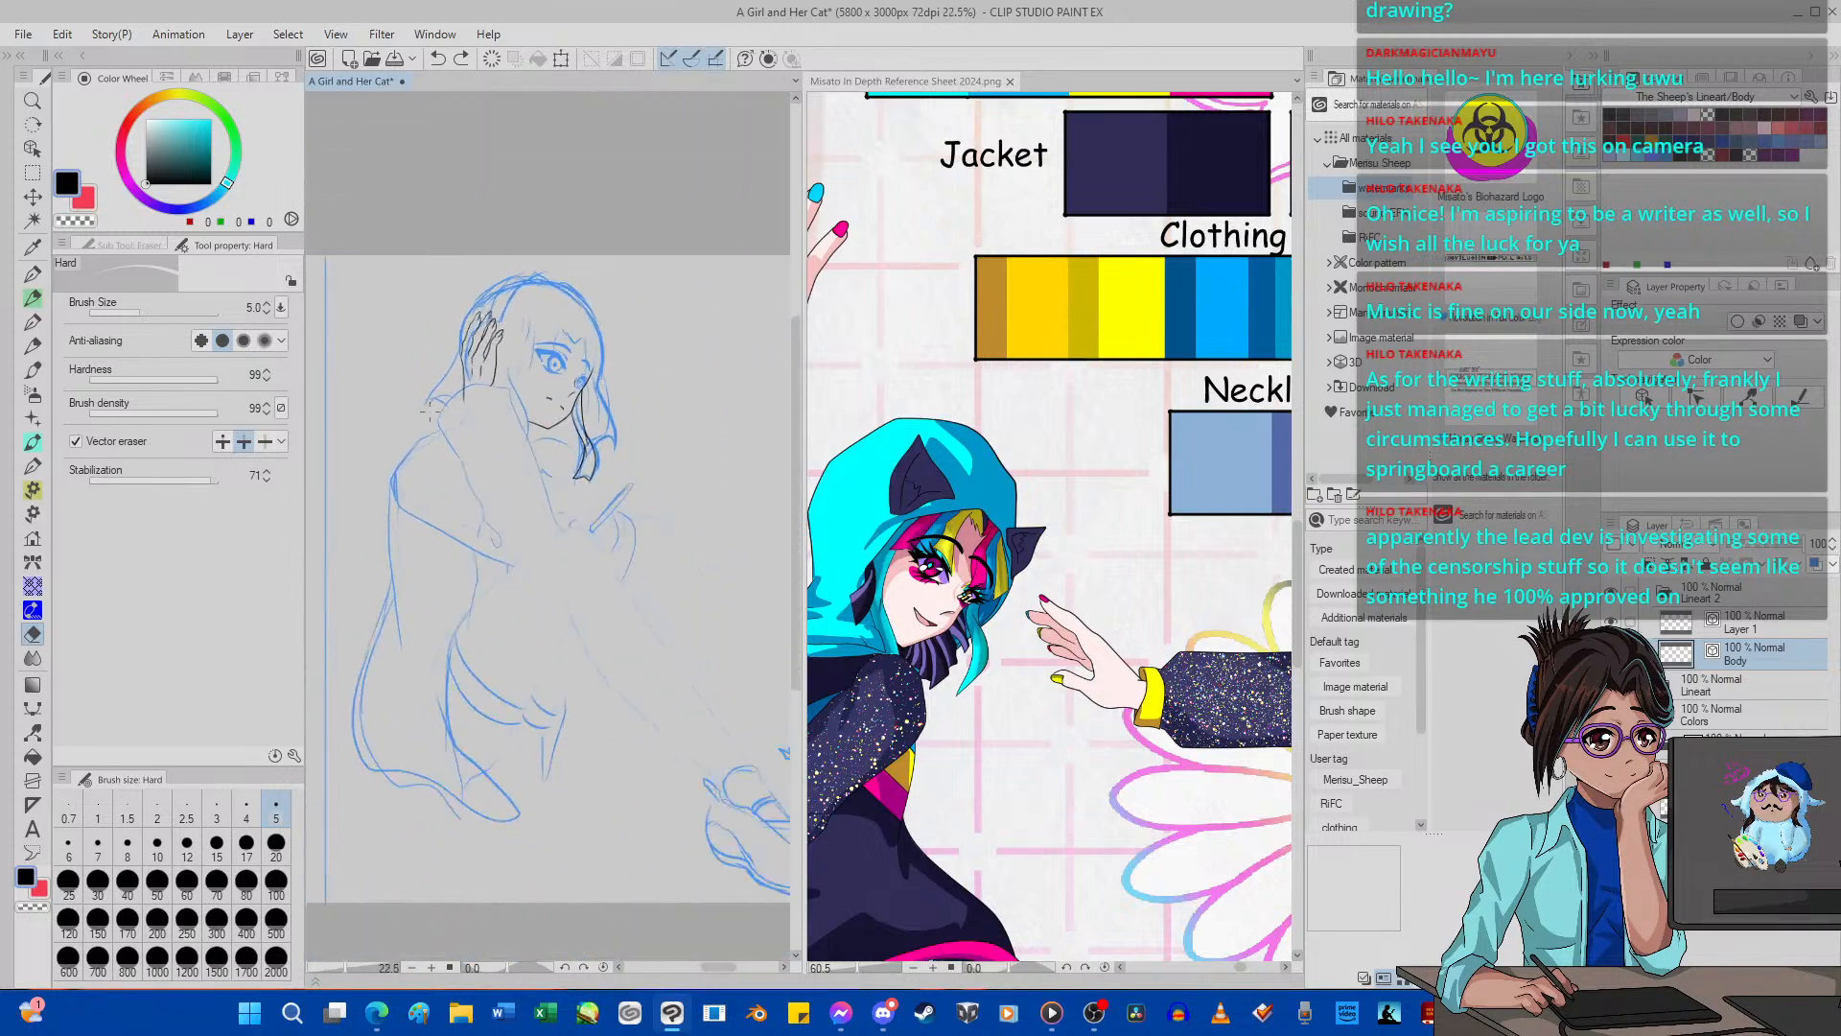
scroll(526, 370, "up", 2)
scroll(527, 371, "up", 3)
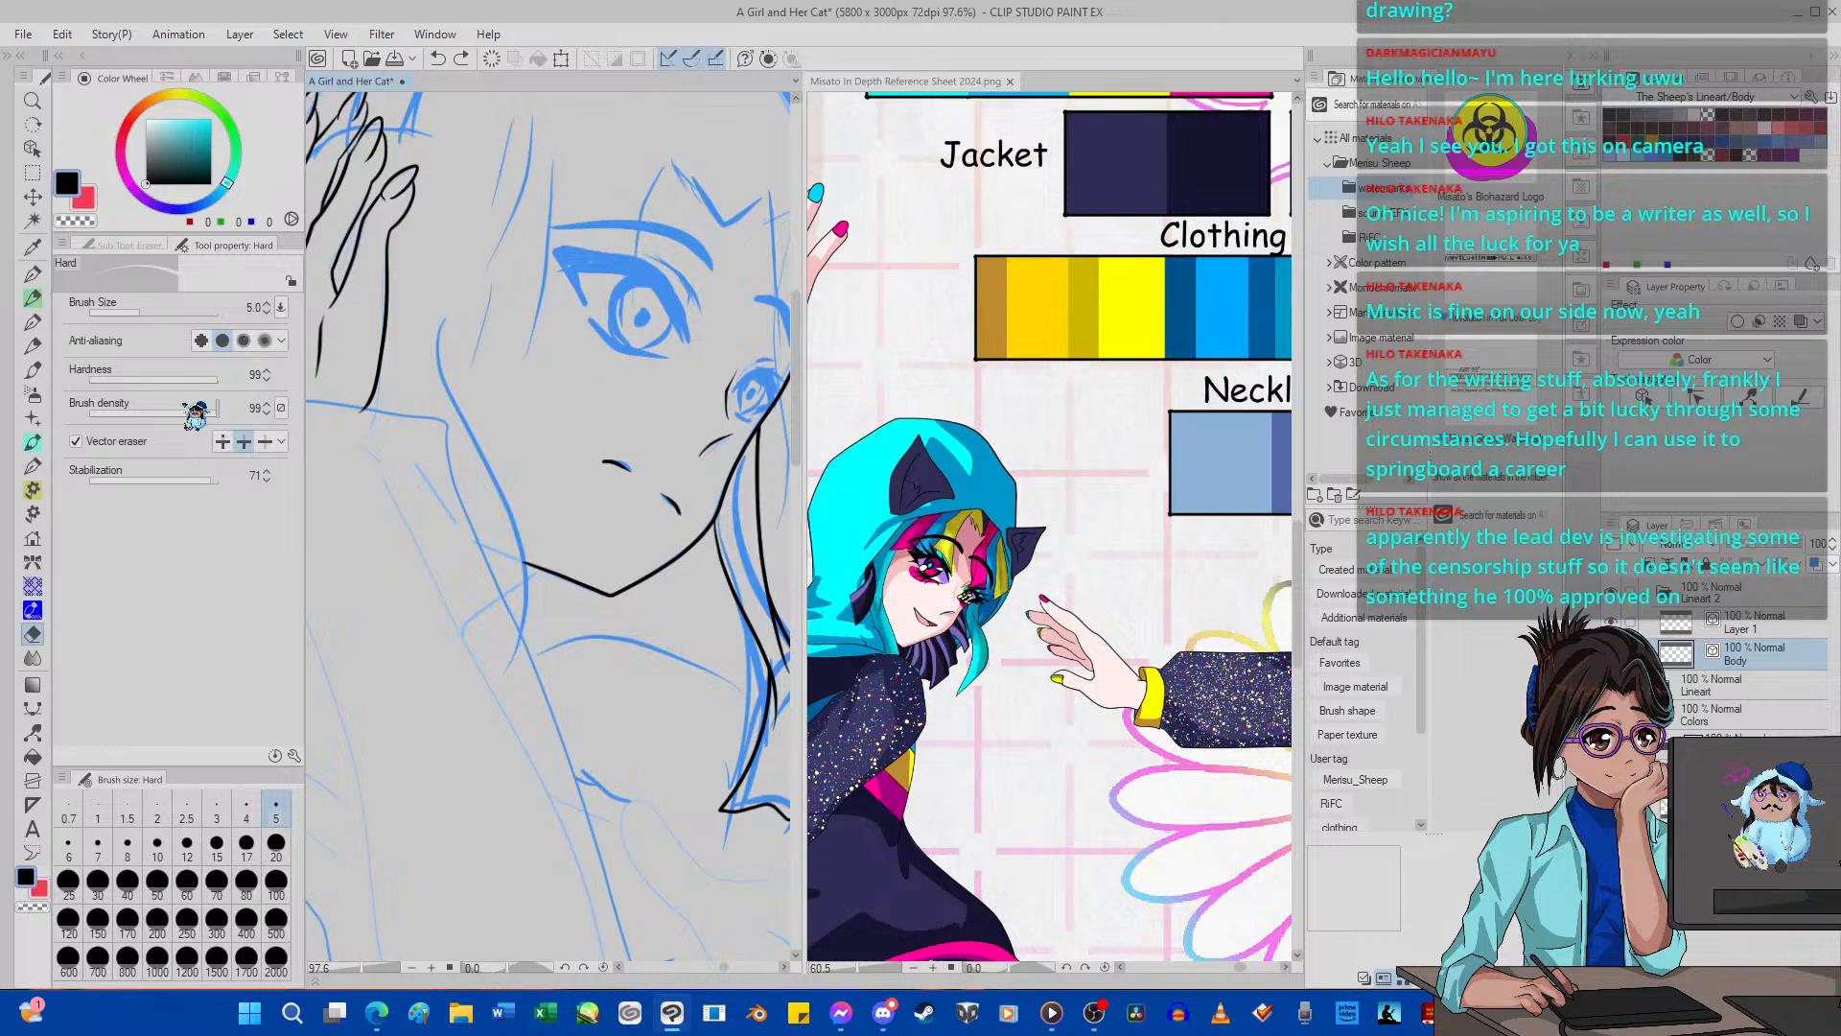
left_click(32, 273)
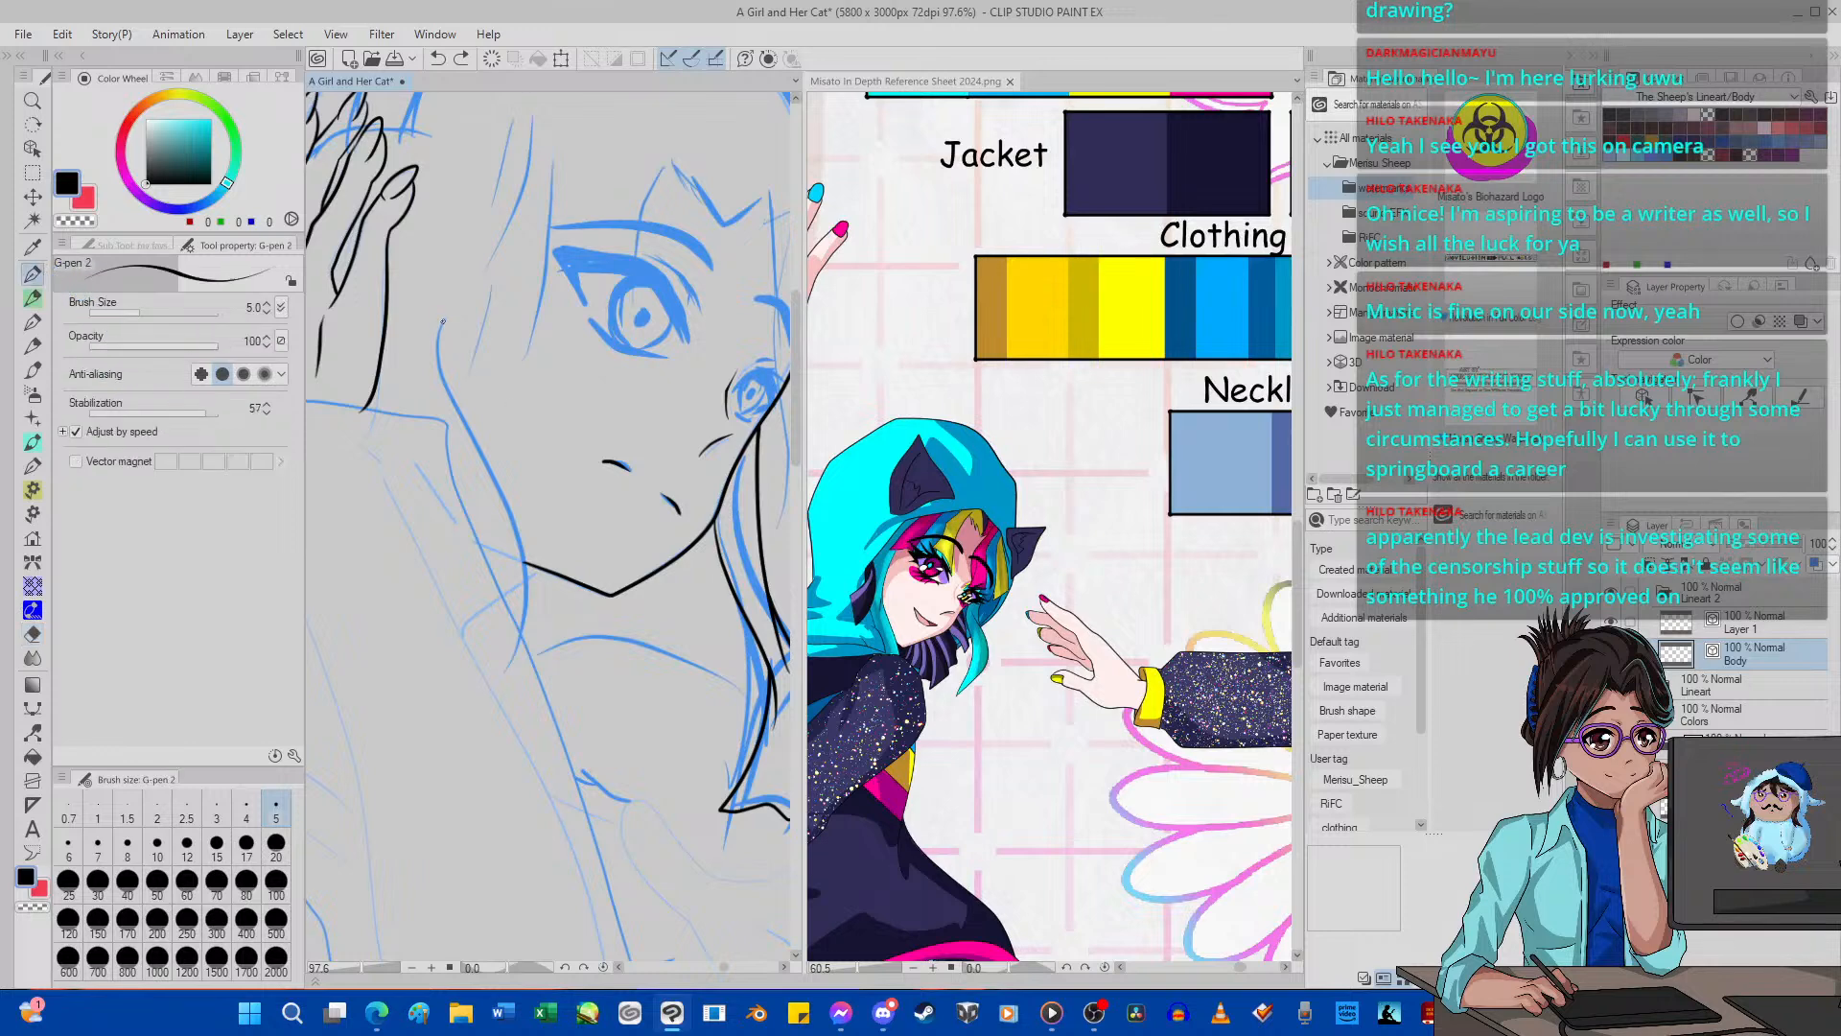
mouse_move(445, 370)
left_mouse_down()
mouse_move(521, 548)
mouse_move(503, 633)
mouse_move(454, 683)
left_mouse_up()
left_click(437, 58)
mouse_move(438, 331)
left_mouse_down()
mouse_move(522, 550)
mouse_move(530, 614)
mouse_move(489, 707)
left_mouse_up()
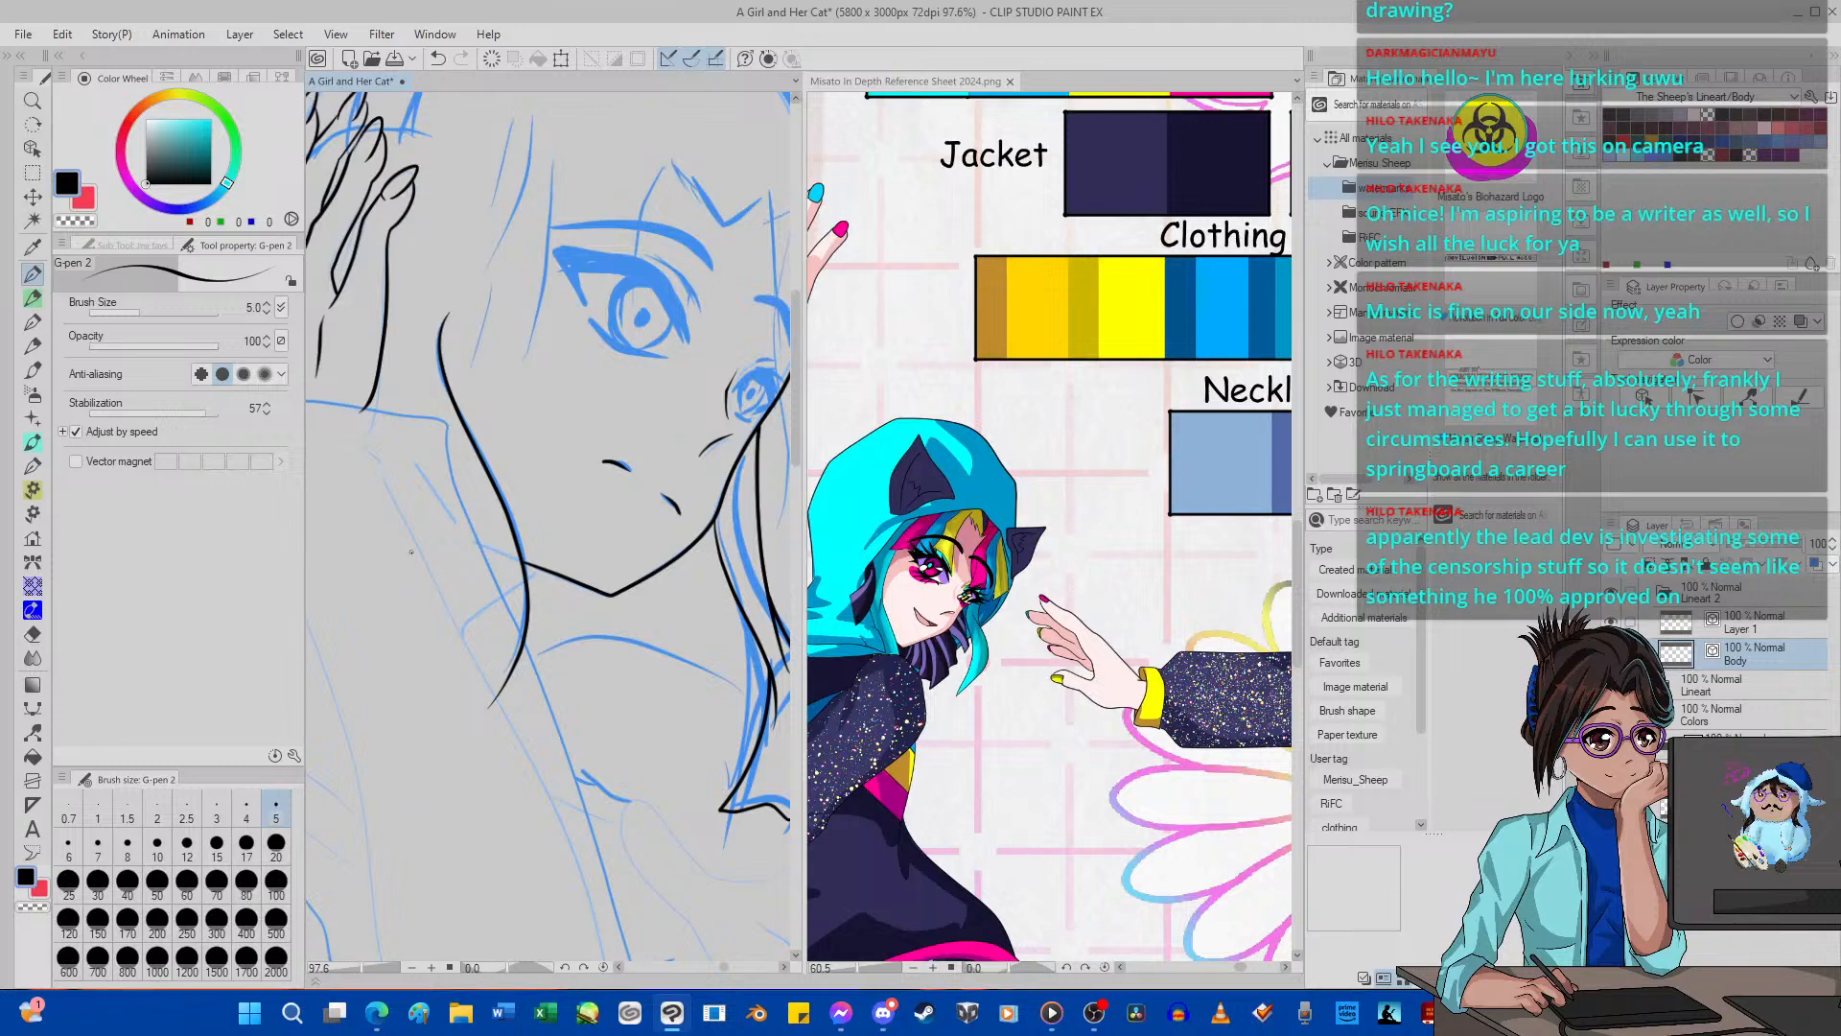
Add a new layer above Body and ink the outer hair lock beside the far cheek with G-pen 2, down to its curved tip.
scroll(505, 518, "down", 5)
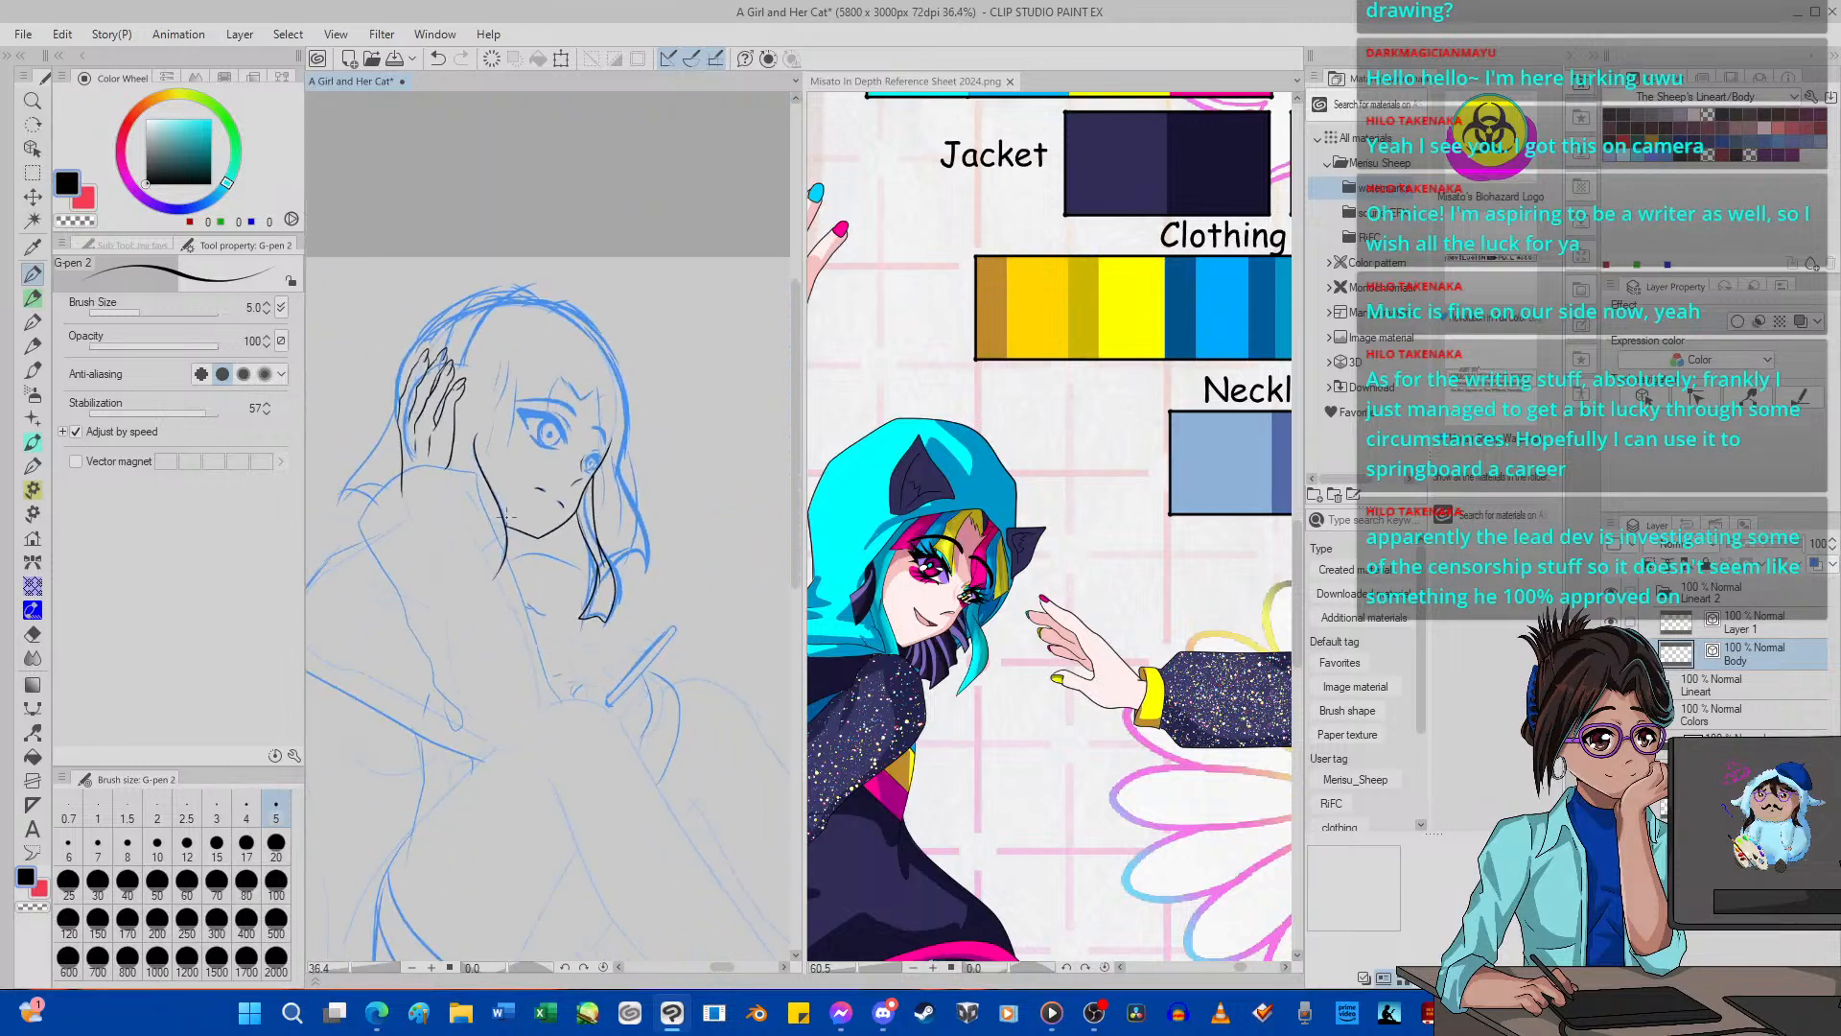
scroll(550, 535, "up", 2)
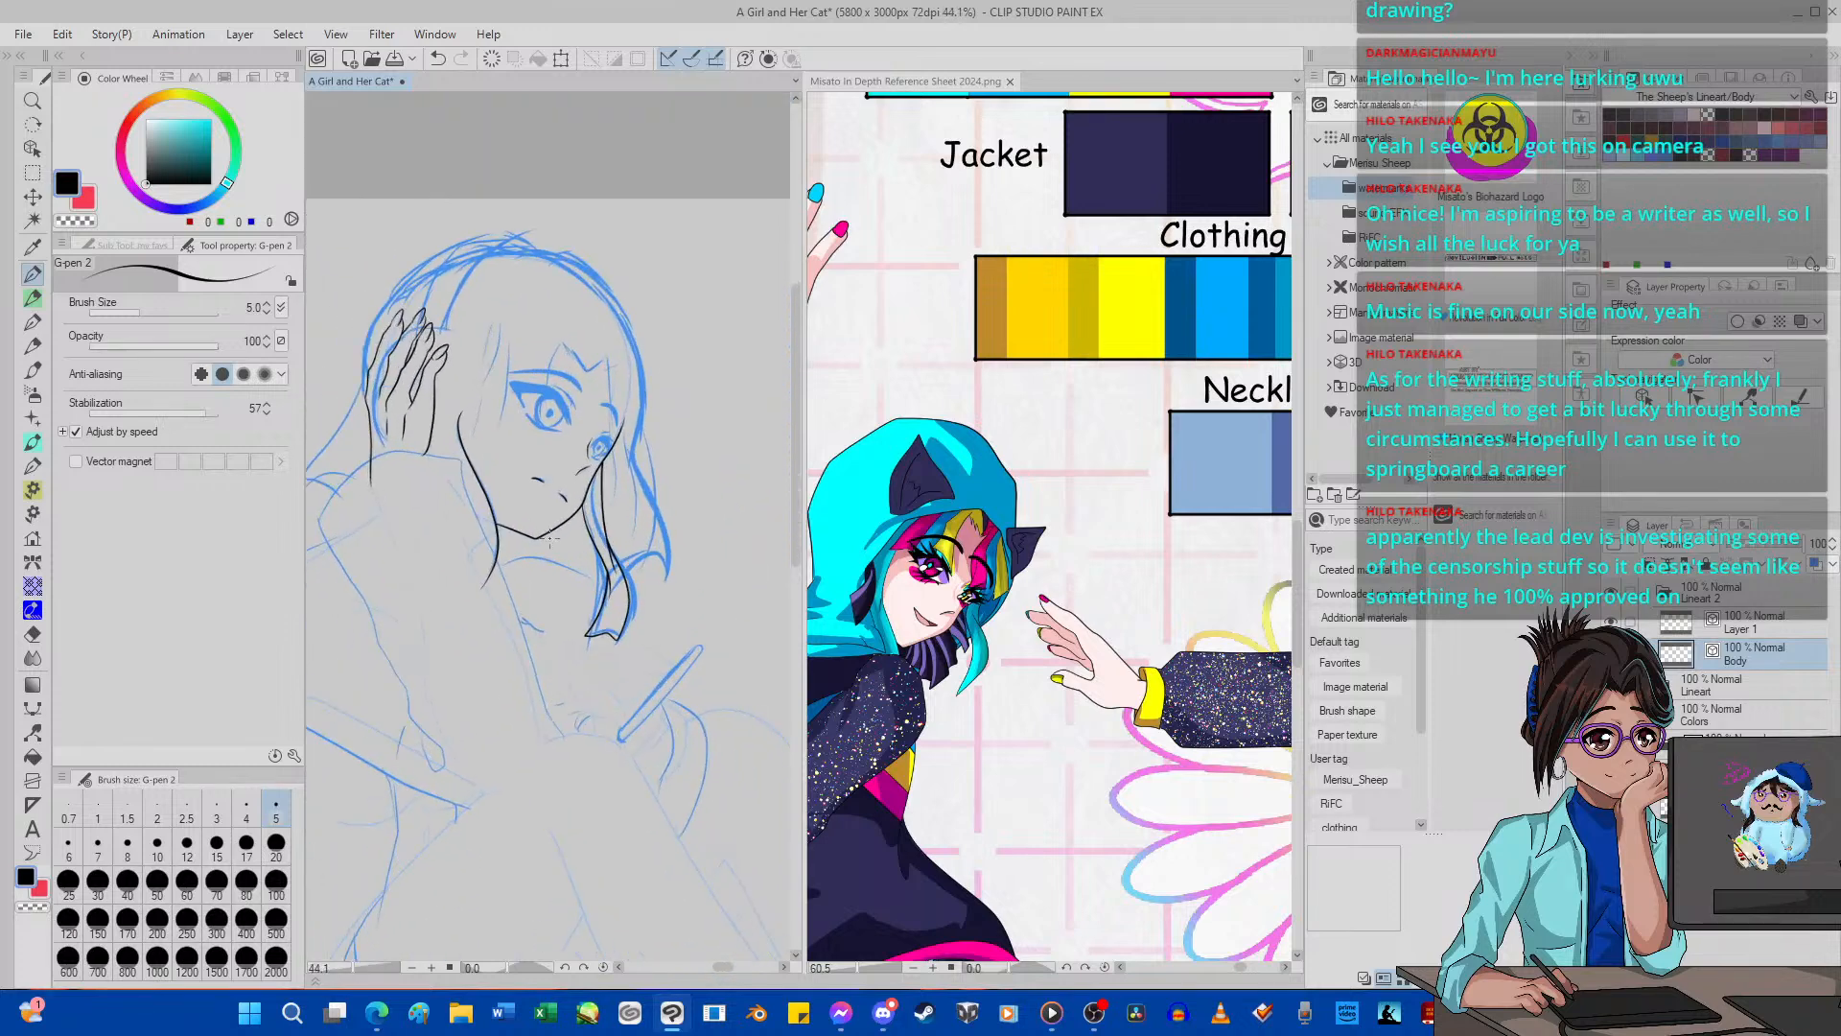
scroll(660, 472, "up", 4)
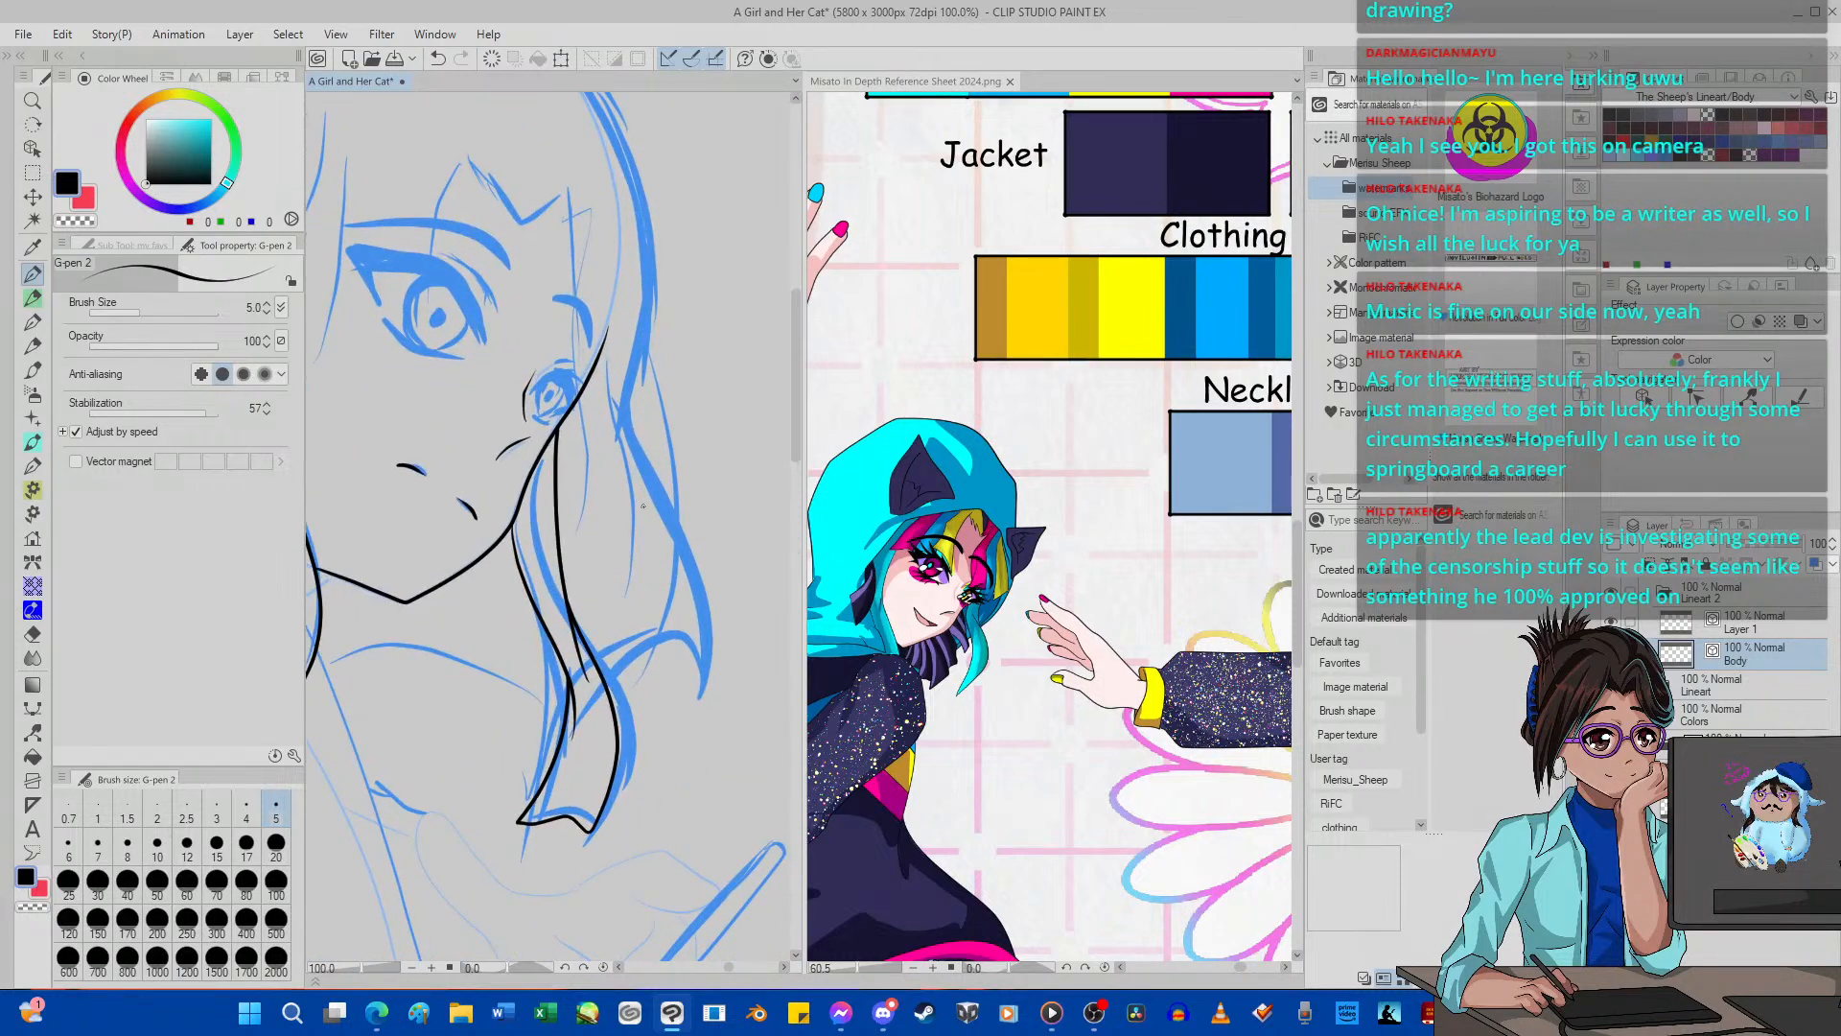
key("ctrl+shift+n")
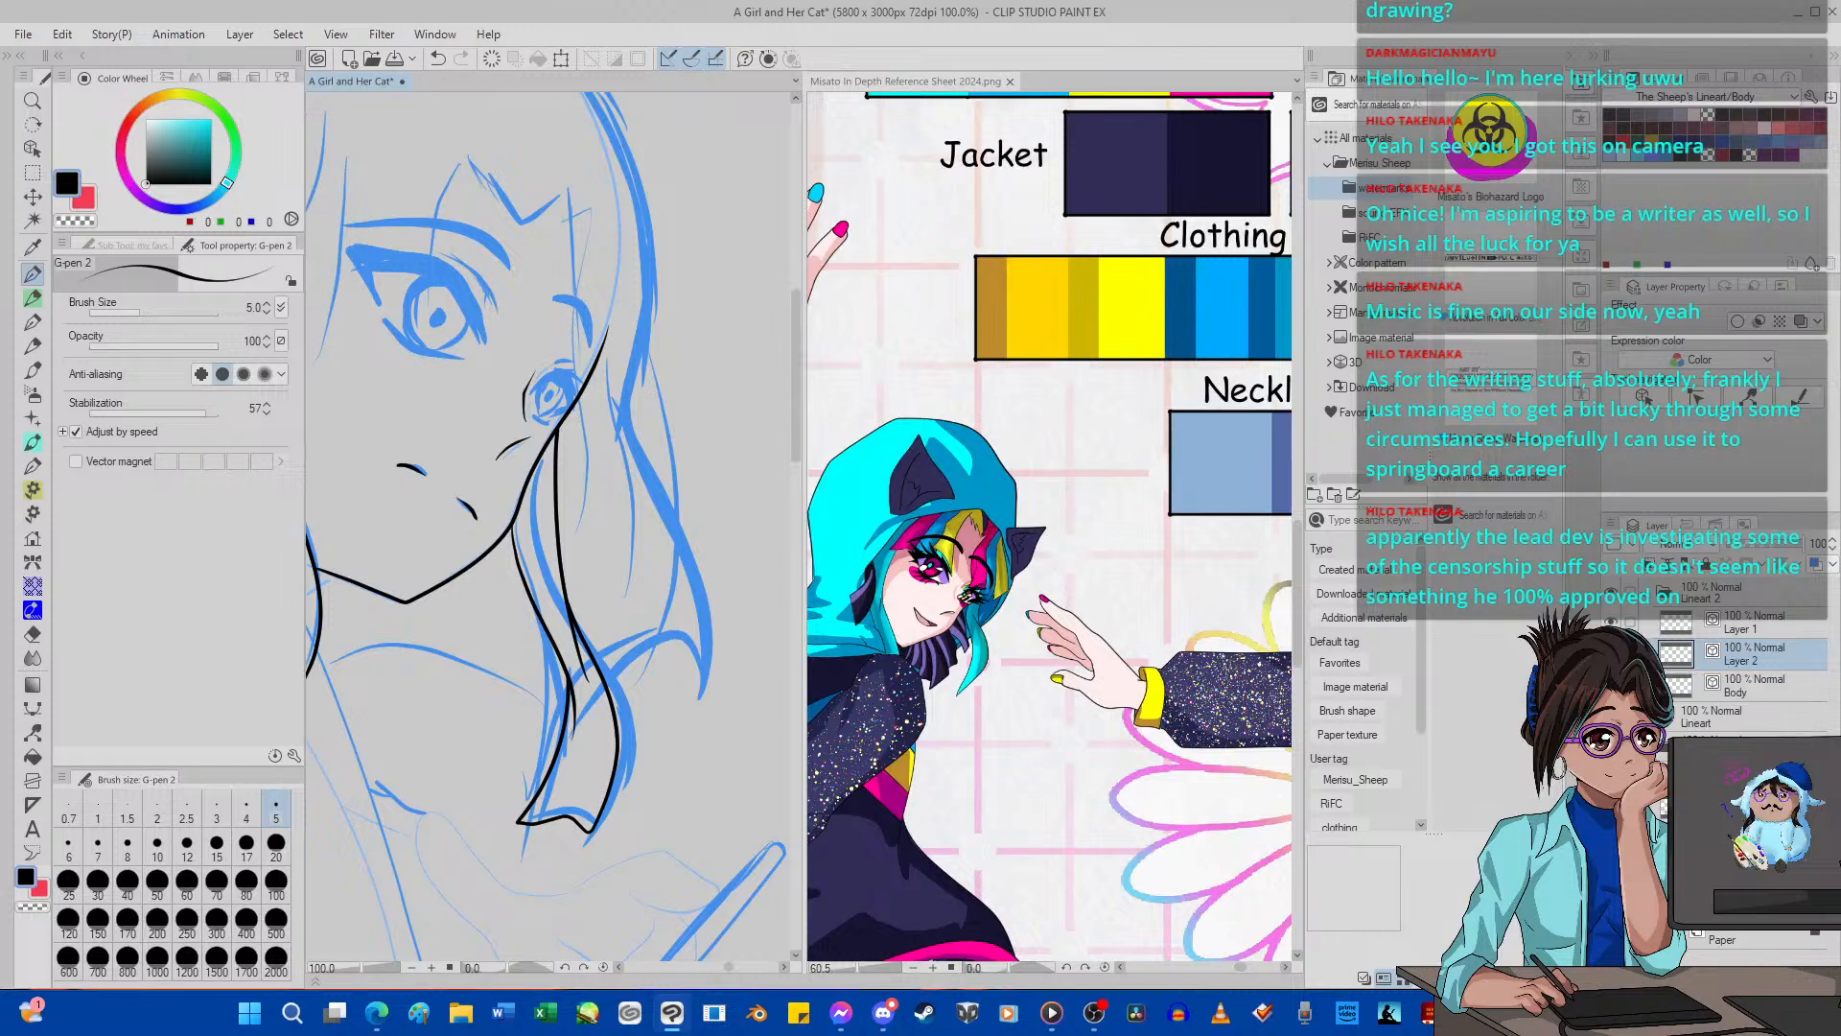
mouse_move(591, 446)
left_mouse_down()
mouse_move(588, 518)
mouse_move(682, 655)
mouse_move(677, 720)
mouse_move(673, 675)
mouse_move(706, 657)
mouse_move(734, 686)
mouse_move(698, 576)
mouse_move(602, 416)
left_mouse_up()
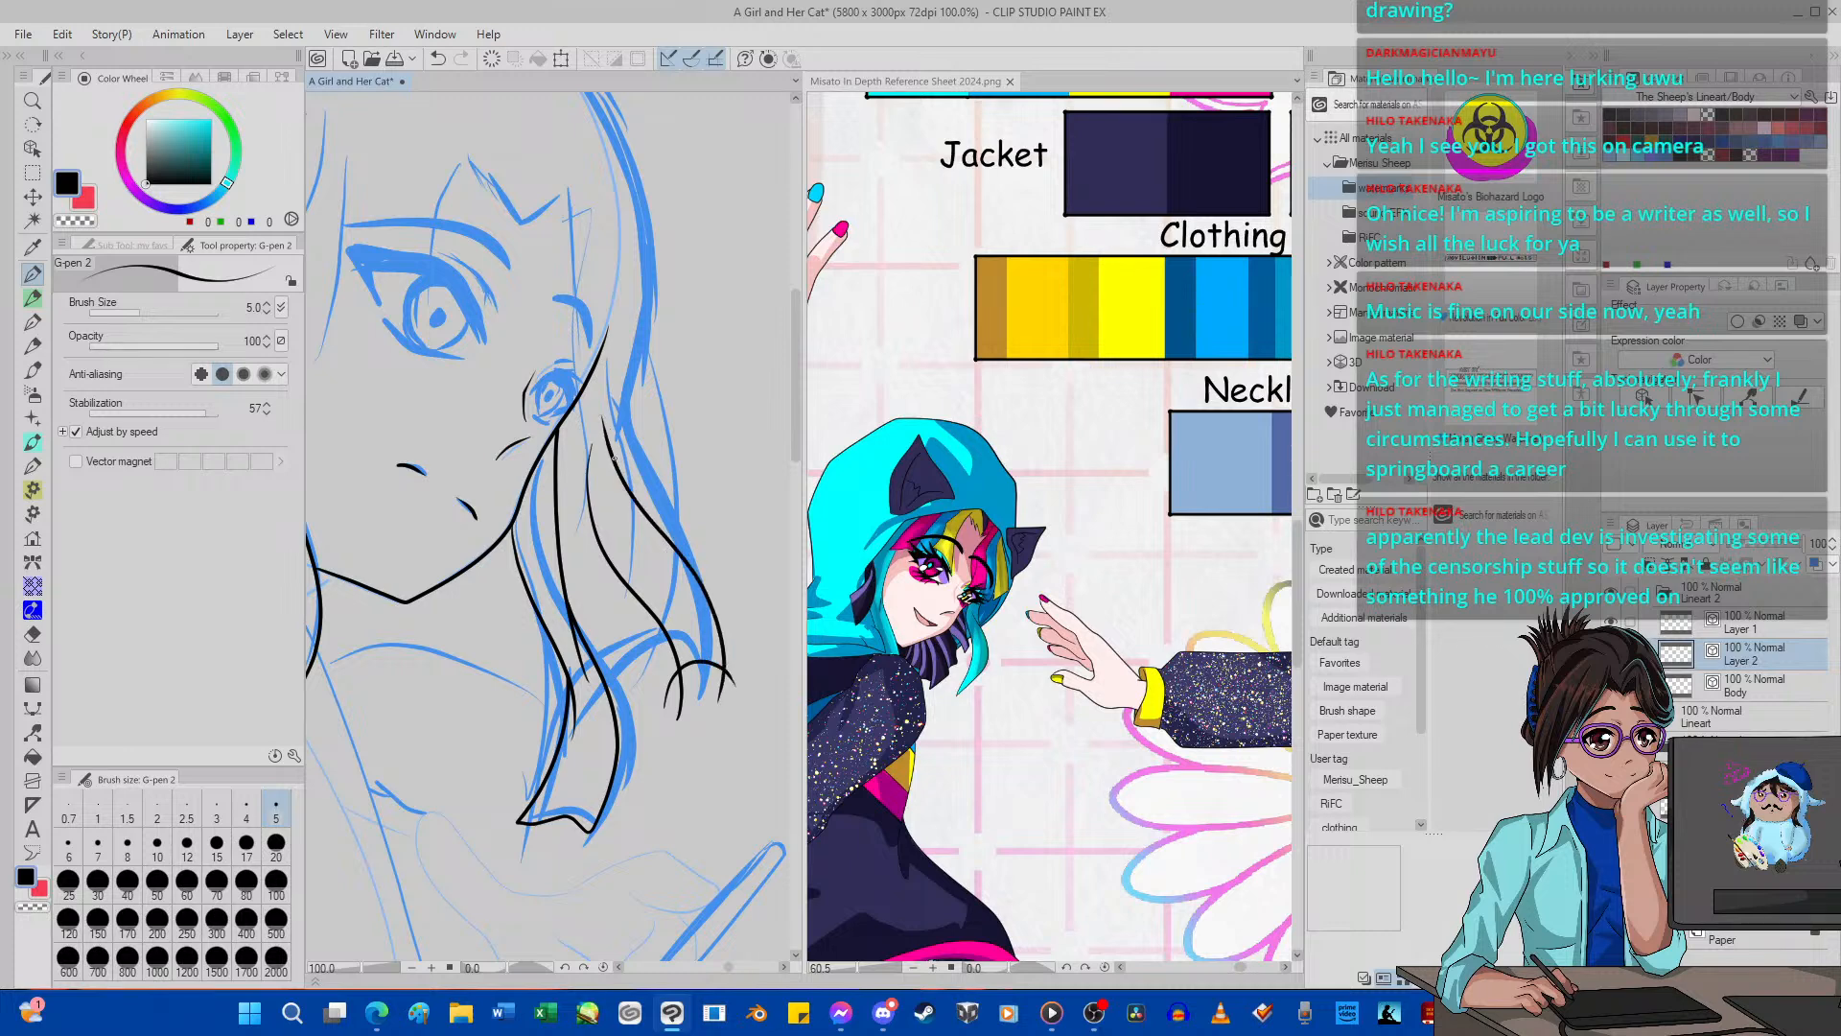
Redraw the outer hair lock's outer edge lines with G-pen 2 and trim the overshoots at its tip with the Hard eraser at size 10.
left_click(437, 59)
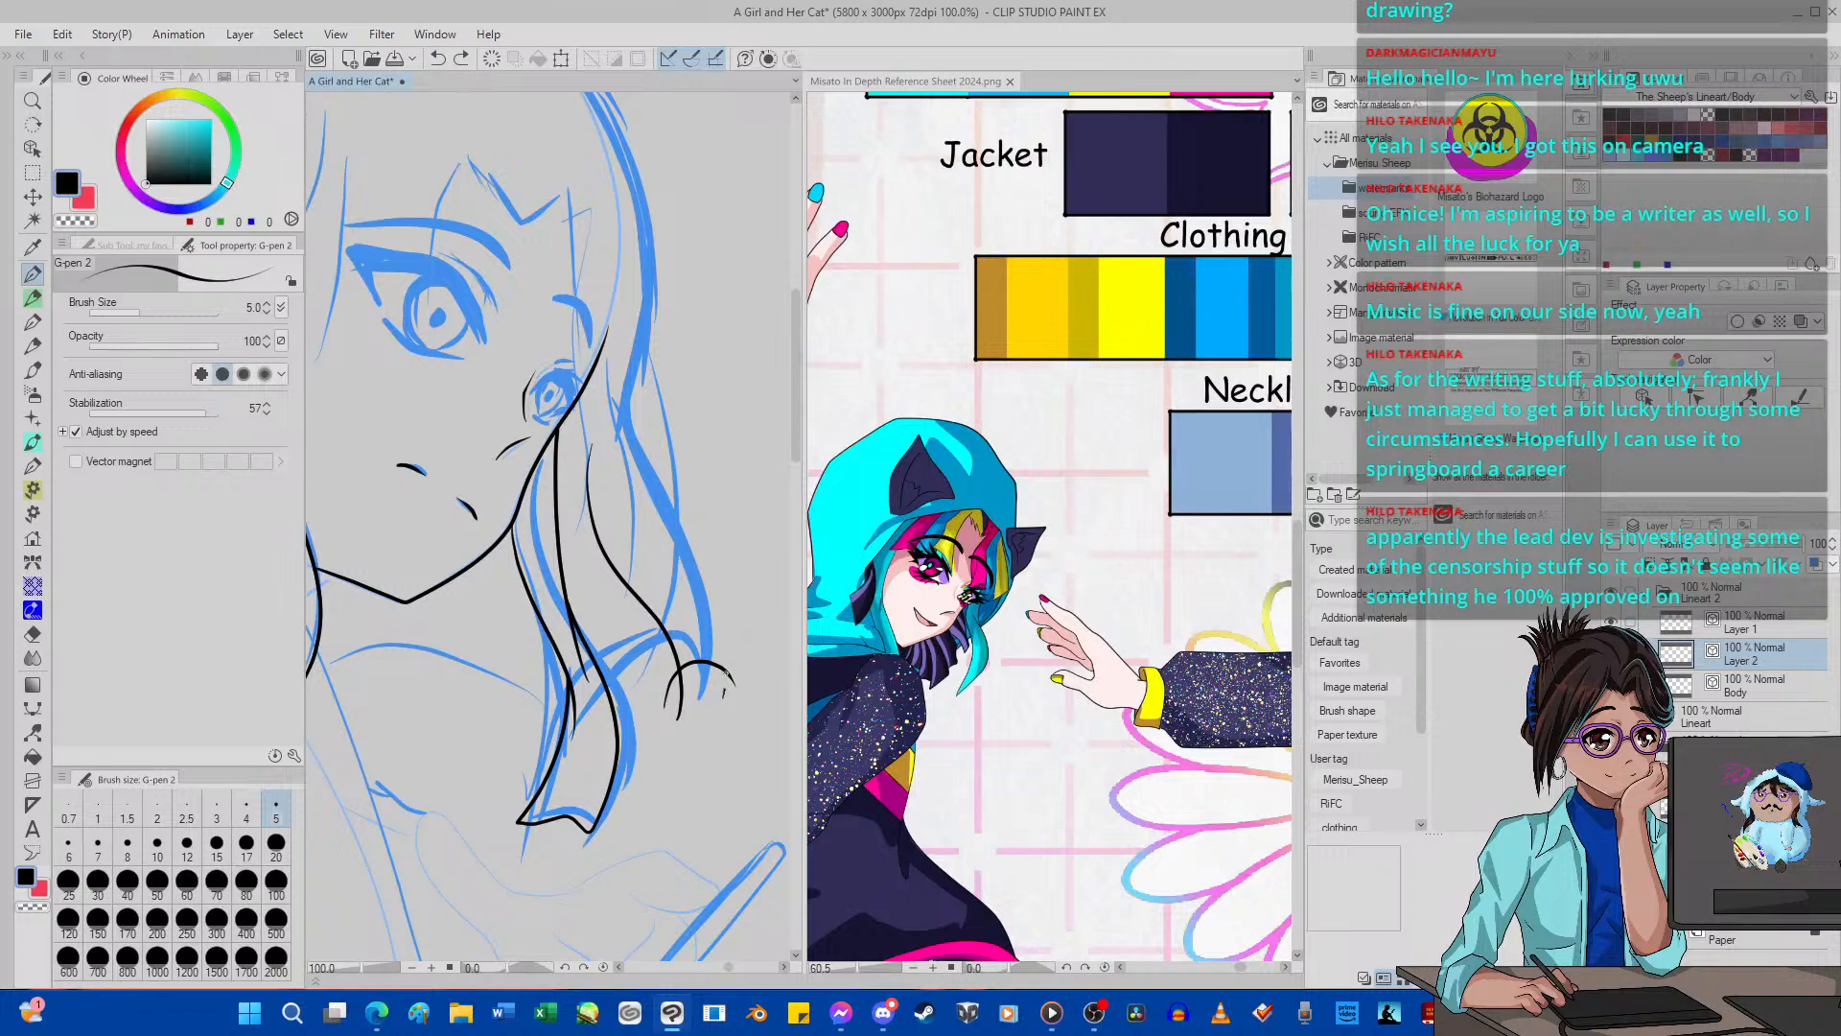
mouse_move(726, 682)
left_mouse_down()
mouse_move(715, 620)
mouse_move(612, 474)
mouse_move(602, 391)
left_mouse_up()
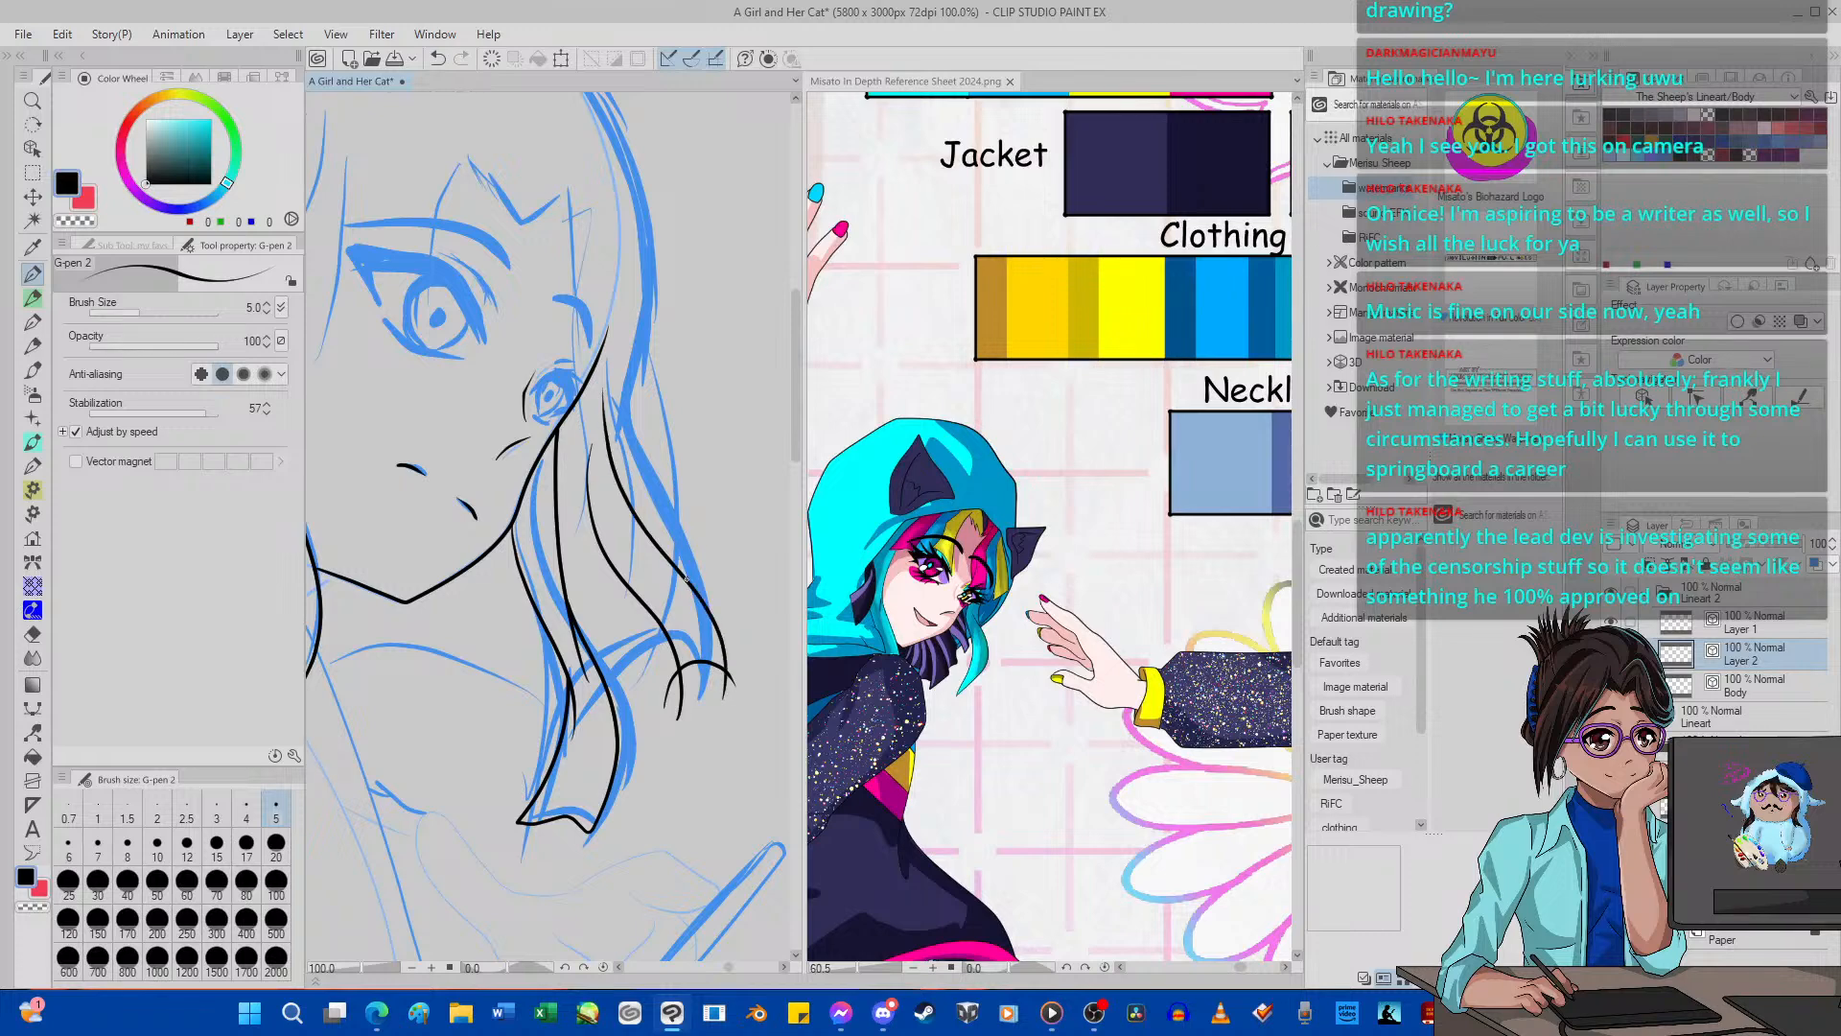
mouse_move(700, 597)
left_mouse_down()
mouse_move(653, 516)
mouse_move(638, 354)
left_mouse_up()
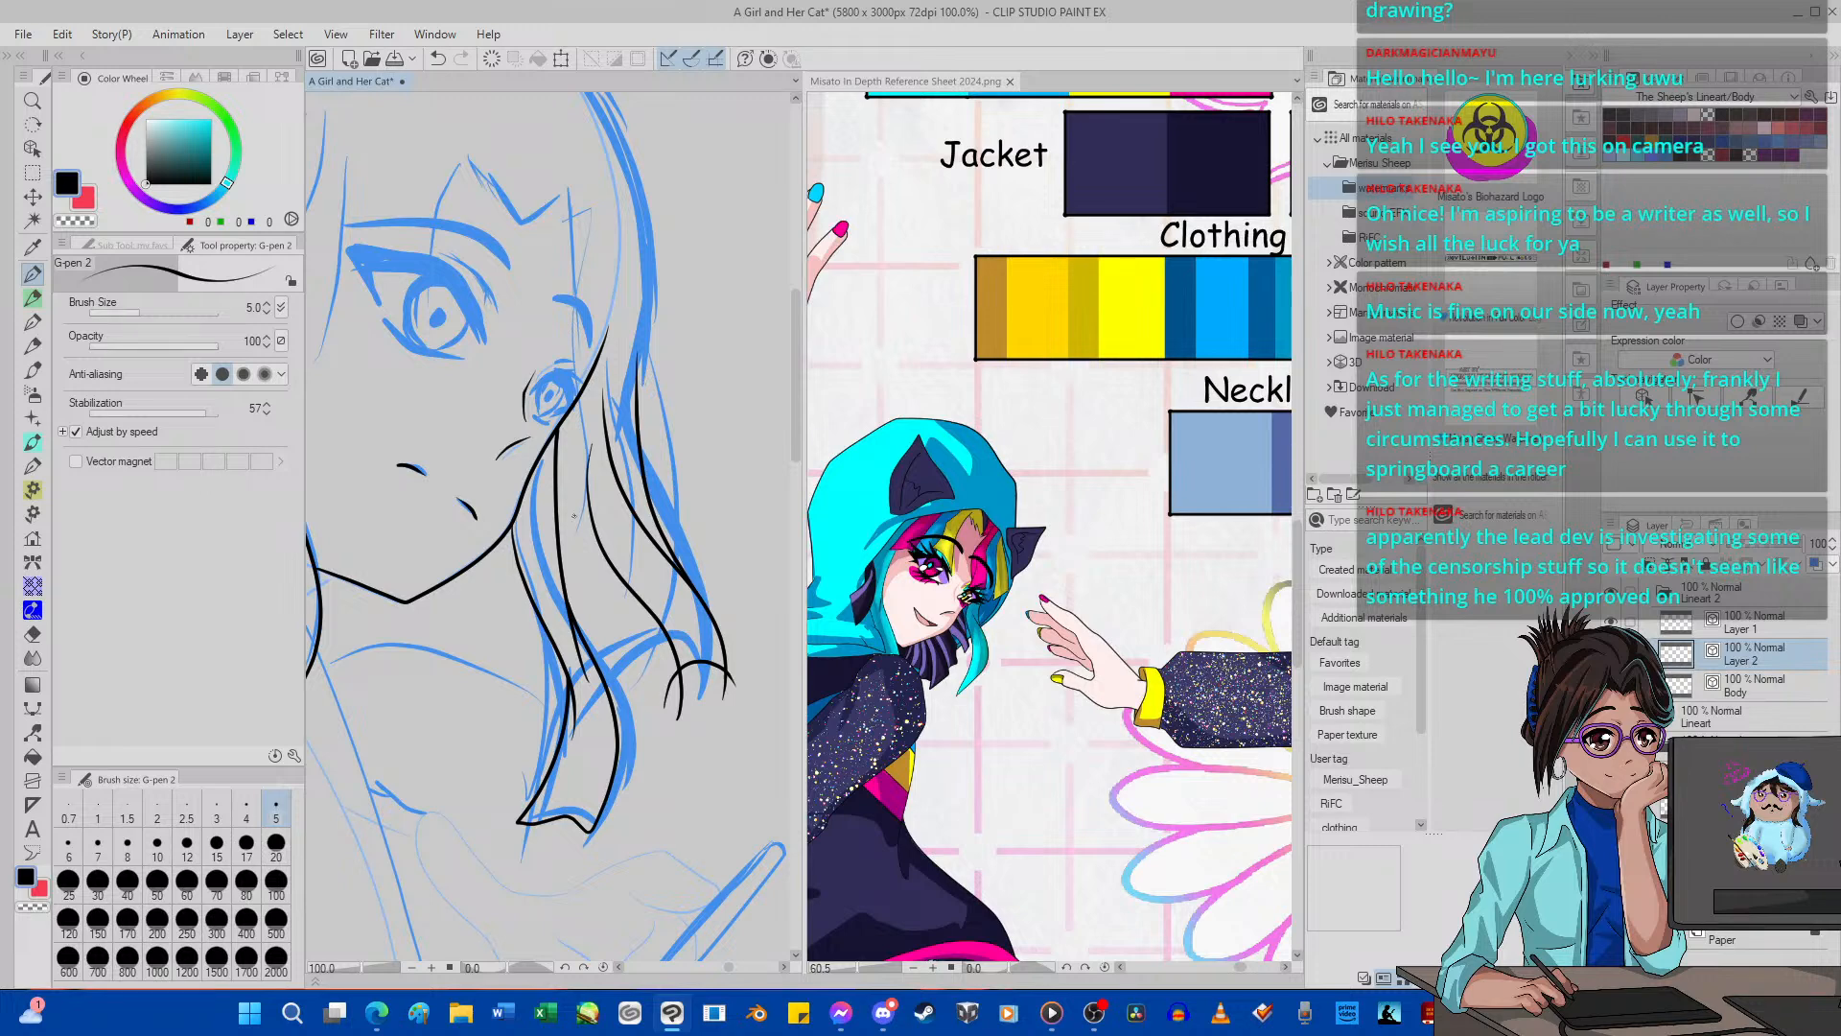
left_click(33, 634)
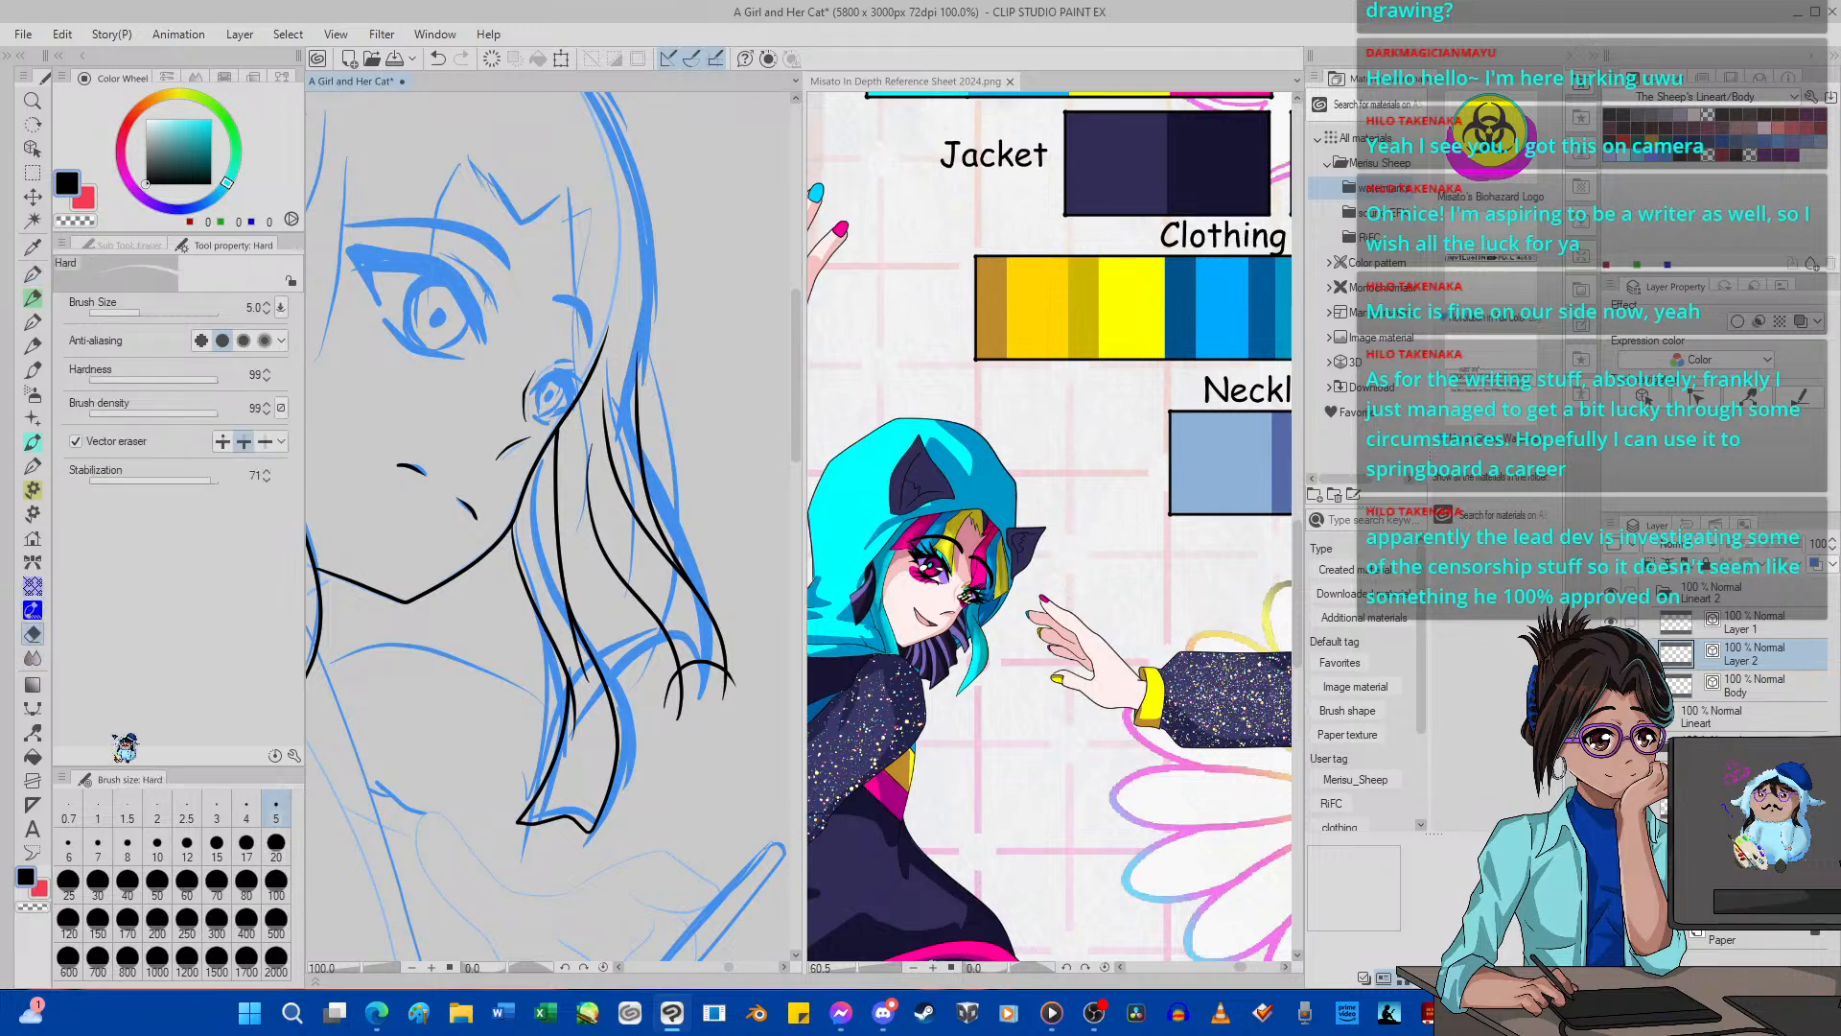
left_click(158, 844)
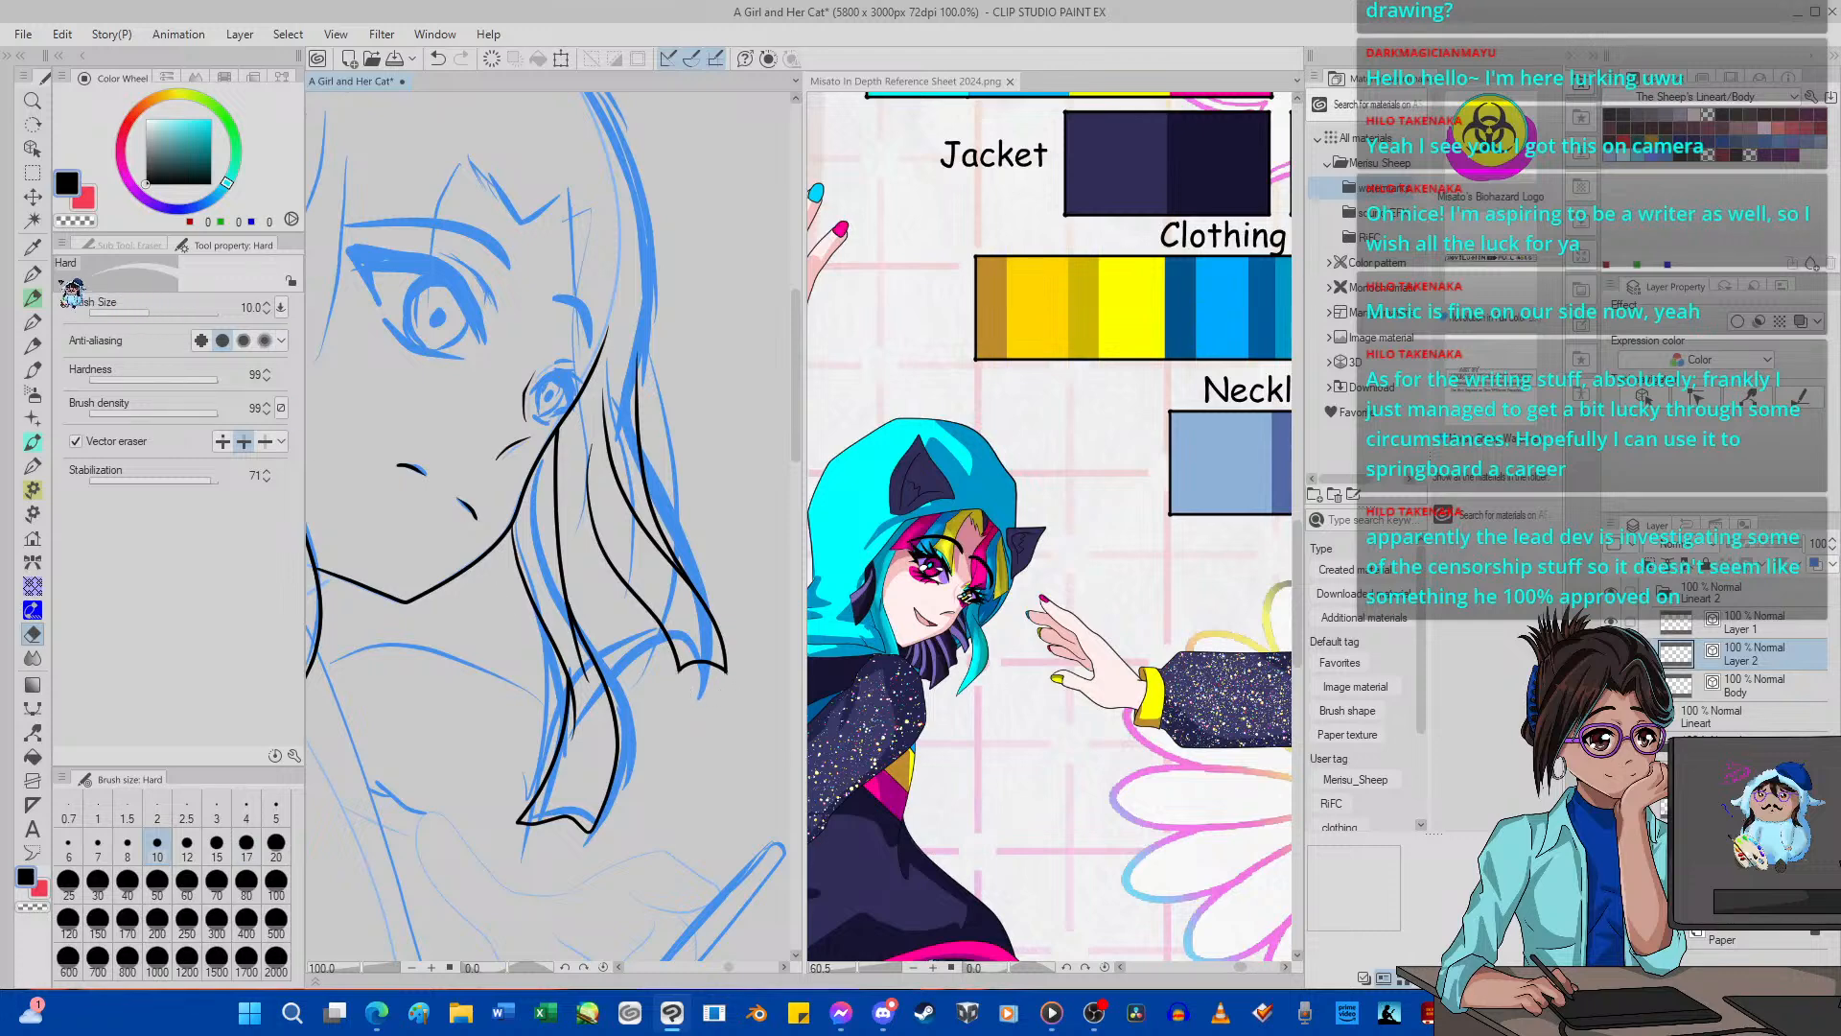
Ink inner strands with short curved tips between the outer hair lock and the lock beside the cheek with G-pen 2, redoing unsatisfactory strokes.
key("p")
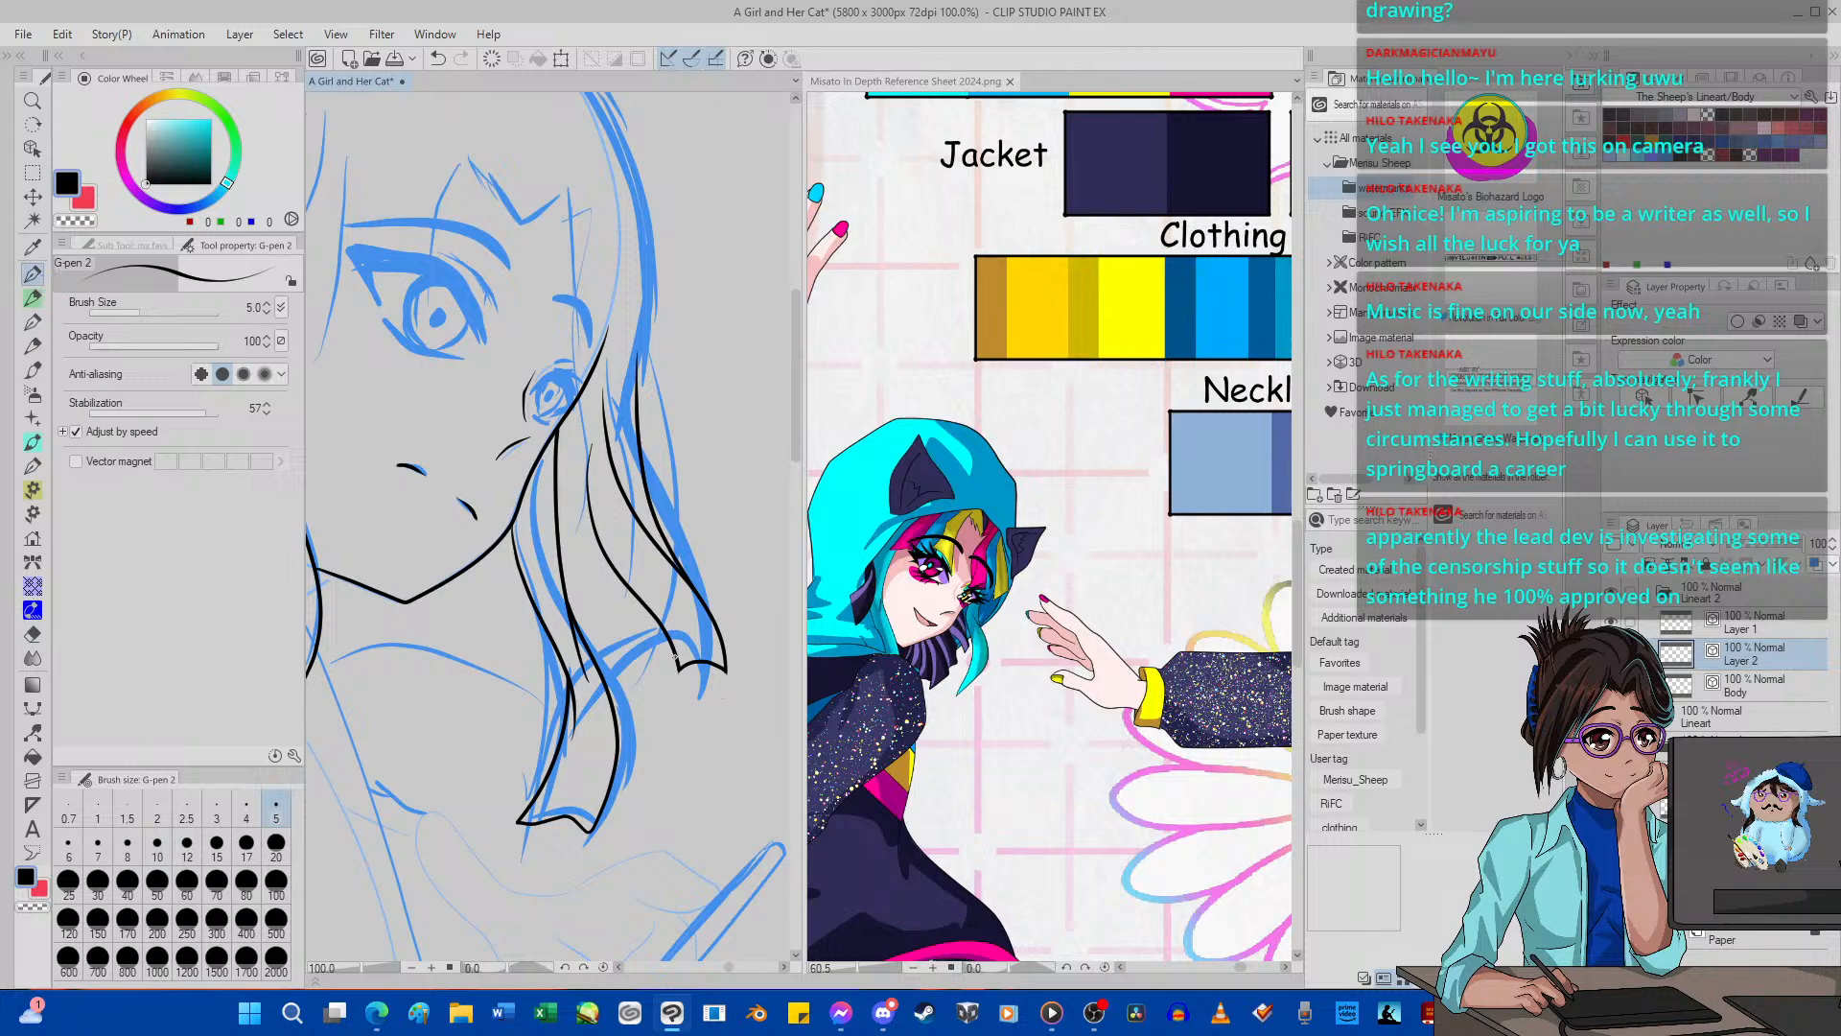
left_click_drag(673, 655, 635, 666)
mouse_move(599, 561)
left_mouse_down()
mouse_move(660, 689)
mouse_move(634, 701)
left_mouse_up()
left_click(437, 58)
mouse_move(660, 685)
left_mouse_down()
mouse_move(604, 717)
mouse_move(634, 713)
left_mouse_up()
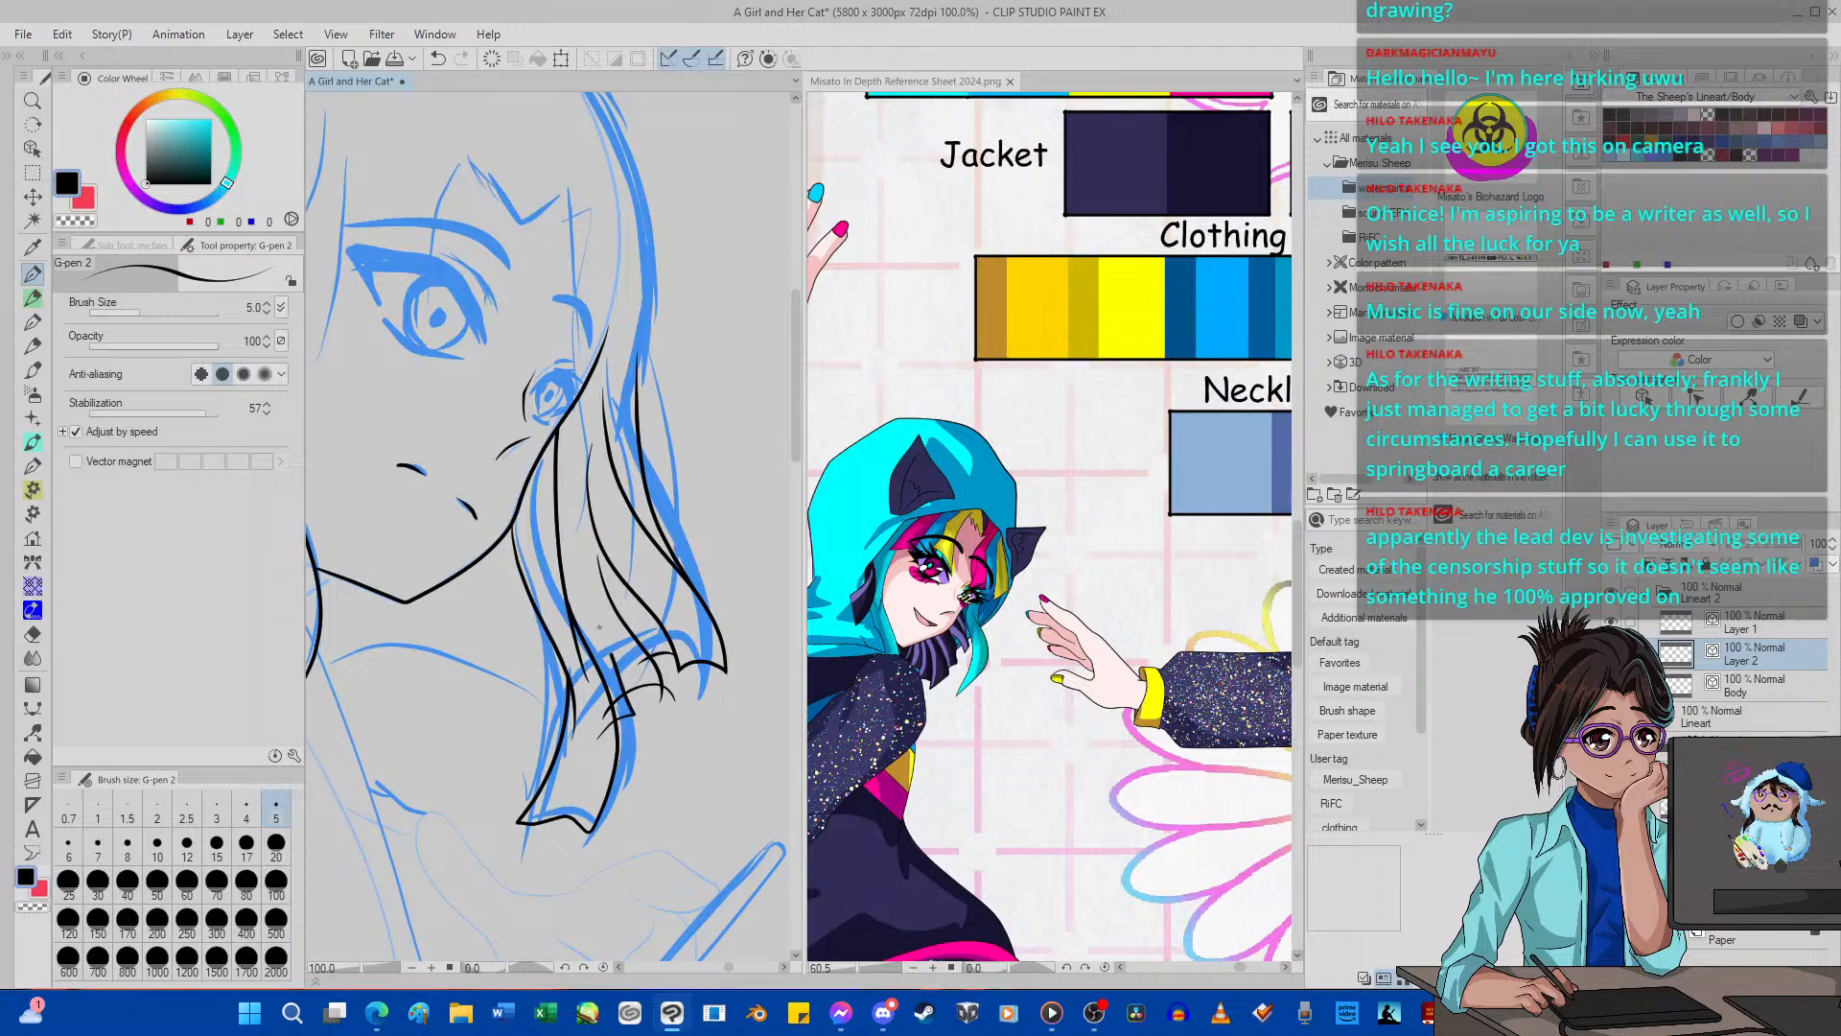
left_click(439, 59)
left_click(439, 59)
mouse_move(671, 698)
left_mouse_down()
mouse_move(624, 699)
mouse_move(644, 698)
mouse_move(575, 536)
left_mouse_up()
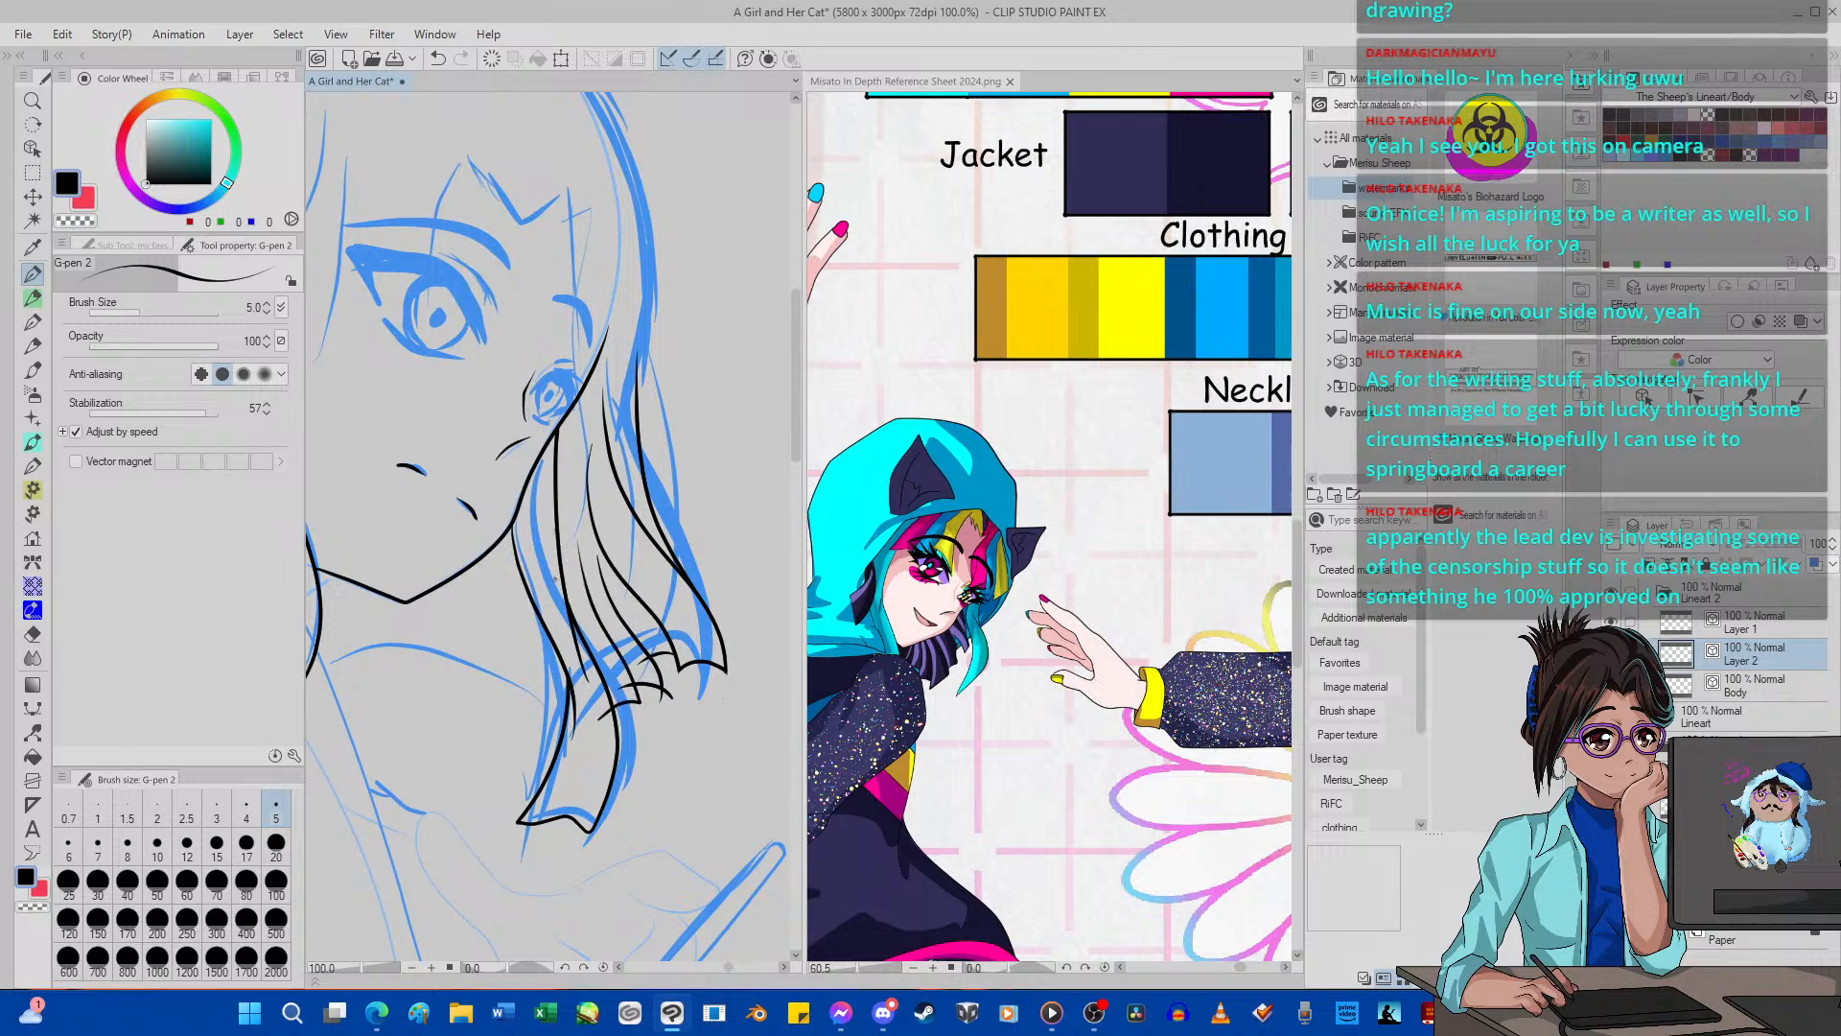
Erase the crossing line ends at the inner strands' tips to leave clean points along the hair's lower edge.
left_click(33, 634)
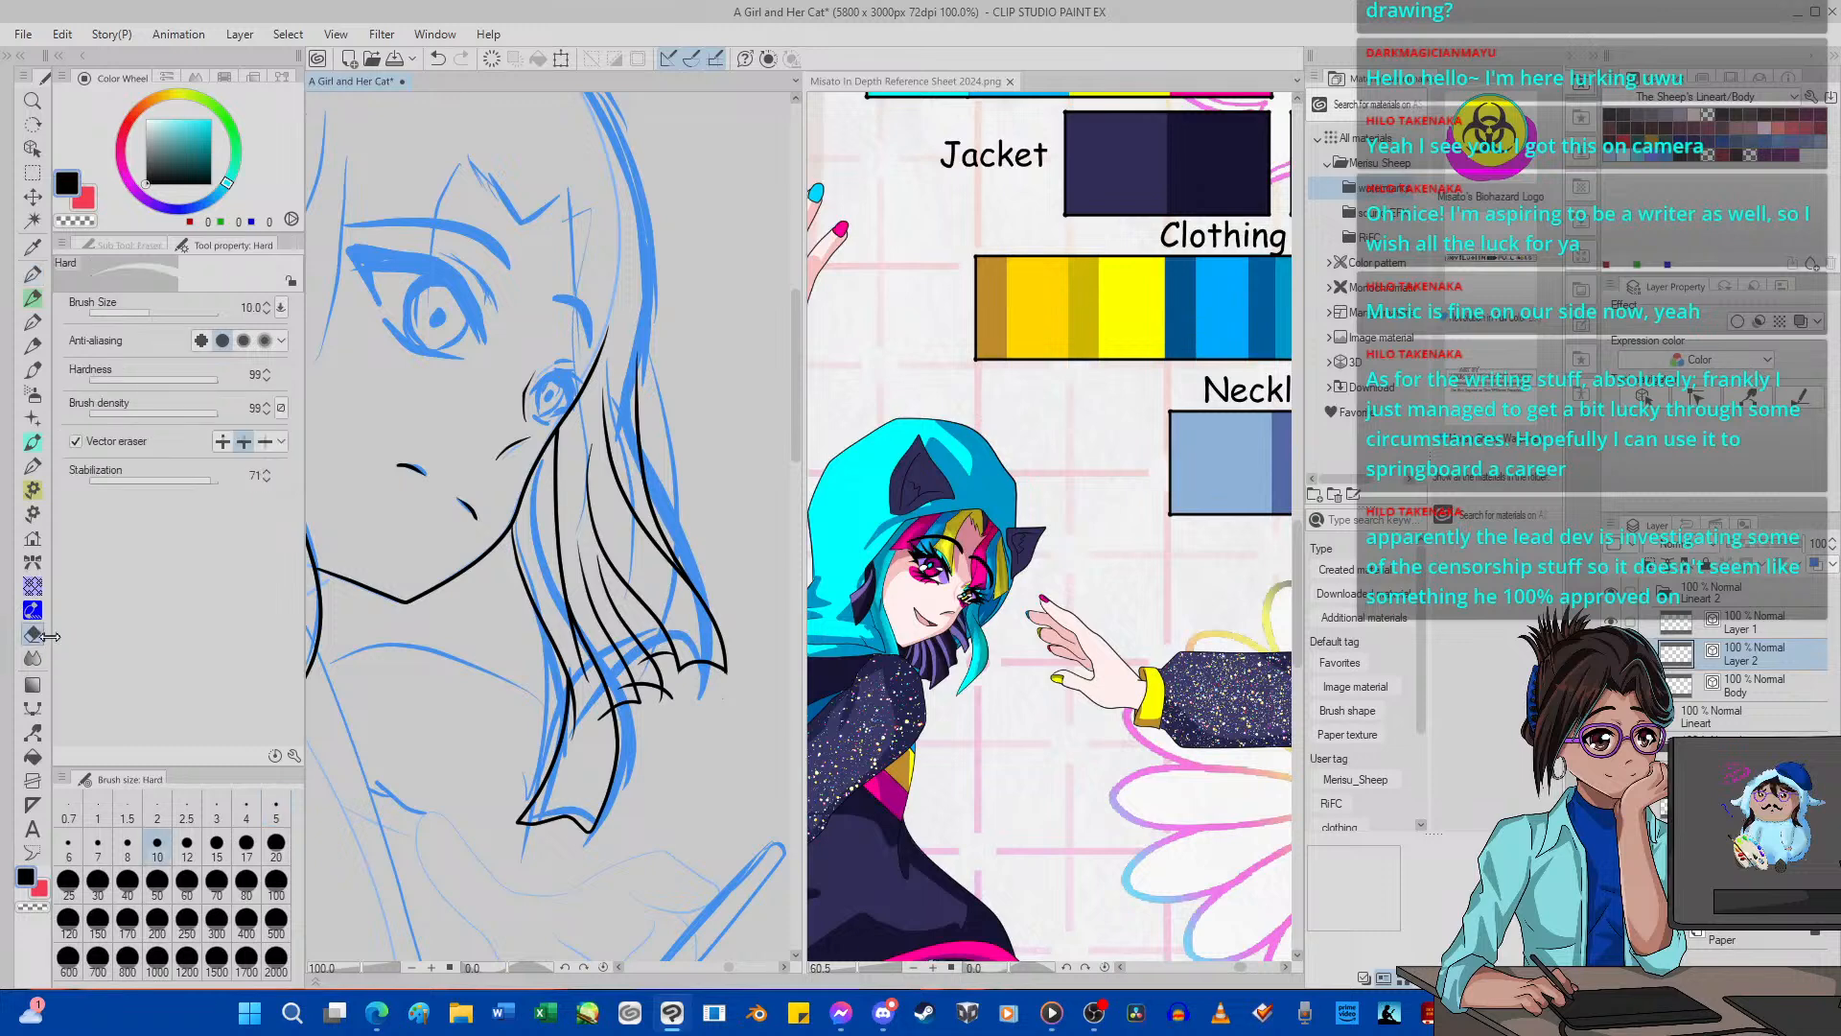
left_click_drag(598, 712, 603, 741)
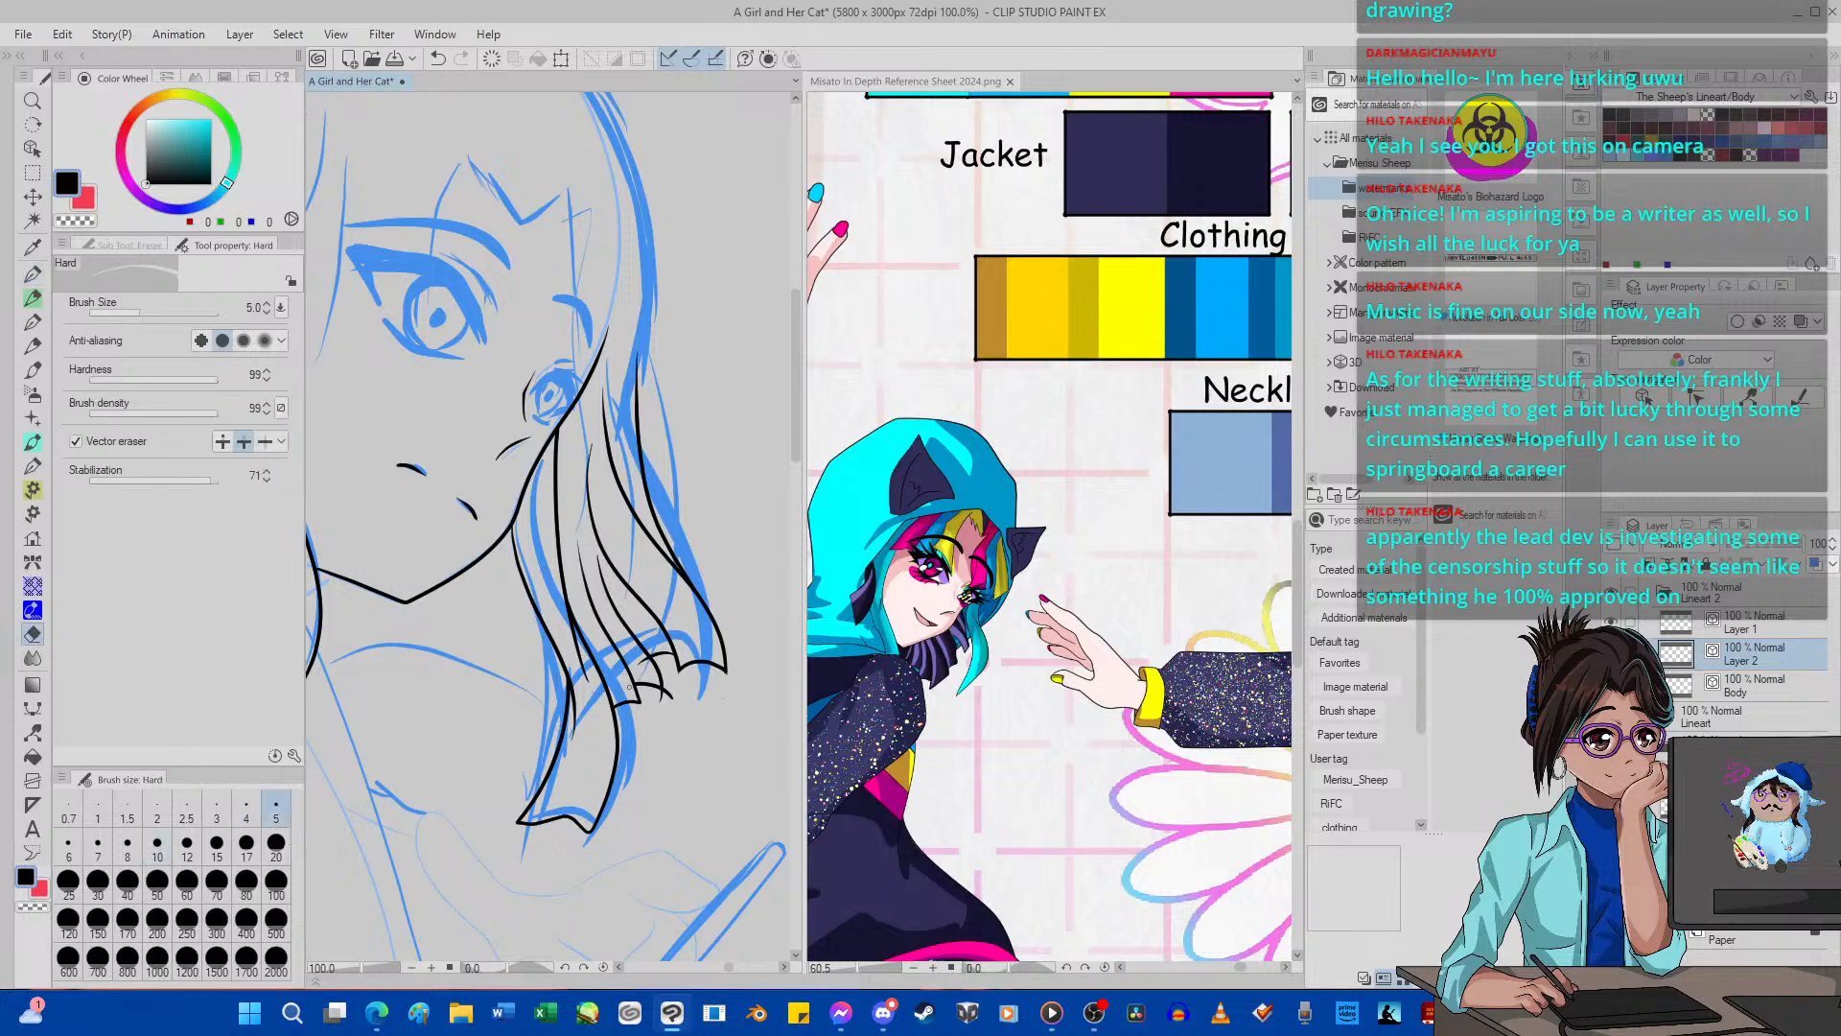
left_click_drag(664, 700, 658, 681)
left_click(32, 273)
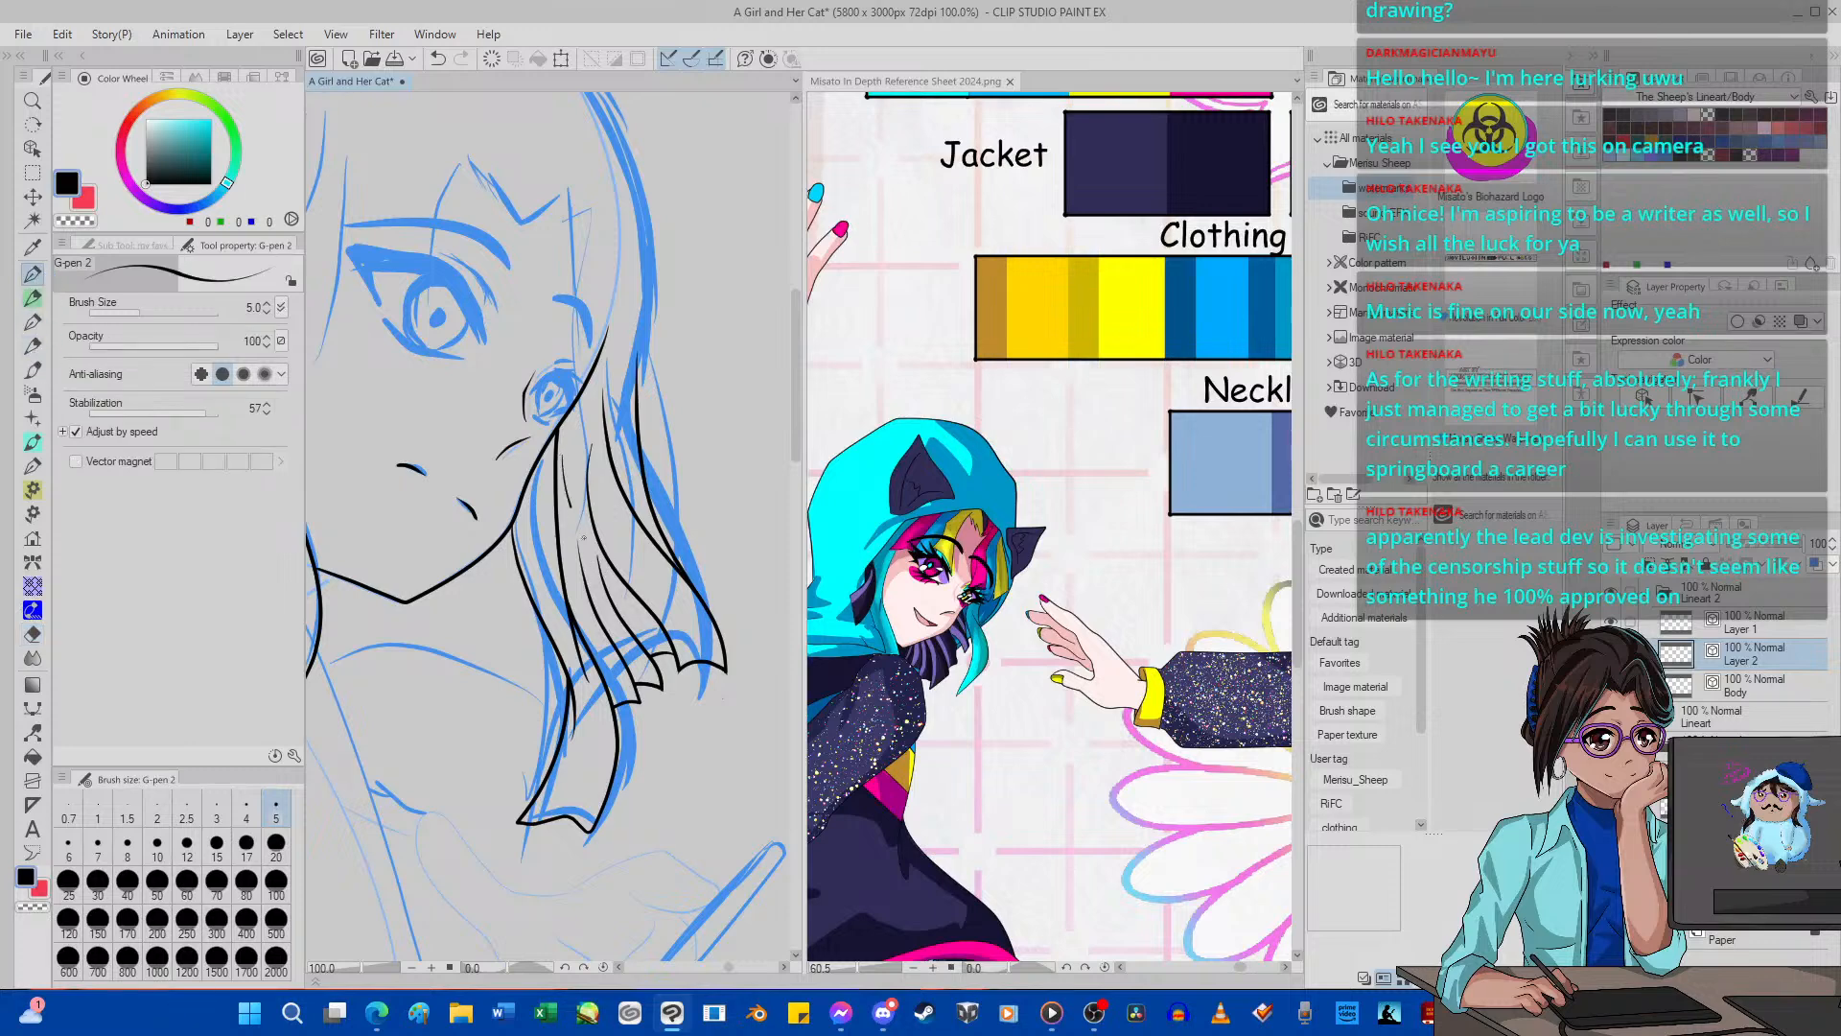
left_click(32, 633)
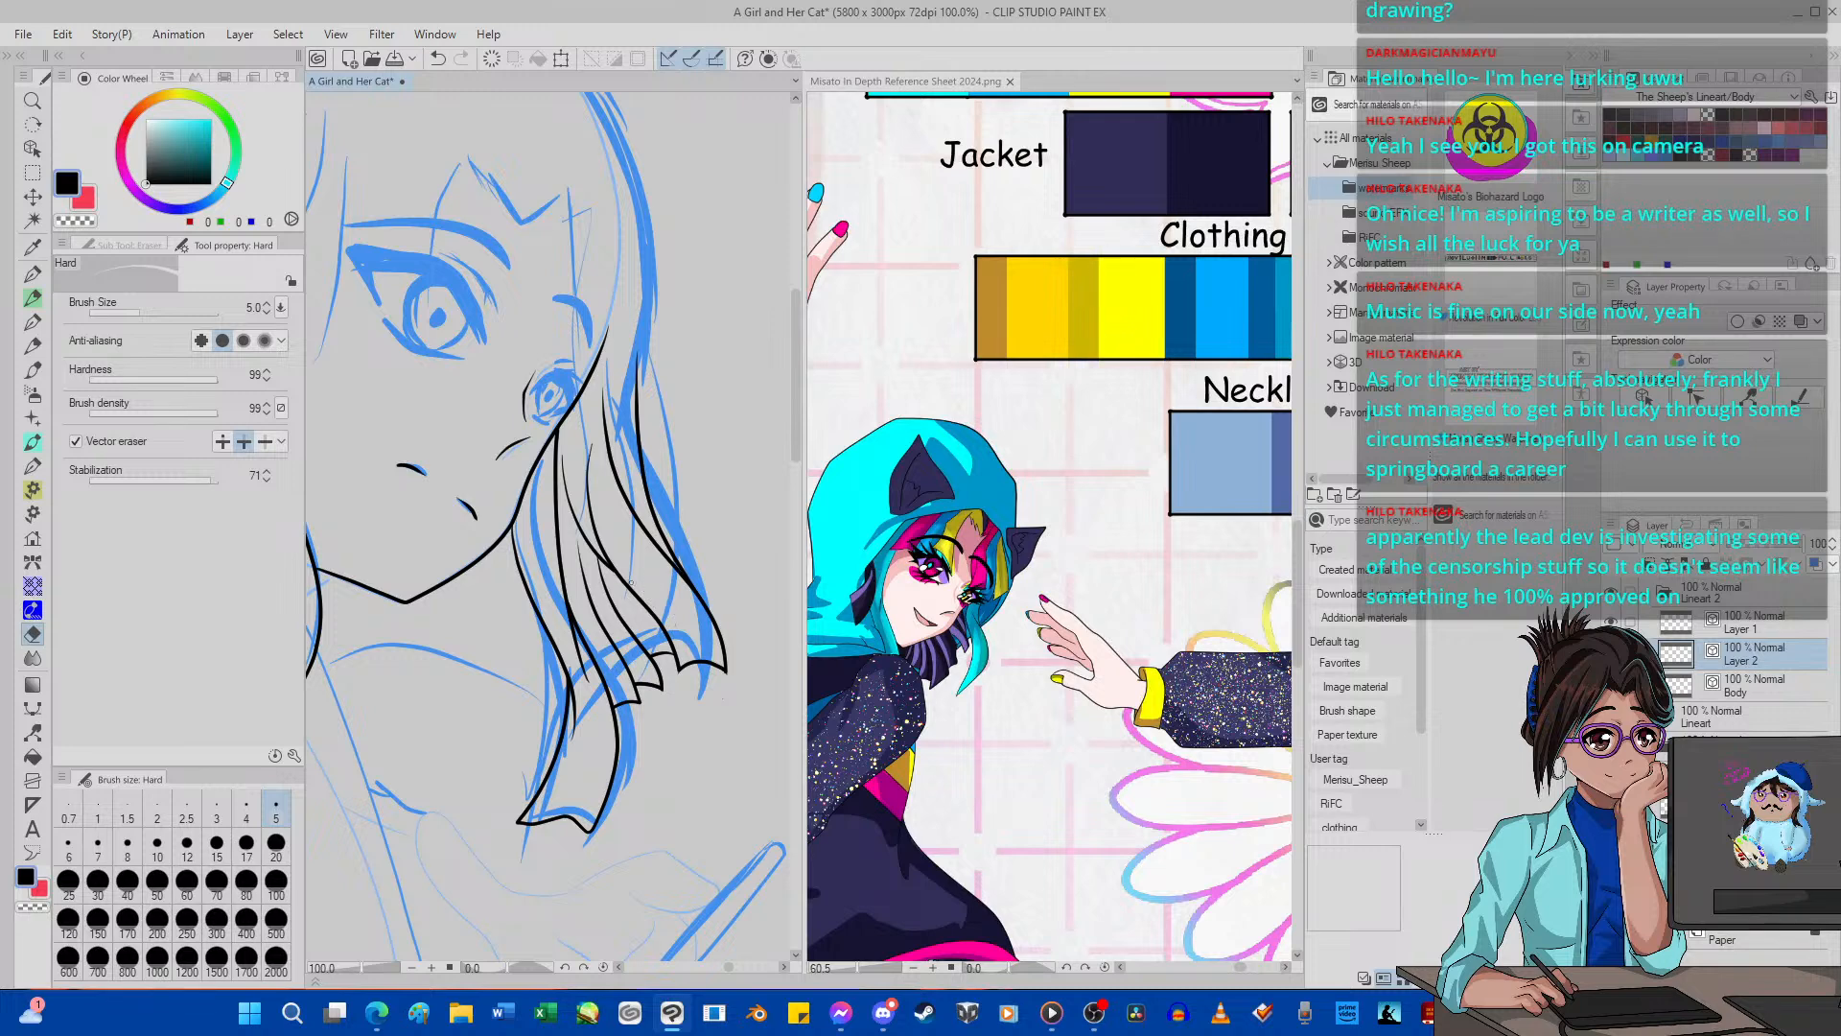
left_click_drag(627, 614, 592, 596)
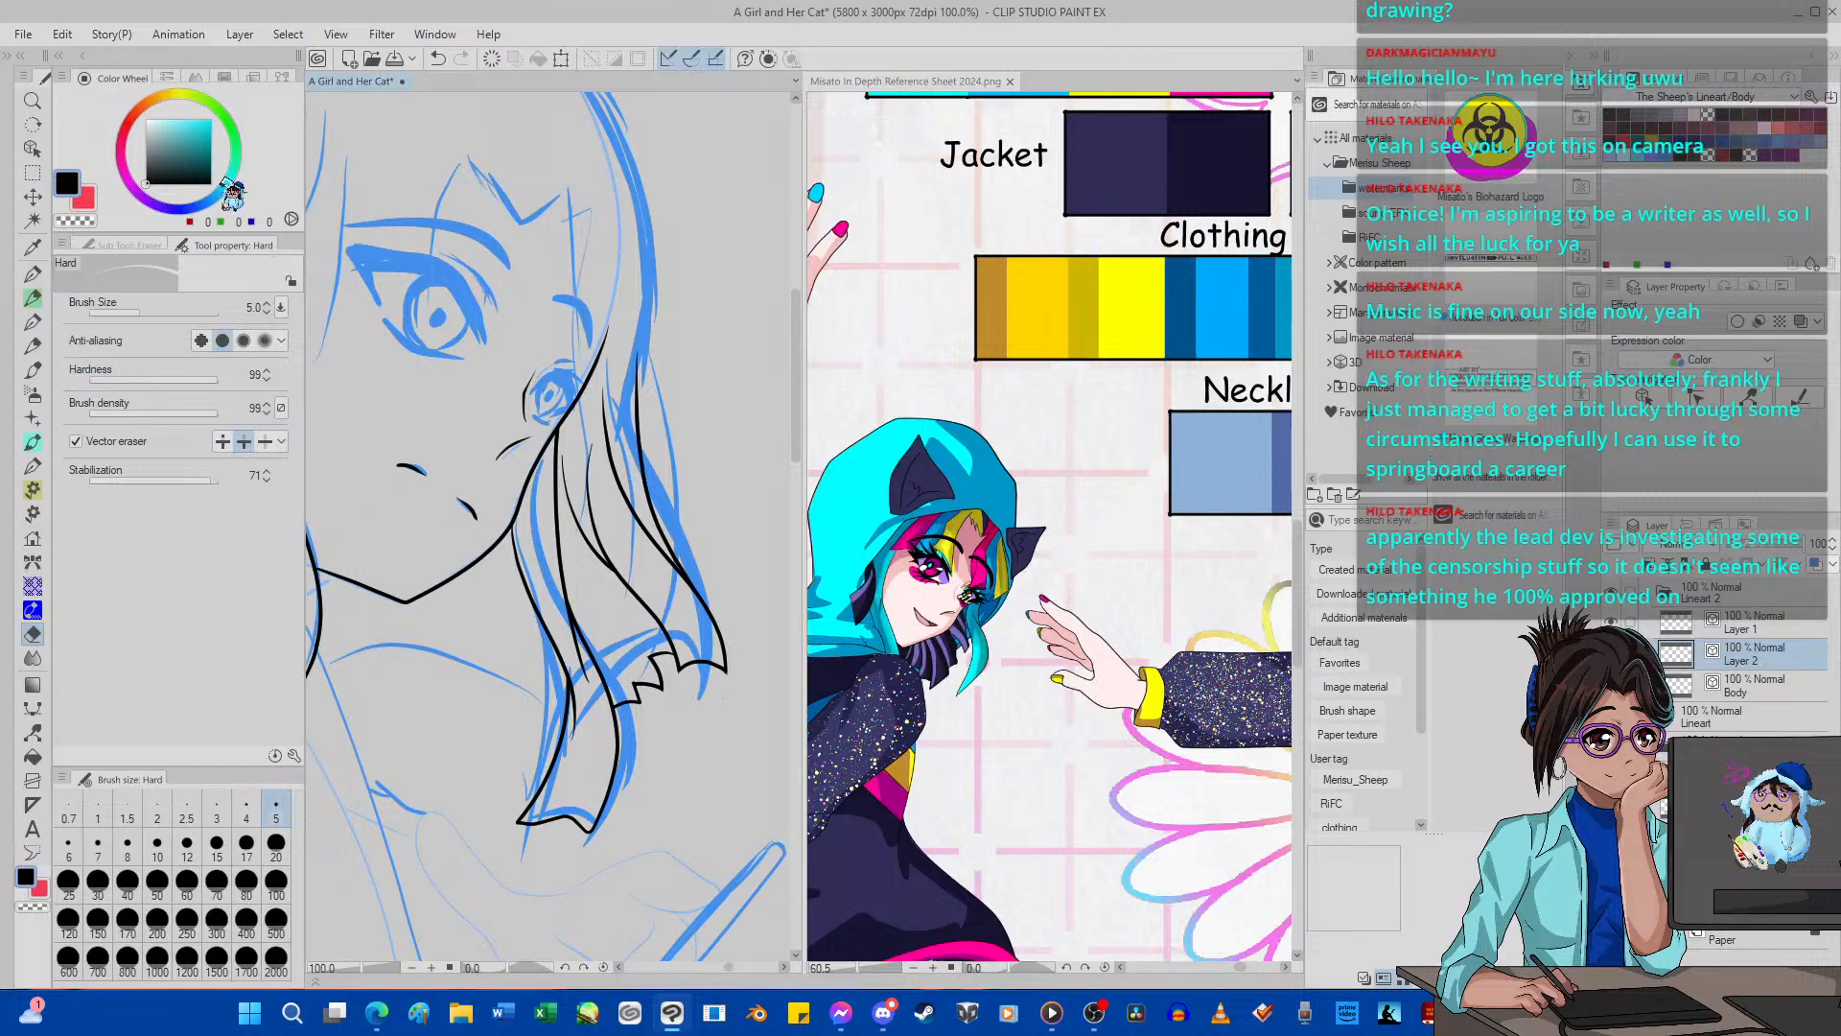
left_click(437, 59)
left_click(437, 58)
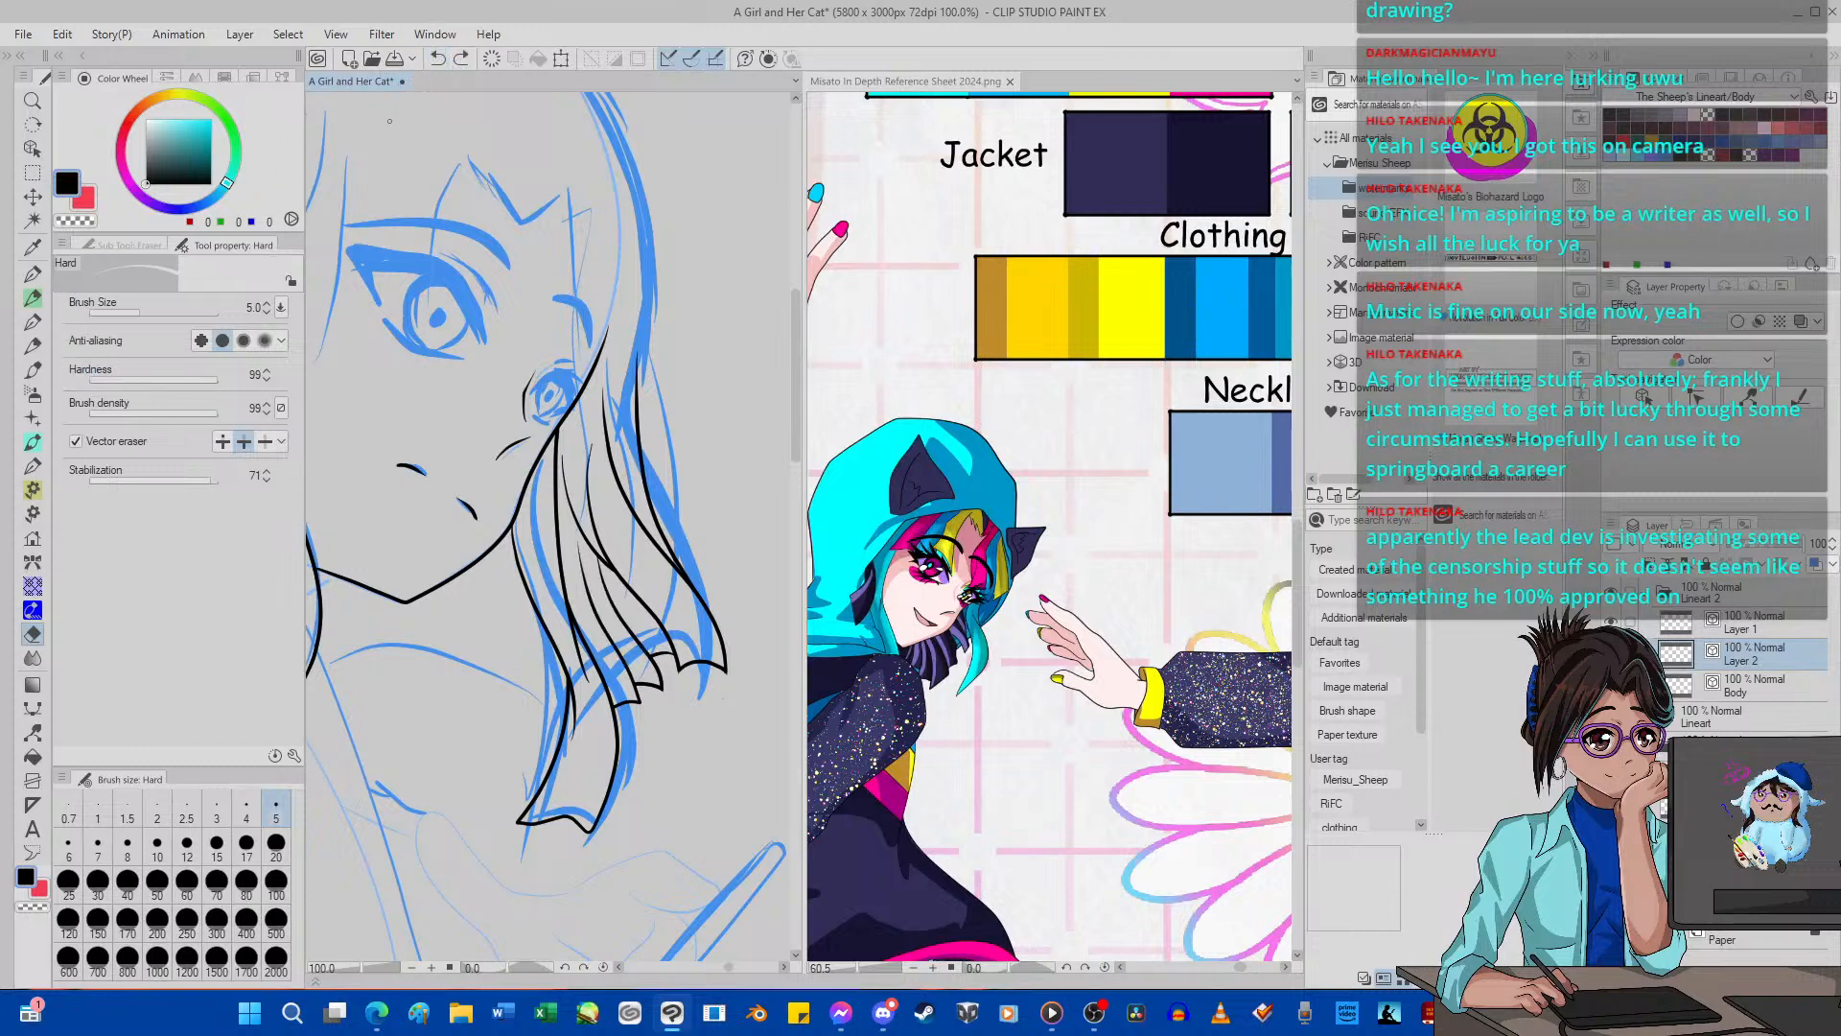
Delete control points midway along the inner hair strand with the Control point tool.
left_click(35, 734)
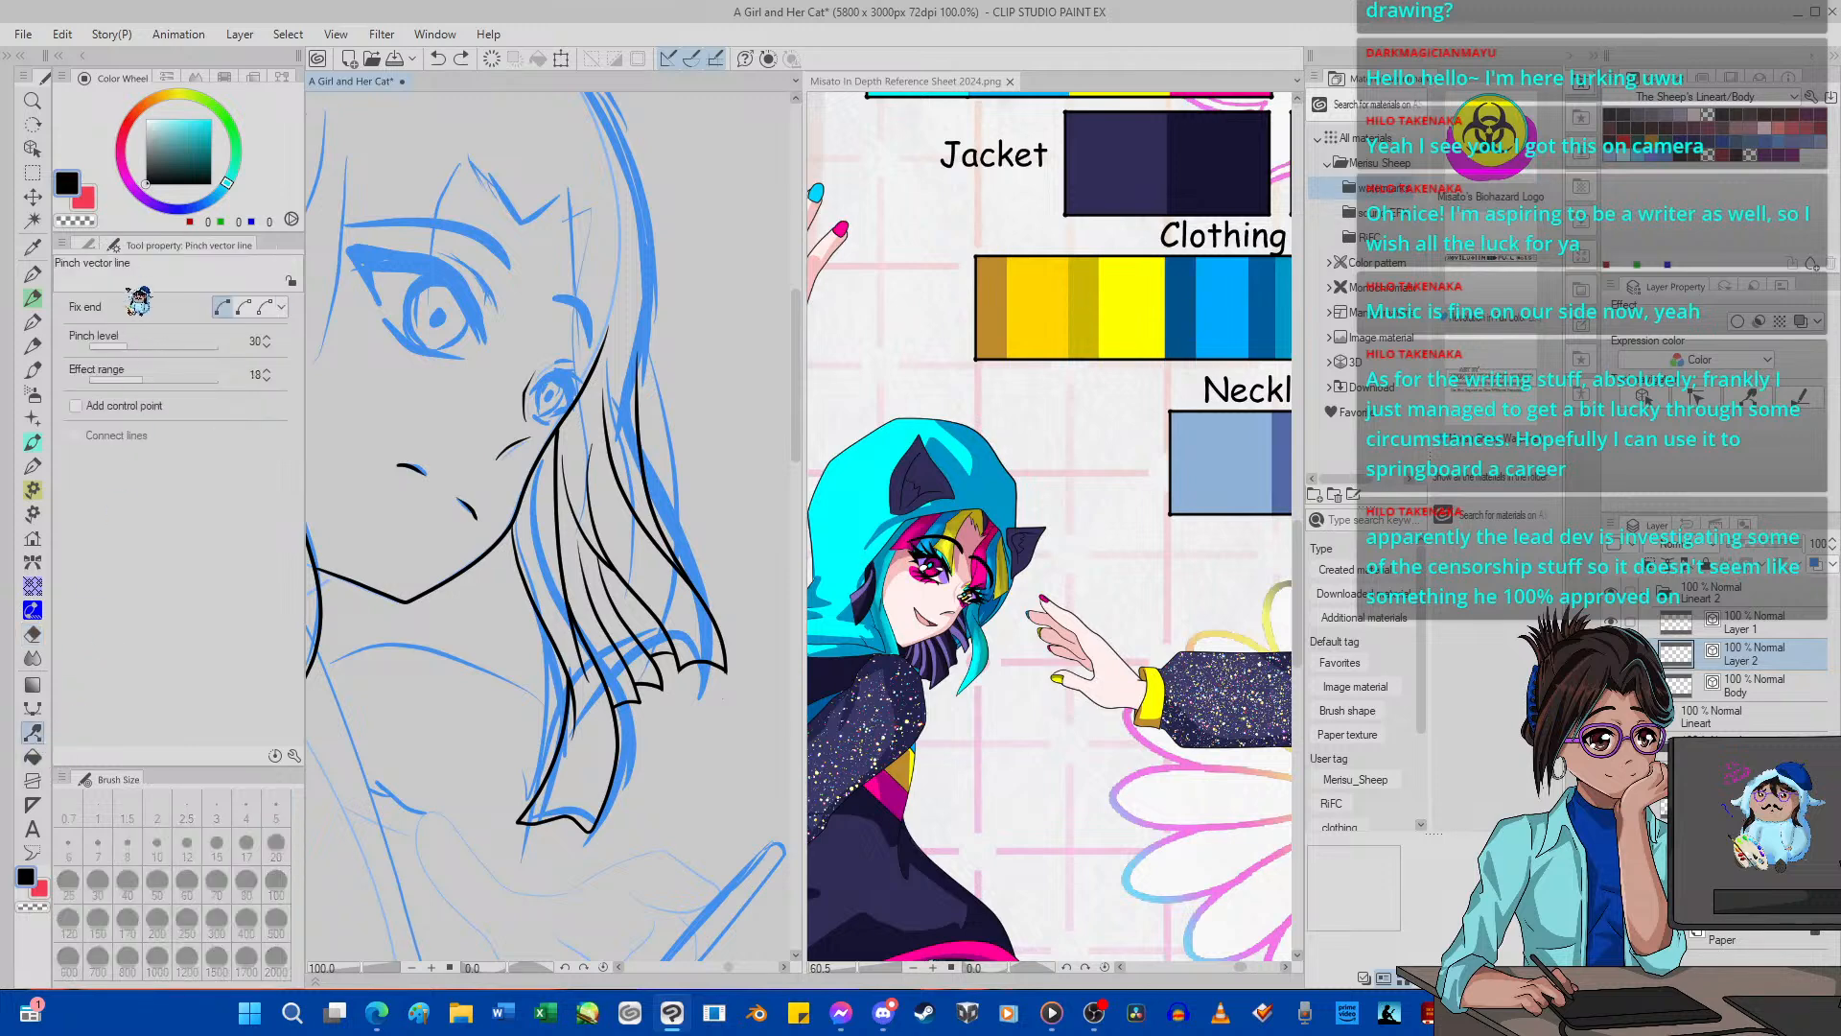
left_click(124, 244)
left_click(205, 246)
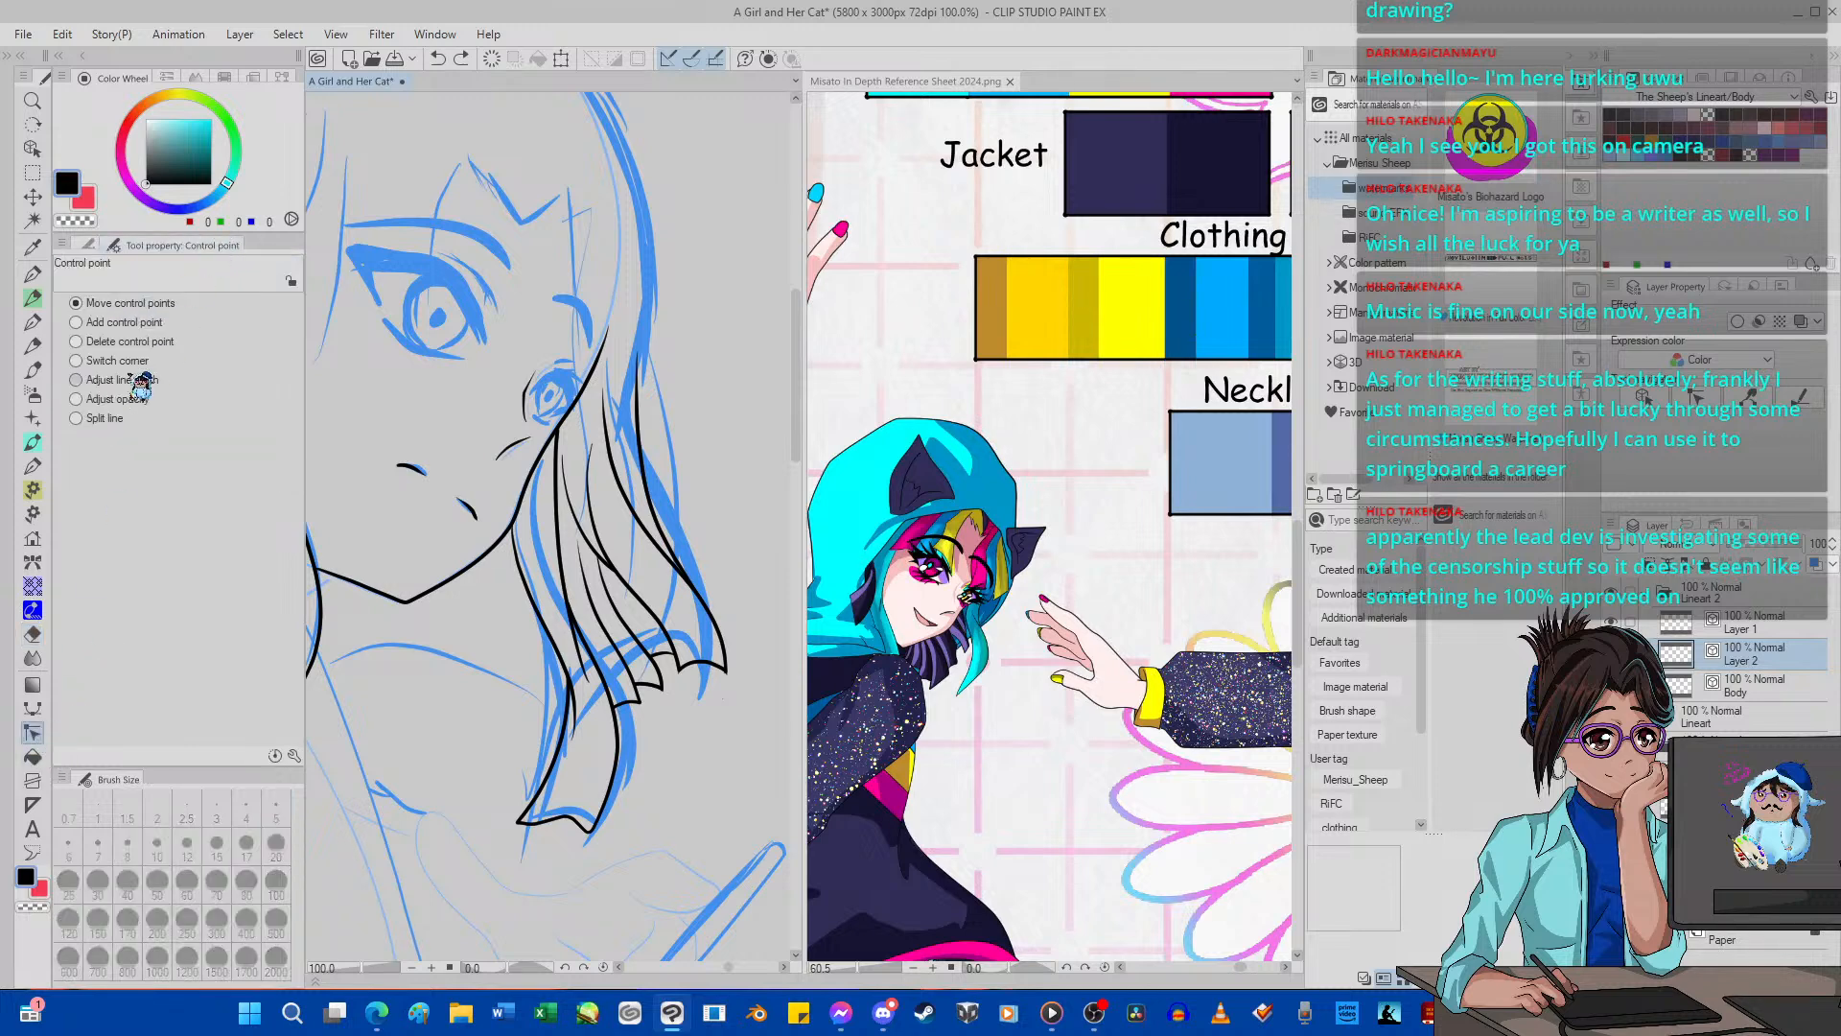
left_click(134, 341)
left_click(602, 566)
left_click(601, 571)
Ink a hair strand with G-pen 2 from below the far side of the jaw to a curved tip, and erase its overshoot.
scroll(511, 635, "down", 10)
scroll(511, 635, "up", 8)
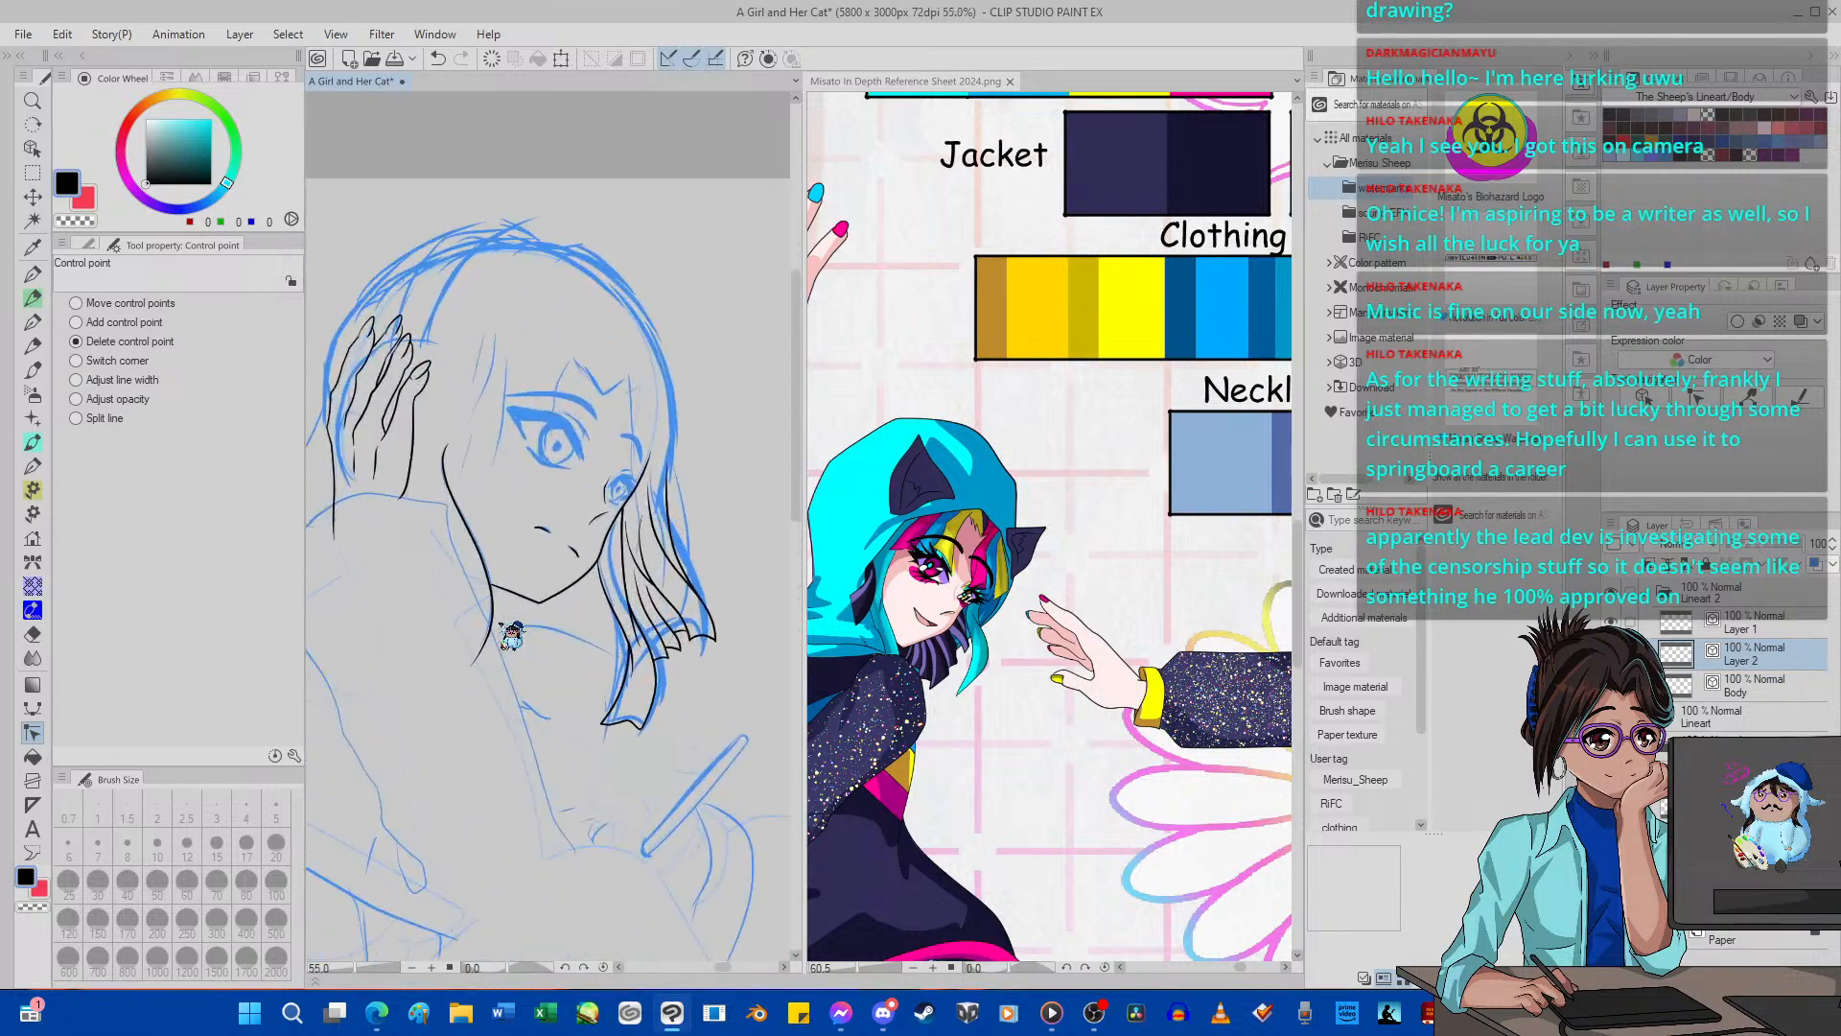
scroll(582, 650, "up", 2)
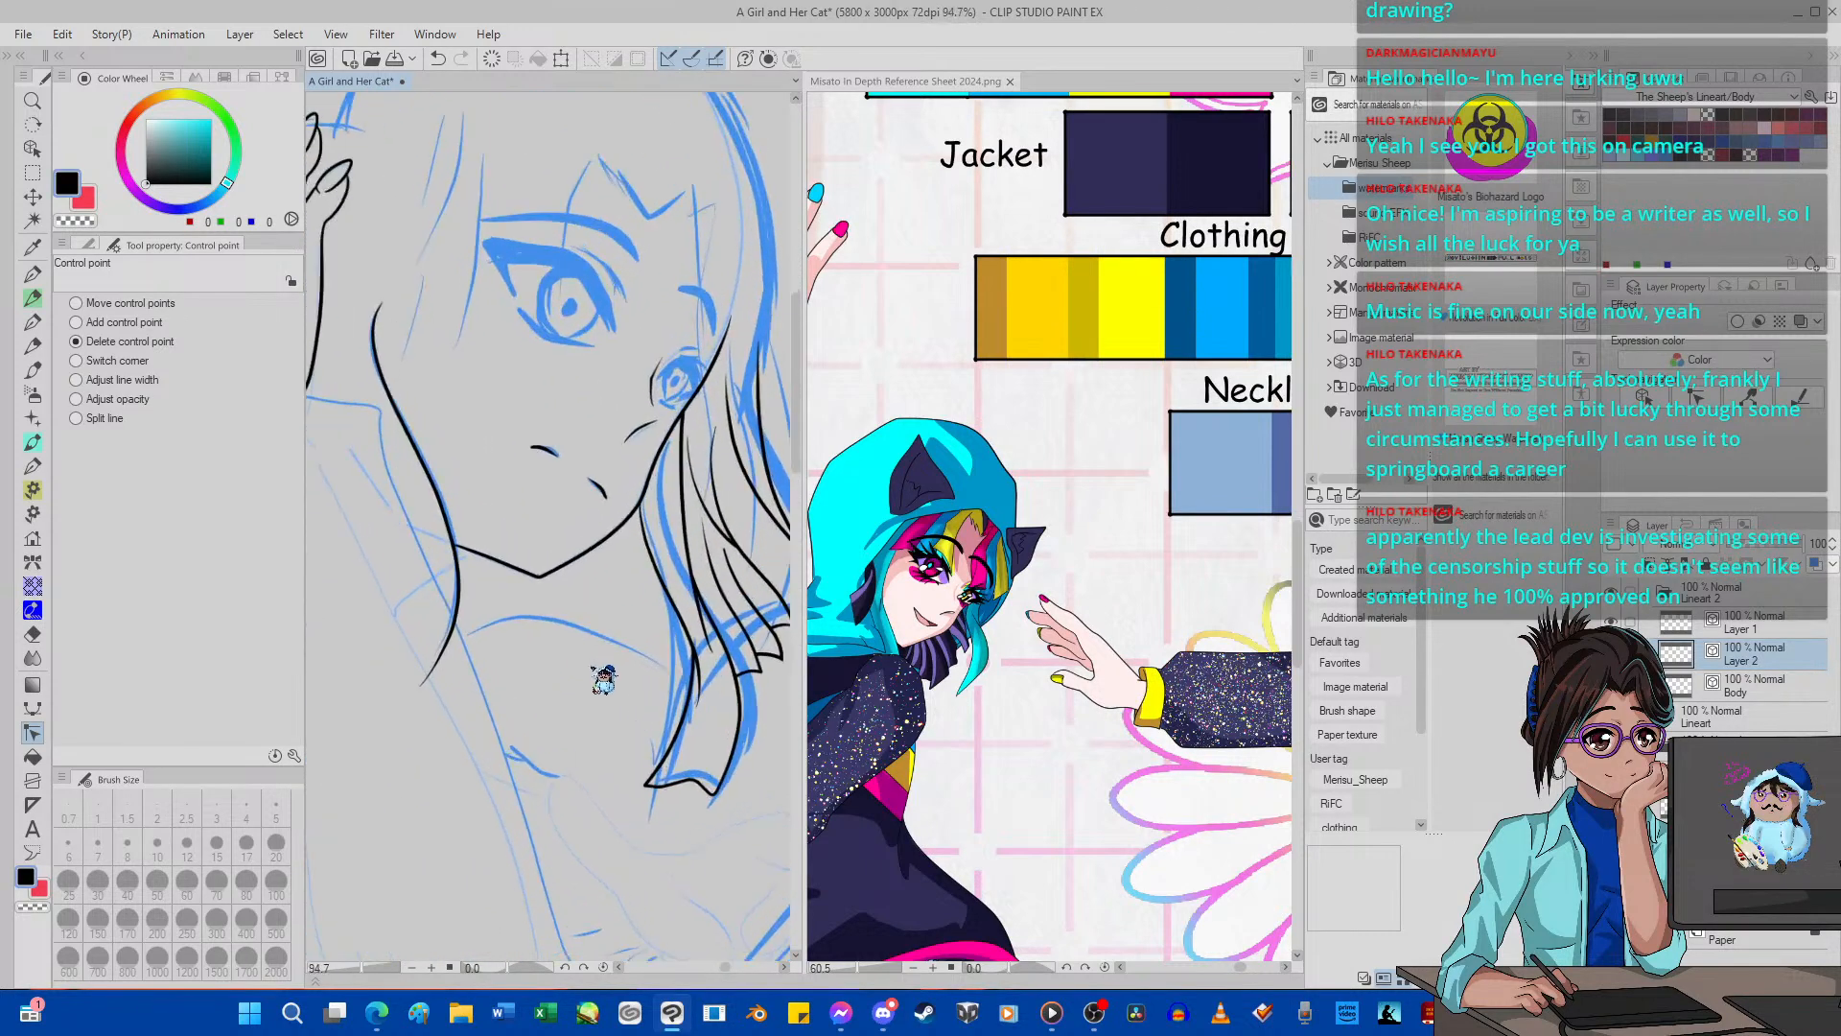
left_click(32, 273)
mouse_move(610, 534)
left_mouse_down()
mouse_move(628, 649)
mouse_move(598, 696)
mouse_move(601, 670)
mouse_move(644, 670)
mouse_move(674, 708)
mouse_move(664, 580)
left_mouse_up()
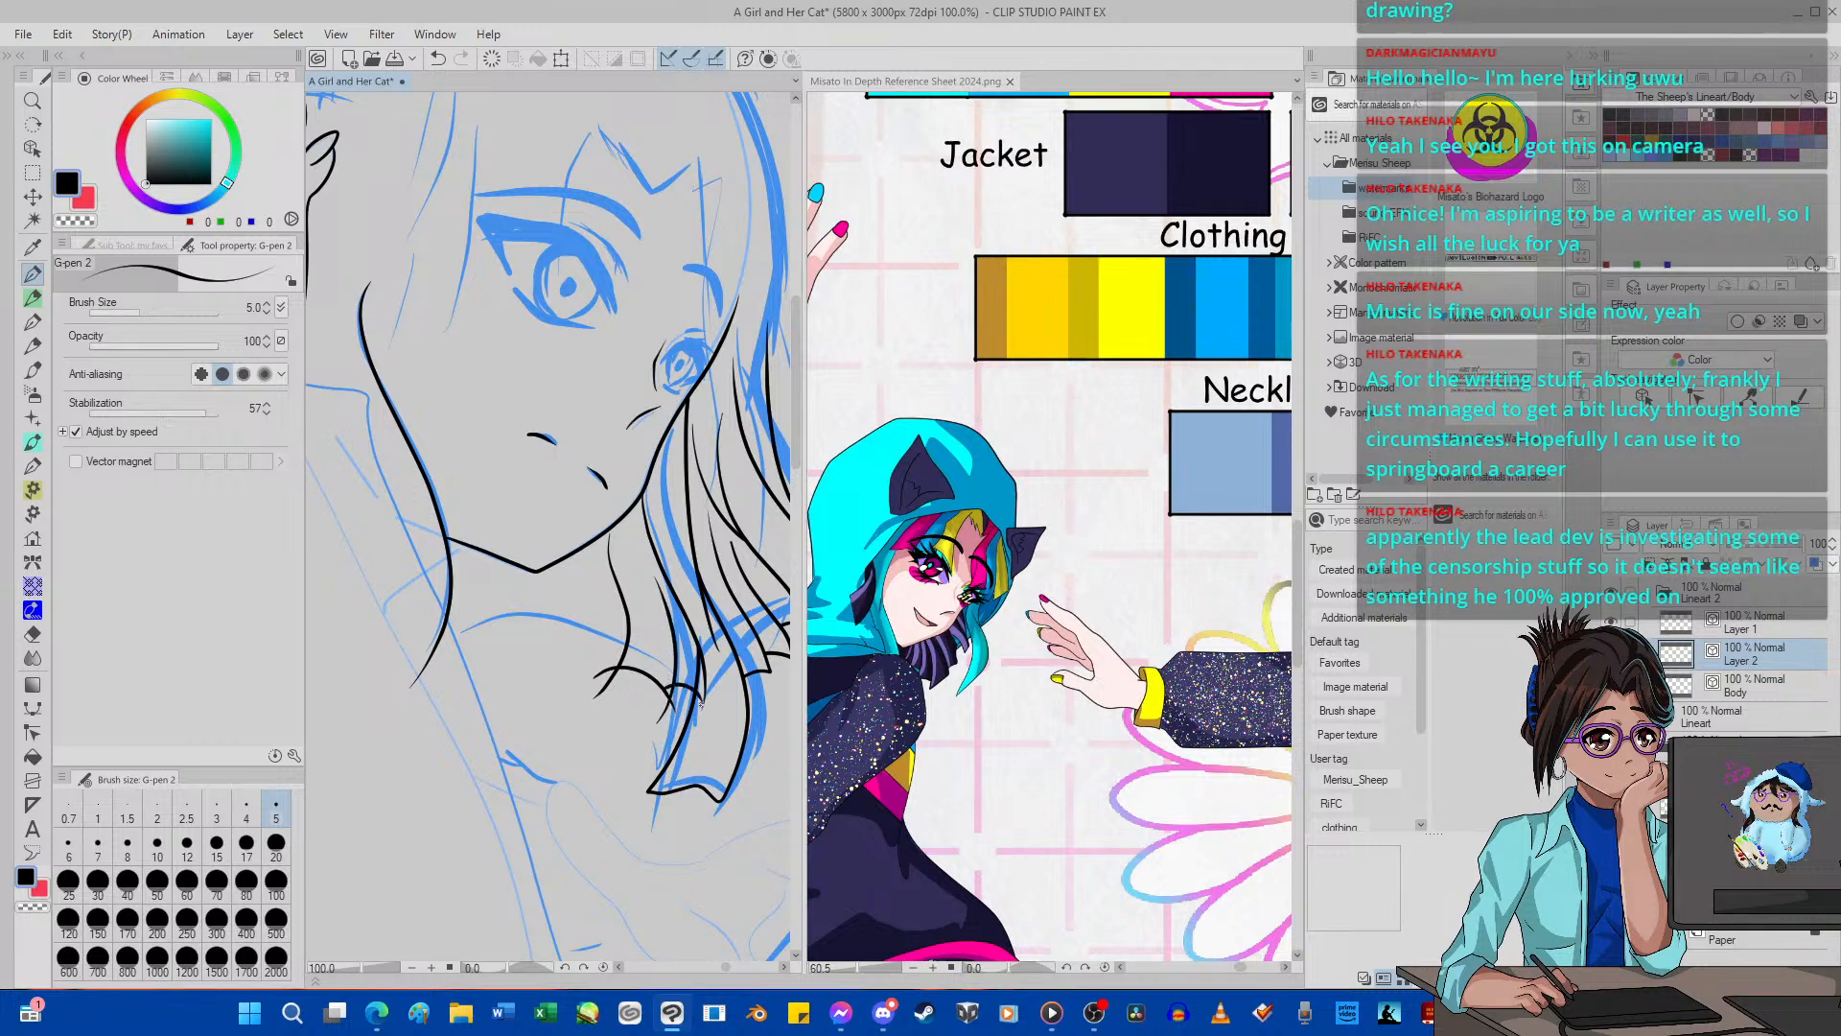
left_click(34, 634)
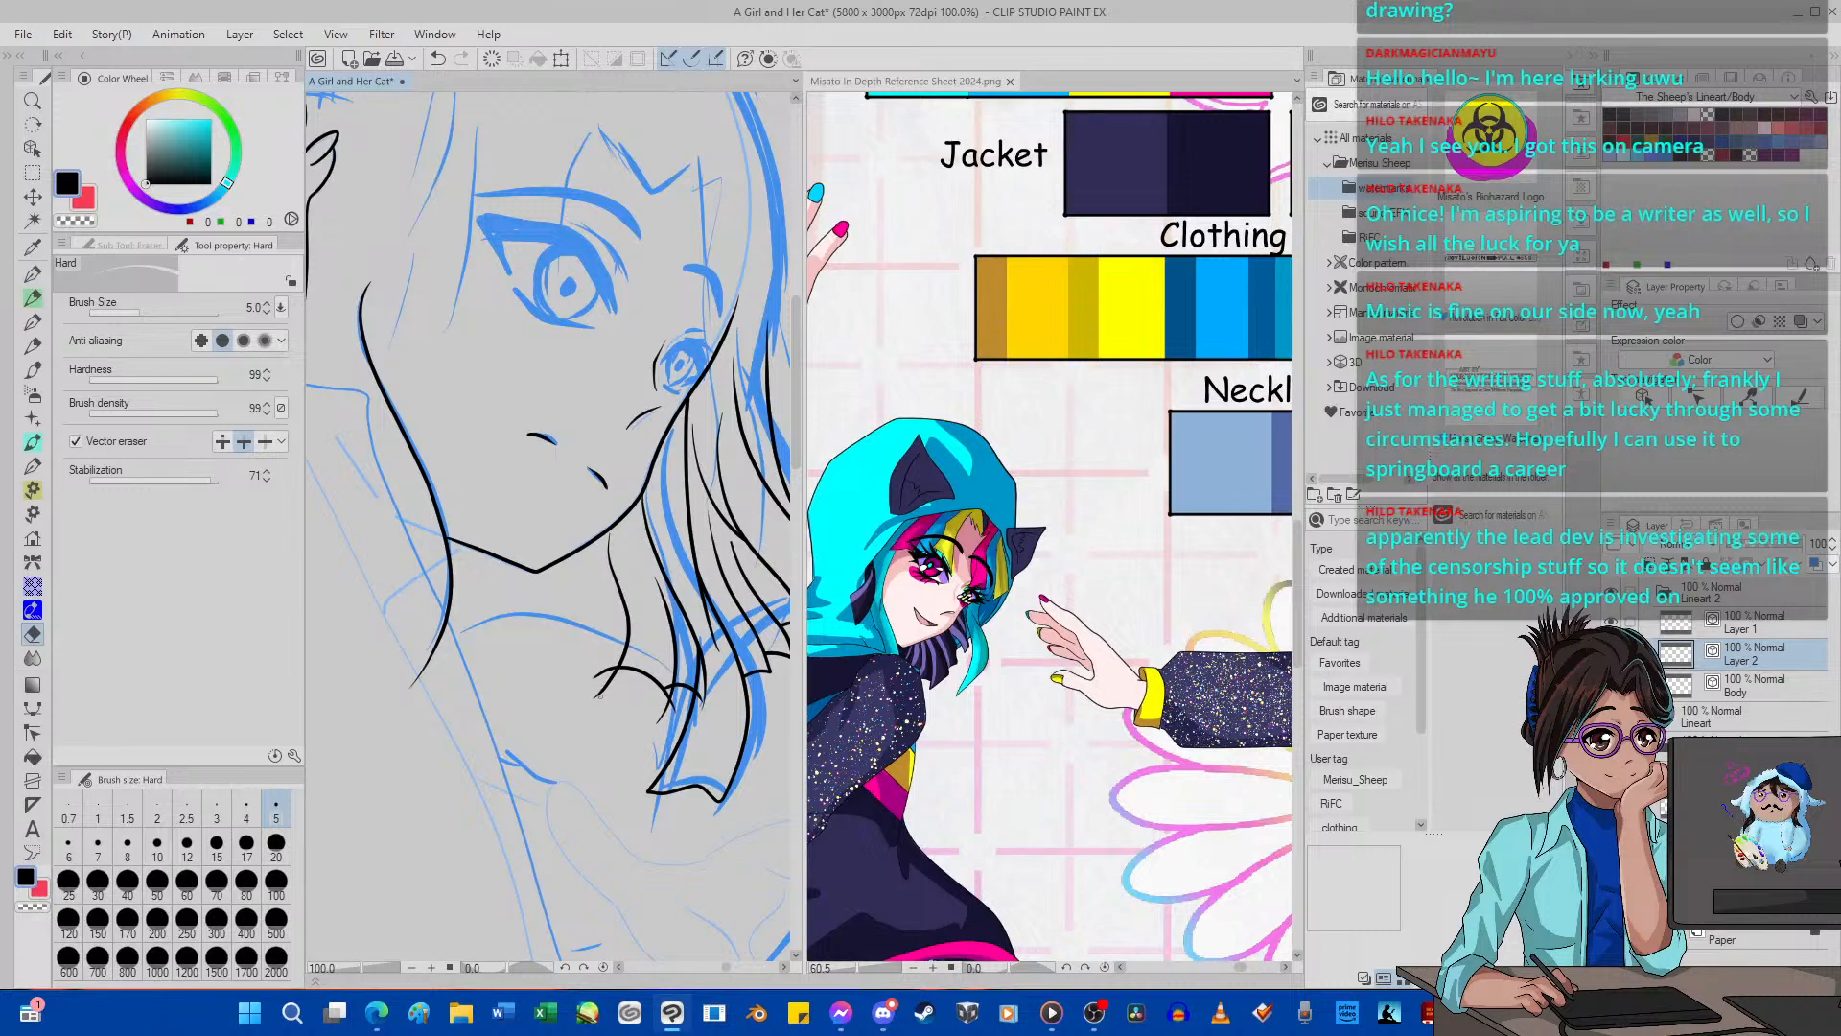
left_click_drag(599, 696, 672, 708)
Ink two more short strands with curved tips under the jaw, working toward the chin, and erase their overshooting ends.
left_click(32, 273)
mouse_move(587, 569)
left_mouse_down()
mouse_move(594, 642)
mouse_move(566, 693)
mouse_move(596, 654)
mouse_move(660, 659)
left_mouse_up()
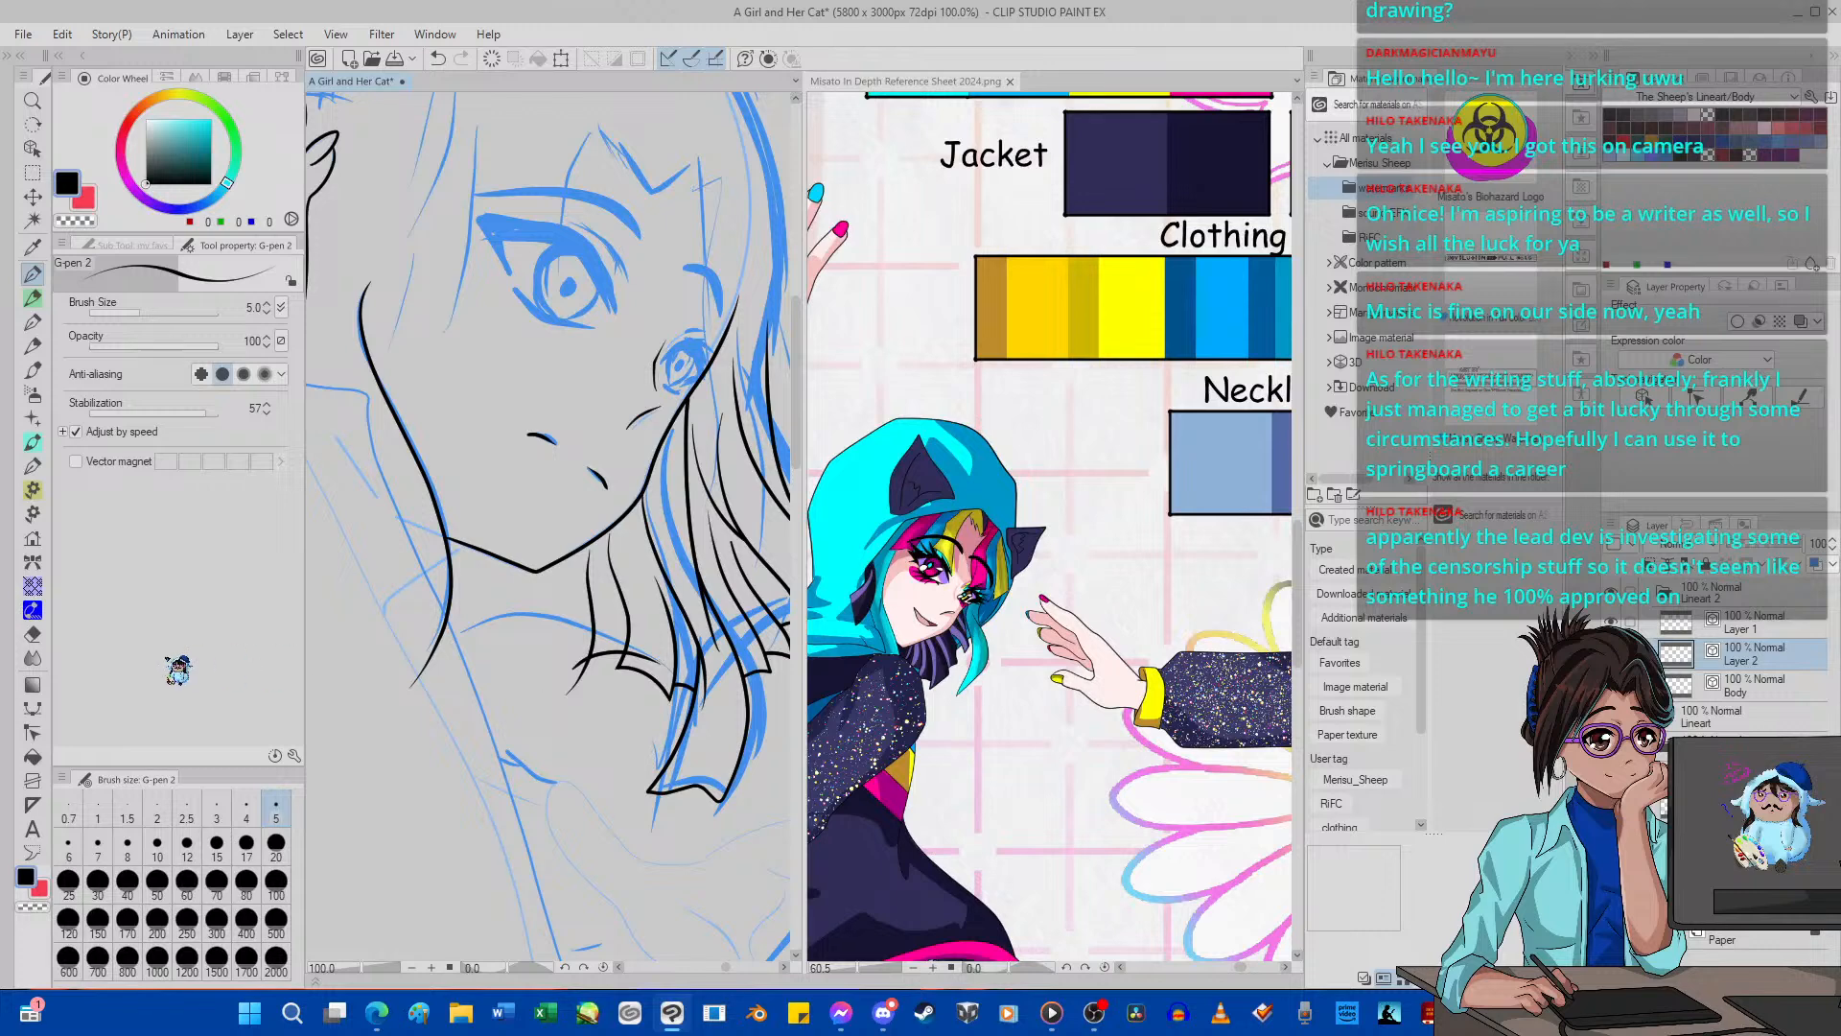
left_click(31, 634)
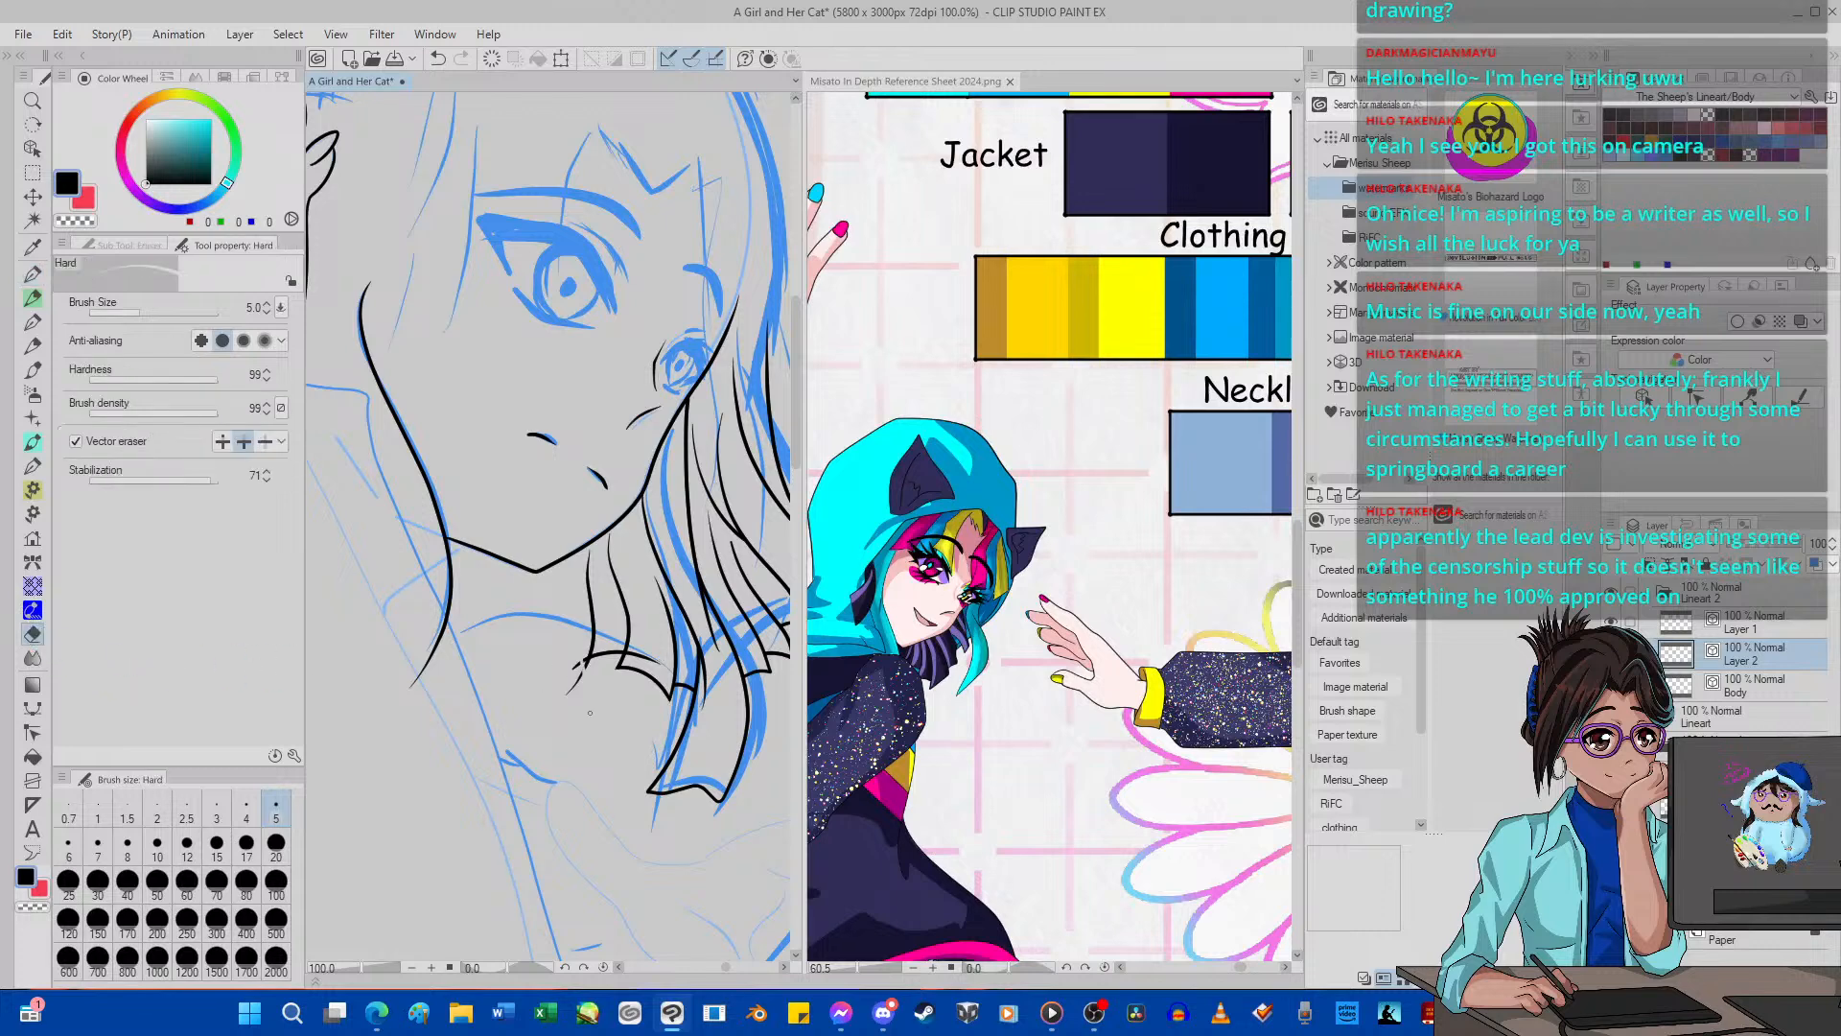
mouse_move(583, 694)
left_mouse_down()
mouse_move(569, 660)
mouse_move(647, 638)
left_mouse_up()
key("p")
mouse_move(553, 574)
left_mouse_down()
mouse_move(554, 633)
mouse_move(529, 673)
mouse_move(623, 637)
left_mouse_up()
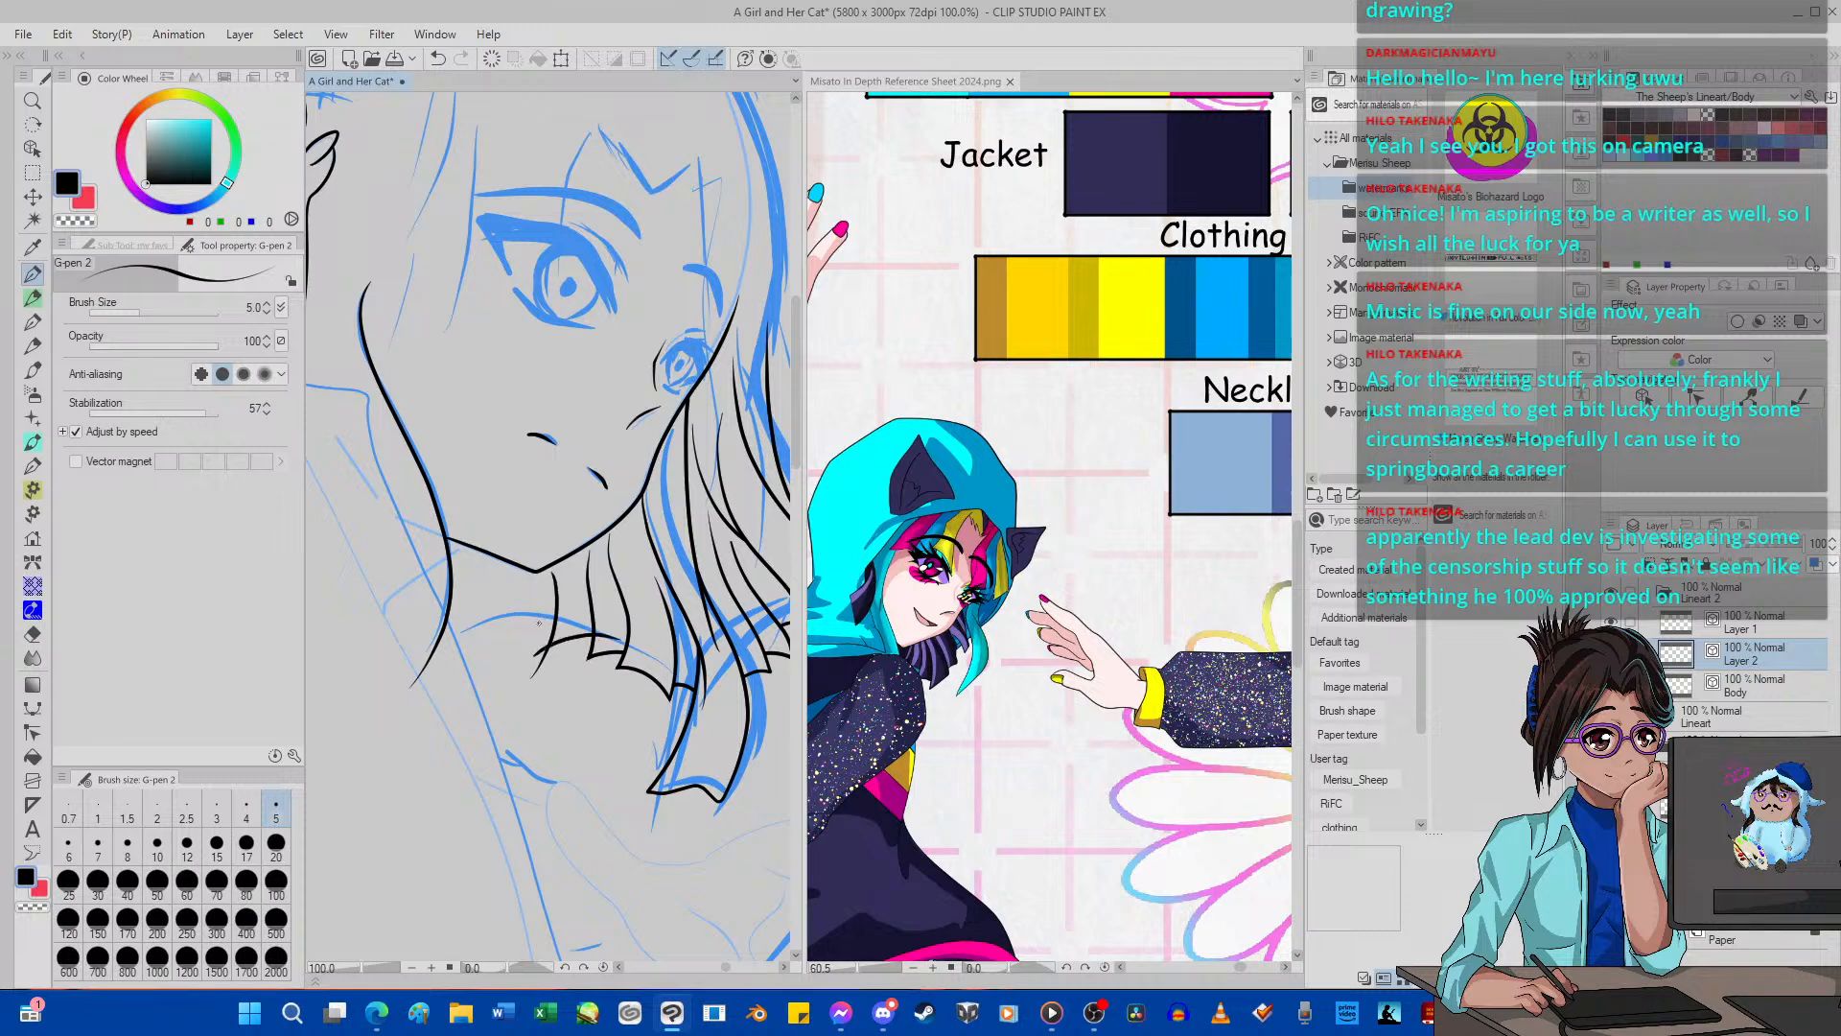
left_click(32, 633)
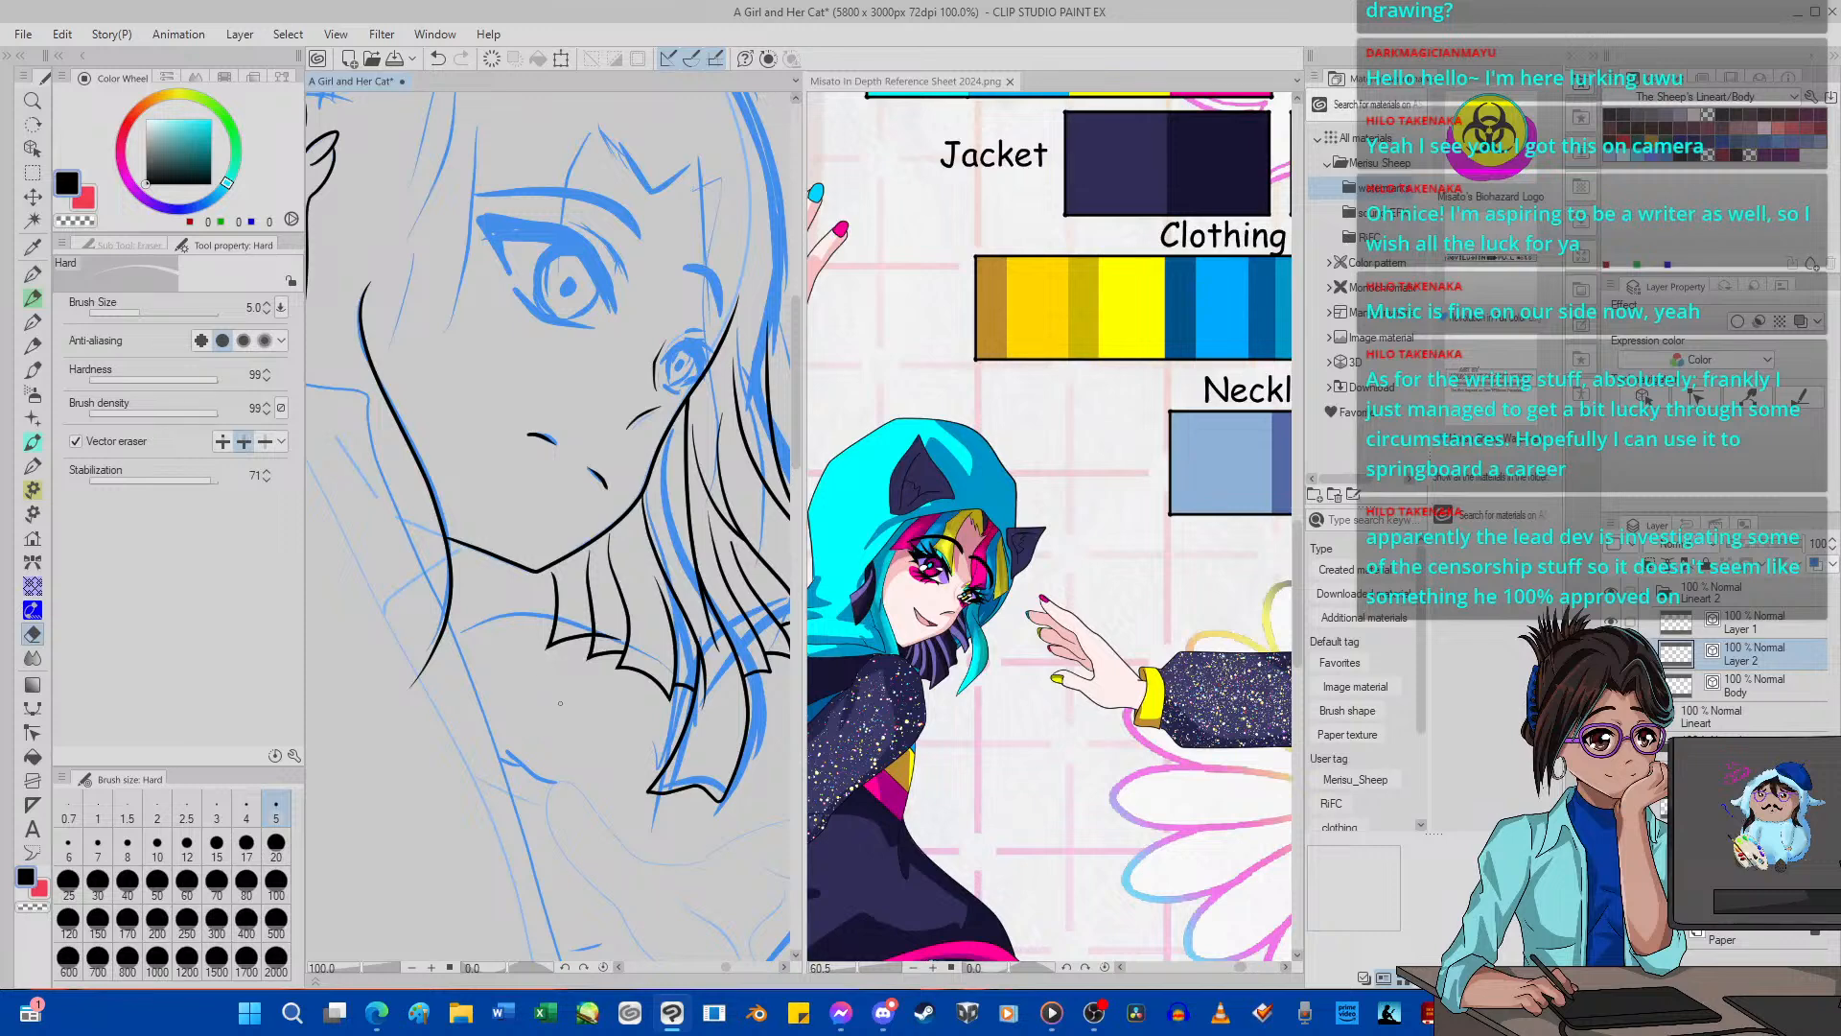
Ink the remaining short strands from the chin to the near-side face line with G-pen 2, and erase their overshooting ends and crossings.
left_click(32, 274)
mouse_move(505, 584)
left_mouse_down()
mouse_move(515, 628)
mouse_move(493, 684)
mouse_move(526, 640)
mouse_move(593, 631)
left_mouse_up()
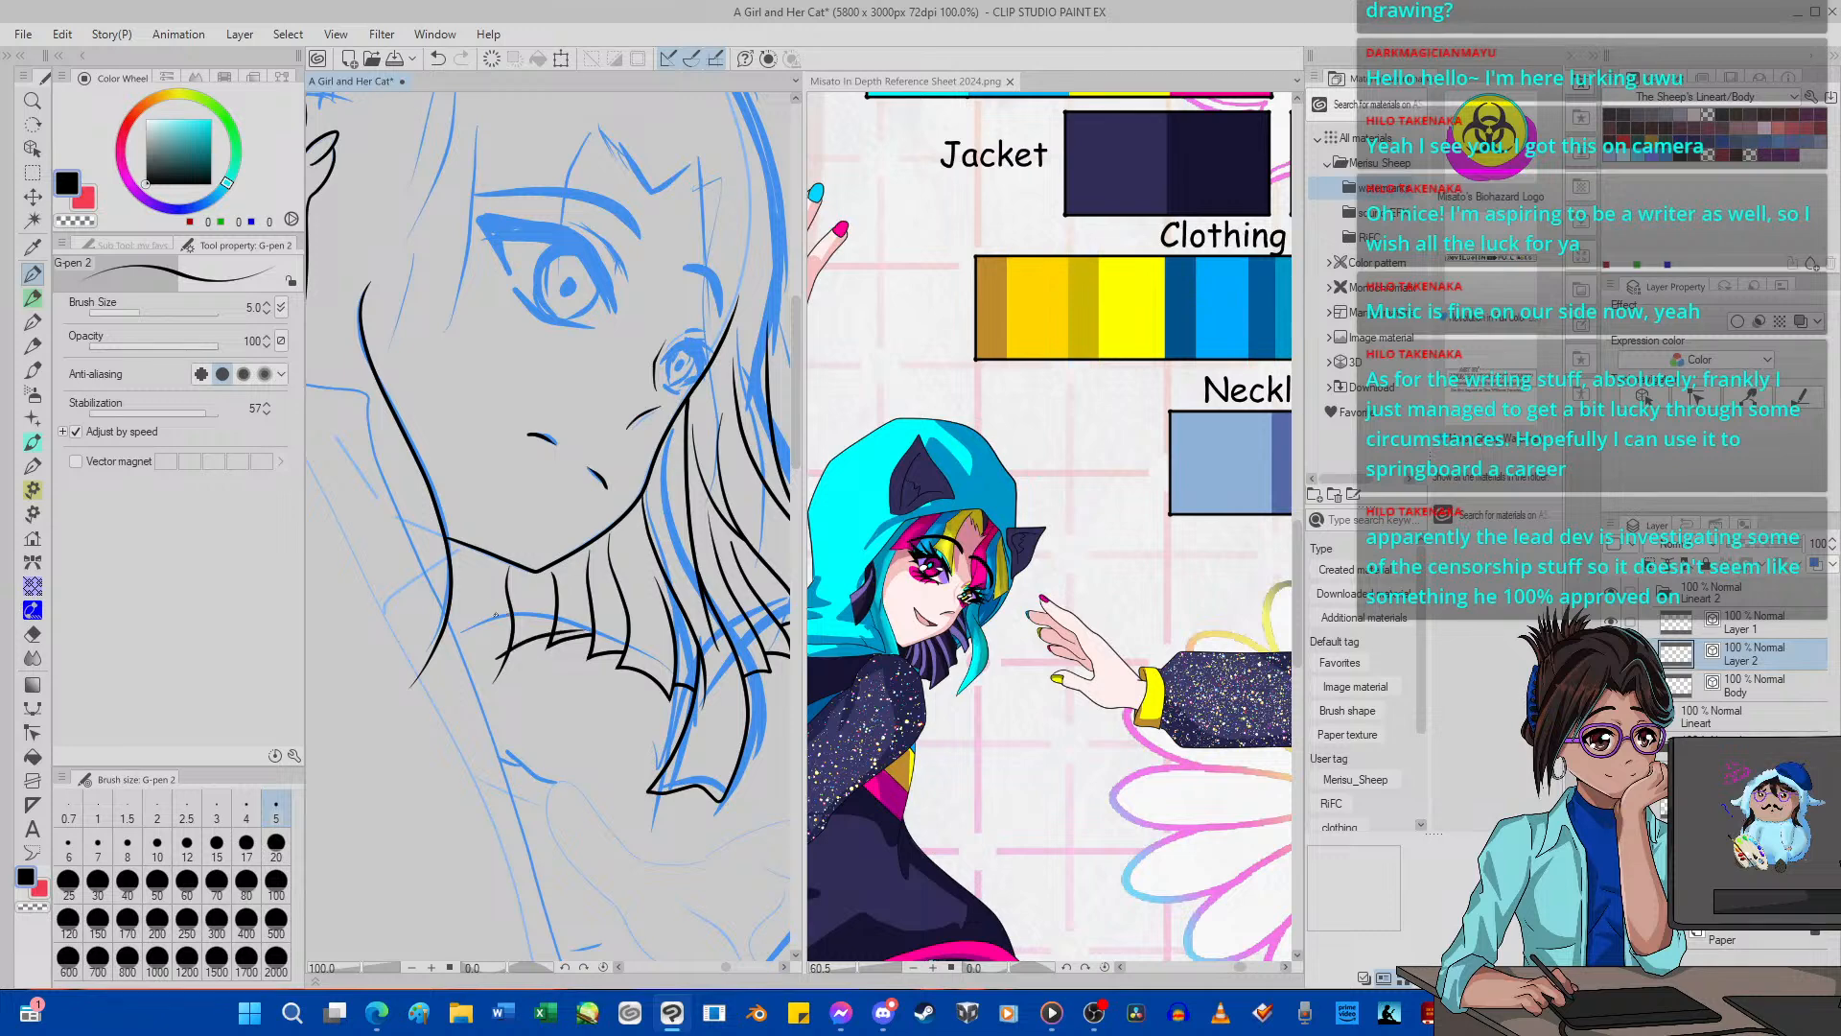
mouse_move(485, 602)
left_mouse_down()
mouse_move(455, 658)
mouse_move(412, 602)
mouse_move(537, 692)
left_mouse_up()
left_click(32, 634)
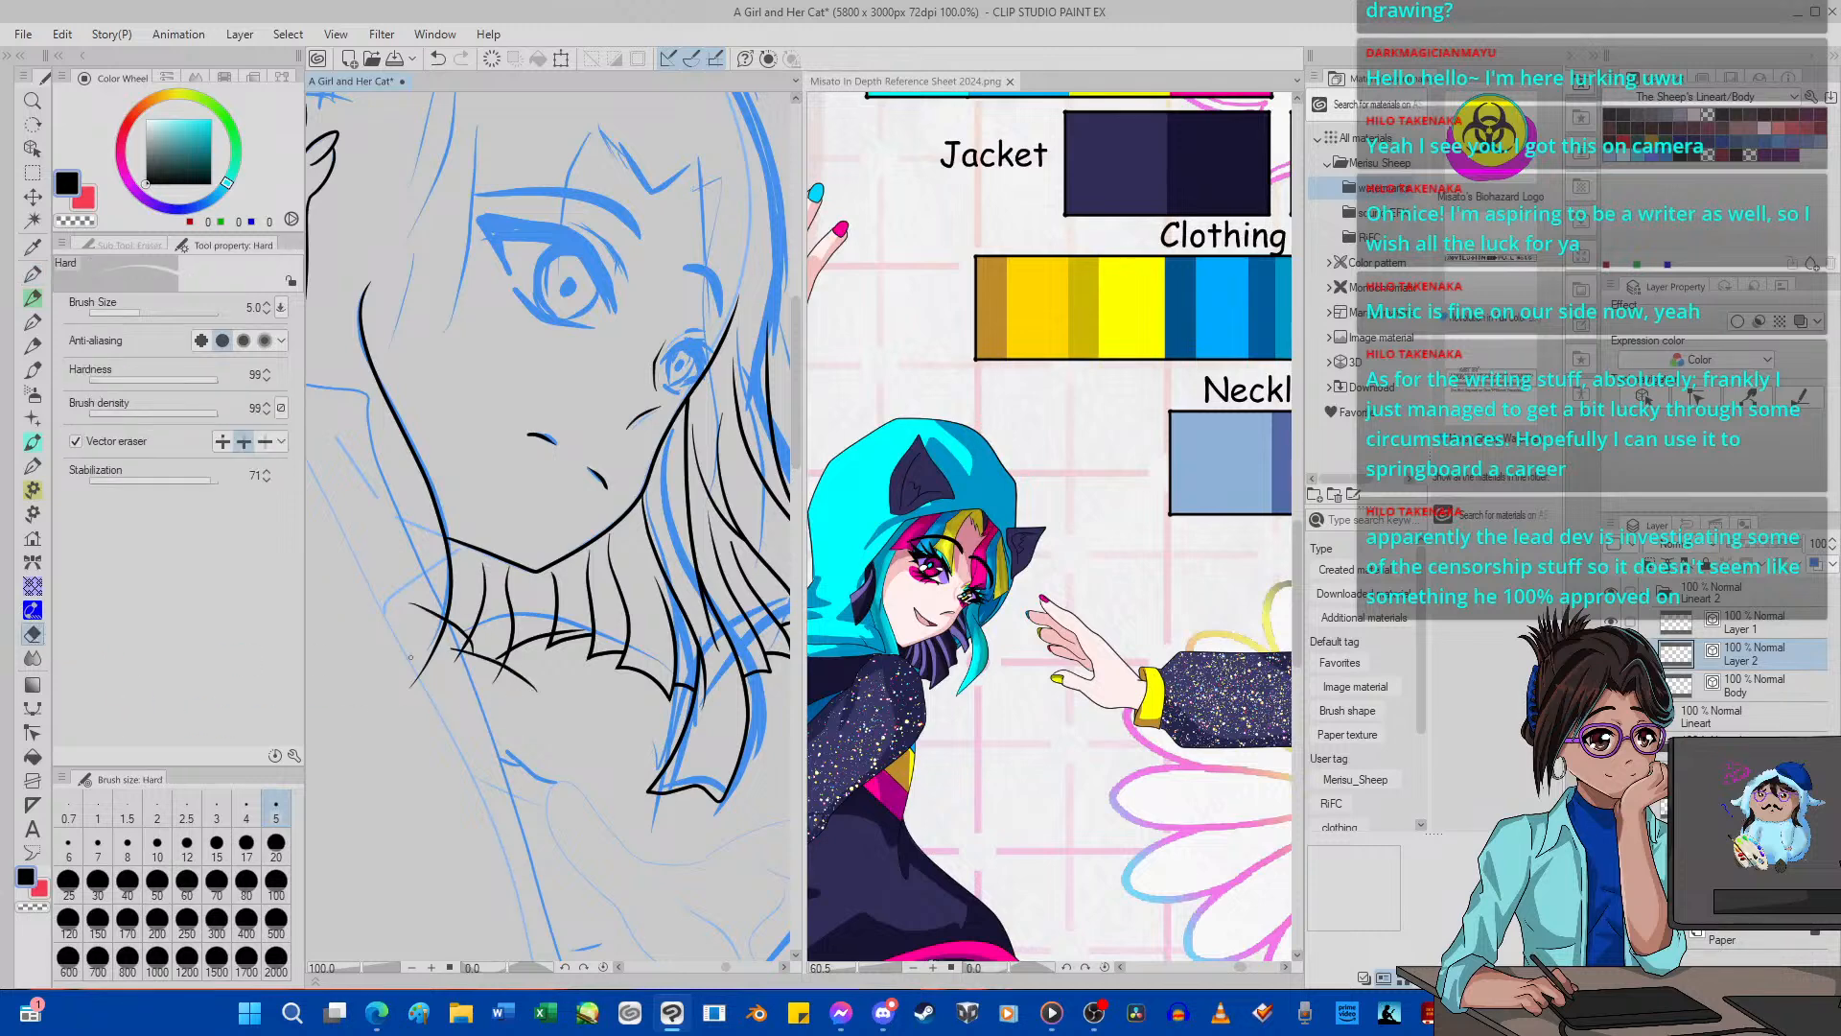
left_click_drag(454, 650, 506, 661)
left_click_drag(411, 603, 443, 623)
left_click_drag(559, 633, 580, 632)
Examine the inked hair ends against the whole figure and the uninked hair beside the raised hand.
scroll(505, 544, "down", 5)
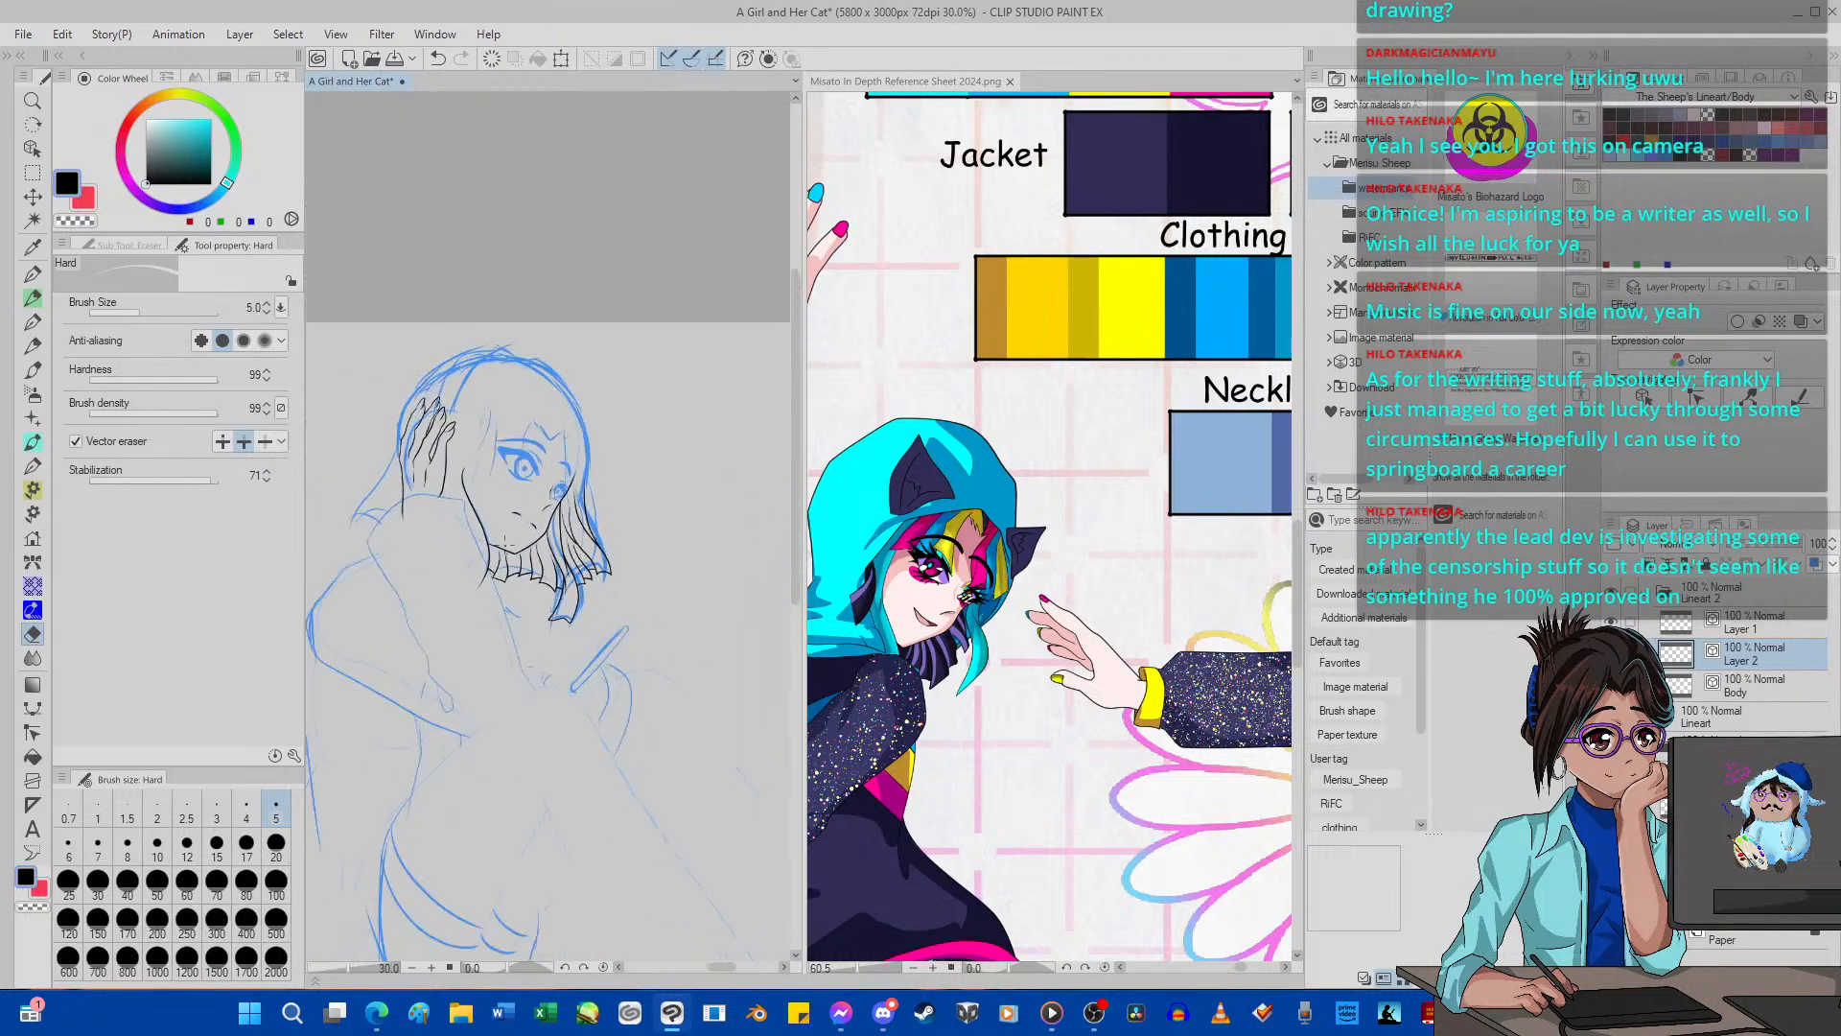
scroll(561, 528, "up", 6)
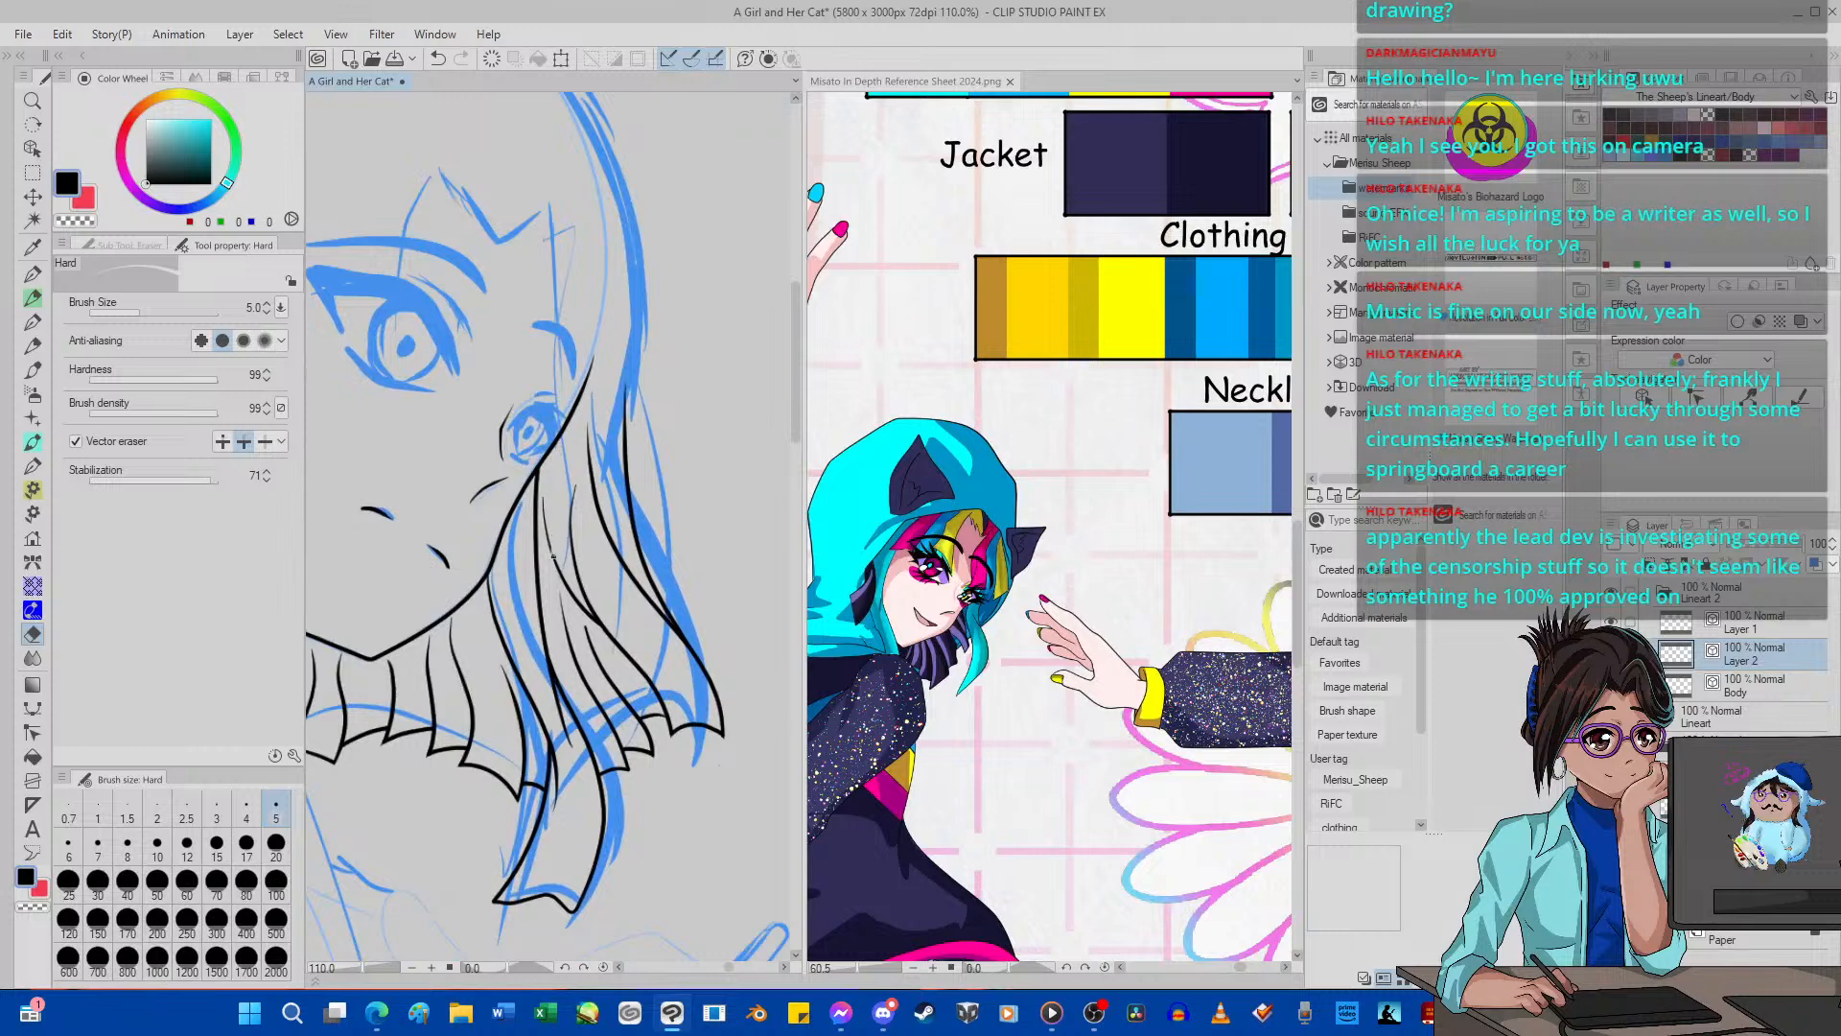
scroll(552, 557, "down", 6)
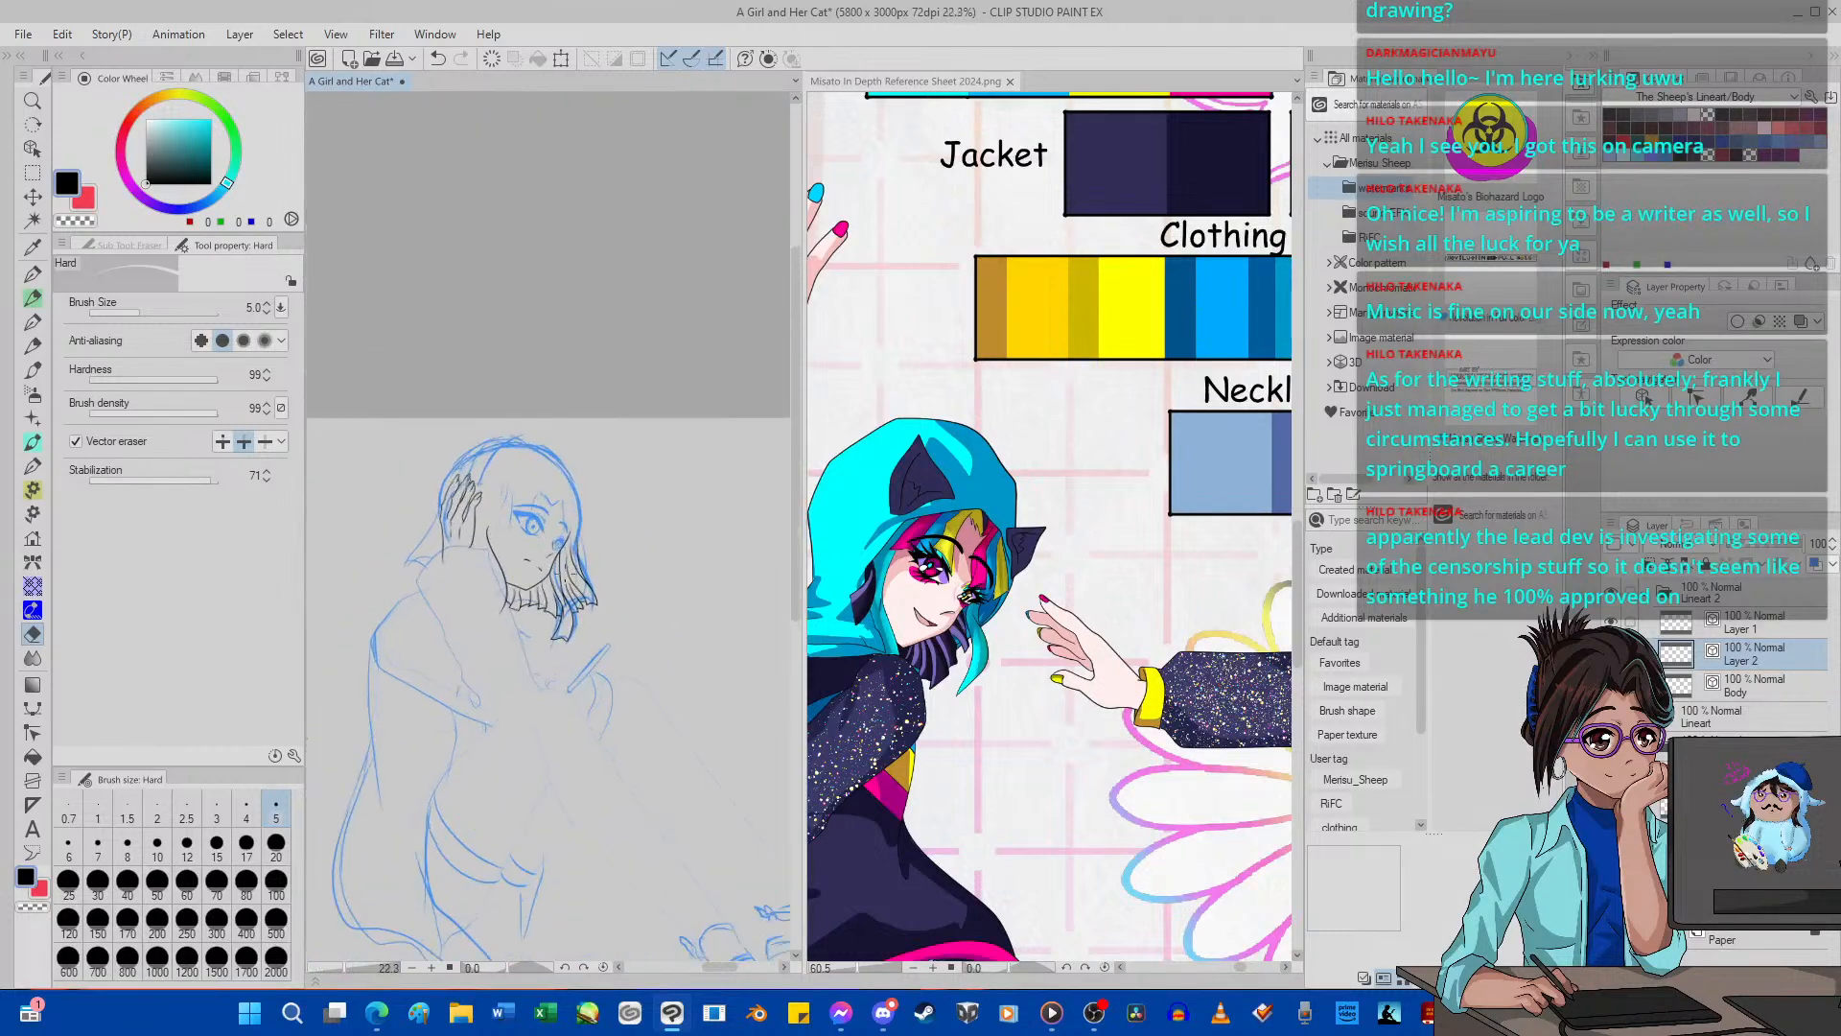
scroll(595, 633, "up", 6)
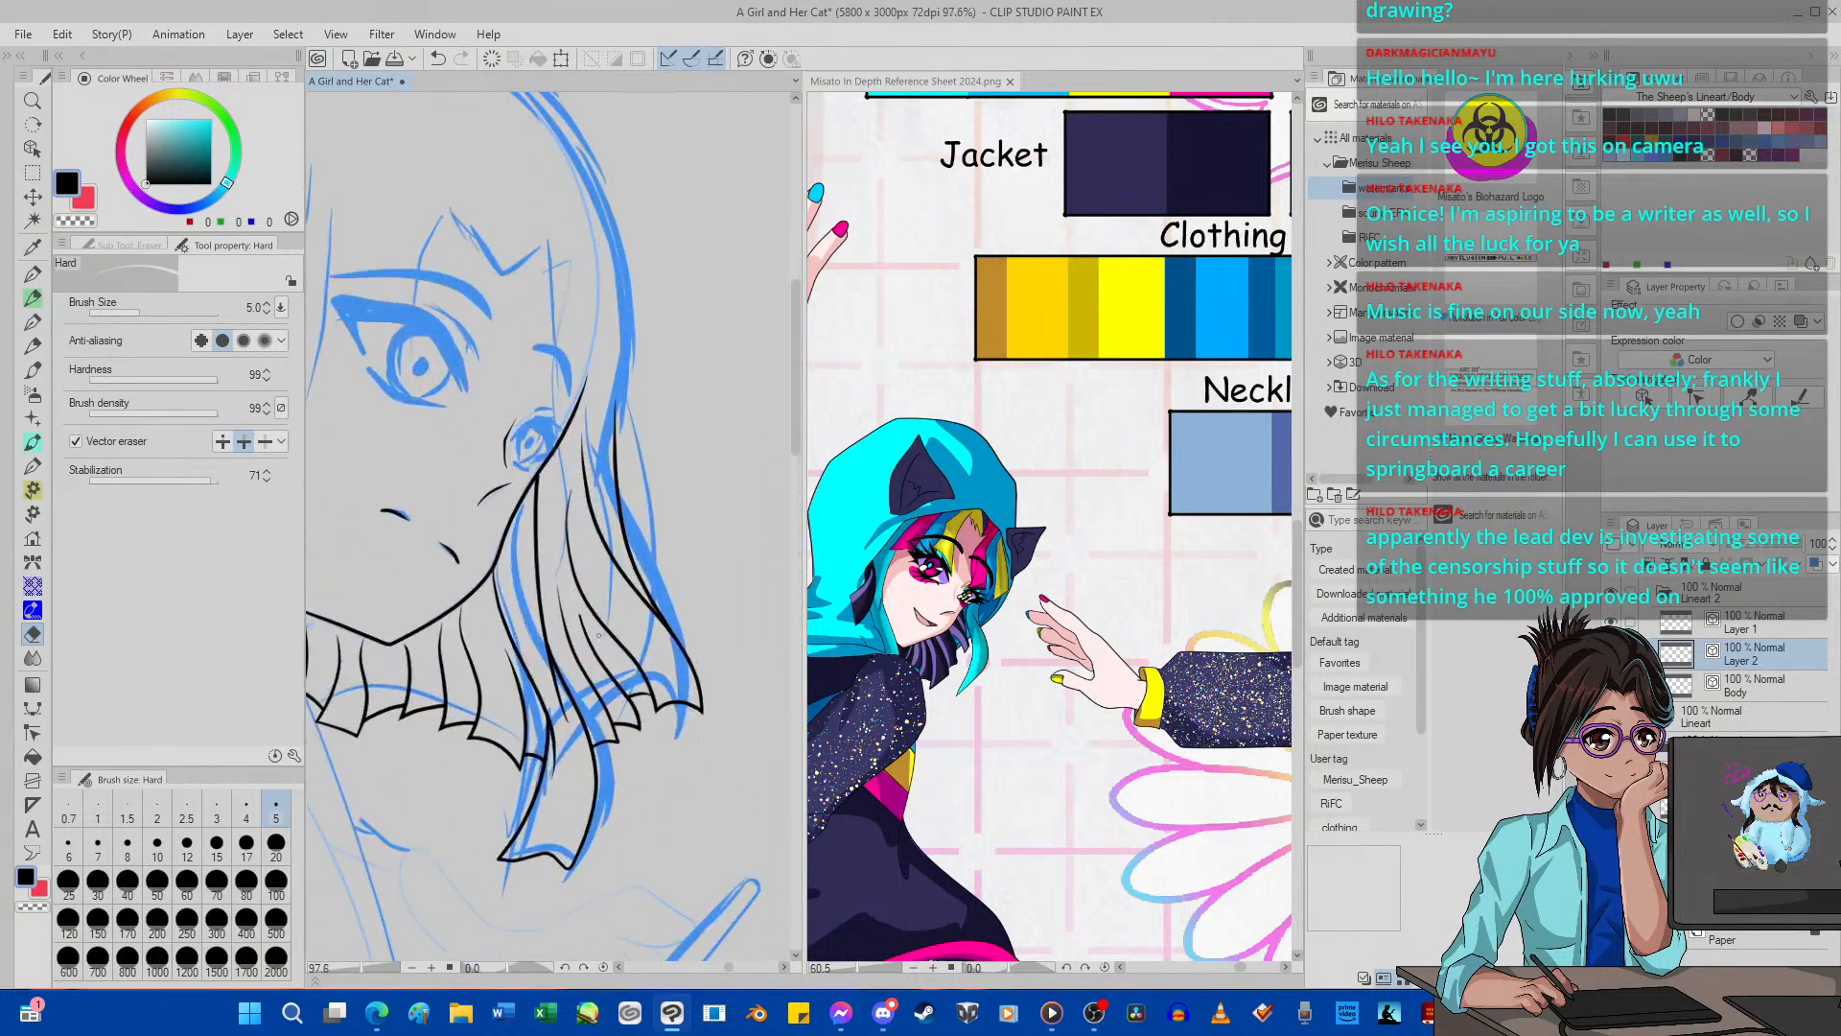
scroll(597, 636, "up", 1)
scroll(597, 636, "down", 7)
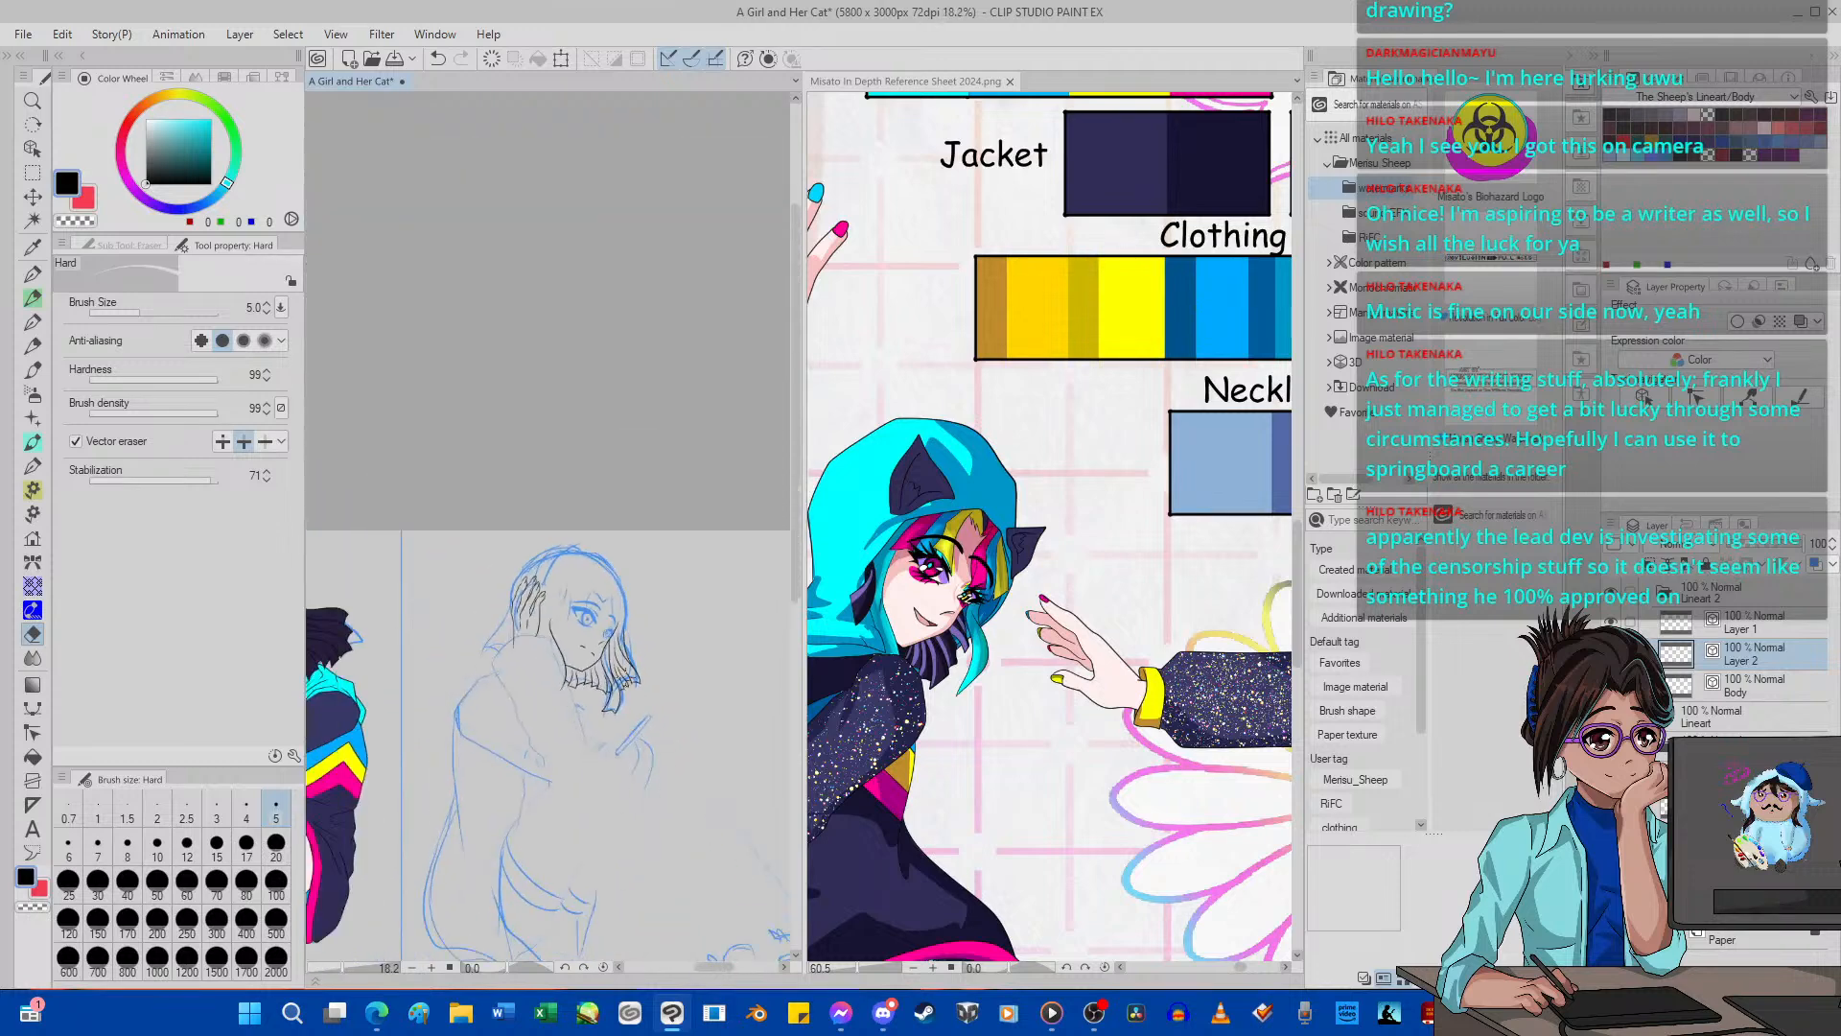
scroll(484, 643, "up", 5)
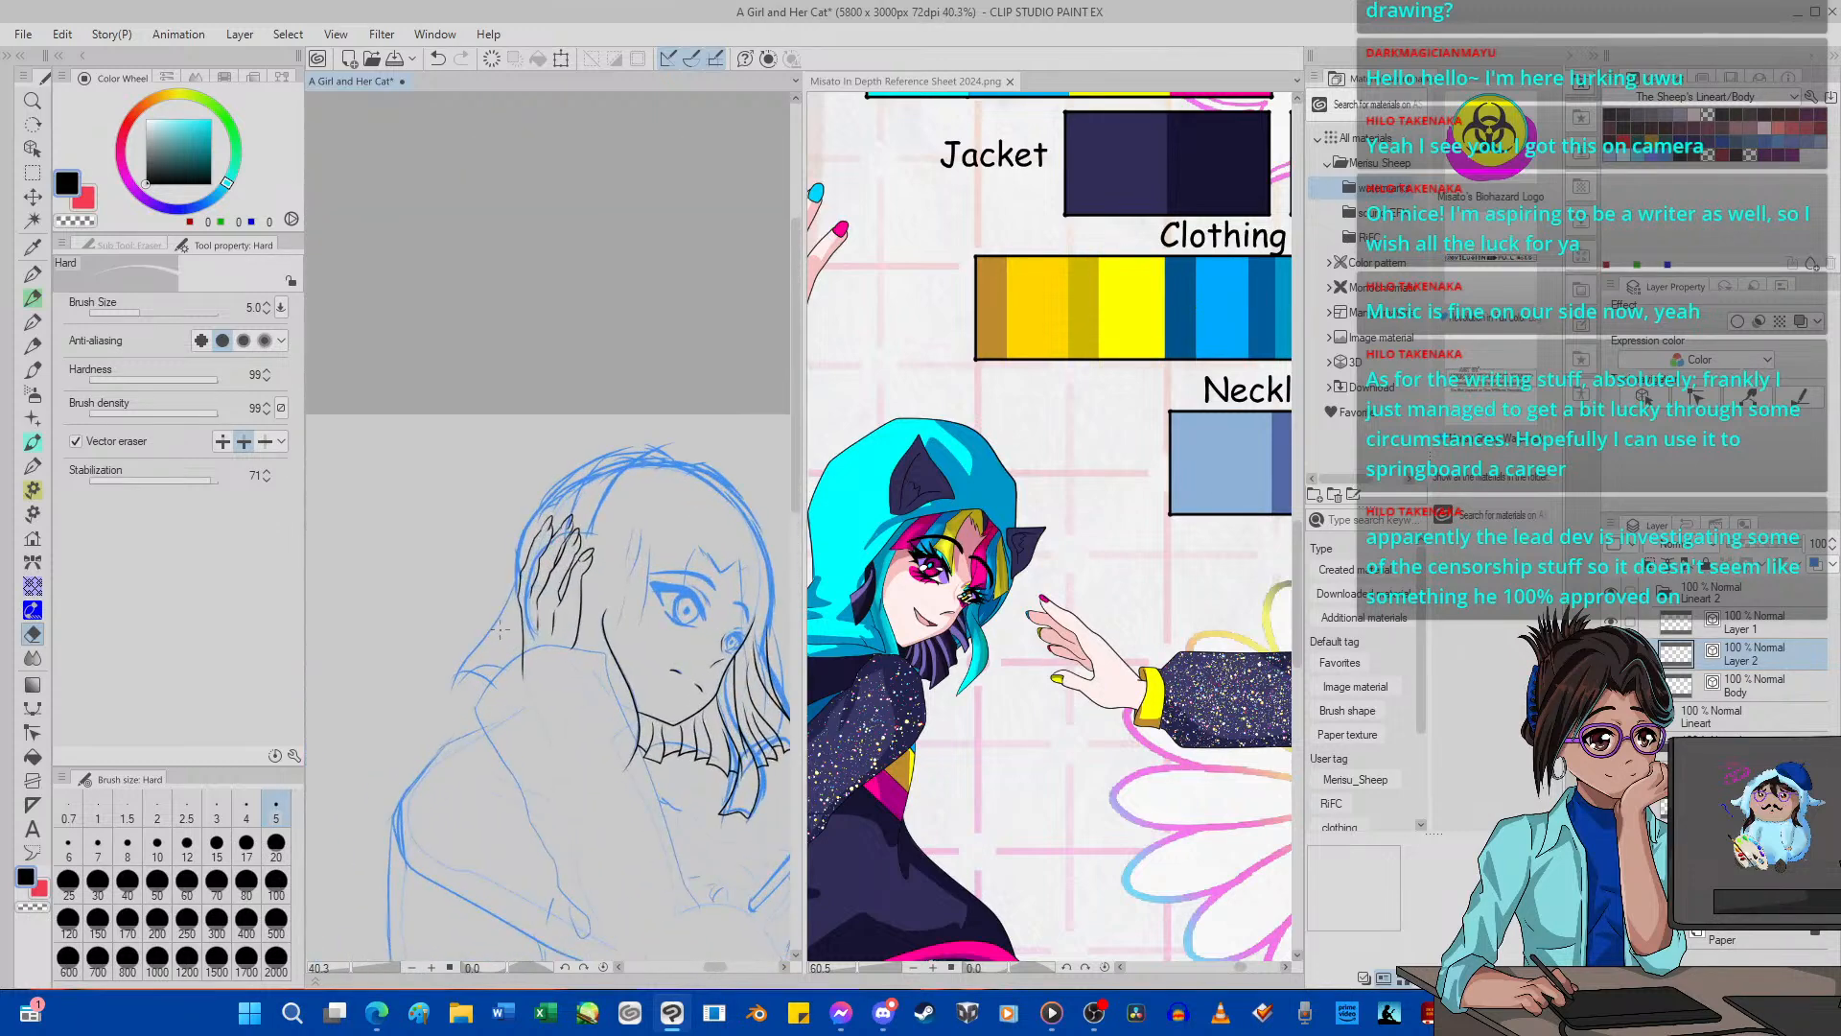
scroll(484, 644, "up", 2)
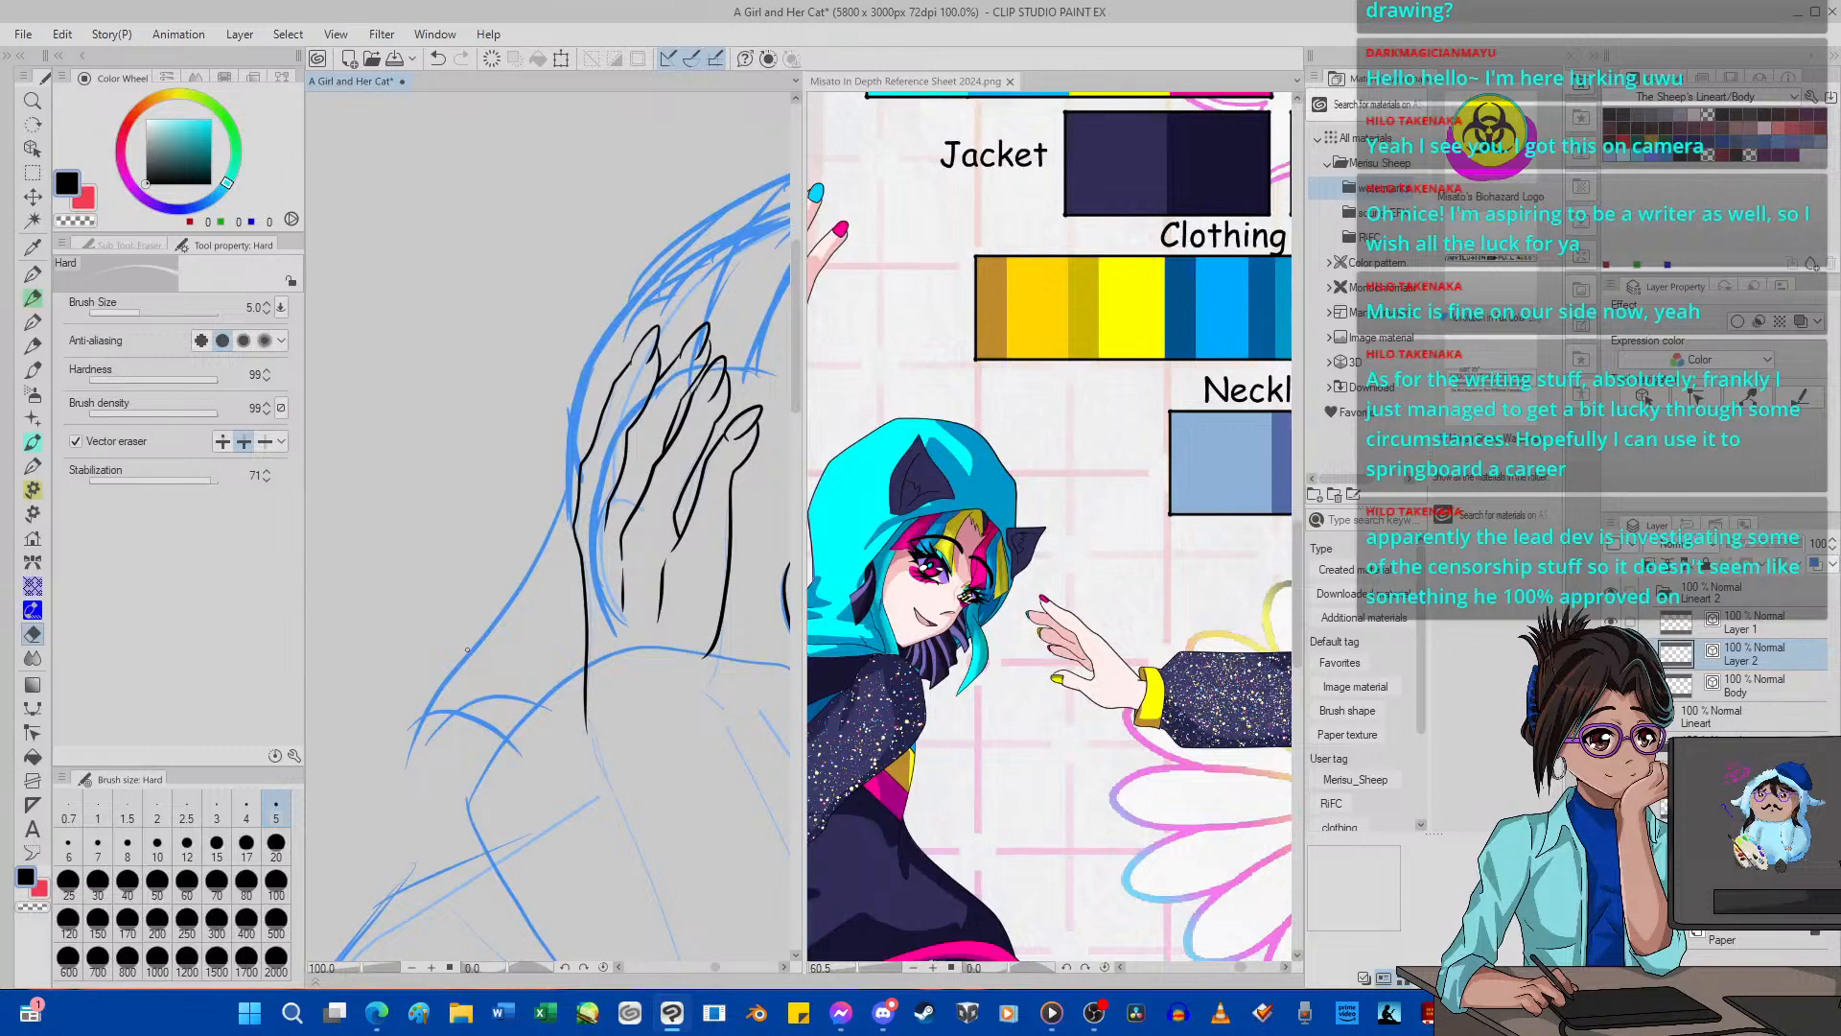
left_click(33, 273)
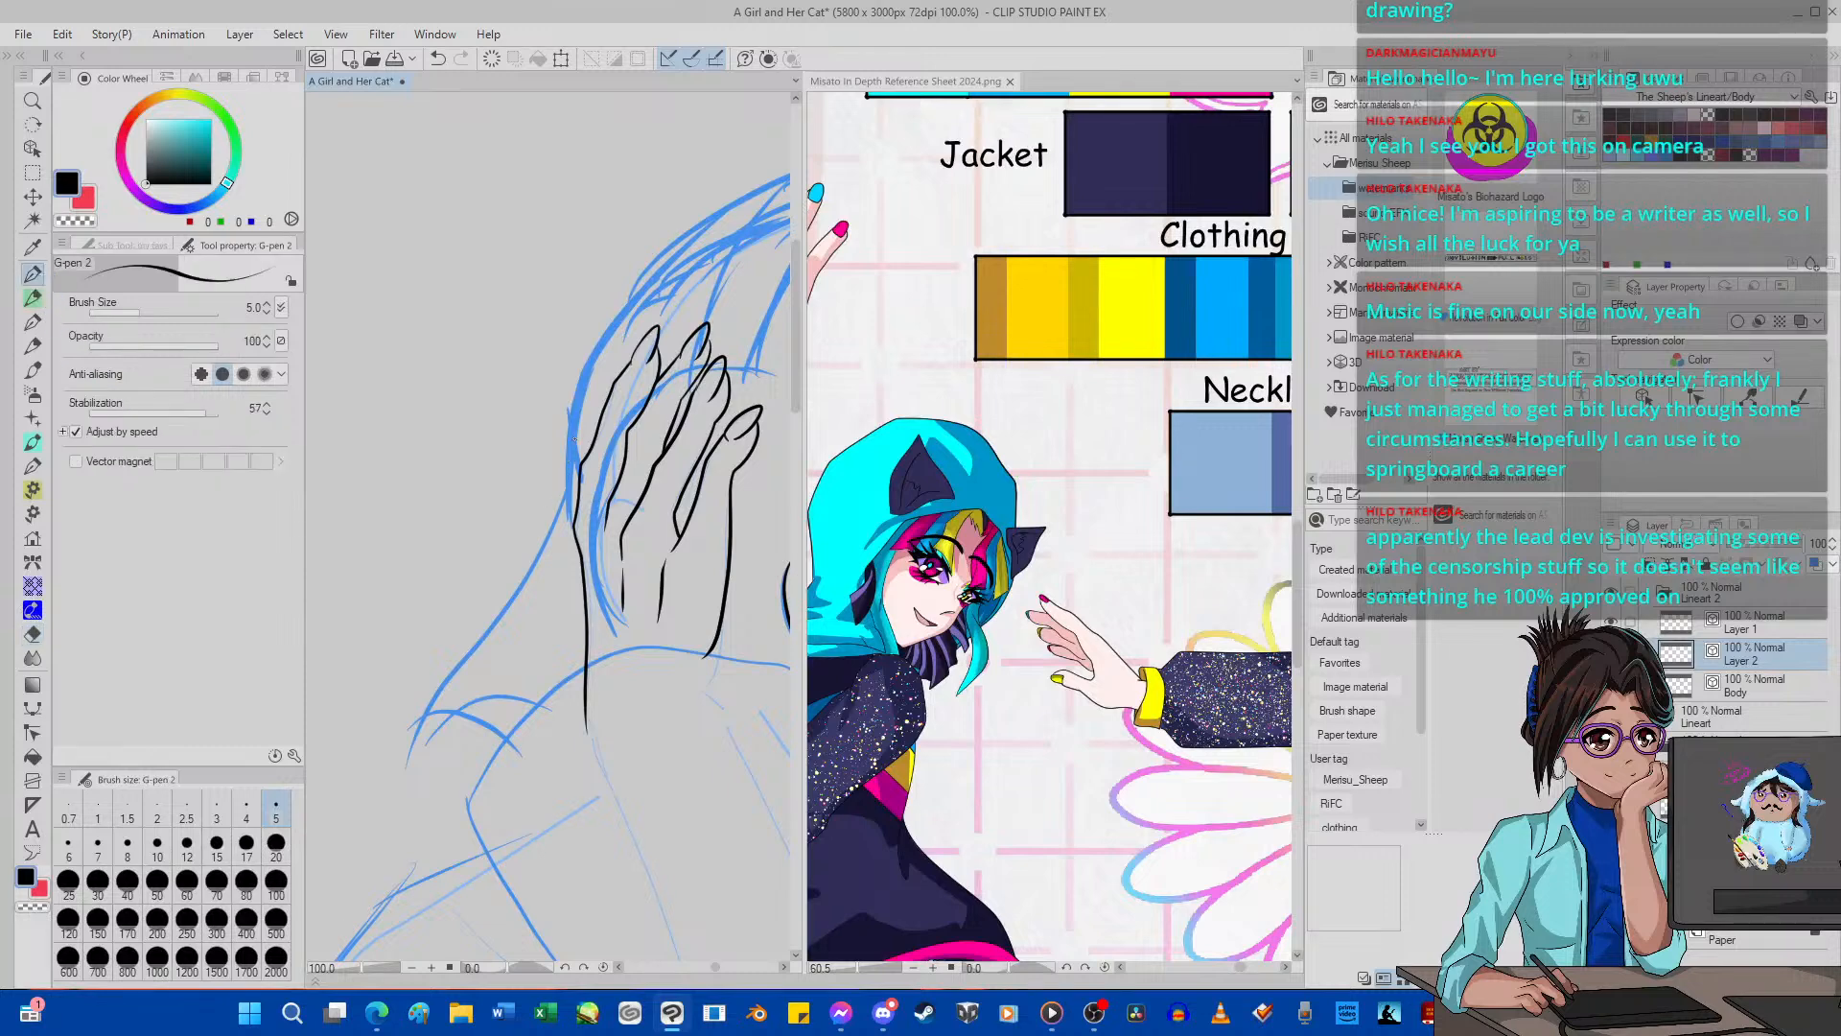
Ink the hair lock beside the raised hand with G-pen 2, including its squared tip, inner strand lines and the short strands beneath.
mouse_move(579, 441)
left_mouse_down()
mouse_move(426, 622)
mouse_move(412, 692)
mouse_move(492, 671)
mouse_move(500, 599)
mouse_move(556, 520)
left_mouse_up()
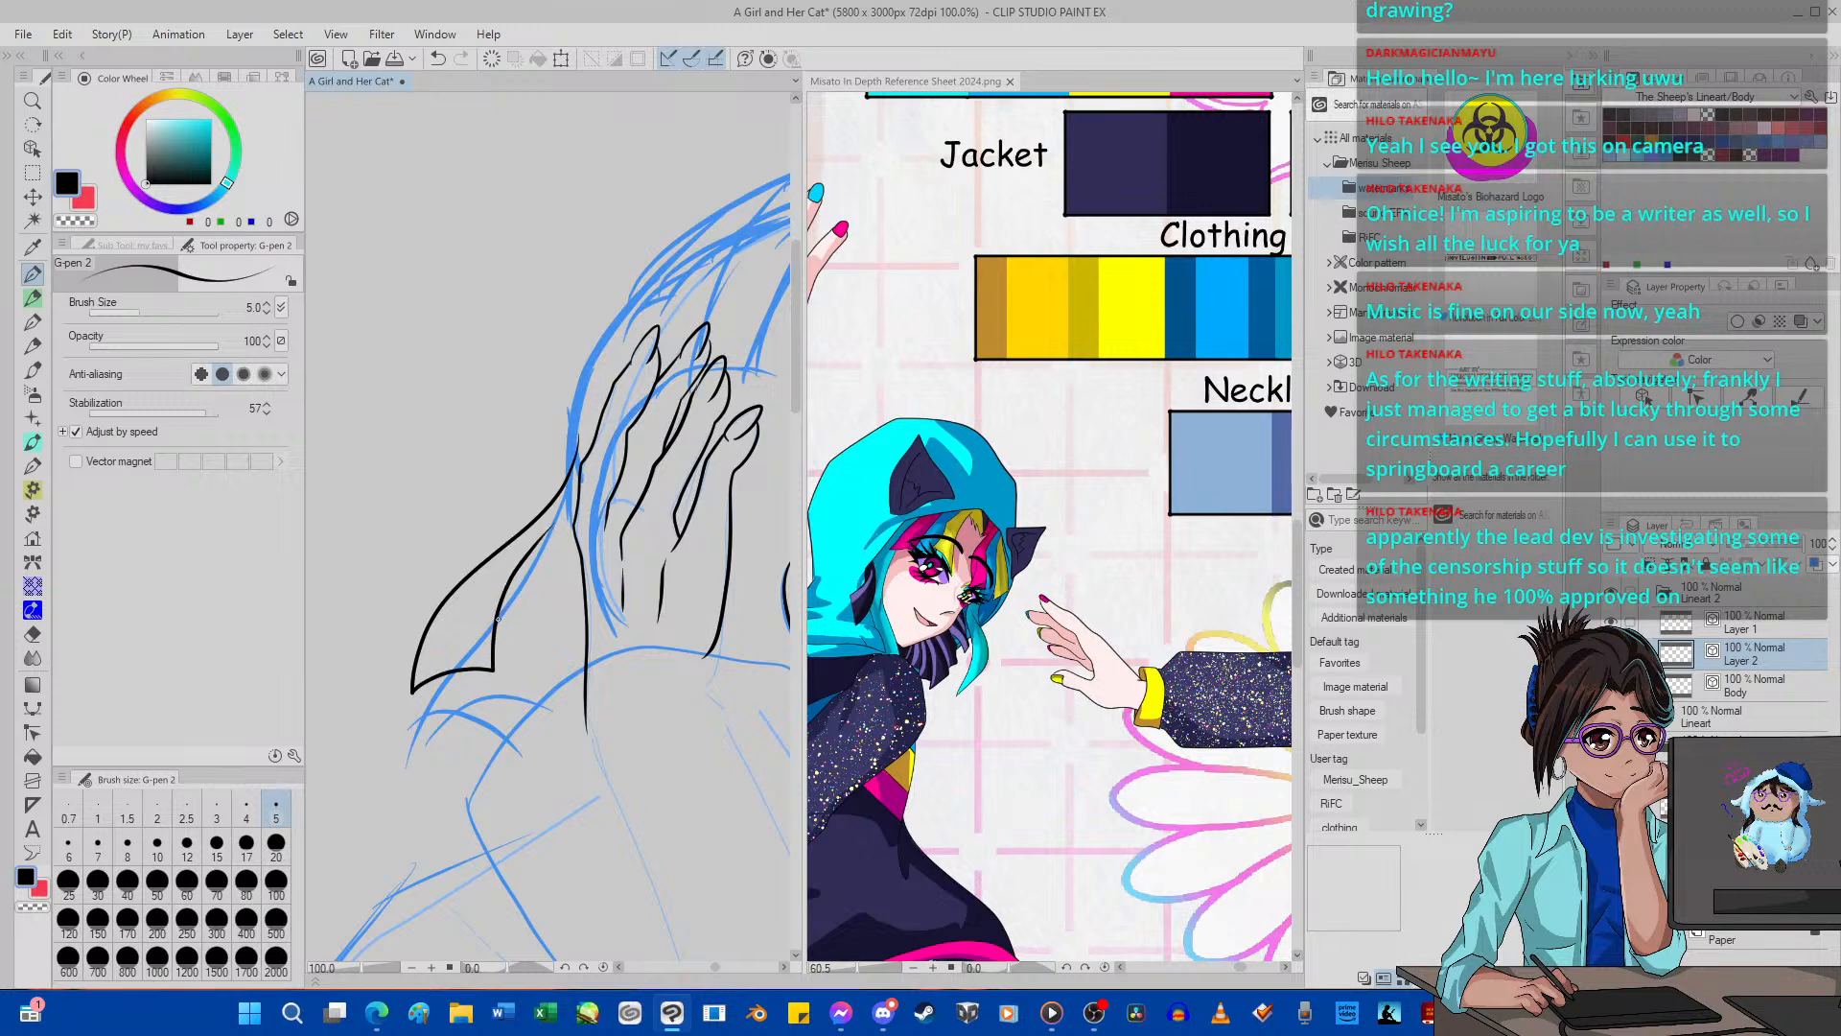
left_click_drag(497, 619, 567, 549)
mouse_move(479, 595)
left_mouse_down()
mouse_move(427, 706)
mouse_move(428, 766)
mouse_move(454, 719)
mouse_move(516, 716)
mouse_move(514, 698)
mouse_move(485, 739)
mouse_move(502, 787)
mouse_move(539, 674)
left_mouse_up()
mouse_move(579, 583)
left_mouse_down()
mouse_move(550, 638)
mouse_move(564, 754)
left_mouse_up()
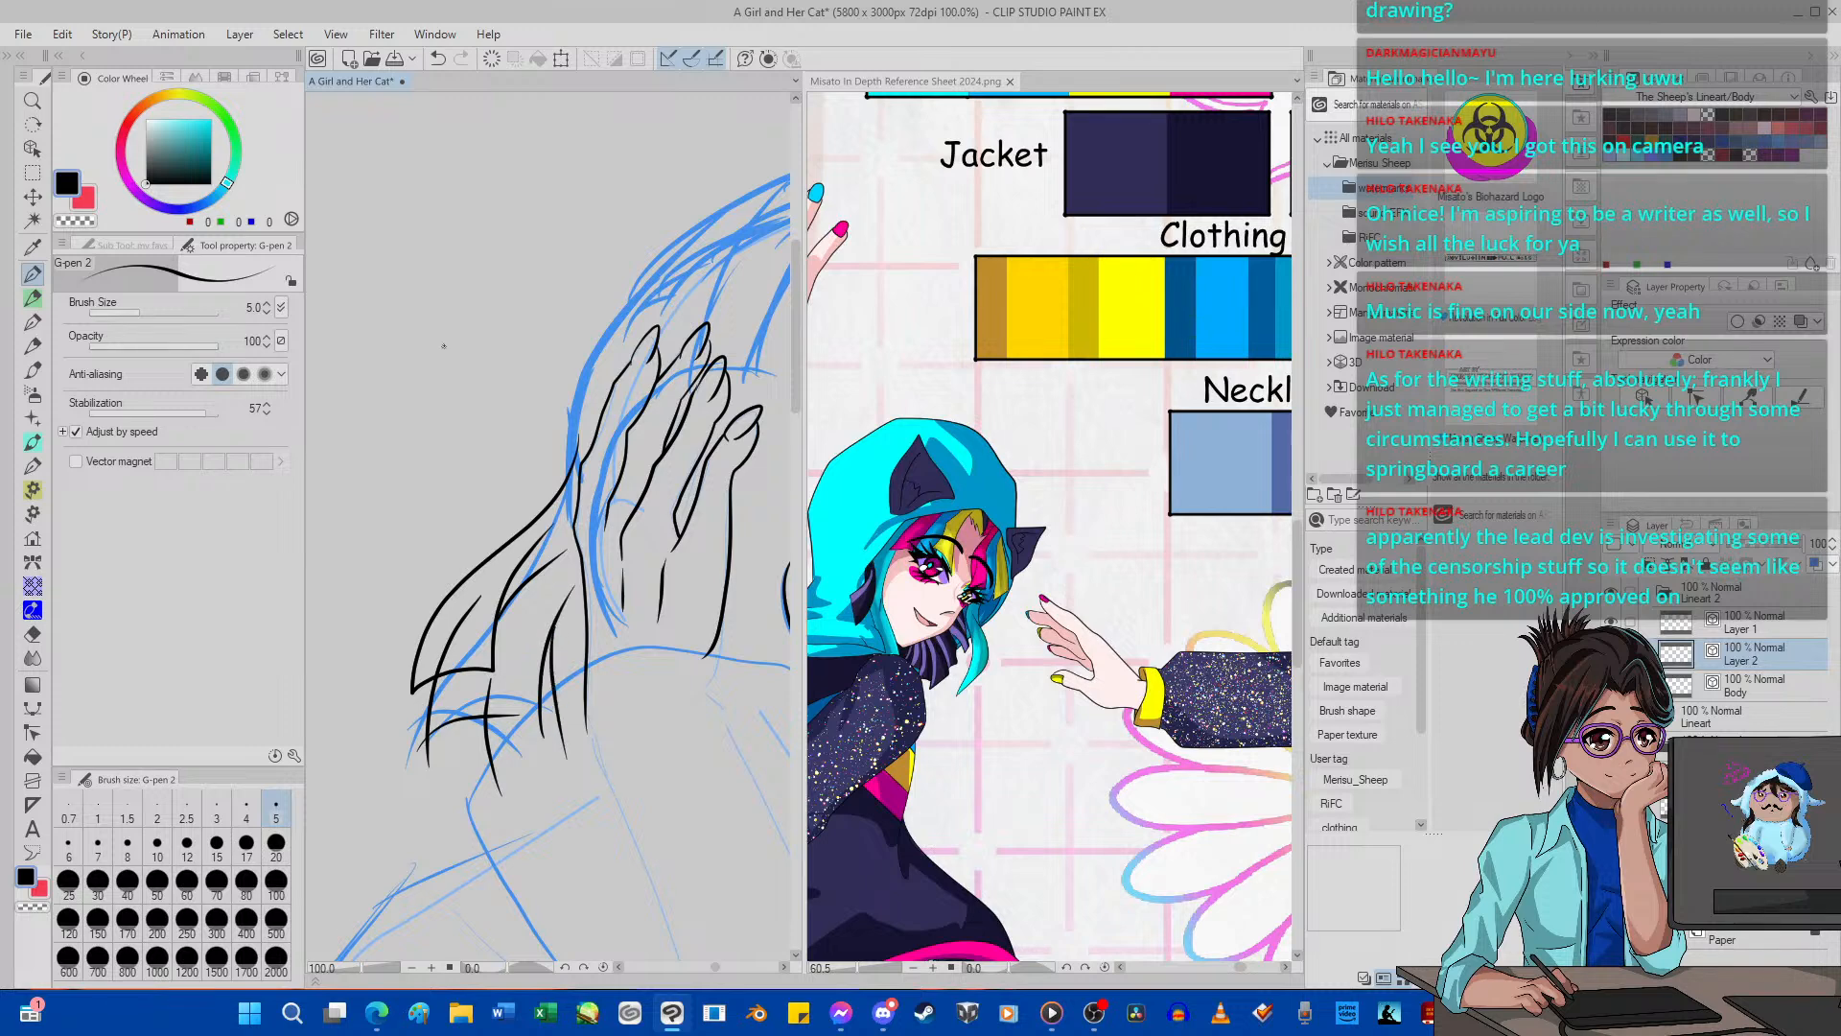
scroll(370, 447, "down", 5)
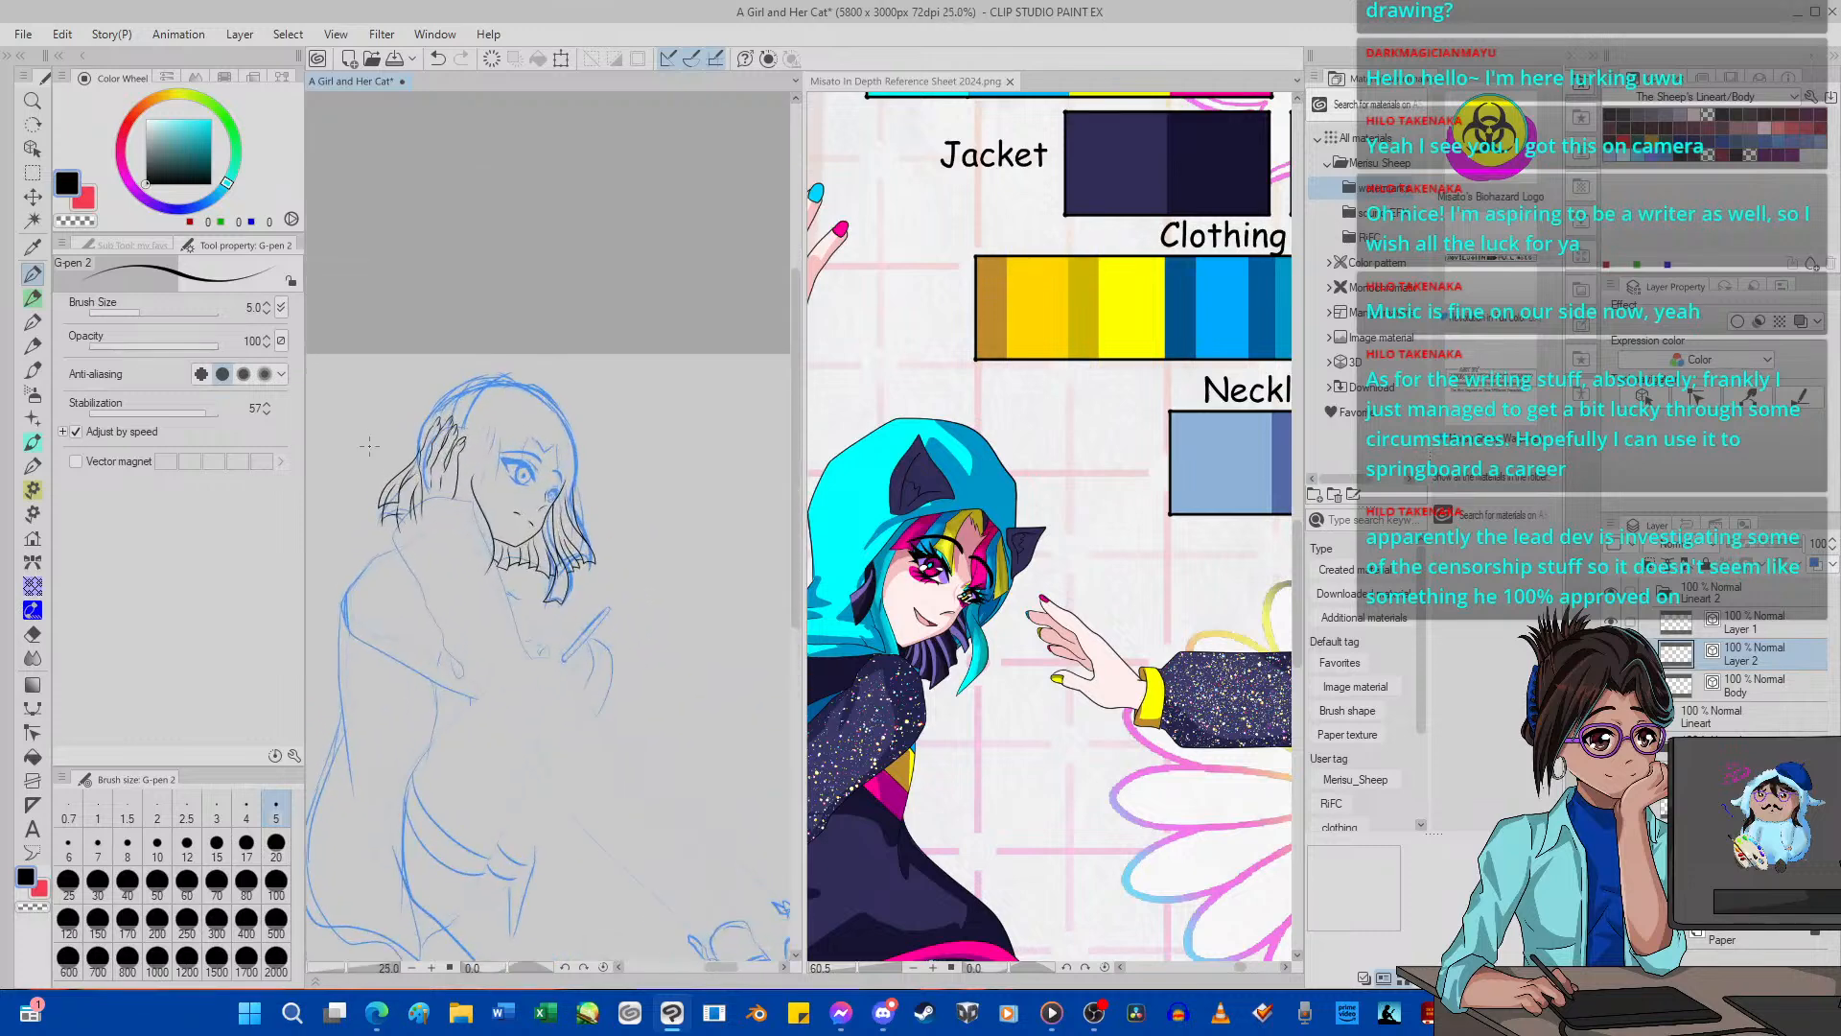
scroll(391, 429, "up", 1)
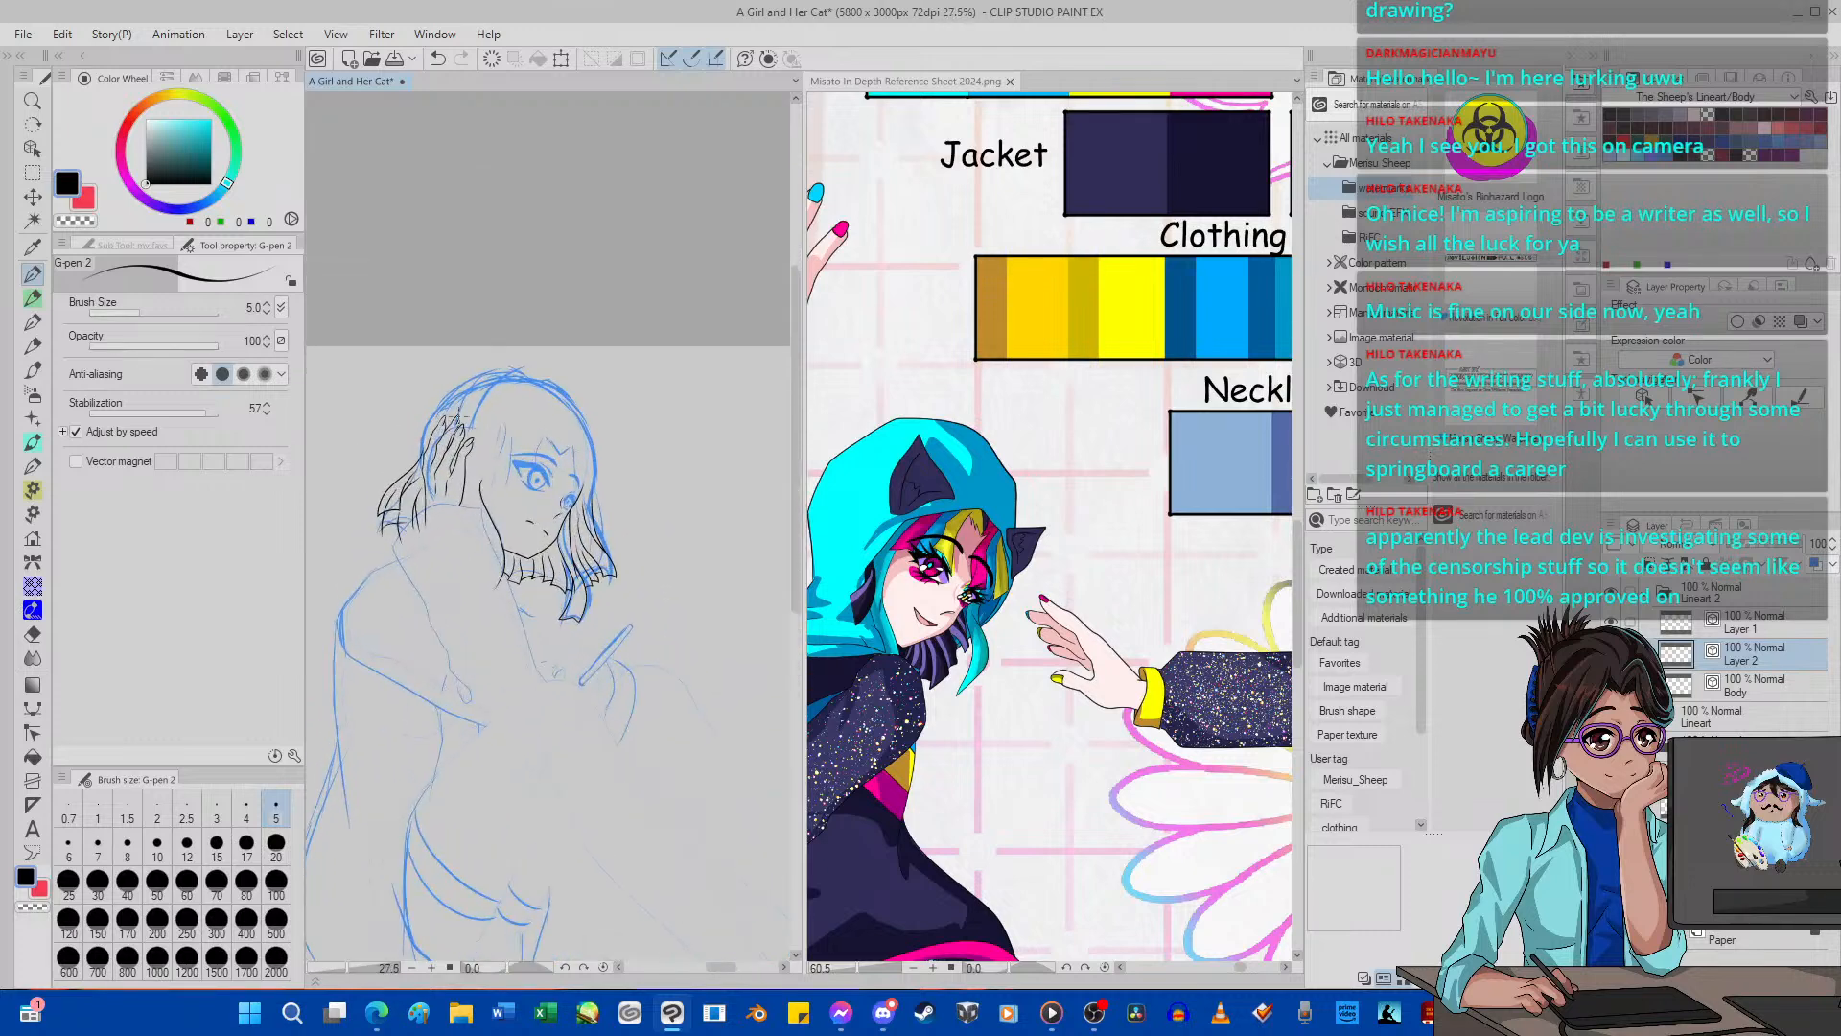
Ink the outer hair outline in one long G-pen 2 stroke from the crown down the far side of the head to the hair ends.
left_click(568, 967)
left_click(568, 967)
left_click(568, 967)
left_click(567, 966)
left_click(568, 966)
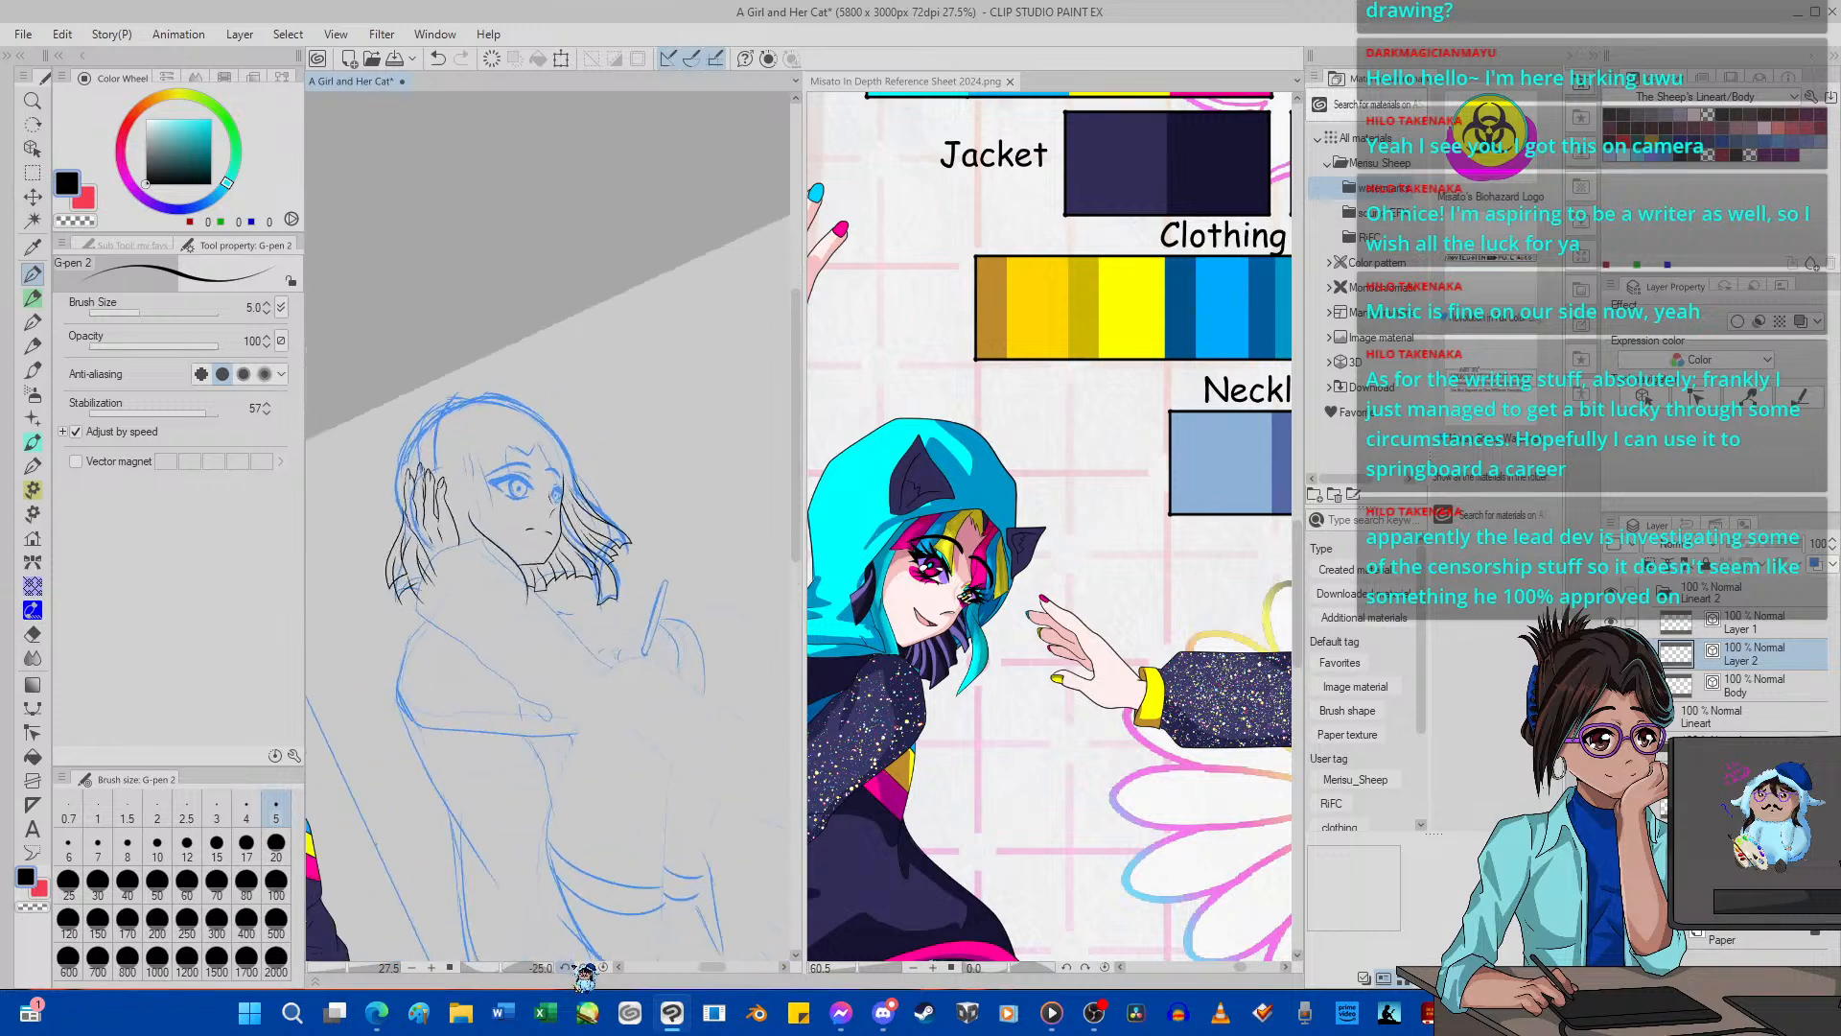
left_click(567, 967)
left_click(568, 967)
left_click(568, 967)
left_click(567, 966)
left_click(567, 967)
left_click(567, 966)
left_click(567, 967)
left_click(567, 966)
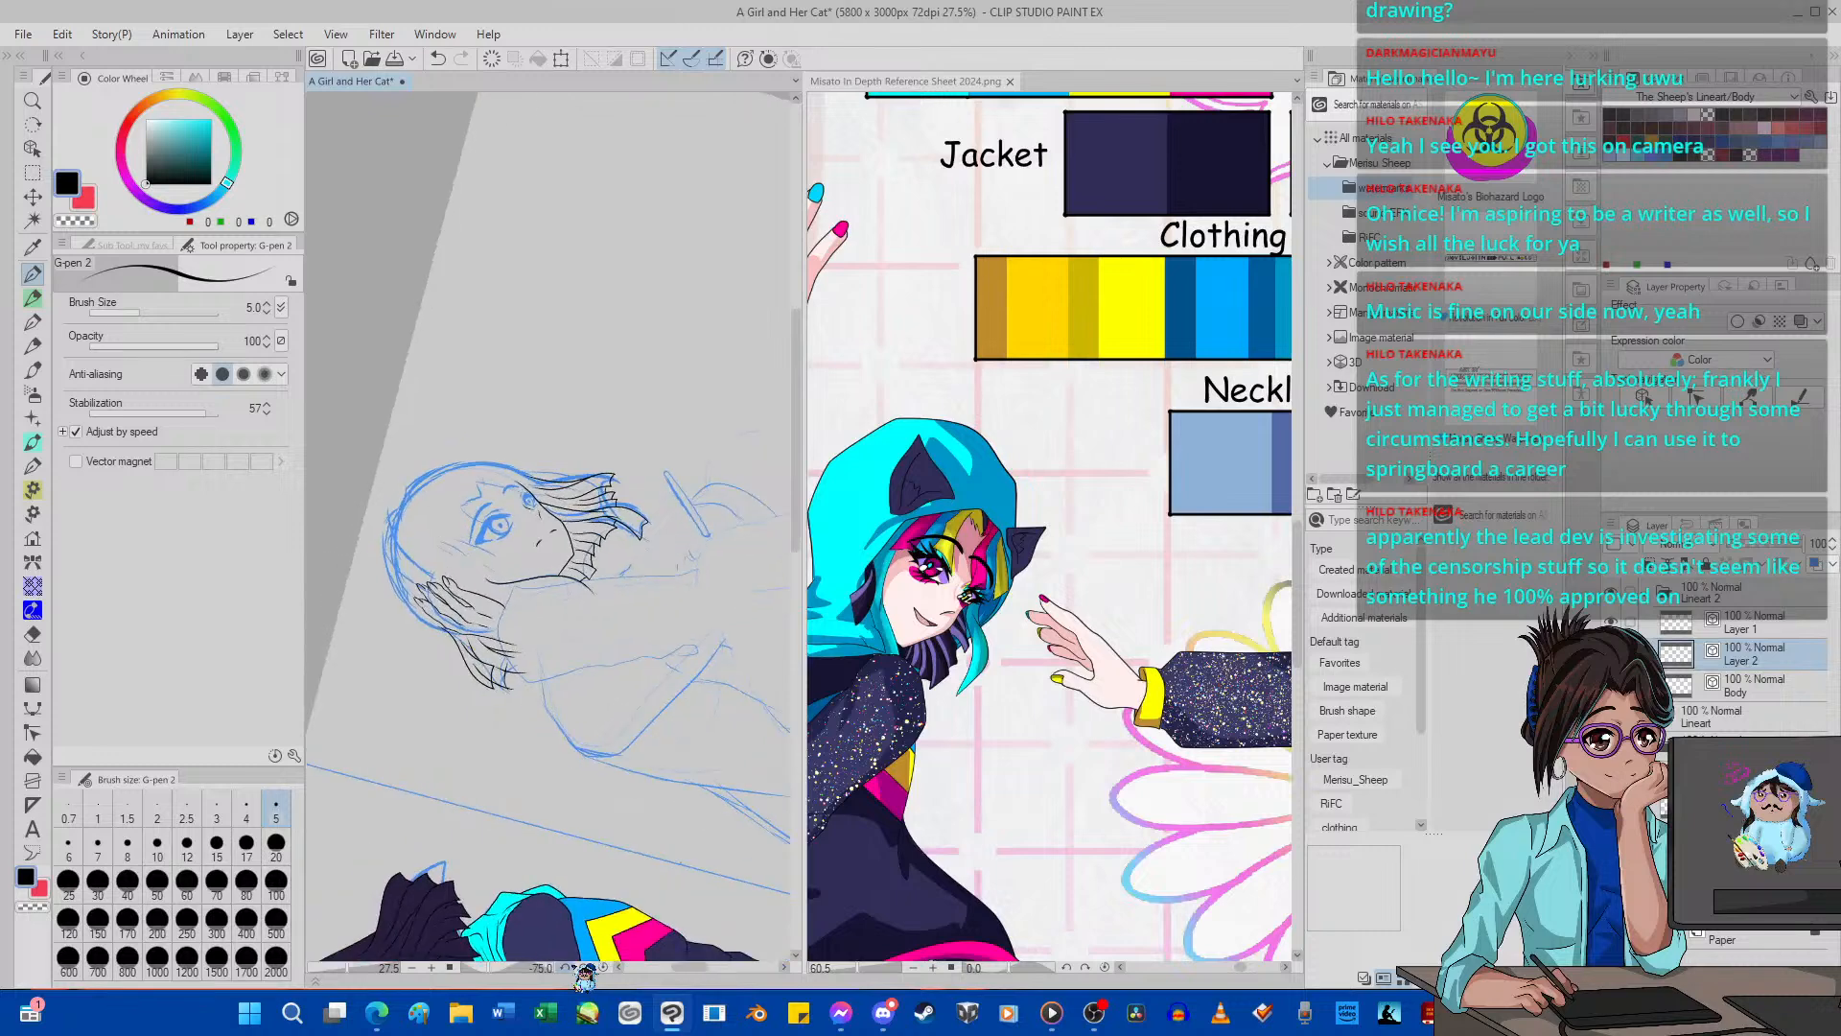
left_click(567, 966)
left_click(568, 966)
left_click(568, 966)
left_click(568, 966)
left_click(568, 966)
left_click(568, 967)
left_click(568, 966)
scroll(465, 553, "down", 1)
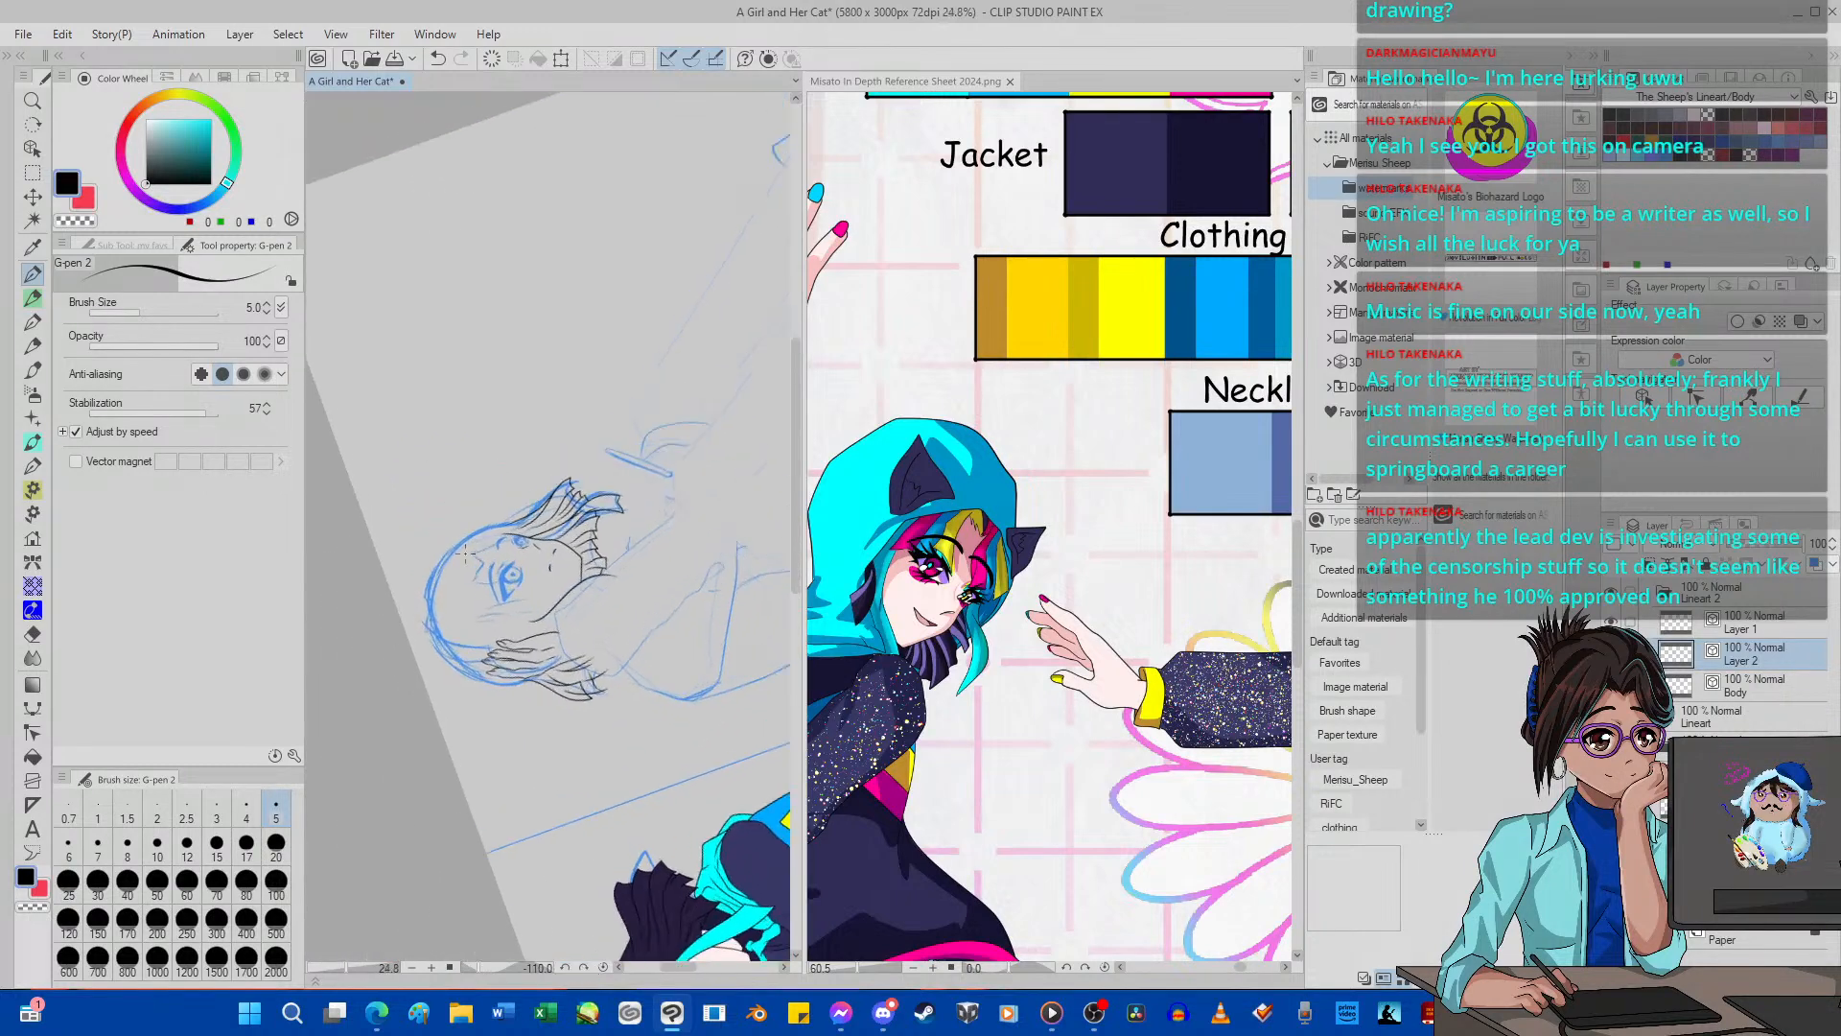
scroll(465, 554, "up", 8)
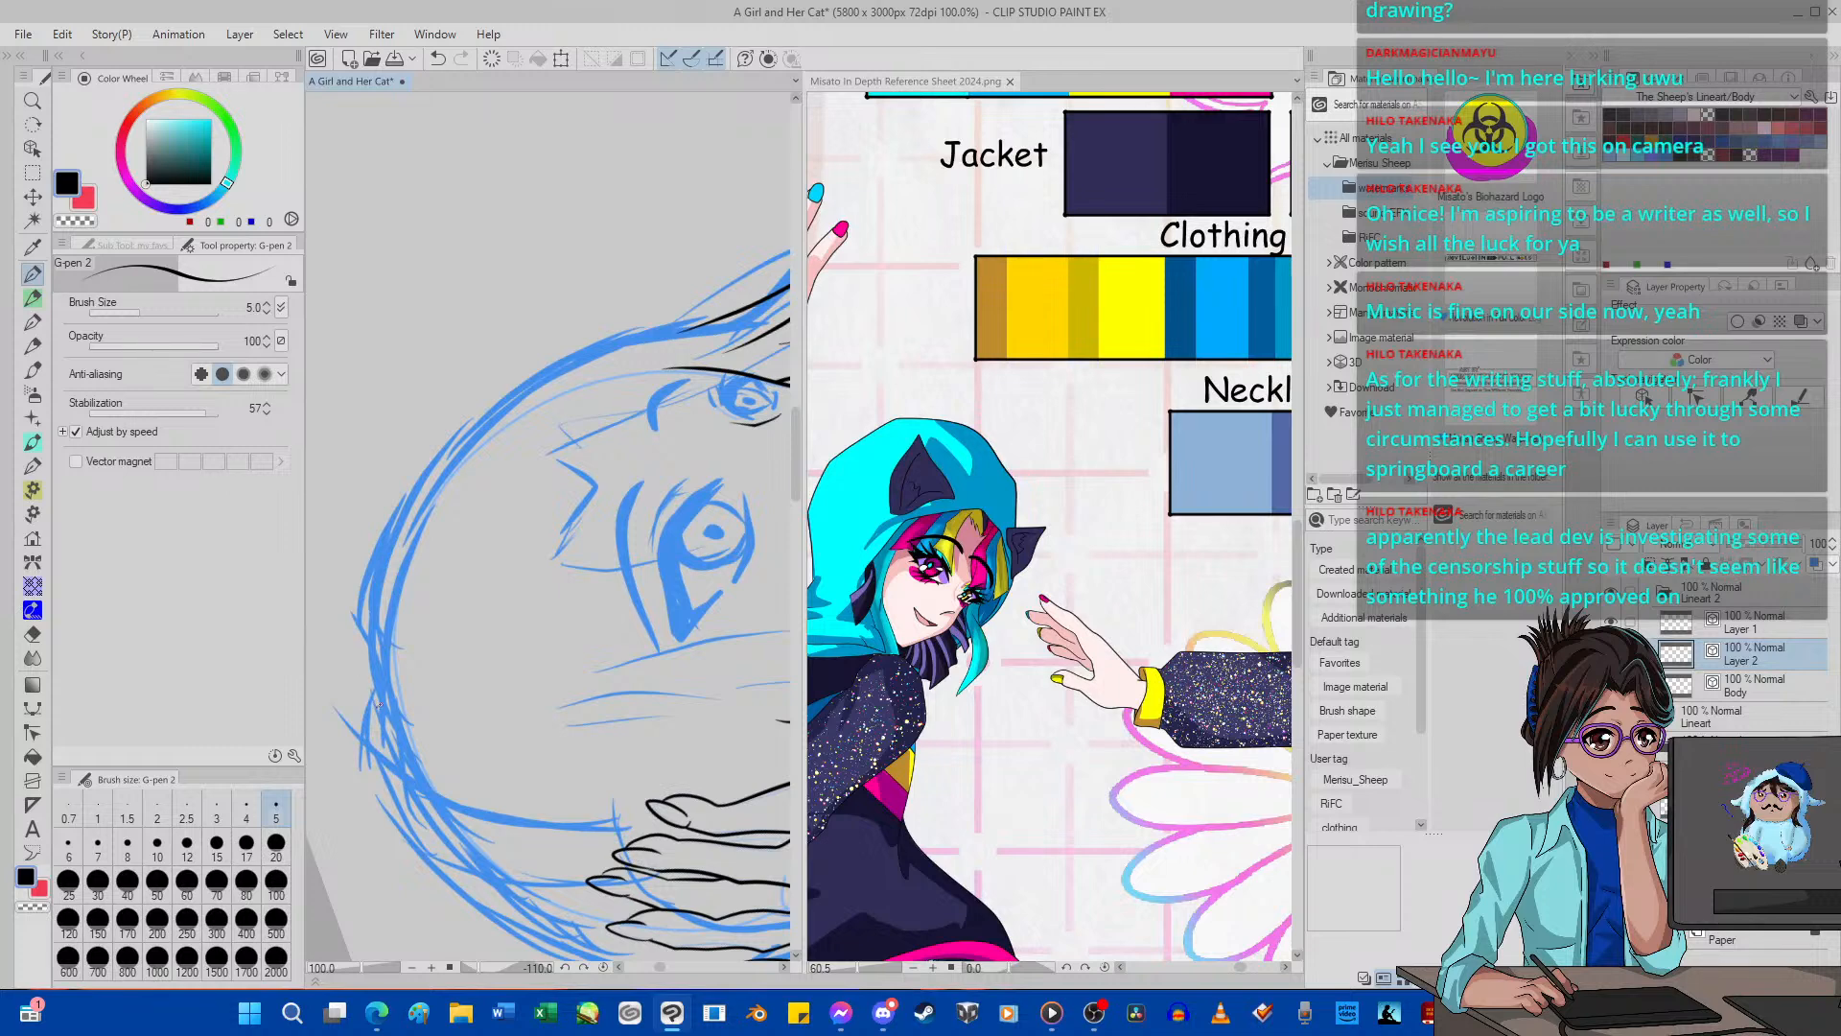
mouse_move(382, 707)
left_mouse_down()
mouse_move(389, 488)
mouse_move(457, 381)
mouse_move(572, 323)
mouse_move(712, 301)
mouse_move(803, 189)
left_mouse_up()
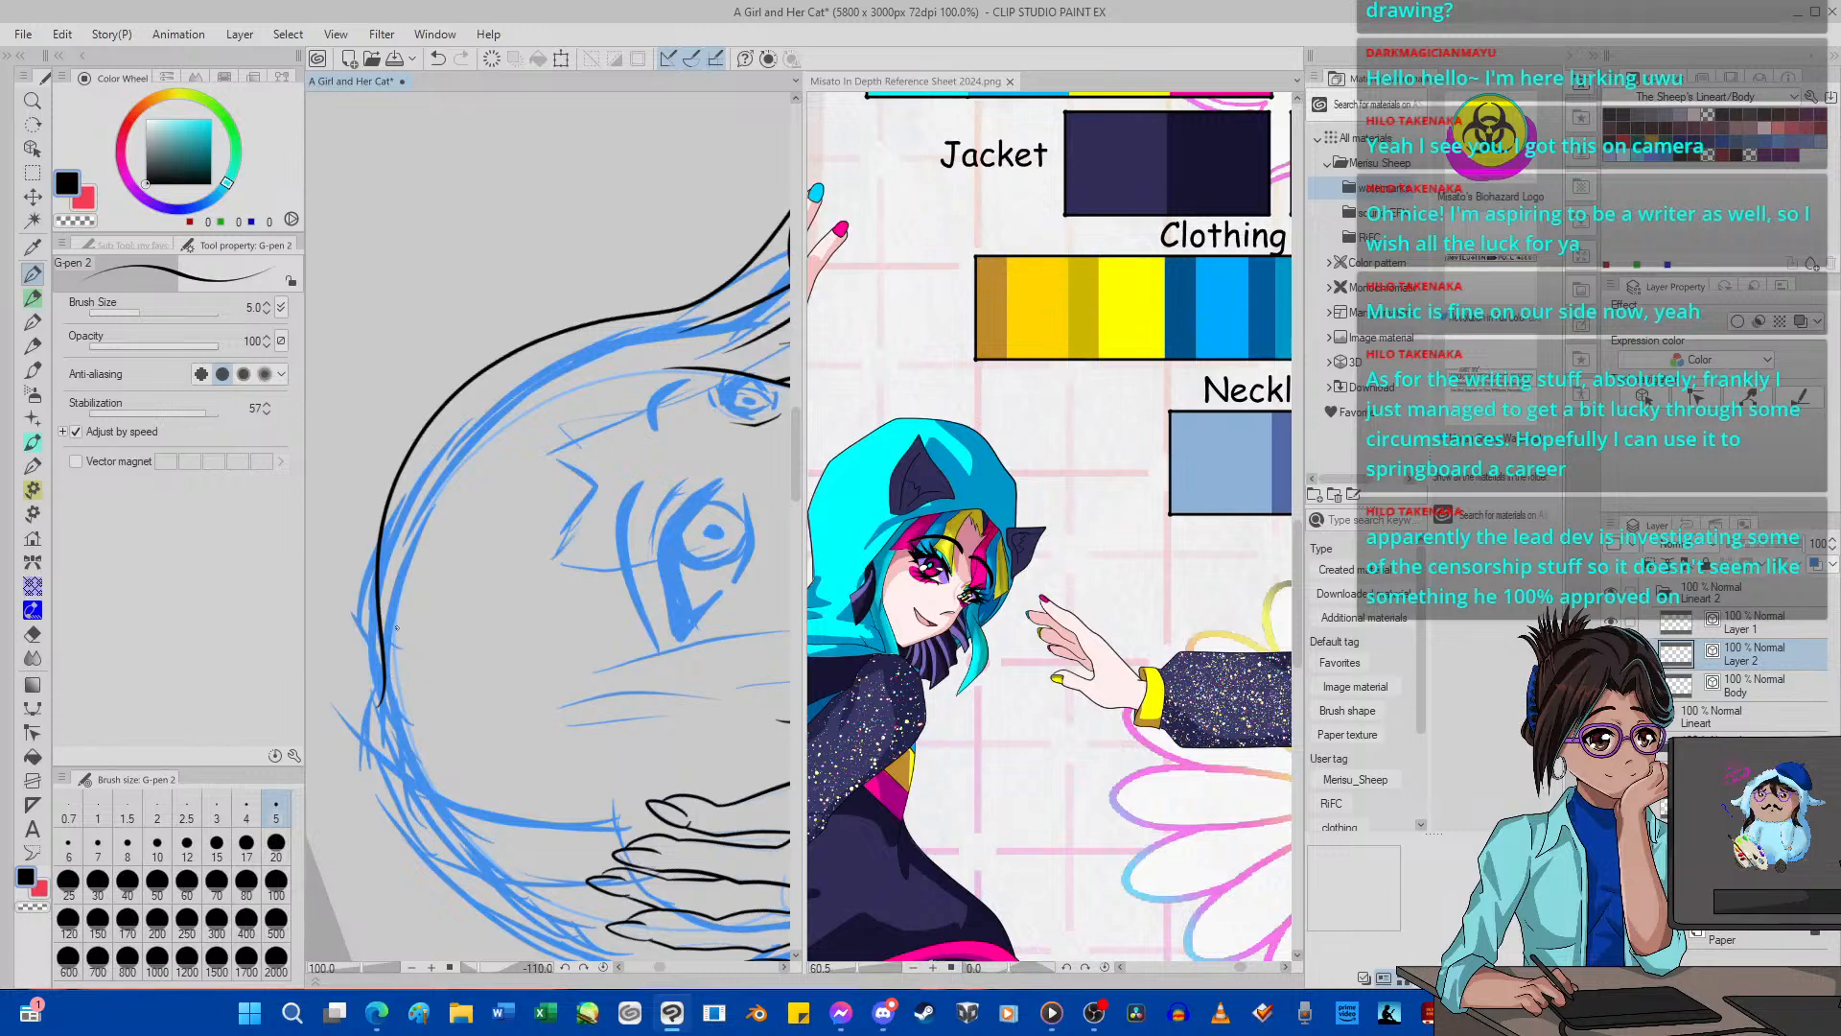
Try to ink the outline from the crown over the back of the head toward the raised hand, and check it with the canvas upright.
mouse_move(380, 658)
left_mouse_down()
mouse_move(374, 728)
mouse_move(440, 886)
mouse_move(498, 959)
left_mouse_up()
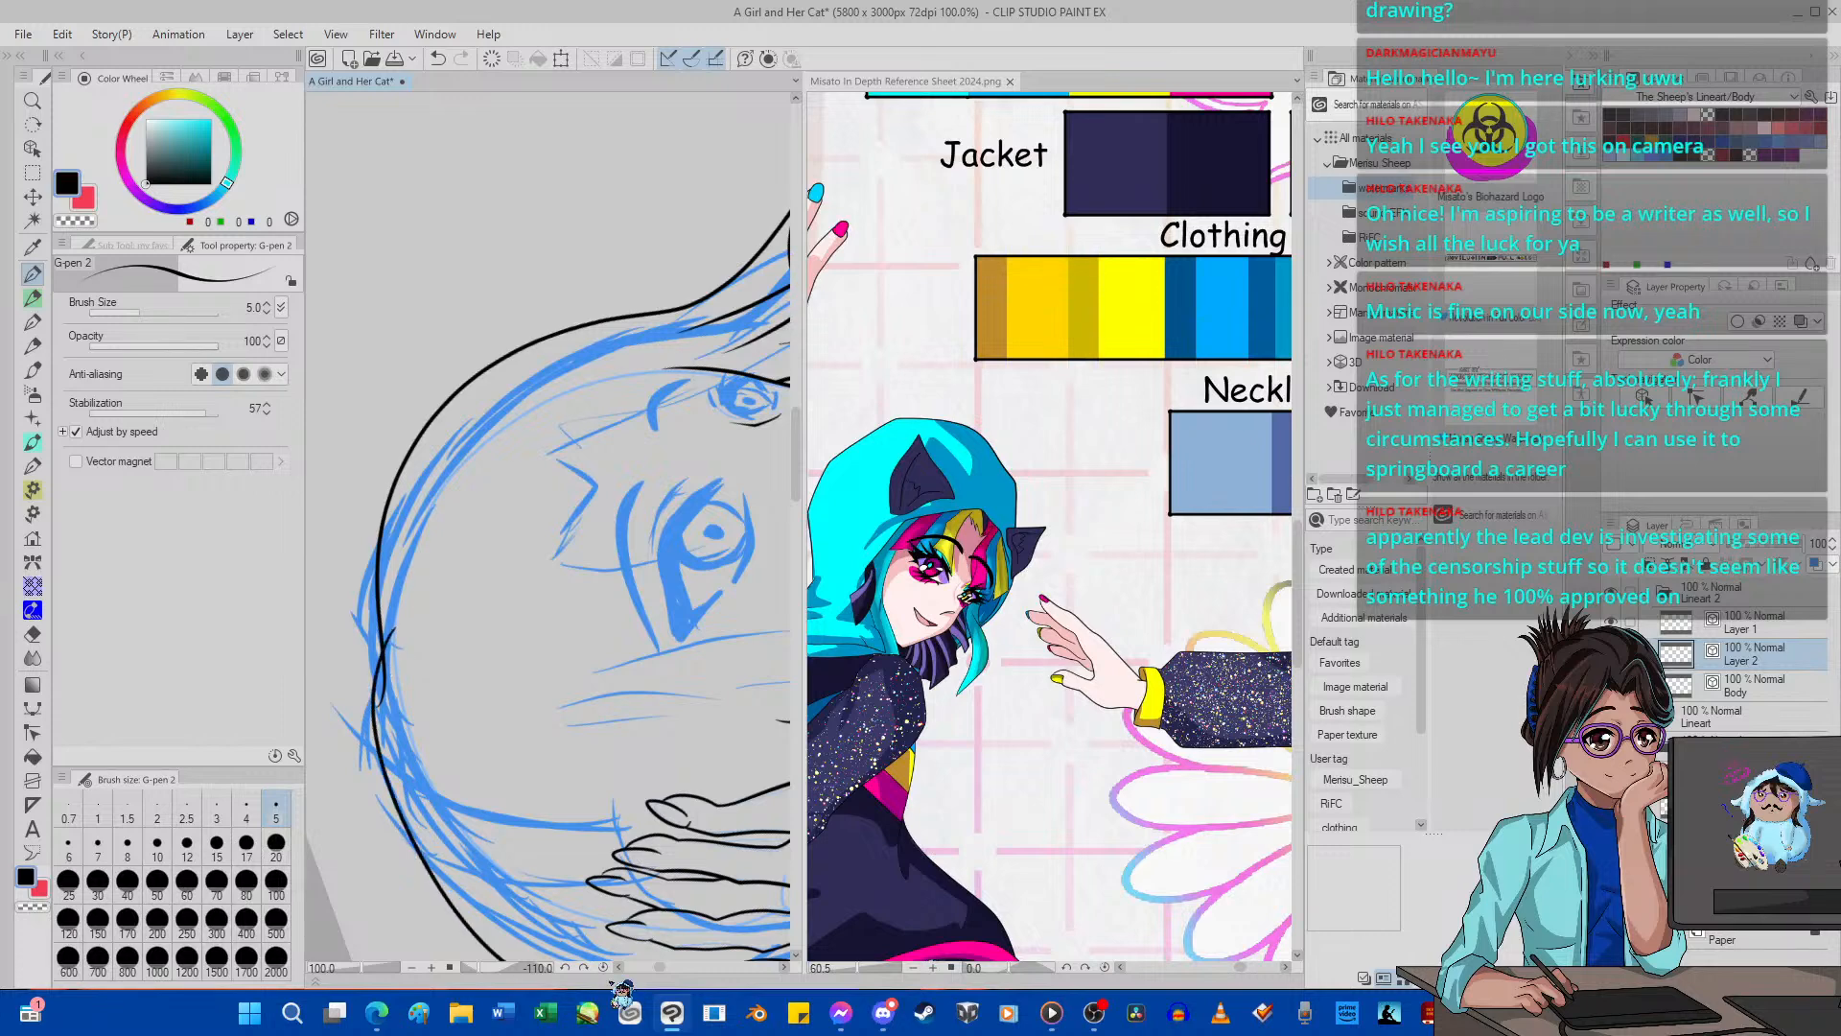
scroll(594, 571, "down", 10)
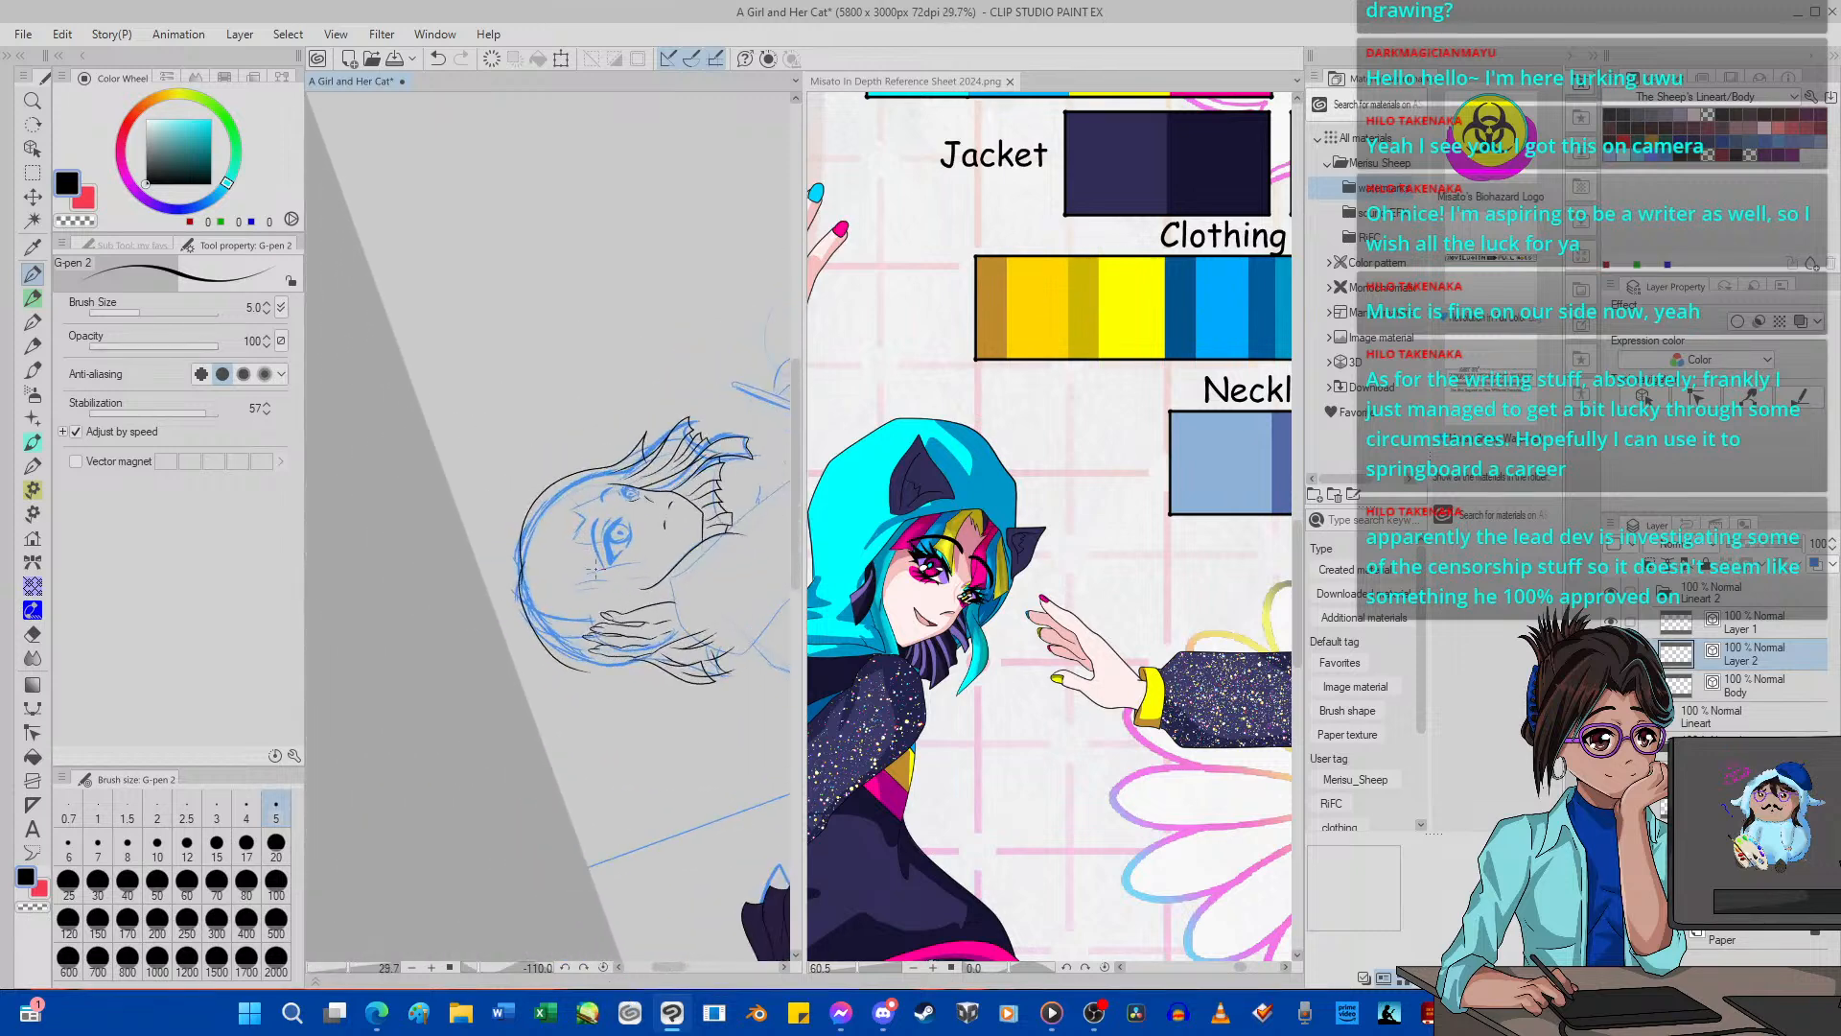
left_click(584, 967)
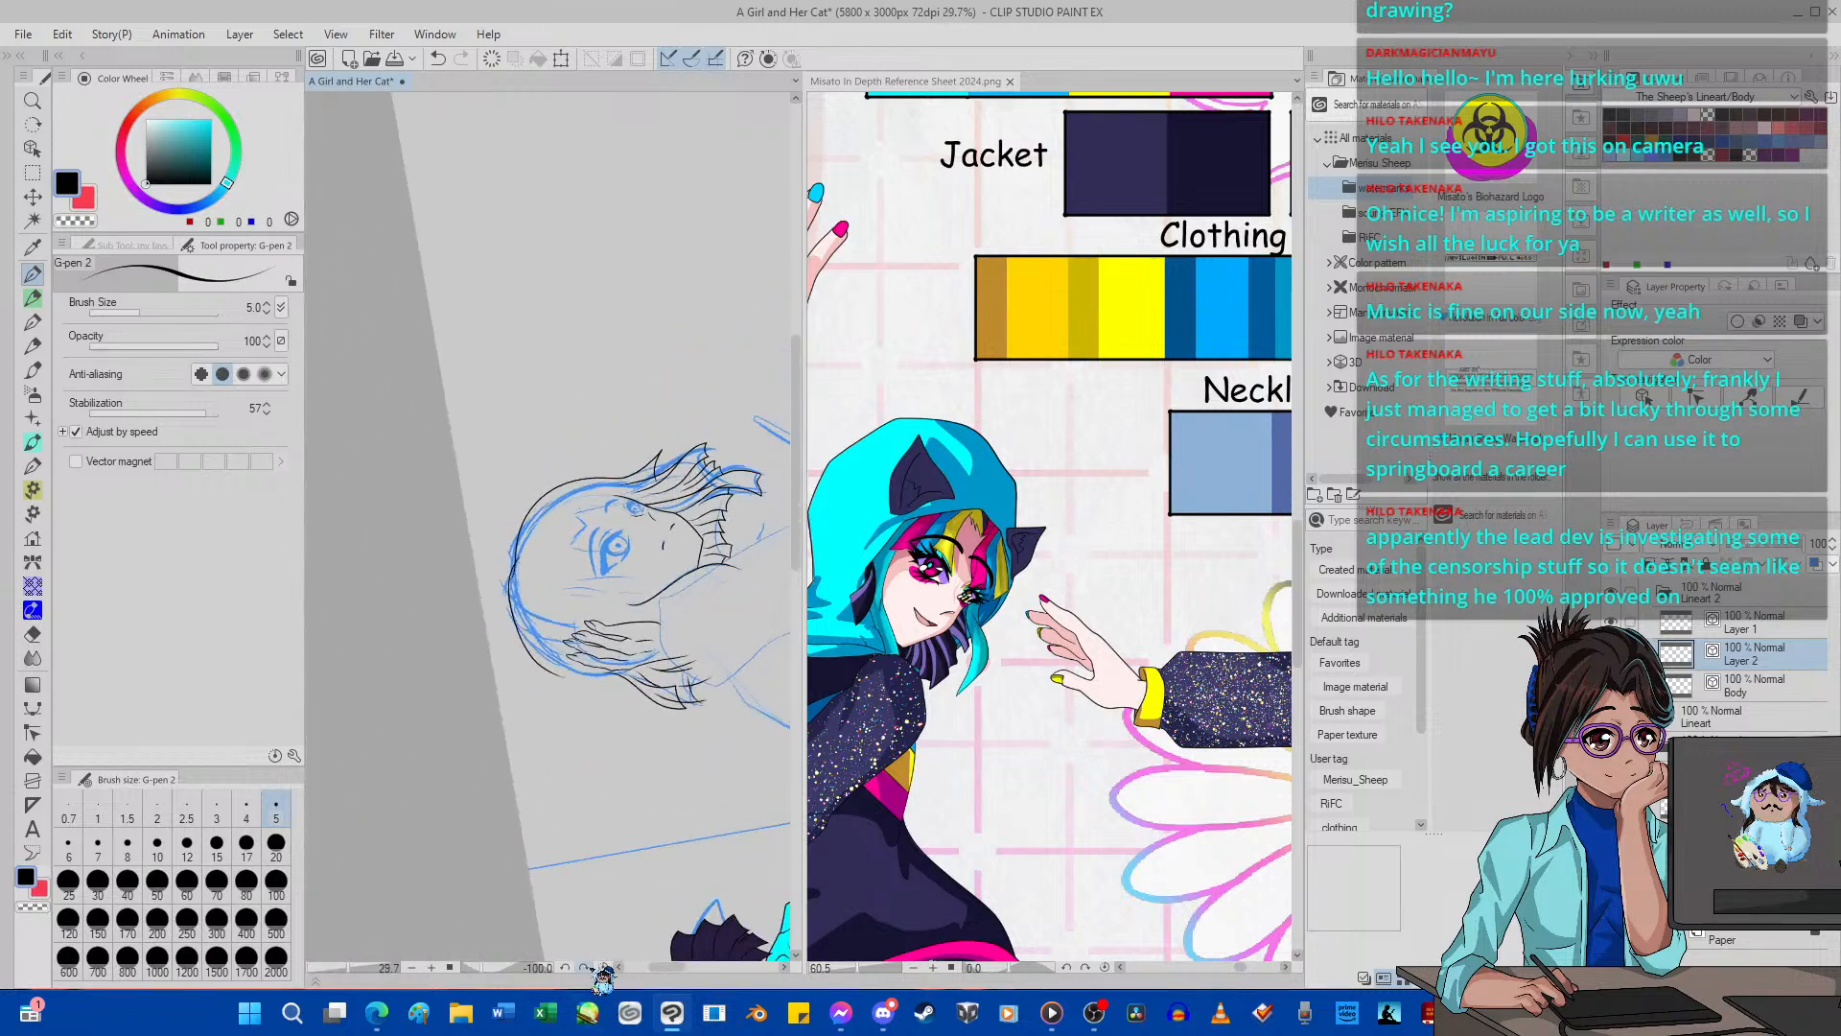
left_click(604, 966)
scroll(458, 489, "up", 2)
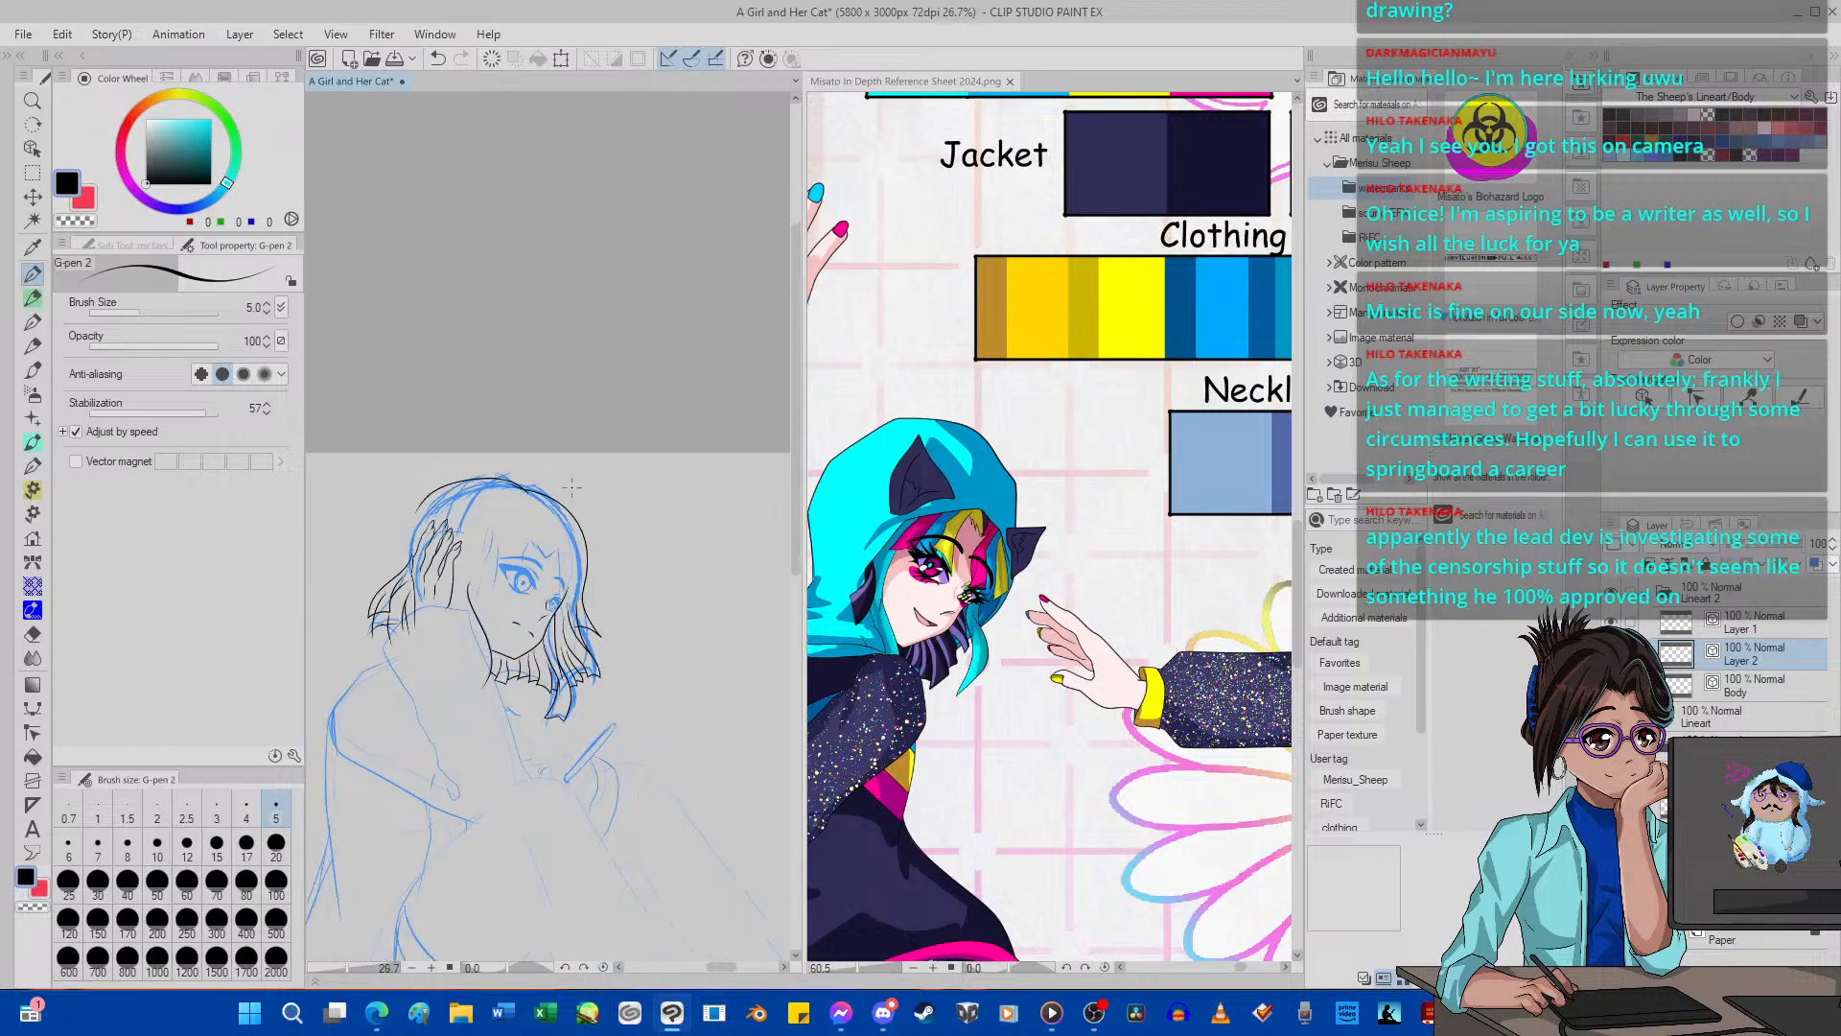
scroll(458, 488, "up", 2)
scroll(511, 111, "up", 1)
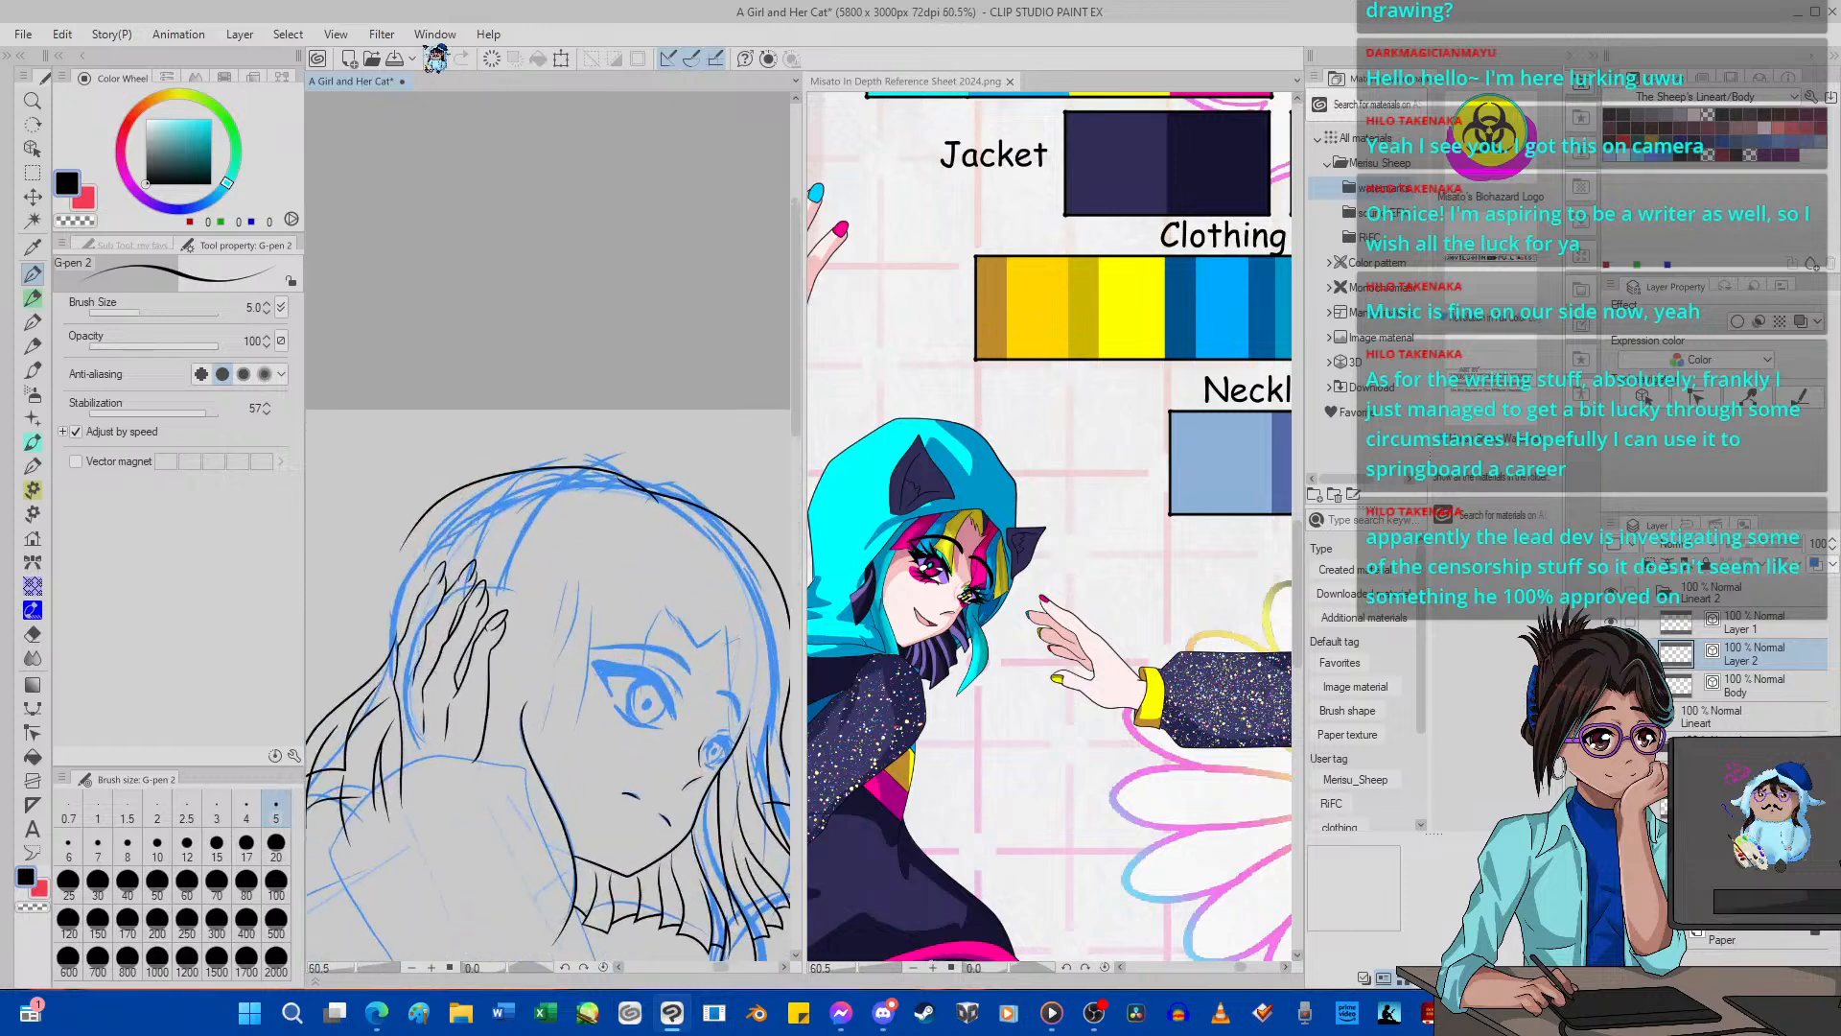
left_click(437, 58)
Ink the head outline from the hair lock behind the raised hand over the crown to the far-side outline, undoing strokes that miss the sketch.
scroll(380, 628, "up", 3)
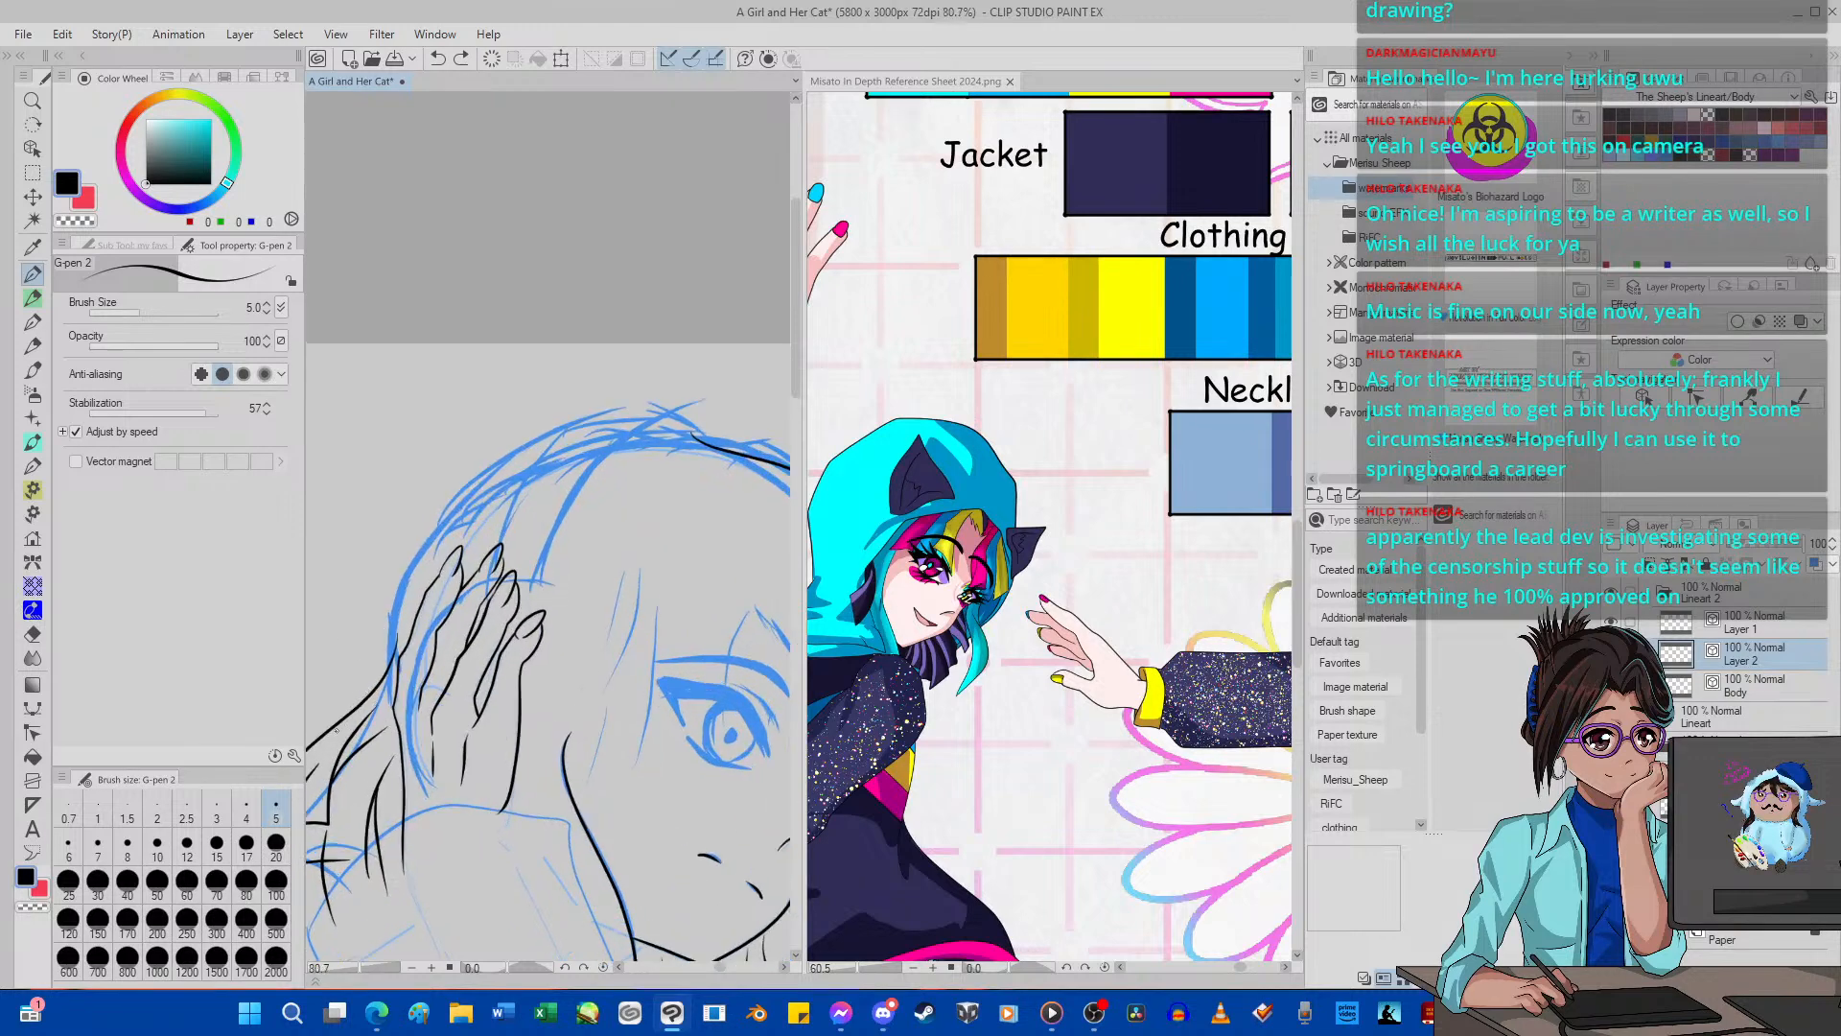
mouse_move(352, 710)
left_mouse_down()
mouse_move(450, 497)
mouse_move(524, 440)
mouse_move(680, 408)
mouse_move(740, 435)
mouse_move(781, 485)
left_mouse_up()
left_click(438, 59)
mouse_move(758, 464)
left_mouse_down()
mouse_move(673, 397)
mouse_move(502, 432)
mouse_move(405, 563)
mouse_move(374, 704)
left_mouse_up()
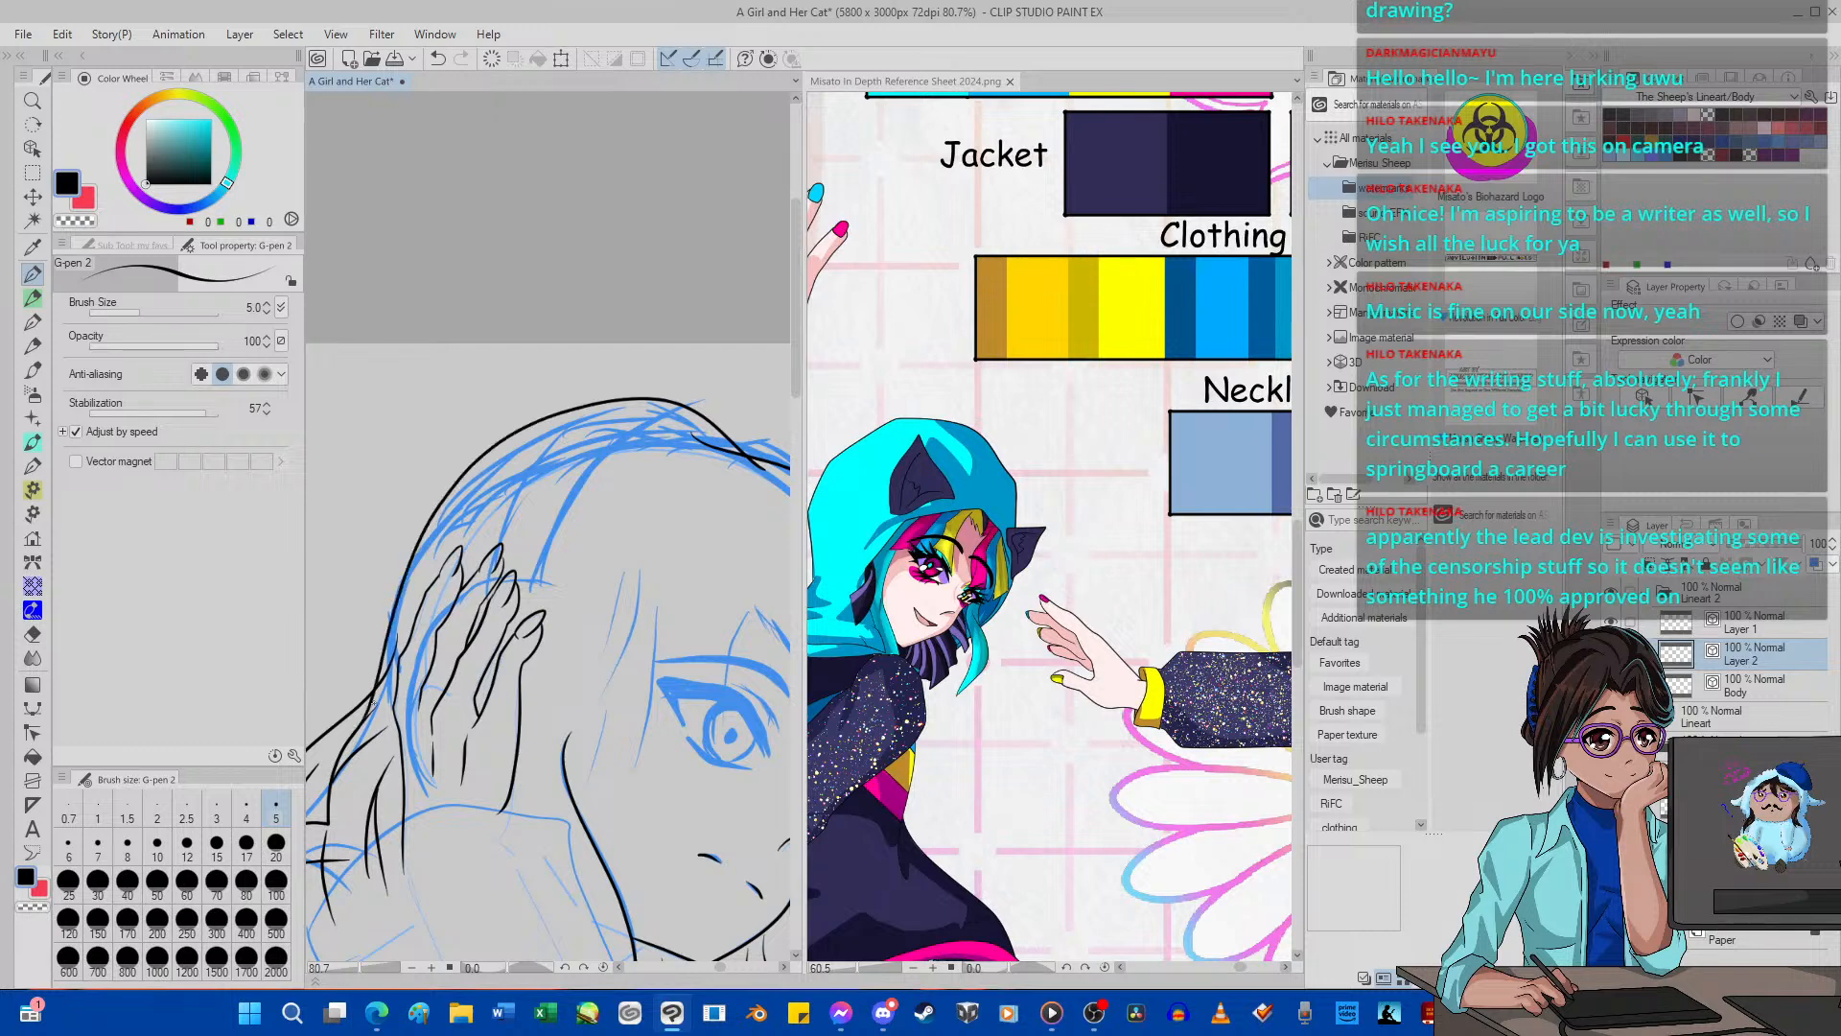
left_click(437, 58)
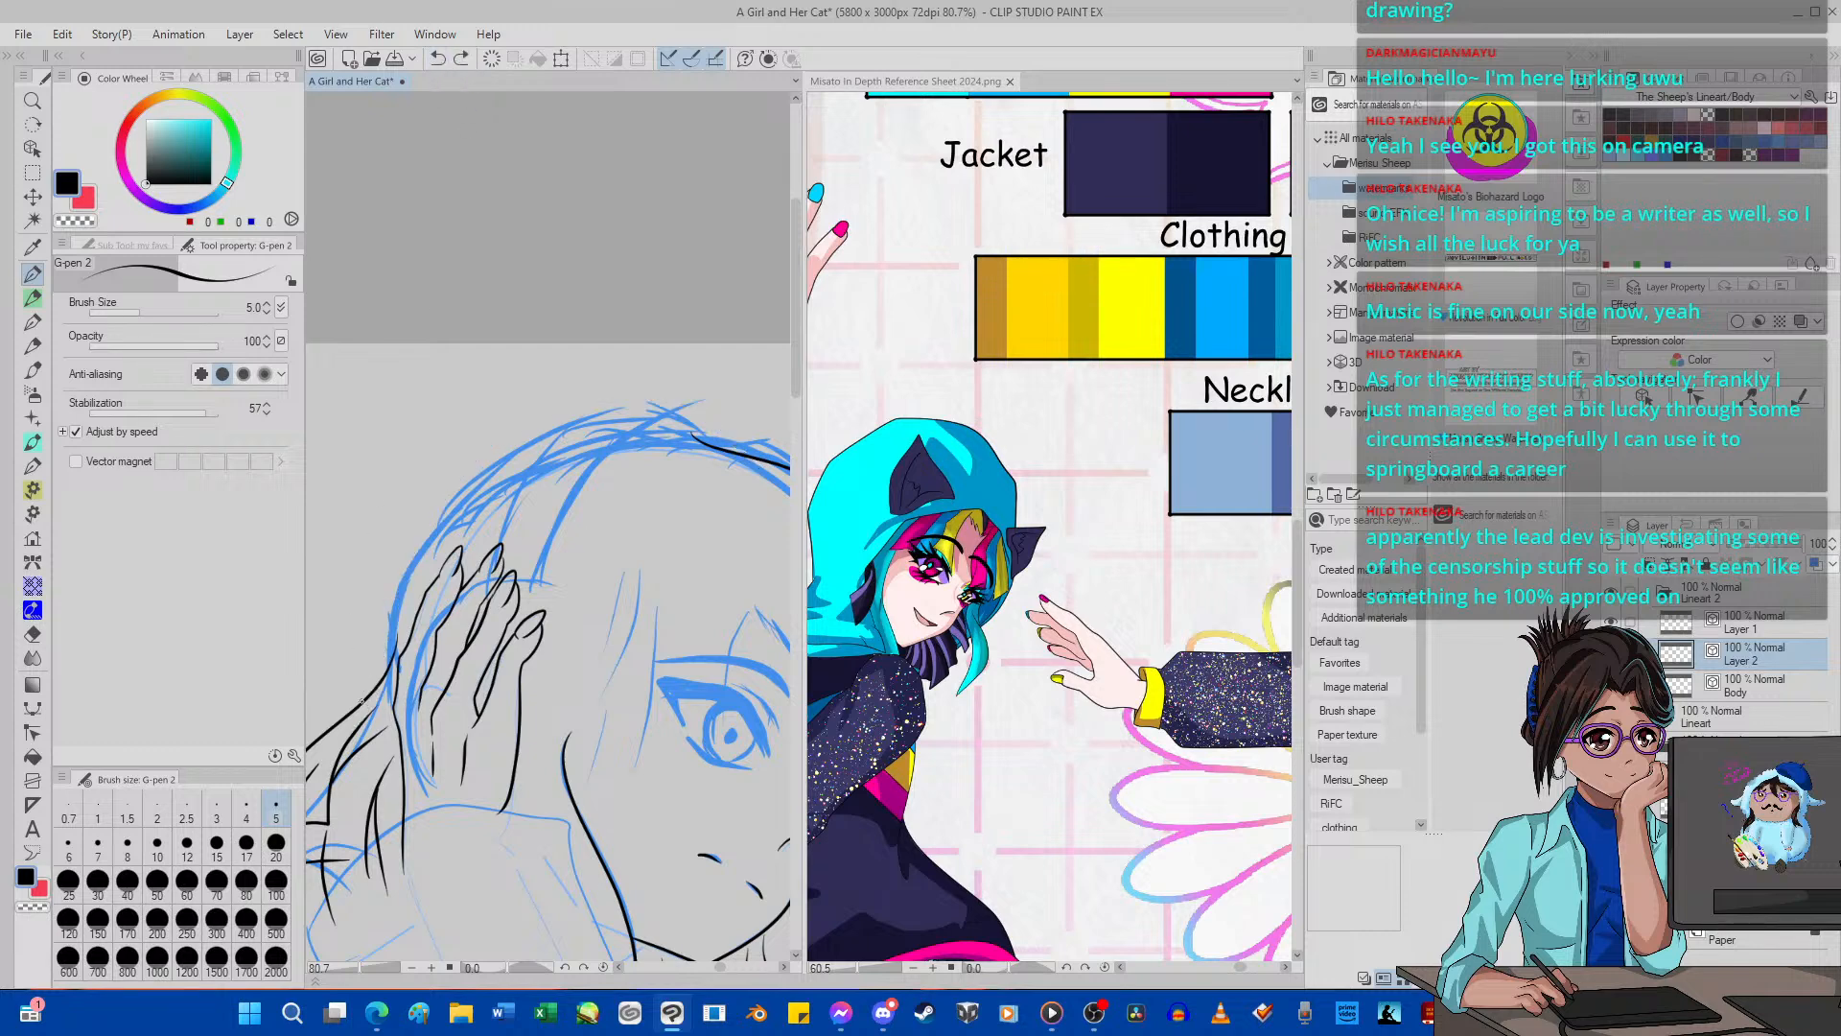
mouse_move(352, 710)
left_mouse_down()
mouse_move(431, 507)
mouse_move(540, 438)
mouse_move(705, 423)
mouse_move(765, 479)
left_mouse_up()
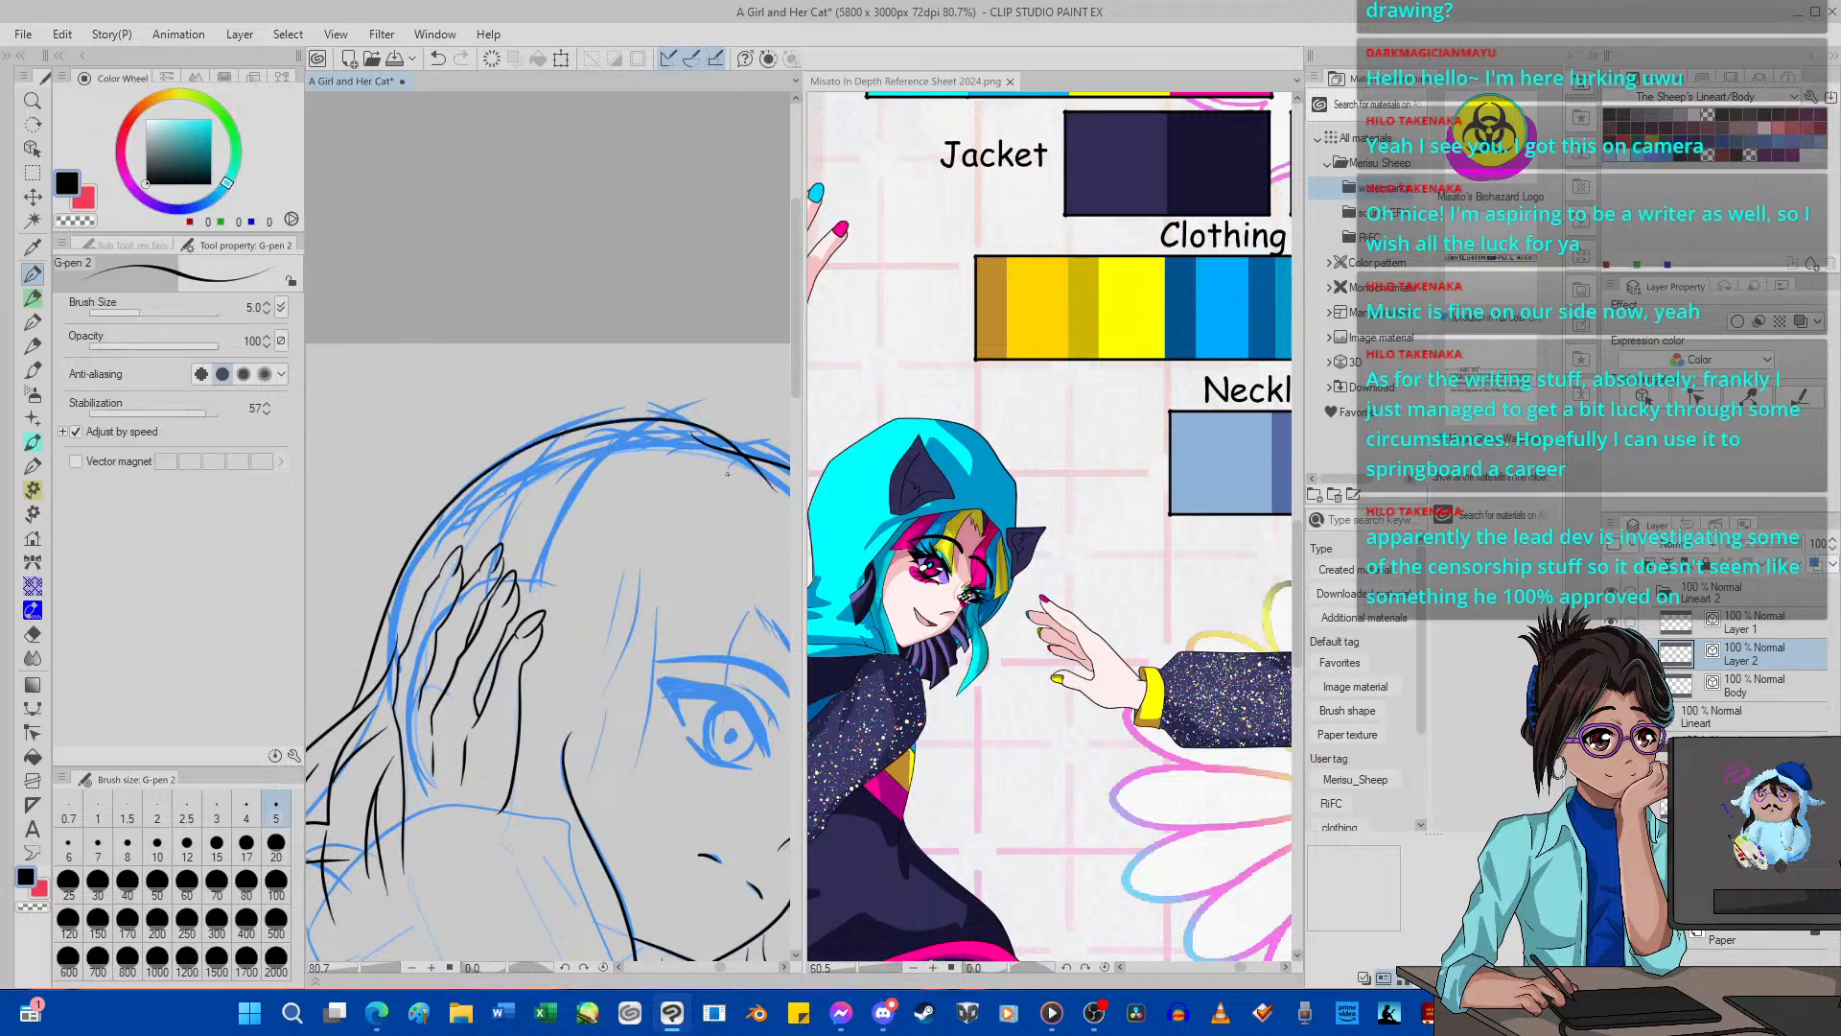
Use Pinch vector line to pull the end of the crown stroke toward the far-side hair outline.
scroll(671, 408, "down", 14)
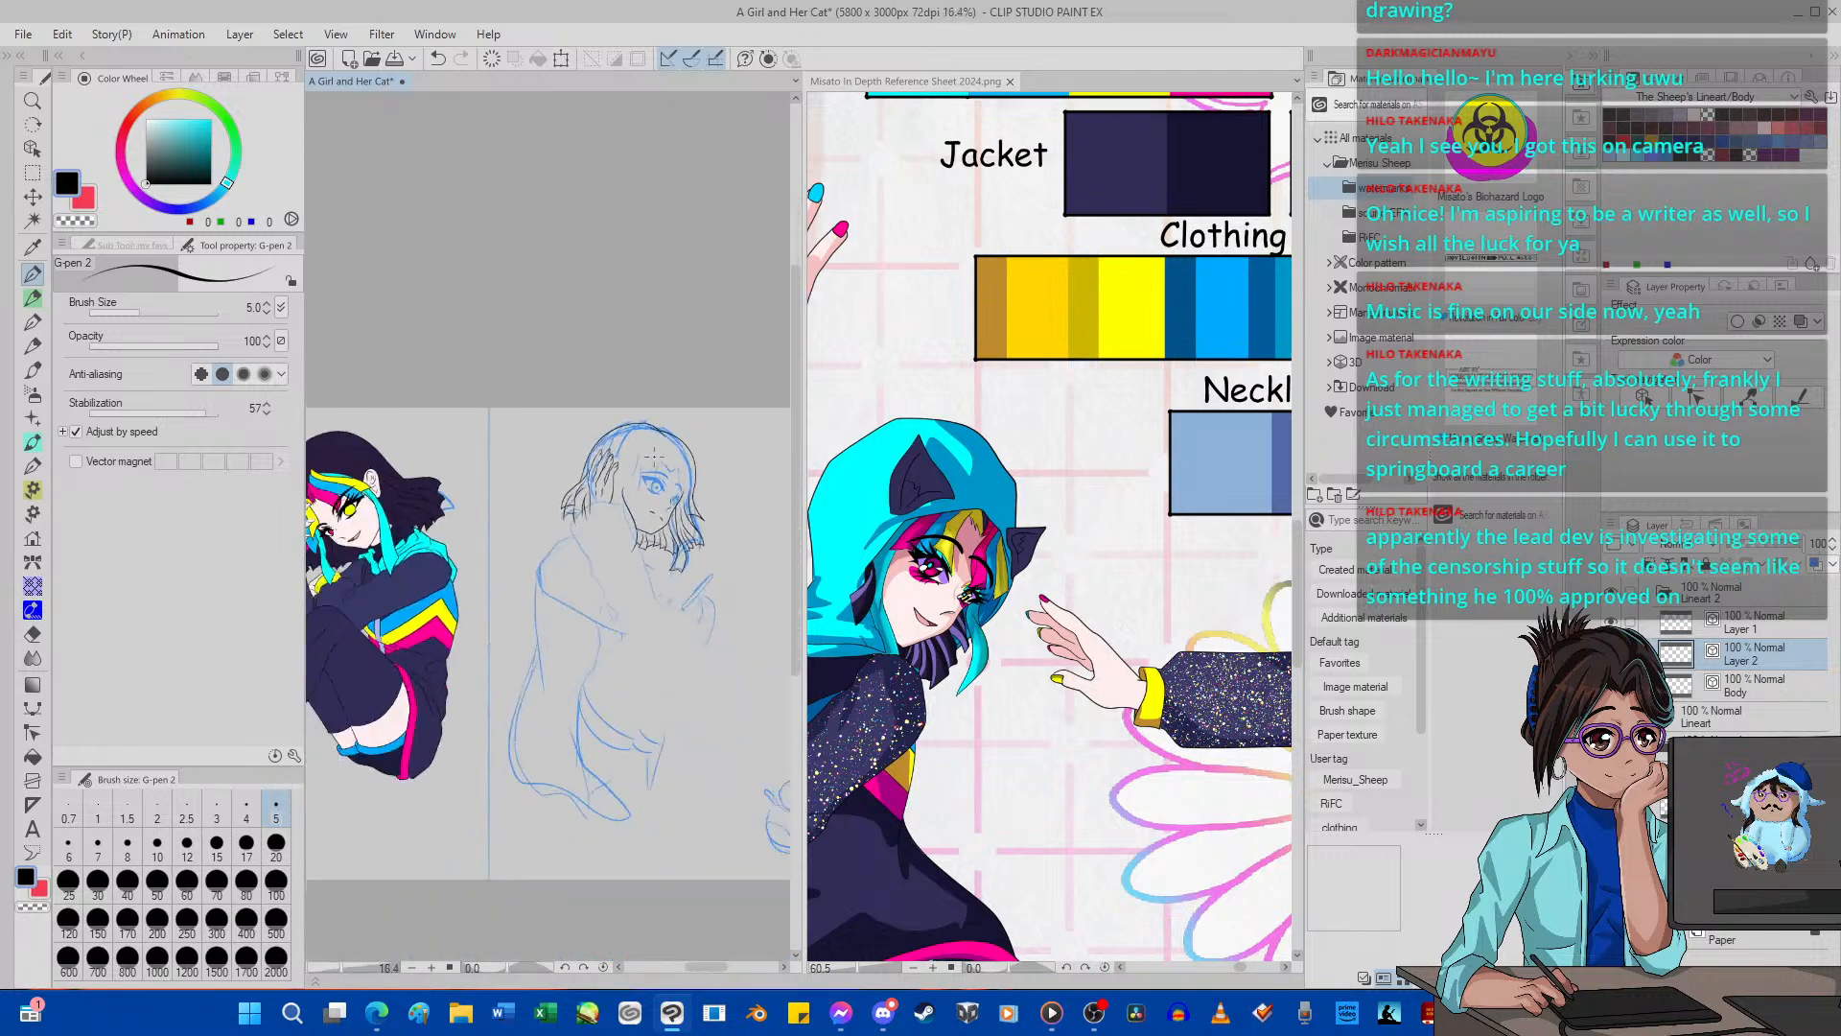
scroll(681, 410, "up", 10)
scroll(680, 410, "up", 5)
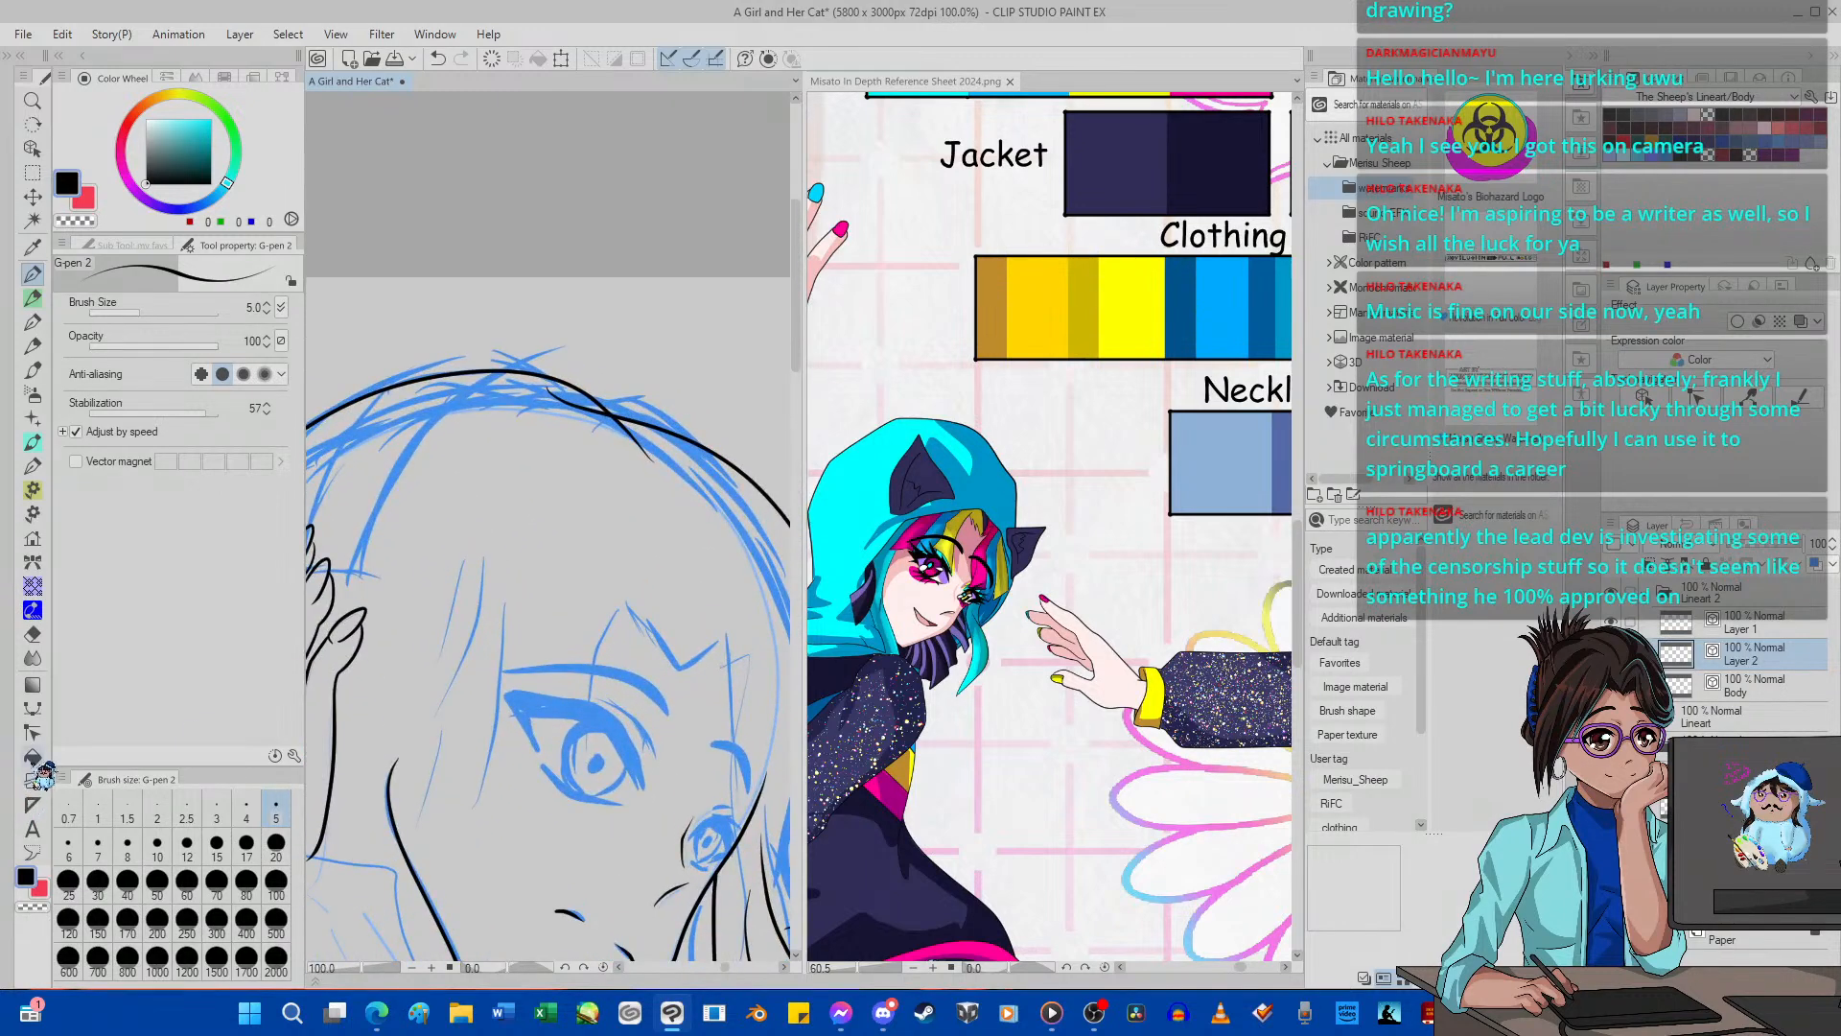
left_click(32, 732)
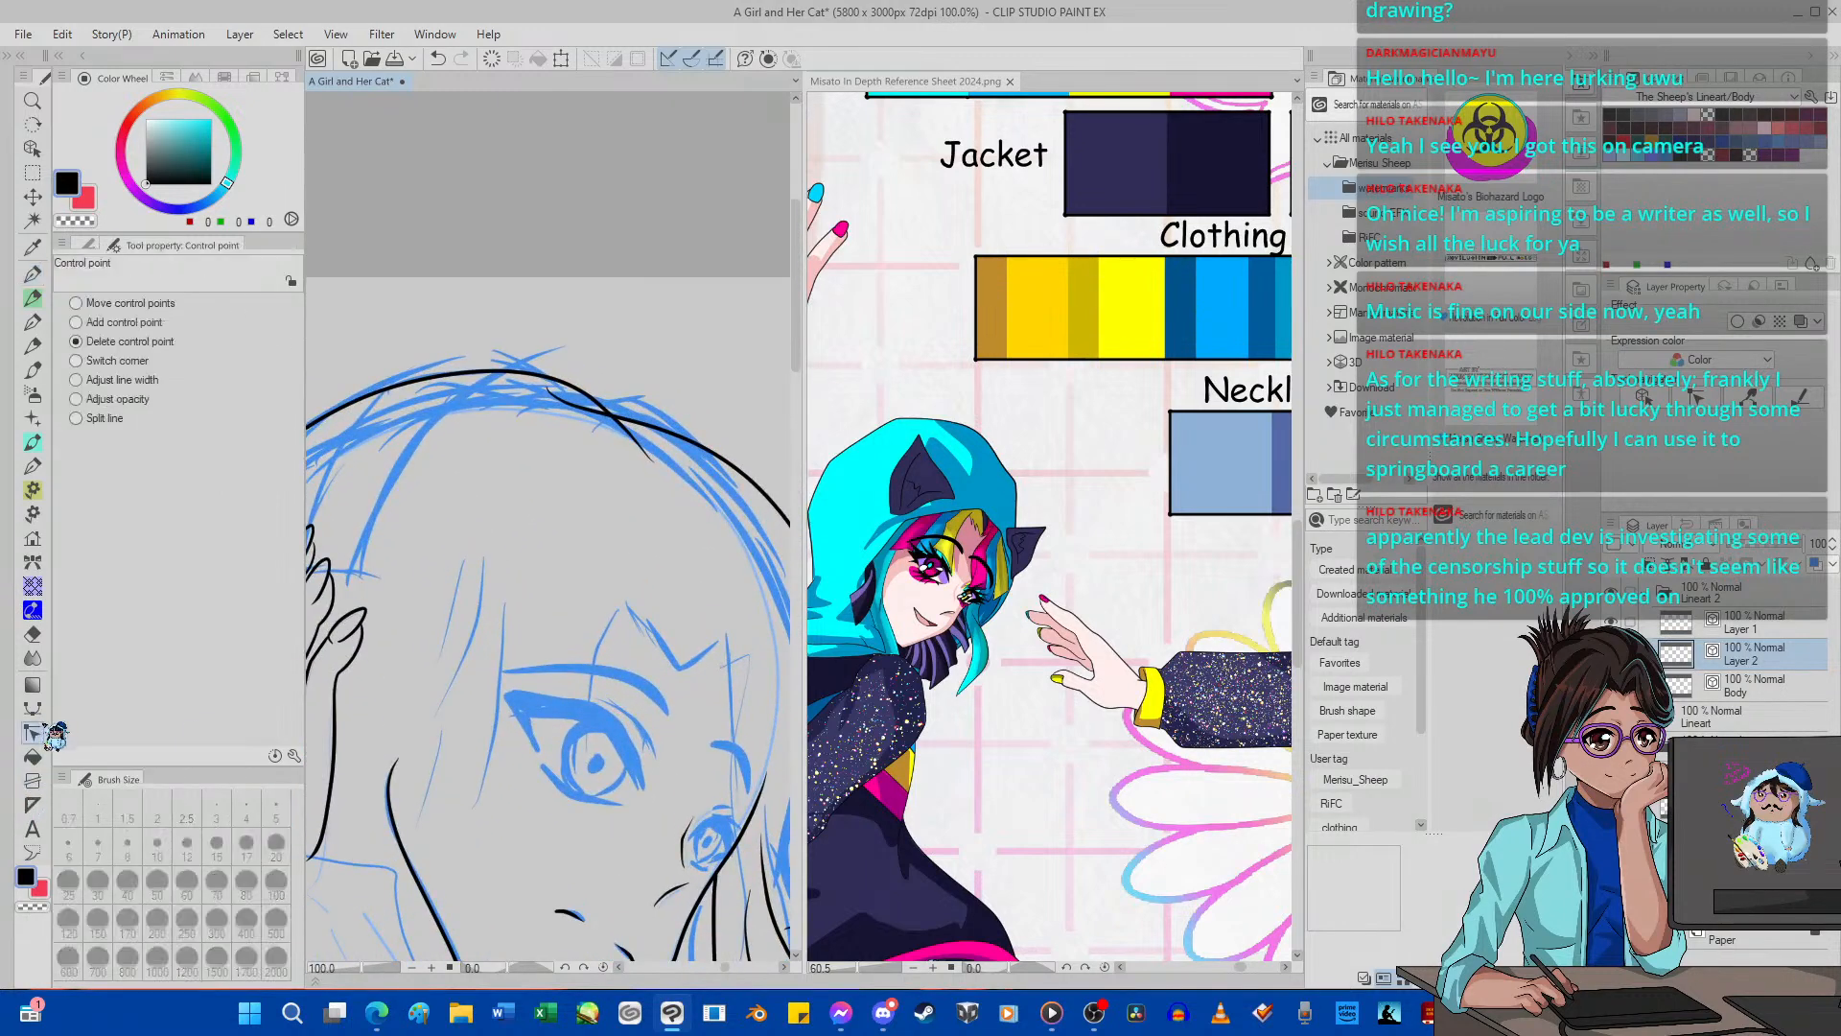
left_click(88, 246)
left_click(213, 299)
scroll(703, 466, "up", 6)
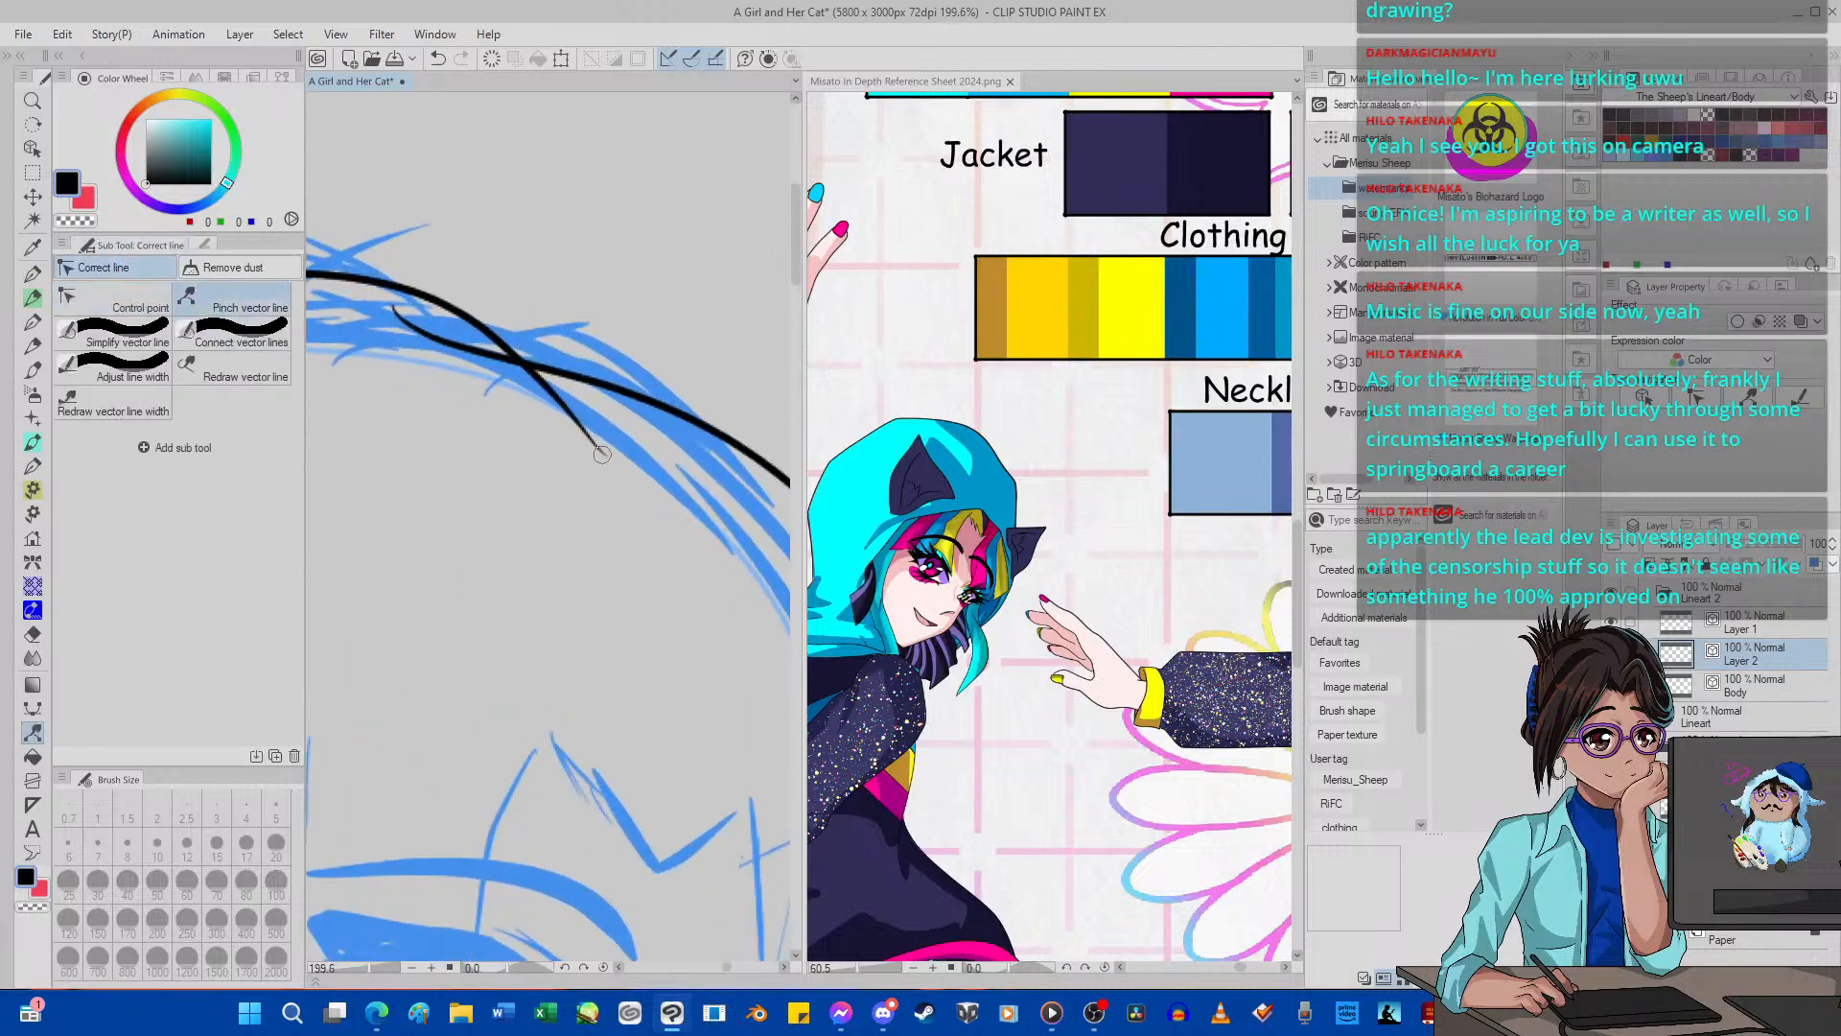
left_click_drag(598, 451, 642, 472)
Delete the control points at the overshooting end where the crown outline crosses the far-side outline, using the Control point tool.
scroll(595, 475, "down", 8)
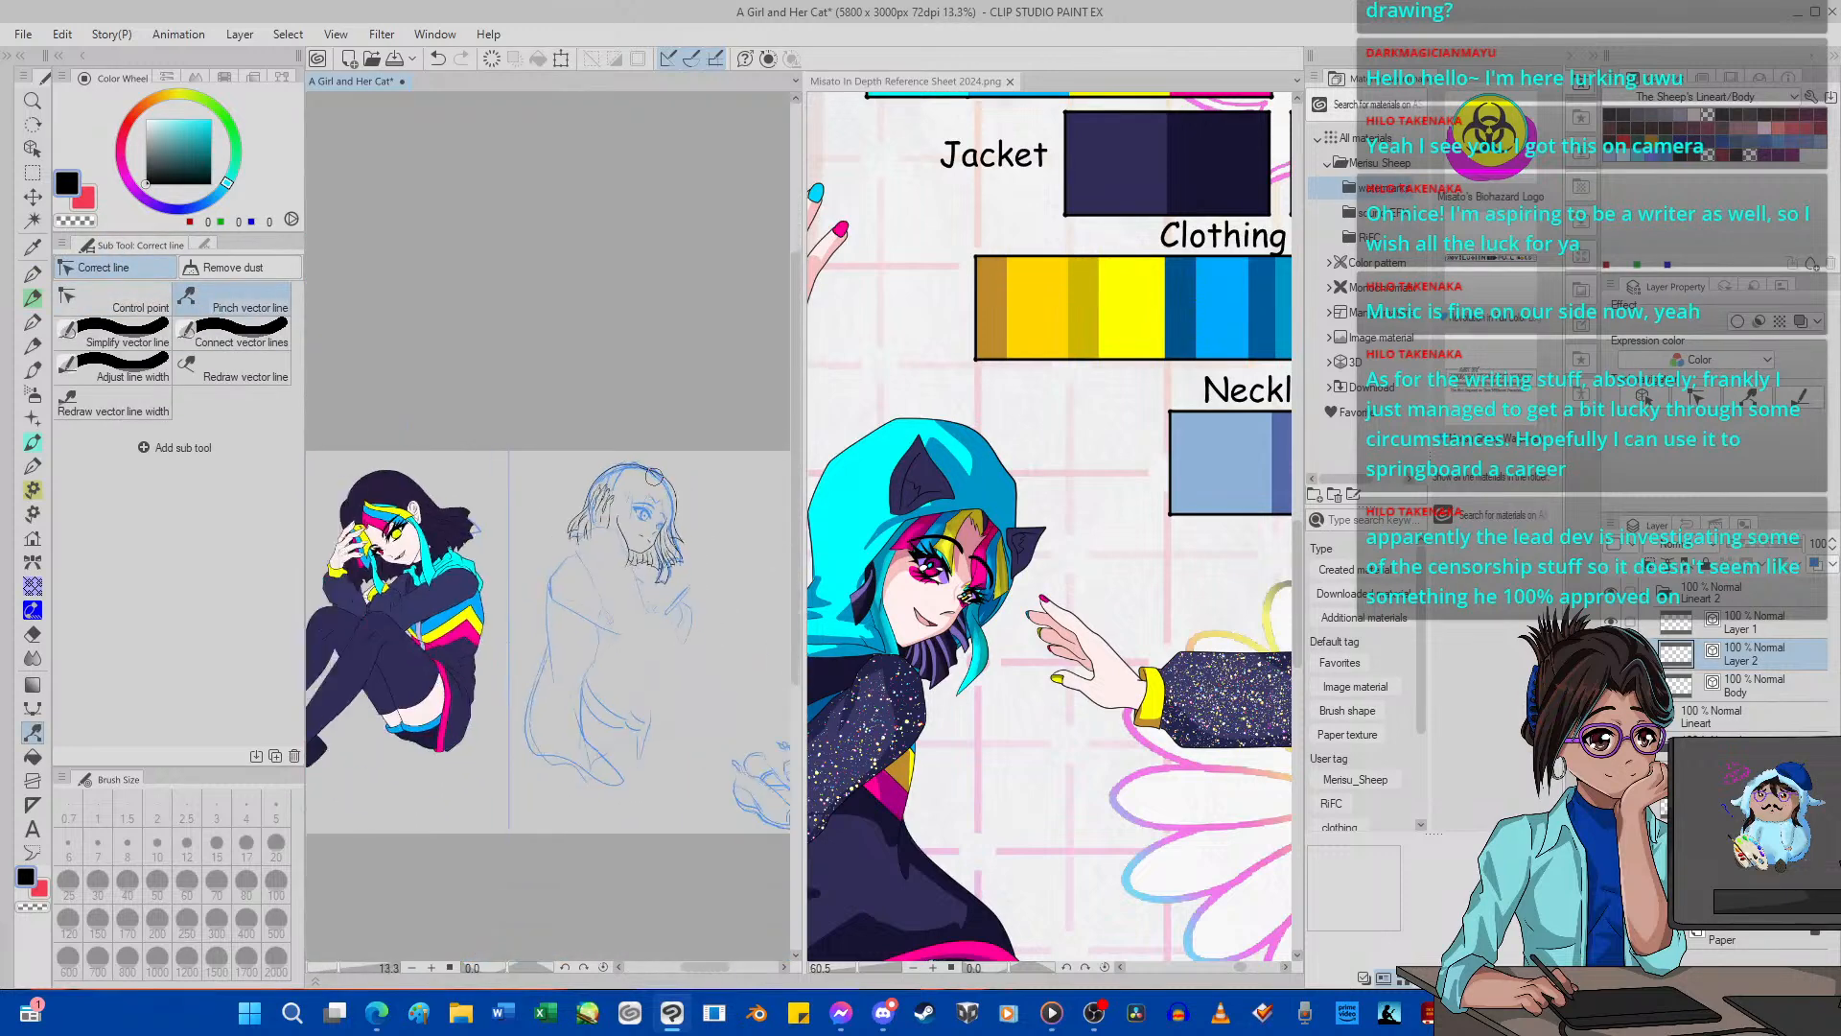
scroll(566, 480, "up", 3)
scroll(560, 480, "up", 3)
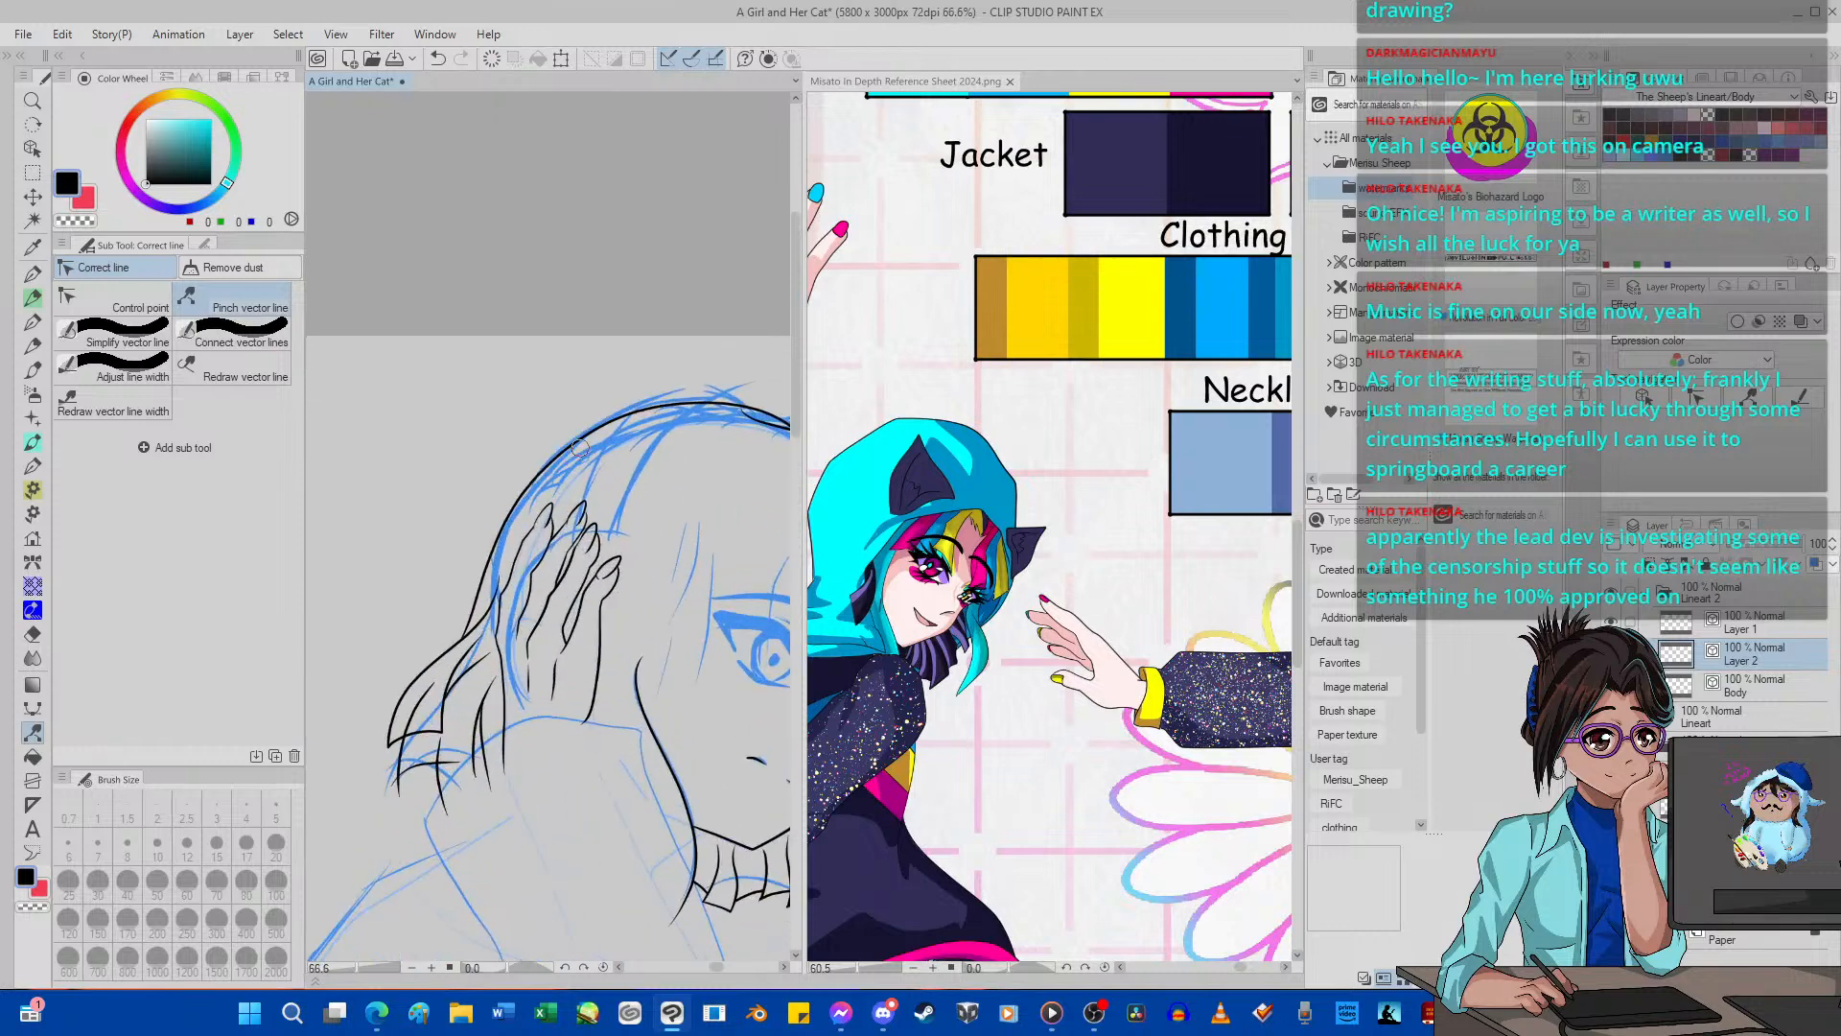
scroll(613, 441, "down", 4)
scroll(660, 433, "up", 2)
scroll(659, 433, "up", 5)
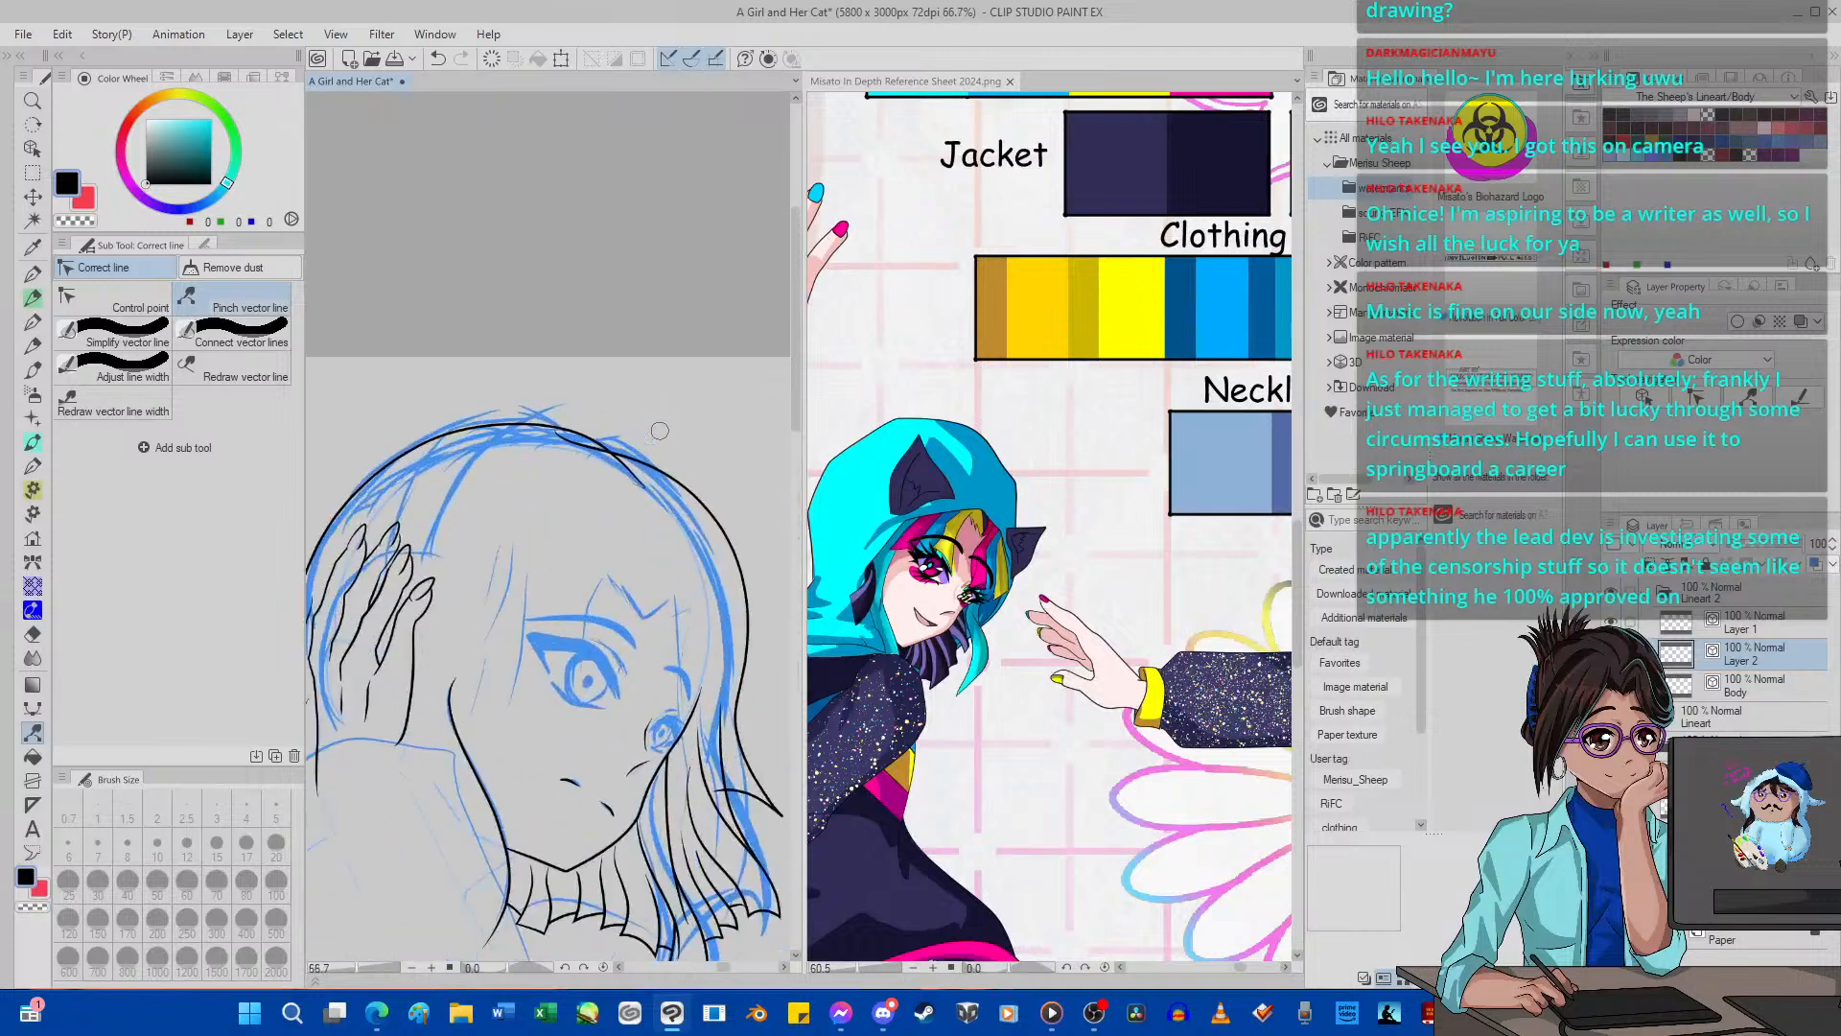
left_click(33, 634)
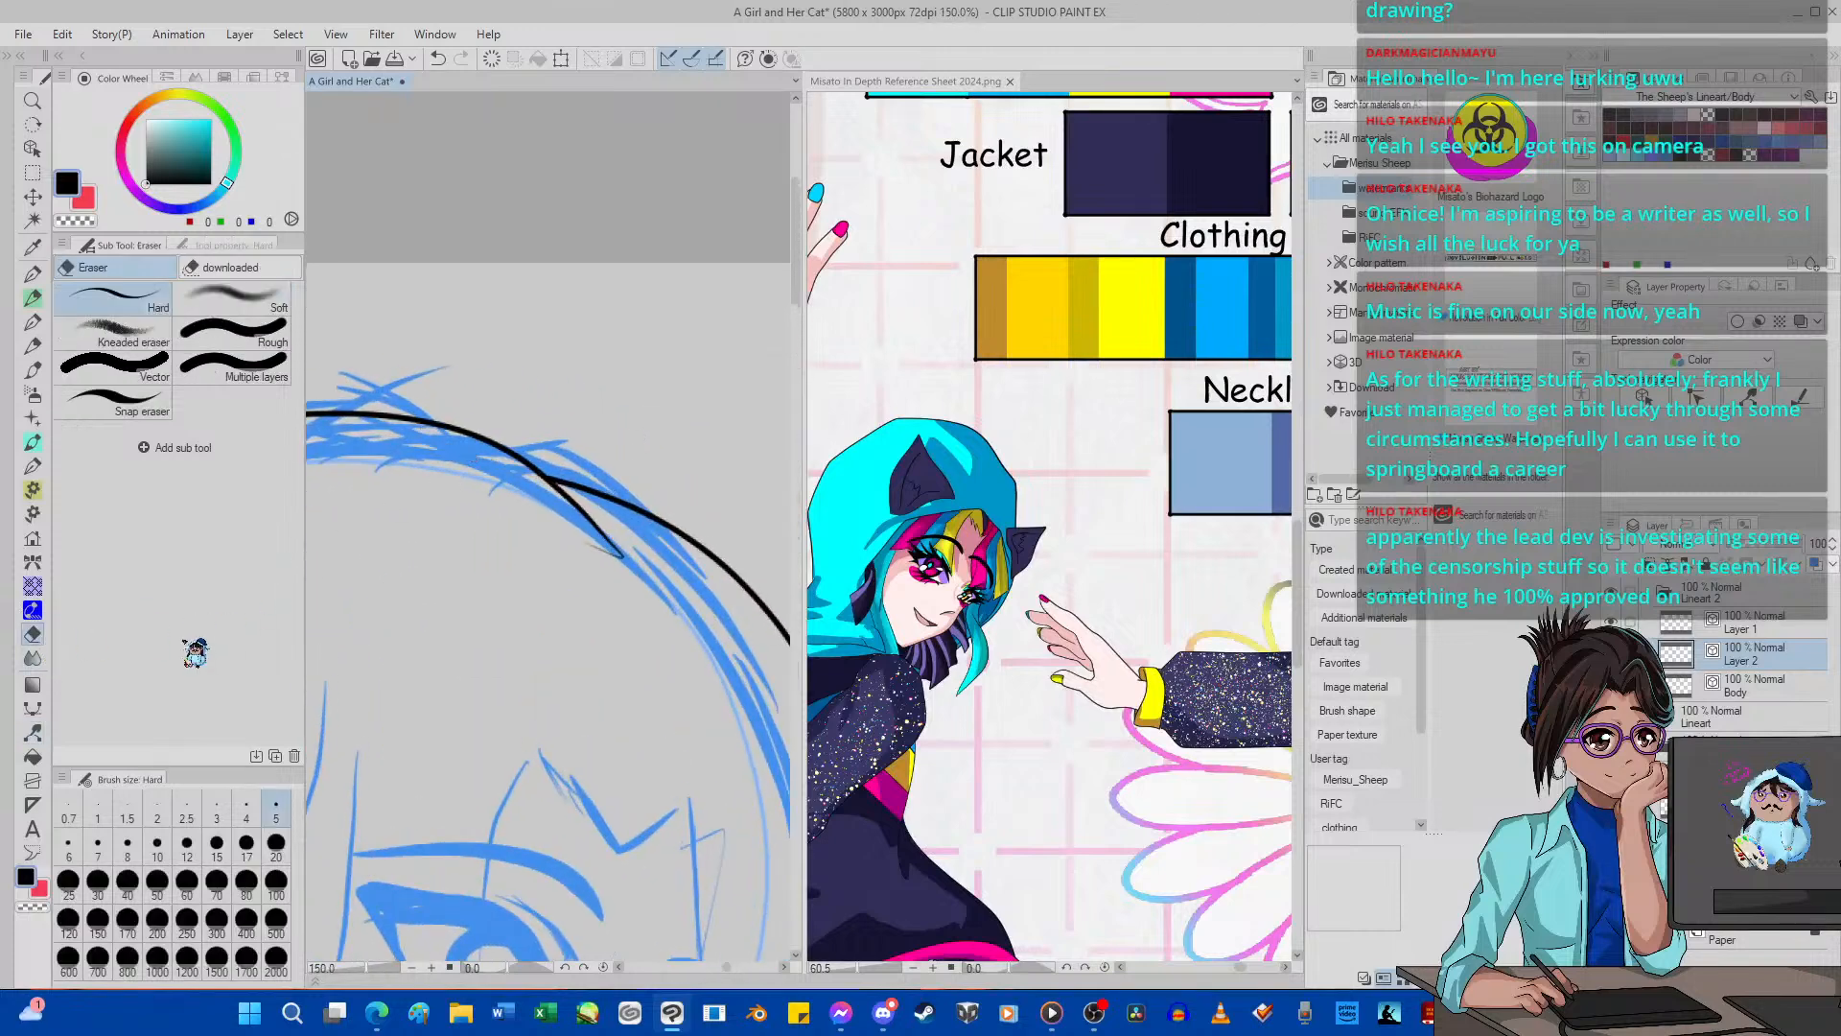
left_click(33, 732)
left_click(105, 298)
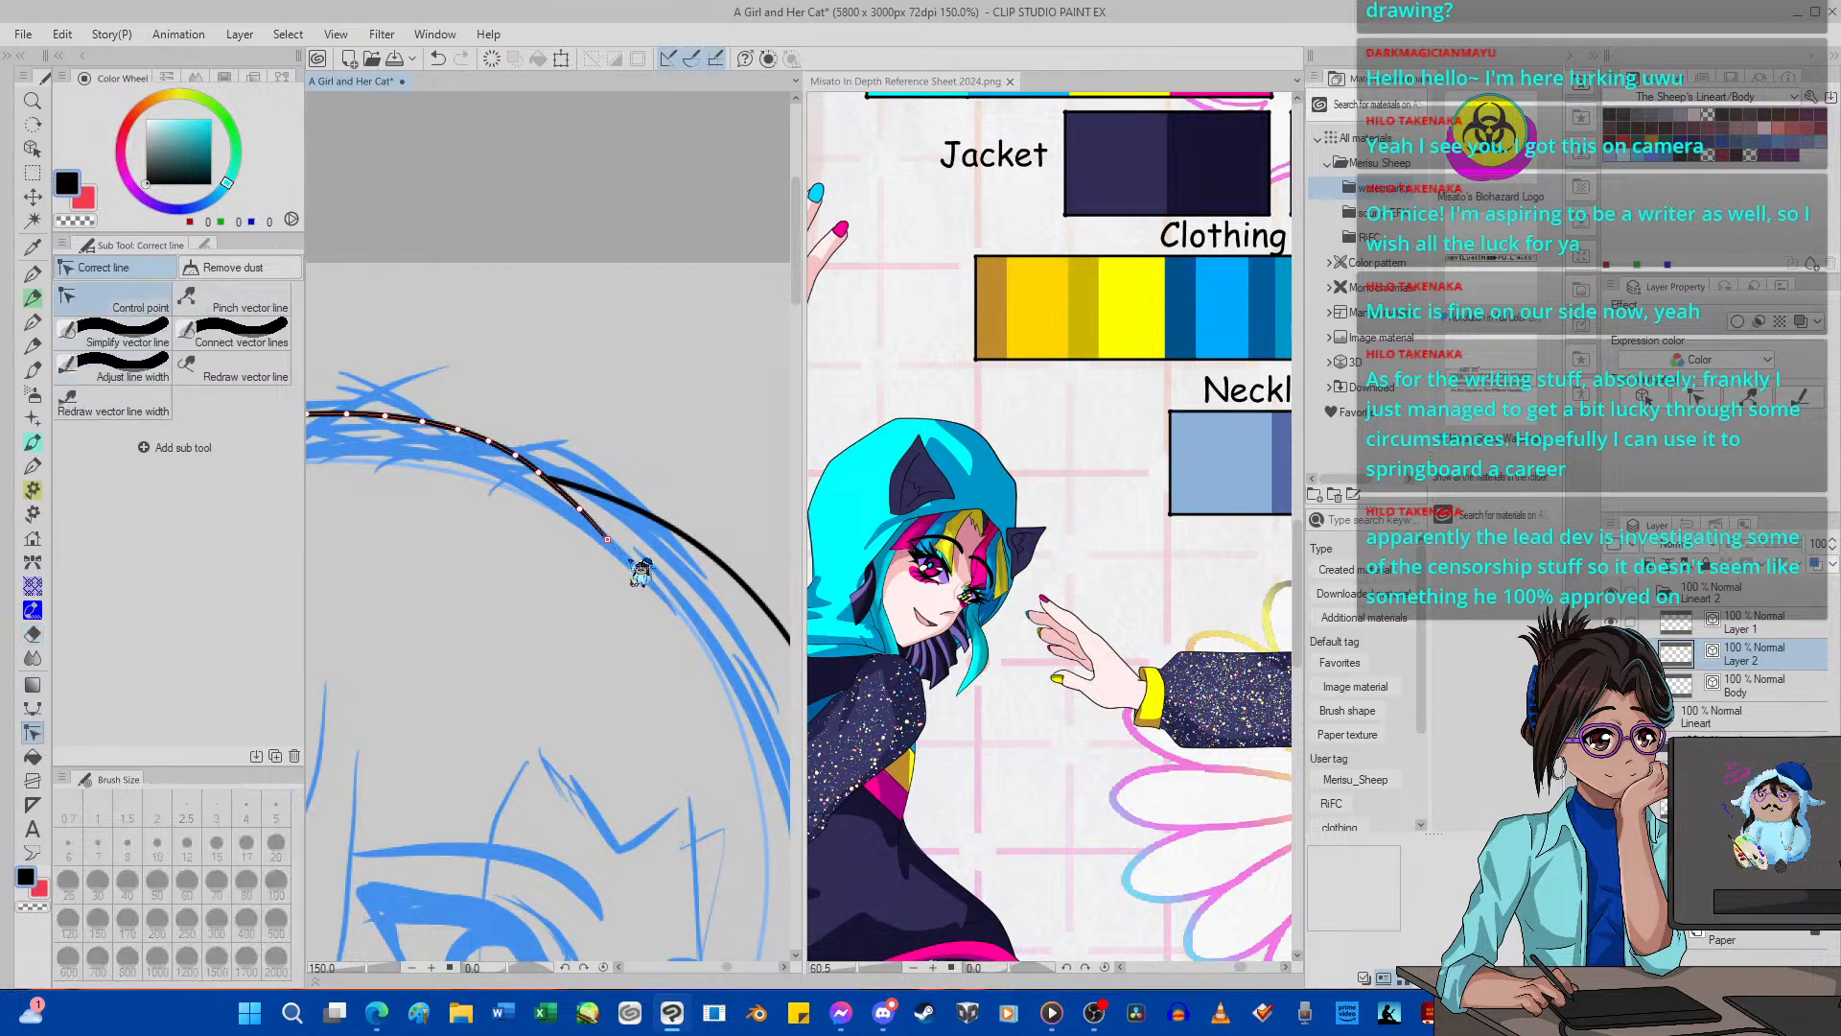
Examine the inked head outline and hair ends against the whole figure and the finished first girl.
scroll(645, 537, "down", 10)
scroll(646, 528, "up", 5)
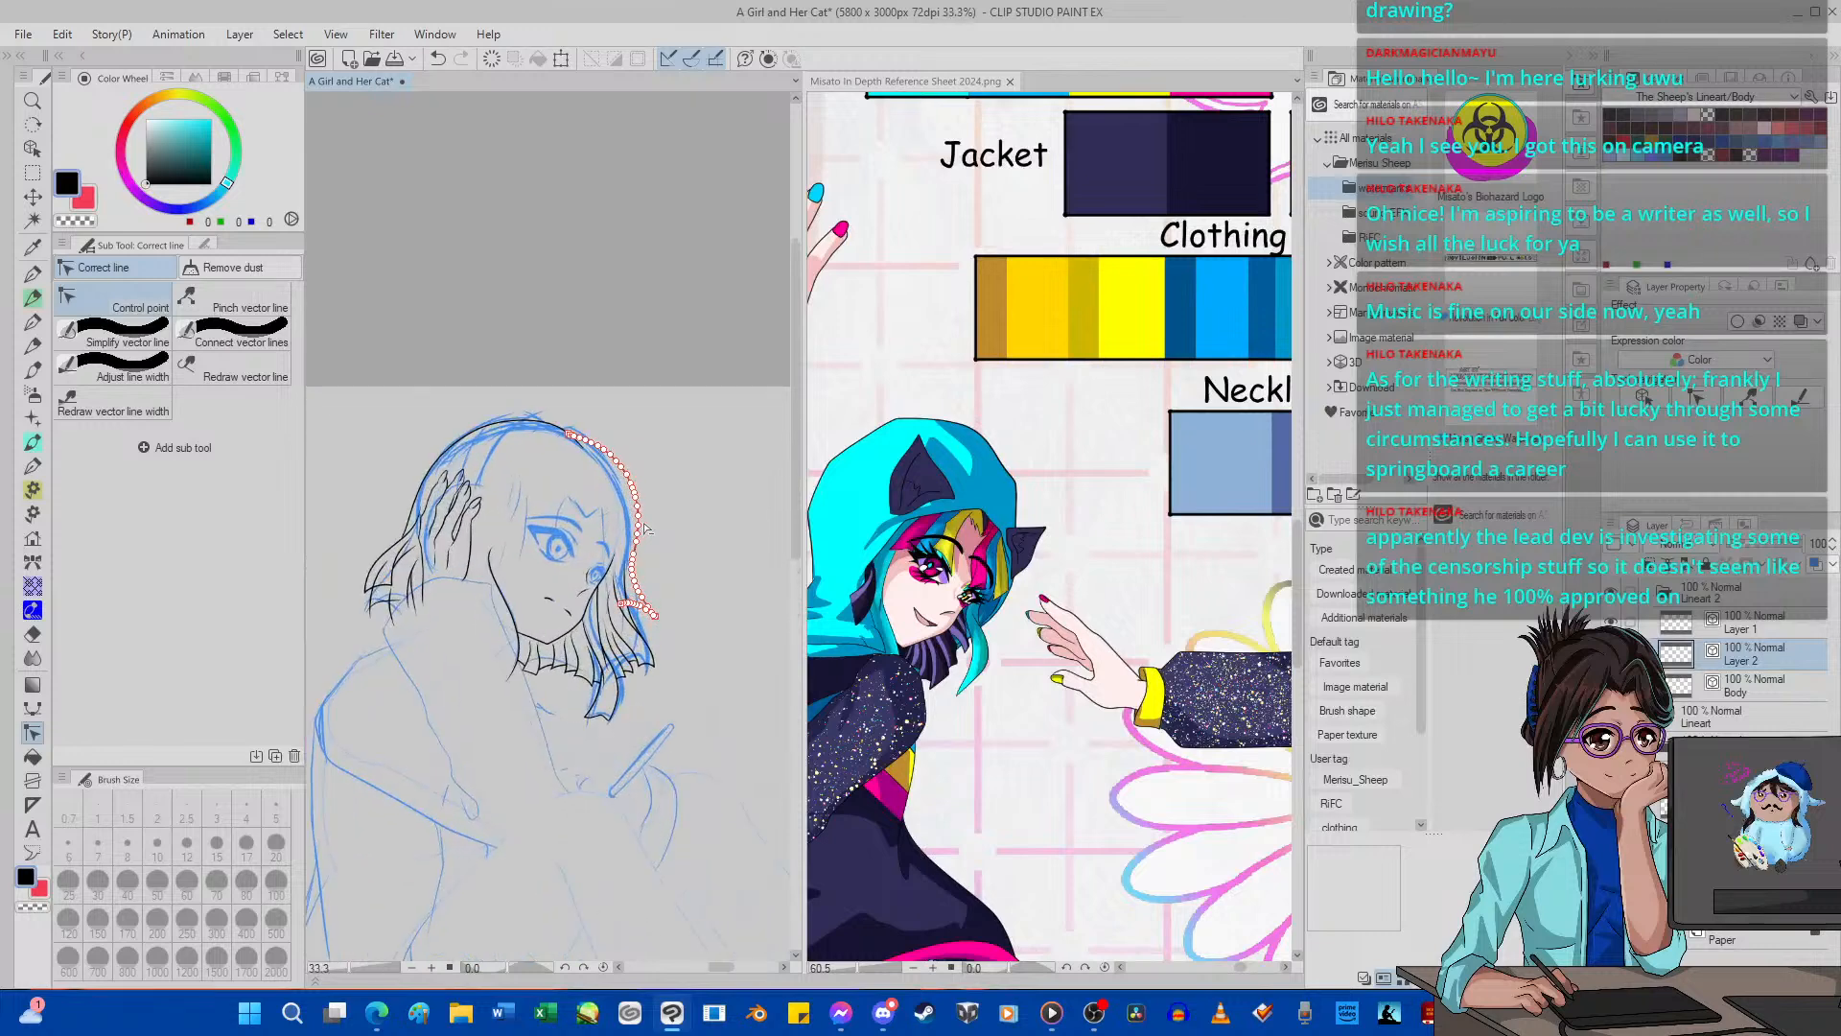
scroll(645, 528, "down", 3)
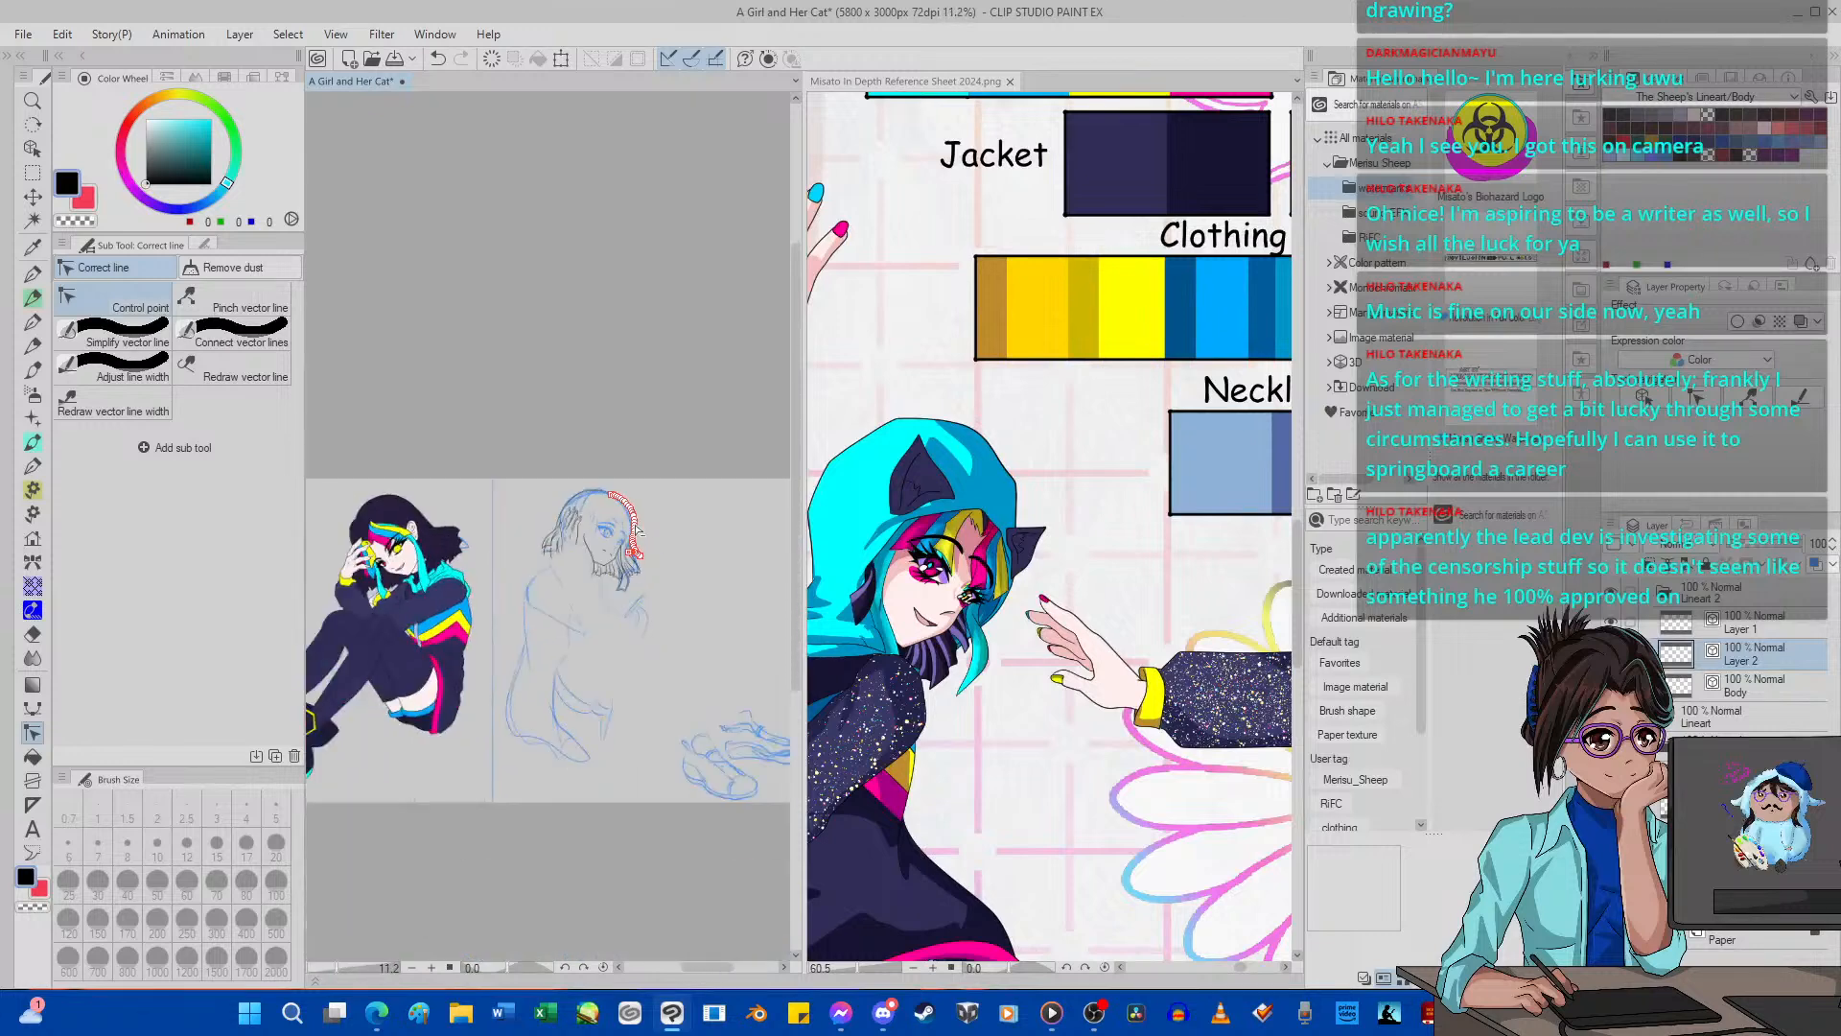
scroll(635, 530, "up", 7)
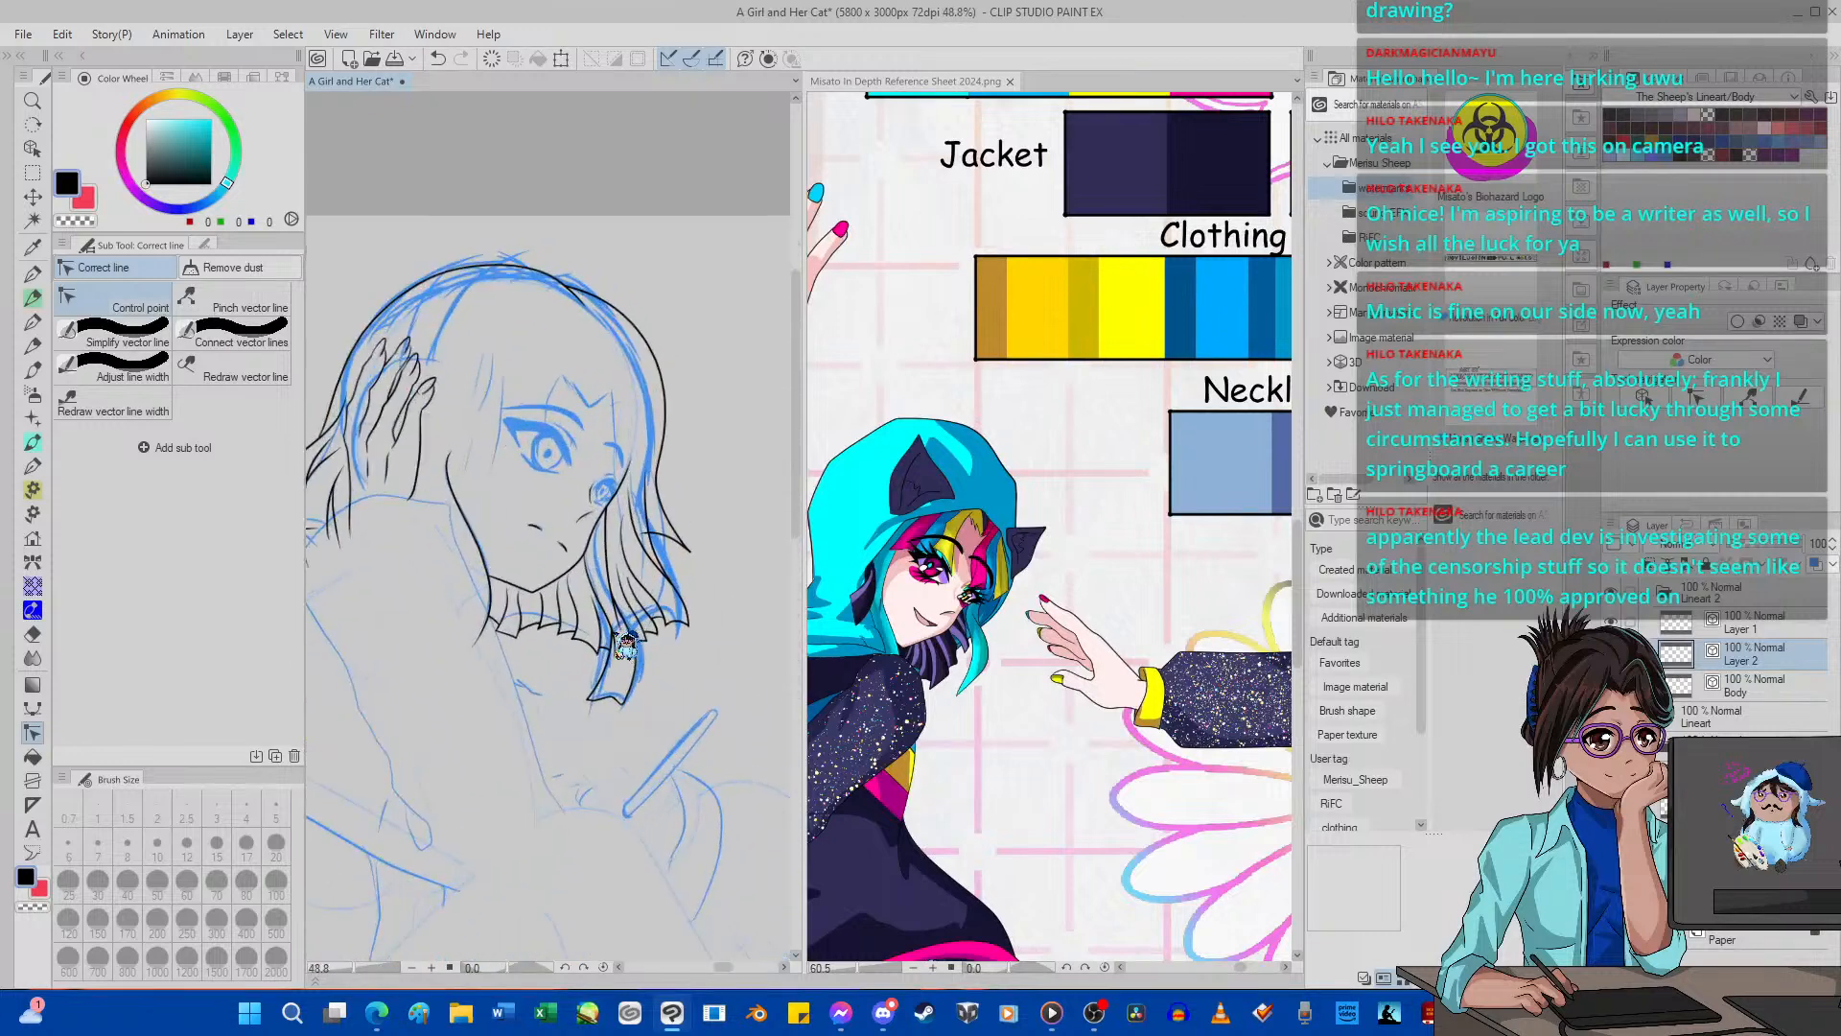
scroll(633, 623, "down", 10)
scroll(642, 568, "up", 3)
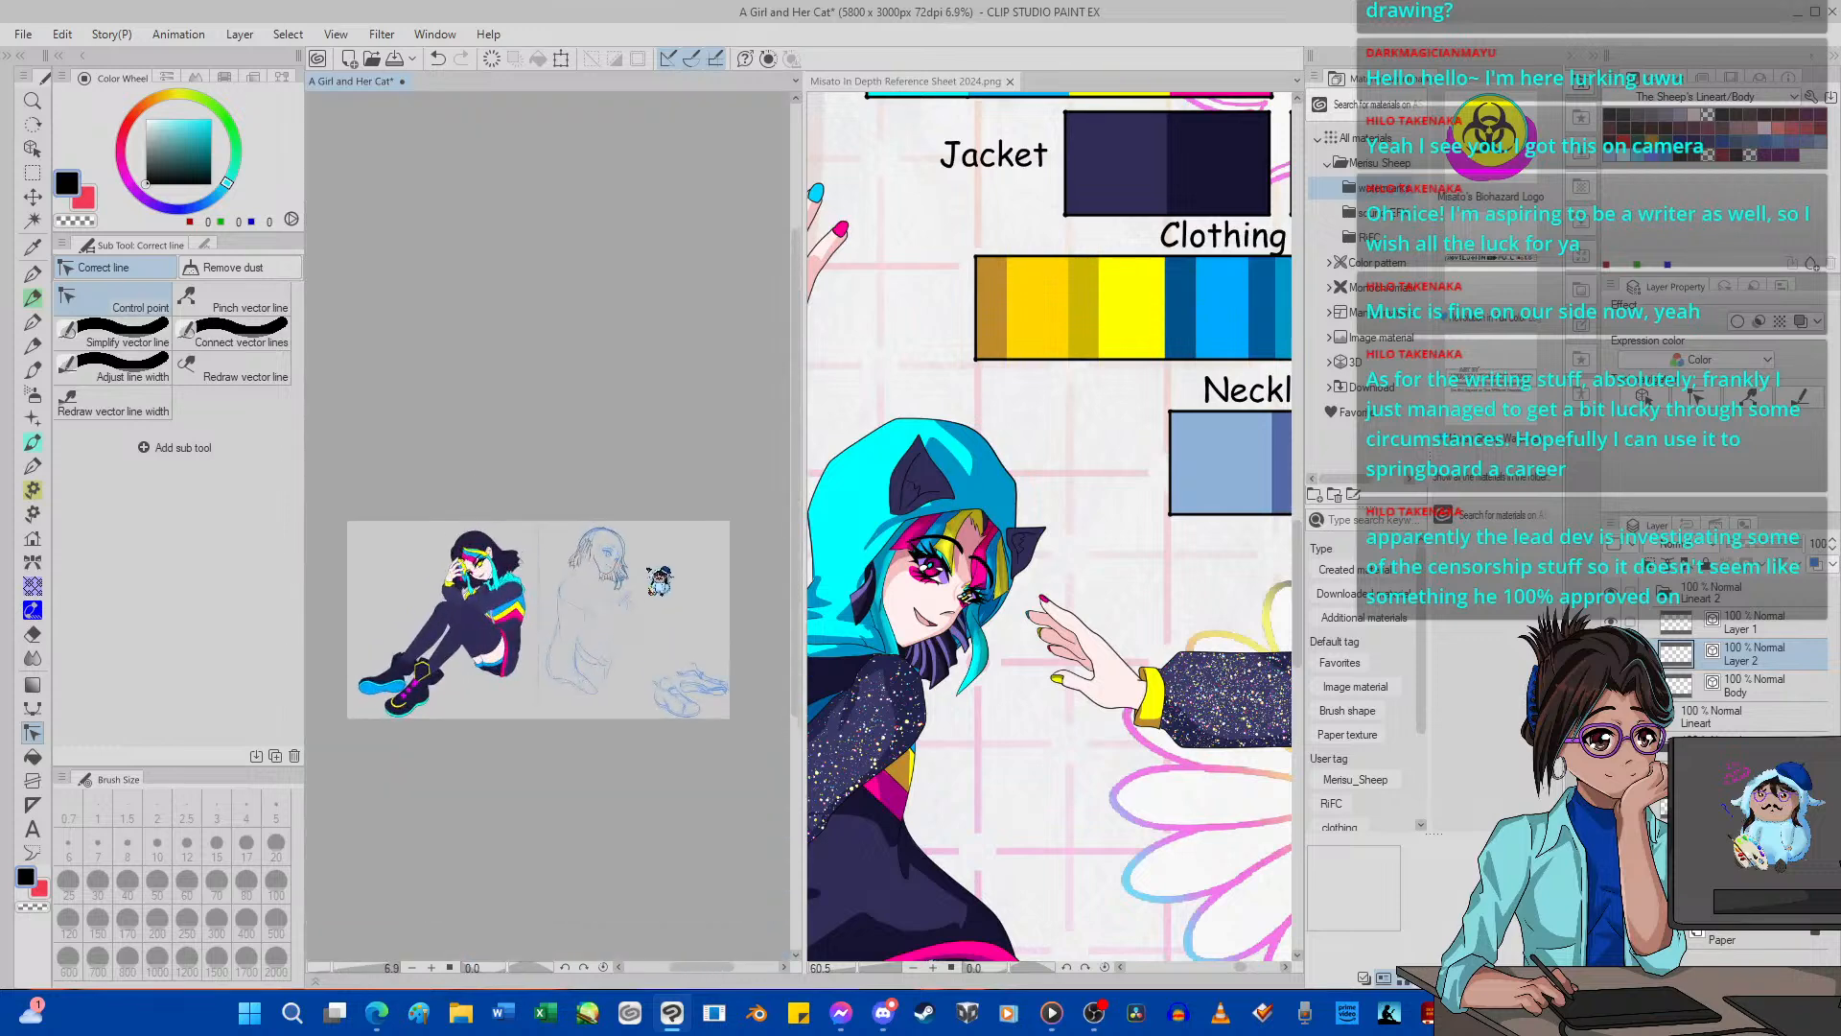
scroll(641, 567, "up", 1)
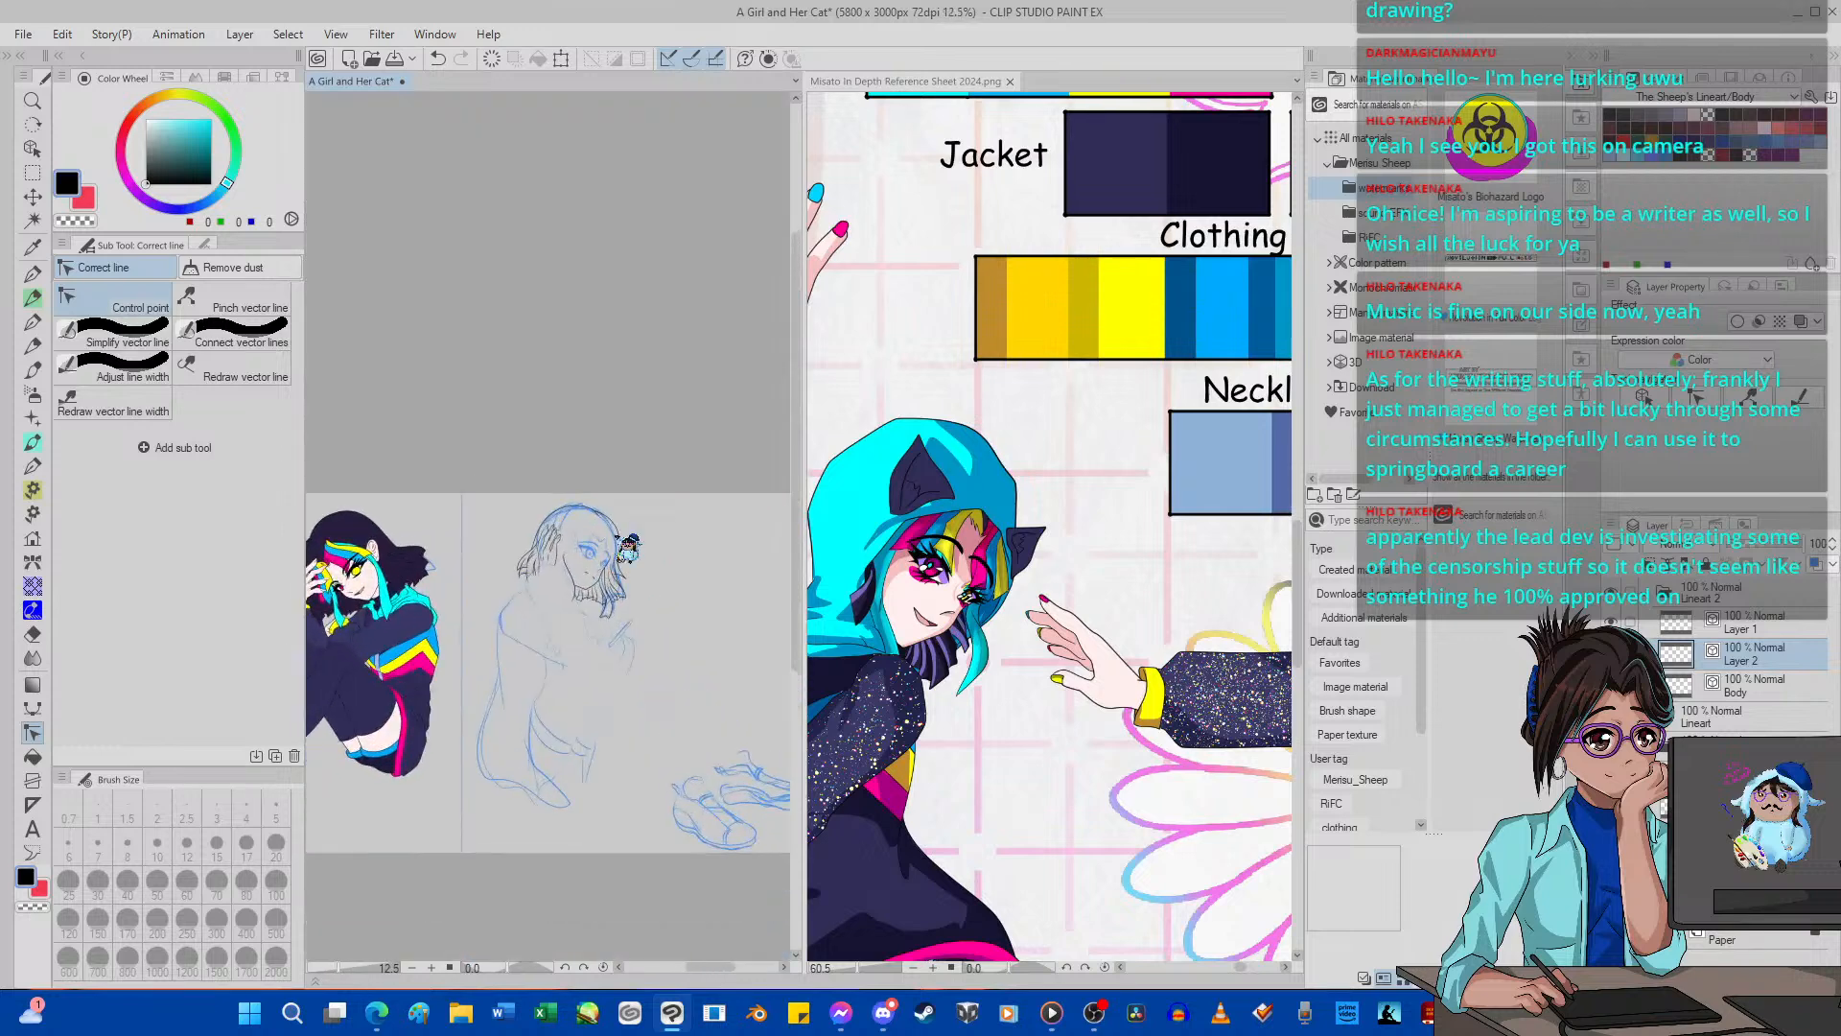
scroll(628, 546, "up", 4)
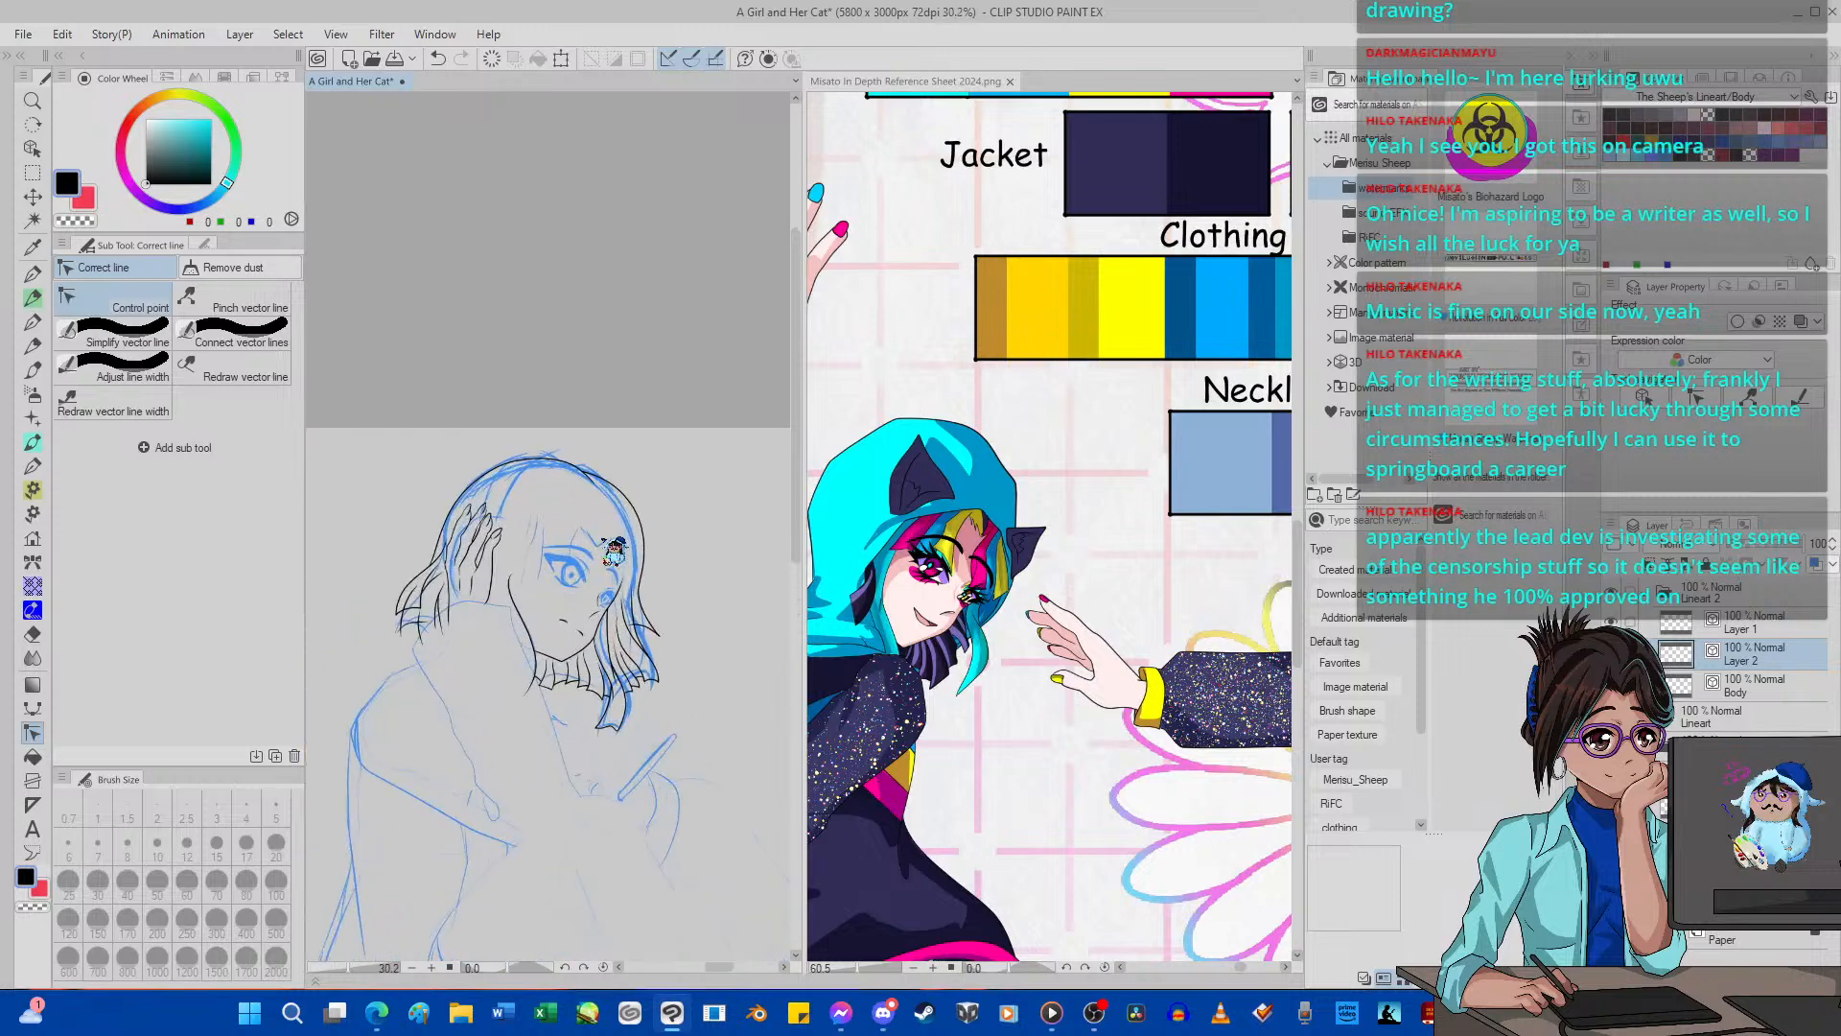
scroll(614, 548, "up", 3)
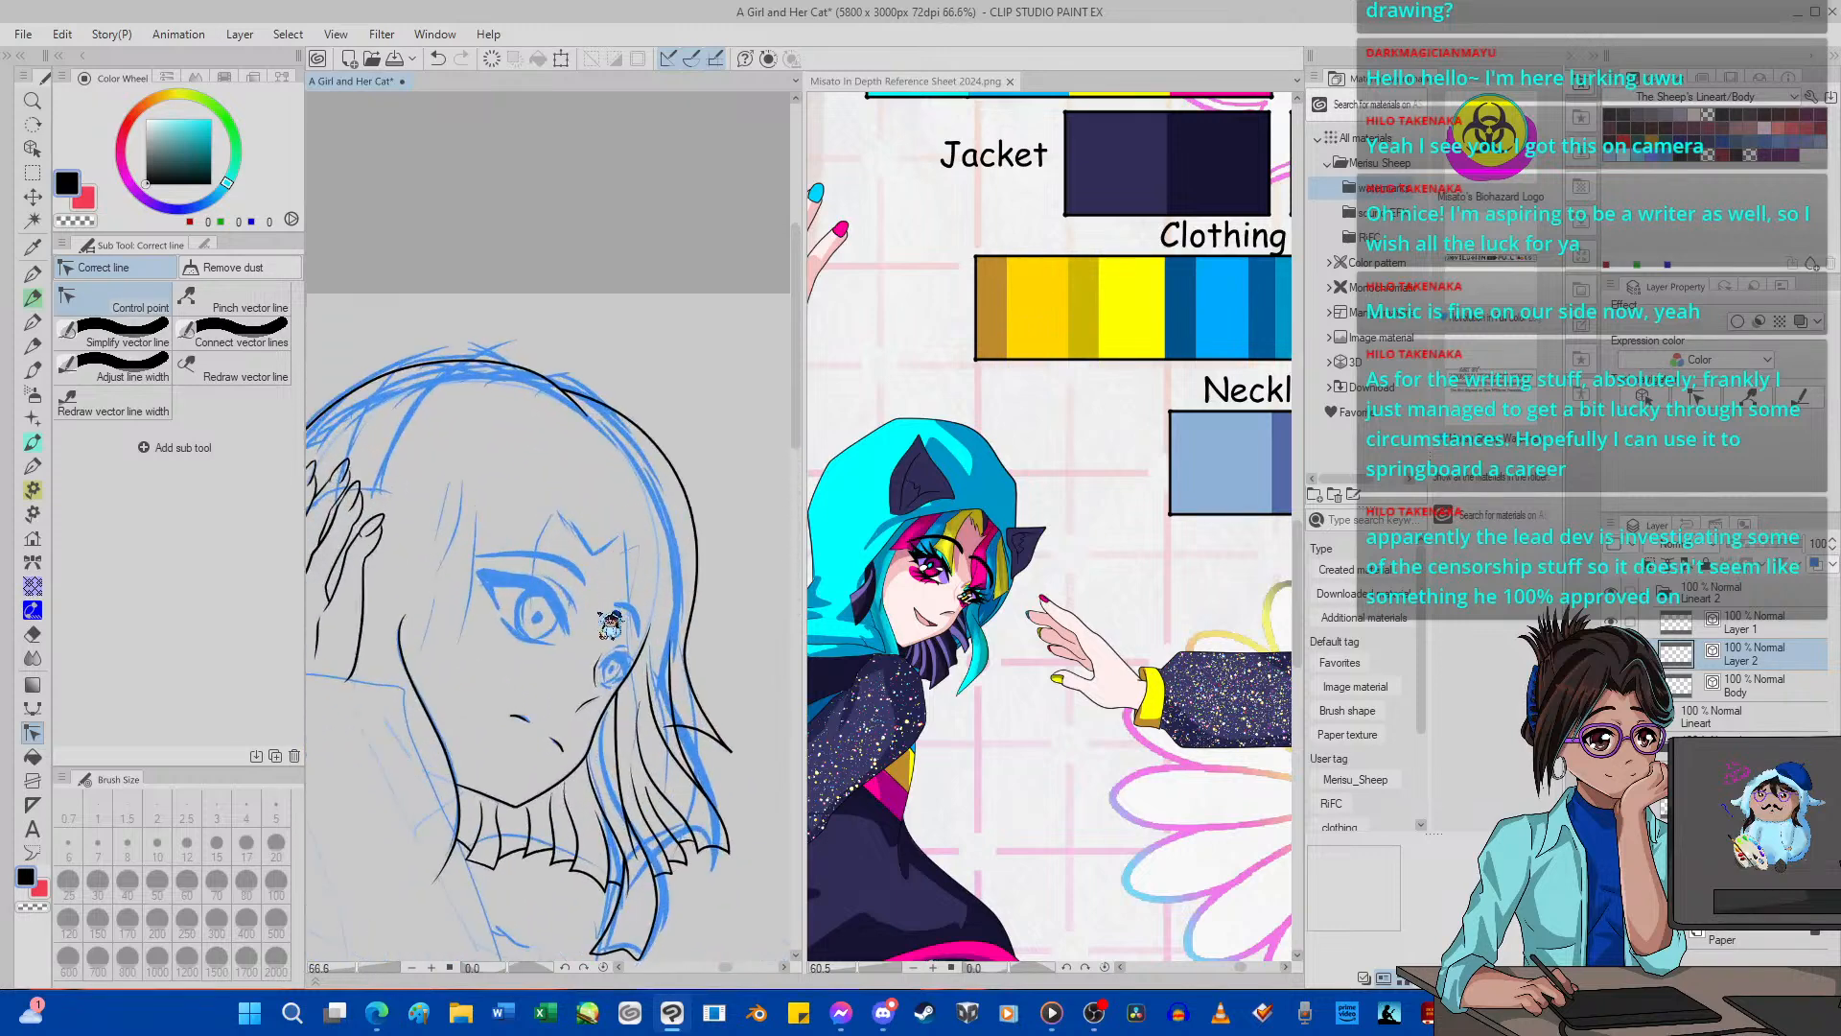
Merge Layer 1 and Layer 2 down into the Body lineart layer, and check the merged lines by toggling its visibility.
left_click(1784, 624)
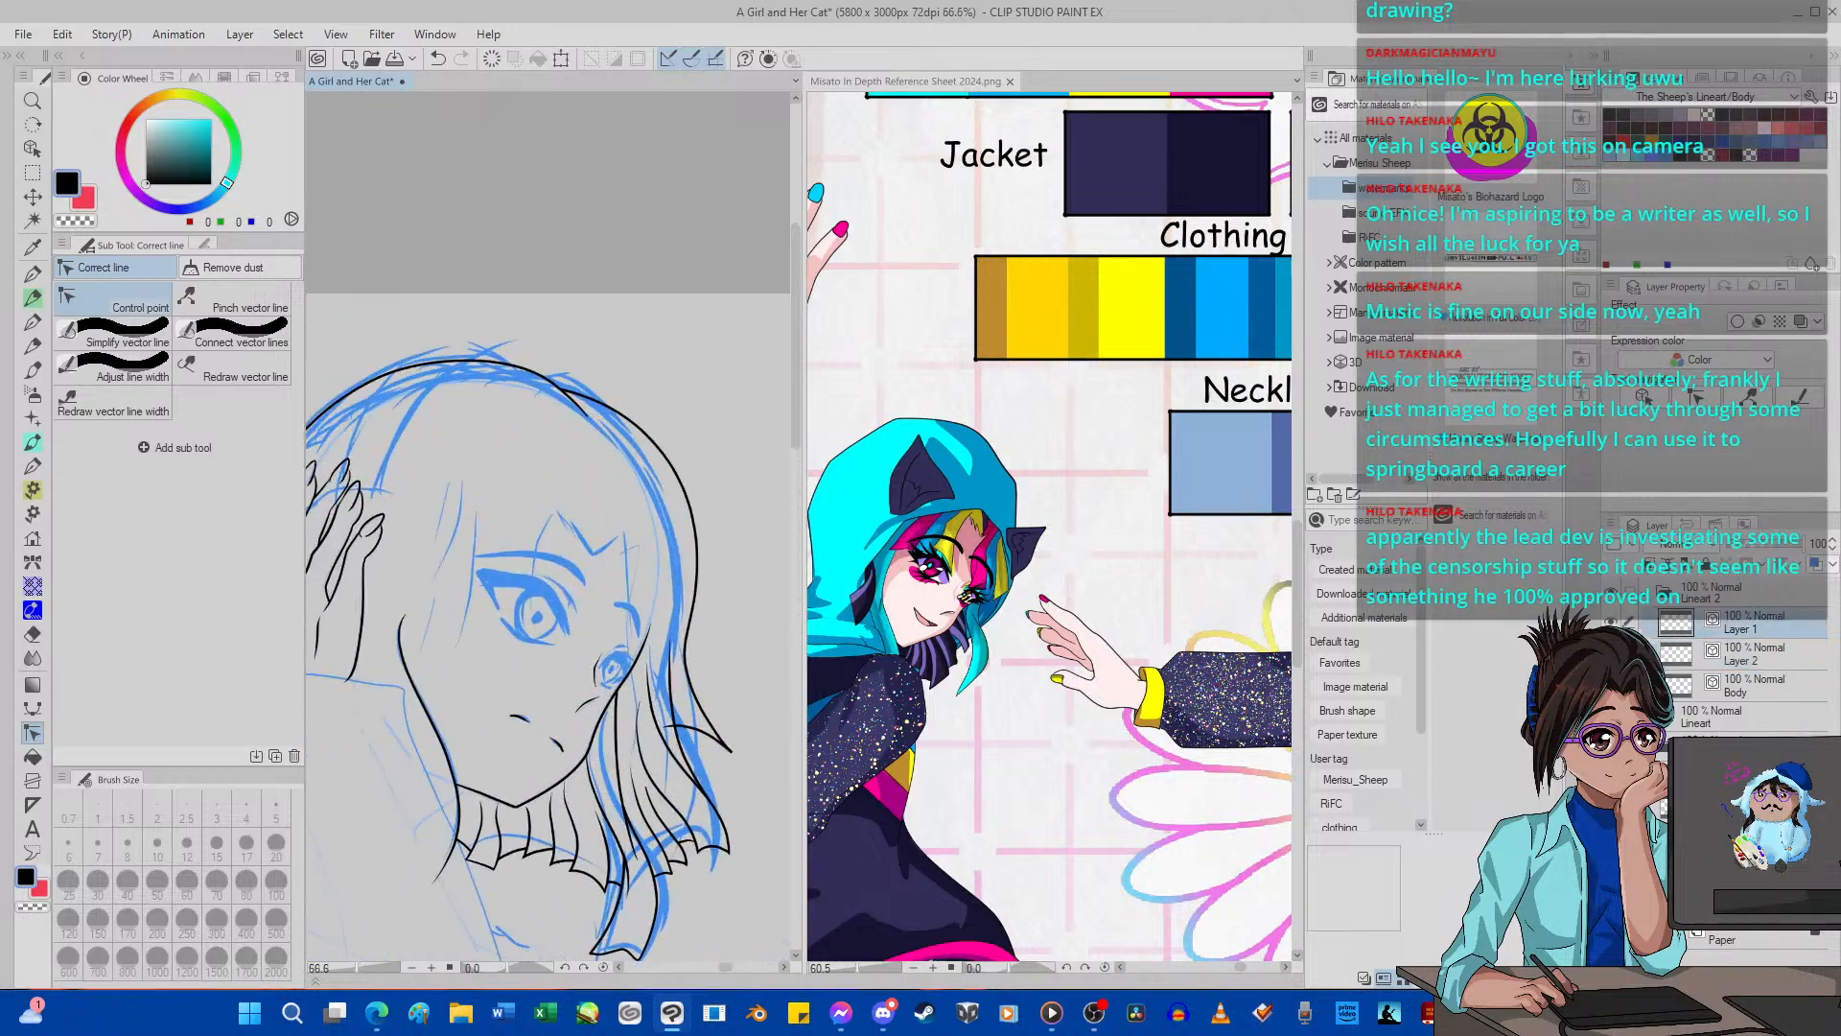
key("ctrl+e")
key("ctrl+e")
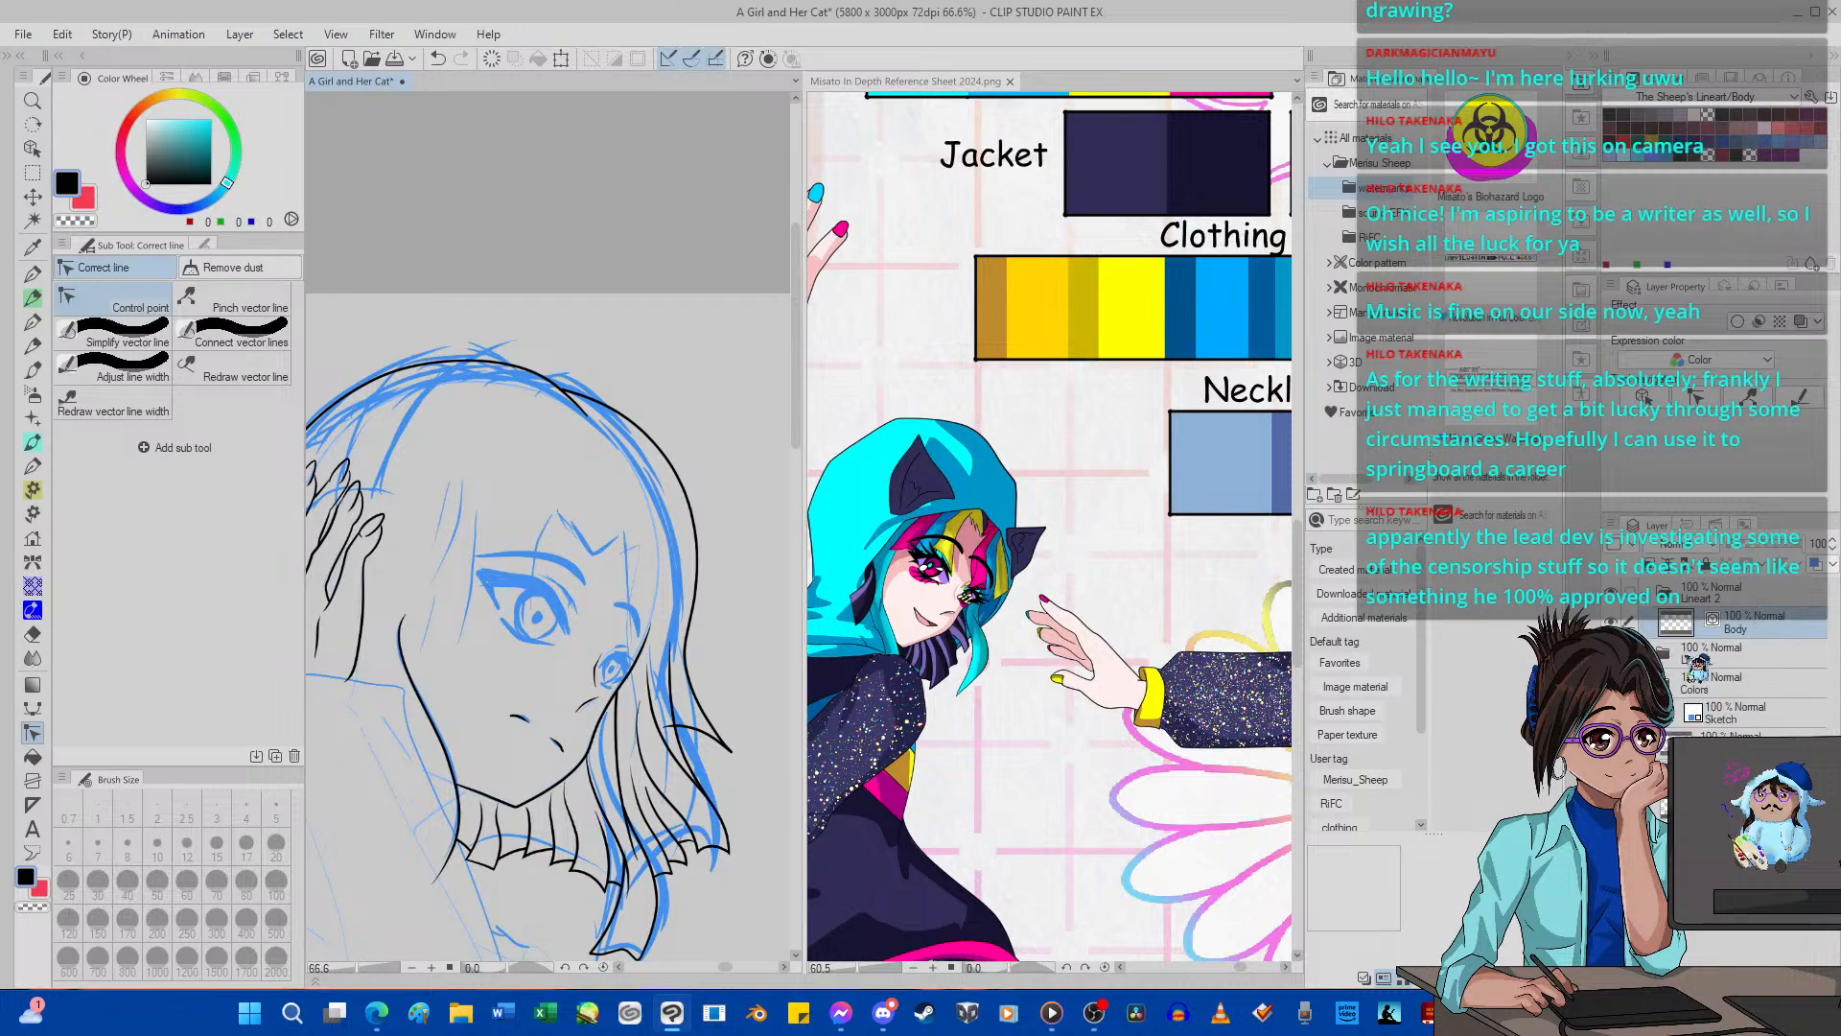
left_click(1613, 621)
left_click(1613, 621)
scroll(502, 606, "down", 7)
scroll(501, 608, "up", 2)
scroll(496, 619, "up", 4)
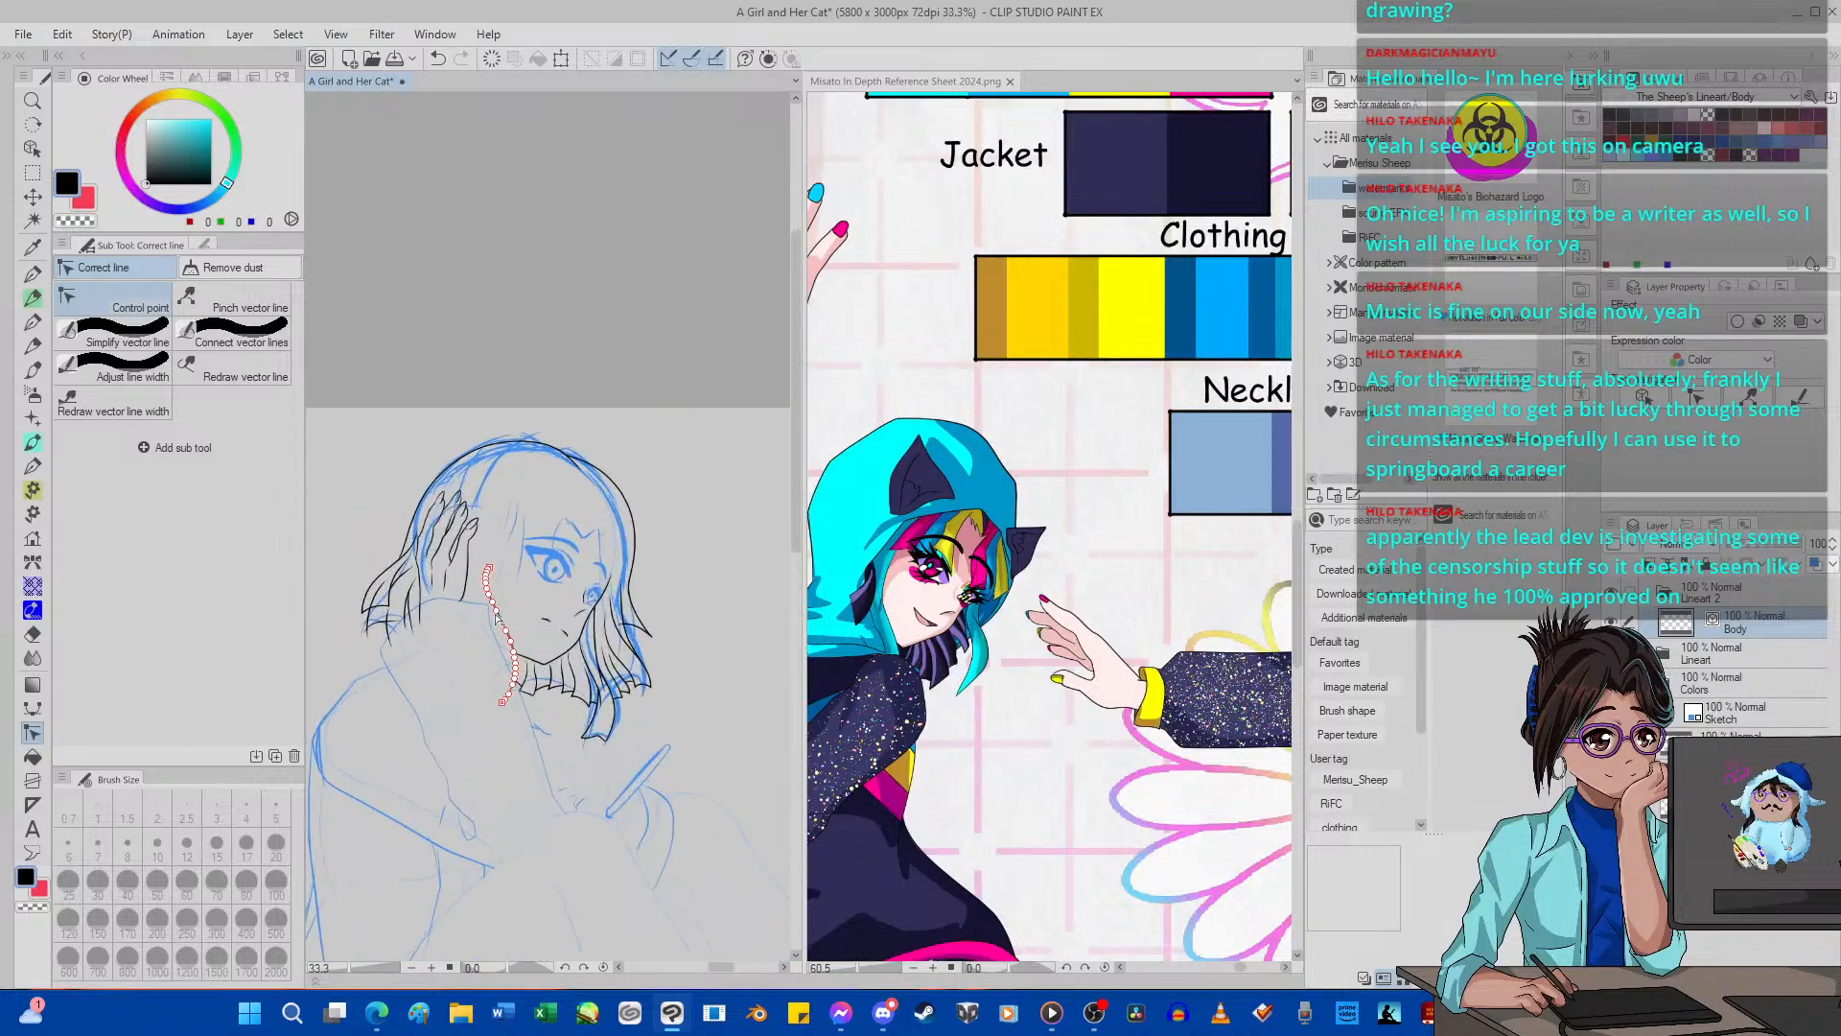
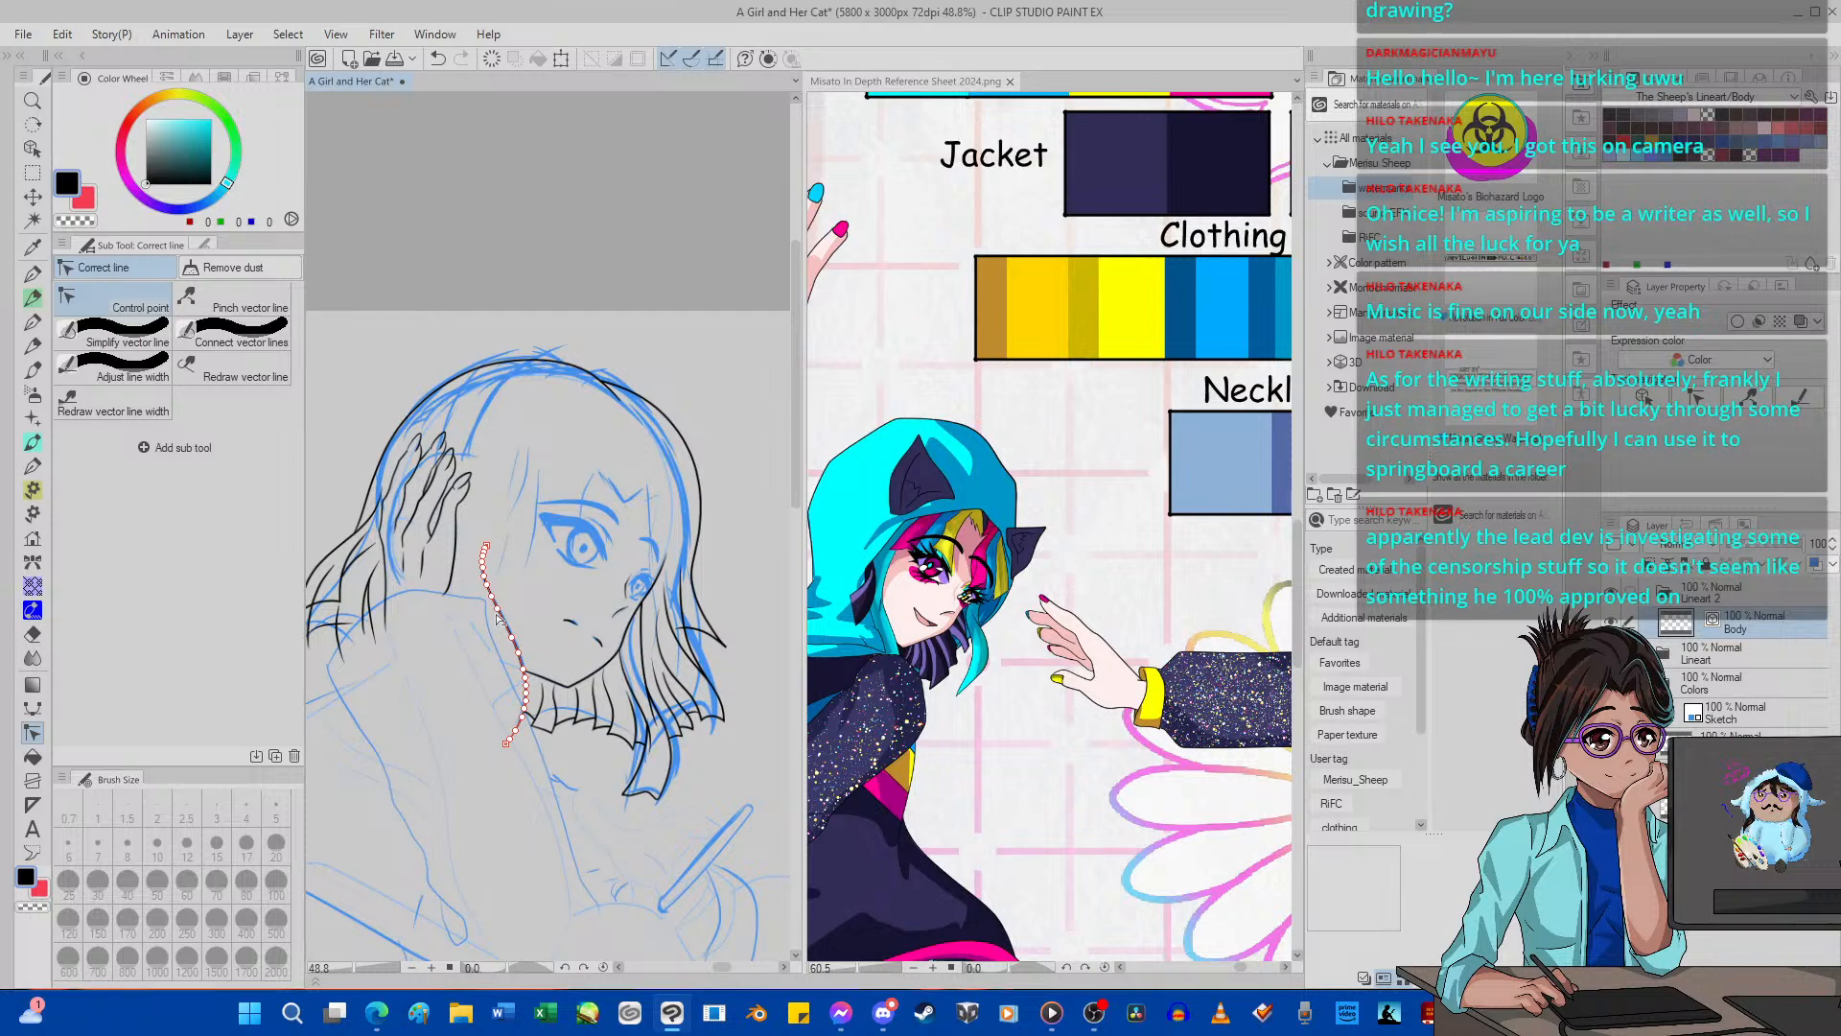
Create a new vector layer above Body and hide the Body lineart layer.
key("ctrl+shift+n")
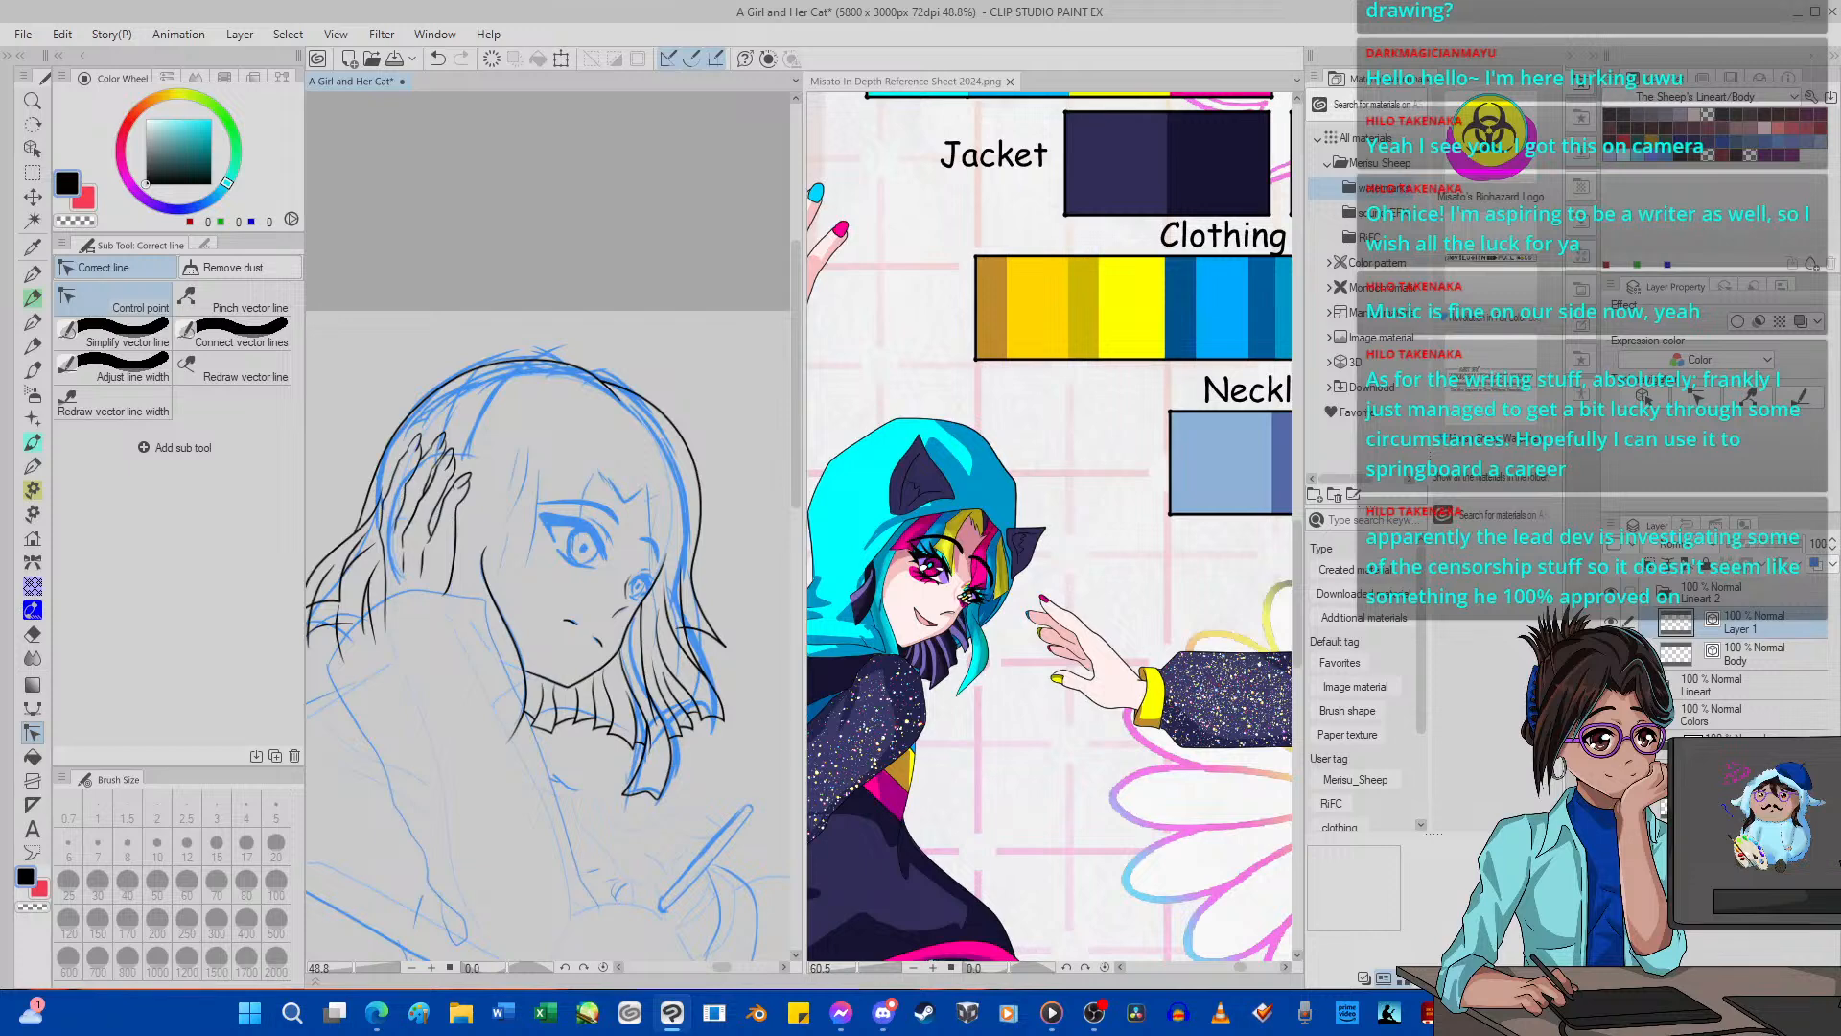
left_click(1611, 652)
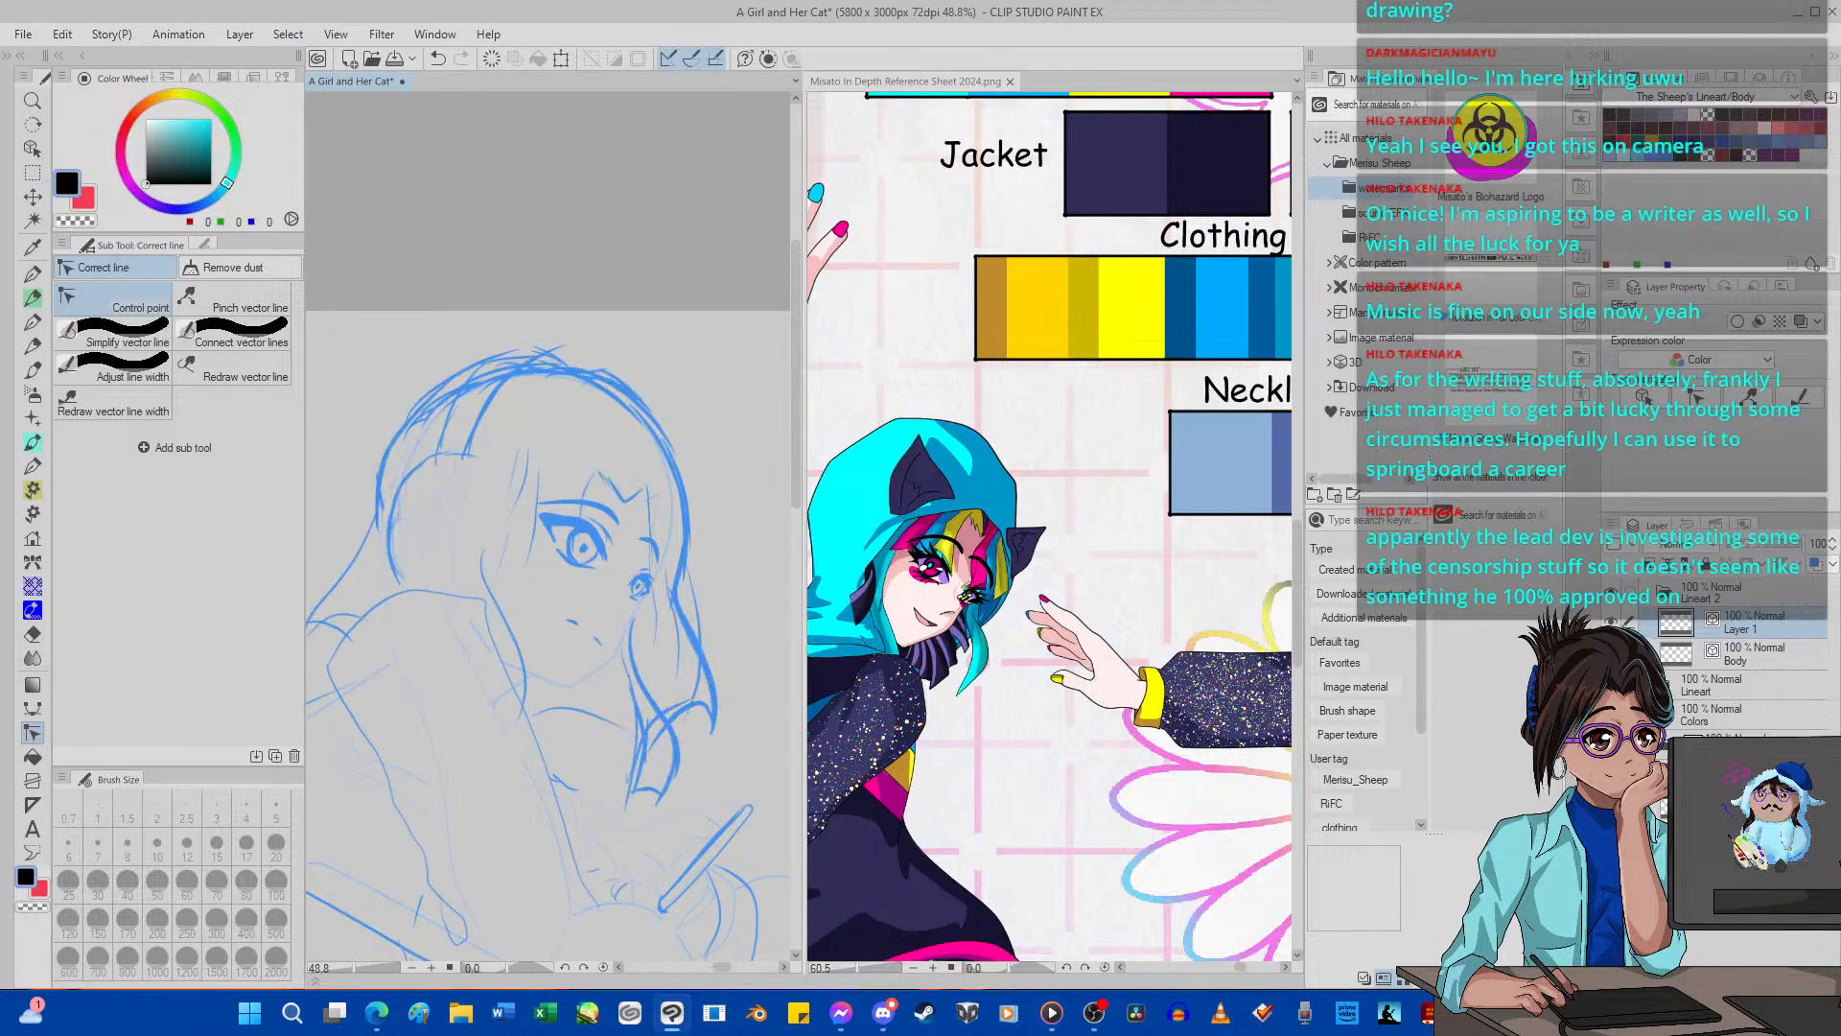
scroll(638, 511, "up", 1)
scroll(638, 511, "up", 2)
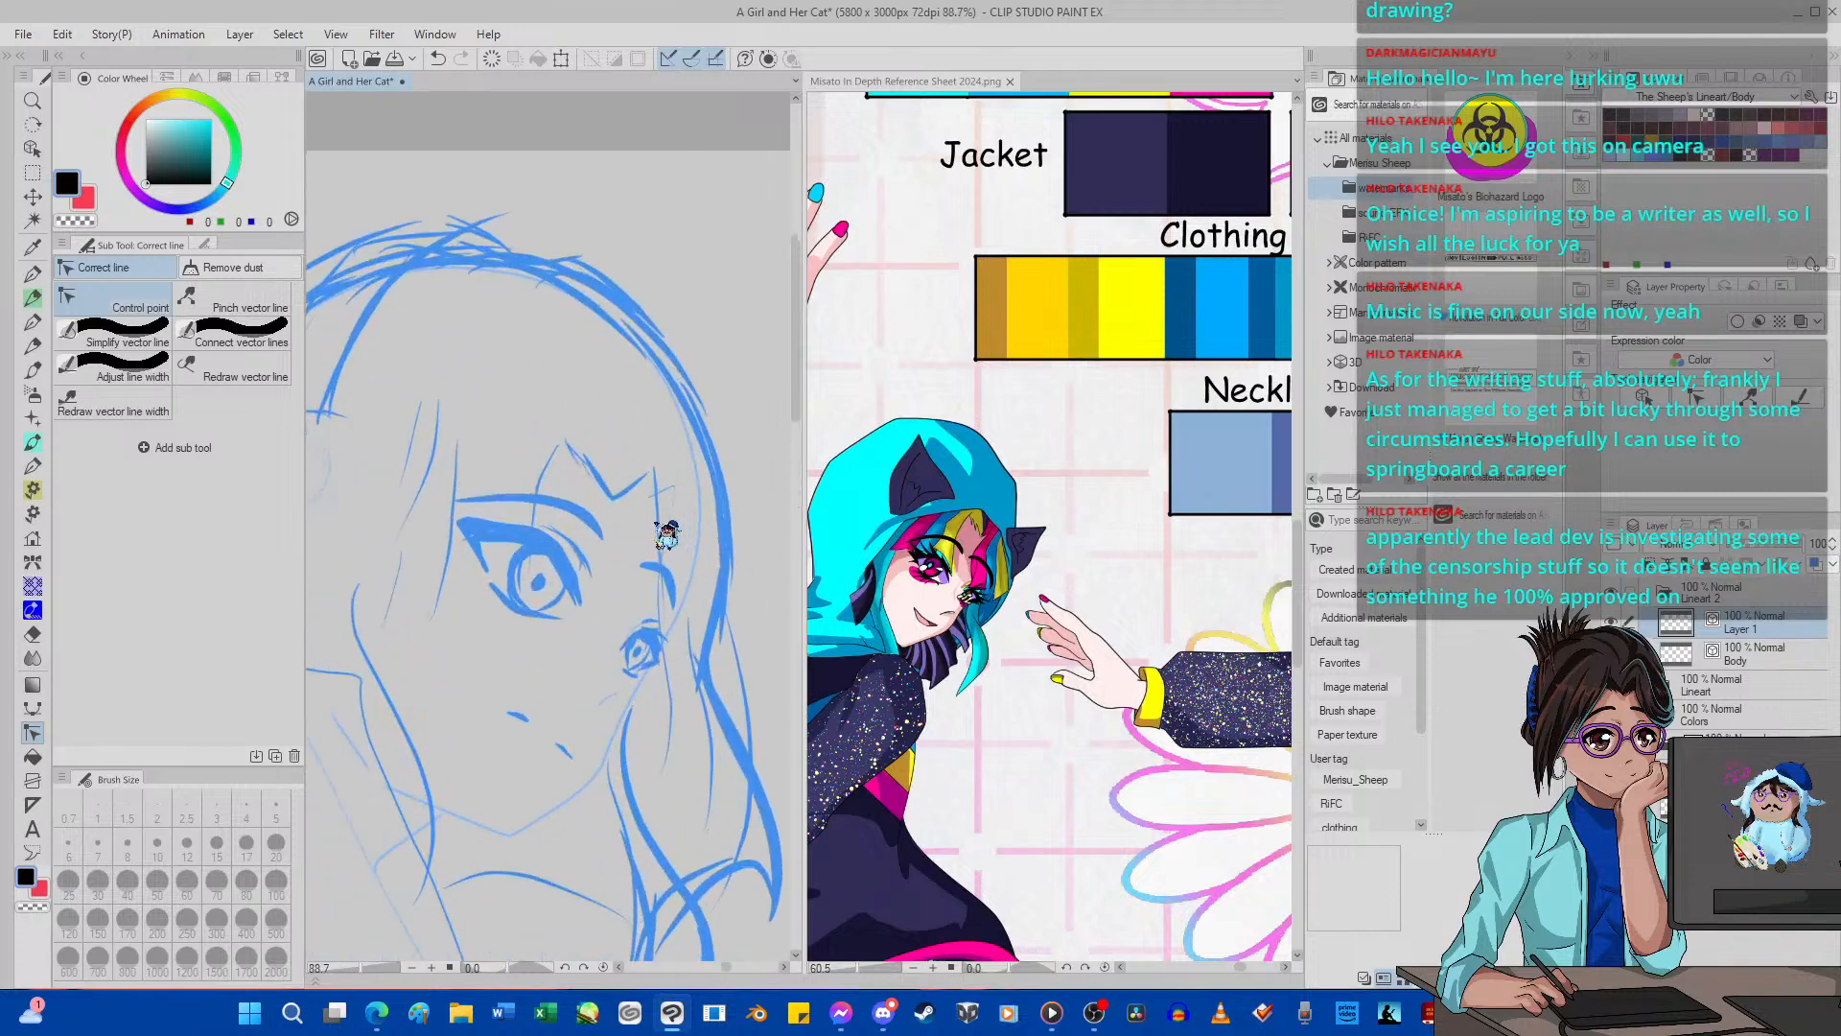
scroll(662, 527, "up", 3)
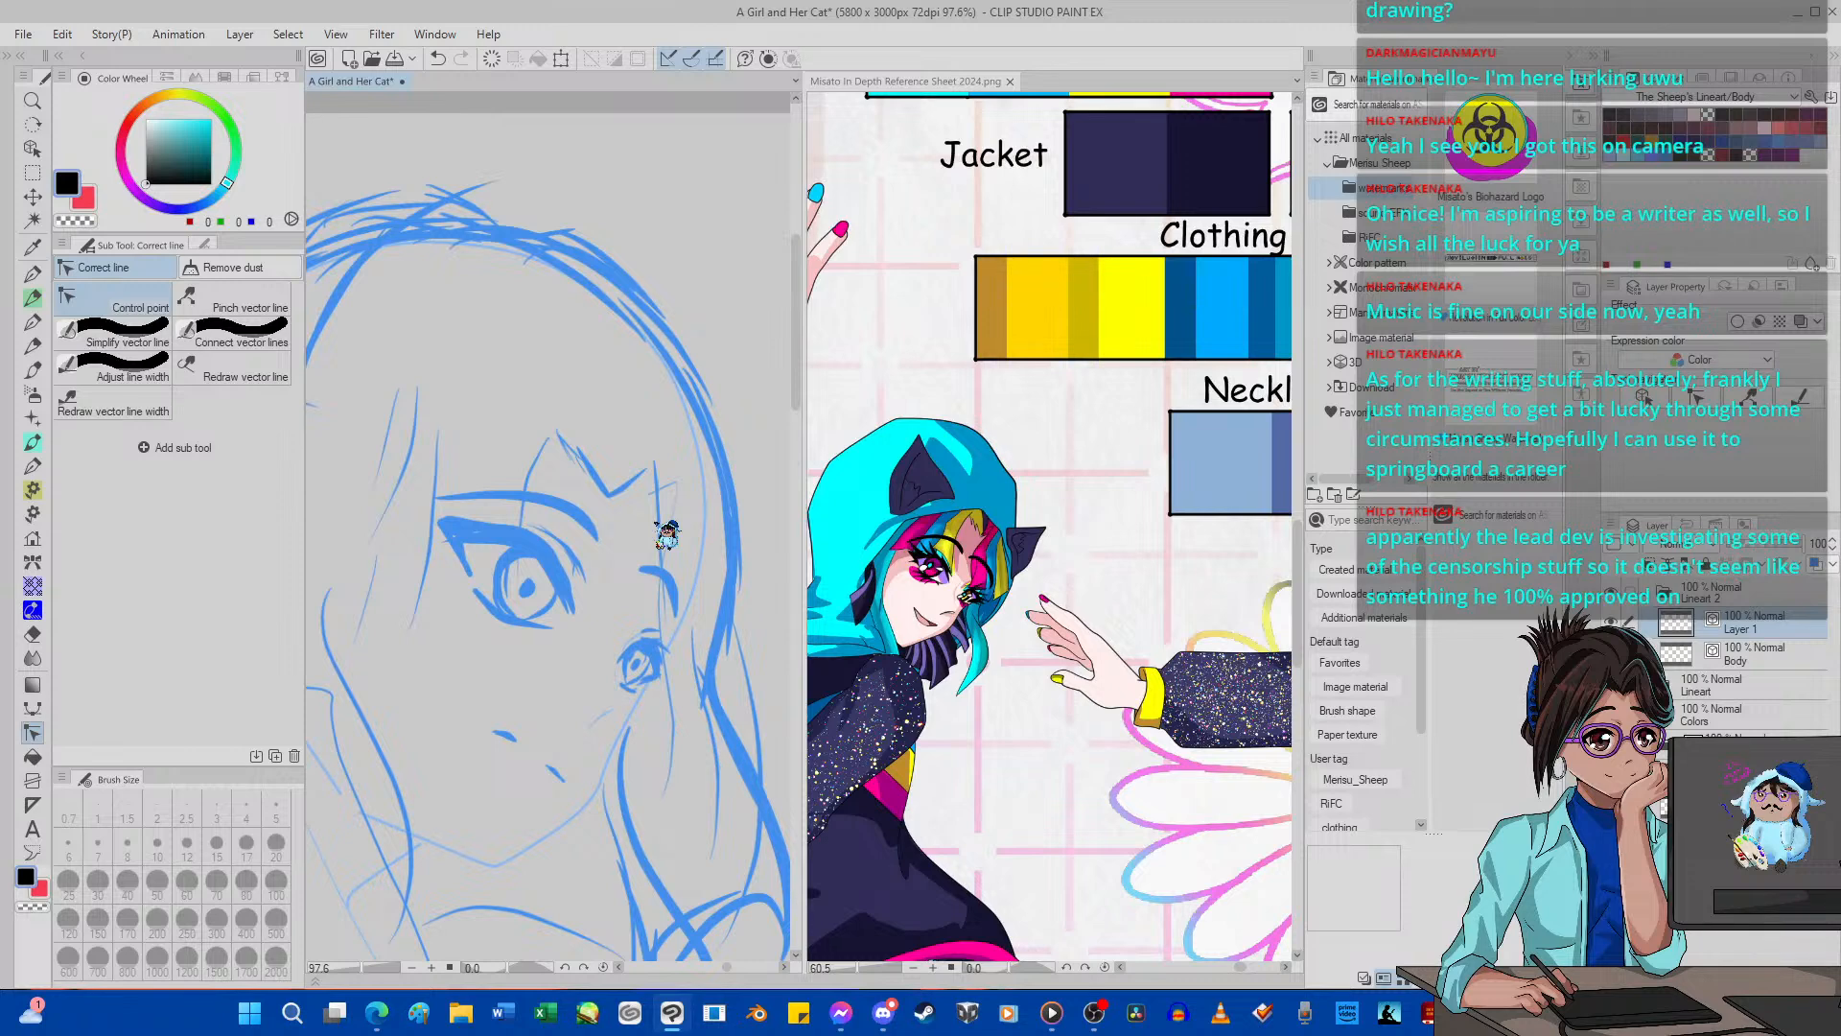
key("p")
mouse_move(553, 425)
left_mouse_down()
mouse_move(530, 522)
mouse_move(546, 603)
left_mouse_up()
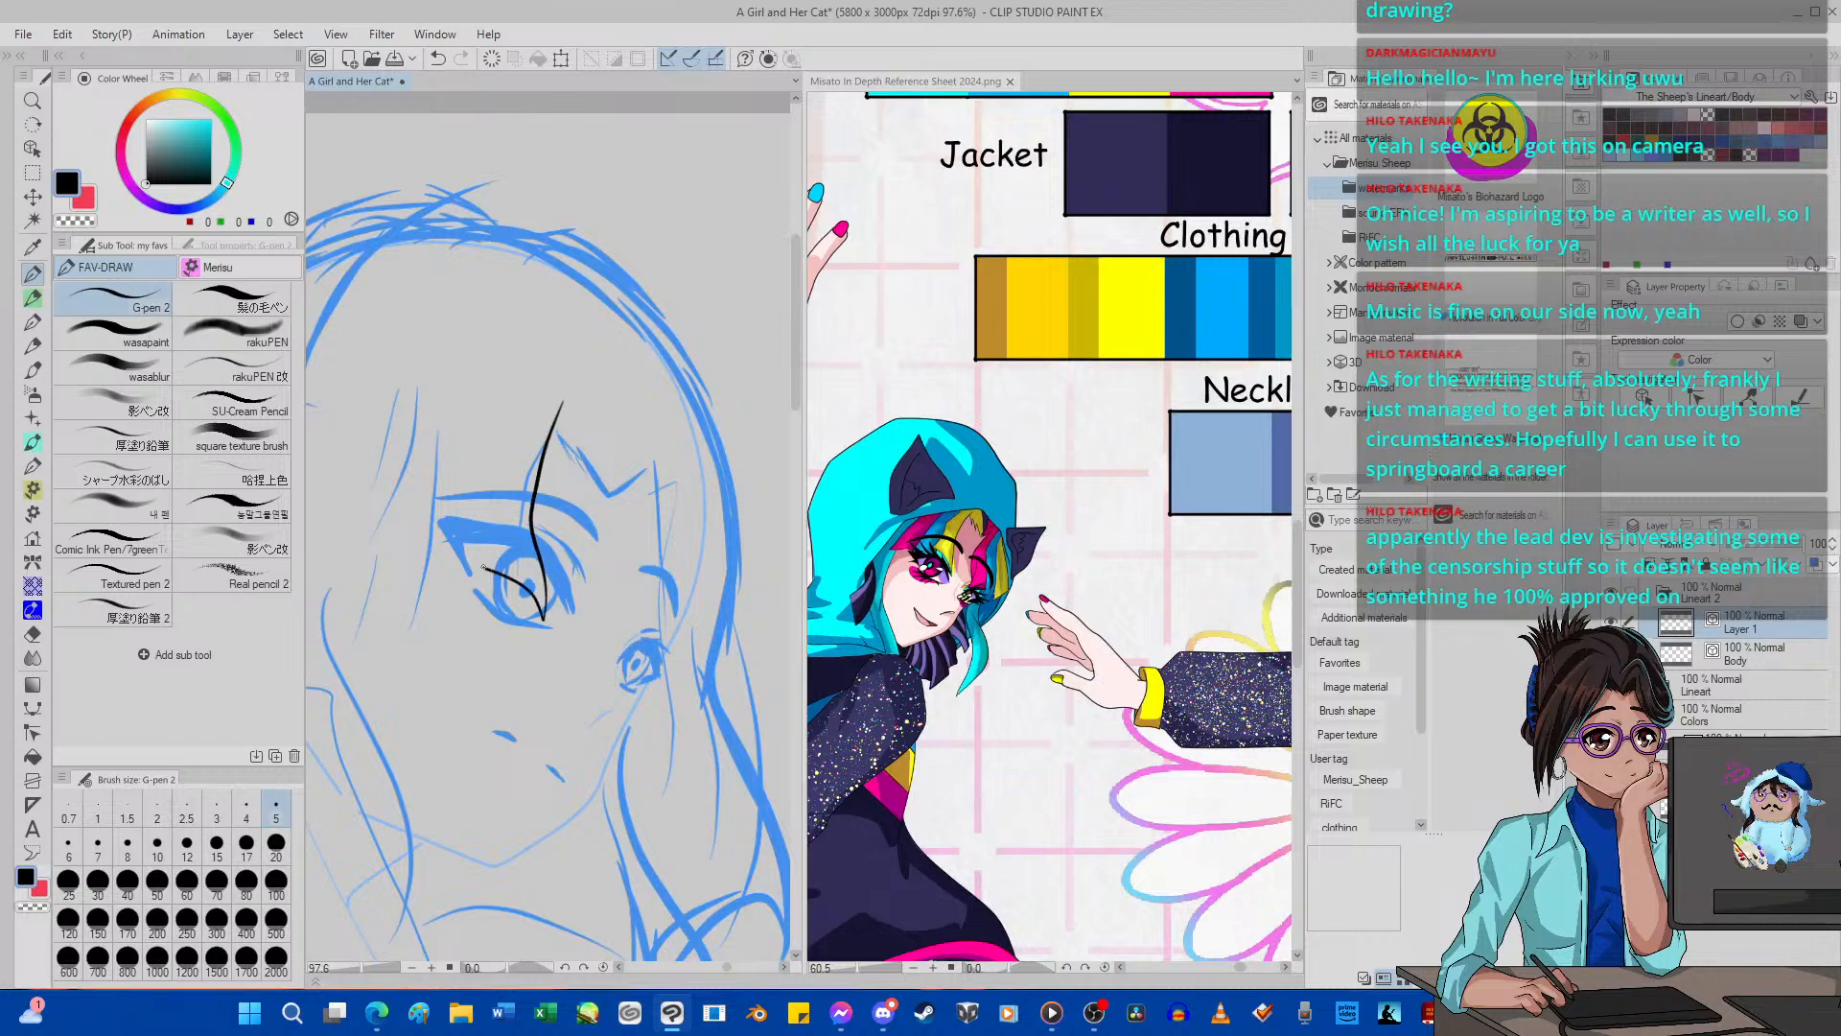
mouse_move(489, 588)
left_mouse_down()
mouse_move(478, 477)
mouse_move(499, 429)
left_mouse_up()
mouse_move(529, 353)
left_mouse_down()
mouse_move(599, 417)
mouse_move(606, 496)
left_mouse_up()
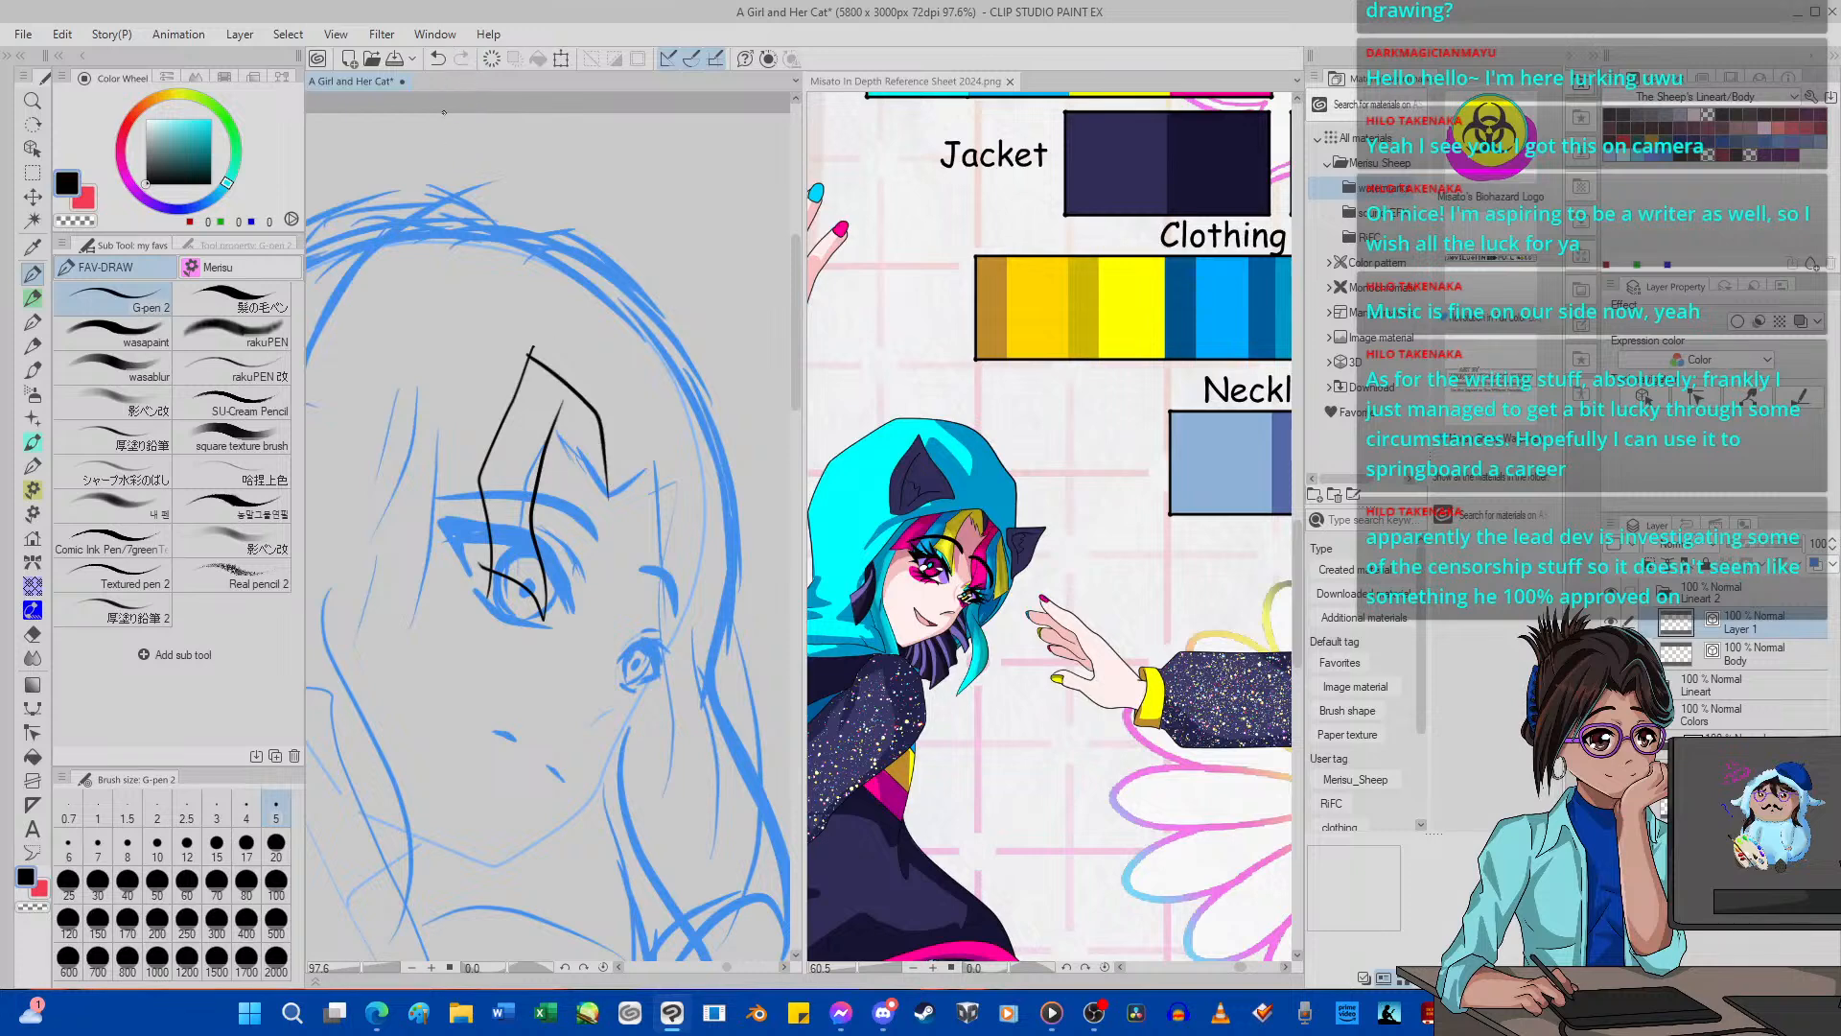
left_click(437, 58)
left_click(437, 58)
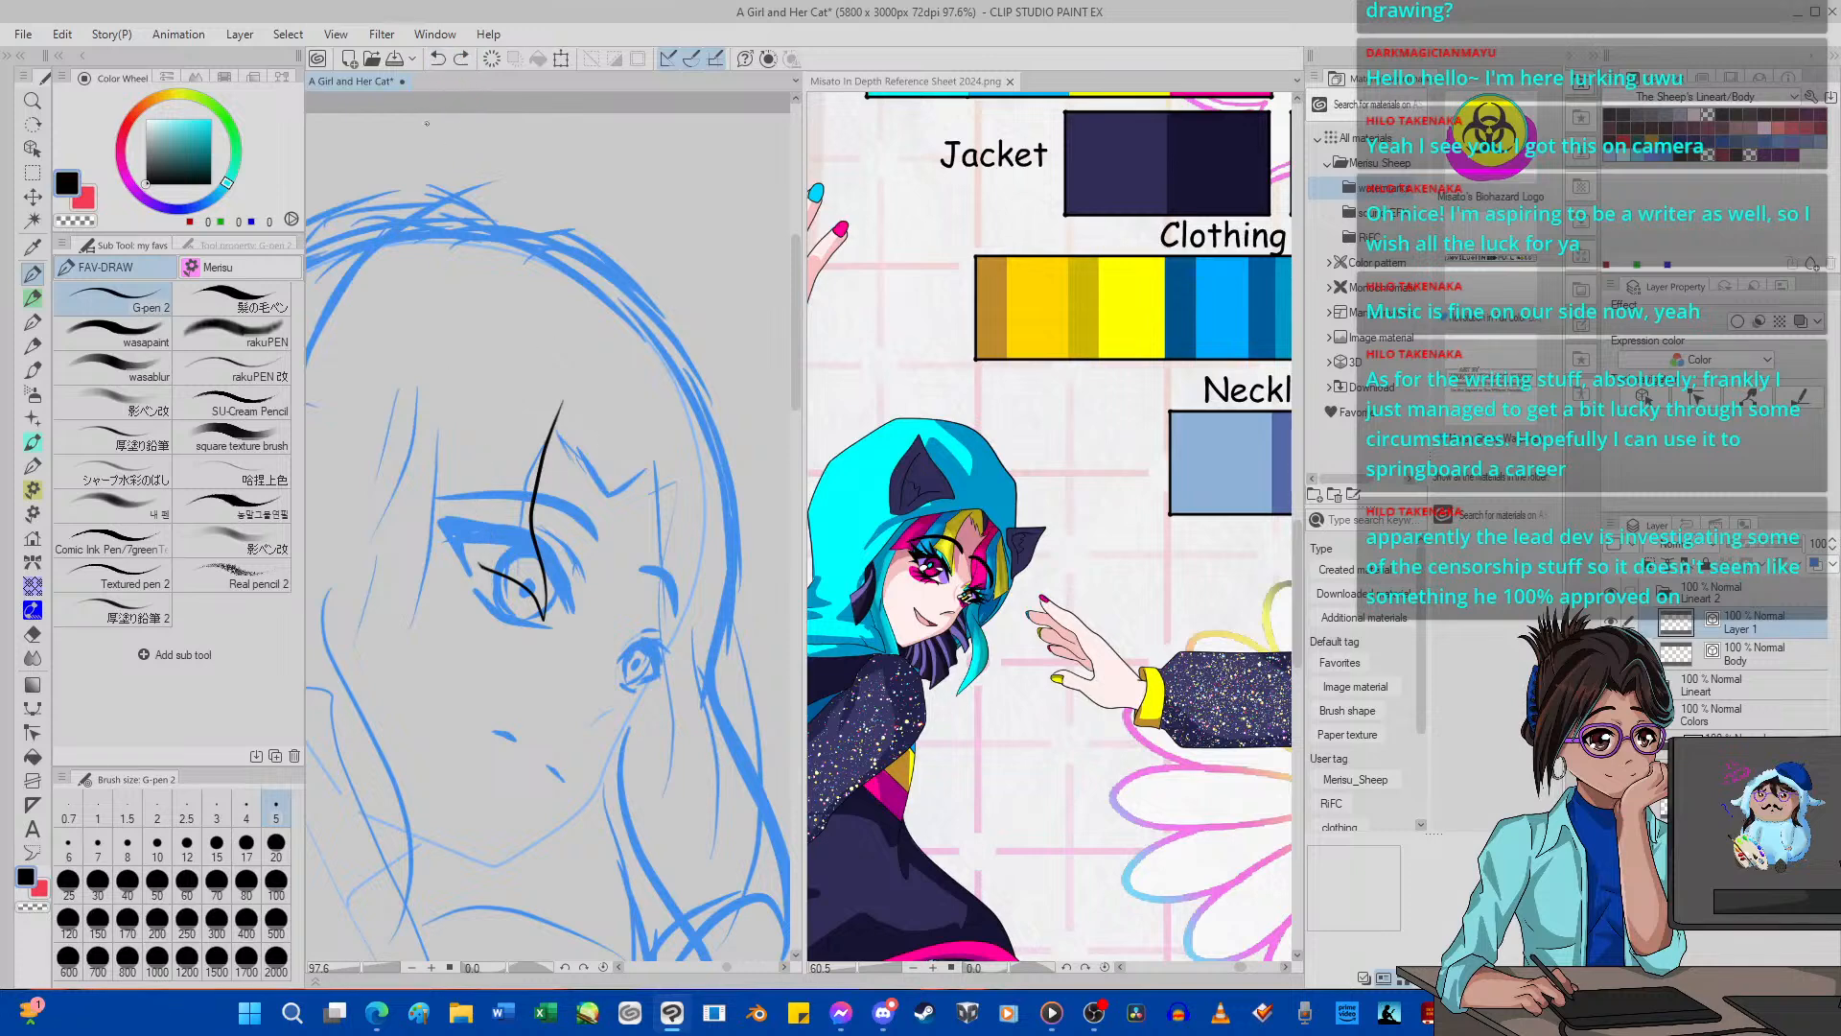
left_click_drag(493, 579, 498, 505)
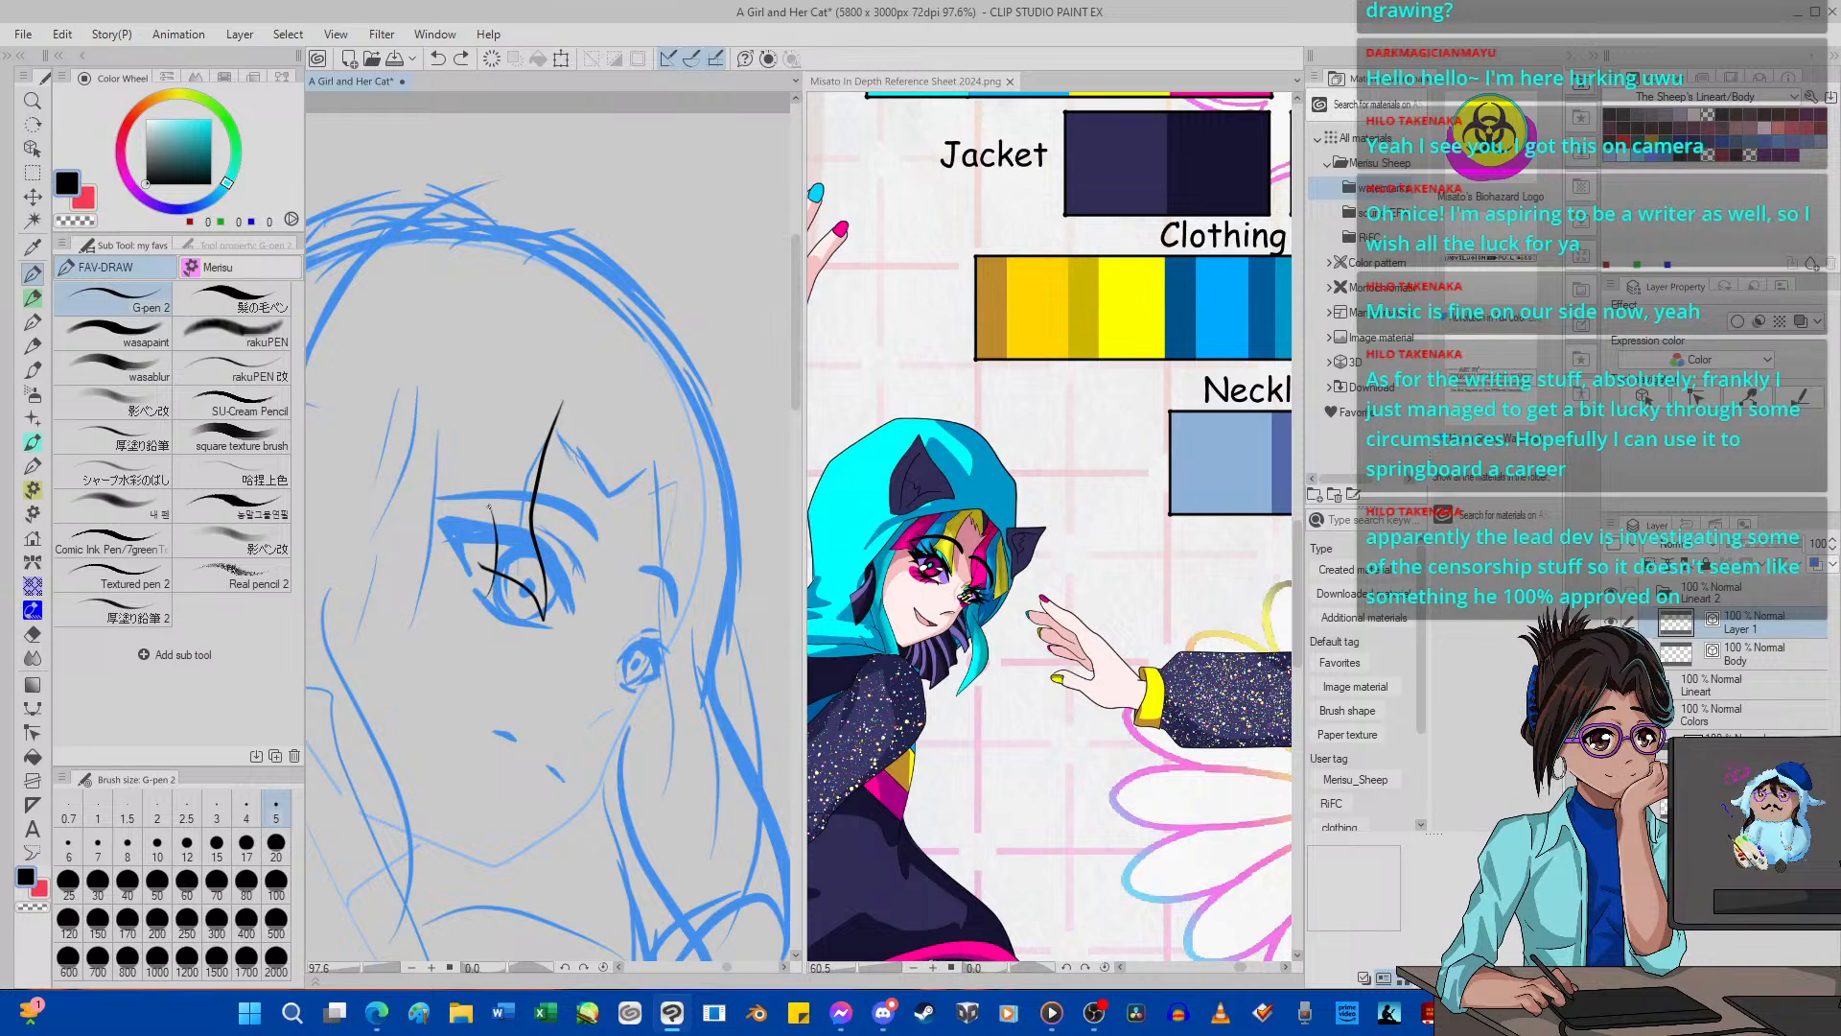
left_click(438, 59)
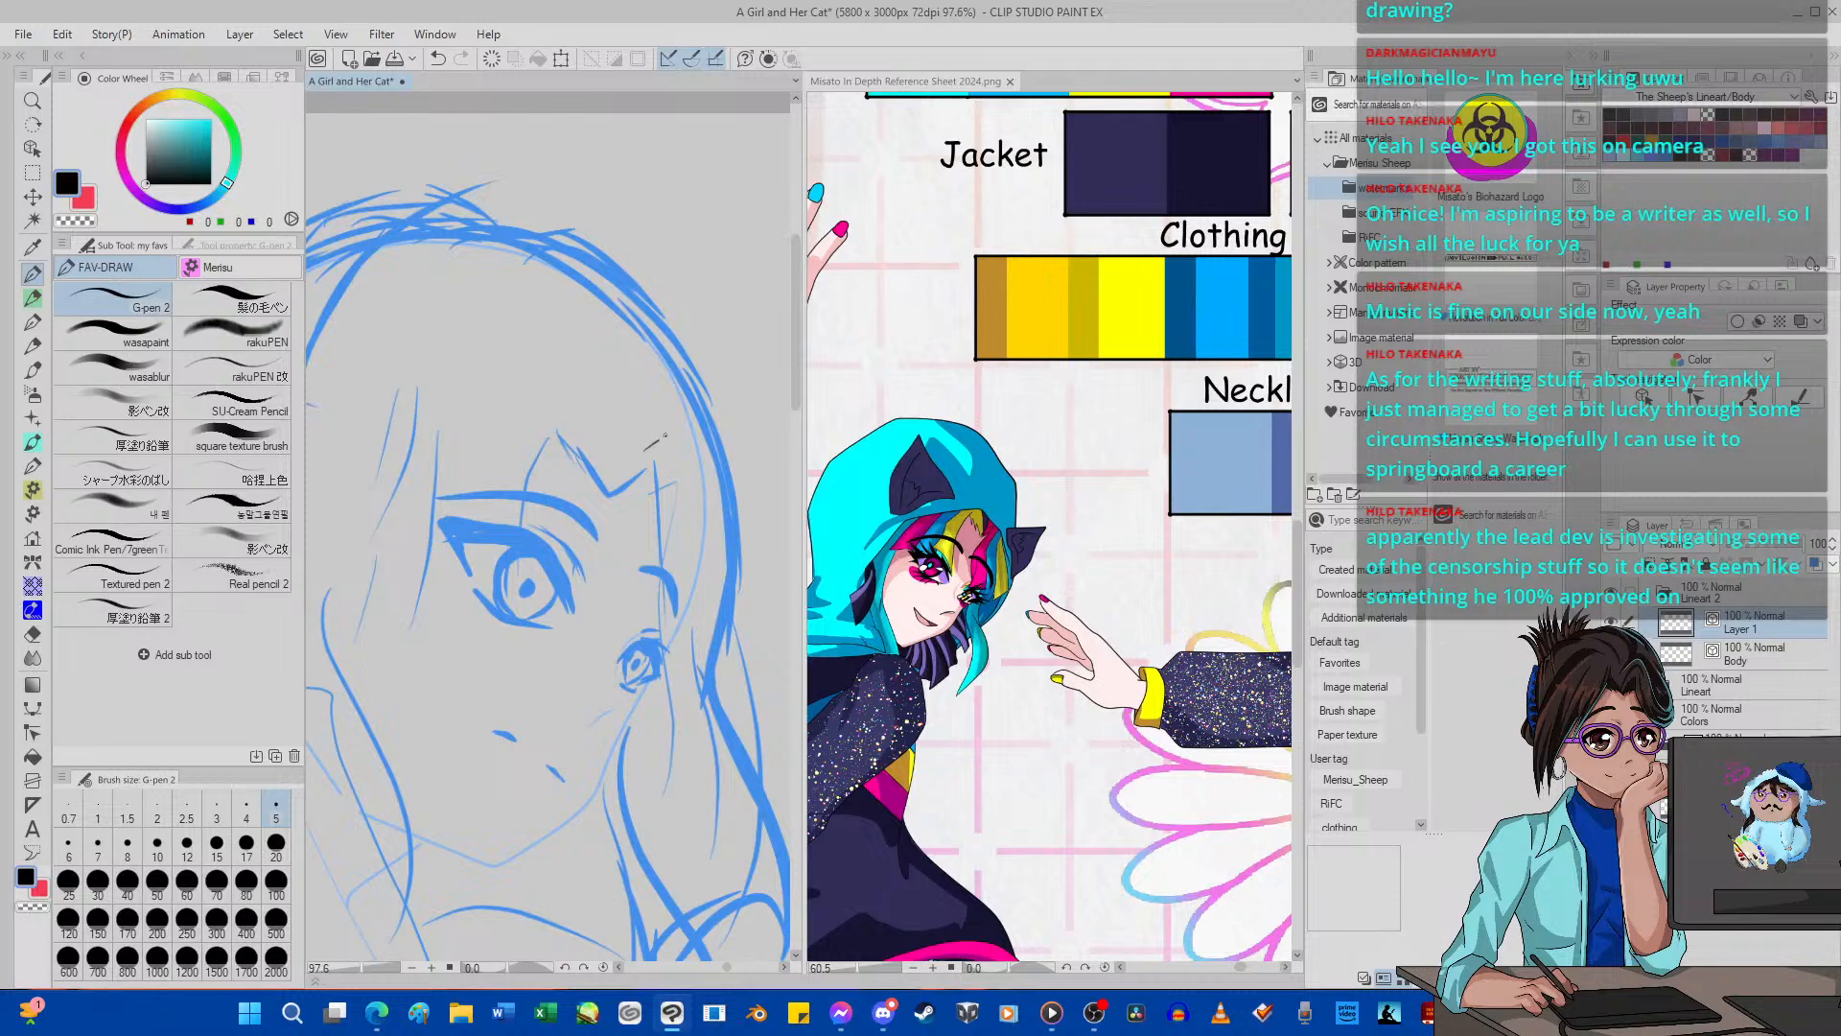
left_click_drag(644, 536, 657, 602)
key("ctrl+z")
scroll(520, 495, "down", 6)
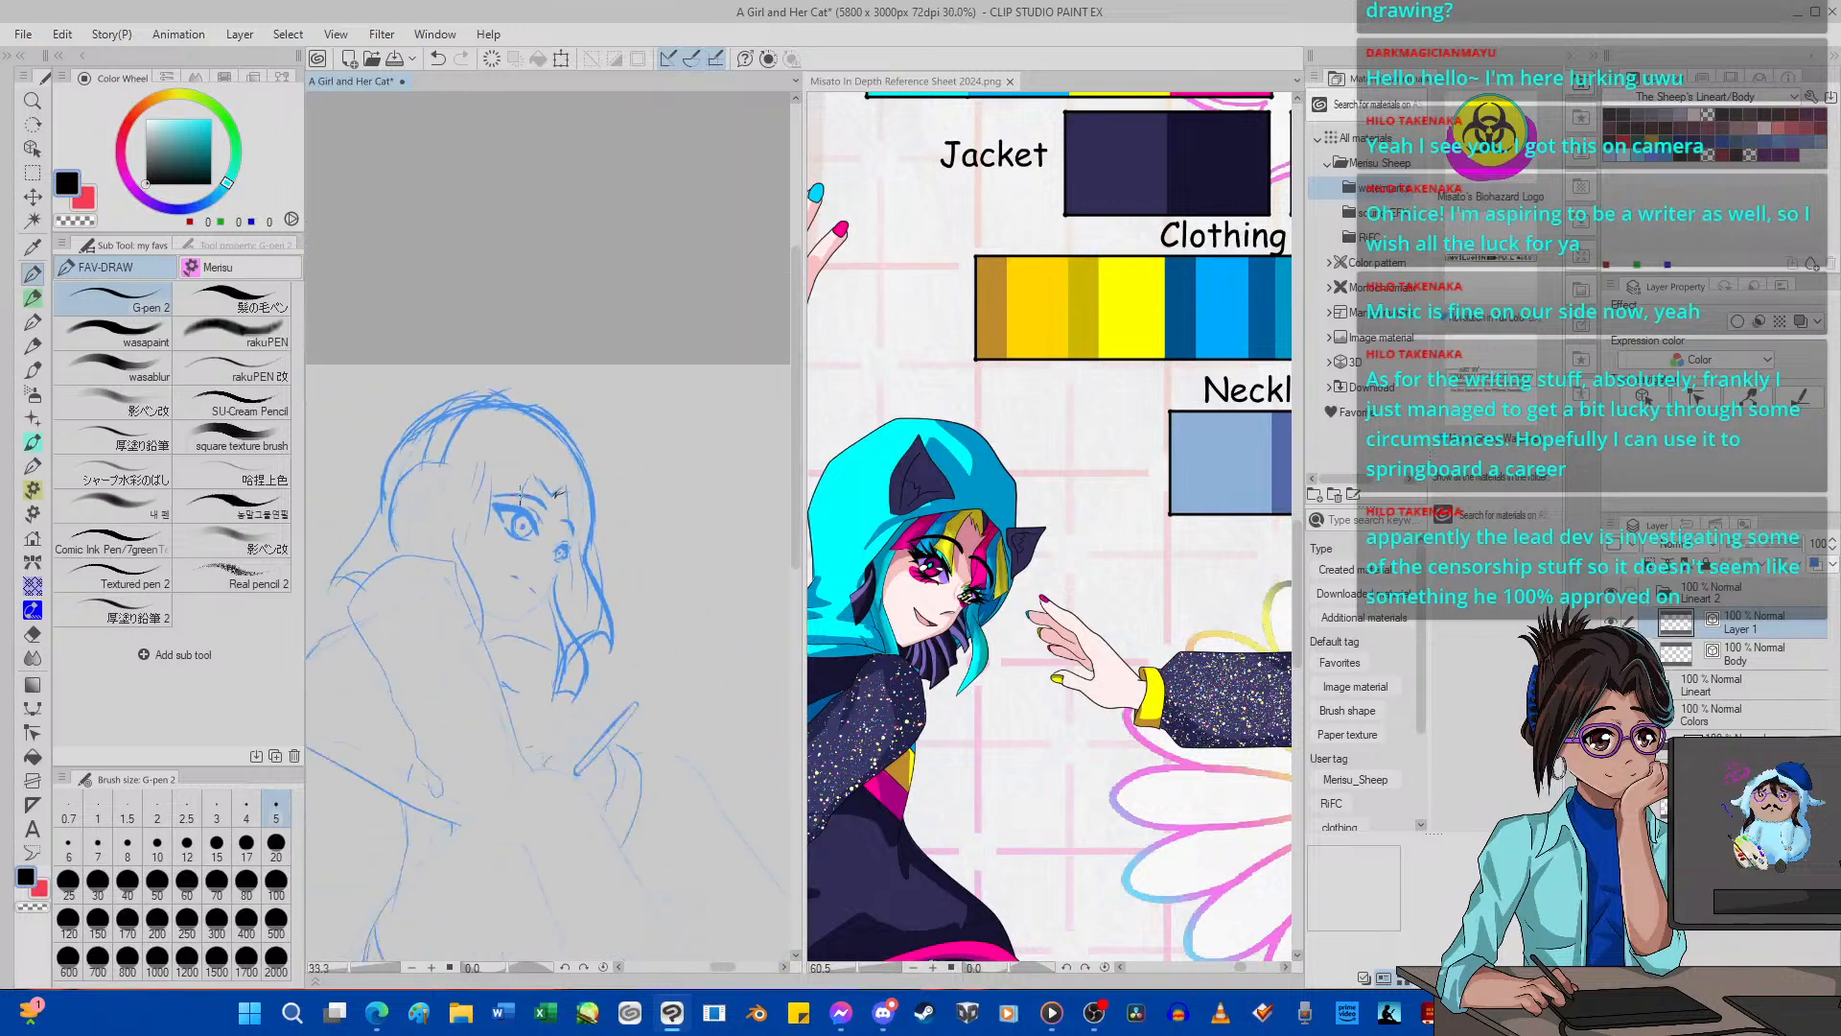
scroll(520, 497, "up", 4)
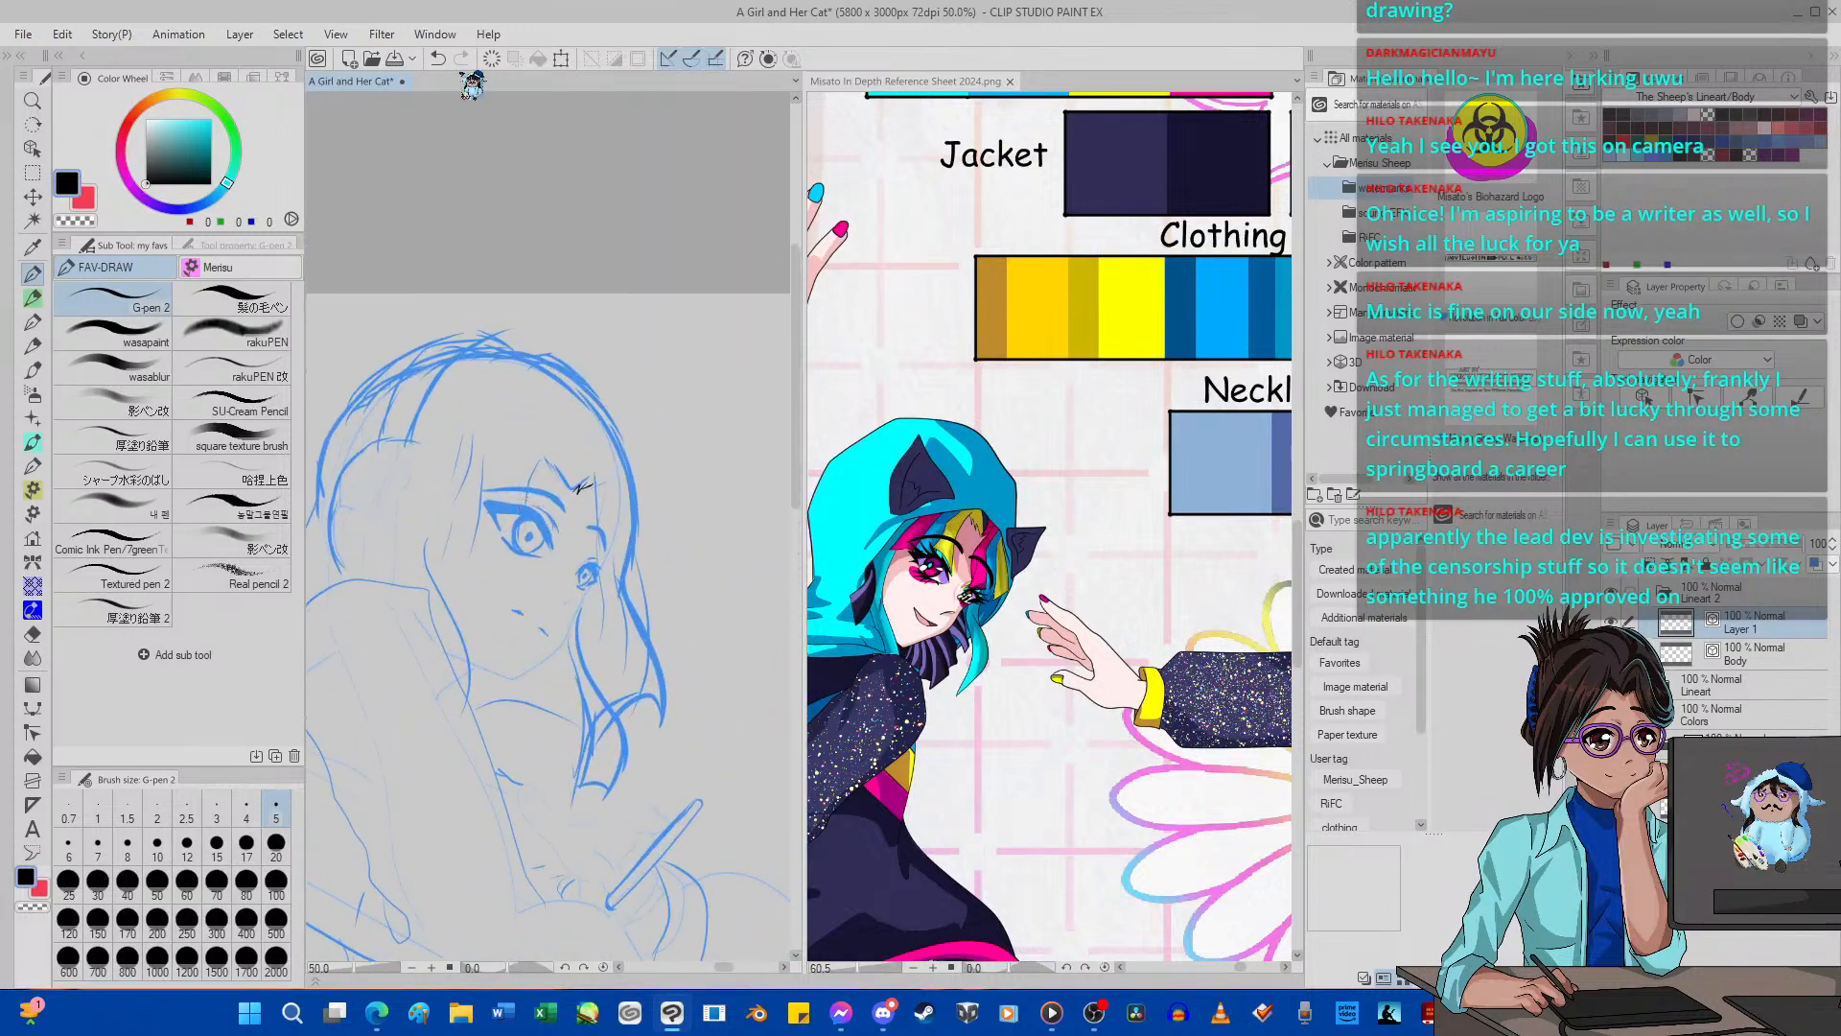
scroll(558, 390, "up", 1)
scroll(558, 389, "up", 6)
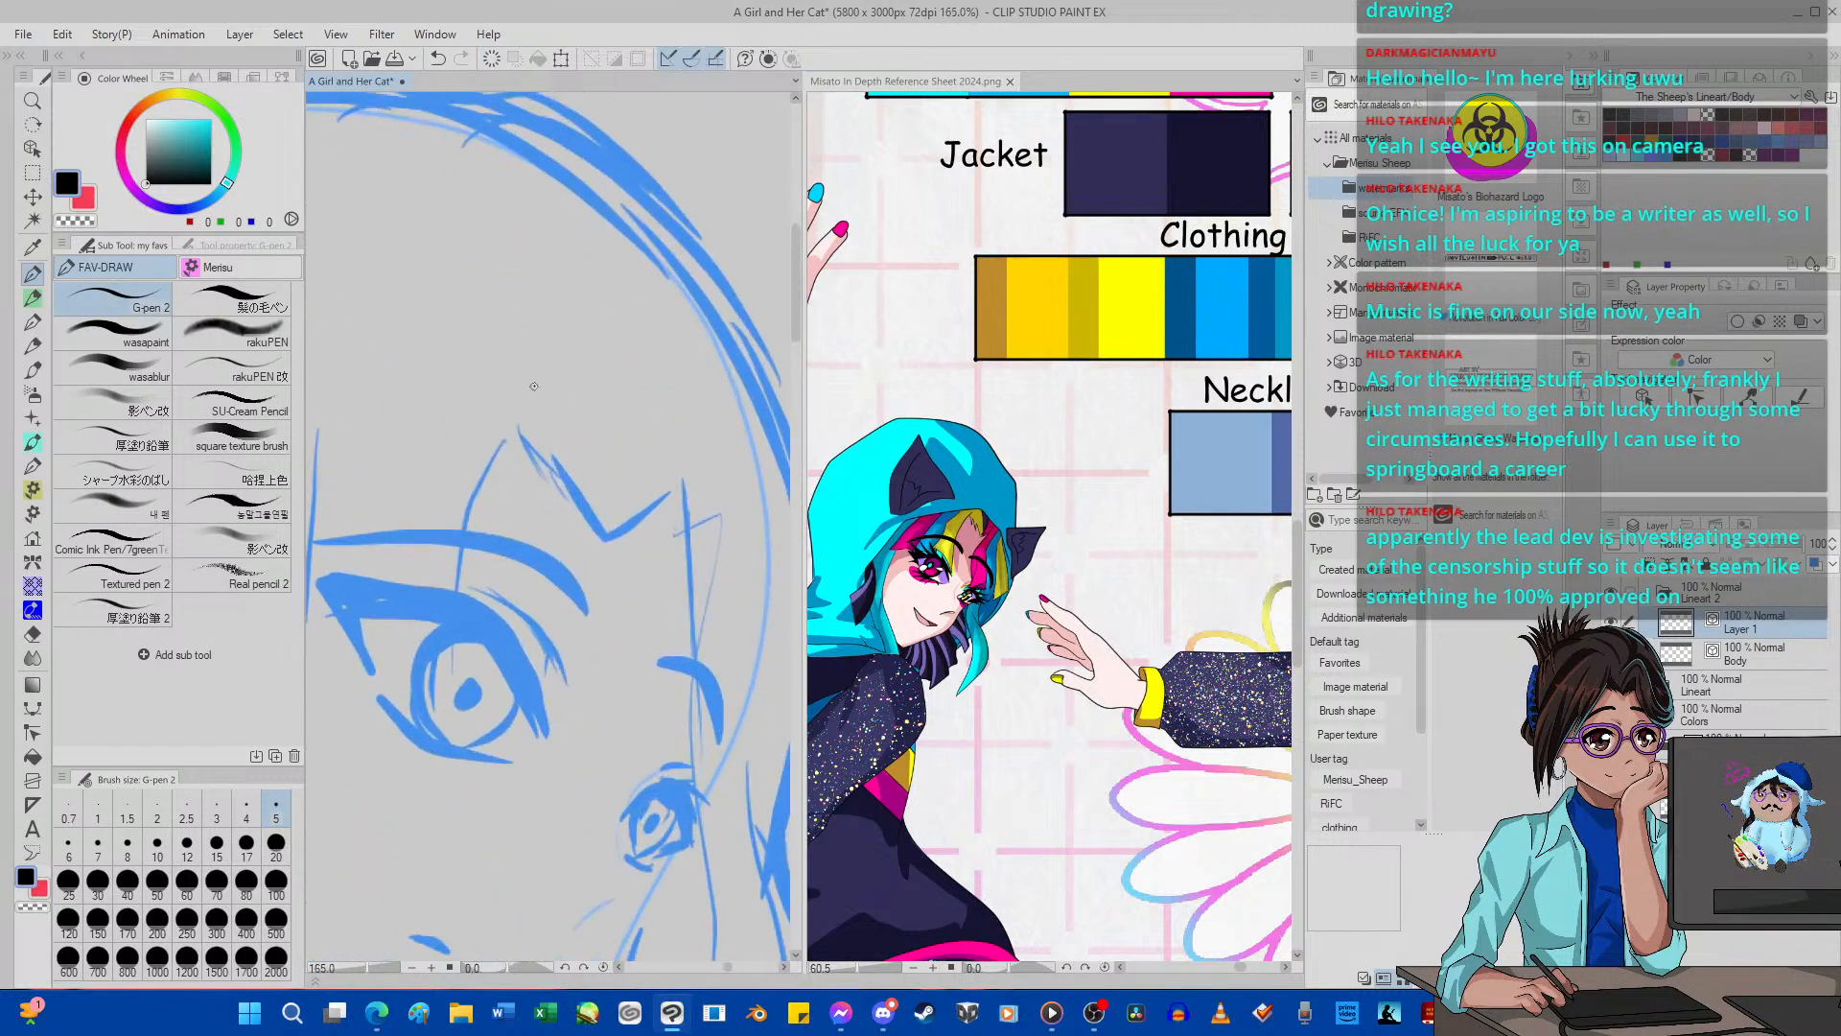
mouse_move(560, 351)
left_mouse_down()
mouse_move(507, 505)
mouse_move(561, 697)
mouse_move(515, 632)
mouse_move(418, 579)
left_mouse_up()
left_click(491, 60)
mouse_move(444, 566)
left_mouse_down()
mouse_move(527, 617)
mouse_move(560, 677)
left_mouse_up()
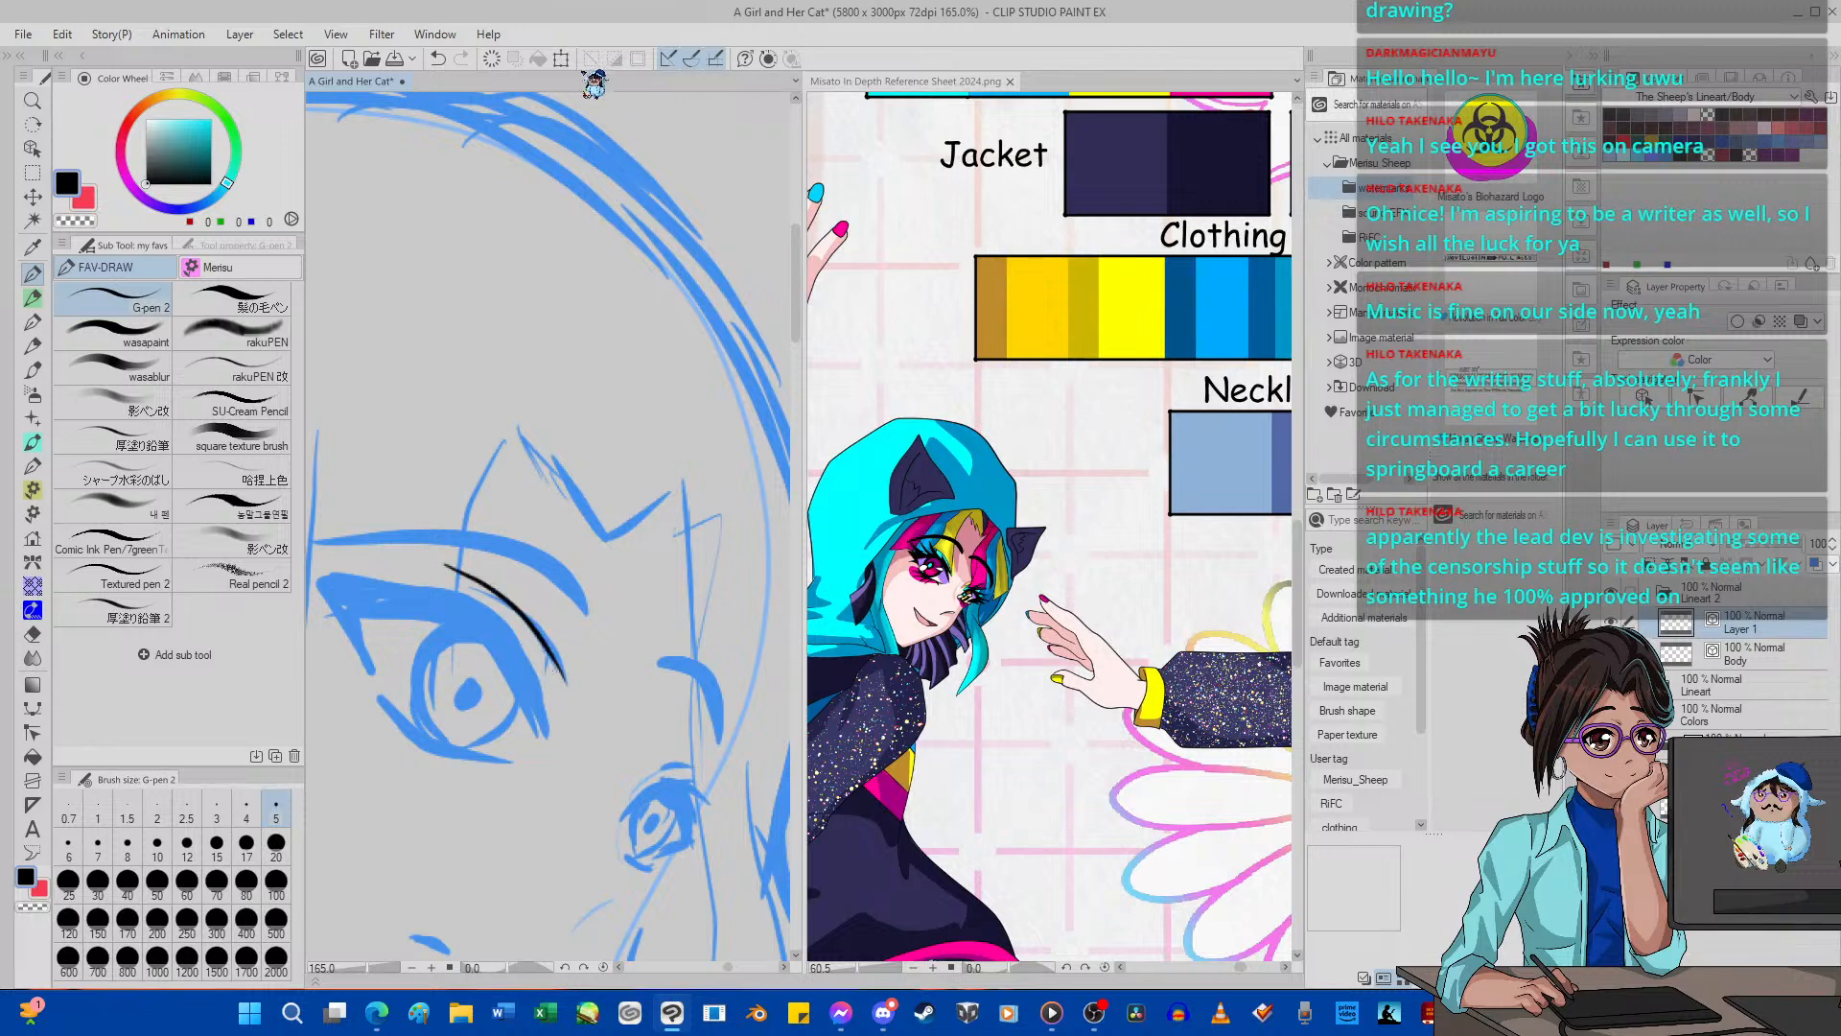
left_click(492, 59)
Add a new raster layer above Layer 1 and set up the wasapaint brush at size 17 in red.
scroll(501, 336, "down", 8)
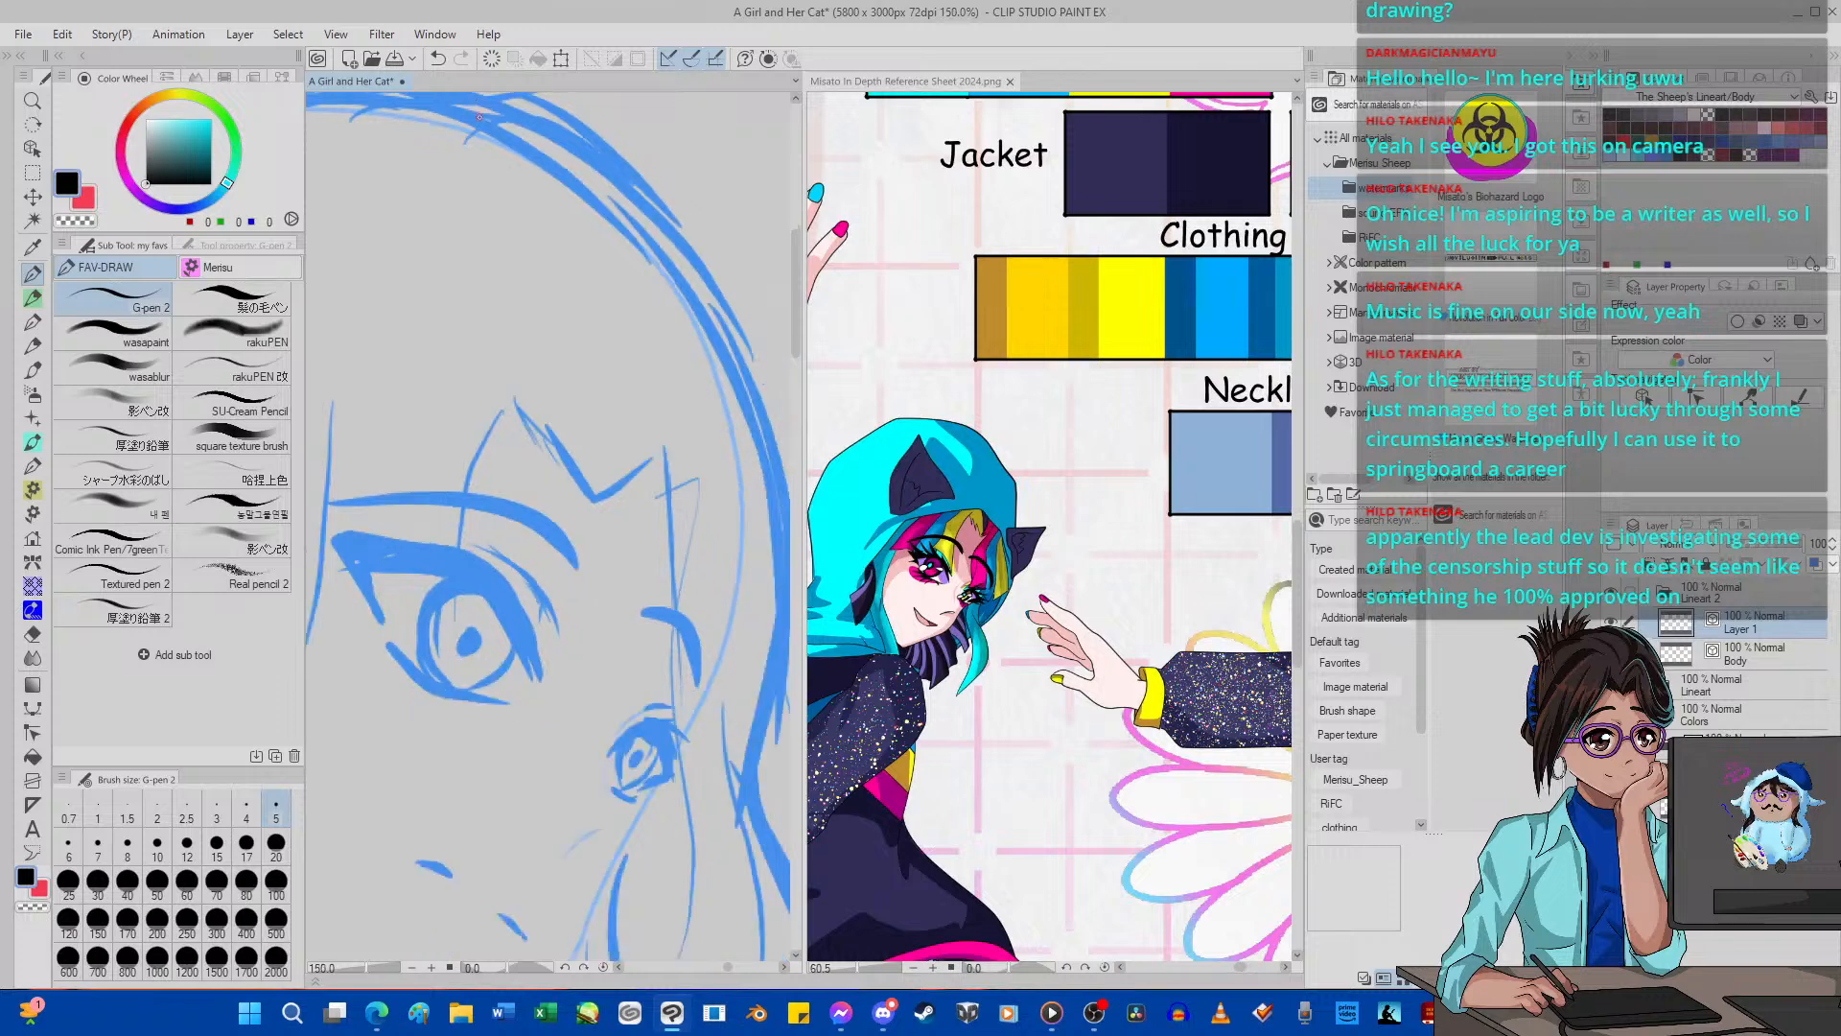
scroll(501, 335, "up", 2)
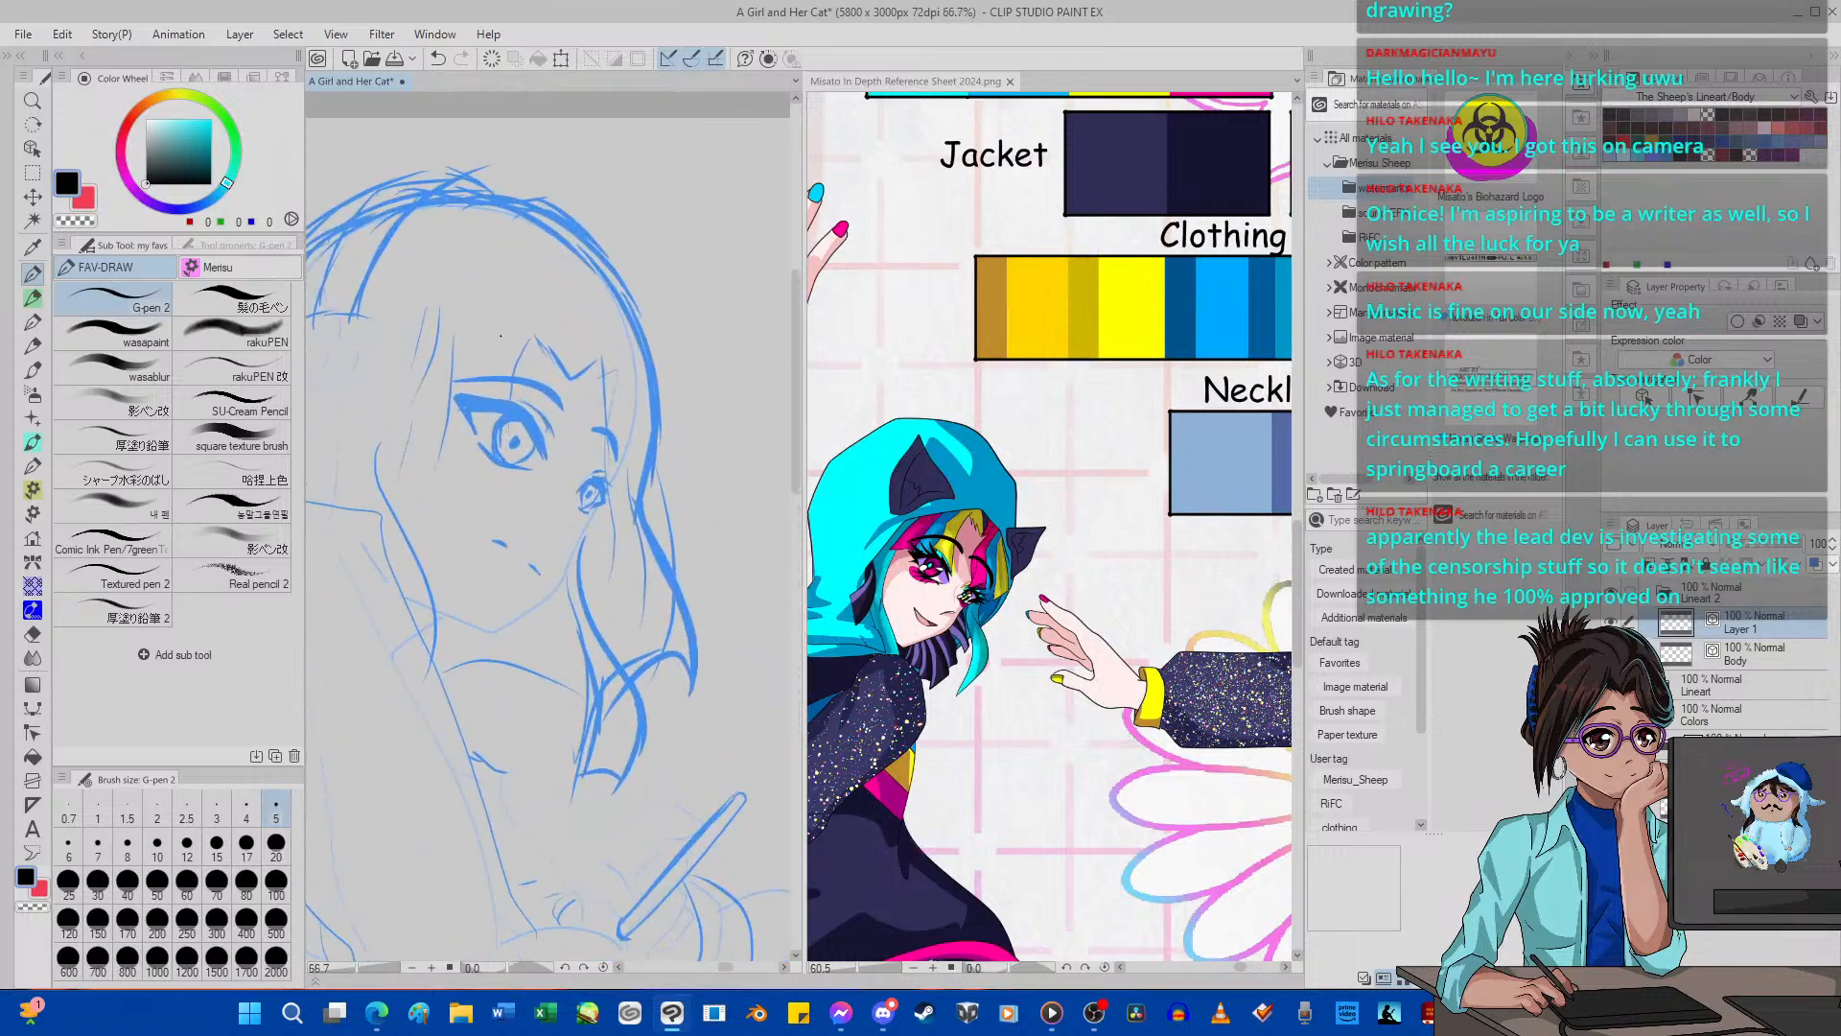
key("ctrl+shift+n")
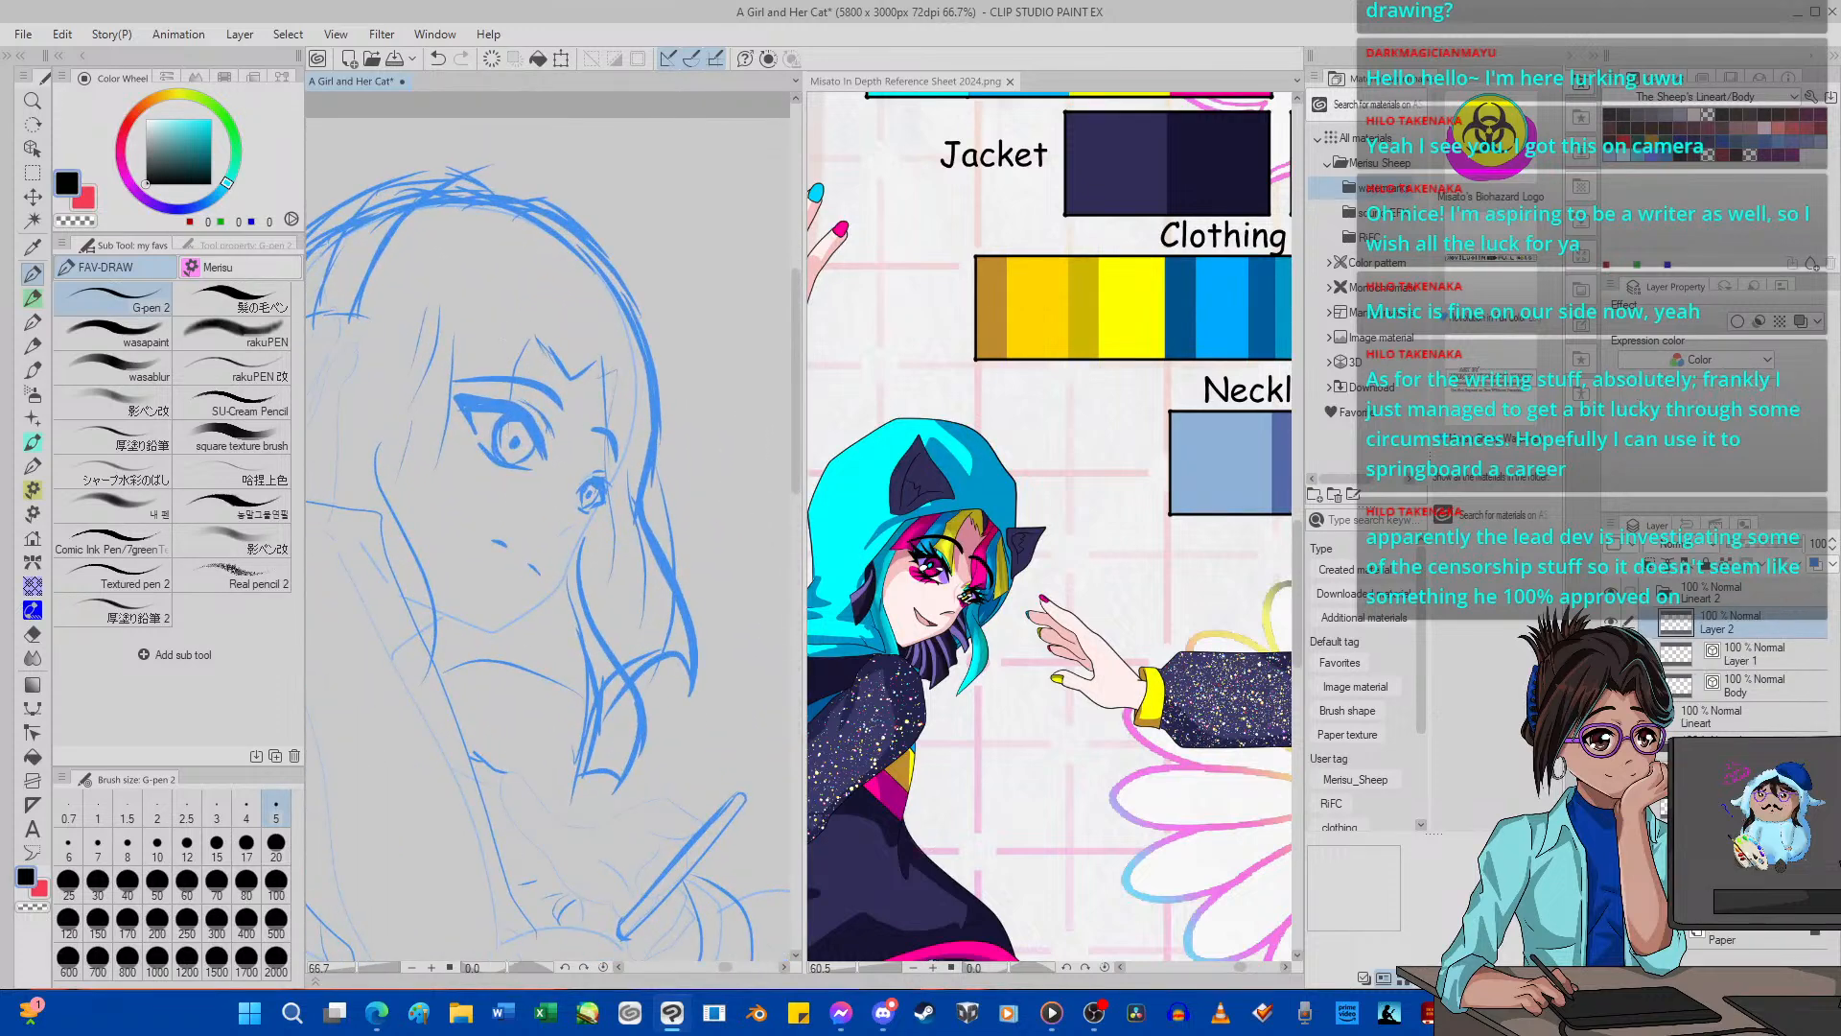
left_click(87, 201)
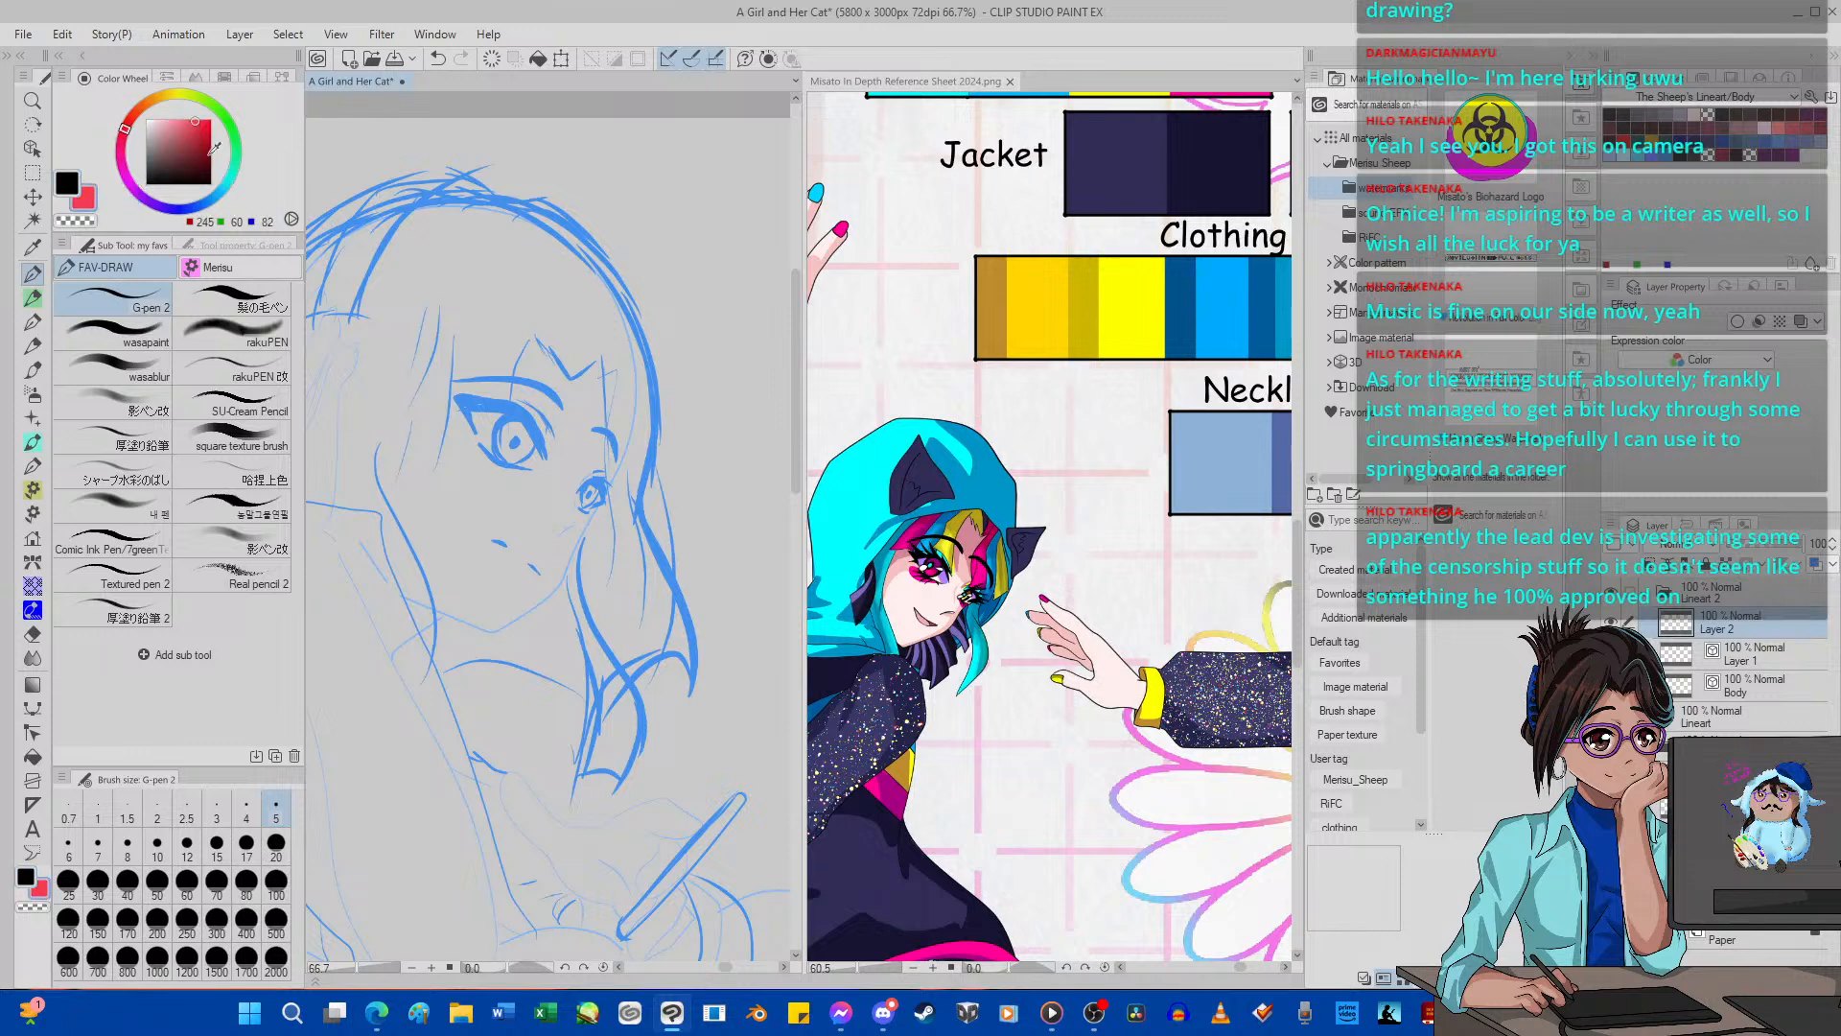
left_click(168, 341)
scroll(485, 335, "up", 2)
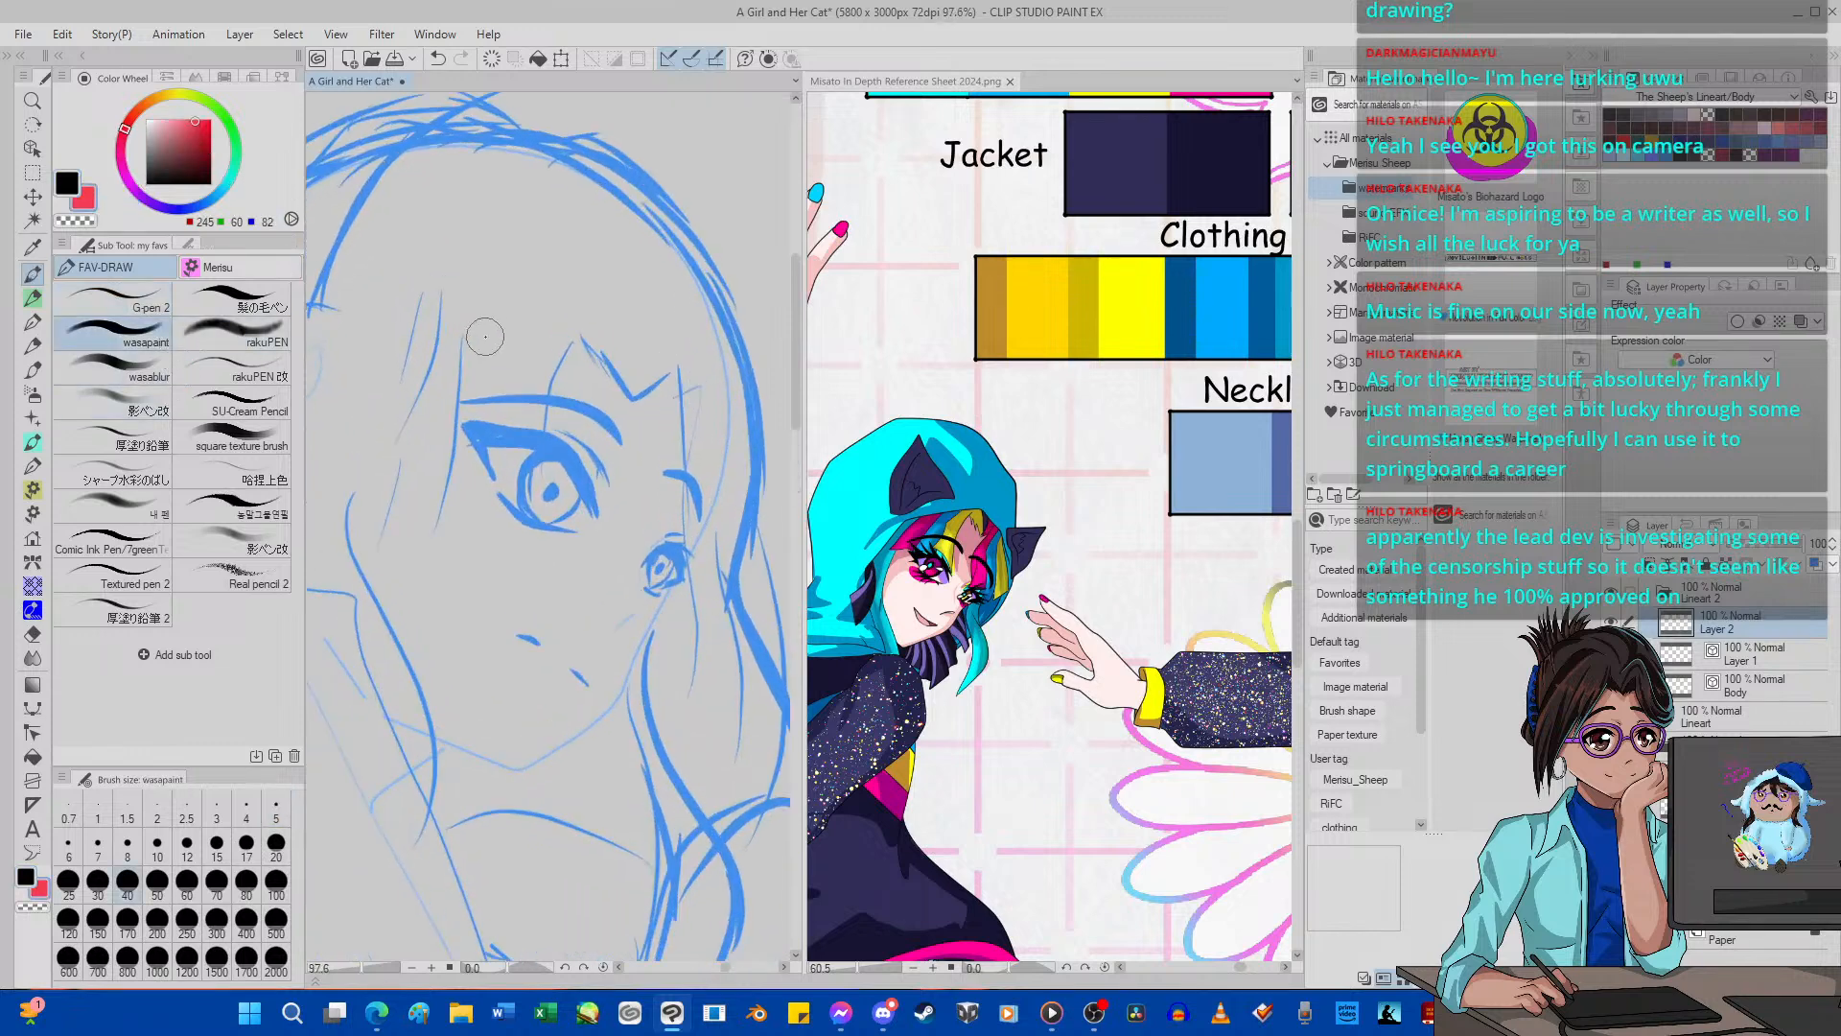
left_click(247, 846)
Sketch the central bangs in red, with pointed locks running from the forehead to the near eye's inner corner.
mouse_move(569, 295)
left_mouse_down()
mouse_move(530, 401)
mouse_move(583, 290)
mouse_move(527, 406)
mouse_move(600, 480)
left_mouse_up()
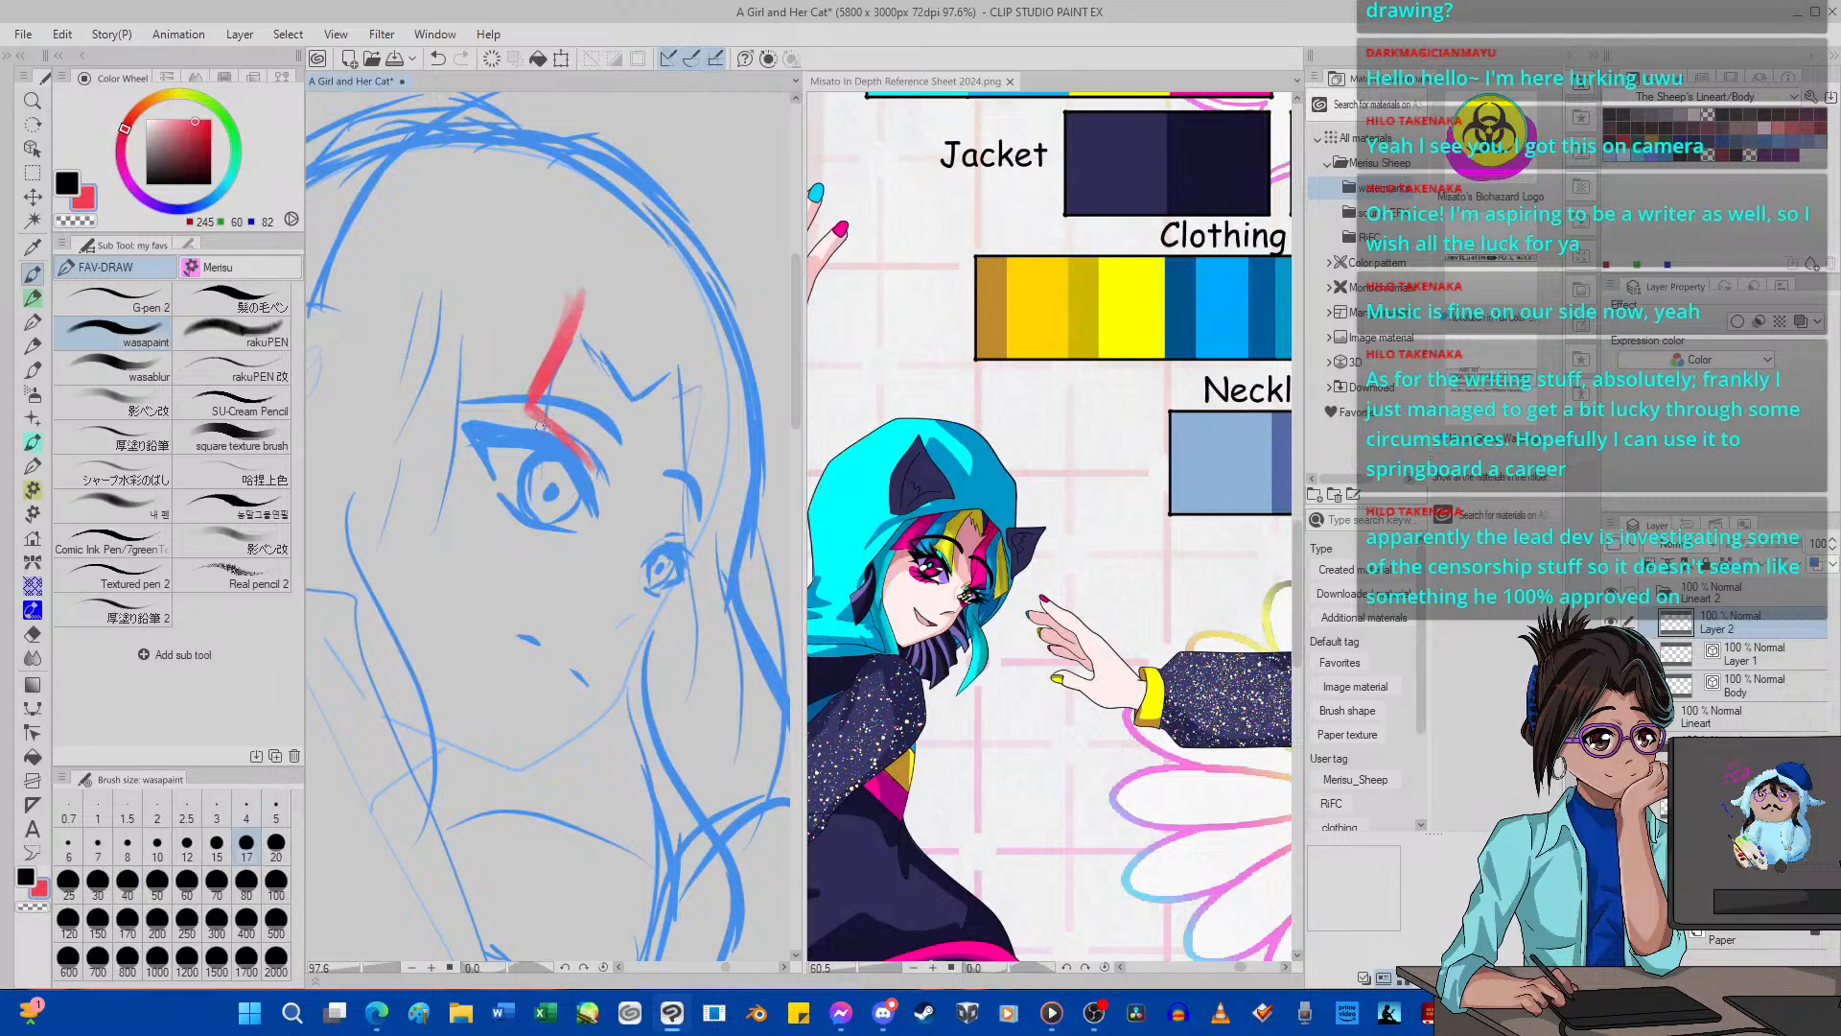
mouse_move(542, 411)
left_mouse_down()
mouse_move(599, 483)
mouse_move(584, 428)
mouse_move(596, 463)
left_mouse_up()
mouse_move(613, 313)
left_mouse_down()
mouse_move(580, 412)
mouse_move(638, 326)
left_mouse_up()
mouse_move(572, 326)
left_mouse_down()
mouse_move(596, 261)
mouse_move(642, 344)
left_mouse_up()
left_click_drag(606, 272, 648, 398)
mouse_move(622, 331)
left_mouse_down()
mouse_move(657, 394)
mouse_move(643, 384)
left_mouse_up()
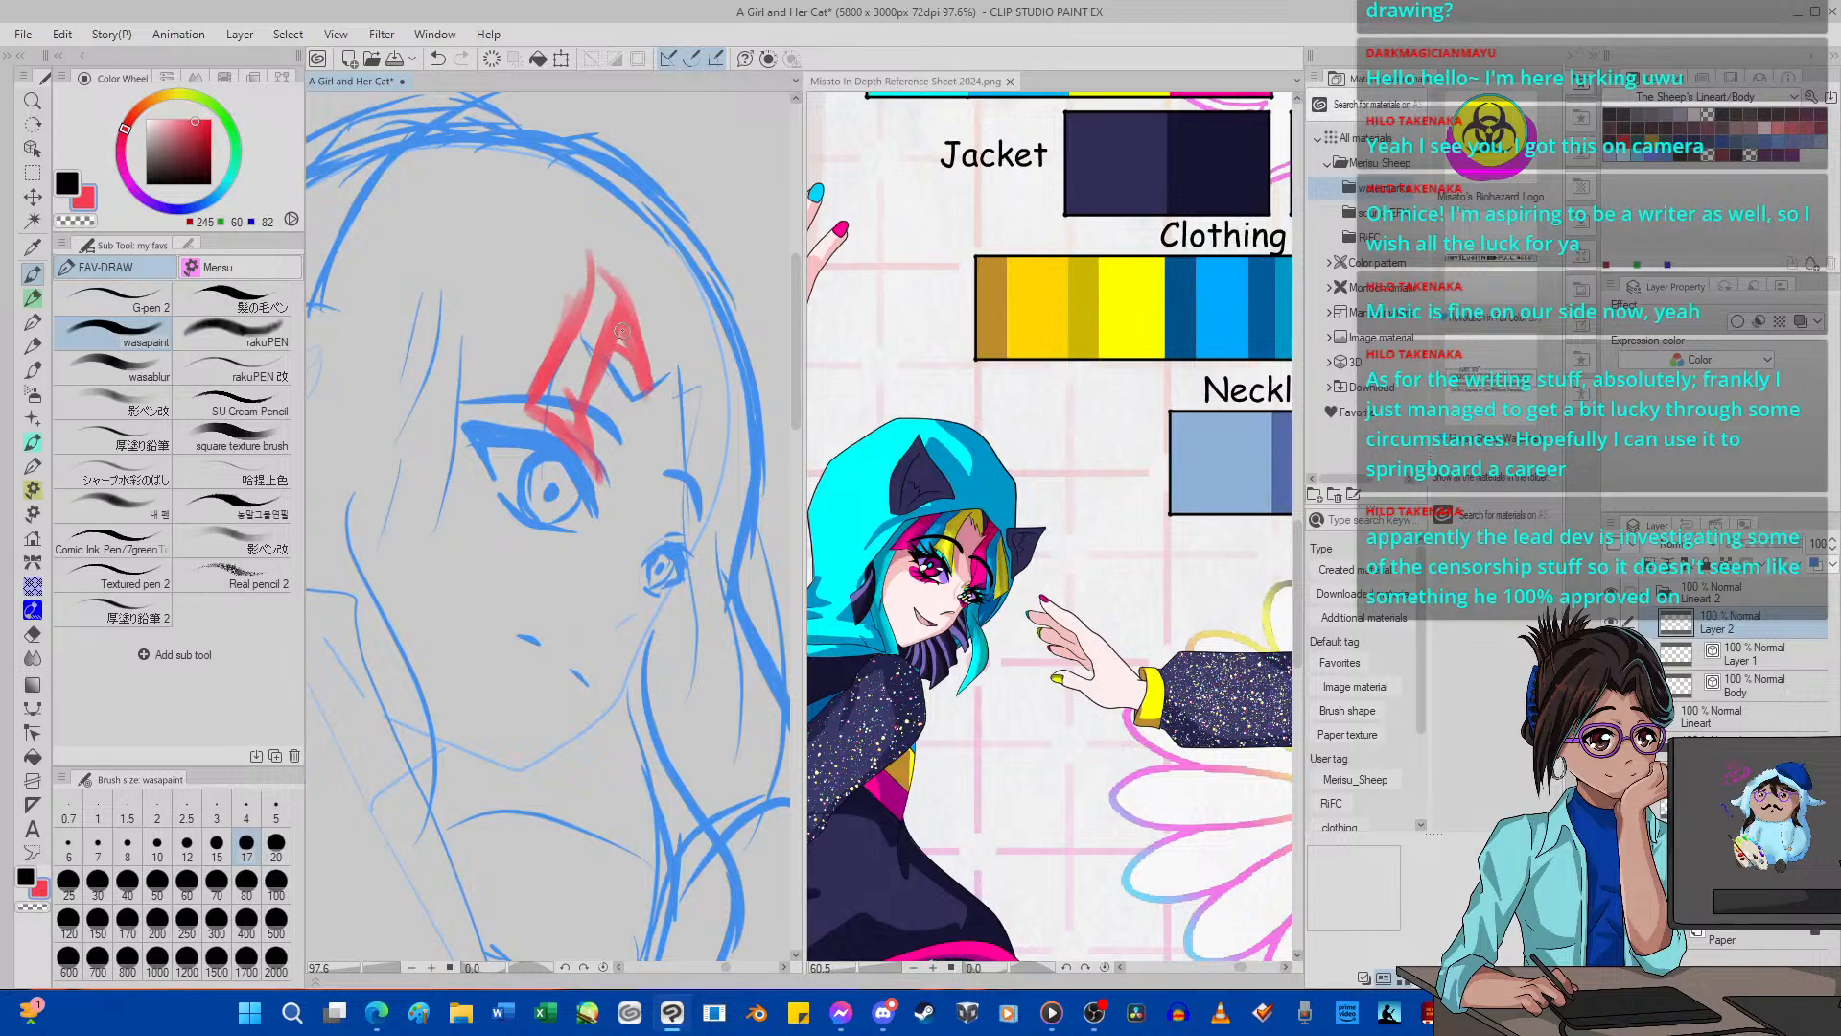
left_click_drag(613, 298, 642, 388)
mouse_move(599, 302)
left_mouse_down()
mouse_move(648, 338)
mouse_move(649, 393)
left_mouse_up()
mouse_move(617, 293)
left_mouse_down()
mouse_move(565, 380)
mouse_move(606, 306)
mouse_move(643, 405)
mouse_move(699, 327)
mouse_move(673, 398)
mouse_move(675, 538)
mouse_move(681, 510)
mouse_move(708, 522)
mouse_move(706, 358)
left_mouse_up()
left_click(439, 59)
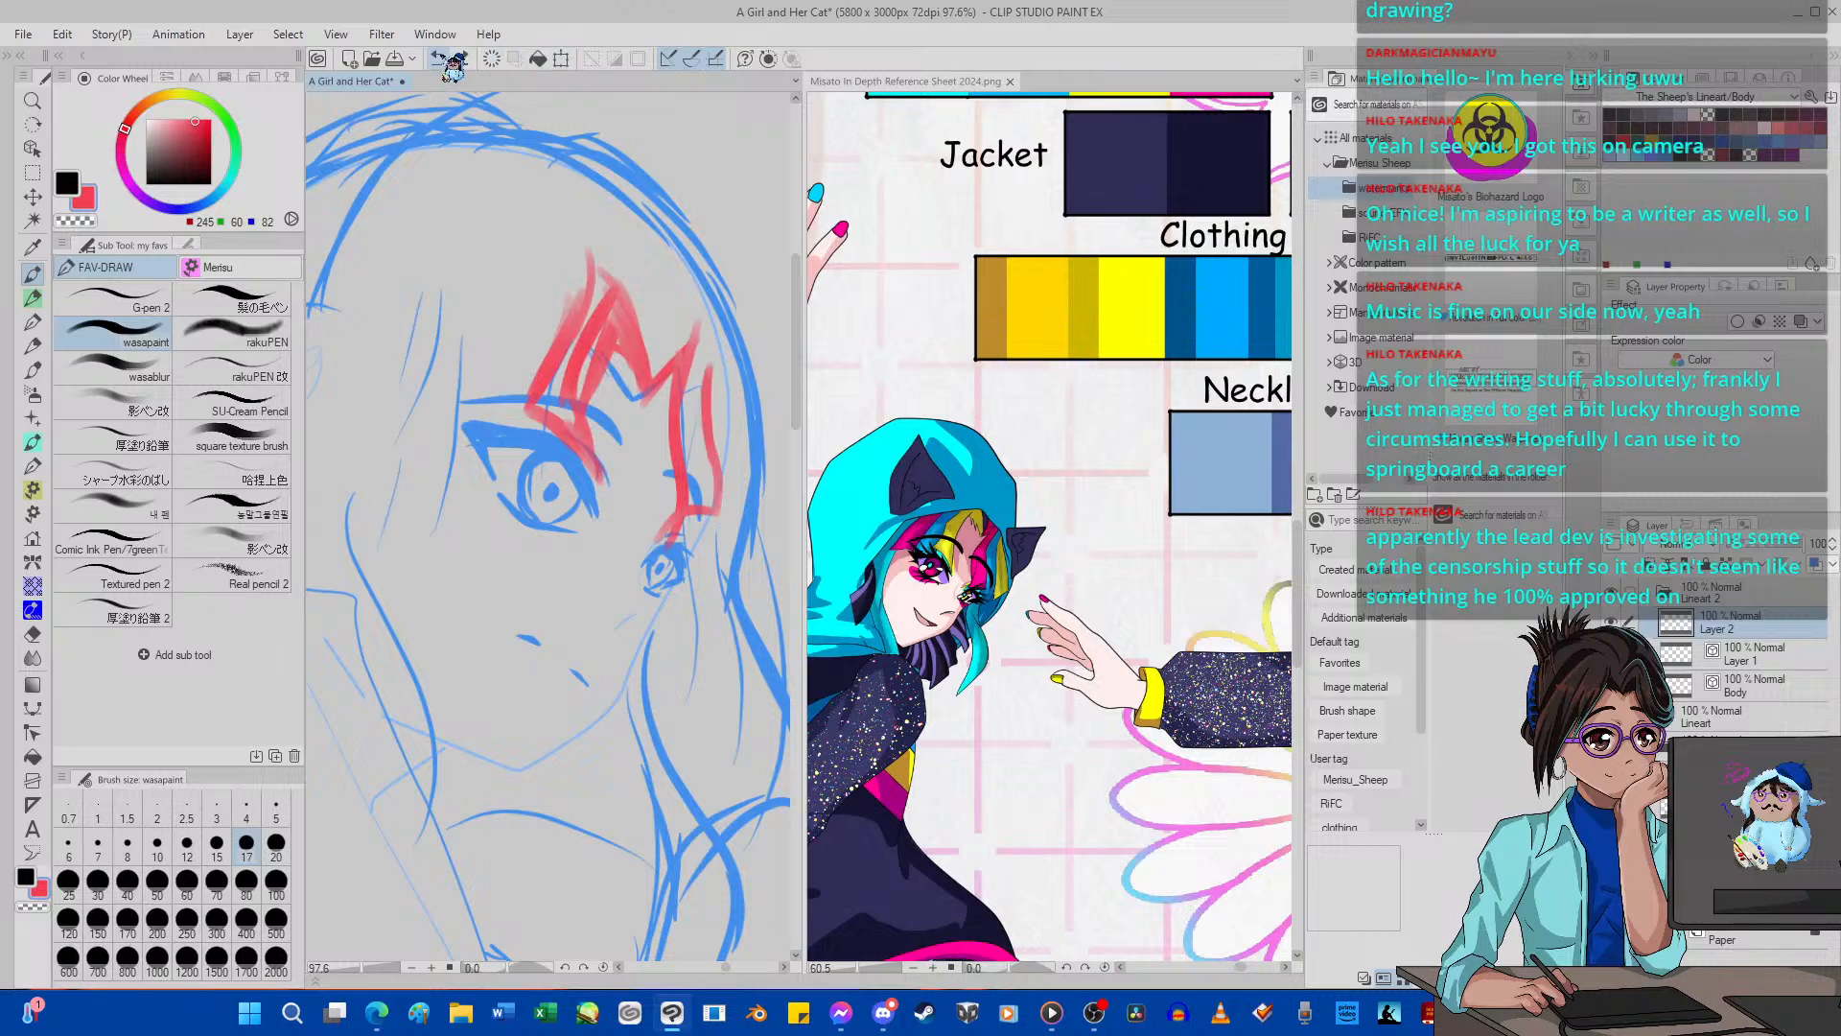
left_click(440, 59)
left_click(439, 58)
left_click(439, 58)
left_click(440, 58)
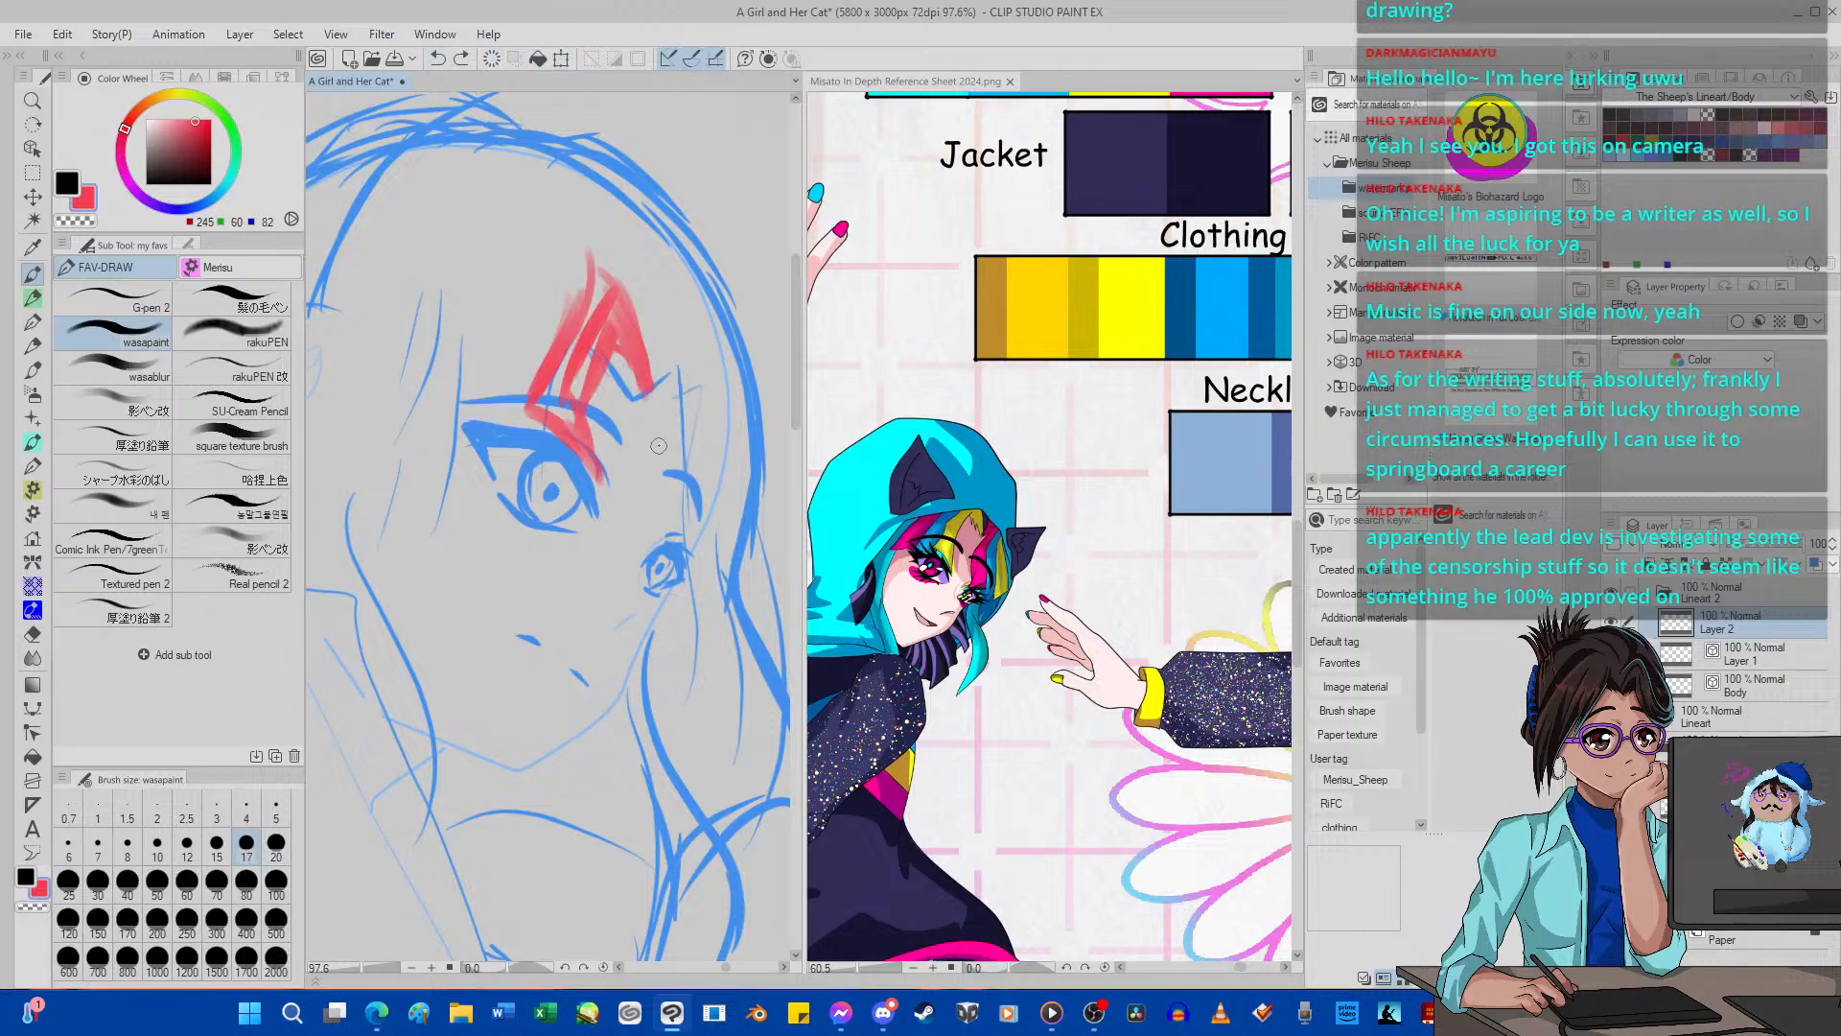
Sketch a red lock falling over the far eye and a purple strand curving down its outer side.
mouse_move(645, 408)
left_mouse_down()
mouse_move(685, 385)
mouse_move(660, 575)
mouse_move(692, 582)
mouse_move(705, 366)
mouse_move(637, 393)
mouse_move(625, 432)
left_mouse_up()
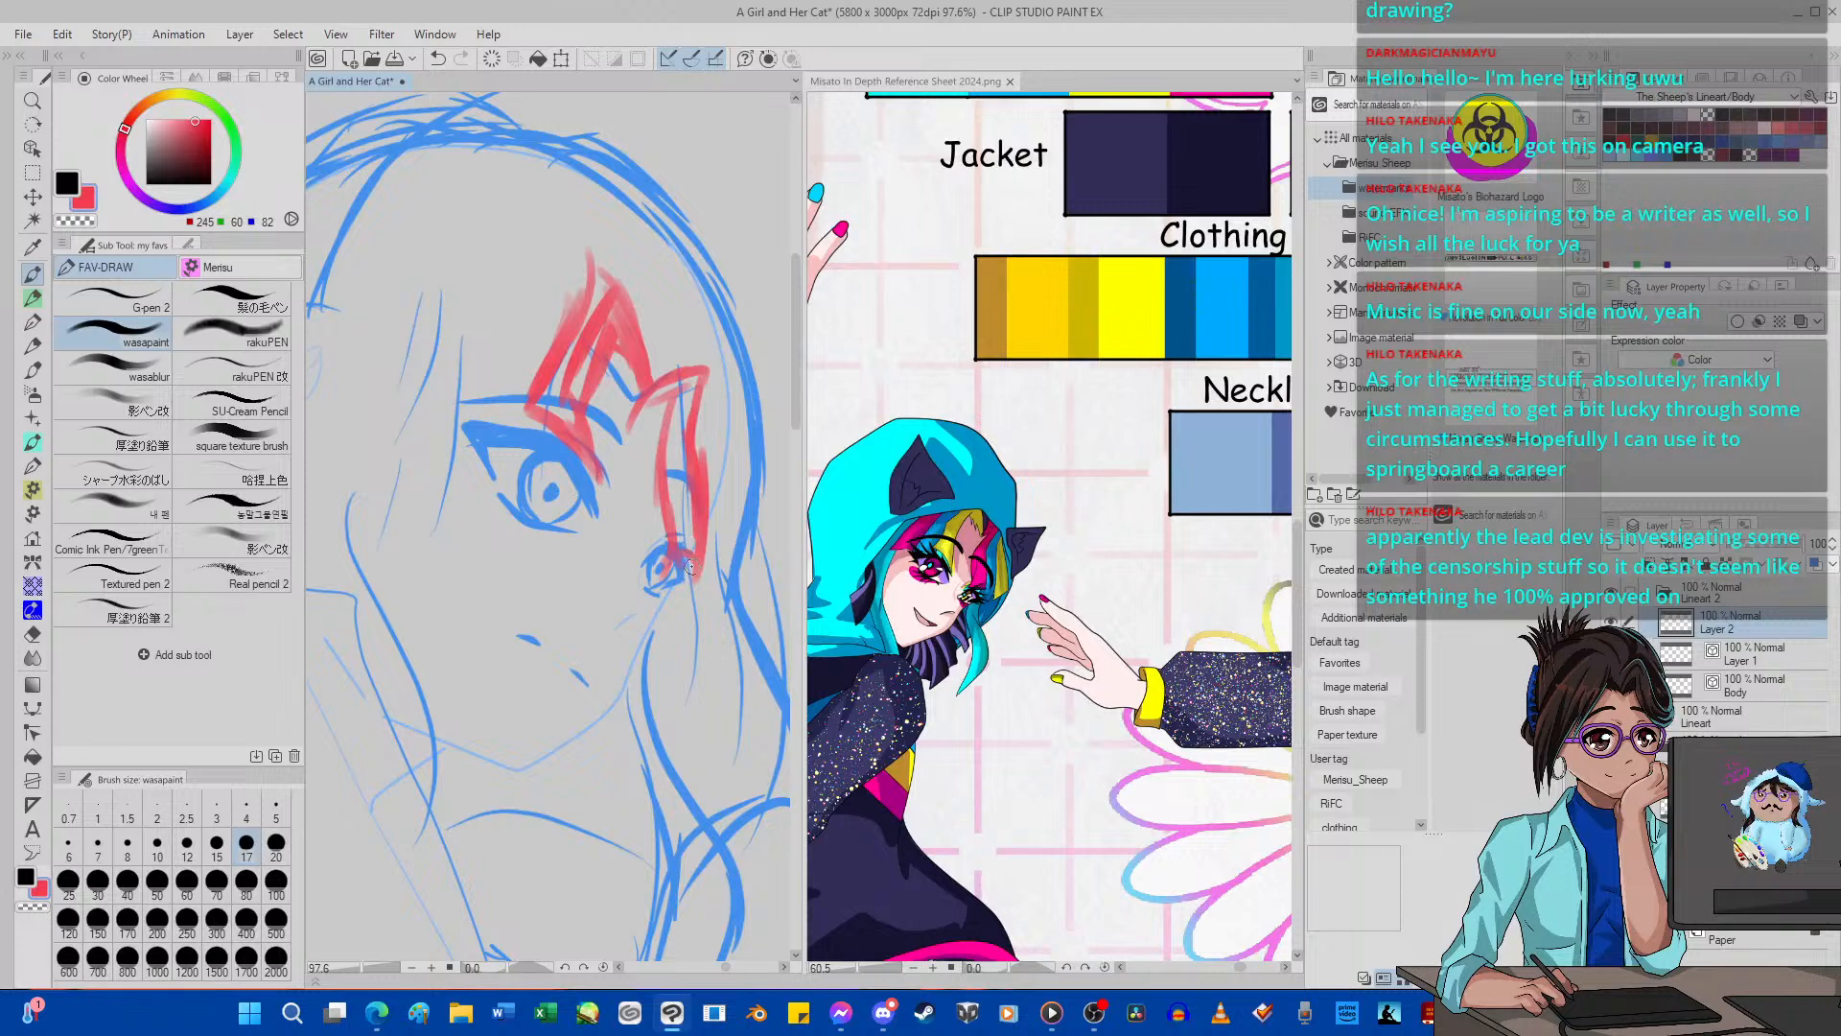
mouse_move(690, 549)
left_mouse_down()
mouse_move(673, 689)
mouse_move(727, 565)
mouse_move(715, 484)
mouse_move(677, 687)
mouse_move(729, 527)
left_mouse_up()
left_click(154, 203)
left_click_drag(718, 449, 726, 556)
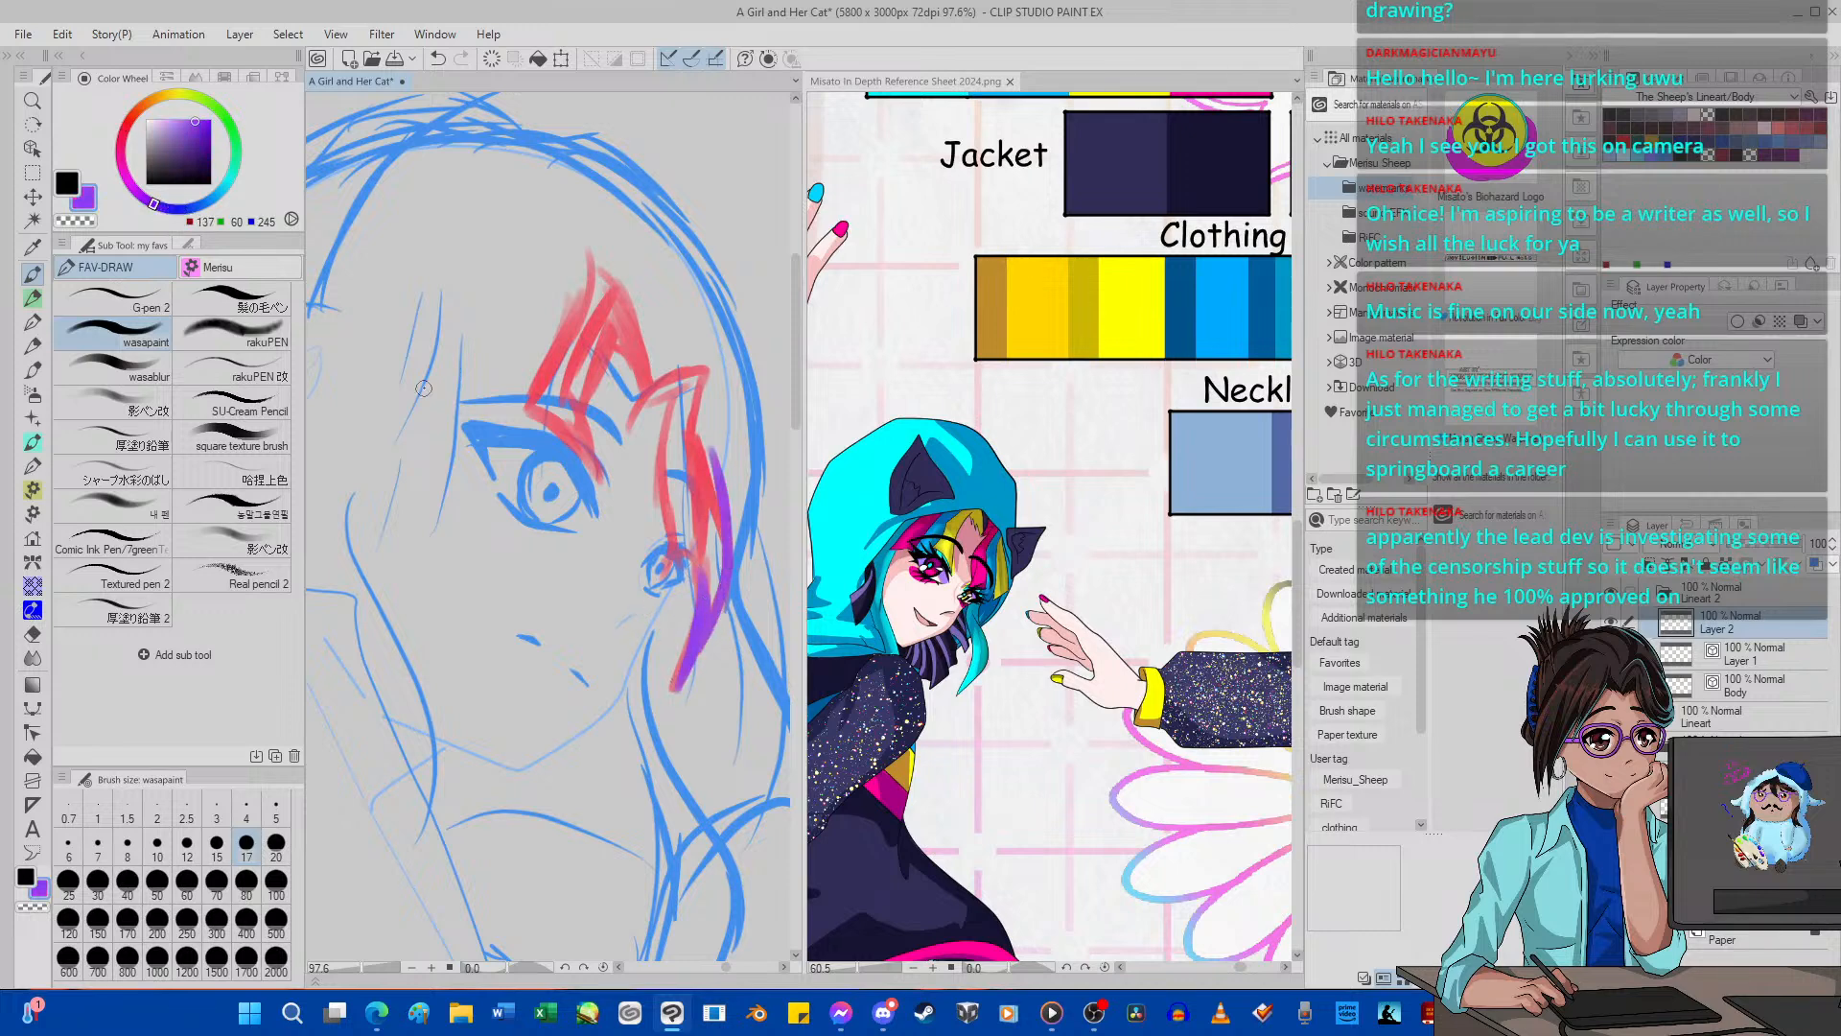
Switch the brush colour to pink and sketch a strand along the far side of the face, outside the purple one.
left_click(200, 204)
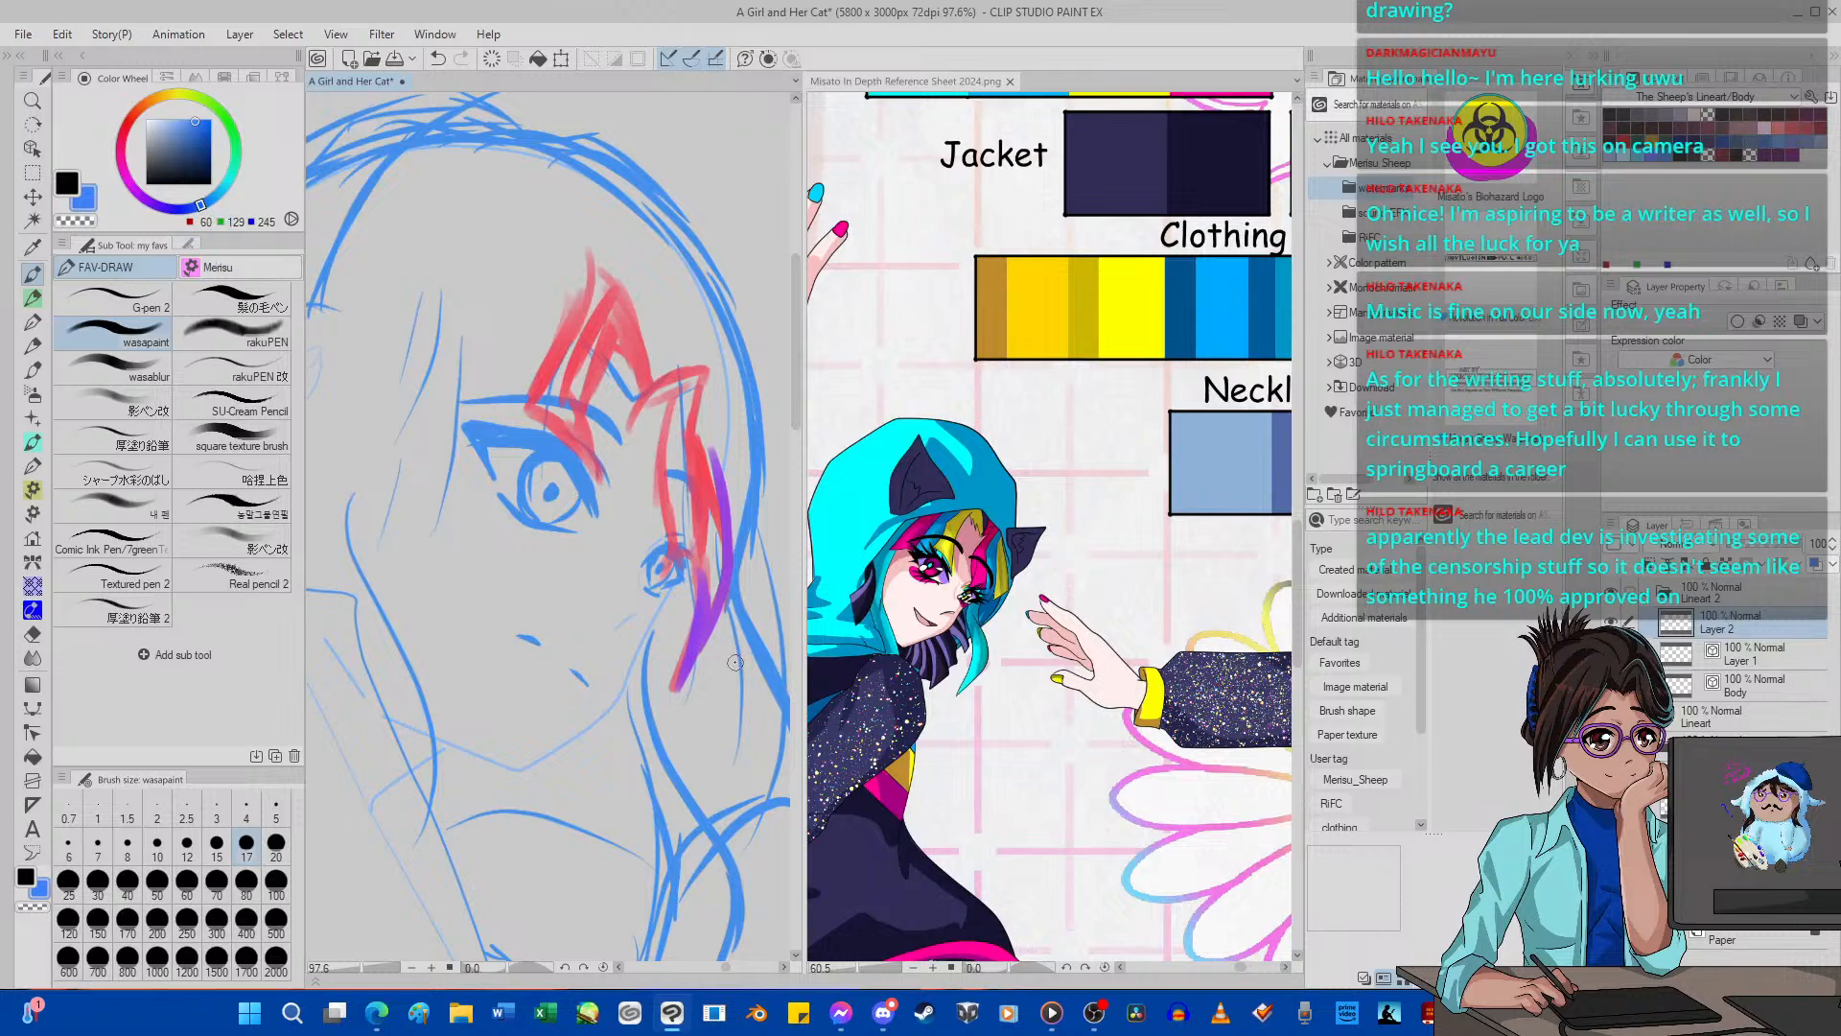
left_click(235, 160)
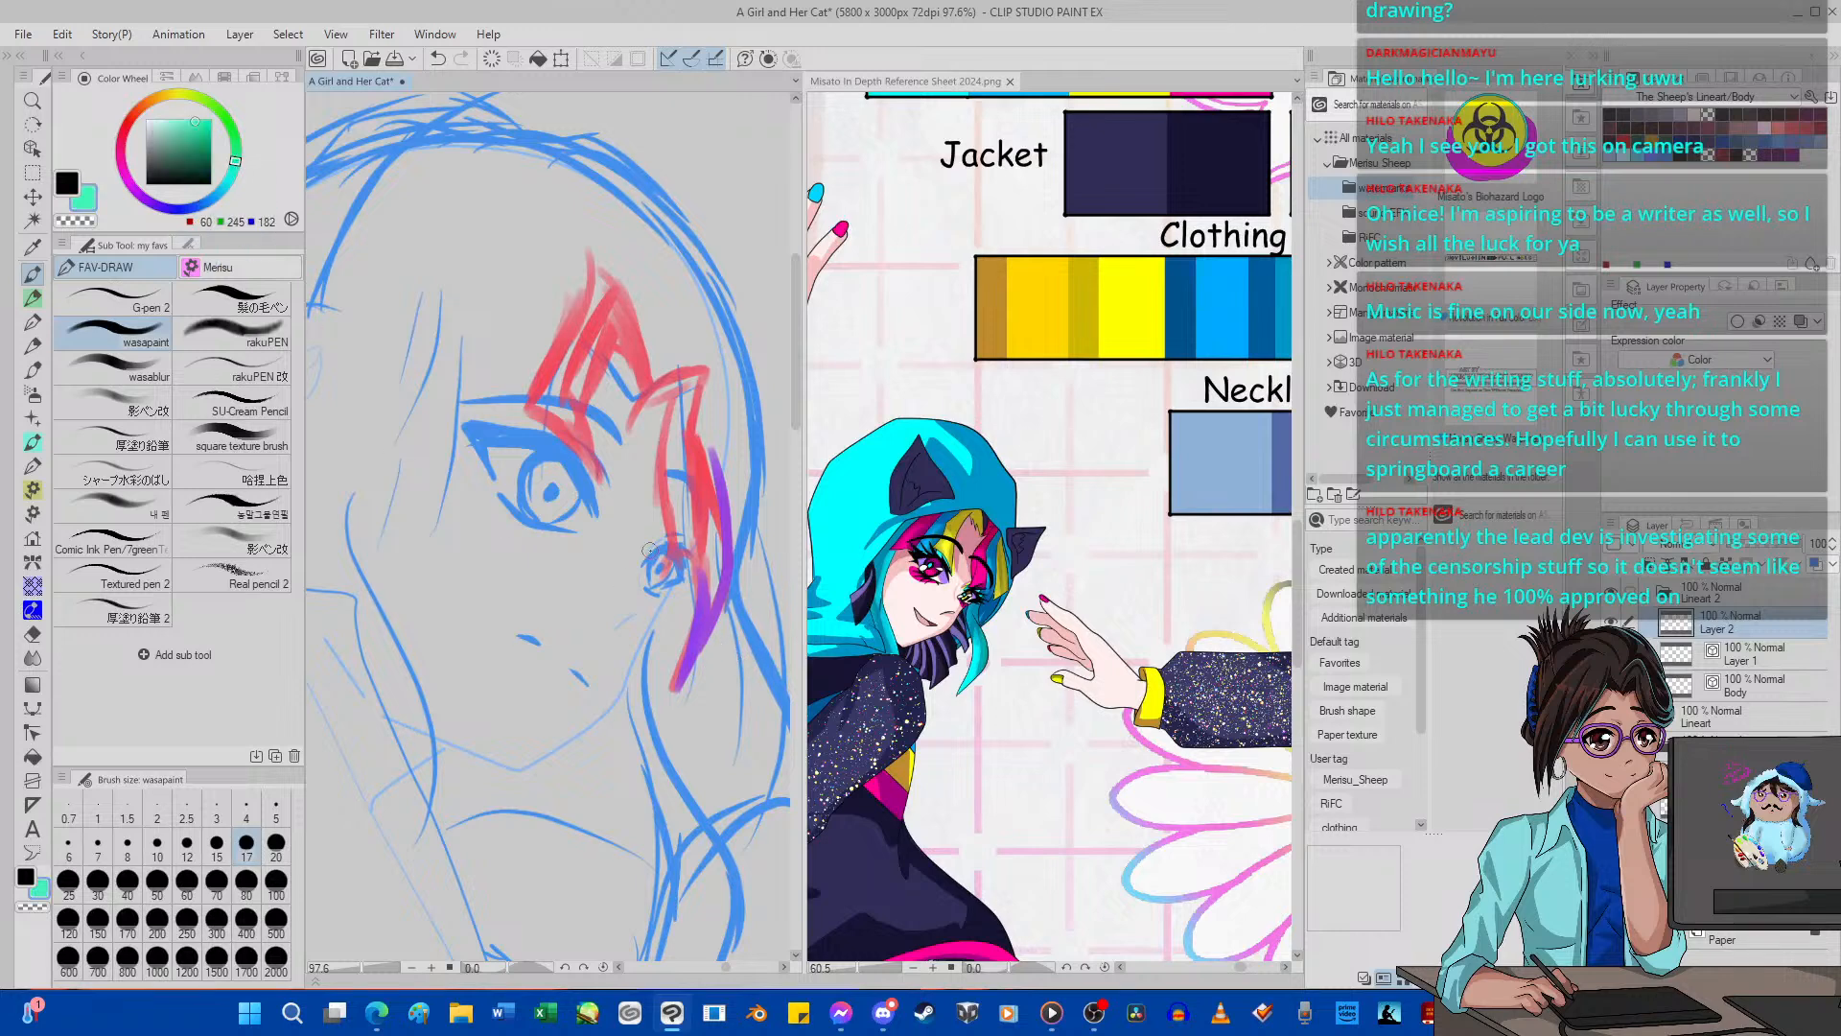
left_click(121, 152)
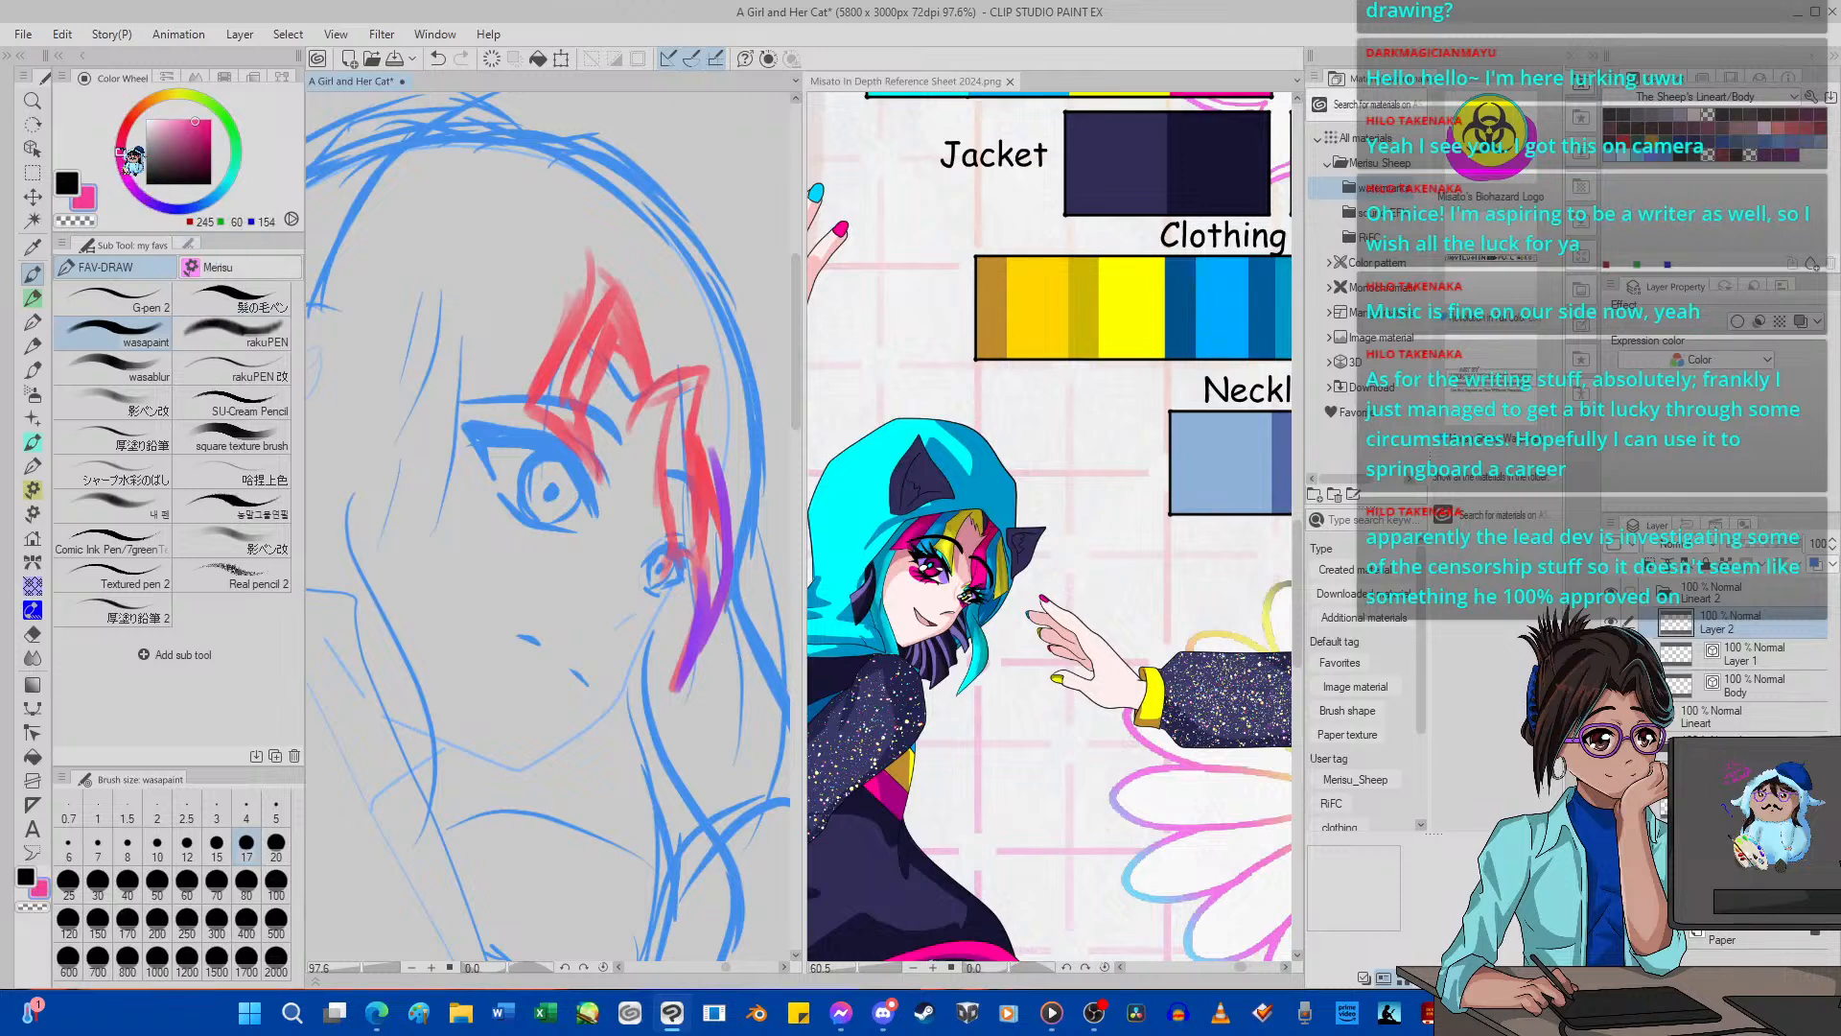
left_click_drag(719, 615, 717, 711)
mouse_move(758, 583)
left_mouse_down()
mouse_move(728, 686)
mouse_move(714, 369)
left_mouse_up()
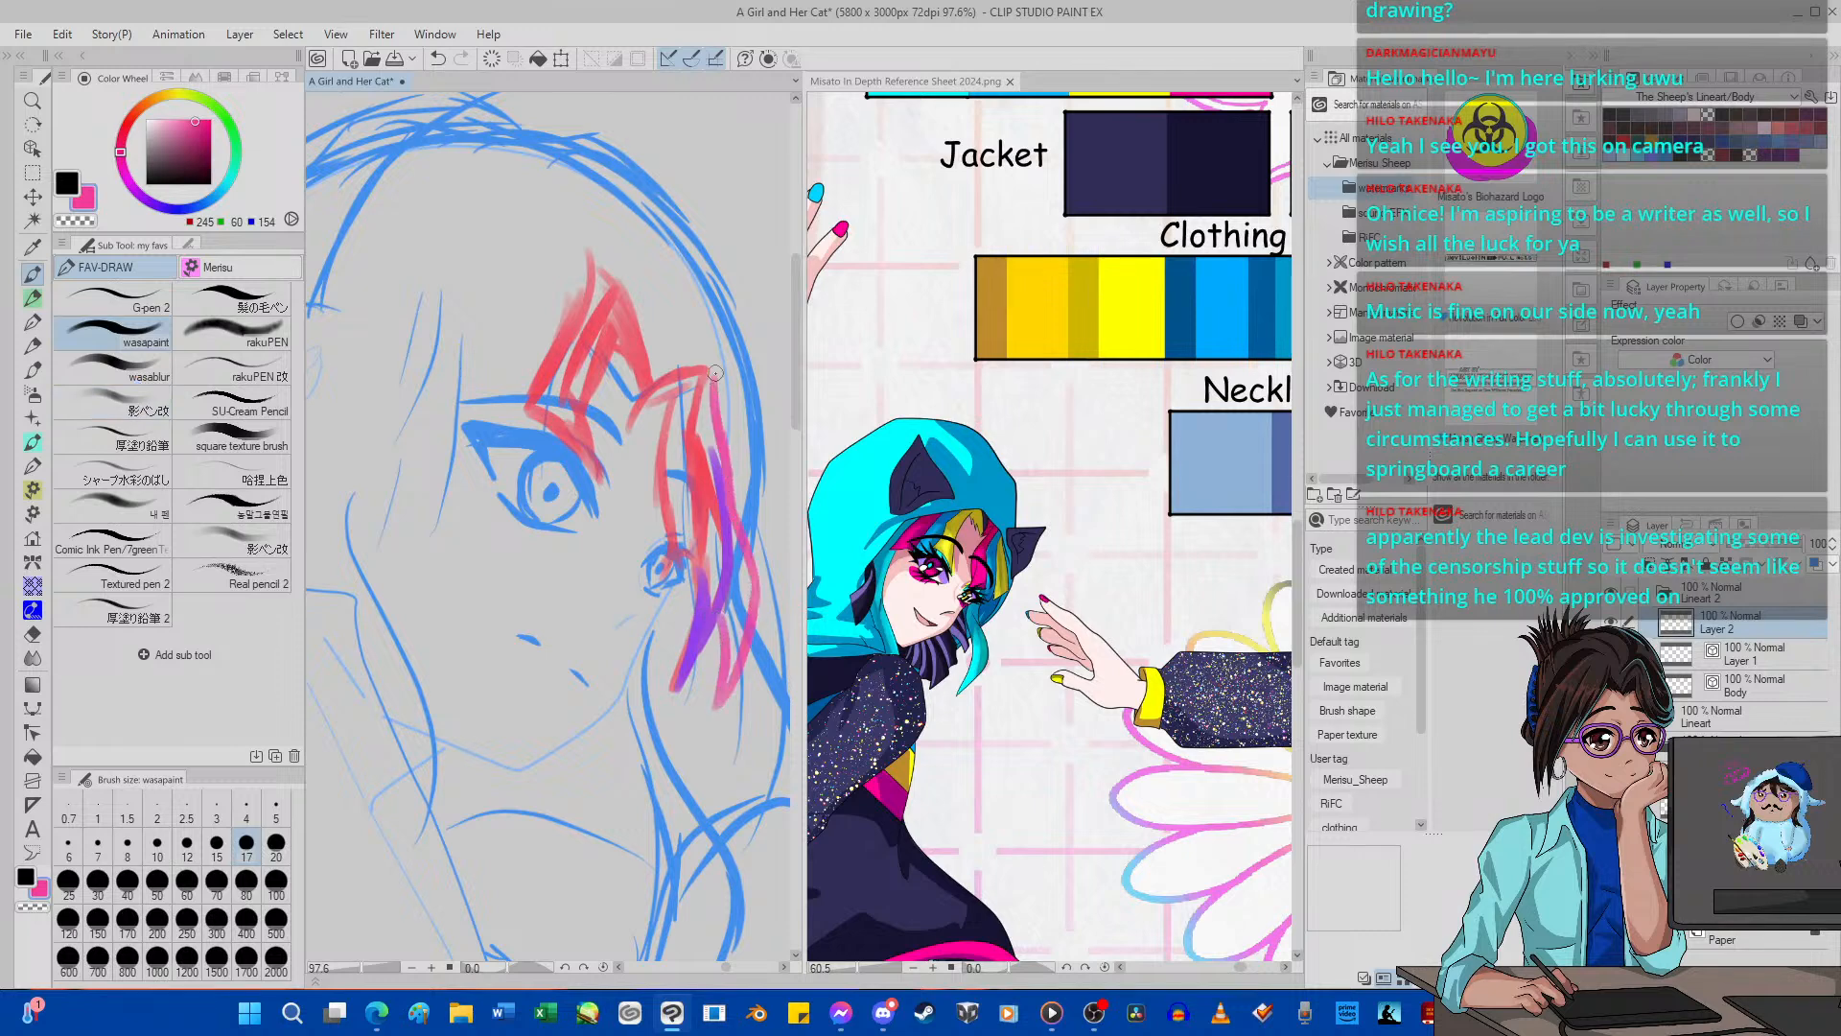
mouse_move(718, 493)
left_mouse_down()
mouse_move(720, 380)
mouse_move(699, 385)
left_mouse_up()
Sketch pink bangs sweeping from the parting to the near eye's outer corner, undoing the extra strand drawn toward the cheek.
mouse_move(551, 278)
left_mouse_down()
mouse_move(508, 369)
mouse_move(458, 415)
left_mouse_up()
left_click_drag(535, 345, 449, 484)
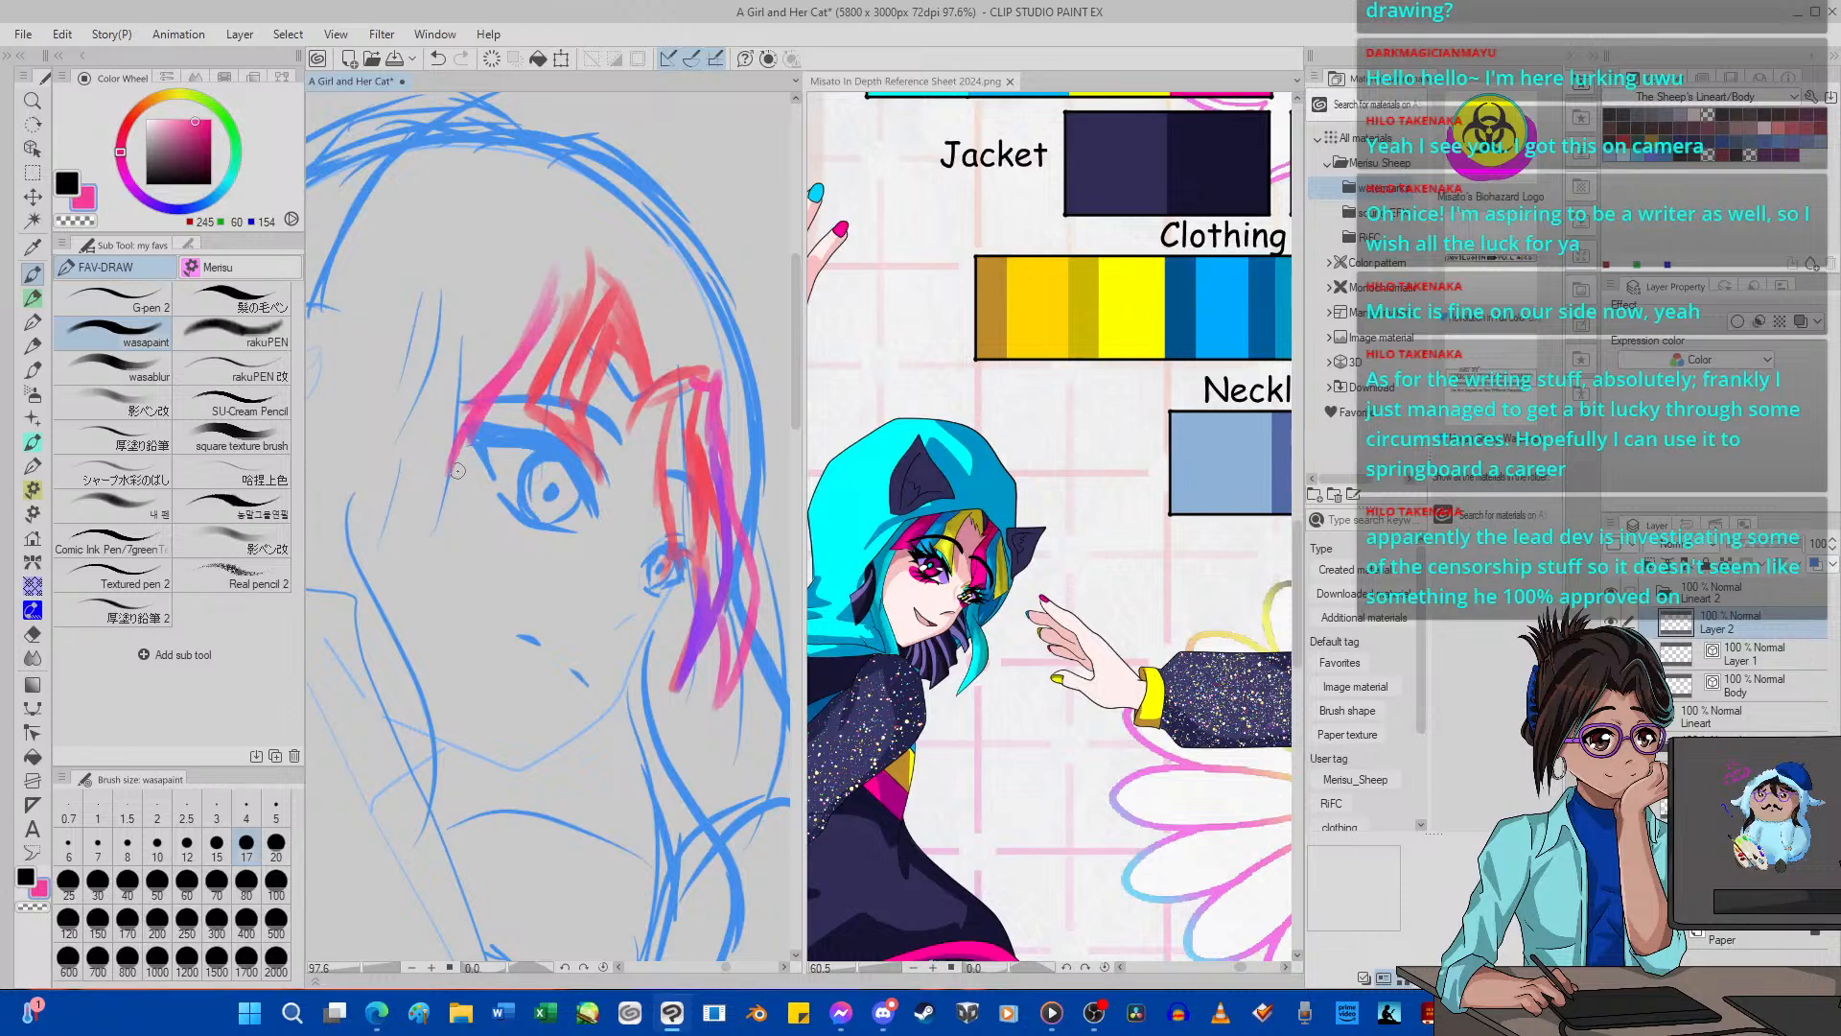
left_click_drag(523, 434, 453, 477)
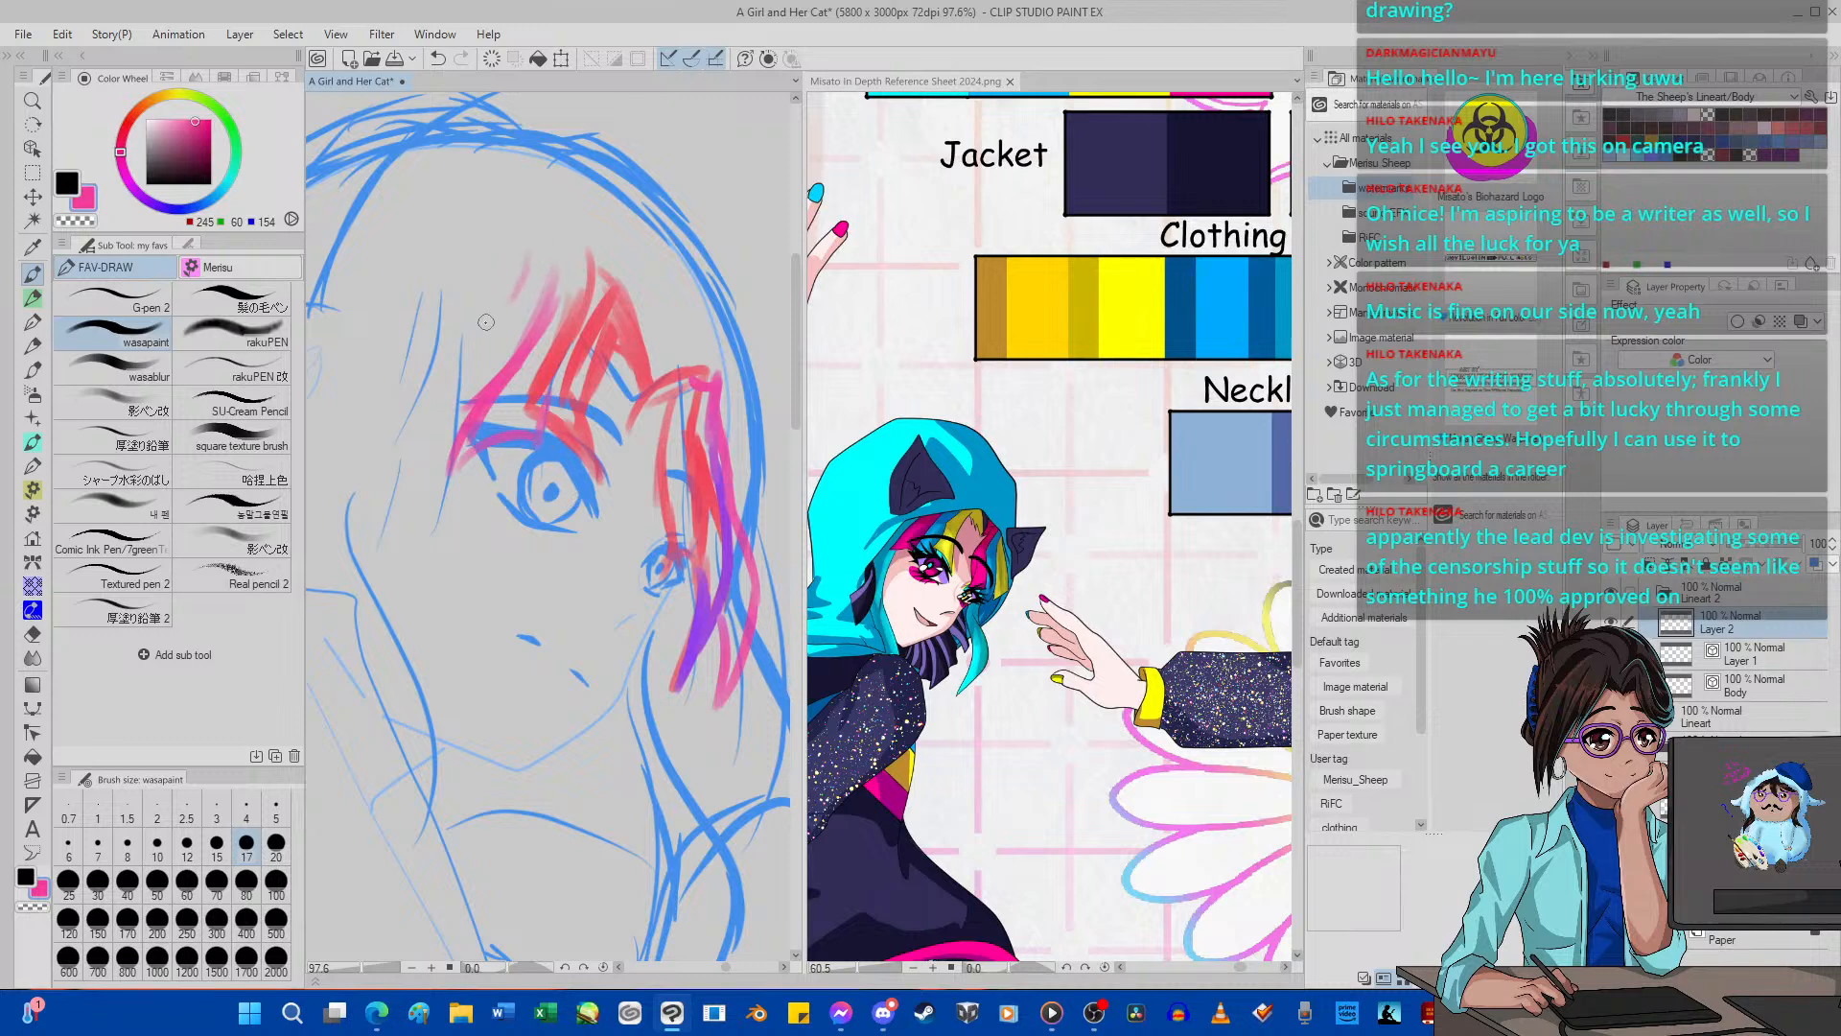
mouse_move(522, 283)
left_mouse_down()
mouse_move(434, 388)
mouse_move(462, 360)
mouse_move(401, 500)
left_mouse_up()
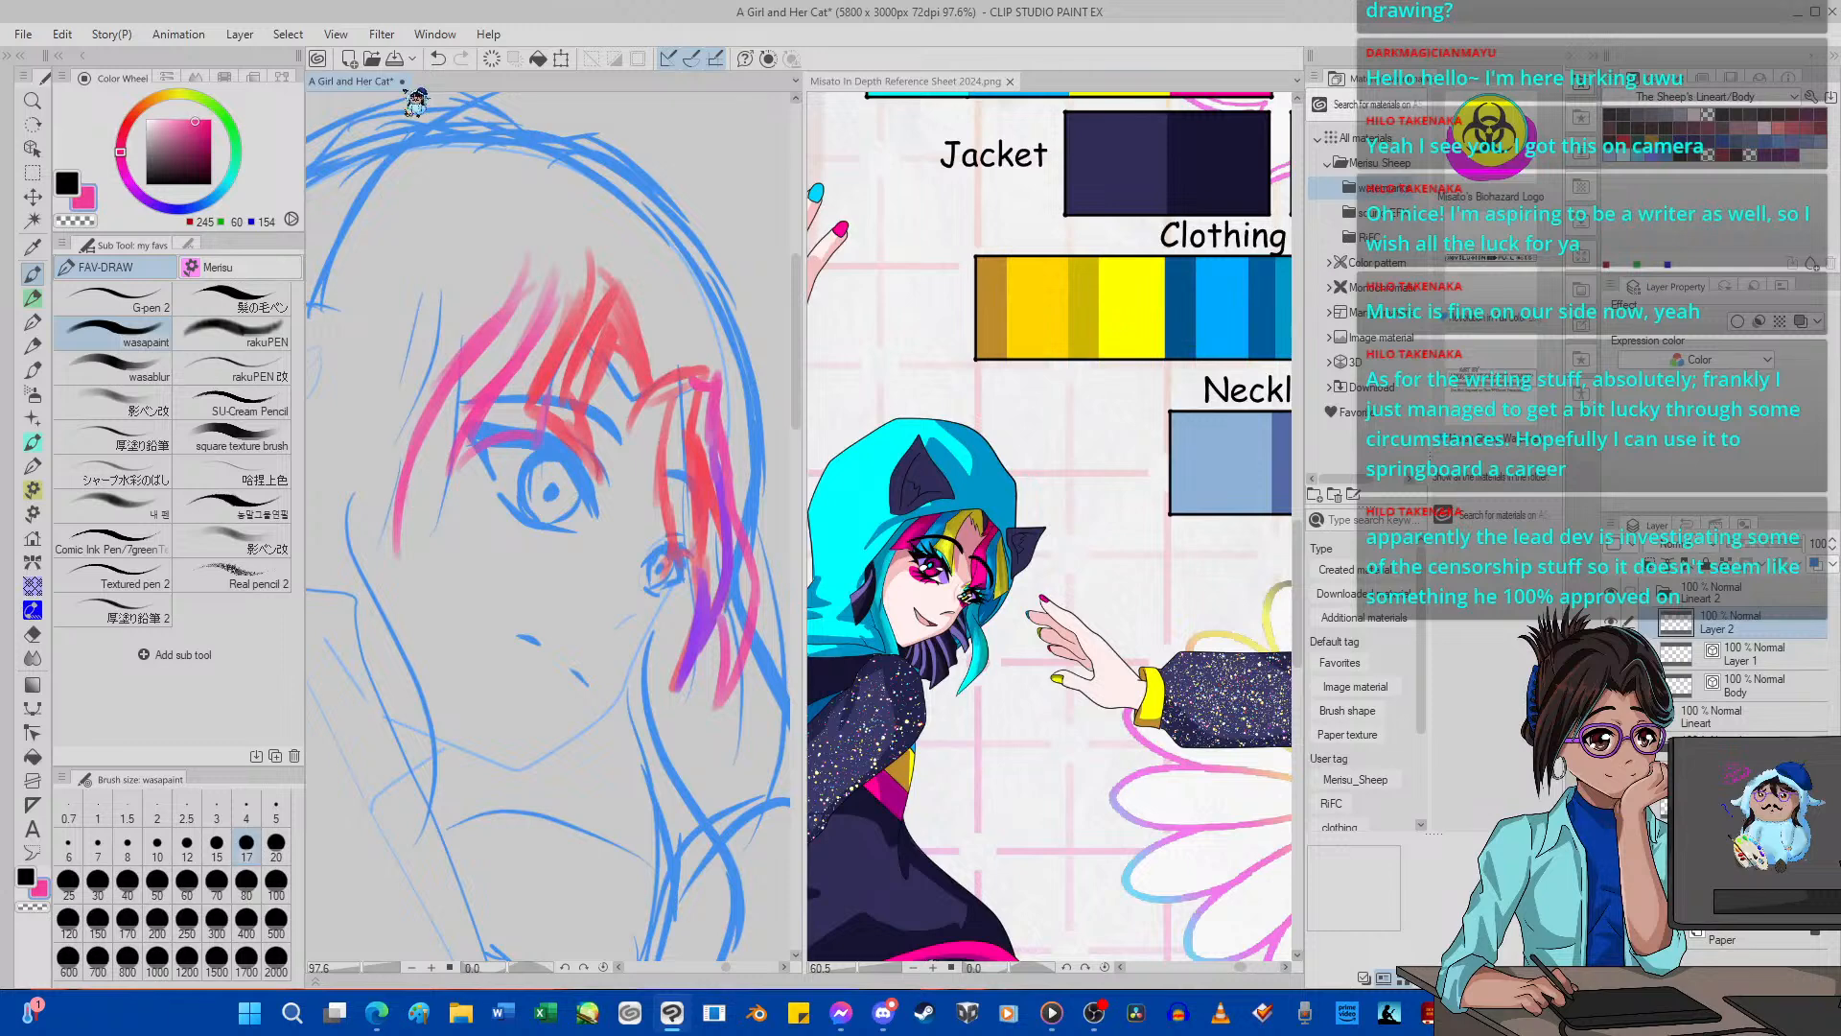
left_click(438, 60)
left_click(438, 60)
left_click(438, 59)
left_click(438, 59)
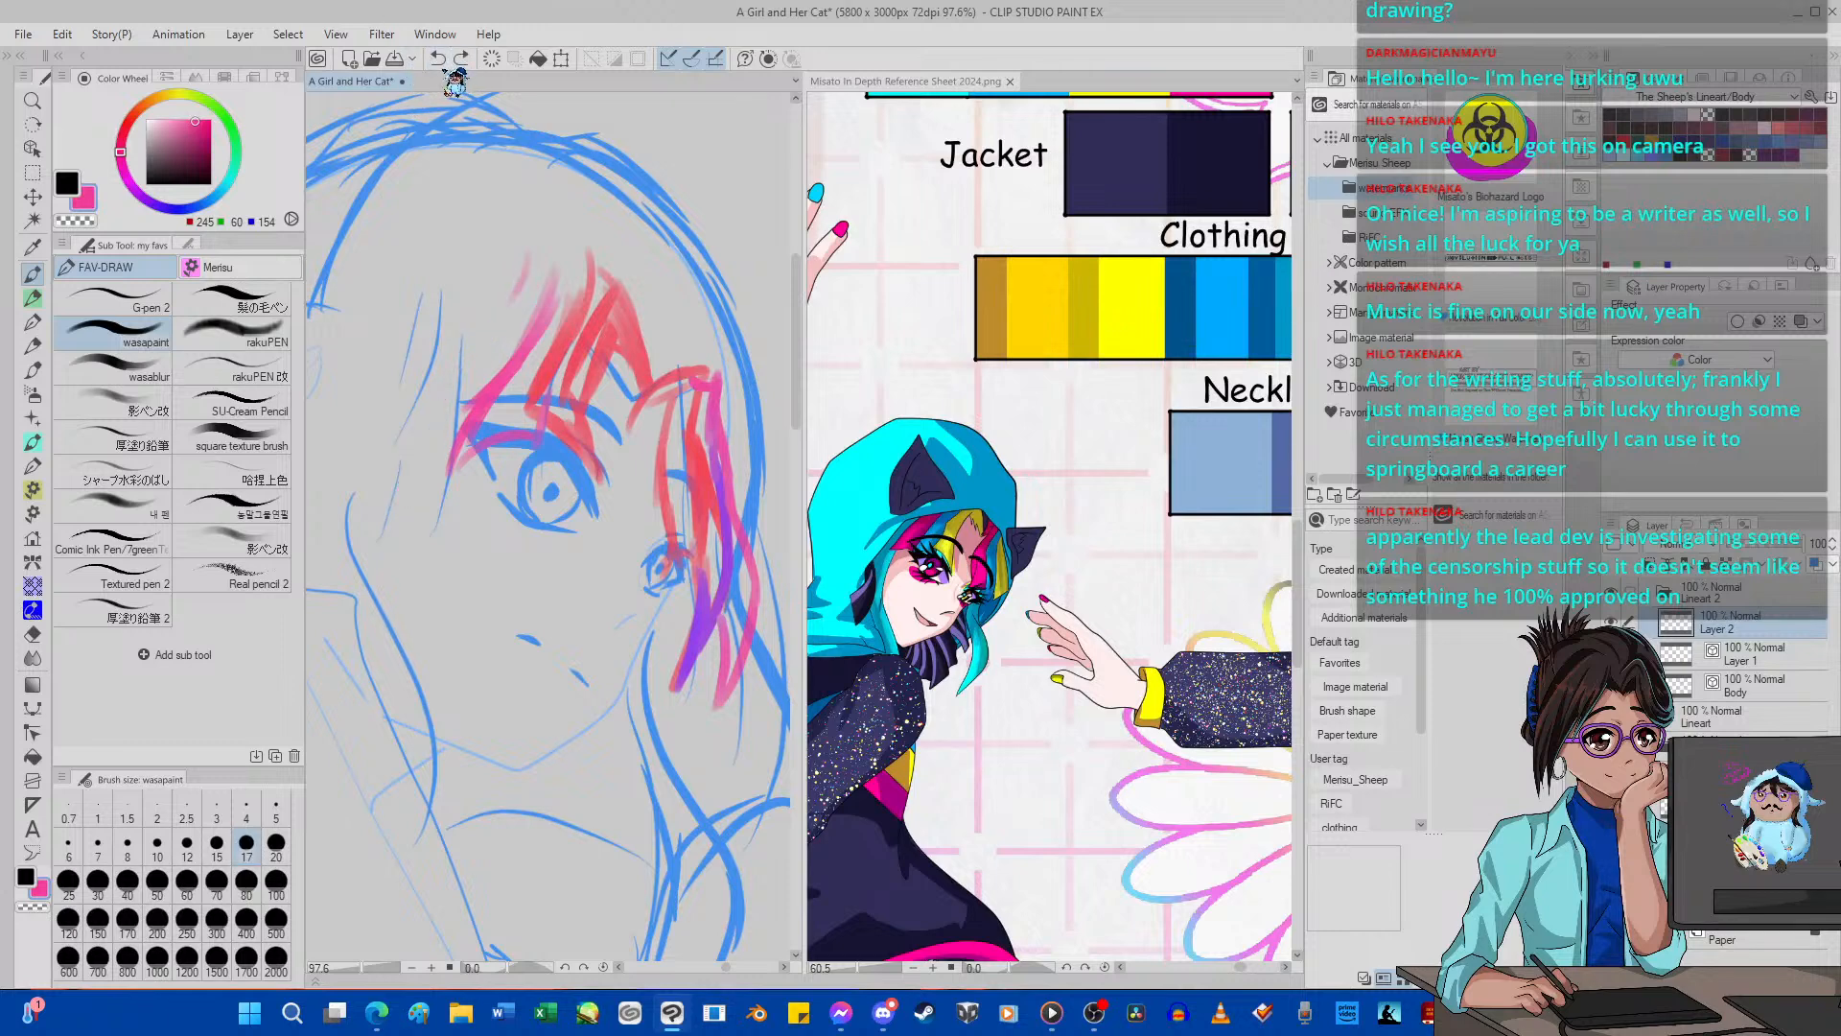
left_click(438, 59)
mouse_move(578, 240)
left_mouse_down()
mouse_move(541, 338)
mouse_move(571, 298)
left_mouse_up()
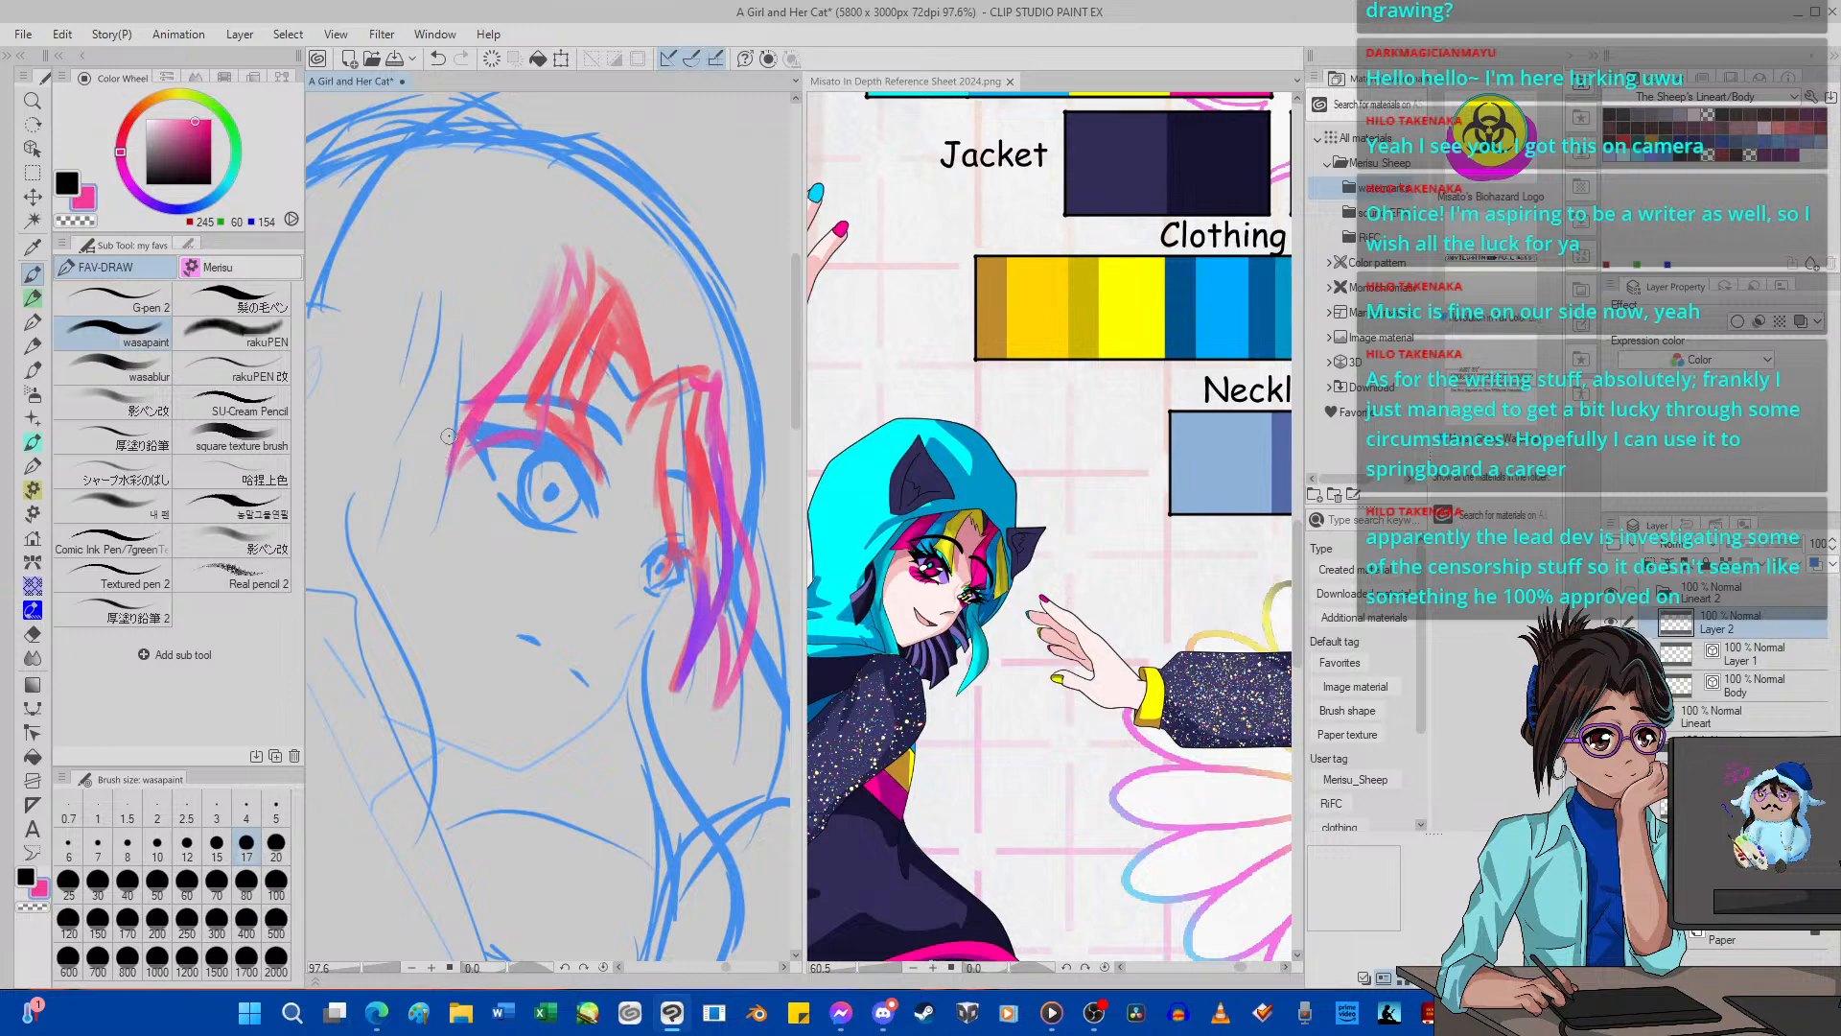
mouse_move(485, 391)
left_mouse_down()
mouse_move(448, 489)
mouse_move(422, 466)
mouse_move(376, 484)
mouse_move(431, 381)
left_mouse_up()
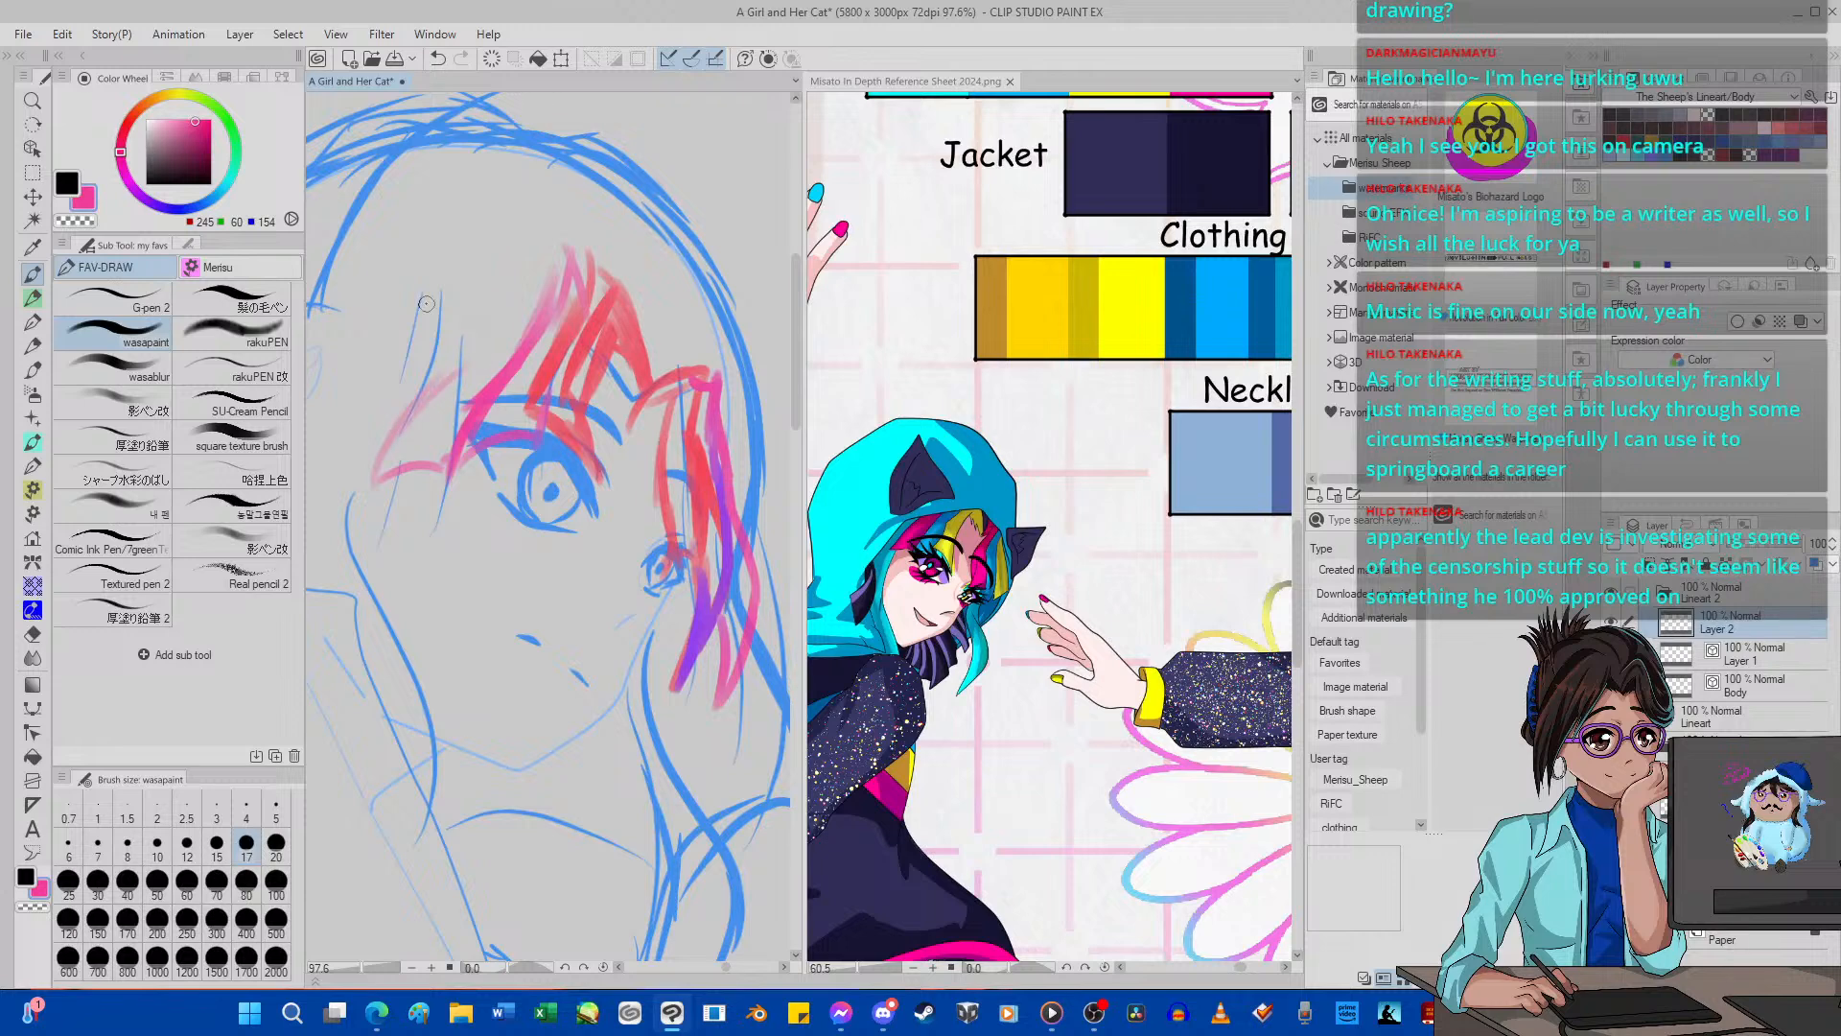
left_click(438, 58)
left_click(437, 59)
left_click(437, 58)
left_click(437, 58)
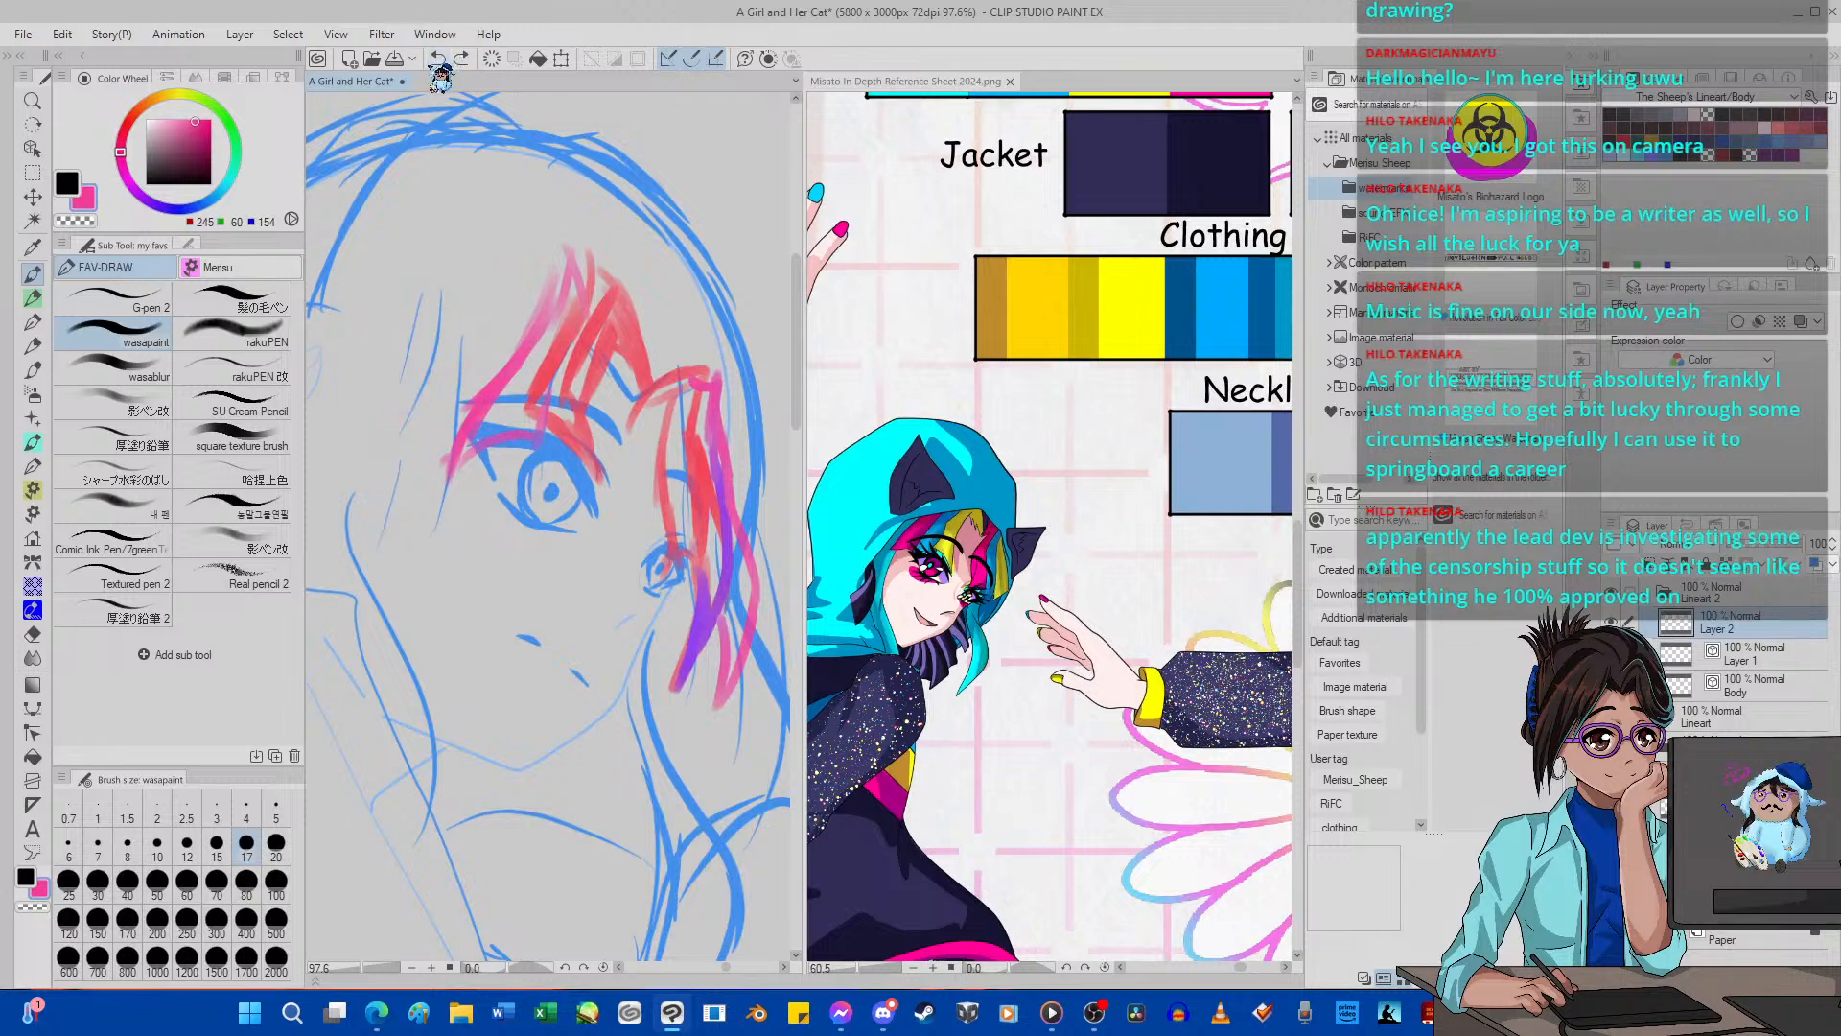
Sketch a wider pink lock from higher on the forehead down to a pointed tip at the near temple.
mouse_move(450, 442)
left_mouse_down()
mouse_move(389, 448)
mouse_move(497, 328)
left_mouse_up()
mouse_move(420, 390)
left_mouse_down()
mouse_move(473, 351)
mouse_move(529, 267)
mouse_move(528, 222)
mouse_move(513, 238)
mouse_move(530, 286)
left_mouse_up()
left_click_drag(517, 234, 530, 192)
left_click_drag(530, 203, 562, 292)
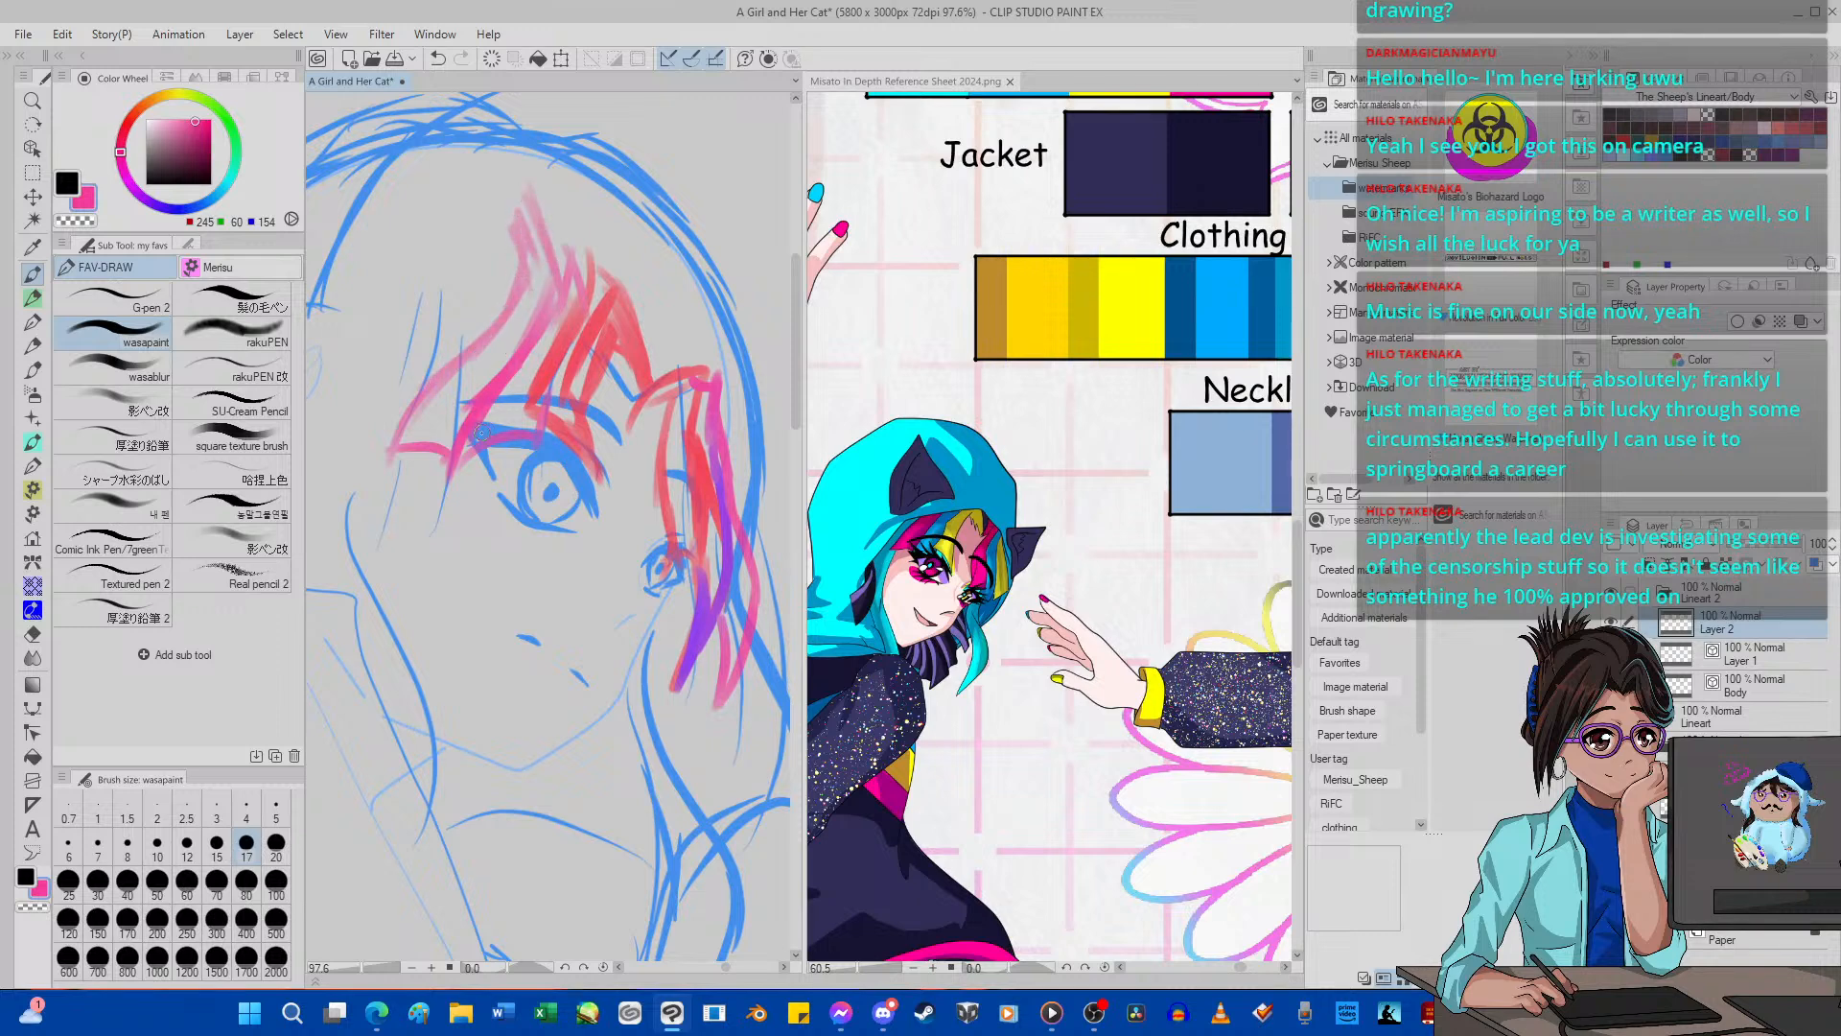
mouse_move(481, 434)
left_mouse_down()
mouse_move(440, 499)
mouse_move(526, 445)
mouse_move(548, 351)
mouse_move(531, 400)
left_mouse_up()
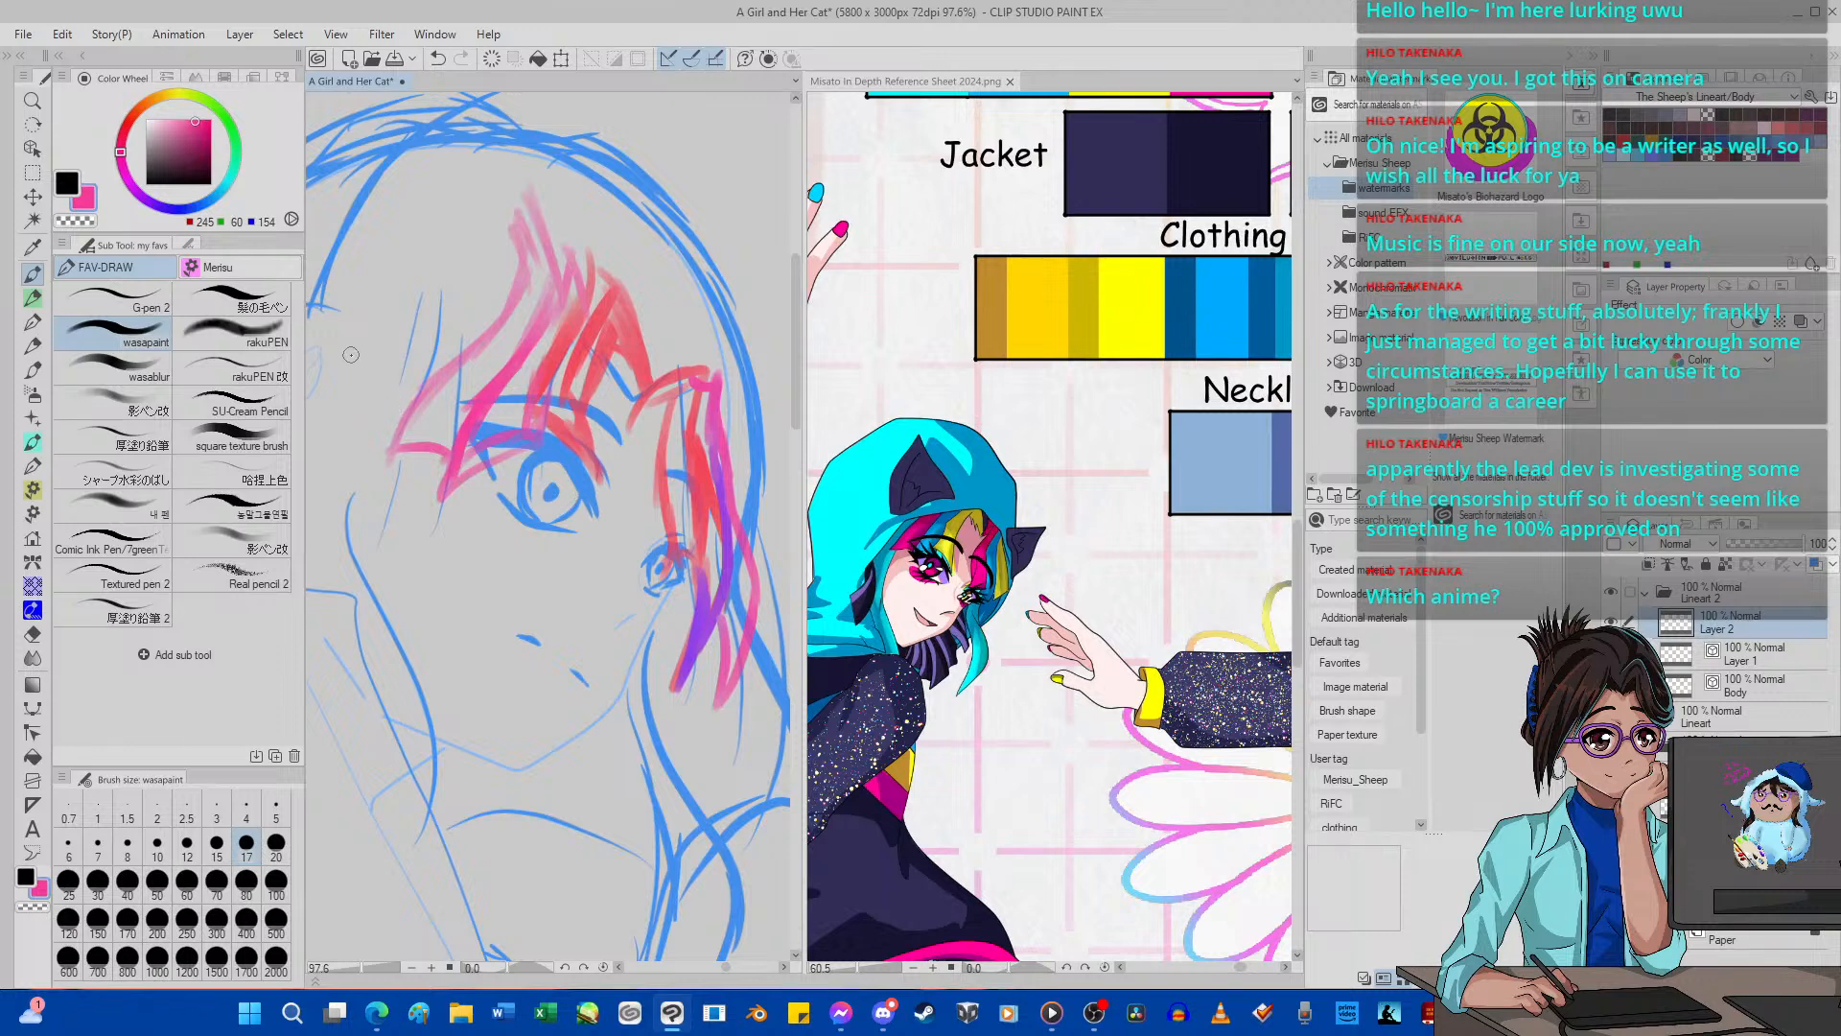
Sketch a long pink side lock from beside the near cheek down past the jaw, ending in several tapered strands.
left_click(1054, 1012)
scroll(636, 543, "down", 5)
scroll(635, 544, "up", 2)
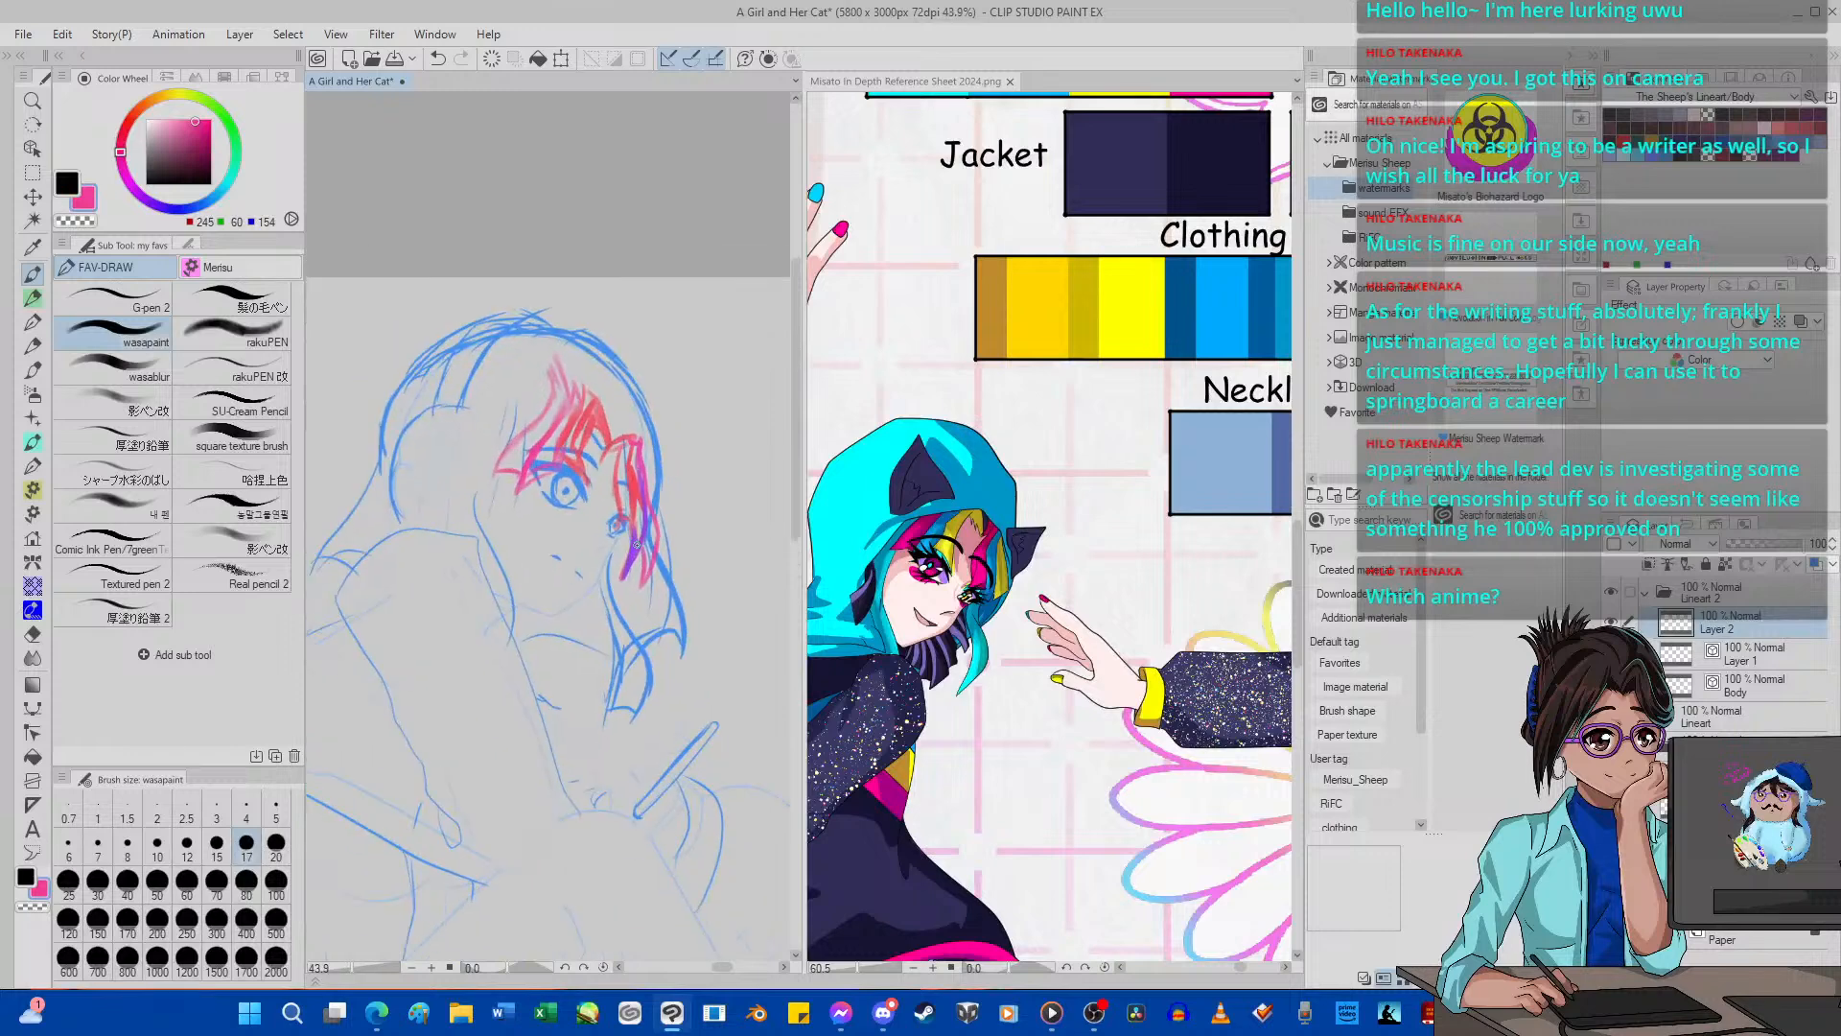
scroll(631, 548, "up", 1)
scroll(606, 525, "down", 2)
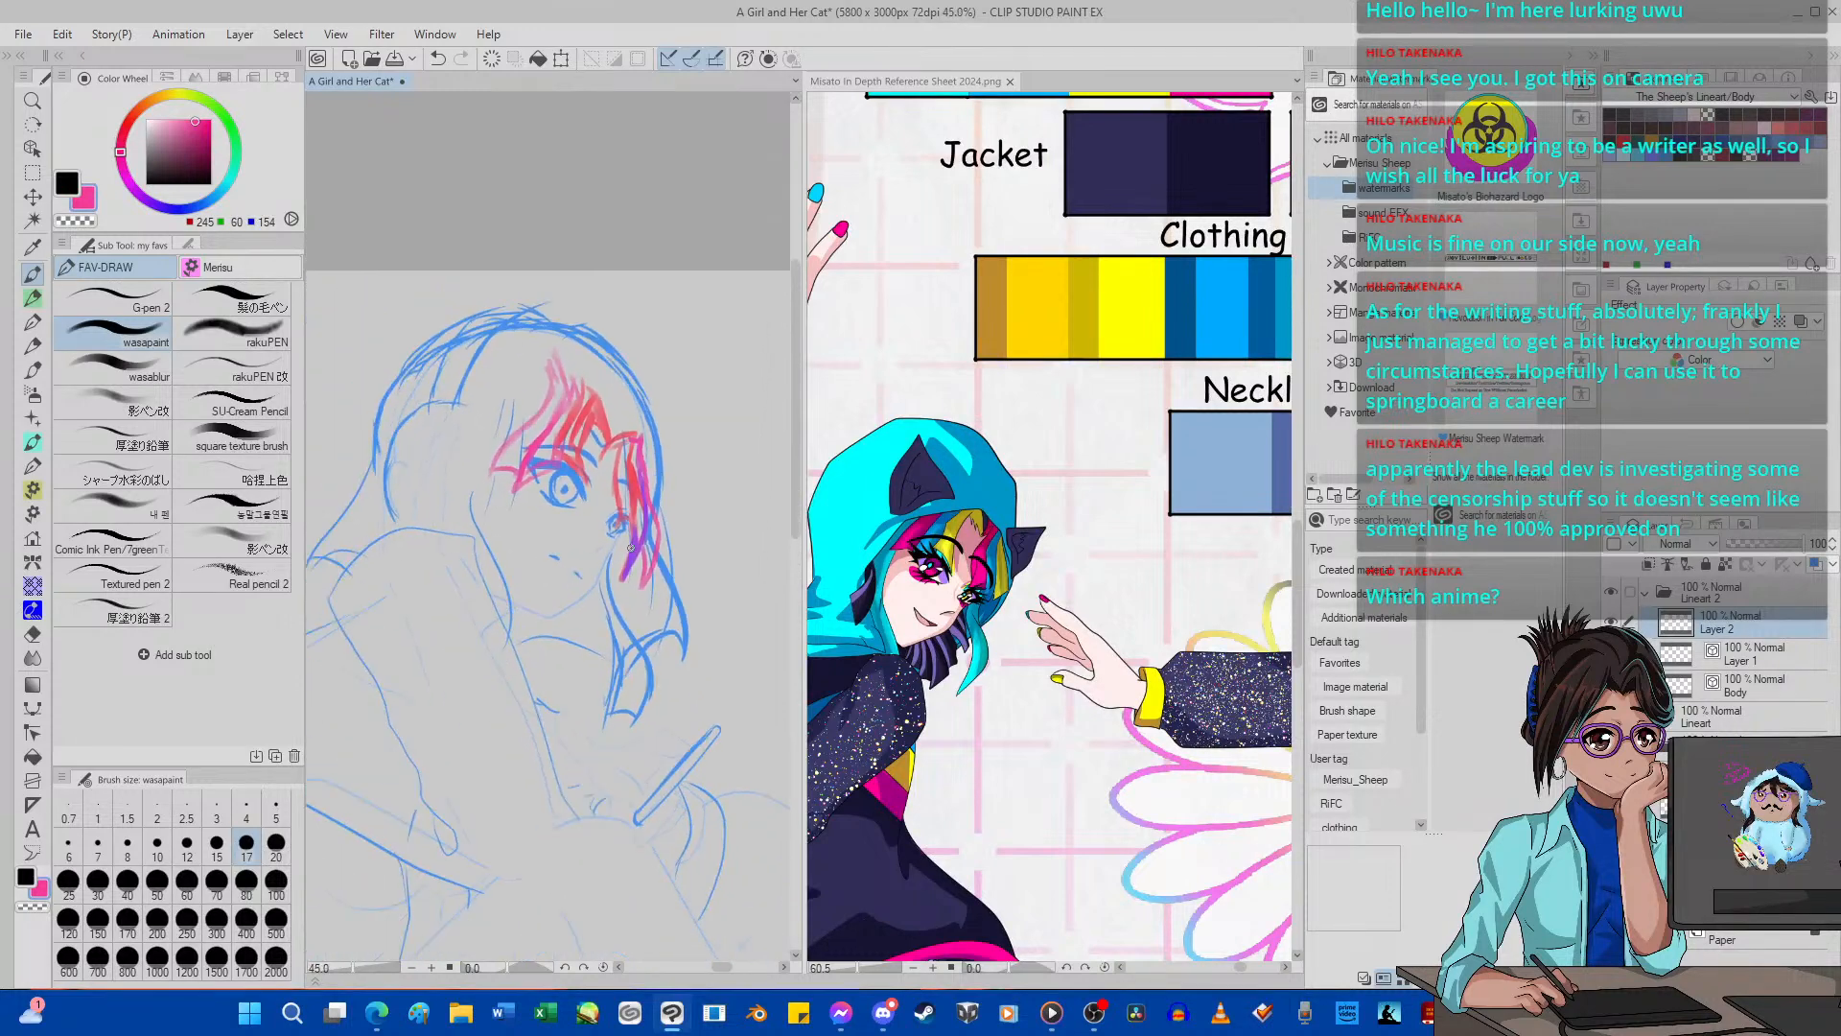
scroll(543, 501, "up", 2)
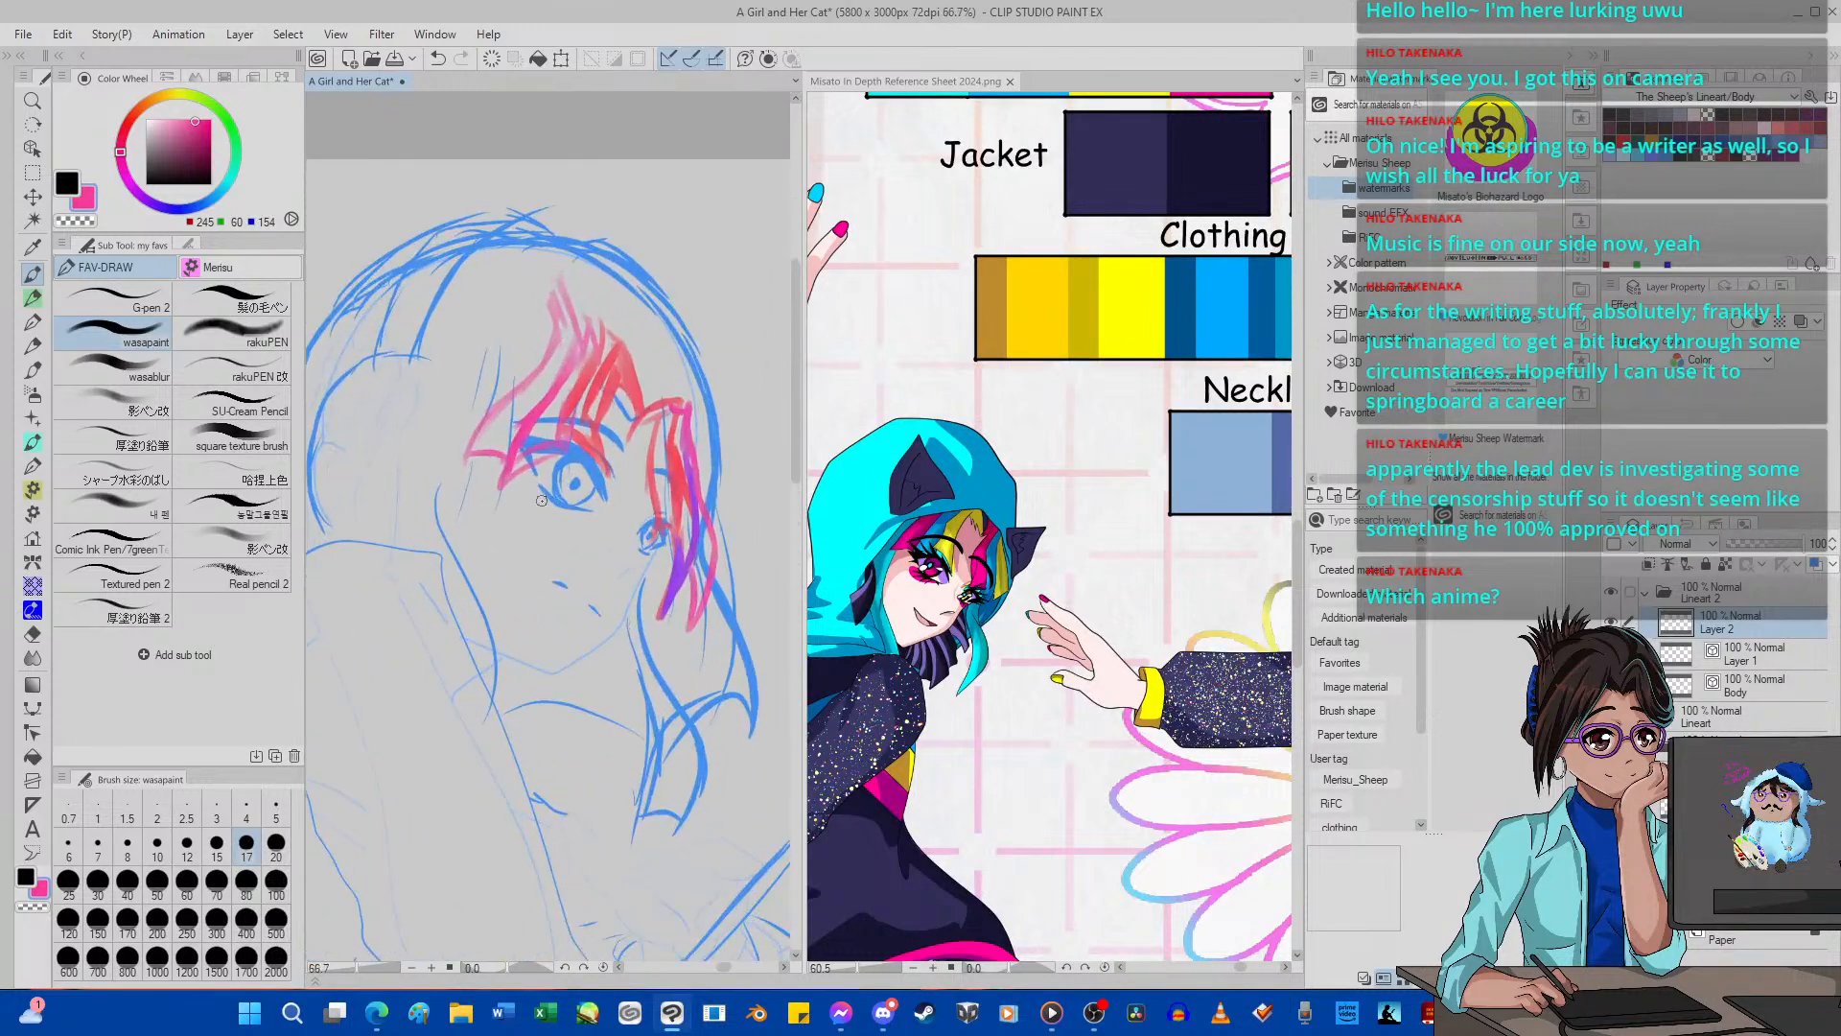
mouse_move(436, 492)
left_mouse_down()
mouse_move(498, 643)
mouse_move(469, 719)
left_mouse_up()
mouse_move(467, 491)
left_mouse_down()
mouse_move(496, 634)
mouse_move(461, 541)
mouse_move(467, 658)
mouse_move(455, 583)
mouse_move(481, 624)
mouse_move(460, 704)
left_mouse_up()
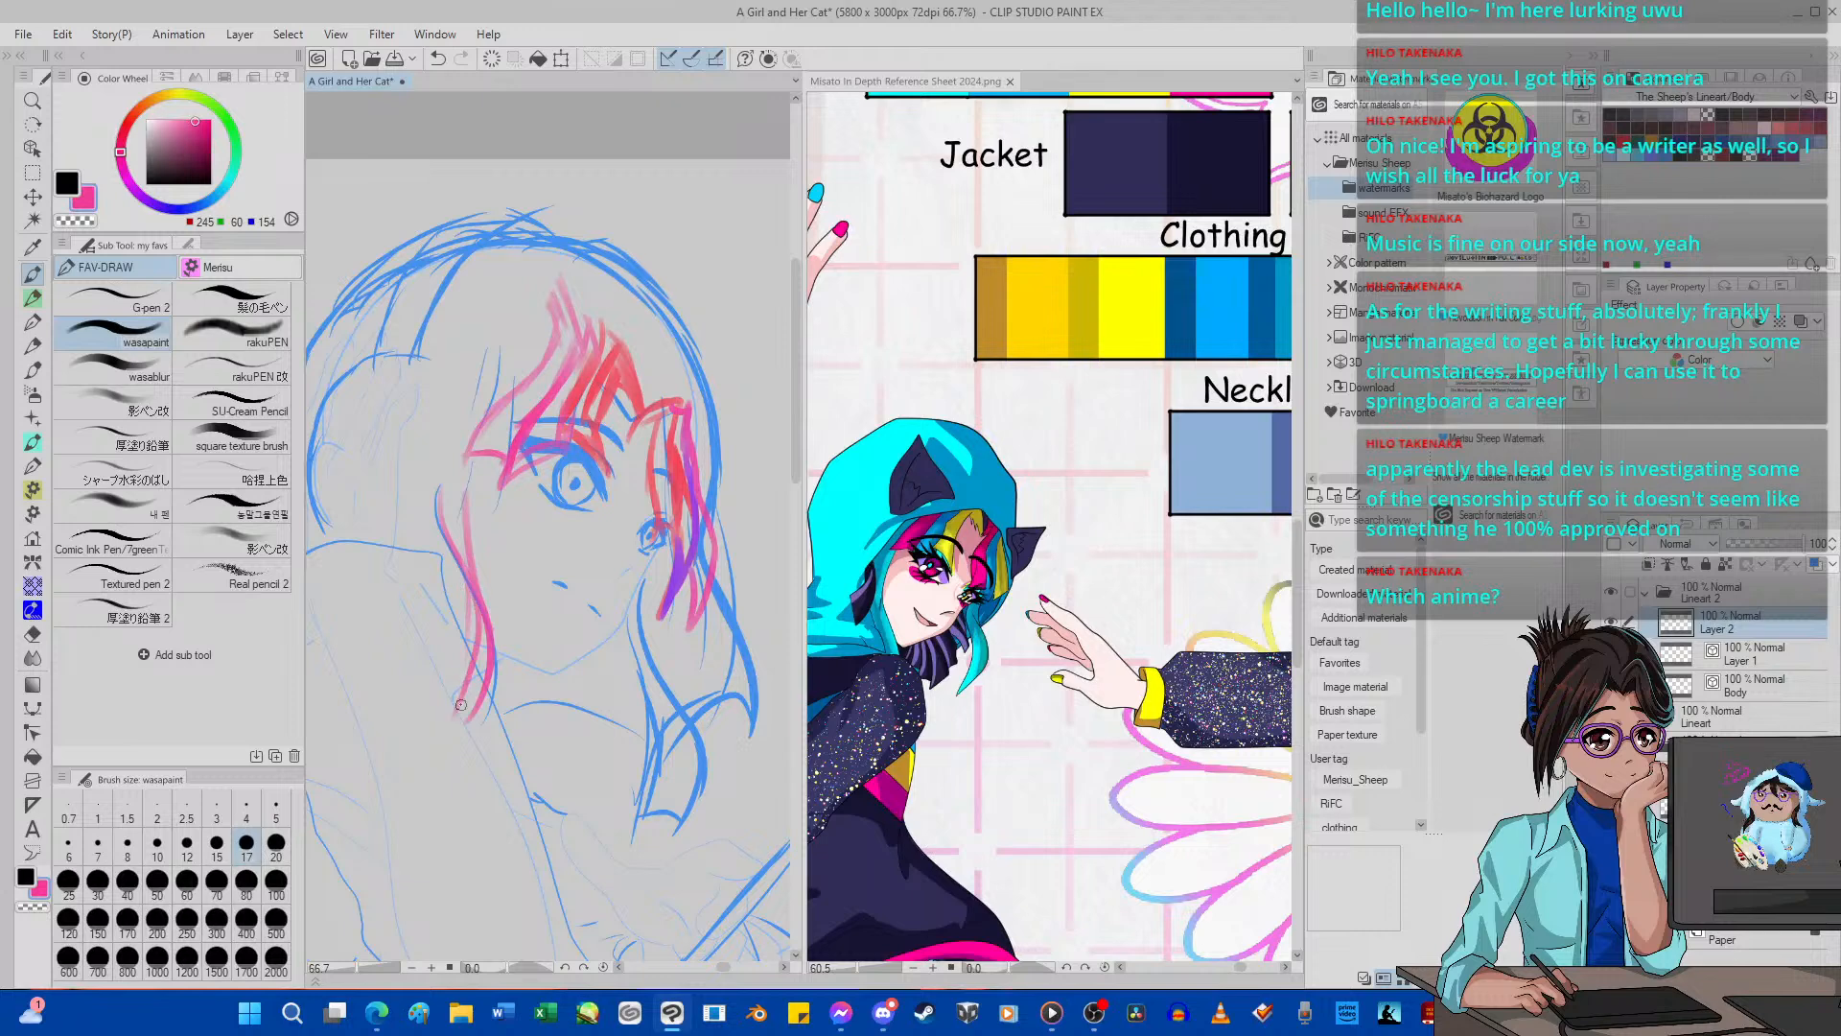
left_click_drag(474, 637, 445, 711)
left_click_drag(477, 600, 430, 722)
left_click_drag(465, 645, 437, 708)
left_click_drag(474, 602, 447, 715)
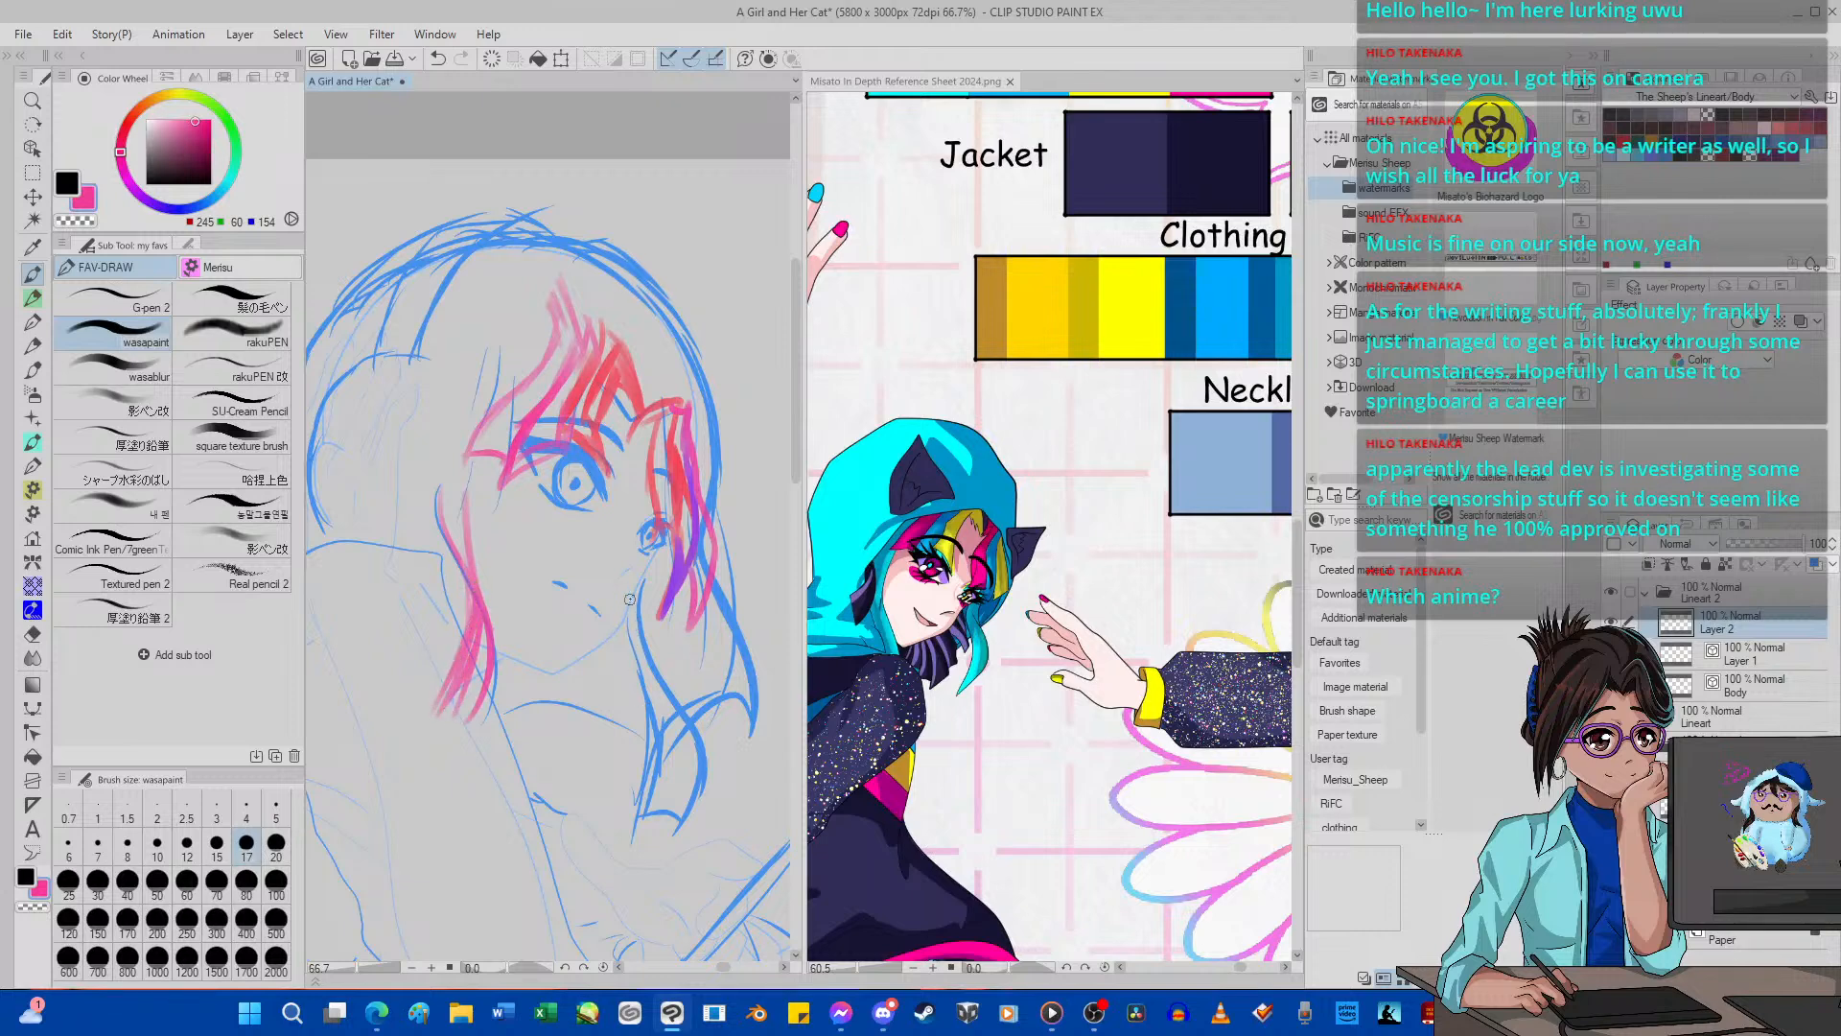
Sketch a wavy pink lock from beside the far cheek down past the jaw to a blunt, angled end.
left_click_drag(630, 600, 674, 801)
left_click_drag(659, 695, 613, 825)
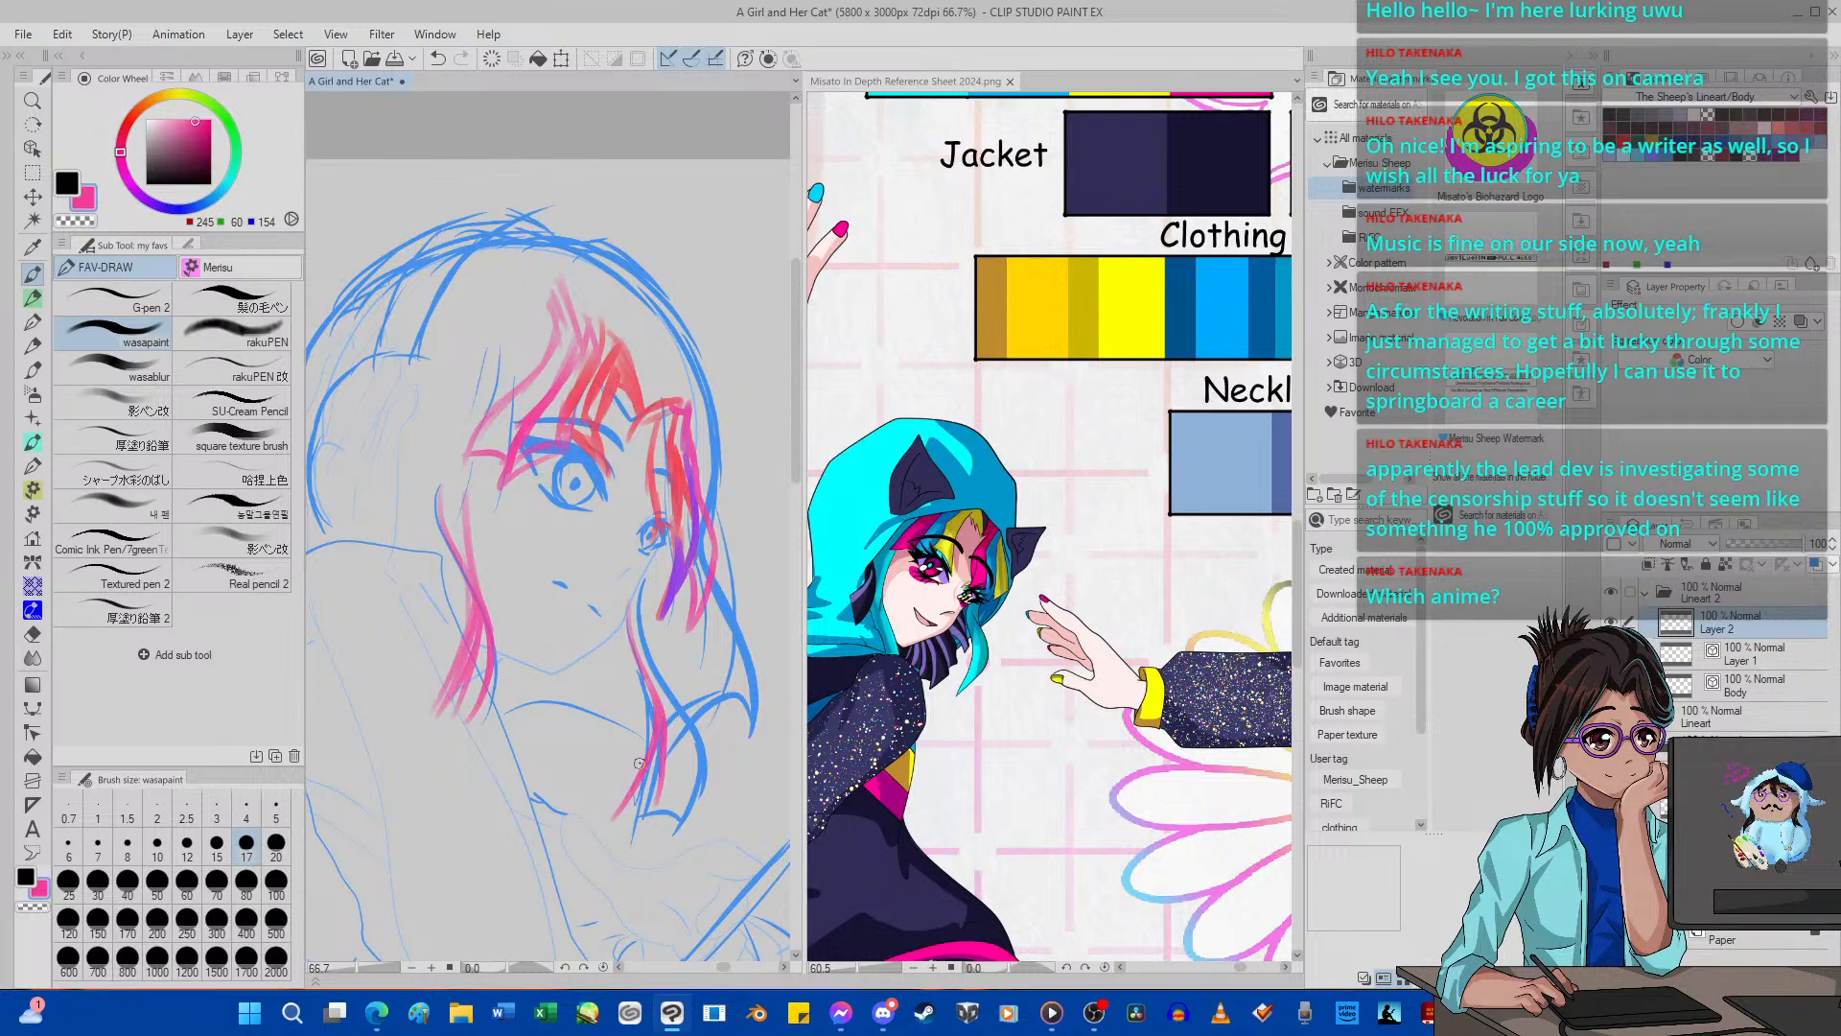
mouse_move(639, 763)
left_mouse_down()
mouse_move(619, 815)
mouse_move(680, 827)
mouse_move(694, 762)
mouse_move(631, 596)
mouse_move(656, 668)
mouse_move(644, 574)
mouse_move(640, 630)
mouse_move(647, 592)
left_mouse_up()
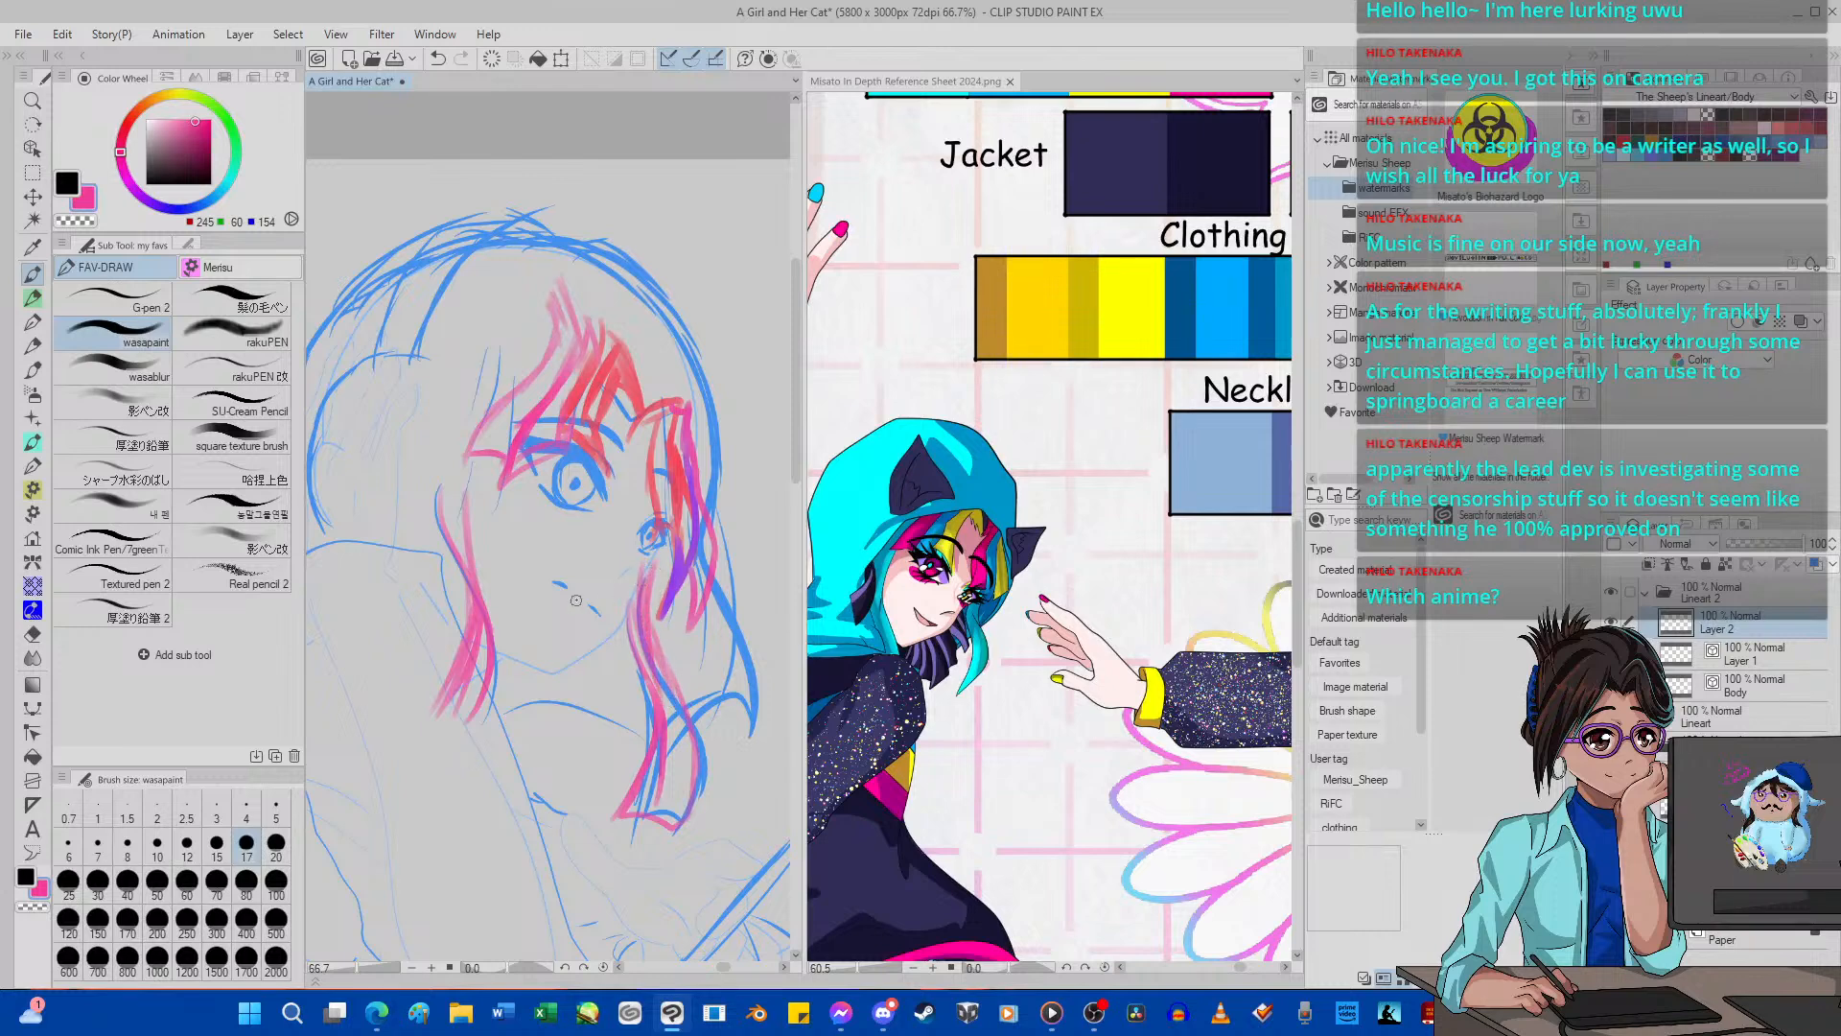
Erase the overlap at the top of the far-side pink lock with transparent colour and add inner strands down its length in pink.
left_click(75, 219)
mouse_move(652, 561)
left_mouse_down()
mouse_move(649, 619)
mouse_move(677, 650)
left_mouse_up()
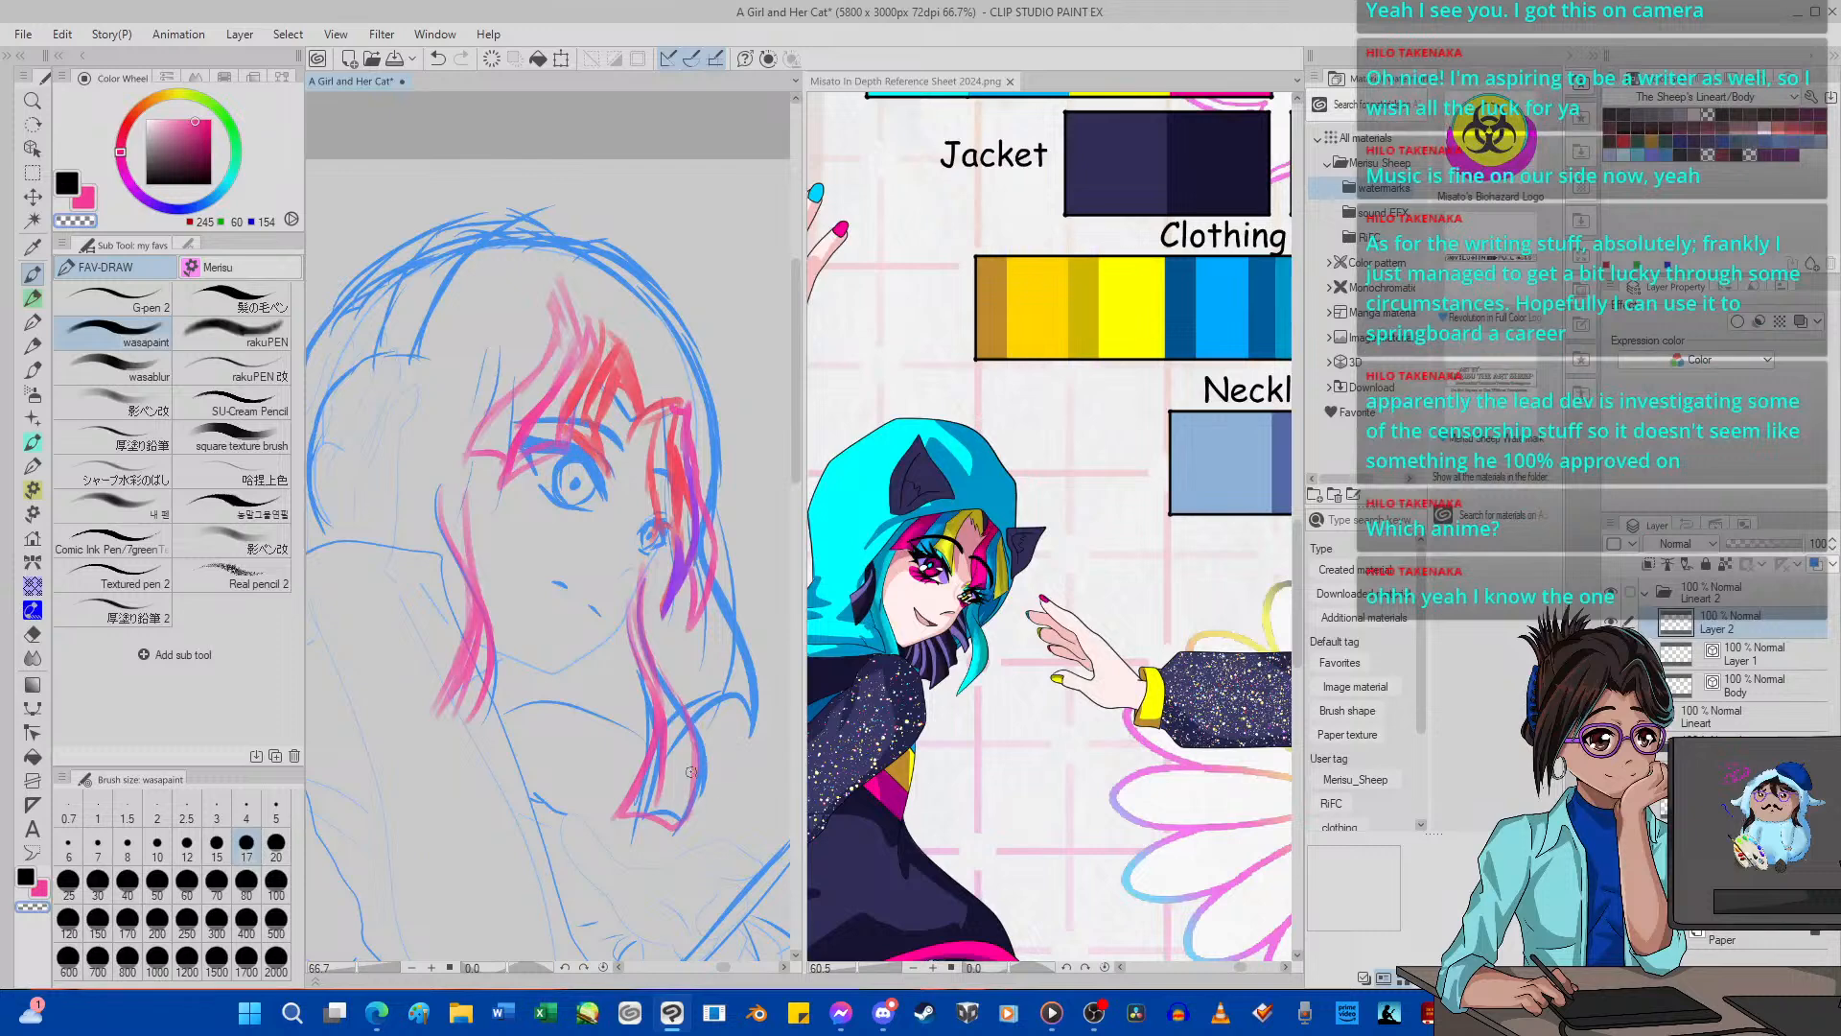
left_click(88, 204)
mouse_move(631, 606)
left_mouse_down()
mouse_move(693, 769)
mouse_move(685, 796)
left_mouse_up()
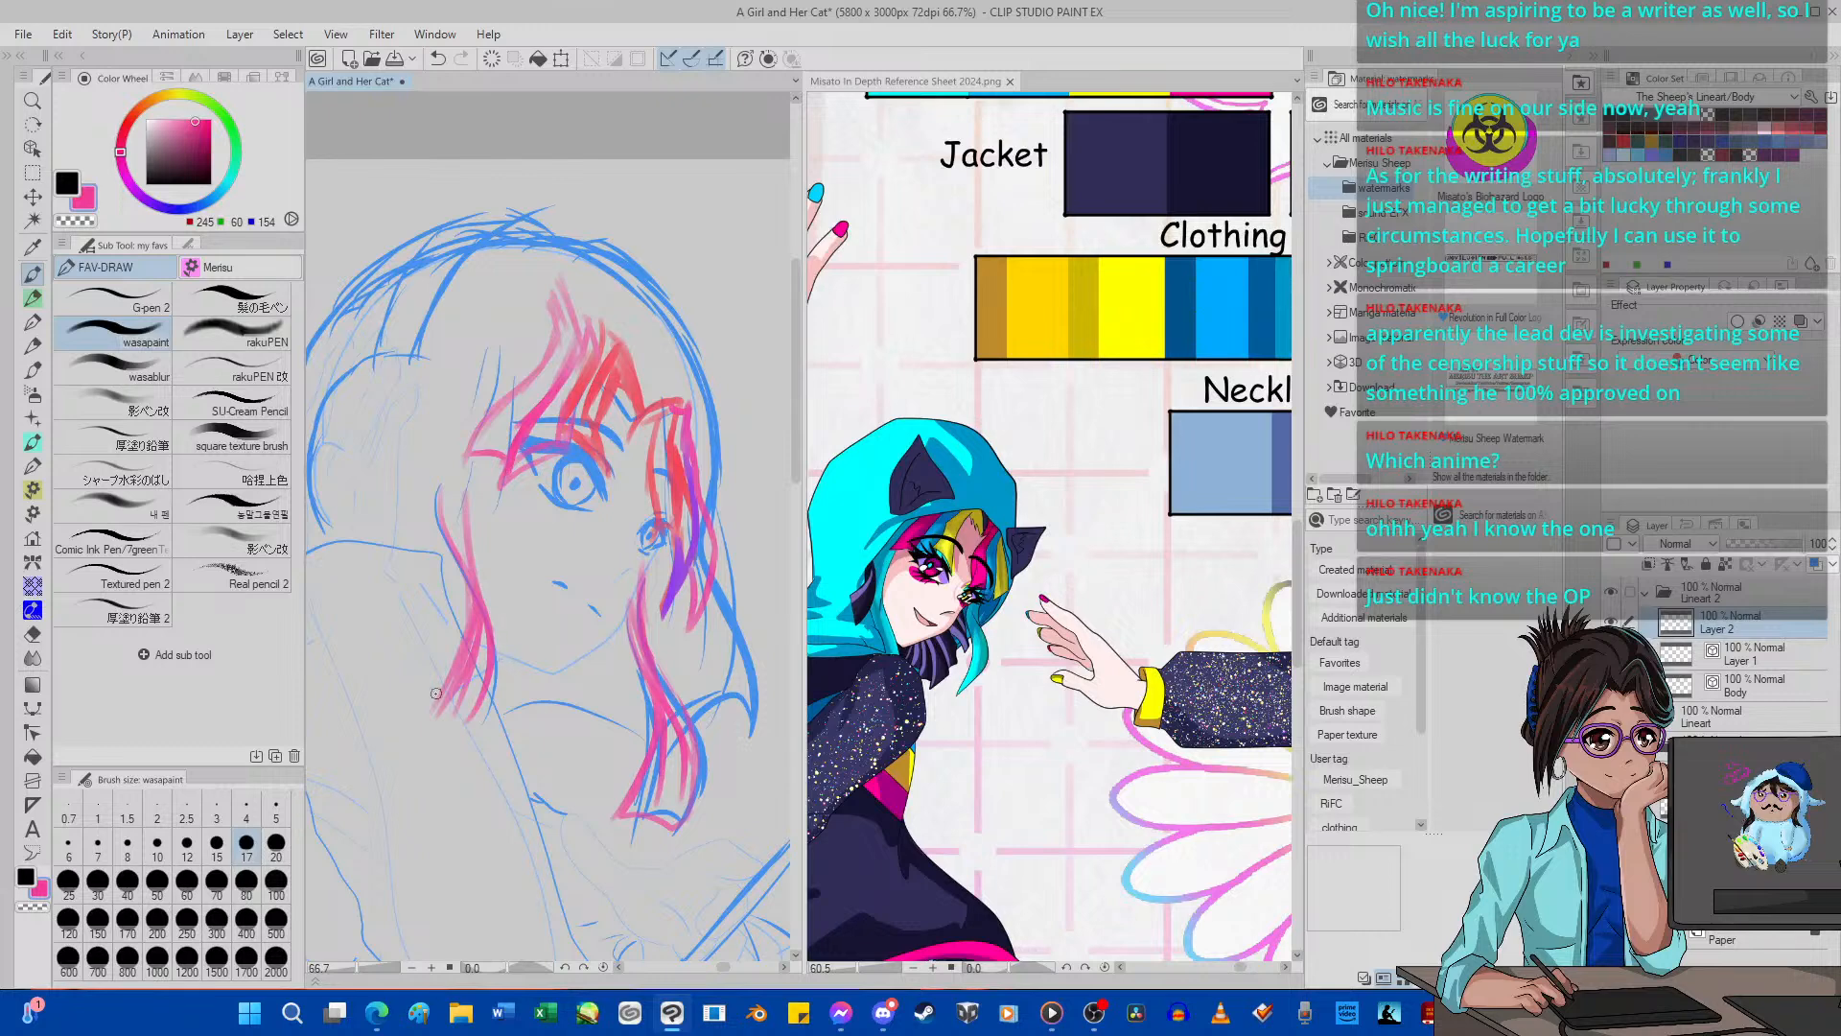
Move the coloured hair sketch on Layer 2 below the Body layer and reduce its opacity to 53%.
left_click(1052, 1012)
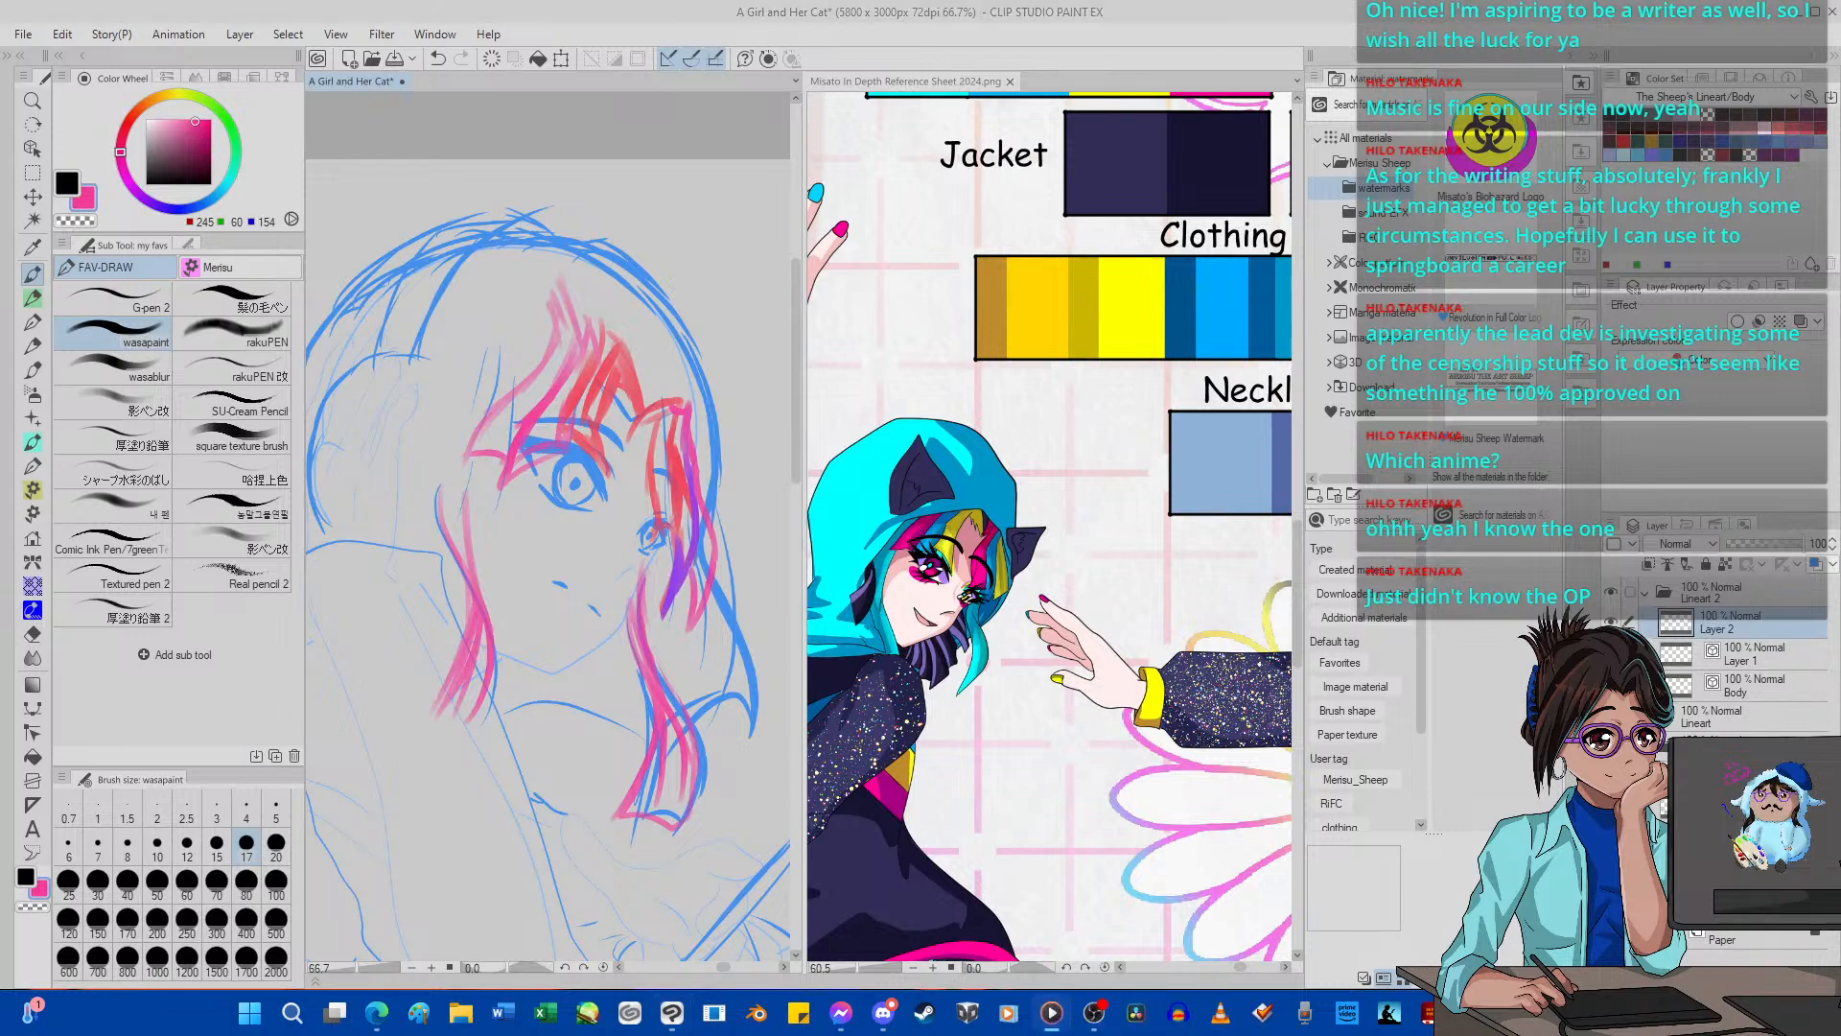
scroll(407, 622, "down", 3)
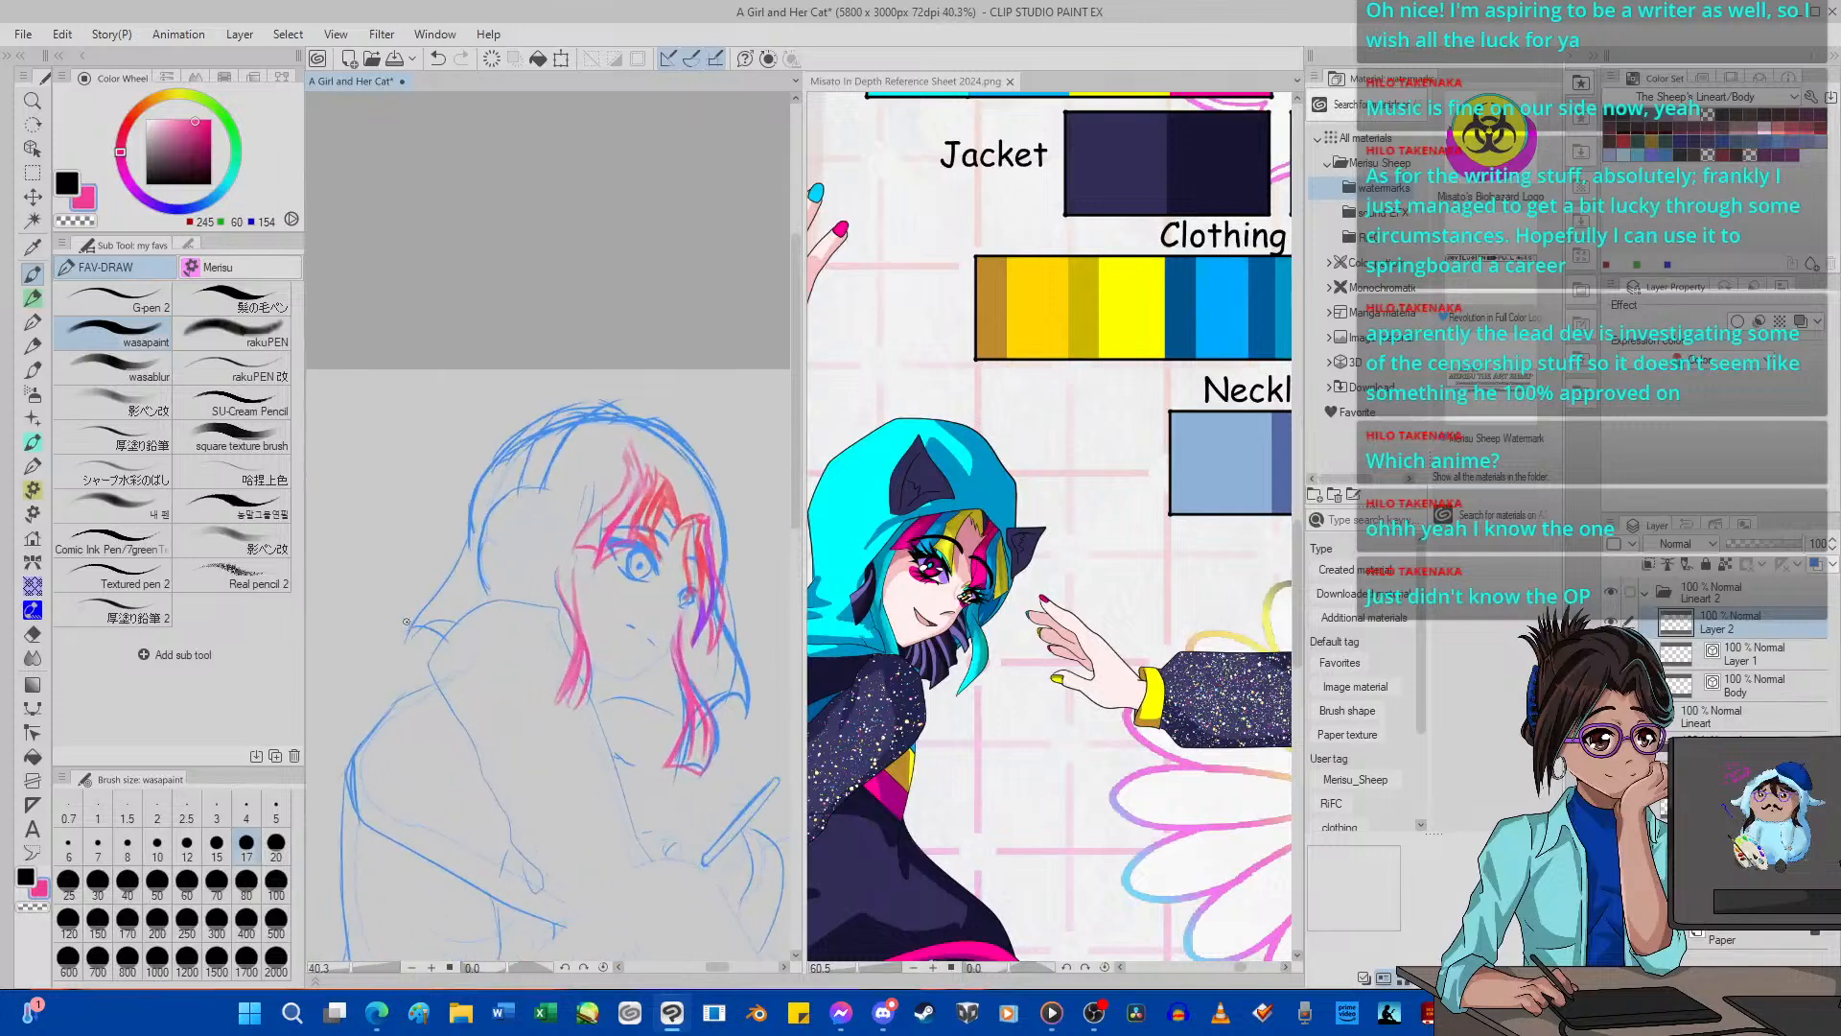
scroll(407, 622, "down", 1)
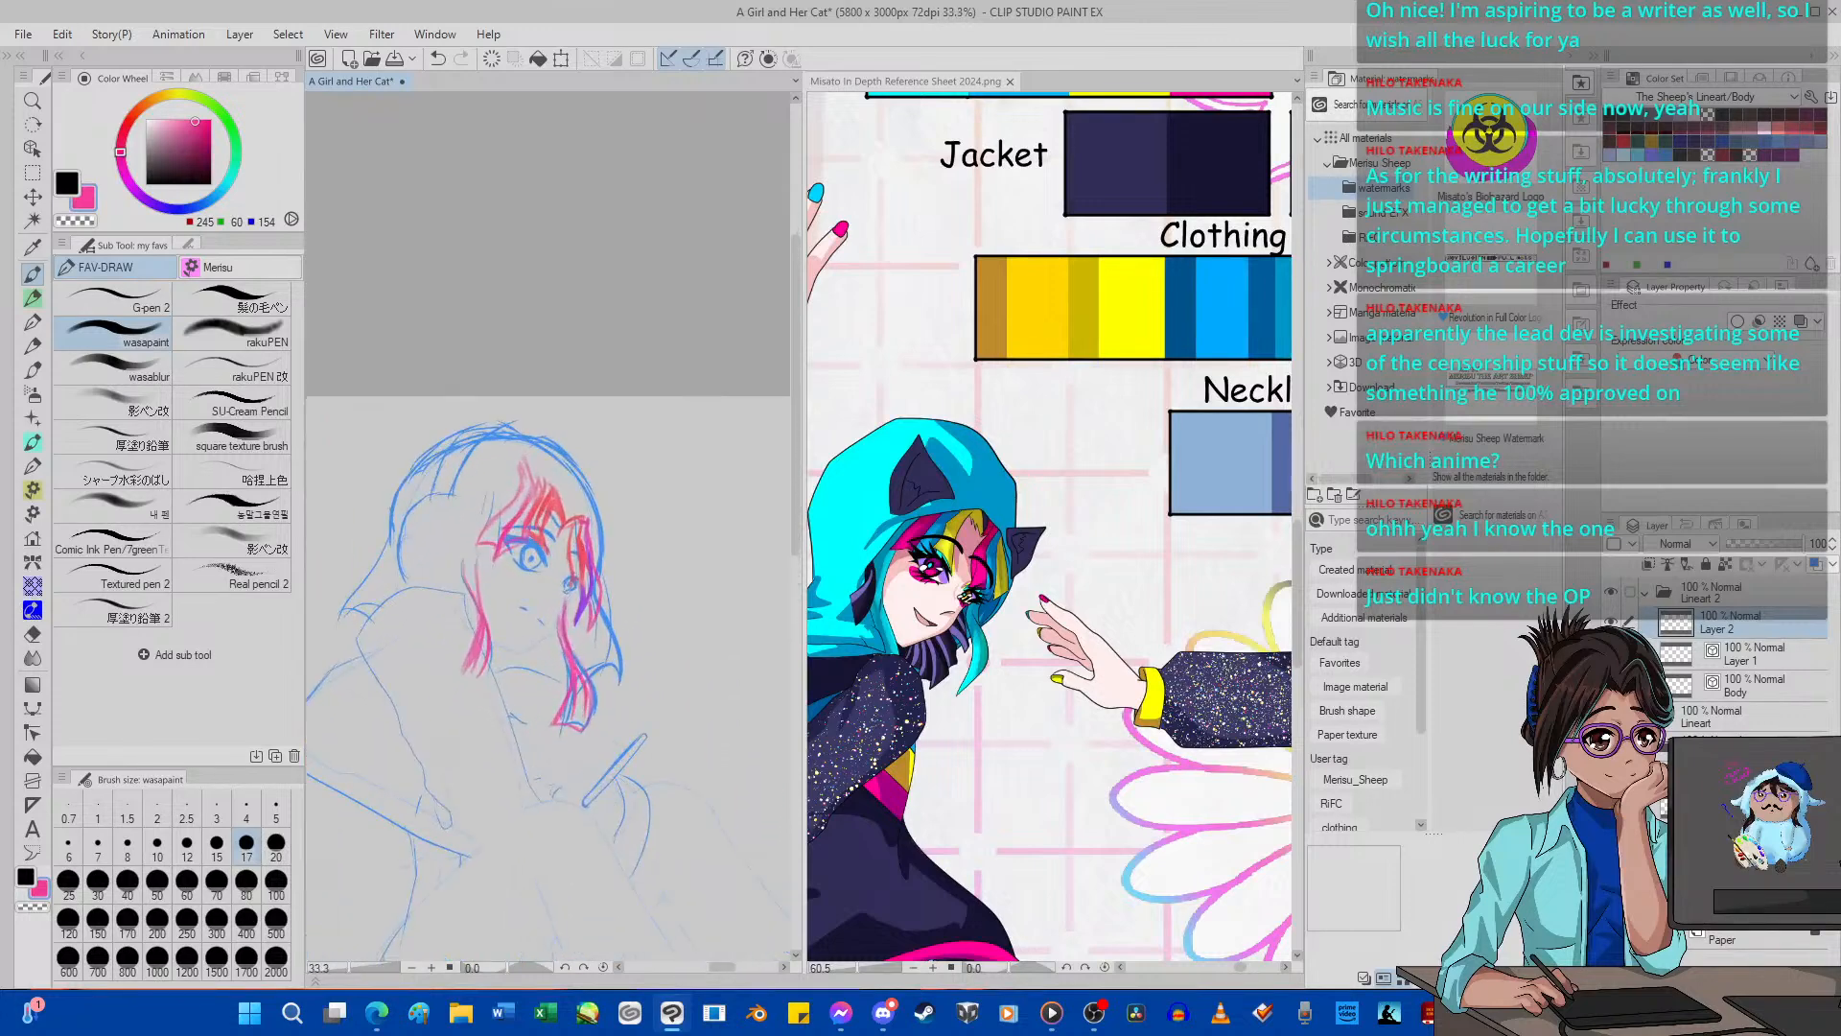
left_click(1731, 658)
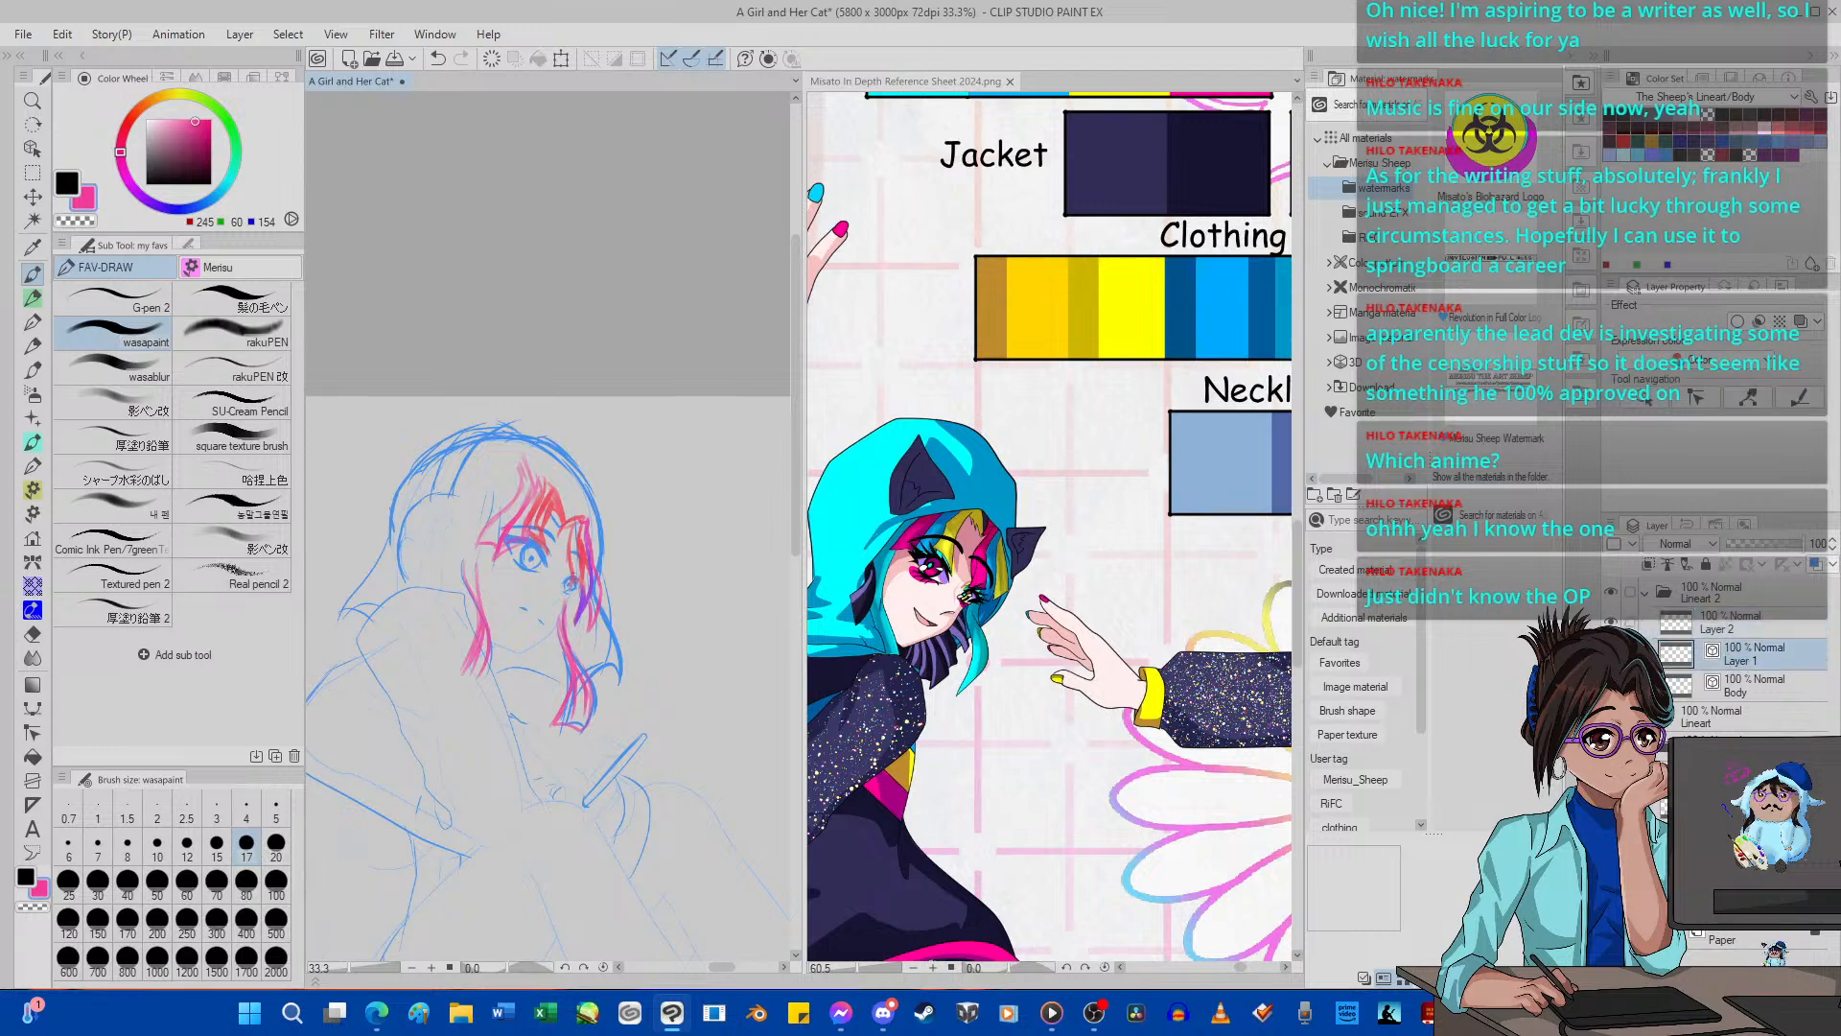
left_click_drag(1741, 625, 1748, 679)
left_click(1744, 632)
left_click(1738, 685)
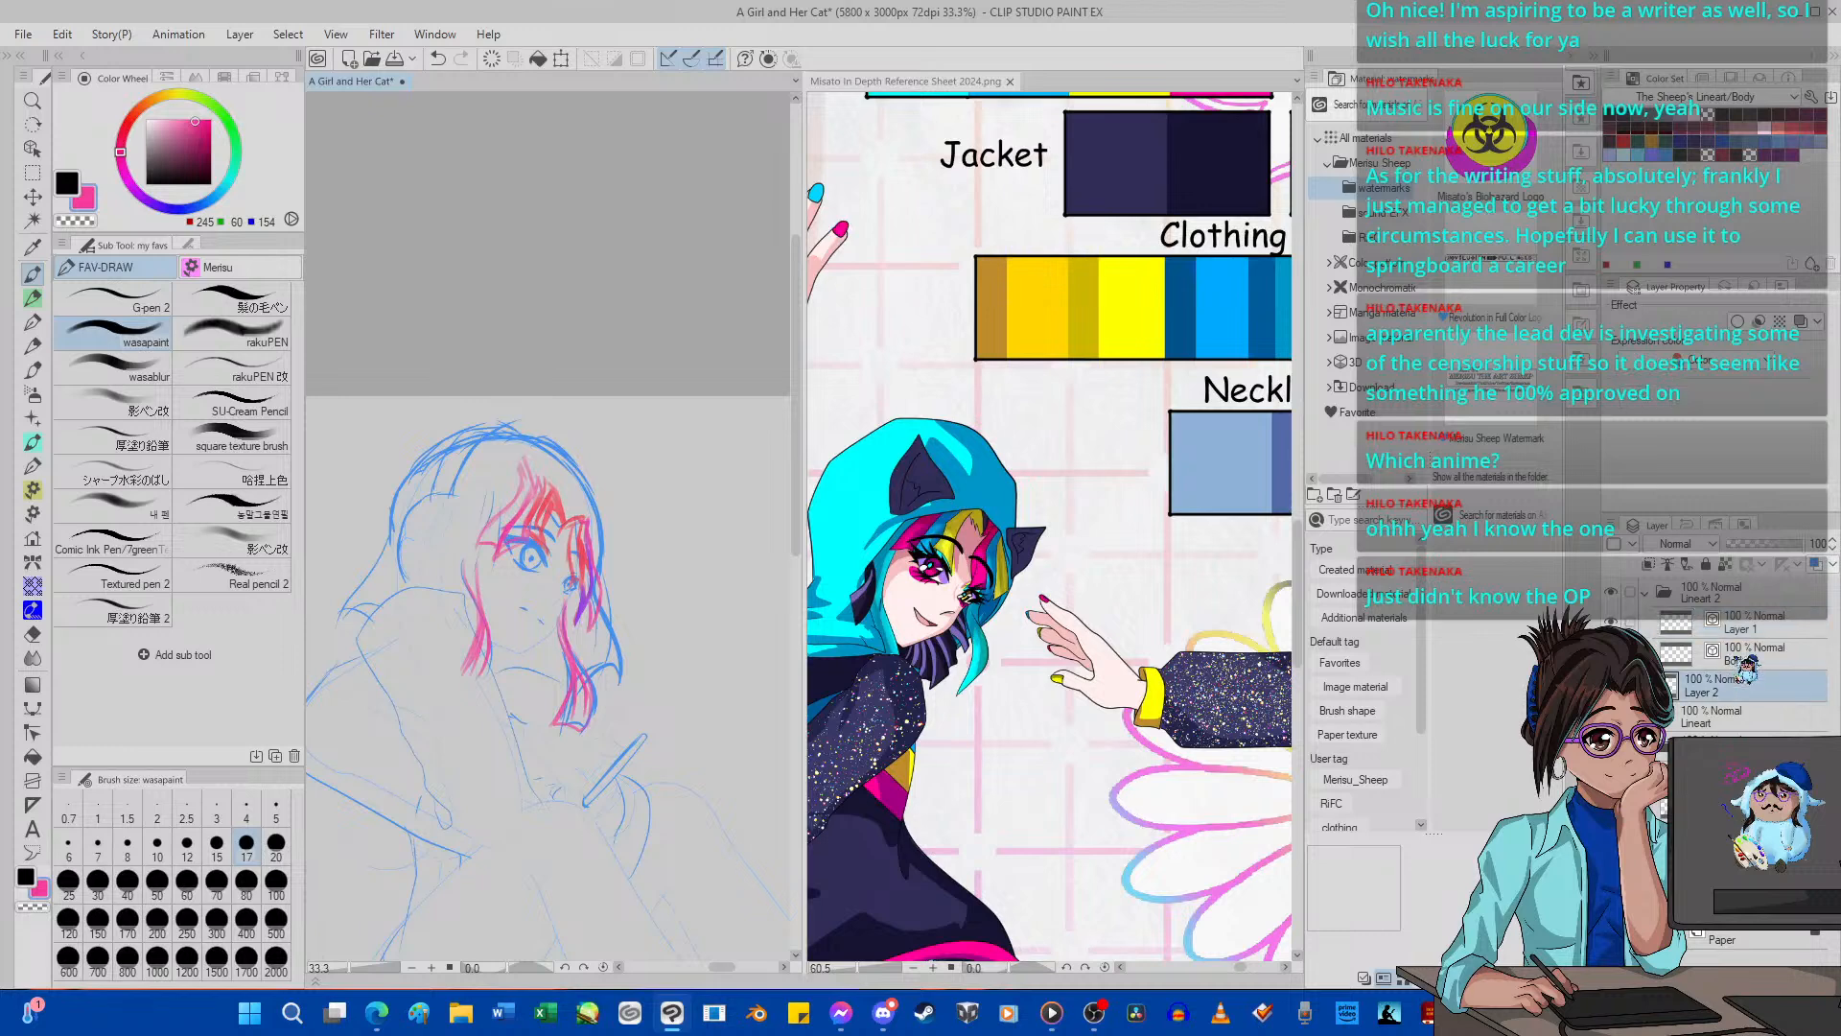
left_click(1769, 542)
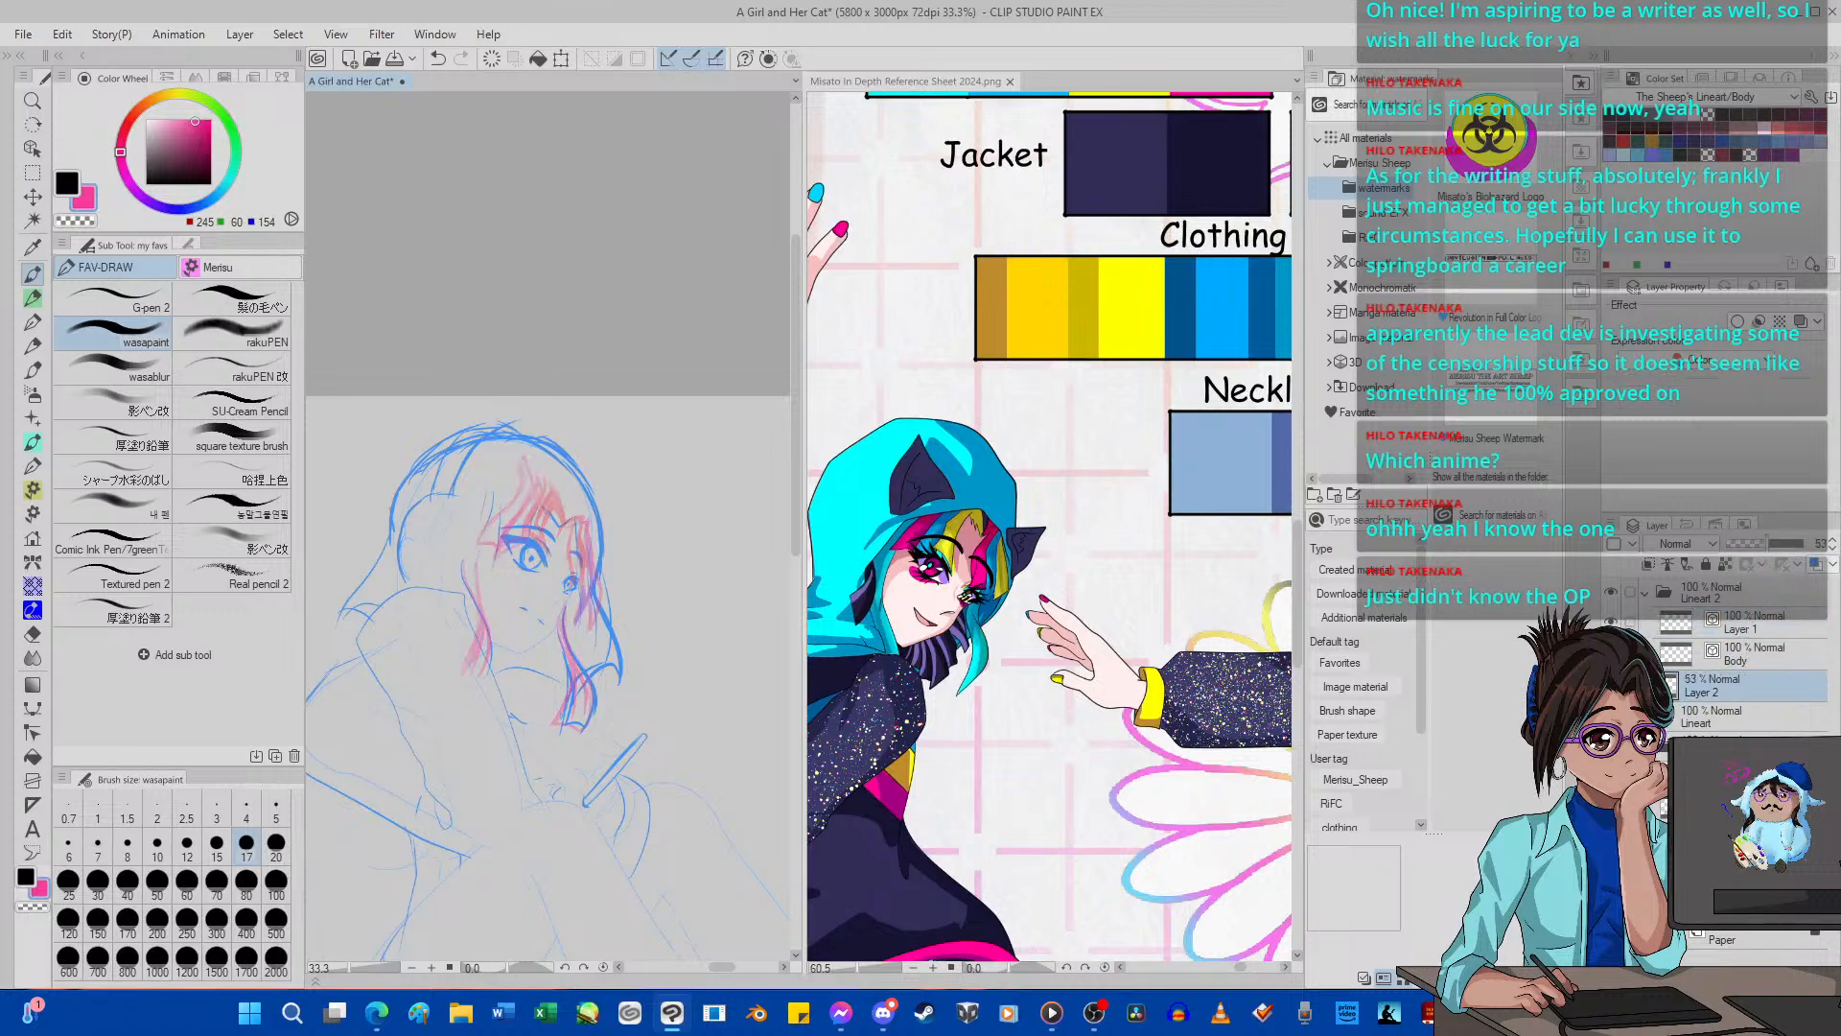
Hide the blue sketch and set up G-pen 2 with the dark main colour for inking on Layer 1.
left_click(1611, 748)
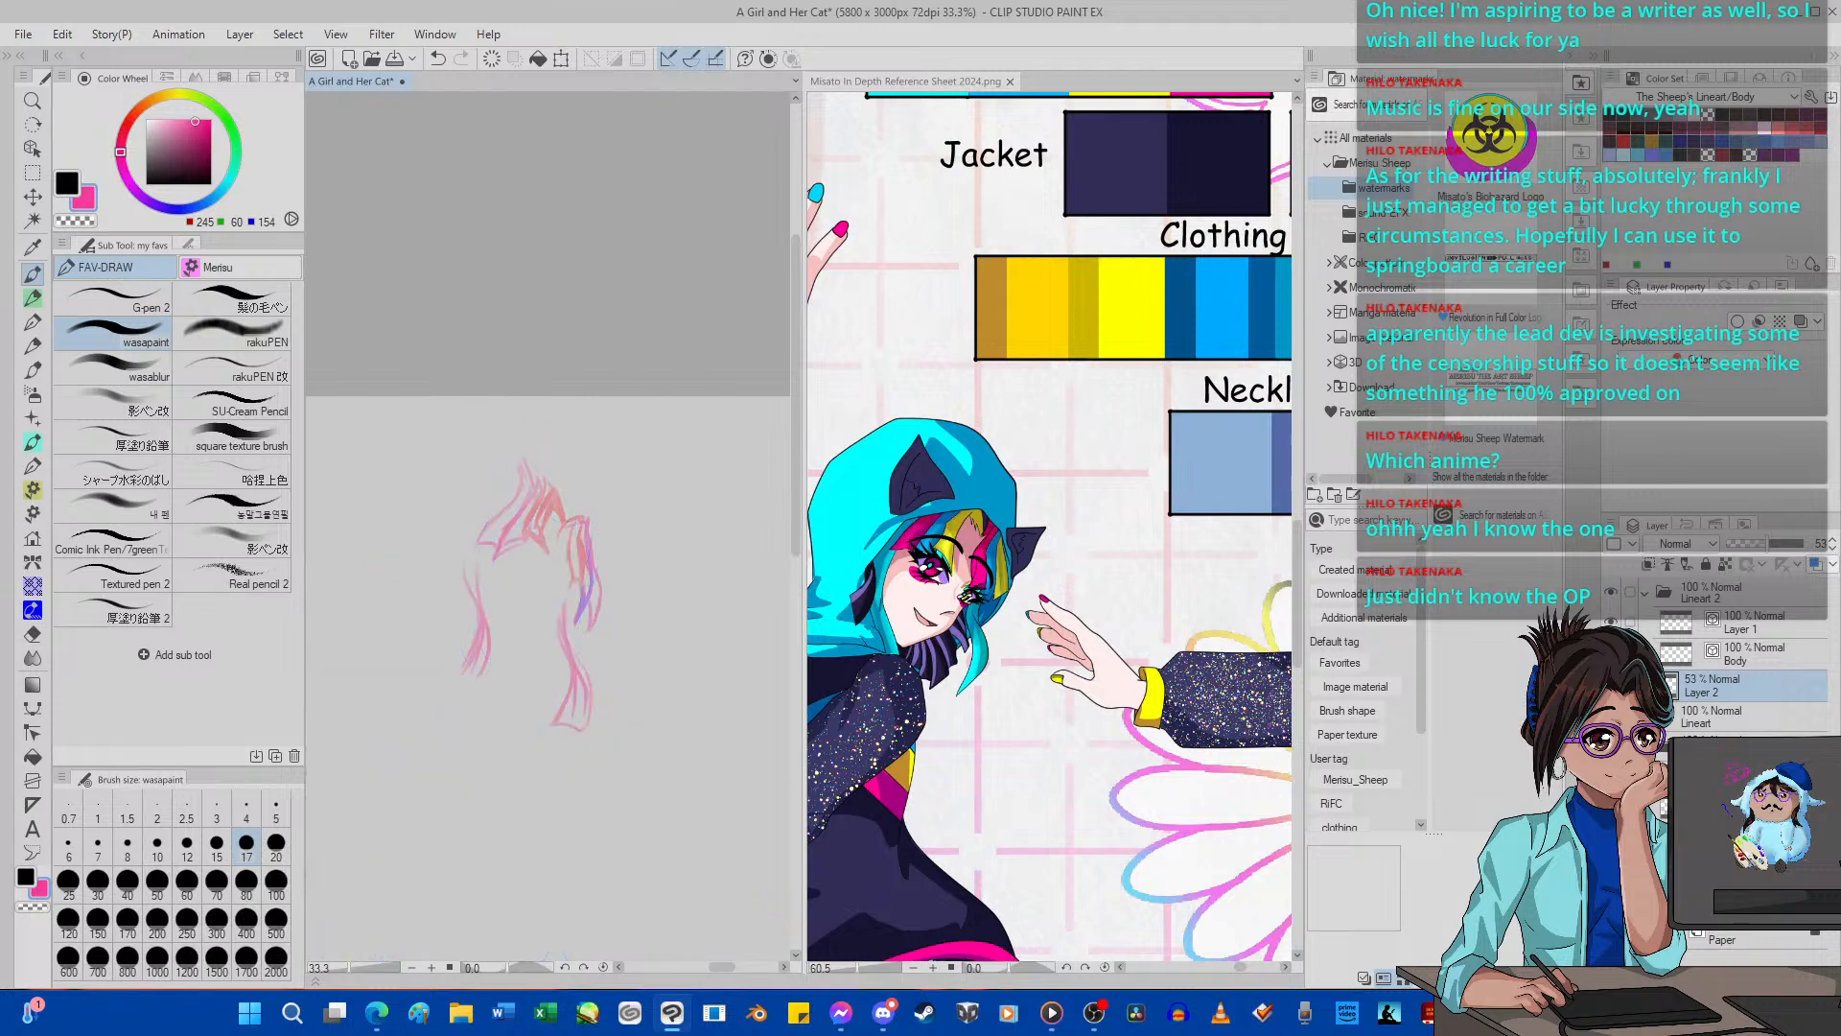
scroll(581, 576, "up", 10)
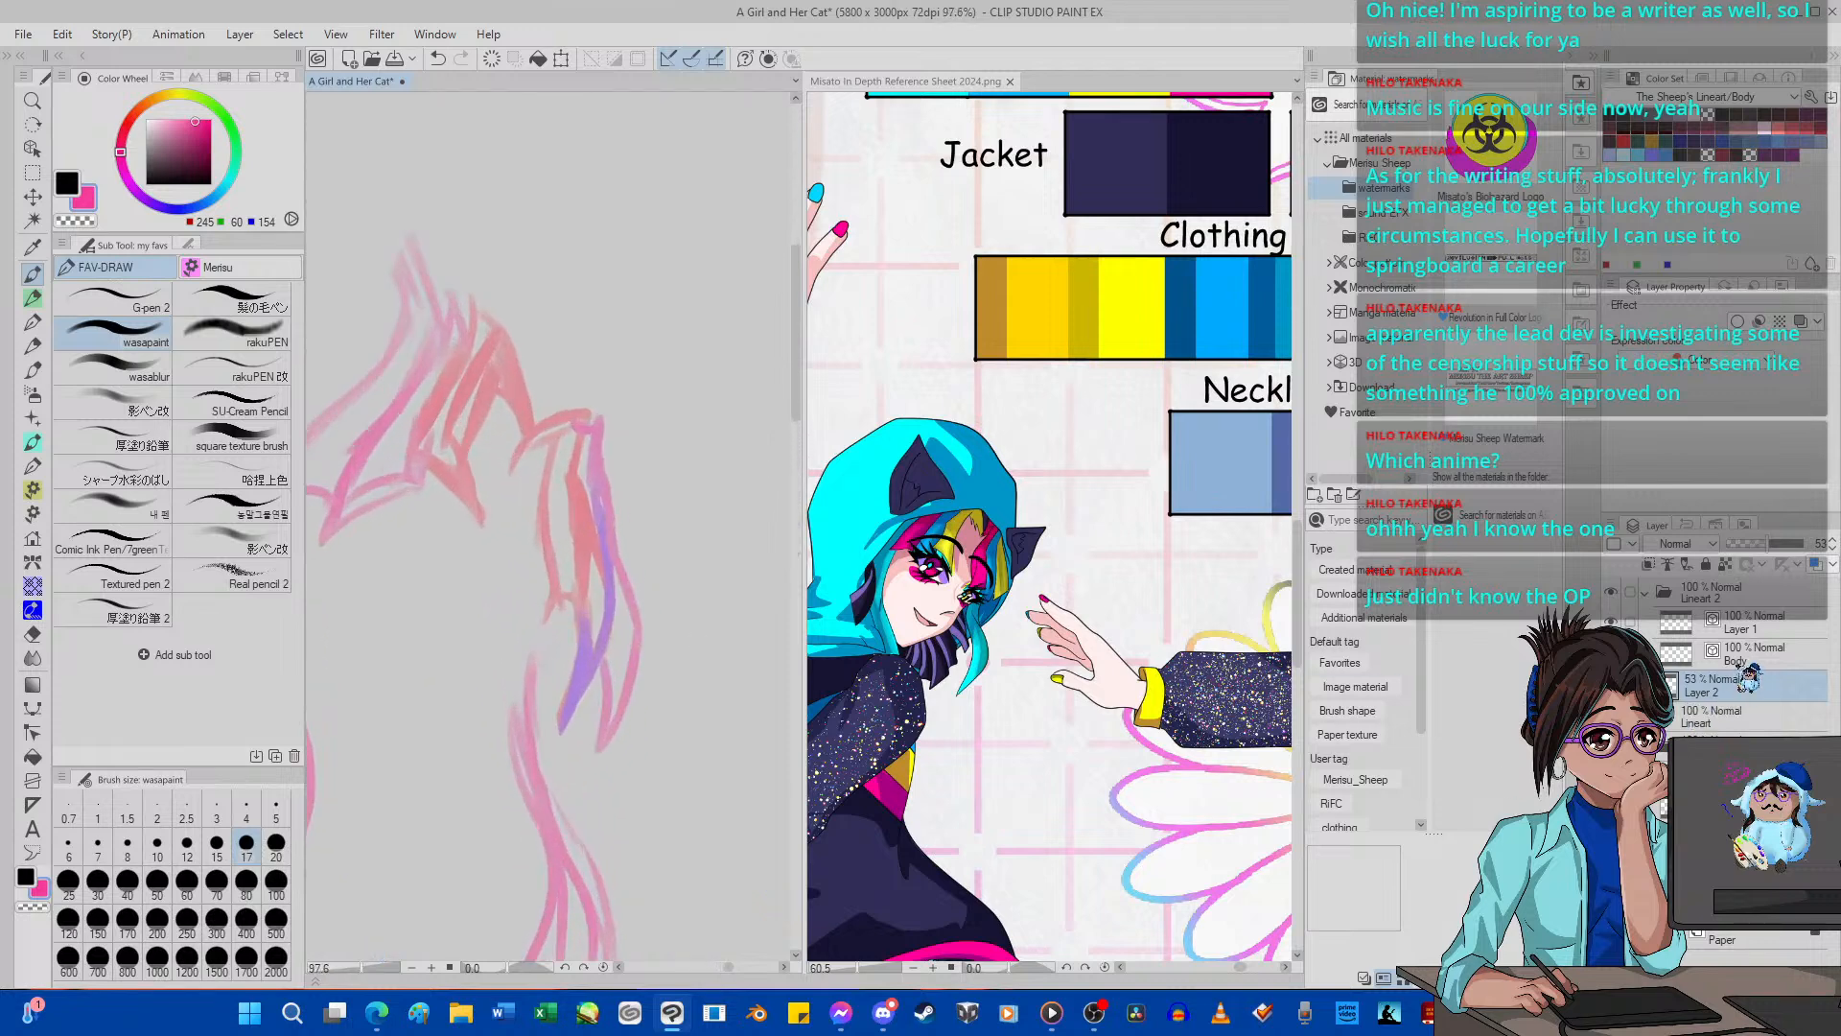
left_click(1789, 628)
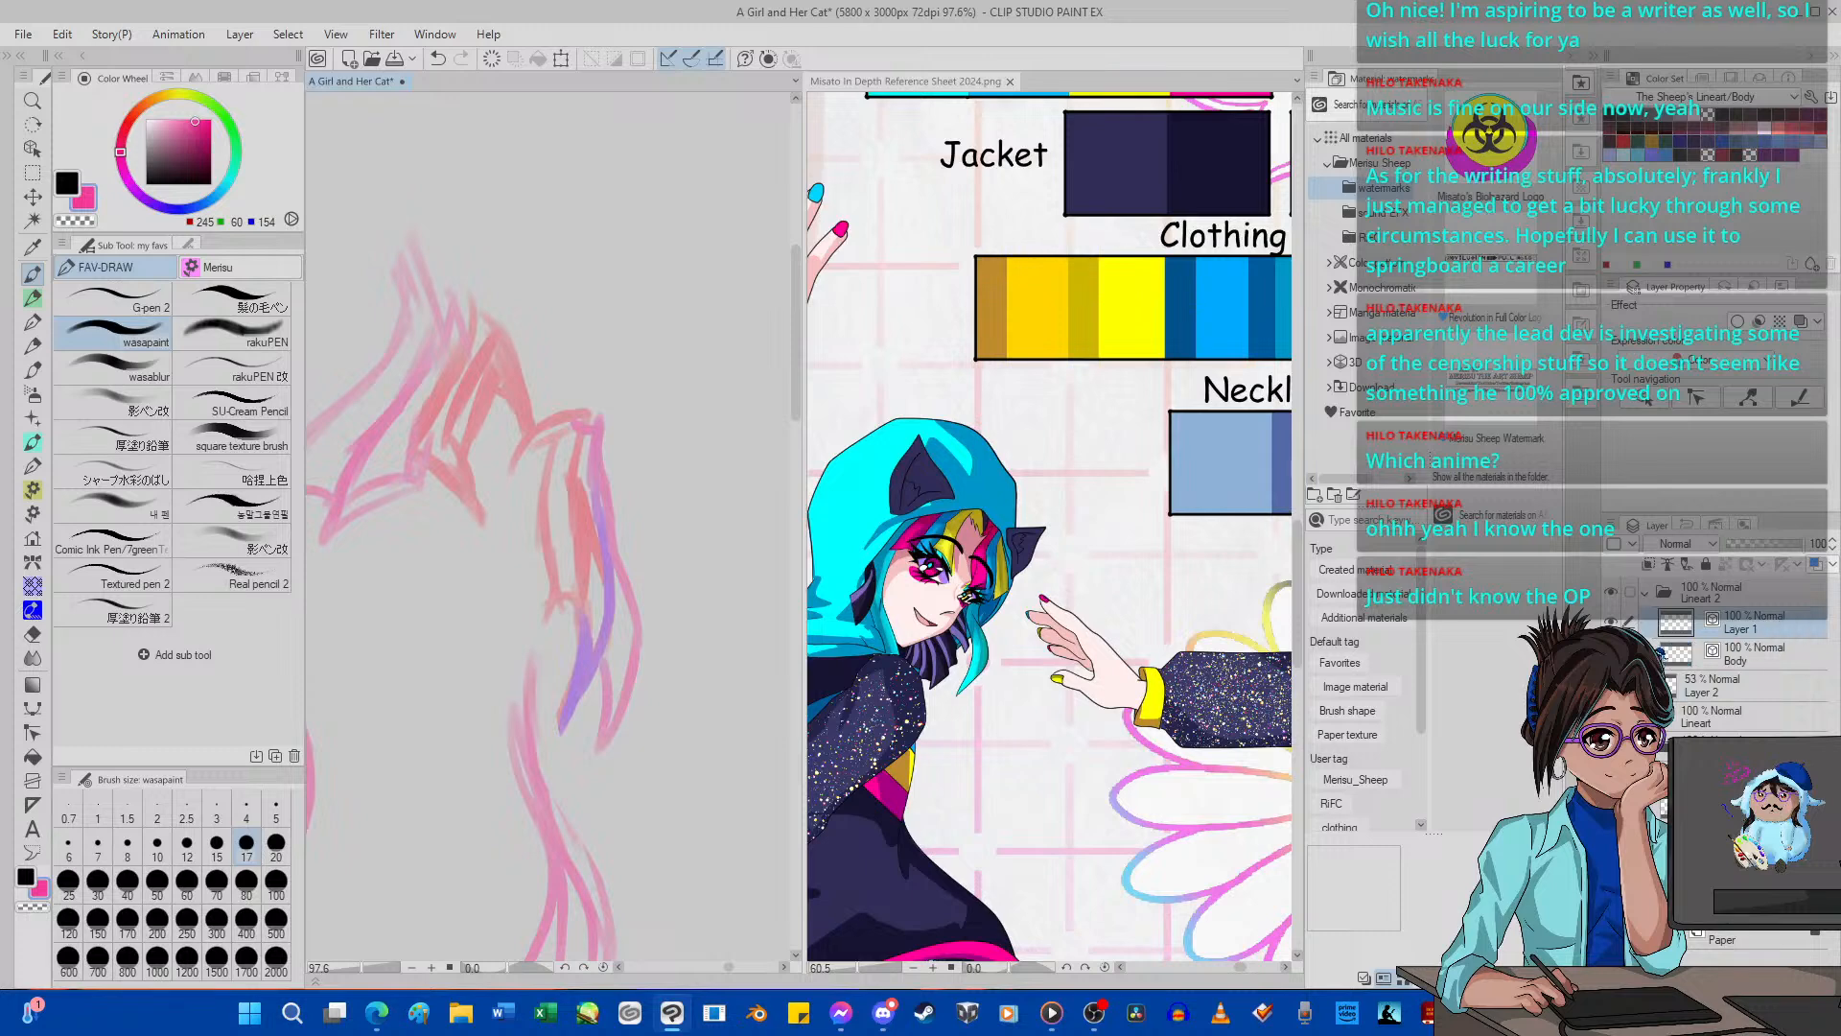
scroll(690, 510, "down", 5)
scroll(691, 510, "up", 3)
scroll(672, 511, "up", 1)
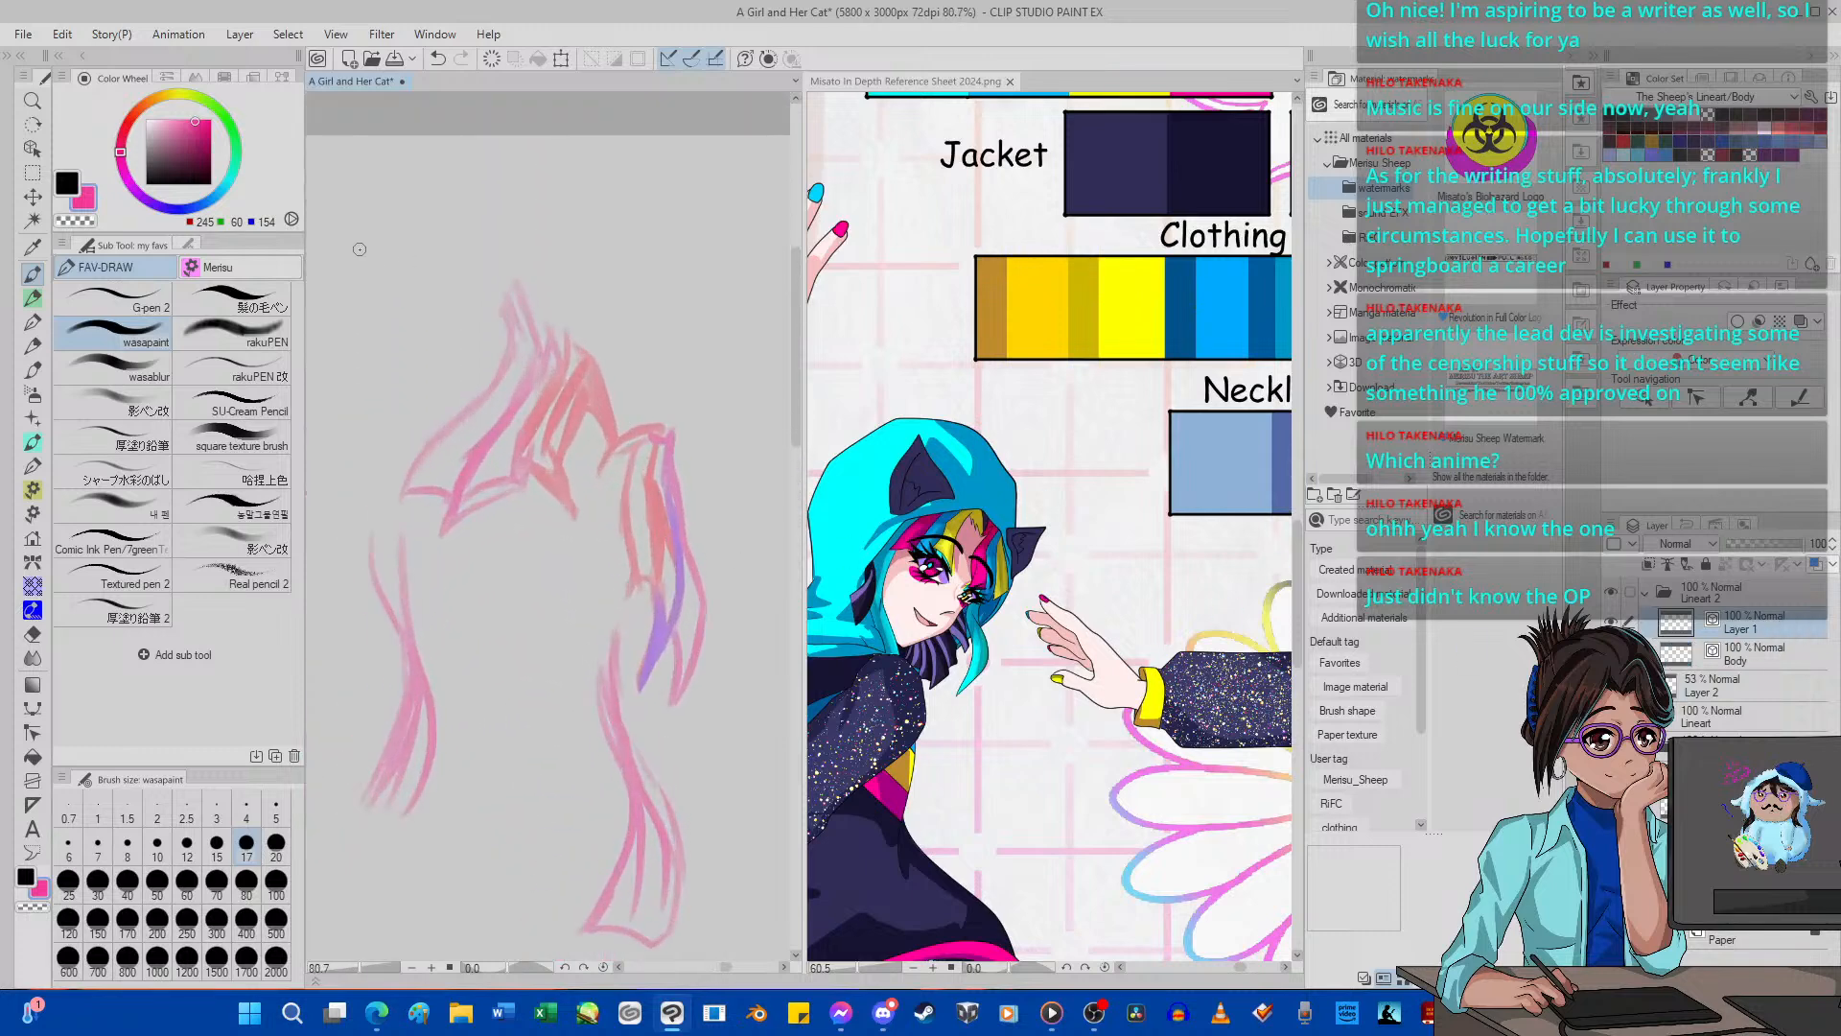
left_click(66, 183)
left_click(114, 299)
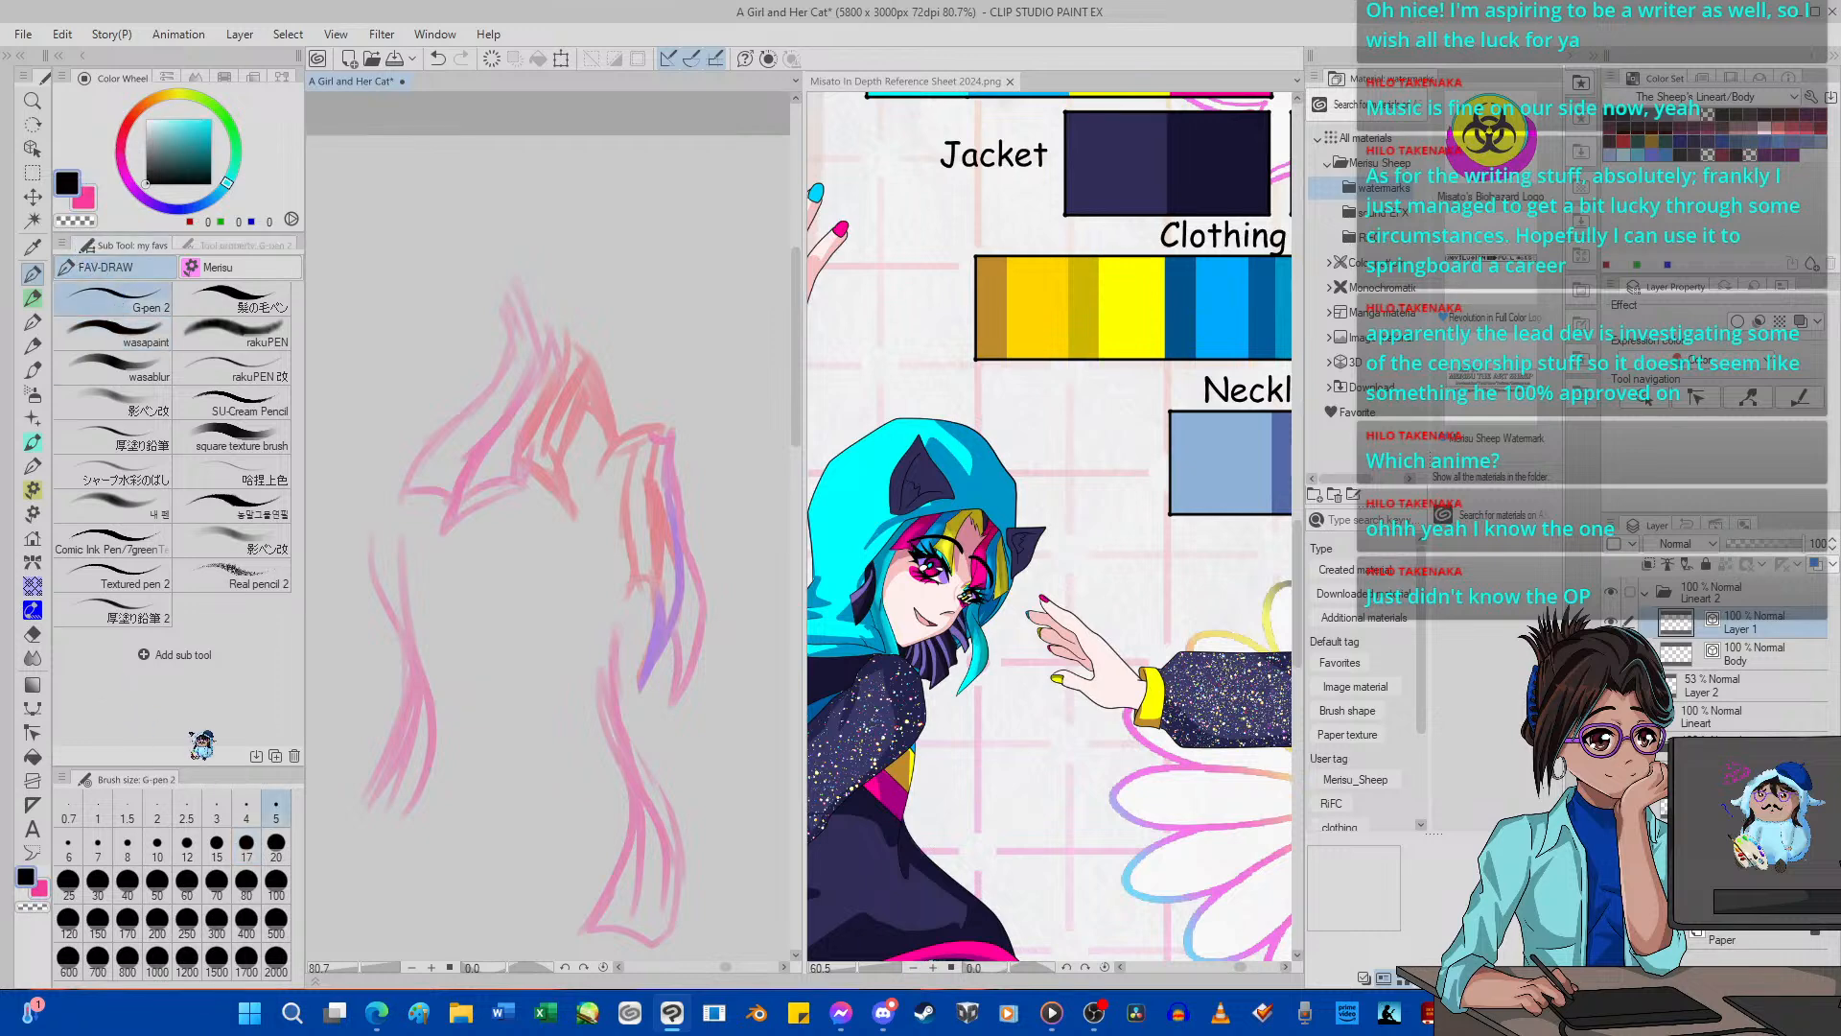
Ink the outline of the red lock over the far eye and adjust the control point at its upper inner end.
scroll(662, 478, "up", 3)
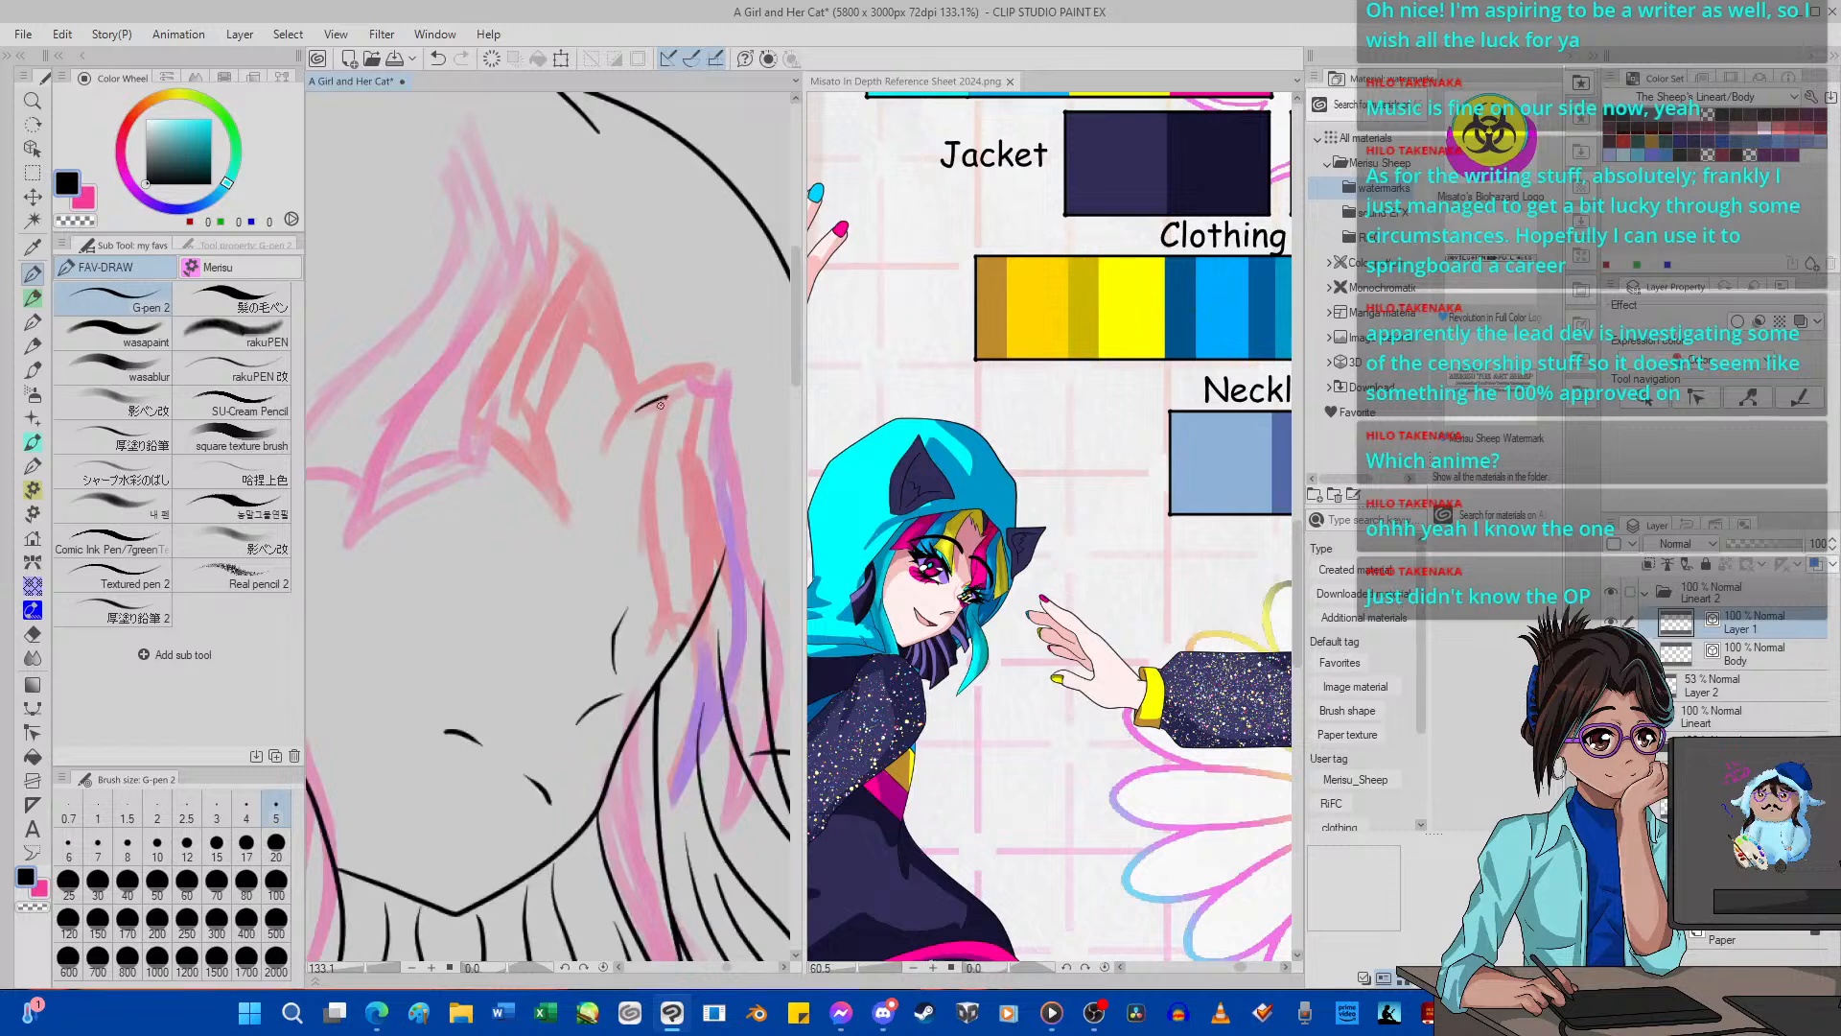
mouse_move(648, 475)
left_mouse_down()
mouse_move(669, 578)
mouse_move(654, 650)
mouse_move(682, 639)
mouse_move(711, 668)
mouse_move(730, 599)
mouse_move(689, 499)
mouse_move(721, 356)
left_mouse_up()
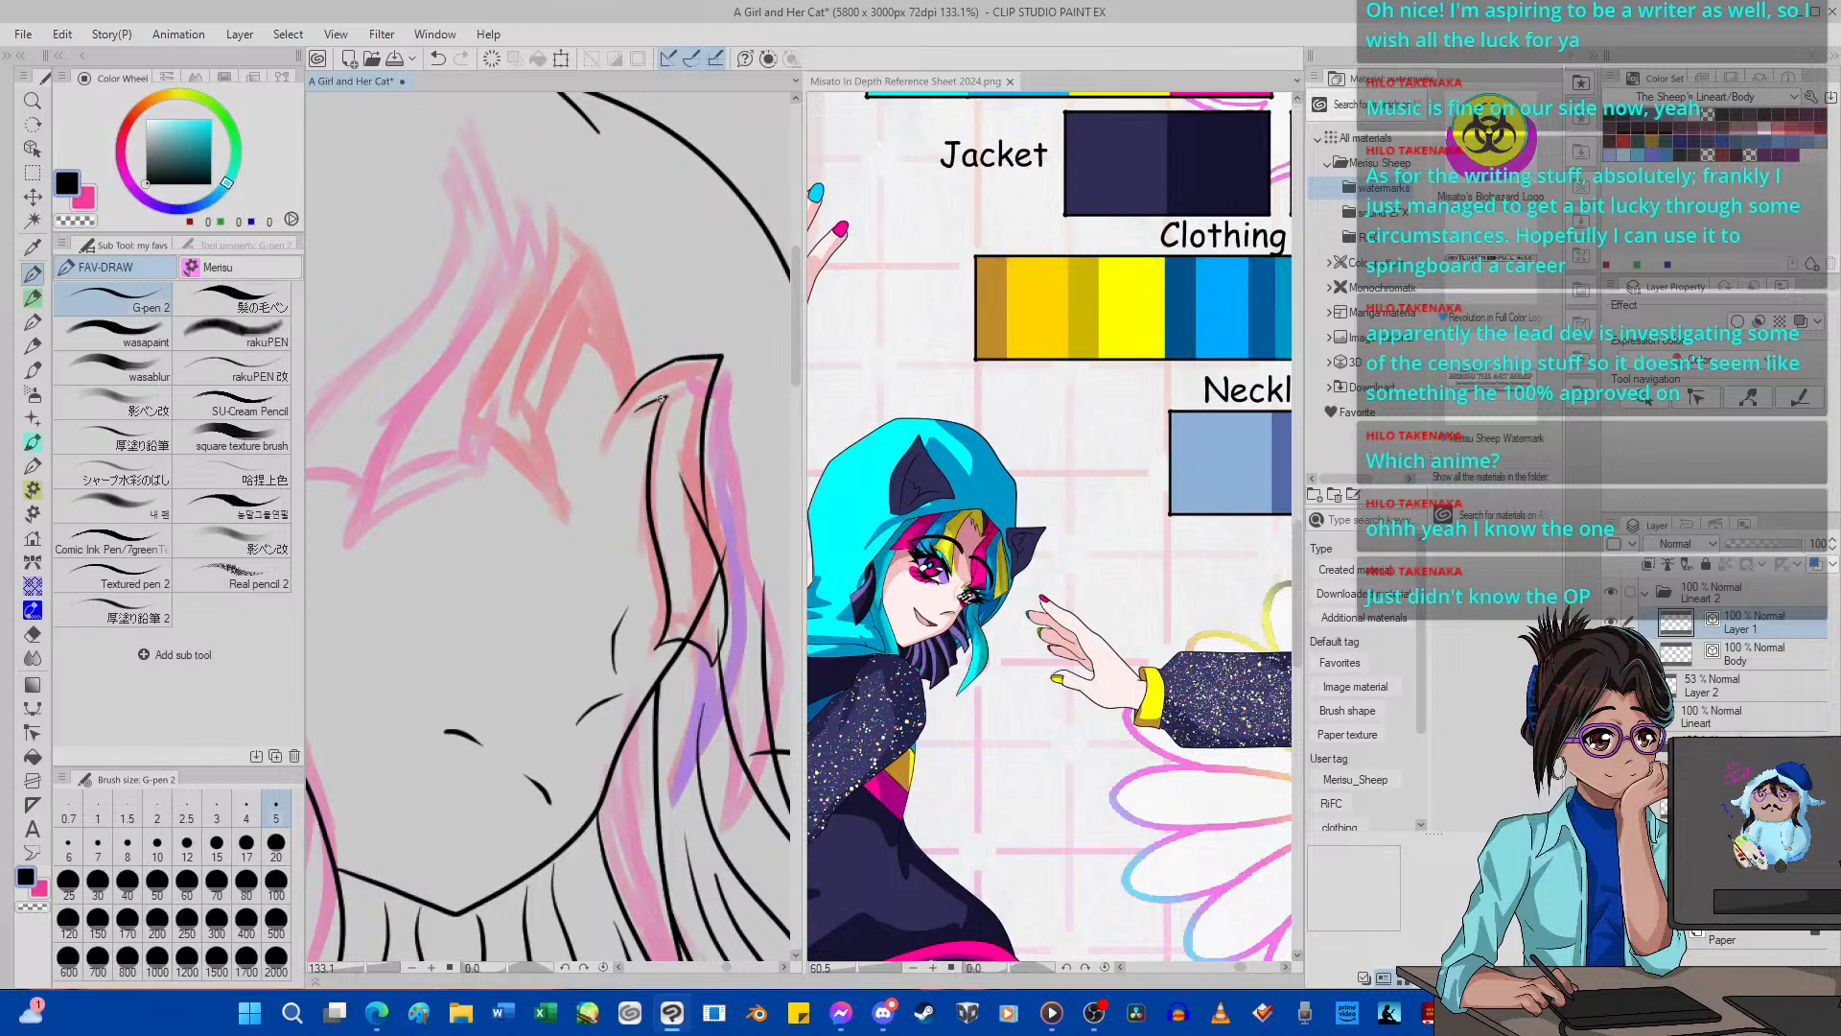
key("y")
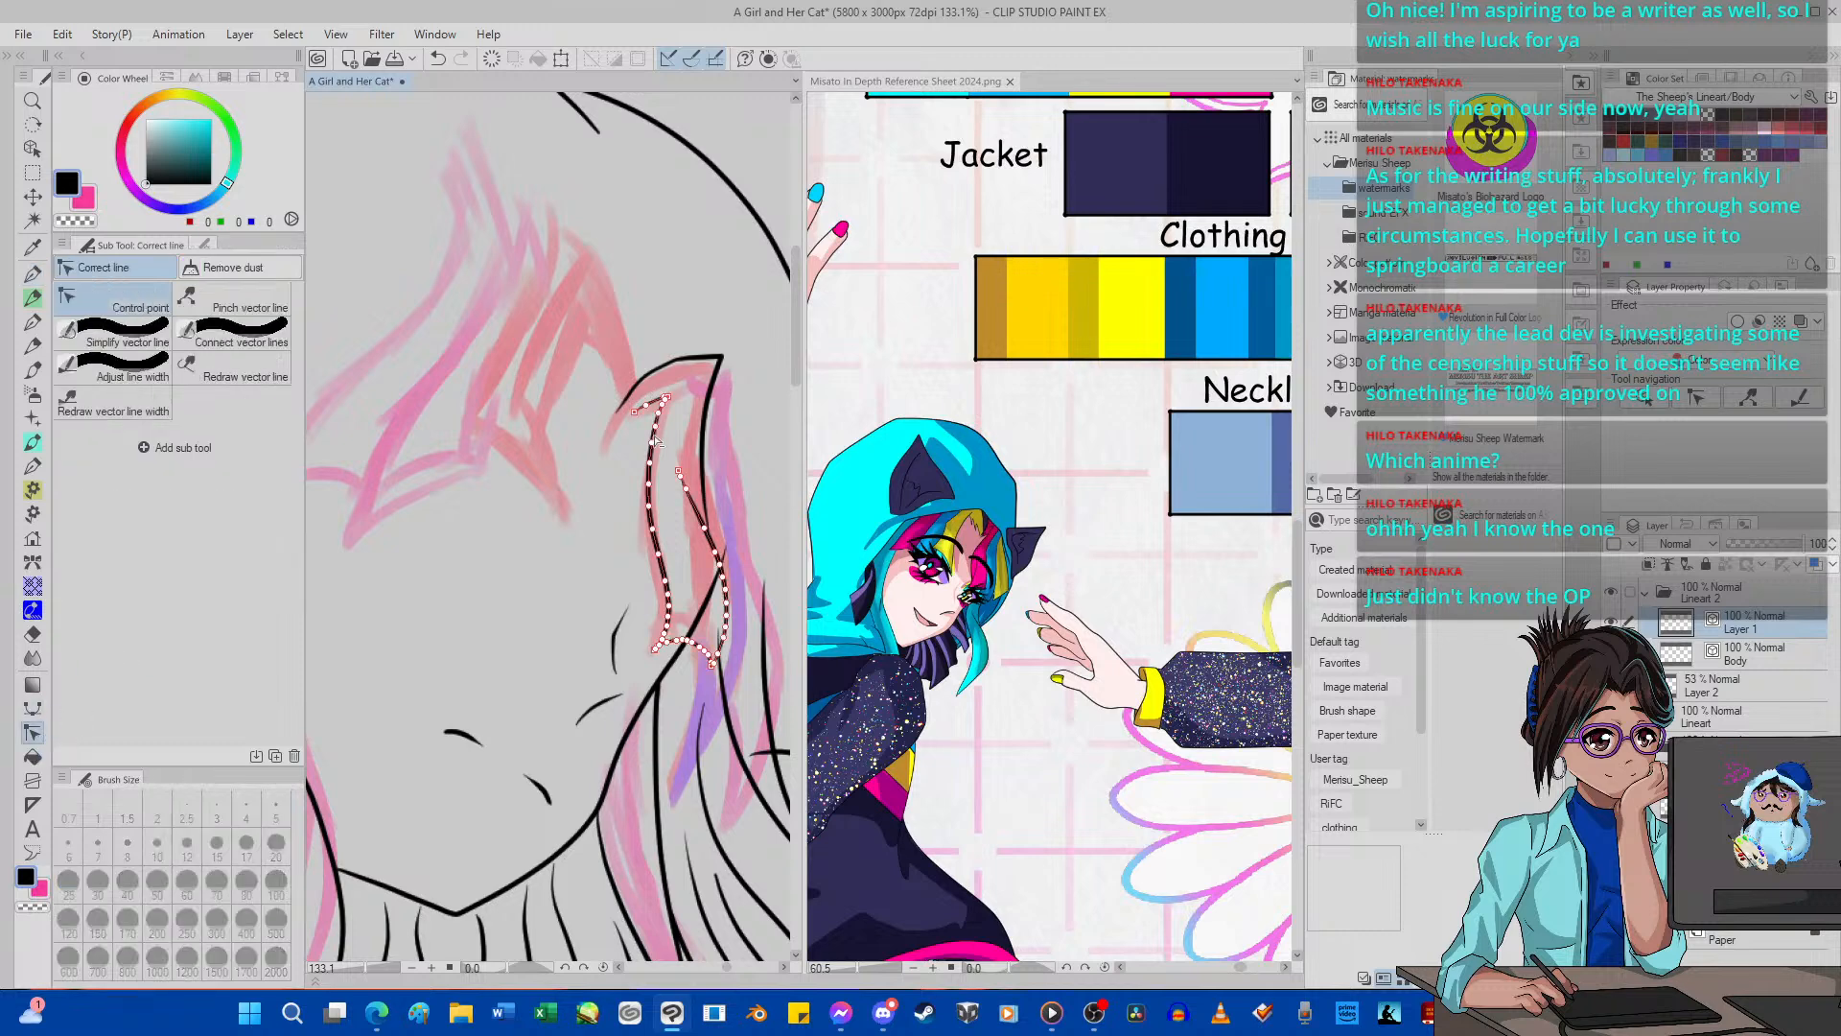
left_click_drag(650, 401, 662, 403)
key("p")
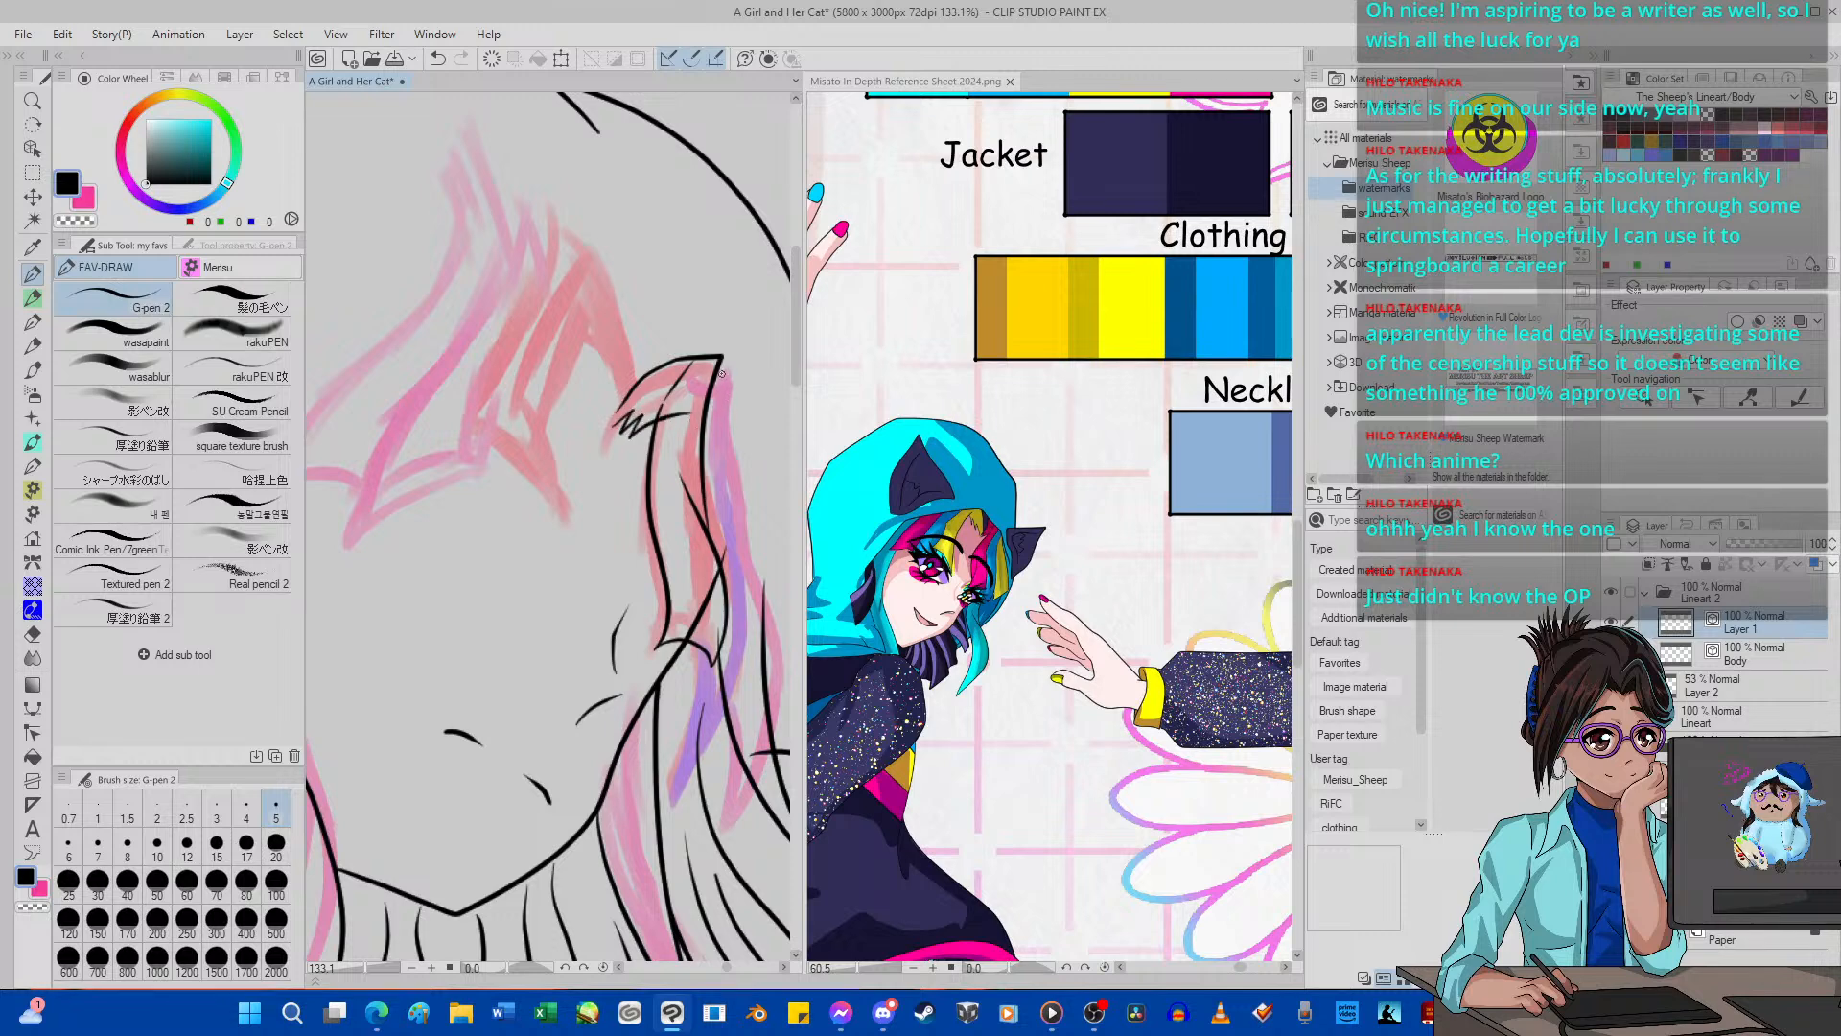
mouse_move(689, 376)
left_mouse_down()
mouse_move(760, 371)
mouse_move(740, 441)
mouse_move(745, 673)
mouse_move(693, 762)
mouse_move(671, 738)
left_mouse_up()
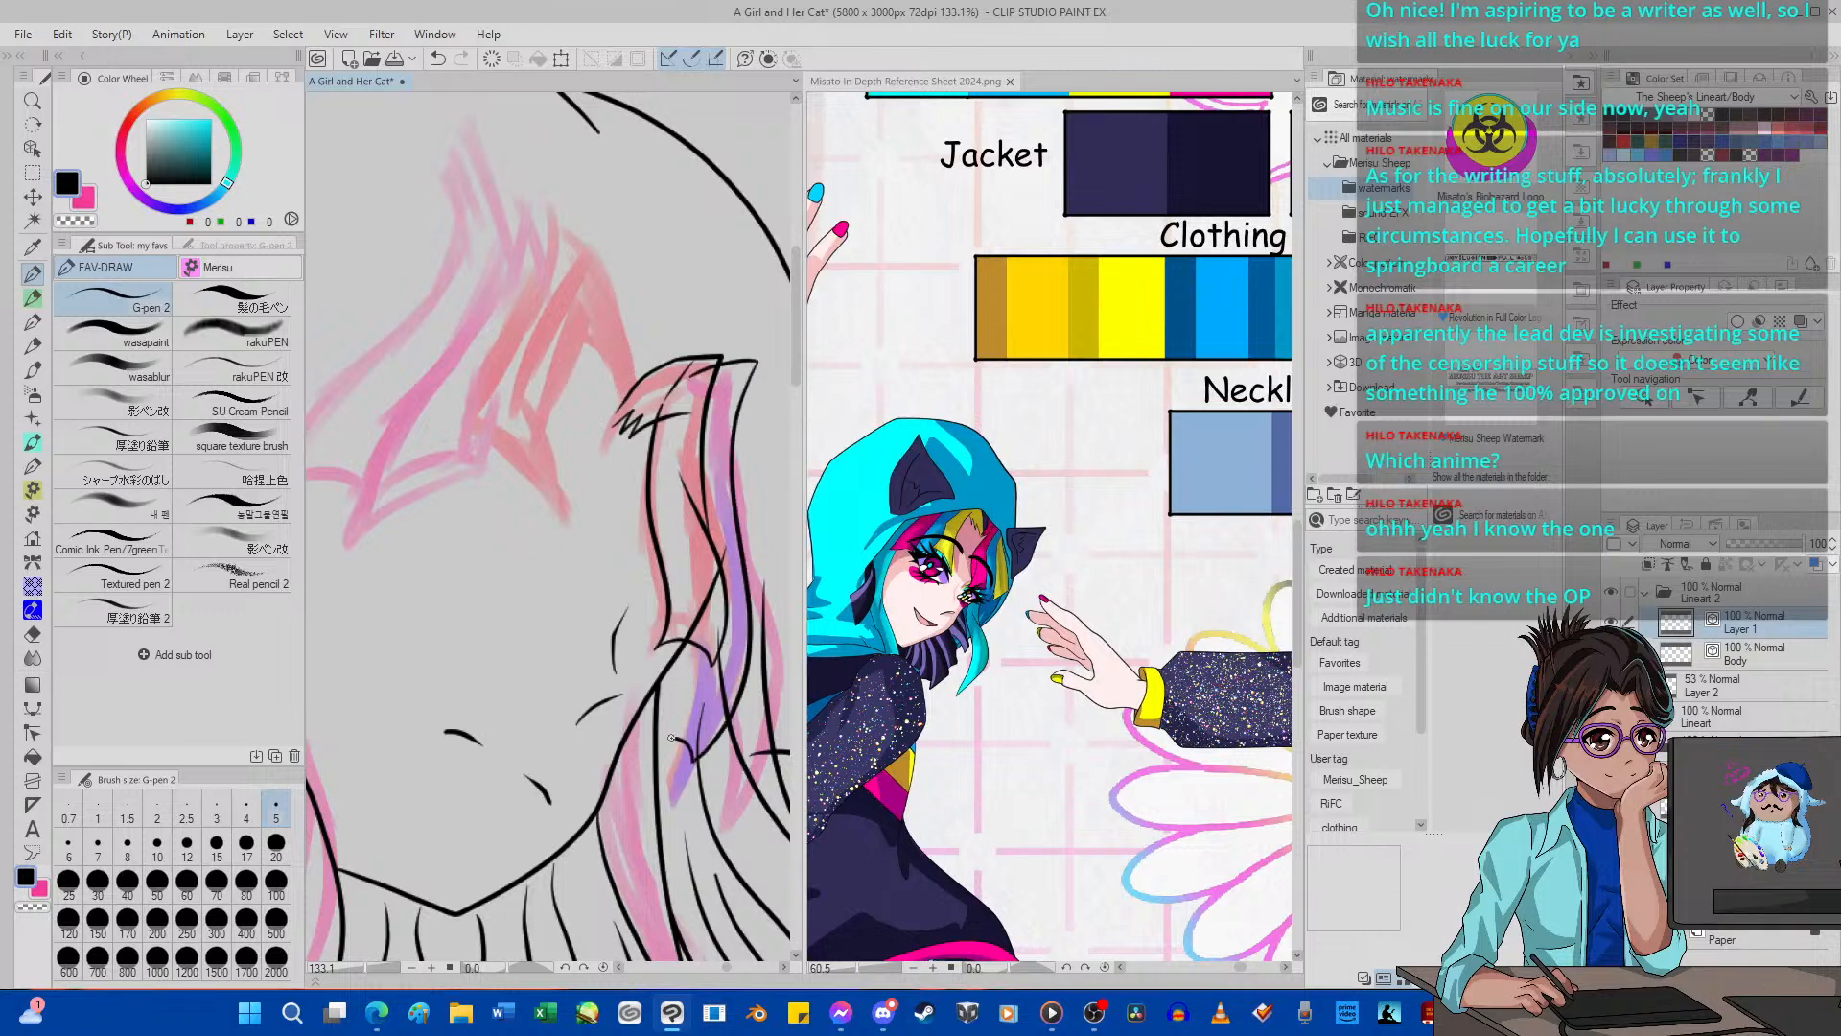
key("ctrl+z")
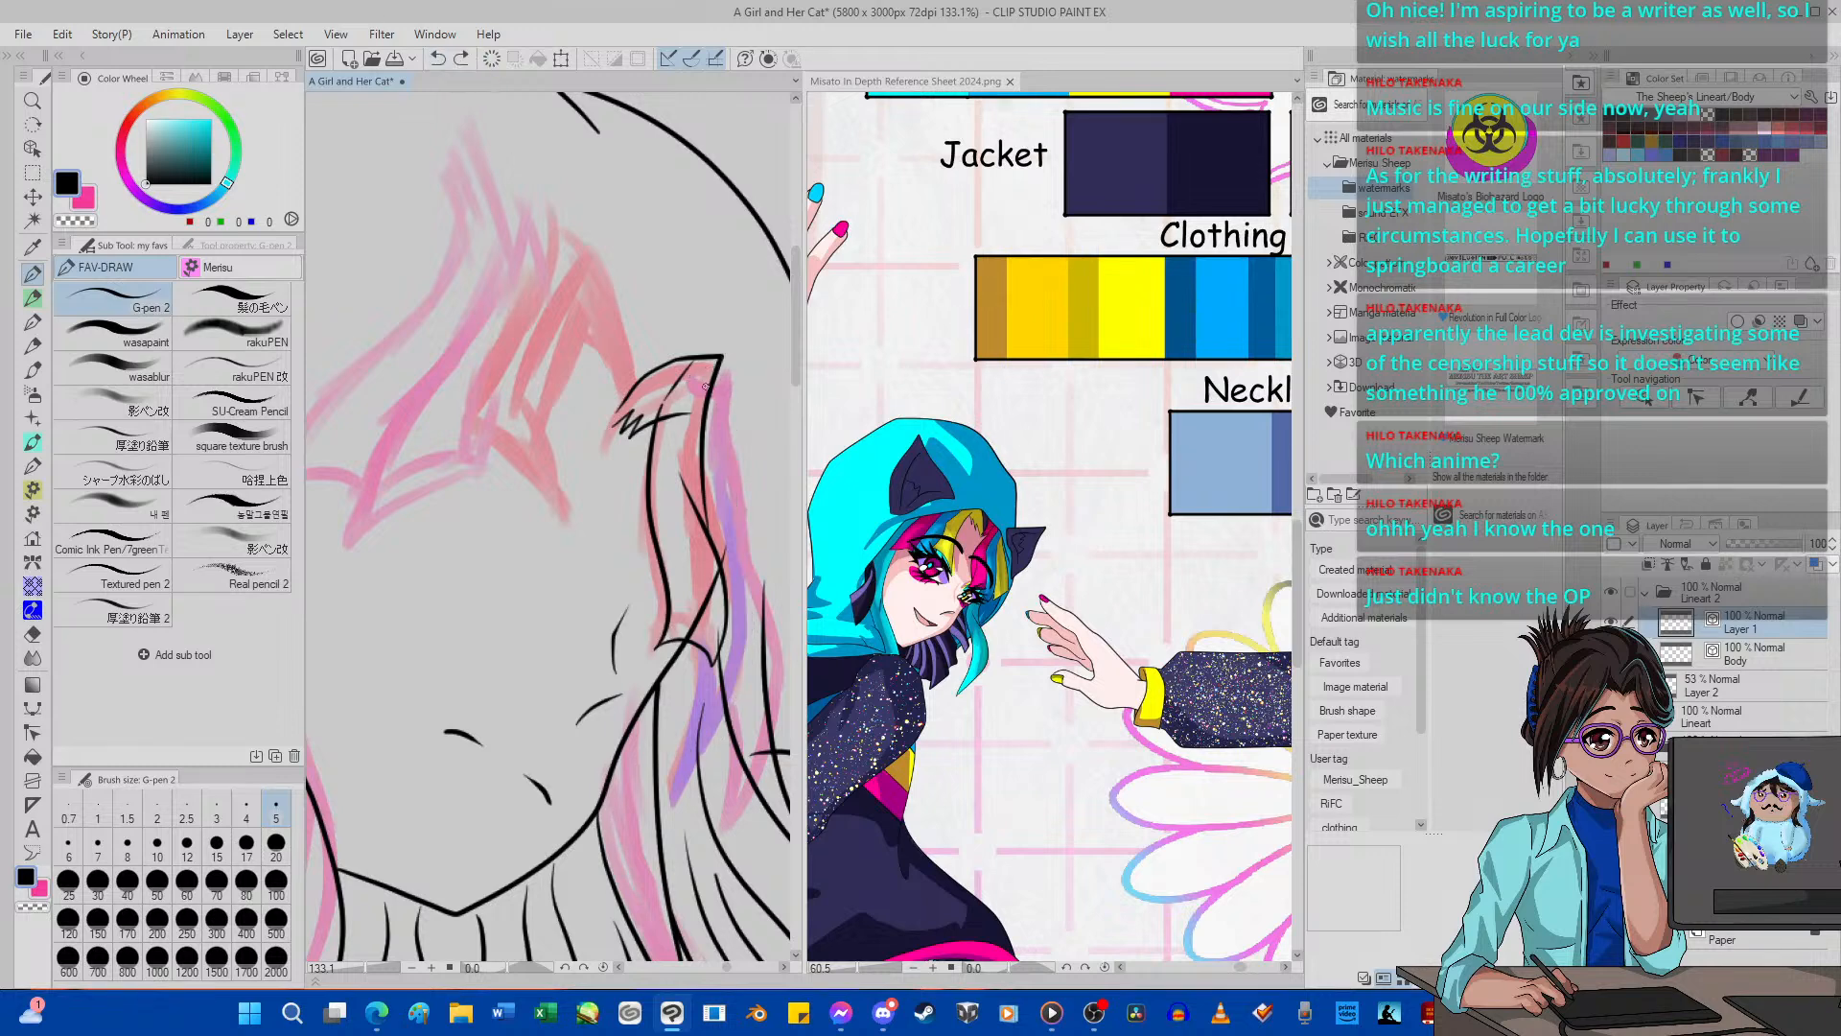
mouse_move(722, 365)
left_mouse_down()
mouse_move(721, 446)
mouse_move(756, 626)
mouse_move(740, 699)
mouse_move(695, 759)
mouse_move(680, 715)
left_mouse_up()
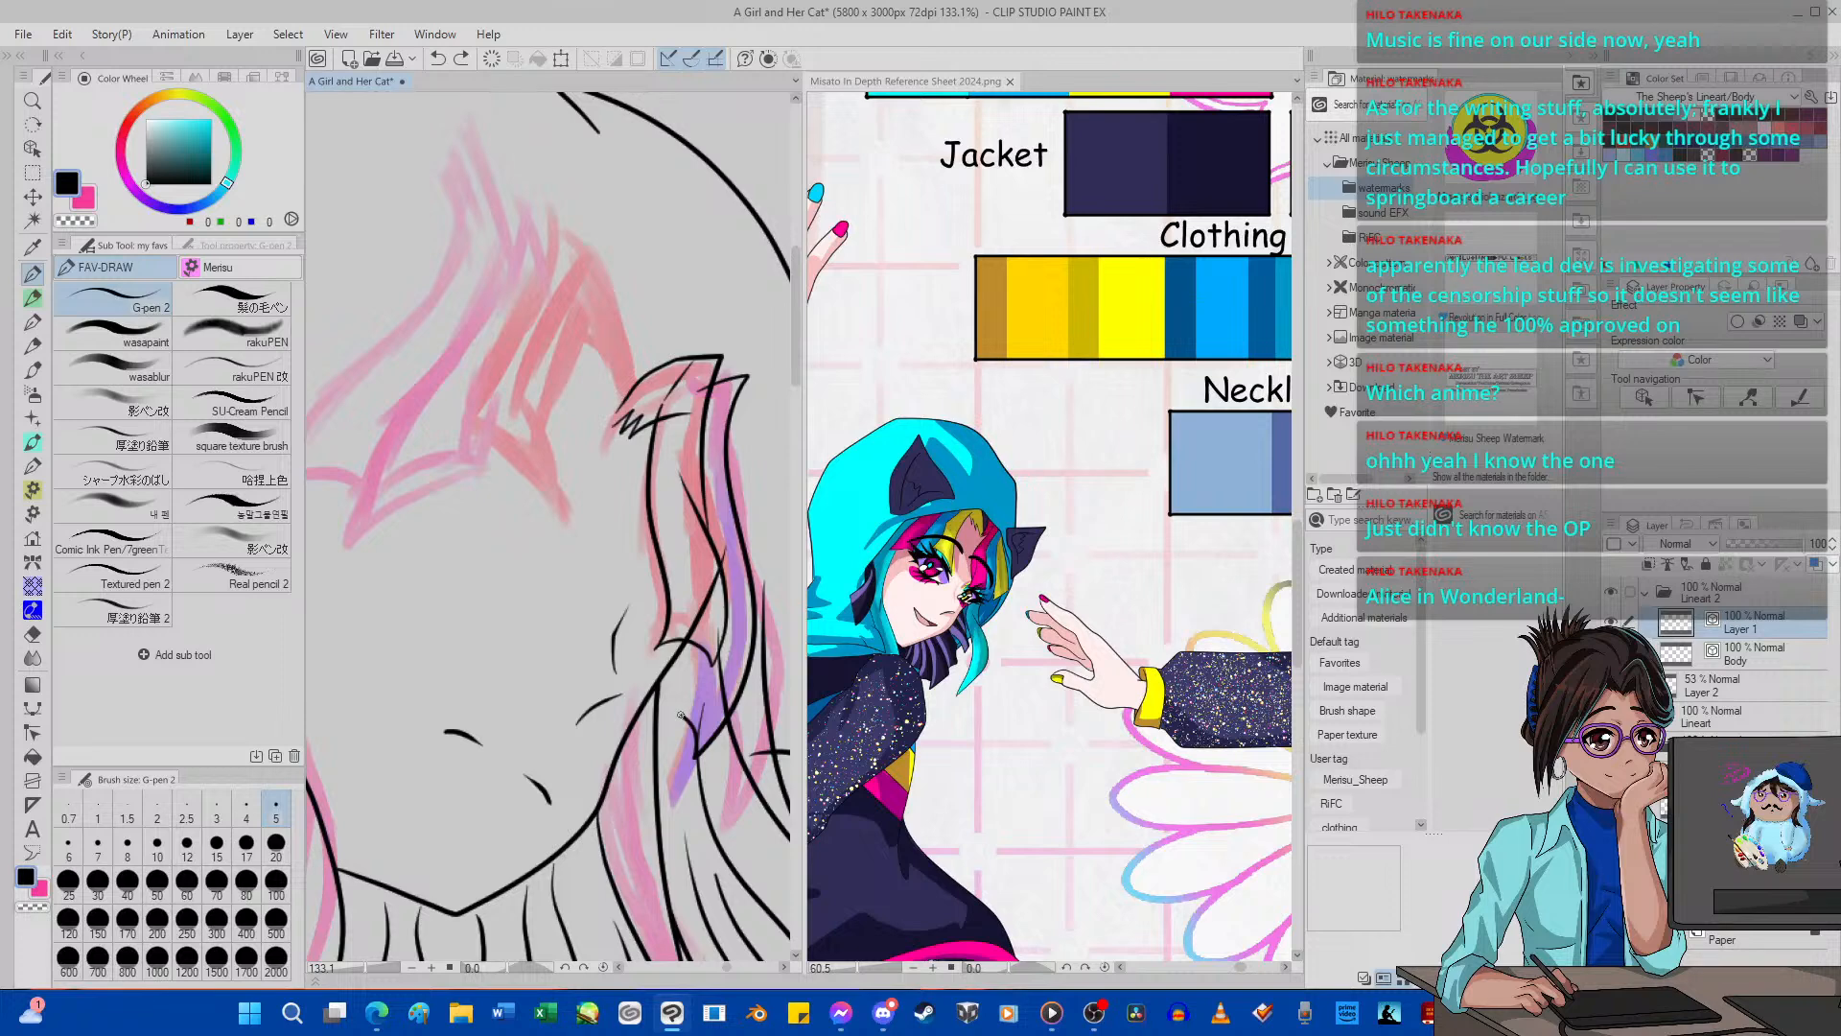
left_click(438, 60)
left_click(438, 60)
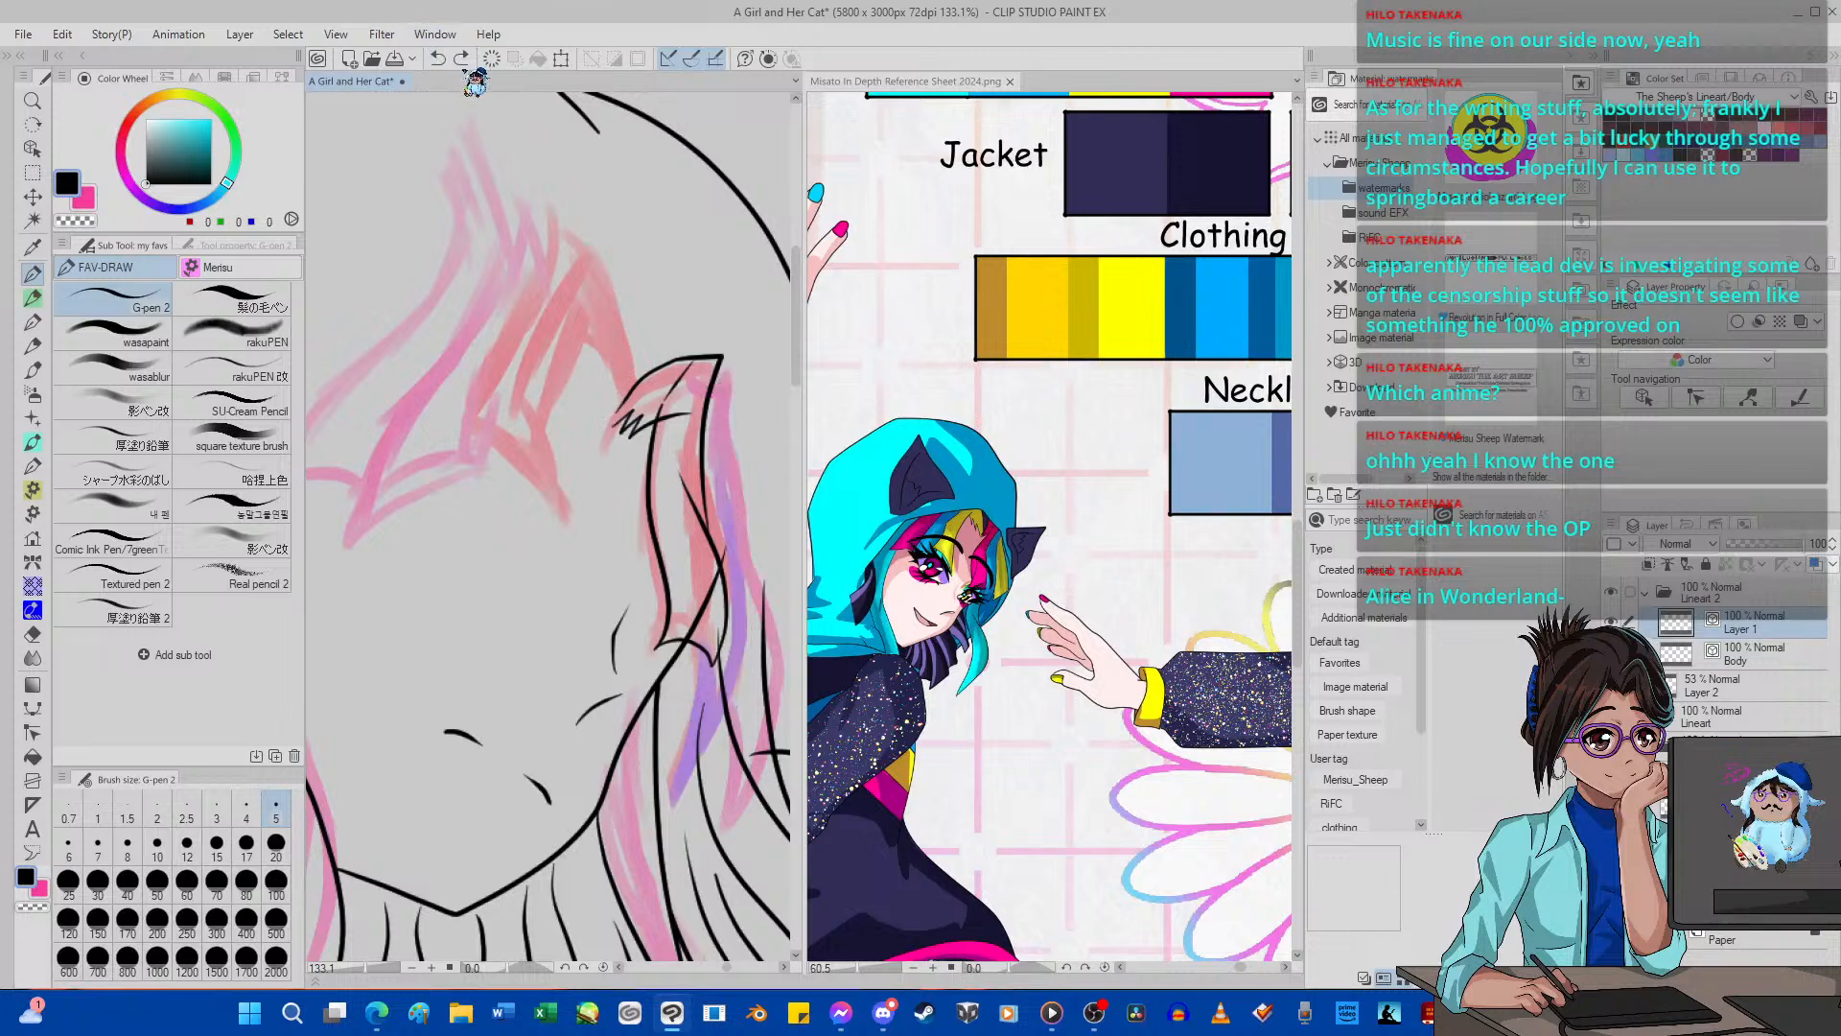
Hide the Body layer's line art so only the hair guide and the new inking show.
scroll(447, 97, "down", 10)
scroll(447, 97, "up", 2)
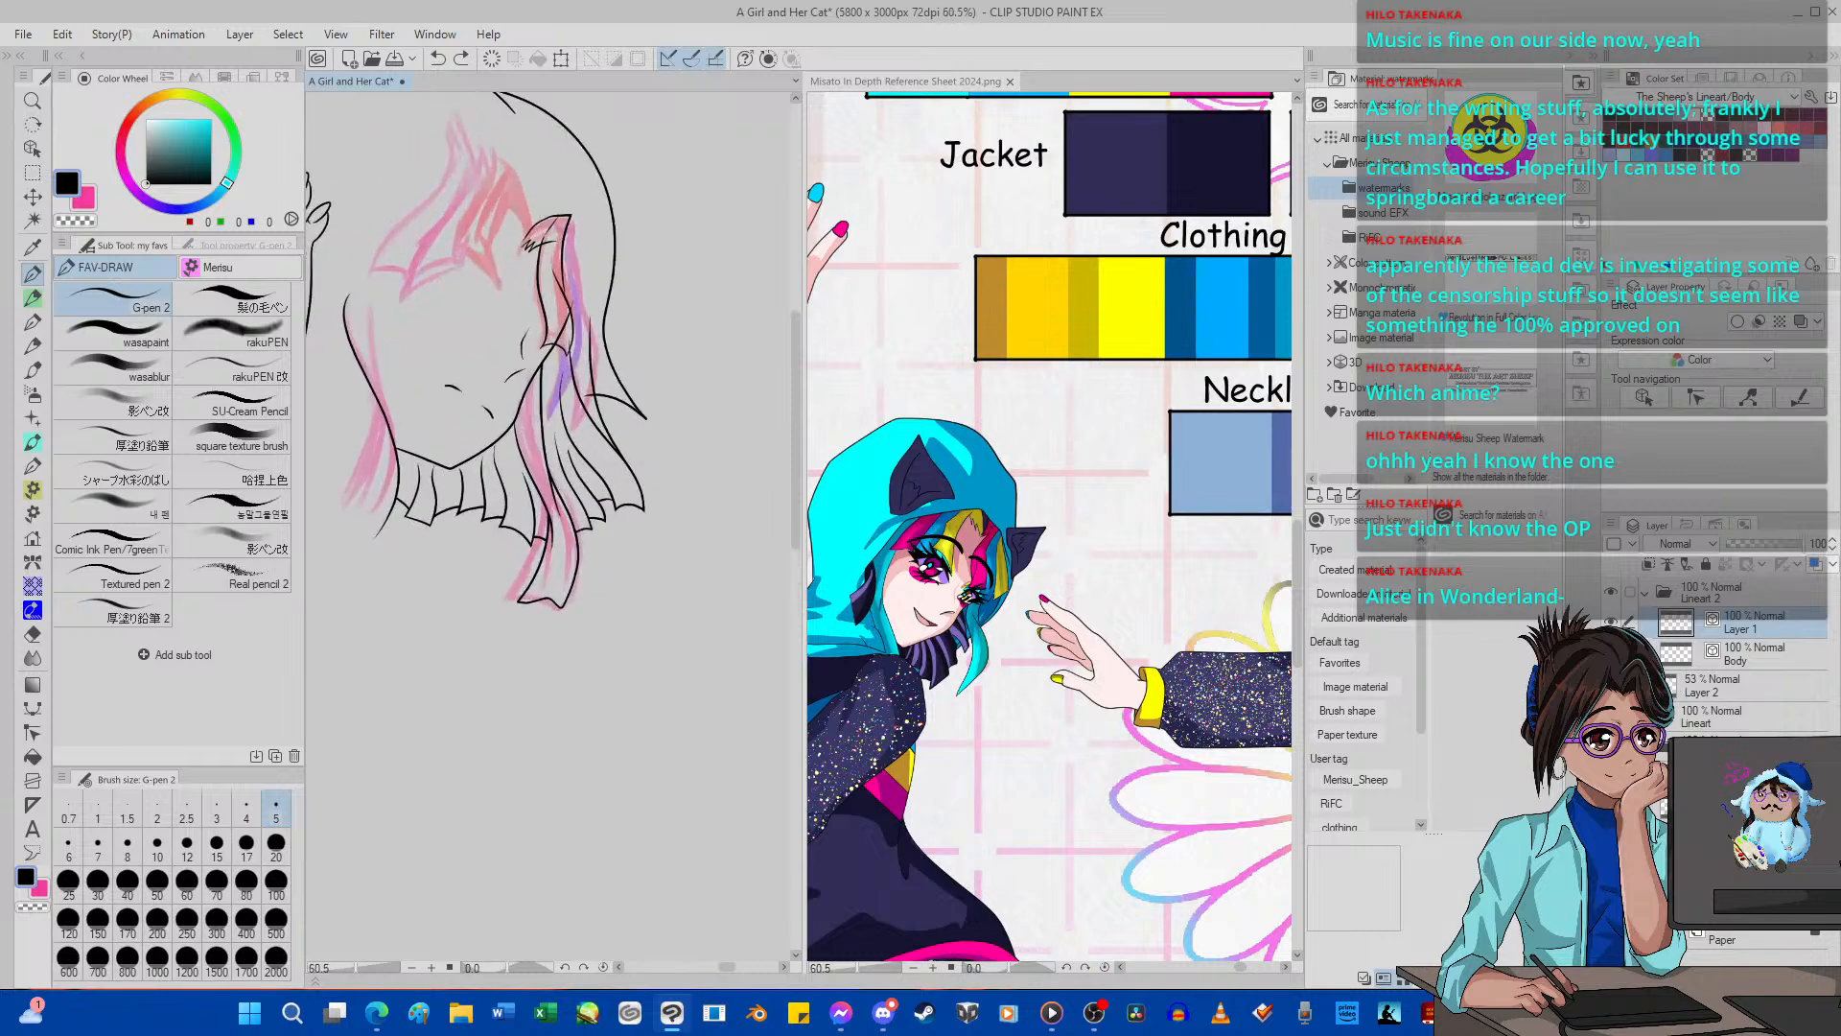
left_click(1611, 654)
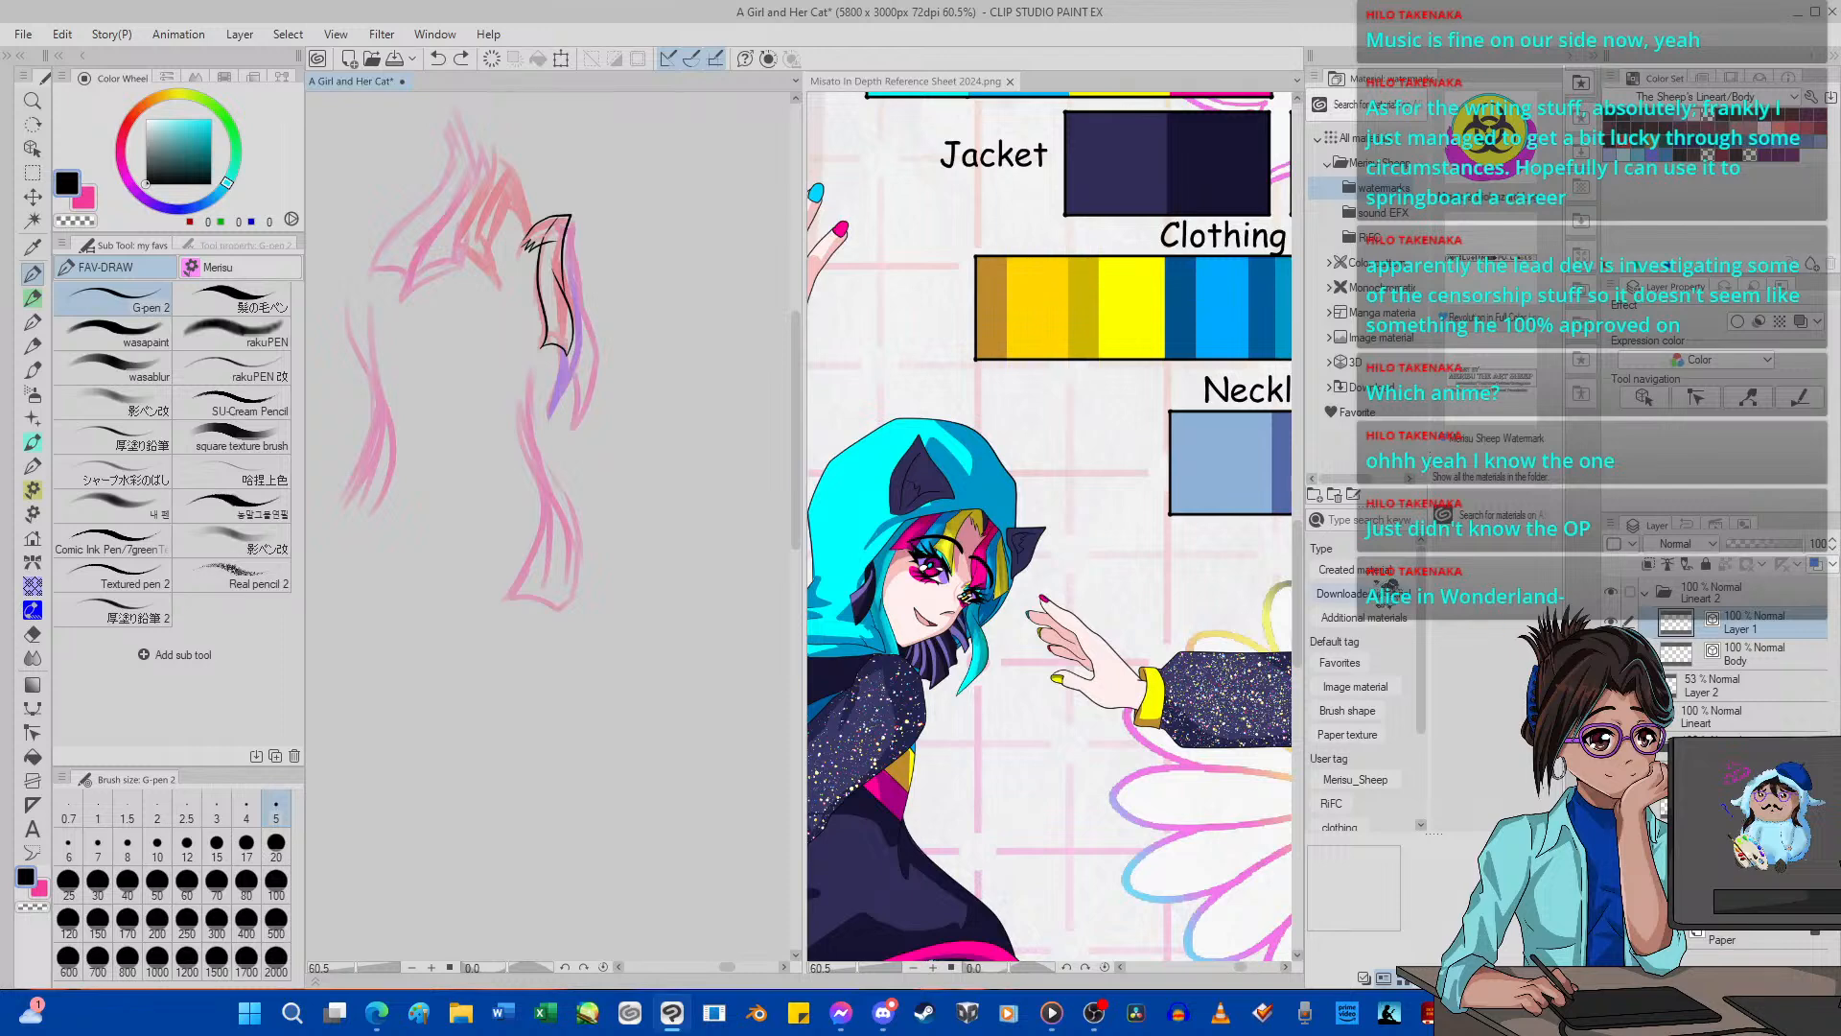
Ink the purple strand curving behind the red lock to a pointed tip, undoing the first try at its outer edge.
scroll(580, 313, "up", 5)
scroll(580, 314, "up", 1)
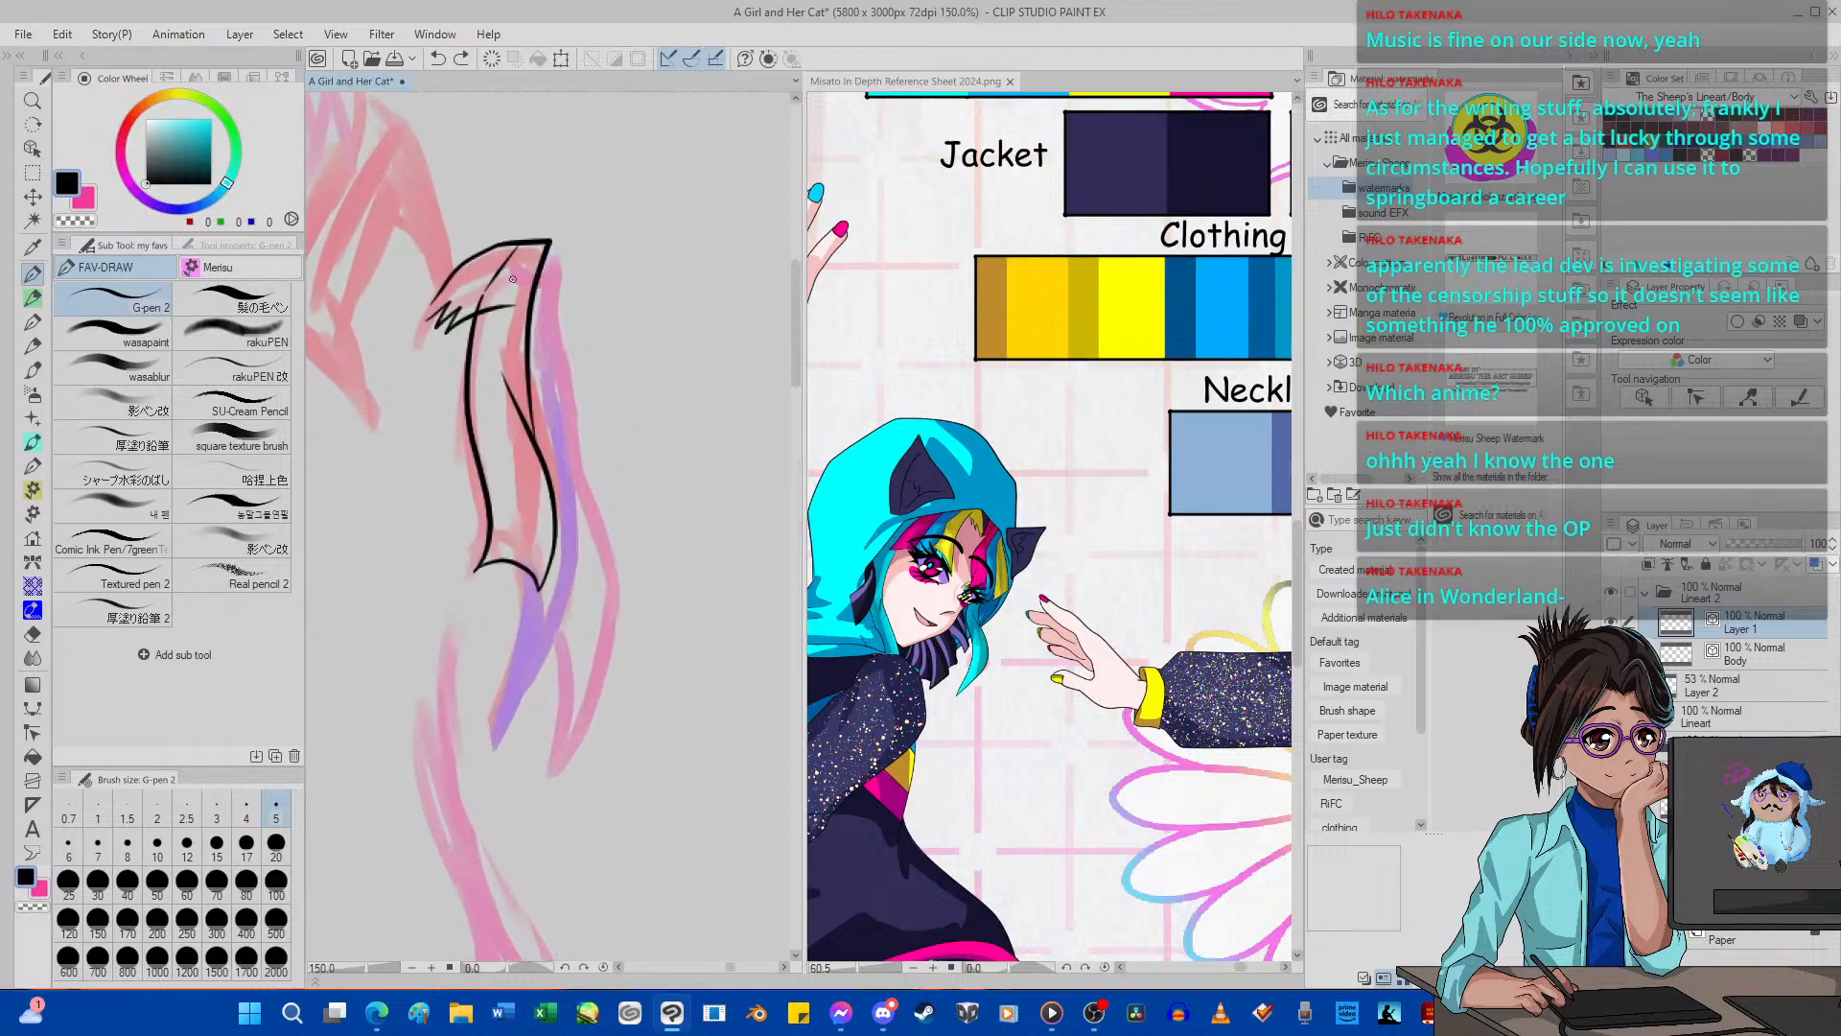
mouse_move(513, 278)
left_mouse_down()
mouse_move(573, 256)
mouse_move(551, 415)
left_mouse_up()
mouse_move(575, 477)
left_mouse_down()
mouse_move(592, 545)
mouse_move(569, 632)
mouse_move(538, 703)
mouse_move(508, 727)
left_mouse_up()
left_click(438, 58)
mouse_move(519, 286)
left_mouse_down()
mouse_move(587, 266)
mouse_move(549, 356)
mouse_move(587, 543)
left_mouse_up()
mouse_move(588, 629)
left_mouse_down()
mouse_move(495, 744)
mouse_move(493, 664)
mouse_move(537, 552)
mouse_move(533, 479)
left_mouse_up()
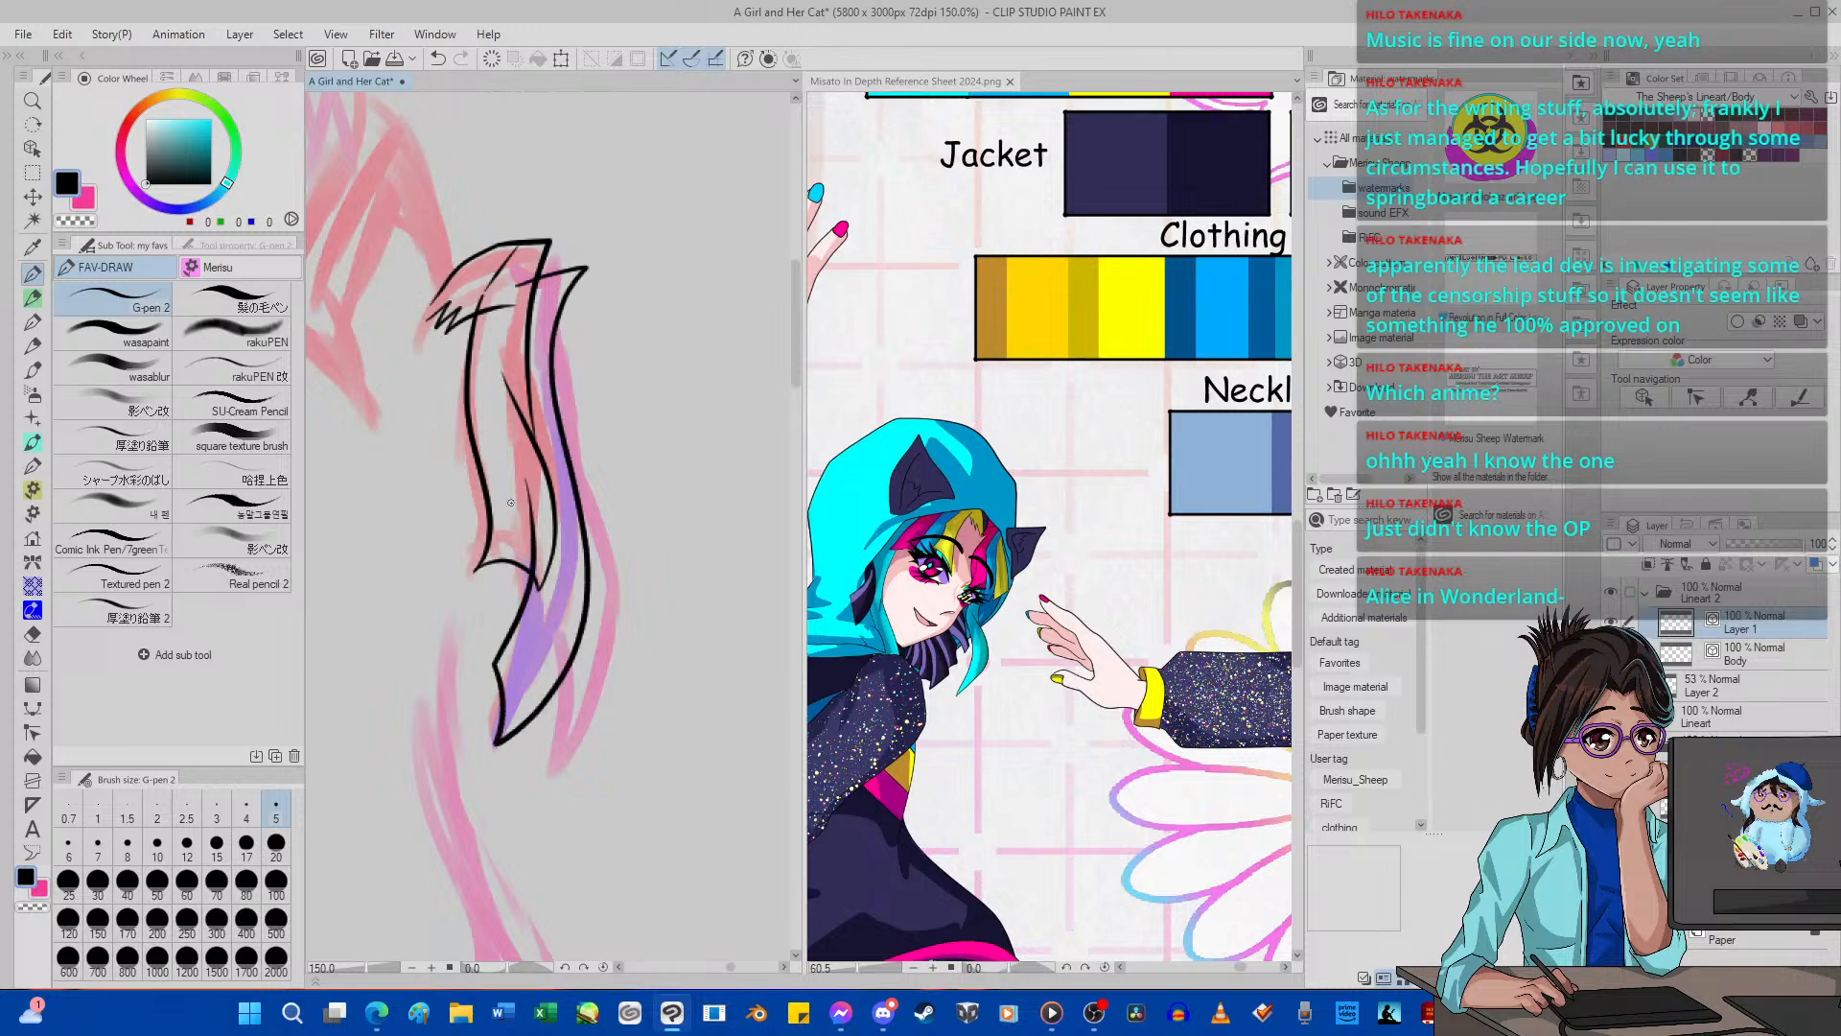
Reshape the inner edge and tip of the inked purple strand with the Pinch vector line tool.
left_click(32, 732)
left_click_drag(497, 652, 493, 631)
left_click_drag(496, 733, 501, 748)
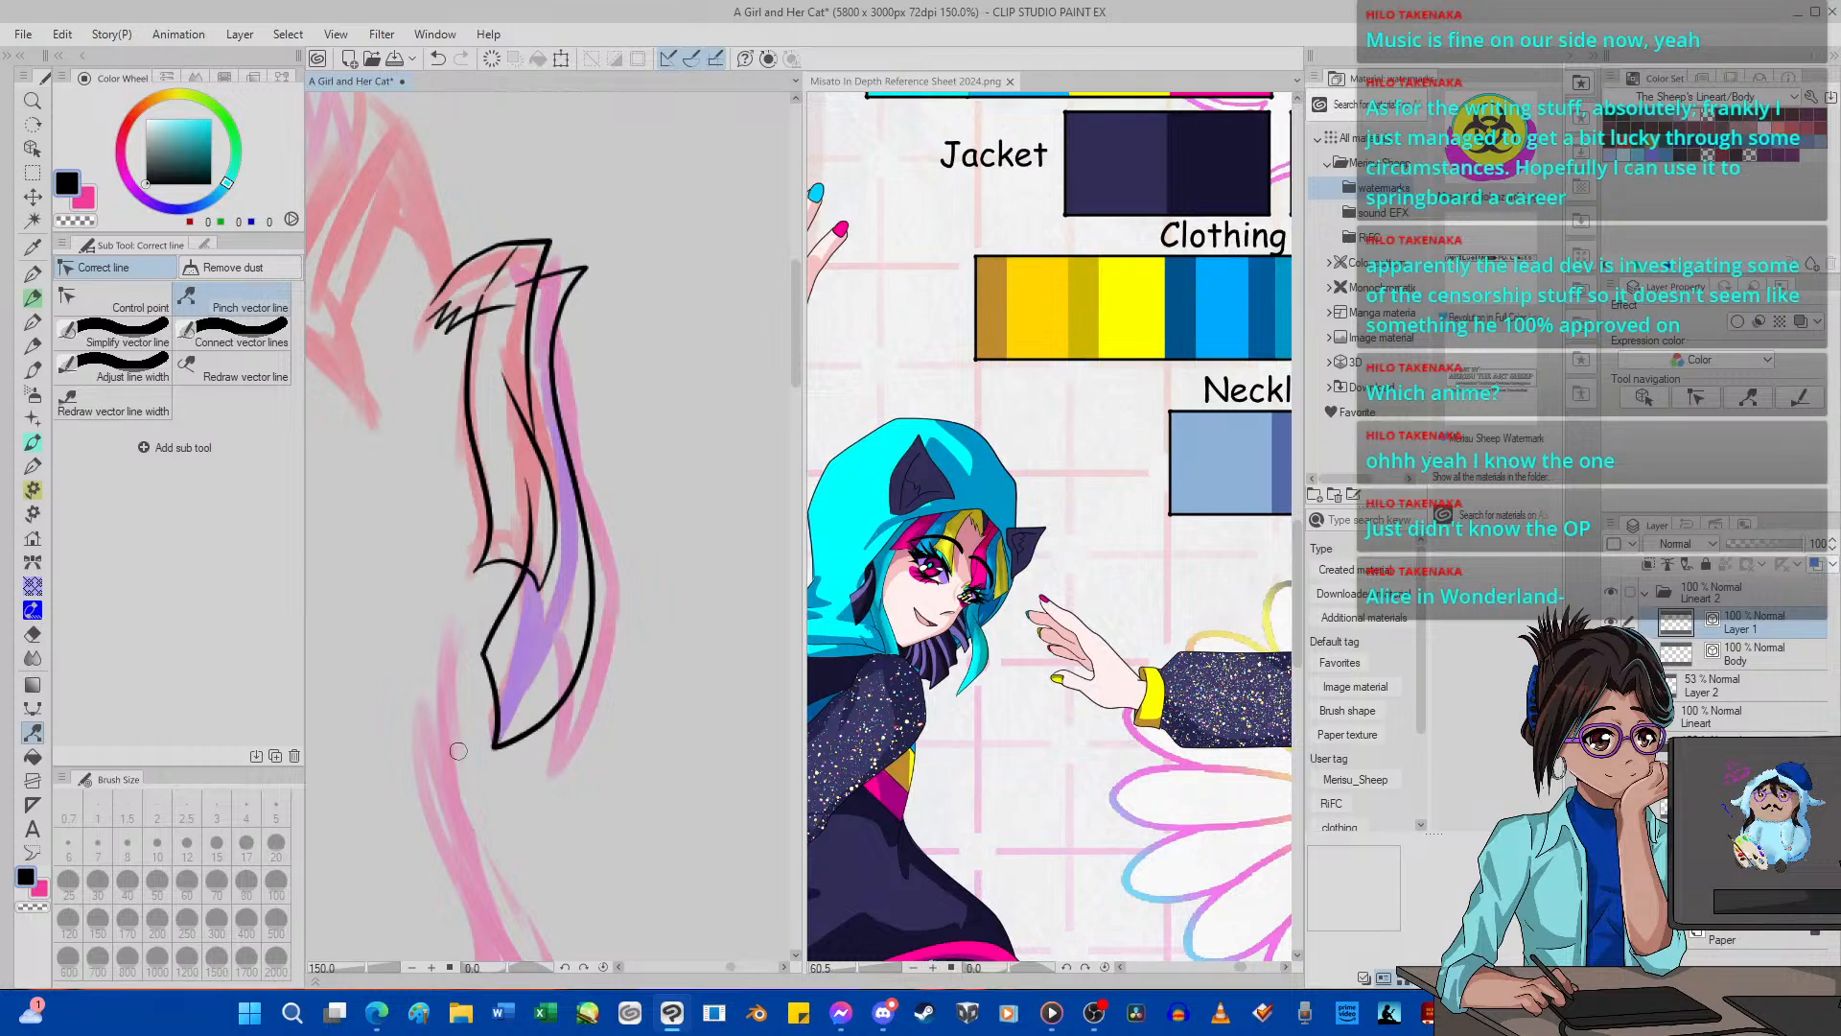
Set the Pinch level of the Pinch vector line tool to 19.
scroll(458, 751, "down", 2)
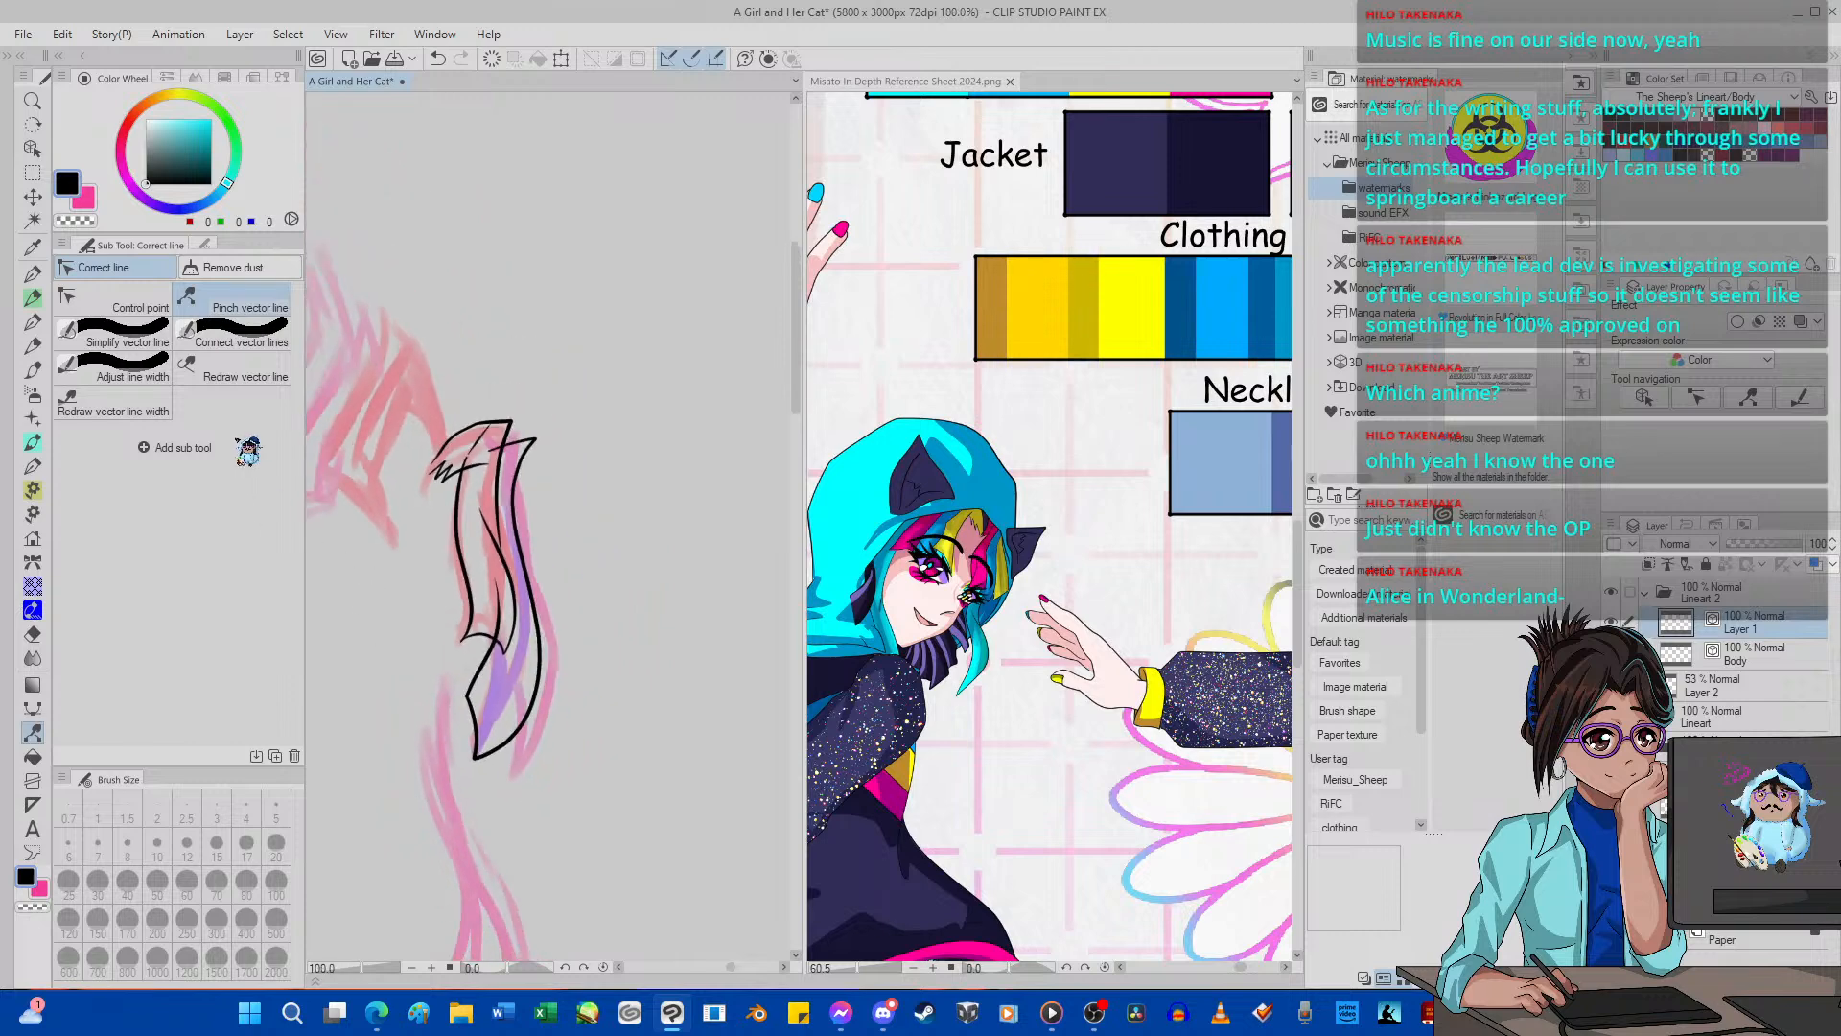
left_click(210, 244)
left_click_drag(168, 347, 120, 348)
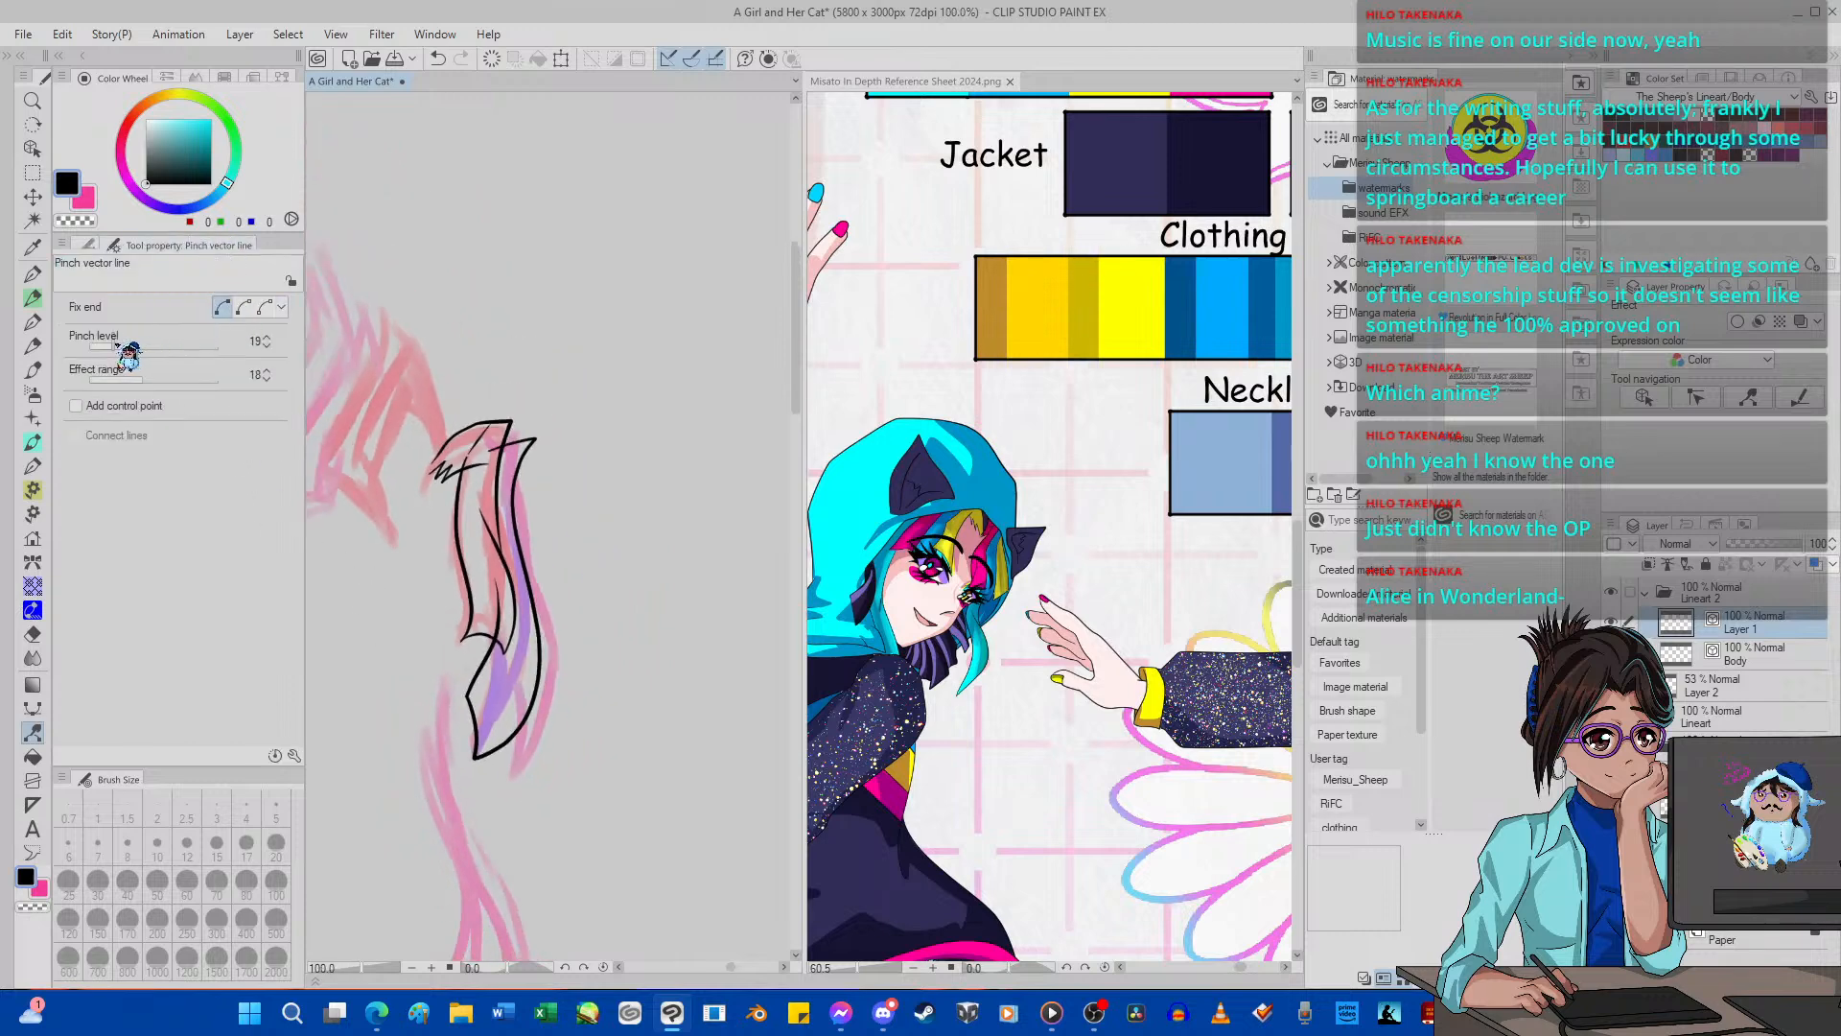
Adjust the inner edge of the inked purple strand just above its tip with the Pinch vector line tool.
scroll(437, 599, "up", 3)
left_click_drag(526, 702, 543, 717)
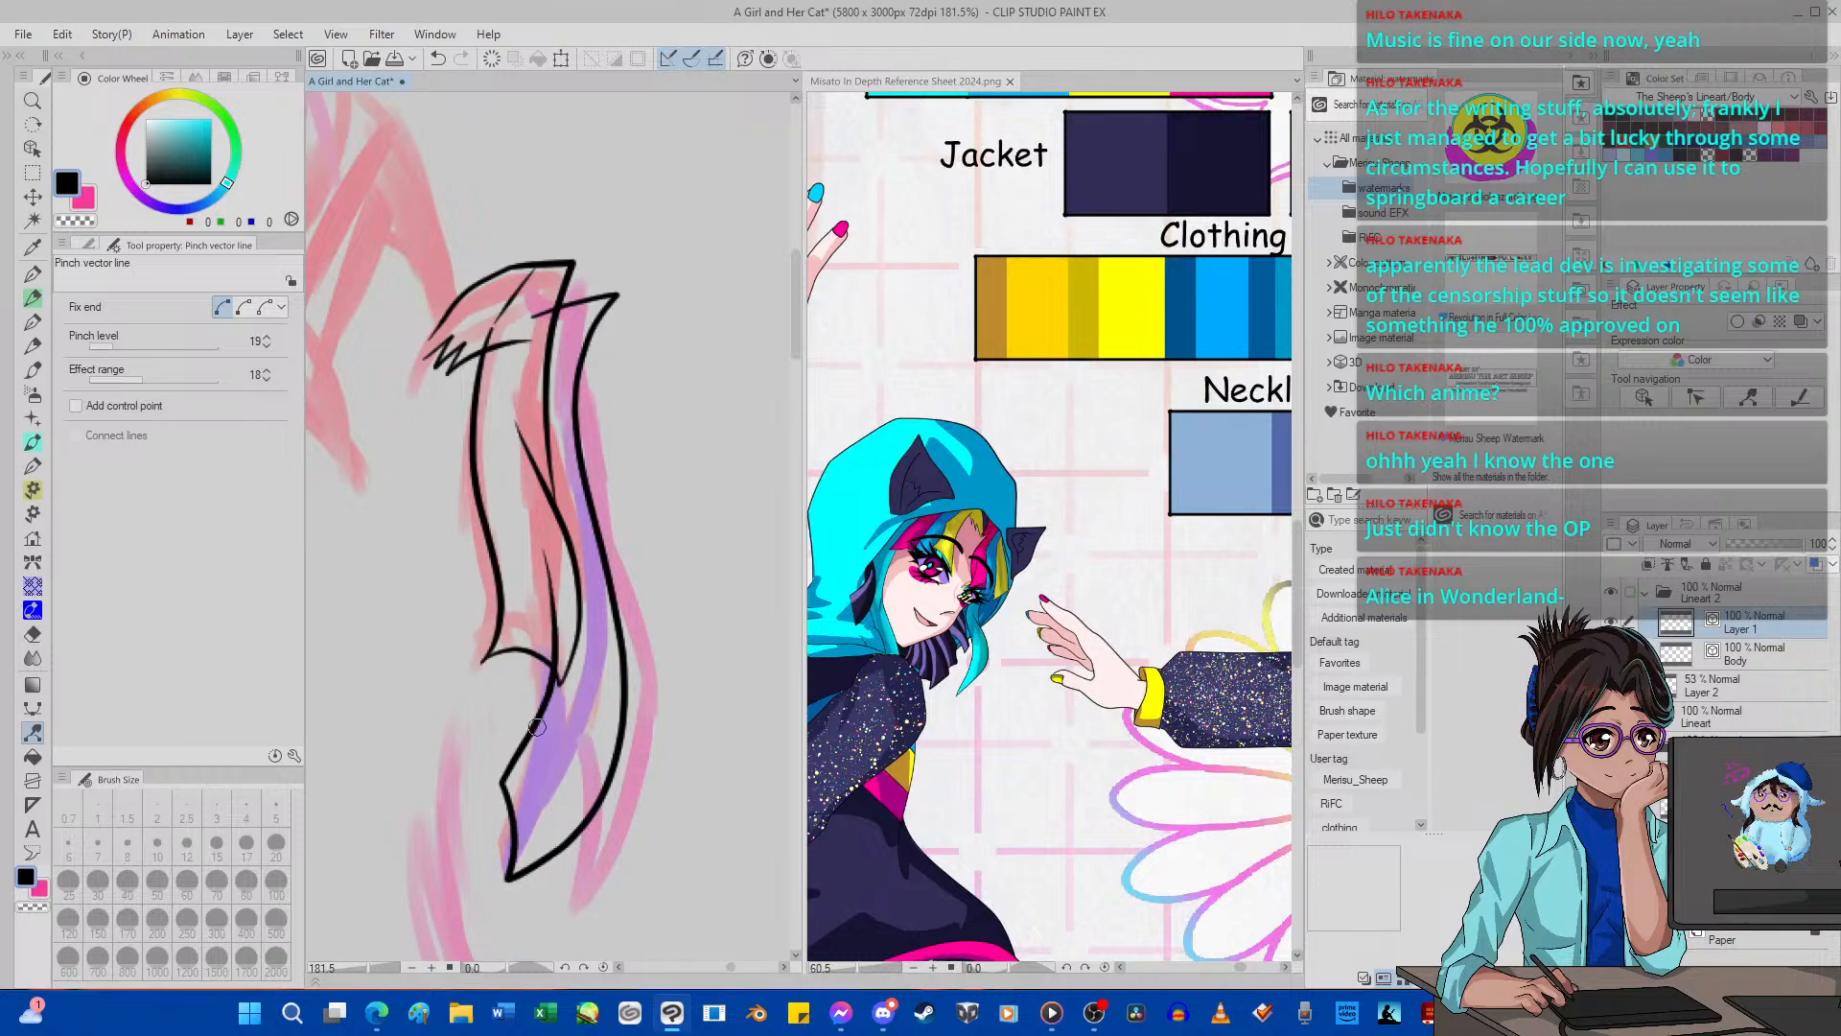
scroll(499, 518, "down", 4)
scroll(498, 517, "up", 5)
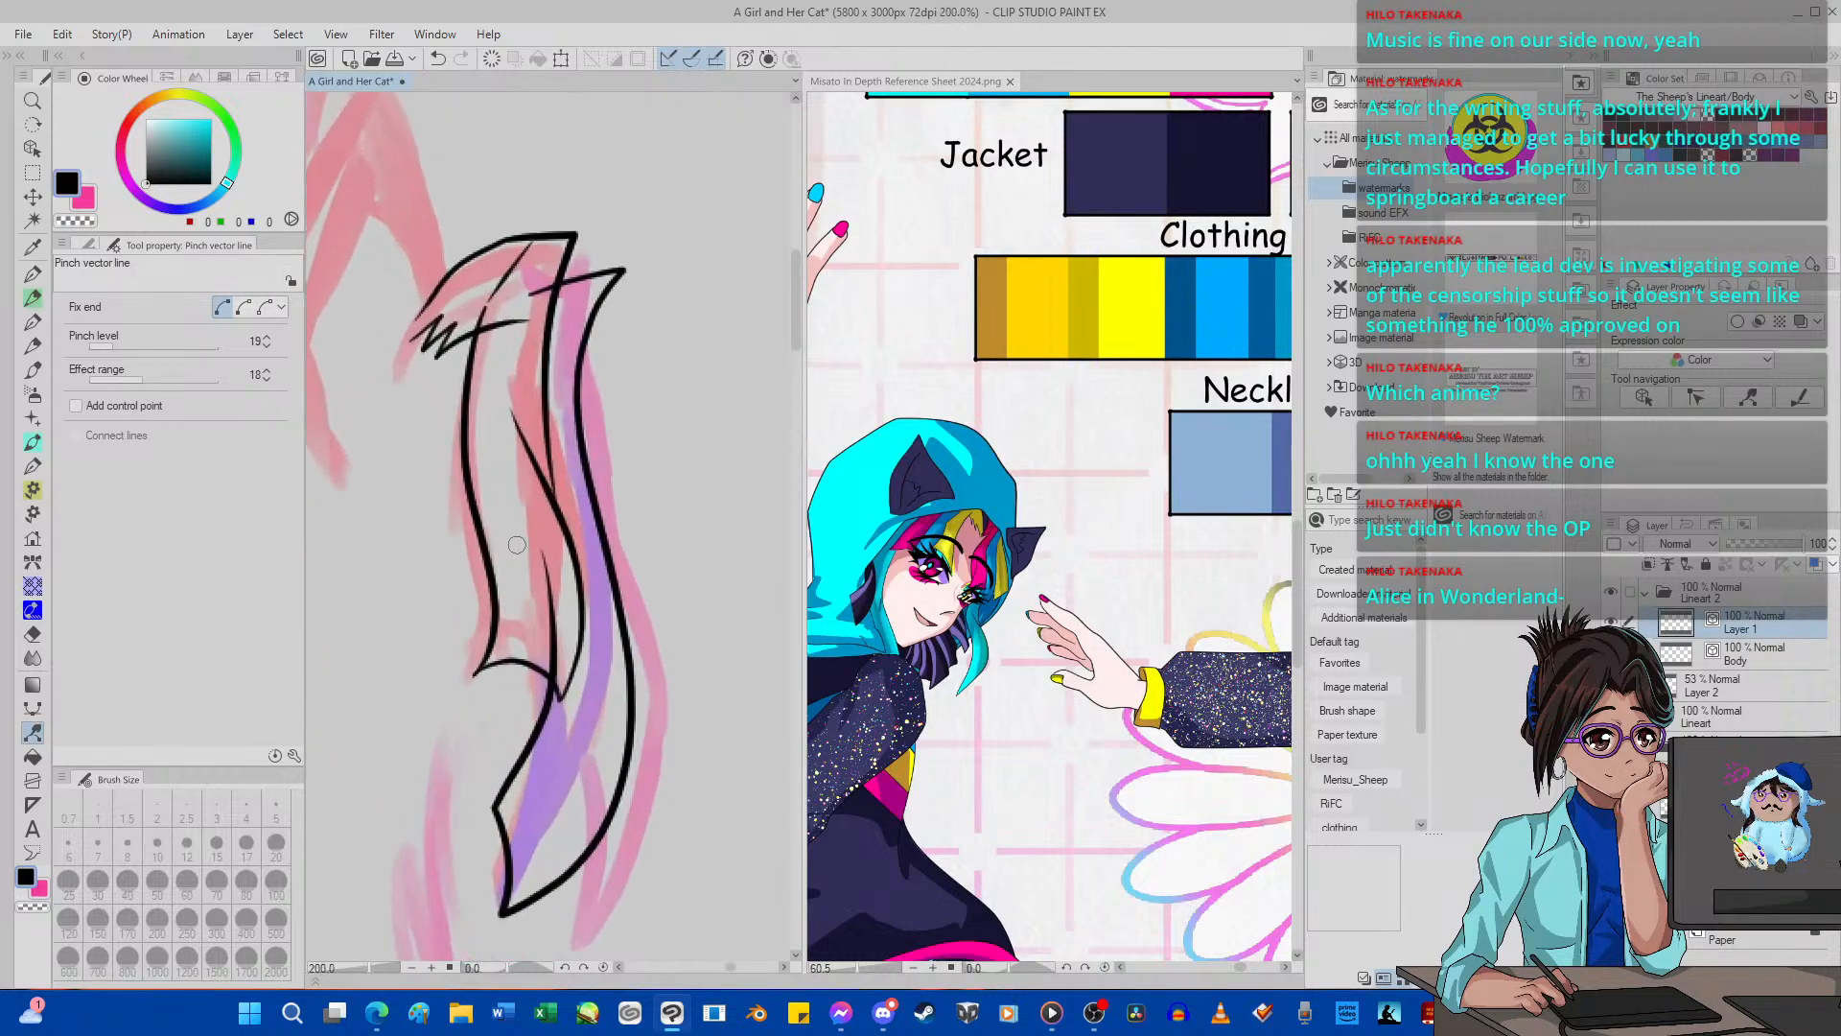
Trim the overlapping line ends where the purple strand meets the red lock with the vector eraser.
left_click(34, 634)
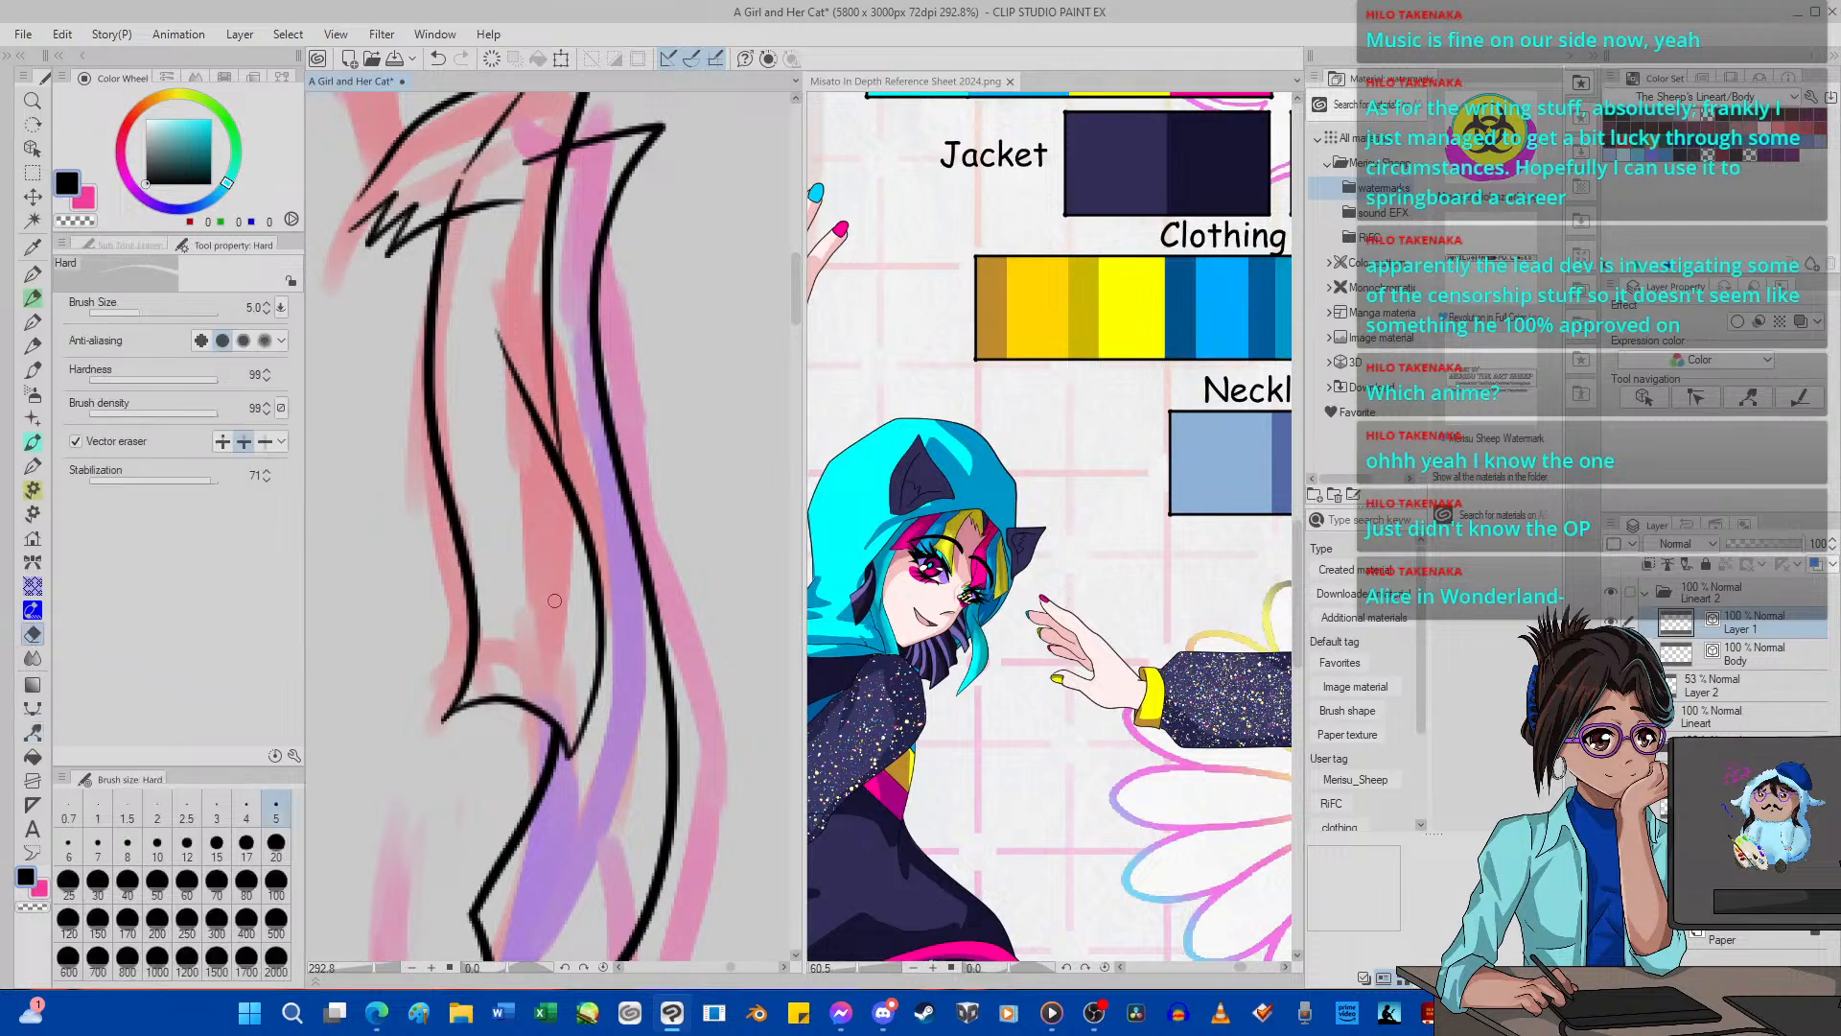
scroll(550, 477, "down", 2)
scroll(550, 478, "down", 1)
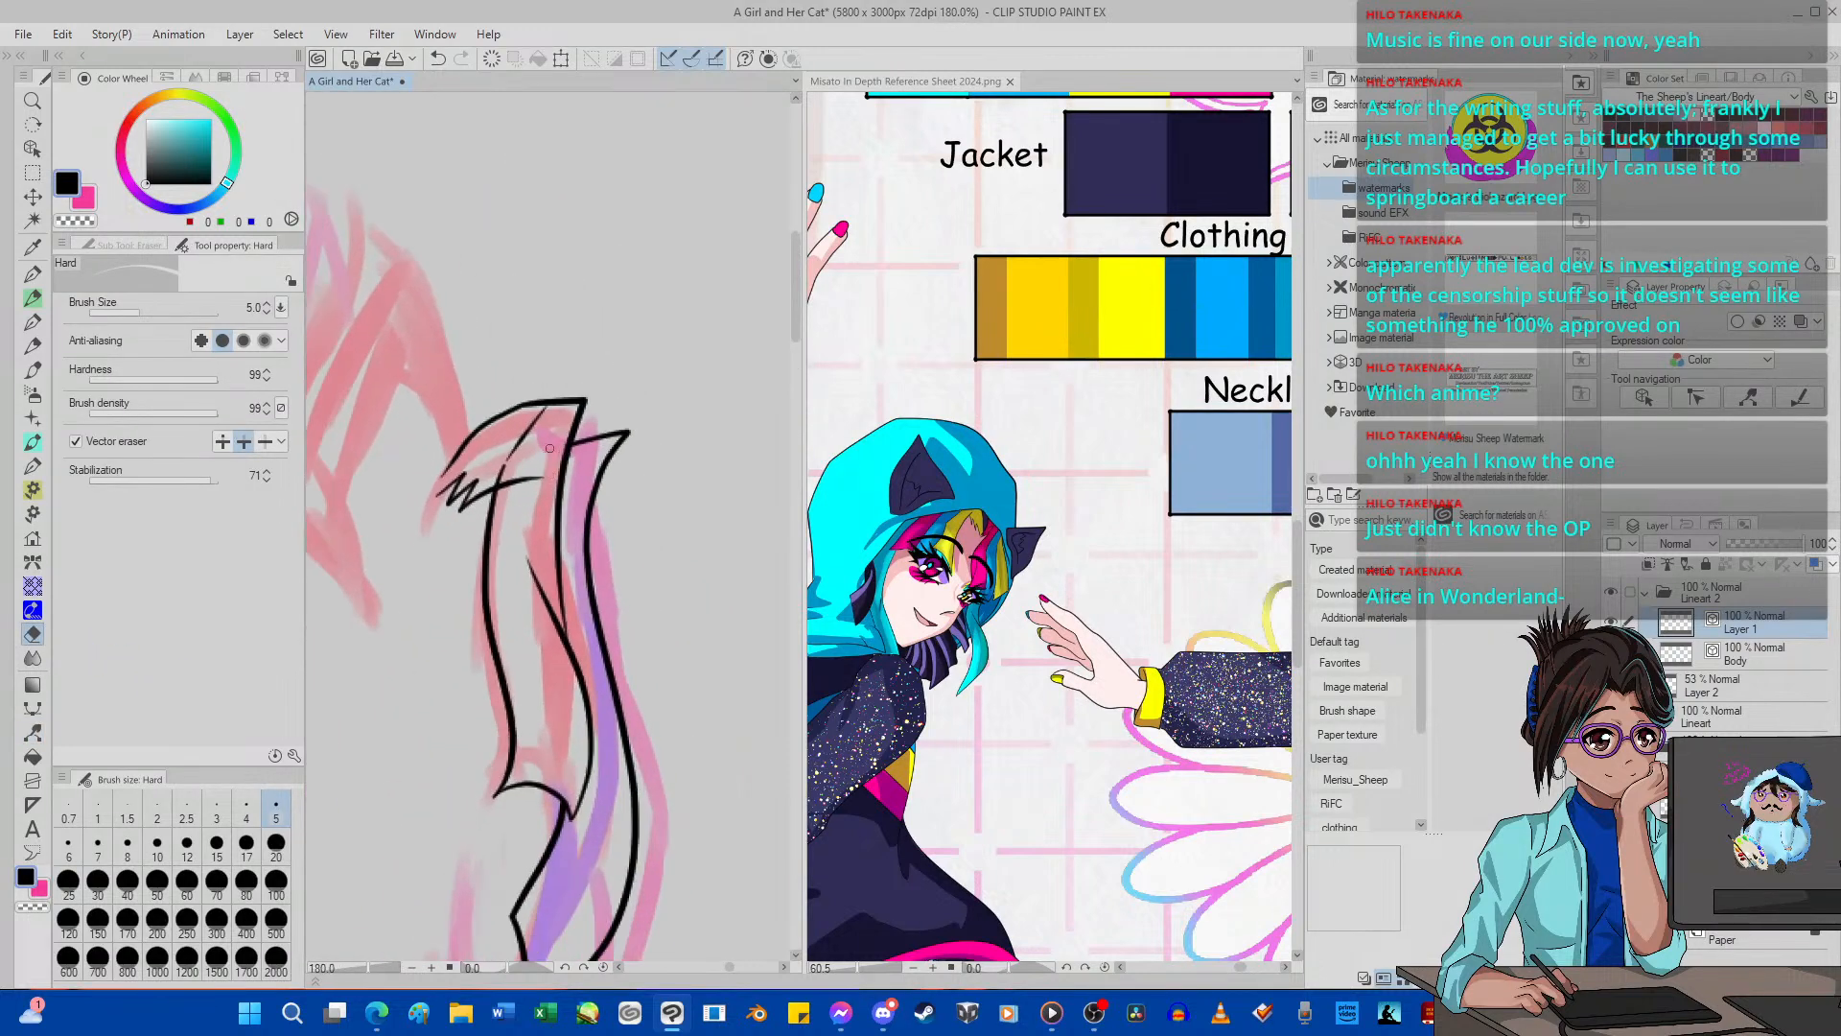
scroll(523, 497, "down", 1)
scroll(523, 498, "down", 2)
scroll(541, 676, "up", 3)
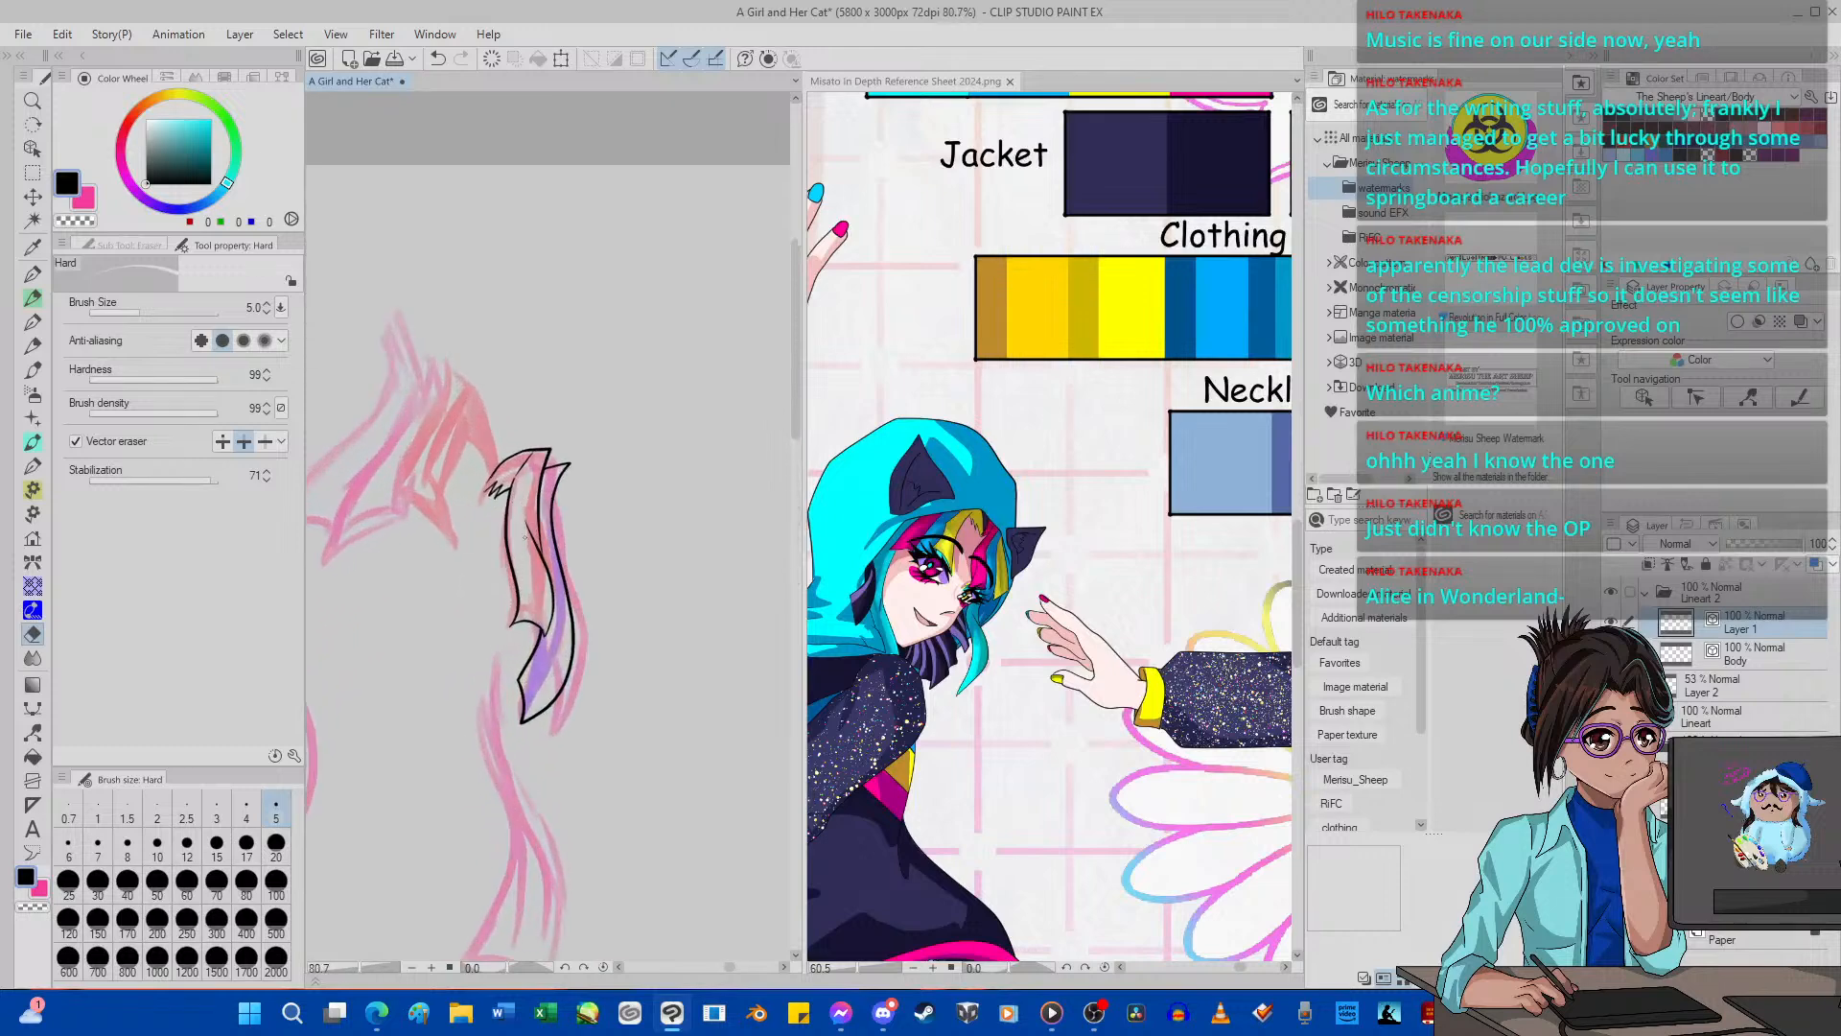
scroll(542, 677, "up", 1)
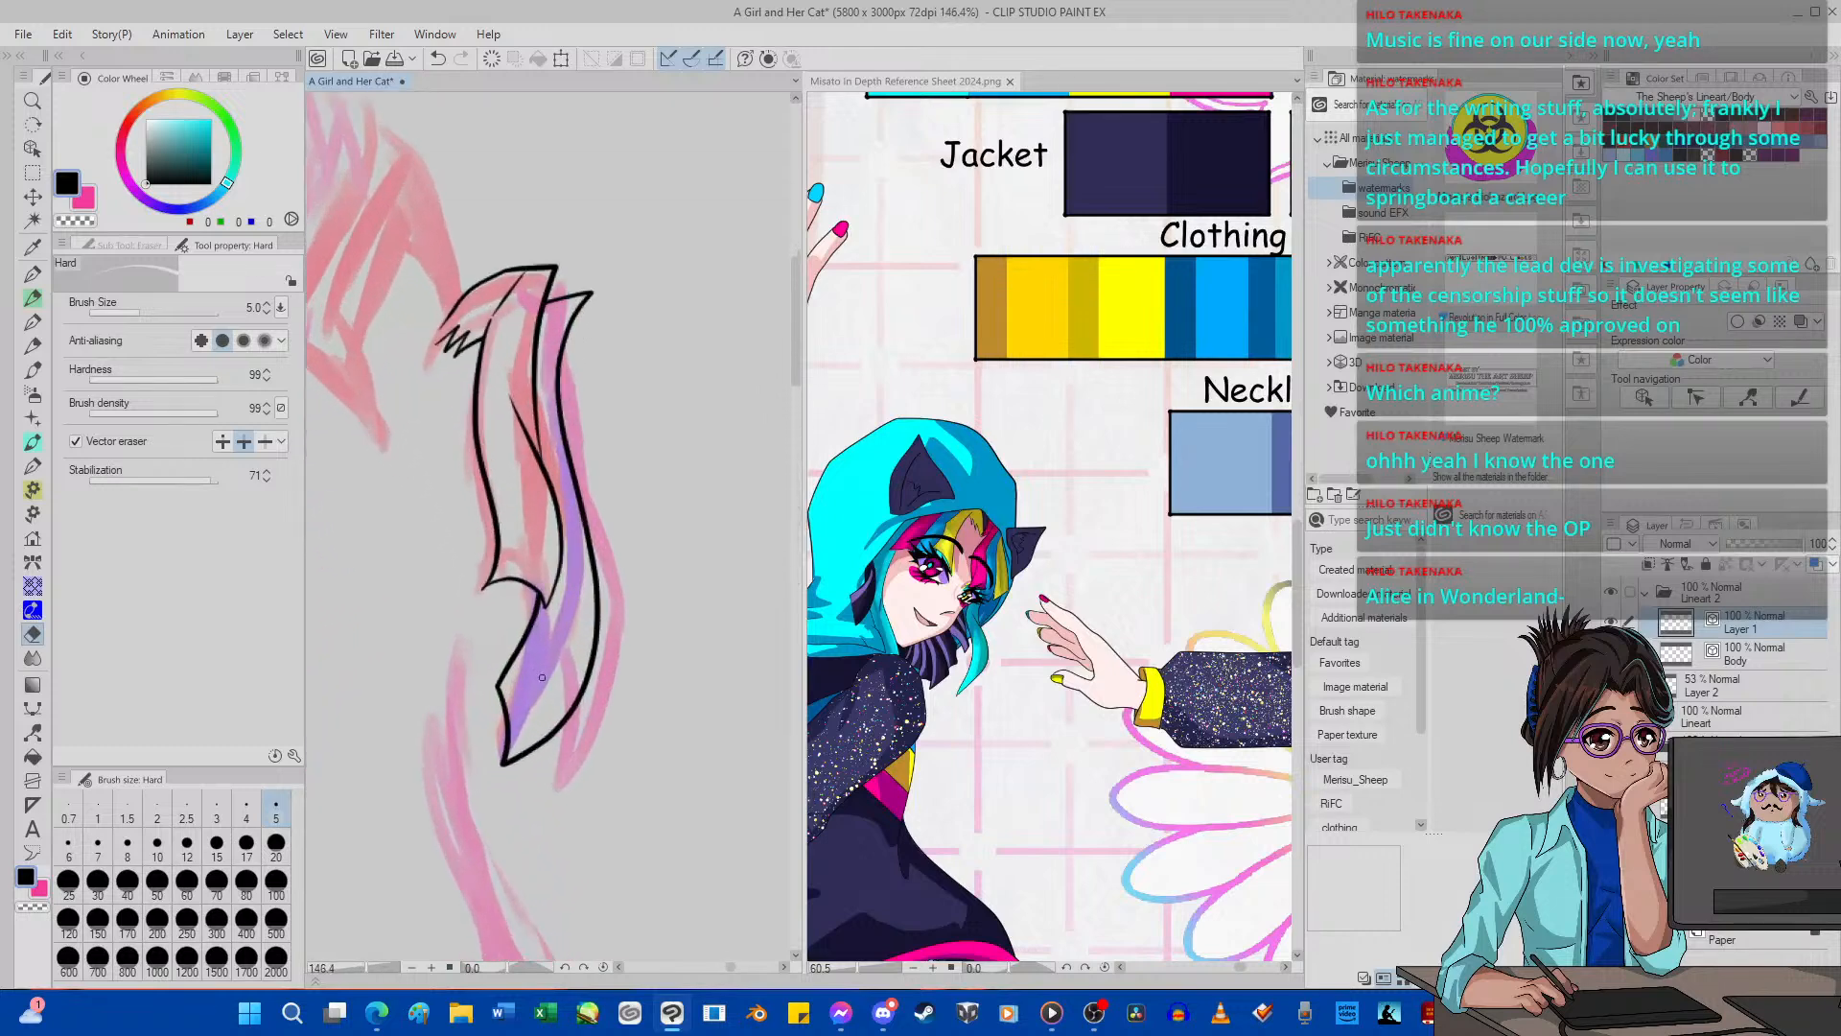
scroll(544, 680, "down", 1)
Ink the outer pink strand behind the purple one with the G-pen, closing its top edge and undoing the misplaced strokes.
key("p")
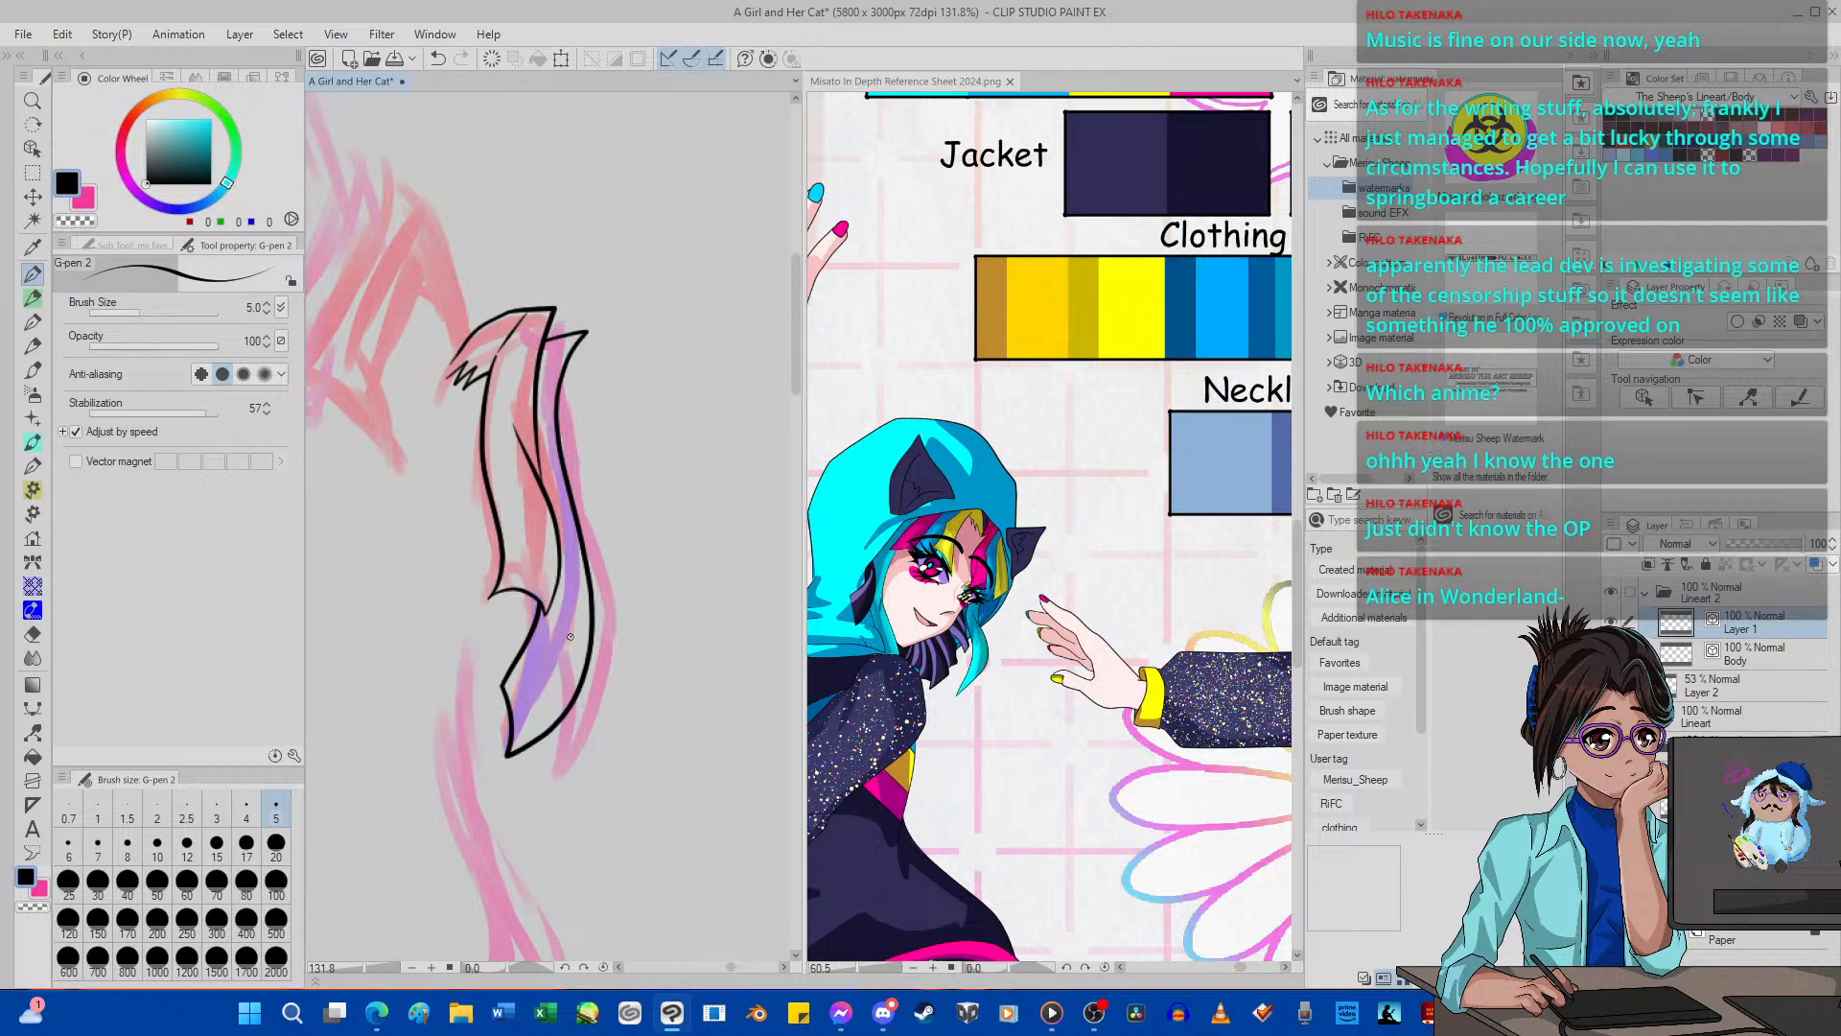
left_click_drag(553, 759, 604, 799)
left_click(439, 60)
mouse_move(571, 612)
left_mouse_down()
mouse_move(578, 688)
mouse_move(543, 777)
mouse_move(570, 740)
mouse_move(629, 727)
mouse_move(635, 621)
mouse_move(581, 403)
mouse_move(601, 332)
mouse_move(661, 356)
left_mouse_up()
left_click(437, 58)
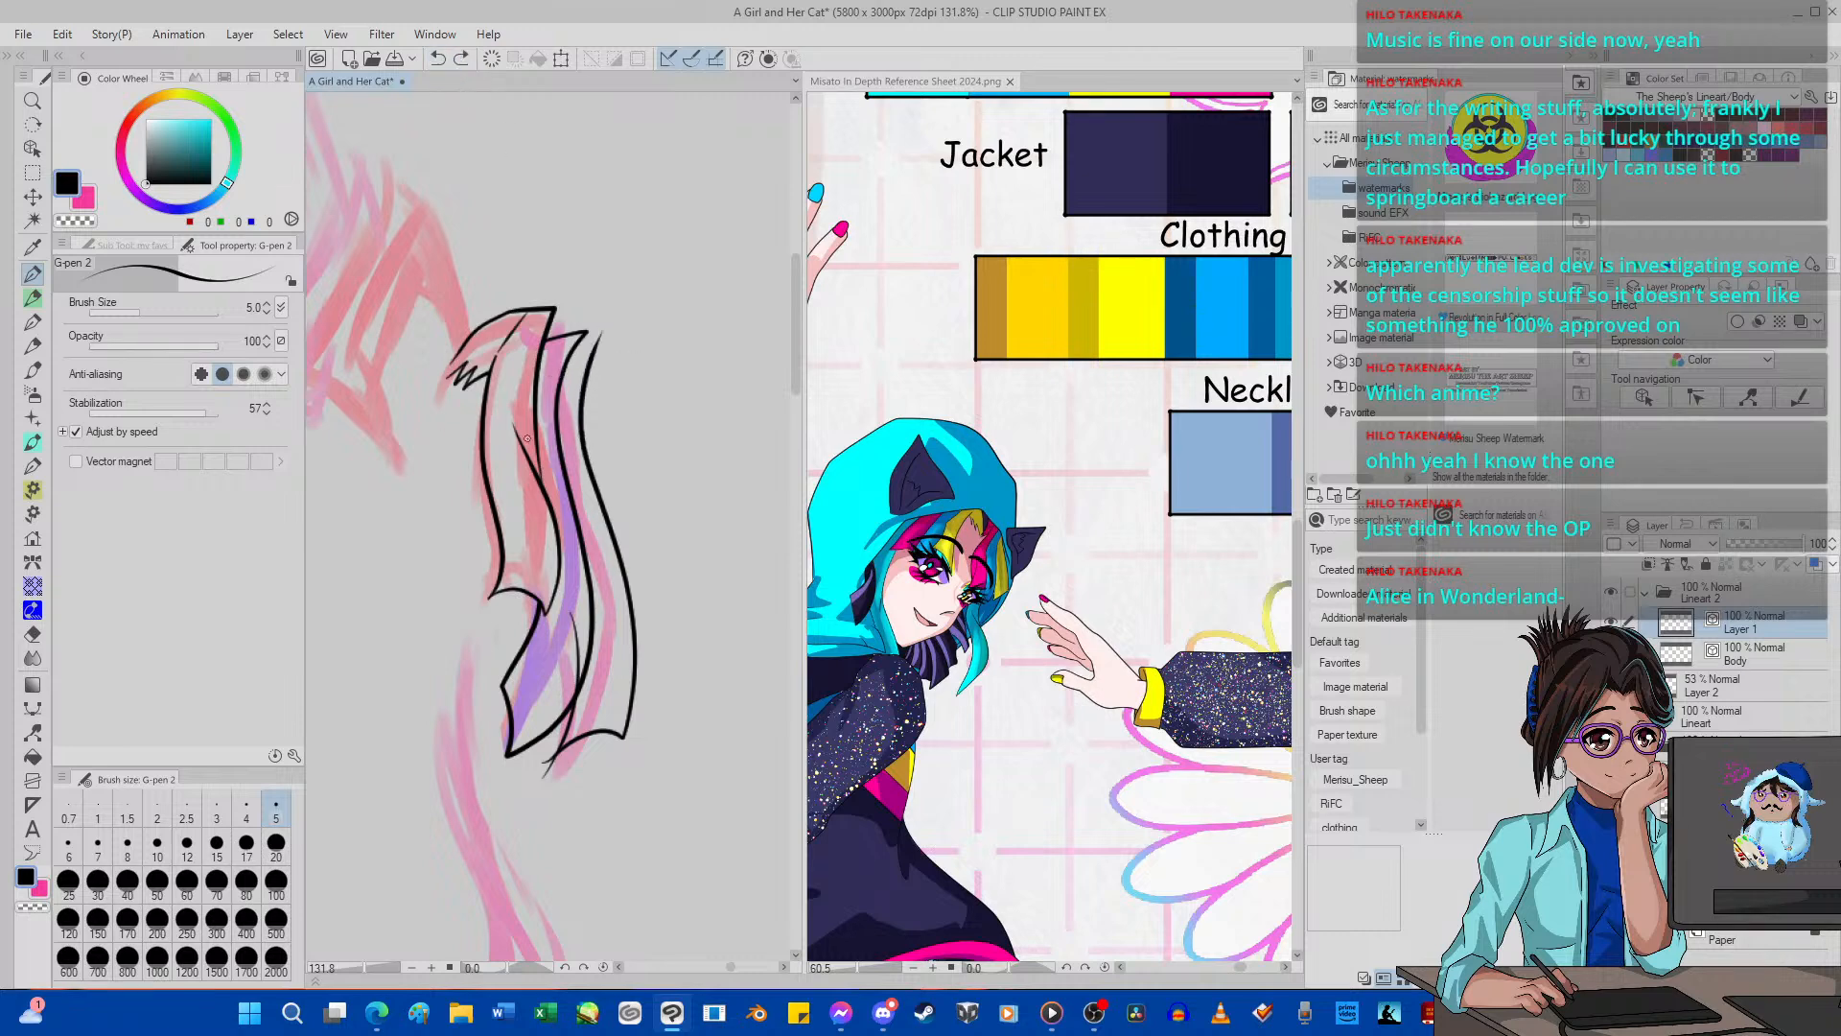
left_click_drag(554, 366, 665, 358)
Erase the overshooting line ends at the top and bottom of the outer pink strand.
left_click(33, 634)
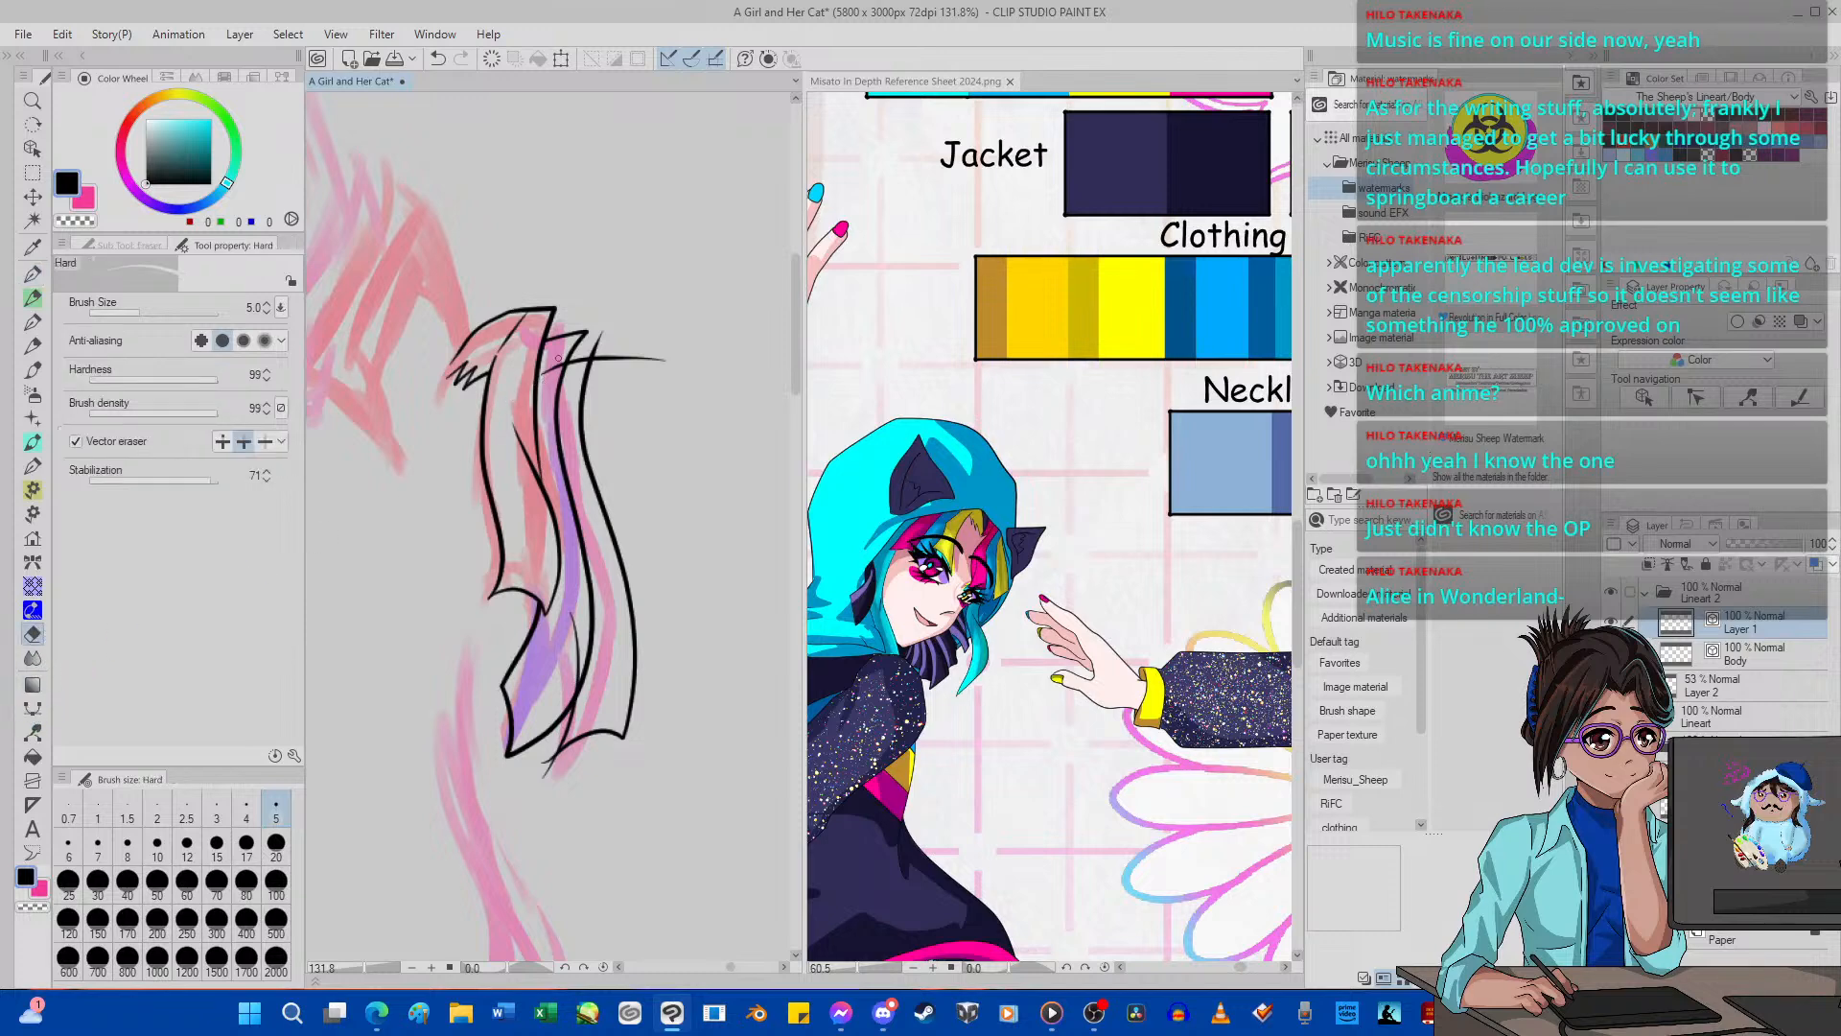
mouse_move(558, 357)
left_mouse_down()
mouse_move(550, 372)
mouse_move(609, 346)
mouse_move(622, 379)
left_mouse_up()
left_click_drag(574, 693, 579, 598)
left_click_drag(554, 759, 545, 776)
Ink the pointed red fringe lock and its jagged inner tuft with the G-pen, redoing the lock's inner edge once.
scroll(540, 597, "down", 10)
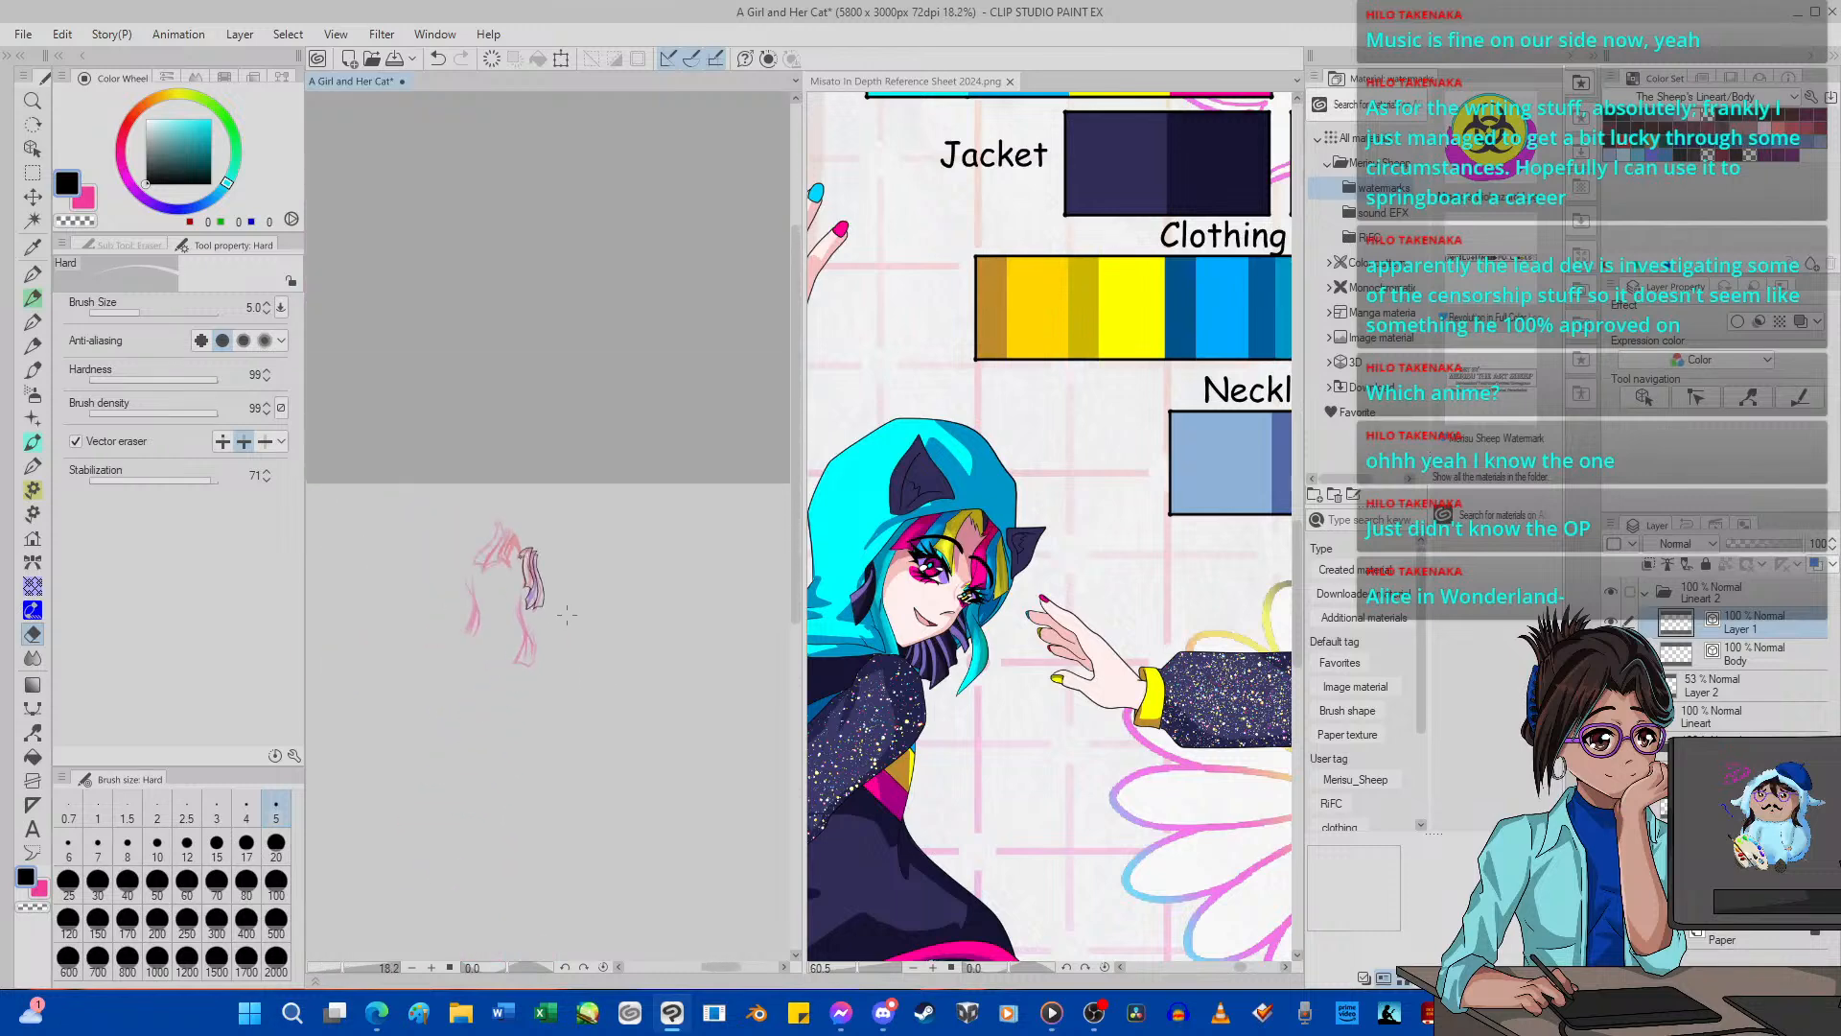
scroll(540, 598, "up", 5)
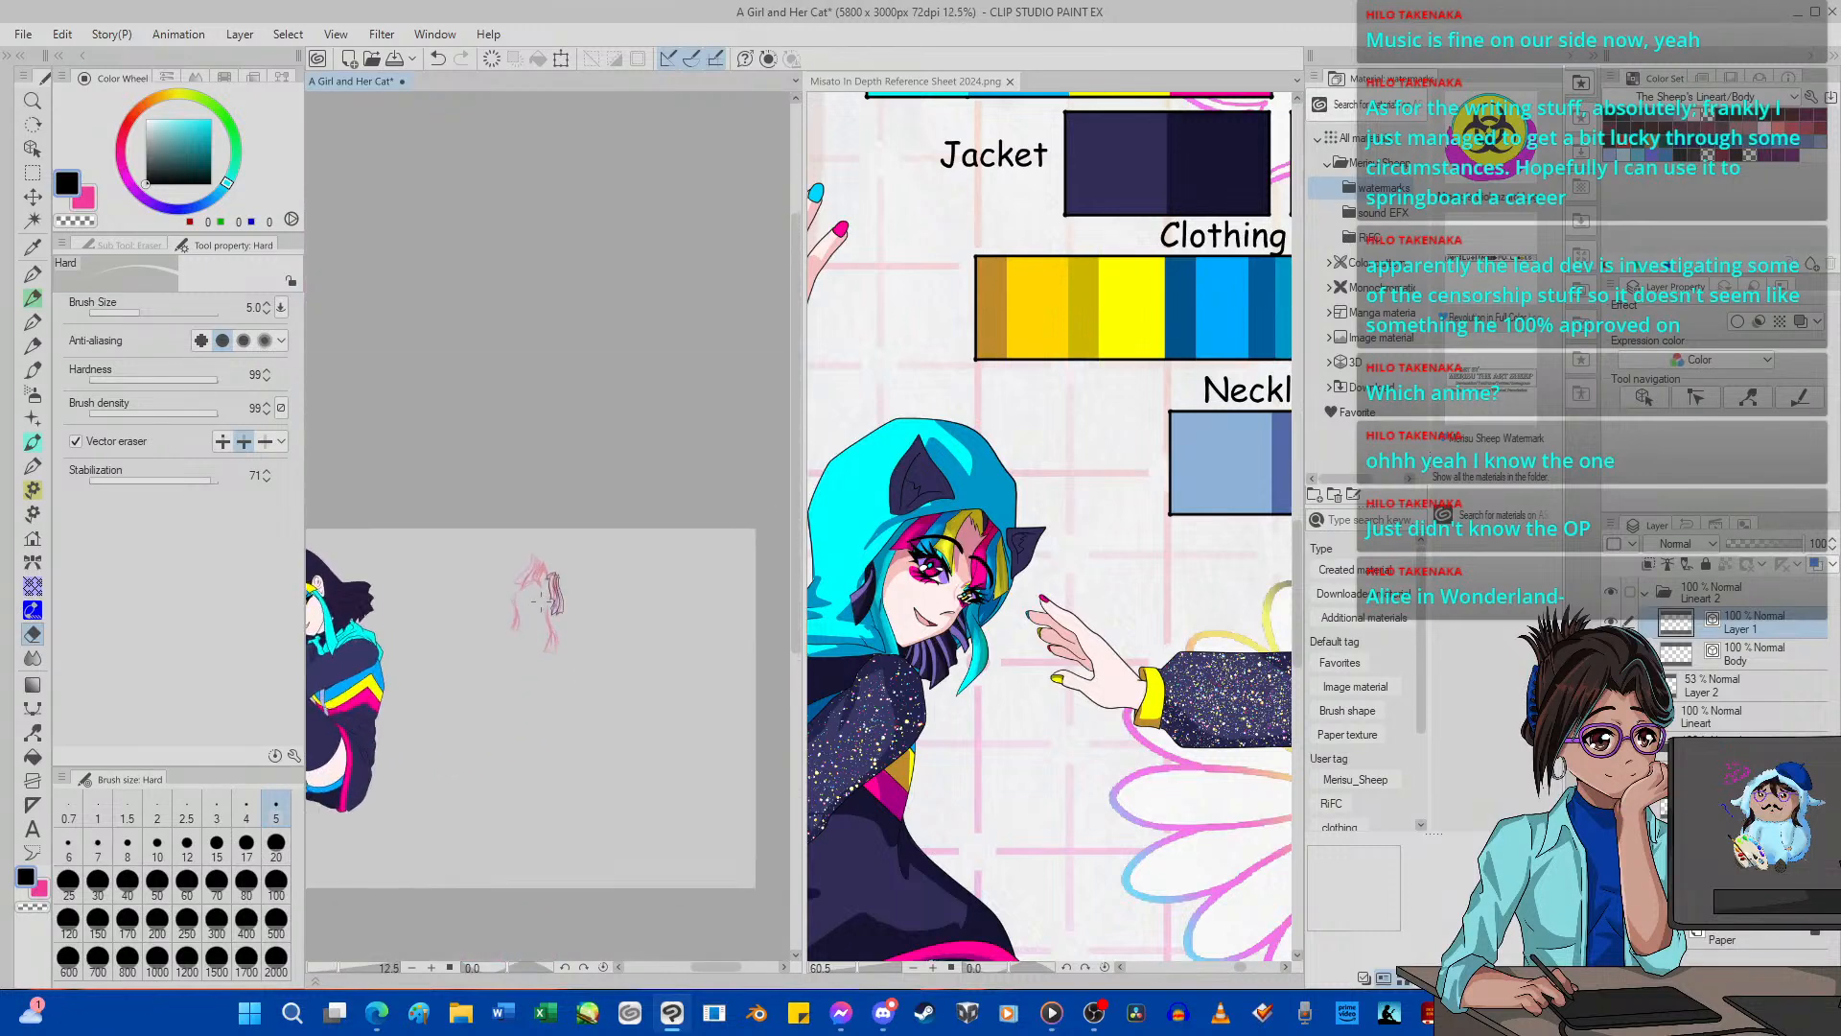
scroll(524, 579, "up", 1)
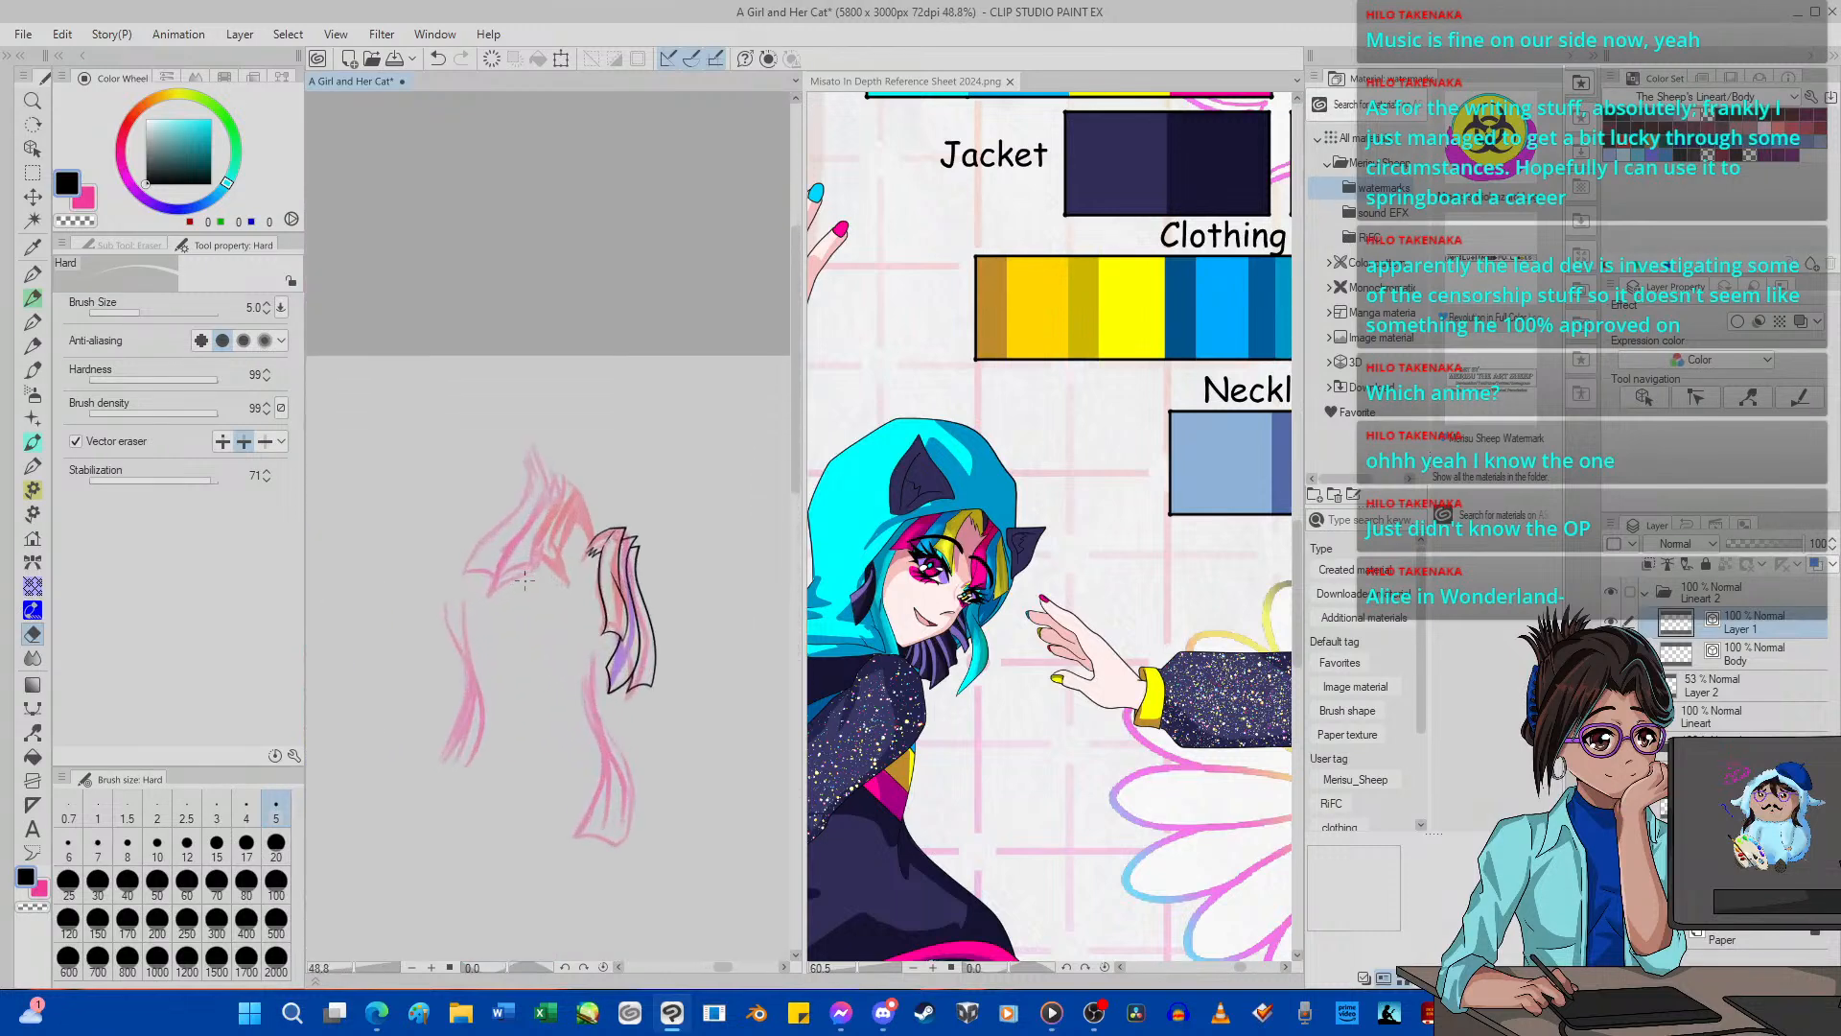
scroll(524, 579, "up", 2)
scroll(517, 510, "up", 4)
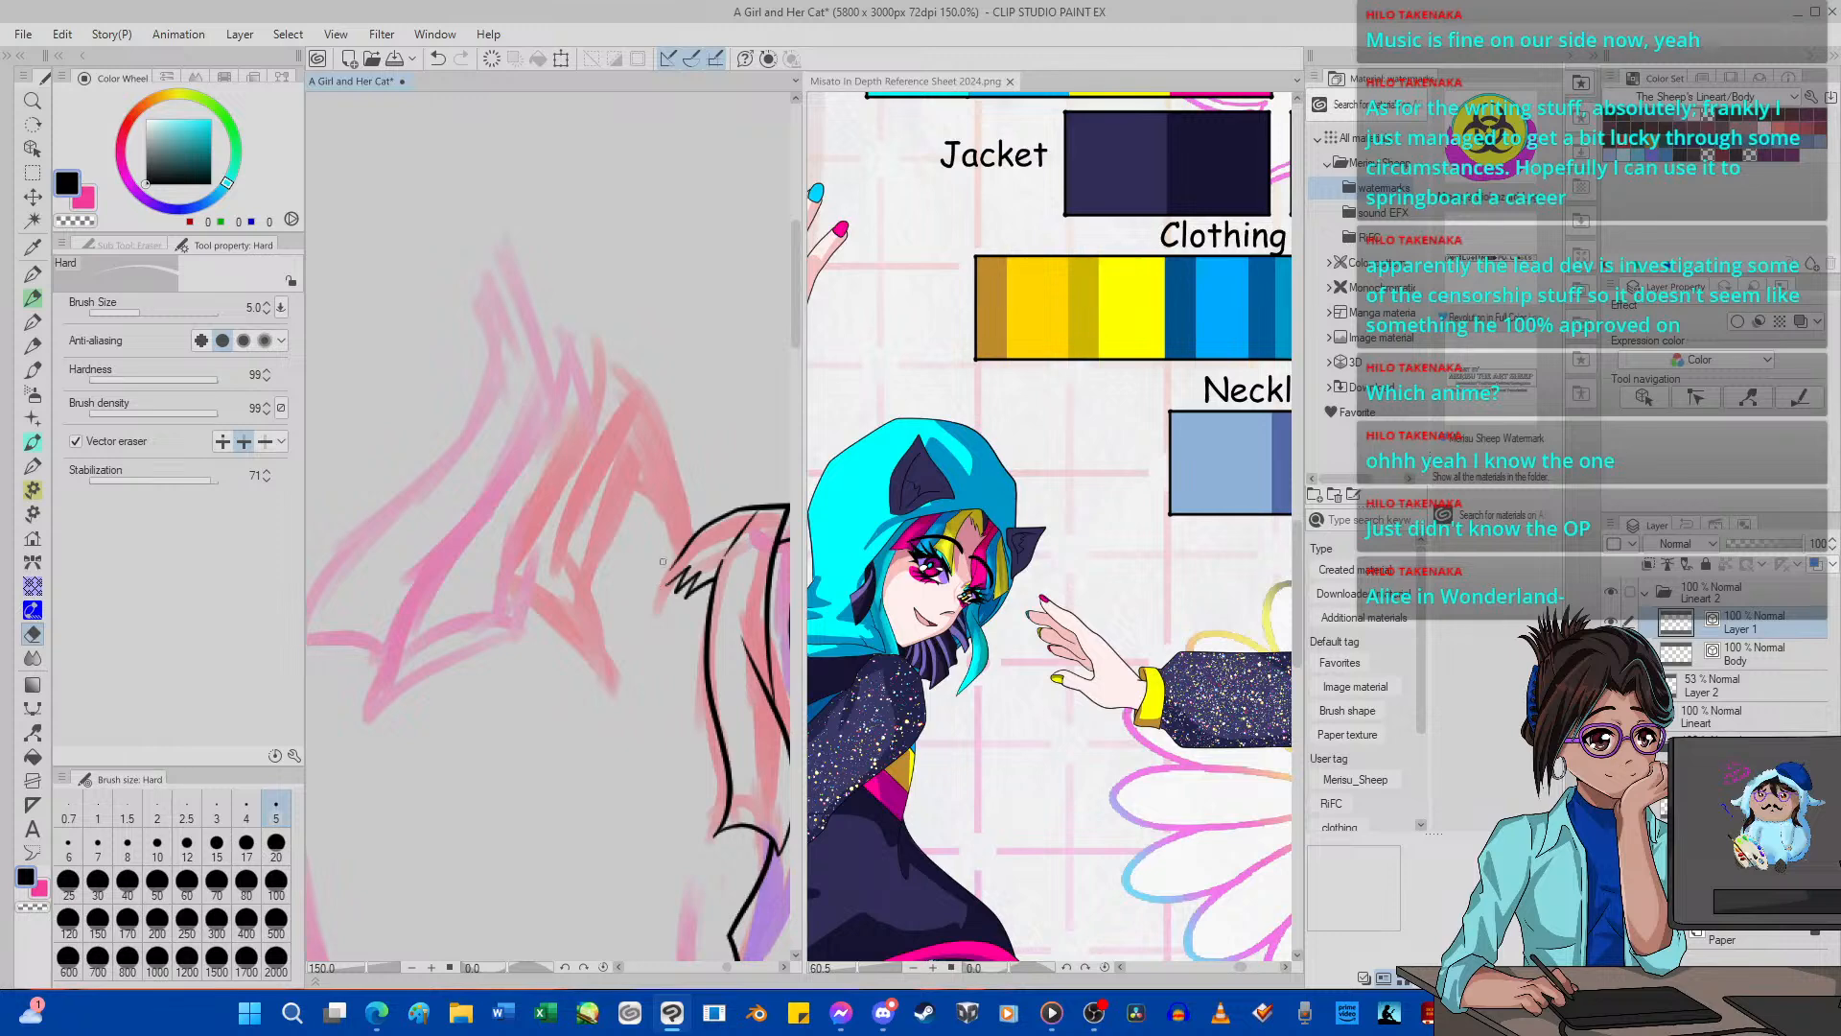
key("p")
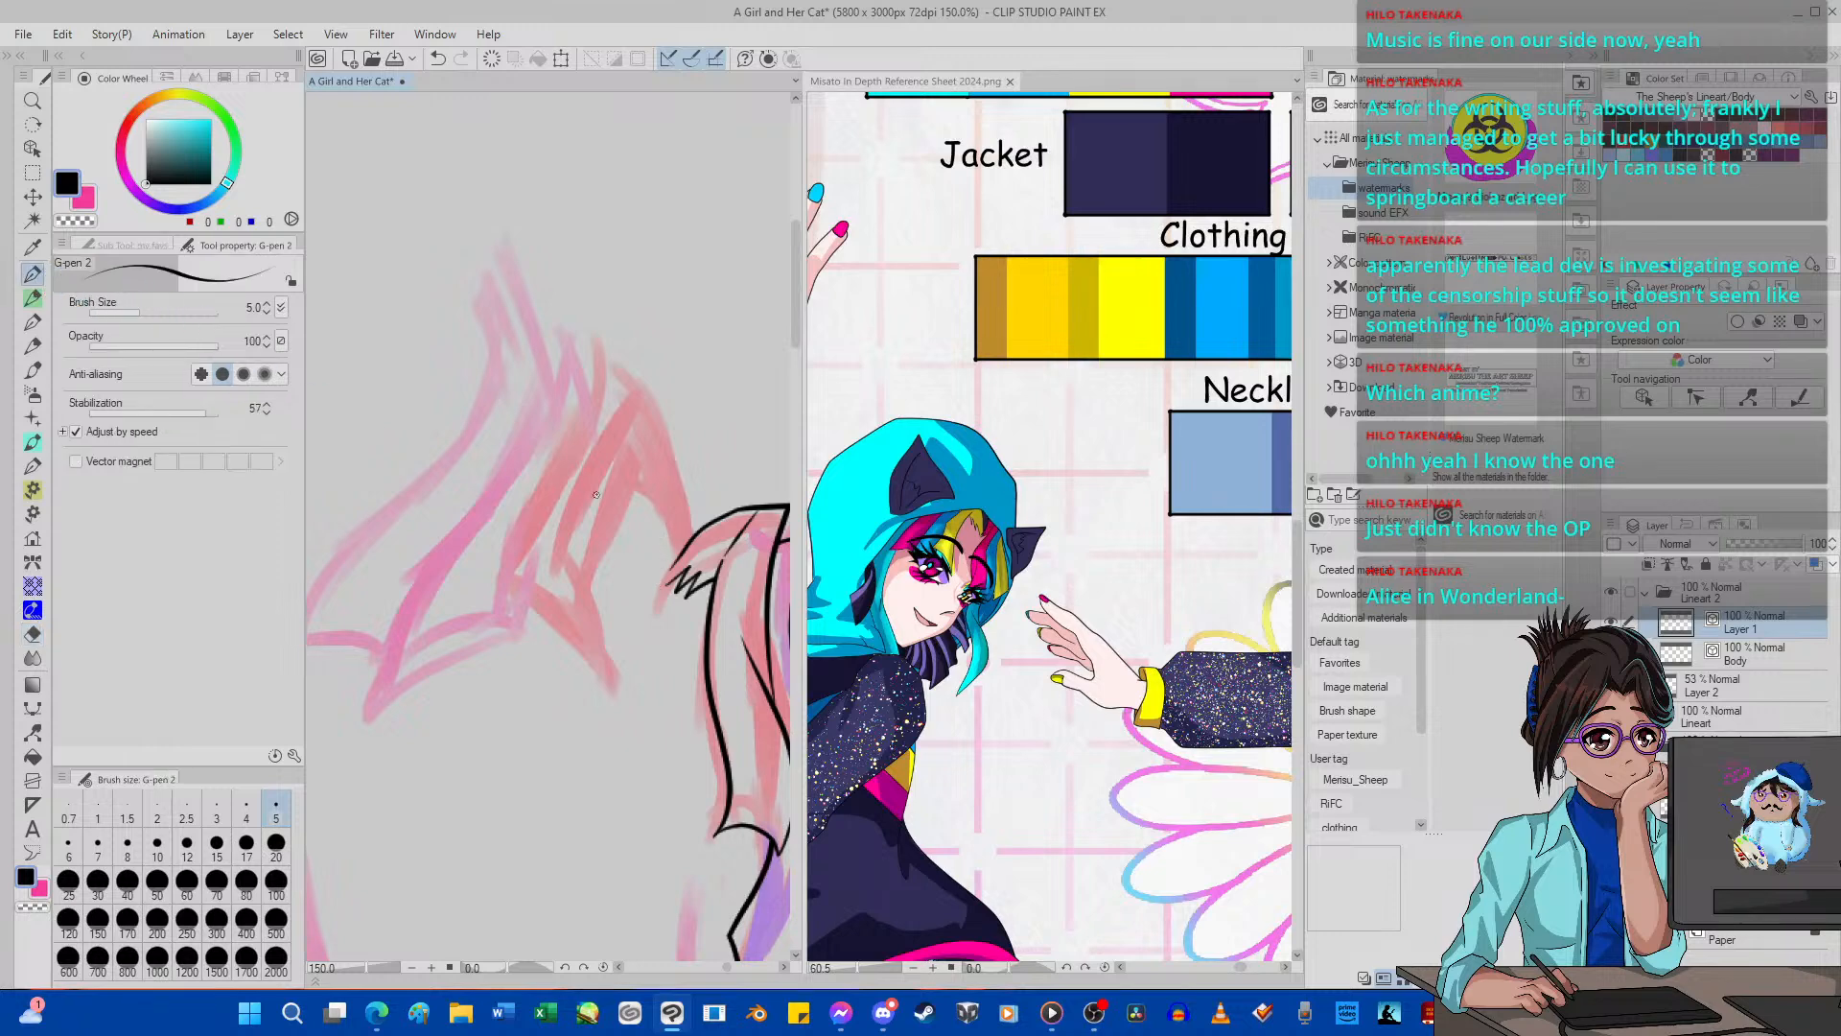
mouse_move(626, 479)
left_mouse_down()
mouse_move(657, 557)
mouse_move(663, 523)
mouse_move(663, 588)
mouse_move(689, 484)
mouse_move(682, 416)
mouse_move(627, 314)
mouse_move(582, 446)
mouse_move(492, 520)
left_mouse_up()
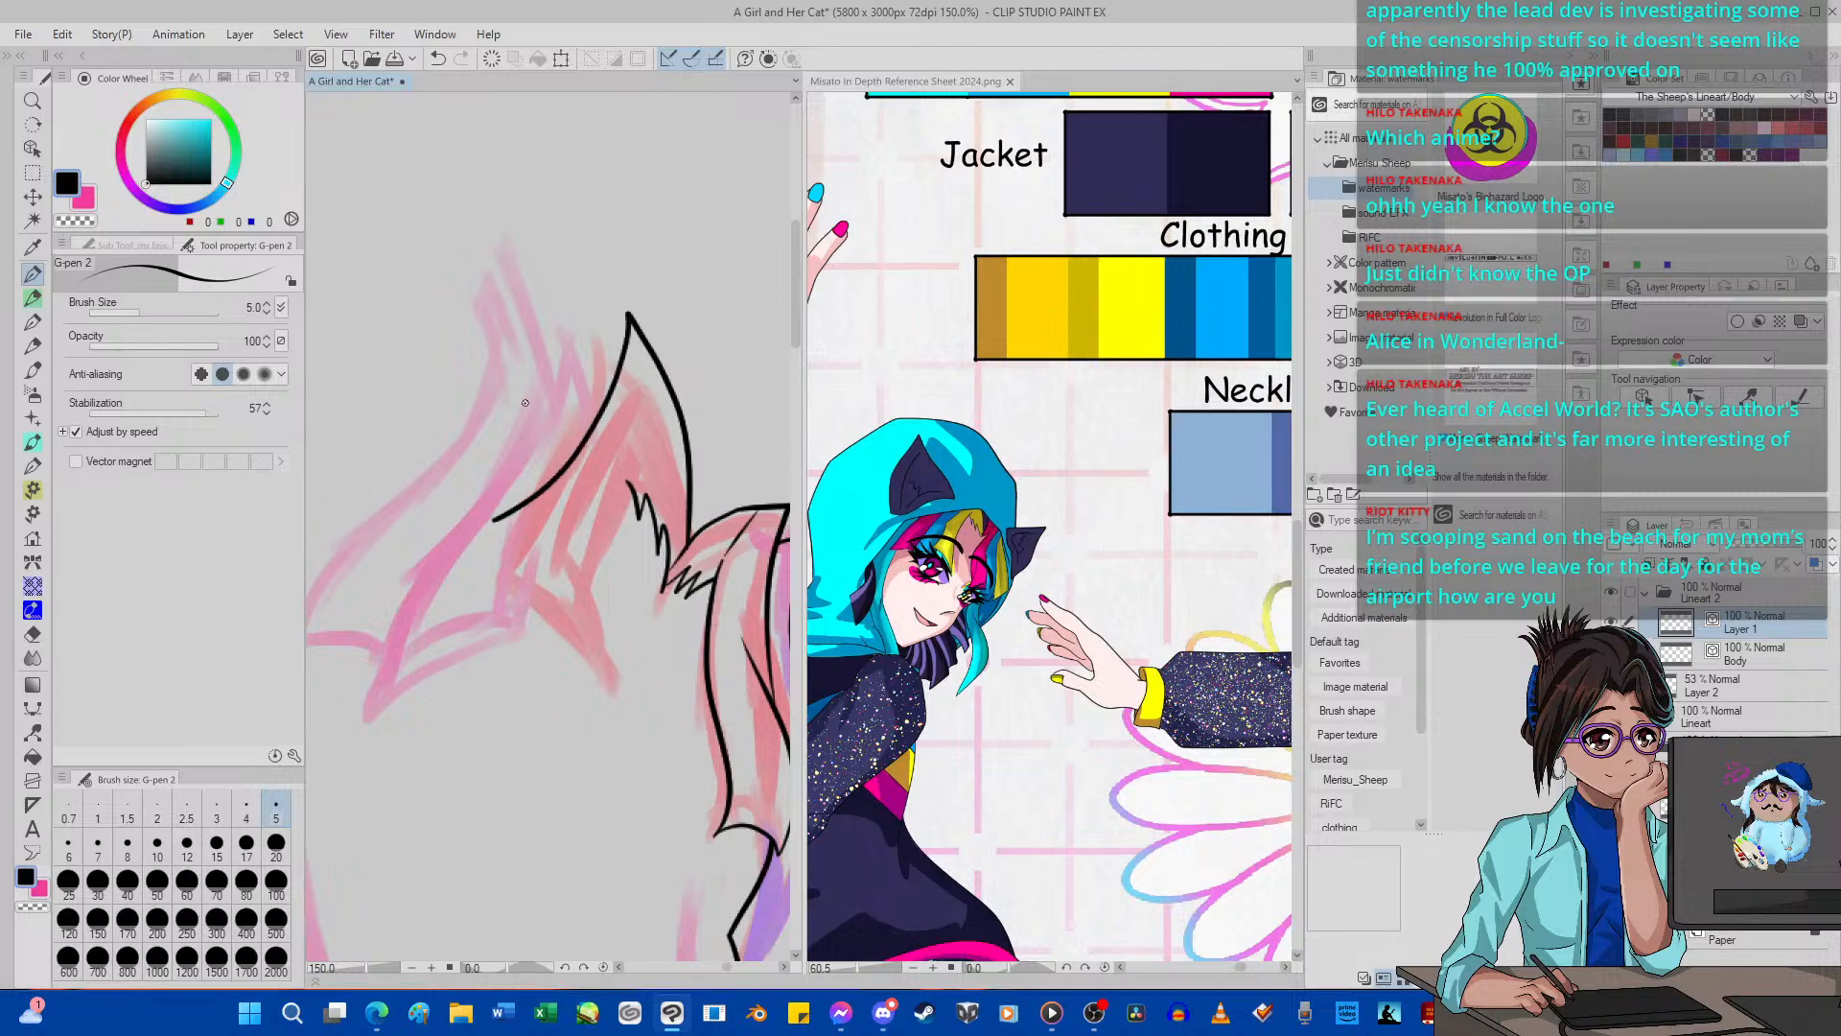
mouse_move(570, 401)
left_mouse_down()
mouse_move(547, 497)
mouse_move(485, 599)
mouse_move(532, 617)
mouse_move(604, 720)
mouse_move(611, 518)
left_mouse_up()
left_click_drag(602, 598, 659, 434)
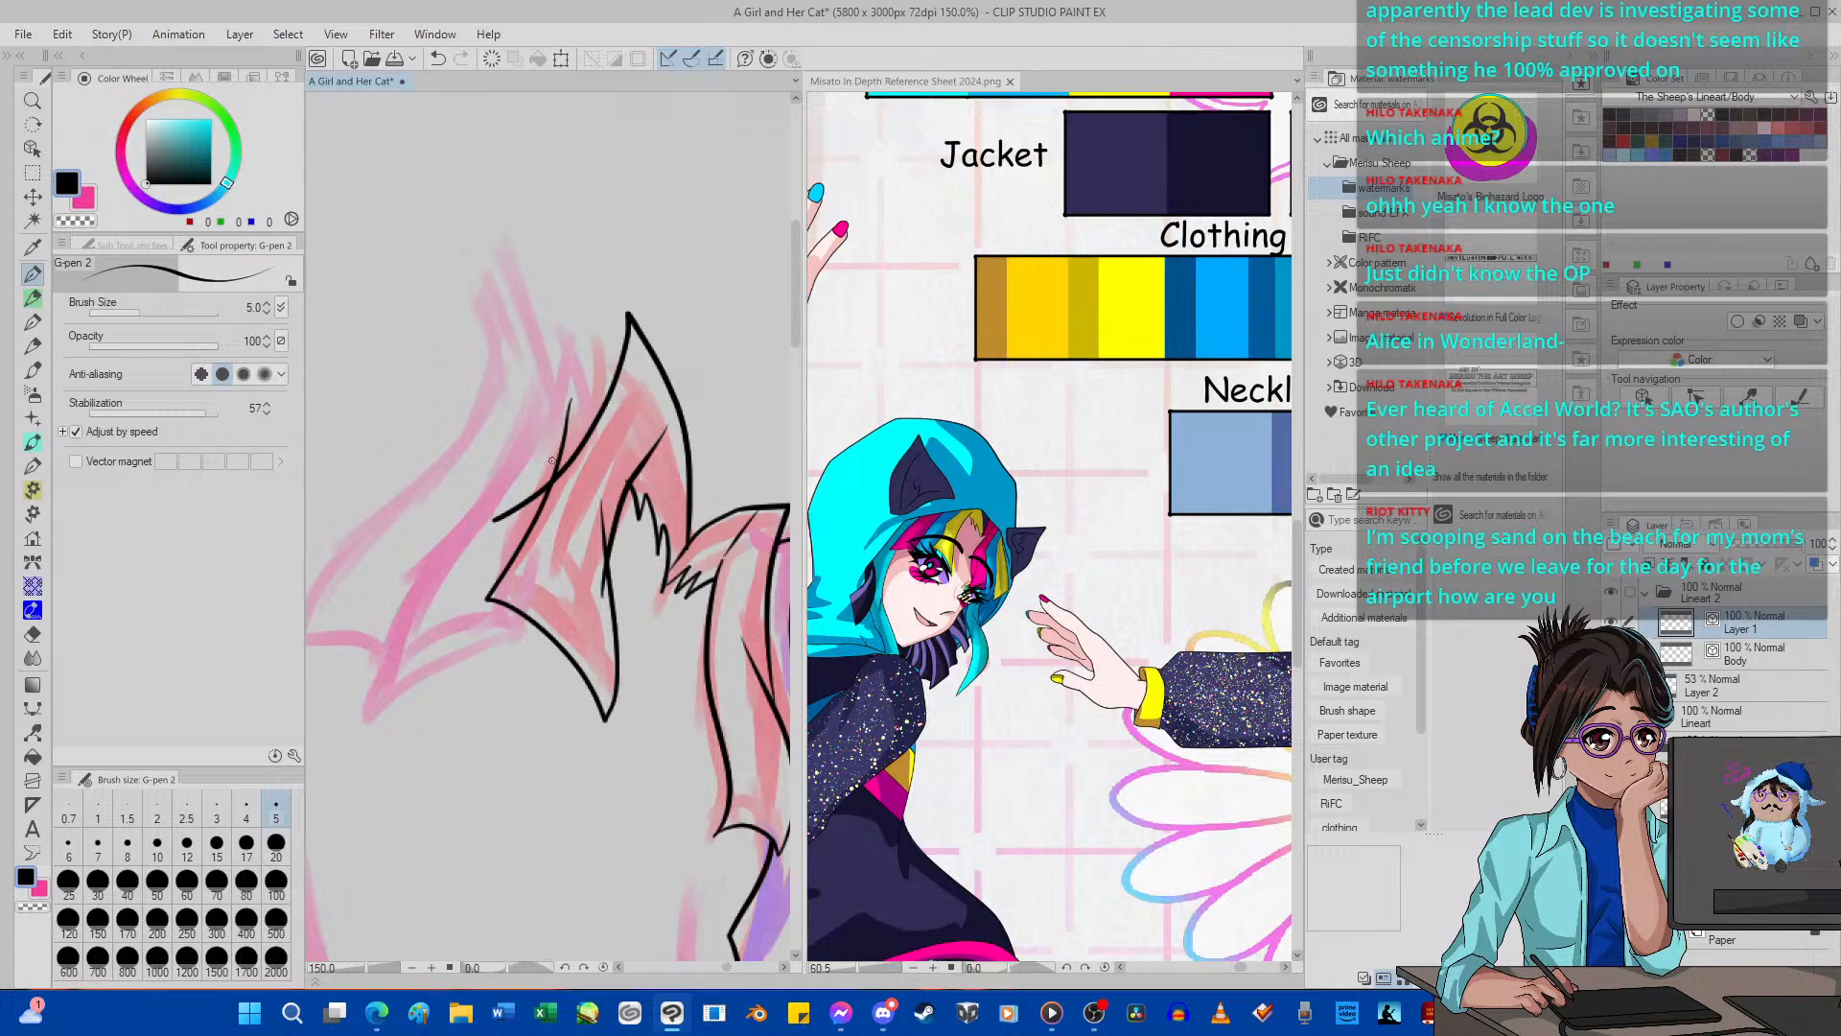
left_click(438, 58)
mouse_move(611, 560)
left_mouse_down()
mouse_move(675, 422)
mouse_move(672, 494)
left_mouse_up()
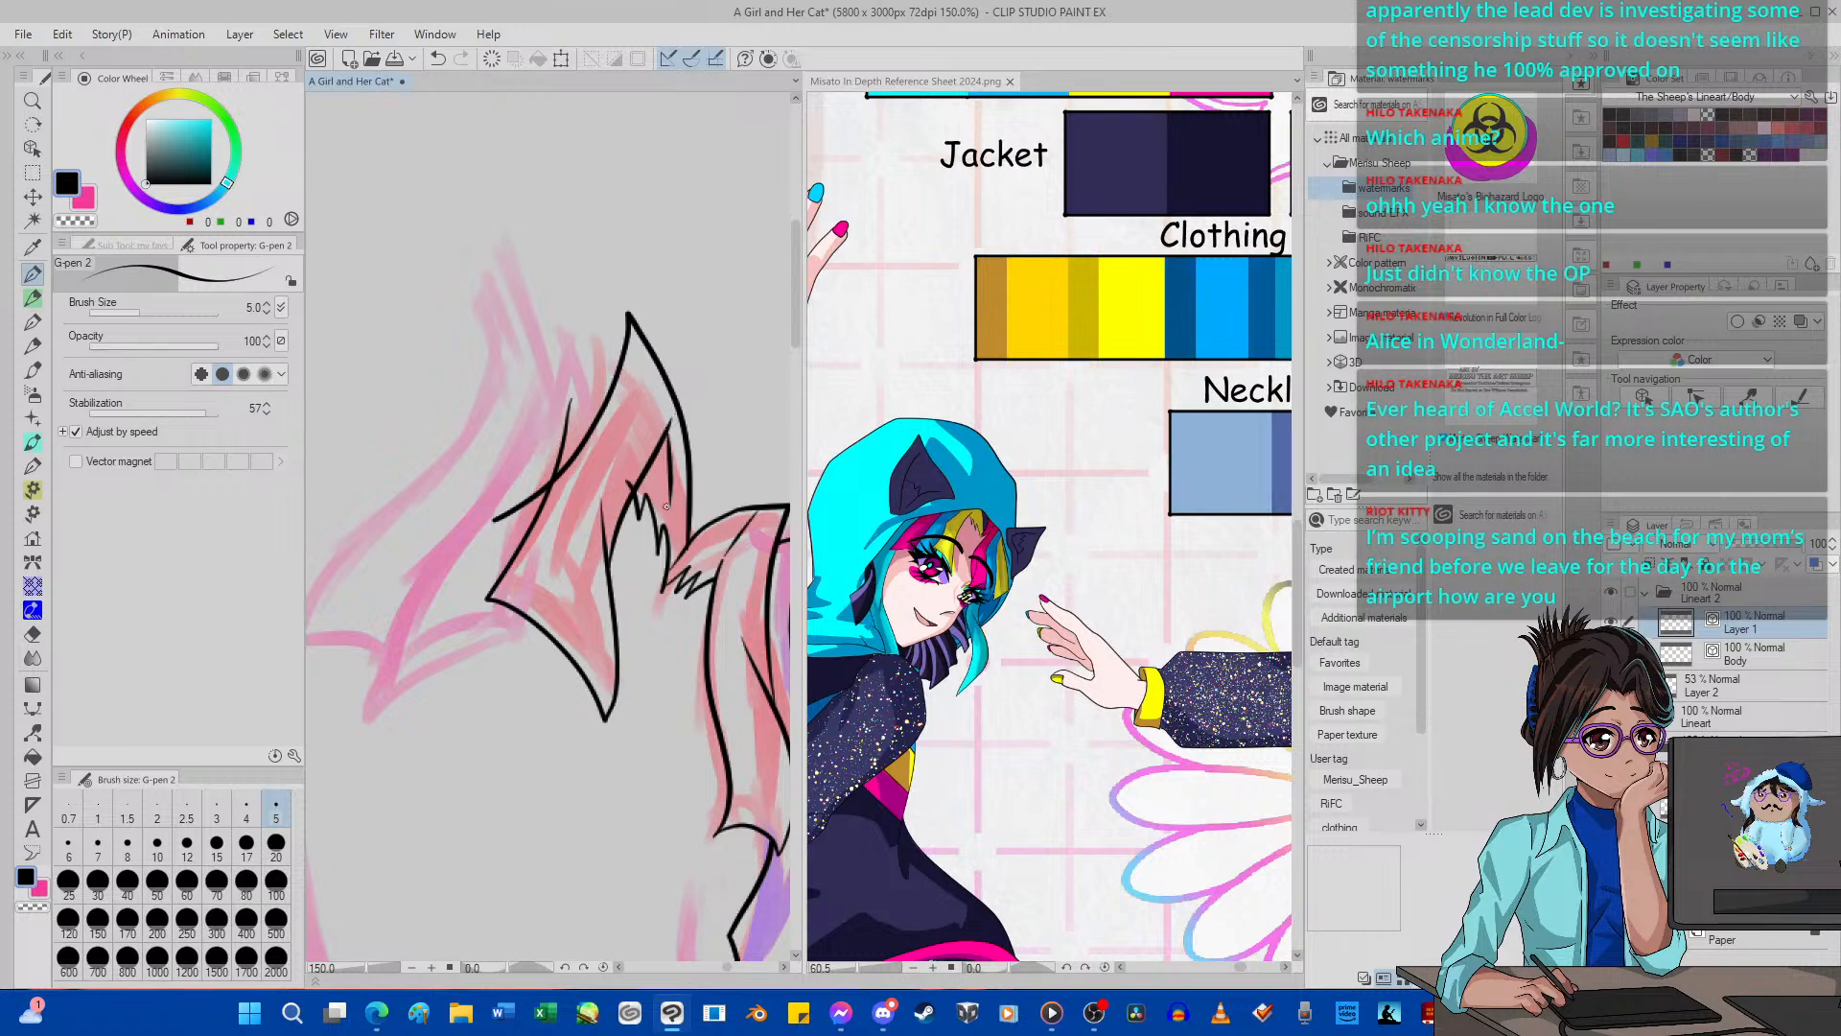
Trim the crossing line ends on the outer edge of the red fringe lock with the vector eraser.
left_click(32, 633)
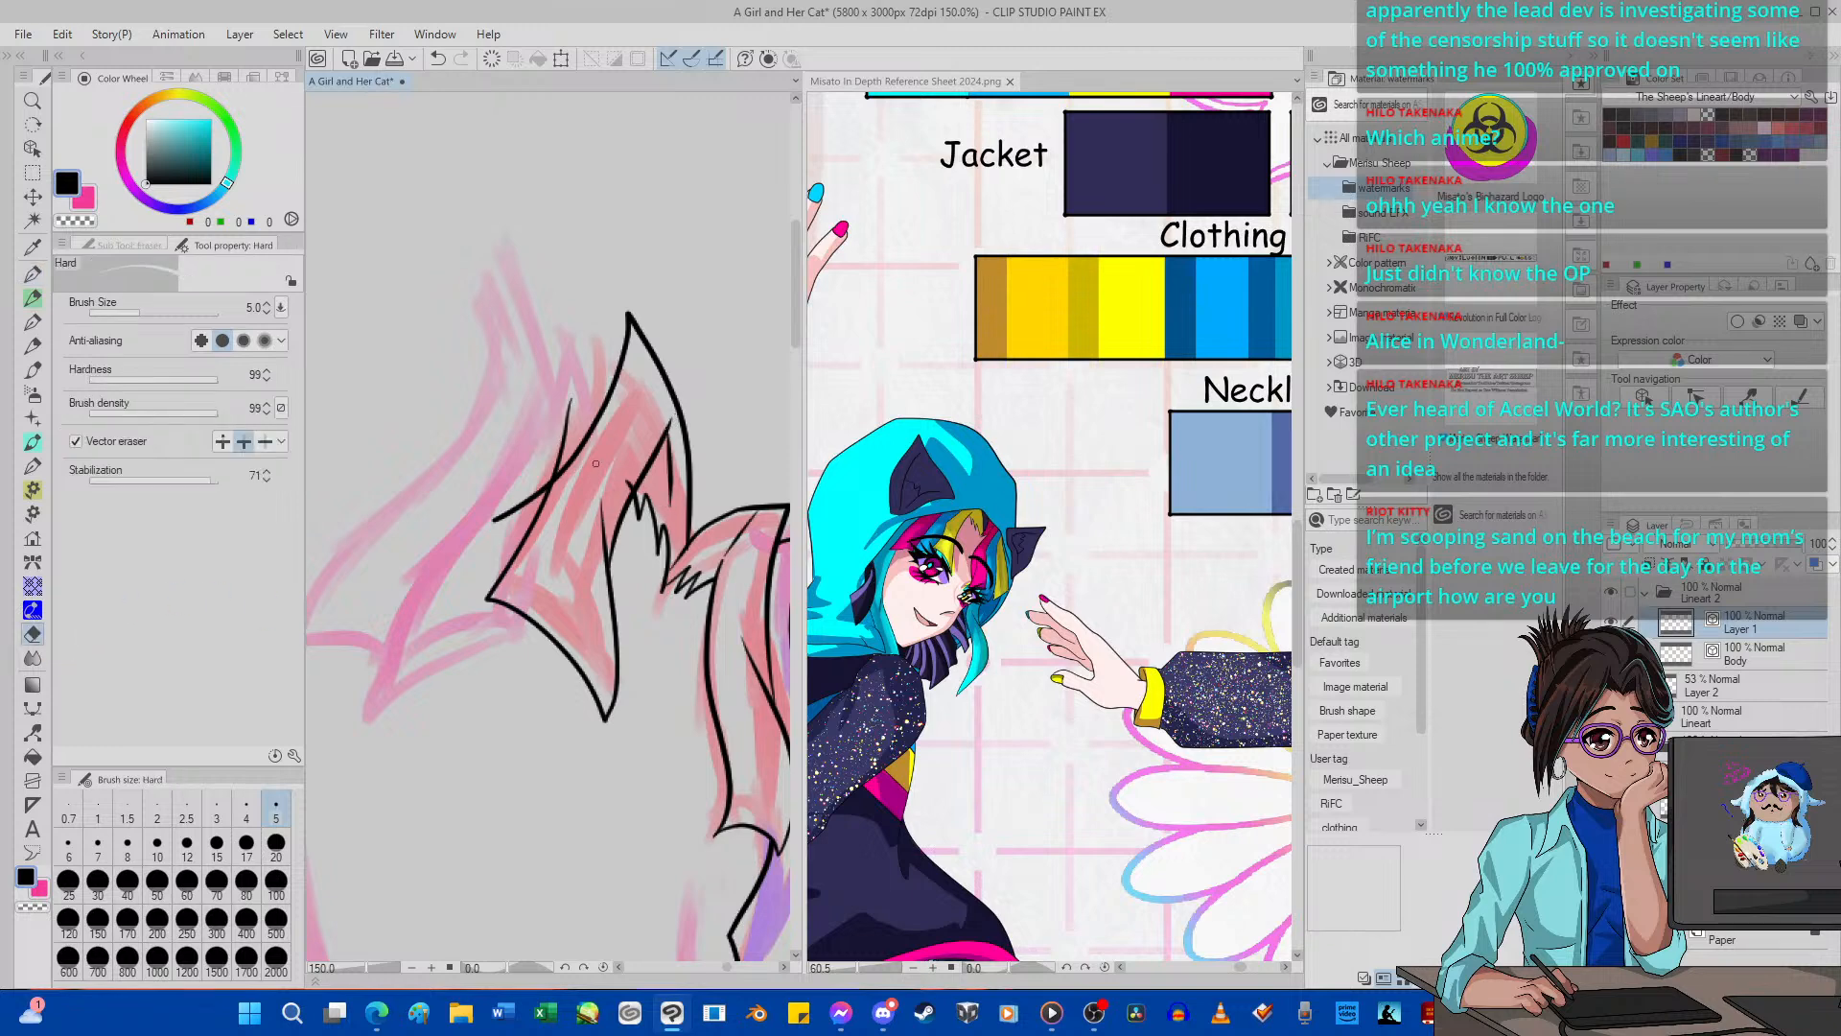
left_click_drag(531, 491, 525, 496)
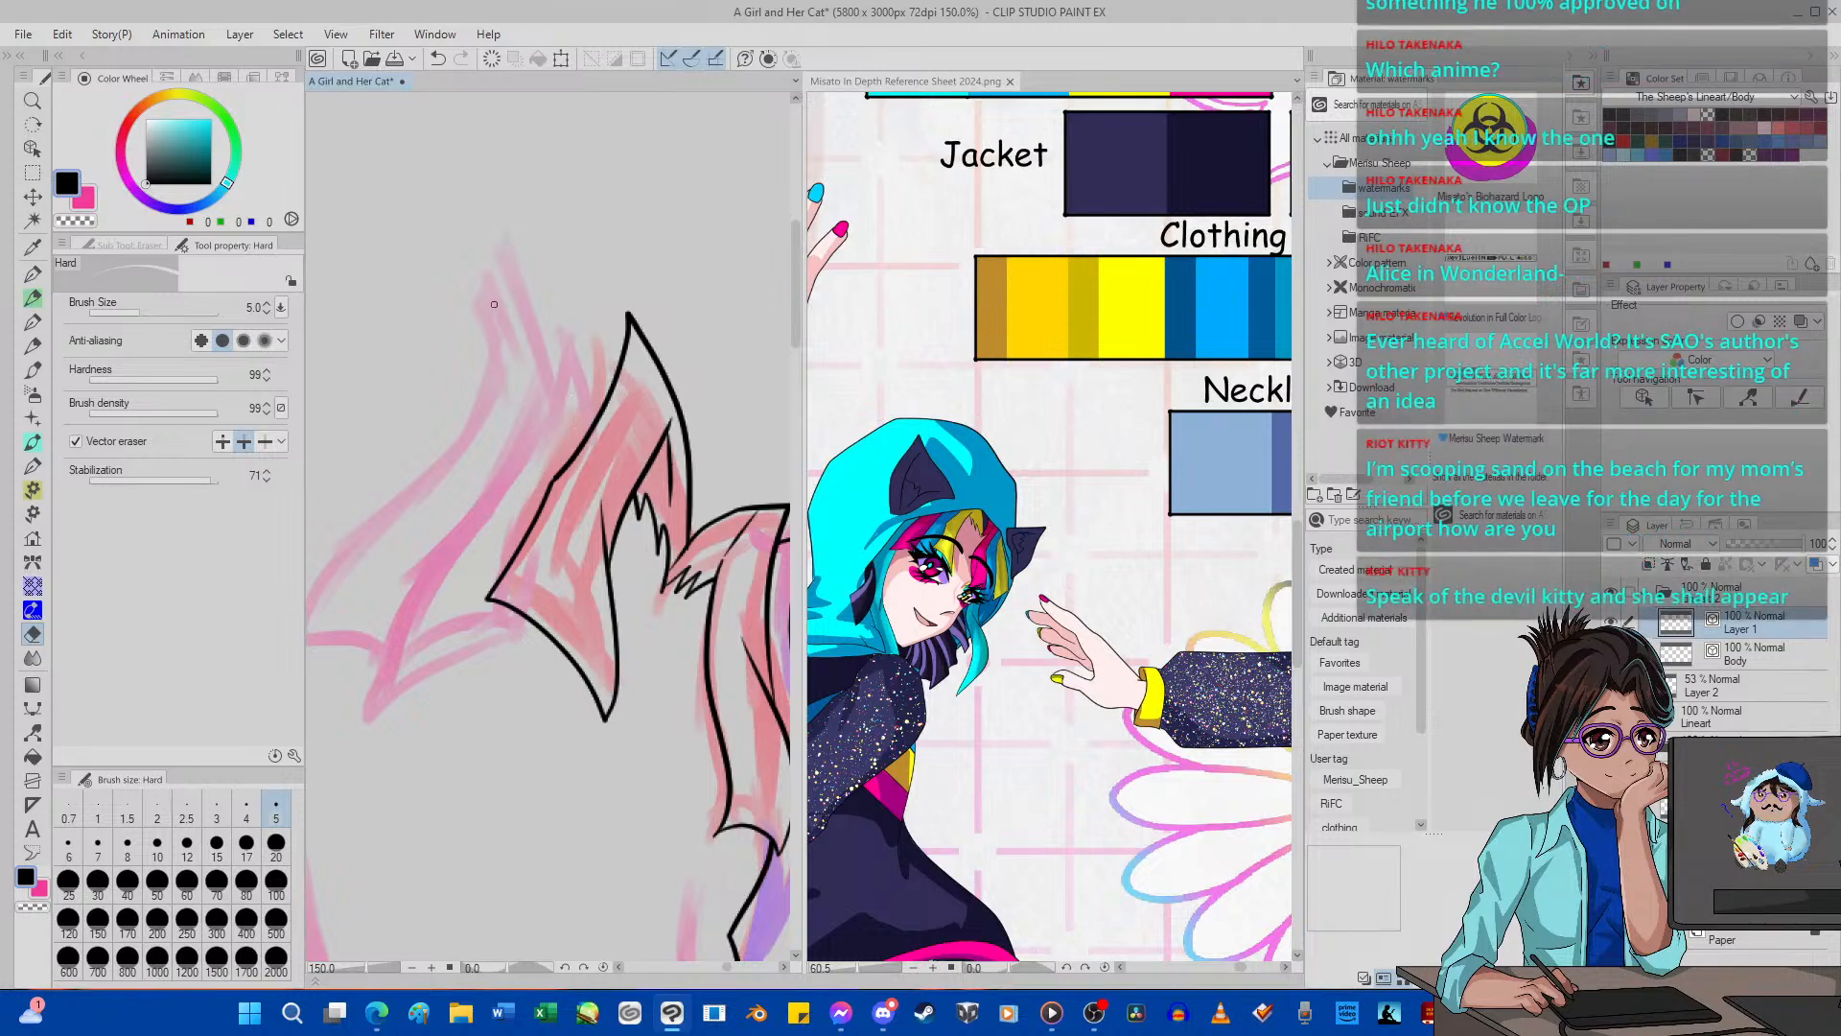
scroll(495, 304, "down", 7)
scroll(495, 303, "up", 8)
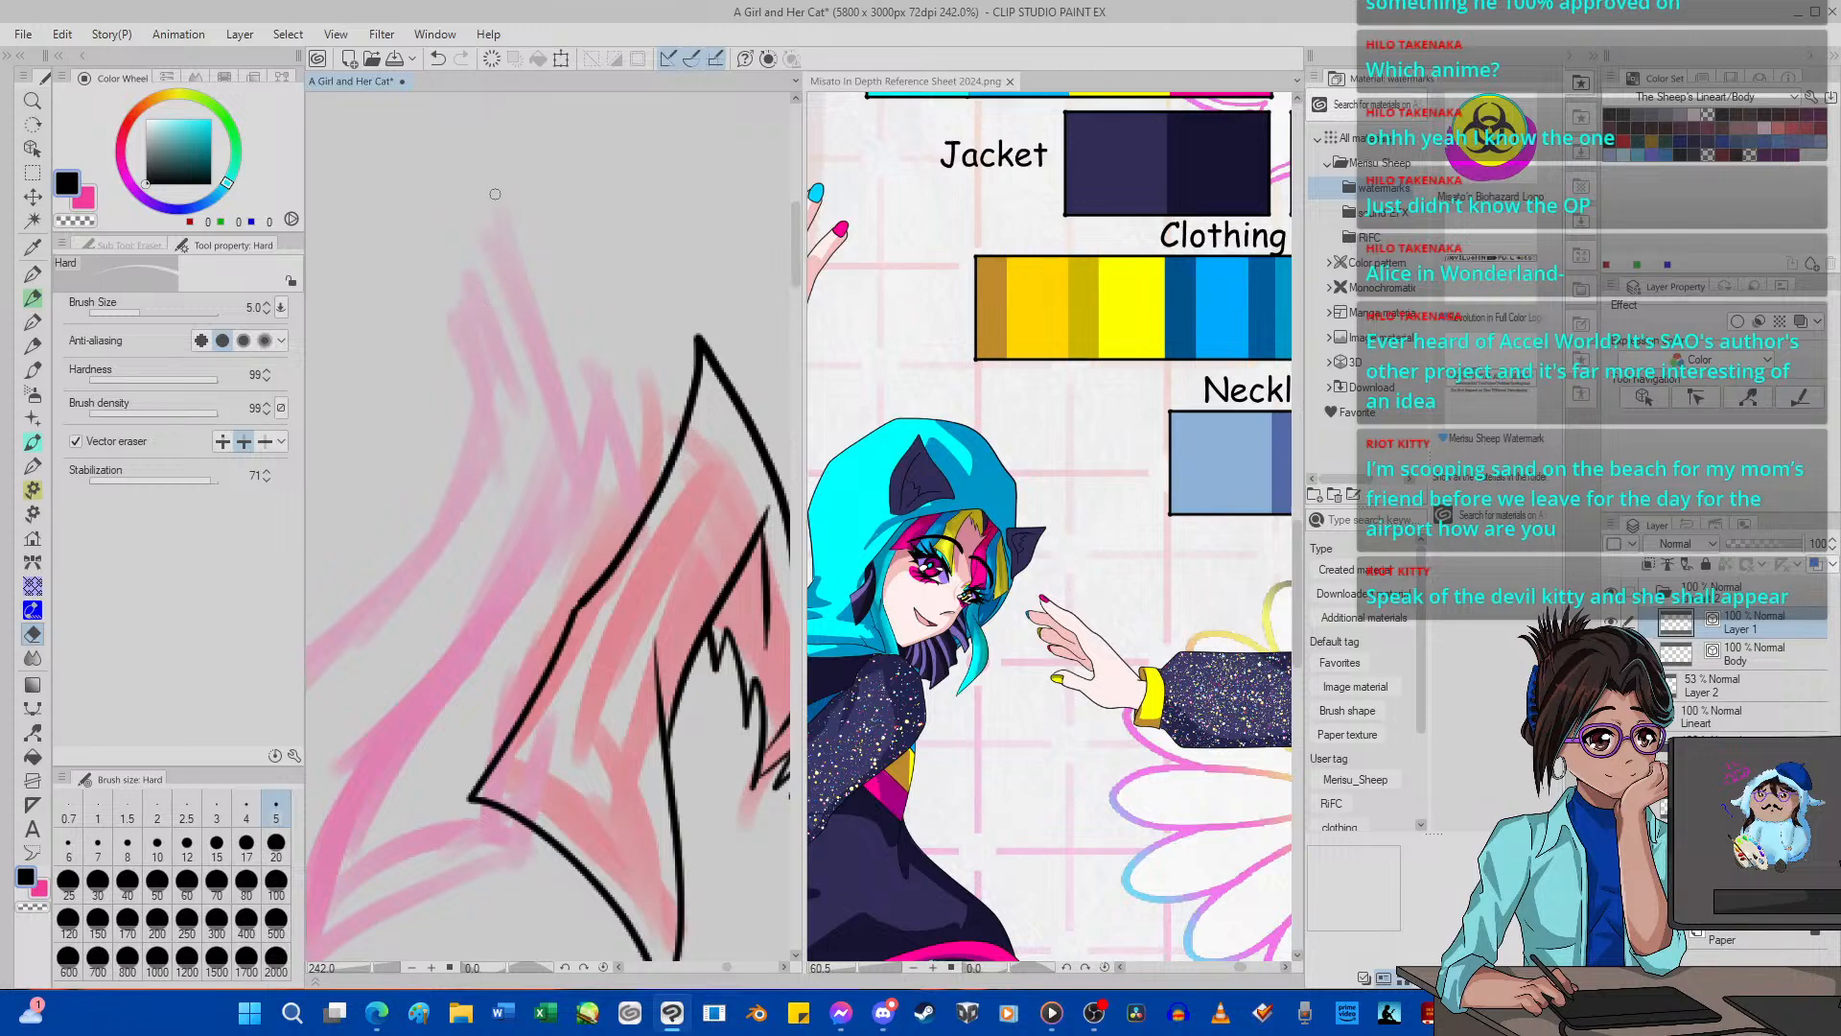
scroll(677, 374, "down", 3)
scroll(677, 374, "down", 3)
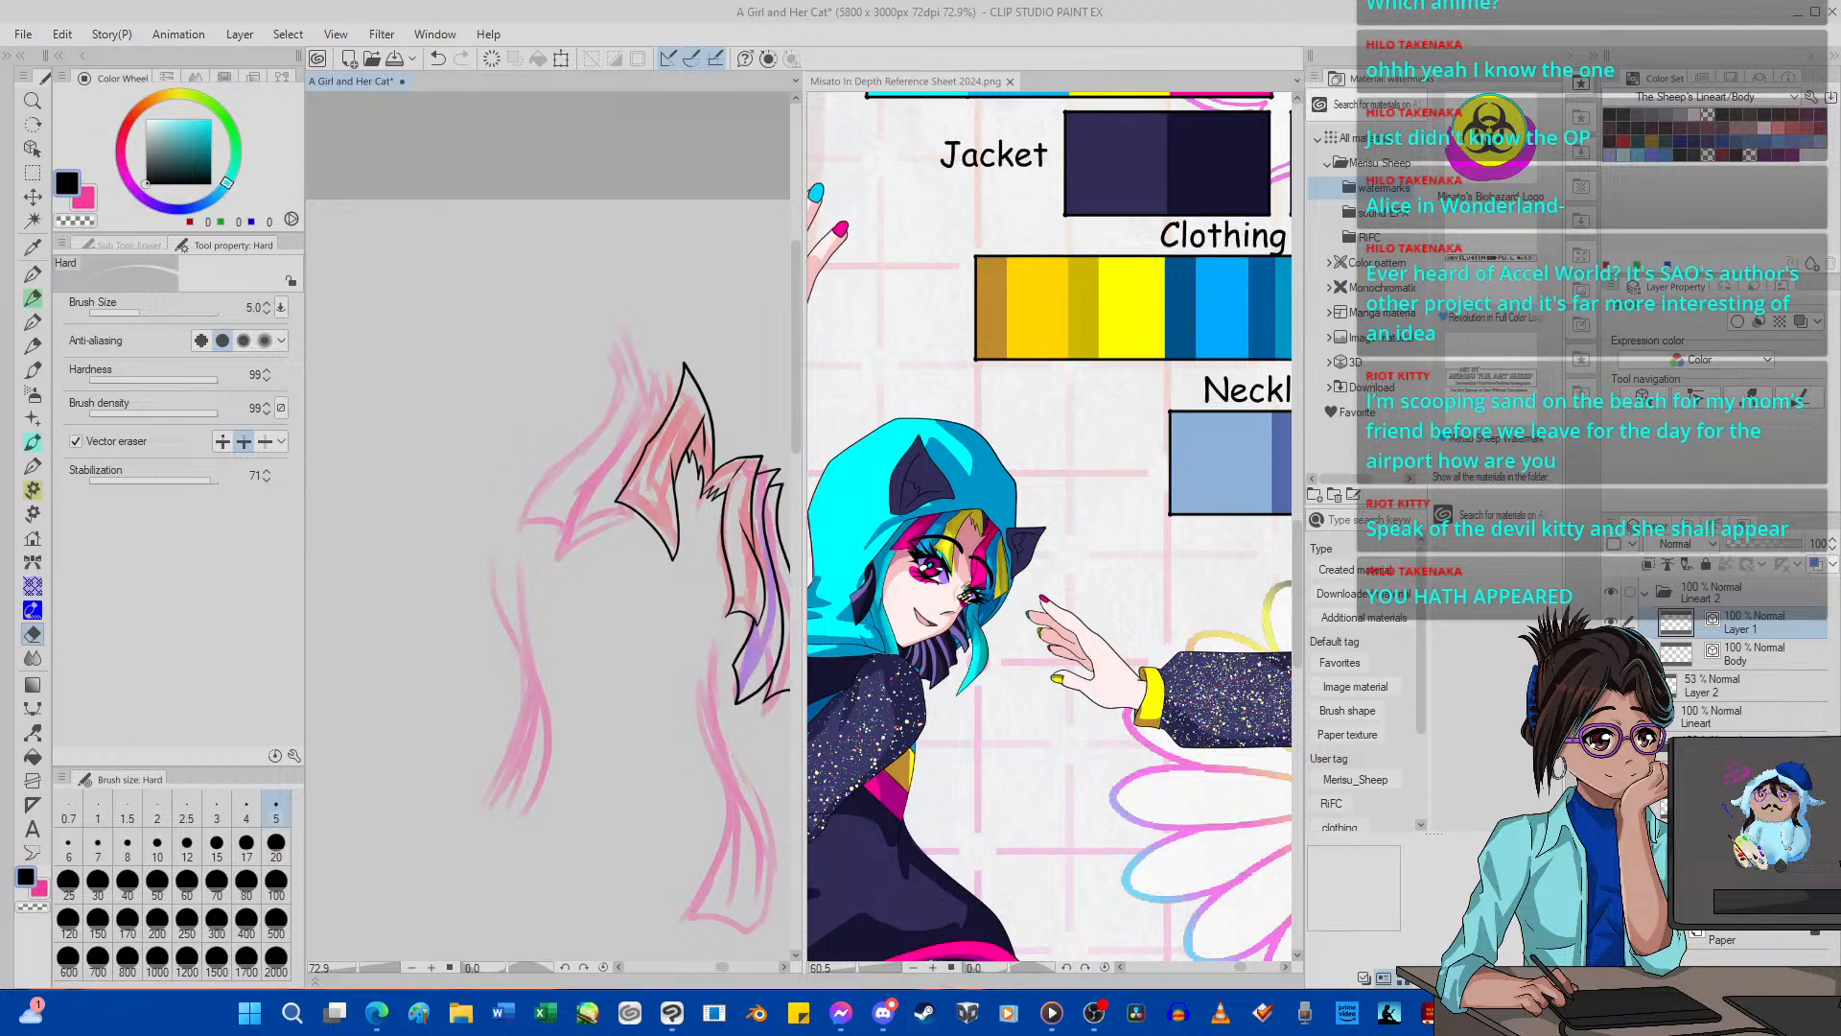
scroll(673, 383, "up", 7)
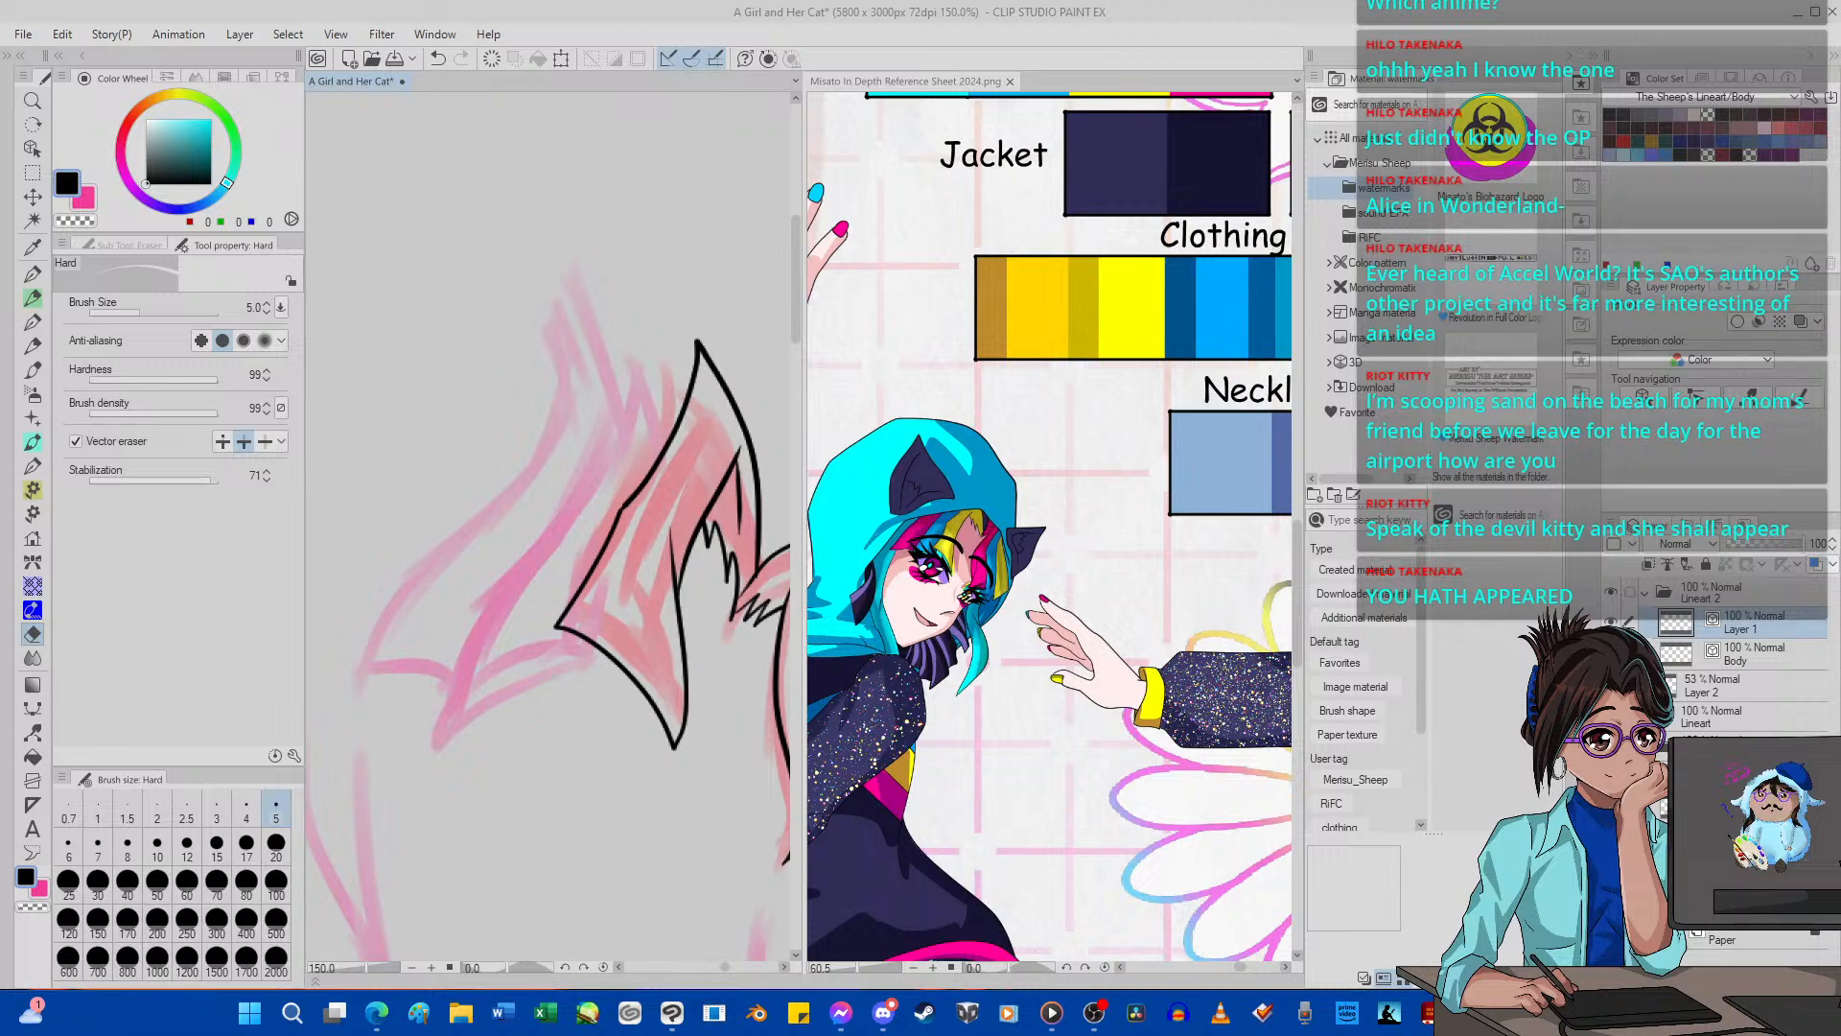
Ink the two pink fringe strands beside the red lock with pointed tips and curved lower edges, undoing the unsatisfactory strokes.
key("p")
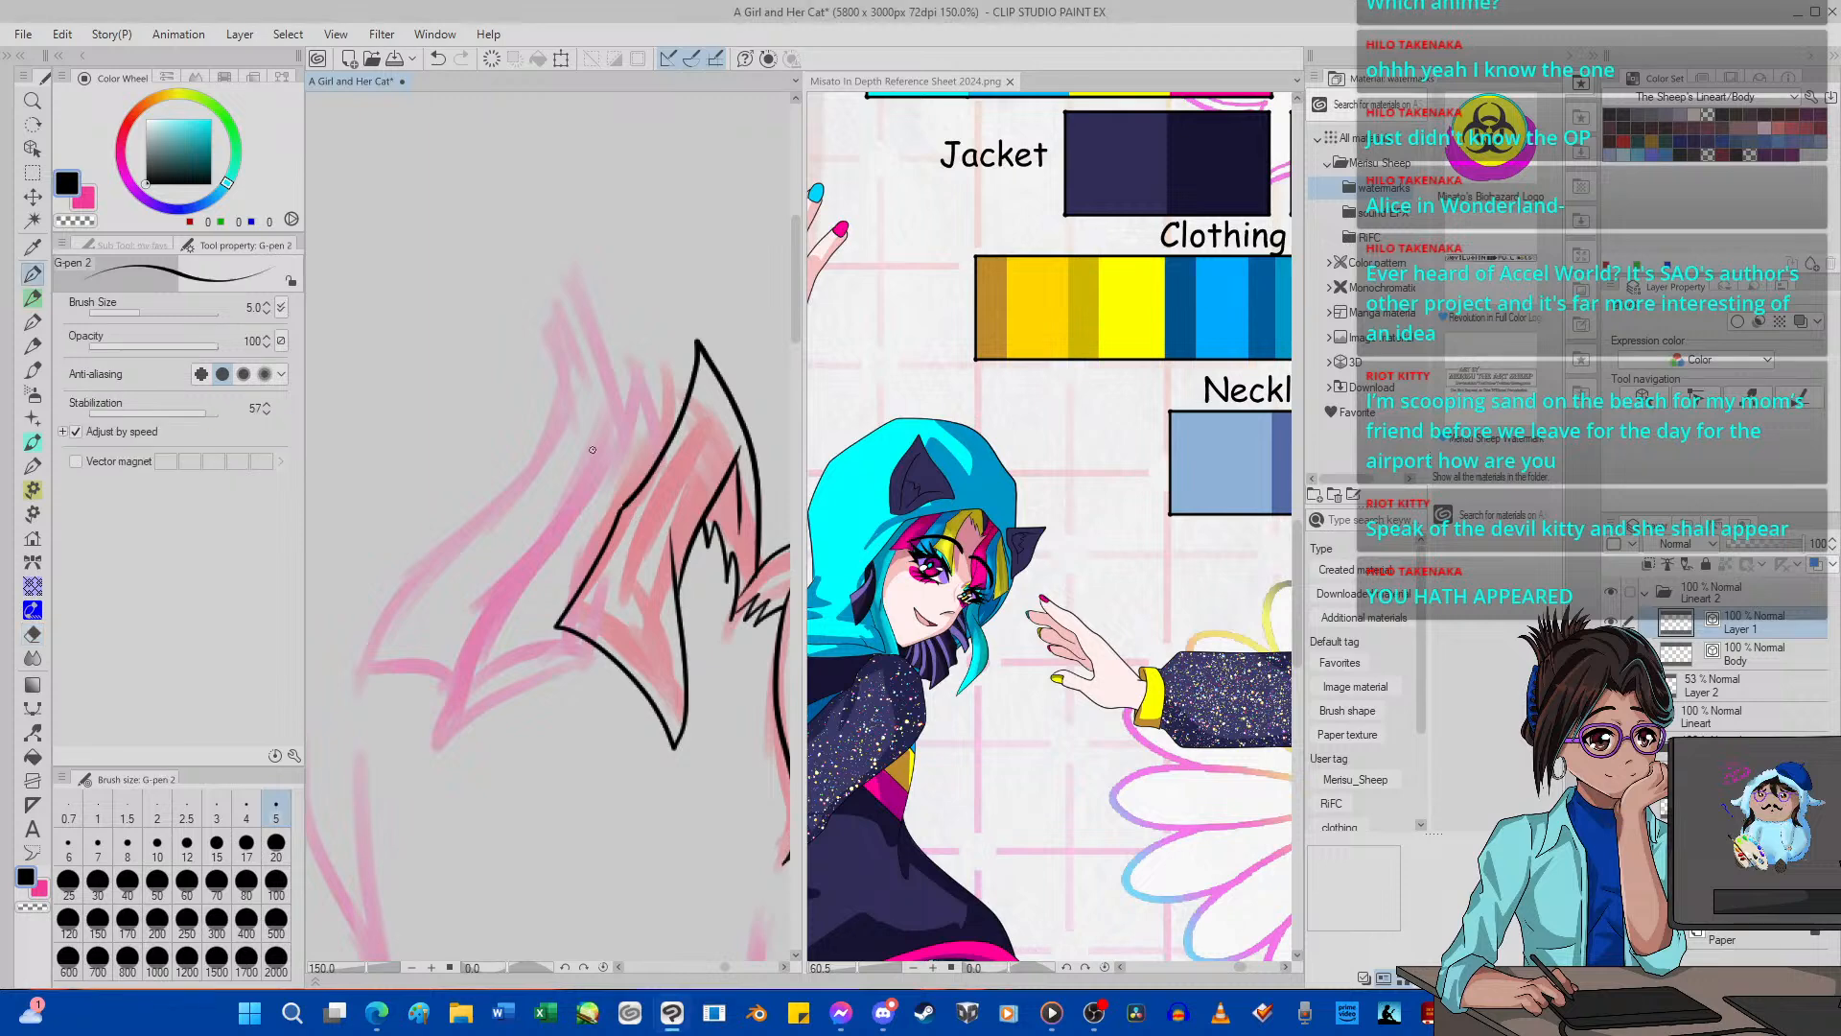
mouse_move(696, 406)
left_mouse_down()
mouse_move(636, 320)
mouse_move(613, 429)
mouse_move(462, 636)
mouse_move(442, 785)
mouse_move(440, 754)
mouse_move(567, 716)
mouse_move(607, 593)
mouse_move(635, 561)
left_mouse_up()
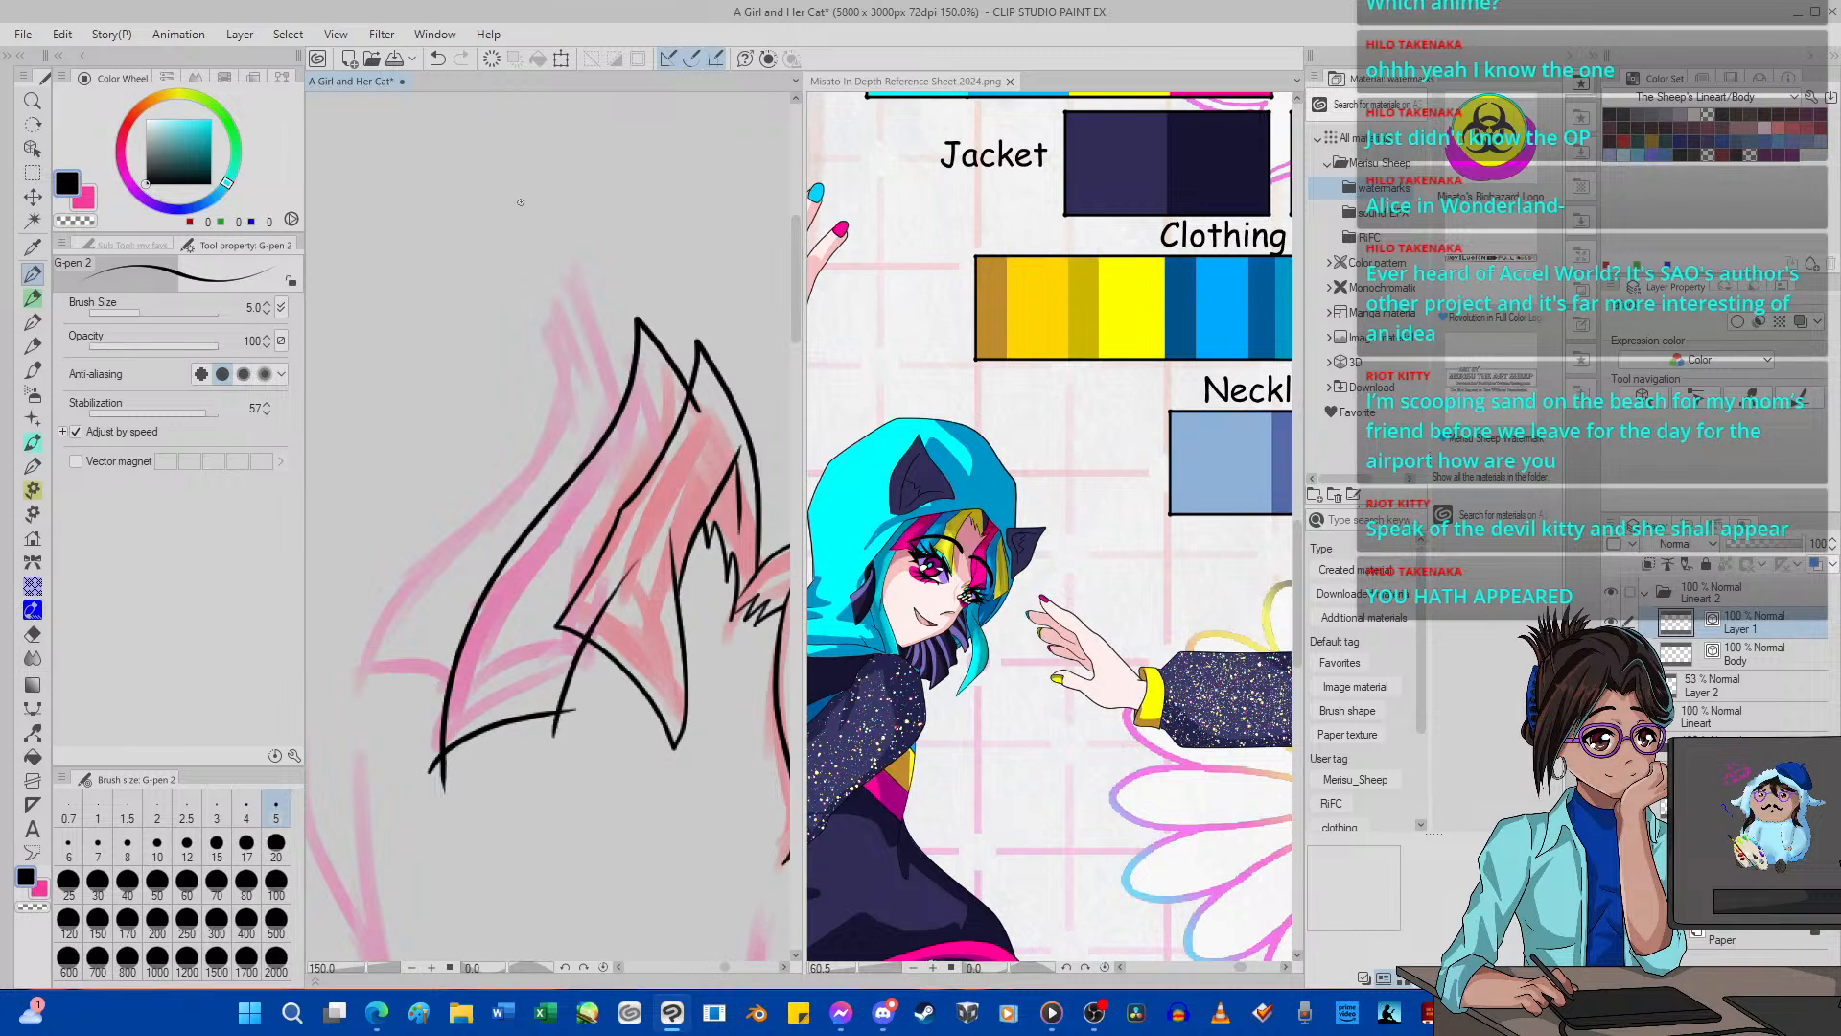
left_click(438, 58)
left_click(439, 59)
left_click(438, 58)
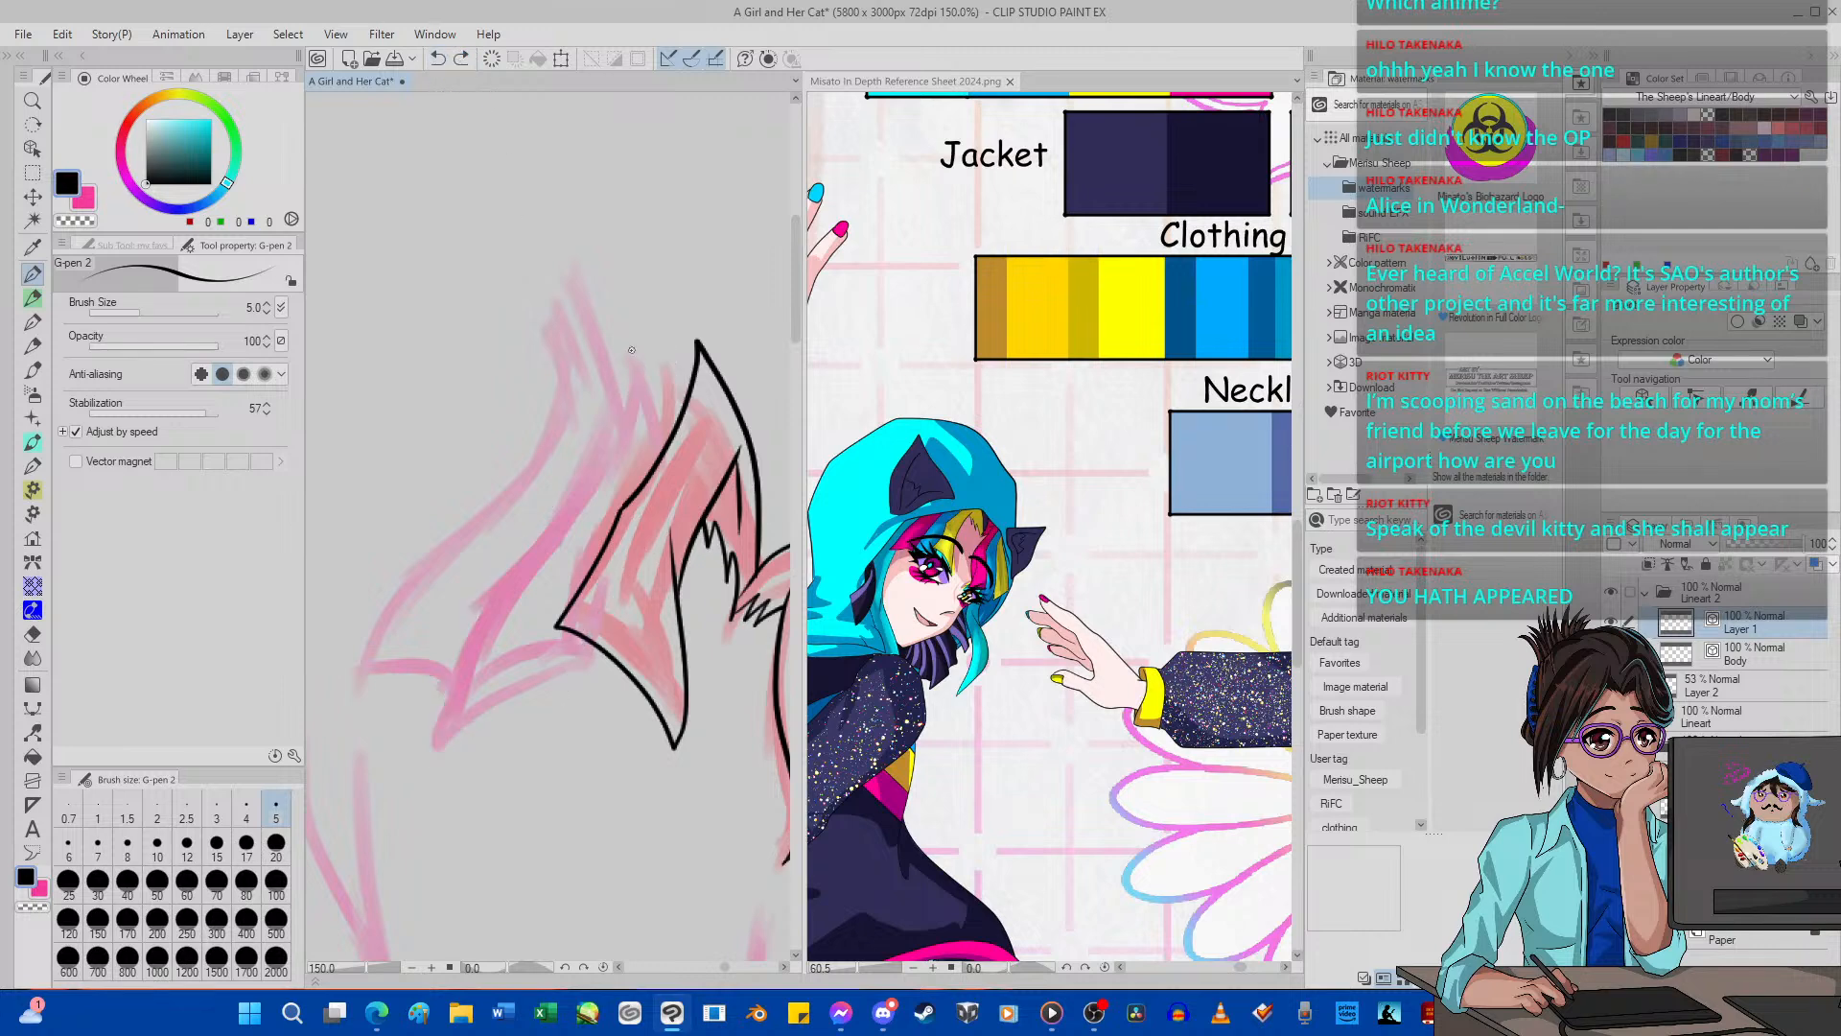
mouse_move(690, 374)
left_mouse_down()
mouse_move(640, 325)
mouse_move(618, 424)
mouse_move(455, 662)
mouse_move(448, 797)
mouse_move(463, 747)
mouse_move(572, 718)
mouse_move(568, 660)
mouse_move(644, 565)
left_mouse_up()
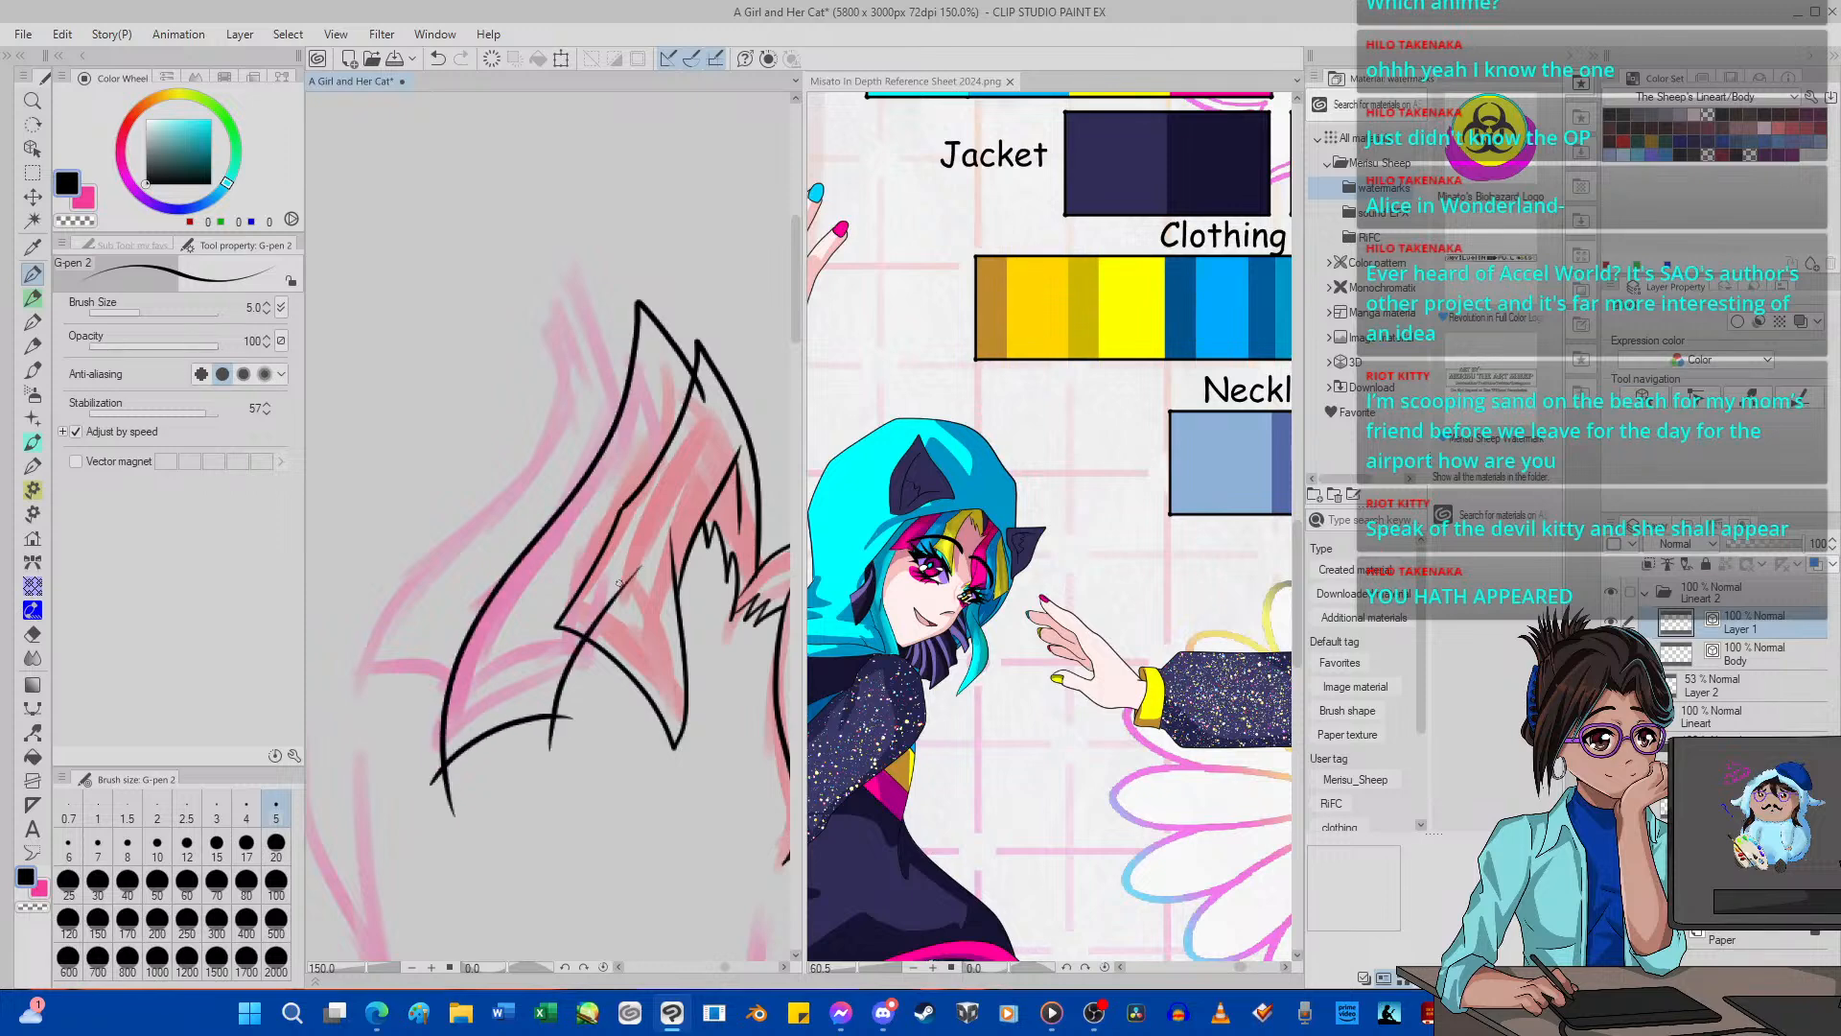
left_click(439, 60)
left_click(438, 59)
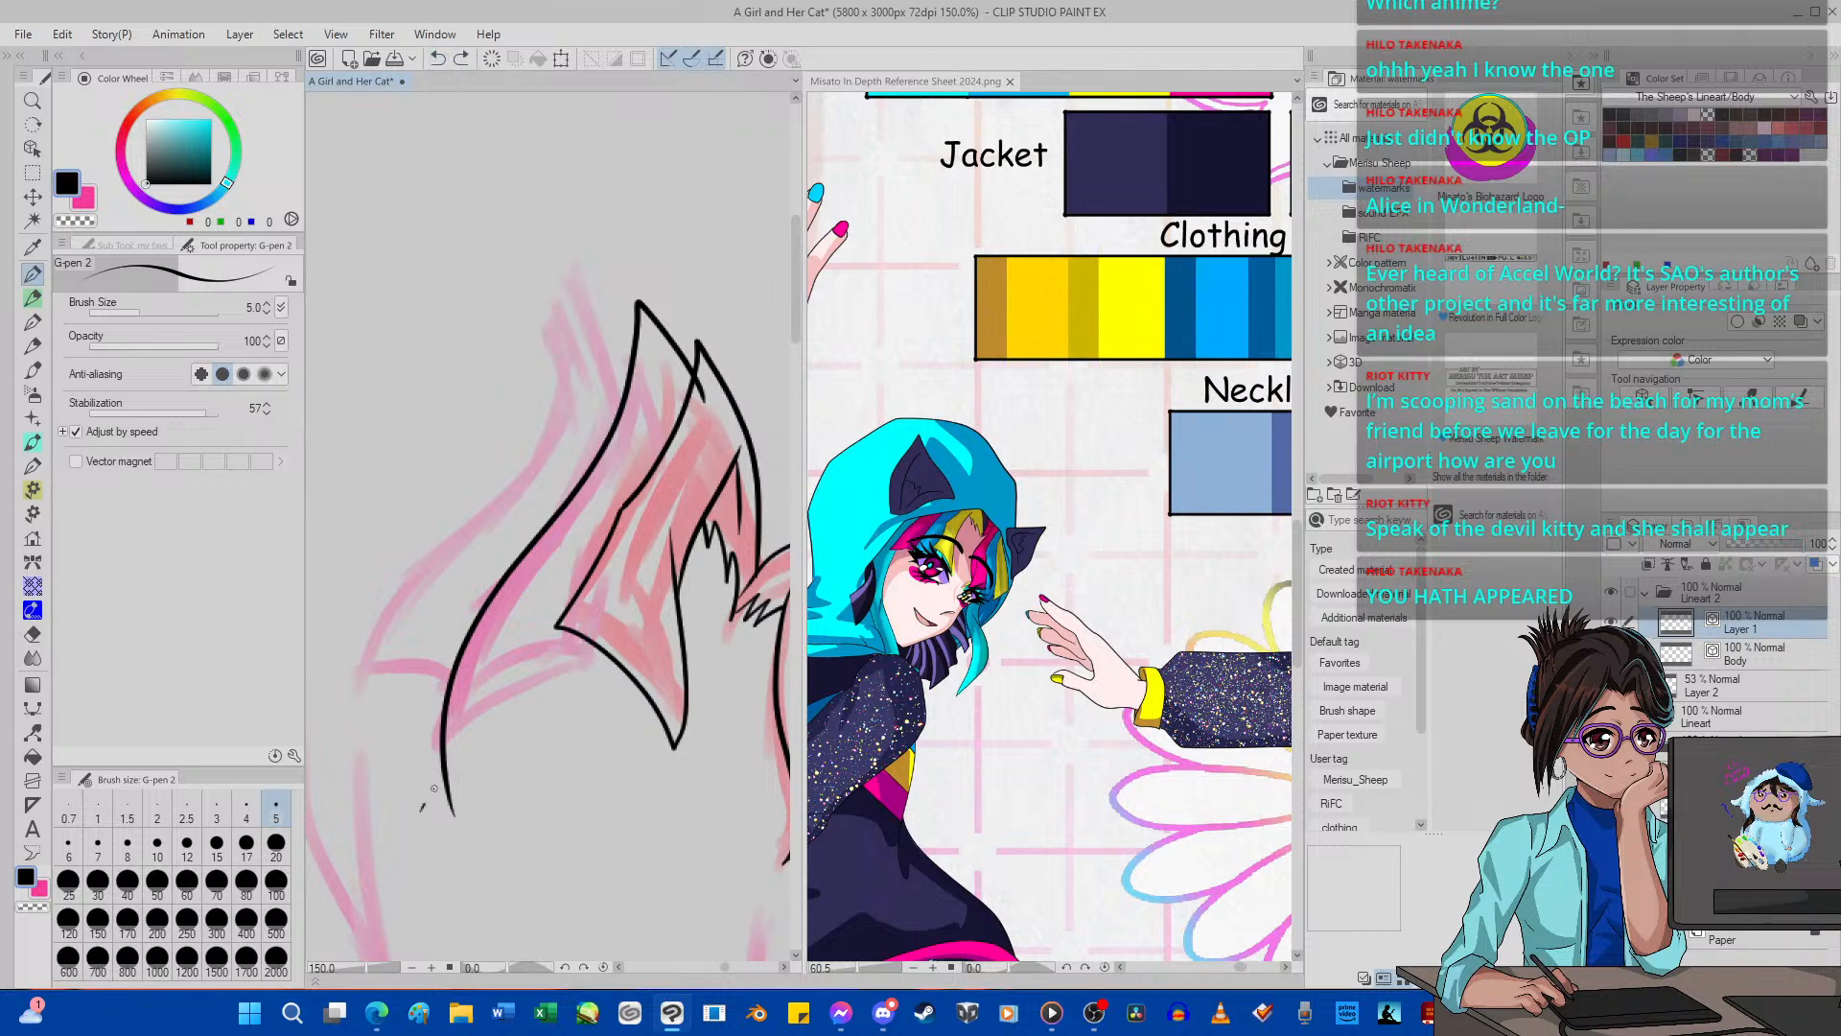
mouse_move(434, 788)
left_mouse_down()
mouse_move(550, 708)
mouse_move(596, 708)
mouse_move(577, 661)
mouse_move(645, 555)
mouse_move(631, 331)
mouse_move(572, 260)
mouse_move(568, 419)
mouse_move(402, 585)
mouse_move(347, 717)
mouse_move(420, 681)
mouse_move(499, 695)
left_mouse_up()
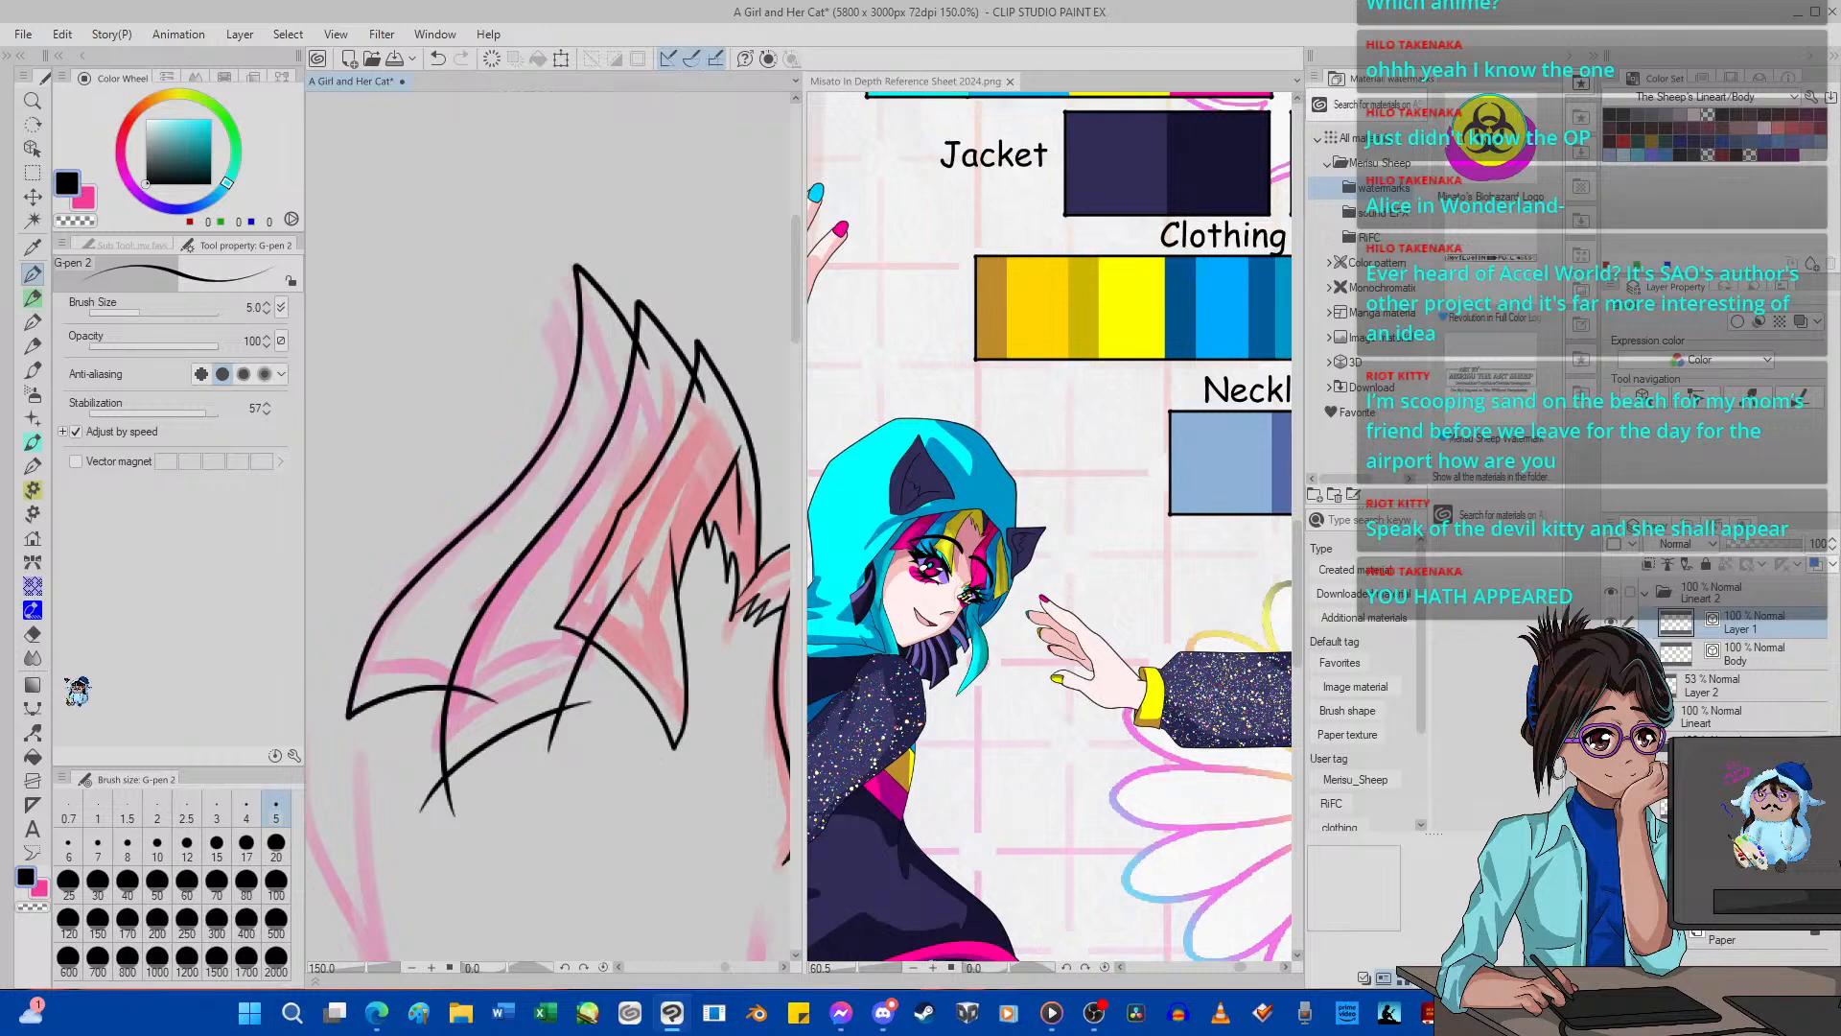
Erase the overshooting line ends along the lower edges of the two pink fringe strands.
left_click(35, 635)
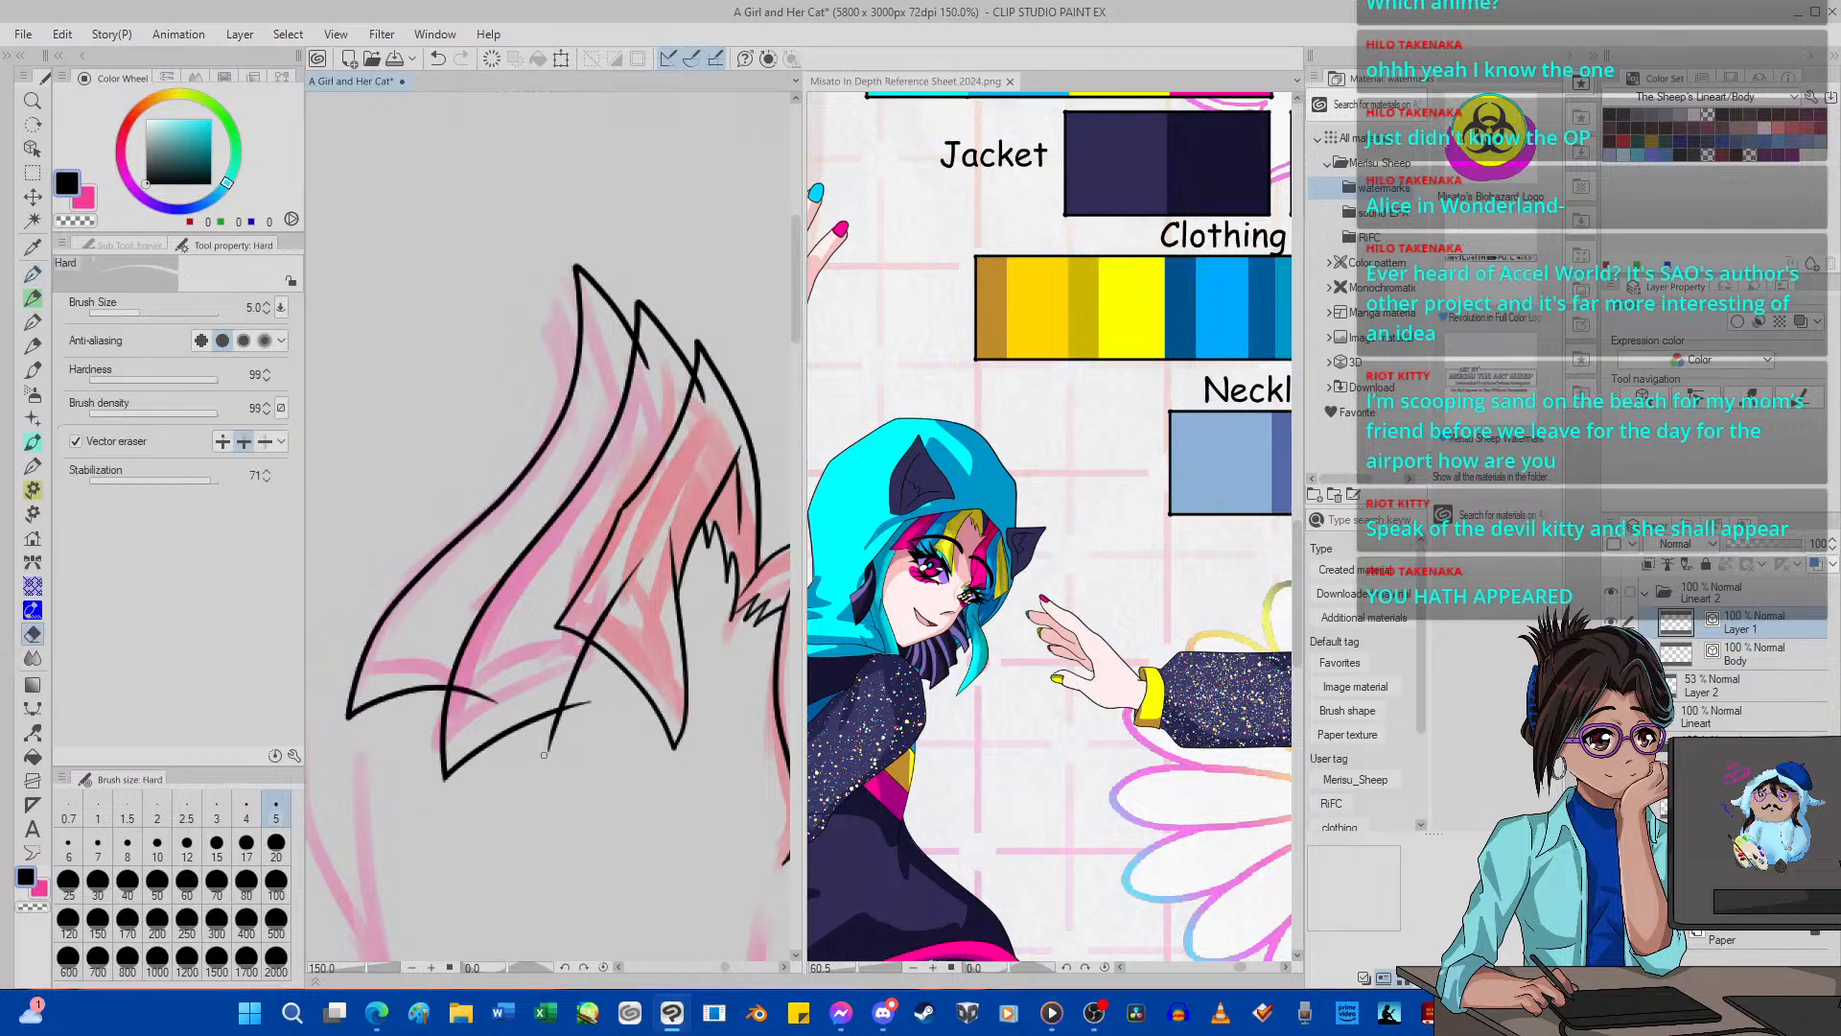
mouse_move(544, 755)
left_mouse_down()
mouse_move(597, 680)
mouse_move(517, 731)
mouse_move(459, 687)
left_mouse_up()
Raise the Pinch level to 52 and reshape the pink strand's edge beside the red lock, undoing the try at 39.
left_click(32, 731)
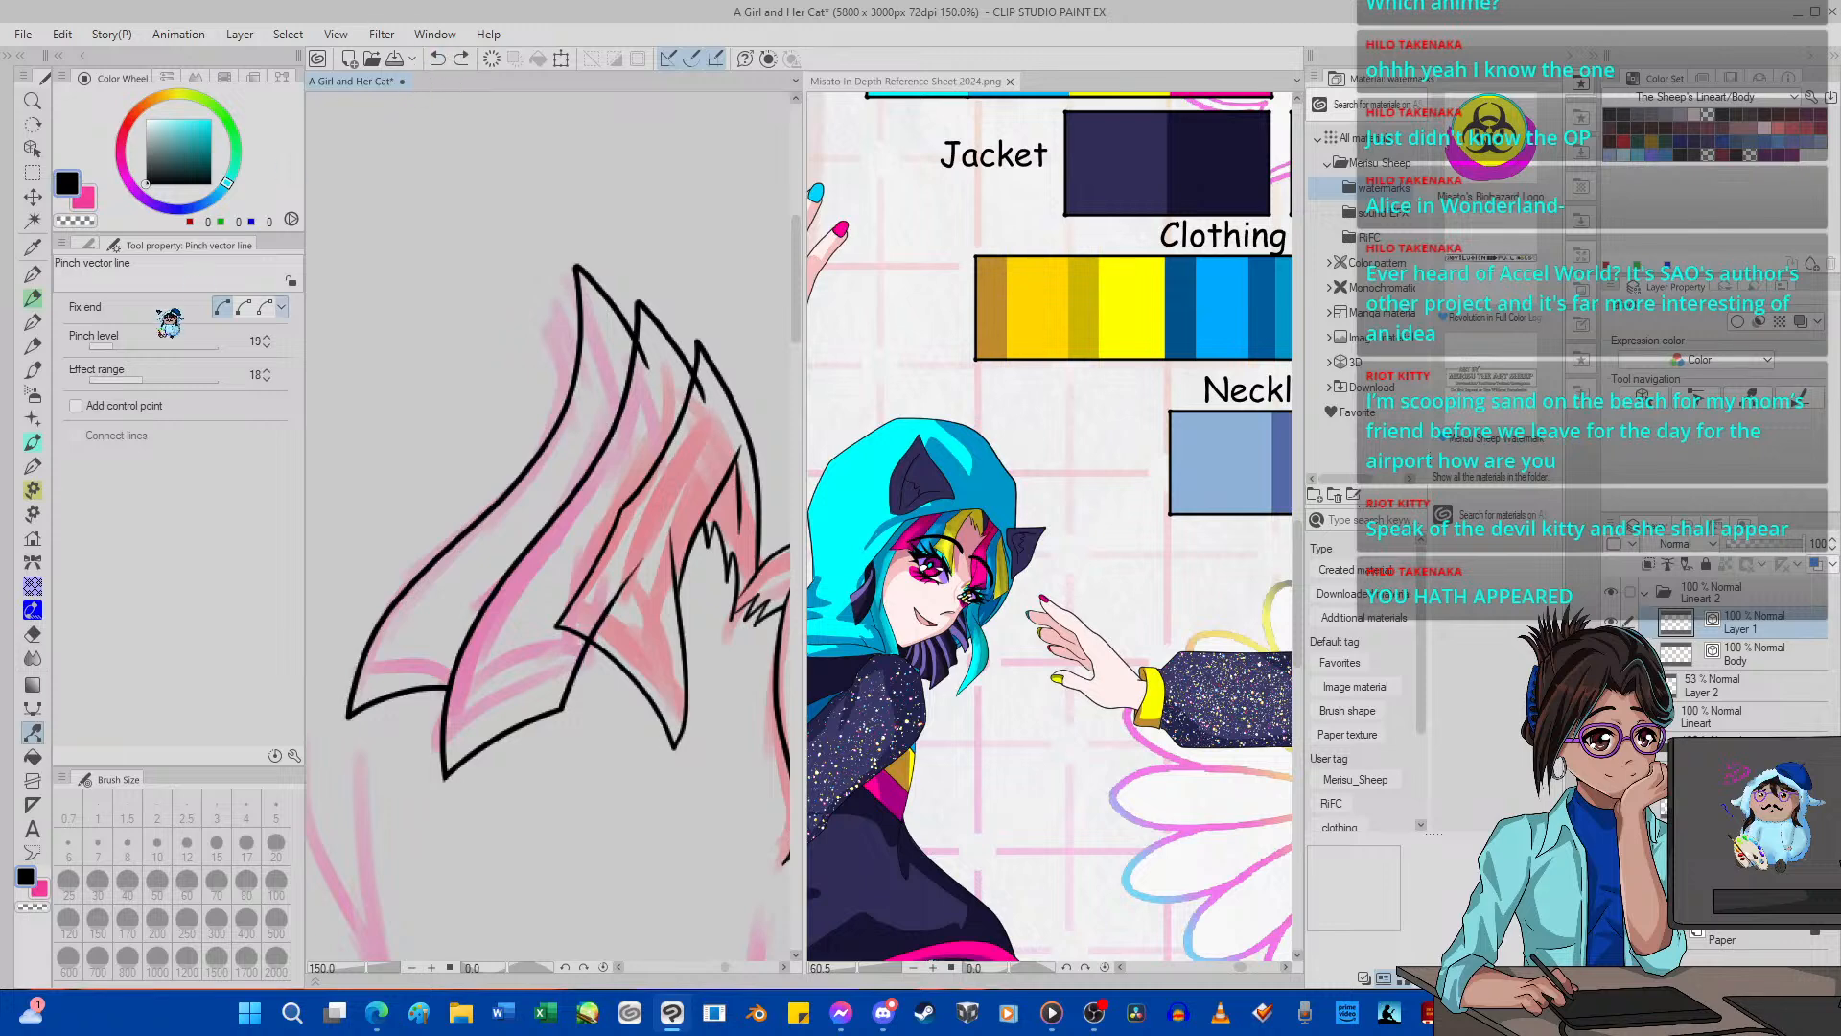
left_click(134, 347)
left_click(140, 347)
left_click_drag(582, 671, 570, 656)
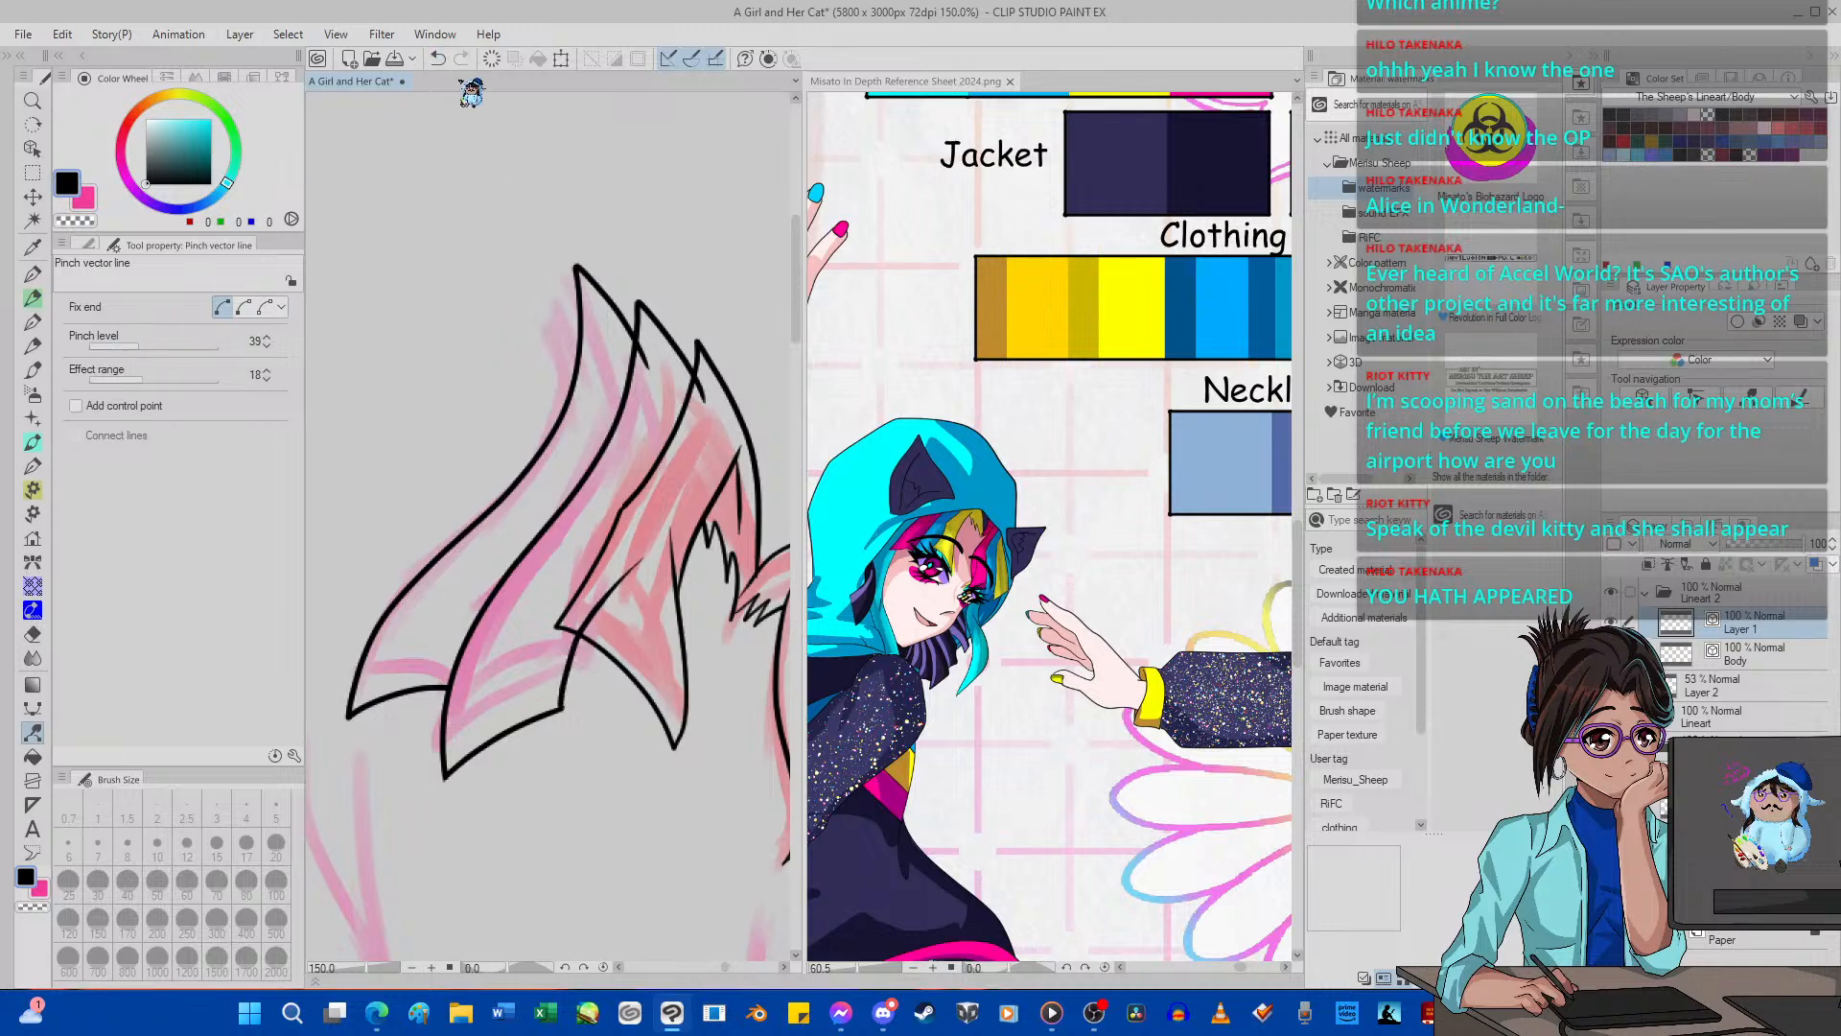
left_click(437, 59)
left_click(148, 347)
left_click(157, 346)
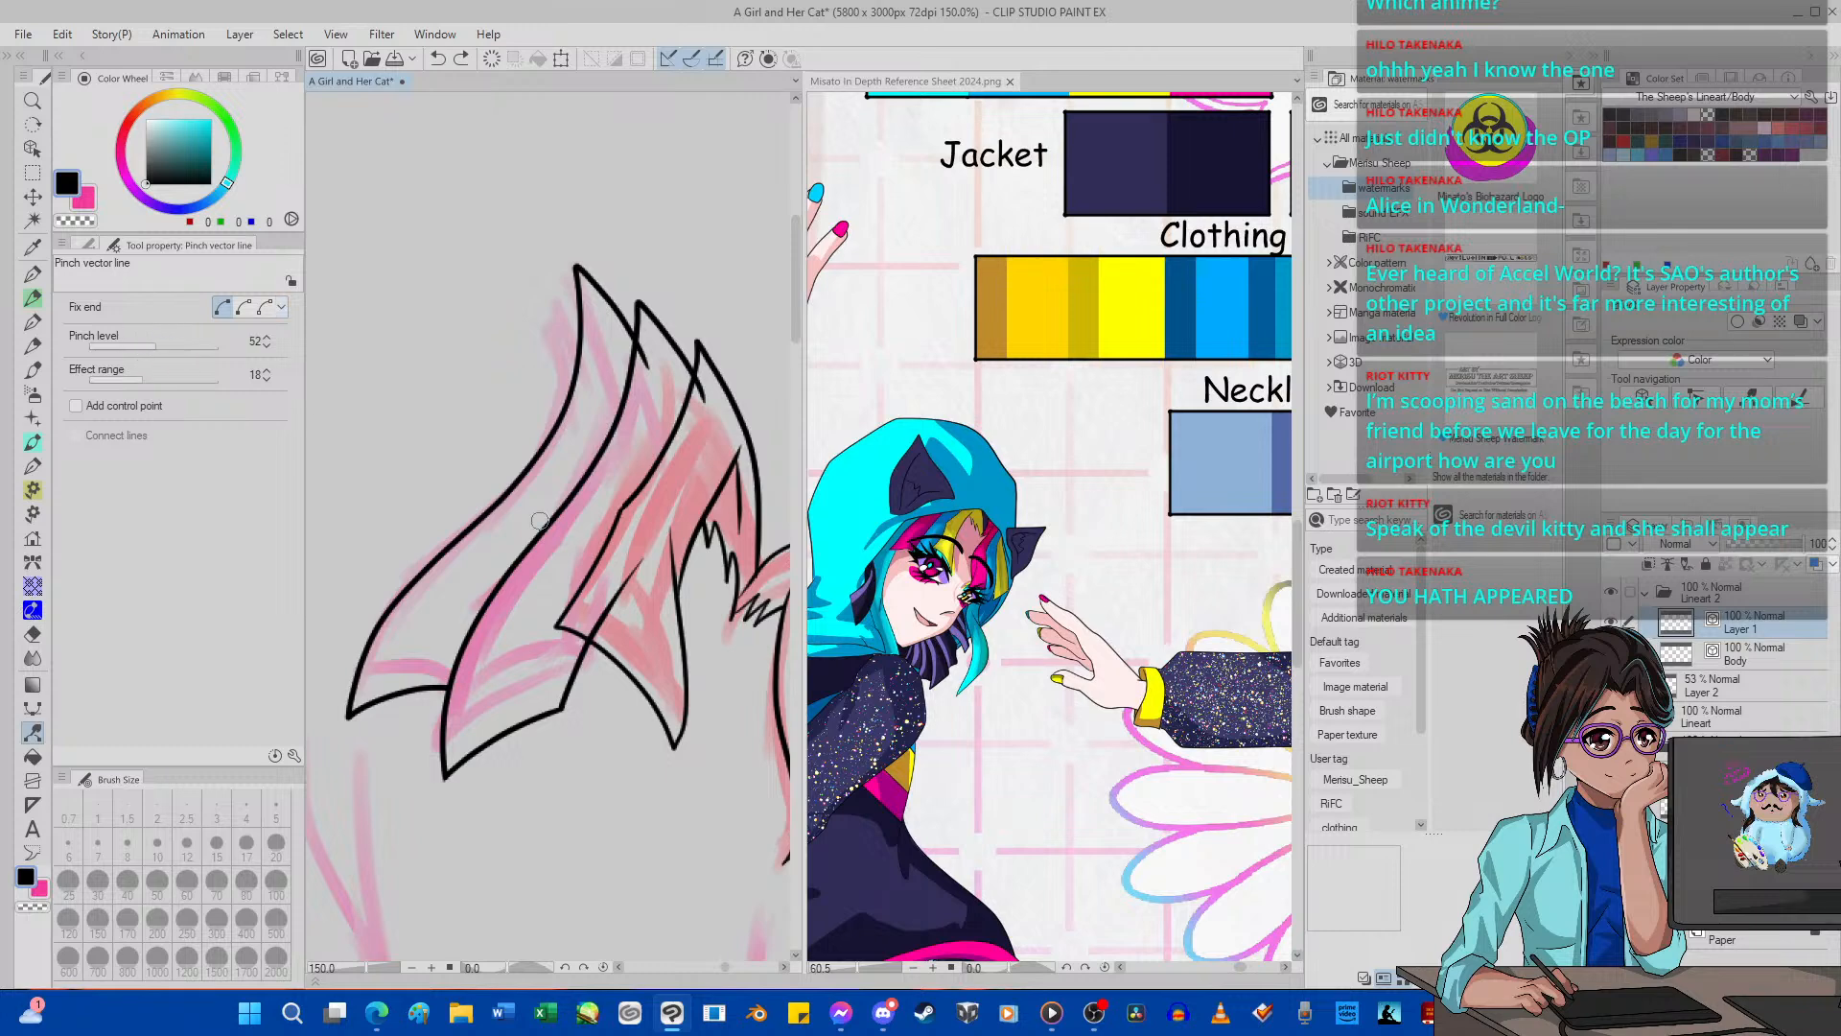
left_click_drag(600, 603, 592, 583)
Erase the stray line inside the red fringe lock and pinch the adjoining pink strand's lower edge into shape.
left_click(32, 634)
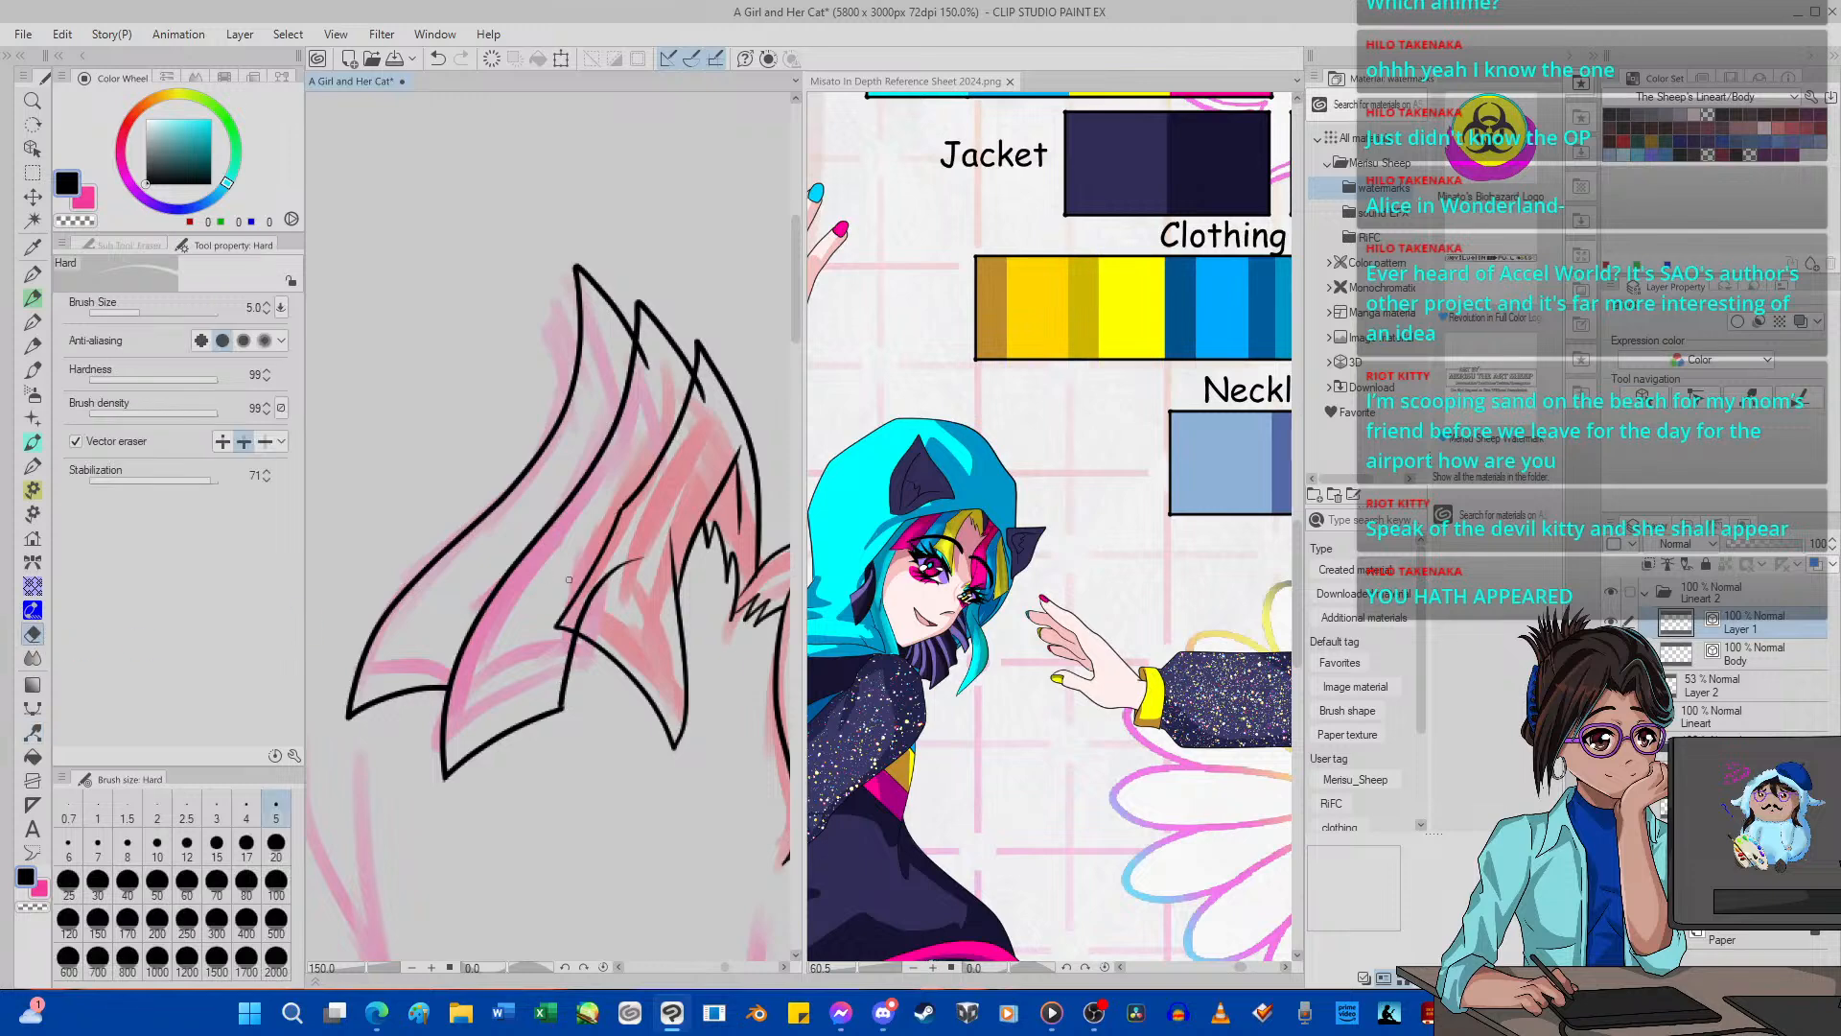
left_click_drag(616, 572, 611, 570)
left_click(32, 732)
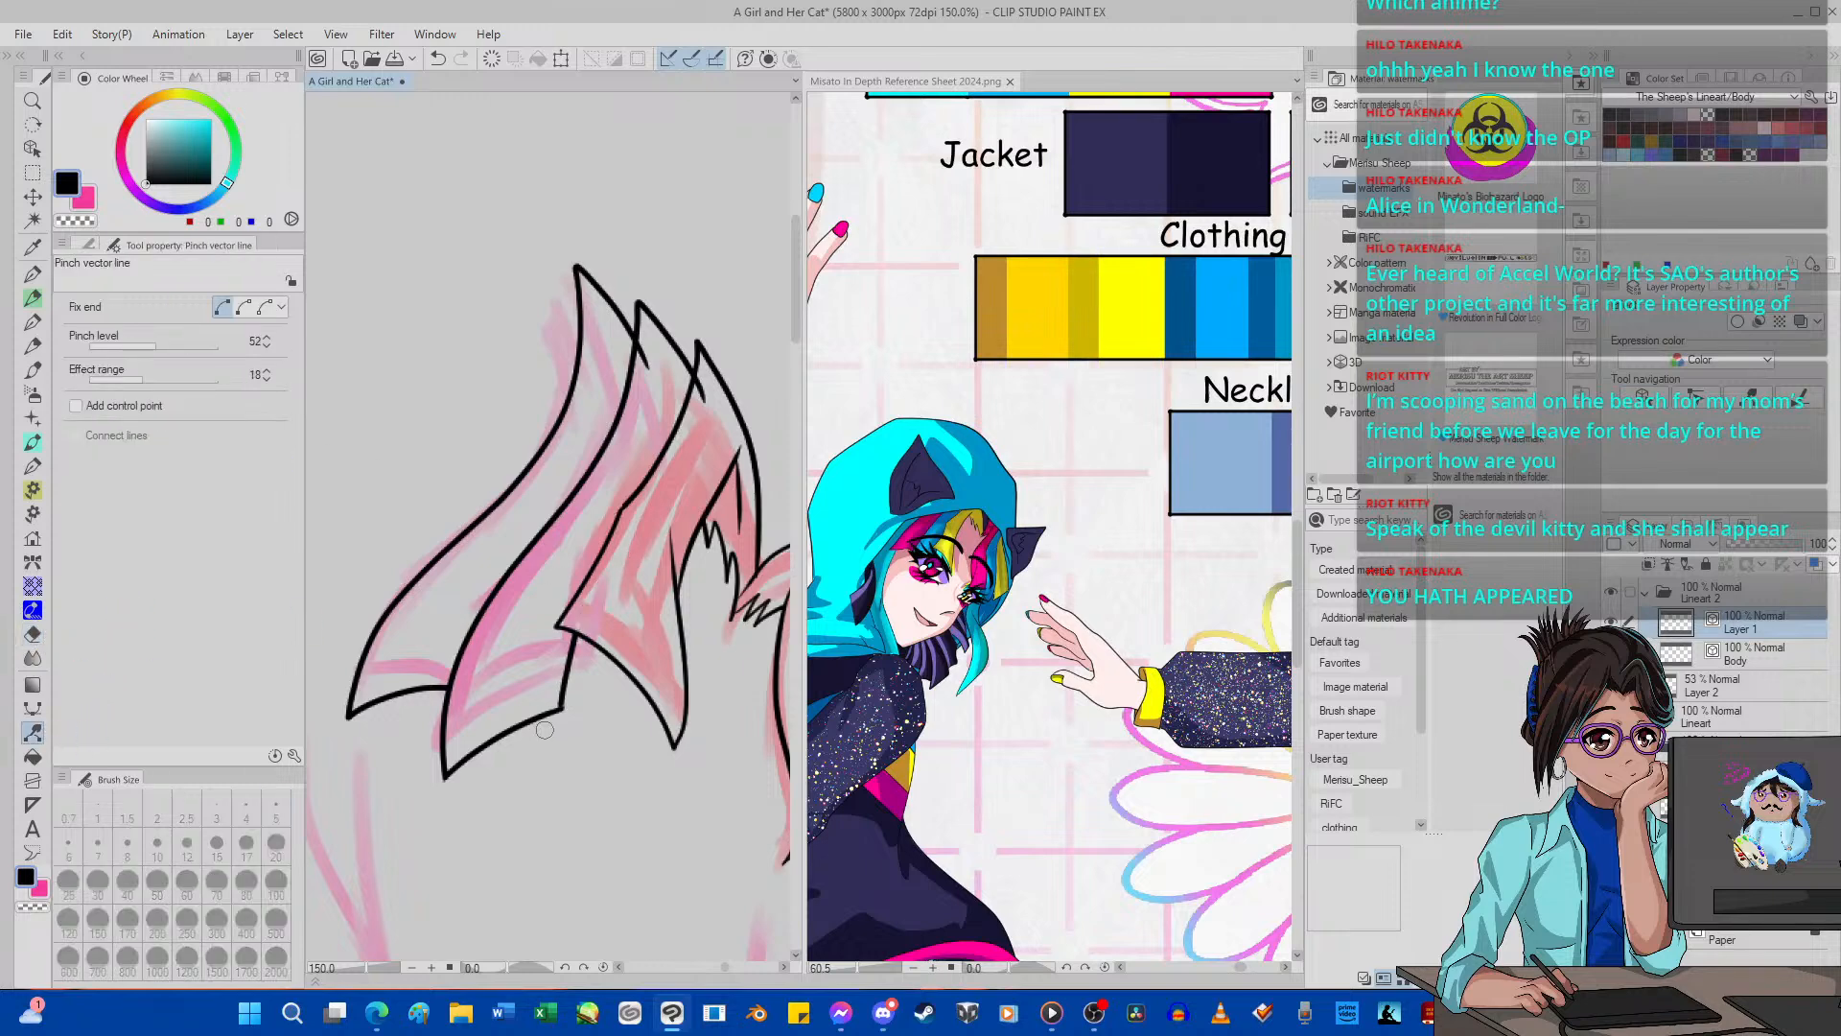
left_click_drag(511, 730, 489, 727)
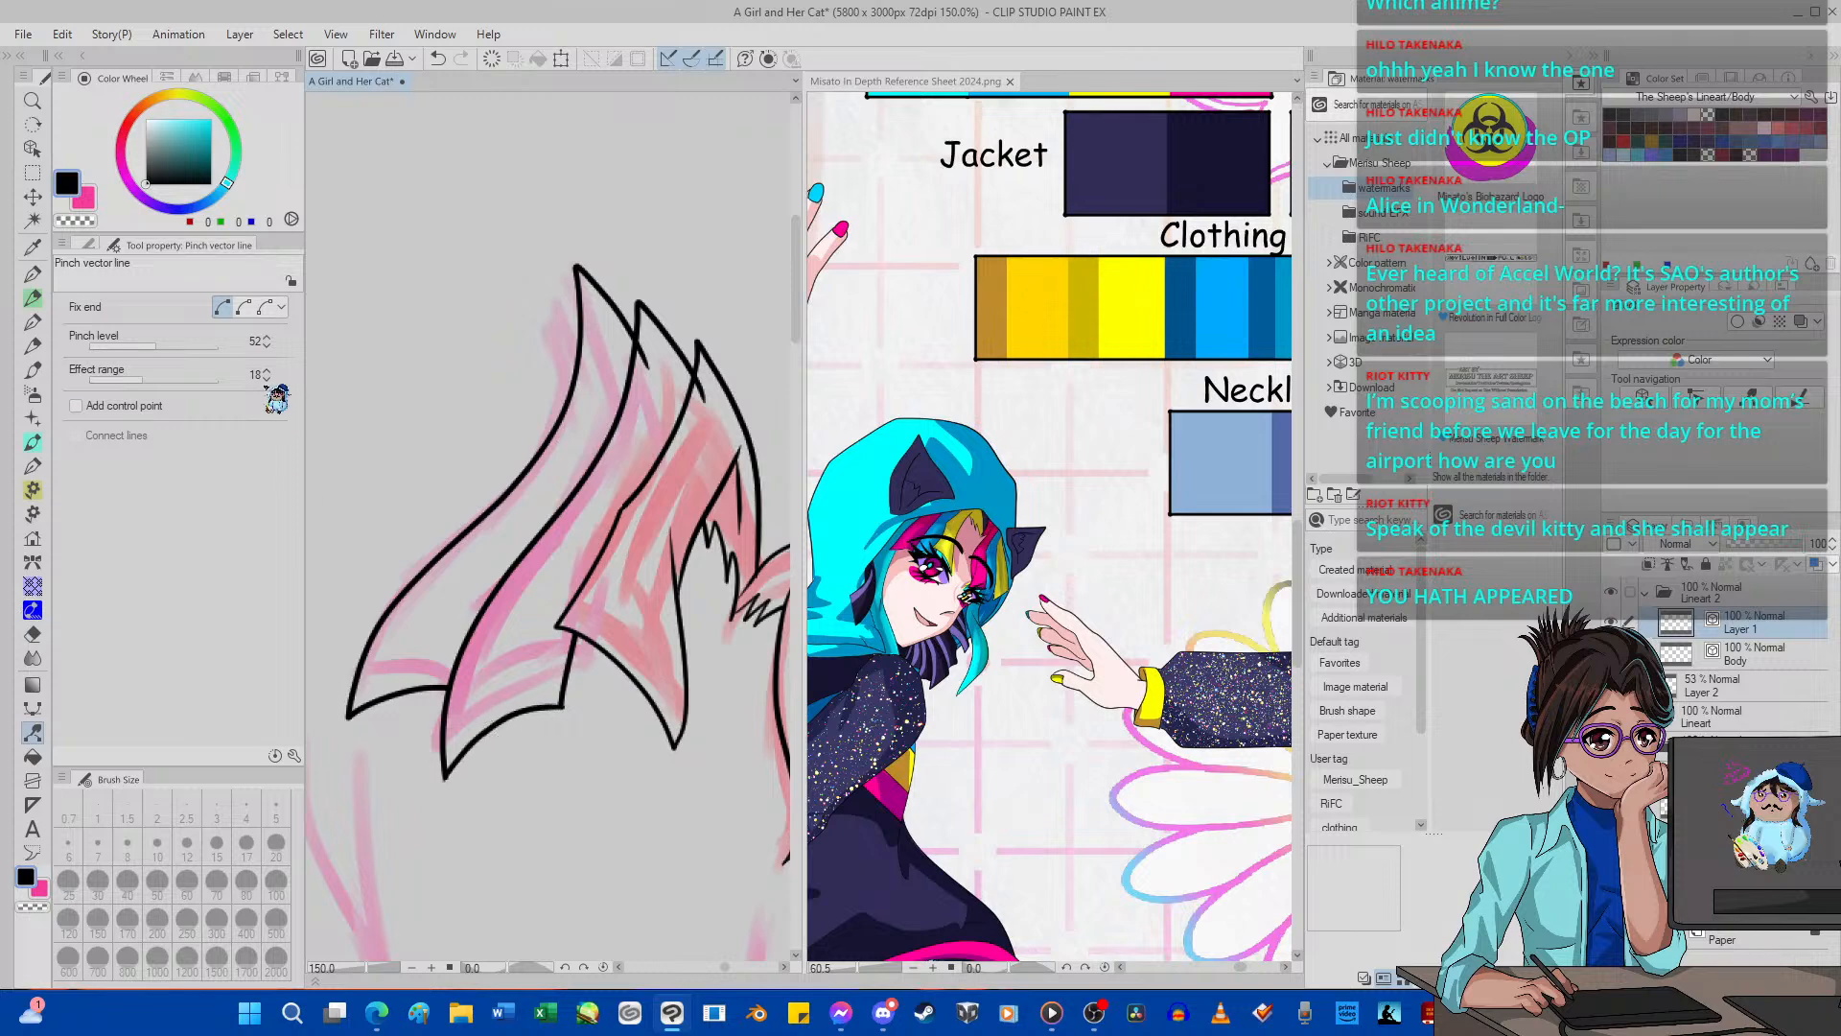
Try pinching the second pink strand's lower edge at Pinch levels 77 and 93, undoing each attempt.
left_click(165, 345)
left_click(437, 58)
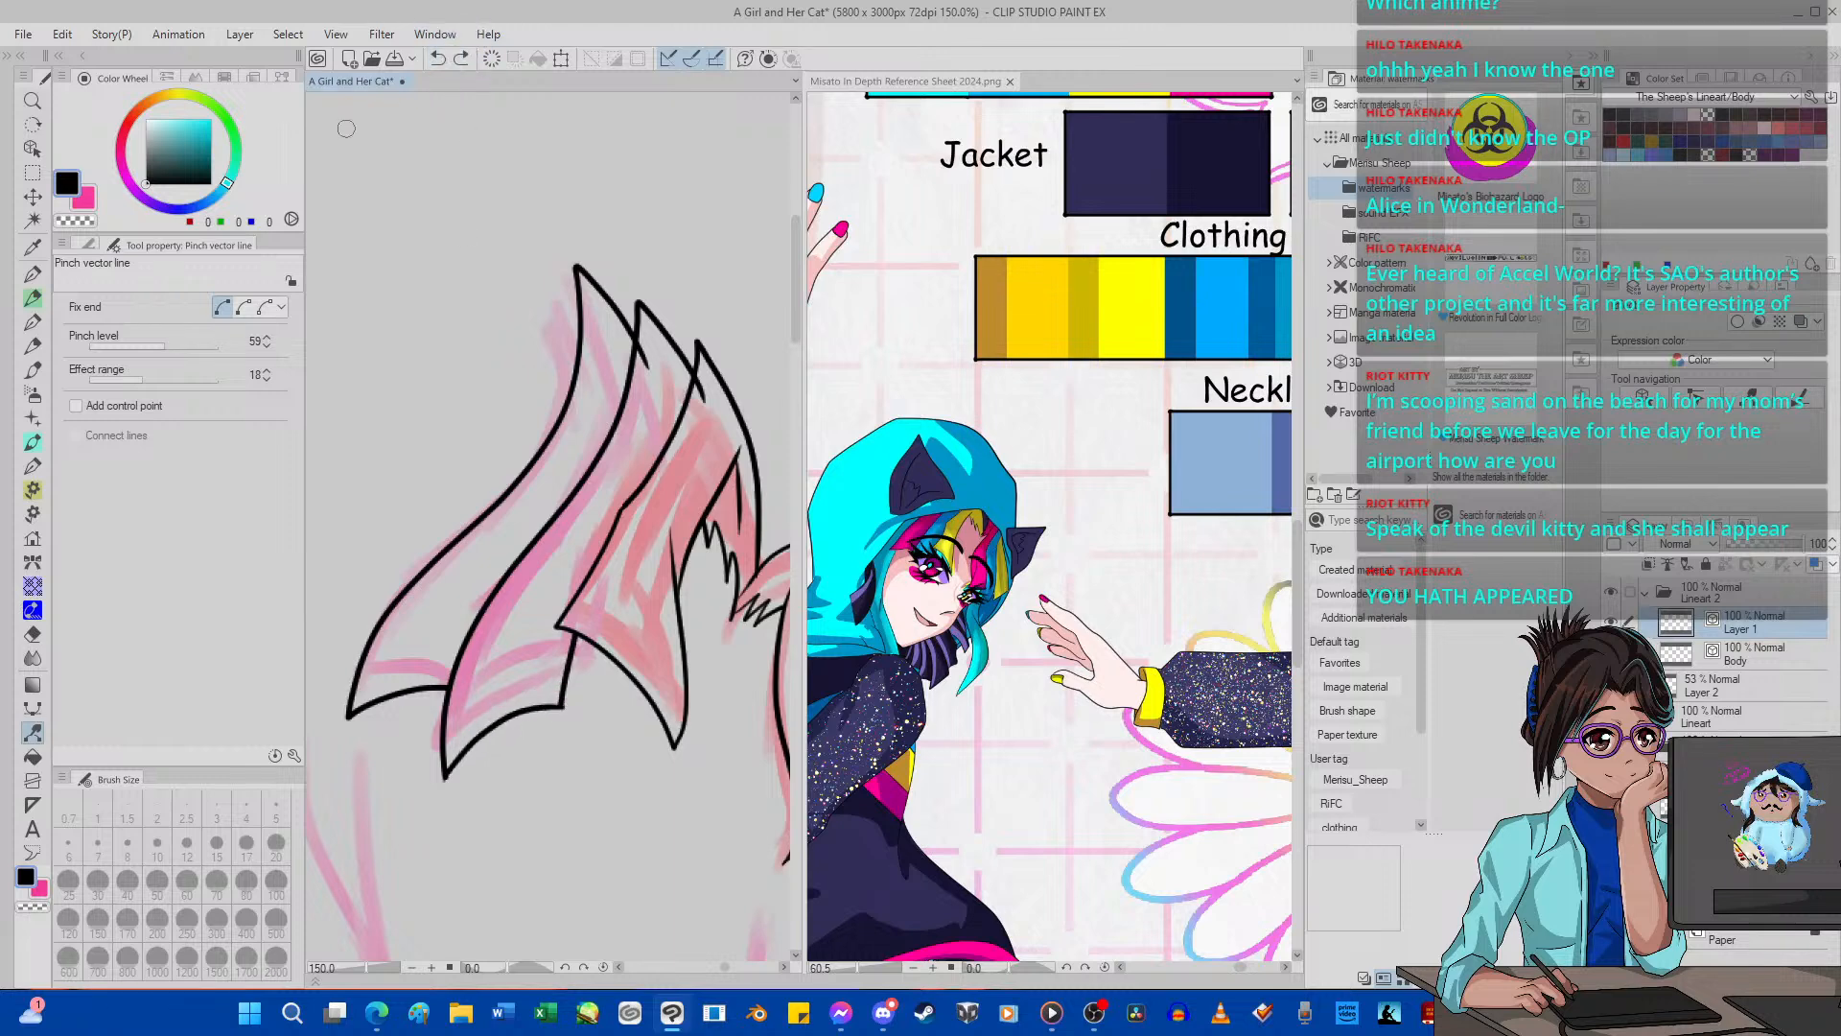
left_click(188, 345)
left_click_drag(518, 715, 525, 705)
left_click(438, 59)
left_click(207, 345)
left_click_drag(533, 709, 535, 703)
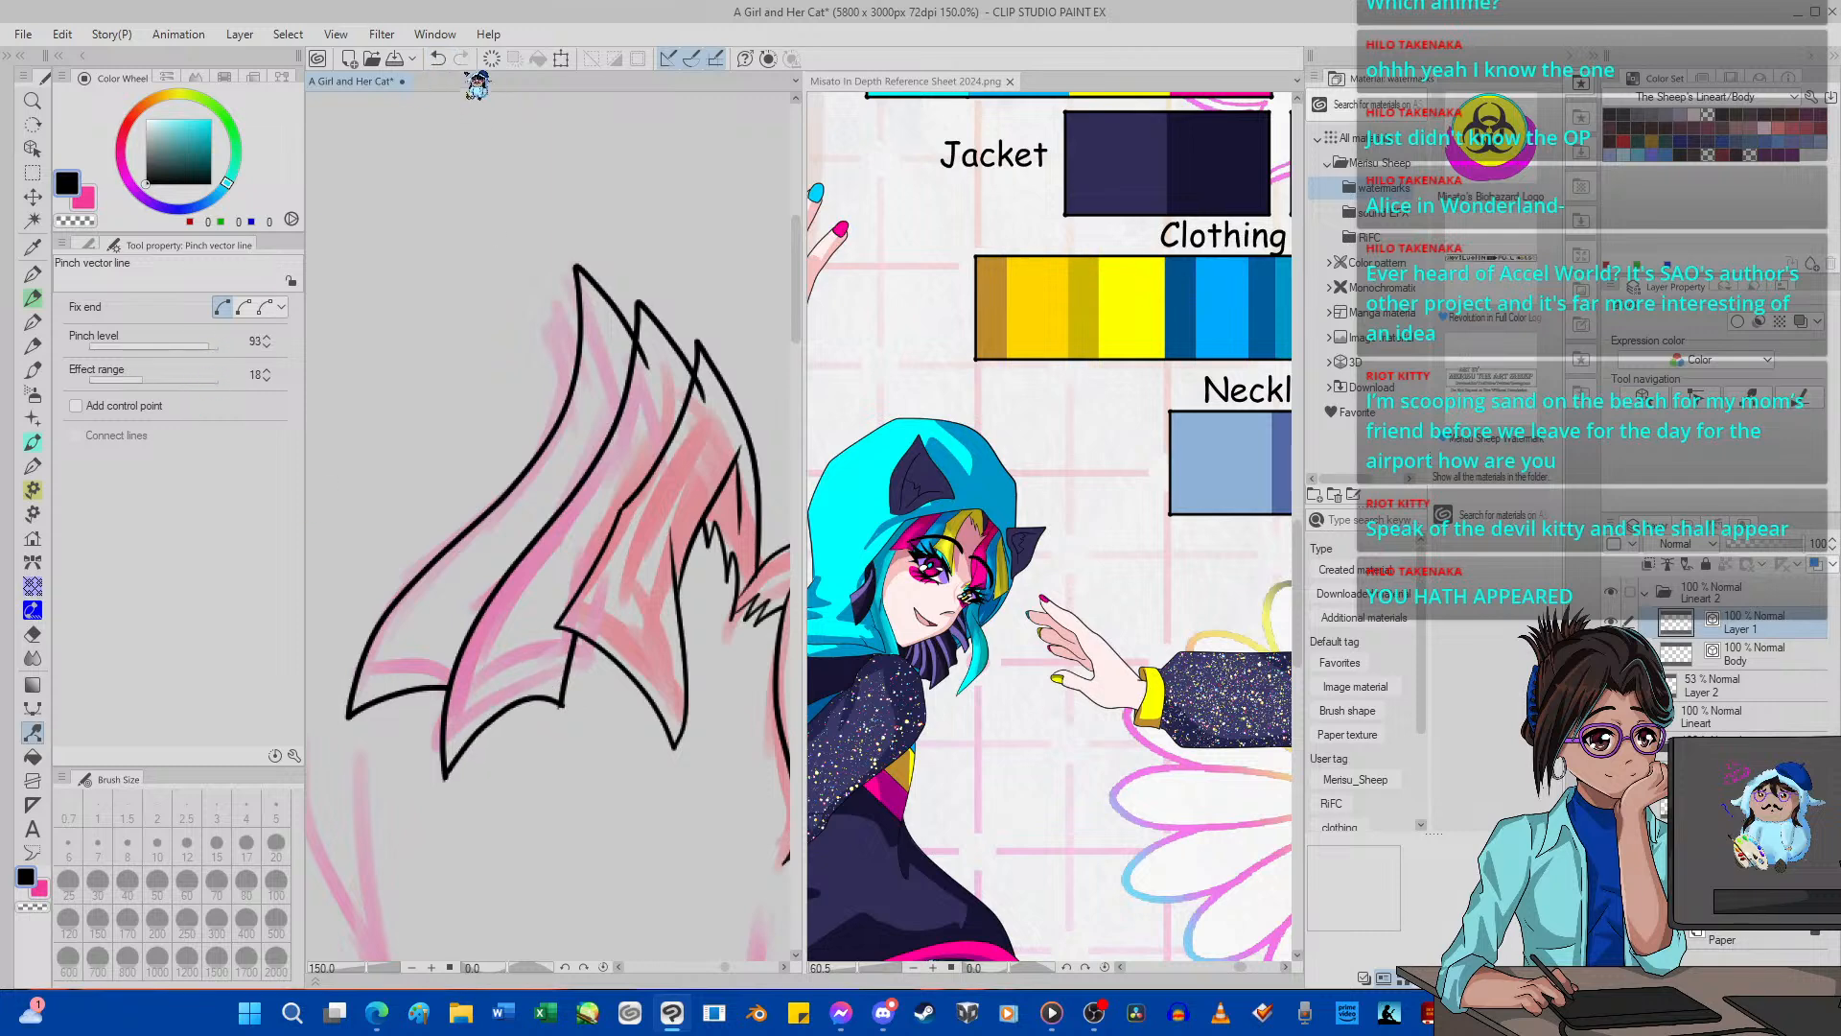
left_click(437, 58)
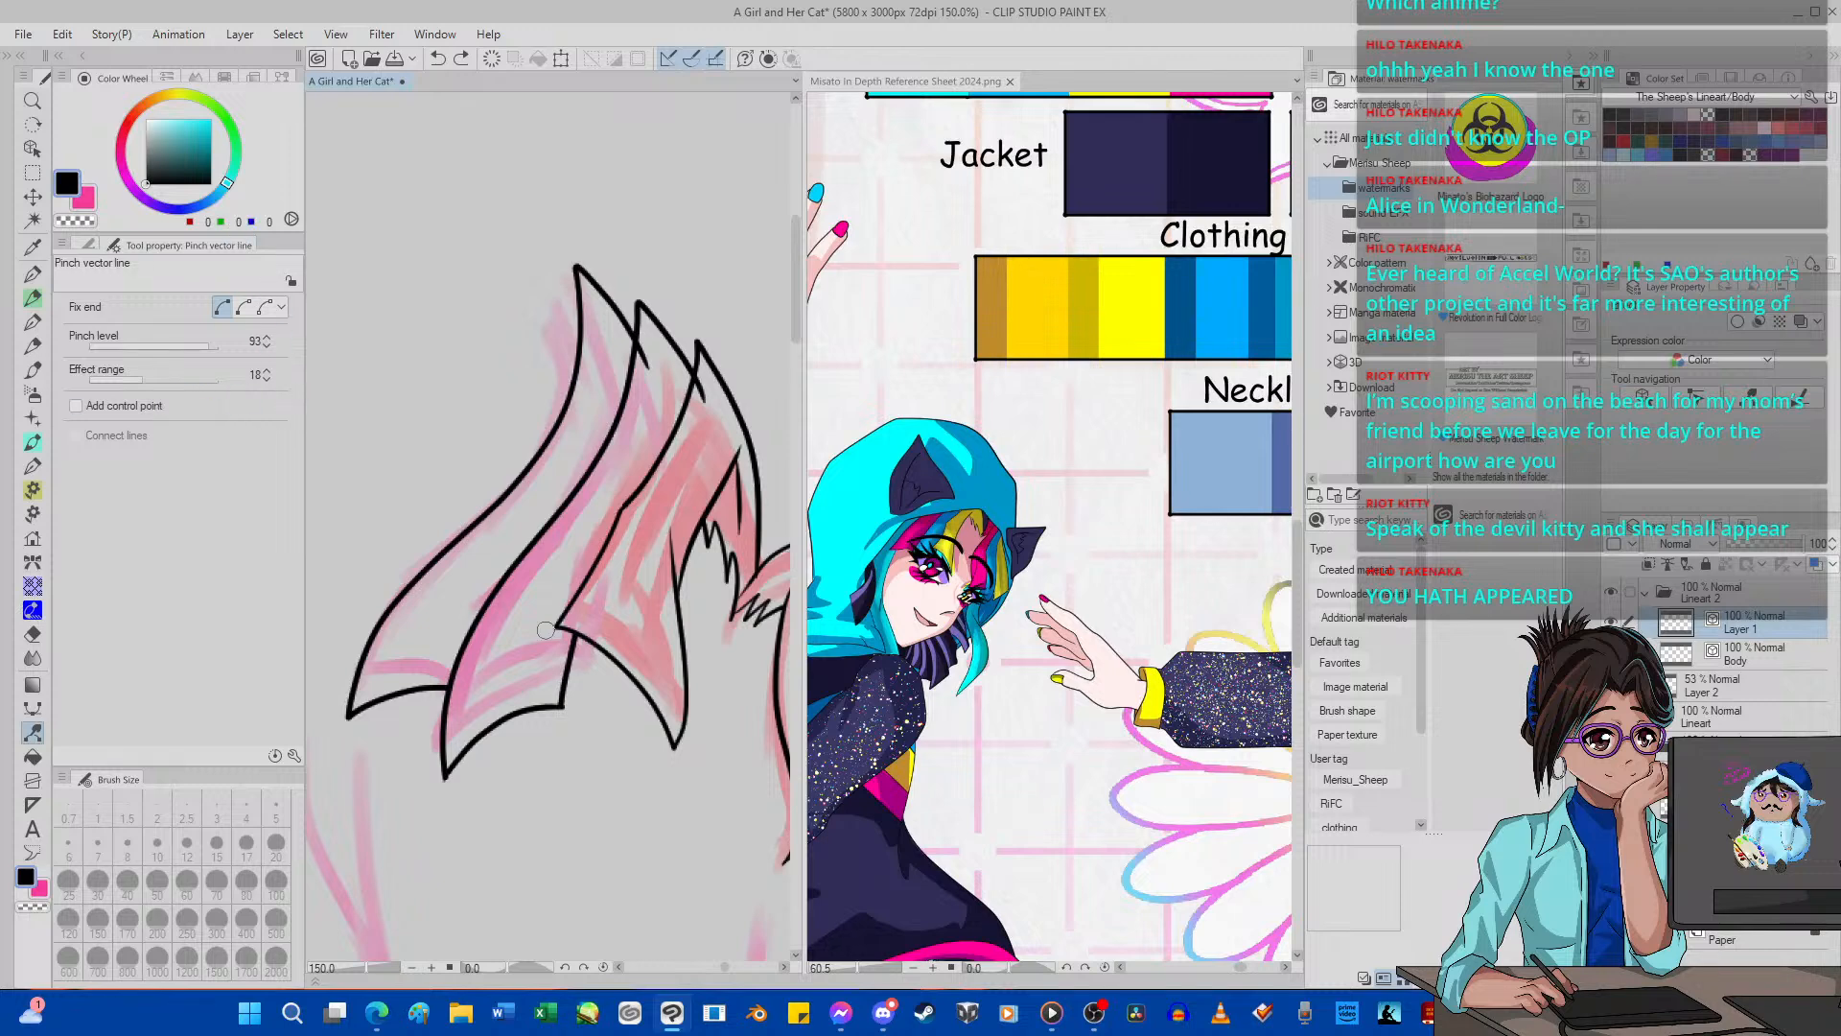
Try pulling the strand's lower corner outward below the red lock, and undo the pinch.
scroll(574, 705, "up", 1)
scroll(574, 705, "up", 4)
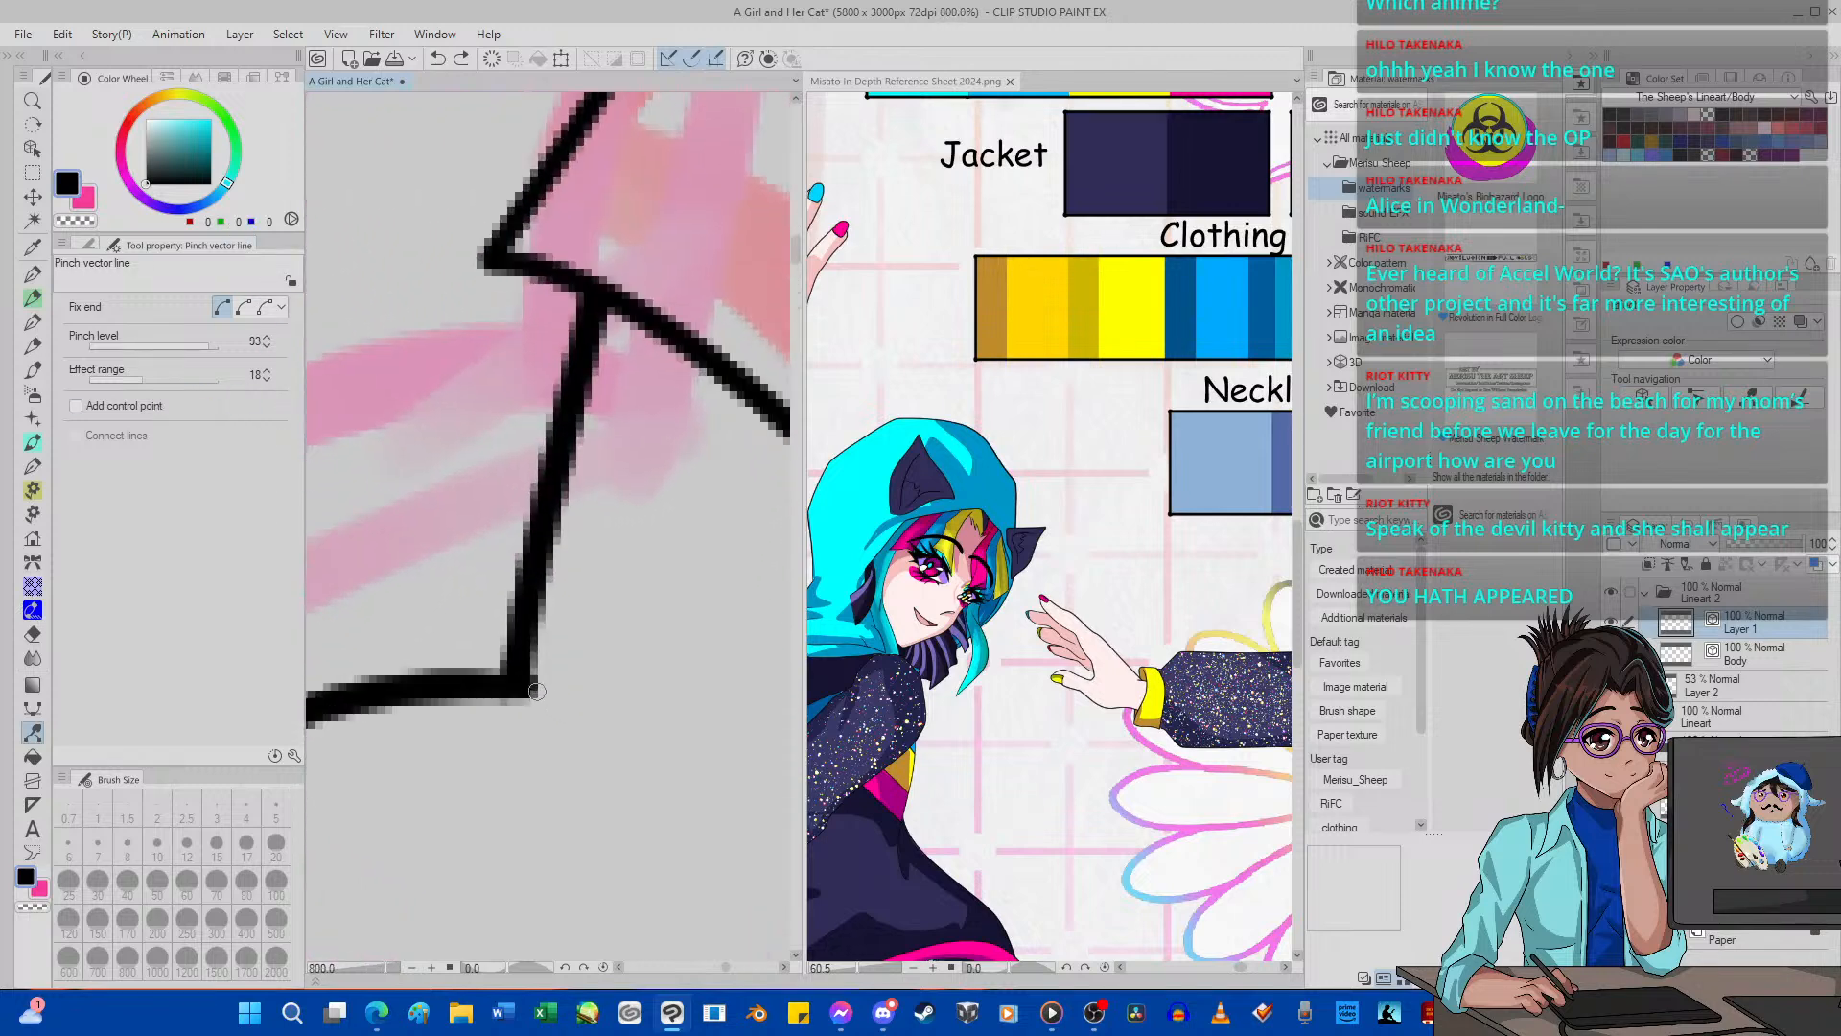
left_click_drag(537, 687, 599, 624)
scroll(599, 623, "down", 8)
scroll(514, 635, "up", 7)
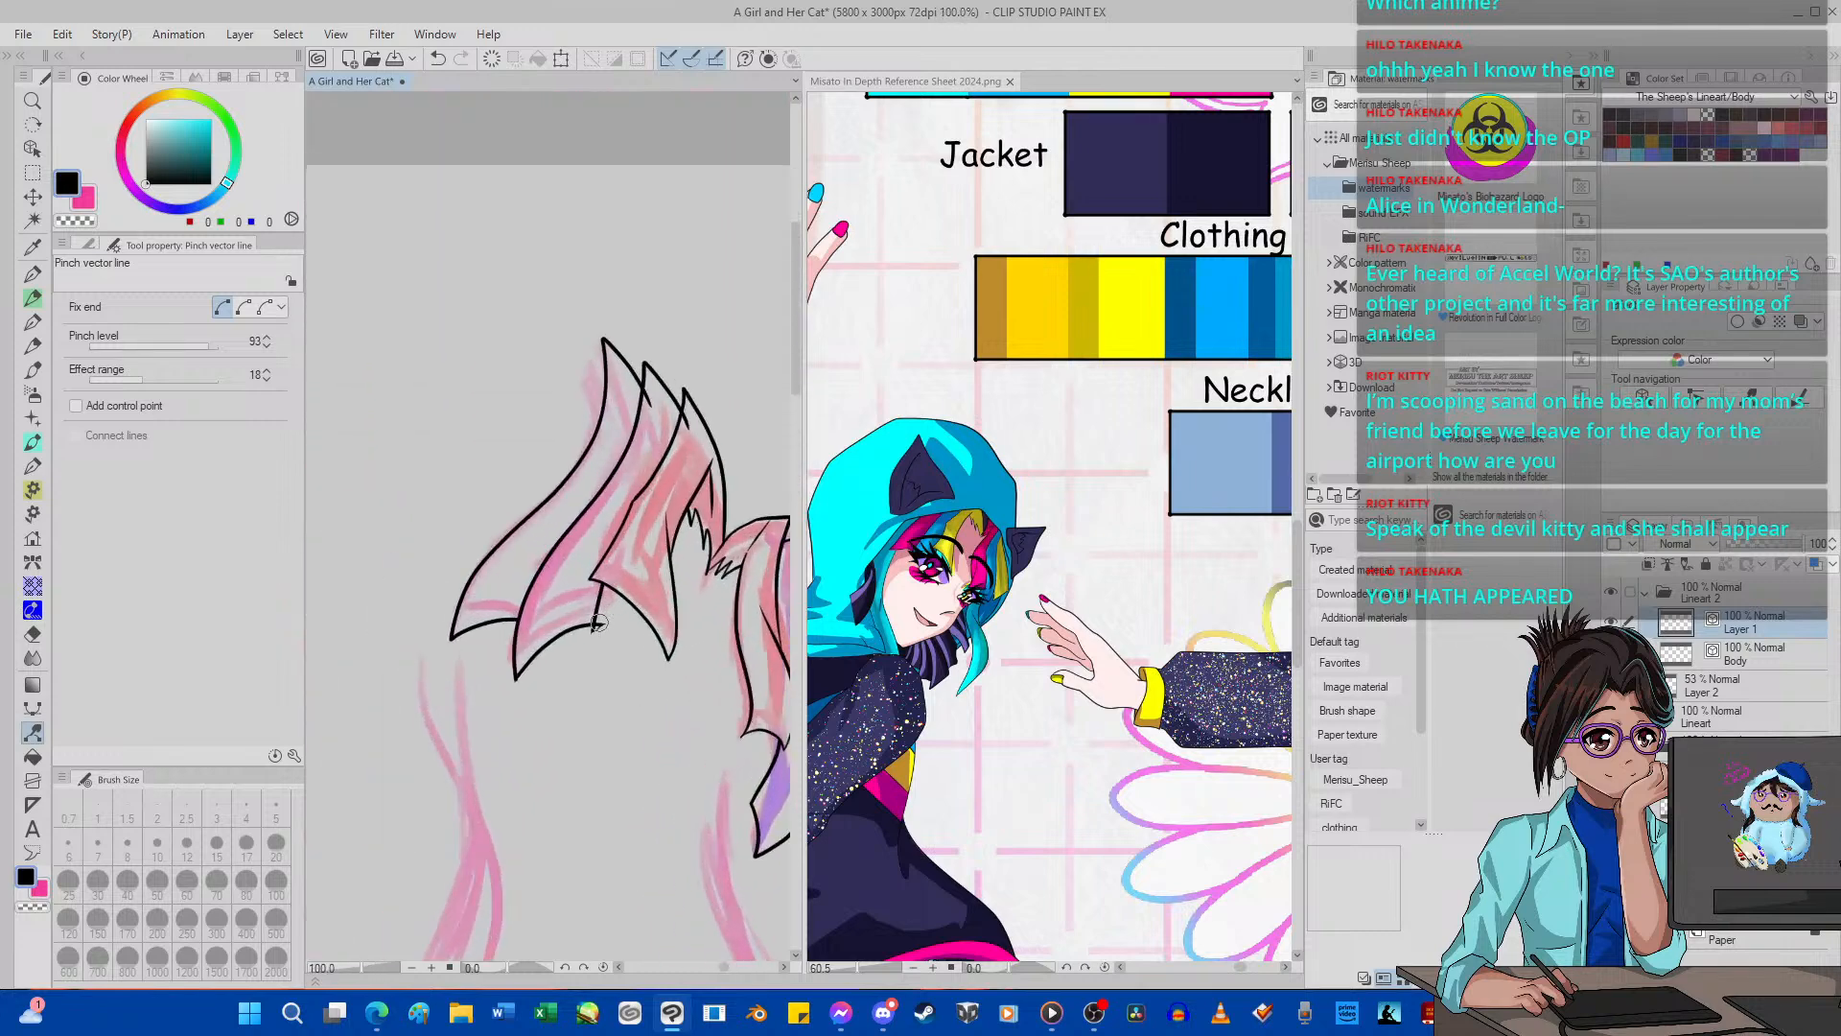
scroll(514, 635, "down", 3)
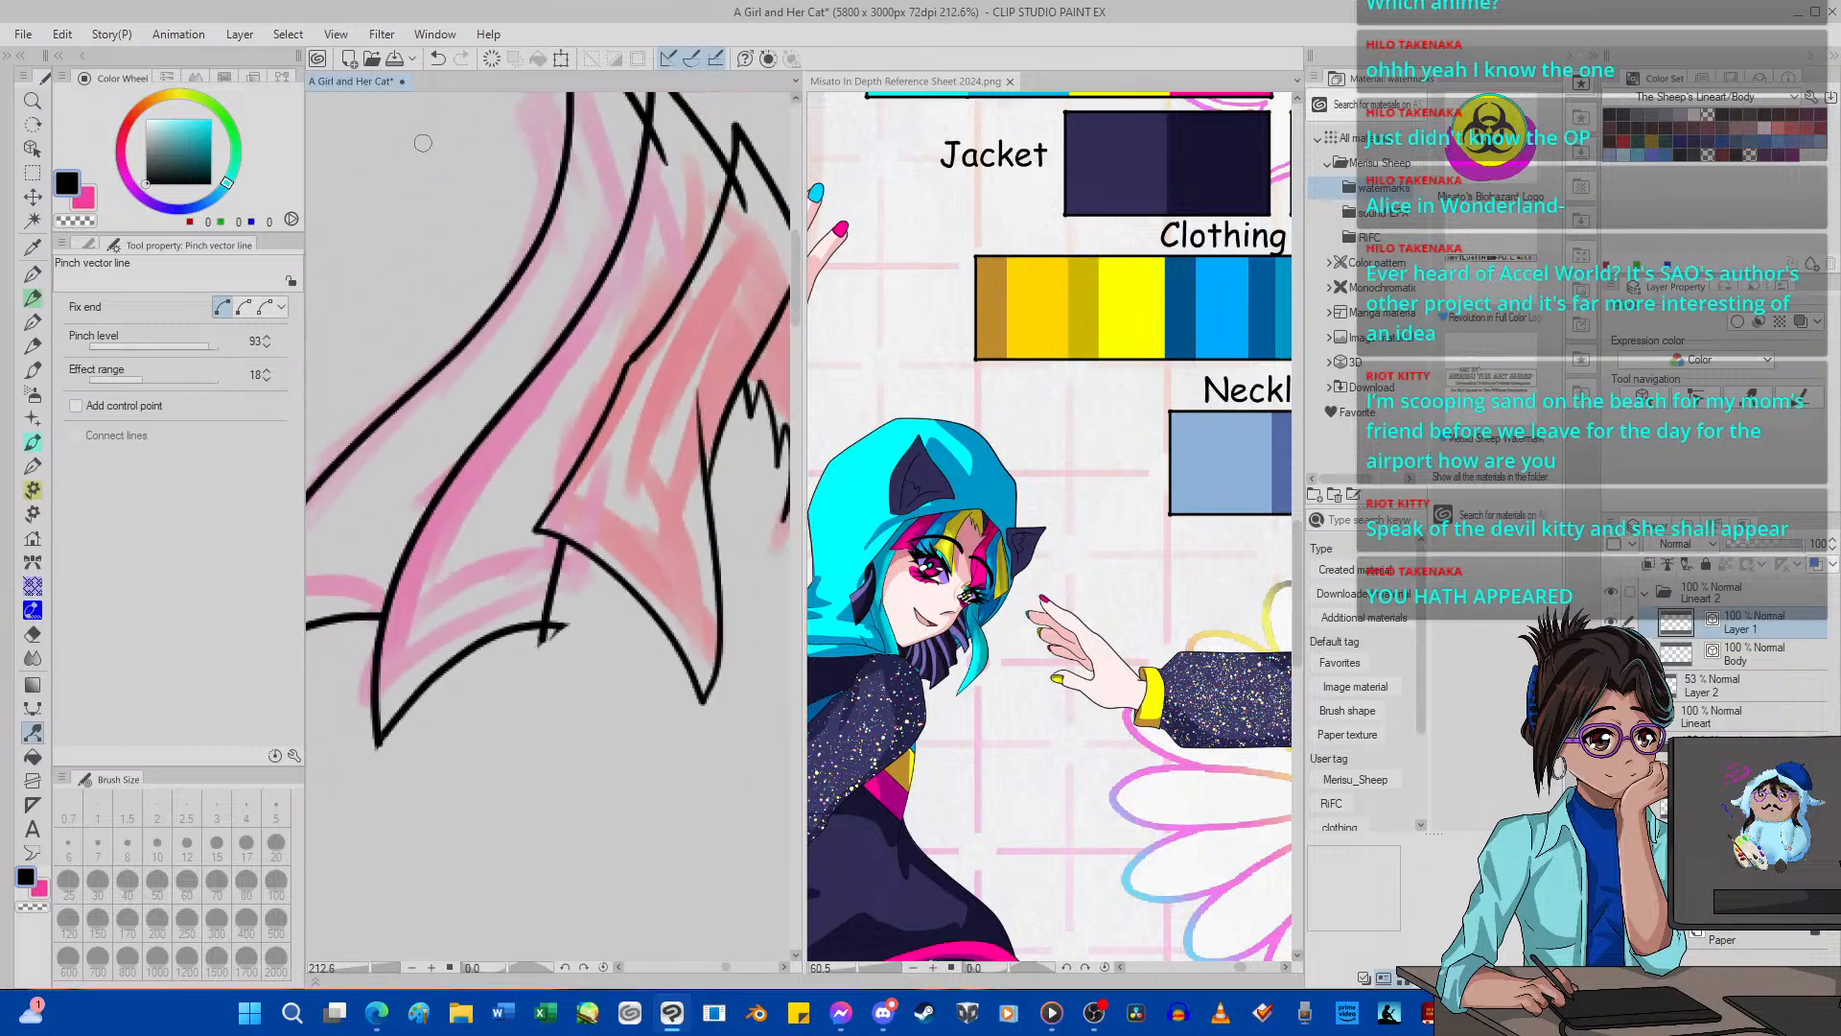
left_click(438, 58)
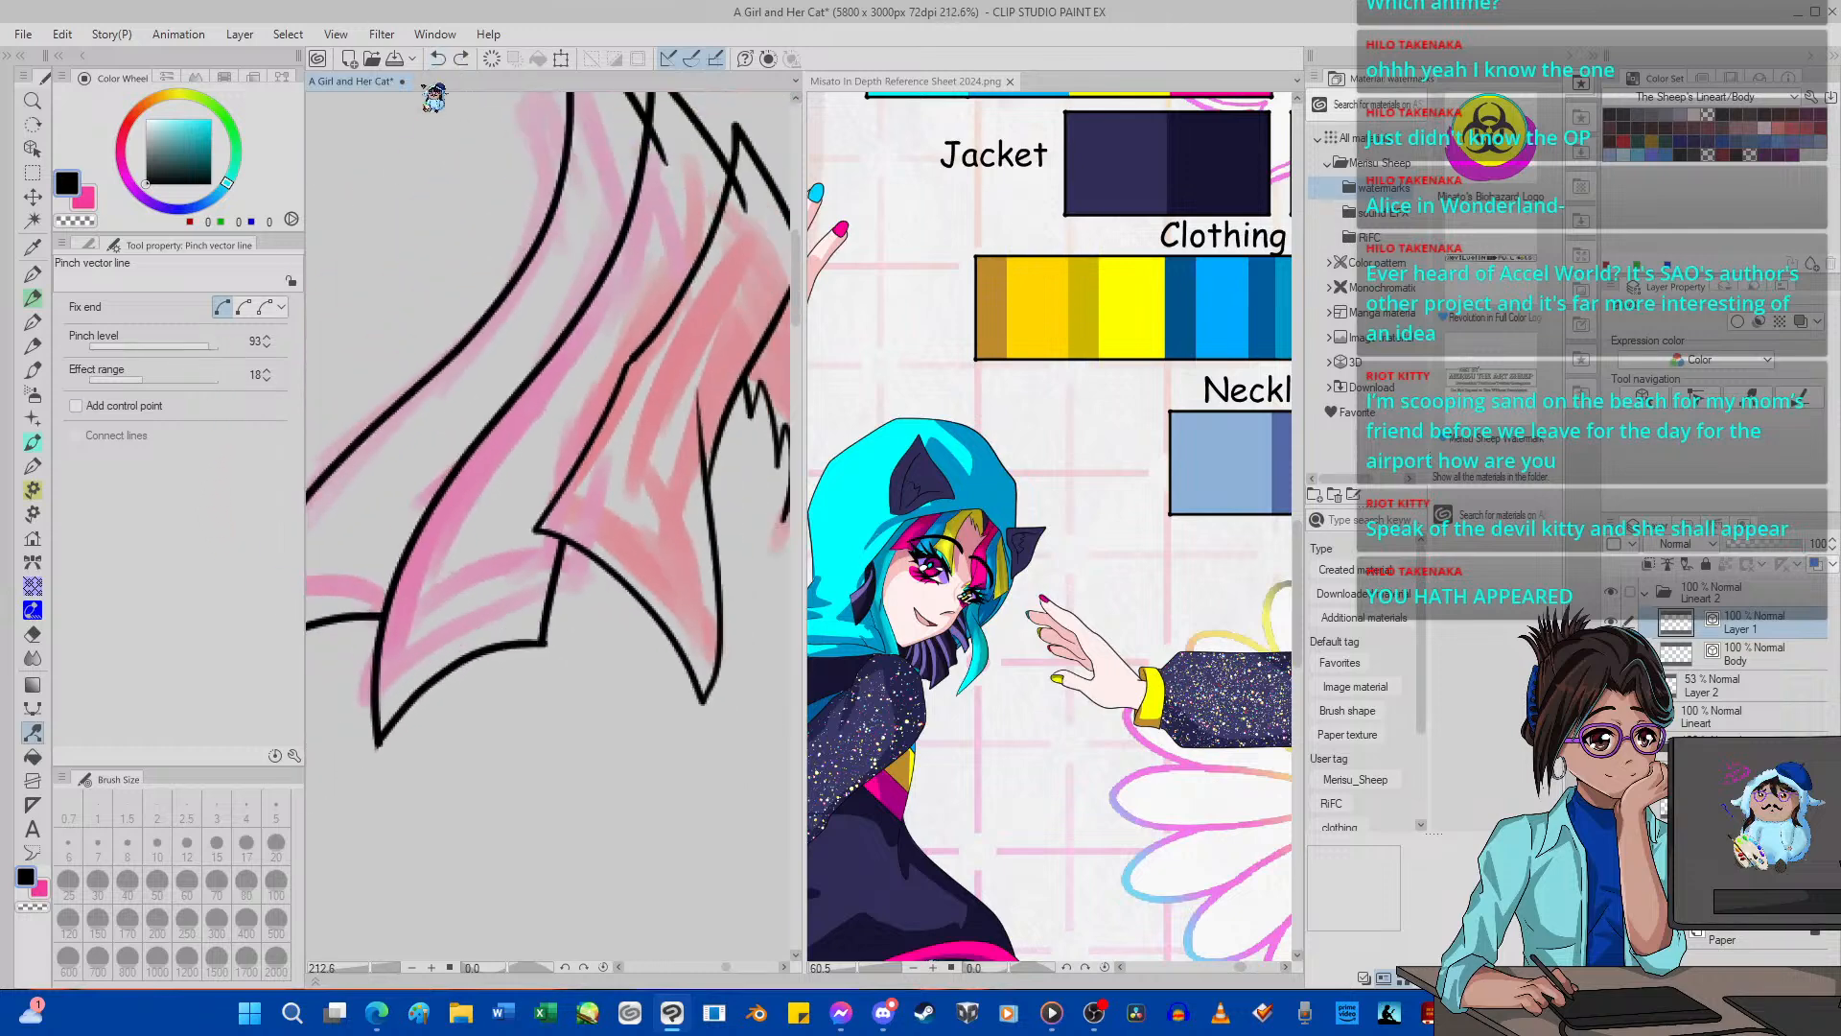
Erase the entire curved lower edge of the second pink strand with the vector eraser.
left_click(32, 634)
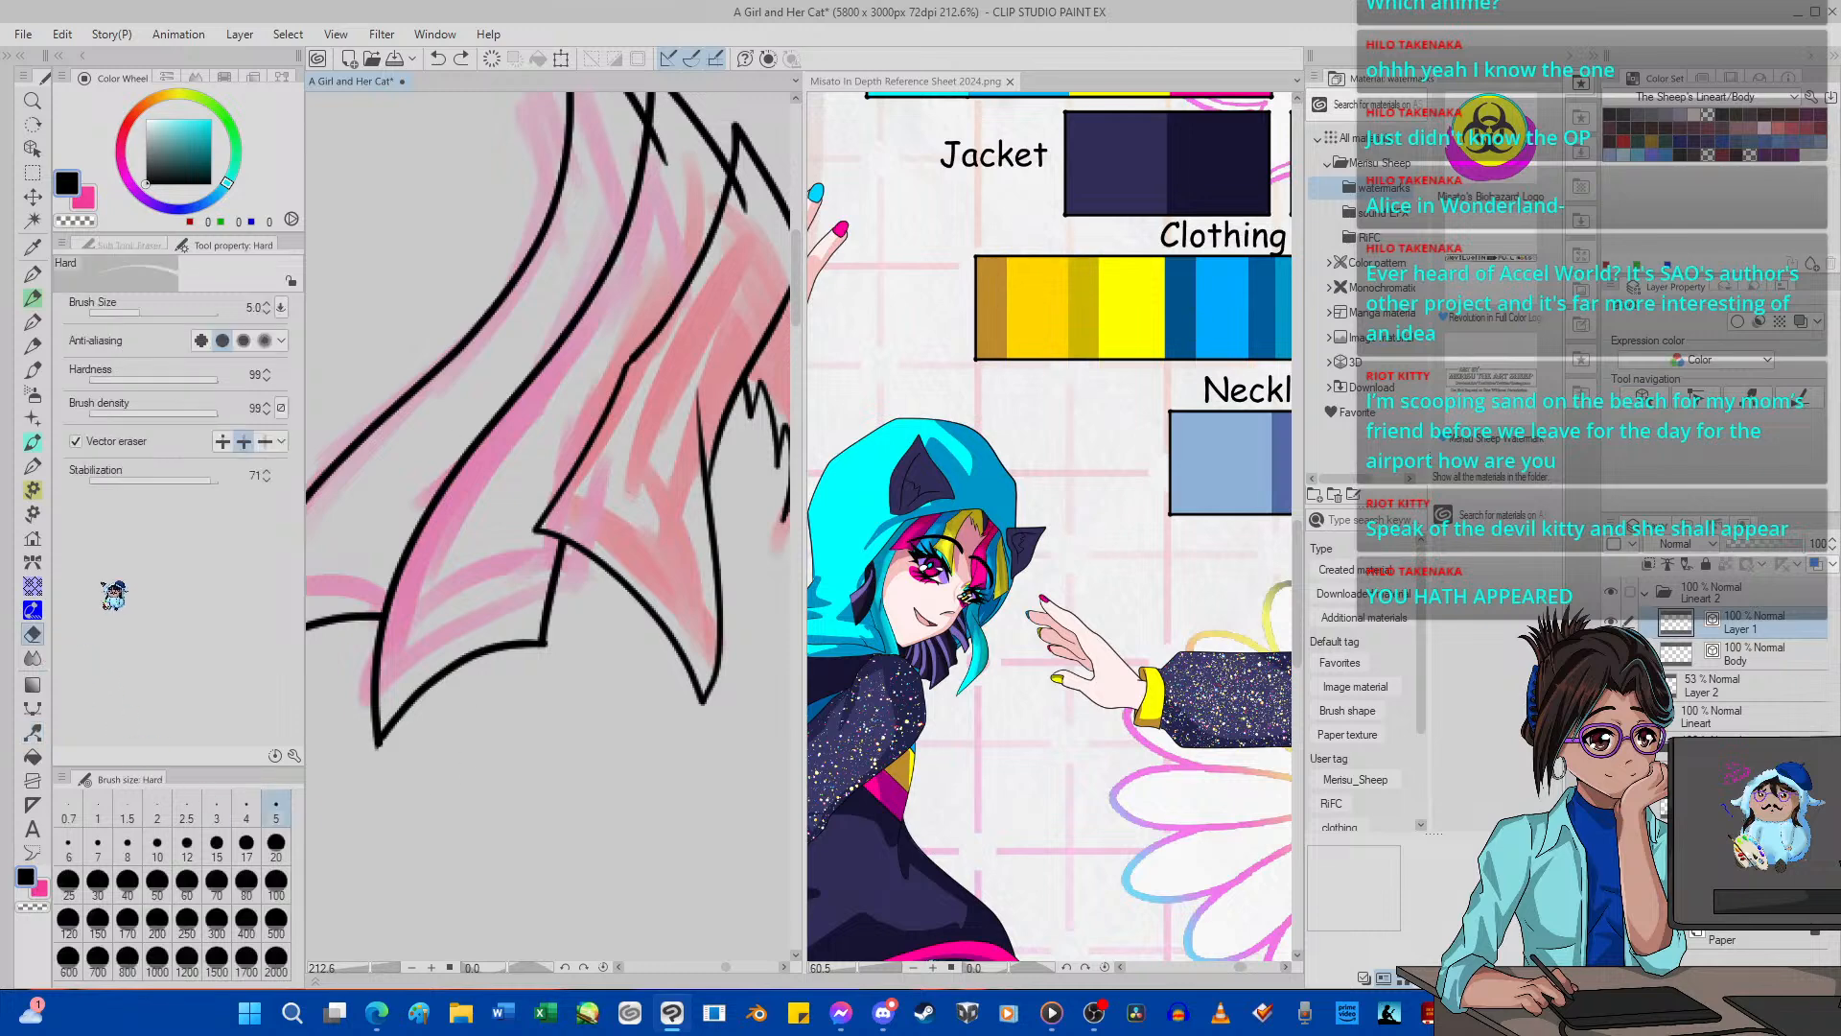
left_click_drag(445, 646, 458, 734)
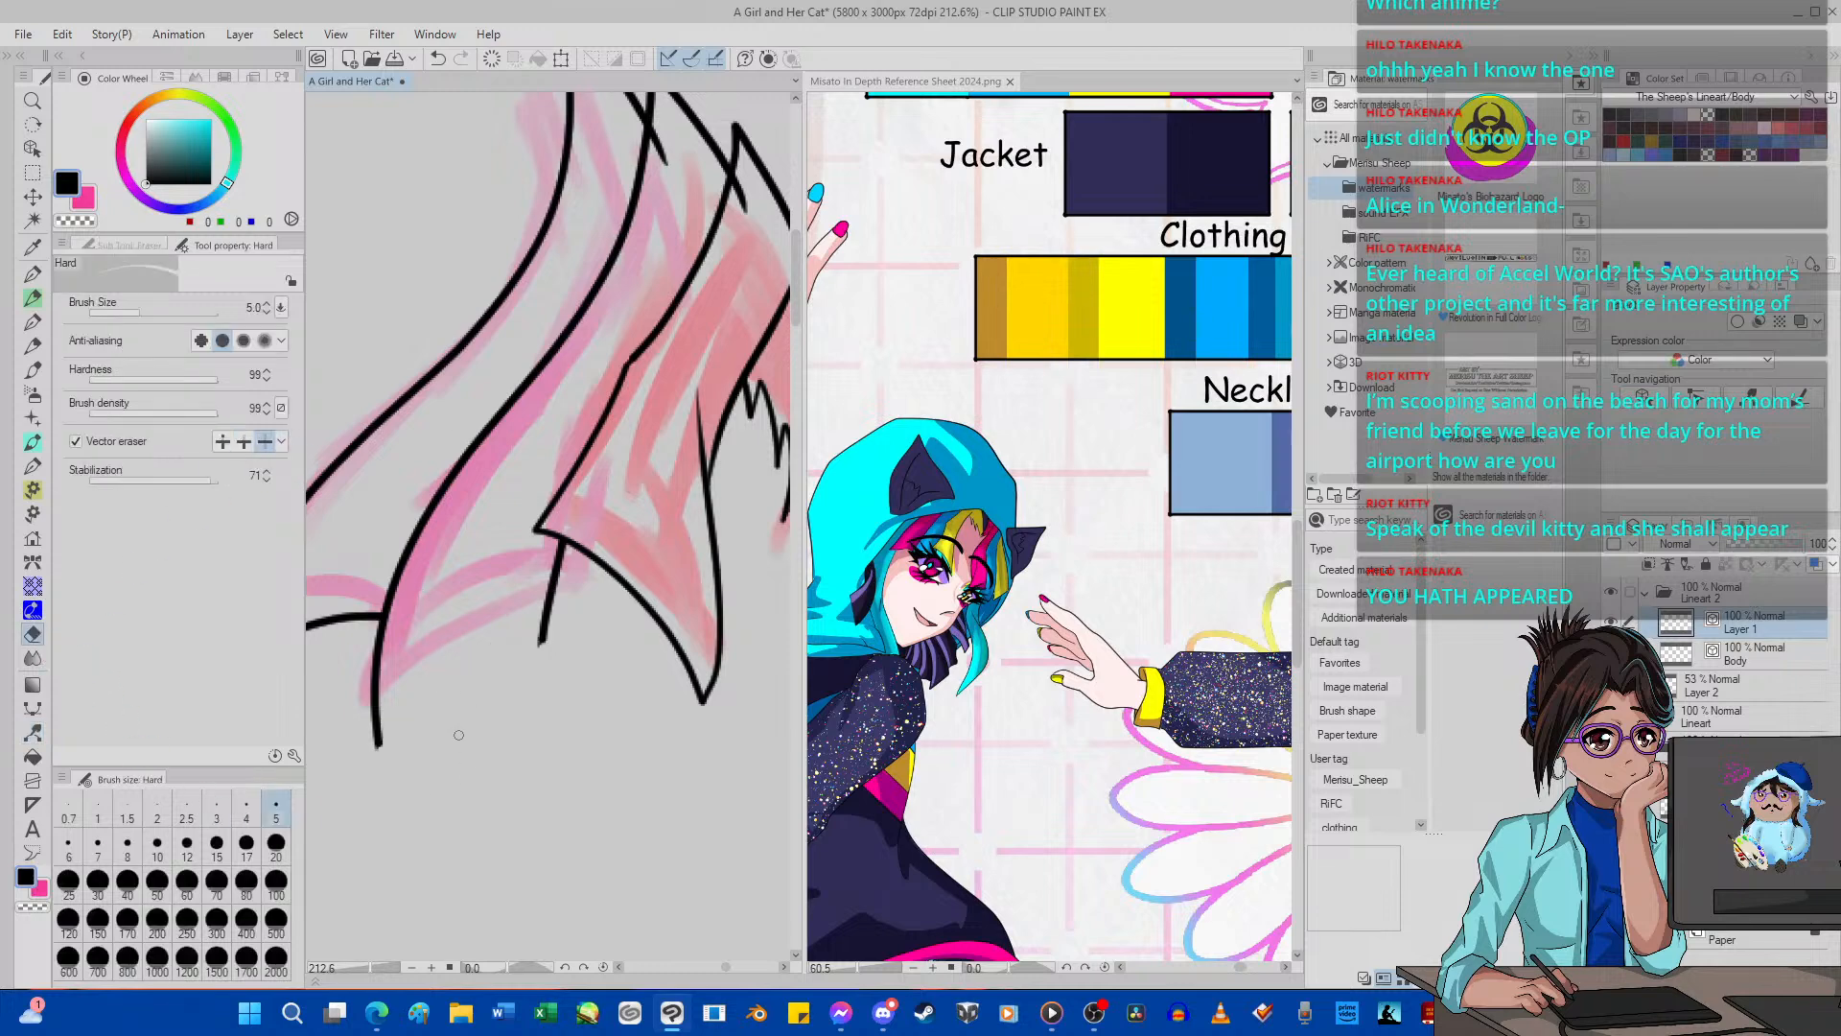
scroll(461, 733, "down", 3)
scroll(407, 710, "up", 2)
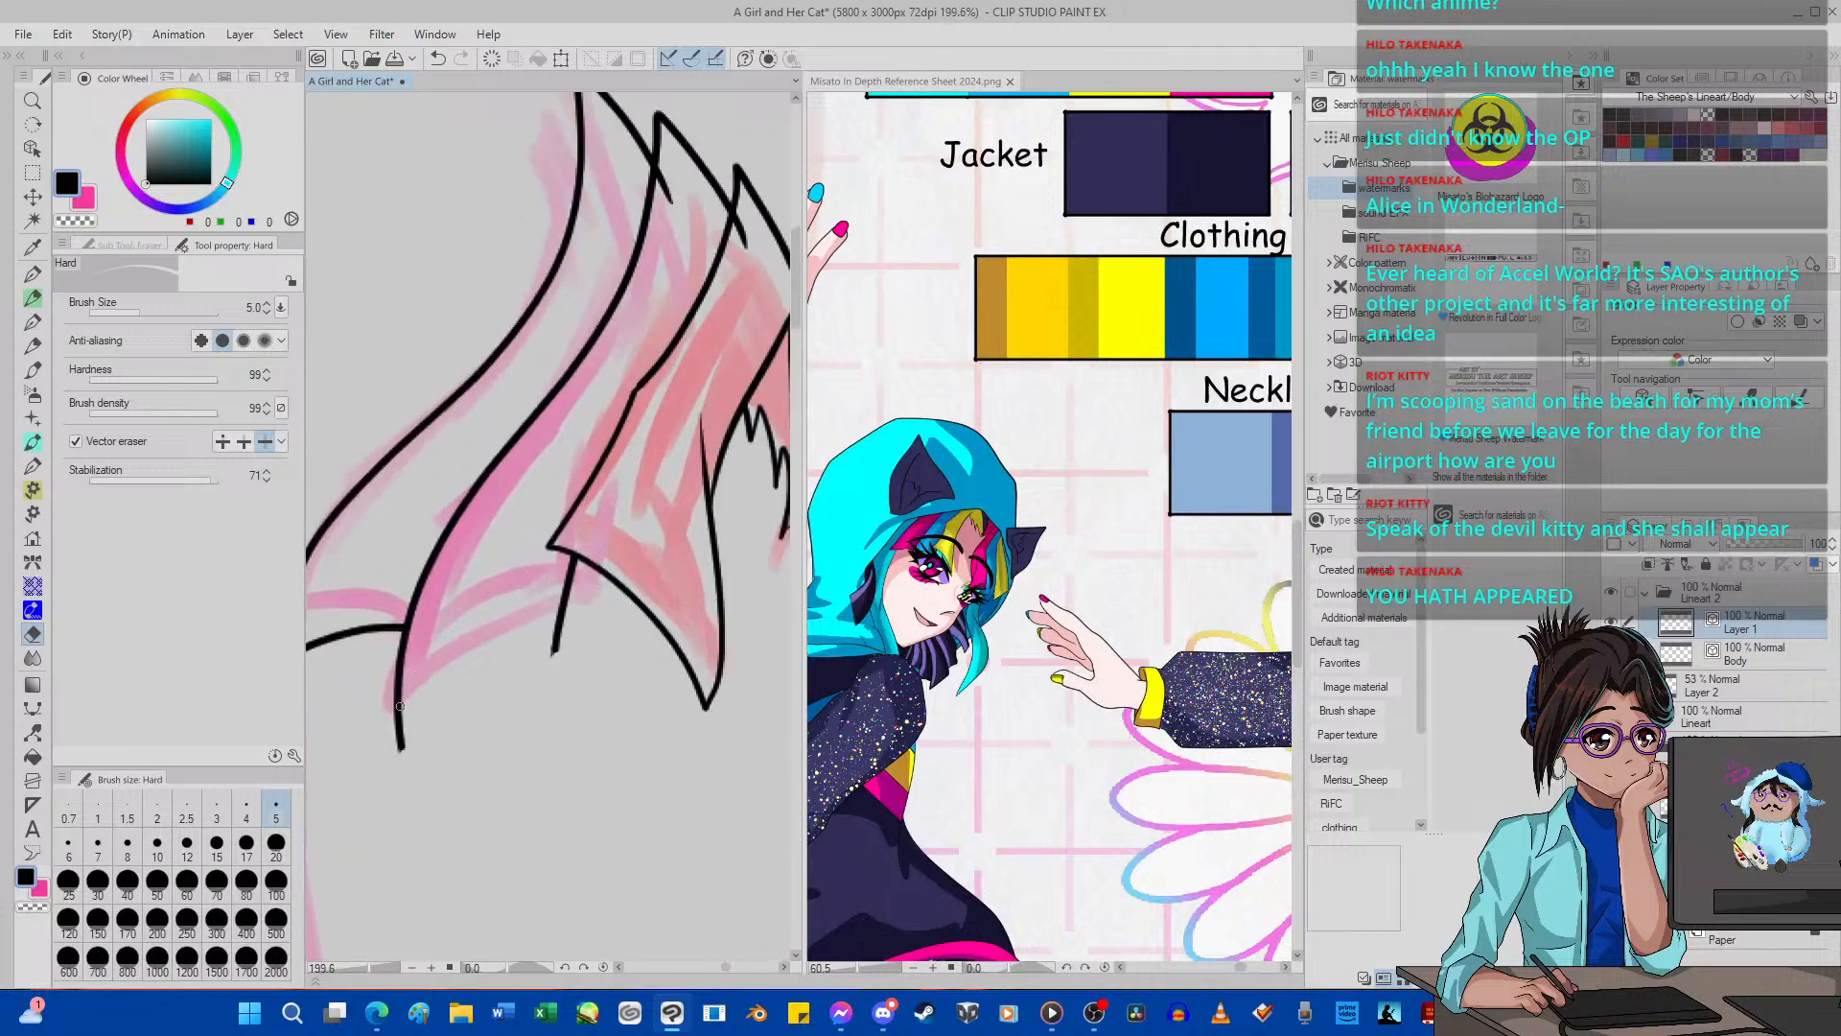
Ink a replacement curved lower edge across the second pink strand and erase the line ends past both corners.
key("p")
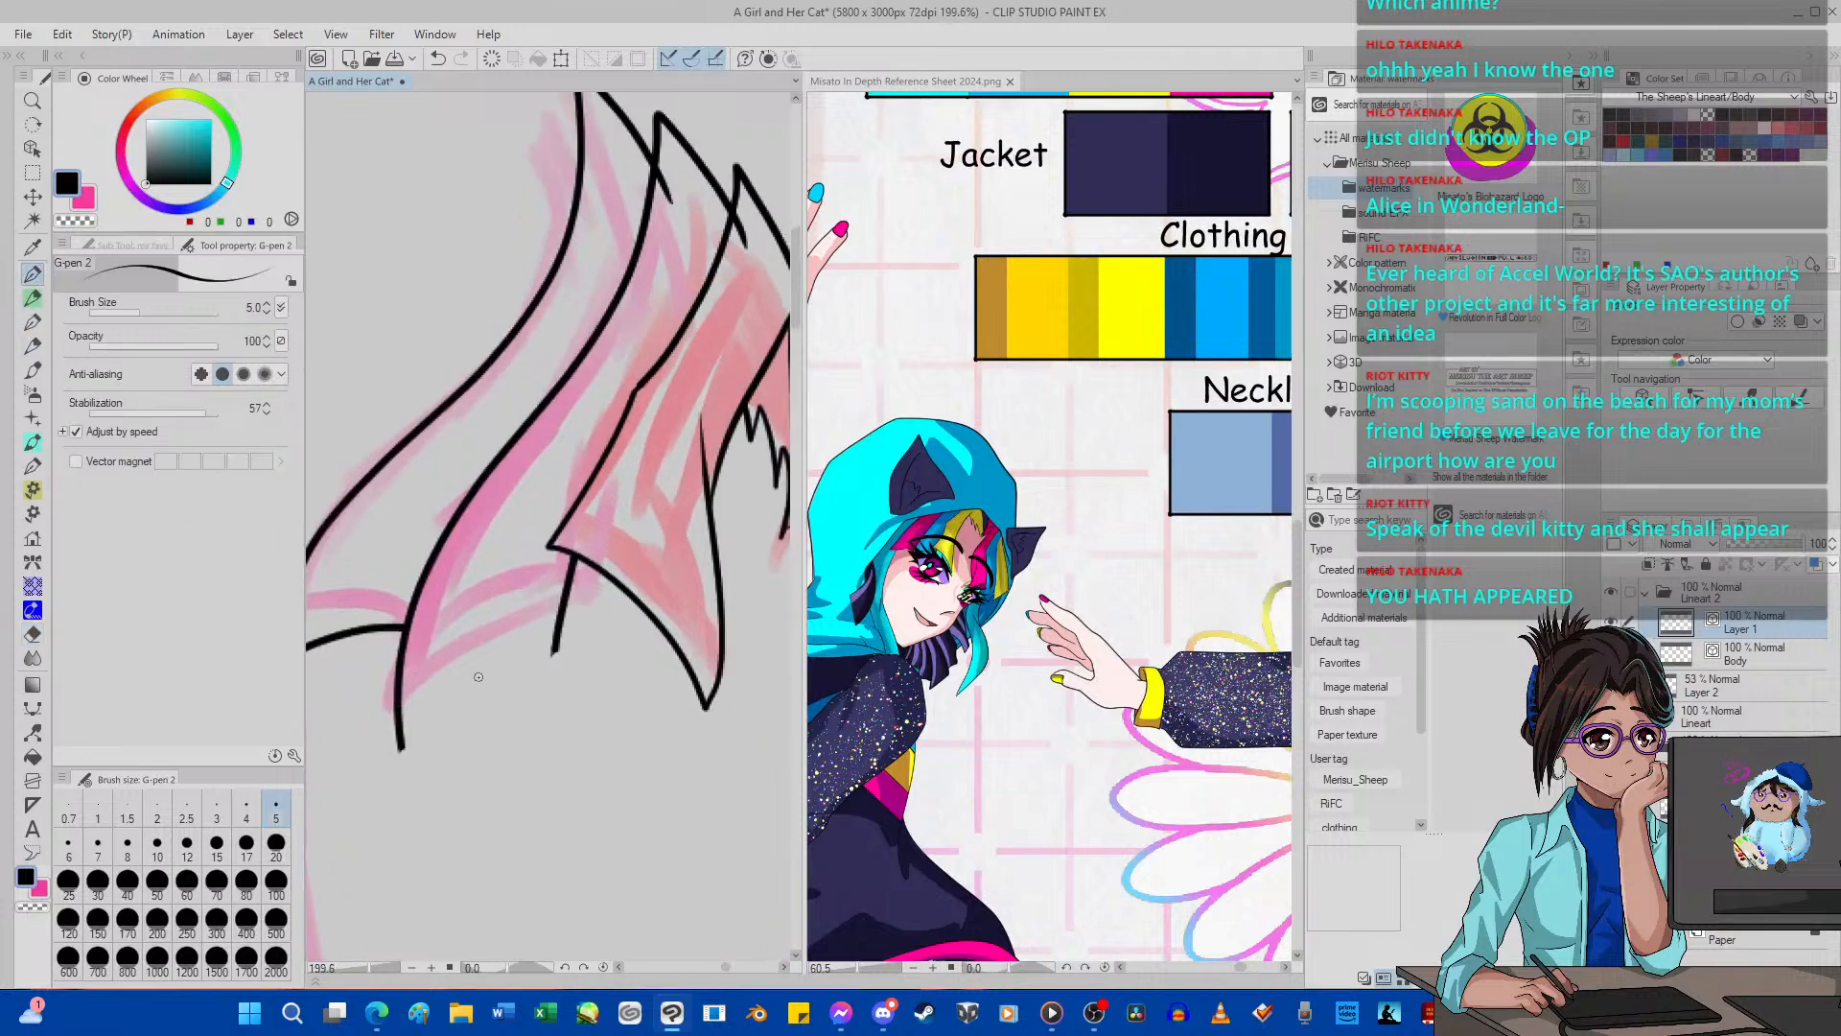
mouse_move(366, 733)
left_mouse_down()
mouse_move(496, 620)
mouse_move(608, 585)
left_mouse_up()
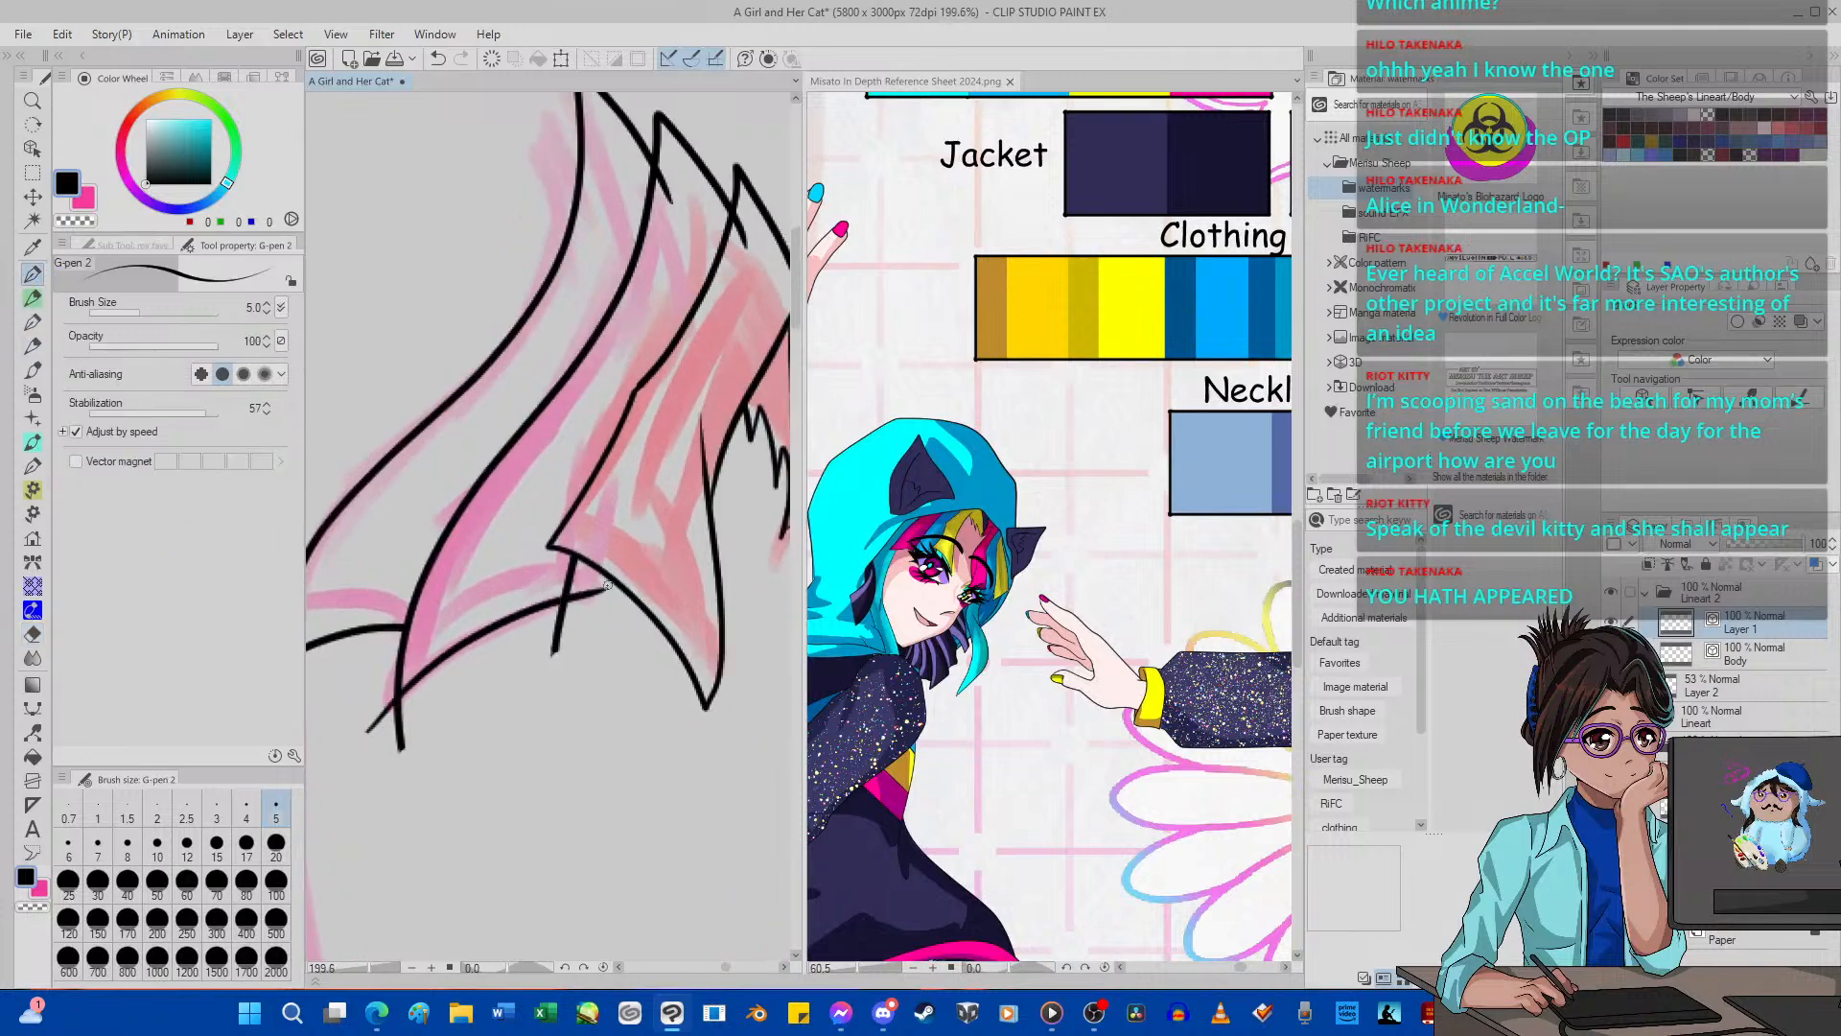
key("e")
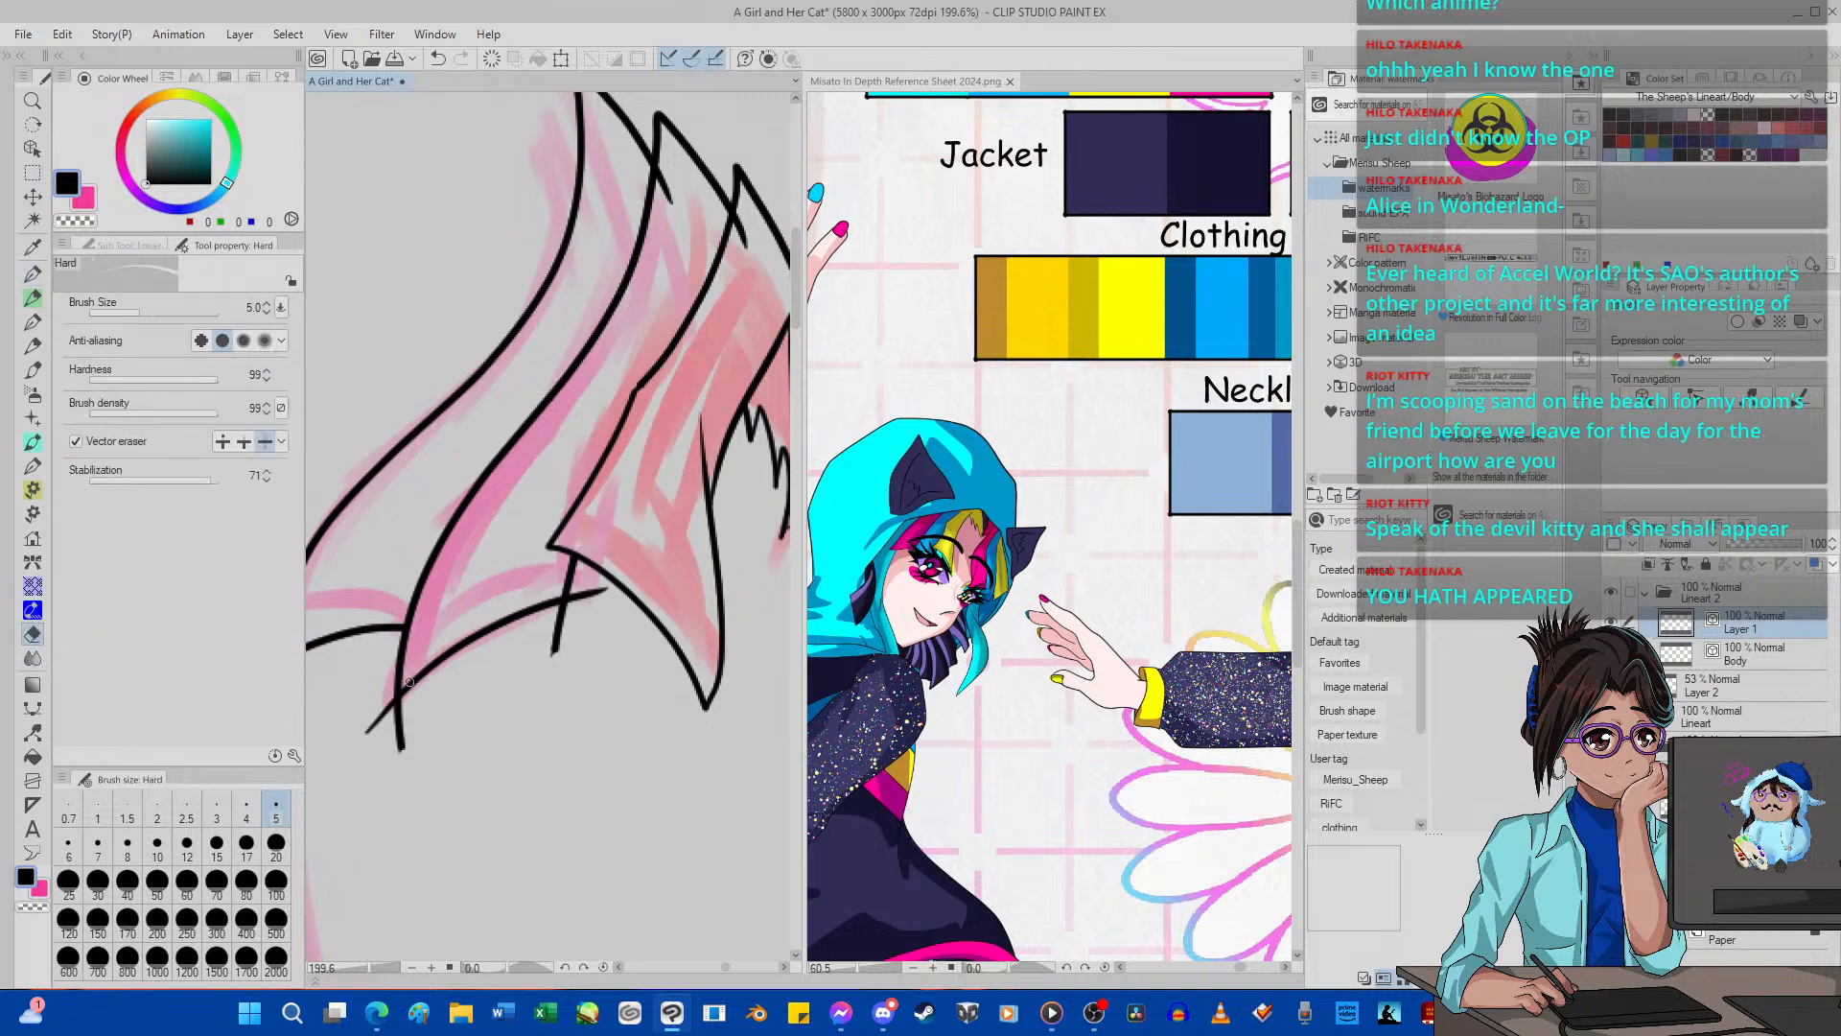
left_click_drag(403, 732, 413, 736)
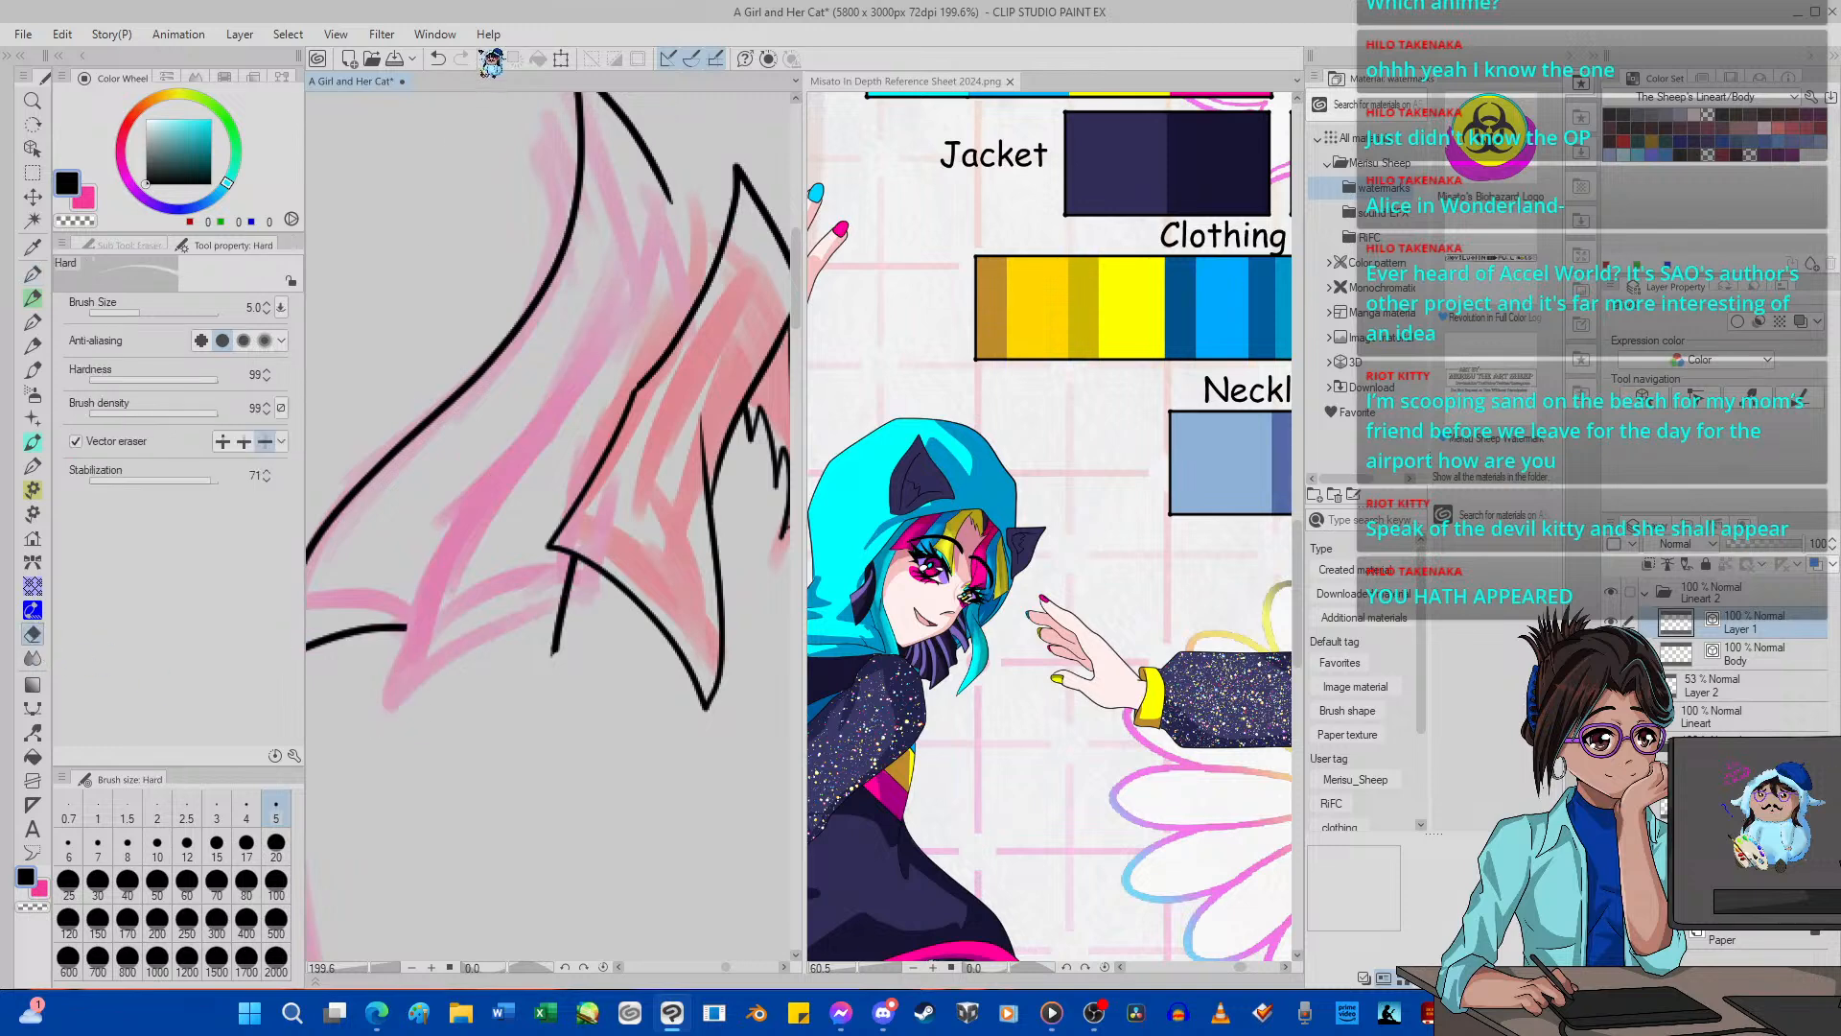
left_click(438, 58)
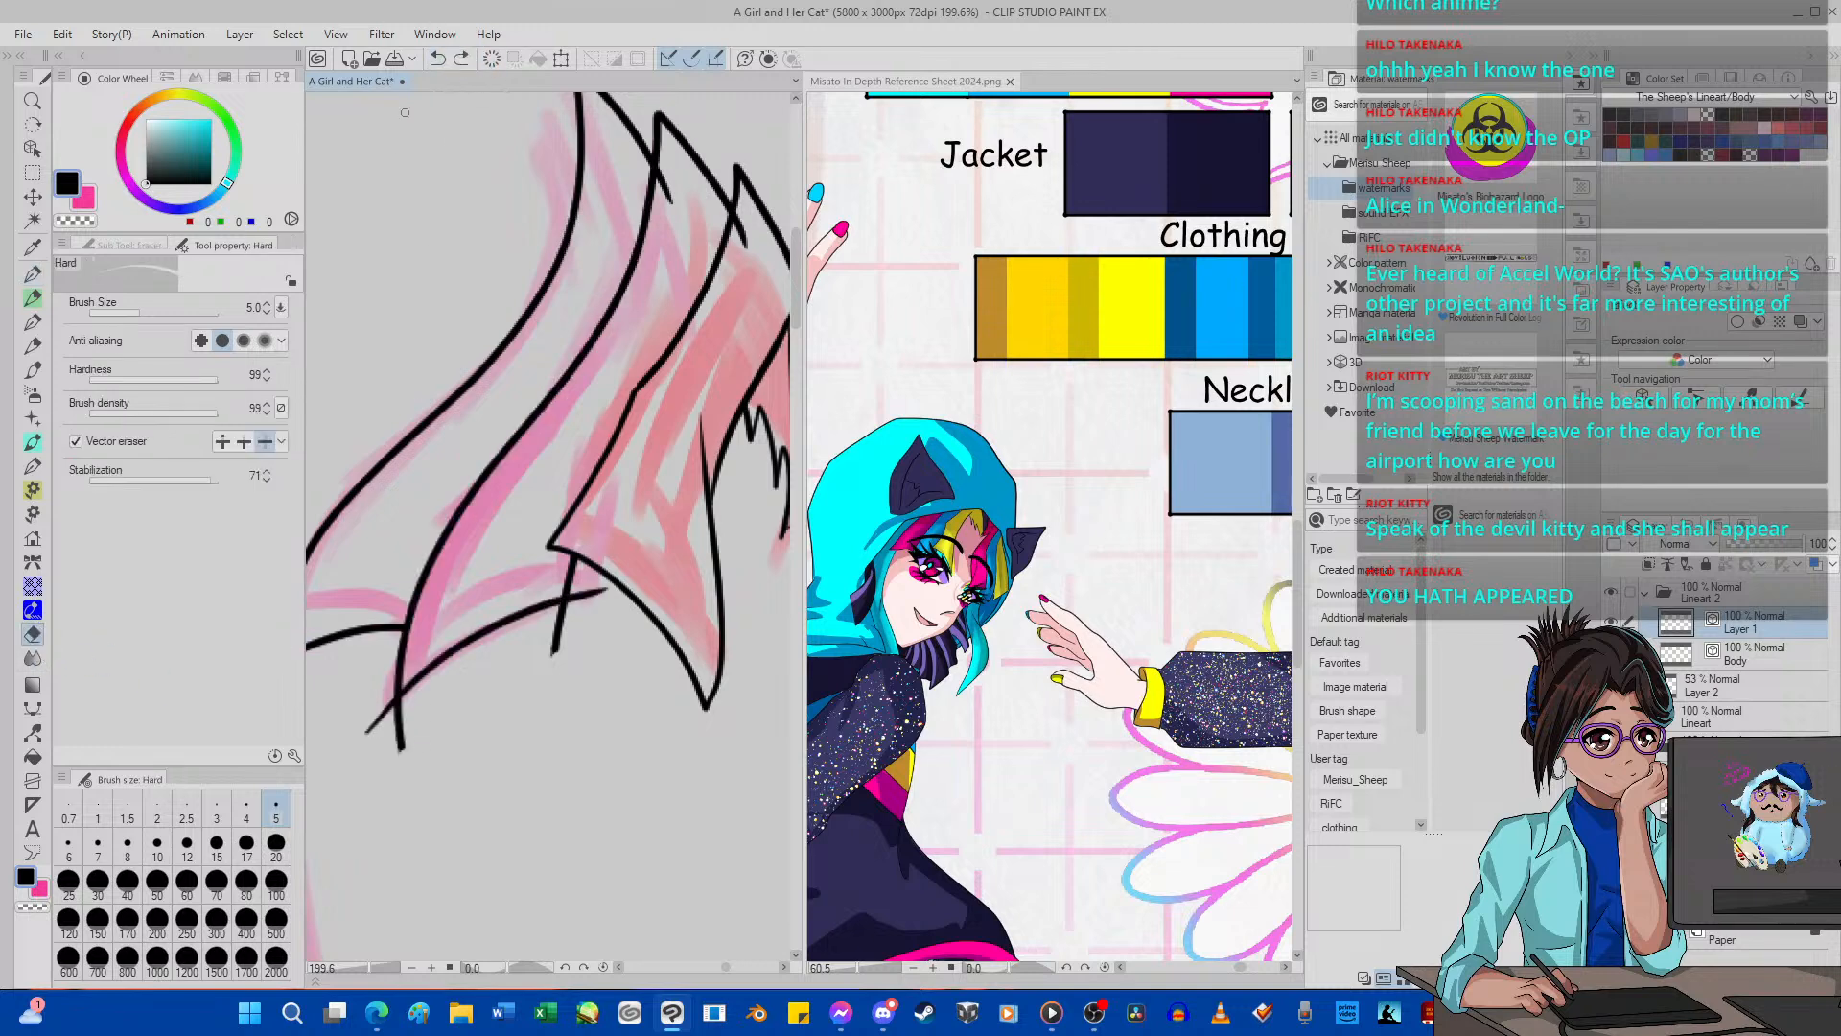
left_click(243, 441)
mouse_move(366, 700)
left_mouse_down()
mouse_move(426, 782)
mouse_move(460, 731)
left_mouse_up()
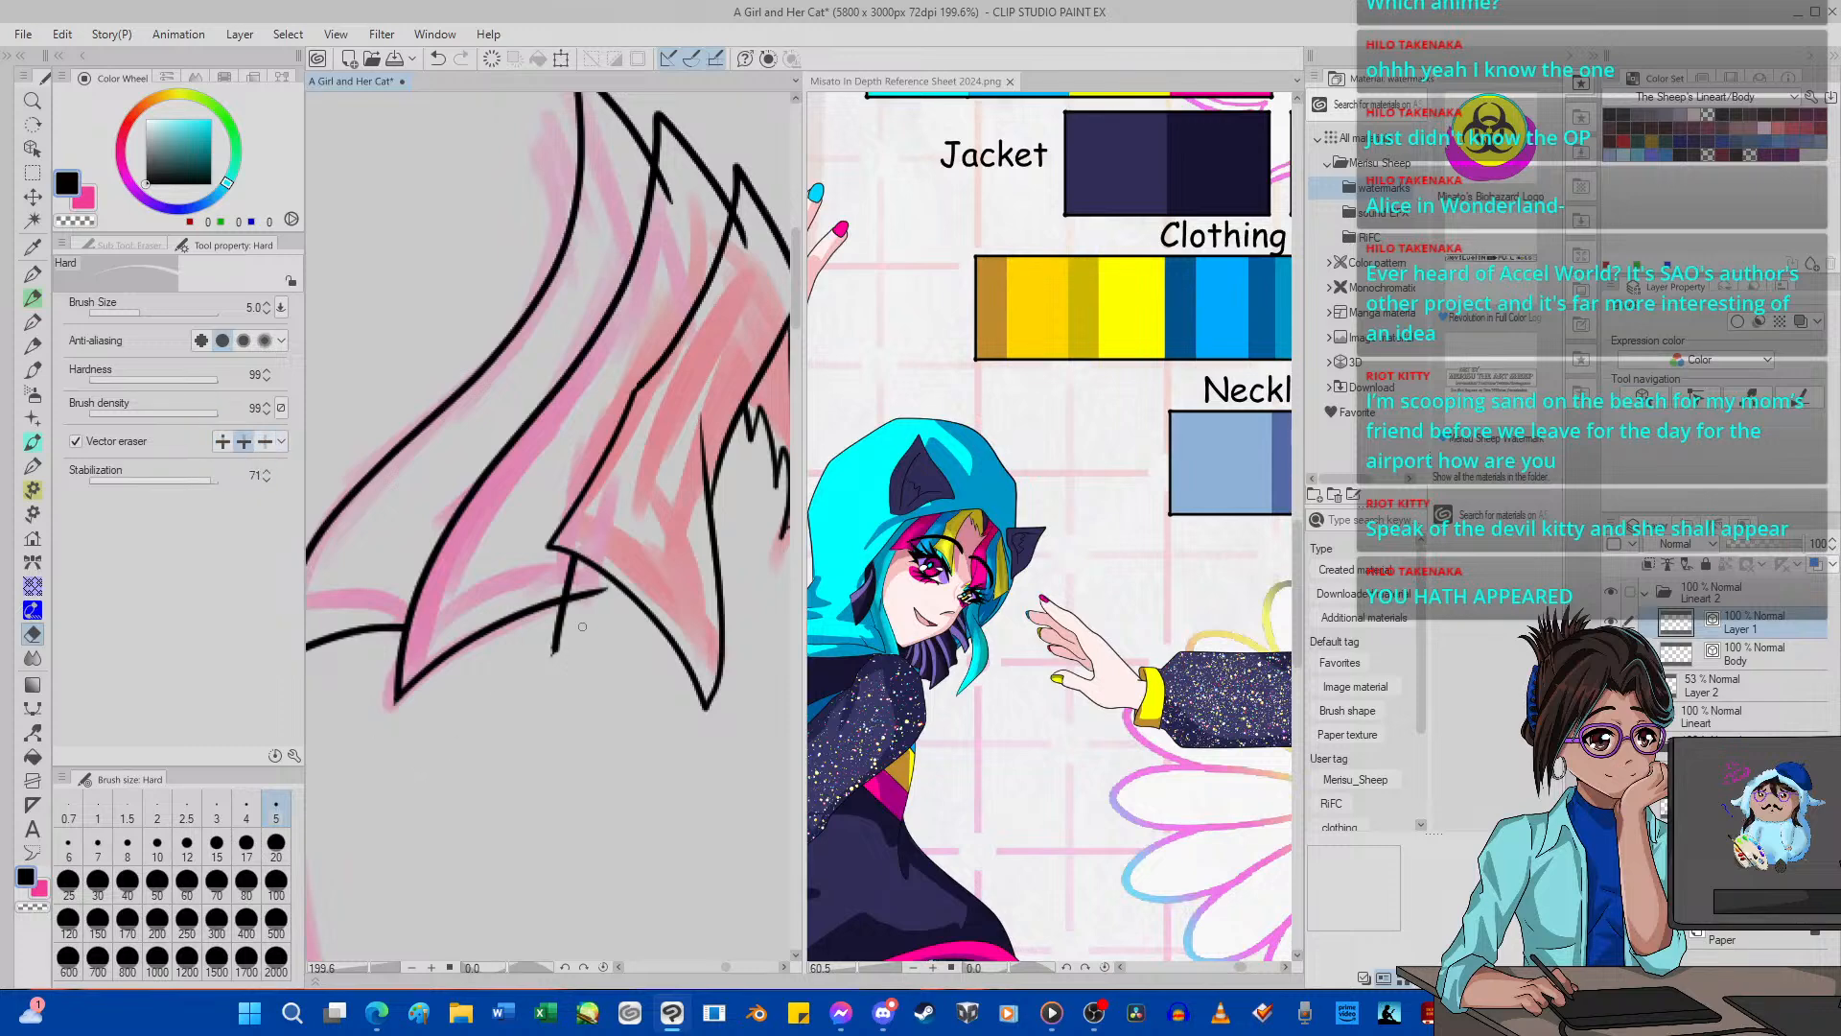
left_click_drag(582, 626, 599, 593)
Undo the replacement lower edge and its corner trims on the second pink strand.
scroll(488, 473, "down", 3)
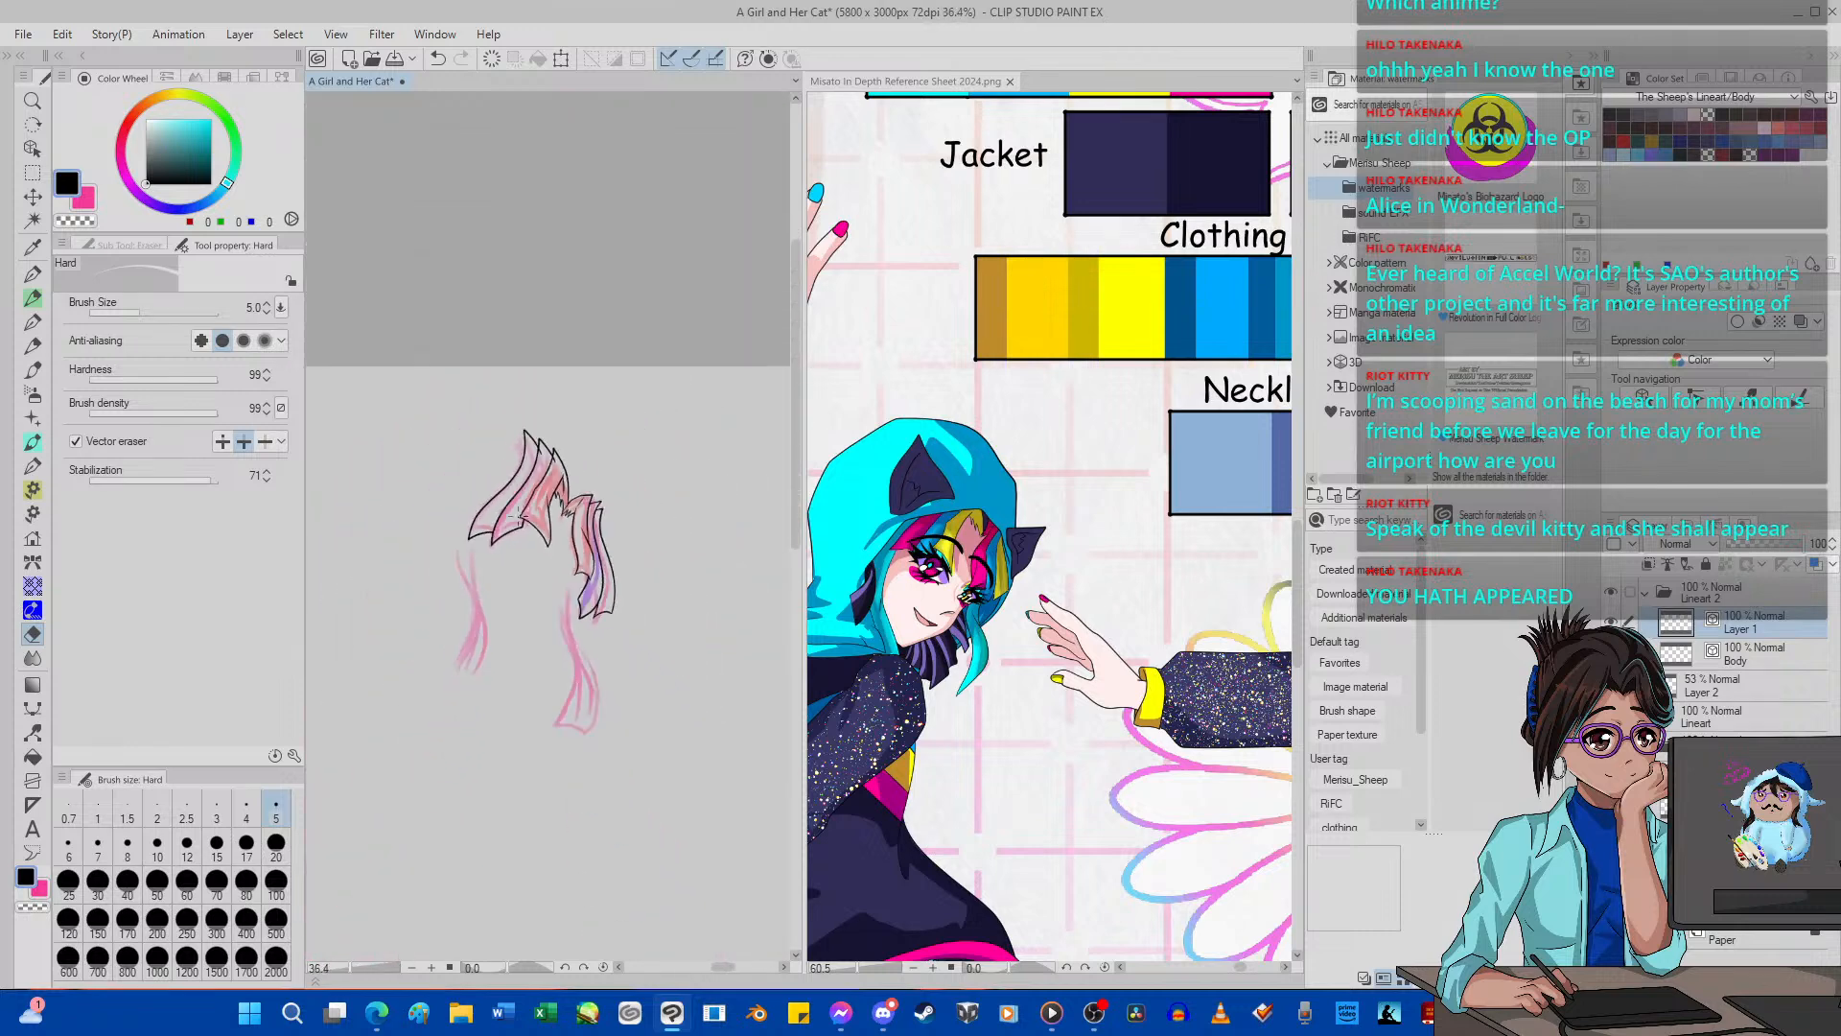
scroll(506, 522, "up", 4)
scroll(505, 523, "down", 4)
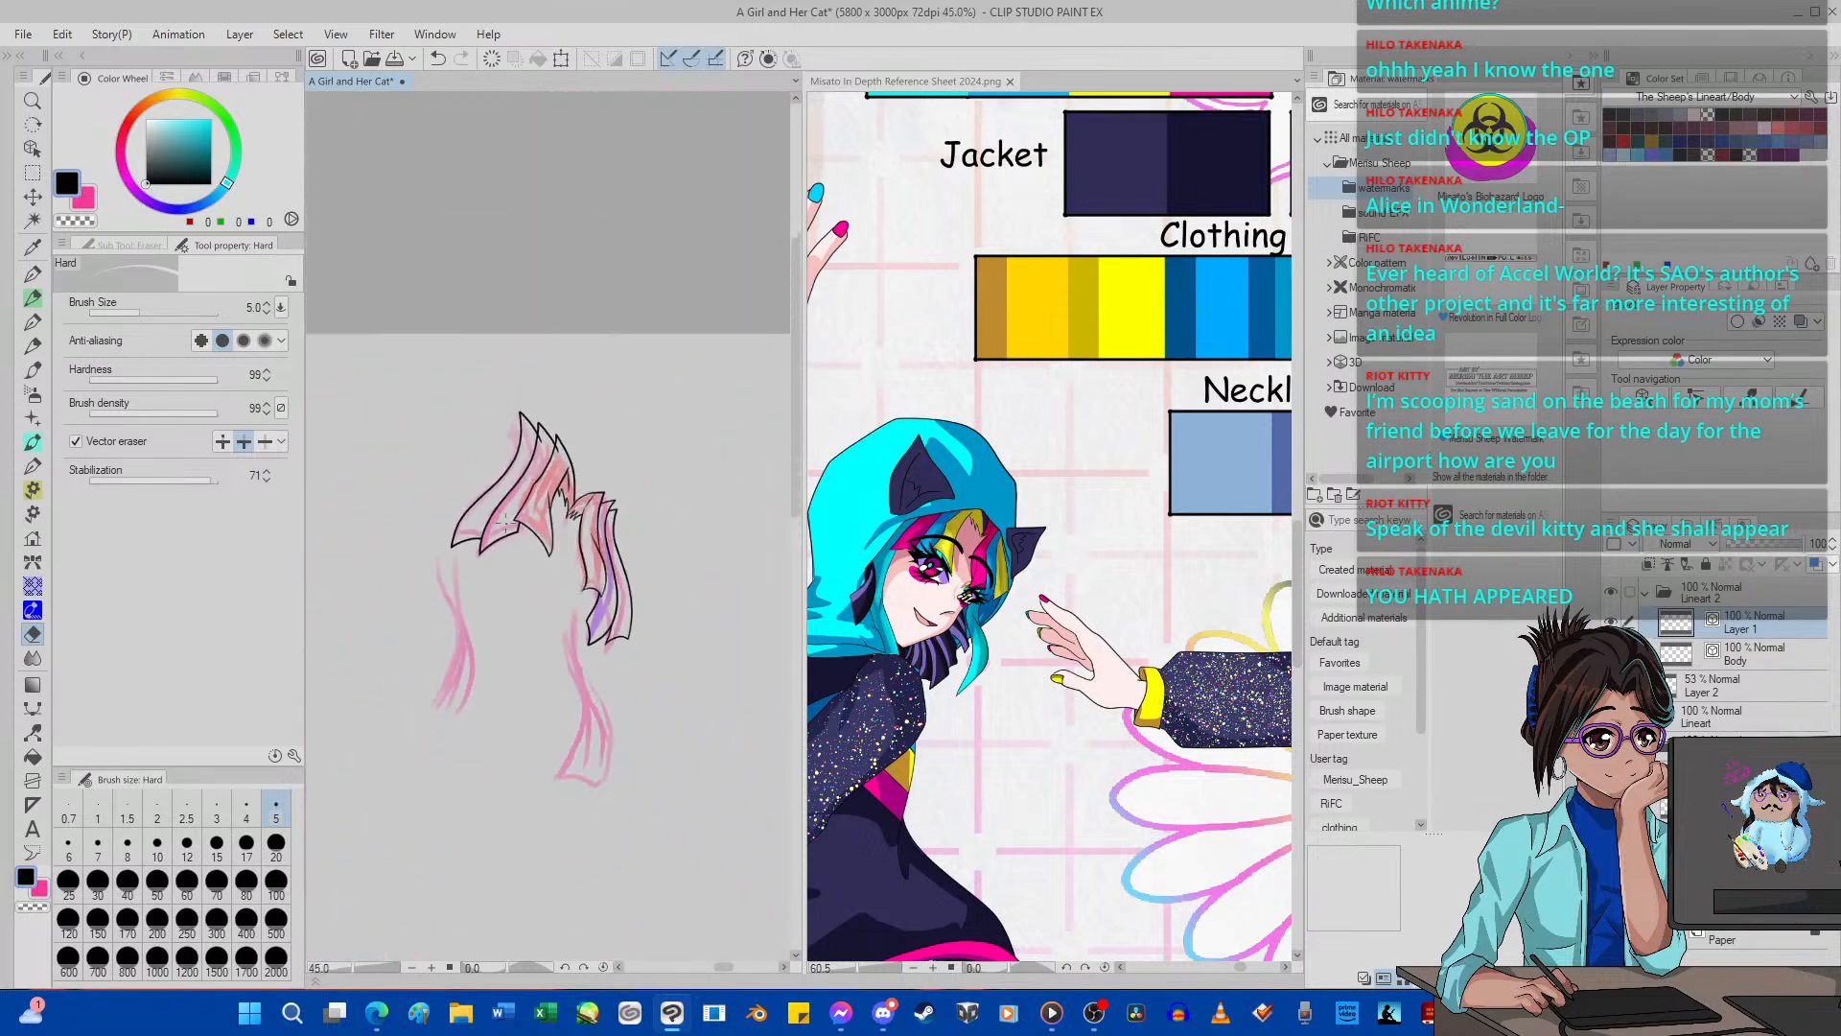
scroll(500, 513, "up", 2)
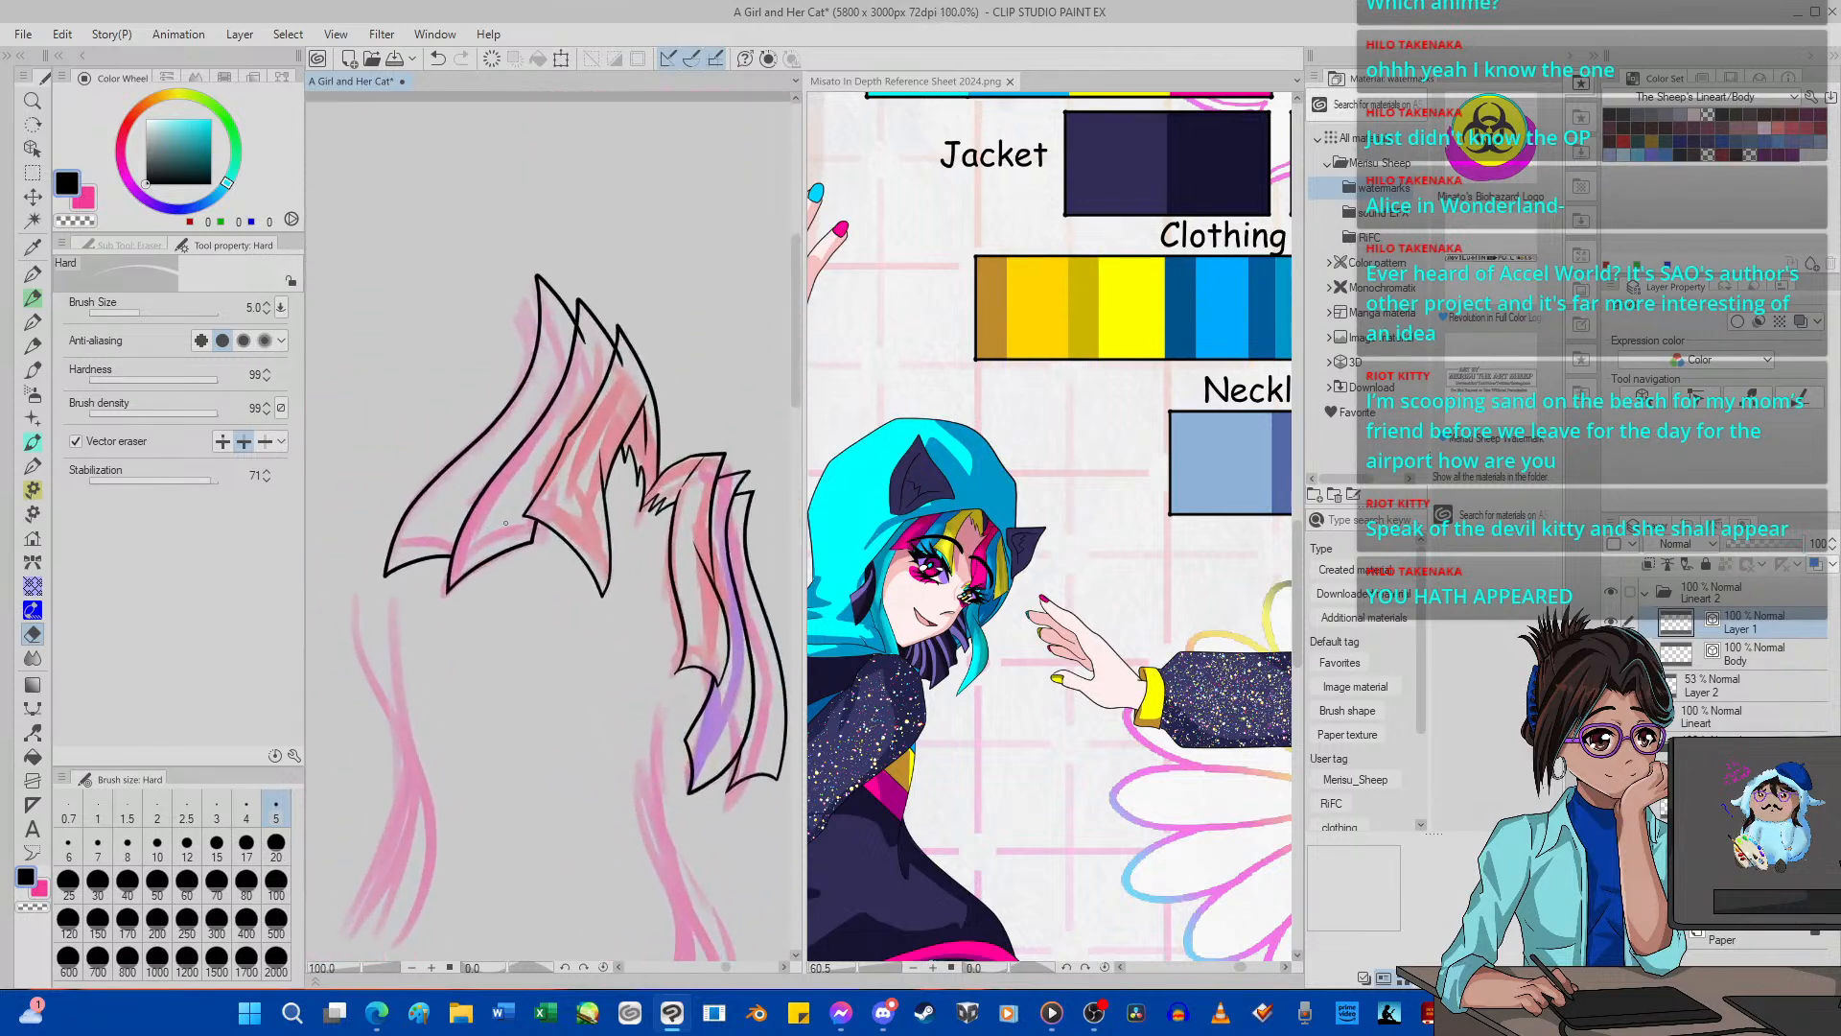
left_click(439, 59)
left_click(439, 59)
left_click(440, 59)
left_click(439, 60)
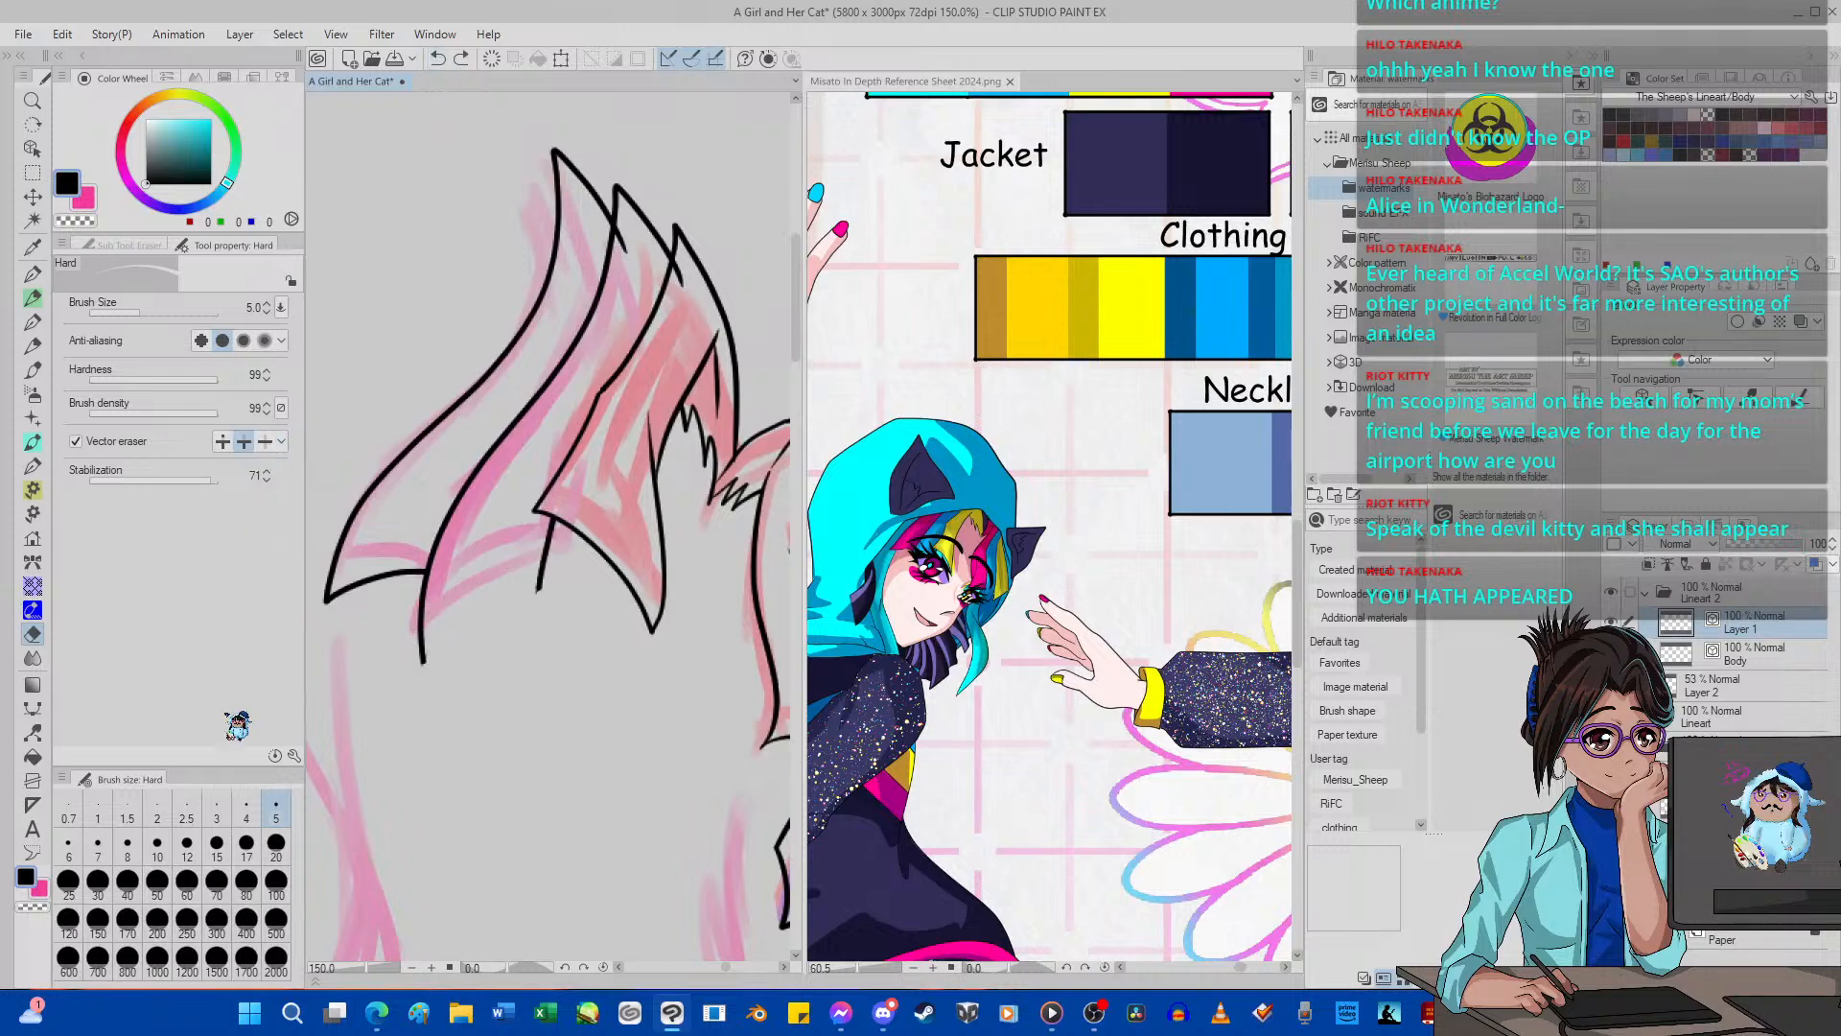
Erase the overshooting line ends where the upper tips of the pink and red fringe locks cross.
scroll(615, 259, "up", 2)
scroll(615, 259, "up", 1)
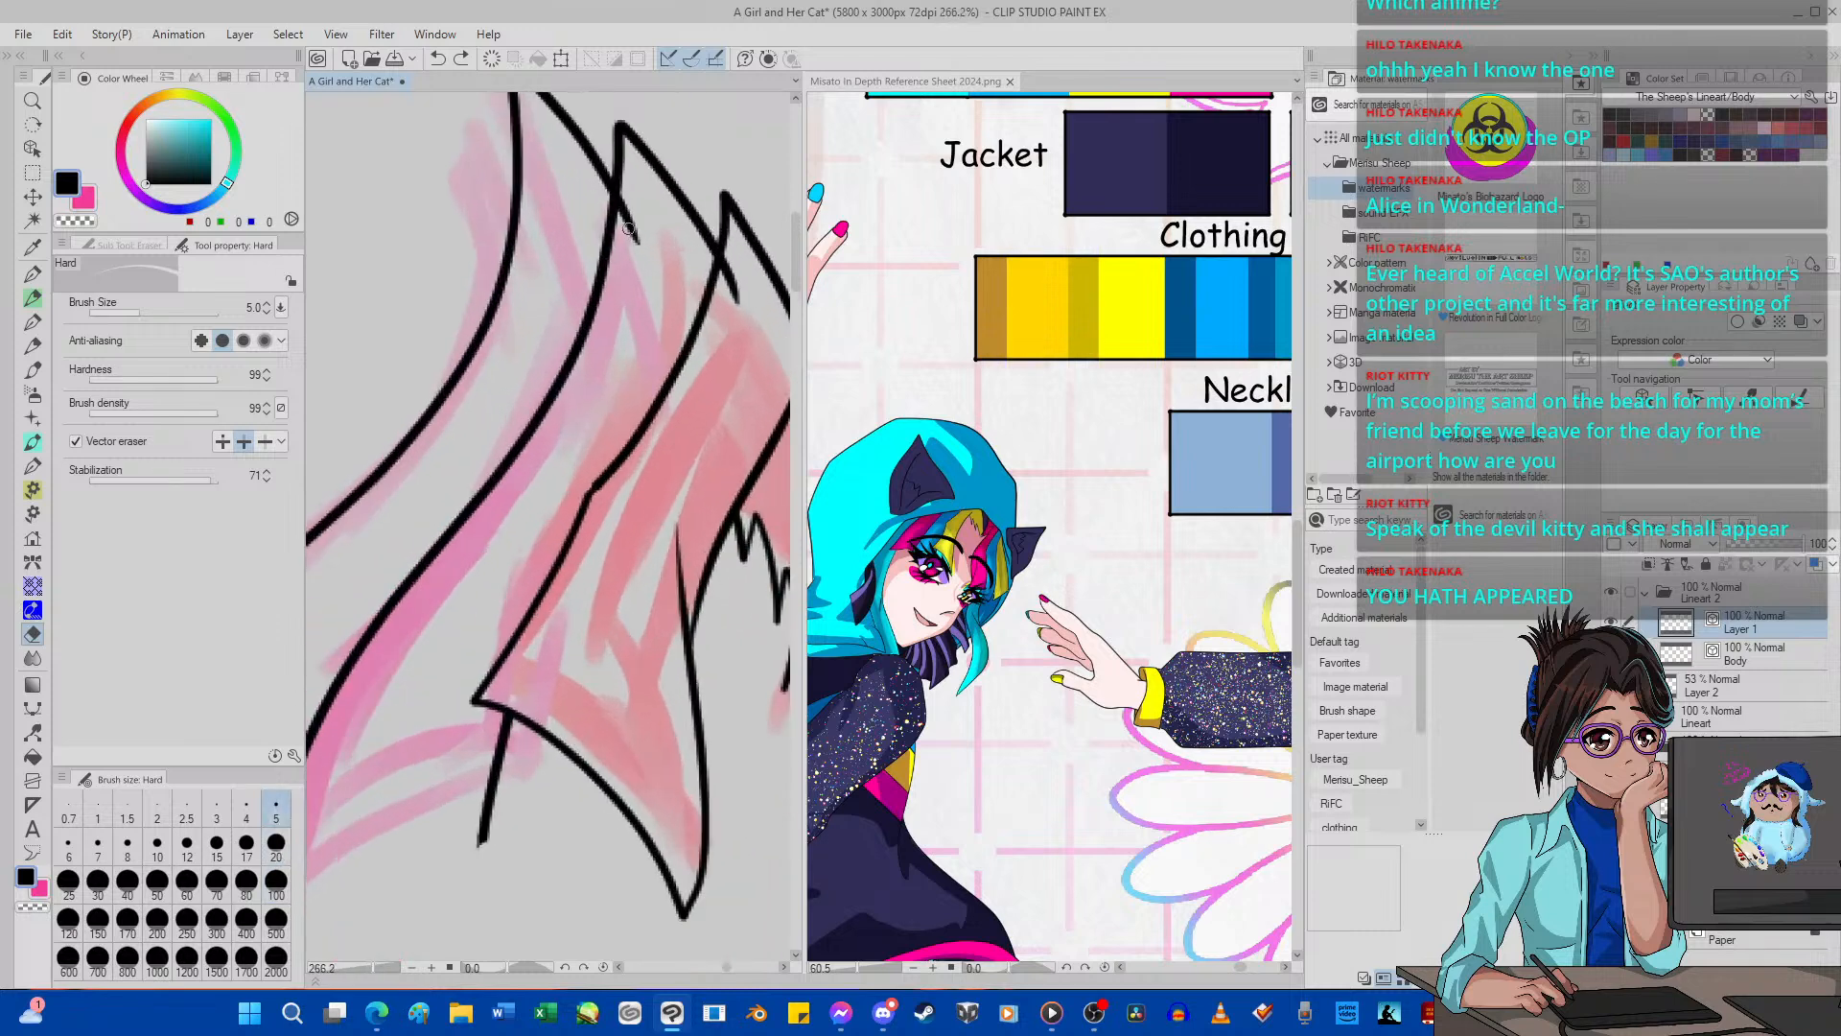
scroll(741, 280, "down", 5)
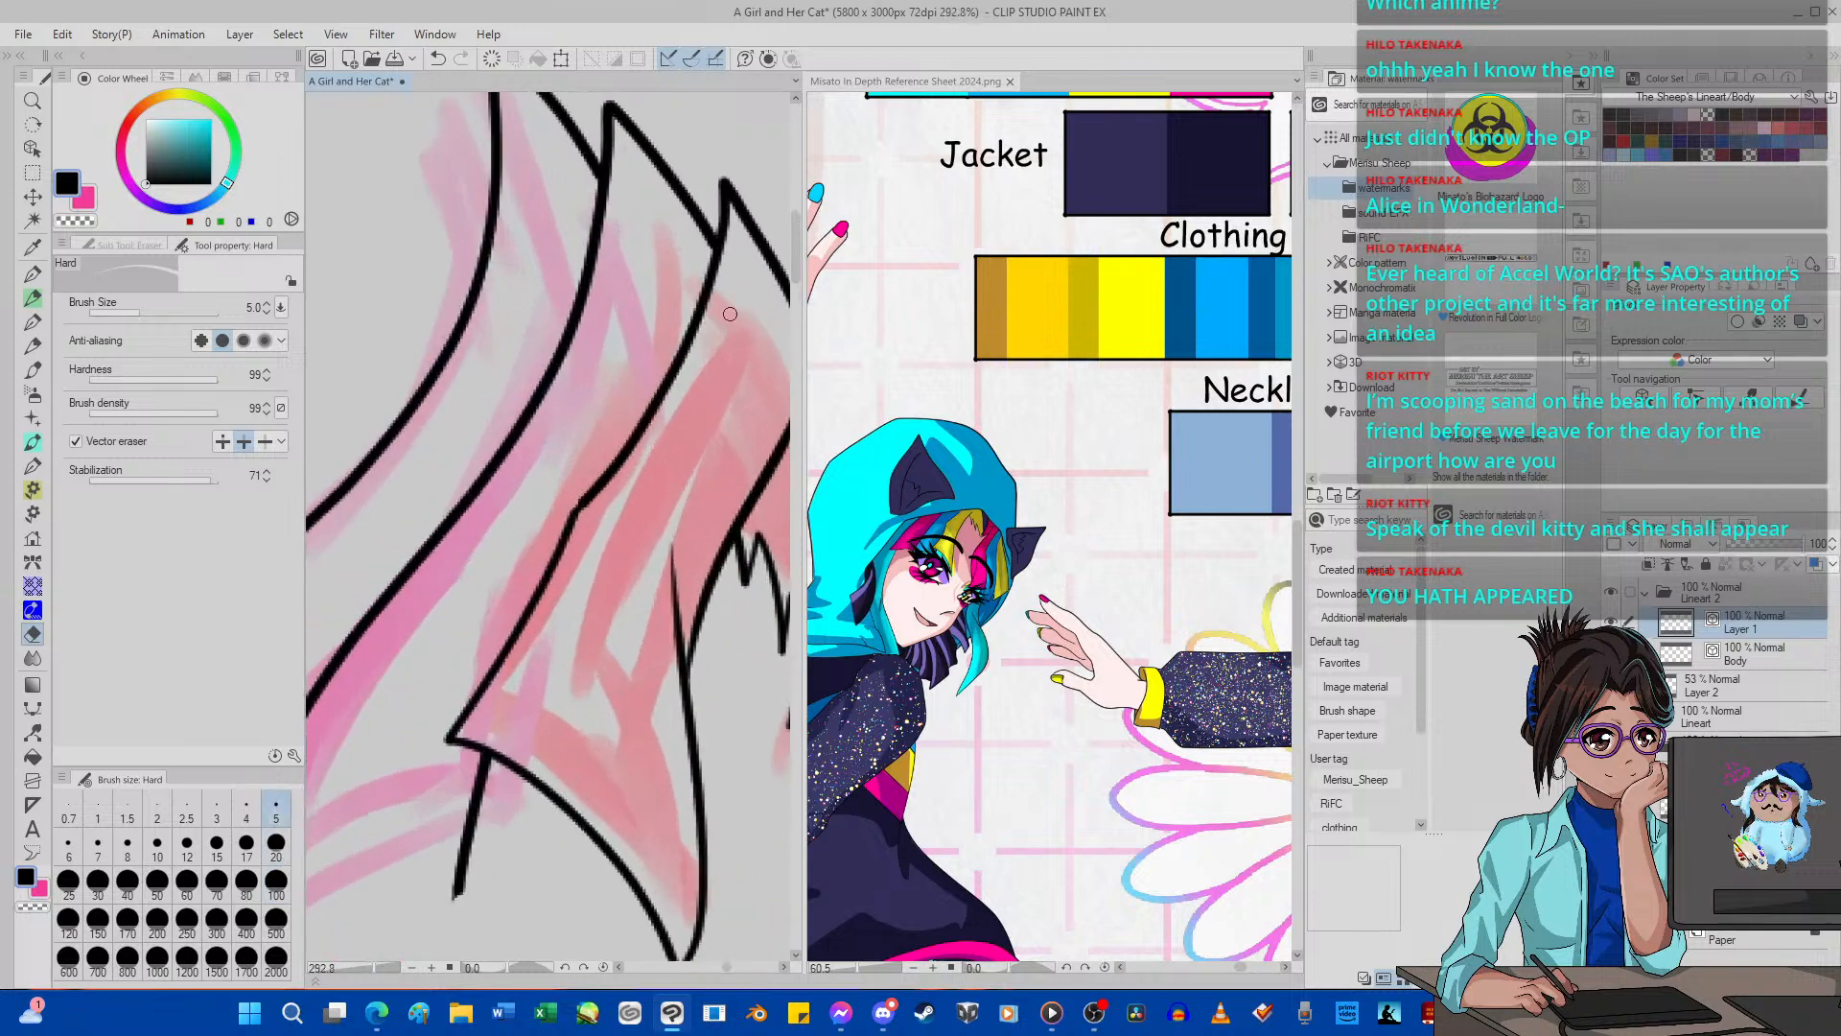
scroll(666, 433, "up", 2)
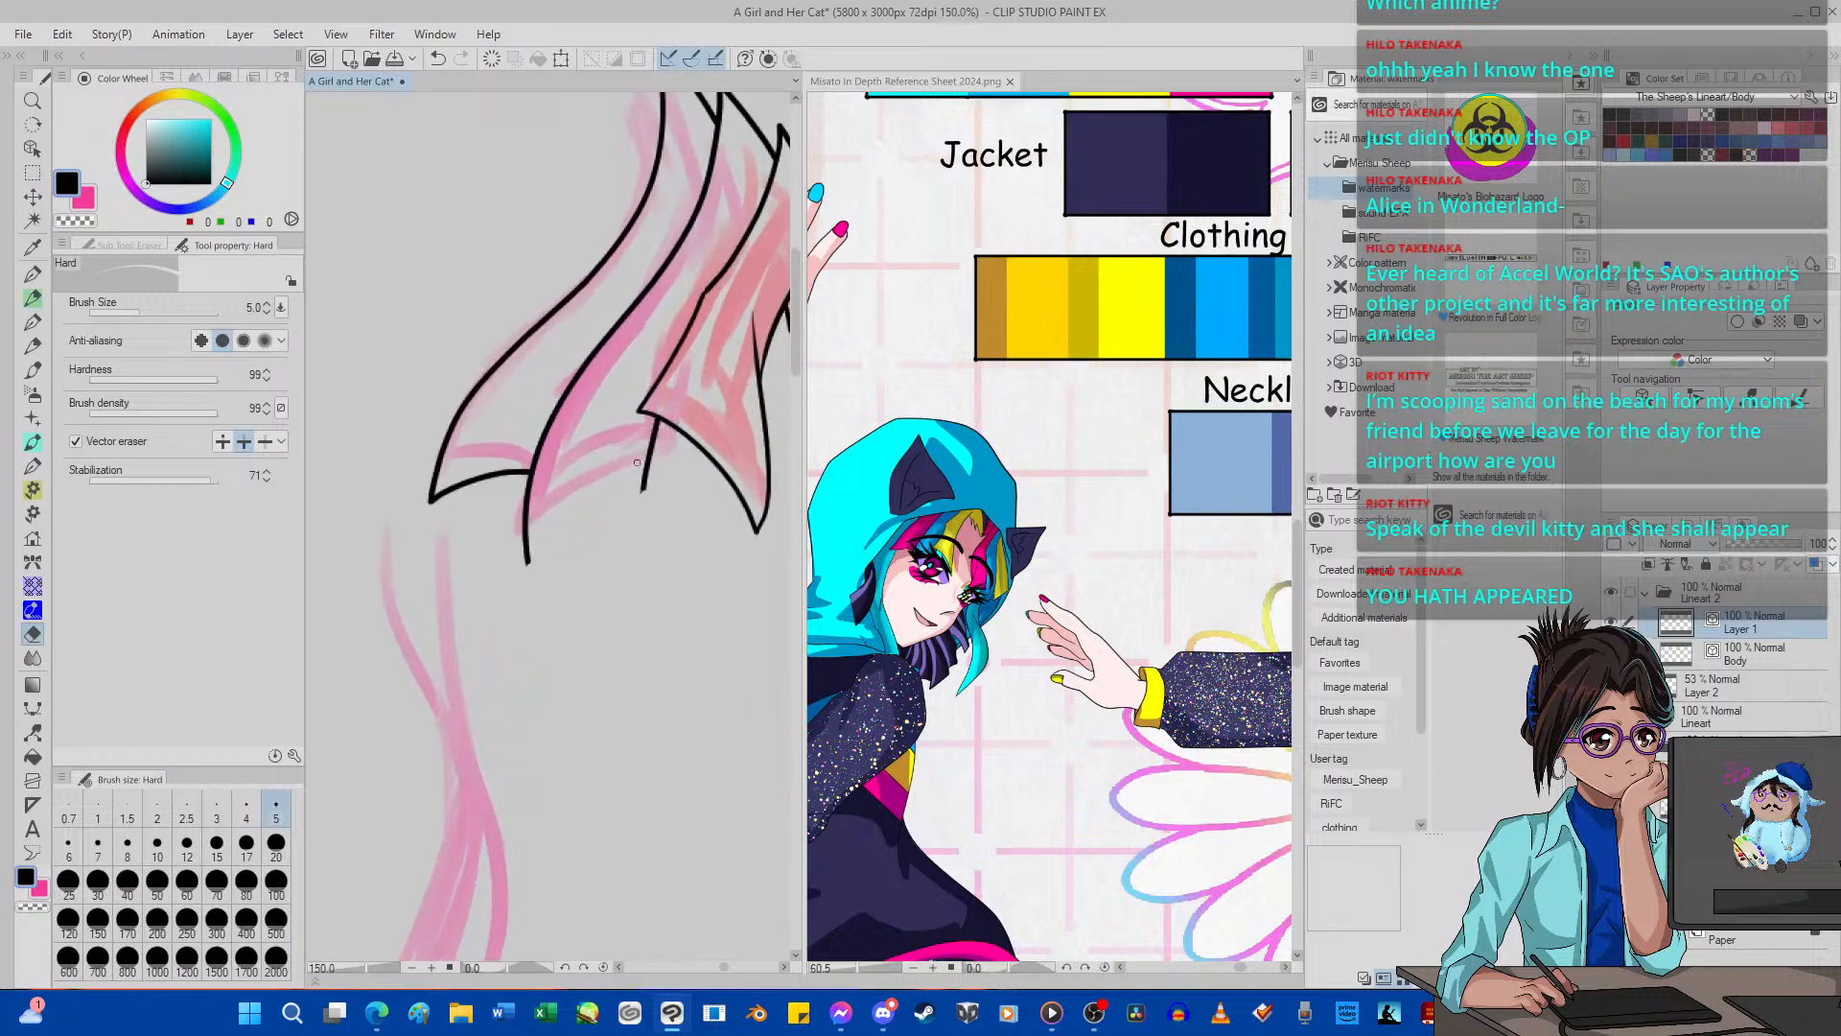
Redraw the second pink strand with a longer pointed tip, curved lower edge and side edge, undoing the first side stroke.
left_click(33, 274)
mouse_move(671, 259)
left_mouse_down()
mouse_move(554, 396)
mouse_move(481, 631)
left_mouse_up()
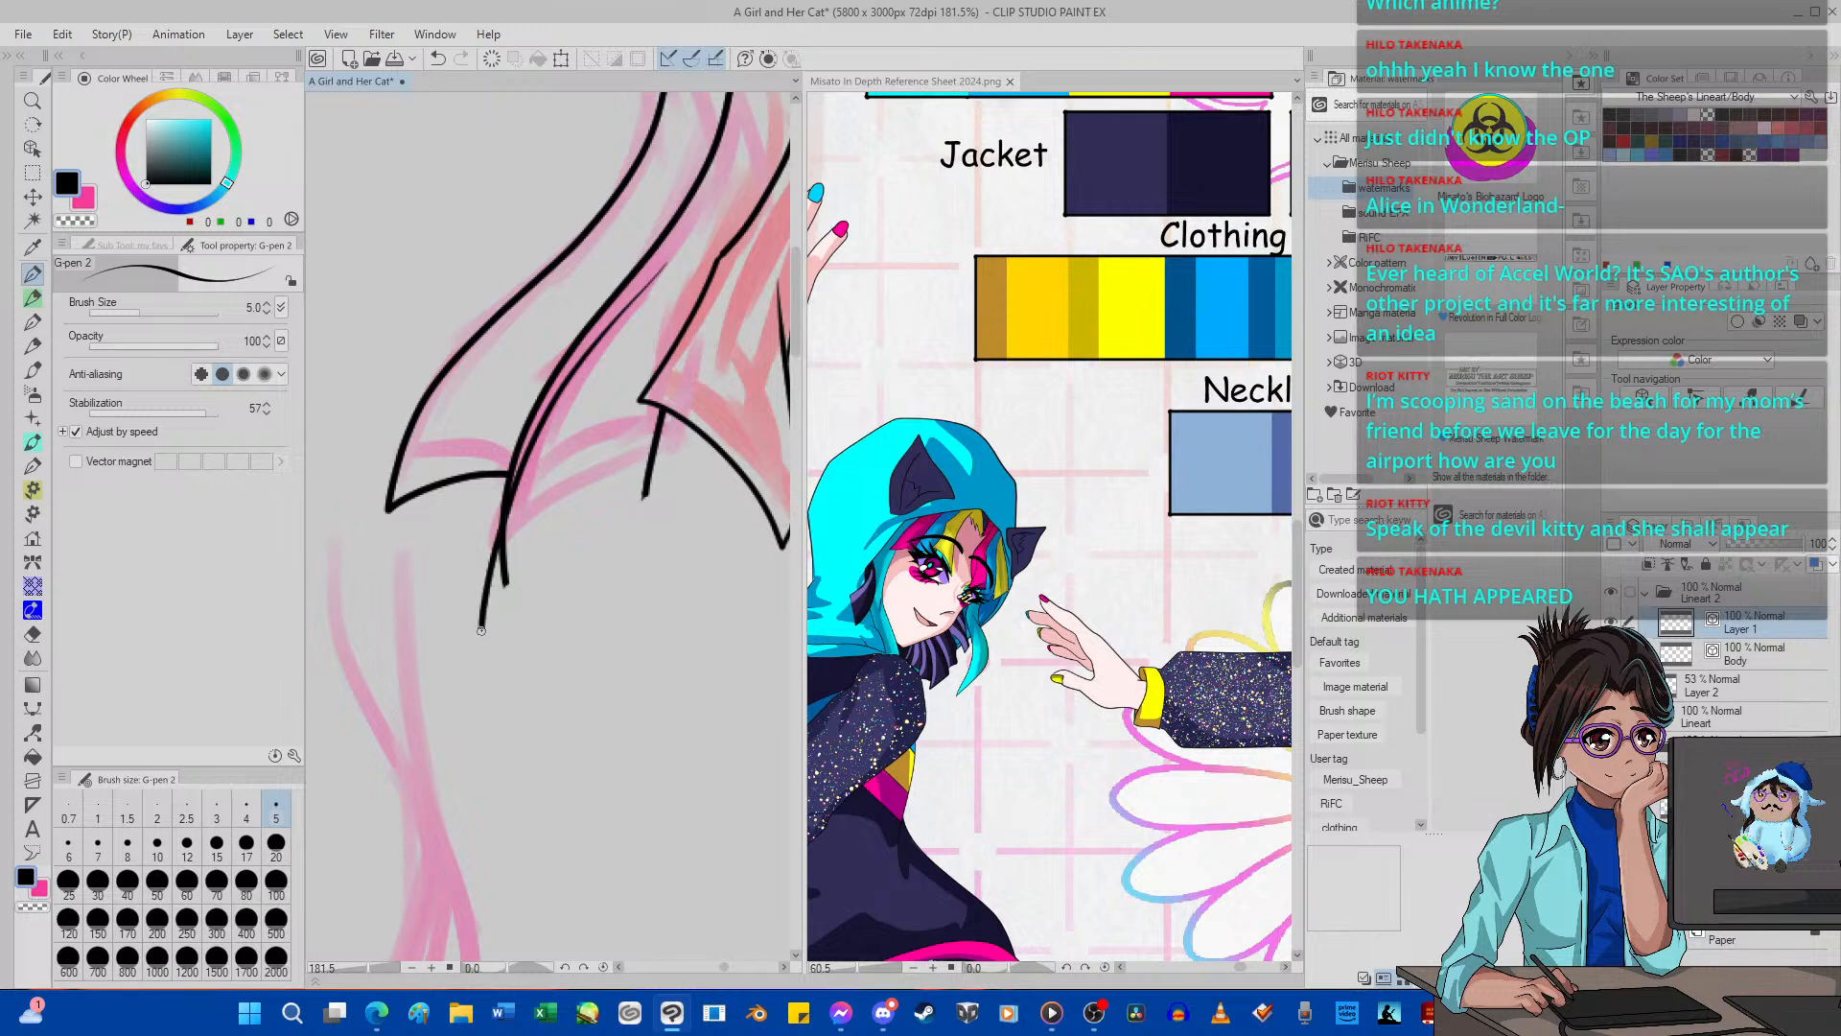
left_click(437, 59)
mouse_move(726, 163)
left_mouse_down()
mouse_move(548, 355)
mouse_move(490, 488)
mouse_move(476, 647)
mouse_move(587, 549)
mouse_move(674, 521)
mouse_move(694, 368)
mouse_move(738, 278)
left_mouse_up()
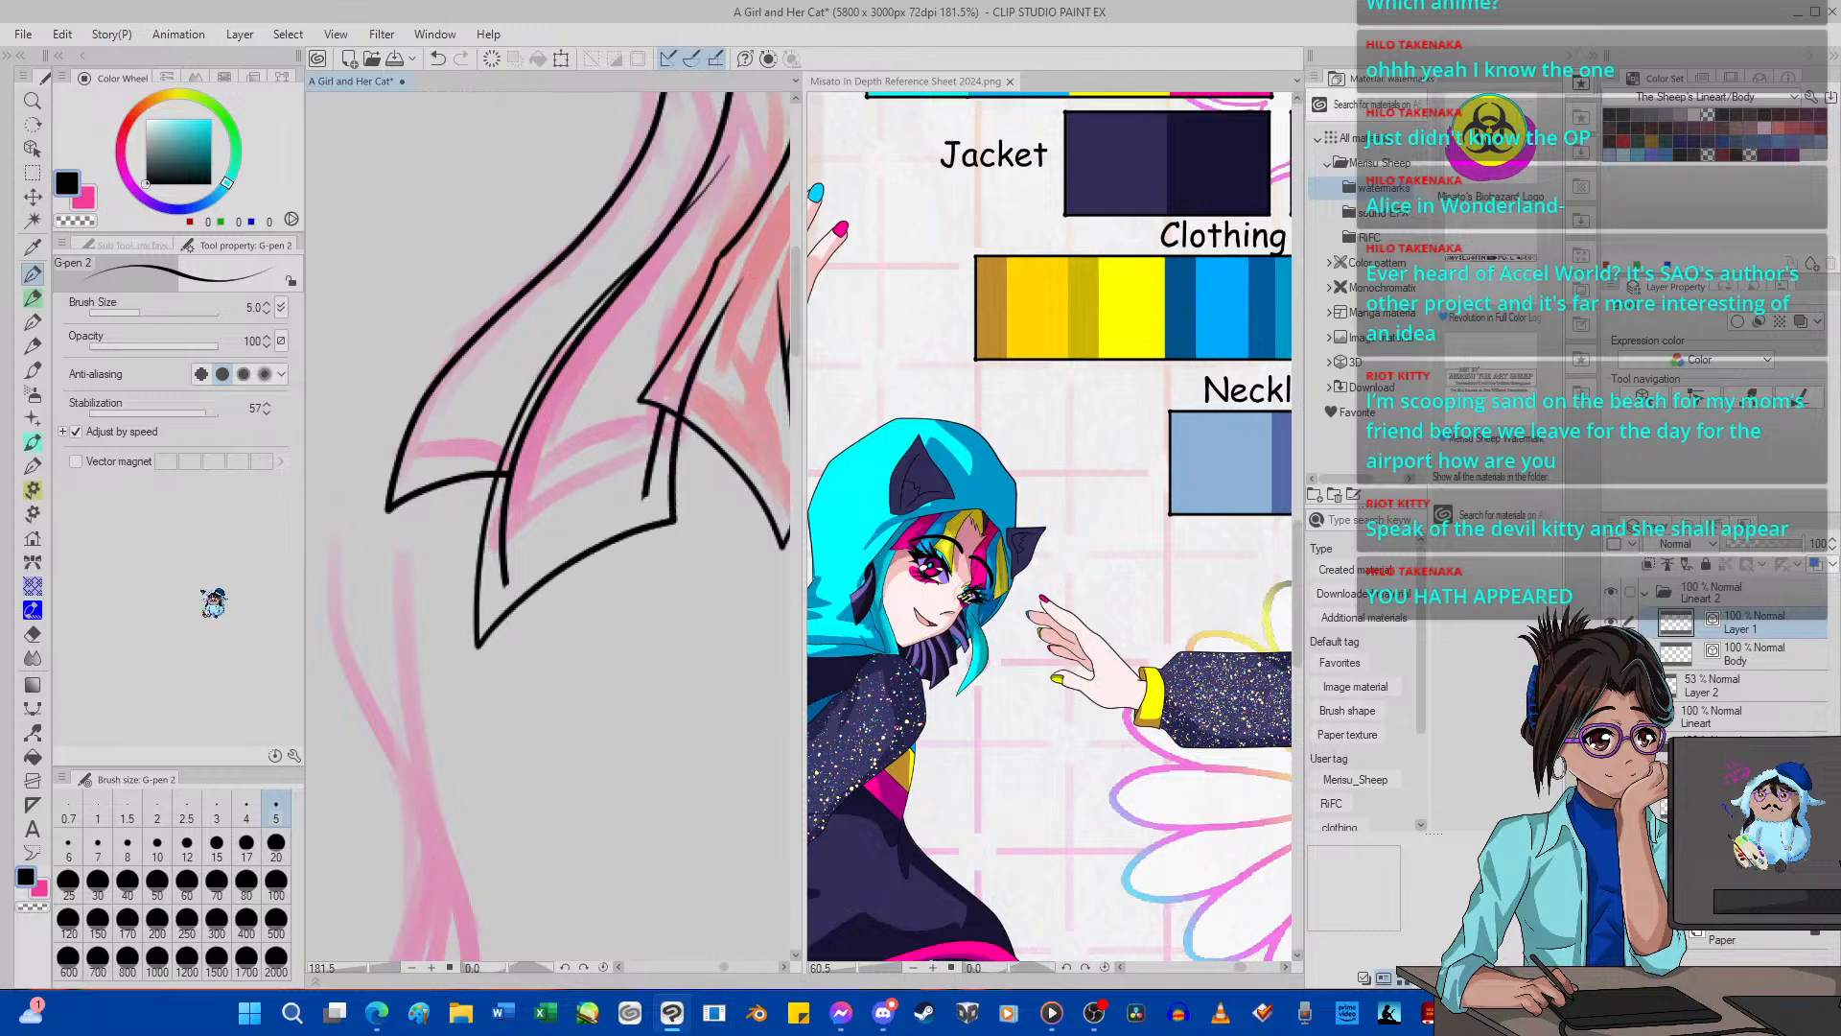
Change which line end stays fixed and pinch the strand's side edge at Pinch level 46 and its tip at 37.
left_click(36, 733)
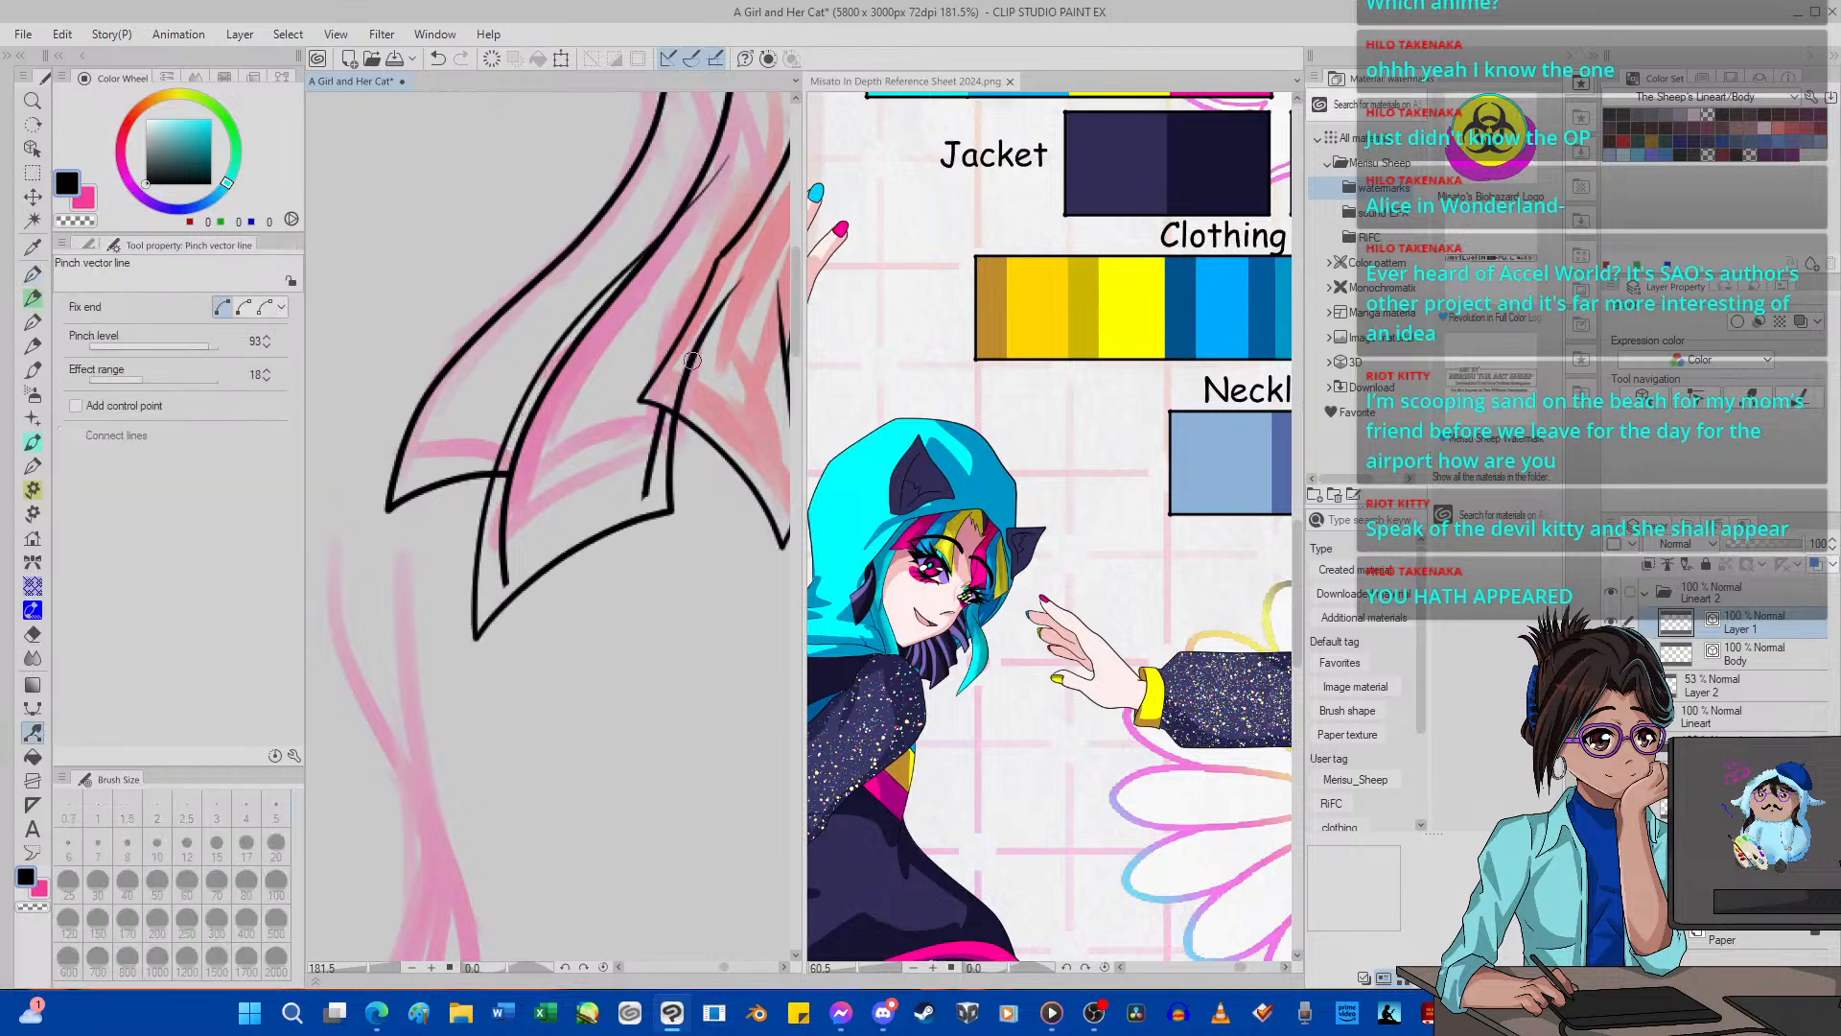
left_click(244, 306)
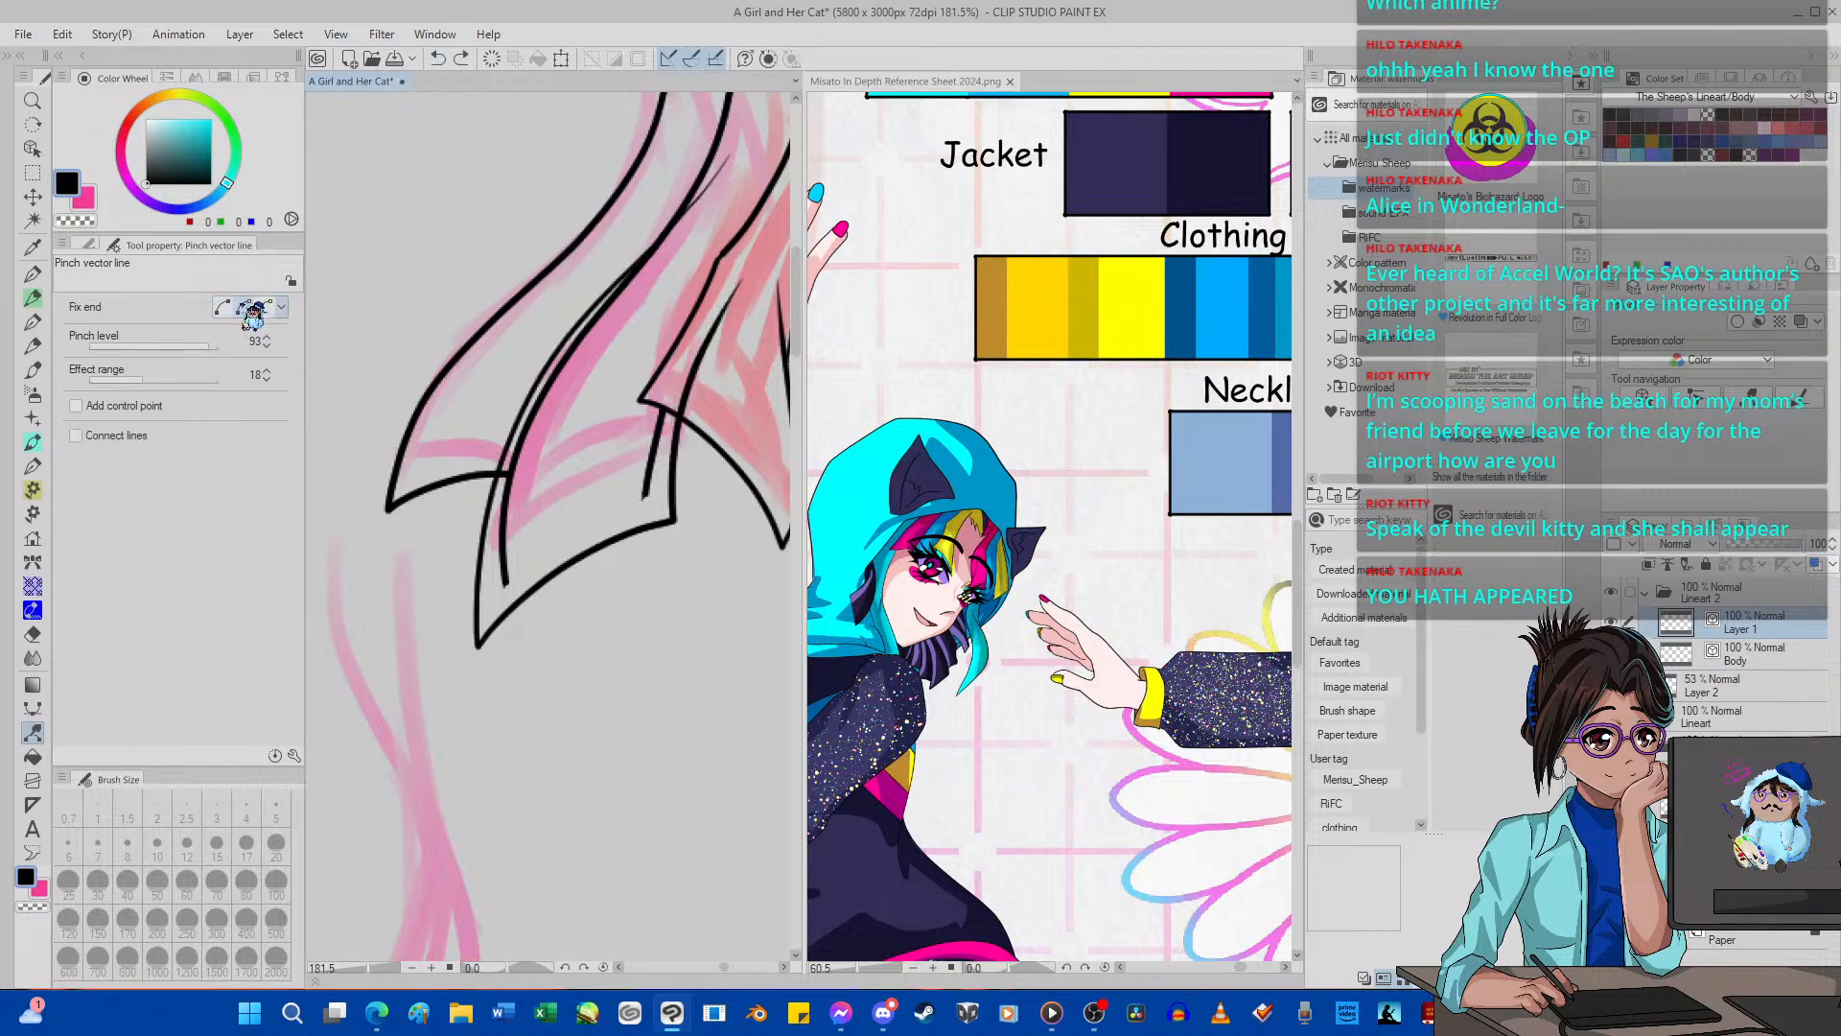
left_click(149, 346)
left_click_drag(693, 371, 680, 370)
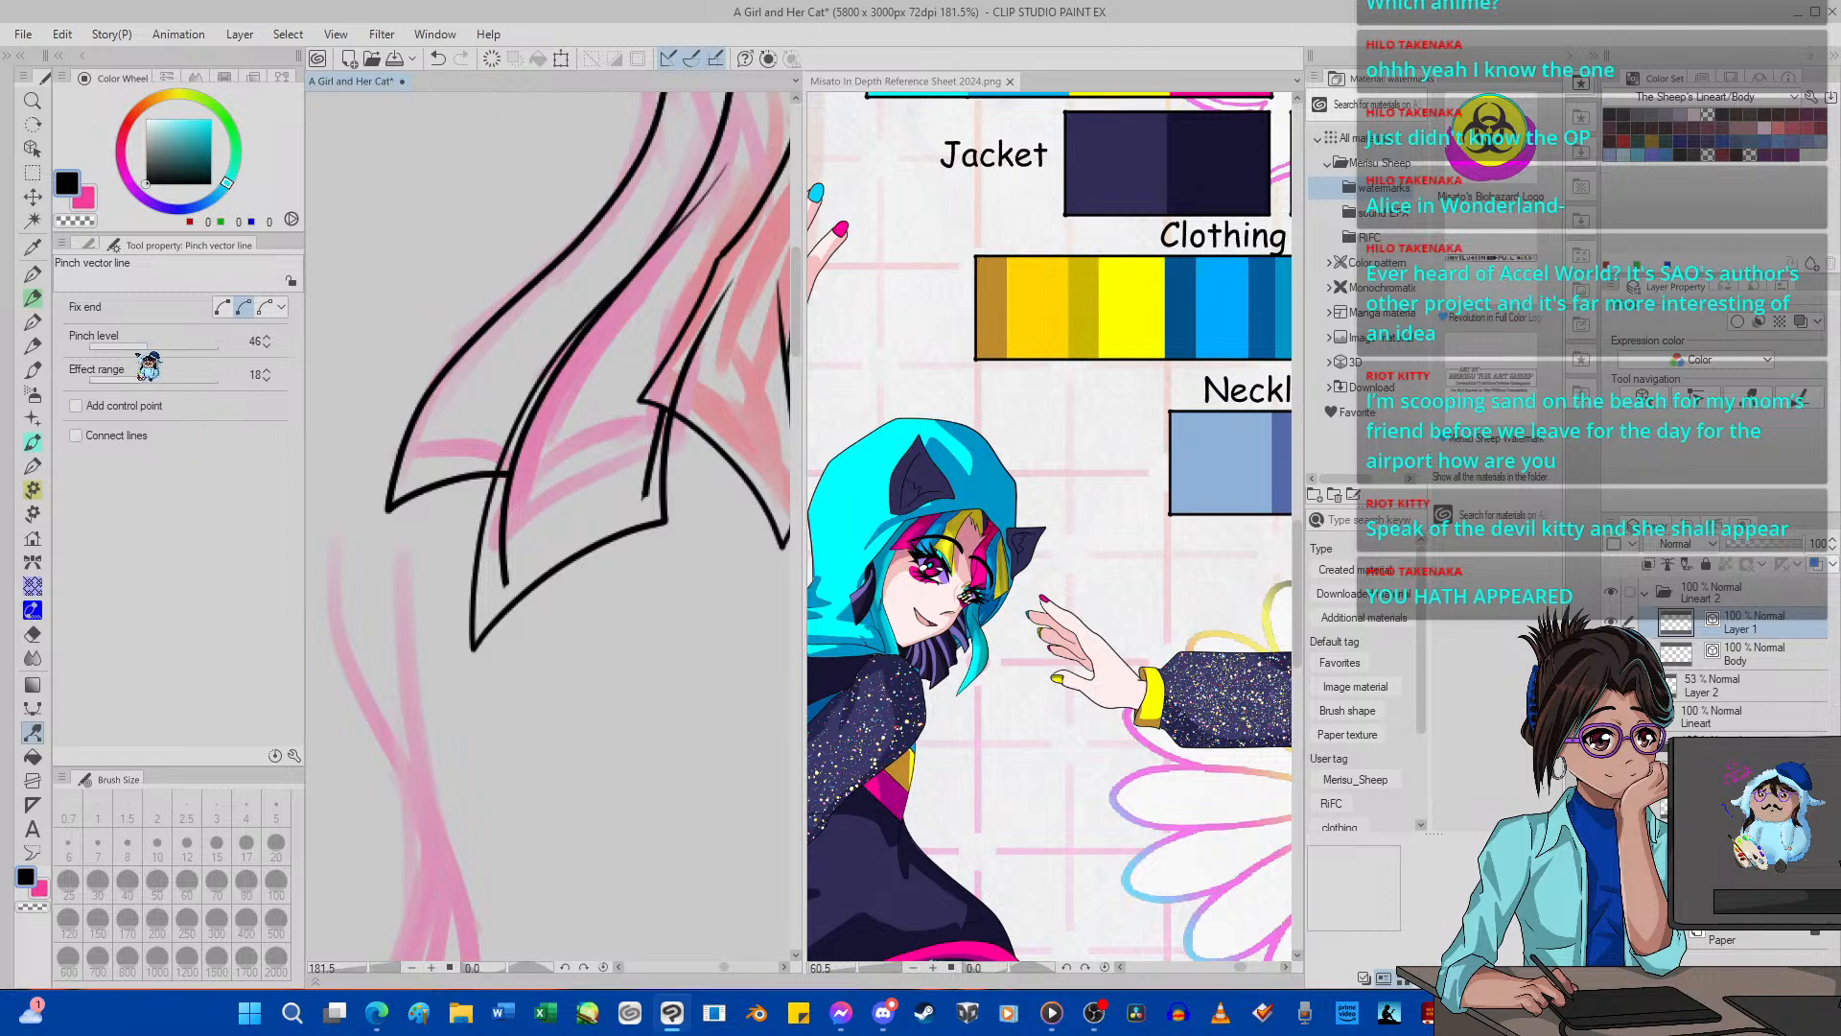
left_click_drag(148, 347, 136, 347)
left_click_drag(462, 625, 474, 621)
Erase the old inner edges of the second pink strand and the line end overlapping the red lock.
left_click(31, 634)
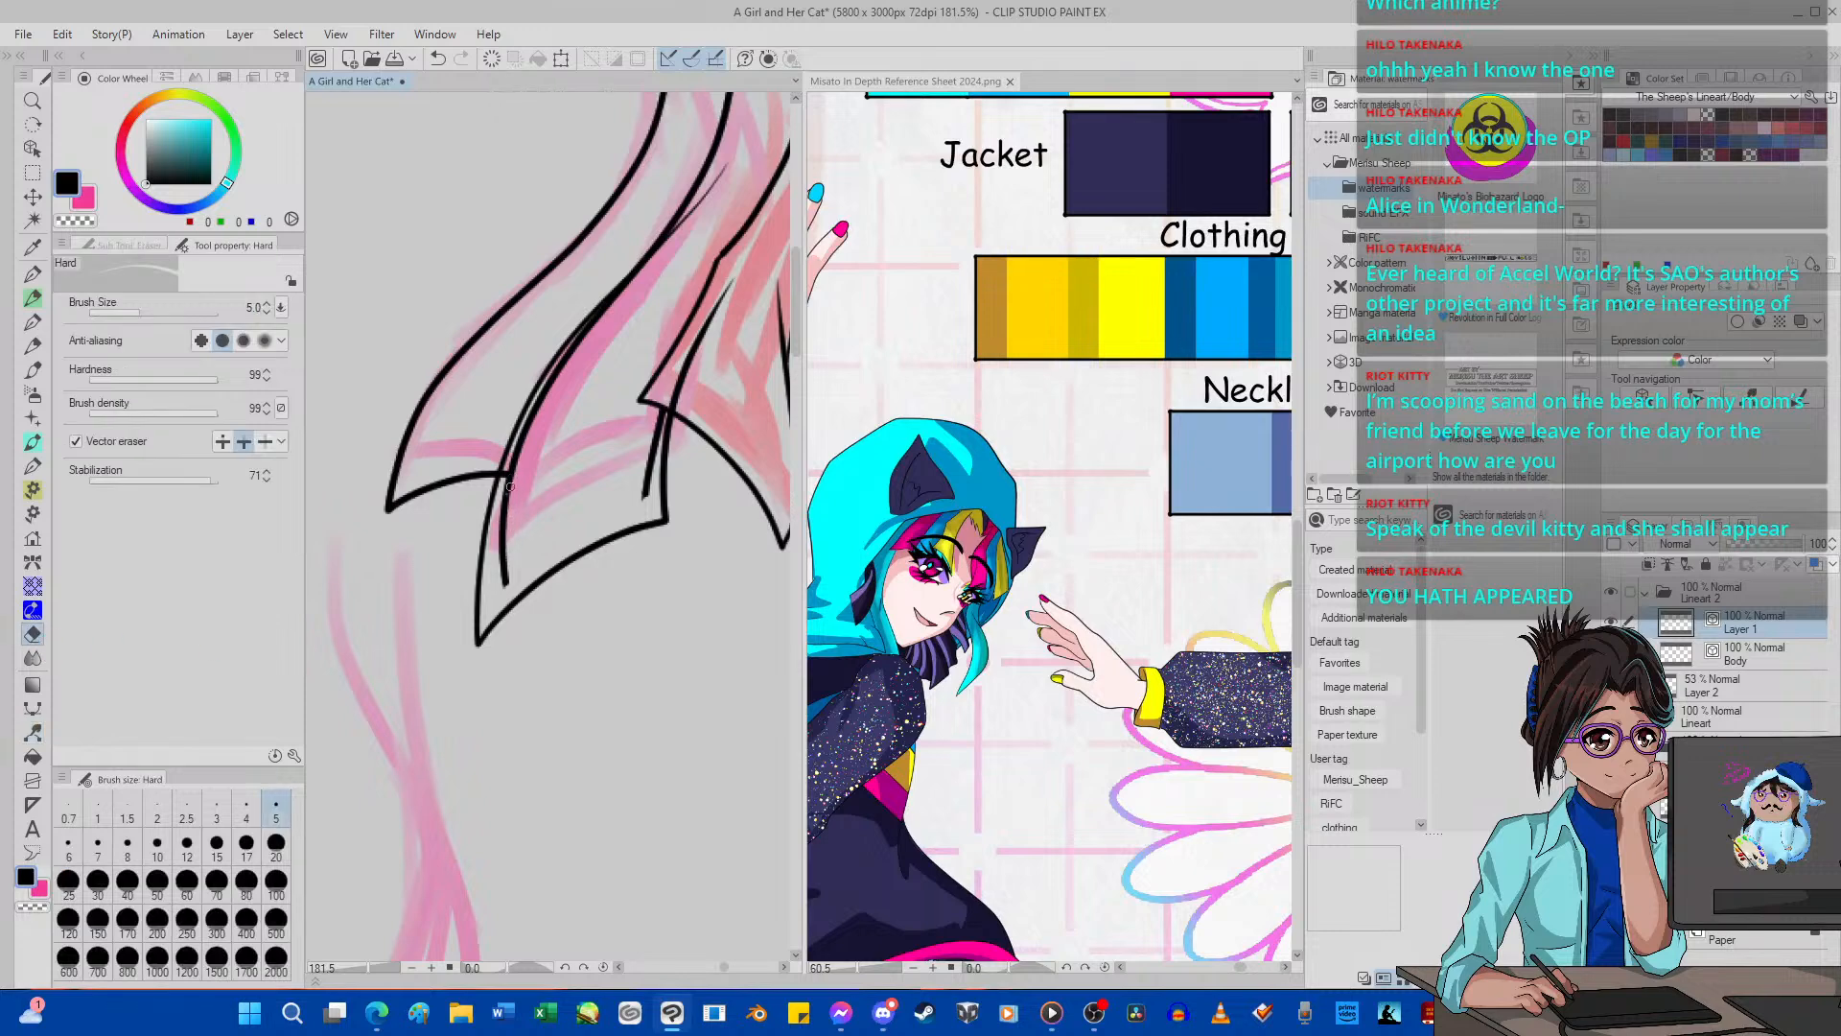
left_click_drag(510, 486, 509, 493)
left_click(519, 452)
left_click(658, 446)
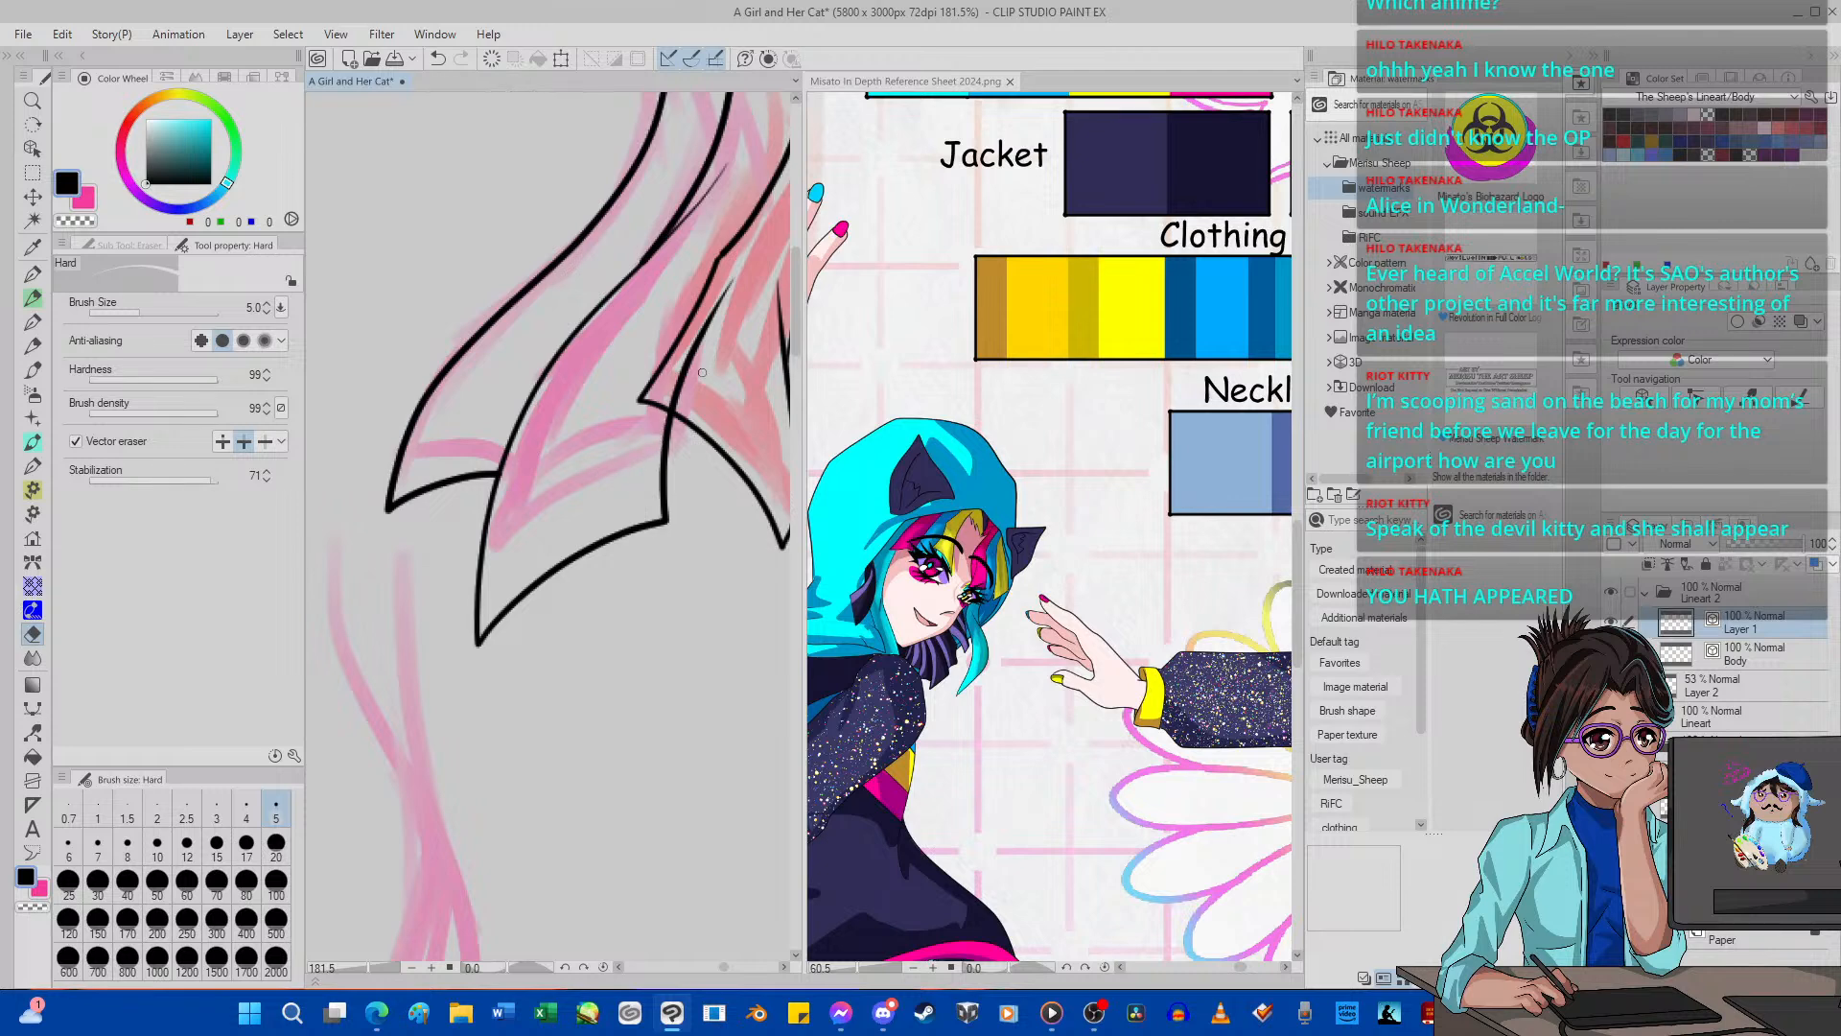
left_click(698, 355)
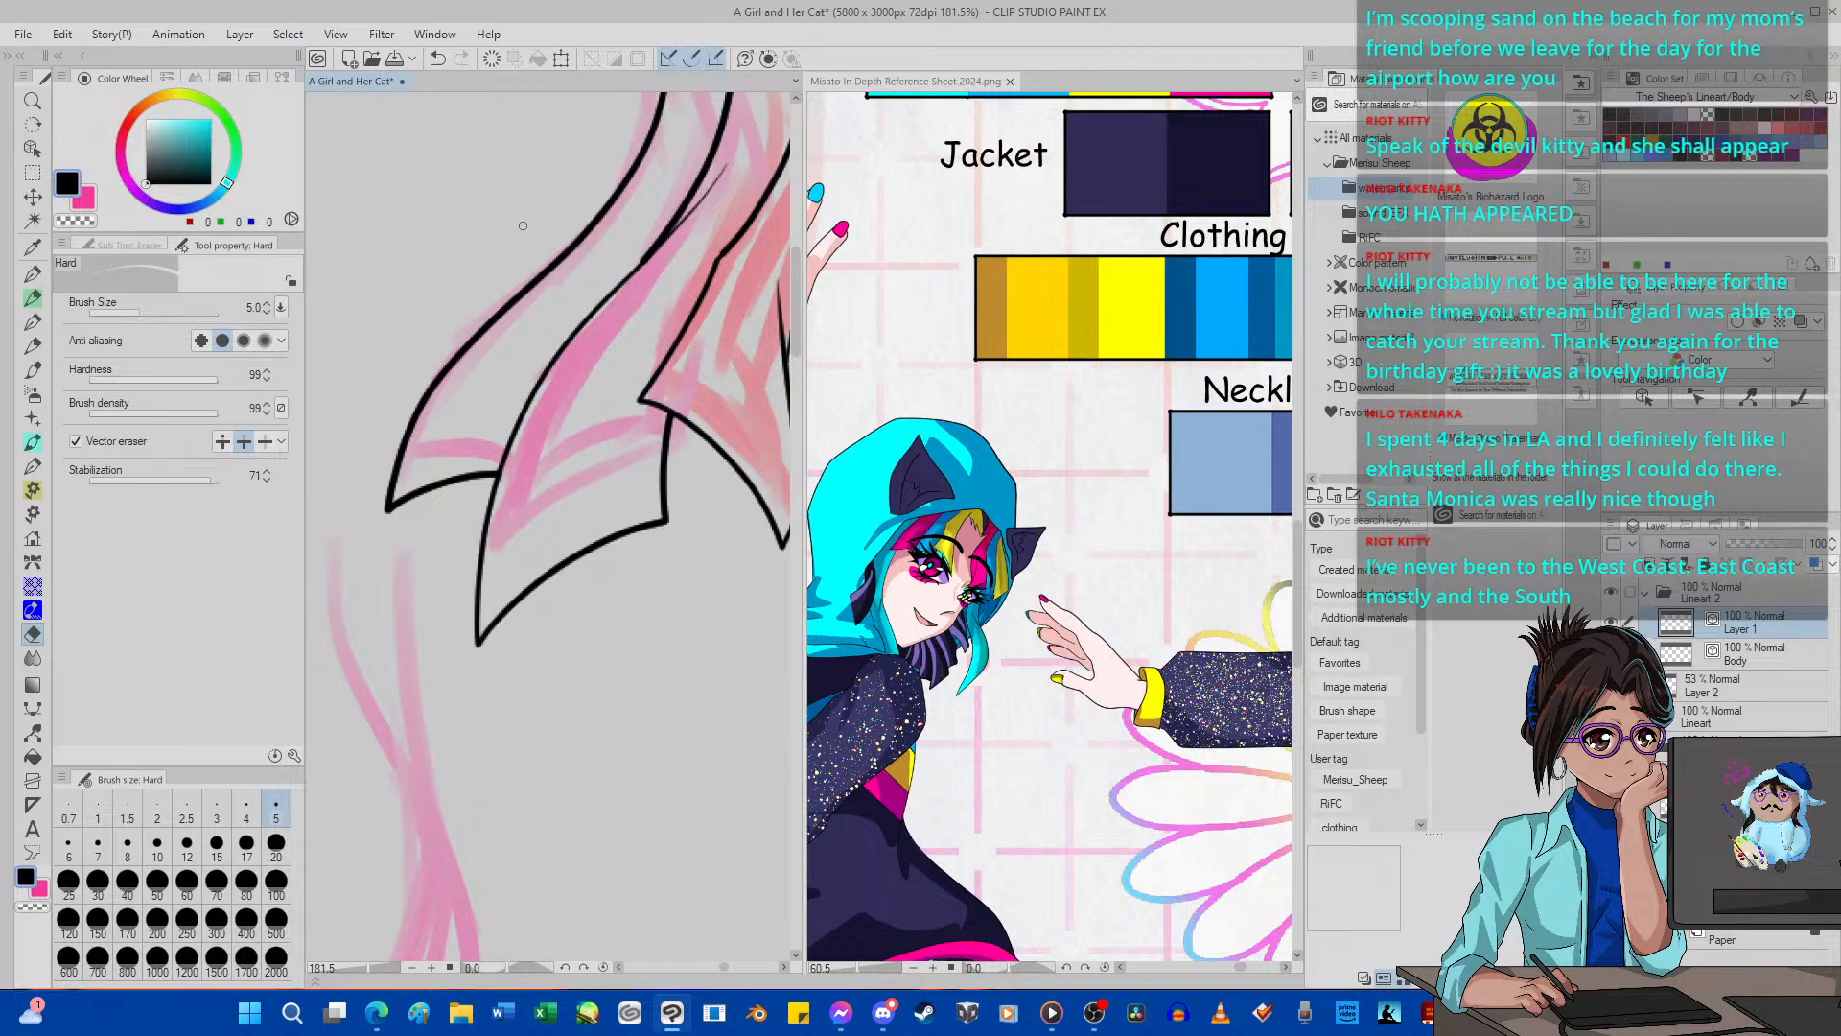
Adjust the line width at the lower end of the second pink strand's inner edge using the Control point tool.
scroll(471, 498, "down", 10)
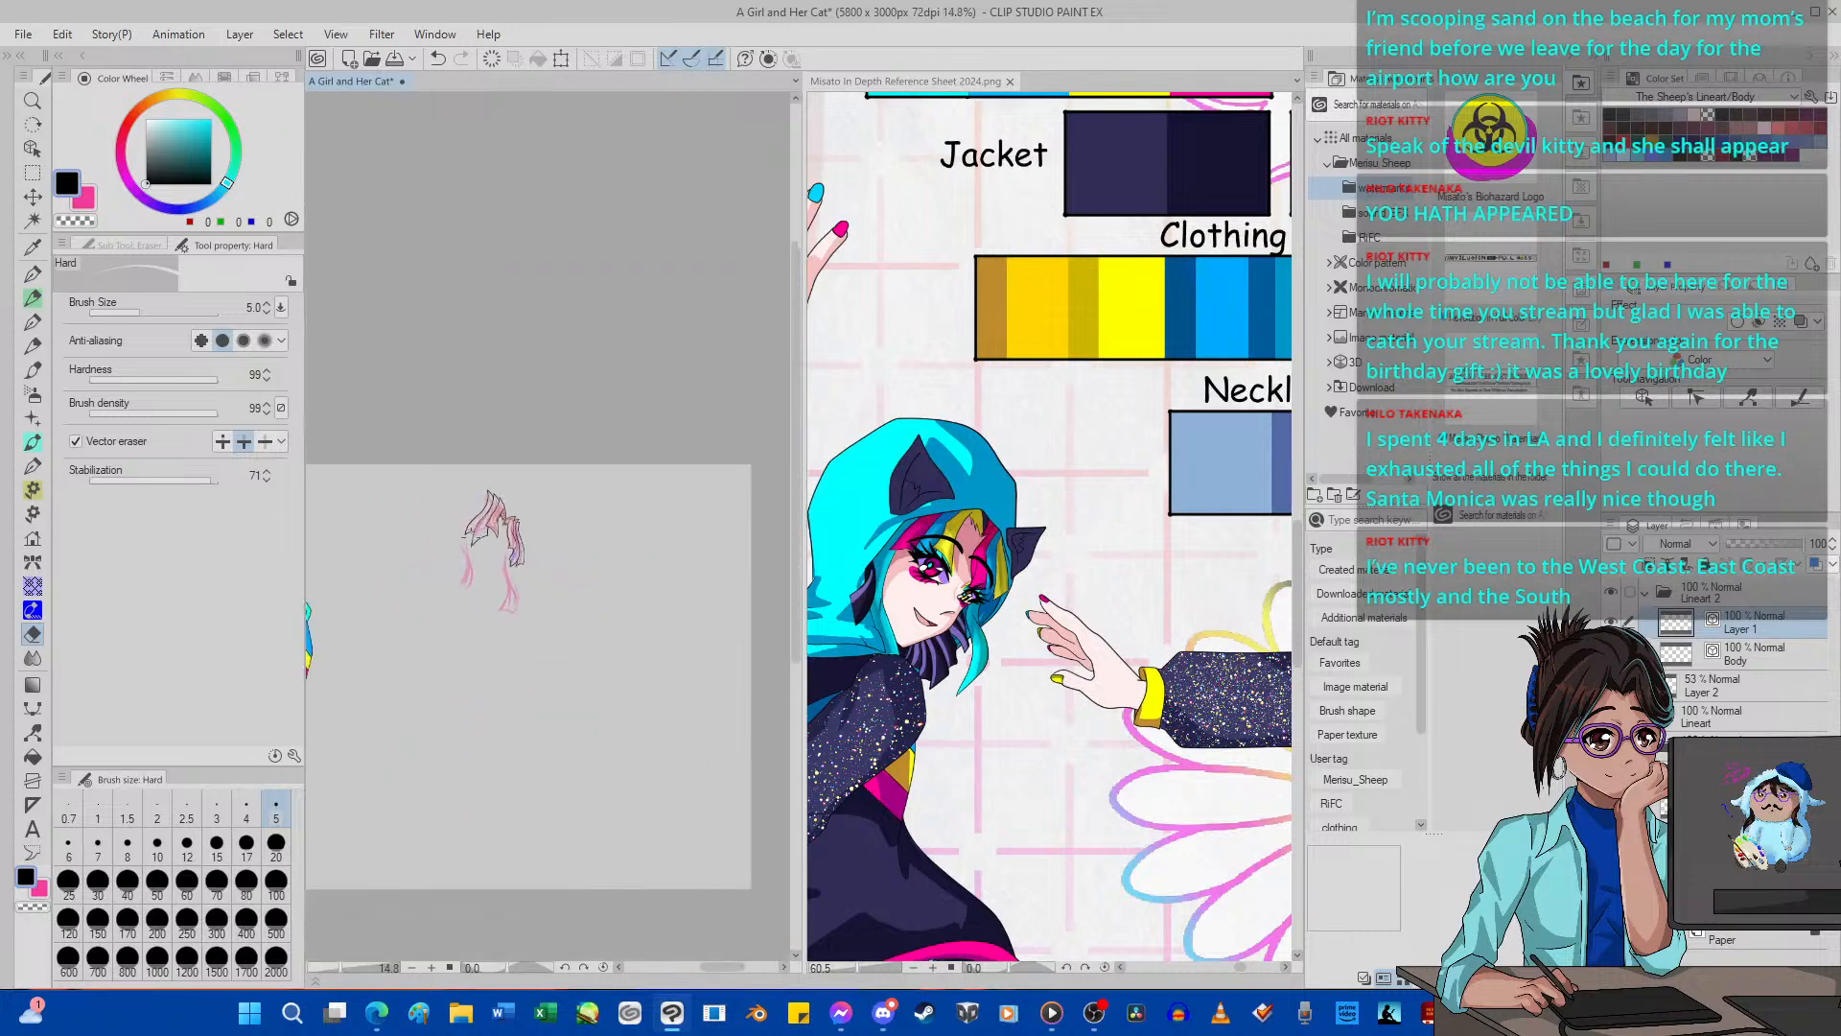
scroll(473, 490, "up", 2)
scroll(473, 490, "up", 8)
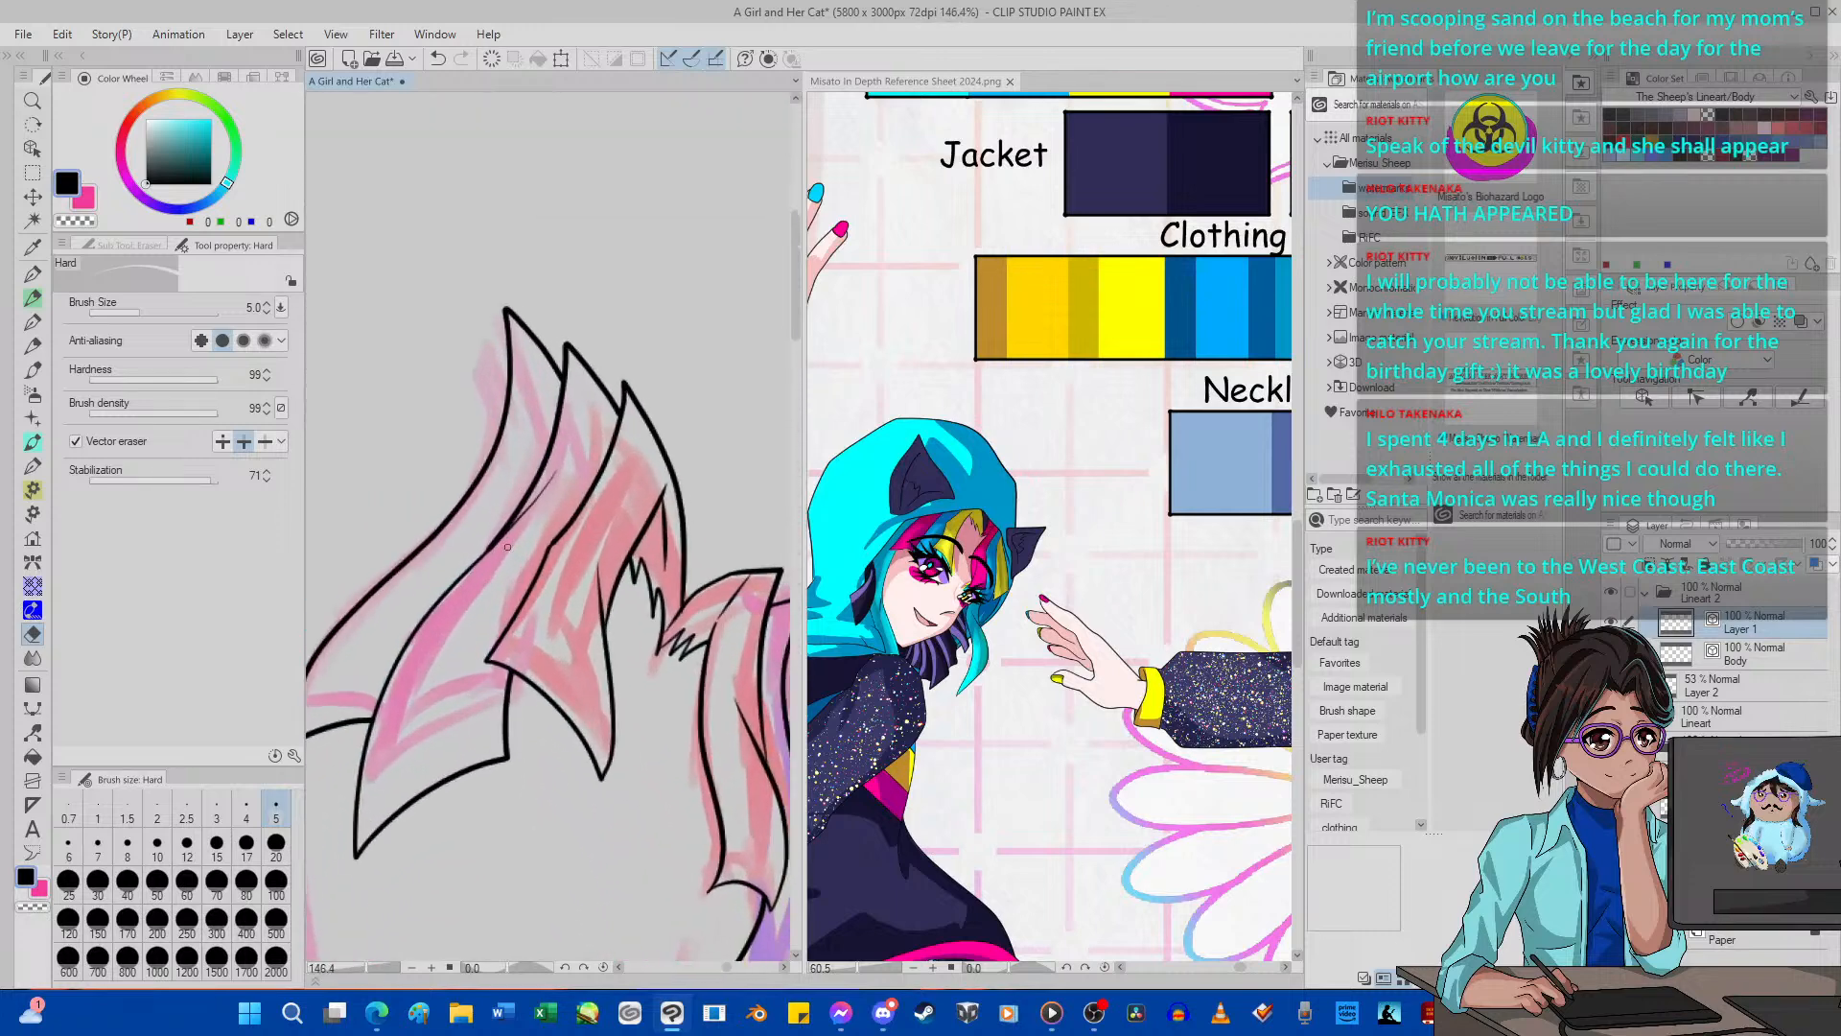
scroll(507, 547, "up", 1)
left_click(32, 732)
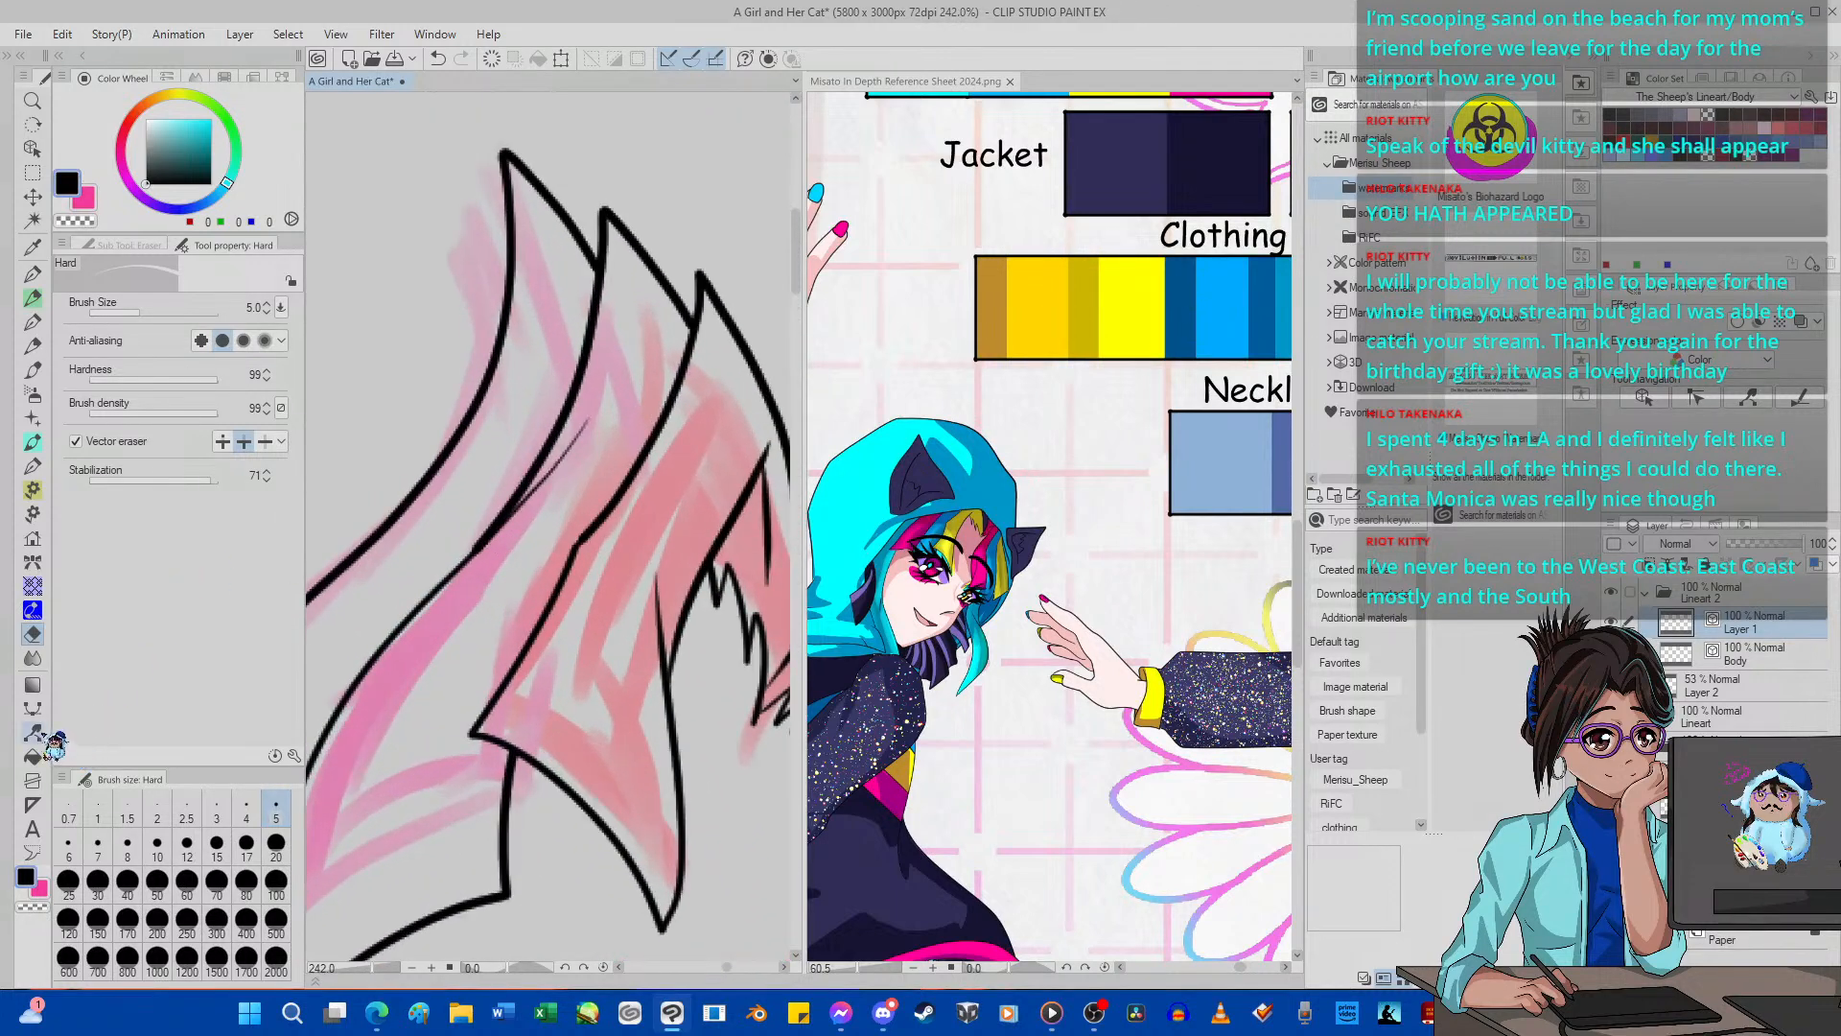
left_click(87, 244)
left_click(108, 299)
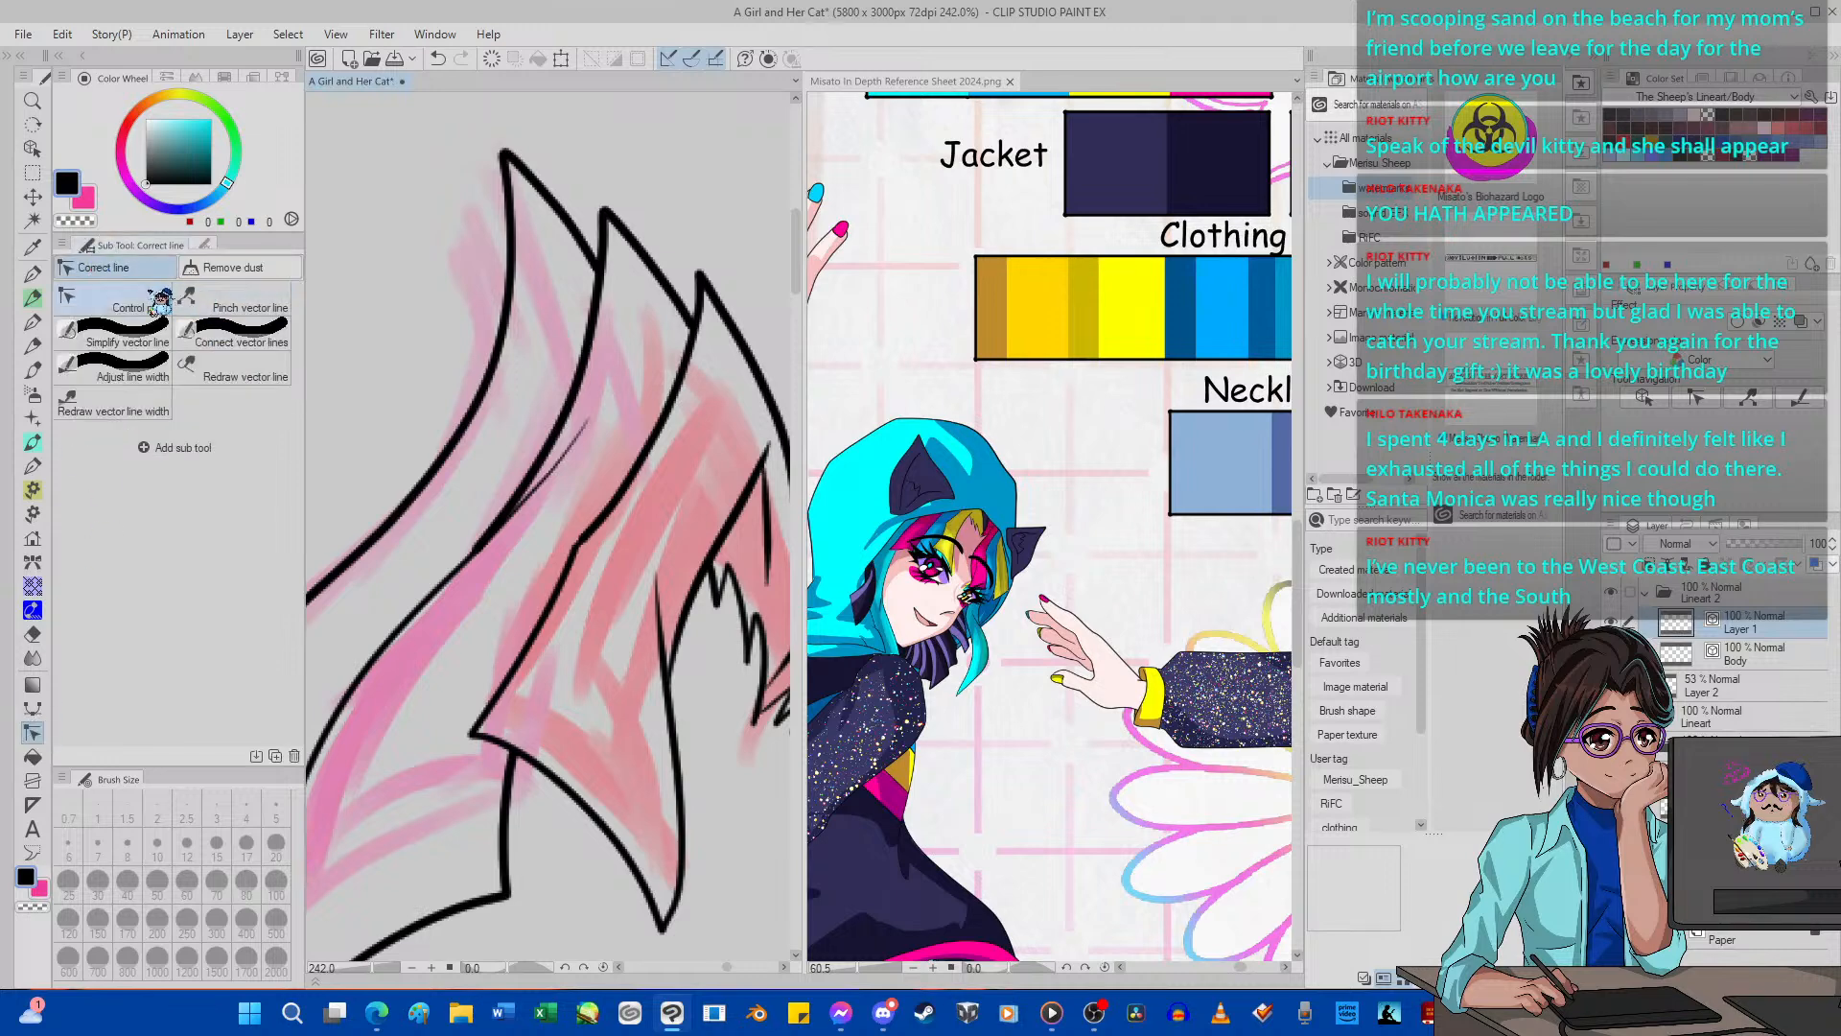
left_click(213, 246)
left_click(134, 380)
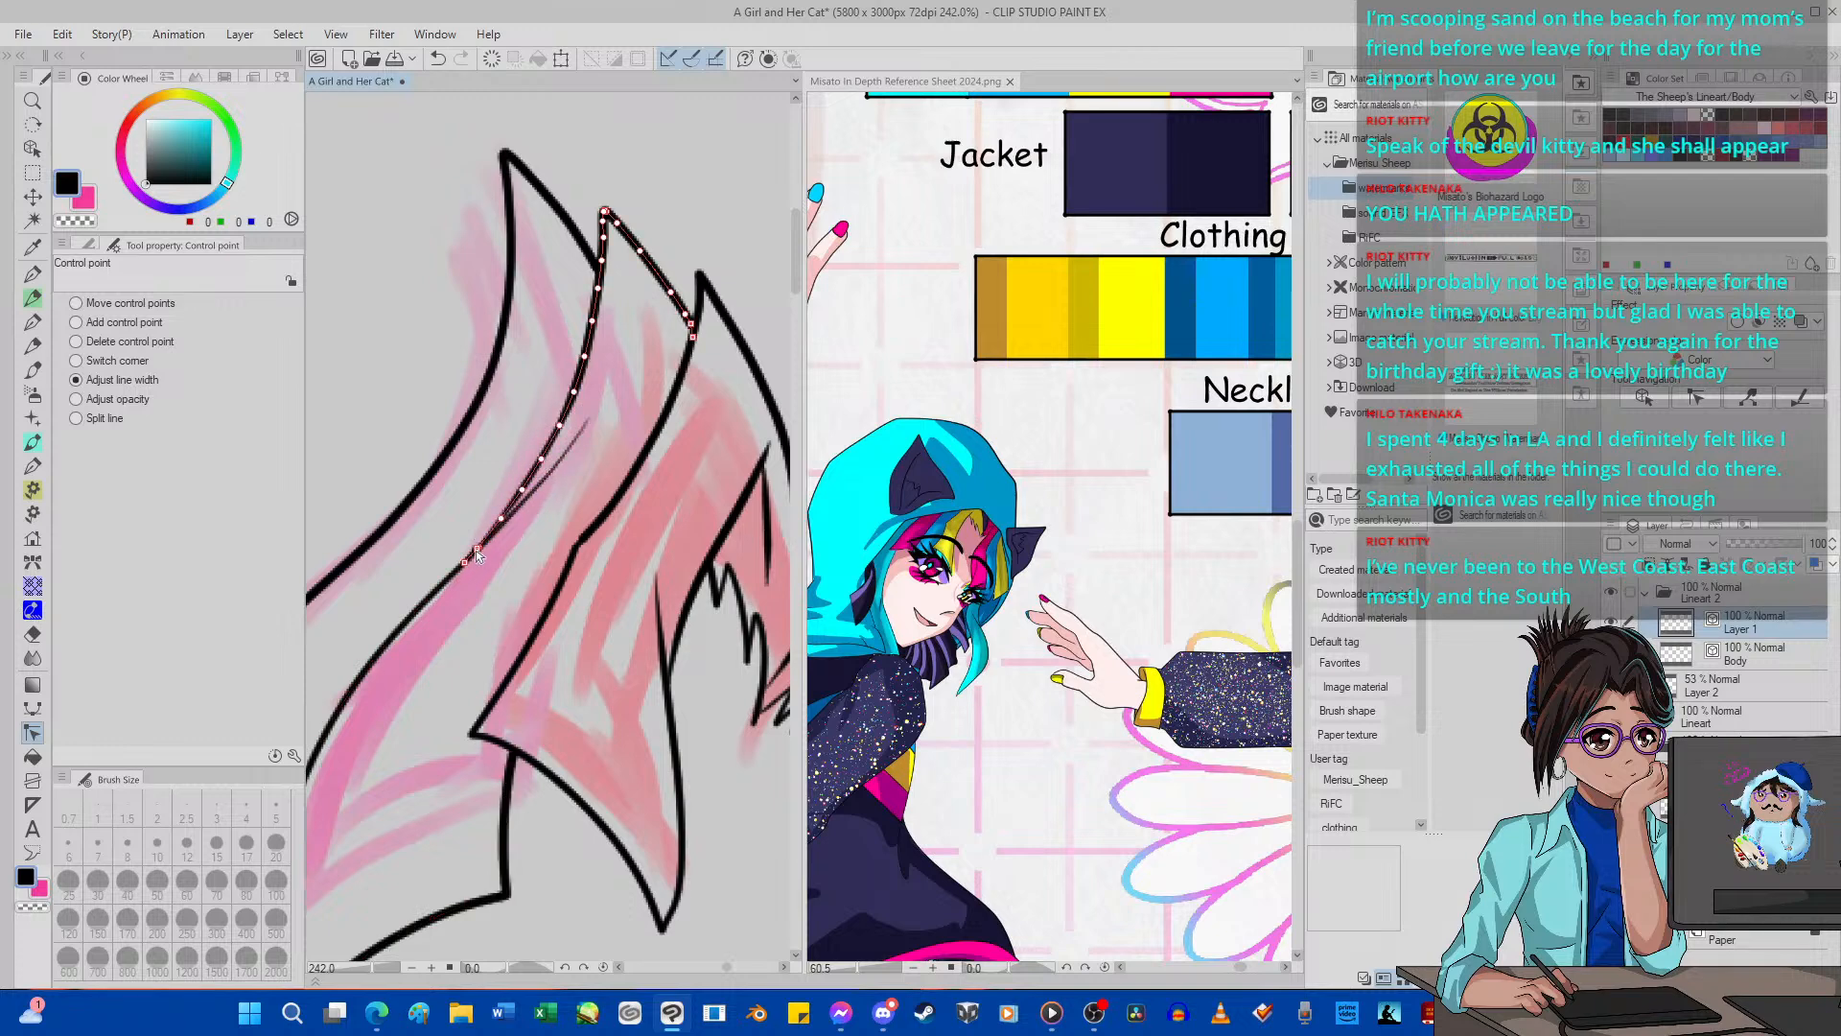
scroll(469, 545, "down", 5)
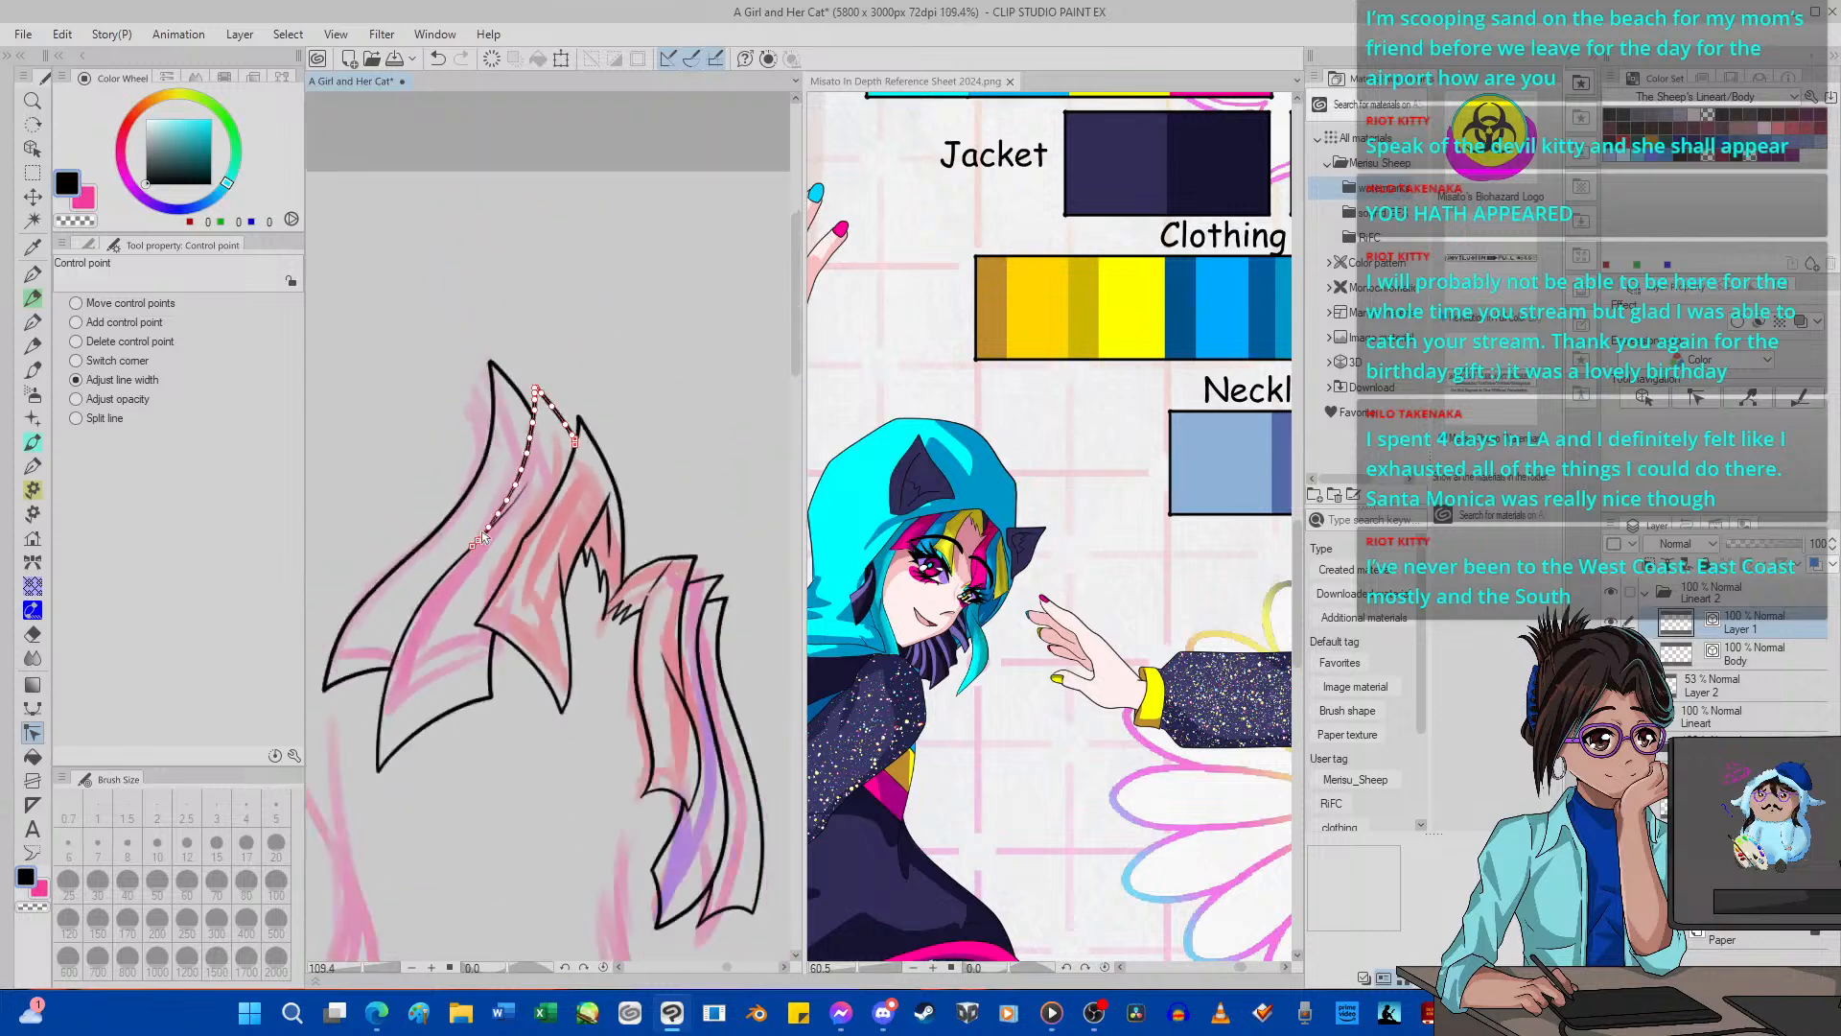
scroll(482, 535, "up", 1)
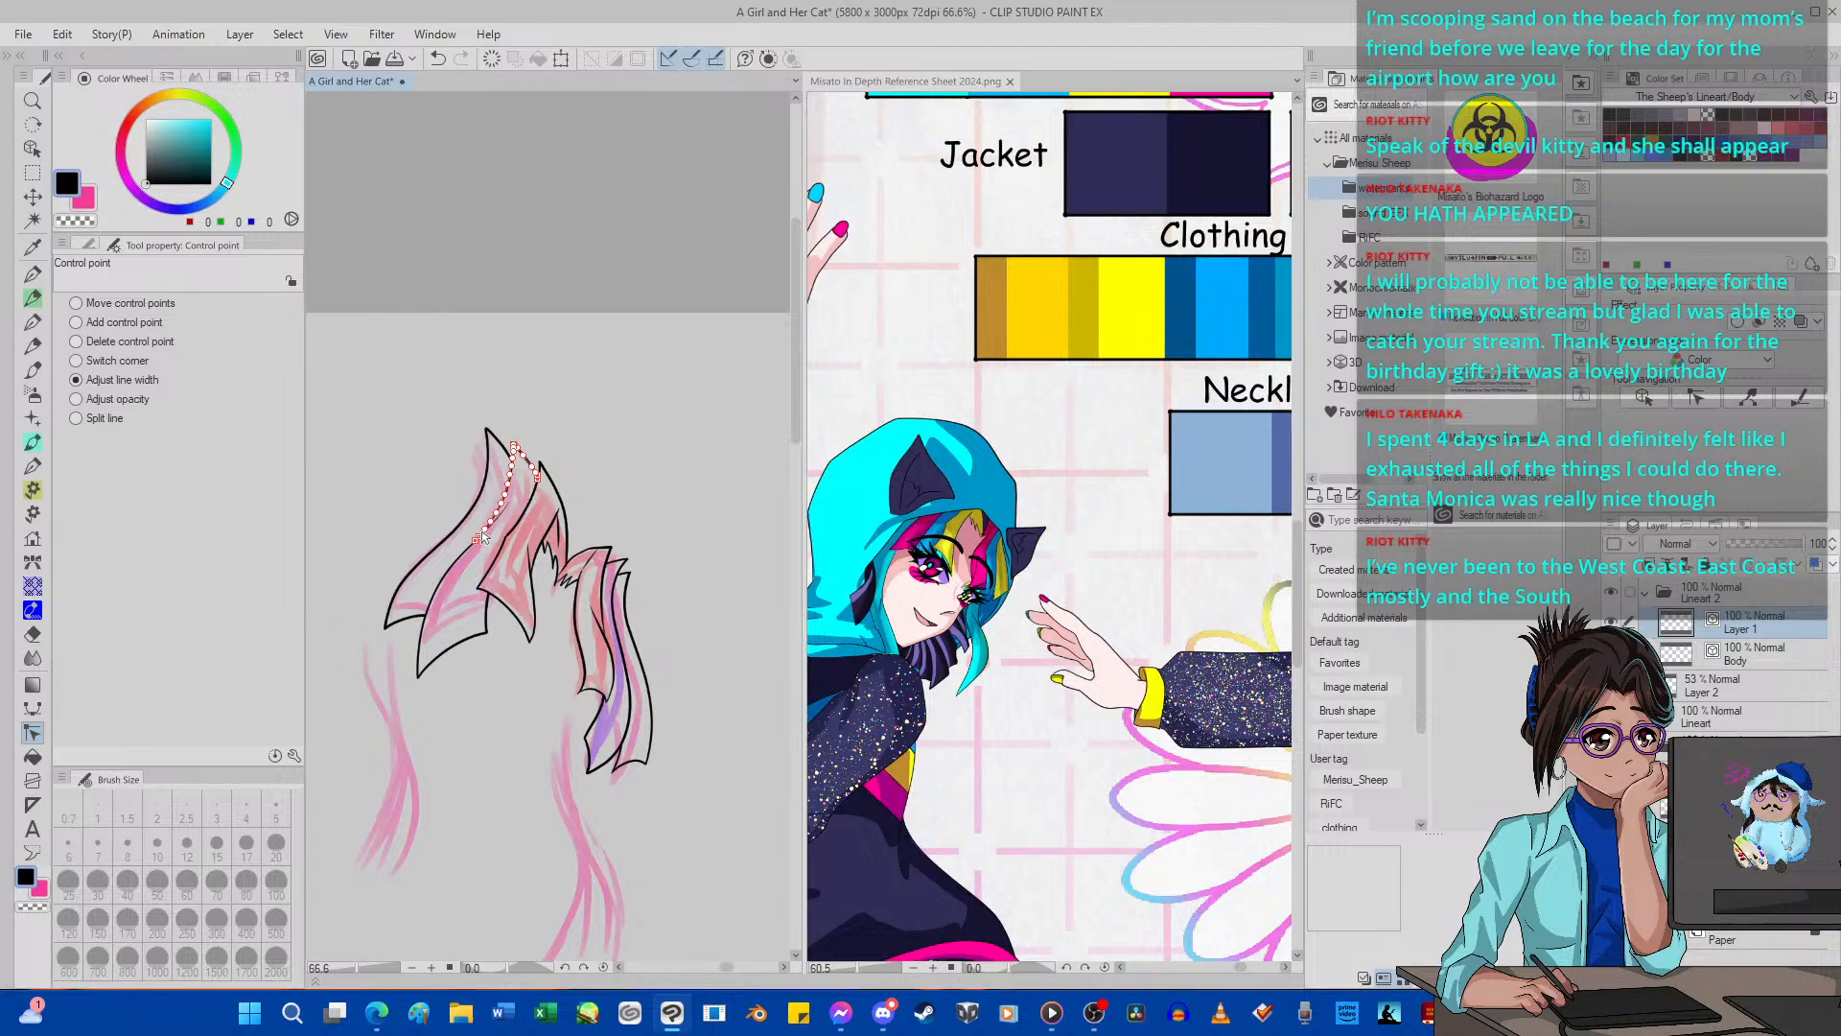
Delete surplus control points where the second pink strand's upper and lower side lines meet.
scroll(482, 539, "up", 5)
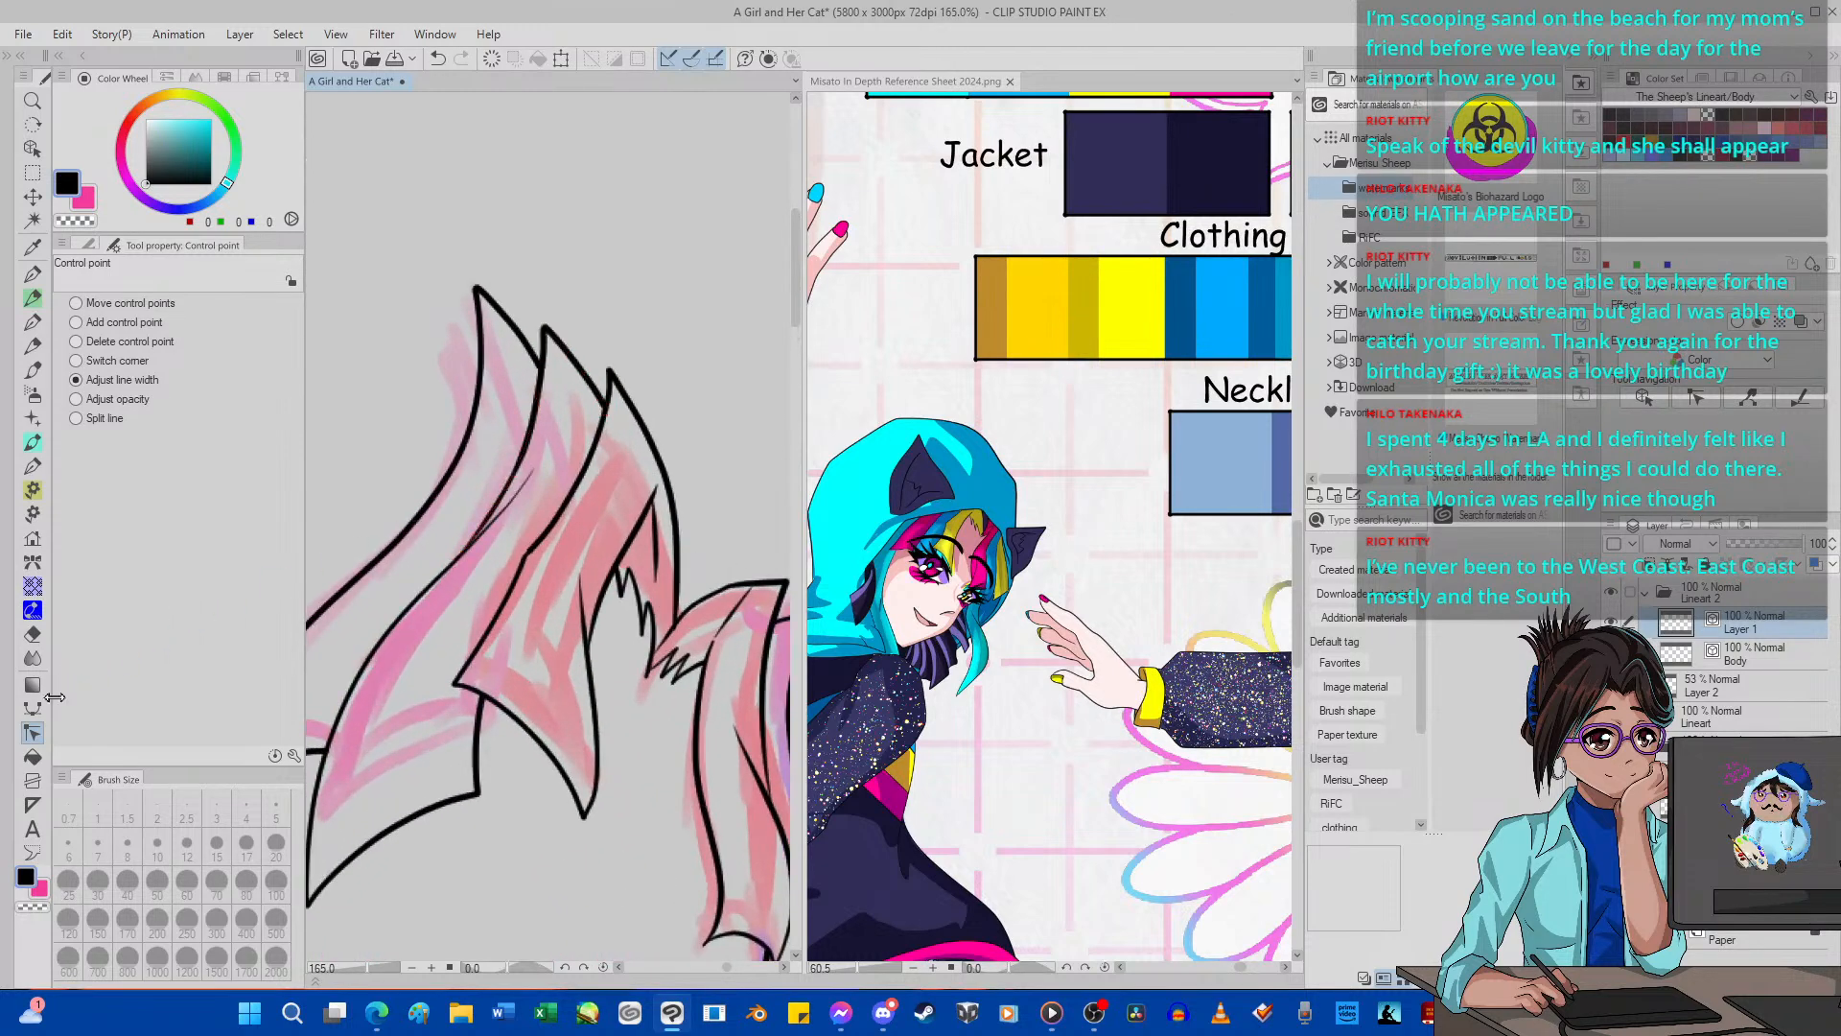
left_click(140, 343)
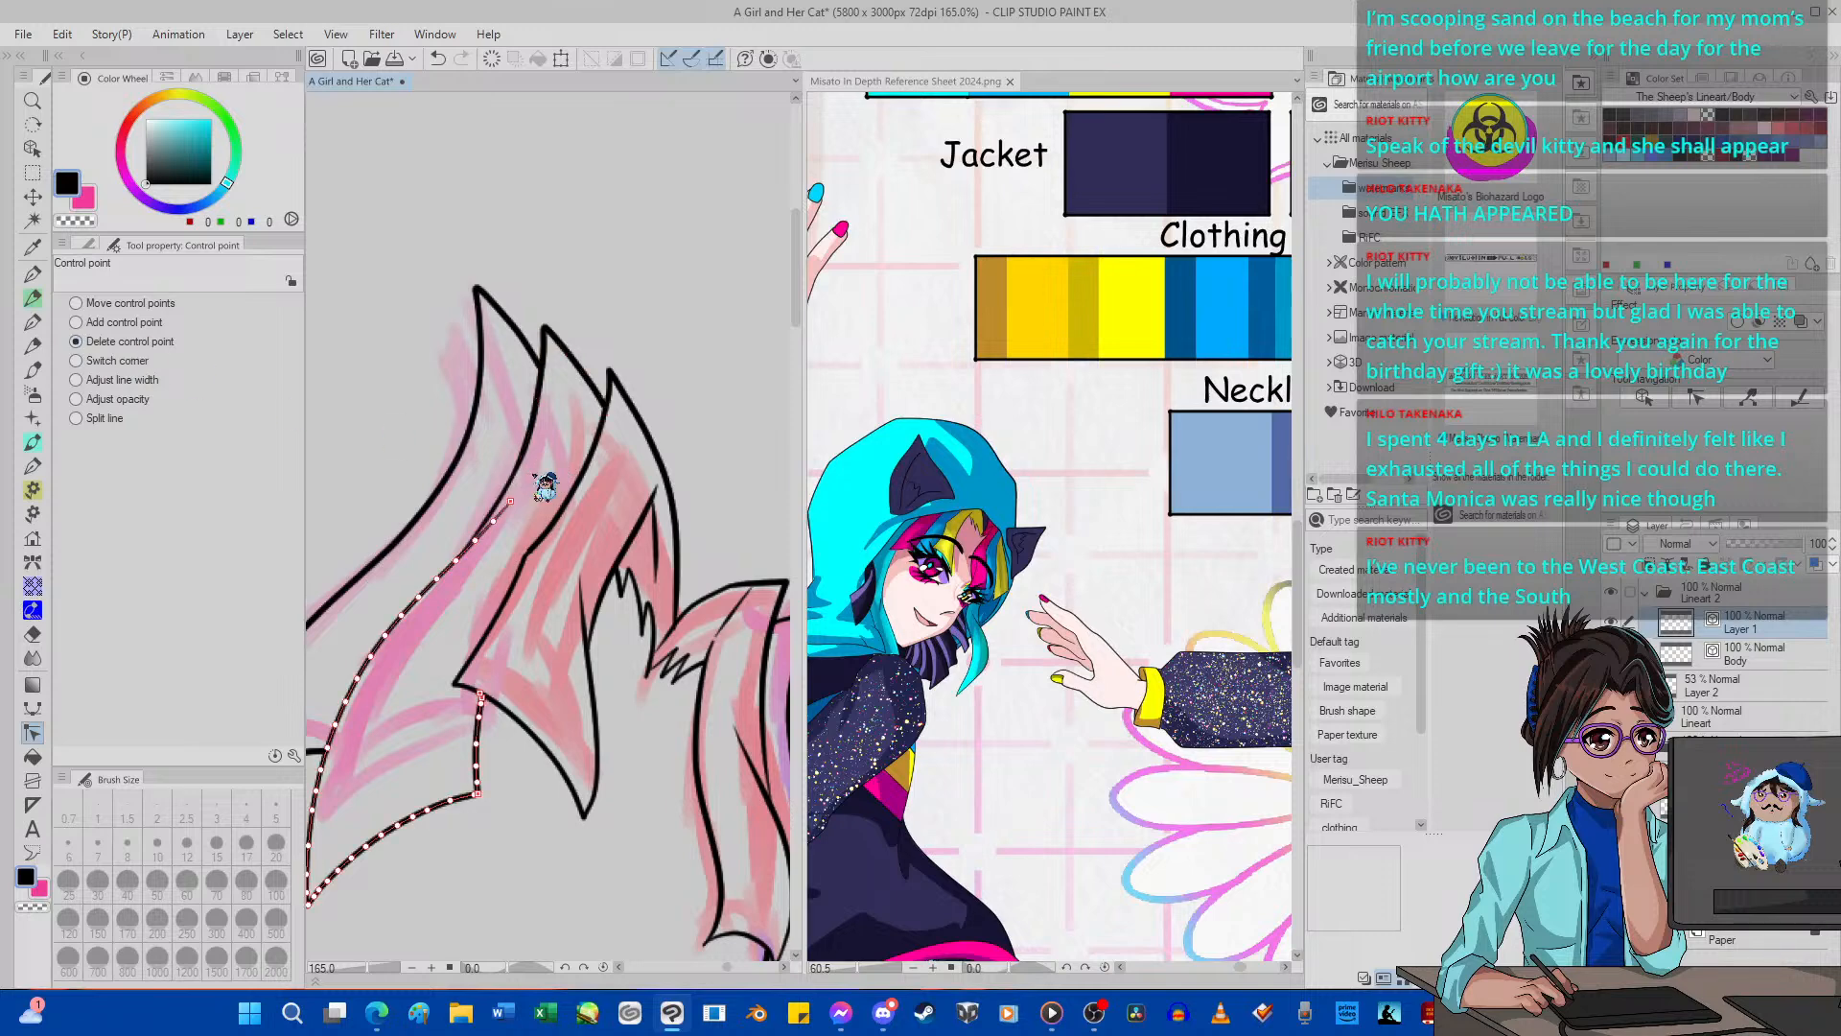
left_click(528, 477)
left_click(511, 501)
left_click(494, 523)
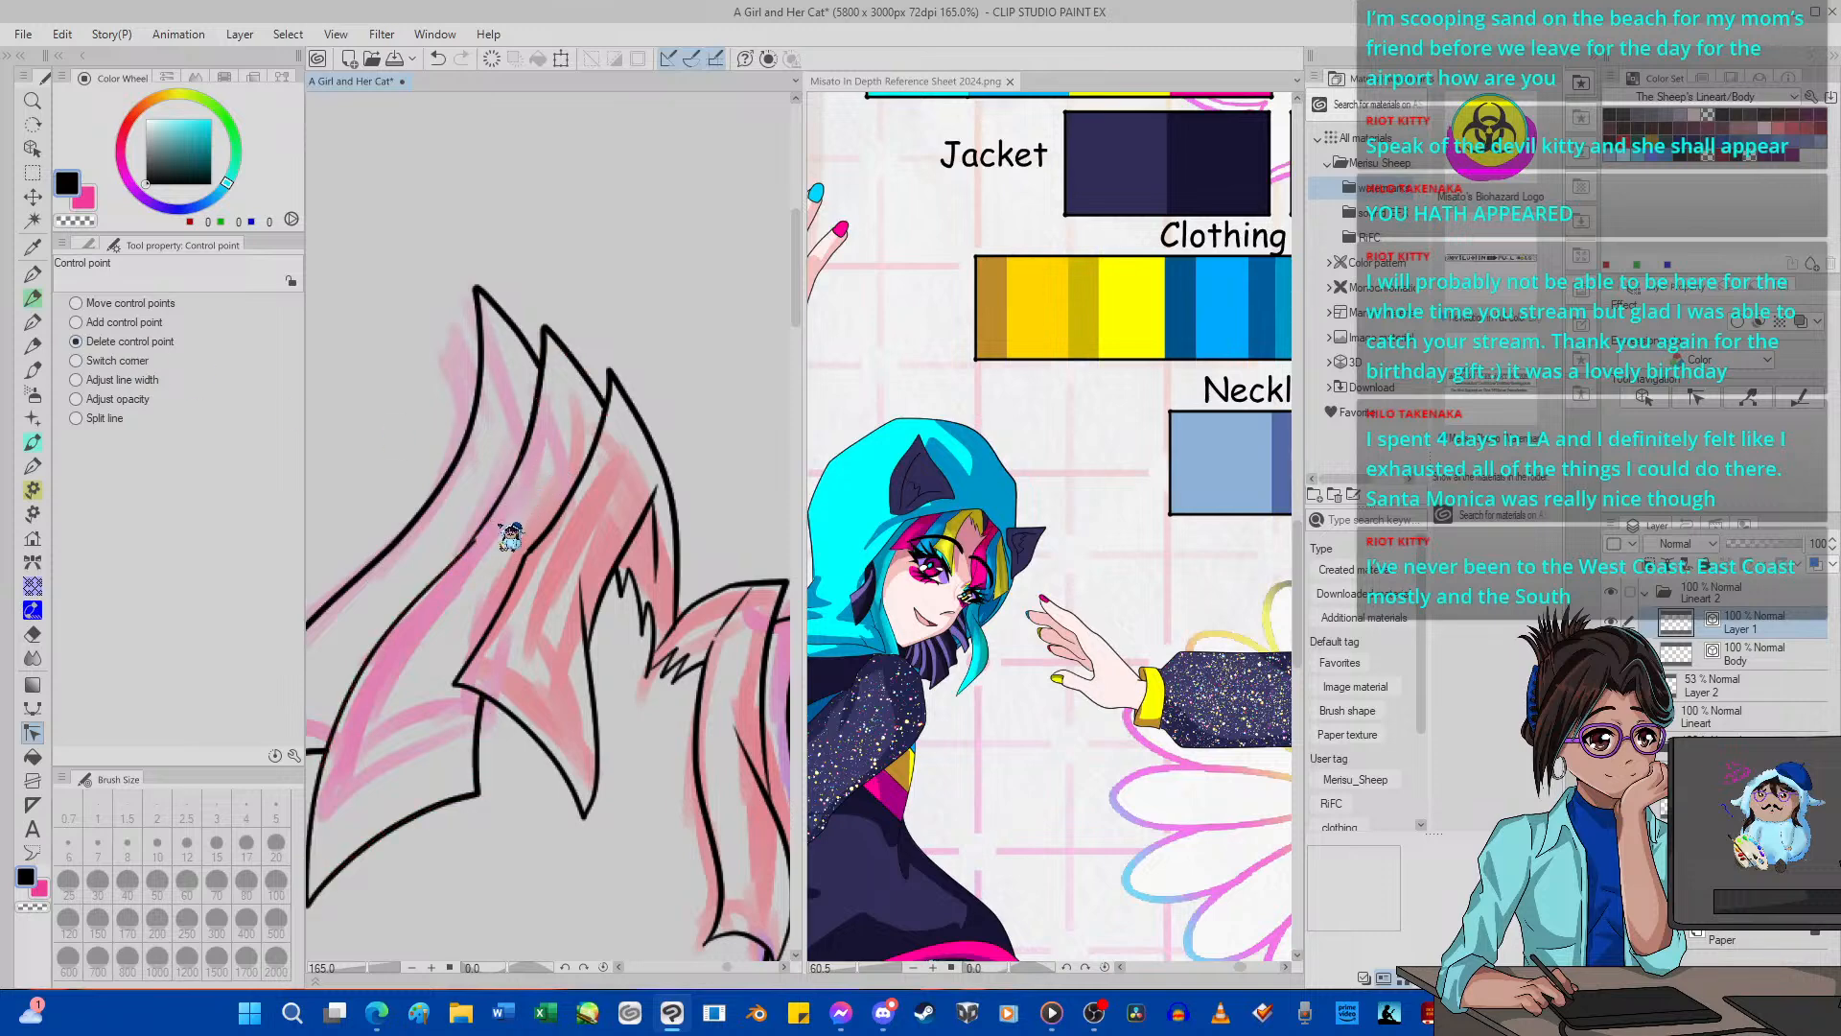
scroll(478, 539, "up", 5)
left_click(475, 543)
scroll(492, 561, "down", 5)
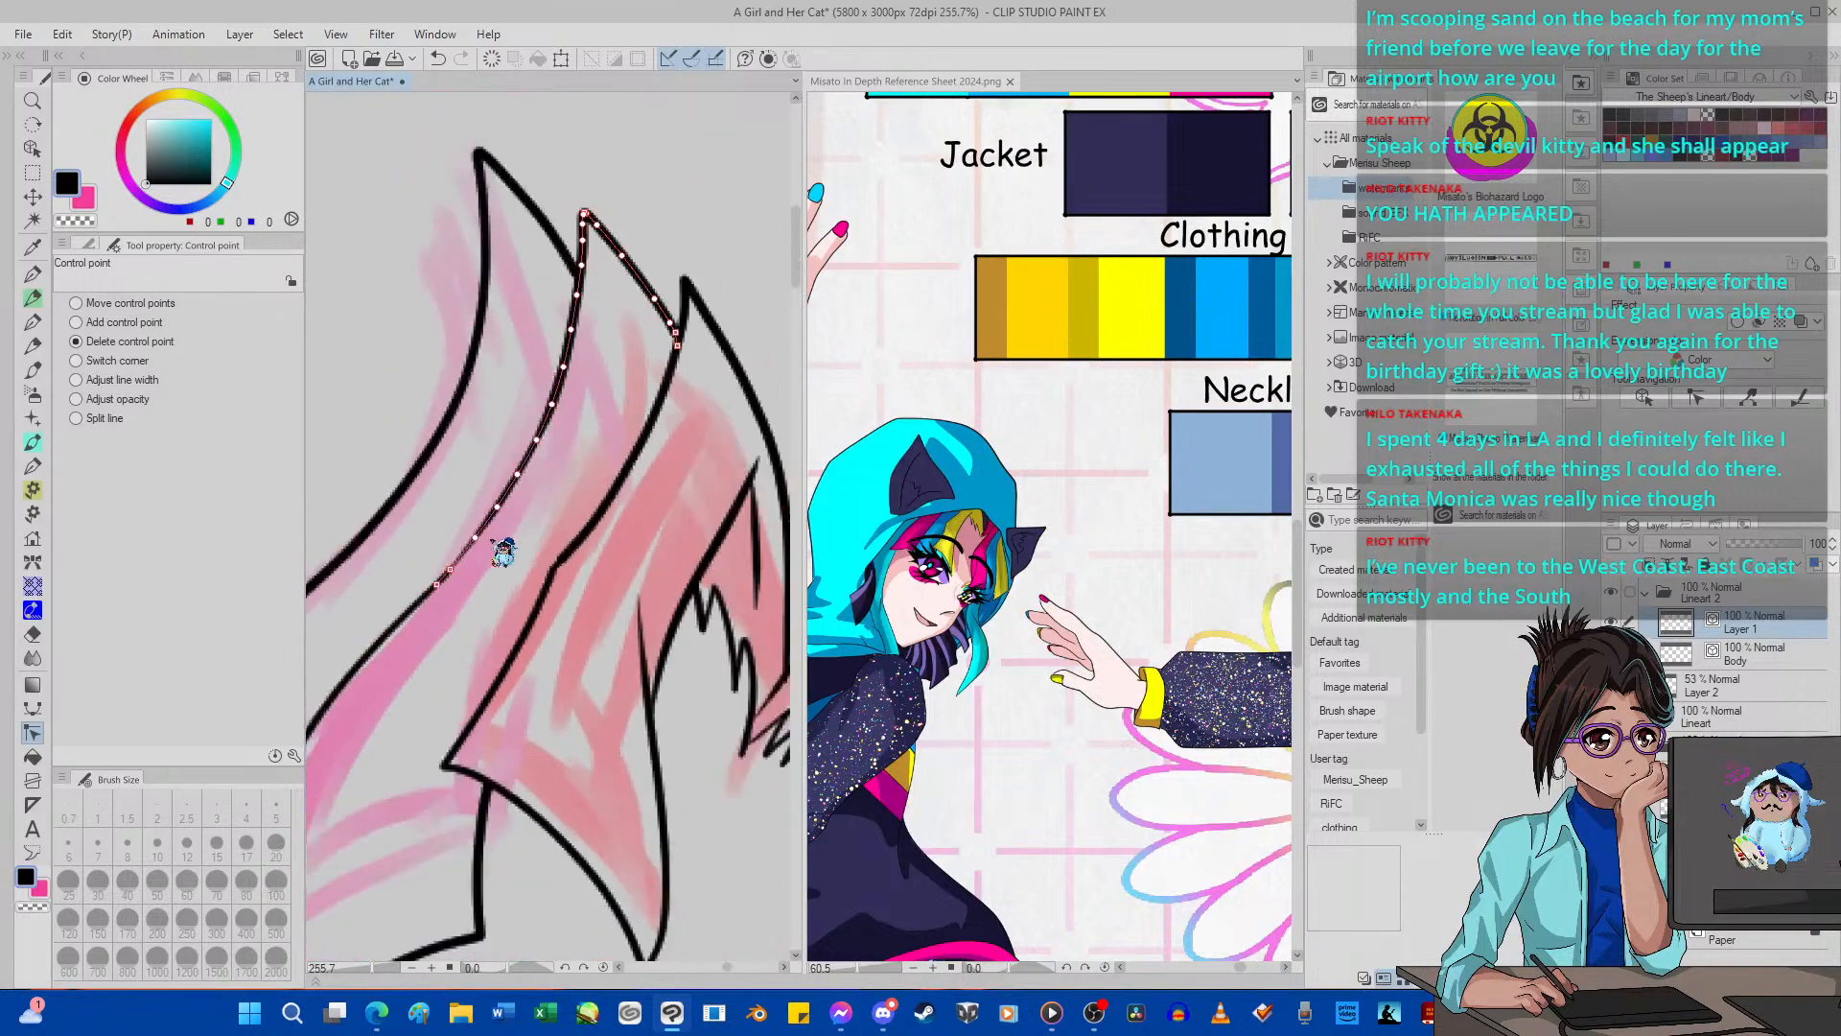
Adjust the line width at the joint along the second pink strand's side edge.
scroll(484, 541, "up", 6)
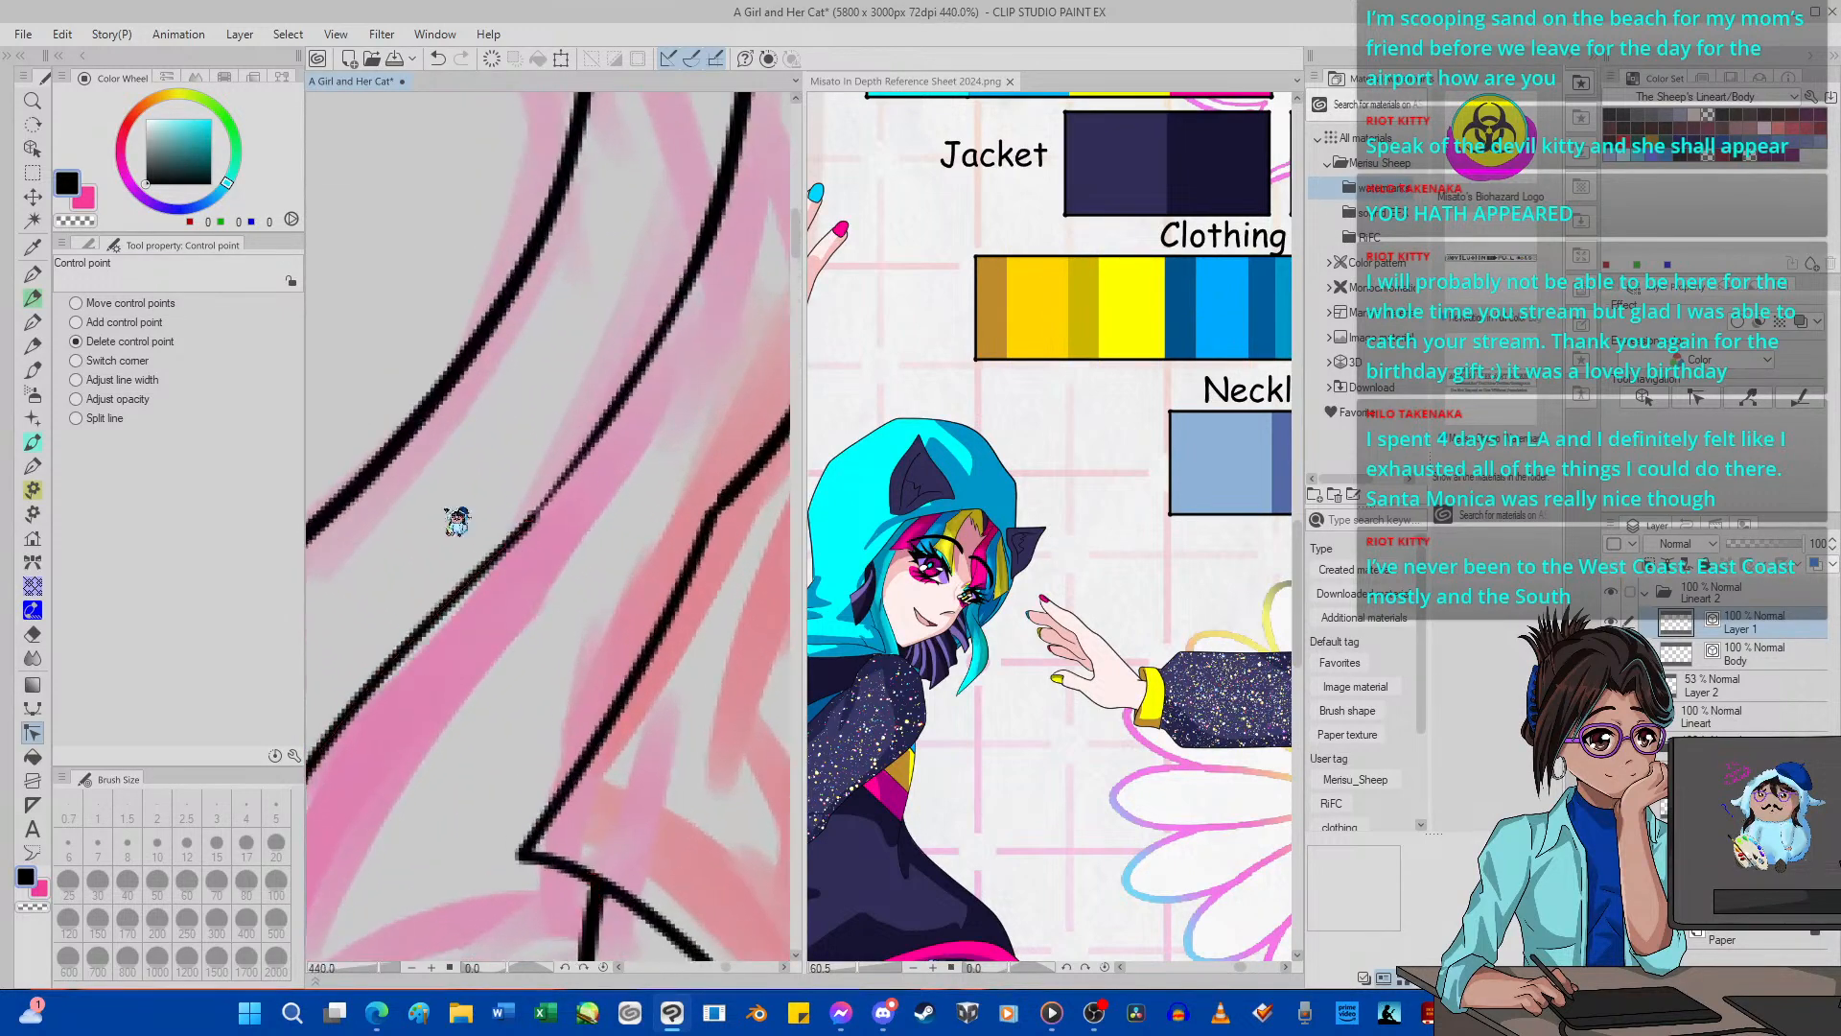
left_click(123, 379)
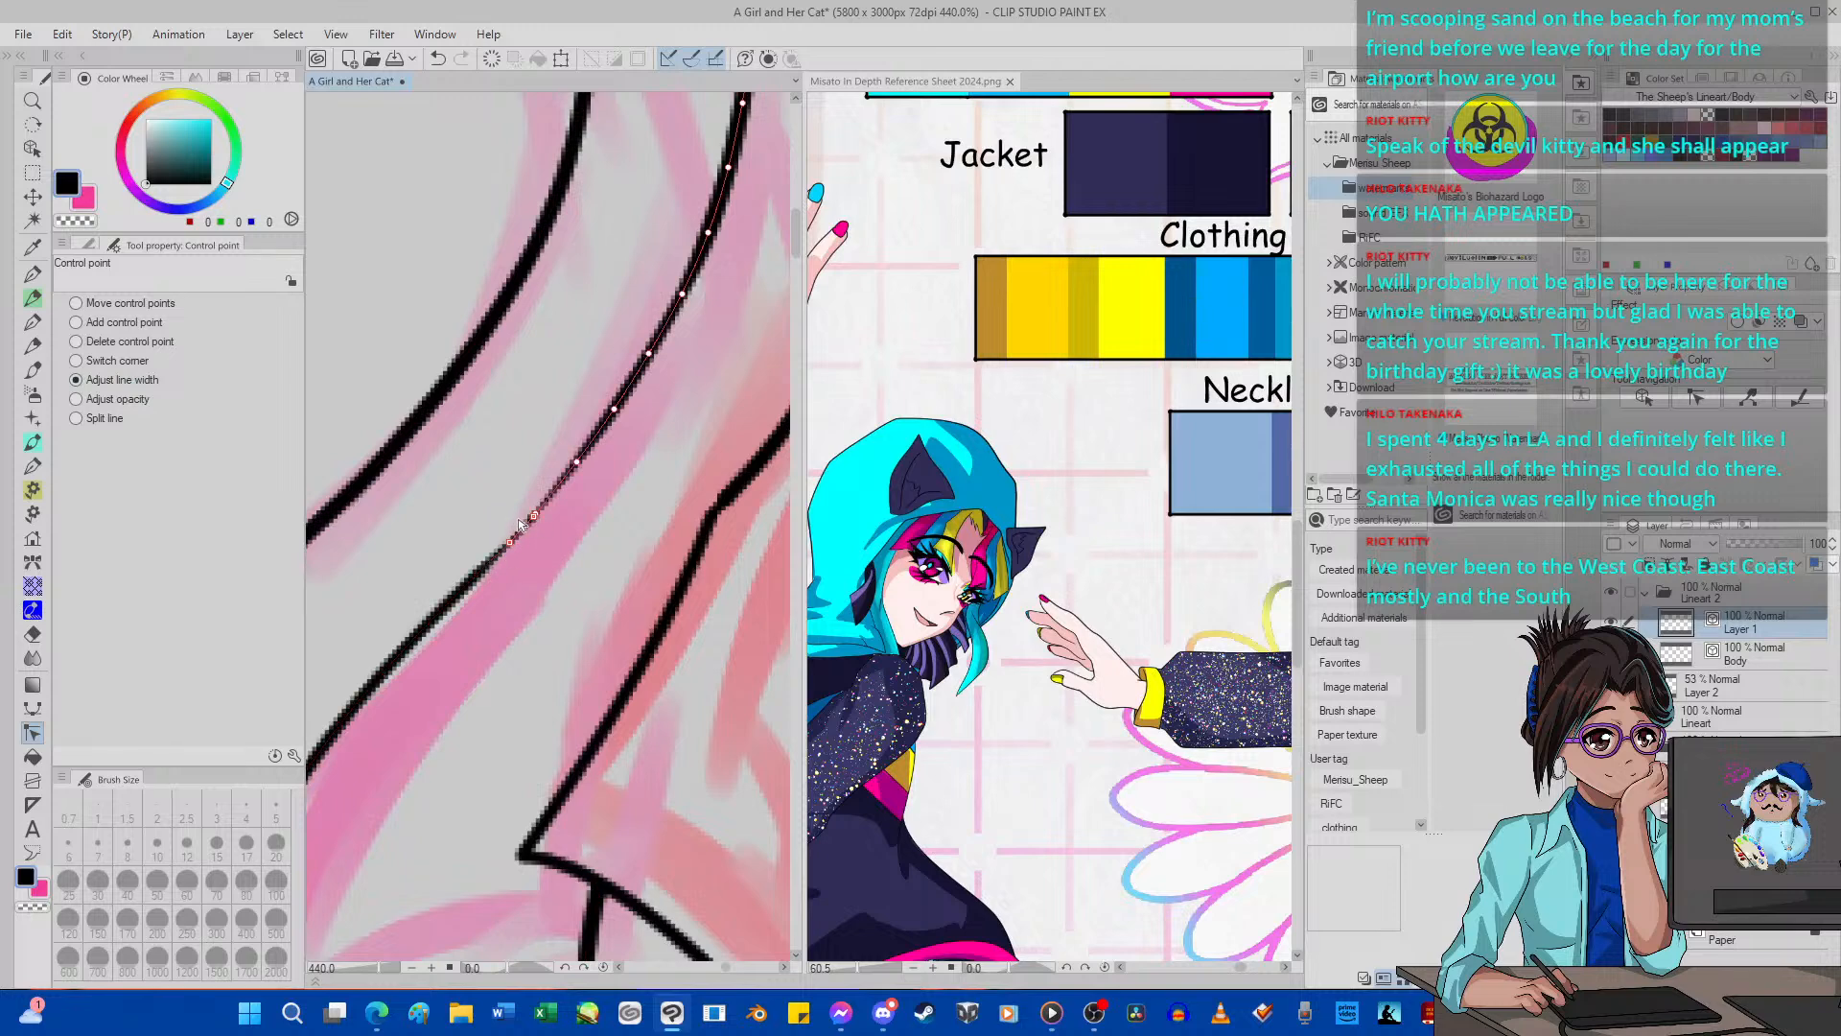
left_click_drag(432, 623, 431, 626)
scroll(519, 516, "down", 8)
scroll(520, 514, "down", 5)
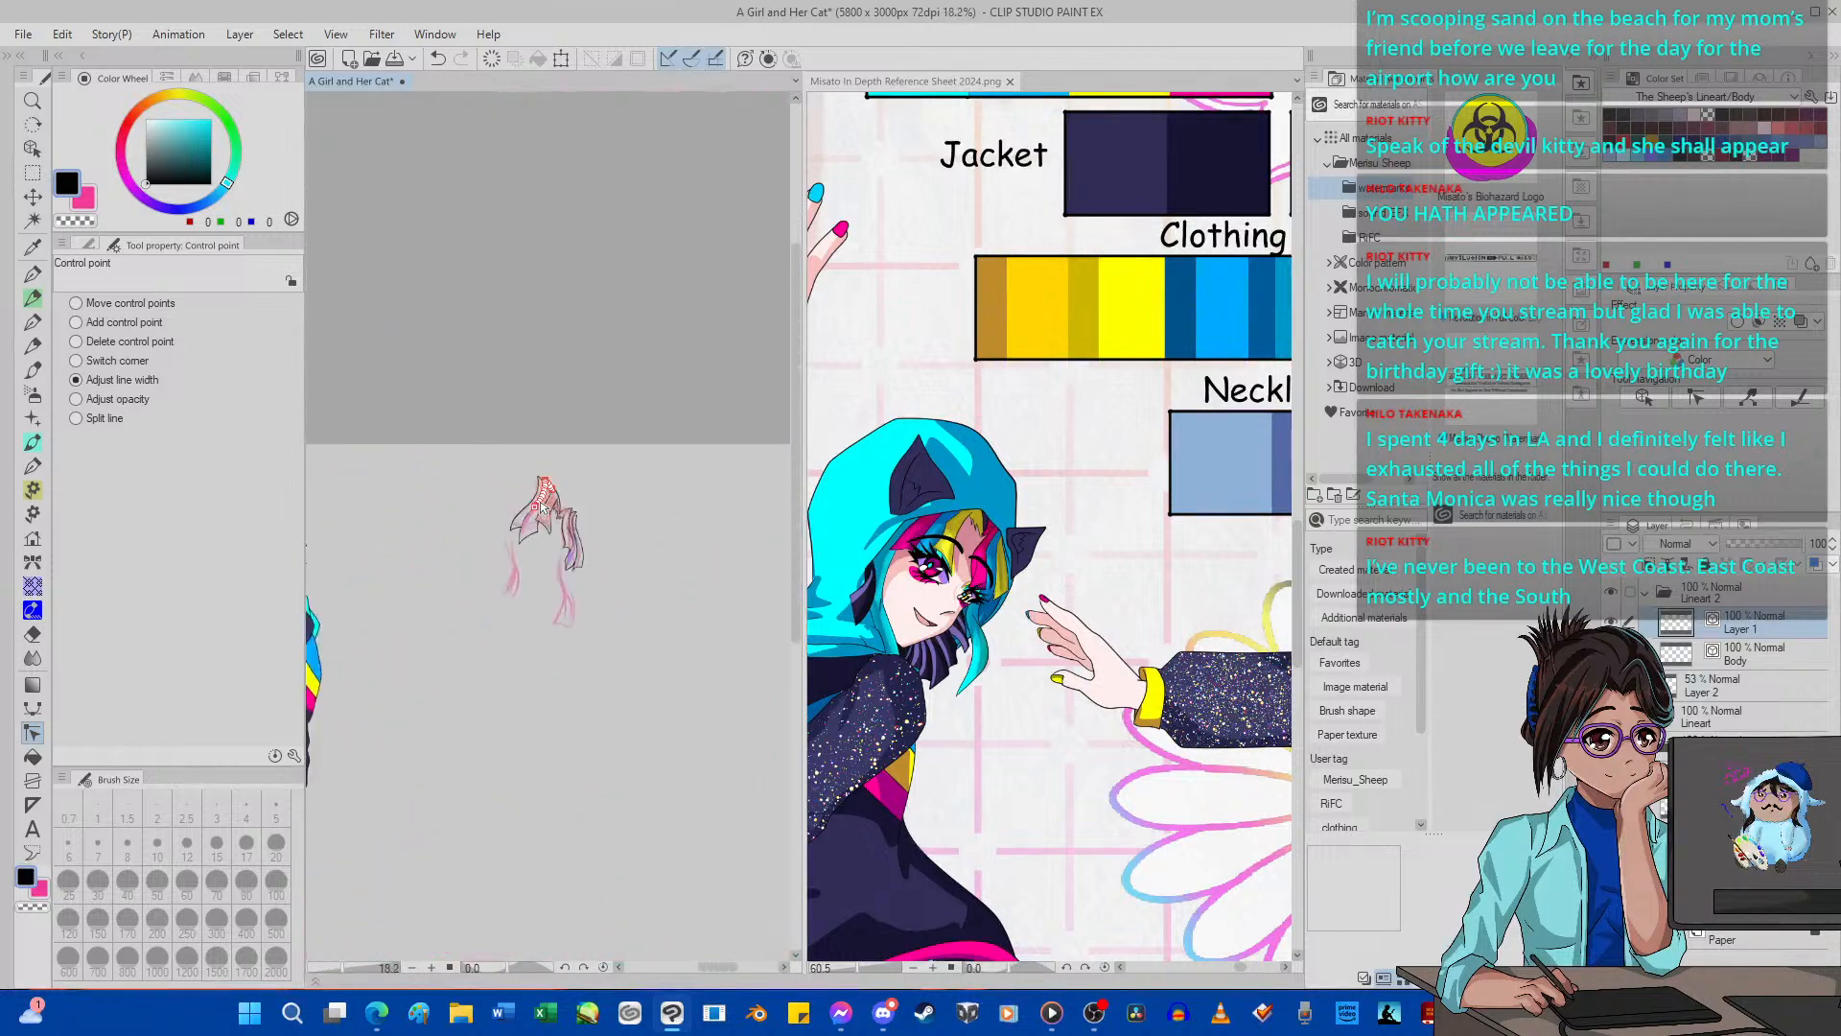
Hide the coloured hair guide, compare the fringe with the Body line art, and hide the Body layer.
scroll(542, 498, "up", 4)
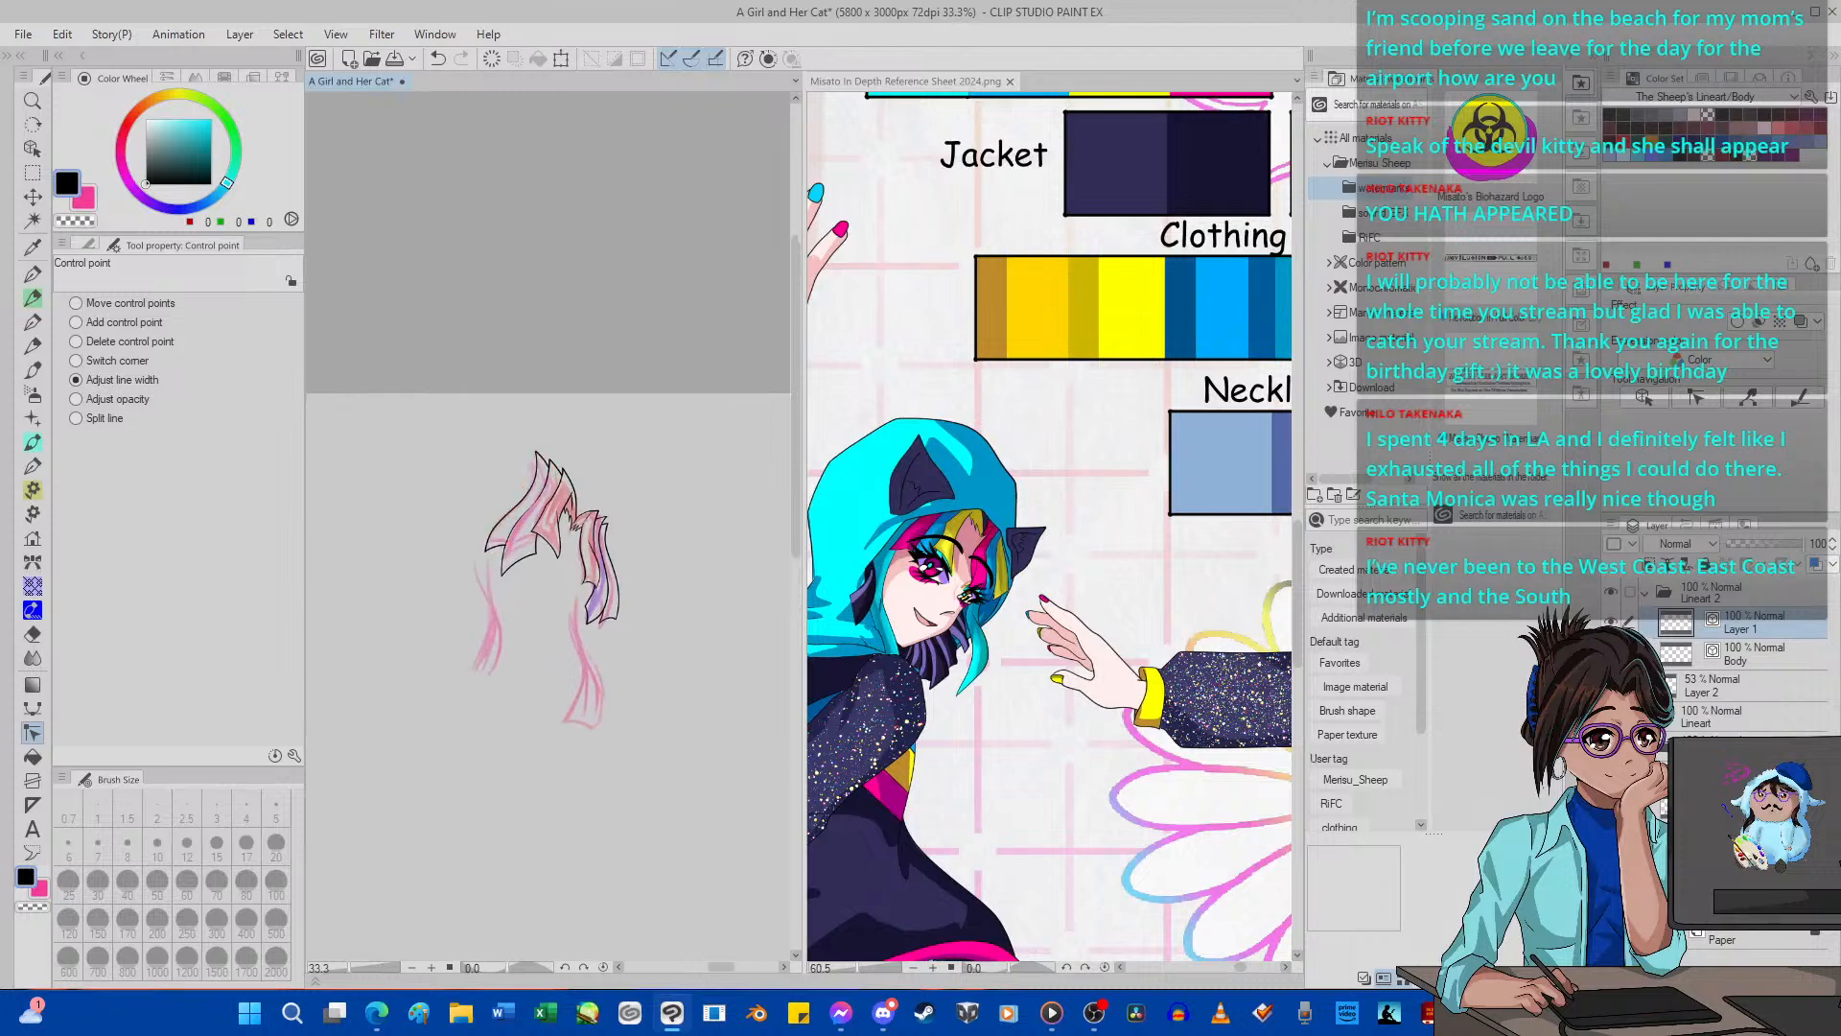
left_click(1611, 686)
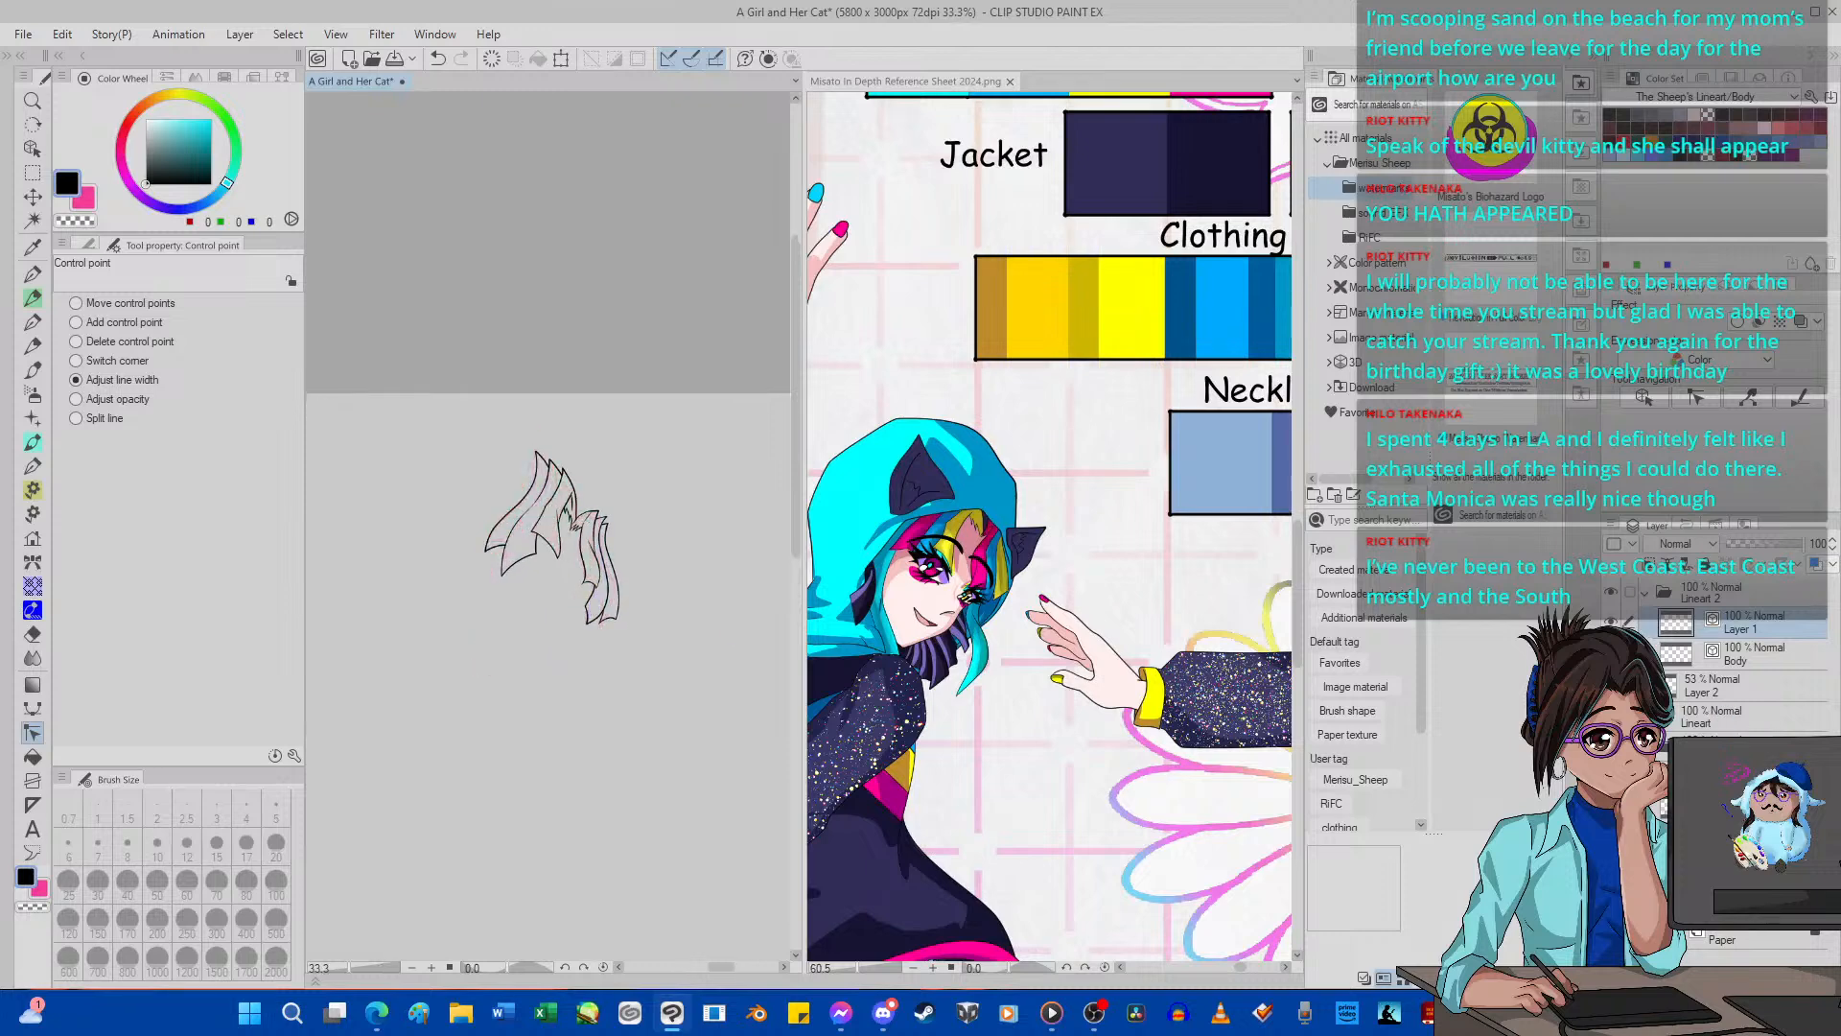
scroll(573, 566, "up", 3)
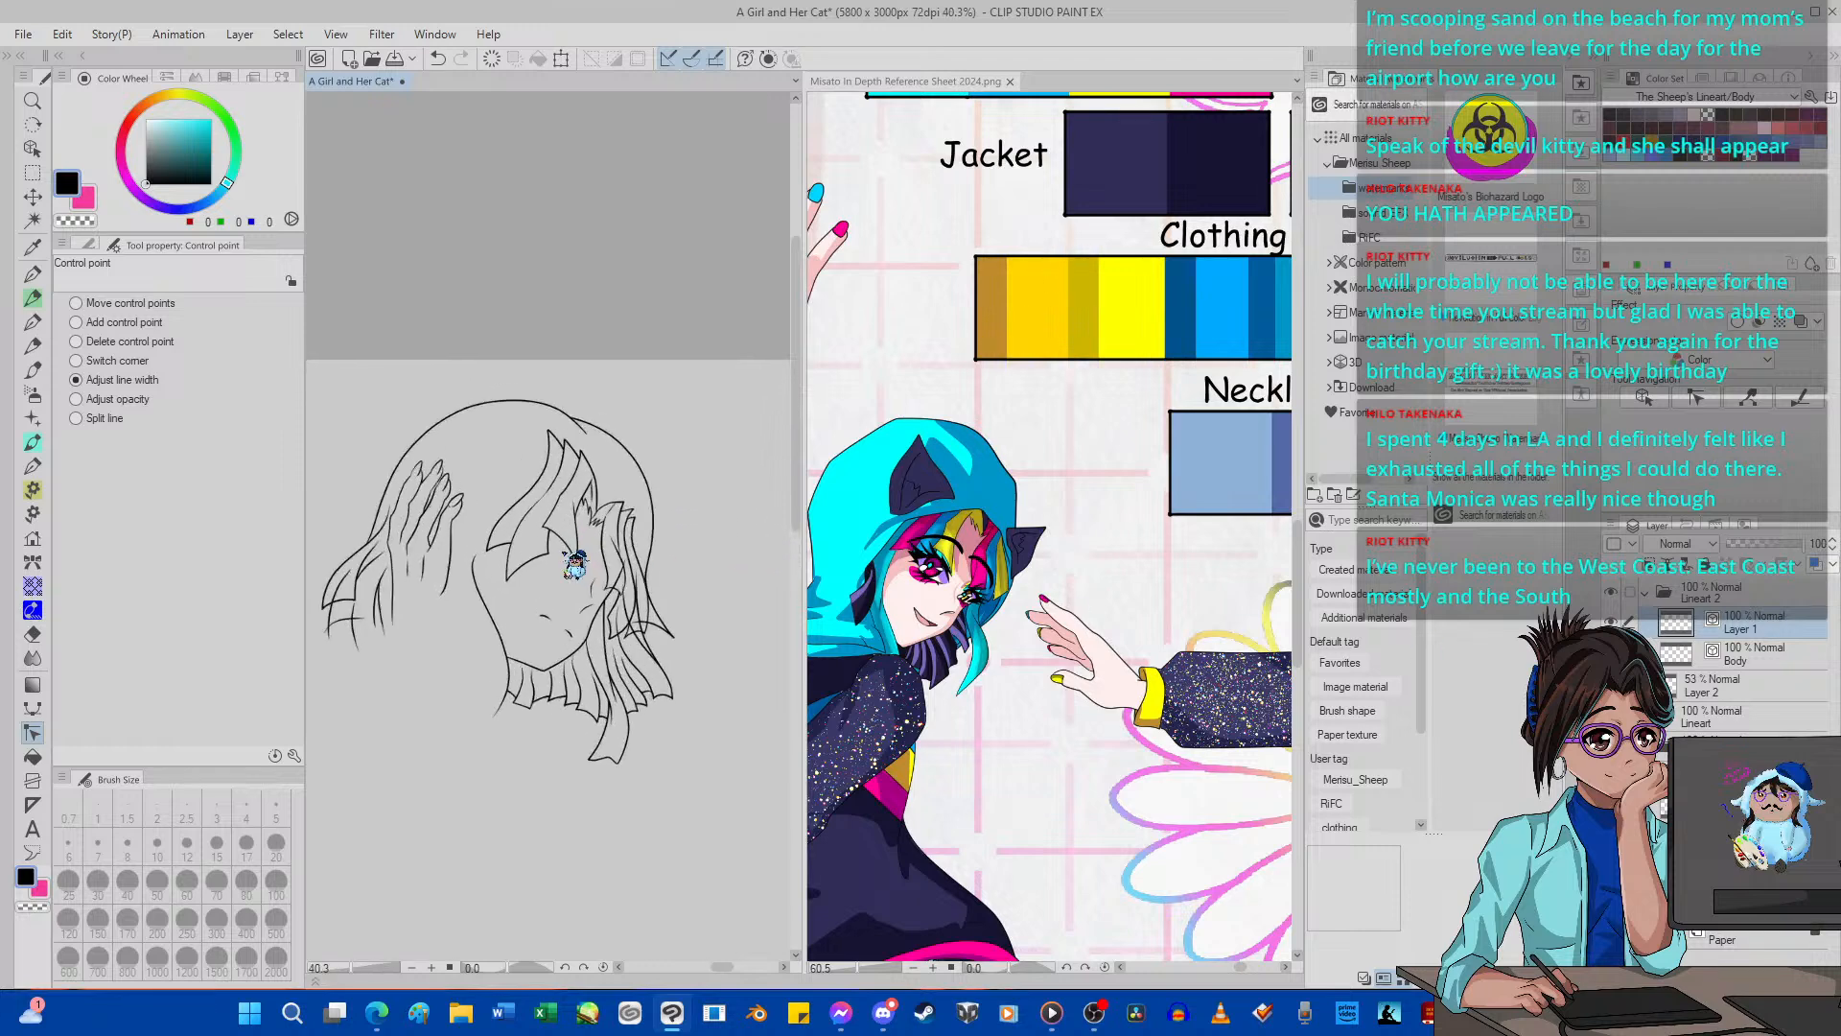
scroll(574, 566, "down", 2)
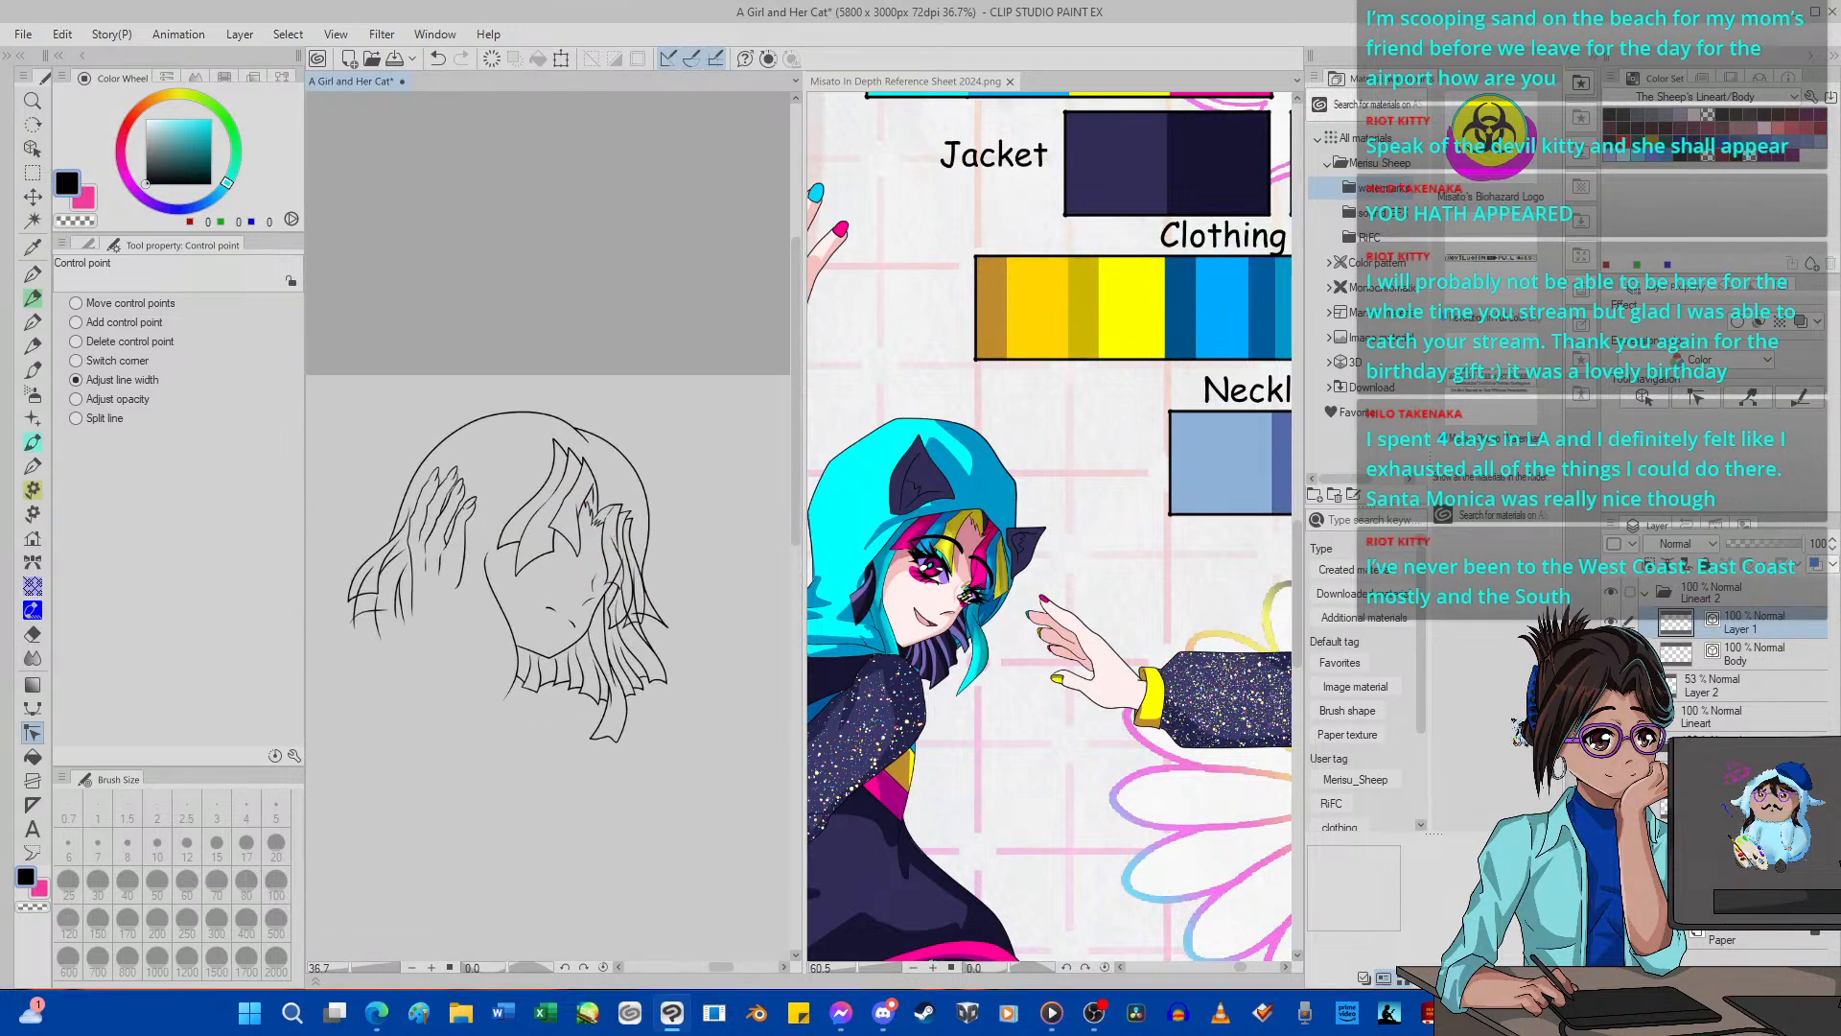
left_click(1611, 654)
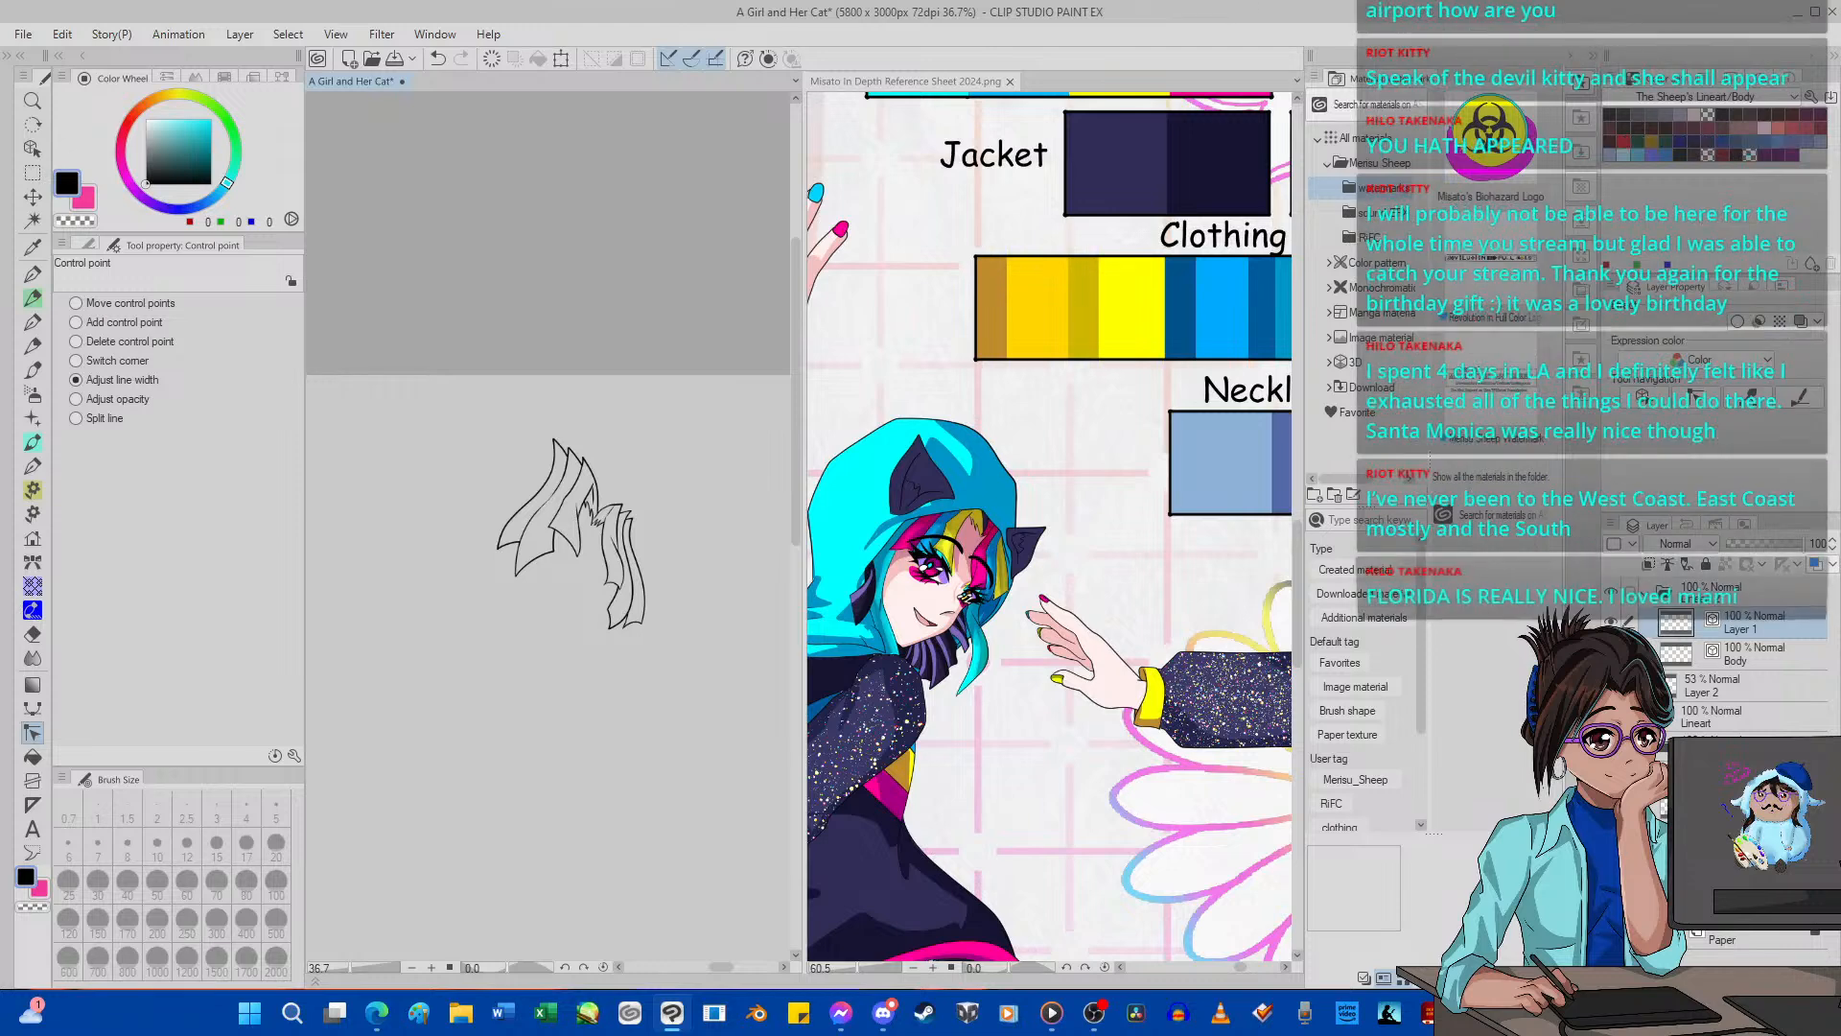
Add a new layer above the fringe line art, toggle the fringe layer's visibility, and show the blue sketch.
key("ctrl+shift+n")
left_click(1611, 654)
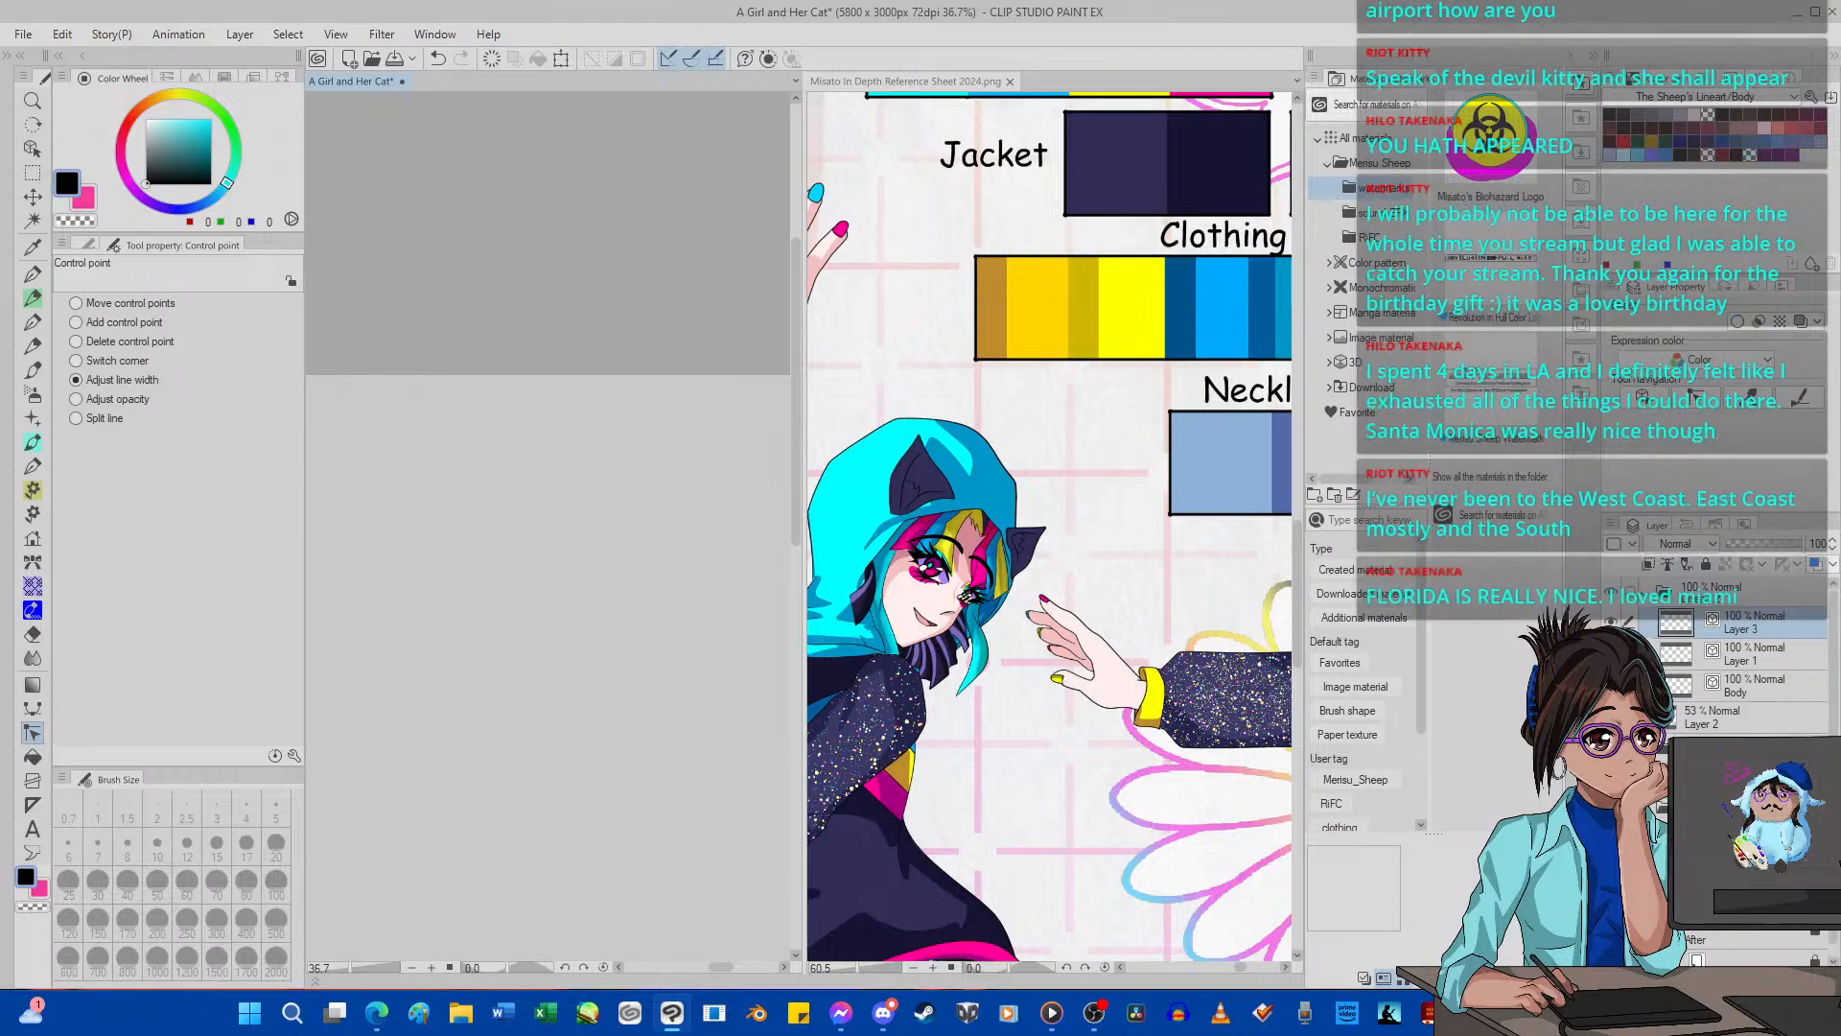
left_click(1611, 654)
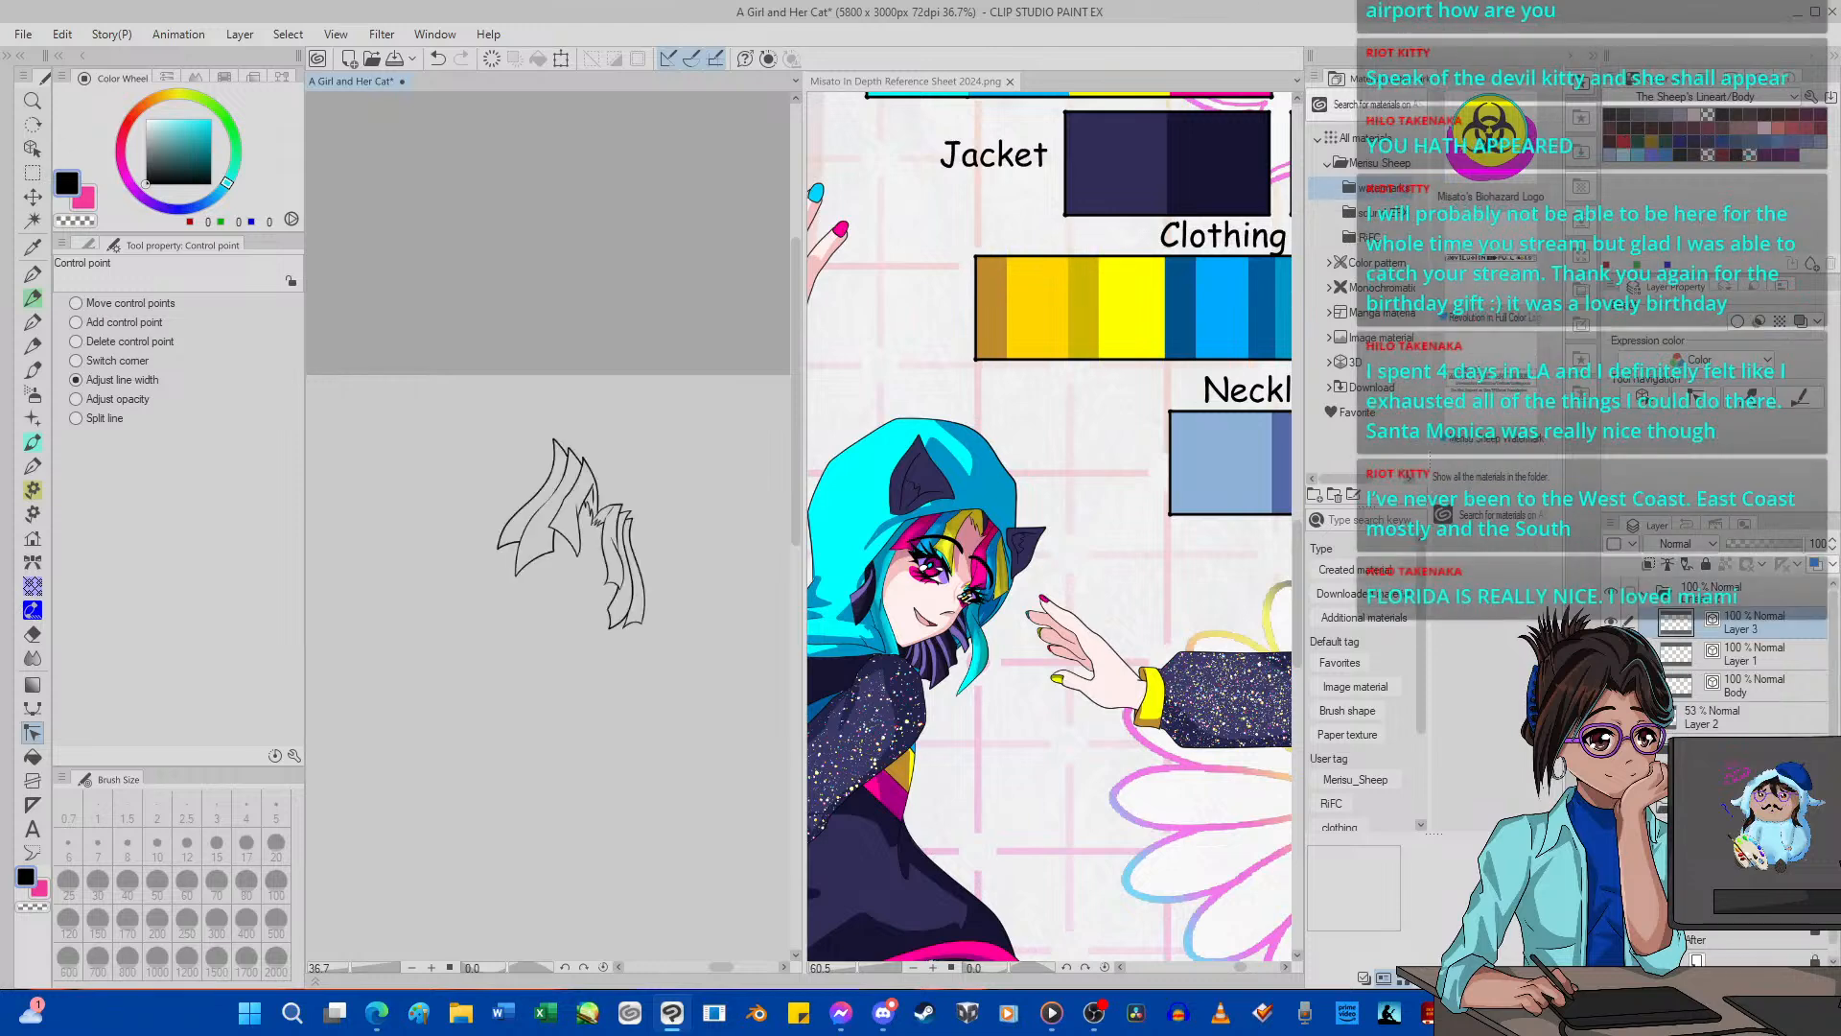
scroll(548, 628, "up", 2)
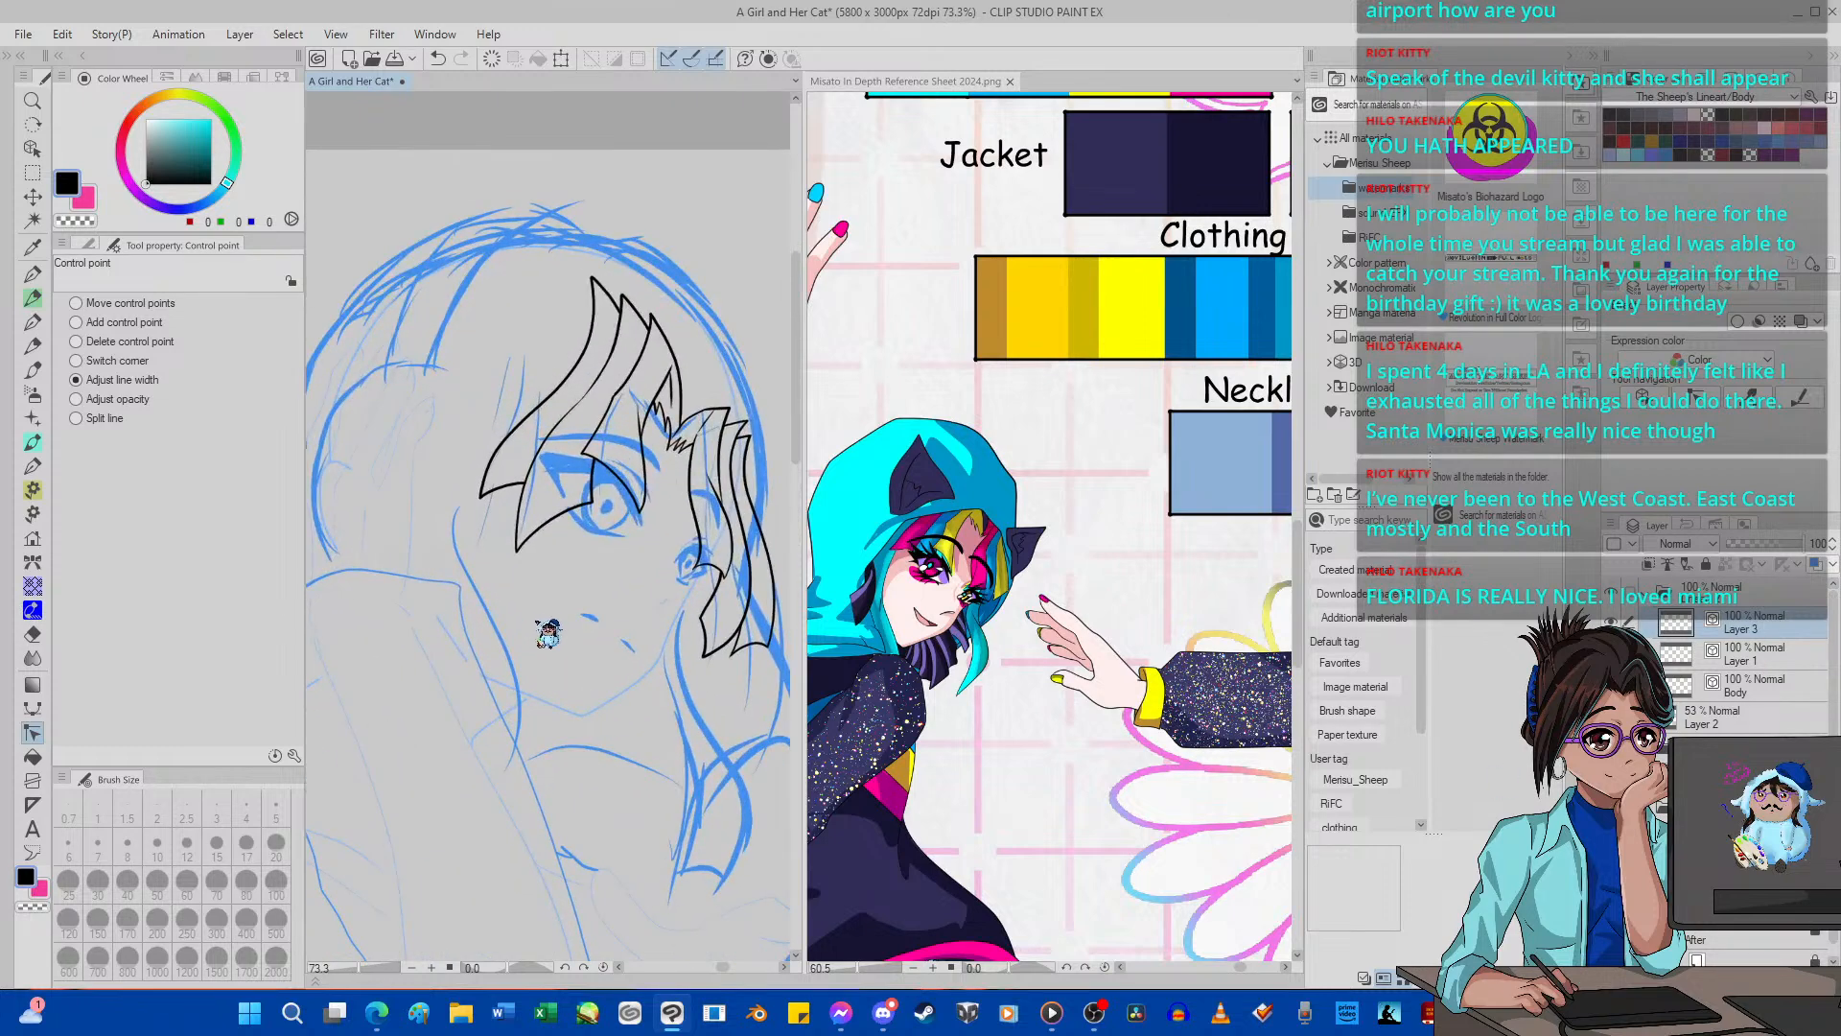
Ink the long side lock with G-pen 2, running from below the pink fringe tip down past the jaw.
scroll(575, 680, "up", 1)
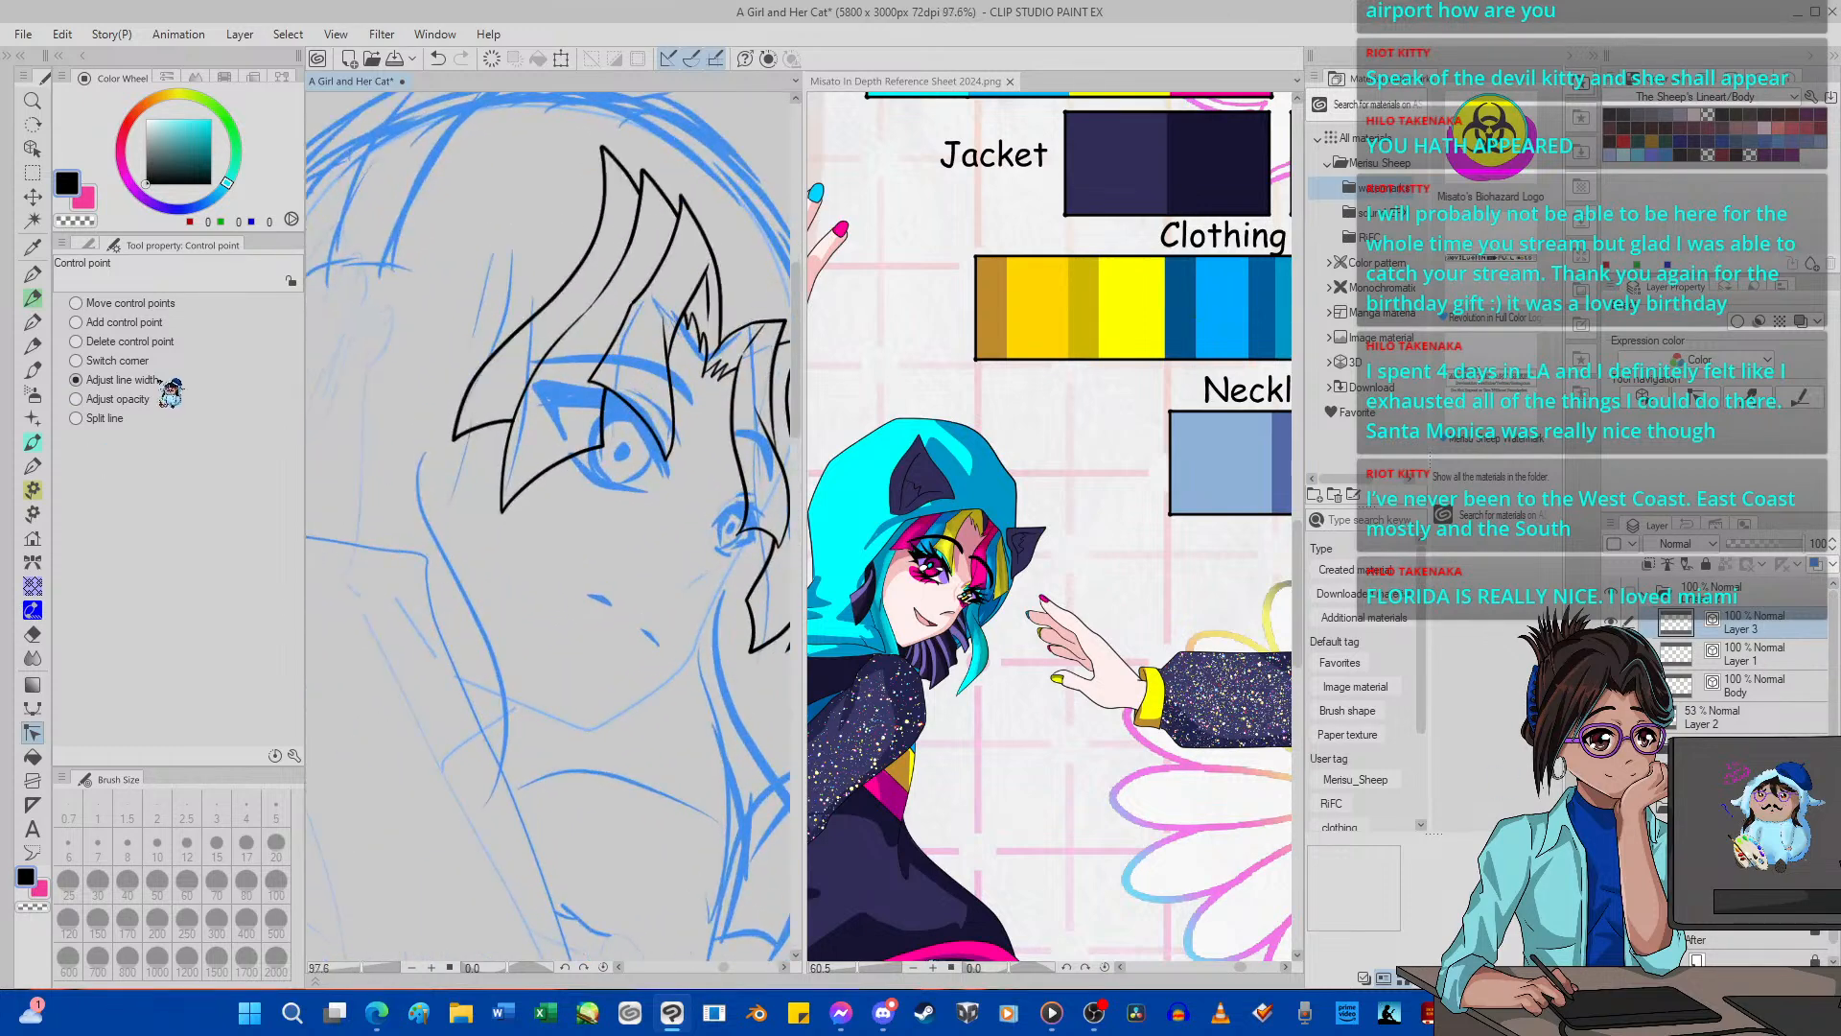
left_click(32, 274)
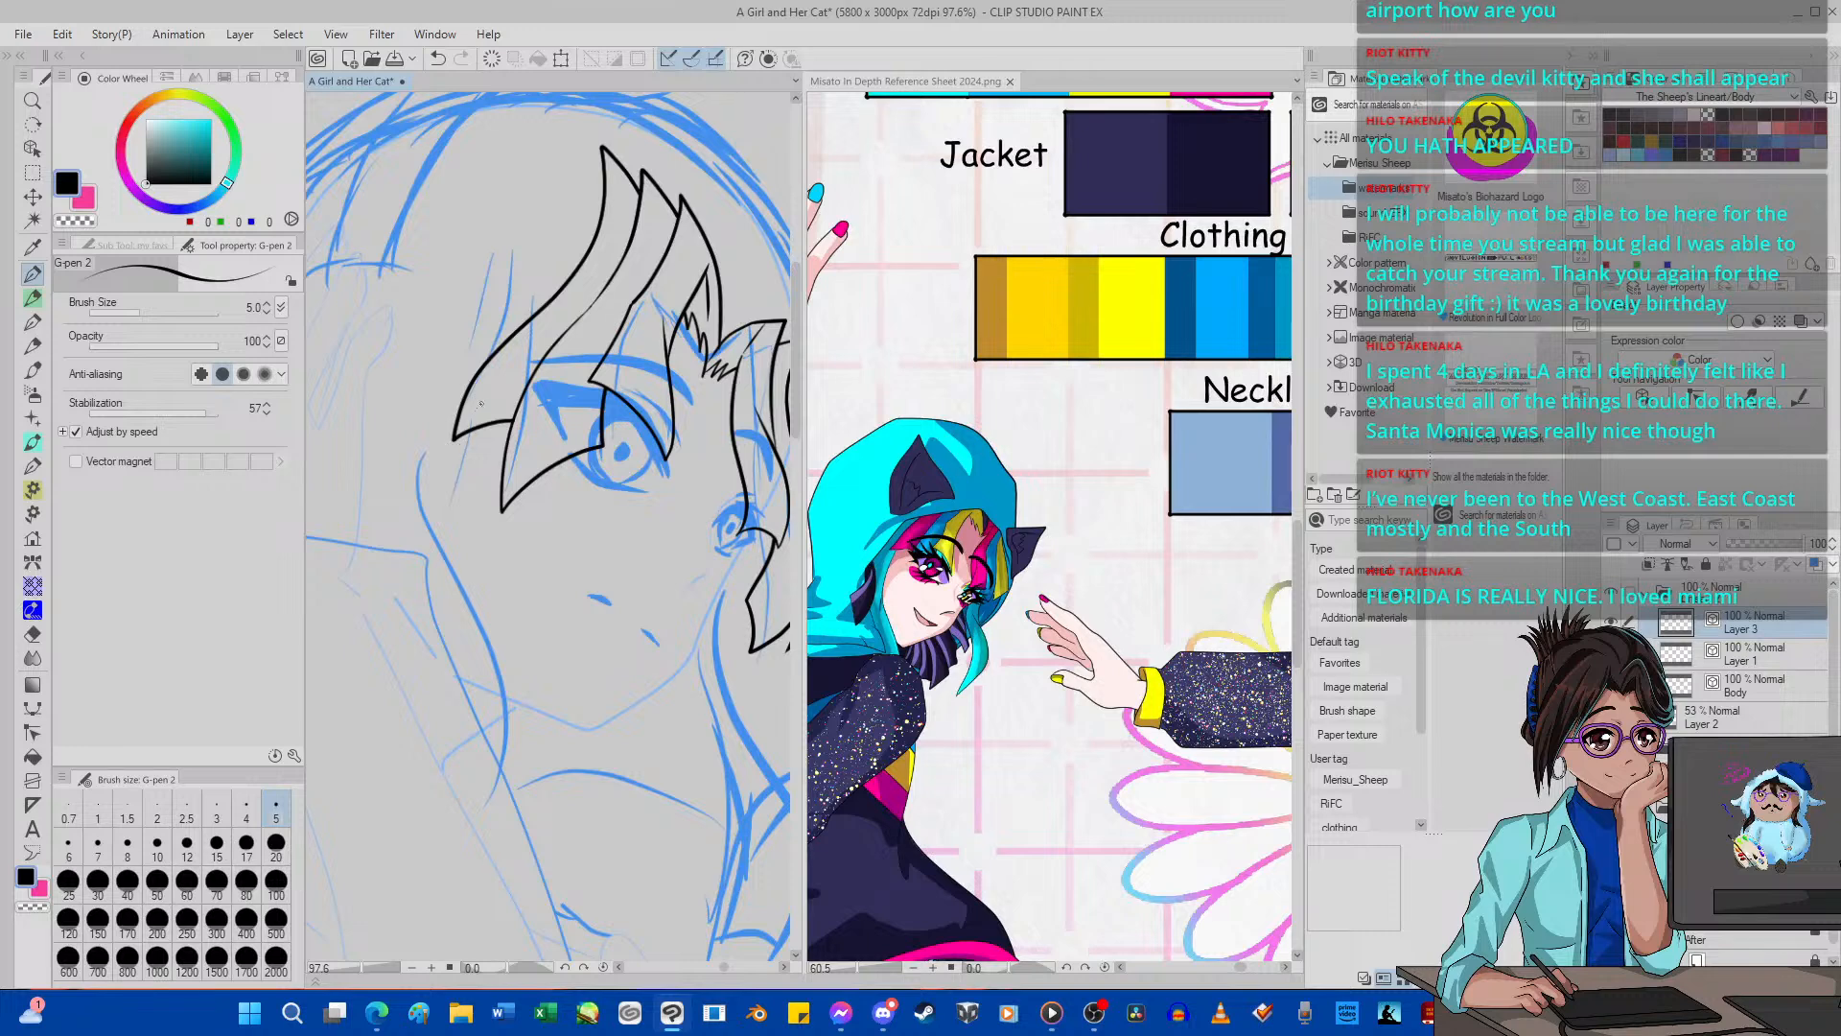
left_click_drag(459, 433, 443, 612)
mouse_move(434, 459)
left_mouse_down()
mouse_move(429, 518)
mouse_move(492, 639)
mouse_move(524, 763)
mouse_move(454, 892)
left_mouse_up()
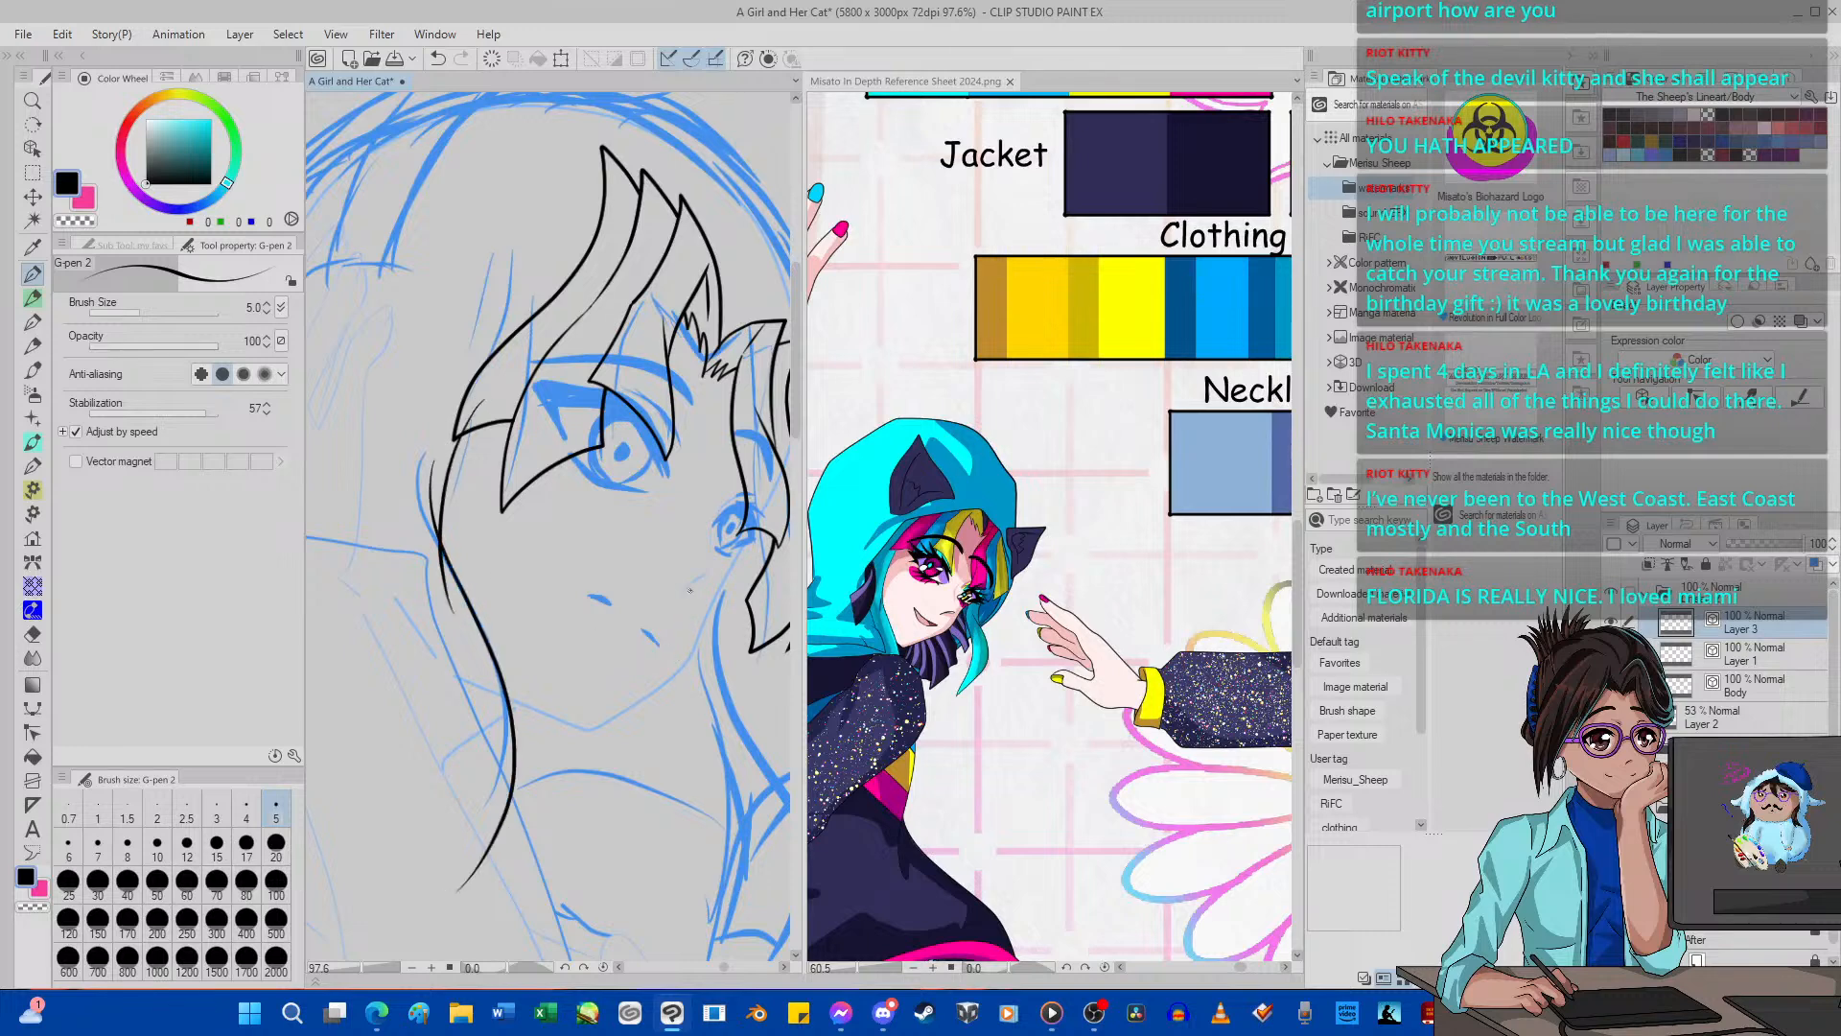
left_click_drag(685, 612, 749, 781)
key("ctrl+z")
left_click_drag(684, 613, 749, 815)
left_click(443, 59)
left_click_drag(687, 661, 749, 794)
left_click(443, 58)
Ink the inner, lower and outer edges of the long lock hanging beside the far cheek over the blue sketch.
left_click_drag(710, 712, 703, 575)
mouse_move(707, 676)
left_mouse_down()
mouse_move(728, 852)
mouse_move(692, 958)
left_mouse_up()
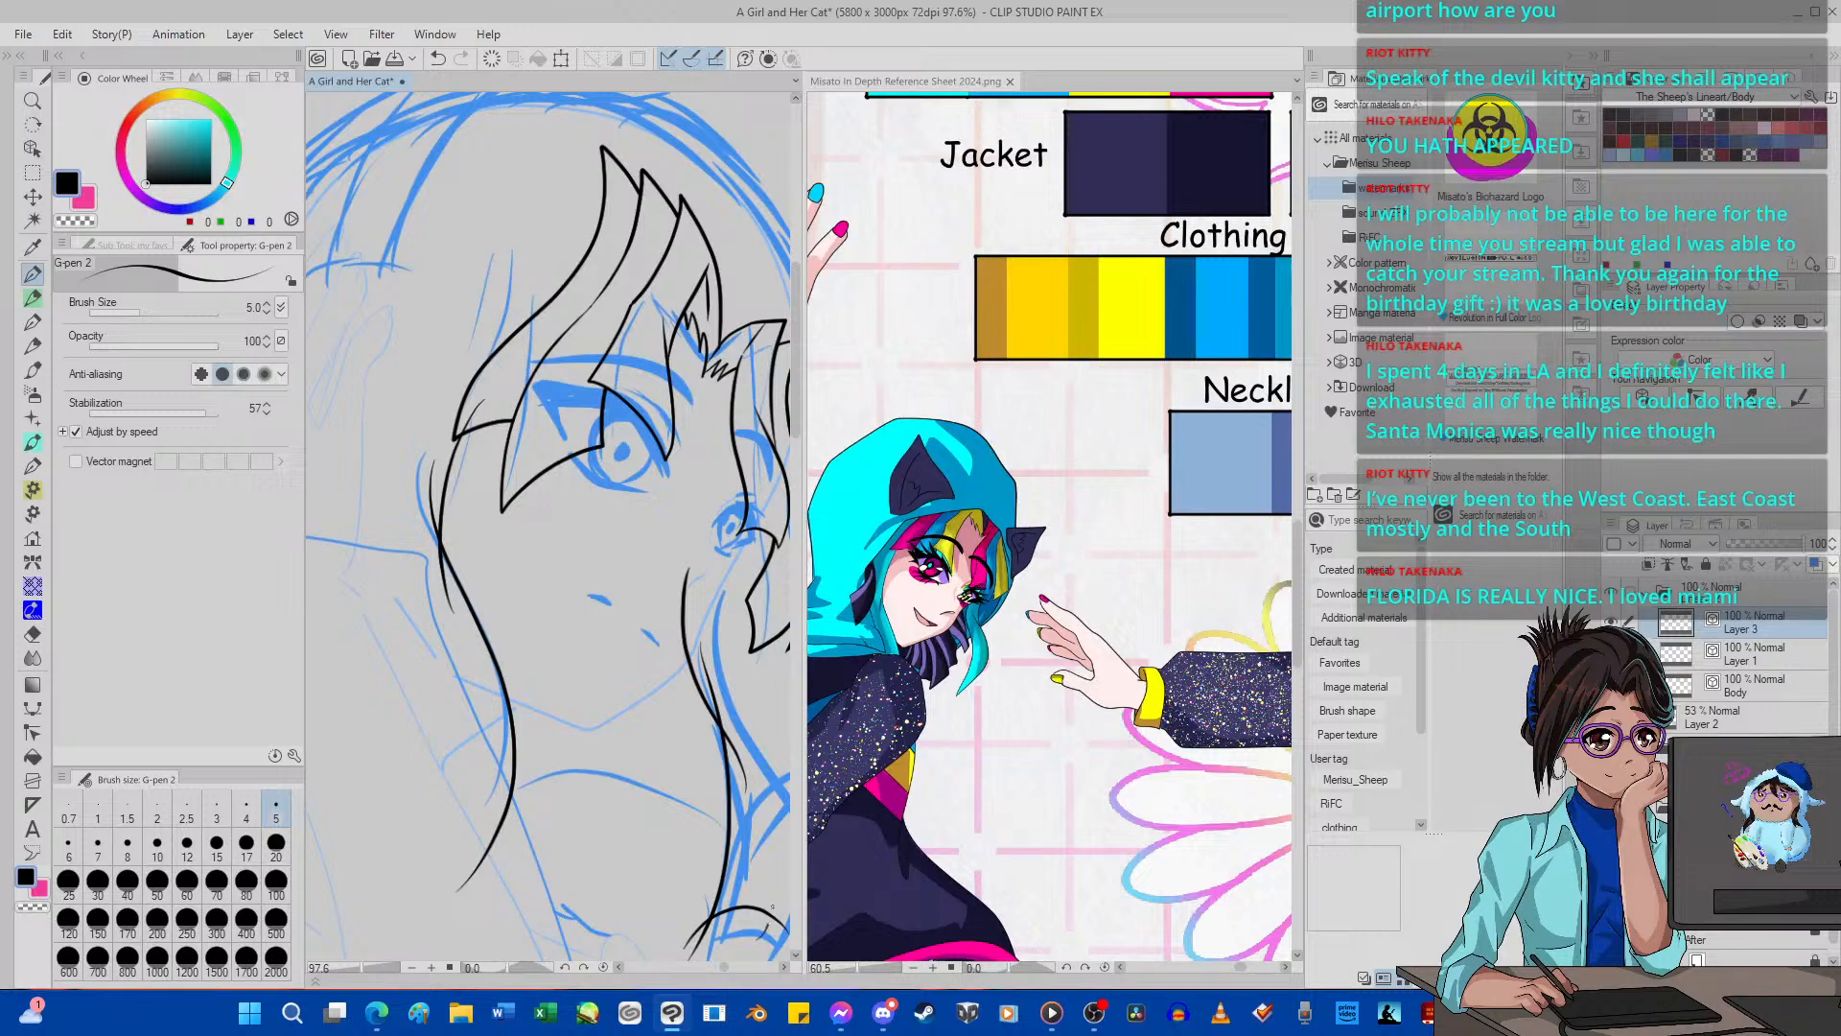
mouse_move(773, 908)
left_mouse_down()
mouse_move(785, 829)
mouse_move(718, 641)
left_mouse_up()
scroll(718, 631, "down", 8)
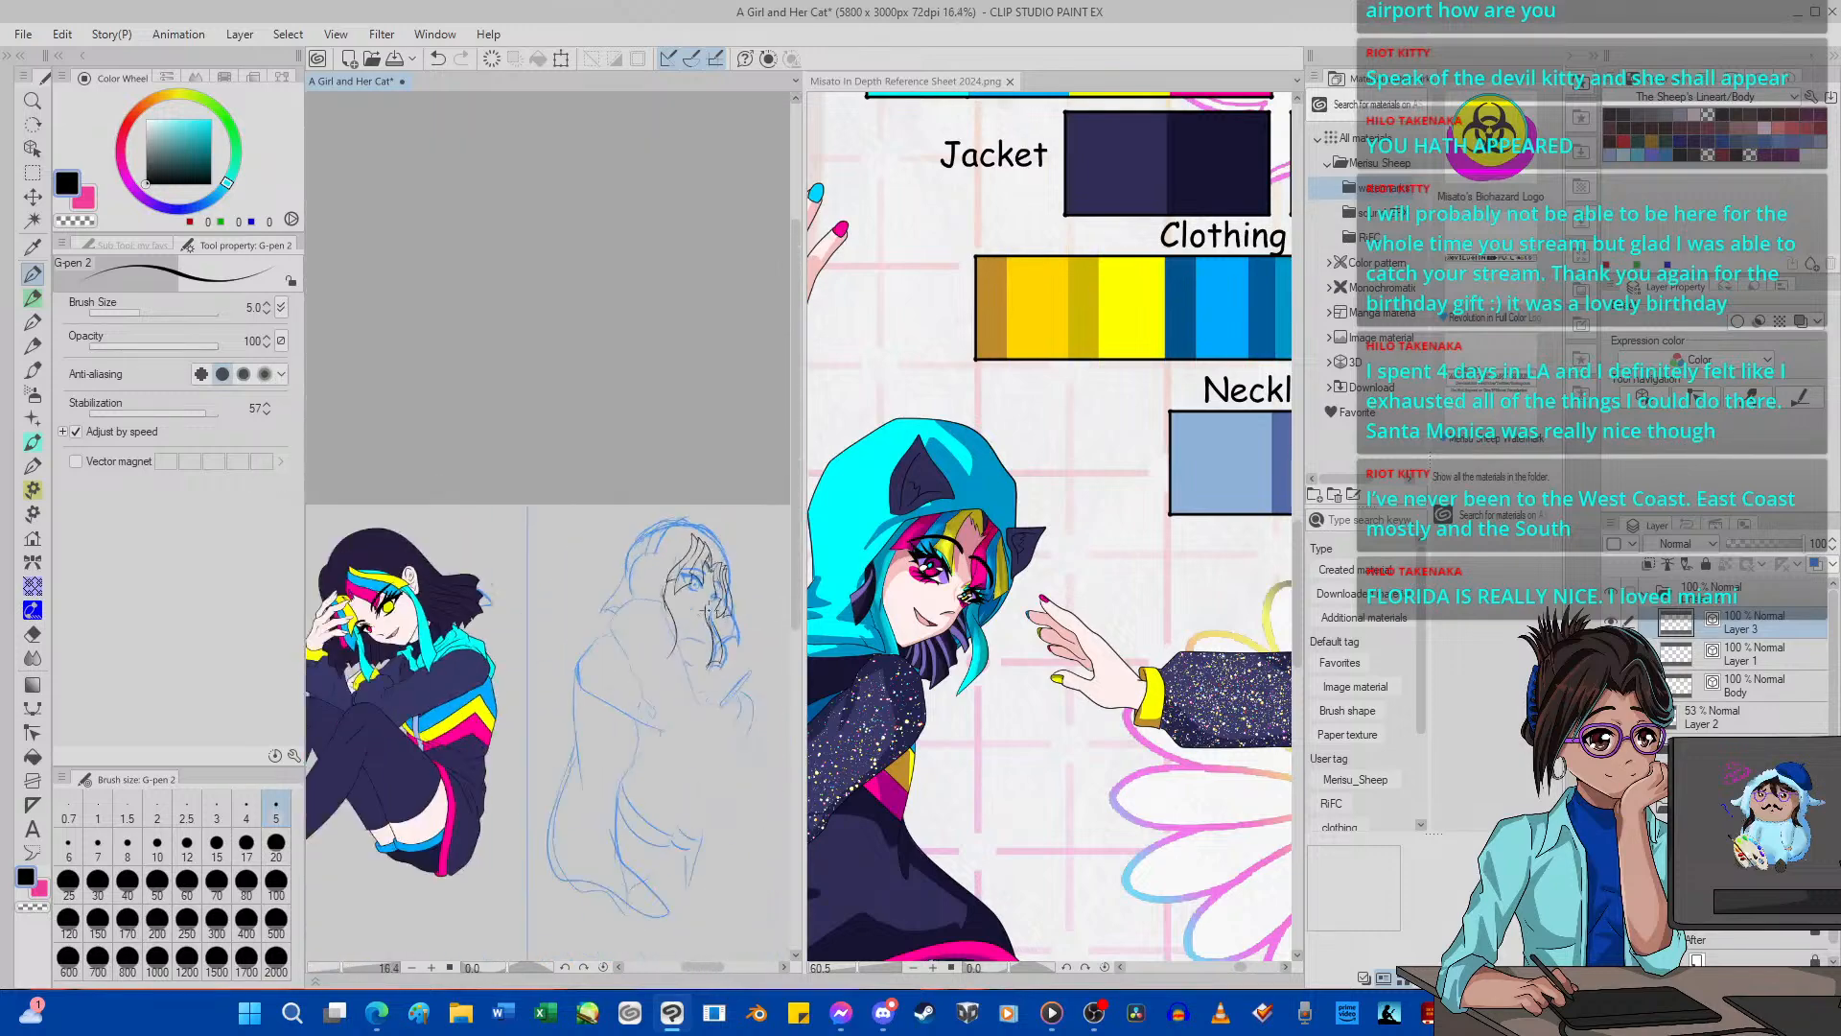
Undo the far lock's outer and lower edges and redraw them with a fuller outer curve and flatter lower edge.
scroll(736, 648, "up", 8)
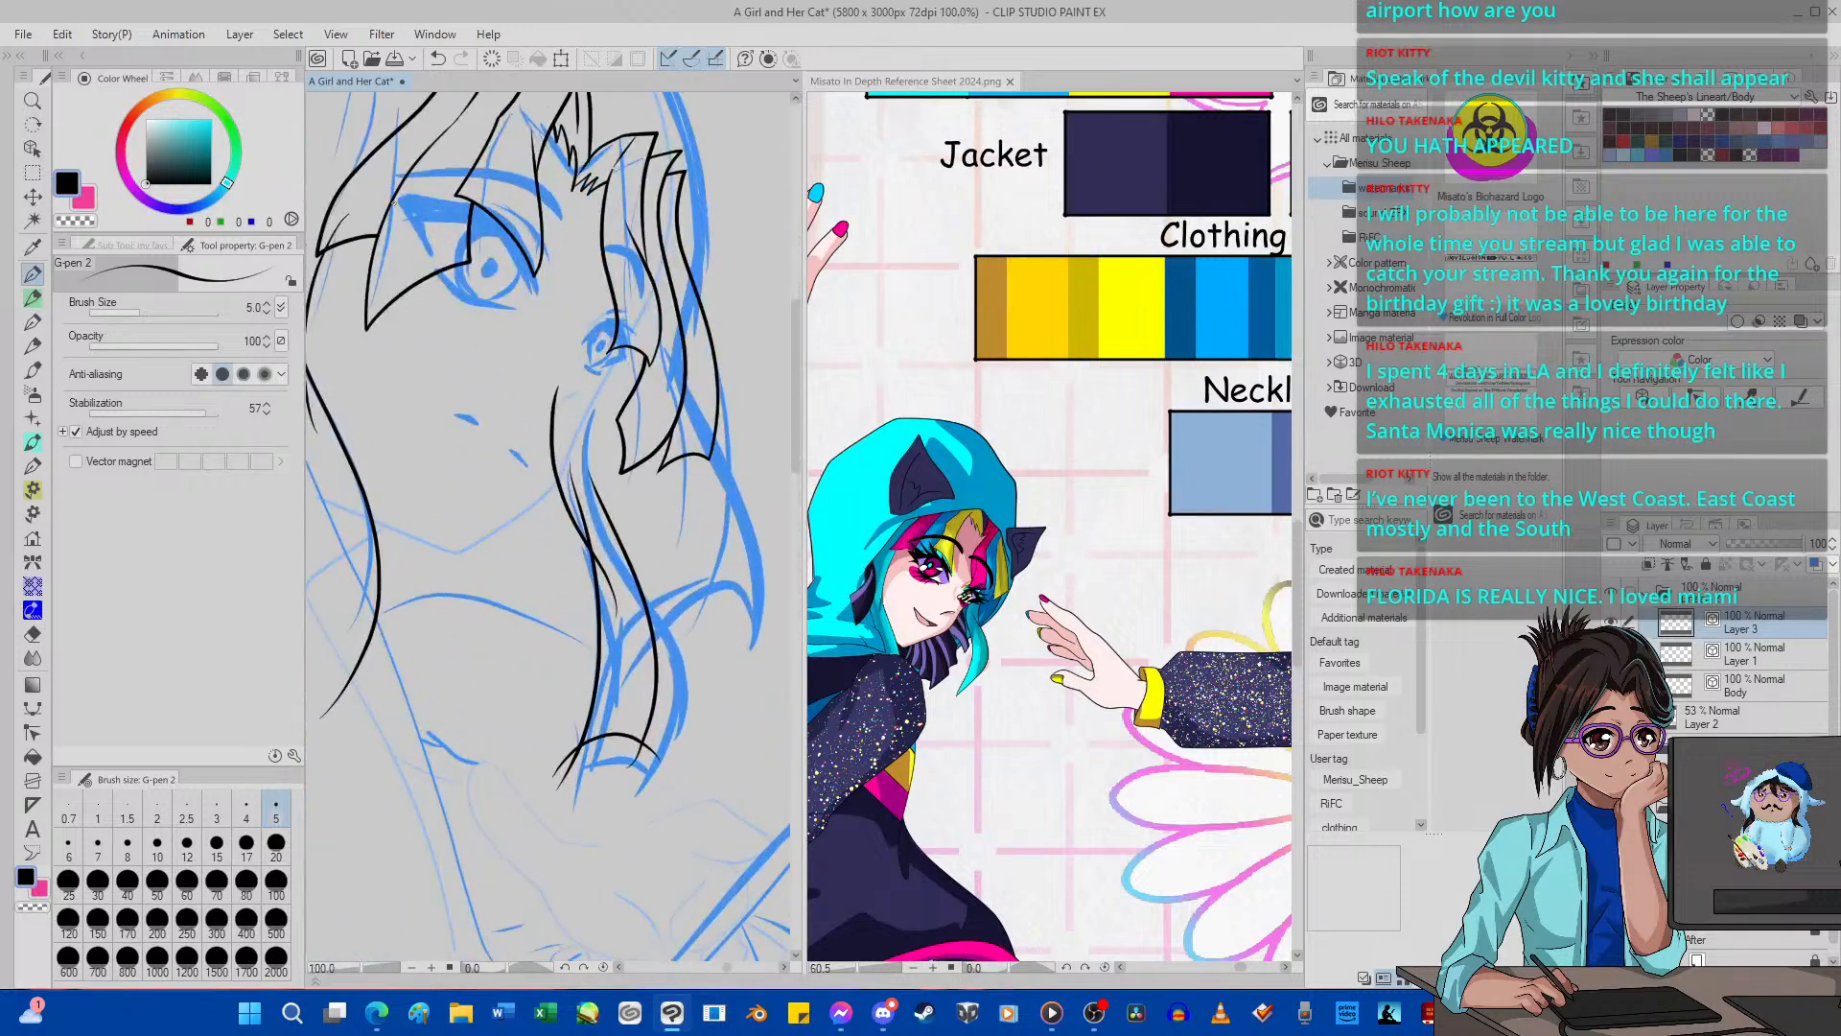
key("ctrl+z")
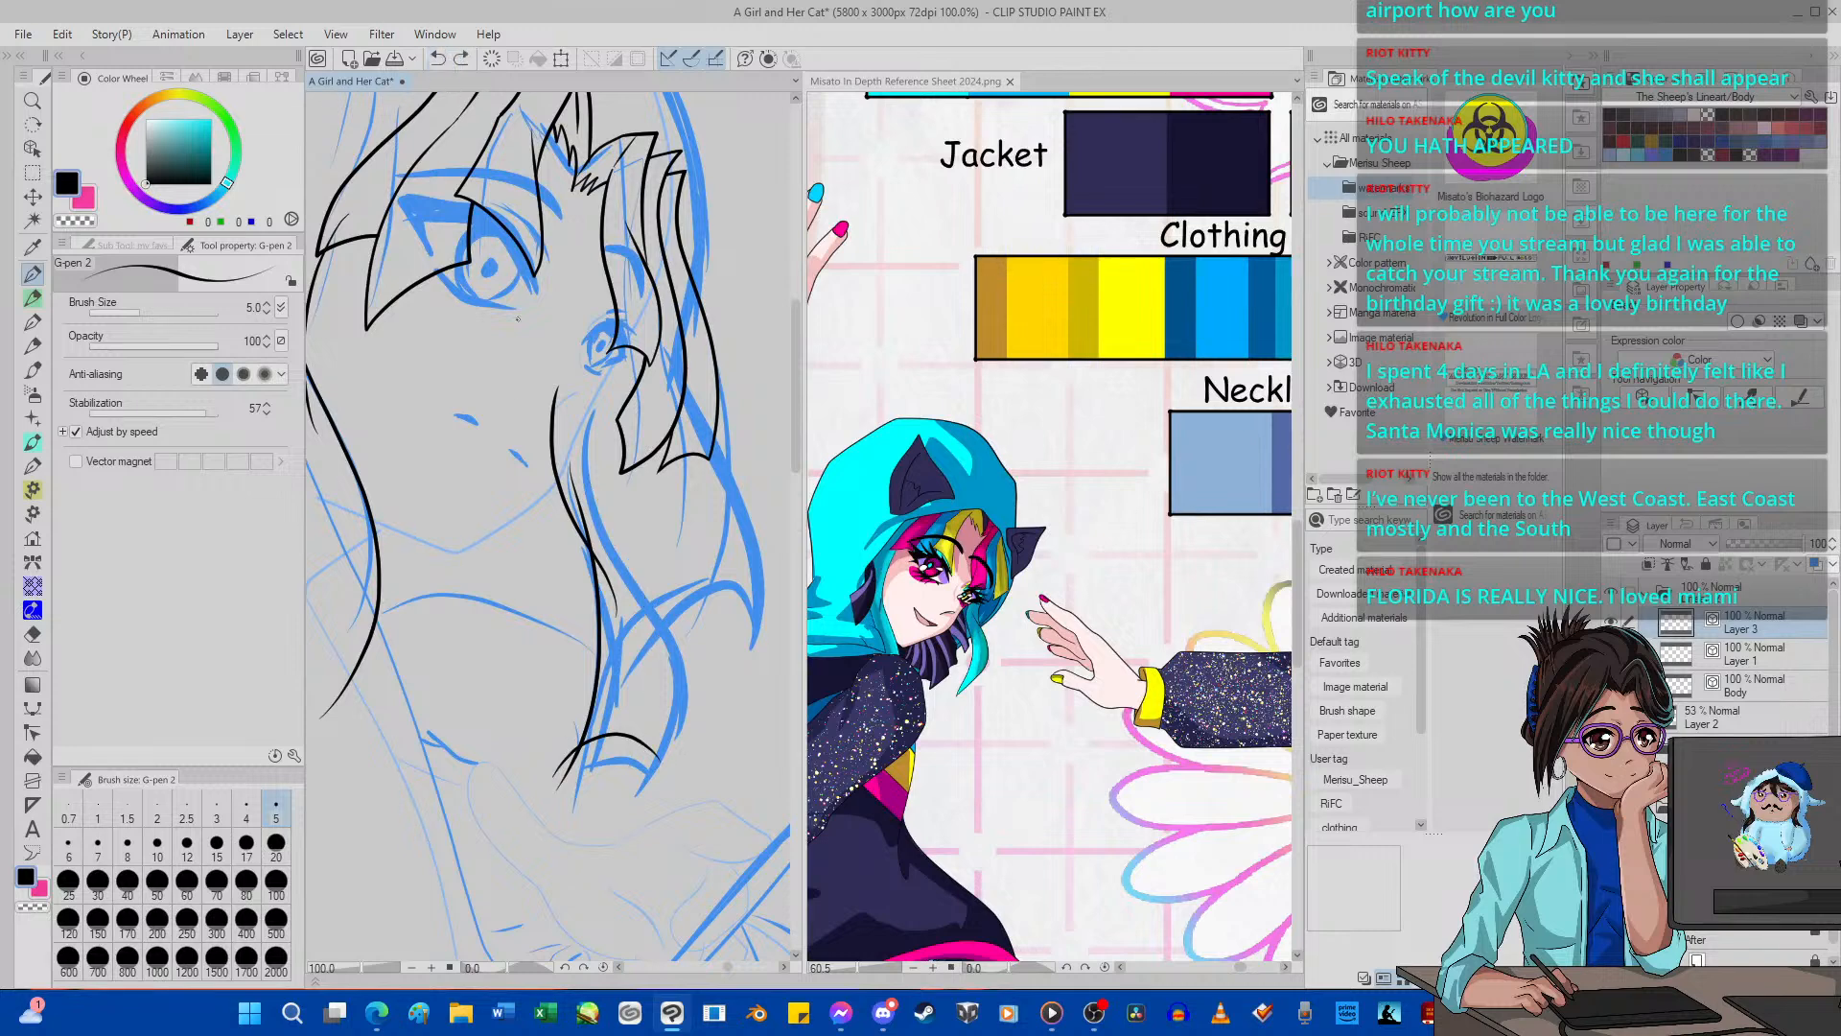
left_click(438, 59)
mouse_move(556, 773)
left_mouse_down()
mouse_move(666, 718)
mouse_move(675, 736)
mouse_move(650, 738)
mouse_move(662, 646)
mouse_move(587, 442)
mouse_move(581, 343)
left_mouse_up()
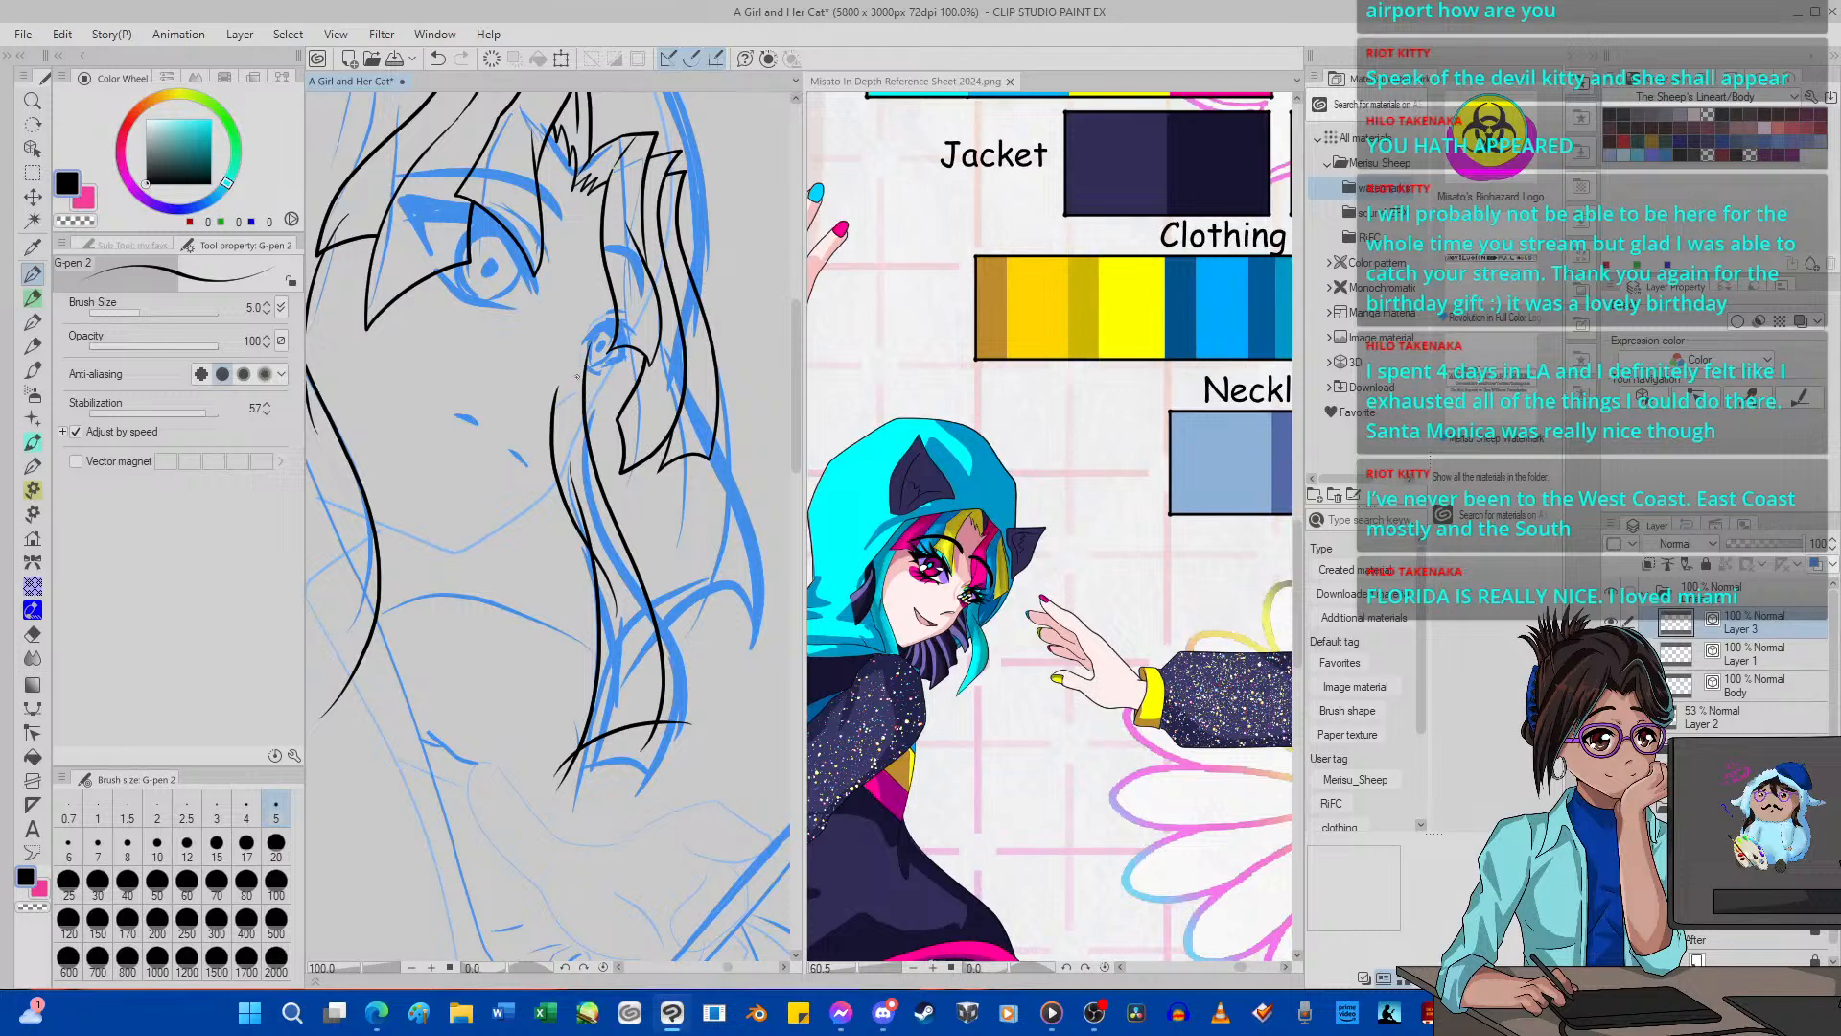
Erase the overshooting line ends at the lower corners and upper crossing of the long lock beside the far cheek.
left_click(32, 634)
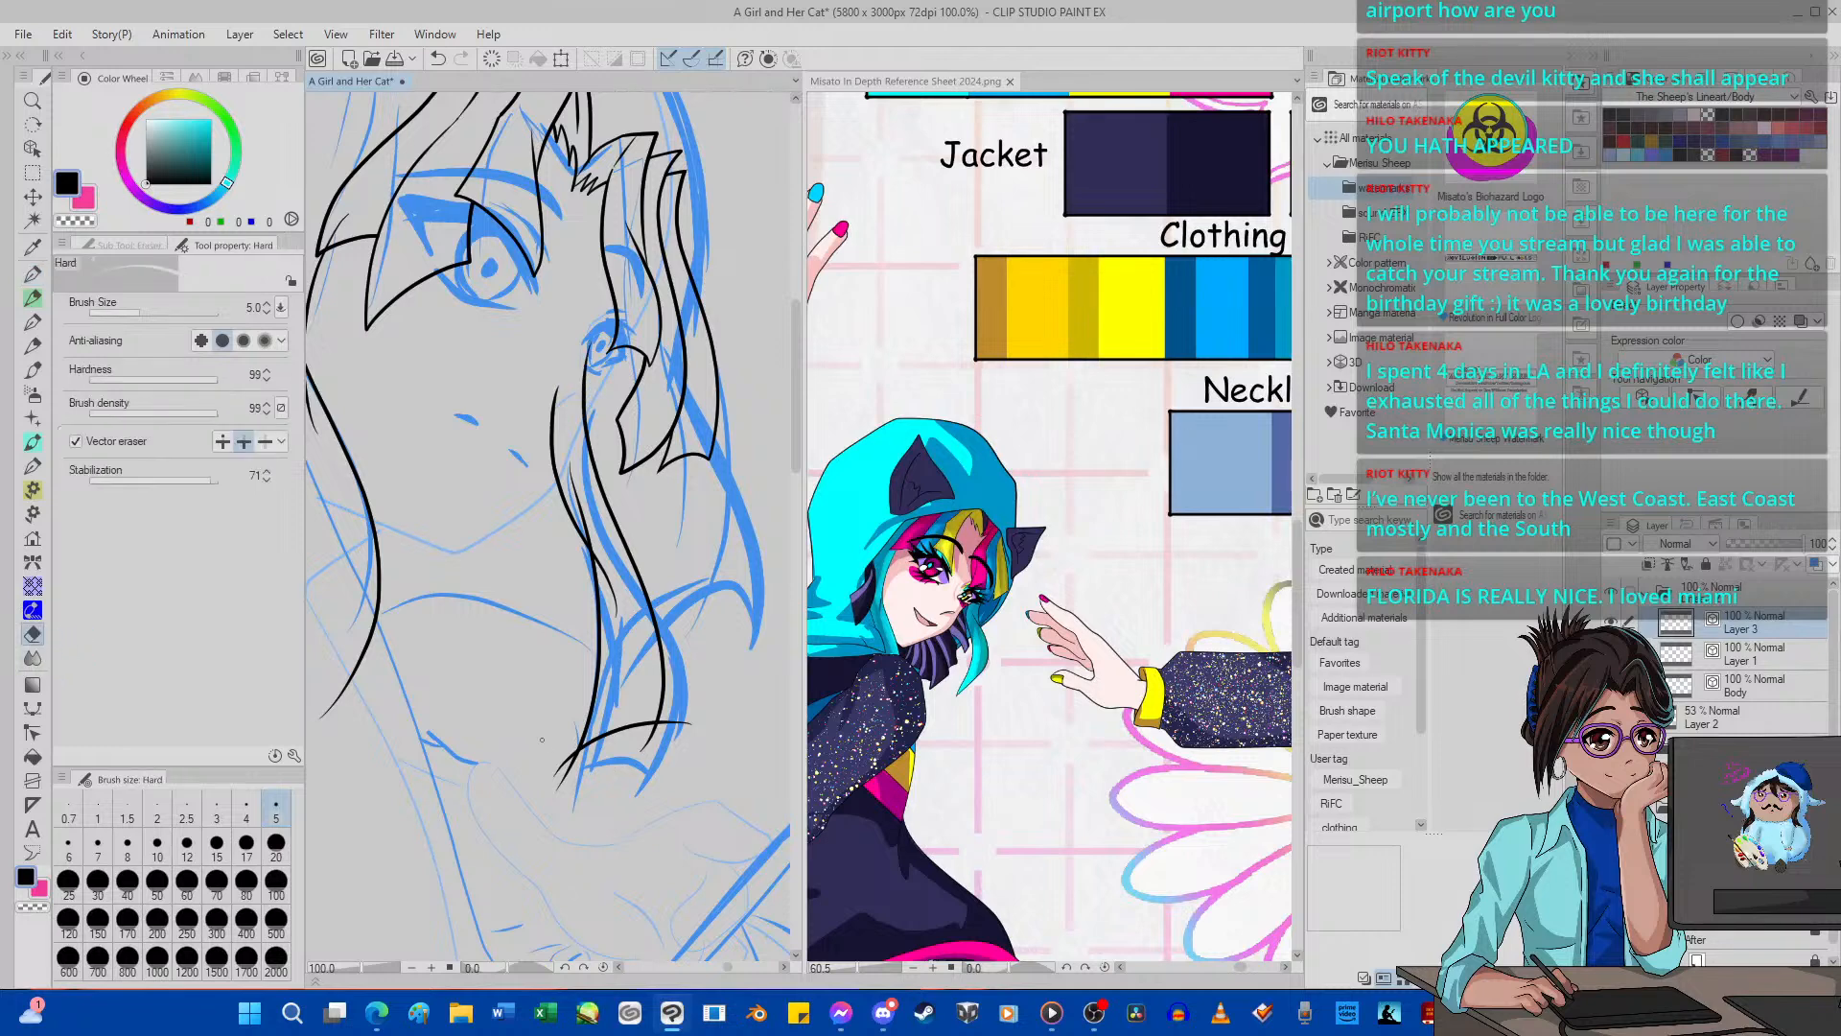
left_click(564, 777)
left_click_drag(683, 731, 644, 745)
left_click_drag(585, 513, 579, 479)
scroll(488, 446, "down", 10)
scroll(439, 415, "up", 14)
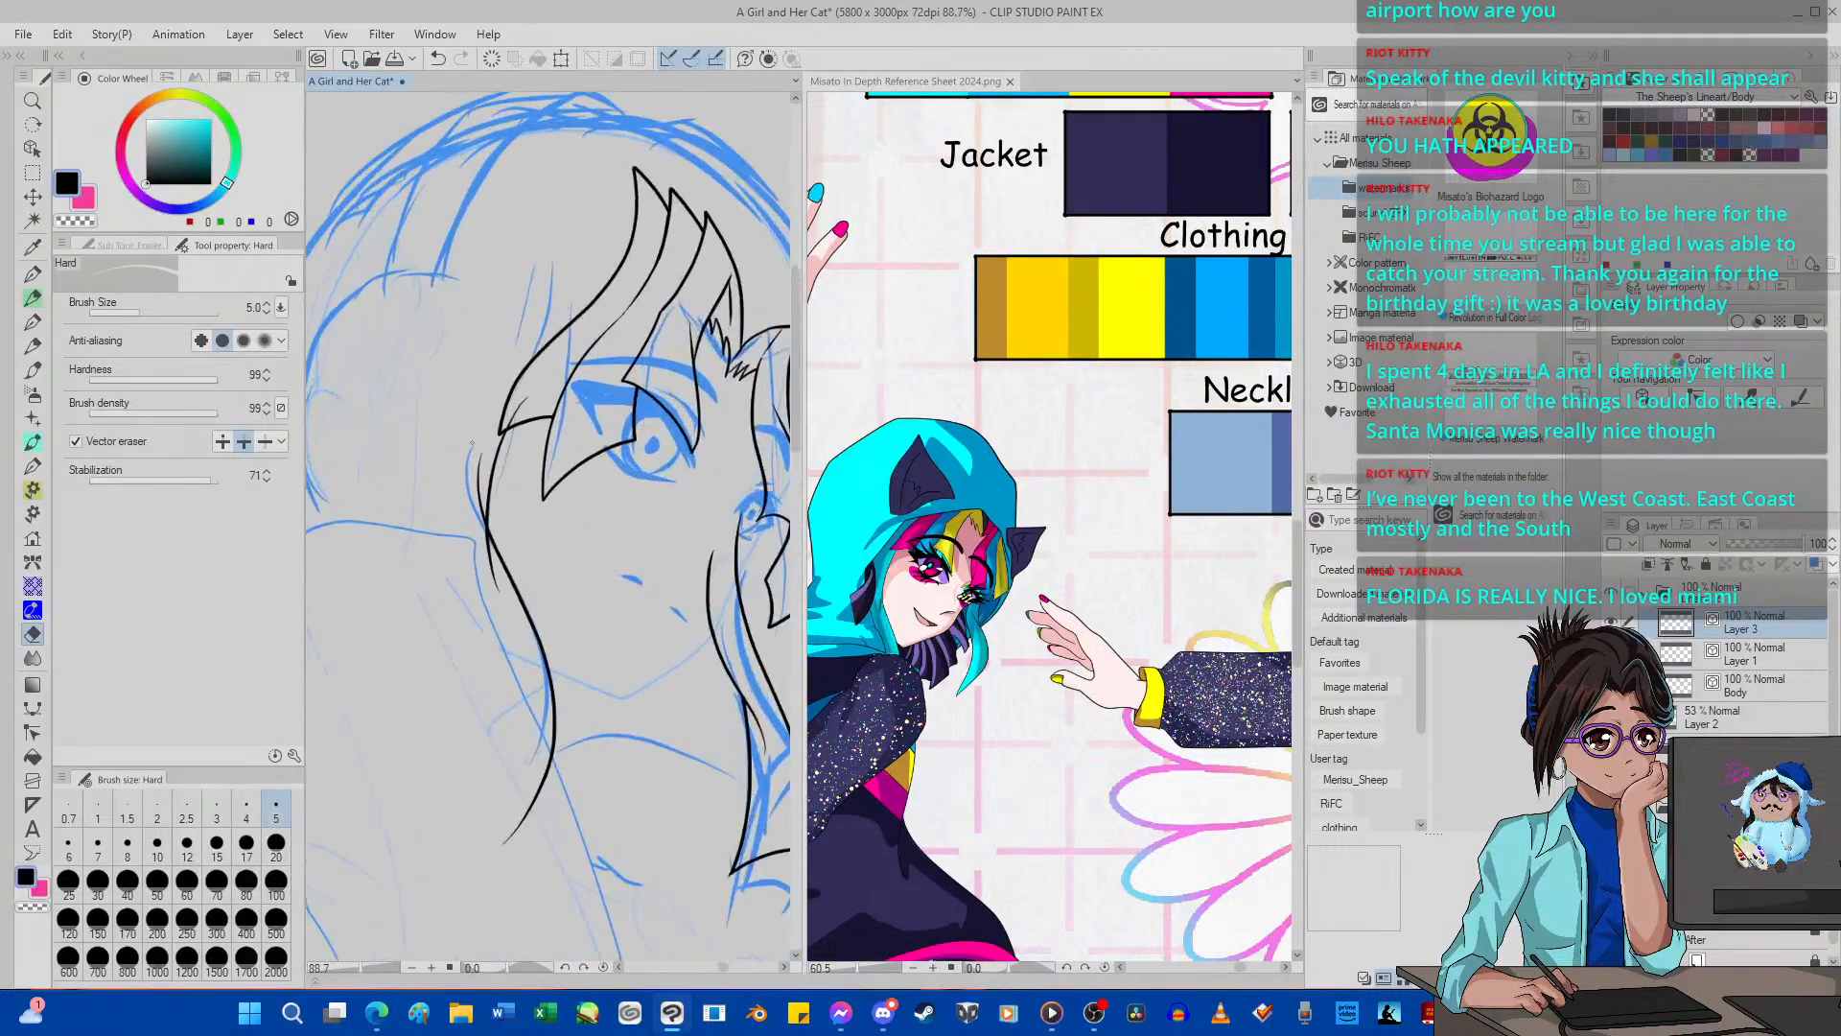
scroll(533, 391, "down", 10)
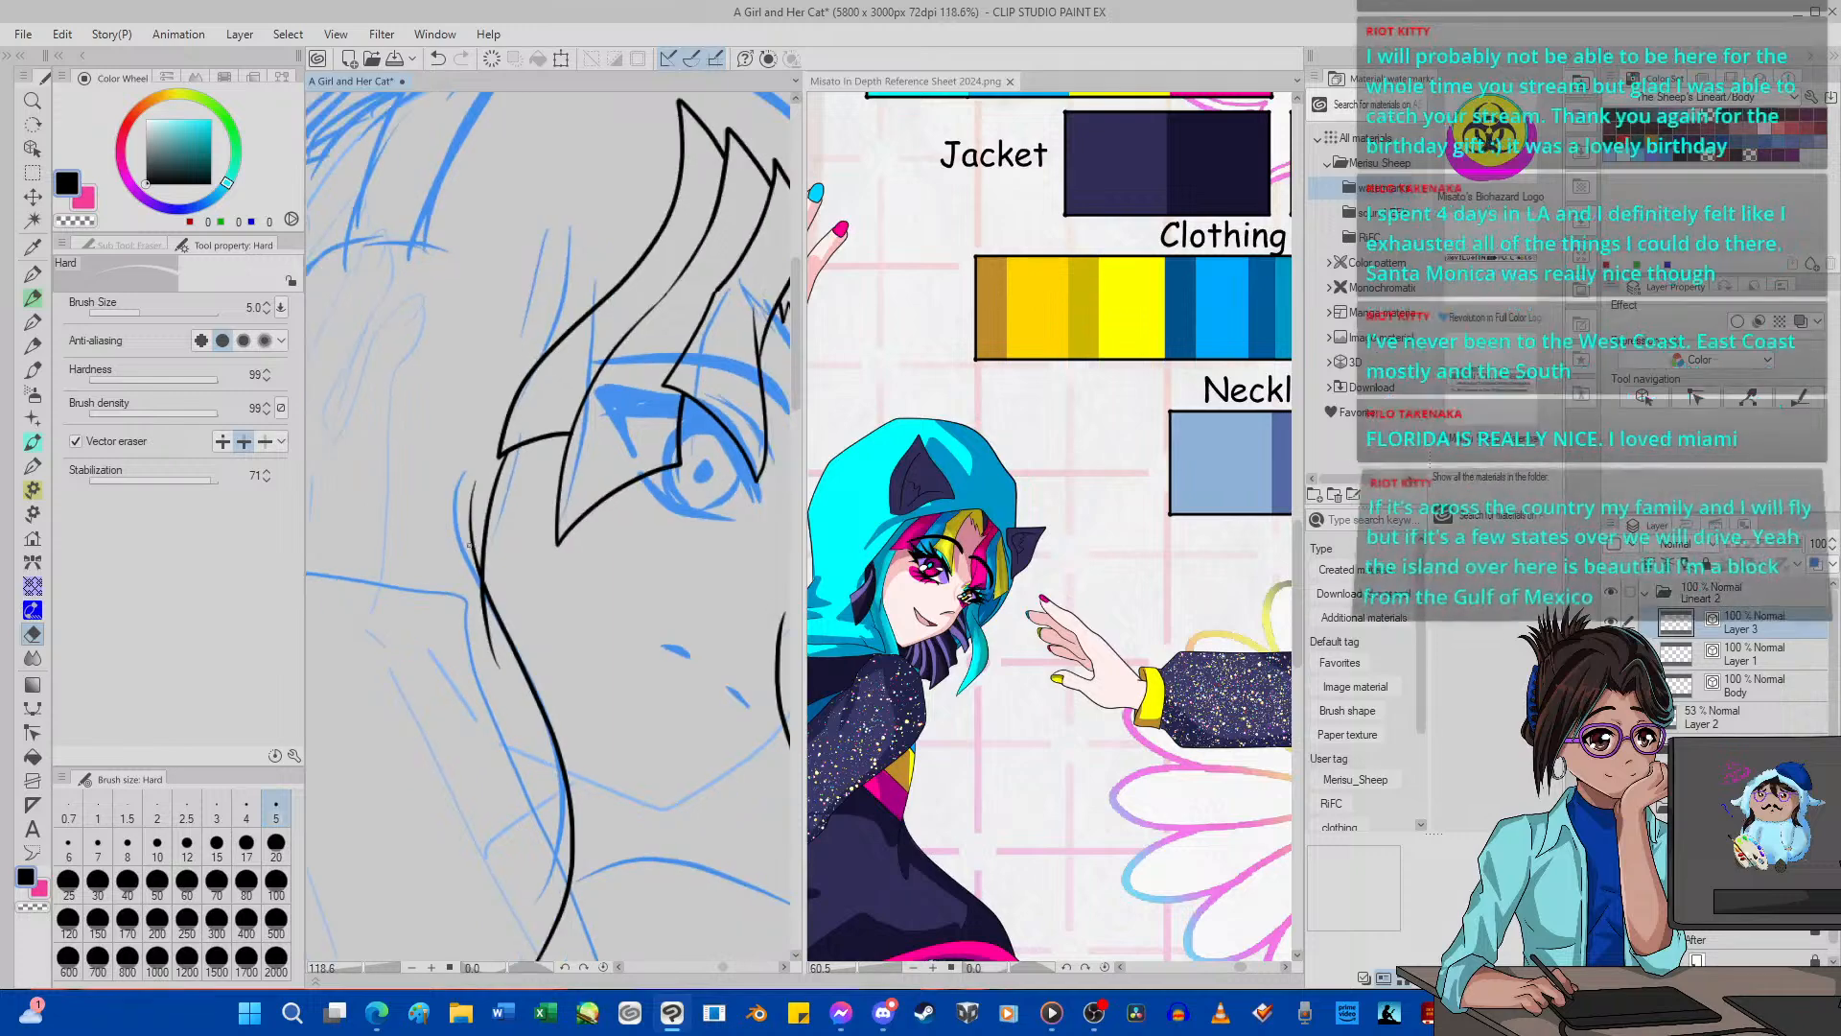
scroll(512, 518, "up", 12)
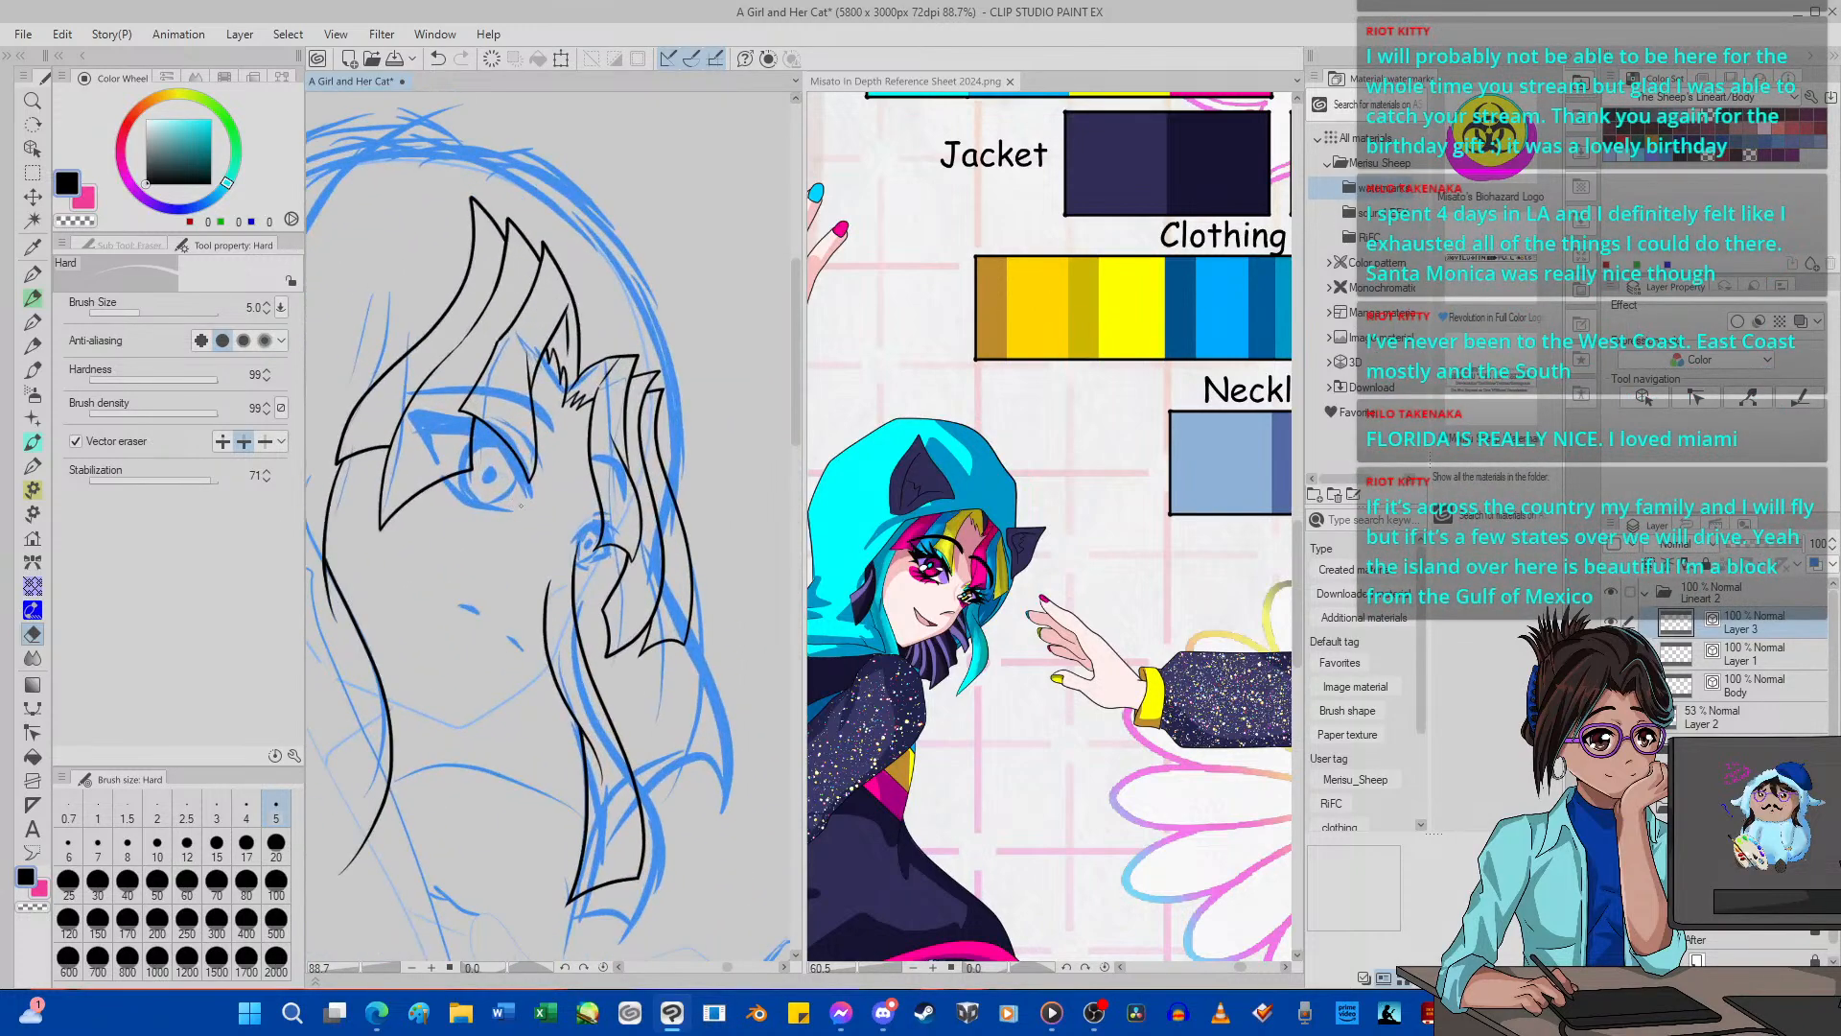
scroll(512, 519, "down", 12)
scroll(512, 519, "up", 4)
scroll(512, 519, "up", 1)
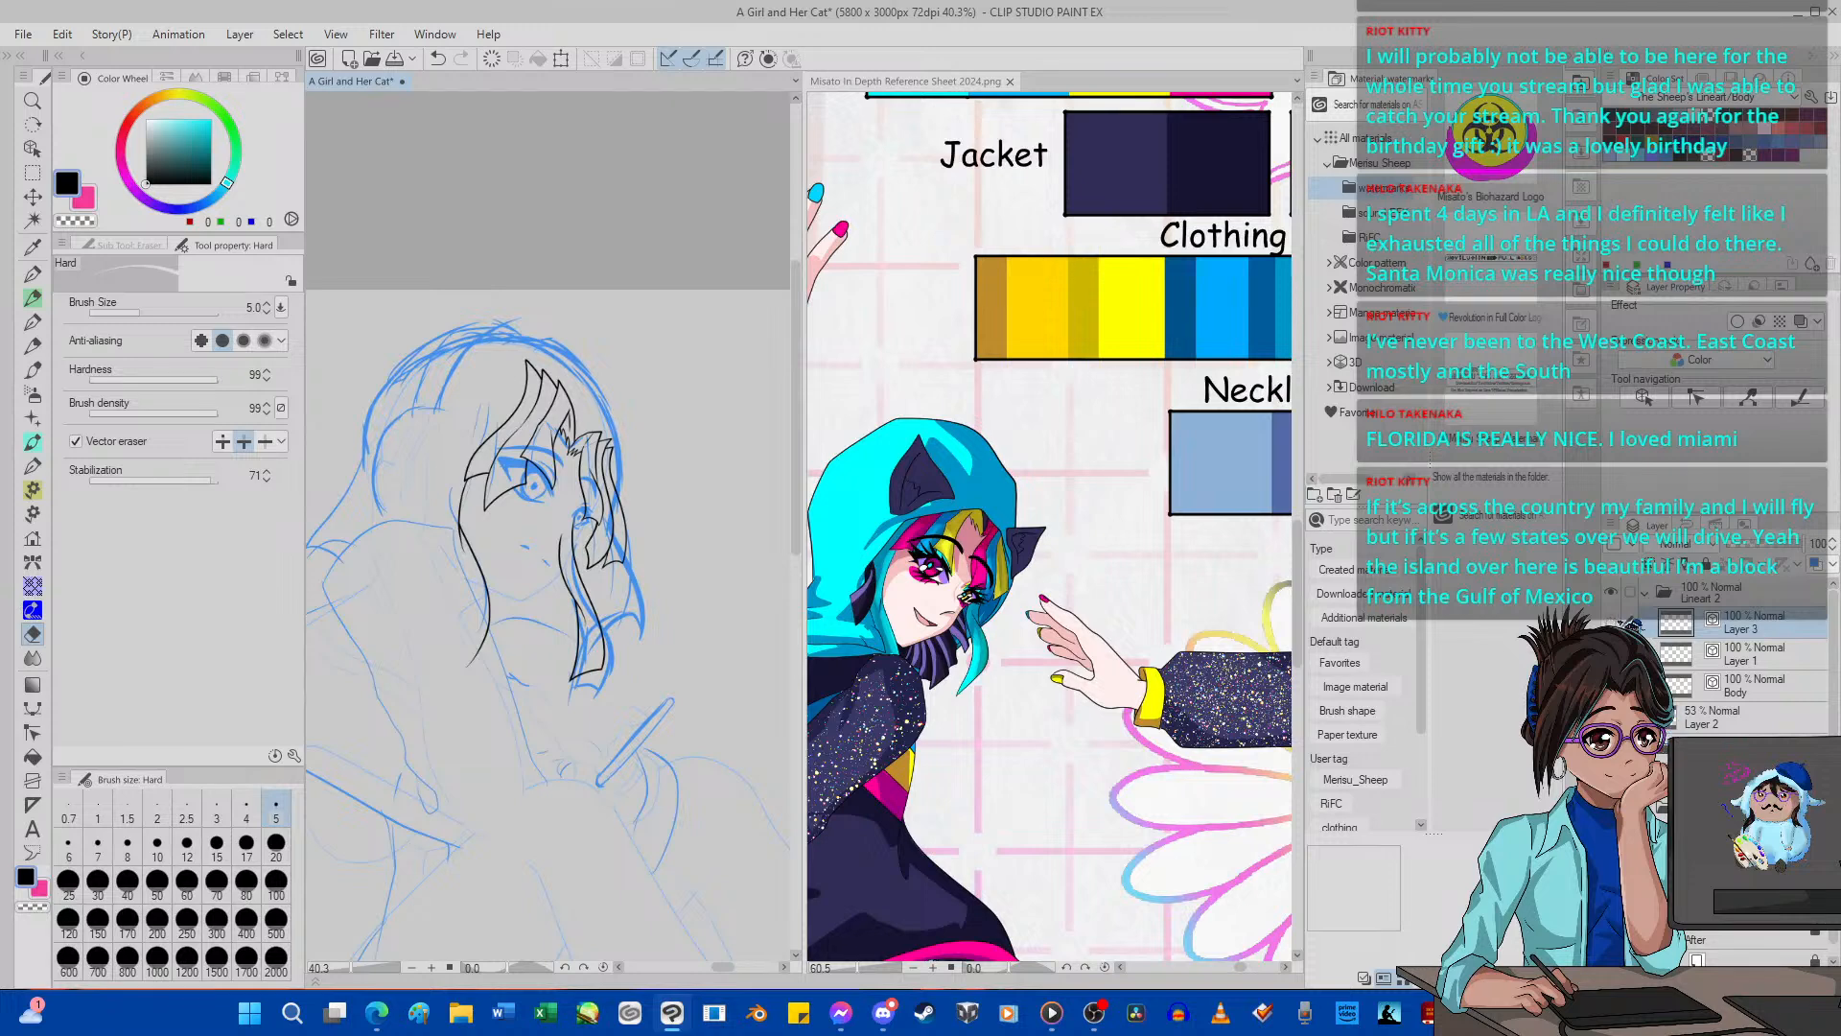
Compare the face with and without the long side locks by stepping back and forth through the recent strokes.
key("ctrl+z")
key("ctrl+z")
key("ctrl+z")
key("ctrl+y")
key("ctrl+y")
key("ctrl+y")
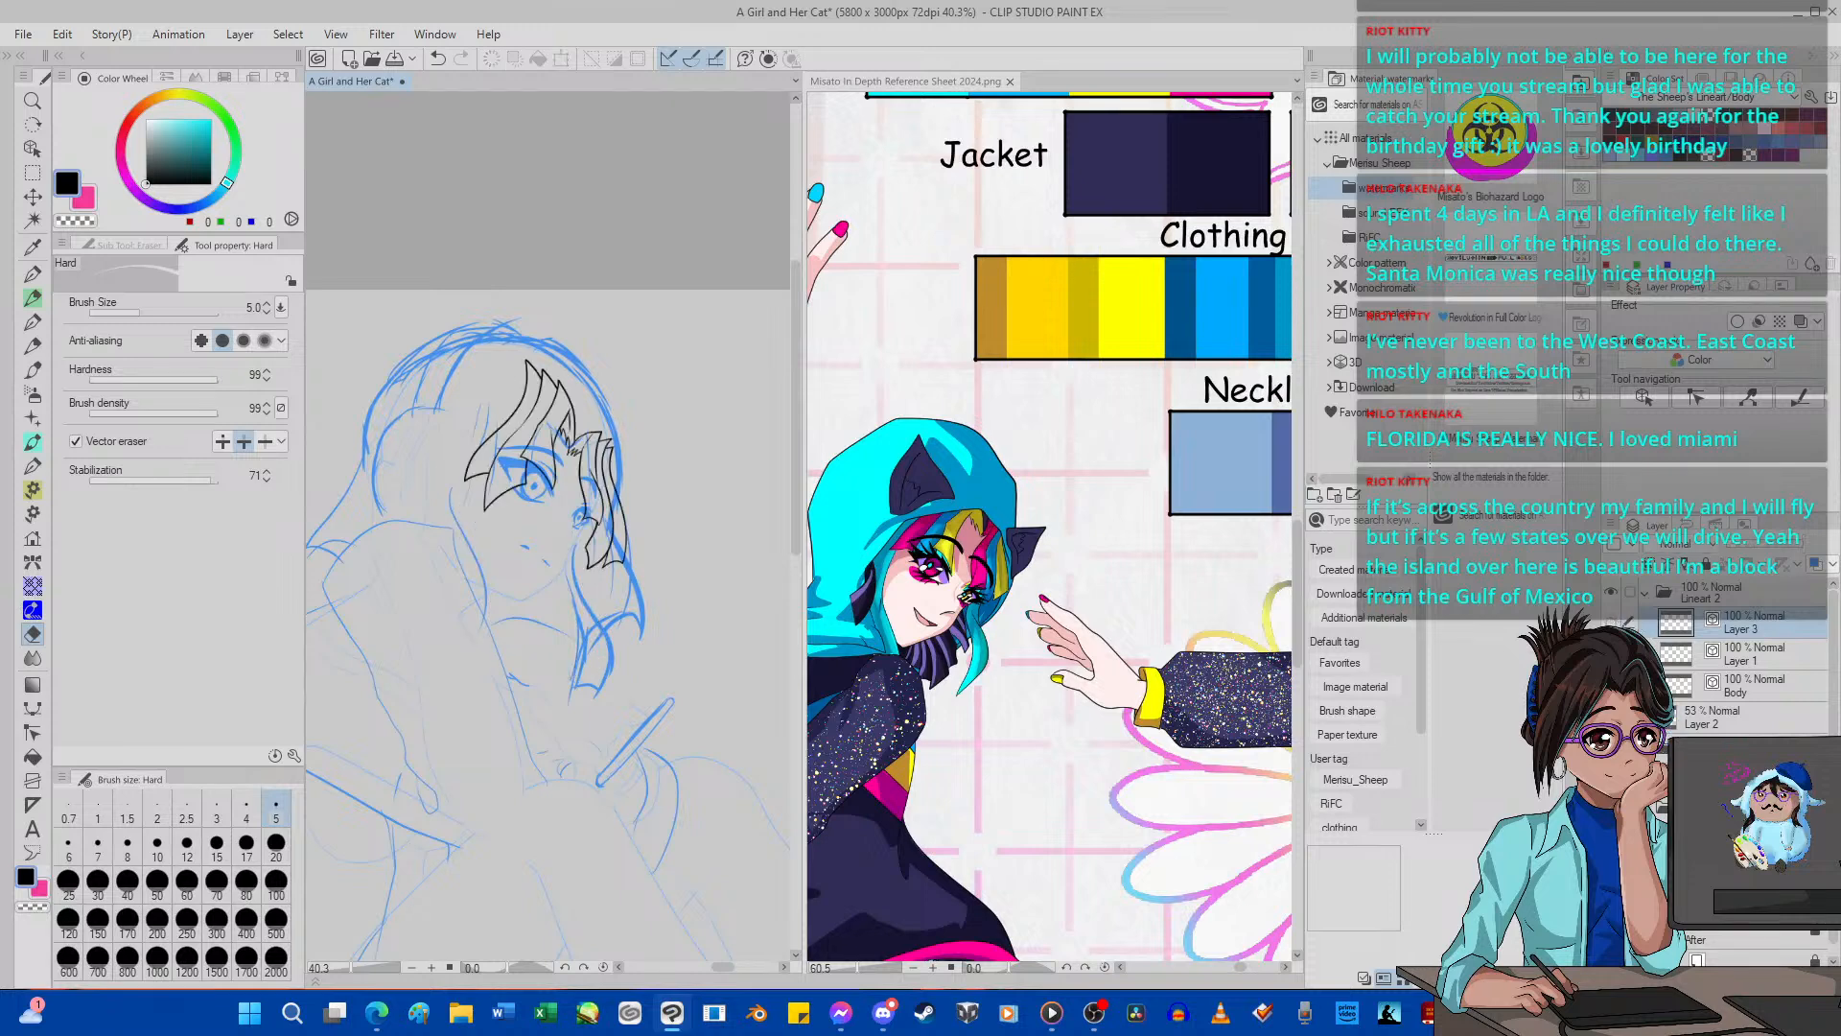
key("ctrl+y")
key("ctrl+y")
key("ctrl+y")
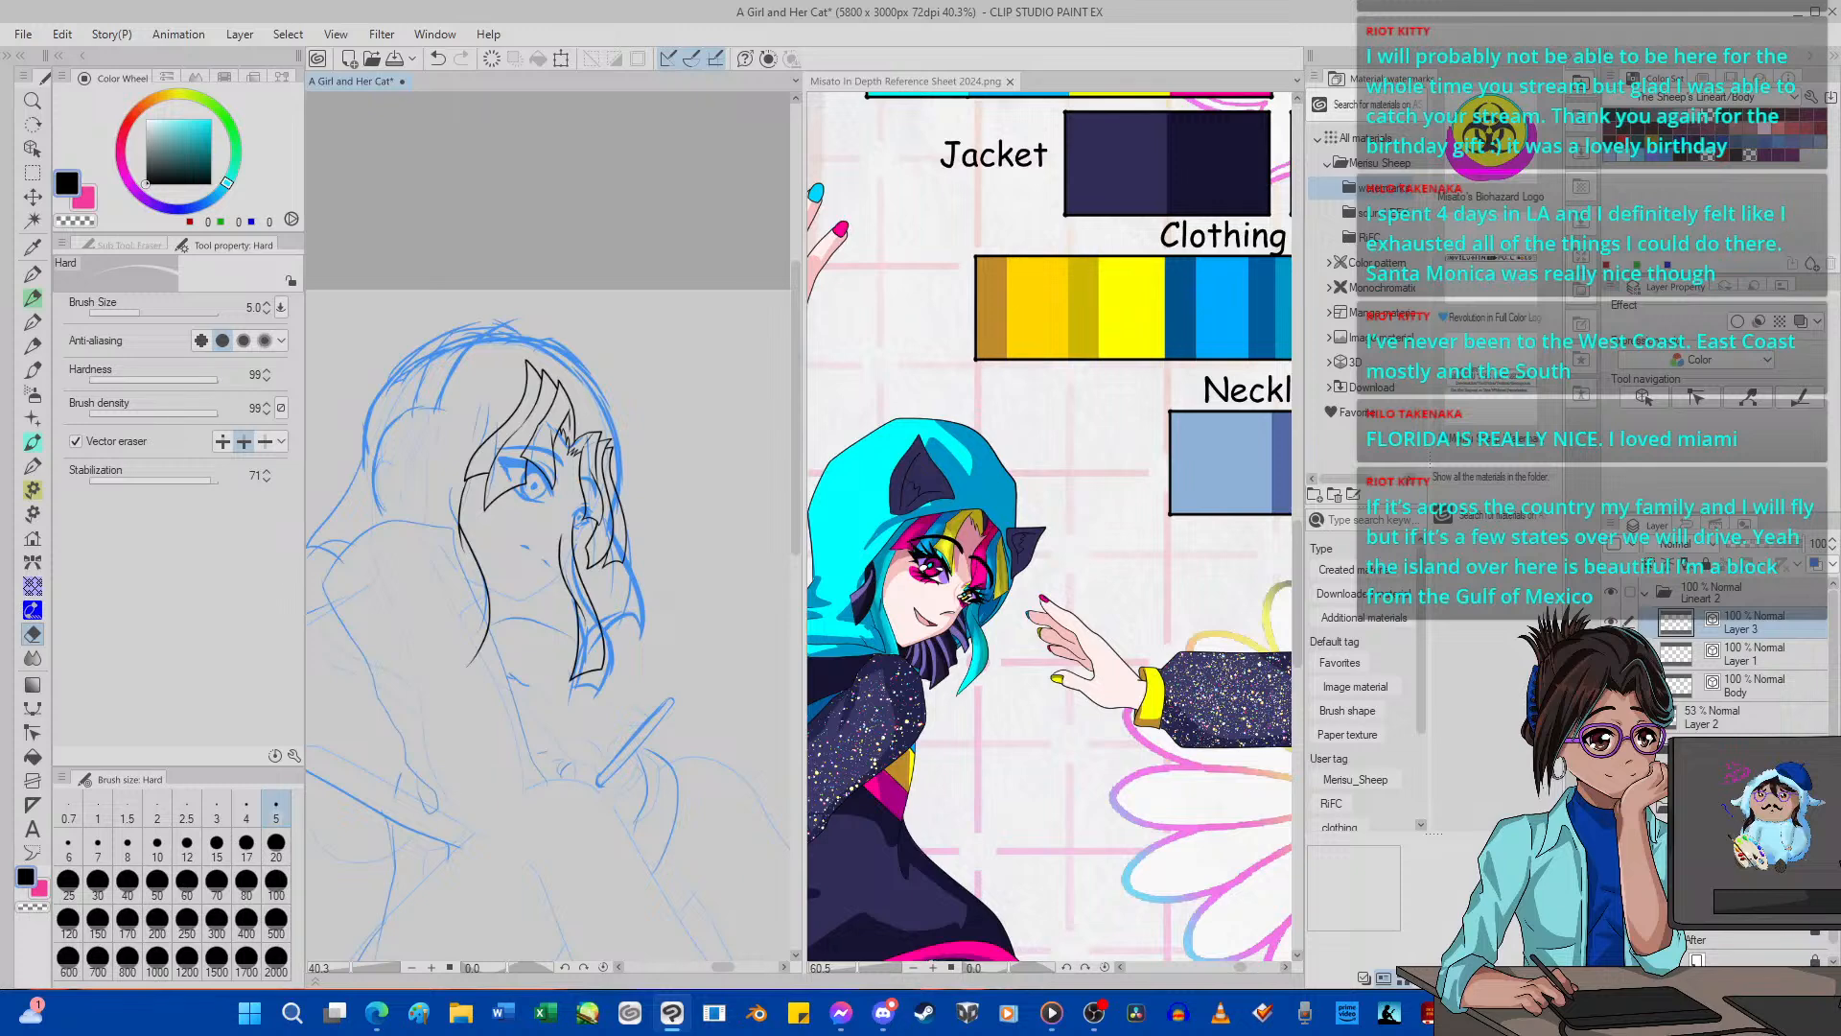
Merge Layer 3 into Layer 1 and hide the blue sketch so only the ink lines remain.
key("ctrl+e")
left_click(1613, 622)
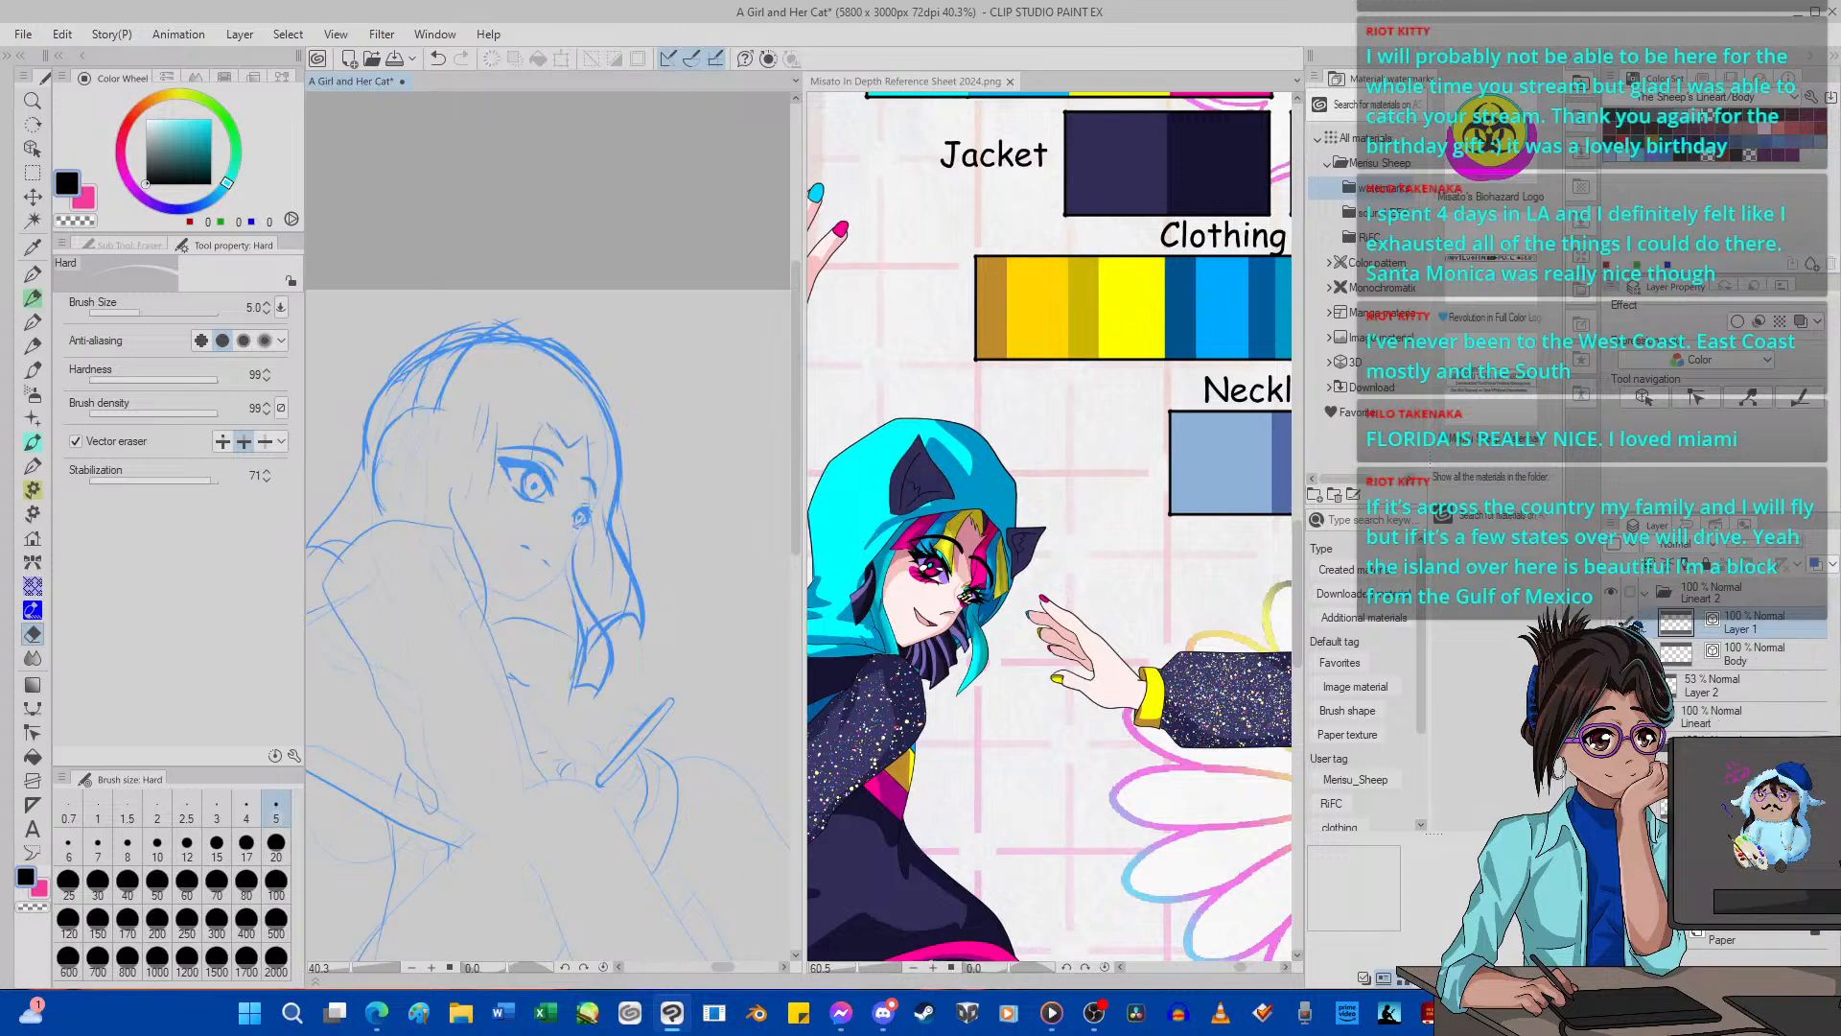
left_click(1613, 623)
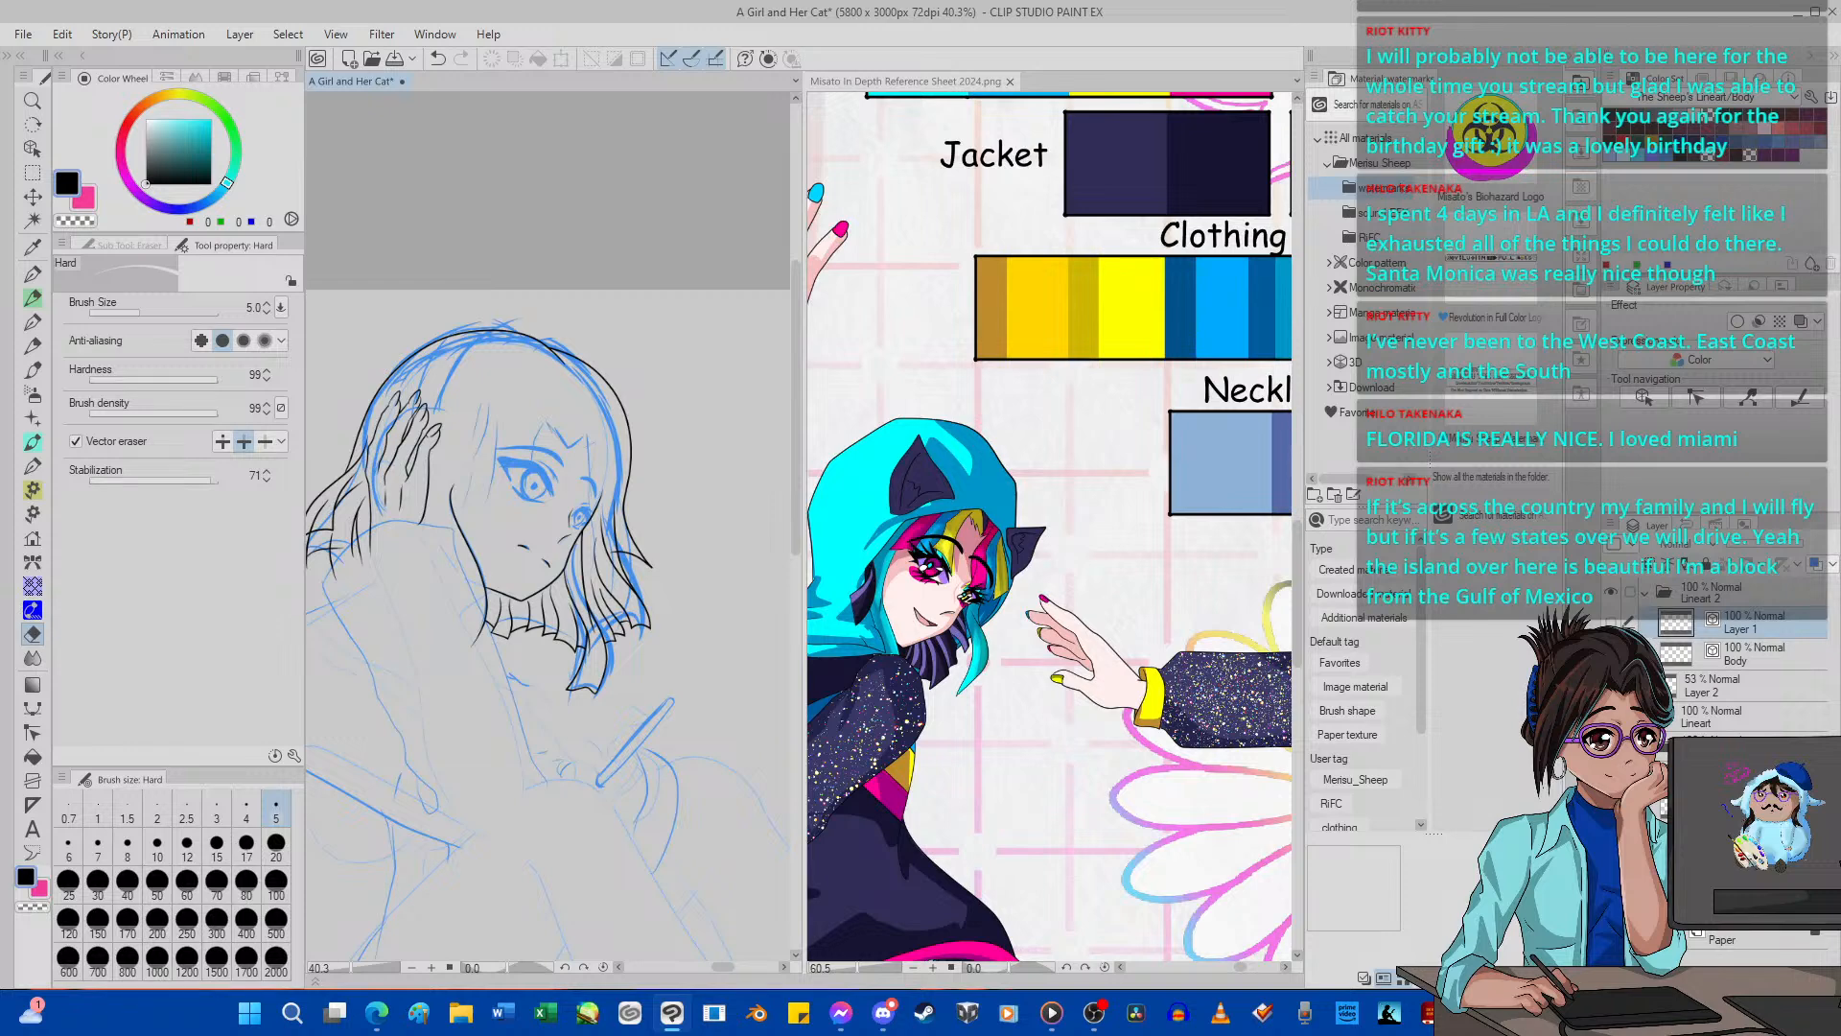
left_click(1613, 685)
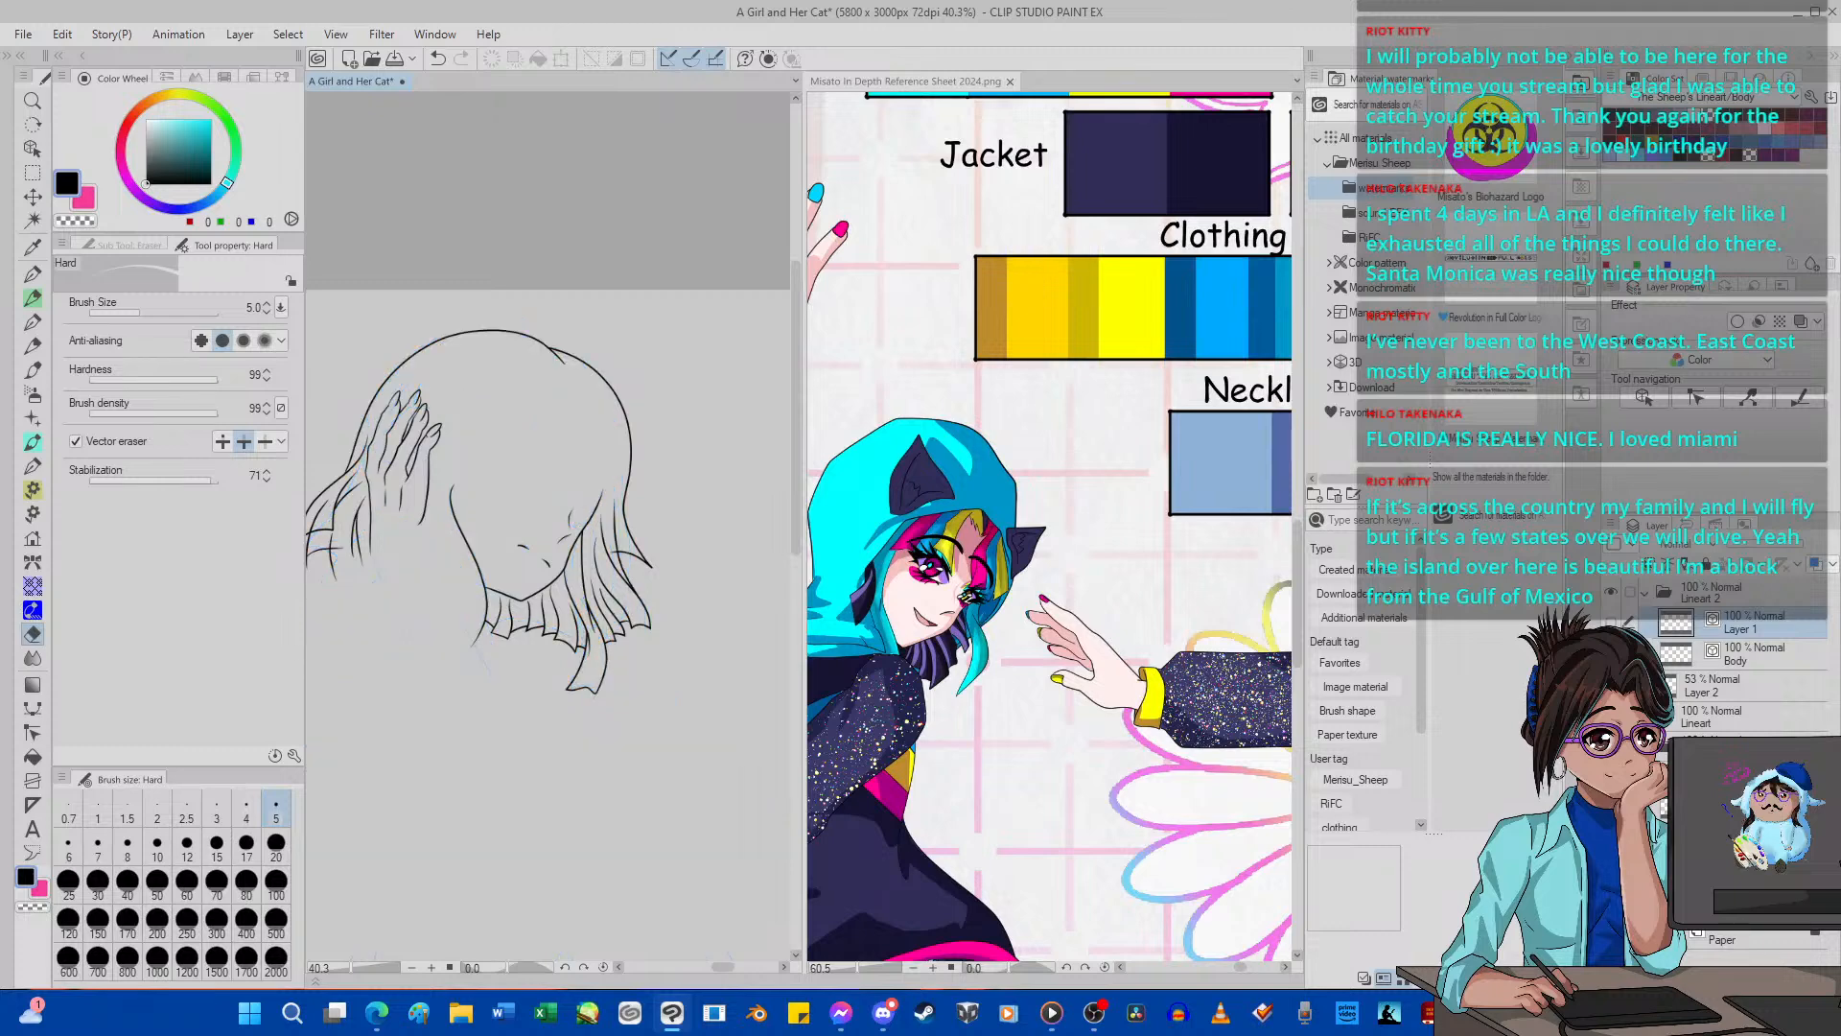
scroll(764, 641, "up", 1)
scroll(764, 641, "down", 1)
scroll(575, 556, "up", 2)
scroll(529, 533, "up", 1)
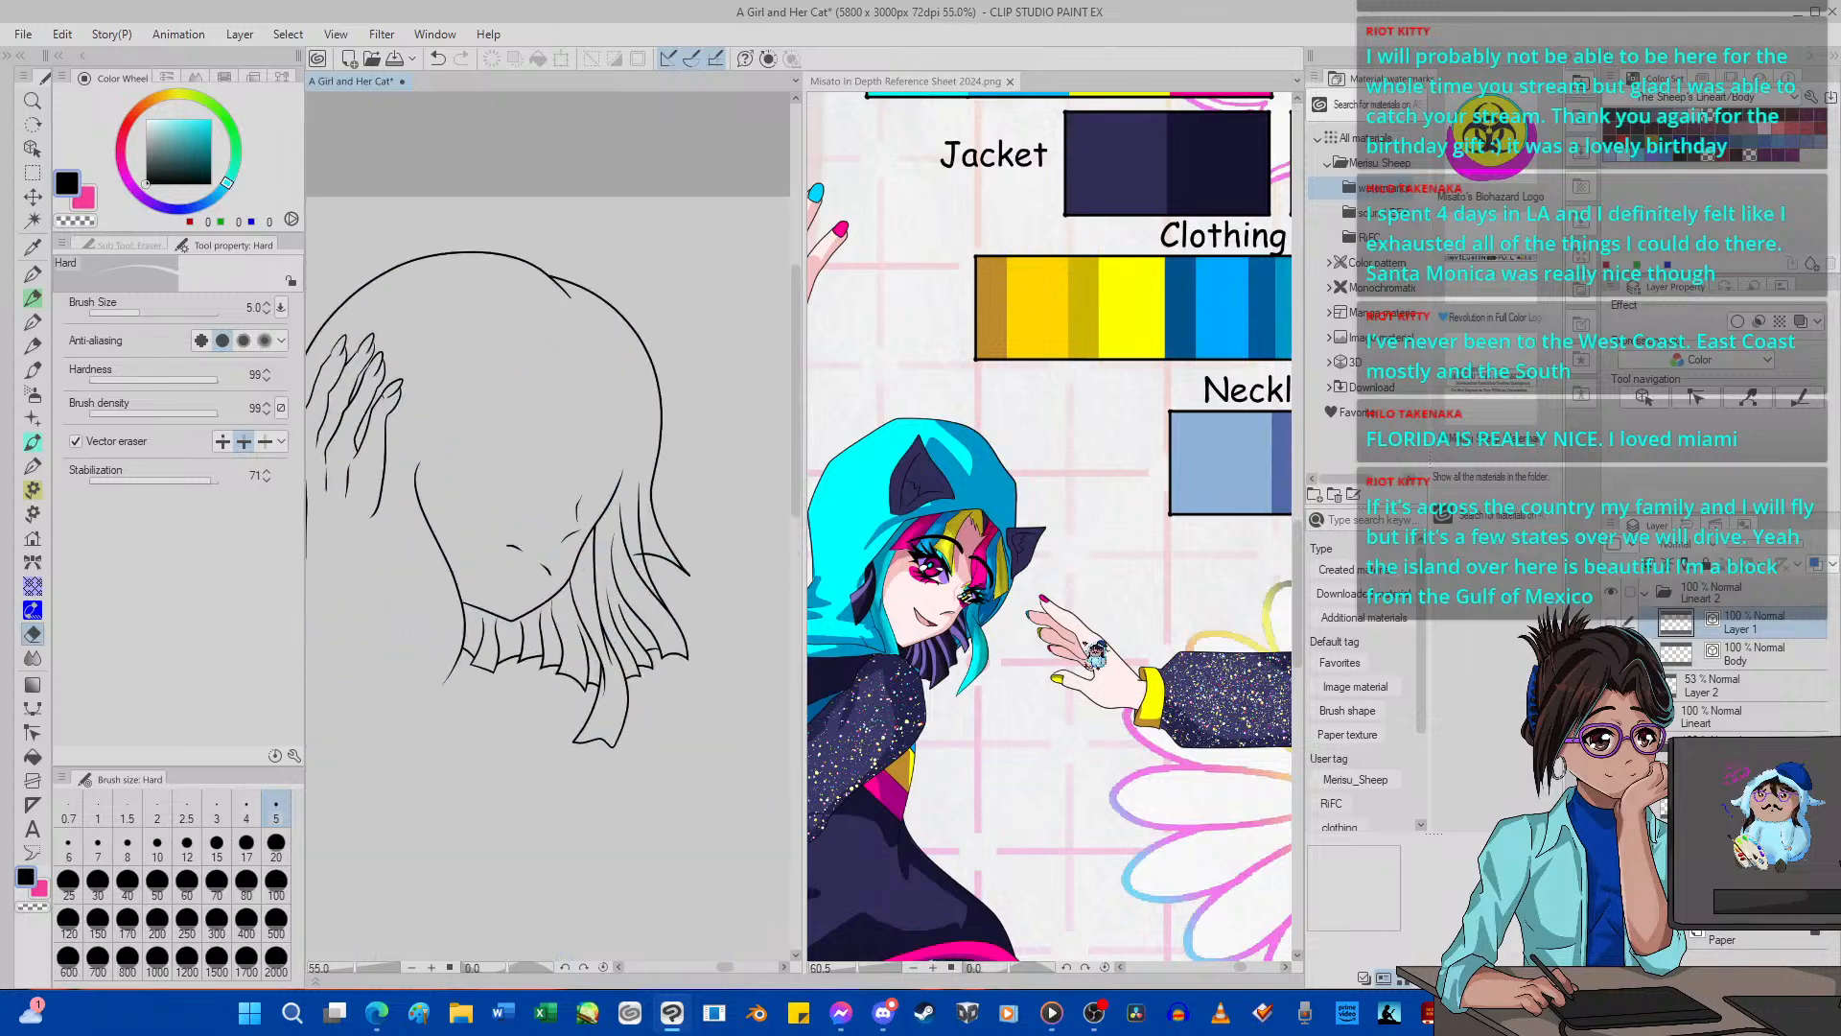
Show the hair lines of Layer 1 again and turn on that layer's color display in blue.
left_click(1736, 654)
left_click(1611, 622)
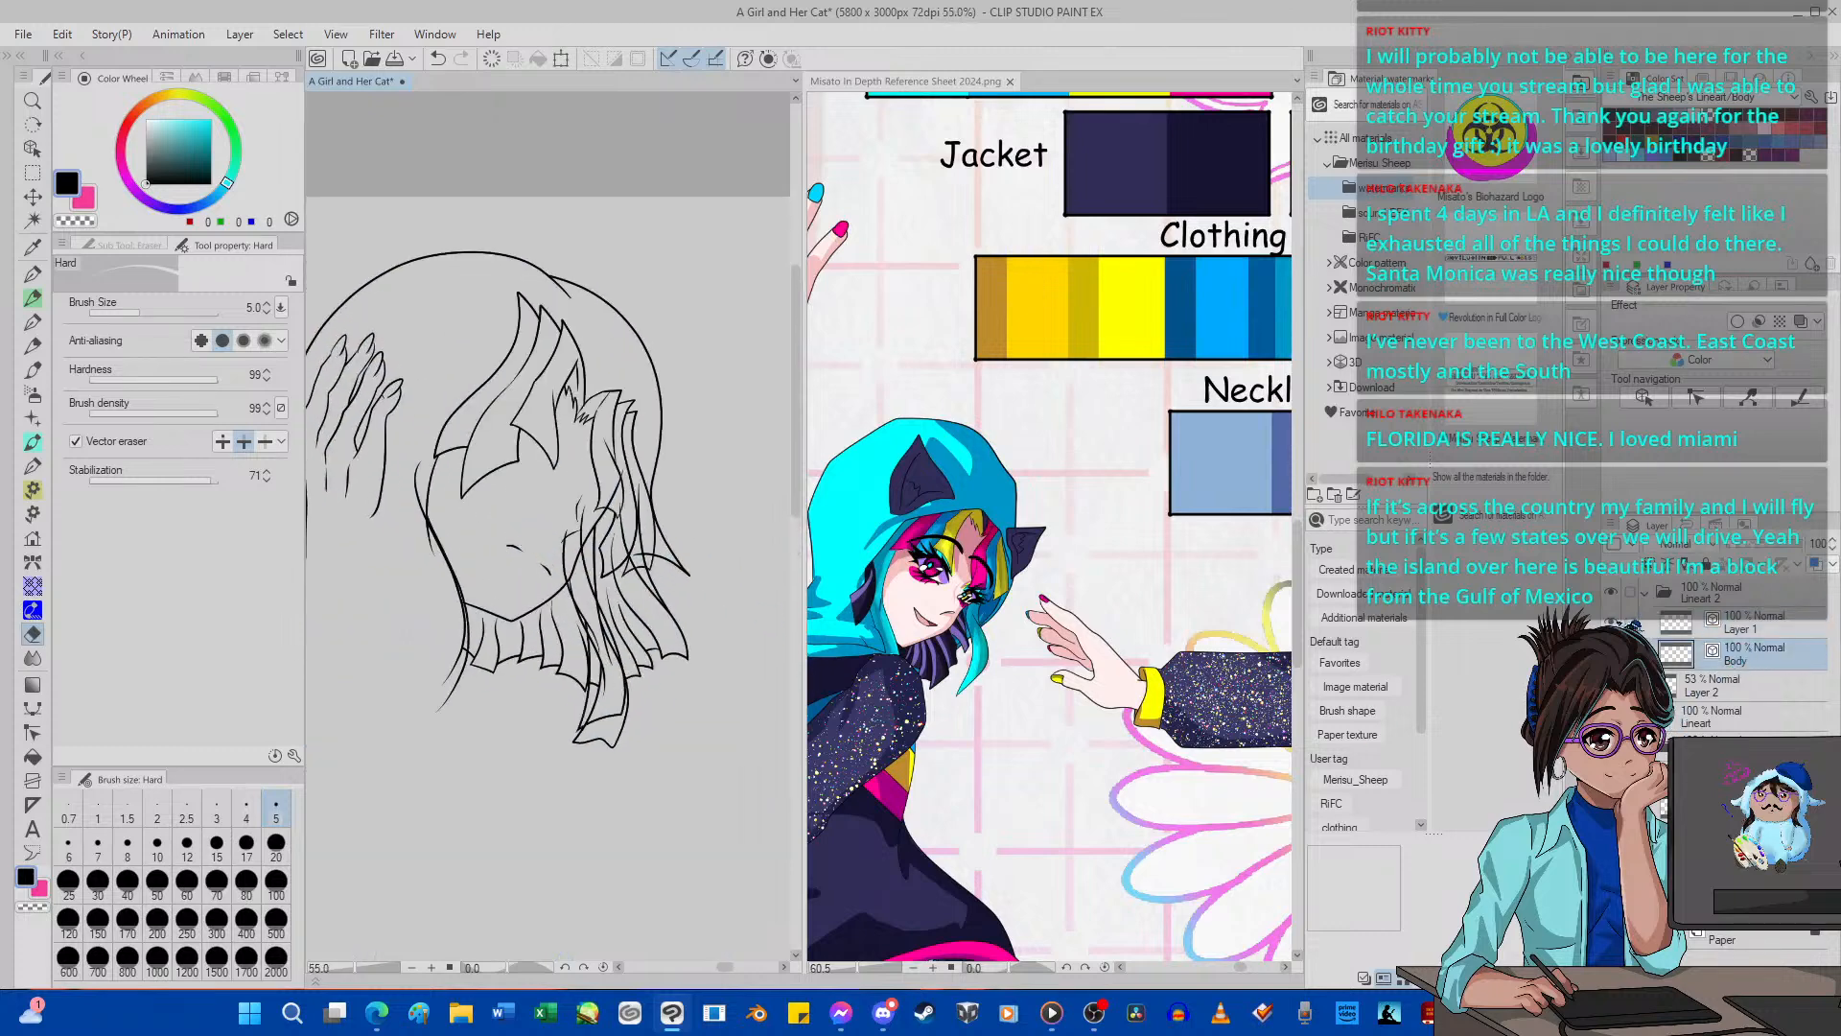
left_click(1611, 623)
left_click(1611, 623)
left_click(1807, 624)
left_click(1814, 564)
Set the vector eraser to size 17 and whole-line mode, and erase the long lock beside the far cheek from Layer 1.
scroll(651, 646, "up", 6)
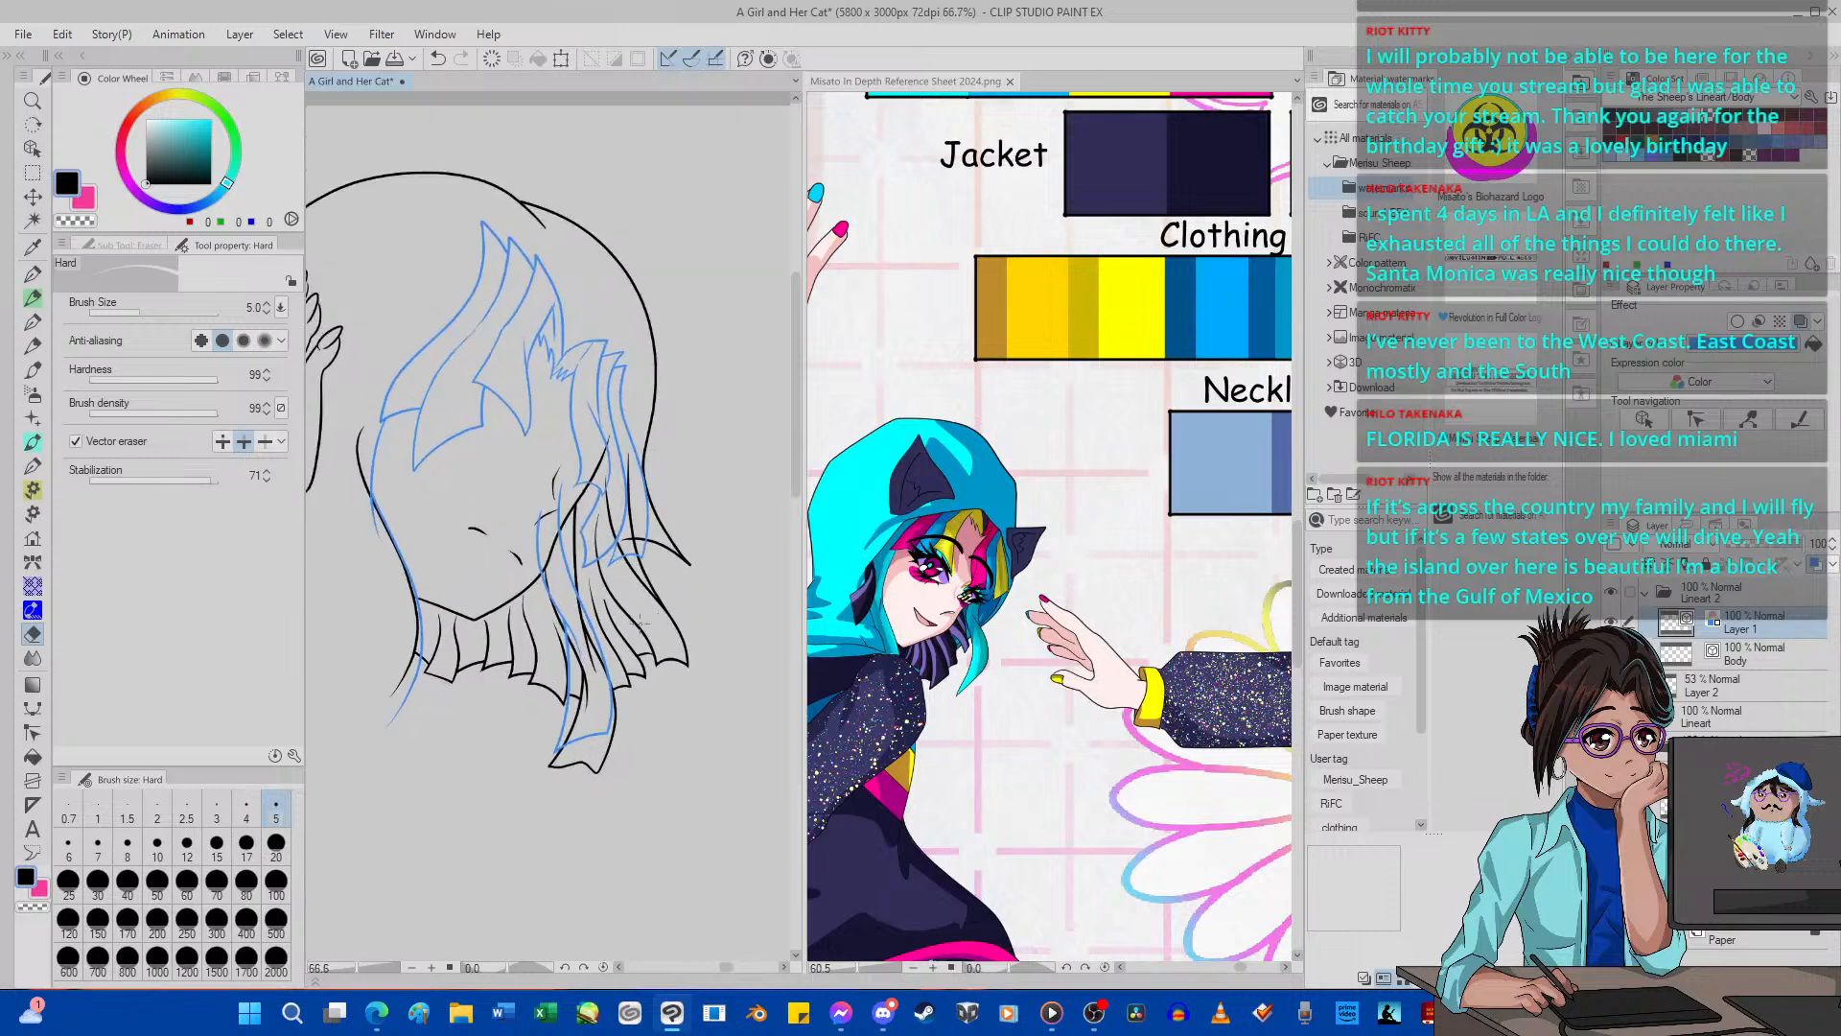
scroll(558, 748, "up", 2)
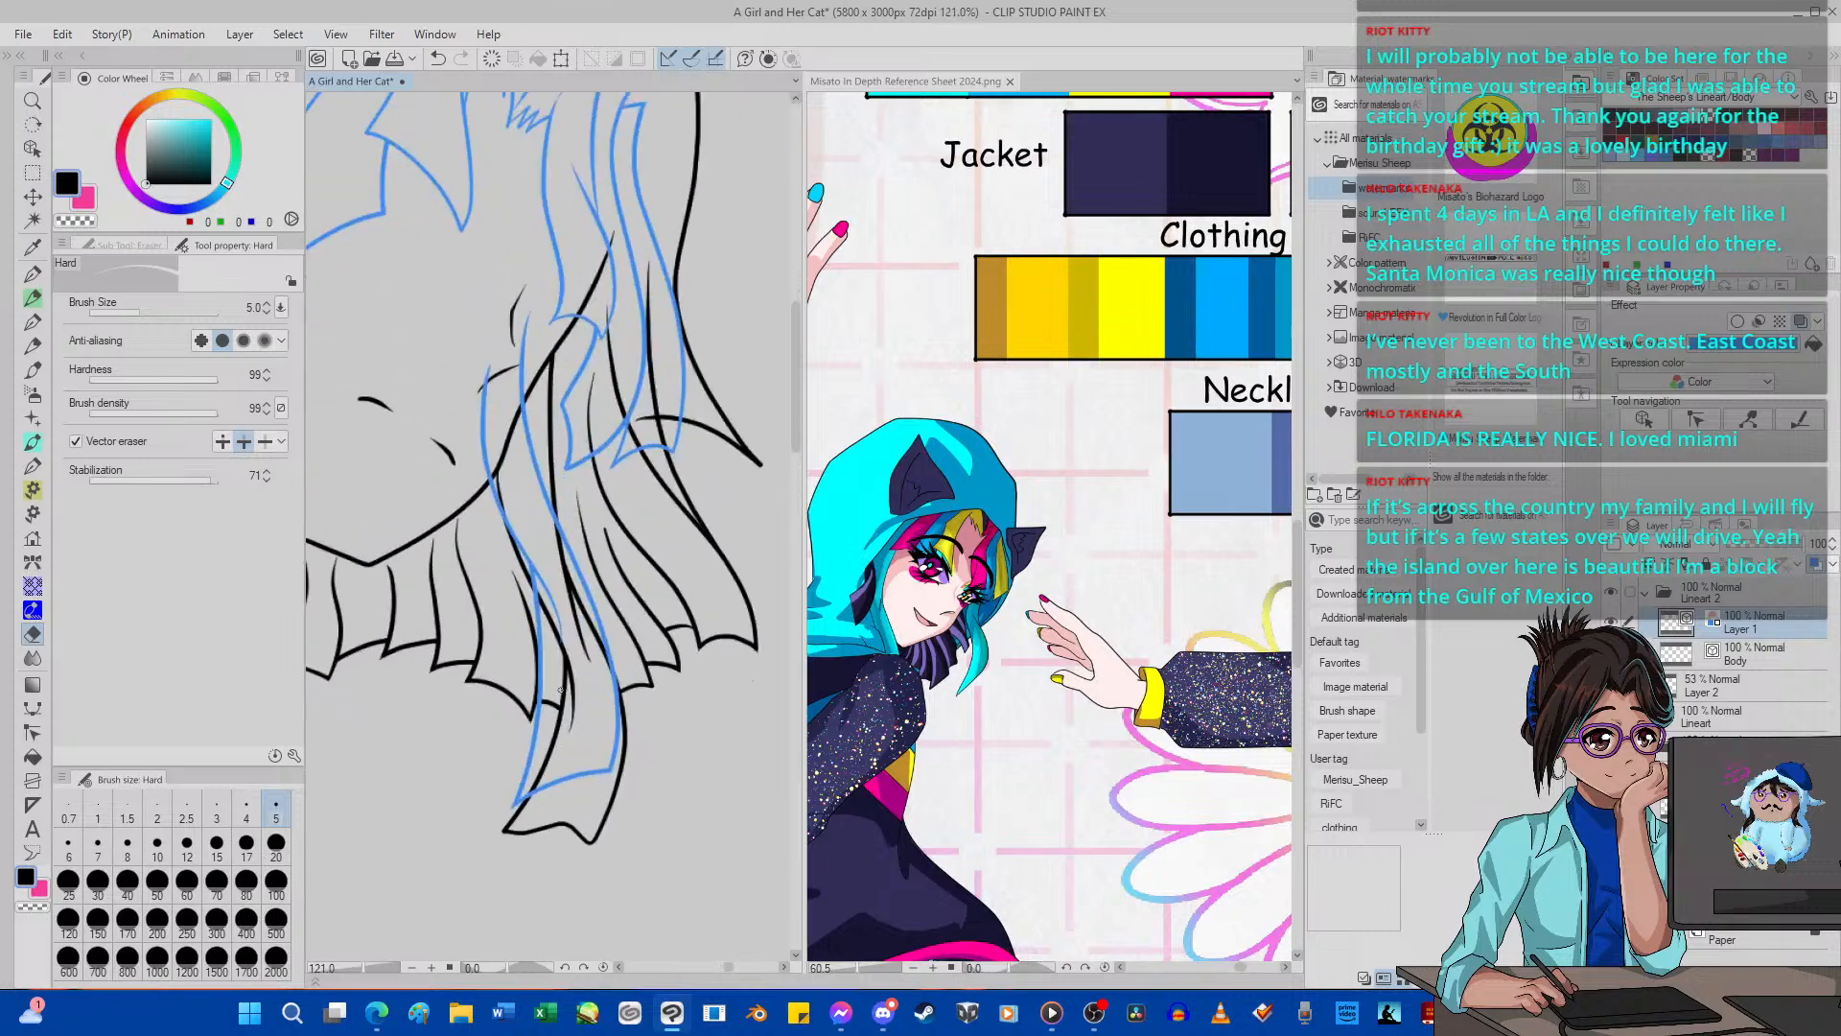
scroll(560, 690, "down", 2)
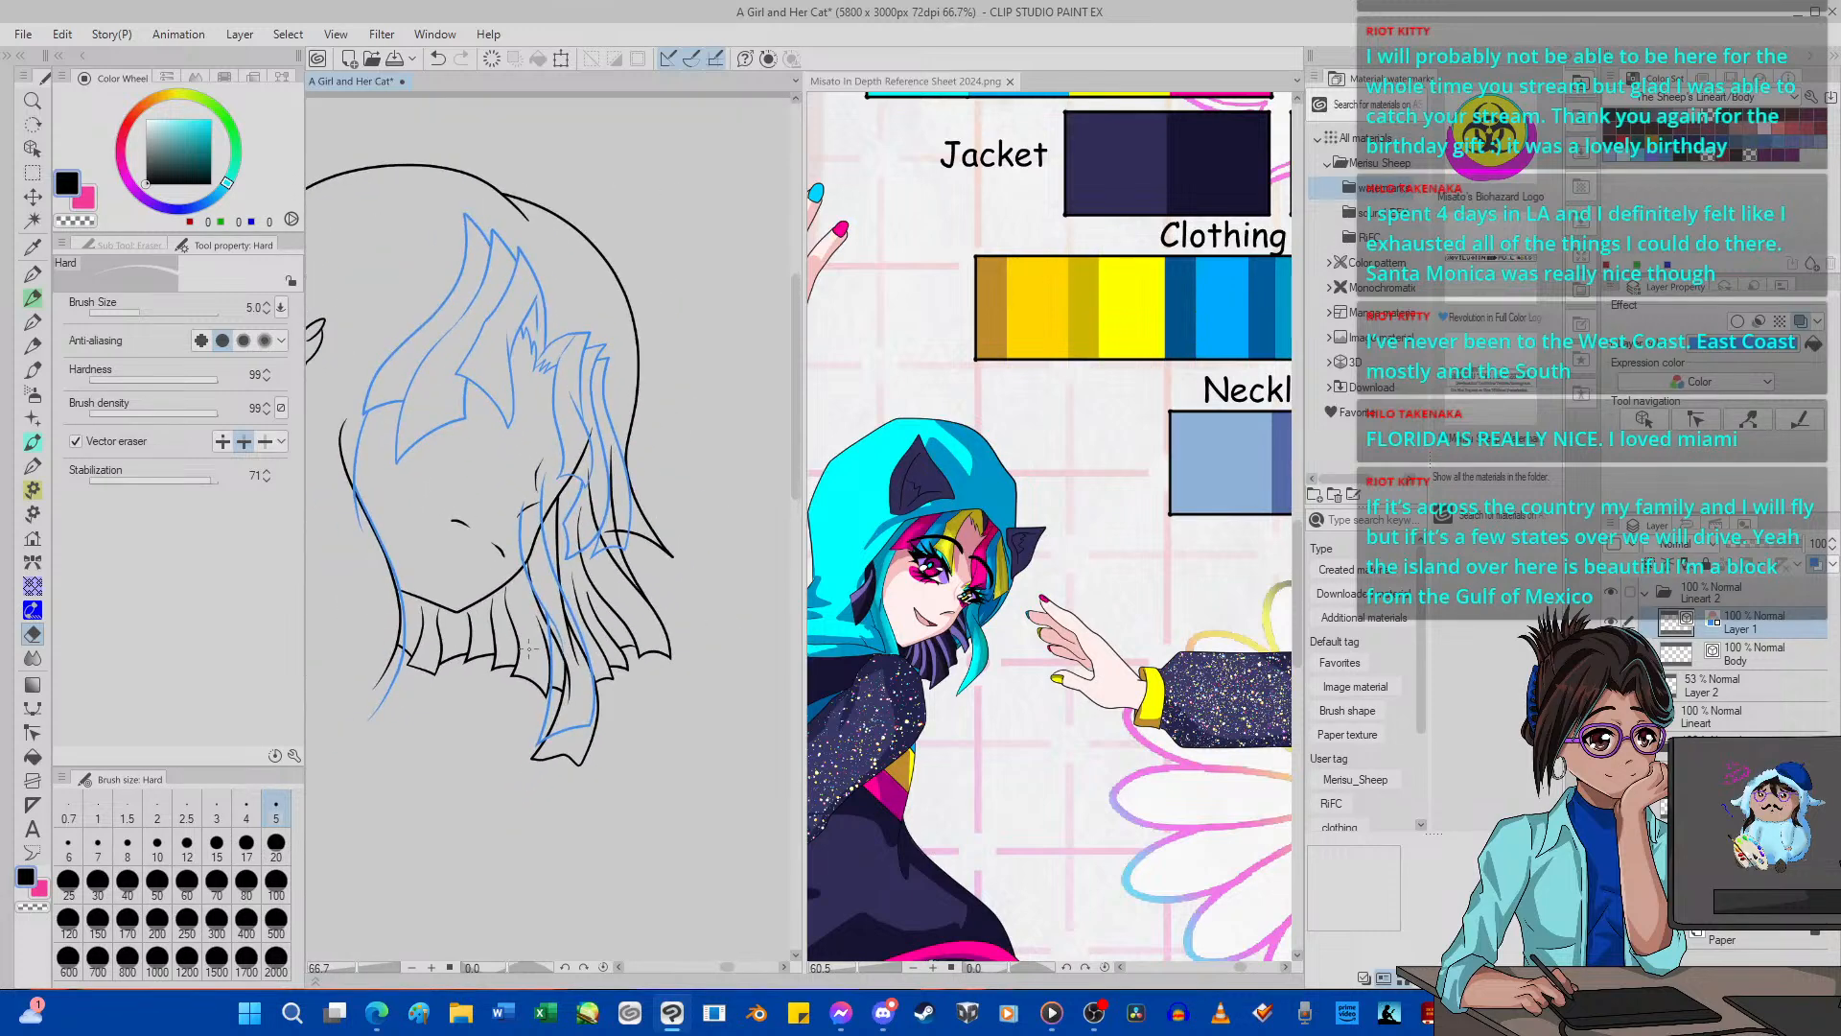
left_click(247, 844)
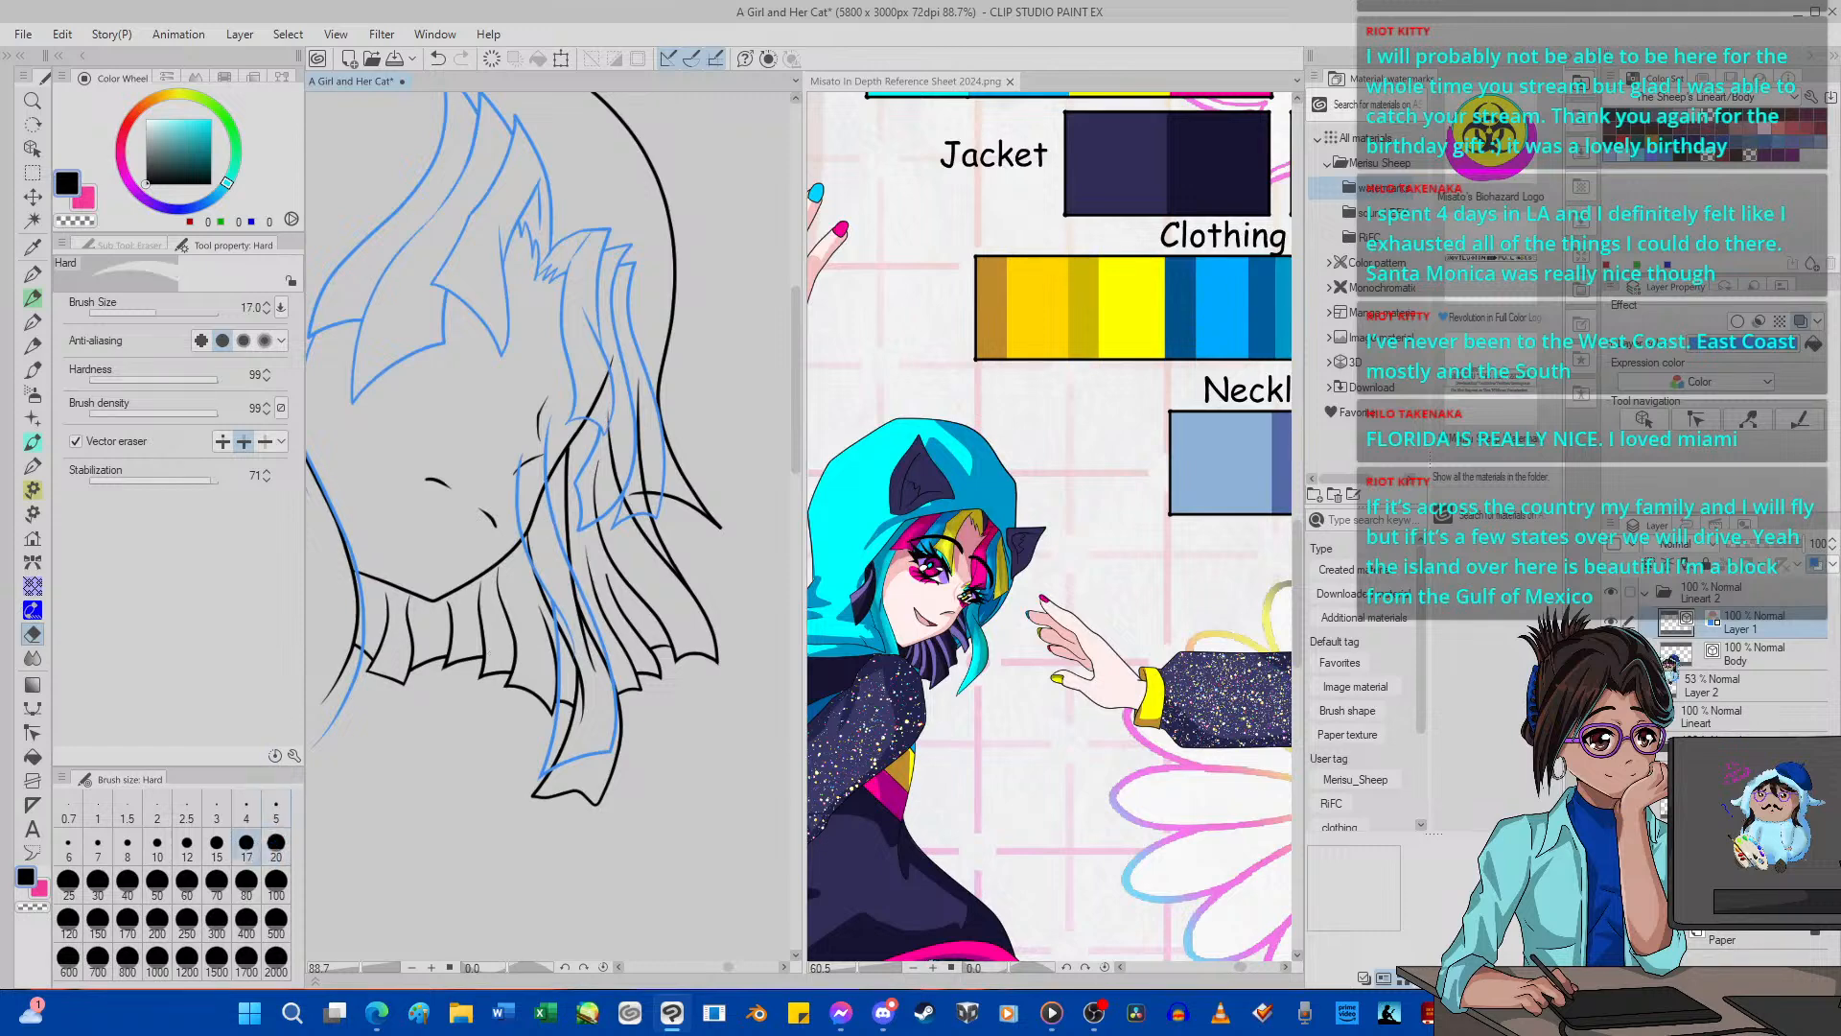
left_click(1730, 656)
scroll(598, 622, "up", 1)
scroll(600, 621, "up", 1)
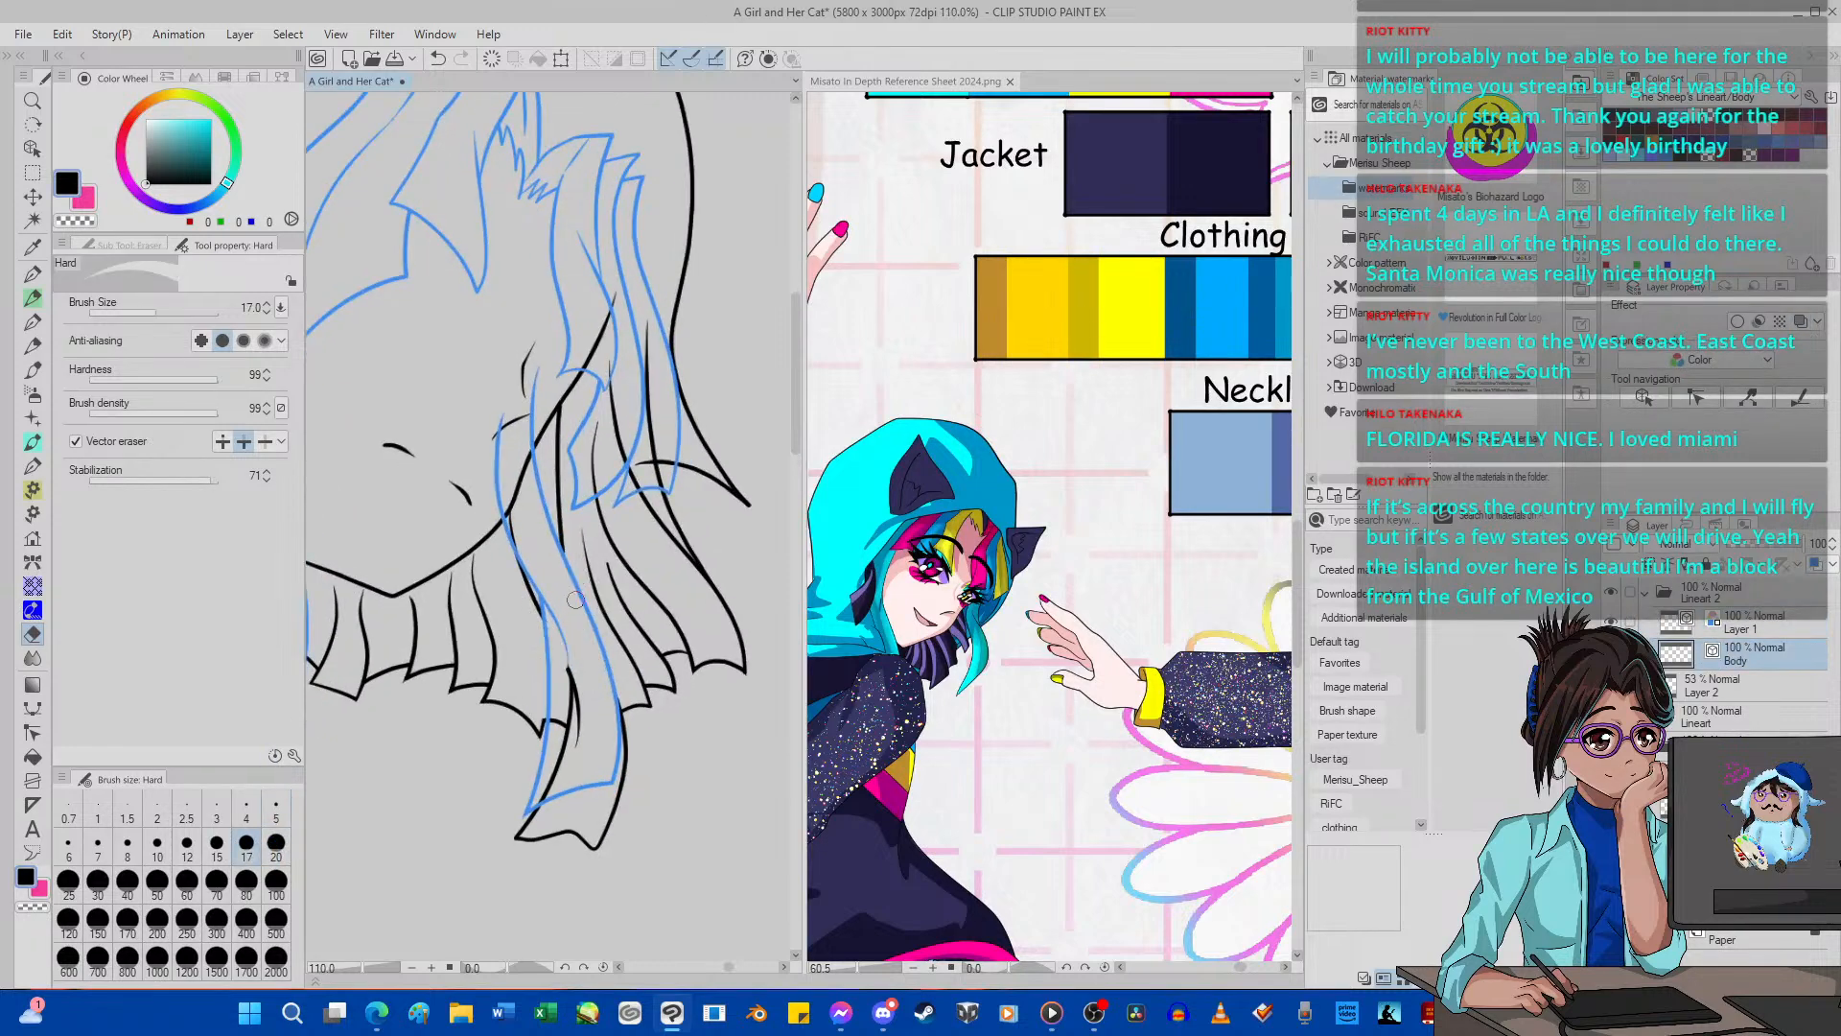
left_click(439, 60)
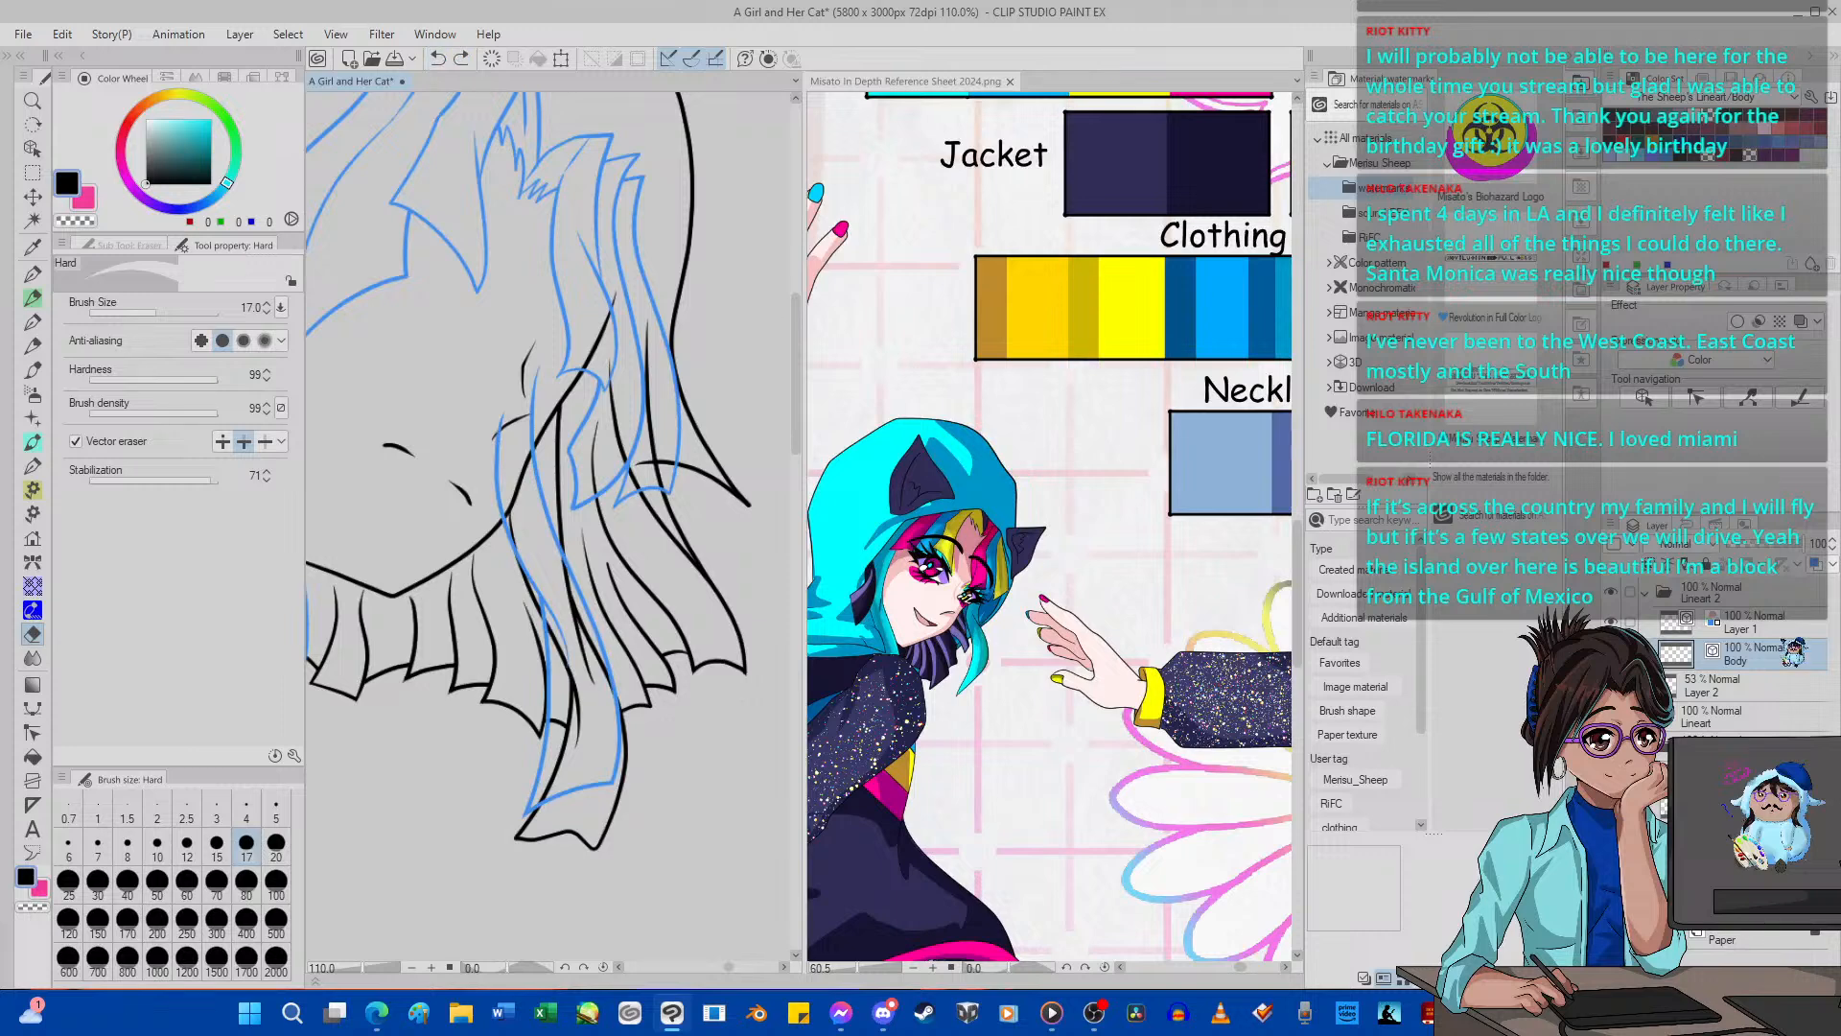
left_click(1780, 626)
left_click_drag(530, 618, 590, 619)
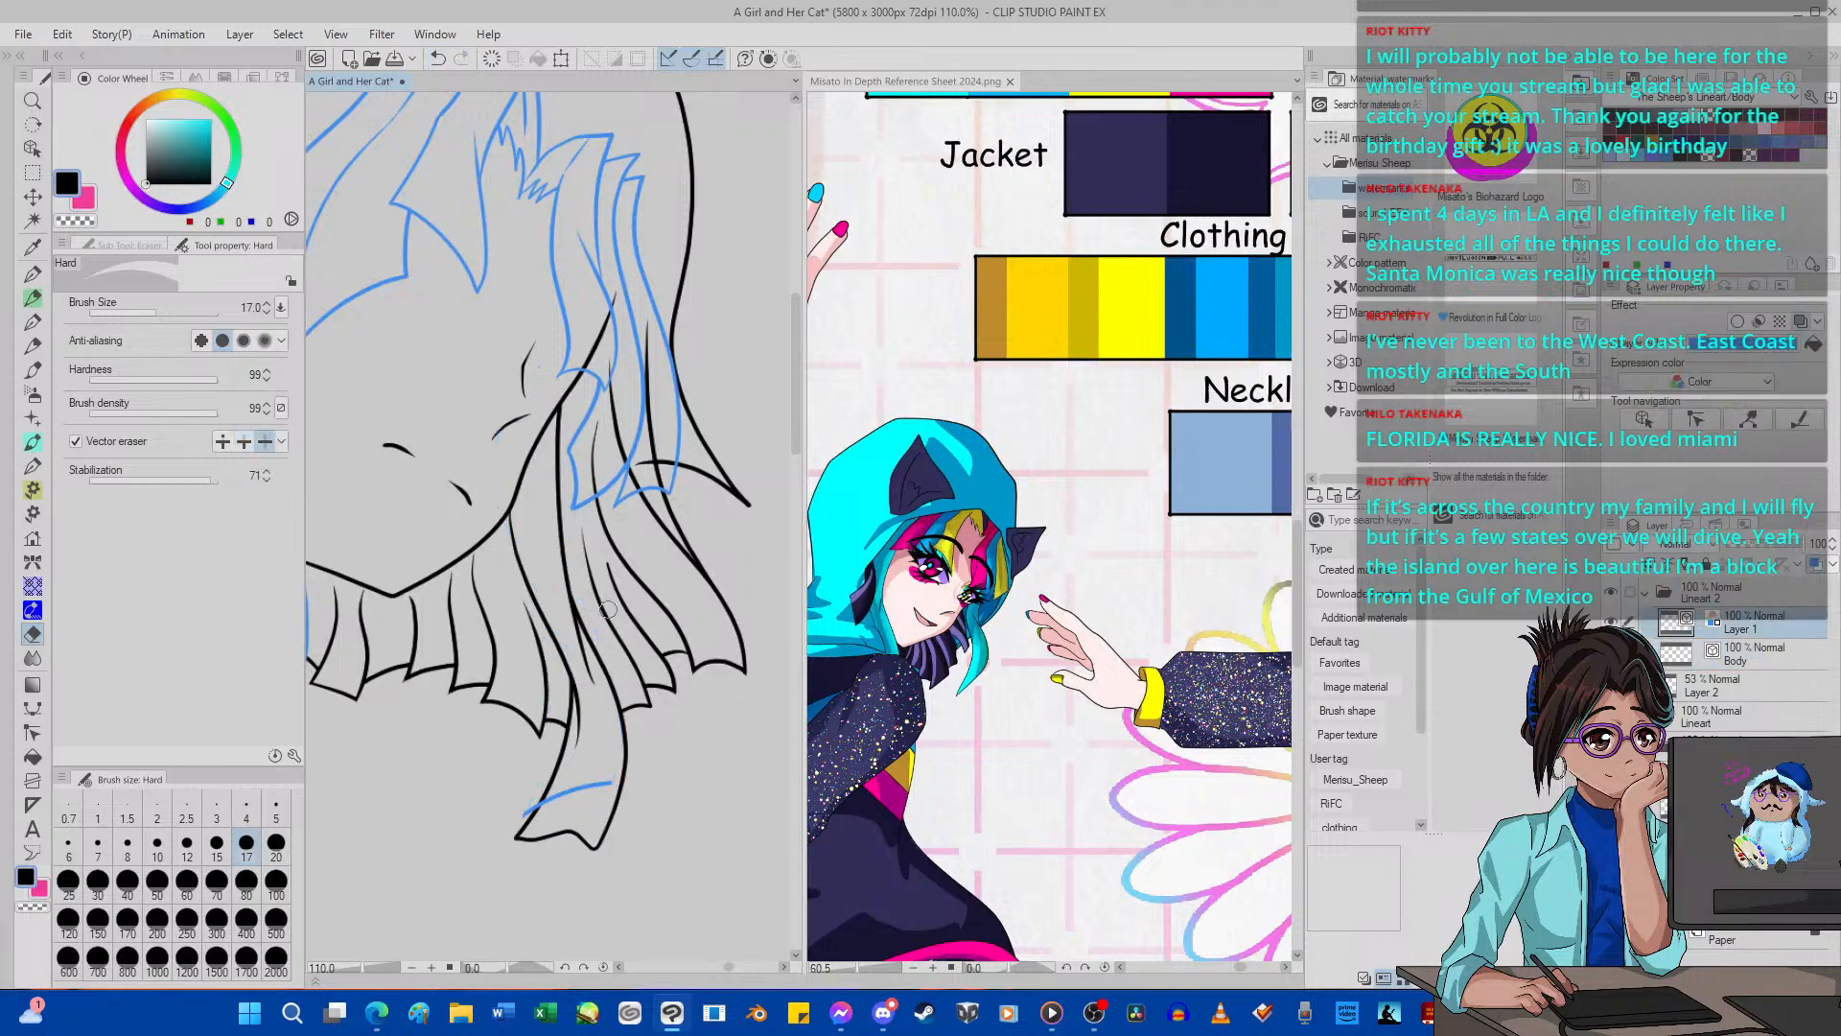
left_click_drag(533, 773, 585, 792)
scroll(583, 624, "down", 6)
scroll(594, 591, "up", 4)
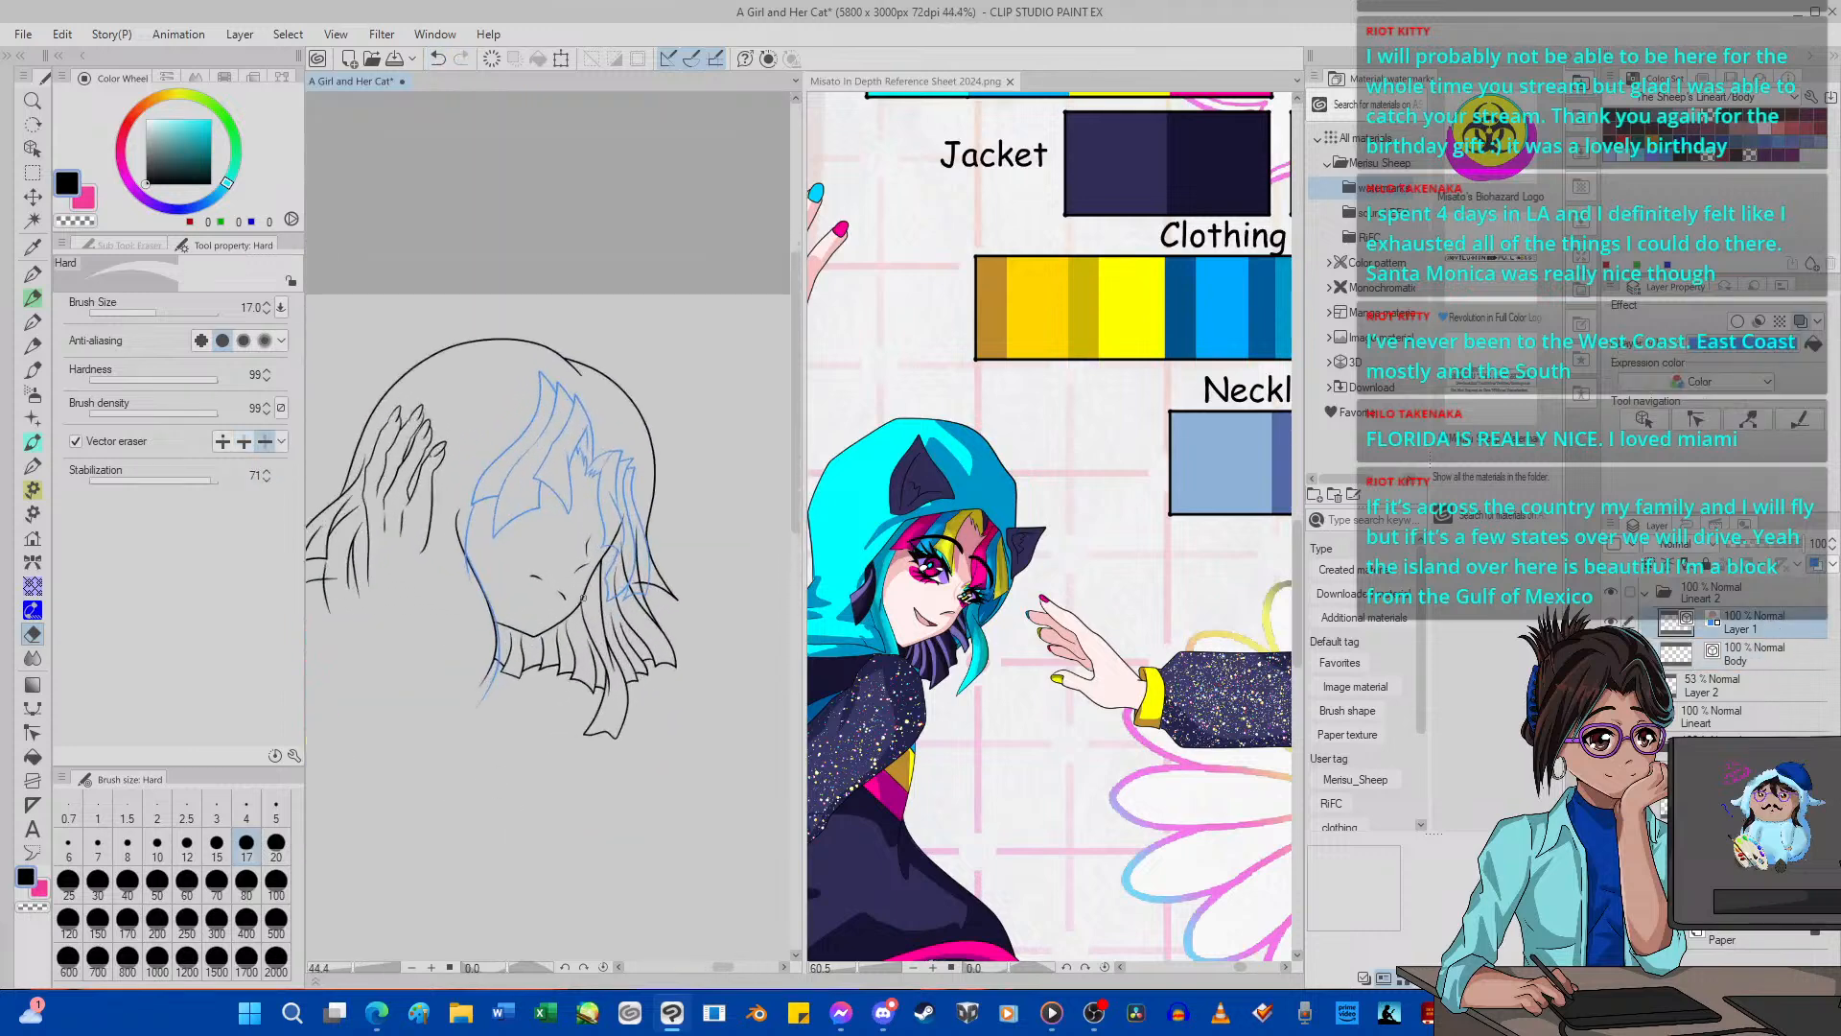
On the Body layer, erase the face and hair lines covered by the far fringe strands up to their intersections.
scroll(593, 591, "up", 2)
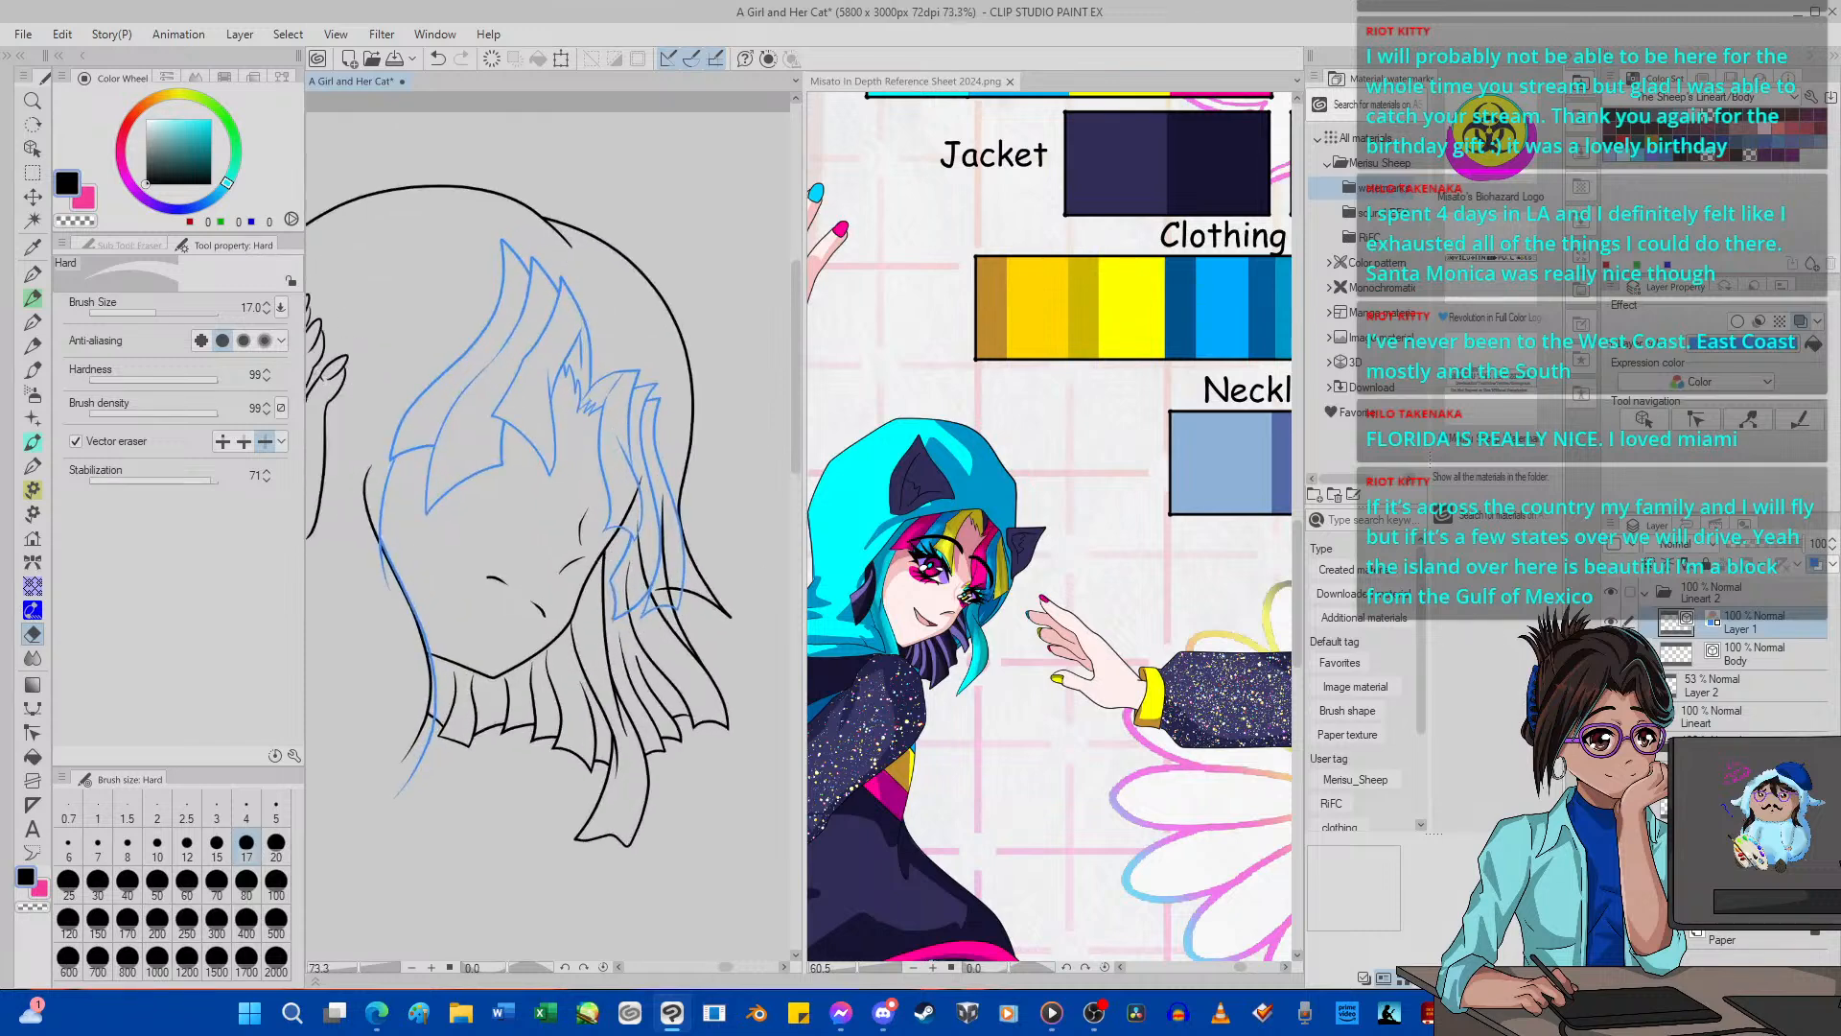
left_click(1726, 654)
left_click(243, 441)
scroll(604, 525, "up", 3)
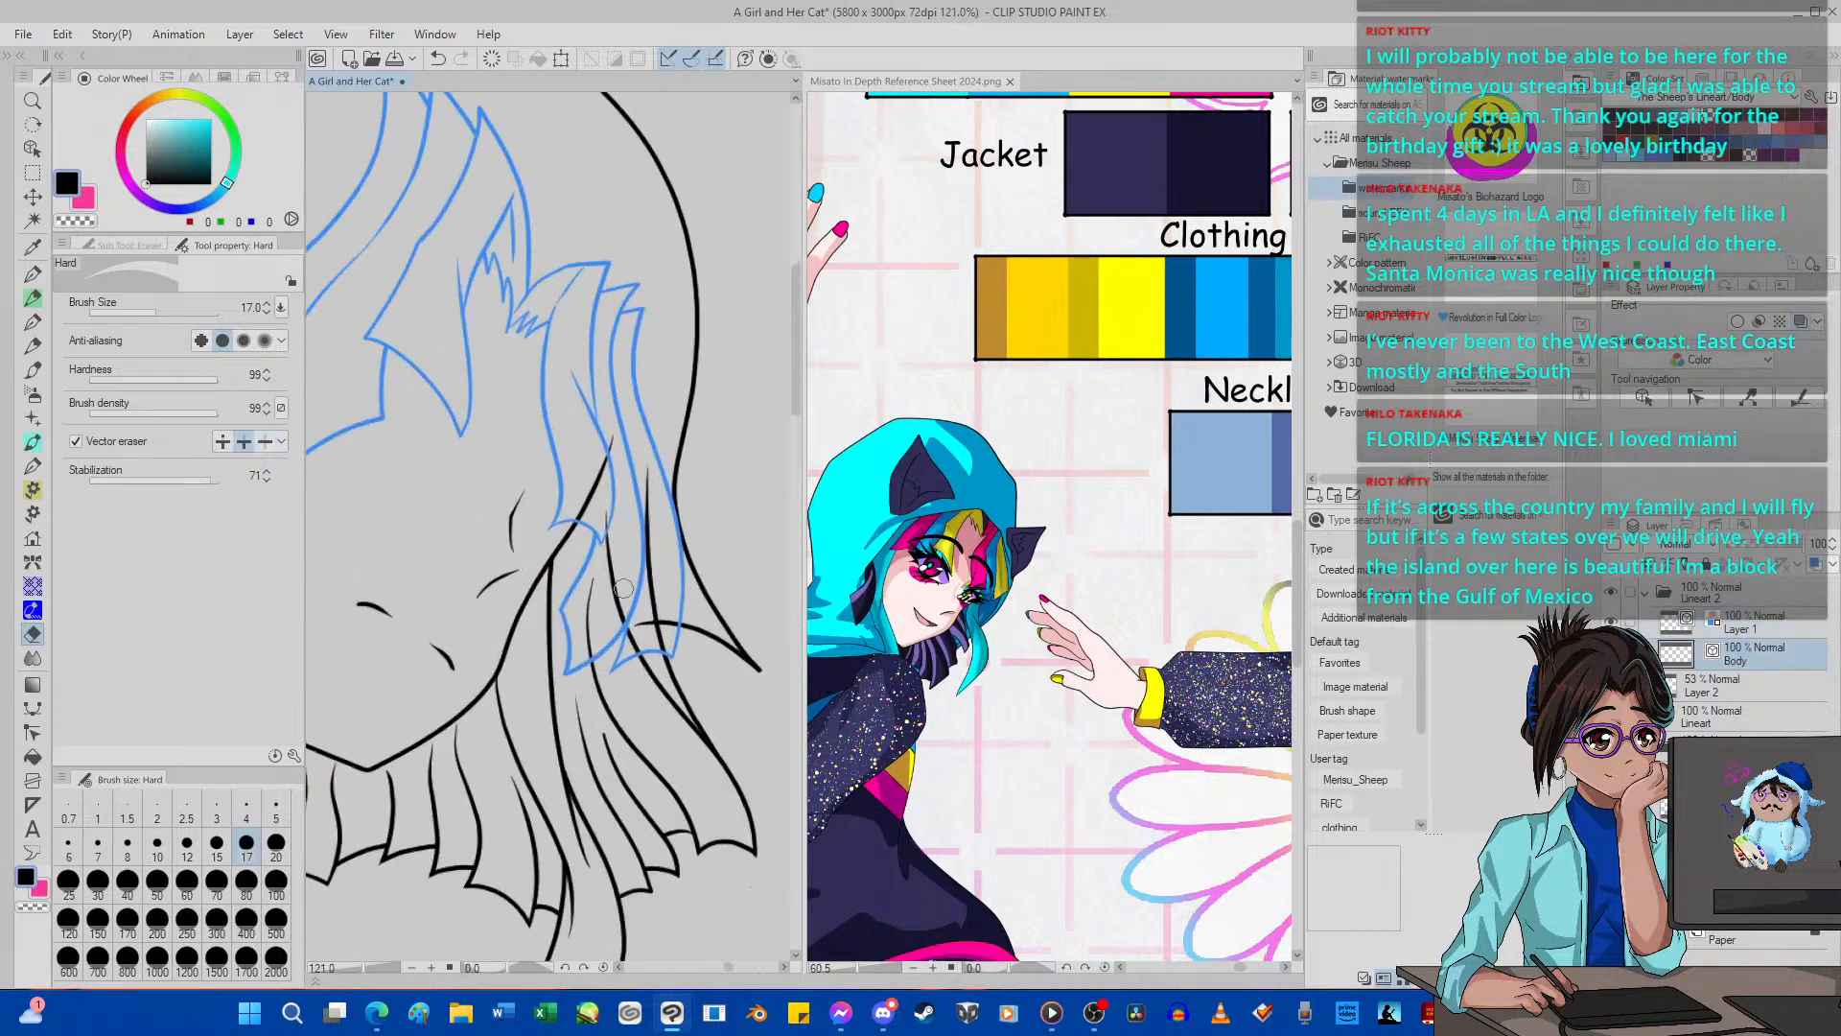
left_click_drag(604, 470, 597, 485)
mouse_move(599, 586)
left_mouse_down()
mouse_move(598, 629)
mouse_move(659, 574)
left_mouse_up()
mouse_move(621, 633)
left_mouse_down()
mouse_move(641, 644)
mouse_move(654, 622)
left_mouse_up()
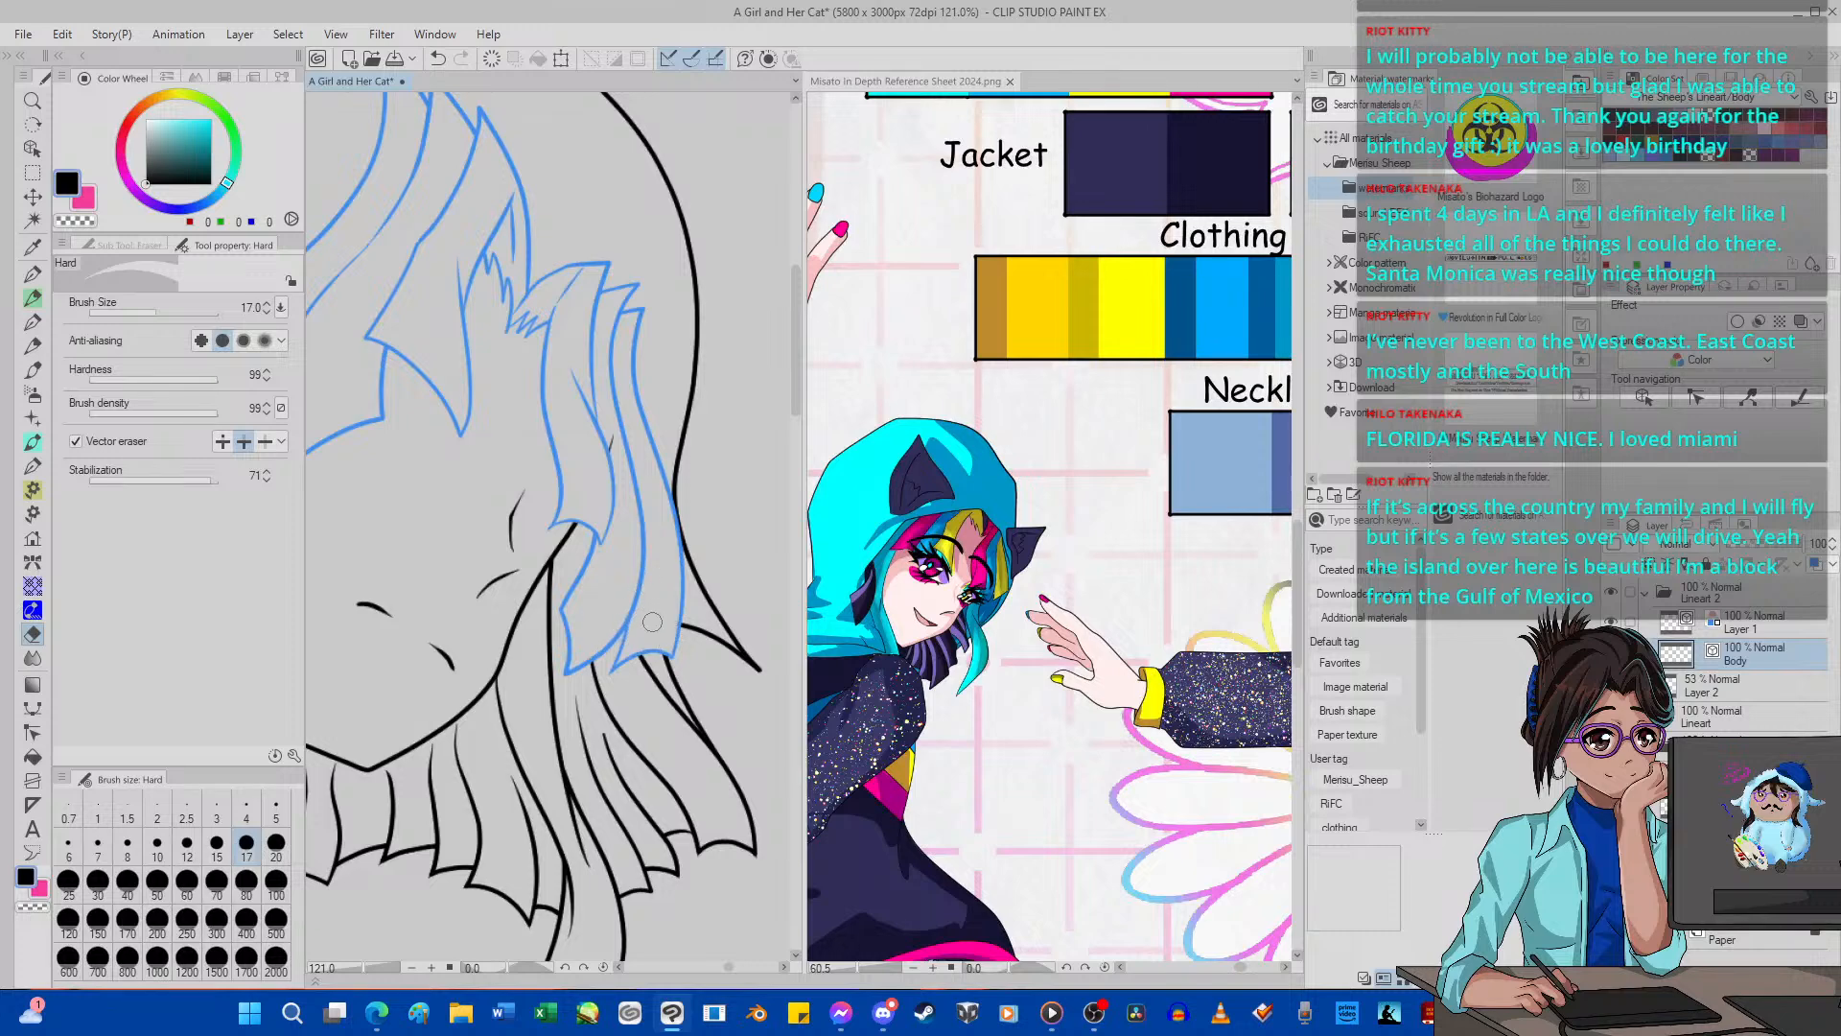
scroll(606, 405, "down", 6)
scroll(592, 566, "up", 5)
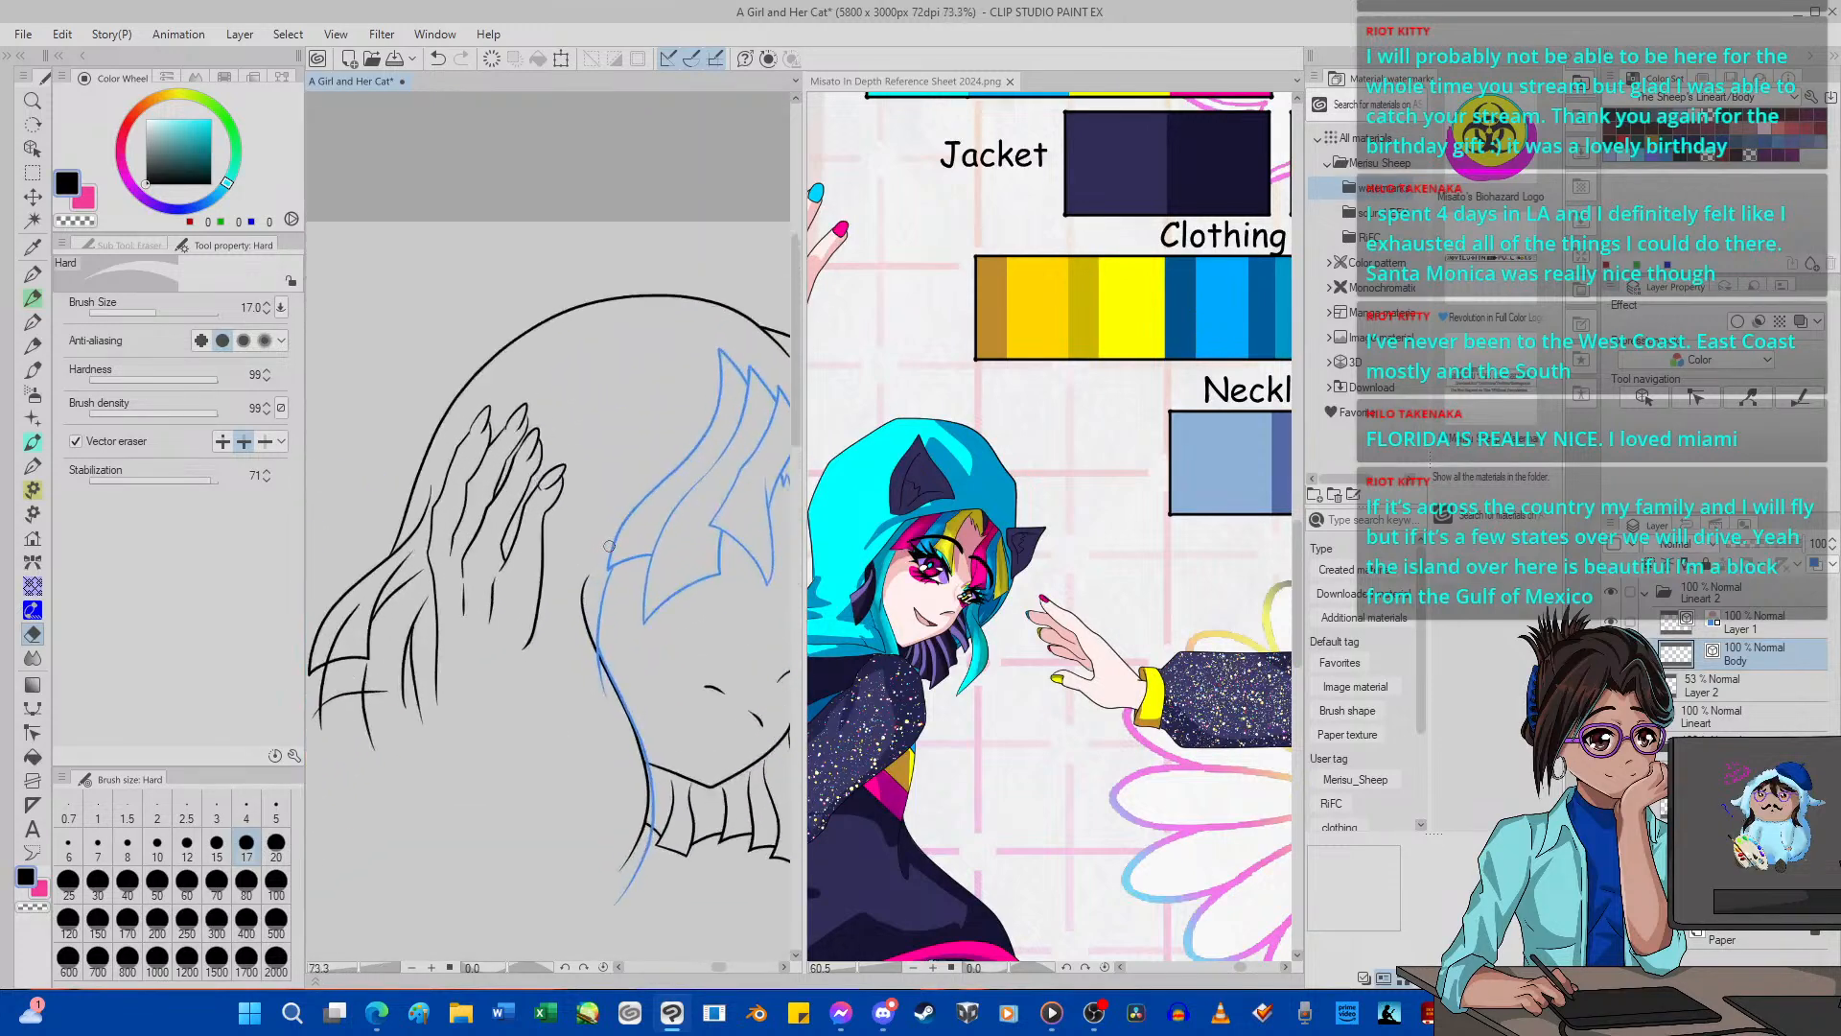
scroll(589, 695, "down", 5)
scroll(589, 696, "up", 6)
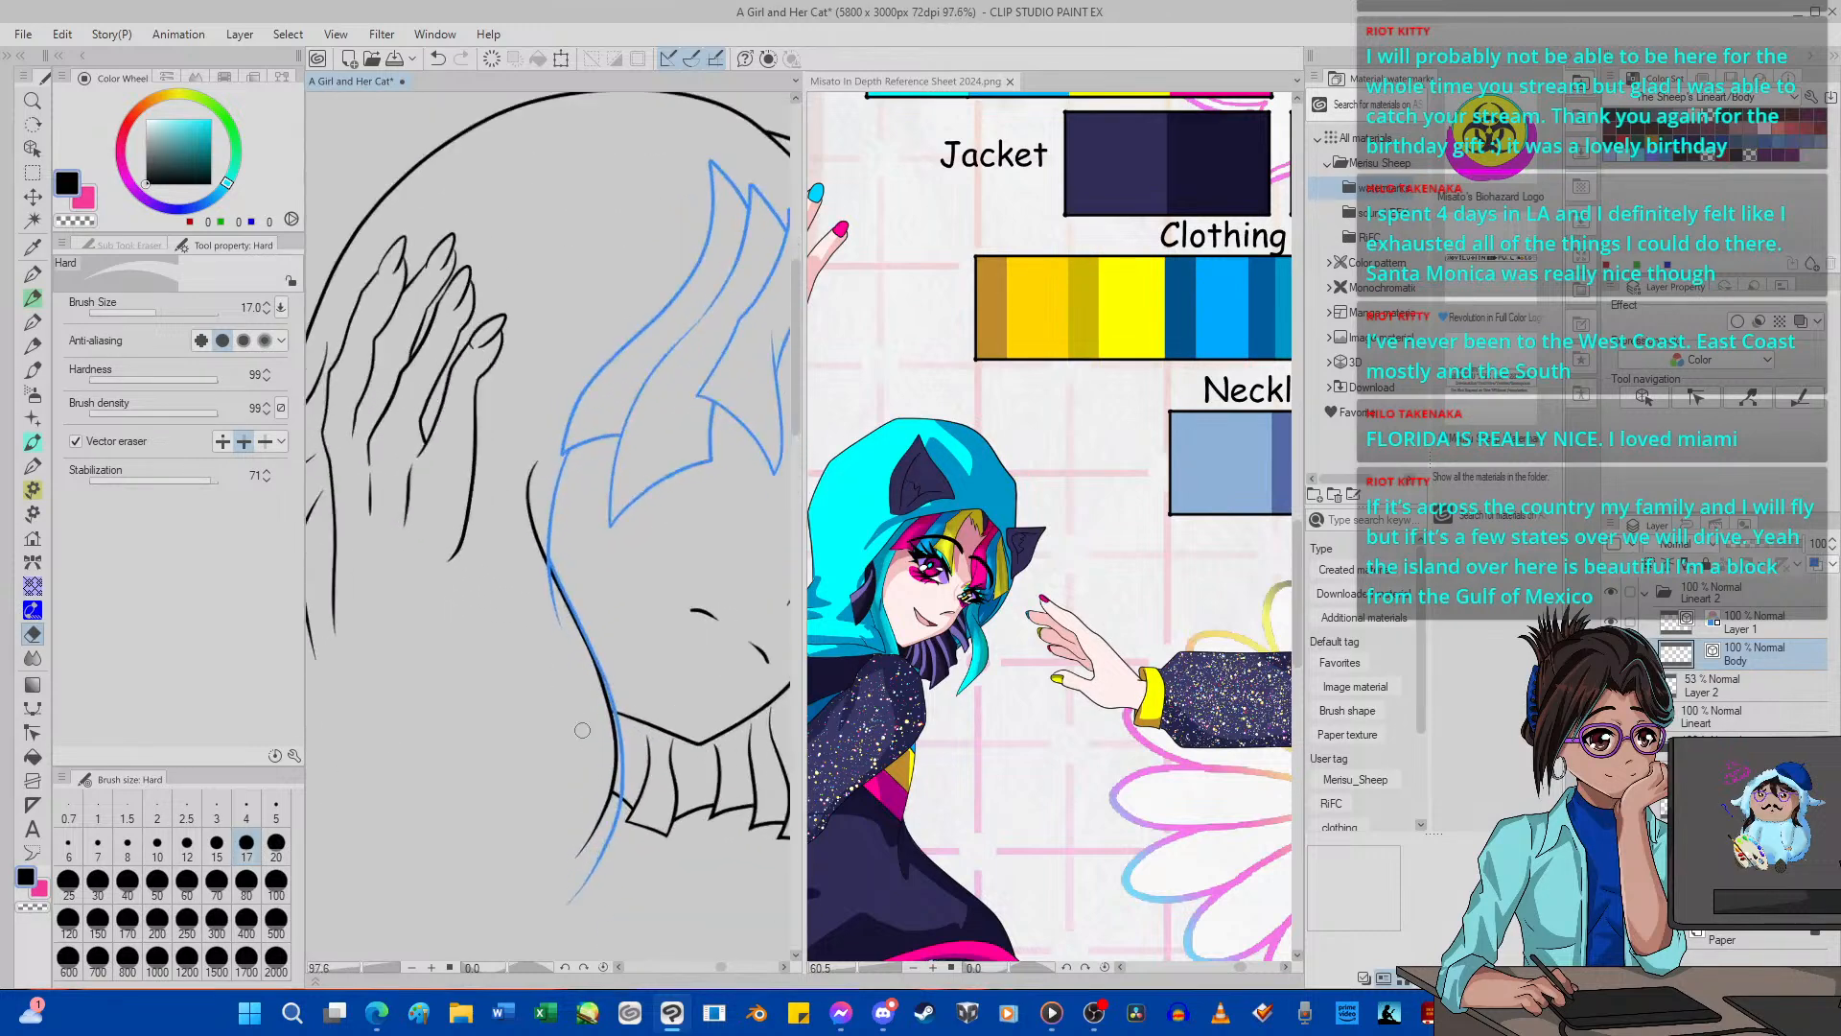
left_click(1785, 624)
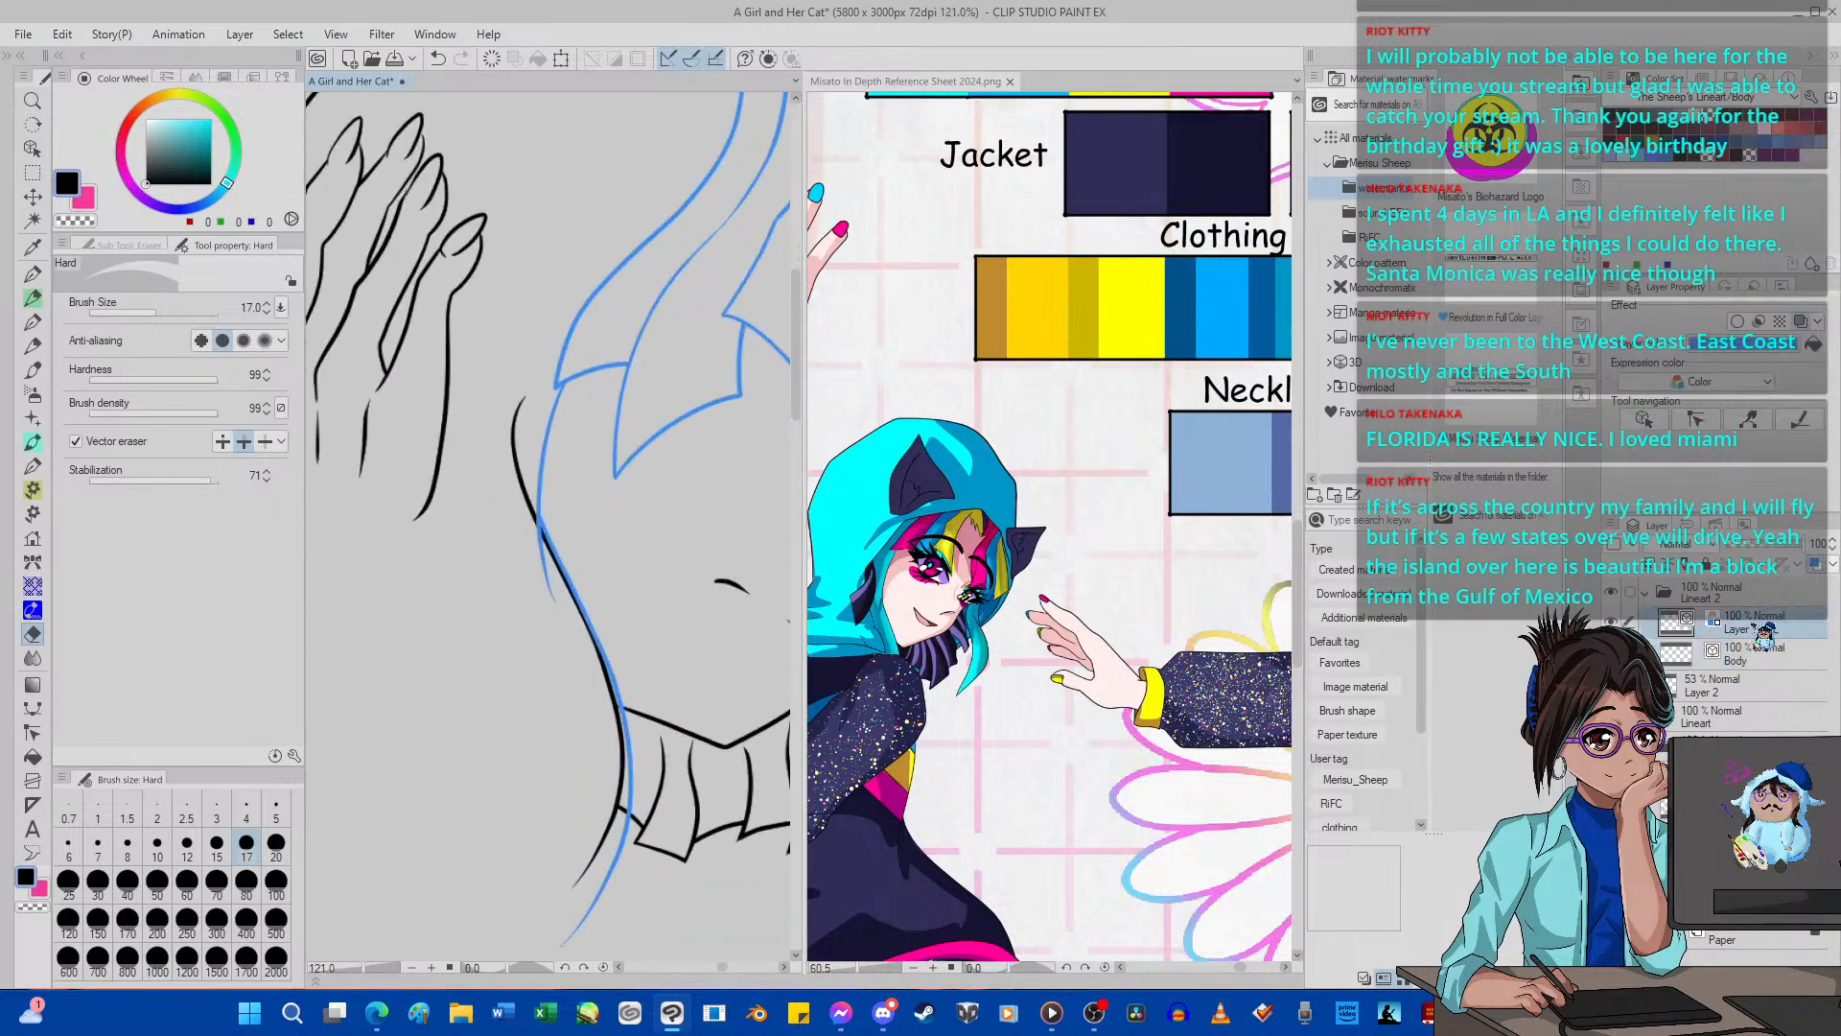
left_click_drag(607, 587, 519, 572)
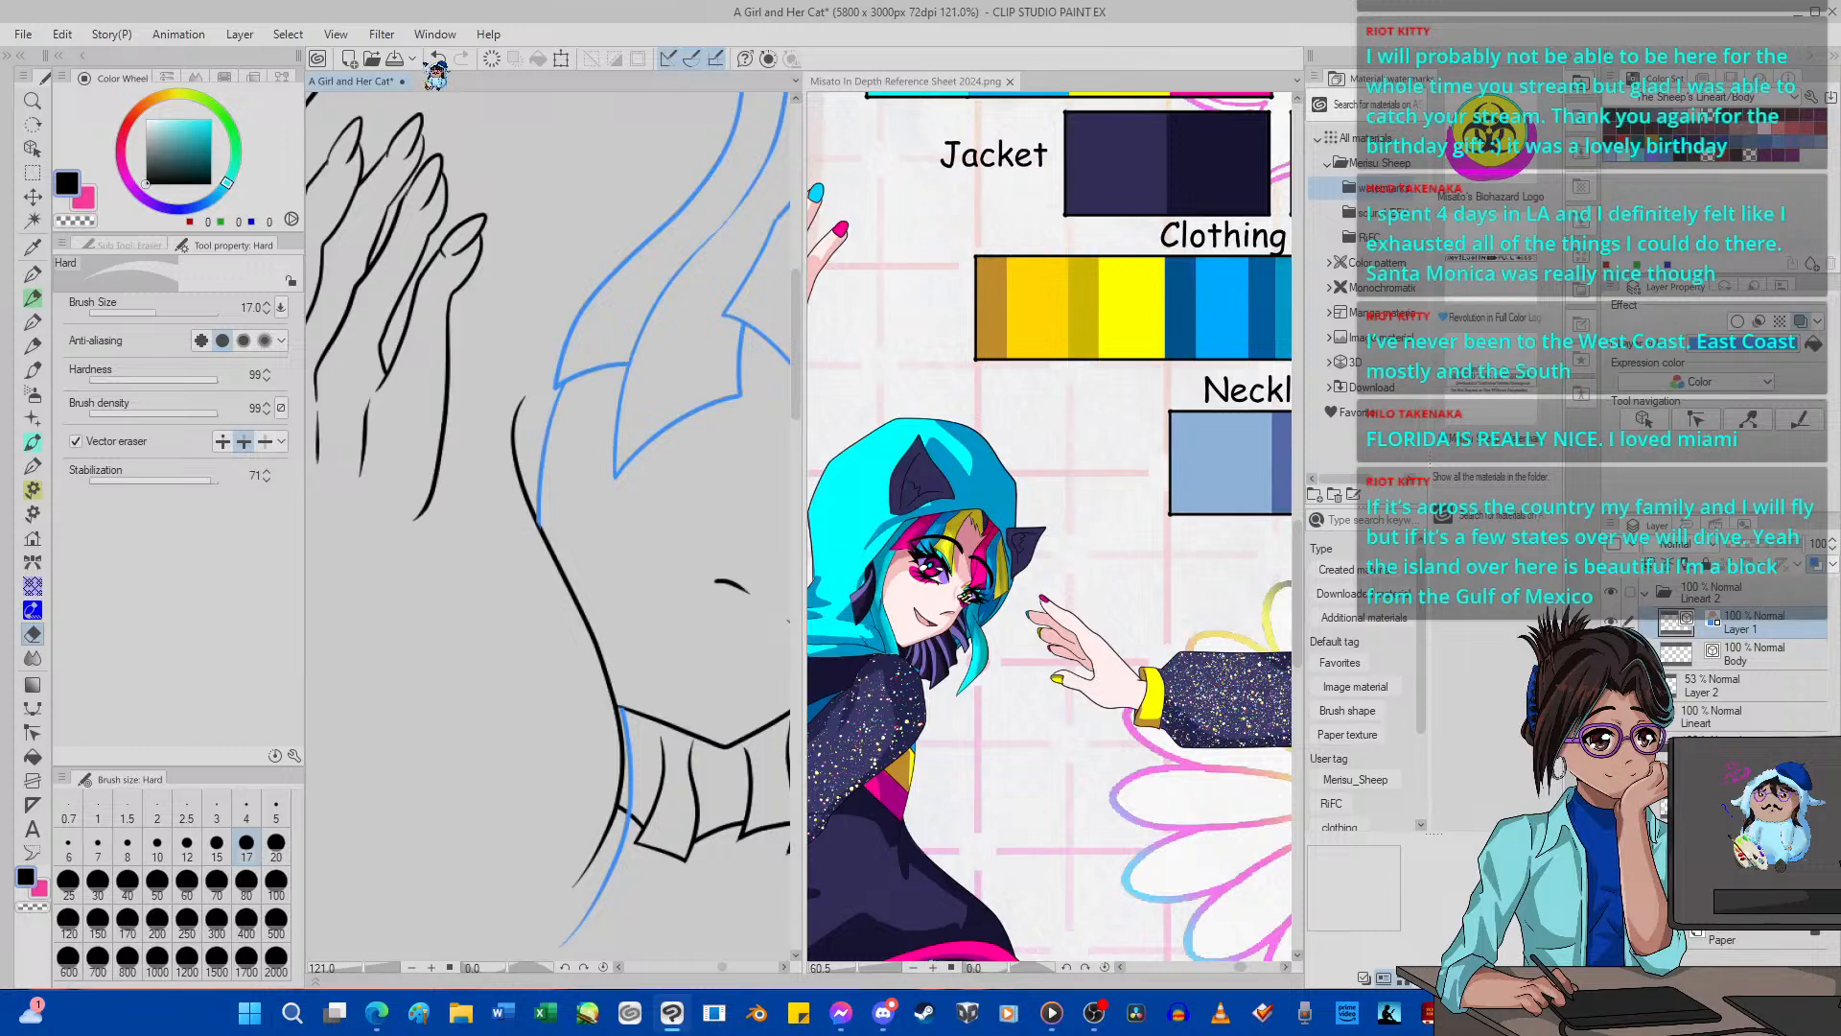
left_click_drag(539, 523, 622, 705)
On the Body layer, erase the near cheek contour and the short neck-hair edge that overlap the long side lock.
left_click(1680, 649)
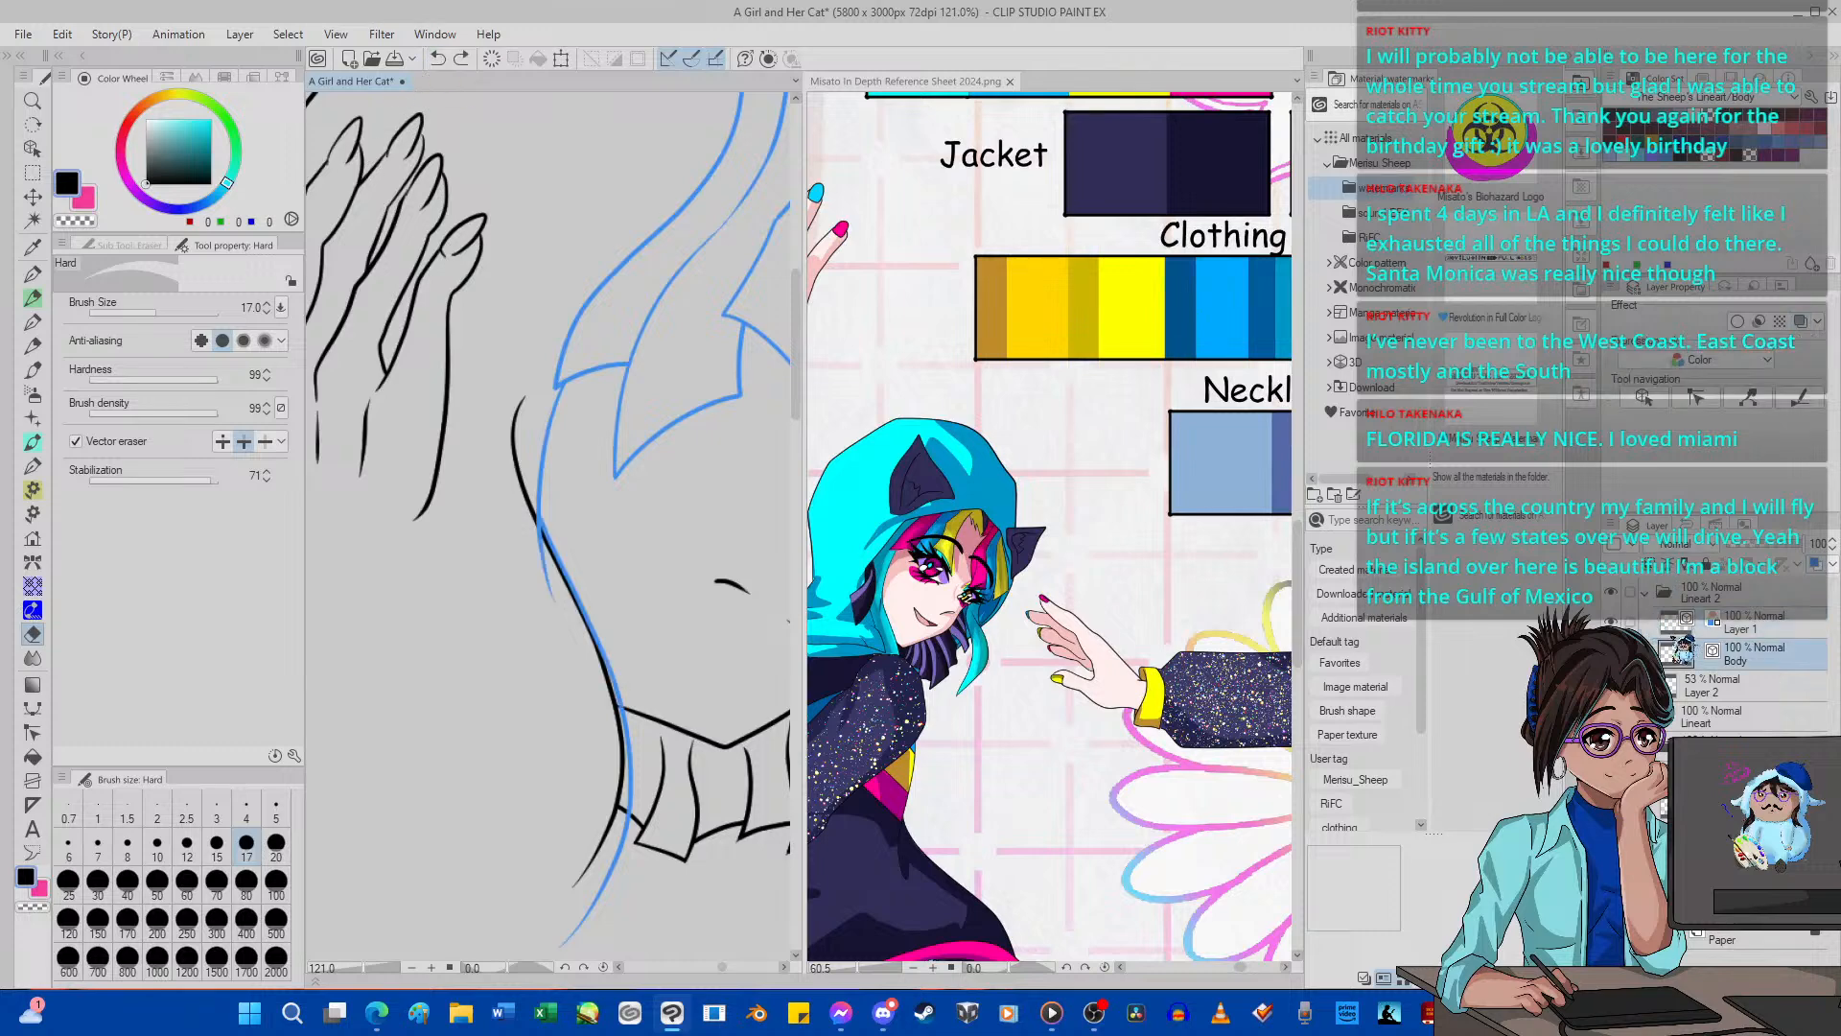
left_click_drag(577, 569, 550, 582)
left_click_drag(539, 509, 512, 523)
scroll(540, 493, "down", 1)
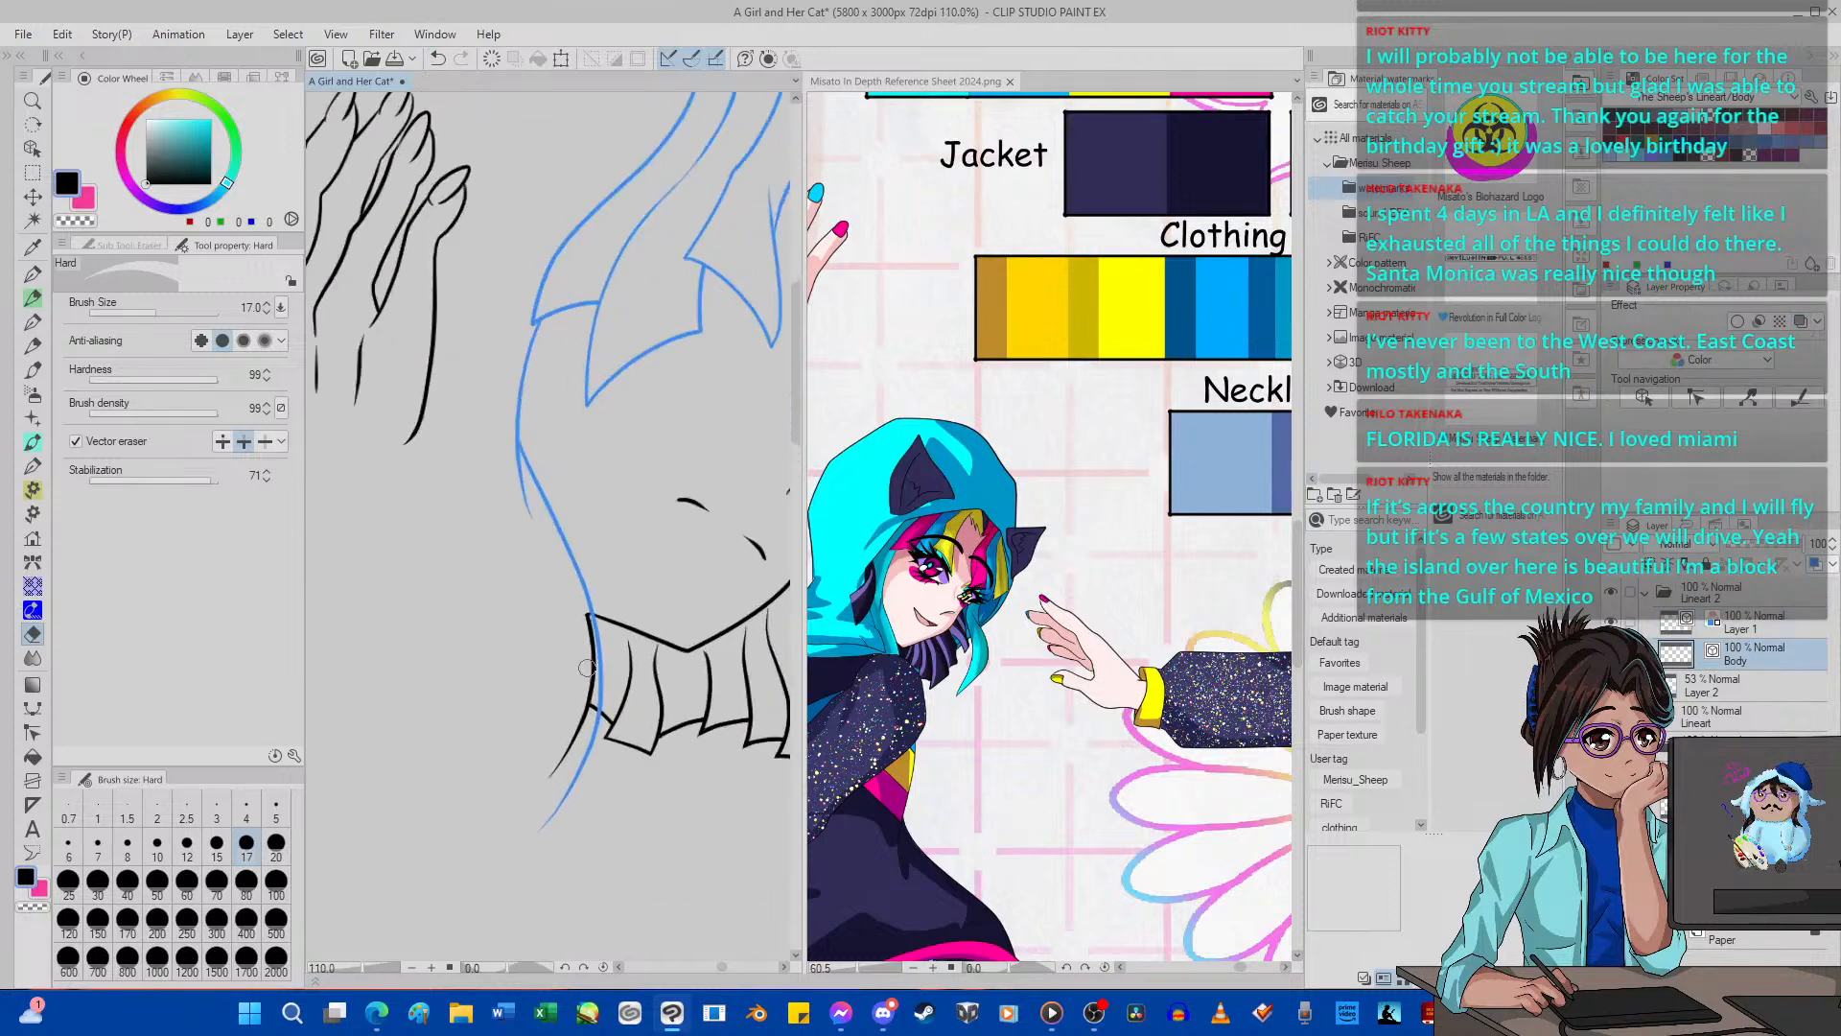
scroll(540, 493, "up", 1)
left_click_drag(584, 614, 587, 648)
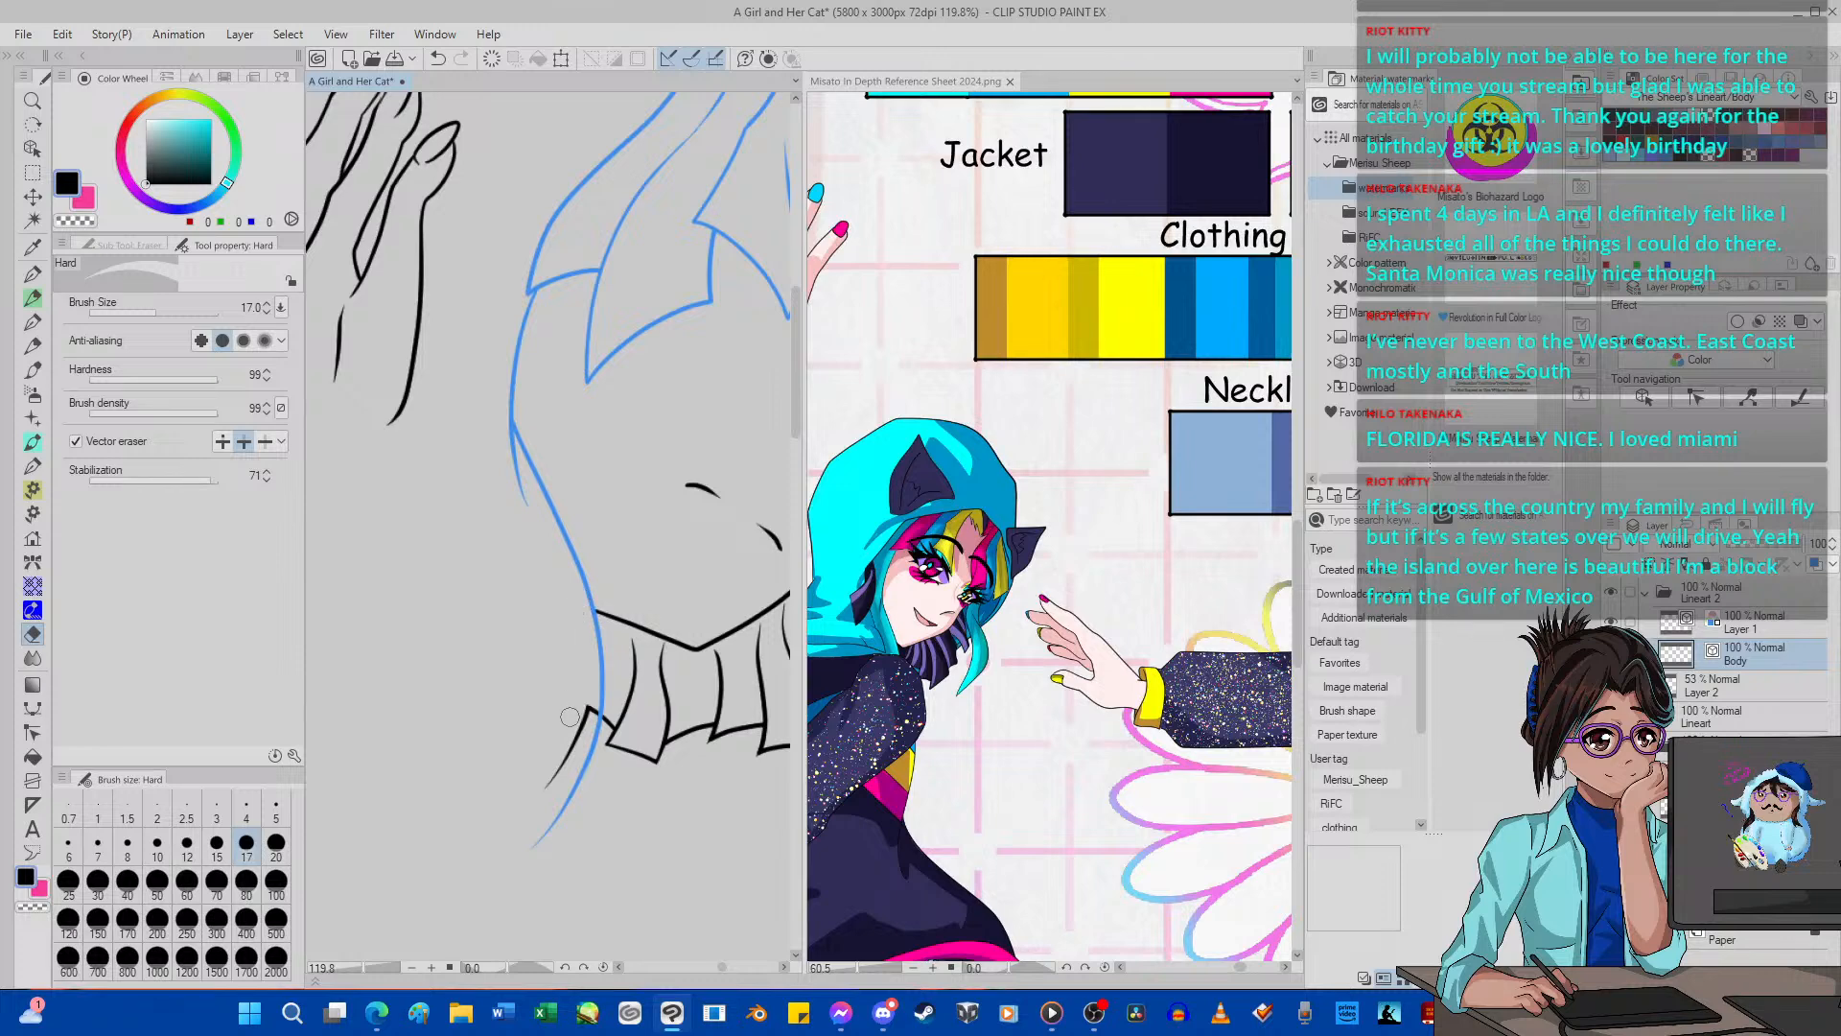
Show the pink and red rough hair sketch along with the line art.
scroll(543, 567, "down", 8)
scroll(544, 567, "down", 1)
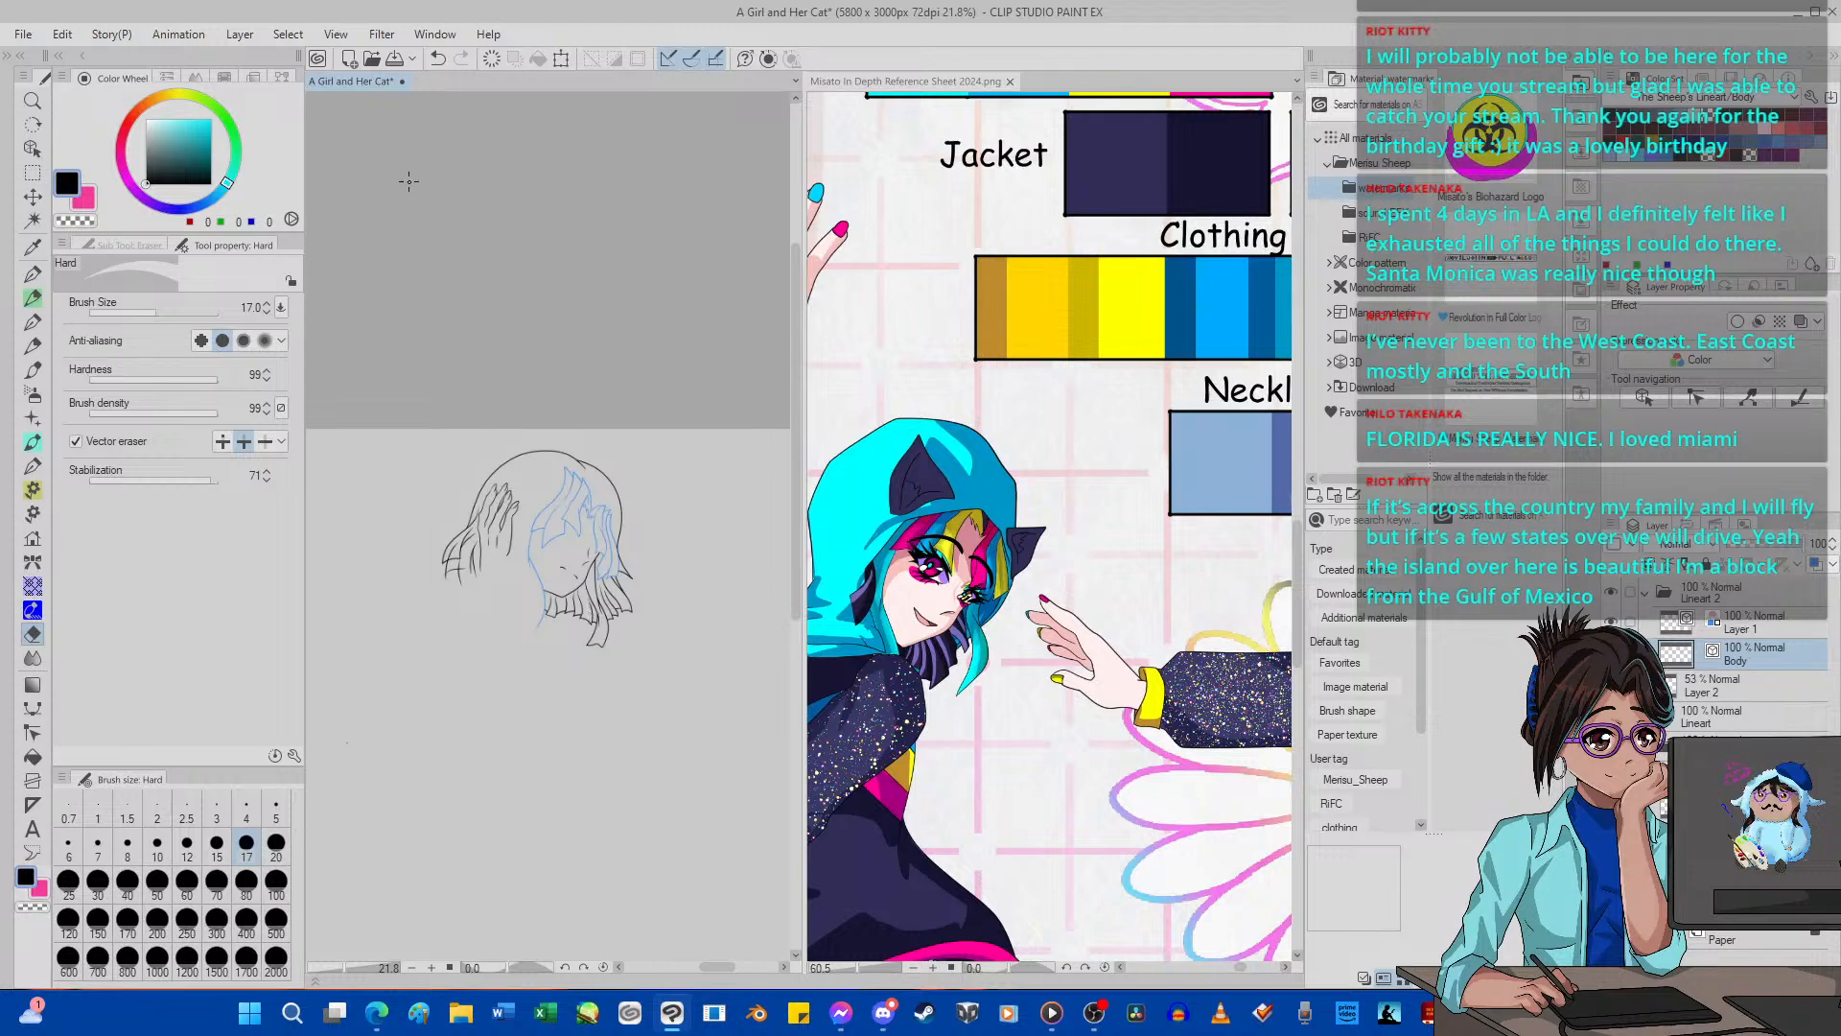
scroll(595, 442, "down", 2)
scroll(568, 550, "up", 3)
scroll(569, 544, "up", 4)
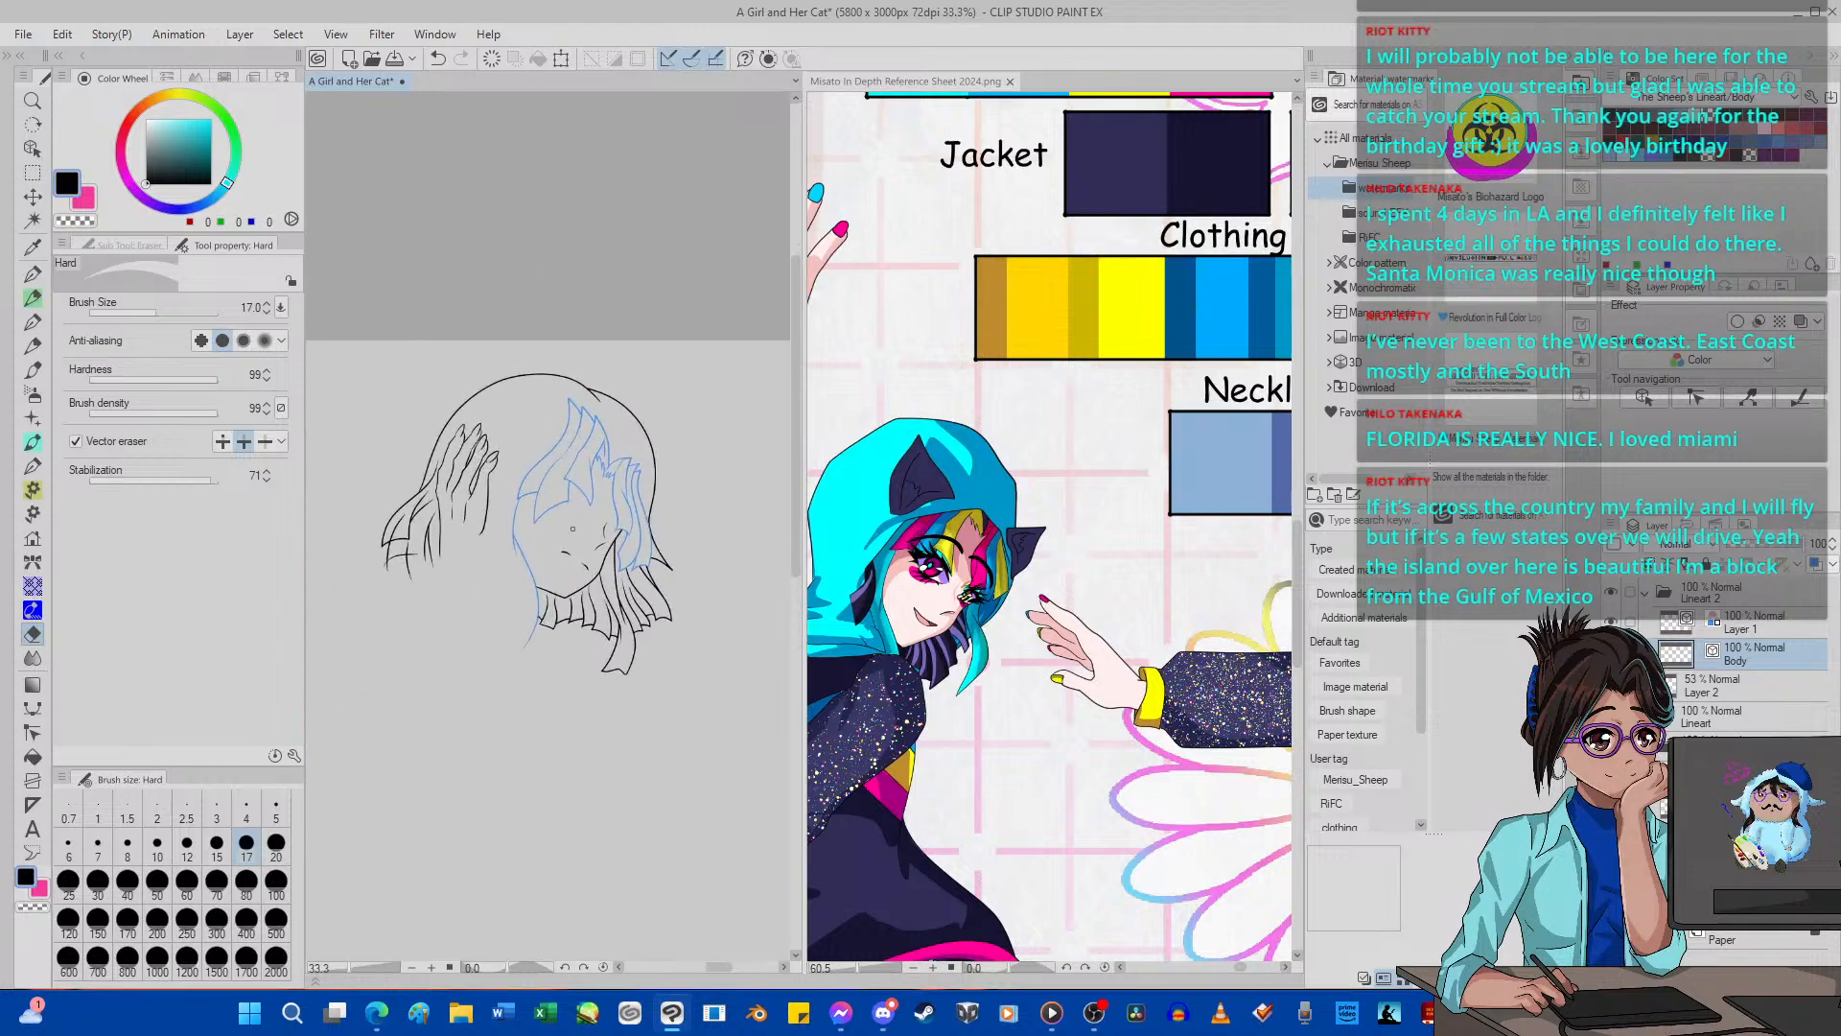
scroll(575, 517, "down", 5)
scroll(577, 517, "up", 4)
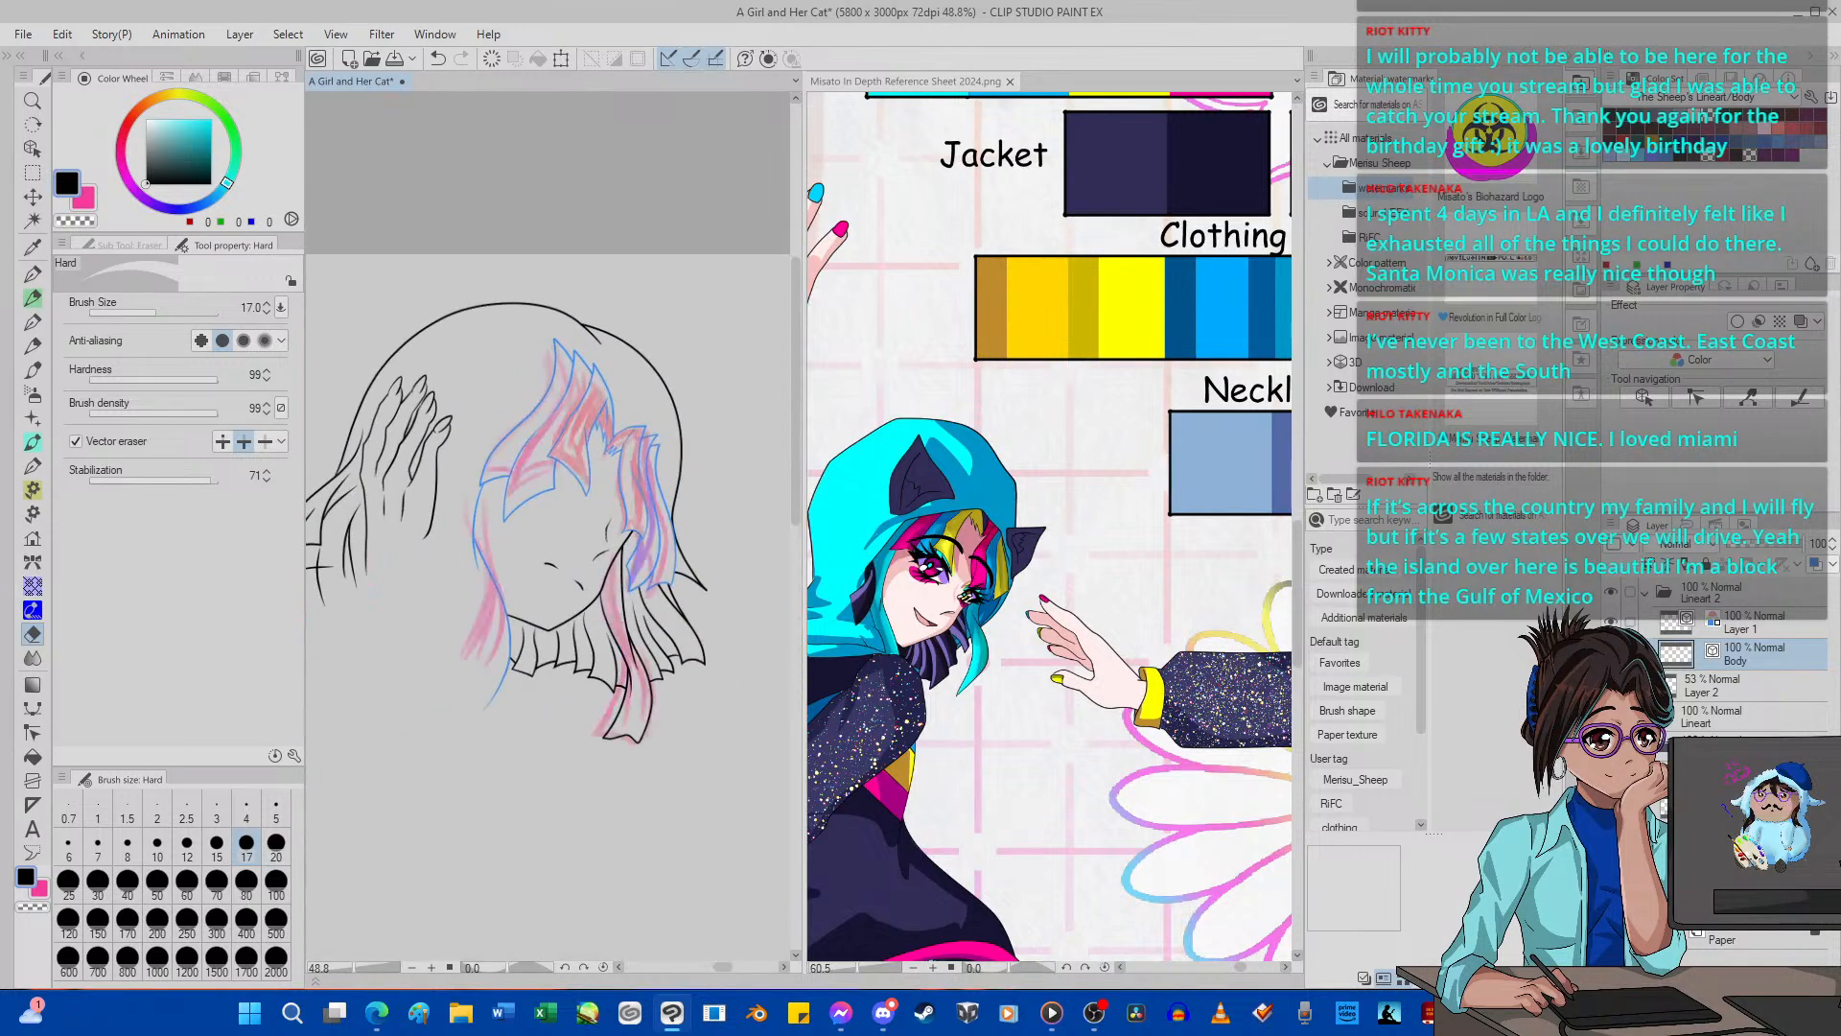
scroll(492, 556, "up", 3)
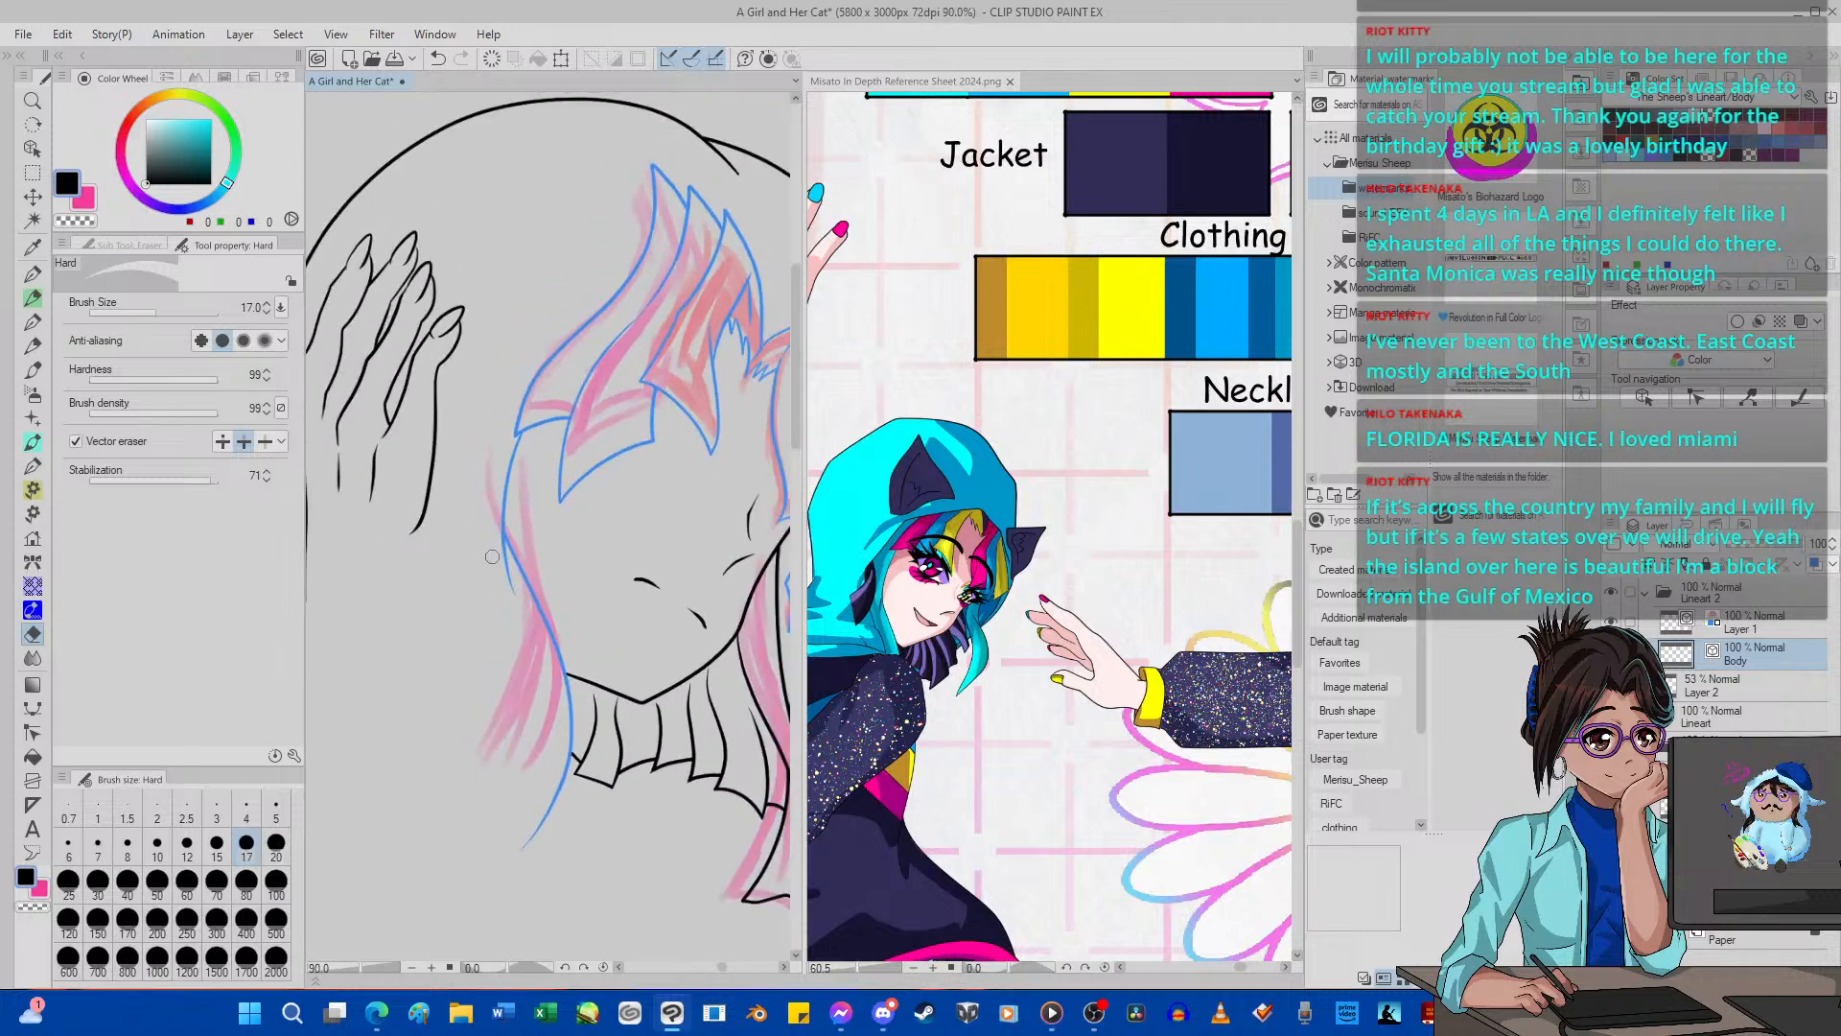
Erase the long lock line running past the near cheek, including its lower tail, from Layer 1.
left_click(1741, 623)
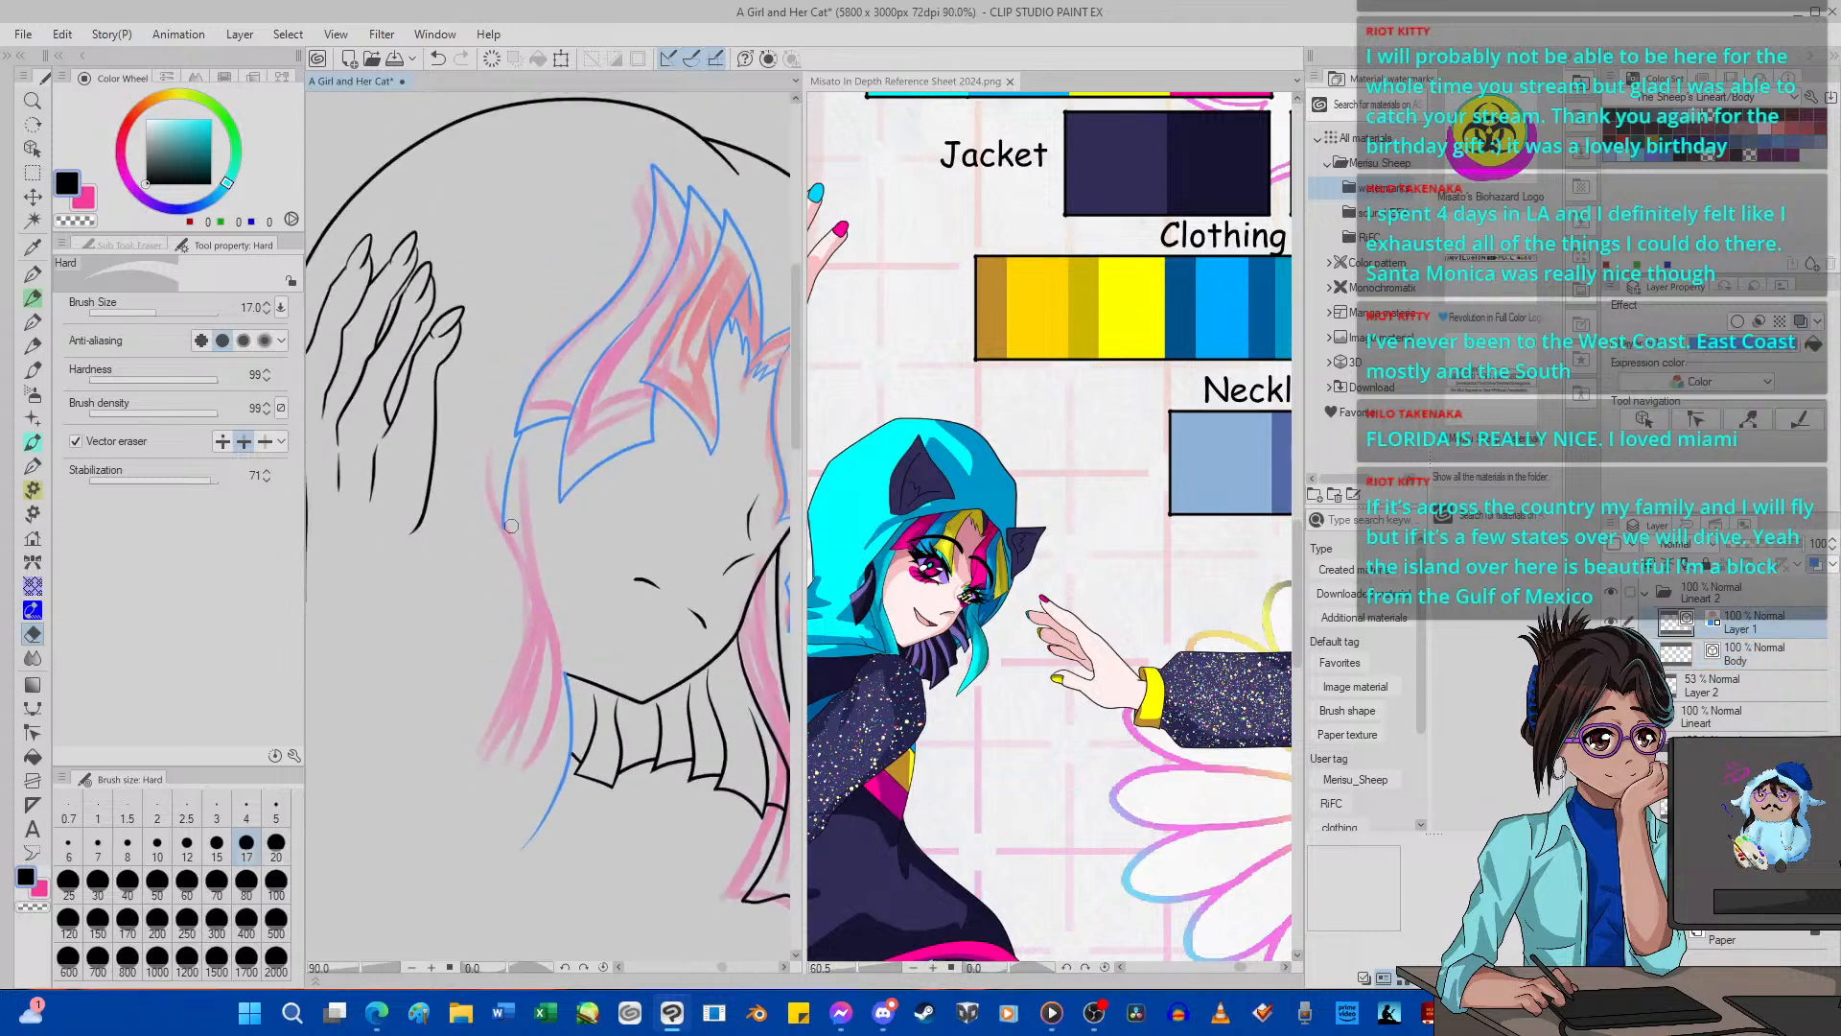
scroll(542, 672, "up", 1)
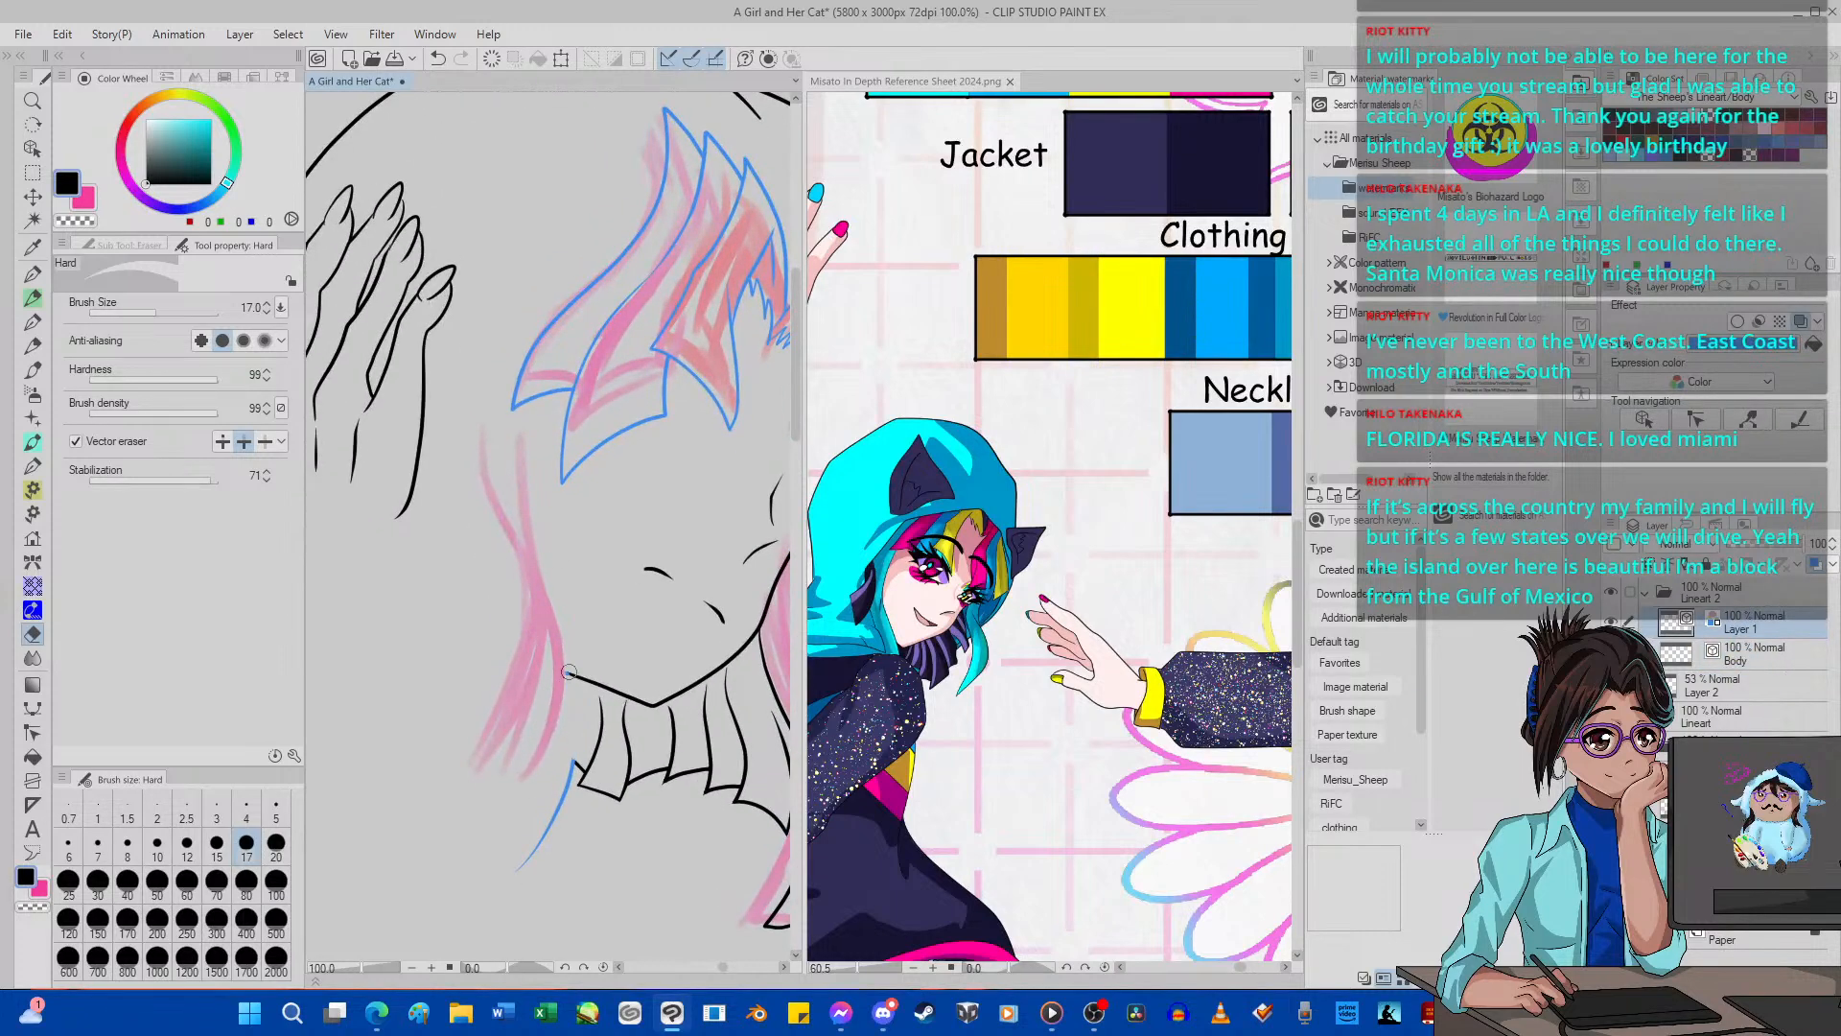
left_click_drag(565, 772, 549, 832)
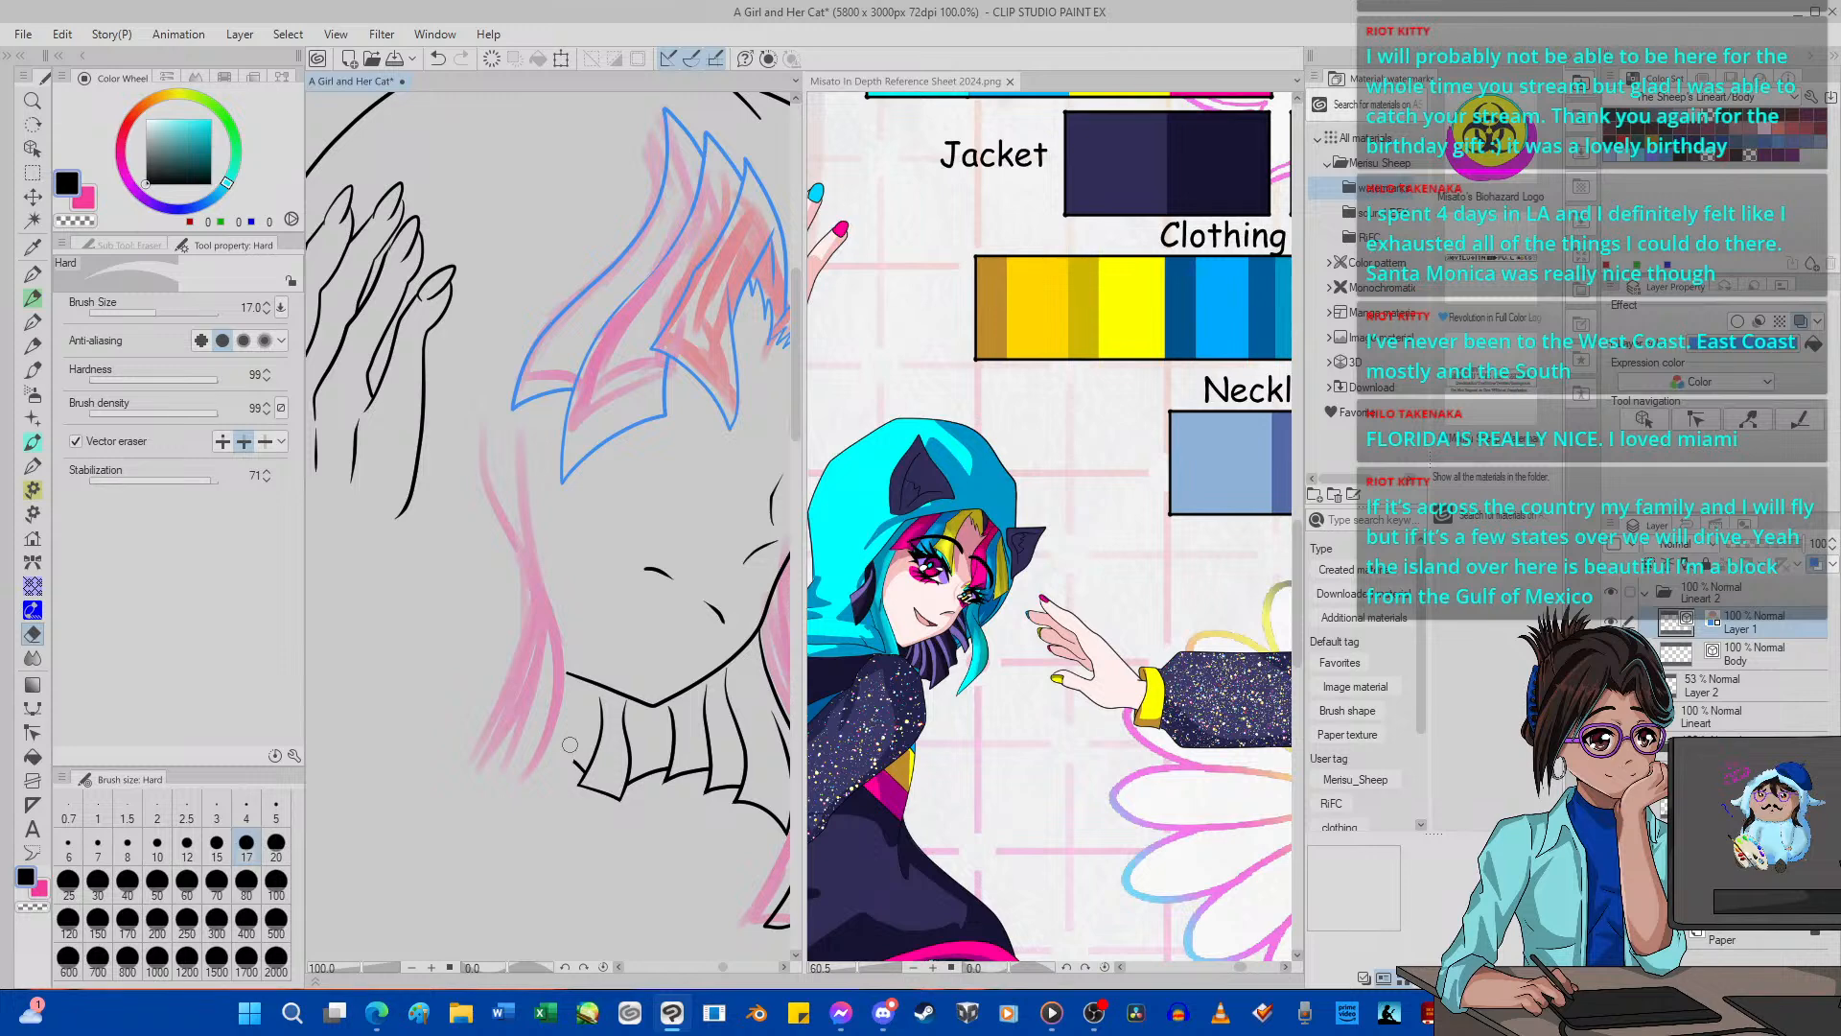
Ink the long side lock beside the near cheek on Layer 1, tracing its curved edges and tip with the size 5 G-pen.
left_click(32, 275)
mouse_move(545, 365)
left_mouse_down()
mouse_move(530, 452)
mouse_move(547, 594)
left_mouse_up()
mouse_move(479, 446)
left_mouse_down()
mouse_move(542, 621)
mouse_move(528, 681)
mouse_move(522, 540)
mouse_move(519, 681)
mouse_move(444, 782)
left_mouse_up()
left_click(437, 58)
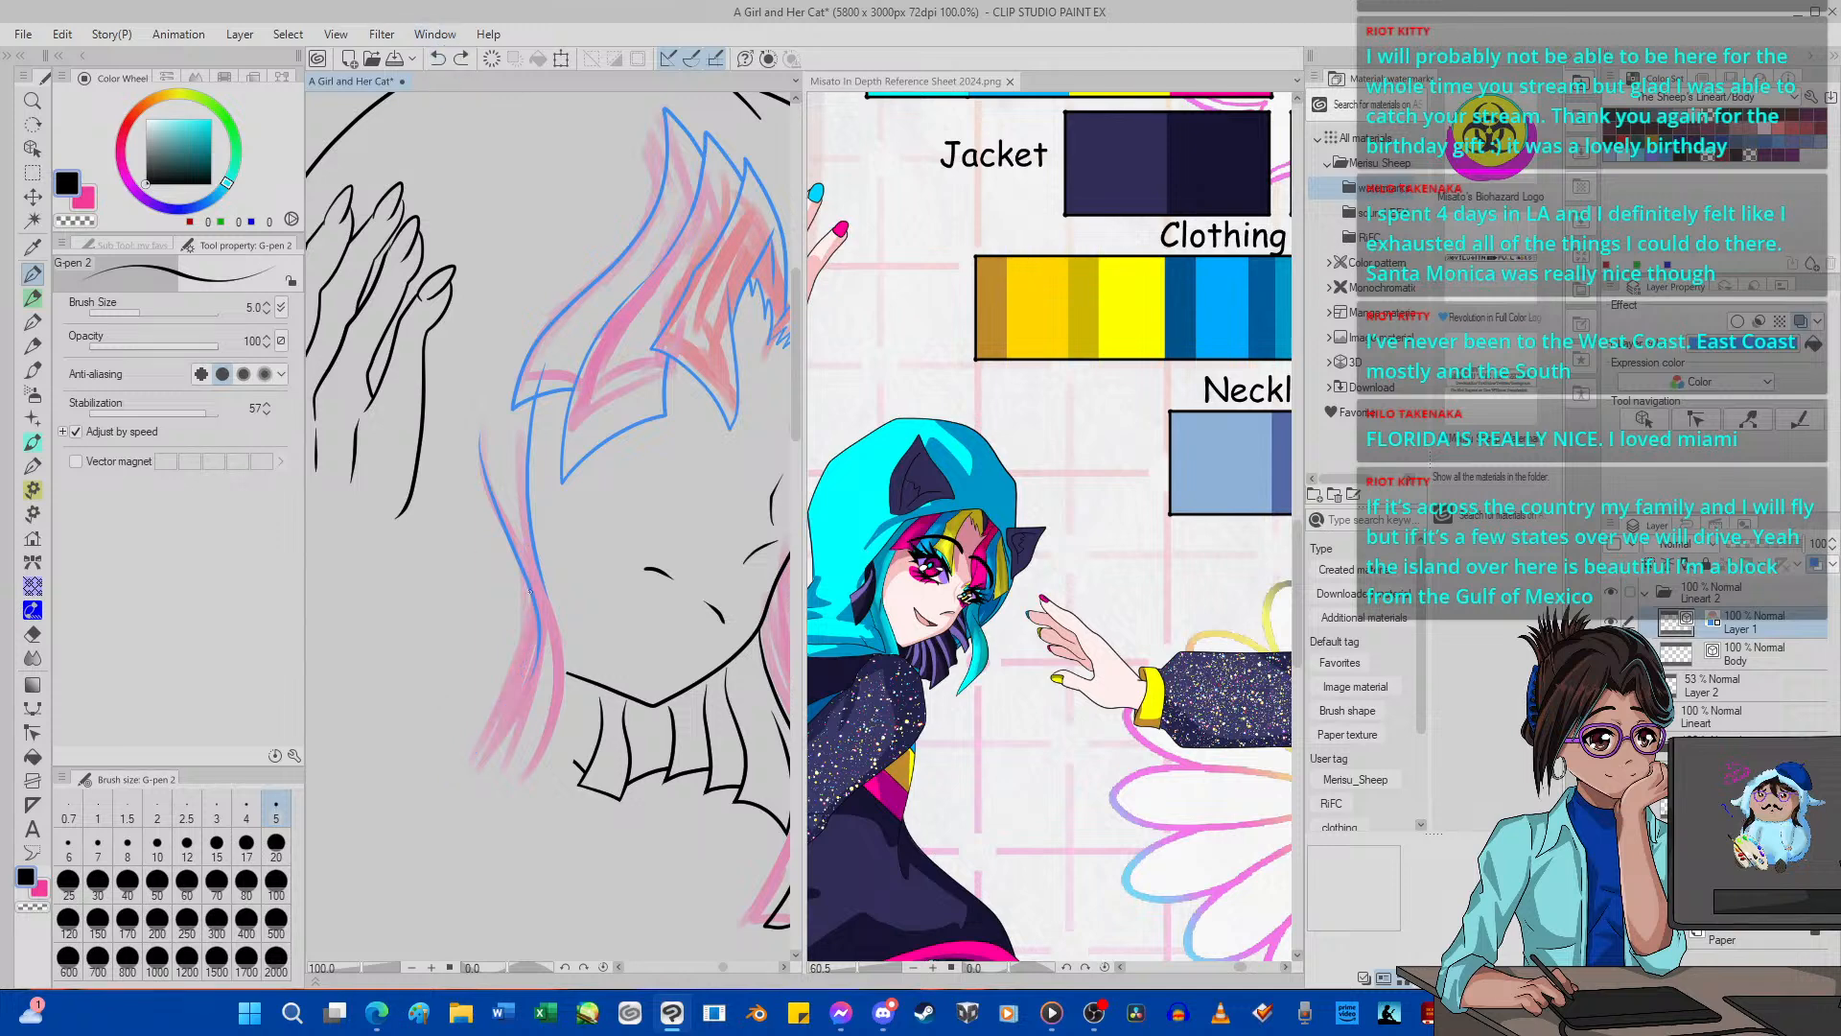
mouse_move(518, 541)
left_mouse_down()
mouse_move(483, 737)
mouse_move(439, 784)
mouse_move(454, 760)
mouse_move(545, 777)
mouse_move(519, 791)
mouse_move(570, 673)
mouse_move(497, 467)
left_mouse_up()
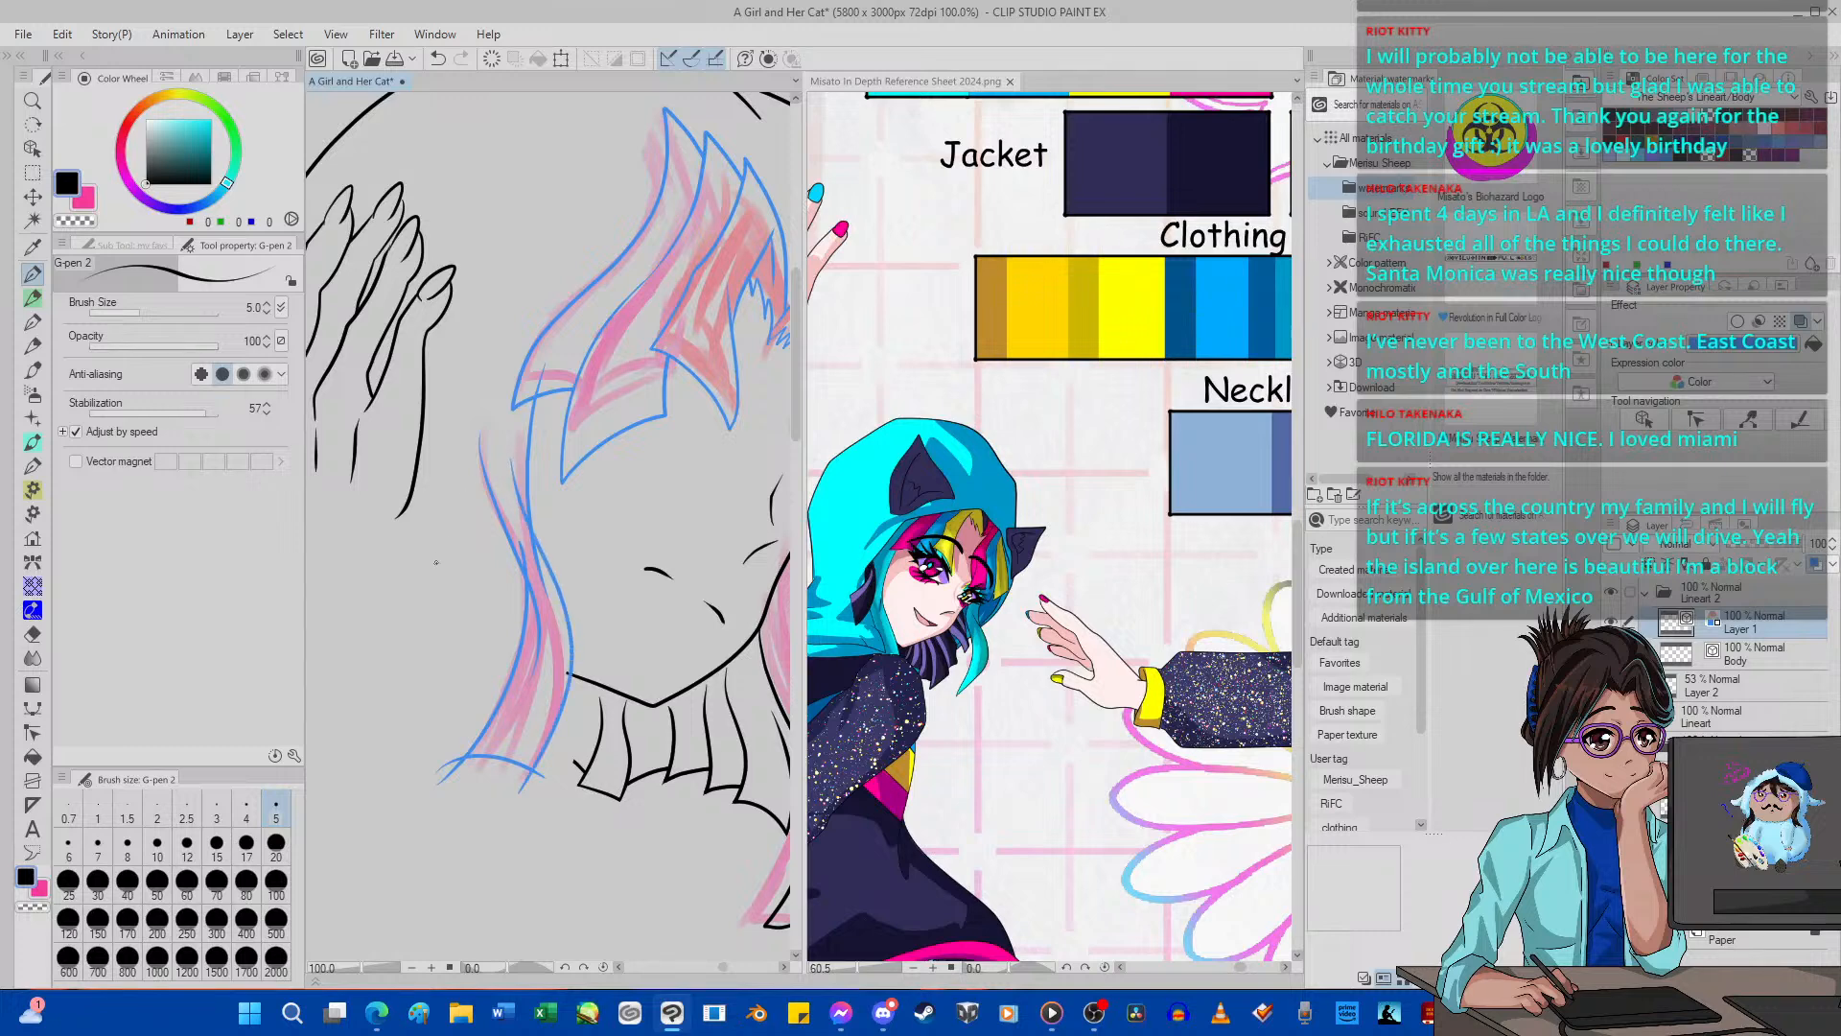
left_click(437, 58)
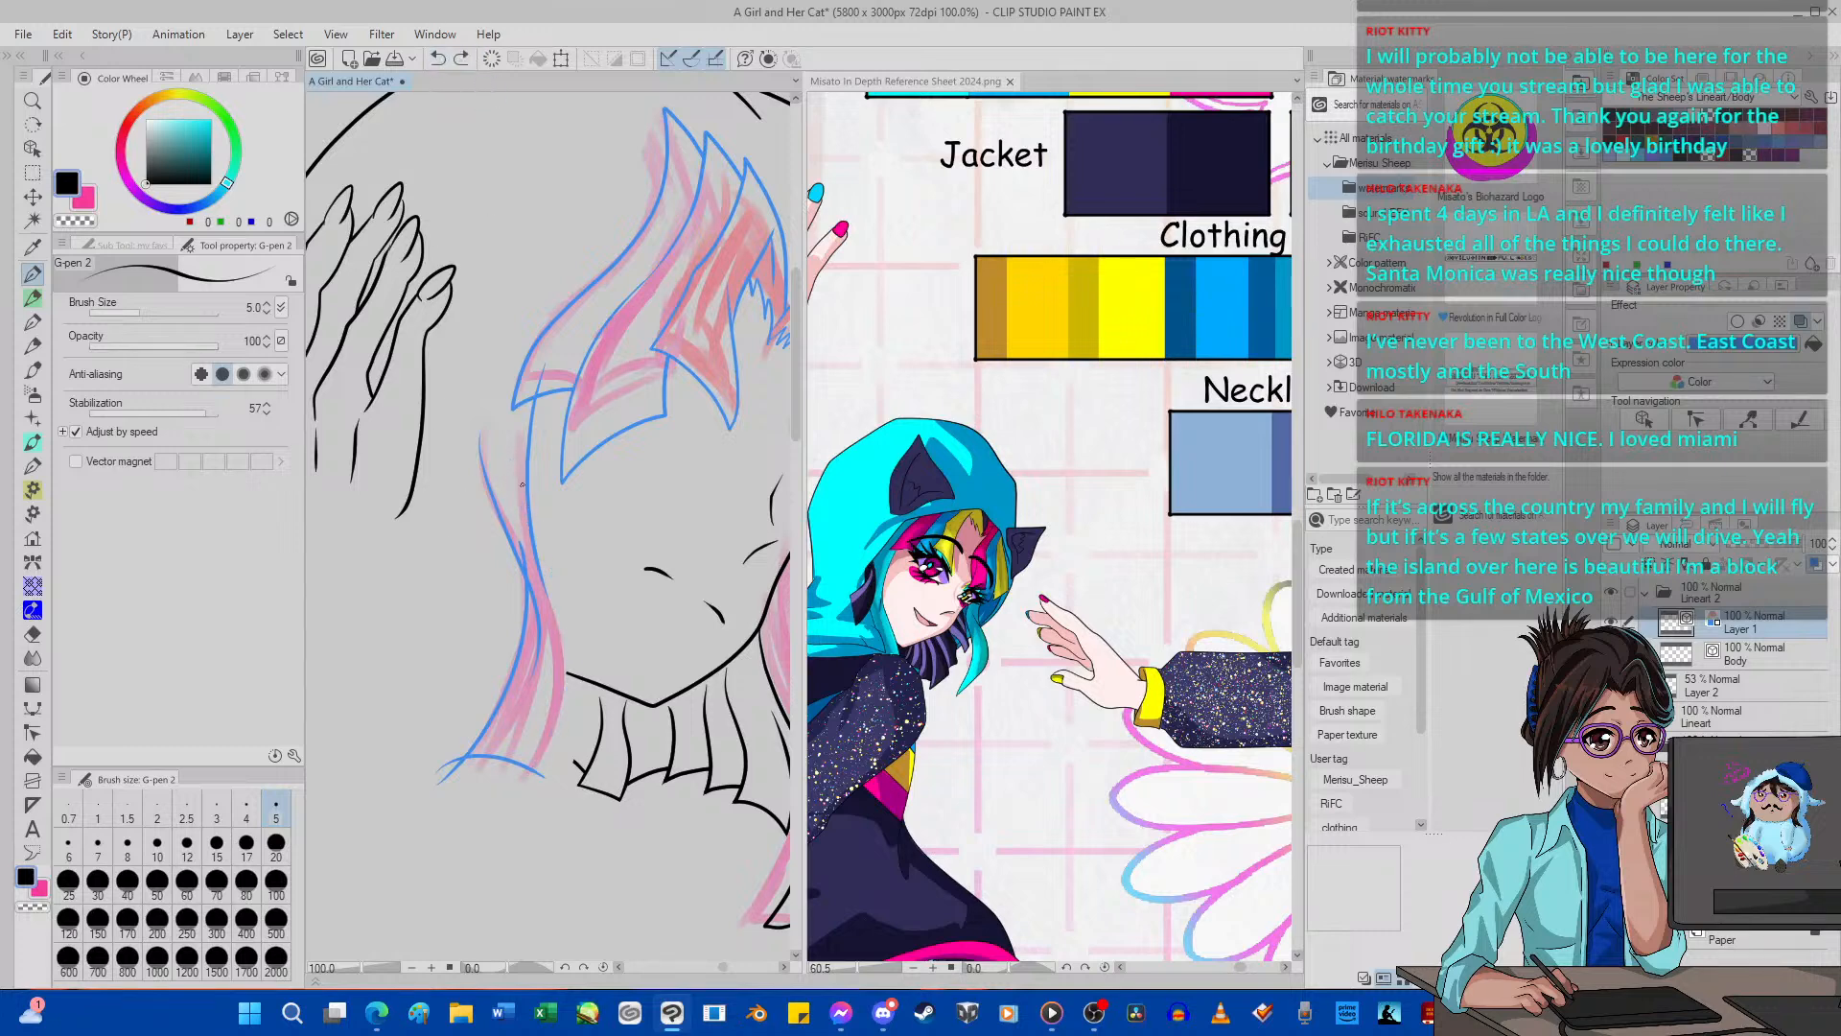
mouse_move(525, 517)
left_mouse_down()
mouse_move(562, 603)
mouse_move(565, 704)
mouse_move(482, 811)
left_mouse_up()
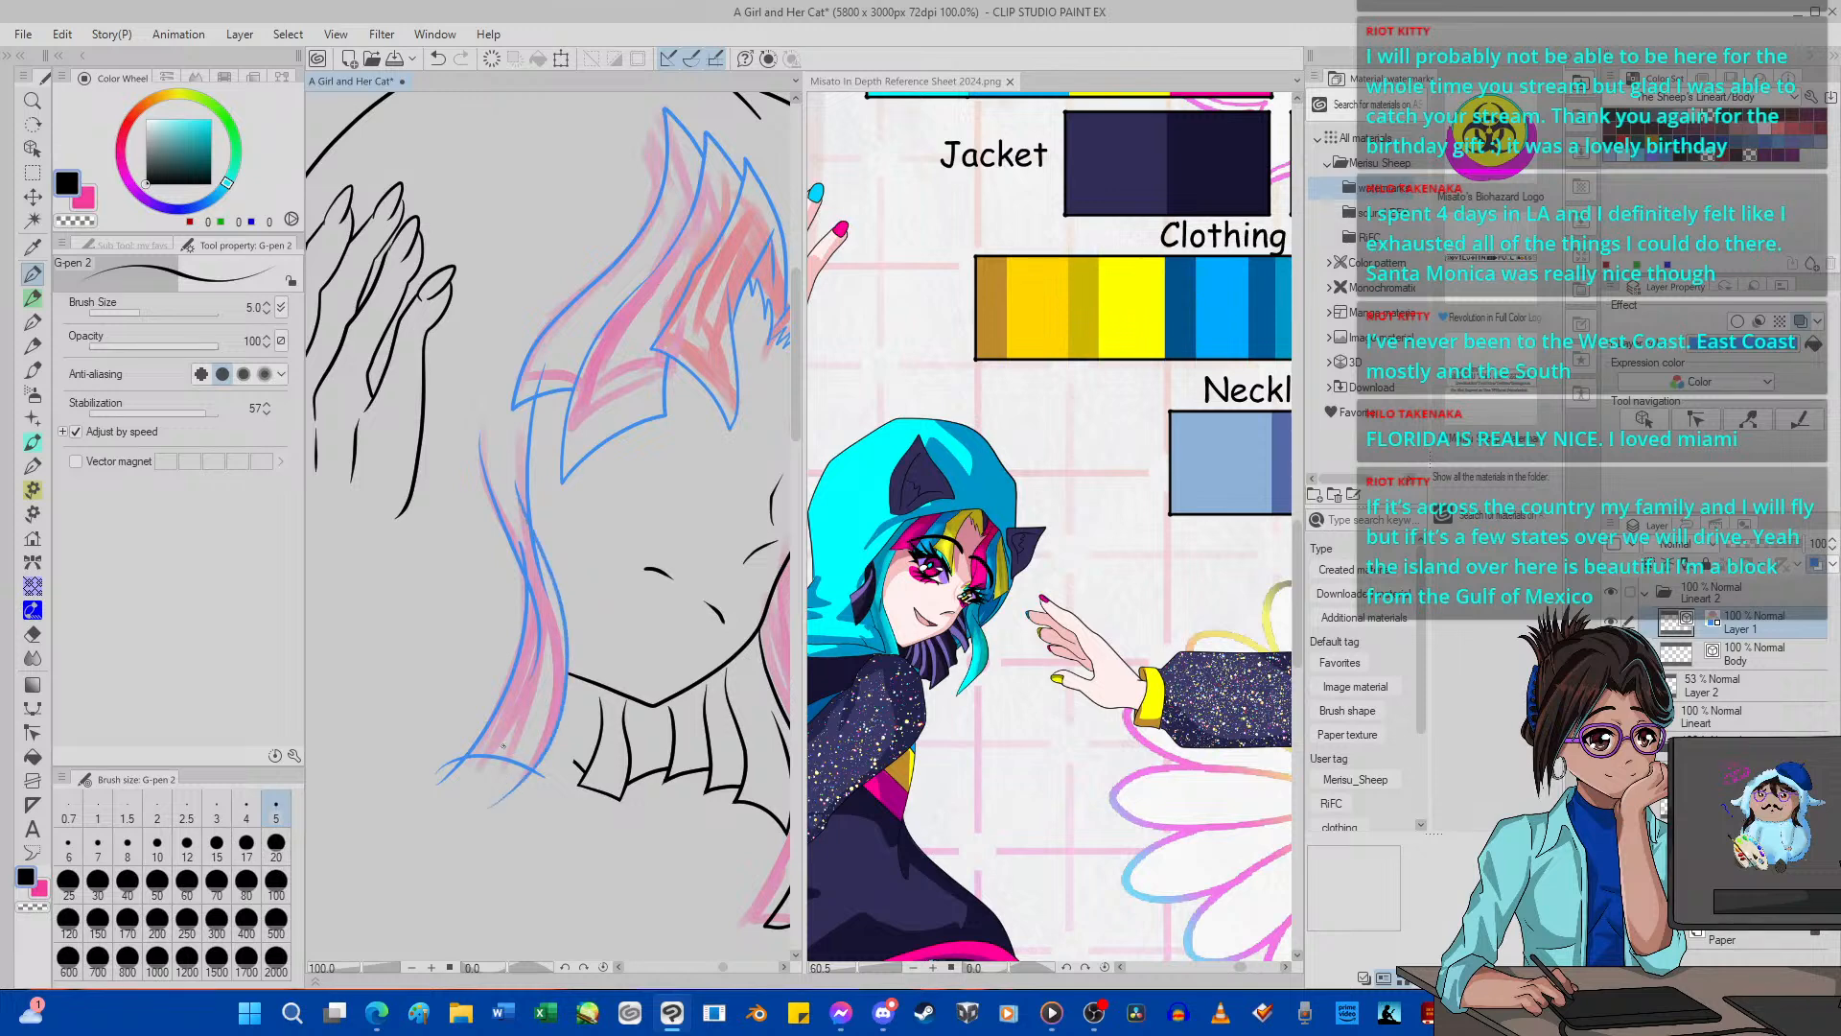
Erase the overshooting line ends around the lower tip of the near side lock with the vector eraser.
left_click(32, 634)
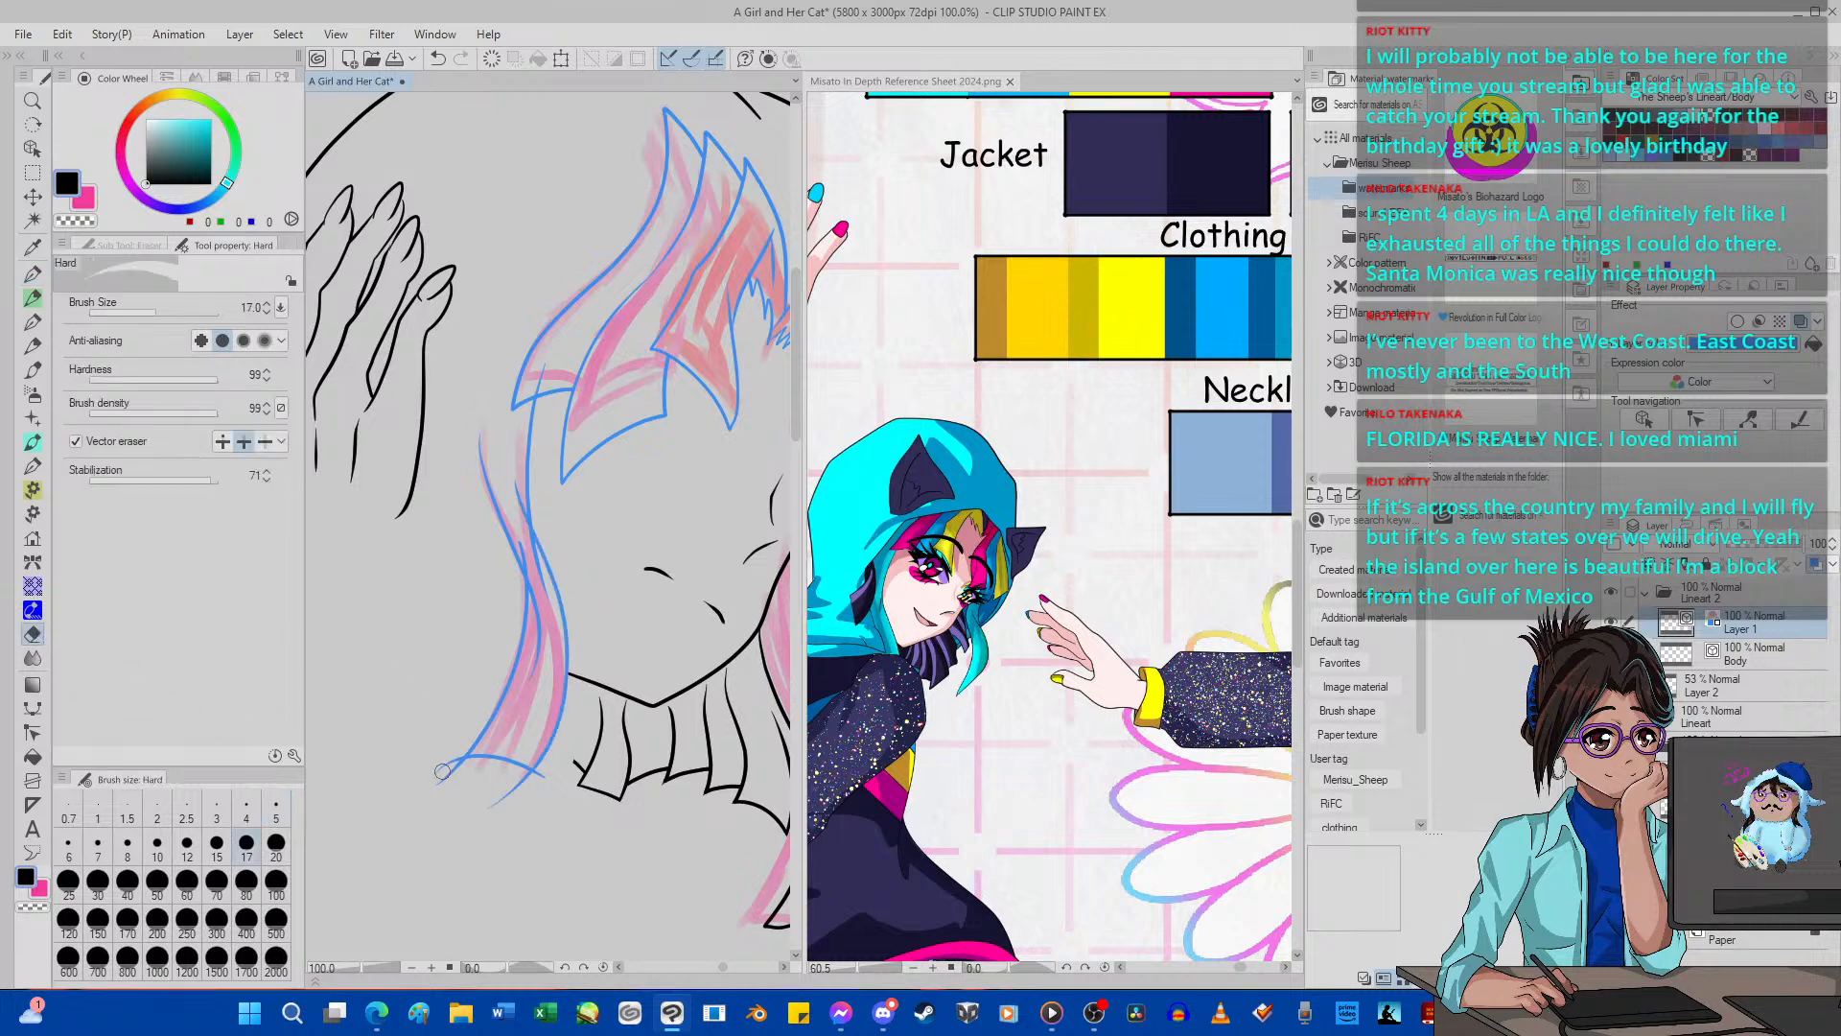
left_click_drag(443, 771, 443, 754)
left_click_drag(472, 825, 533, 782)
Pinch the near fringe strand's pointed tip and short edge to fit the sketch, and erase the end overlapping the neighbouring strand.
scroll(543, 222, "down", 10)
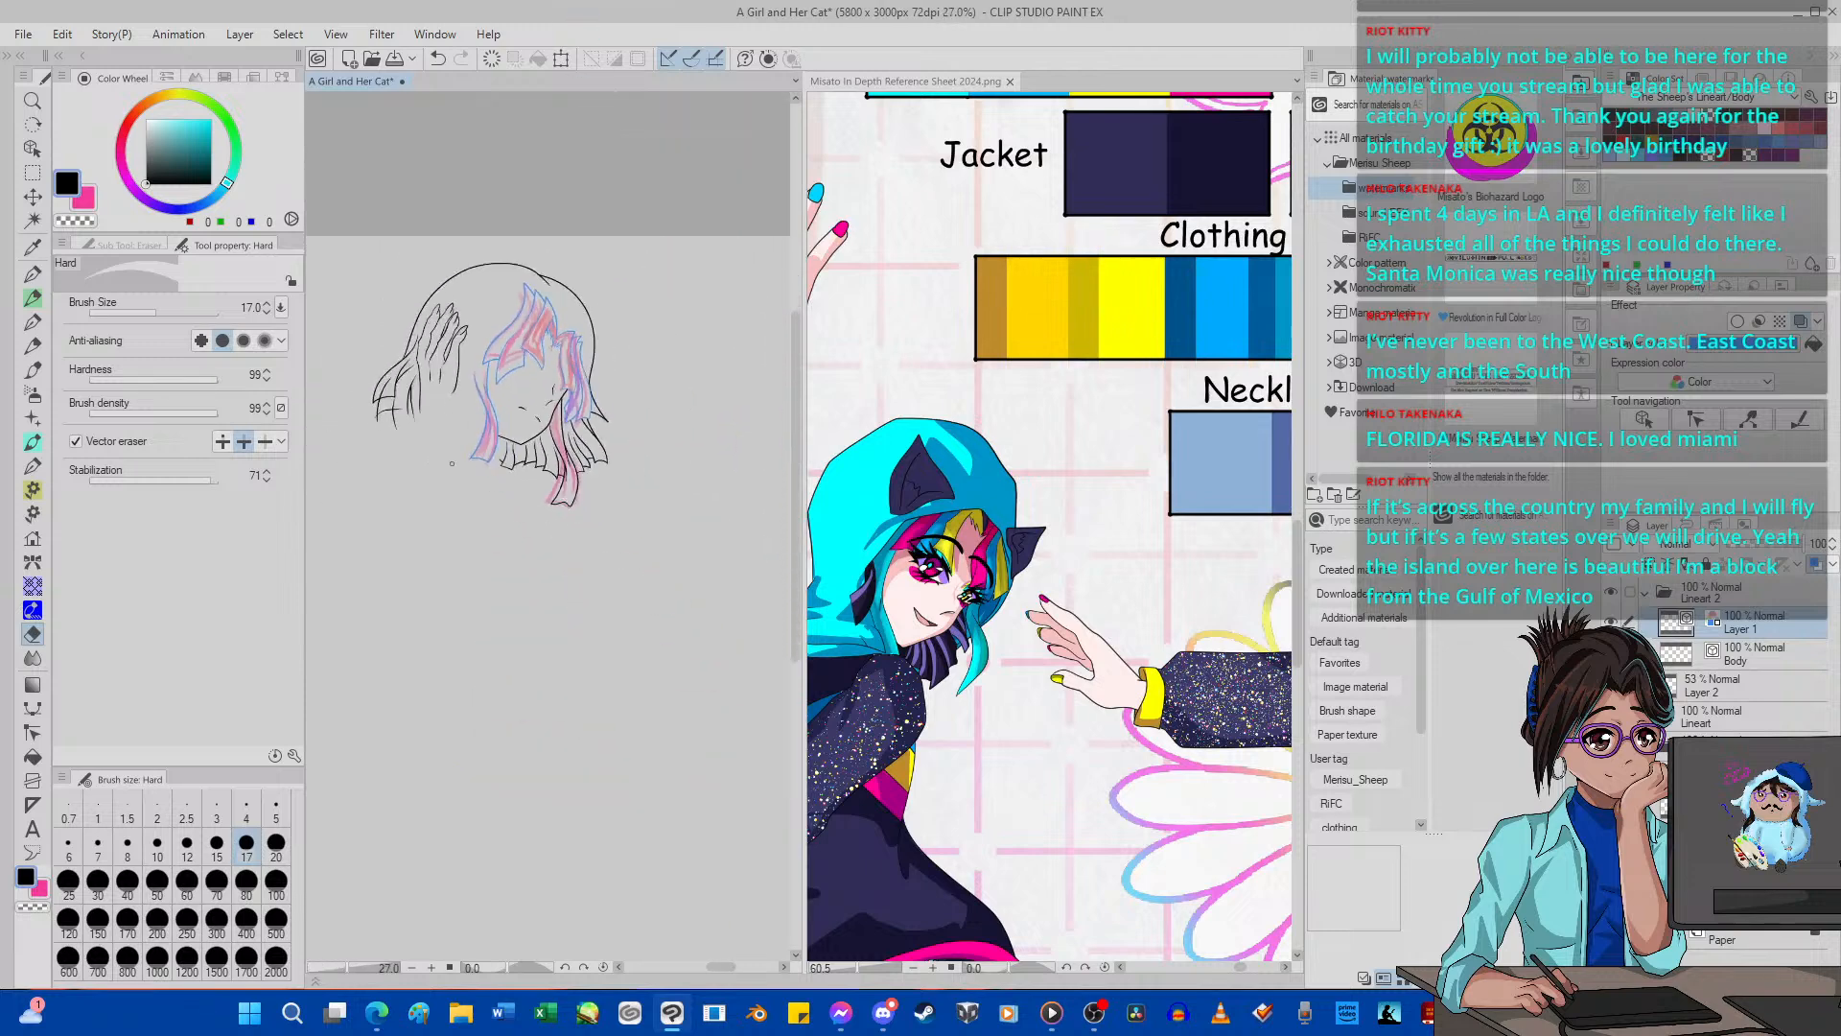
scroll(451, 455, "up", 6)
scroll(332, 507, "down", 7)
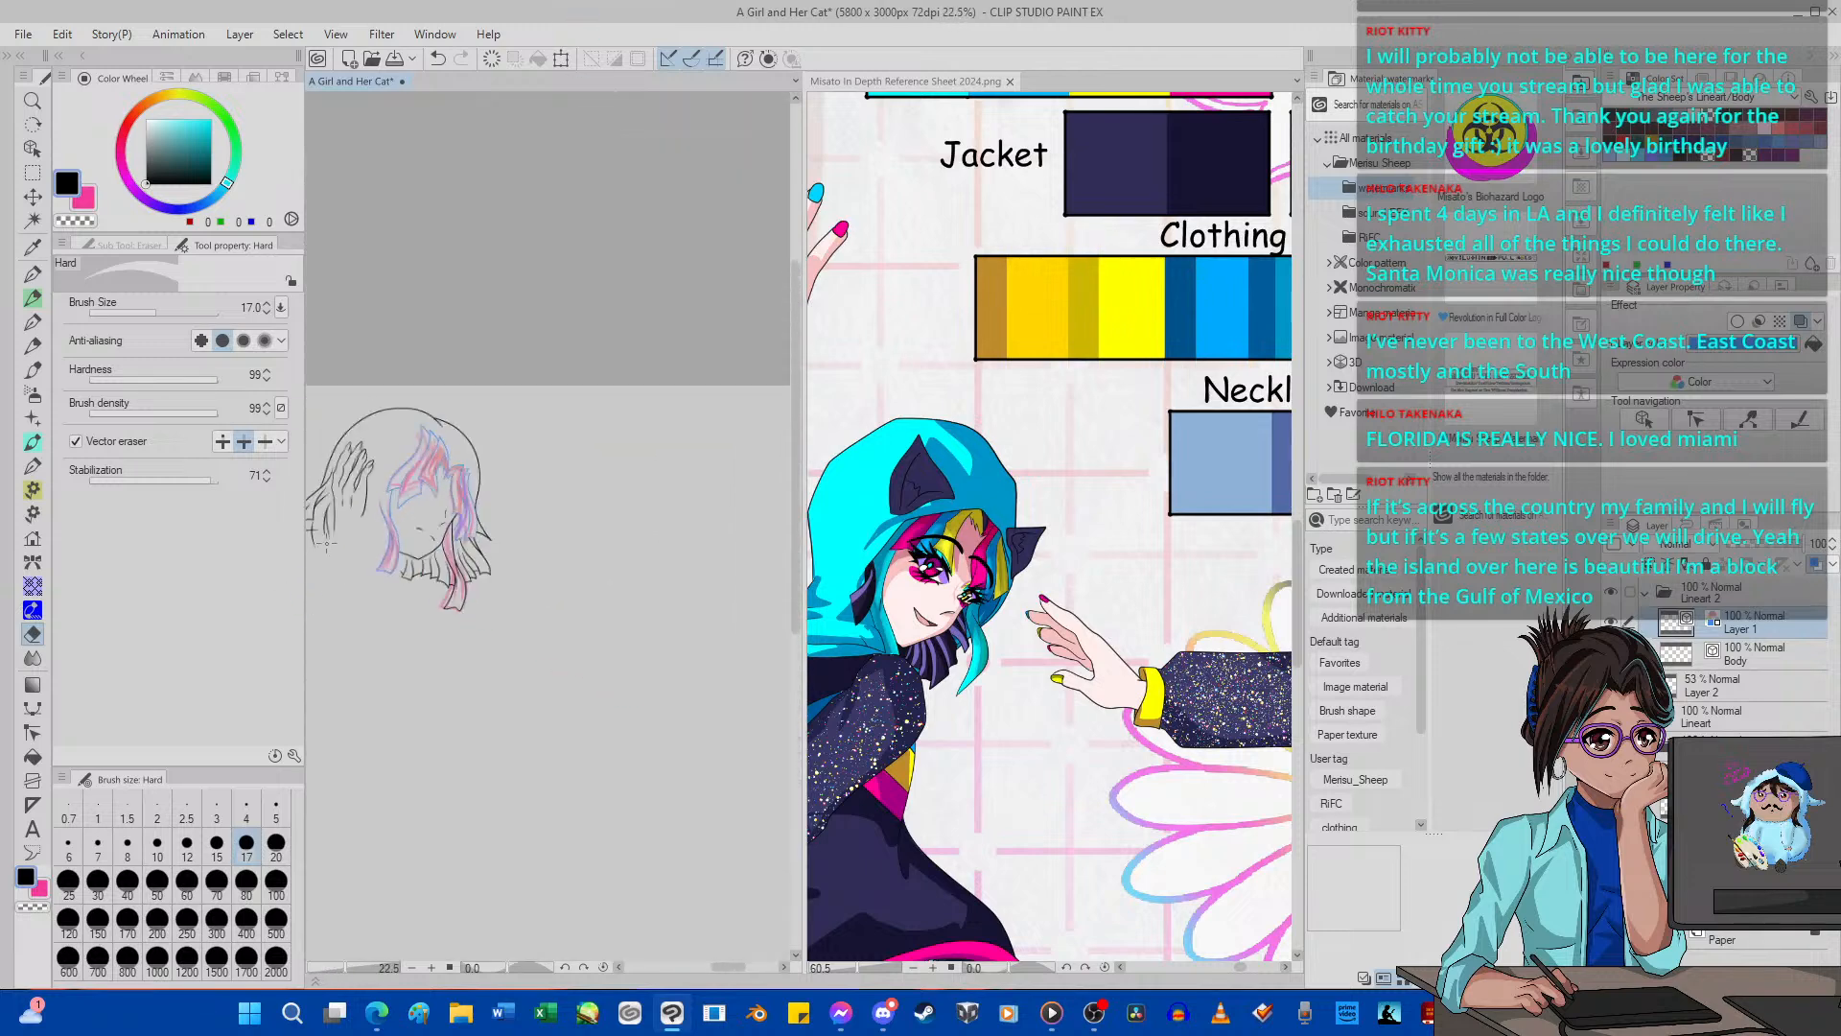
scroll(332, 506, "up", 8)
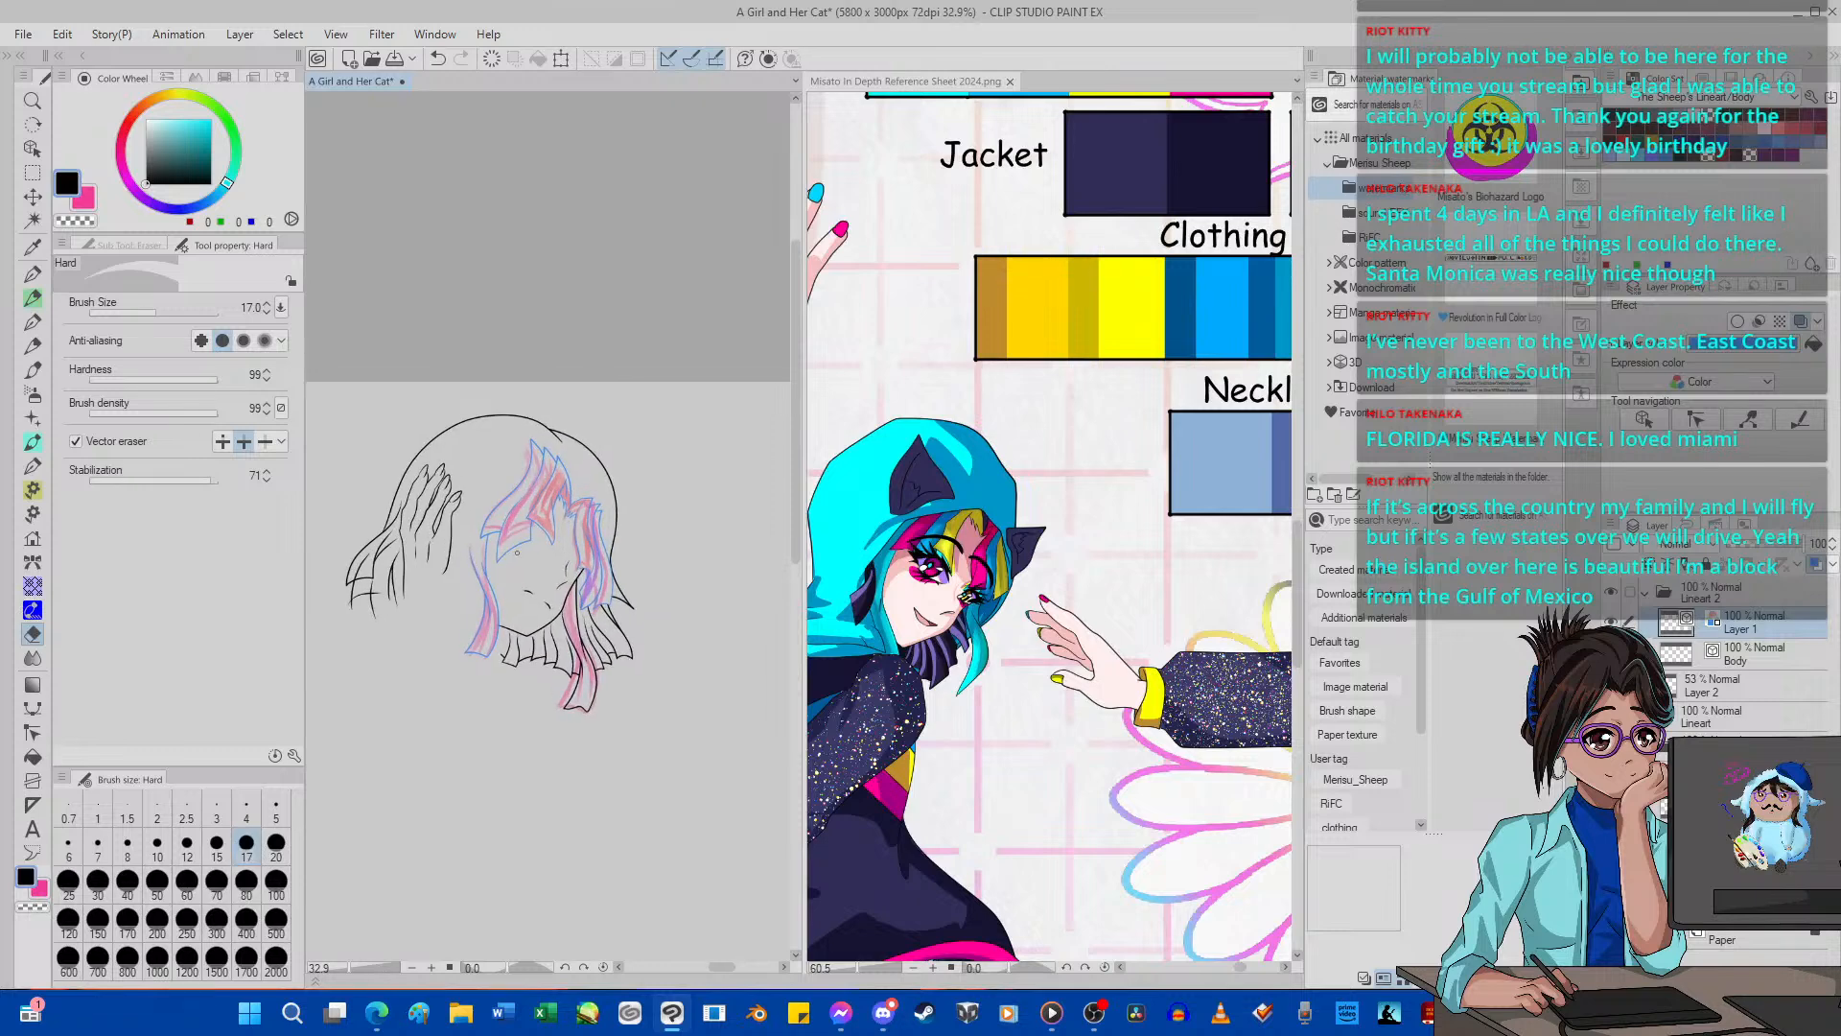
scroll(518, 537, "up", 6)
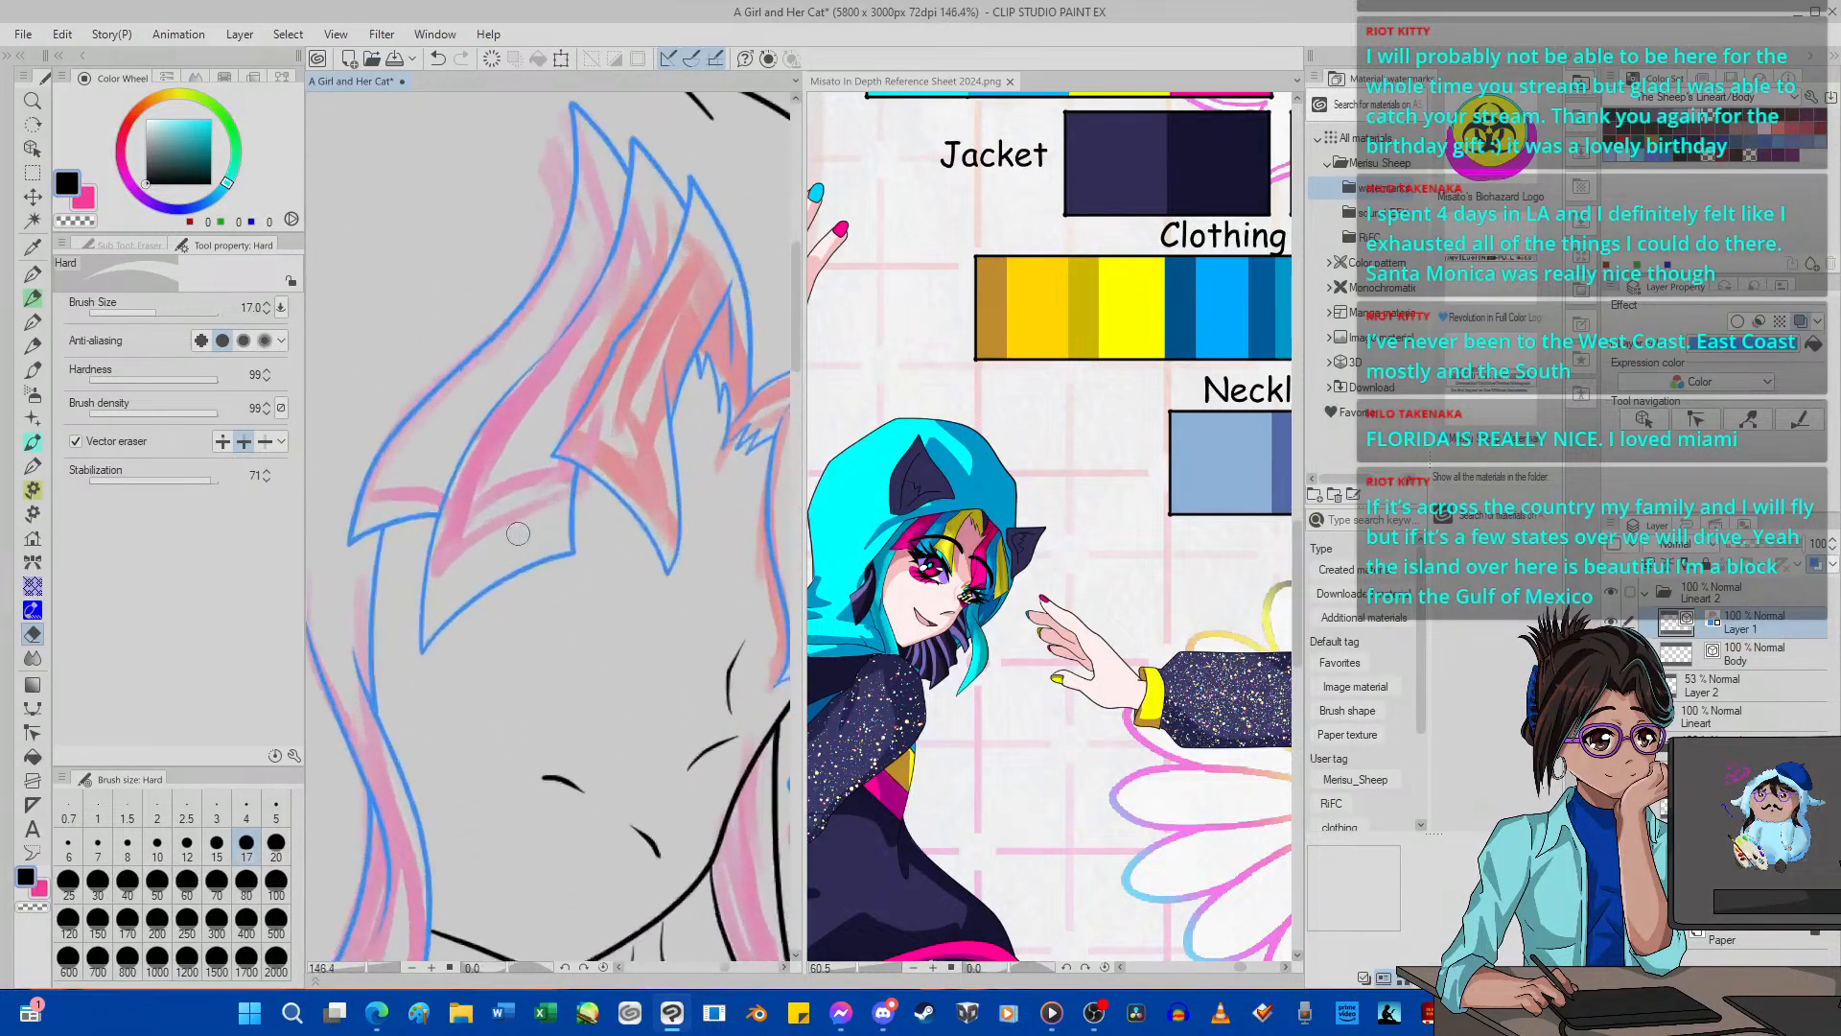
scroll(518, 533, "down", 2)
scroll(518, 533, "up", 4)
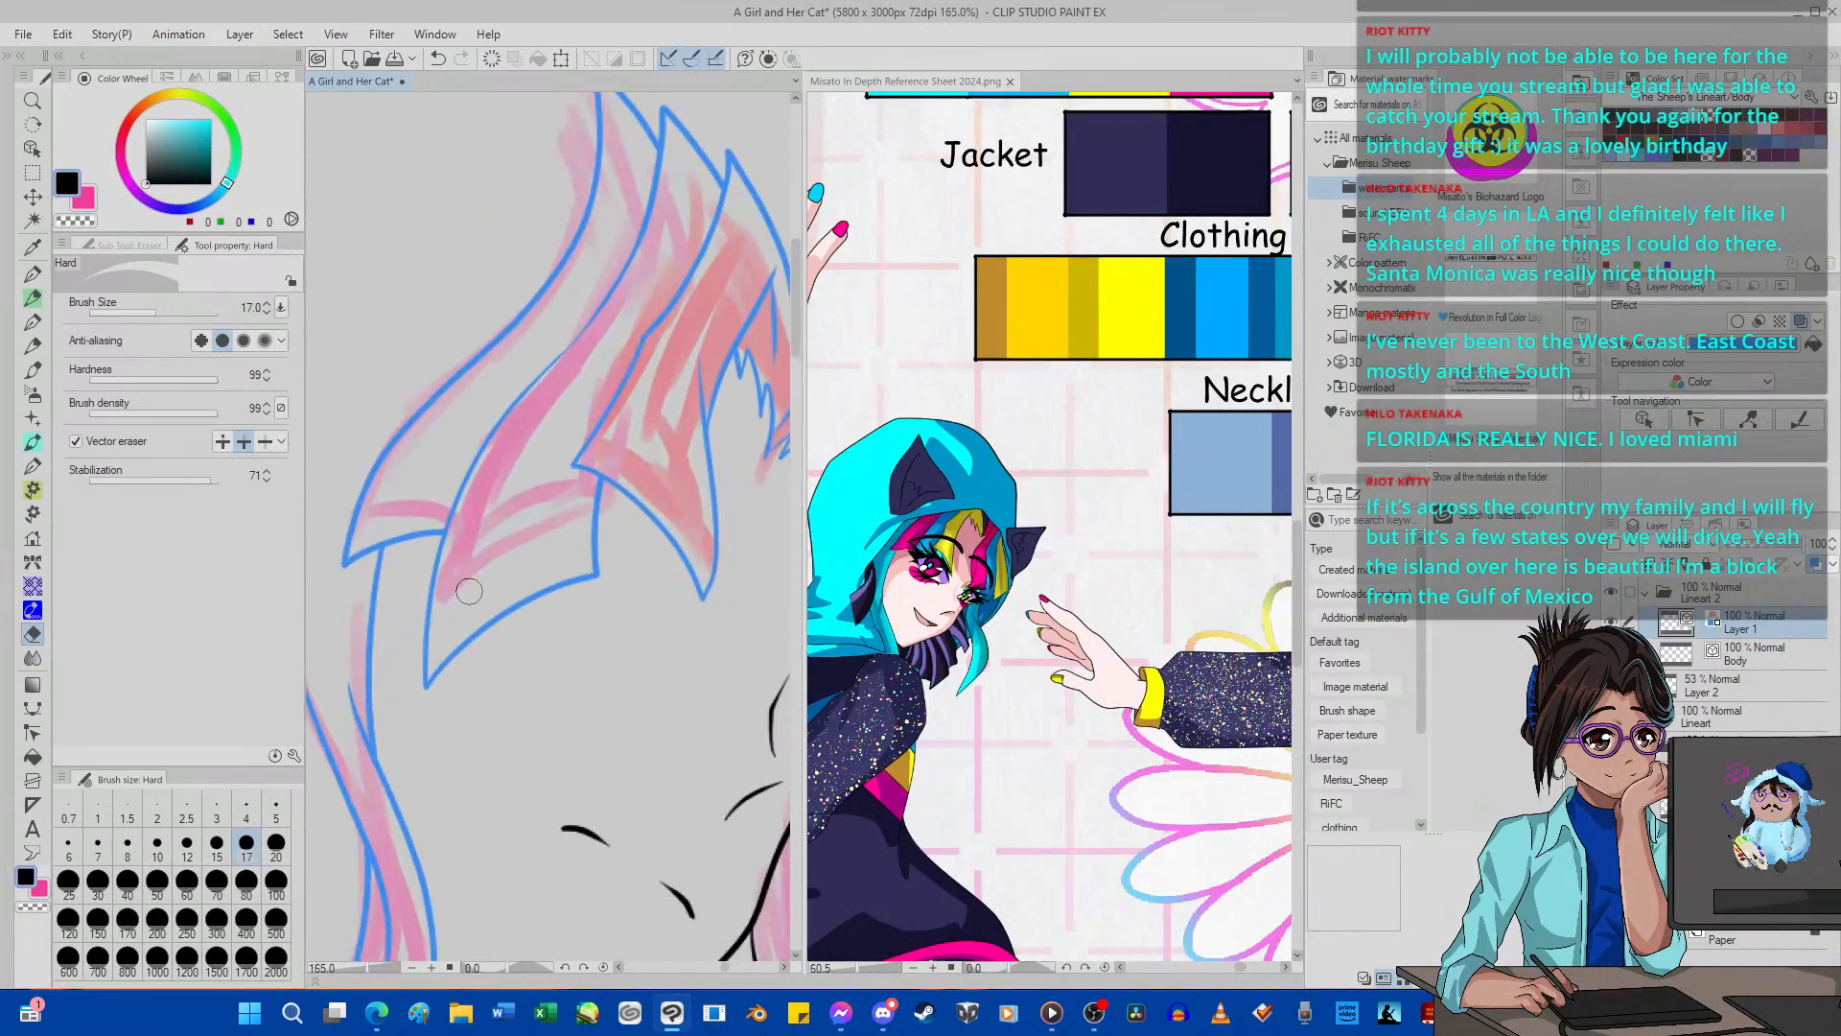
left_click(32, 730)
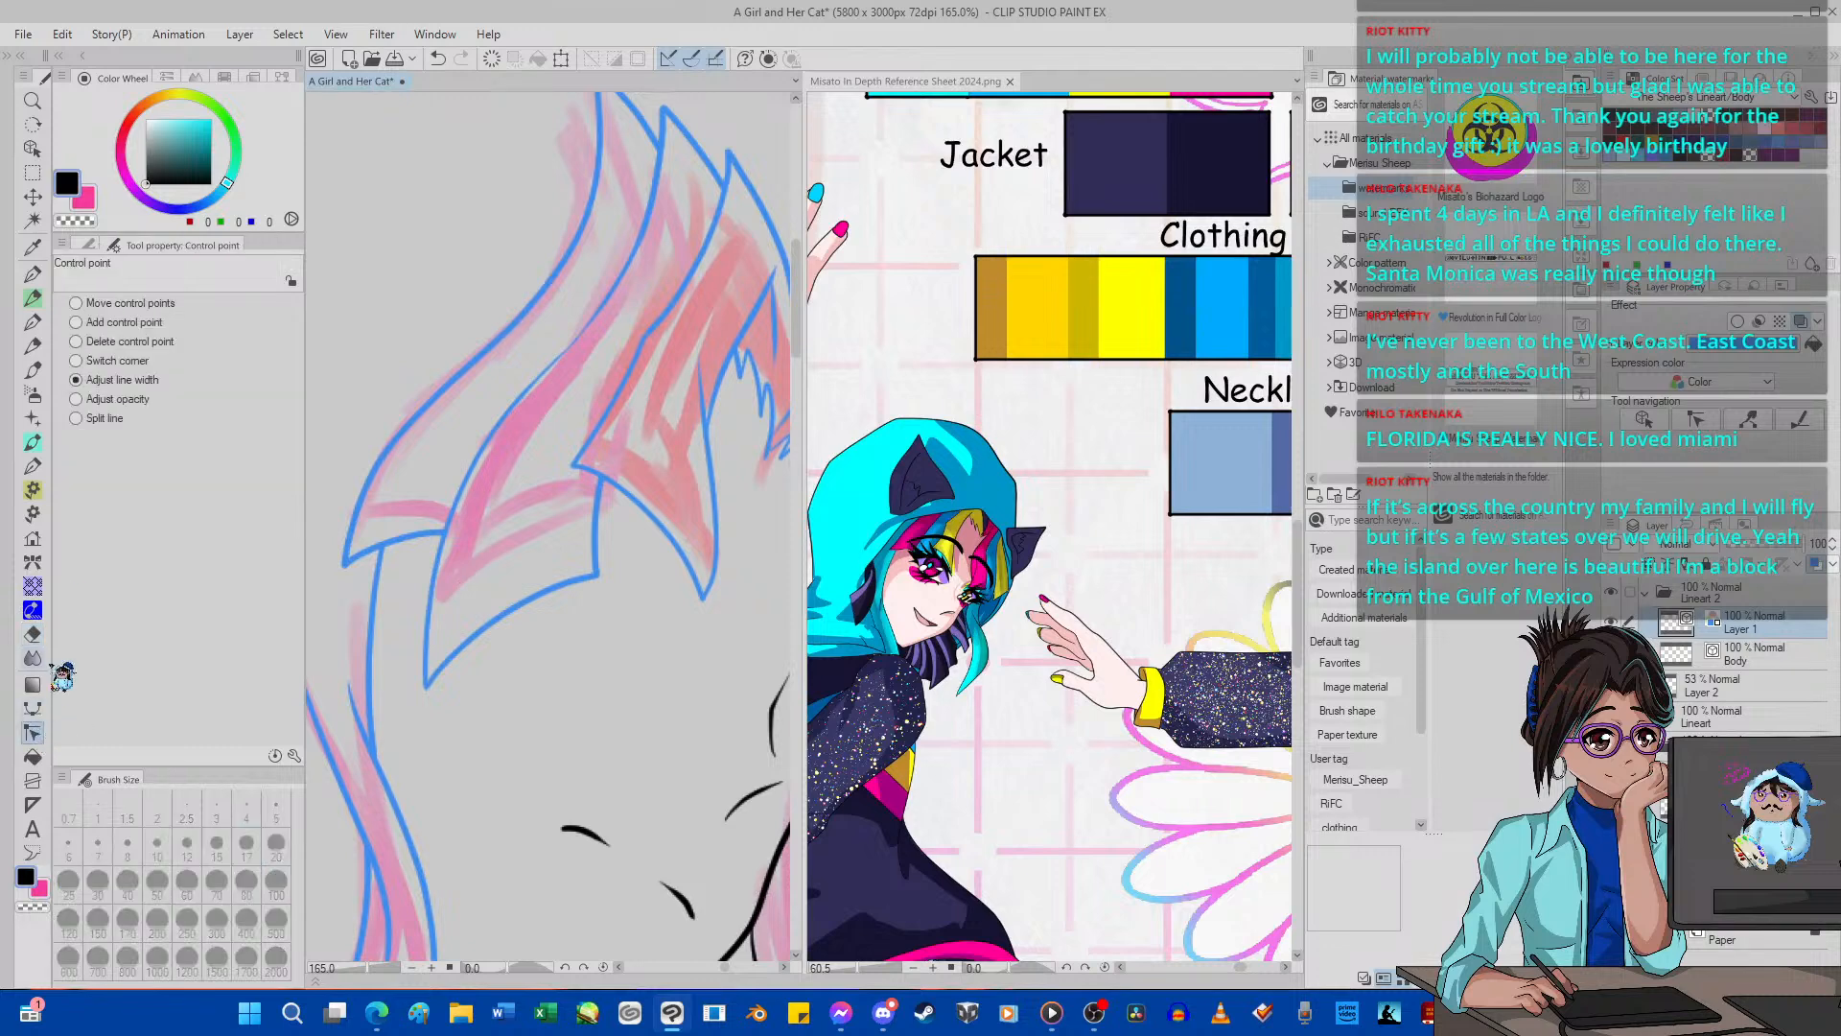
left_click(114, 247)
left_click(230, 300)
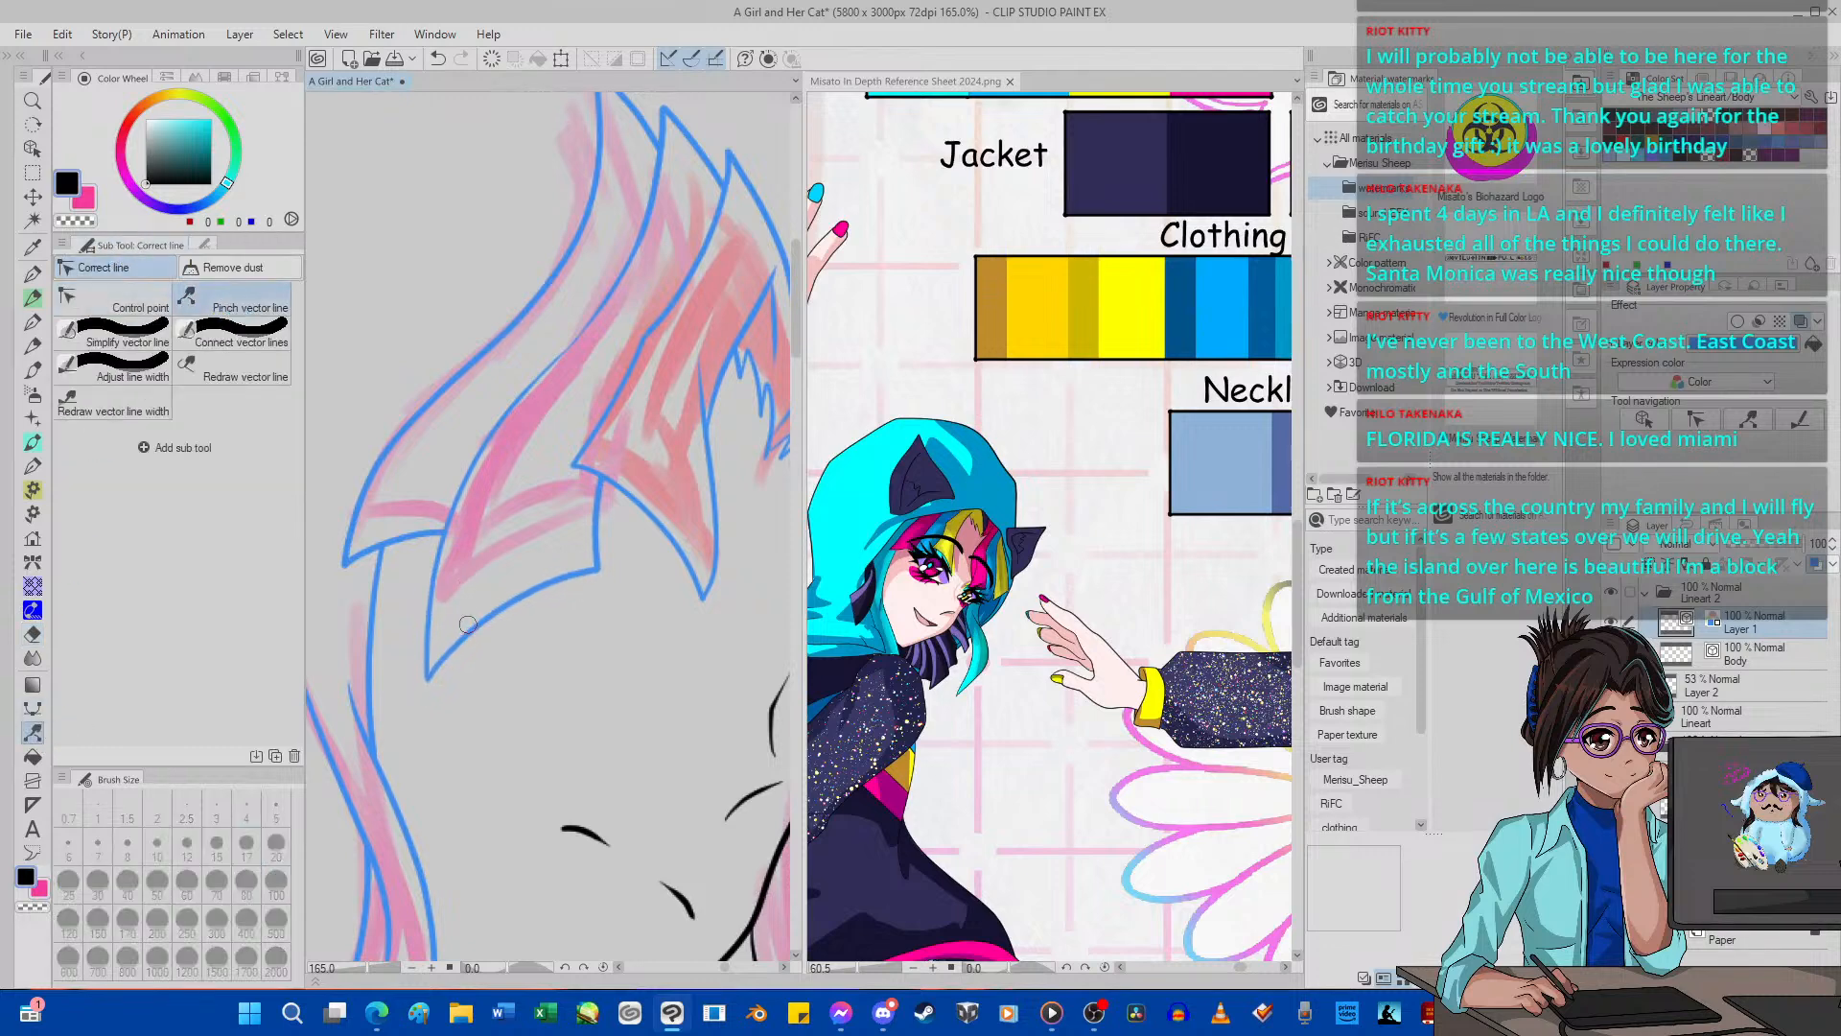
left_click_drag(472, 607, 441, 575)
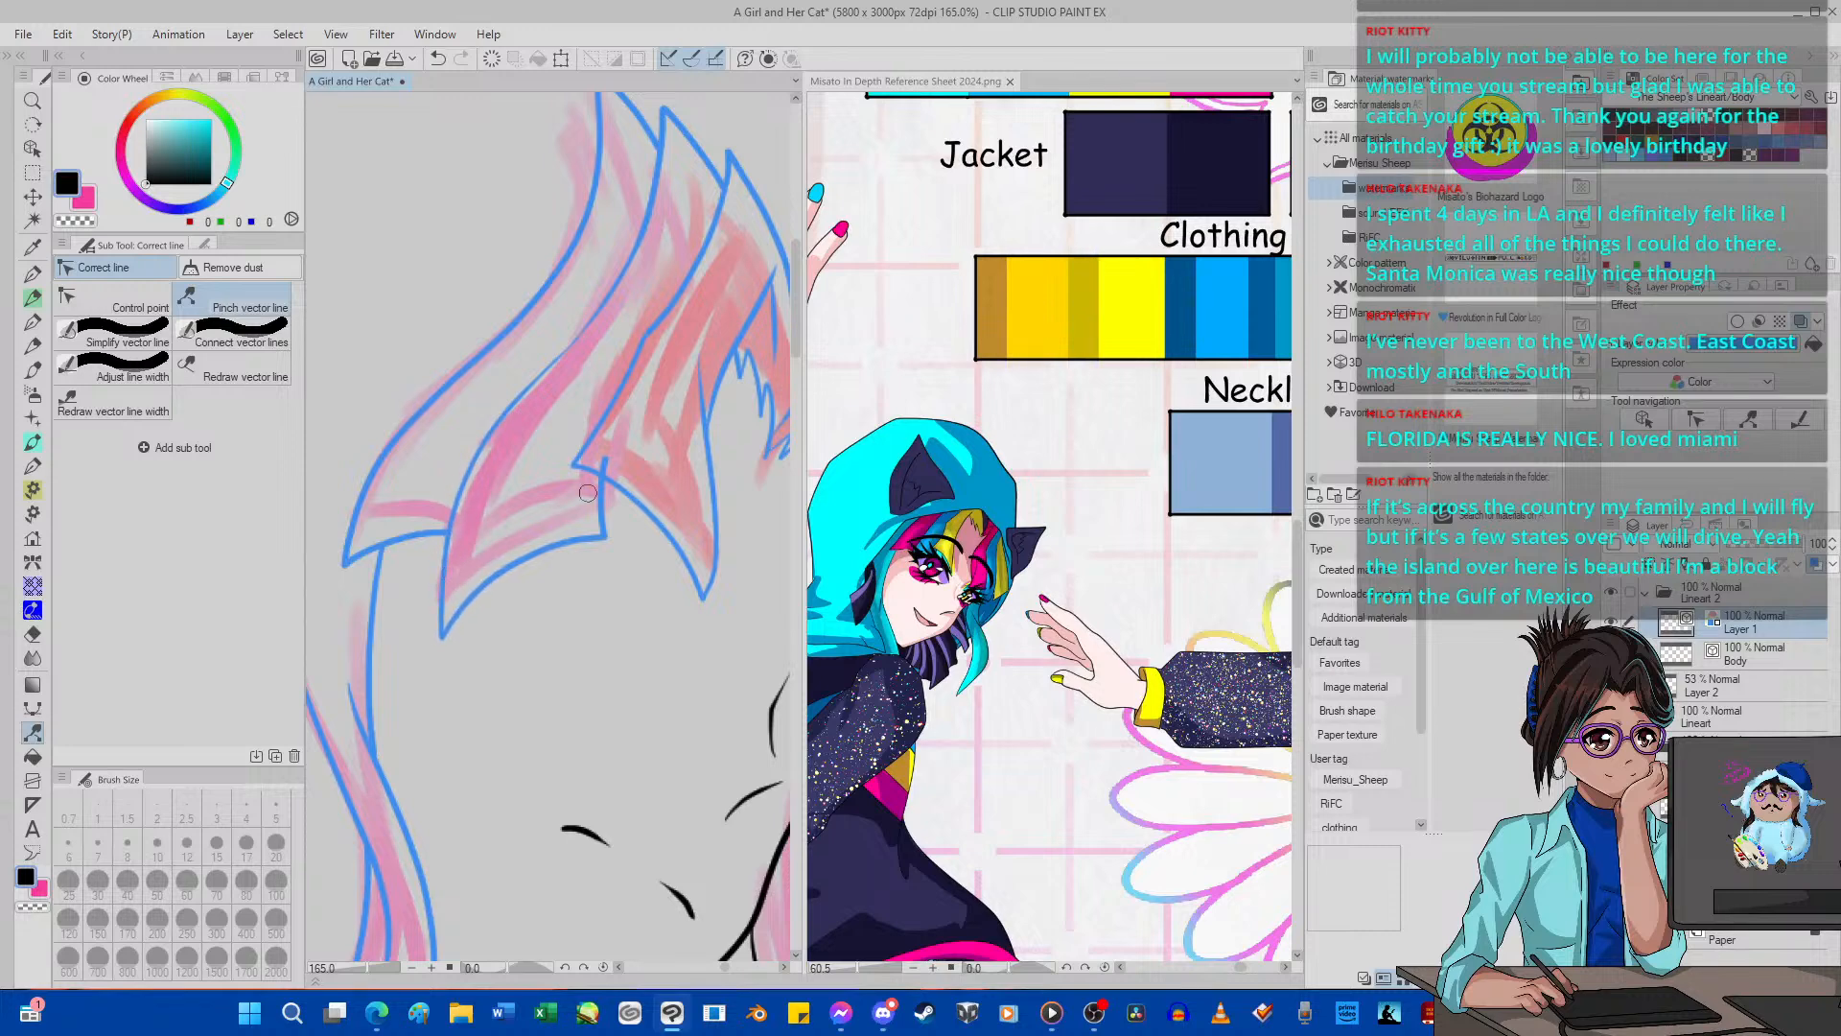
left_click_drag(606, 451, 600, 451)
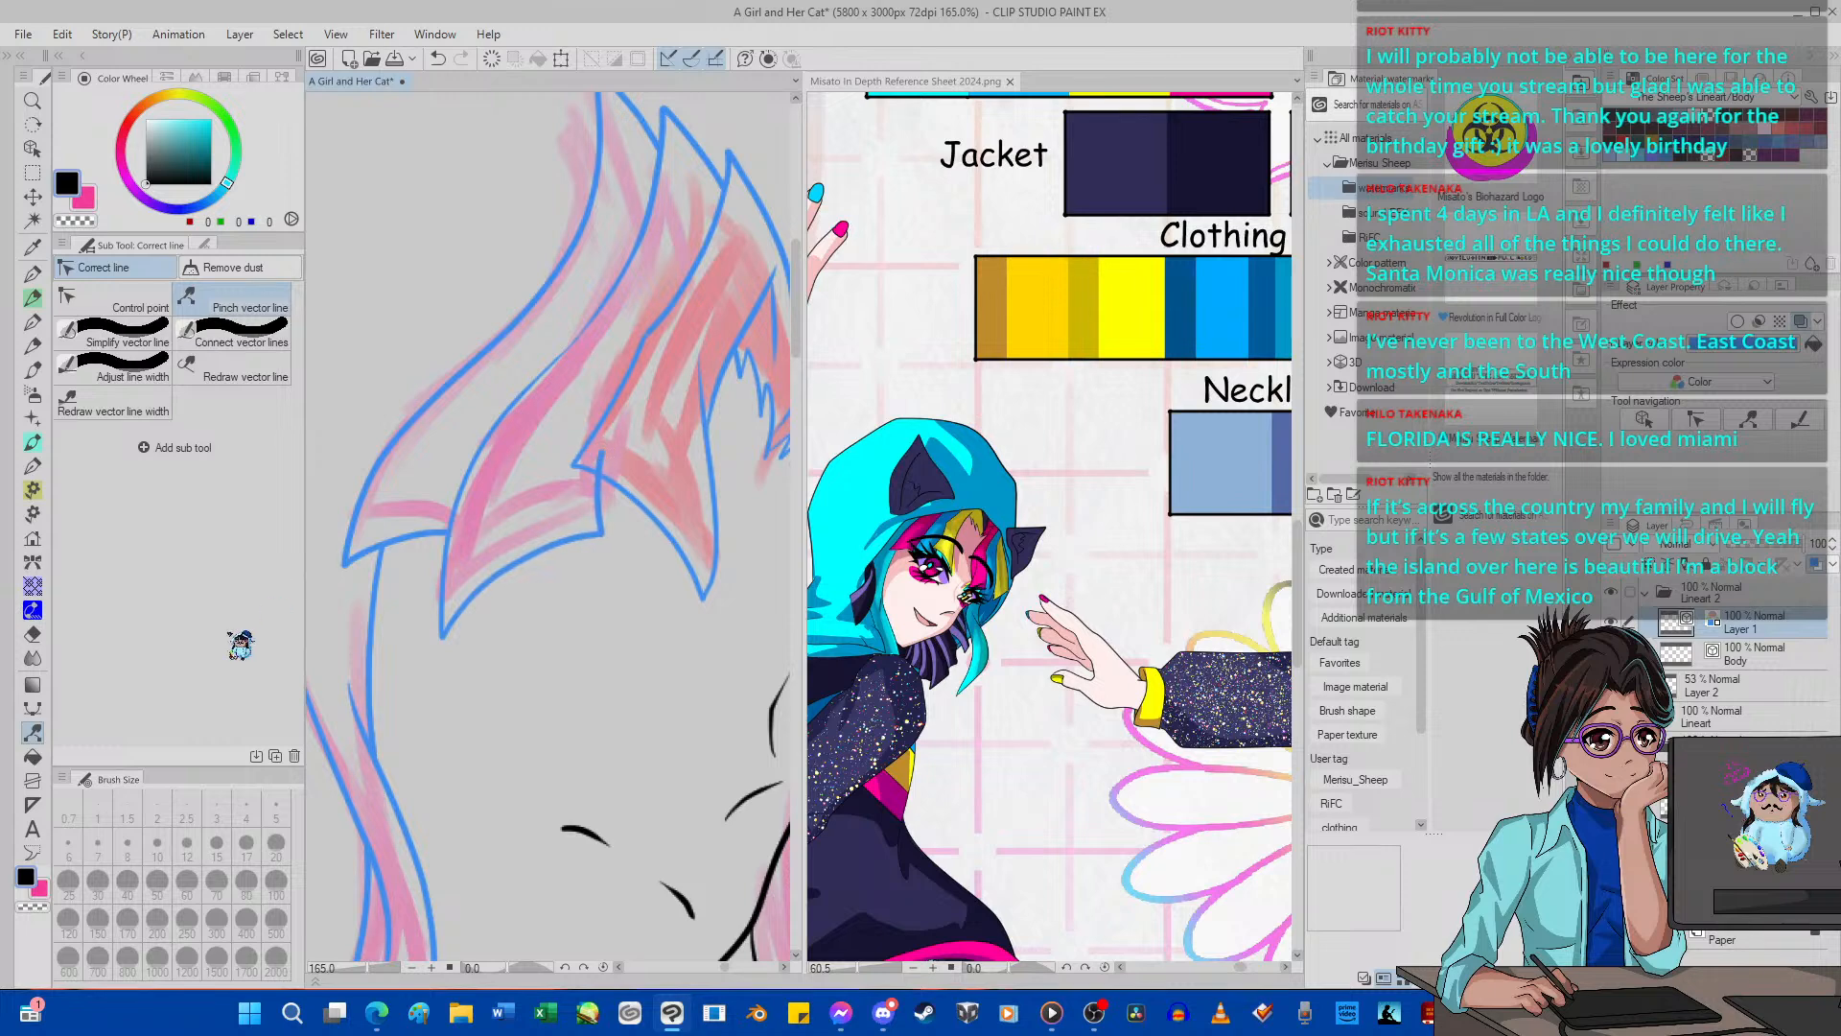
left_click(34, 632)
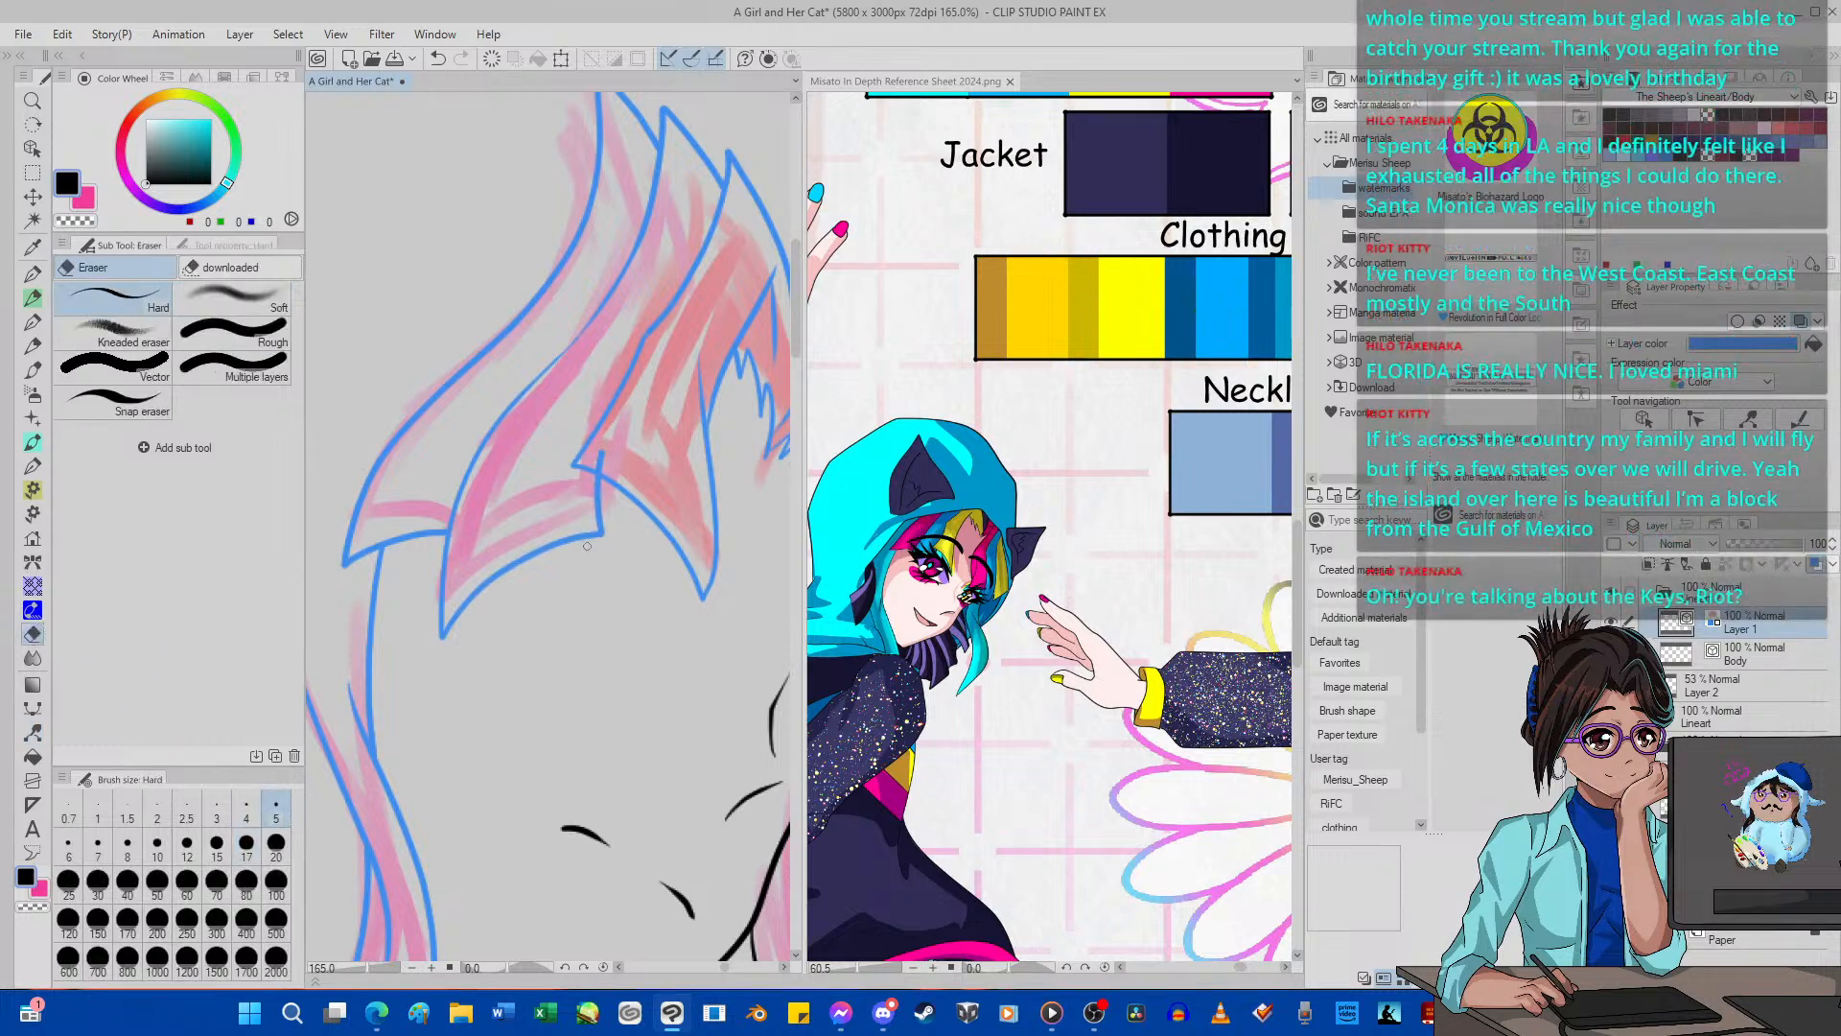
left_click_drag(608, 454, 602, 455)
Turn off Layer 1's blue layer color and merge Layer 1 down into the Body layer.
scroll(345, 574, "down", 10)
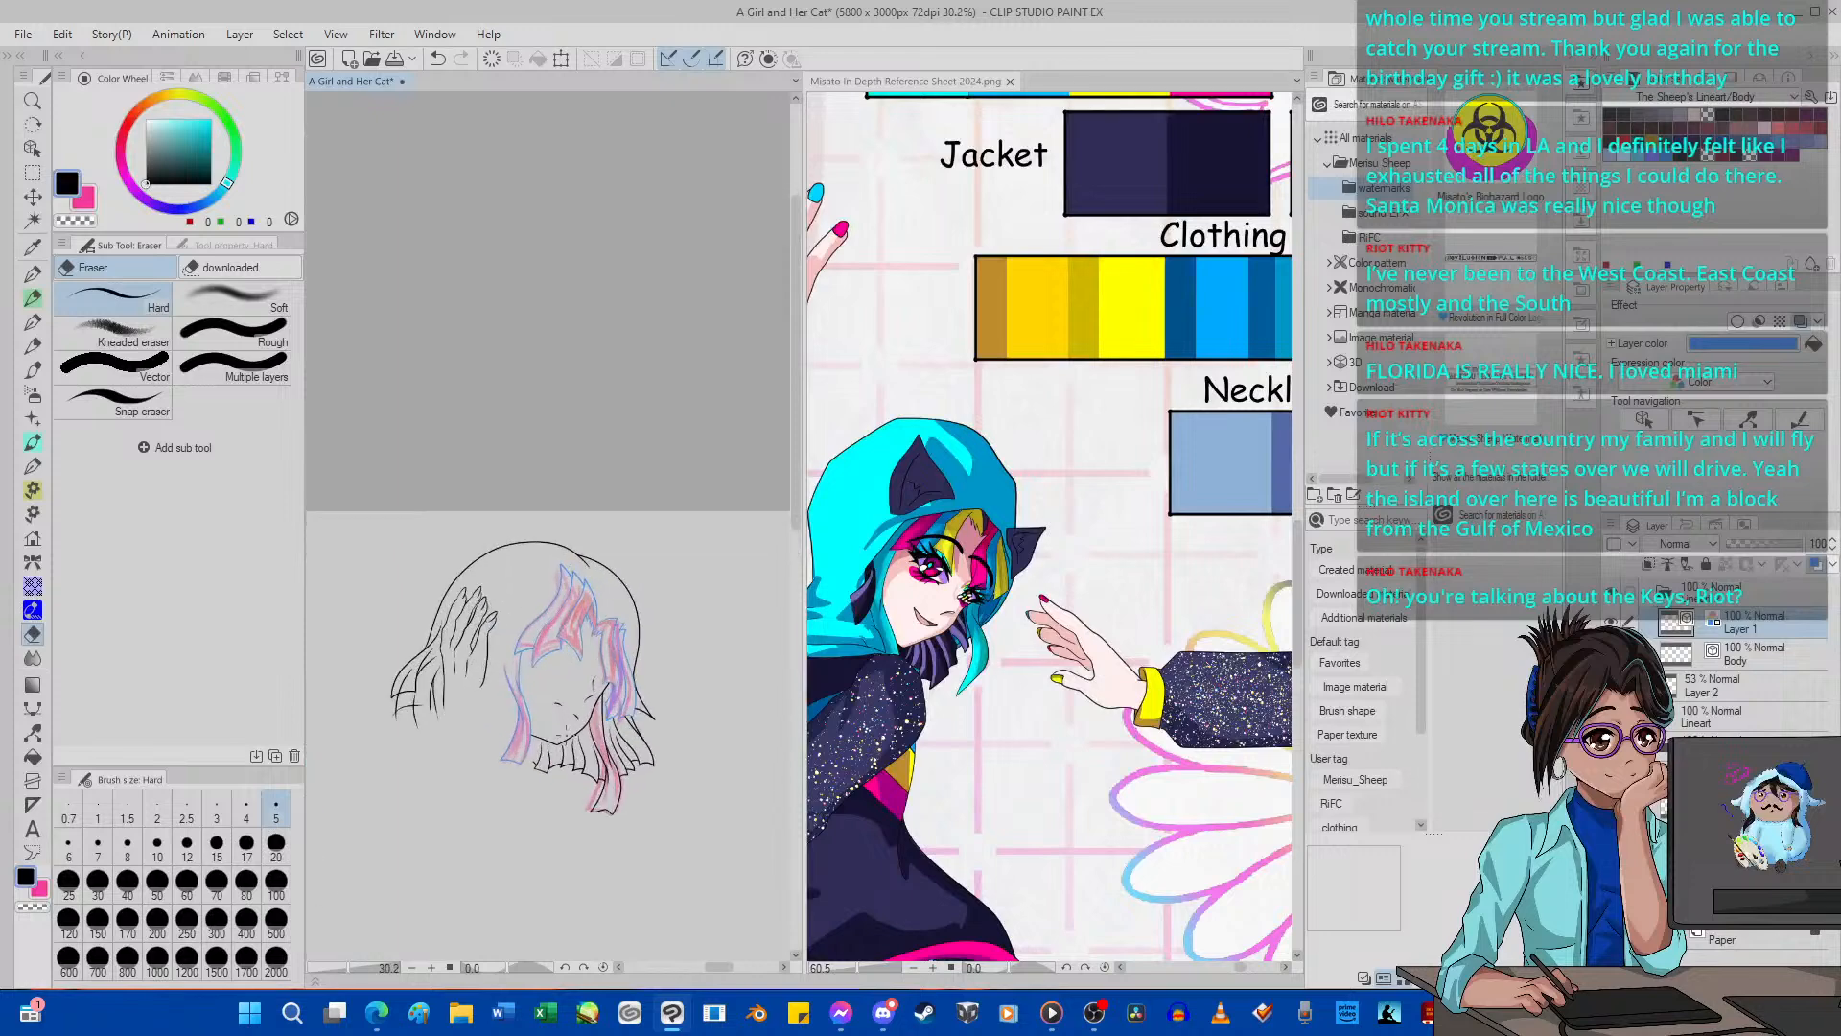
scroll(564, 733, "up", 2)
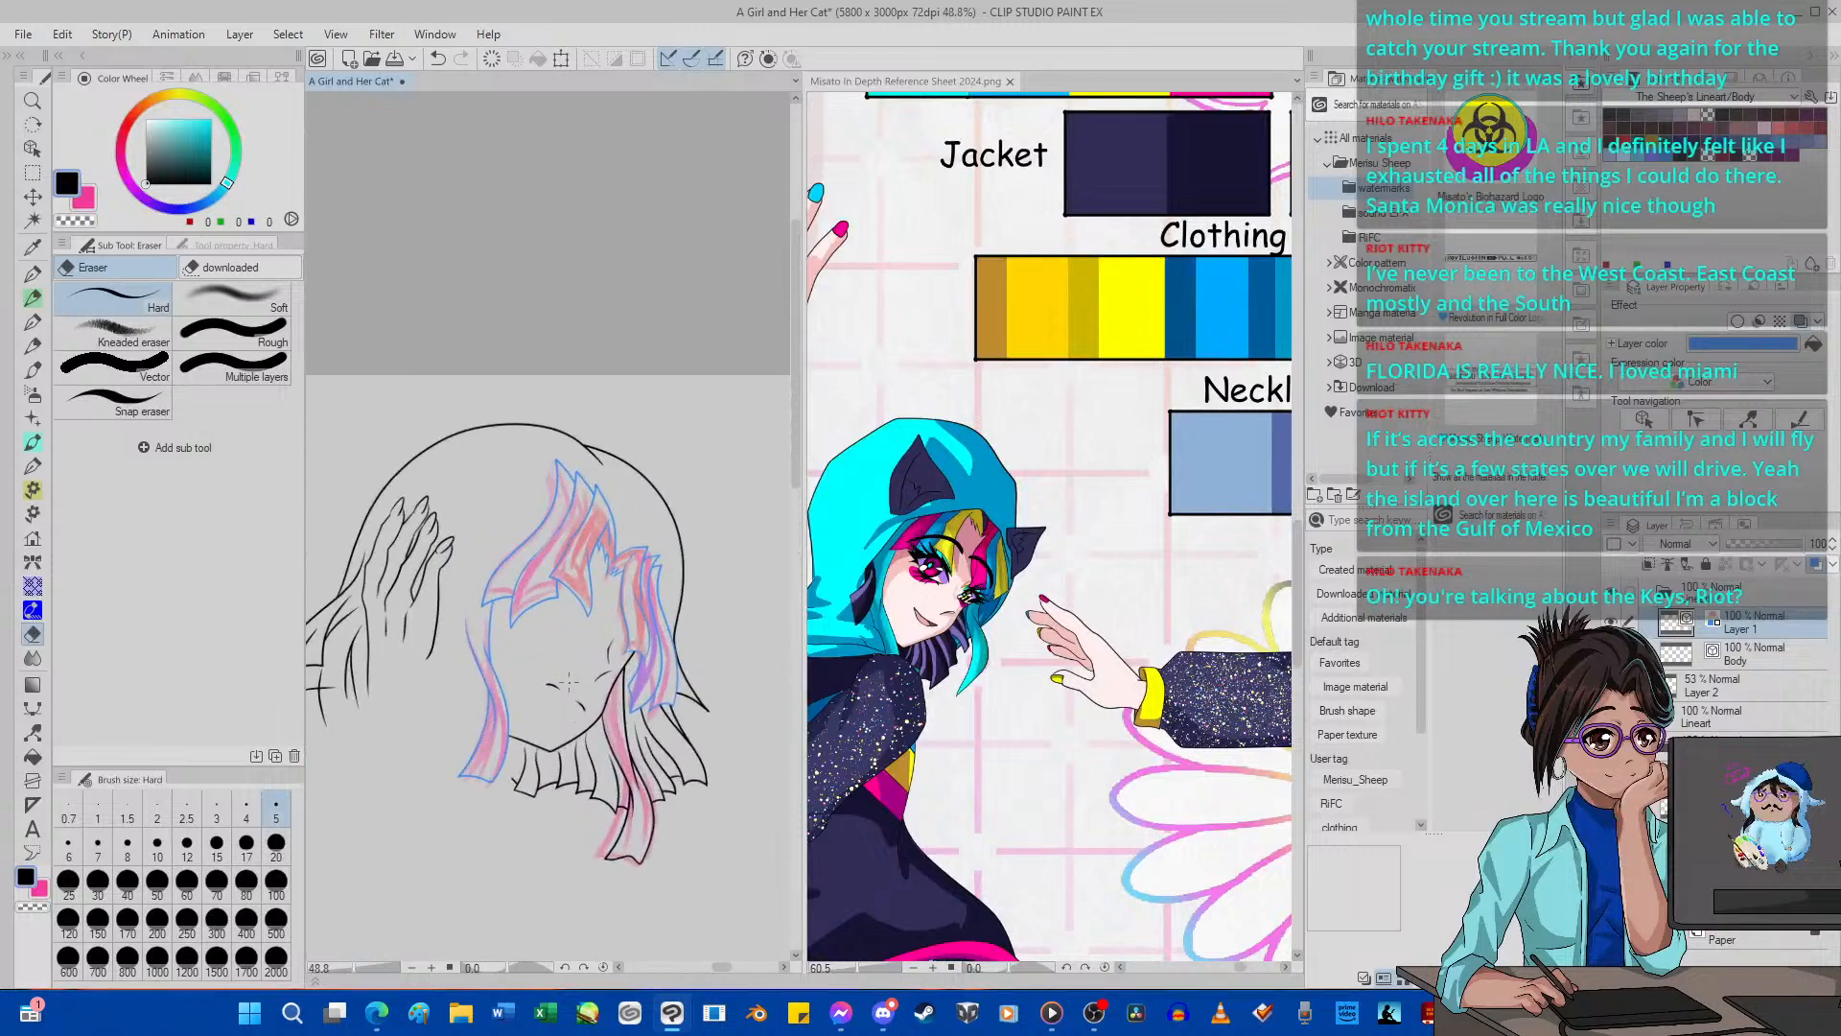
scroll(556, 679, "up", 1)
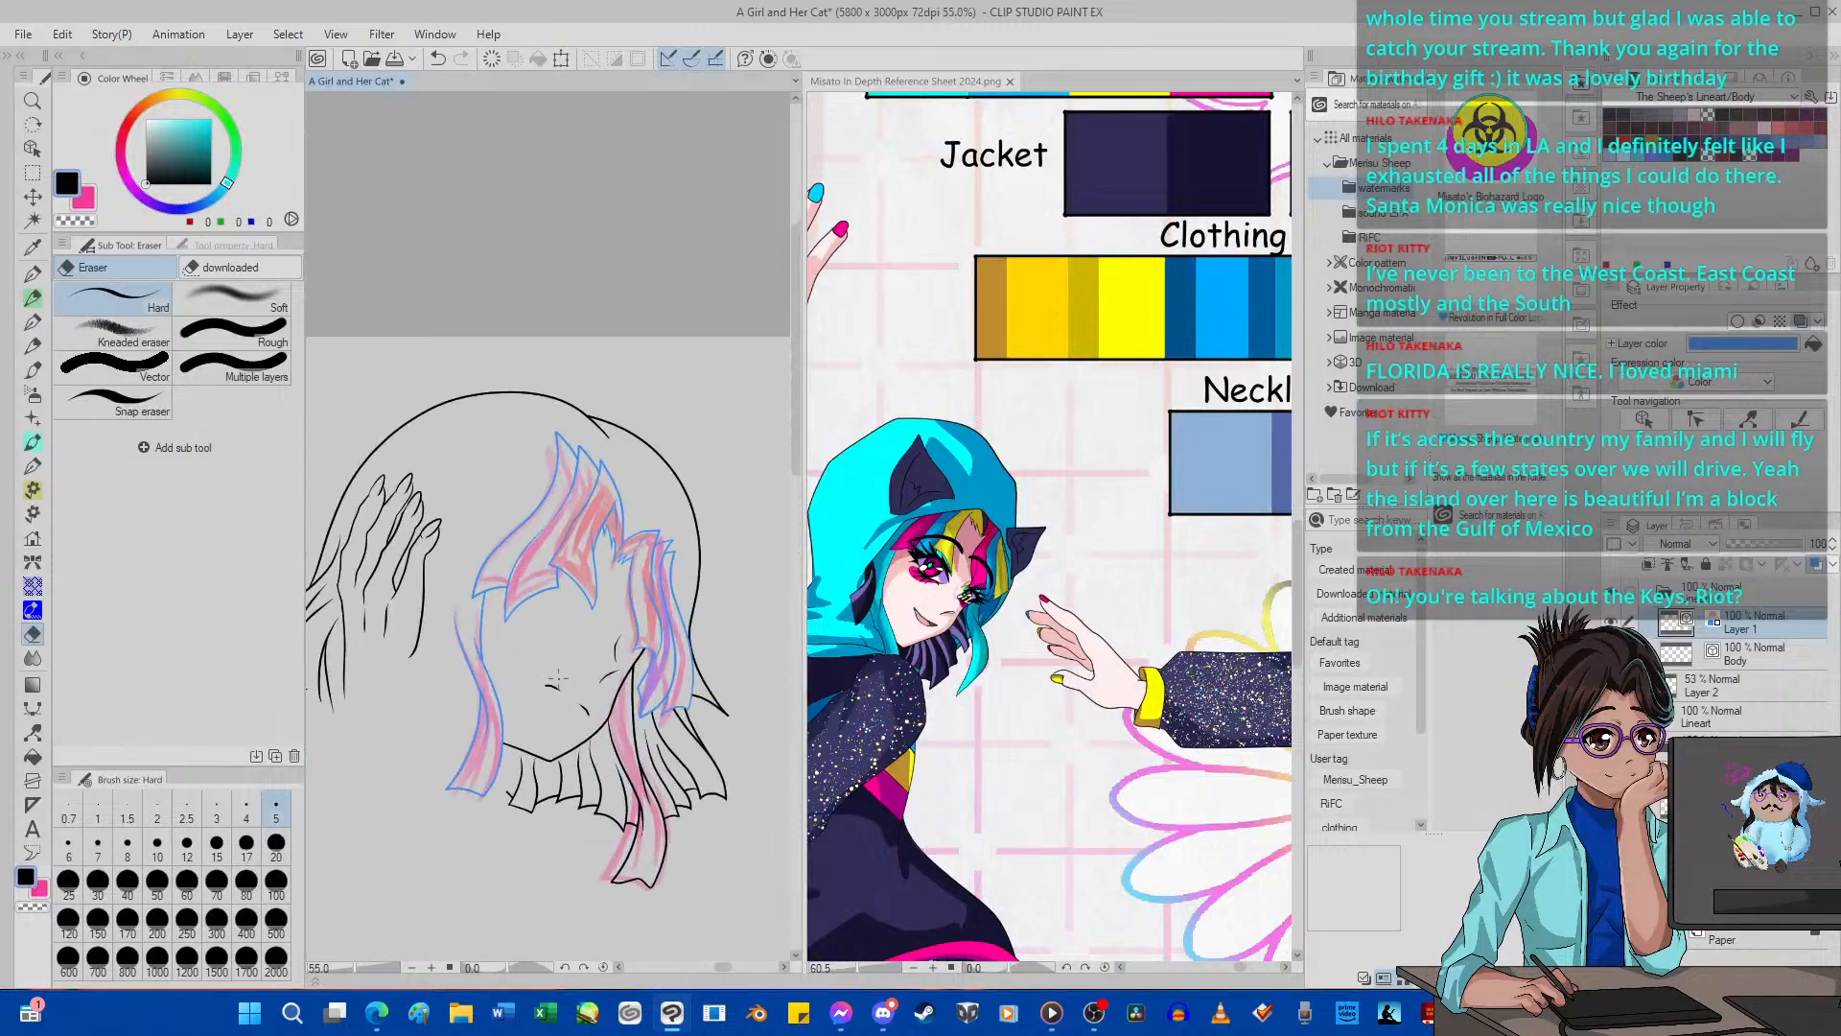
left_click(1804, 322)
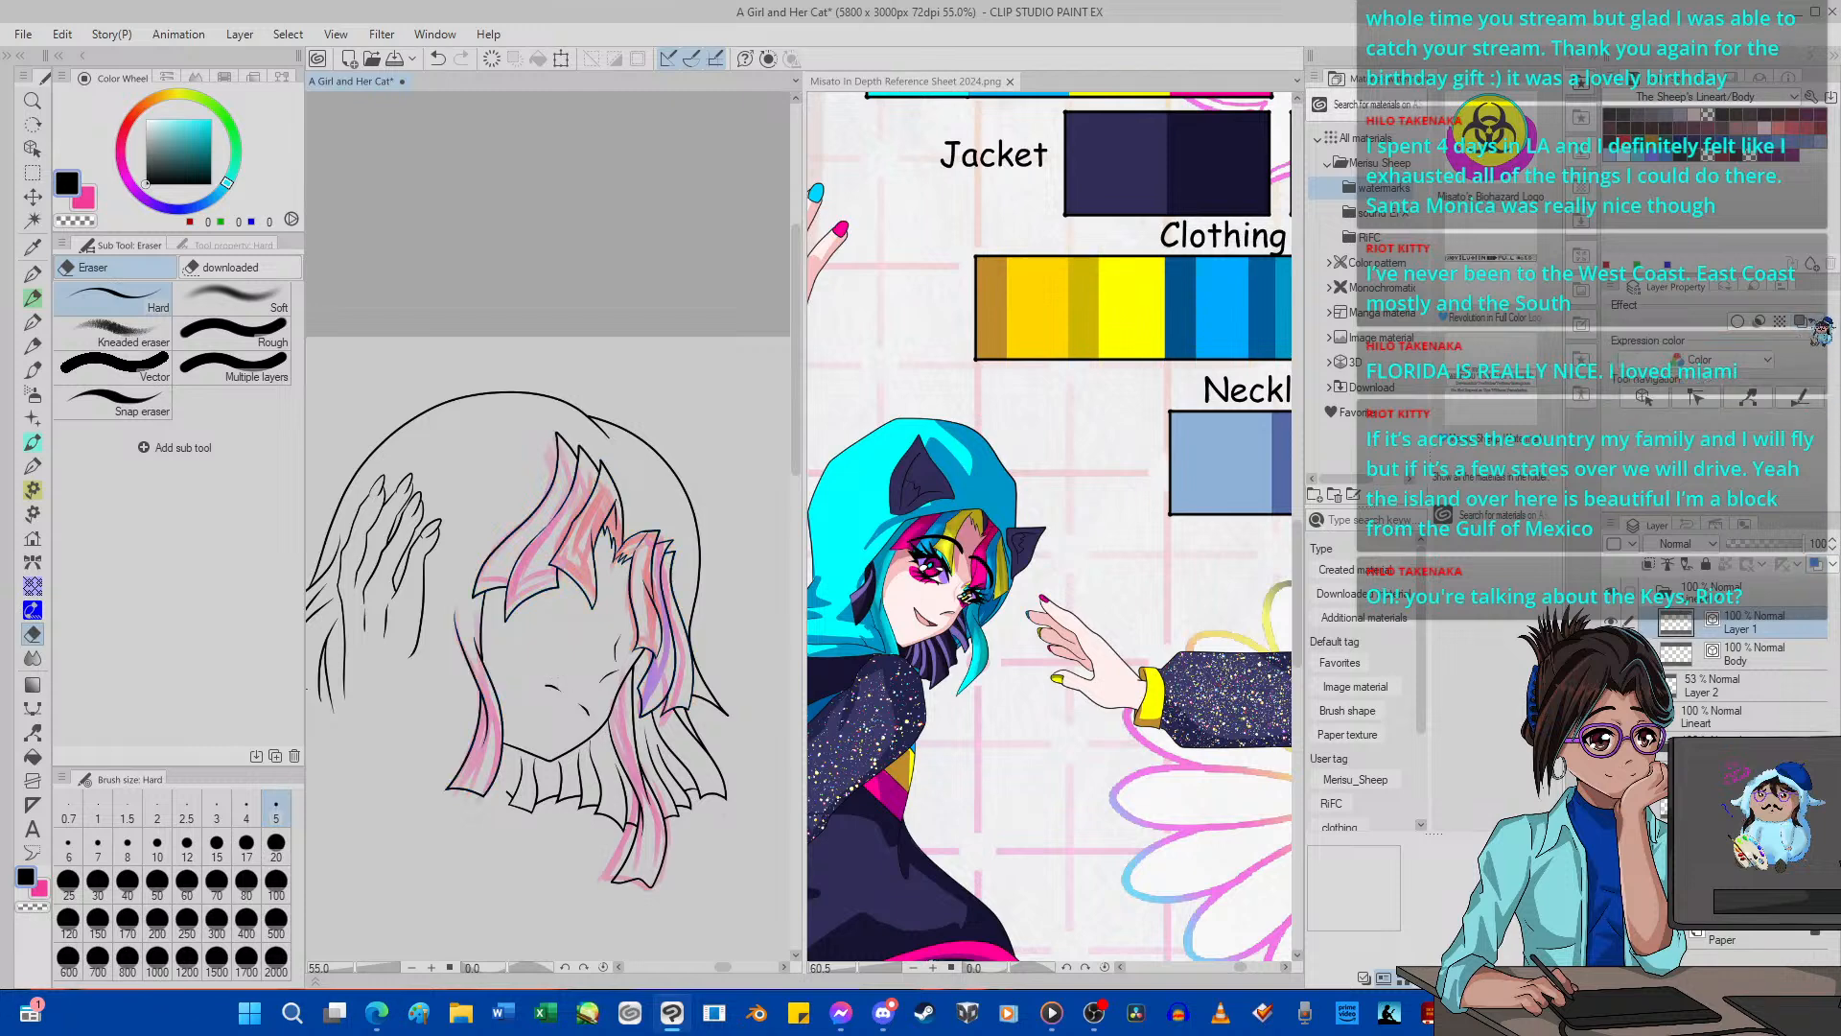
scroll(477, 611, "down", 3)
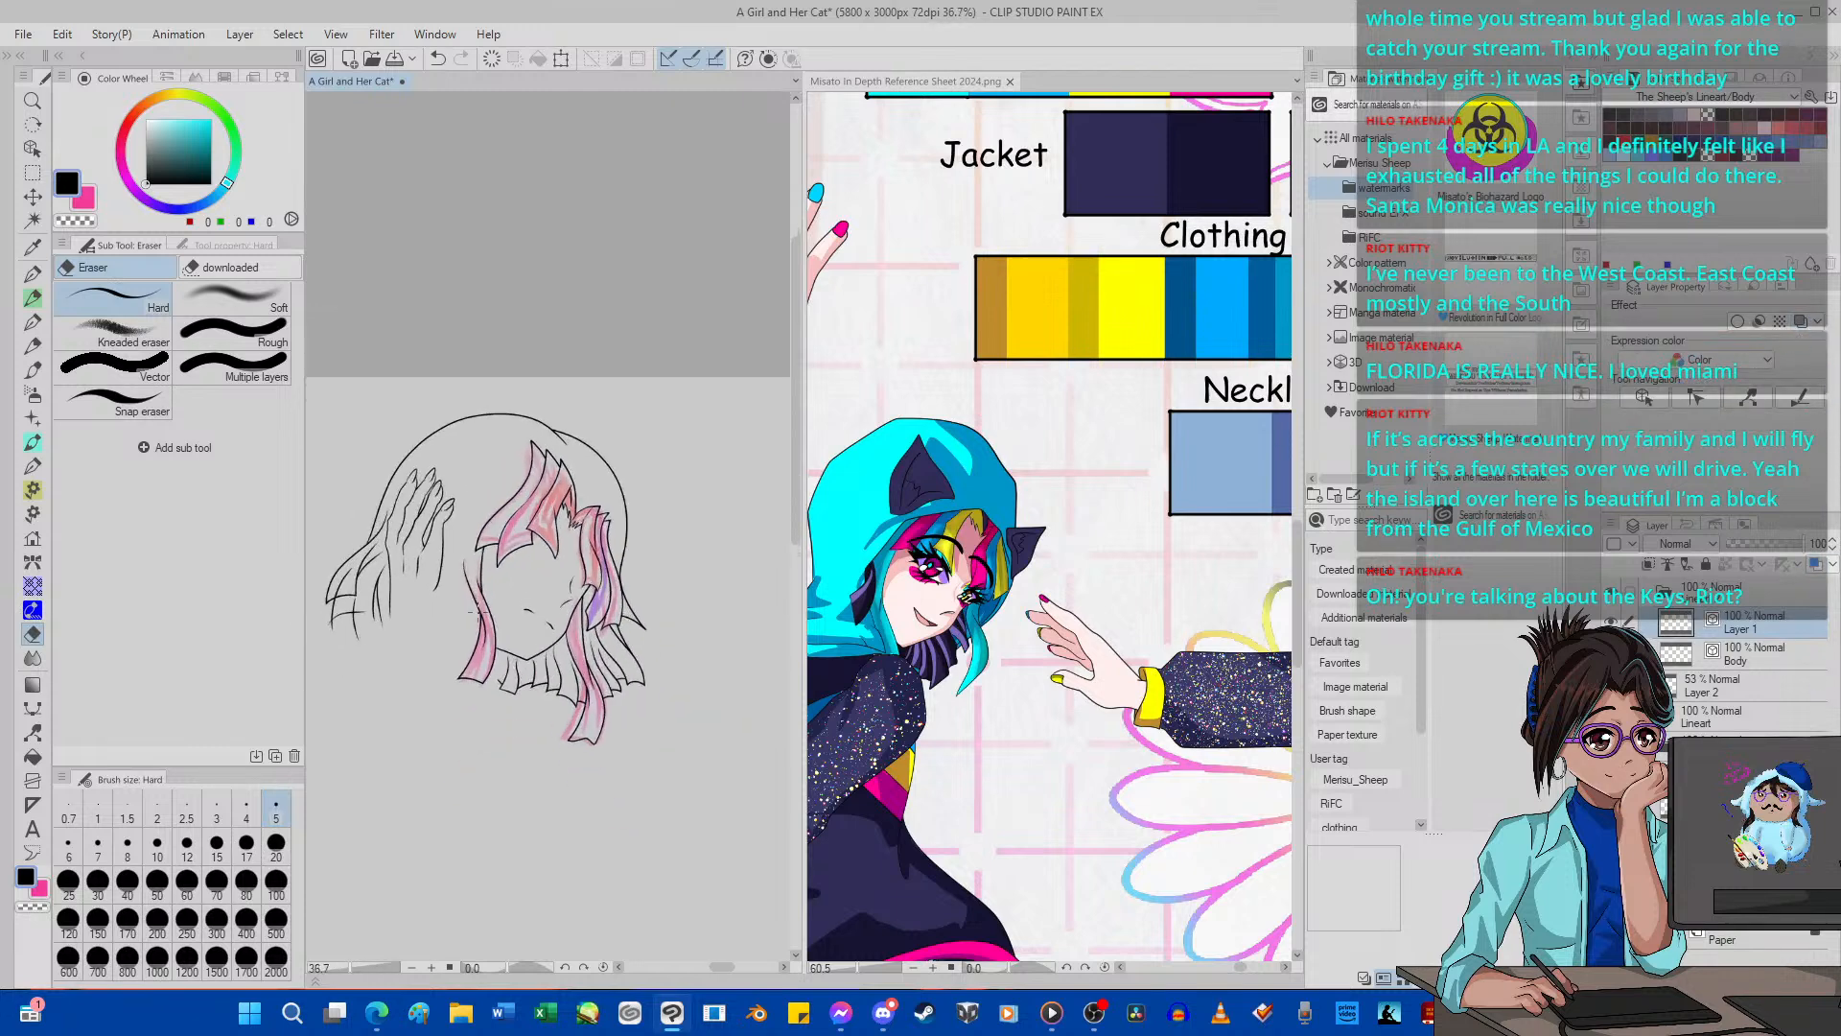
scroll(477, 610, "up", 2)
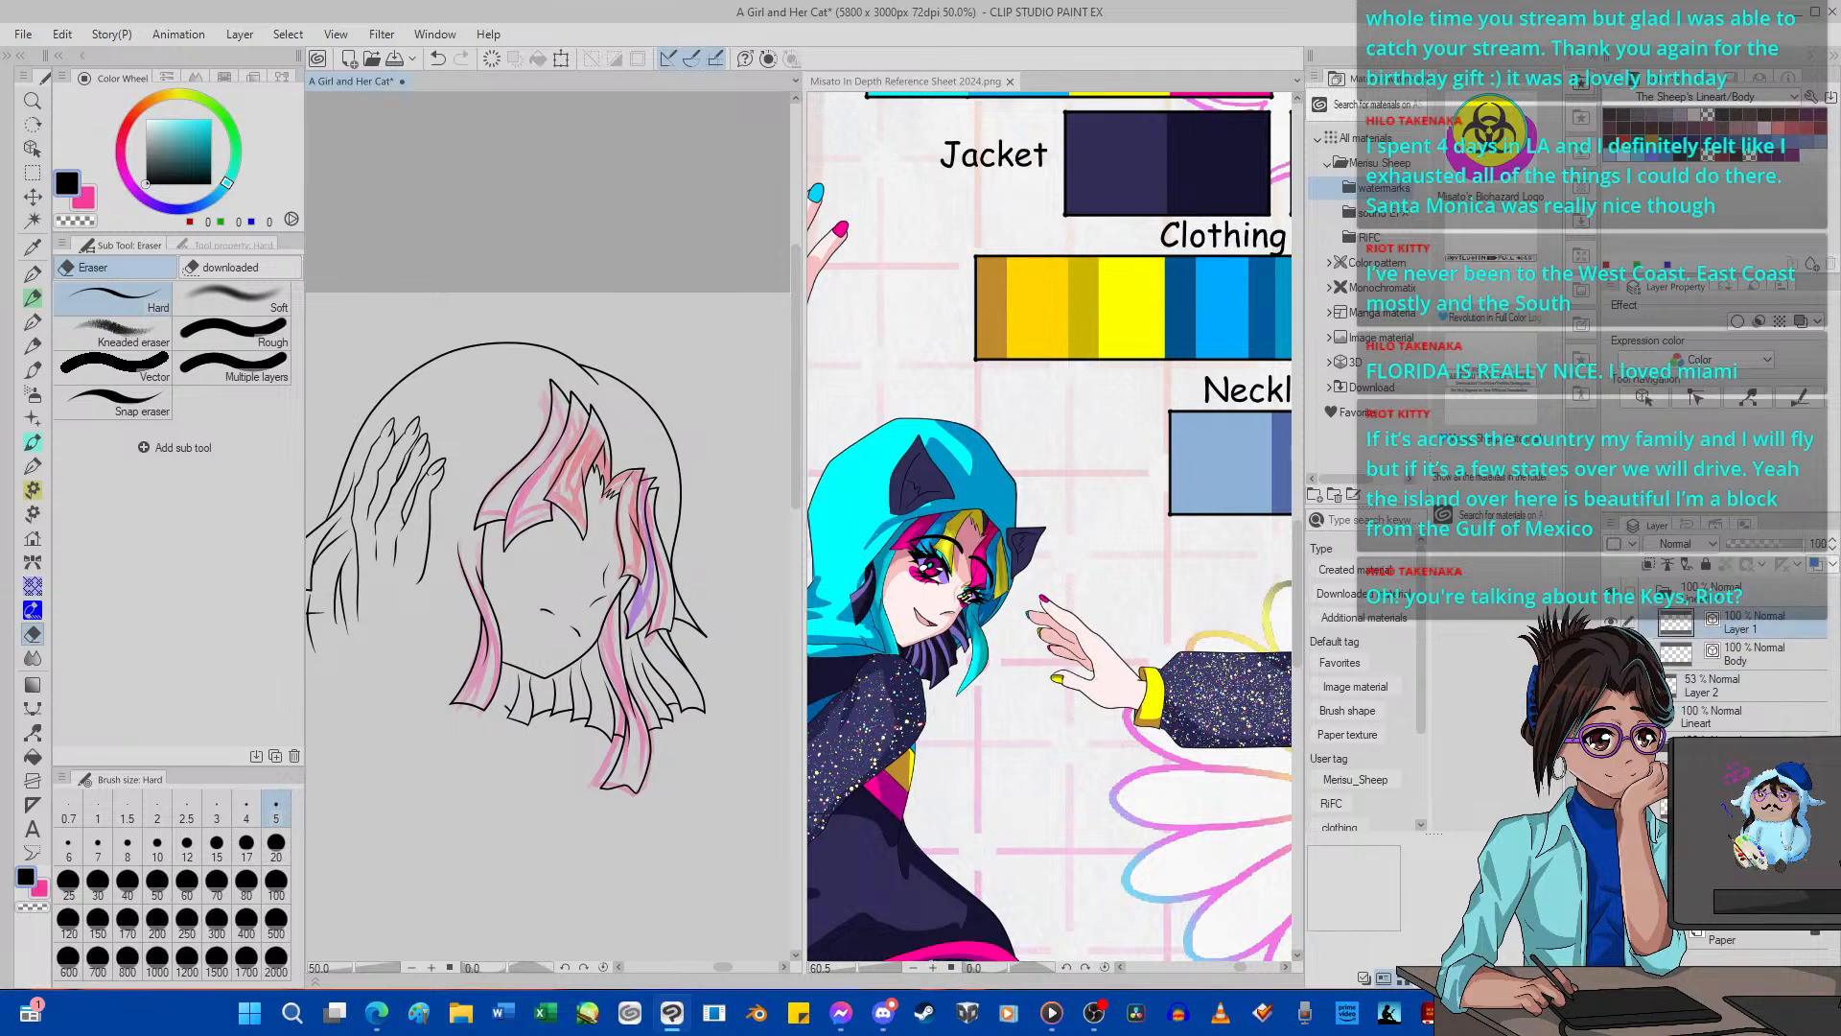
left_click(1772, 944)
Try to erase the overshooting tail of the hair line below the outer hair tips beside the raised hand.
scroll(561, 549, "down", 3)
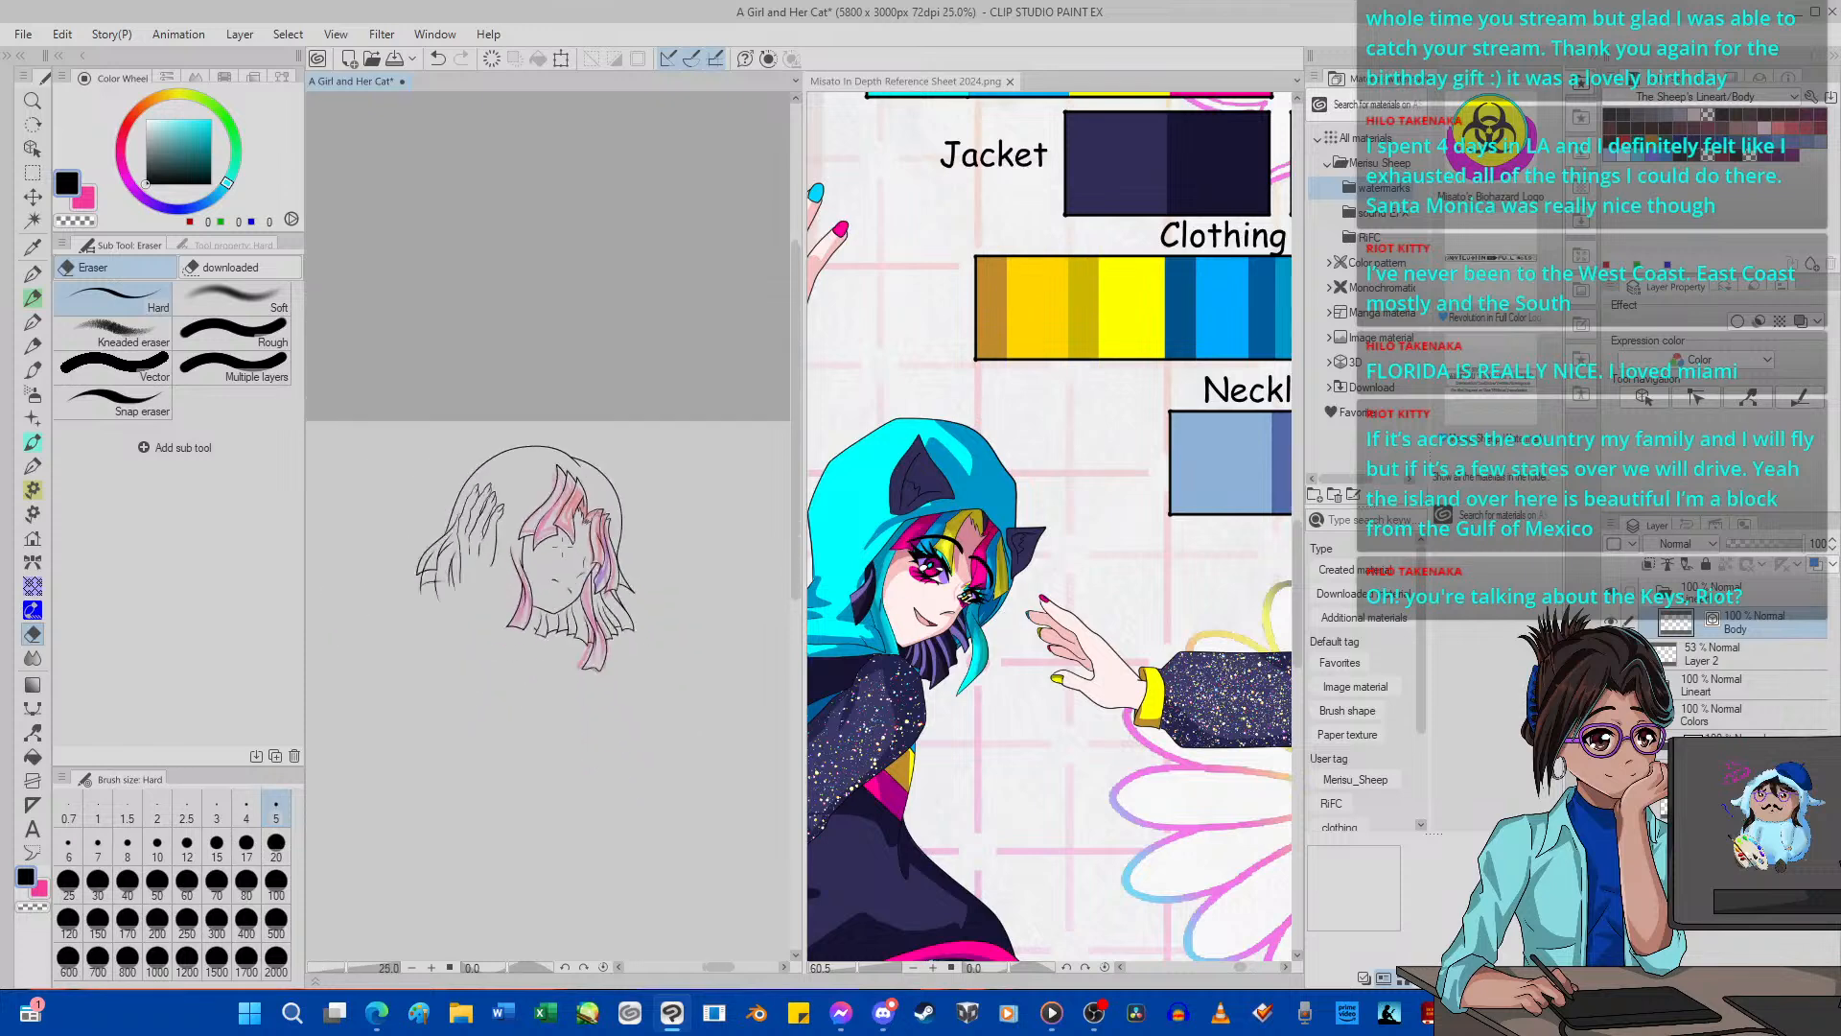
scroll(562, 545, "up", 4)
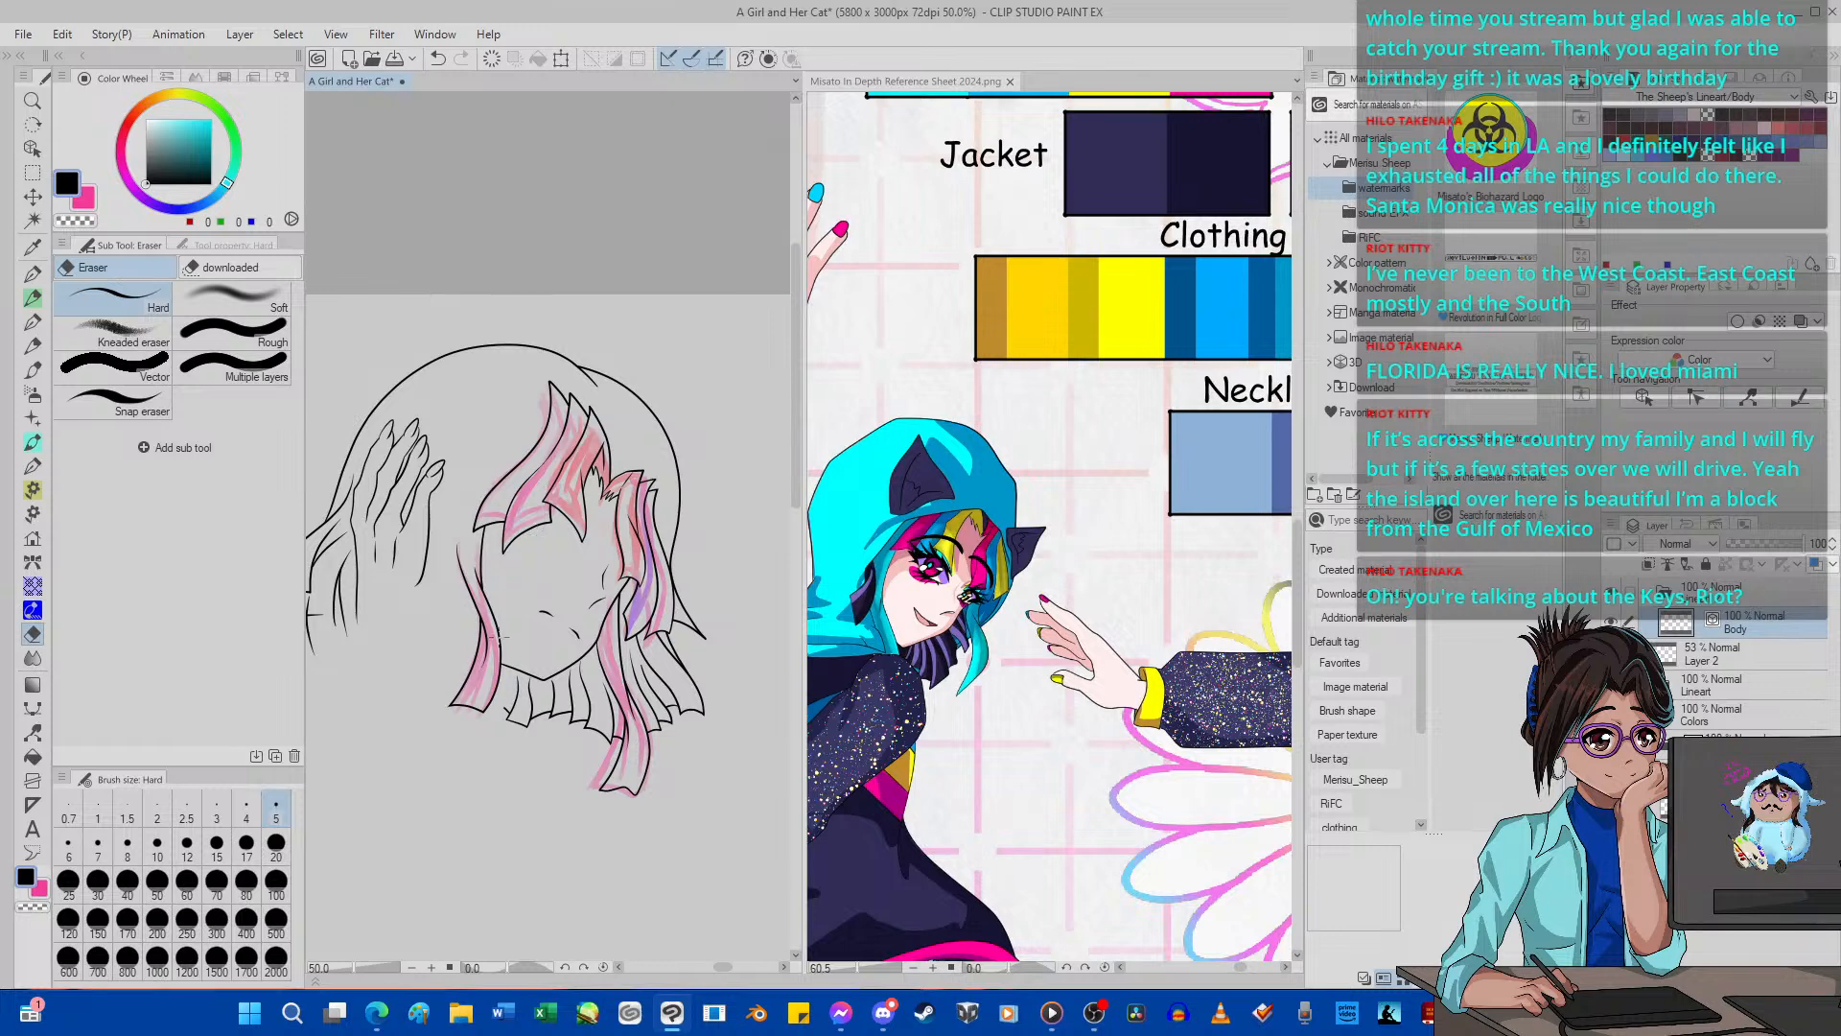
scroll(525, 596, "down", 3)
scroll(417, 575, "up", 1)
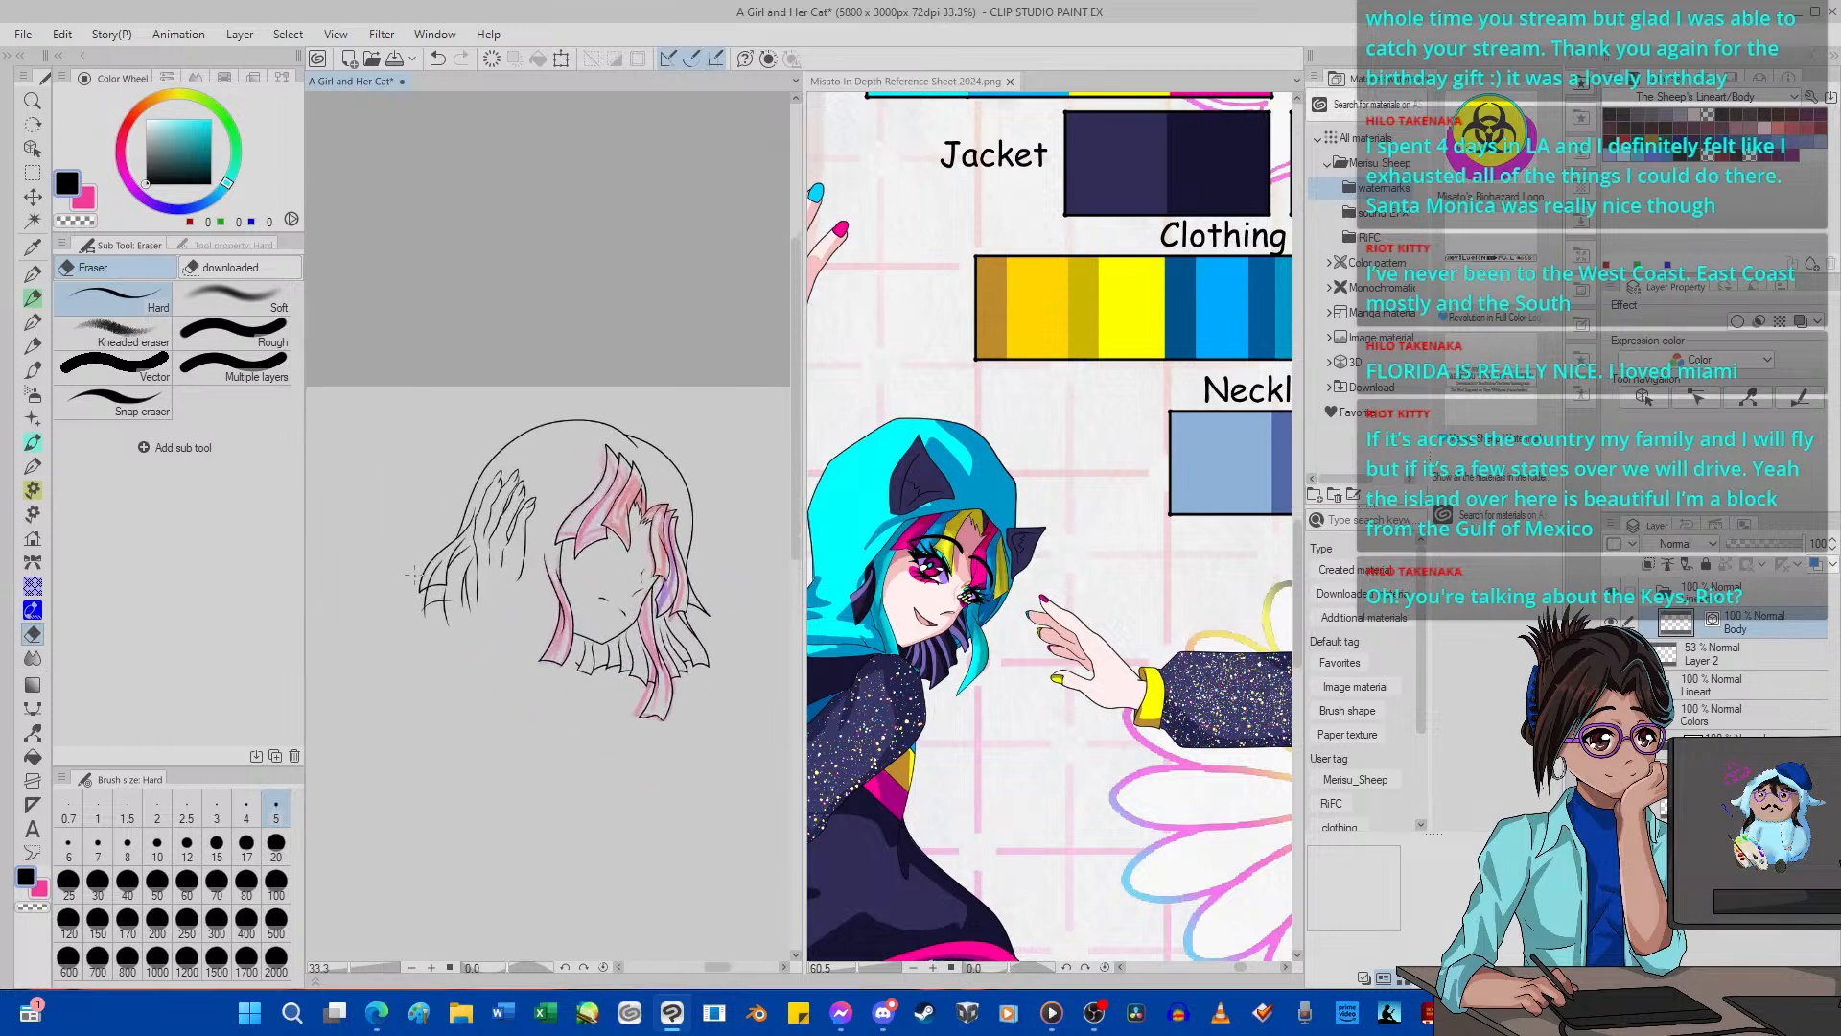
scroll(414, 574, "up", 3)
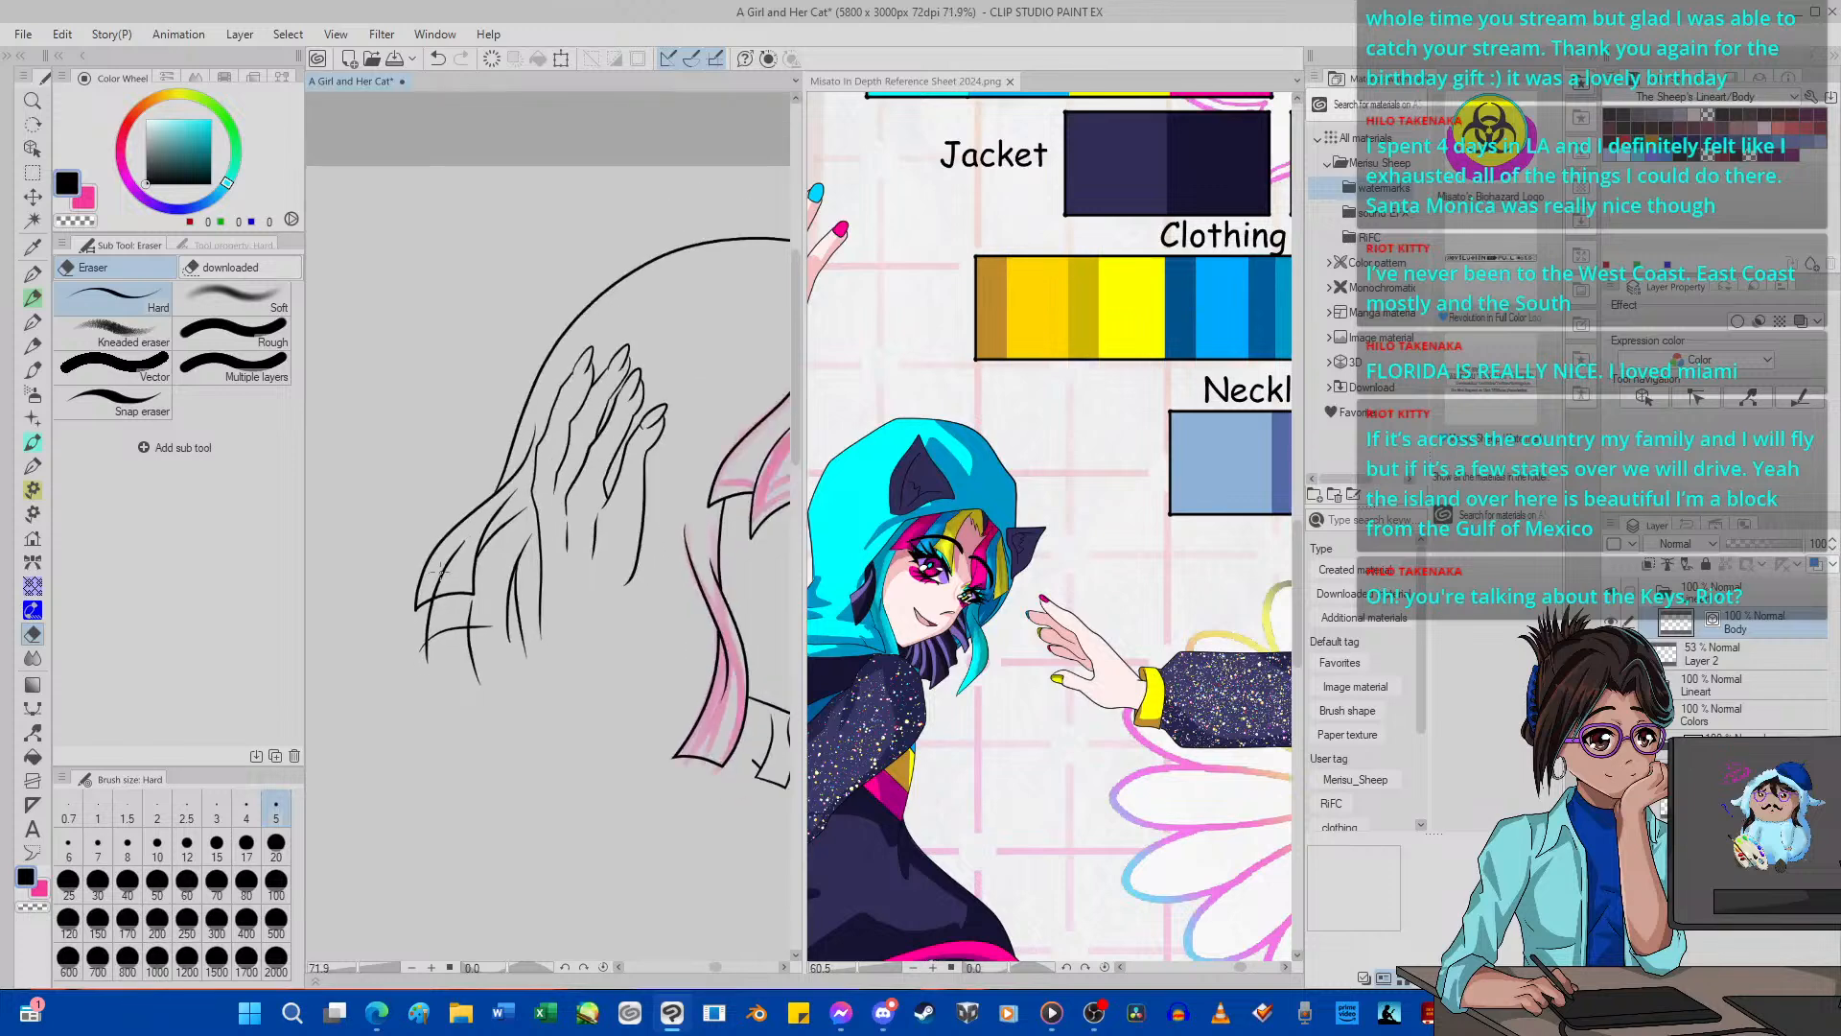
scroll(452, 564, "up", 4)
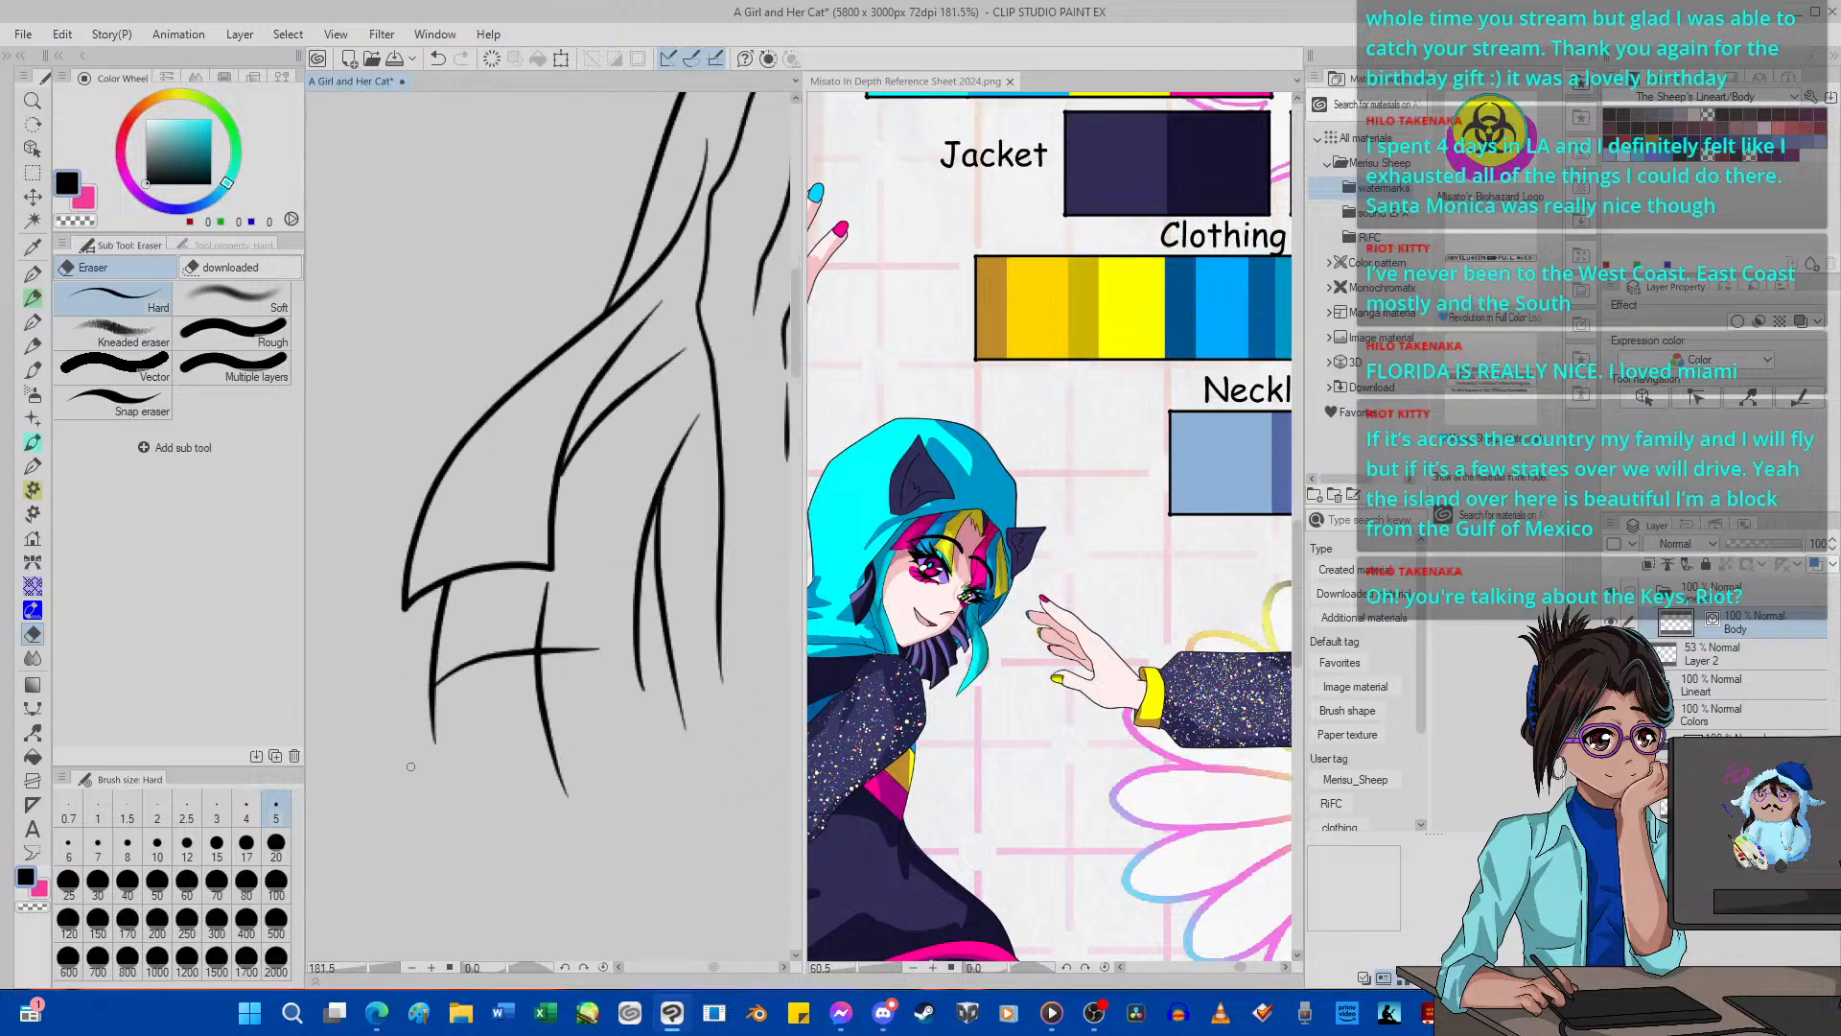
left_click_drag(544, 717, 575, 706)
left_click(438, 58)
Delete Layer 2 with the pink and red rough hair sketch.
scroll(574, 694, "down", 8)
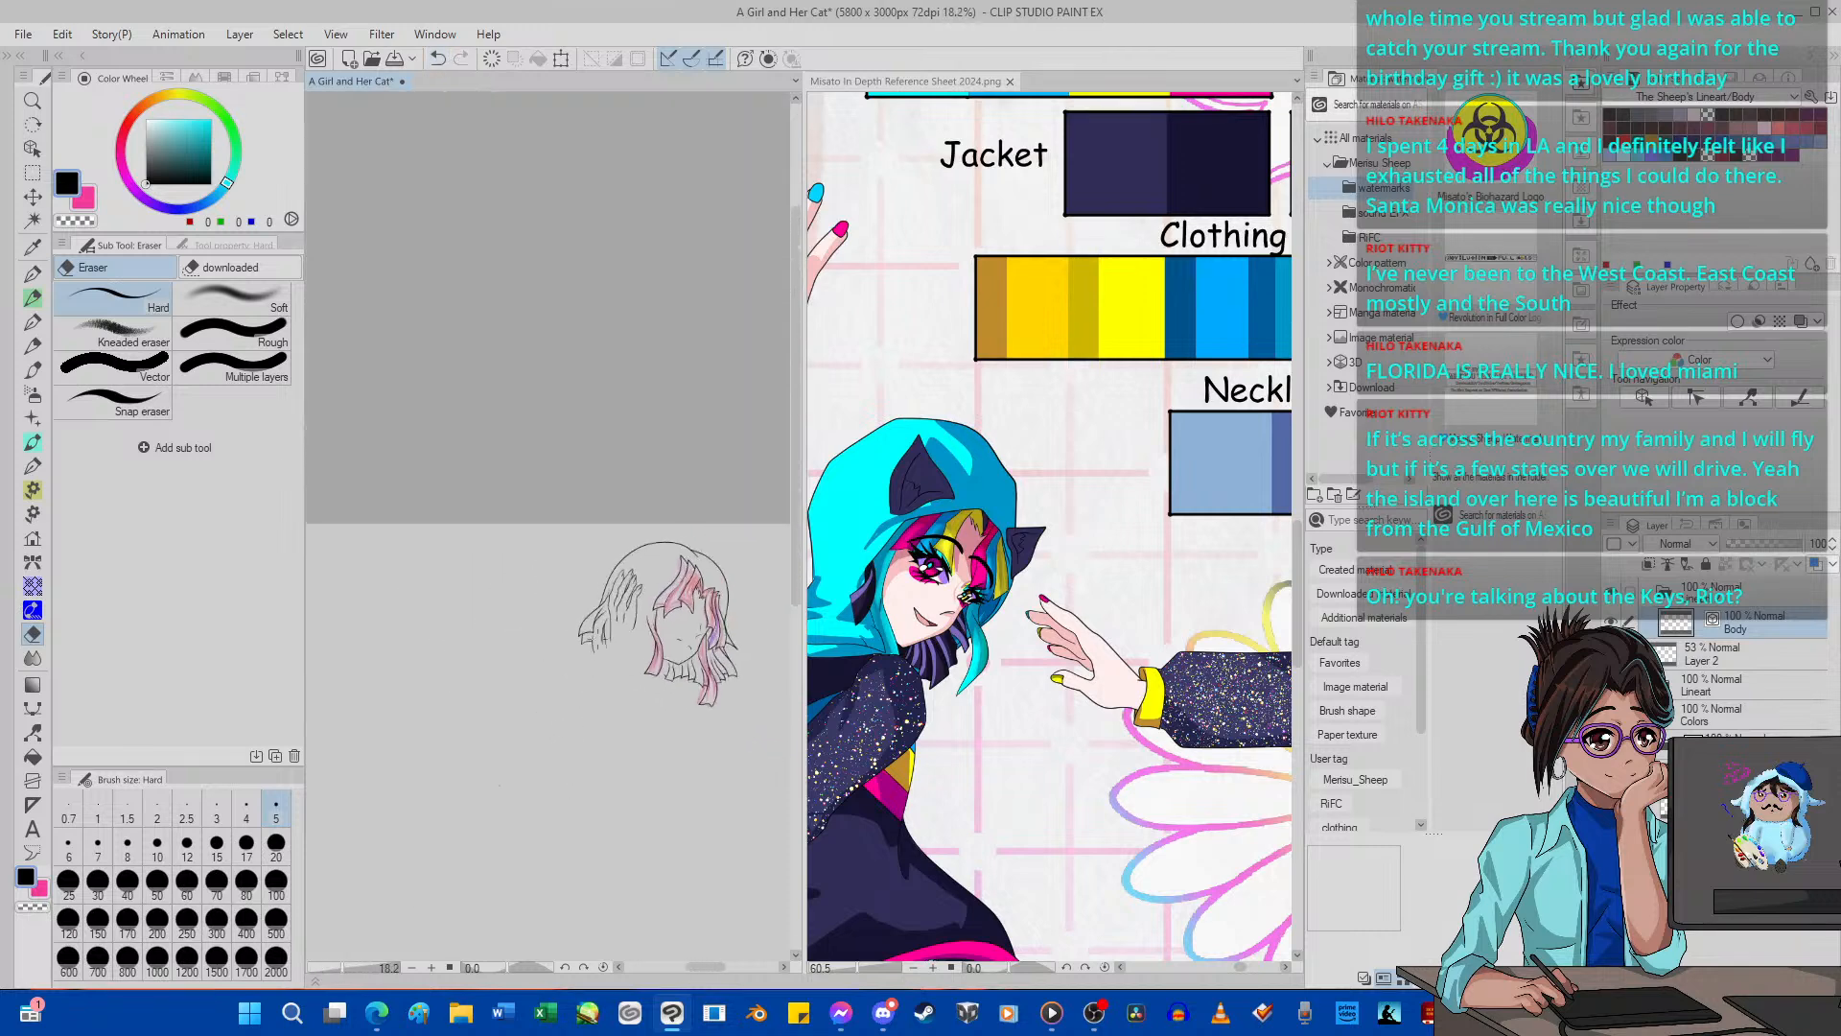
scroll(633, 633, "up", 4)
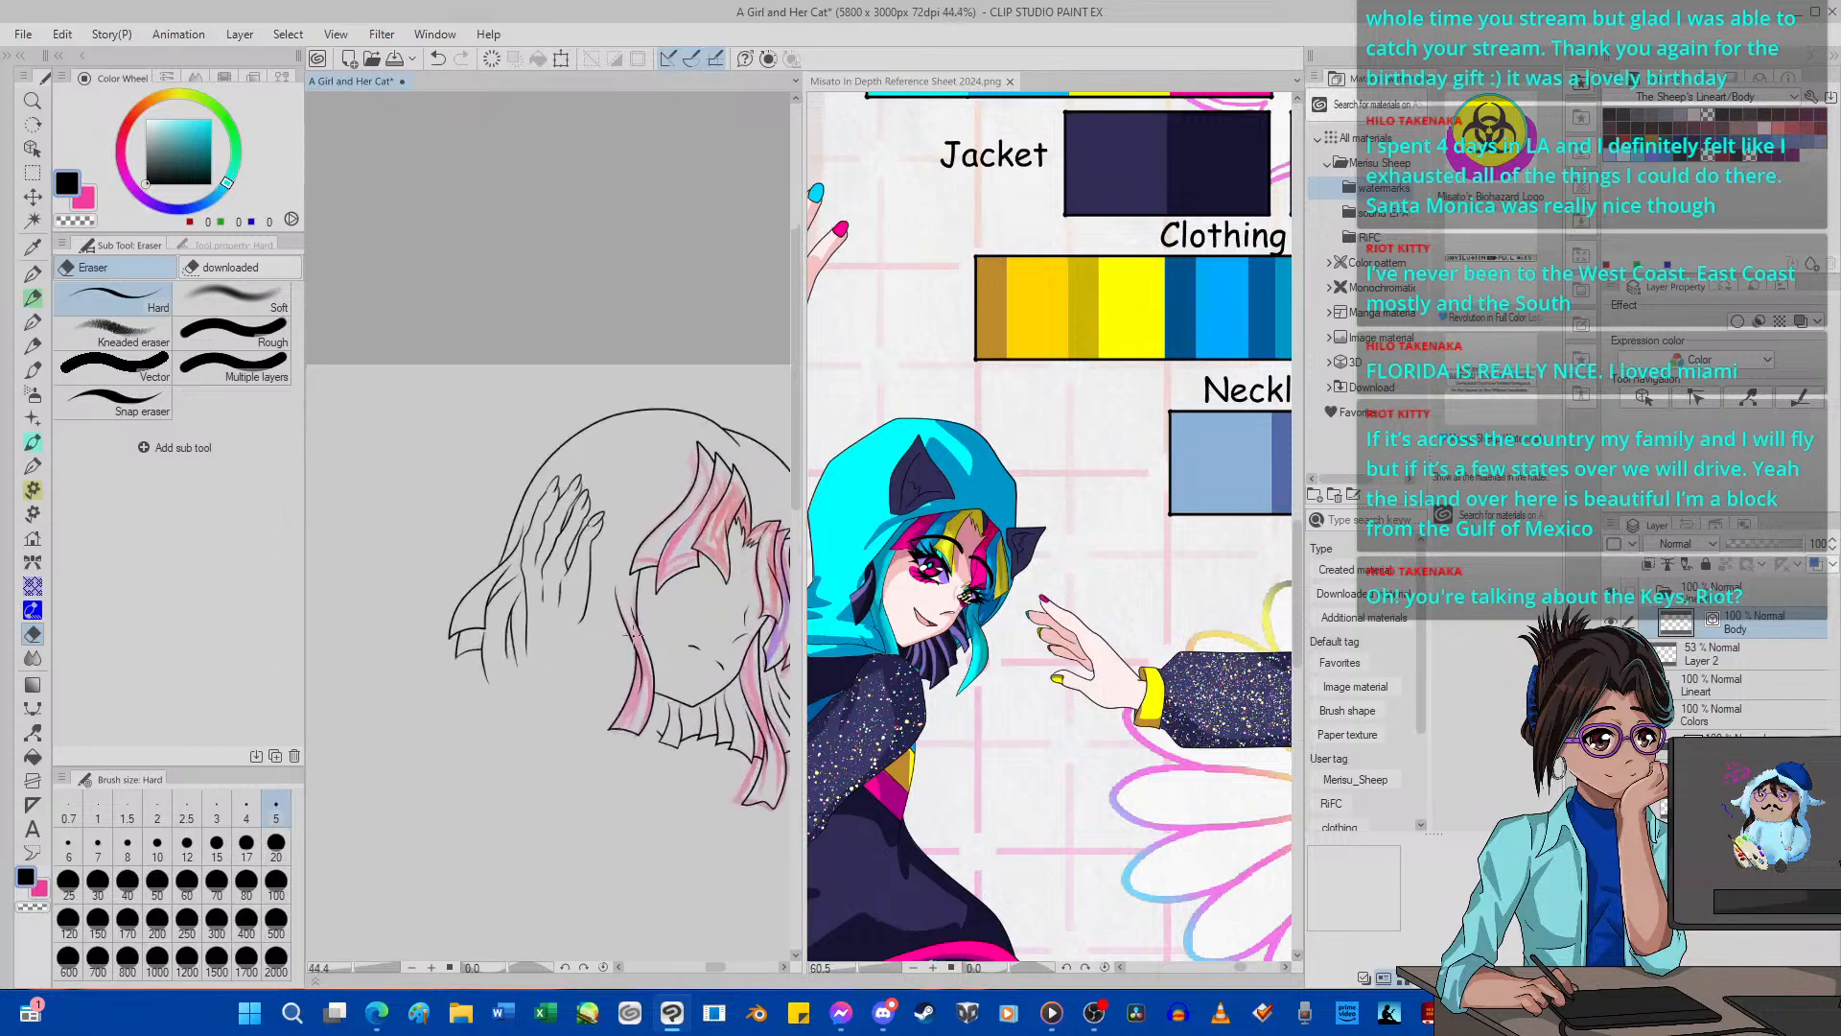
scroll(635, 636, "down", 1)
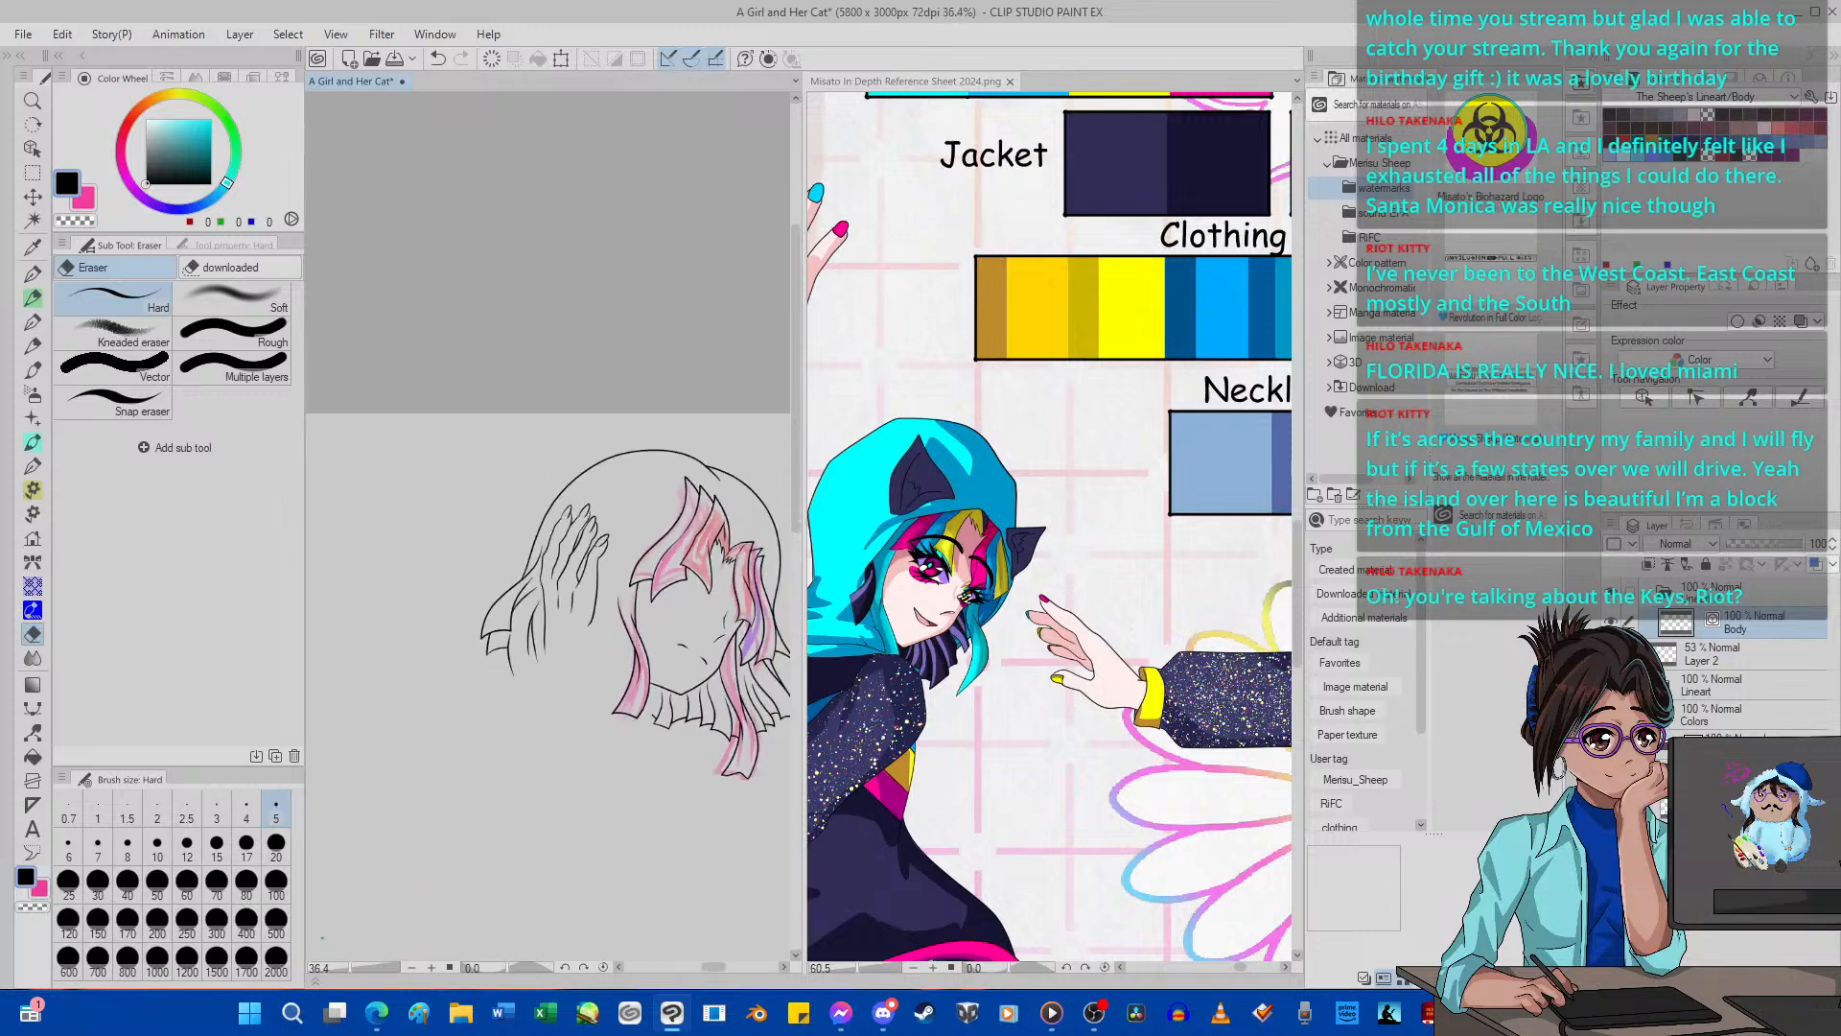
left_click(1716, 654)
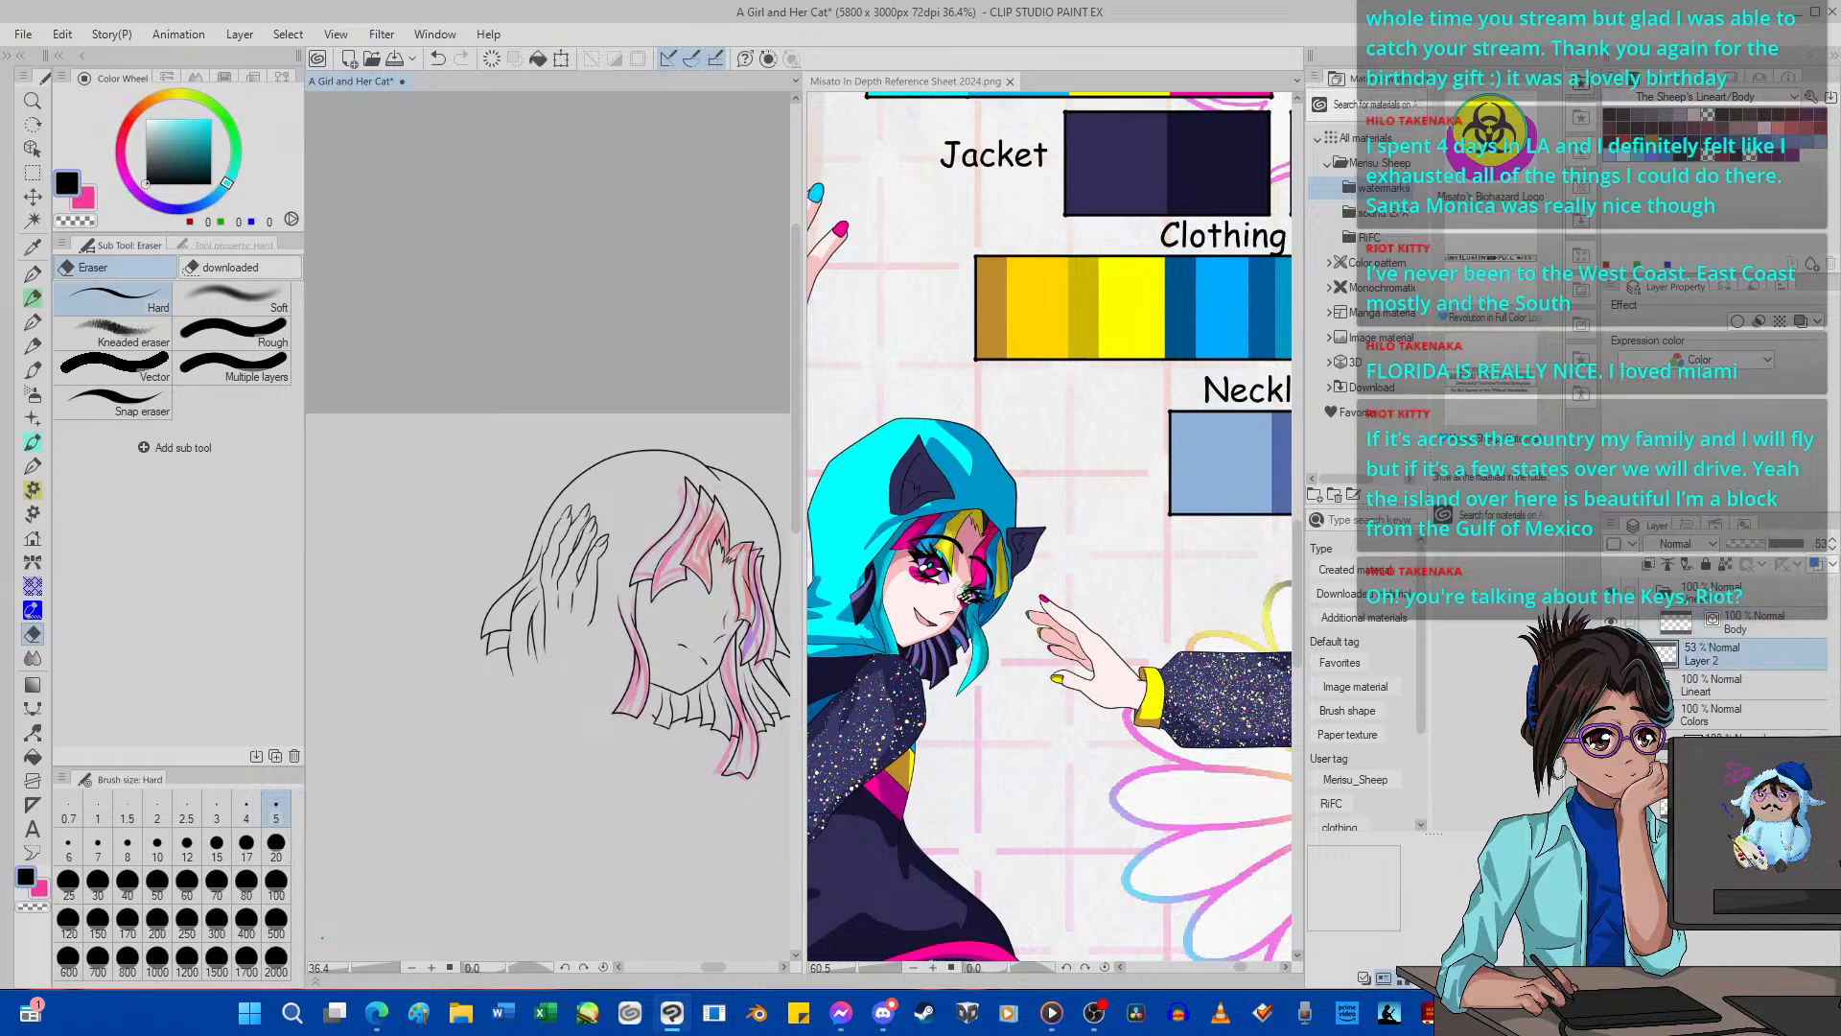
key("Delete")
scroll(383, 509, "down", 1)
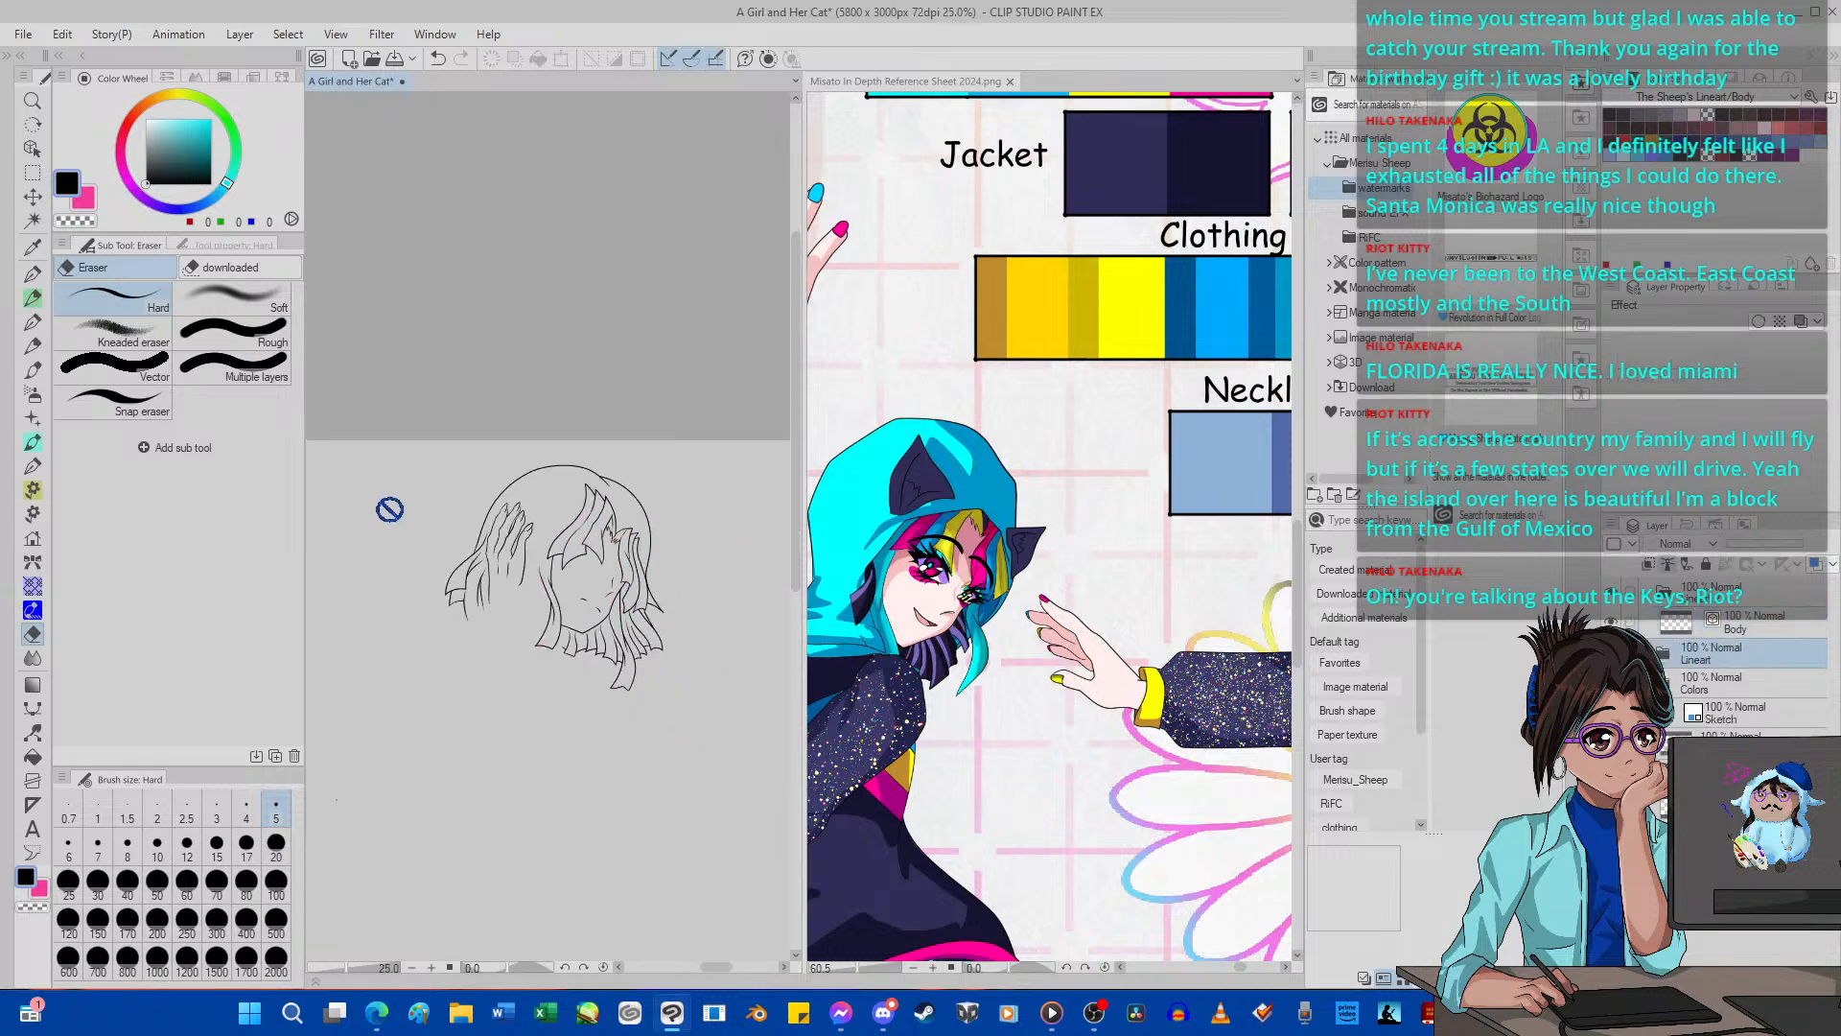
Make Body the active layer and show the blue Sketch layer along with the line art.
scroll(451, 529, "up", 1)
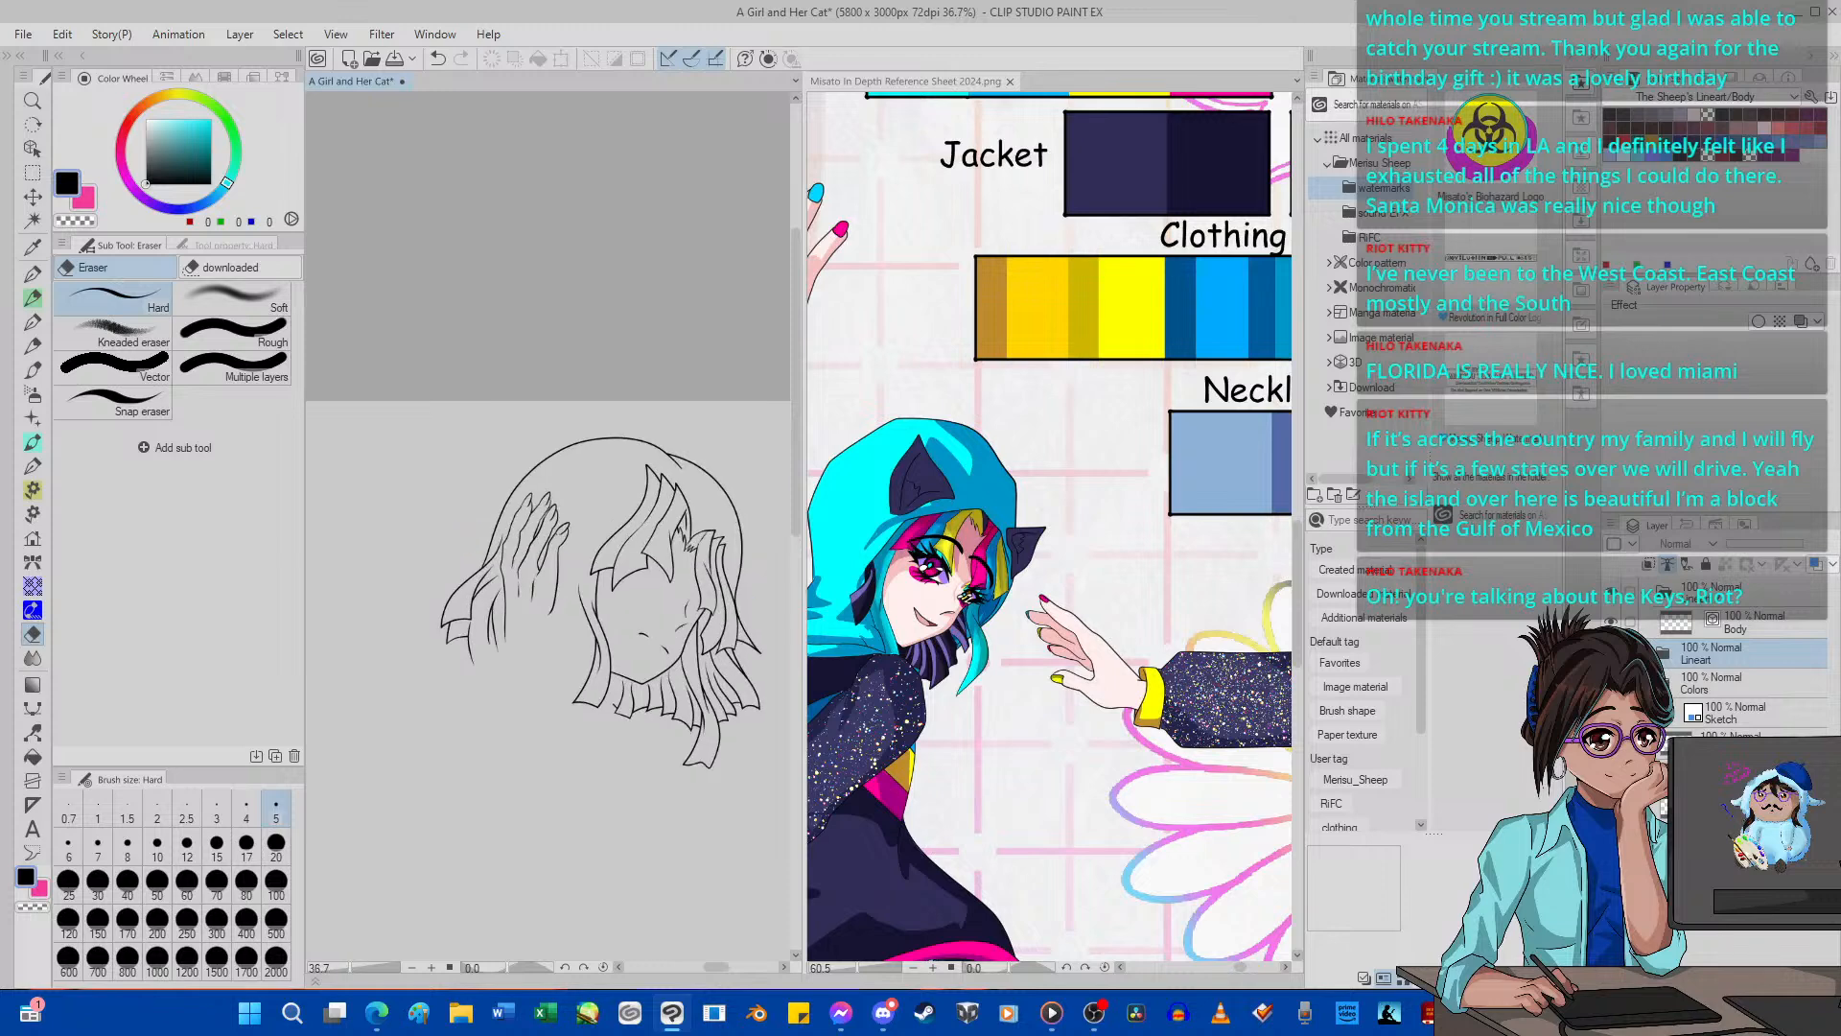
left_click(1733, 628)
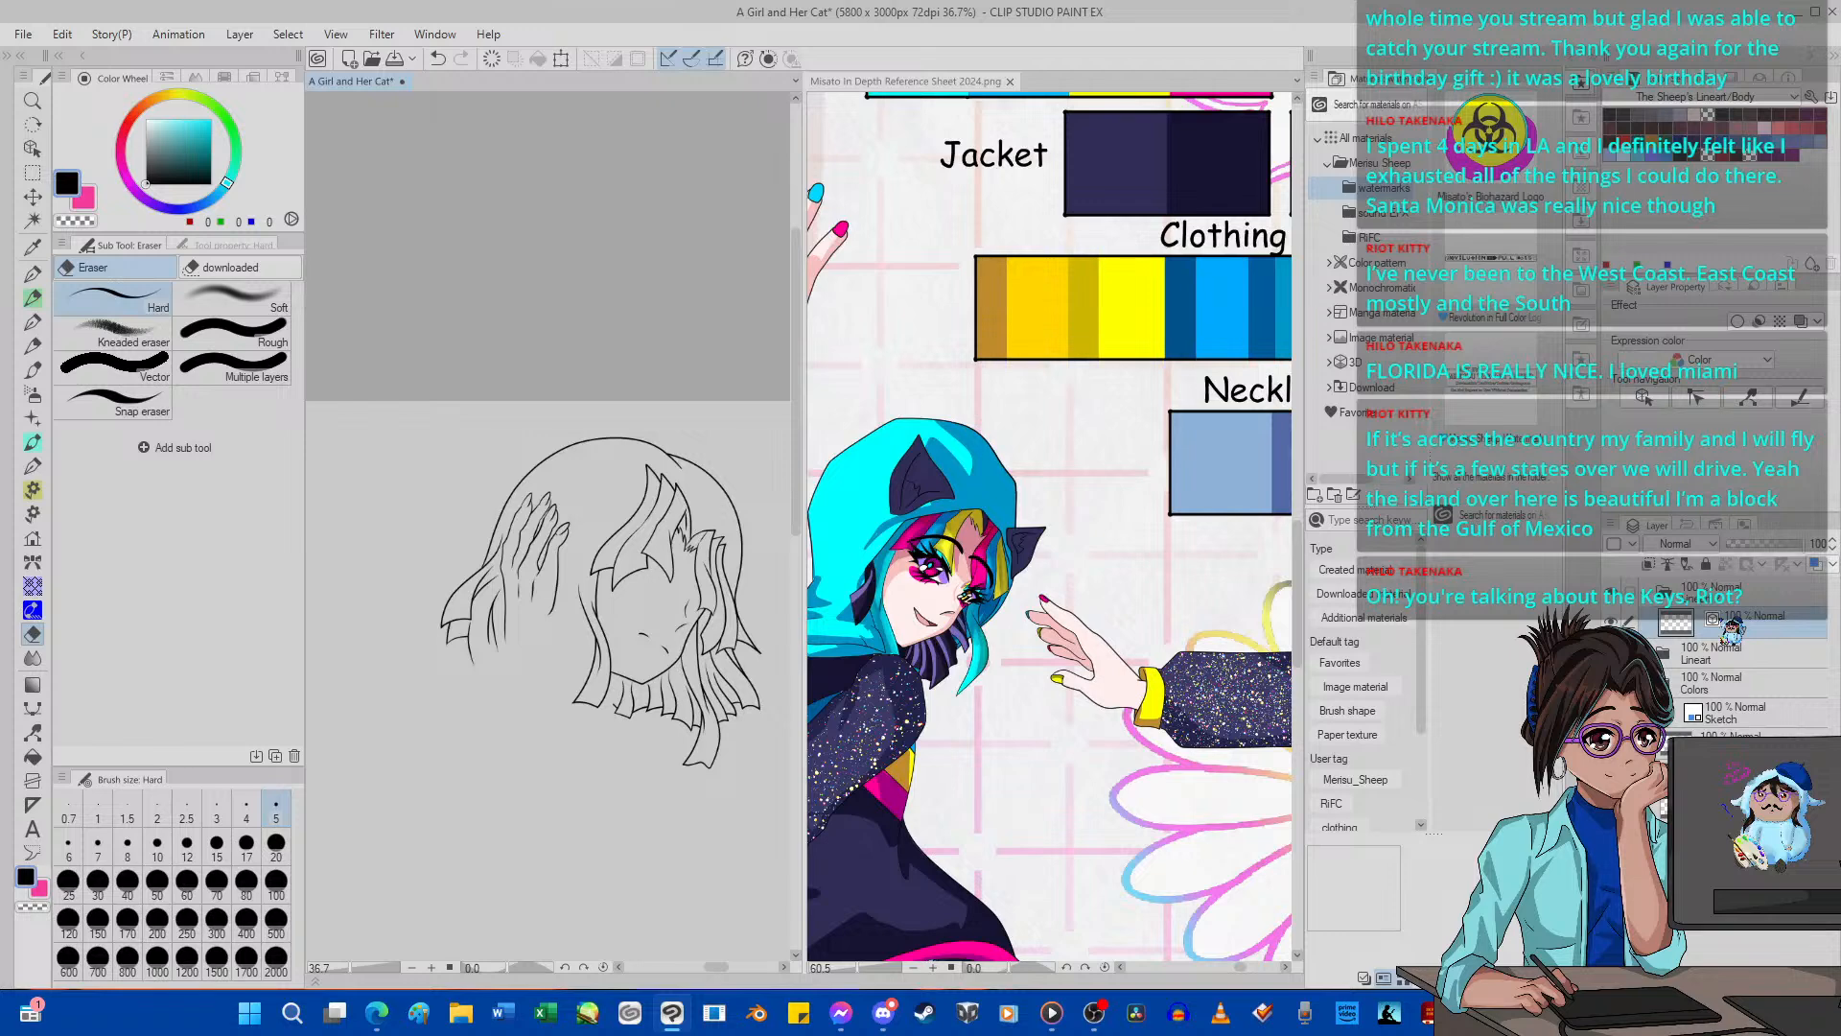
scroll(587, 611, "up", 2)
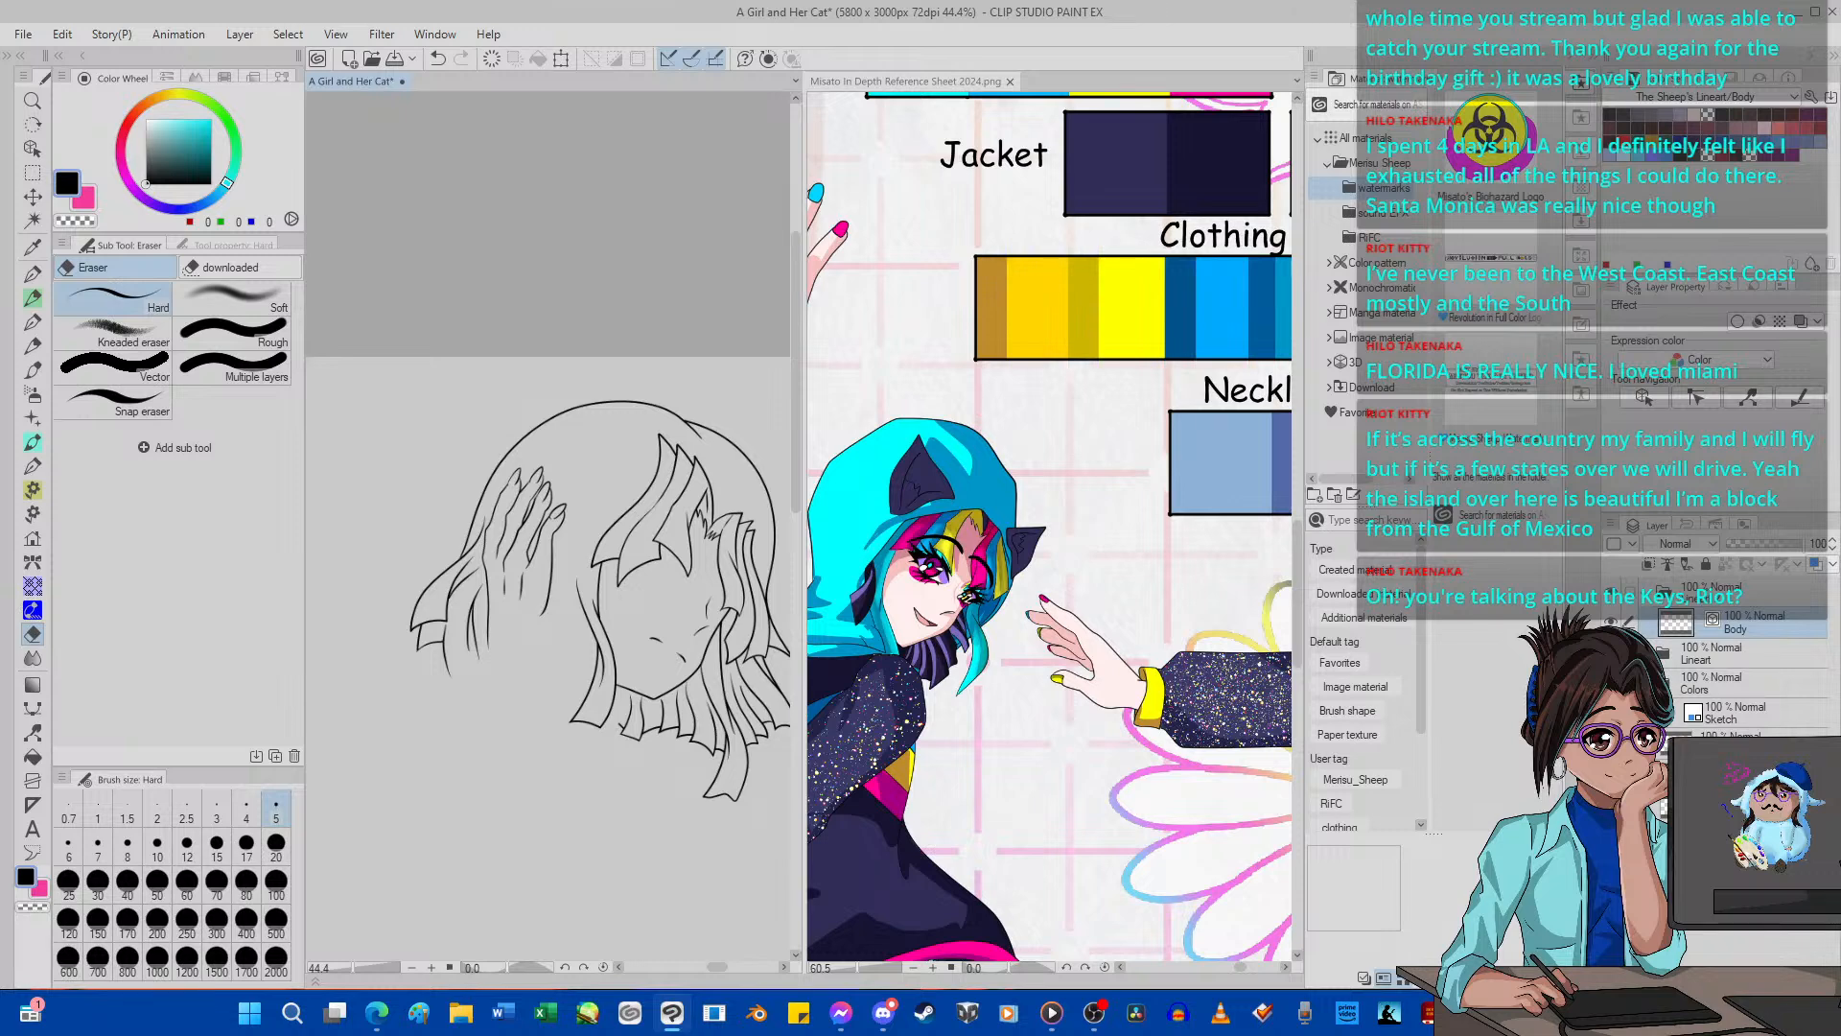
left_click(1611, 713)
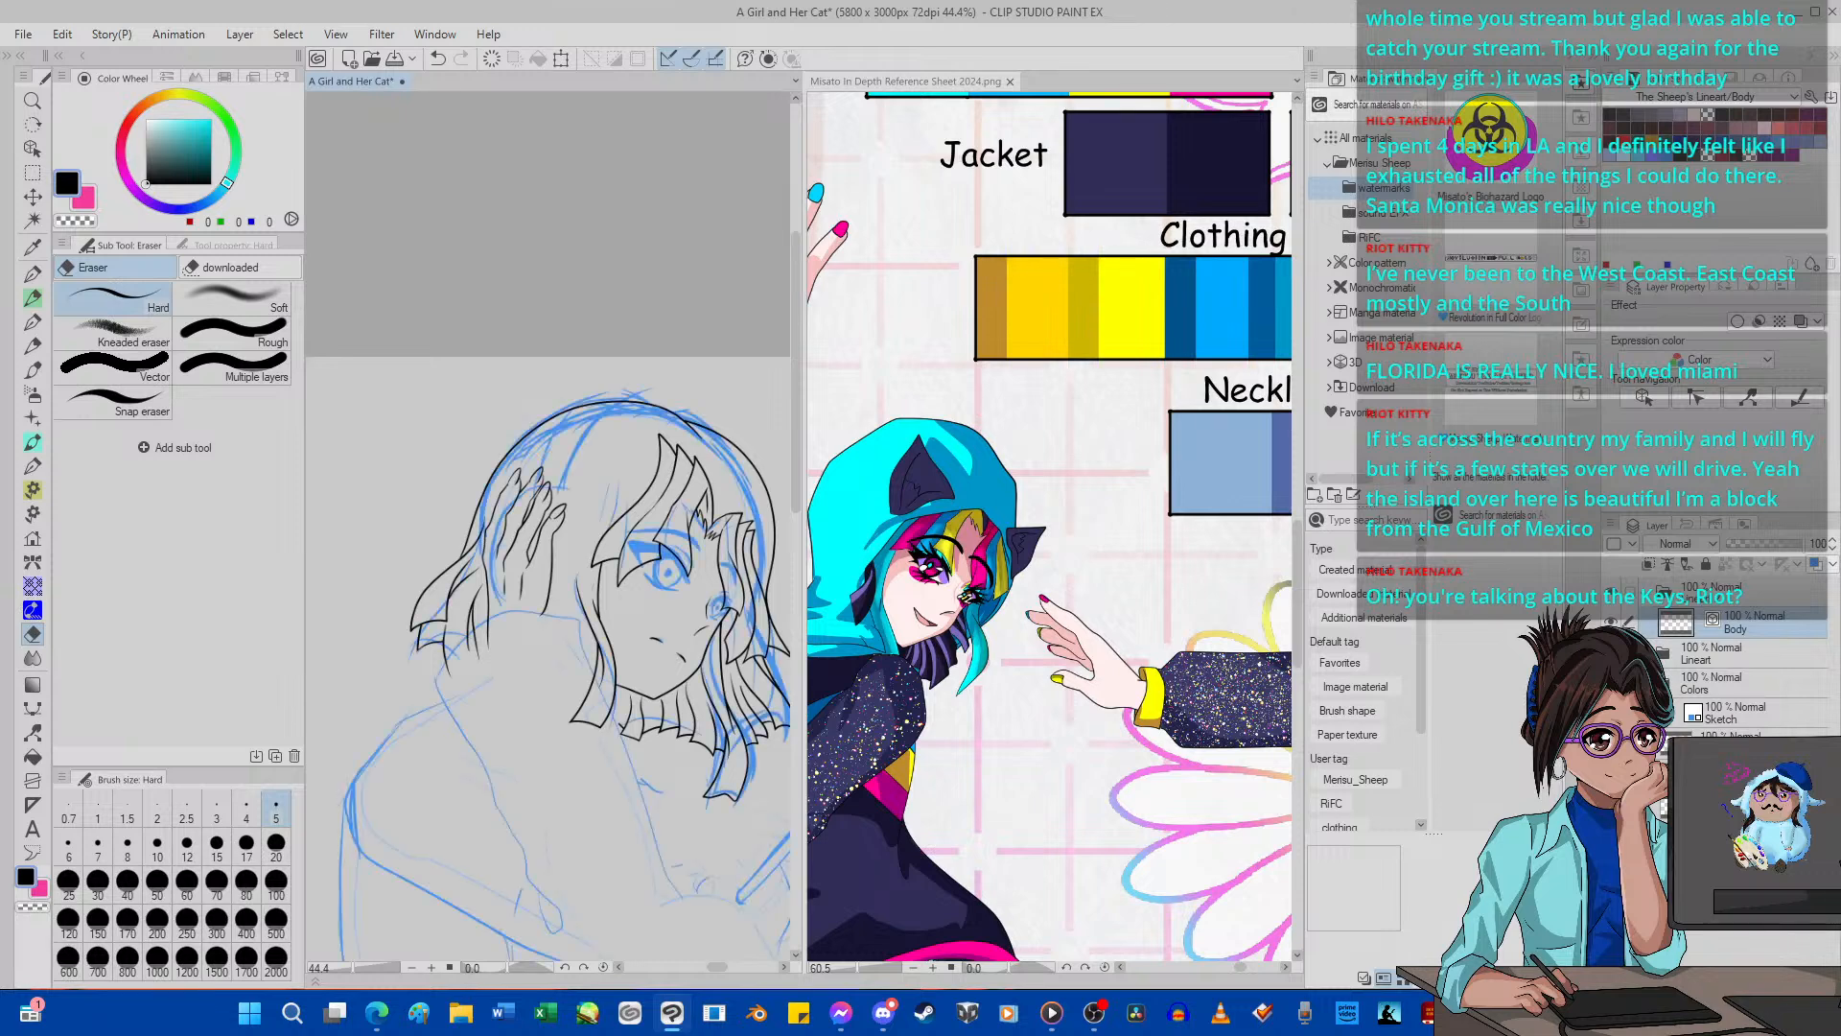
Move the Lineart 2 folder, which contains the Body layer, below the Colors folder and directly above the Sketch layer.
scroll(453, 565, "up", 5)
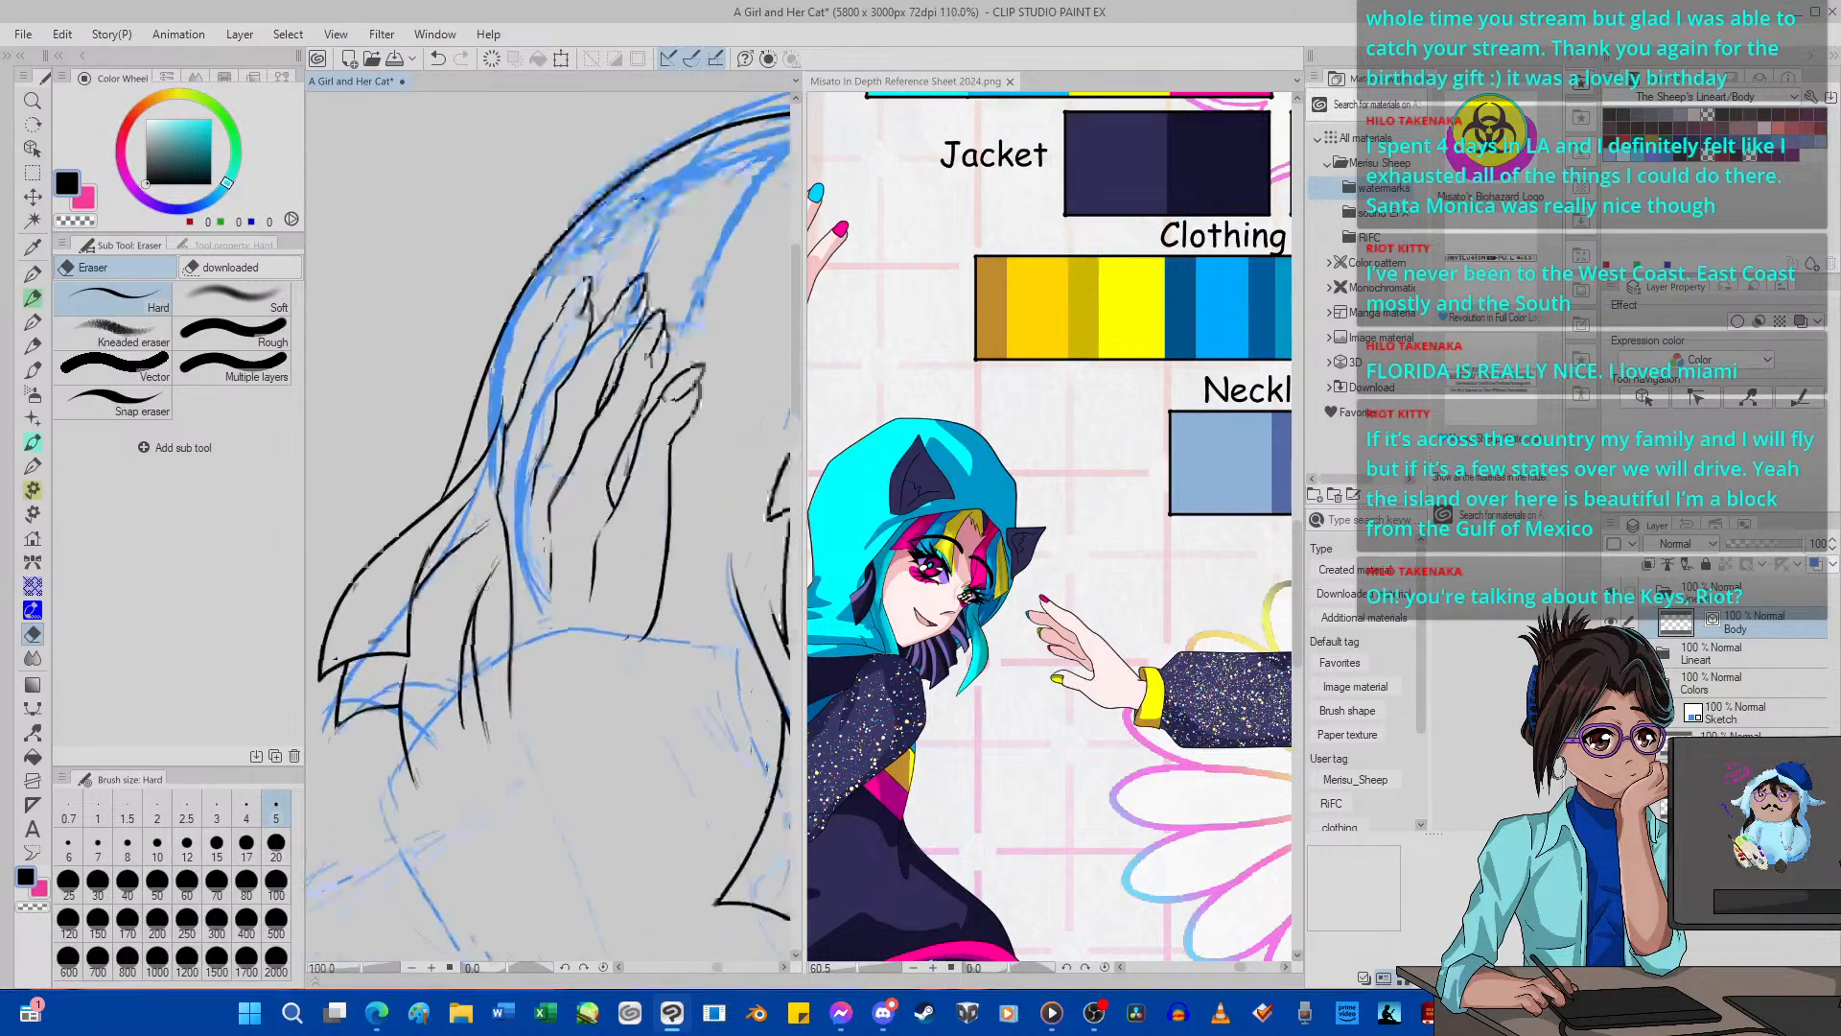
left_click(1718, 685)
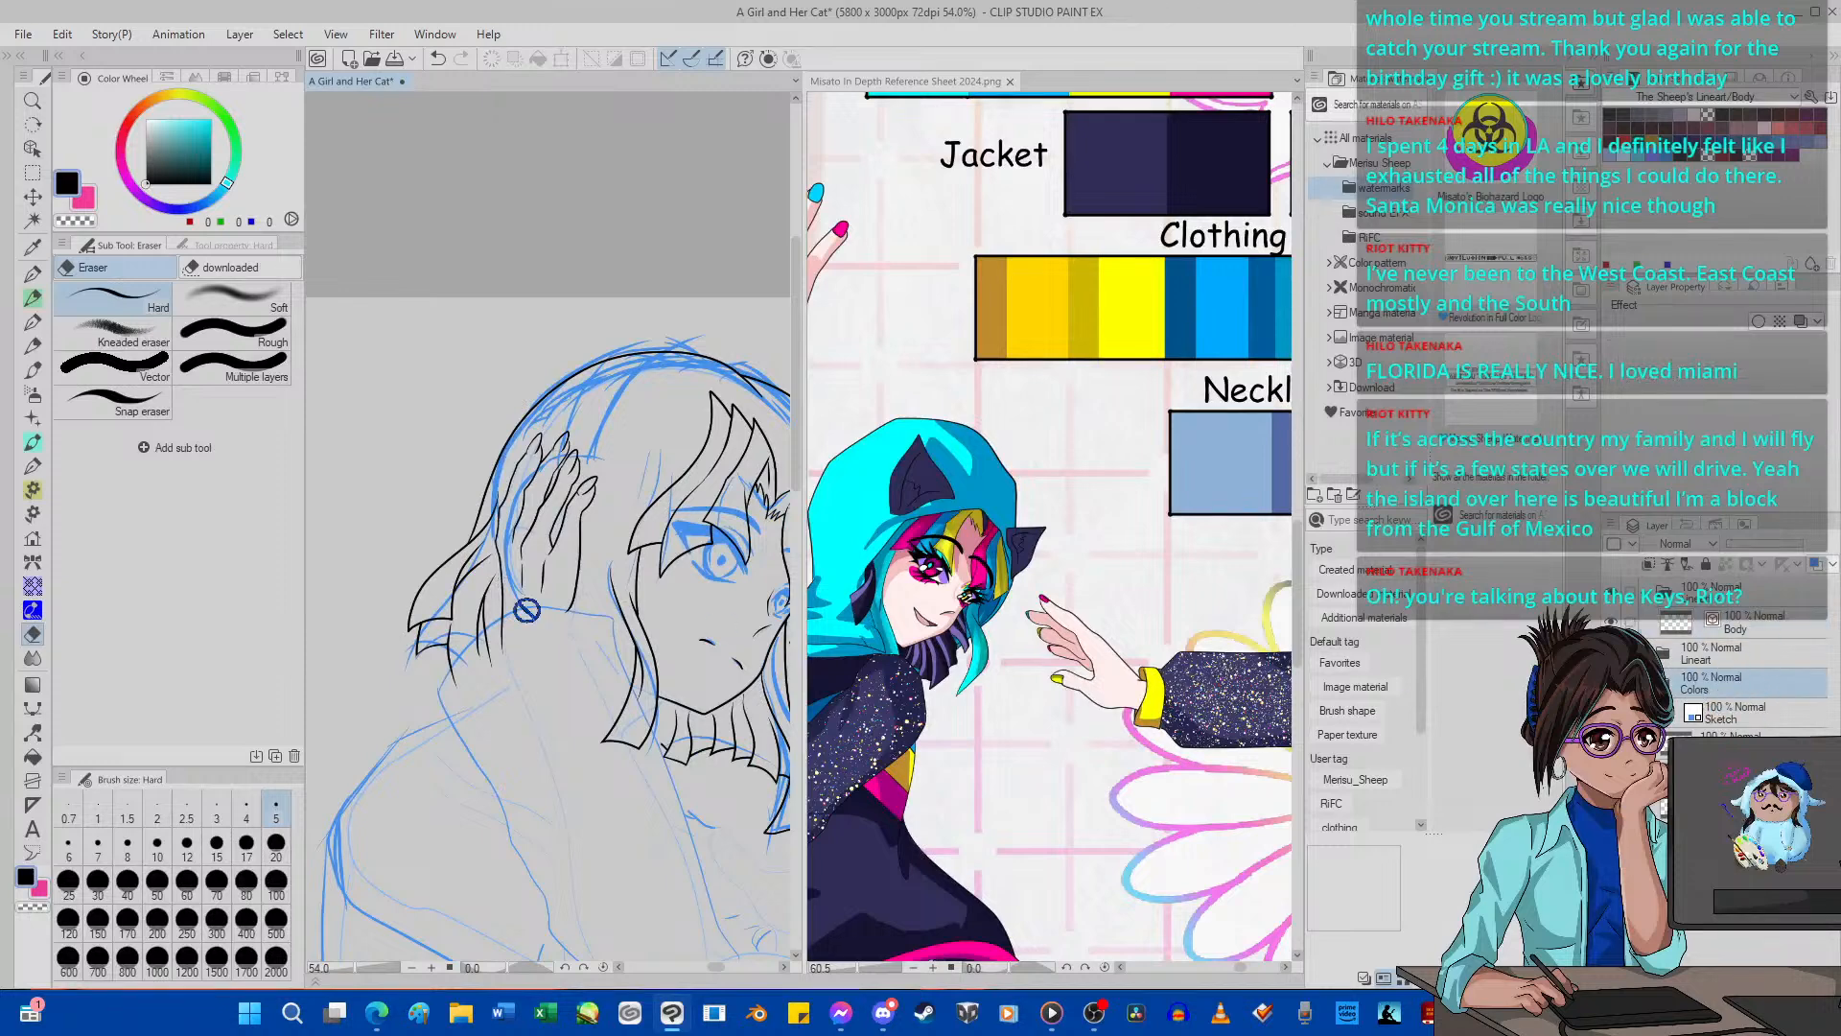
scroll(479, 610, "down", 5)
scroll(406, 617, "down", 5)
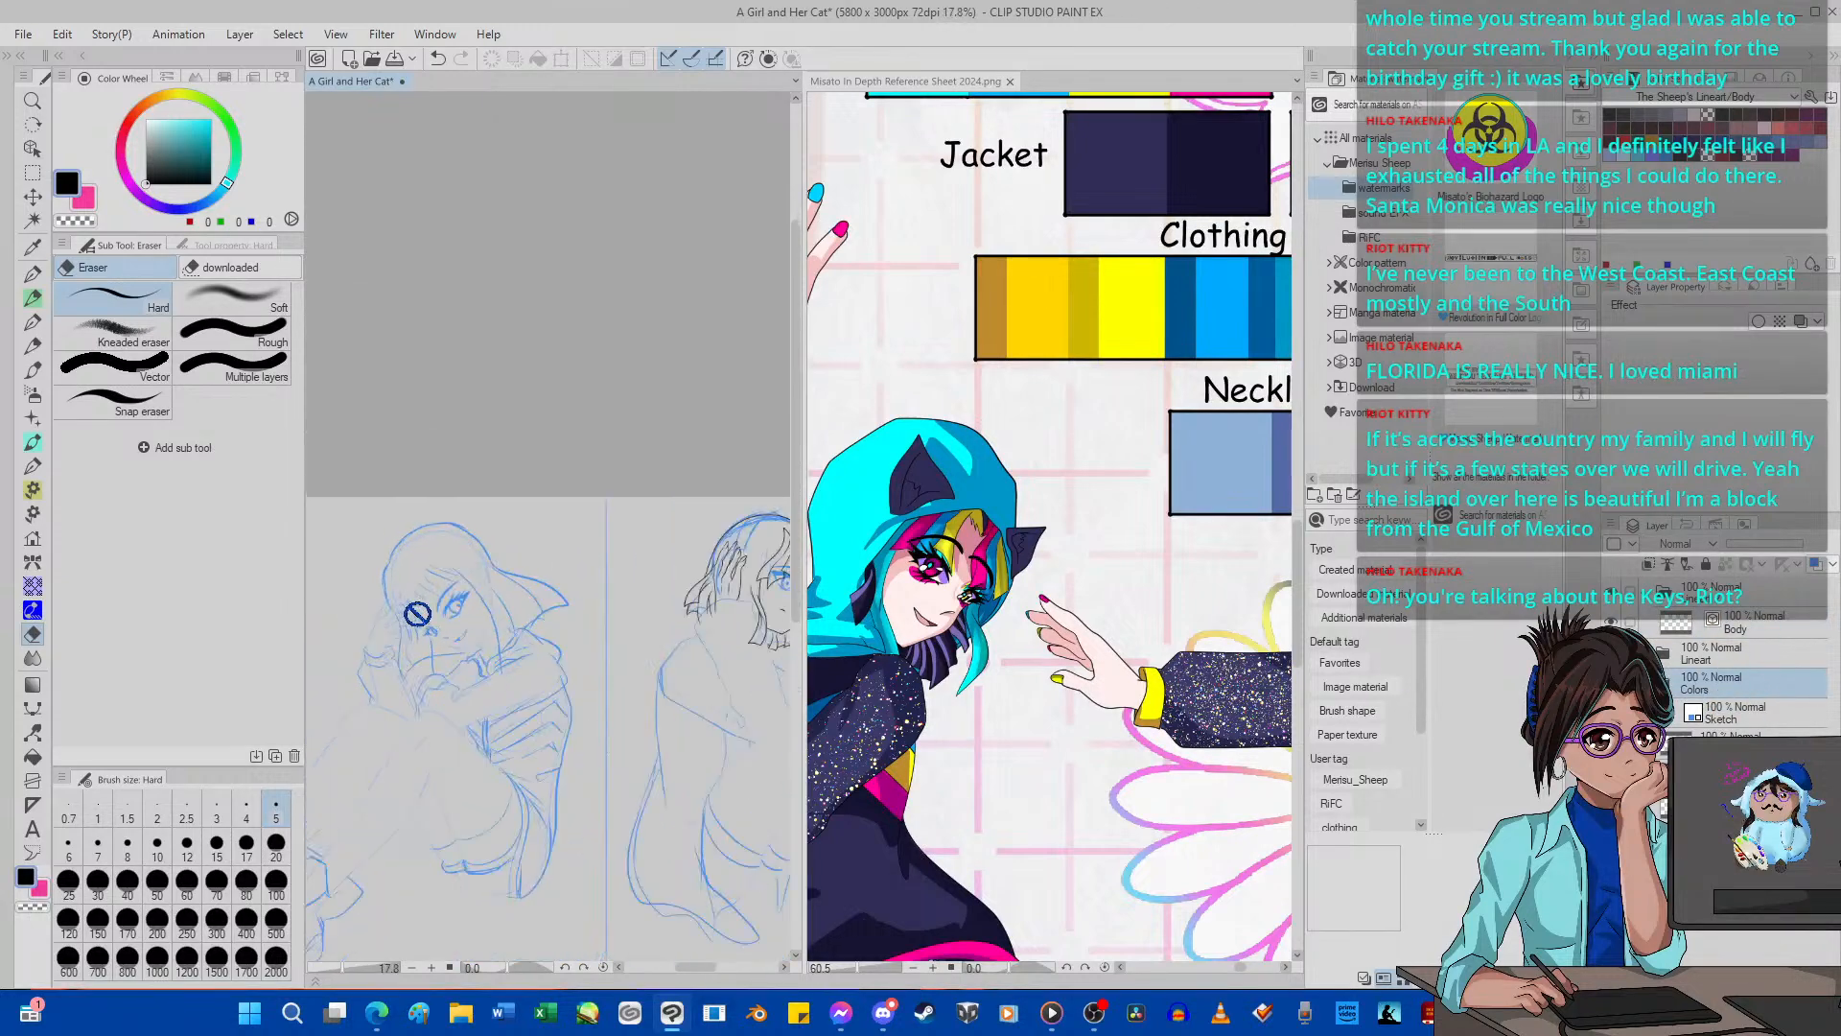
scroll(493, 626, "up", 6)
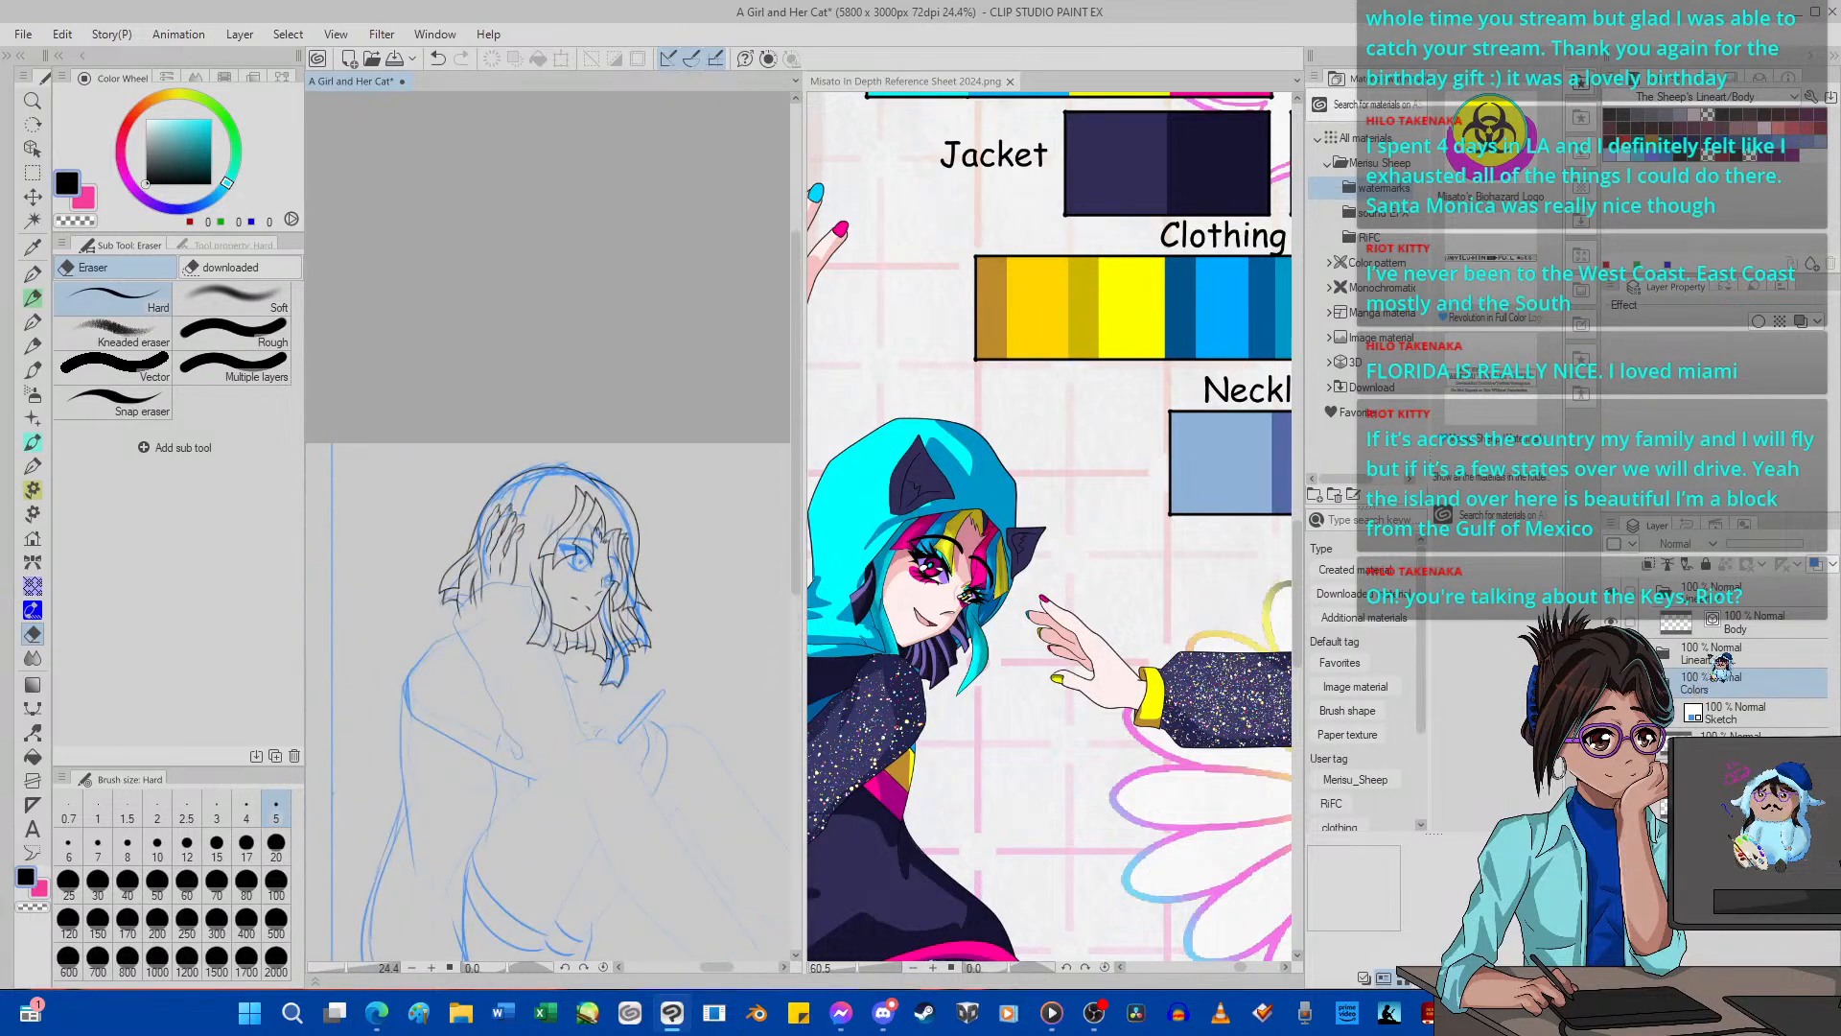
left_click(1745, 625)
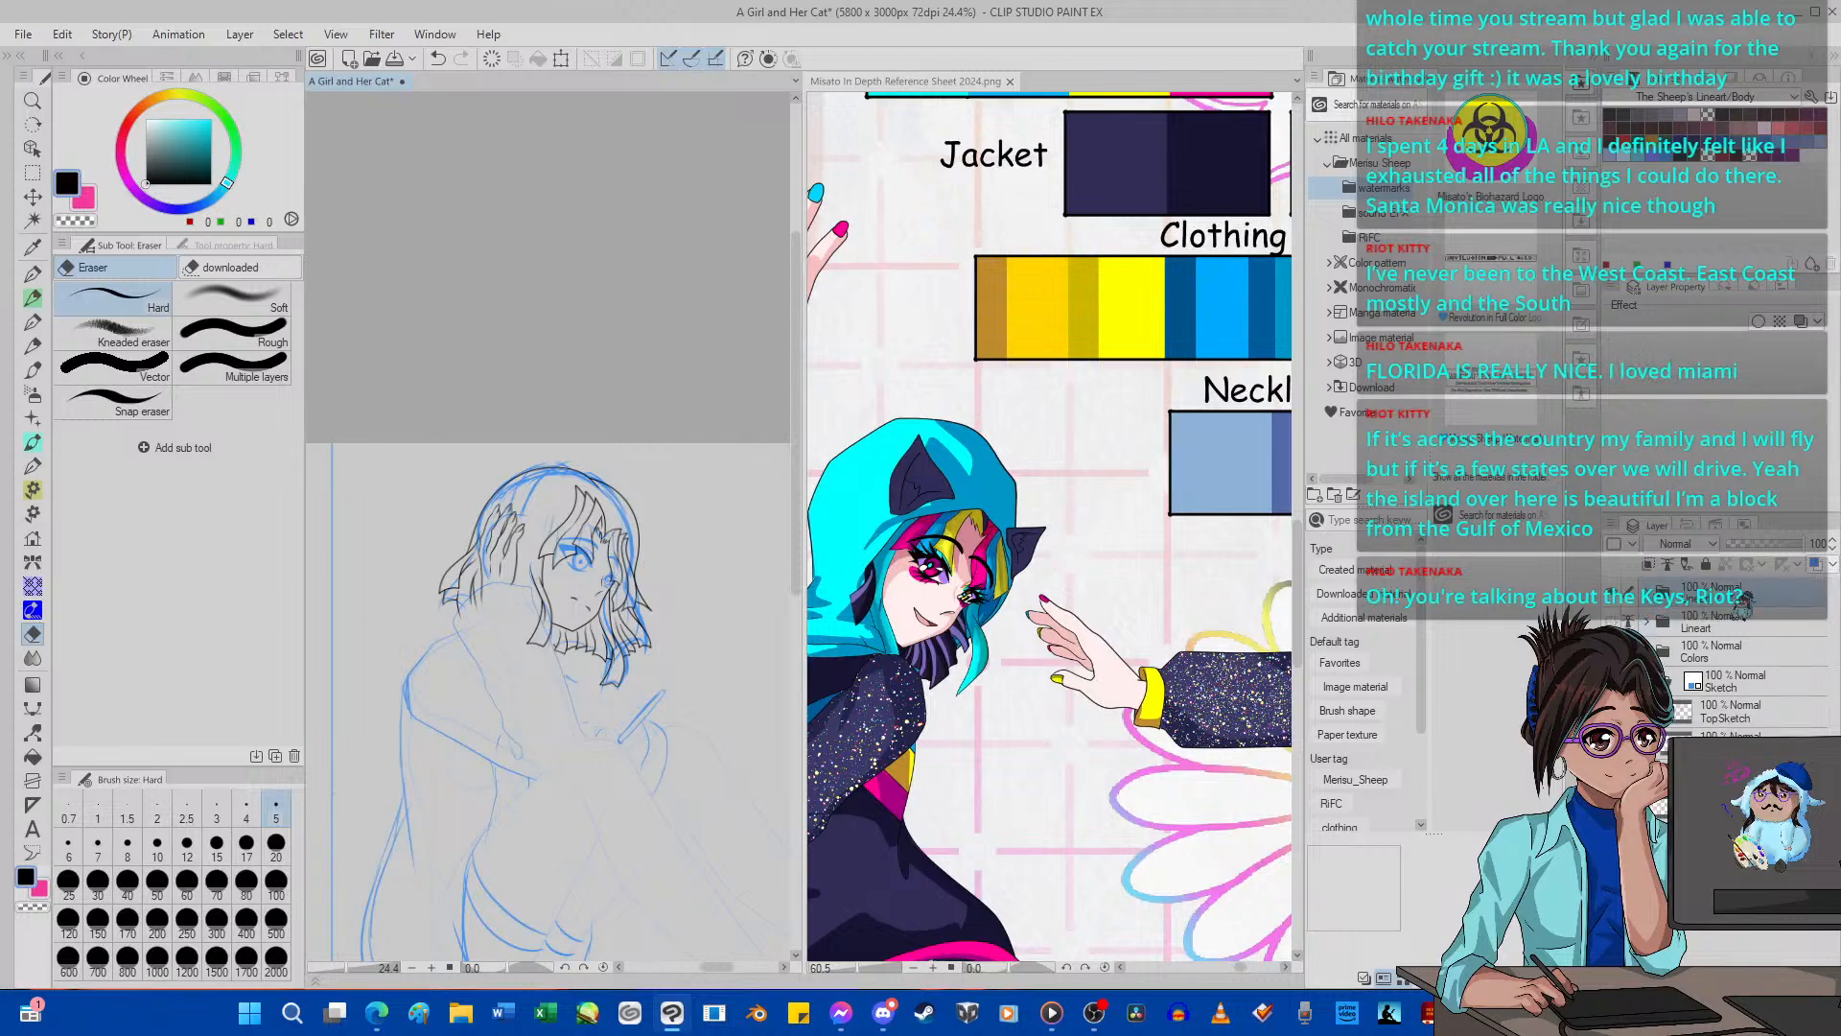
left_click_drag(1744, 607, 1748, 674)
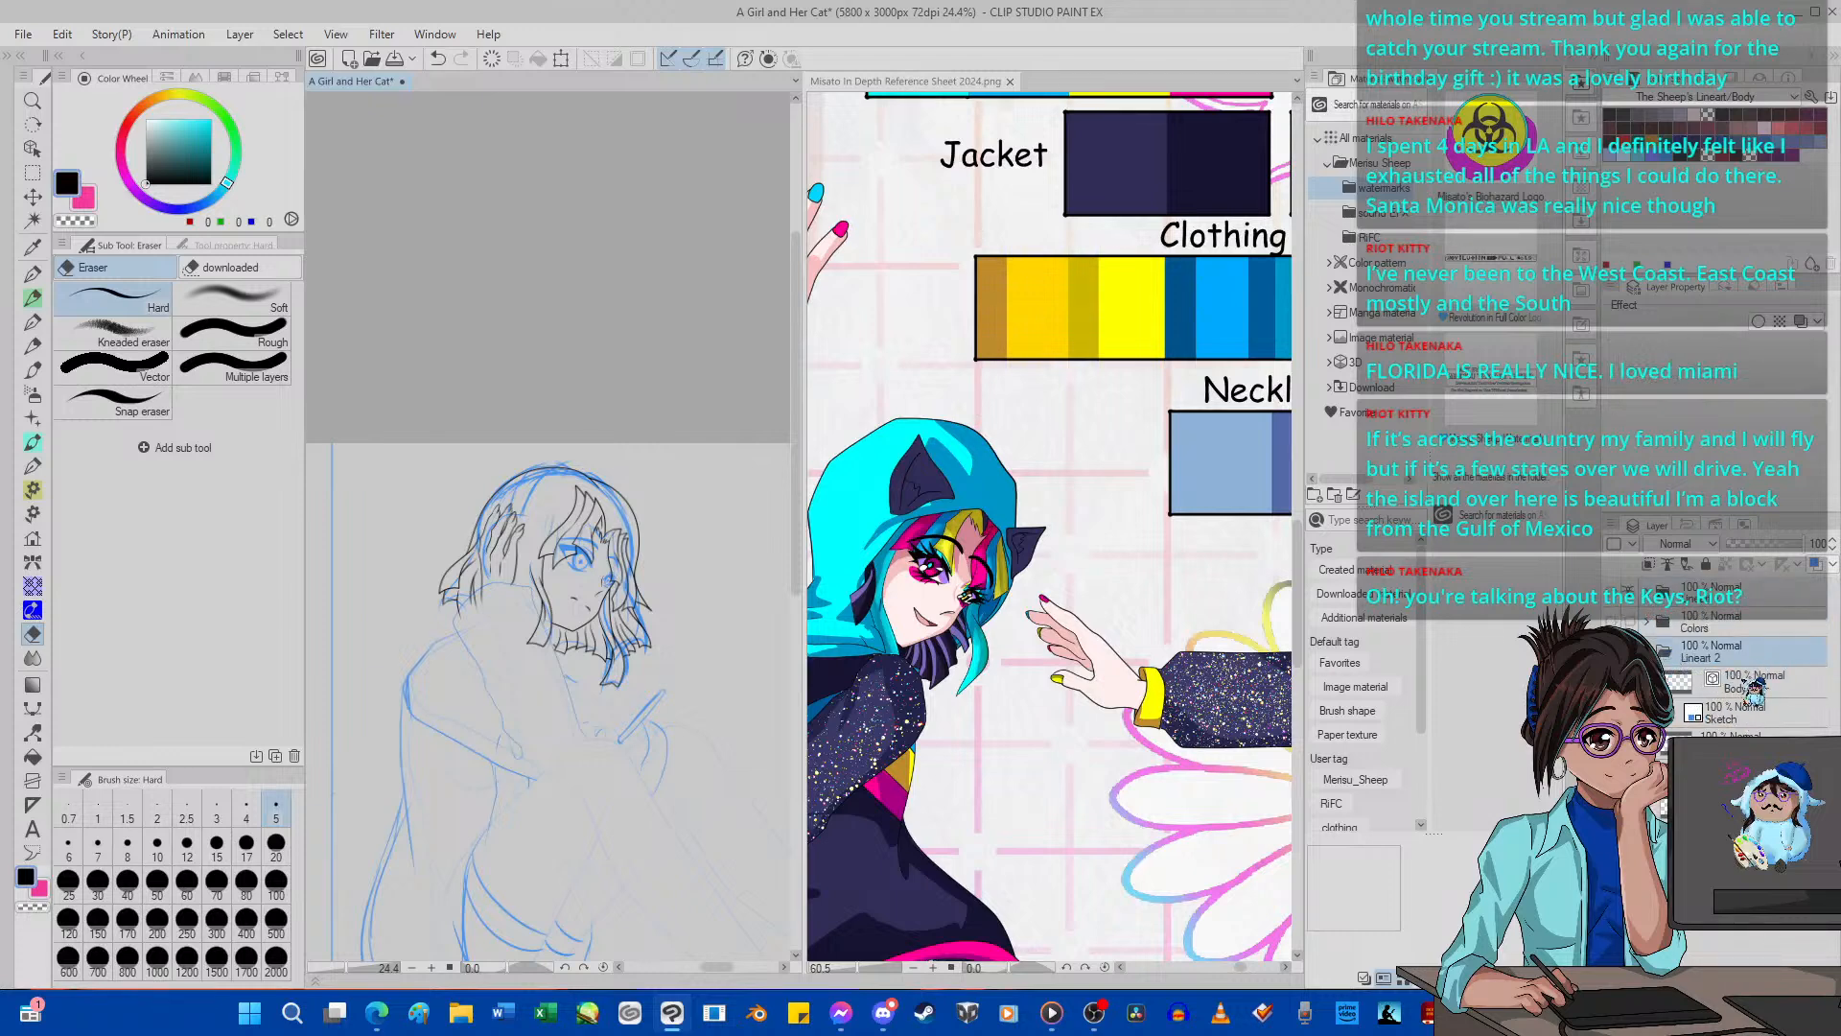
Examine the second girl's inked hair and face together with the blue sketch of her arms and body.
scroll(486, 675, "up", 5)
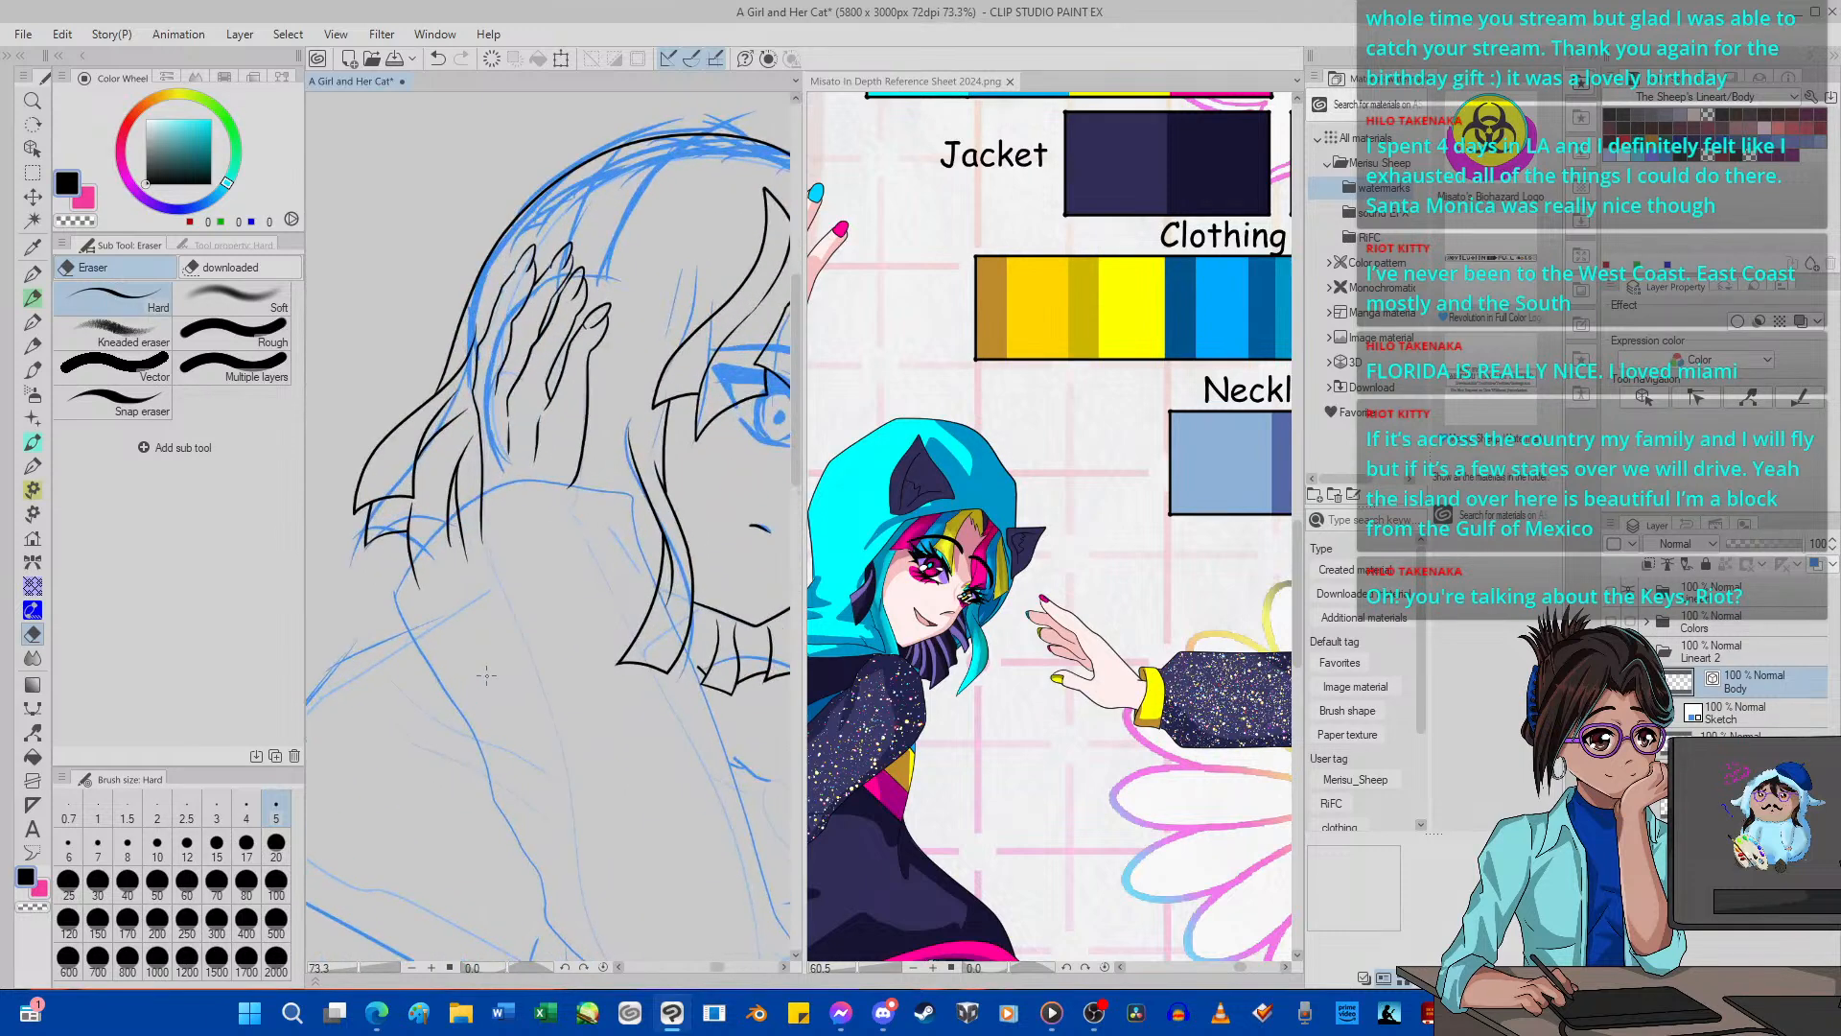
scroll(486, 675, "down", 3)
scroll(508, 563, "up", 1)
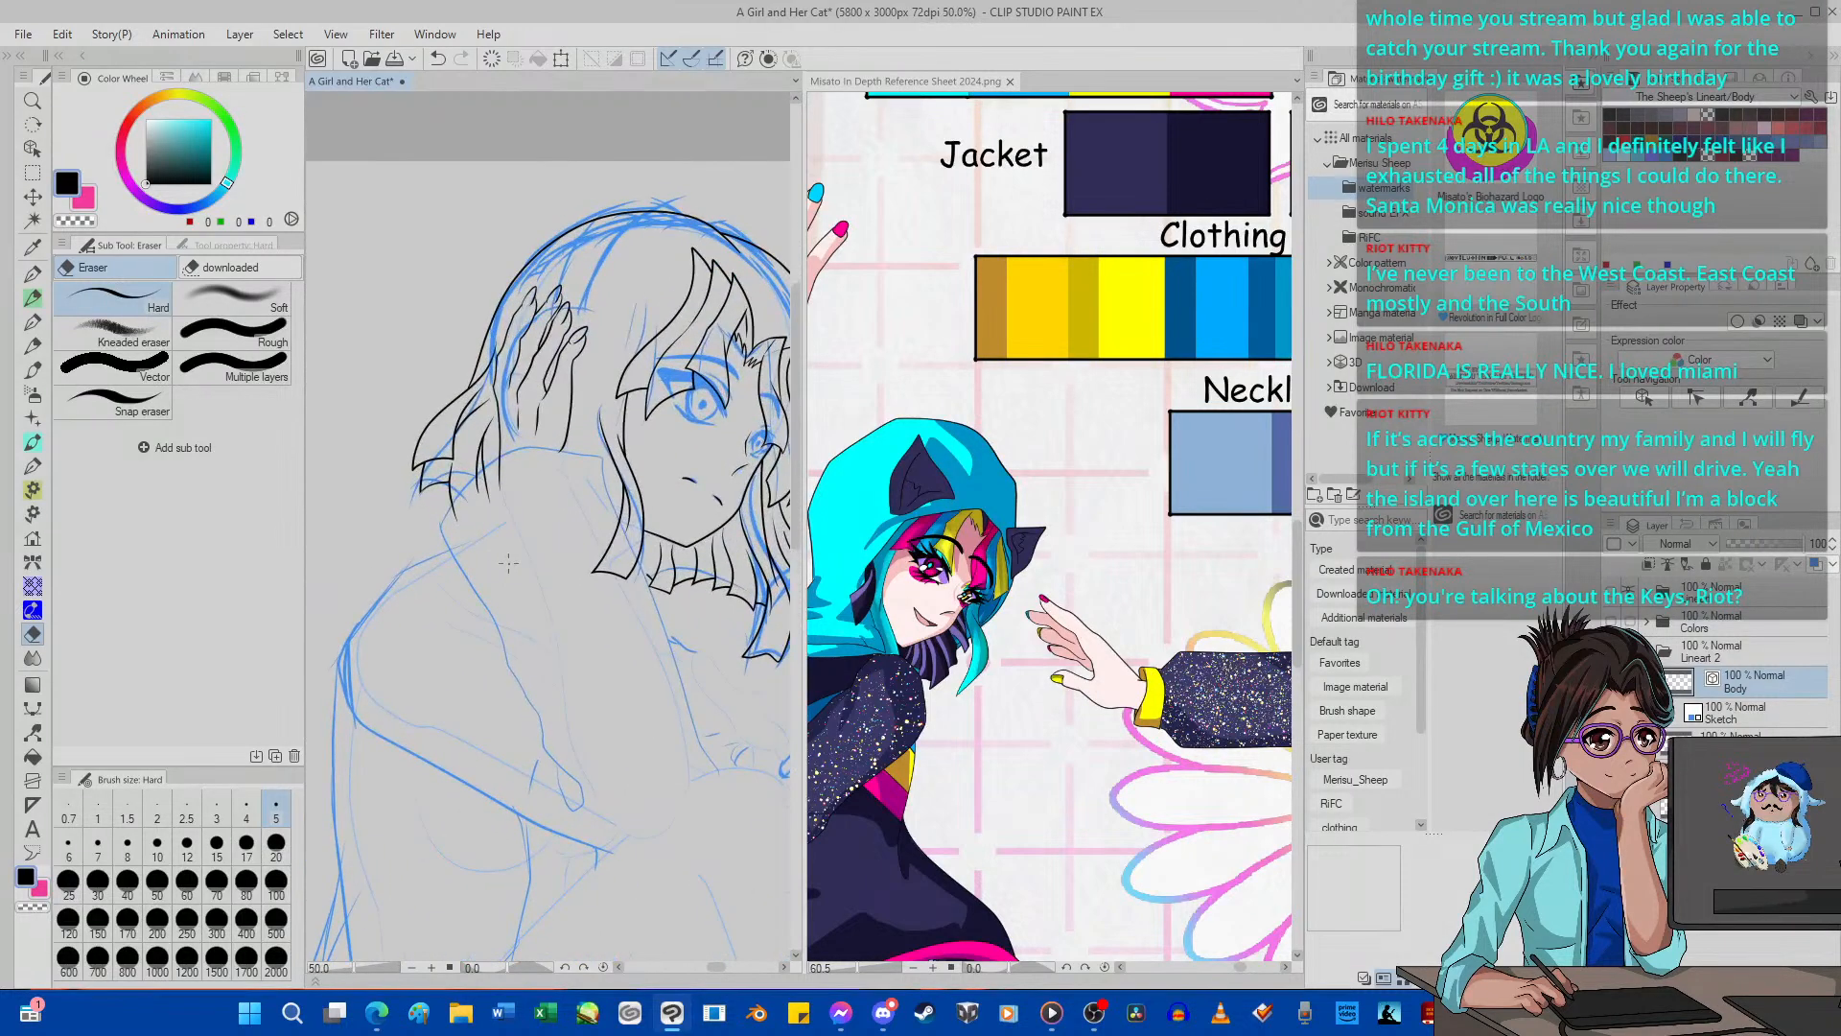
scroll(508, 563, "down", 2)
scroll(693, 406, "up", 3)
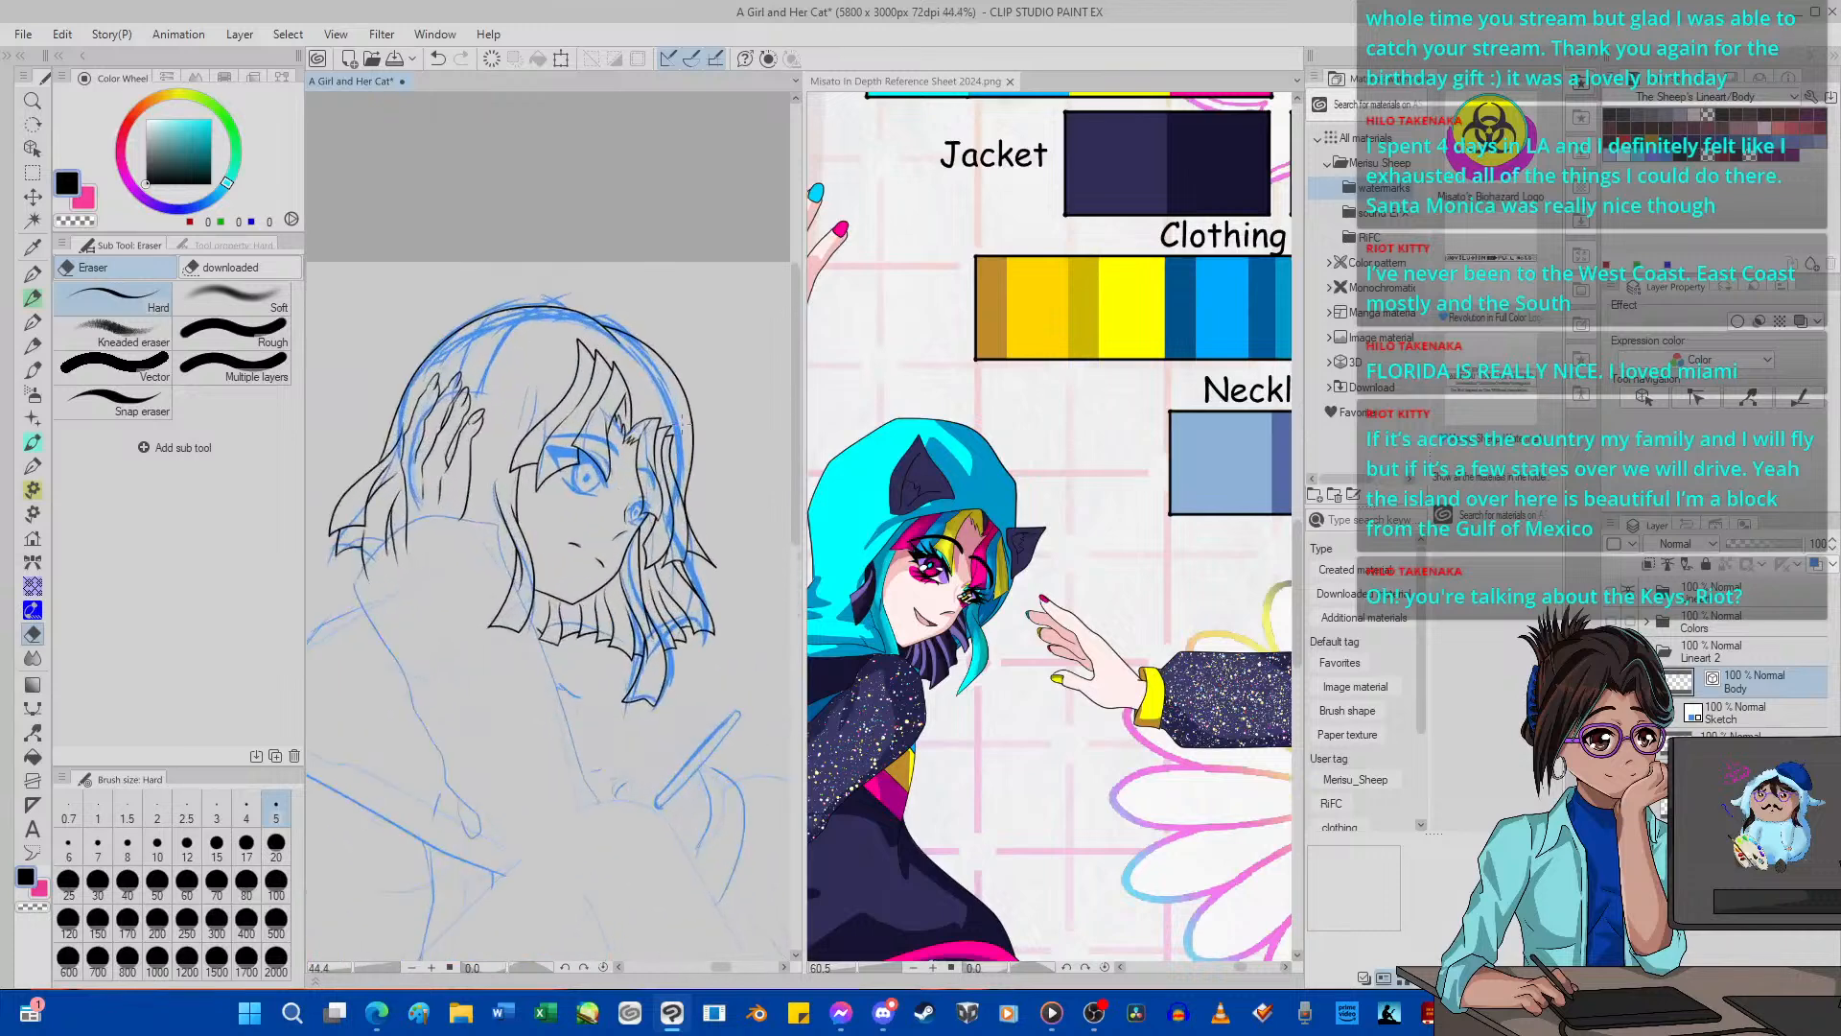
scroll(659, 508, "down", 6)
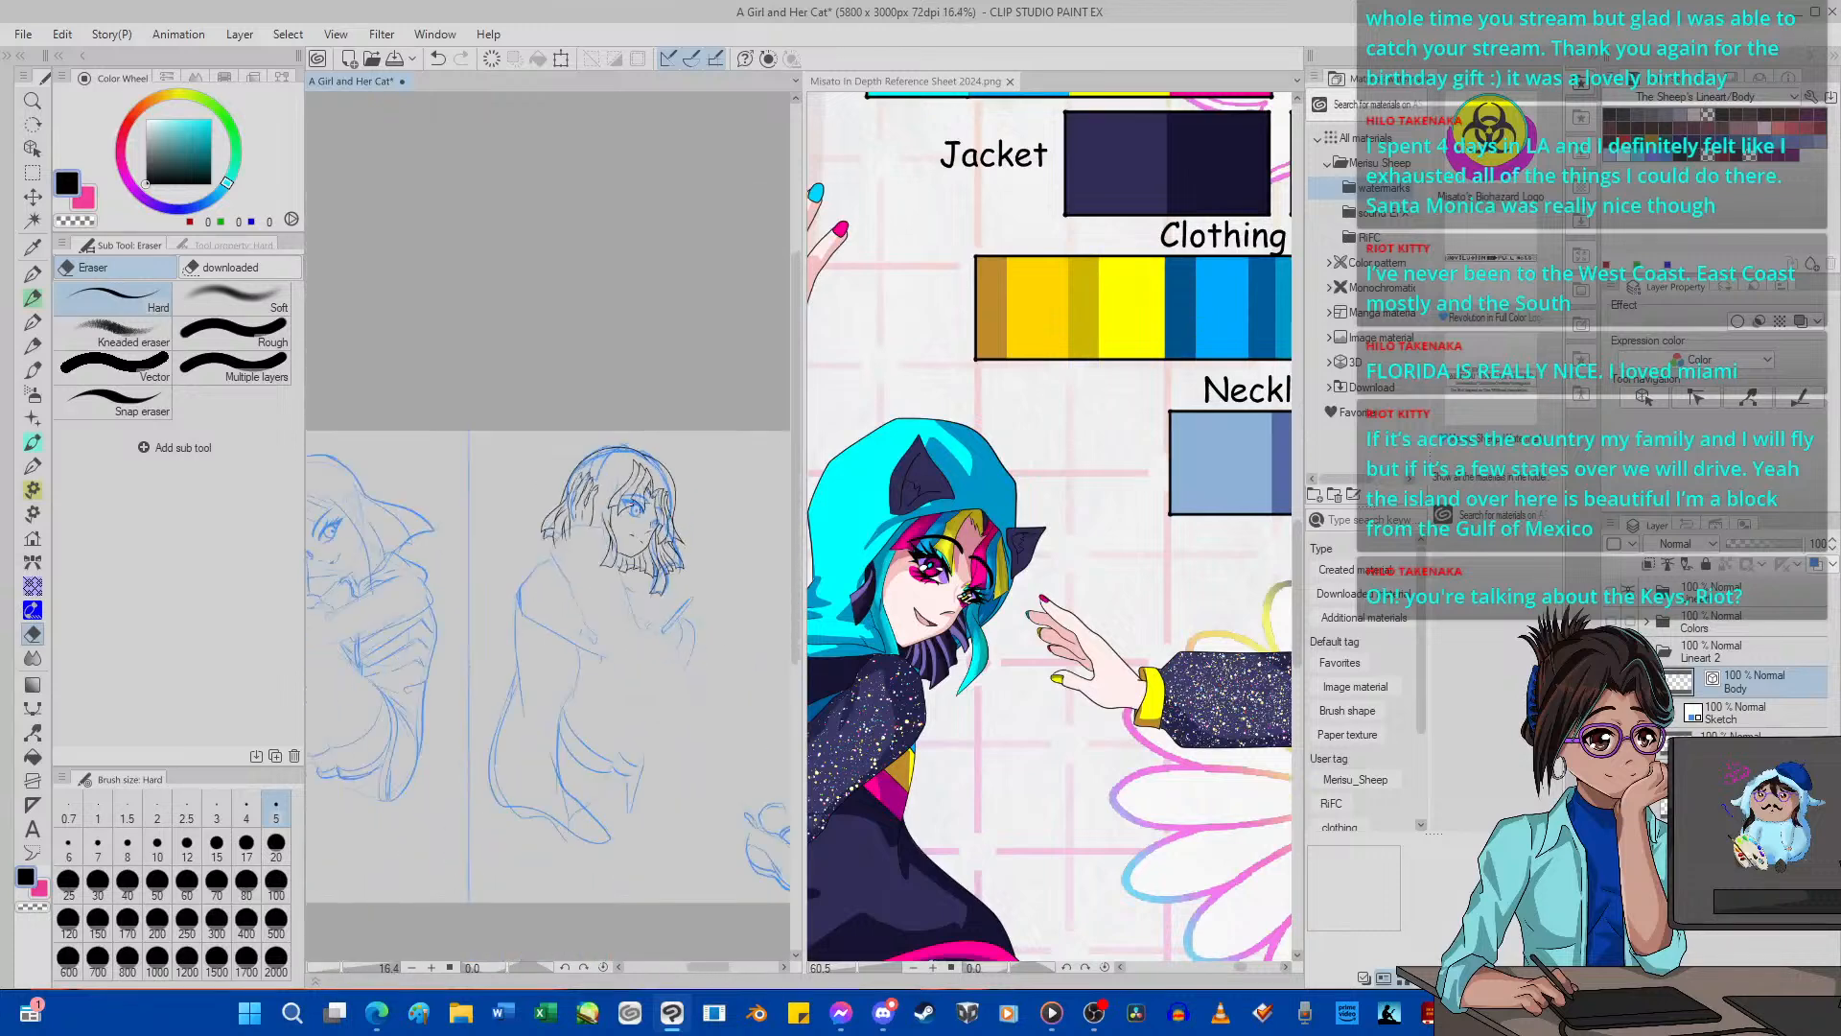
scroll(640, 486, "up", 3)
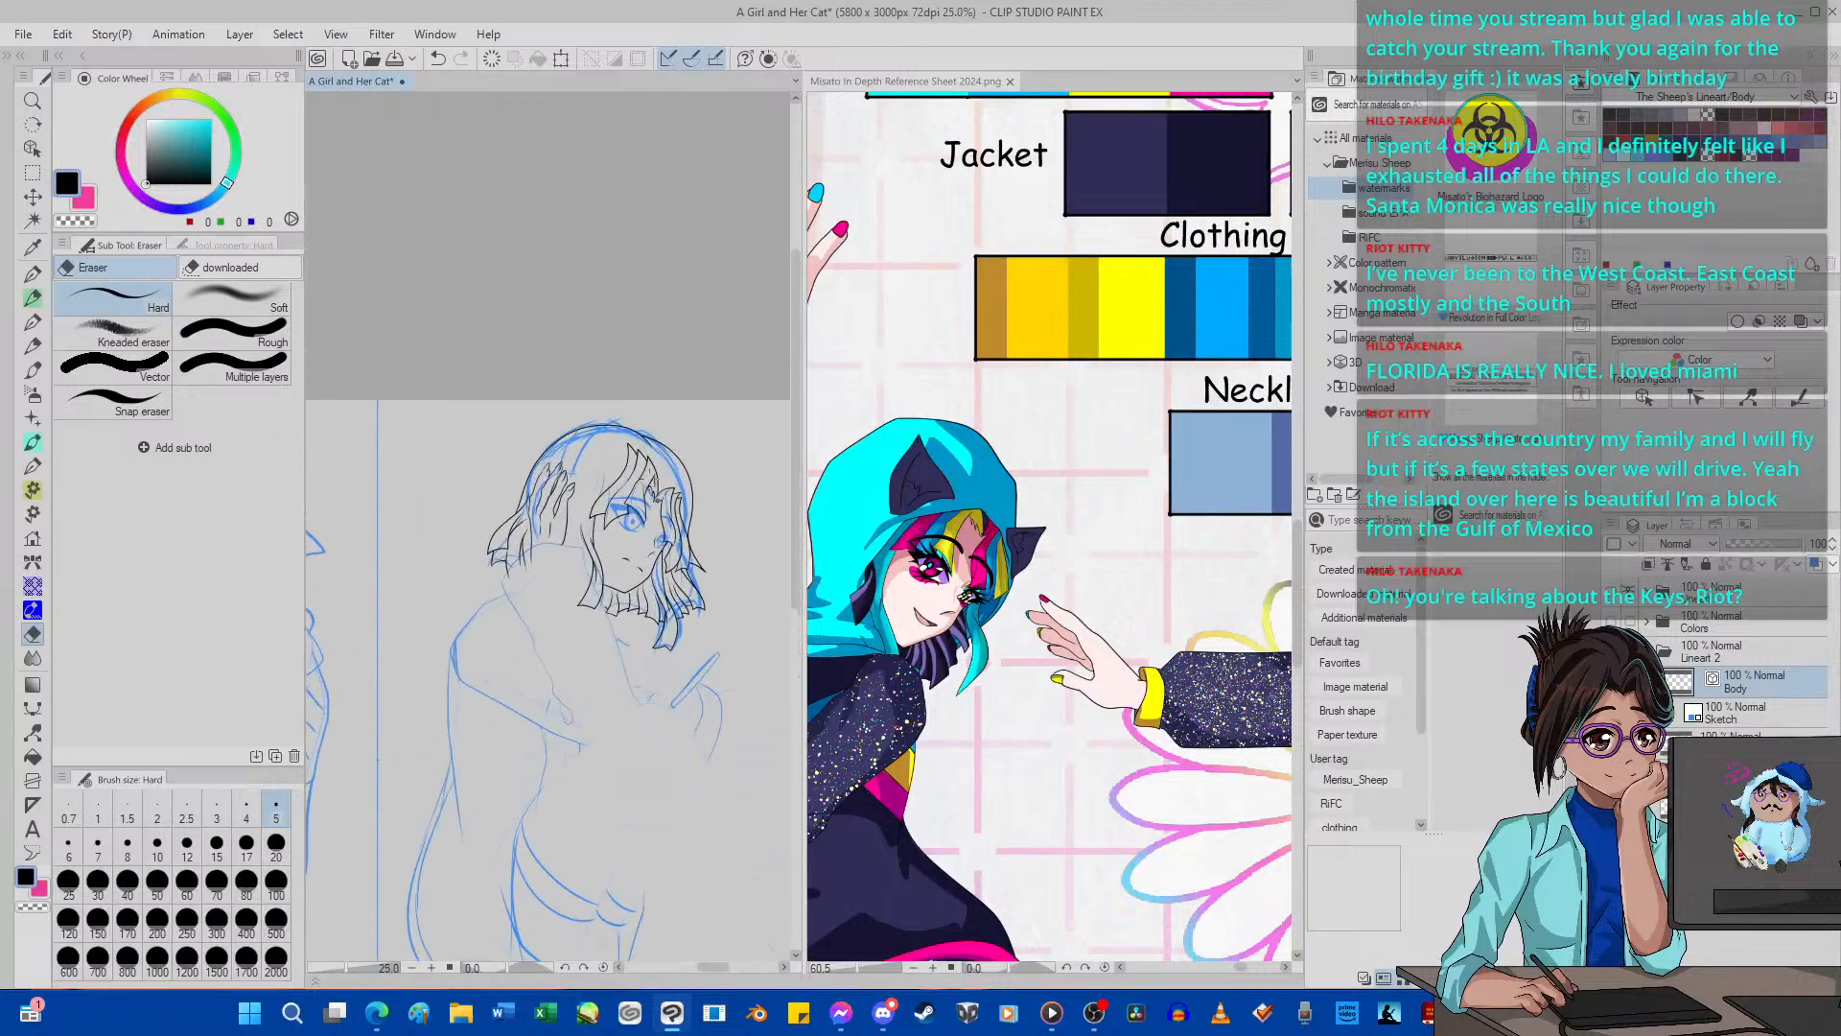
scroll(559, 684, "up", 2)
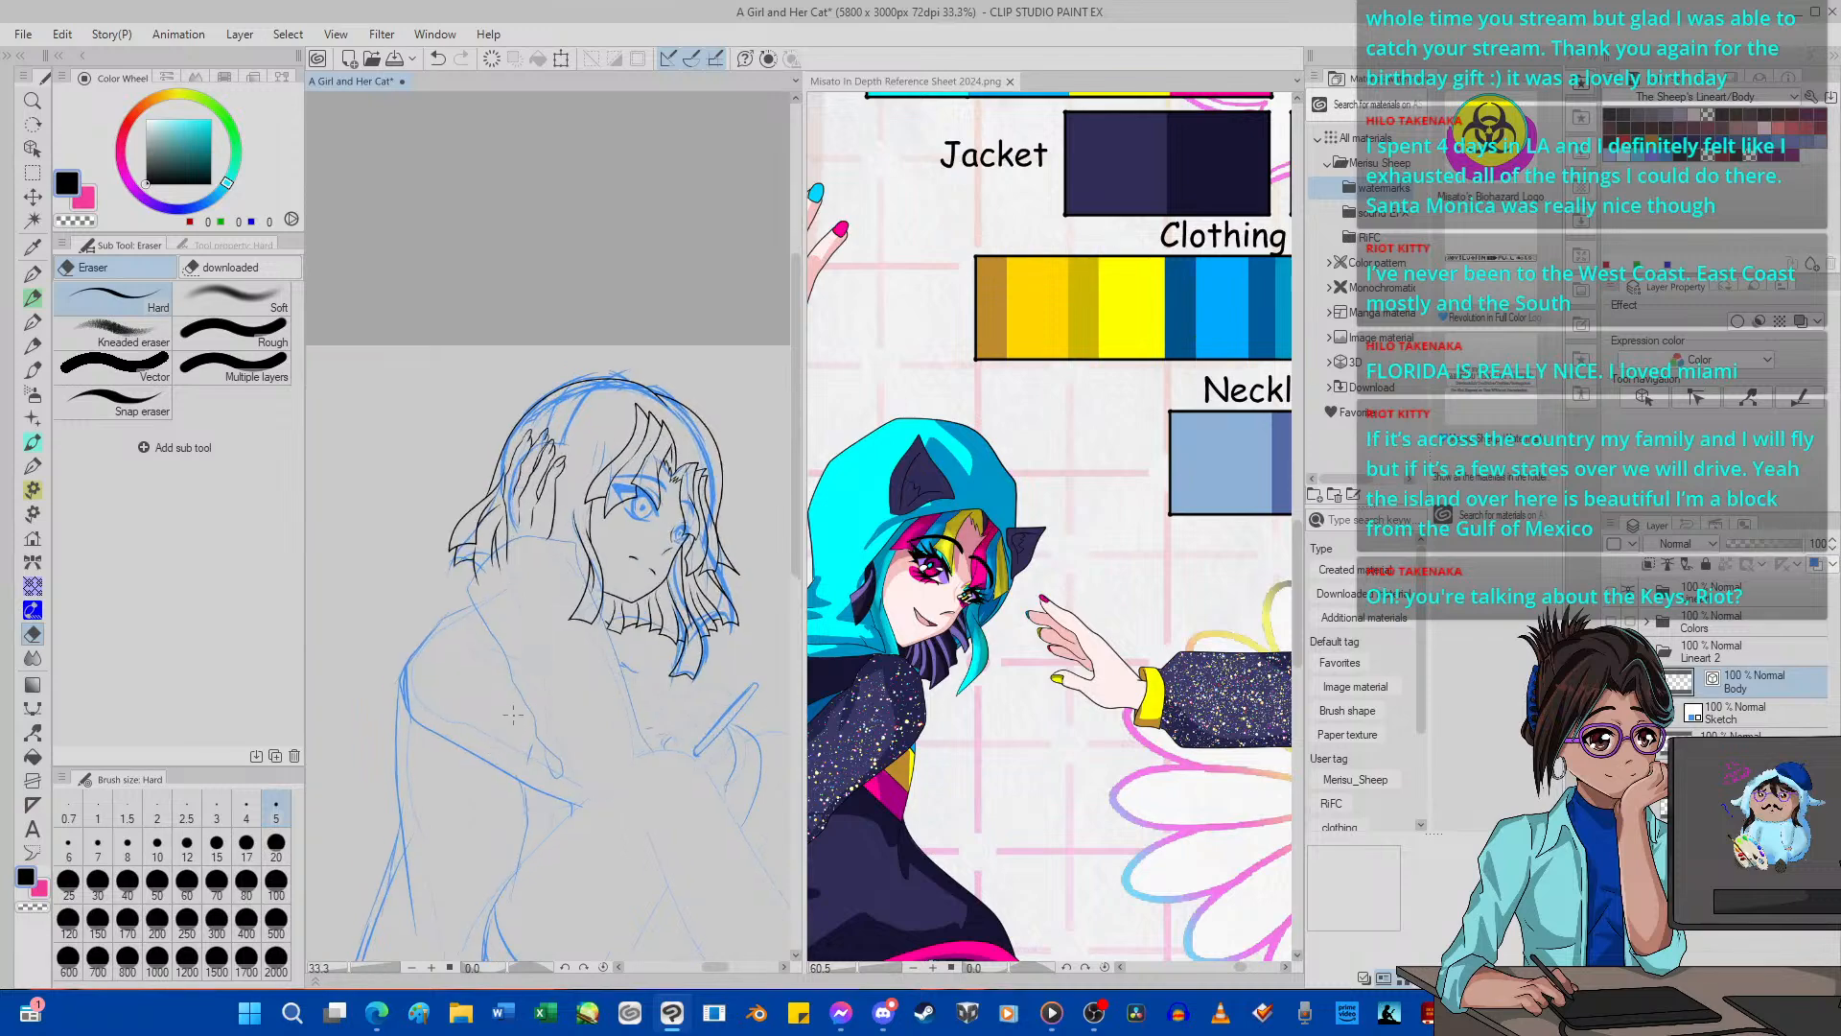
Replace the 2024 reference sheet with Misato In Depth Reference Sheet [Outfit 2], placed beside the canvas and zoomed out to show the outfits.
left_click(970, 686)
scroll(973, 623, "down", 6)
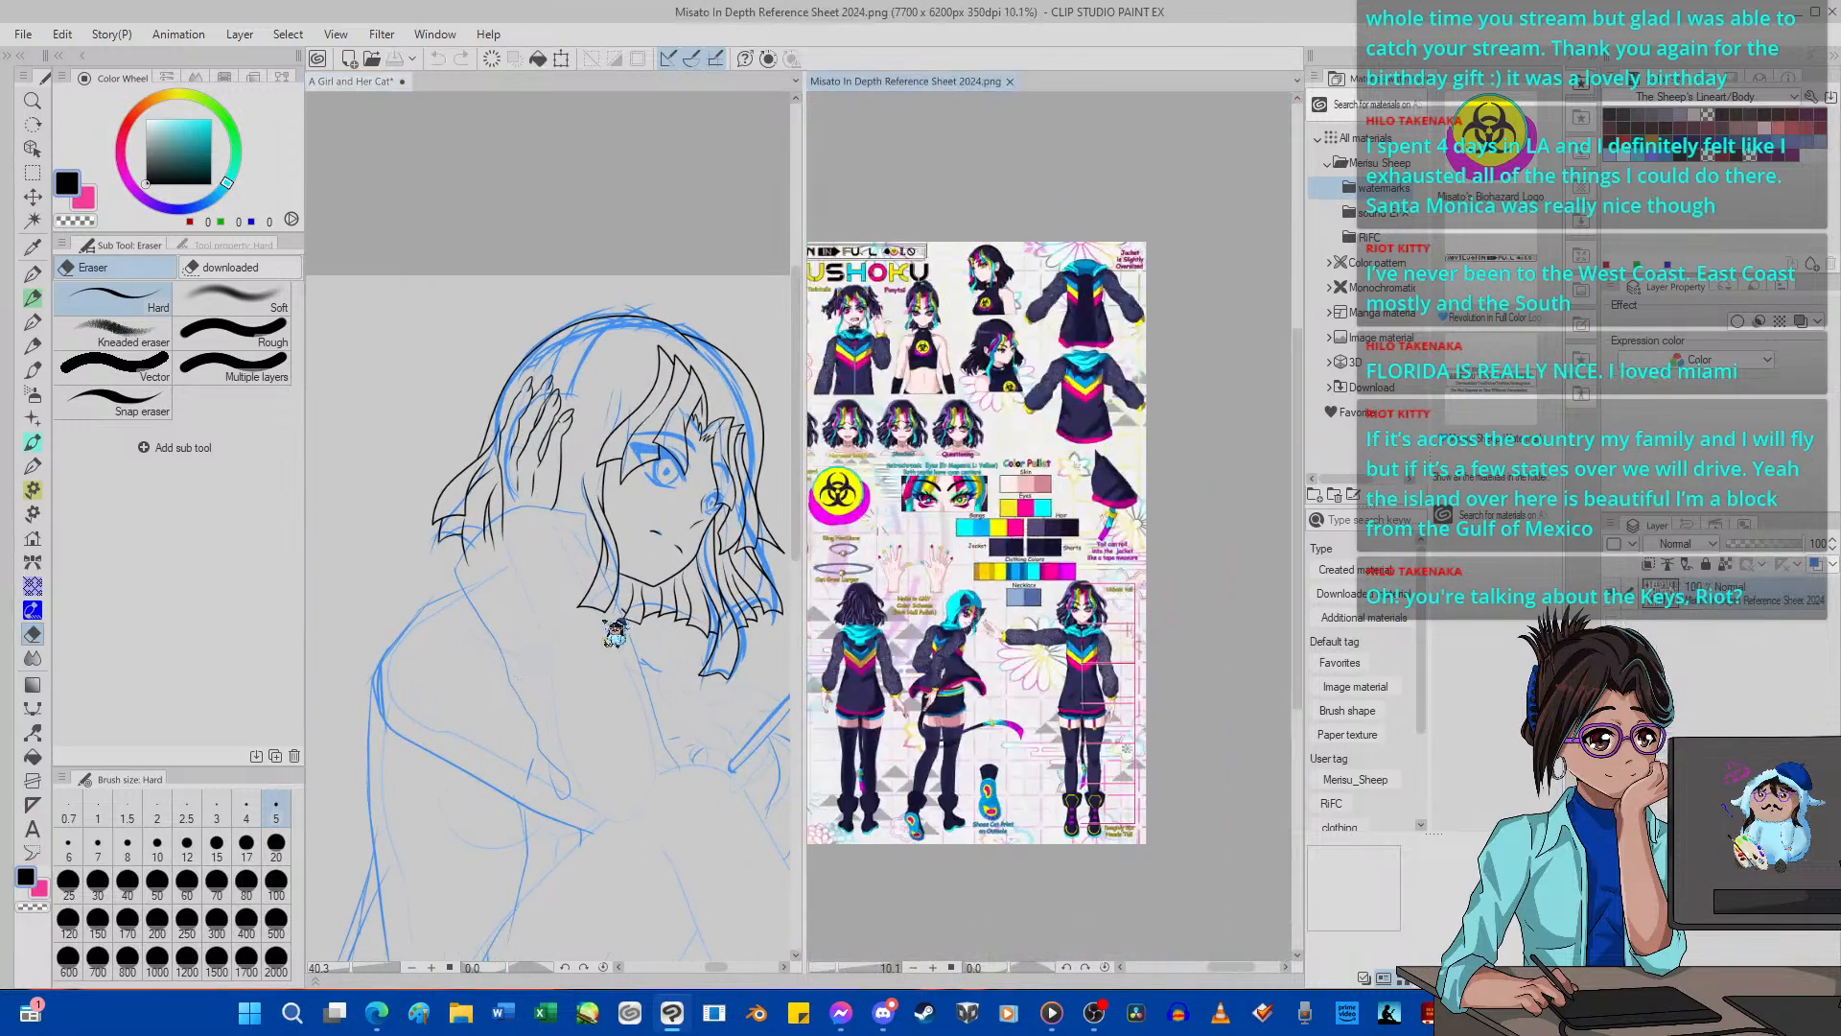
left_click(1008, 82)
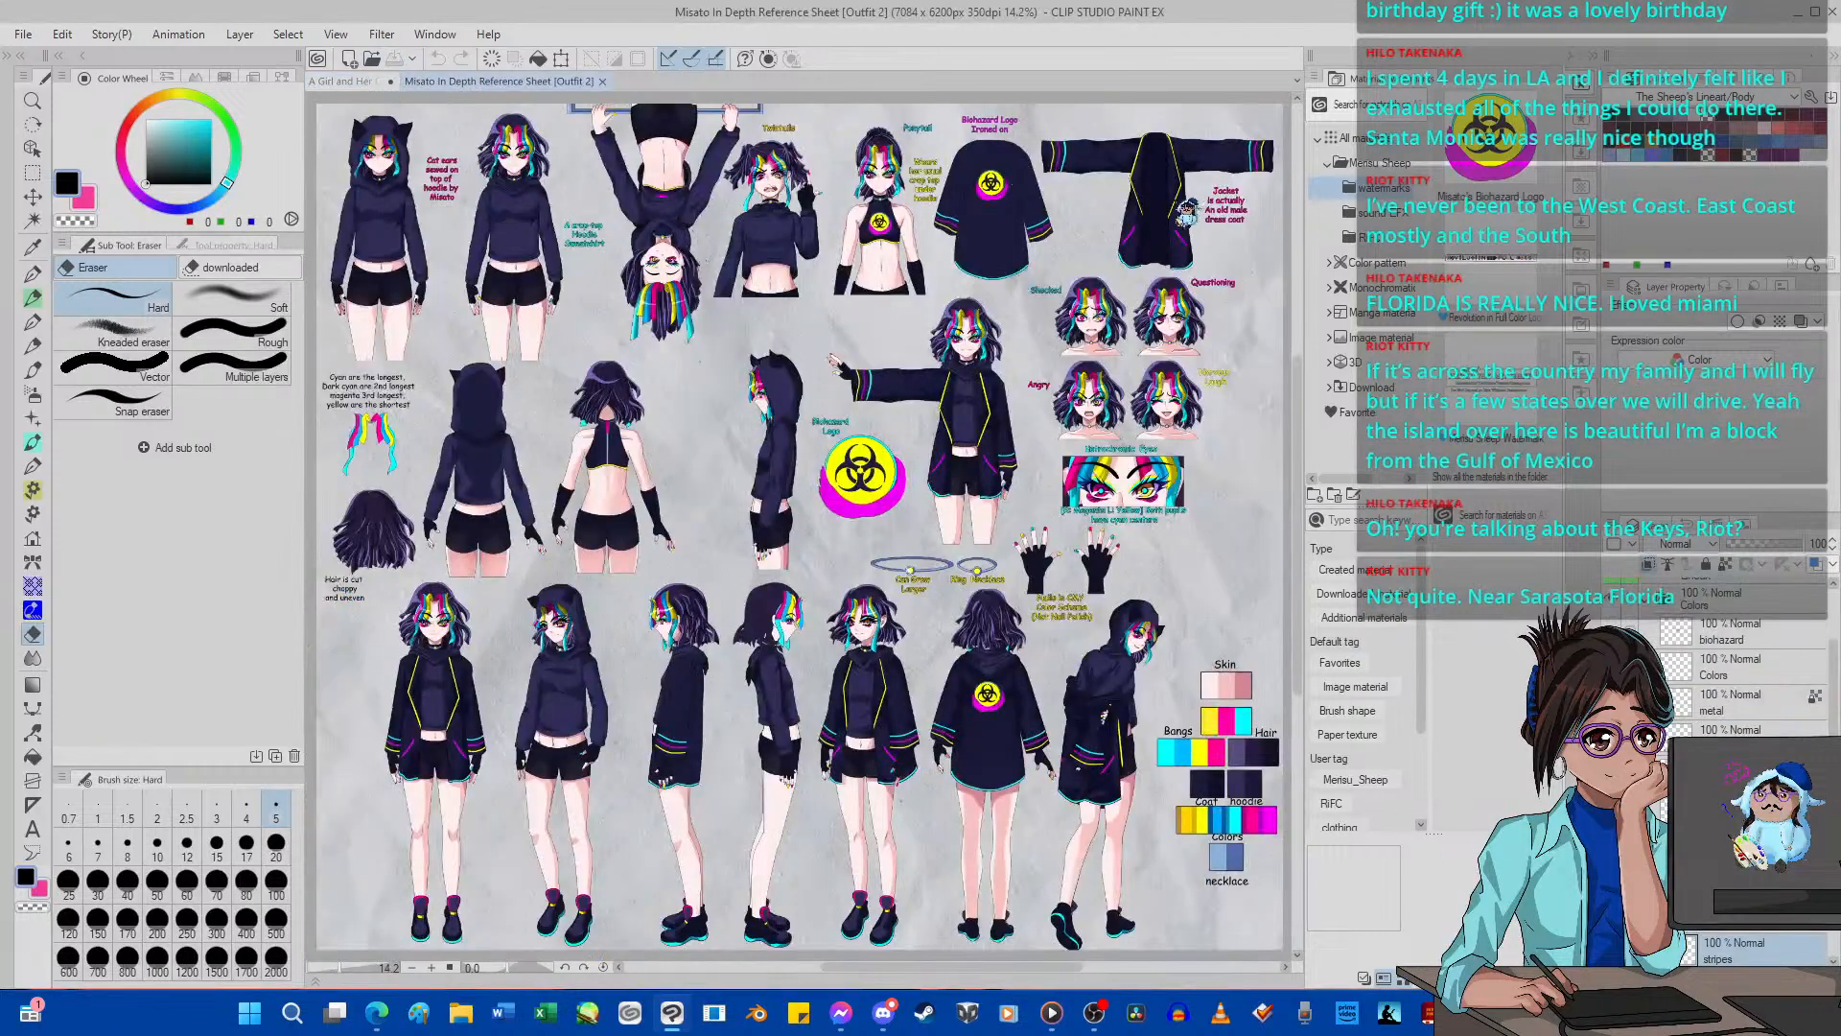
left_click_drag(1243, 227, 1312, 240)
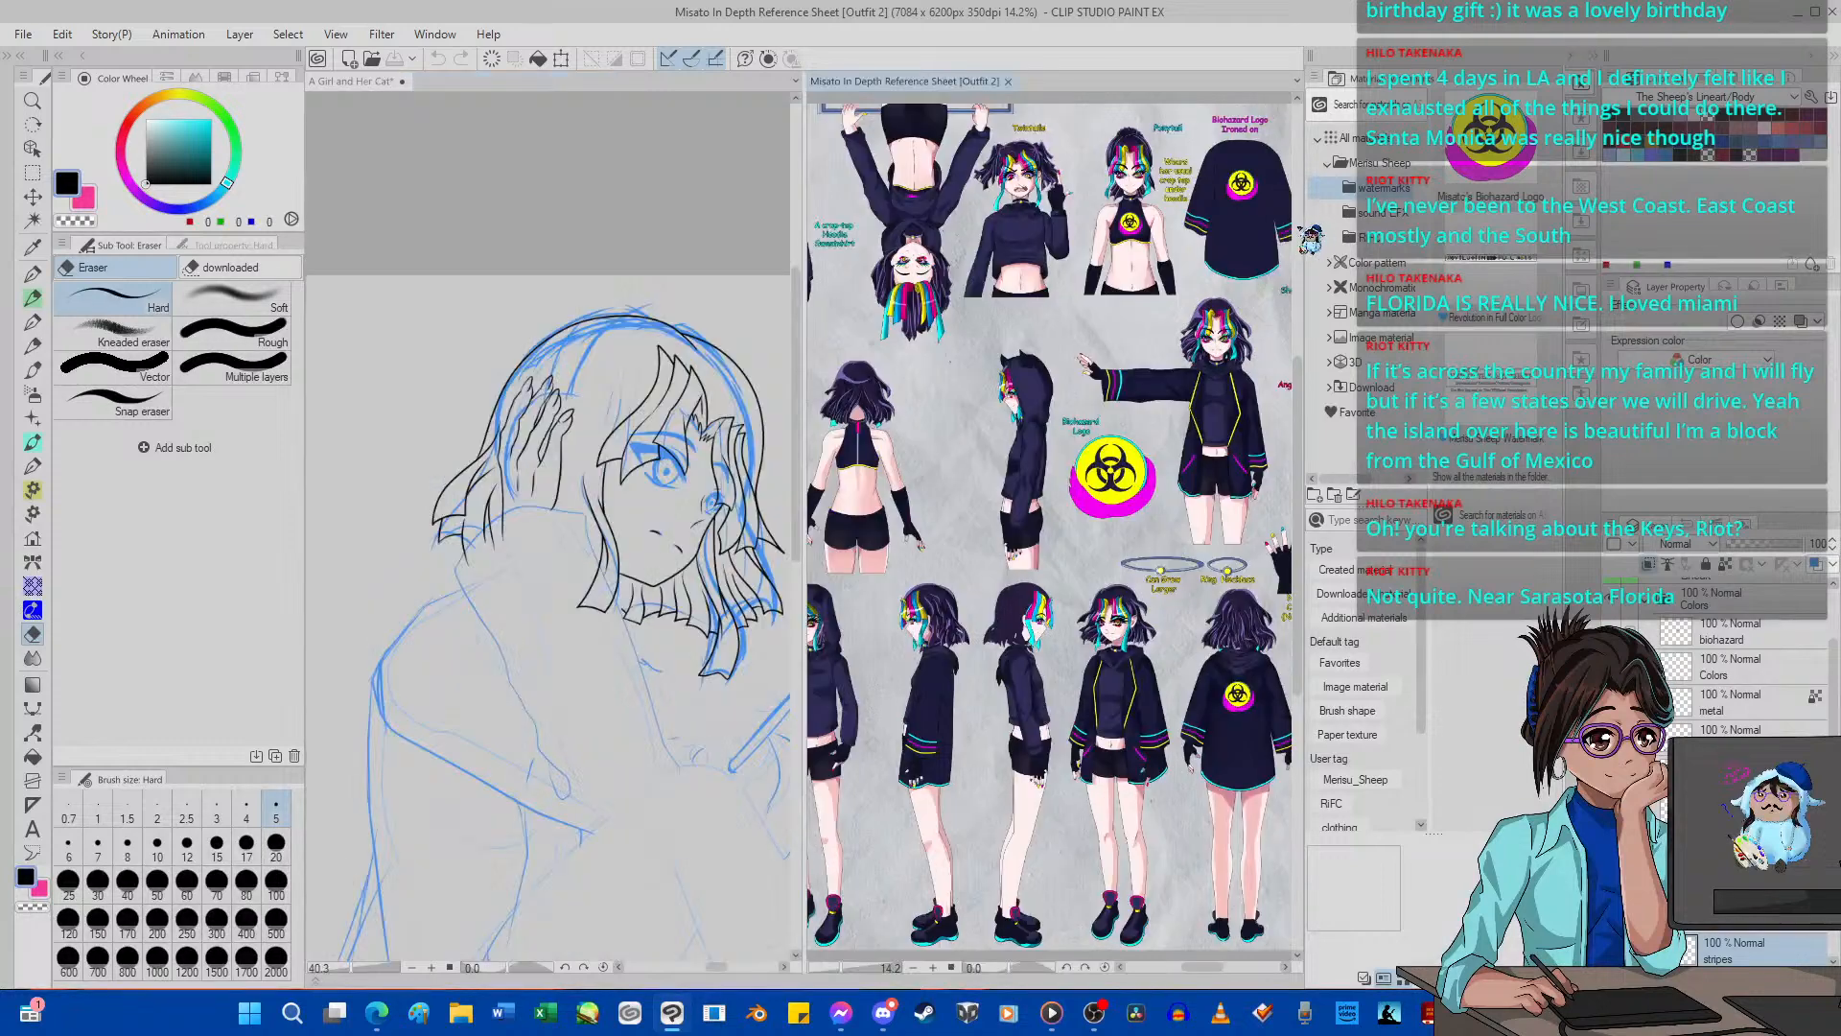
scroll(1216, 293, "down", 2)
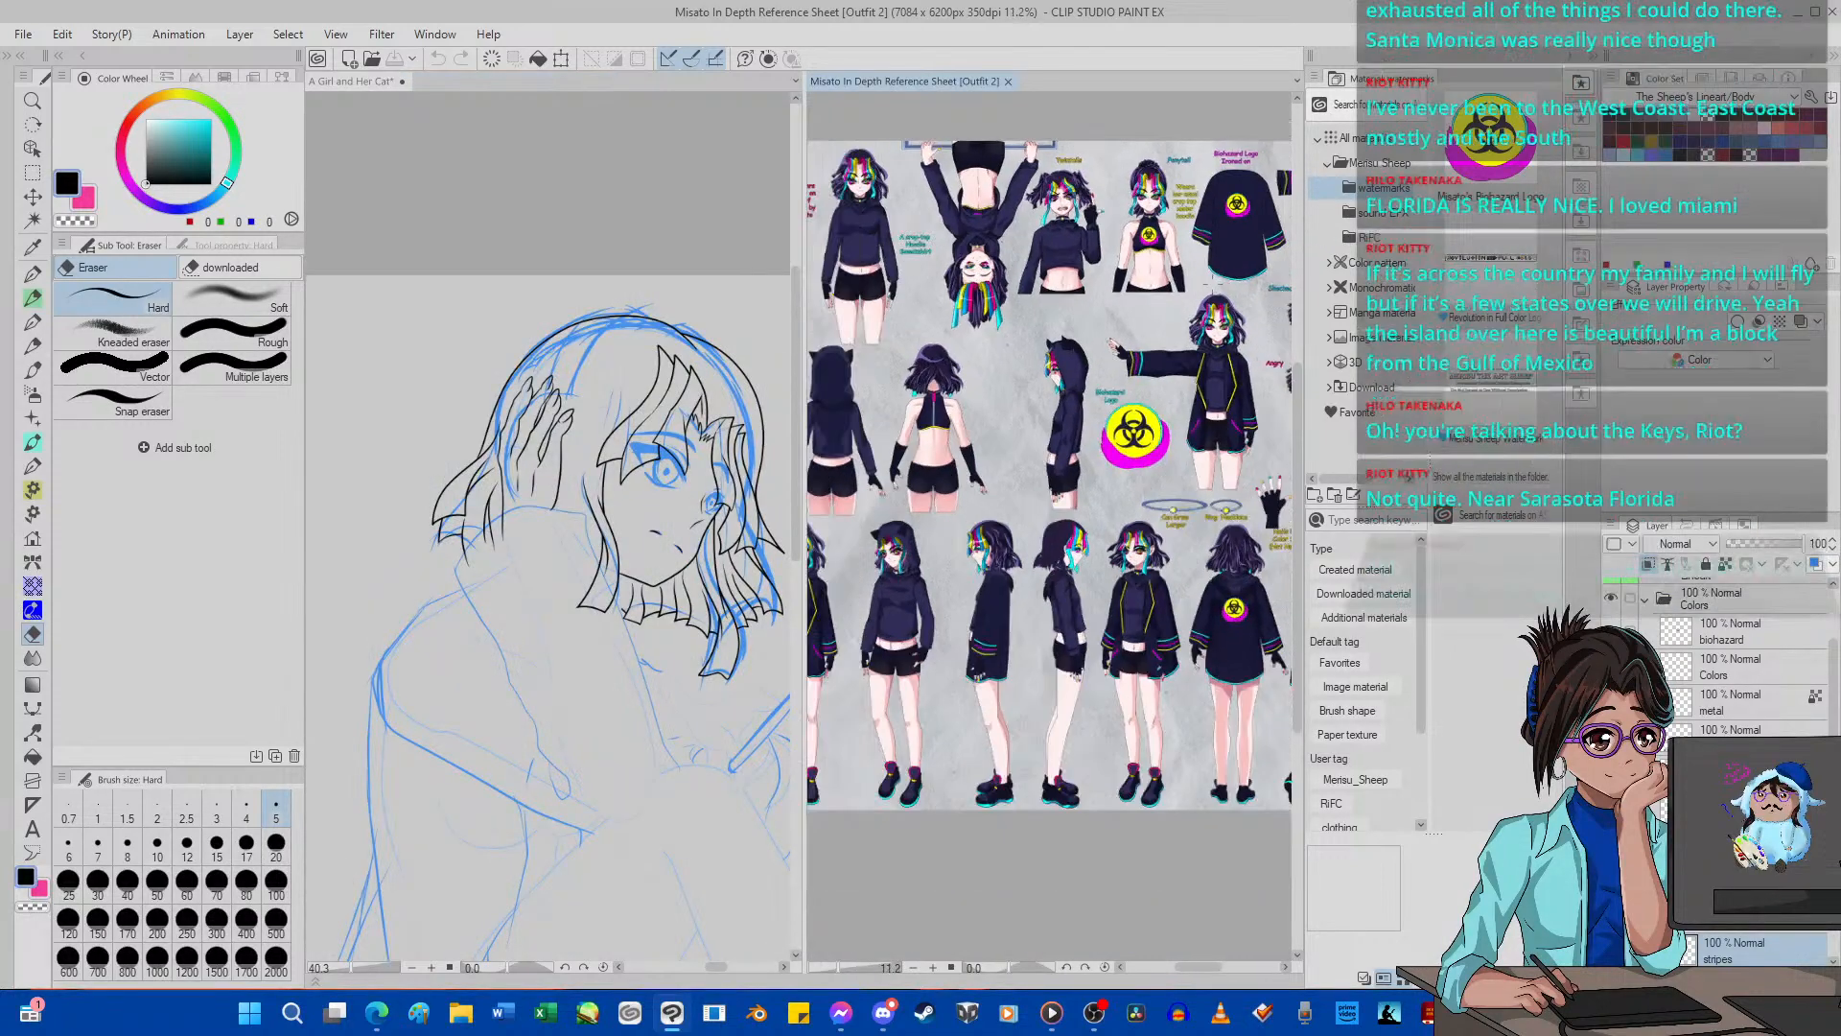
scroll(1211, 281, "down", 1)
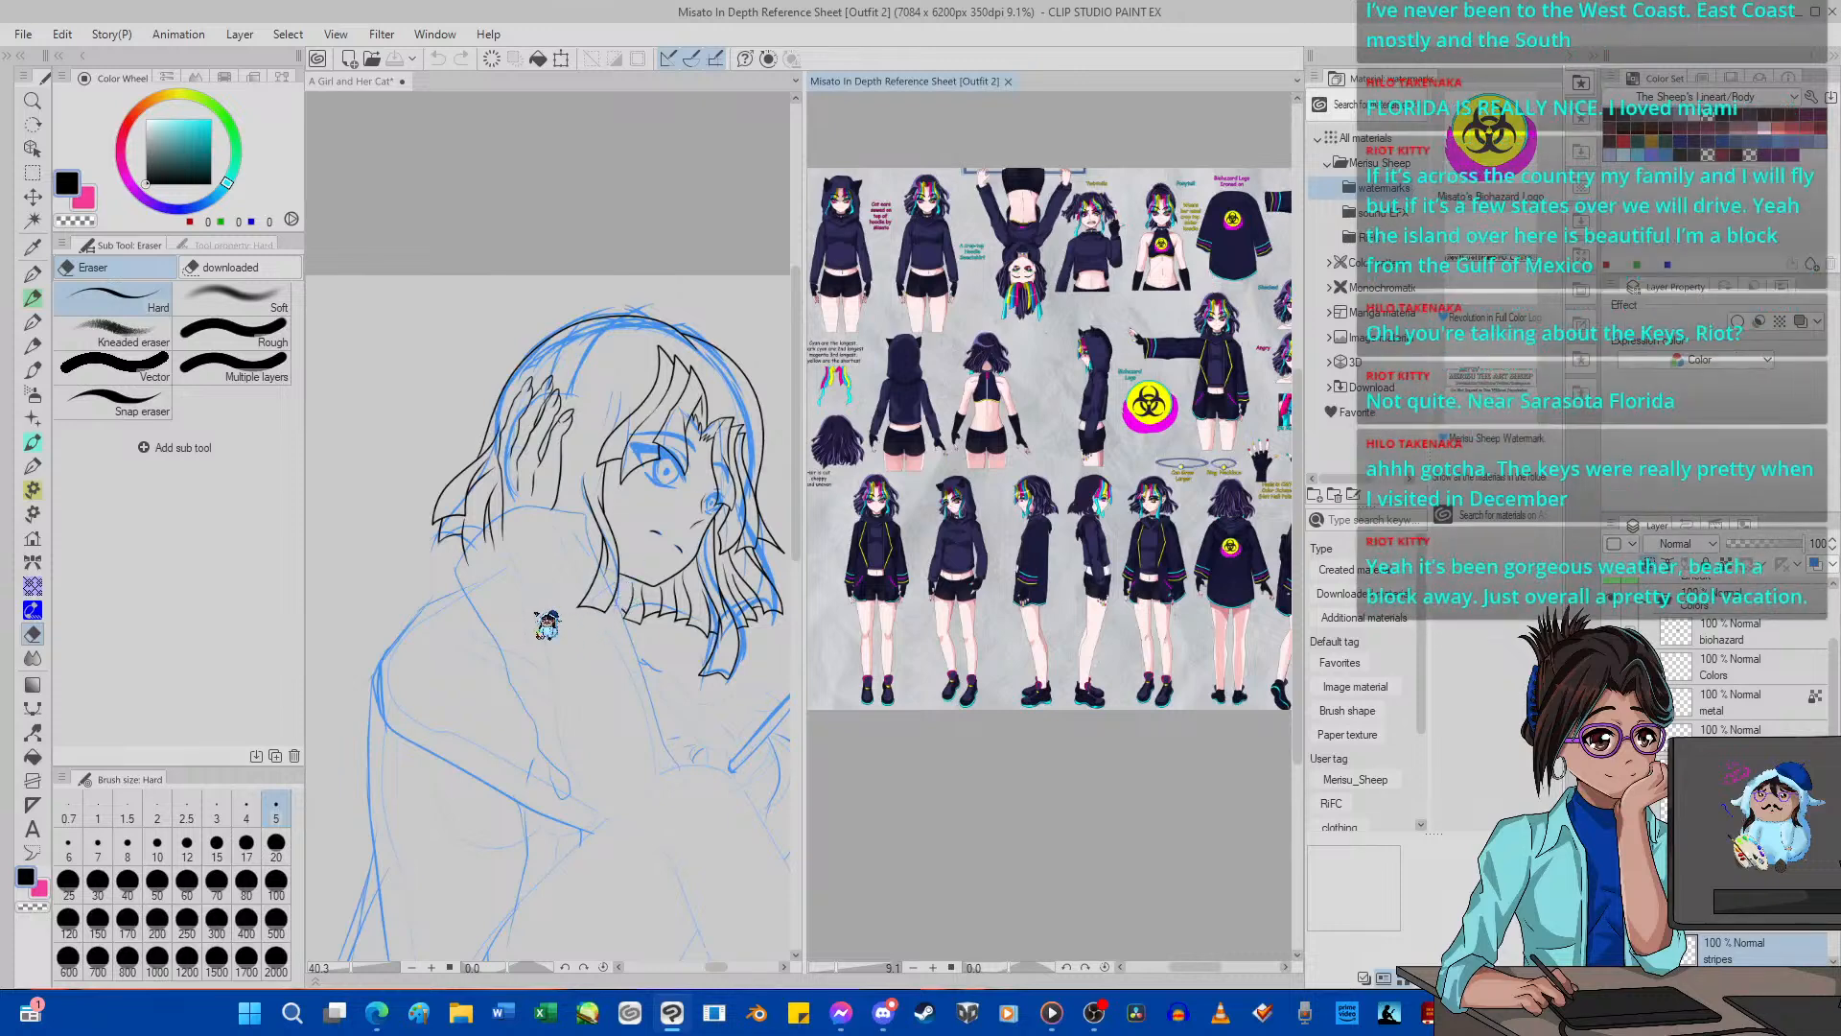
Add a new vector layer above Body in Lineart 2 and hide the Body line art.
scroll(525, 580, "down", 2)
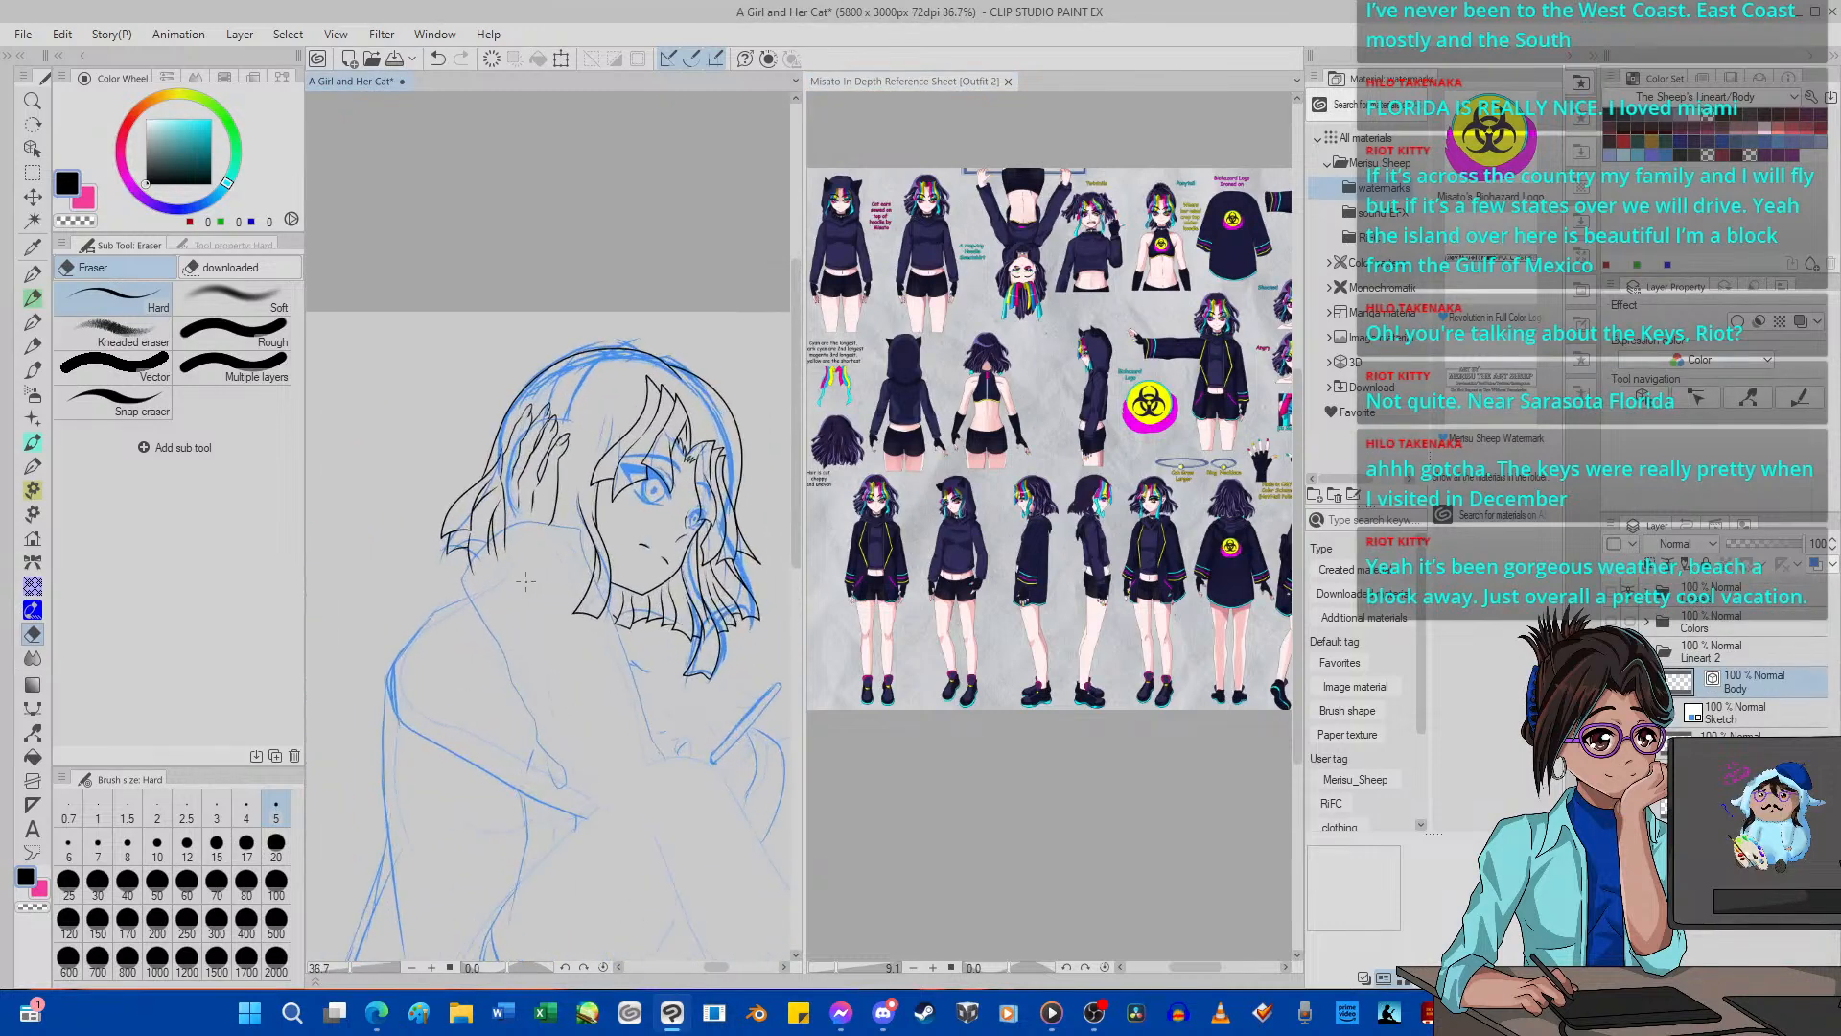
scroll(526, 580, "up", 3)
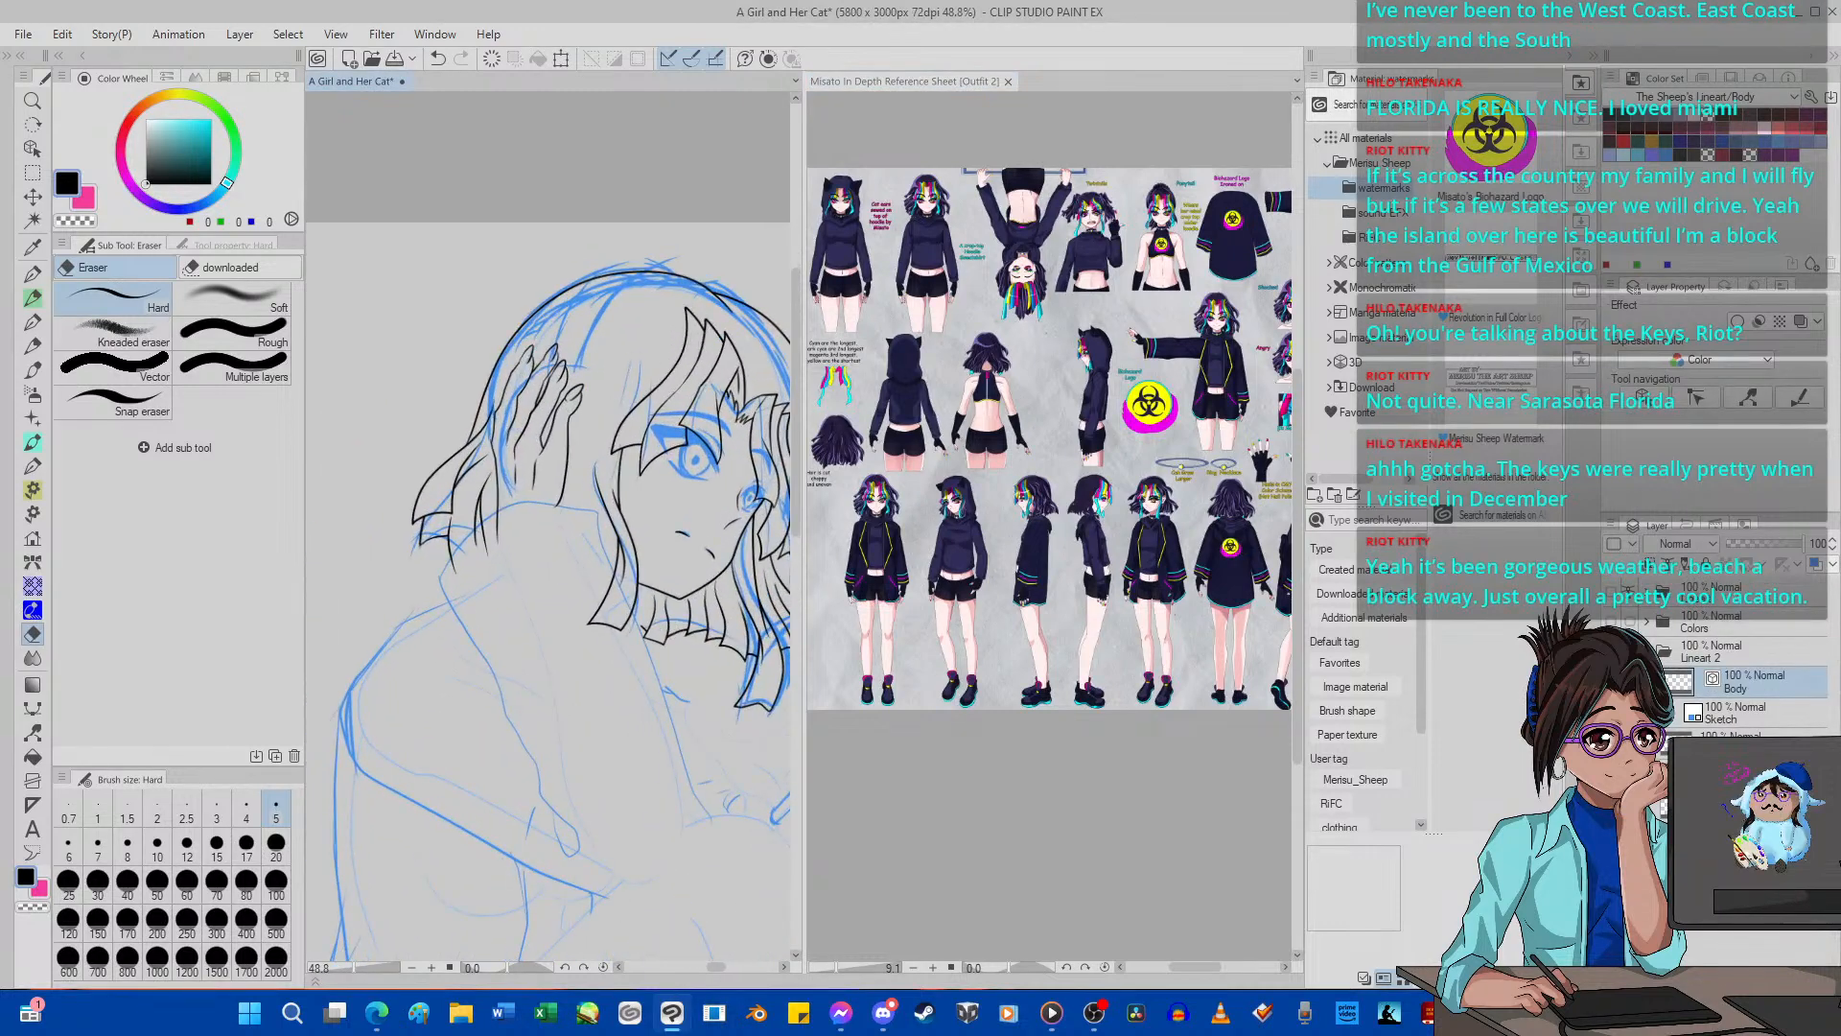
key("ctrl+shift+n")
left_click(1613, 746)
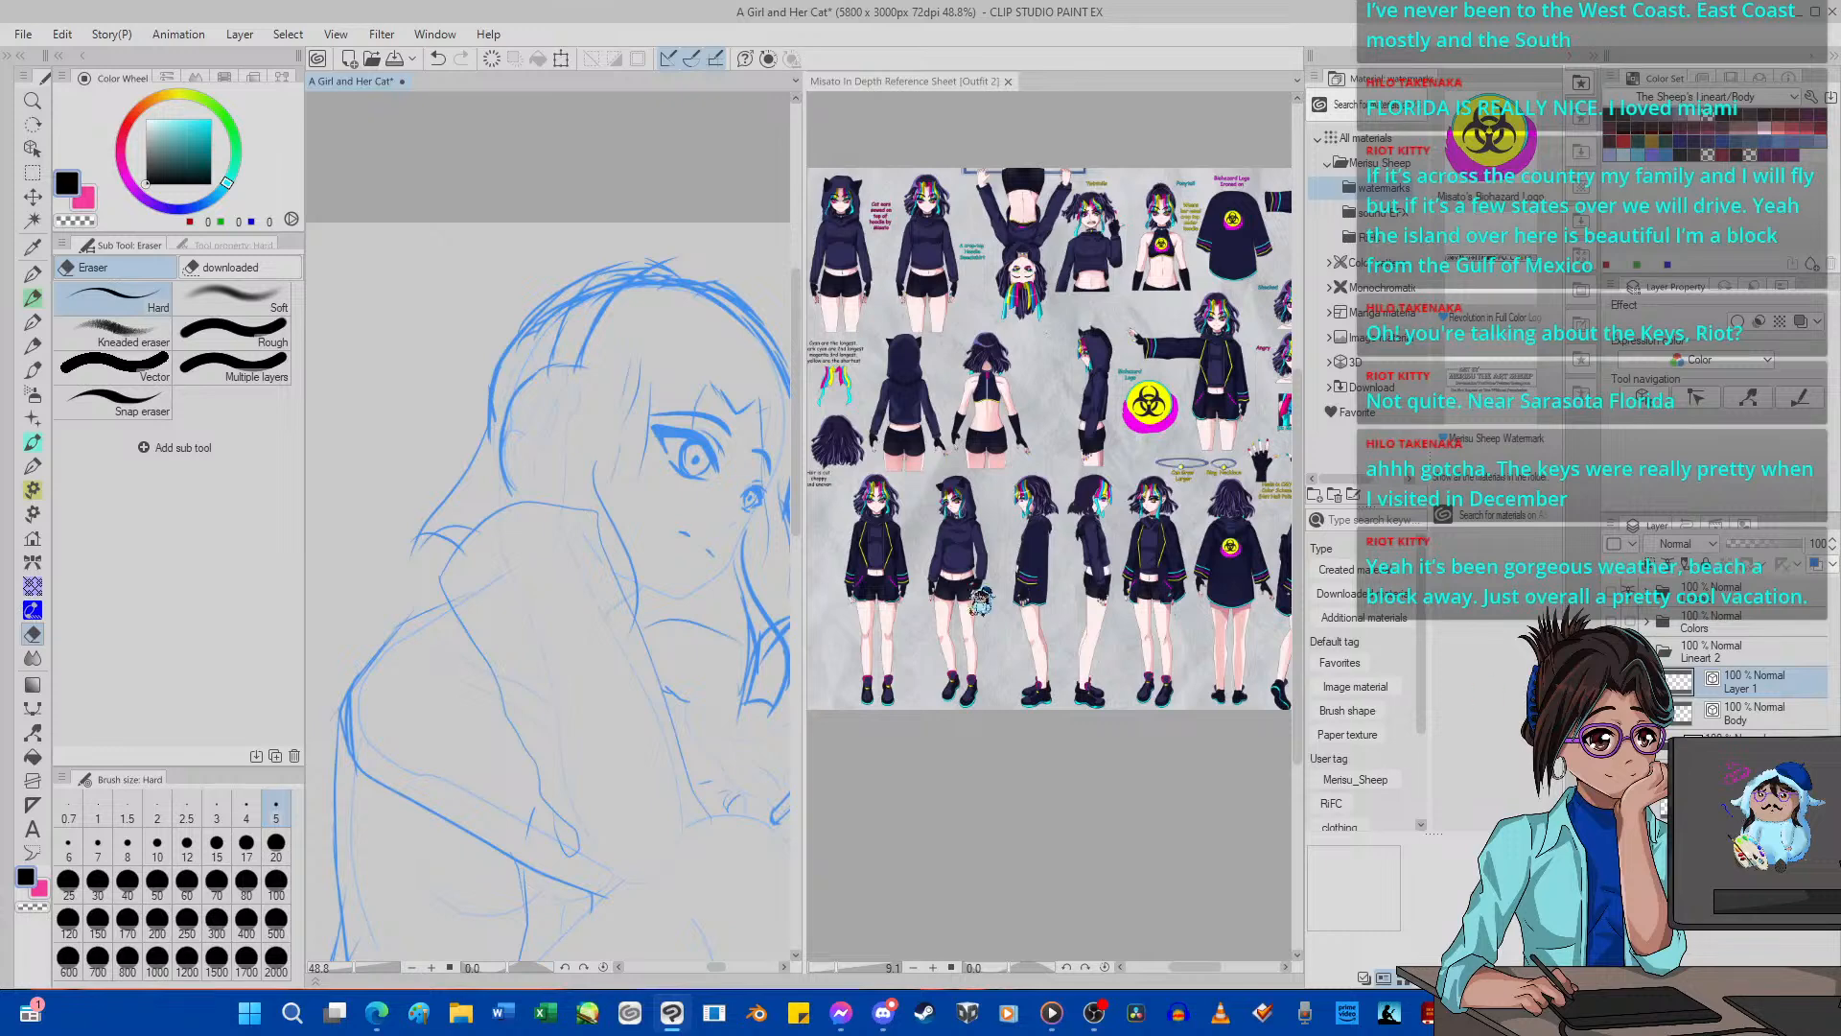
Ink the raised forearm's sleeve outline from the elbow crease around the cuff and back to the elbow, using G-pen 2 at size 5.
scroll(469, 508, "down", 3)
scroll(508, 700, "up", 5)
scroll(564, 844, "up", 1)
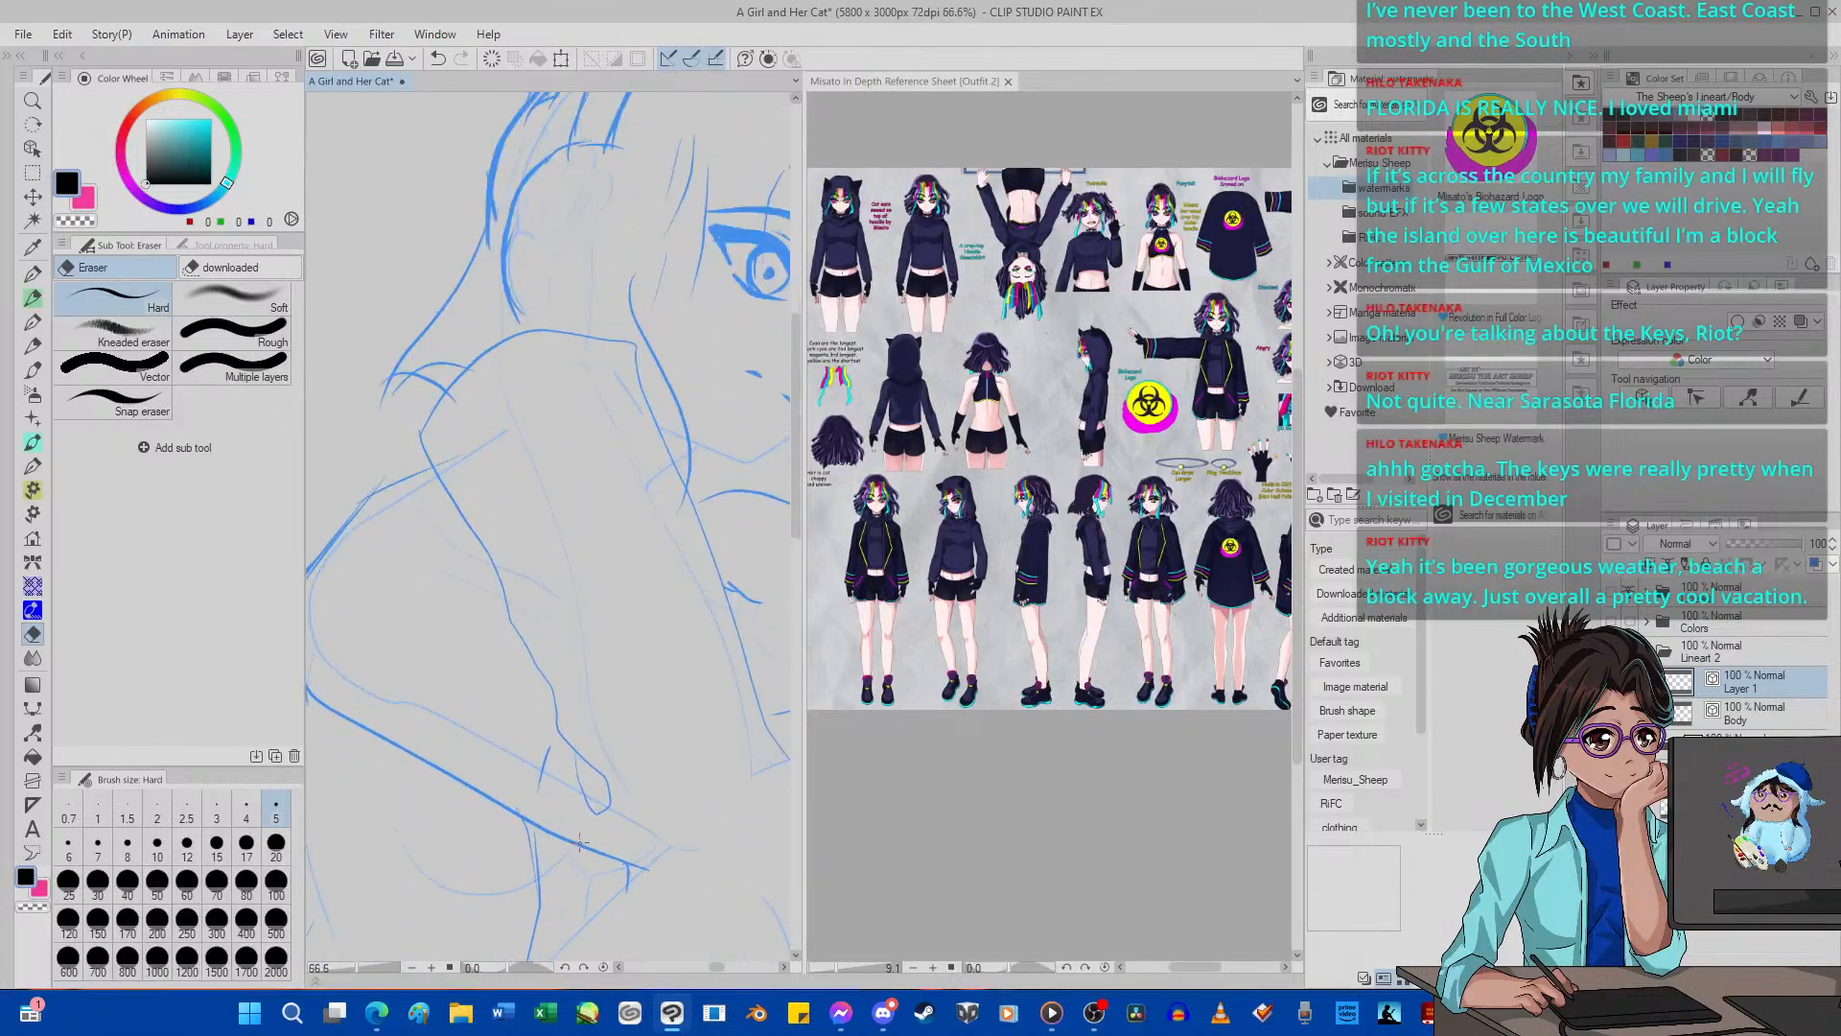
key("p")
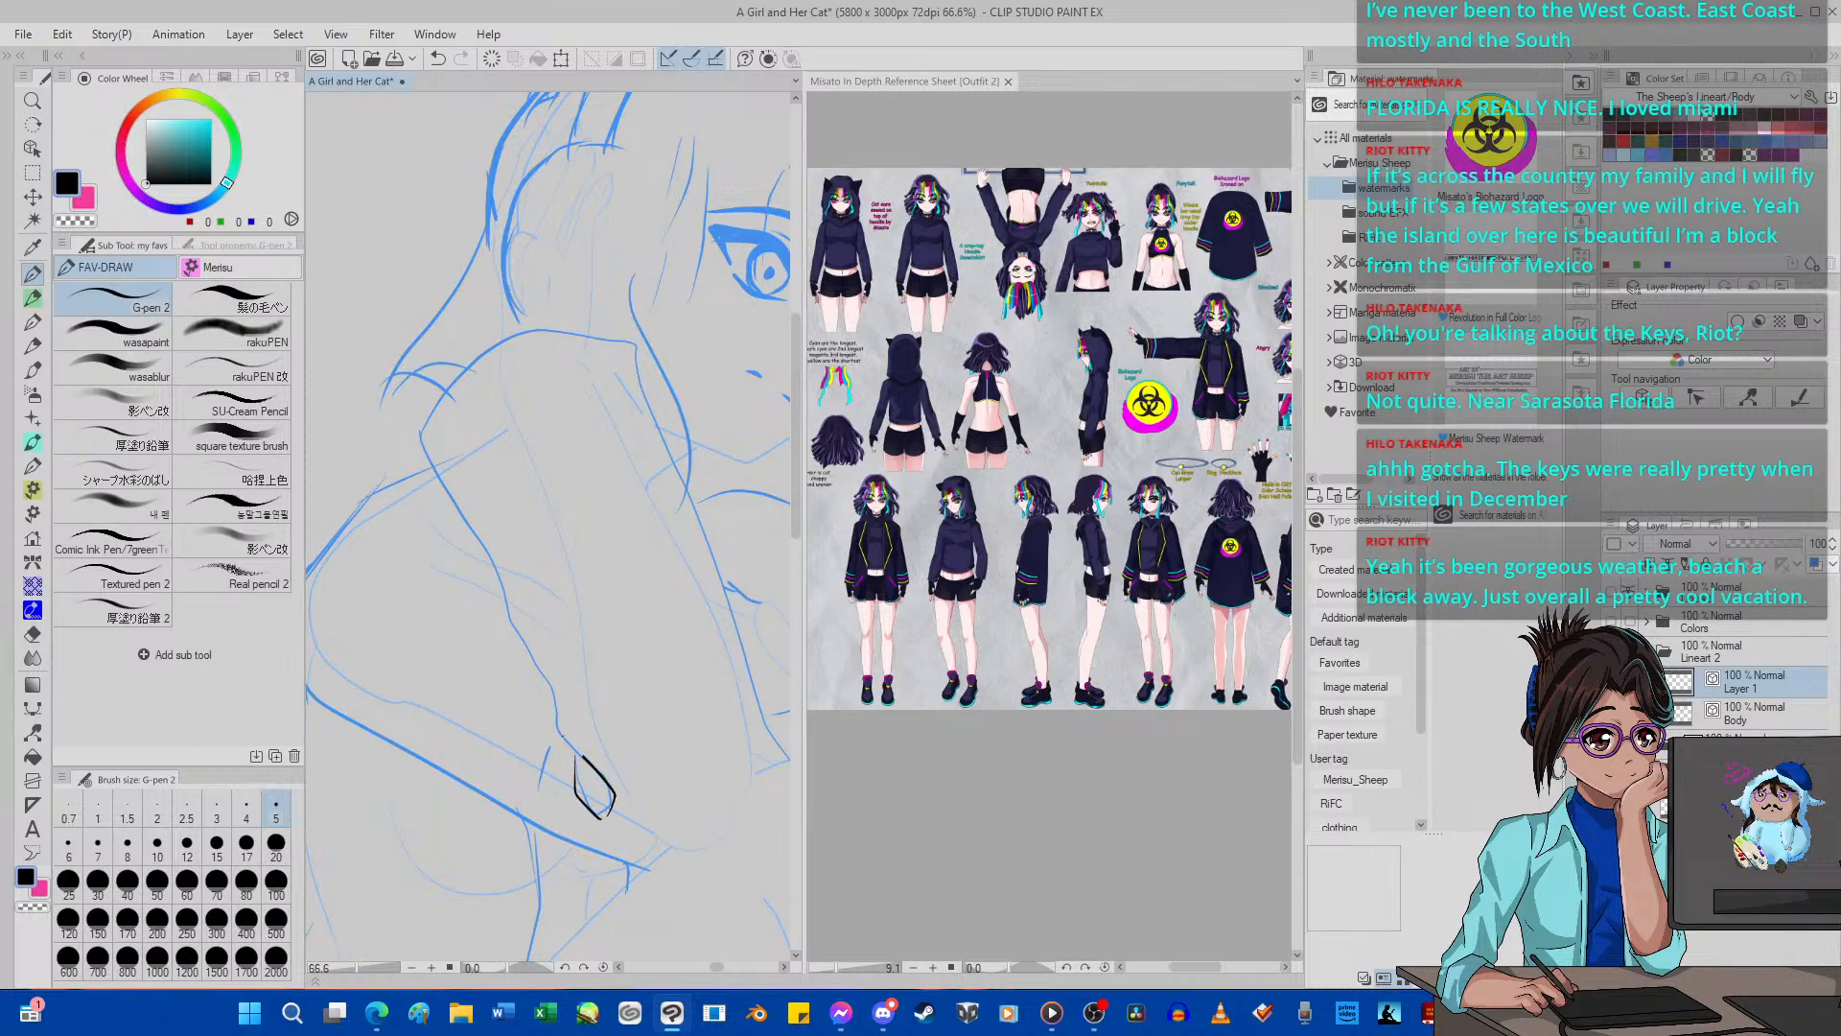
mouse_move(575, 755)
left_mouse_down()
mouse_move(423, 442)
mouse_move(459, 376)
mouse_move(519, 334)
left_mouse_up()
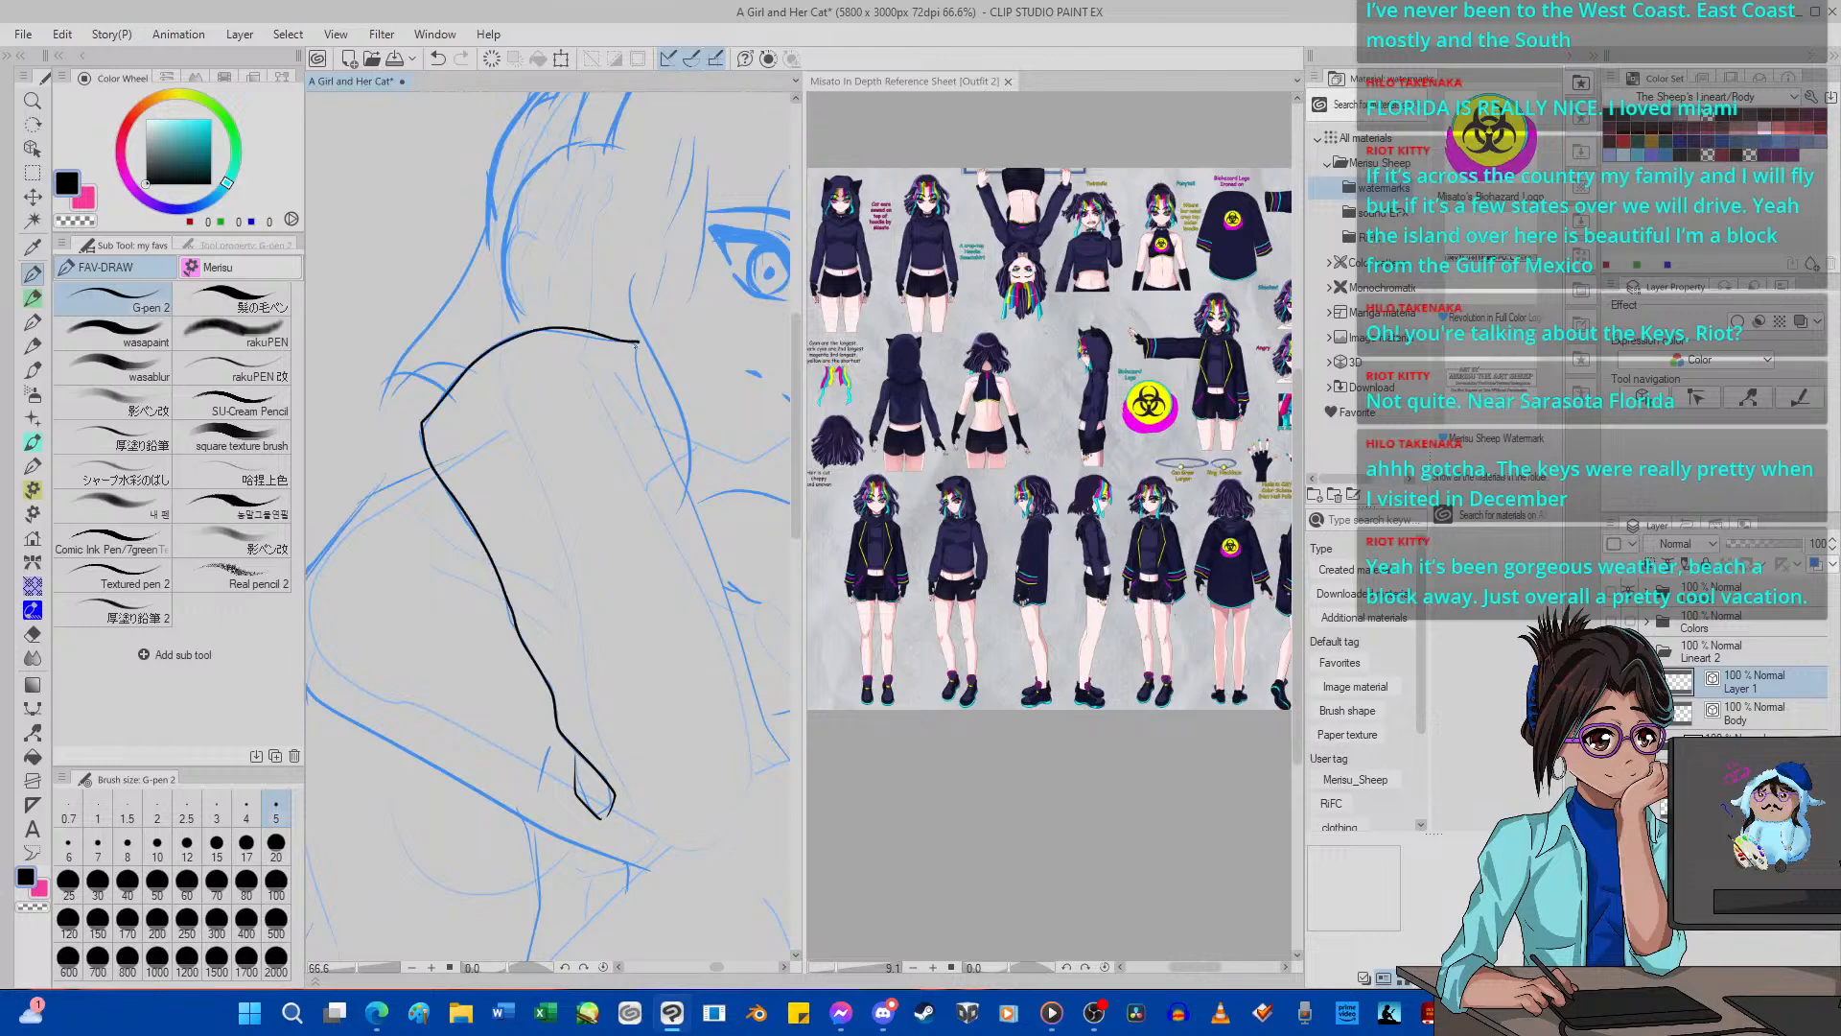
mouse_move(638, 362)
left_mouse_down()
mouse_move(782, 717)
mouse_move(759, 899)
left_mouse_up()
scroll(539, 755, "down", 6)
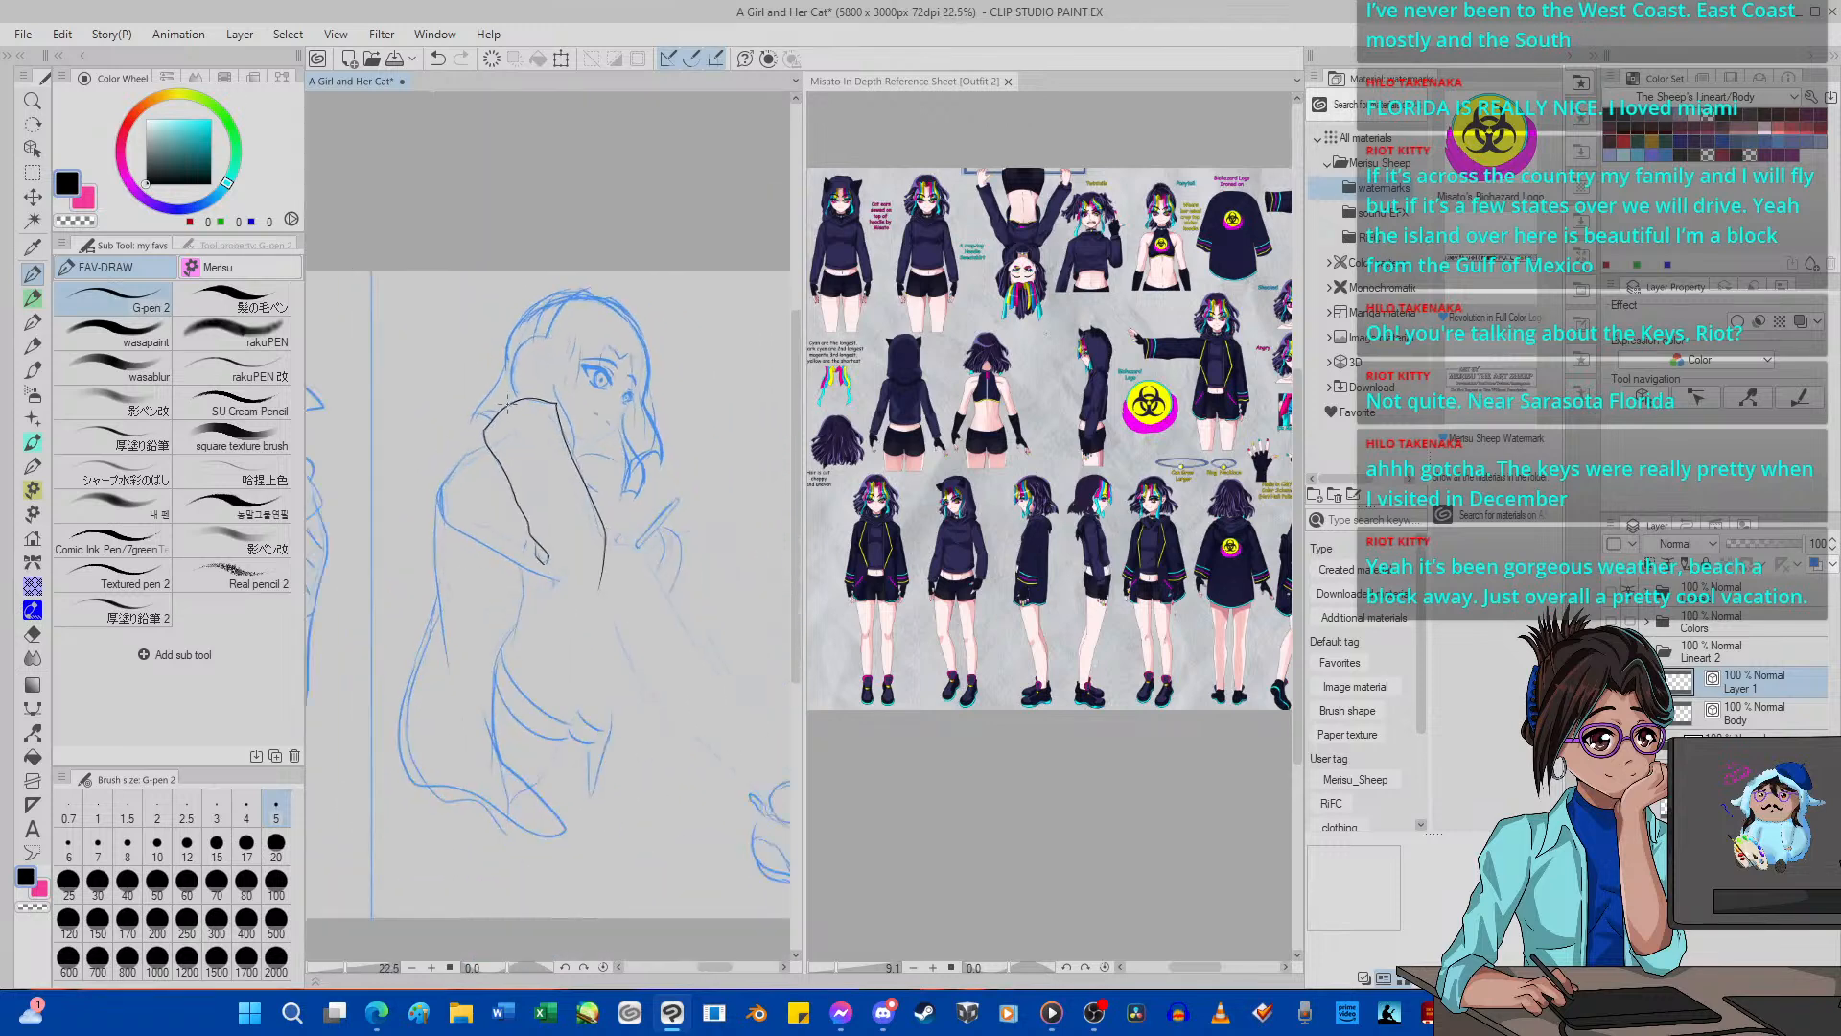
Try to ink the shoulder and upper-arm outline from the raised forearm down toward the elbow.
scroll(422, 505, "up", 7)
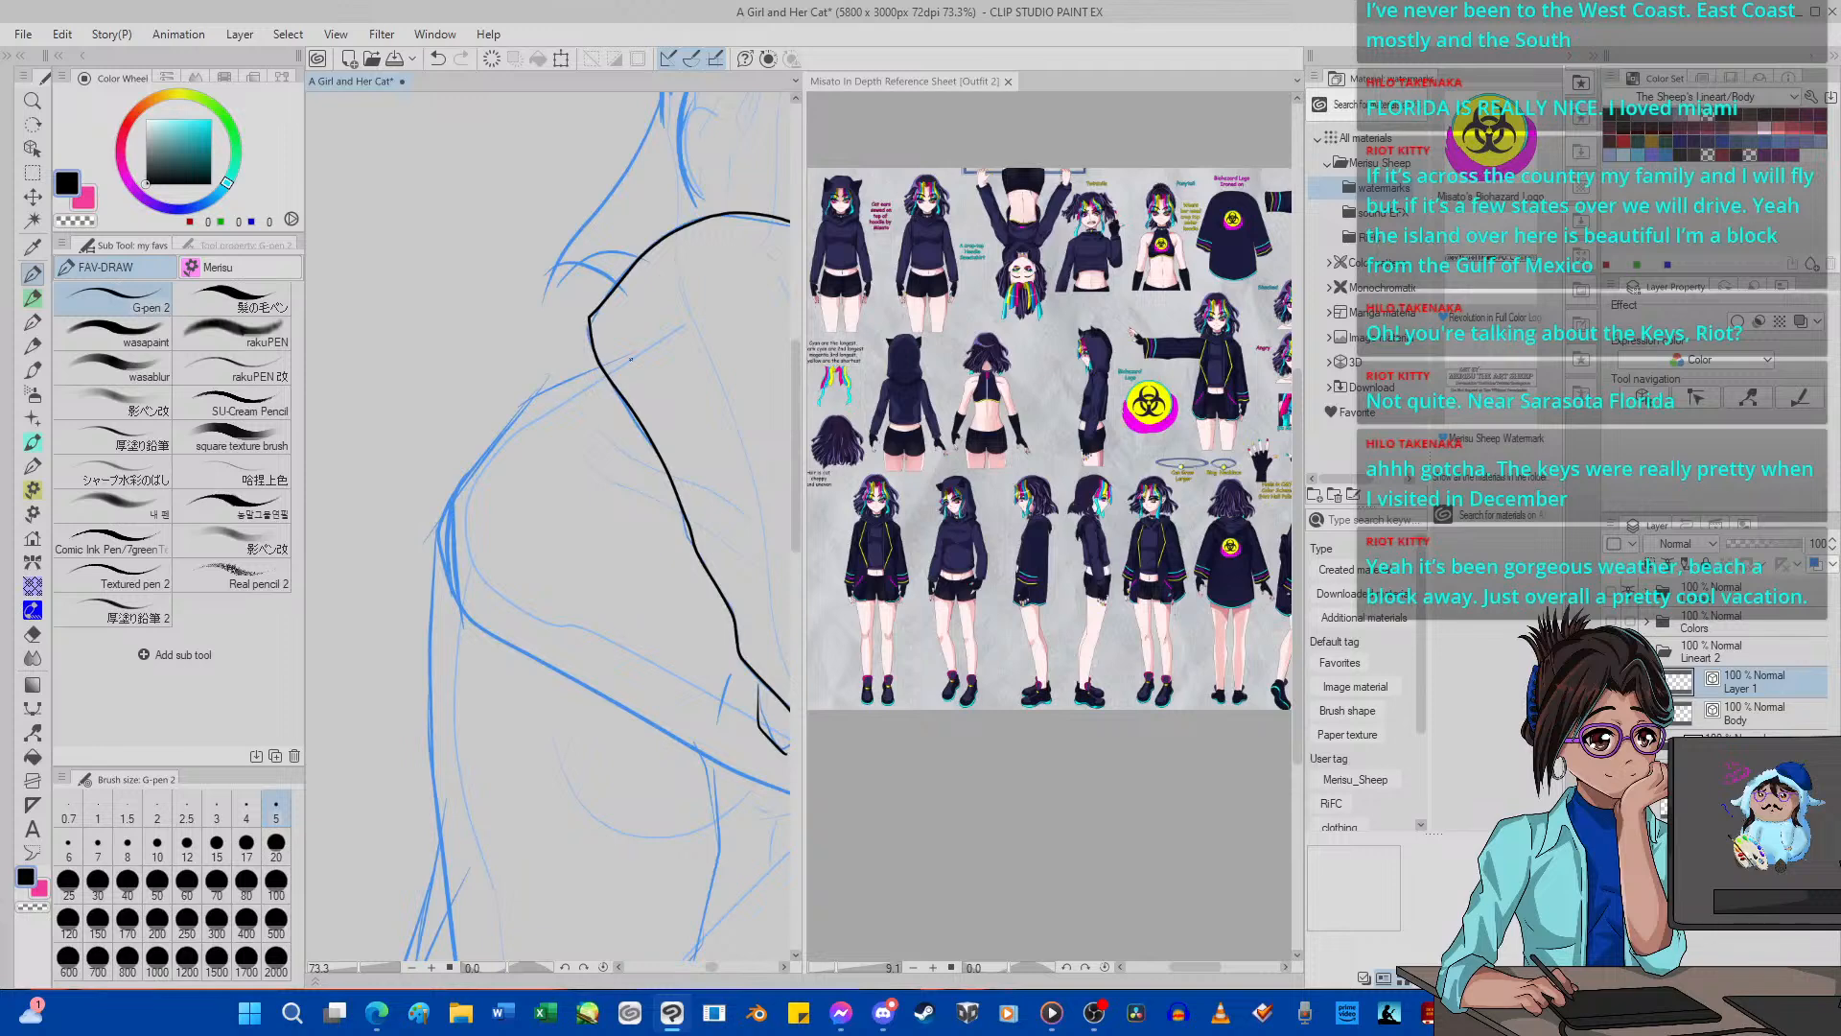
mouse_move(623, 340)
left_mouse_down()
mouse_move(464, 451)
mouse_move(428, 531)
mouse_move(426, 610)
mouse_move(459, 673)
mouse_move(791, 846)
left_mouse_up()
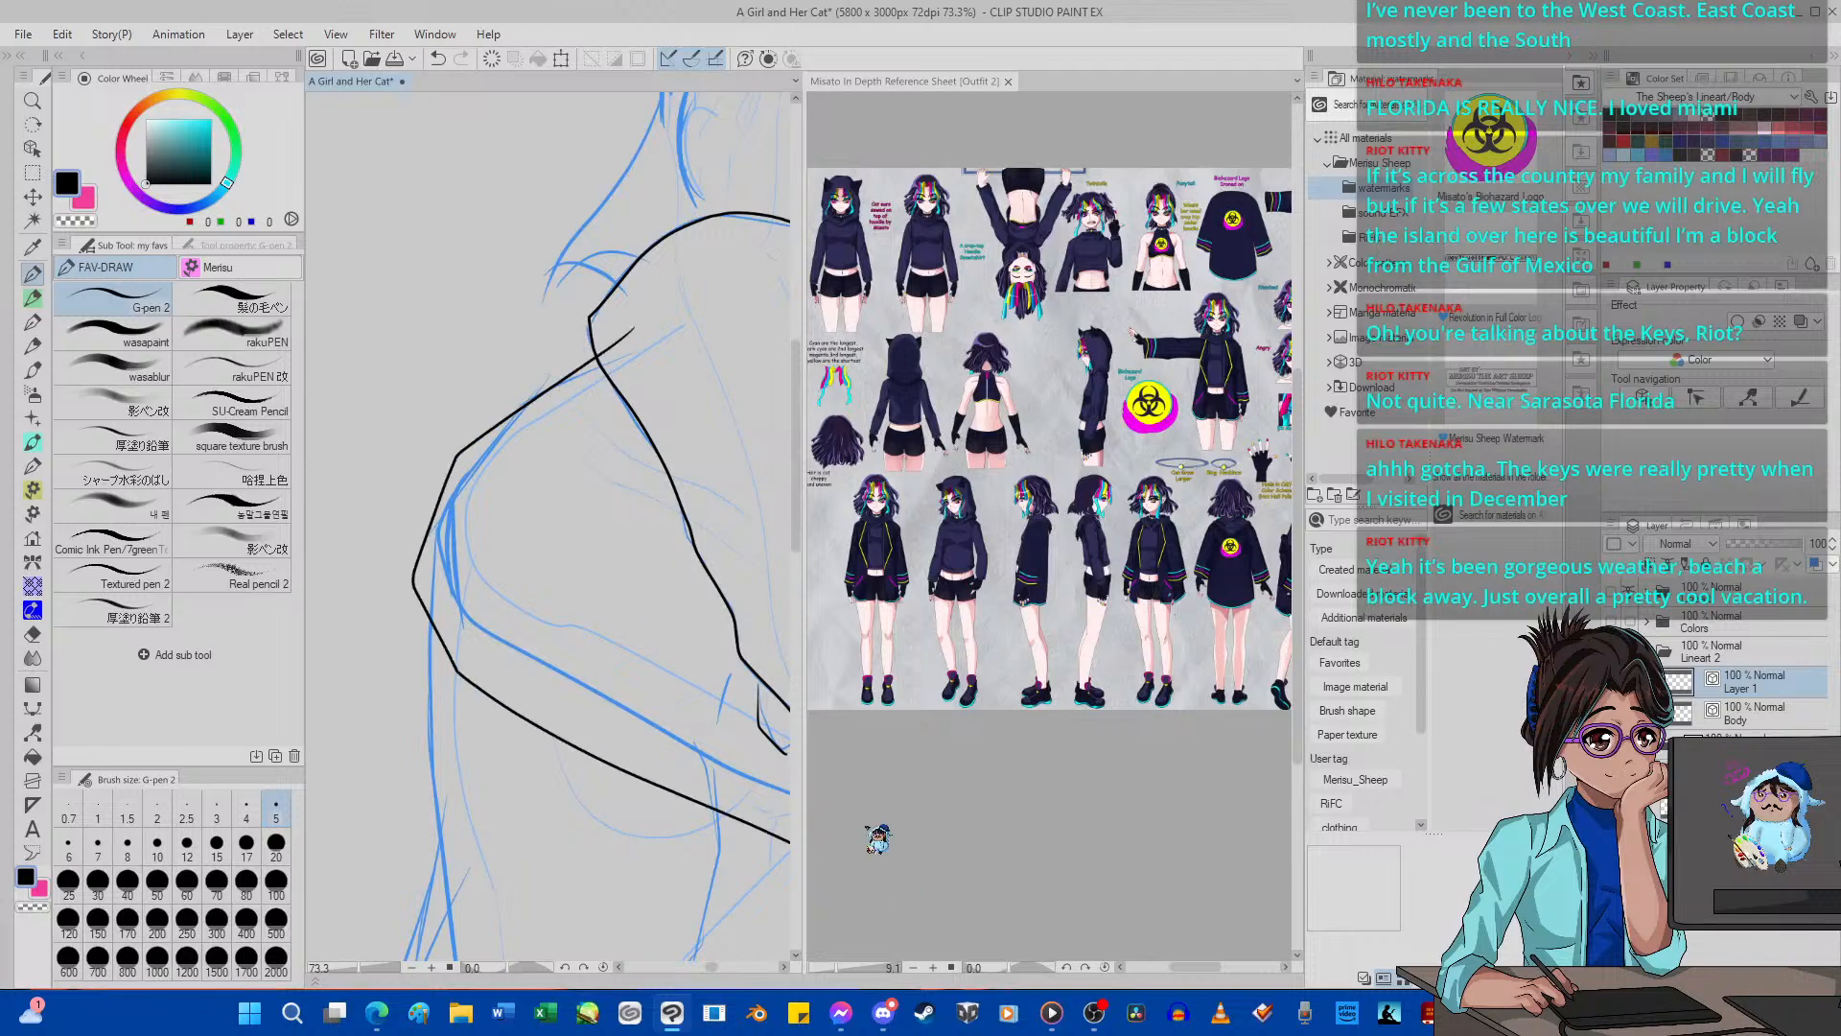
scroll(591, 543, "down", 5)
scroll(591, 543, "up", 4)
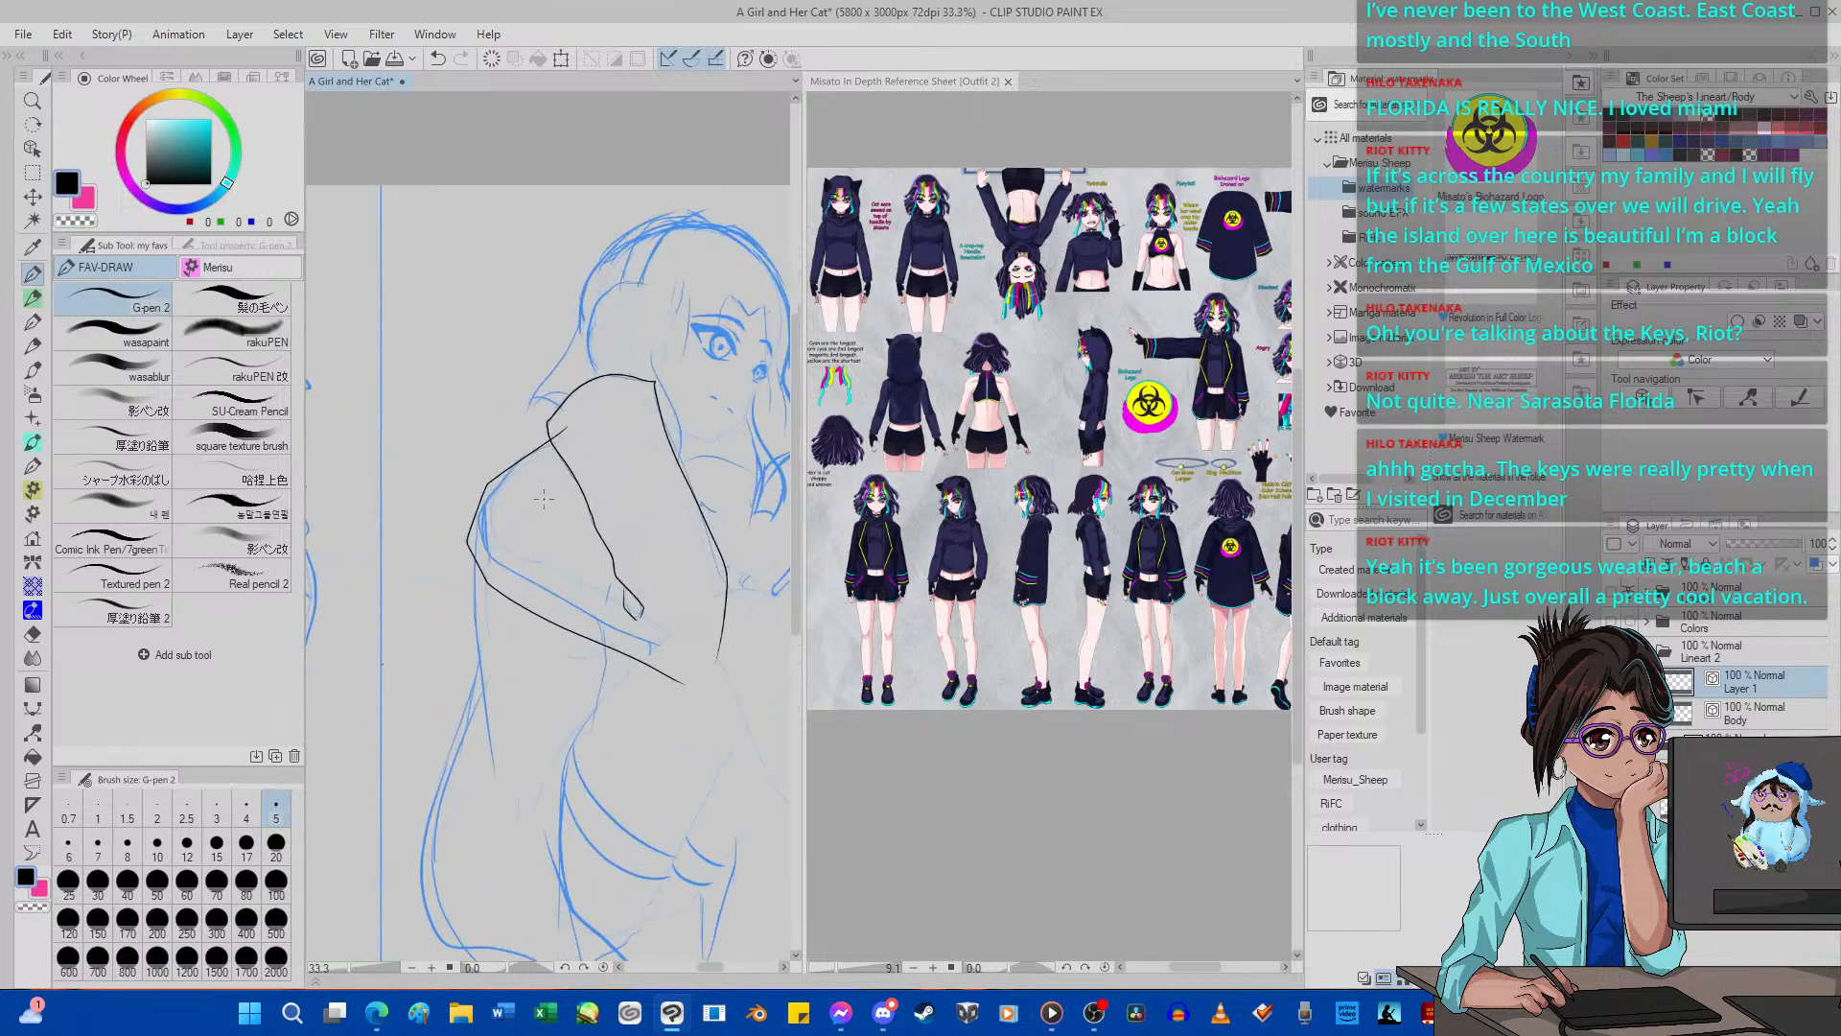
scroll(542, 498, "up", 1)
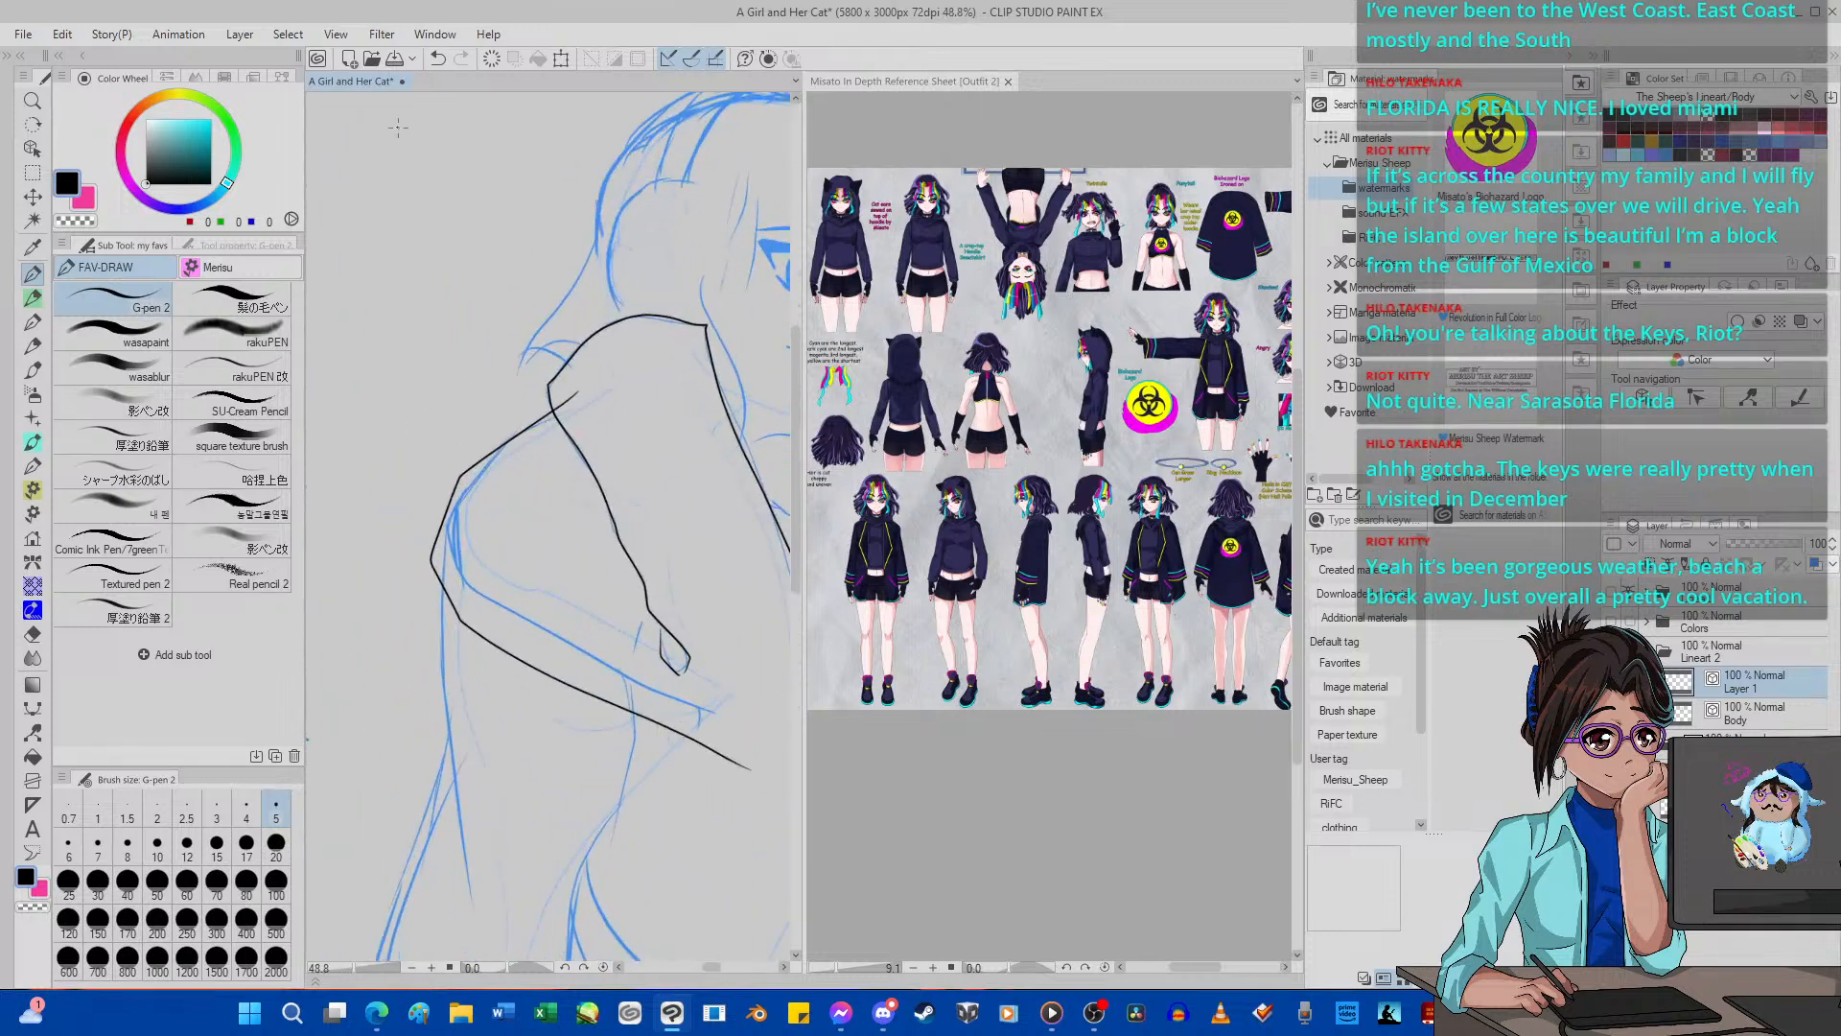
left_click(437, 59)
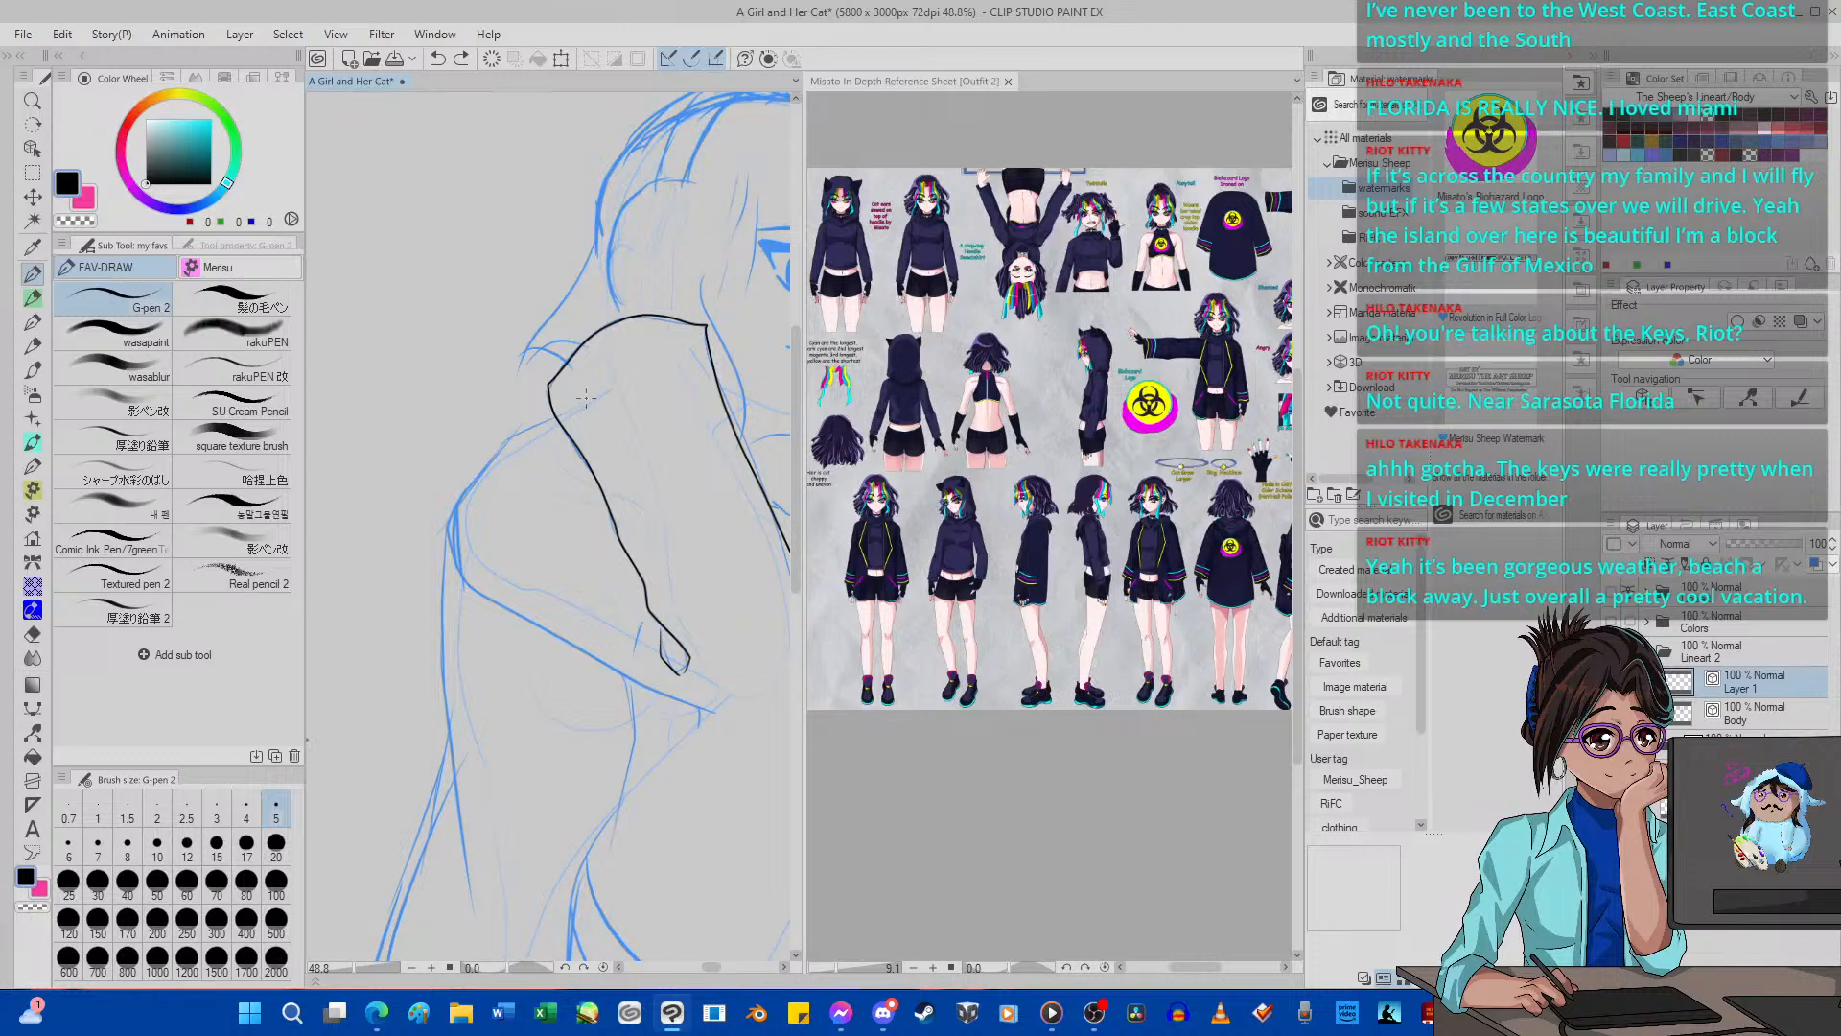
Ink the shoulder and upper-arm sleeve outline closer to the sketch down to the elbow, adding short fold lines around the elbow crease.
mouse_move(585, 397)
left_mouse_down()
mouse_move(484, 443)
mouse_move(436, 527)
mouse_move(458, 603)
mouse_move(656, 714)
mouse_move(786, 747)
mouse_move(772, 690)
left_mouse_up()
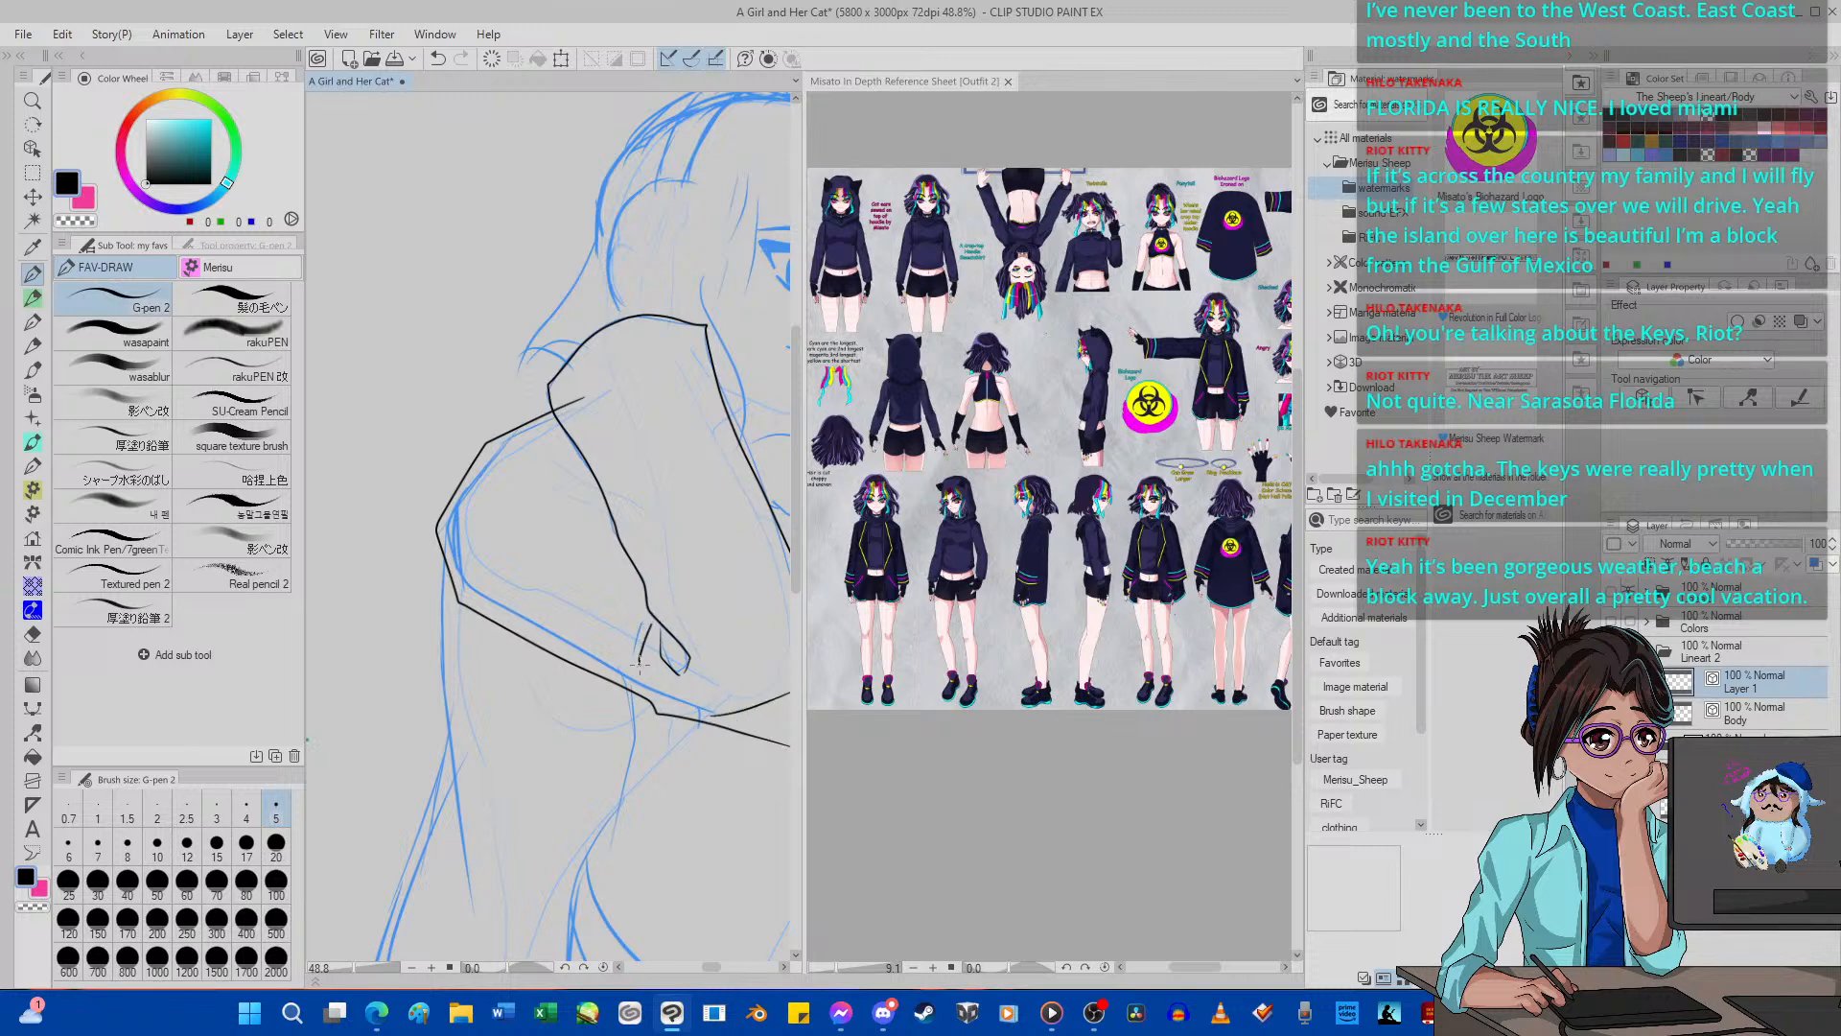
left_click_drag(659, 628, 665, 696)
left_click_drag(643, 629, 605, 648)
key("ctrl+z")
mouse_move(605, 656)
left_mouse_down()
mouse_move(622, 610)
mouse_move(547, 611)
left_mouse_up()
left_click_drag(670, 578, 624, 615)
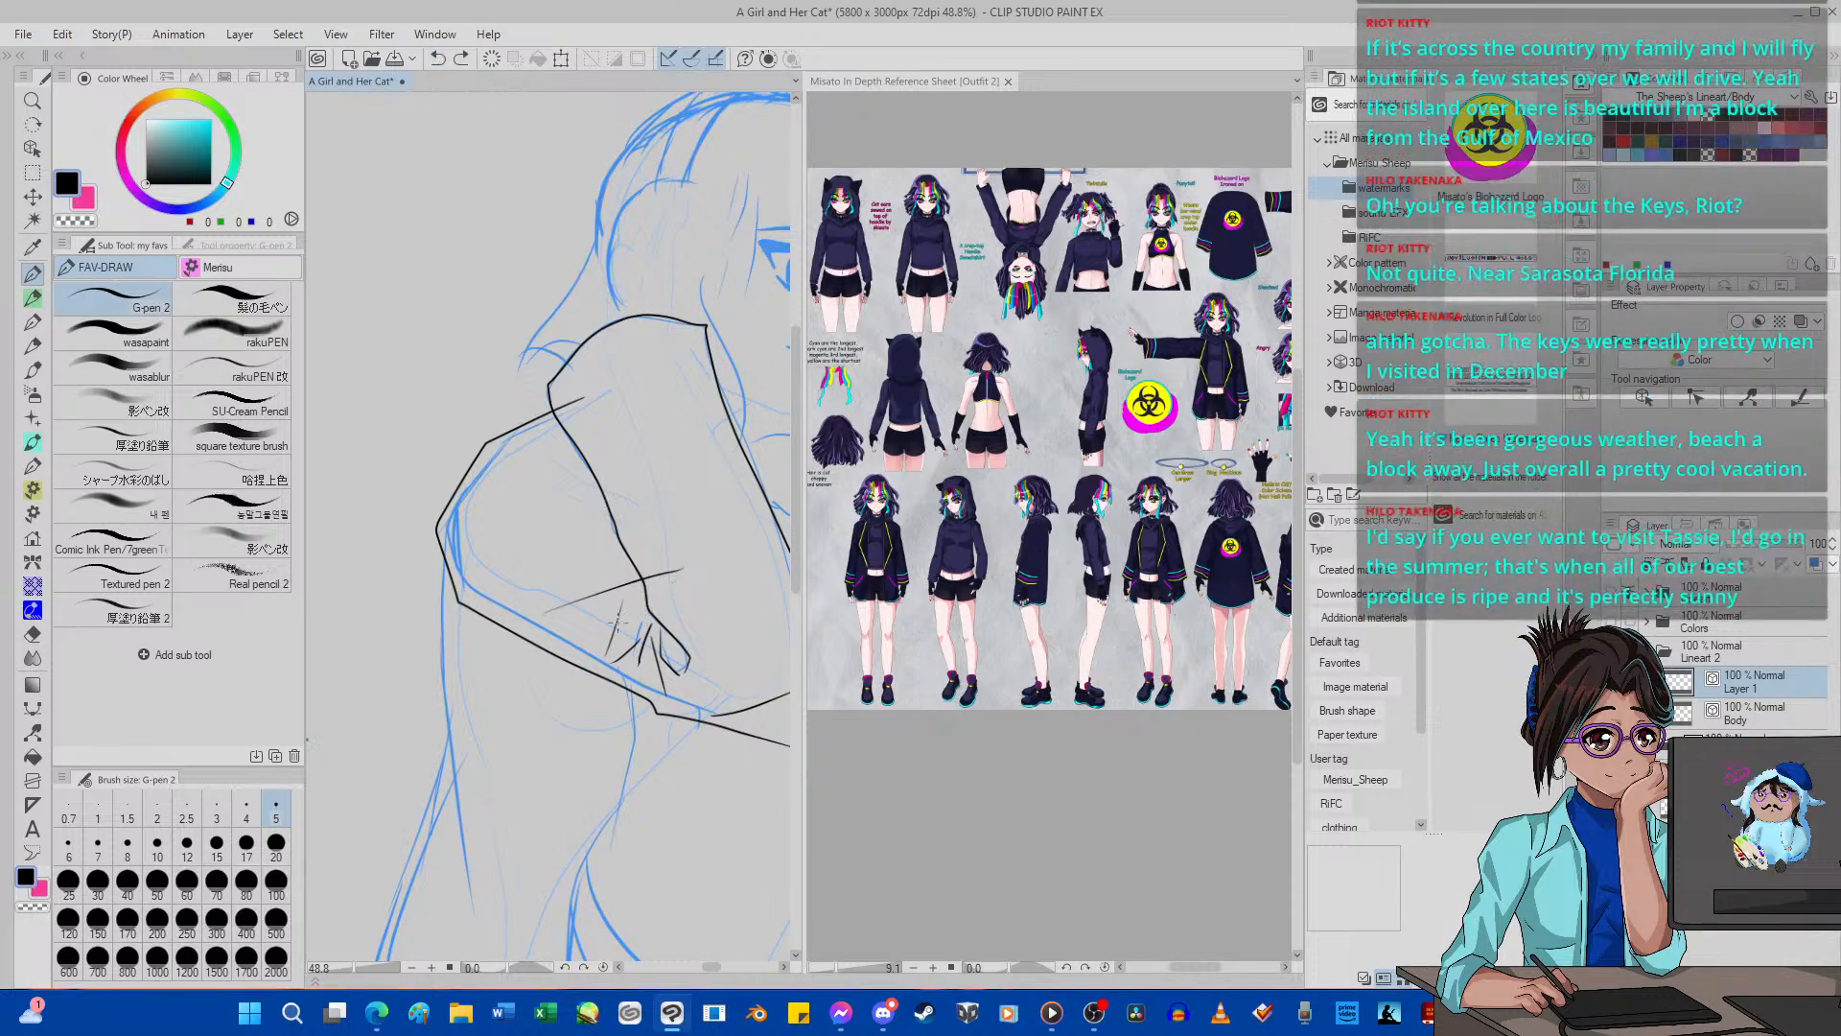
left_click_drag(717, 565, 624, 622)
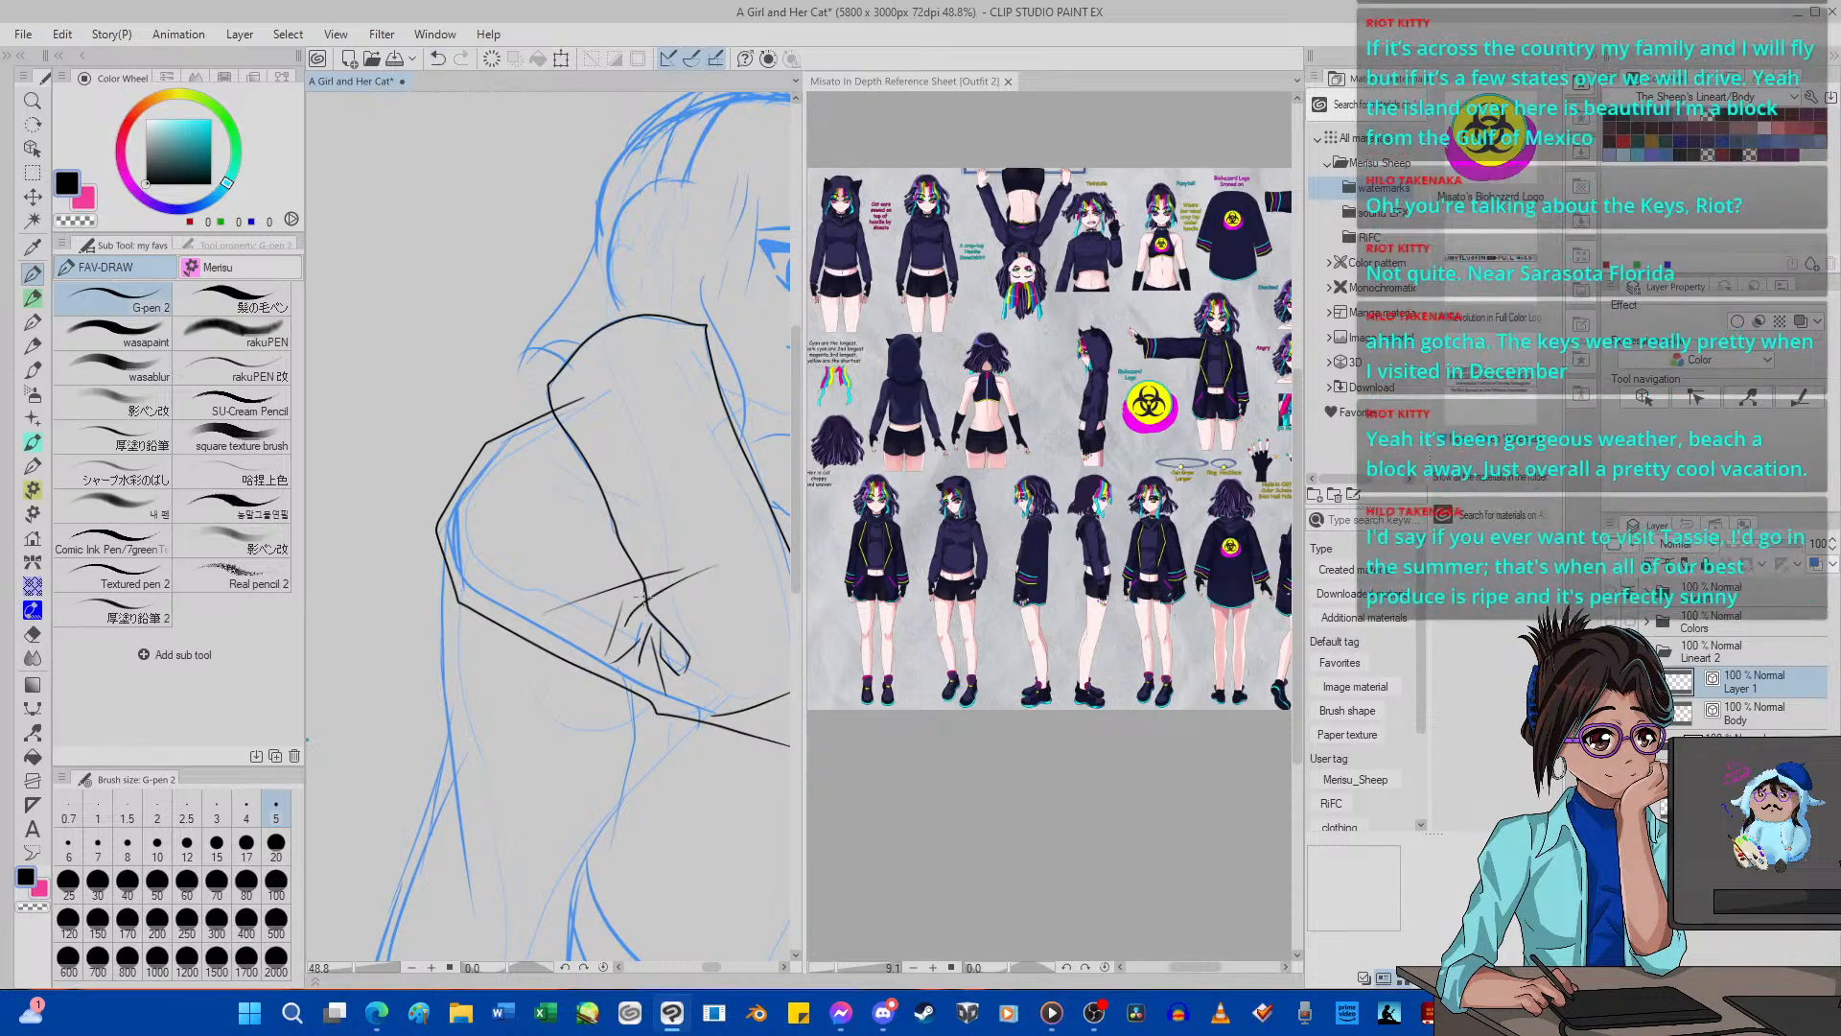
Erase the fold line crossing the forearm and the forearm outline's overshoot at the elbow, using the Hard eraser at size 12.
left_click(32, 634)
left_click(187, 844)
left_click_drag(718, 566, 644, 579)
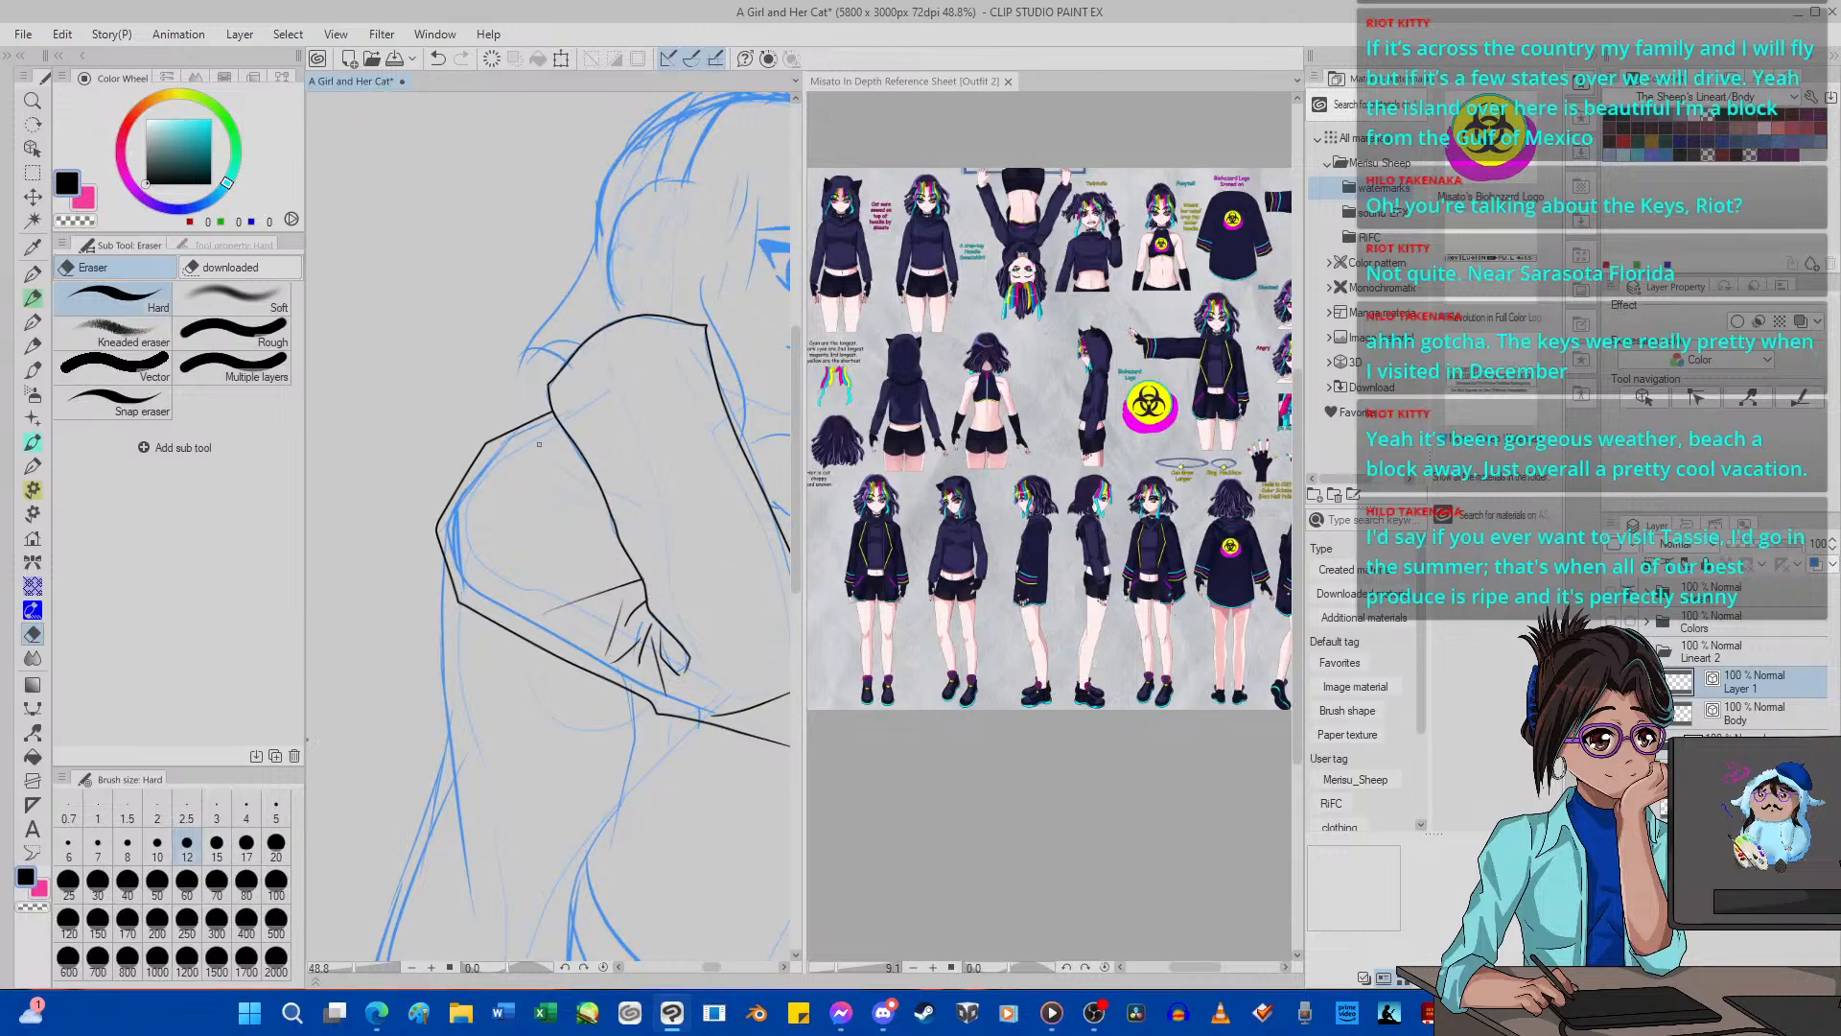
scroll(488, 463, "down", 5)
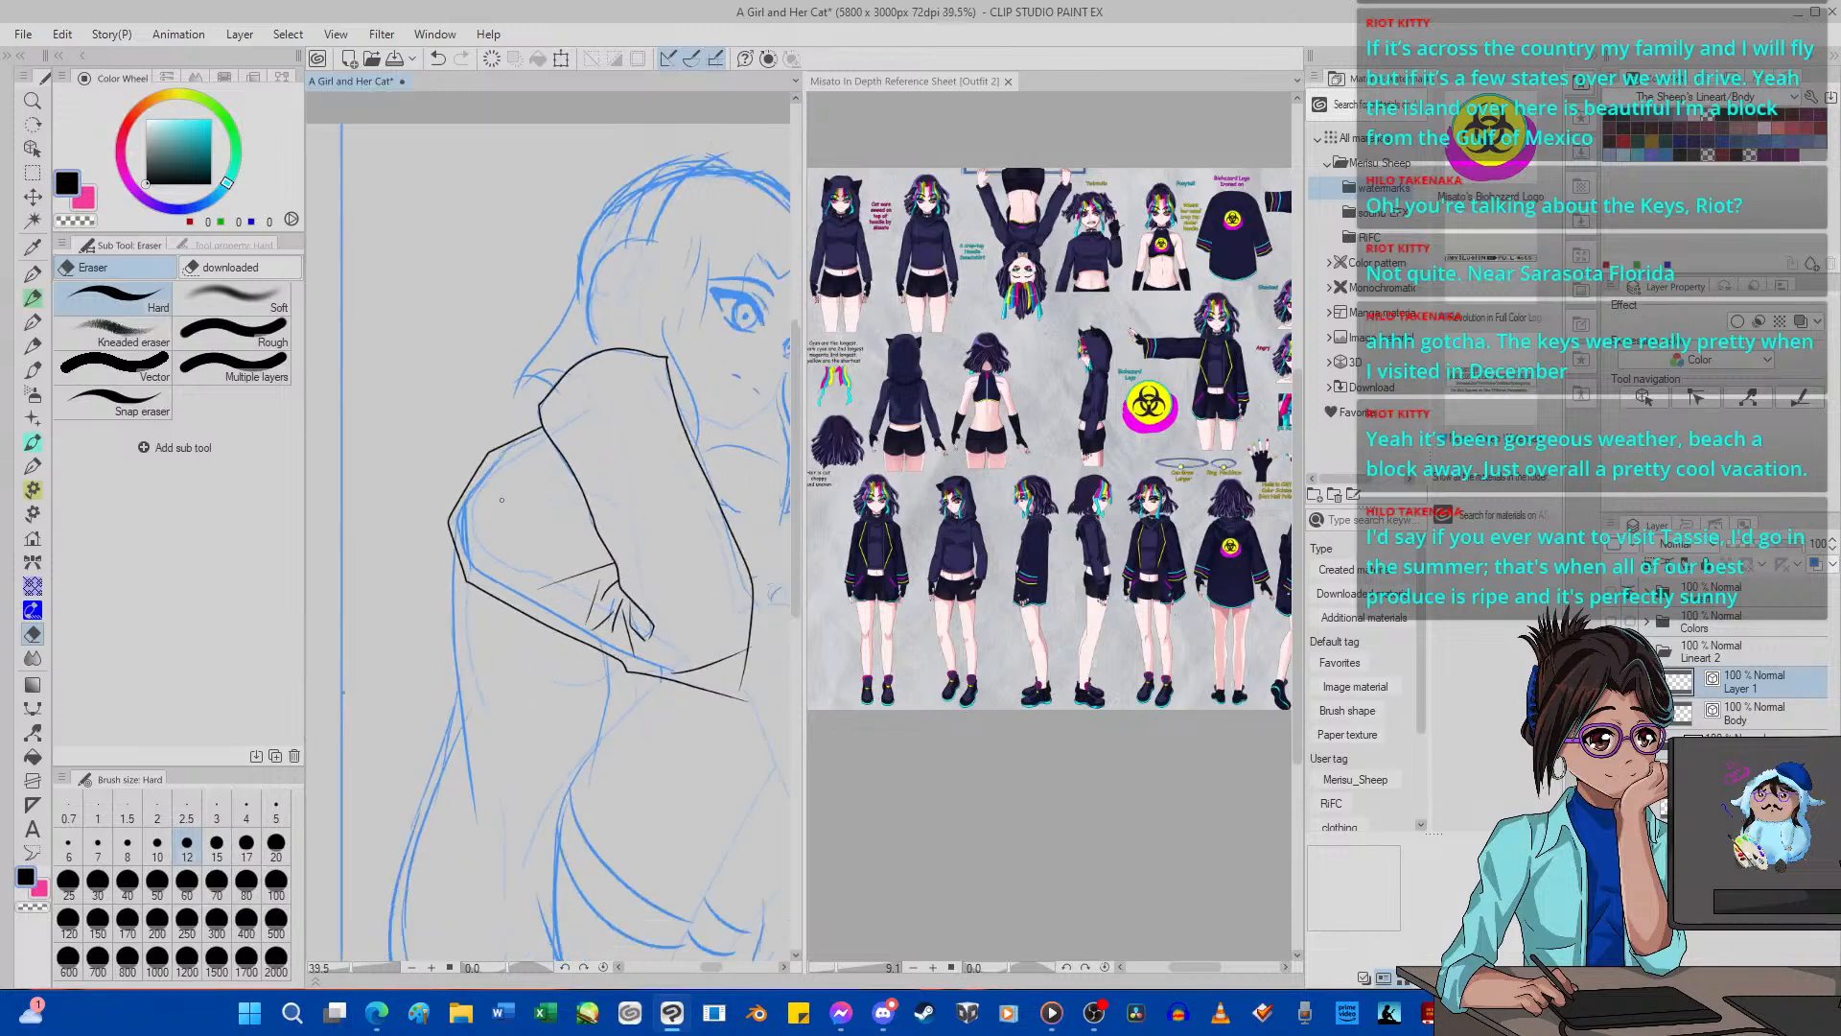
scroll(553, 534, "up", 5)
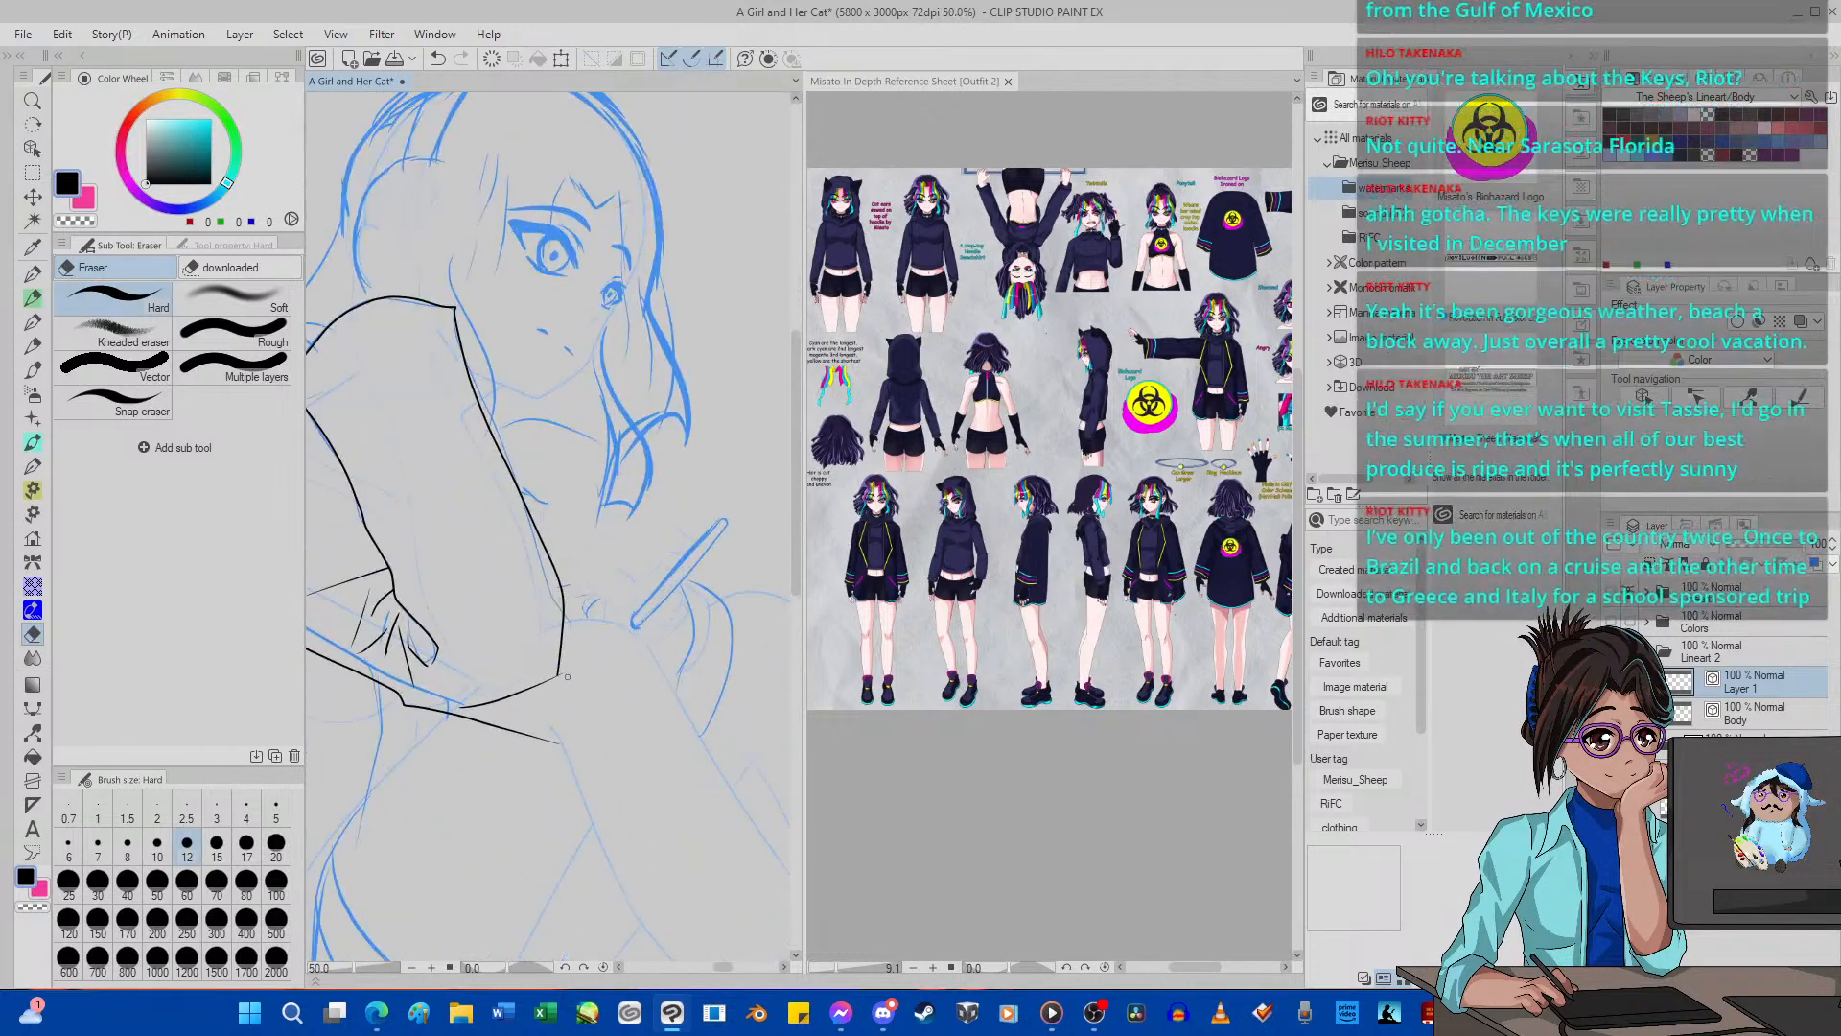
scroll(576, 653, "down", 5)
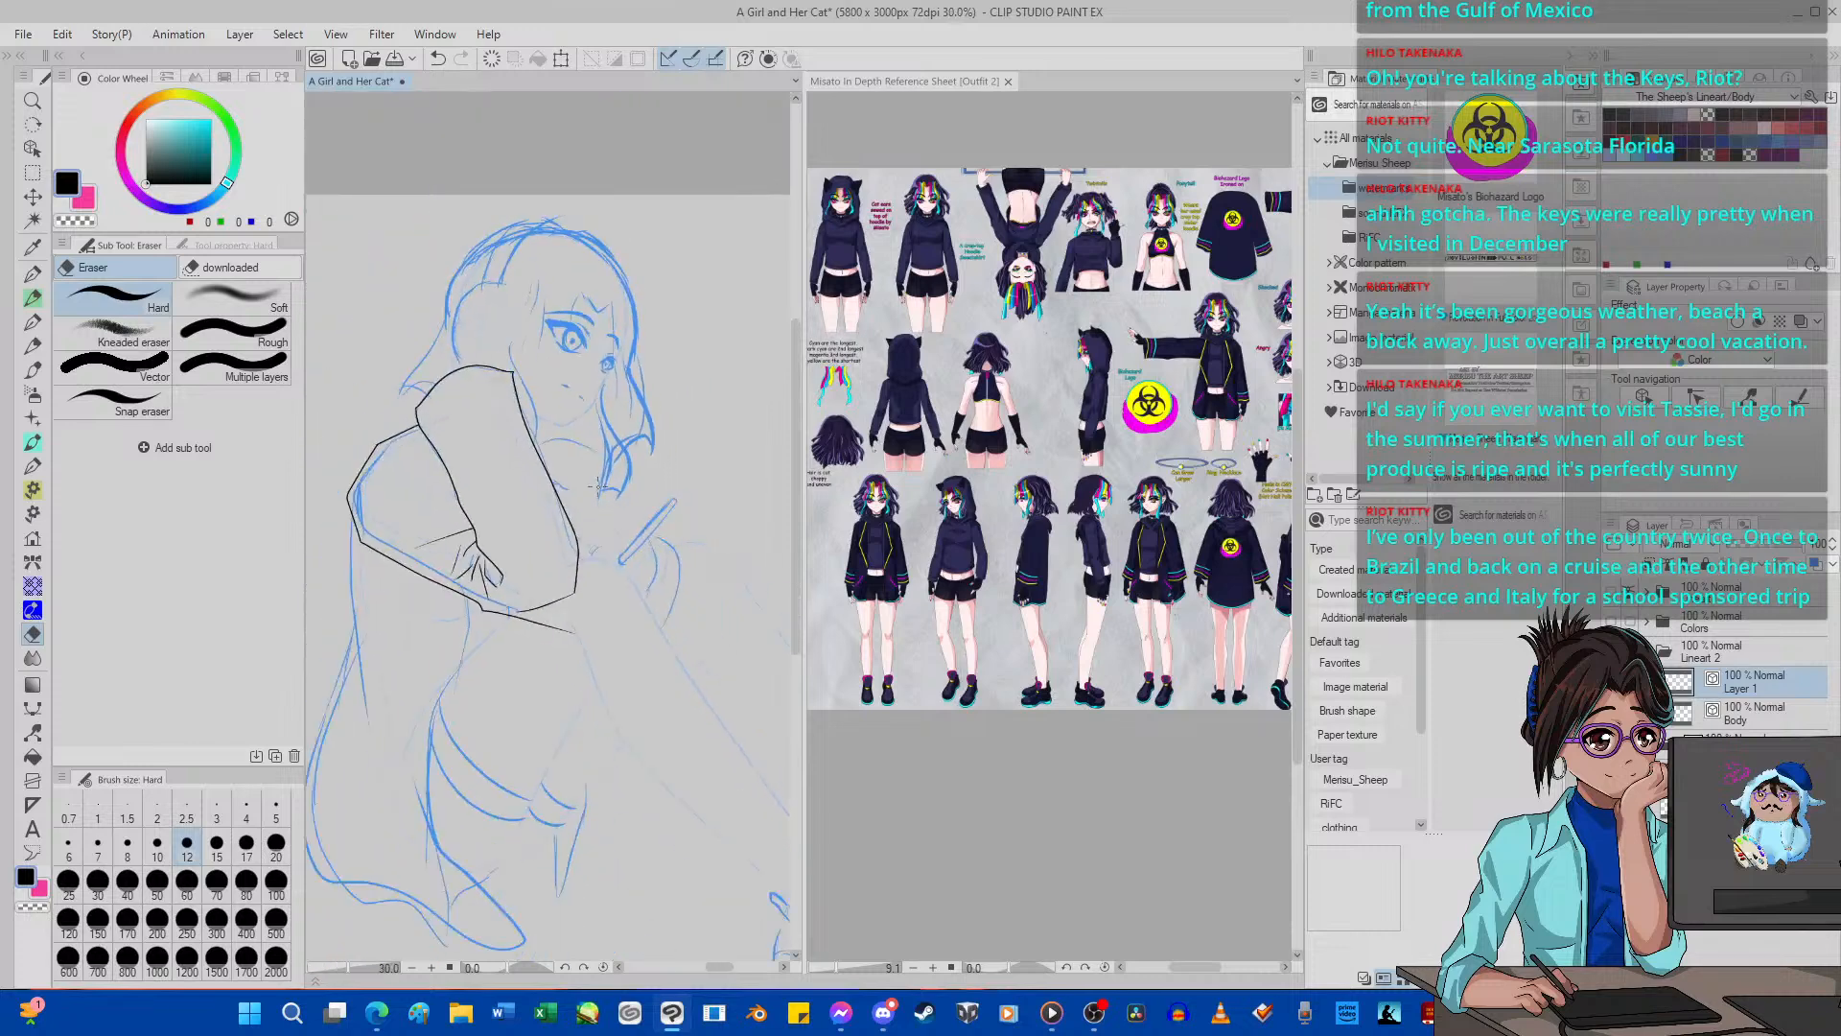
Ink the curved outlines on both sides of the raised hand around the held stick, using G-pen 2 at size 5.
scroll(640, 532, "up", 5)
scroll(641, 531, "up", 3)
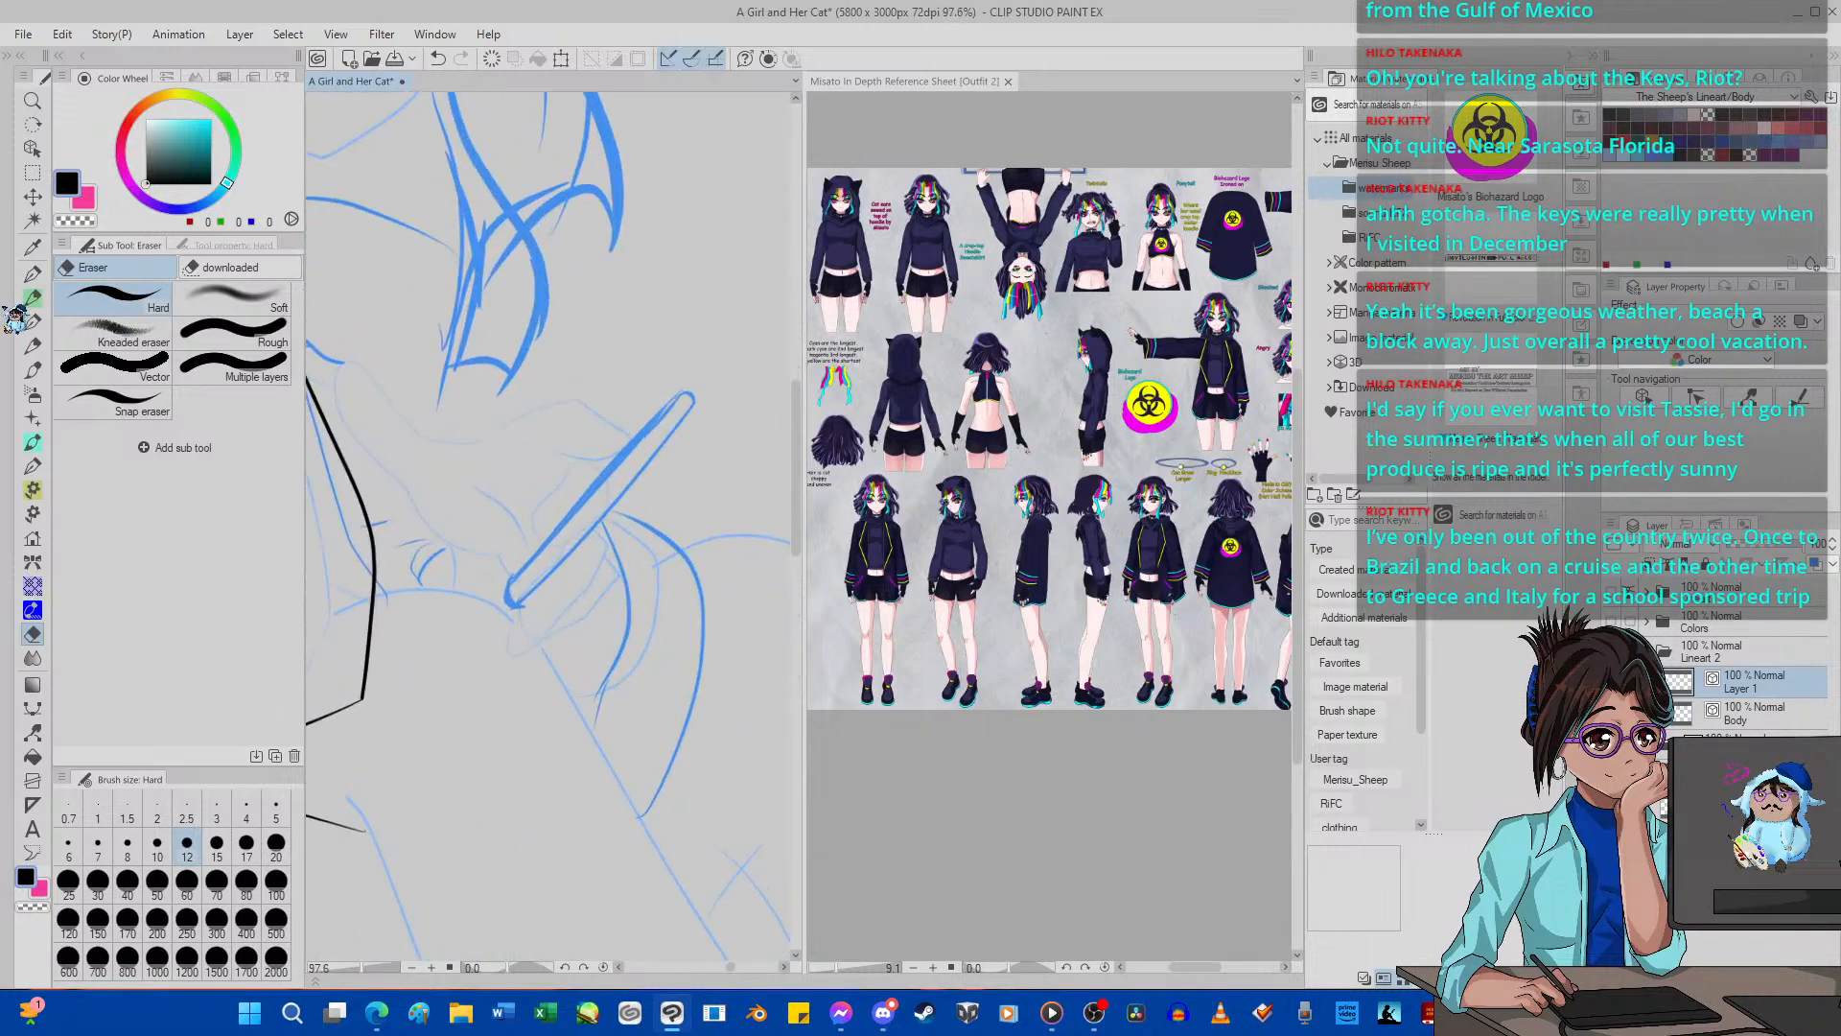
key("p")
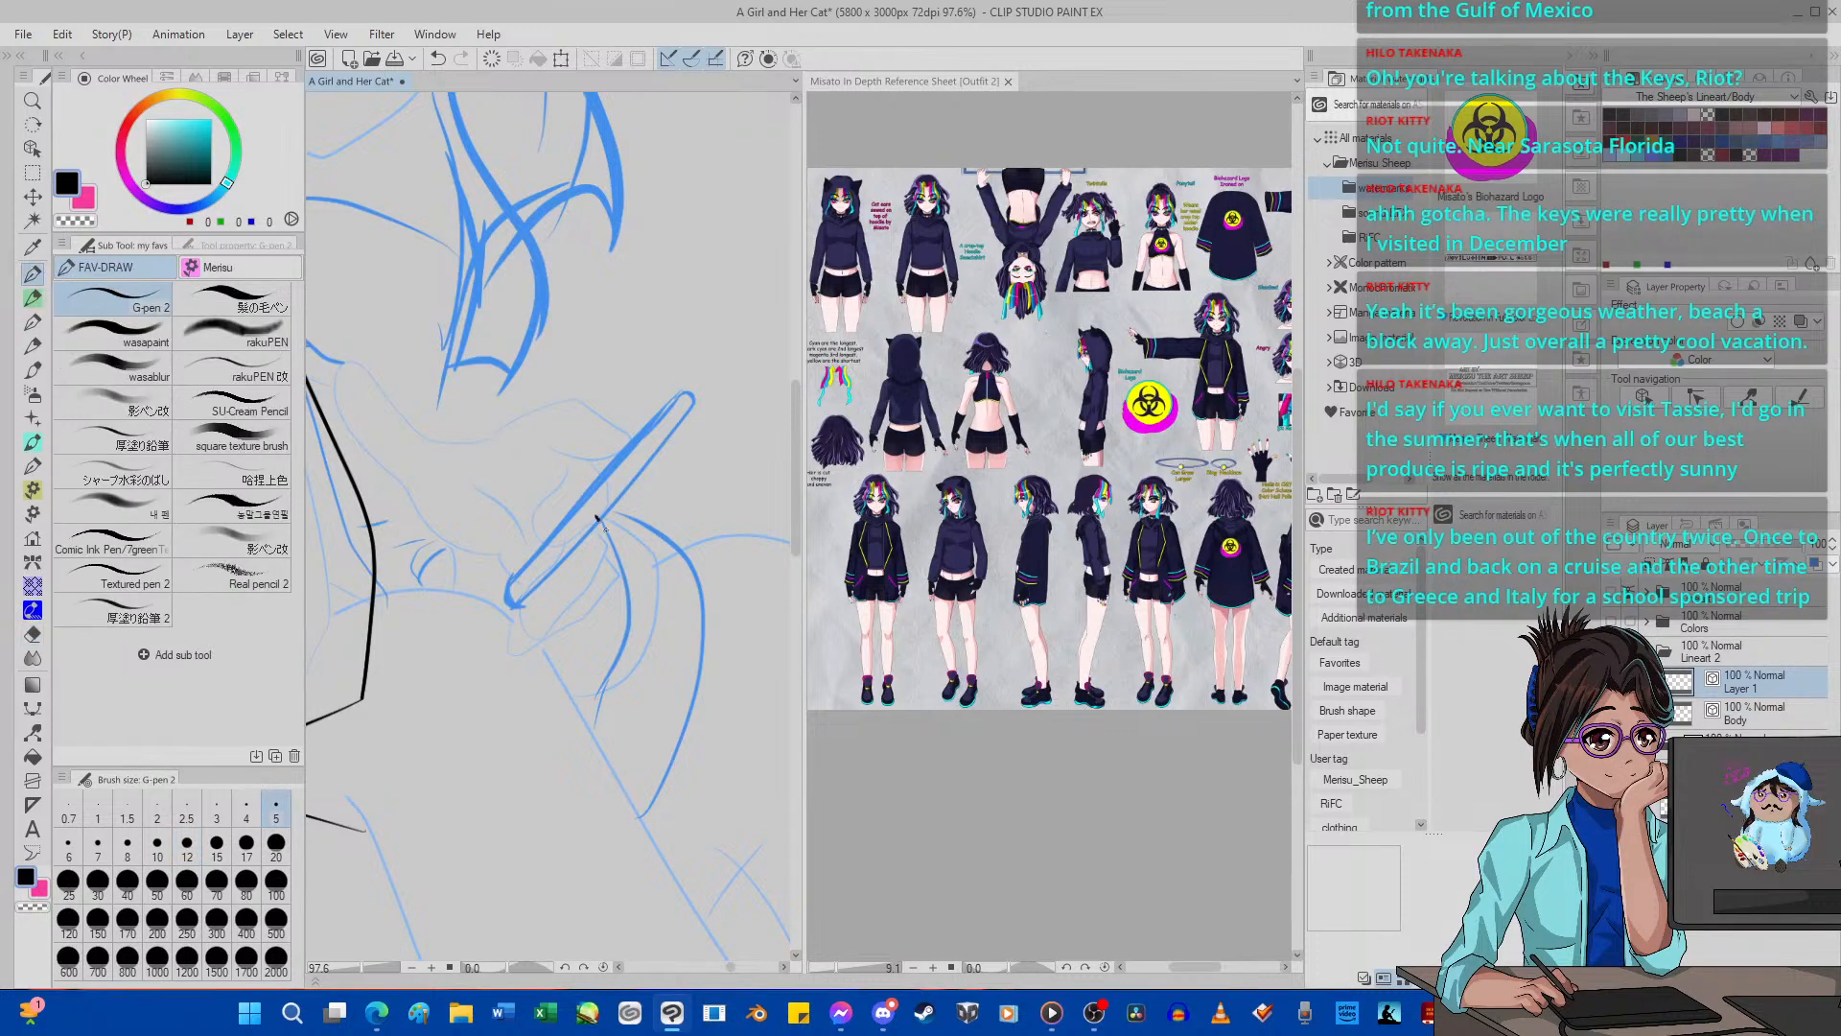
mouse_move(596, 518)
left_mouse_down()
mouse_move(633, 578)
mouse_move(604, 688)
left_mouse_up()
mouse_move(582, 477)
left_mouse_down()
mouse_move(681, 532)
mouse_move(716, 616)
mouse_move(666, 794)
mouse_move(572, 866)
left_mouse_up()
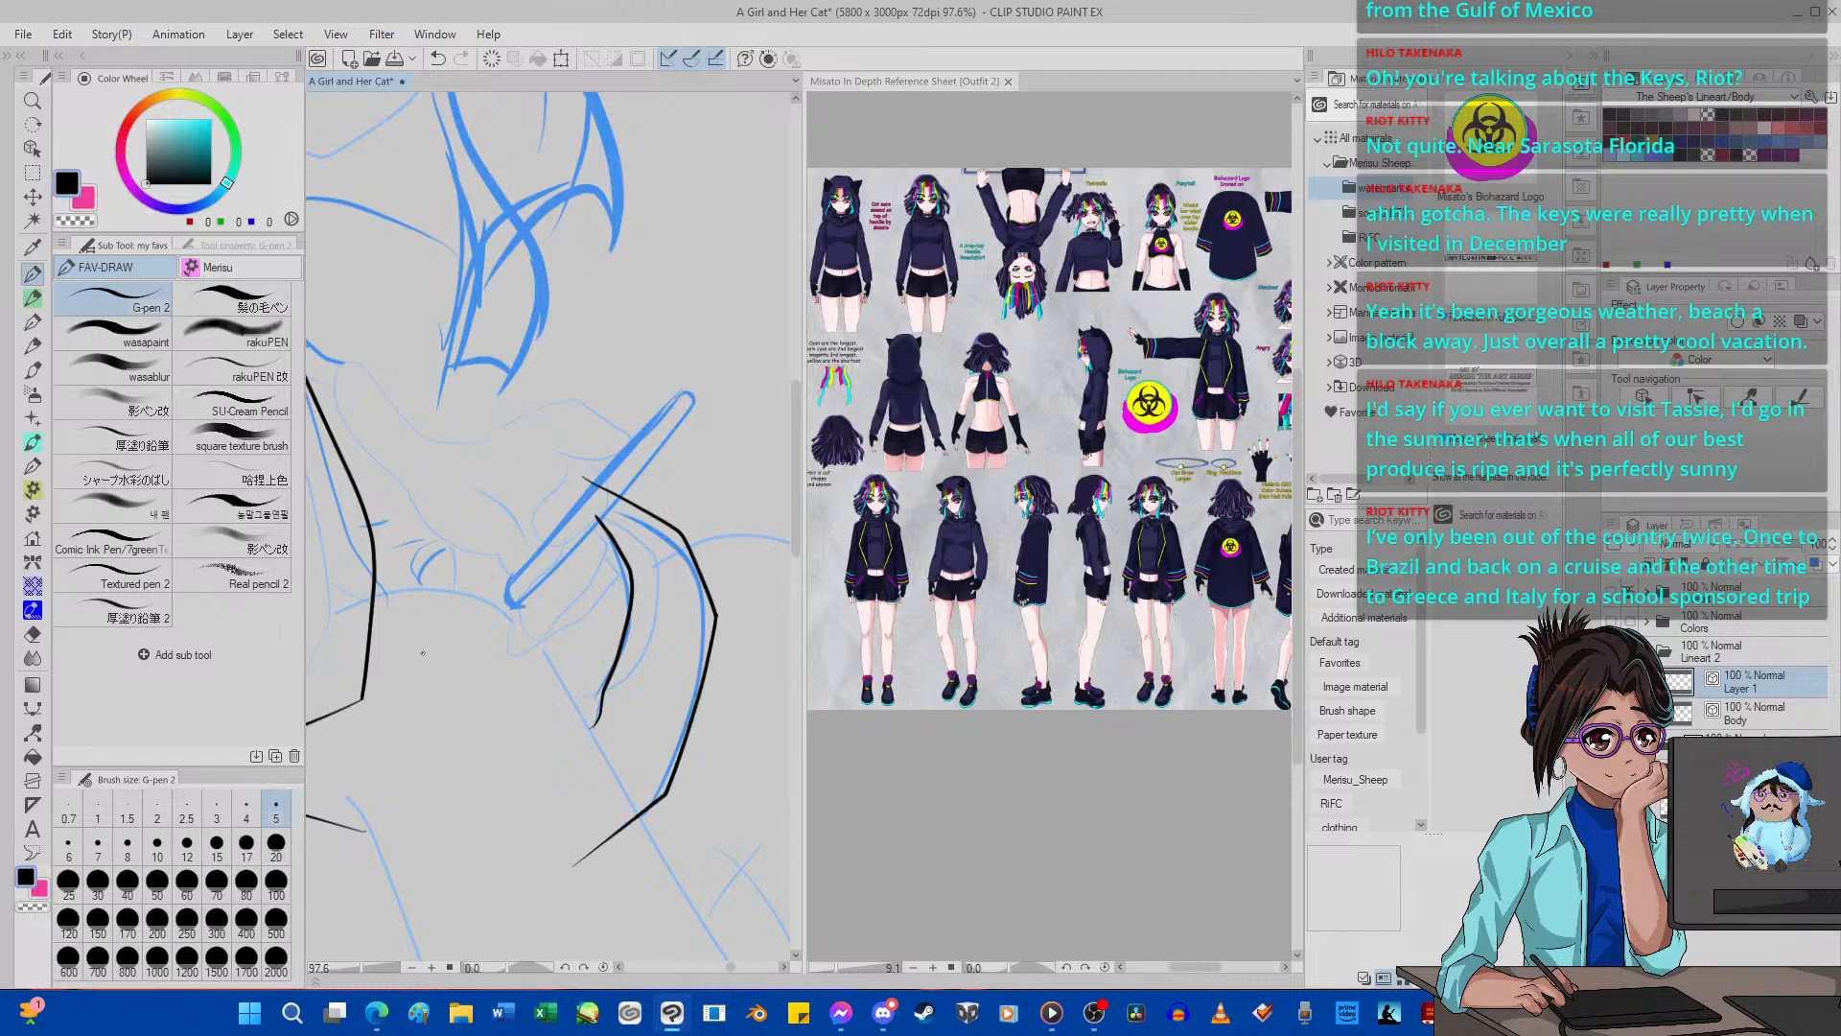
mouse_move(416, 657)
left_mouse_down()
mouse_move(414, 521)
mouse_move(471, 463)
left_mouse_up()
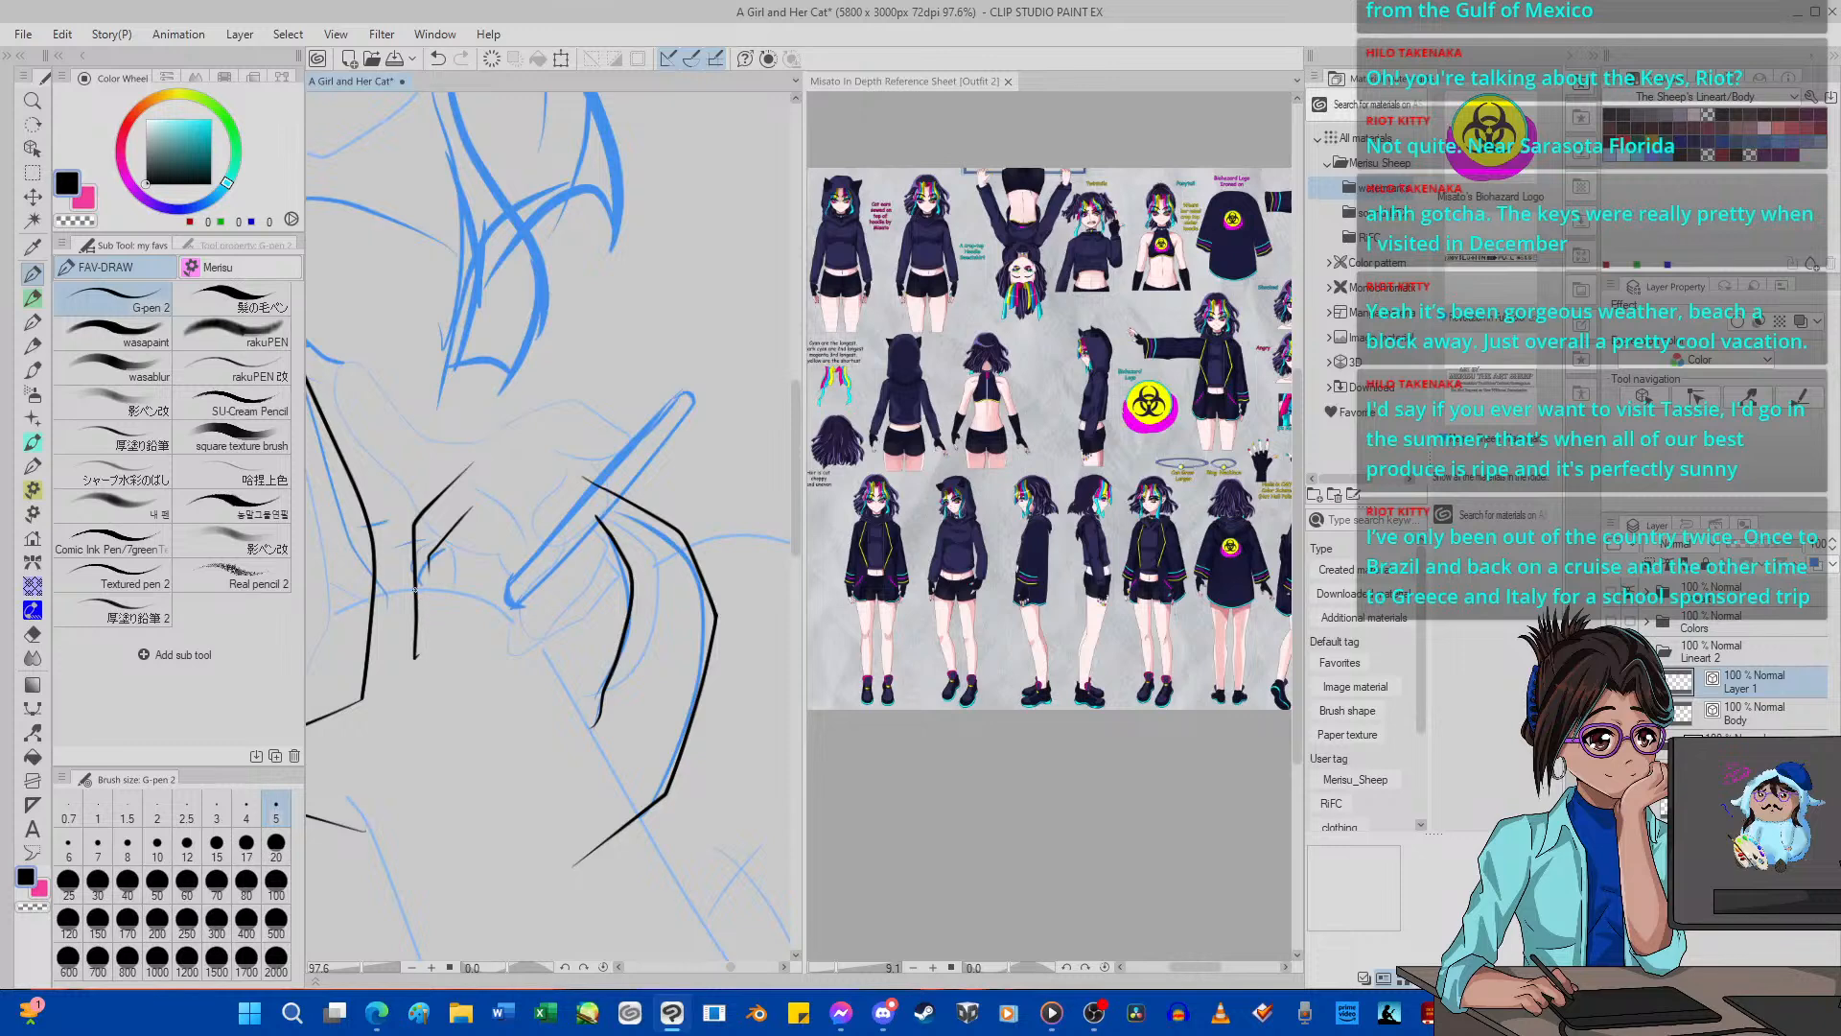
Examine the sketch of the raised hand and face at several zoom levels with the inked lines hidden.
scroll(414, 588, "down", 6)
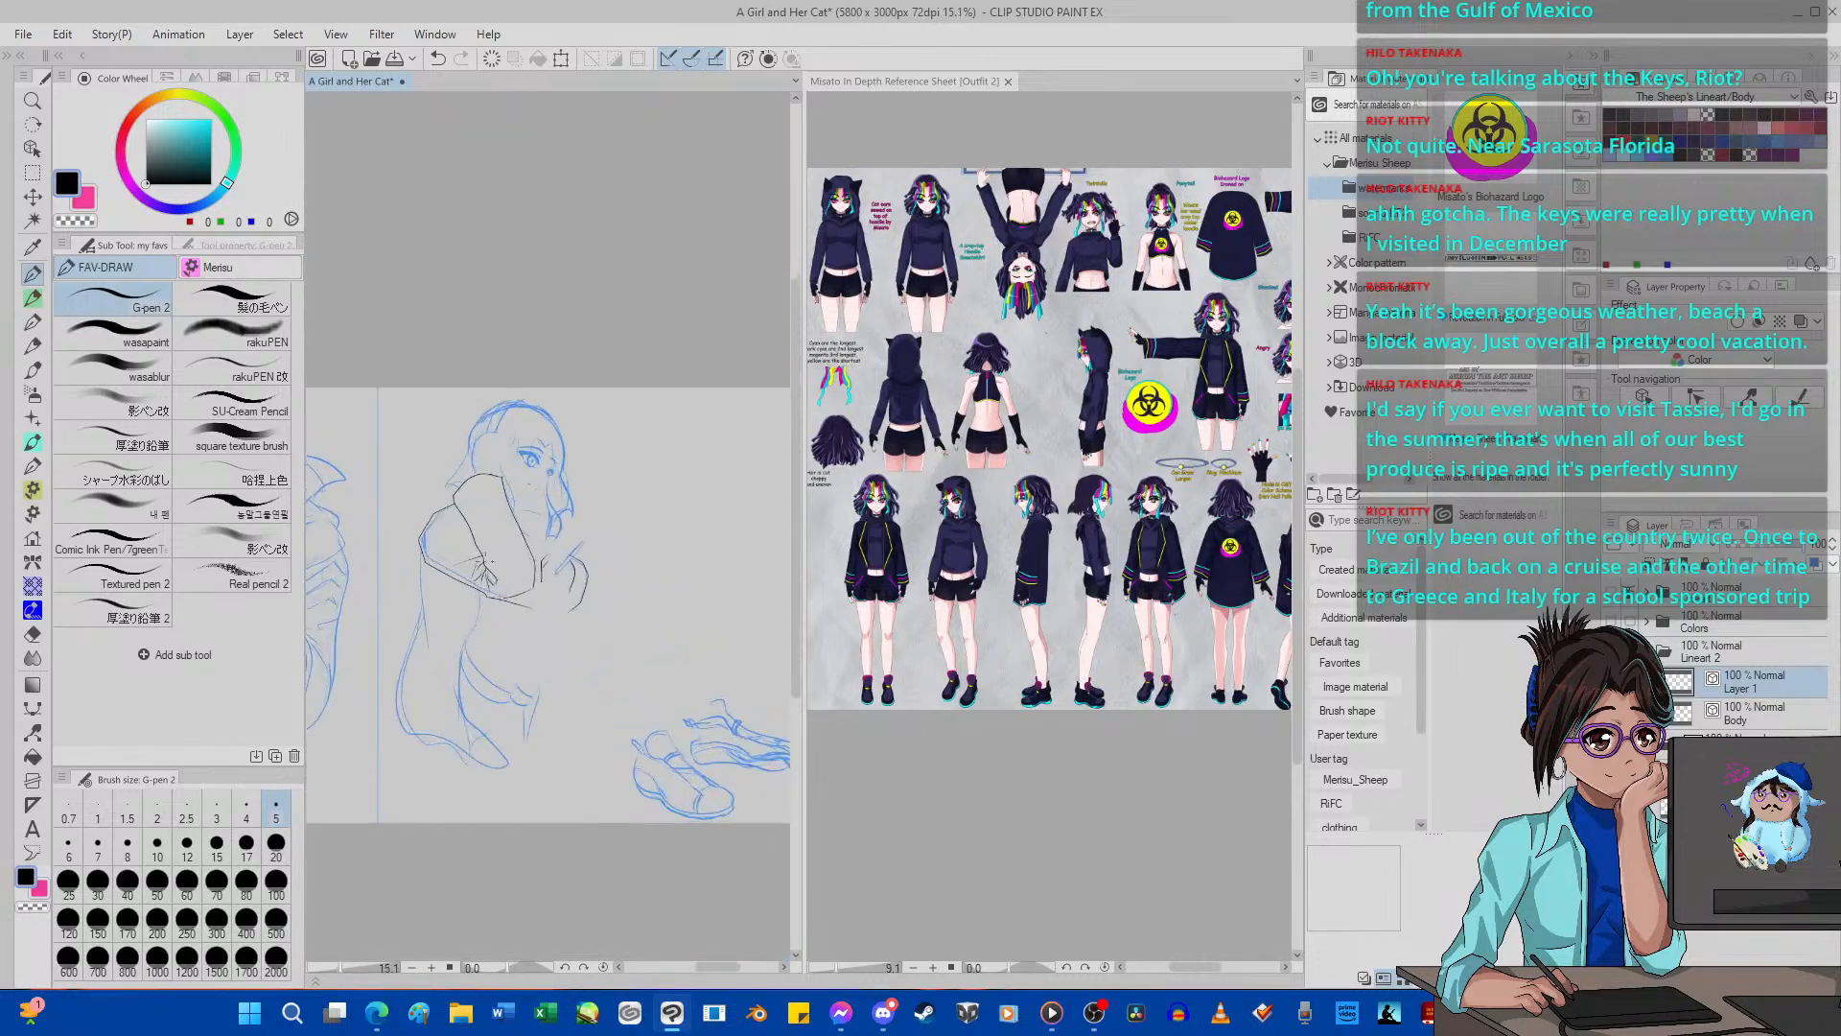
scroll(522, 561, "up", 8)
scroll(345, 686, "down", 7)
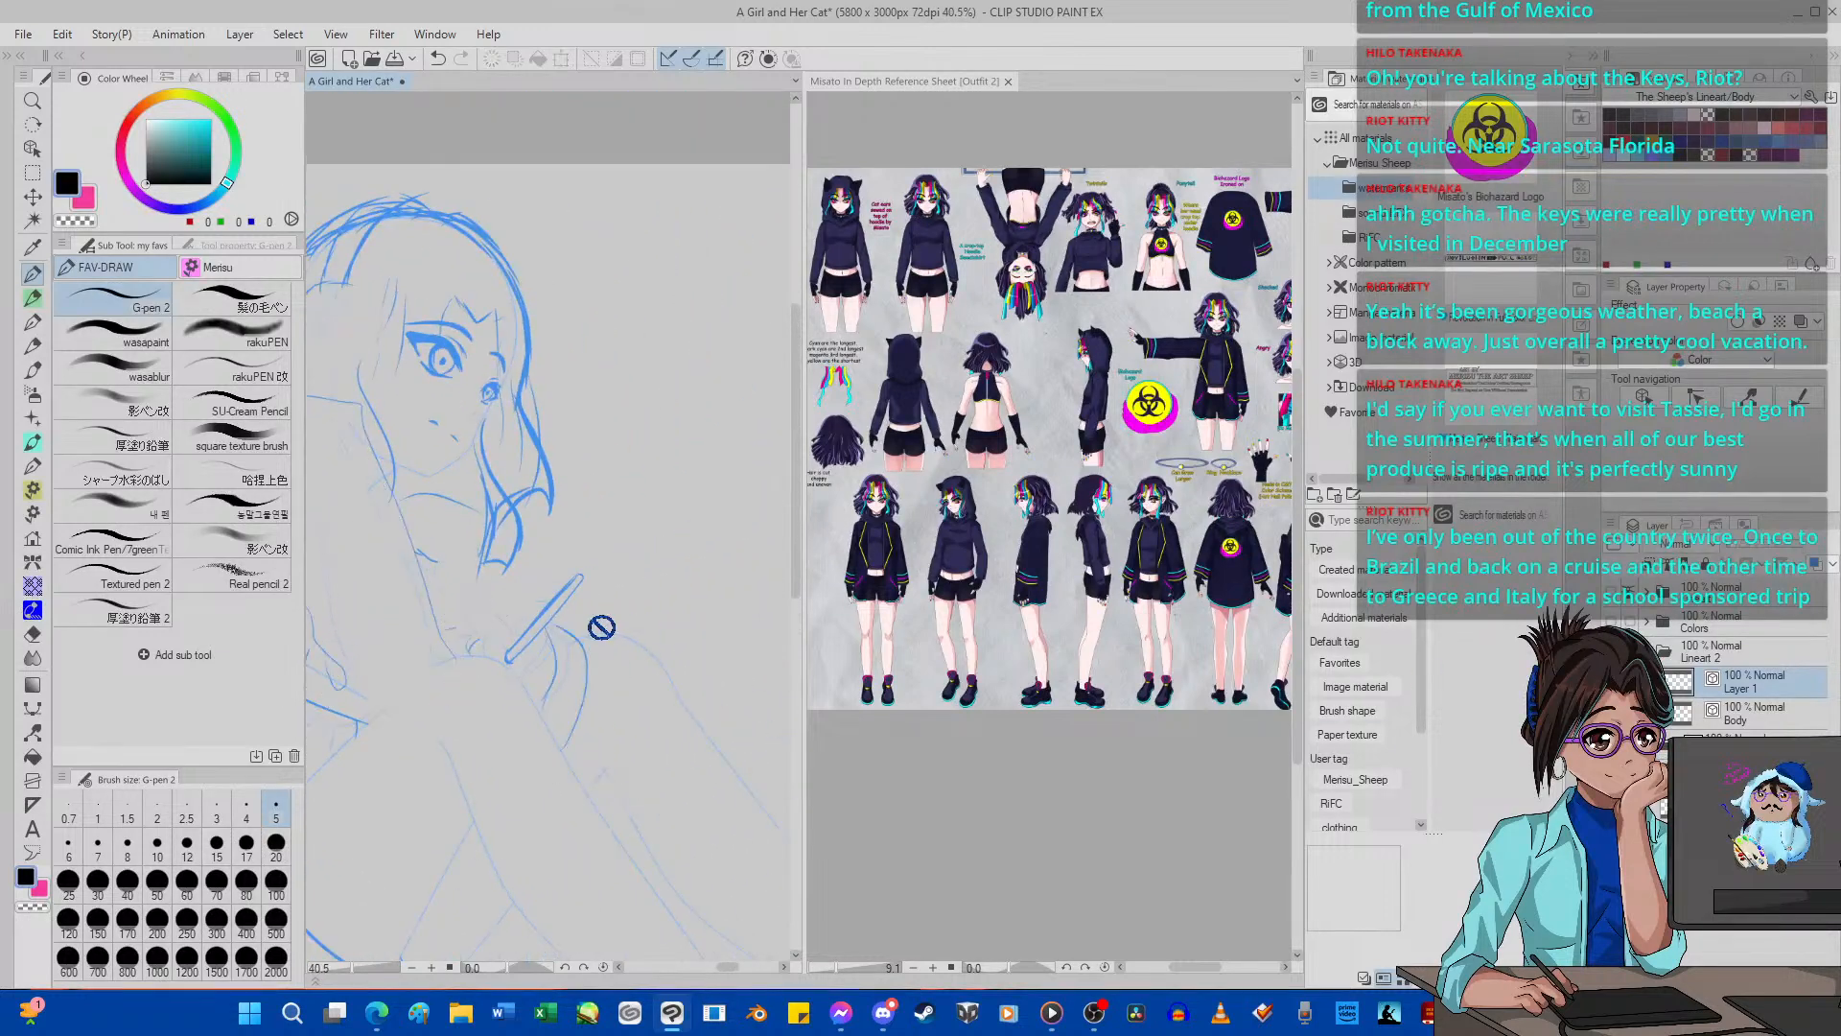
scroll(547, 609, "up", 3)
scroll(462, 594, "down", 6)
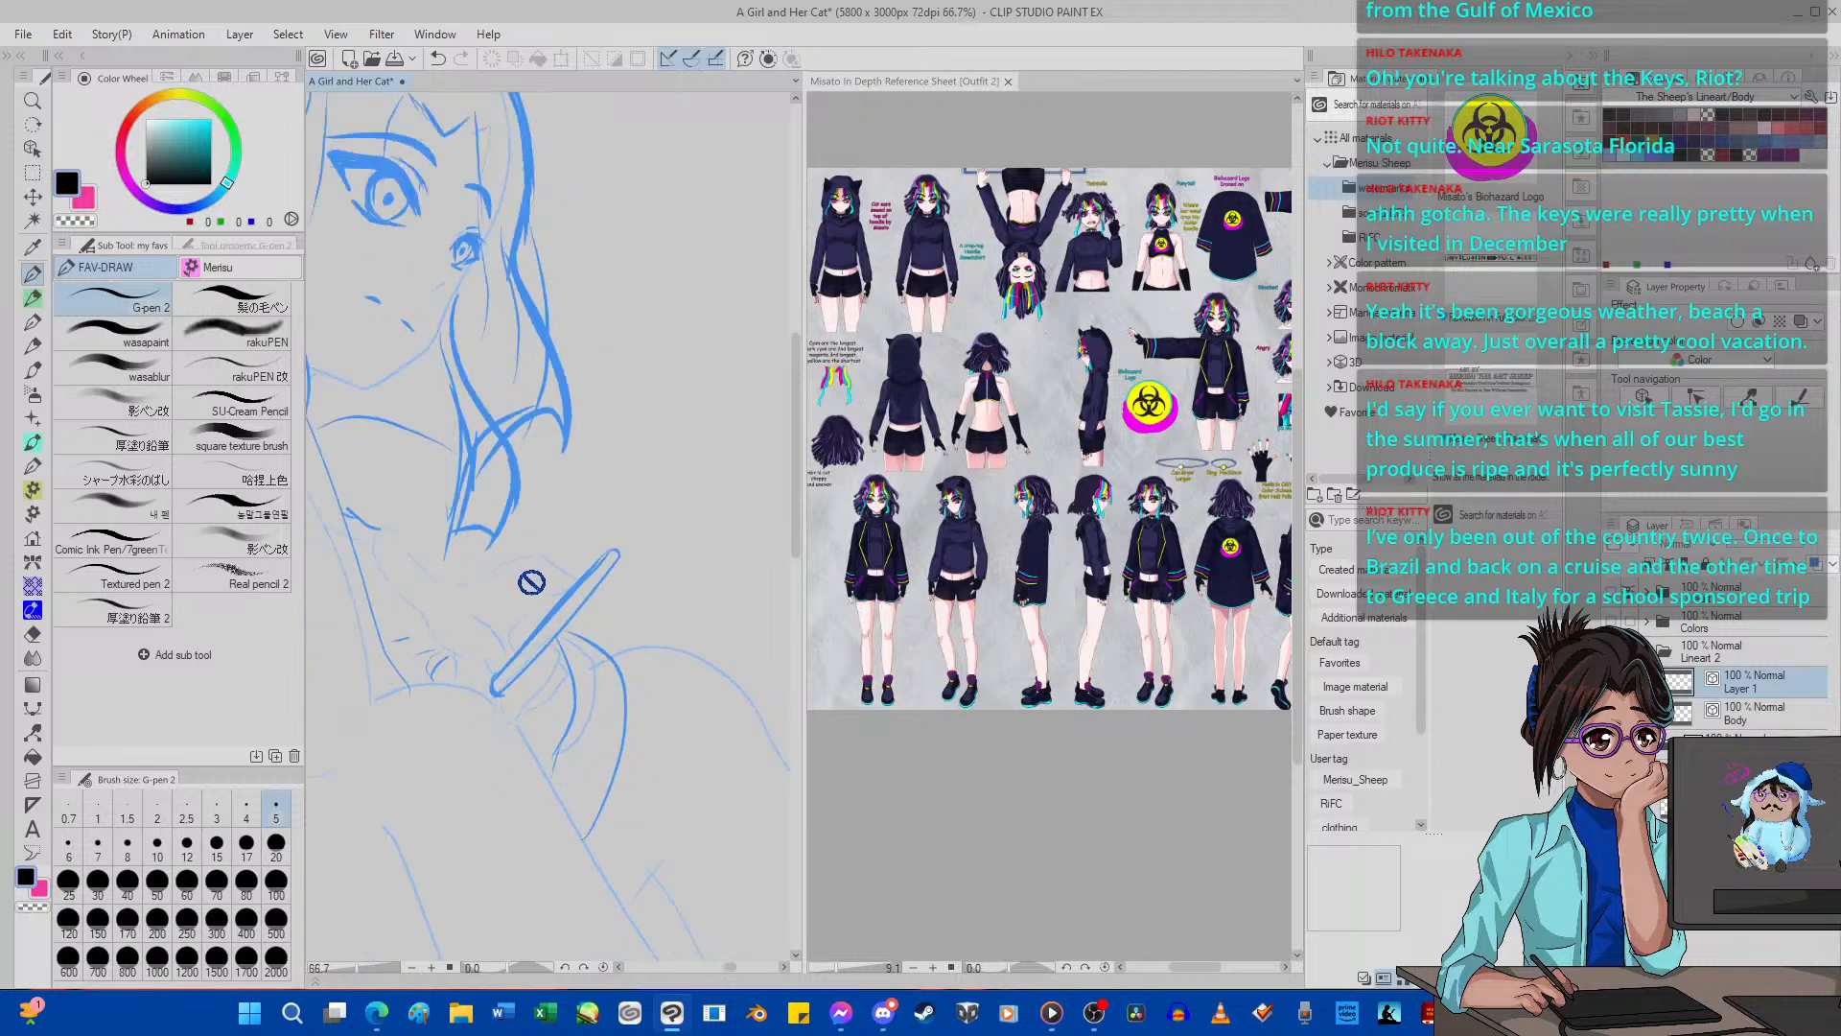
scroll(453, 580, "up", 3)
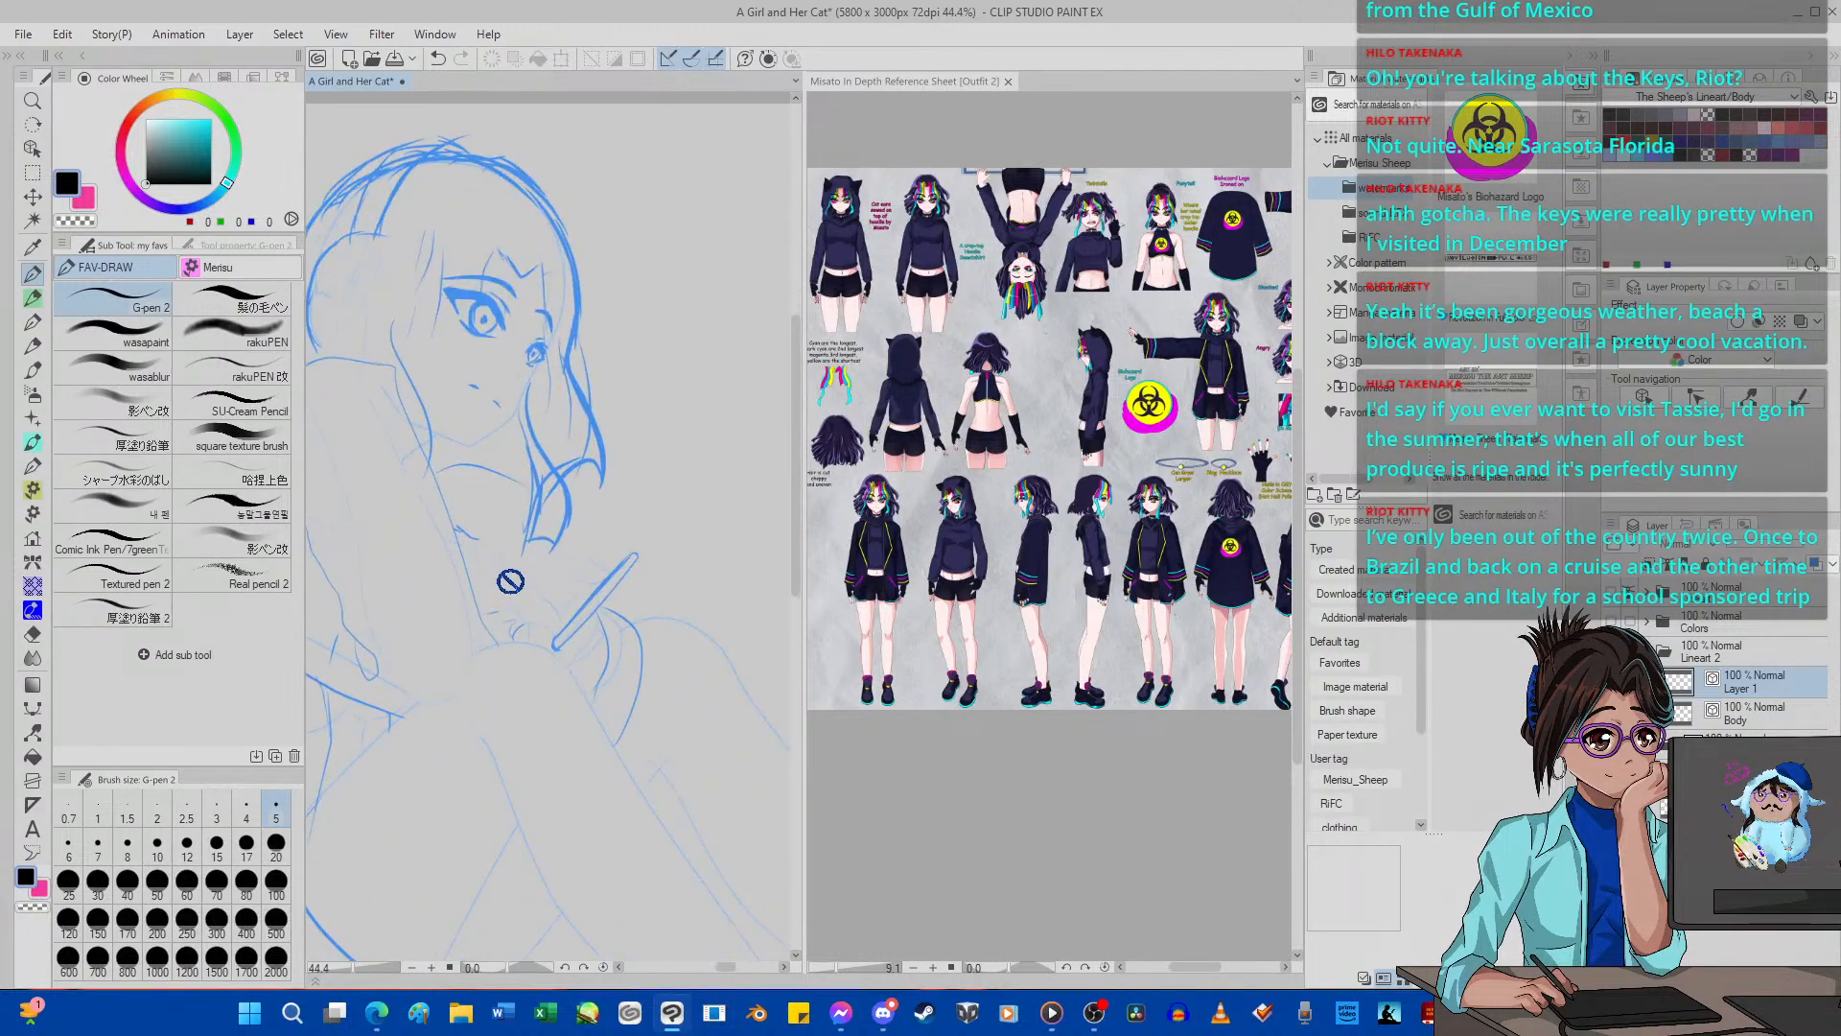
scroll(510, 582, "up", 8)
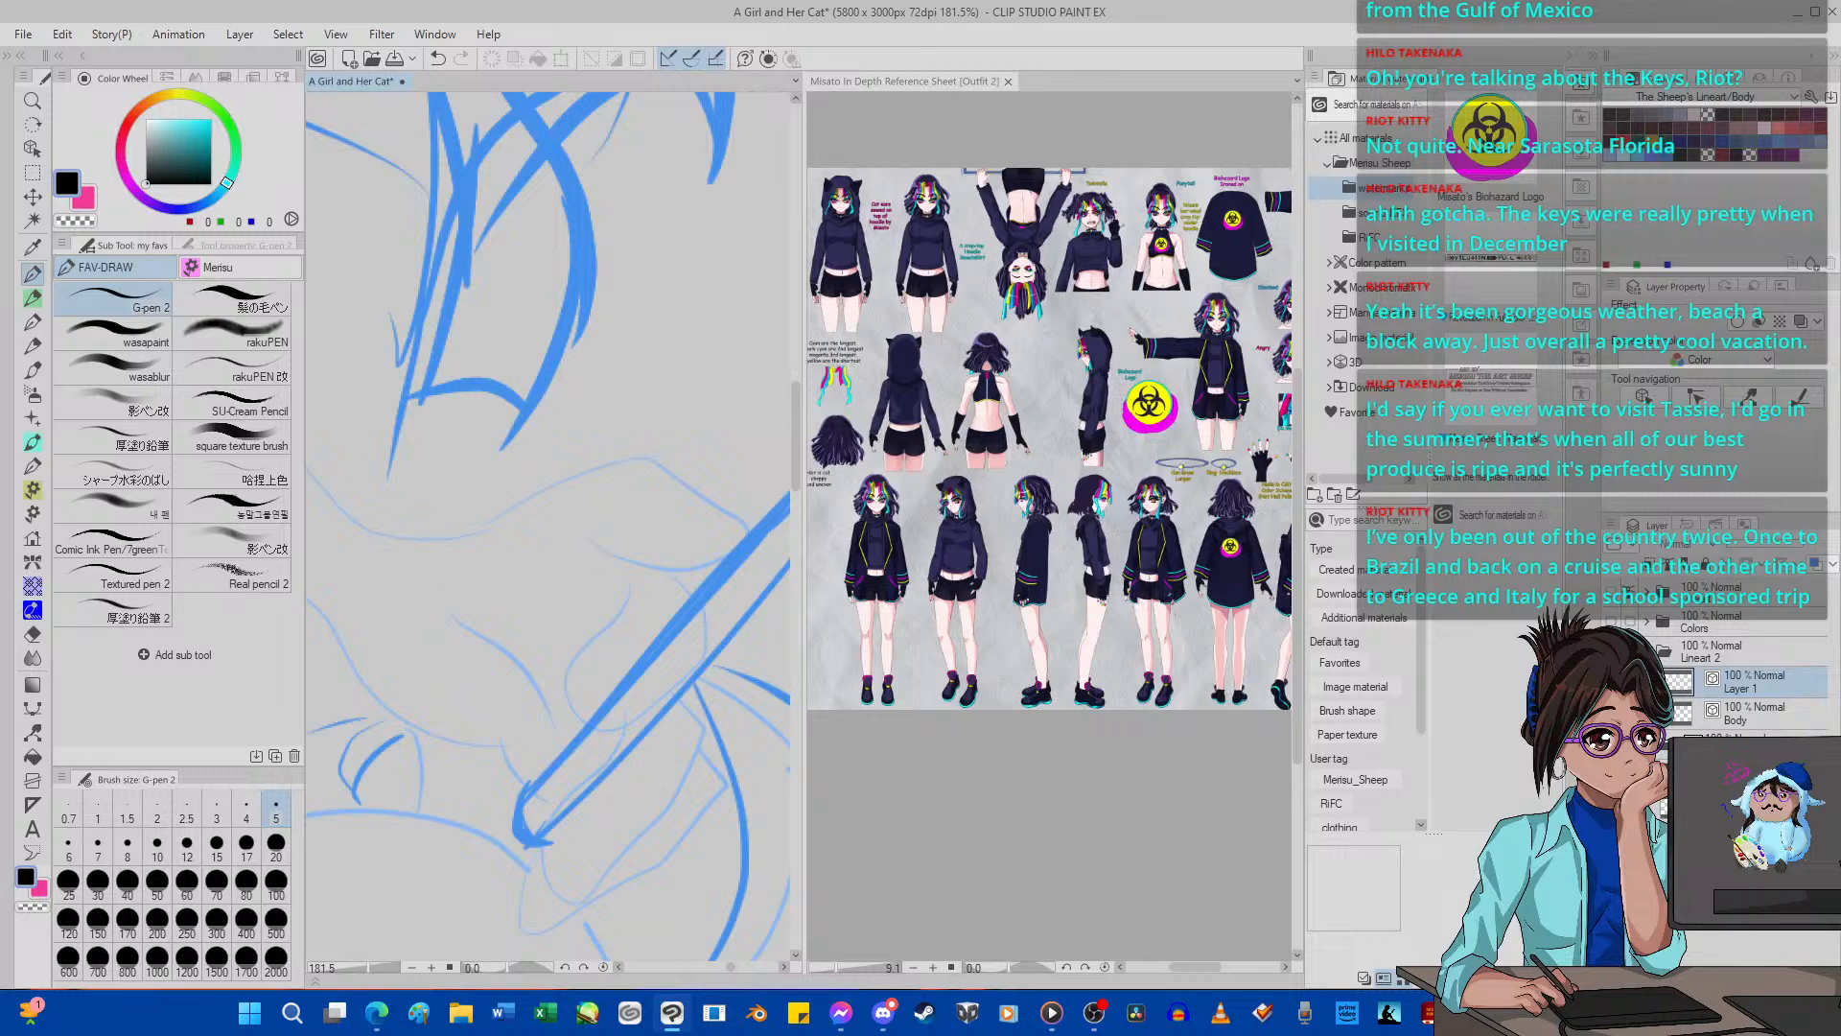
Merge Layer 1 into the Body line art layer and set up a fresh Layer 1 above it with Body hidden.
key("ctrl+shift+n")
key("ctrl+z")
key("ctrl+z")
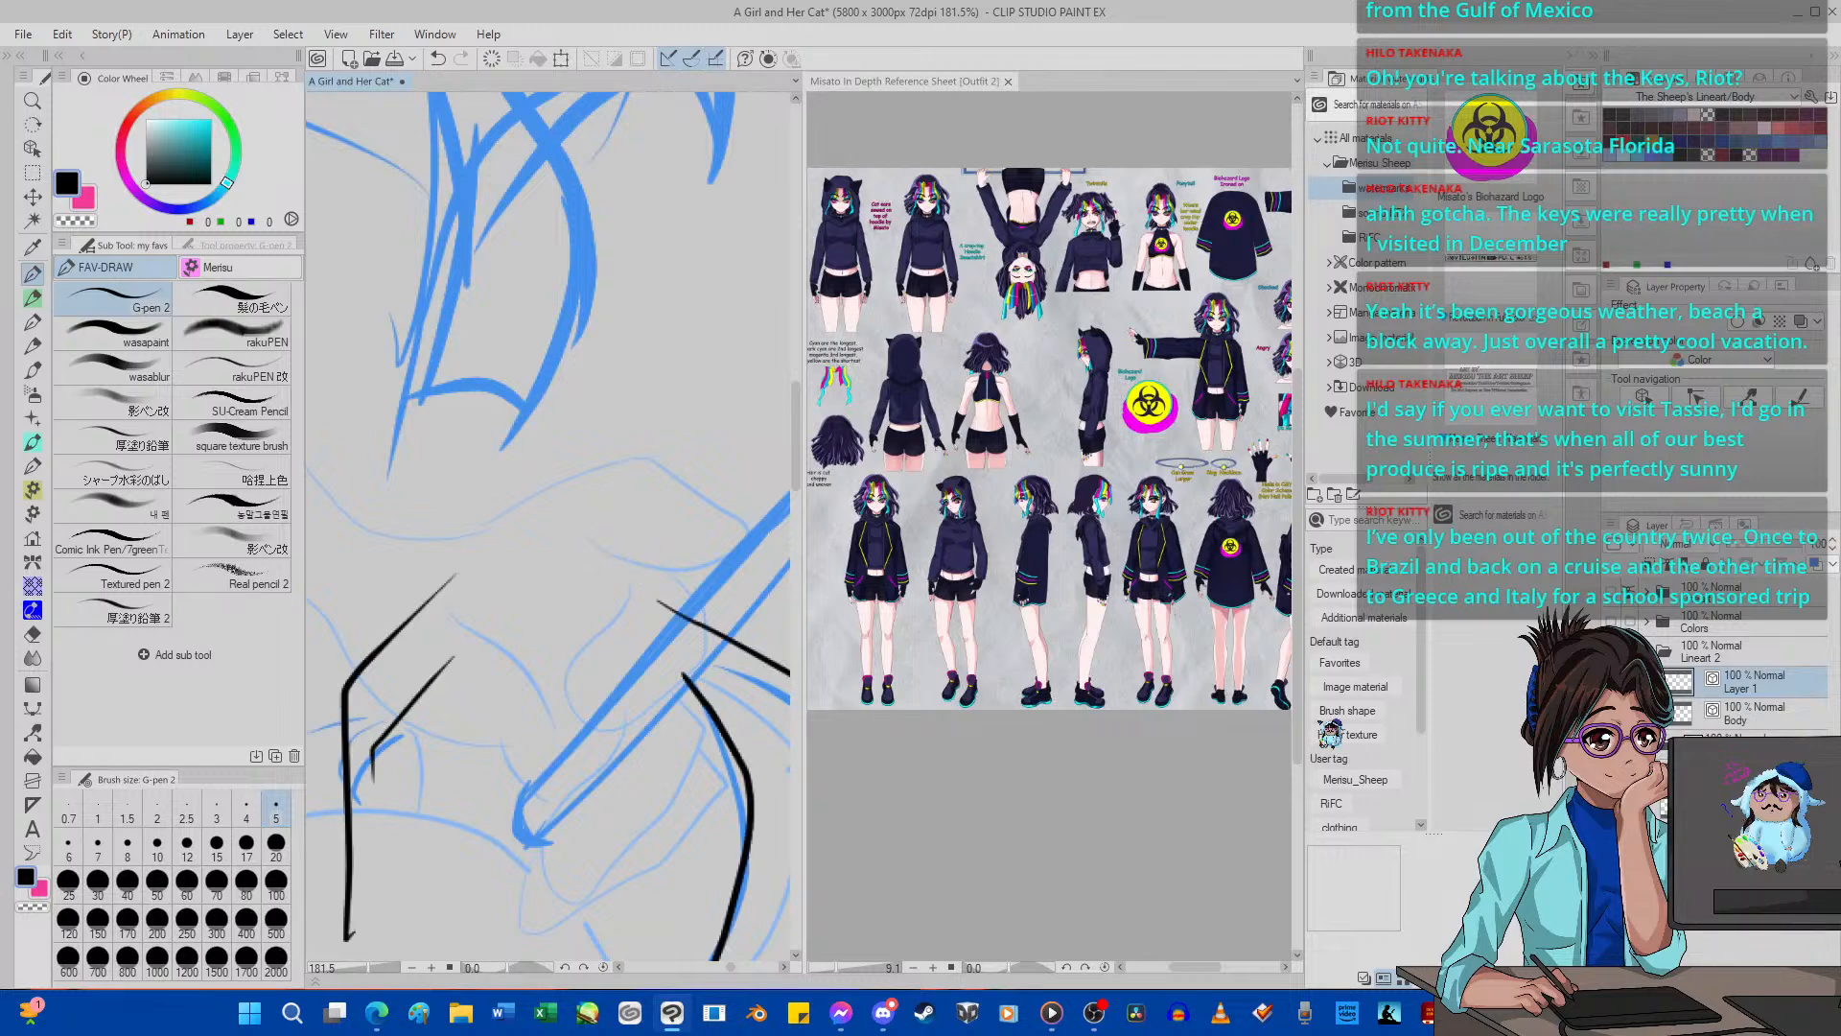
left_click(1754, 714, "shift")
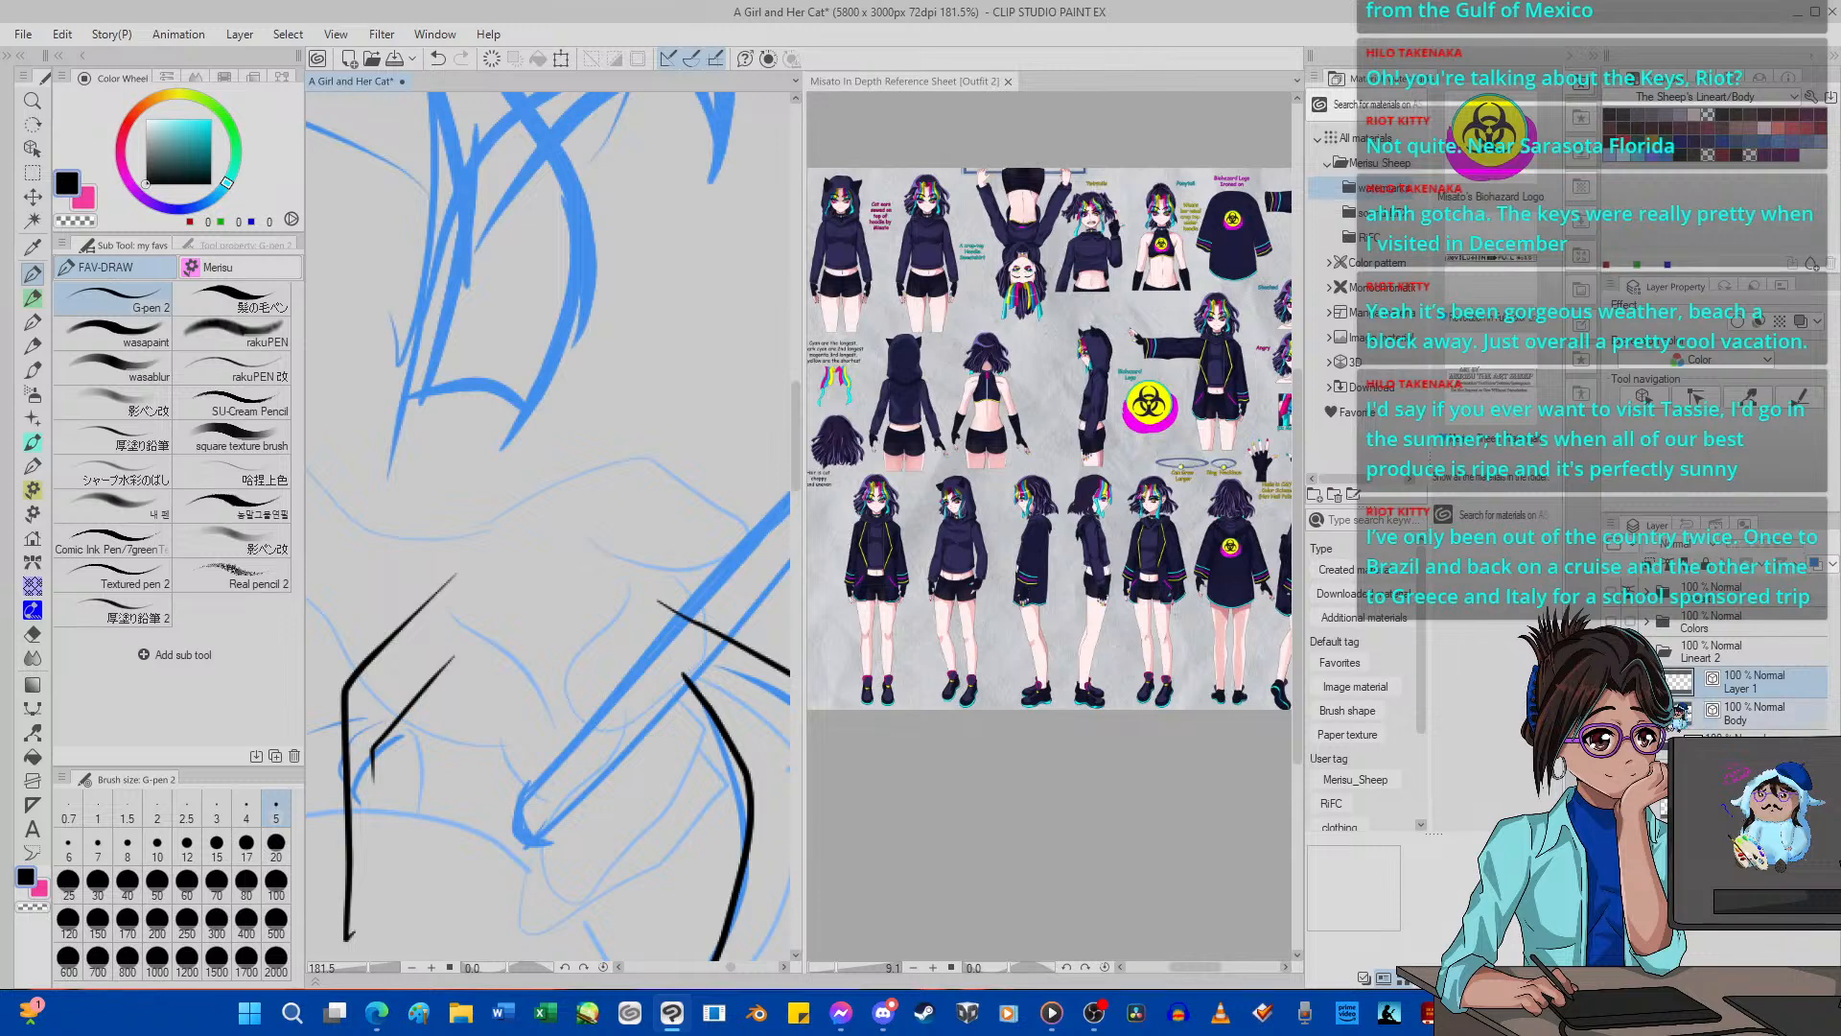
left_click(1612, 745)
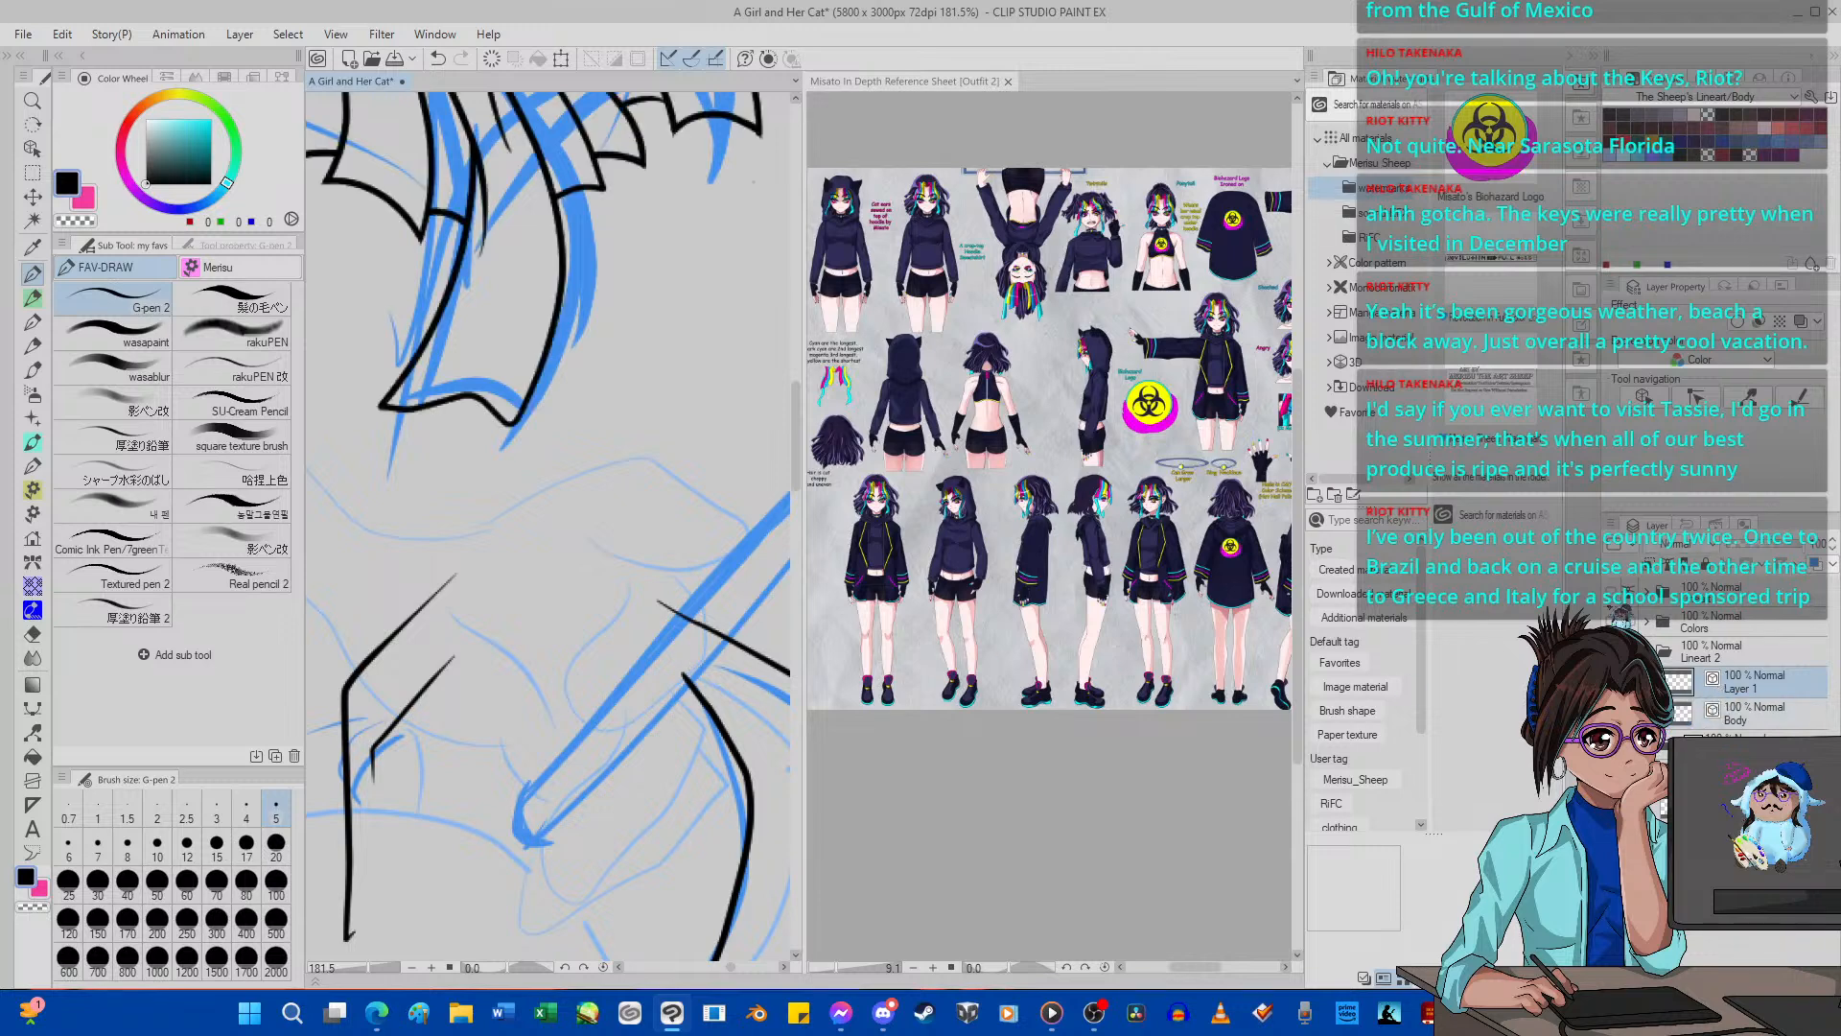
key("ctrl+e")
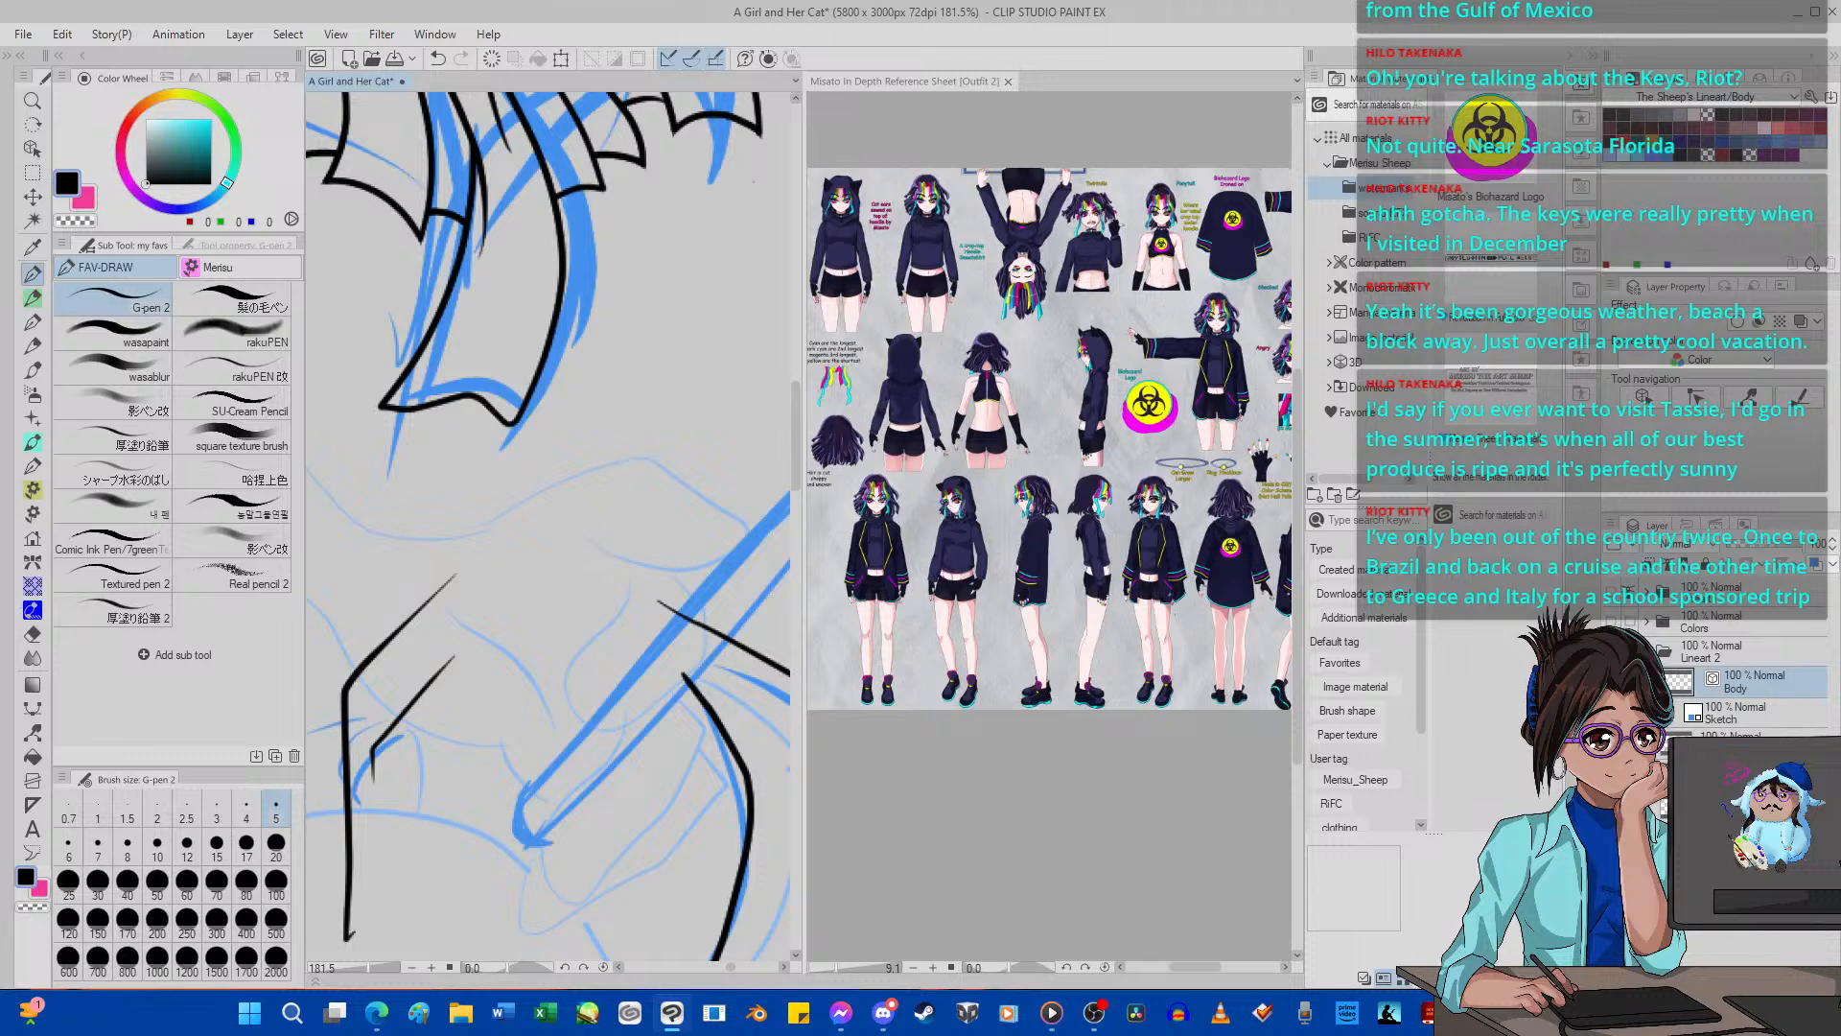
key("ctrl+z")
key("ctrl+z")
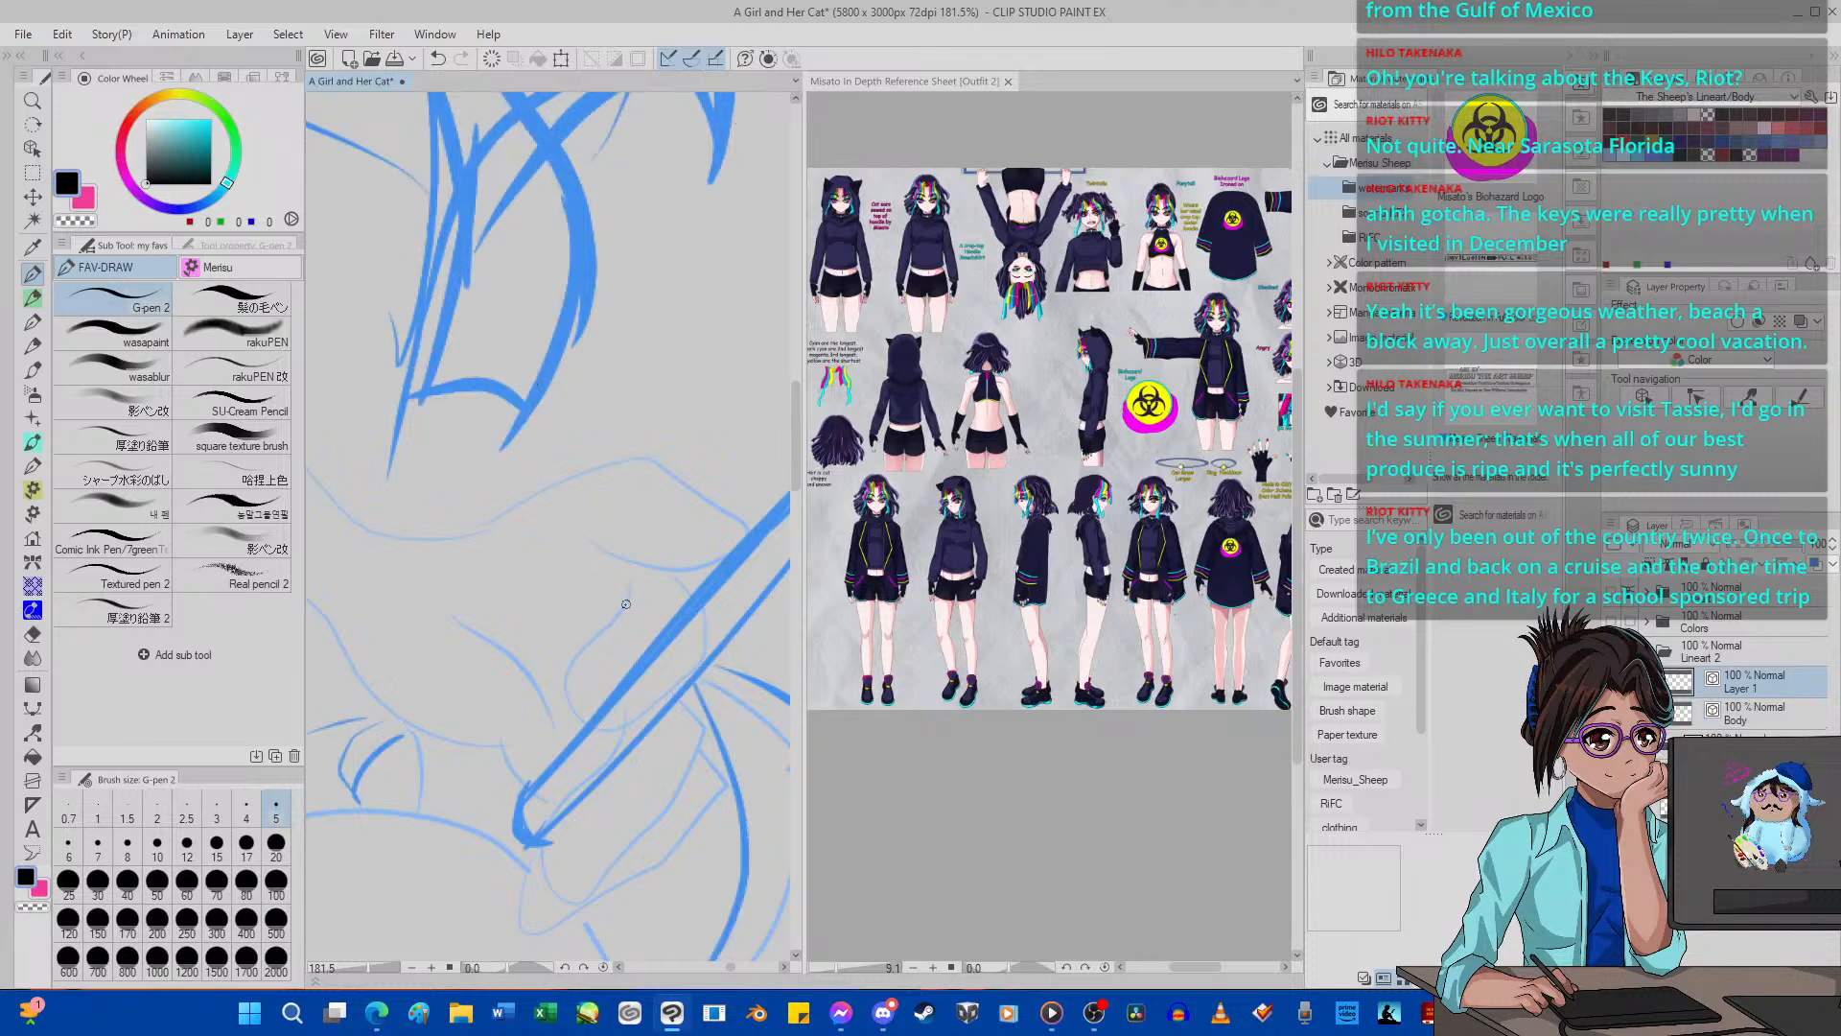
Ink the upper finger curling over the held stick on the new layer, redoing its inner edge as a wider curve.
mouse_move(631, 576)
left_mouse_down()
mouse_move(635, 609)
mouse_move(593, 690)
mouse_move(619, 741)
mouse_move(707, 669)
mouse_move(709, 596)
mouse_move(714, 664)
mouse_move(588, 756)
mouse_move(570, 749)
mouse_move(634, 672)
mouse_move(593, 637)
mouse_move(641, 589)
mouse_move(580, 705)
left_mouse_up()
left_click(438, 60)
left_click(437, 58)
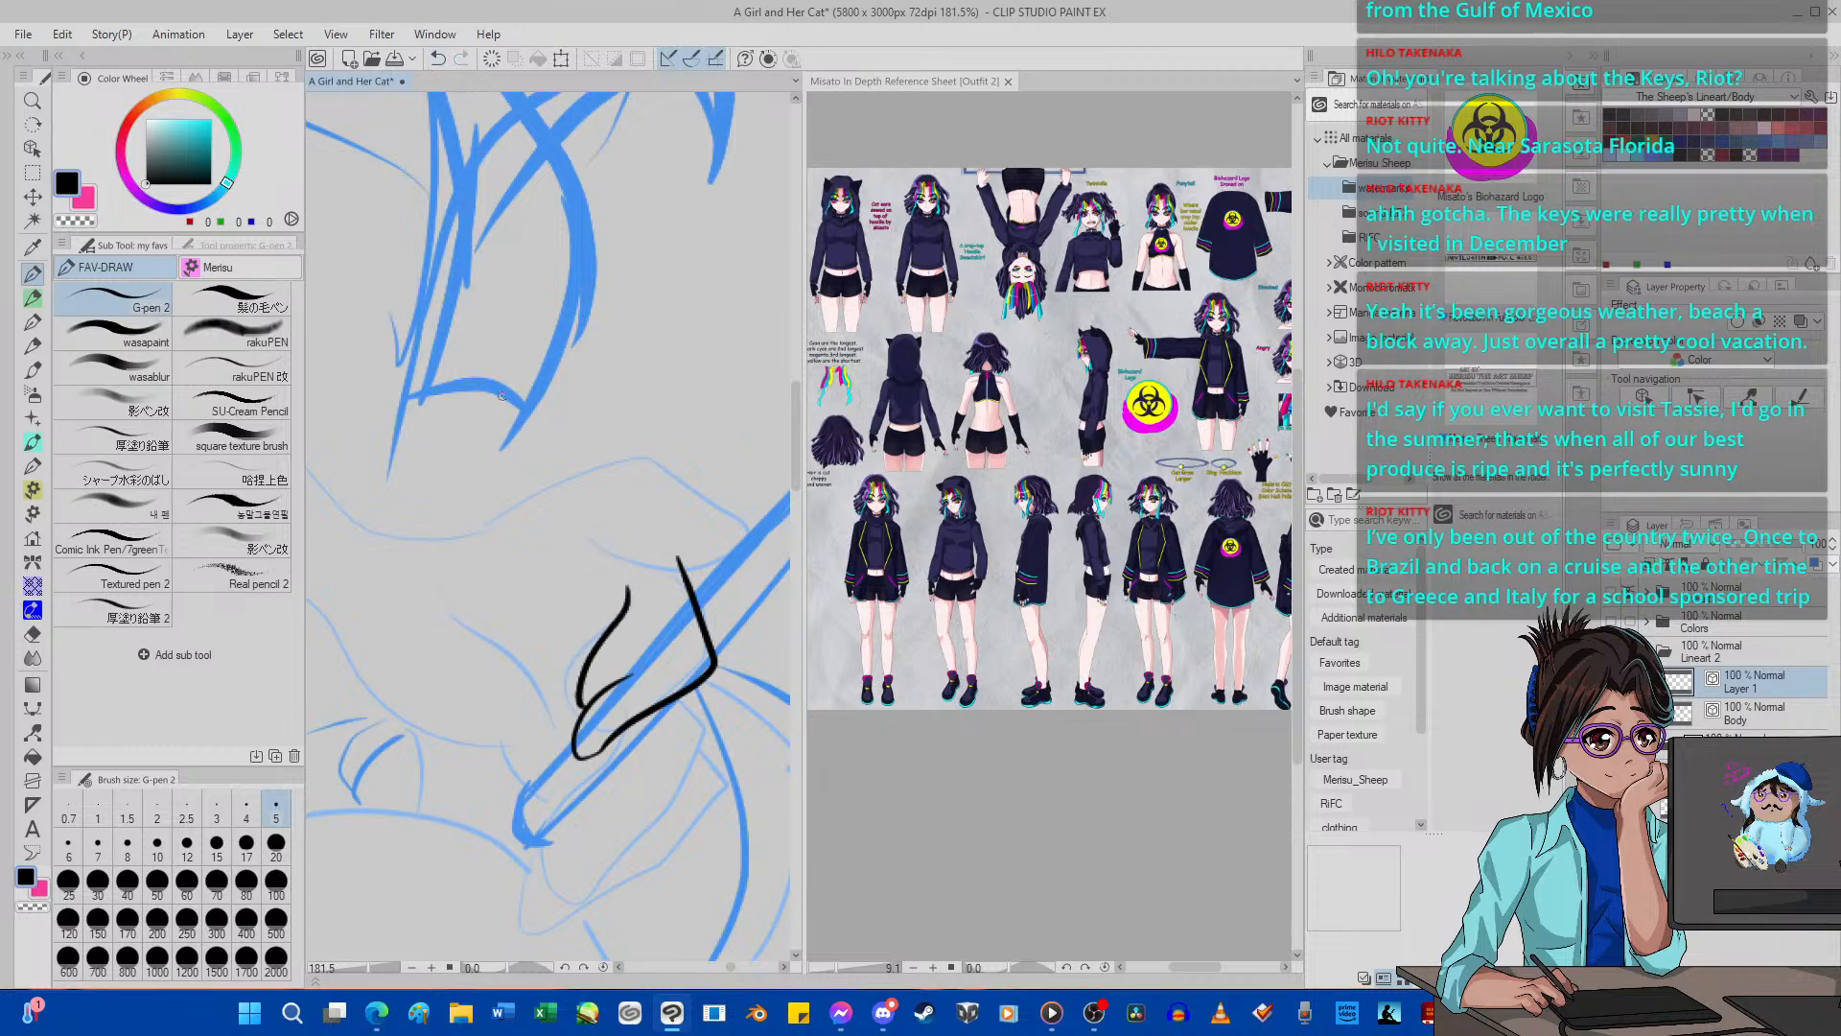
left_click(437, 60)
mouse_move(576, 724)
left_mouse_down()
mouse_move(585, 649)
mouse_move(643, 576)
left_mouse_up()
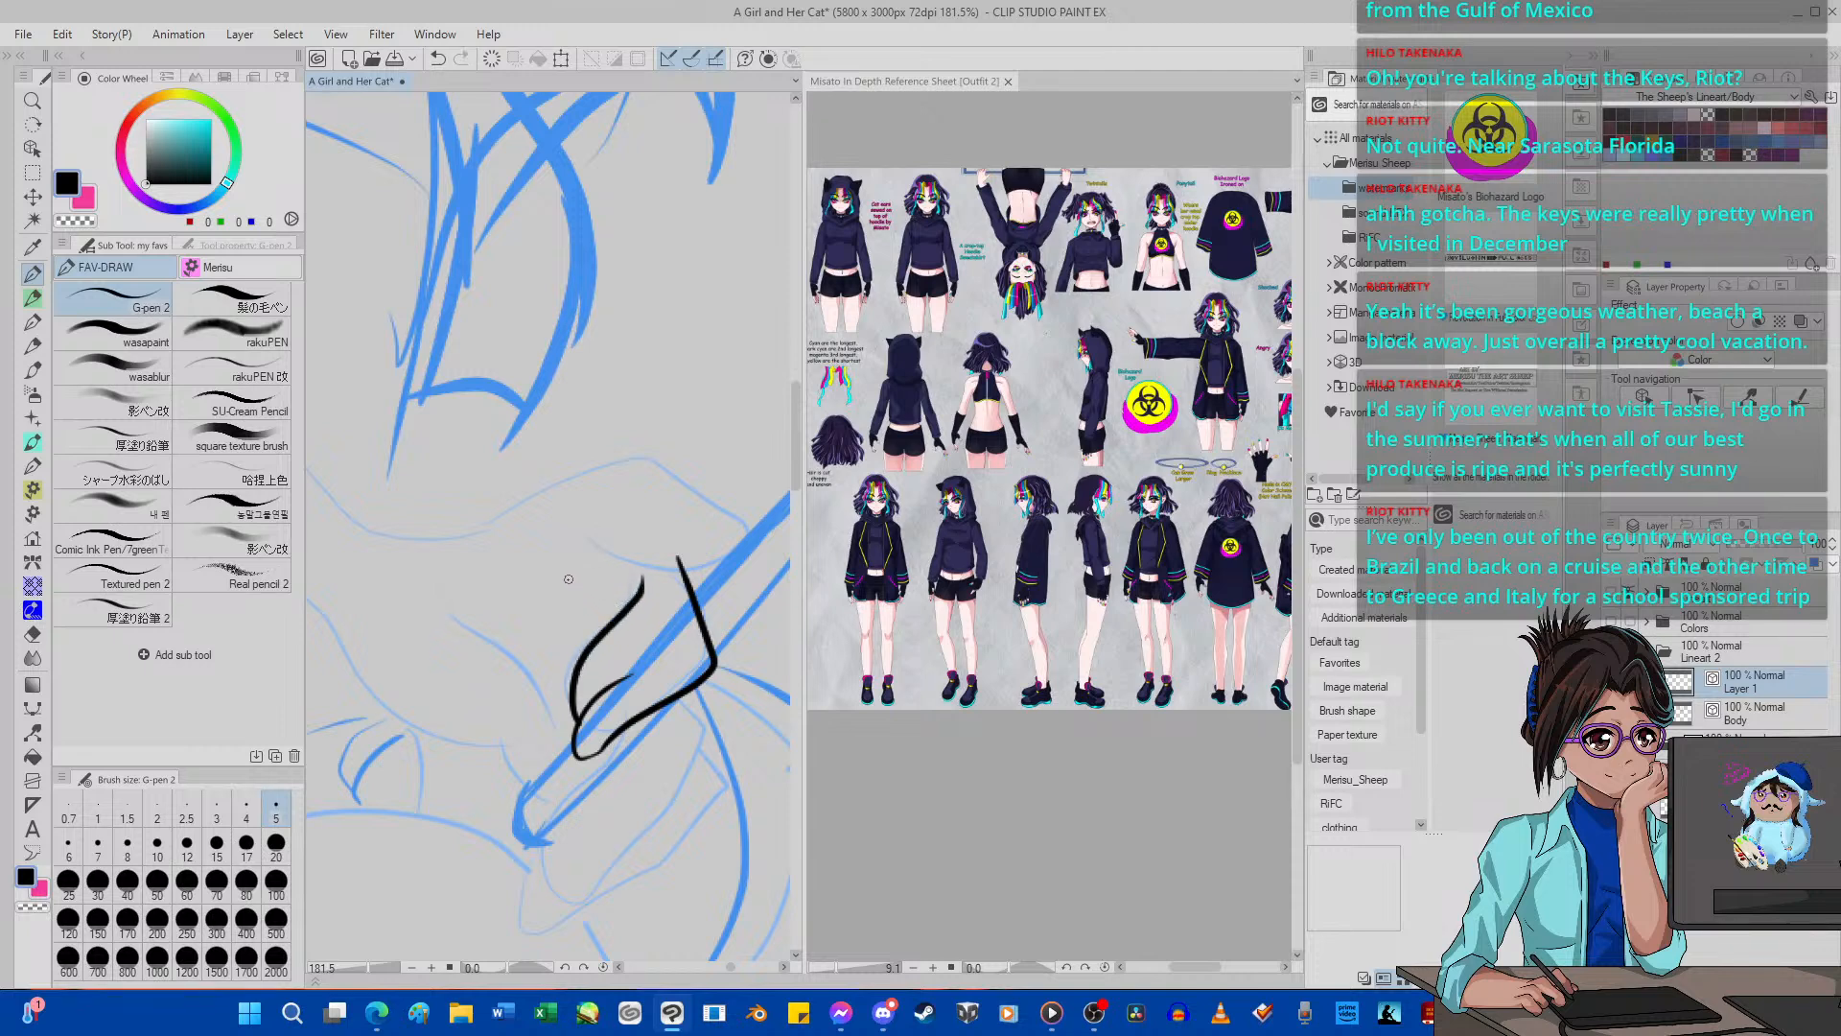
Erase and redraw the upper finger's sides with G-pen 2, and set the Hard eraser to size 5 for fine cleanup.
left_click(32, 634)
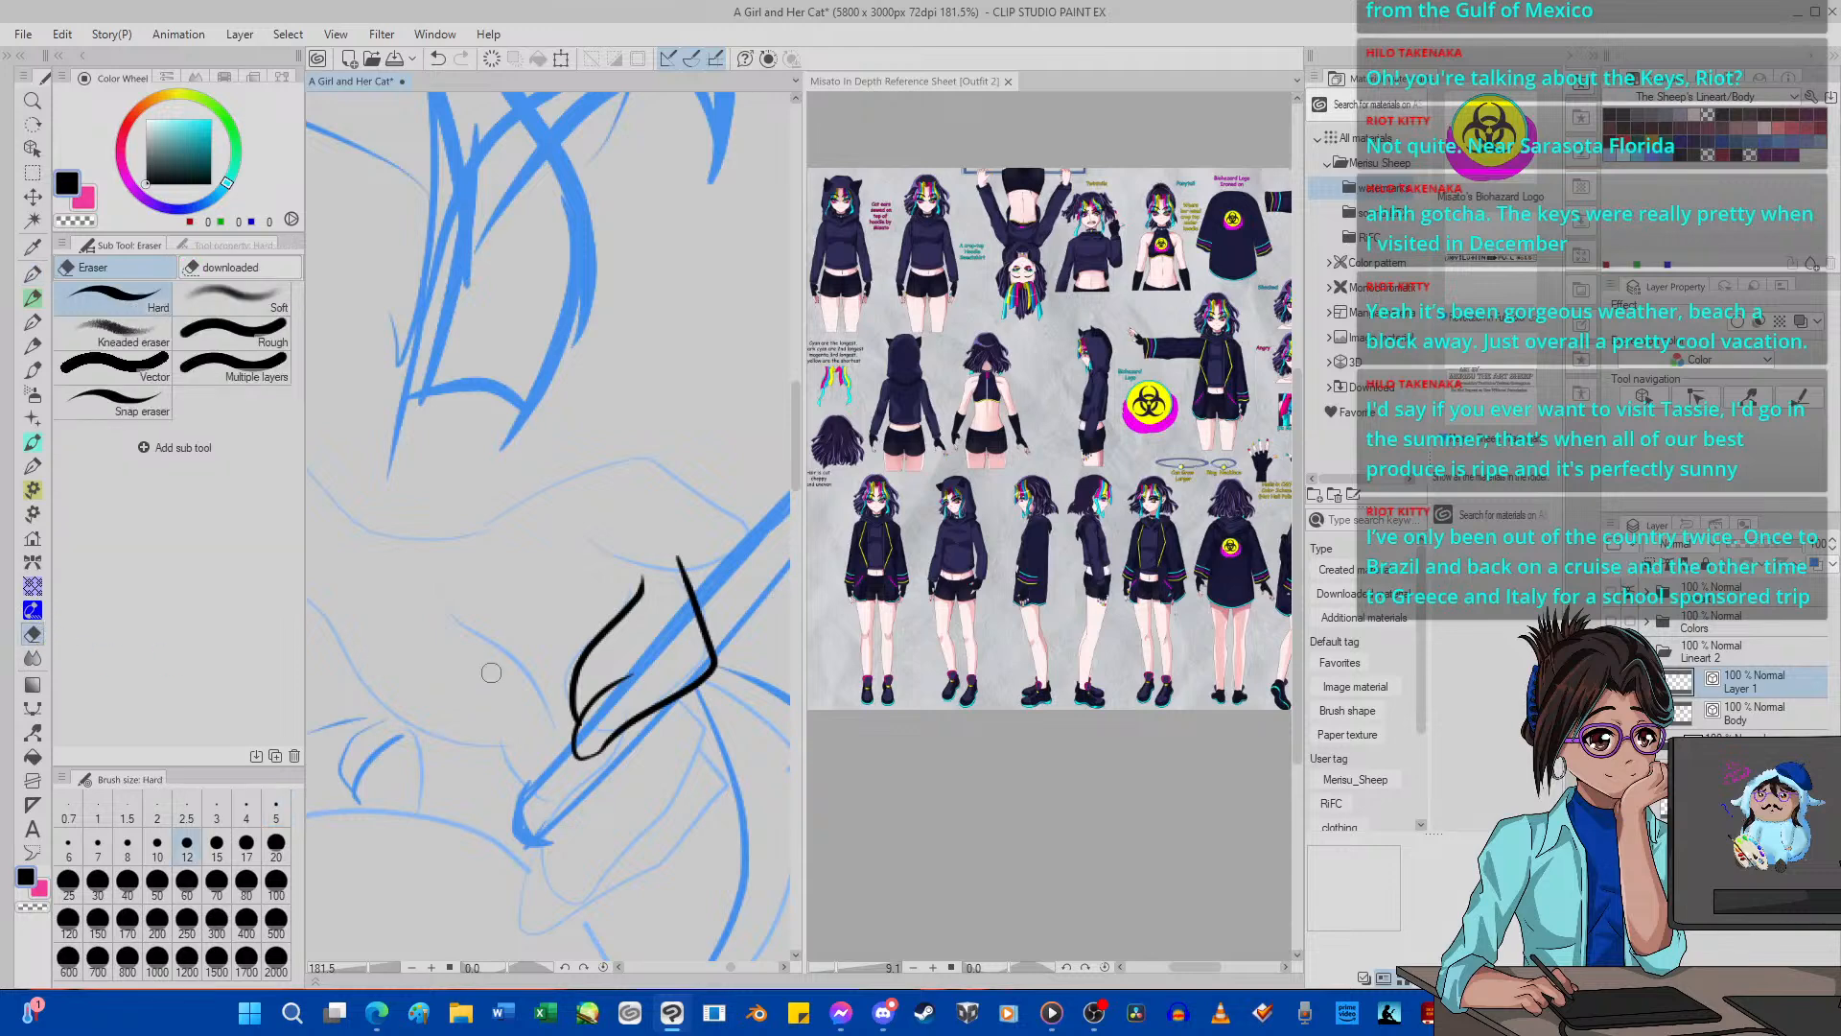
mouse_move(677, 688)
left_mouse_down()
mouse_move(630, 679)
mouse_move(592, 710)
mouse_move(596, 738)
mouse_move(576, 720)
mouse_move(611, 626)
mouse_move(554, 755)
mouse_move(567, 773)
mouse_move(606, 751)
mouse_move(638, 698)
mouse_move(573, 724)
mouse_move(588, 758)
mouse_move(711, 654)
mouse_move(670, 554)
mouse_move(629, 584)
left_mouse_up()
left_click(35, 273)
left_click(493, 61)
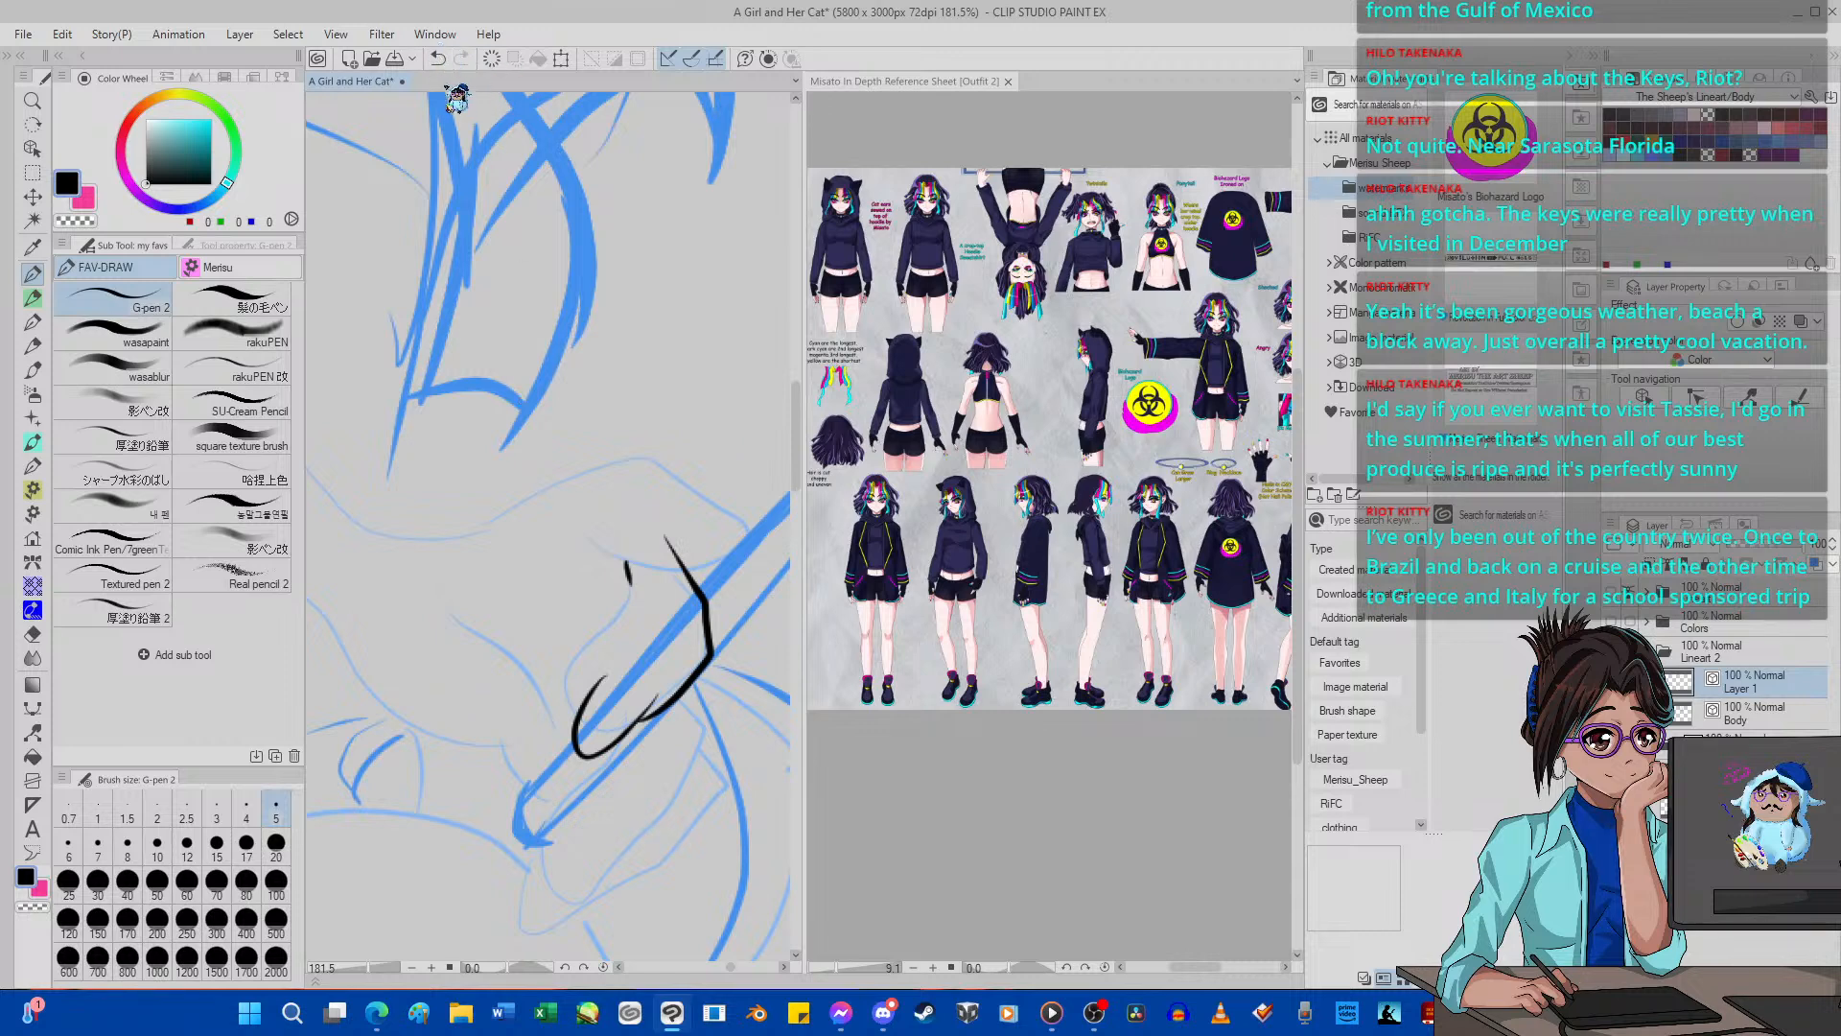
left_click(437, 57)
left_click_drag(623, 573, 581, 729)
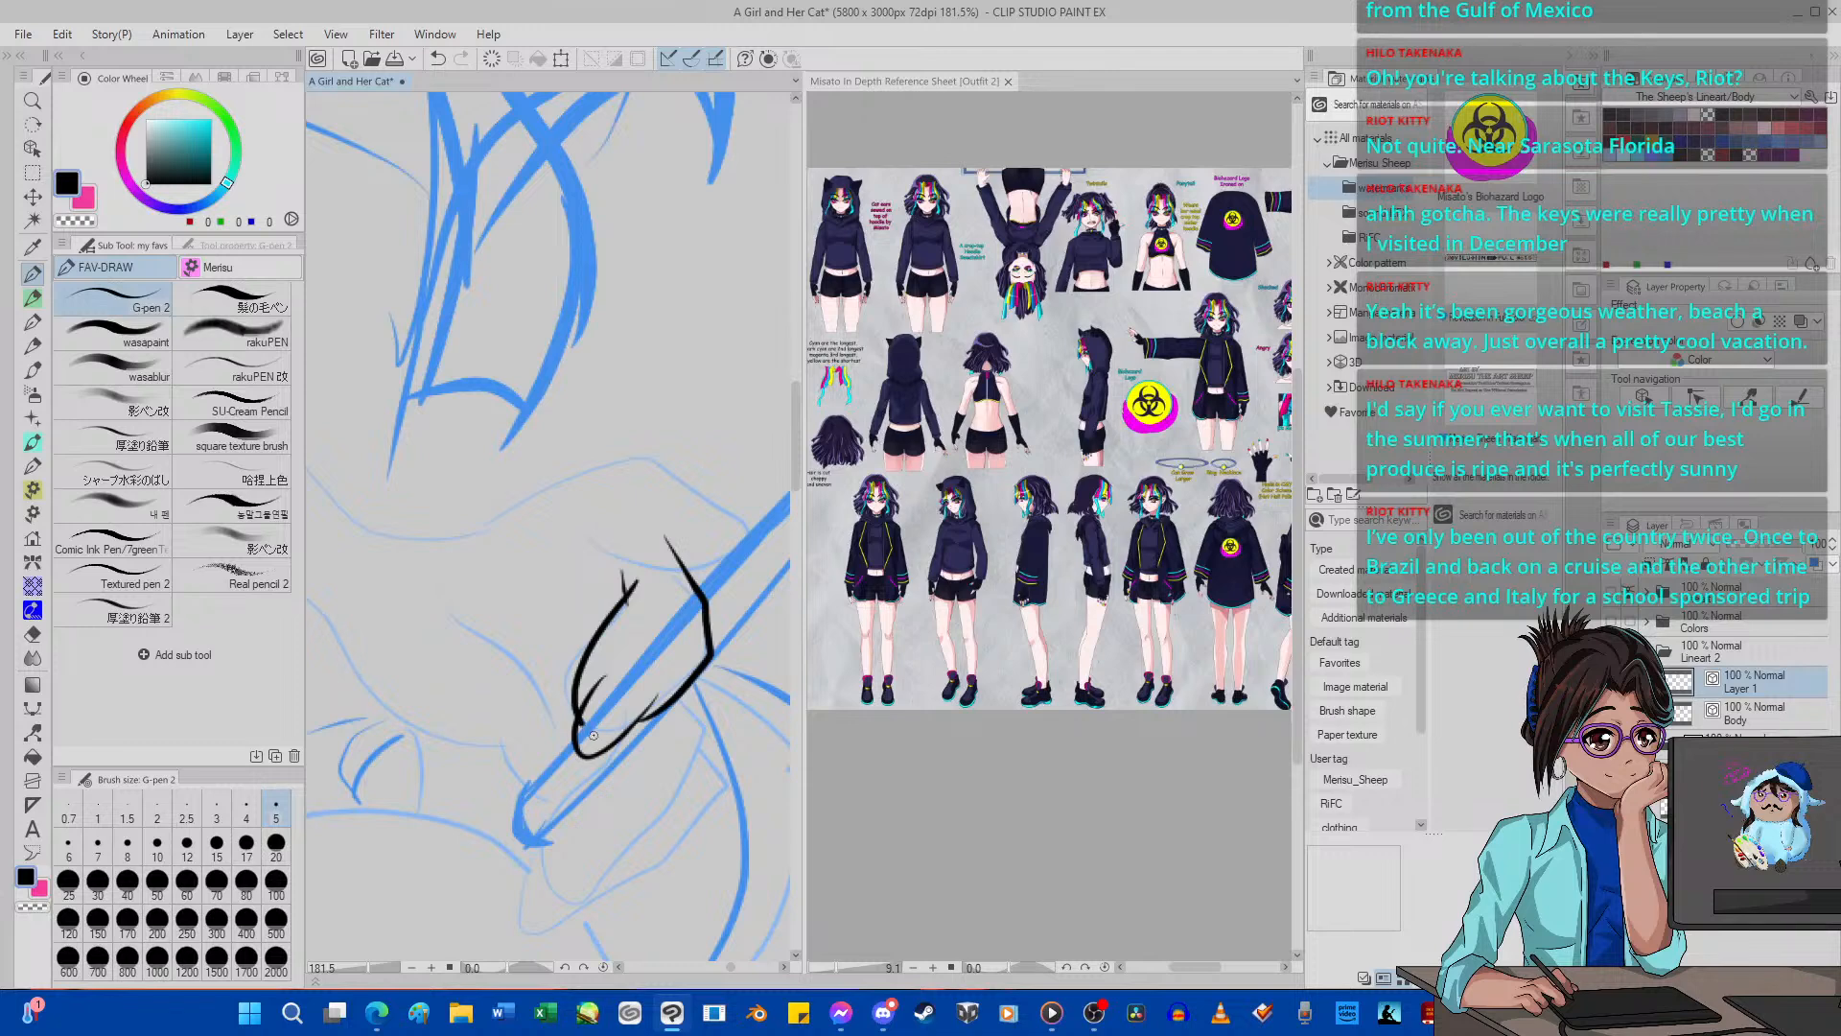
left_click(33, 634)
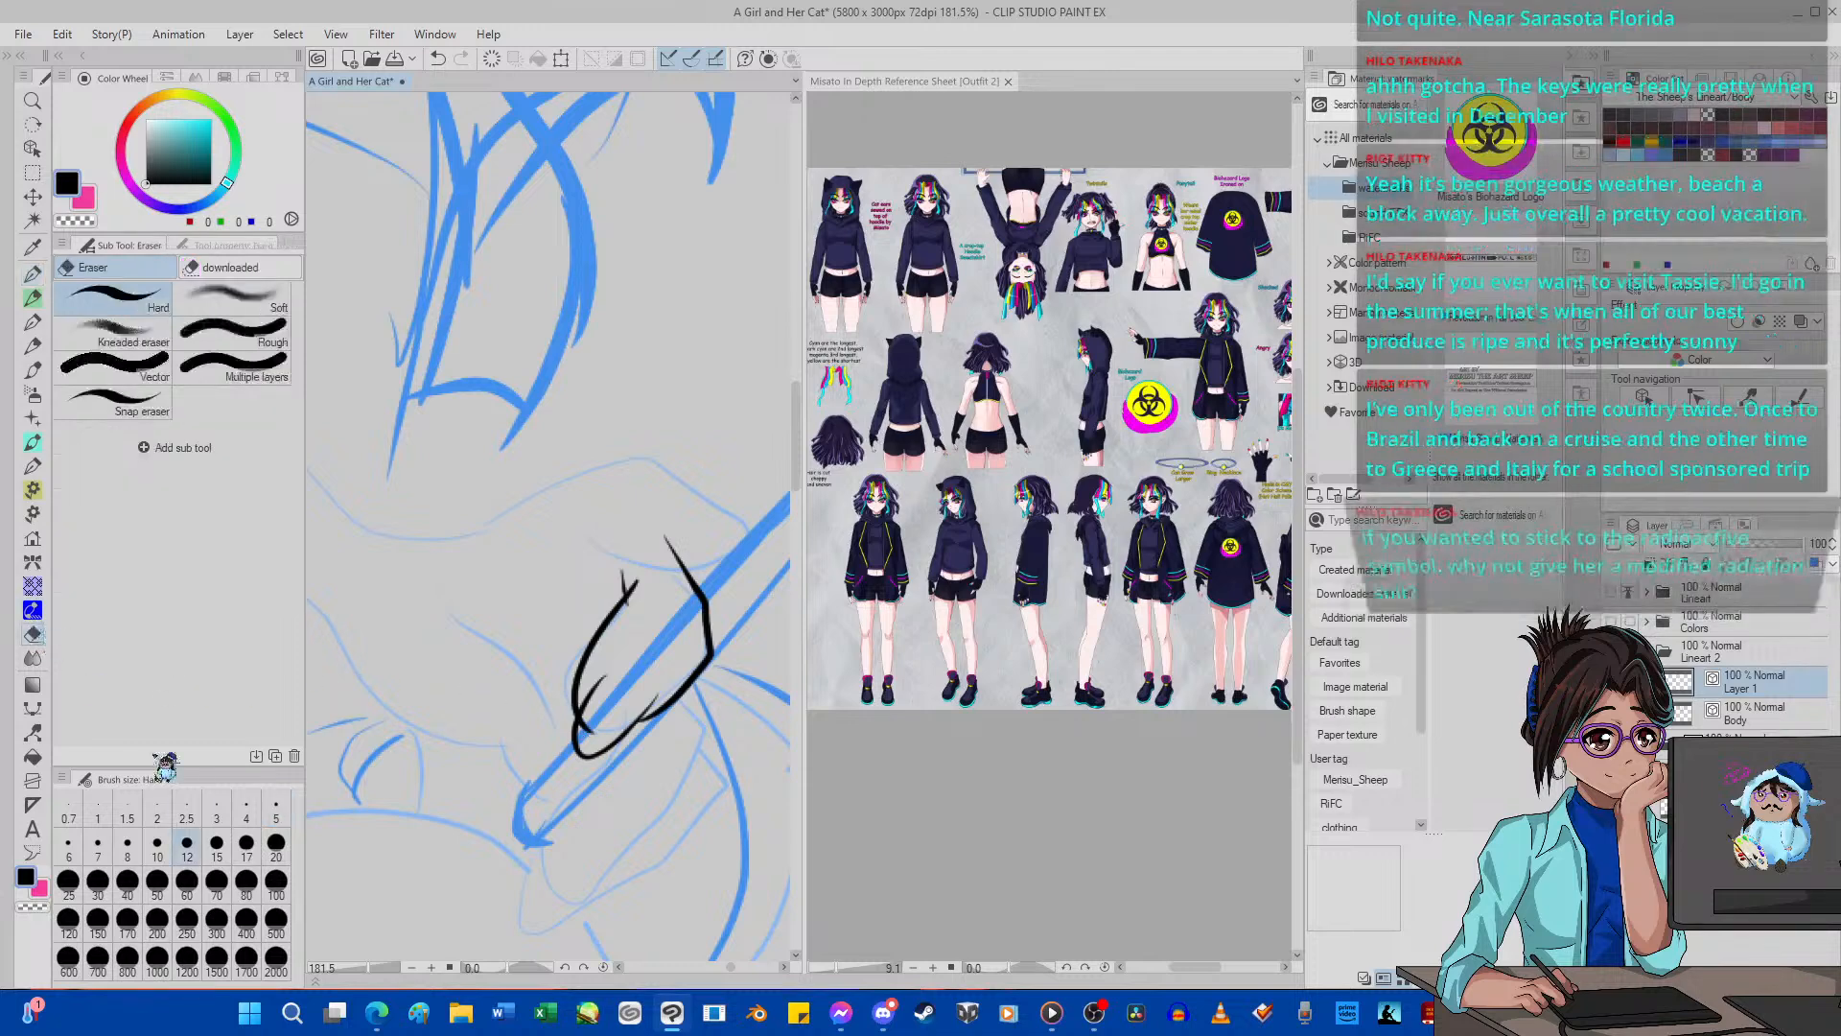
left_click(281, 808)
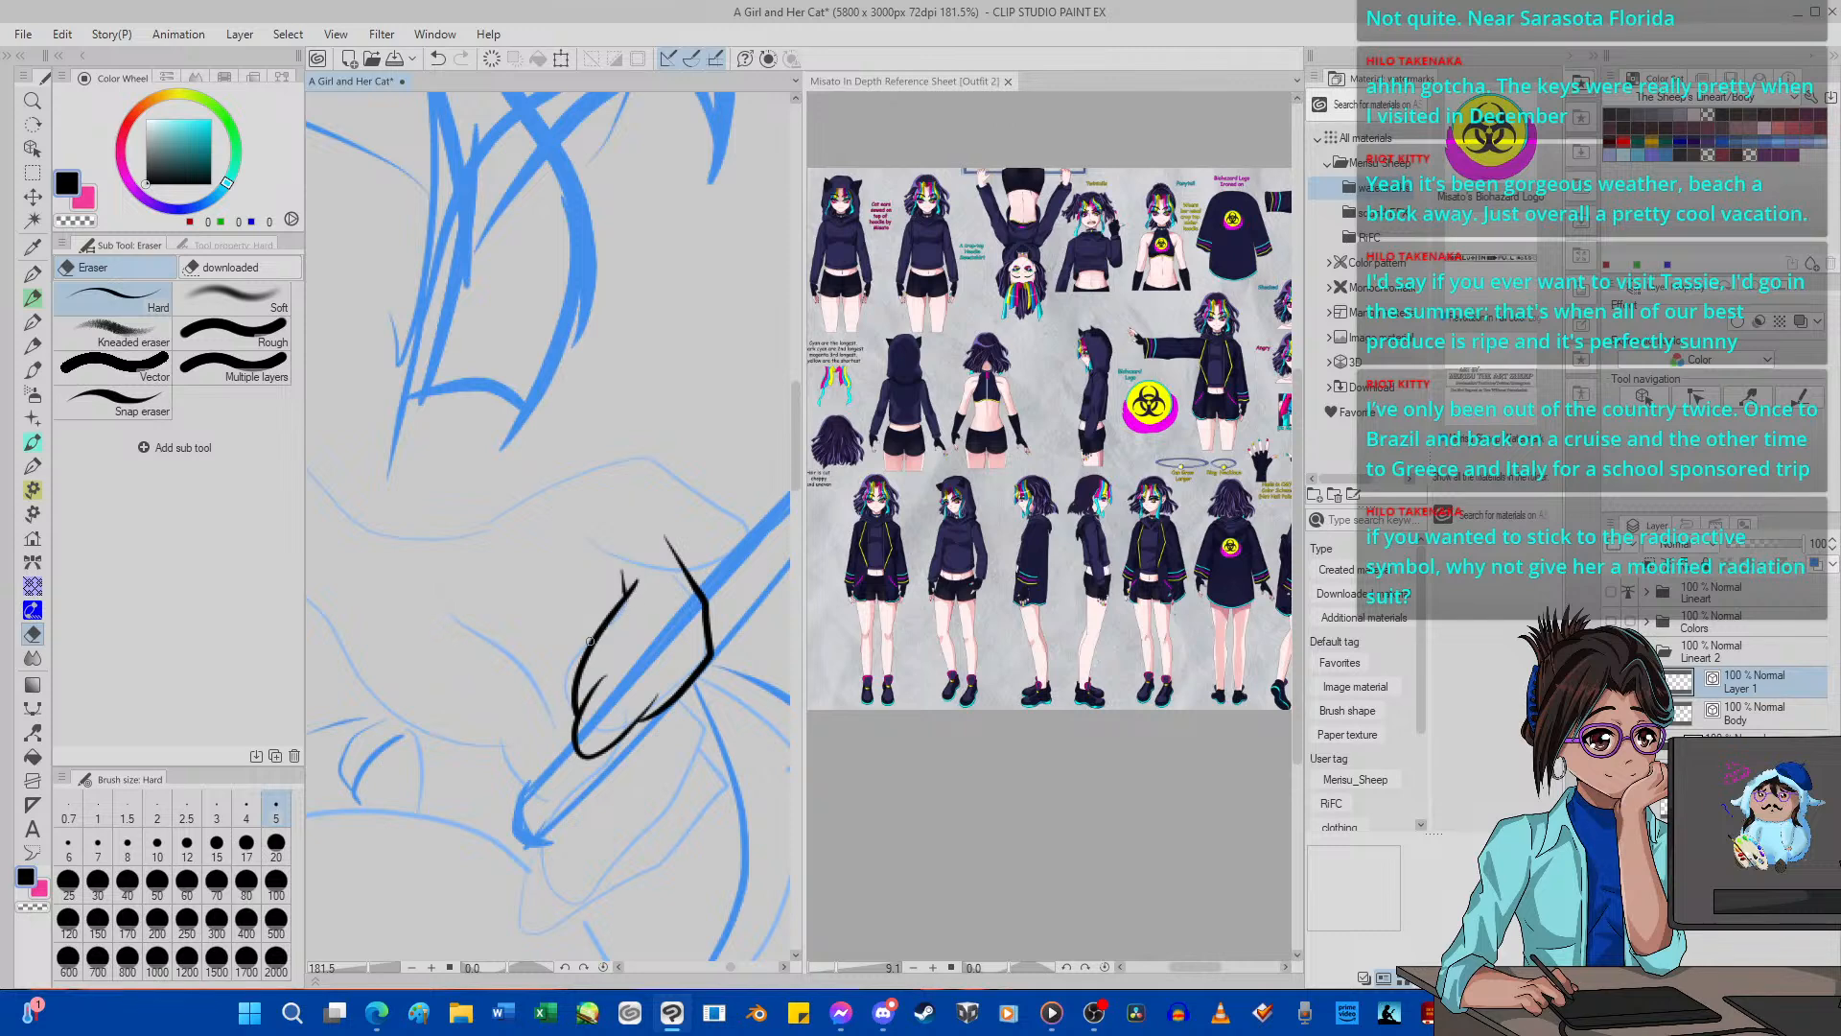
Ink the lower finger from its knuckle beneath the upper finger down to a rounded fingertip, using G-pen 2.
key("p")
mouse_move(679, 698)
left_mouse_down()
mouse_move(708, 743)
mouse_move(668, 810)
mouse_move(569, 932)
mouse_move(540, 928)
mouse_move(544, 905)
left_mouse_up()
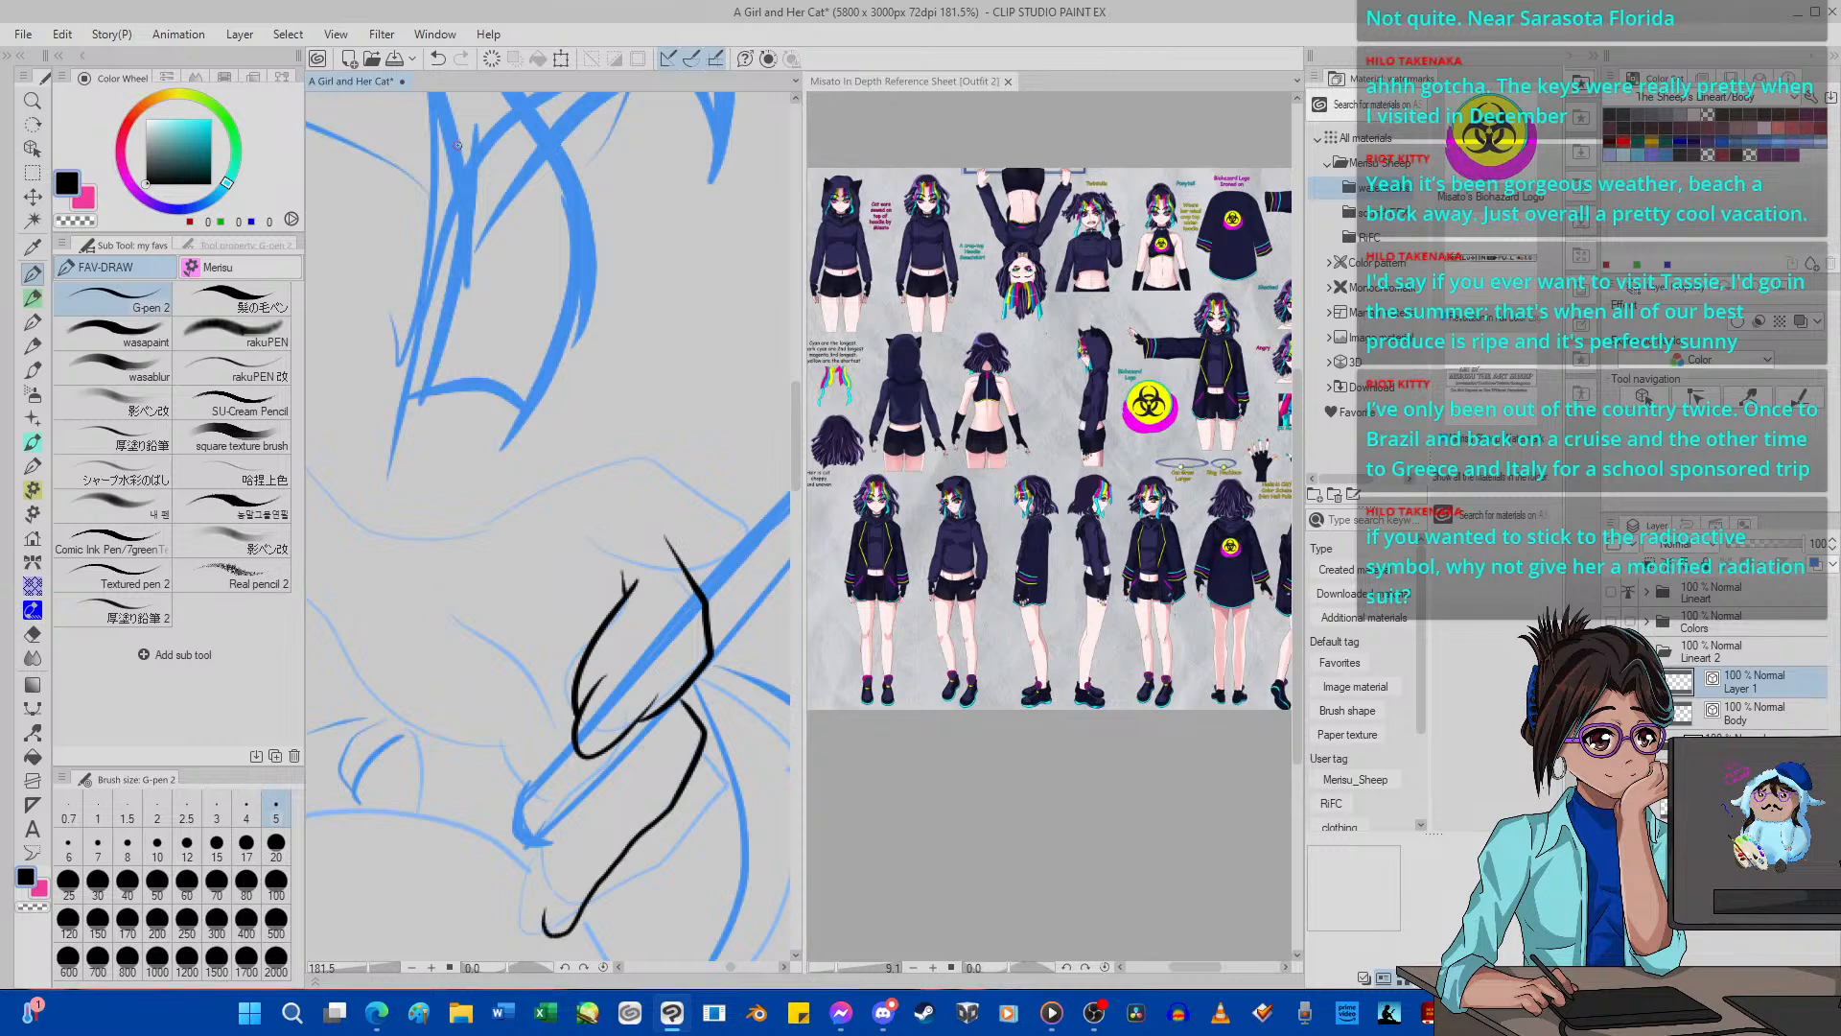
left_click(437, 58)
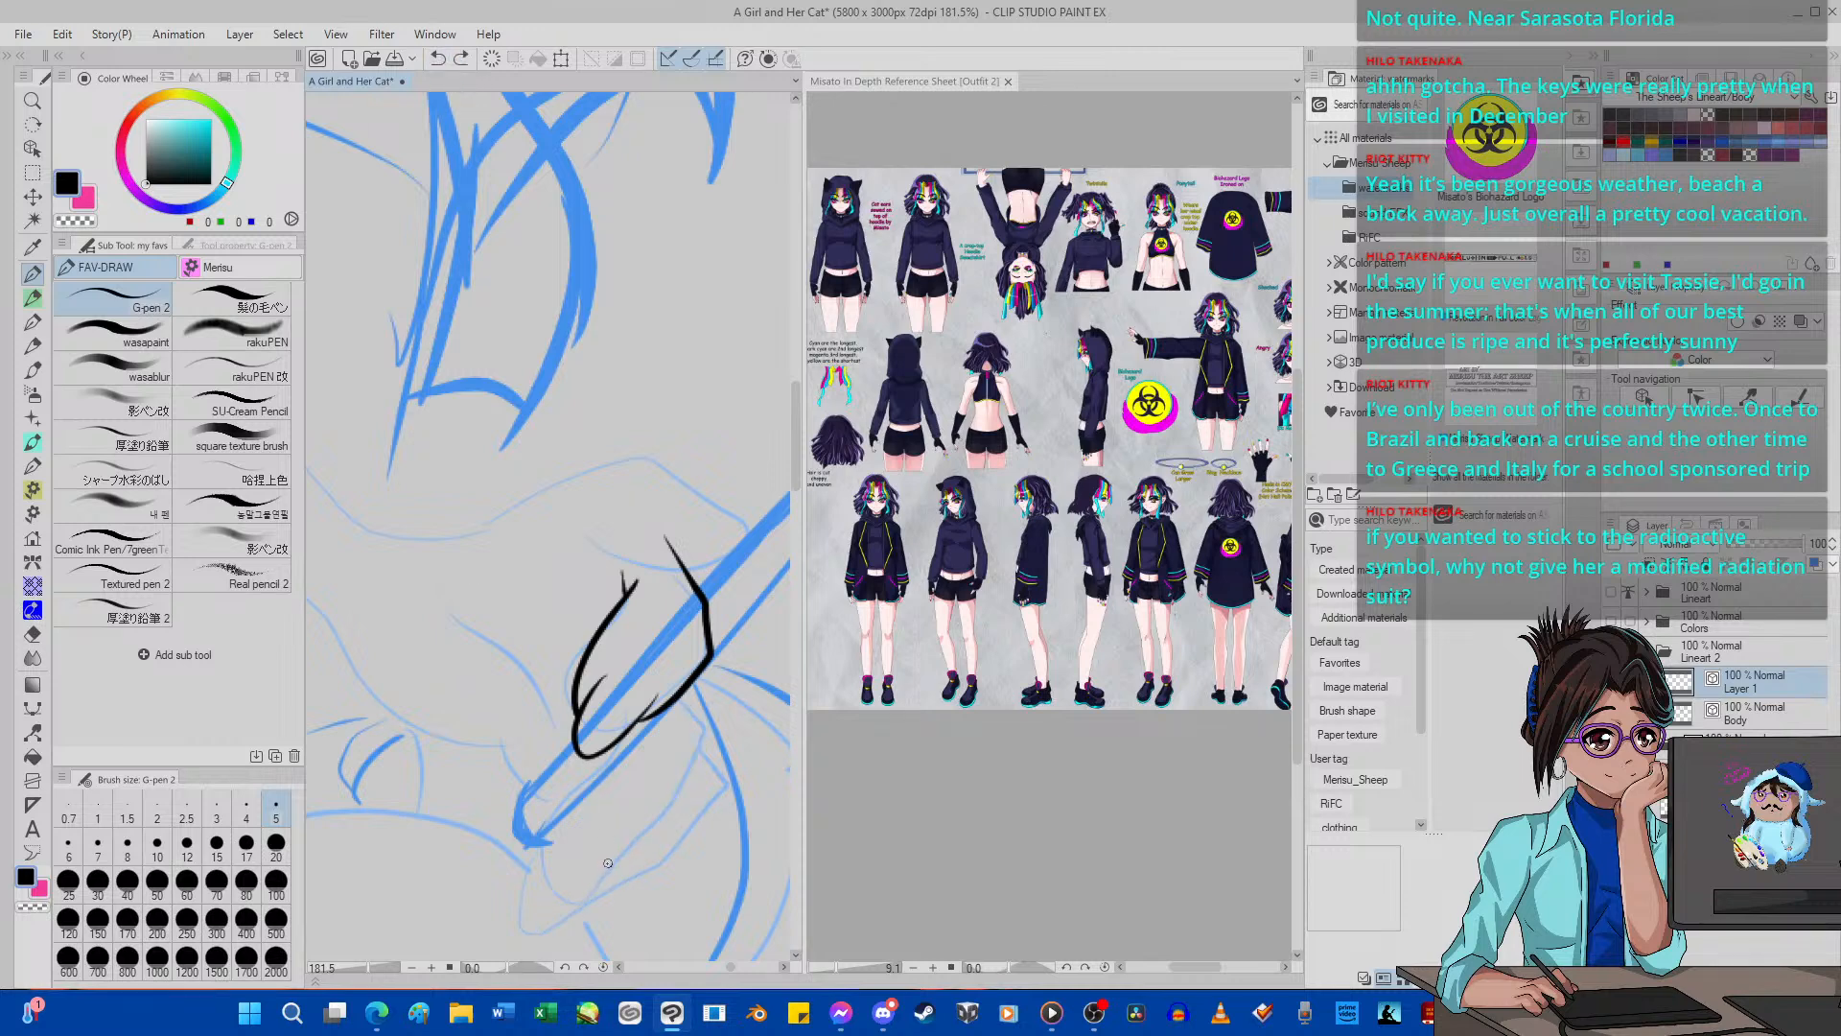
mouse_move(607, 863)
left_mouse_down()
mouse_move(559, 930)
mouse_move(564, 860)
mouse_move(610, 845)
mouse_move(609, 865)
mouse_move(665, 811)
mouse_move(682, 697)
left_mouse_up()
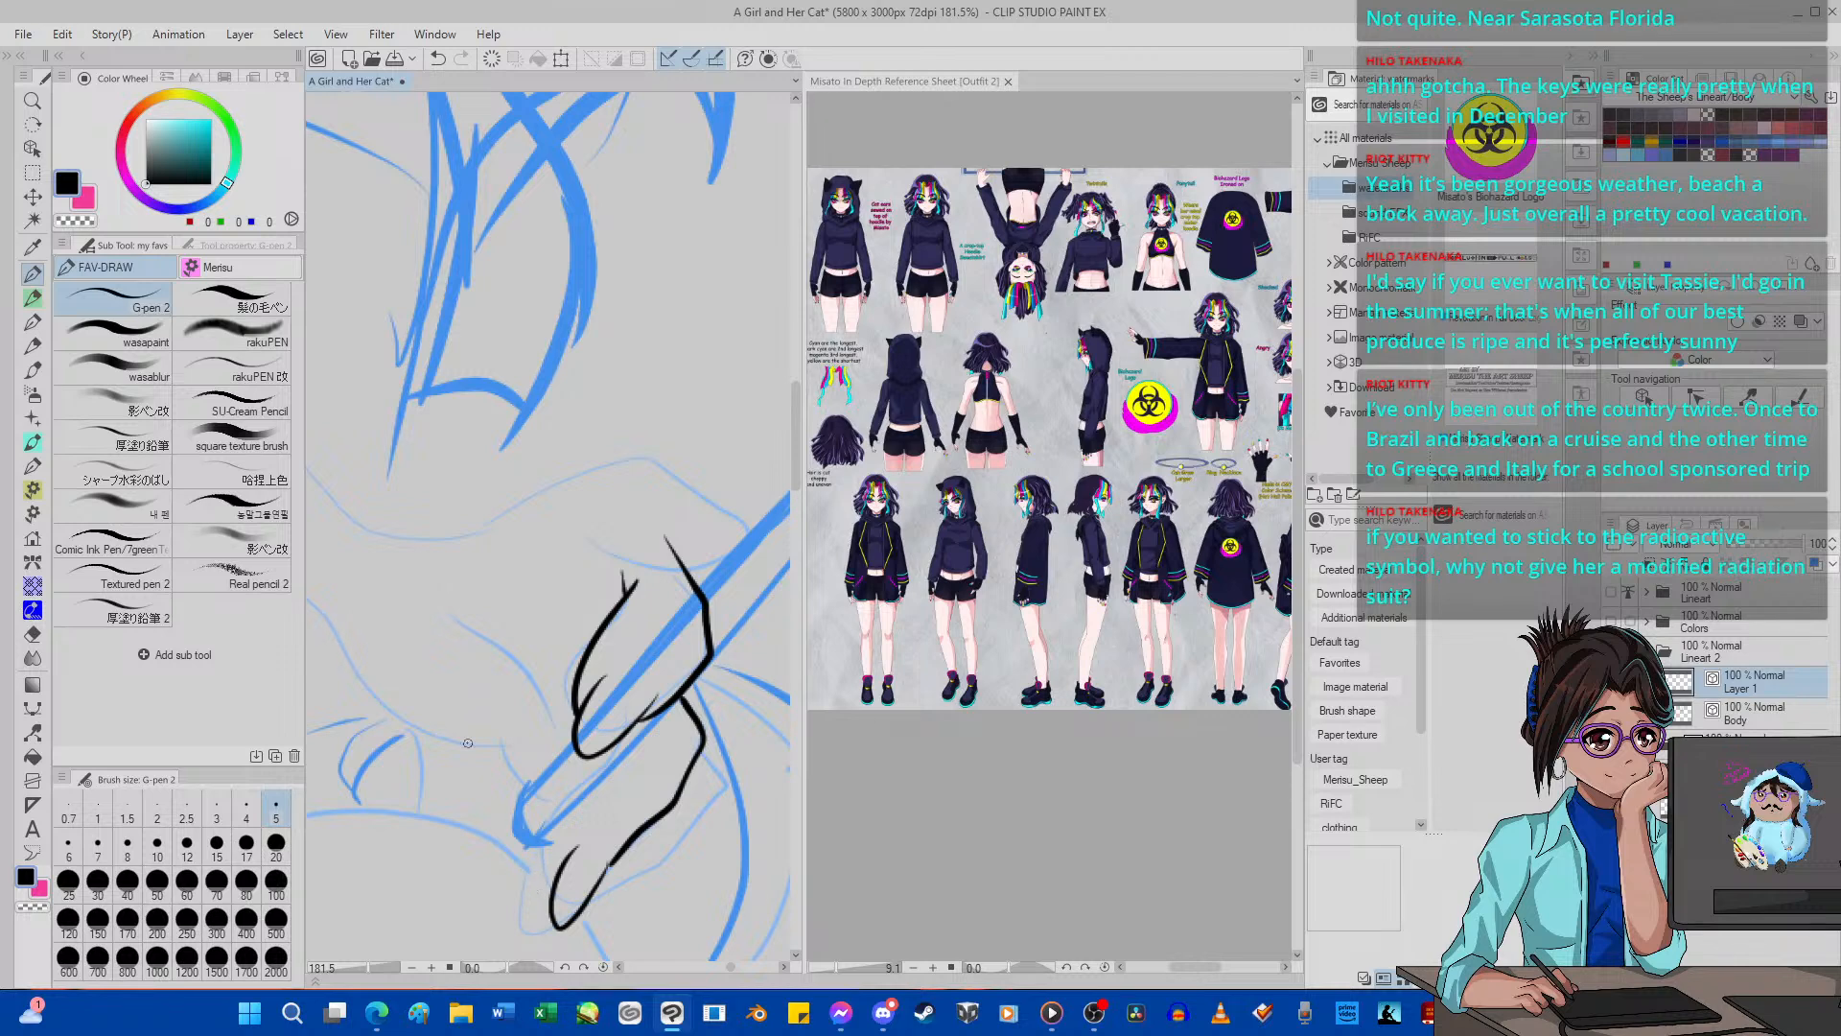
left_click(438, 59)
left_click(438, 59)
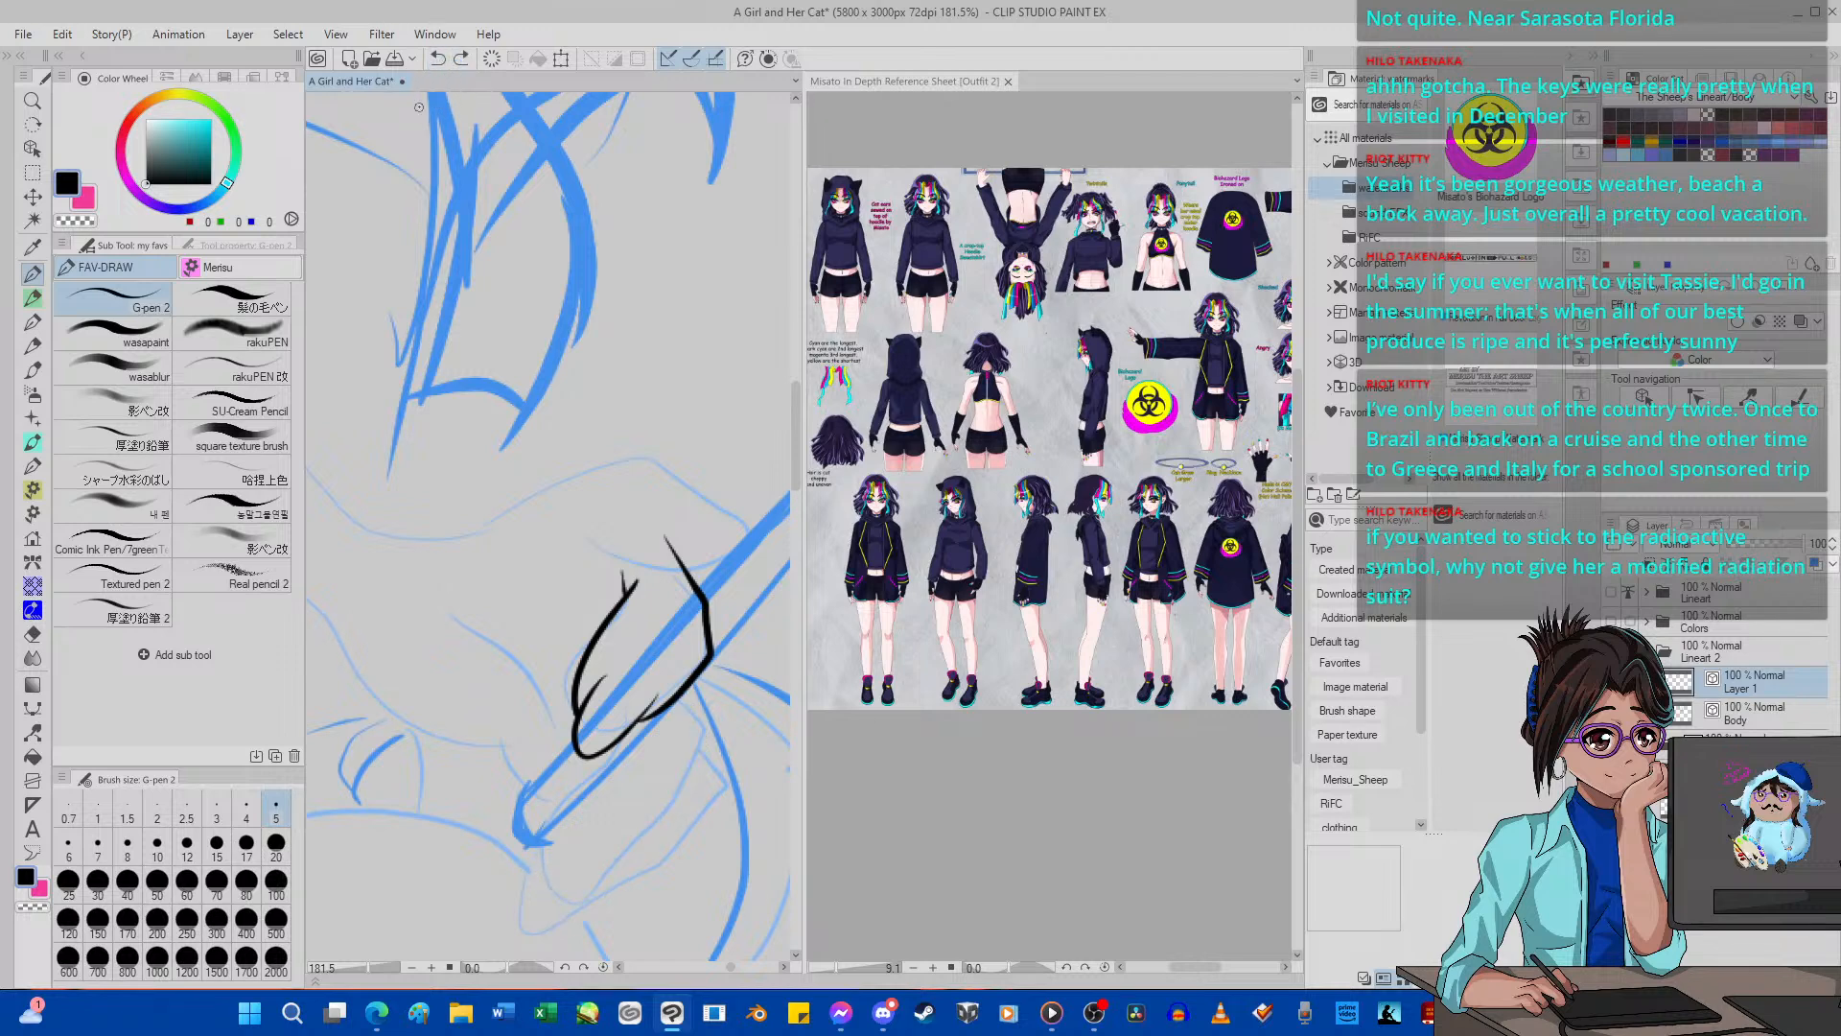
left_click(461, 58)
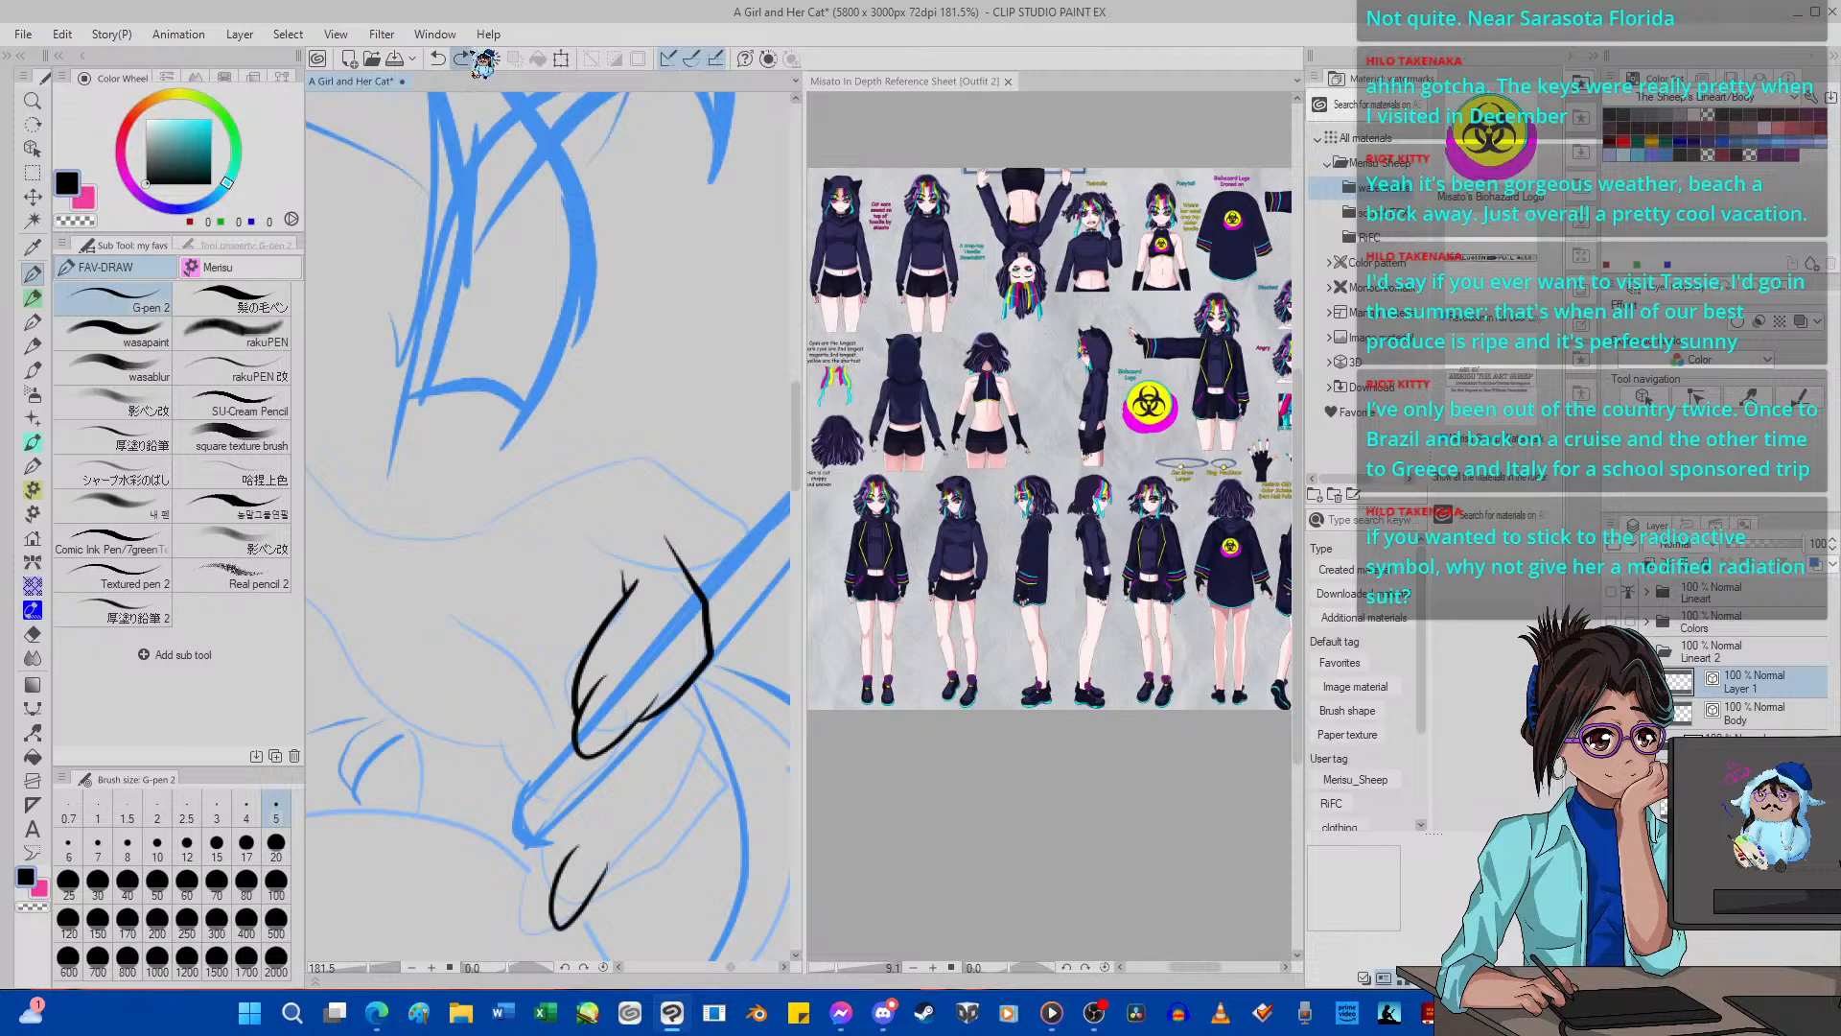
left_click(461, 58)
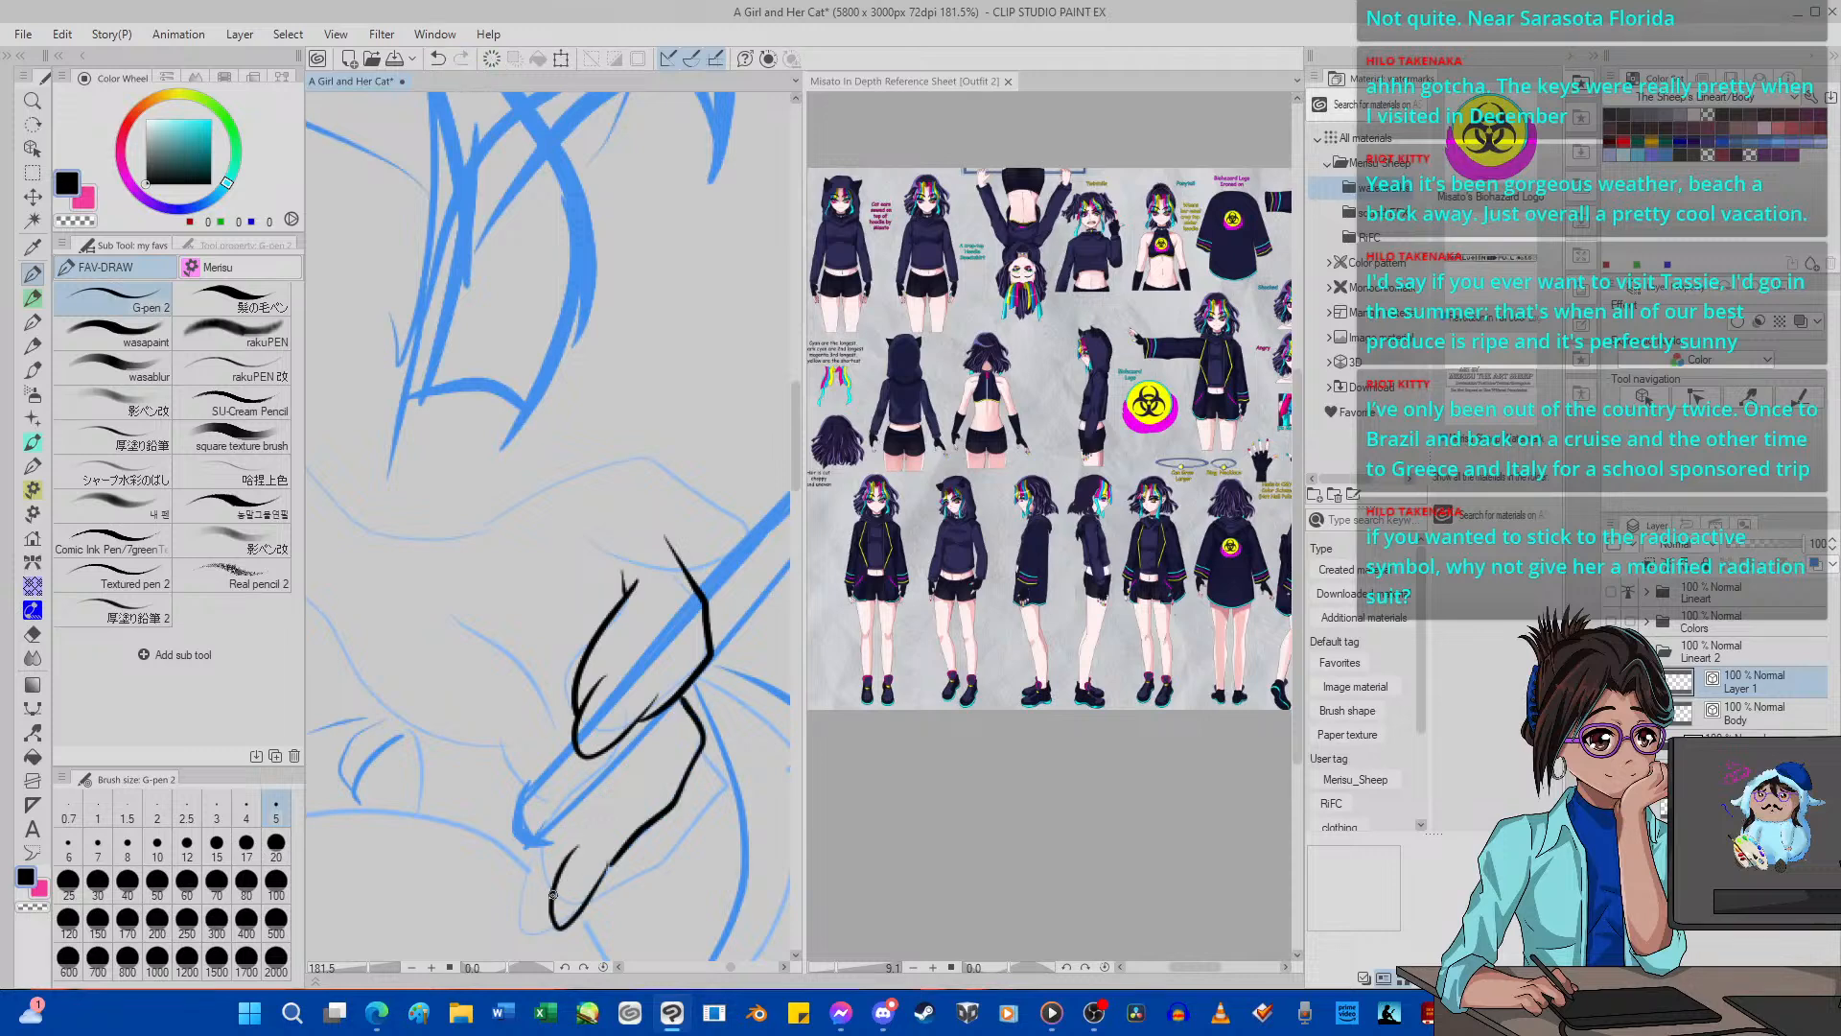
Ink the lower finger's remaining edge from the fingertip up toward the upper finger.
mouse_move(543, 882)
left_mouse_down()
mouse_move(545, 816)
mouse_move(578, 775)
left_mouse_up()
scroll(580, 774, "down", 8)
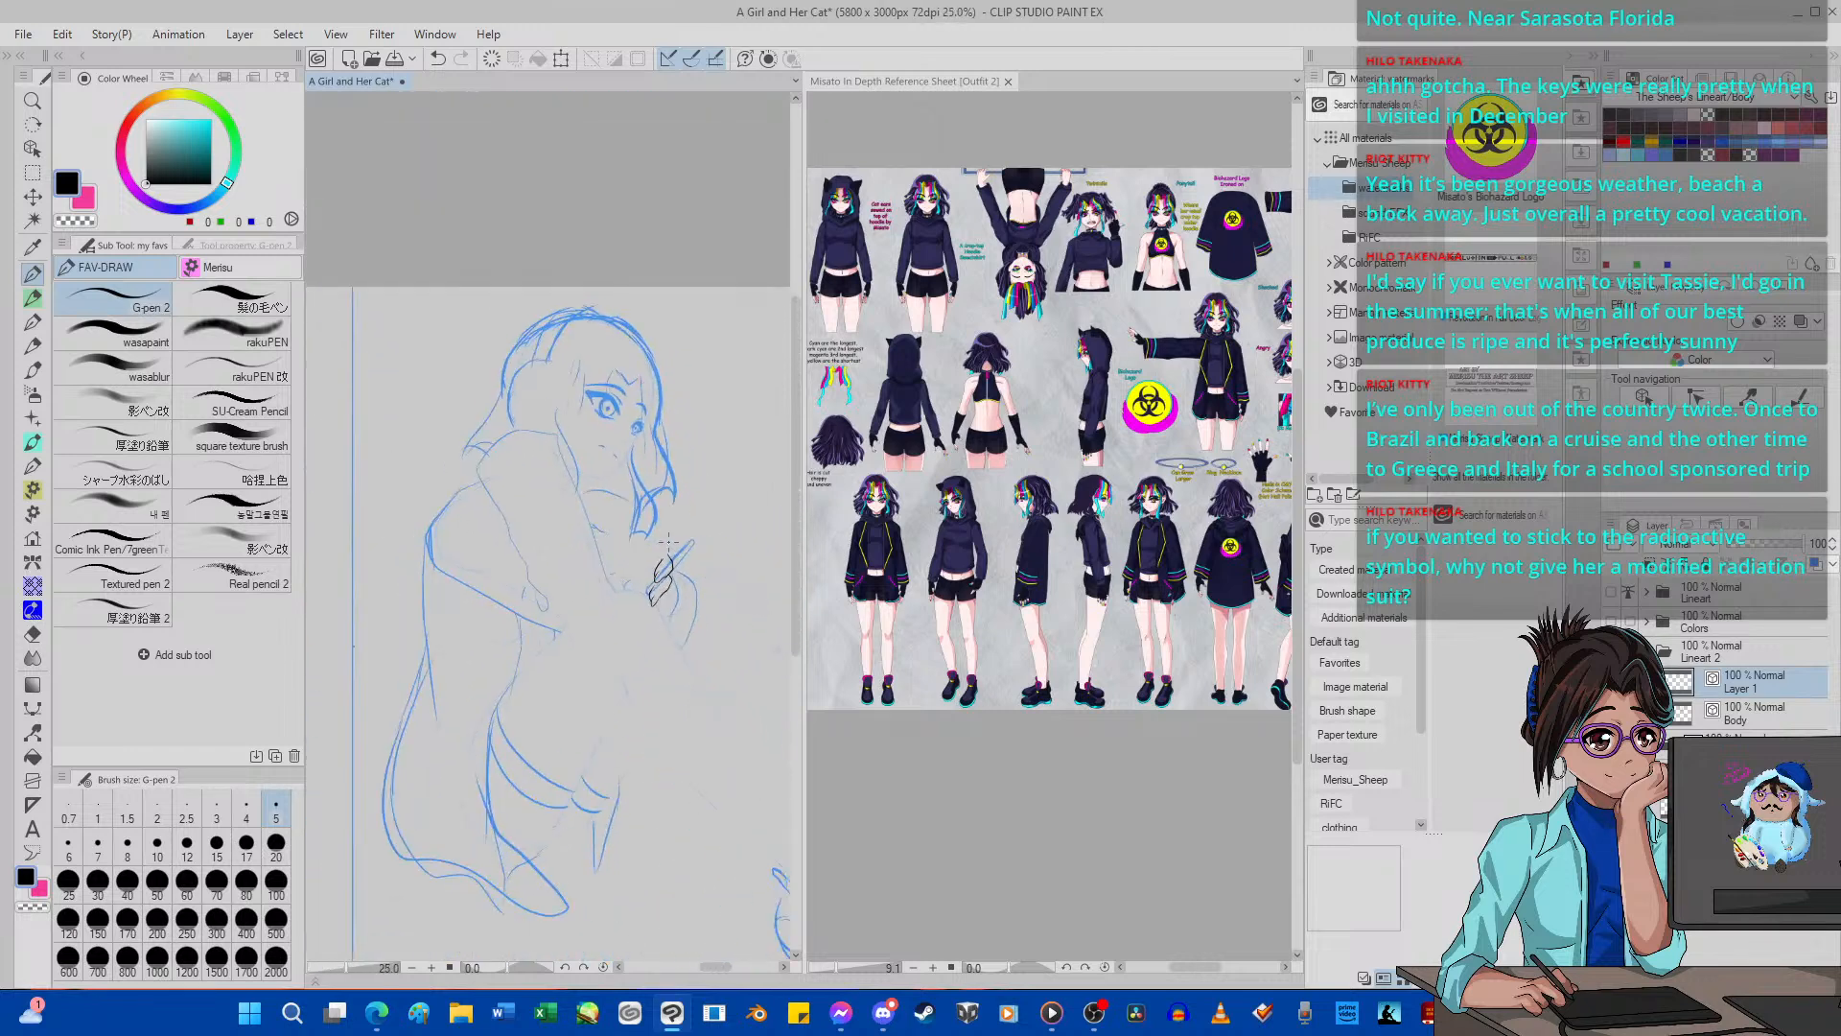
scroll(668, 542, "up", 5)
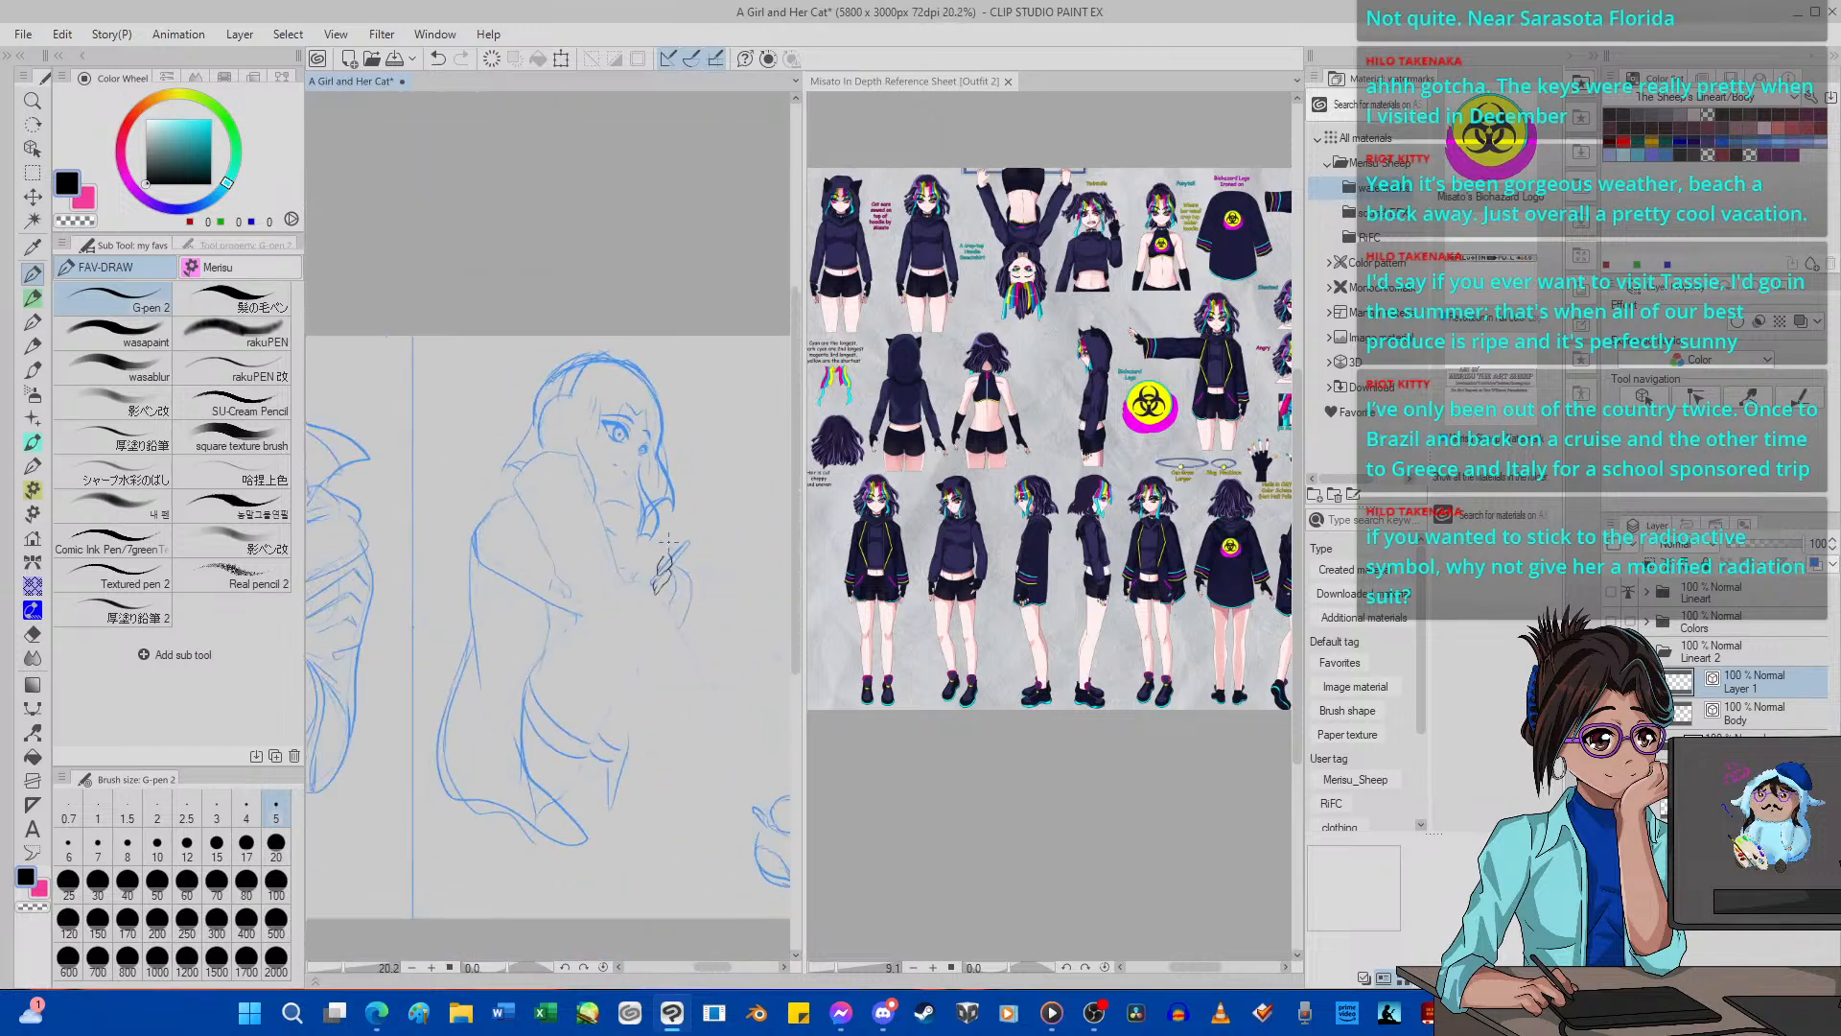
scroll(668, 542, "down", 6)
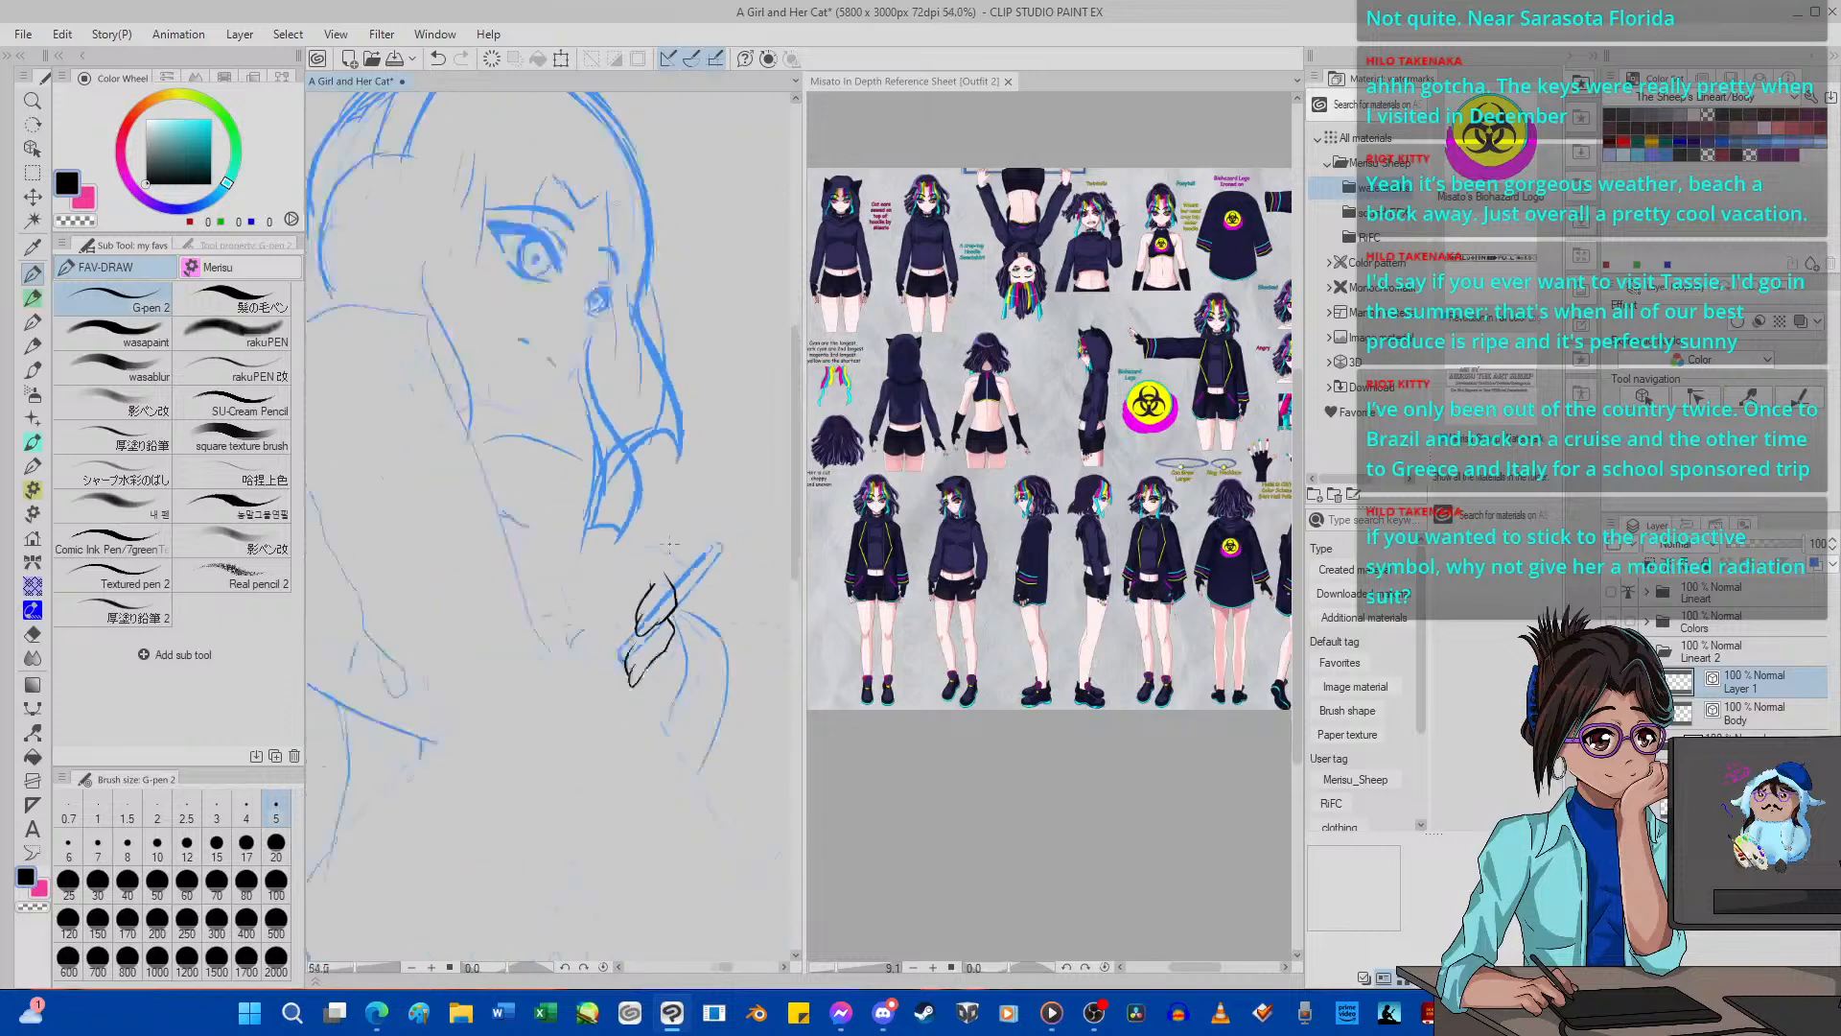
scroll(668, 542, "up", 3)
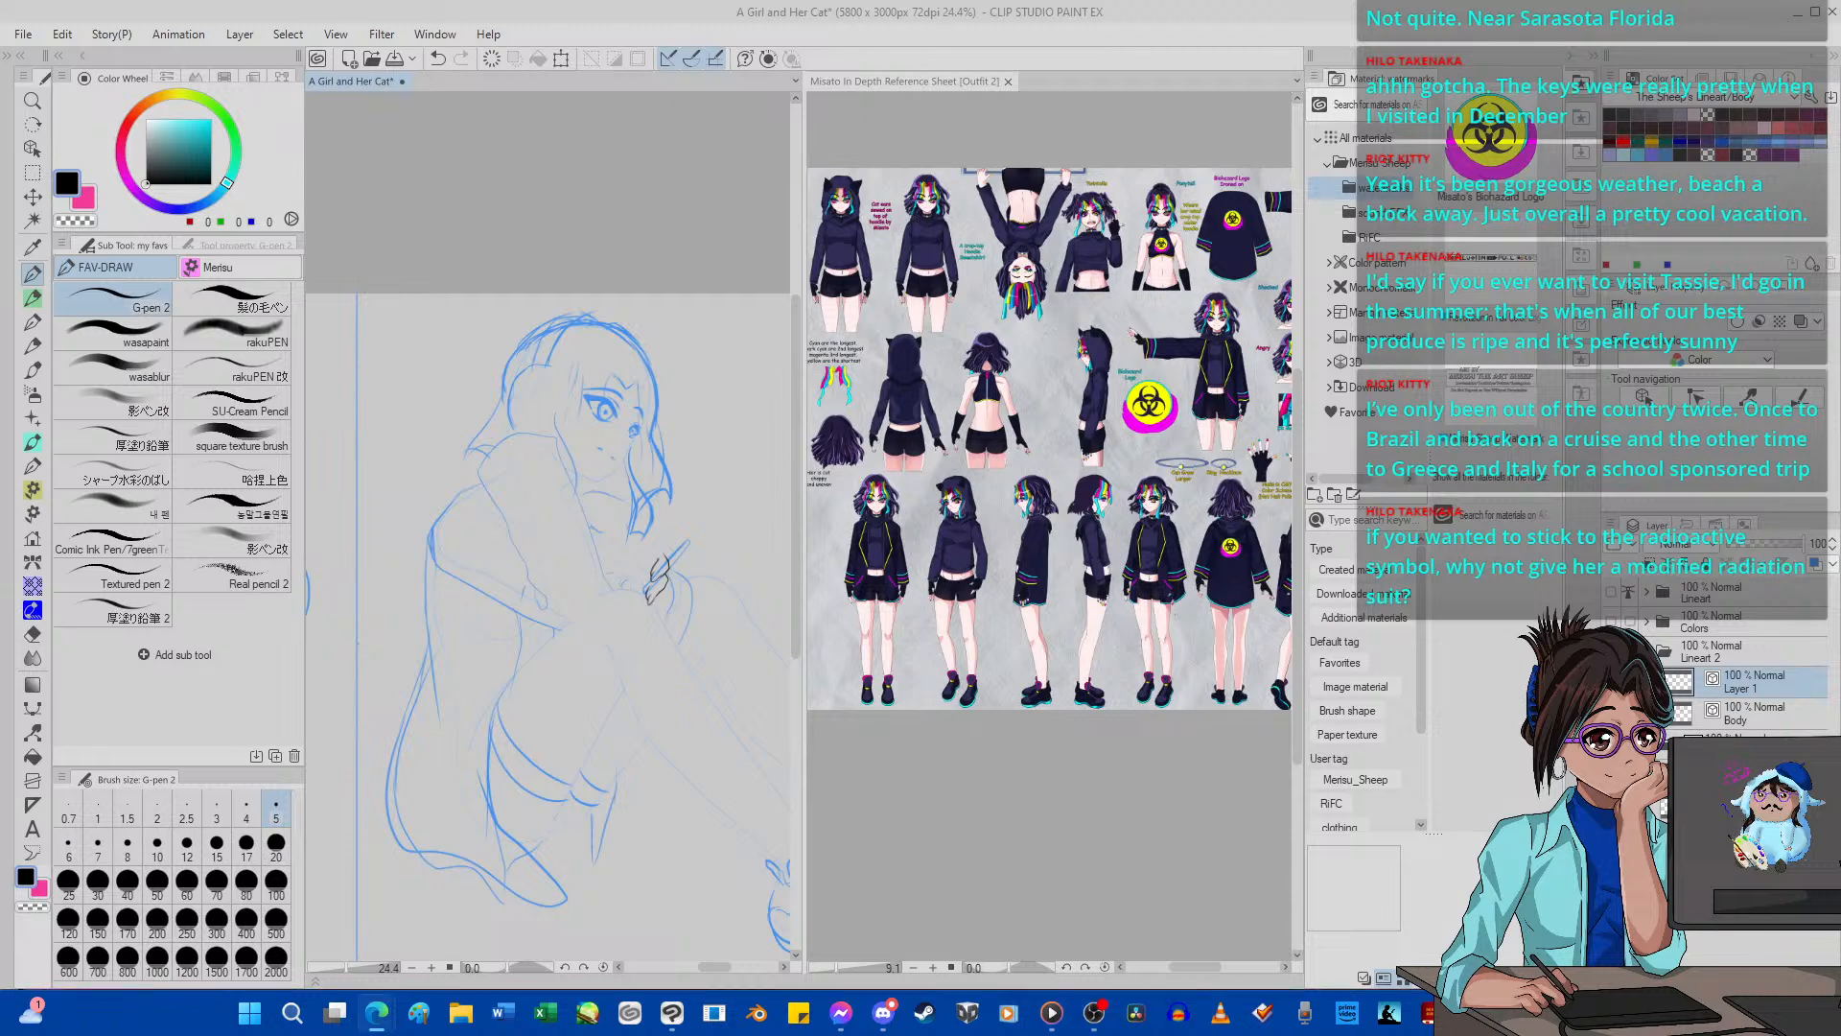
Switch to OBS to hide and restore the CSP source, dismissing the new-posts notification in Edge, and return to Clip Studio Paint.
left_click(1093, 1013)
left_click(647, 716)
left_click(206, 649)
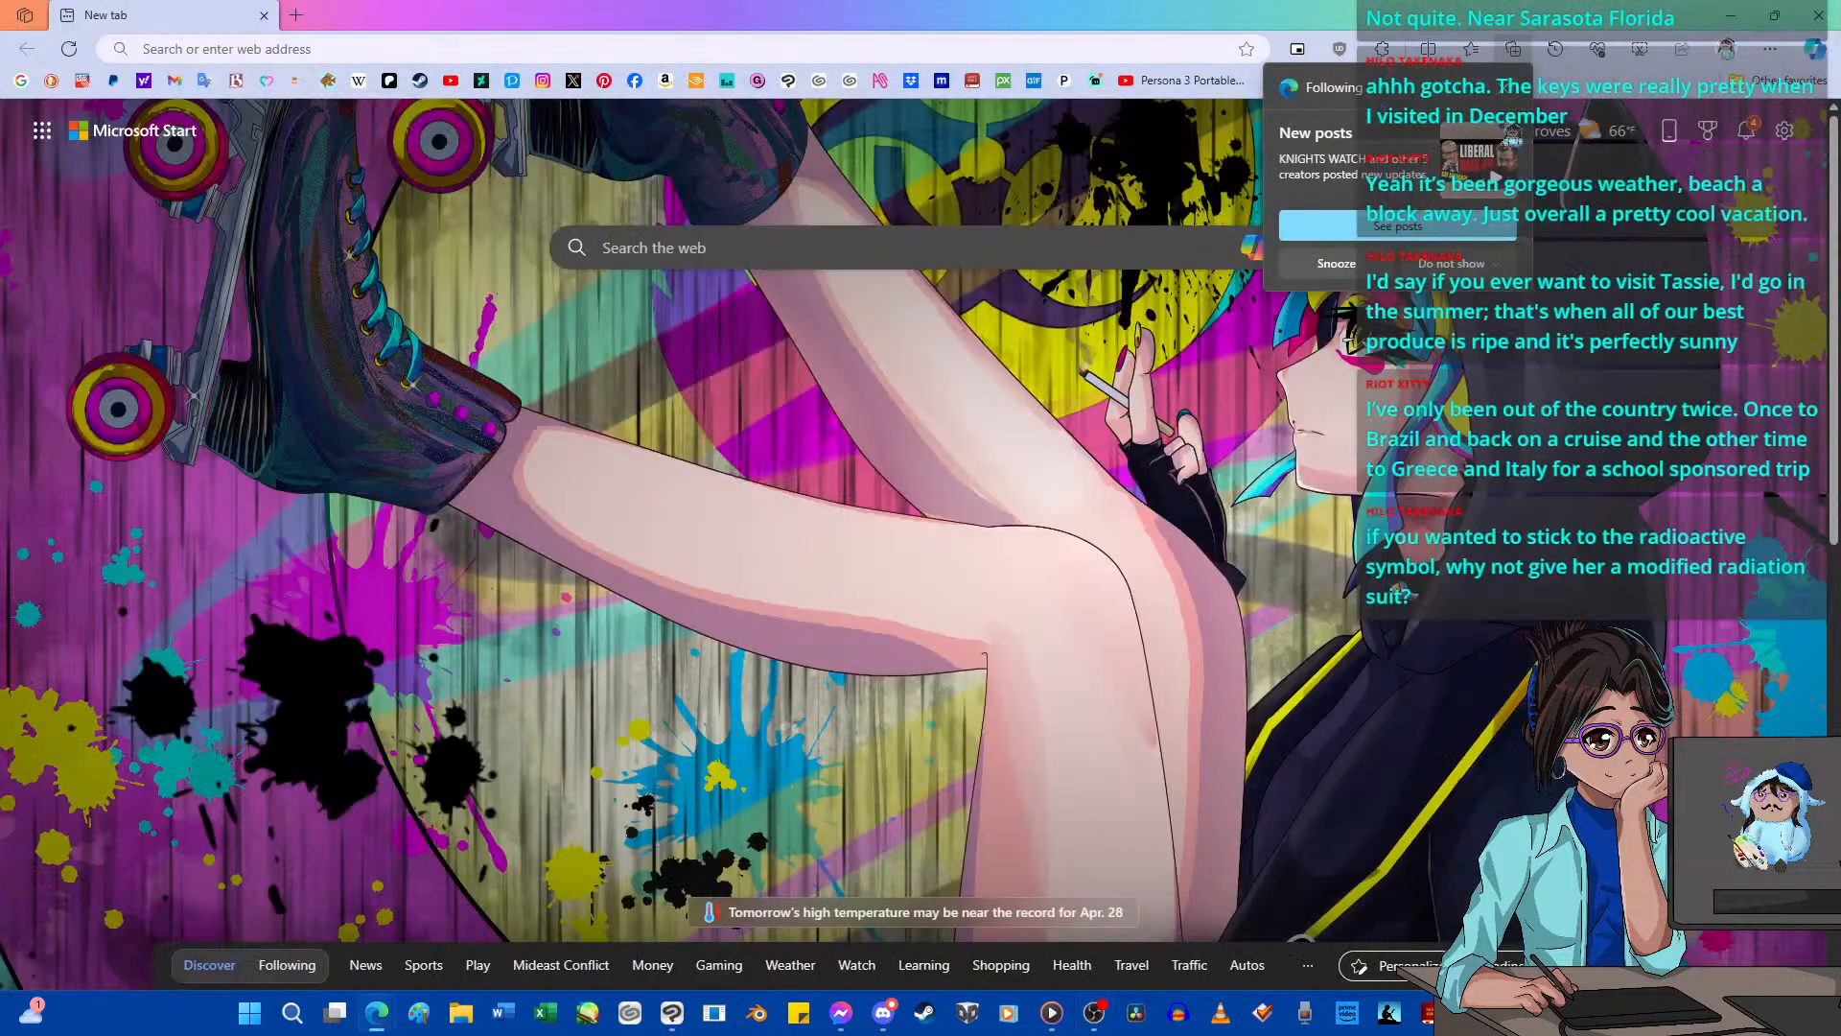
left_click(1511, 88)
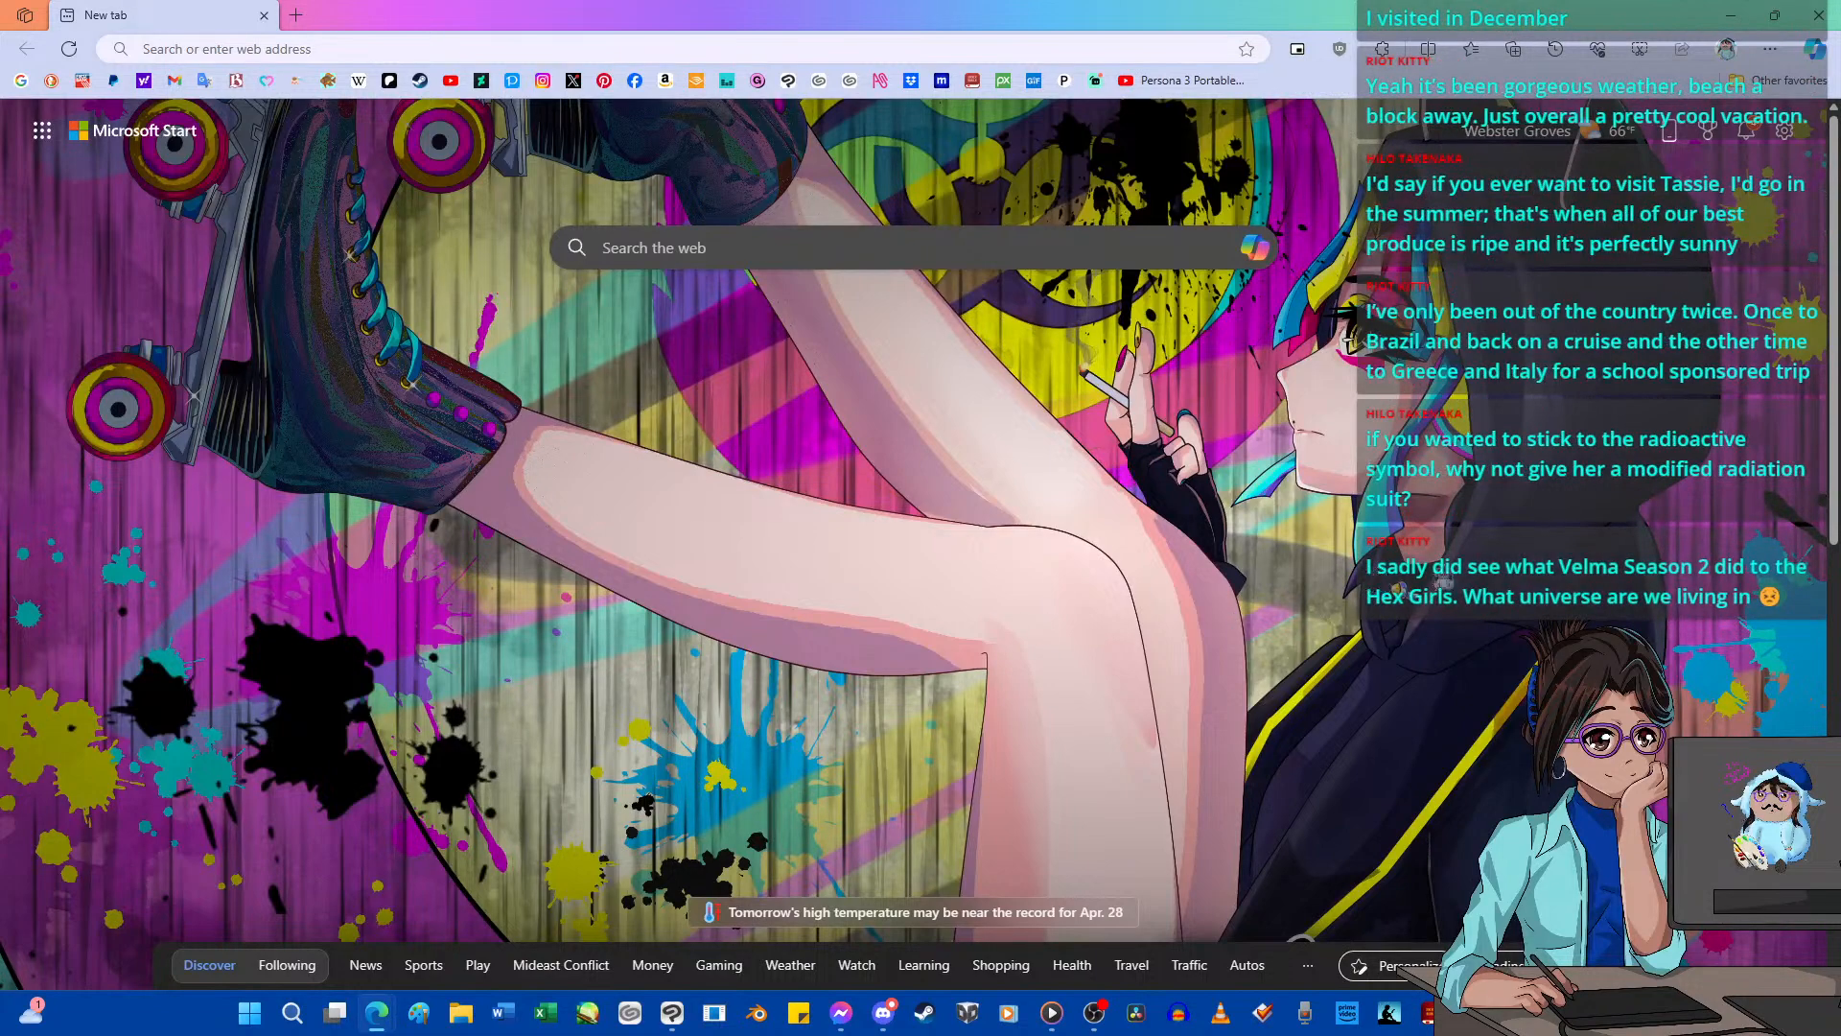
left_click(1731, 15)
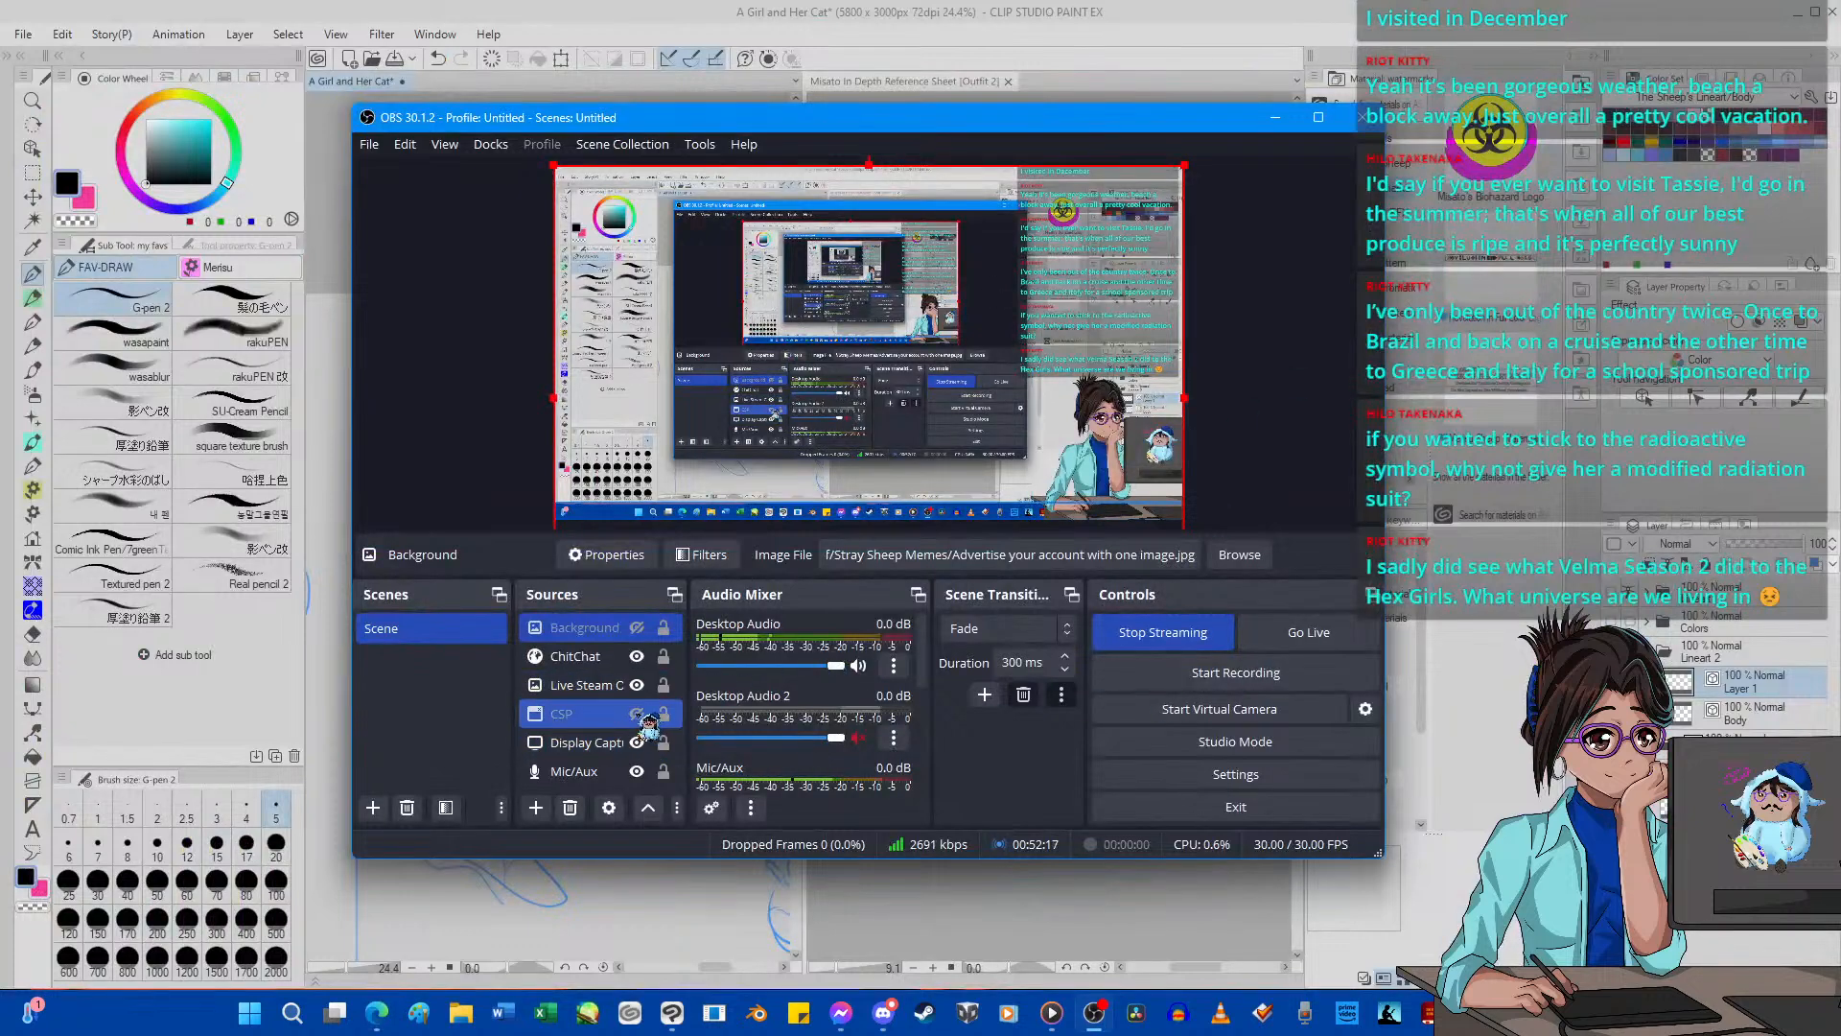
left_click(638, 714)
left_click(945, 876)
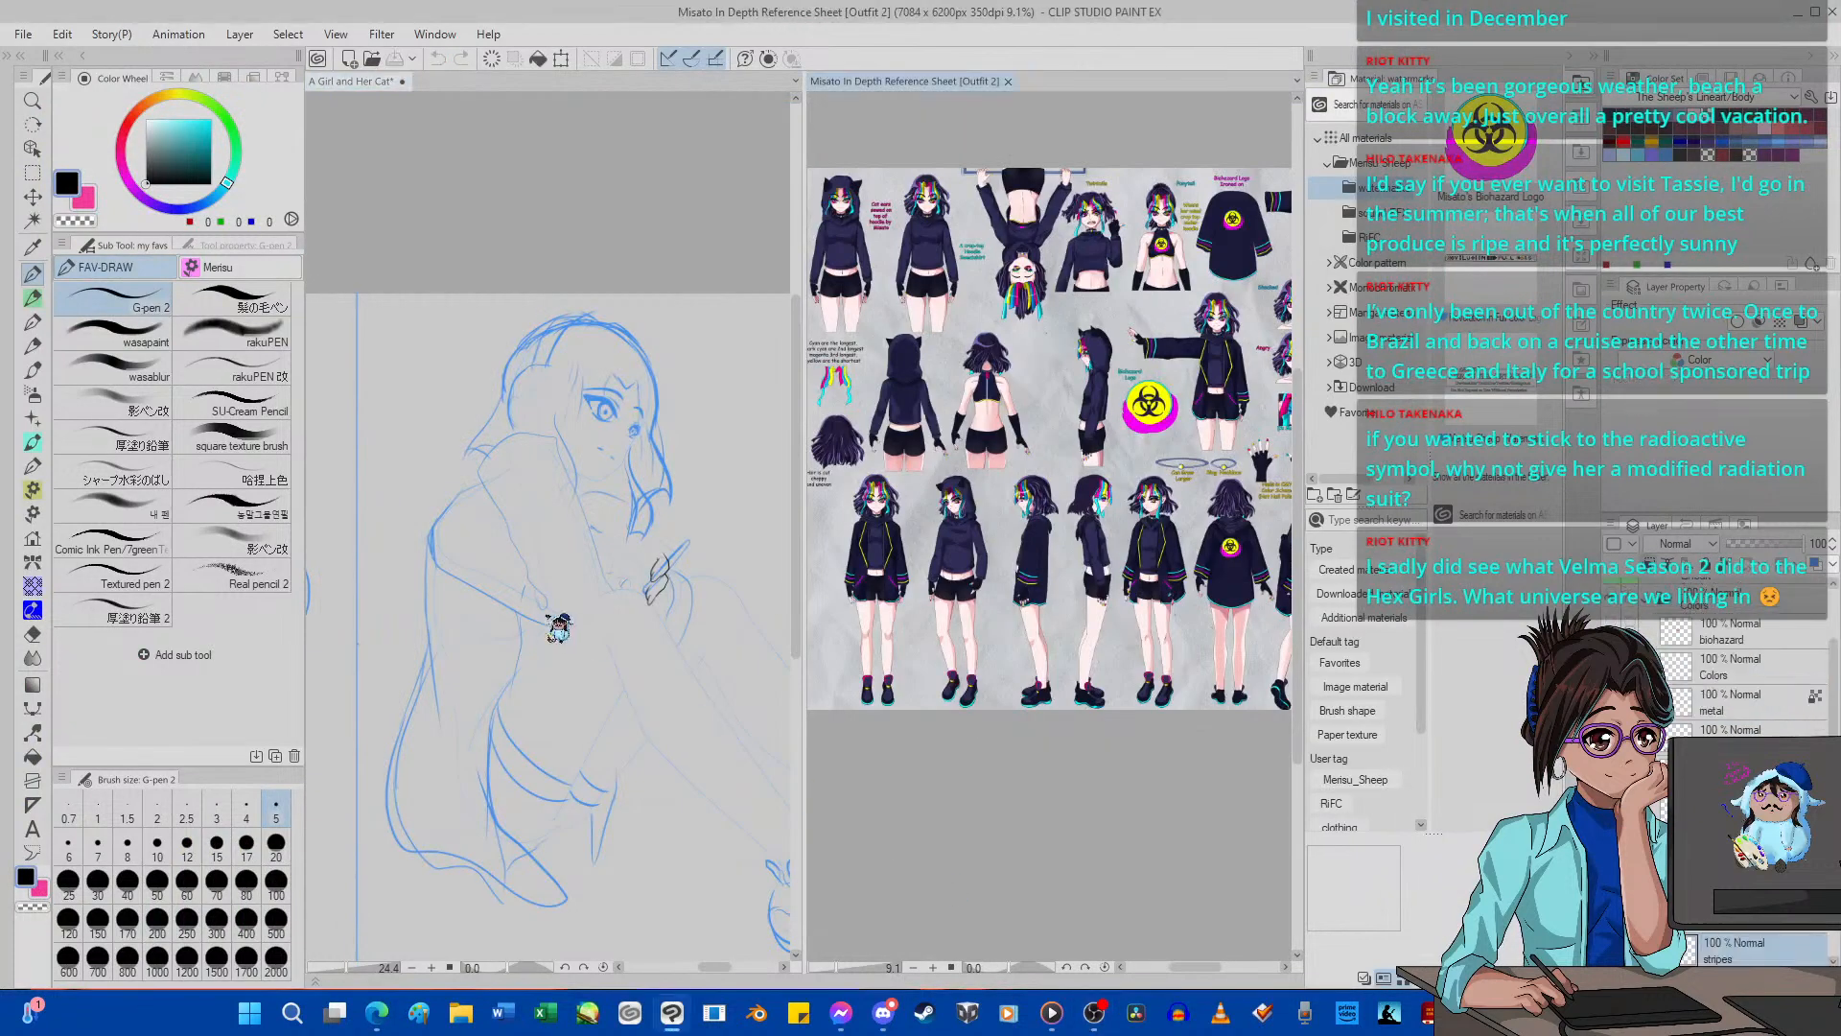
Ink the raised hand's upper contour with G-pen 2, from the back of the hand over the bent knuckle to the index fingertip.
left_click(633, 558)
scroll(636, 553, "up", 4)
scroll(708, 565, "down", 4)
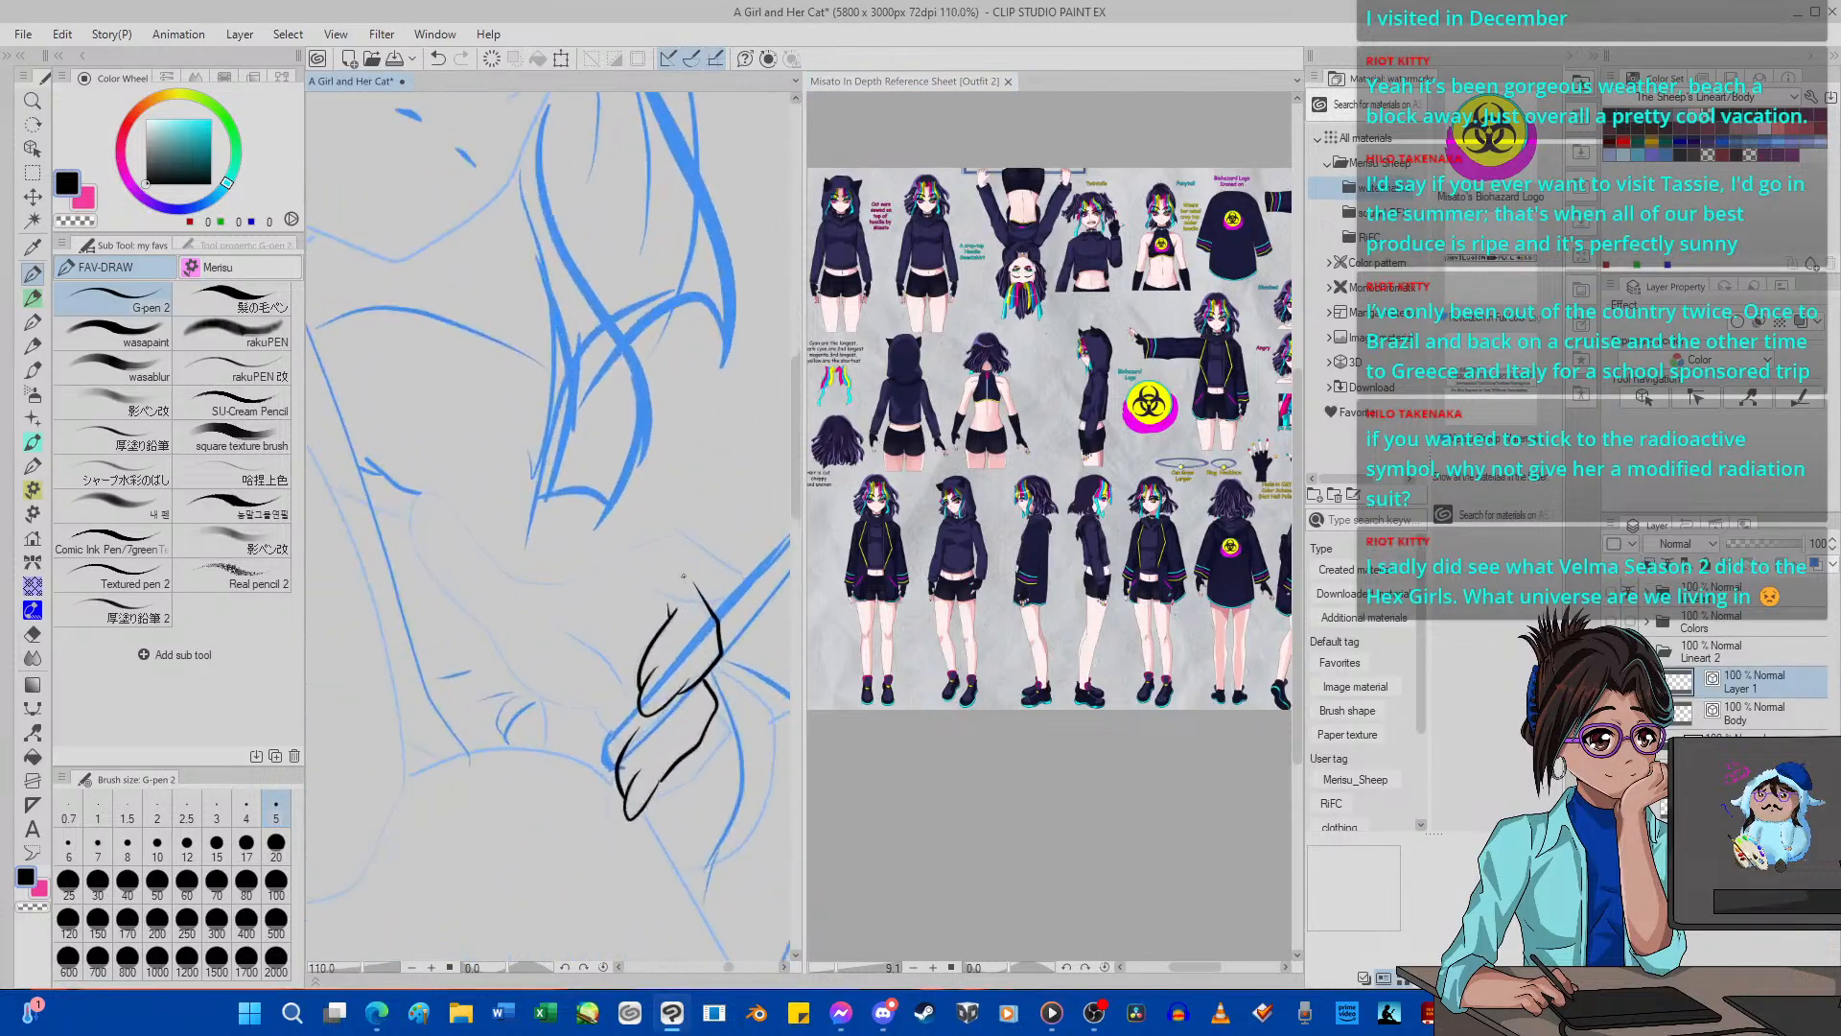
scroll(705, 574, "up", 3)
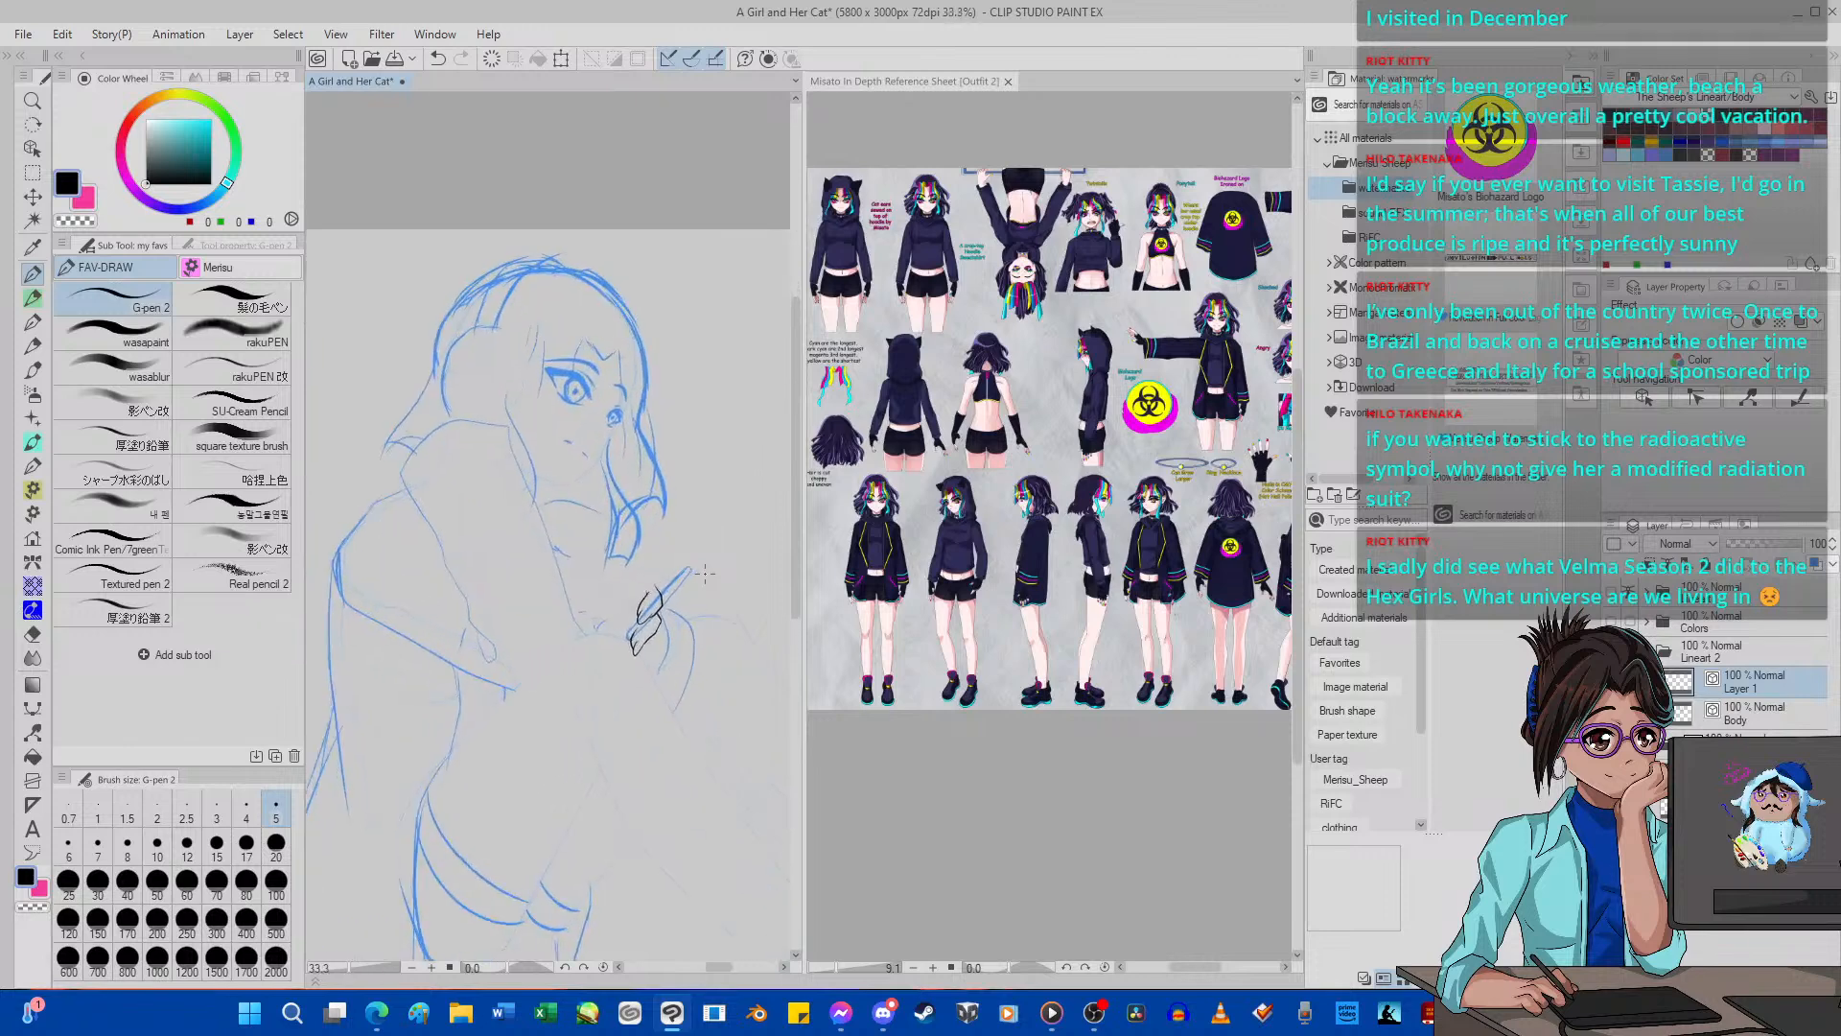
key("minus")
key("minus")
key("minus")
key("minus")
key("minus")
key("minus")
key("minus")
key("minus")
key("minus")
key("minus")
key("minus")
key("minus")
key("minus")
key("minus")
key("minus")
key("minus")
key("minus")
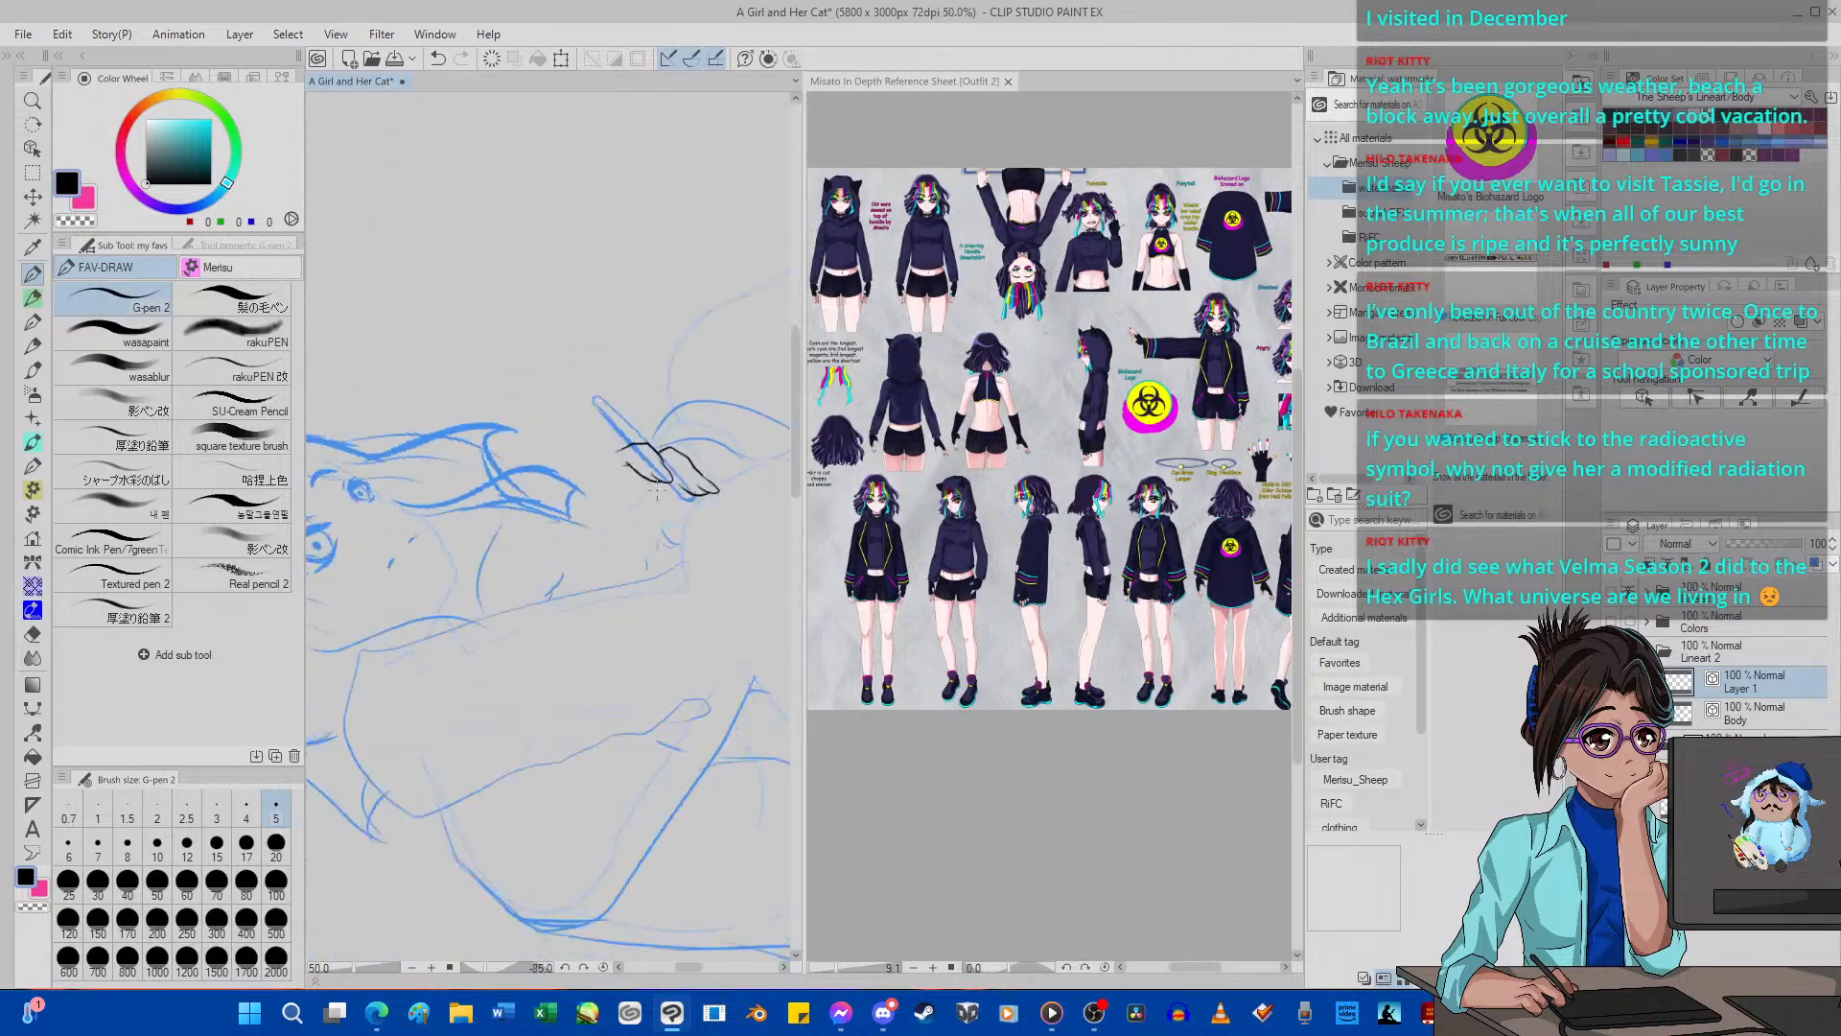
scroll(631, 439, "up", 5)
scroll(543, 443, "up", 1)
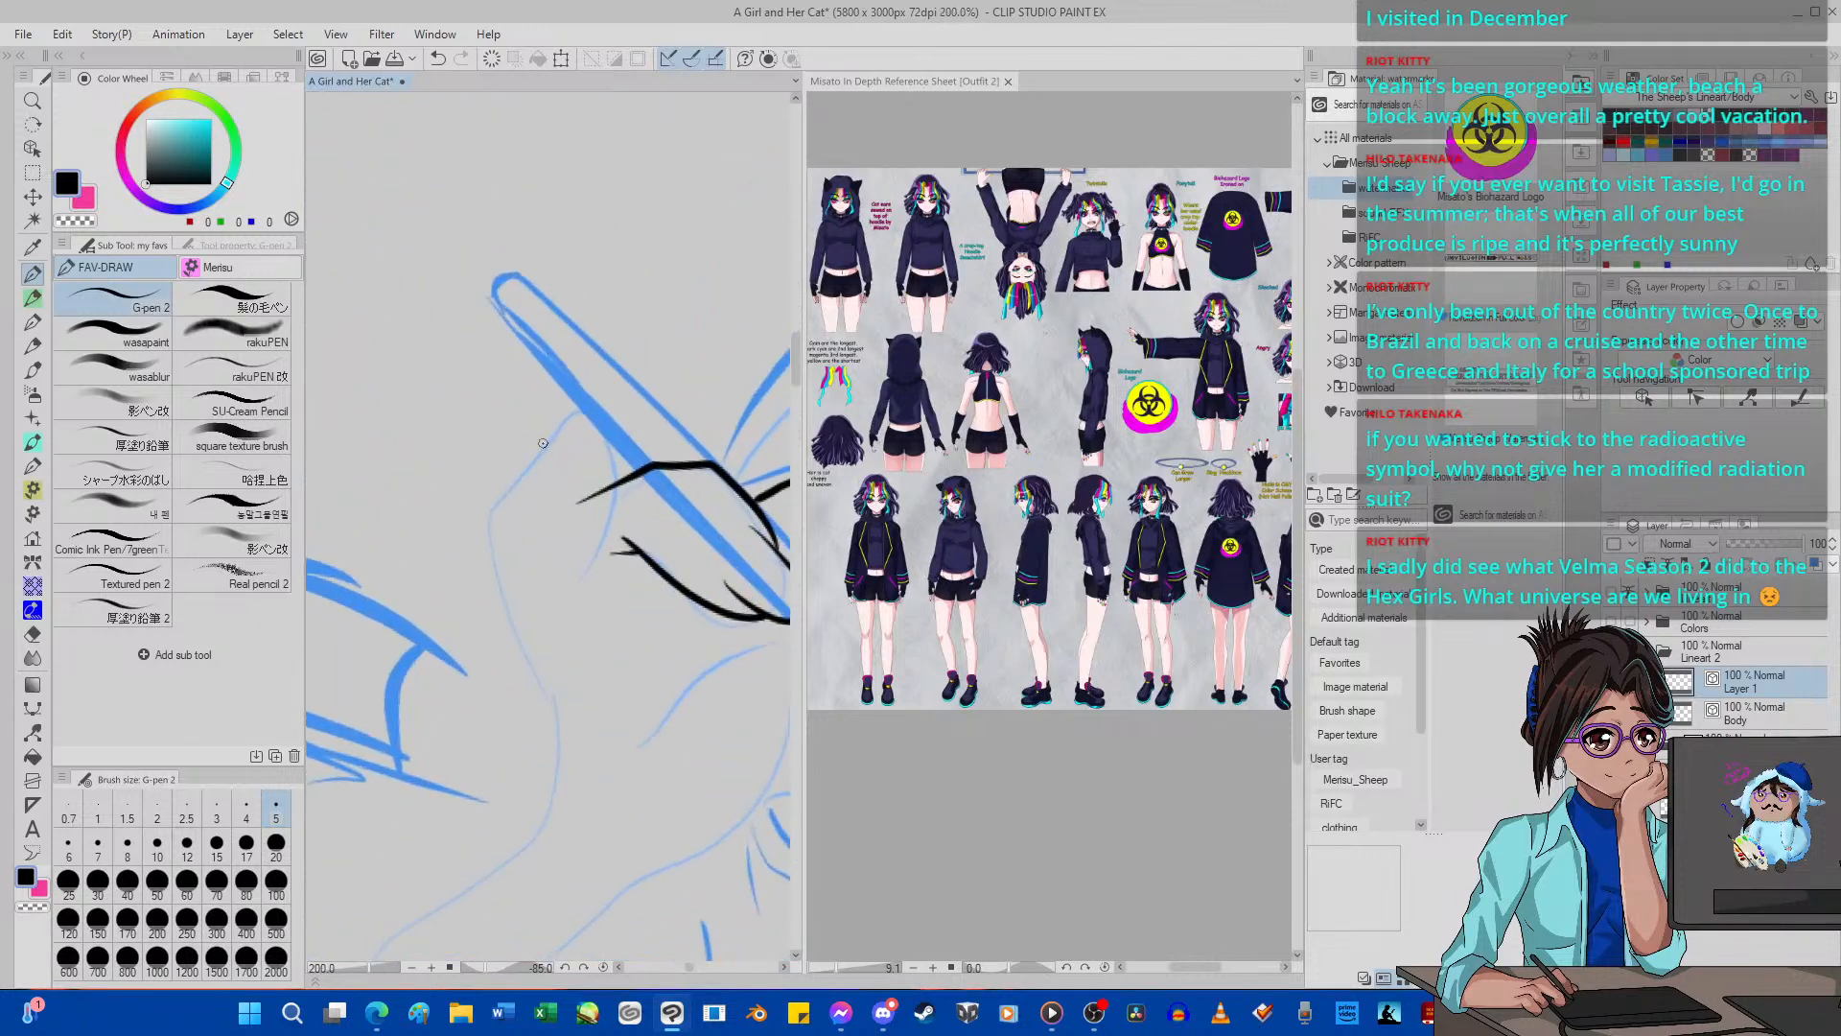
mouse_move(562, 747)
left_mouse_down()
mouse_move(491, 533)
mouse_move(610, 362)
left_mouse_up()
left_click(437, 58)
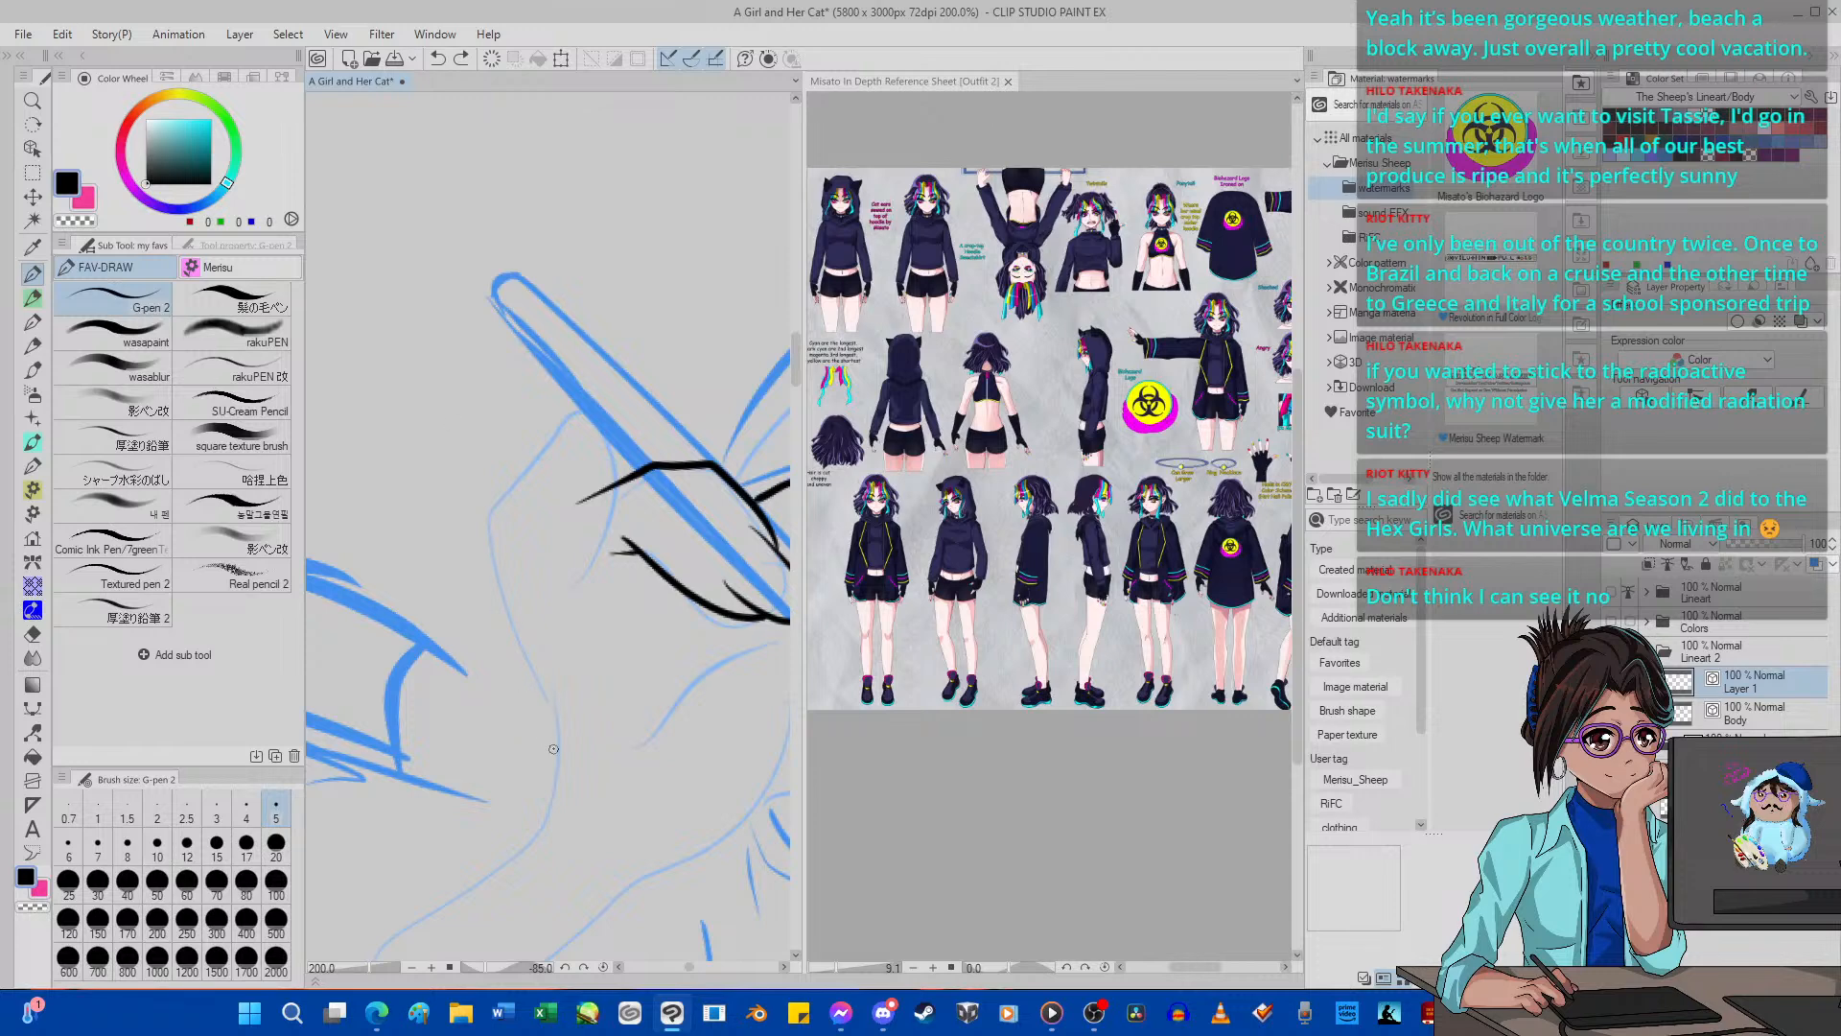
mouse_move(552, 789)
left_mouse_down()
mouse_move(493, 506)
mouse_move(594, 391)
mouse_move(616, 422)
mouse_move(613, 532)
mouse_move(546, 589)
mouse_move(579, 576)
mouse_move(587, 641)
left_mouse_up()
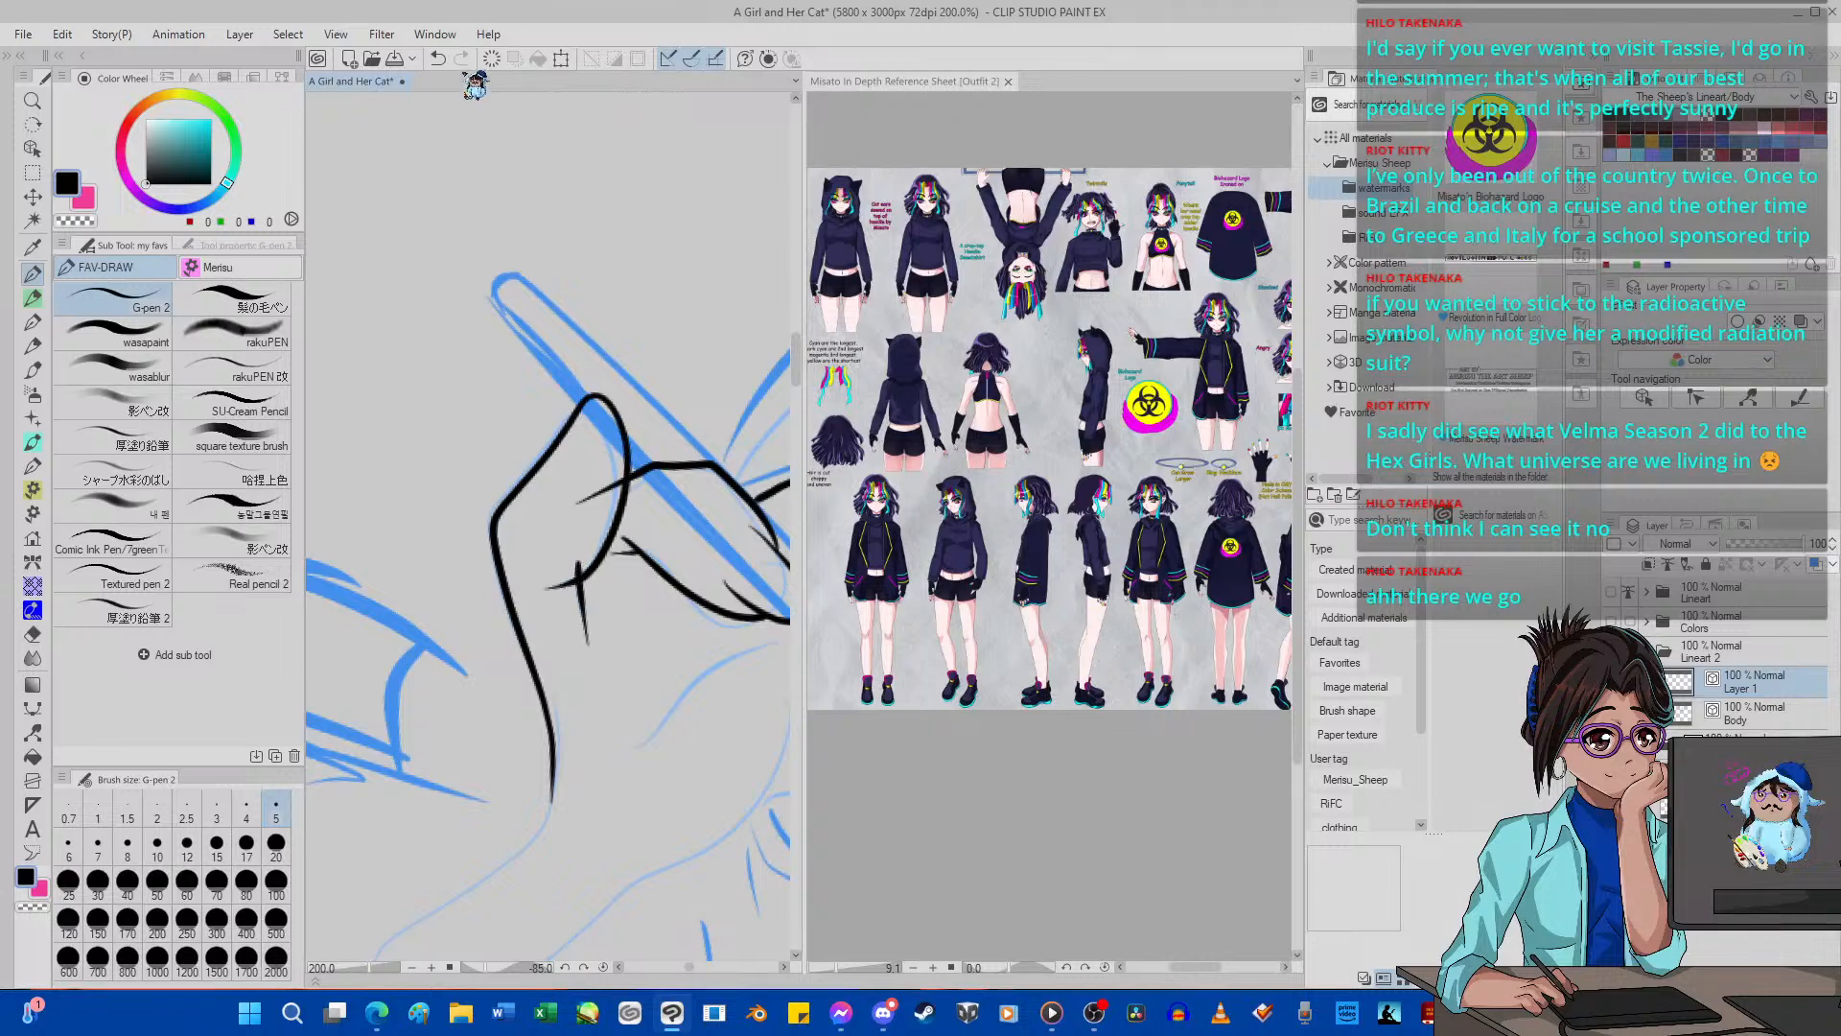
Try reworking the crease strokes beneath the index finger and erasing the overlapping line ends, and undo the changes.
key("ctrl+z")
mouse_move(591, 547)
left_mouse_down()
mouse_move(615, 676)
mouse_move(593, 528)
mouse_move(602, 612)
mouse_move(579, 640)
left_mouse_up()
key("ctrl+z")
key("e")
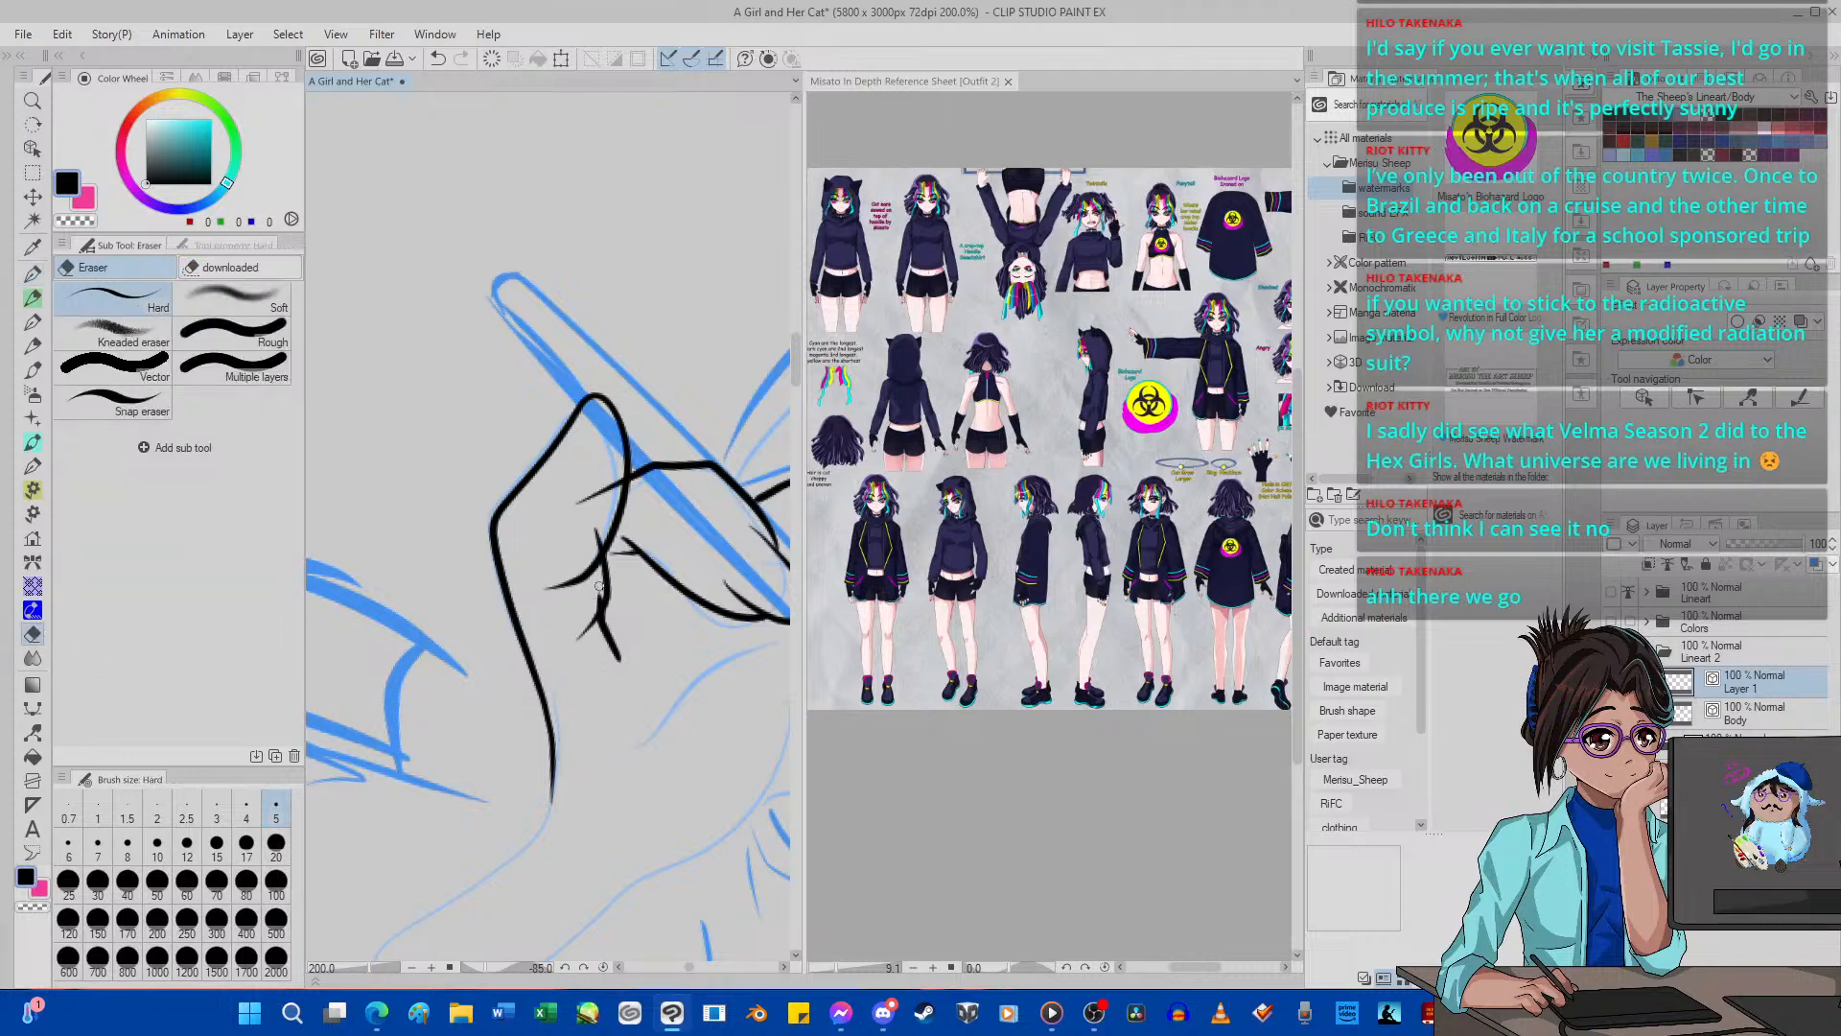
left_click_drag(599, 586, 599, 568)
left_click_drag(580, 503, 624, 478)
left_click_drag(605, 641, 616, 660)
key("p")
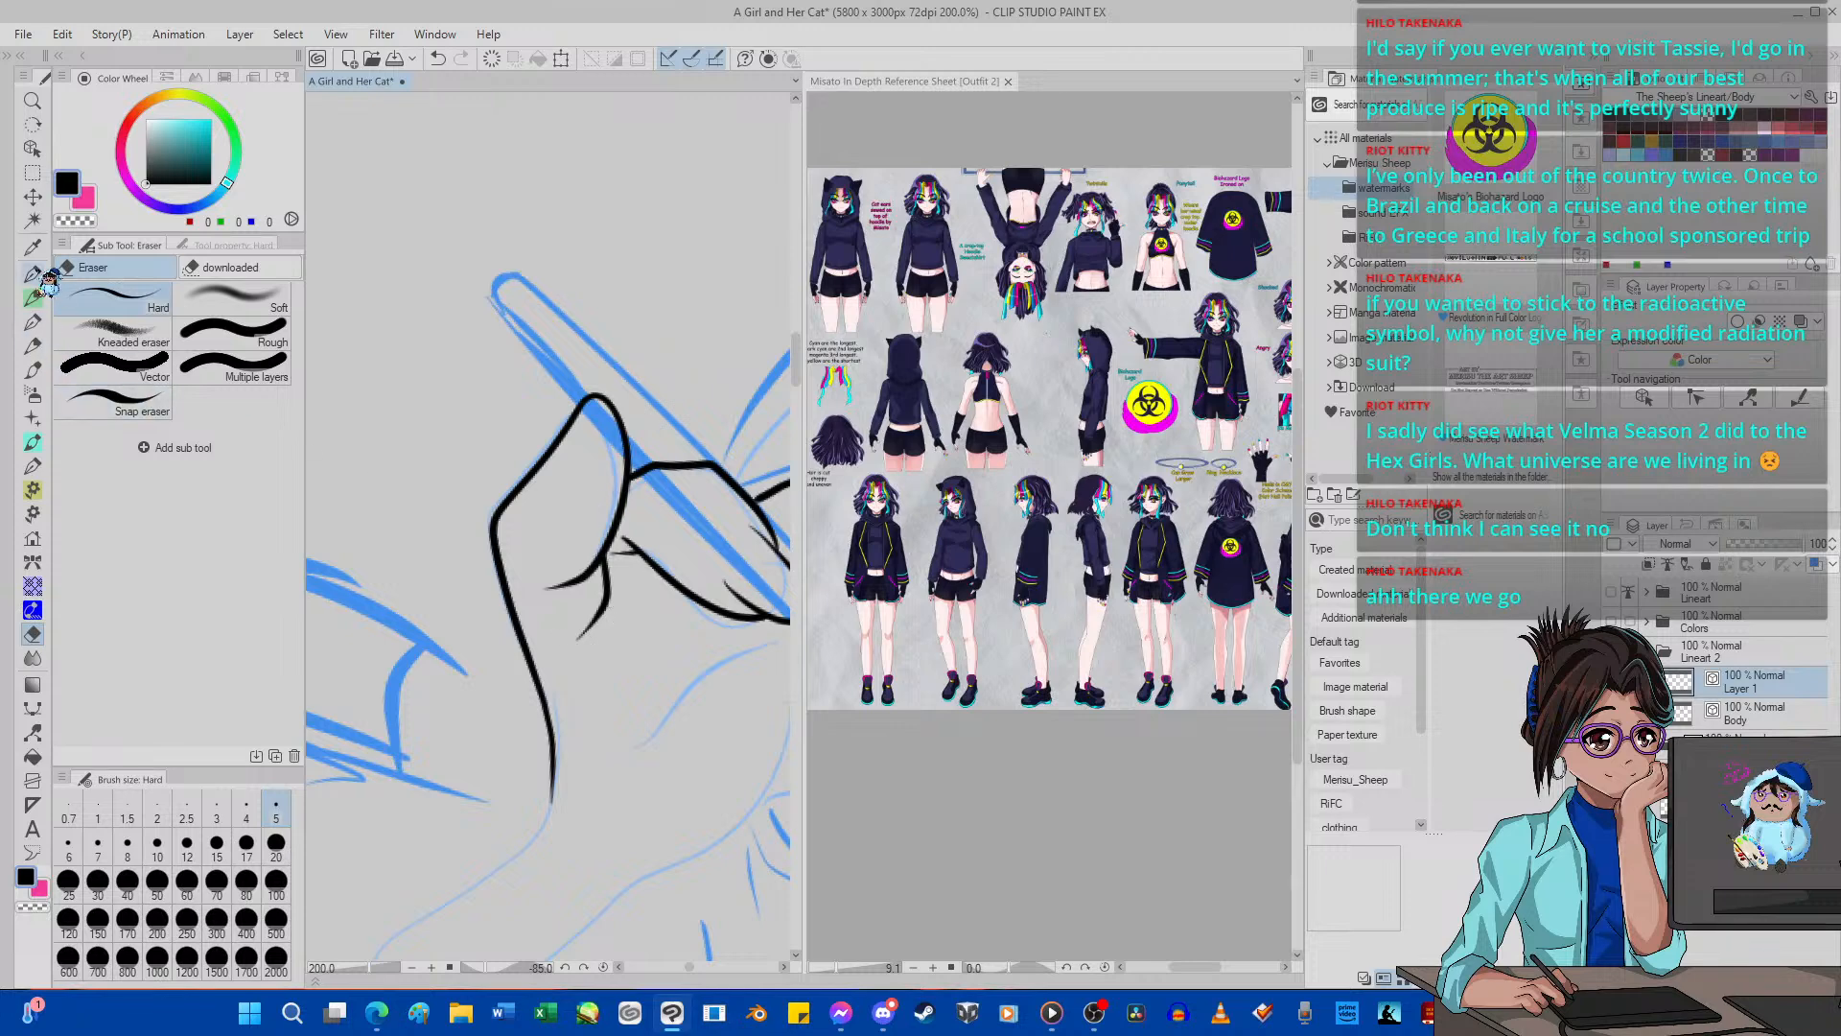
left_click_drag(606, 607, 640, 659)
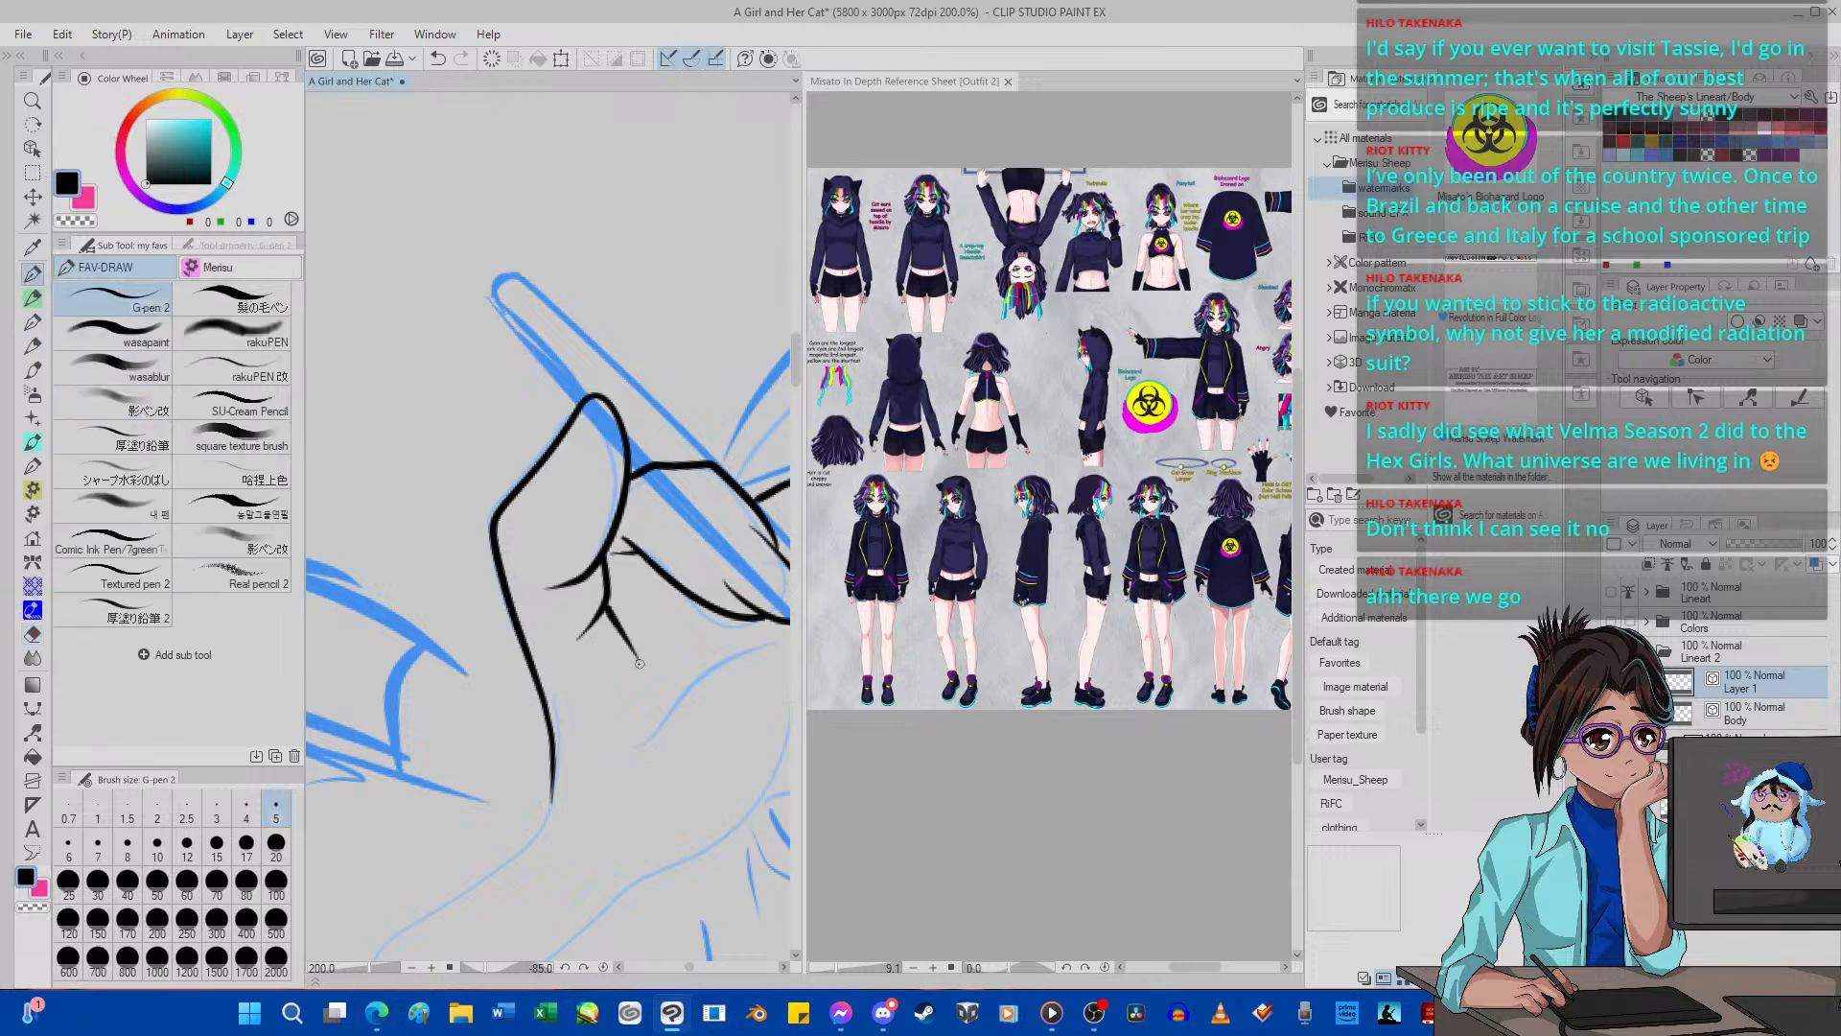
left_click(438, 58)
left_click(439, 58)
left_click(438, 58)
left_click(439, 58)
left_click(438, 59)
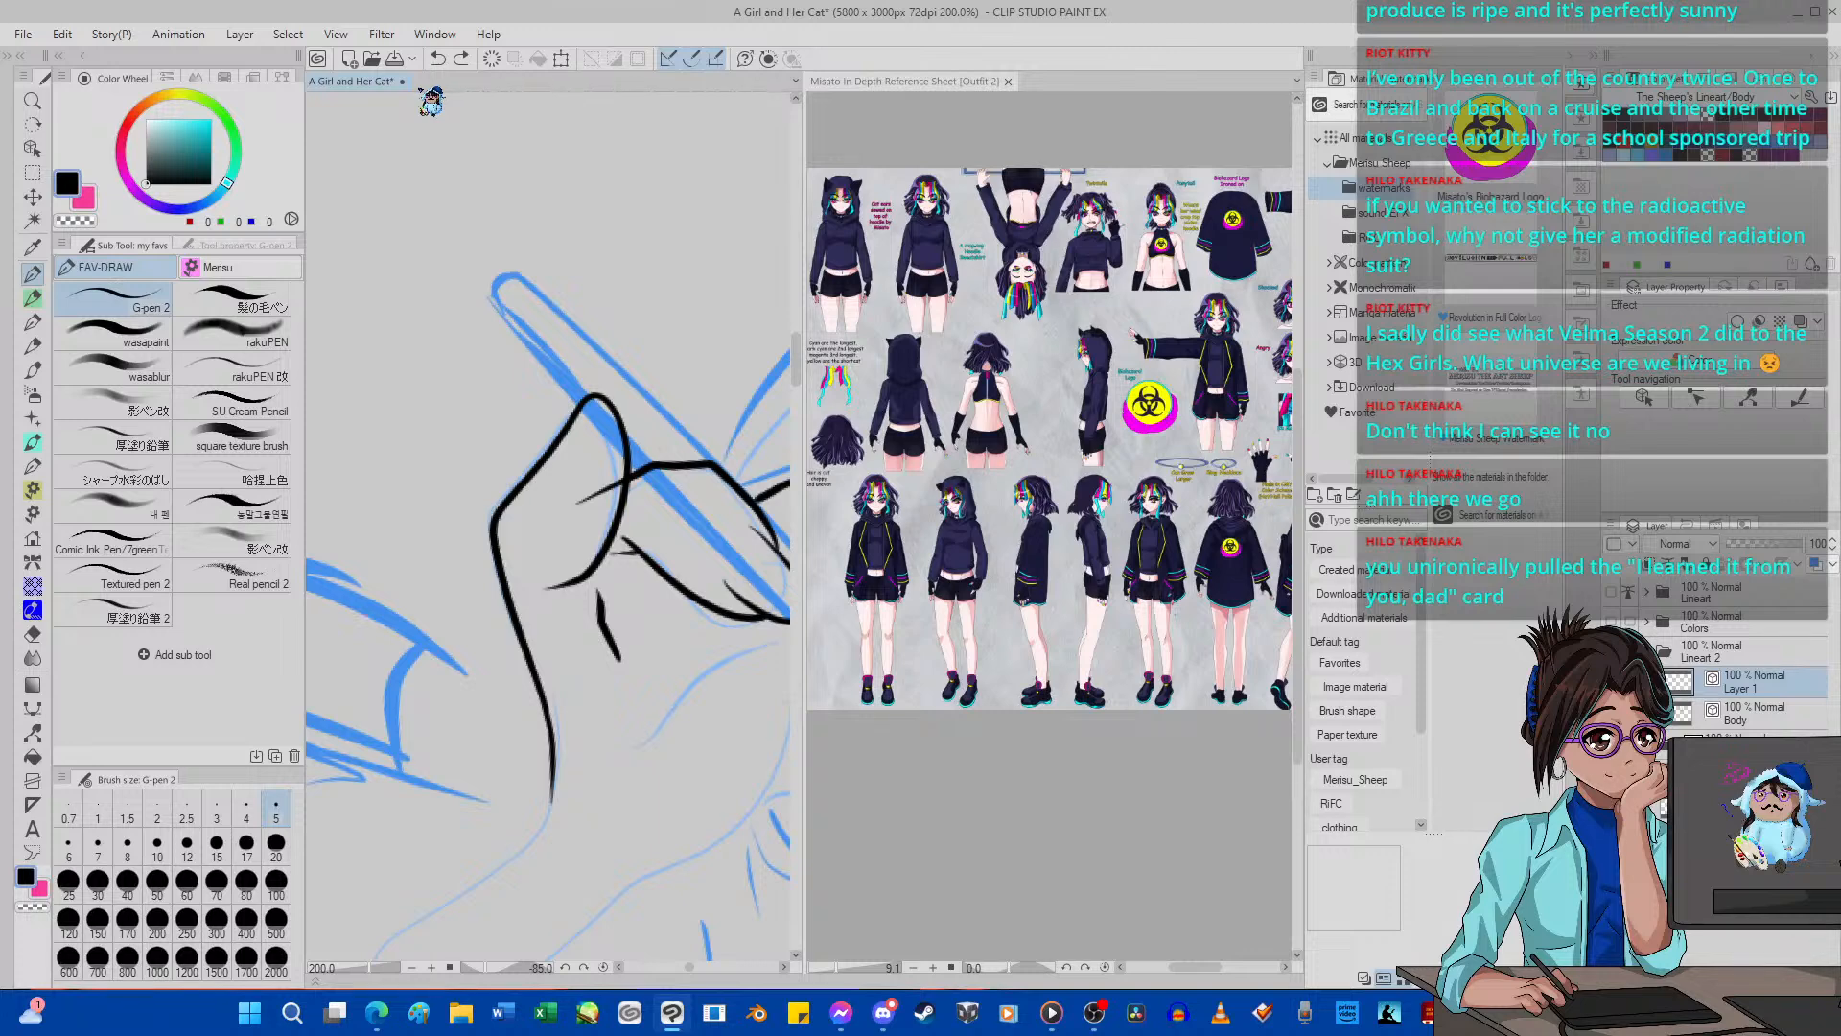
Erase the middle finger's line end that crosses the index finger, using the Hard eraser.
scroll(549, 518, "down", 10)
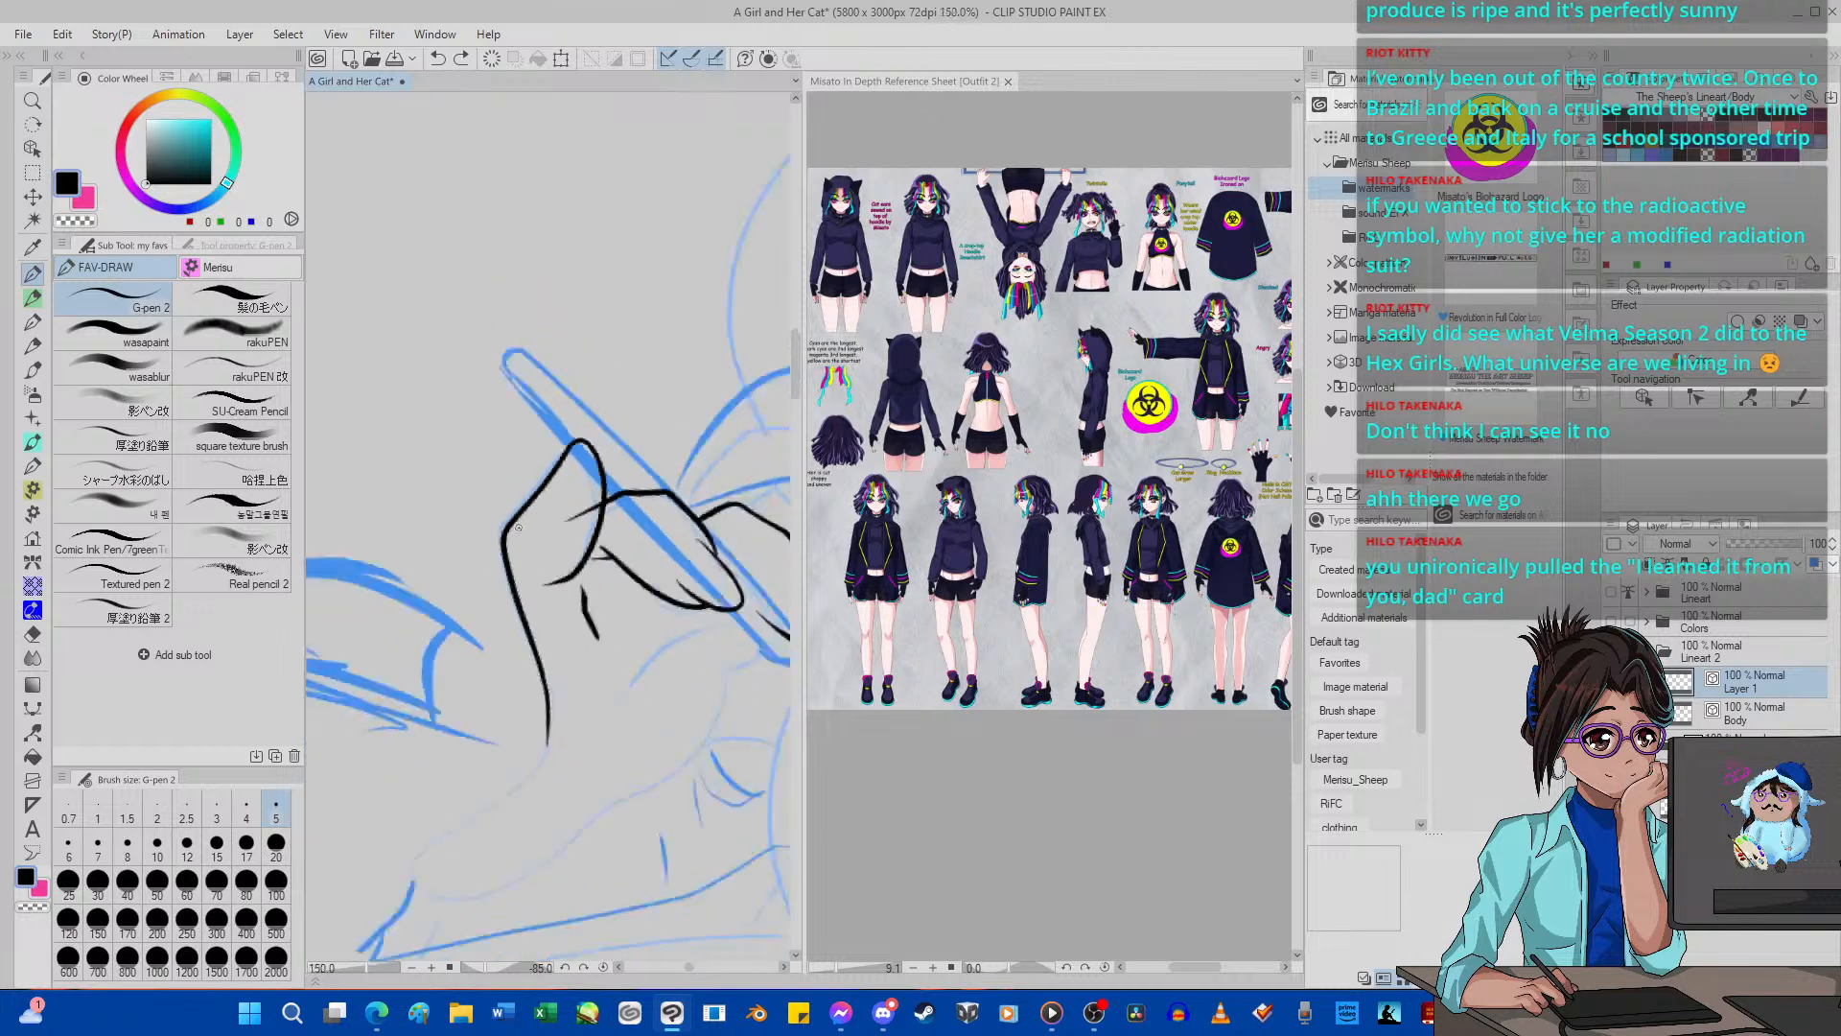
scroll(547, 526, "up", 2)
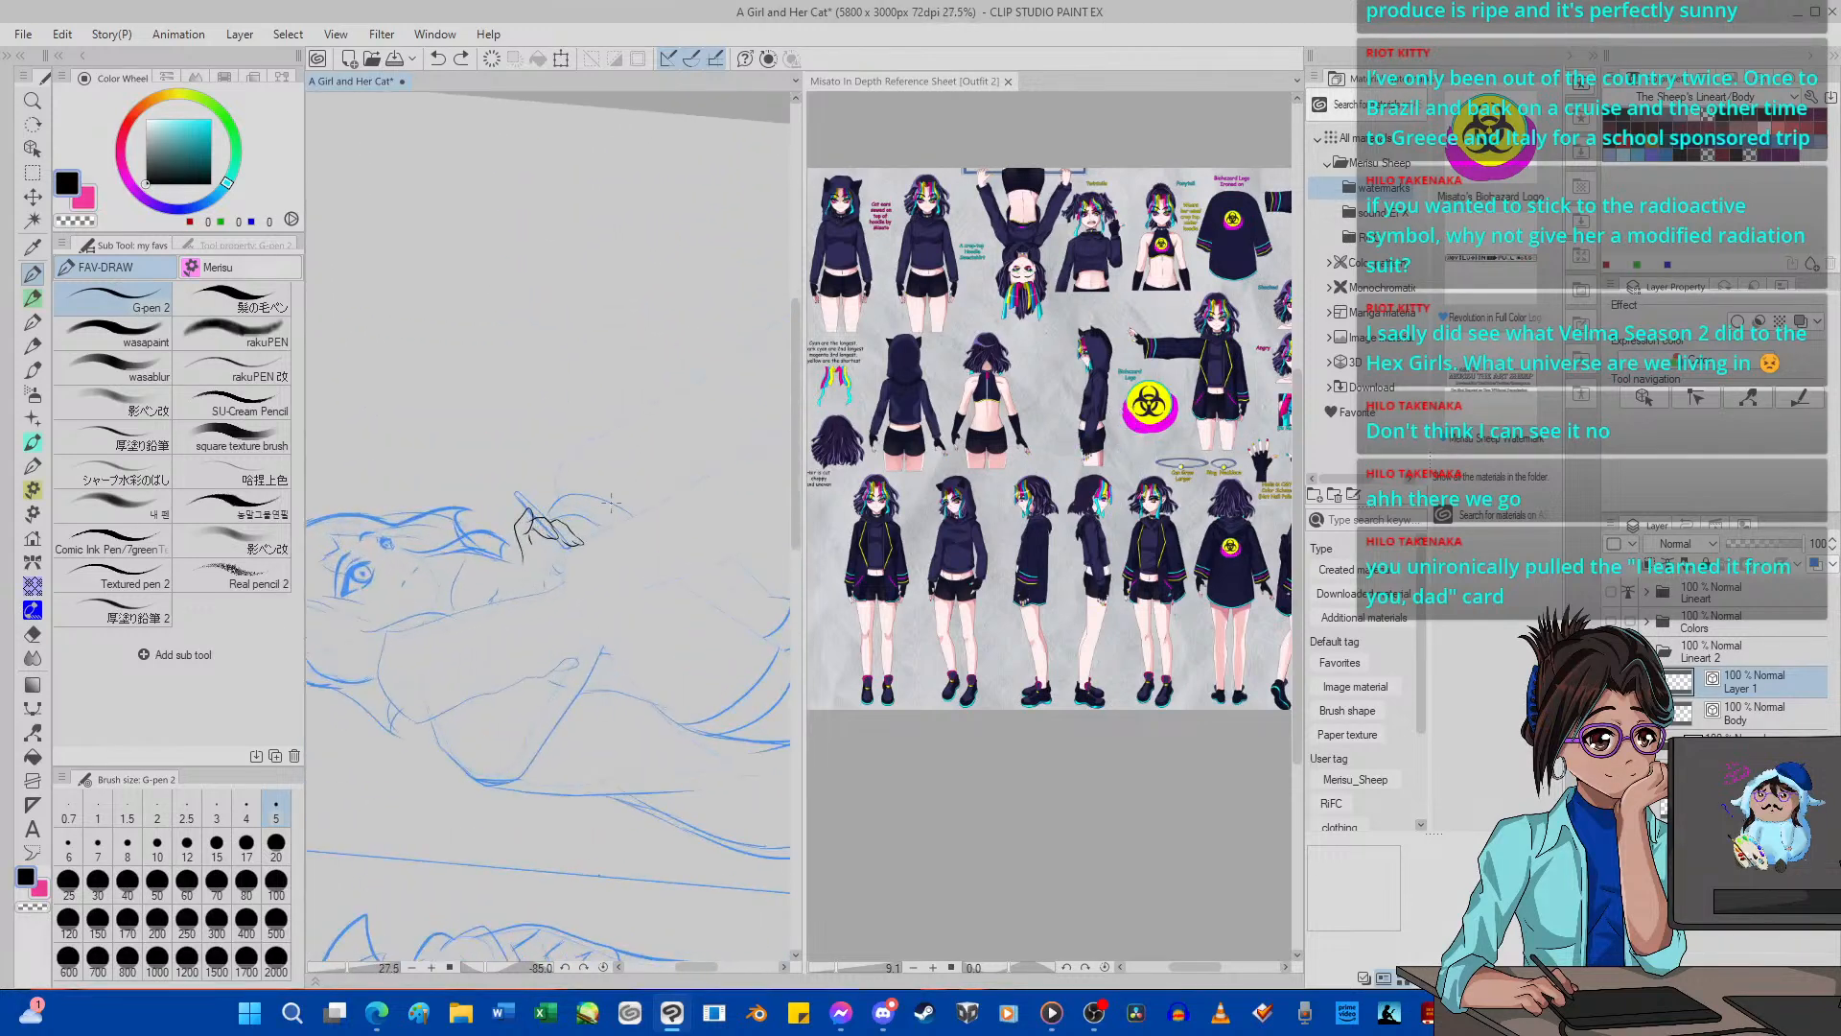
scroll(513, 570, "up", 8)
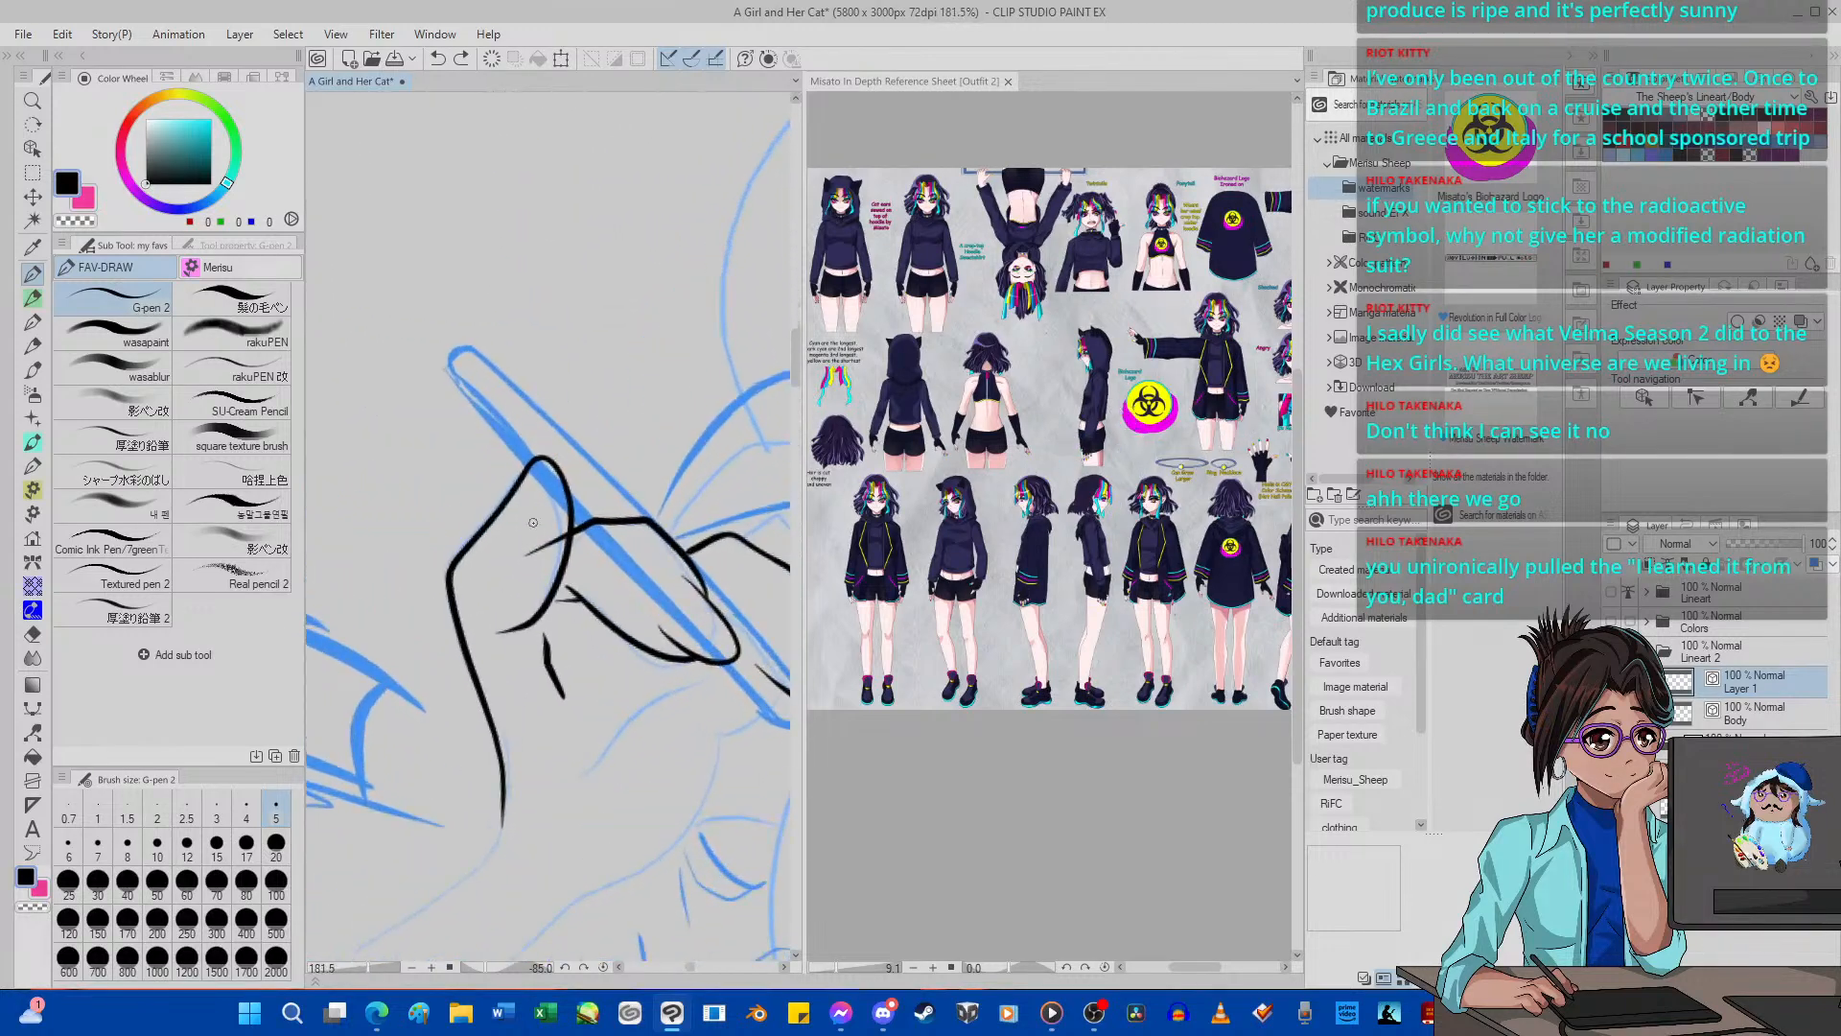
left_click(32, 633)
scroll(566, 489, "down", 5)
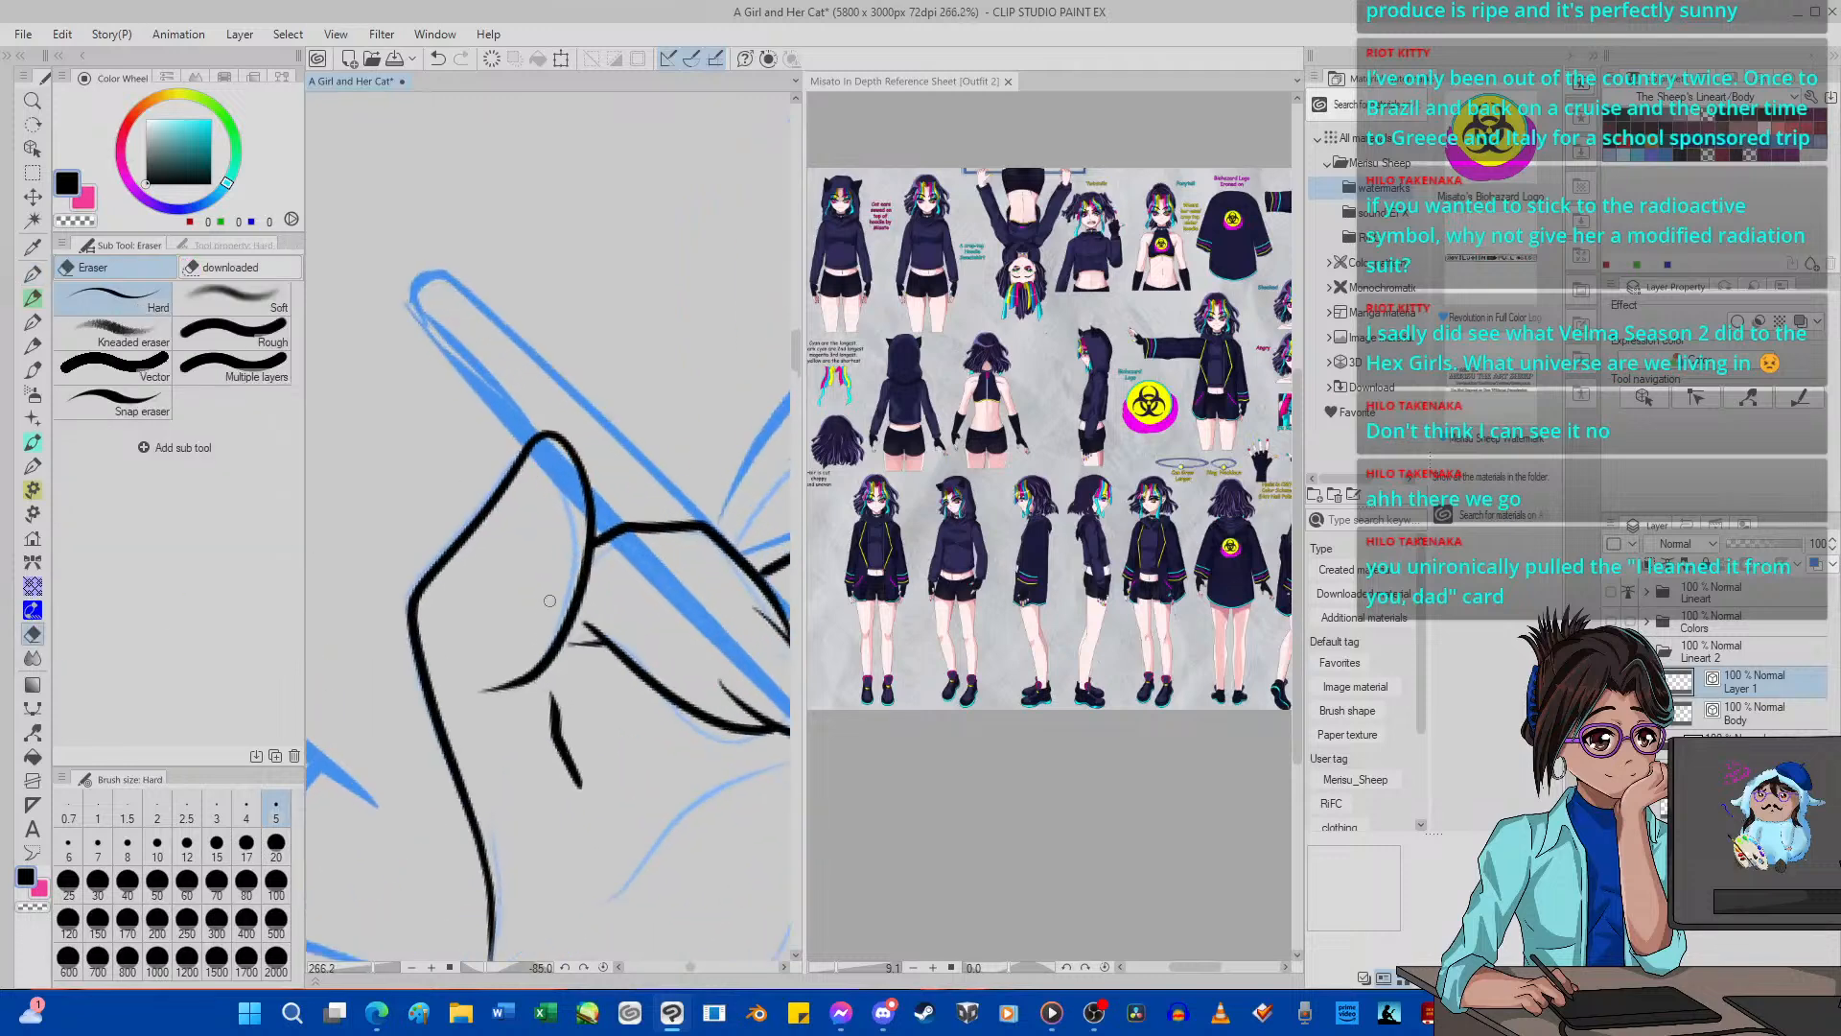
Ink the hand's rounded end opposite the fingertips and its lower edge toward the lower finger, using G-pen 2.
left_click(604, 968)
scroll(595, 445, "down", 10)
scroll(591, 822, "up", 9)
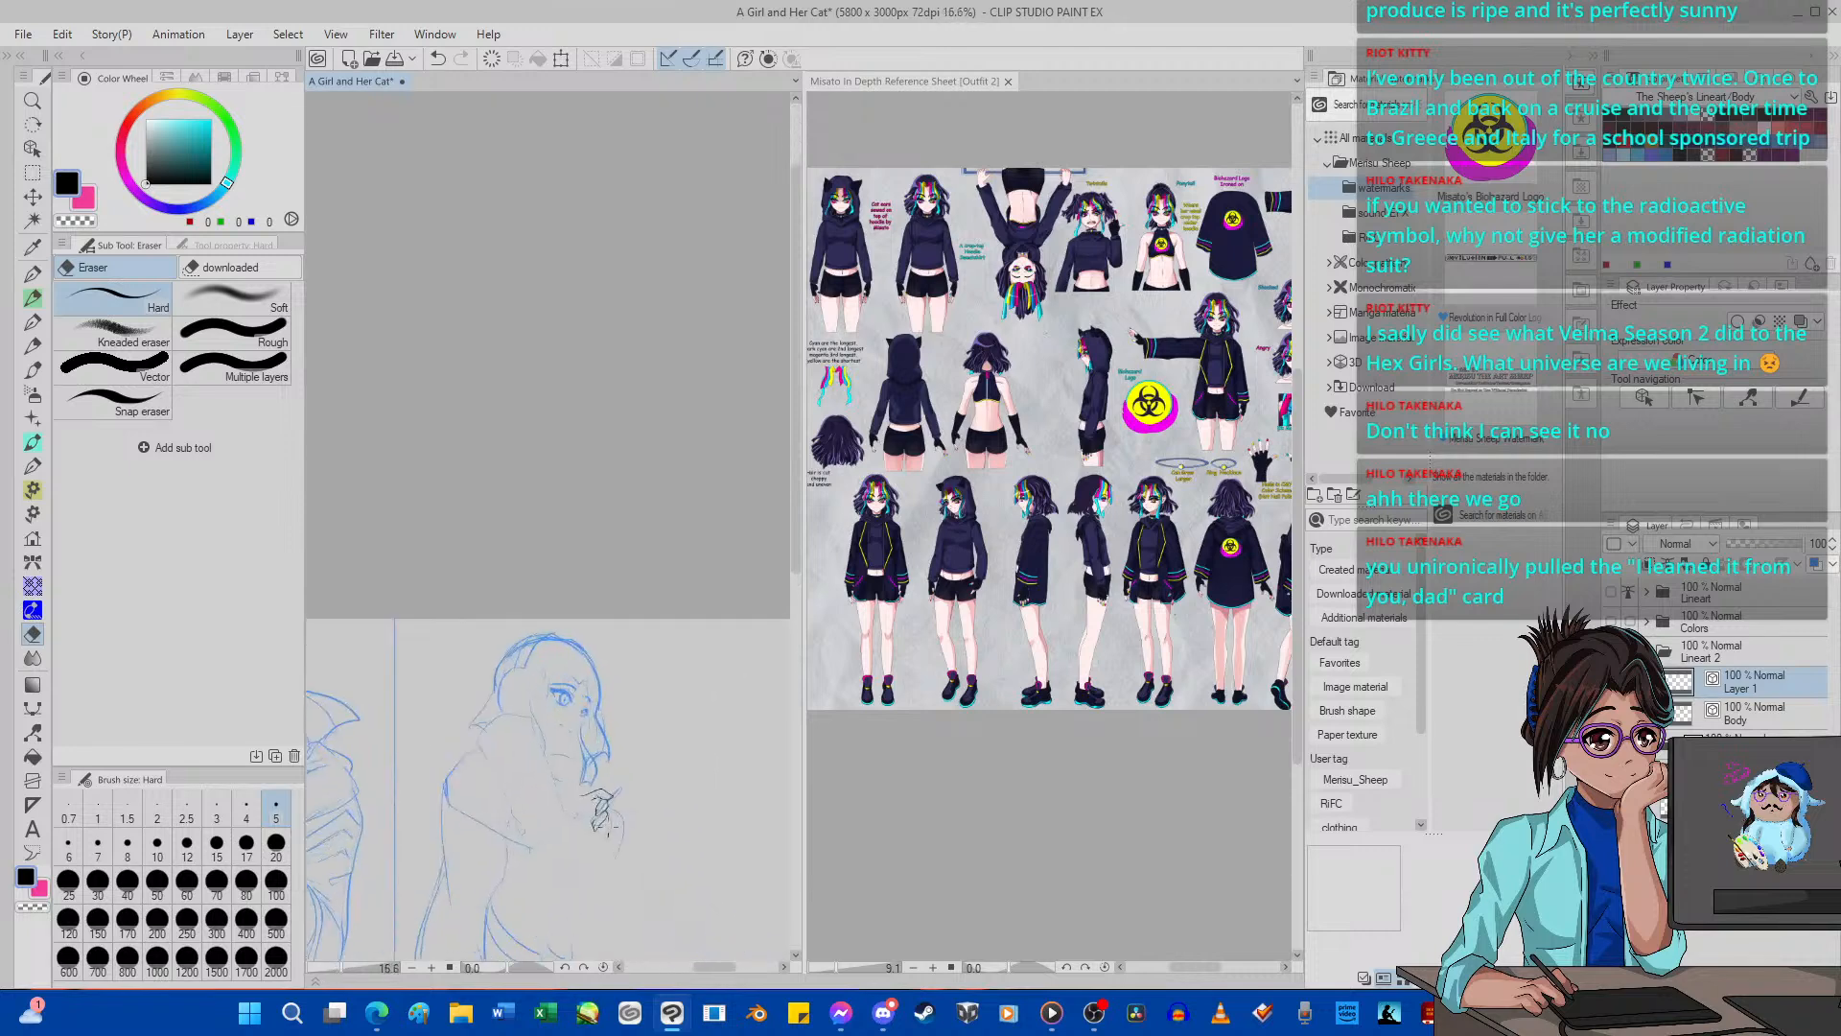
scroll(588, 822, "up", 8)
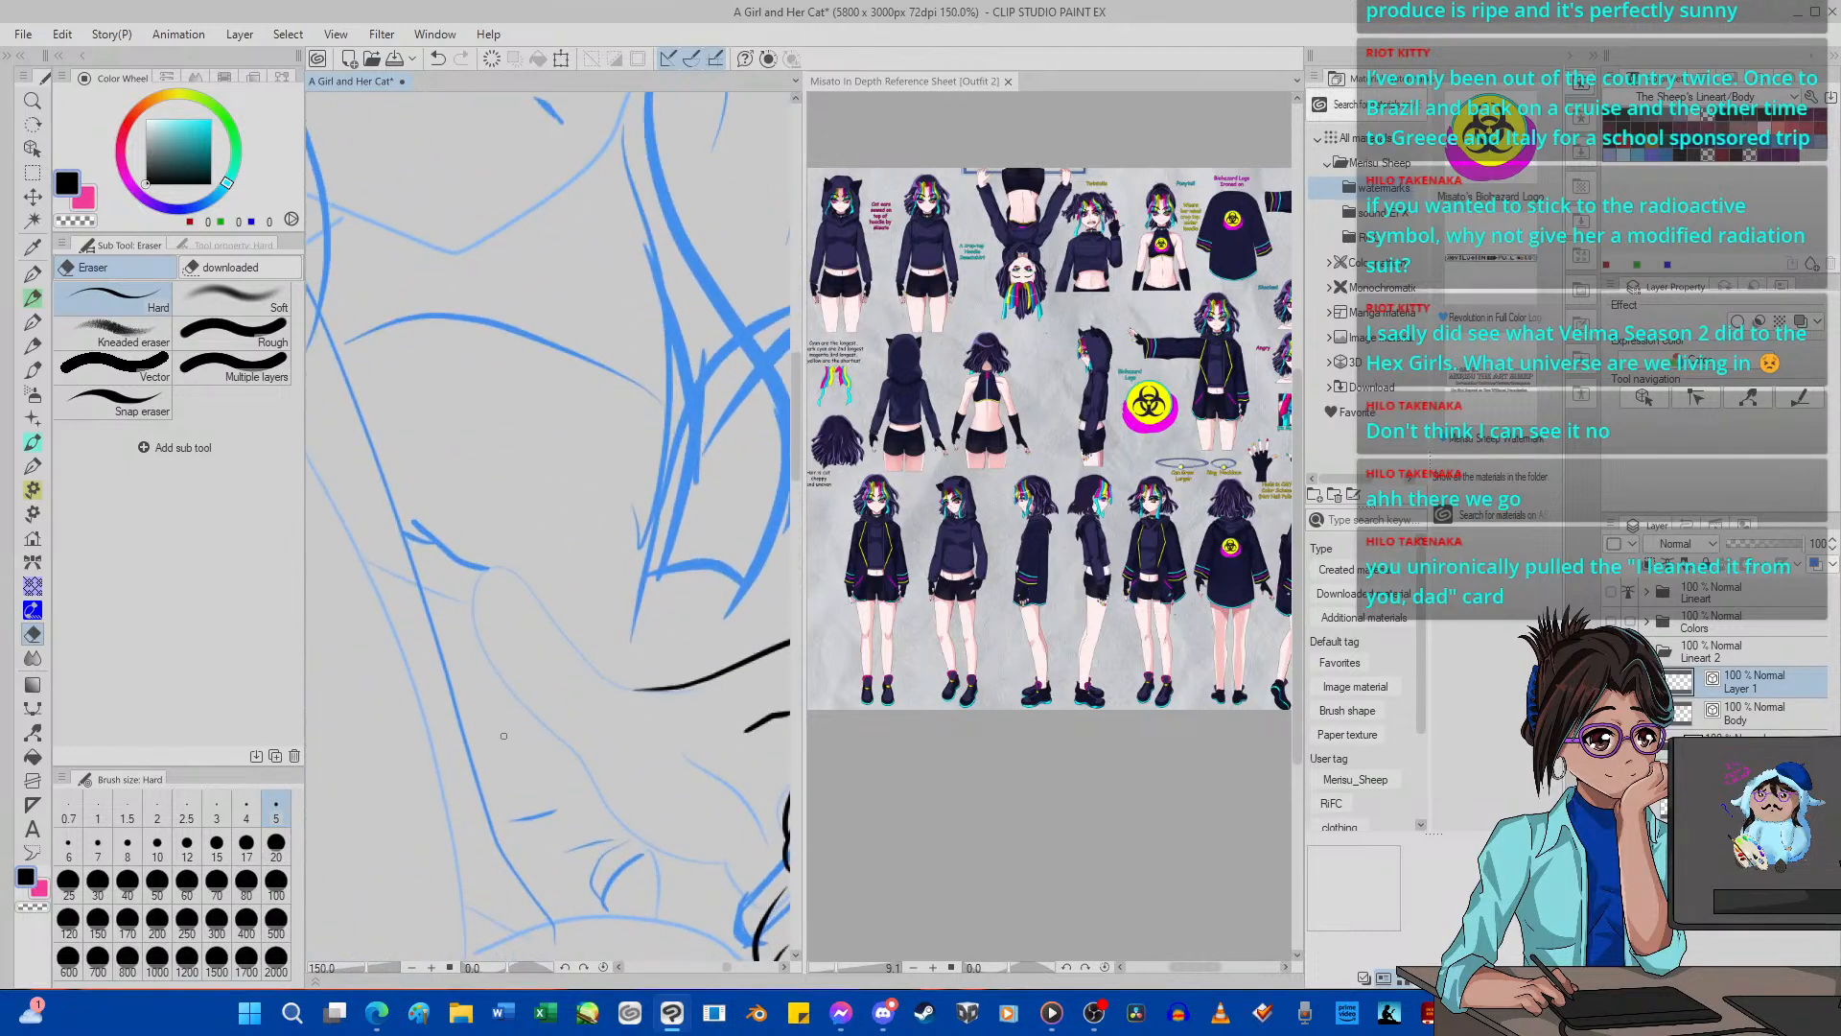
key("p")
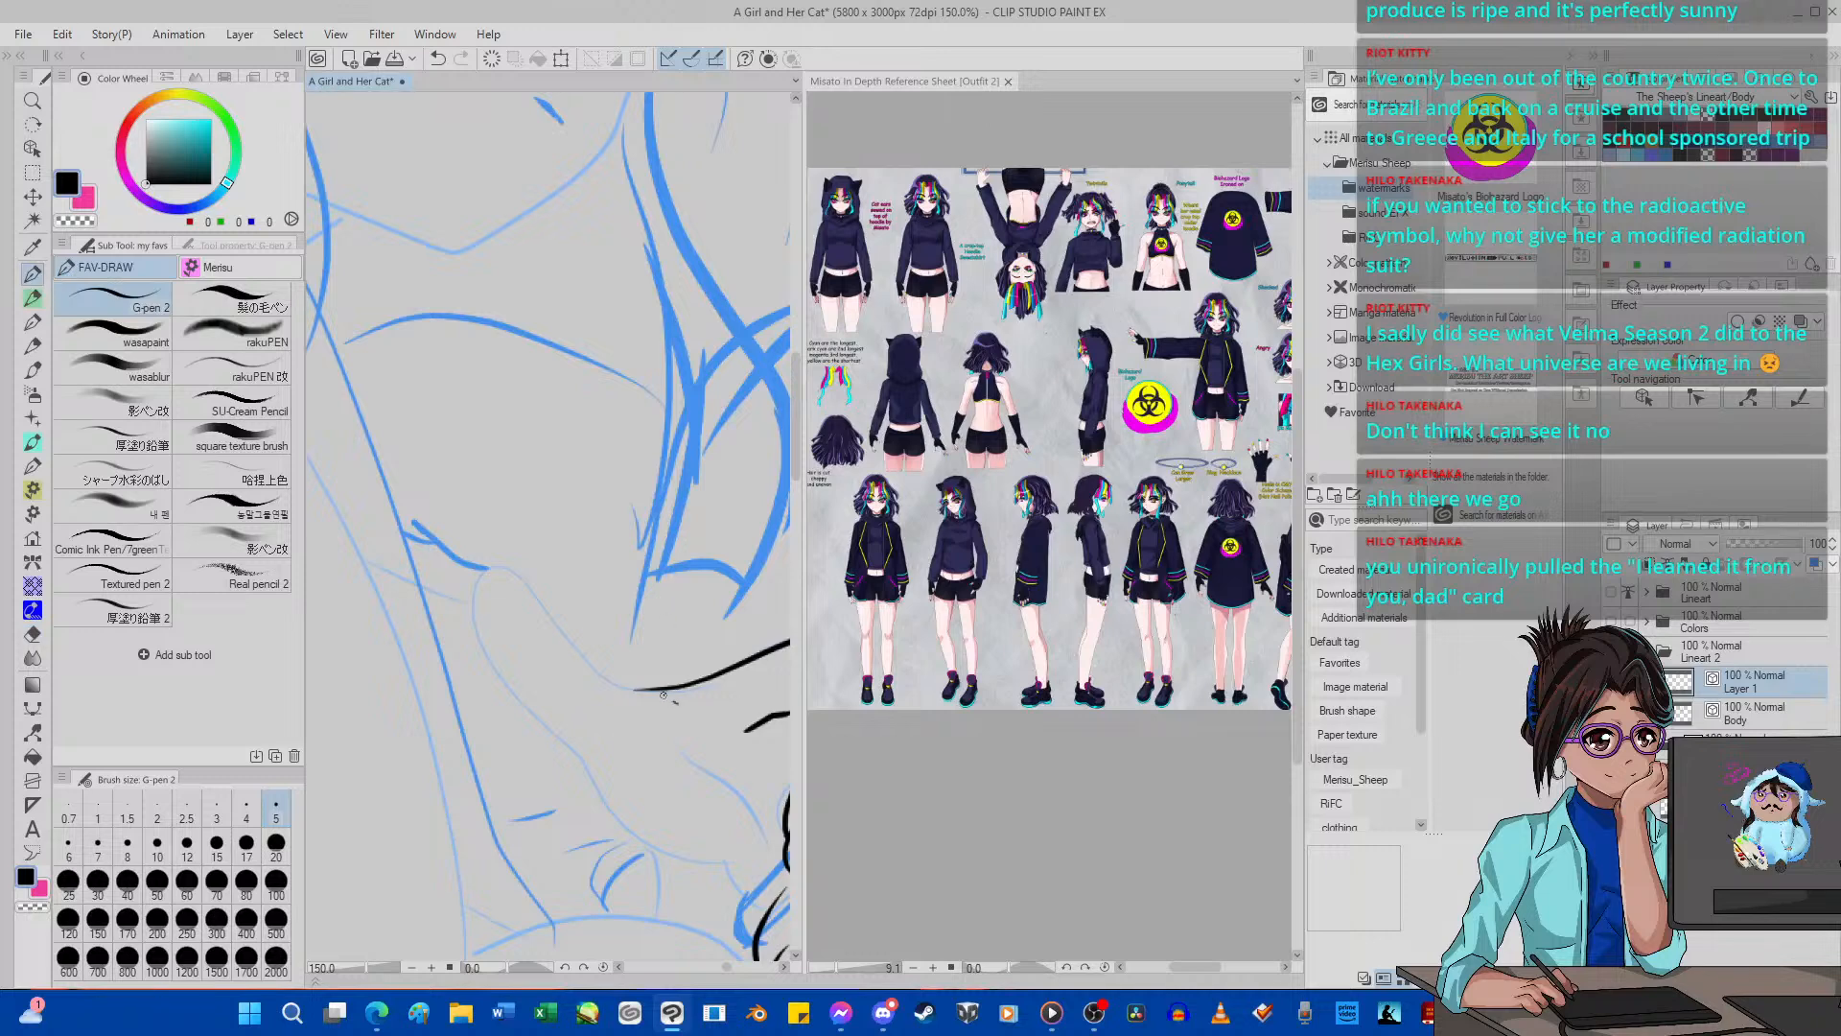
left_click_drag(663, 693, 570, 635)
left_click(437, 58)
mouse_move(743, 873)
left_mouse_down()
mouse_move(613, 814)
mouse_move(498, 677)
mouse_move(473, 612)
mouse_move(484, 575)
mouse_move(520, 577)
mouse_move(580, 653)
mouse_move(676, 713)
left_mouse_up()
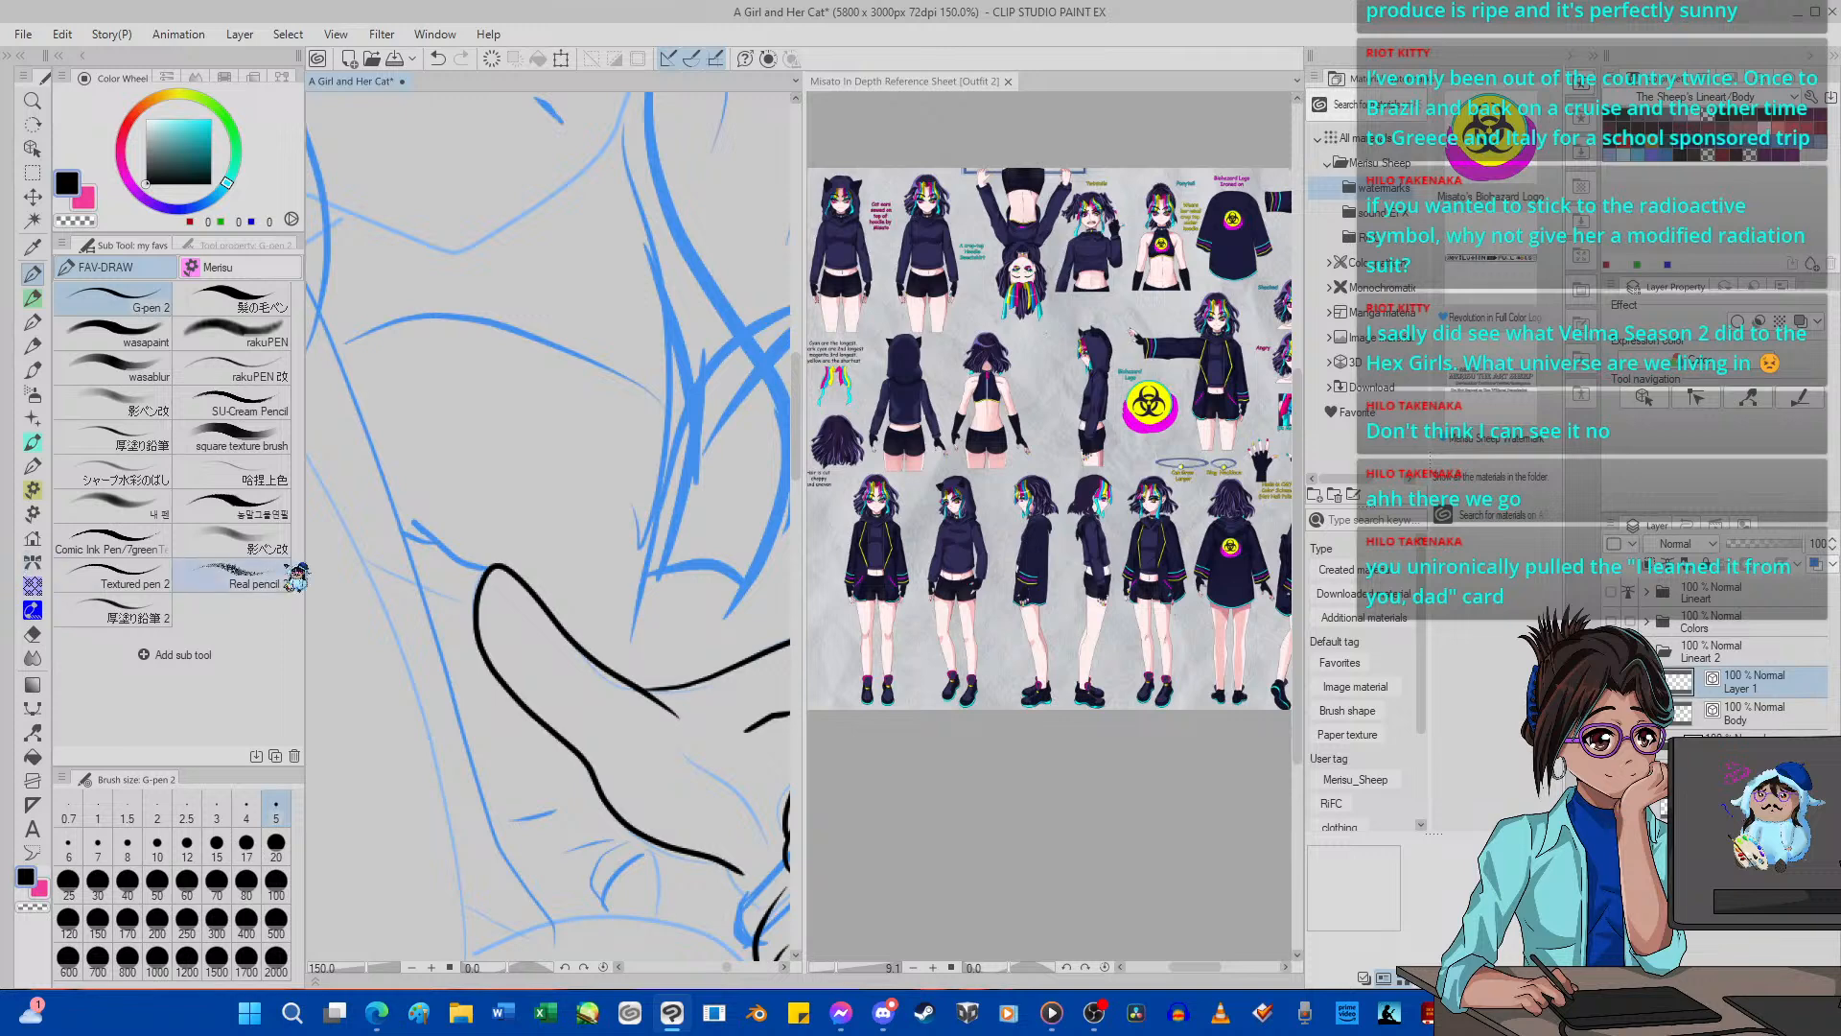
Ink the connecting line from the palm's lower edge to the lower finger and erase the overshooting line end.
scroll(427, 595, "down", 15)
scroll(491, 679, "up", 17)
scroll(493, 684, "up", 5)
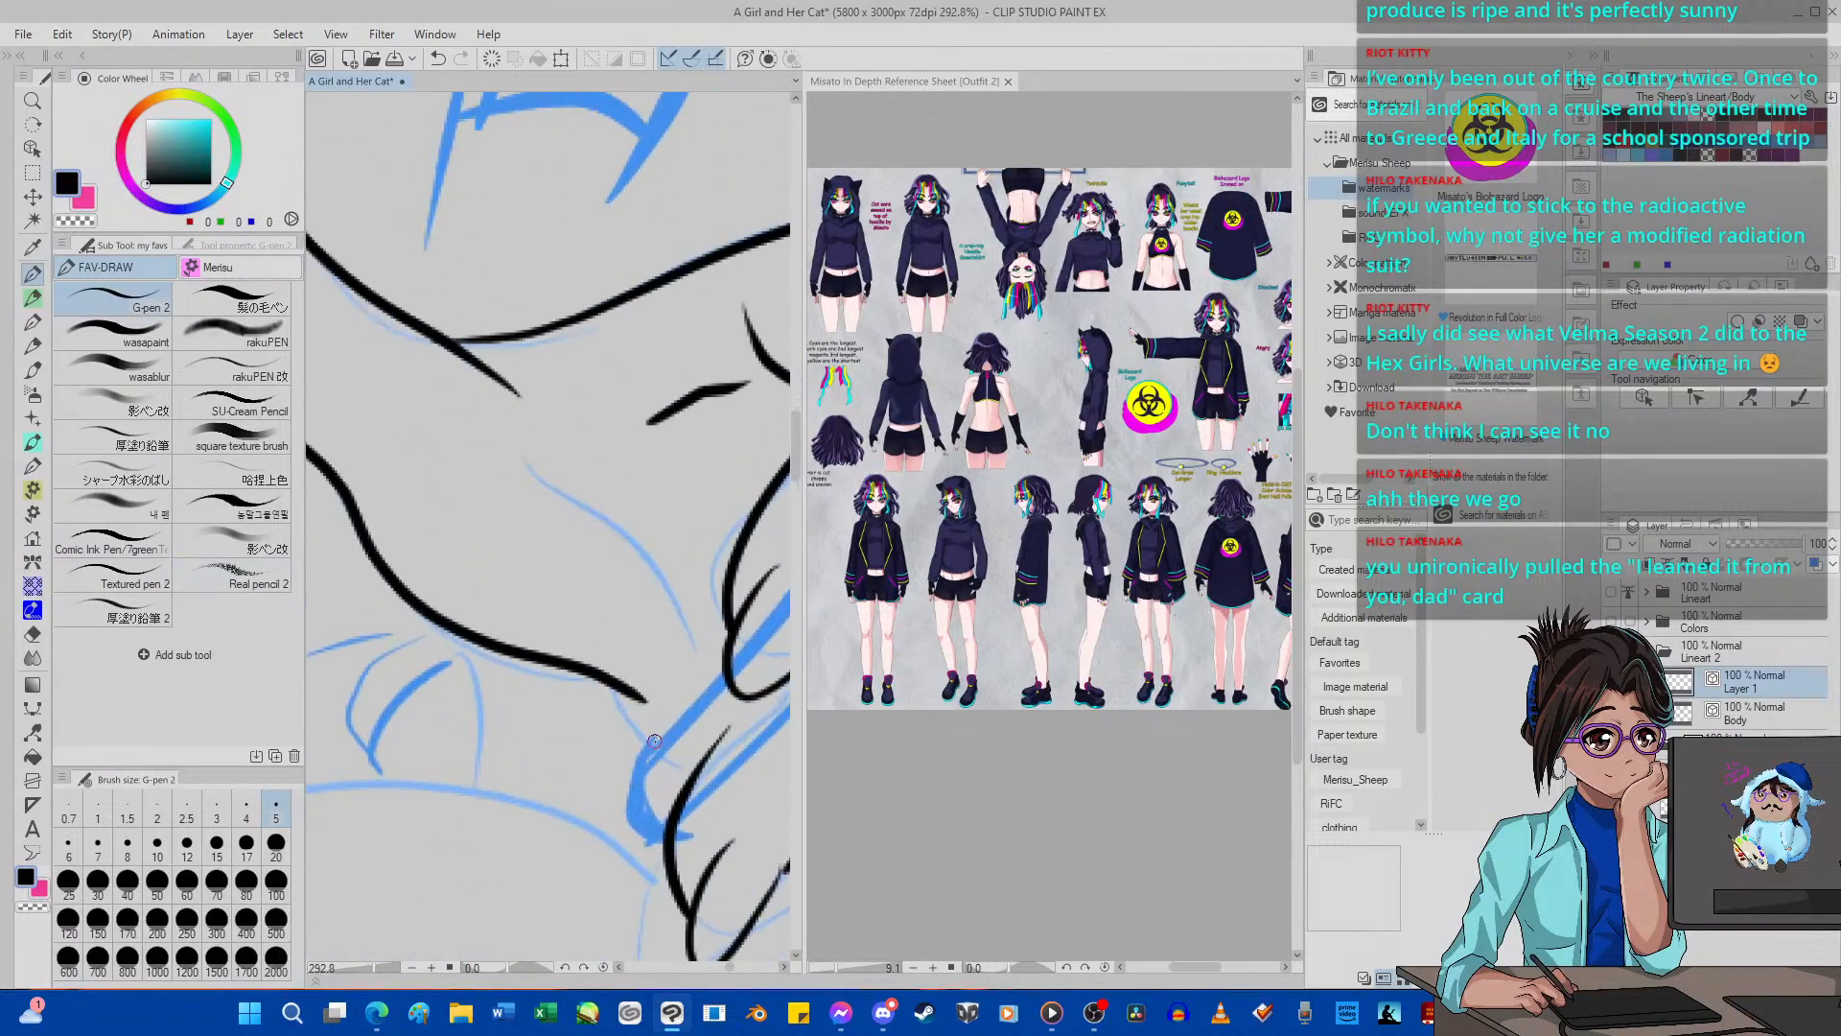
mouse_move(710, 812)
left_mouse_down()
mouse_move(624, 726)
mouse_move(608, 647)
mouse_move(558, 602)
left_mouse_up()
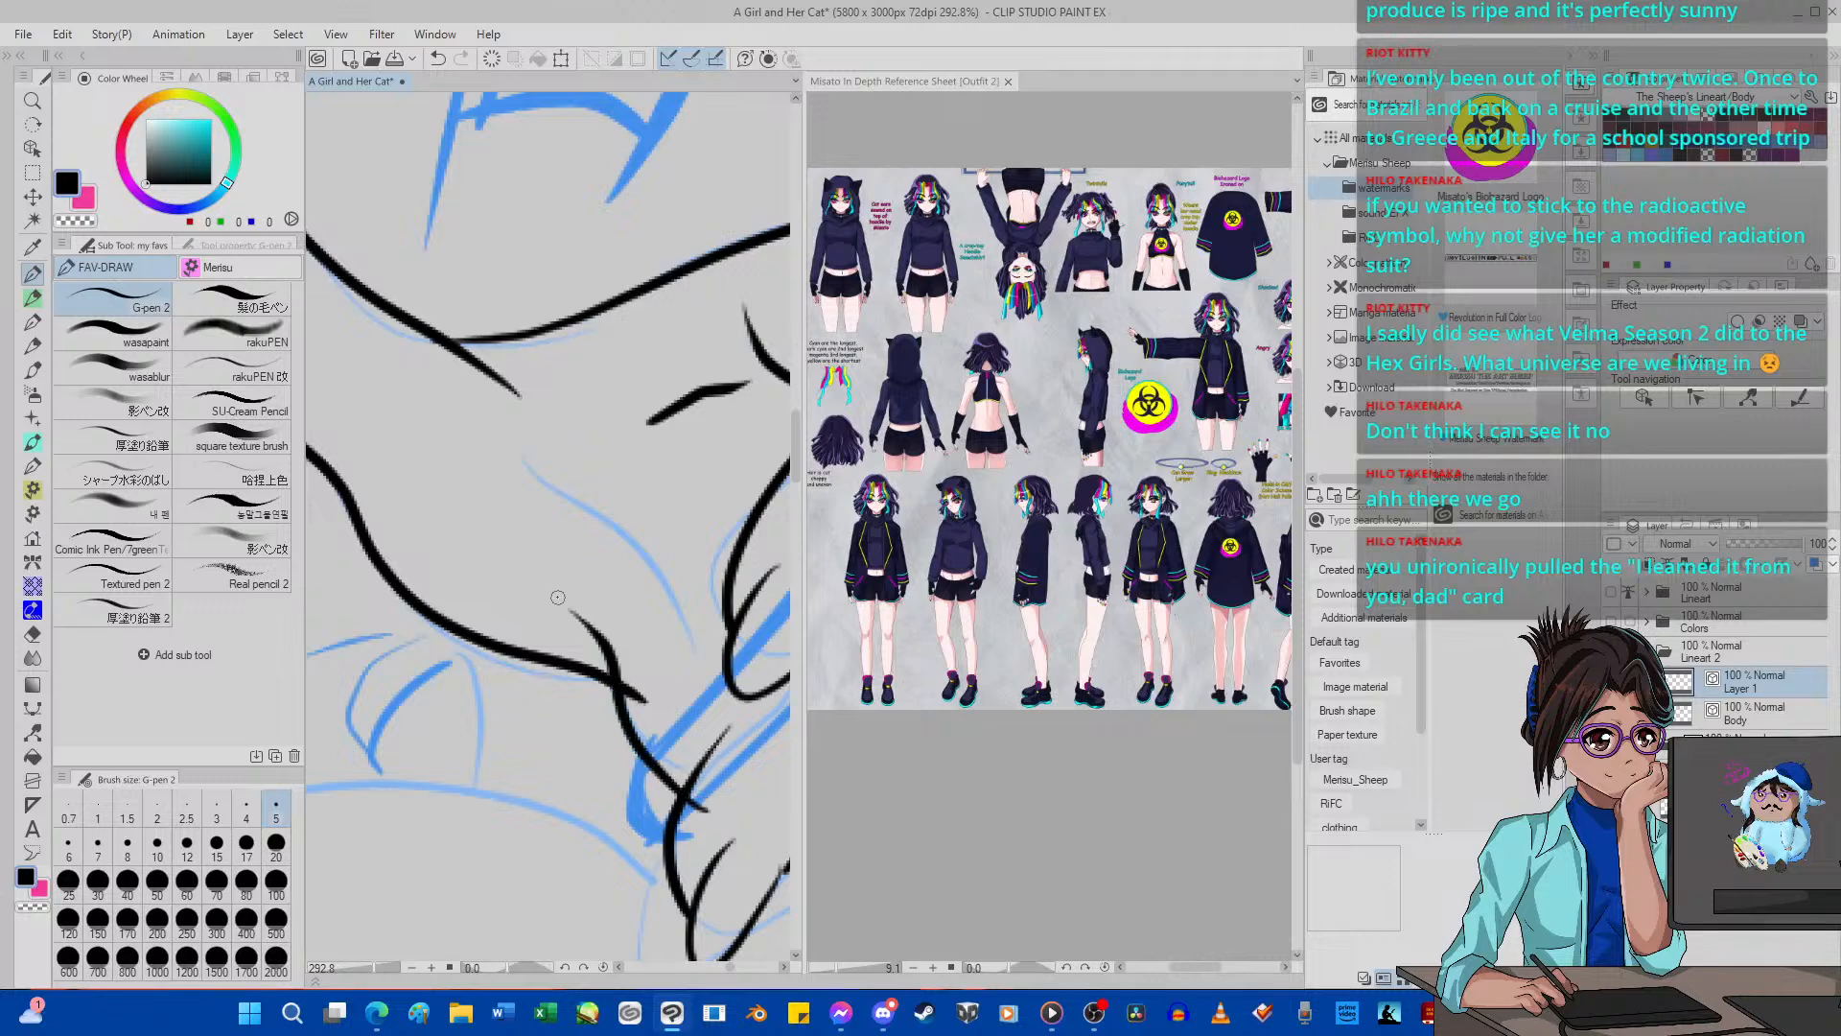
left_click(438, 58)
mouse_move(701, 795)
left_mouse_down()
mouse_move(625, 725)
mouse_move(578, 633)
mouse_move(501, 598)
left_mouse_up()
key("e")
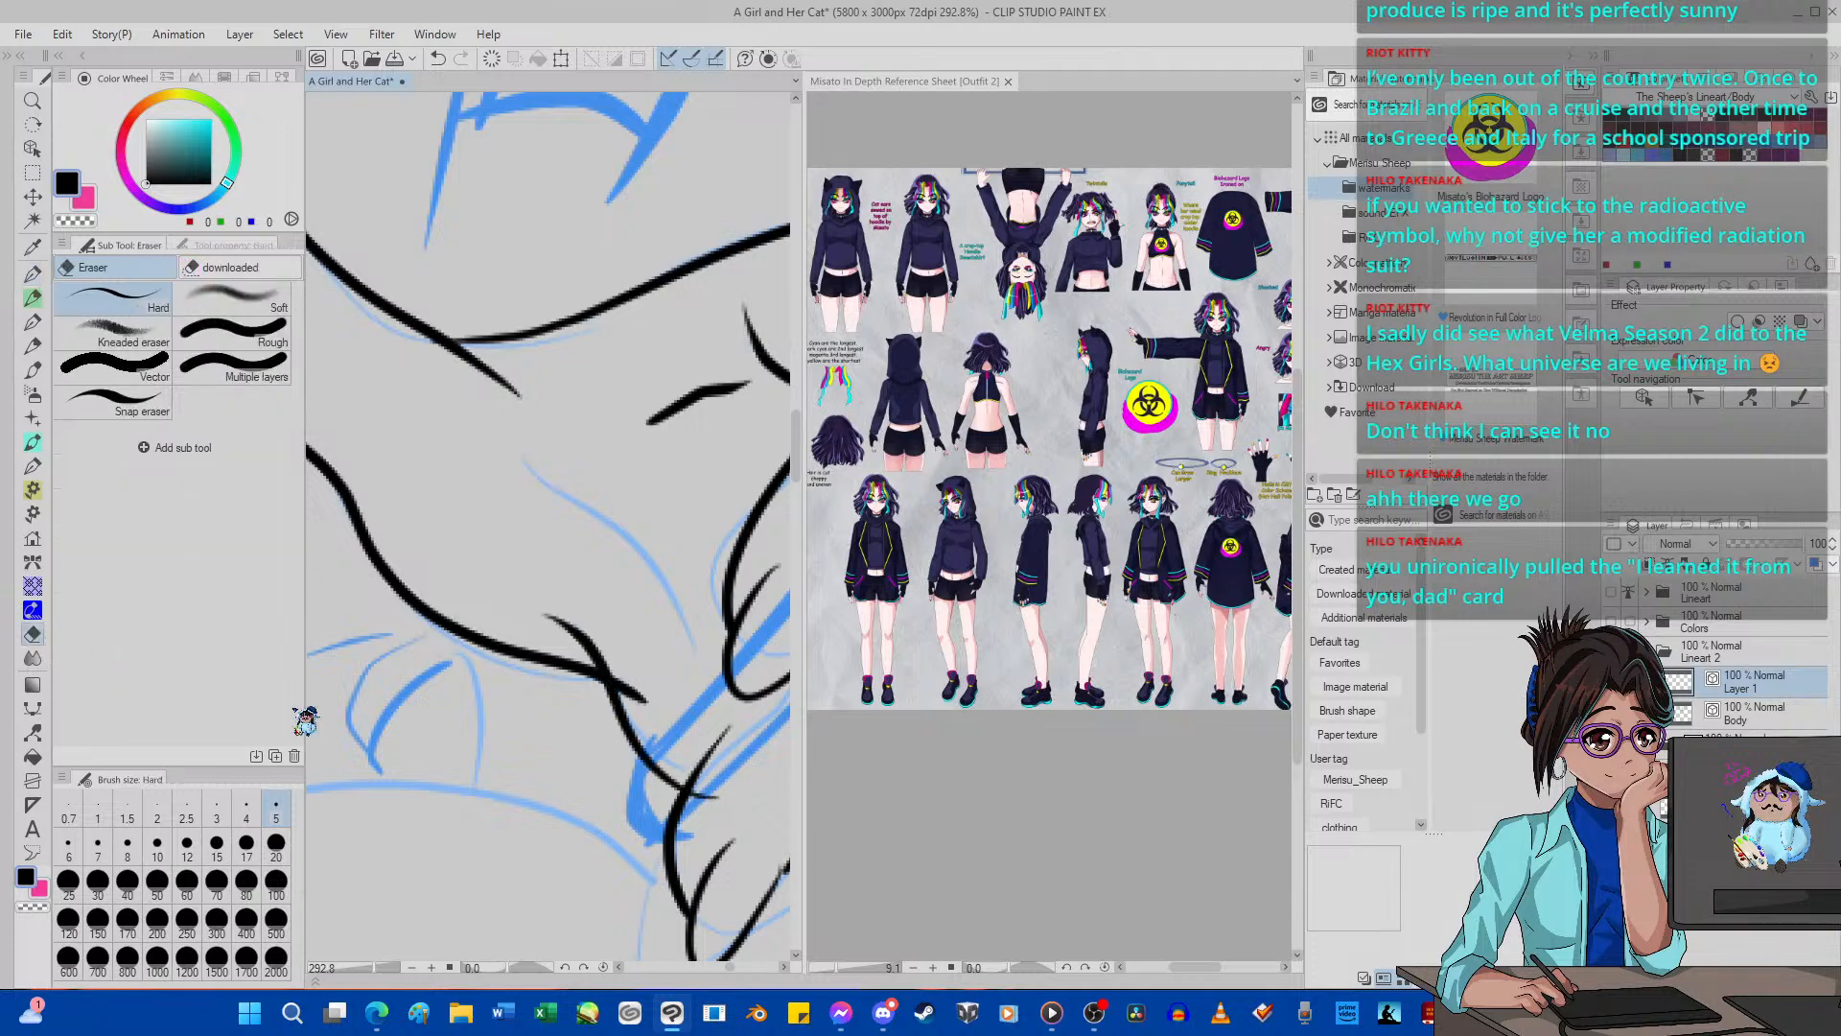
key("p")
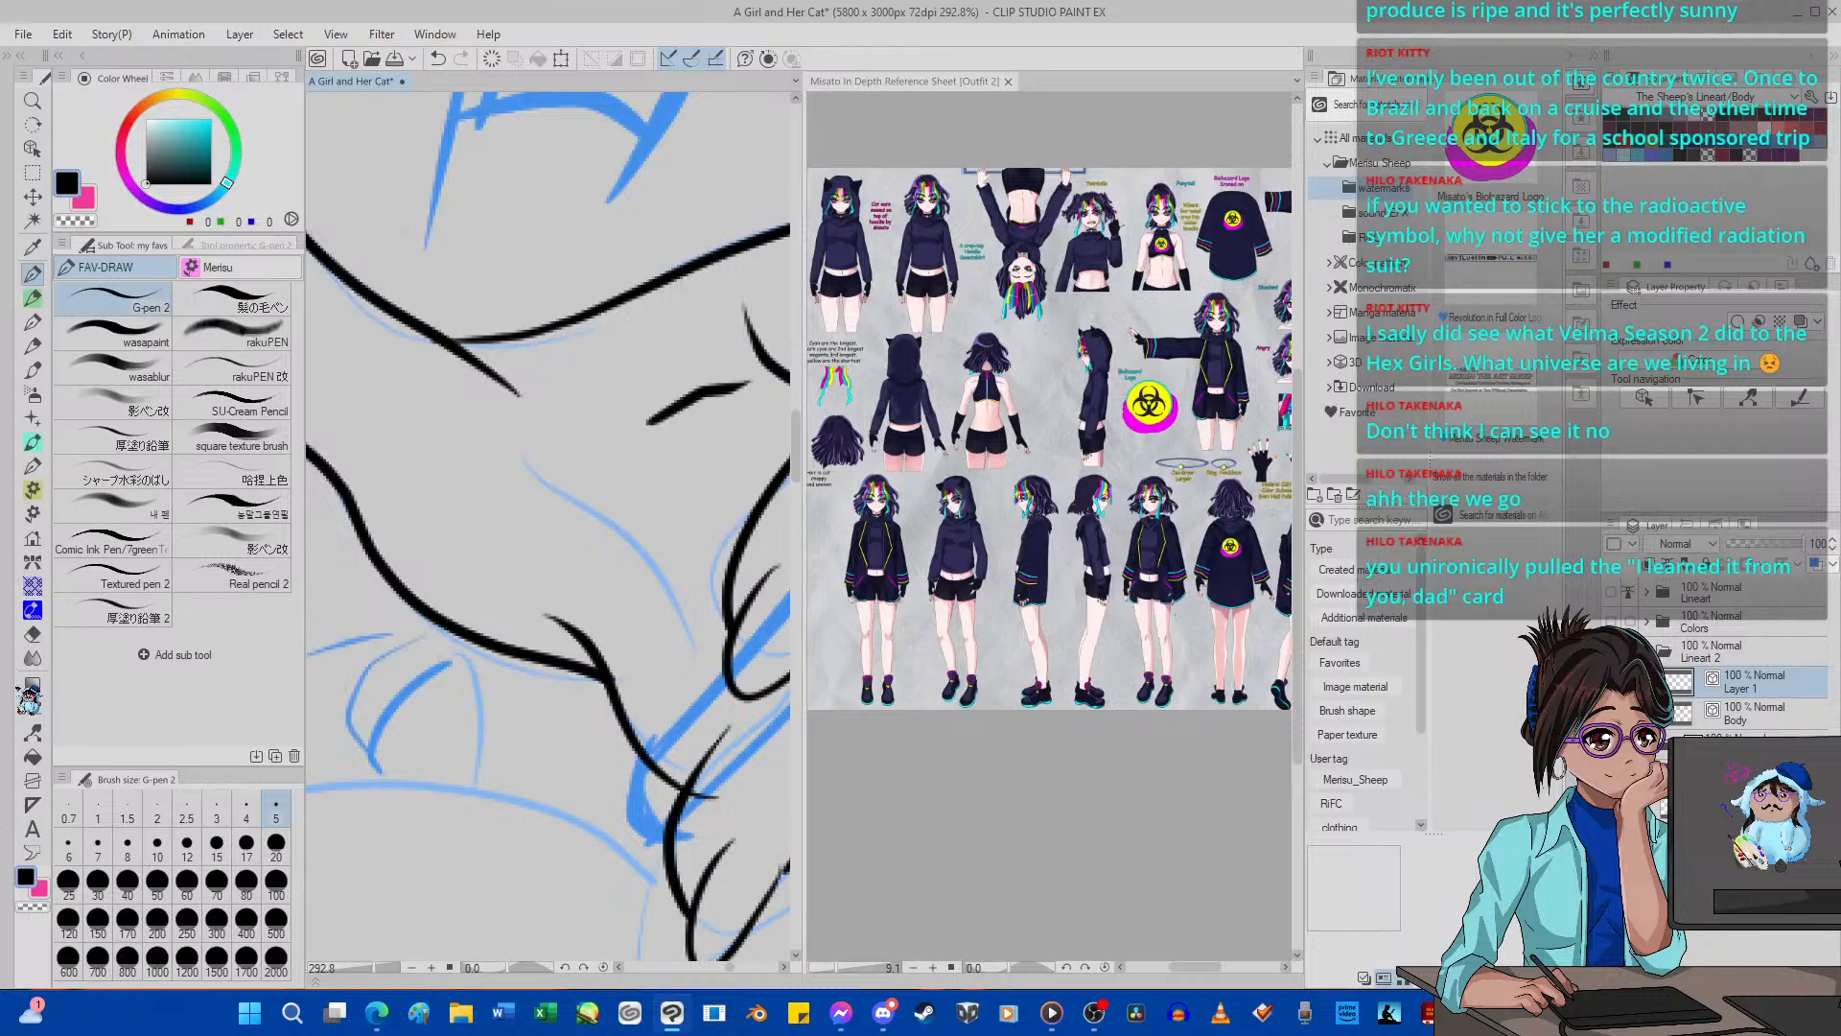
Erase the middle finger's inner side line with the Hard eraser, keeping its rounded fingertip.
left_click(33, 634)
scroll(760, 765, "down", 7)
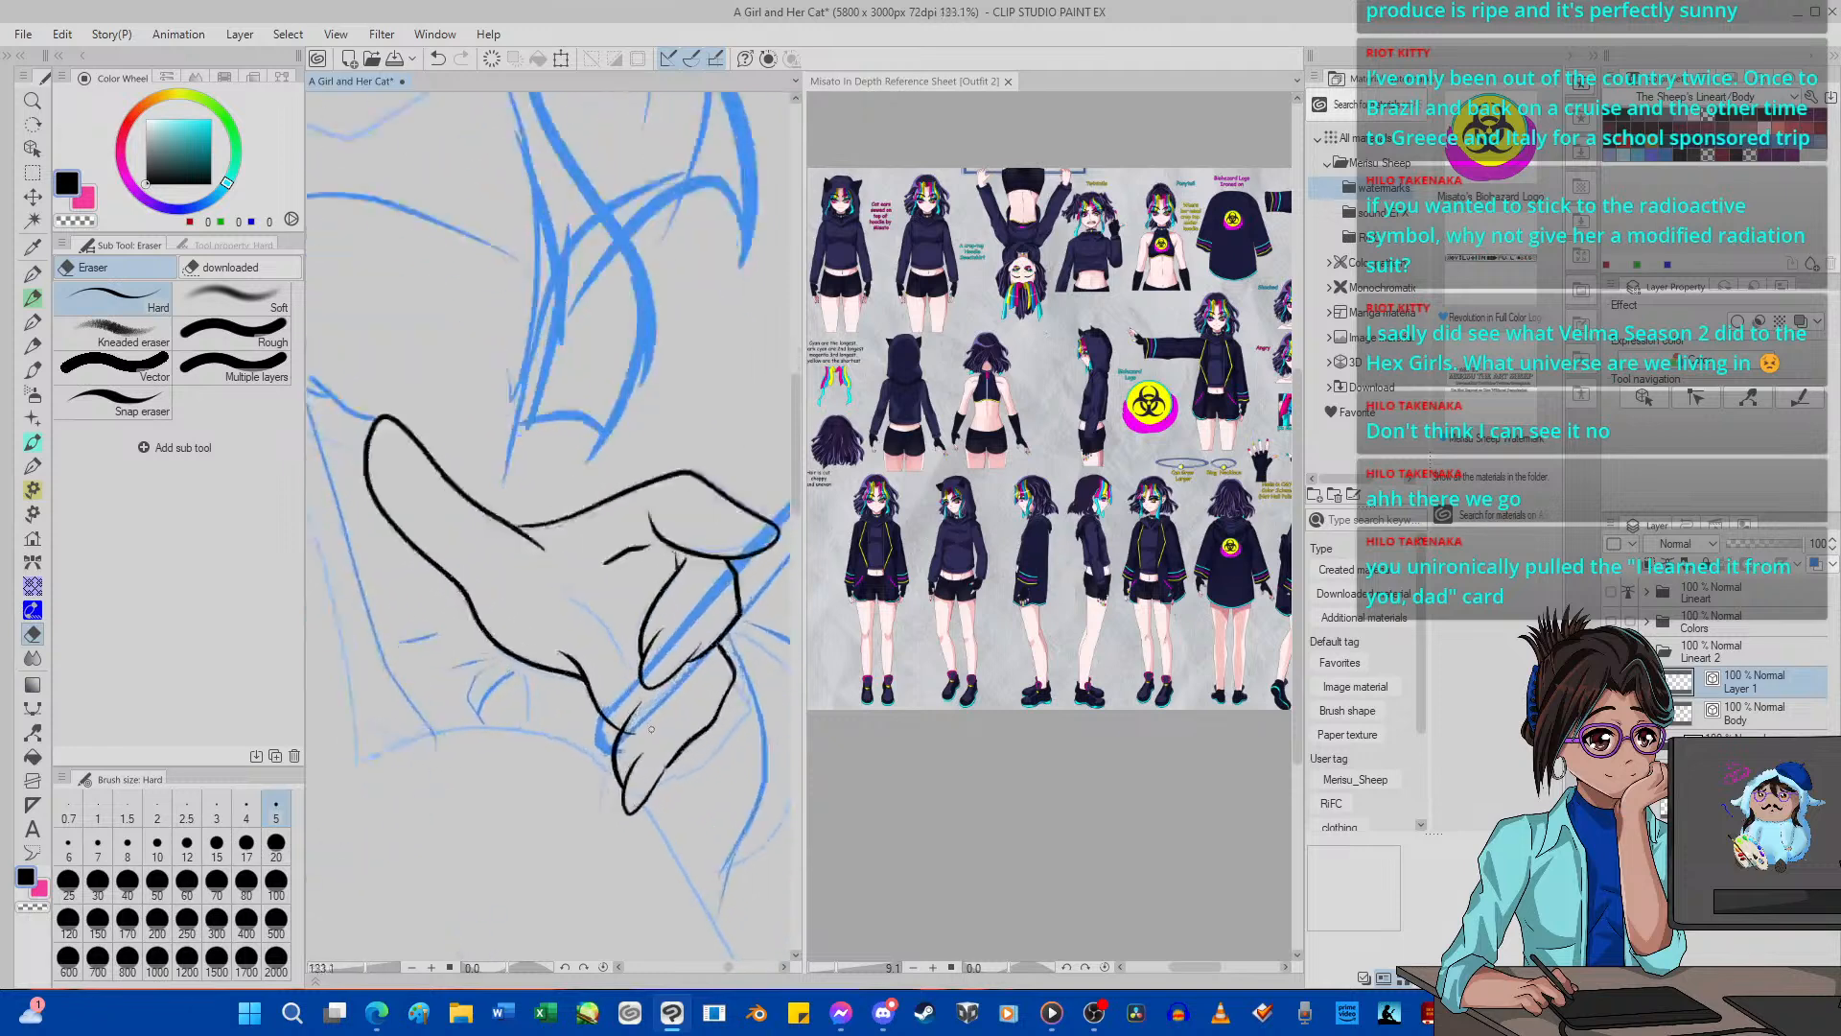
scroll(636, 725, "up", 5)
scroll(632, 724, "down", 5)
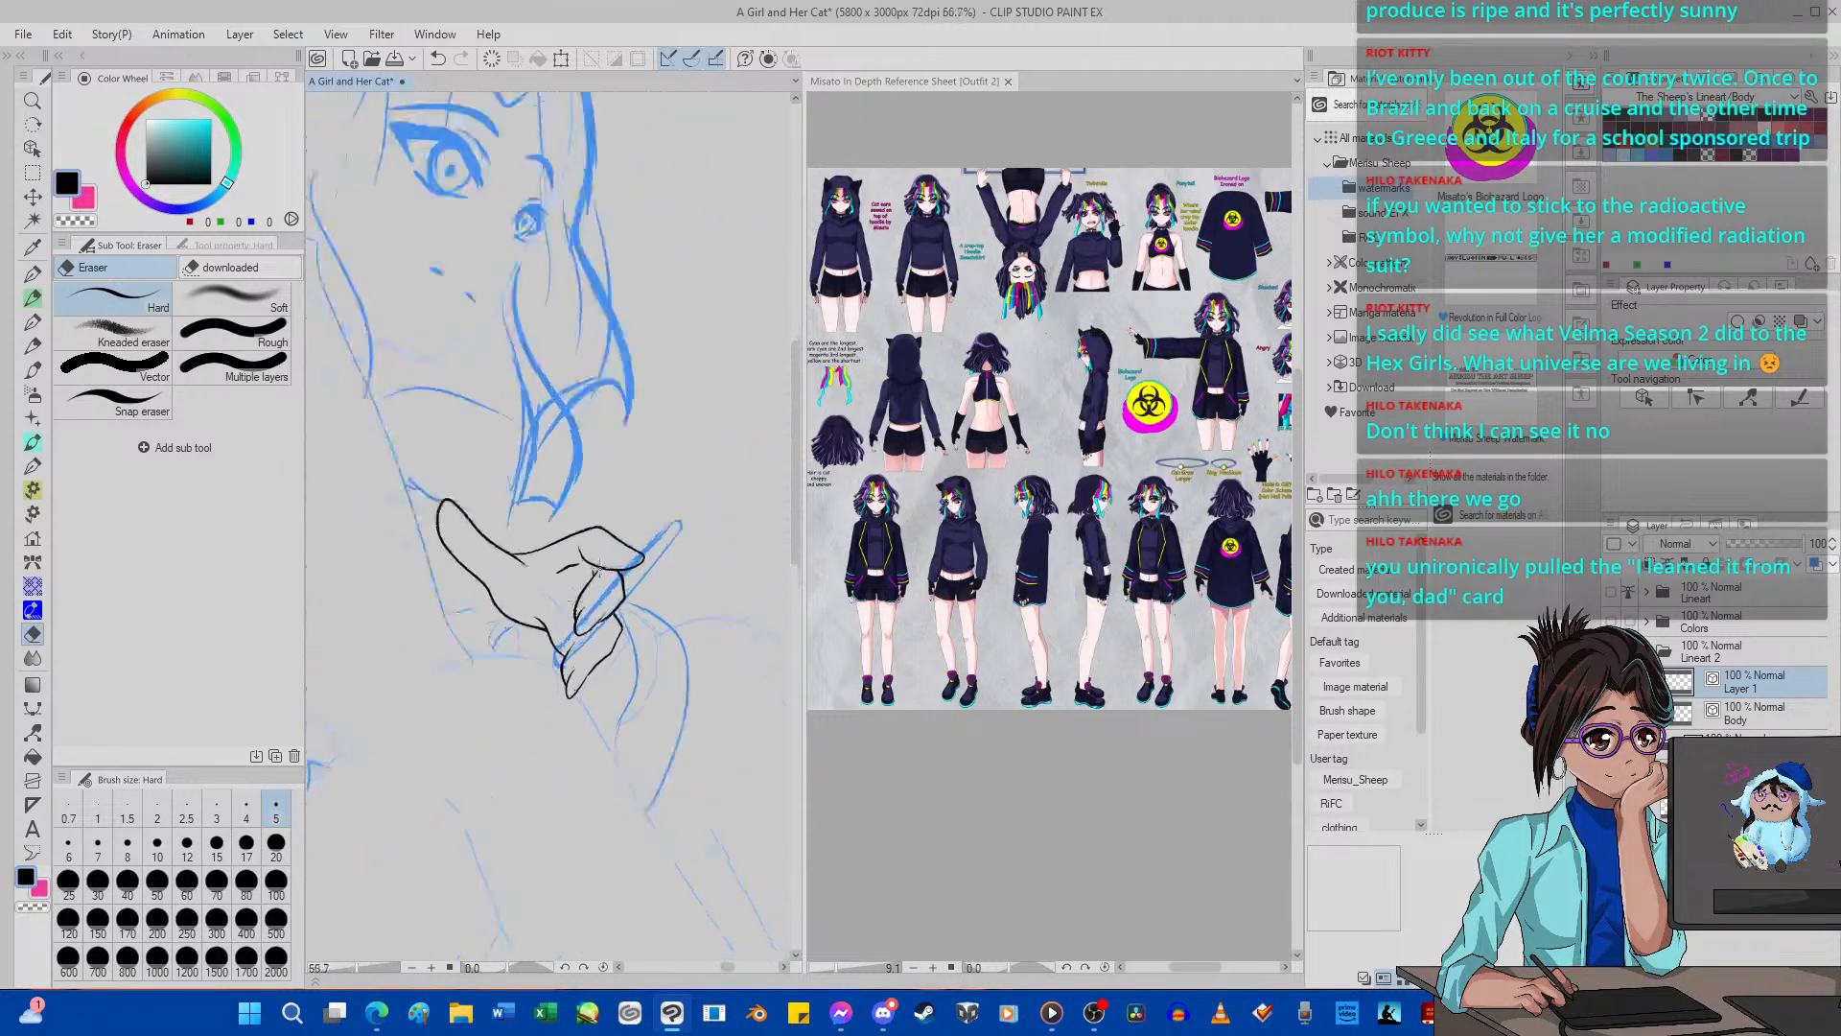
scroll(604, 700, "up", 4)
scroll(576, 674, "down", 4)
scroll(576, 674, "up", 2)
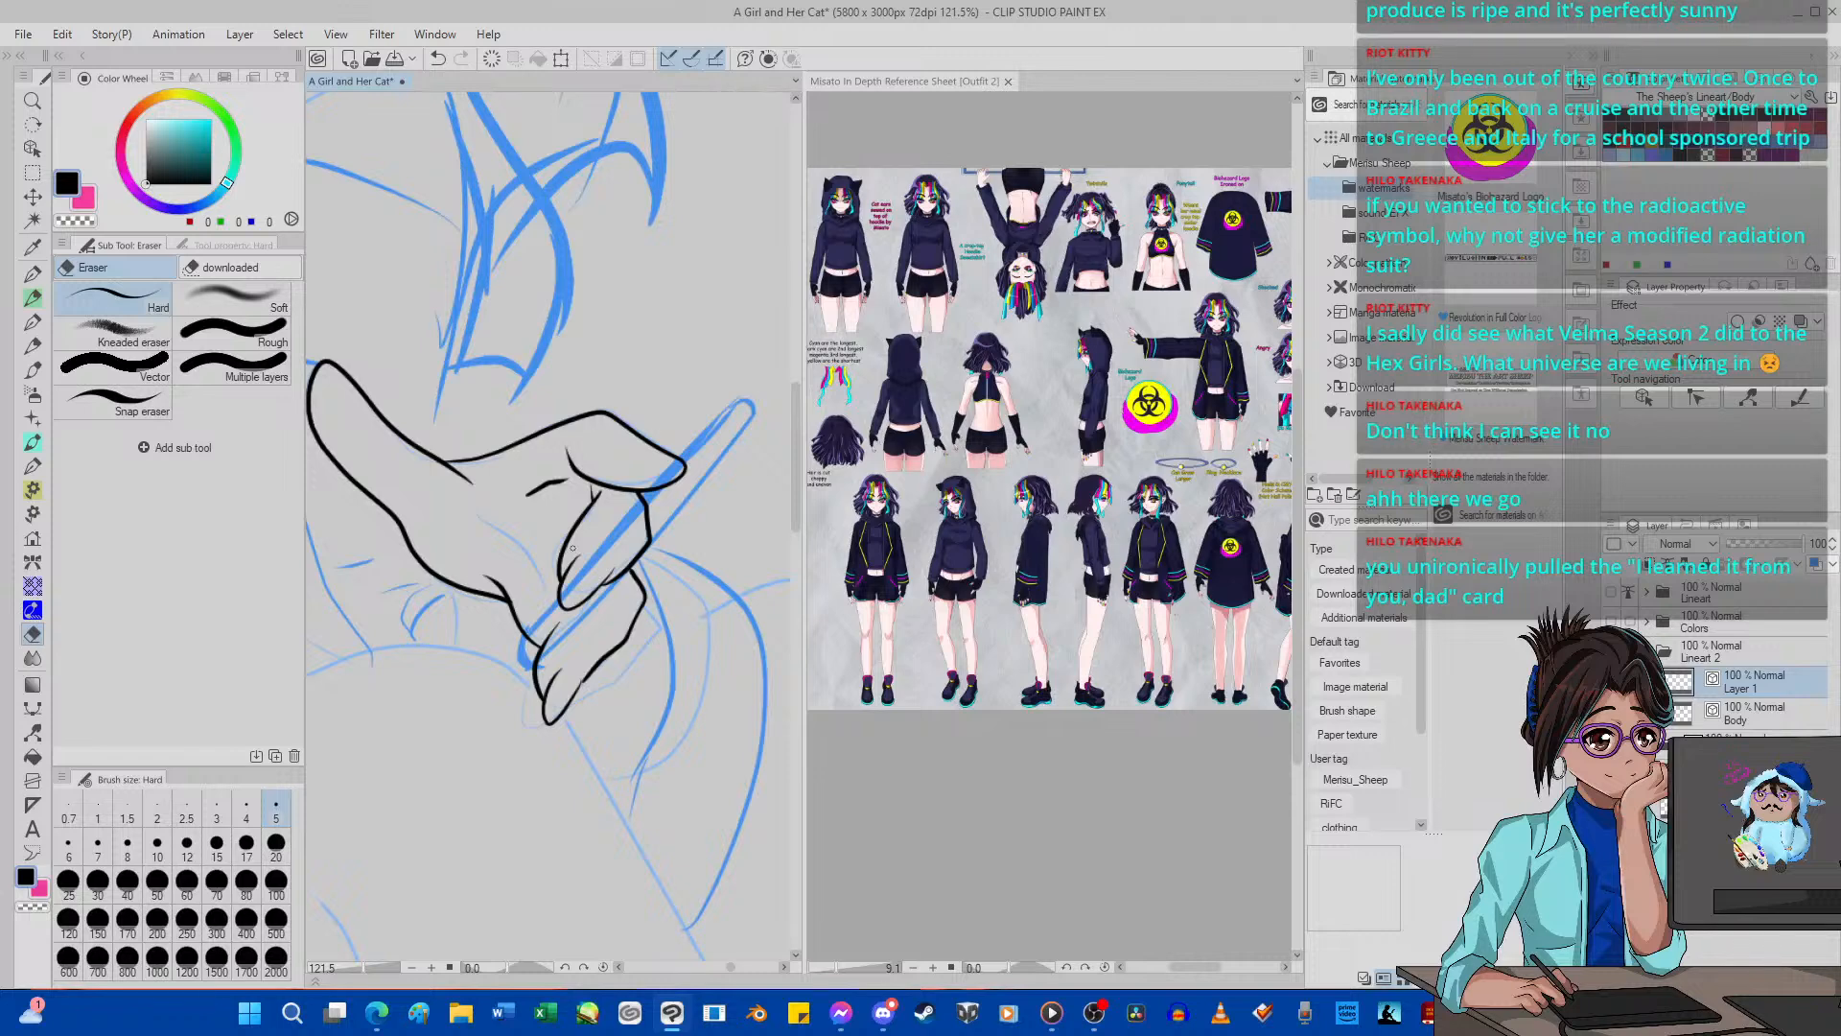
key("minus")
key("minus")
key("minus")
key("minus")
key("minus")
key("minus")
key("minus")
scroll(670, 470, "up", 5)
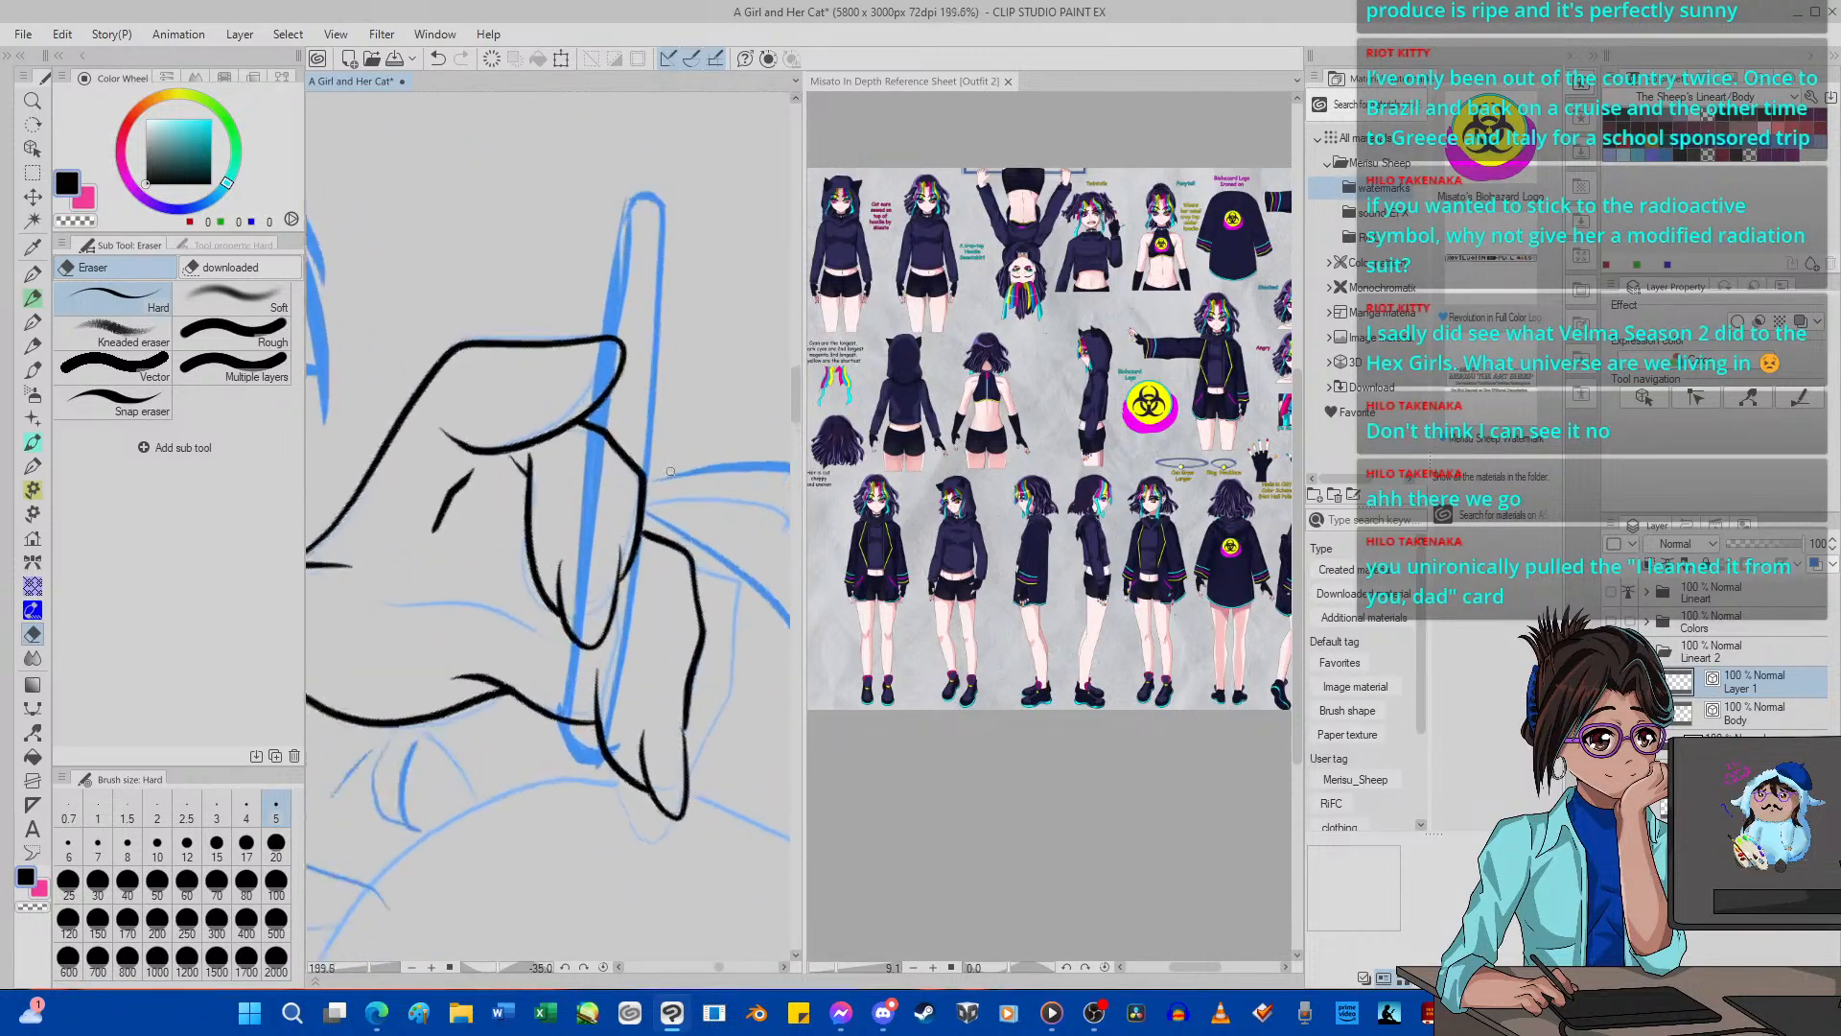
scroll(670, 471, "up", 1)
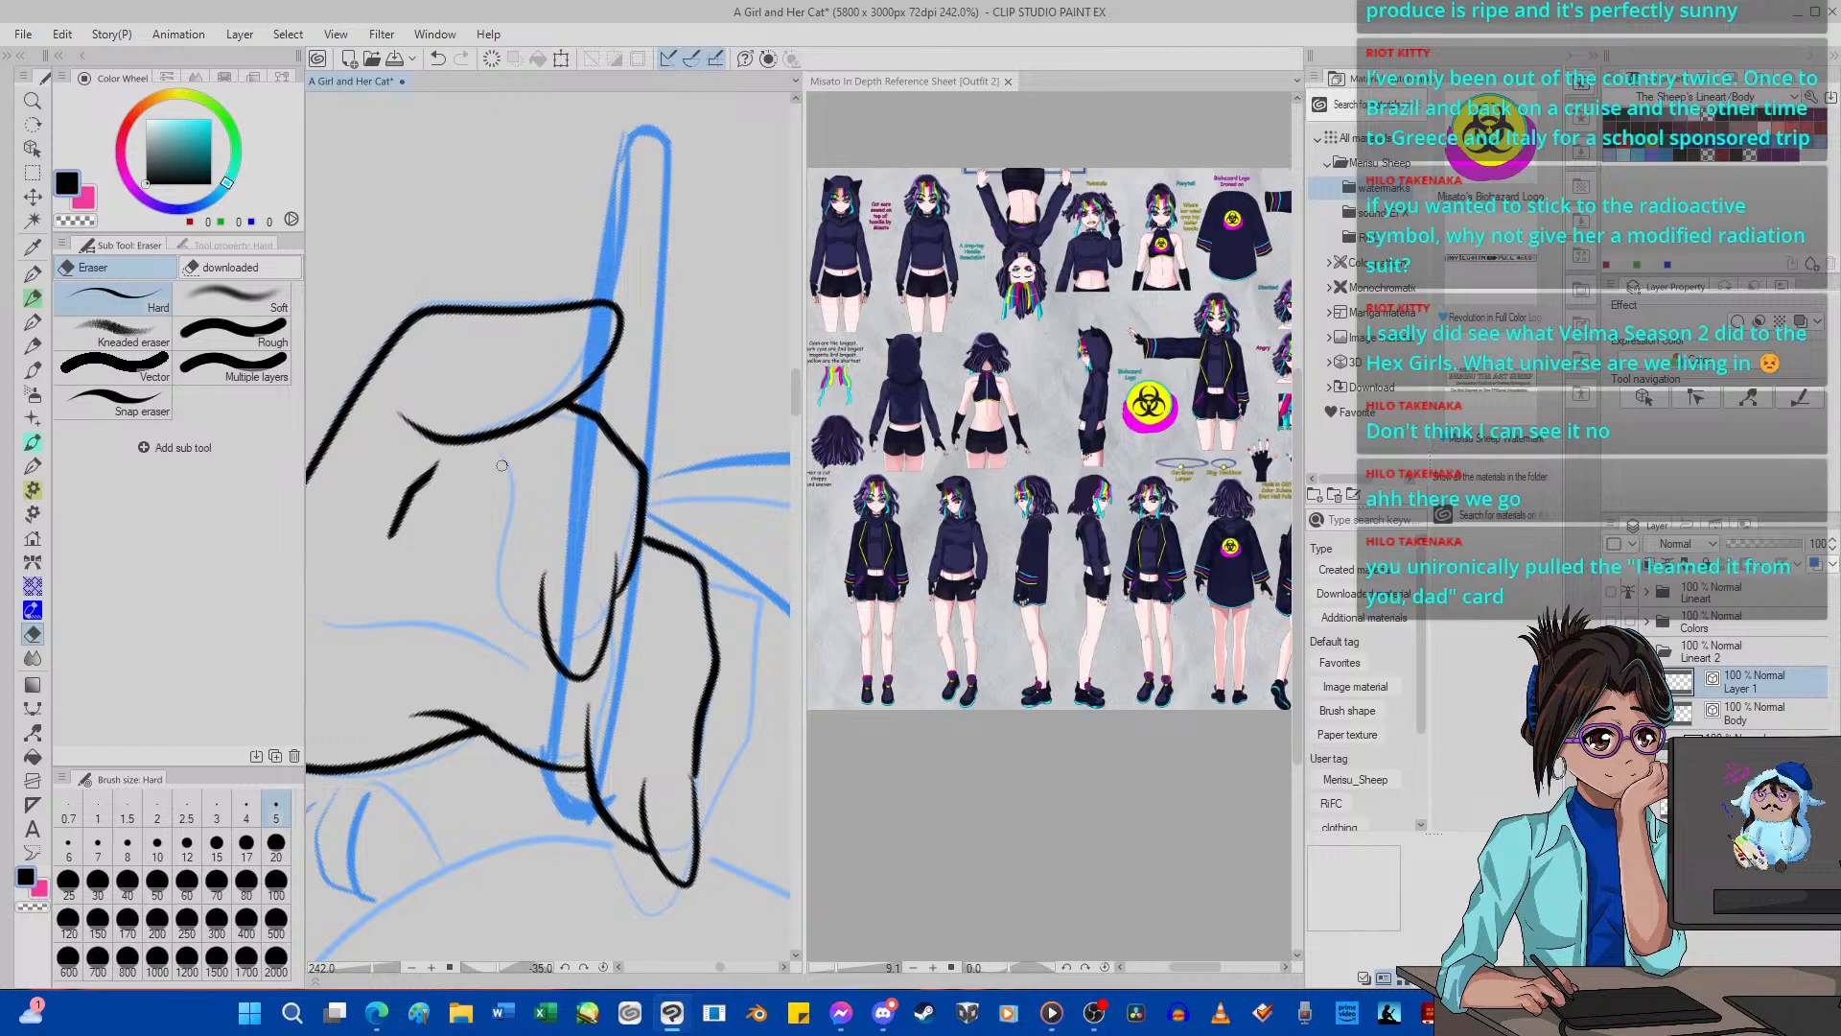
Redraw the middle finger's inner side with G-pen 2 as one curve from beneath the index finger down to the fingertip.
key("p")
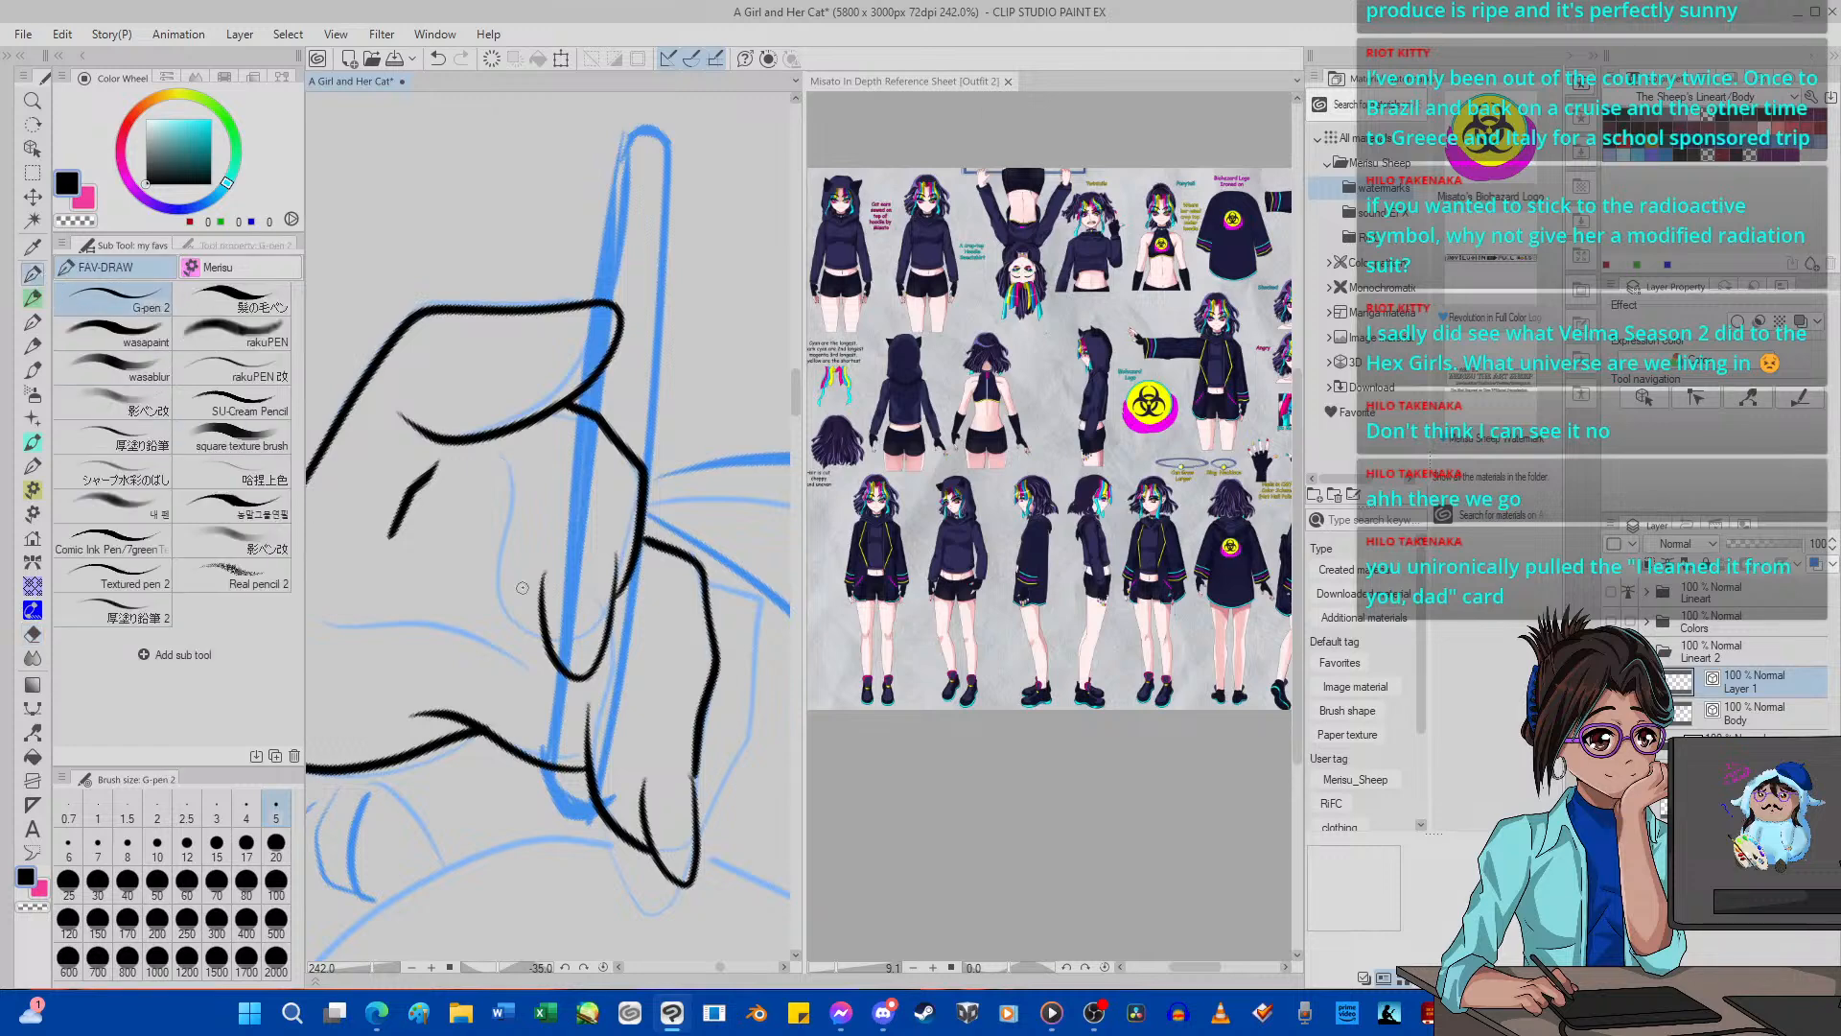
mouse_move(555, 652)
left_mouse_down()
mouse_move(512, 582)
mouse_move(511, 477)
left_mouse_up()
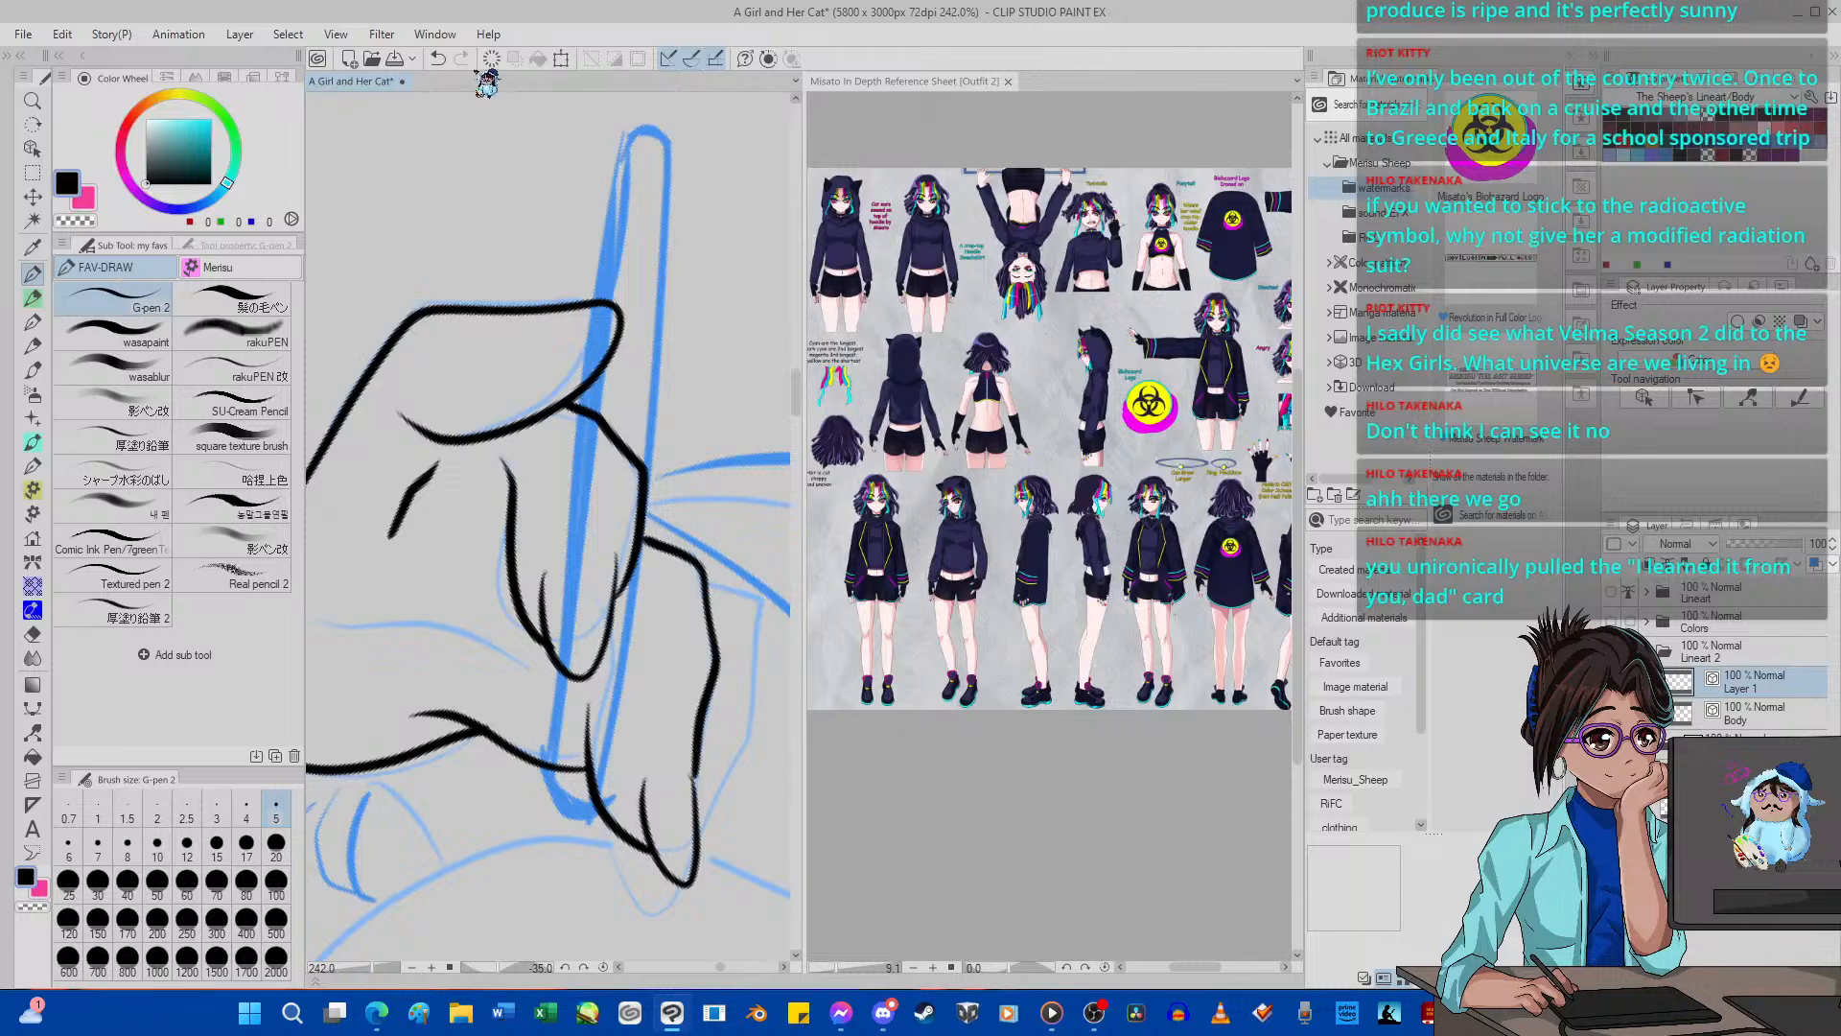
left_click(437, 59)
mouse_move(499, 458)
left_mouse_down()
mouse_move(523, 489)
mouse_move(517, 552)
mouse_move(574, 660)
left_mouse_up()
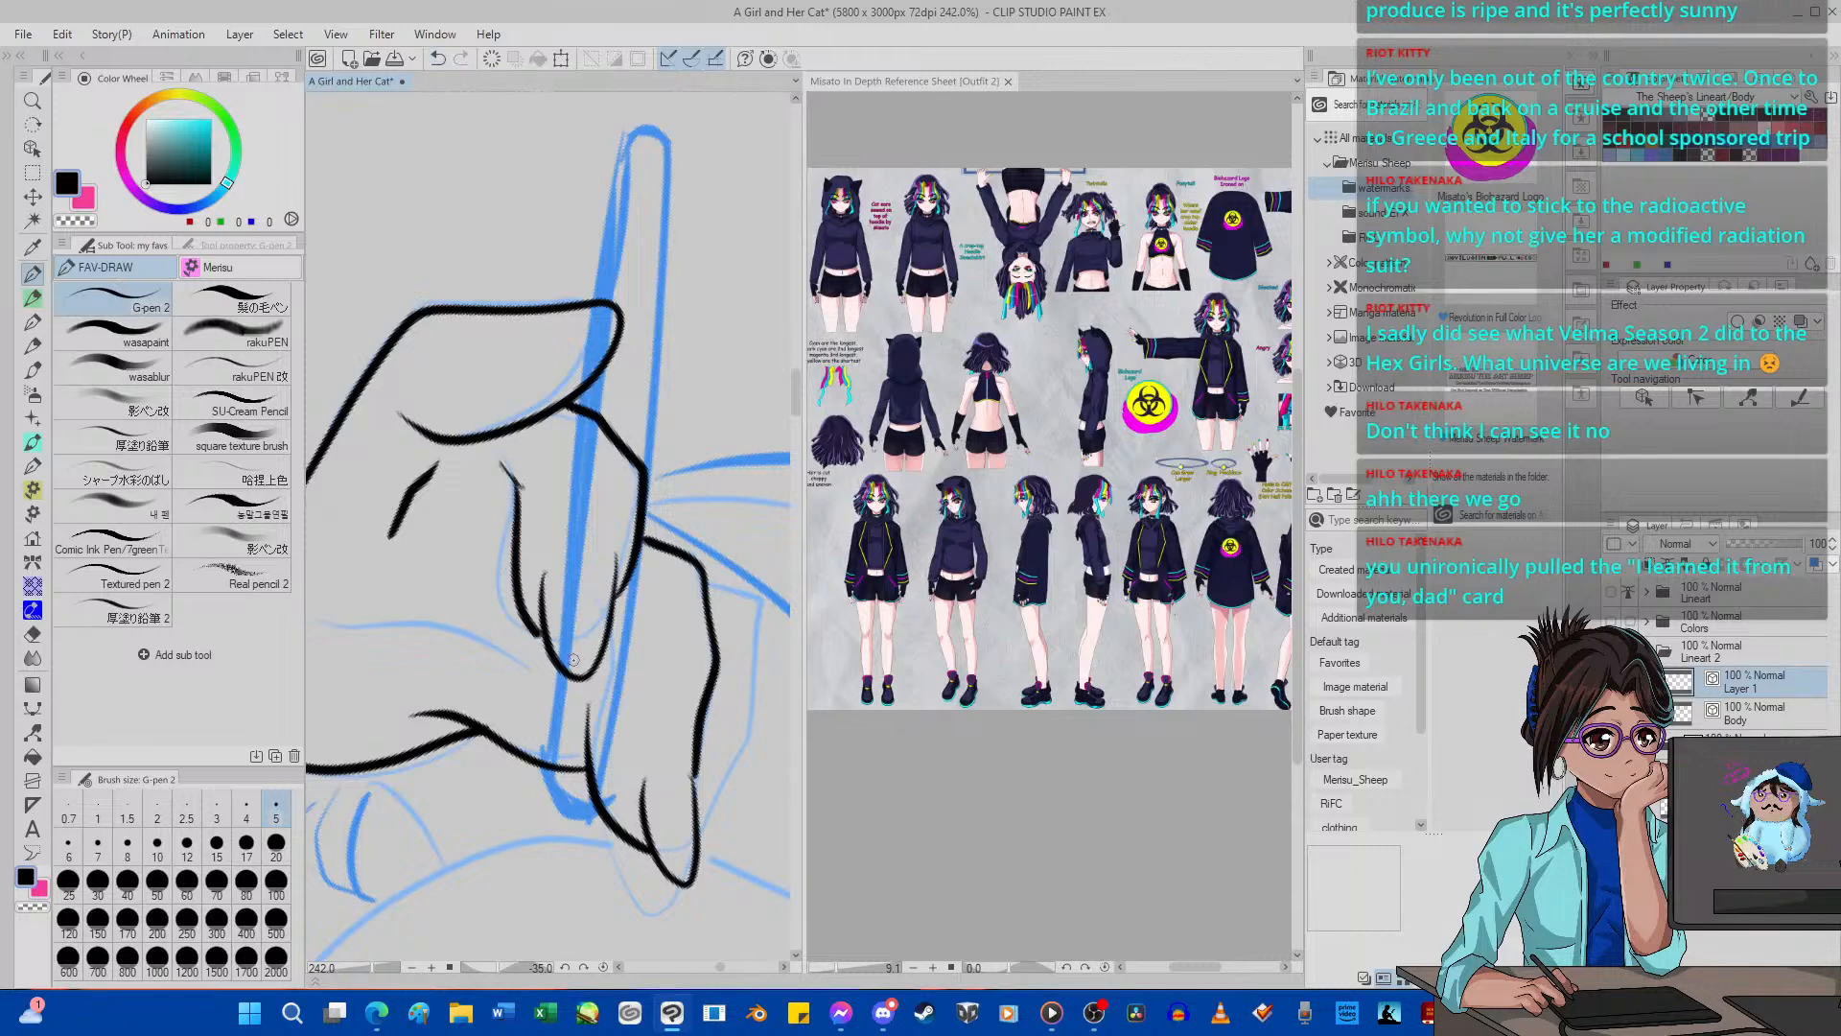
left_click(437, 58)
left_click(437, 58)
mouse_move(553, 644)
left_mouse_down()
mouse_move(517, 601)
mouse_move(499, 452)
left_mouse_up()
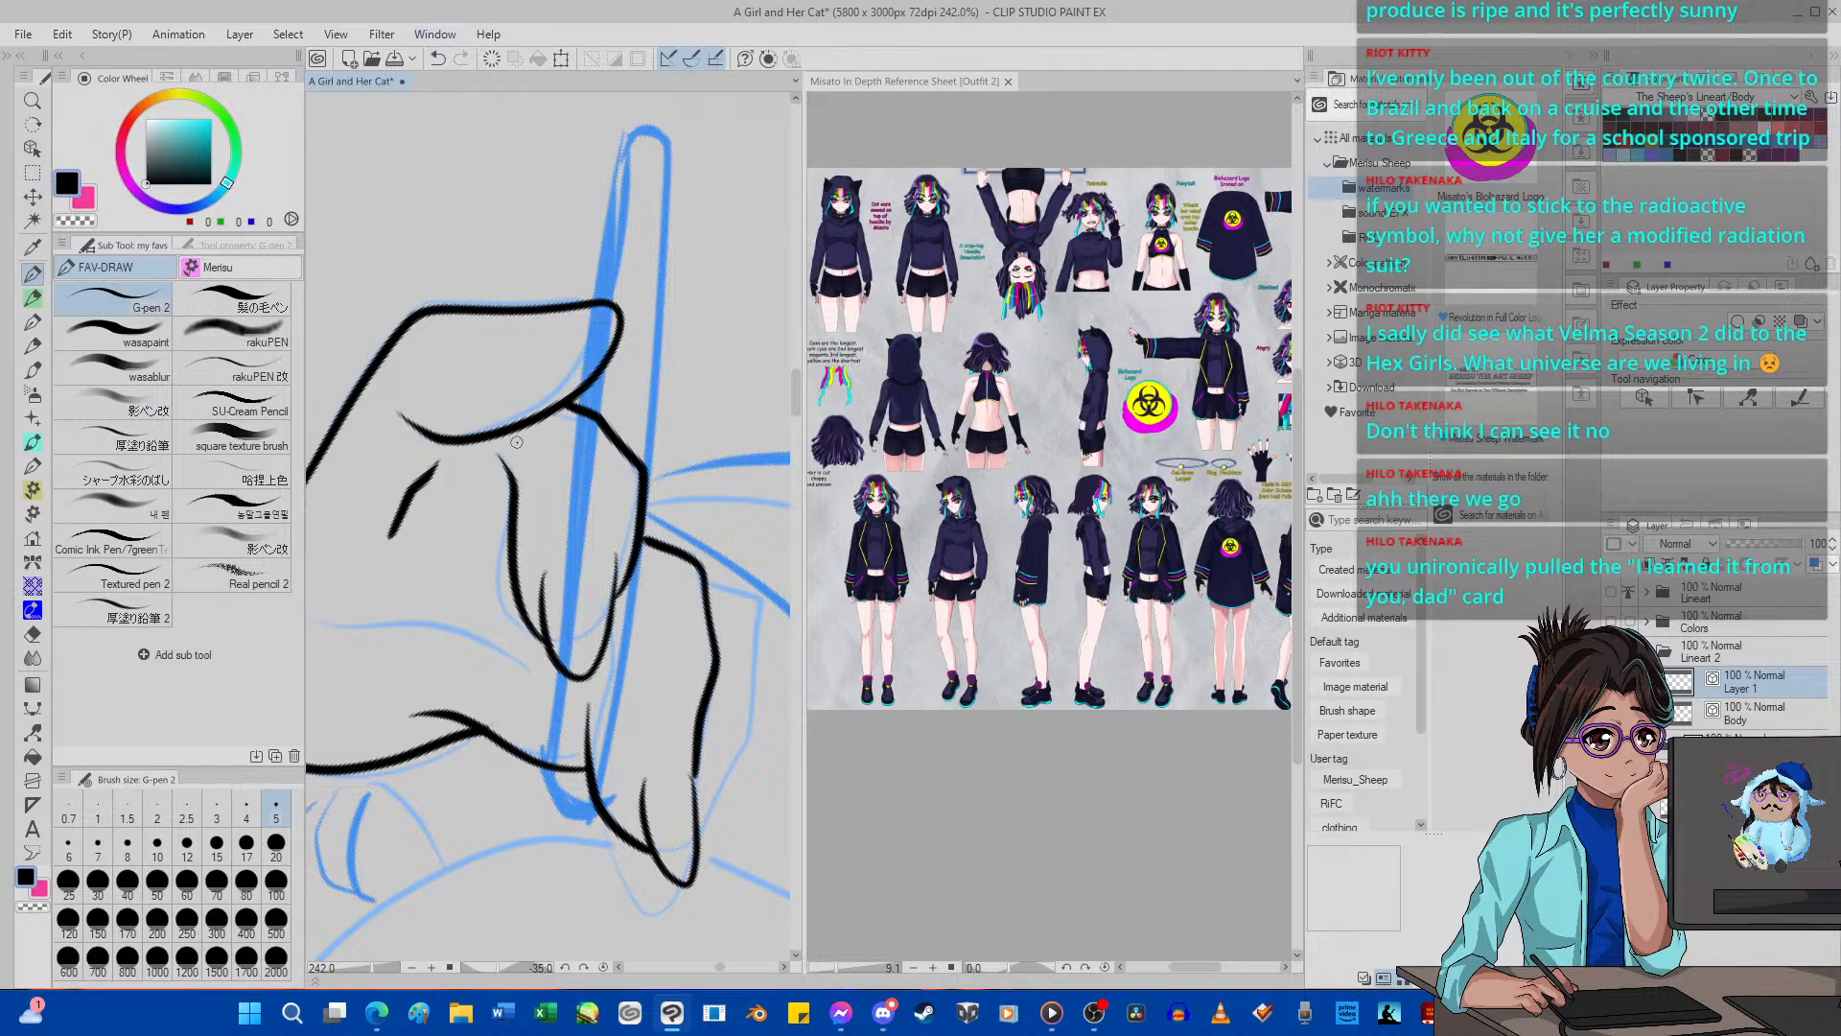
Ink a short curved fingernail line inside the index fingertip with G-pen 2.
scroll(499, 412, "down", 10)
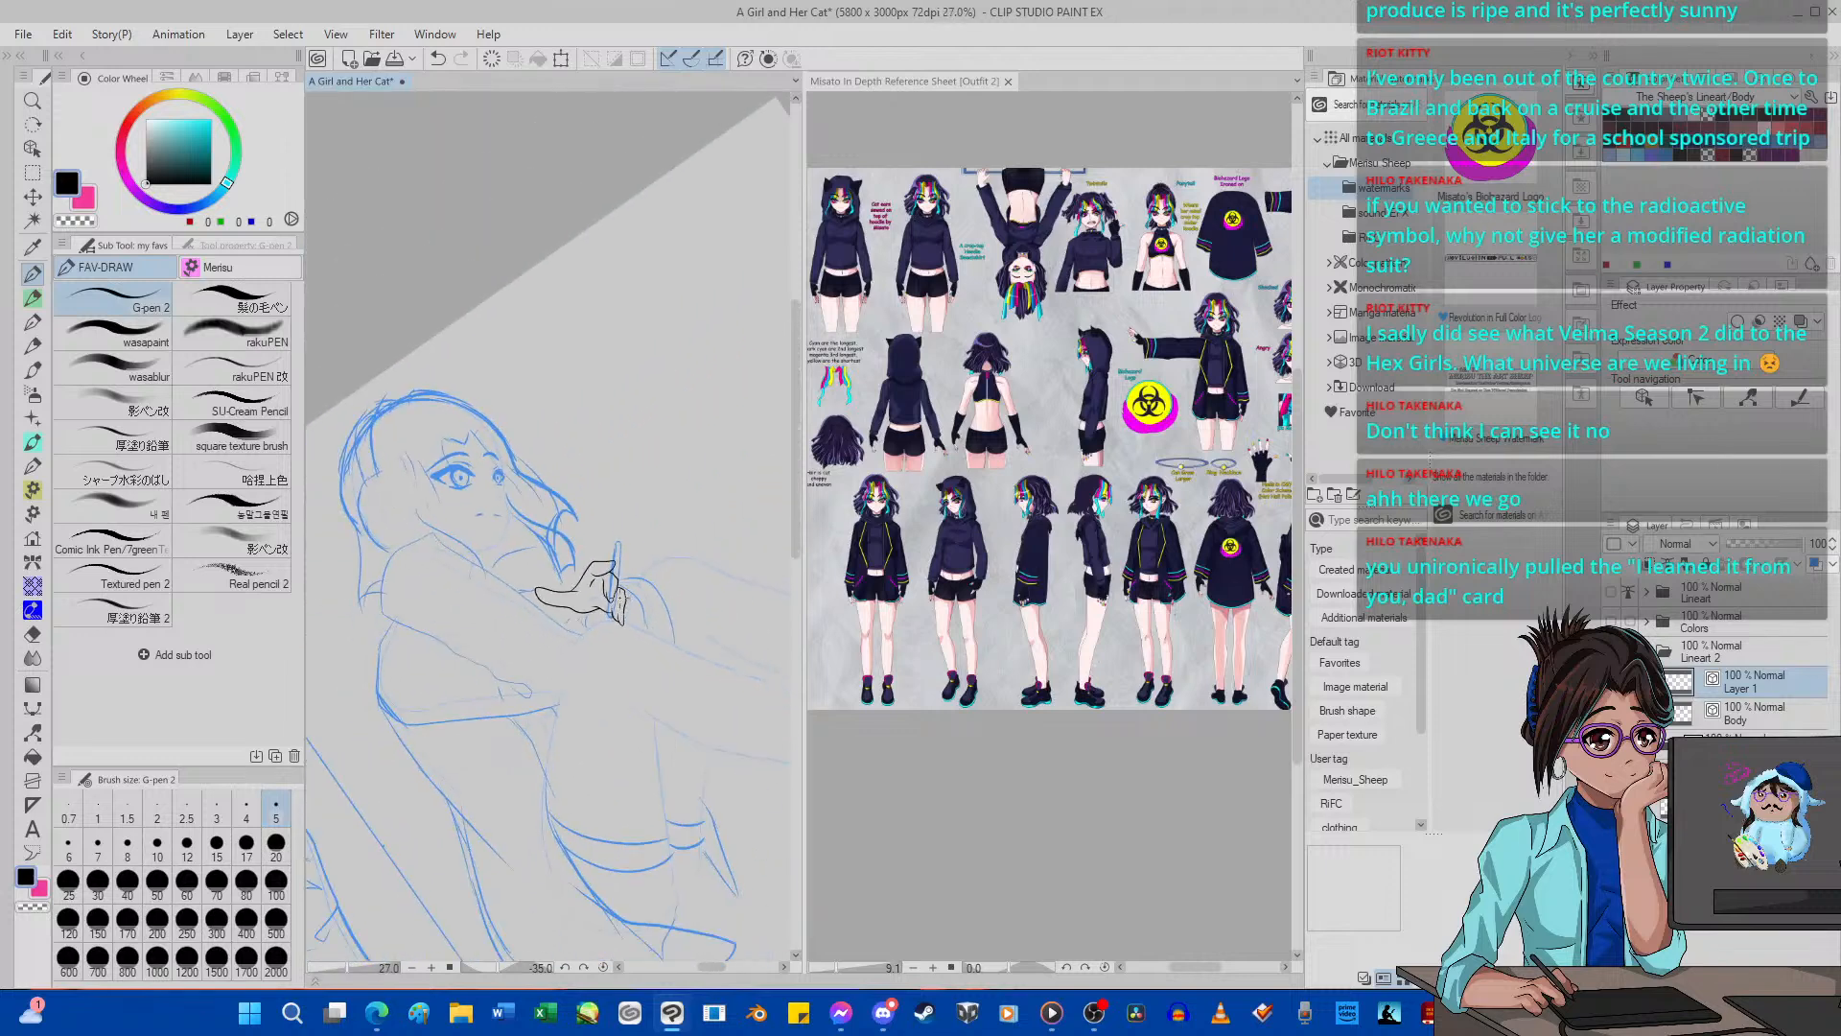
scroll(618, 525, "up", 10)
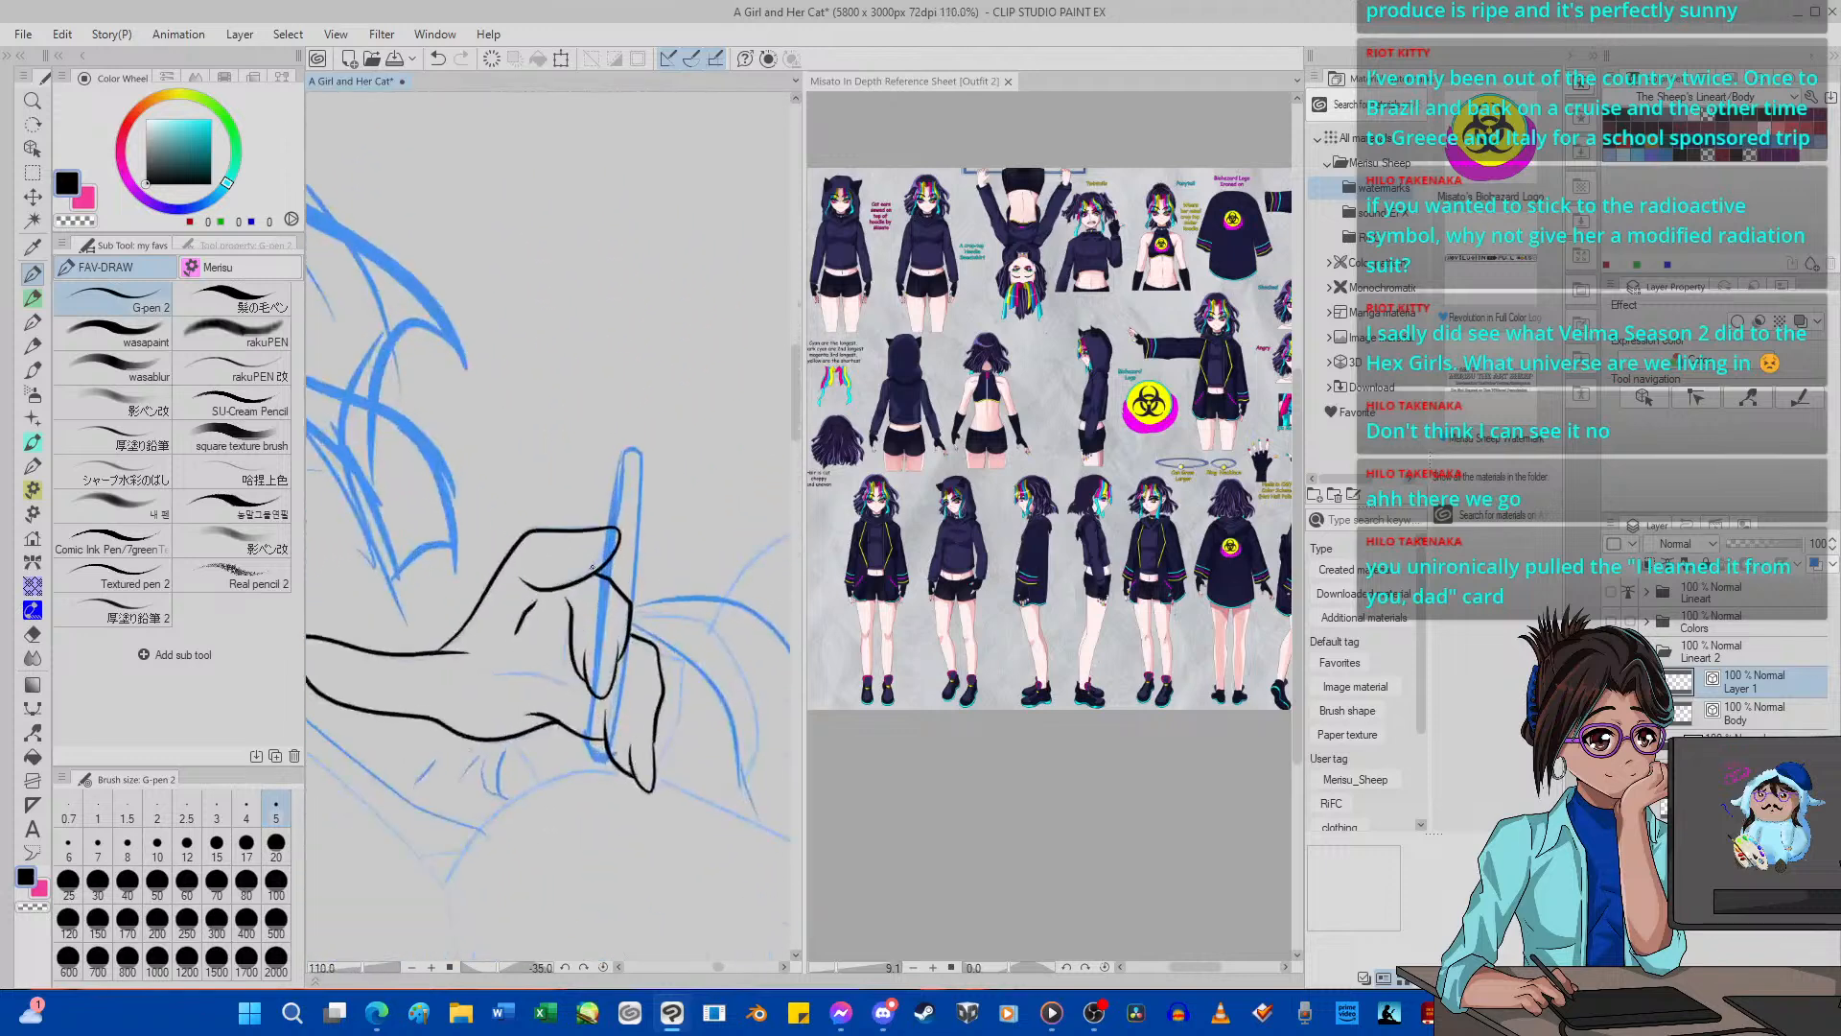
scroll(618, 524, "up", 2)
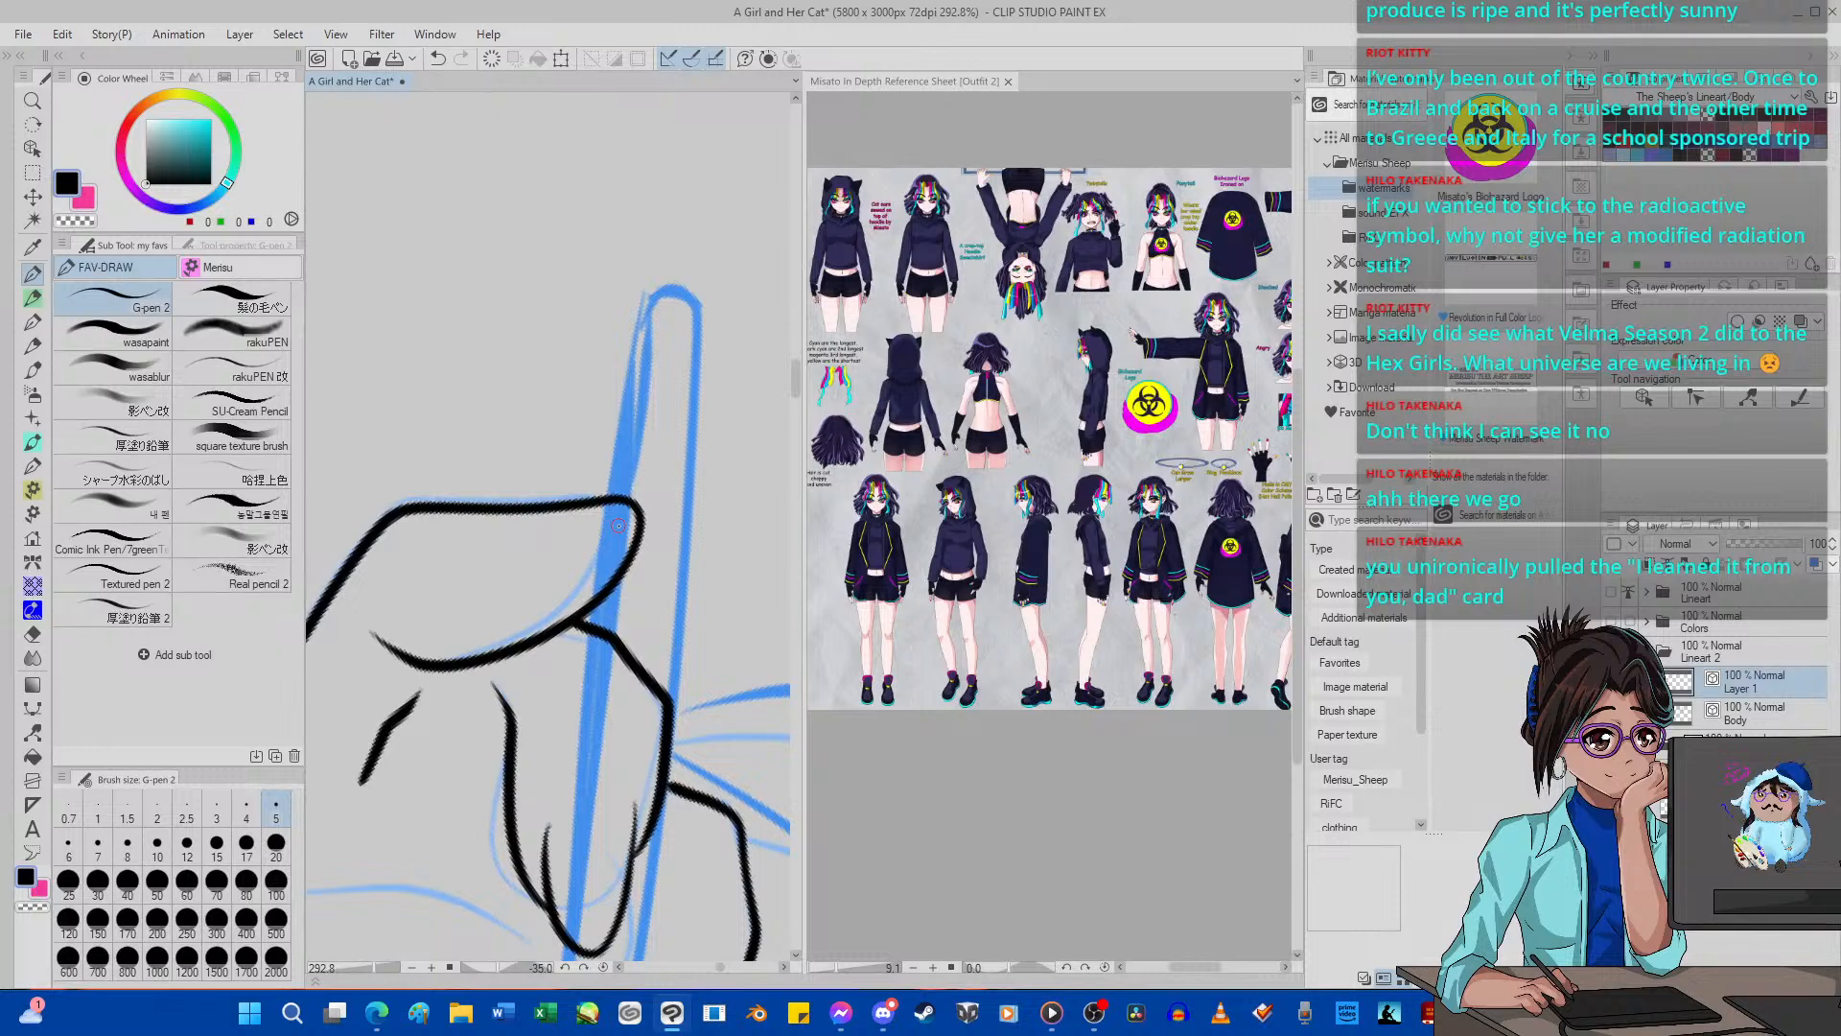
mouse_move(580, 506)
left_mouse_down()
mouse_move(606, 537)
mouse_move(605, 587)
left_mouse_up()
Ink a short curved fingernail line across the raised hand's thumb tip with G-pen 2, redoing it until it fits.
left_click(603, 966)
scroll(614, 522, "down", 17)
scroll(412, 484, "up", 8)
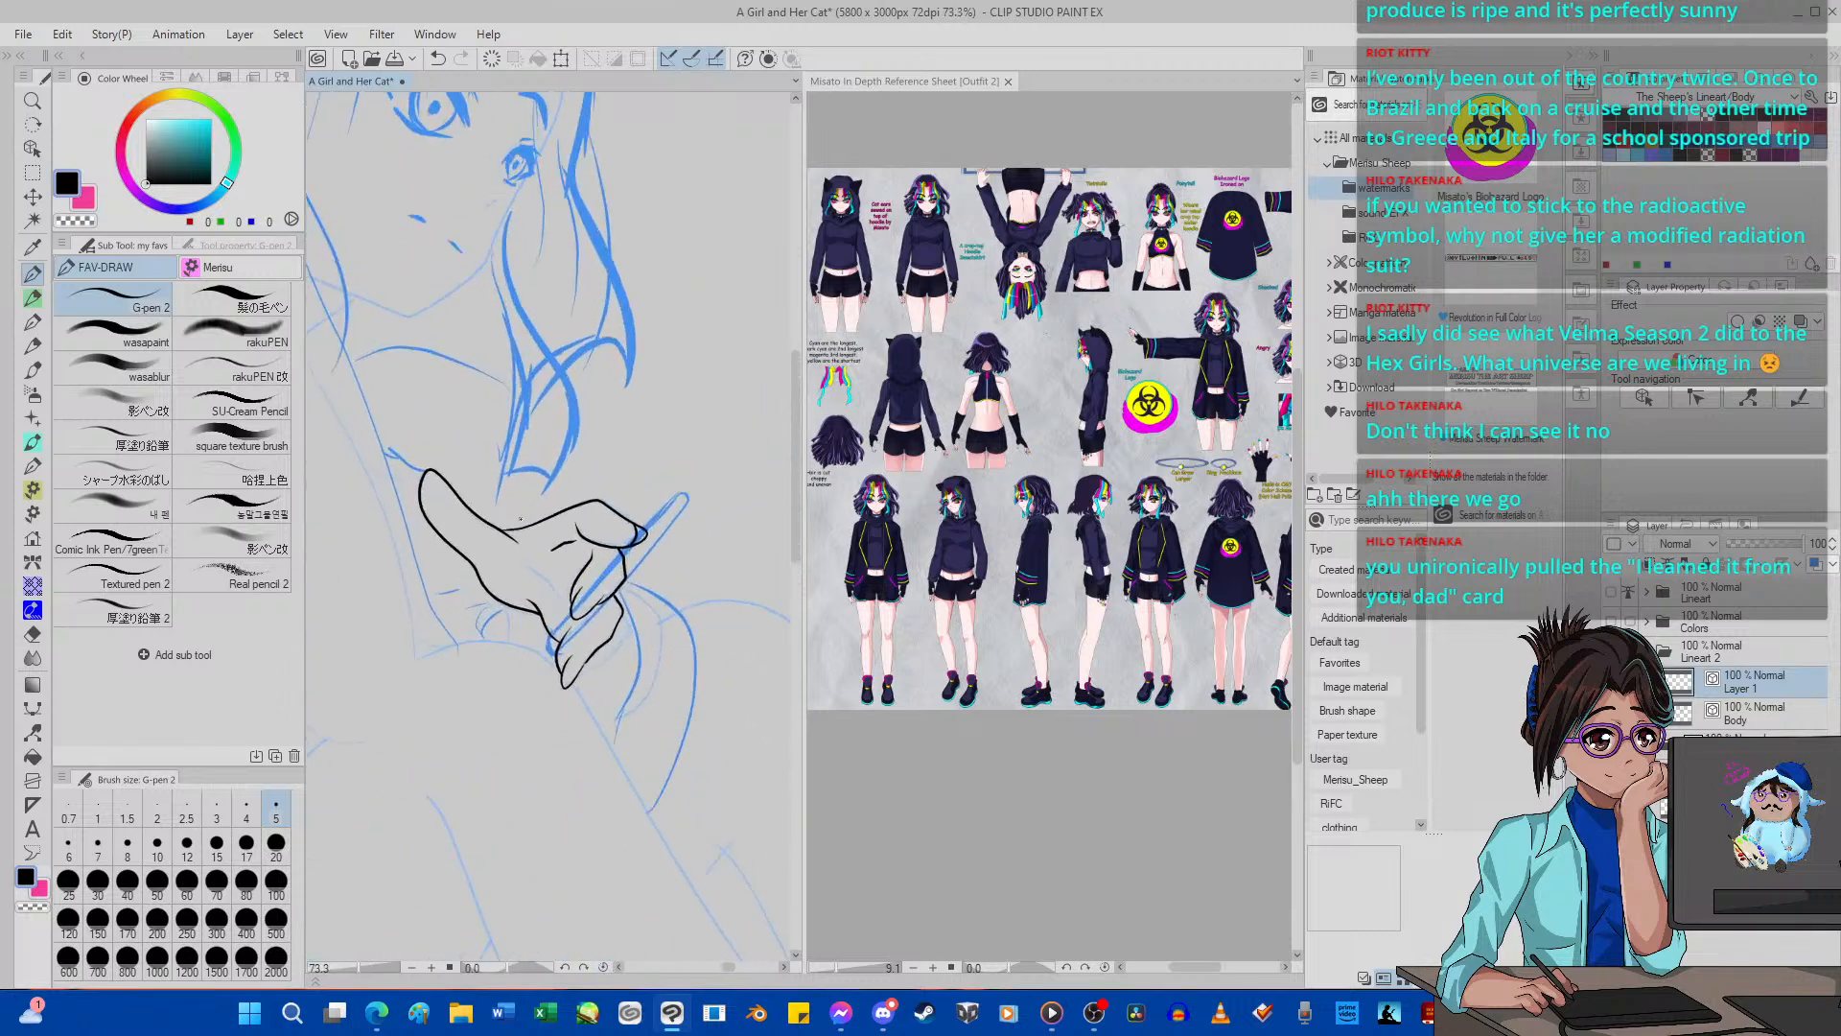
scroll(390, 459, "up", 4)
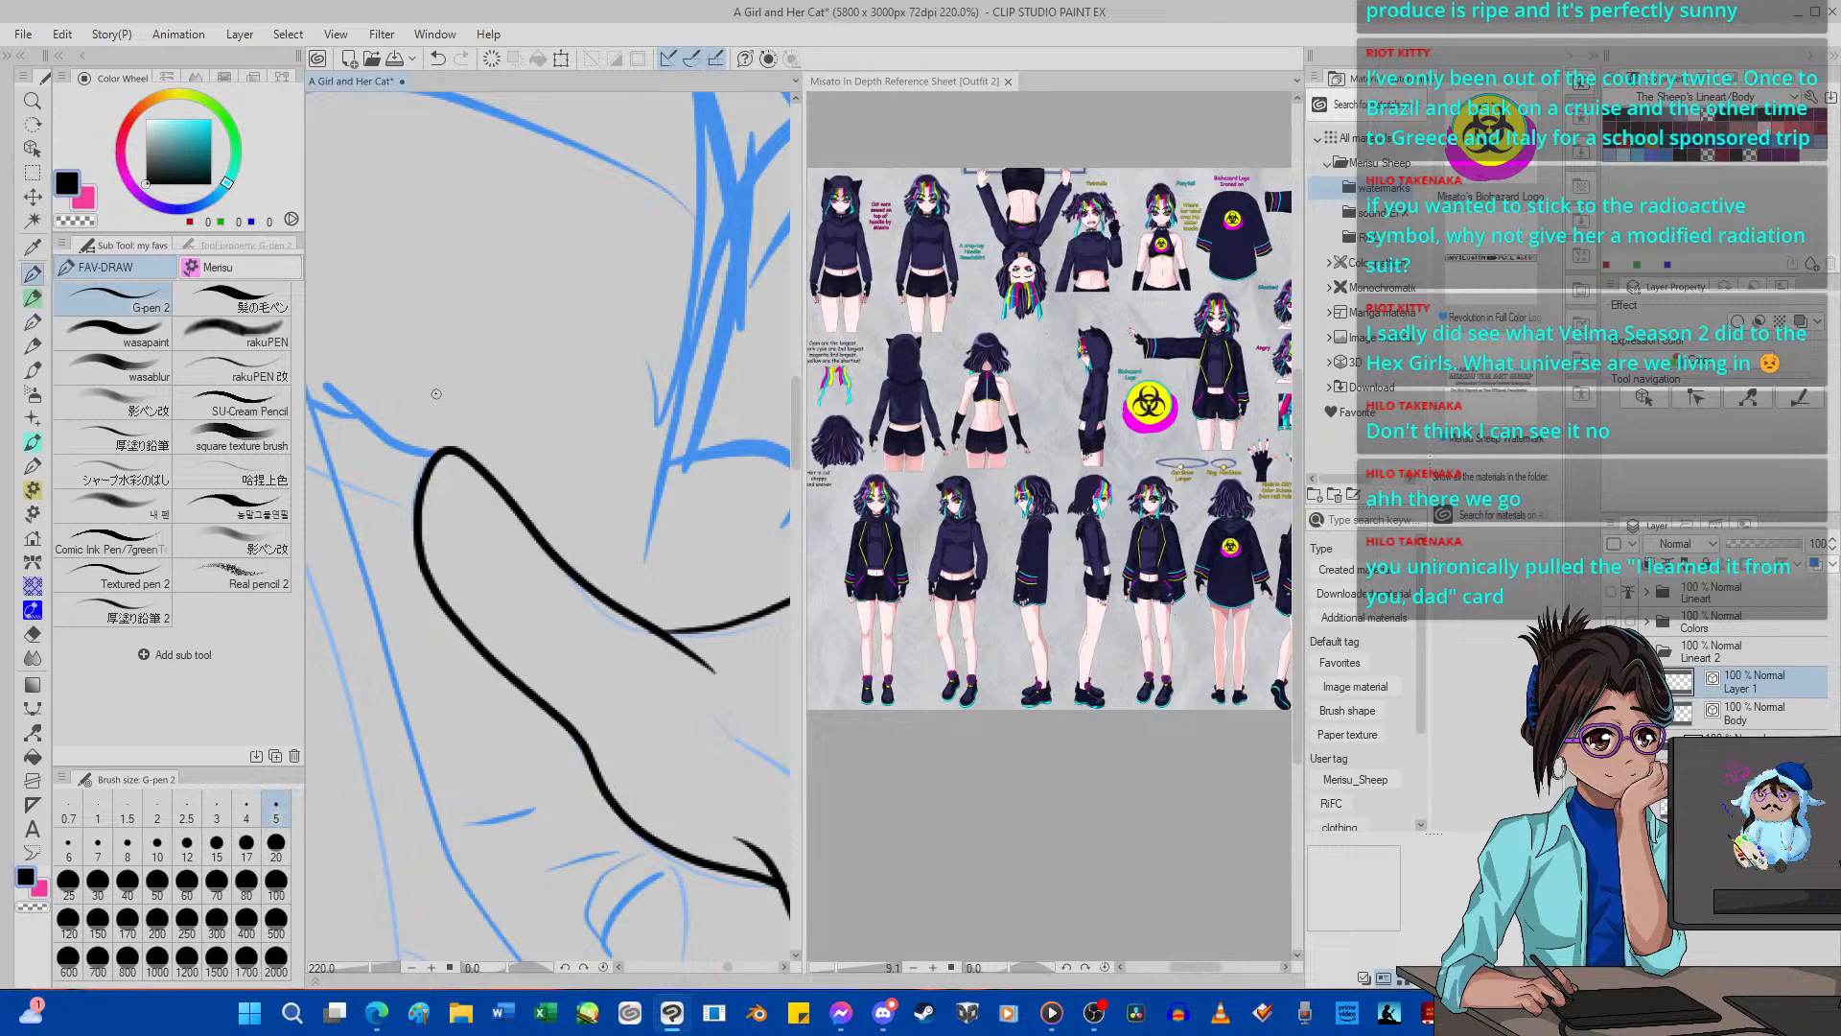
mouse_move(420, 547)
left_mouse_down()
mouse_move(426, 511)
mouse_move(486, 488)
left_mouse_up()
left_click(437, 59)
mouse_move(424, 526)
left_mouse_down()
mouse_move(447, 478)
mouse_move(491, 477)
left_mouse_up()
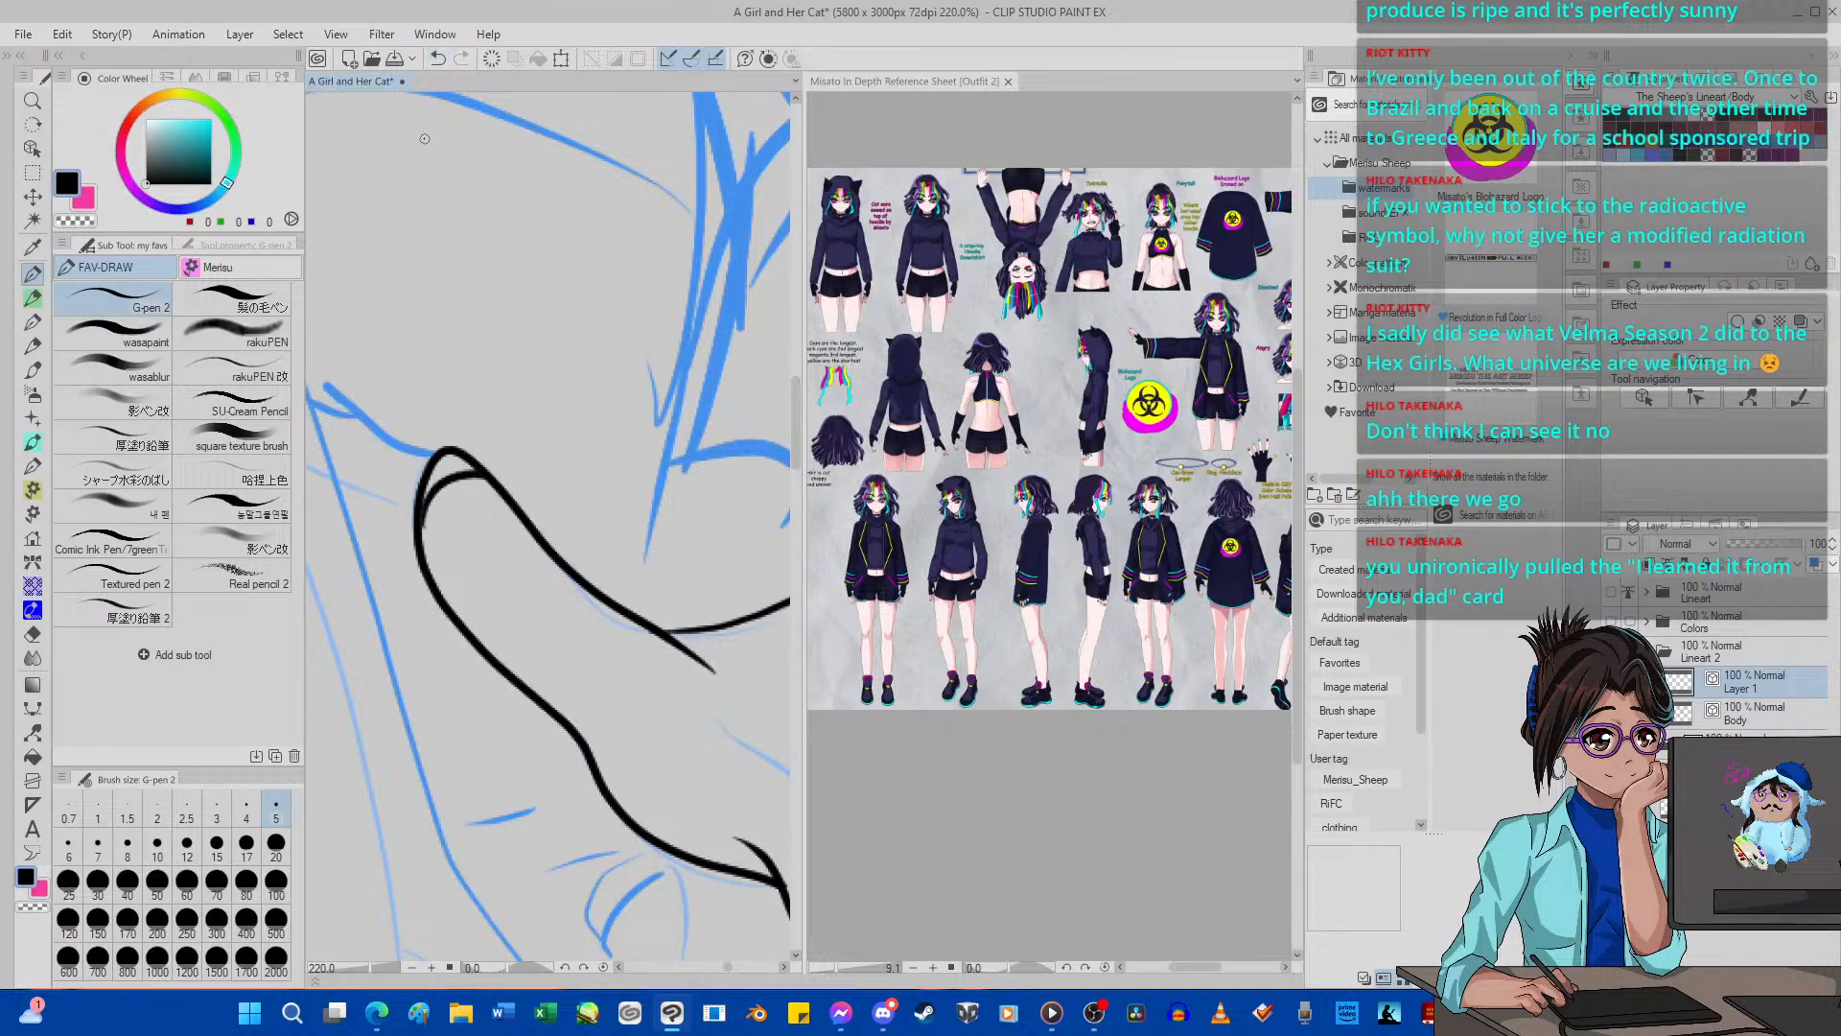
left_click(437, 60)
mouse_move(420, 534)
left_mouse_down()
mouse_move(425, 506)
mouse_move(495, 484)
left_mouse_up()
left_click(437, 59)
mouse_move(422, 530)
left_mouse_down()
mouse_move(432, 486)
mouse_move(487, 466)
mouse_move(454, 453)
mouse_move(420, 529)
left_mouse_up()
left_click(437, 60)
left_click(1058, 1007)
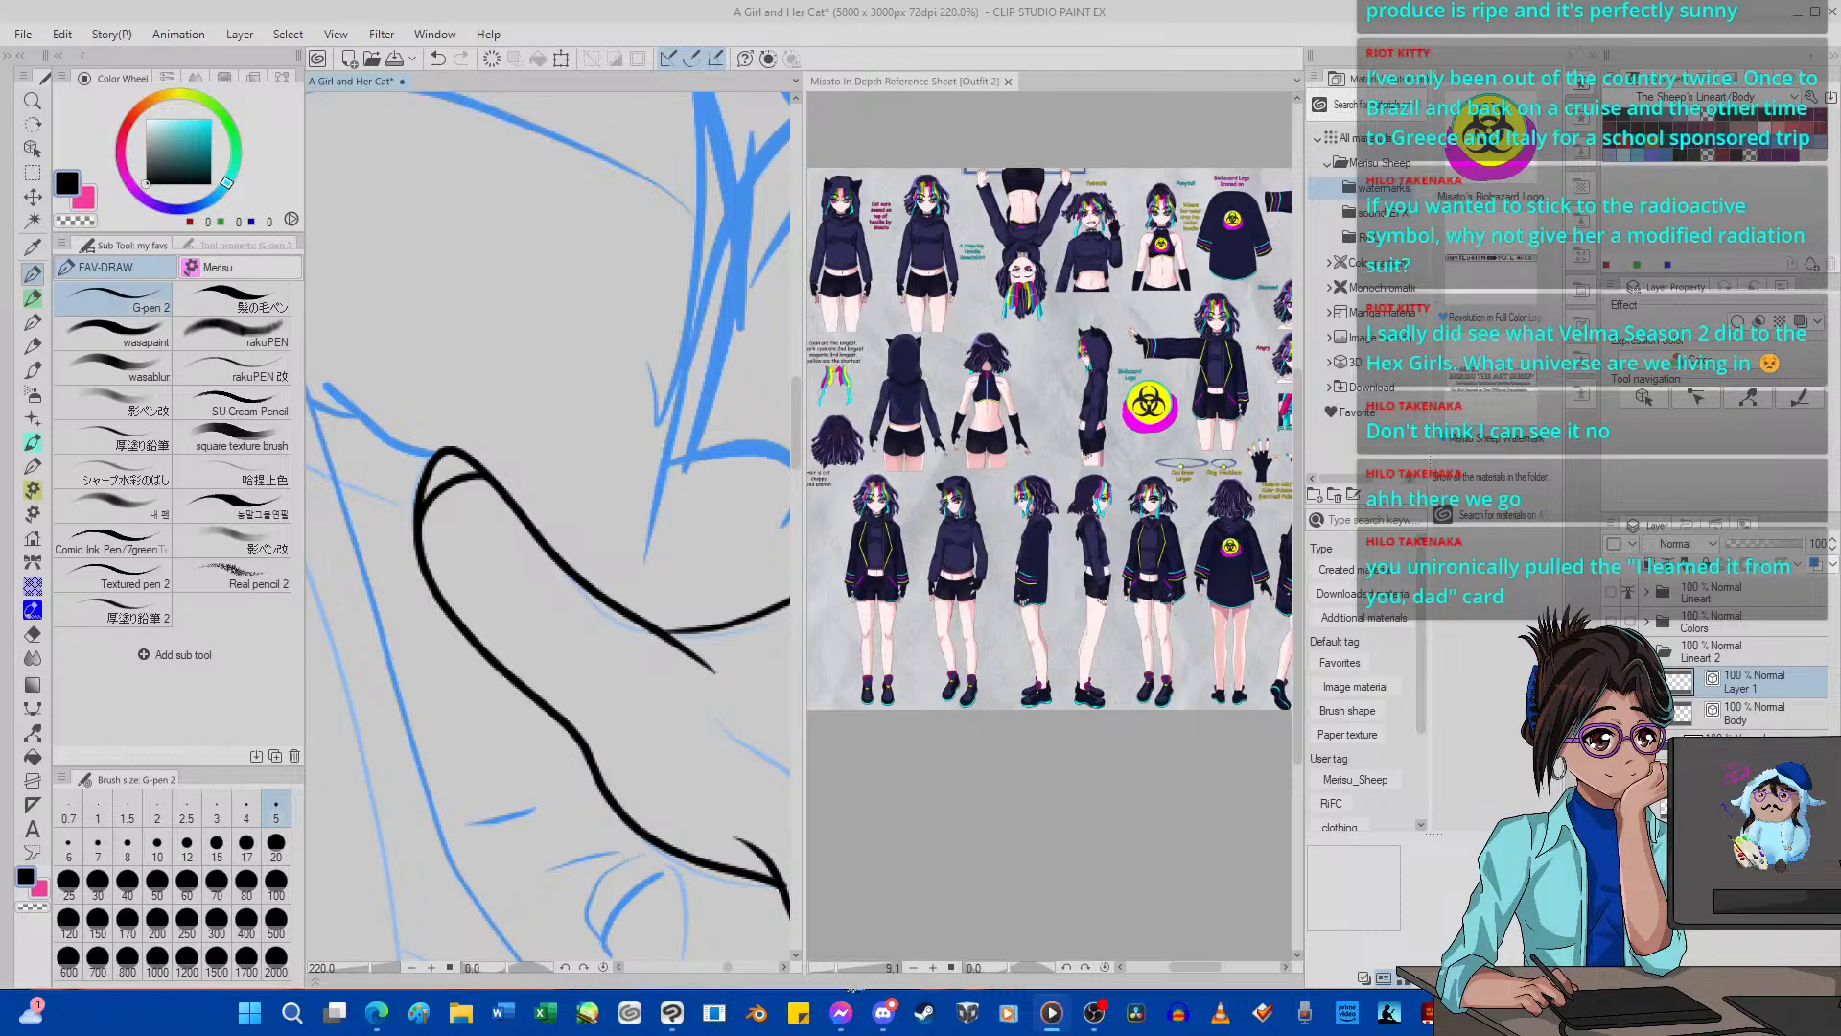
left_click(441, 517)
scroll(441, 517, "down", 7)
scroll(450, 516, "up", 3)
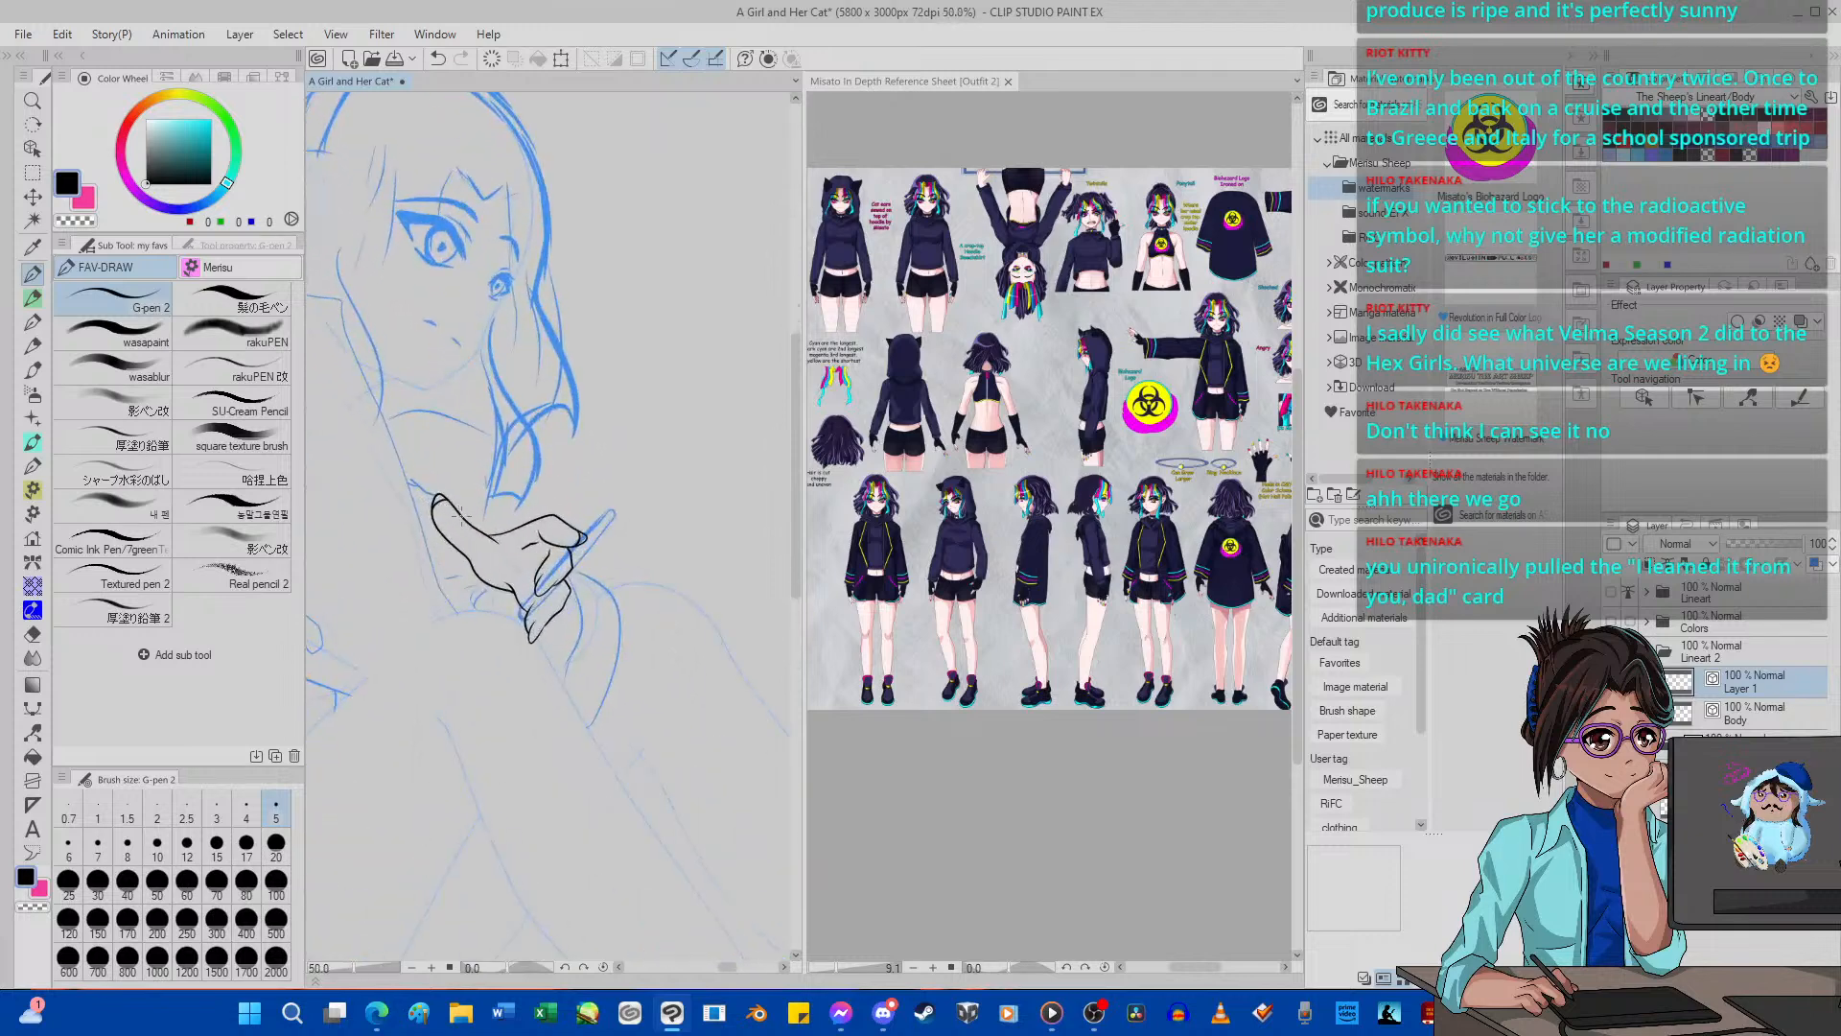
scroll(456, 518, "up", 5)
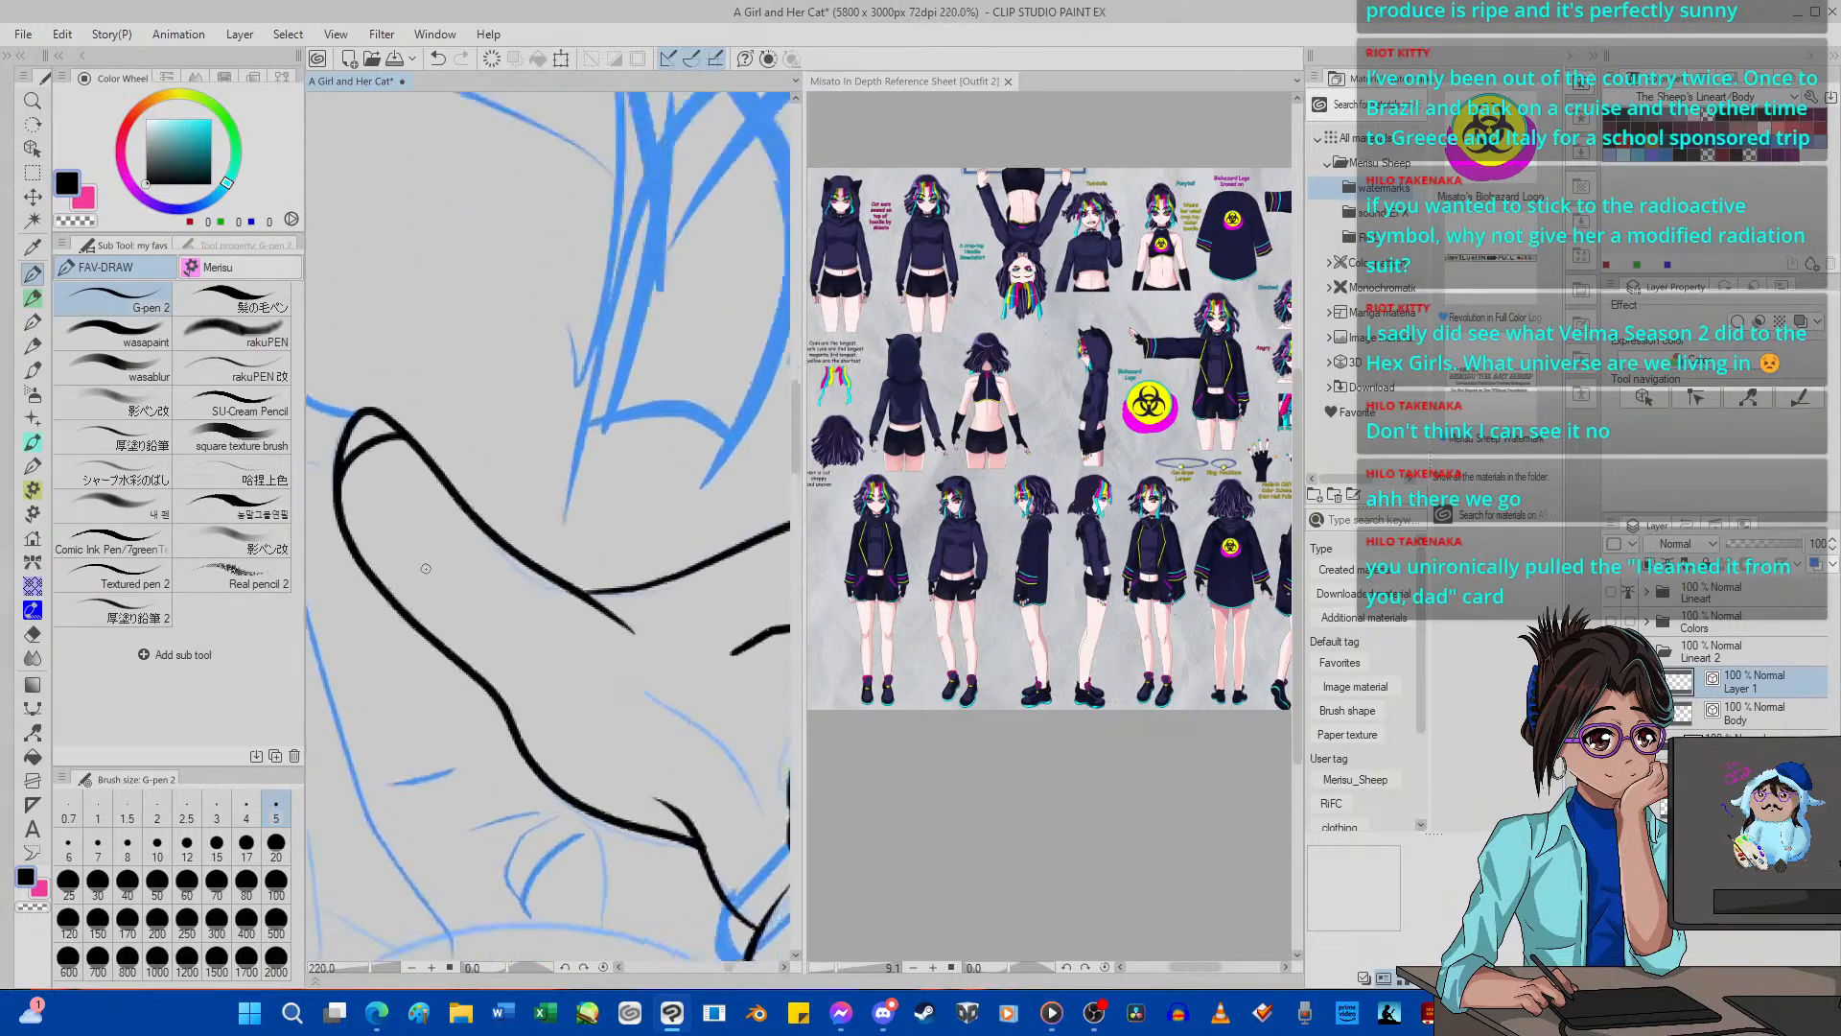
left_click_drag(515, 682, 579, 651)
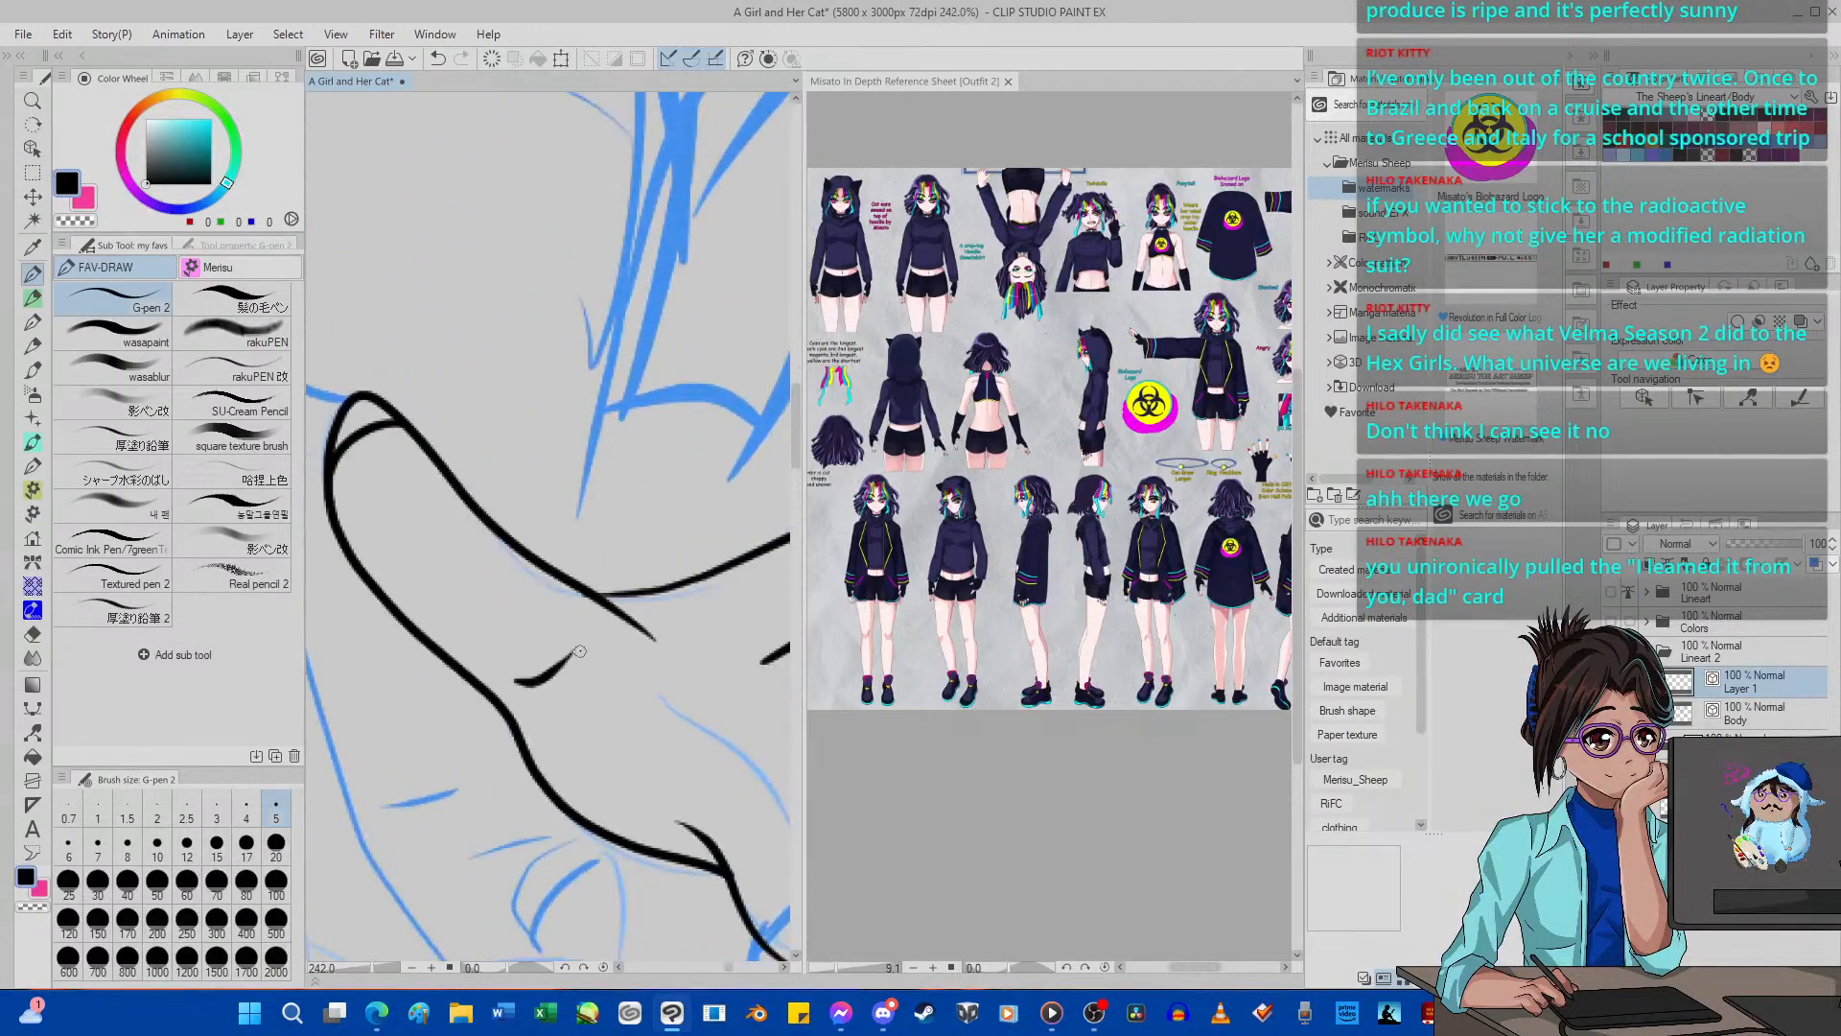
scroll(579, 652, "down", 7)
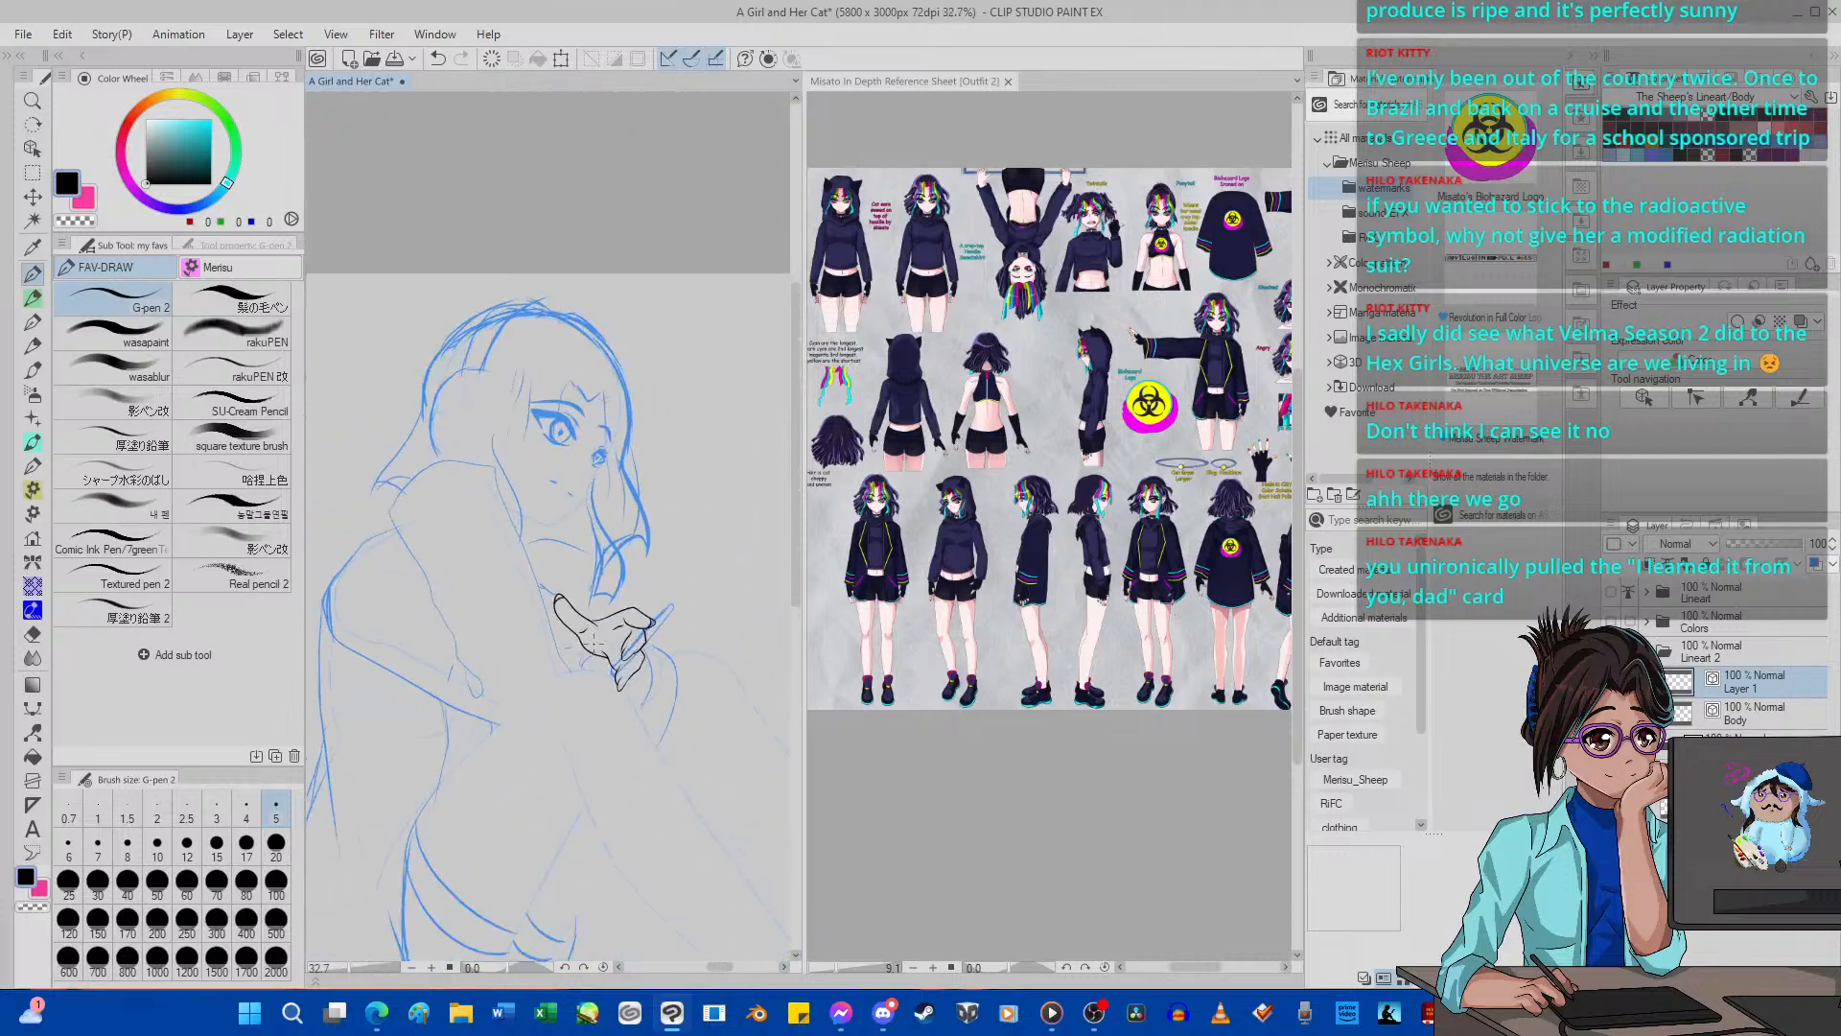
left_click(437, 59)
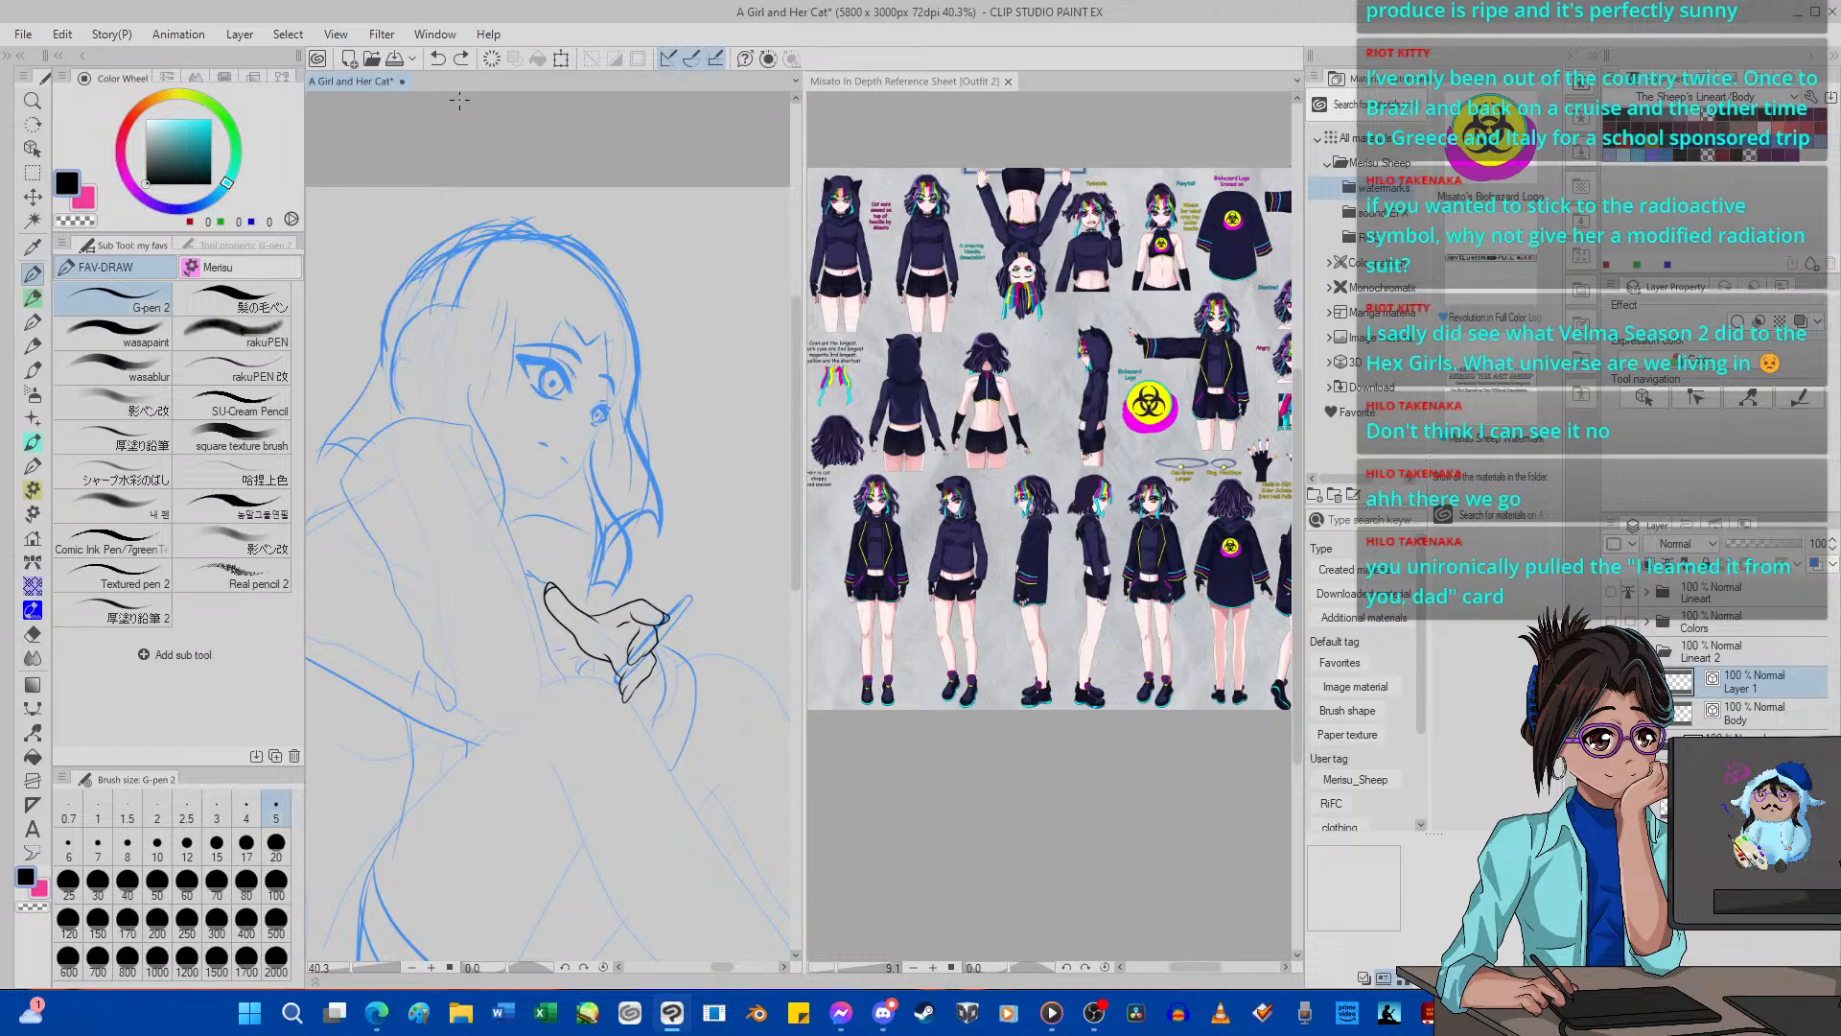
Ink a slightly bent wrist line down from the palm's lower edge and erase its end overshooting into the palm.
scroll(480, 214, "up", 1)
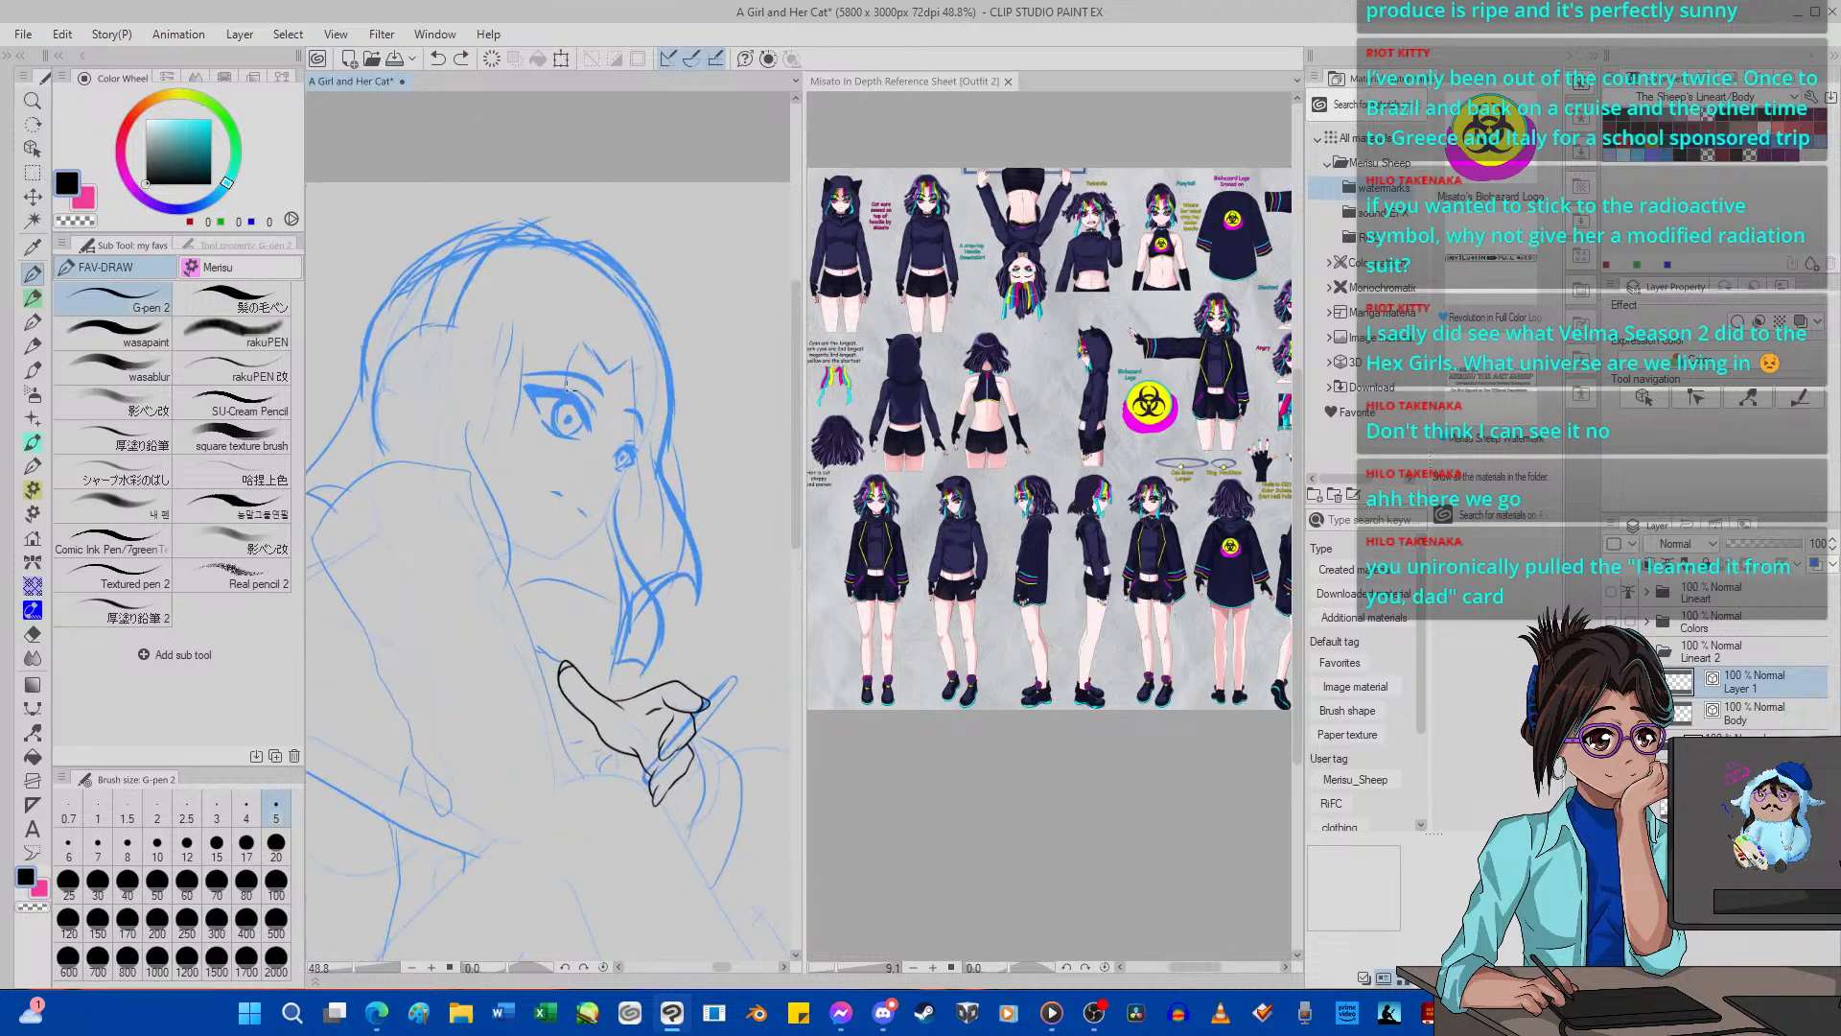
scroll(614, 661, "up", 6)
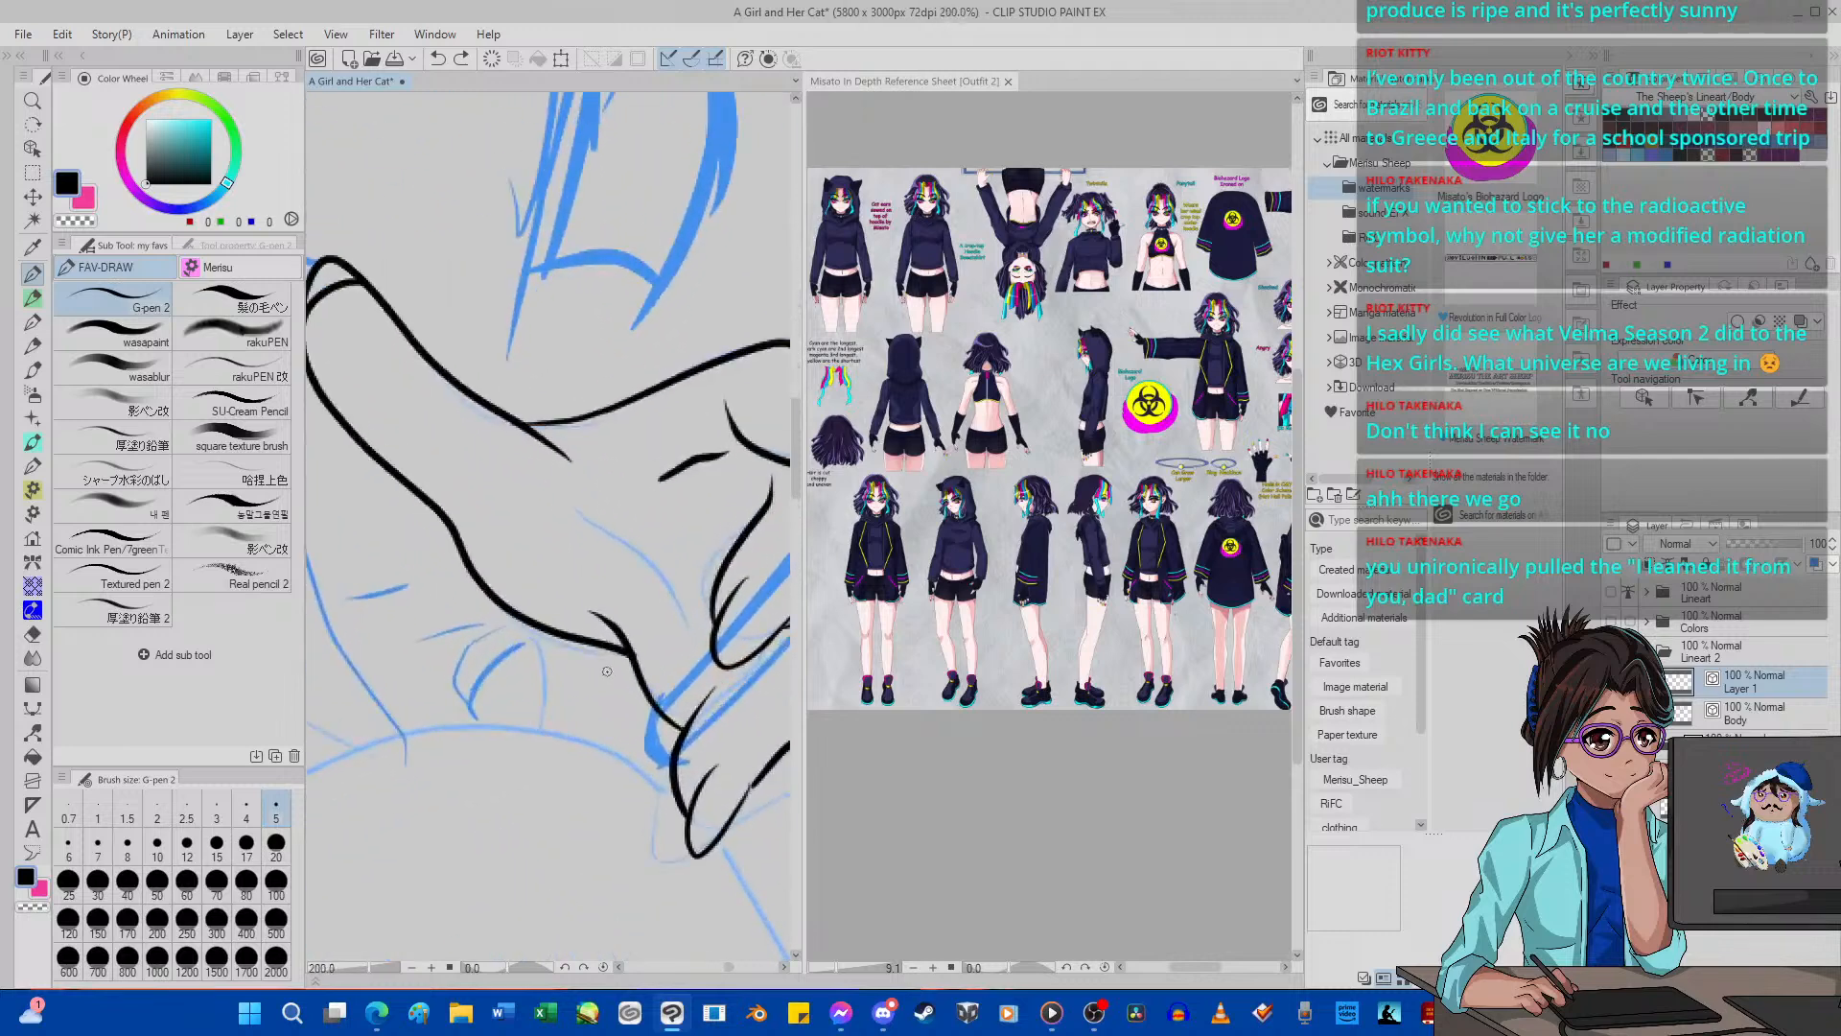
scroll(606, 671, "up", 1)
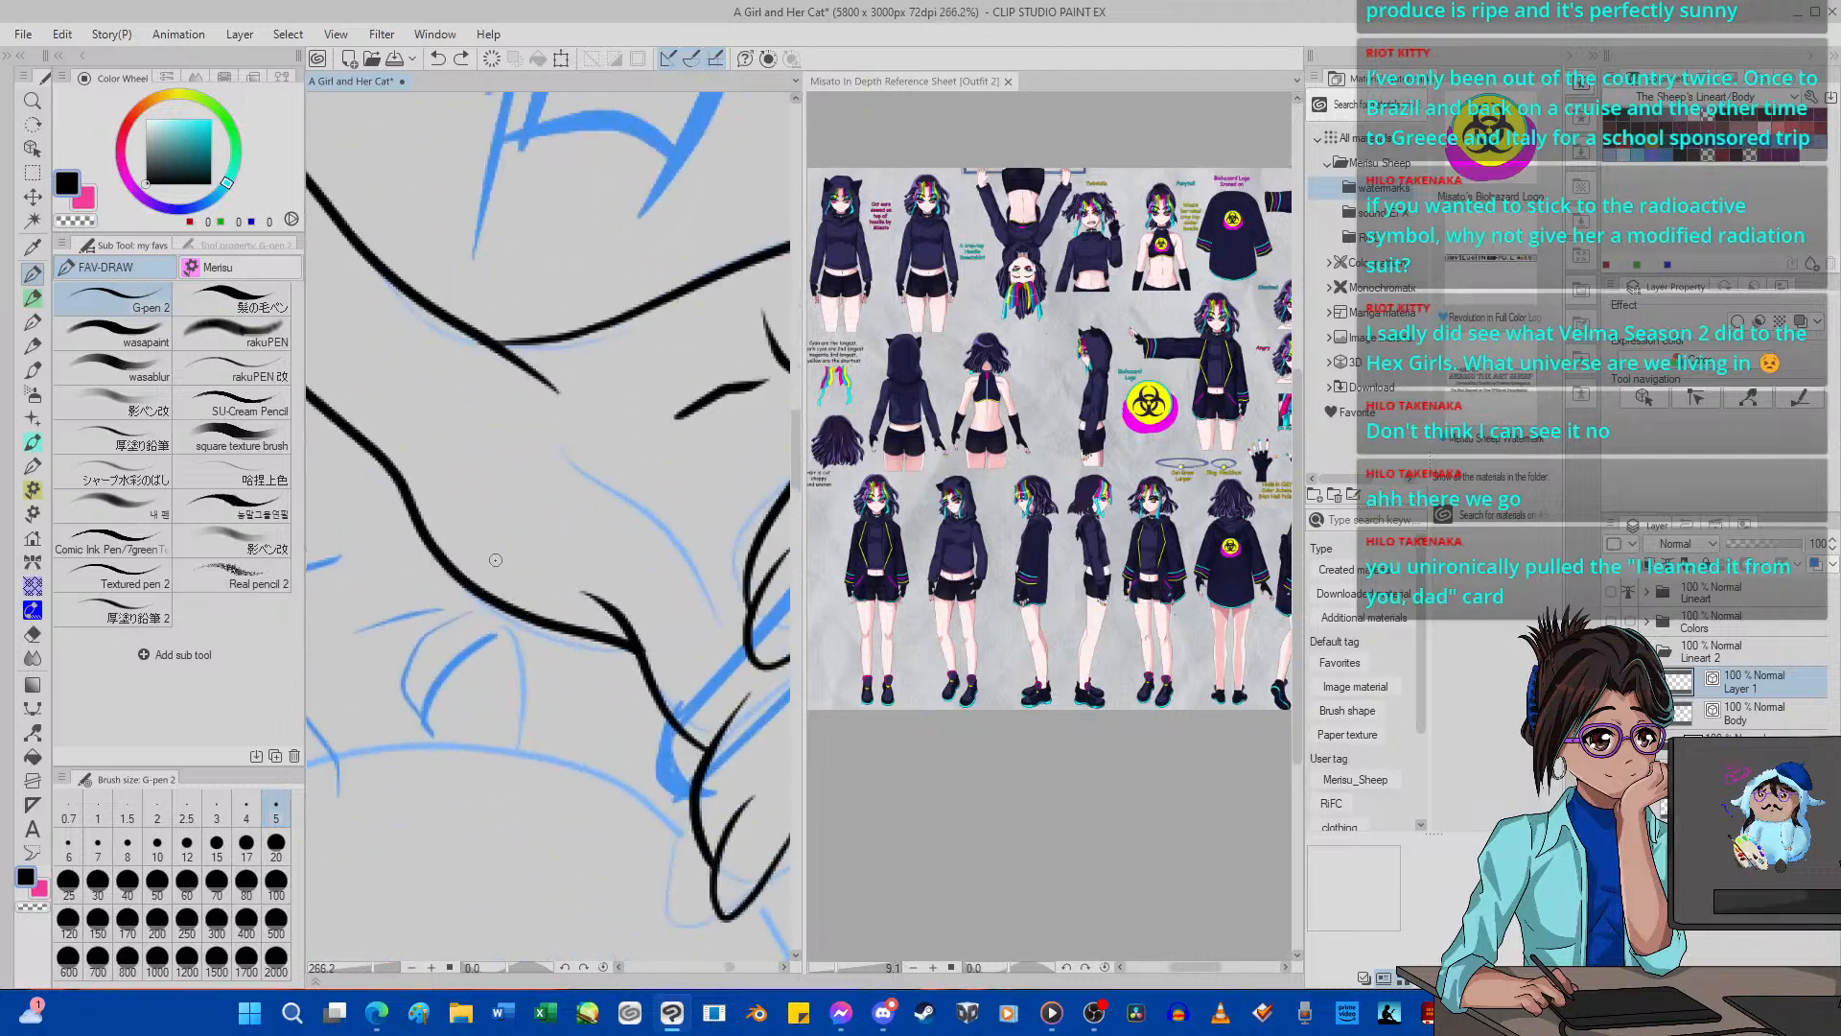
mouse_move(492, 561)
left_mouse_down()
mouse_move(532, 697)
mouse_move(526, 794)
left_mouse_up()
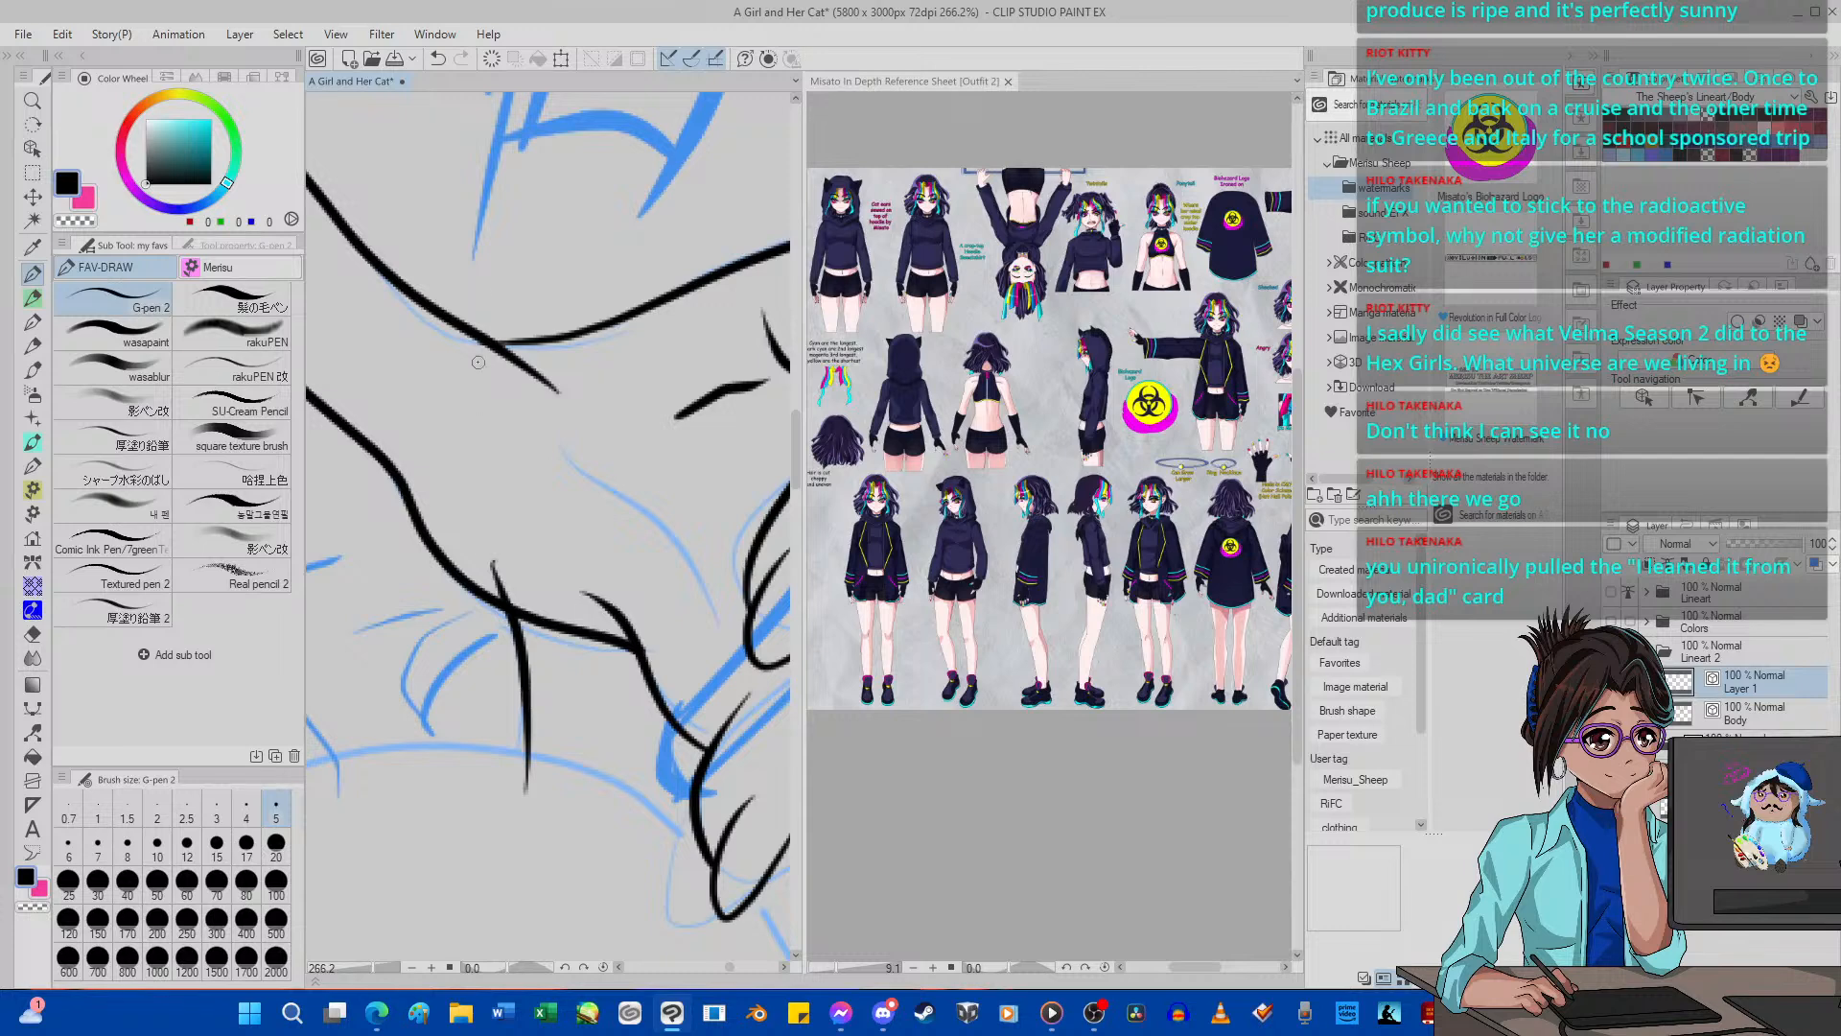
left_click(437, 58)
mouse_move(479, 544)
left_mouse_down()
mouse_move(525, 708)
mouse_move(506, 805)
left_mouse_up()
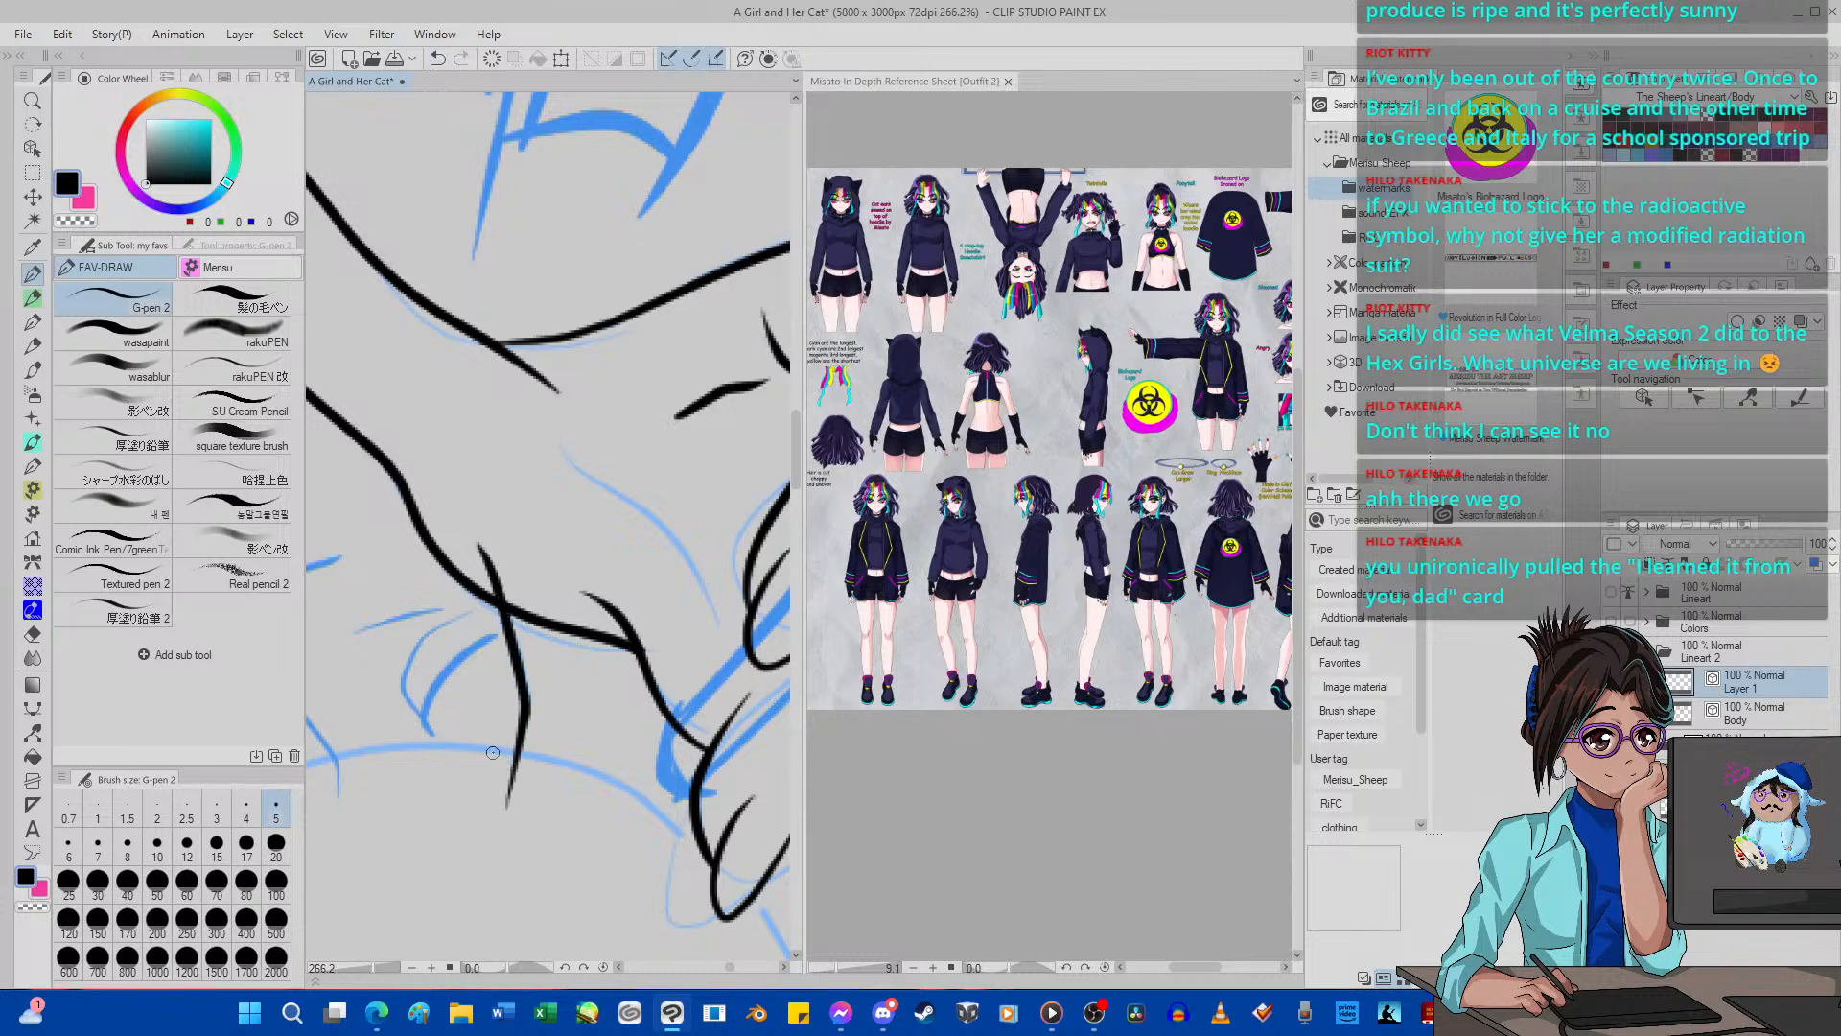
left_click(33, 731)
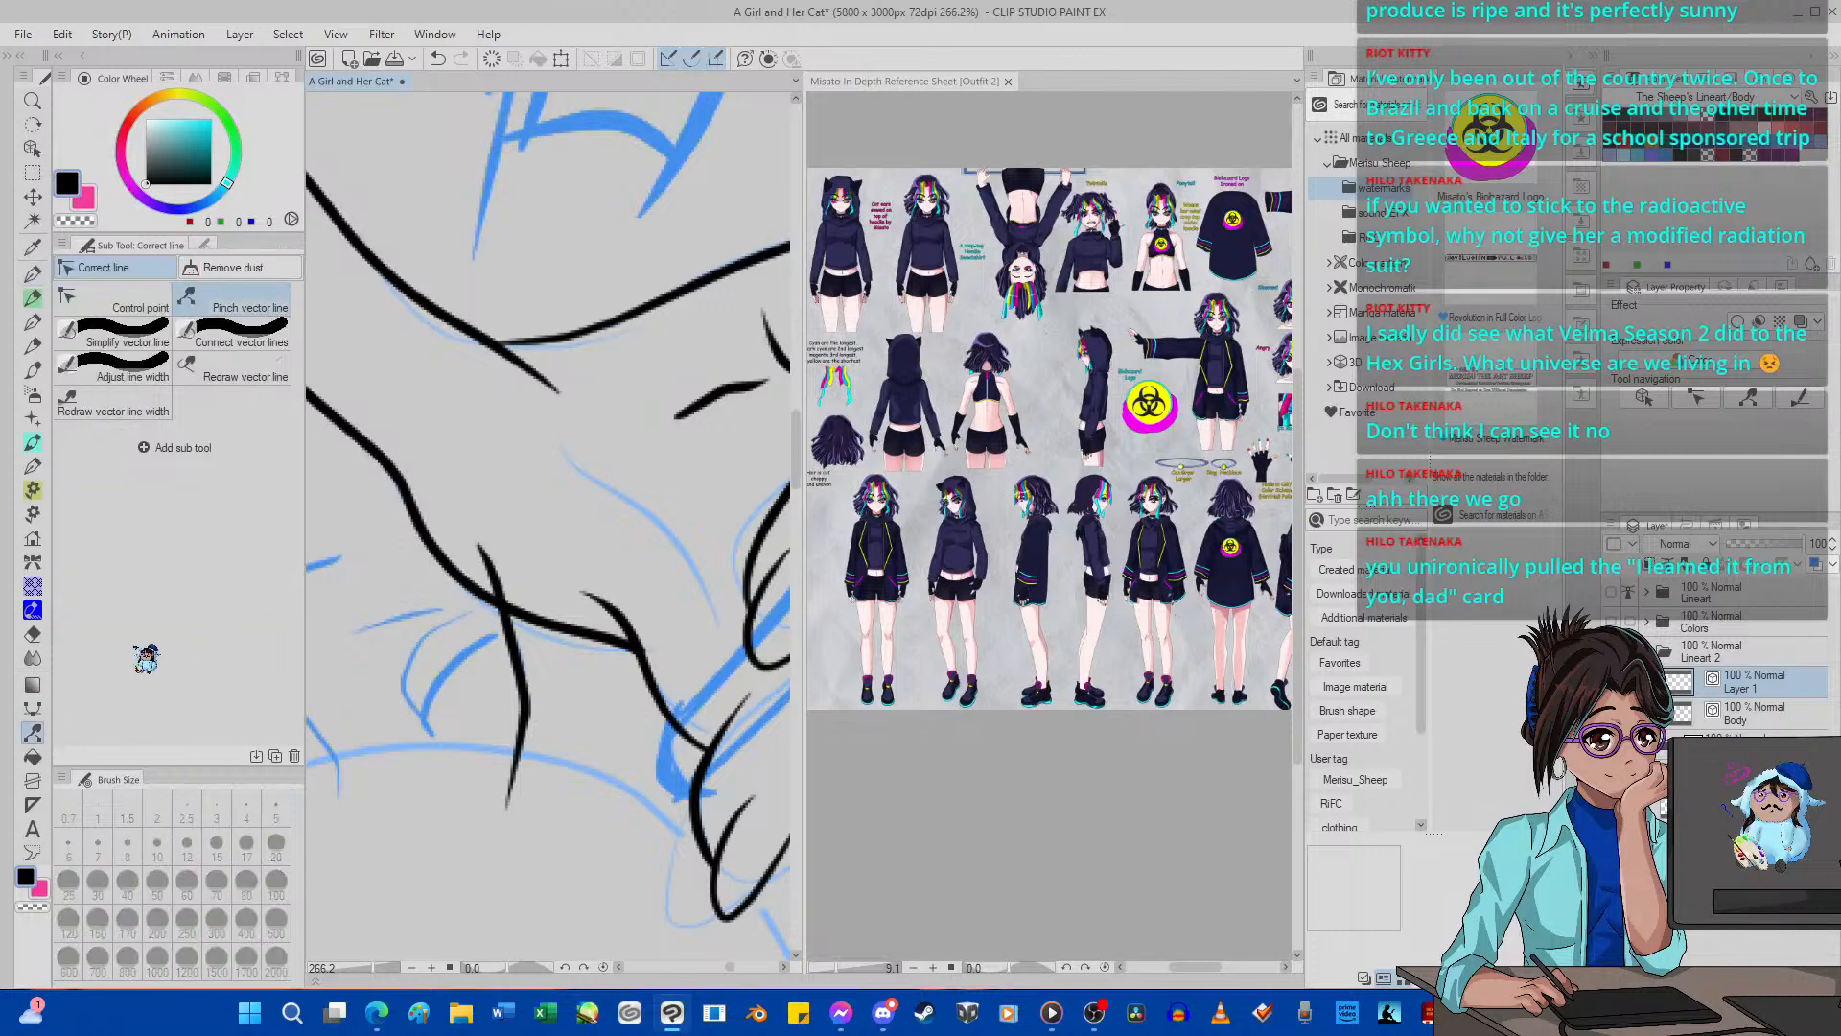
left_click(33, 634)
left_click_drag(495, 564, 480, 544)
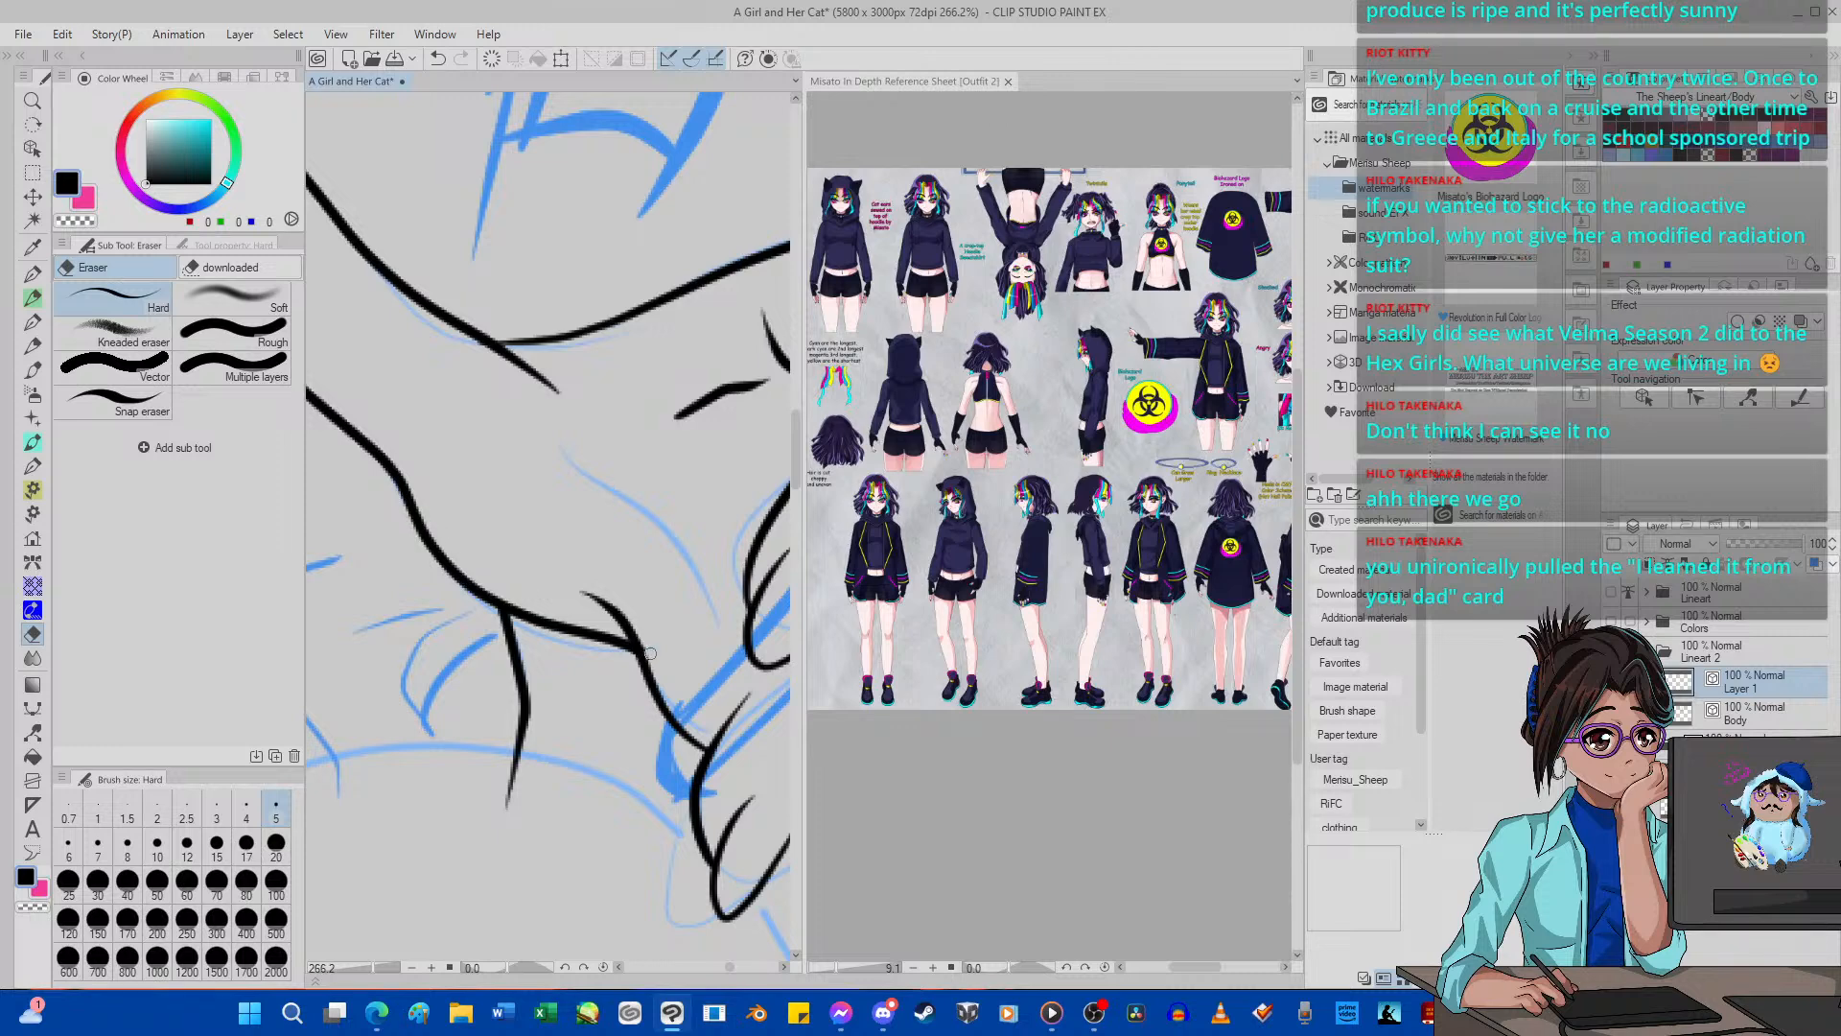
Ink the little finger behind the lowest finger with G-pen 2, including its outer side, rounded tip and nail line.
scroll(495, 476, "down", 8)
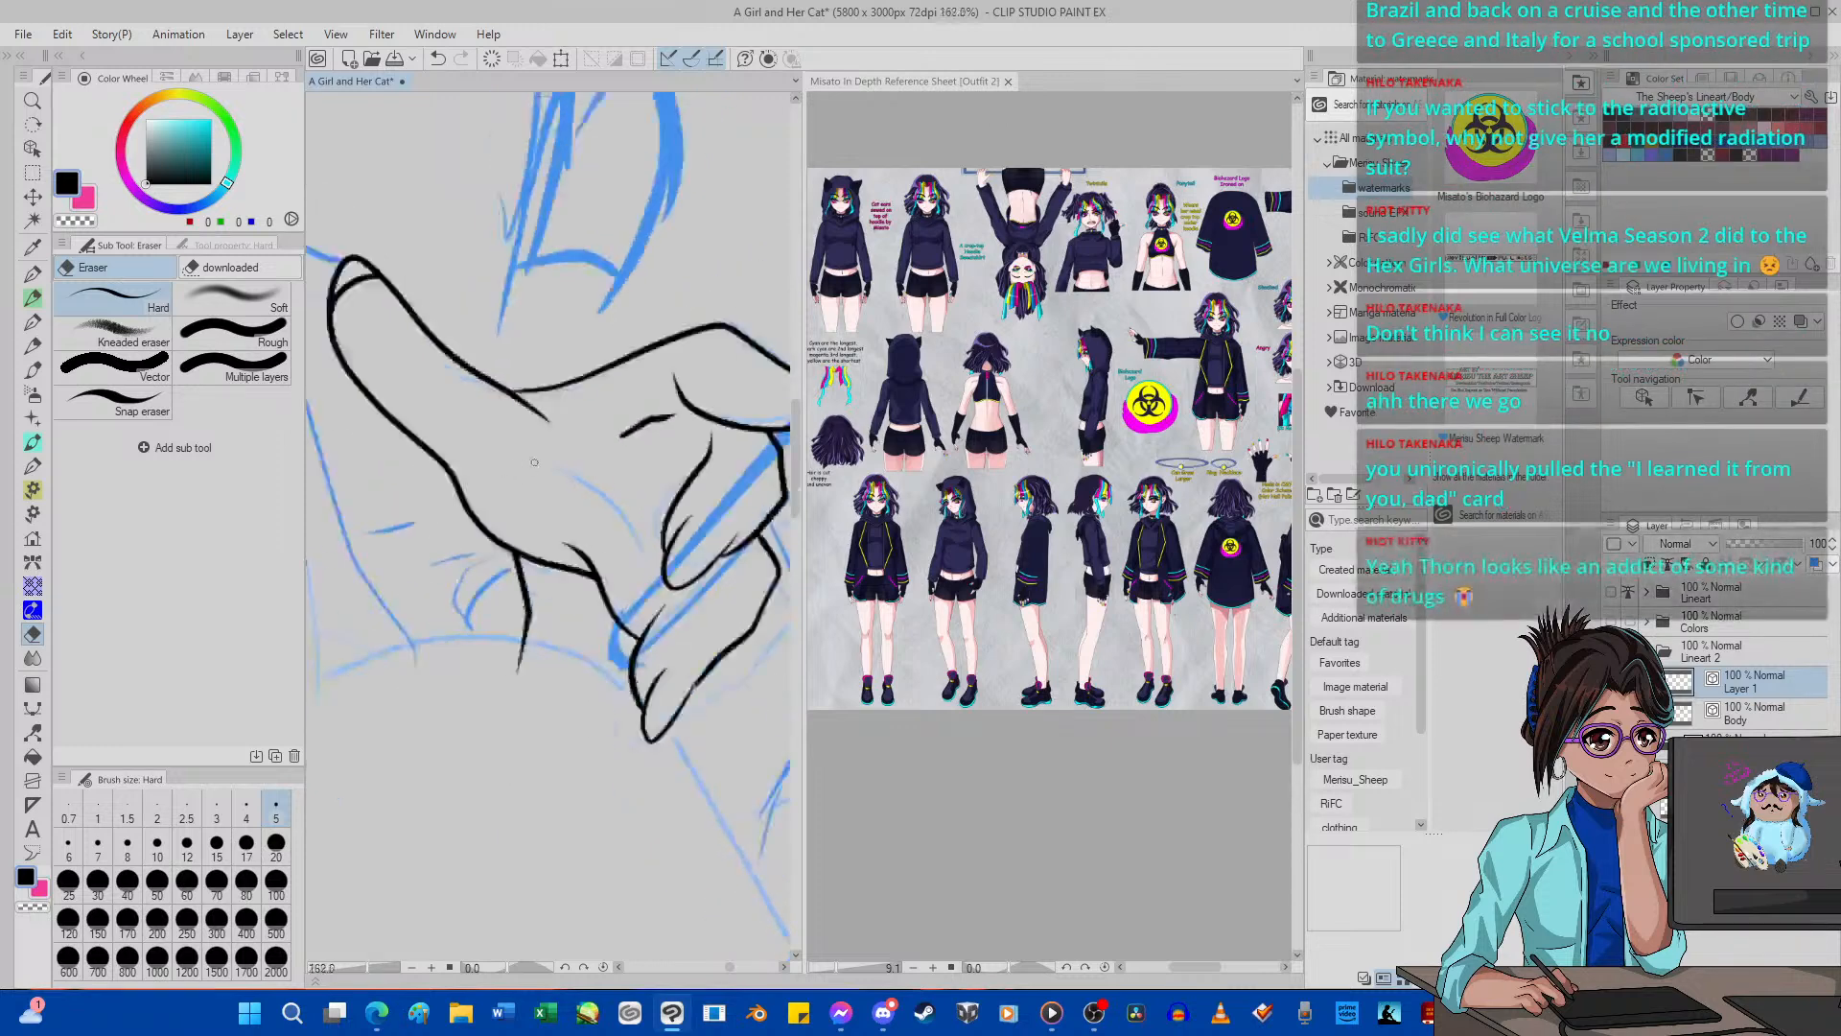
scroll(632, 522, "up", 5)
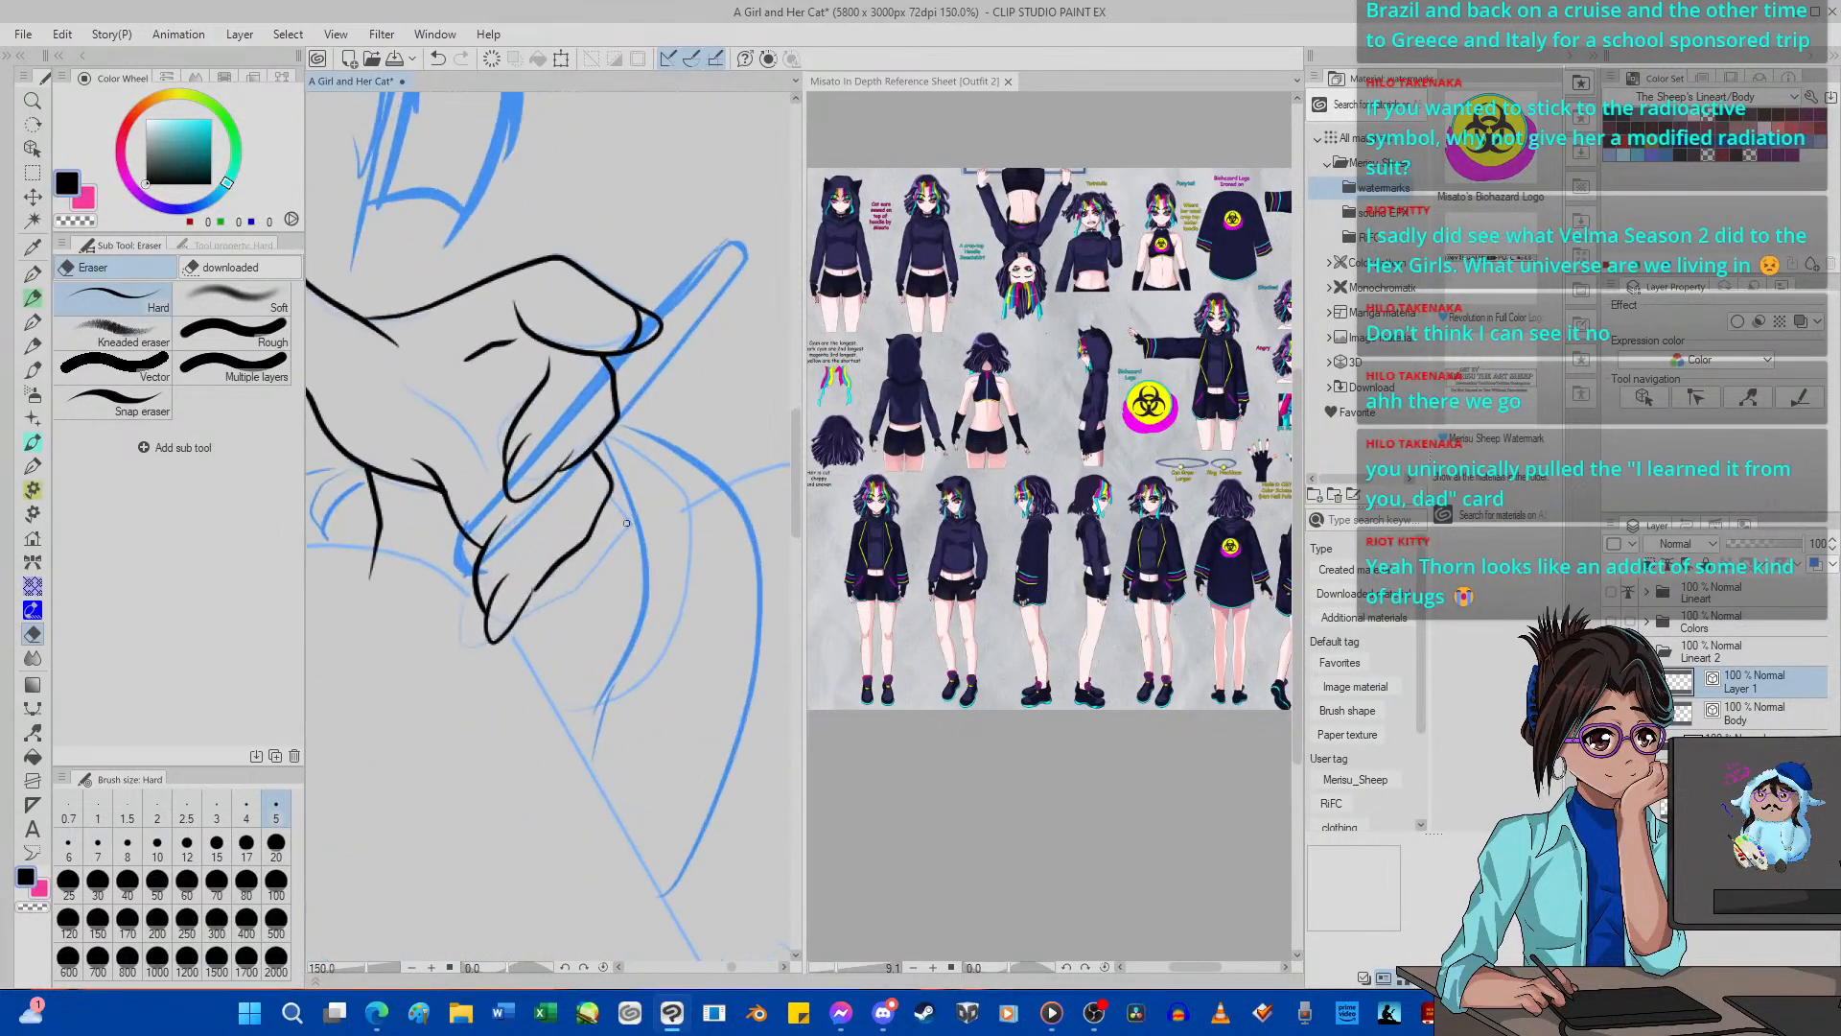
scroll(626, 523, "up", 3)
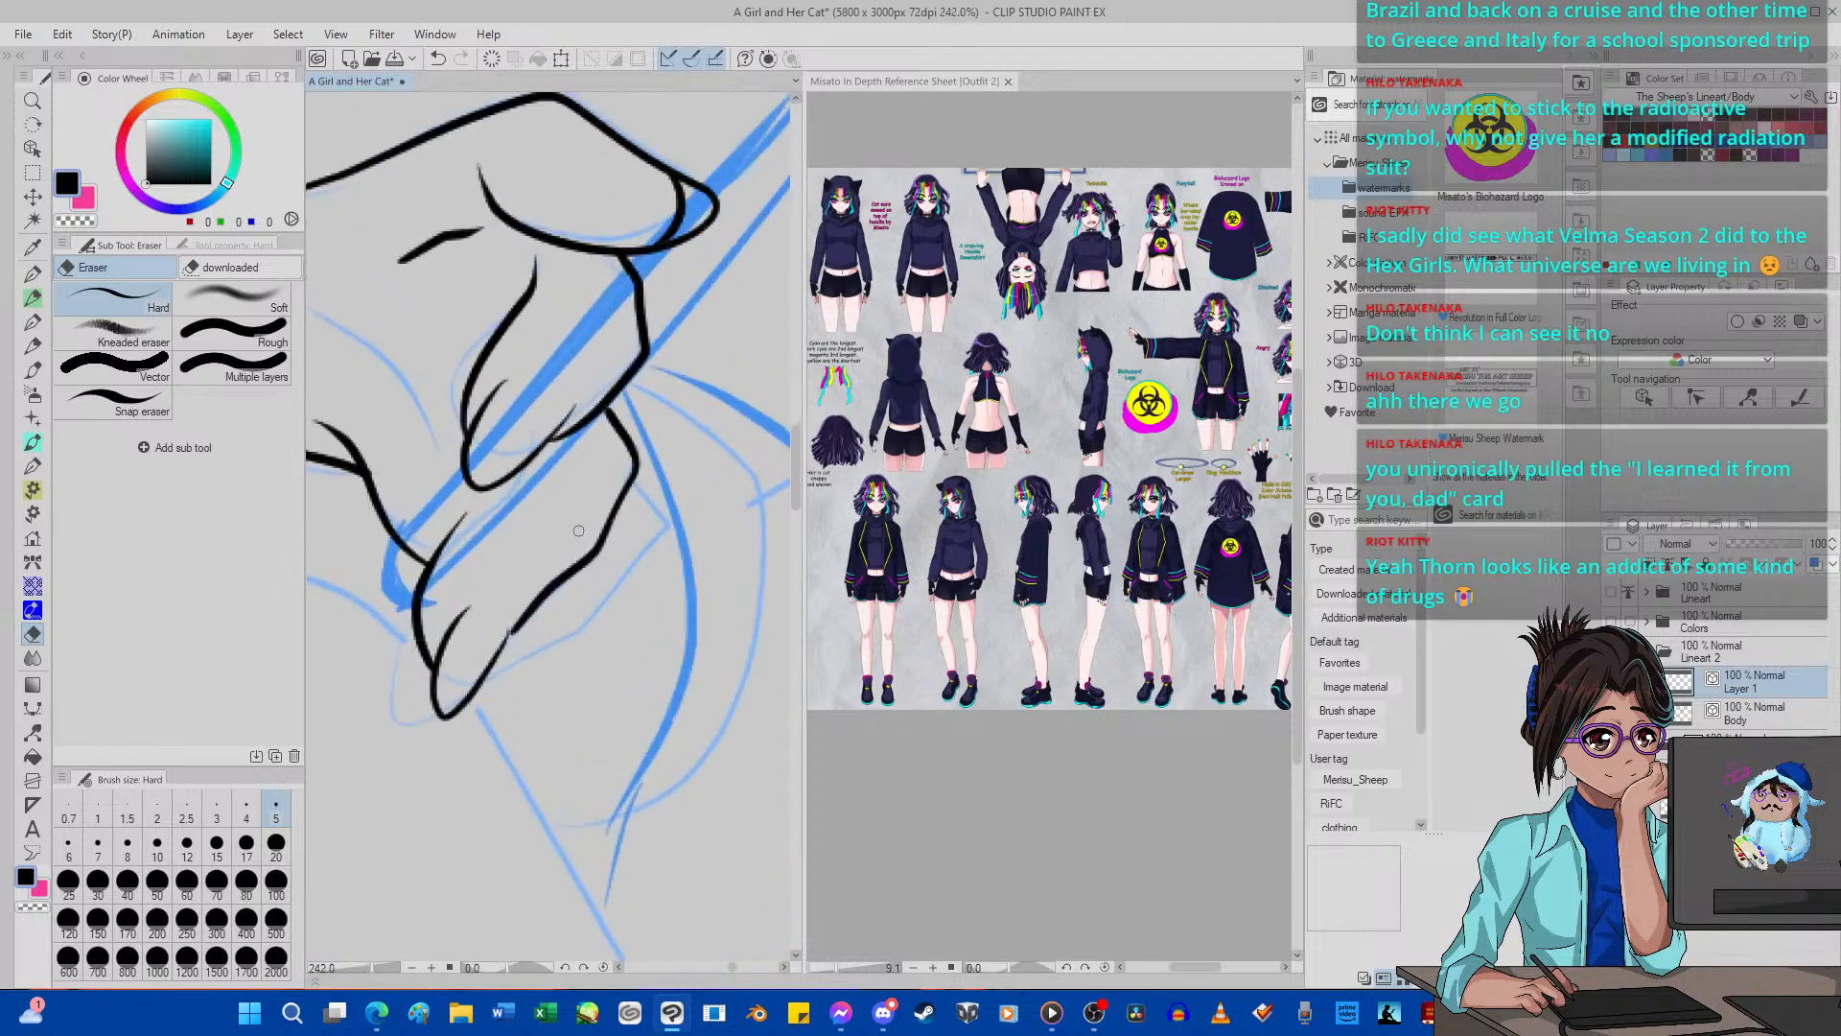
left_click(33, 273)
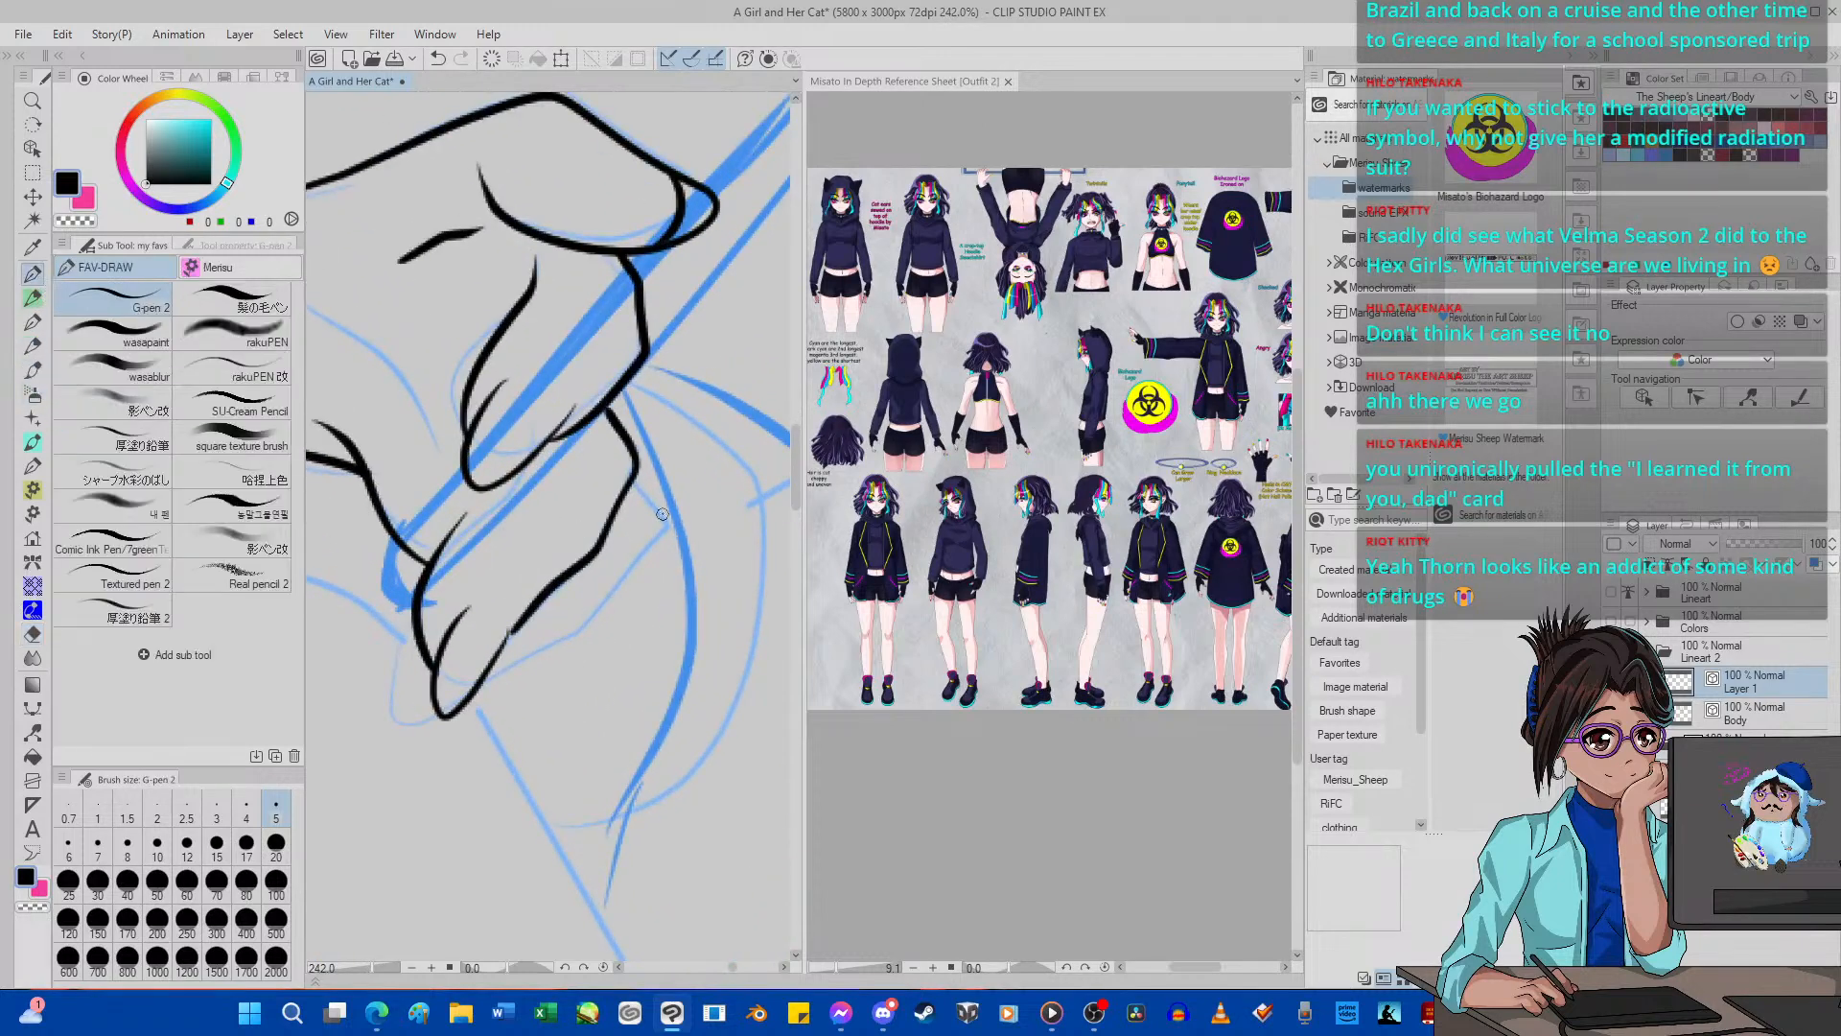
mouse_move(632, 476)
left_mouse_down()
mouse_move(646, 525)
mouse_move(599, 622)
mouse_move(394, 711)
mouse_move(398, 756)
mouse_move(437, 711)
mouse_move(383, 686)
mouse_move(385, 657)
mouse_move(472, 551)
left_mouse_up()
left_click(31, 633)
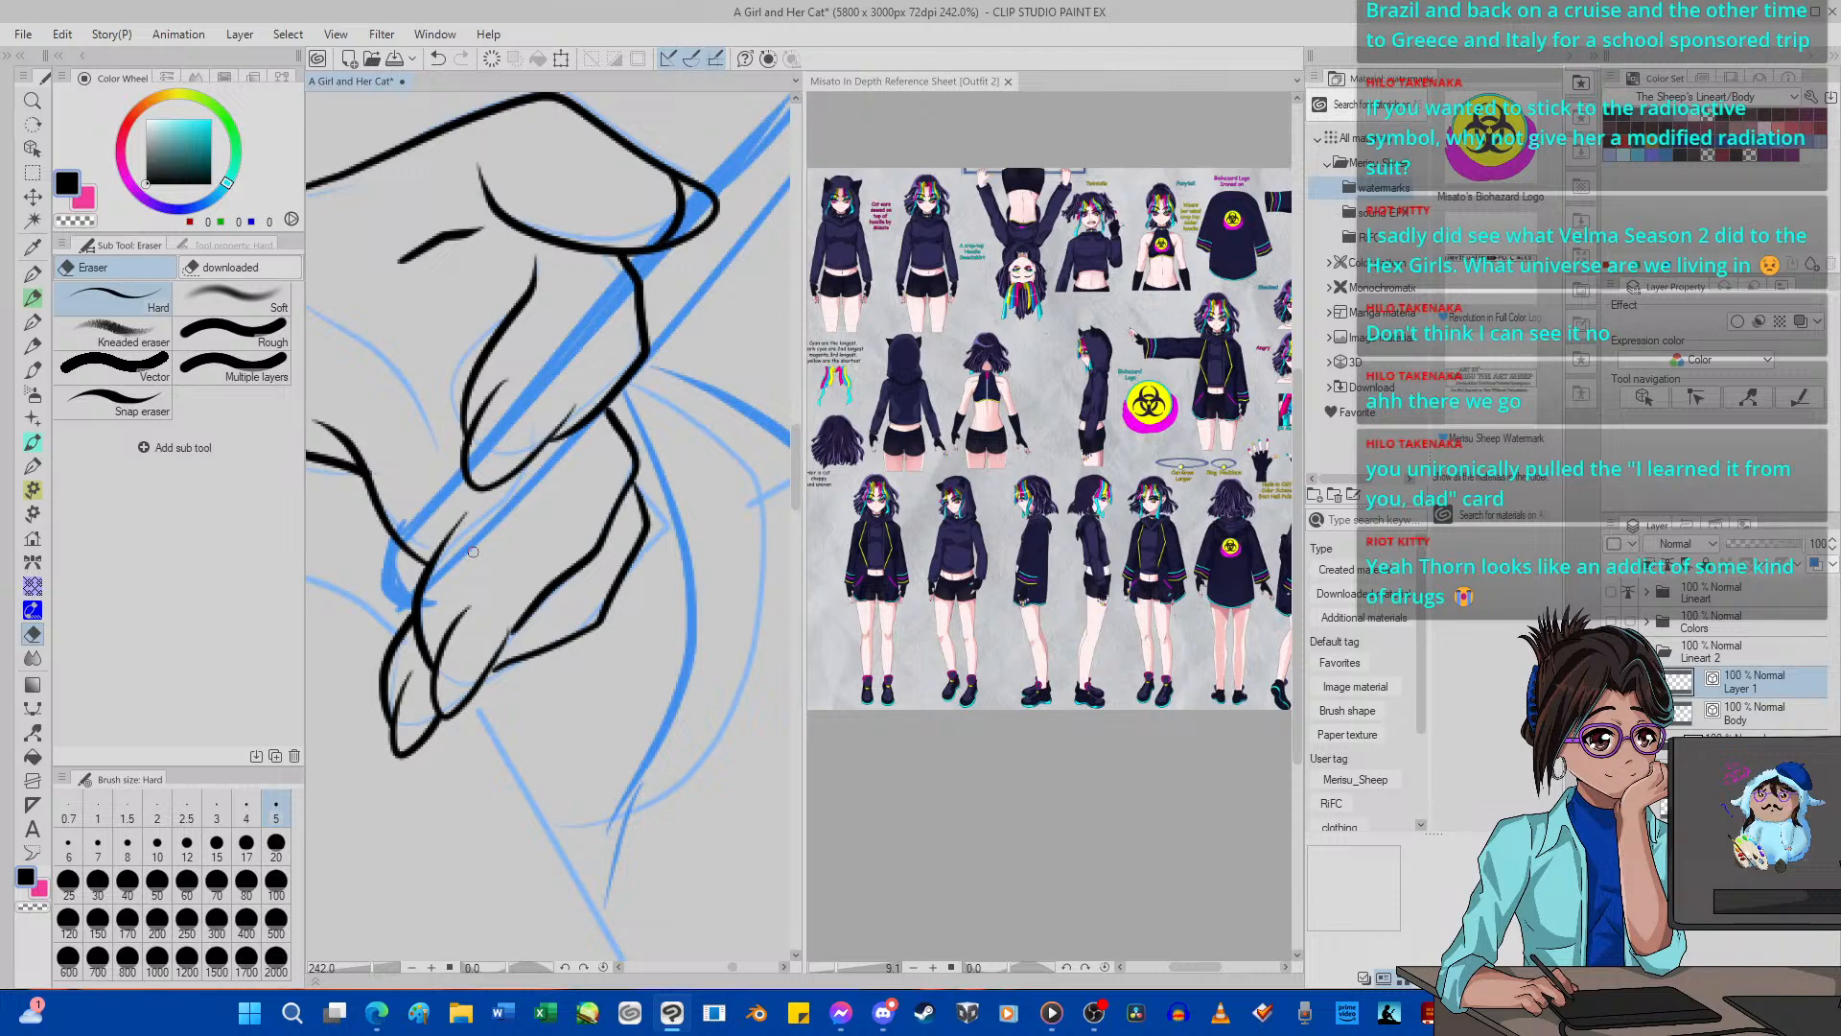
Hide the blue sketch and show the finished line art around the raised hand.
scroll(472, 552, "down", 9)
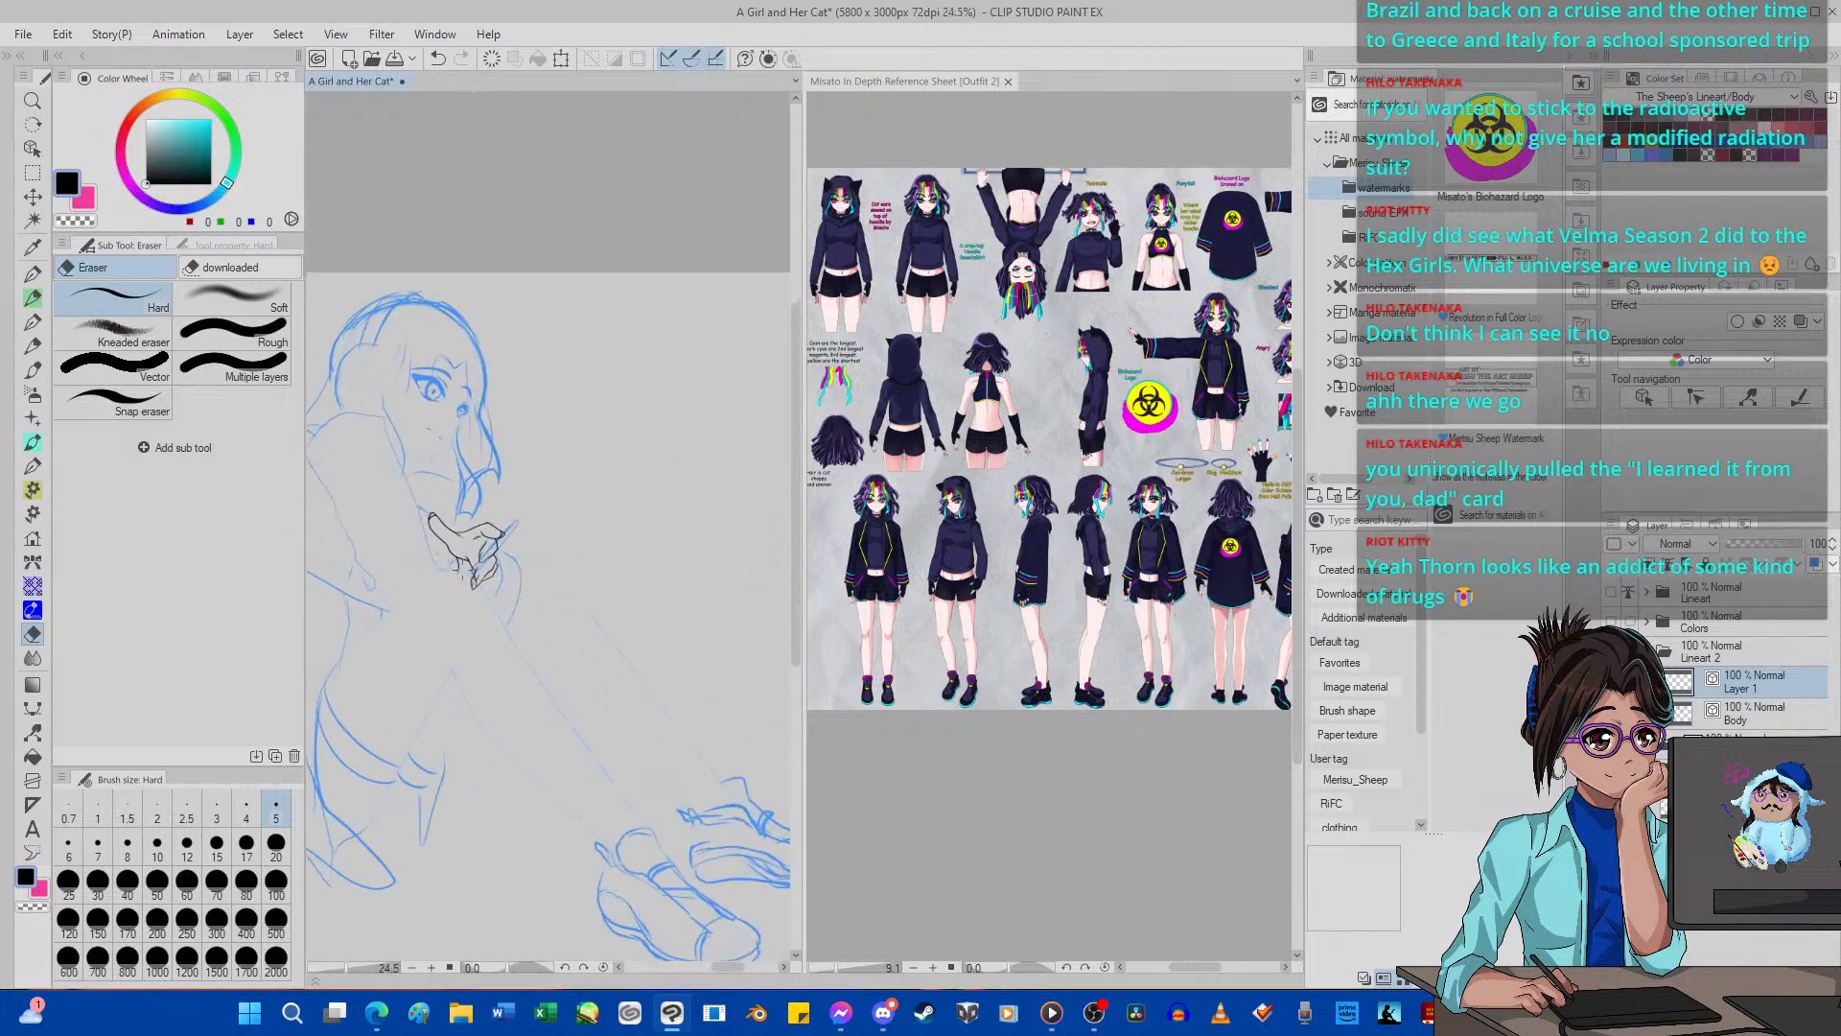
scroll(472, 552, "up", 1)
scroll(494, 553, "down", 14)
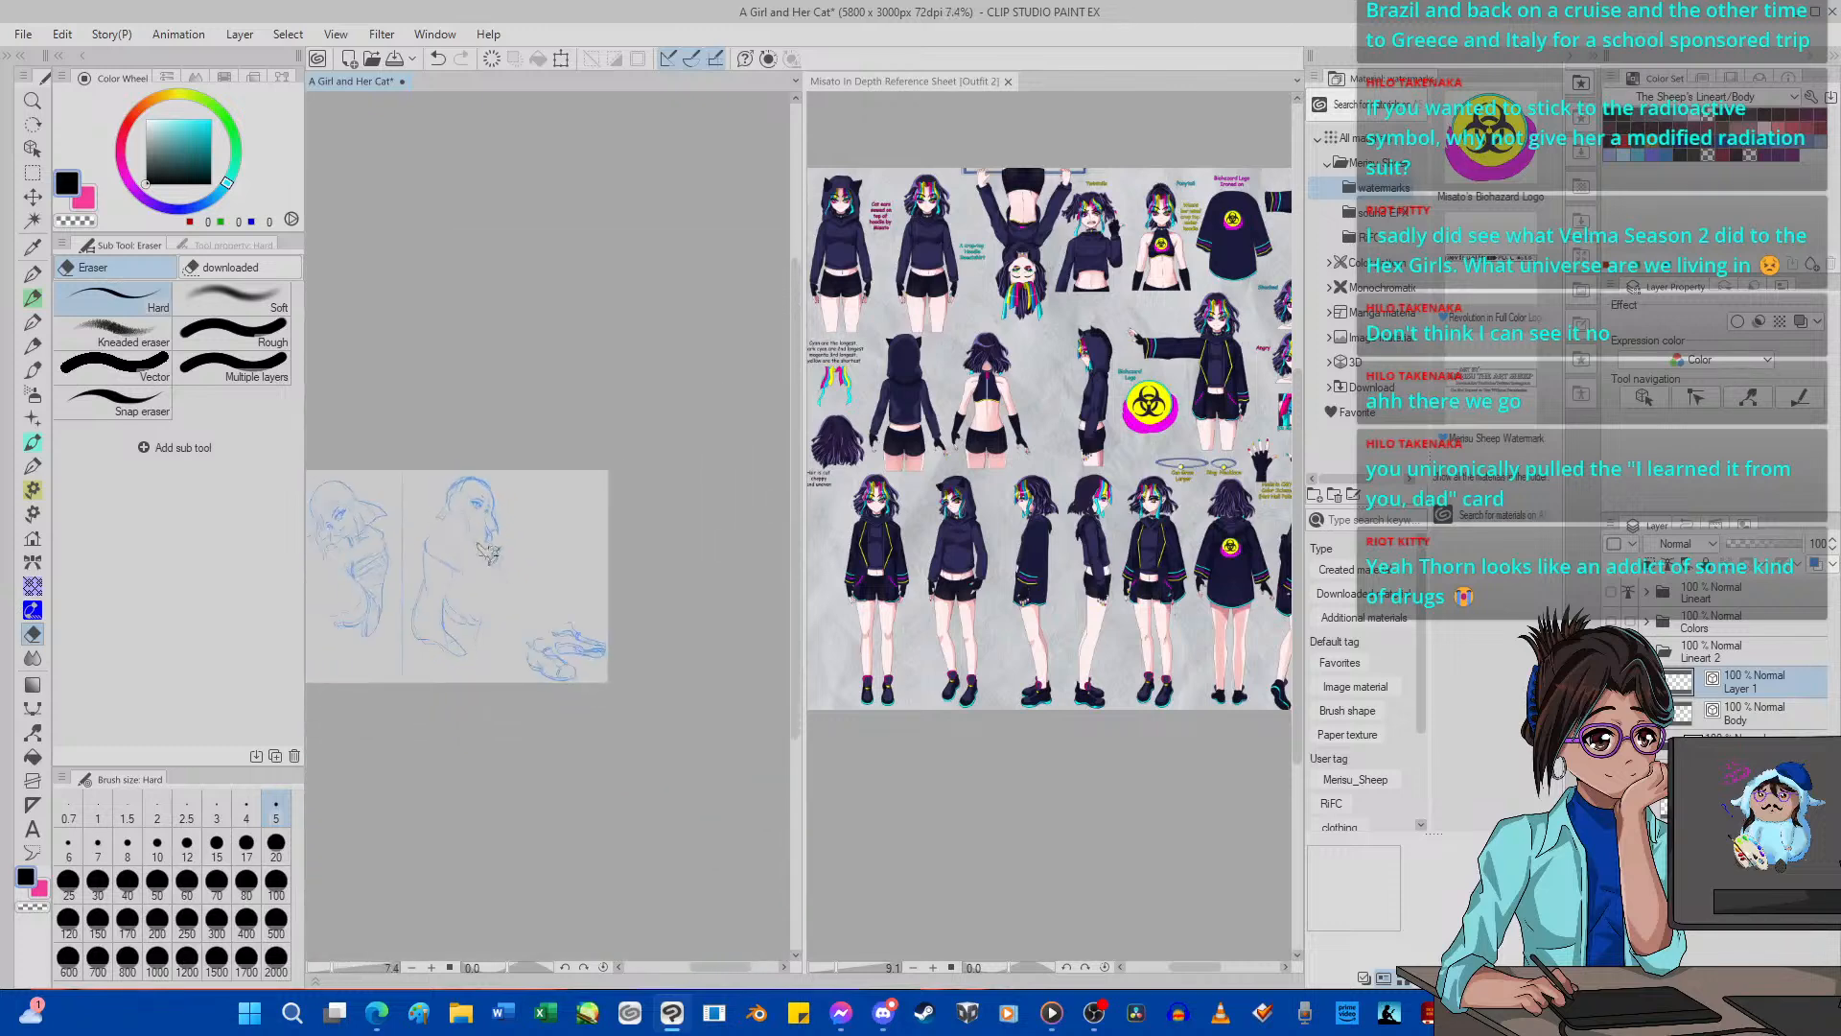
scroll(467, 554, "up", 13)
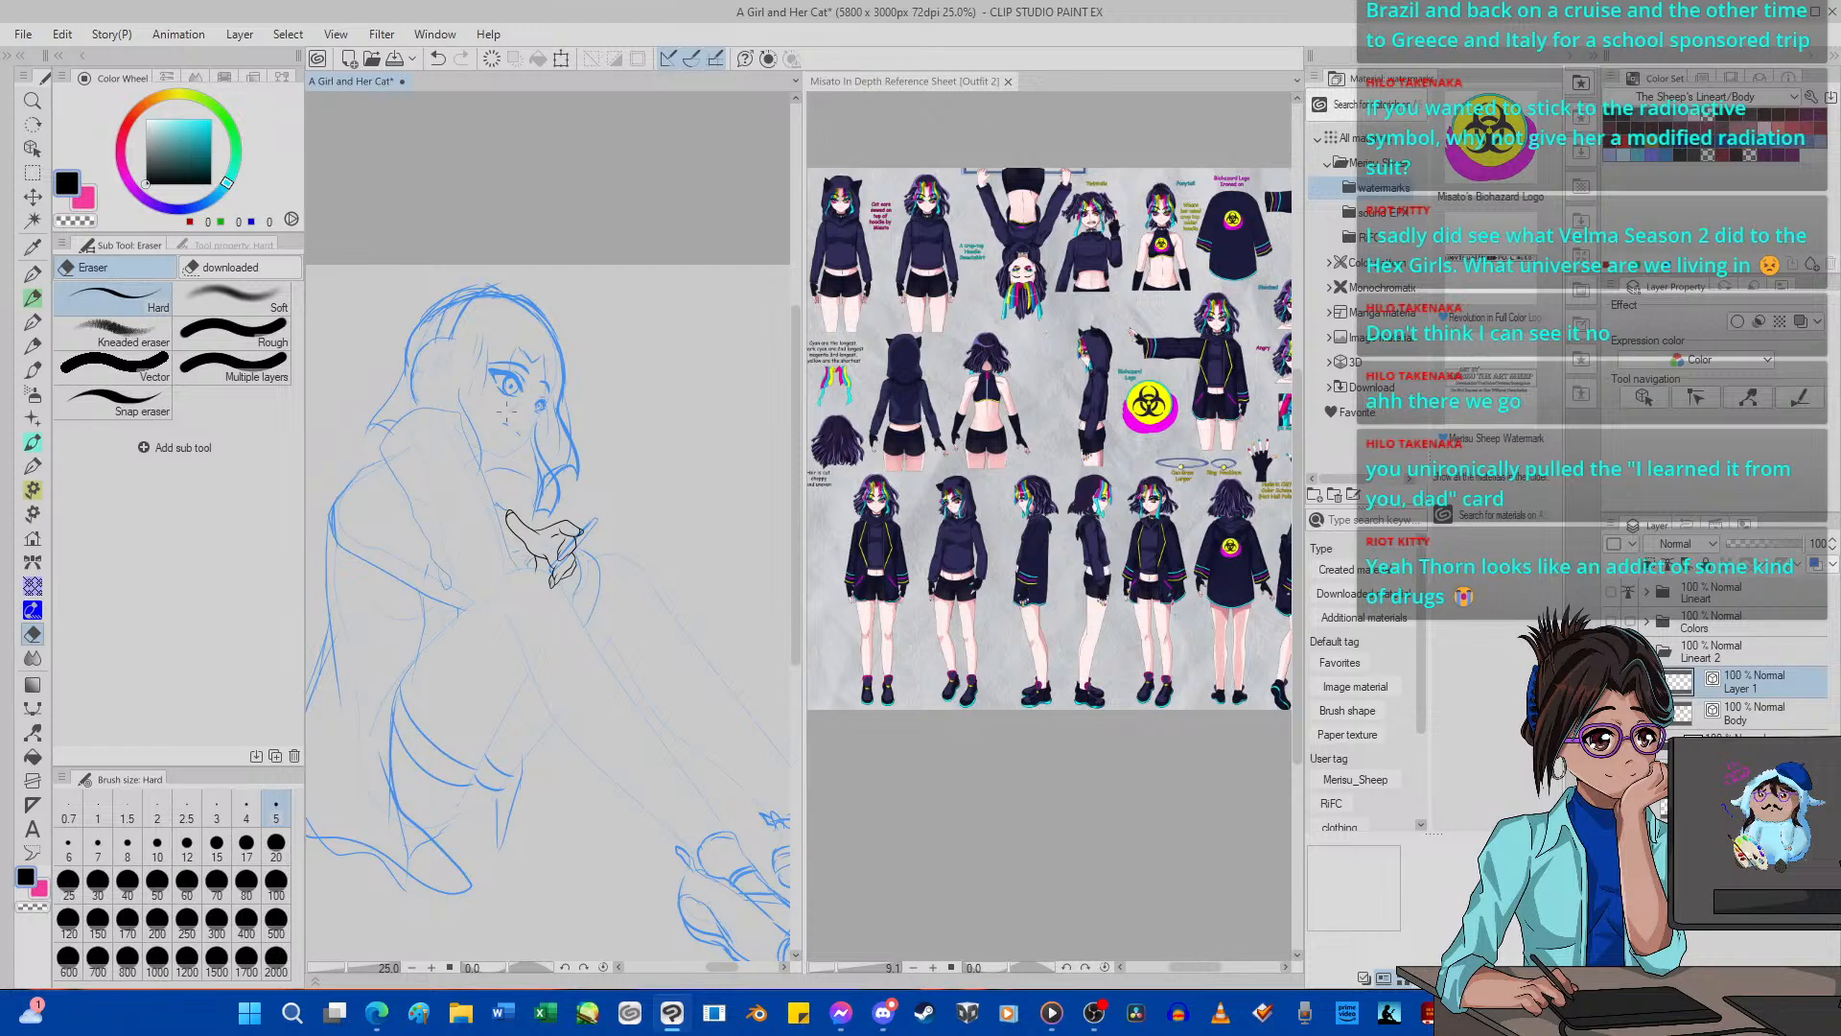
scroll(470, 350, "up", 2)
scroll(423, 358, "up", 7)
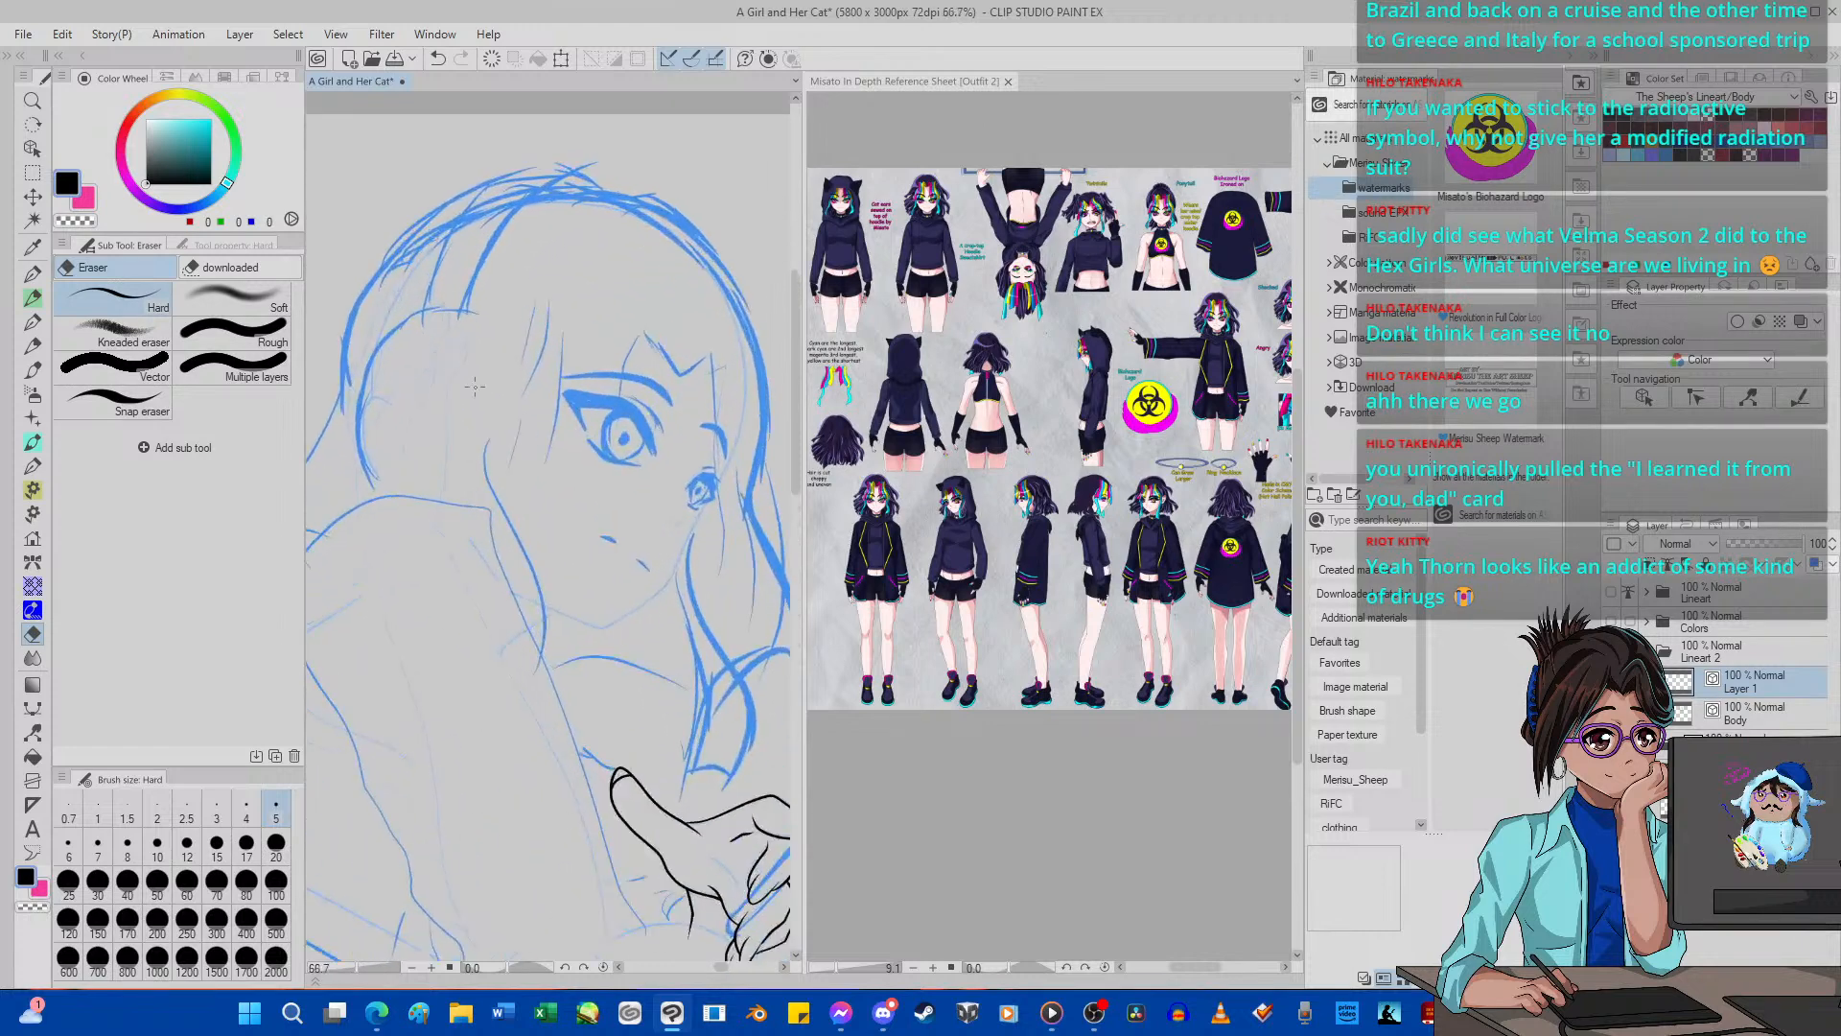
scroll(449, 350, "down", 9)
scroll(450, 355, "up", 2)
scroll(652, 660, "up", 8)
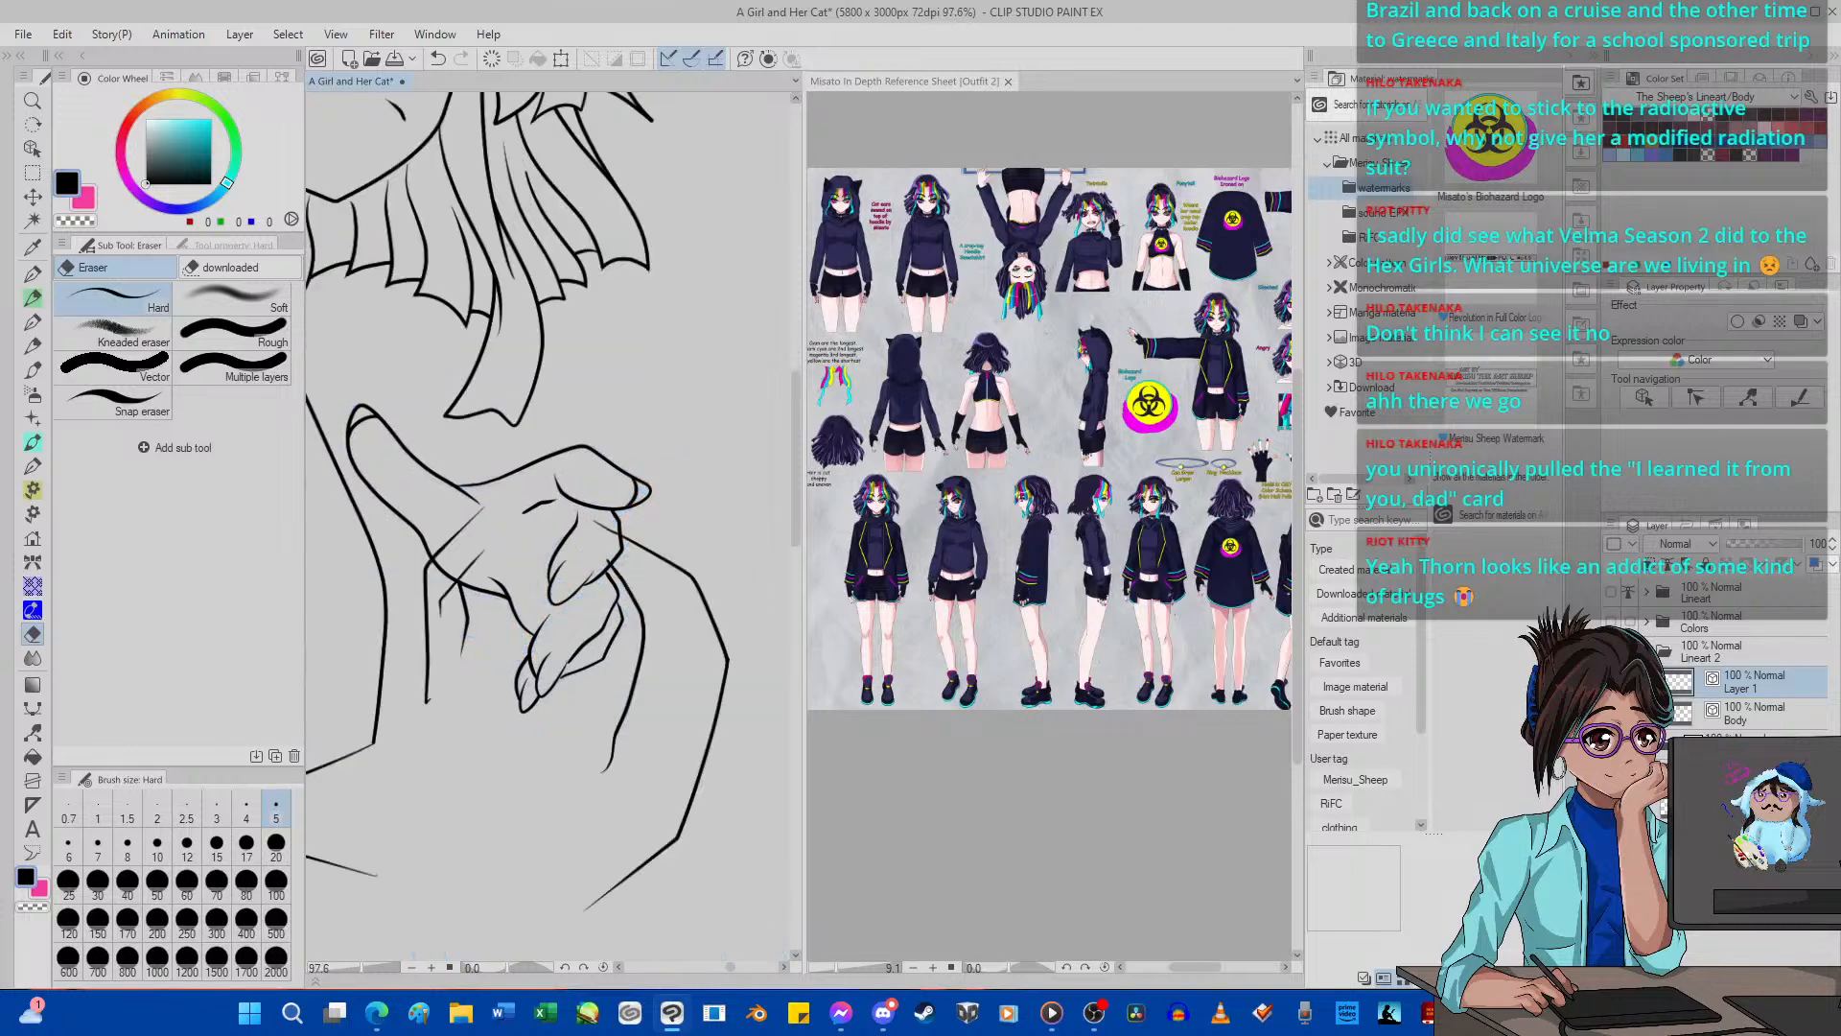
scroll(437, 506, "up", 3)
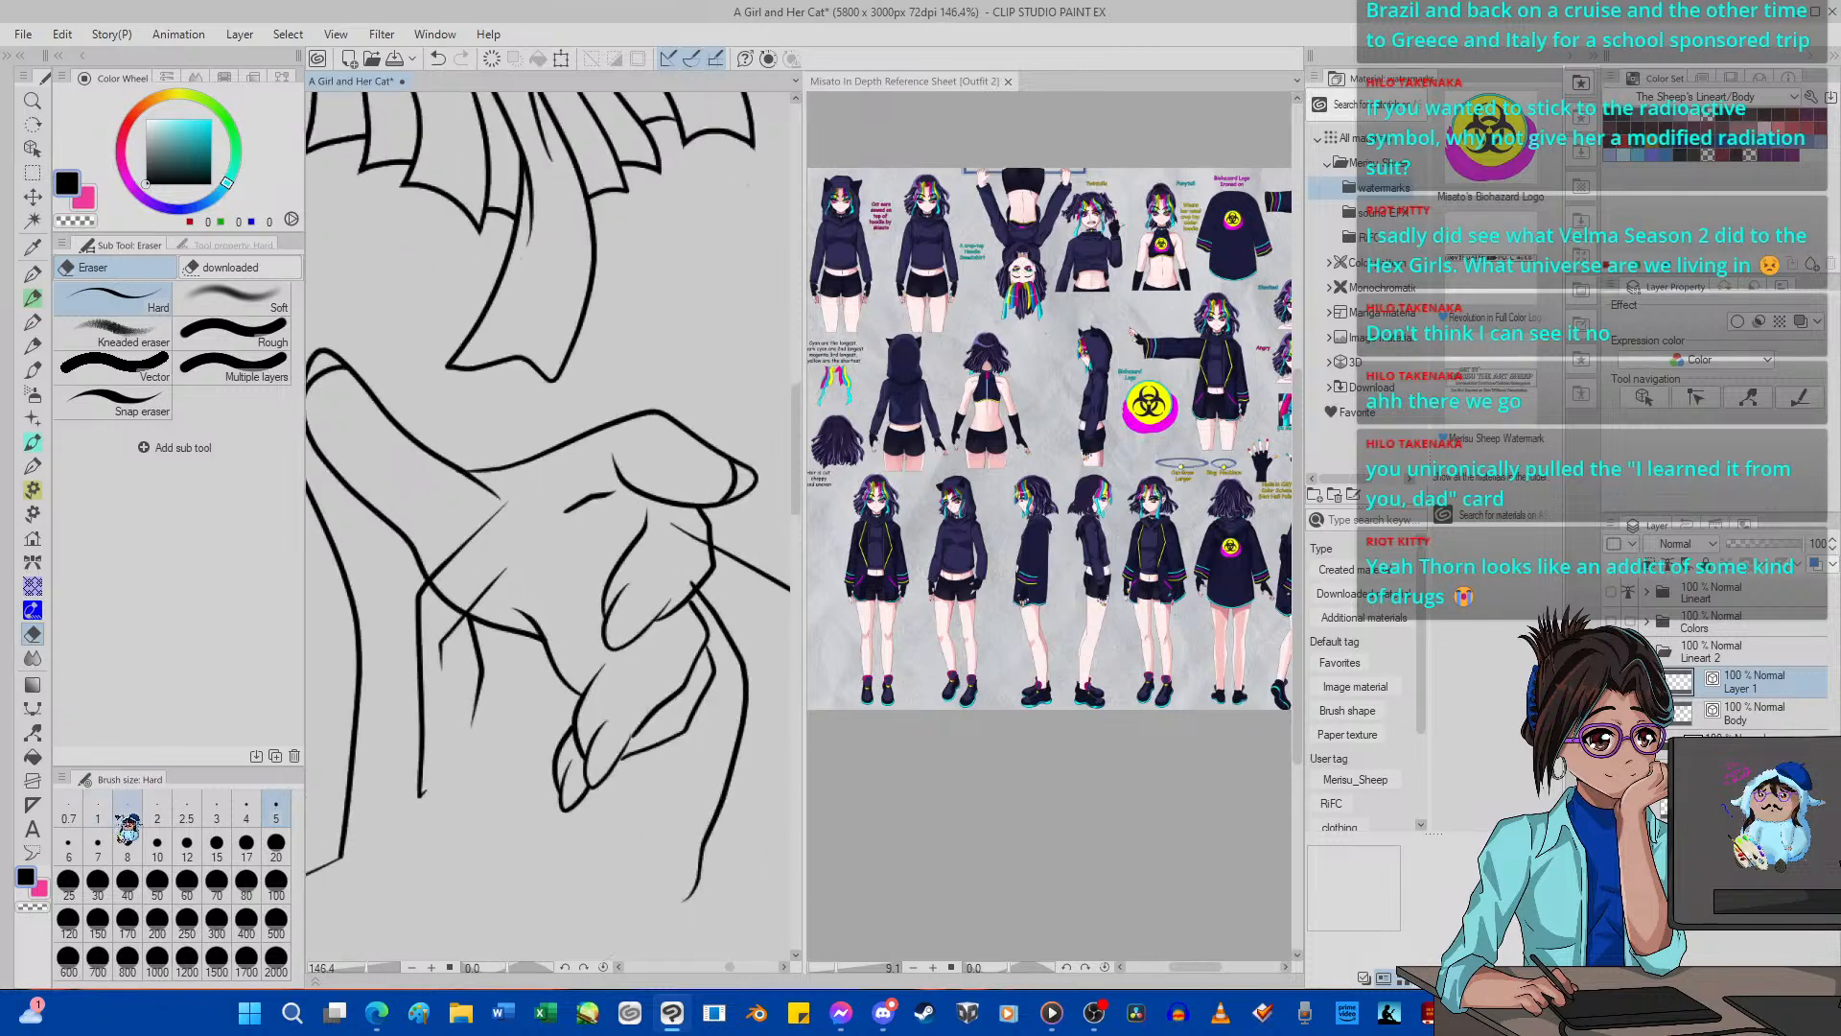
Erase the Body layer lines crossing the palm and fingers with the Hard eraser at size 10.
left_click(157, 844)
scroll(423, 693, "up", 1)
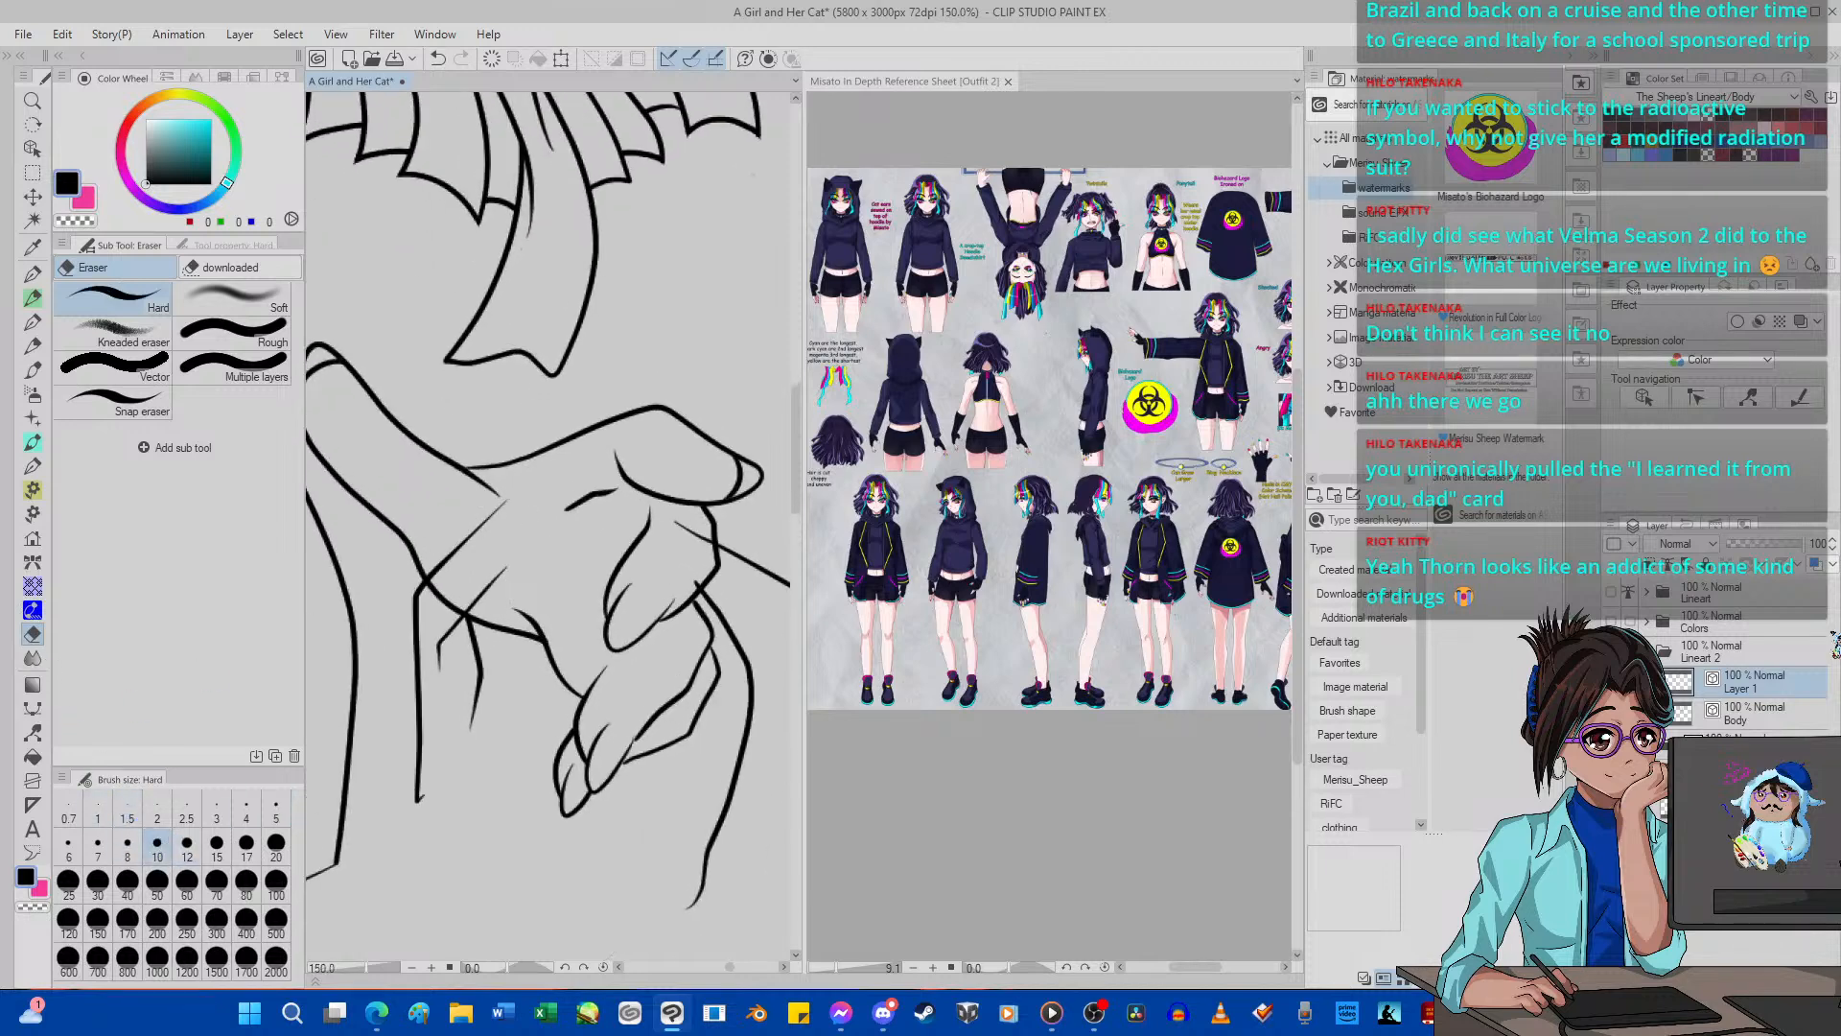
left_click(1736, 712)
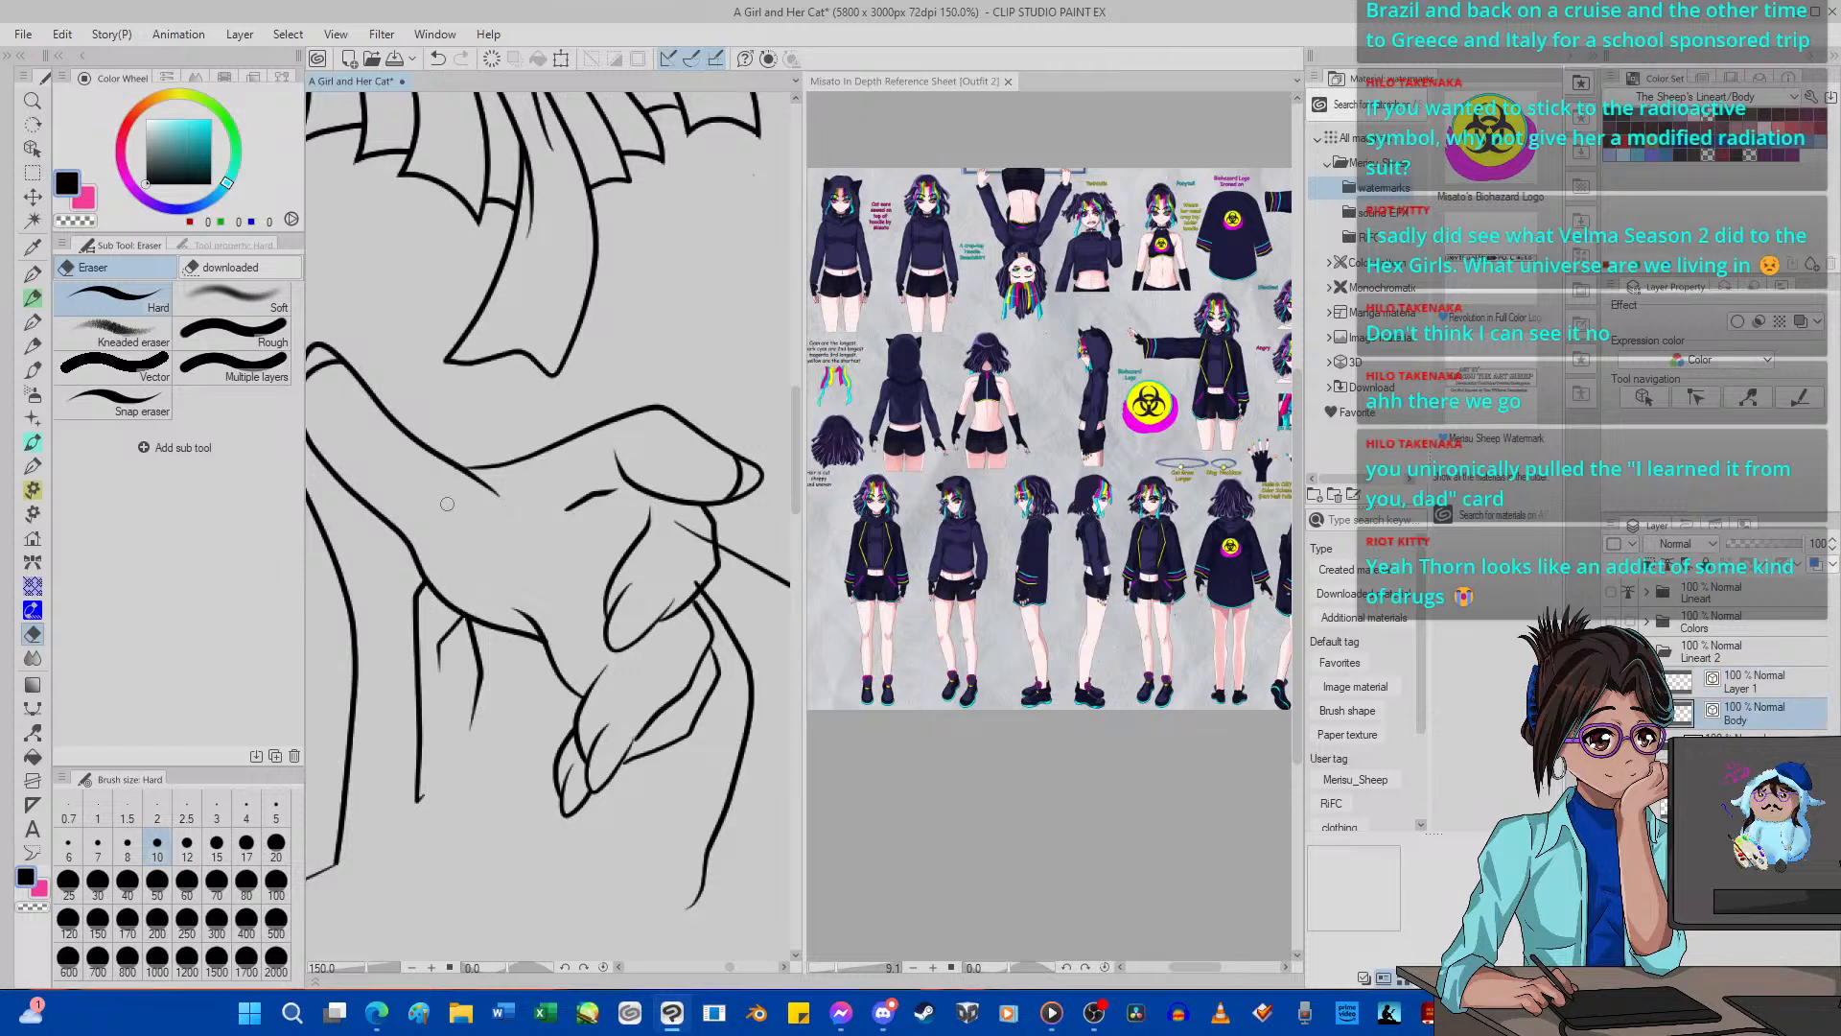
scroll(685, 537, "up", 6)
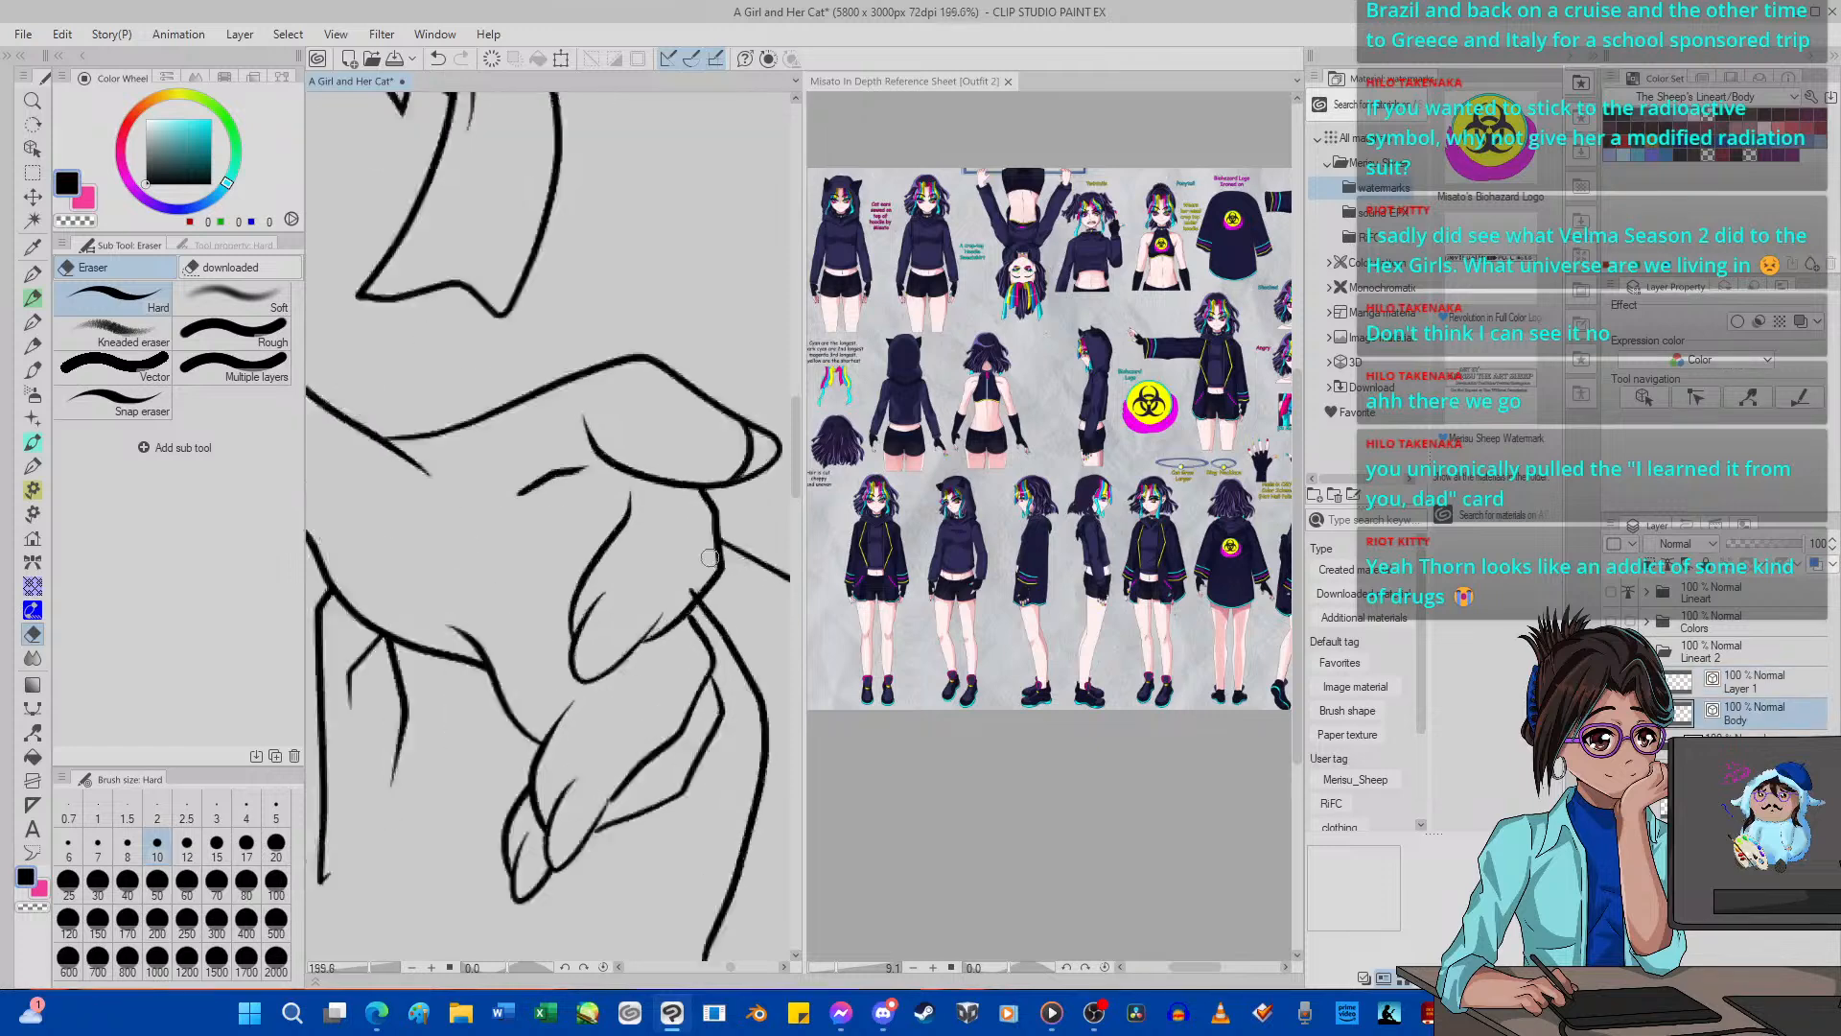
scroll(674, 621, "down", 9)
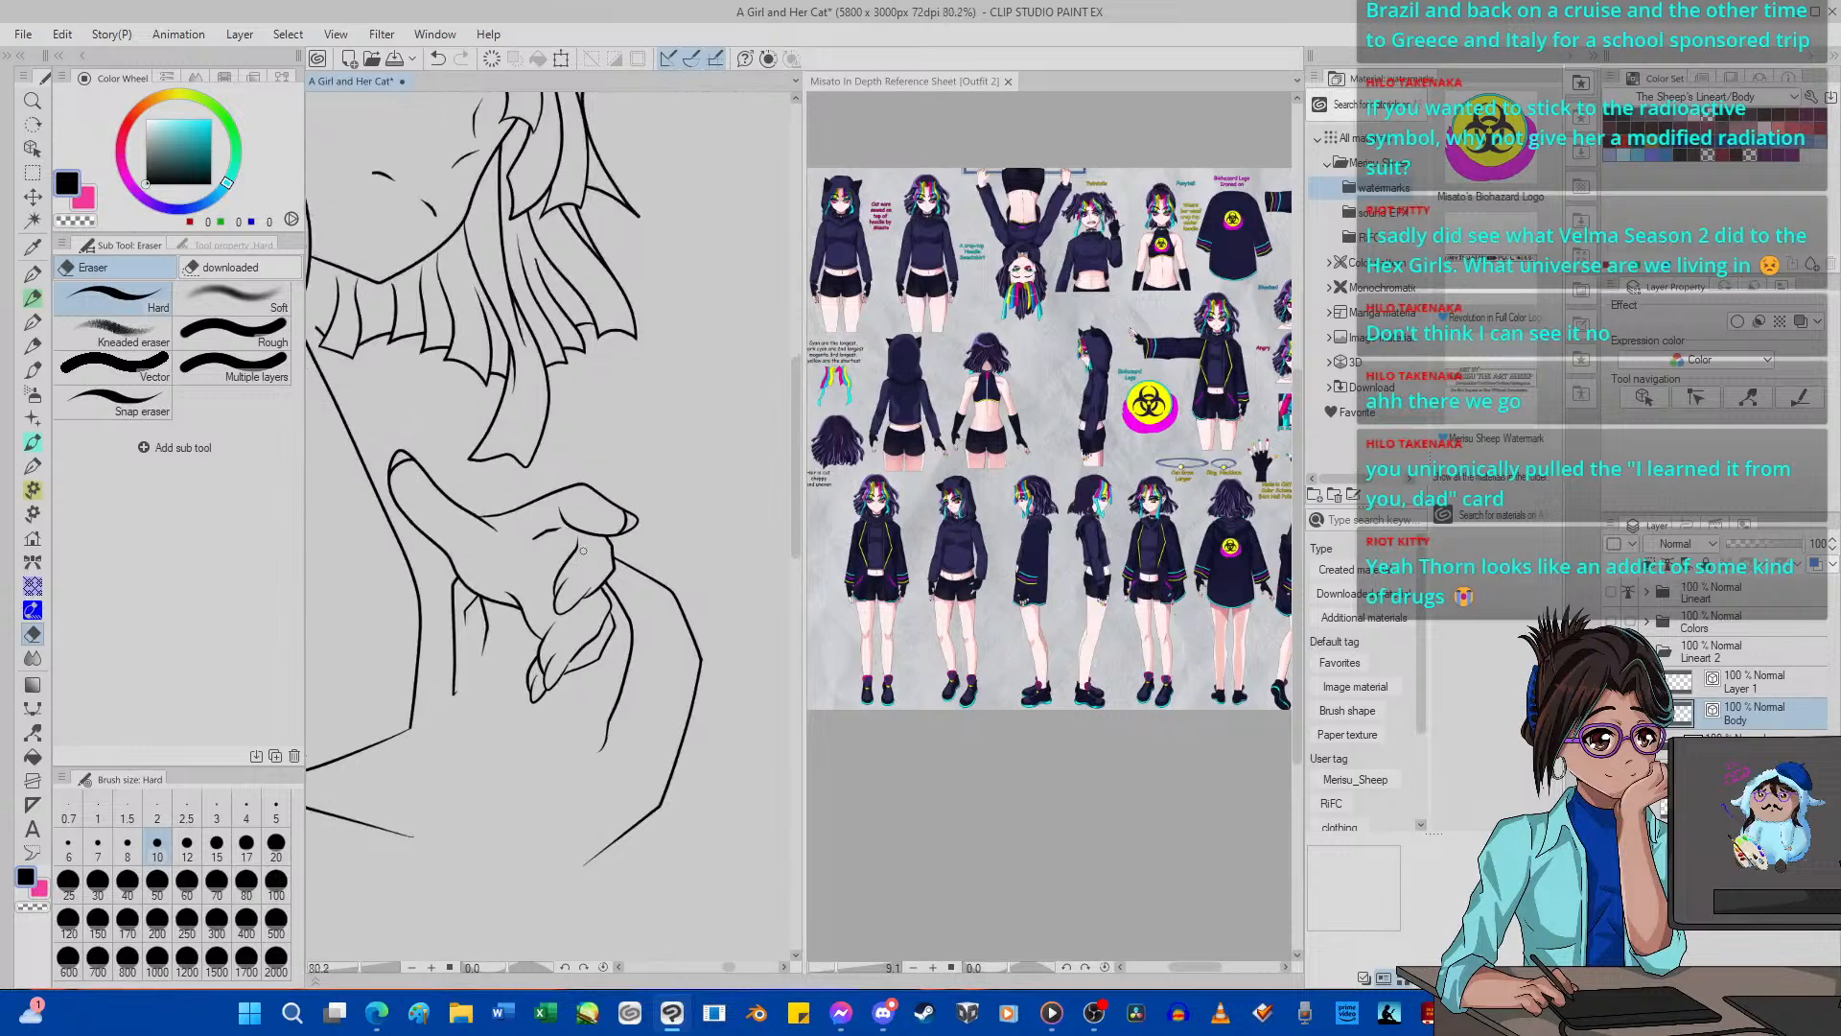
Erase the Body layer line running through the pointed hair lock beside the shoulder, undoing and repeating the erasure.
scroll(646, 545, "up", 7)
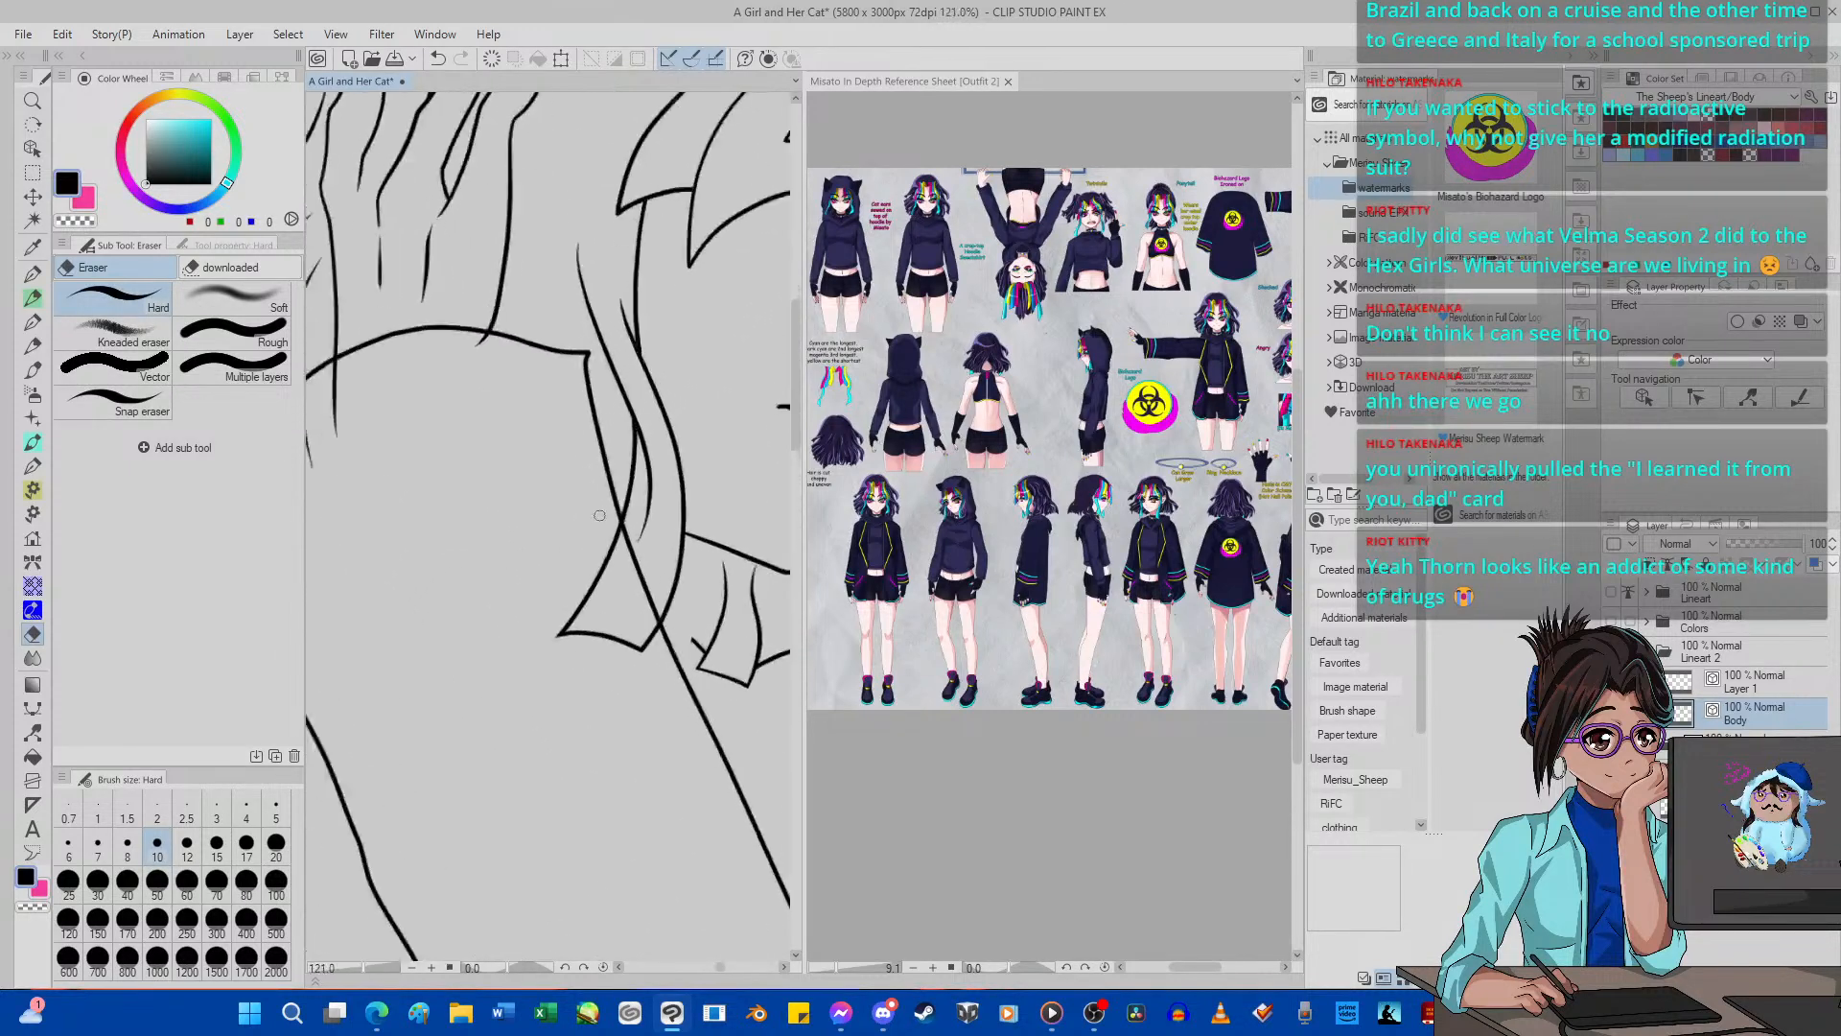
scroll(647, 544, "down", 1)
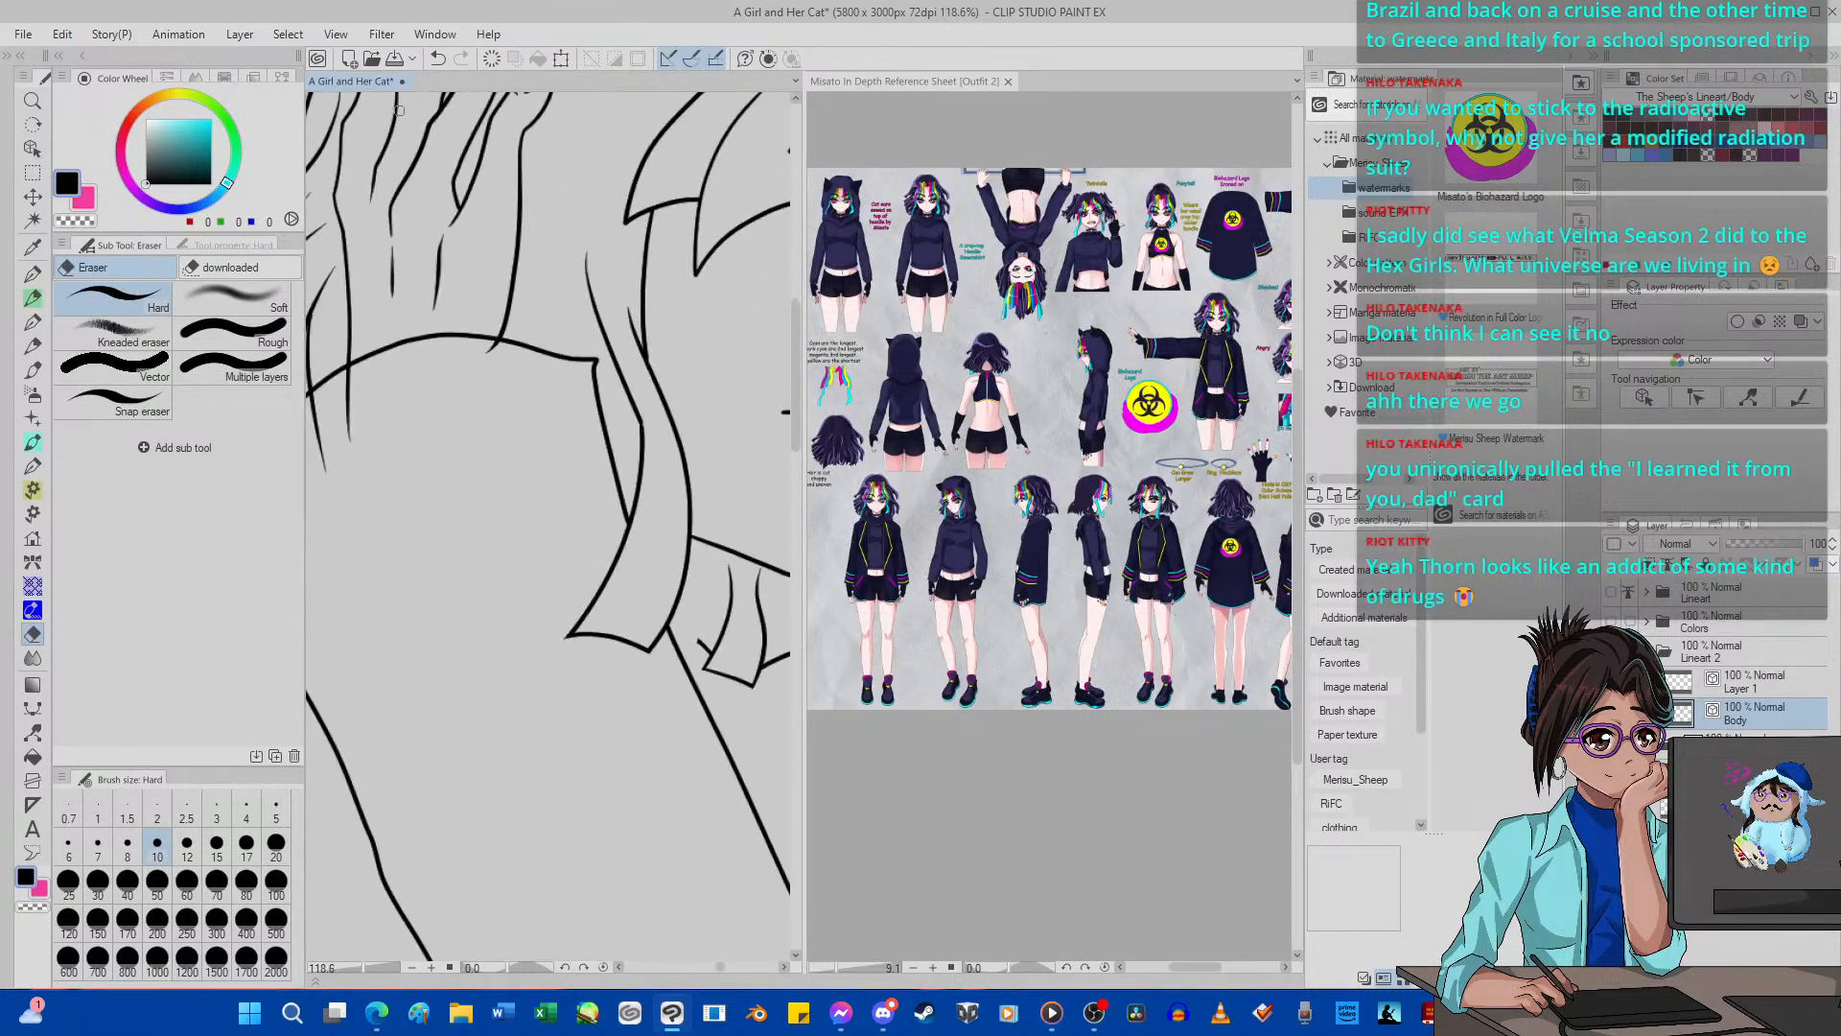
left_click(438, 59)
scroll(619, 559, "up", 1)
left_click_drag(676, 612, 668, 608)
scroll(669, 609, "down", 2)
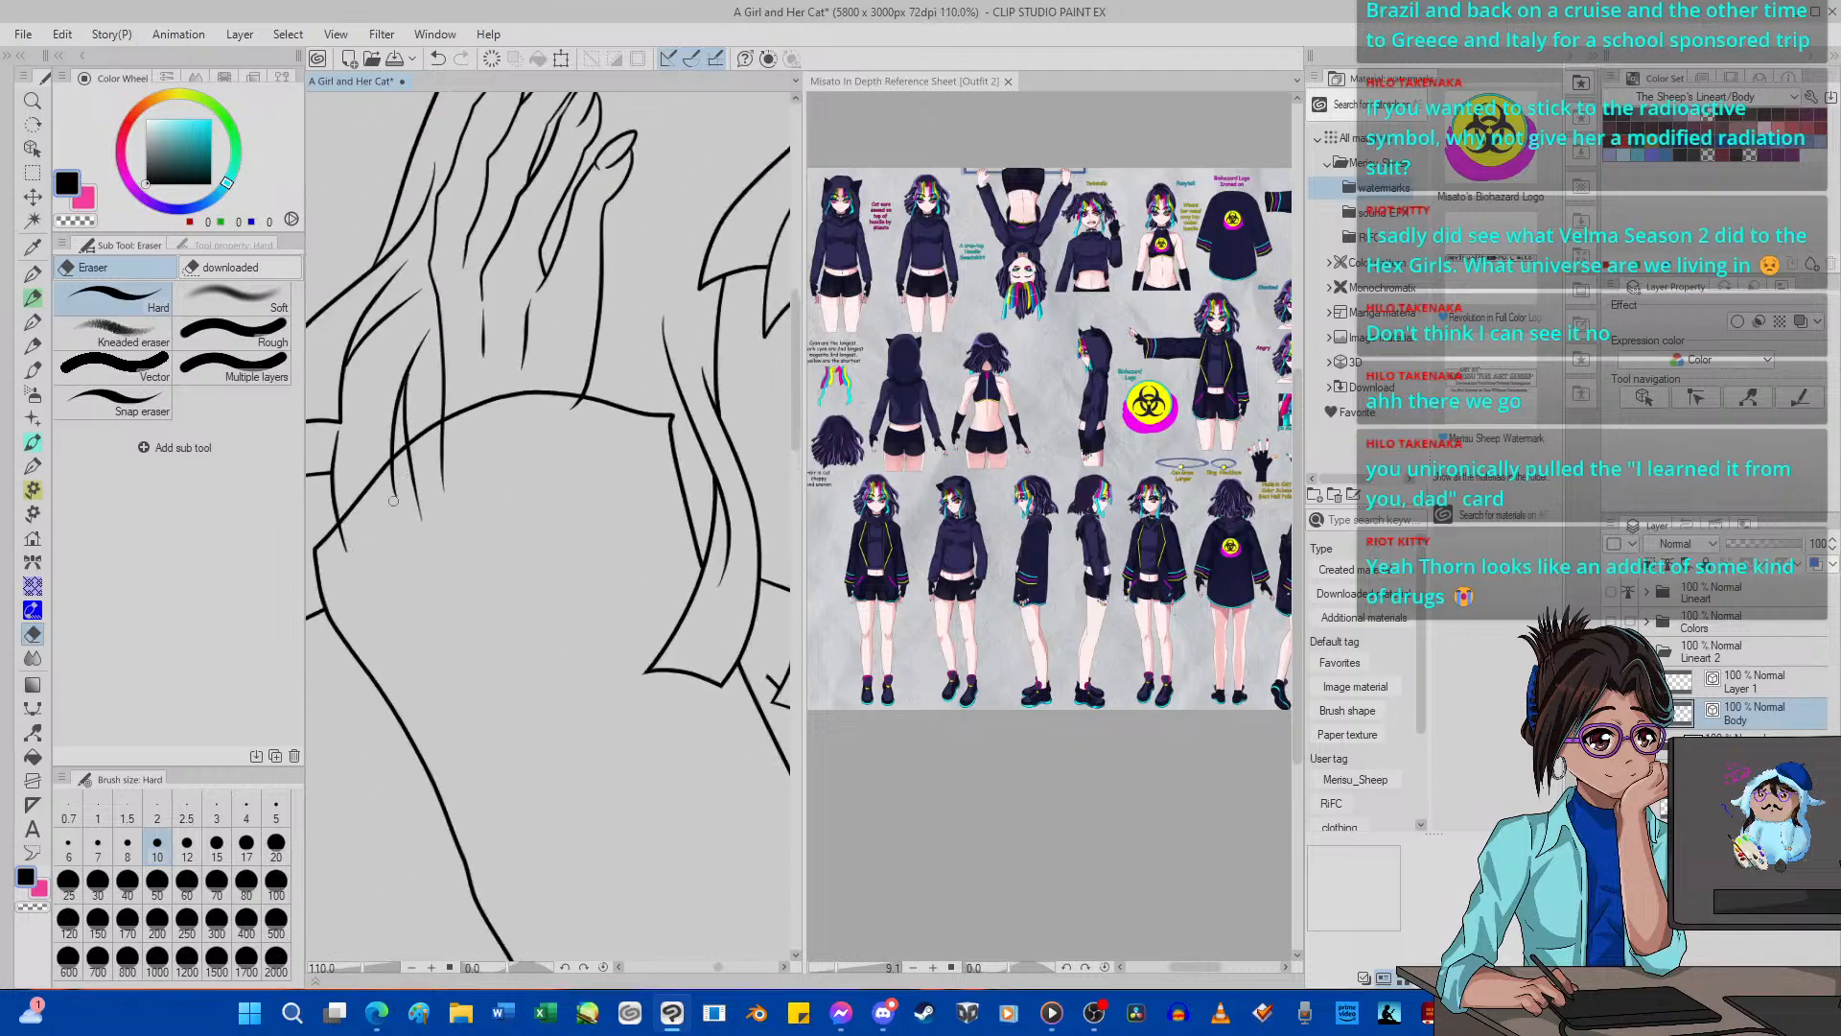
Erase the Body layer line ends crossing below the raised arm's cuff line with the Hard eraser at size 10.
left_click_drag(393, 500, 454, 443)
scroll(452, 445, "down", 2)
scroll(539, 500, "up", 5)
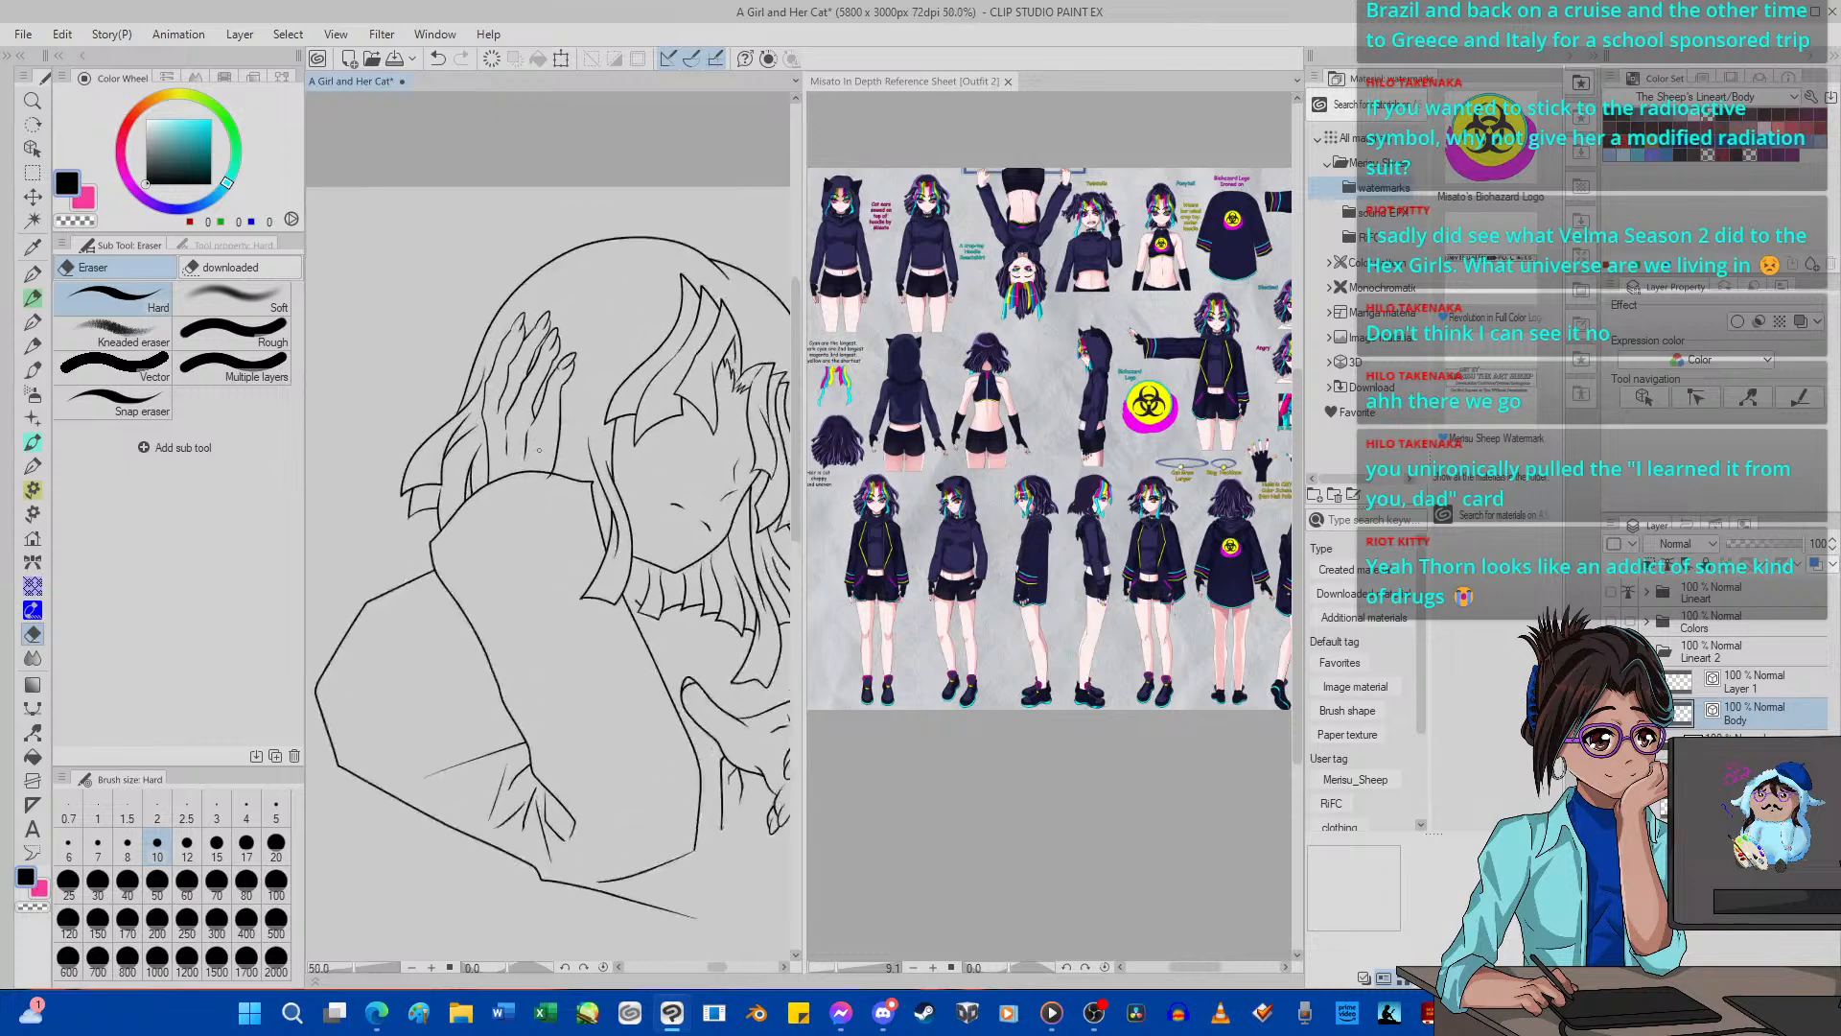
scroll(591, 506, "down", 10)
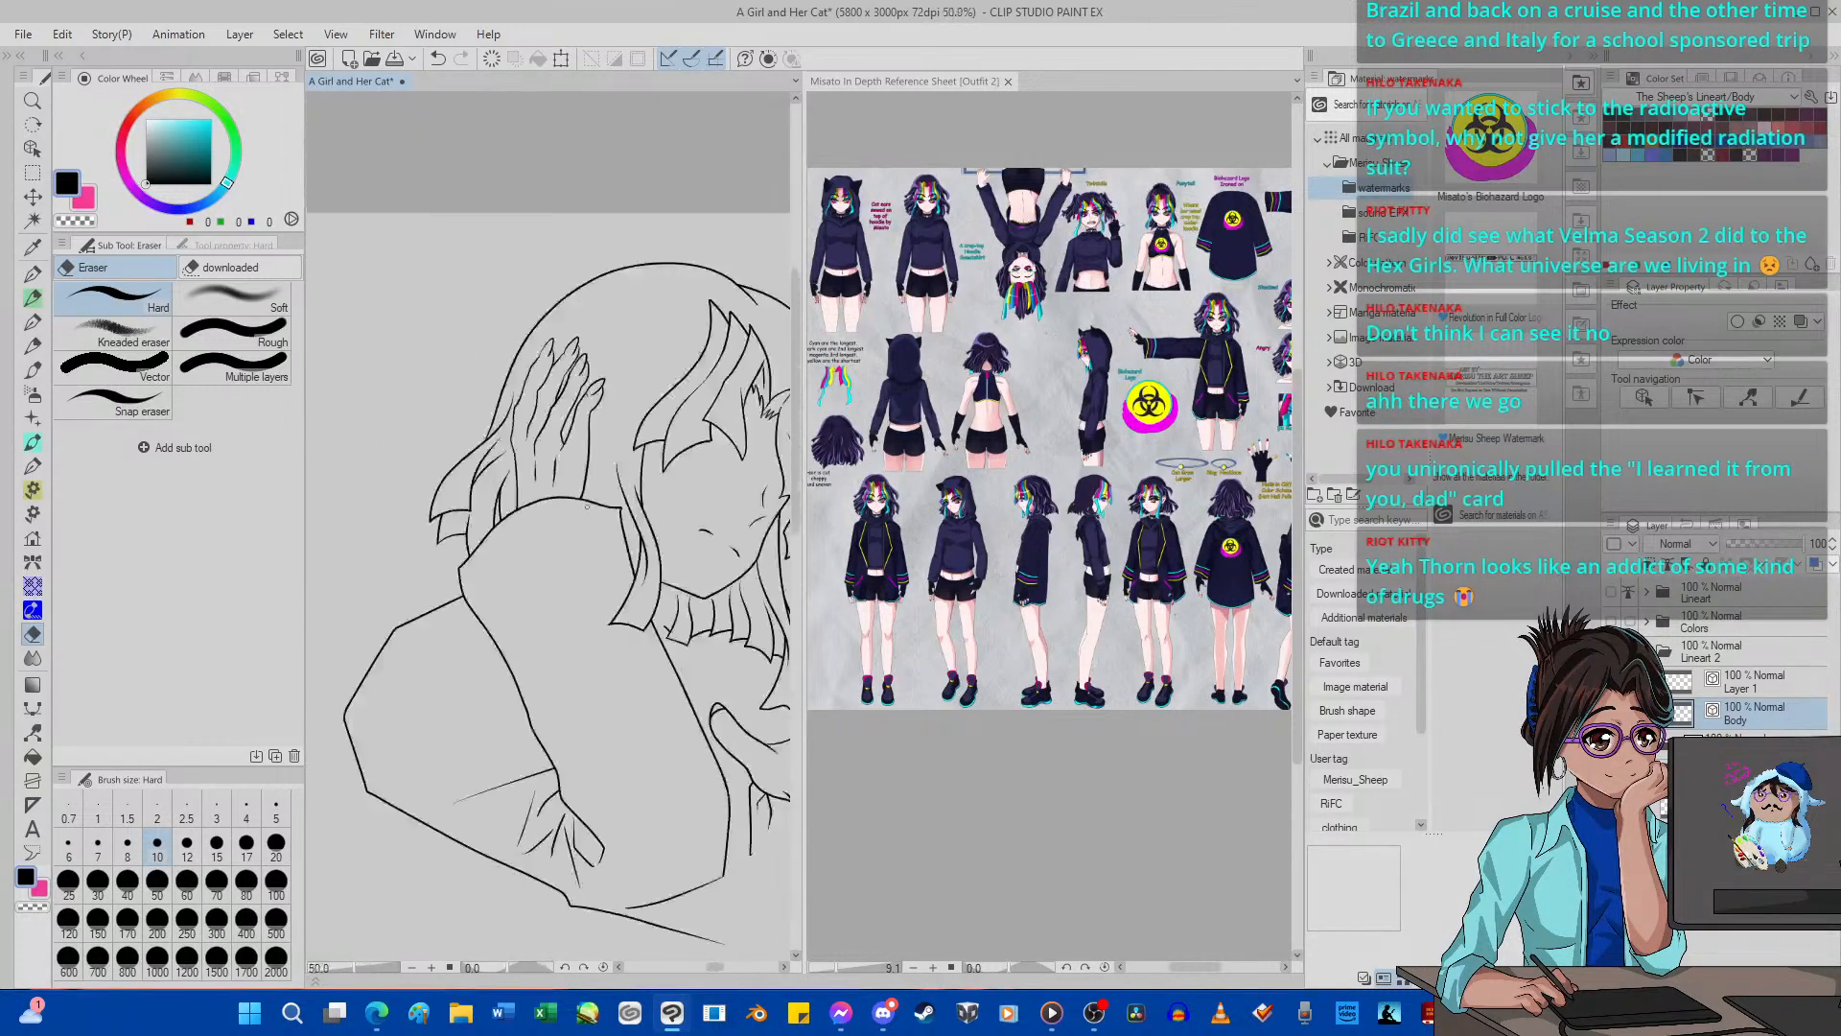
scroll(603, 524, "up", 5)
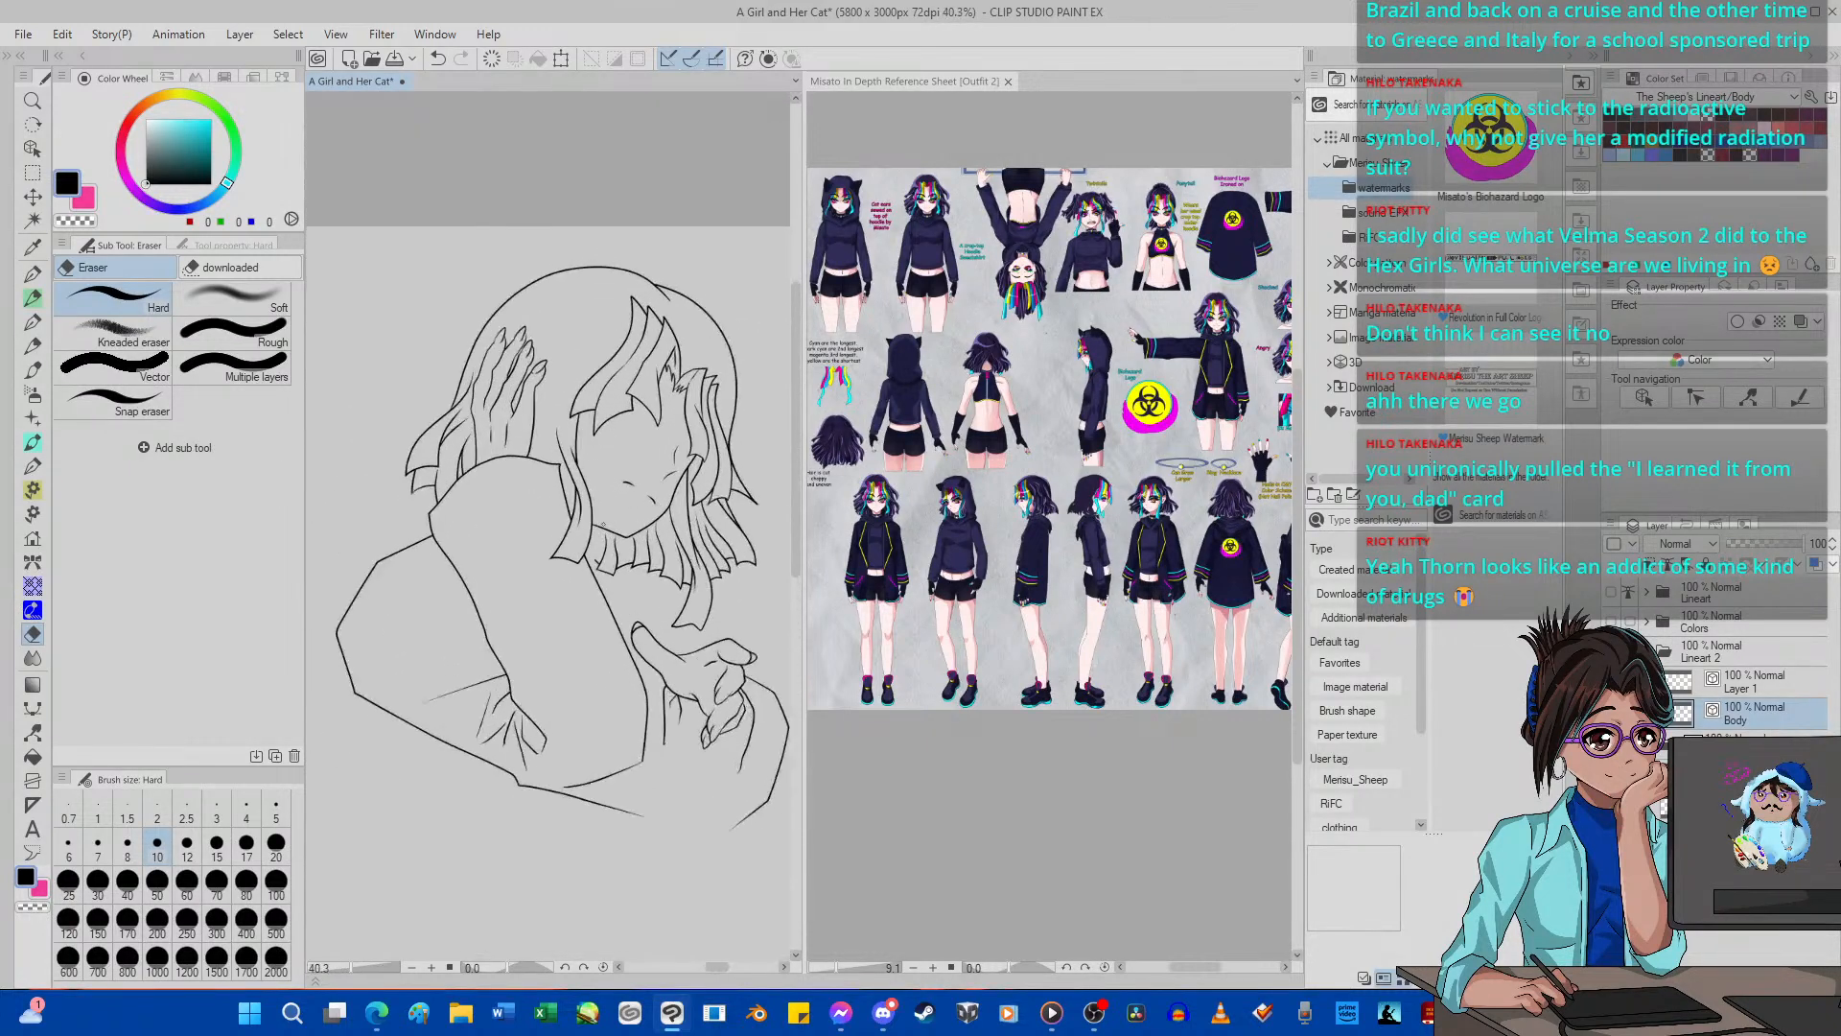
scroll(603, 523, "down", 4)
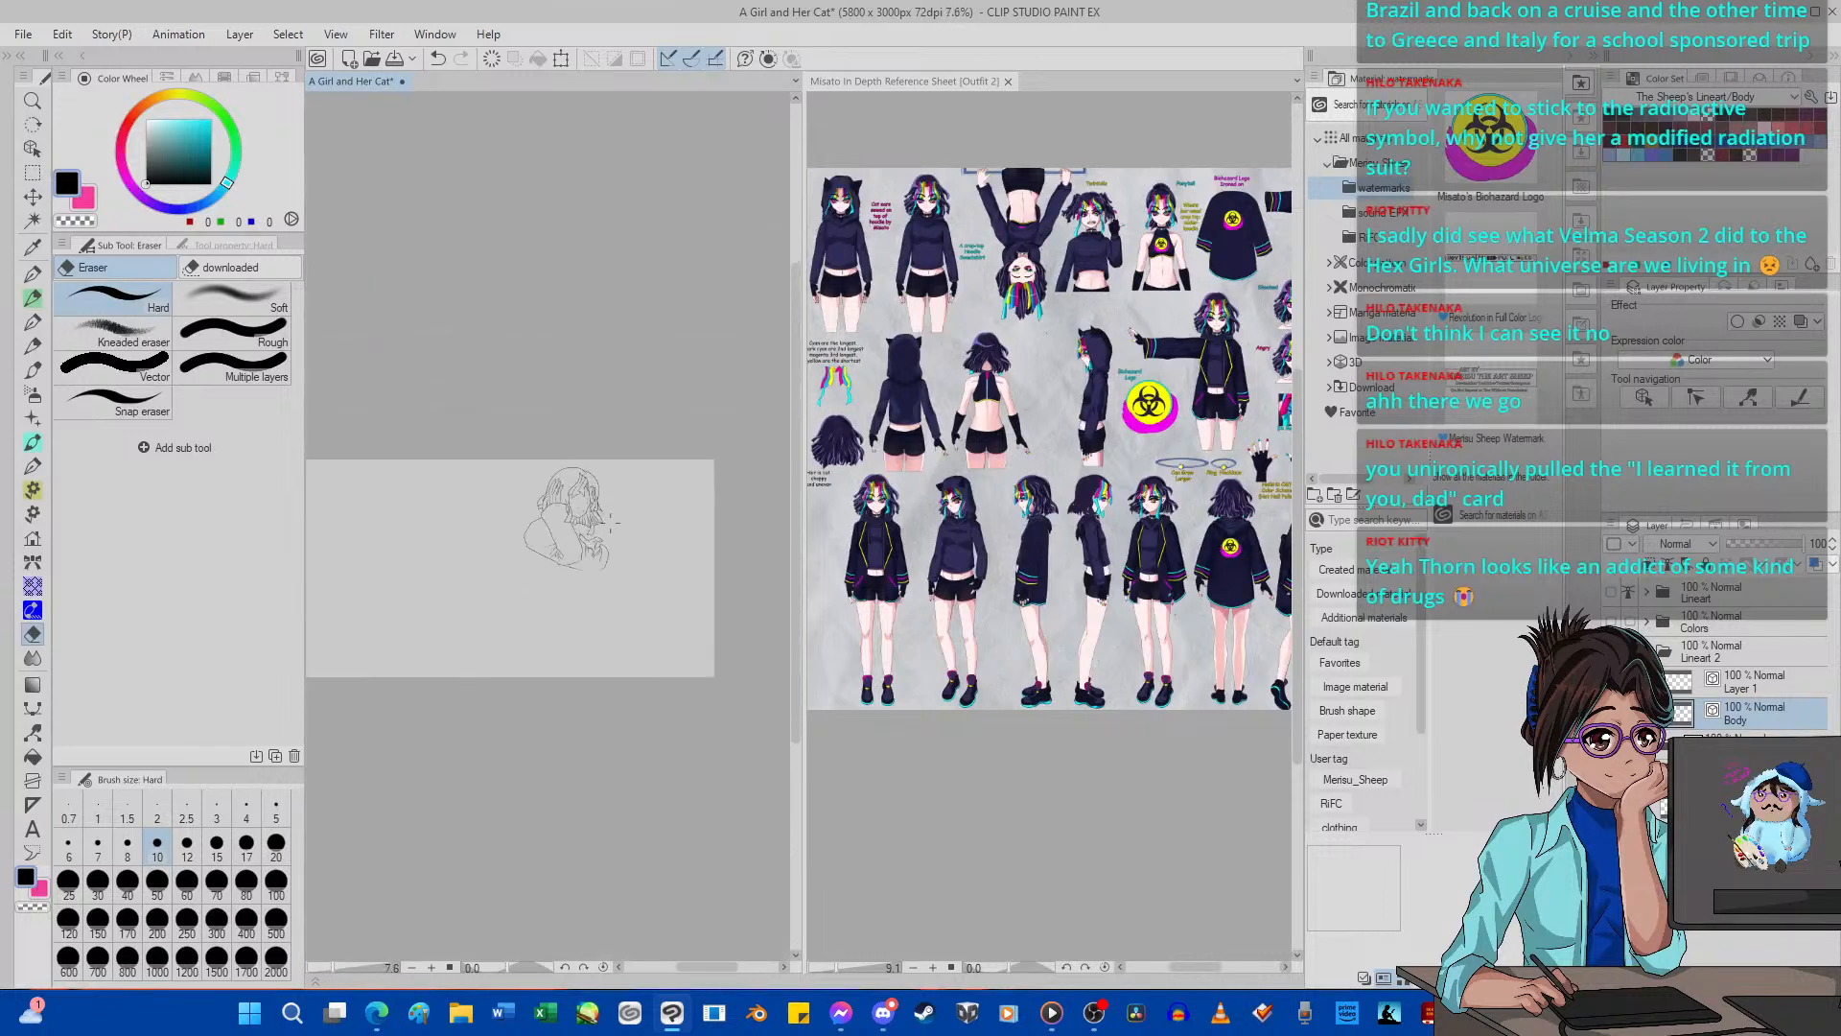
scroll(500, 546, "up", 3)
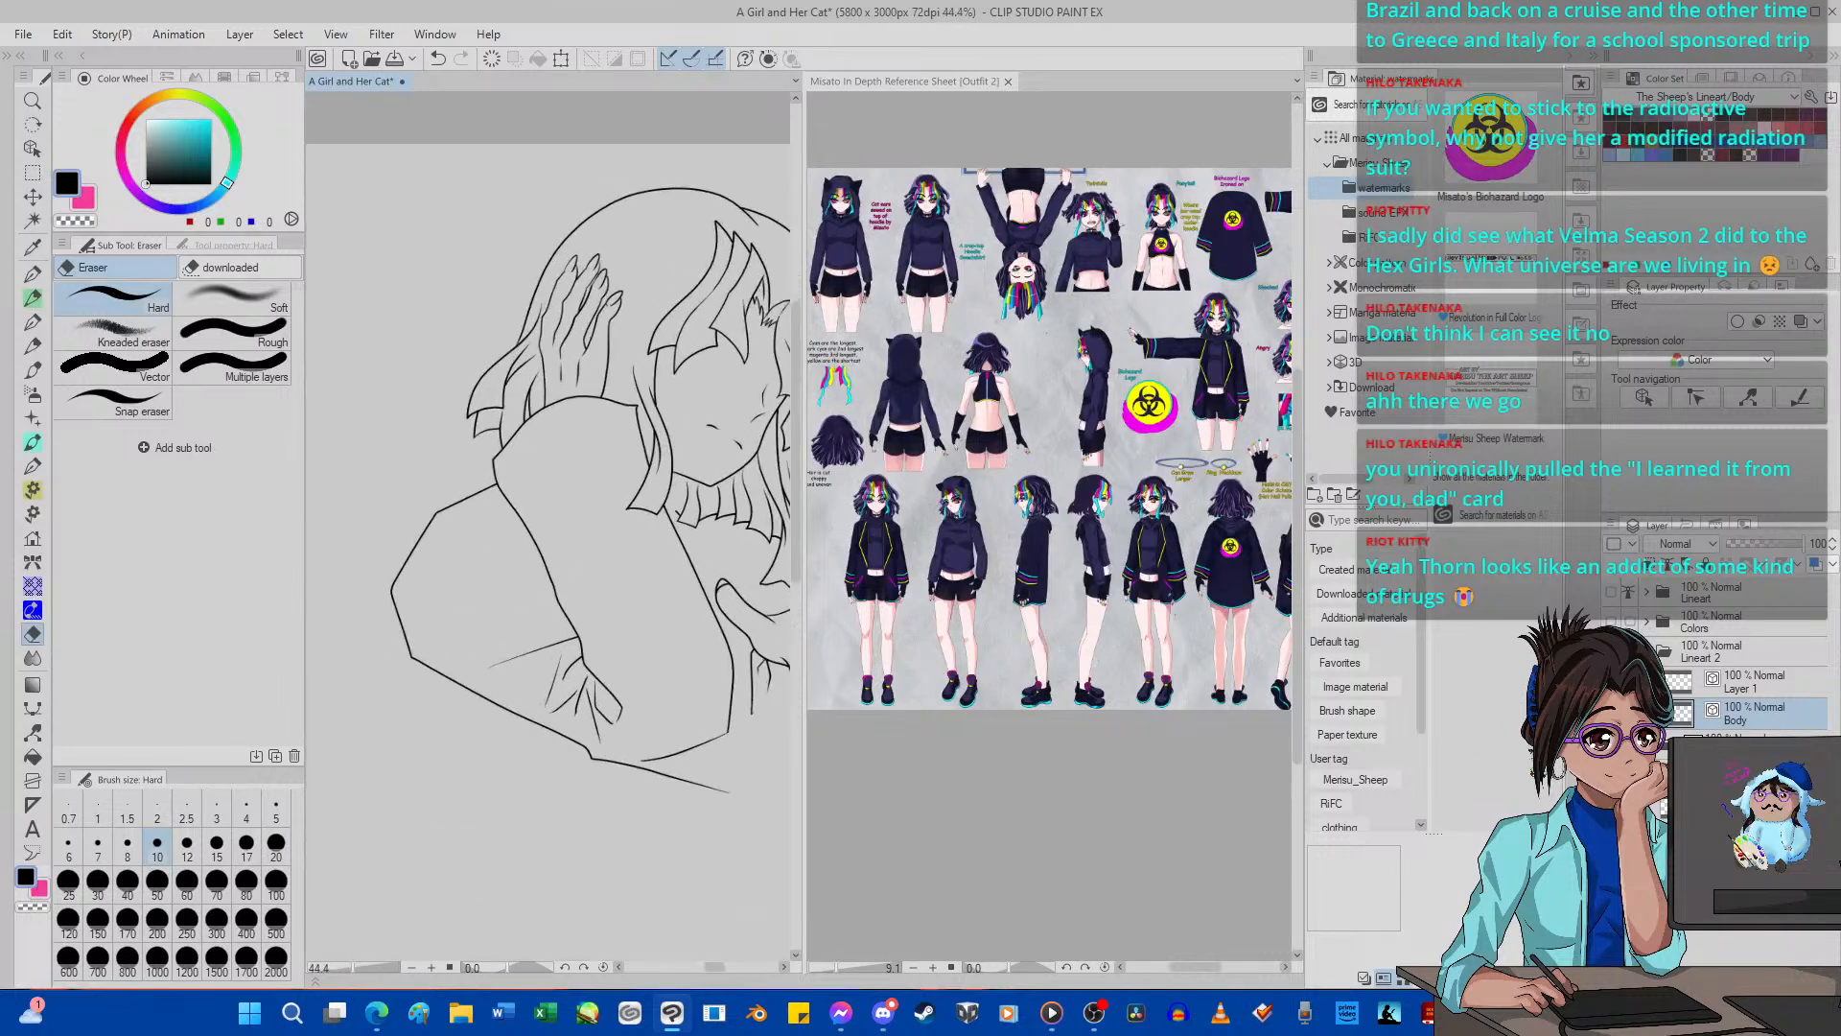
Try to ink two diagonal fold lines across the upper sleeve with G-pen 2 at size 5, undoing the first strokes.
scroll(637, 637, "up", 5)
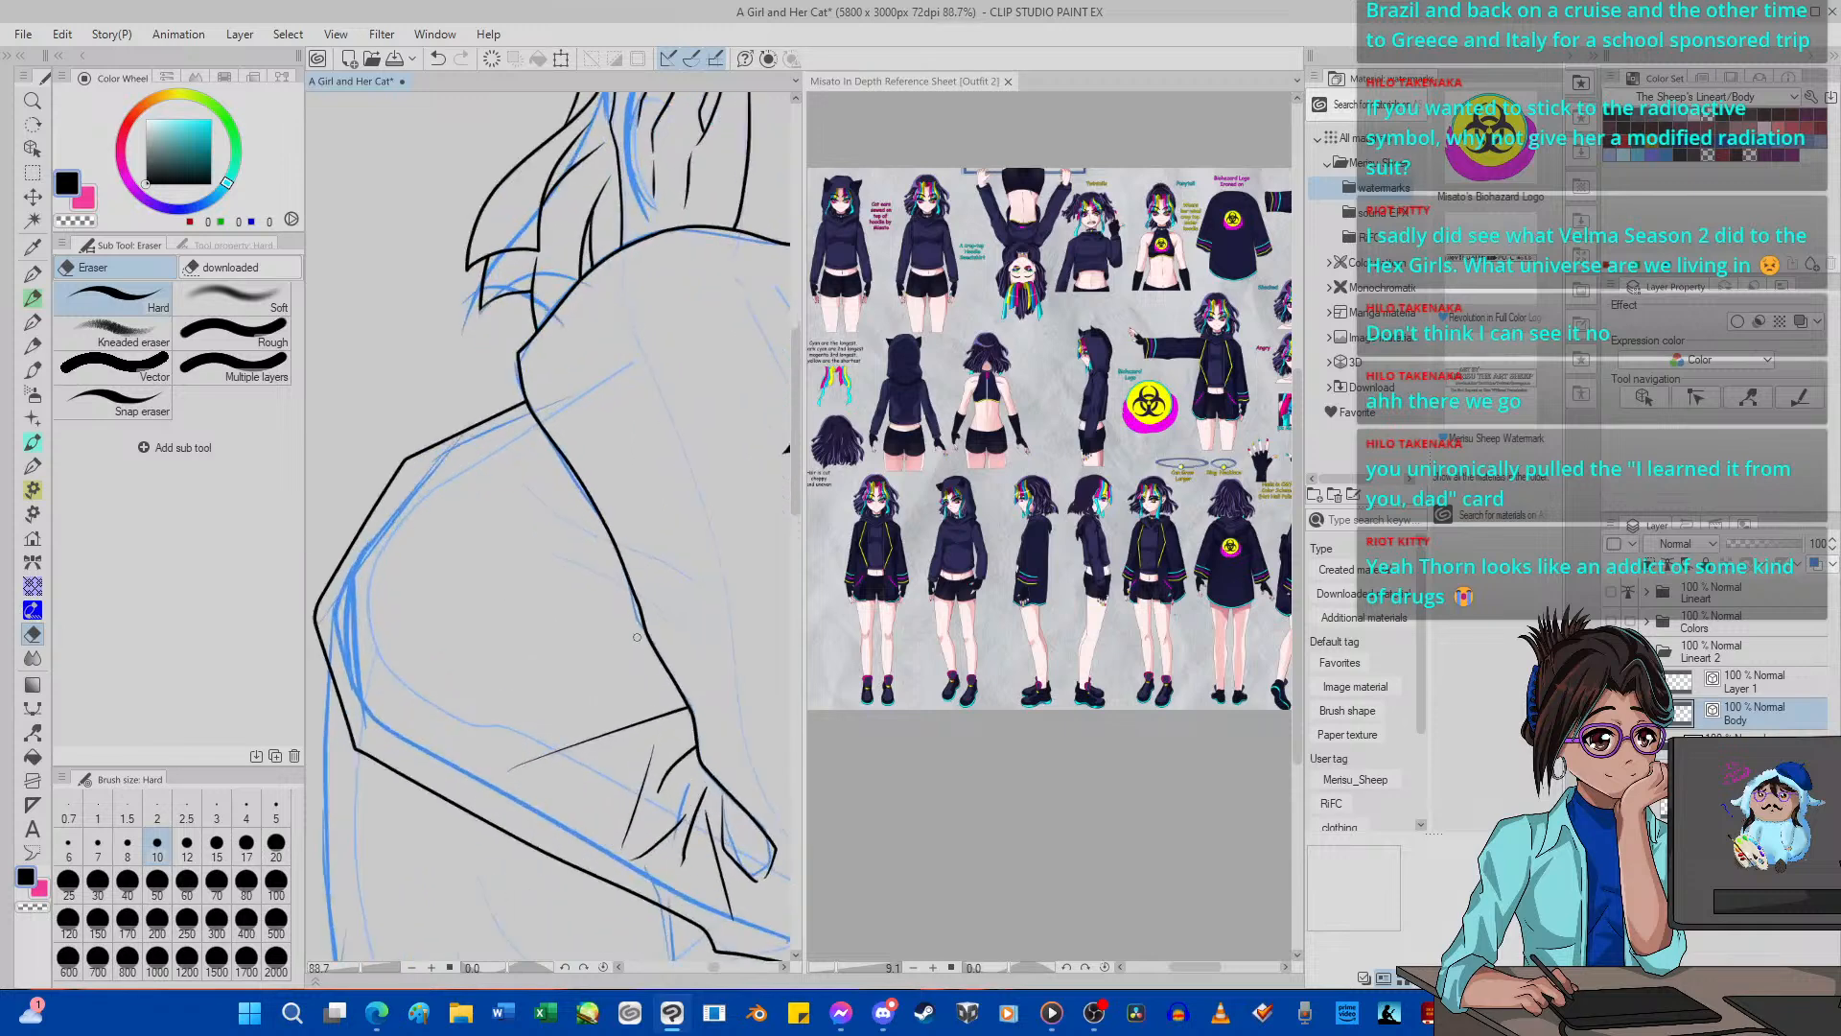
key("p")
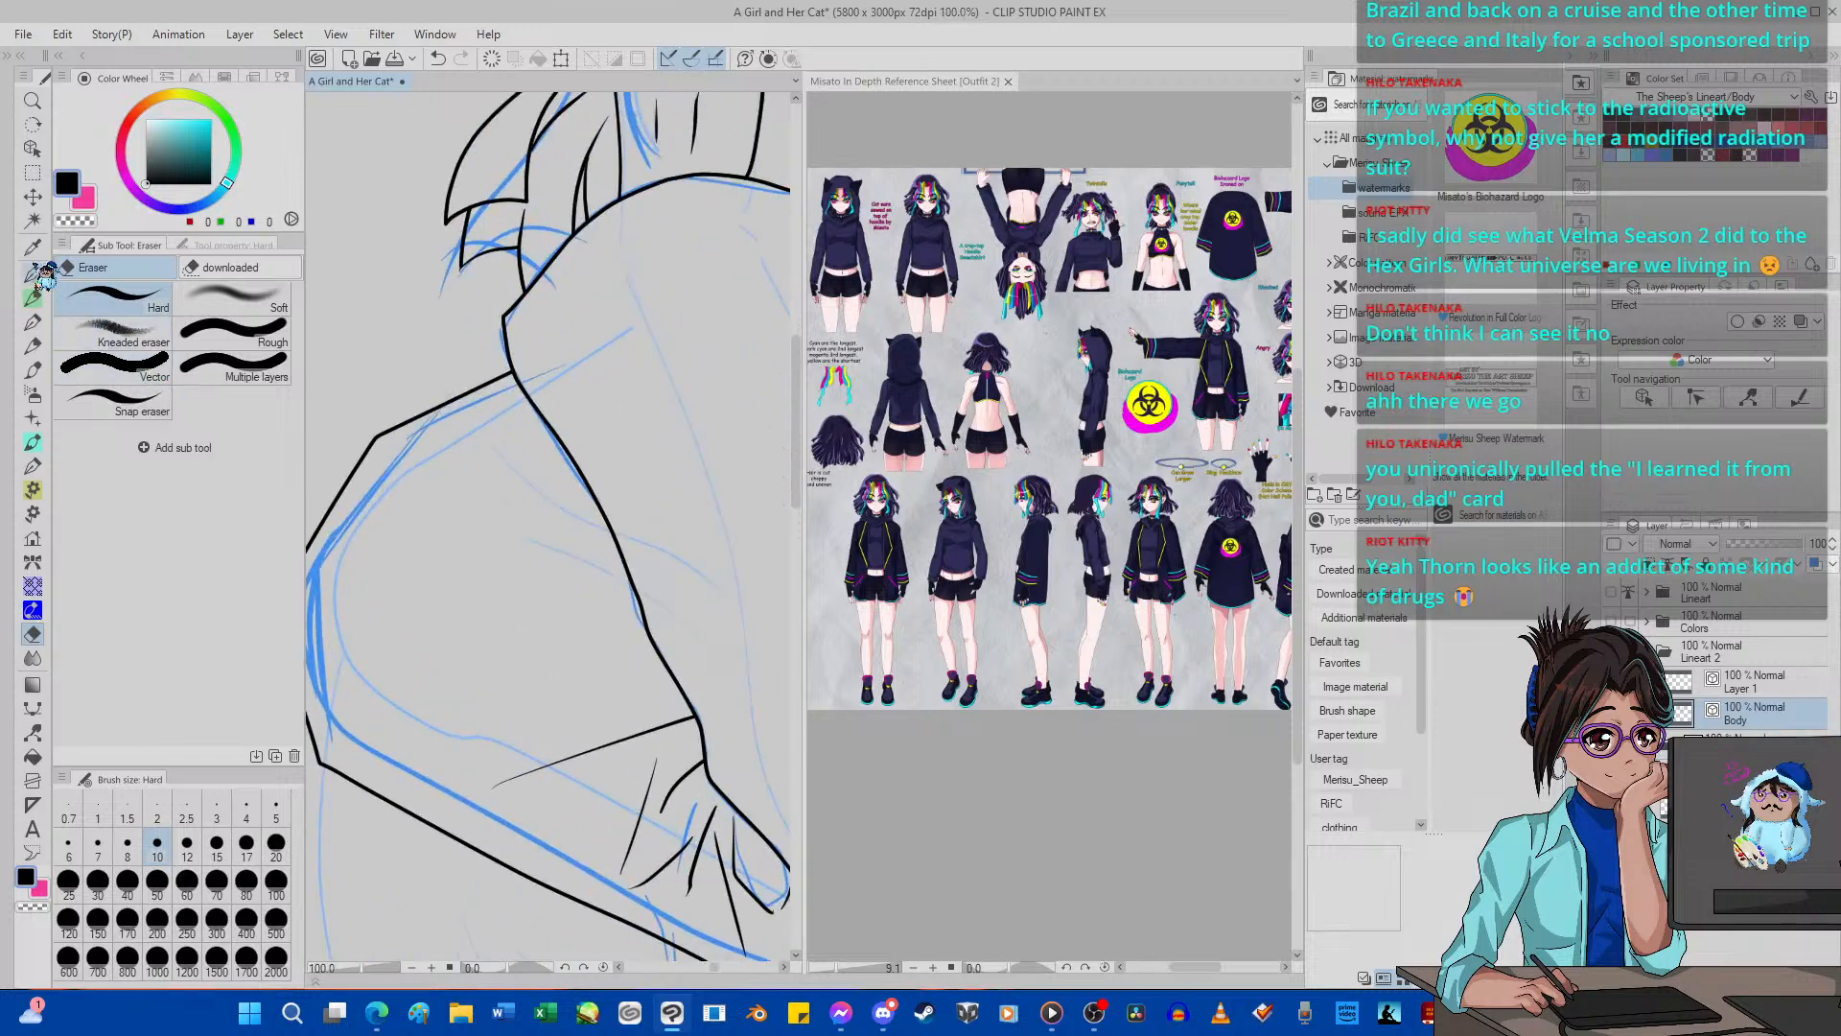
mouse_move(511, 469)
left_mouse_down()
mouse_move(740, 638)
mouse_move(486, 430)
mouse_move(514, 470)
mouse_move(666, 564)
mouse_move(495, 442)
mouse_move(308, 391)
mouse_move(502, 451)
mouse_move(598, 566)
left_mouse_up()
left_click(439, 62)
left_click(439, 61)
left_click(439, 61)
left_click(439, 61)
left_click(439, 59)
left_click_drag(534, 483, 749, 590)
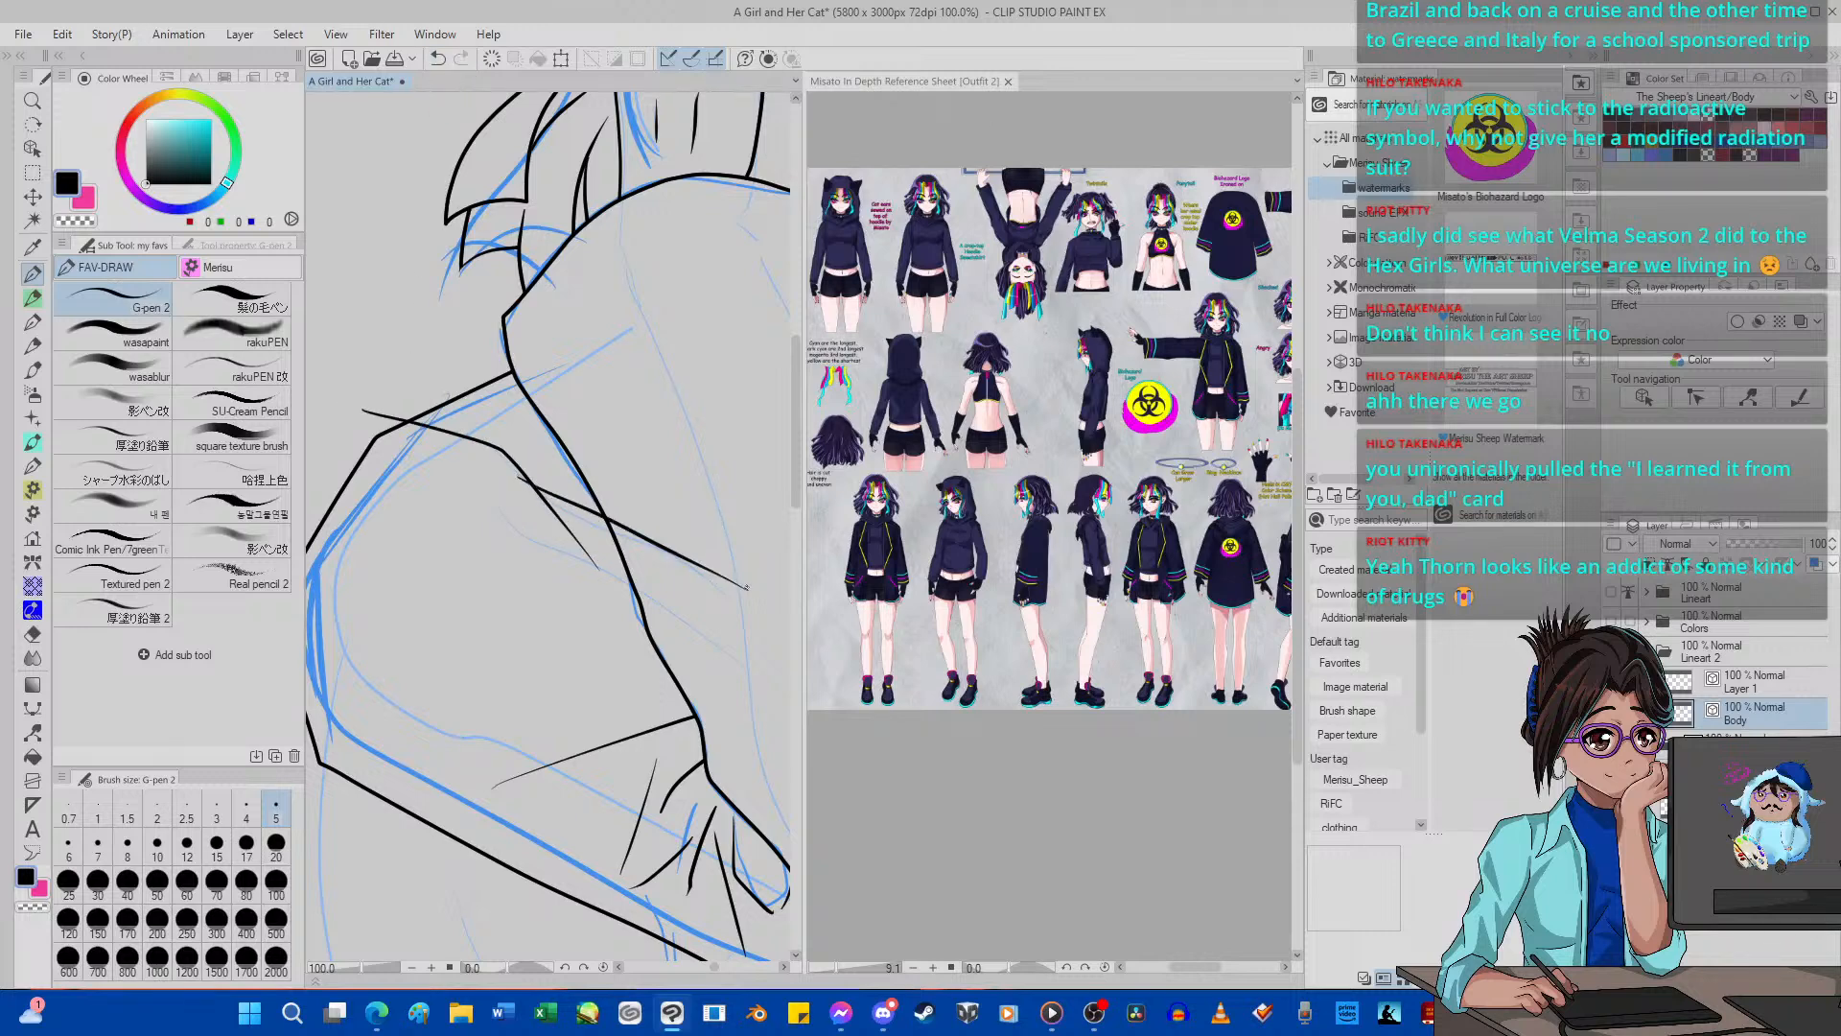
Erase the newly inked fold lines from the upper sleeve with the Hard eraser at size 10.
left_click(32, 633)
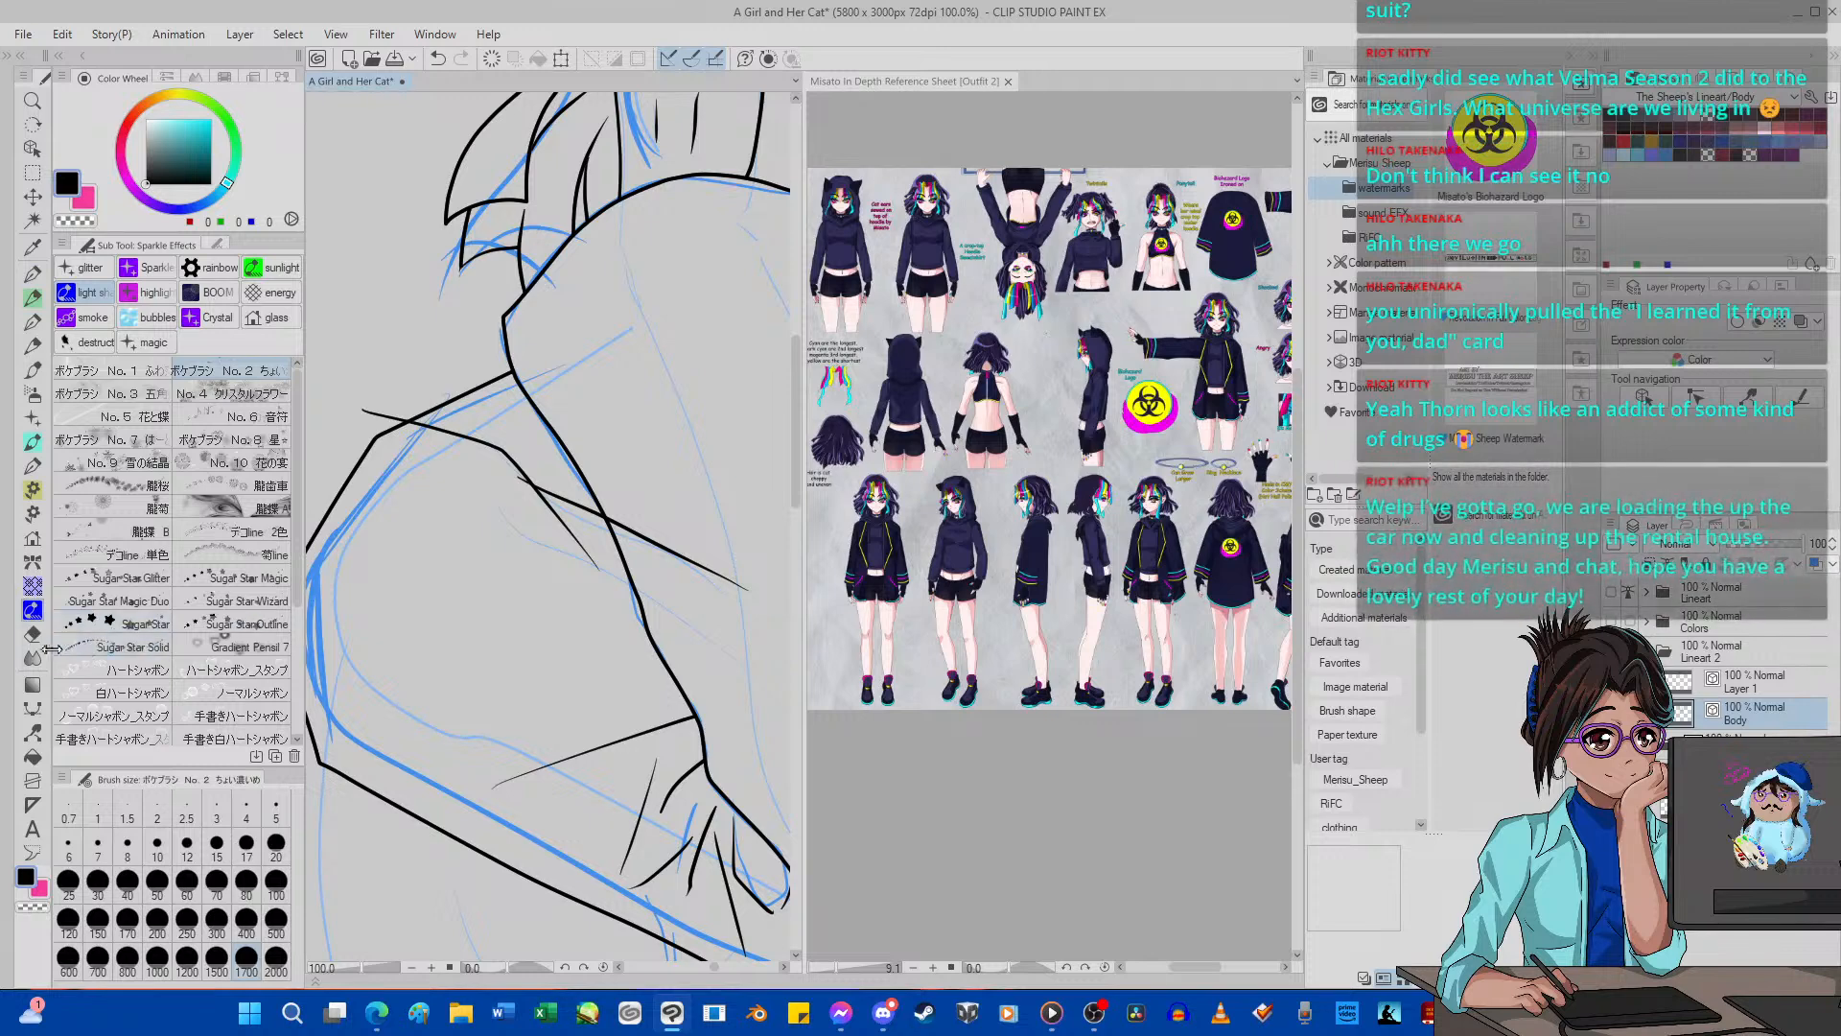
key("e")
left_click_drag(749, 588, 607, 515)
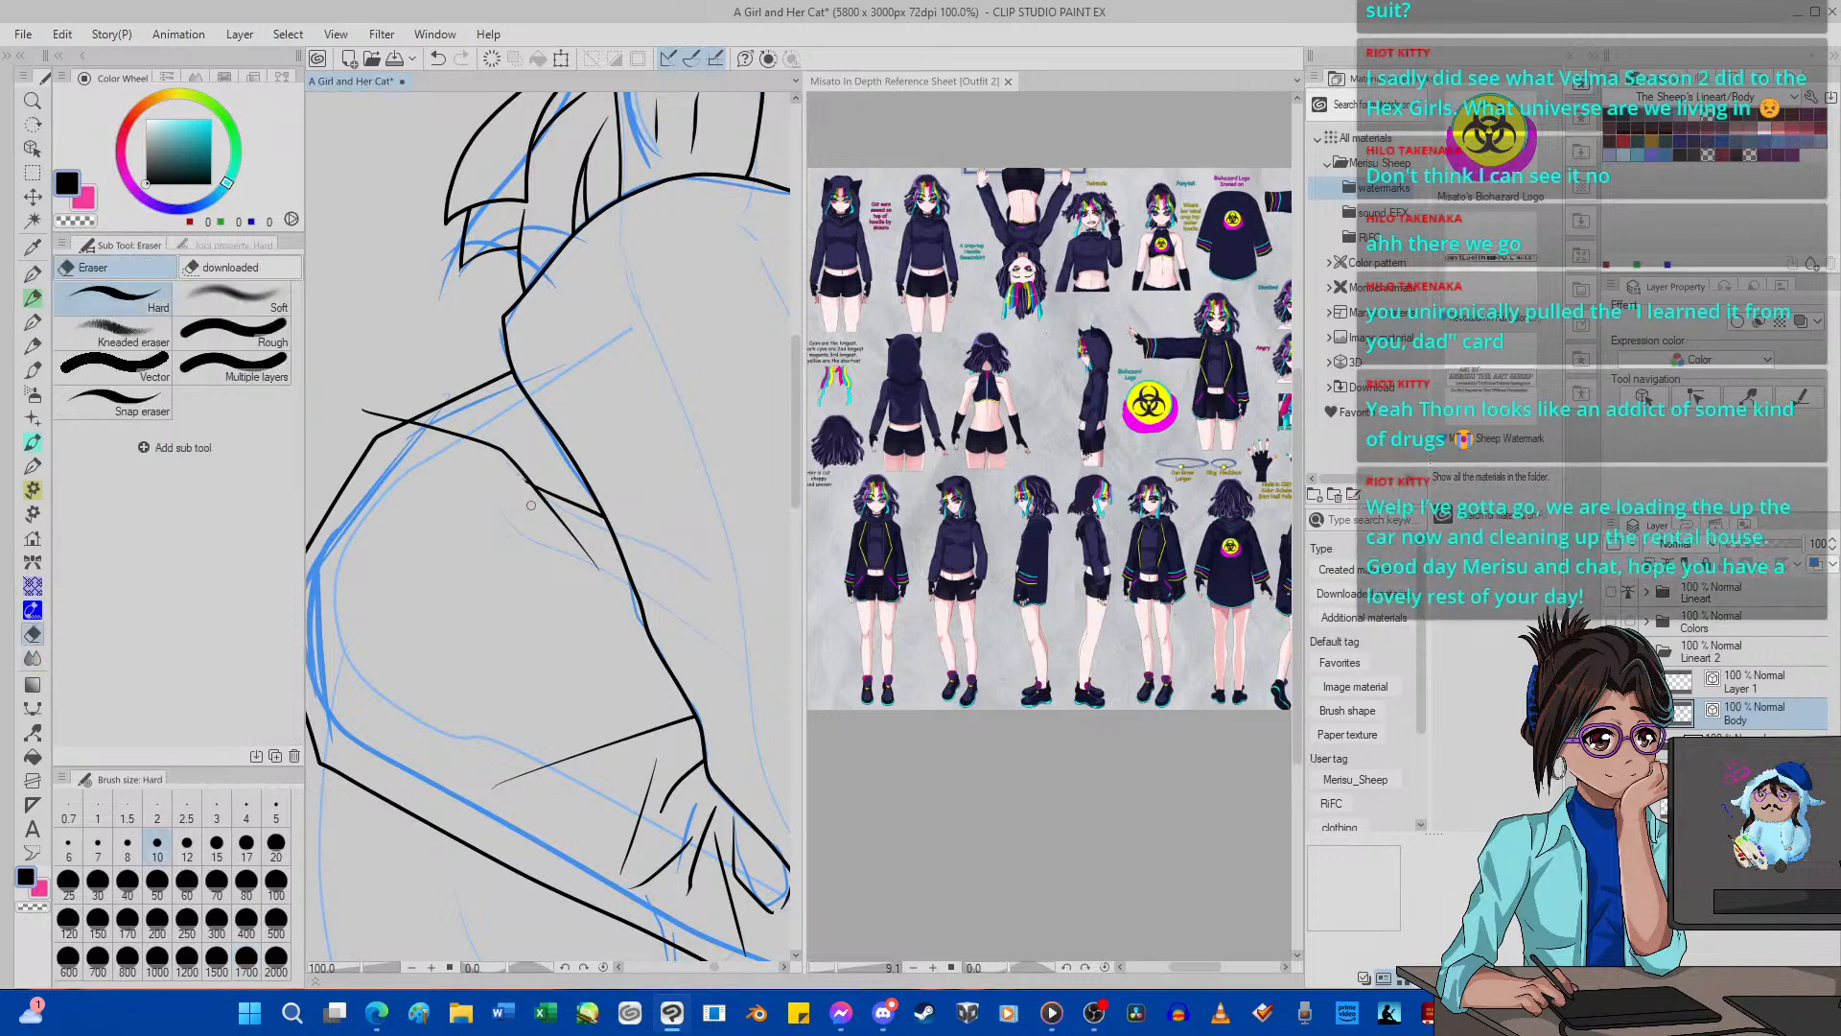
scroll(415, 369, "down", 5)
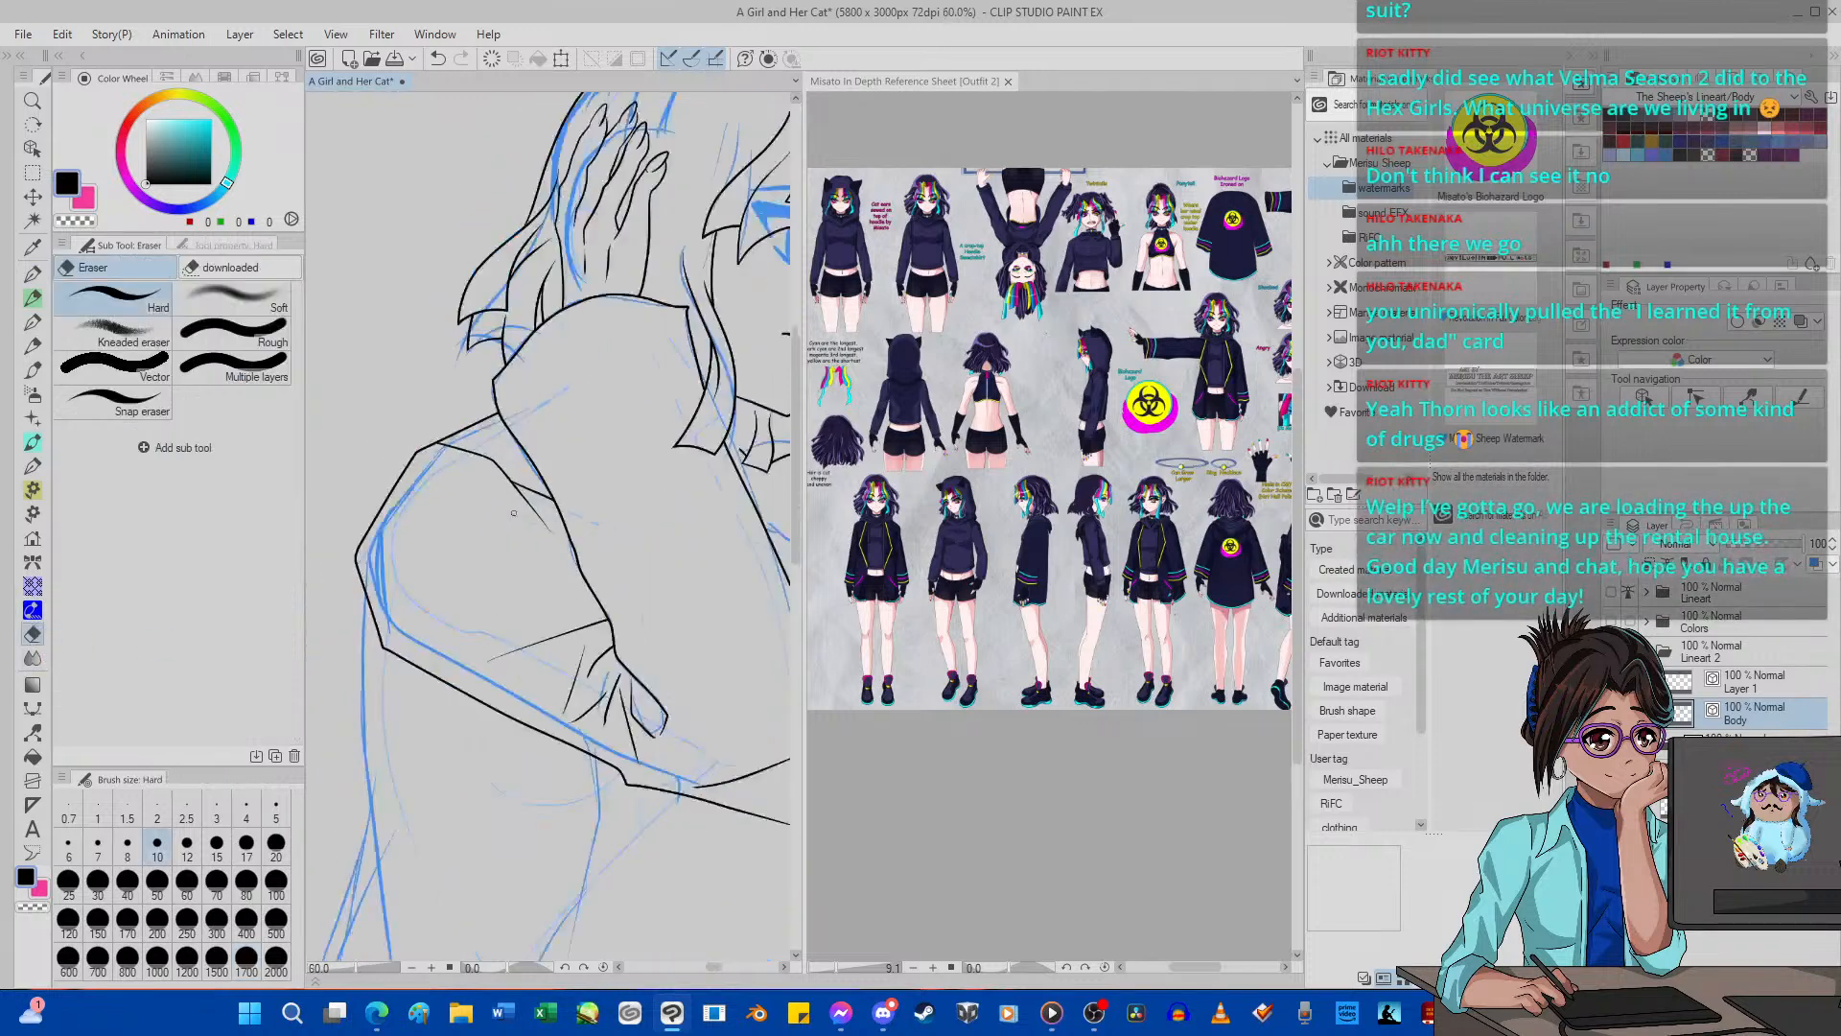
scroll(567, 538, "up", 5)
left_click_drag(568, 538, 522, 489)
scroll(523, 489, "down", 6)
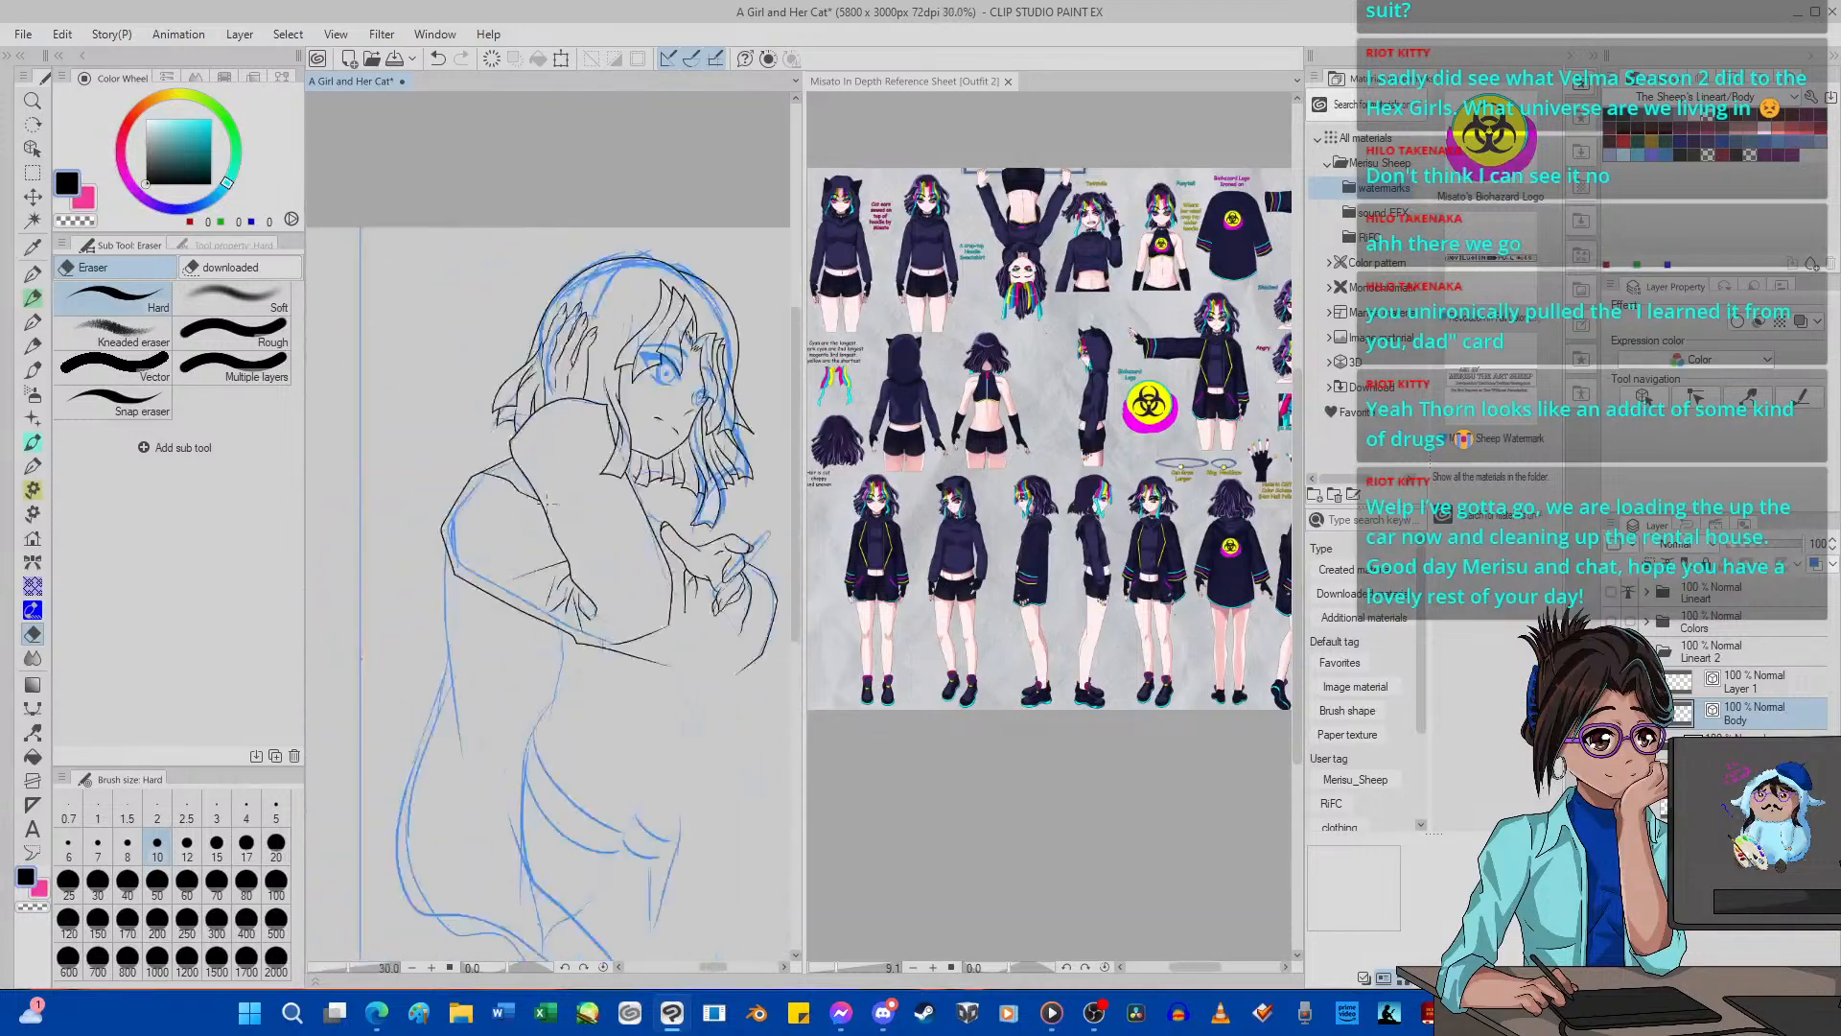
Rotate the canvas to 75 degrees and ink a short curved sleeve fold with G-pen 2, undoing the stroke past the outline.
scroll(536, 500, "up", 5)
scroll(536, 499, "up", 1)
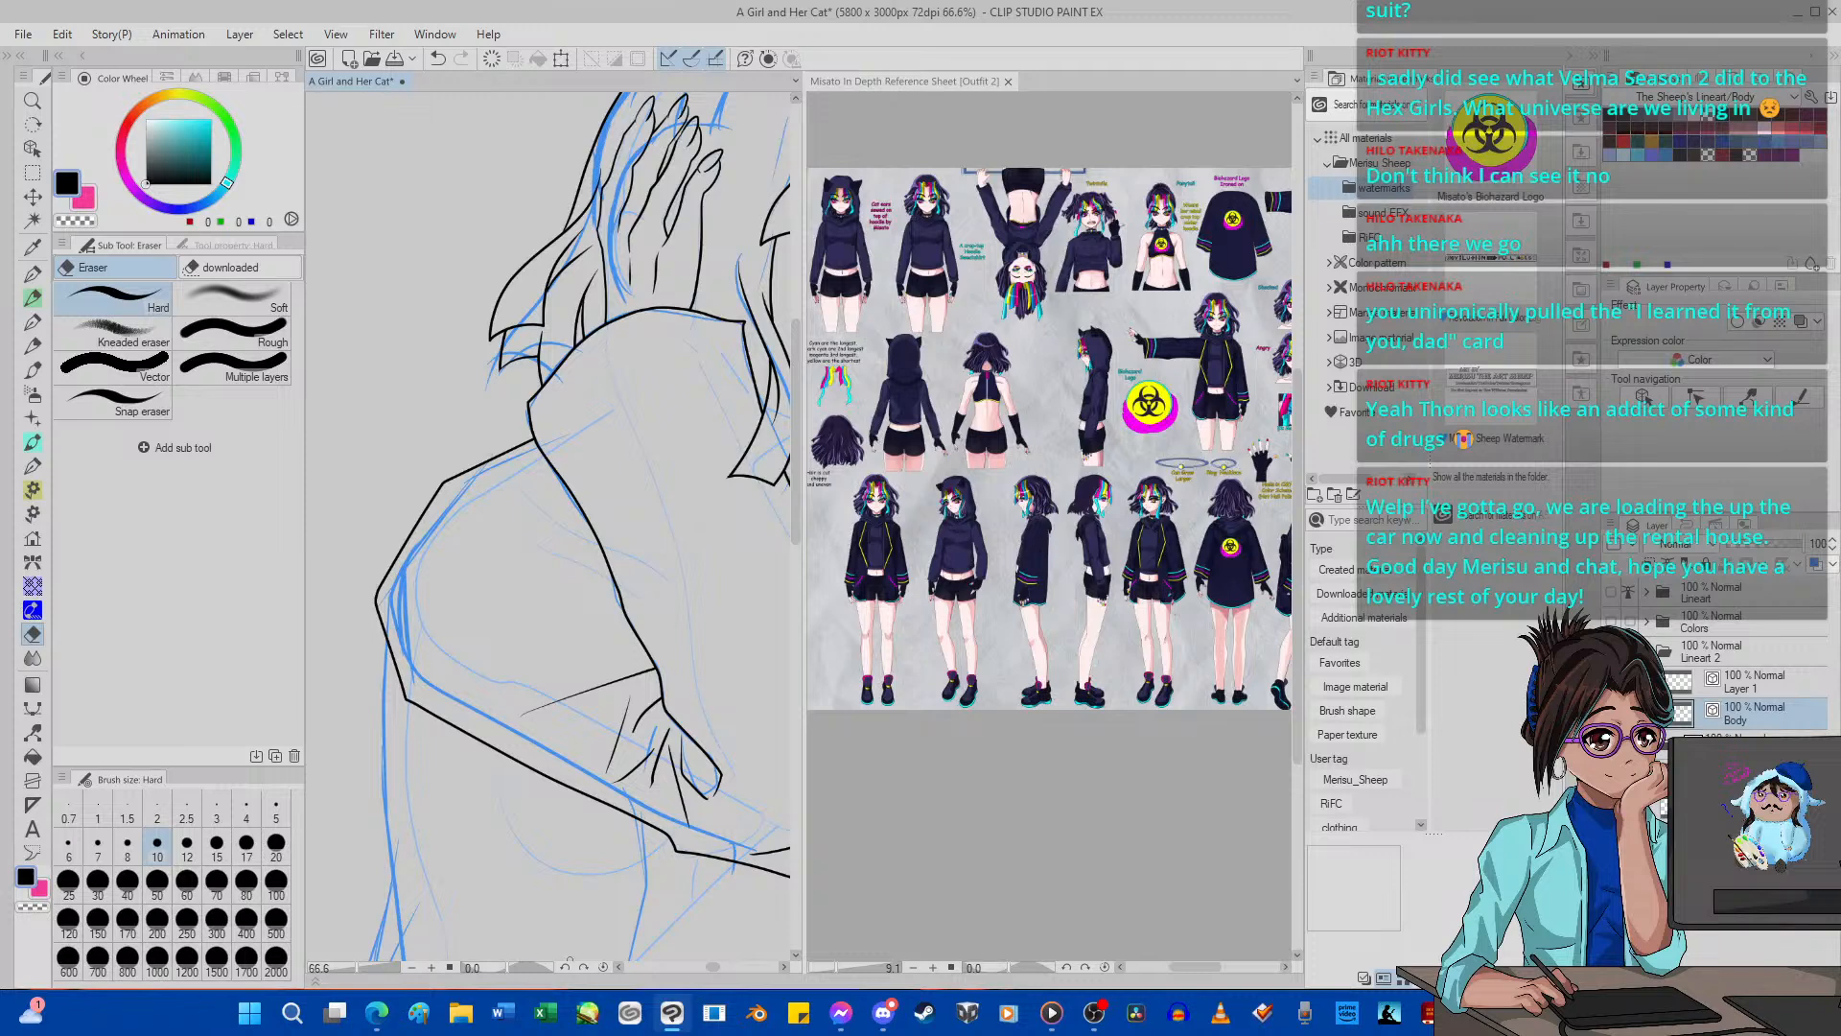
left_click(583, 966)
left_click(584, 966)
left_click(584, 967)
left_click(584, 966)
left_click(584, 967)
left_click(583, 966)
left_click(584, 966)
left_click(584, 967)
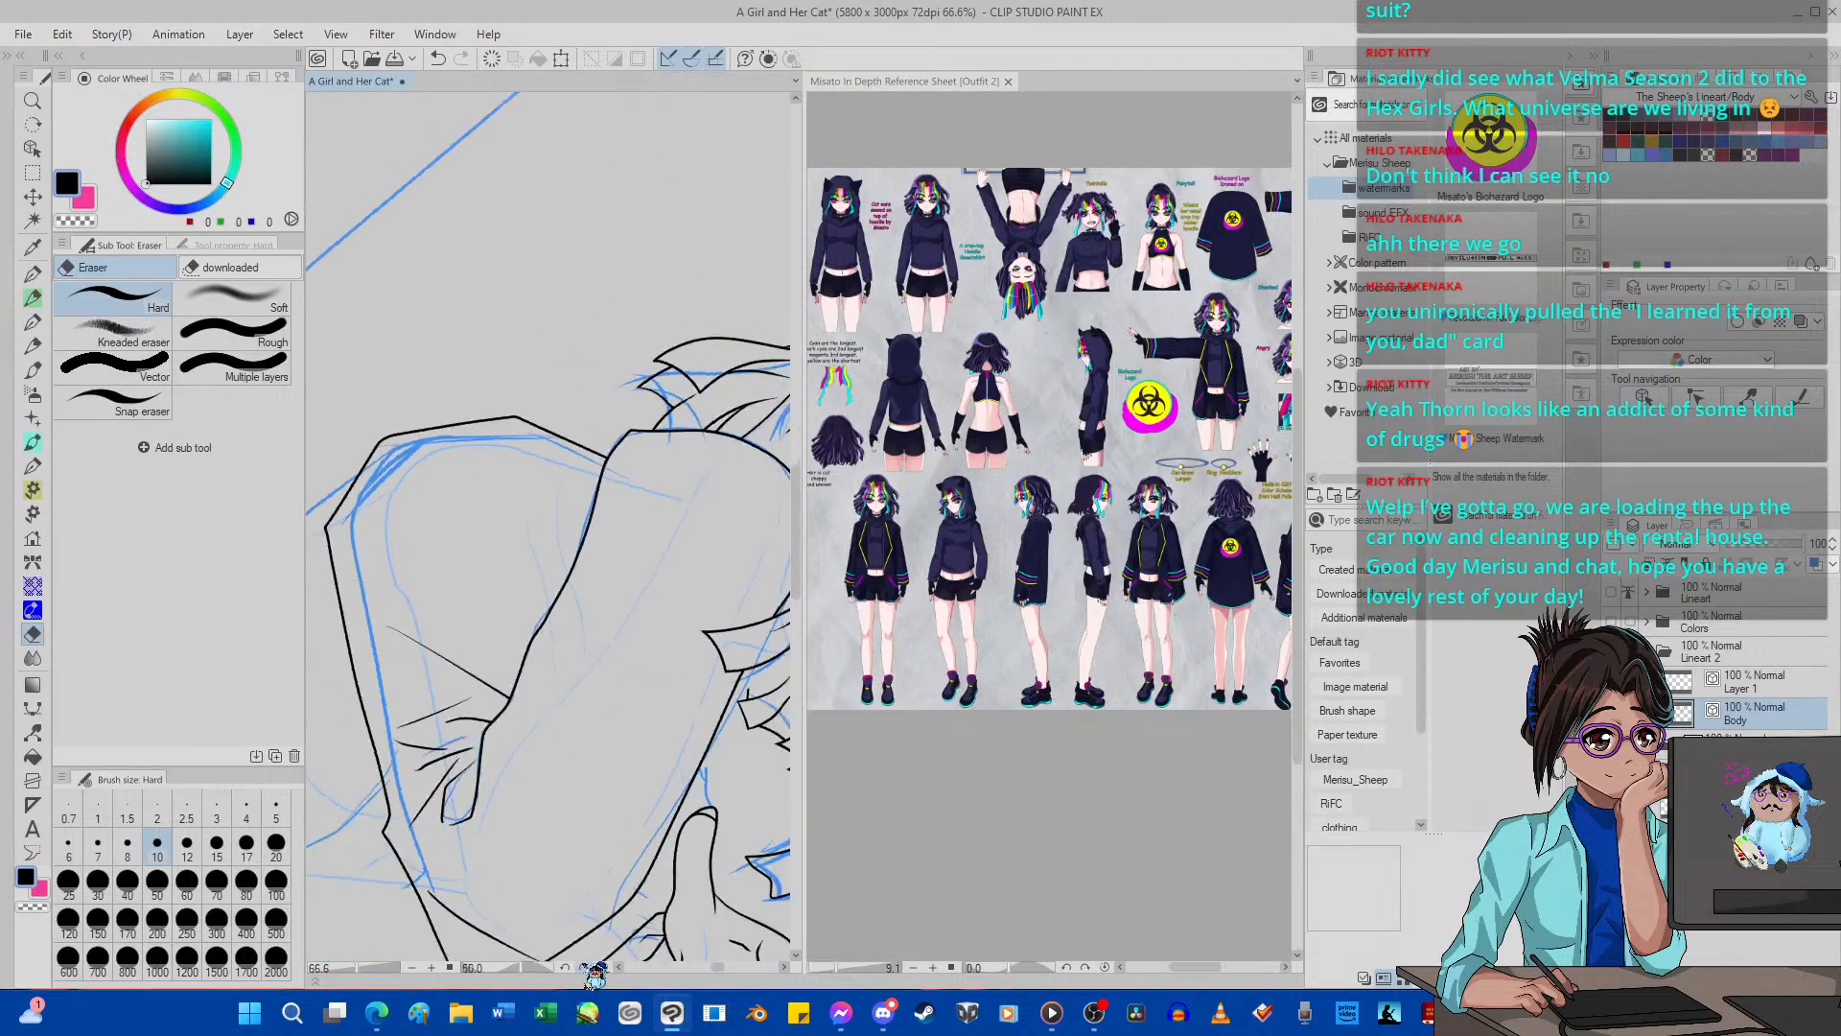
left_click(587, 968)
left_click(586, 967)
left_click(587, 967)
left_click(587, 967)
left_click(586, 968)
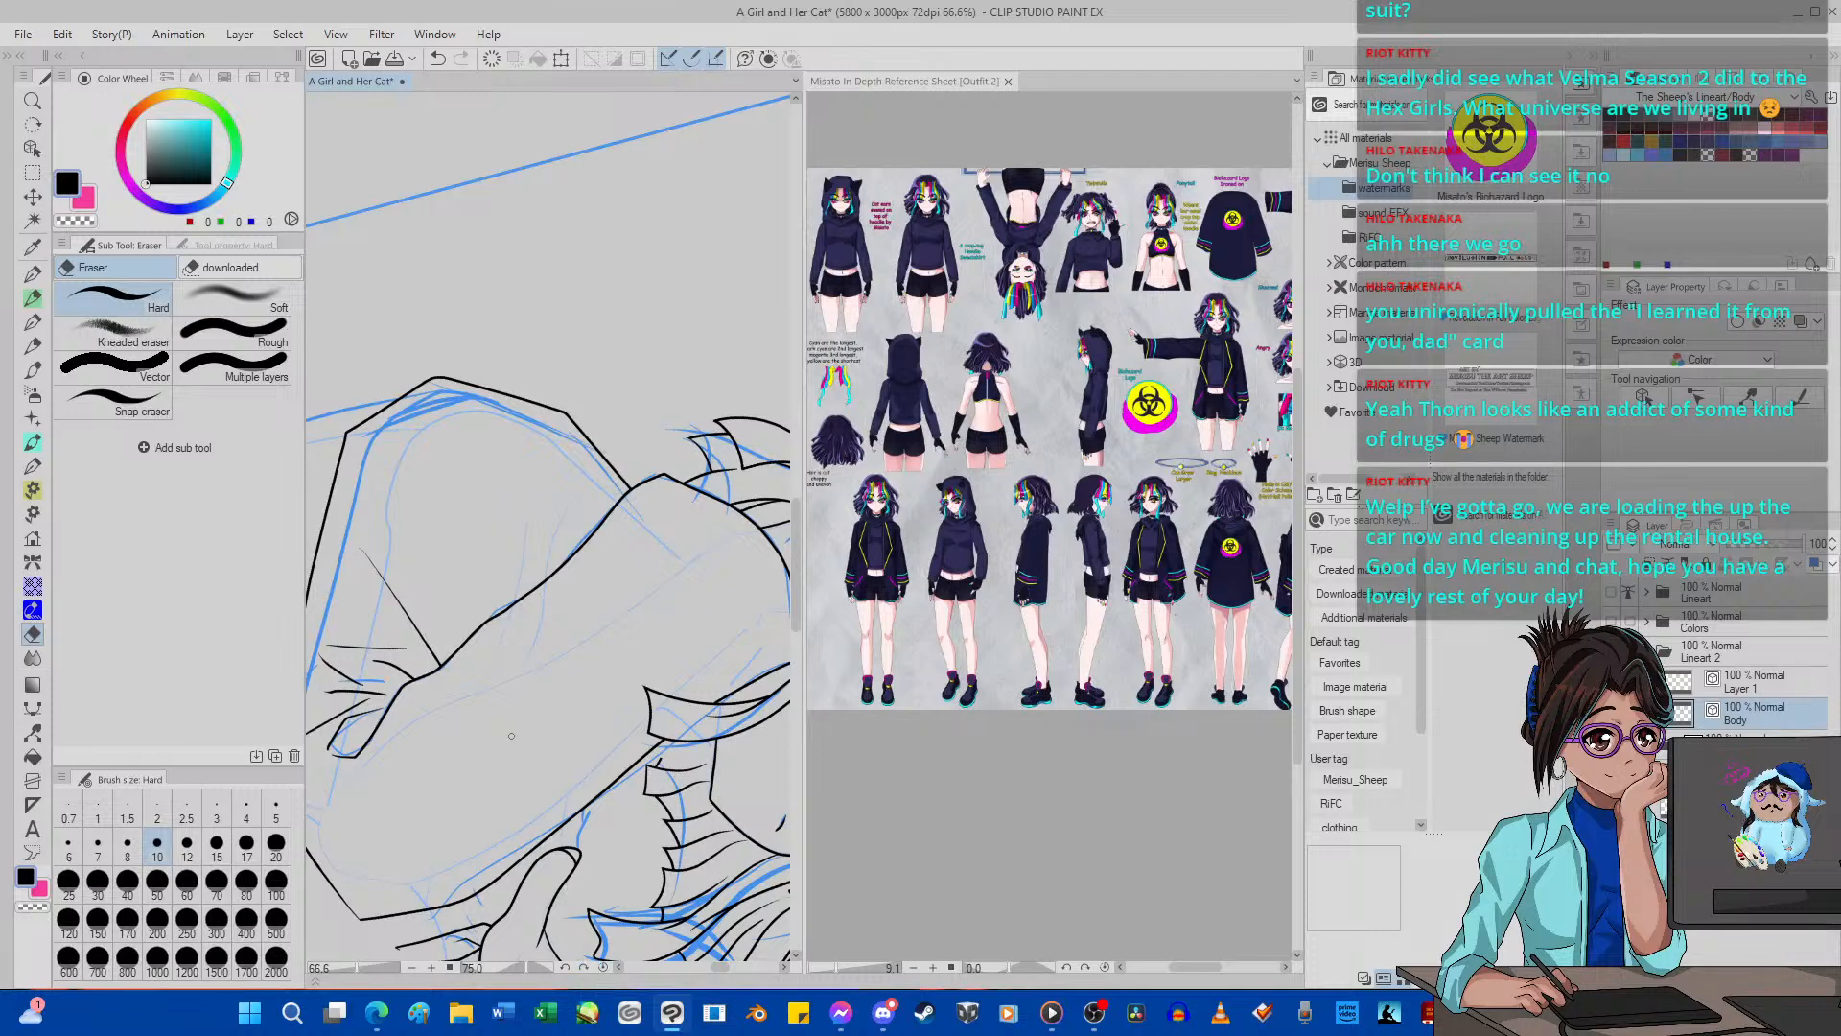
scroll(498, 552, "up", 3)
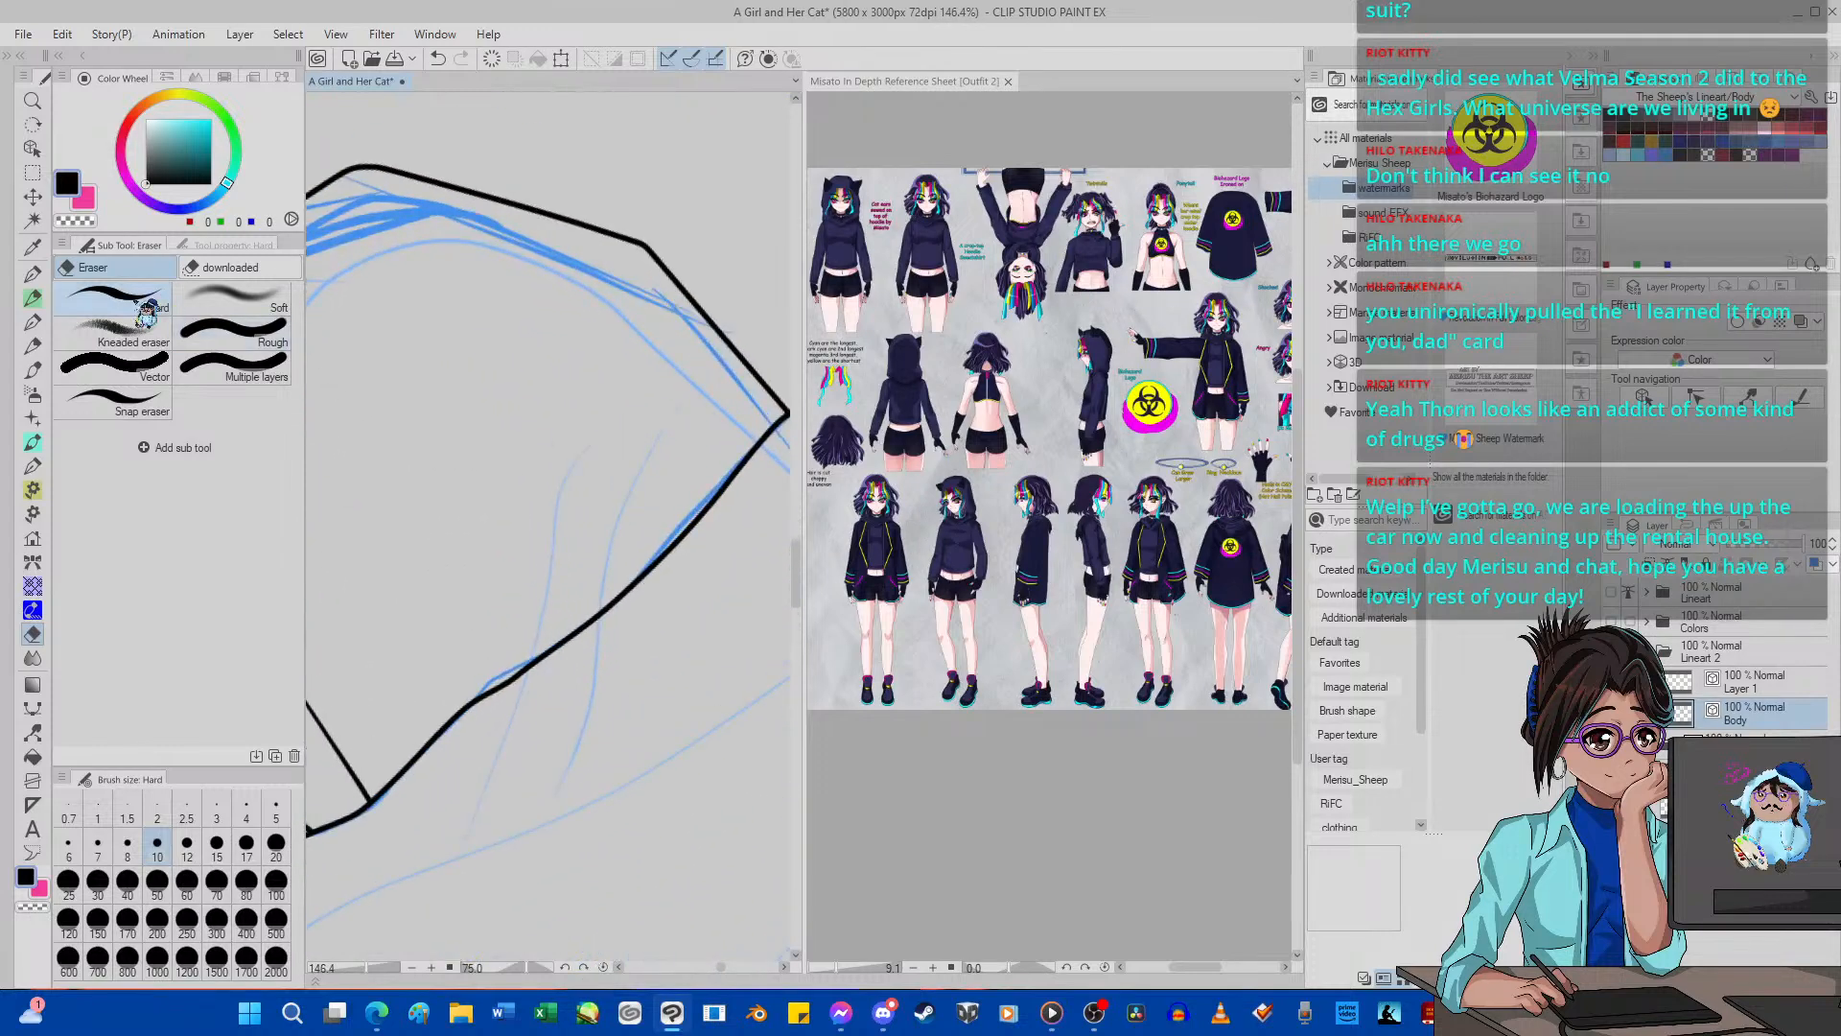
key("p")
left_click_drag(592, 706, 681, 422)
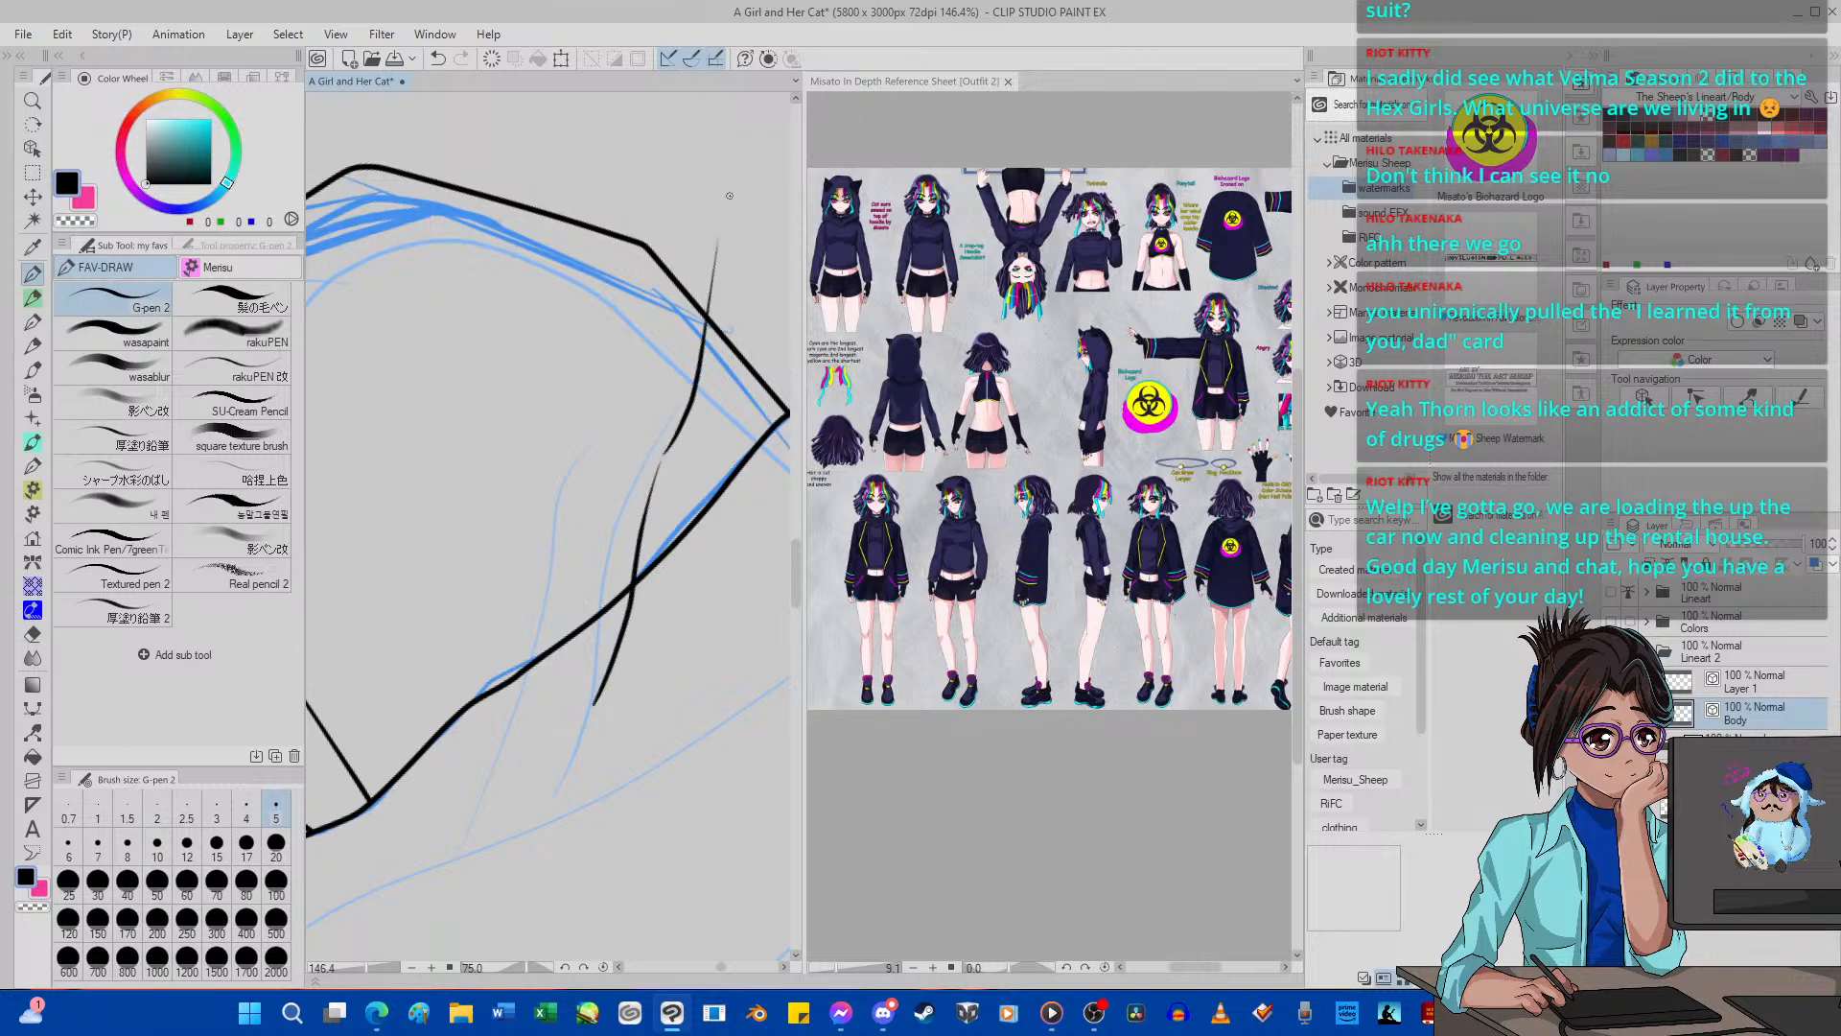
left_click(438, 58)
Ink a longer curved fold across the upper sleeve and erase the line ends that overrun the sleeve outline.
mouse_move(687, 235)
left_mouse_down()
mouse_move(689, 438)
mouse_move(561, 604)
left_mouse_up()
mouse_move(638, 468)
left_mouse_down()
mouse_move(555, 834)
mouse_move(566, 618)
mouse_move(621, 539)
left_mouse_up()
left_click(34, 634)
left_click_drag(691, 296, 661, 171)
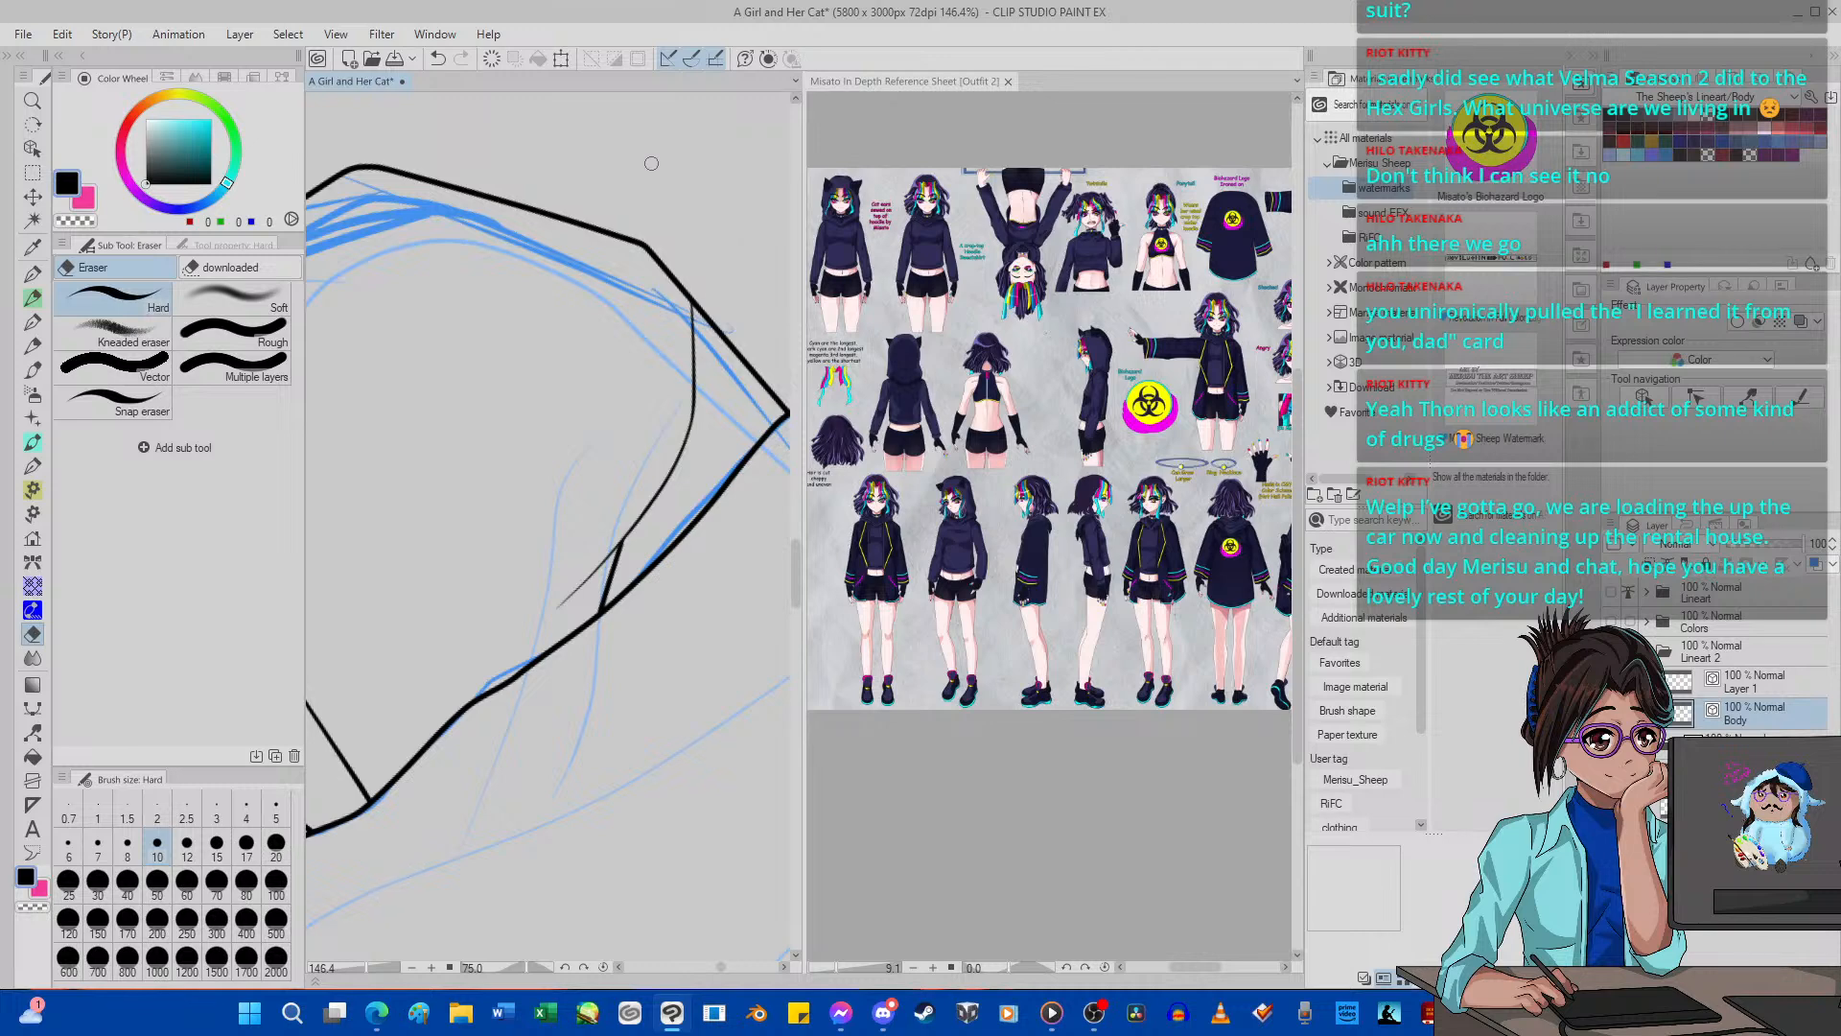
Reset the canvas rotation and examine the second girl's line art against the whole page sketch.
scroll(683, 388, "down", 14)
scroll(662, 547, "up", 1)
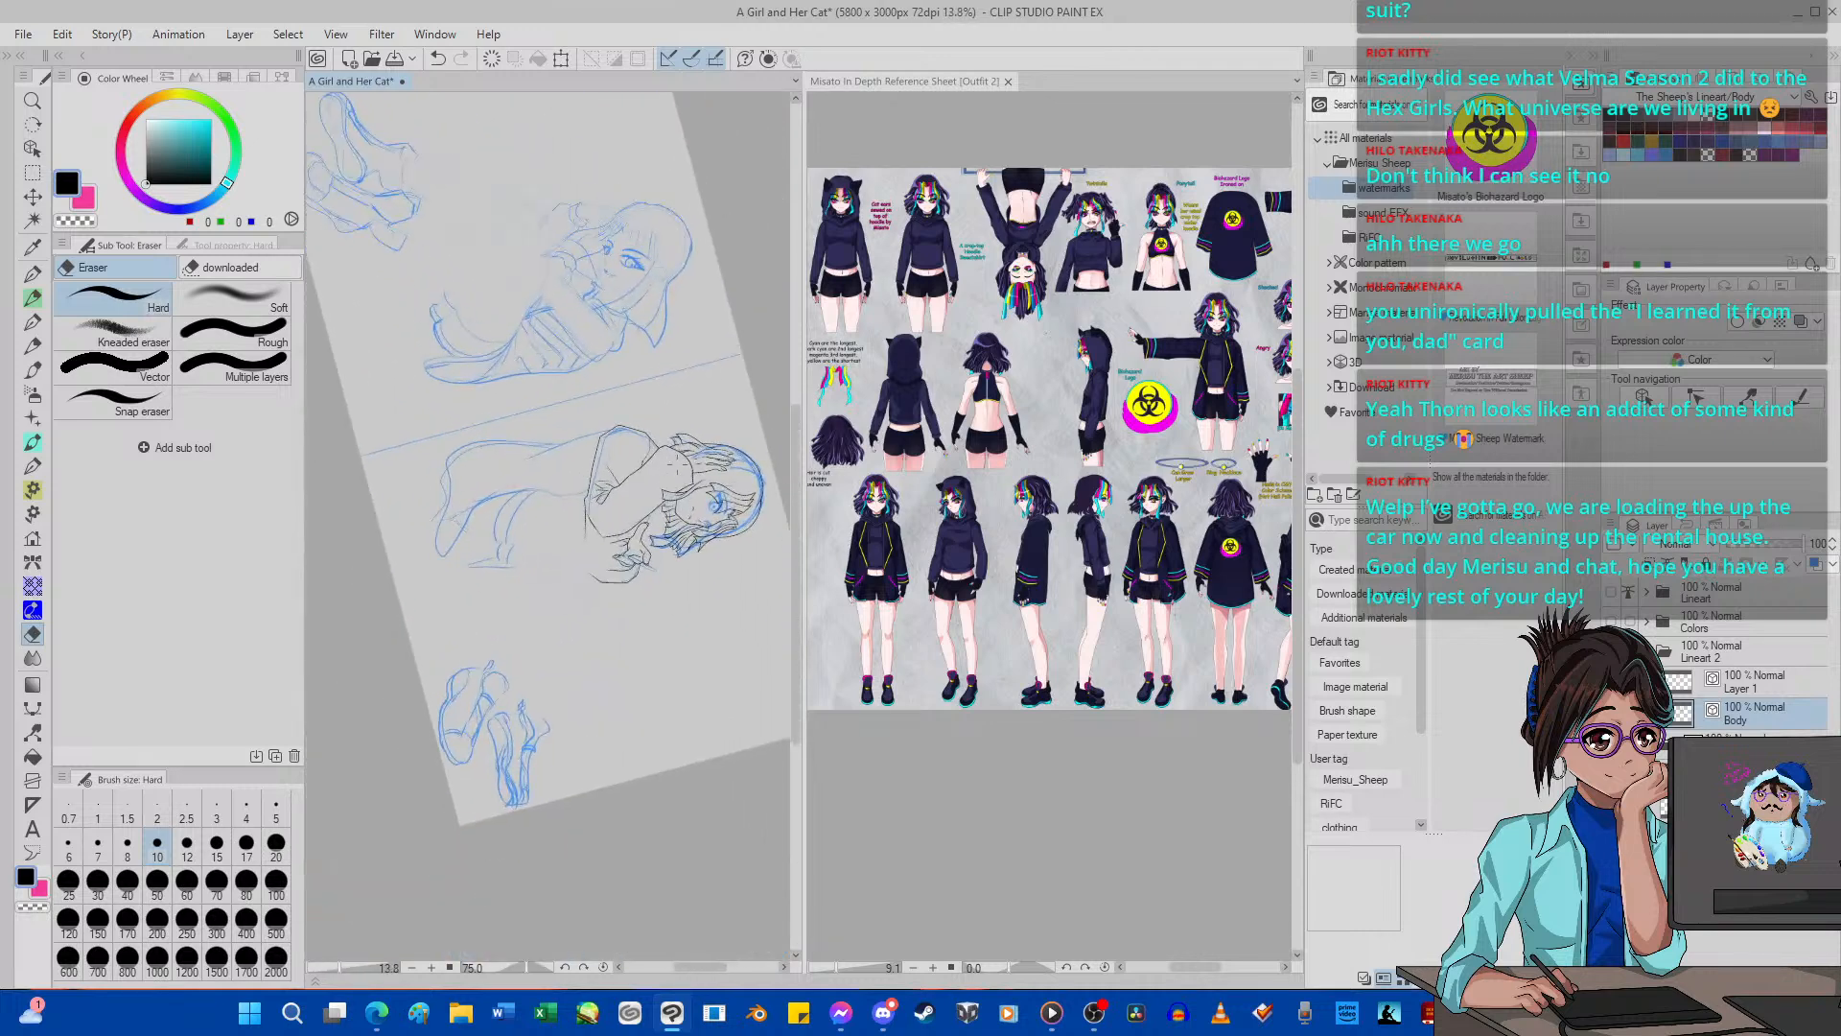
scroll(679, 419, "up", 3)
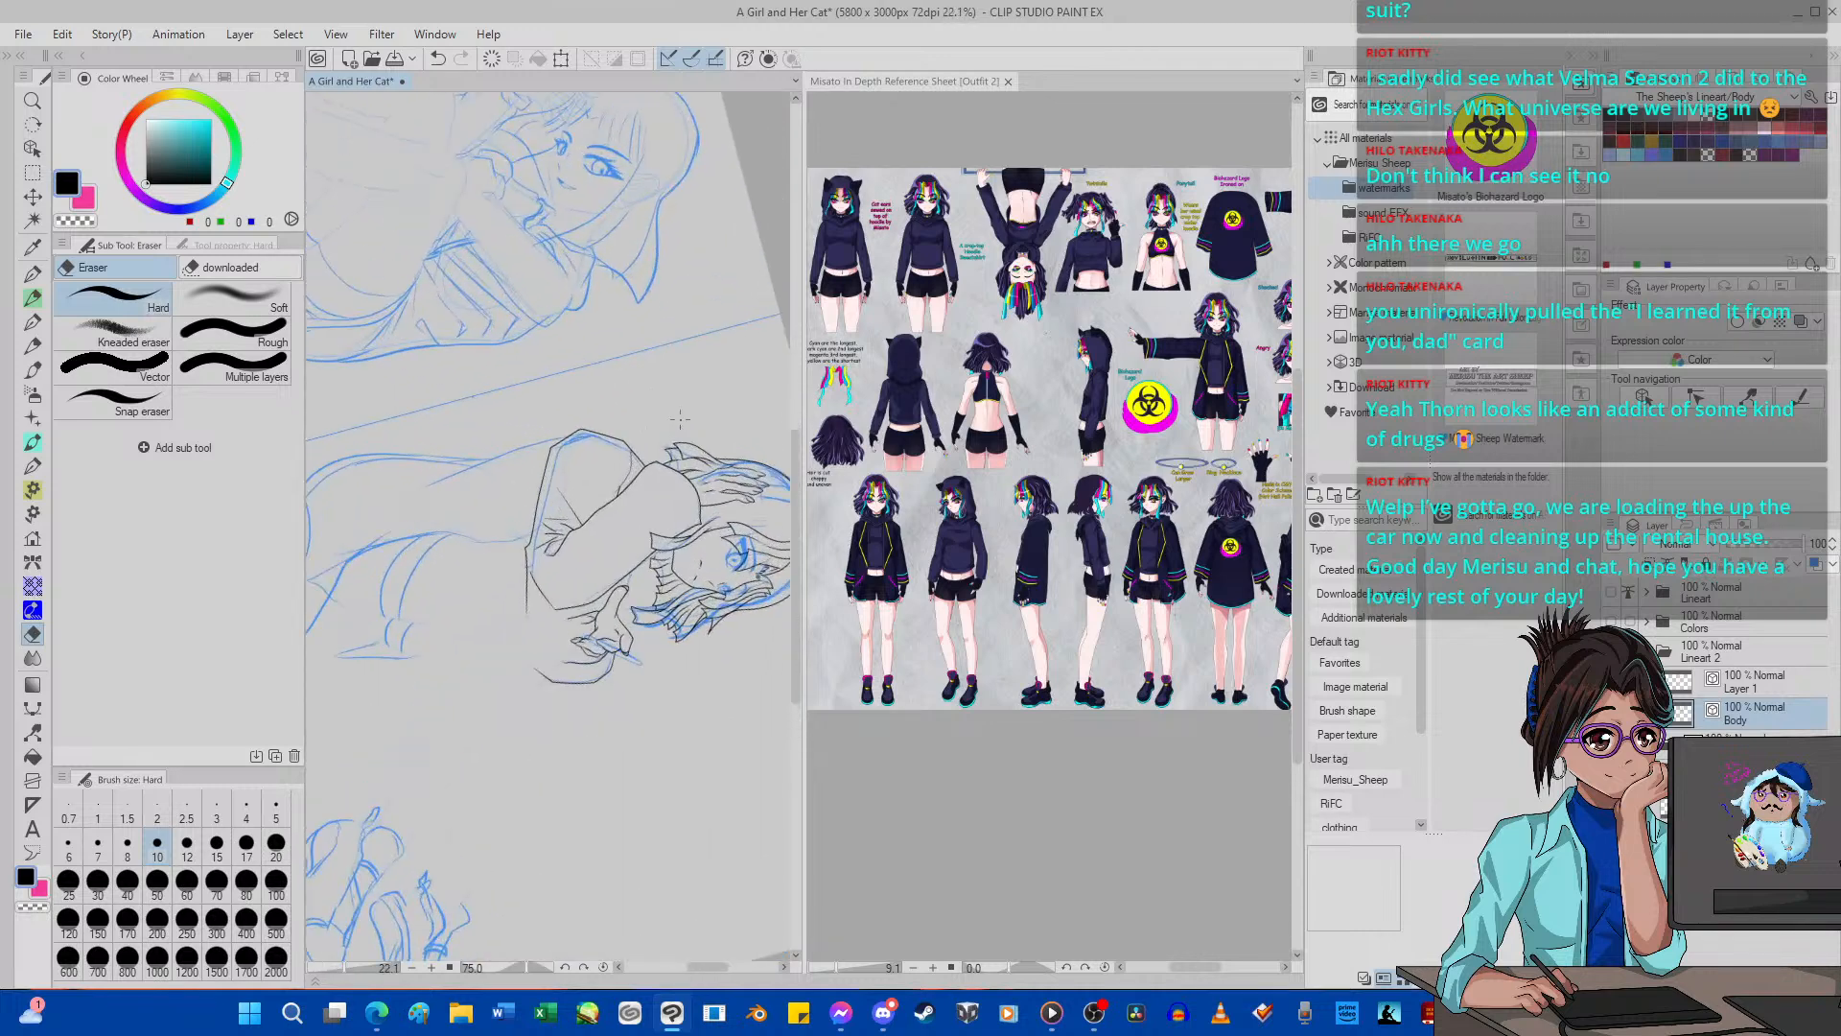
scroll(676, 414, "up", 1)
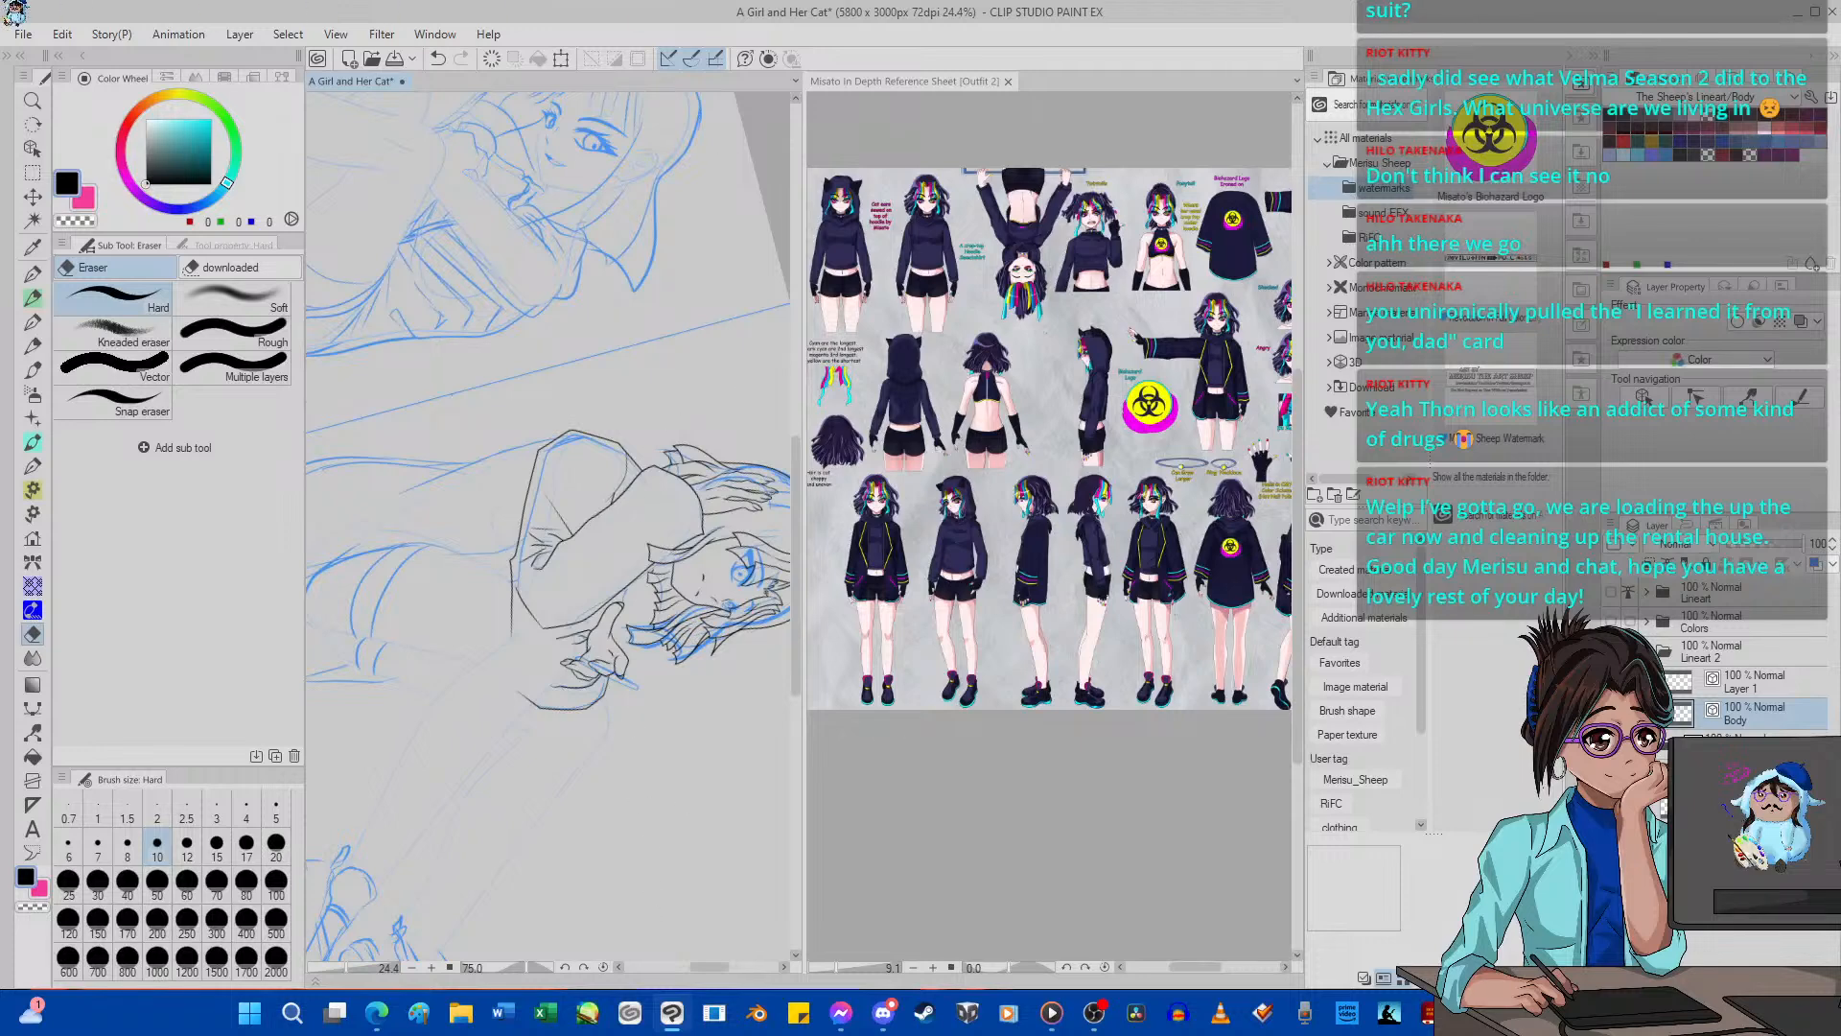
left_click(603, 966)
scroll(557, 605, "up", 5)
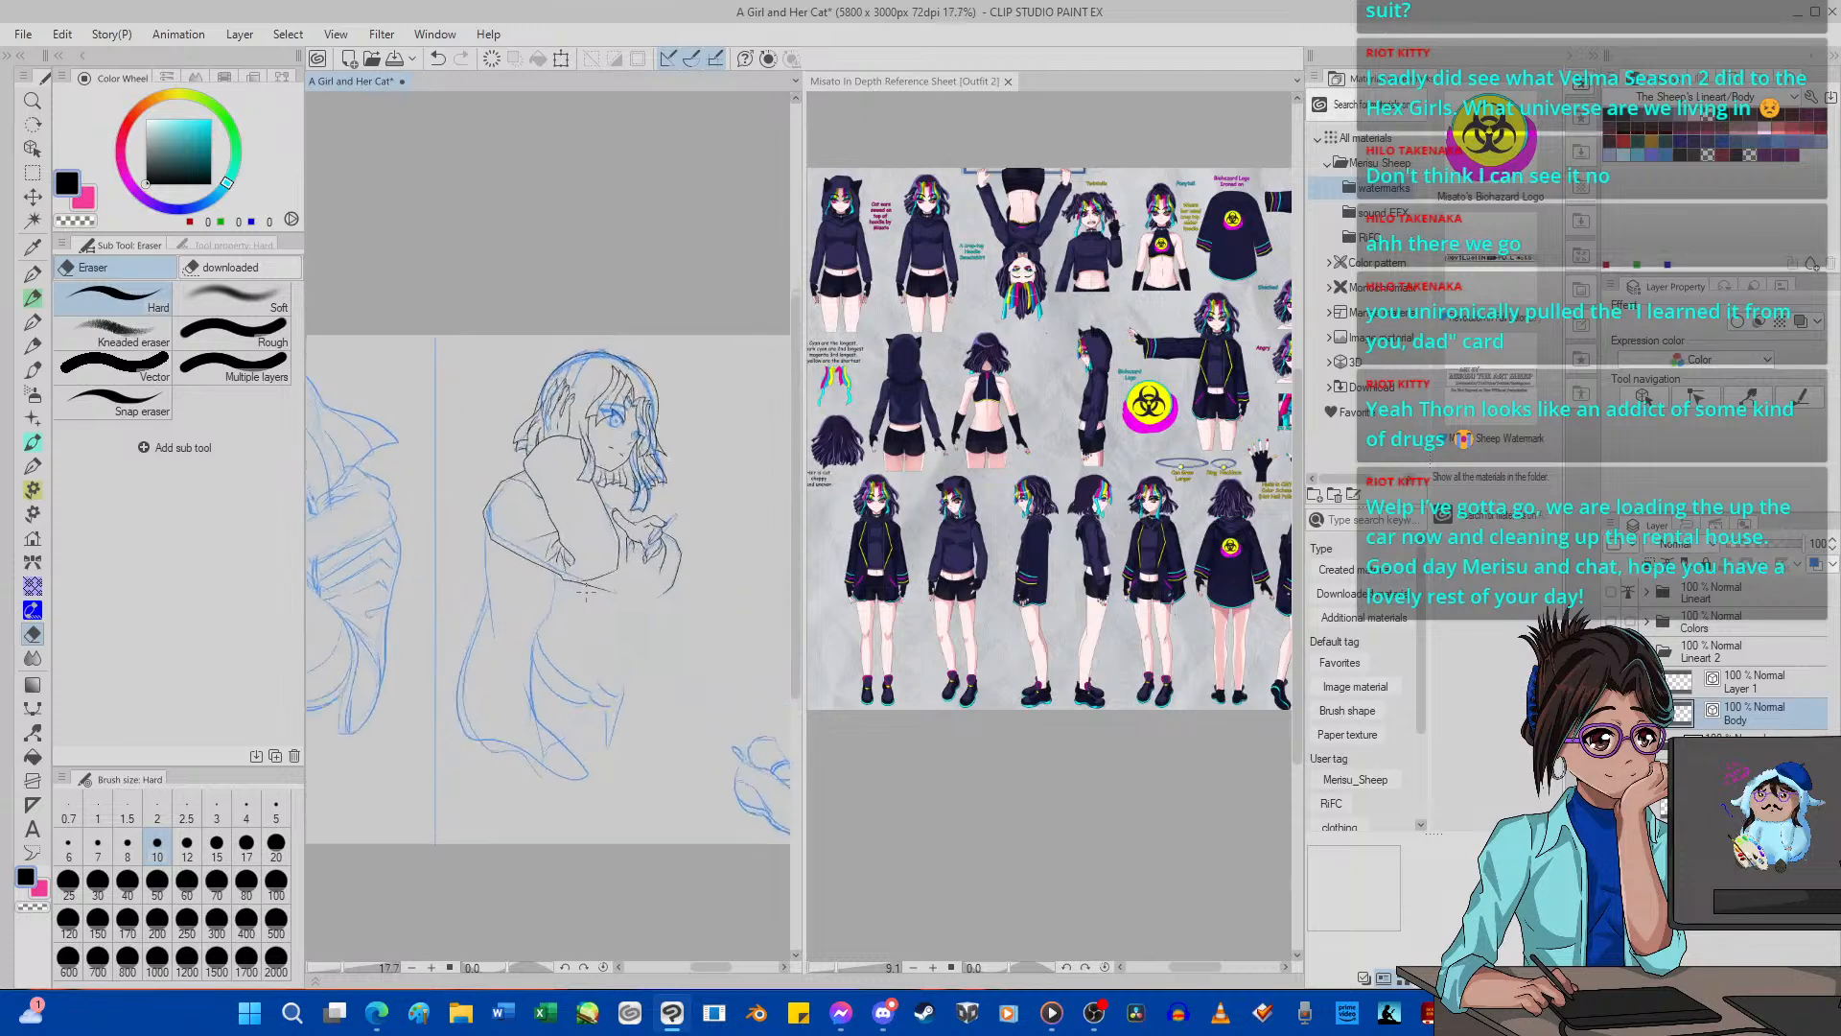
scroll(589, 589, "down", 8)
scroll(590, 585, "up", 3)
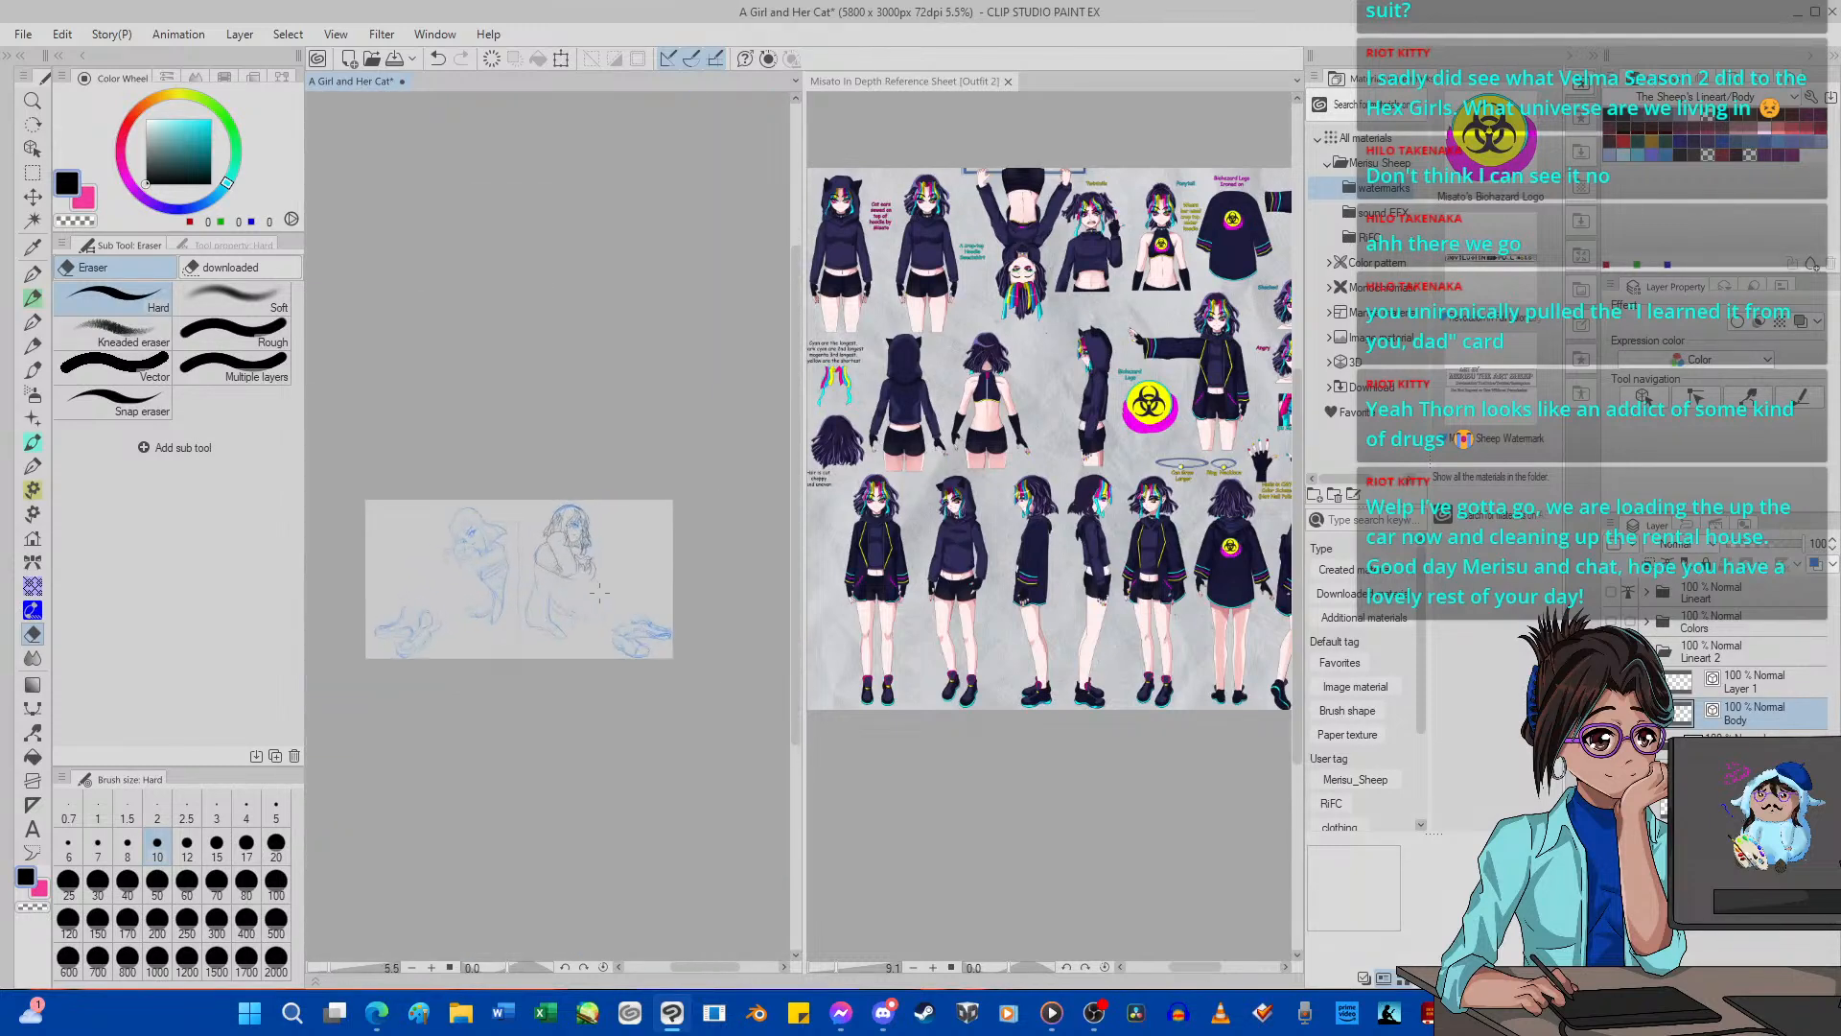
scroll(594, 580, "up", 1)
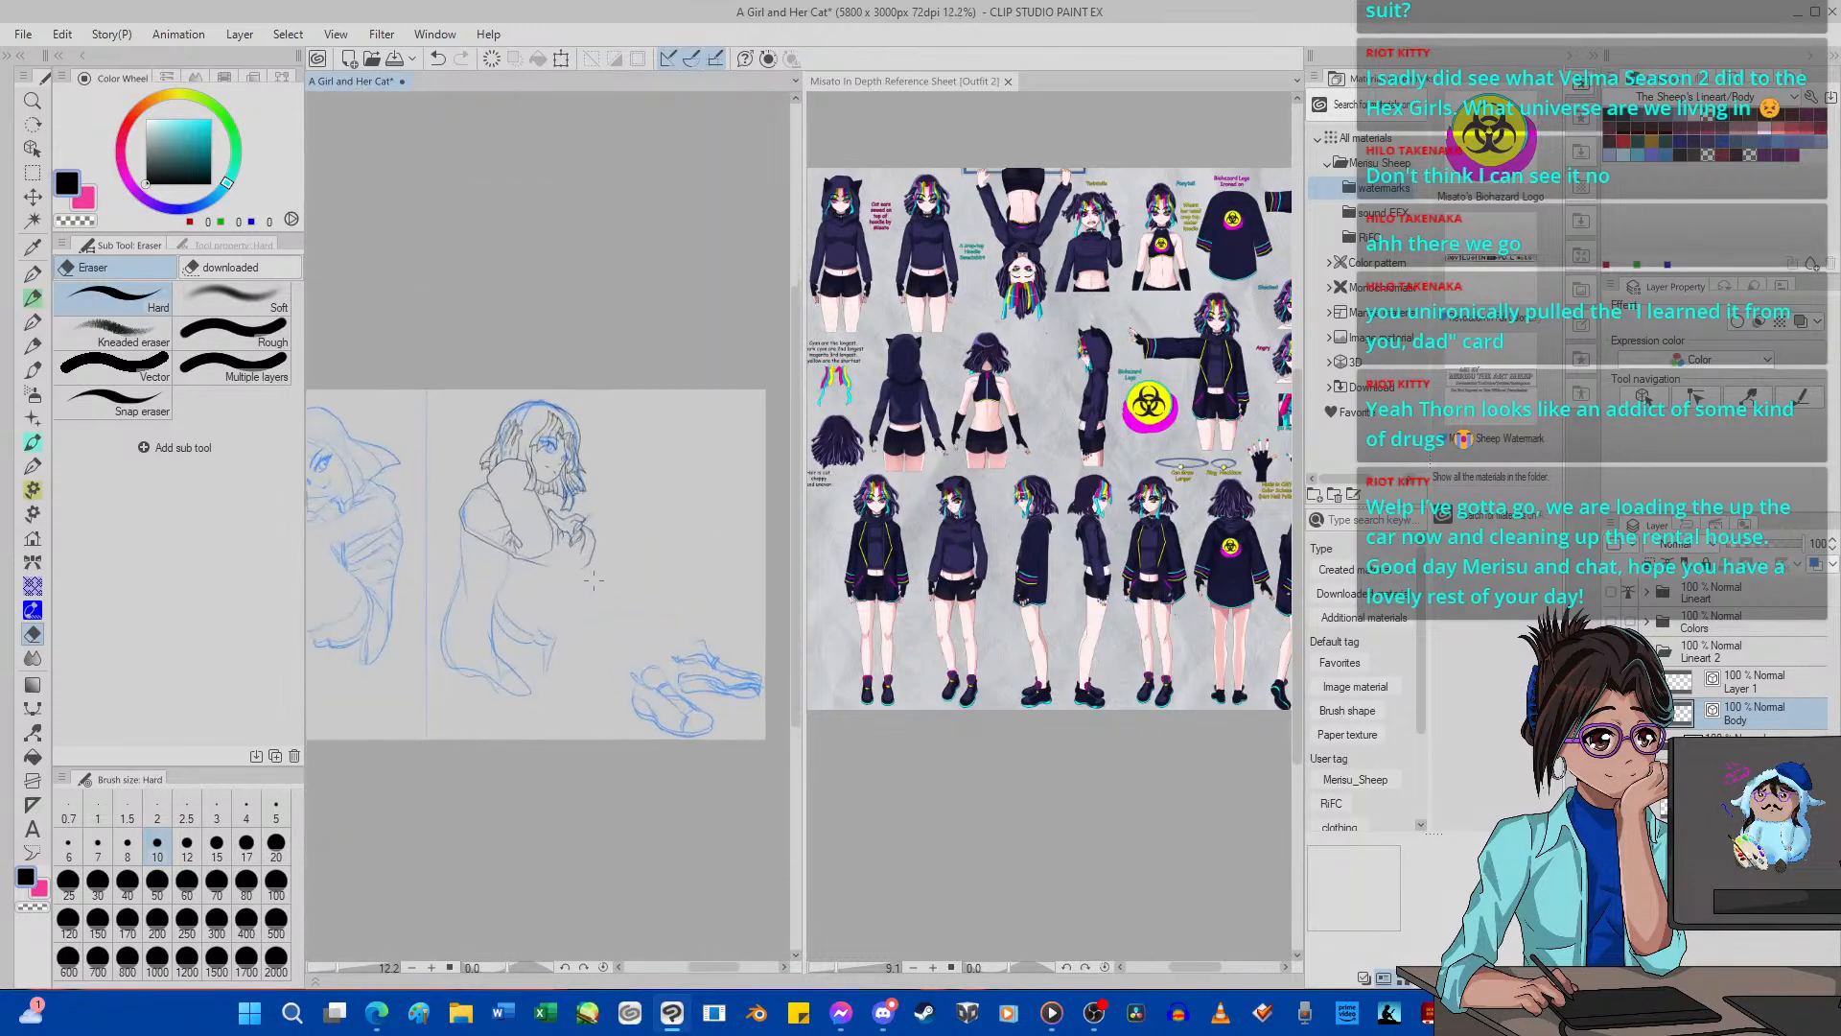
scroll(593, 580, "up", 7)
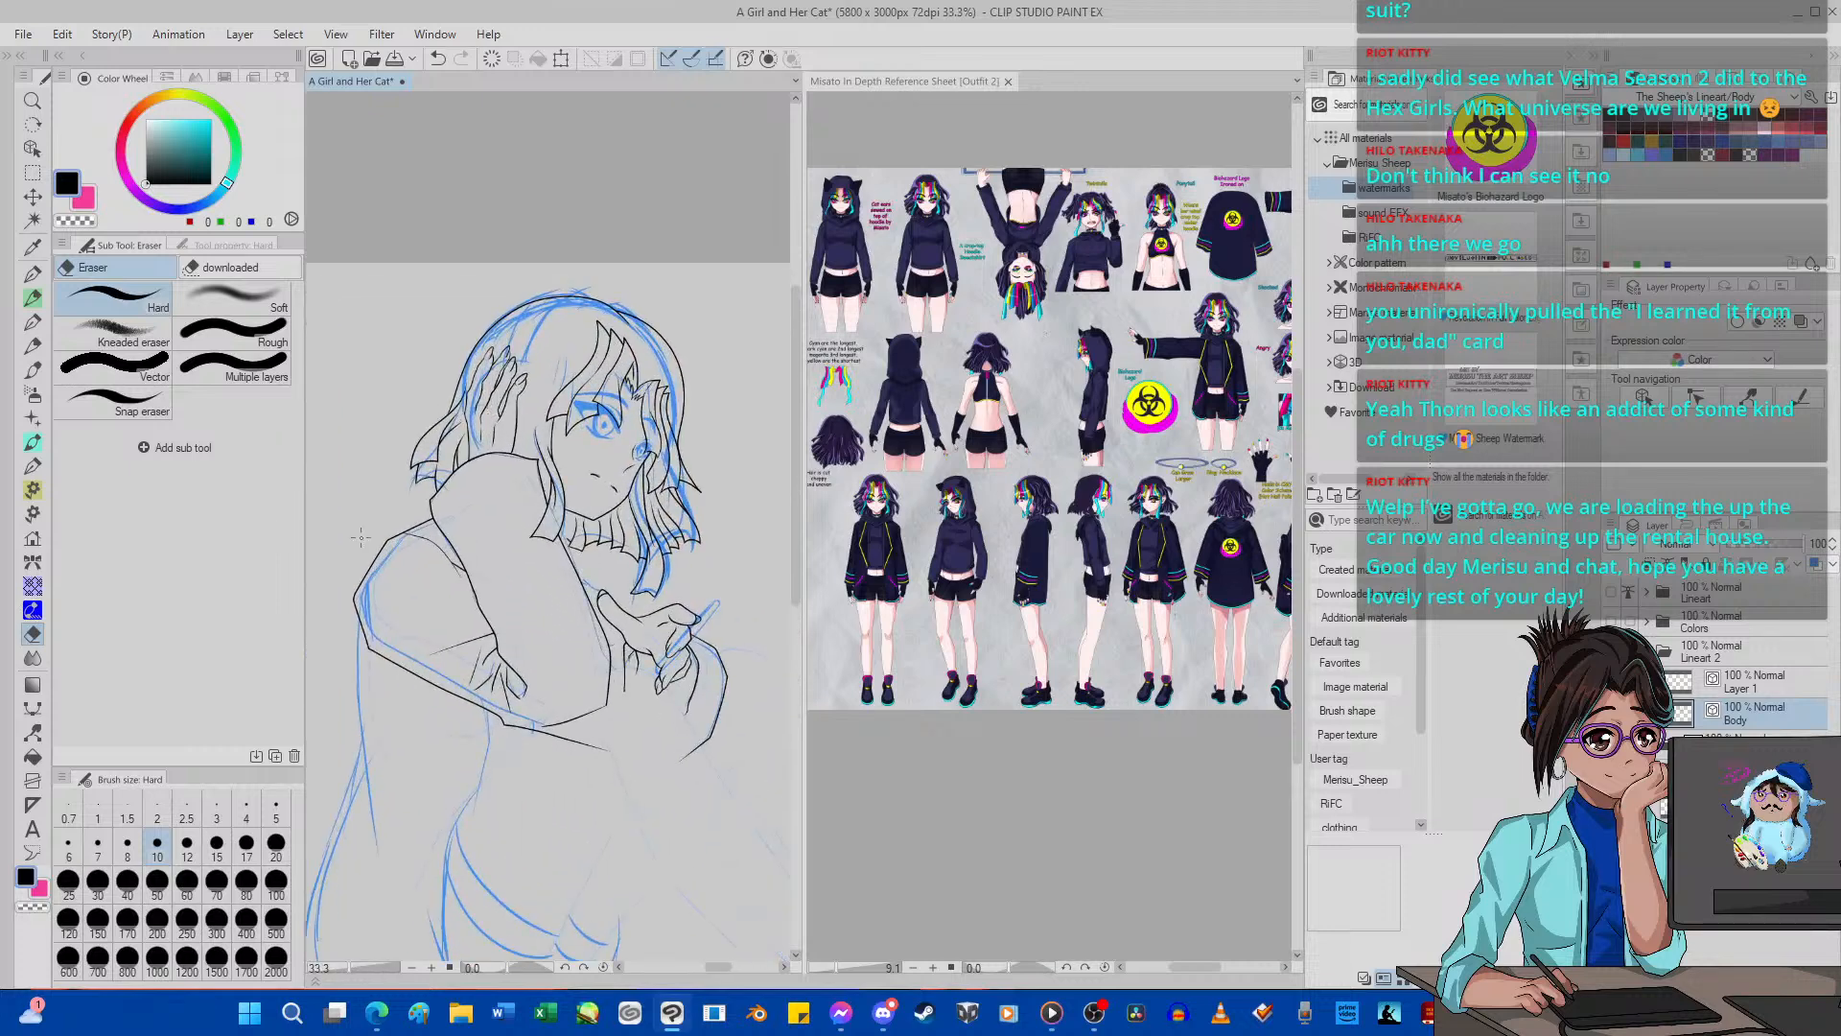
scroll(361, 538, "down", 4)
scroll(313, 575, "up", 4)
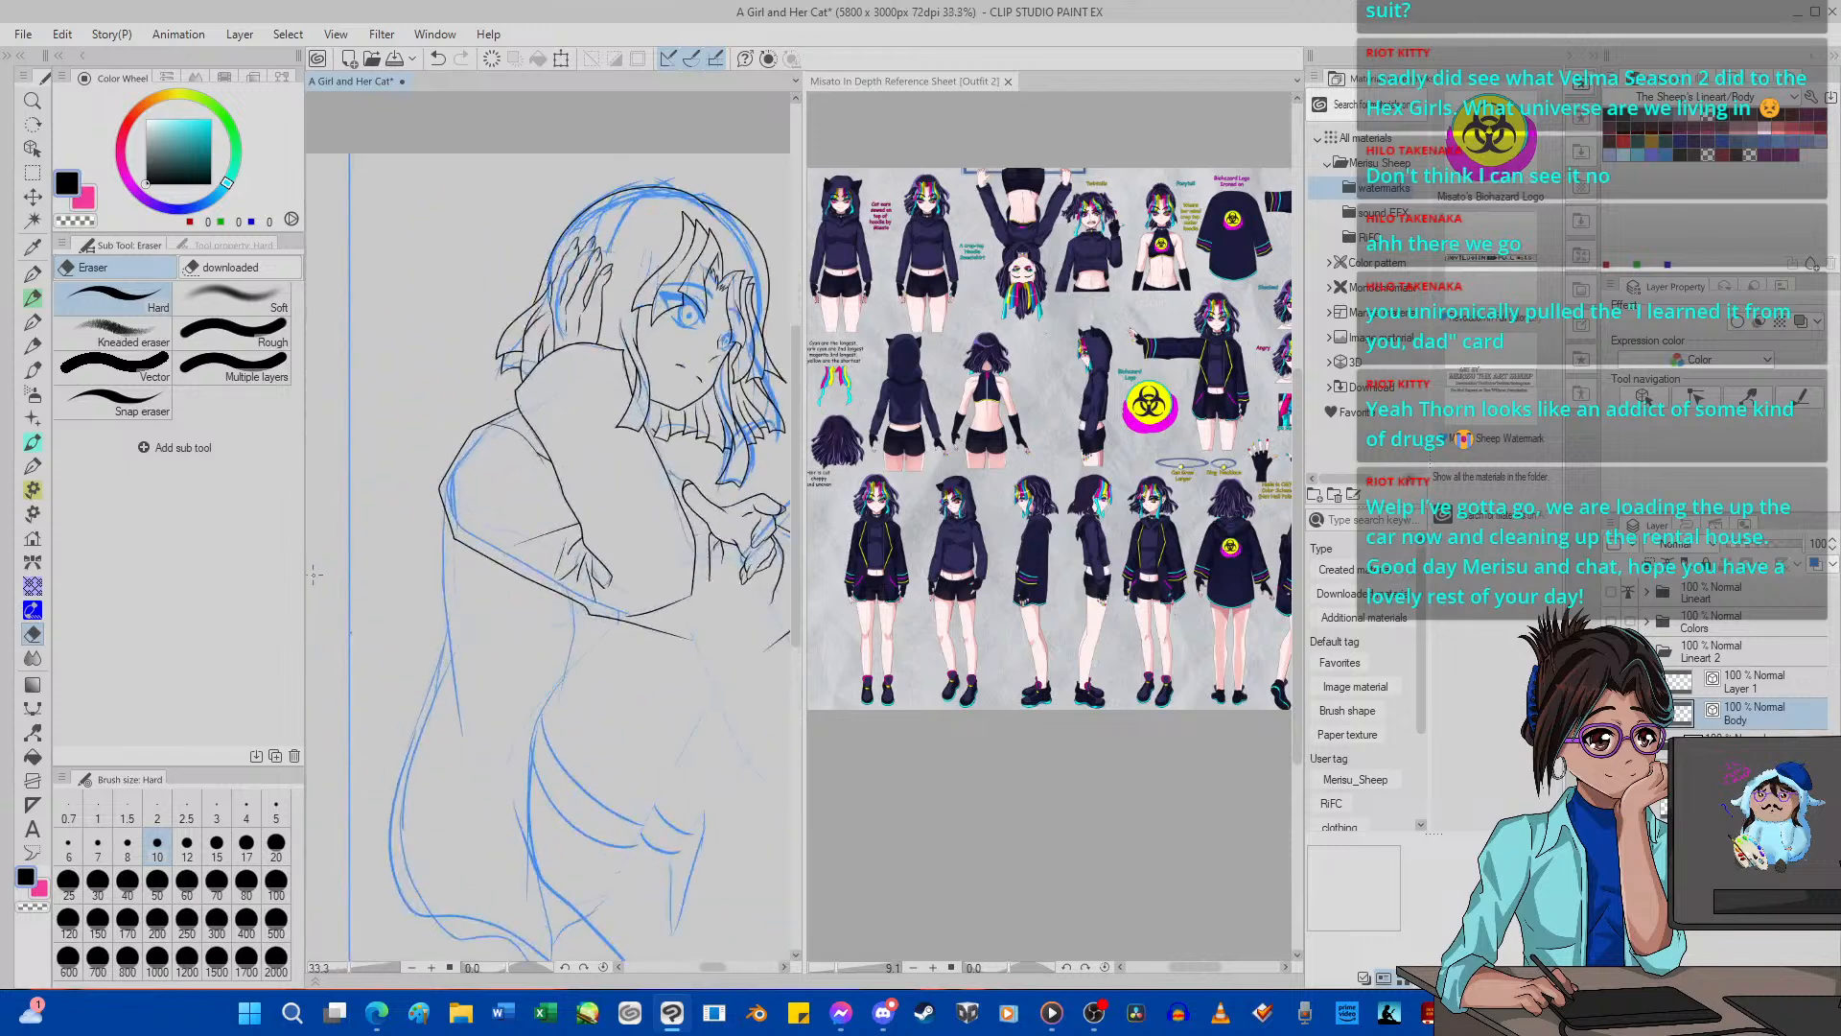
scroll(314, 576, "down", 4)
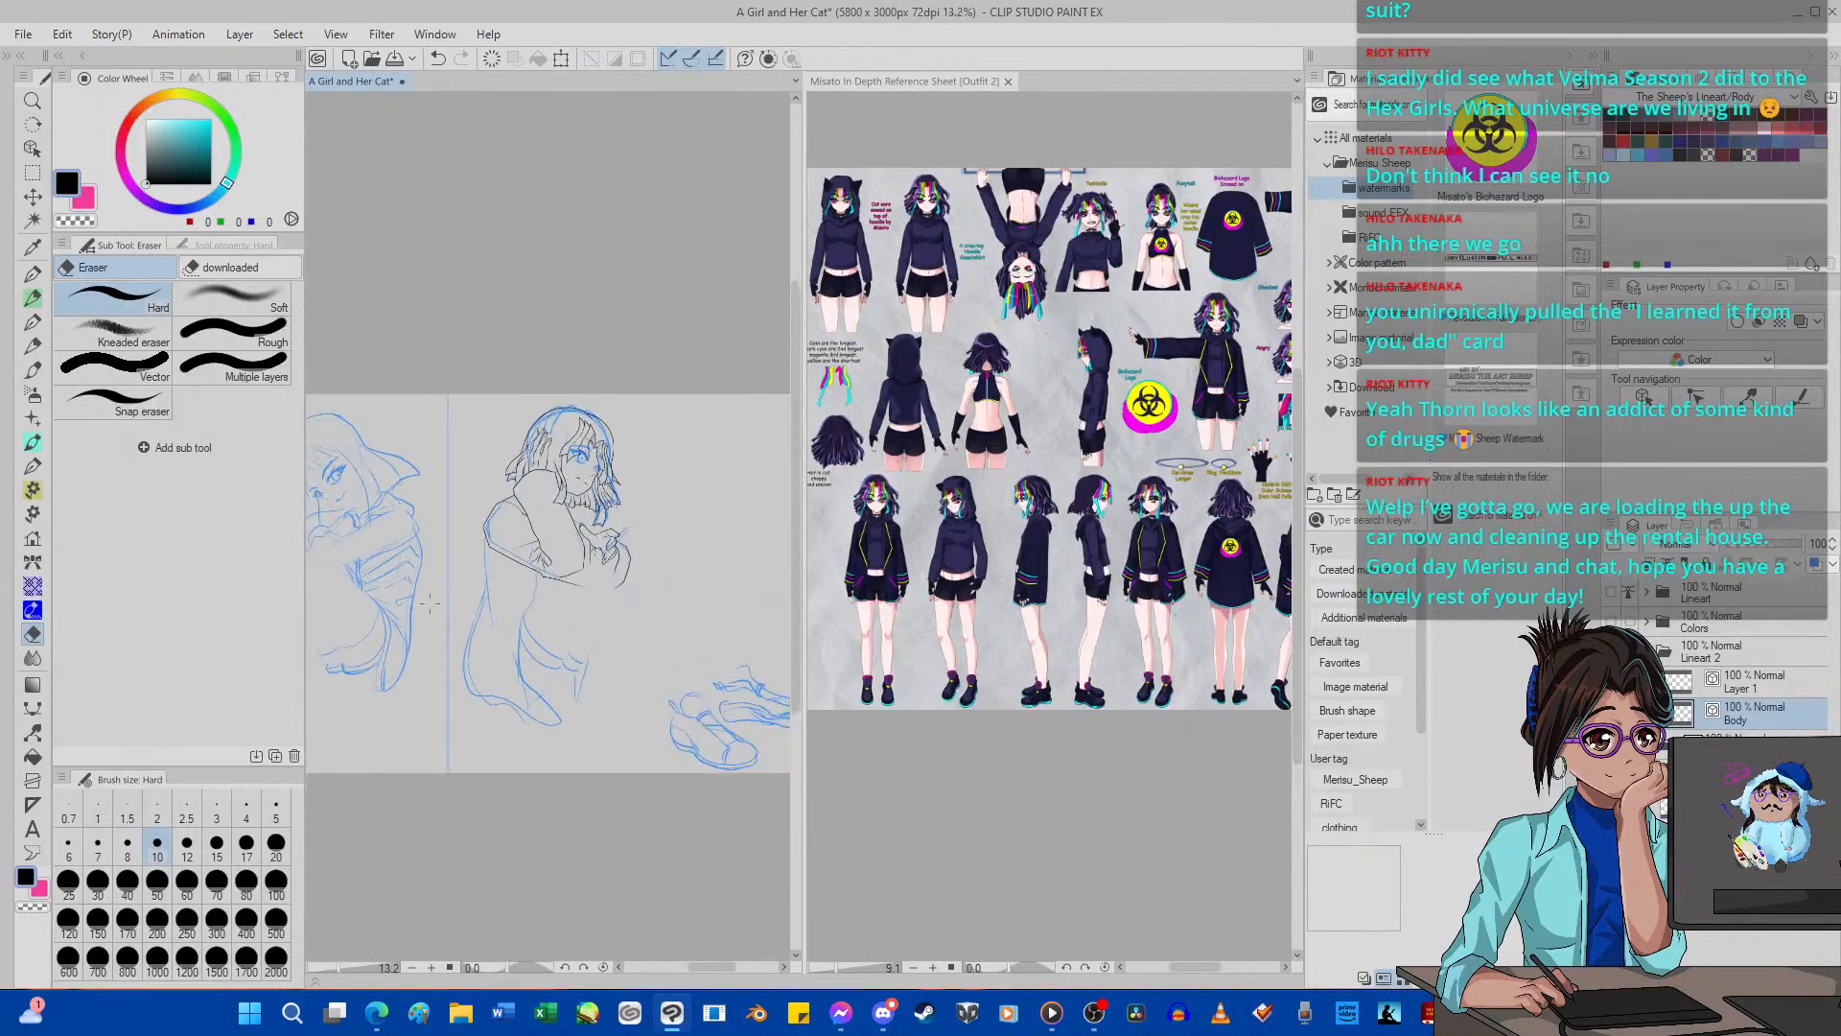
Ink the front waist contour below the sleeve and a diagonal line through the torso with G-pen 2 at size 5.
scroll(667, 649, "down", 1)
scroll(542, 614, "up", 3)
scroll(542, 612, "up", 4)
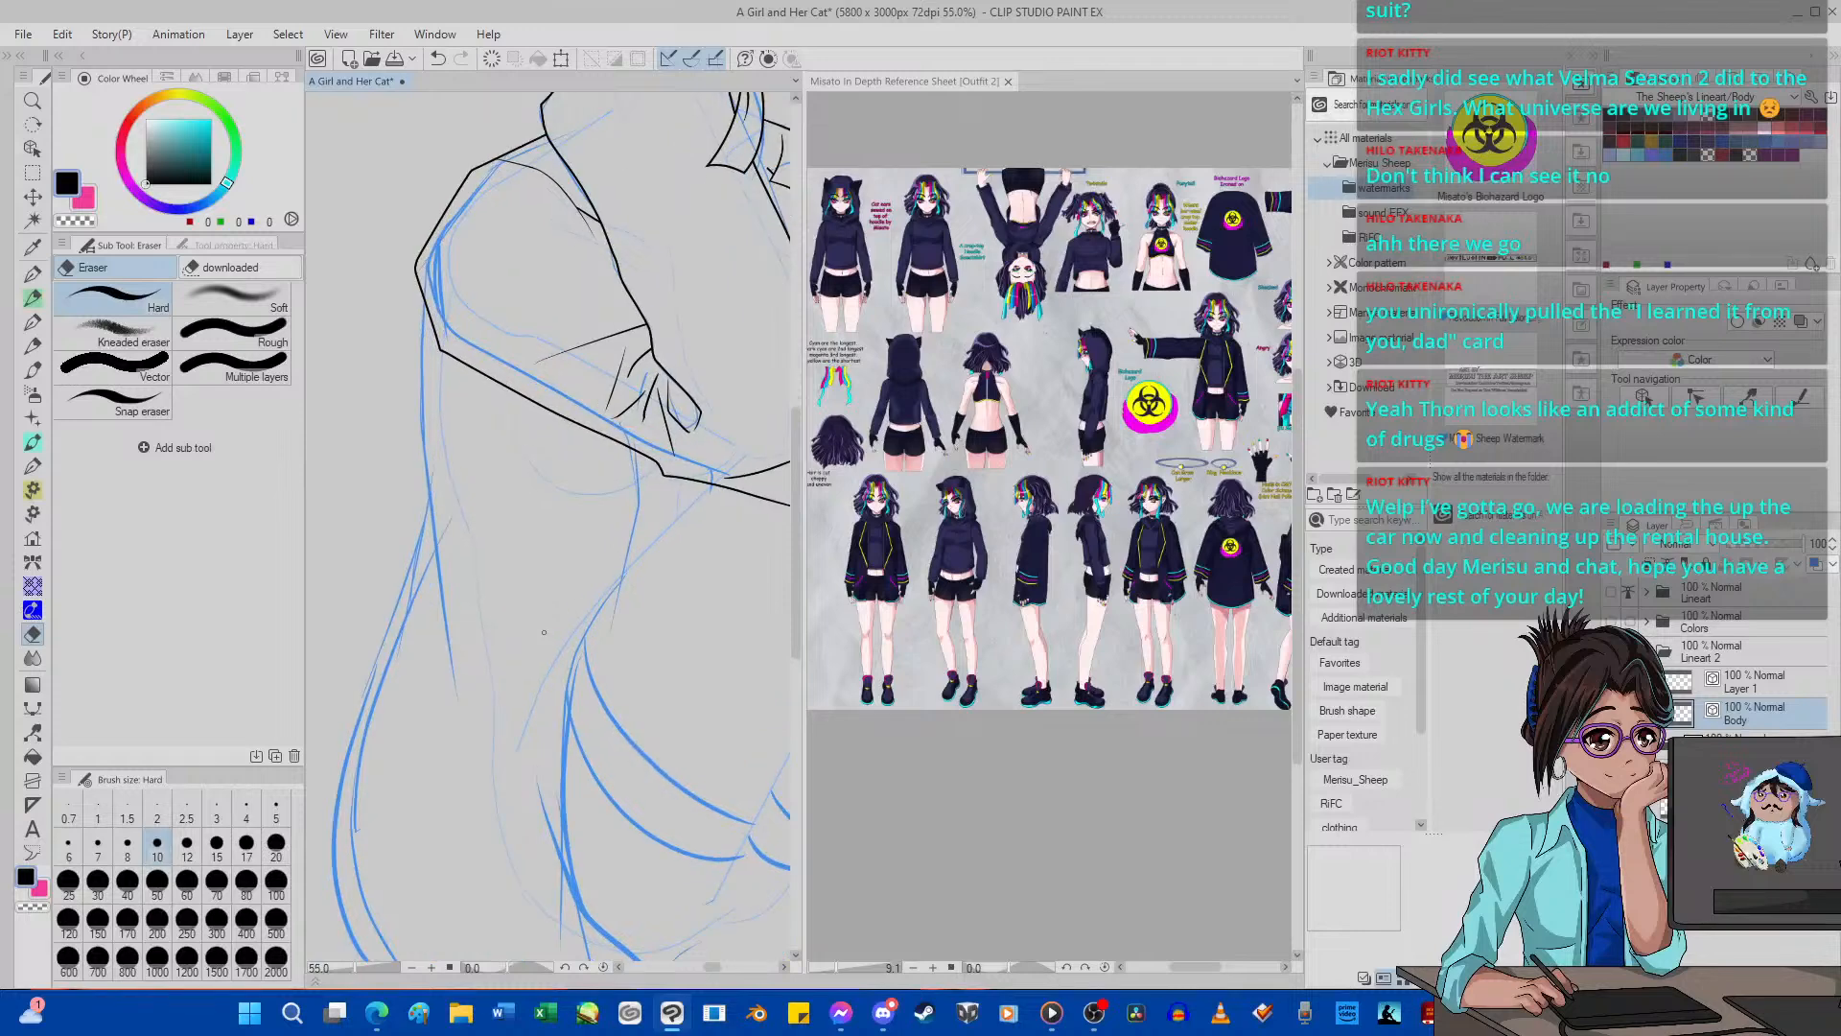
key("p")
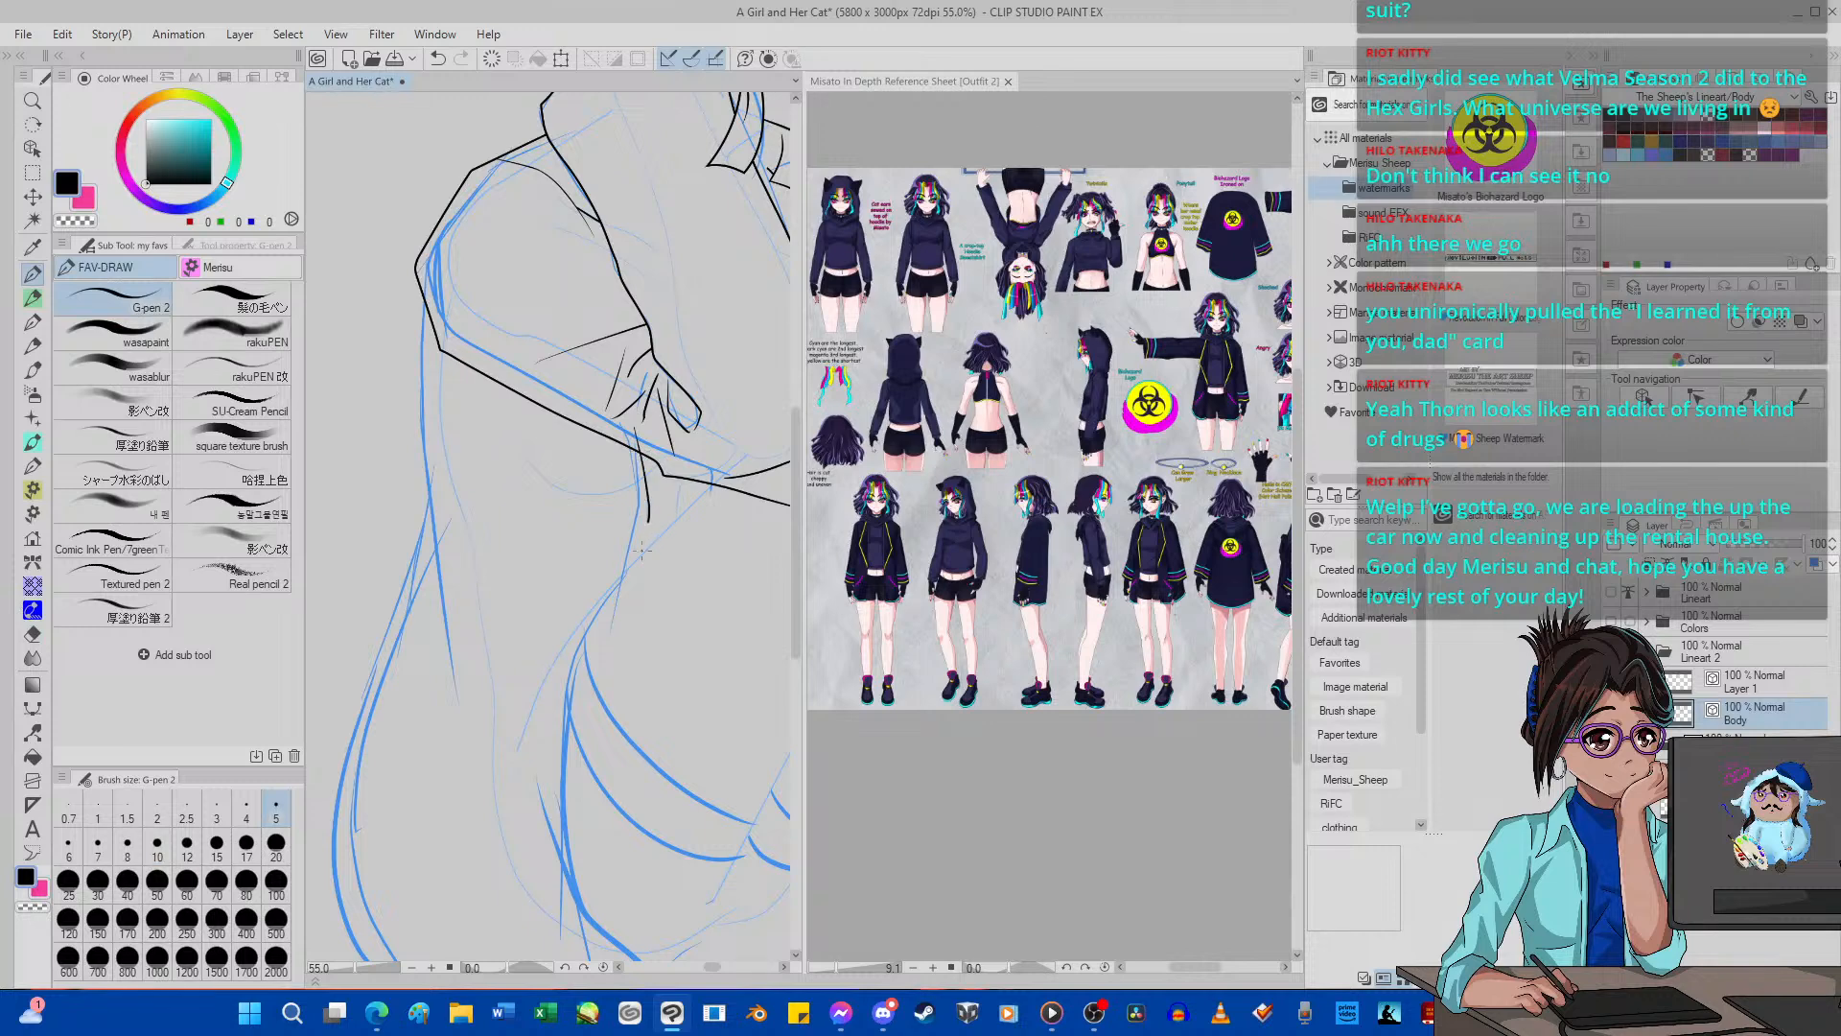
left_click_drag(648, 521, 598, 678)
left_click_drag(606, 550, 484, 285)
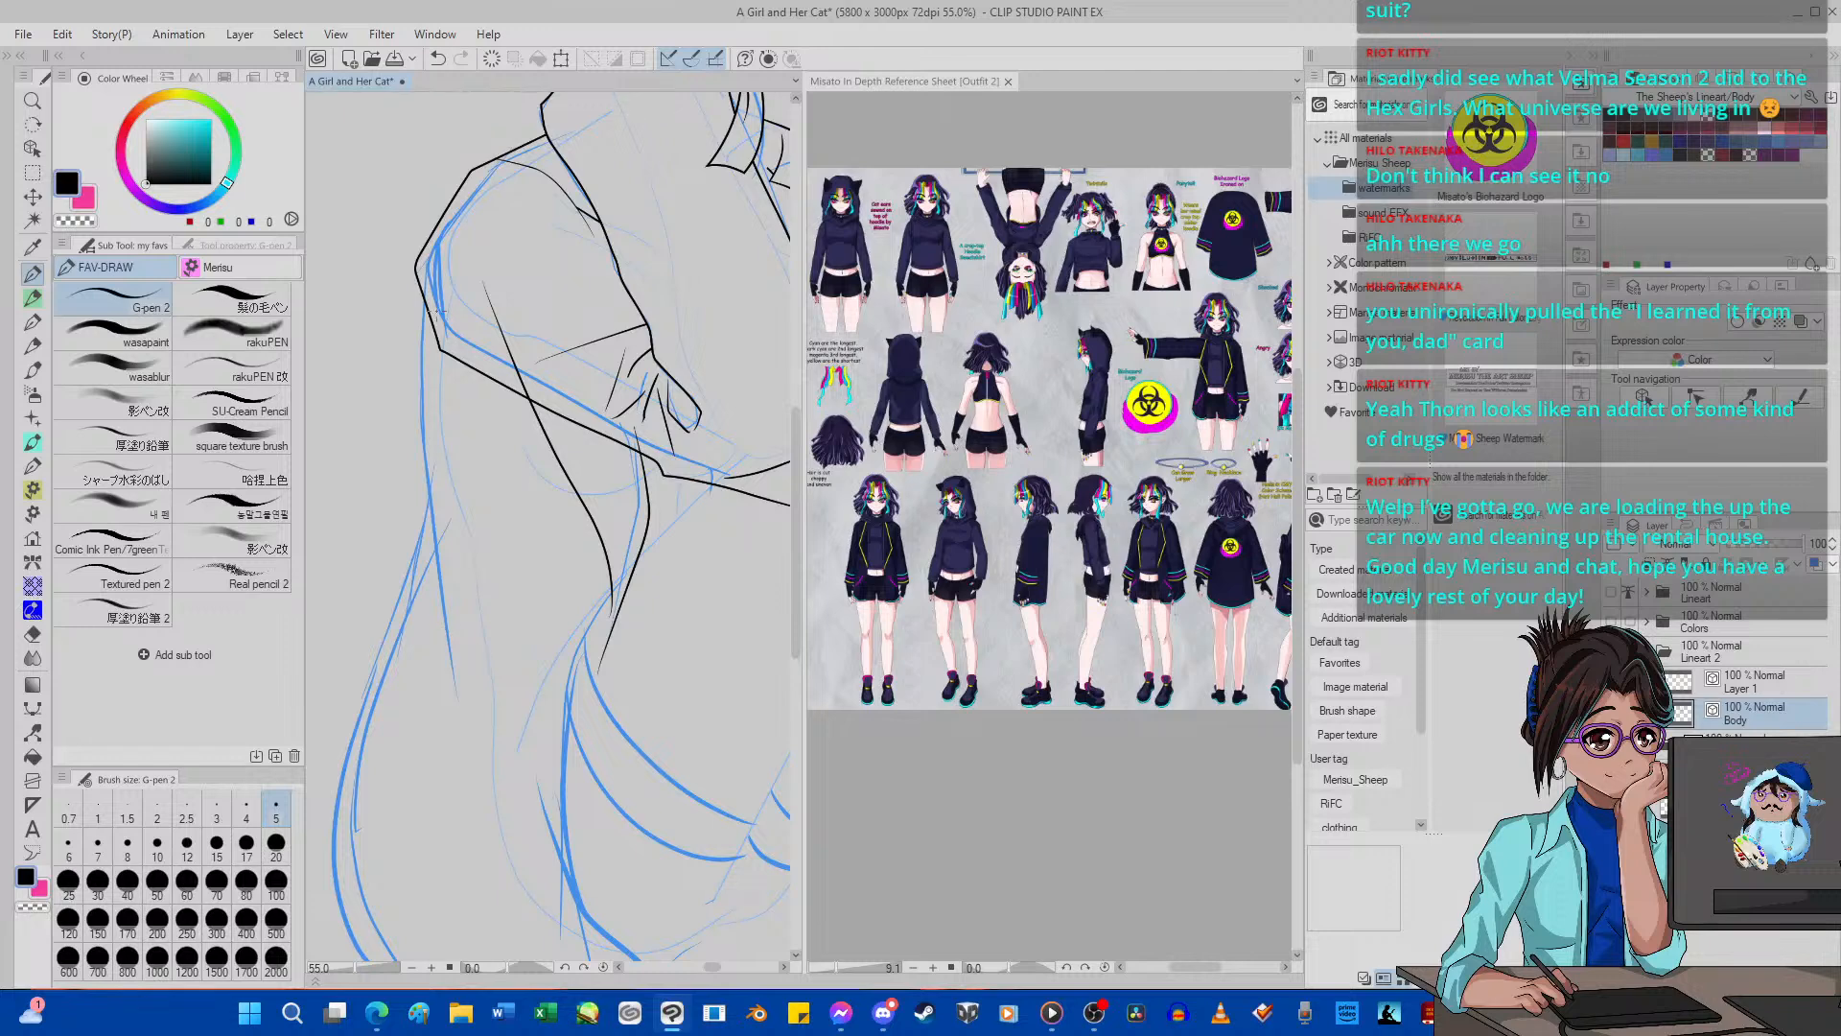
Ink the back contour from the elbow down to the waist and the slanting edge below it, redoing the first attempt.
mouse_move(448, 231)
left_mouse_down()
mouse_move(403, 404)
mouse_move(399, 529)
mouse_move(470, 588)
left_mouse_up()
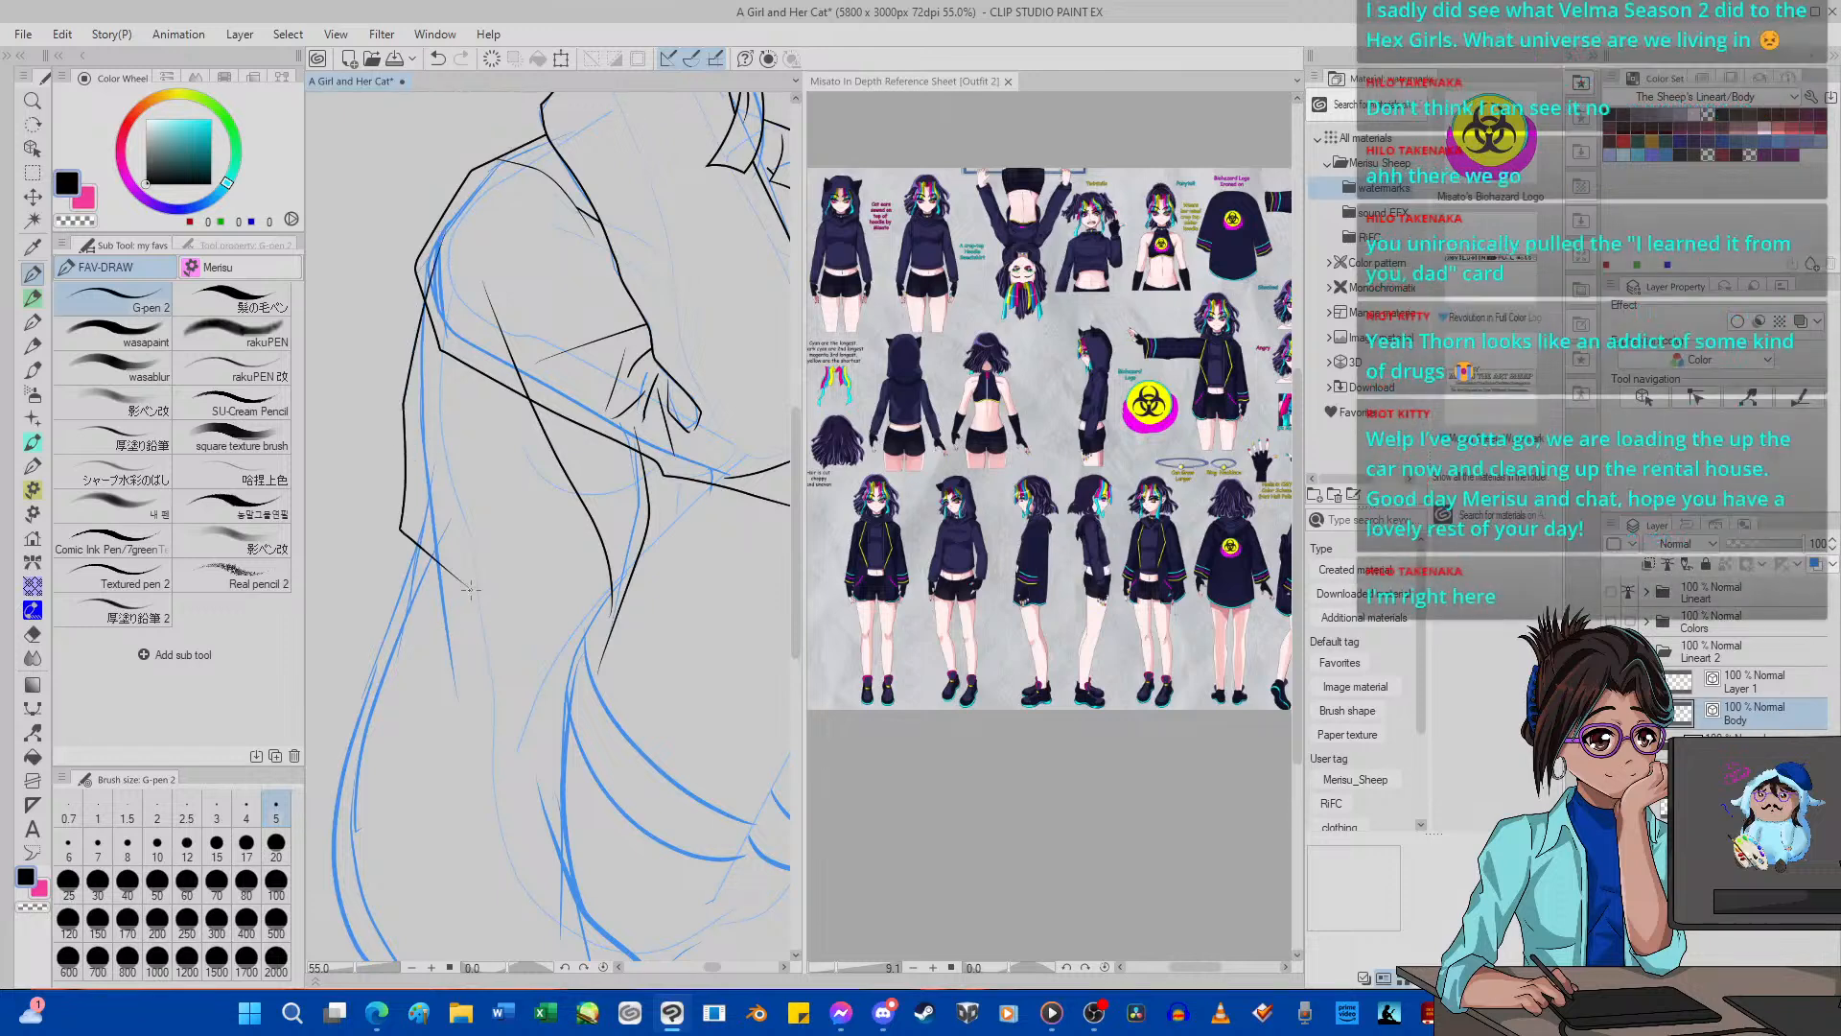
left_click(437, 58)
mouse_move(436, 240)
left_mouse_down()
mouse_move(395, 383)
mouse_move(387, 511)
mouse_move(436, 599)
left_mouse_up()
left_click_drag(413, 523, 503, 608)
Ink the long outer contour from the waist down to the lower hem, plus the start of the hem line, undoing a misplaced stroke.
scroll(404, 538, "down", 10)
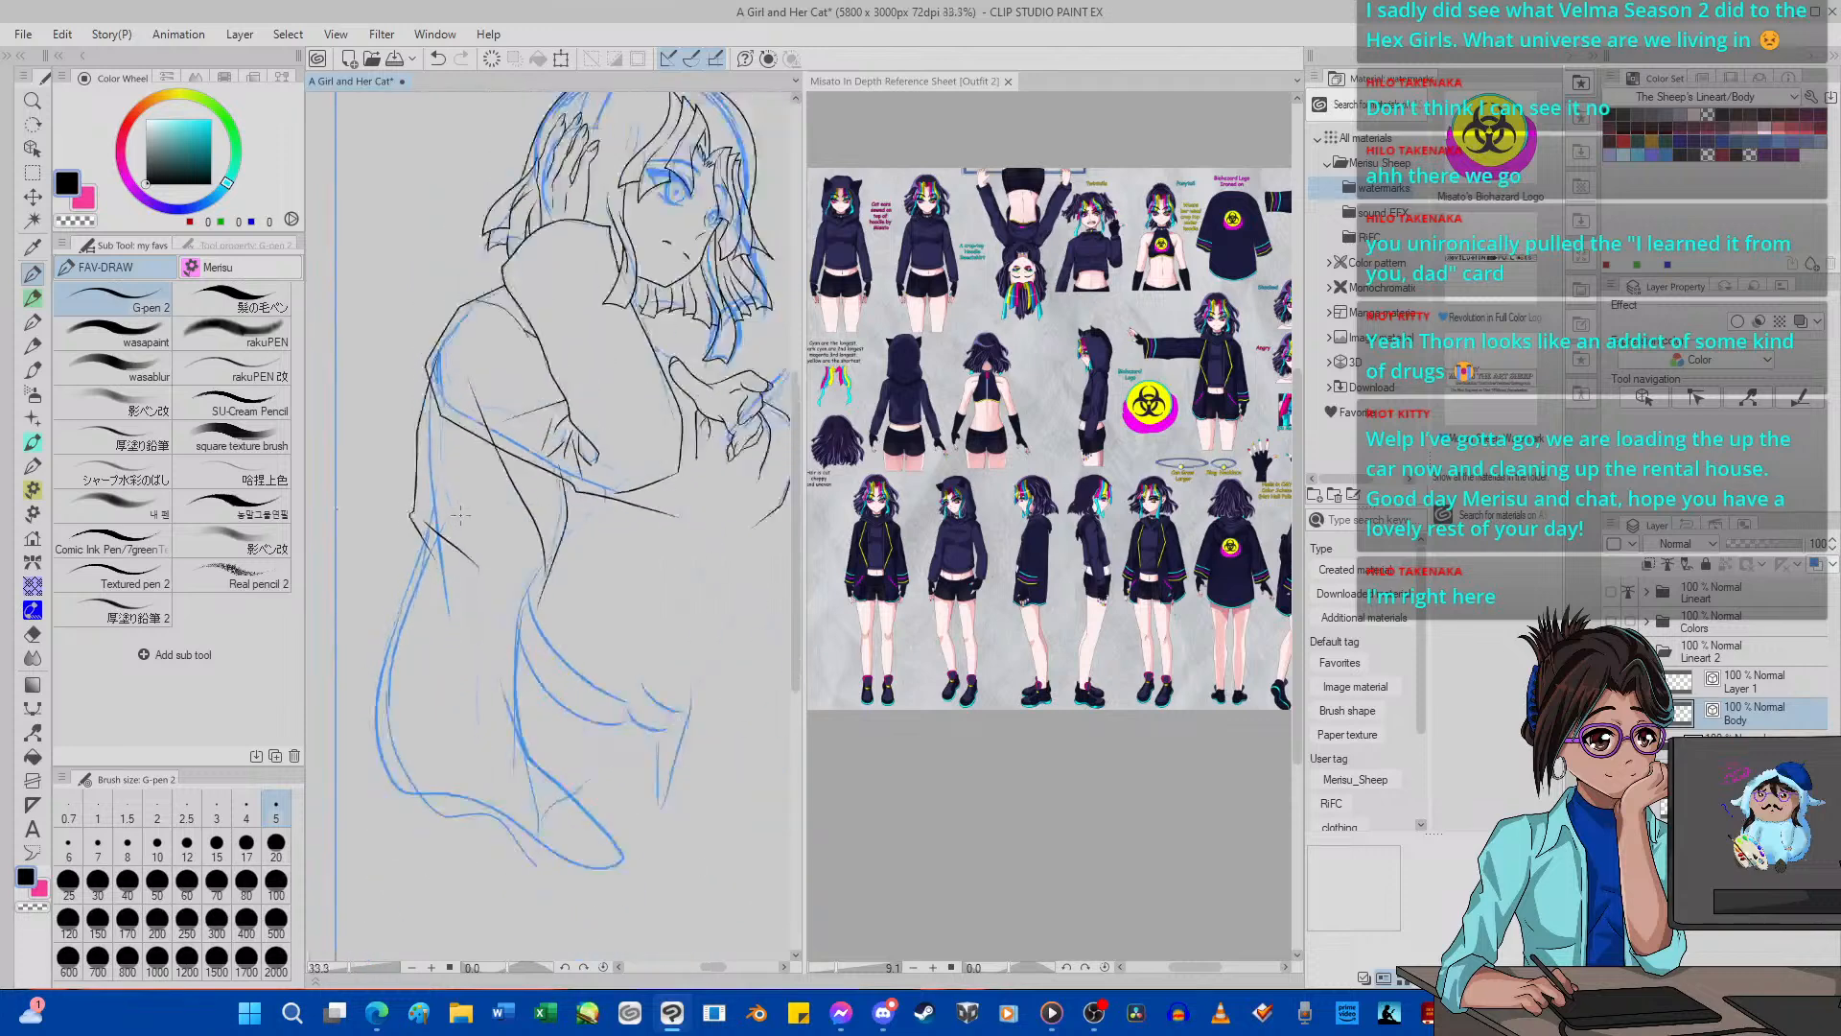
scroll(475, 604, "up", 9)
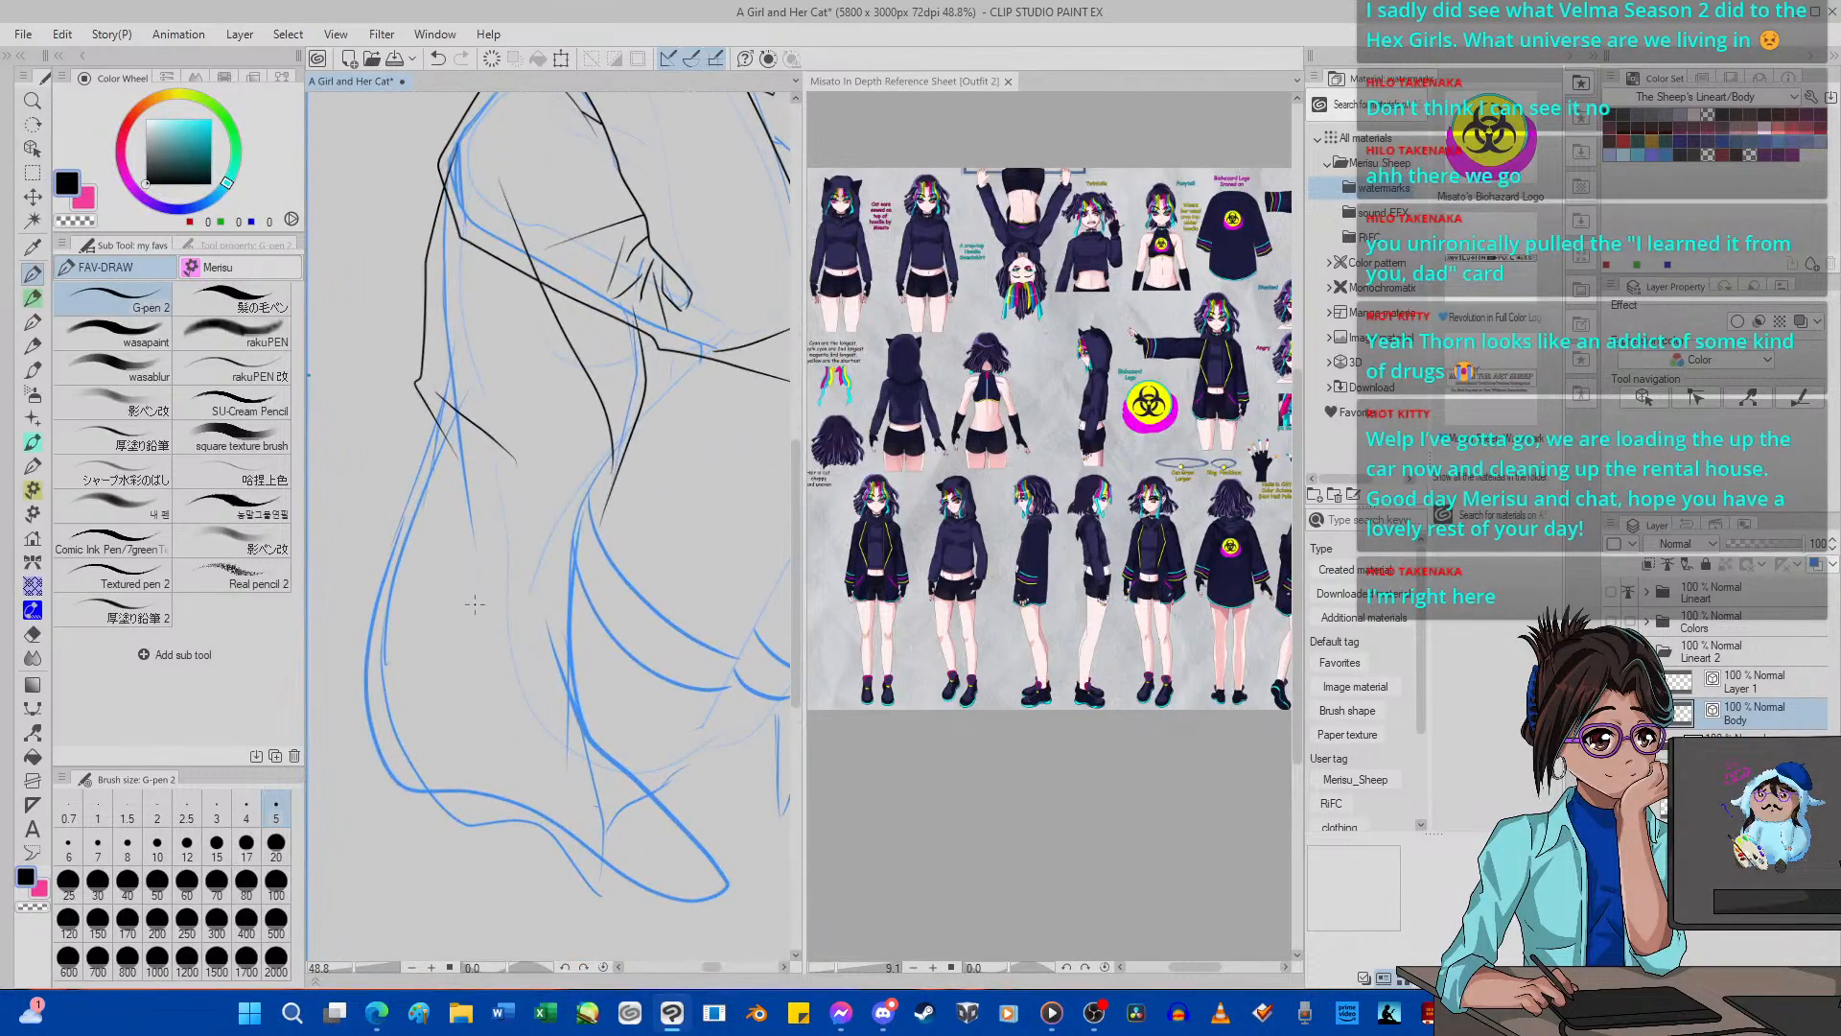
left_click(416, 414, "alt")
left_click(433, 425, "alt")
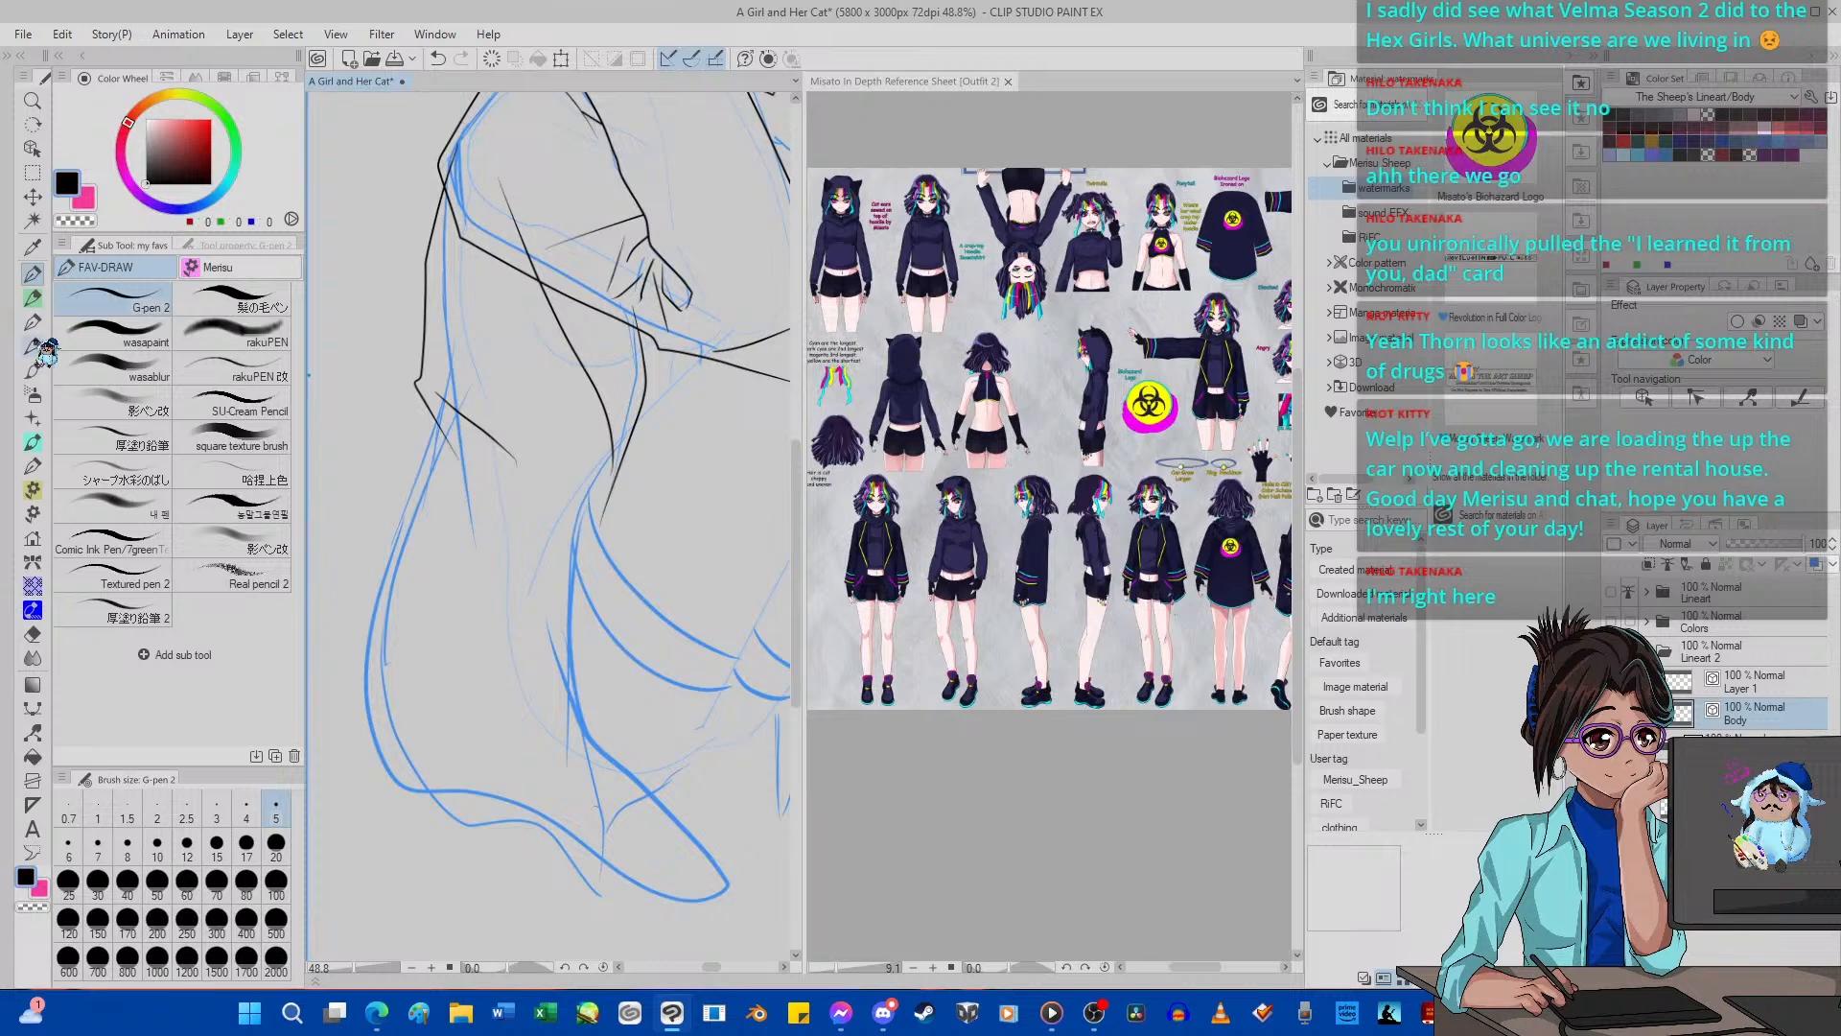
left_click_drag(434, 391, 415, 468)
left_click(438, 59)
mouse_move(422, 395)
left_mouse_down()
mouse_move(348, 662)
mouse_move(374, 805)
mouse_move(437, 806)
mouse_move(482, 833)
left_mouse_up()
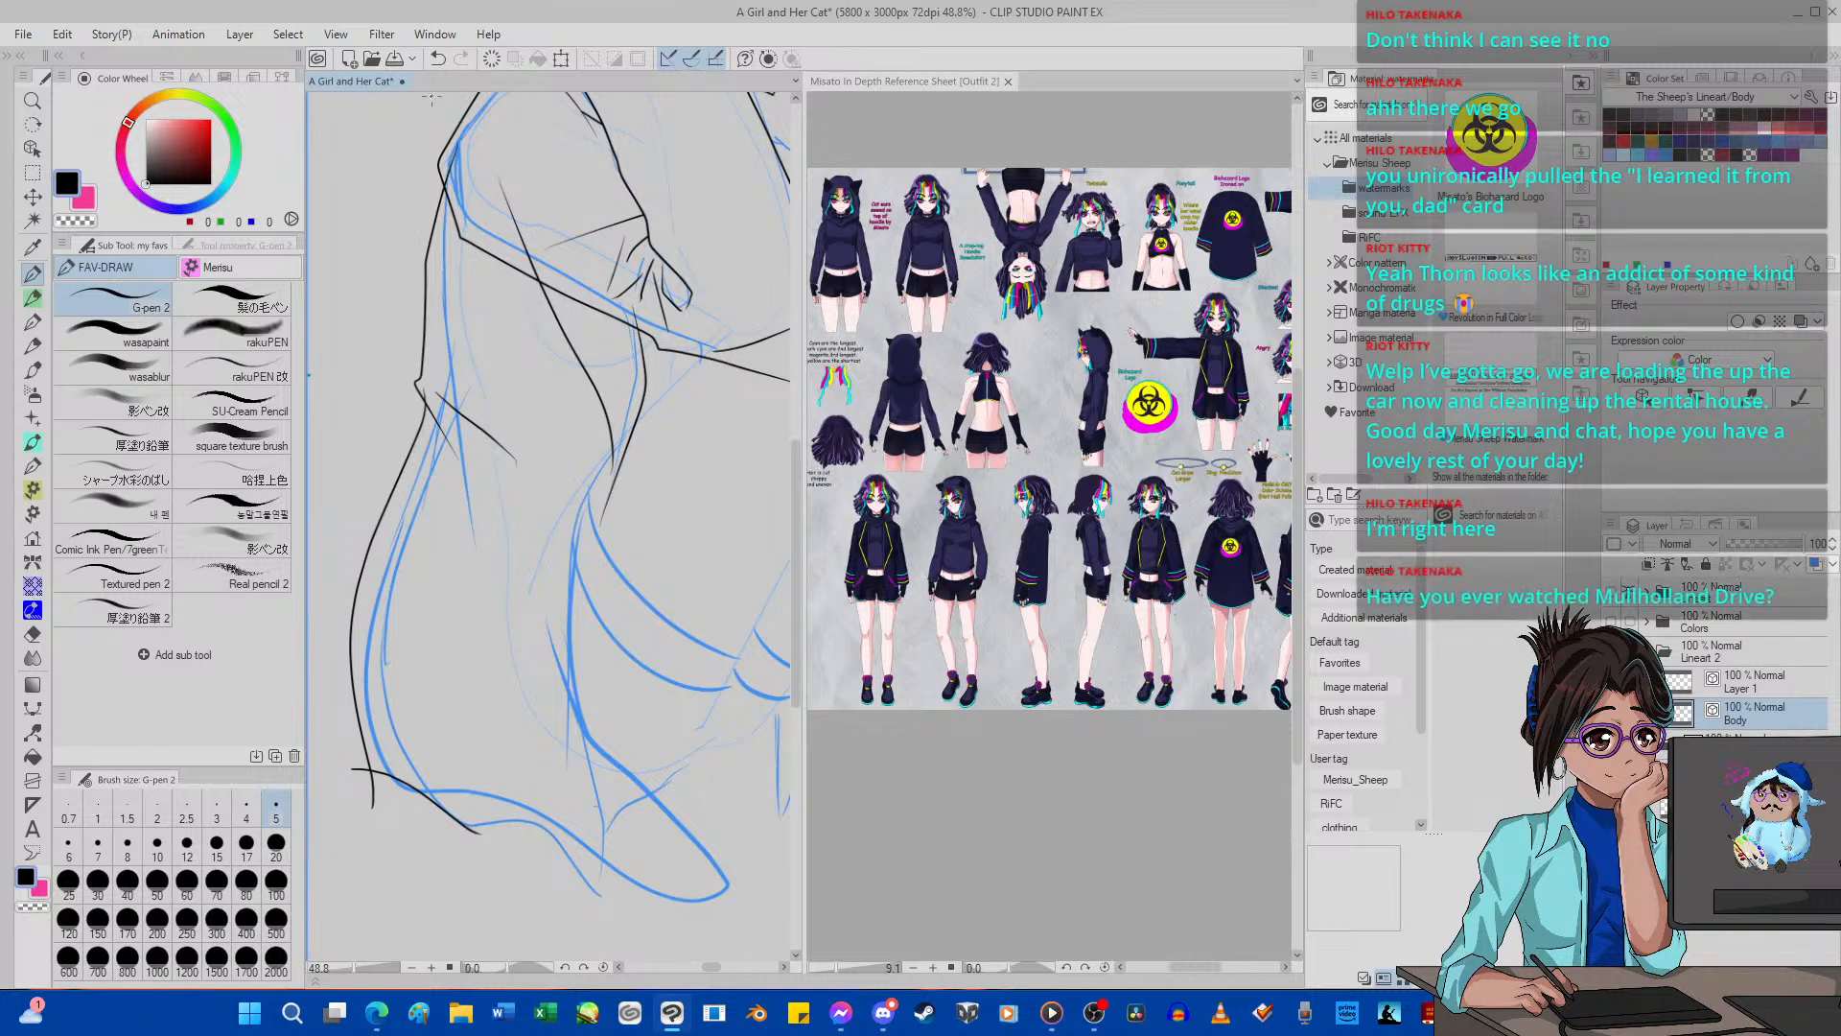
Undo the outer contour and hem start, and re-ink the lower body's front edge, pointed tip, wavy hem and outer contour.
left_click(440, 60)
left_click(438, 59)
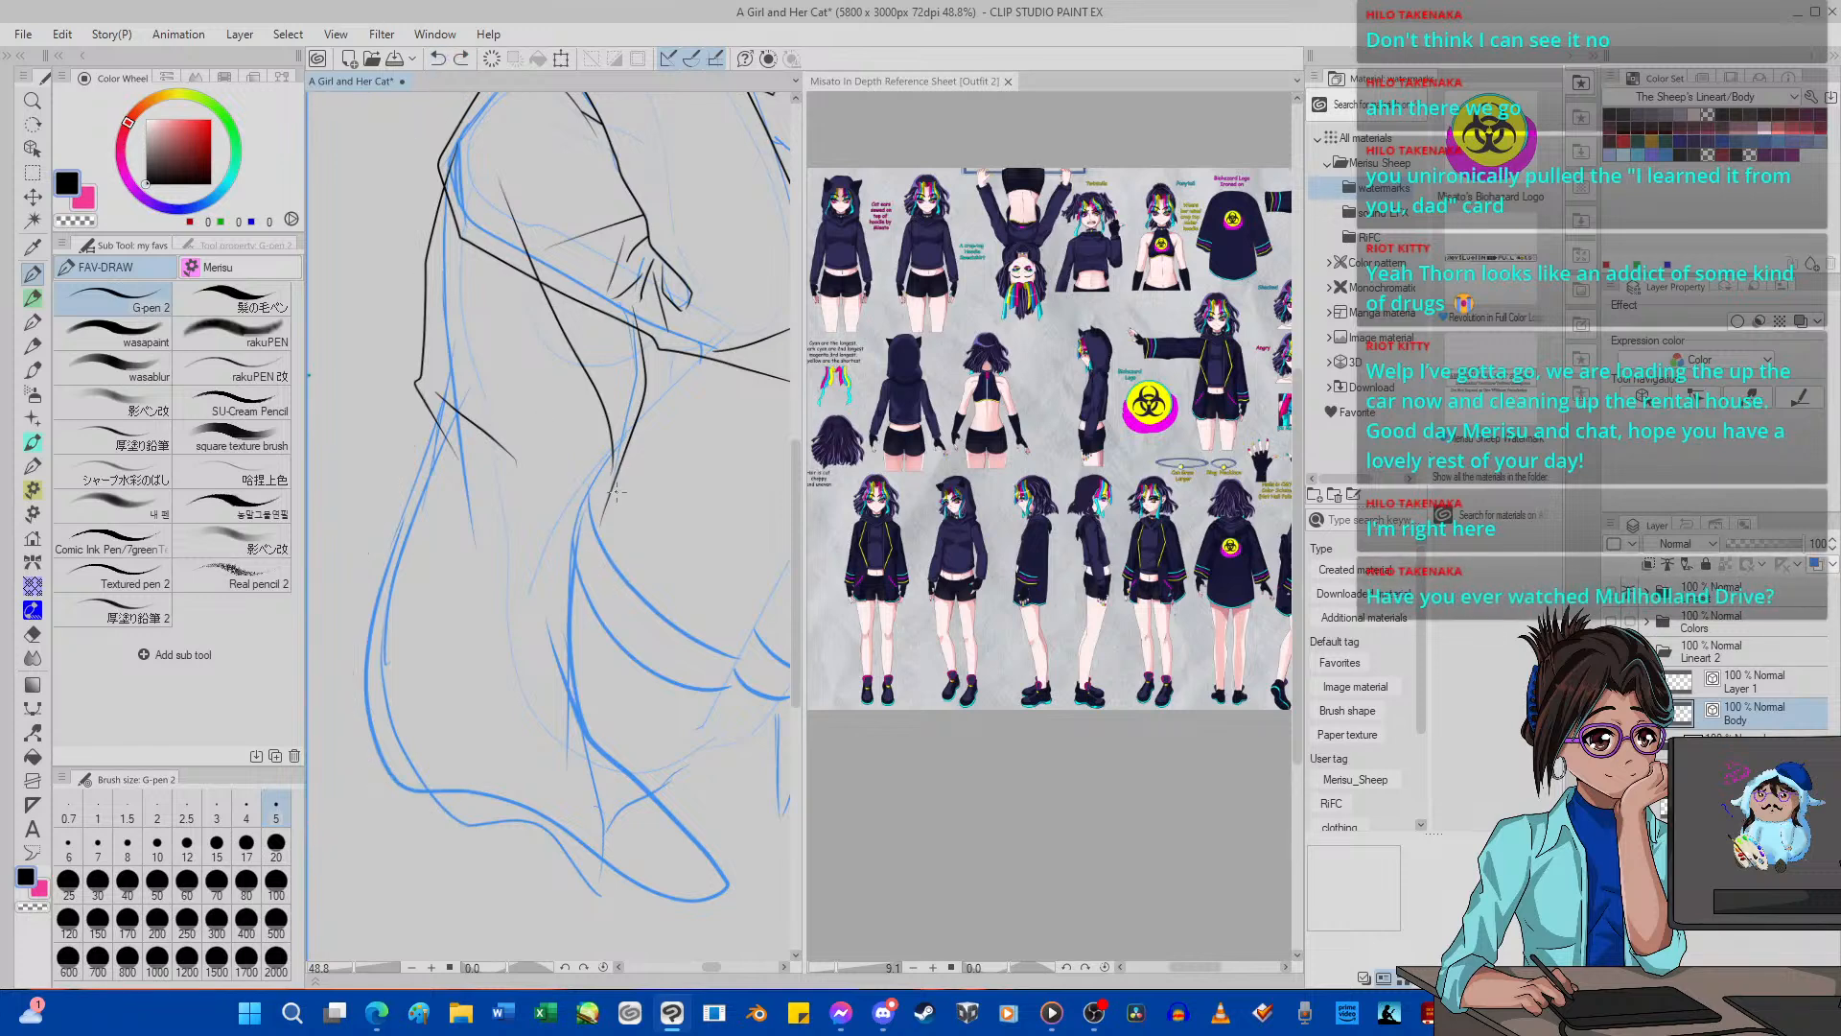
mouse_move(633, 463)
left_mouse_down()
mouse_move(569, 604)
mouse_move(594, 777)
left_mouse_up()
mouse_move(553, 655)
left_mouse_down()
mouse_move(716, 853)
mouse_move(726, 931)
mouse_move(660, 888)
mouse_move(582, 888)
mouse_move(541, 839)
mouse_move(433, 786)
left_mouse_up()
mouse_move(416, 644)
left_mouse_down()
mouse_move(380, 769)
mouse_move(357, 659)
mouse_move(441, 404)
left_mouse_up()
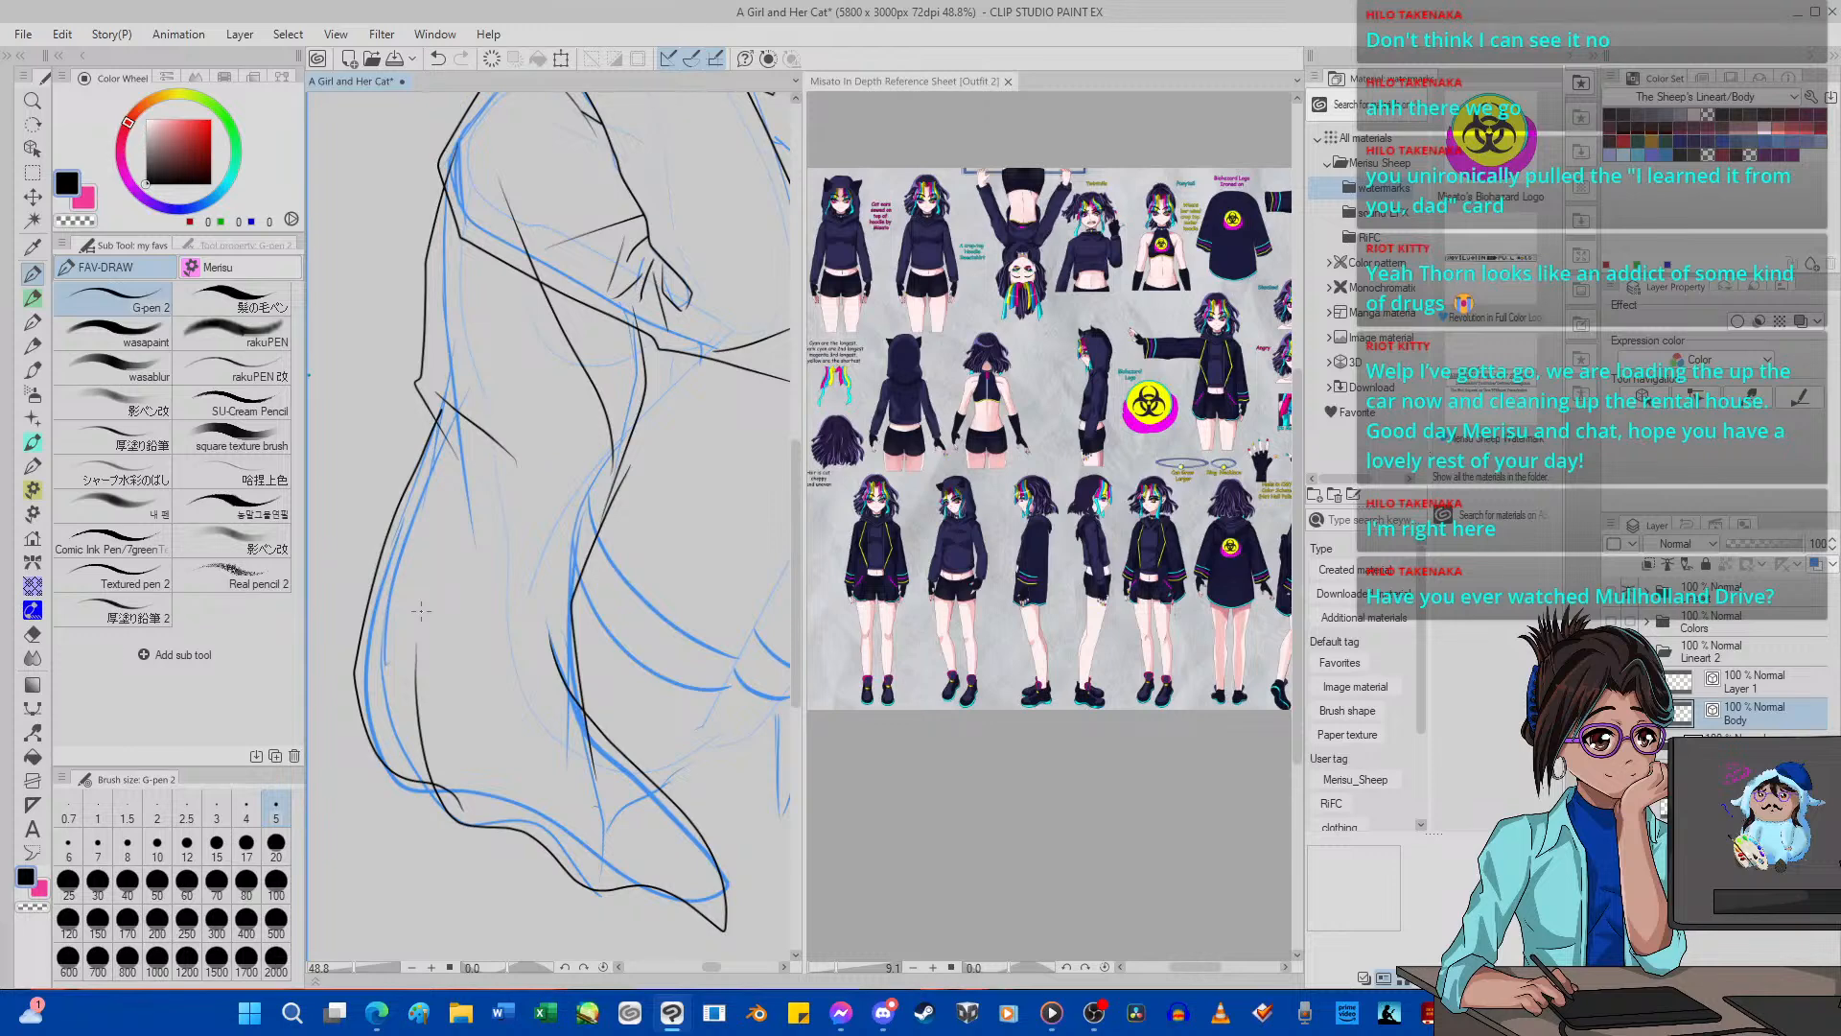
Erase the overshooting line ends at the hem corner and beside the front edge with the Hard eraser at size 12.
left_click(32, 634)
left_click(188, 846)
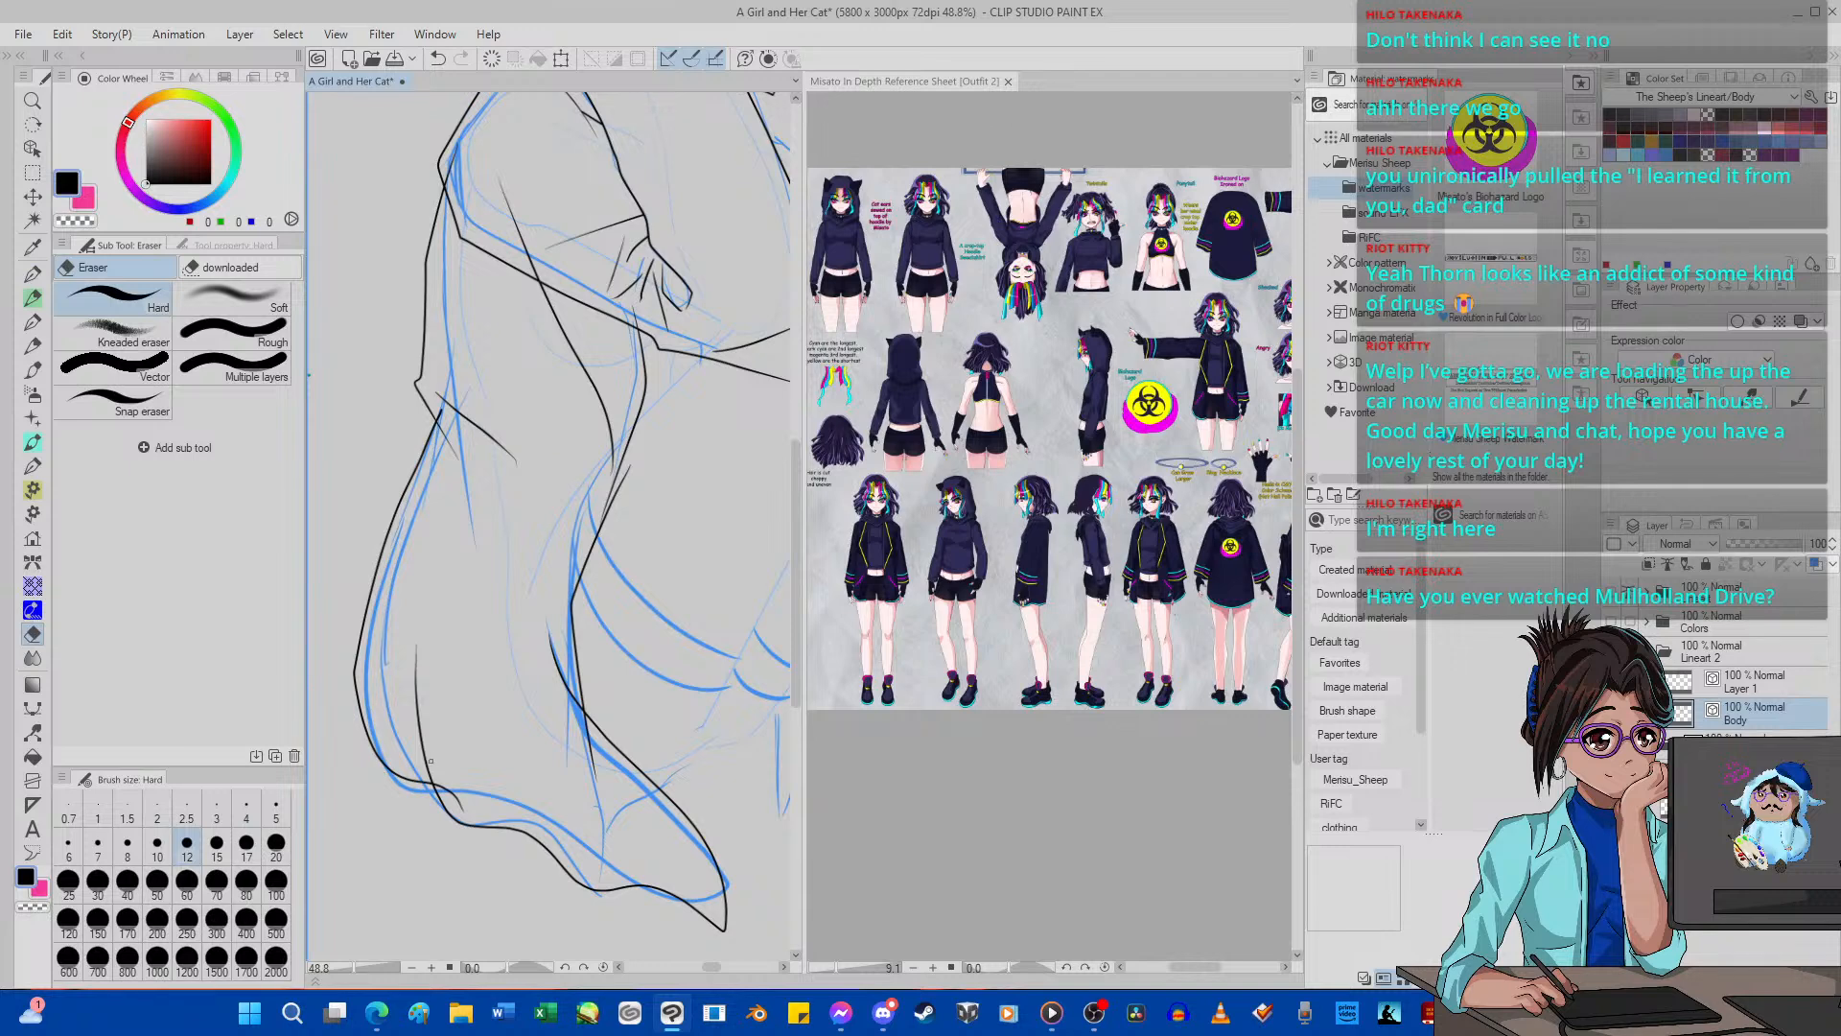
left_click_drag(454, 808, 441, 773)
left_click_drag(587, 718, 608, 765)
Adjust the upper end of the lower-body front line towards the waist contour with Pinch vector line.
left_click(32, 731)
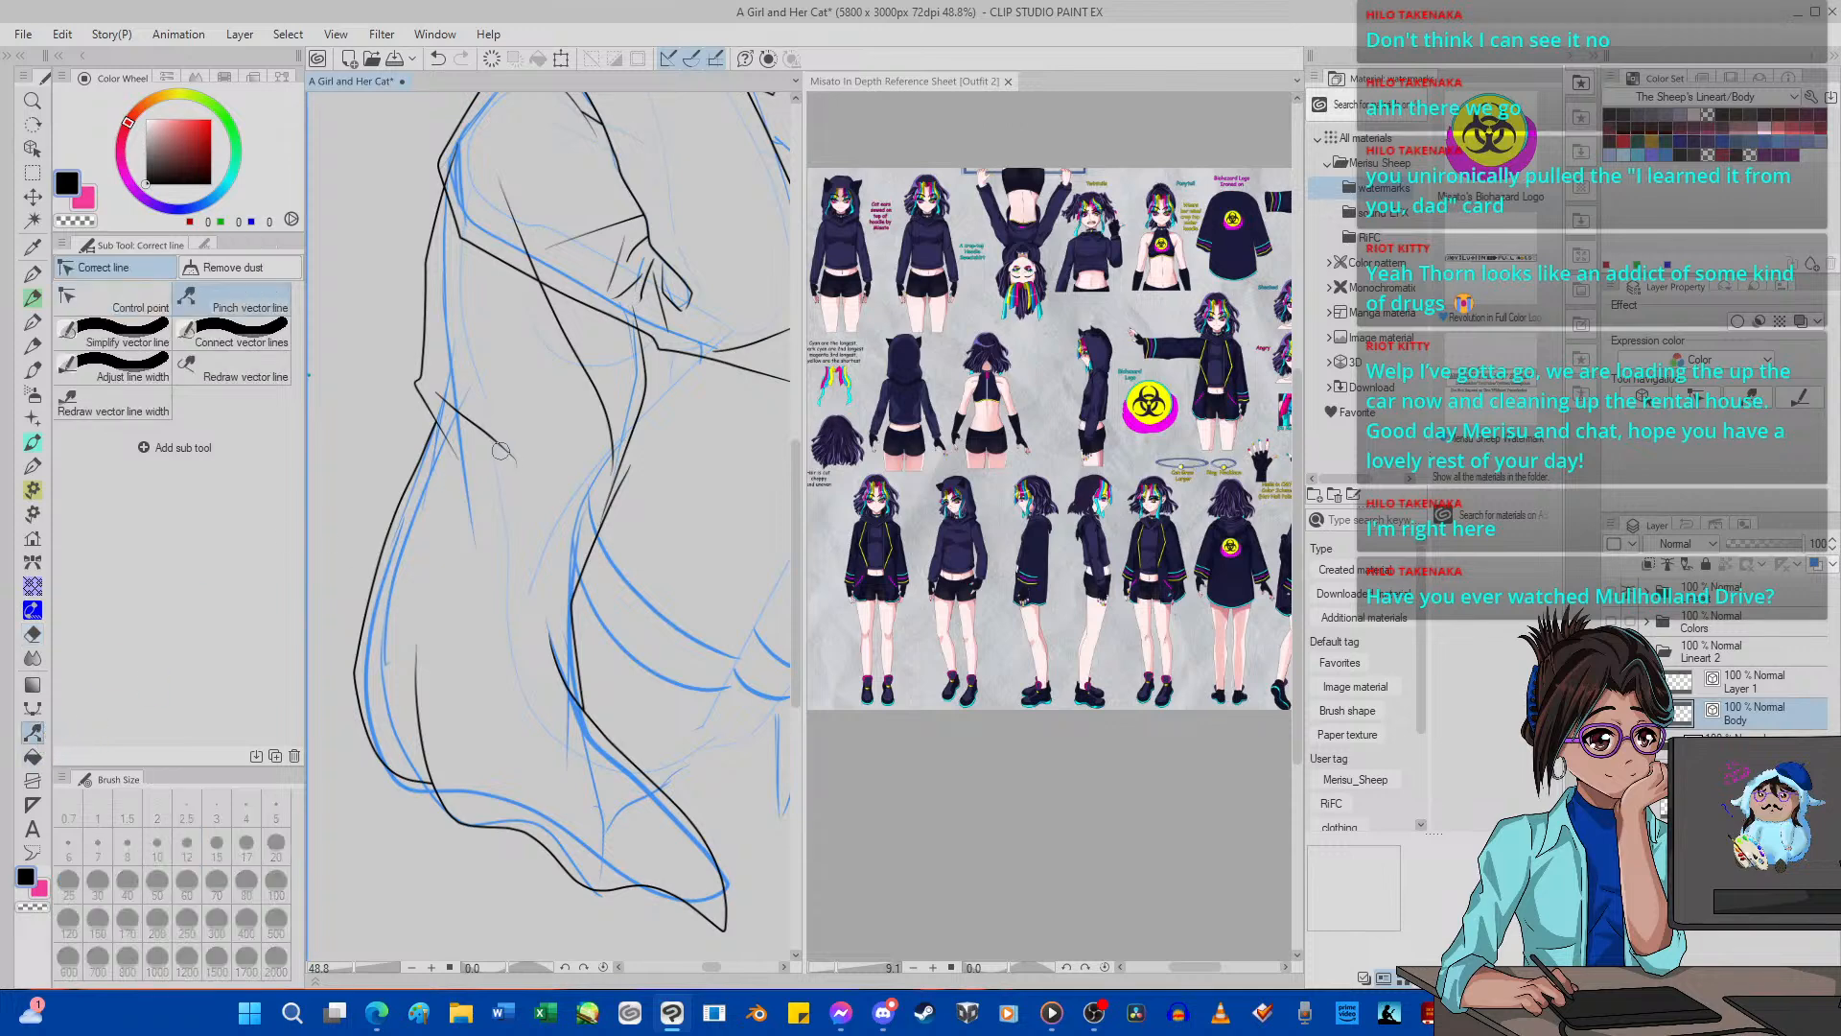
scroll(499, 451, "up", 8)
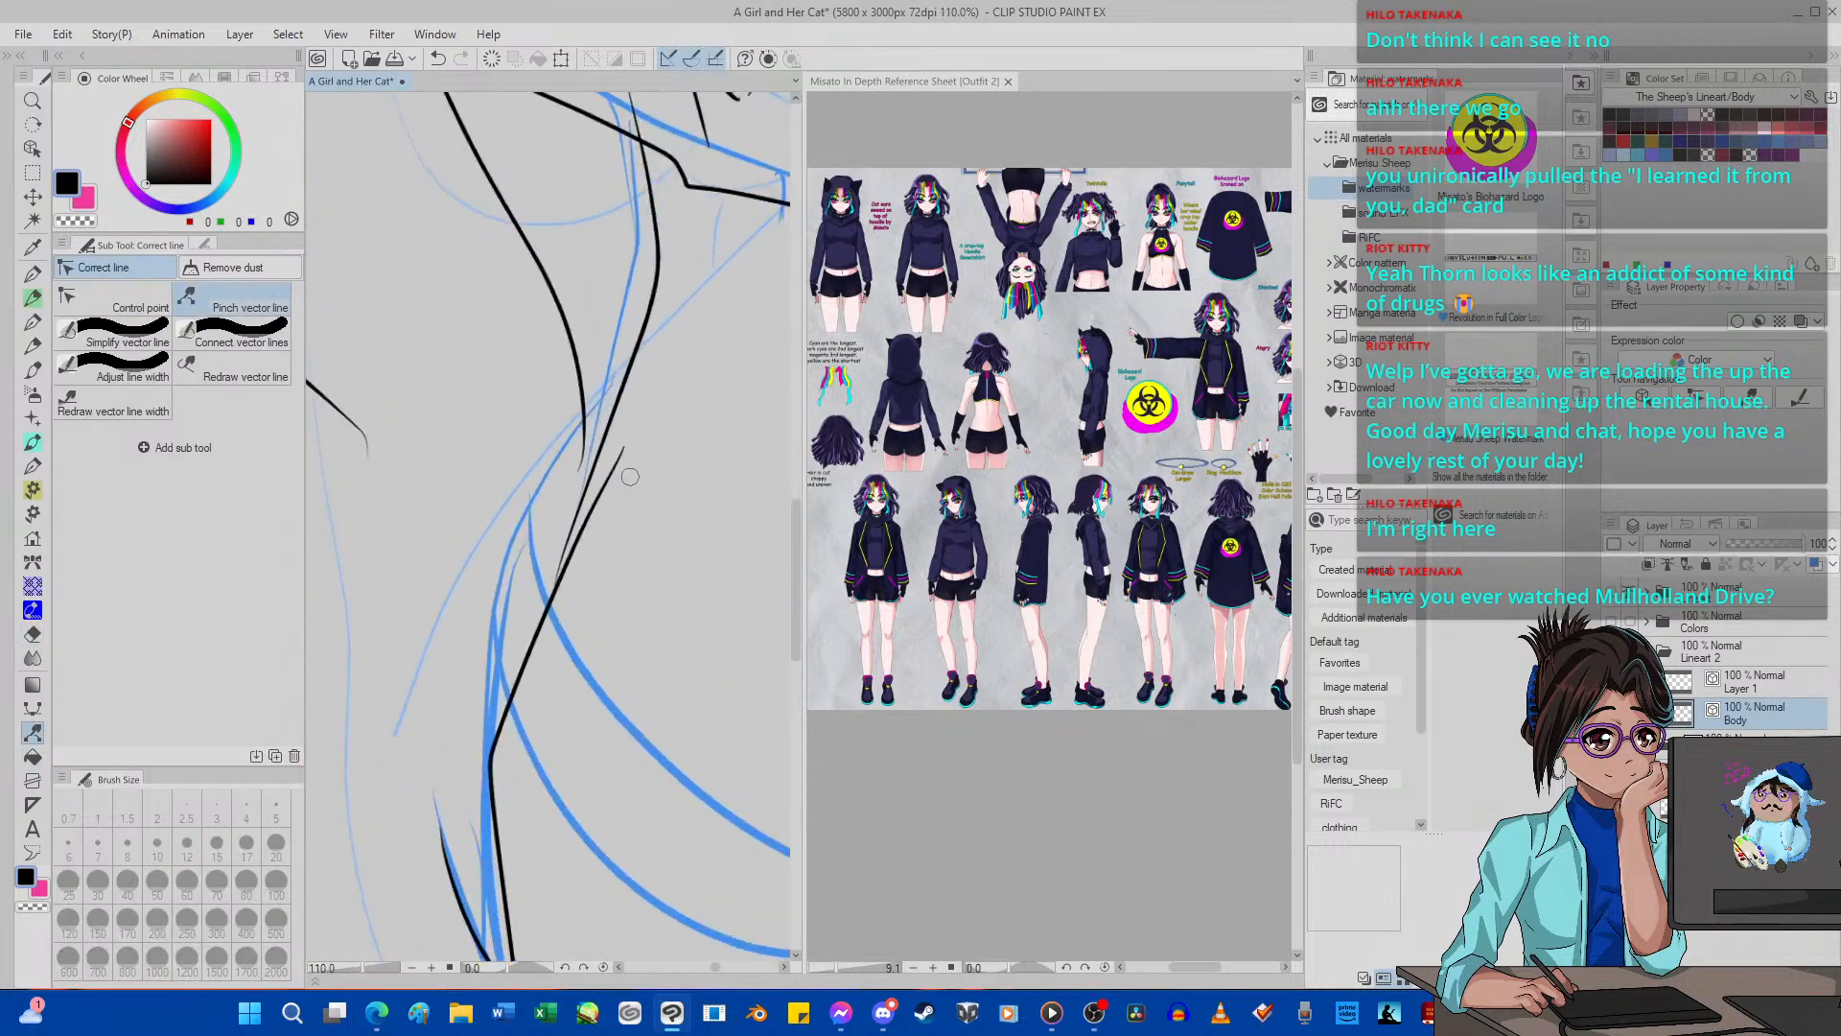
mouse_move(617, 431)
left_mouse_down()
mouse_move(561, 476)
mouse_move(601, 417)
left_mouse_up()
Try to erase the stray line end where the waist contour overlaps the lower-body front line.
left_click(33, 634)
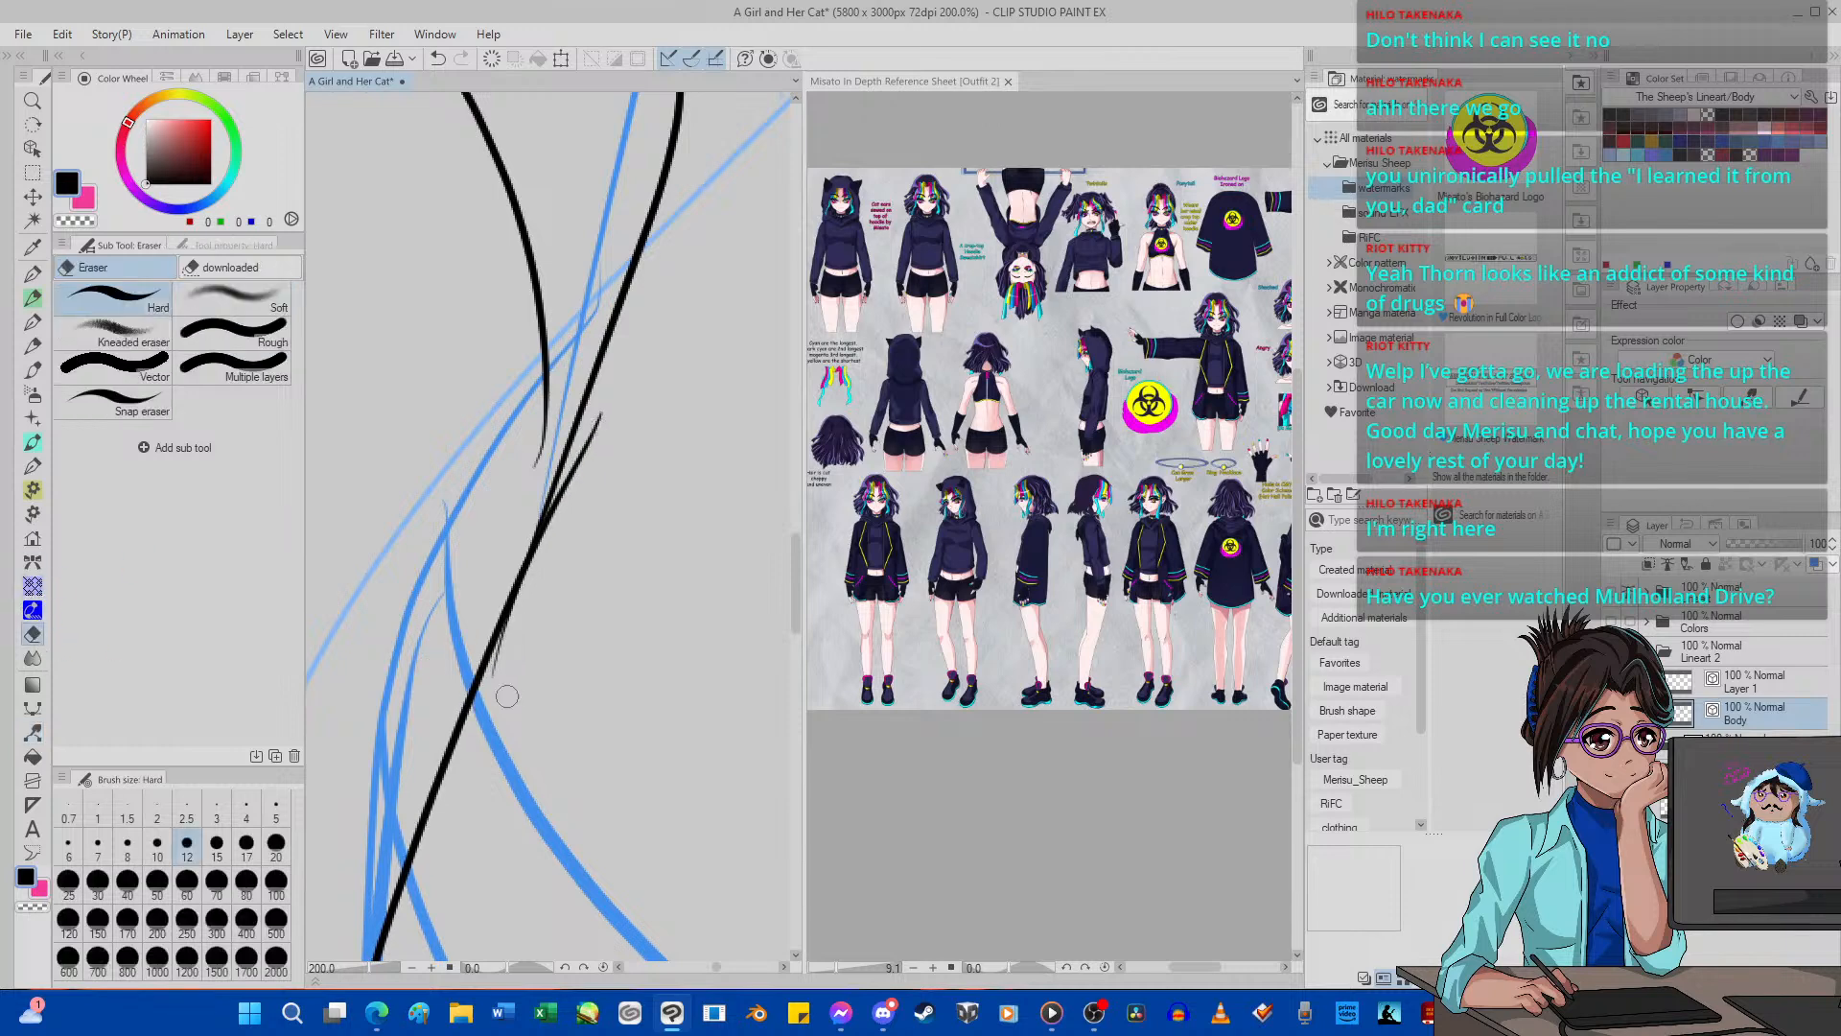
left_click_drag(497, 667, 522, 608)
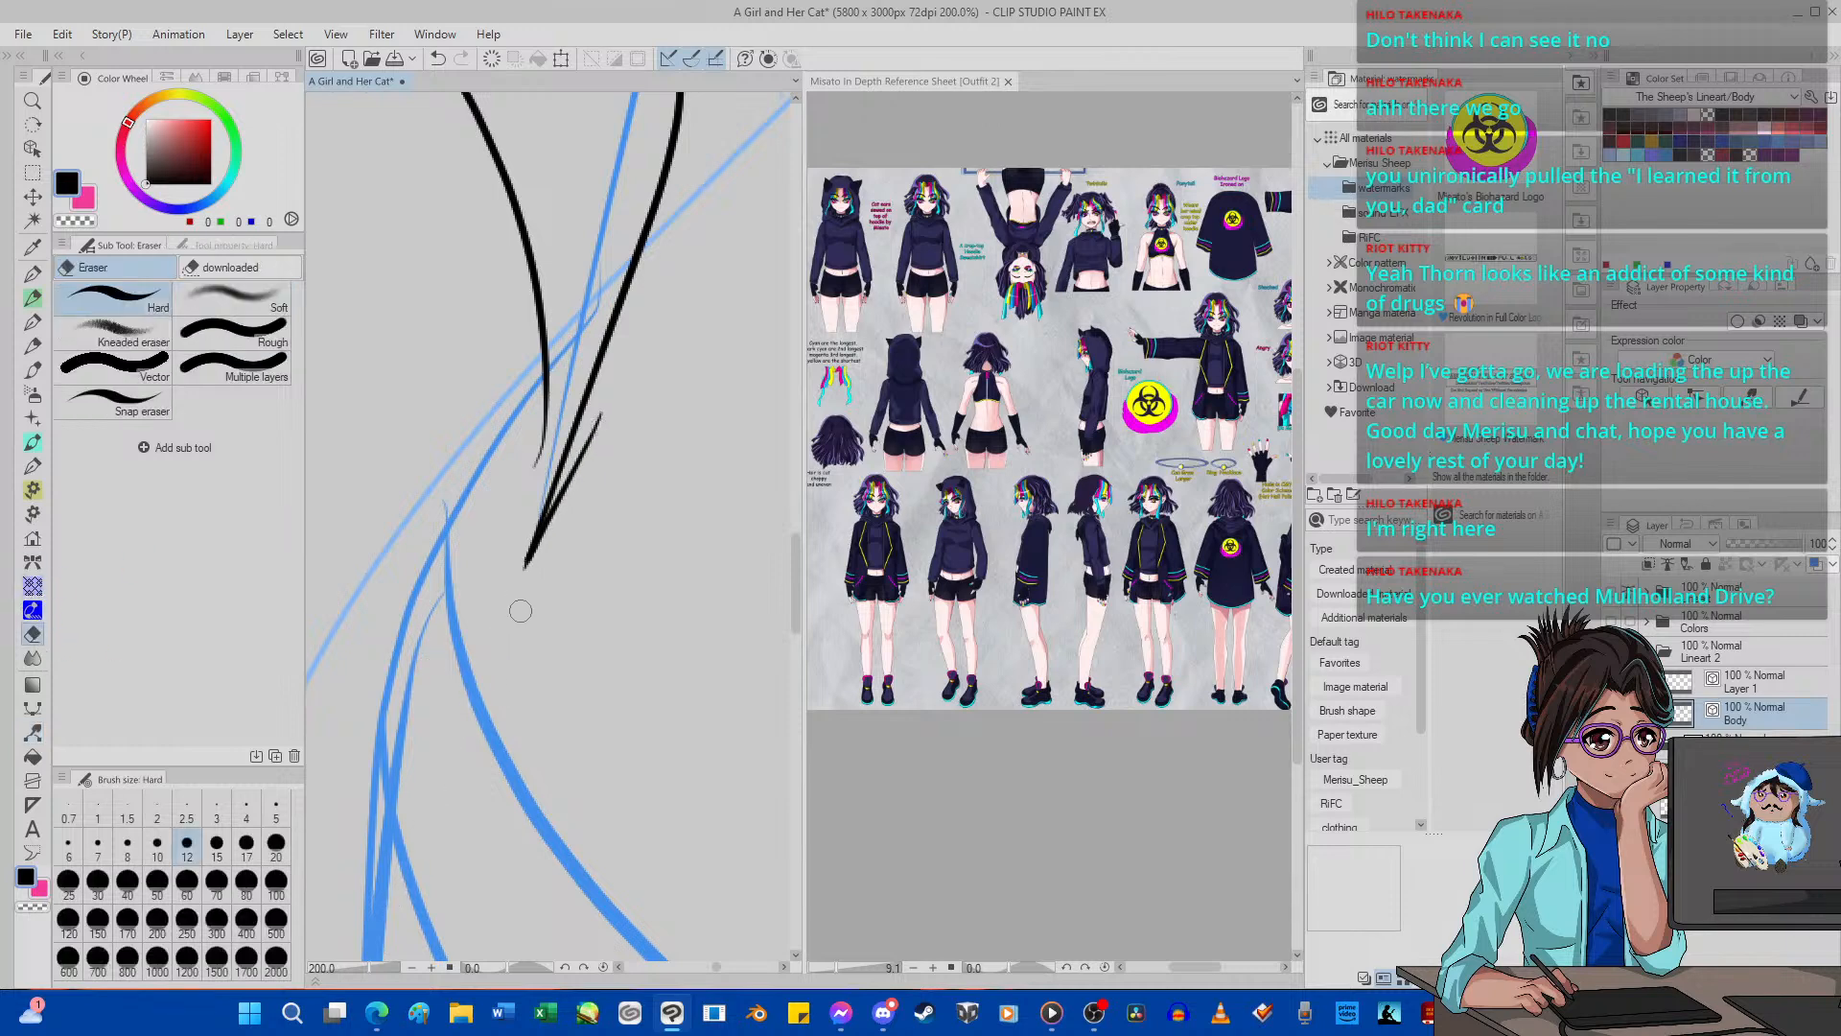
left_click(438, 57)
scroll(602, 445, "up", 2)
scroll(601, 445, "down", 1)
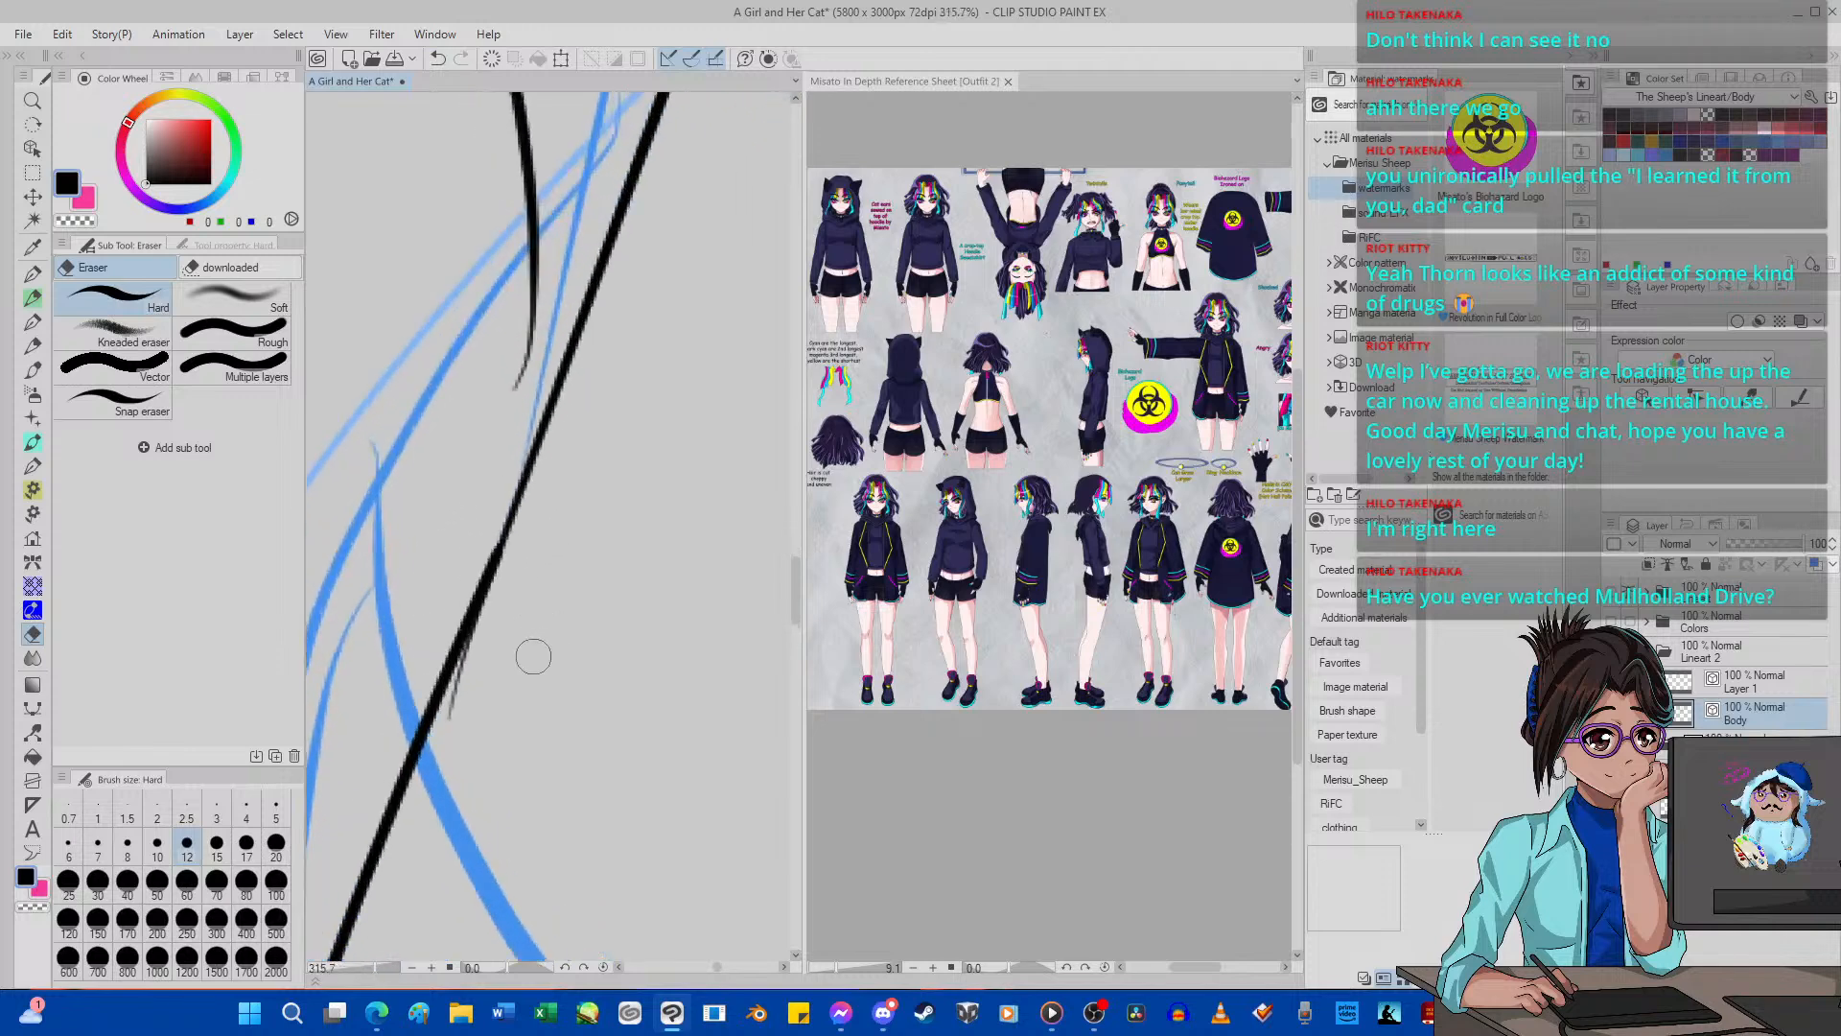
scroll(514, 624, "down", 1)
scroll(514, 624, "down", 6)
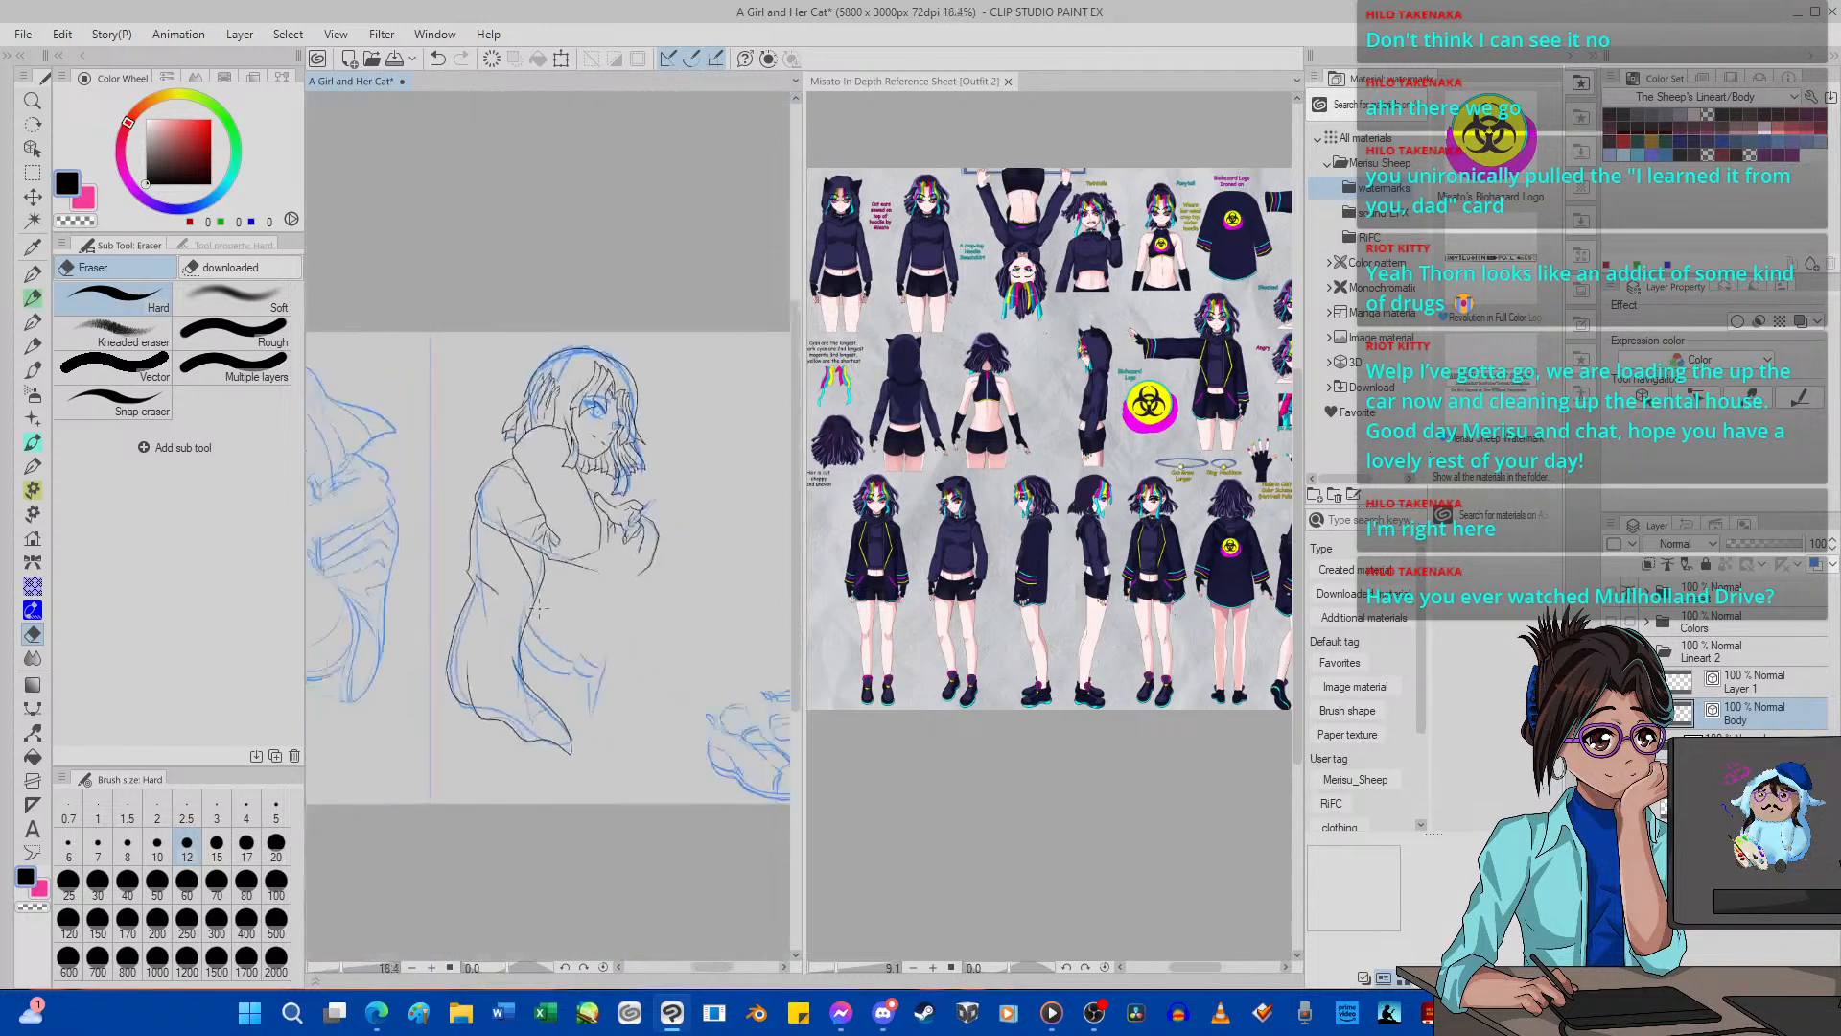
Ink a new G-pen 2 segment along the lower-body front edge and erase the old segments and loose ends around it.
scroll(534, 631, "up", 3)
scroll(534, 631, "up", 5)
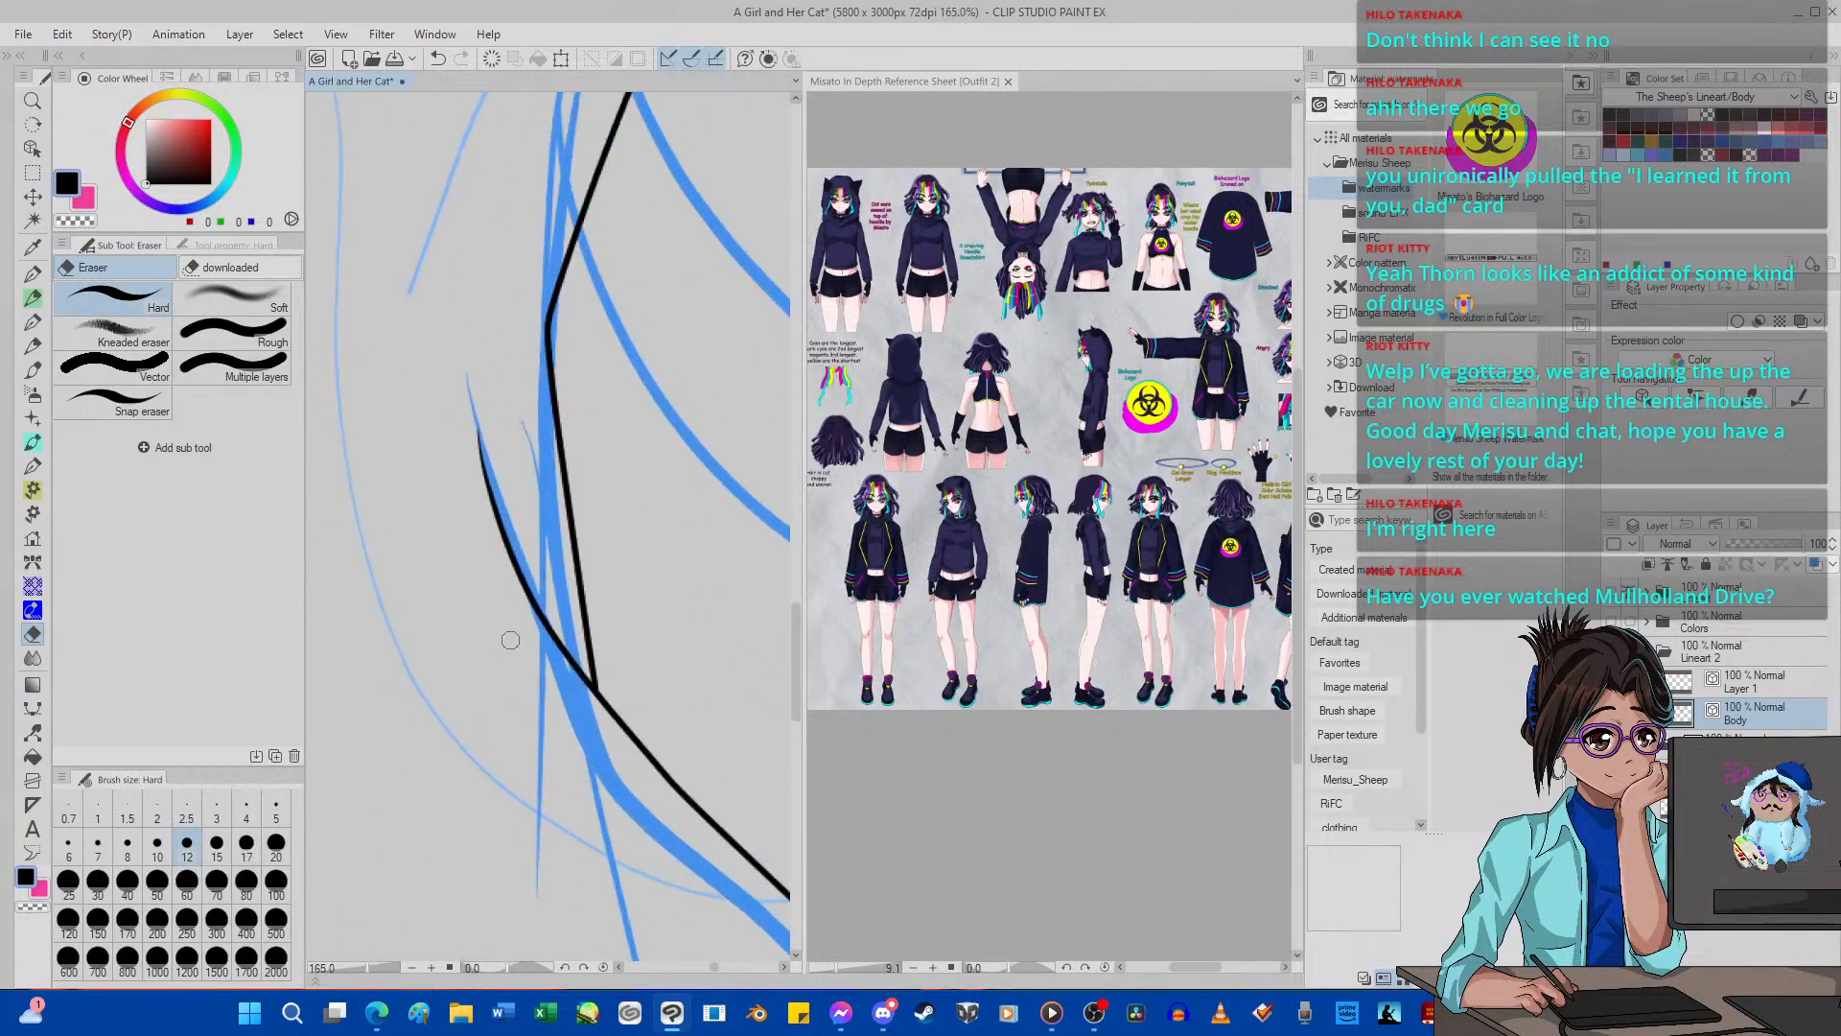
key("p")
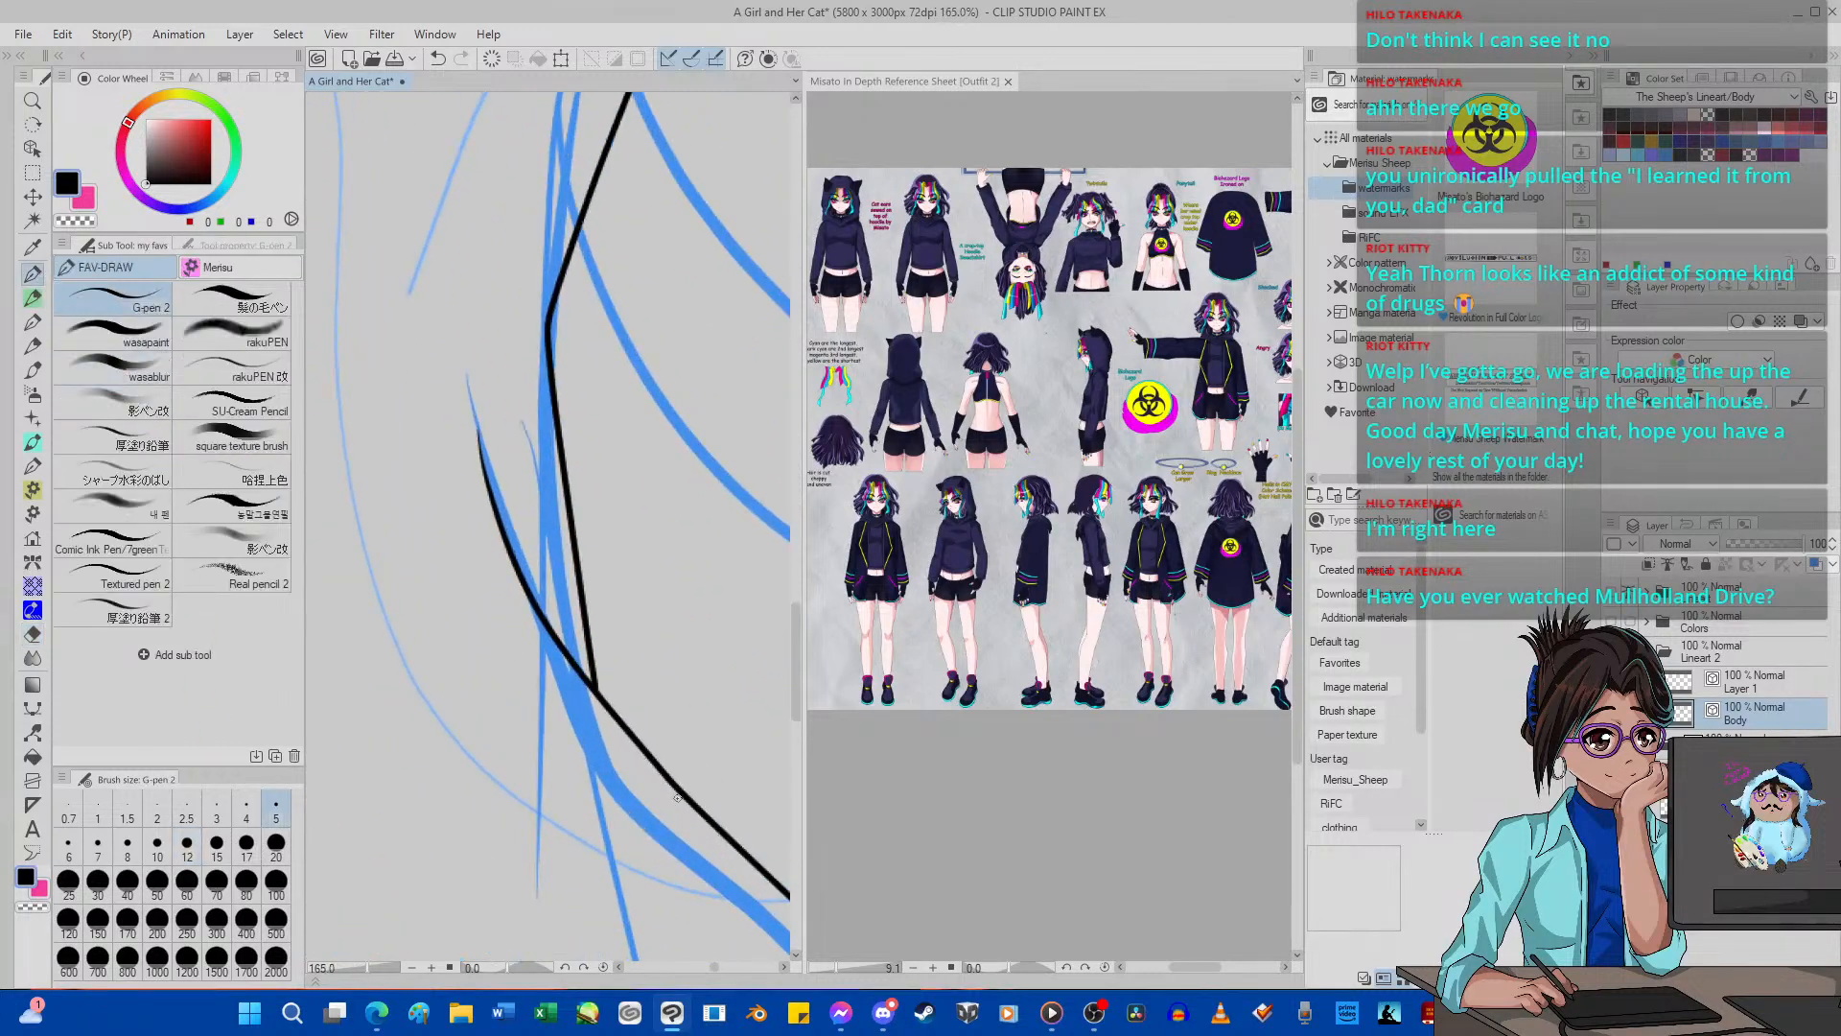
left_click_drag(702, 853, 523, 305)
key("e")
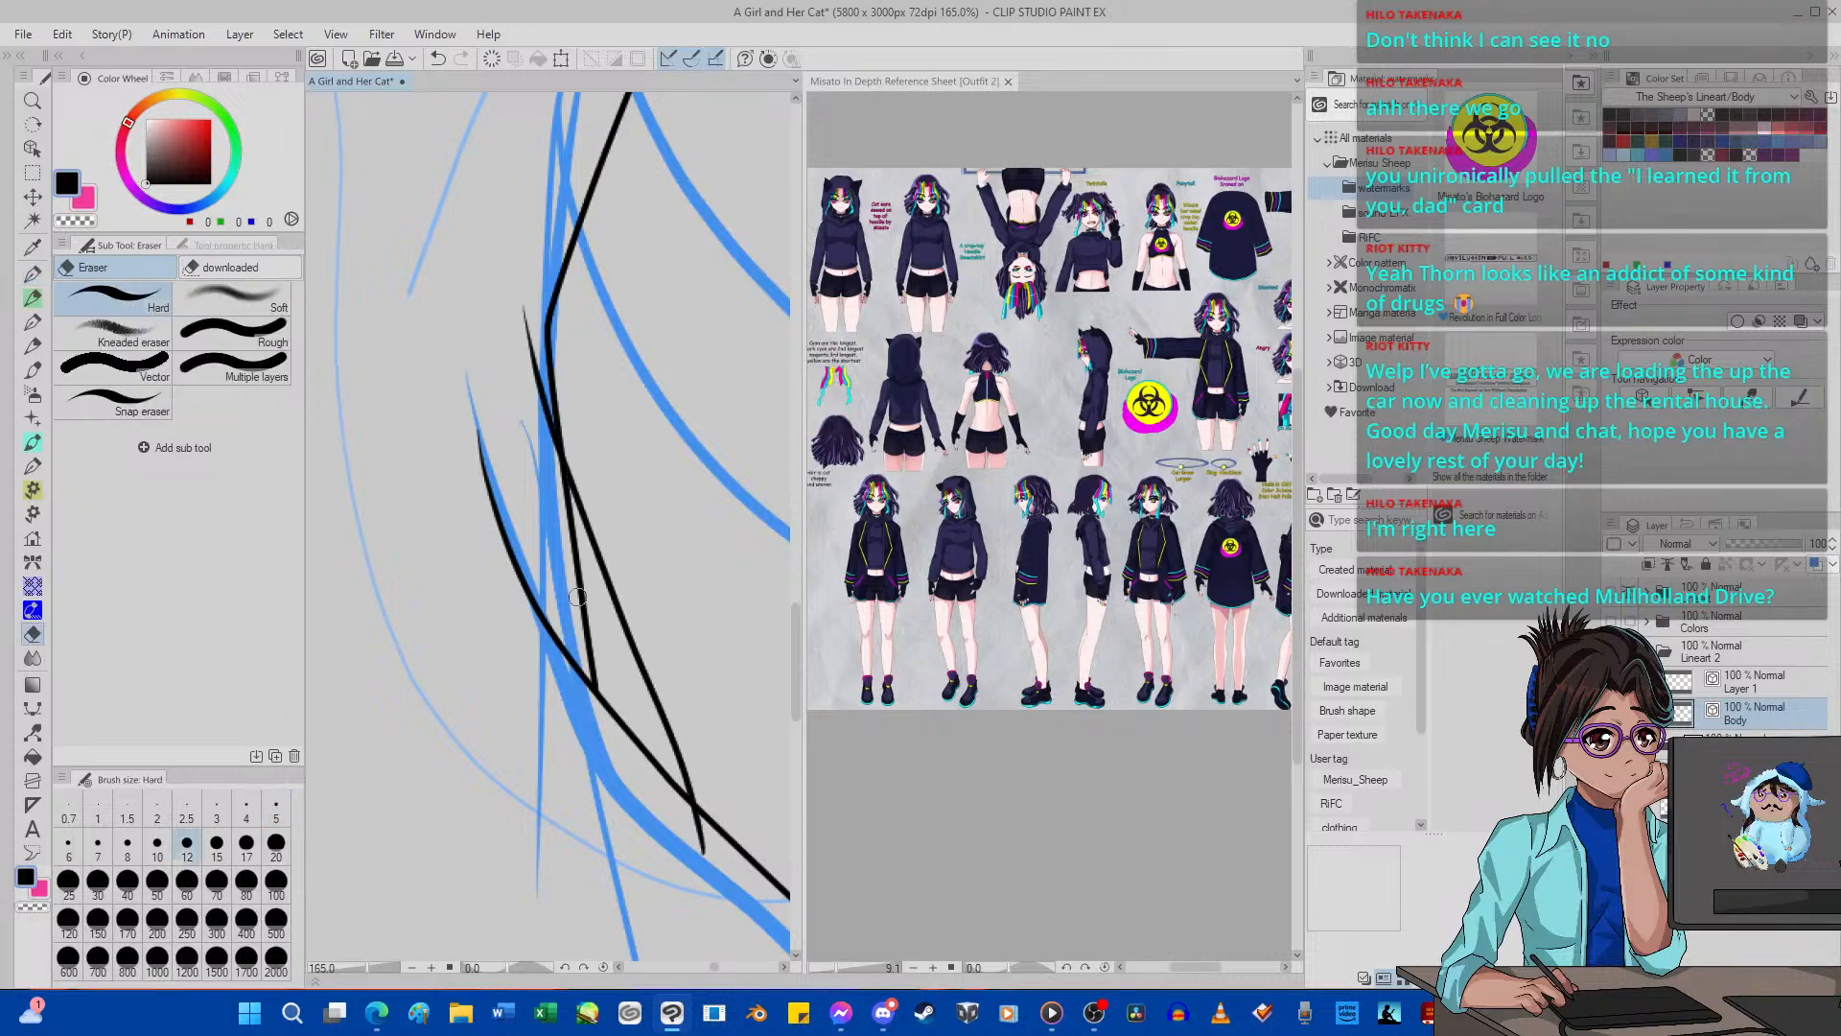
left_click_drag(563, 462, 587, 609)
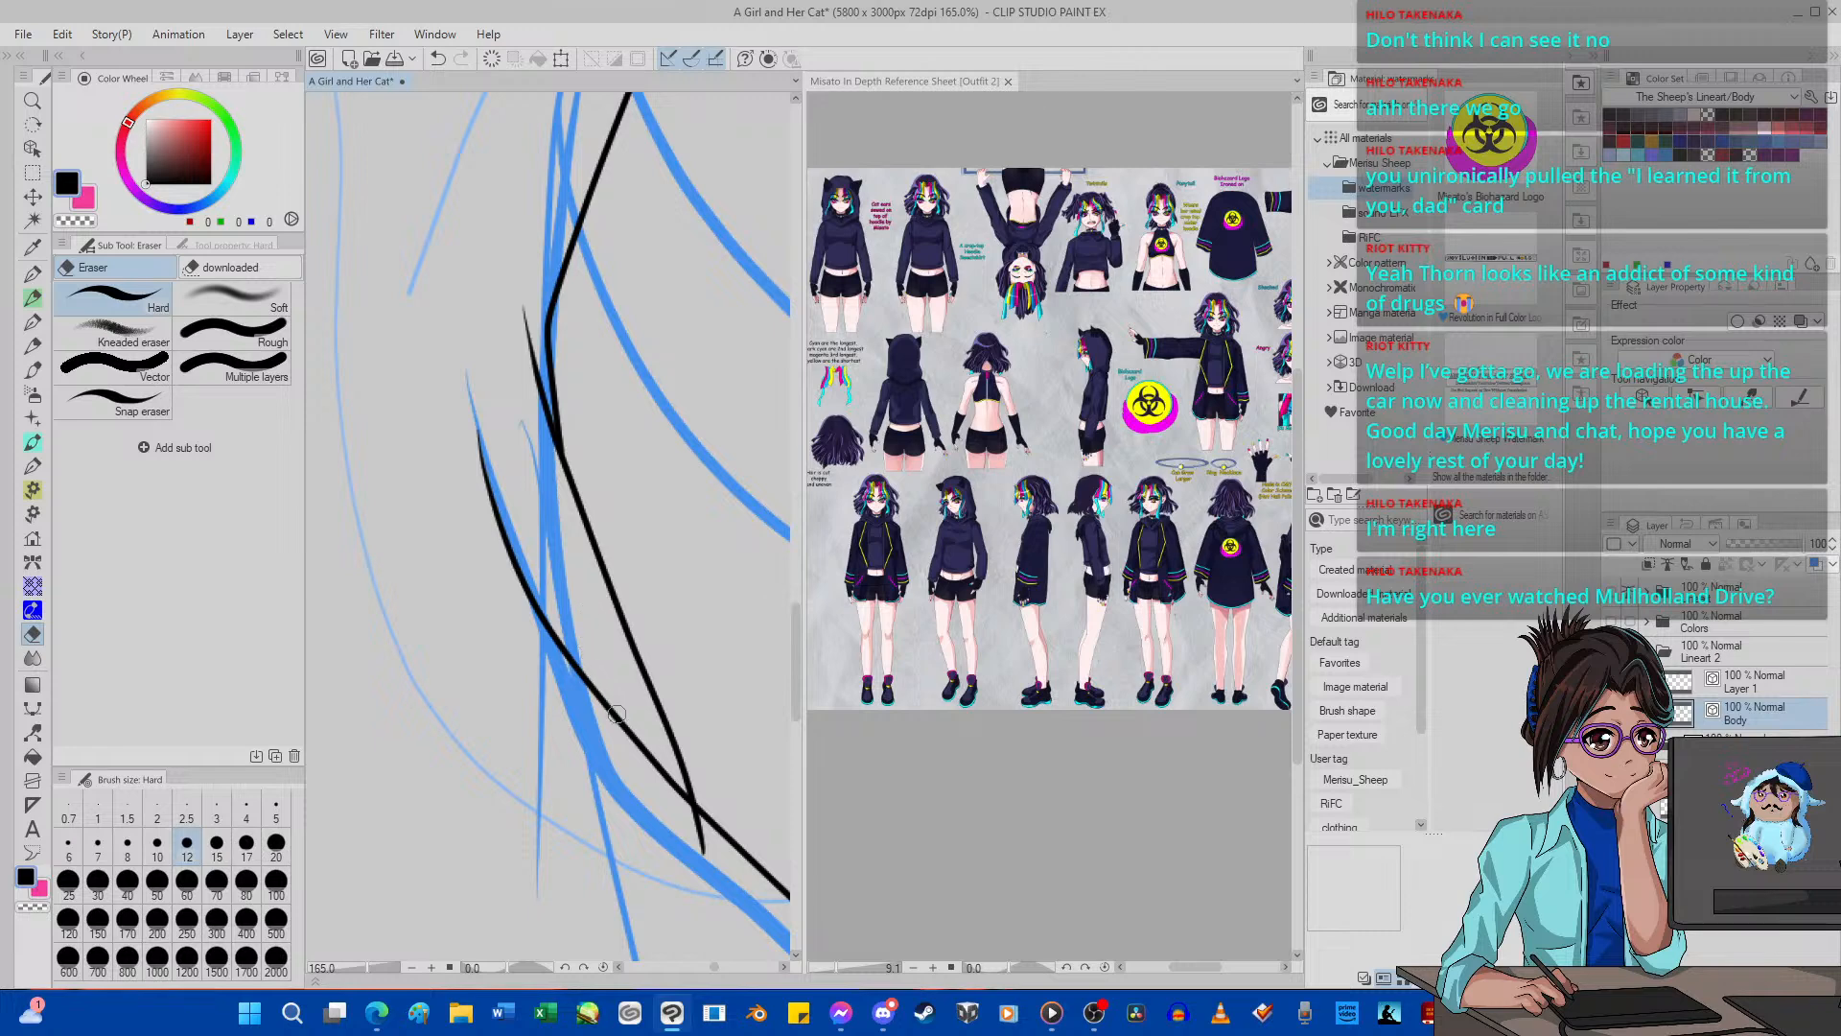
left_click_drag(670, 804, 704, 855)
left_click_drag(536, 377, 520, 366)
left_click_drag(482, 468, 485, 523)
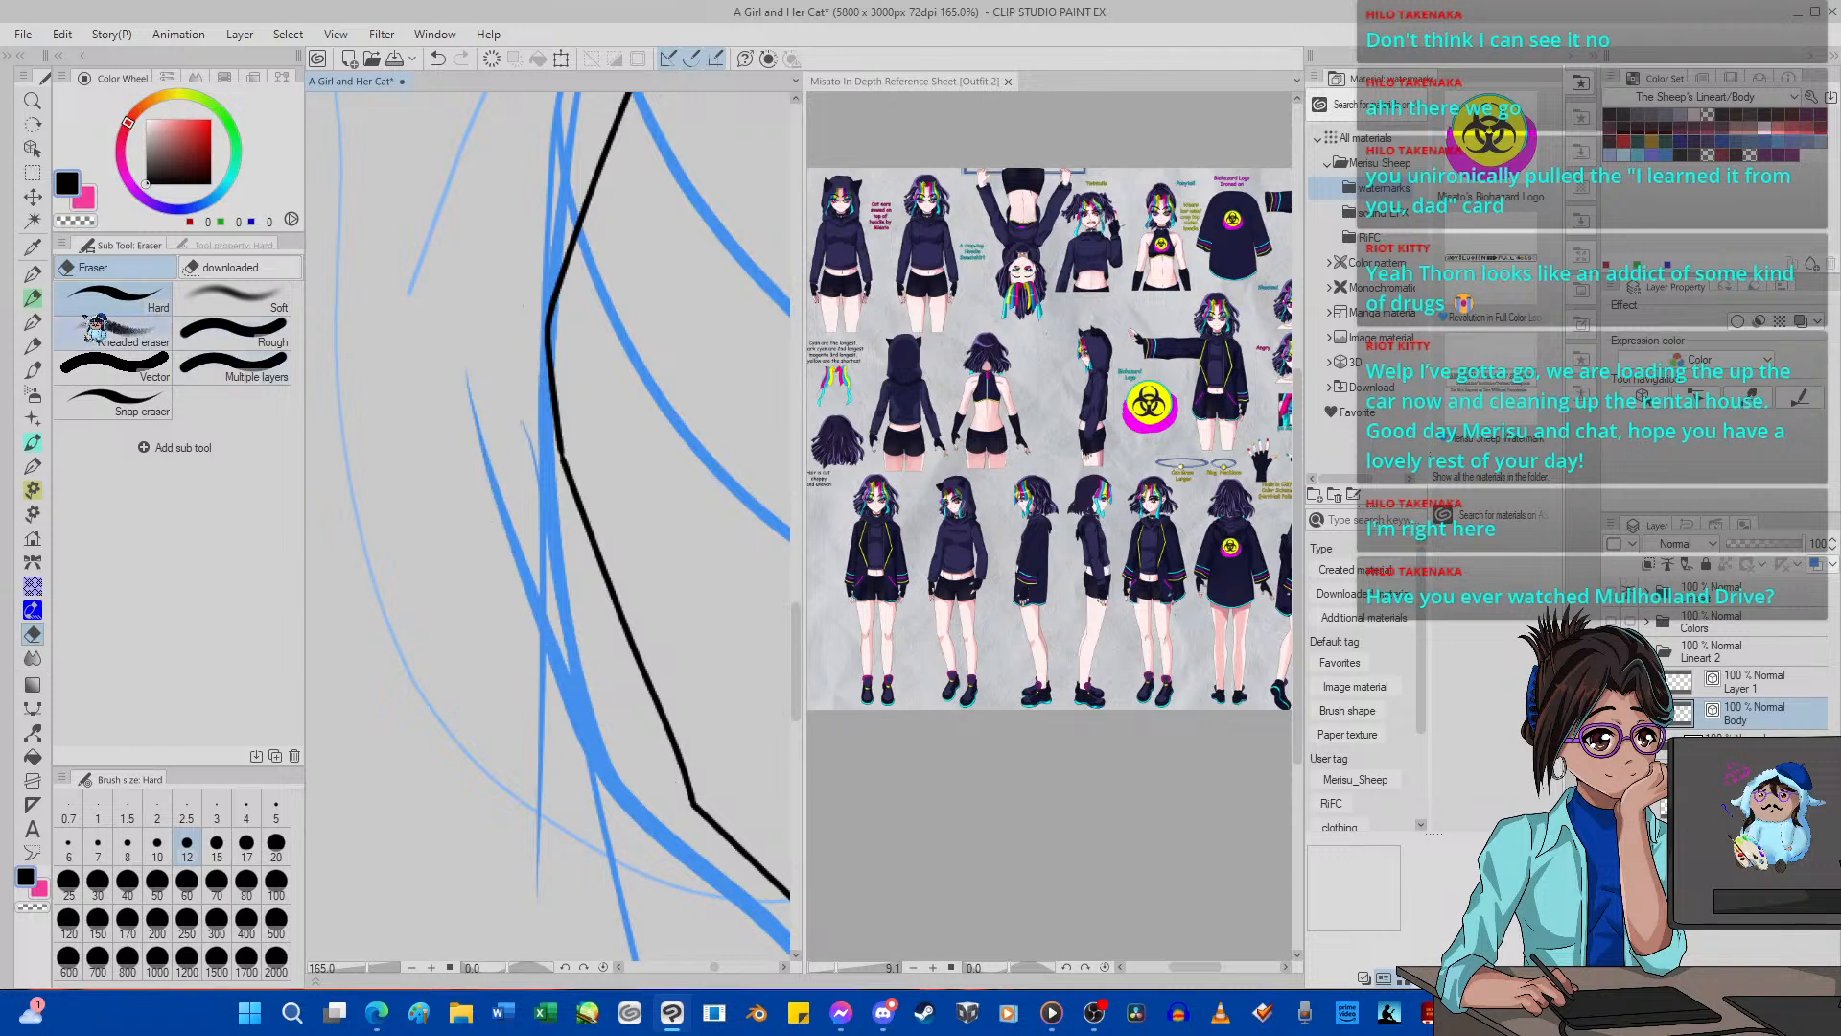
Ink a narrow looped fold inward from the bend in the lower-body front edge with G-pen 2 at size 5.
left_click(32, 274)
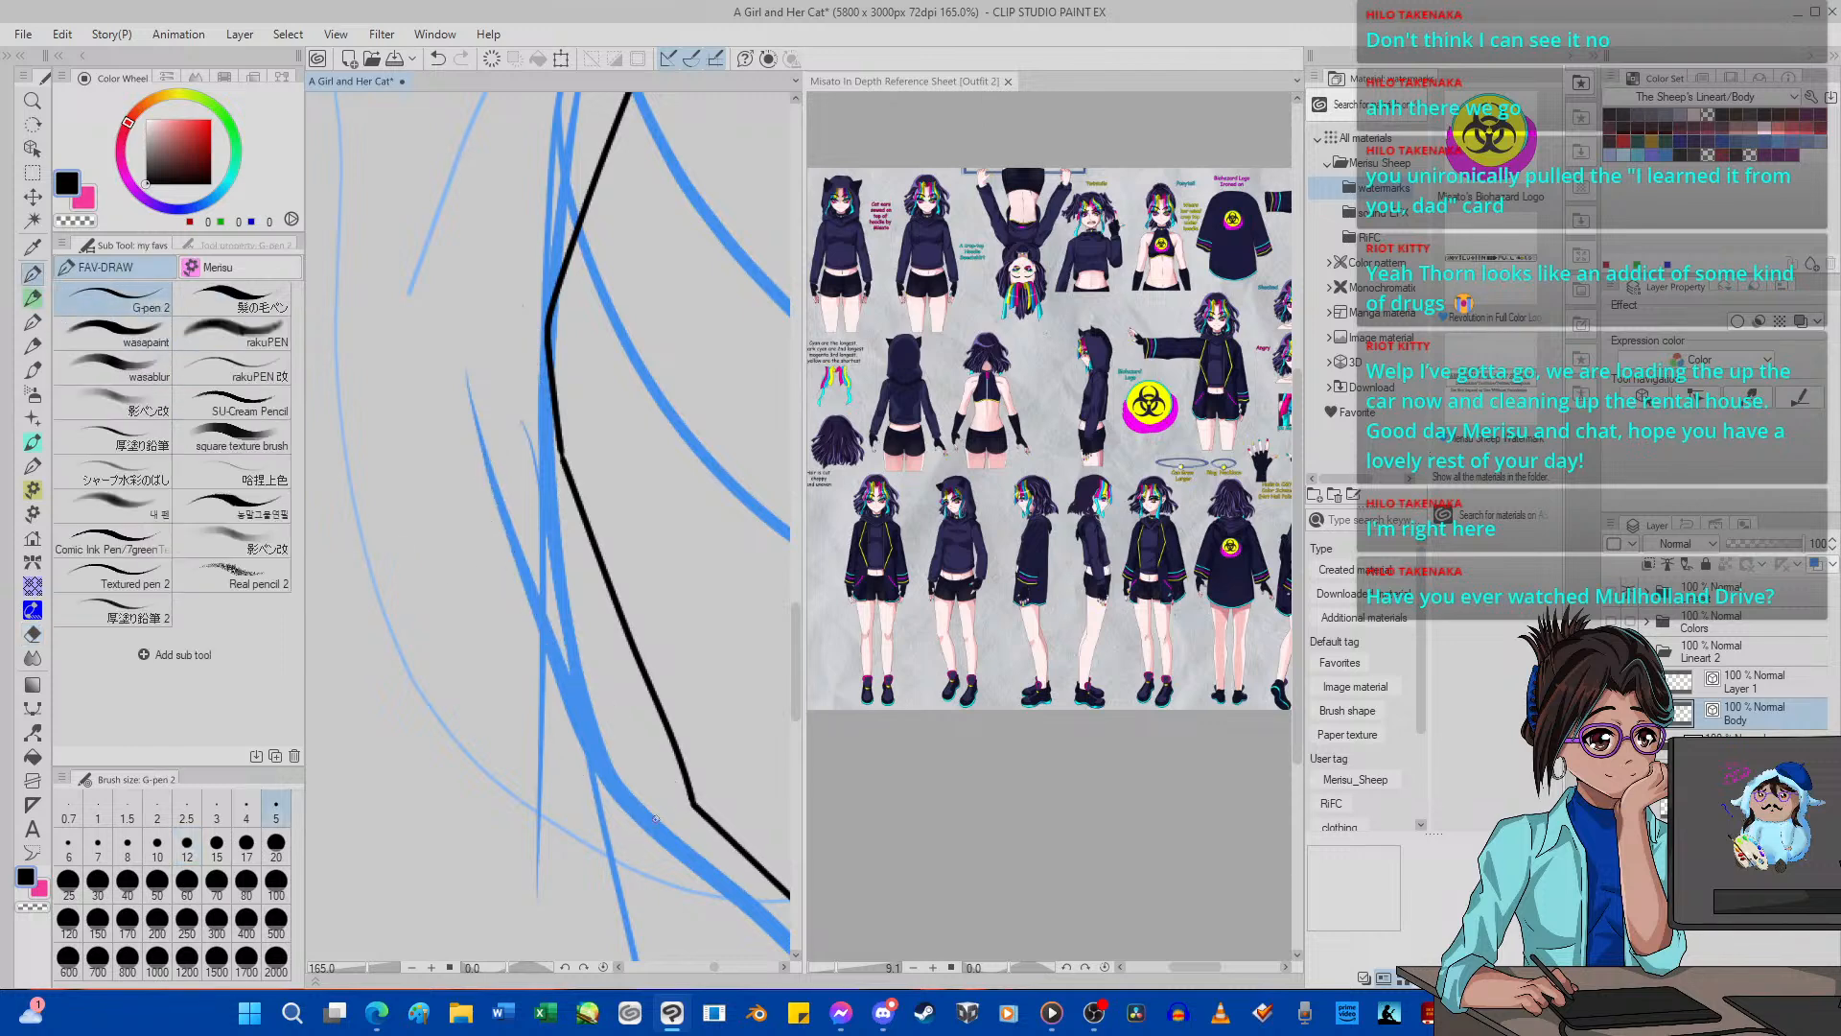
mouse_move(682, 794)
left_mouse_down()
mouse_move(479, 683)
mouse_move(446, 610)
mouse_move(590, 712)
left_mouse_up()
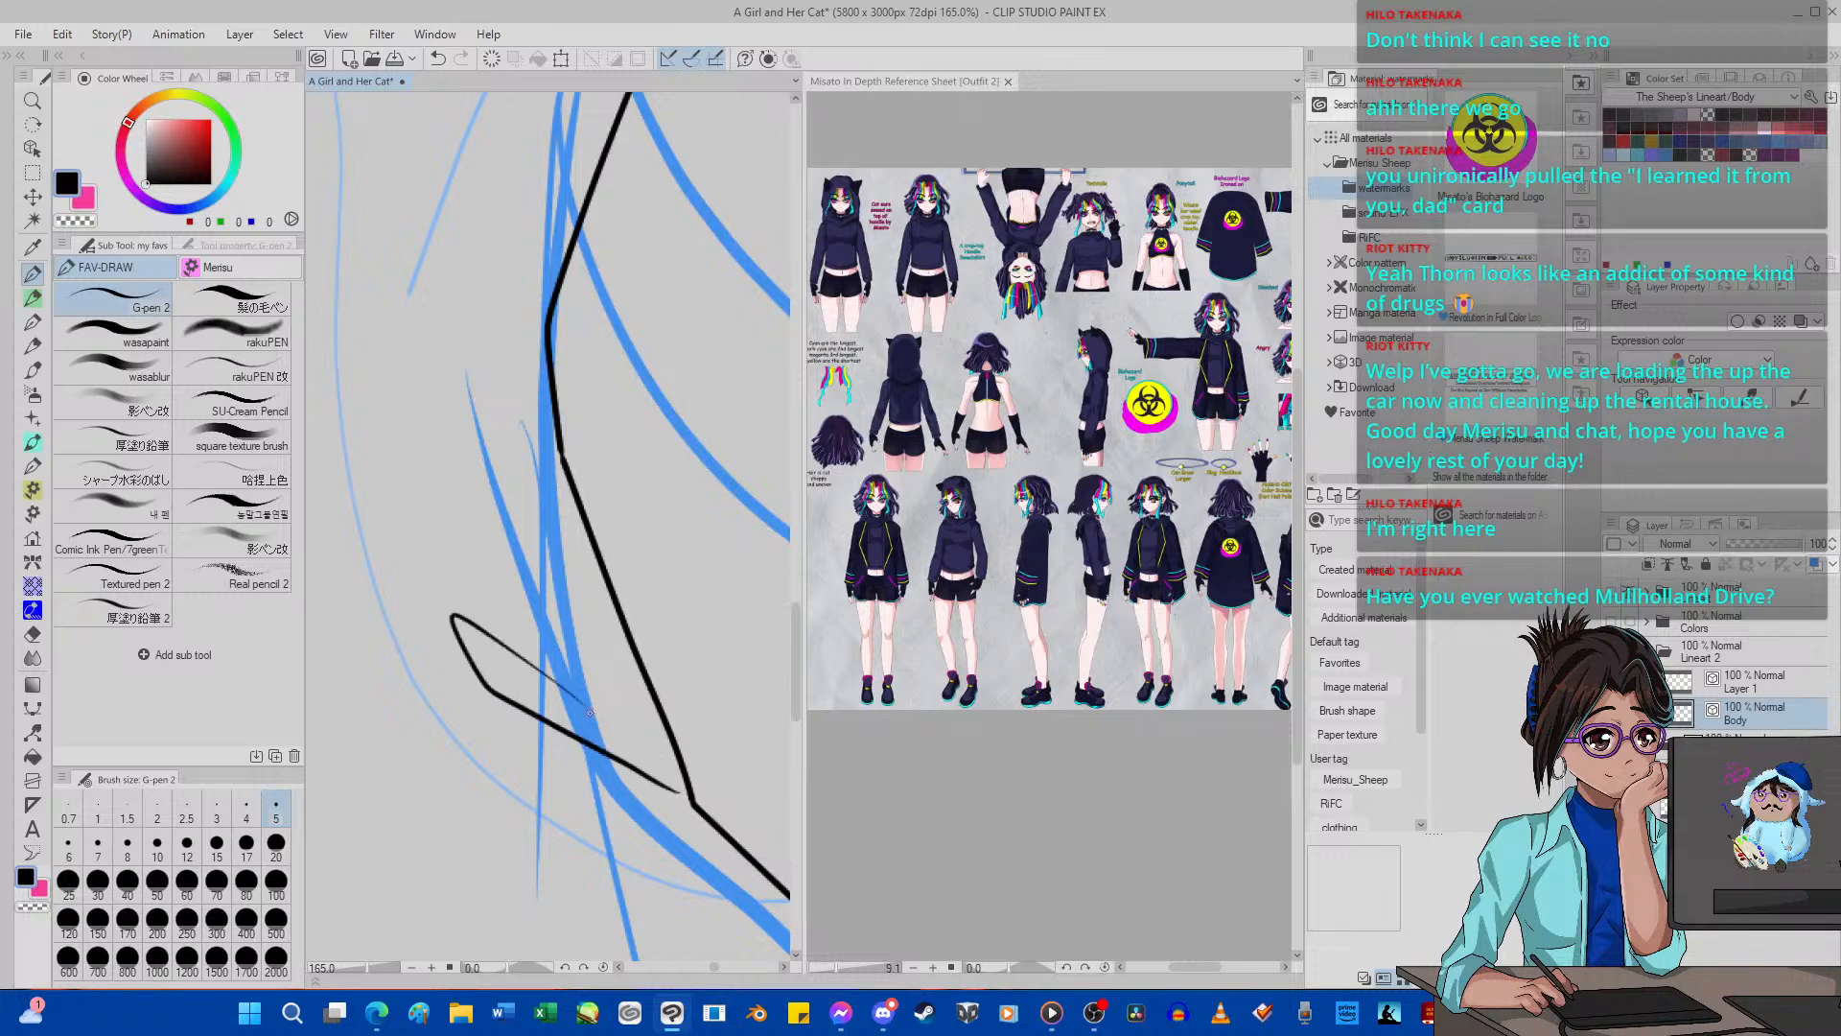
scroll(512, 622, "down", 8)
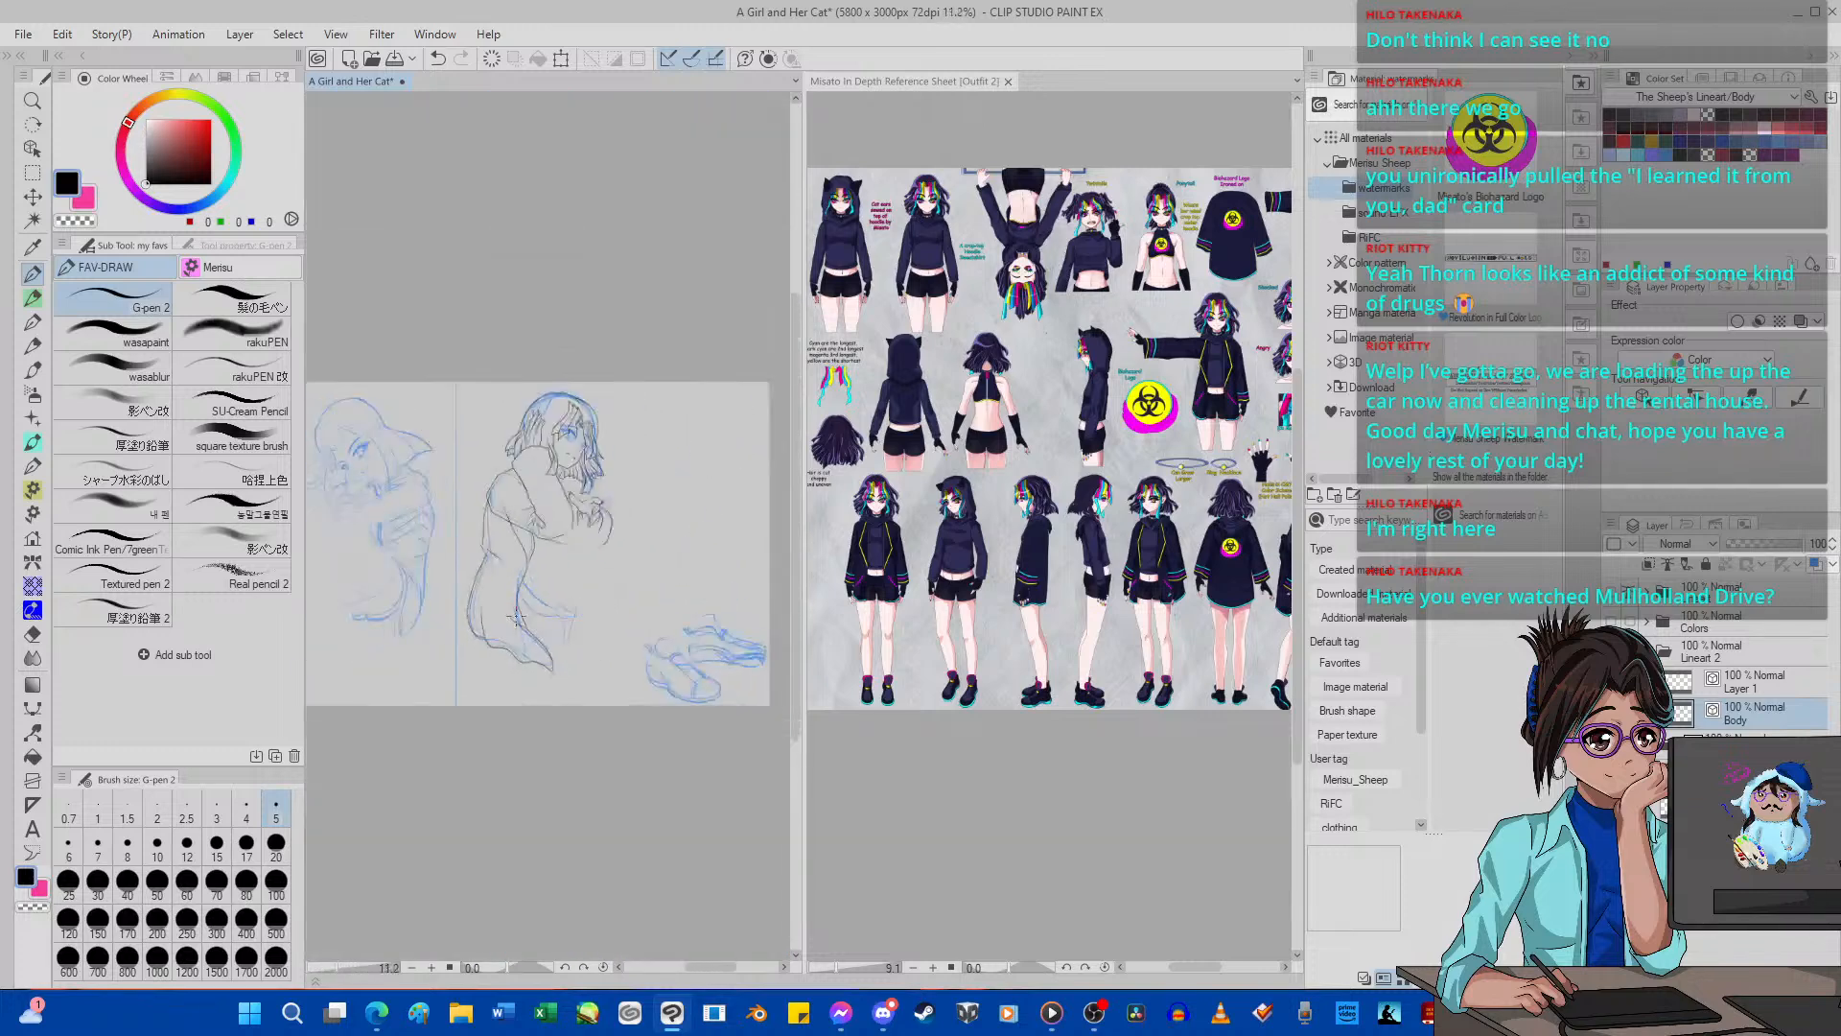
scroll(489, 501, "up", 3)
scroll(490, 502, "up", 3)
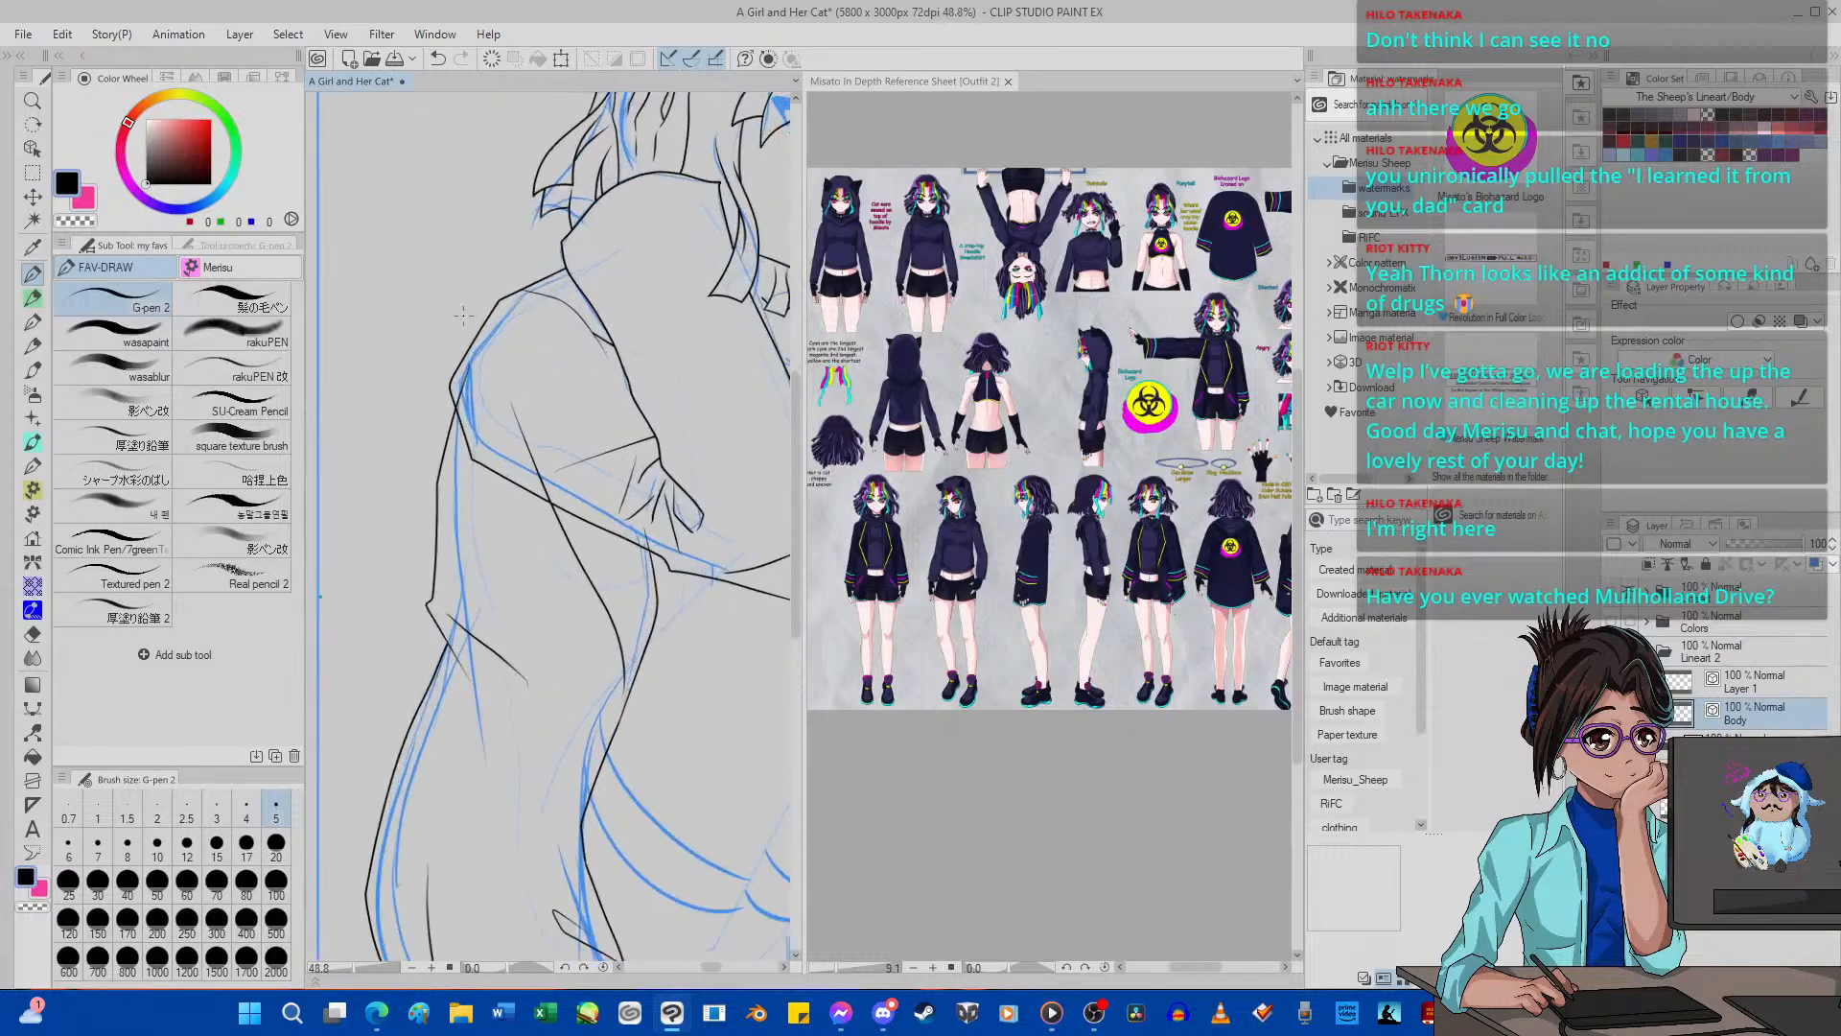
Examine the second girl's sleeves, torso and raised hand against the whole page sketch.
key("e")
scroll(438, 433, "up", 1)
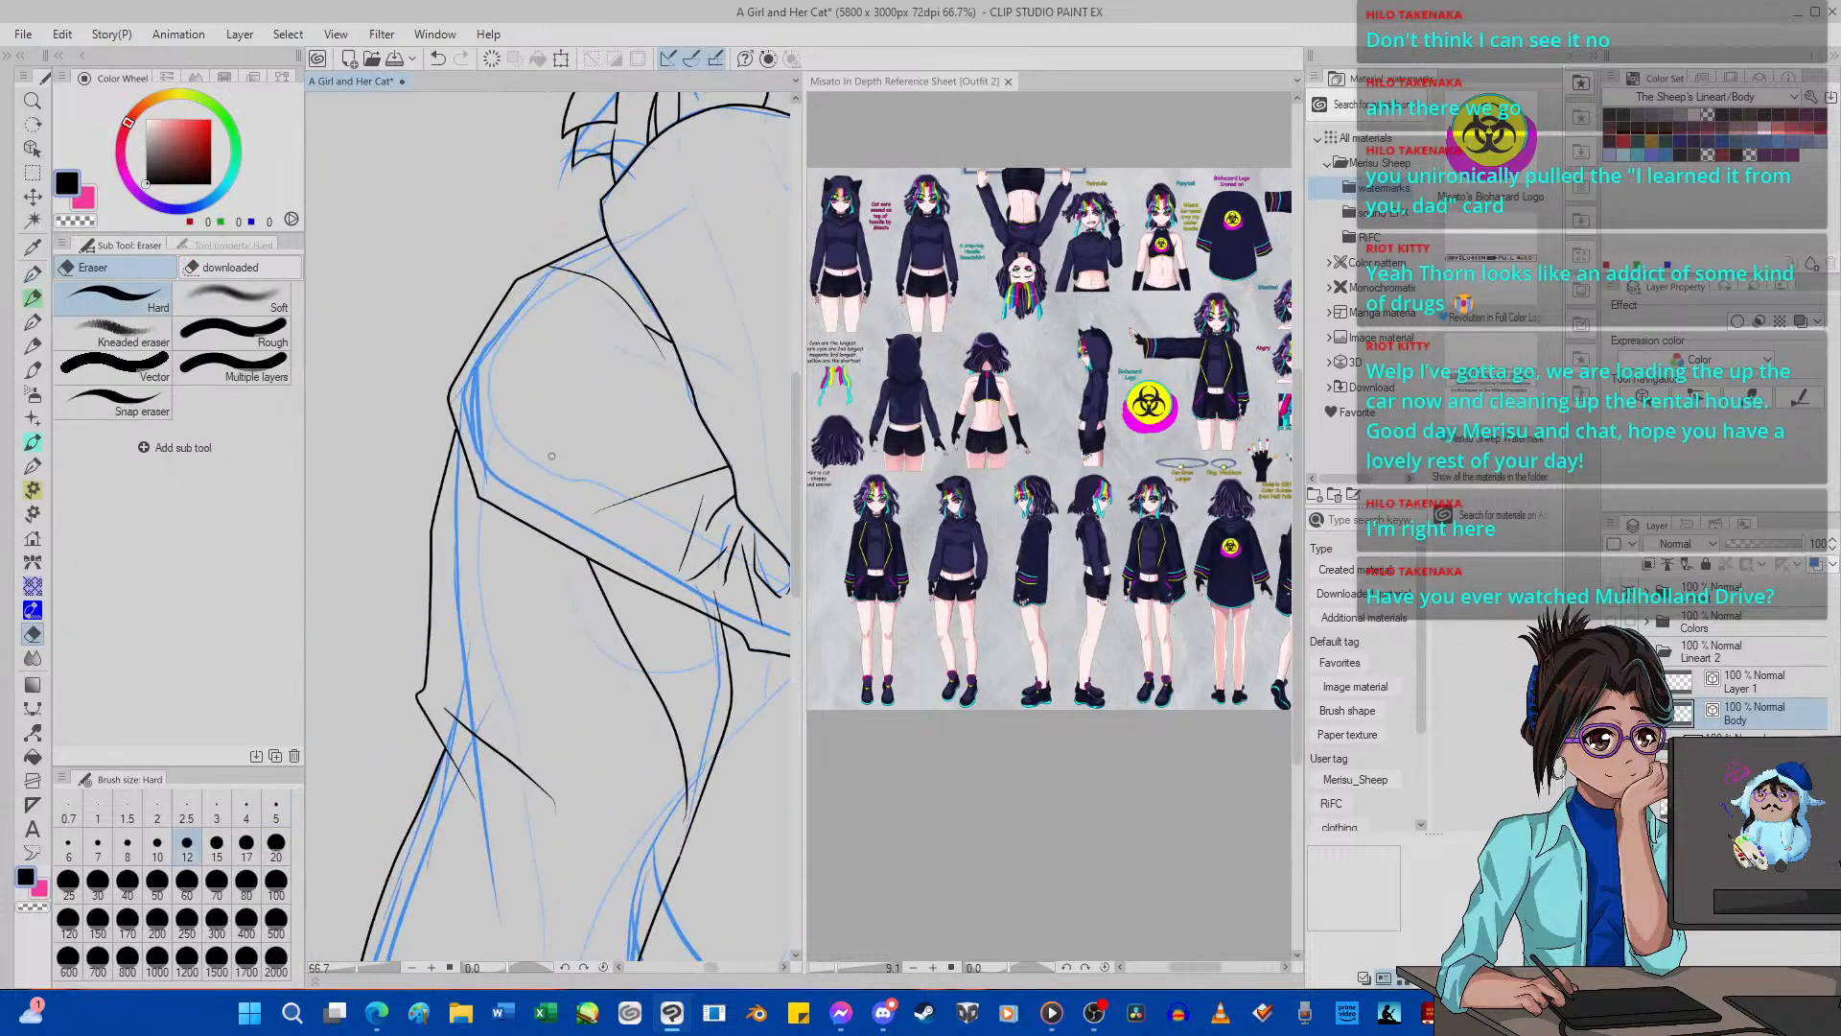
scroll(548, 456, "down", 3)
scroll(444, 472, "down", 2)
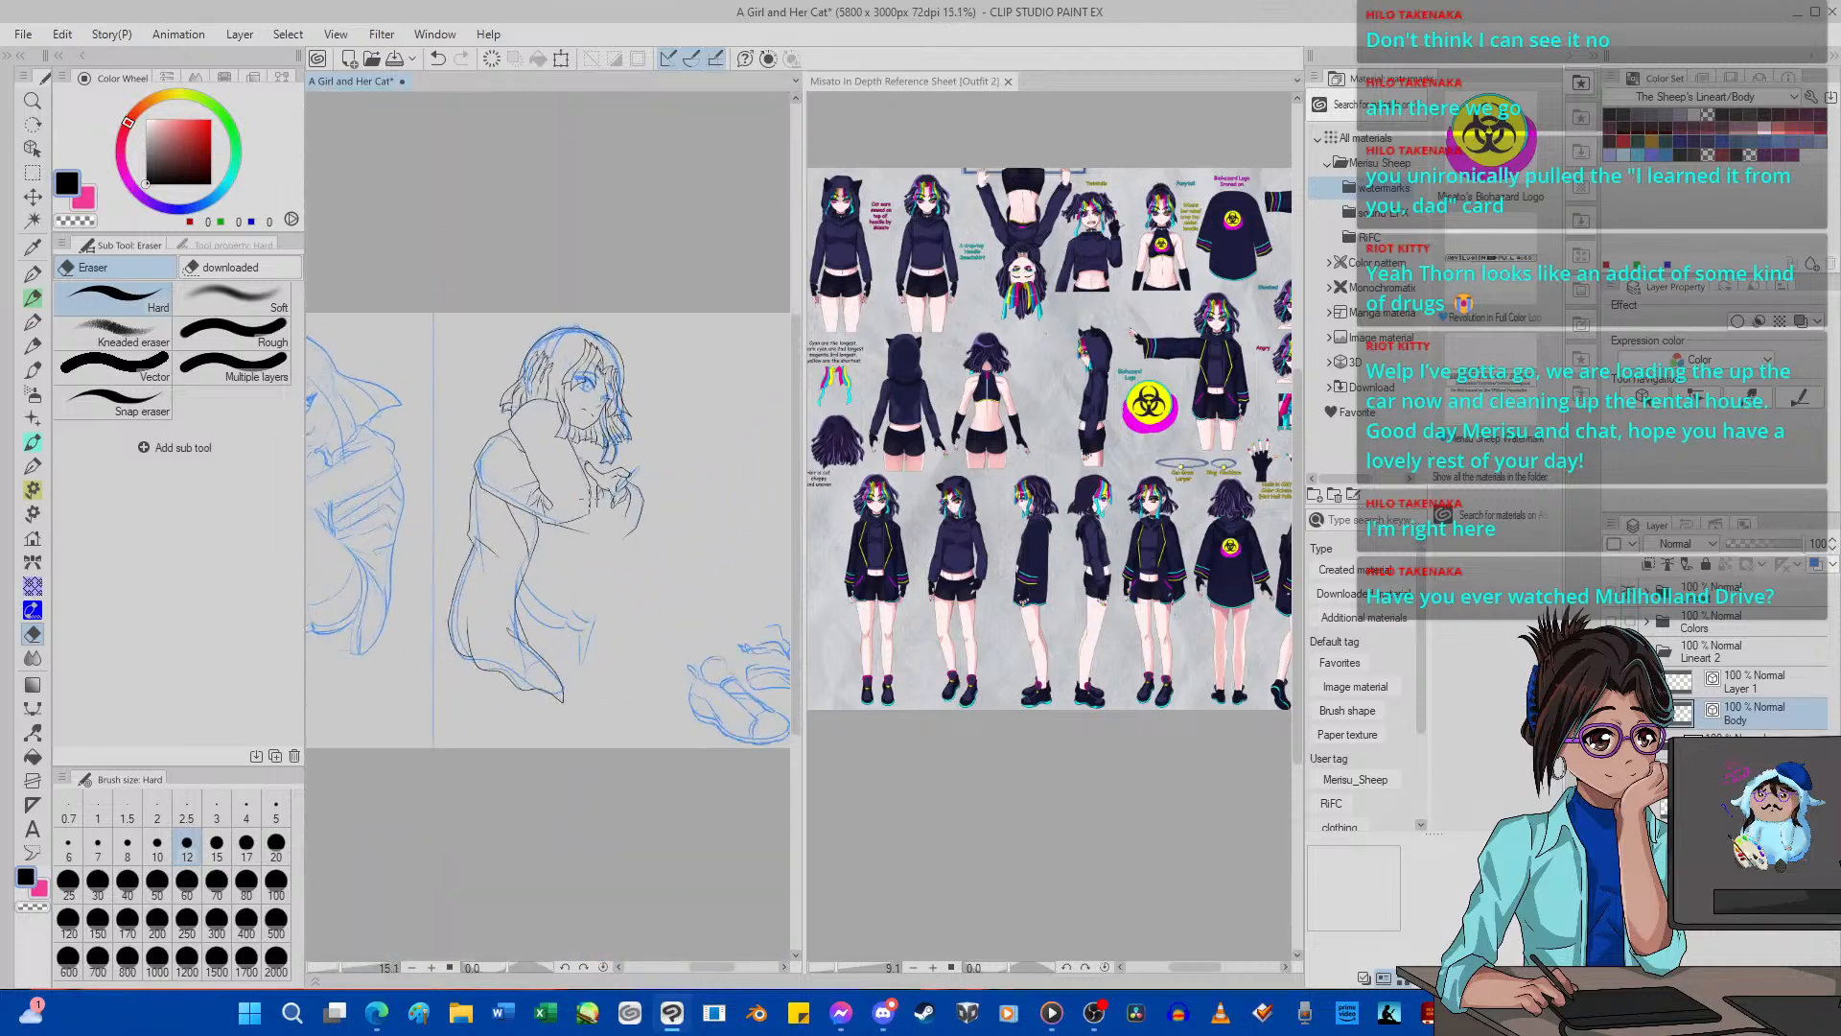
scroll(589, 498, "up", 5)
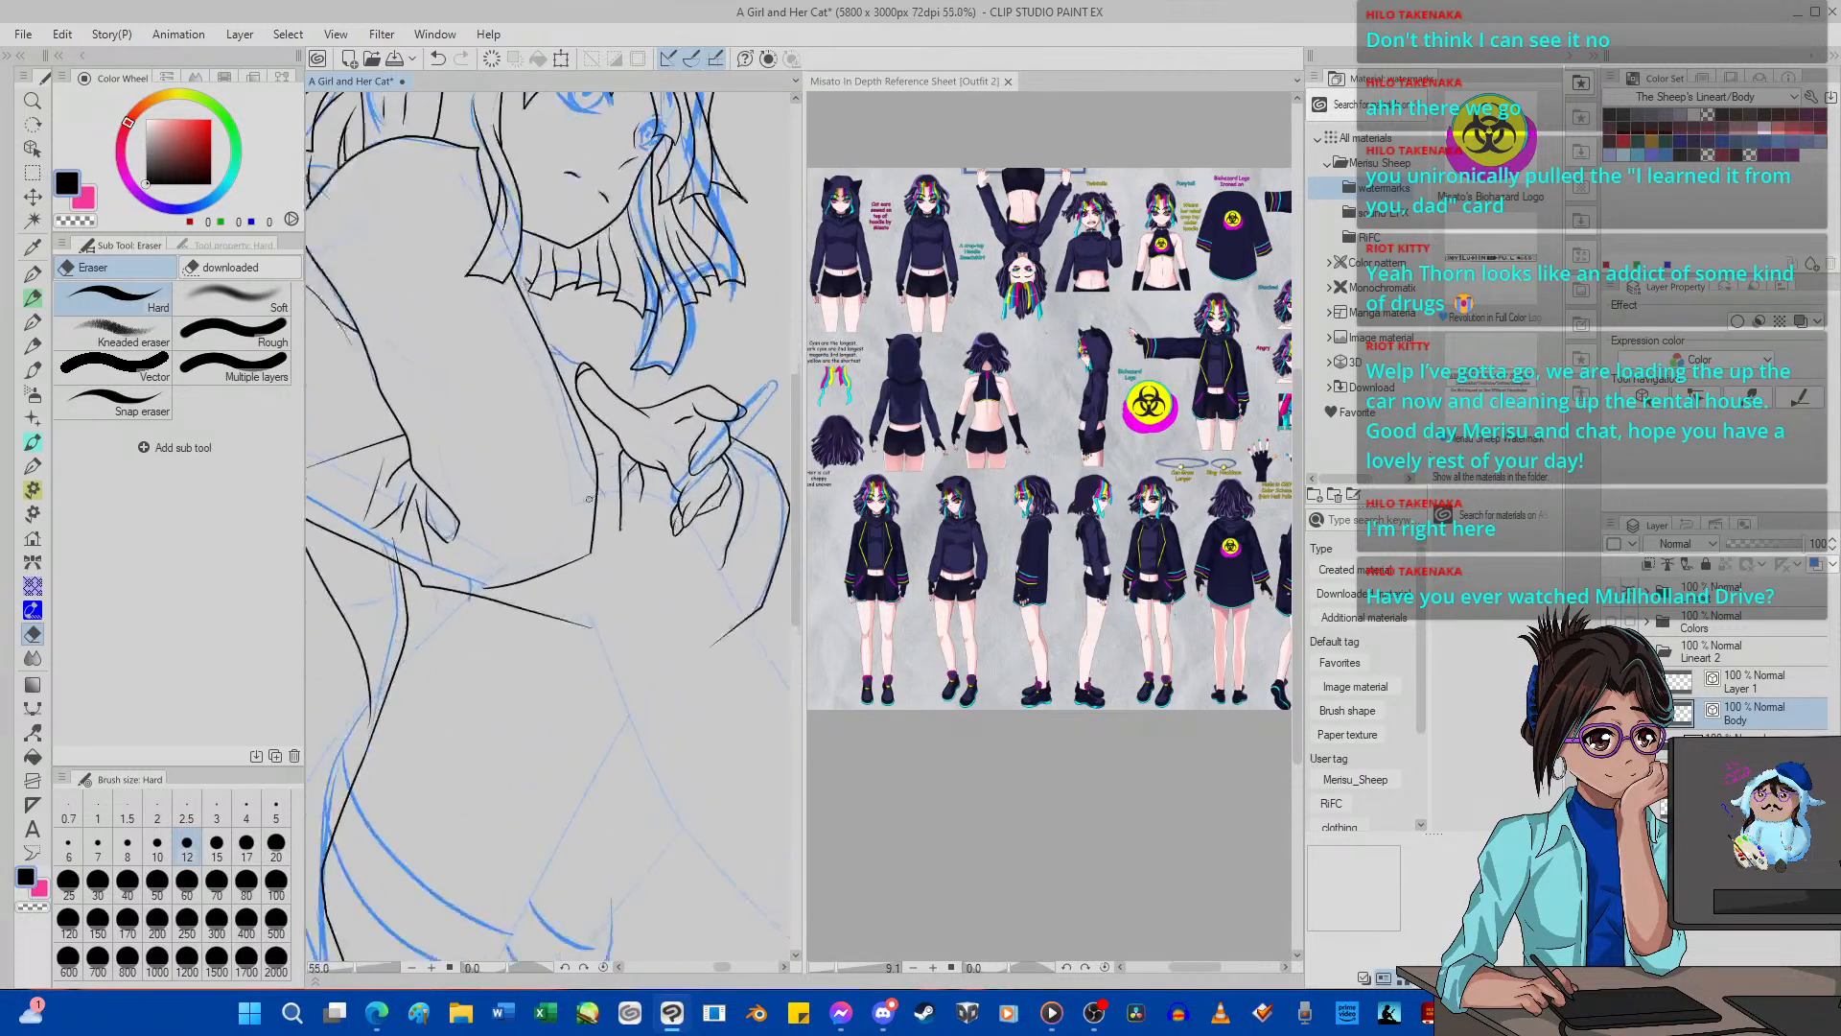
scroll(588, 499, "down", 8)
scroll(589, 499, "up", 6)
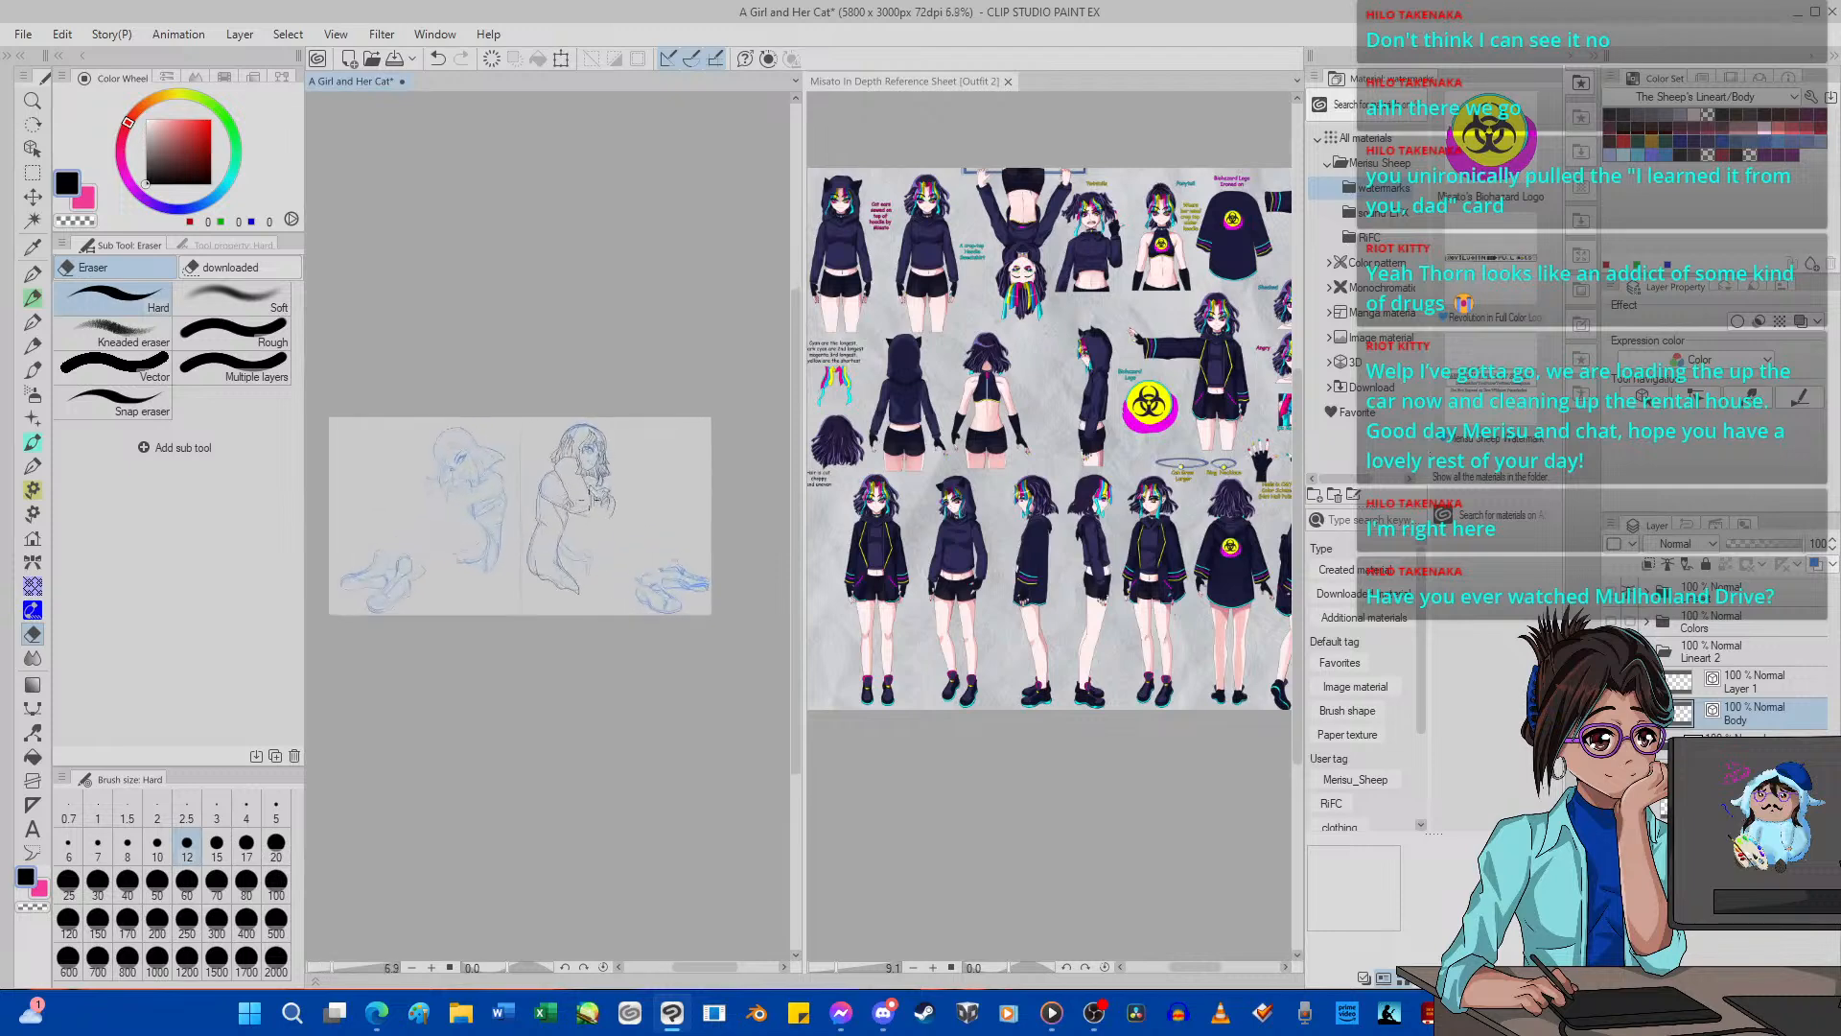
scroll(585, 480, "up", 6)
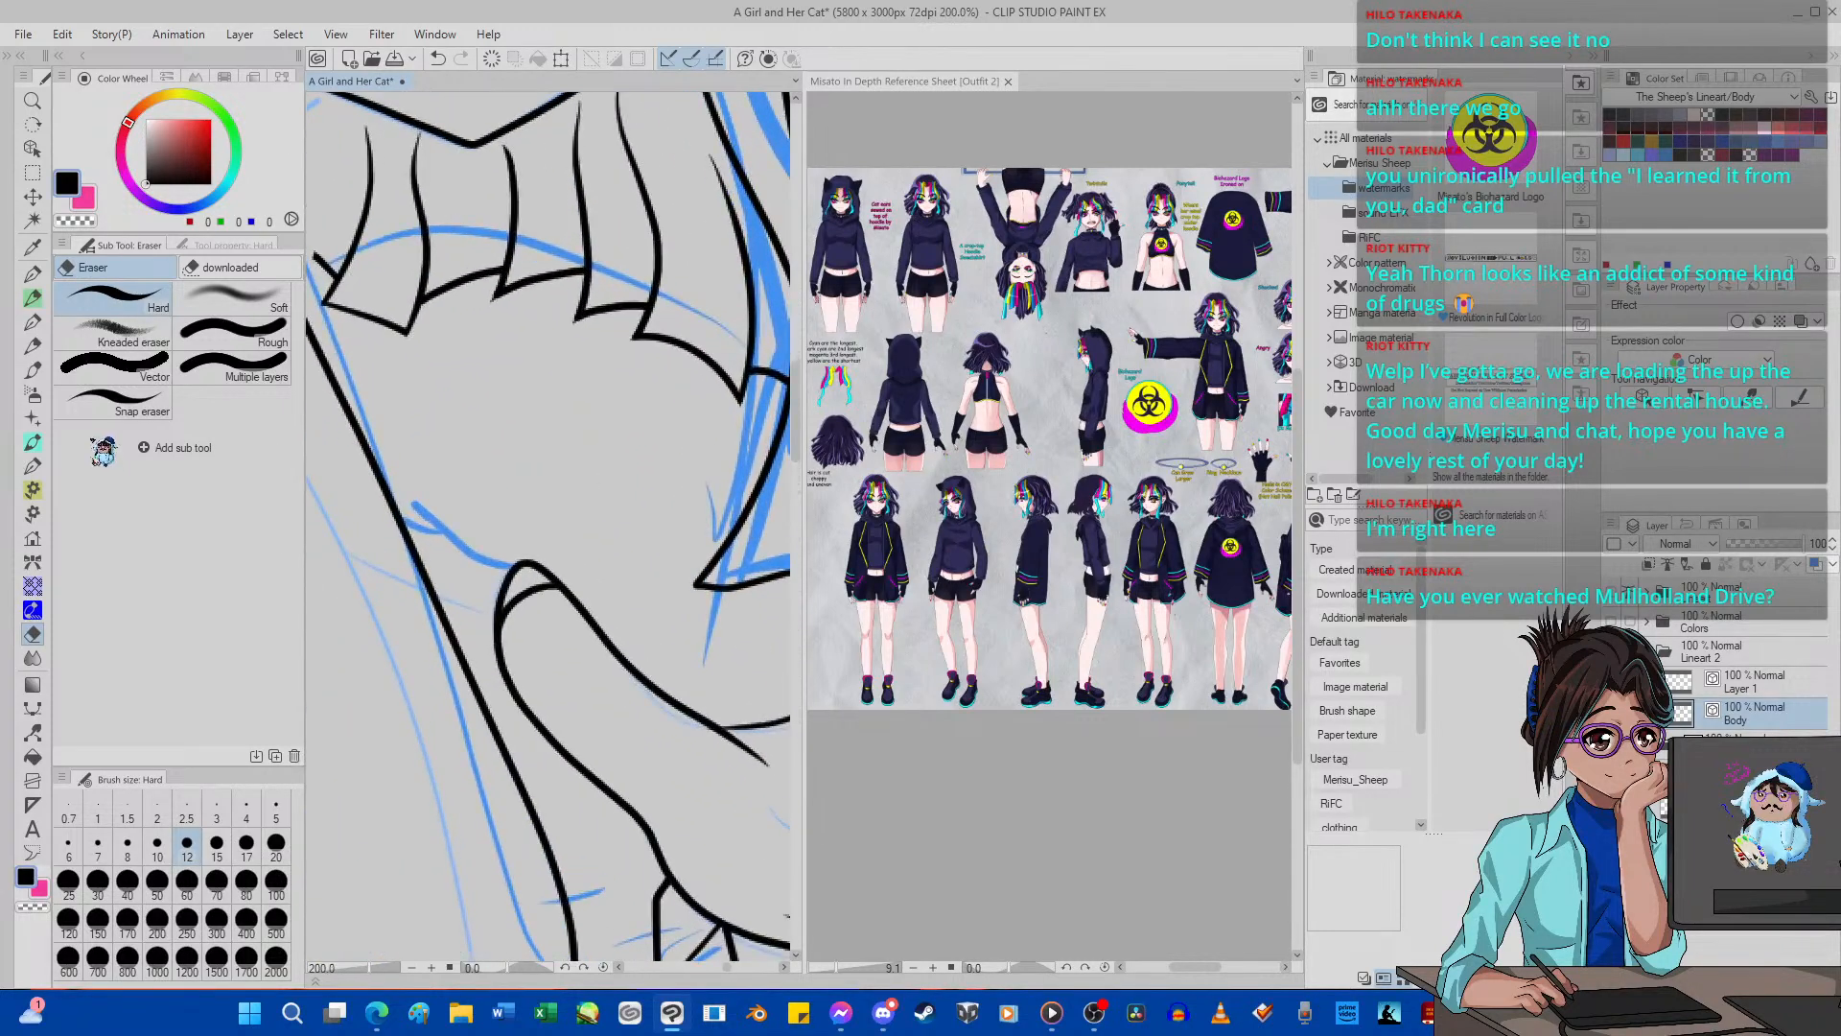
Ink the short line joining the raised hand's fingertip to the arm contour and erase the overshoot past the contour.
left_click(33, 274)
left_click_drag(347, 468, 526, 583)
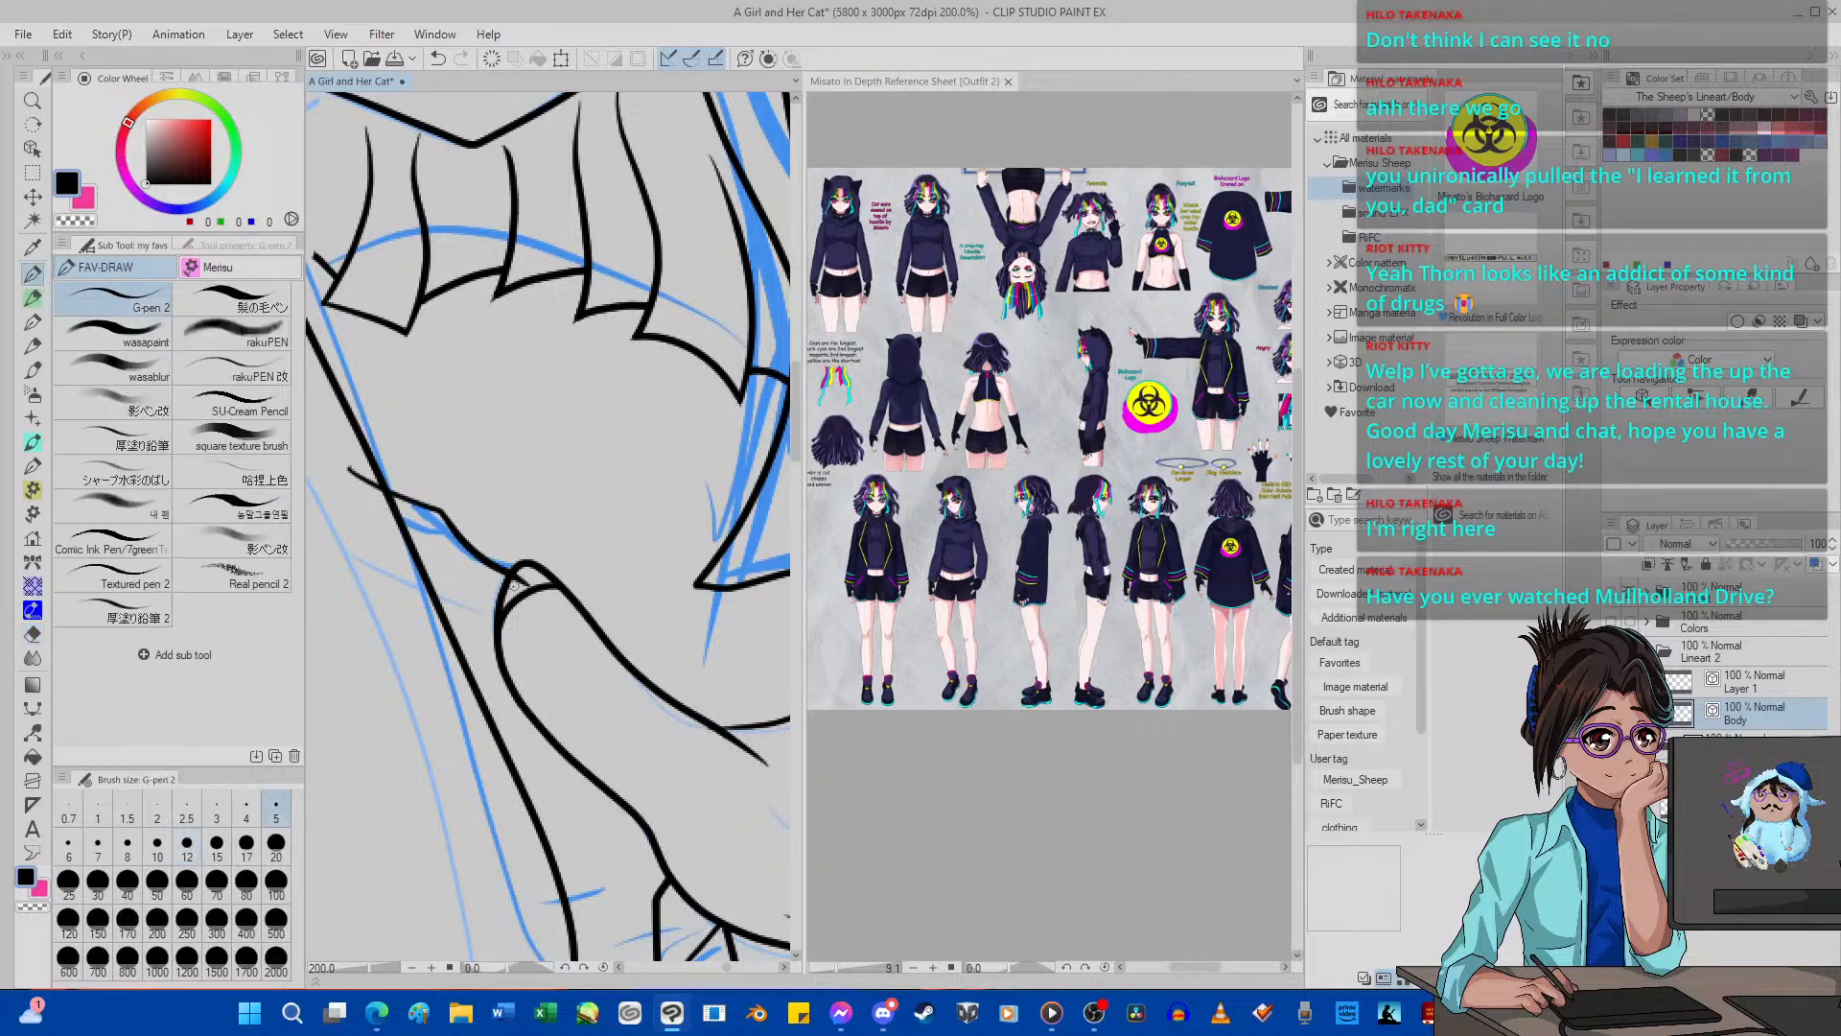
left_click(32, 634)
mouse_move(344, 509)
left_mouse_down()
mouse_move(344, 457)
mouse_move(388, 491)
left_mouse_up()
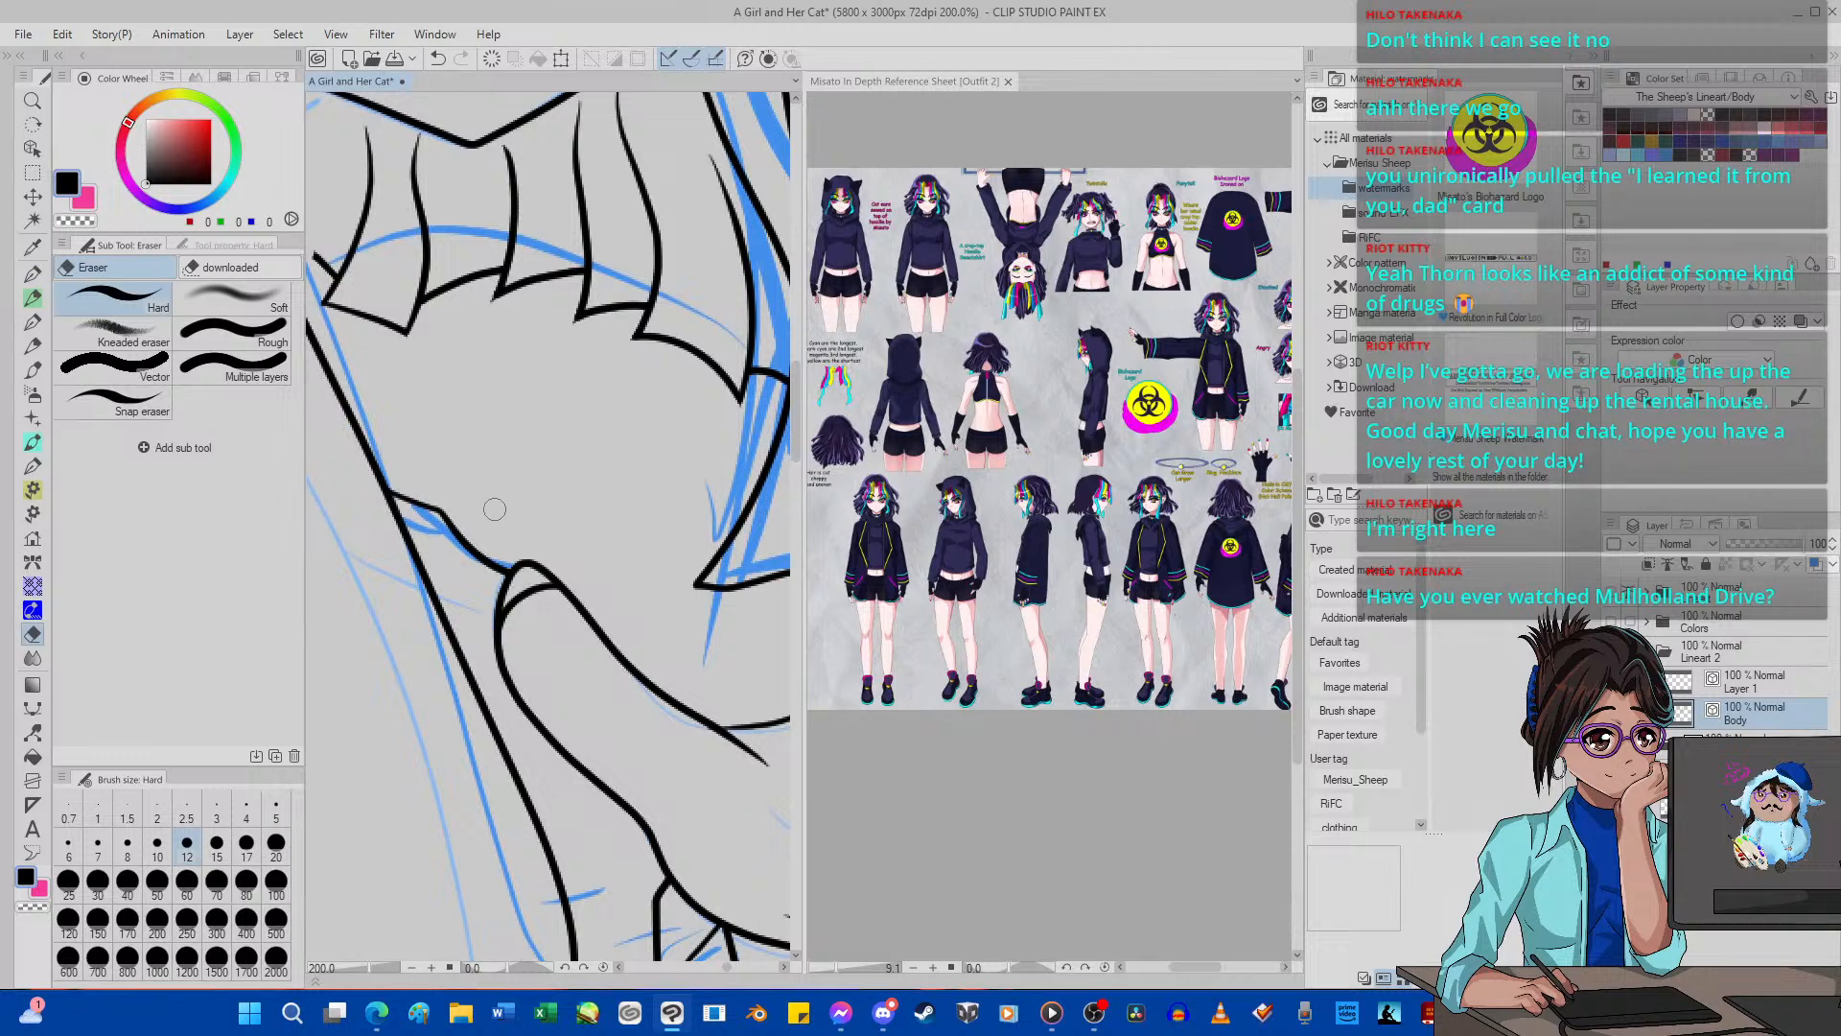
Ink a short line along the upper edge of the raised hand and erase its overshooting end.
left_click(32, 274)
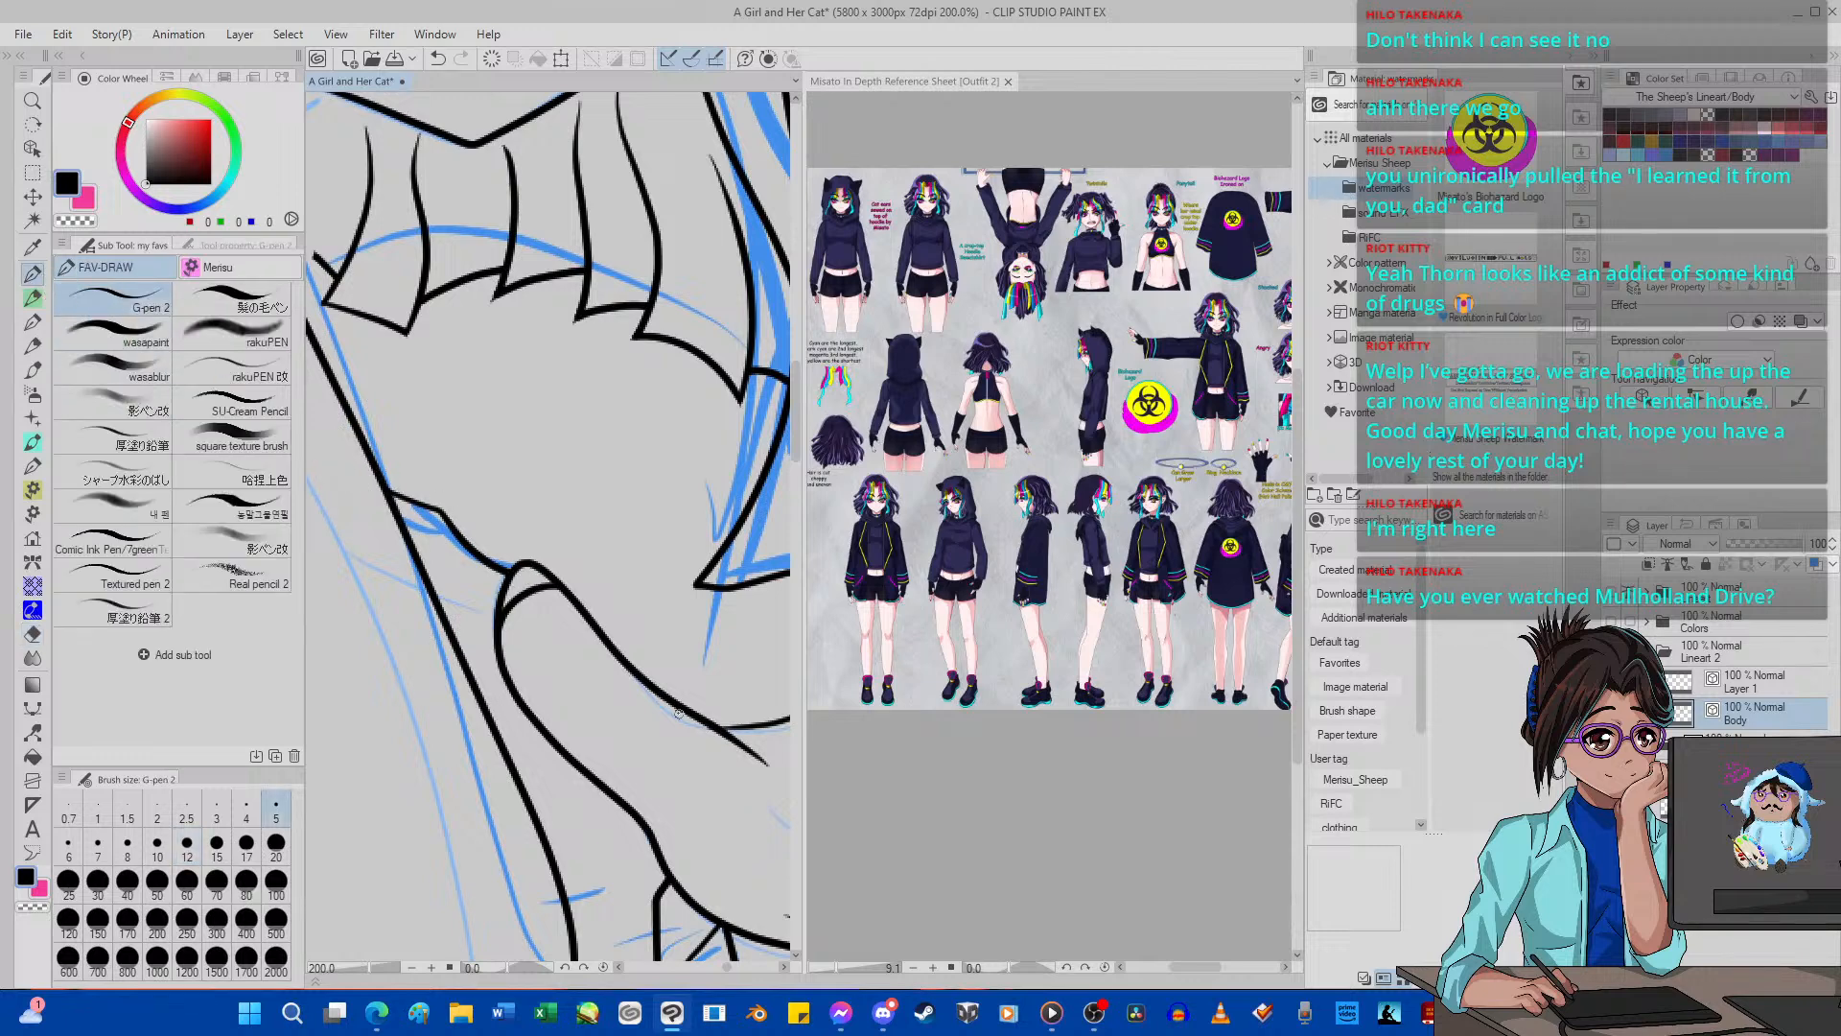
mouse_move(775, 744)
left_mouse_down()
mouse_move(552, 620)
mouse_move(576, 650)
left_mouse_up()
left_click(33, 634)
left_click_drag(770, 743, 754, 747)
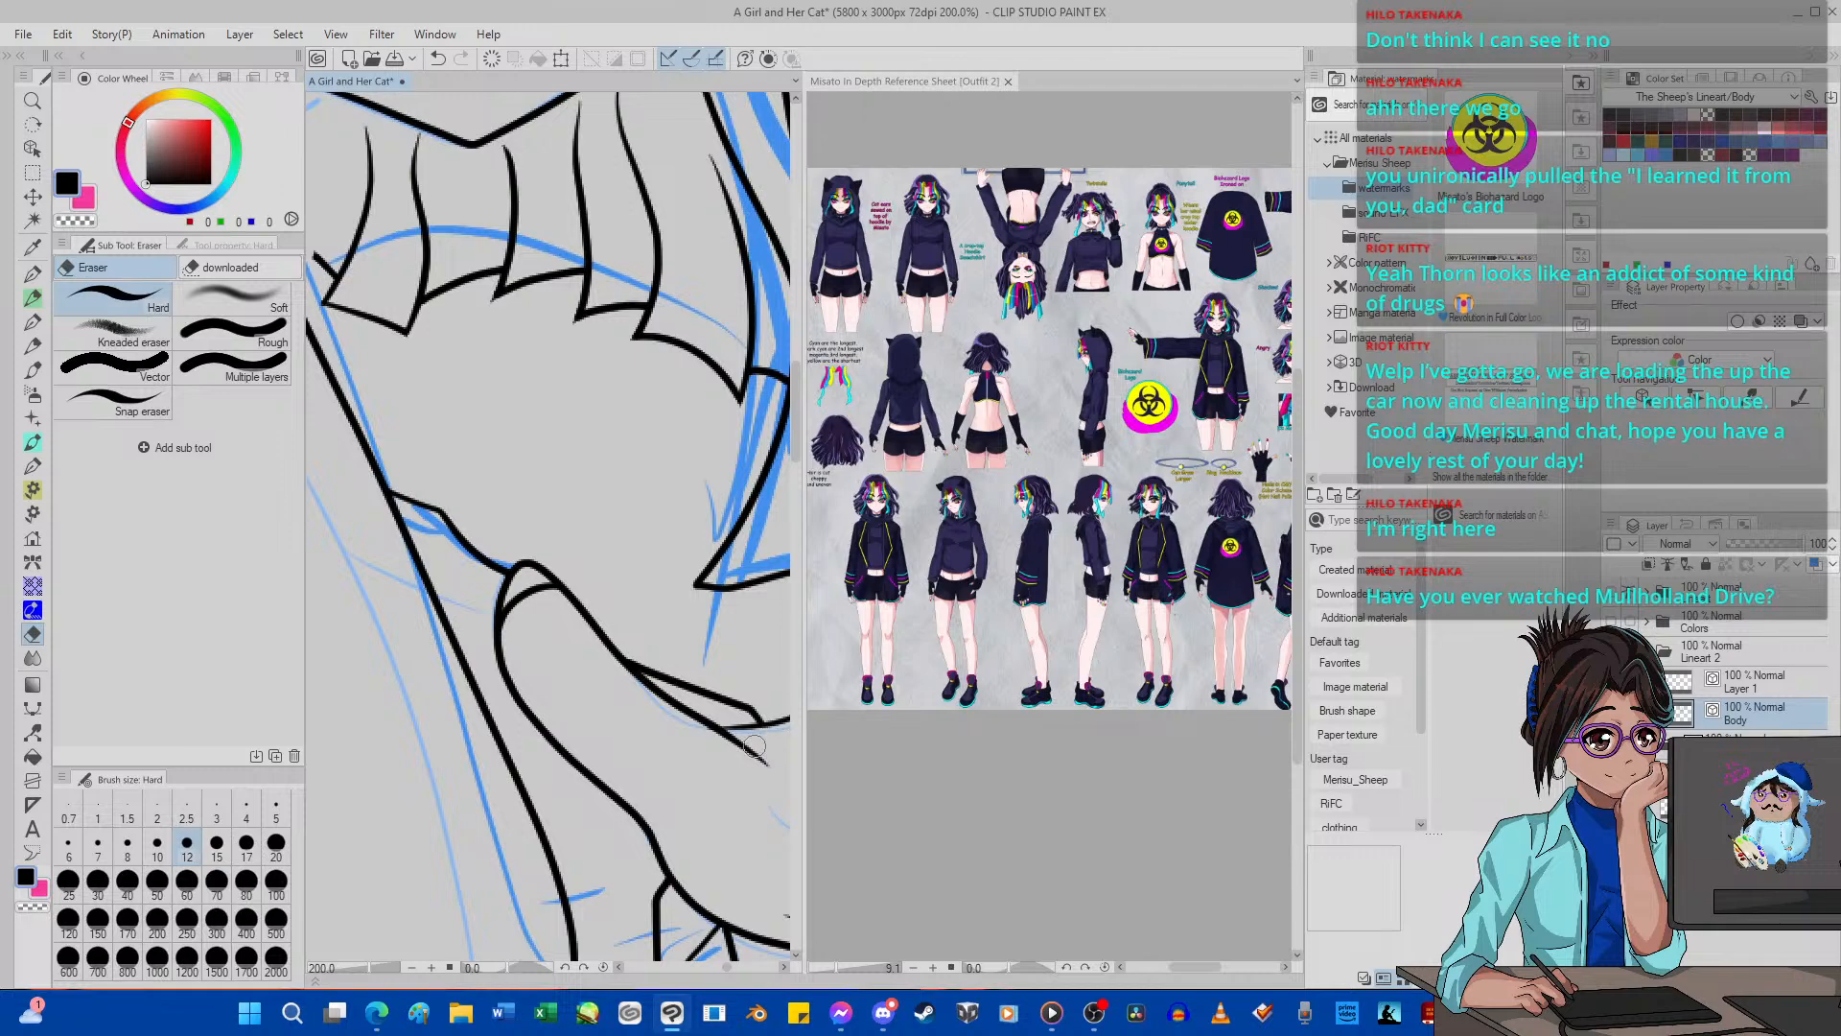
scroll(540, 763, "down", 10)
scroll(540, 768, "up", 2)
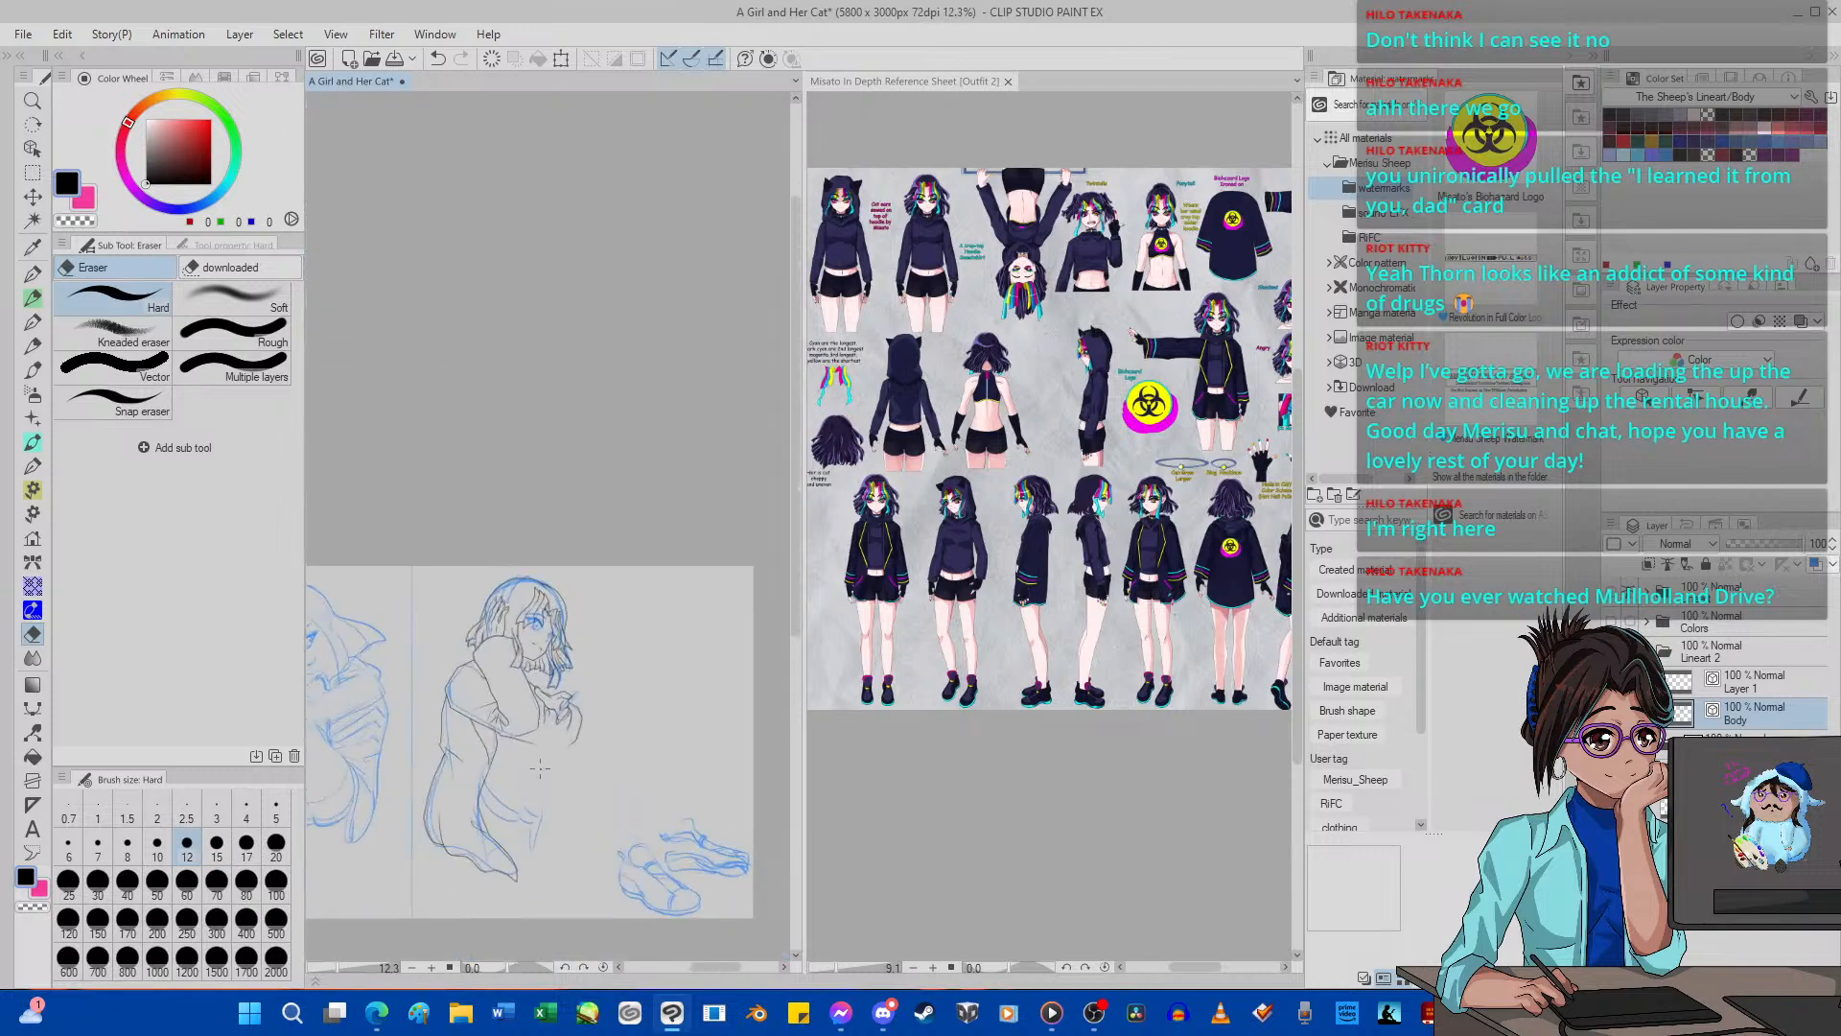
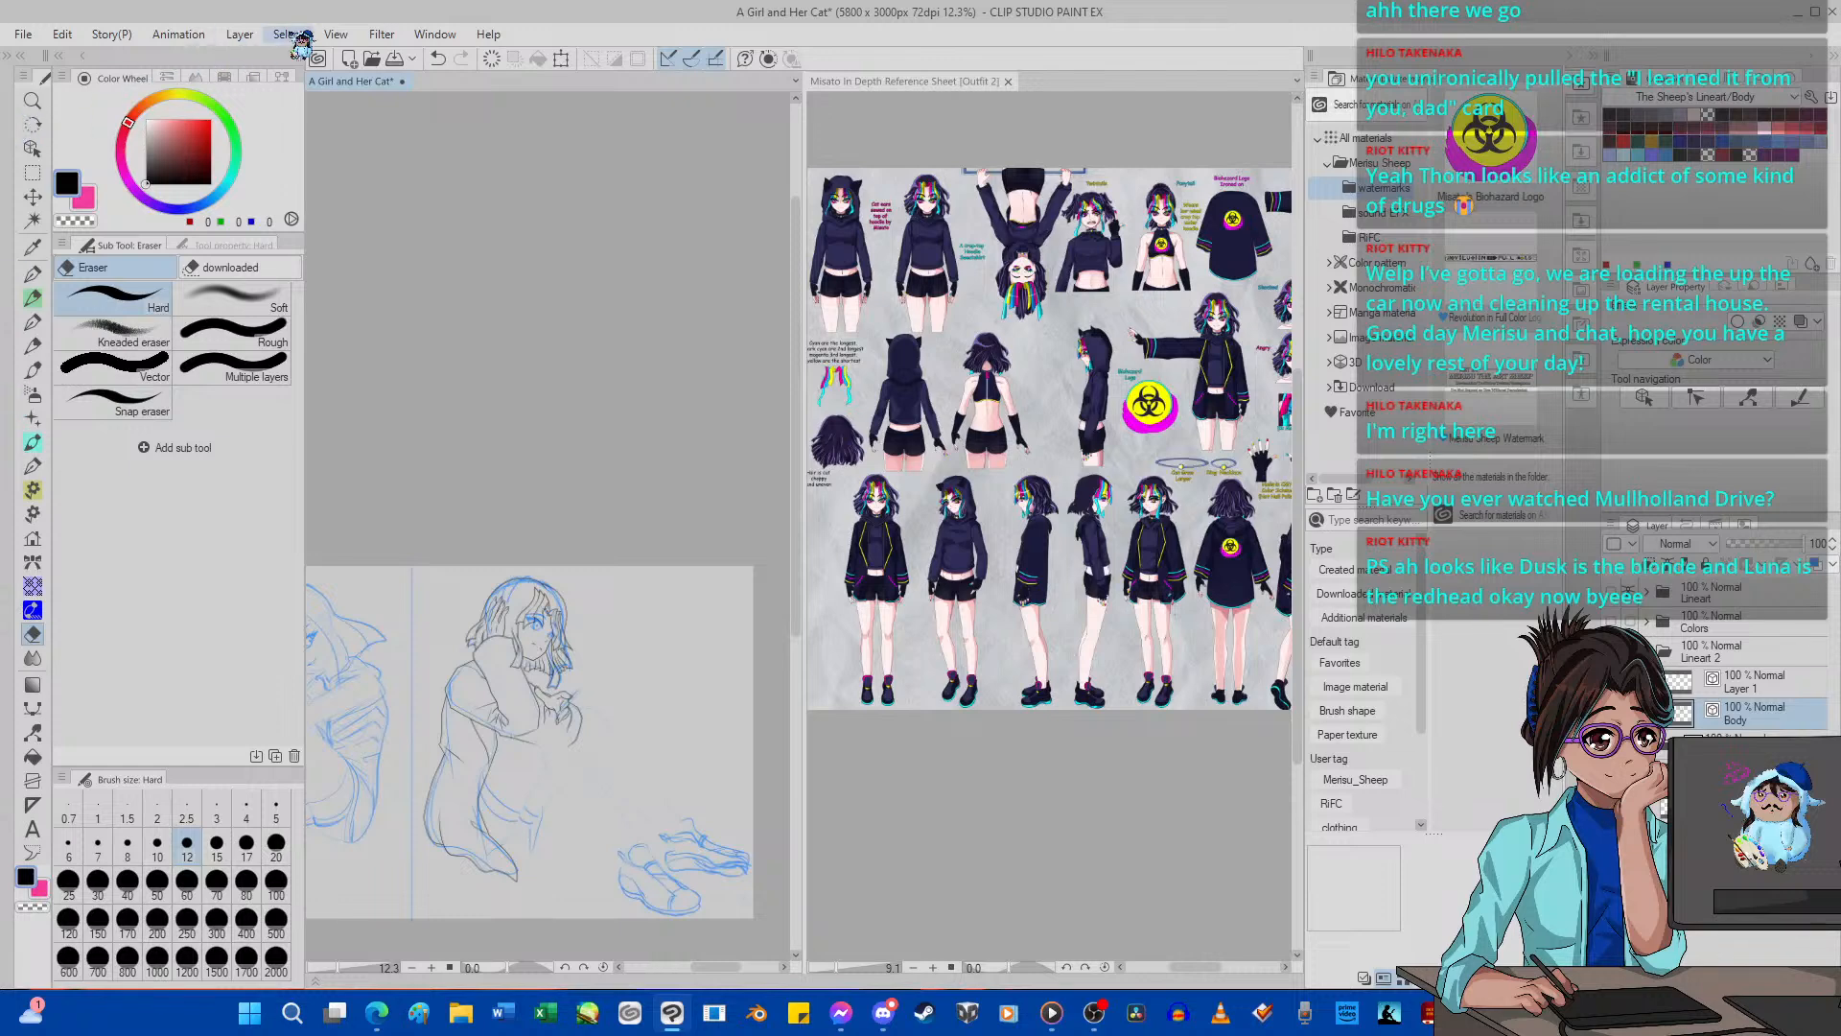
Ink several tapering hair strands above the second girl's forehead, between the hand in her hair and the fringe, using G-pen 2 at size 5.
scroll(497, 429, "down", 1)
scroll(521, 618, "up", 10)
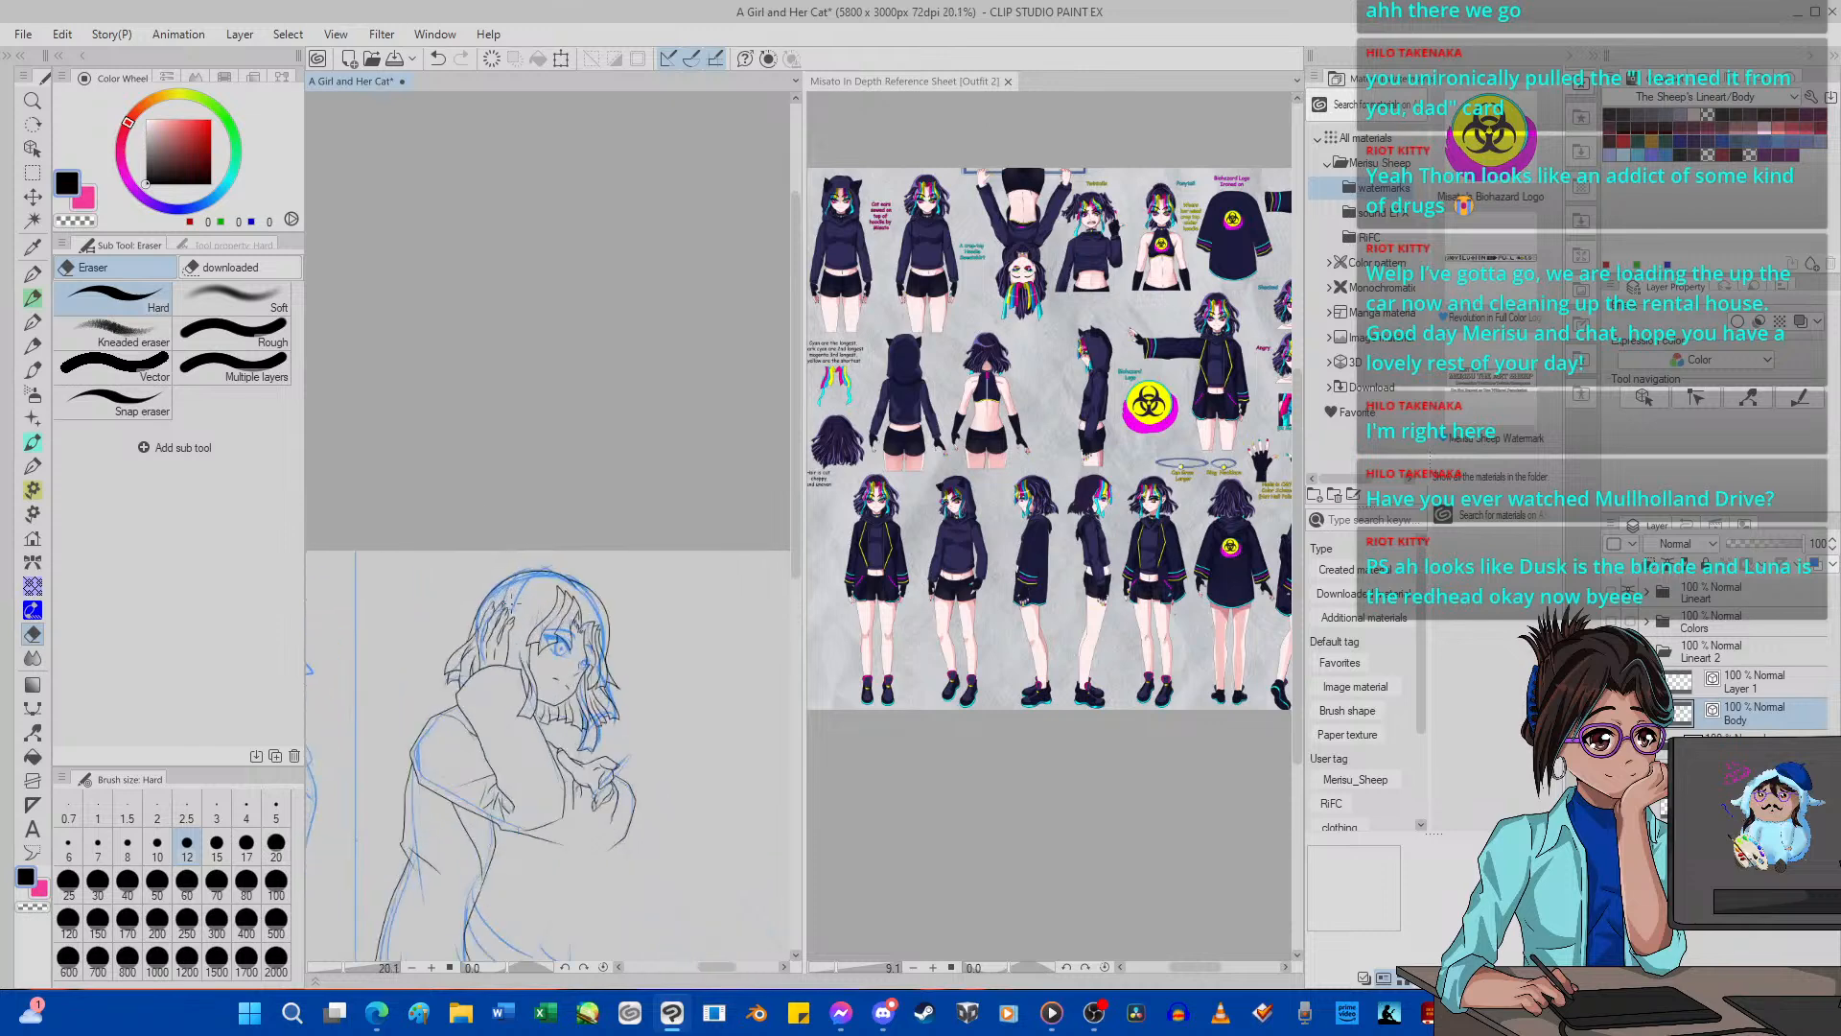
scroll(521, 618, "up", 1)
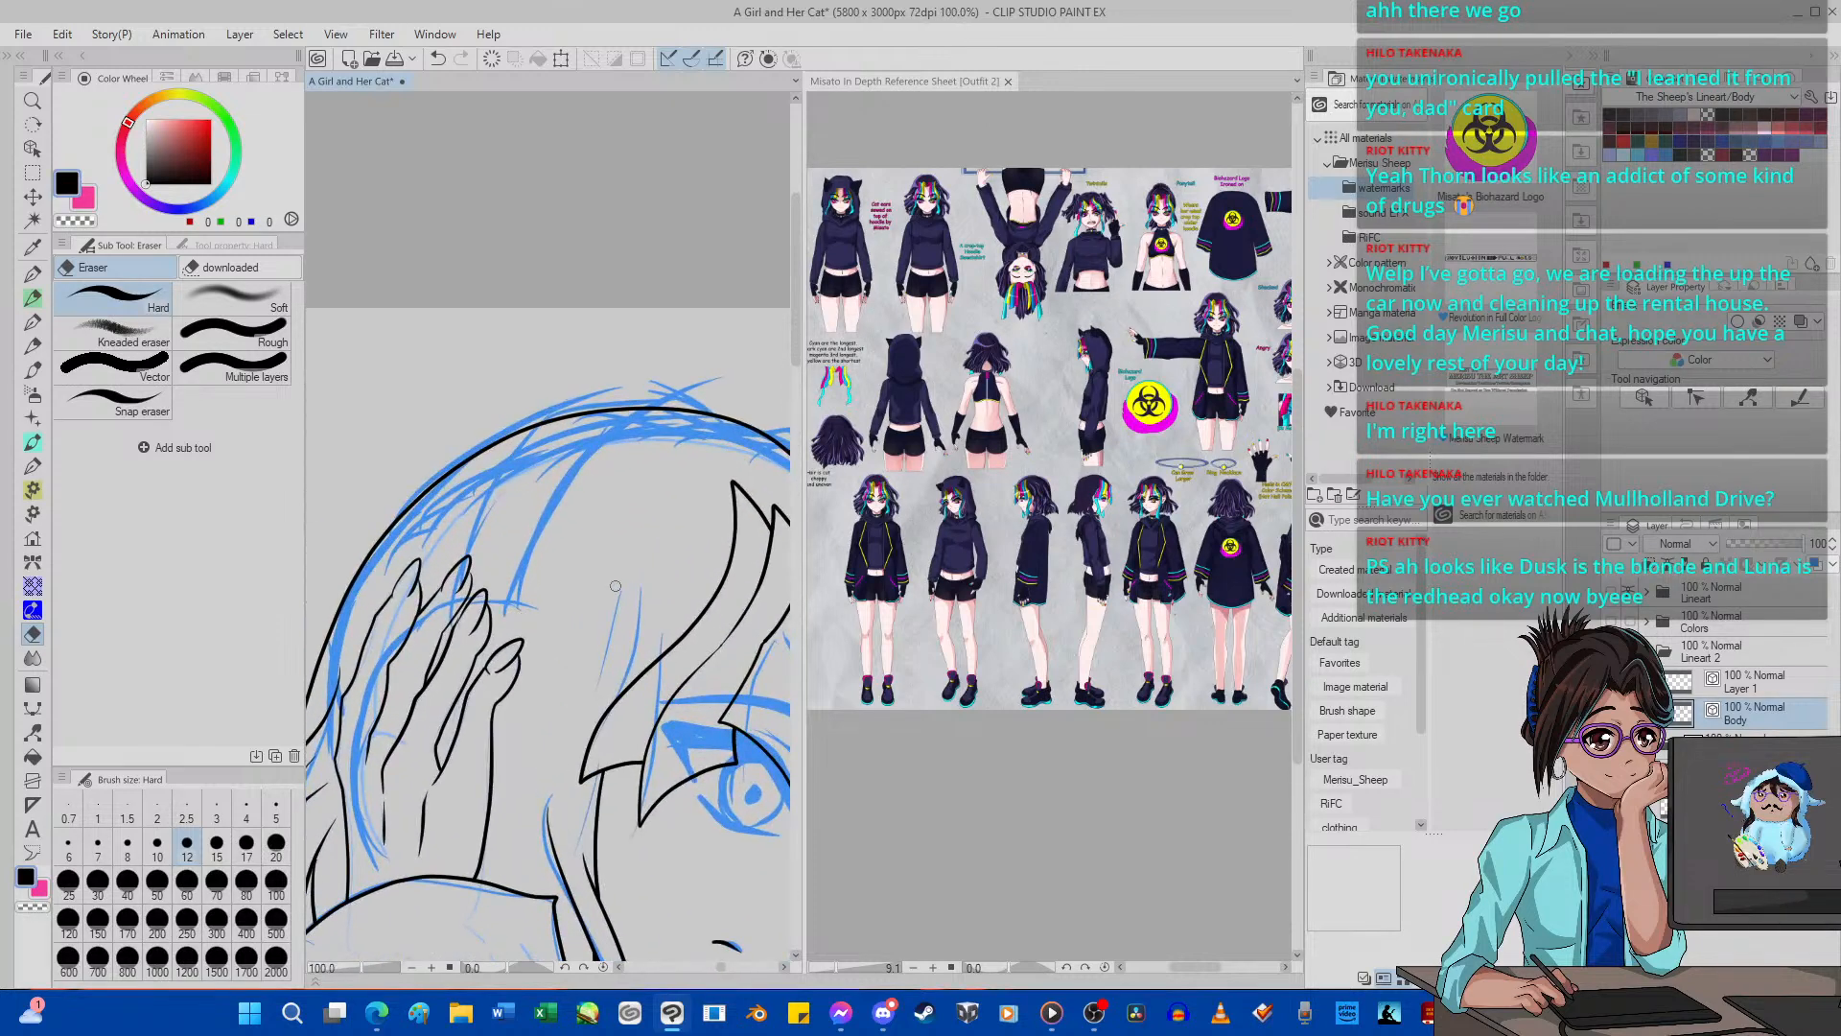
key("p")
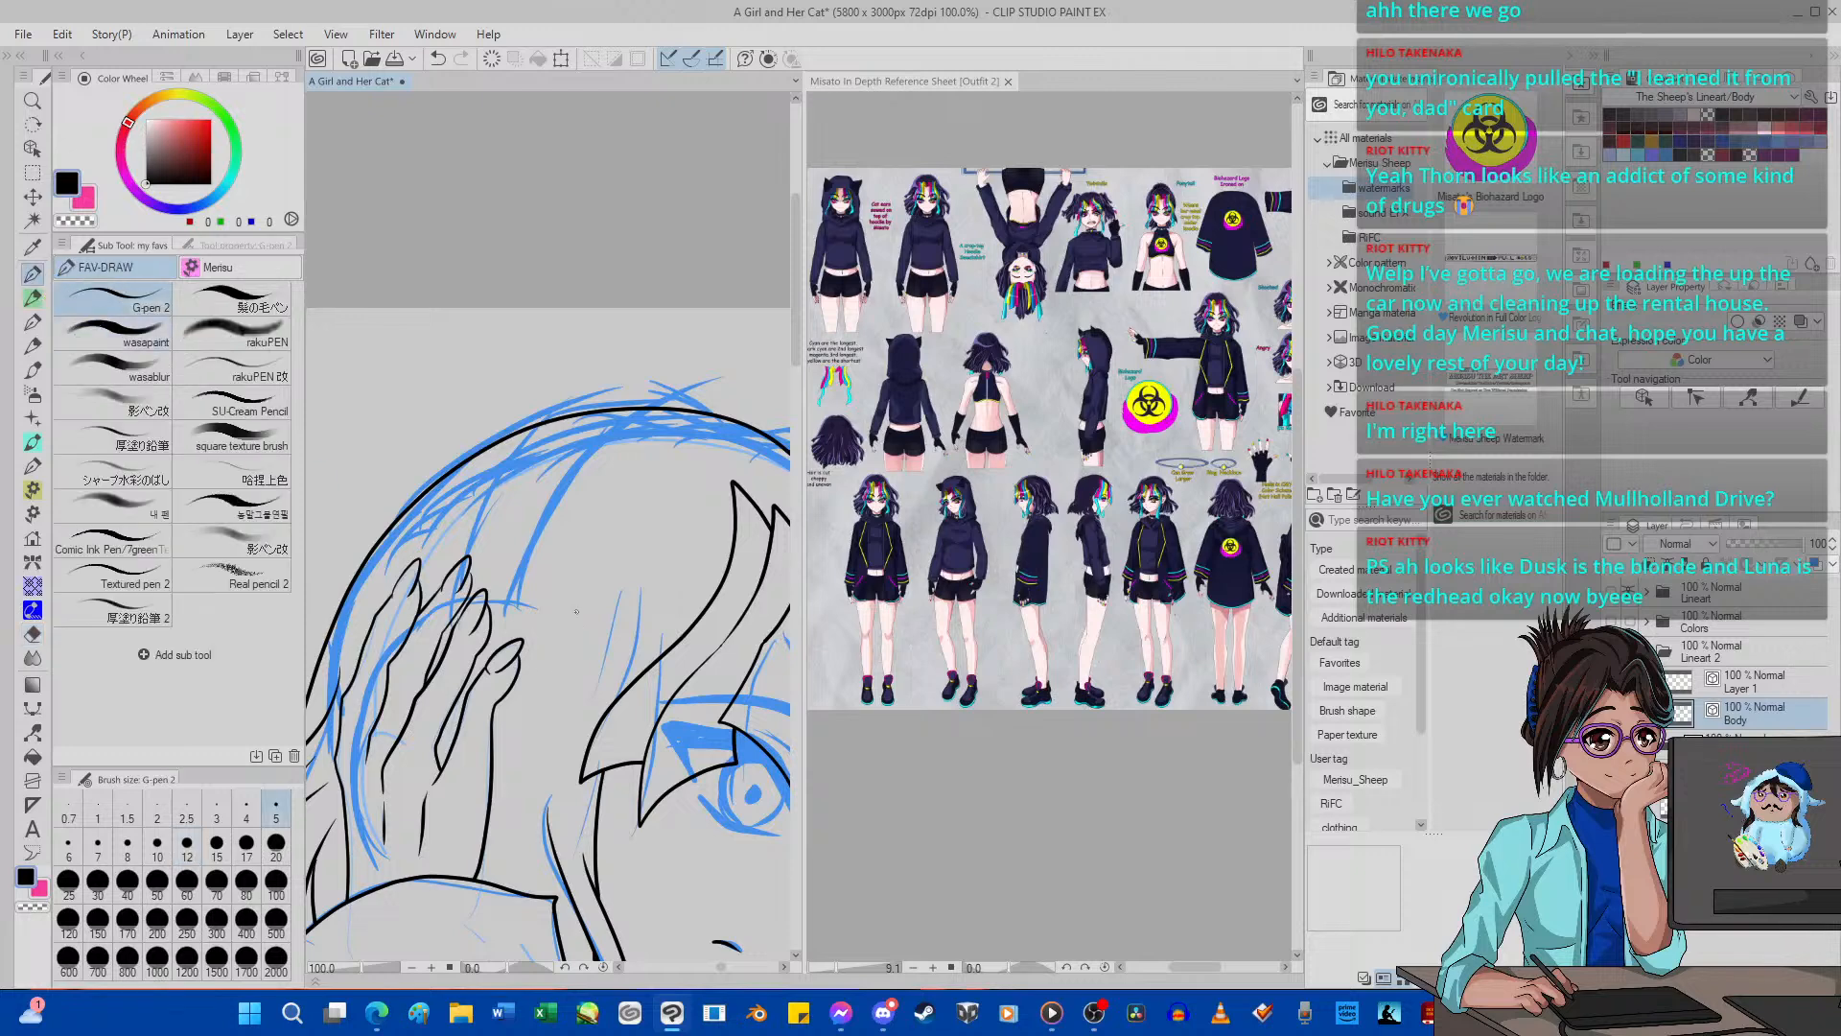
mouse_move(536, 696)
left_mouse_down()
mouse_move(625, 580)
mouse_move(648, 511)
left_mouse_up()
mouse_move(650, 700)
left_mouse_down()
mouse_move(695, 539)
mouse_move(661, 598)
mouse_move(655, 557)
mouse_move(599, 657)
mouse_move(569, 618)
mouse_move(561, 649)
mouse_move(596, 542)
left_mouse_up()
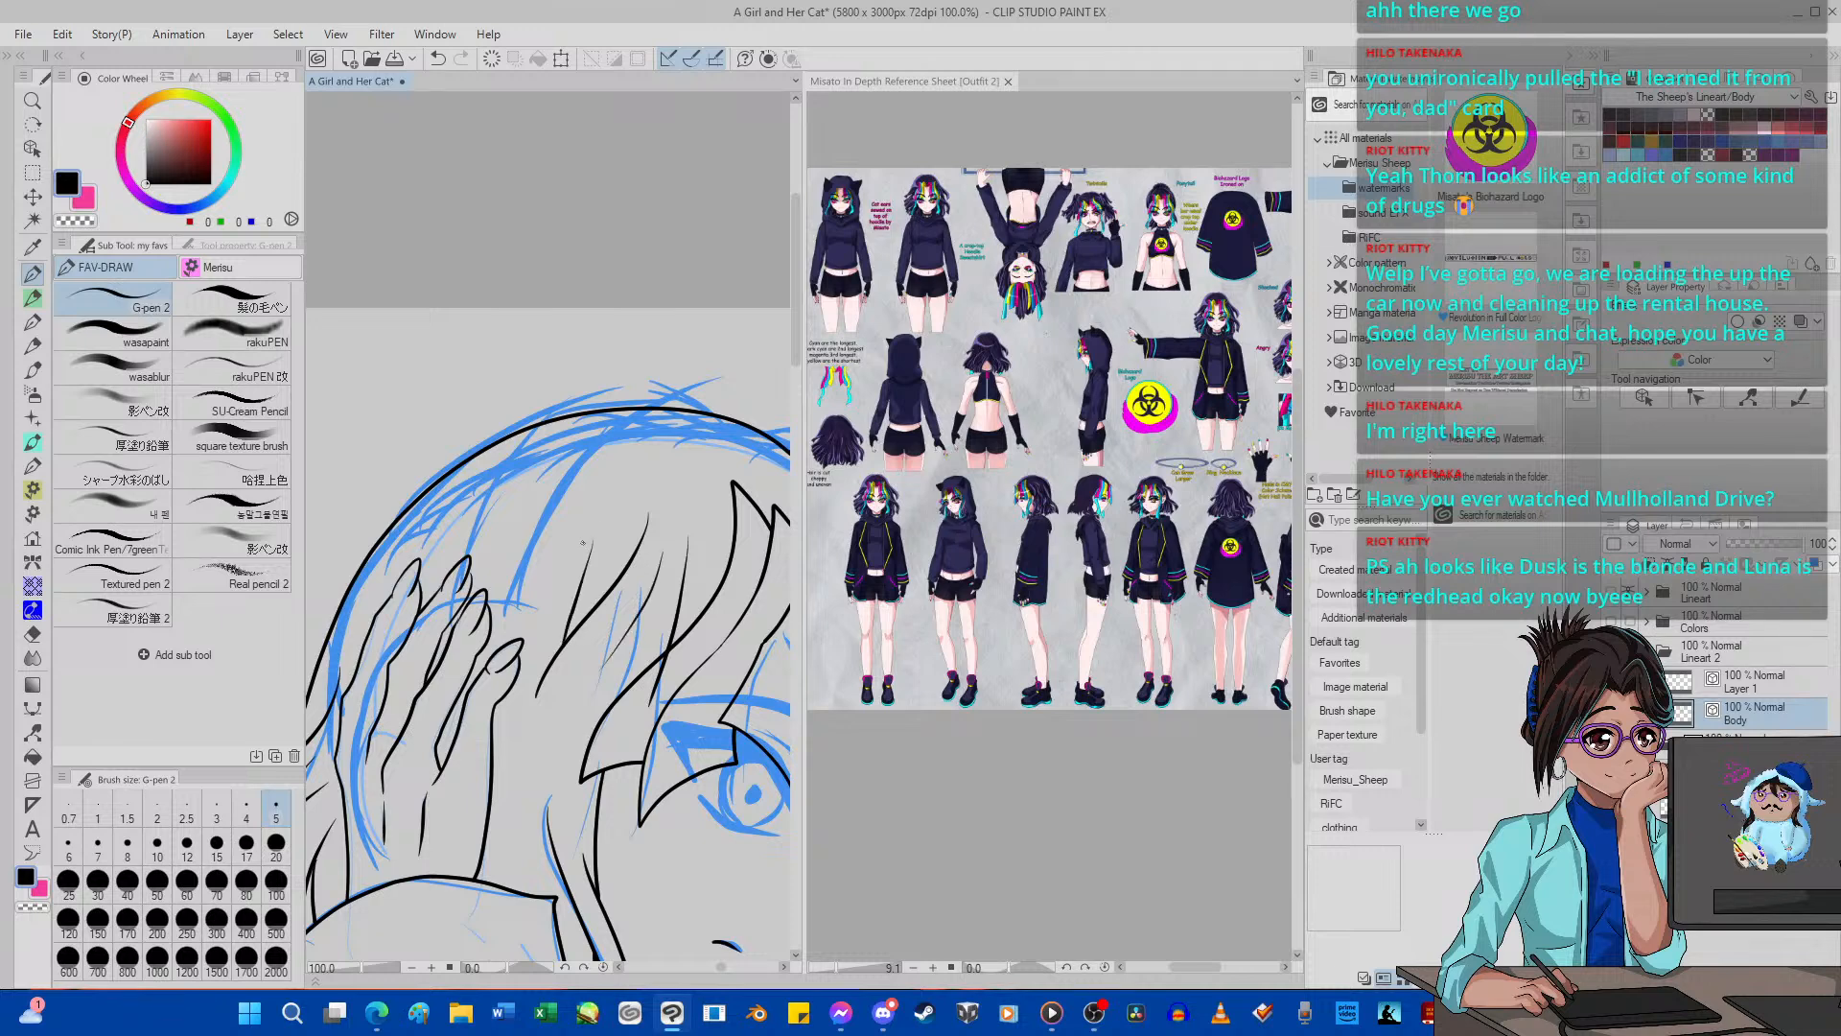
scroll(581, 543, "down", 11)
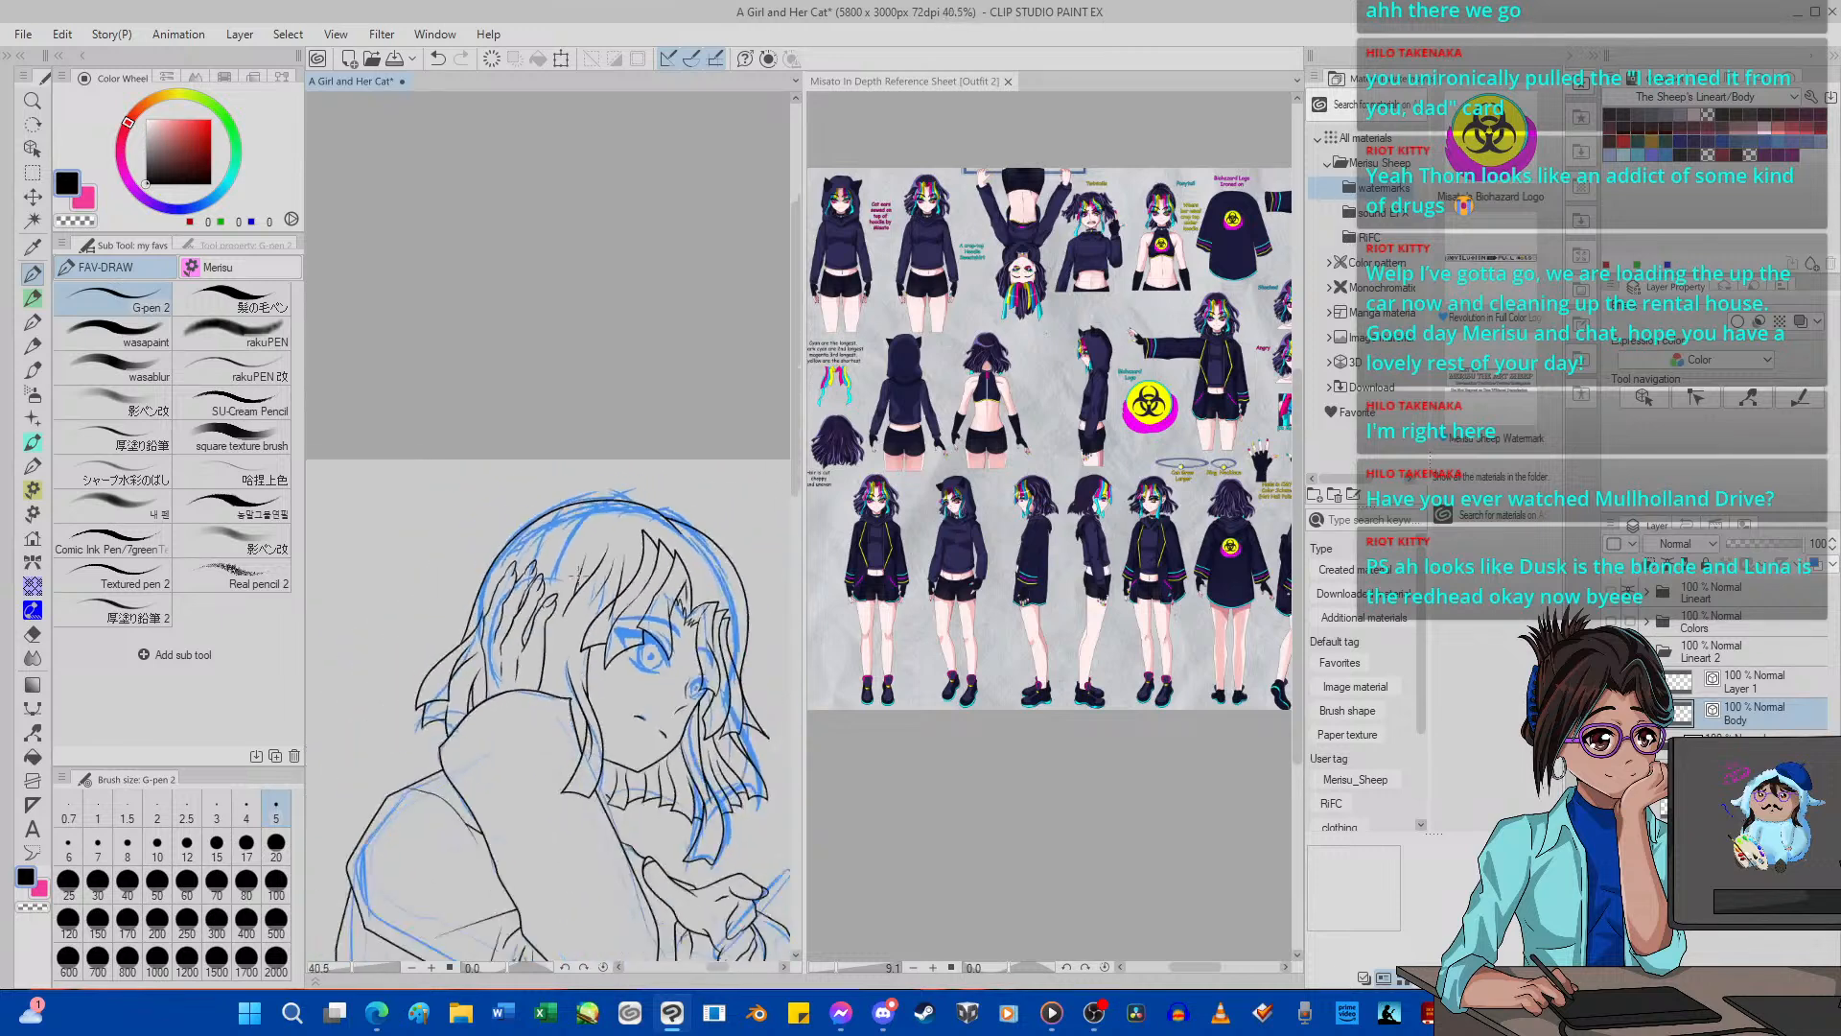
scroll(599, 573, "up", 14)
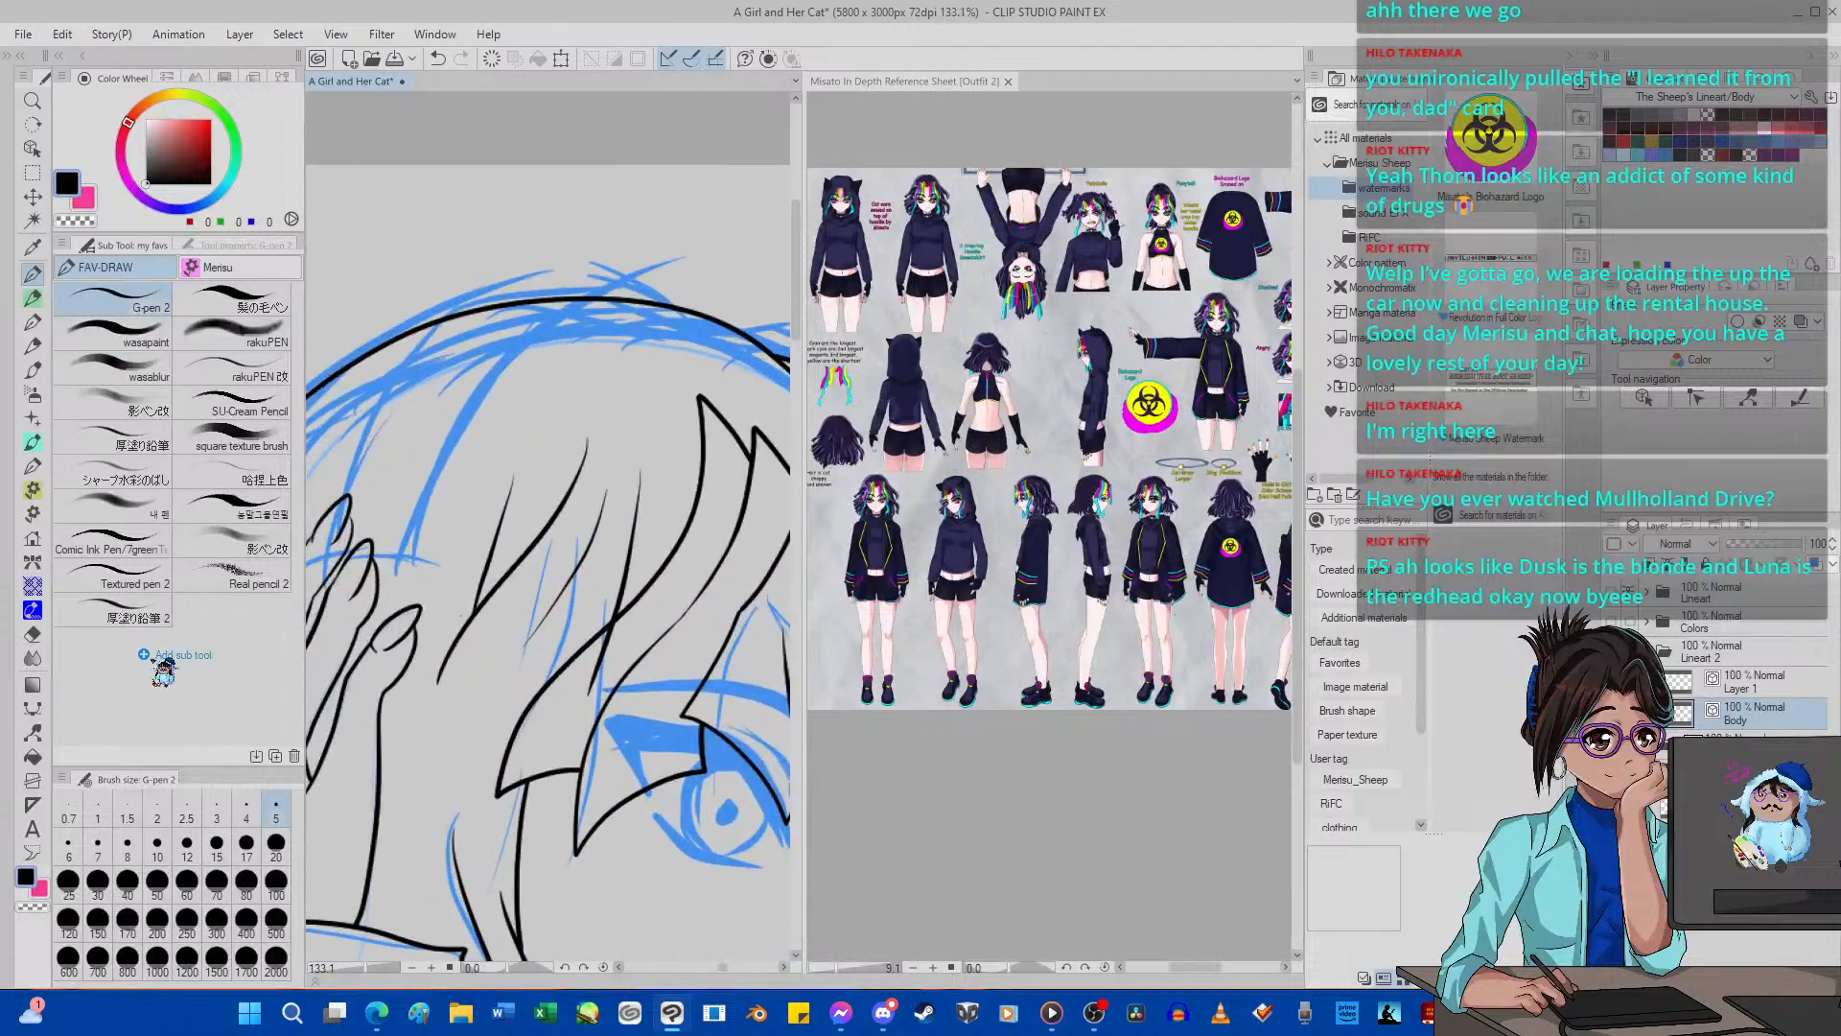
Examine the new forehead hair strands up close and against the whole head, with the Hard eraser ready.
left_click(32, 634)
scroll(417, 628, "up", 2)
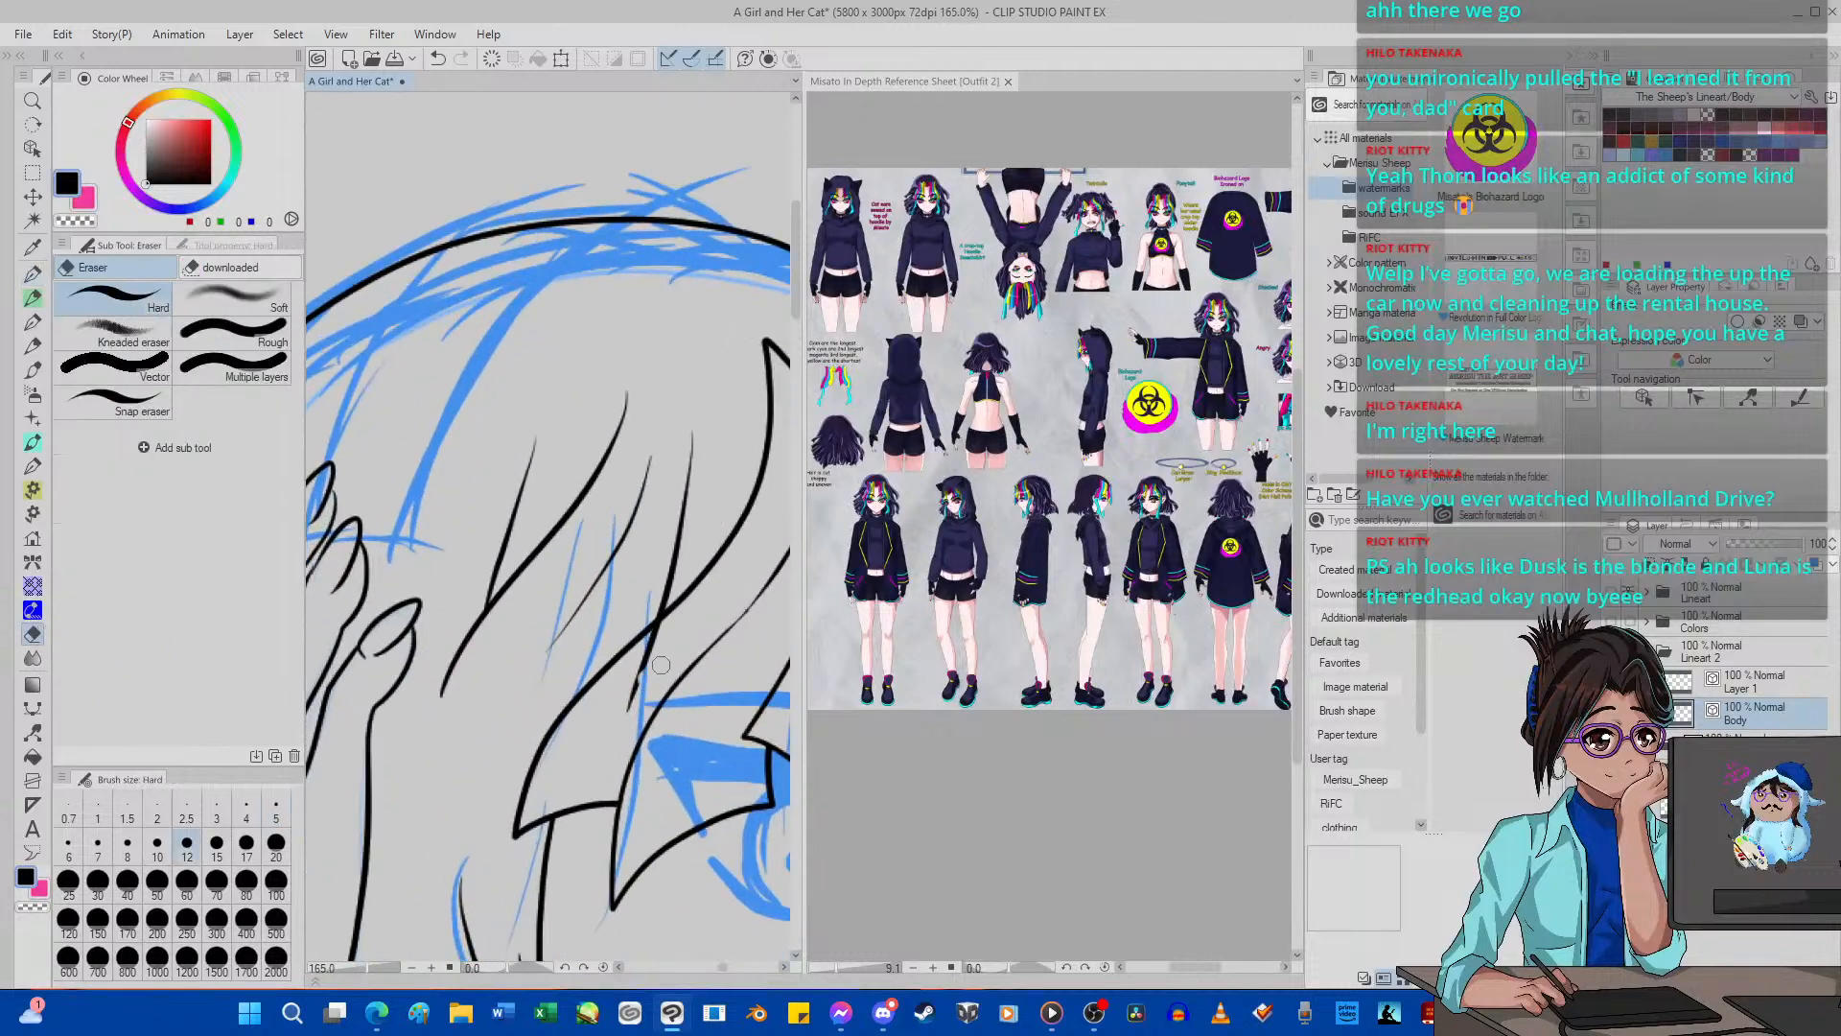
scroll(643, 621, "down", 6)
scroll(644, 621, "up", 3)
scroll(644, 621, "down", 4)
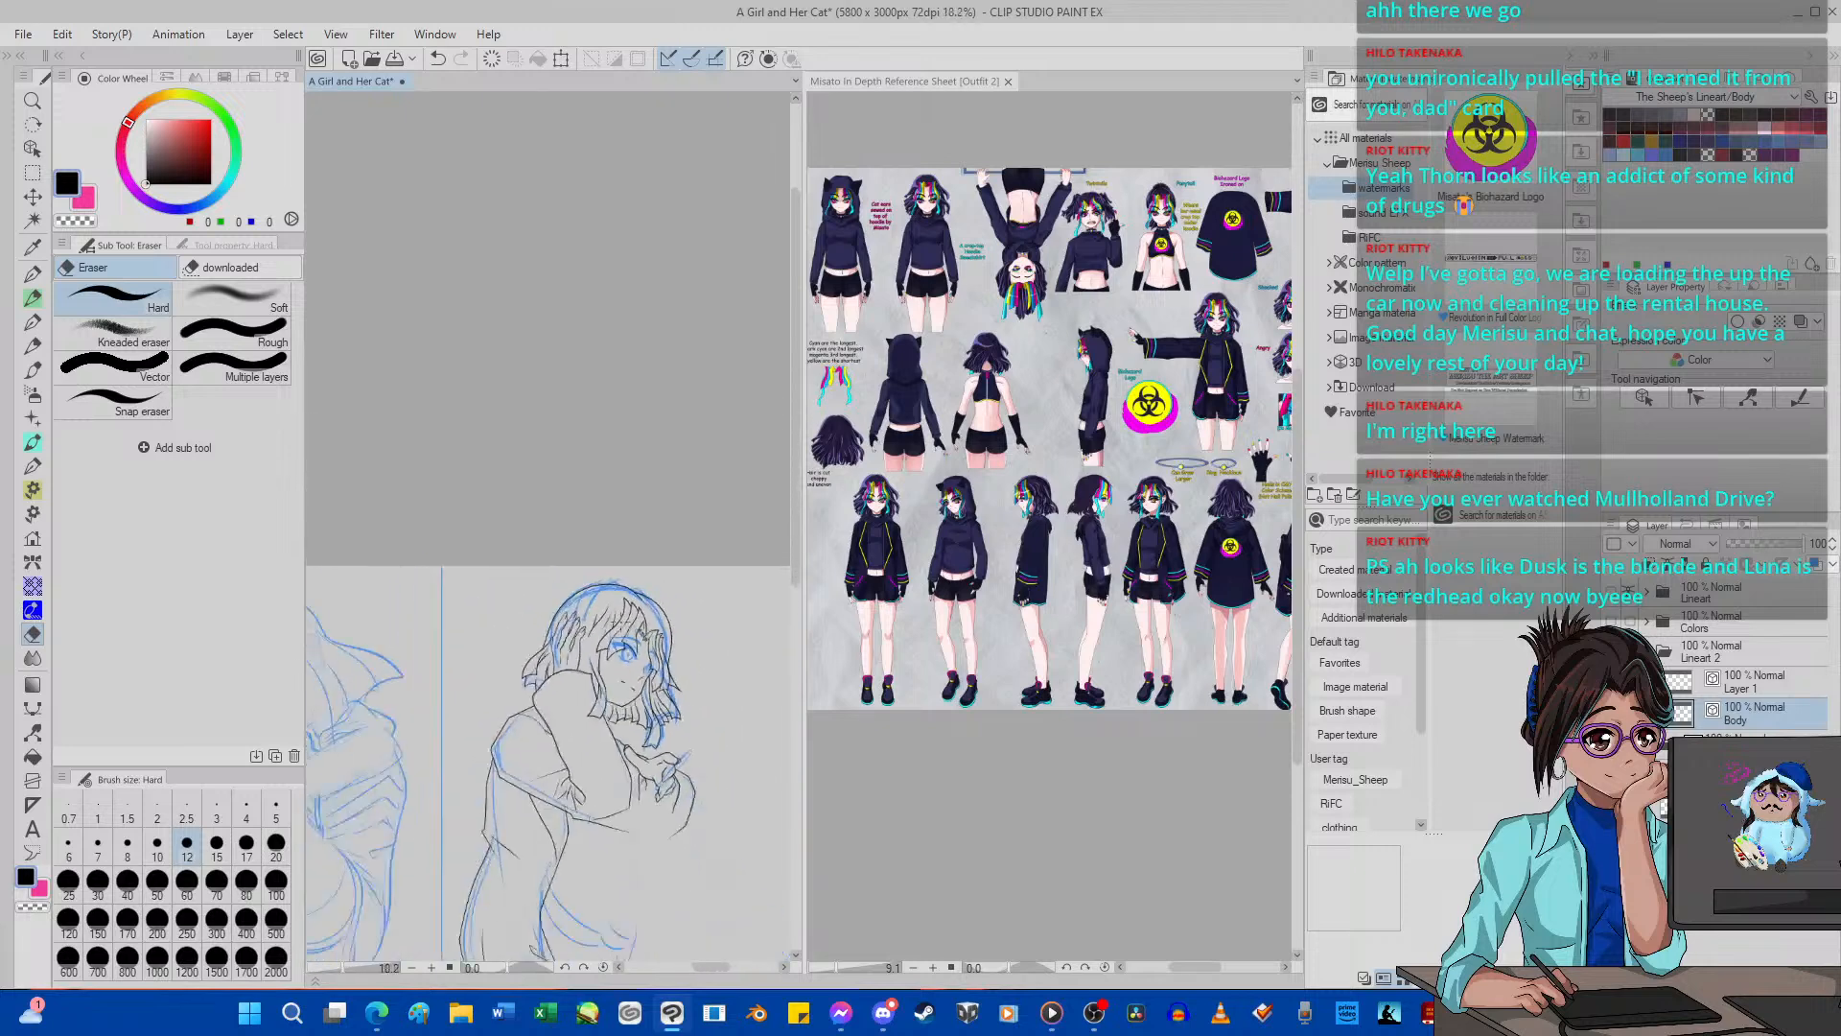
scroll(604, 625, "up", 1)
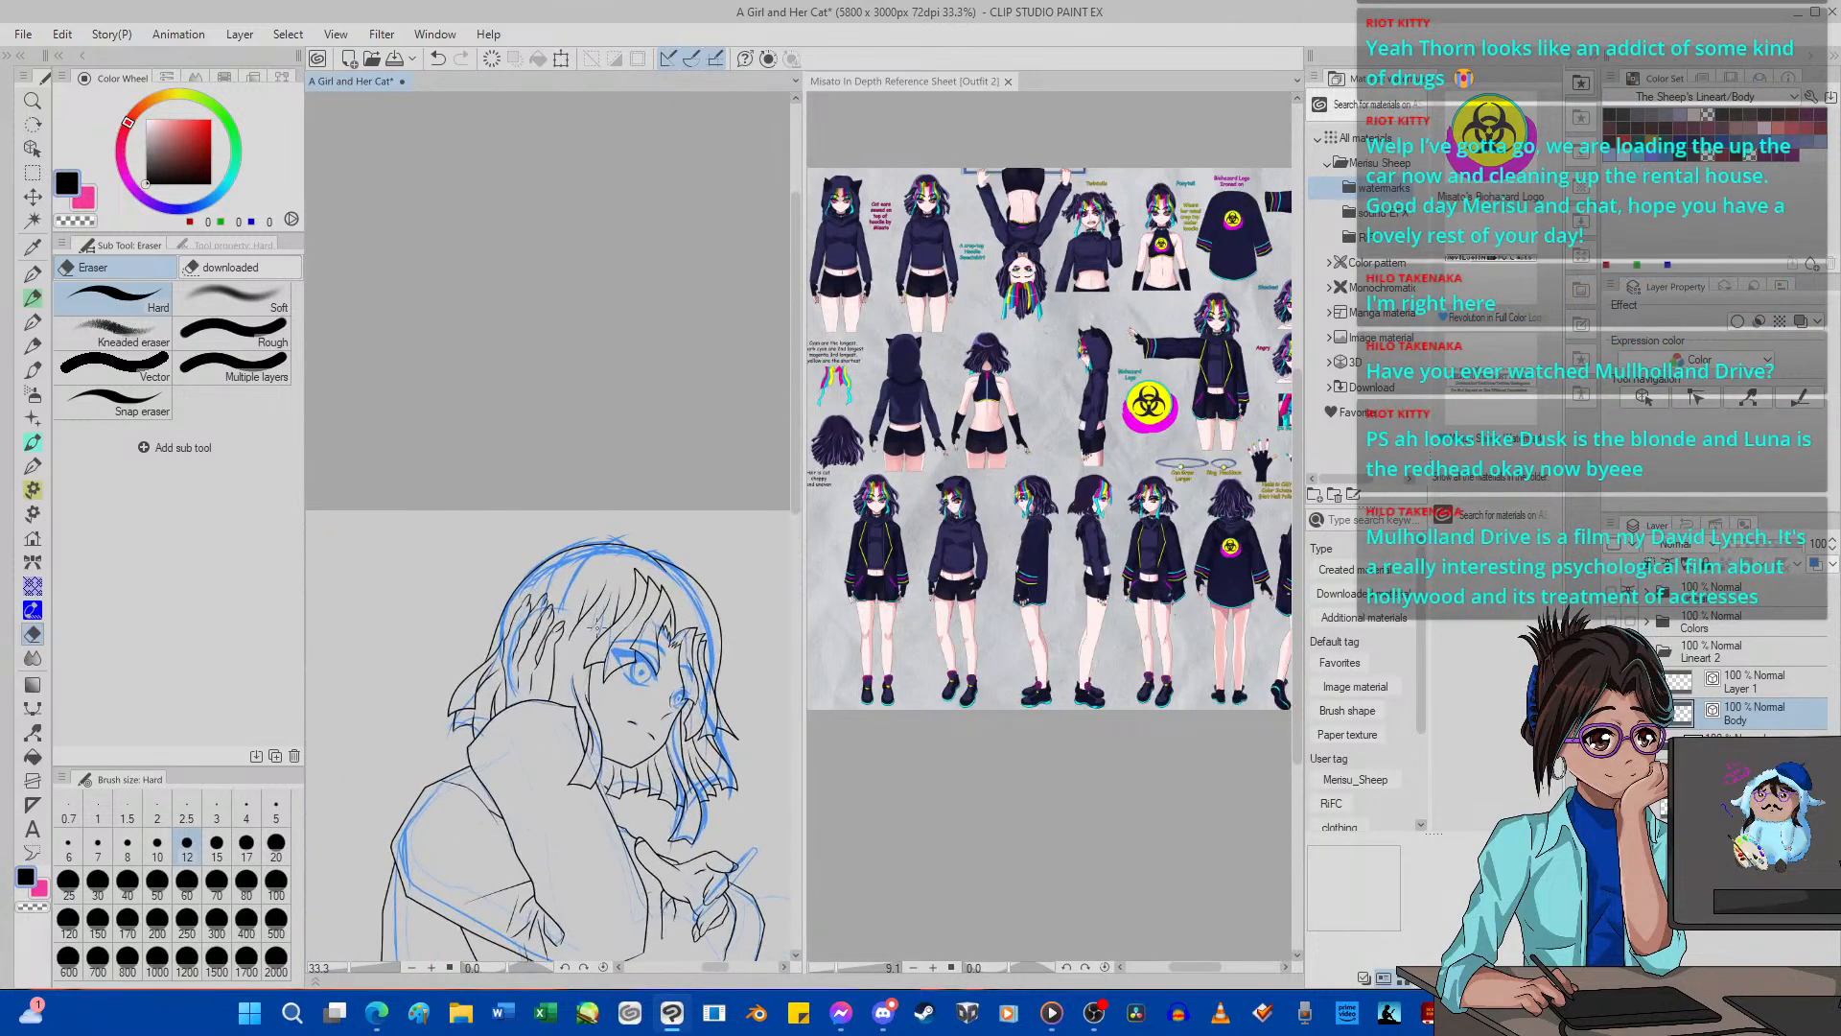
scroll(597, 626, "up", 1)
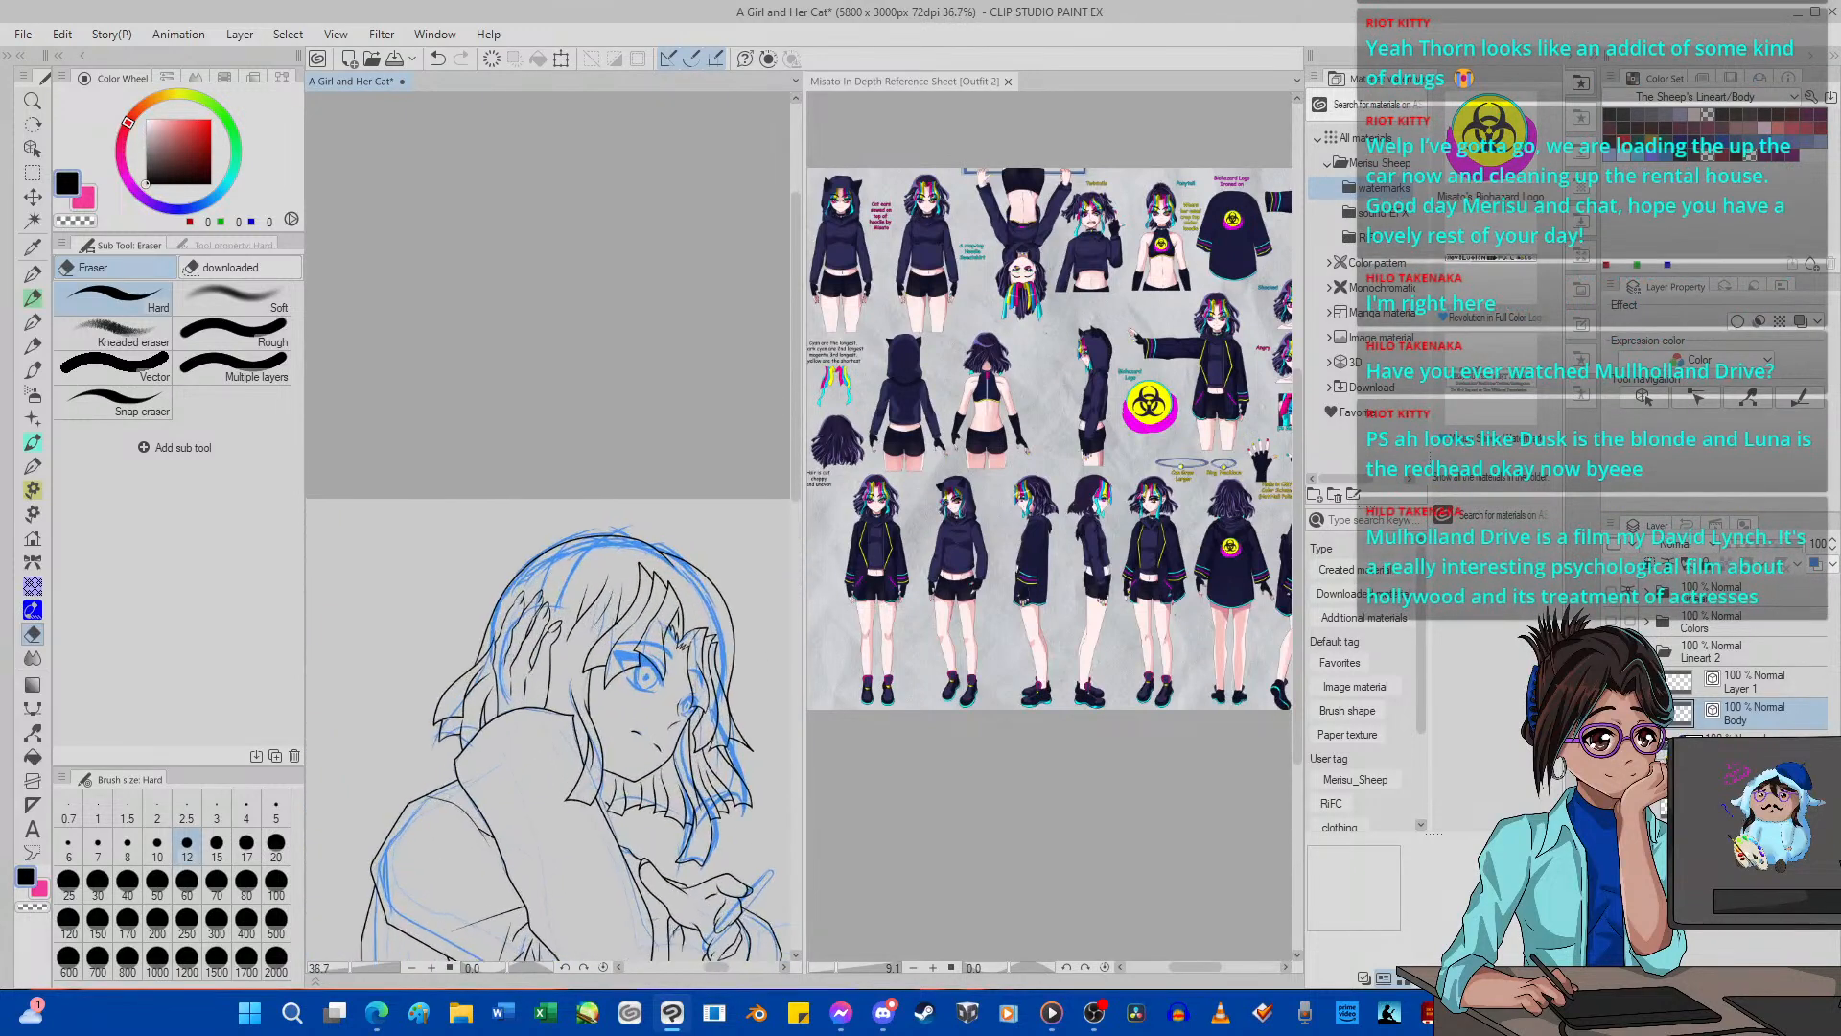
Select Layer 1 and hide the Lineart 2 folder to examine the bare sketch of the second girl's head.
left_click(1740, 683)
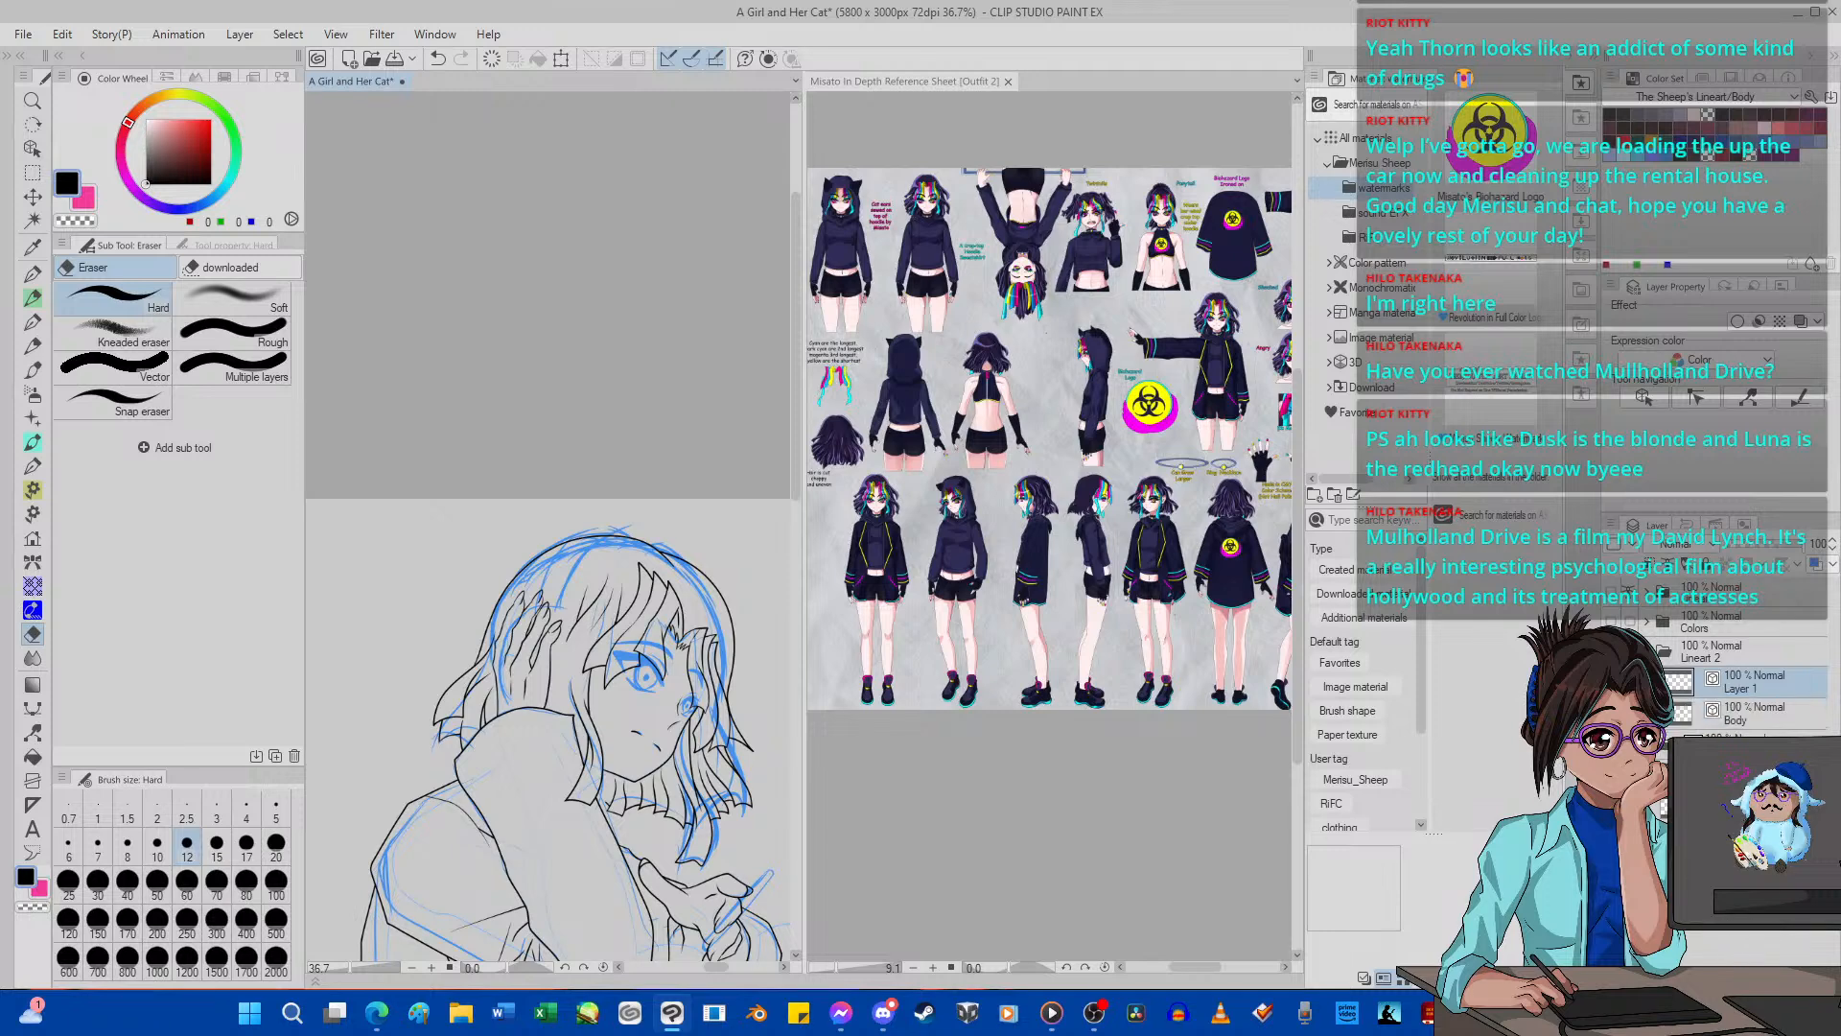
left_click(1611, 652)
scroll(630, 573, "down", 3)
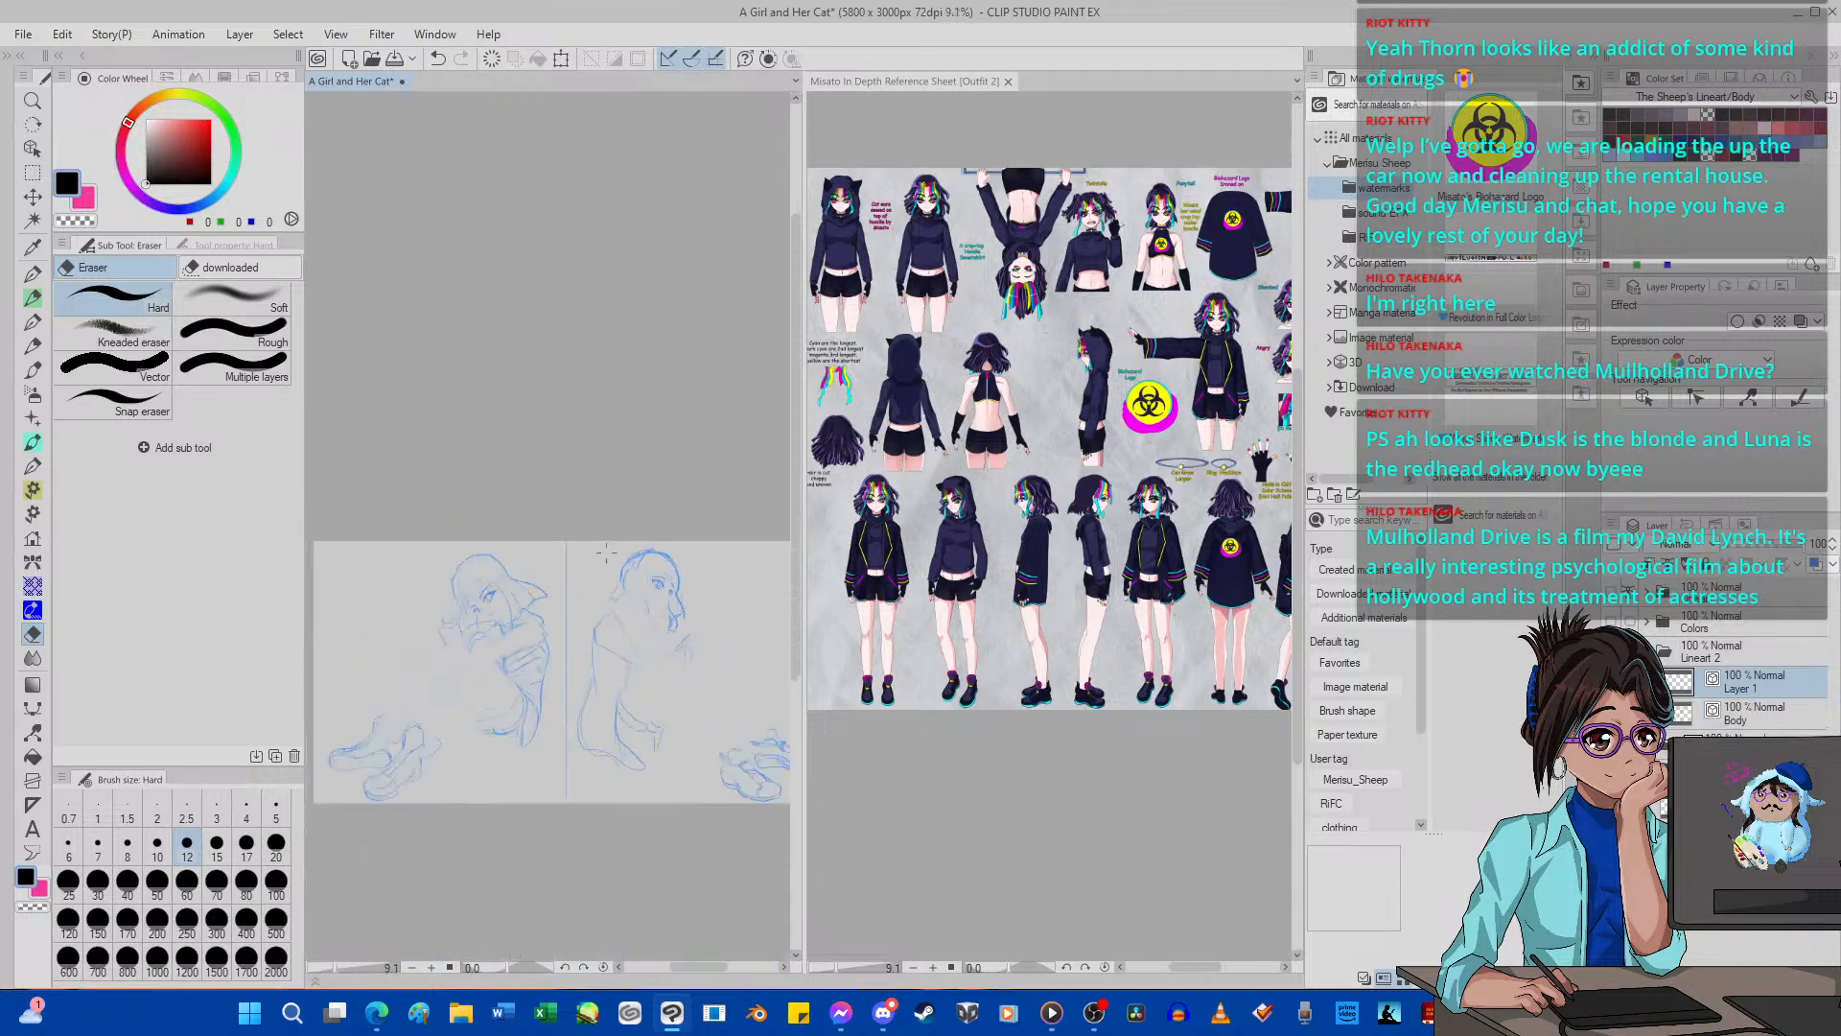
scroll(632, 573, "up", 1)
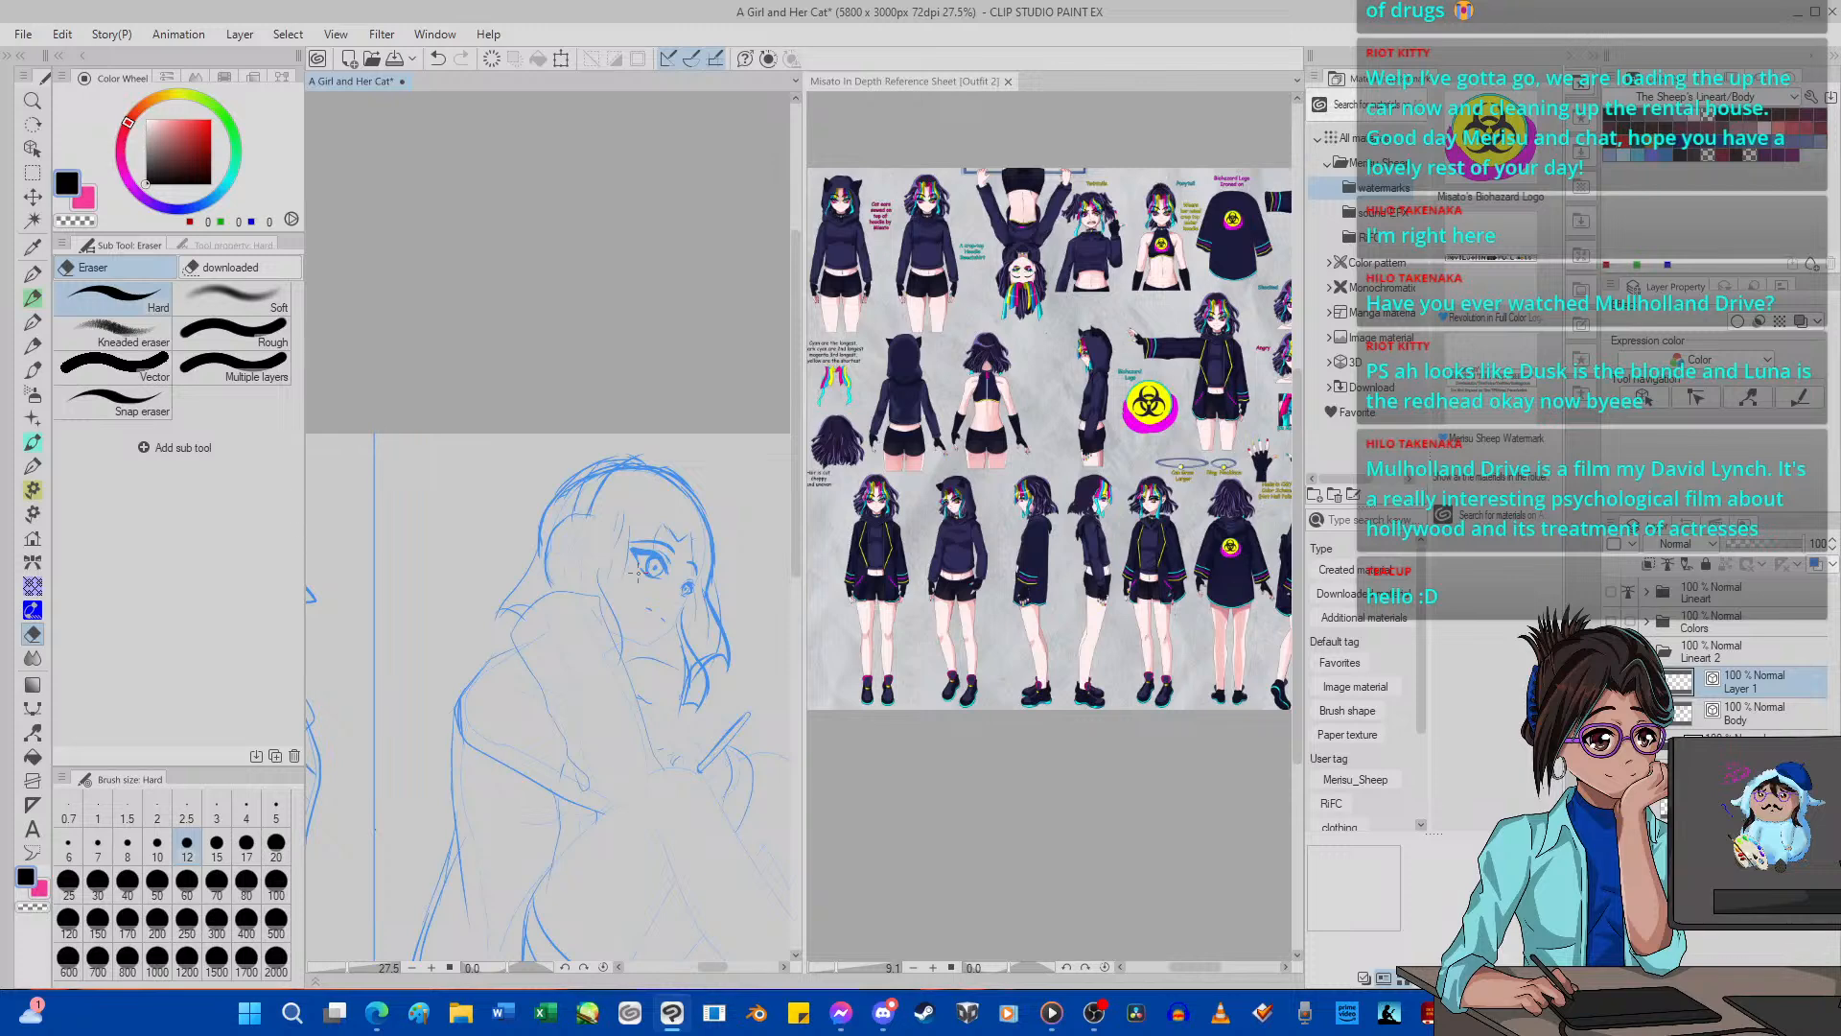
scroll(604, 582, "up", 5)
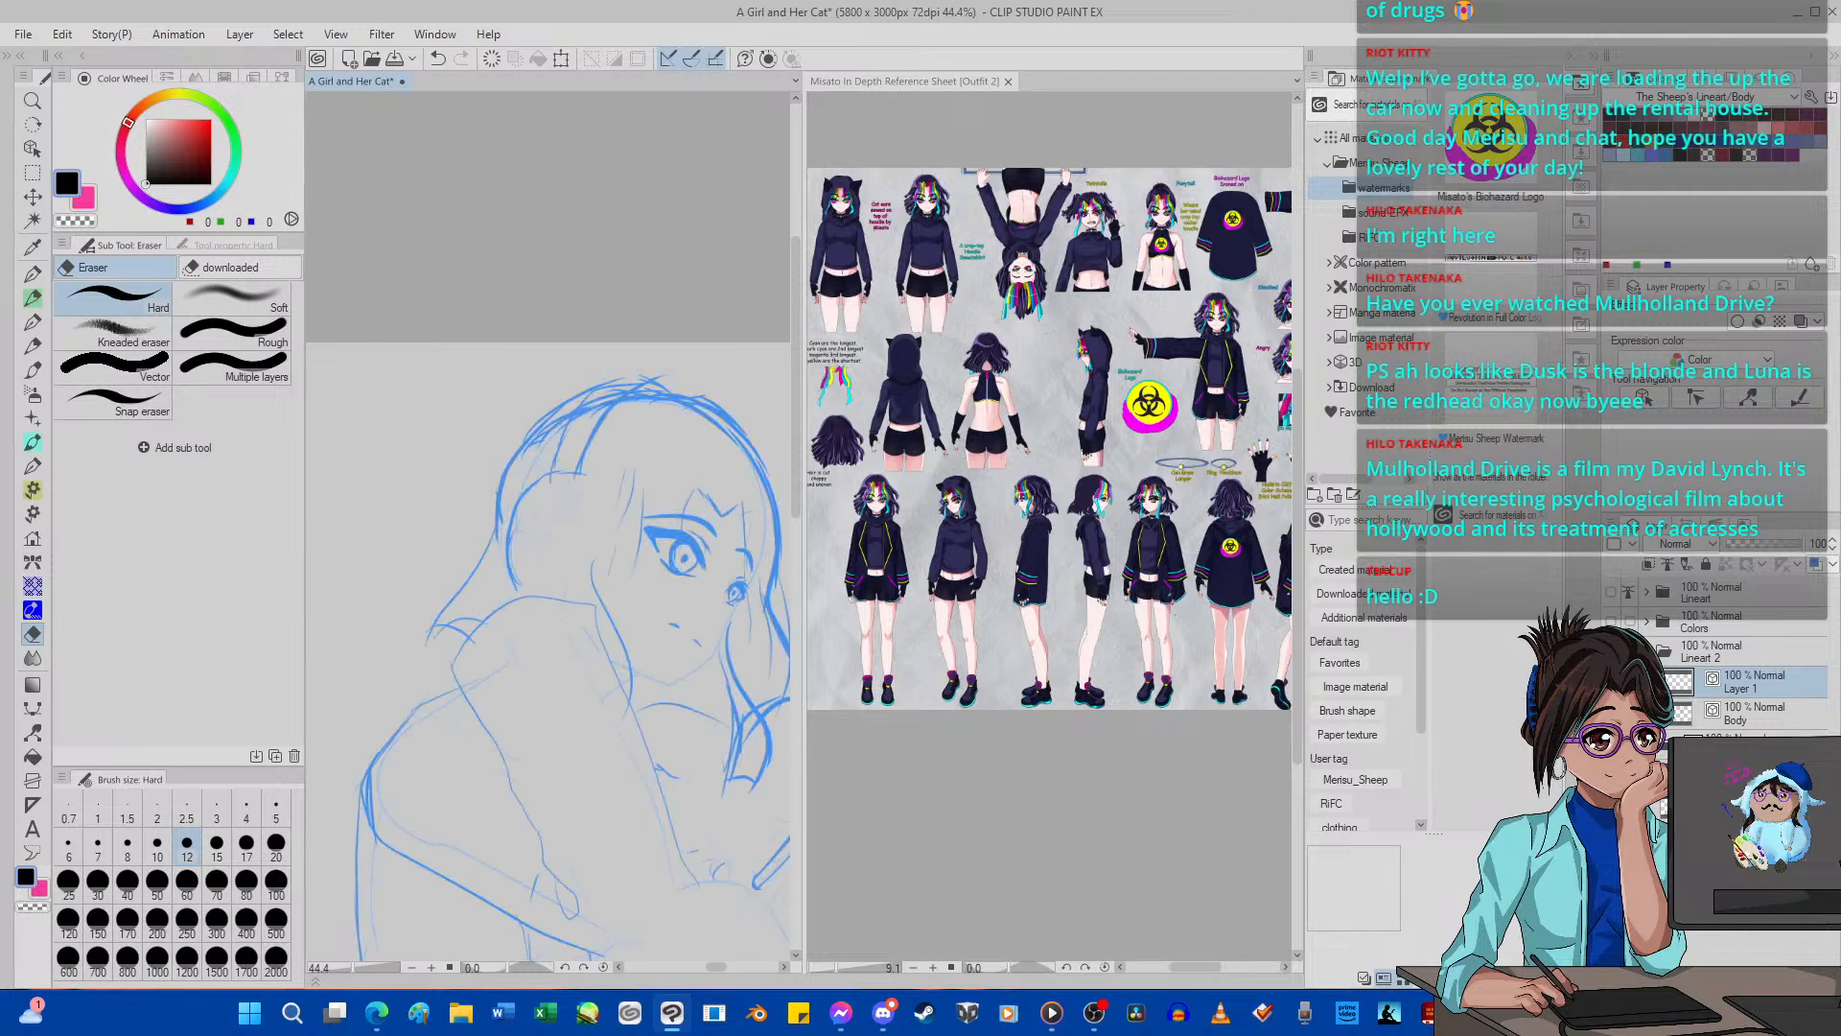
Compare the second girl's inked head, arm and body with the underlying sketch, both up close and on the whole page.
scroll(381, 486, "down", 5)
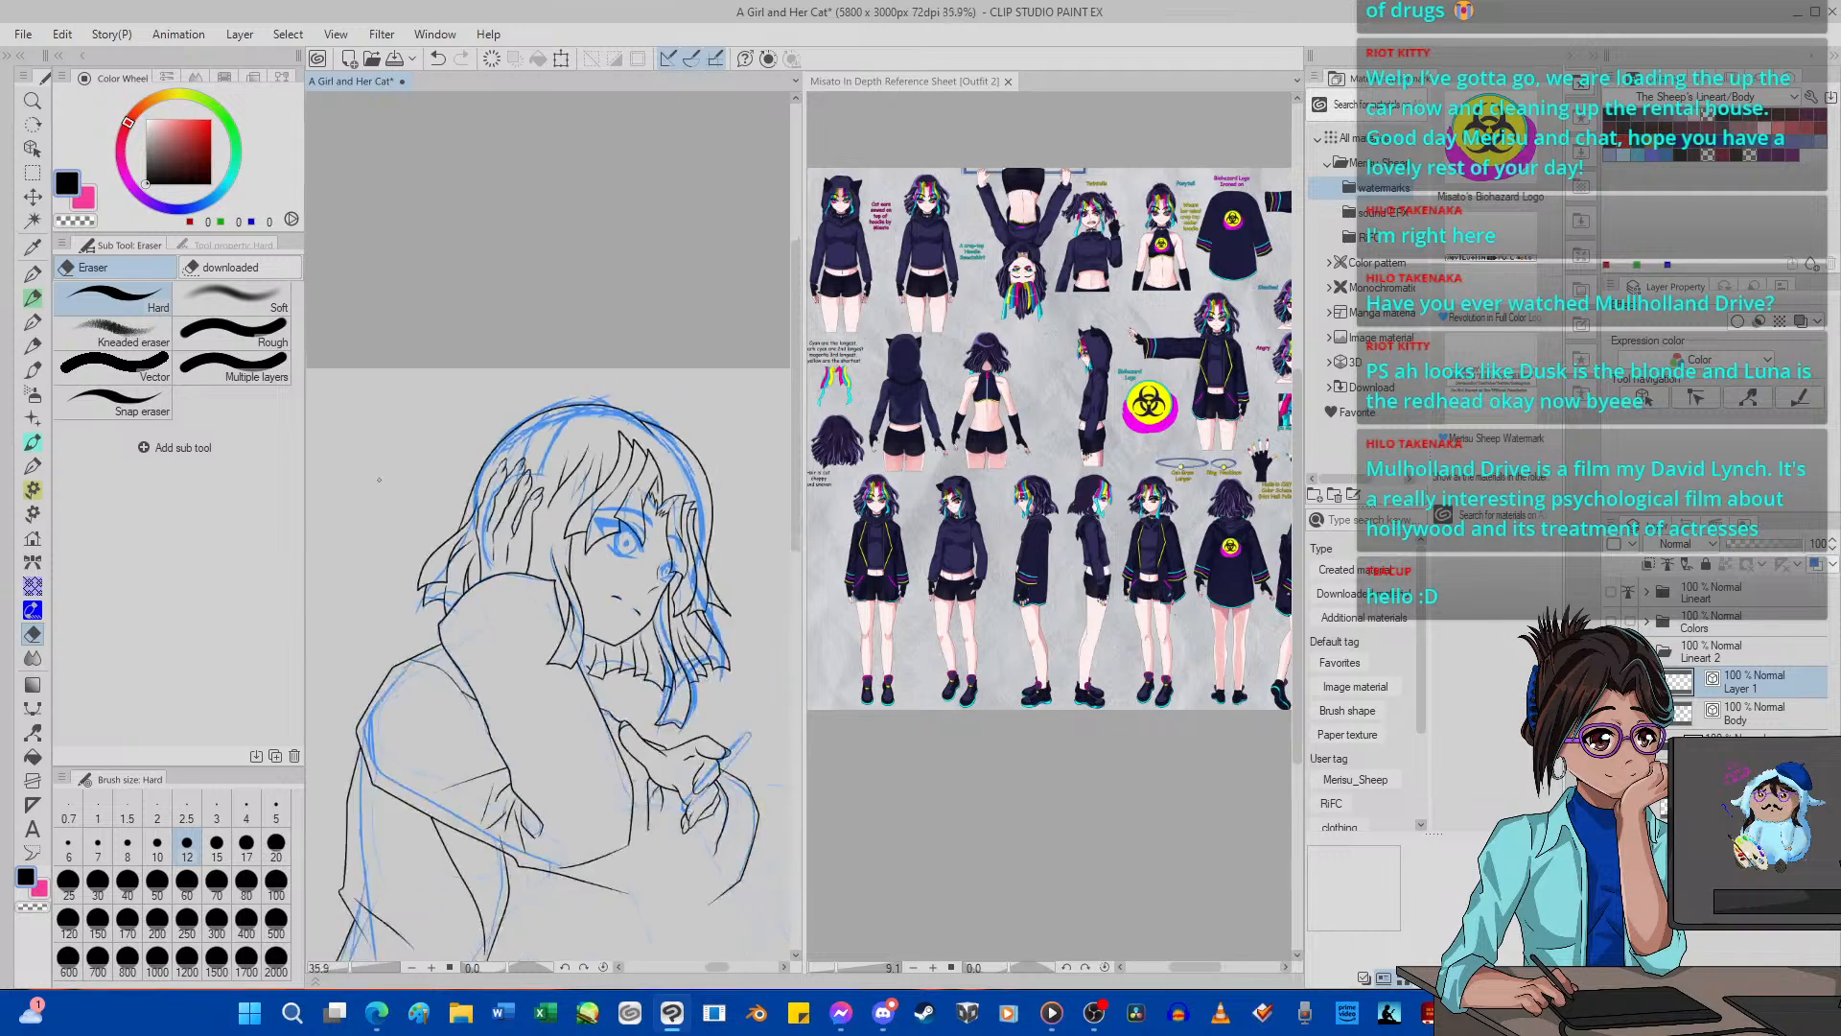
scroll(508, 681, "up", 7)
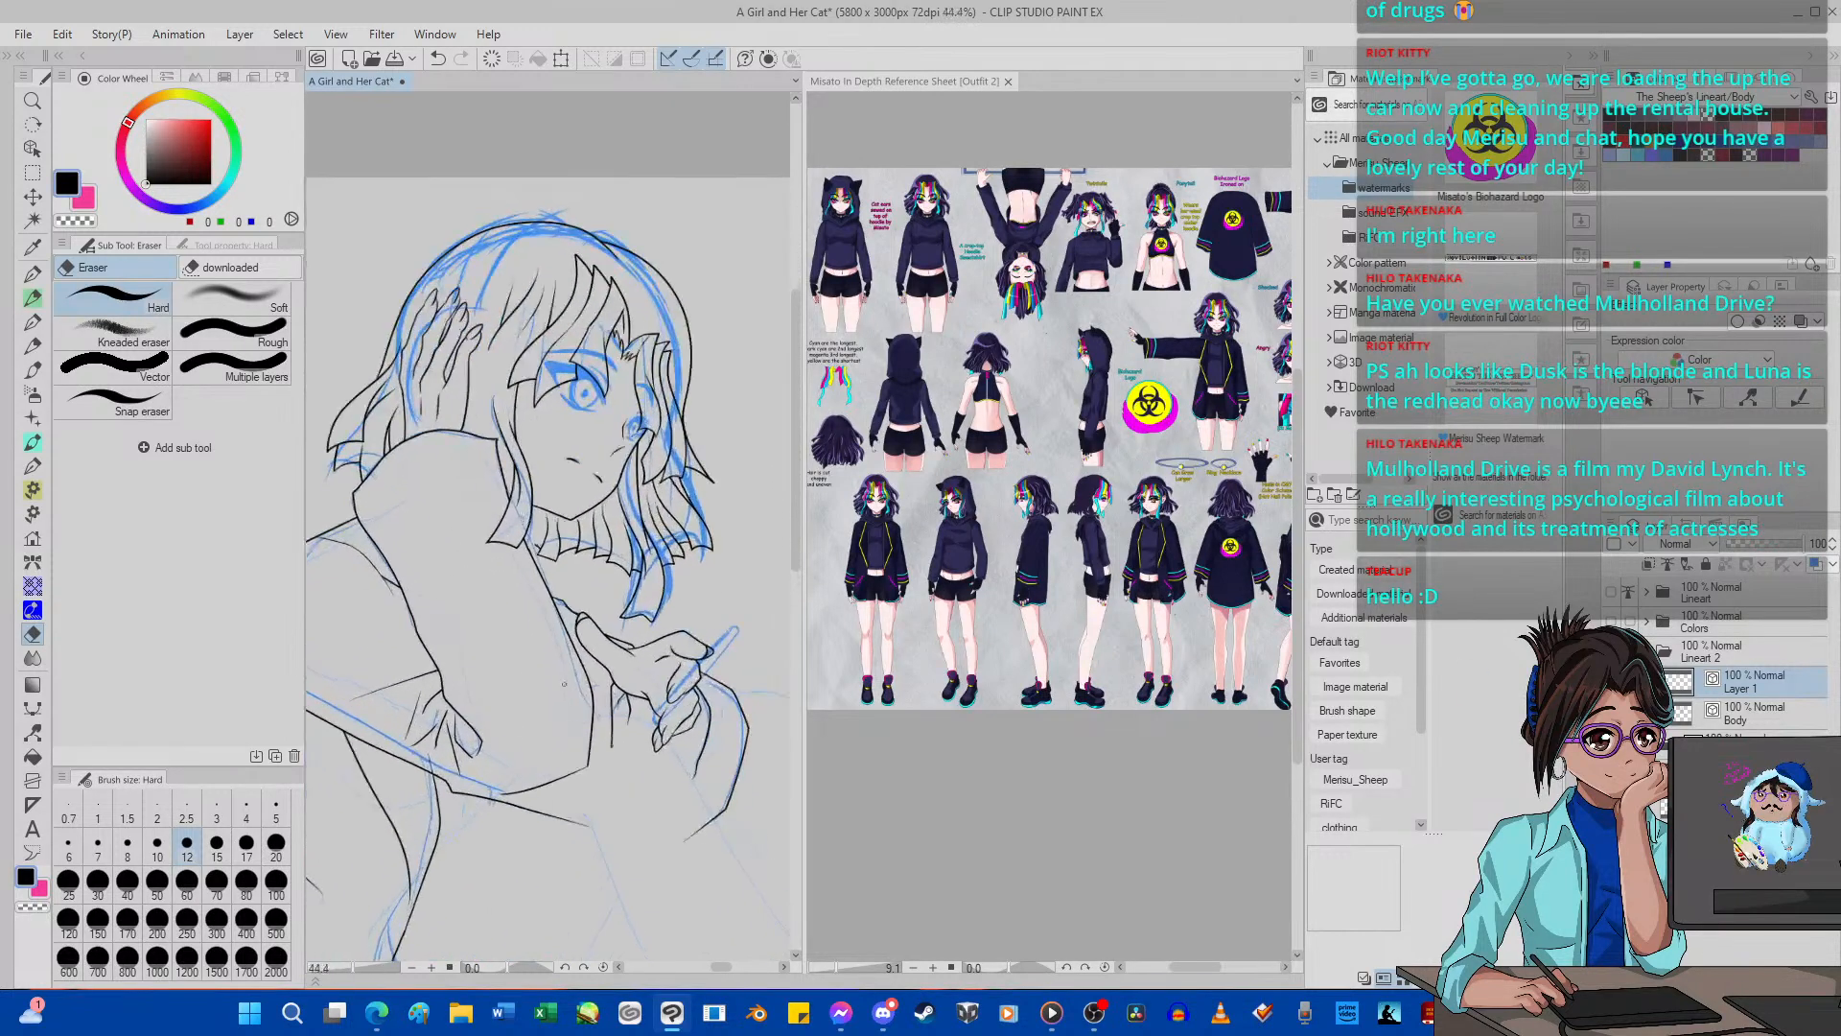
scroll(595, 664, "down", 8)
scroll(547, 718, "down", 2)
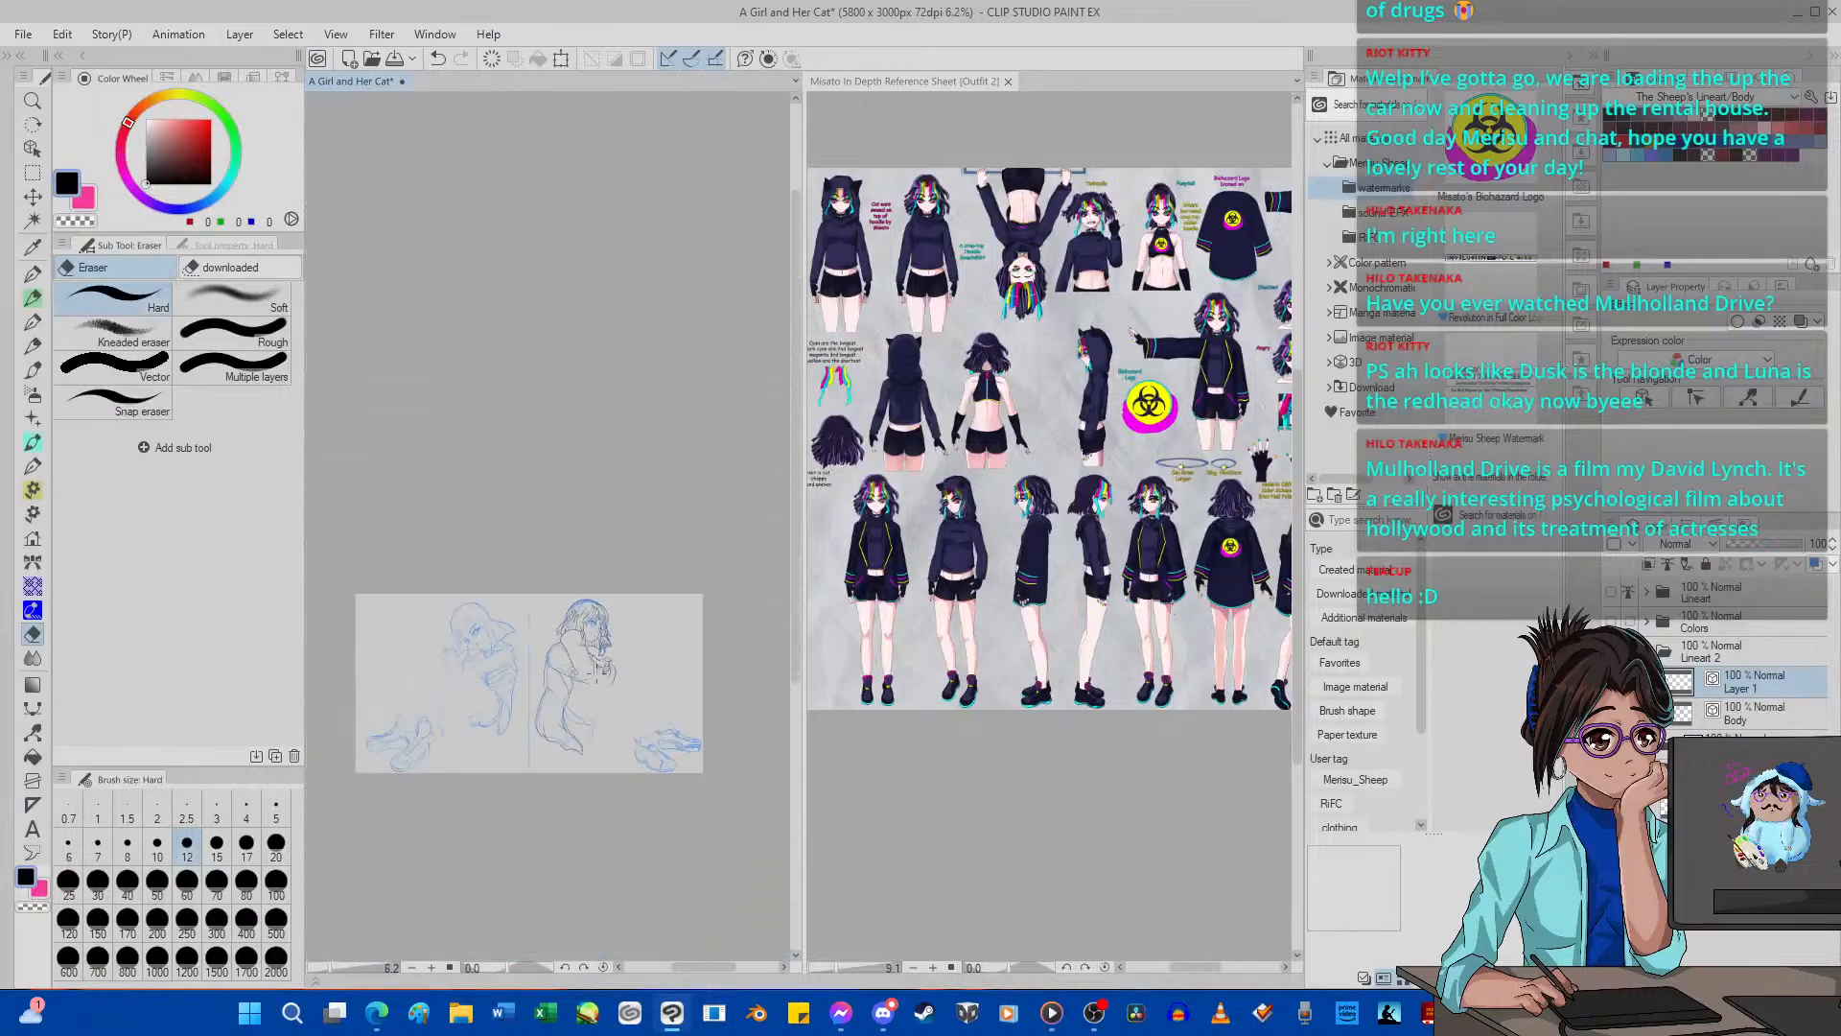
scroll(547, 717, "up", 4)
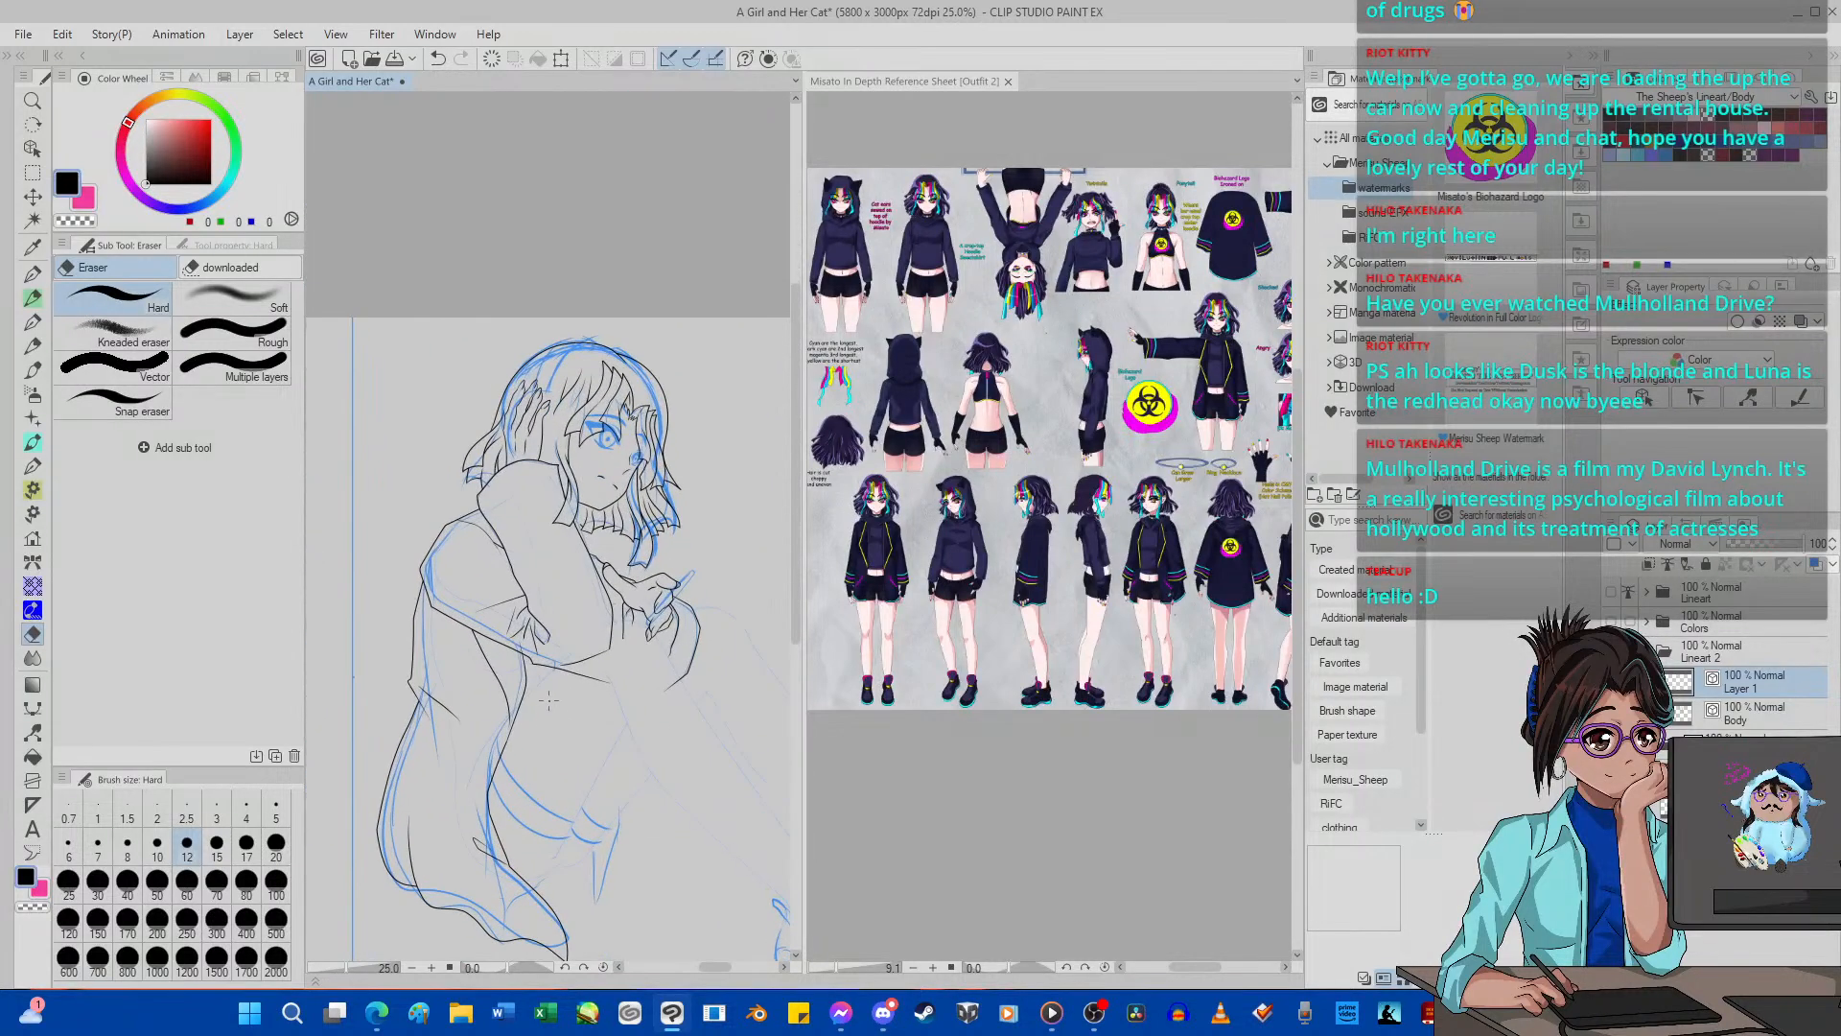
scroll(523, 446, "up", 4)
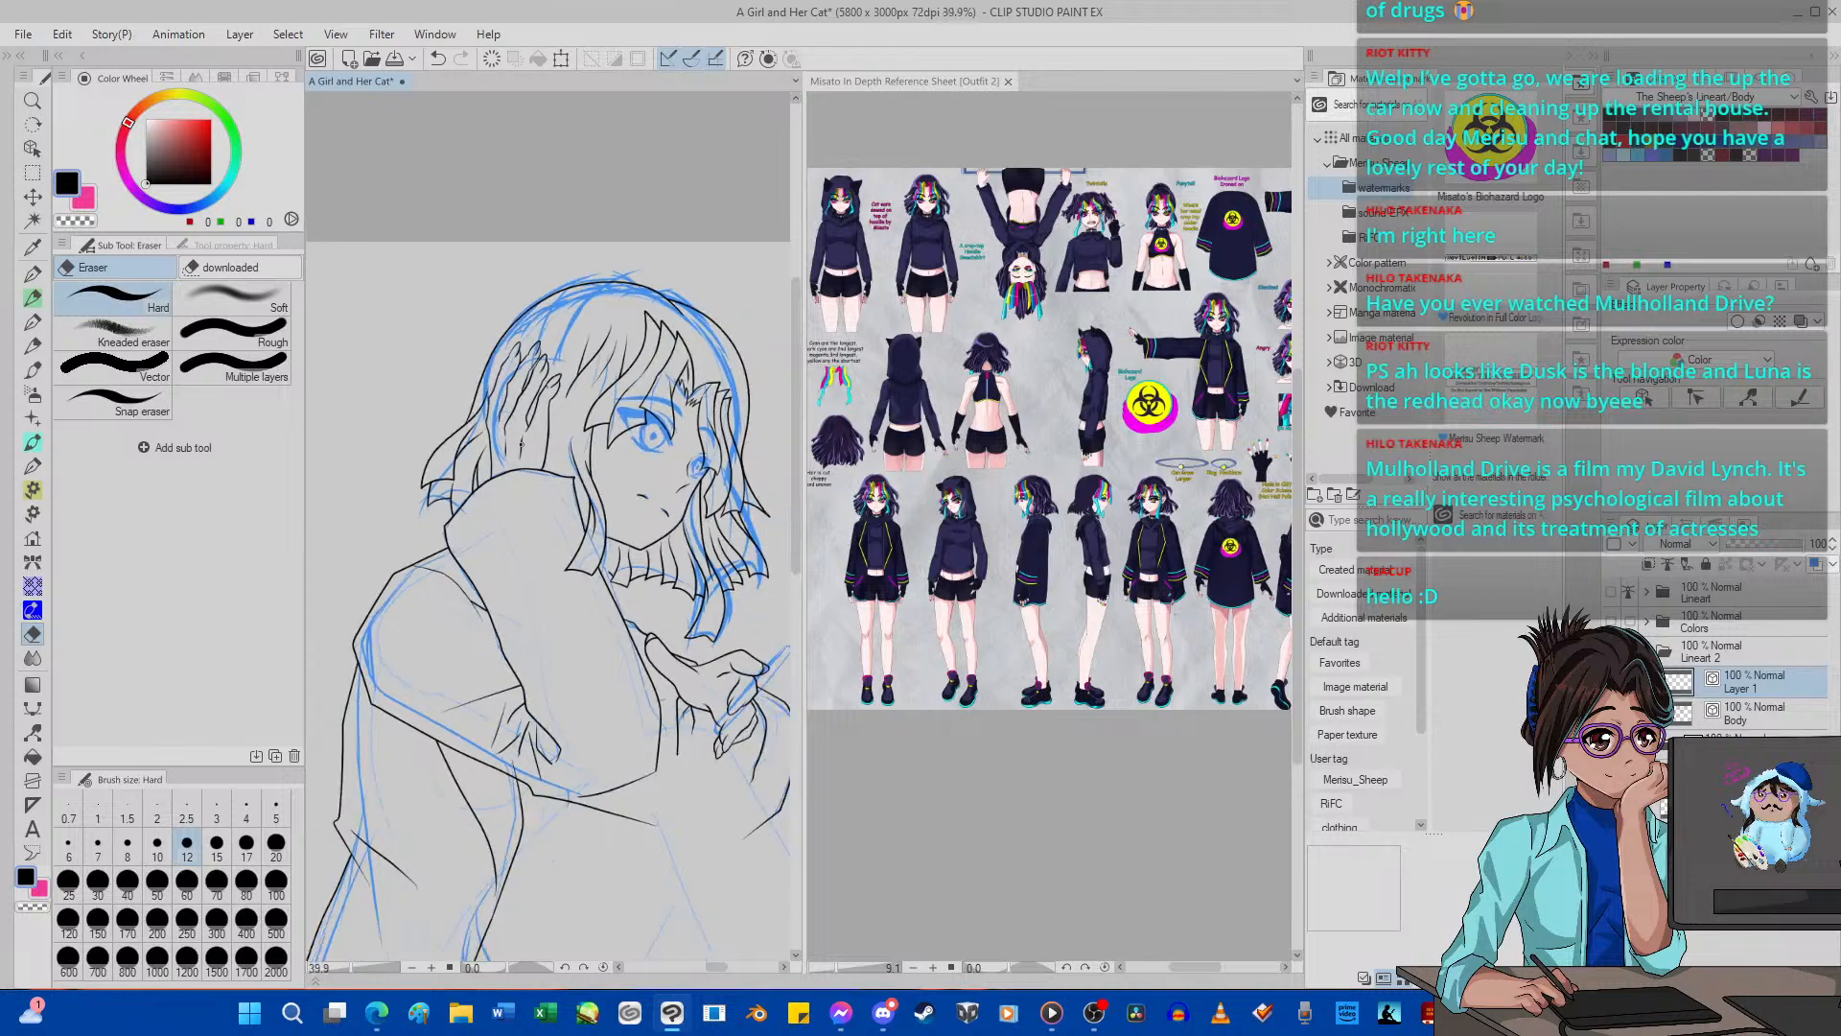
scroll(521, 446, "down", 2)
scroll(555, 342, "up", 2)
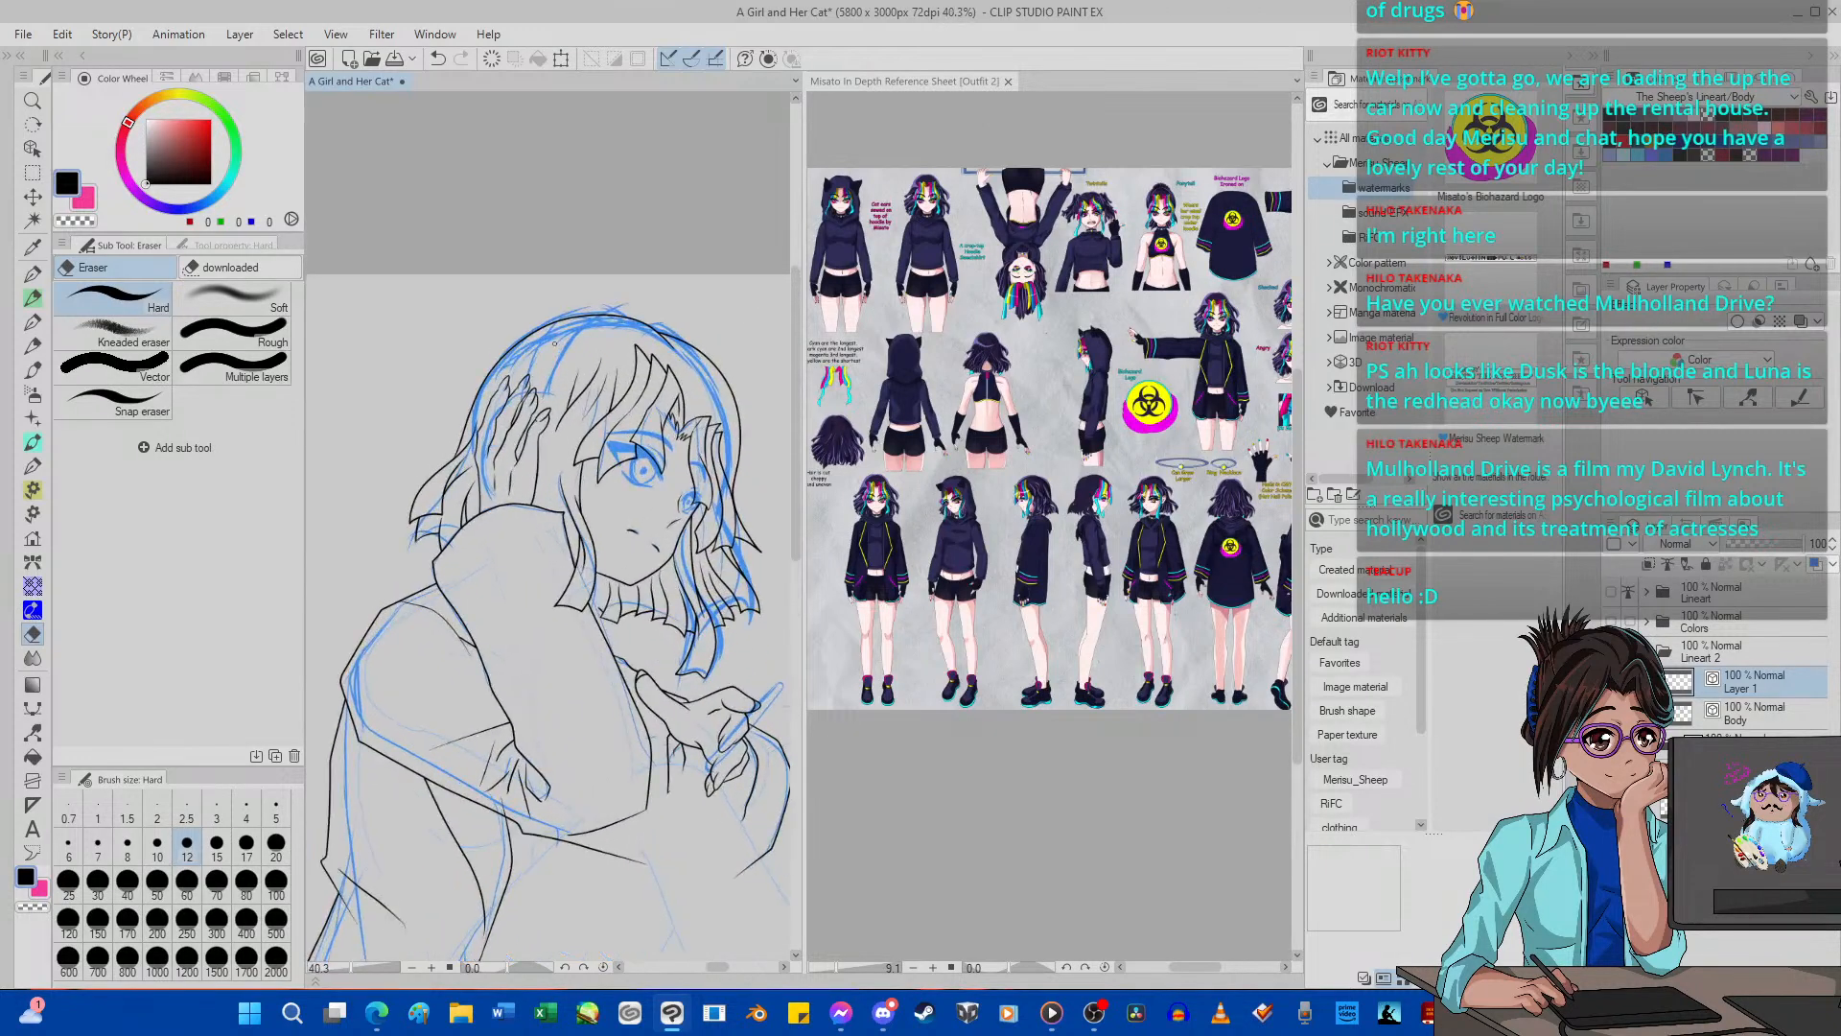
scroll(554, 341, "up", 1)
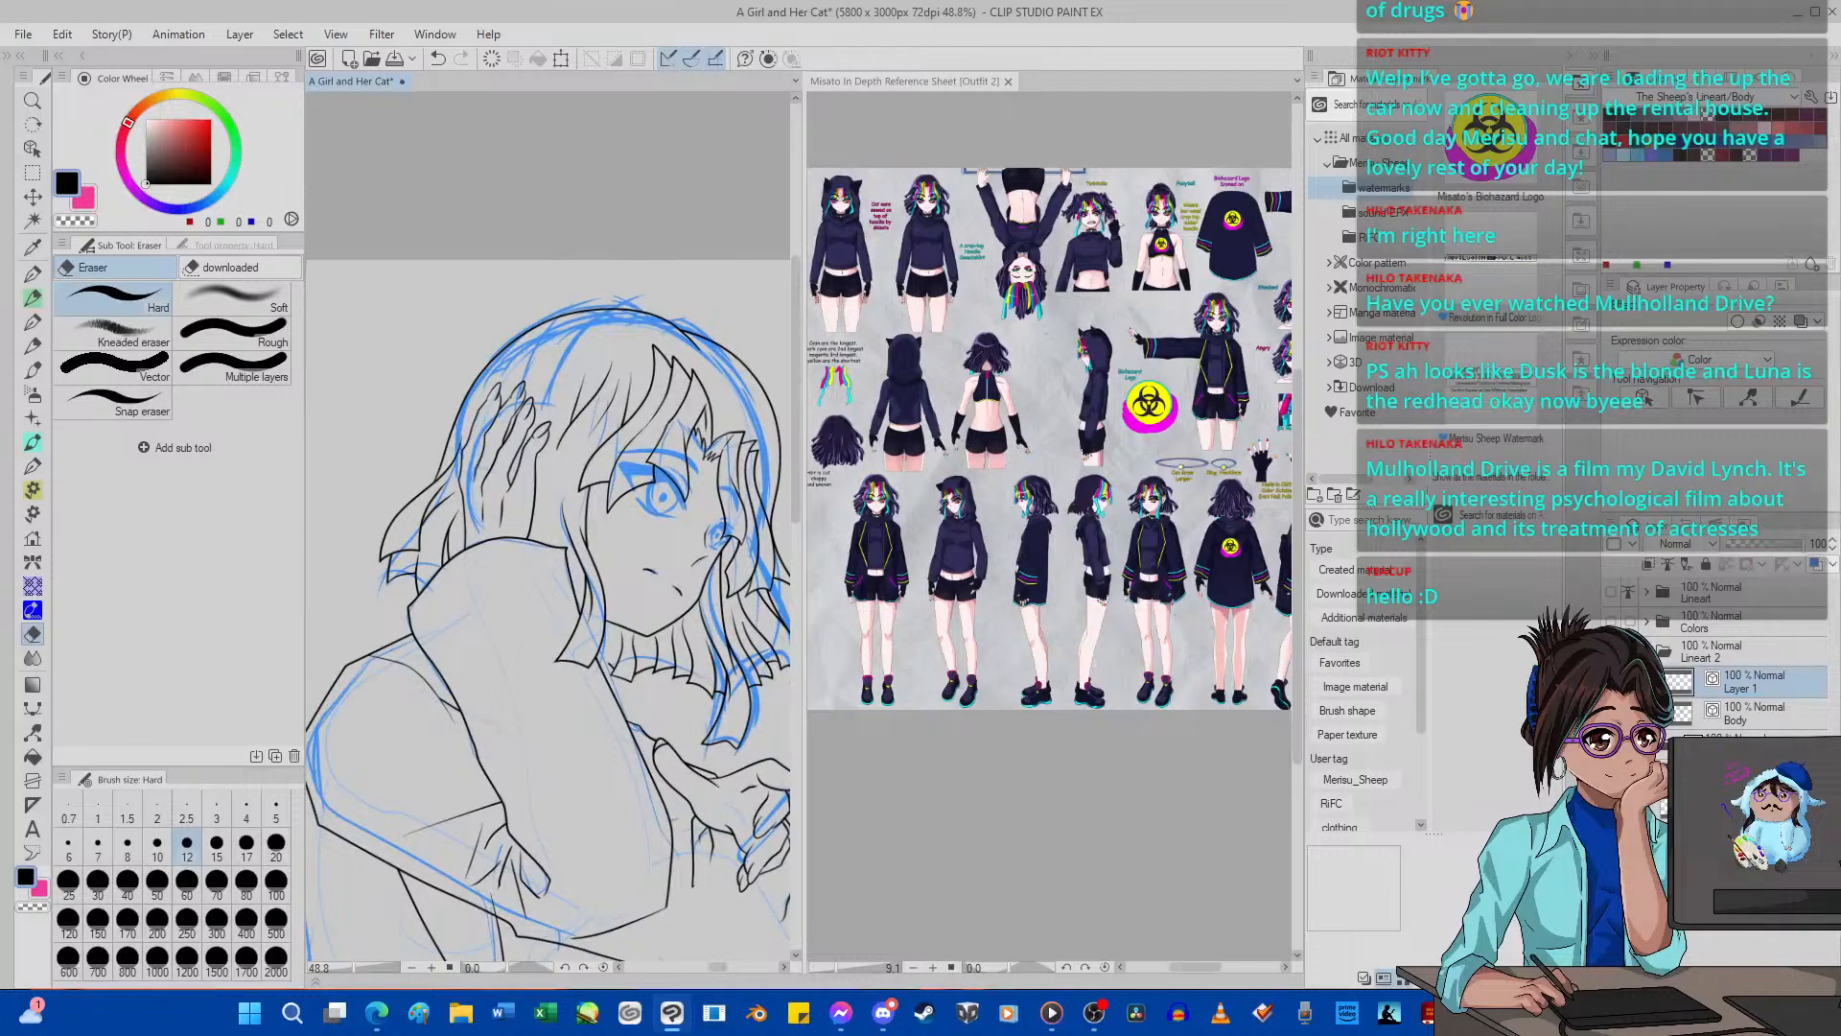
Try merging Layer 1 down into the Body layer and undo the merge.
key("ctrl+e")
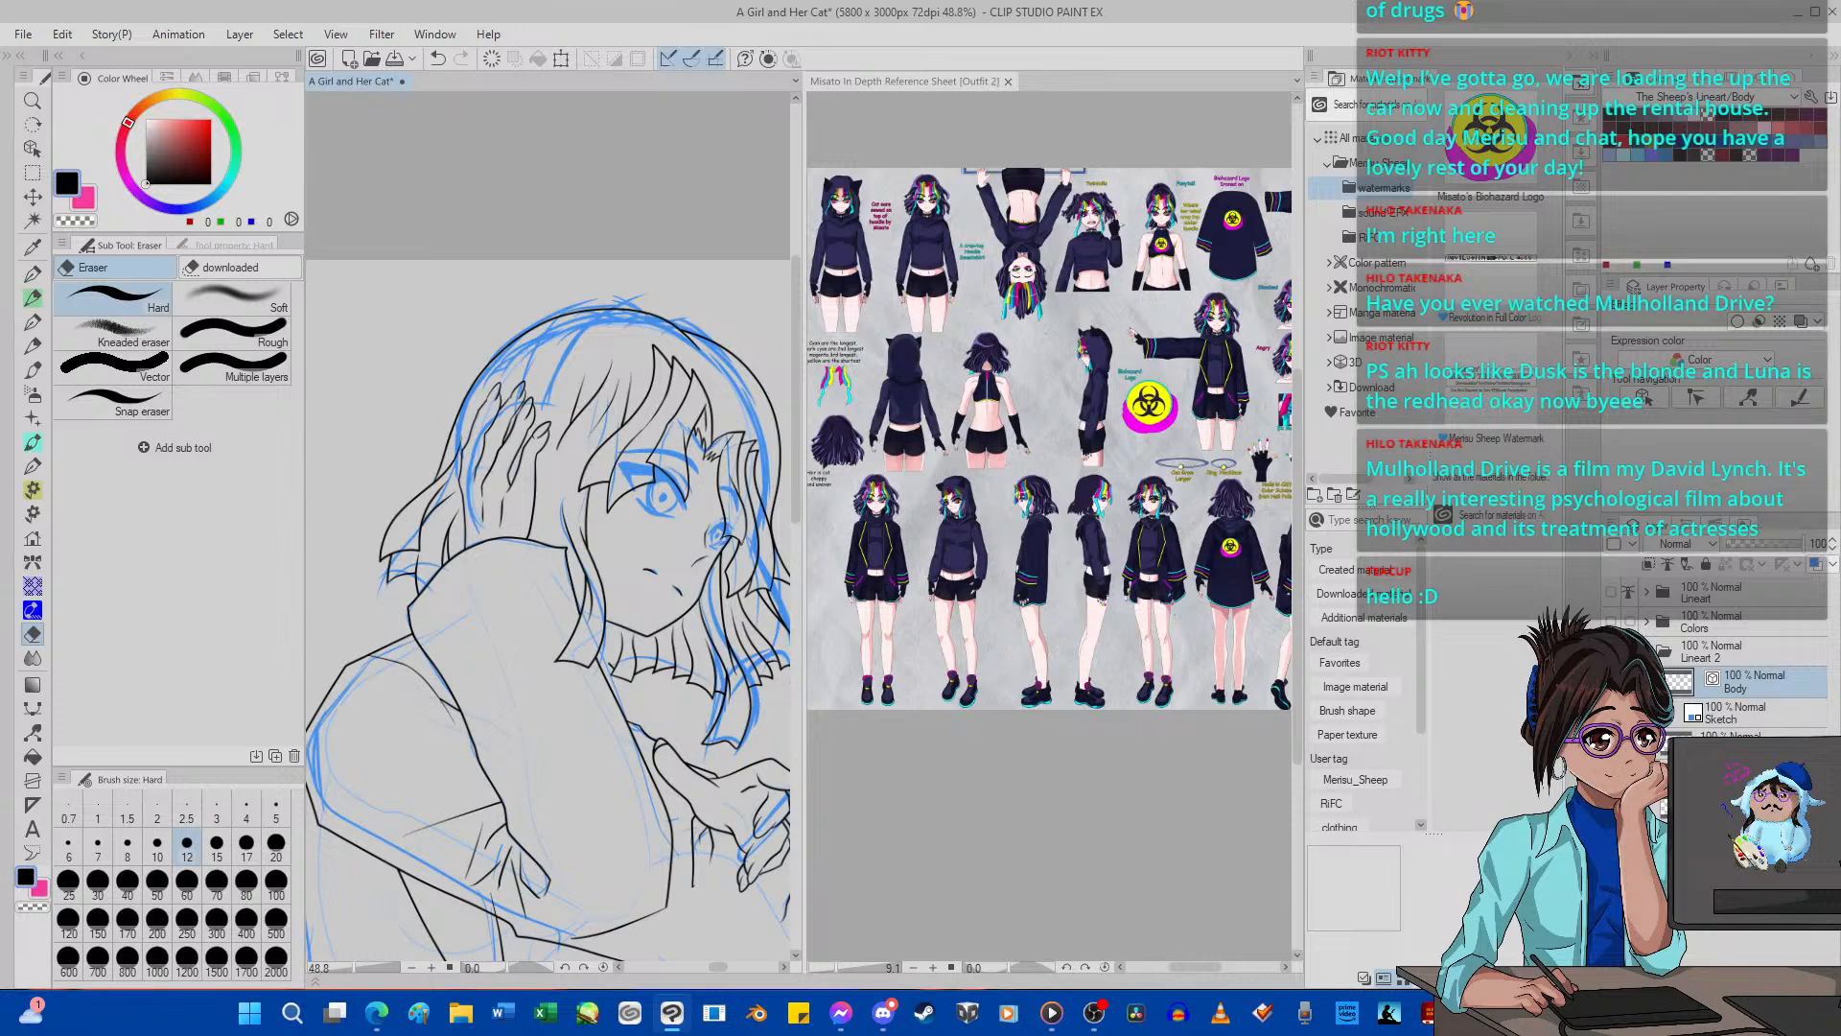
key("ctrl+z")
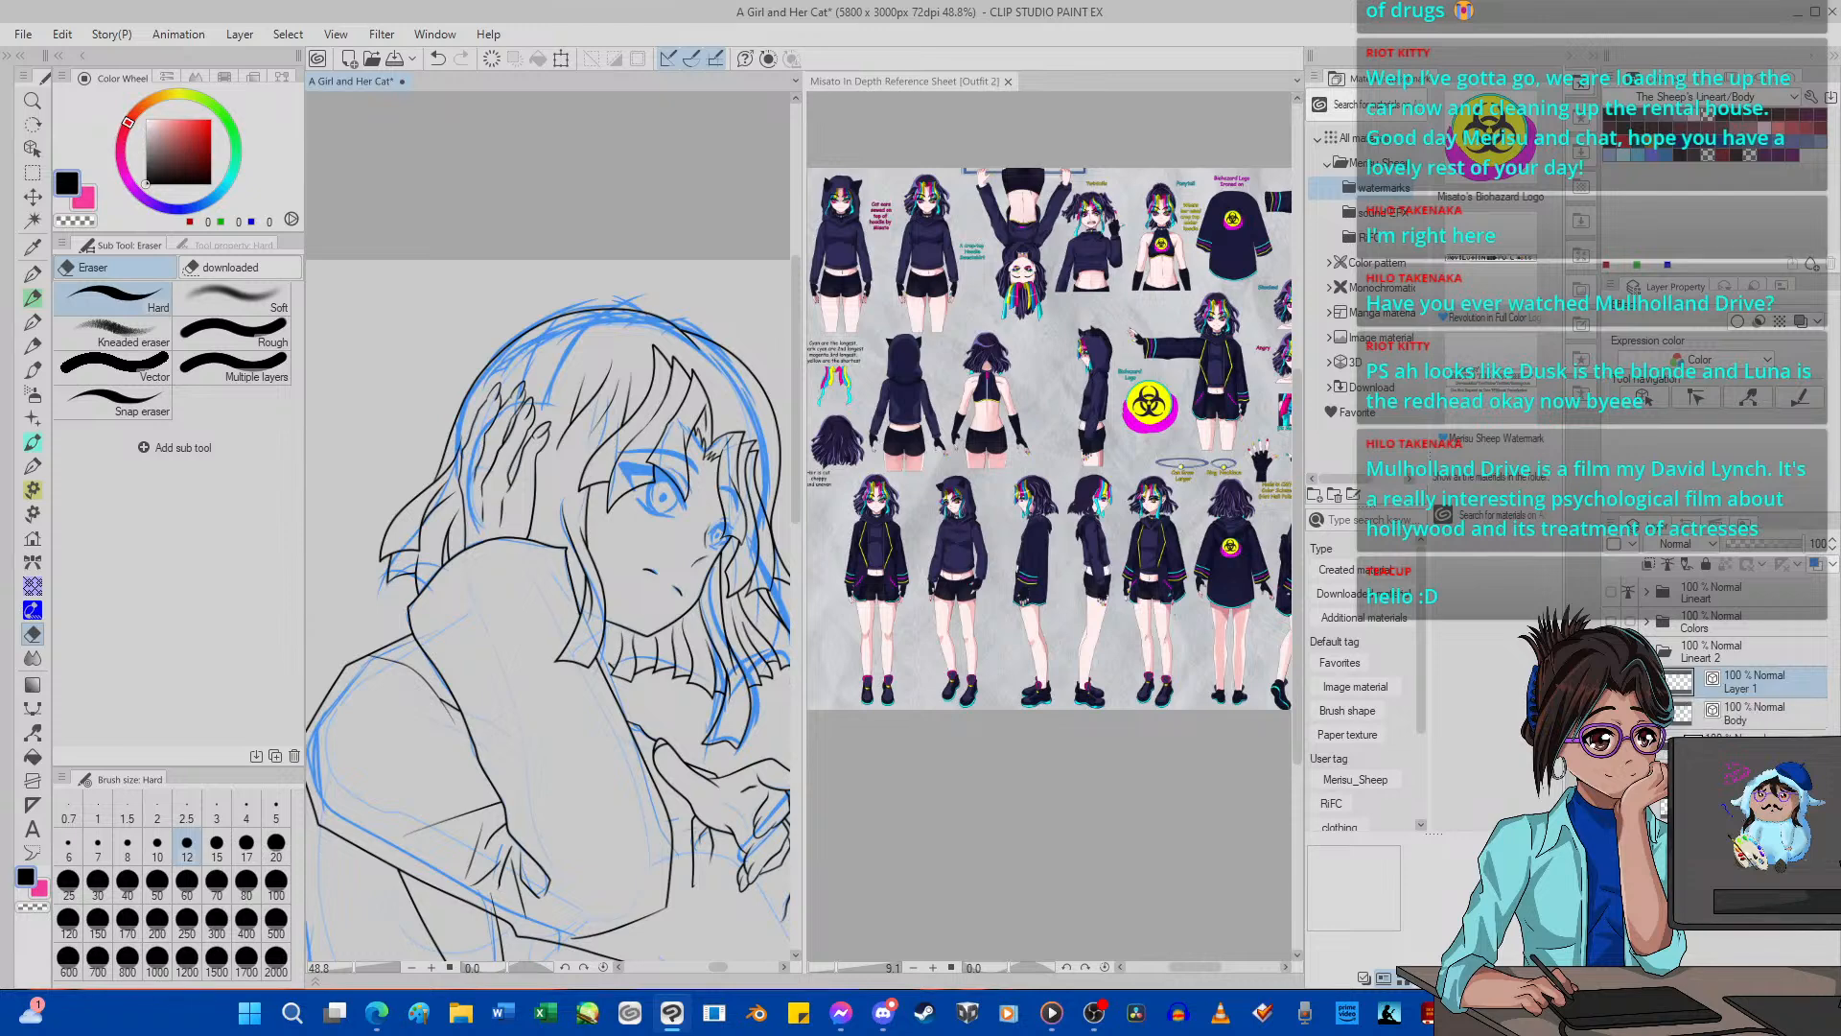
Adjust the doubled stroke of the head outline above the fringe using Pinch vector line, and make the Body layer active.
scroll(644, 489, "down", 3)
scroll(649, 472, "up", 1)
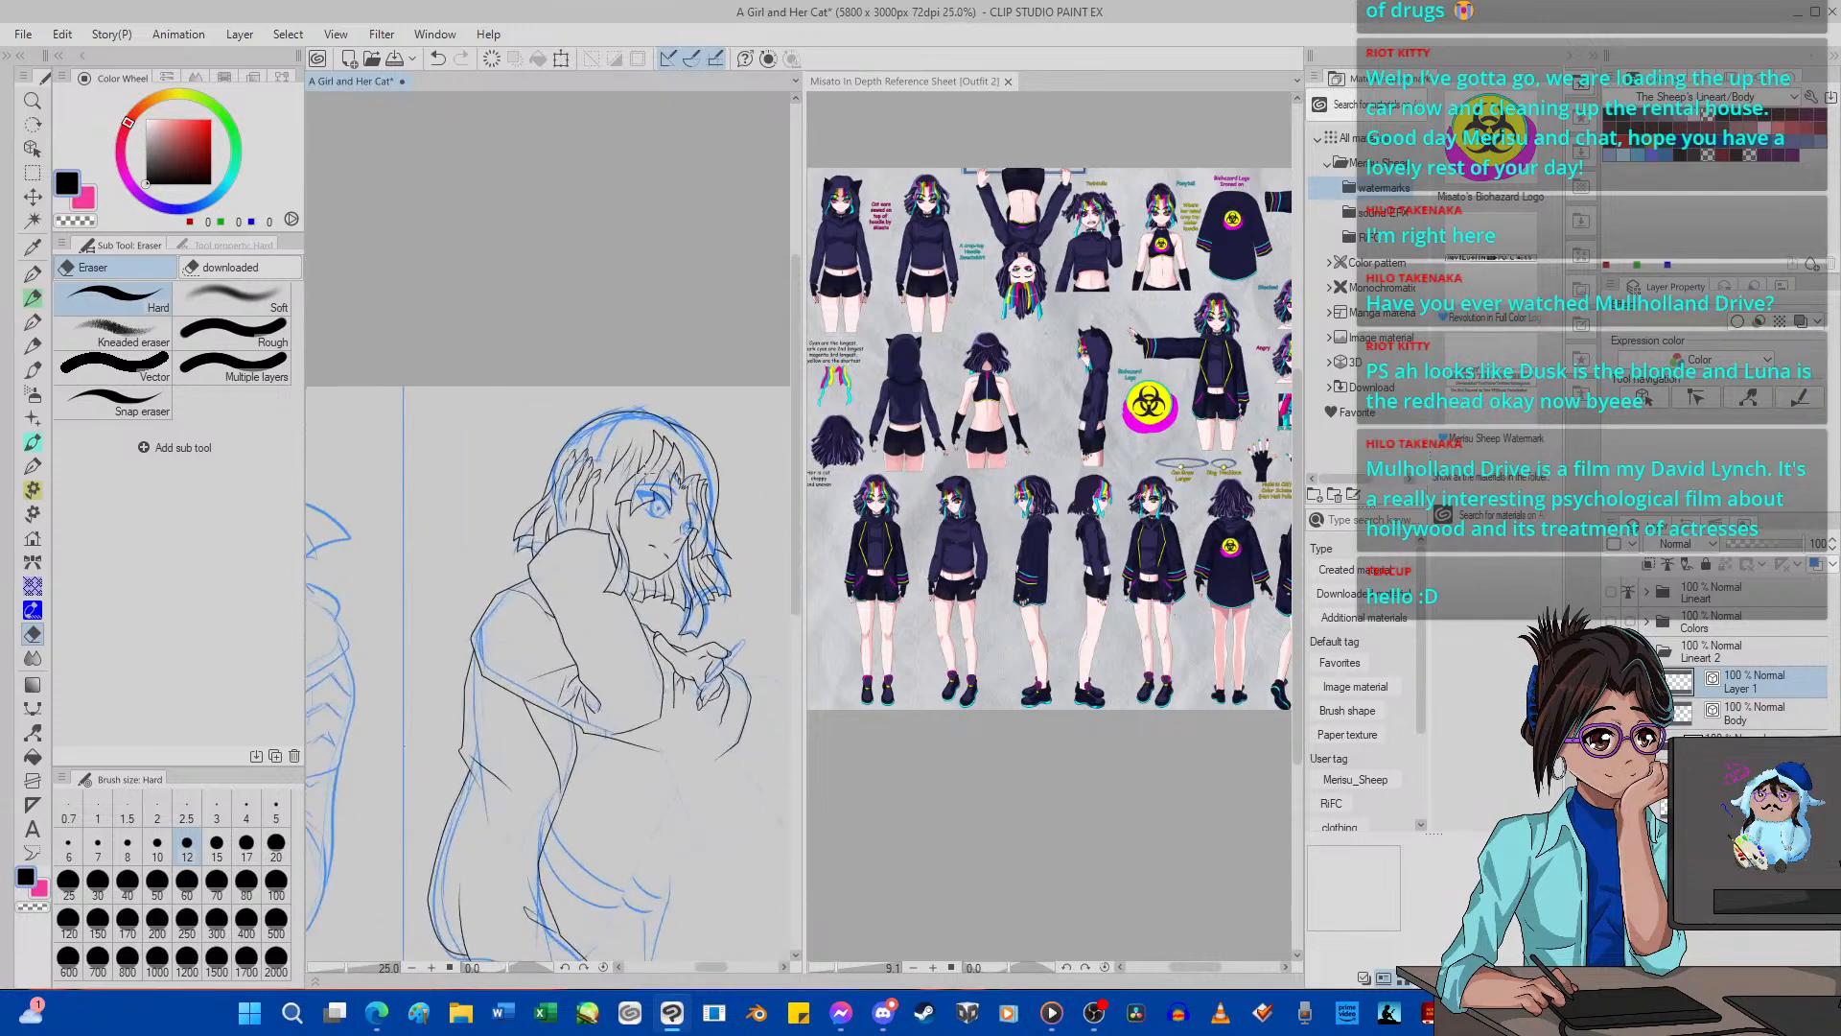
scroll(597, 458, "up", 6)
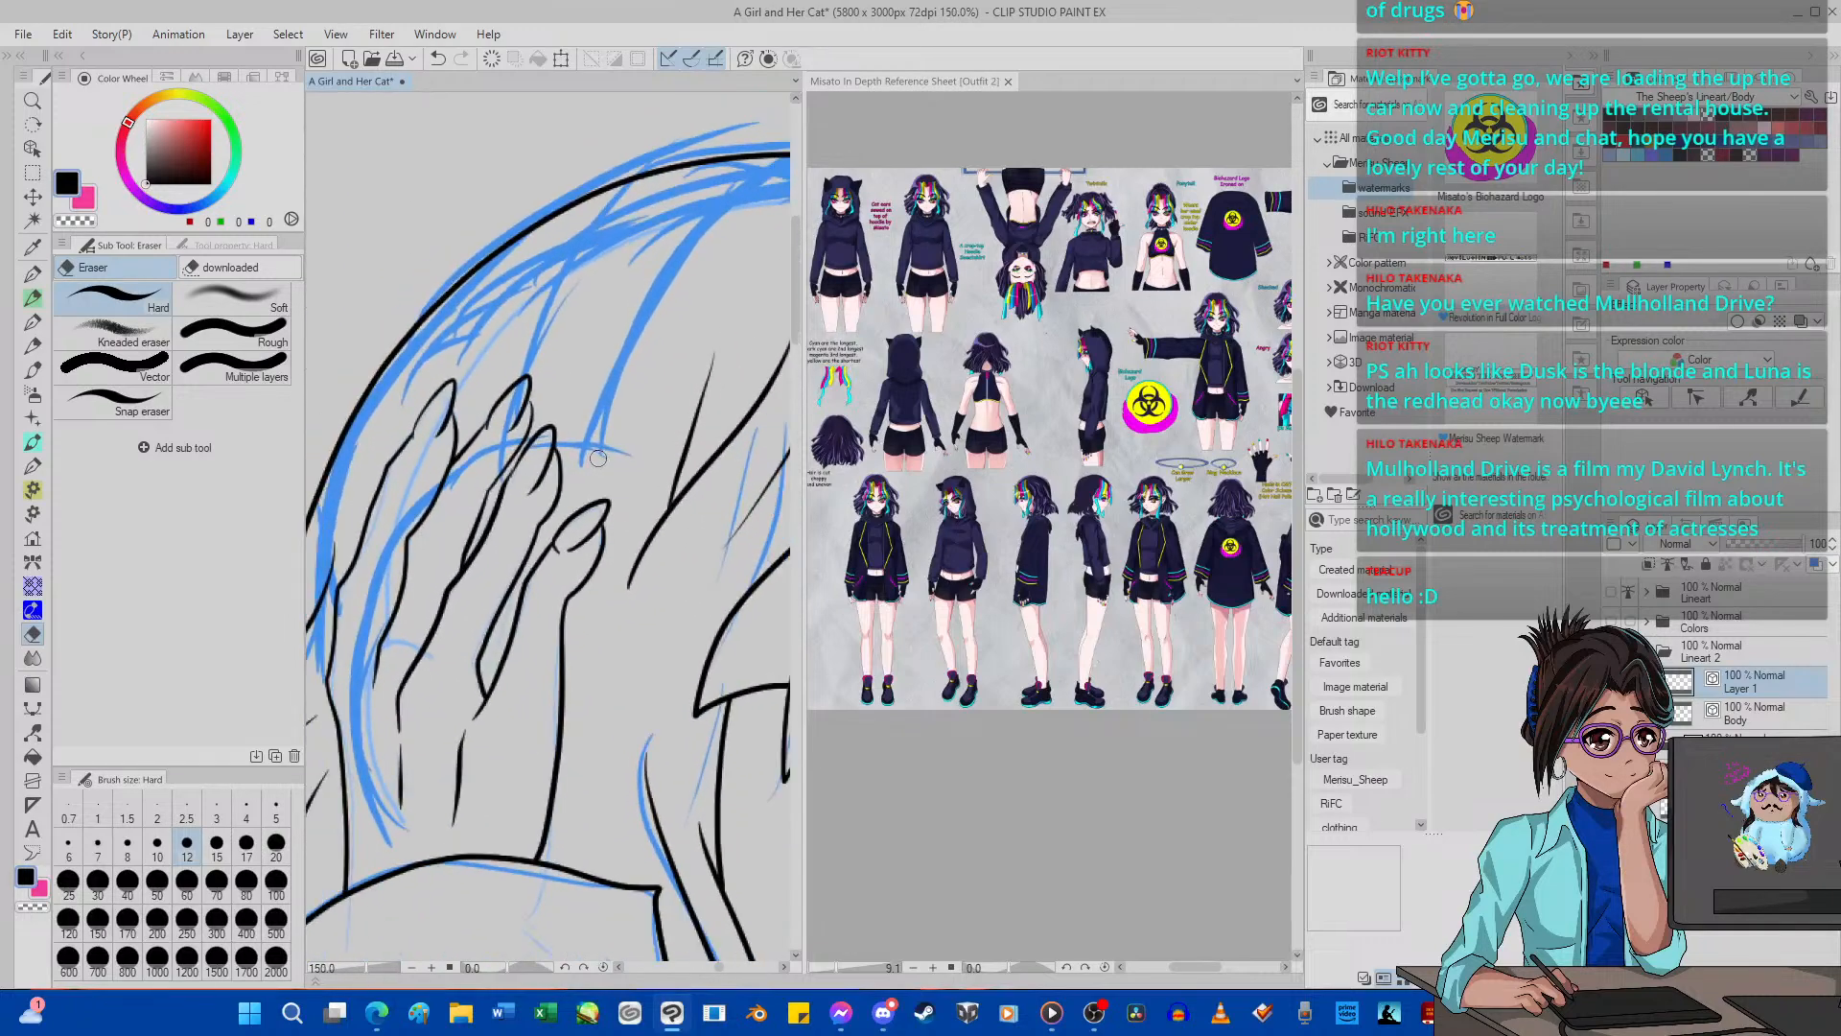
scroll(597, 458, "down", 2)
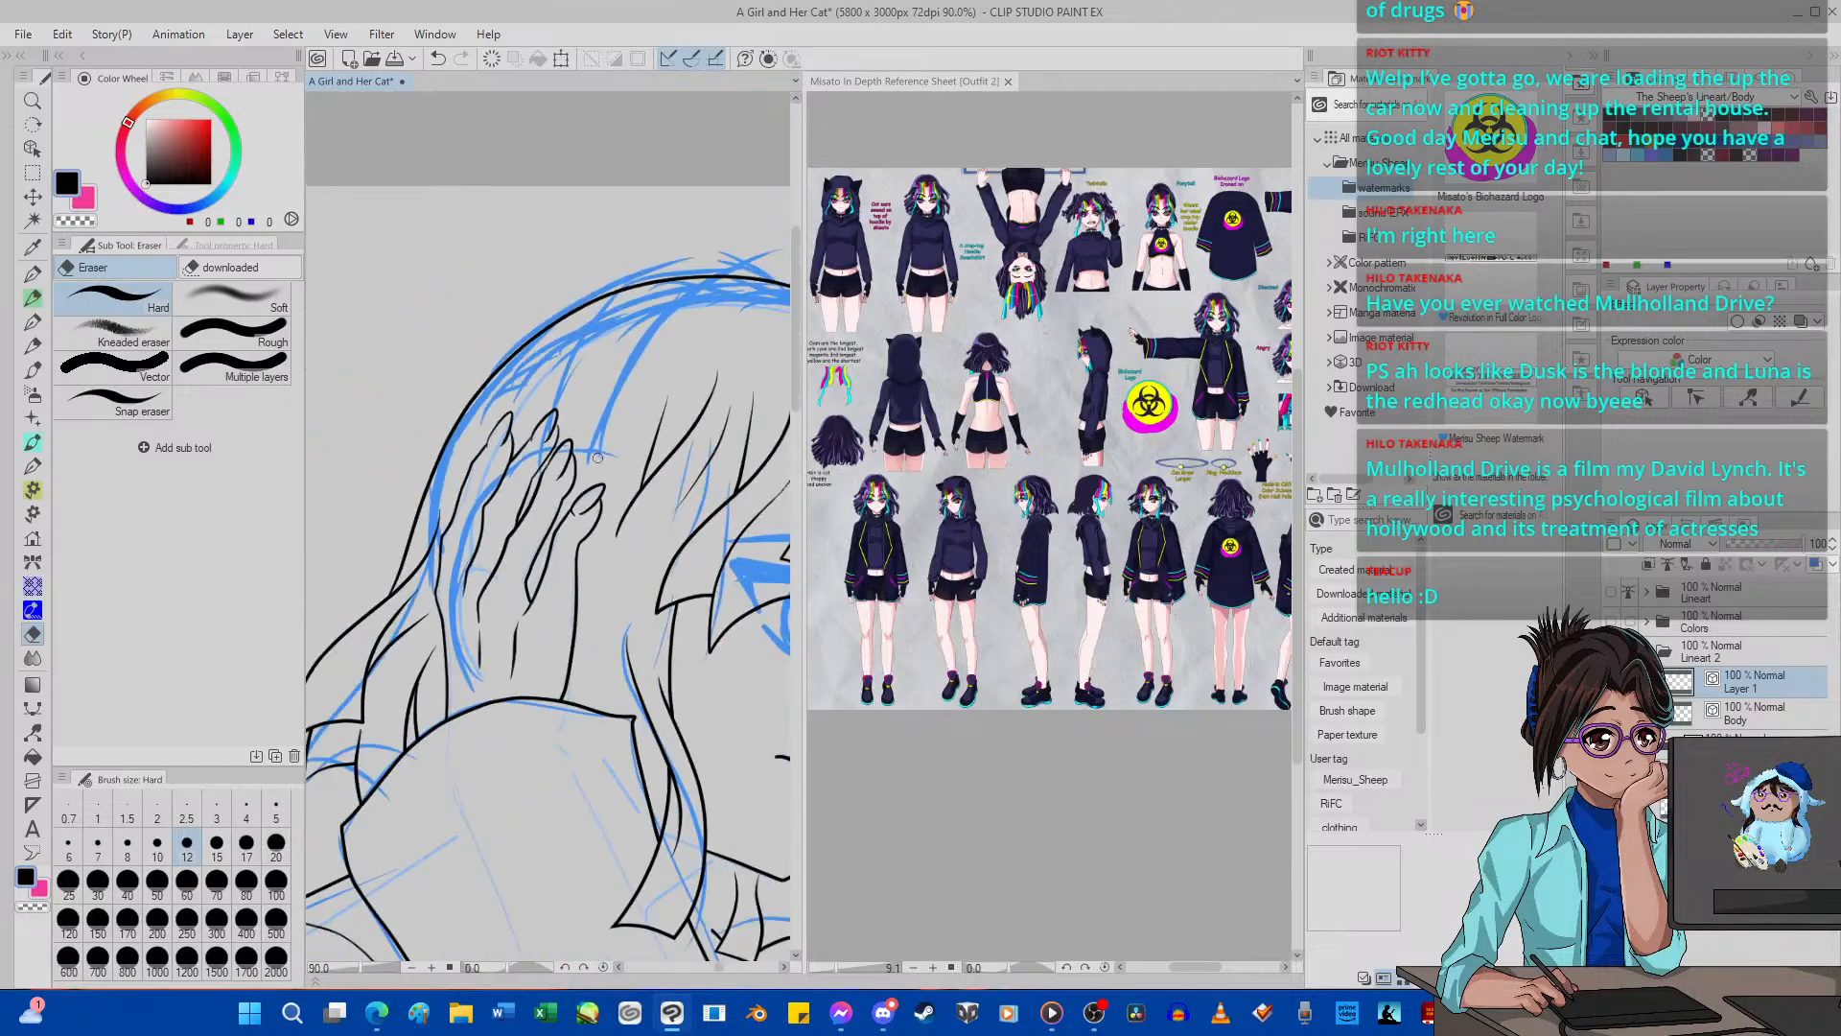
scroll(597, 459, "down", 3)
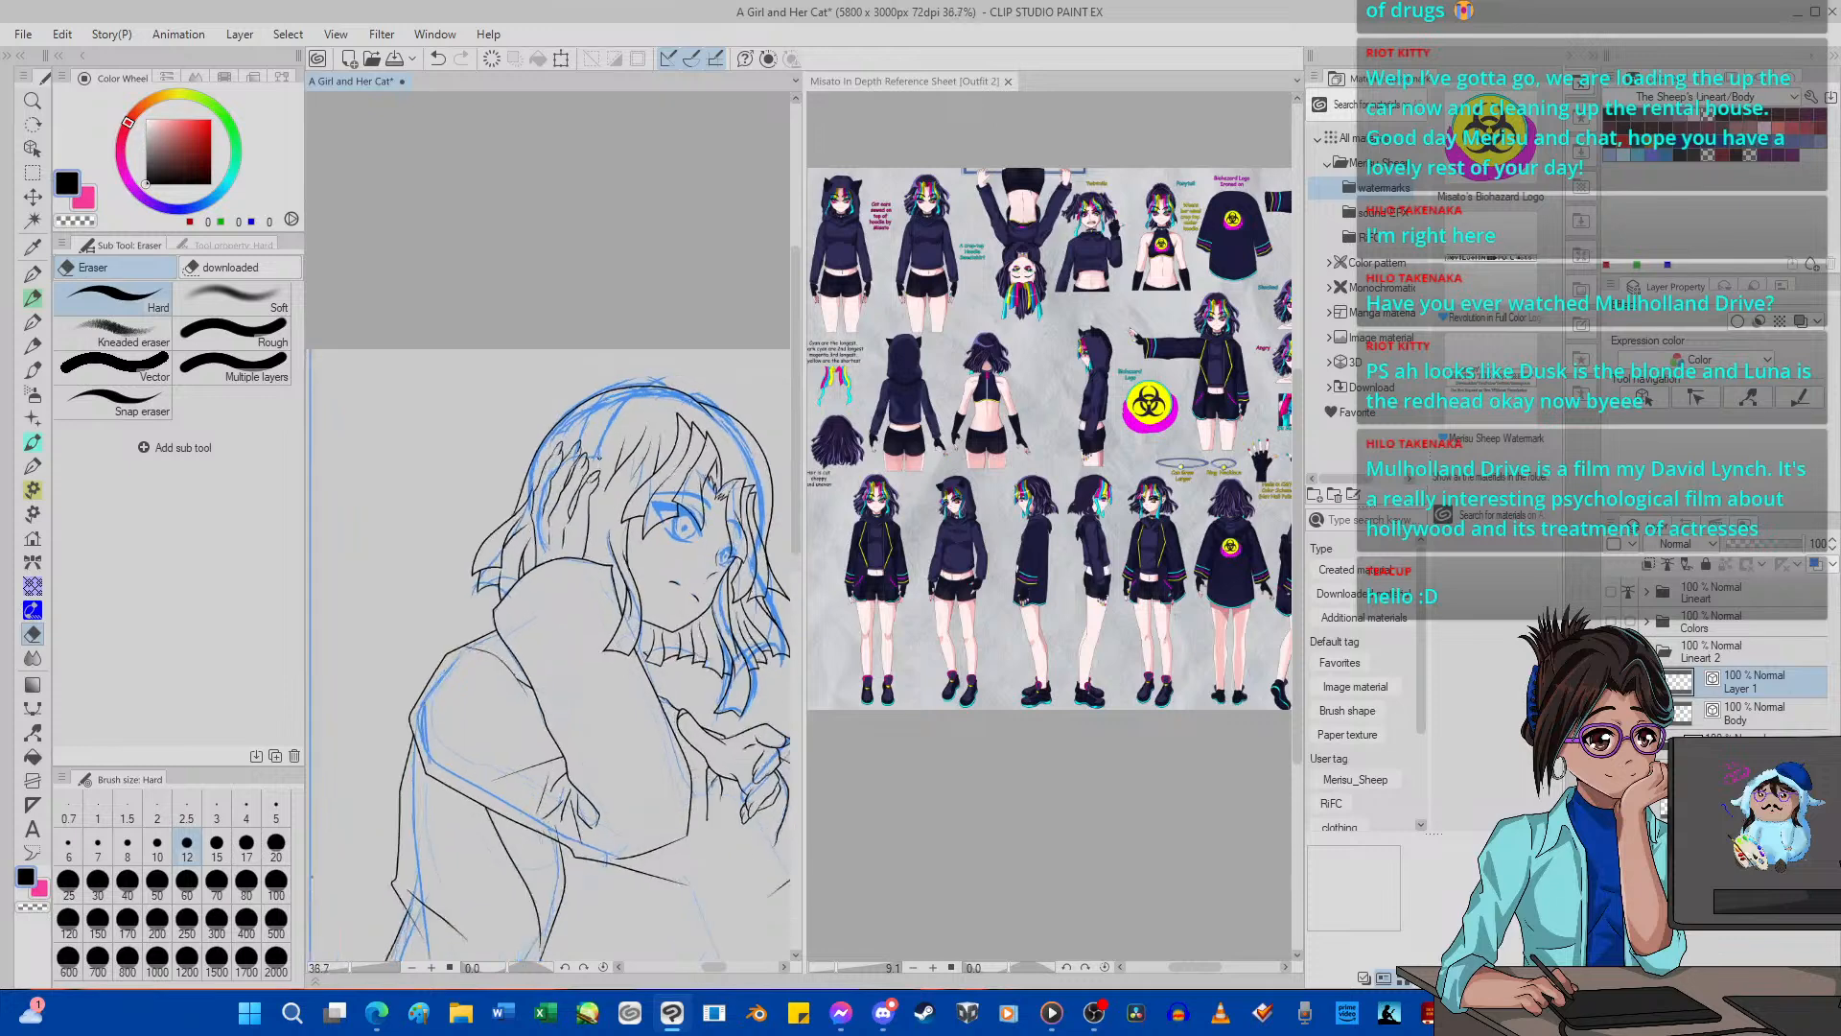
scroll(701, 407, "up", 3)
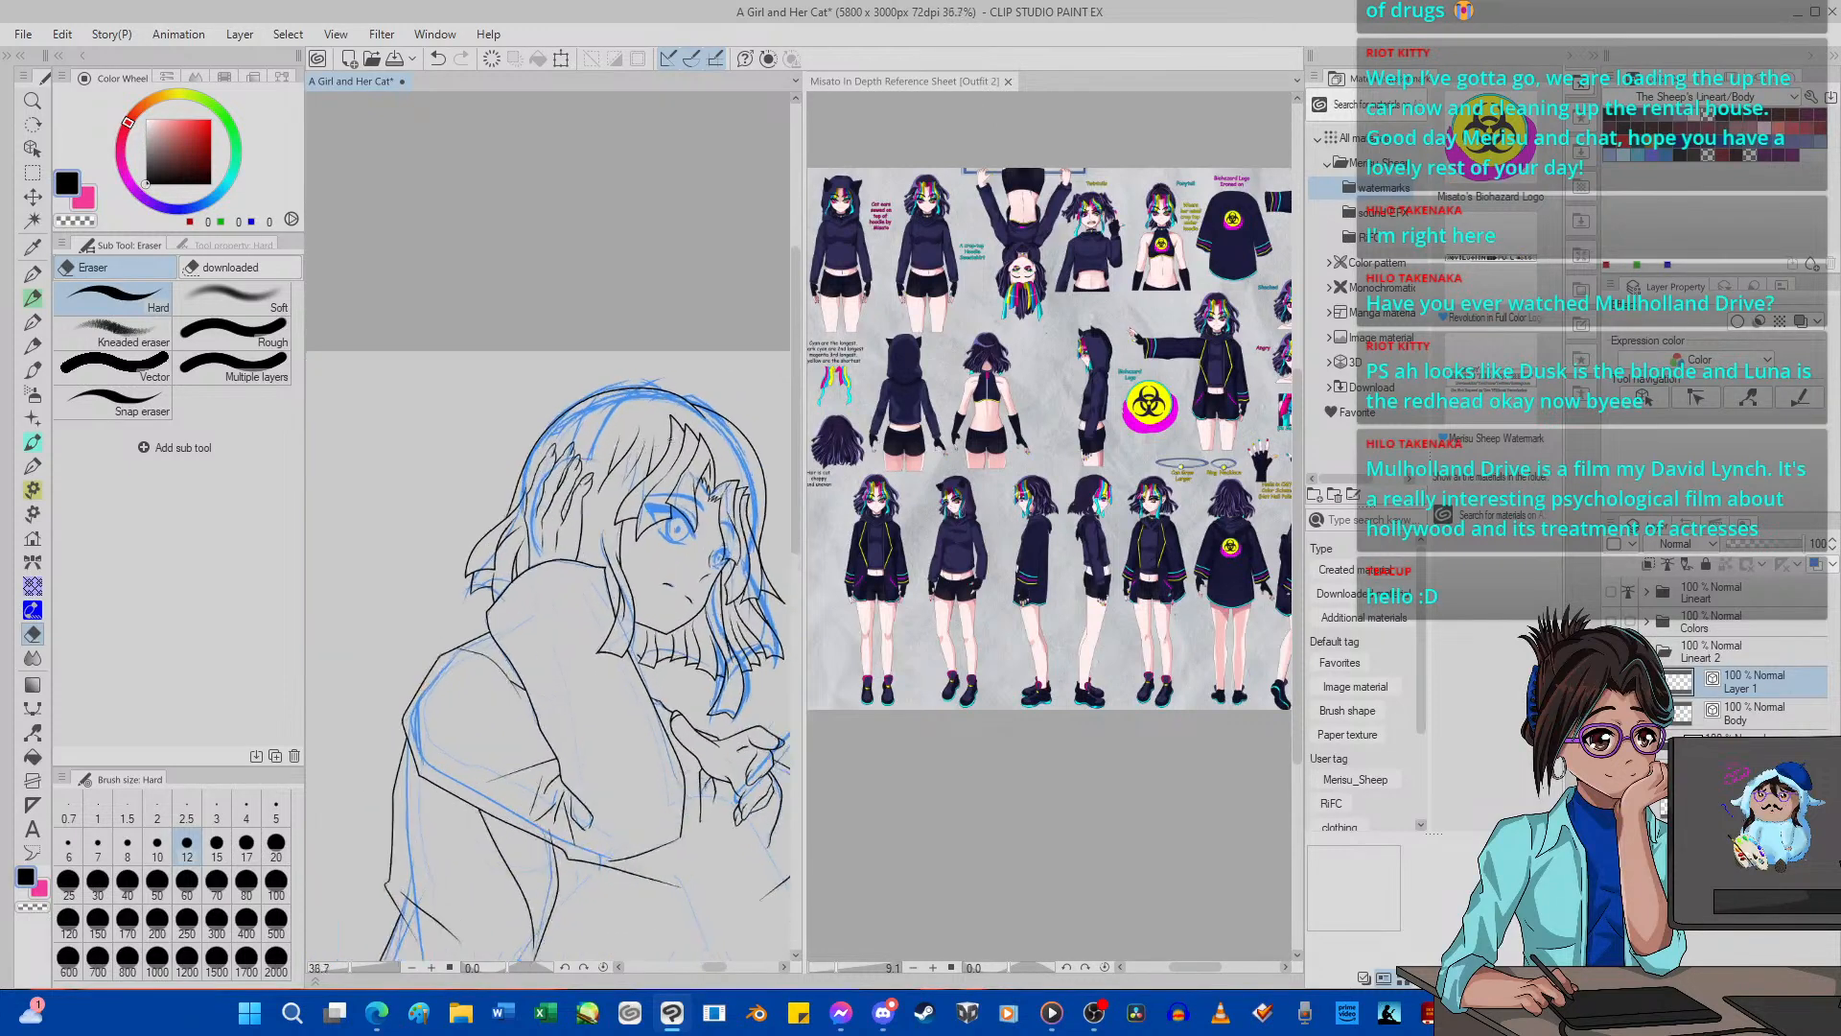
left_click(32, 732)
scroll(711, 330, "up", 1)
scroll(715, 394, "up", 5)
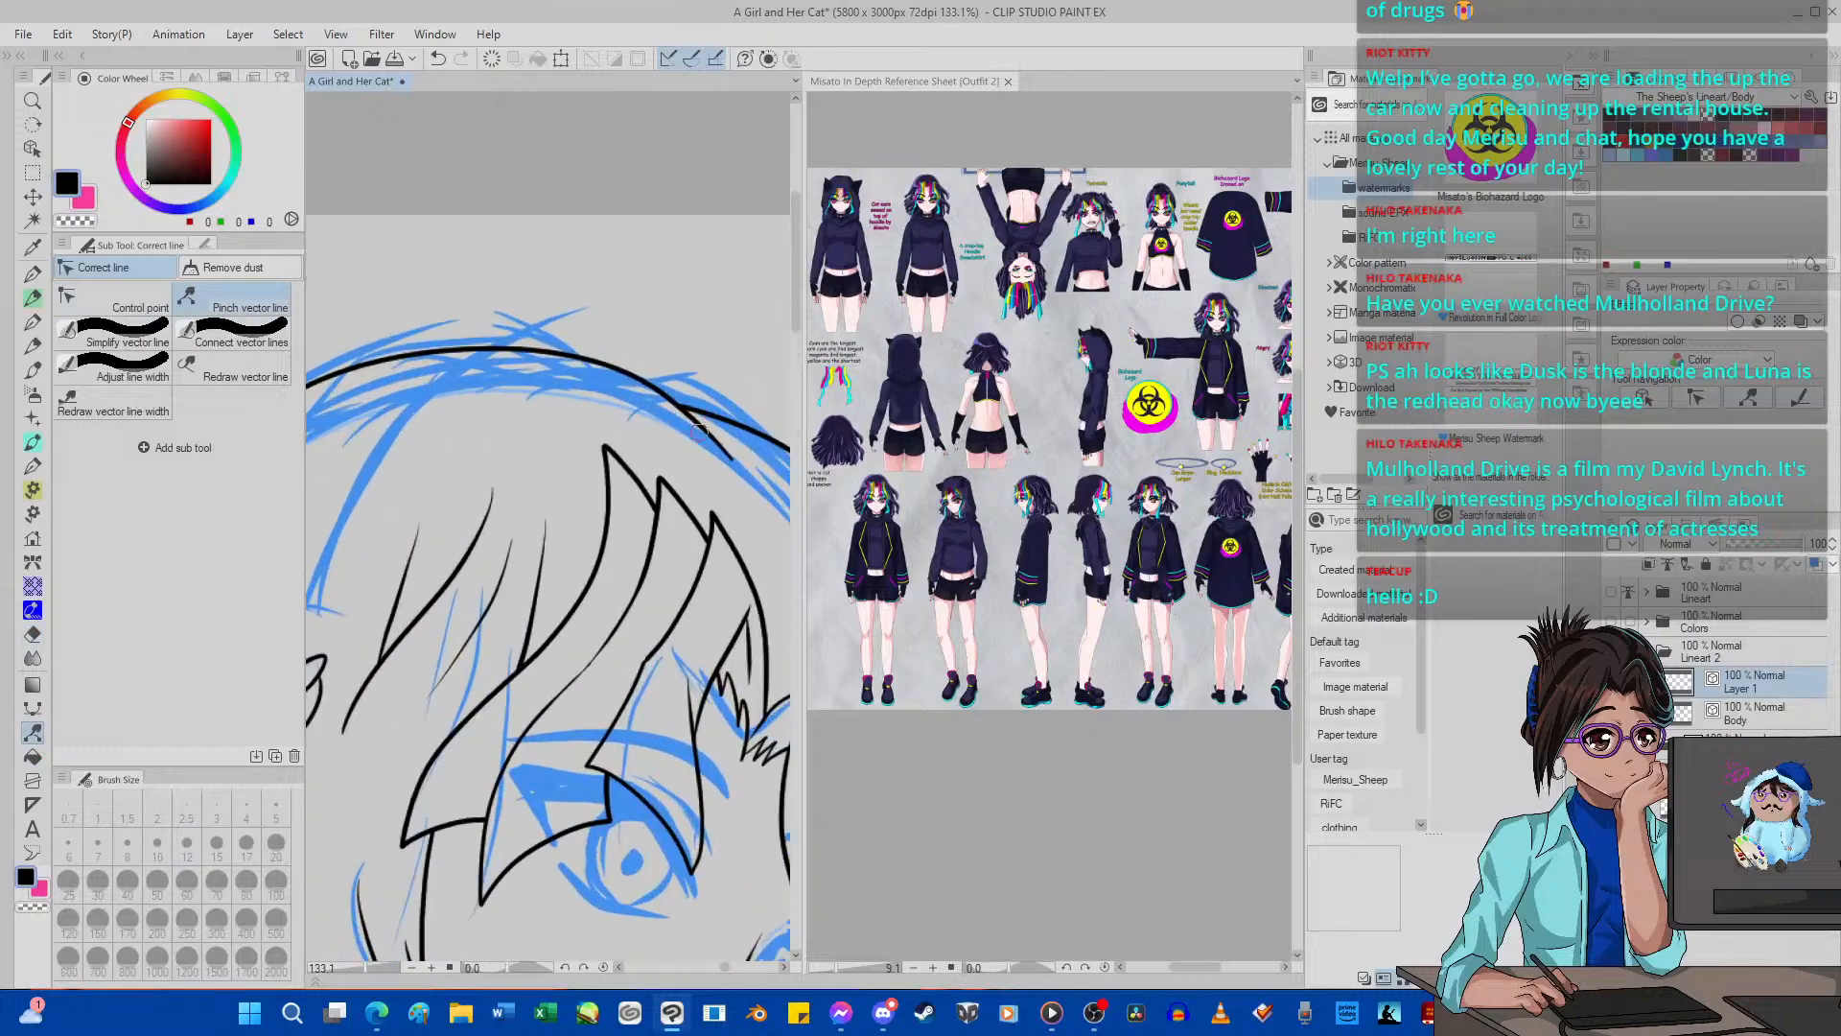
left_click_drag(702, 427, 737, 444)
scroll(637, 456, "down", 6)
scroll(602, 457, "up", 1)
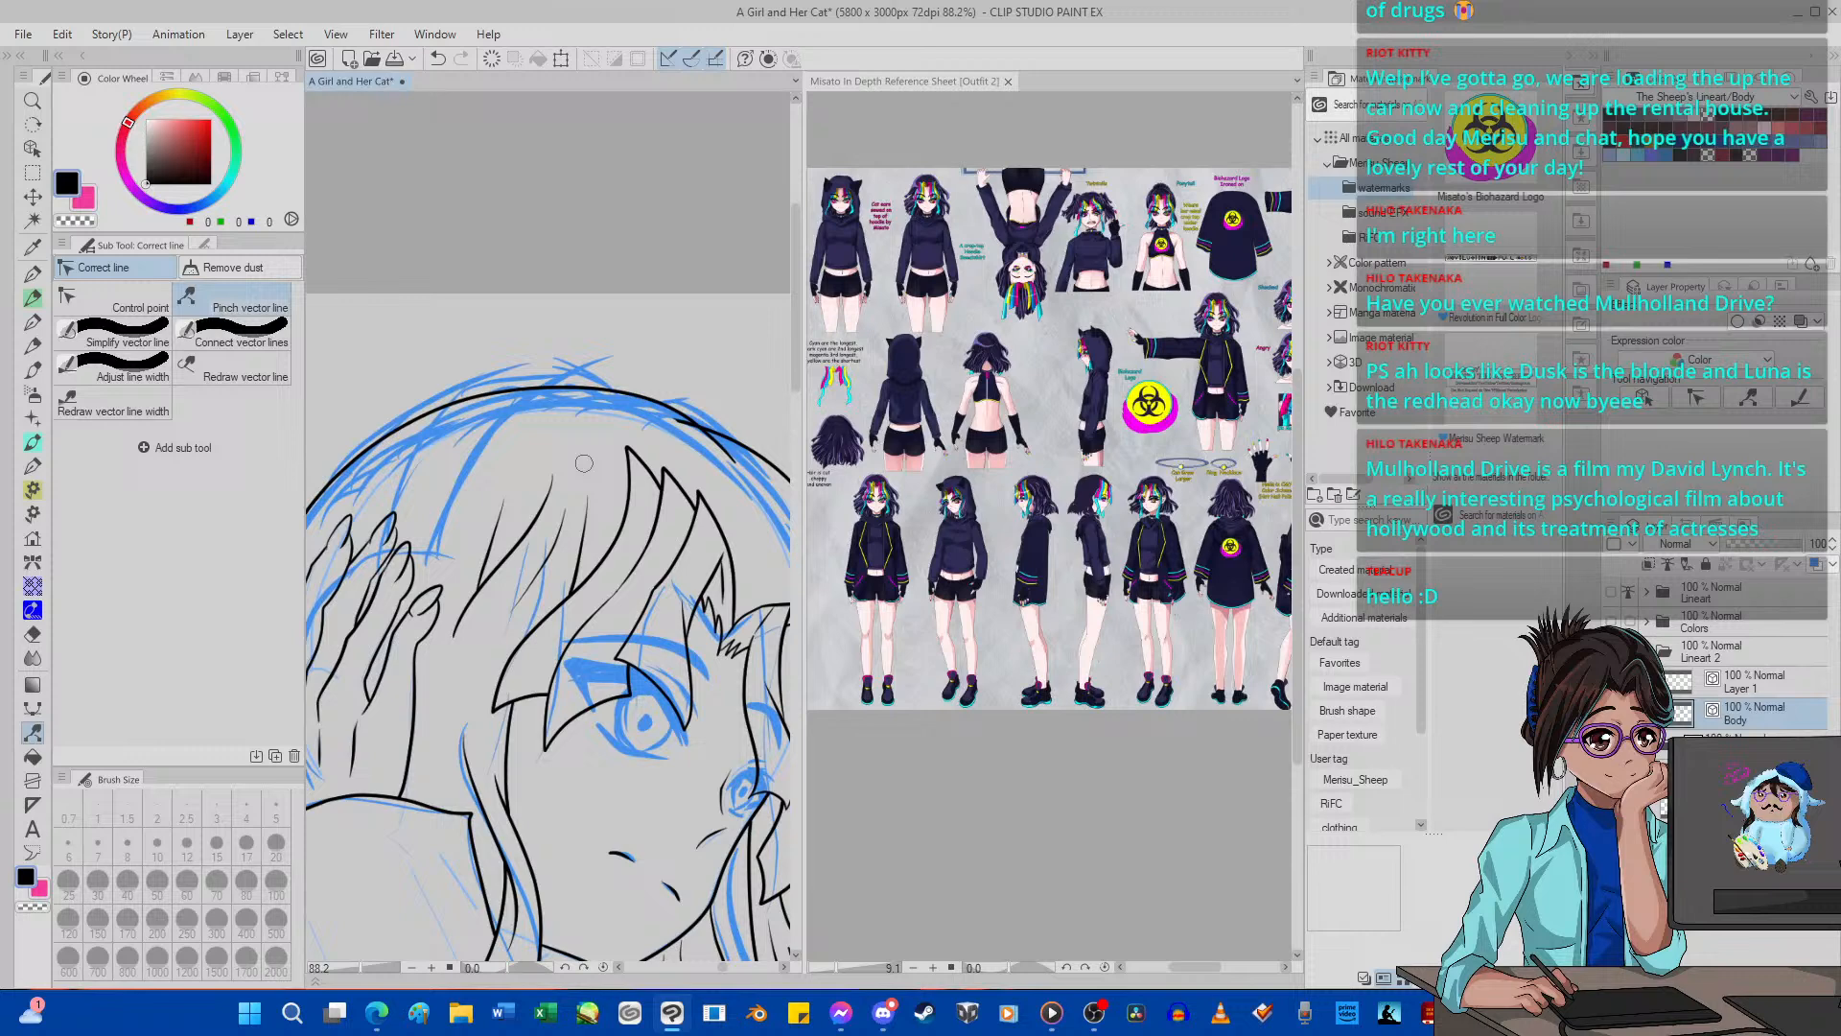
Set the Hard eraser to size 5 and check the head outline and the fingers in the hair against the whole figure.
left_click(33, 635)
left_click(276, 805)
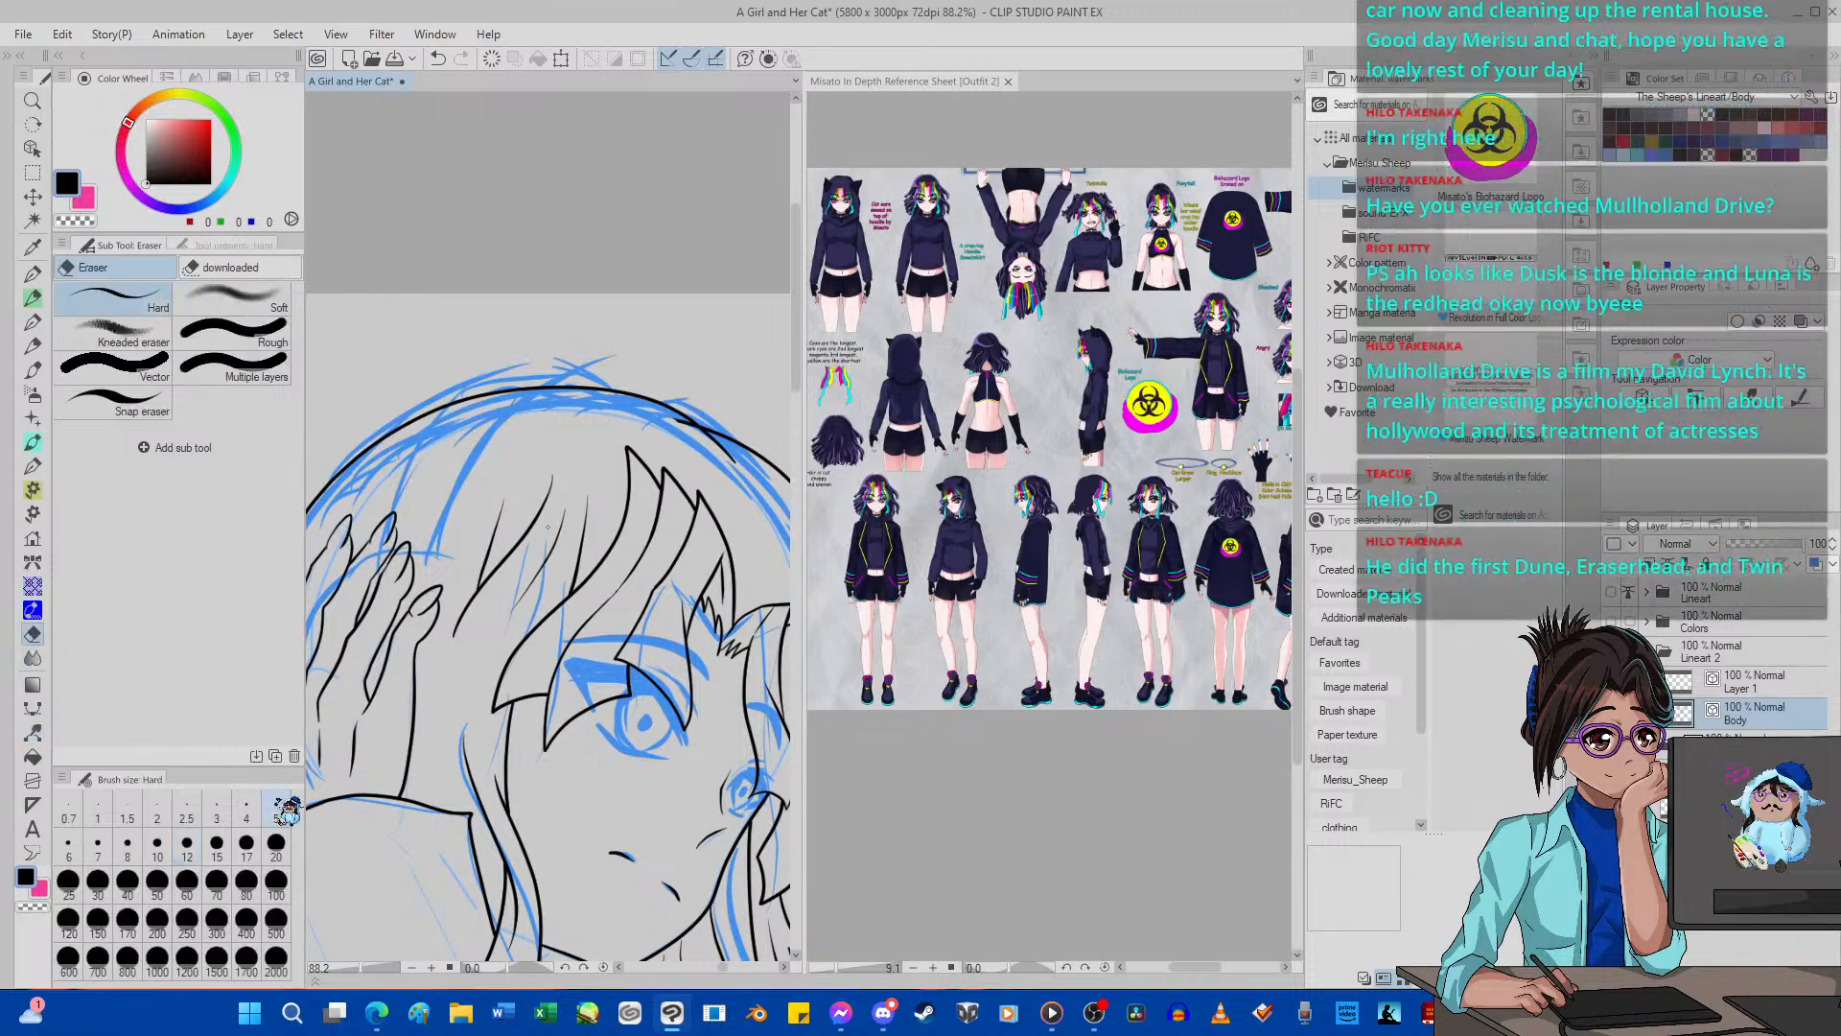
scroll(691, 413, "up", 4)
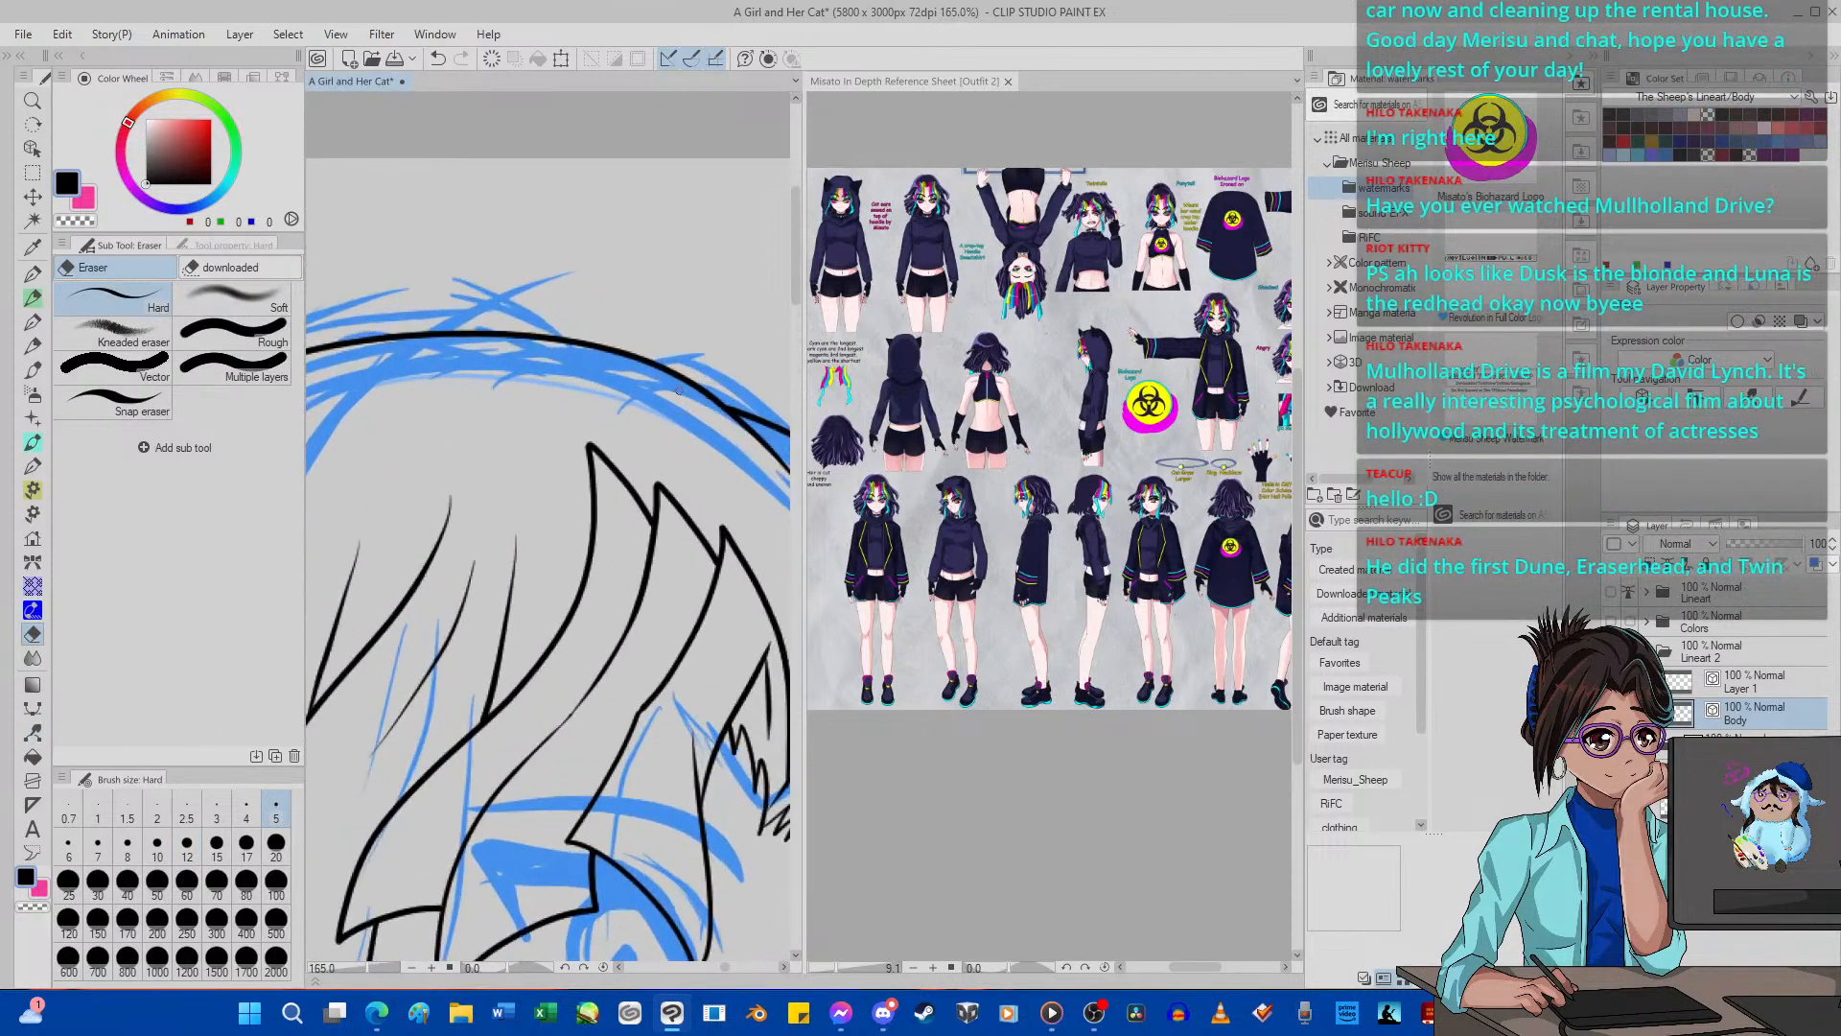
scroll(688, 407, "down", 12)
scroll(547, 489, "up", 4)
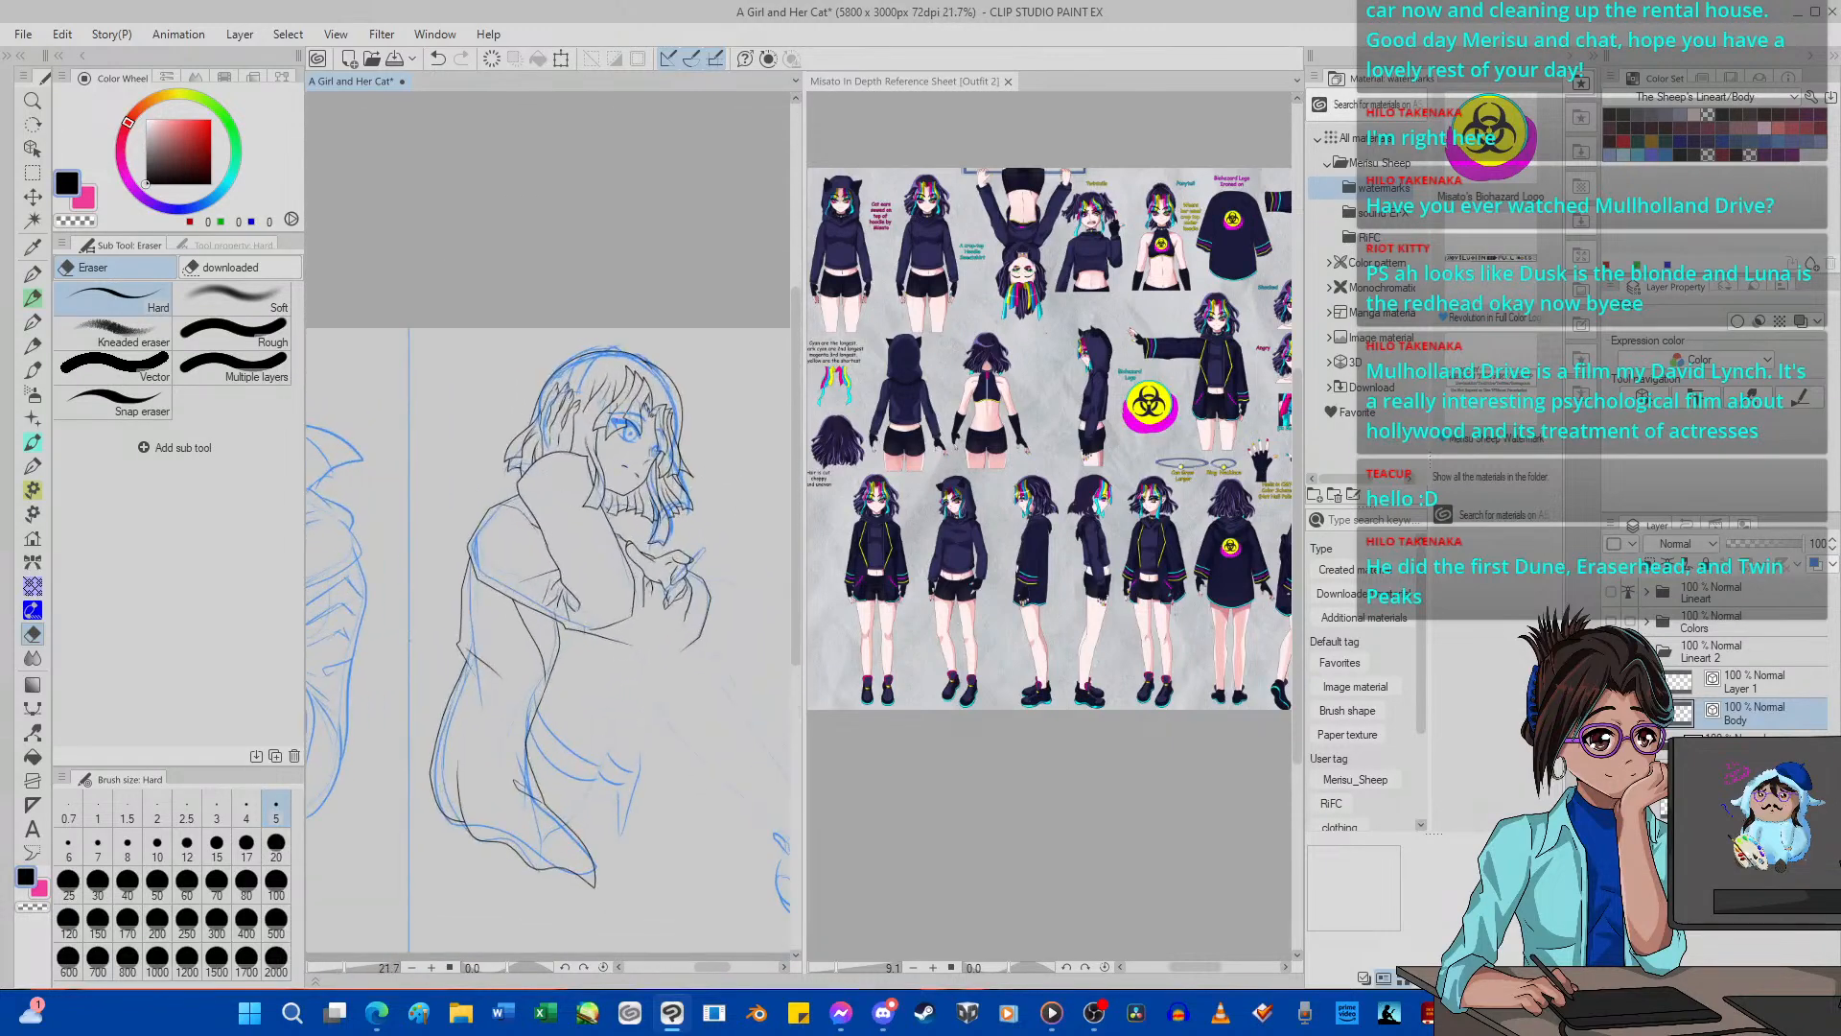
scroll(560, 401, "up", 7)
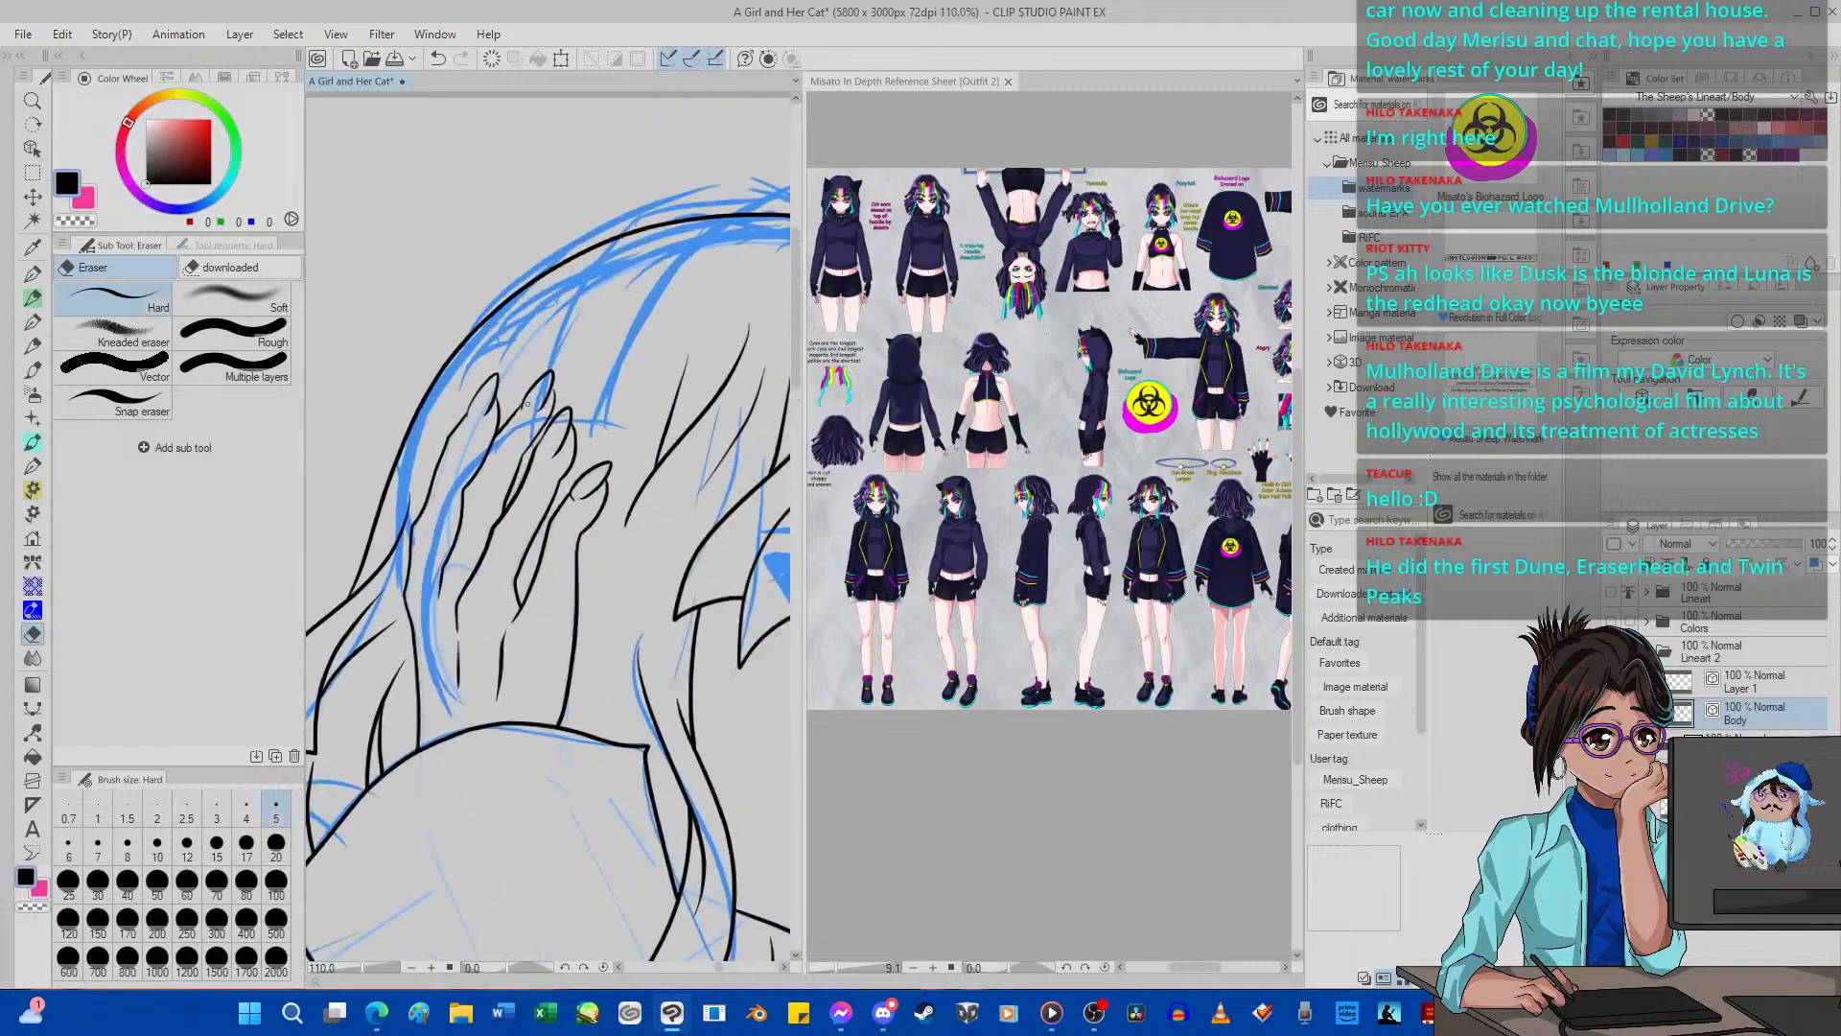
scroll(527, 403, "down", 7)
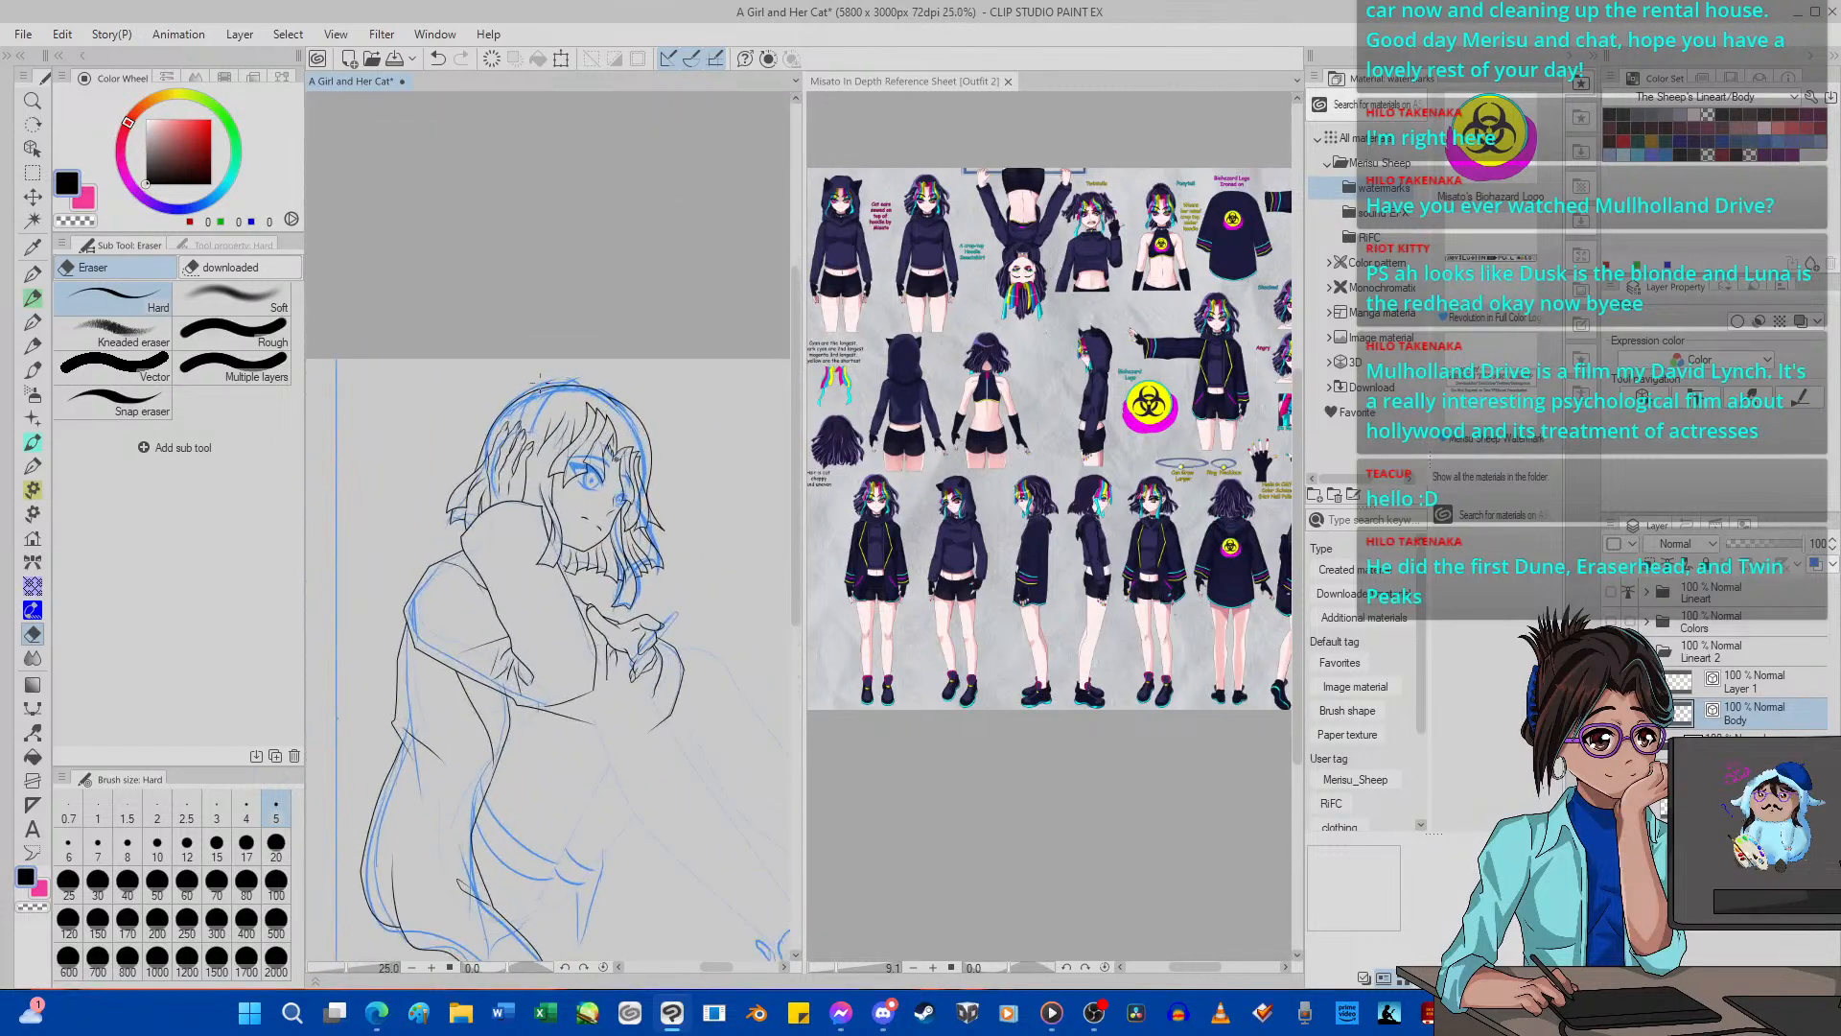
Merge Layer 1 down into the Body layer and start a fresh vector layer above it with the G-pen 2.
left_click(1791, 685)
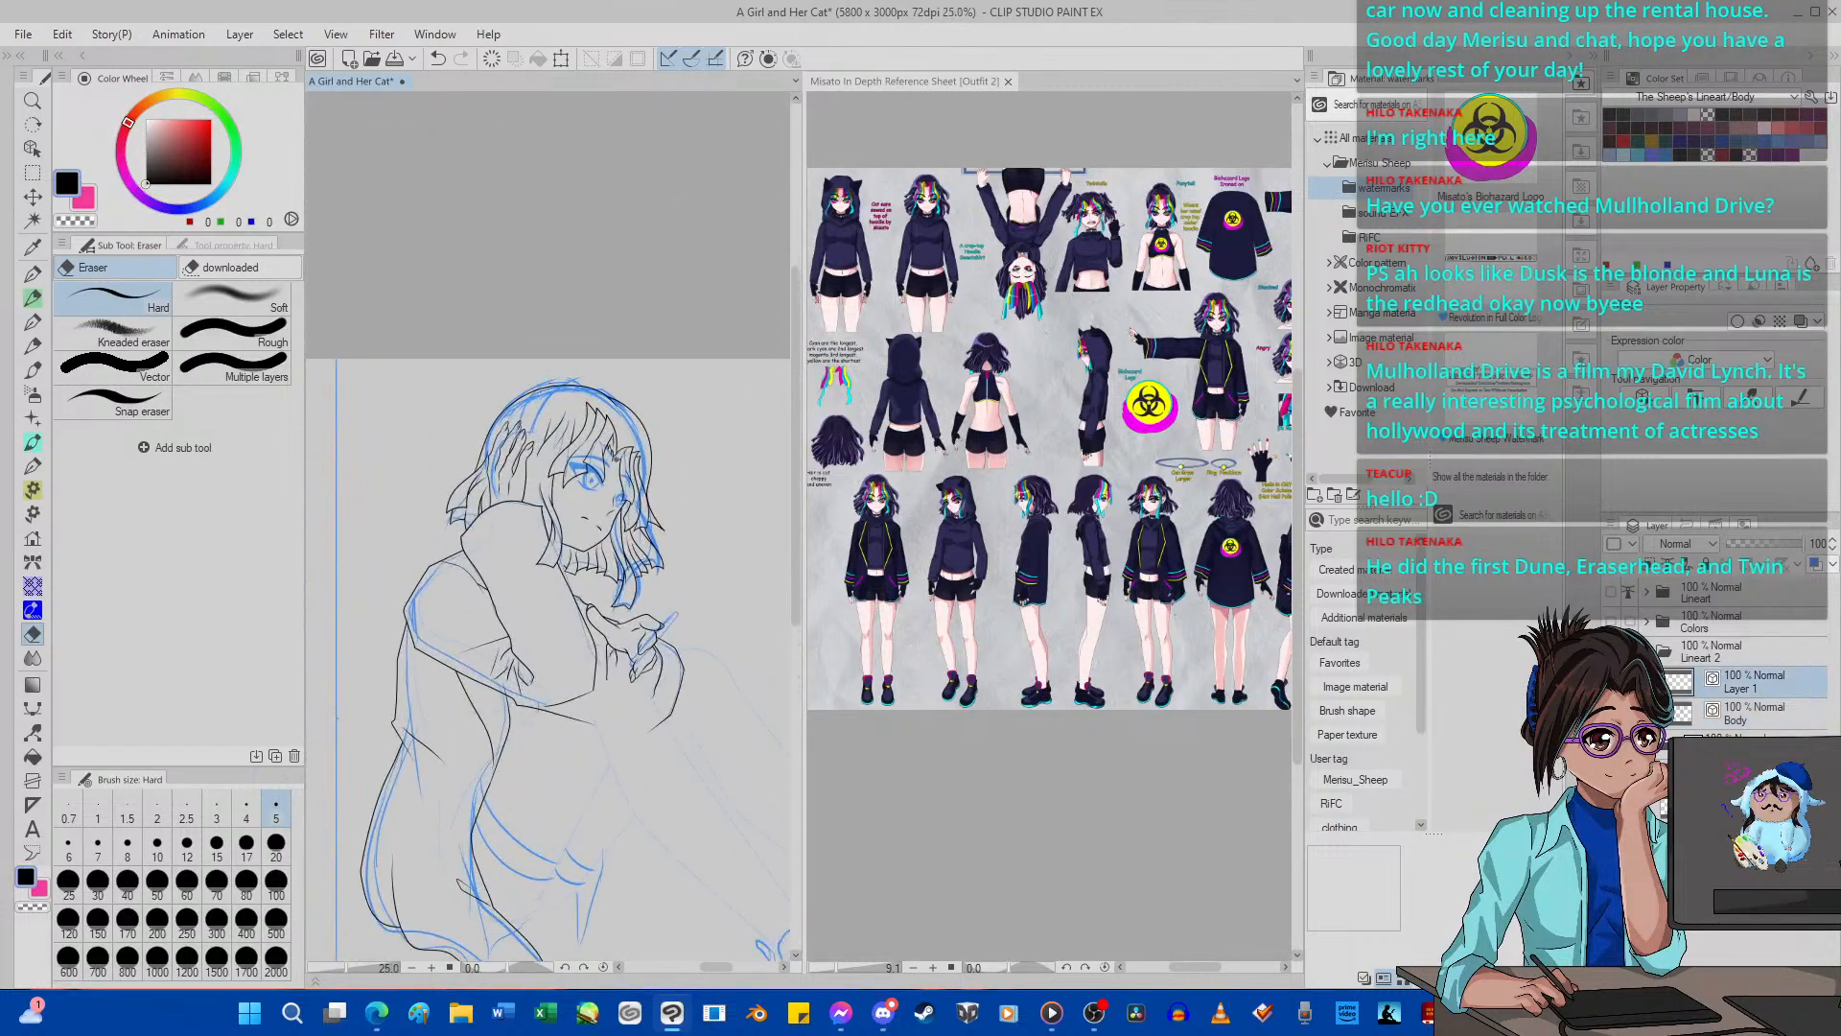
key("ctrl+e")
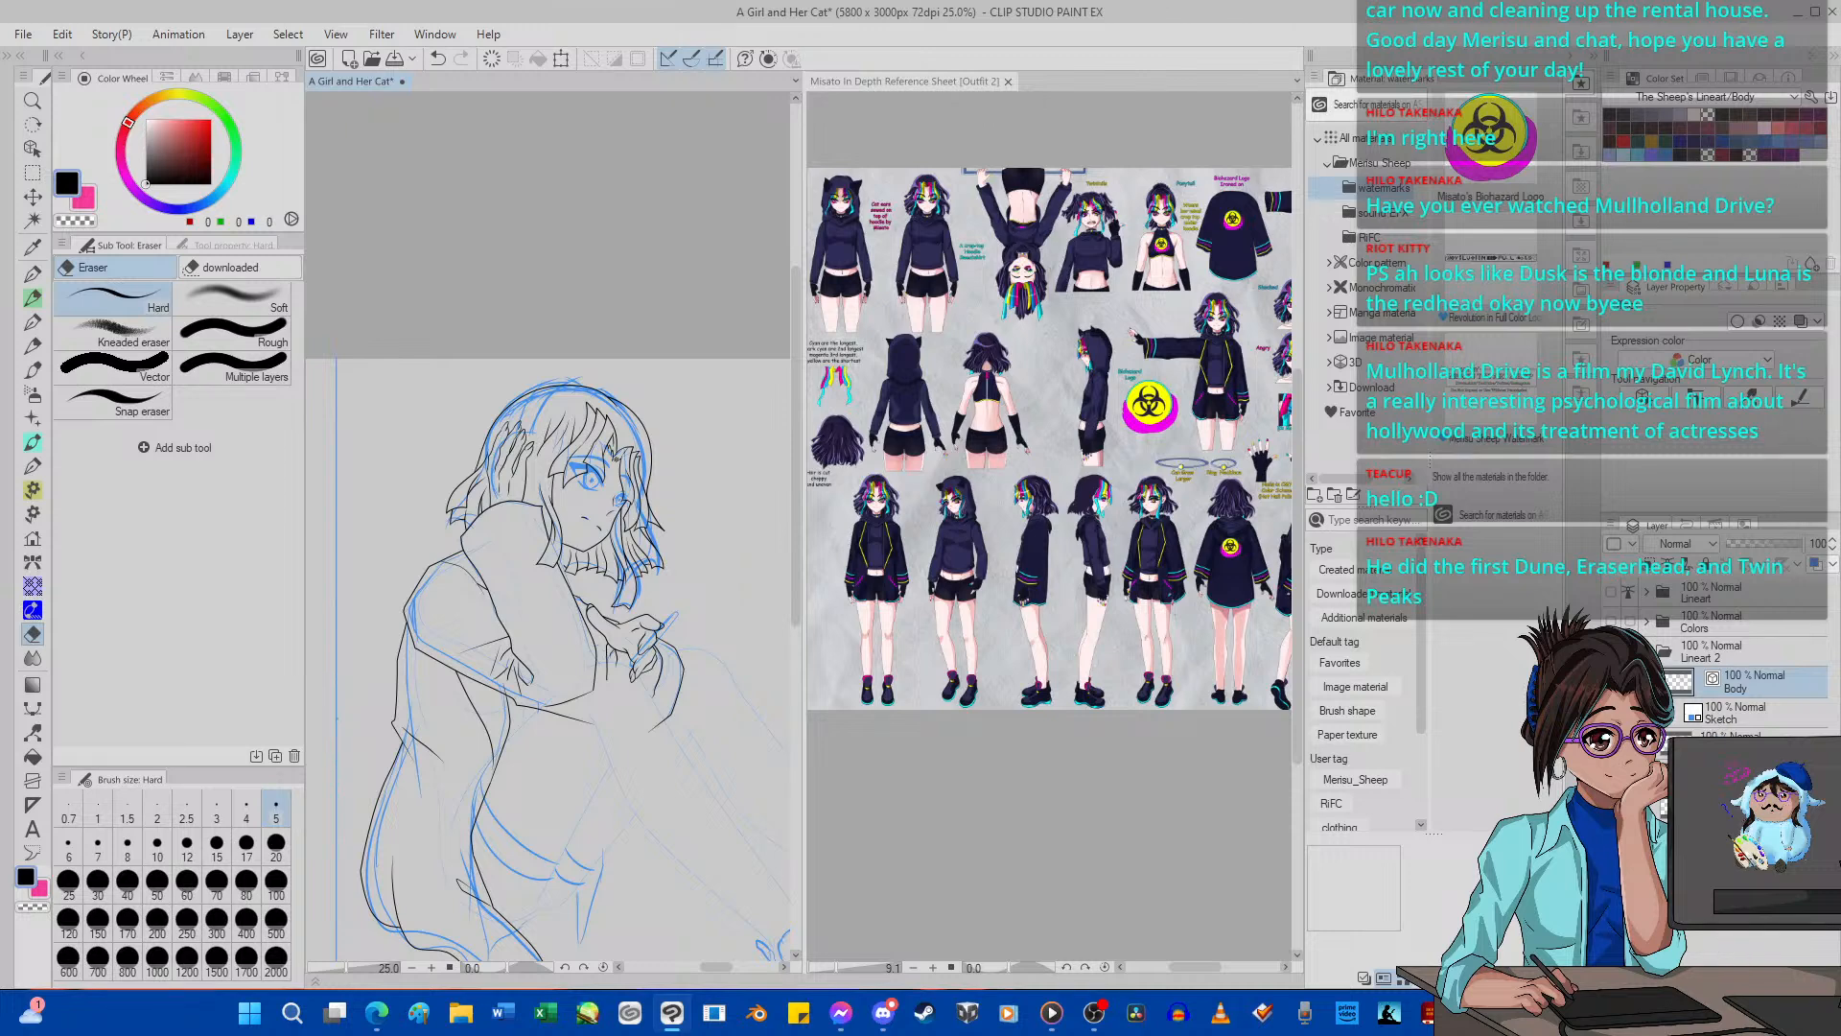
key("ctrl+shift+n")
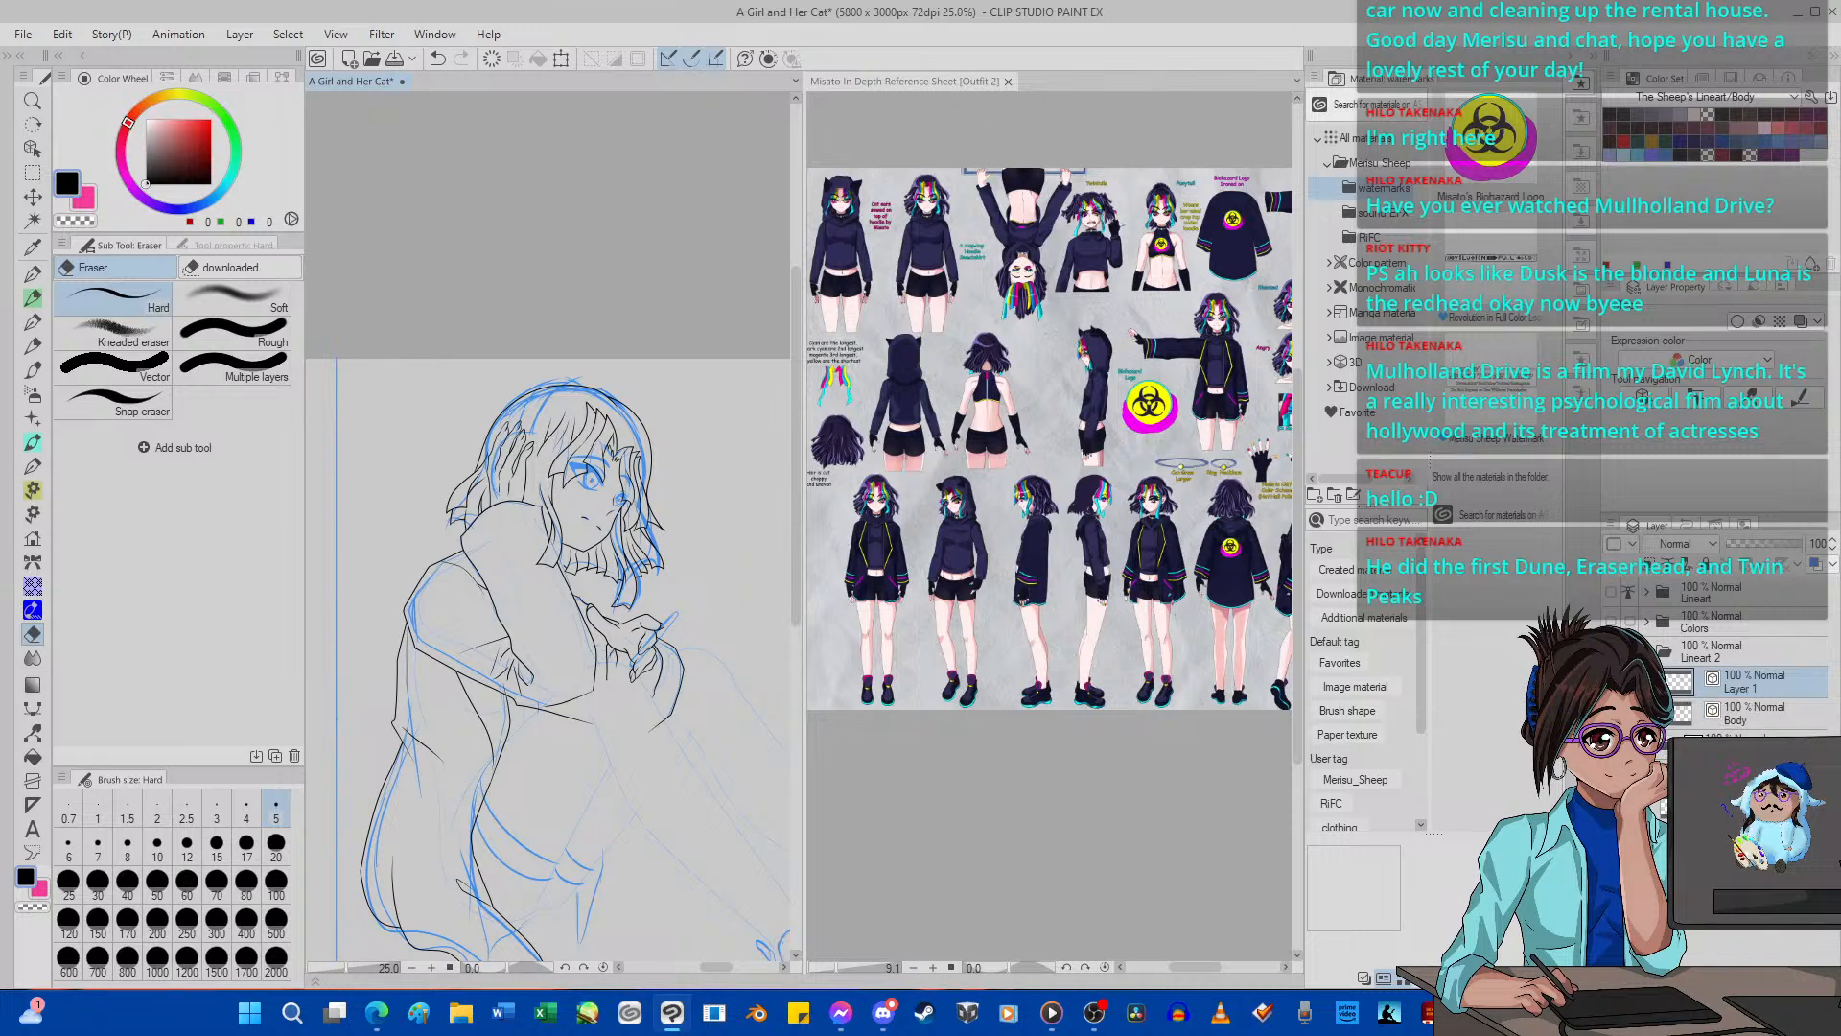
scroll(500, 434, "up", 5)
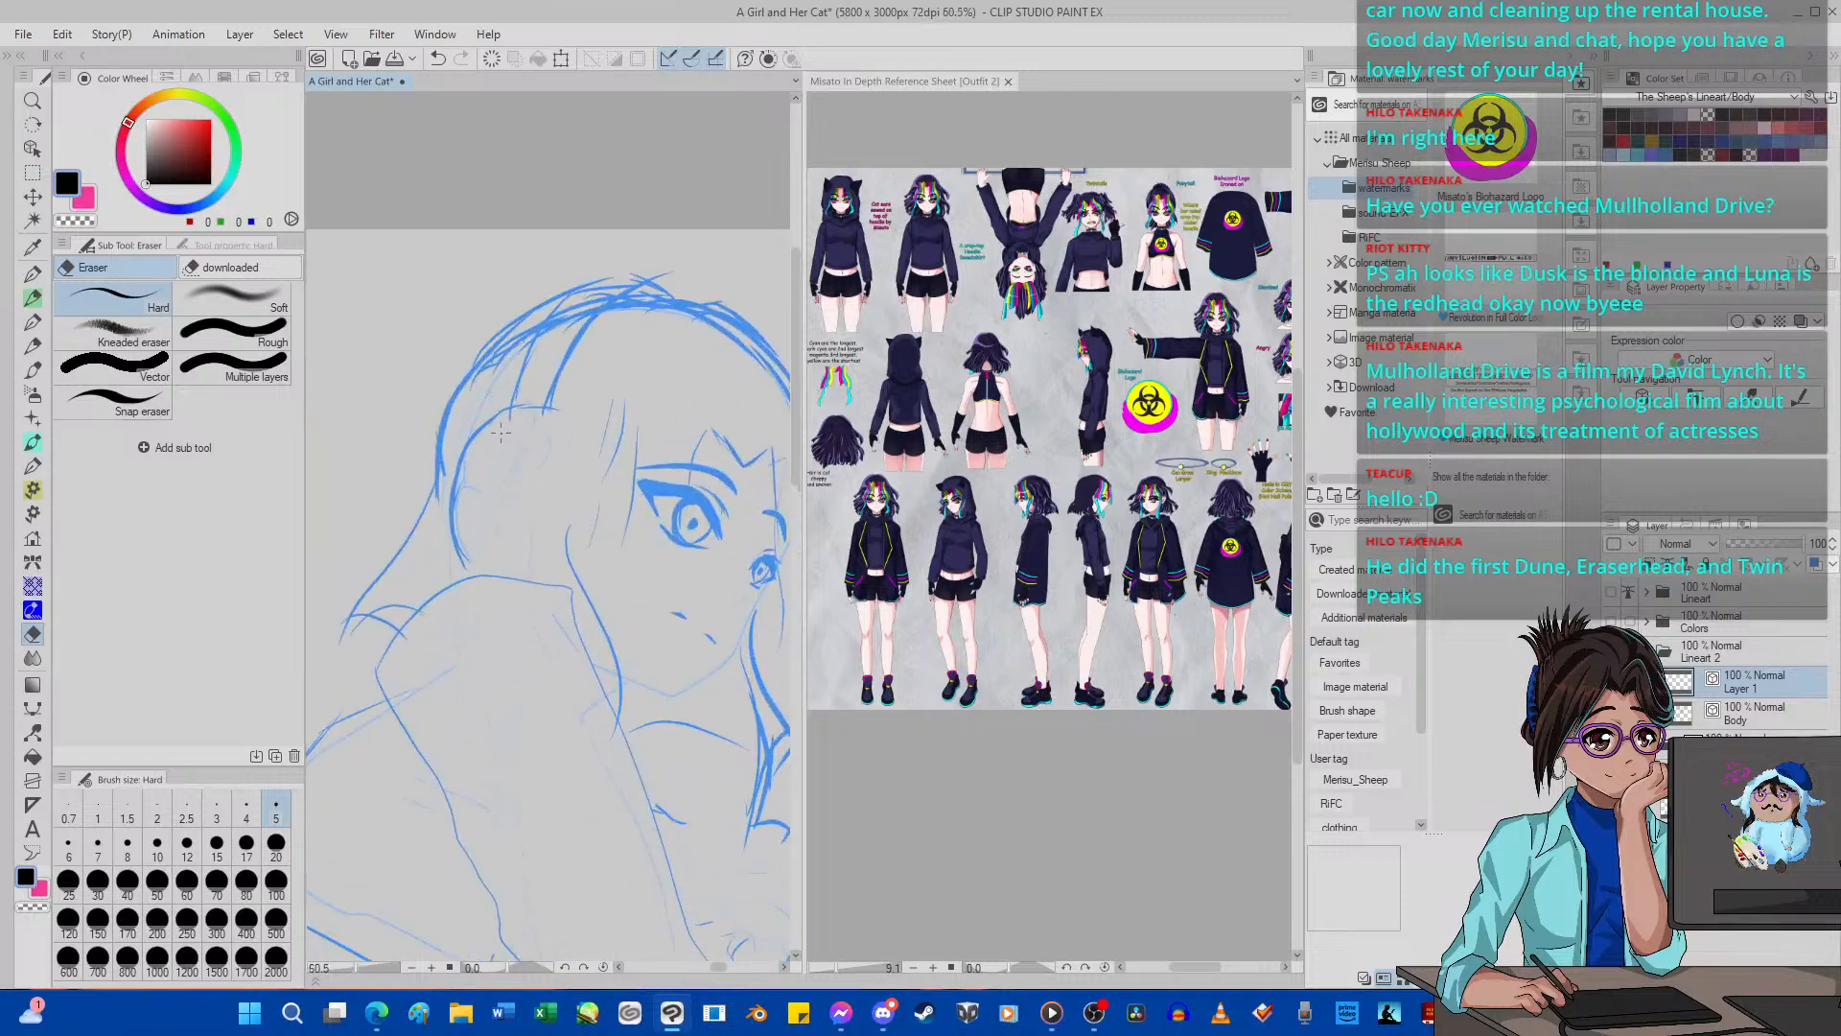
scroll(500, 434, "up", 2)
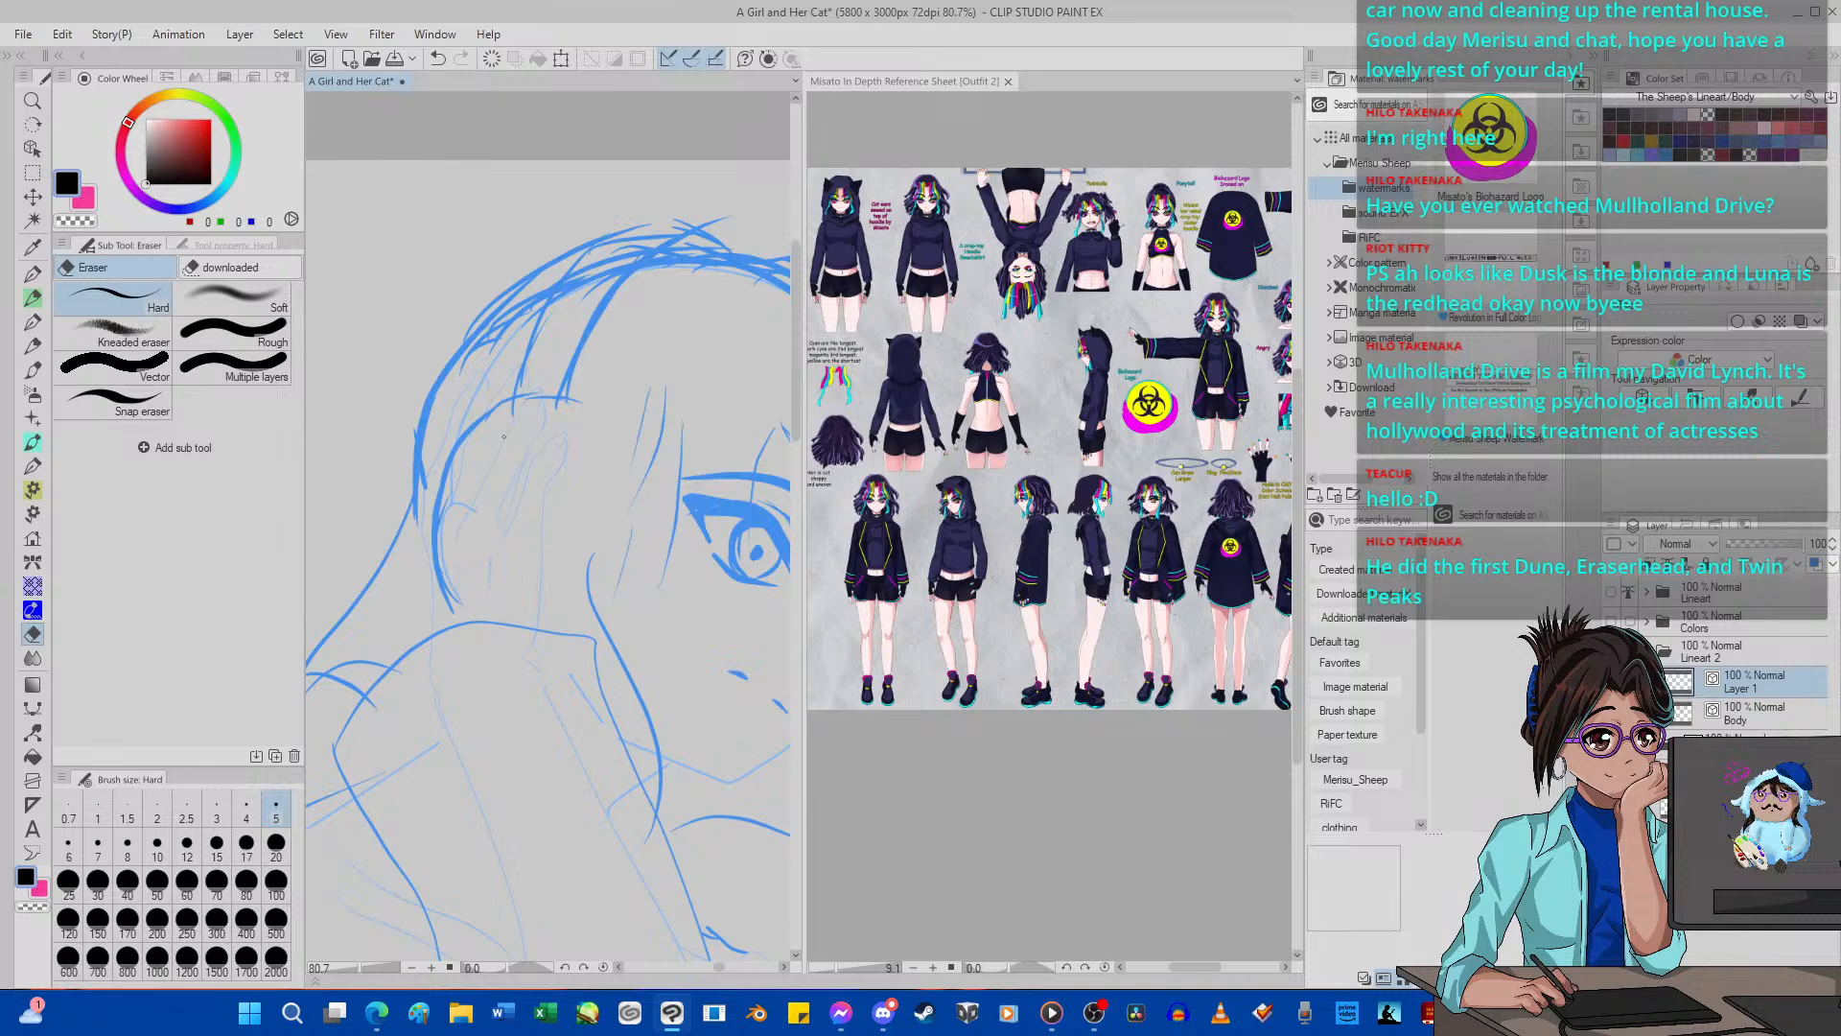
key("p")
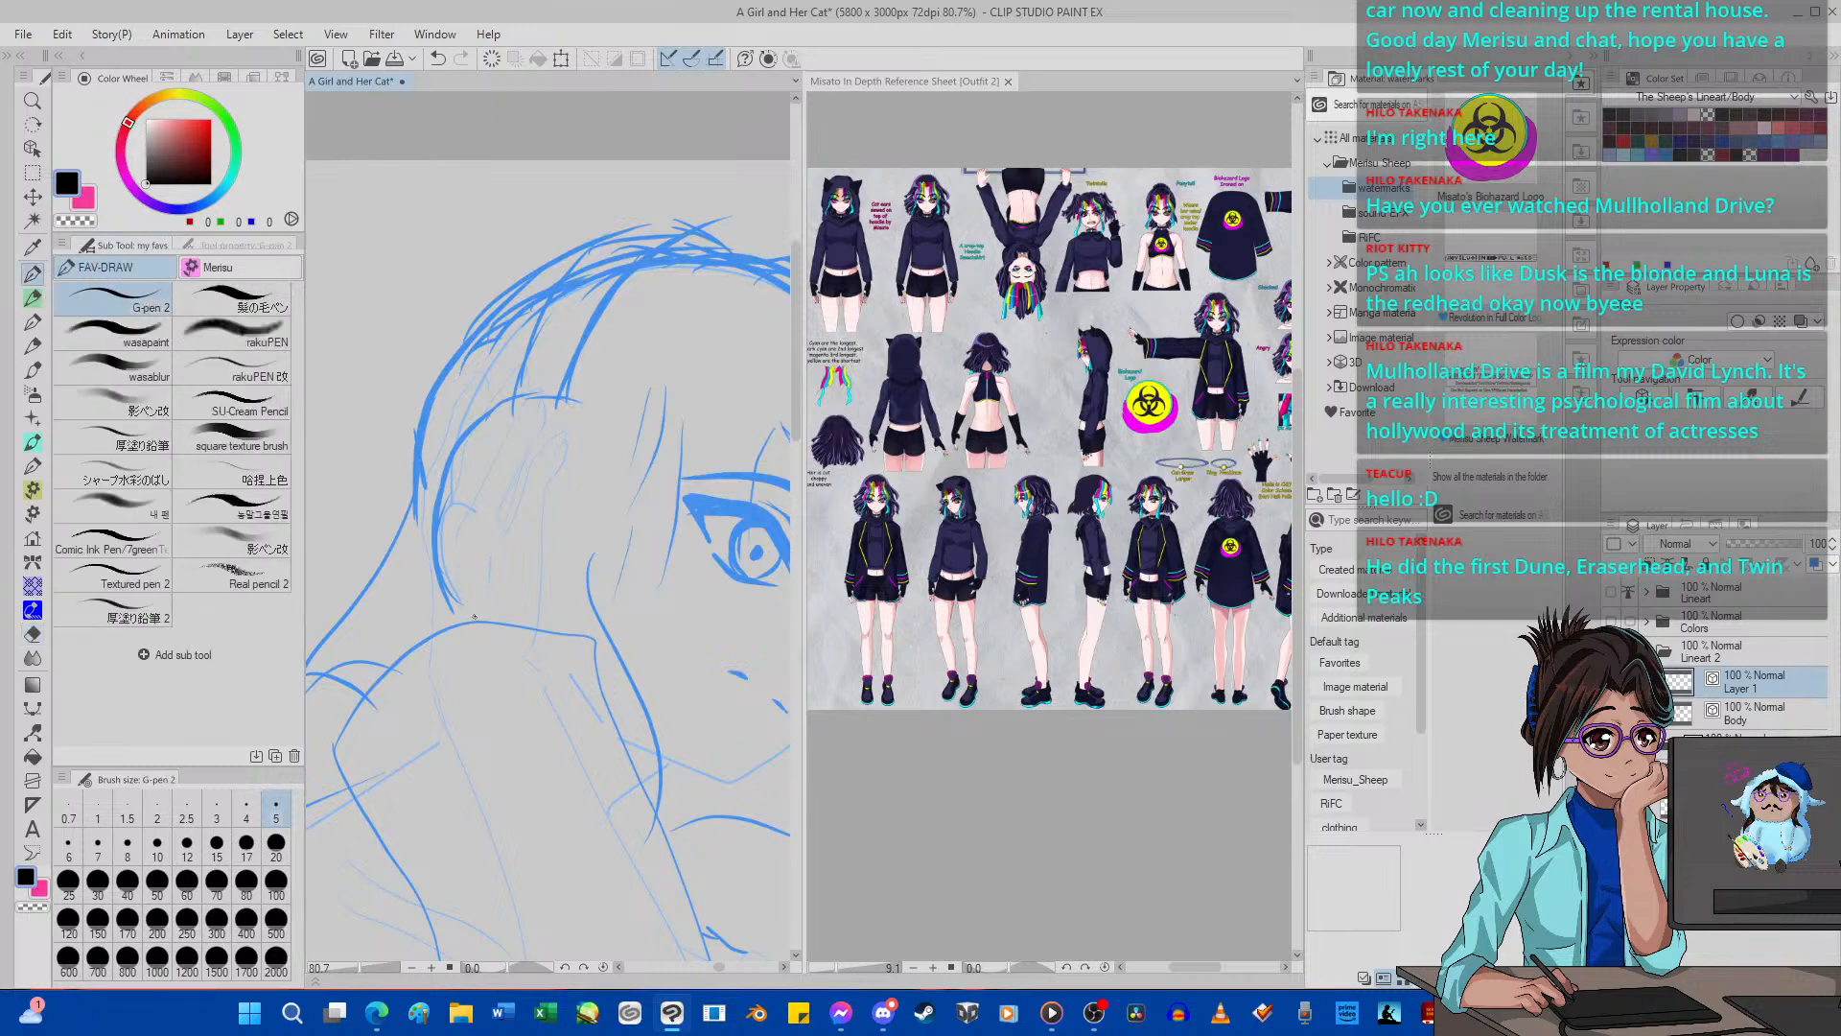
mouse_move(477, 626)
left_mouse_down()
mouse_move(441, 600)
mouse_move(420, 521)
mouse_move(442, 445)
mouse_move(486, 400)
mouse_move(578, 405)
left_mouse_up()
left_click(491, 58)
mouse_move(562, 399)
left_mouse_down()
mouse_move(498, 394)
mouse_move(443, 443)
mouse_move(433, 518)
left_mouse_up()
scroll(396, 343, "up", 1)
scroll(454, 422, "up", 1)
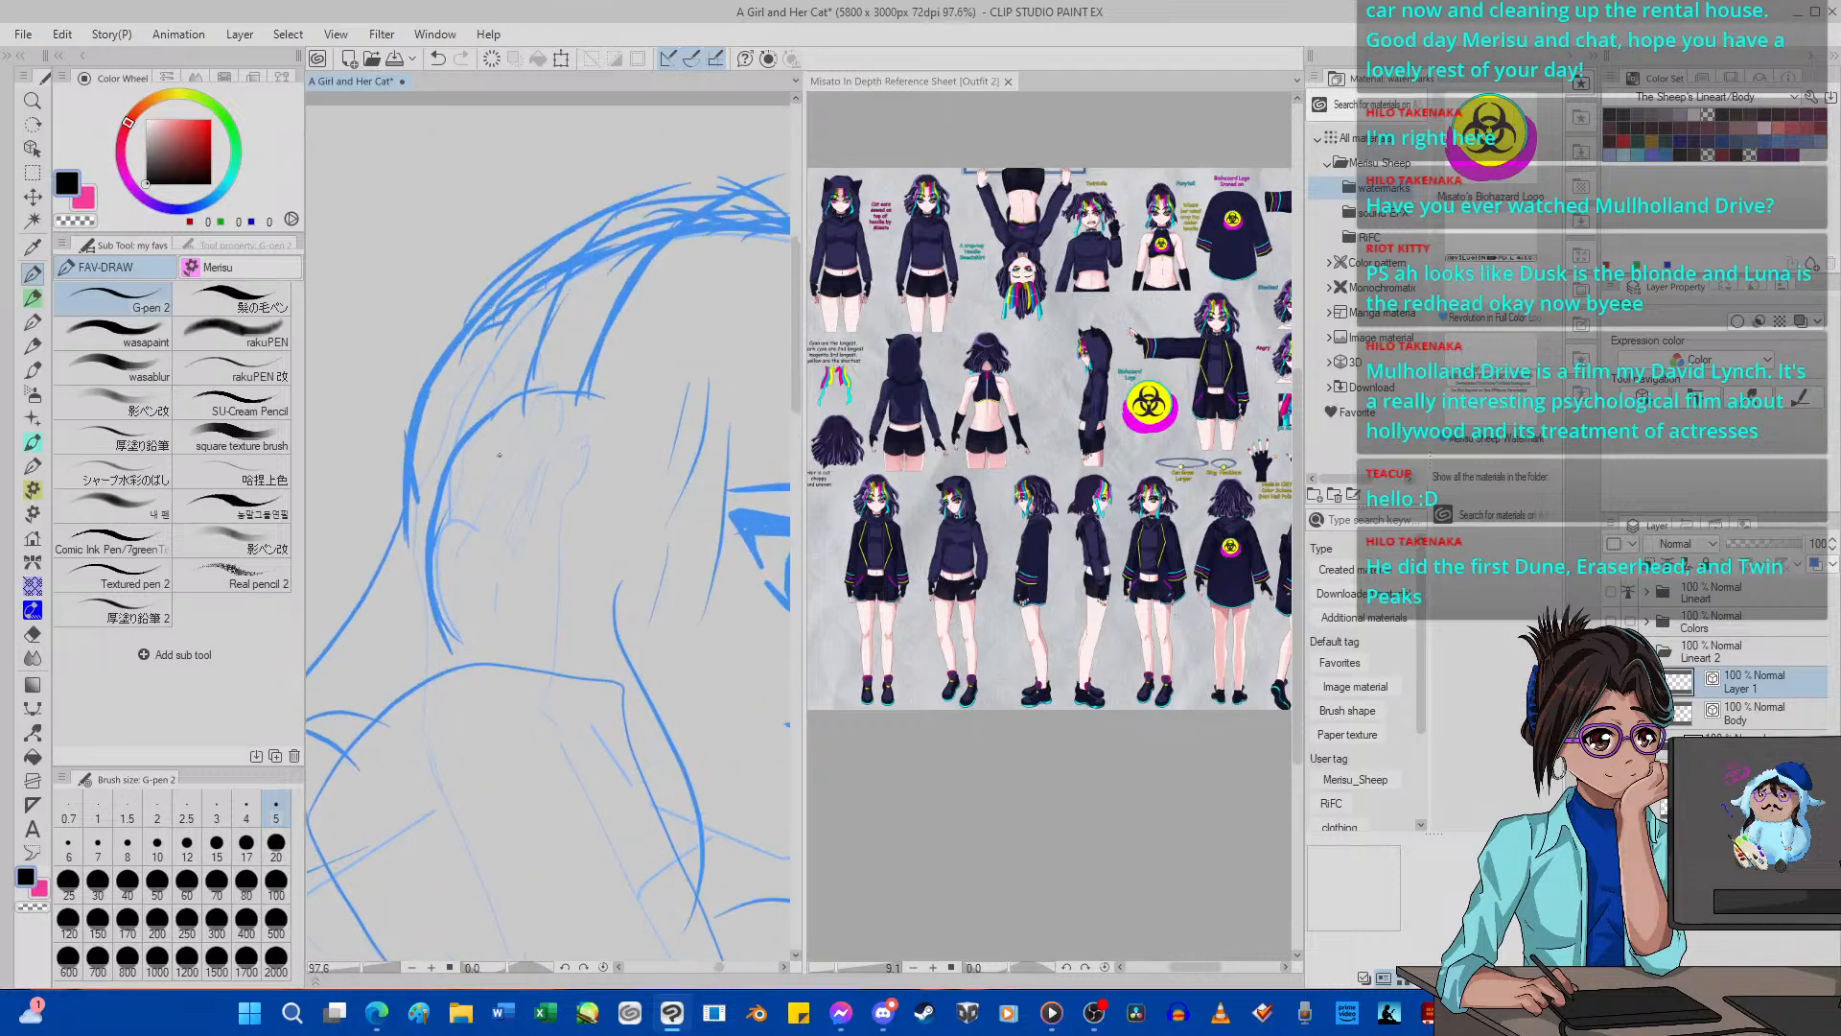
Ink the headphone's oval ear cup on the side of the second girl's head with the size 5 G-pen 2.
scroll(492, 461, "up", 1)
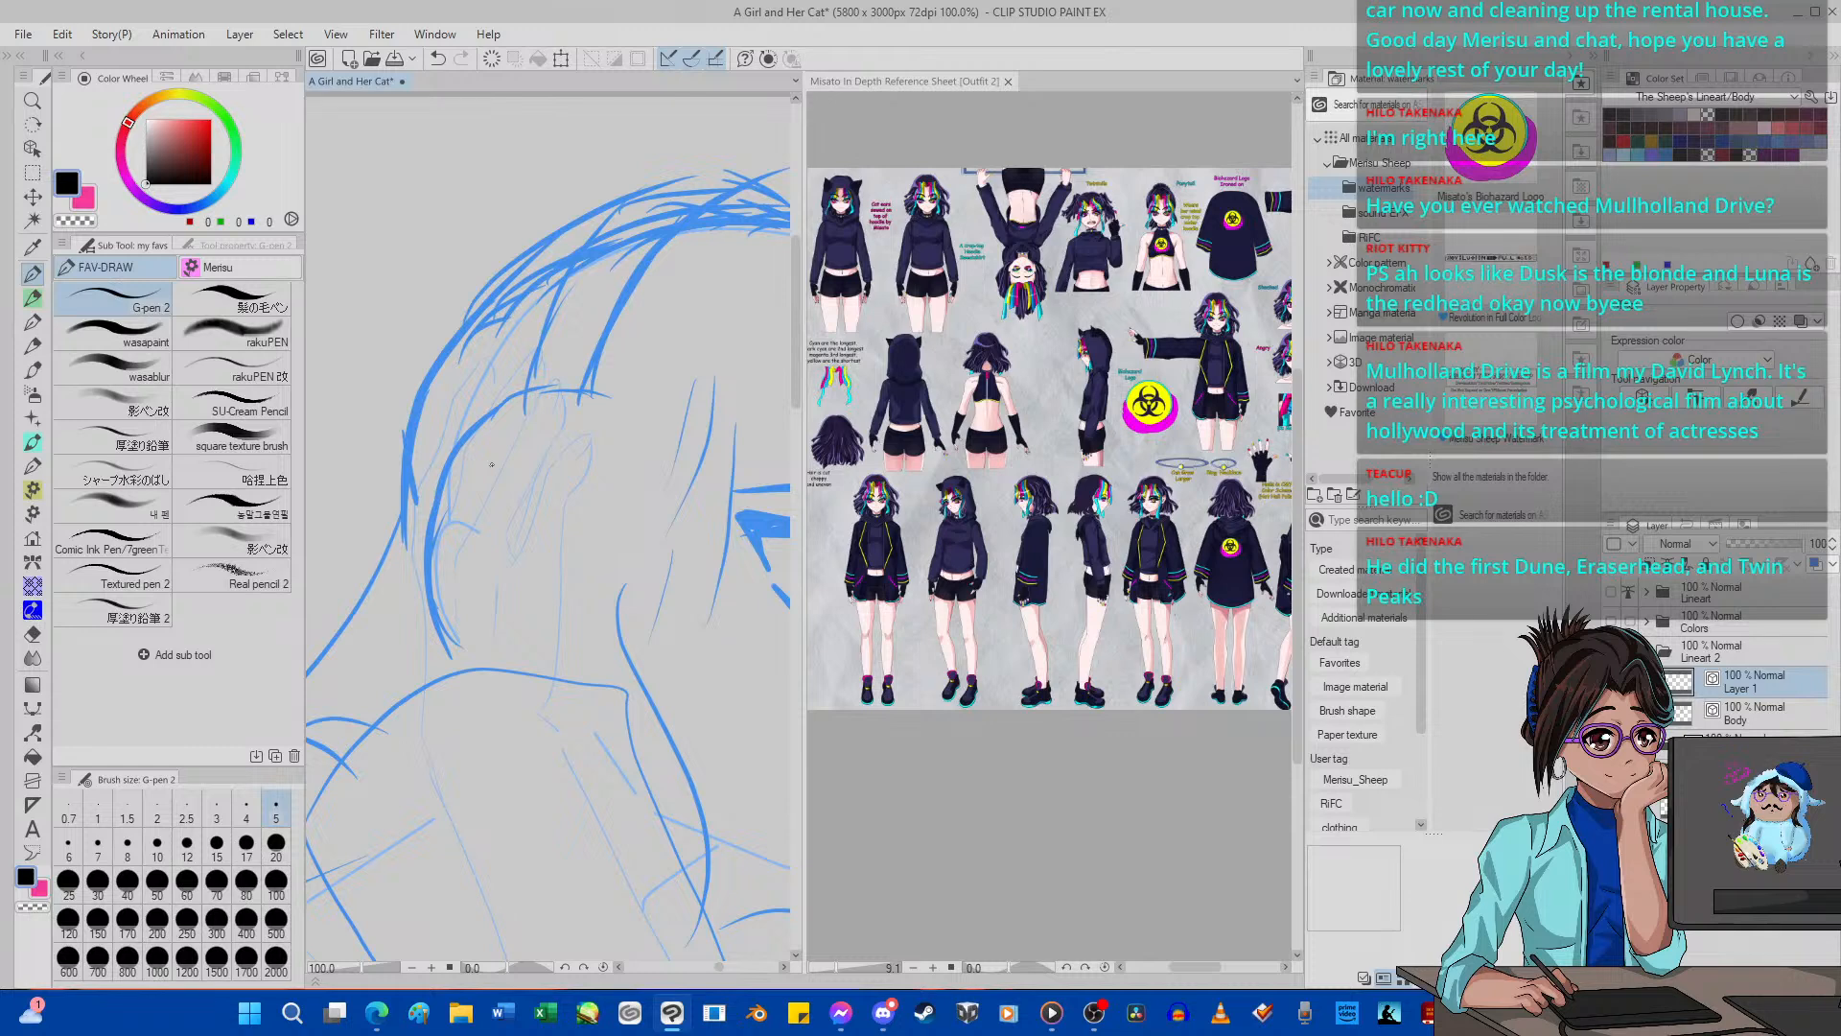
mouse_move(460, 662)
left_mouse_down()
mouse_move(417, 556)
mouse_move(477, 415)
mouse_move(536, 388)
mouse_move(595, 396)
mouse_move(625, 467)
left_mouse_up()
mouse_move(623, 534)
left_mouse_down()
mouse_move(545, 667)
mouse_move(480, 654)
left_mouse_up()
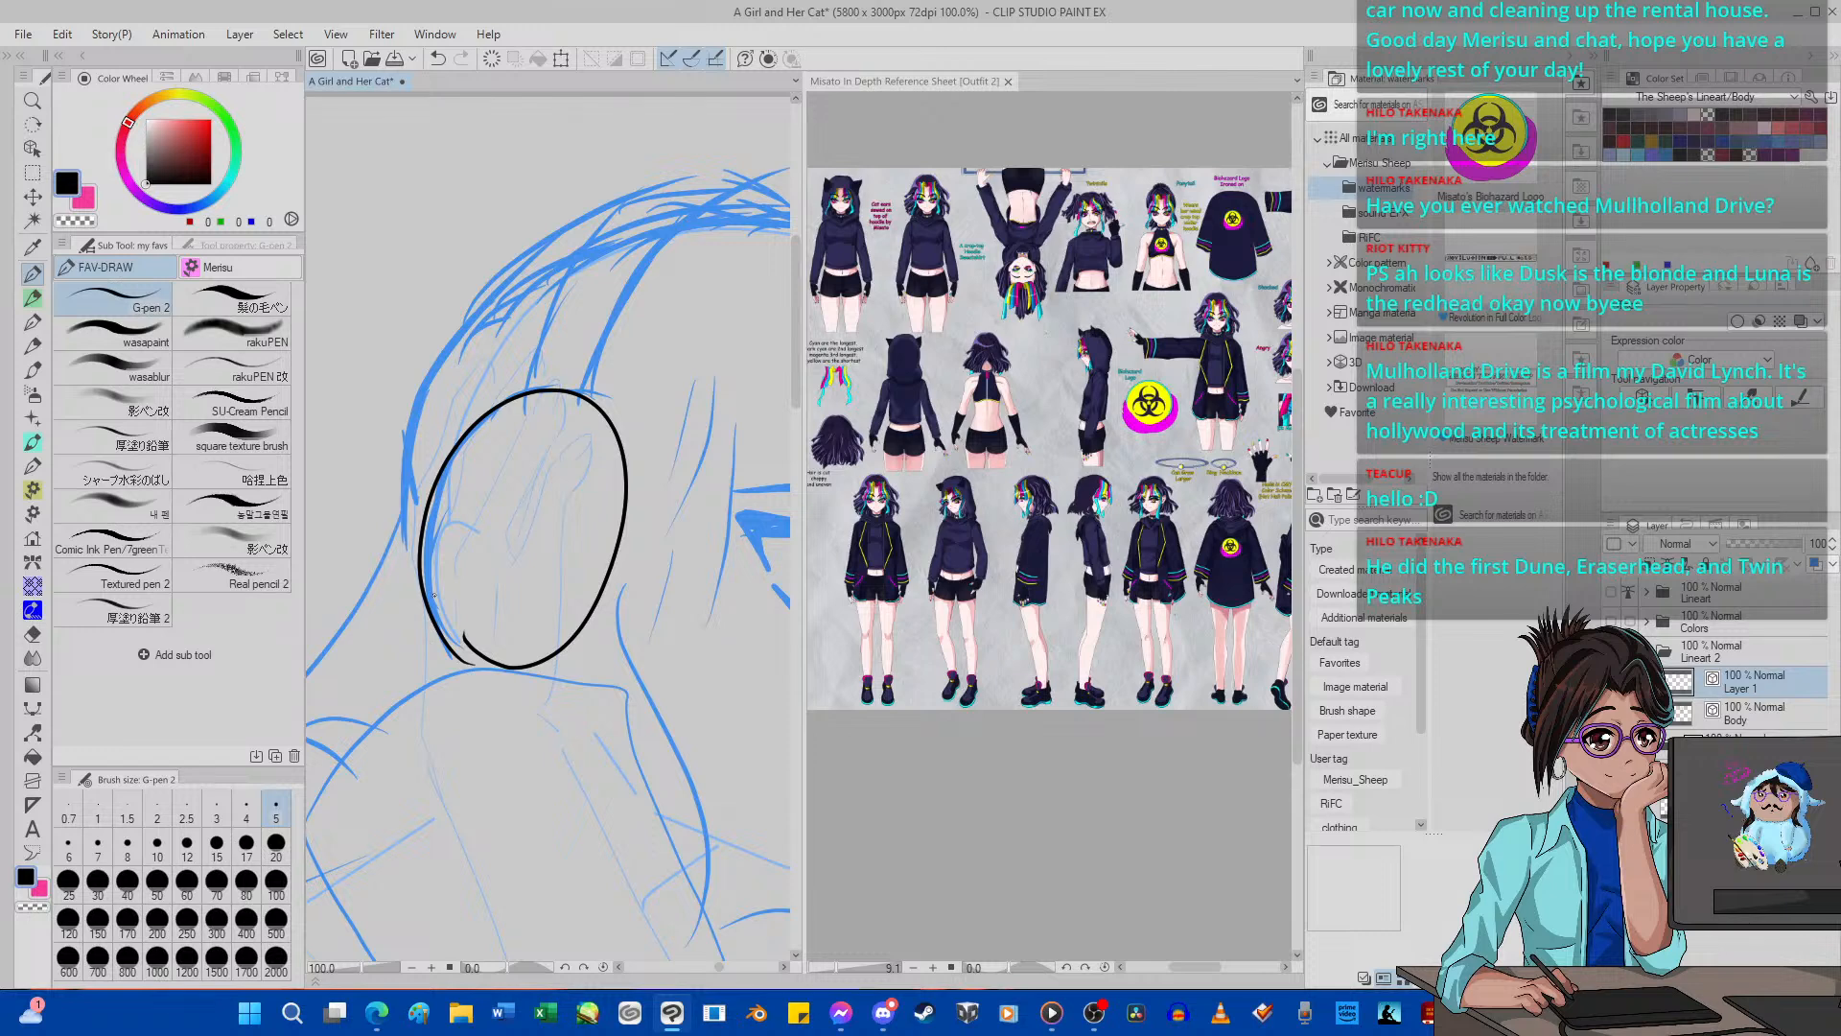
Join the loose stroke ends at the lower edge of the ear-cup oval using Pinch vector line.
left_click(33, 732)
scroll(566, 364, "up", 7)
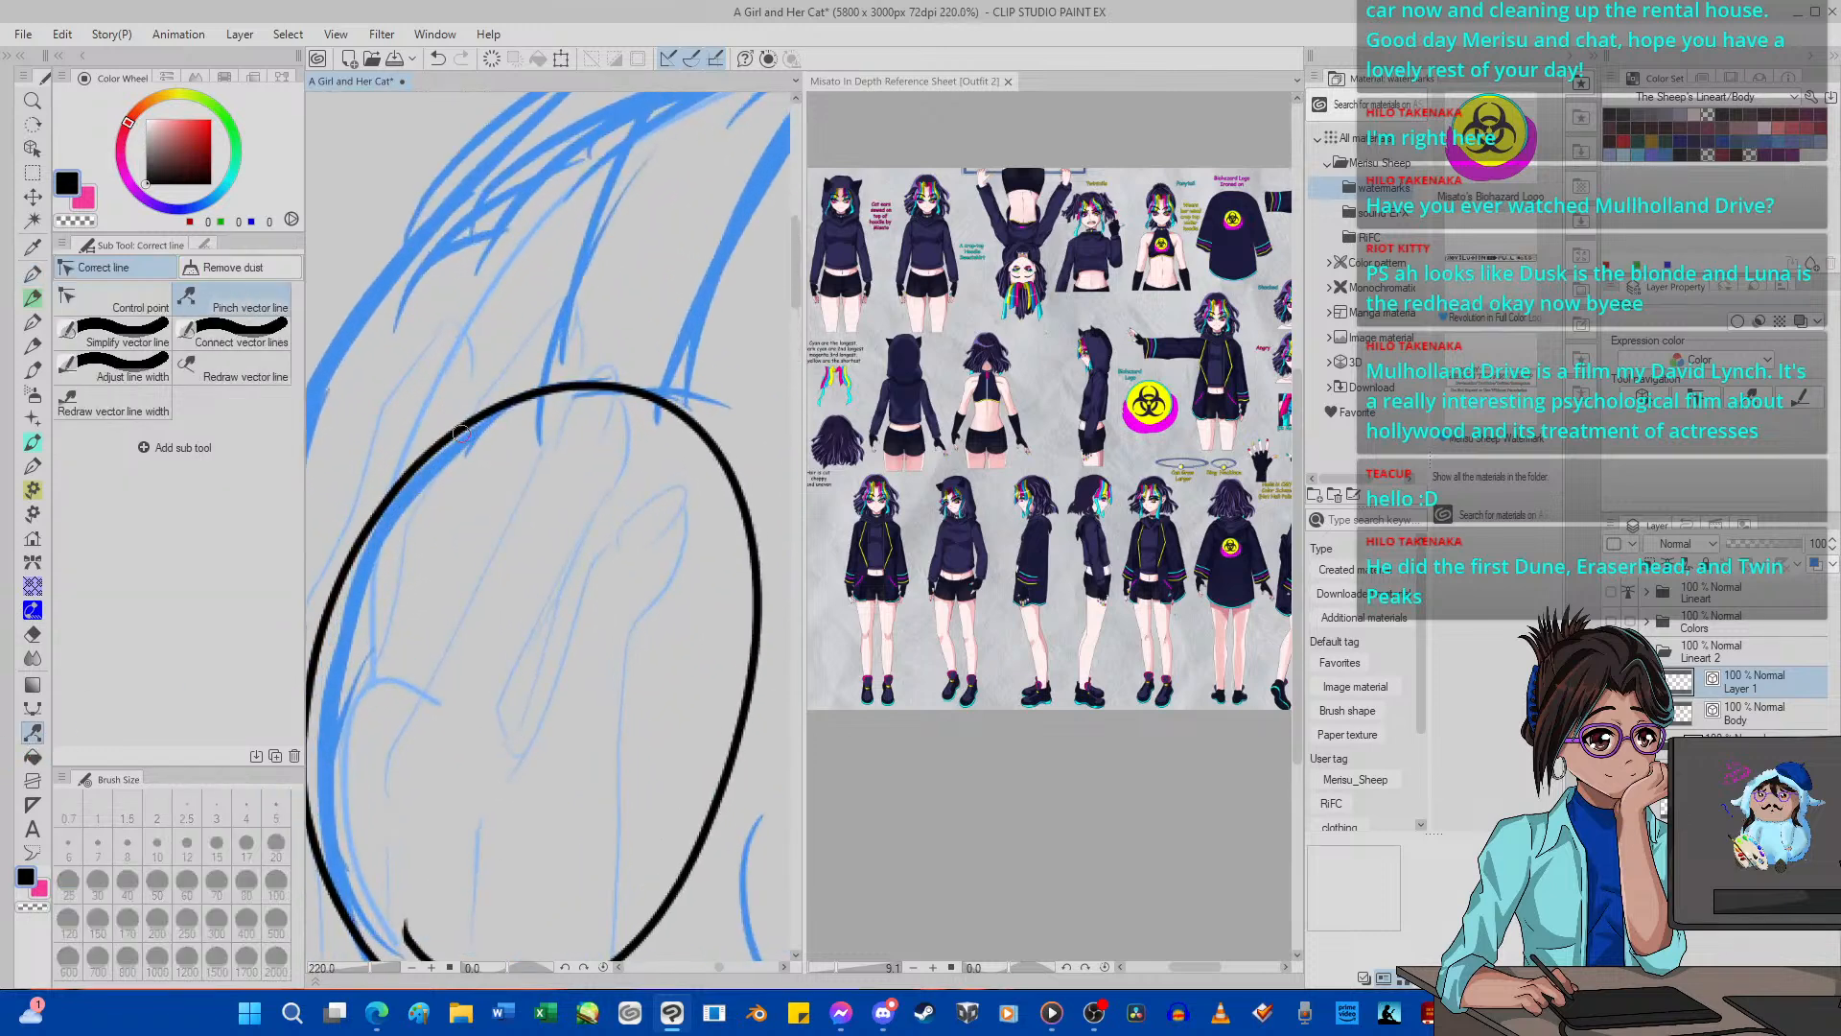
scroll(606, 466, "down", 4)
scroll(534, 549, "up", 8)
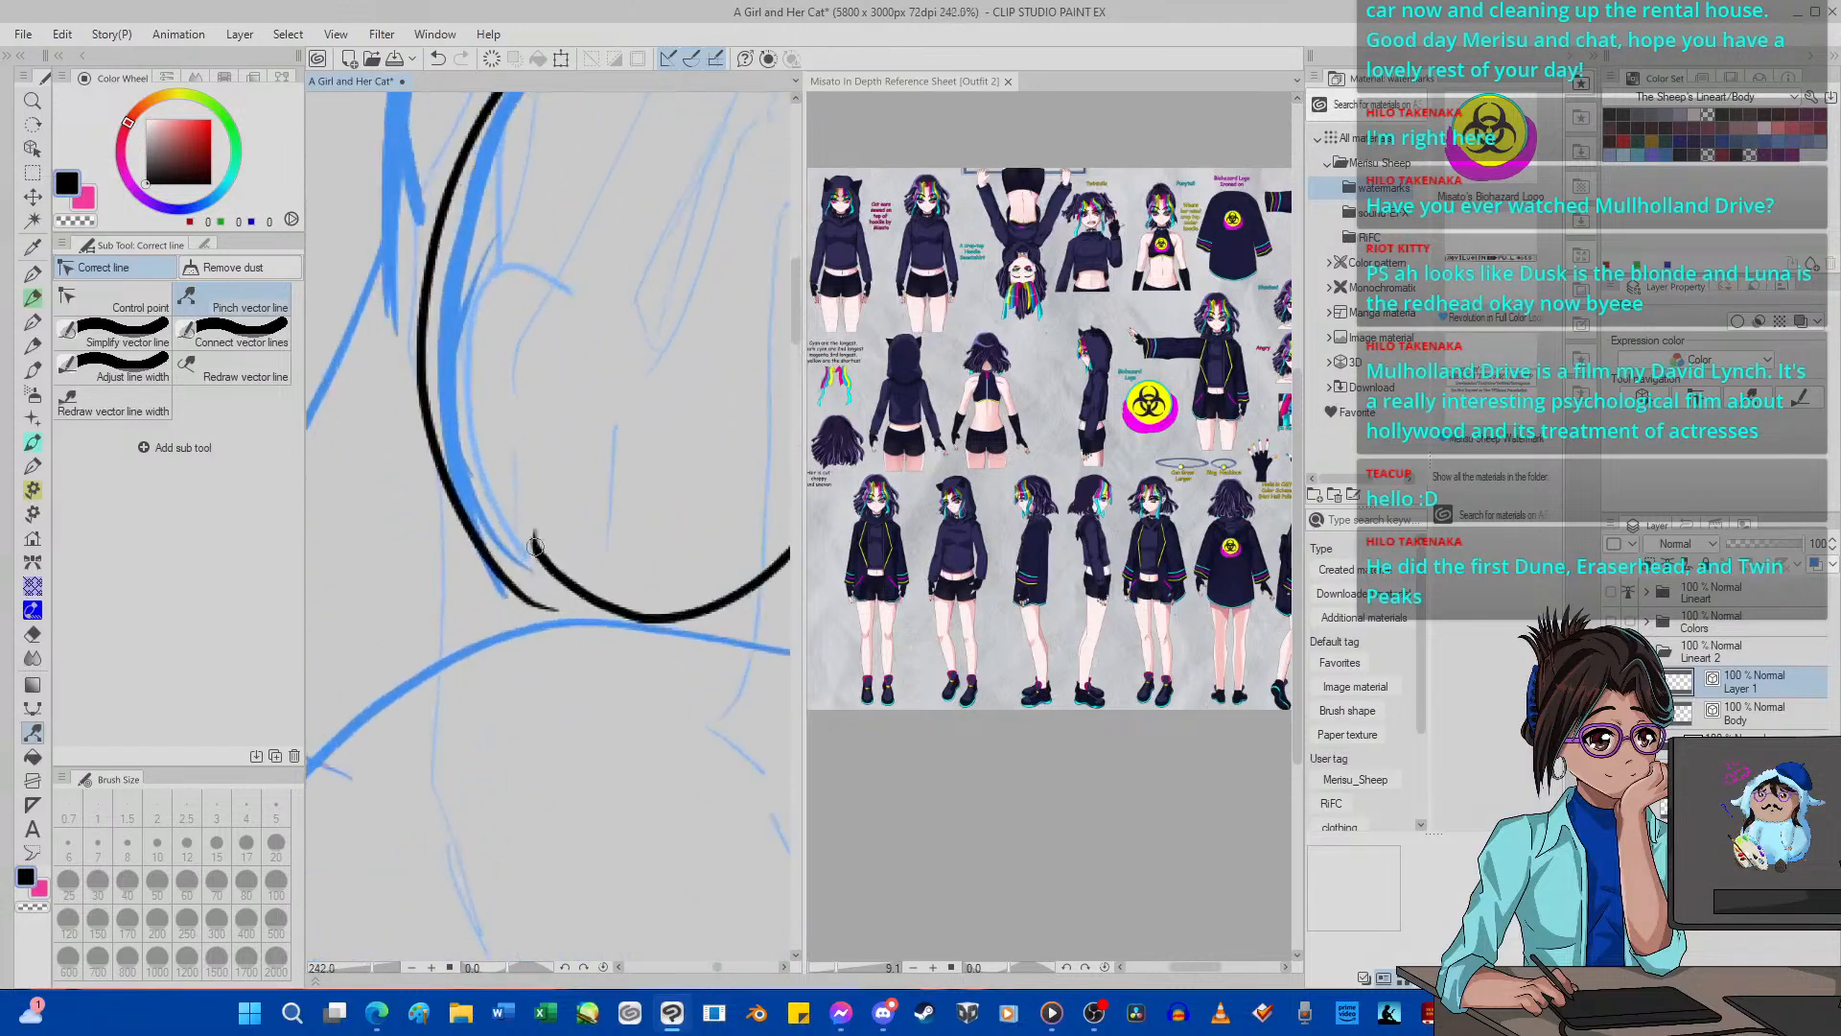
mouse_move(534, 548)
left_mouse_down()
mouse_move(474, 598)
mouse_move(521, 632)
left_mouse_up()
Try to erase the small spur where the oval's stroke ends overlap using the Hard eraser.
left_click(32, 634)
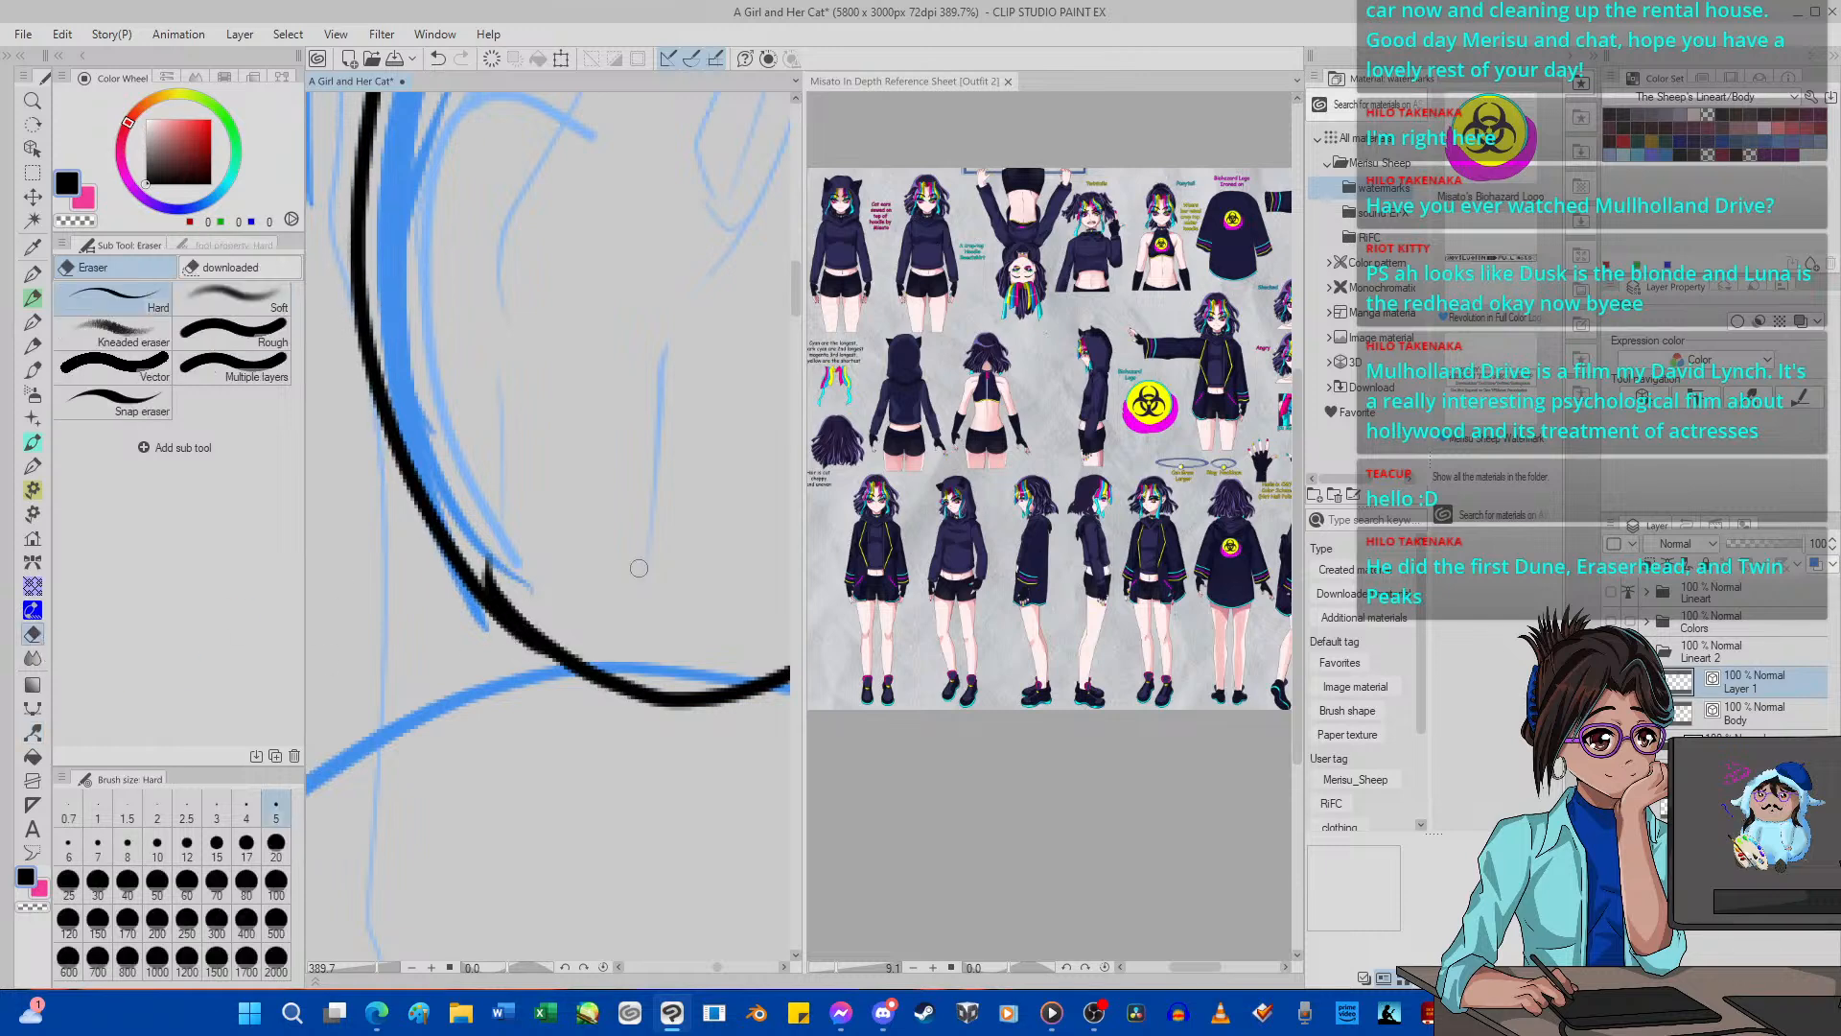
left_click(490, 582)
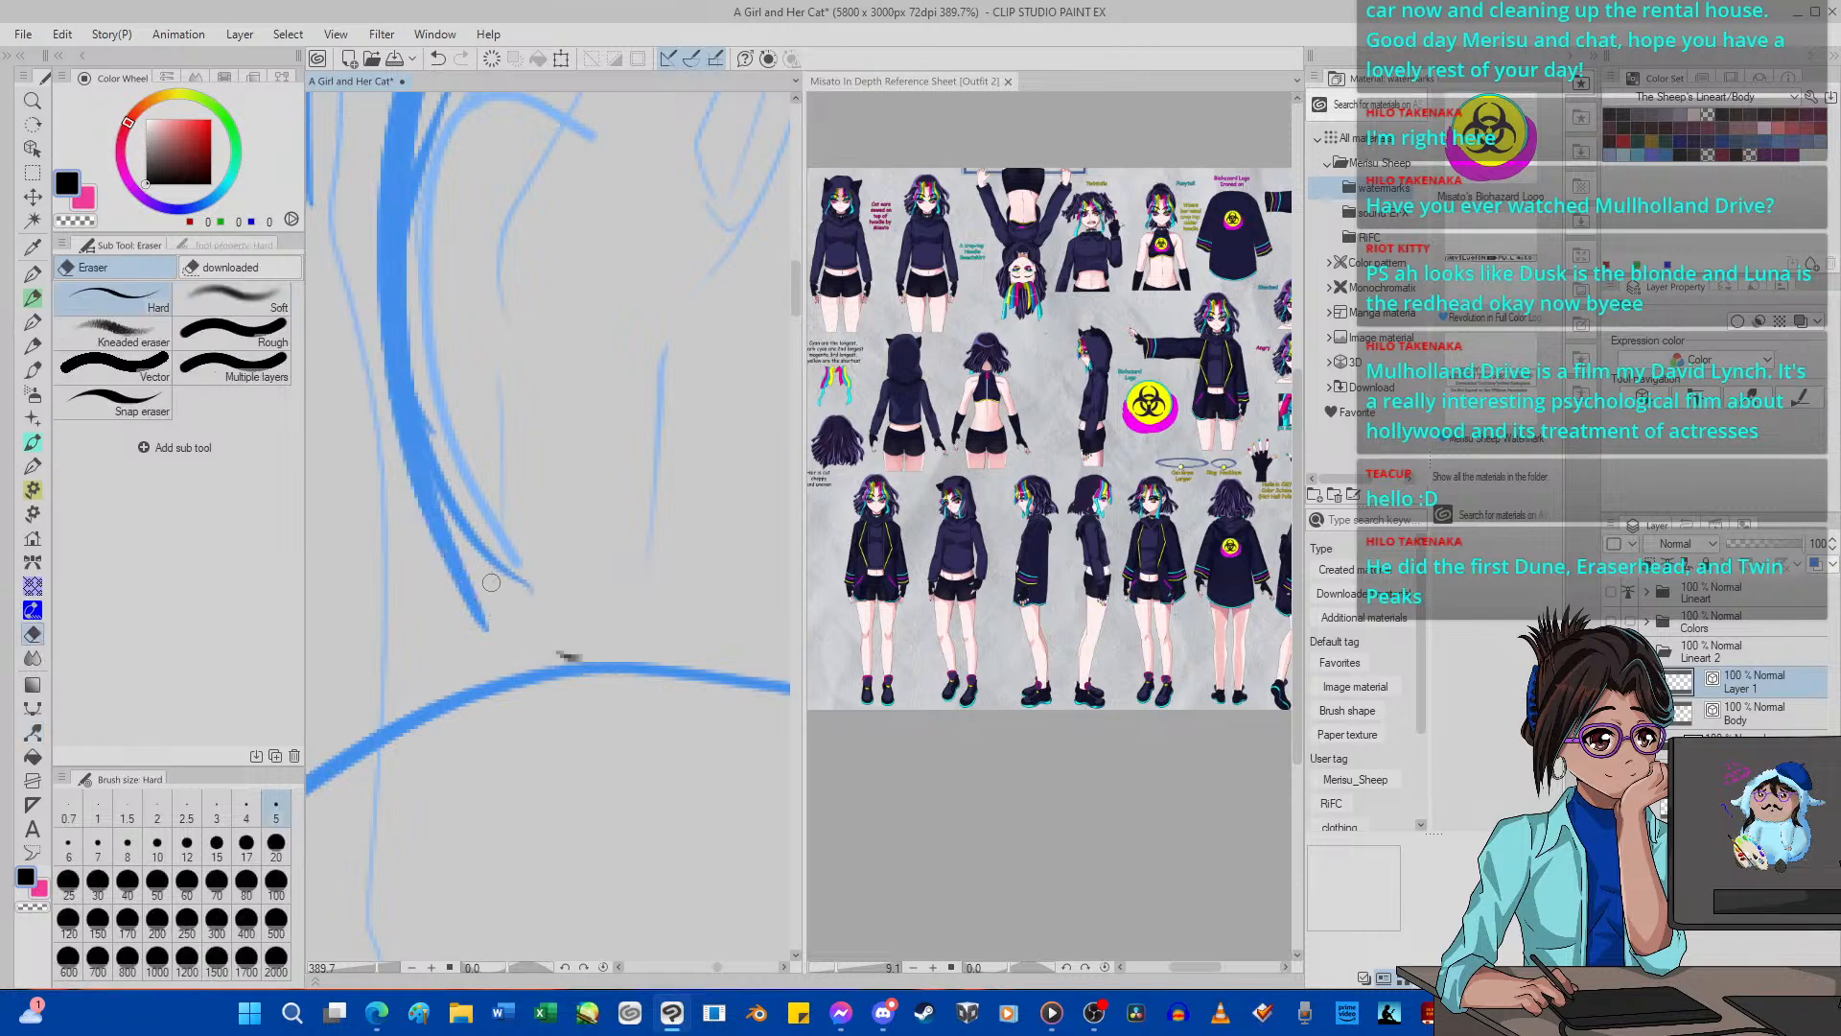
left_click(438, 59)
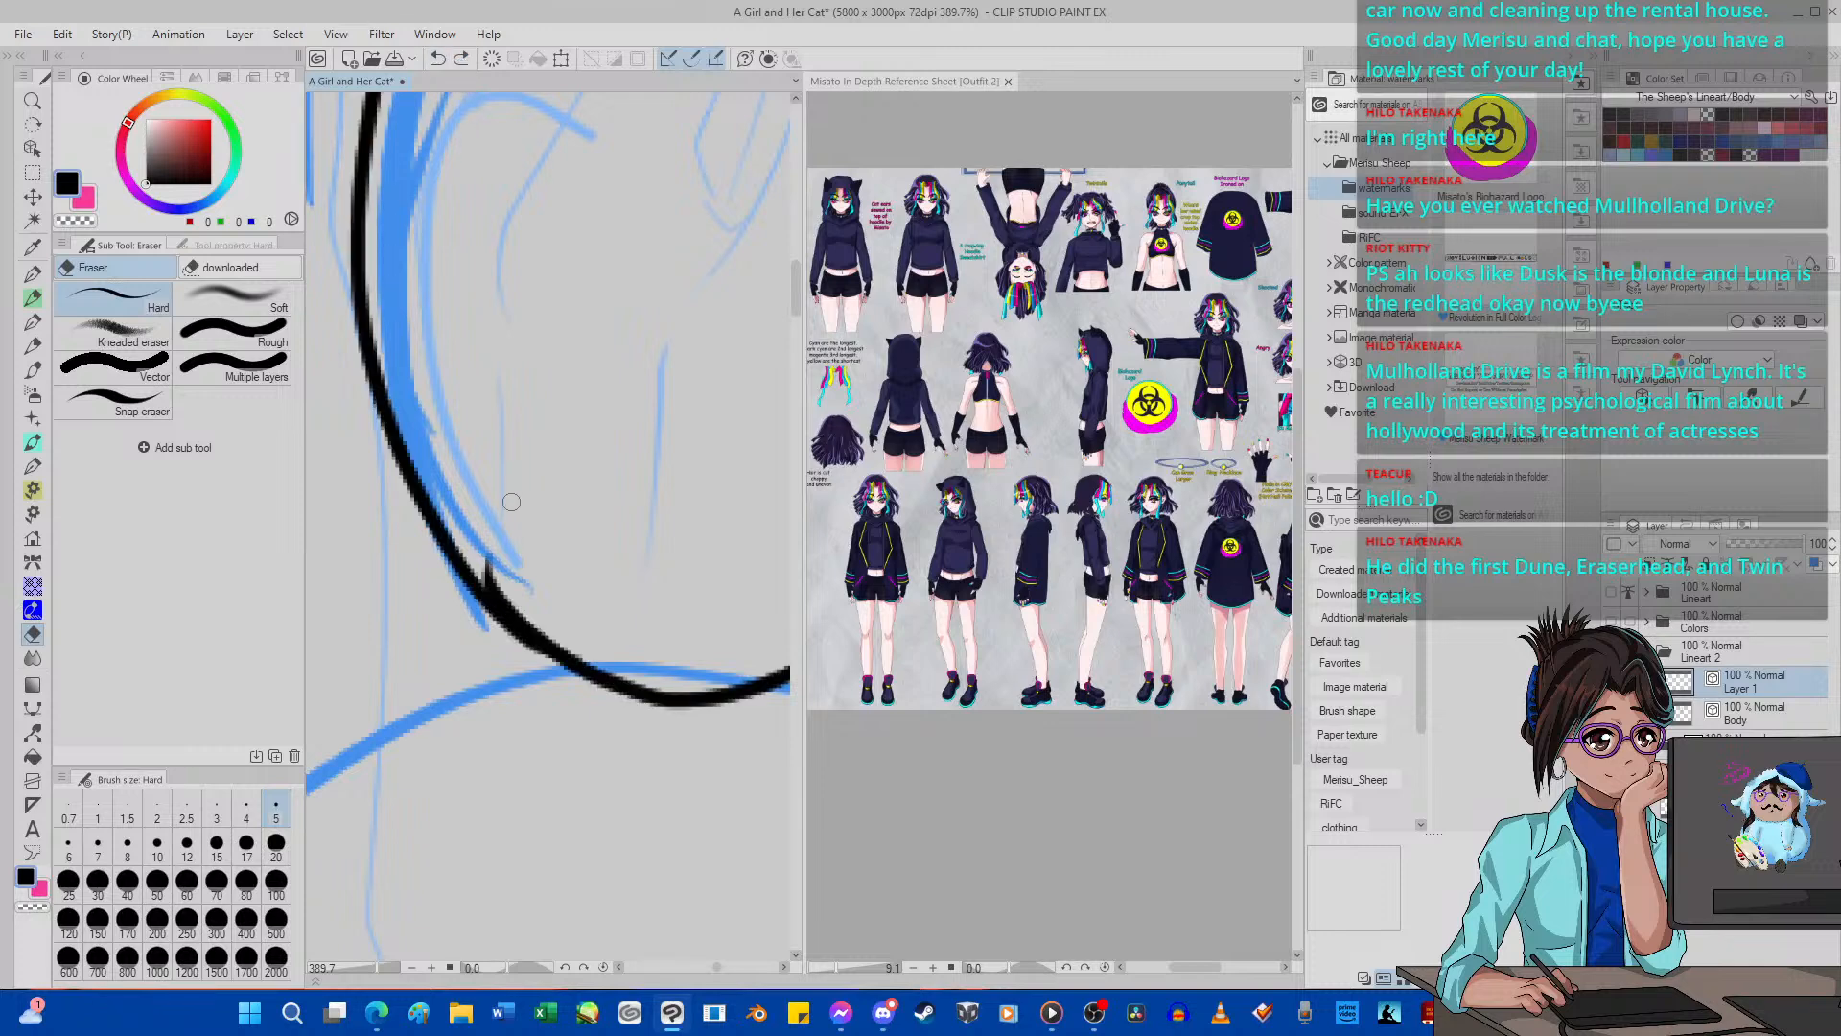
Set Pinch vector line to fix both ends at pinch level 33 and reshape the lower curve of the ear-cup oval.
scroll(497, 567, "down", 8)
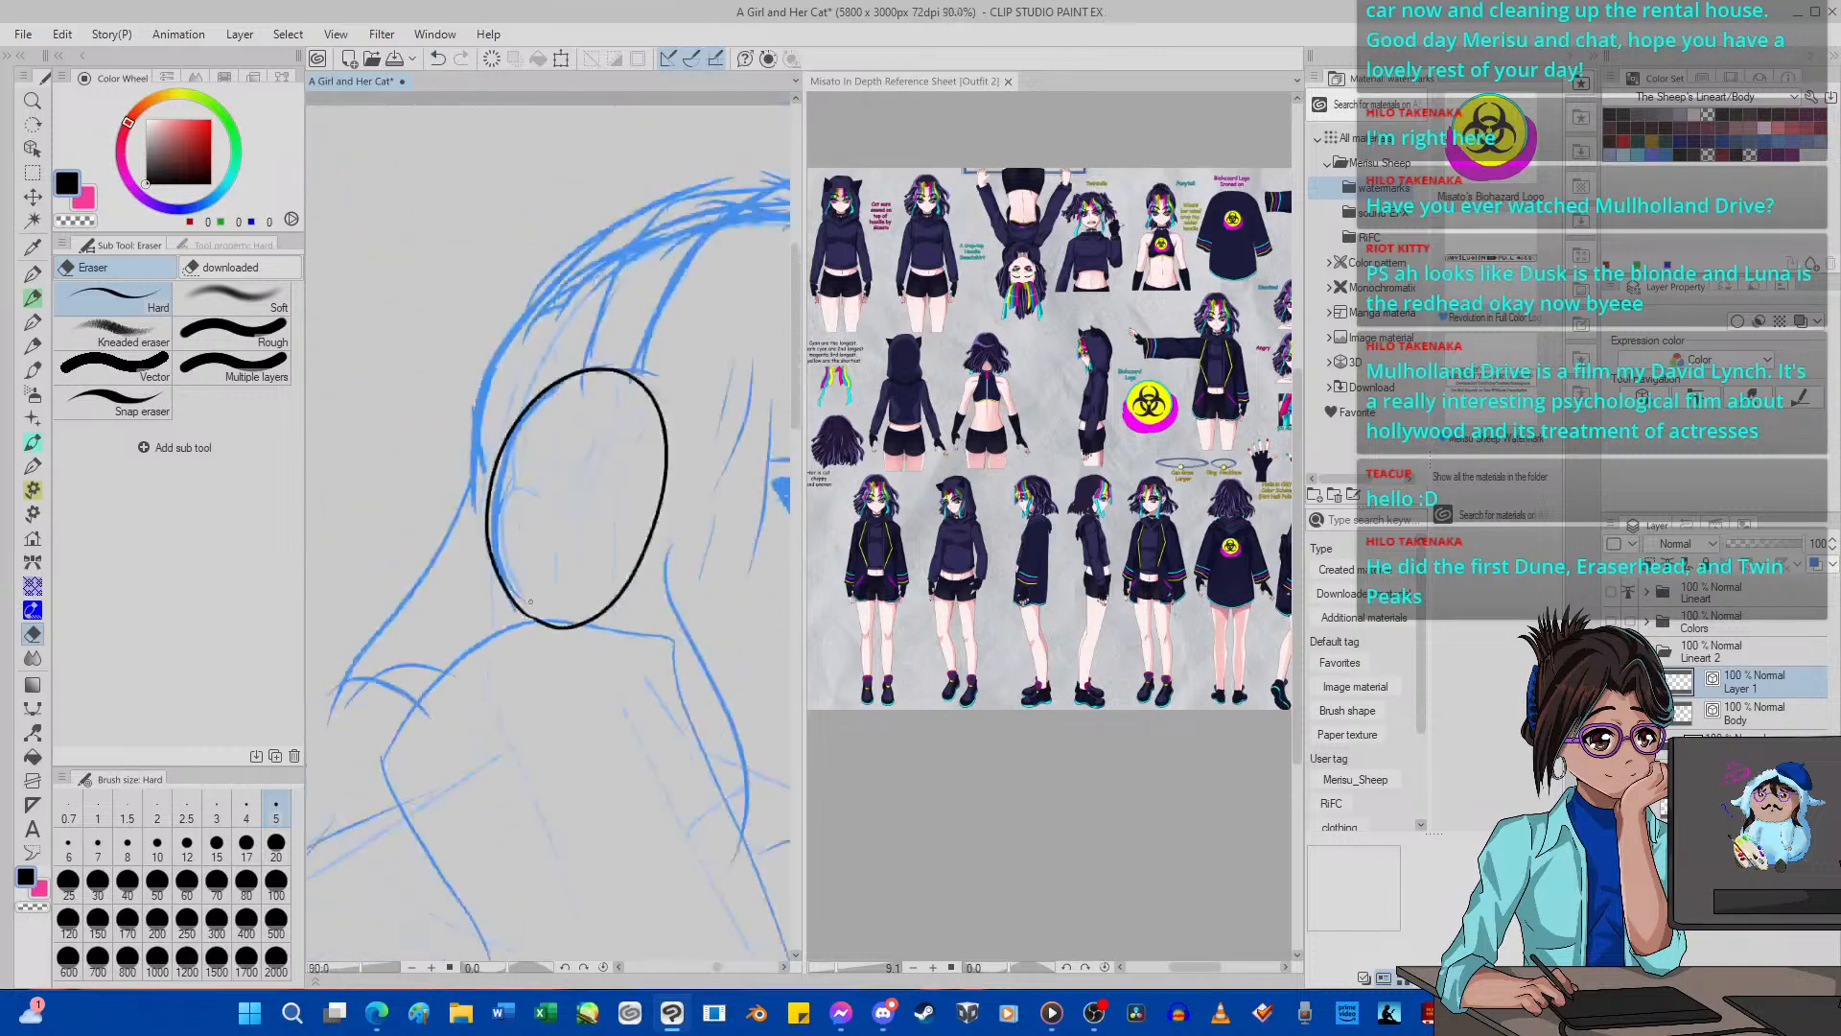
scroll(545, 582, "up", 4)
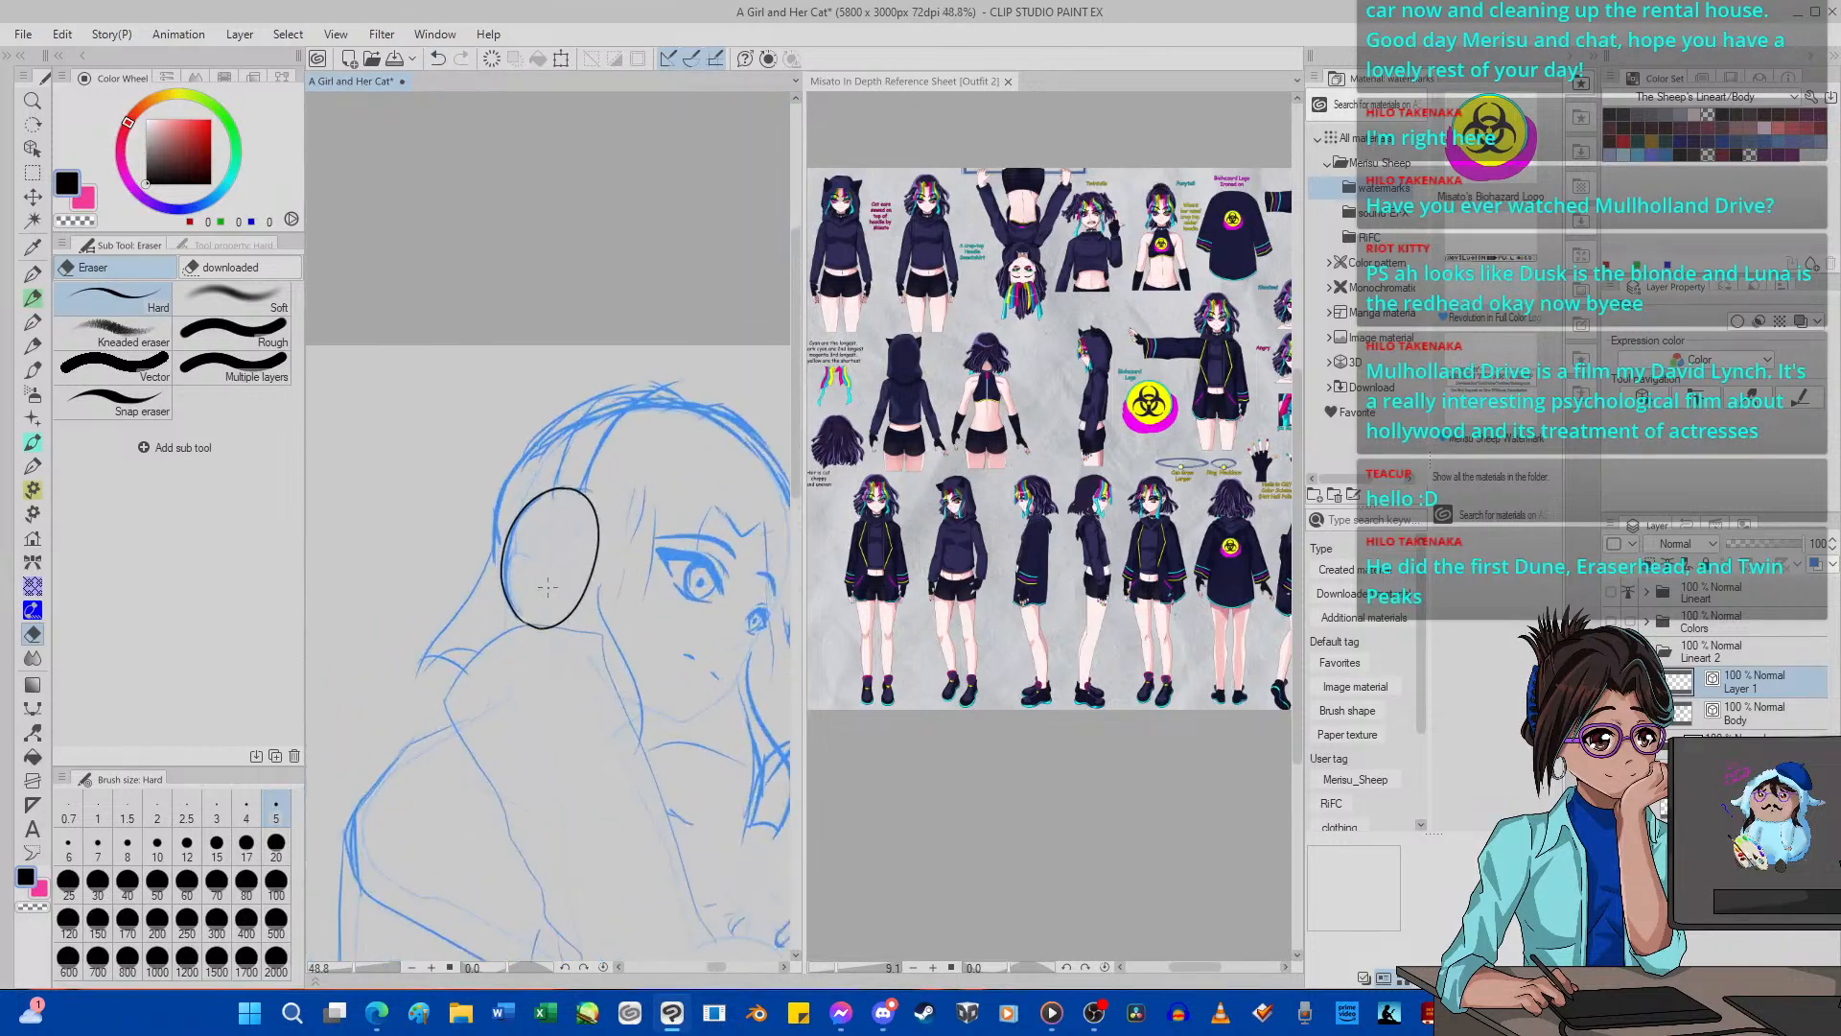
left_click(33, 732)
left_click(235, 293)
left_click(204, 244)
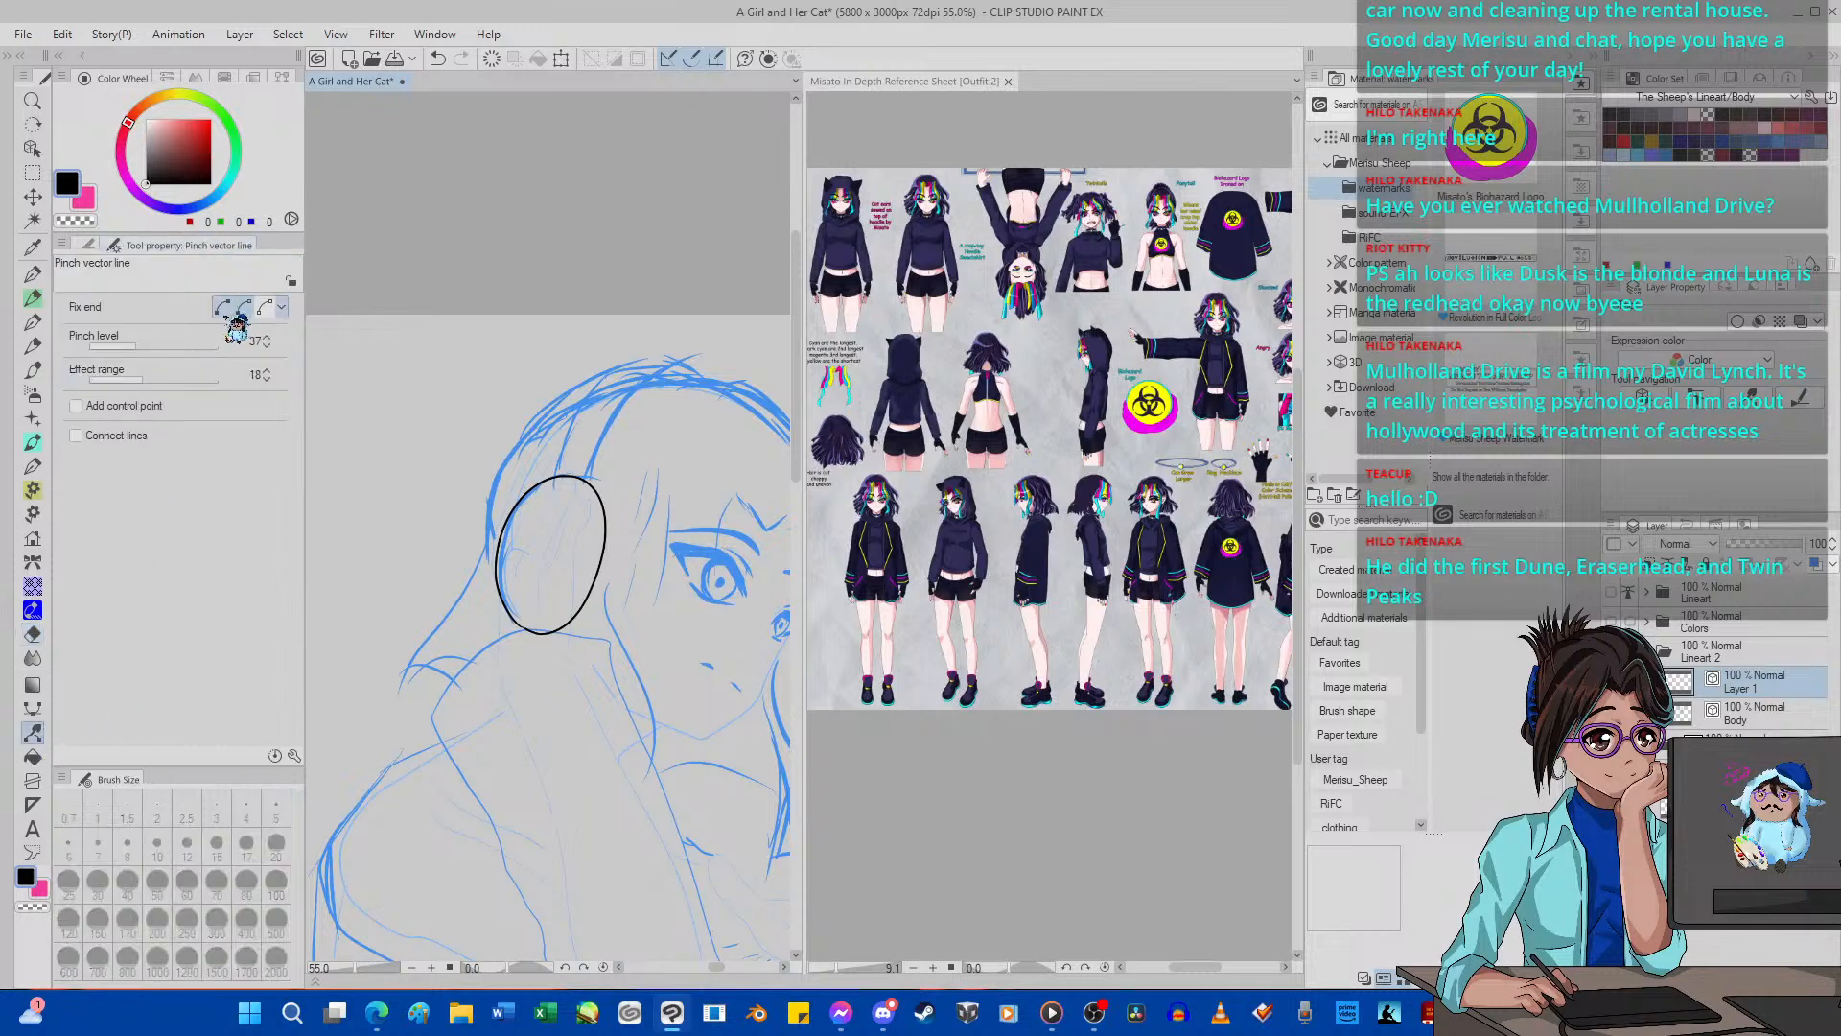
left_click(131, 346)
scroll(480, 564, "up", 1)
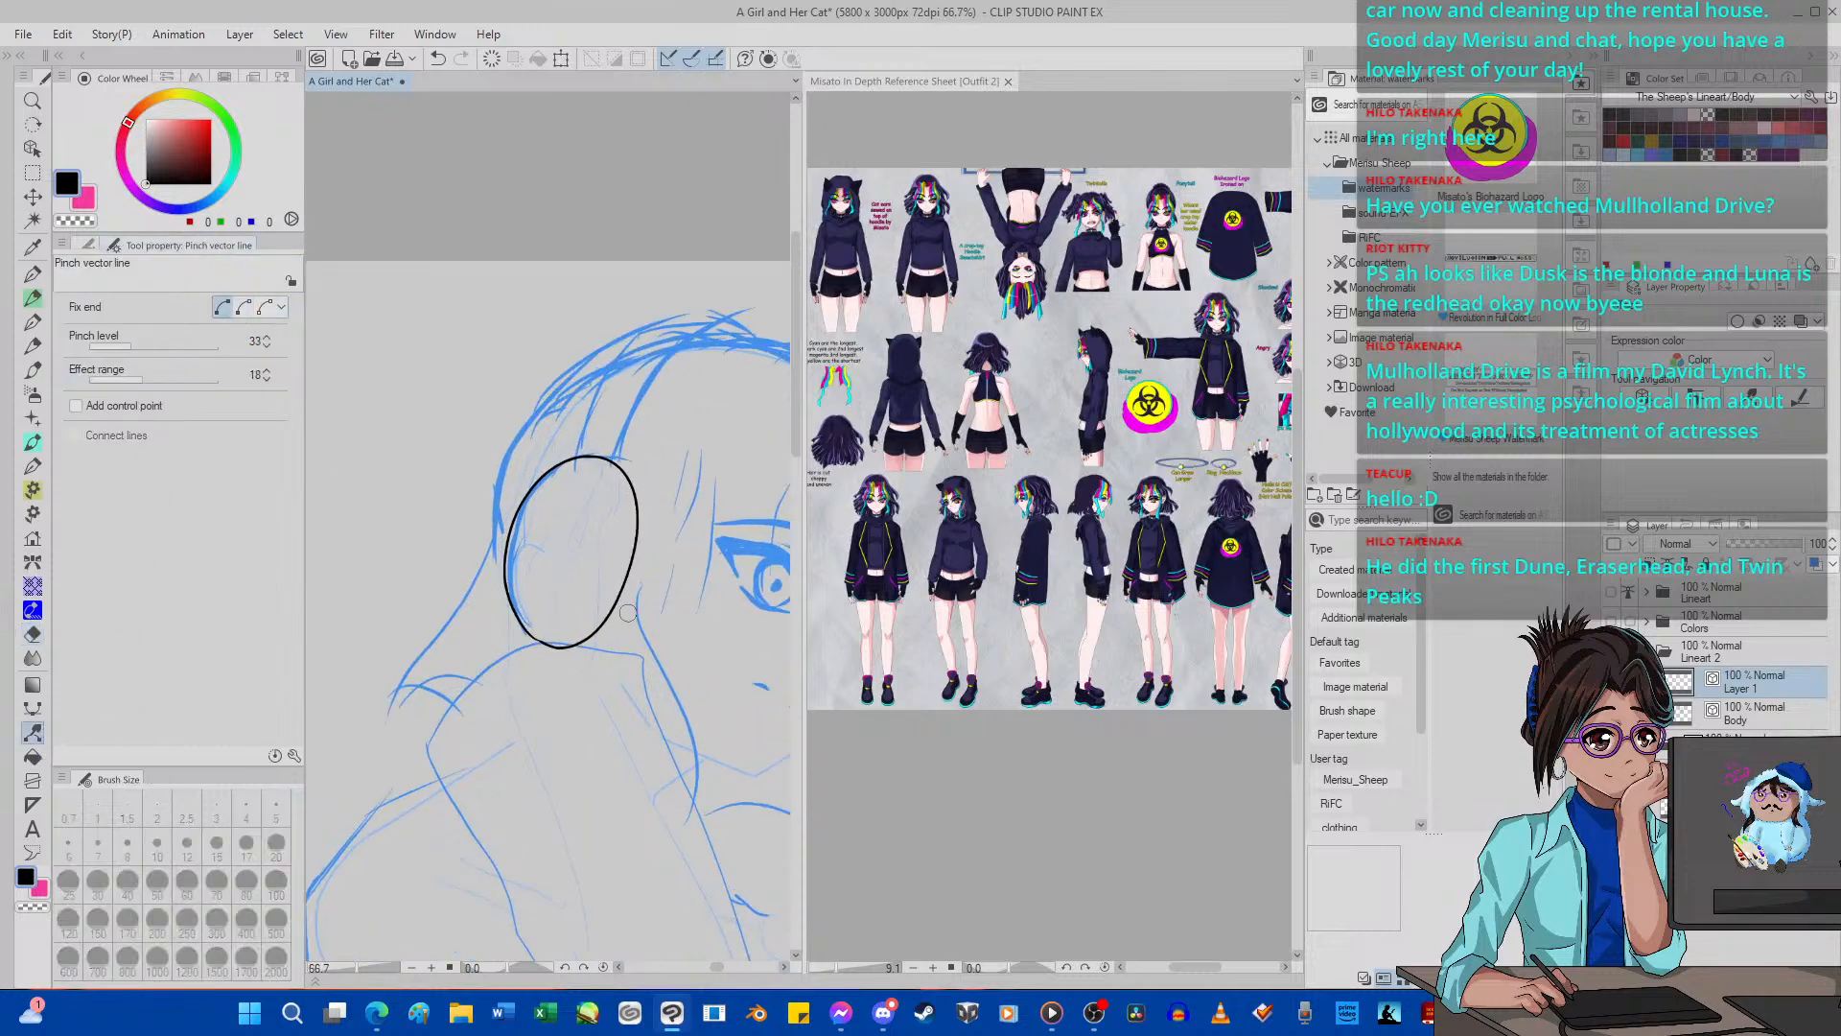
scroll(616, 613, "up", 1)
left_click_drag(615, 611, 628, 598)
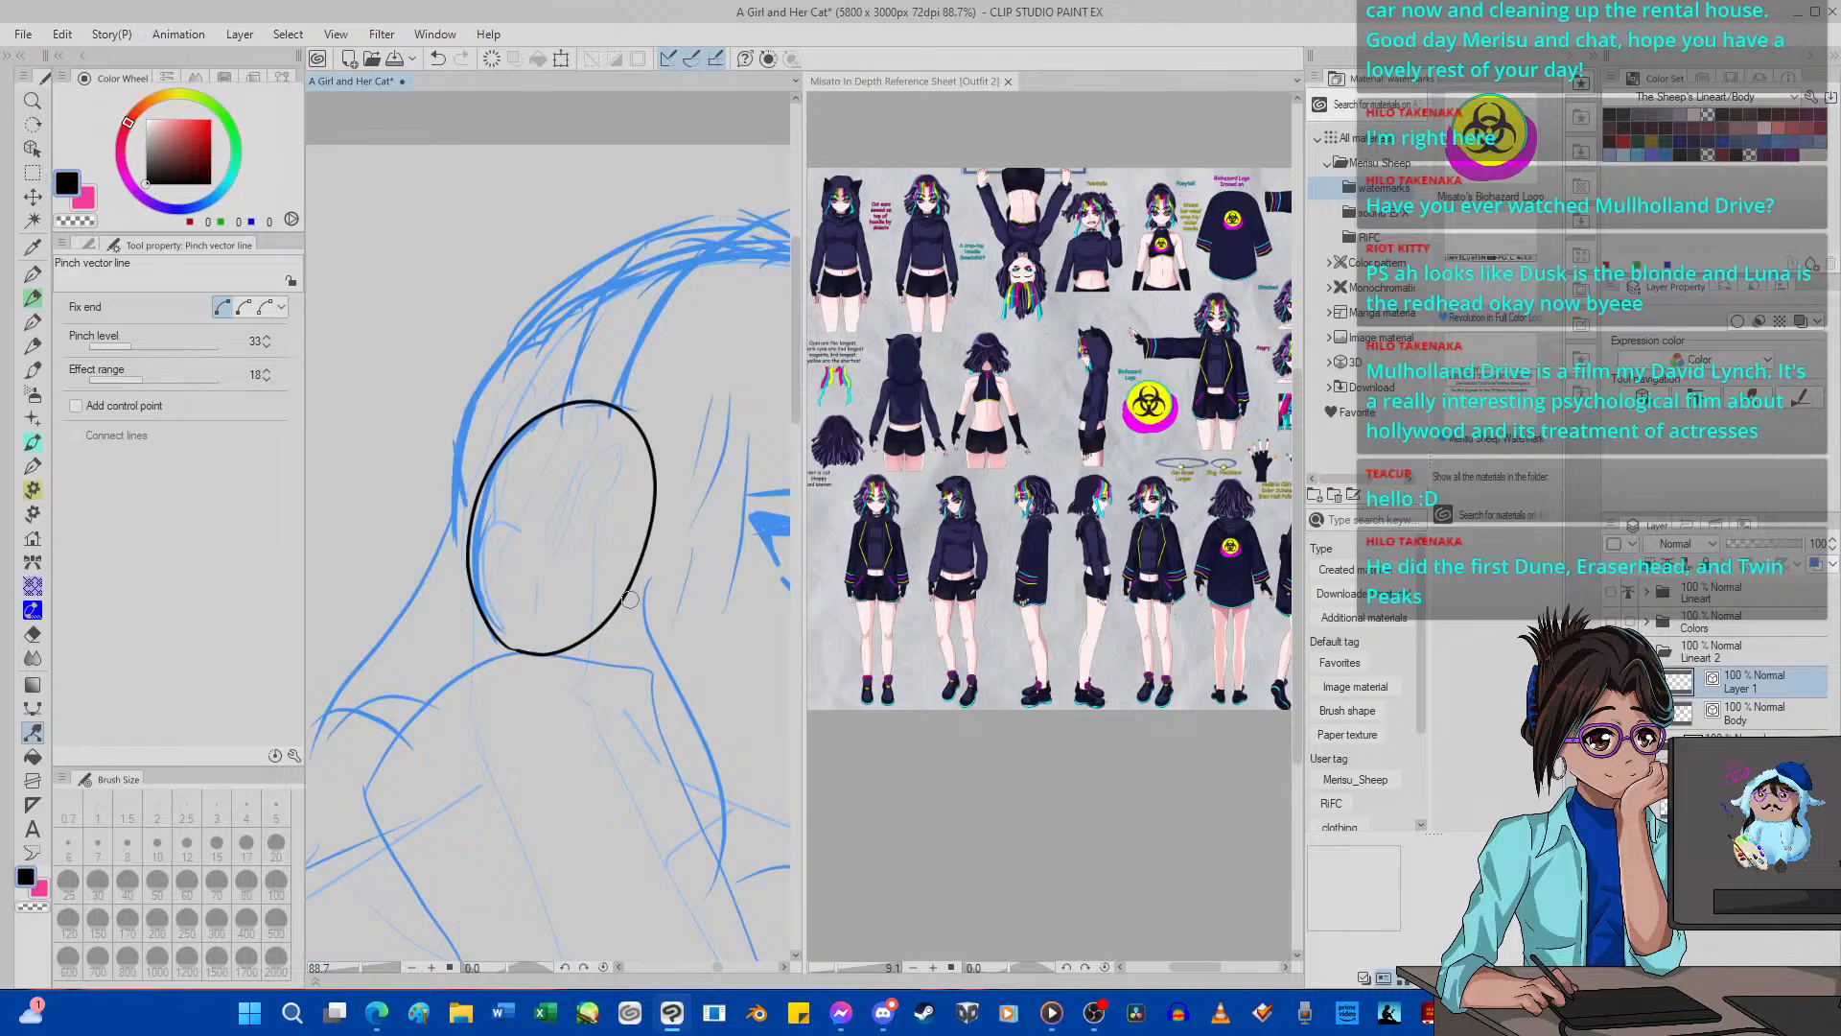
scroll(593, 445, "down", 1)
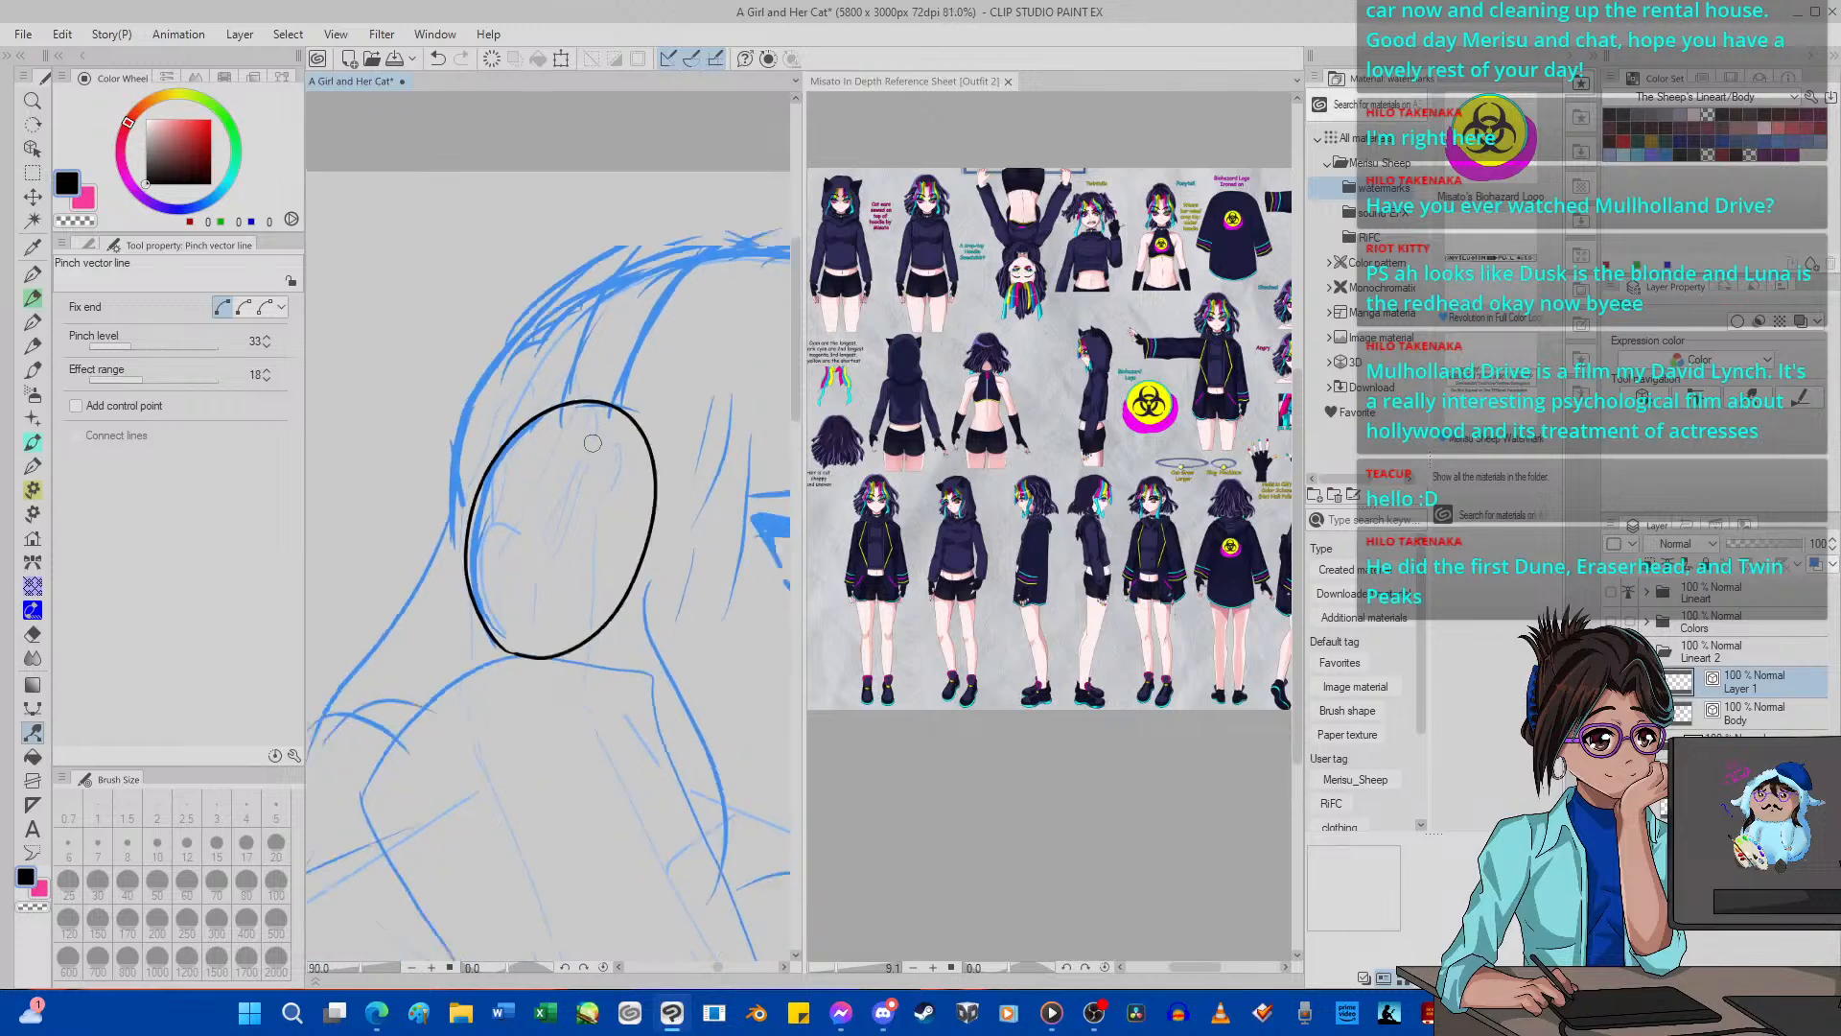
Examine the inked ear-cup oval against the head sketch, both up close and on the whole page.
scroll(593, 444, "down", 10)
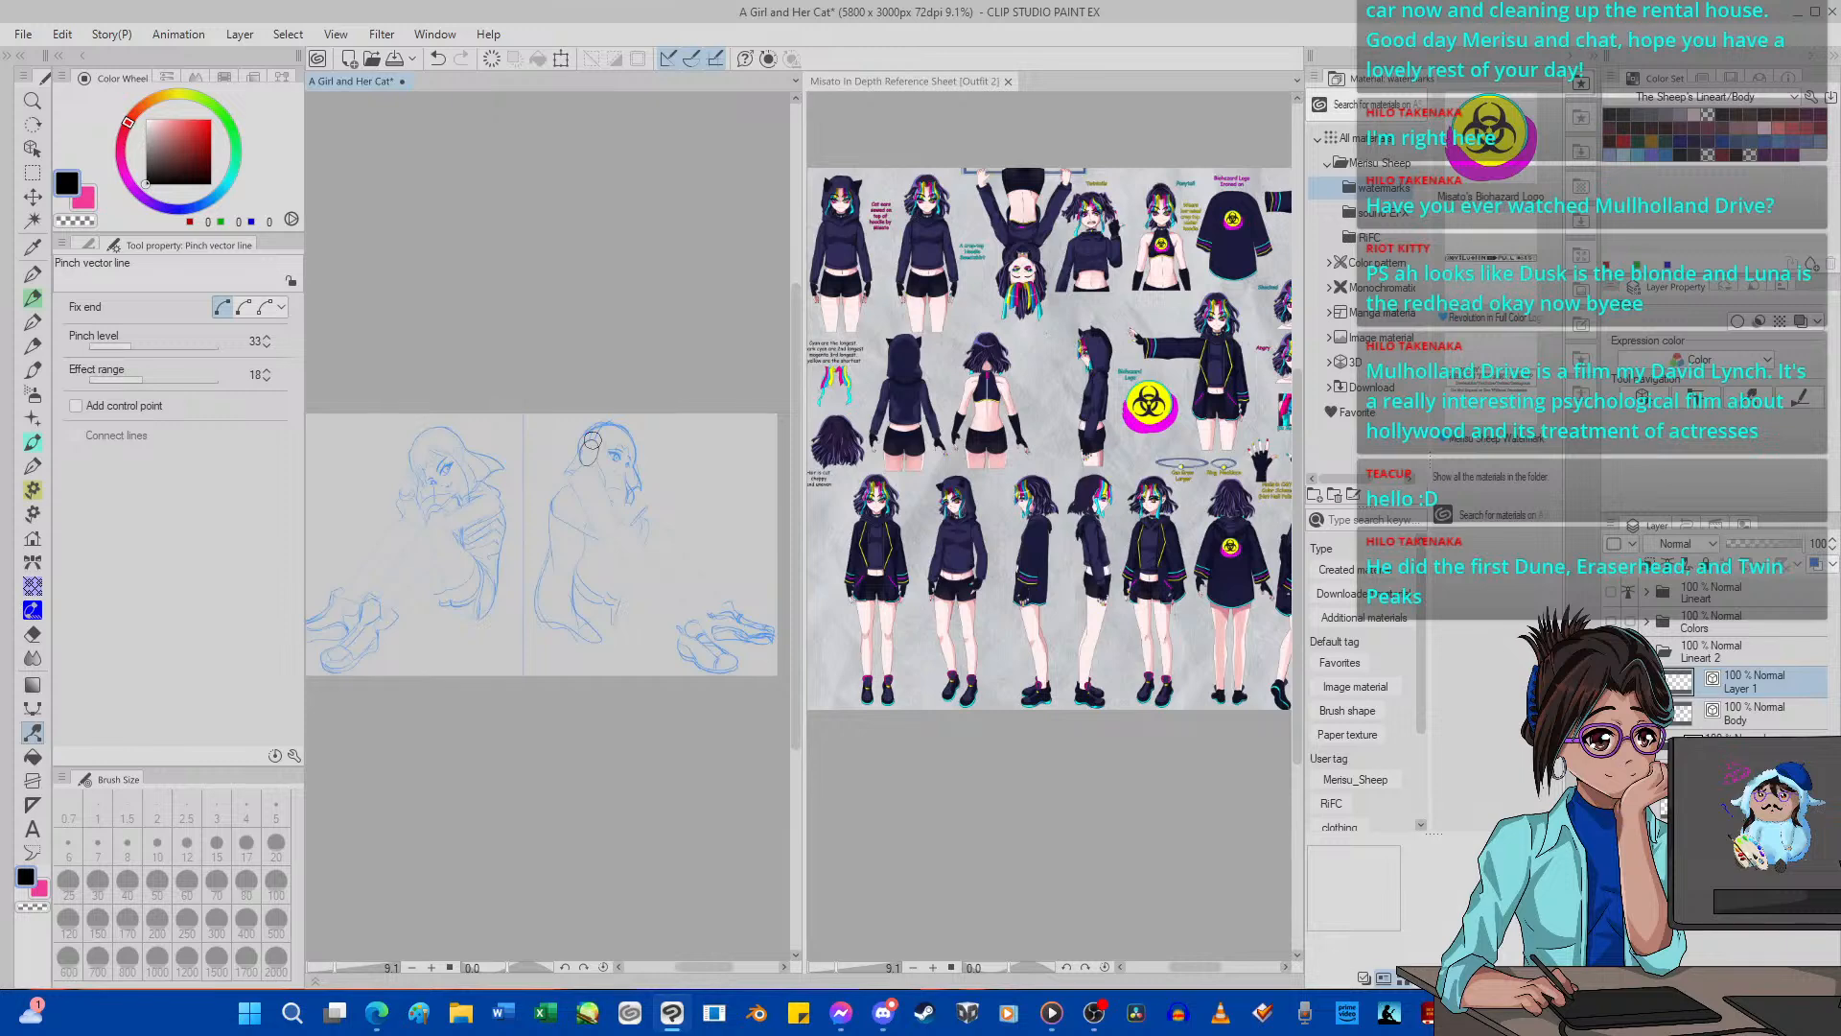
scroll(591, 442, "up", 6)
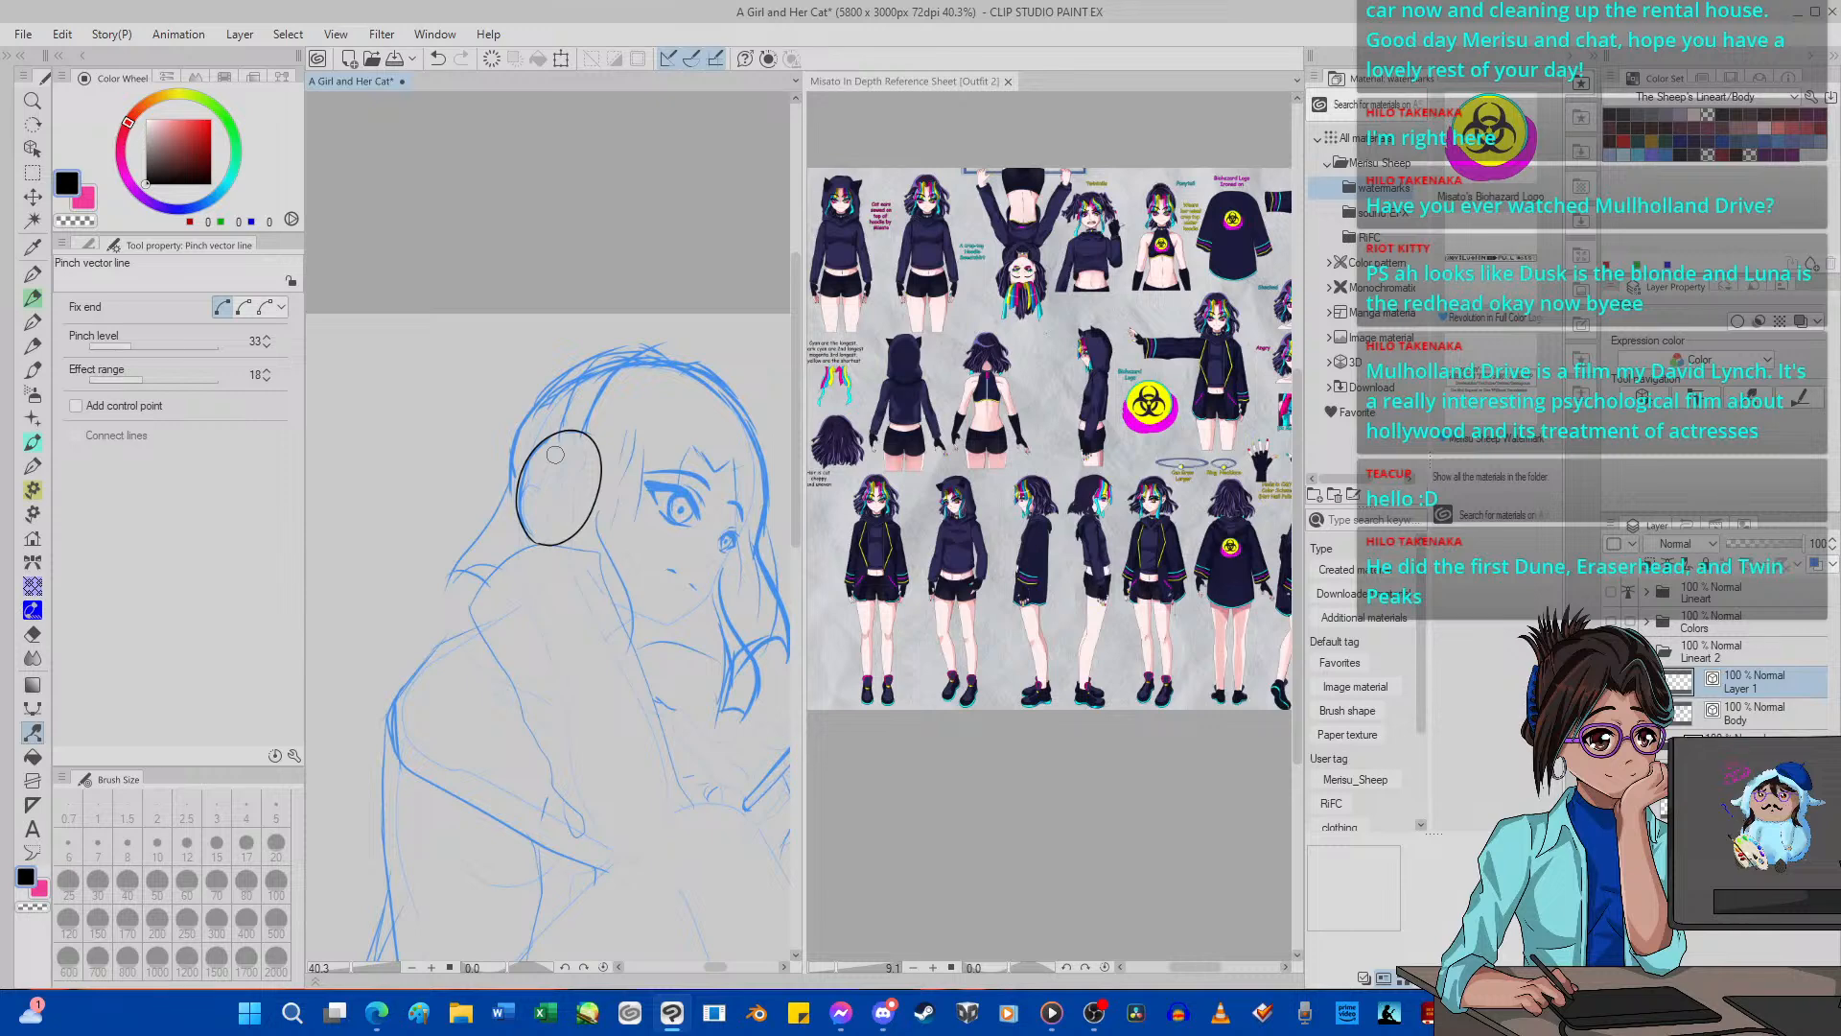
scroll(555, 454, "up", 2)
scroll(509, 594, "up", 6)
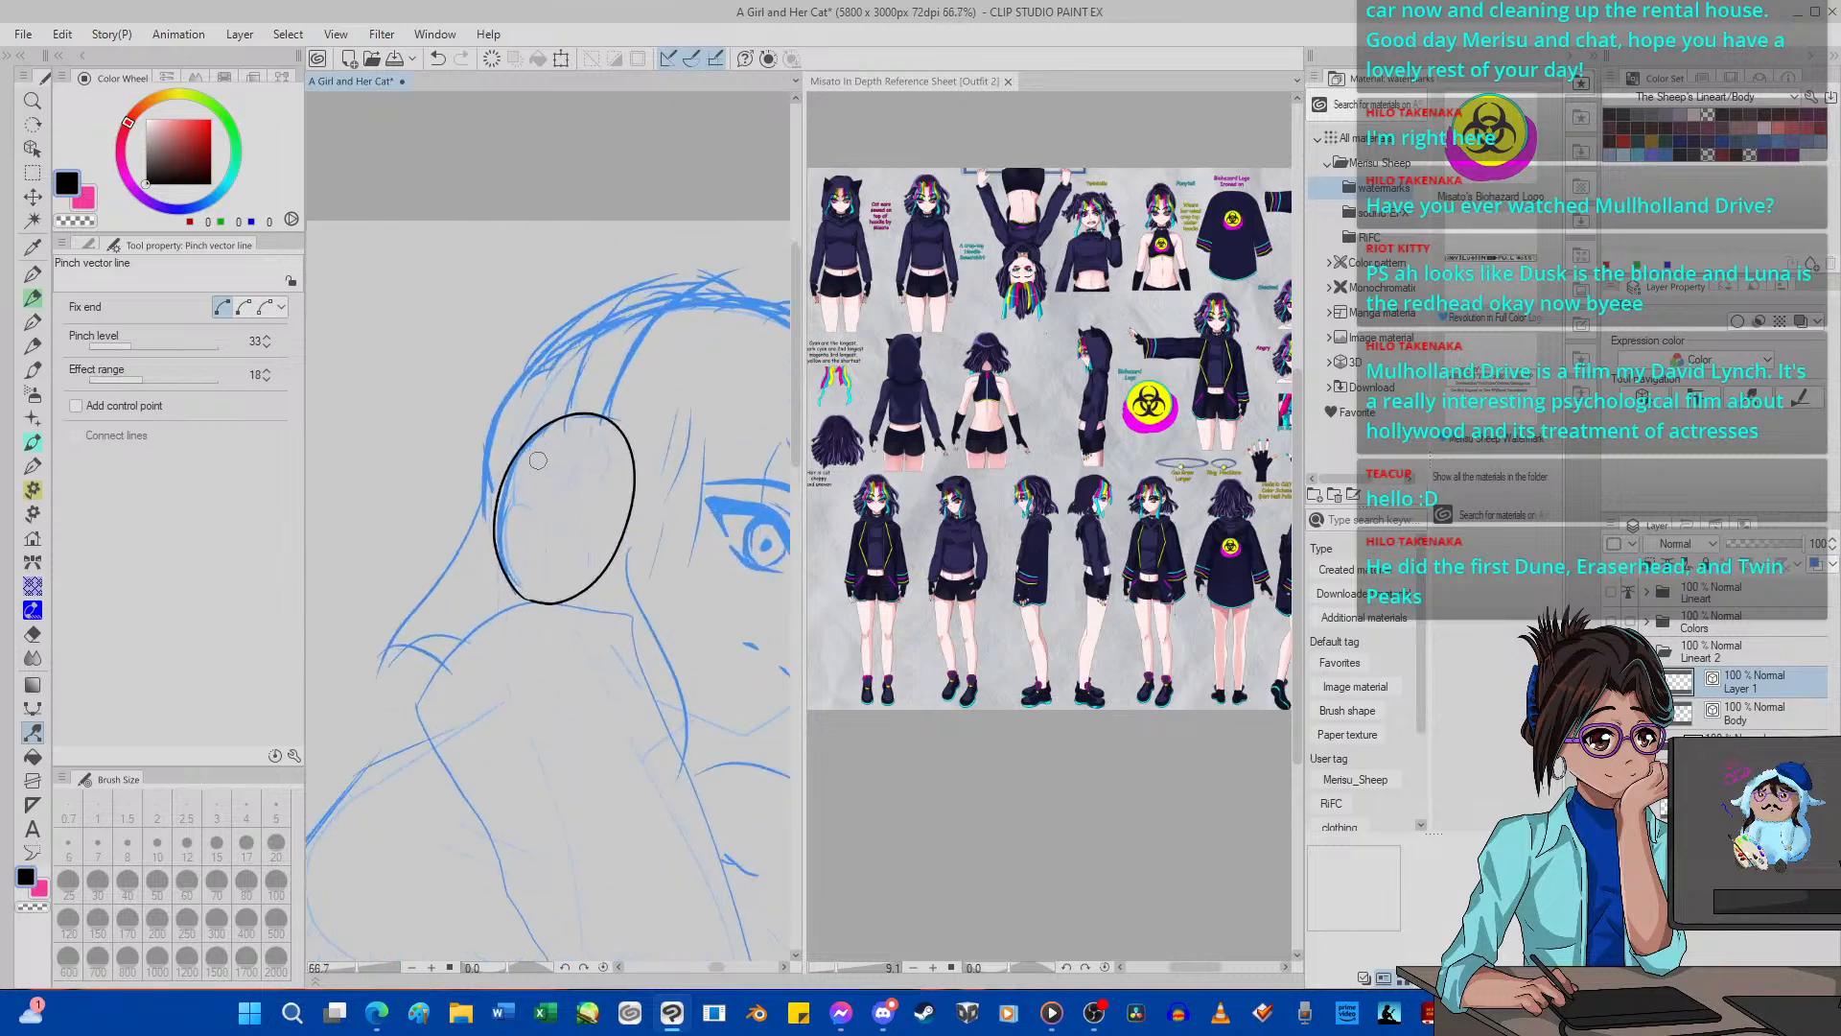
scroll(509, 594, "up", 1)
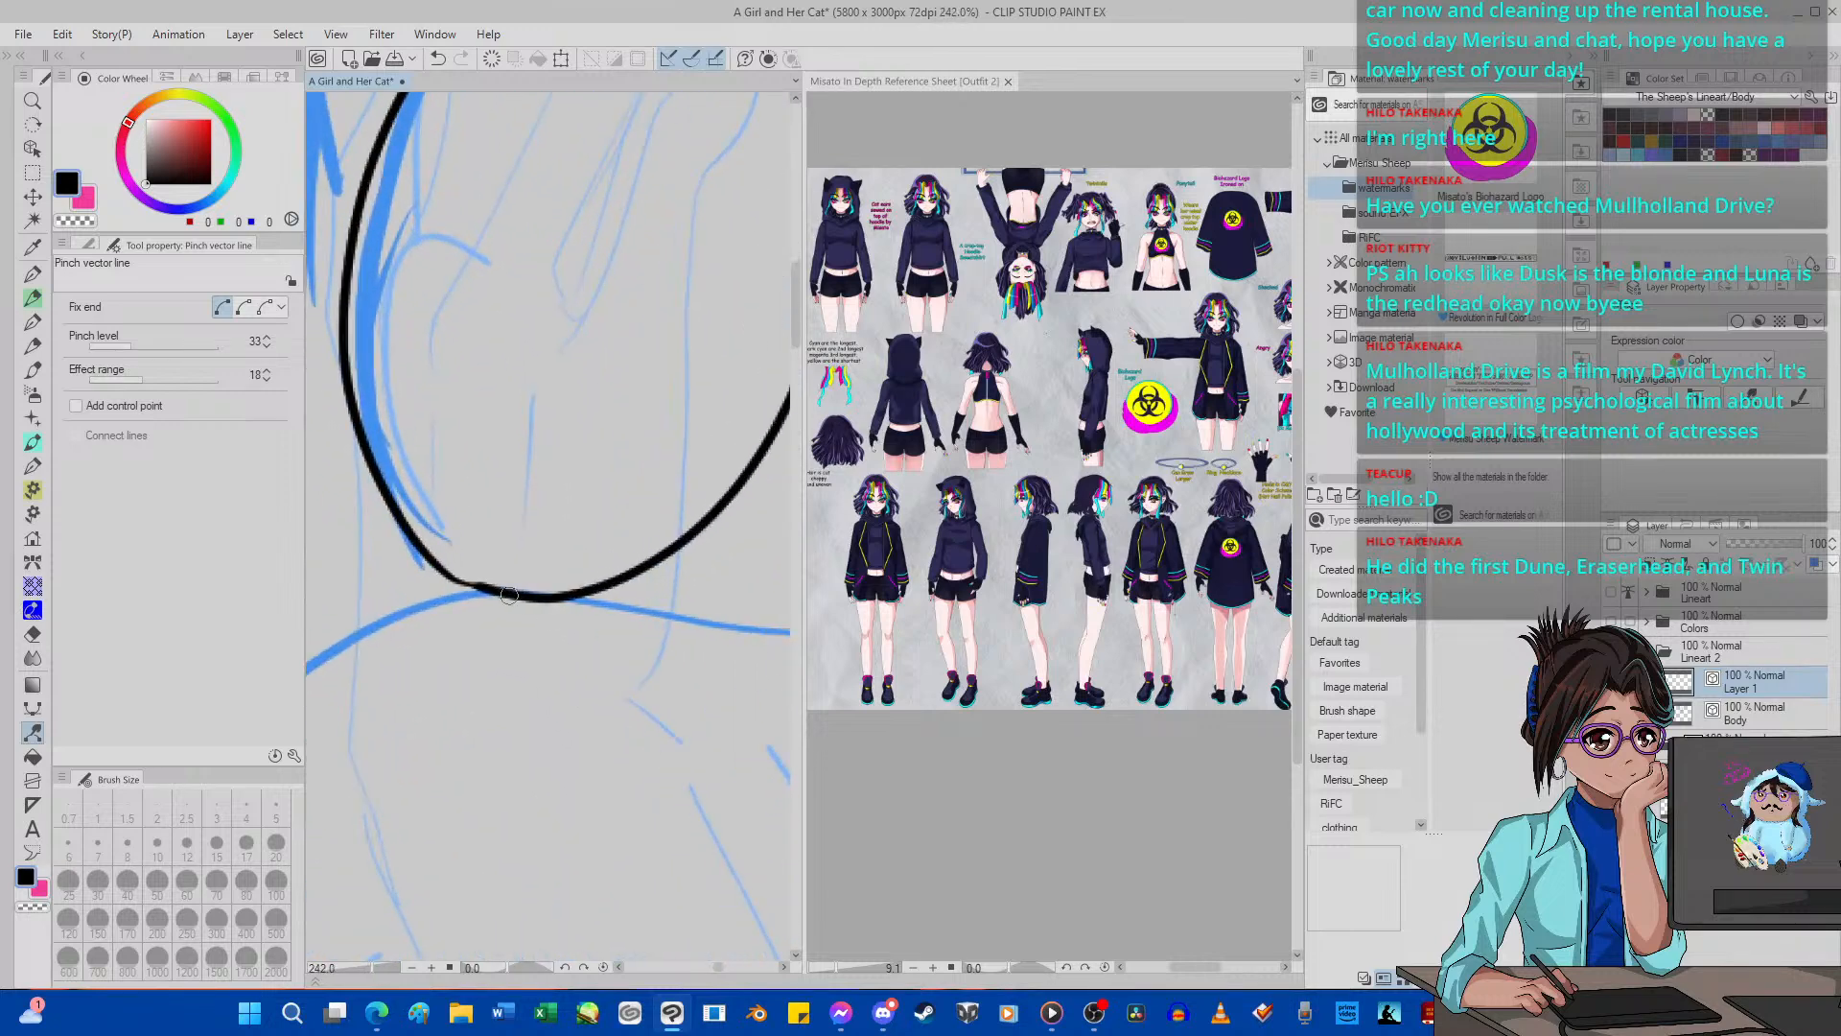
scroll(515, 601, "down", 8)
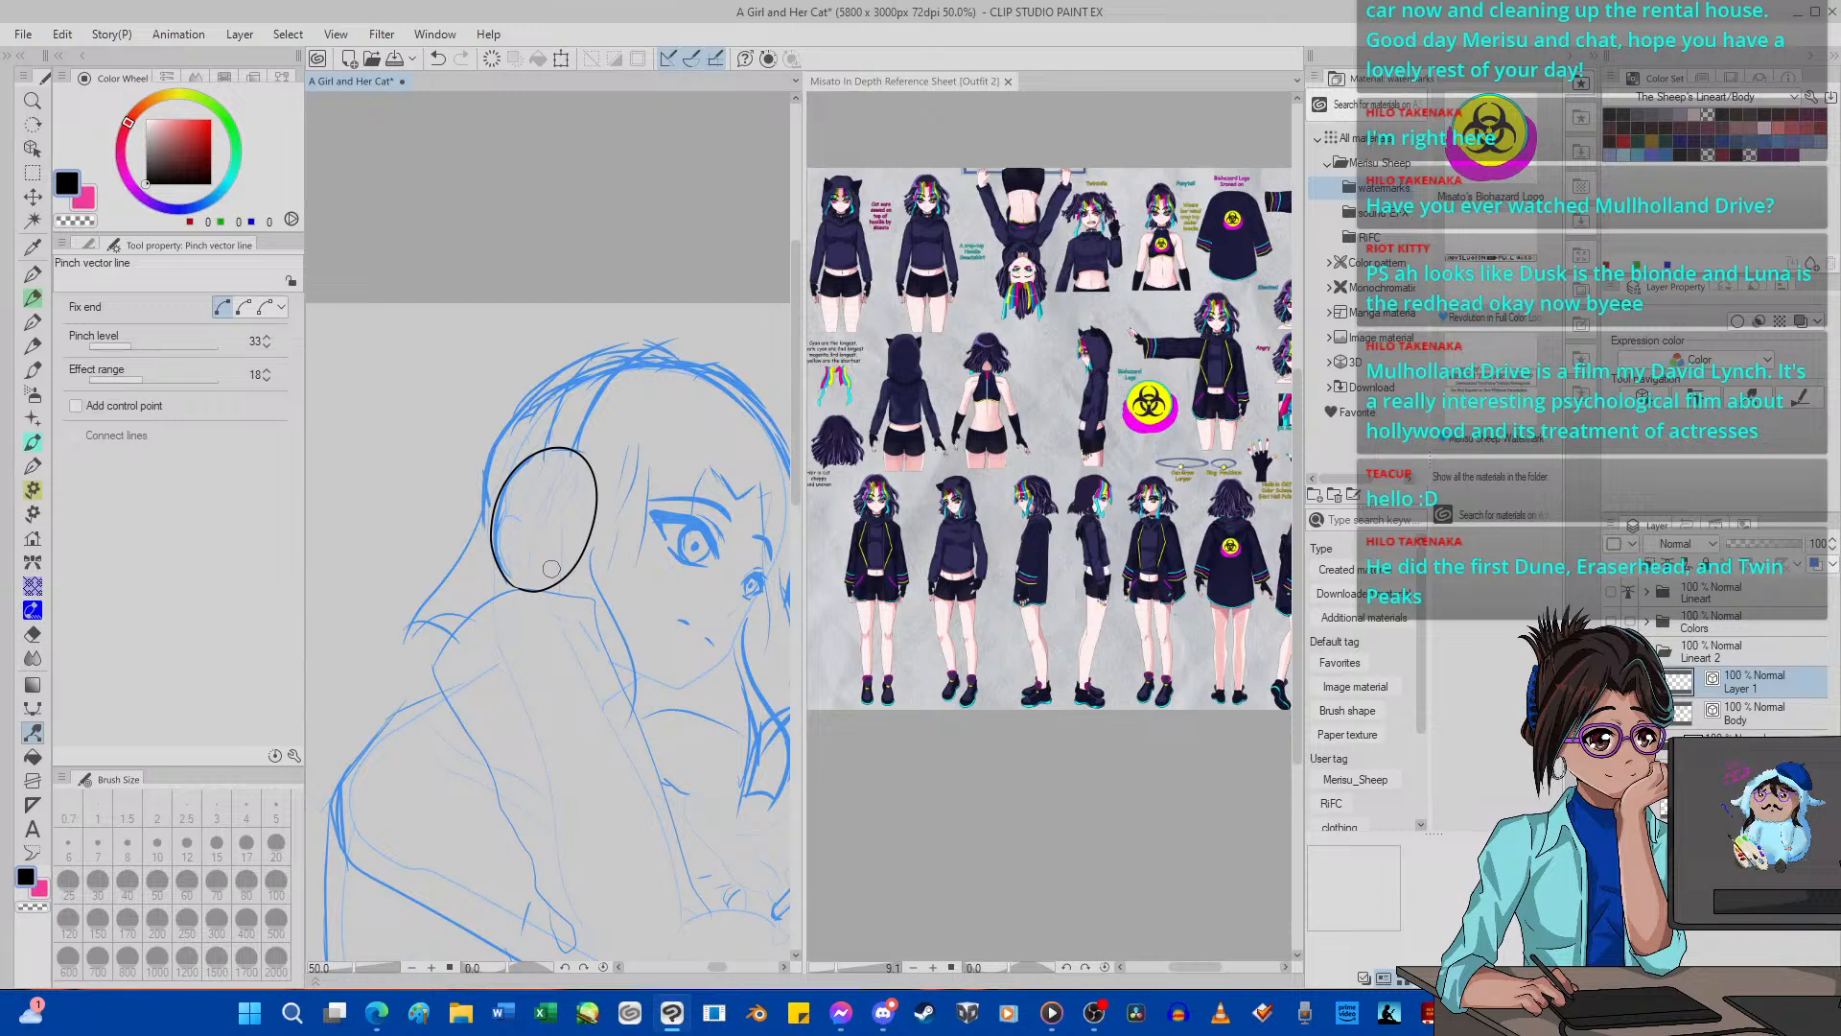
scroll(551, 568, "up", 1)
scroll(552, 569, "up", 2)
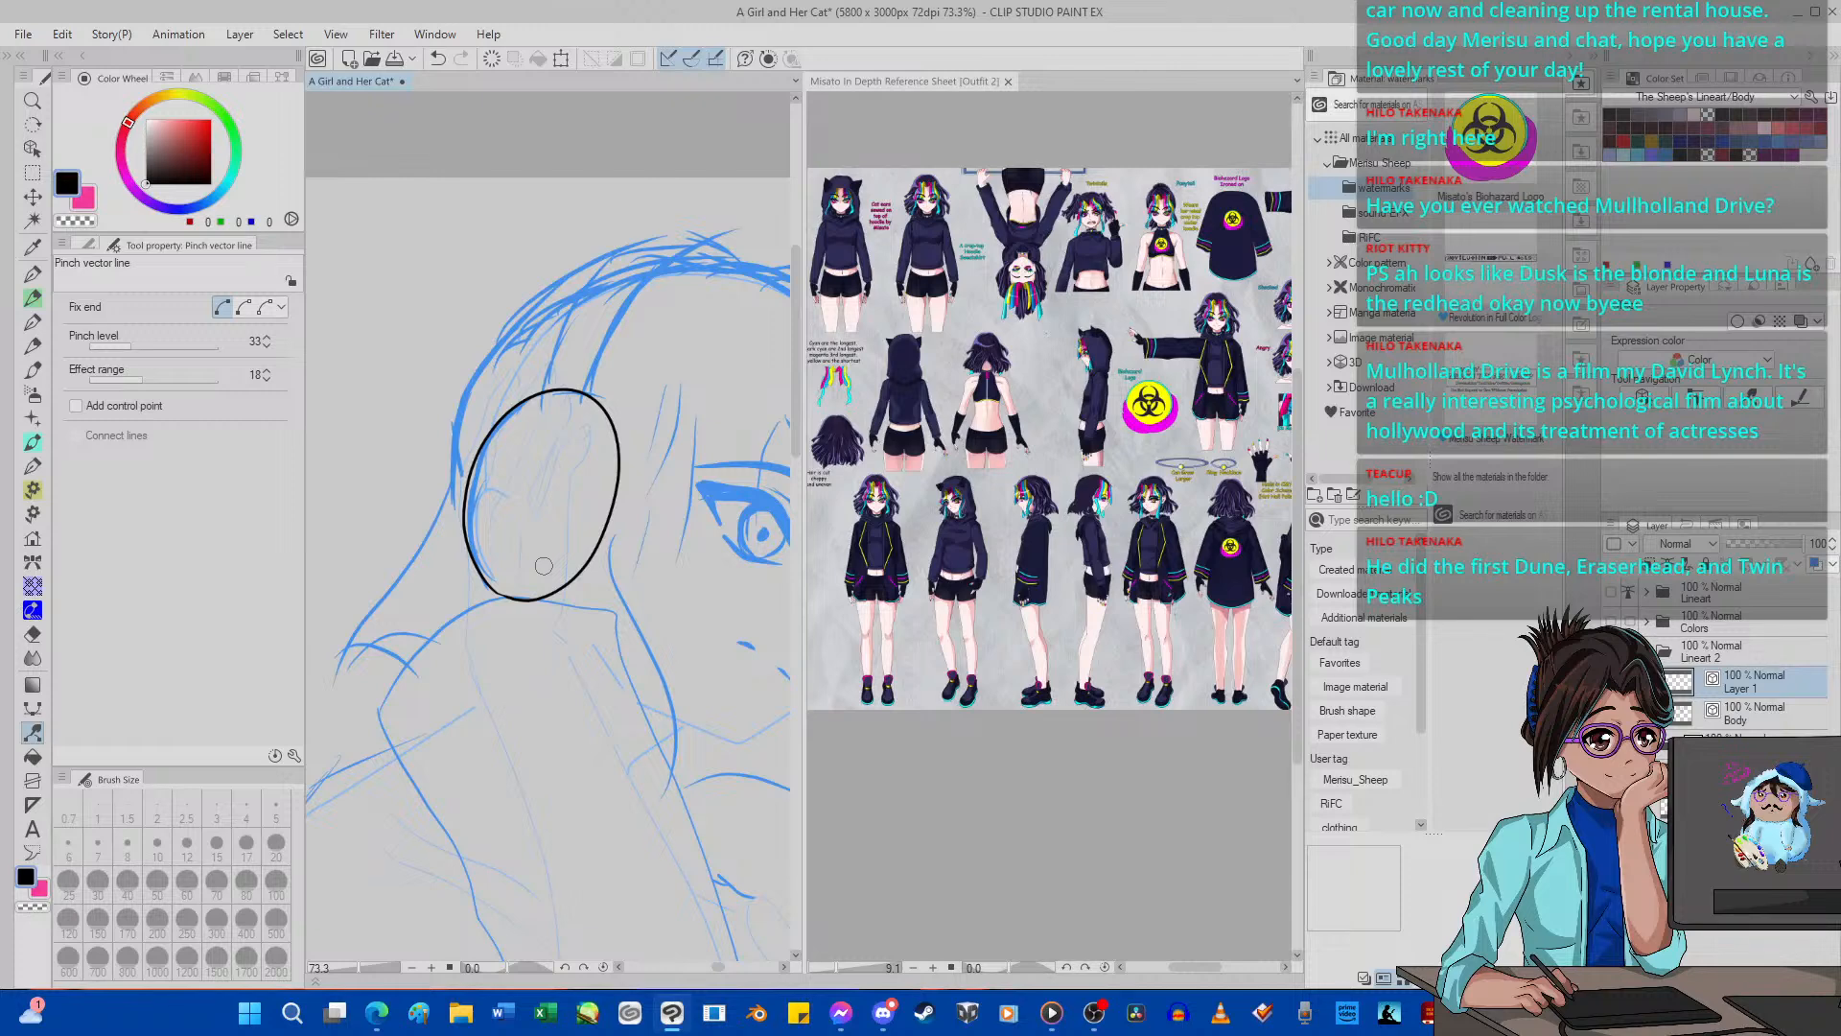
scroll(537, 551, "up", 3)
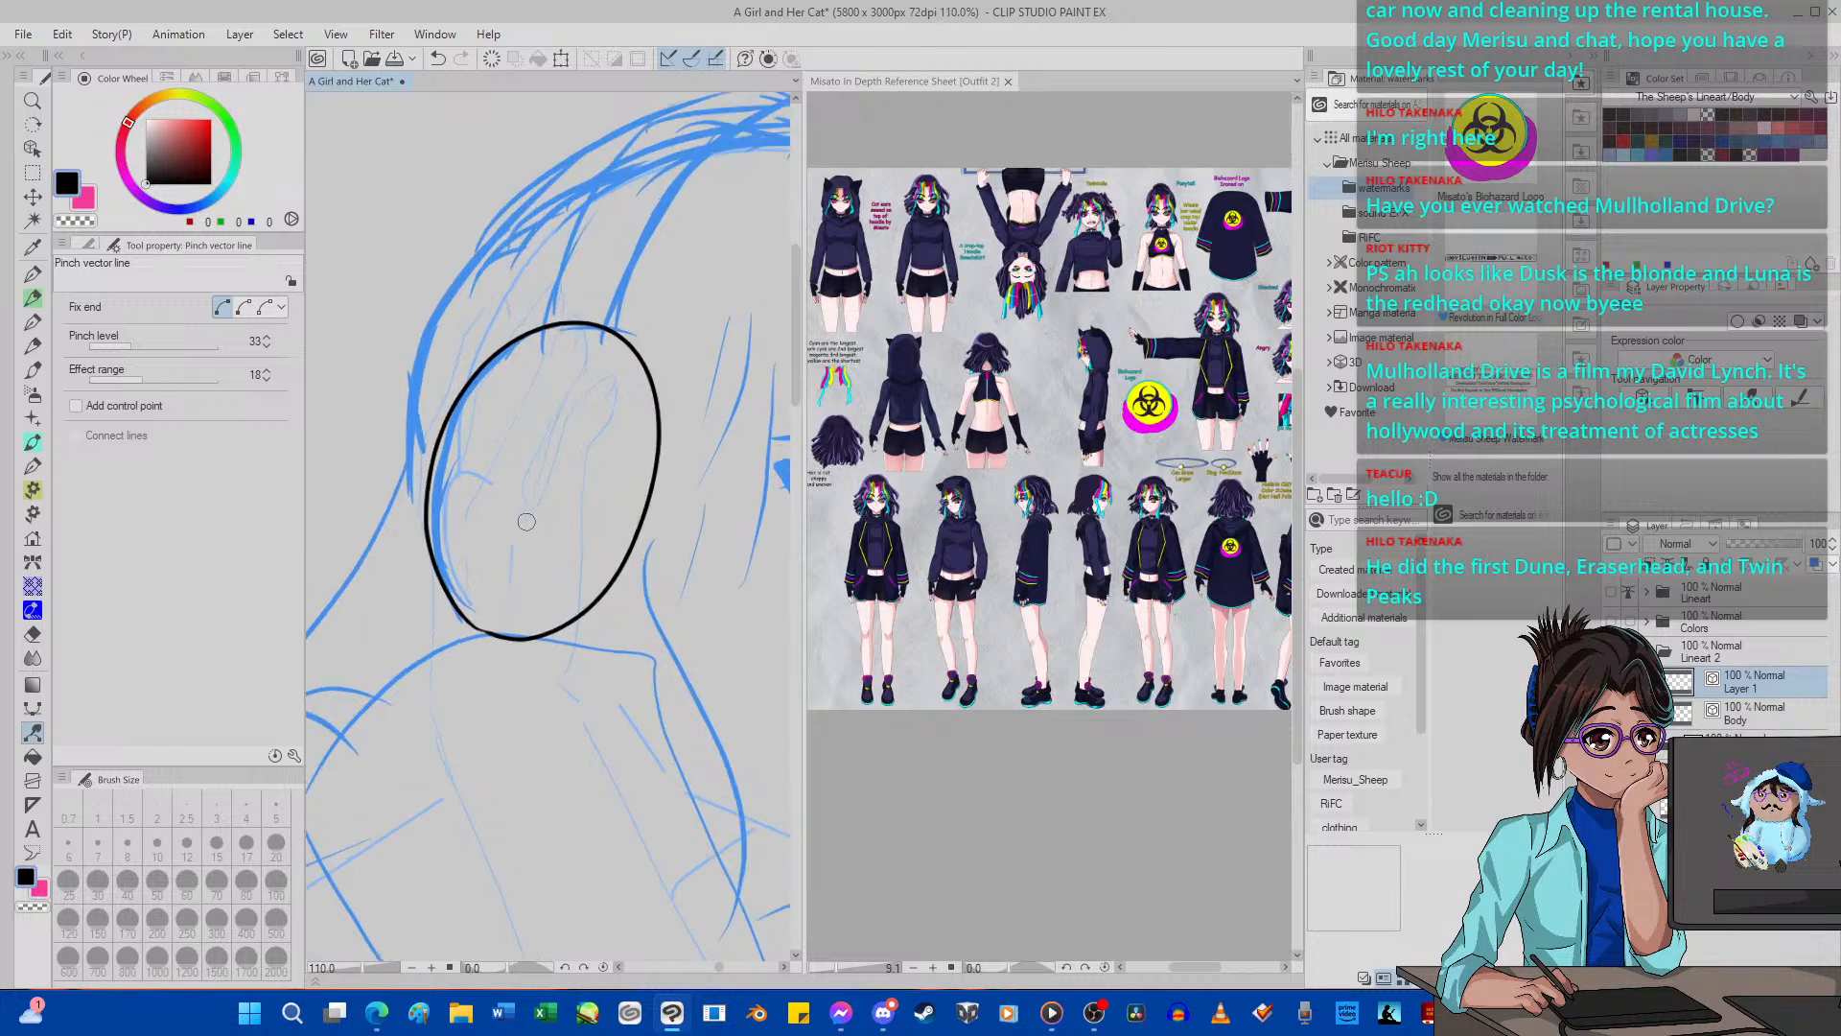
scroll(526, 521, "up", 1)
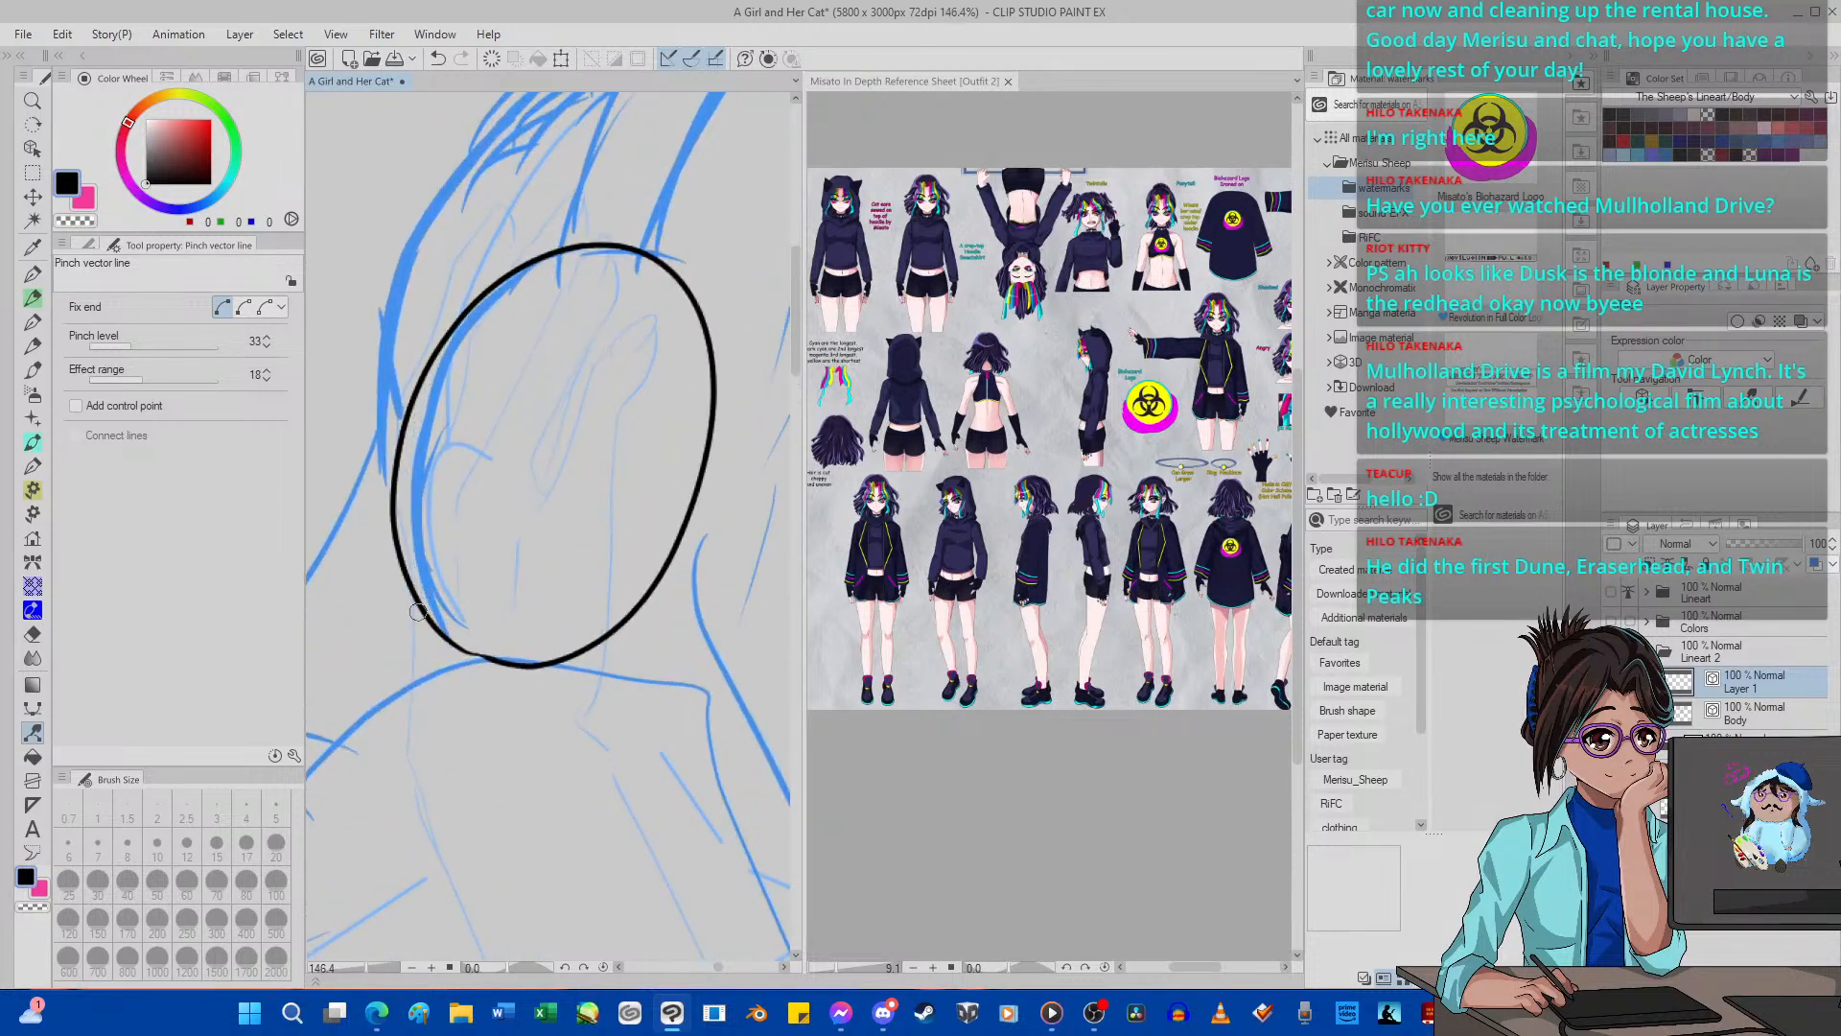
scroll(479, 541, "down", 3)
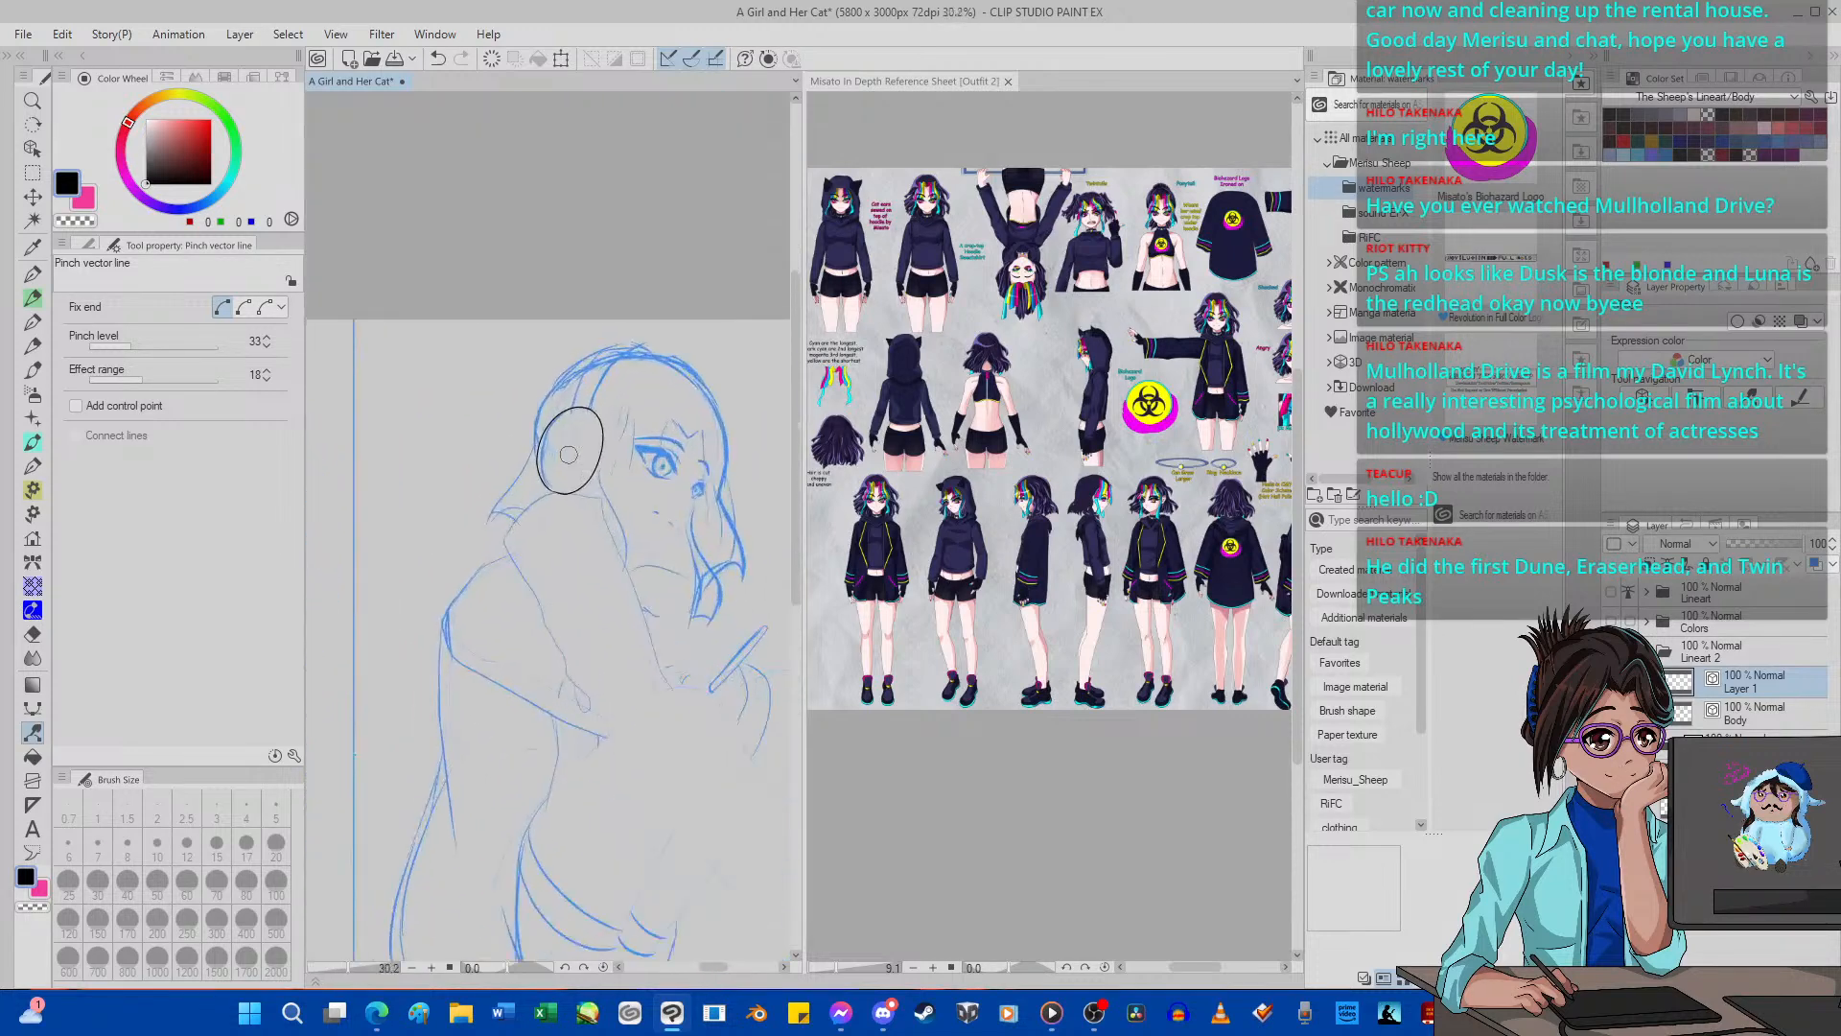
scroll(569, 455, "up", 2)
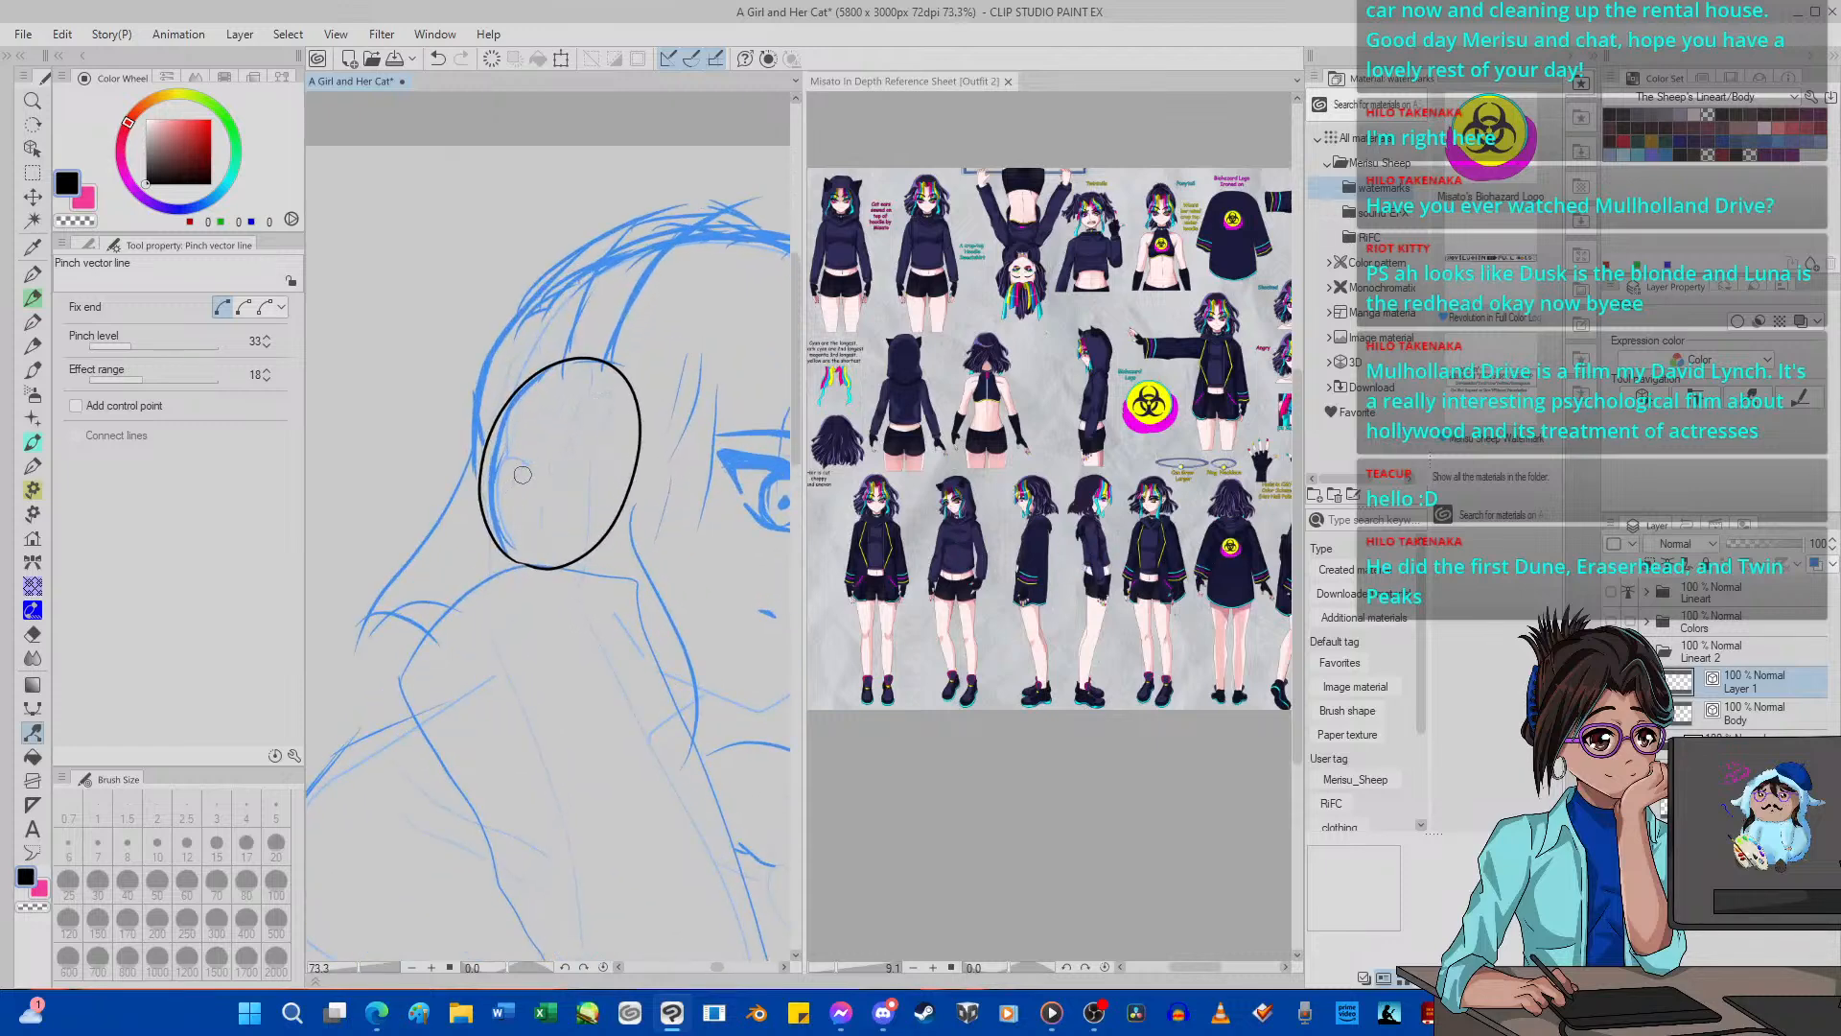
Duplicate the ear-cup oval's layer and scale the copy to 79%, placing it inside the original oval.
key("ctrl+c")
key("ctrl+v")
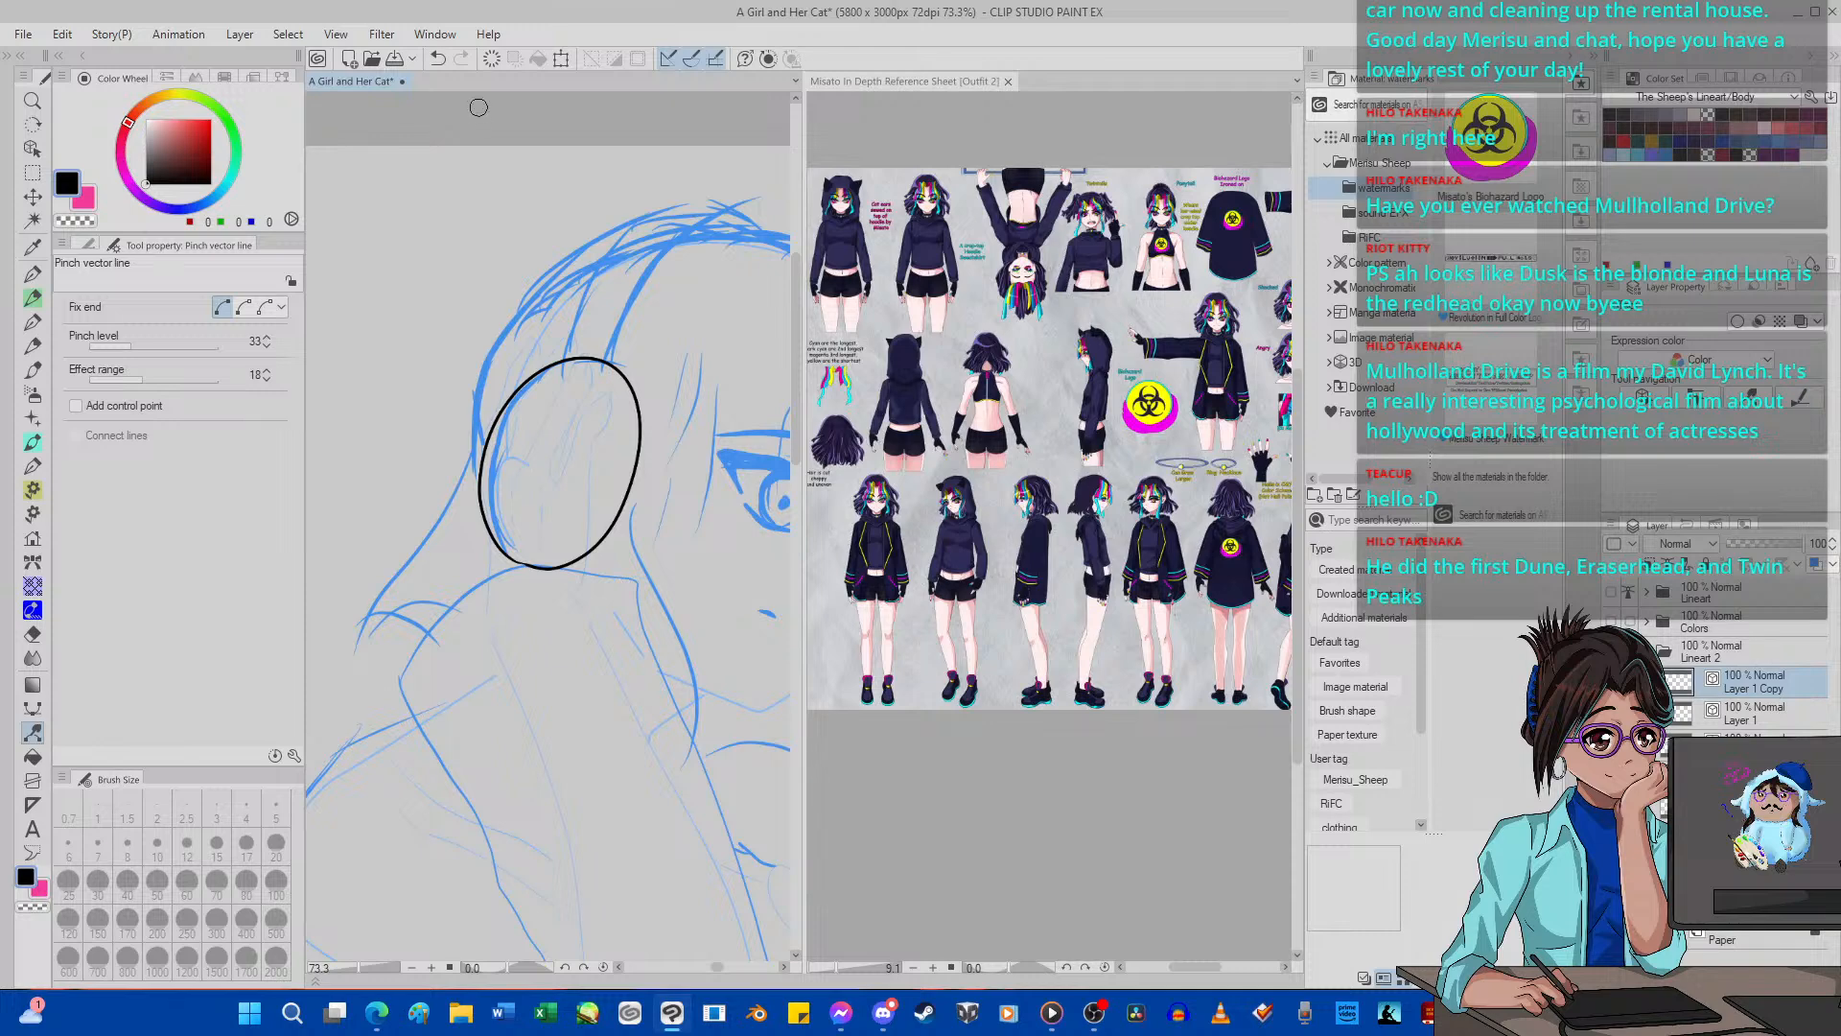
left_click(561, 61)
scroll(605, 404, "up", 1)
left_click_drag(430, 339, 491, 399)
left_click_drag(588, 521, 563, 486)
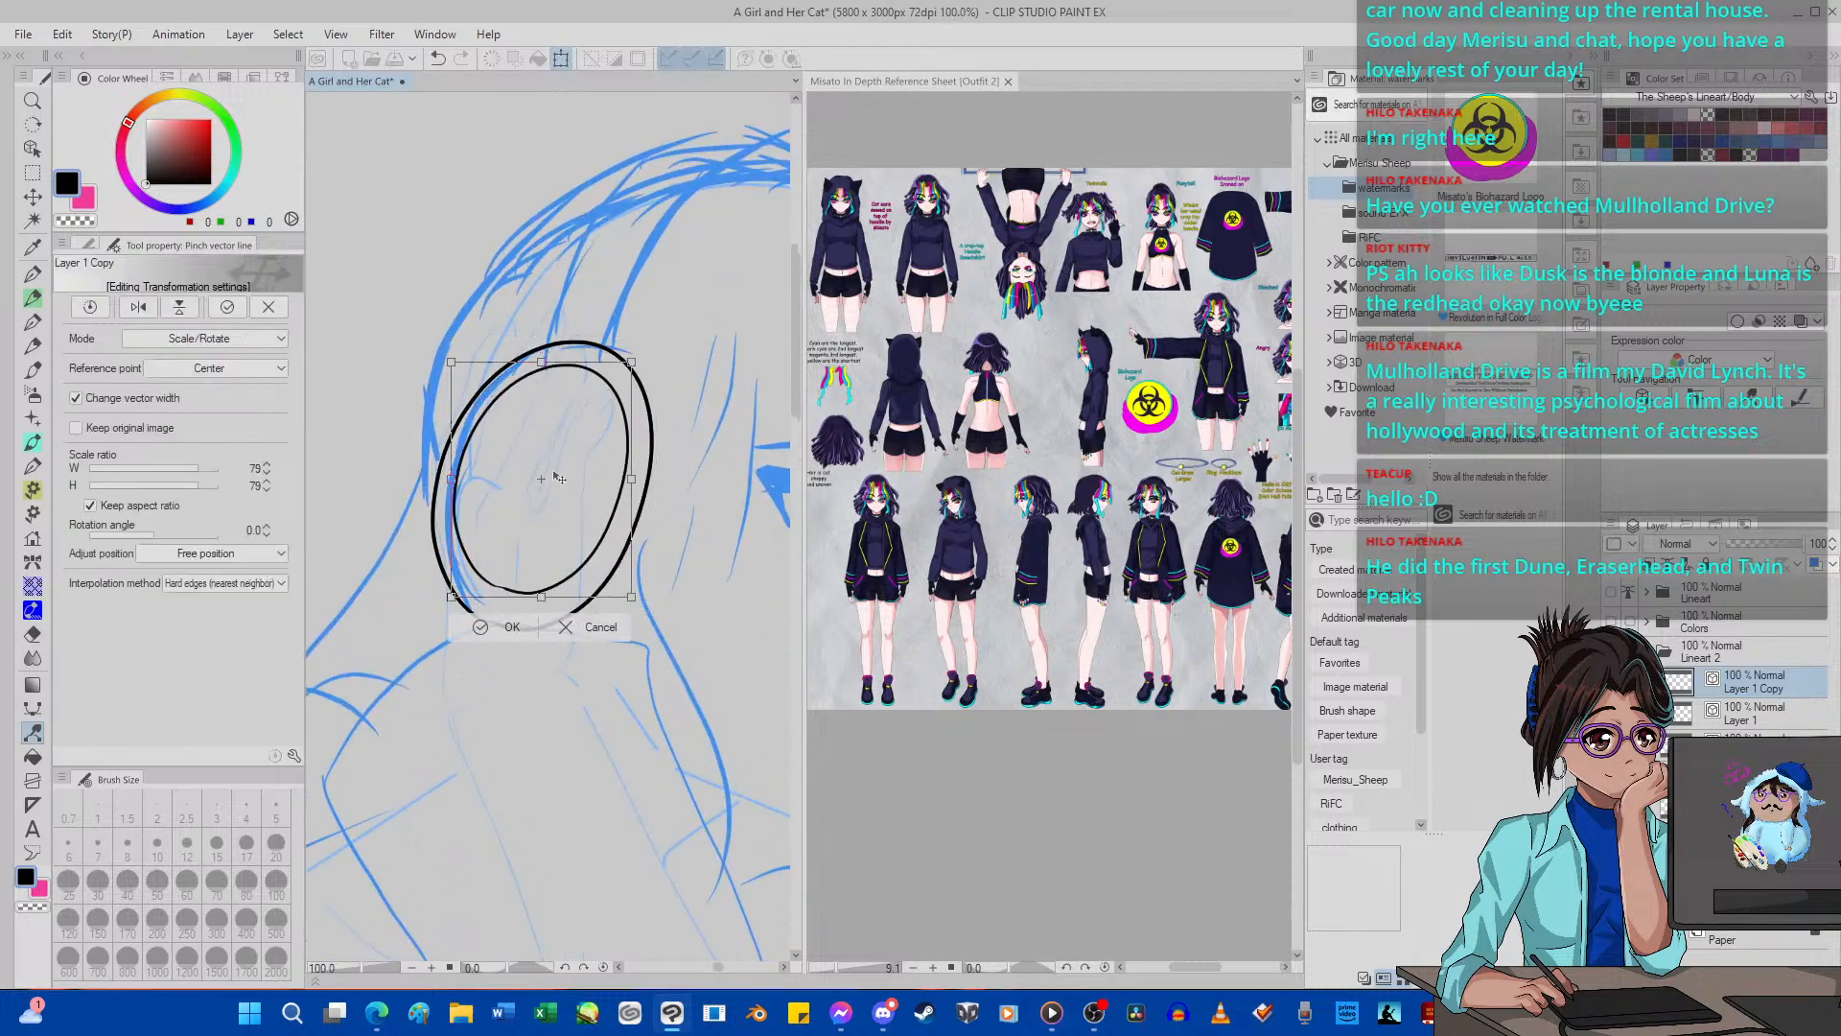
left_click(507, 627)
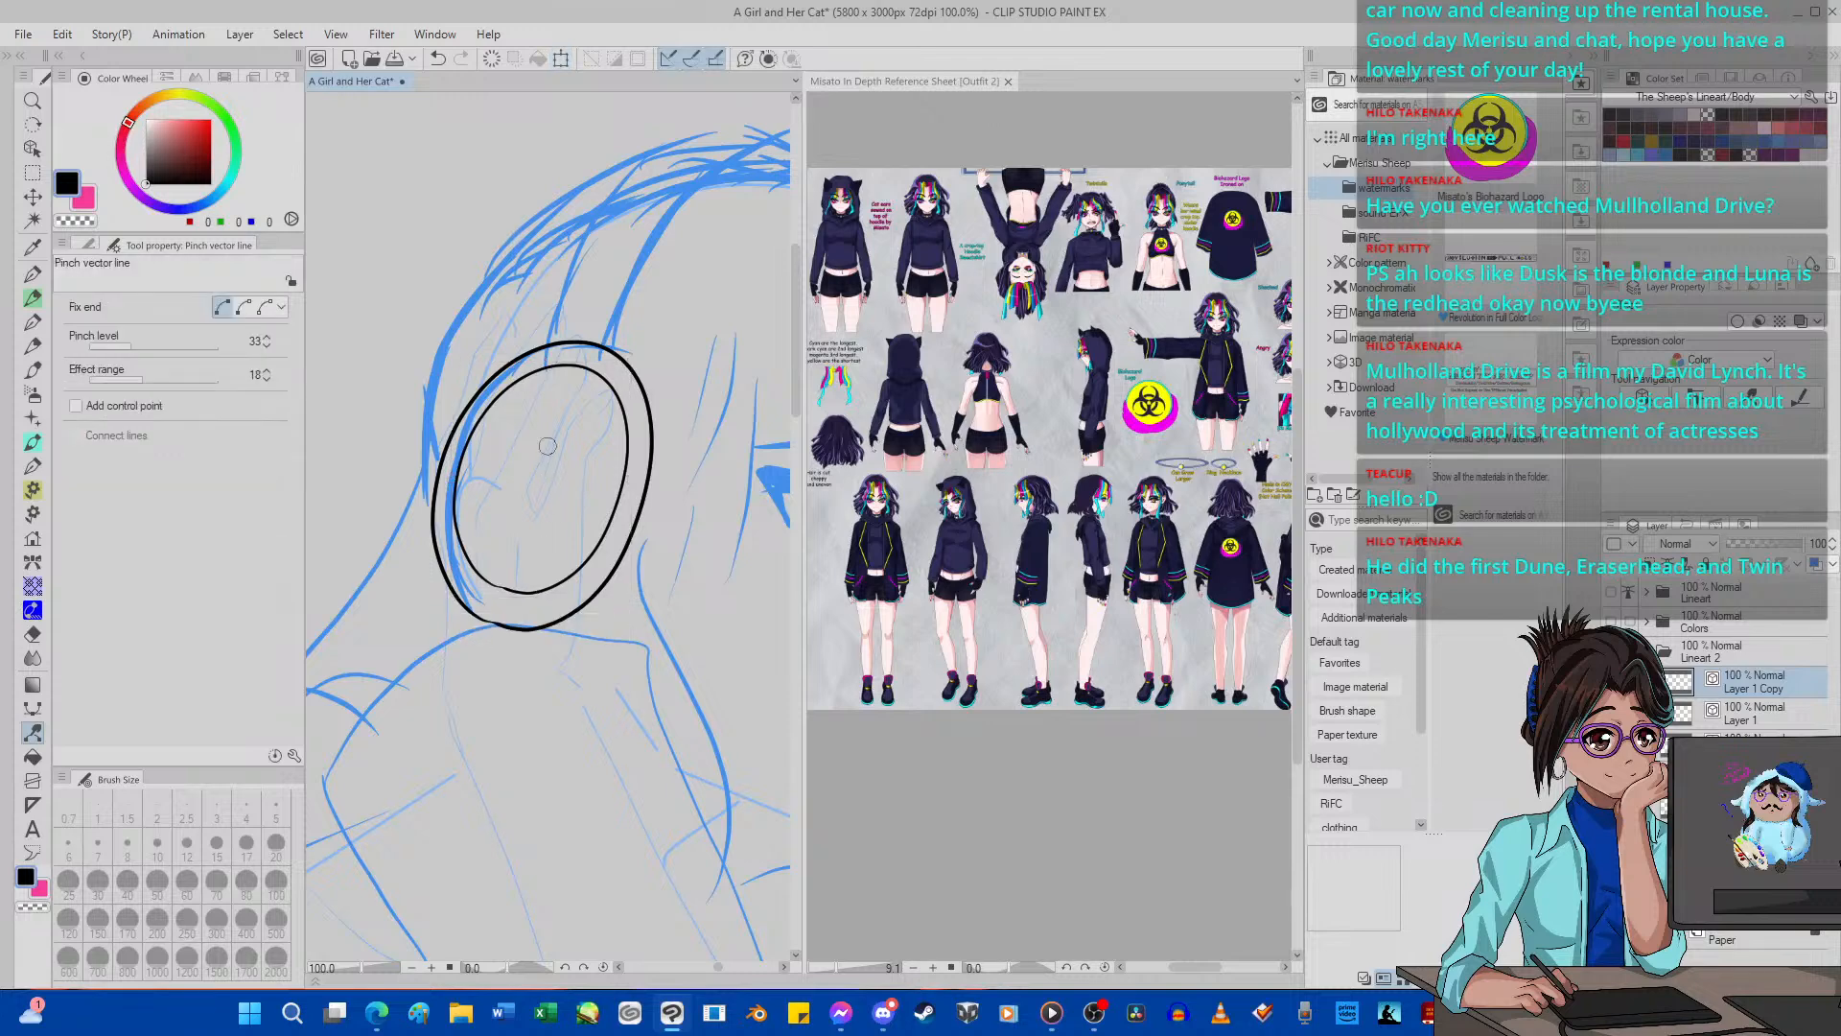
Clear the smaller inner oval from the Layer 1 Copy layer and switch back to the G-pen 2.
scroll(547, 446, "up", 1)
left_click(491, 58)
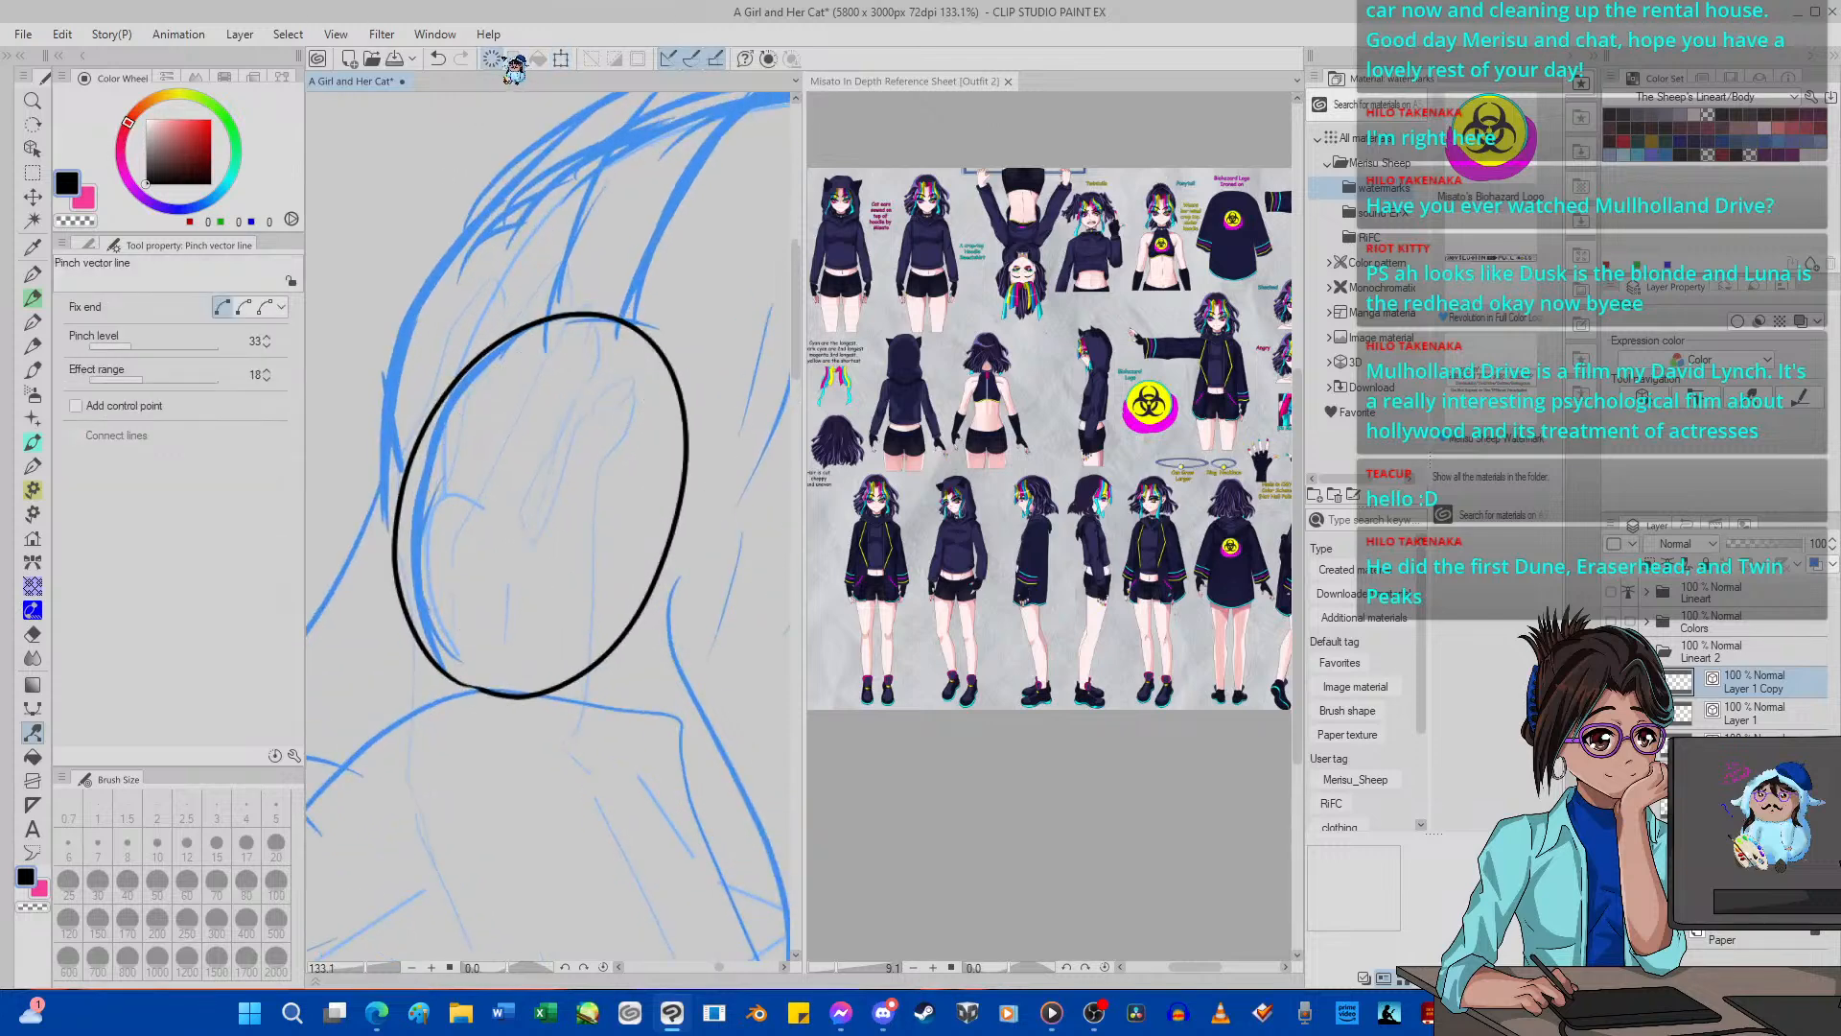
key("p")
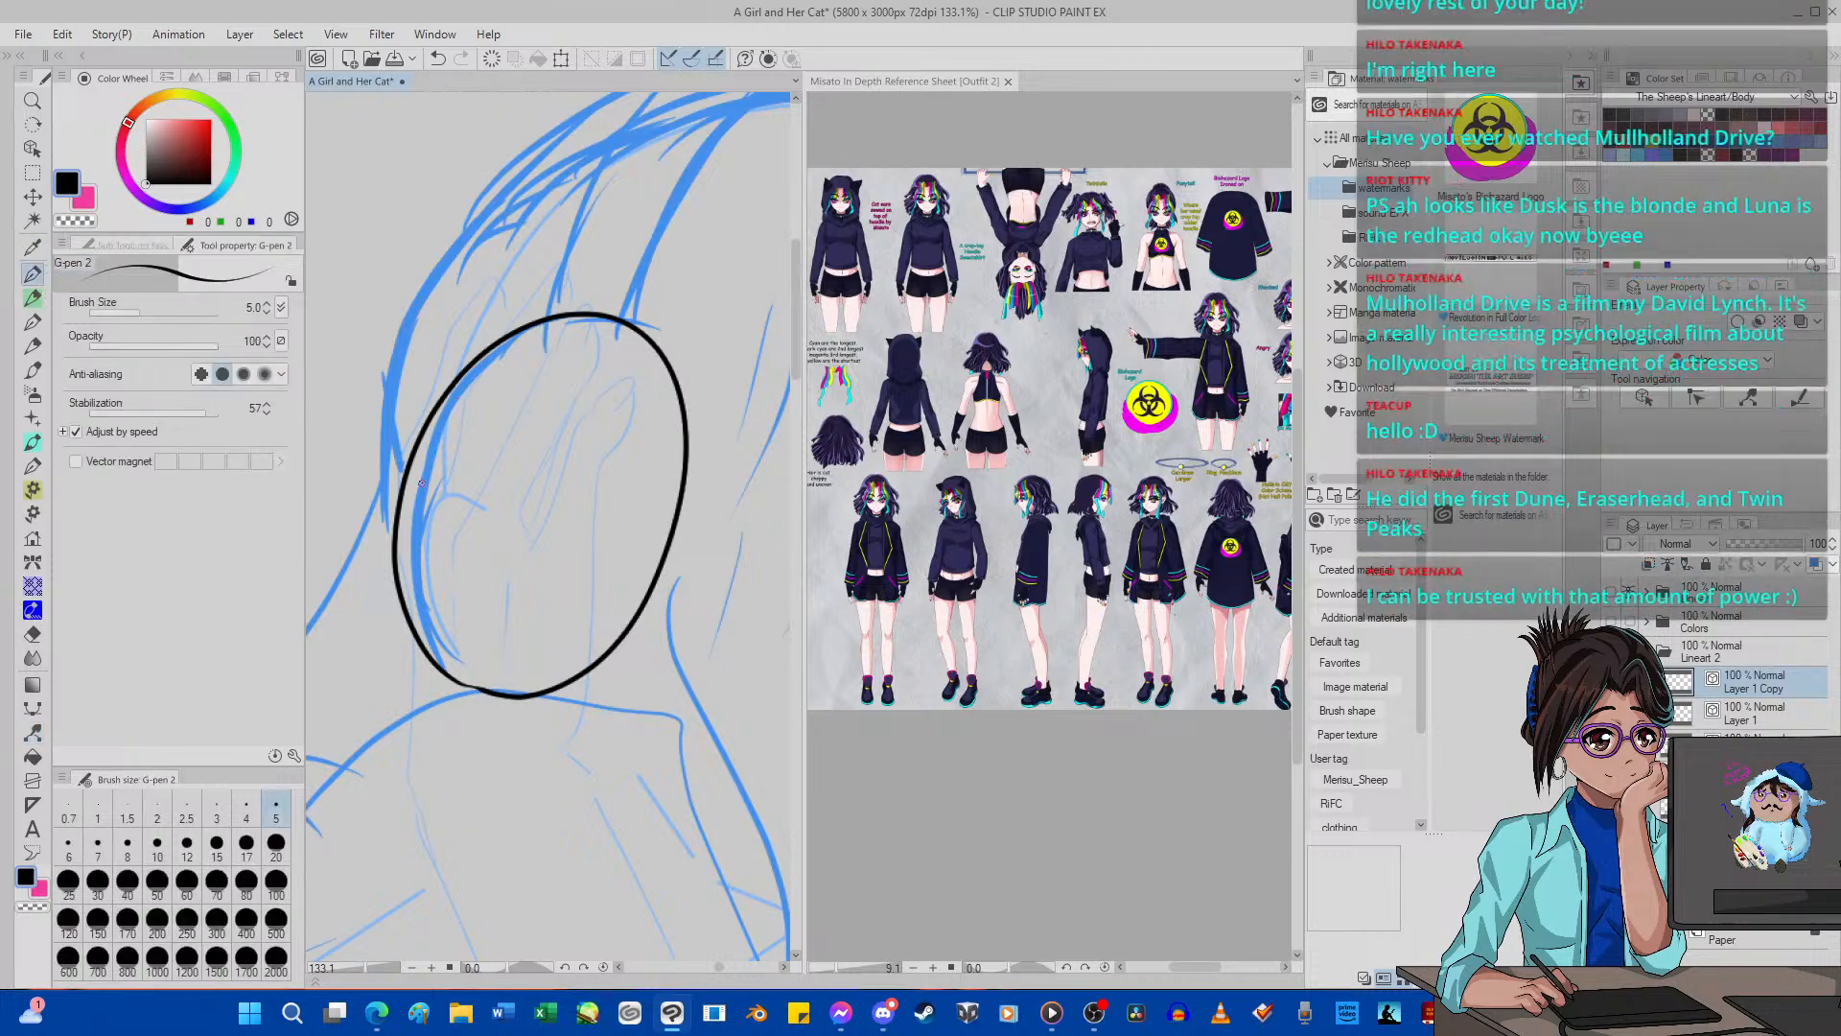
Ink a smaller oval inside the ear-cup outline with the G-pen 2 and refine its side and lower curves with Pinch vector line.
mouse_move(455, 656)
left_mouse_down()
mouse_move(417, 555)
mouse_move(430, 472)
mouse_move(467, 399)
mouse_move(522, 351)
mouse_move(601, 340)
mouse_move(640, 390)
mouse_move(643, 489)
mouse_move(616, 569)
mouse_move(545, 649)
mouse_move(456, 656)
left_mouse_up()
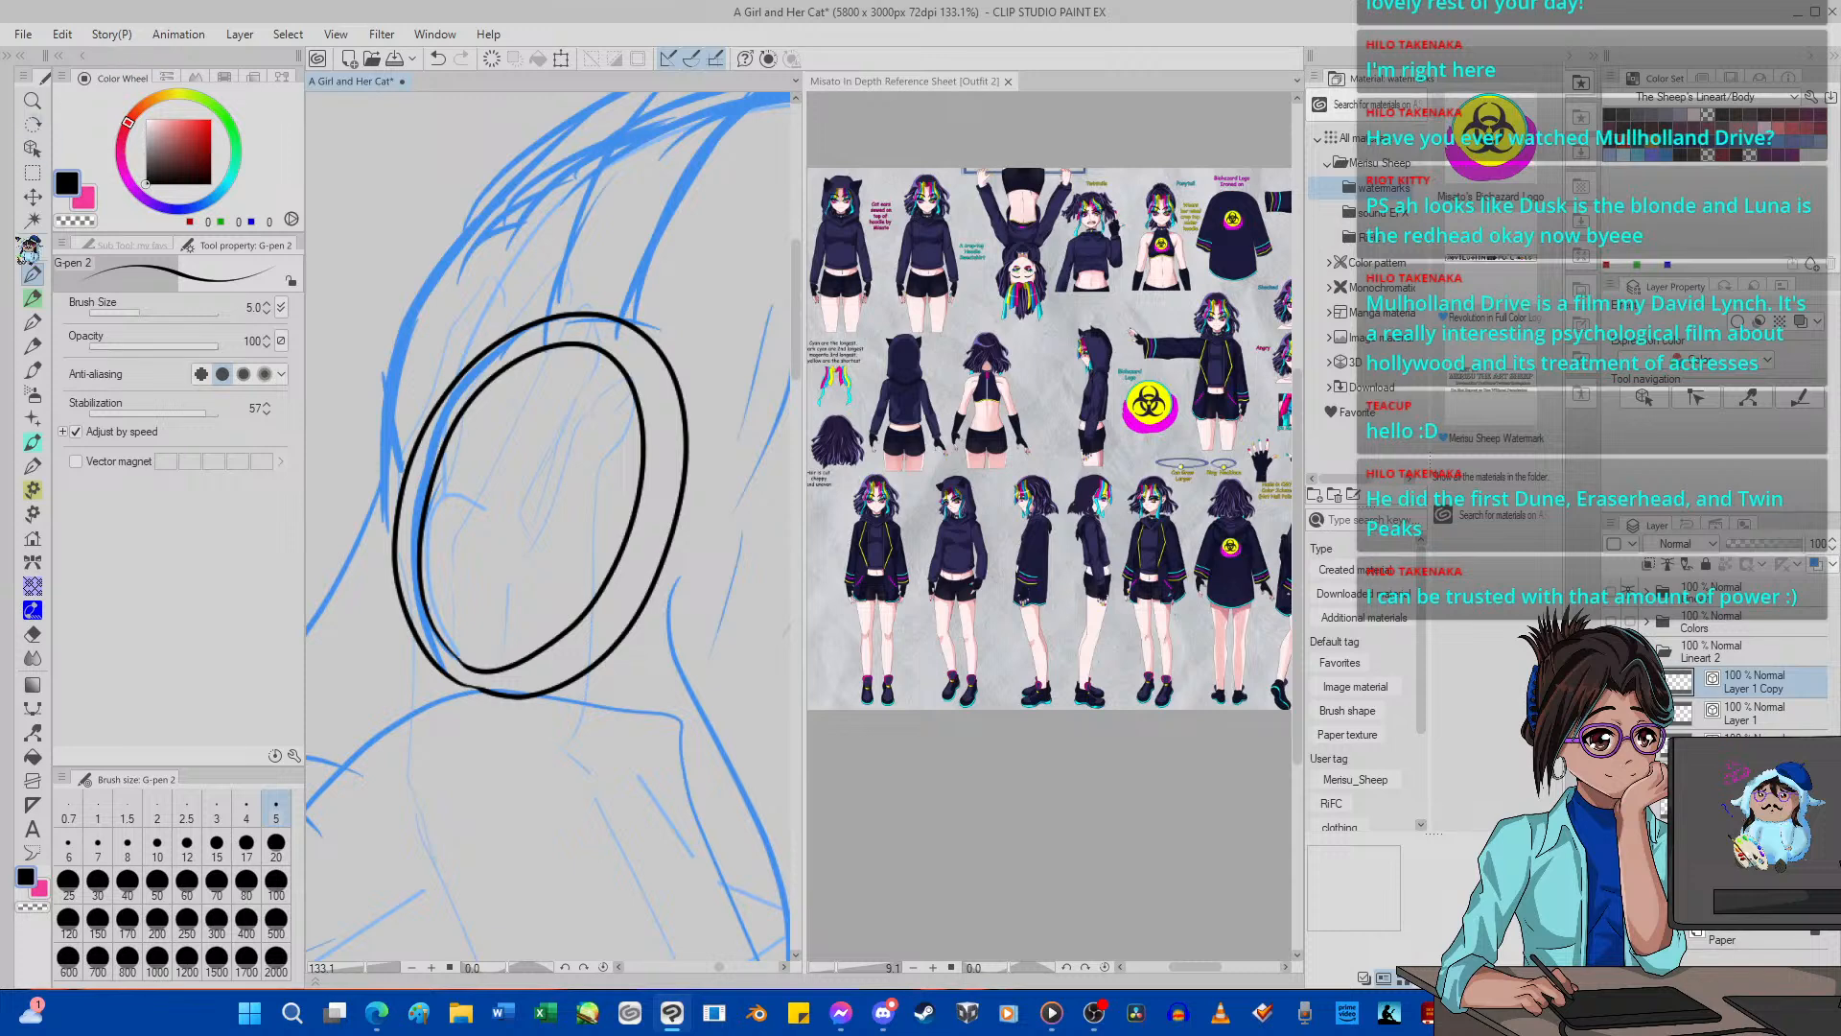
left_click(32, 730)
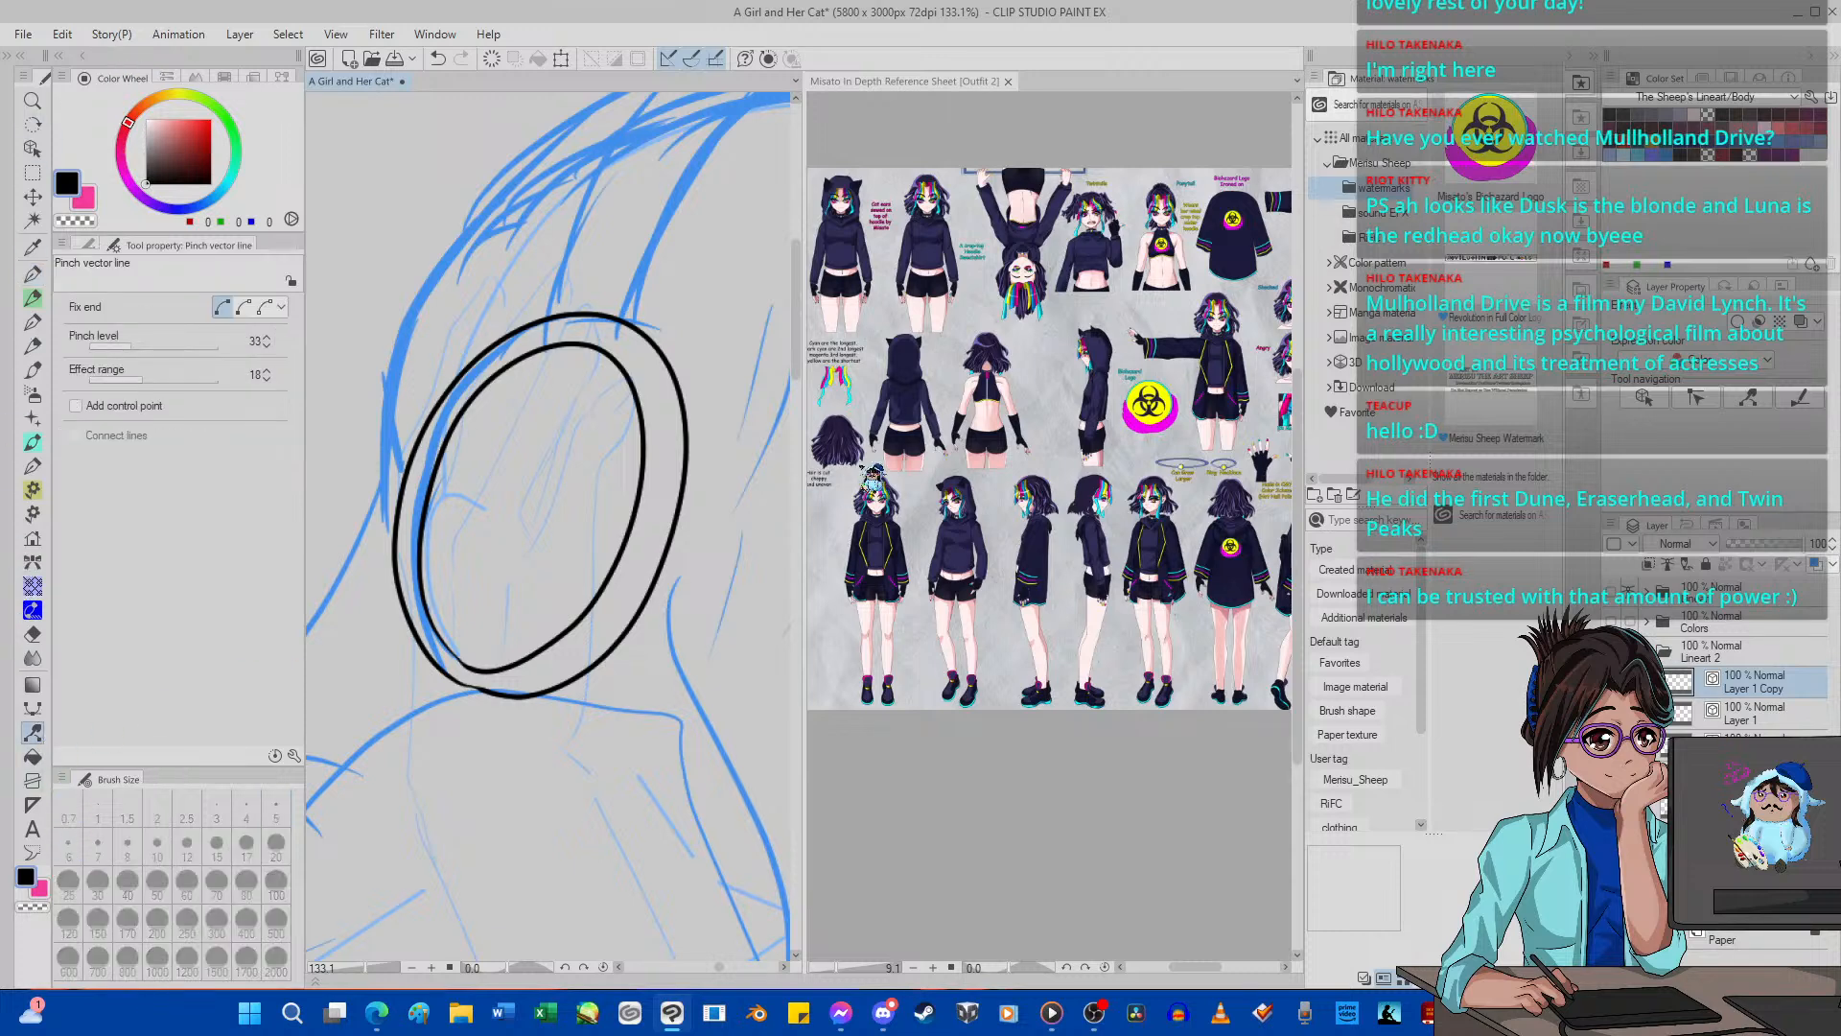
left_click_drag(637, 523, 649, 521)
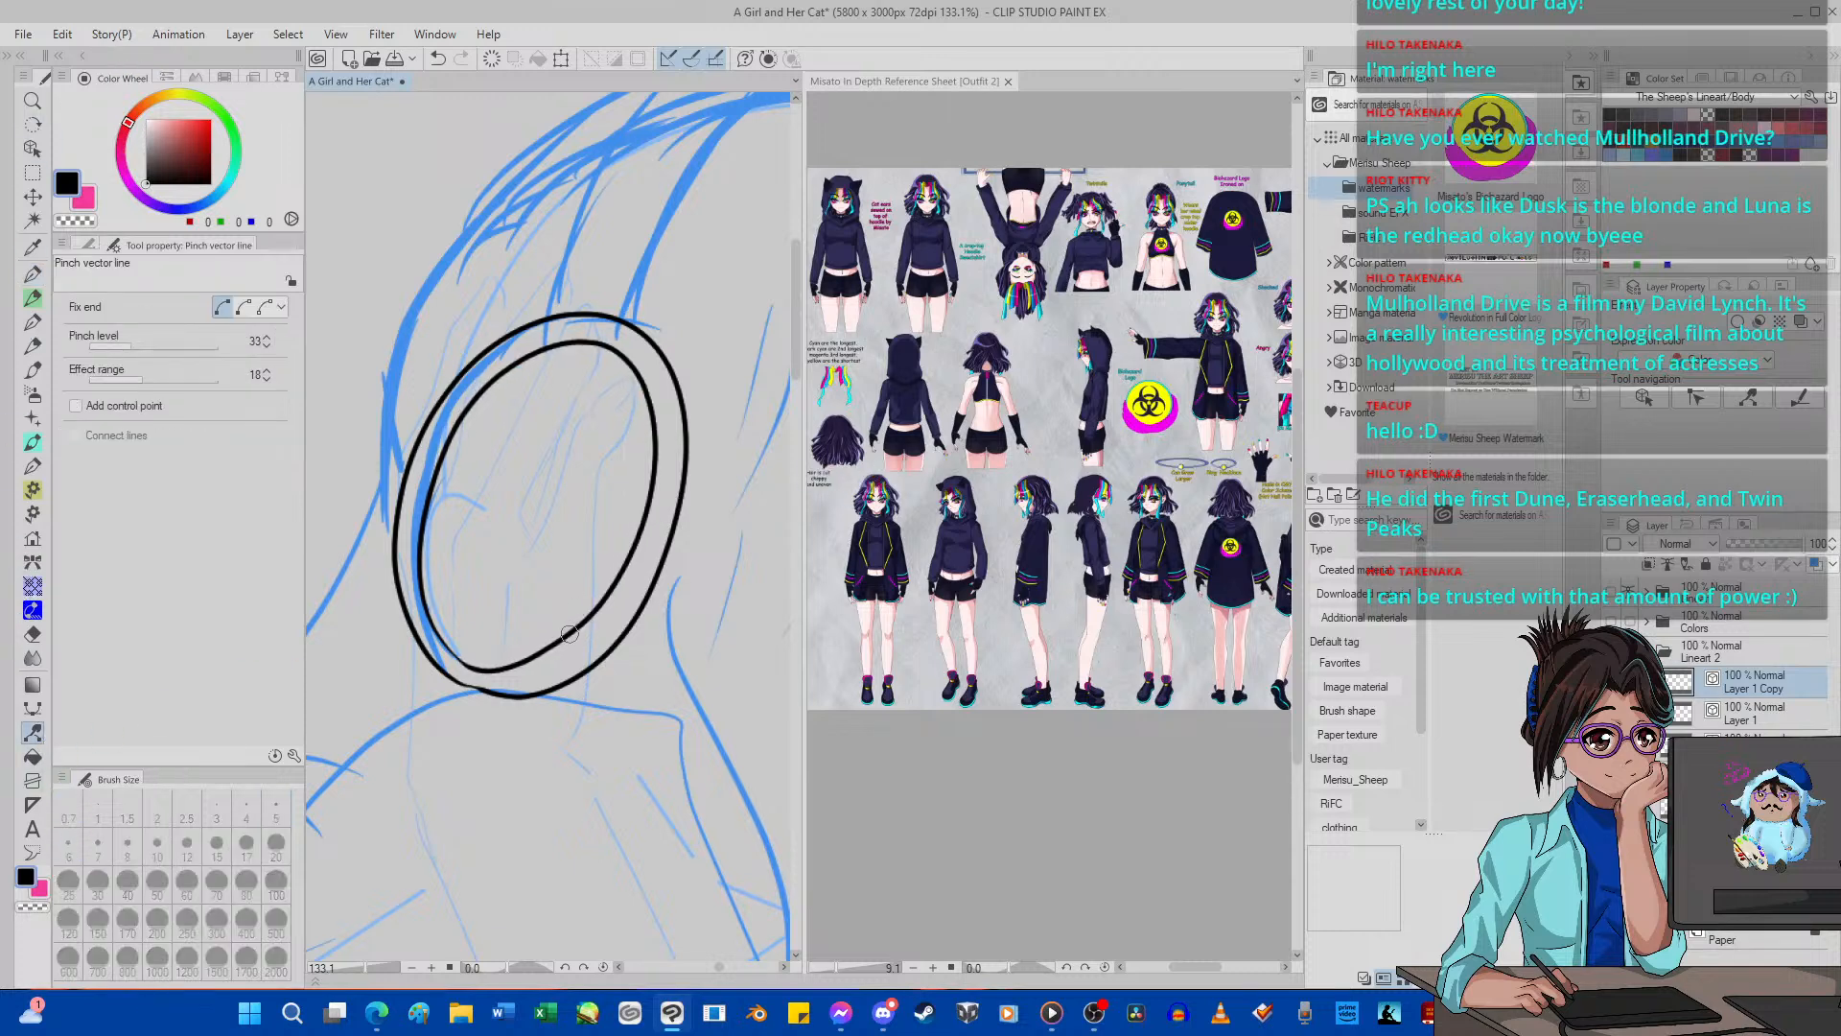
left_click_drag(571, 633, 577, 641)
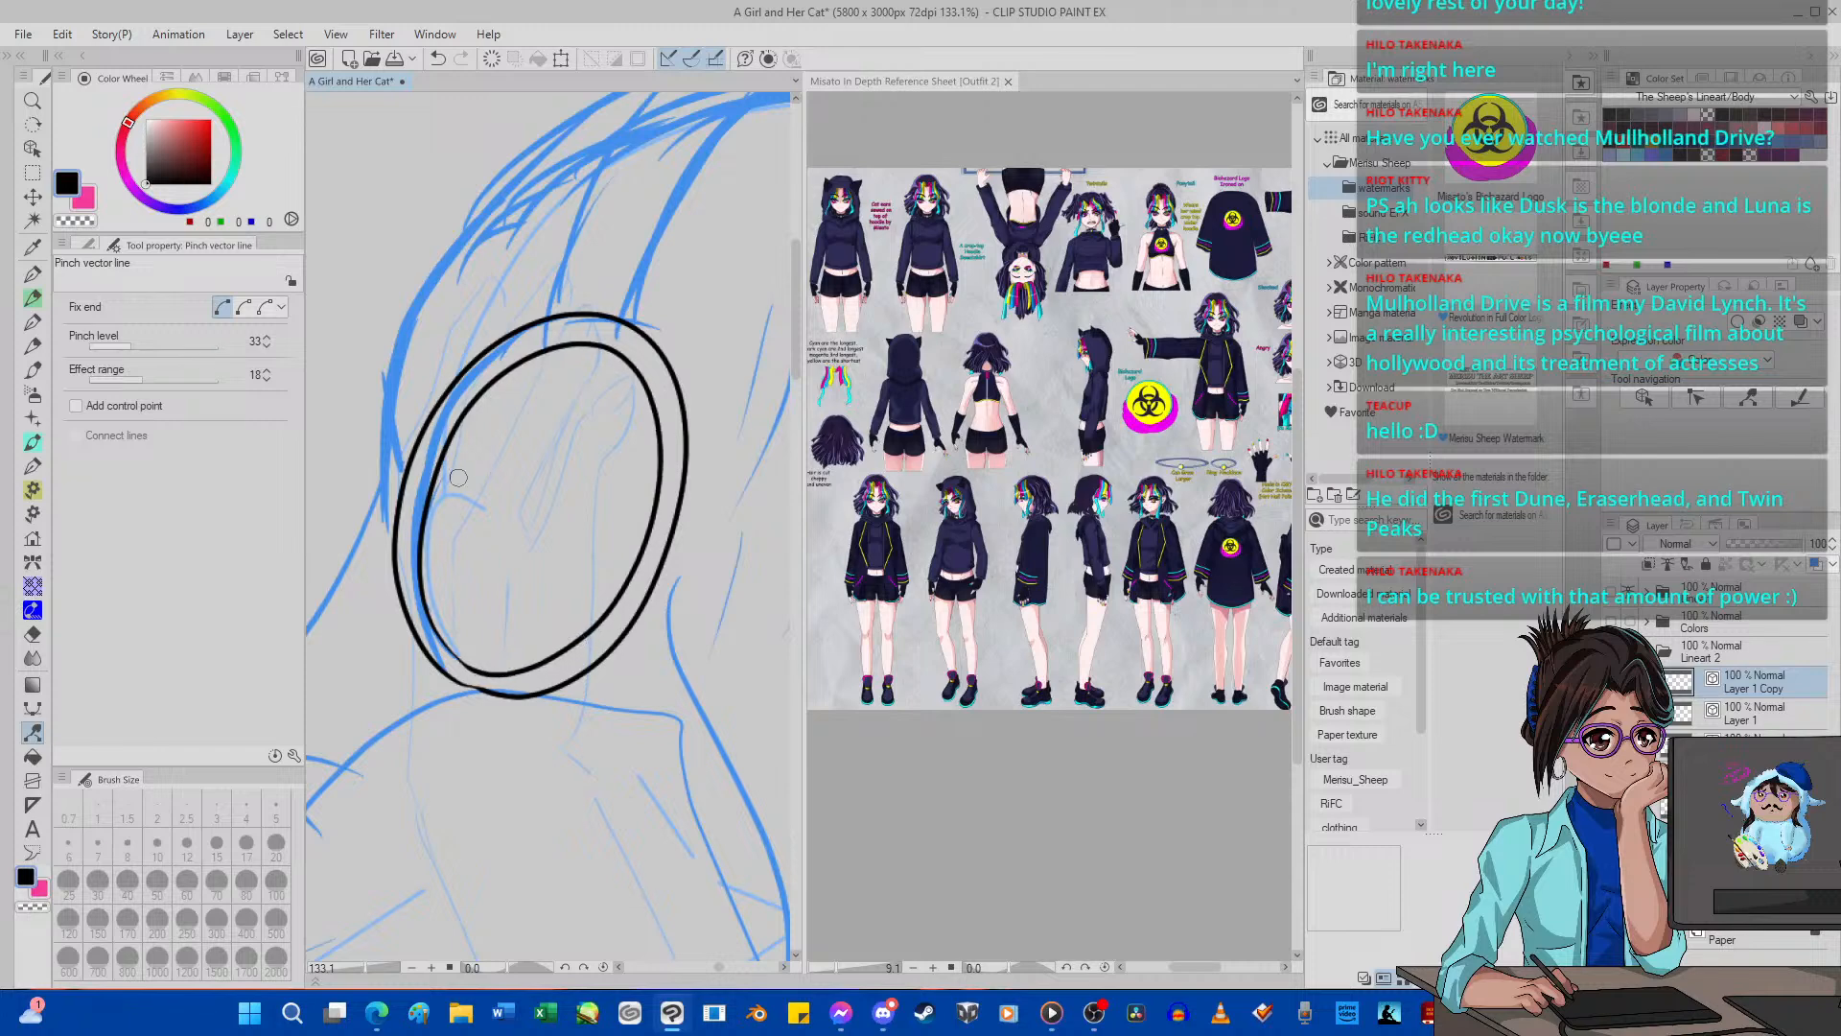
left_click_drag(457, 452, 440, 450)
Set the pinch level to 22 and nudge the inner oval's lower curve on the side facing the face.
scroll(459, 466, "down", 7)
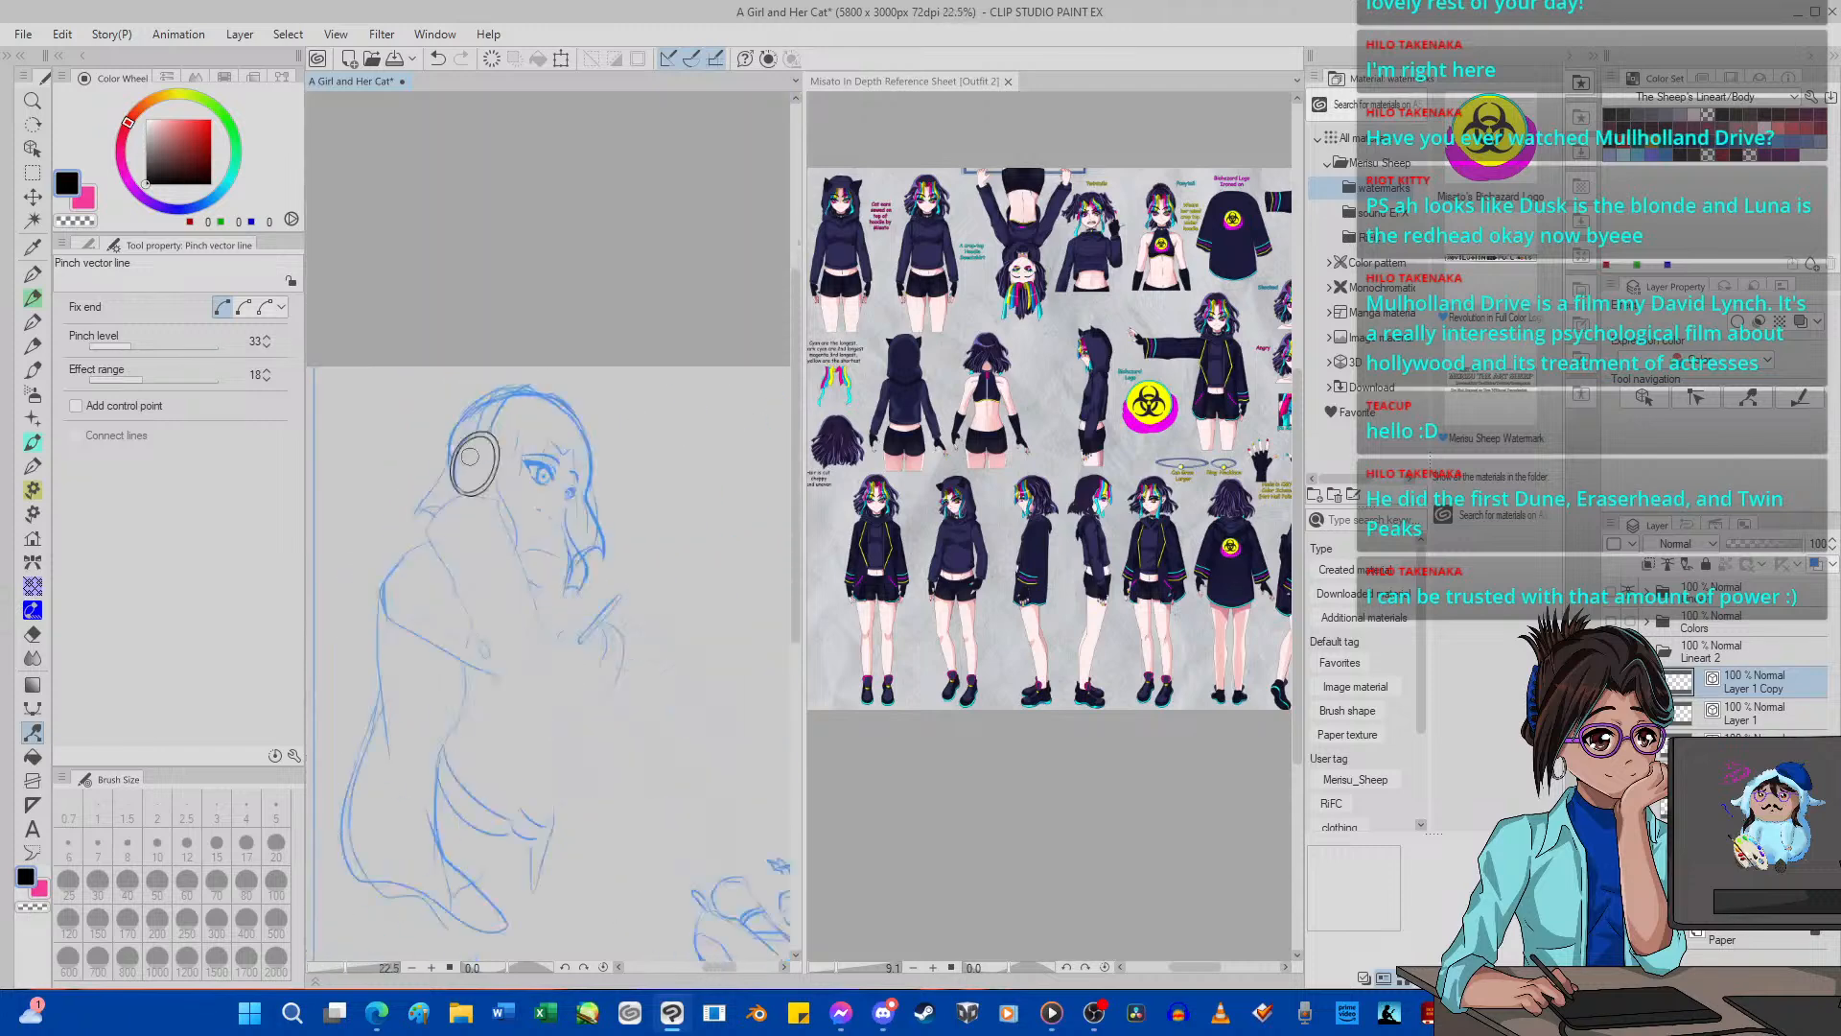
scroll(499, 488, "up", 5)
scroll(499, 489, "up", 3)
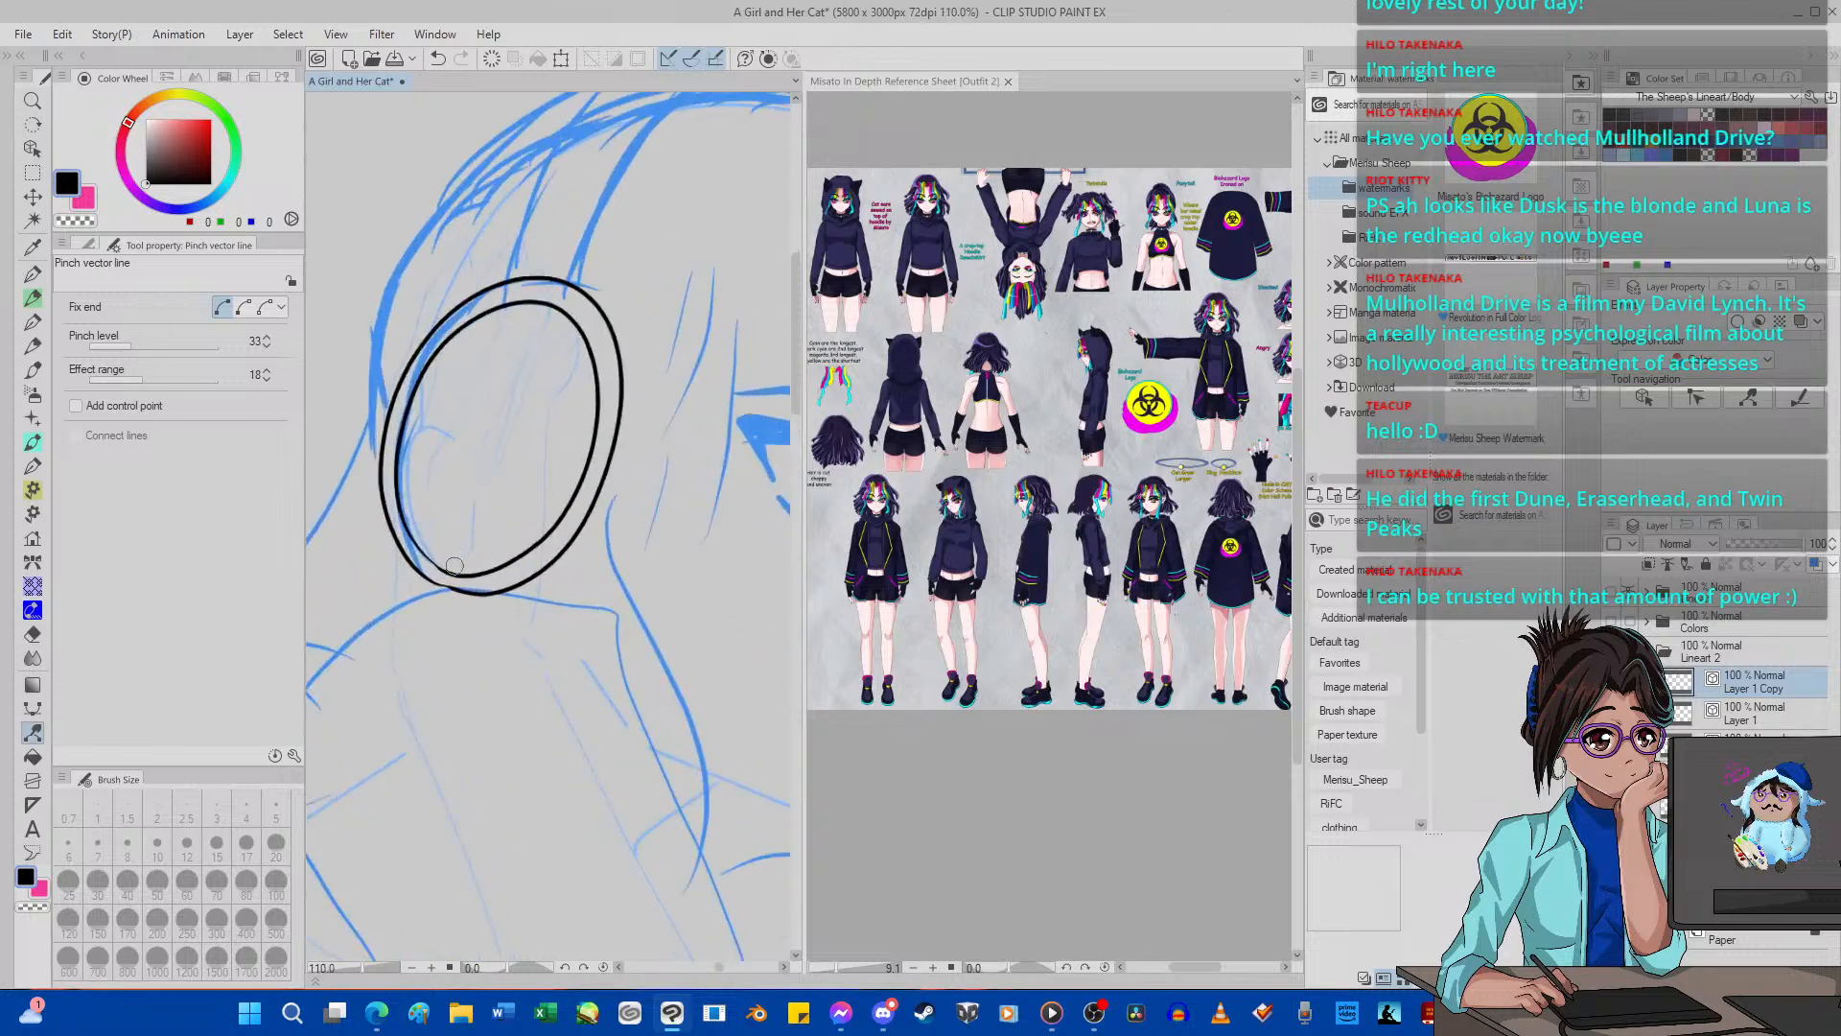
scroll(489, 518, "down", 8)
scroll(515, 442, "up", 10)
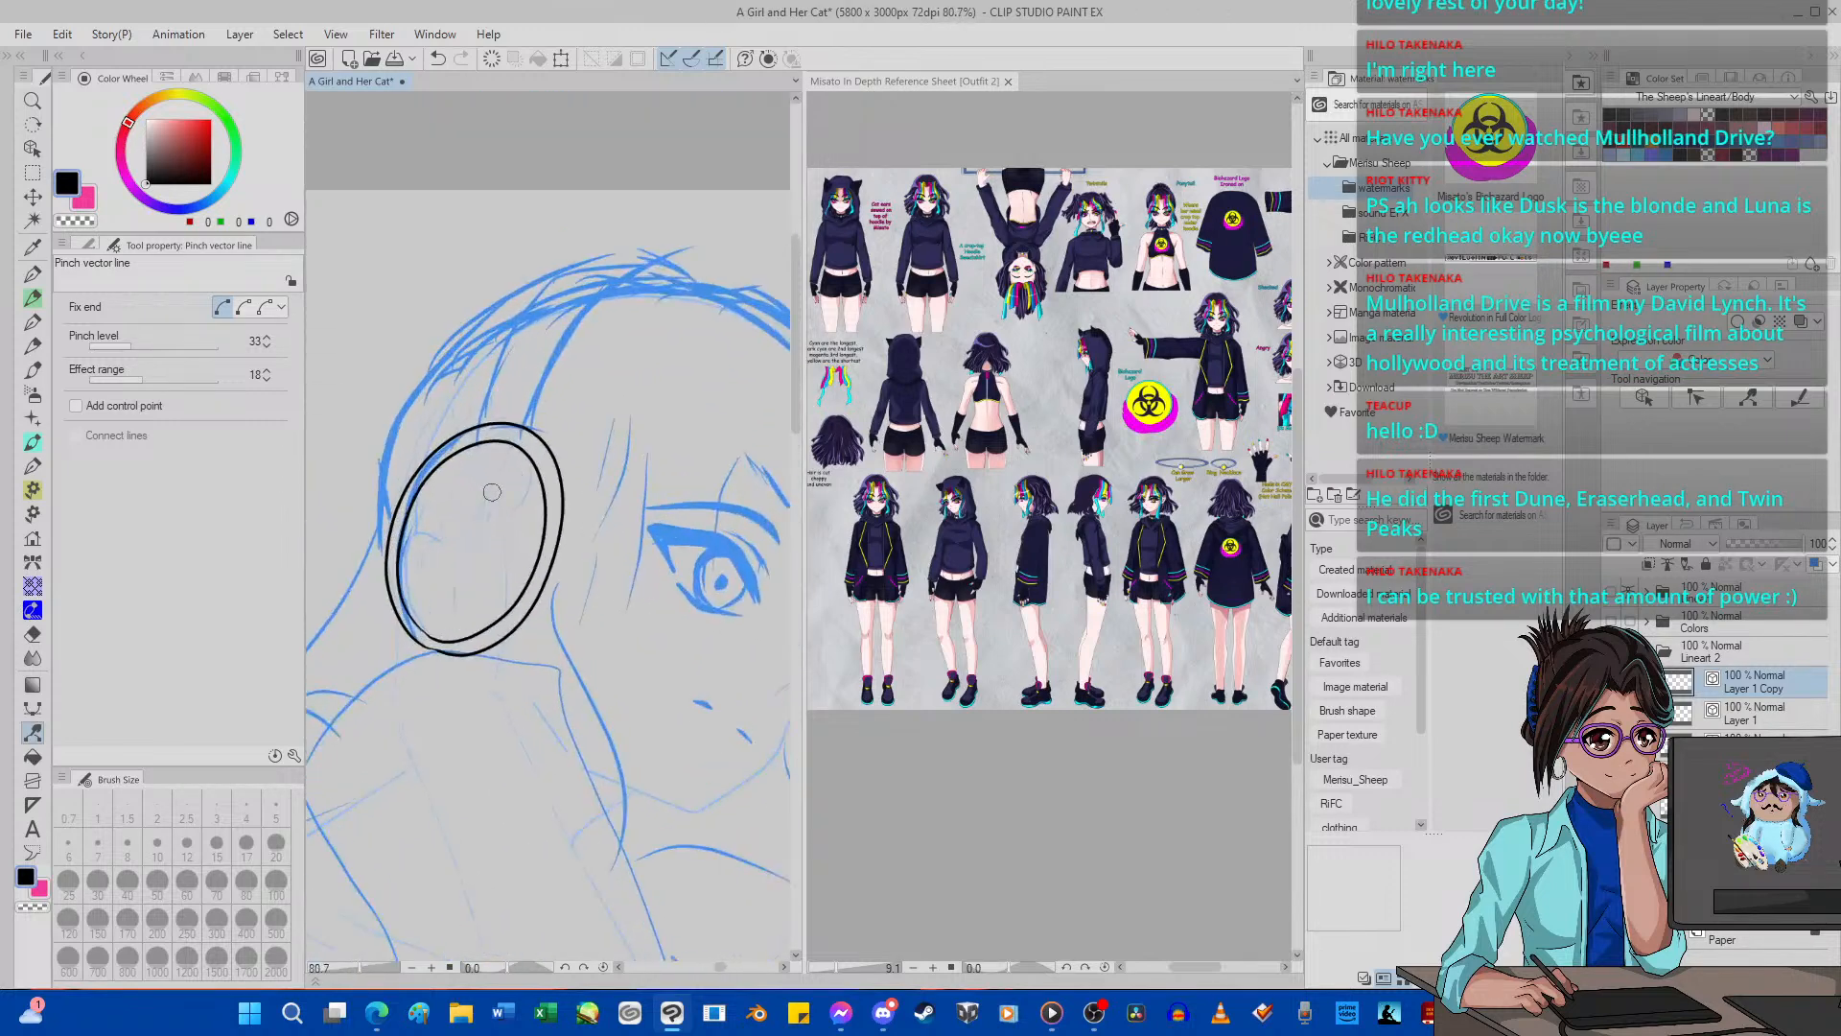
scroll(515, 442, "down", 10)
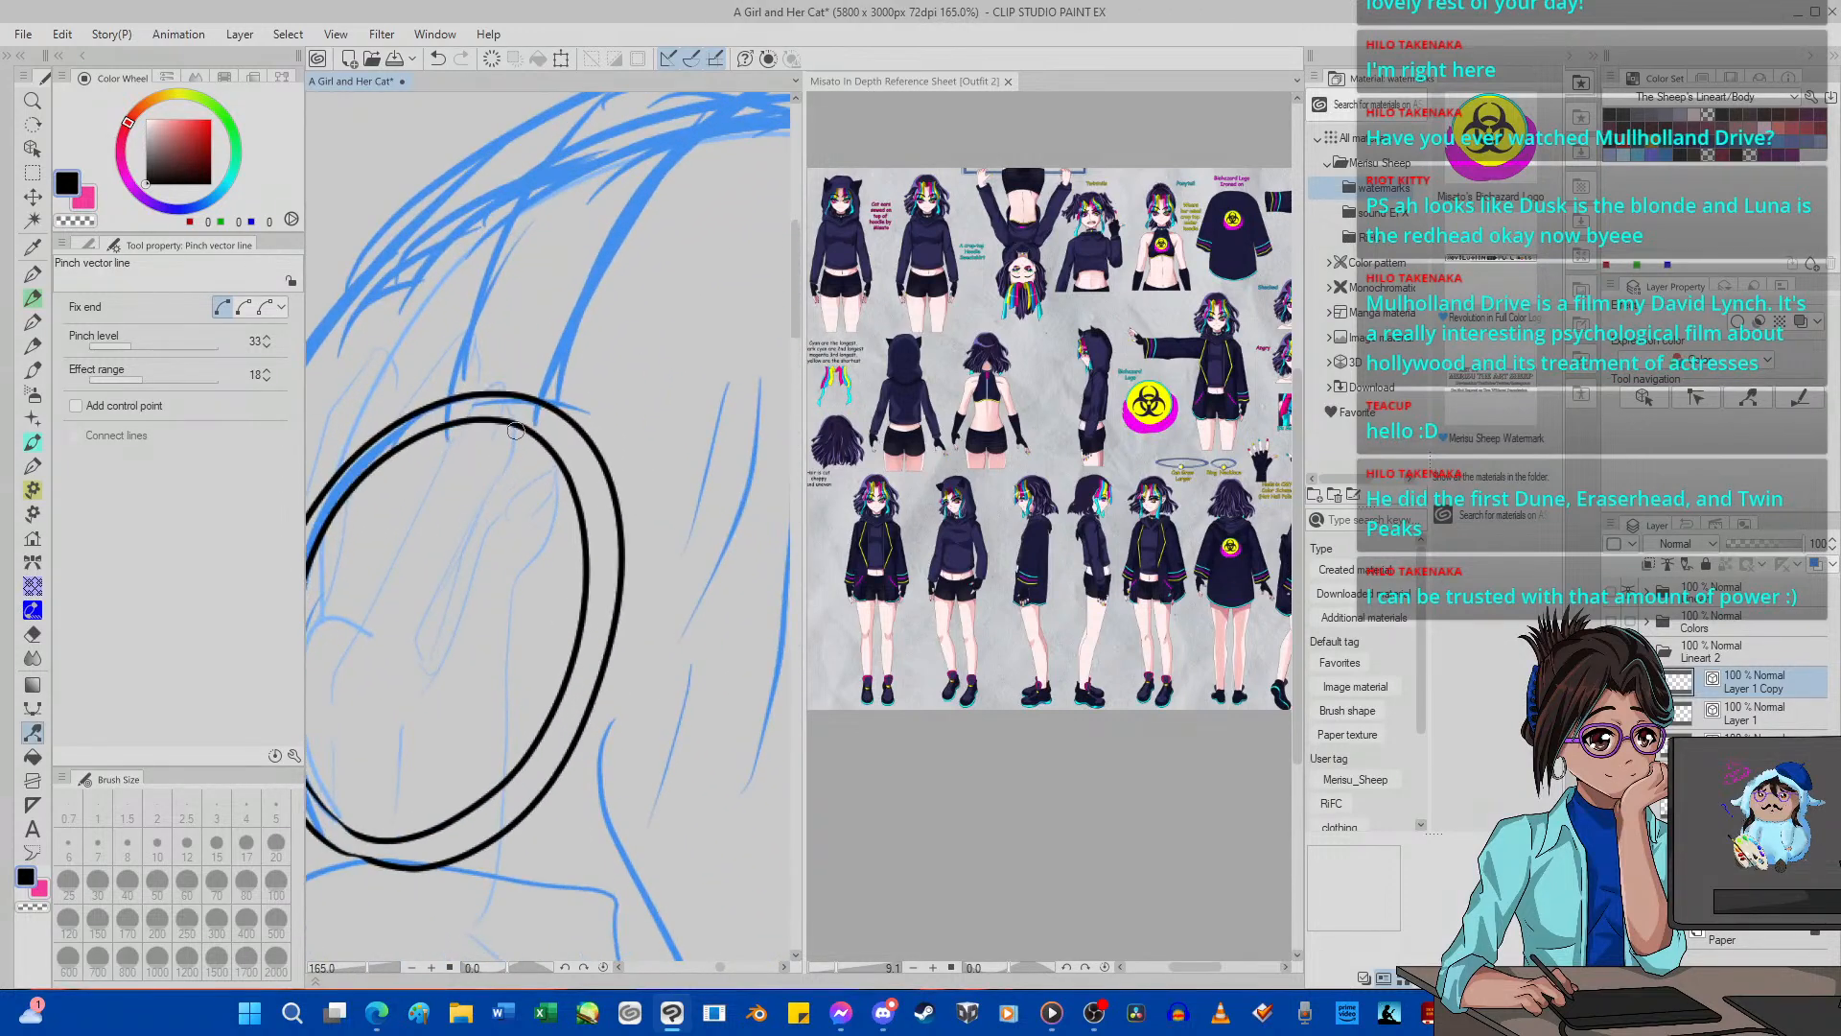
scroll(518, 441, "up", 8)
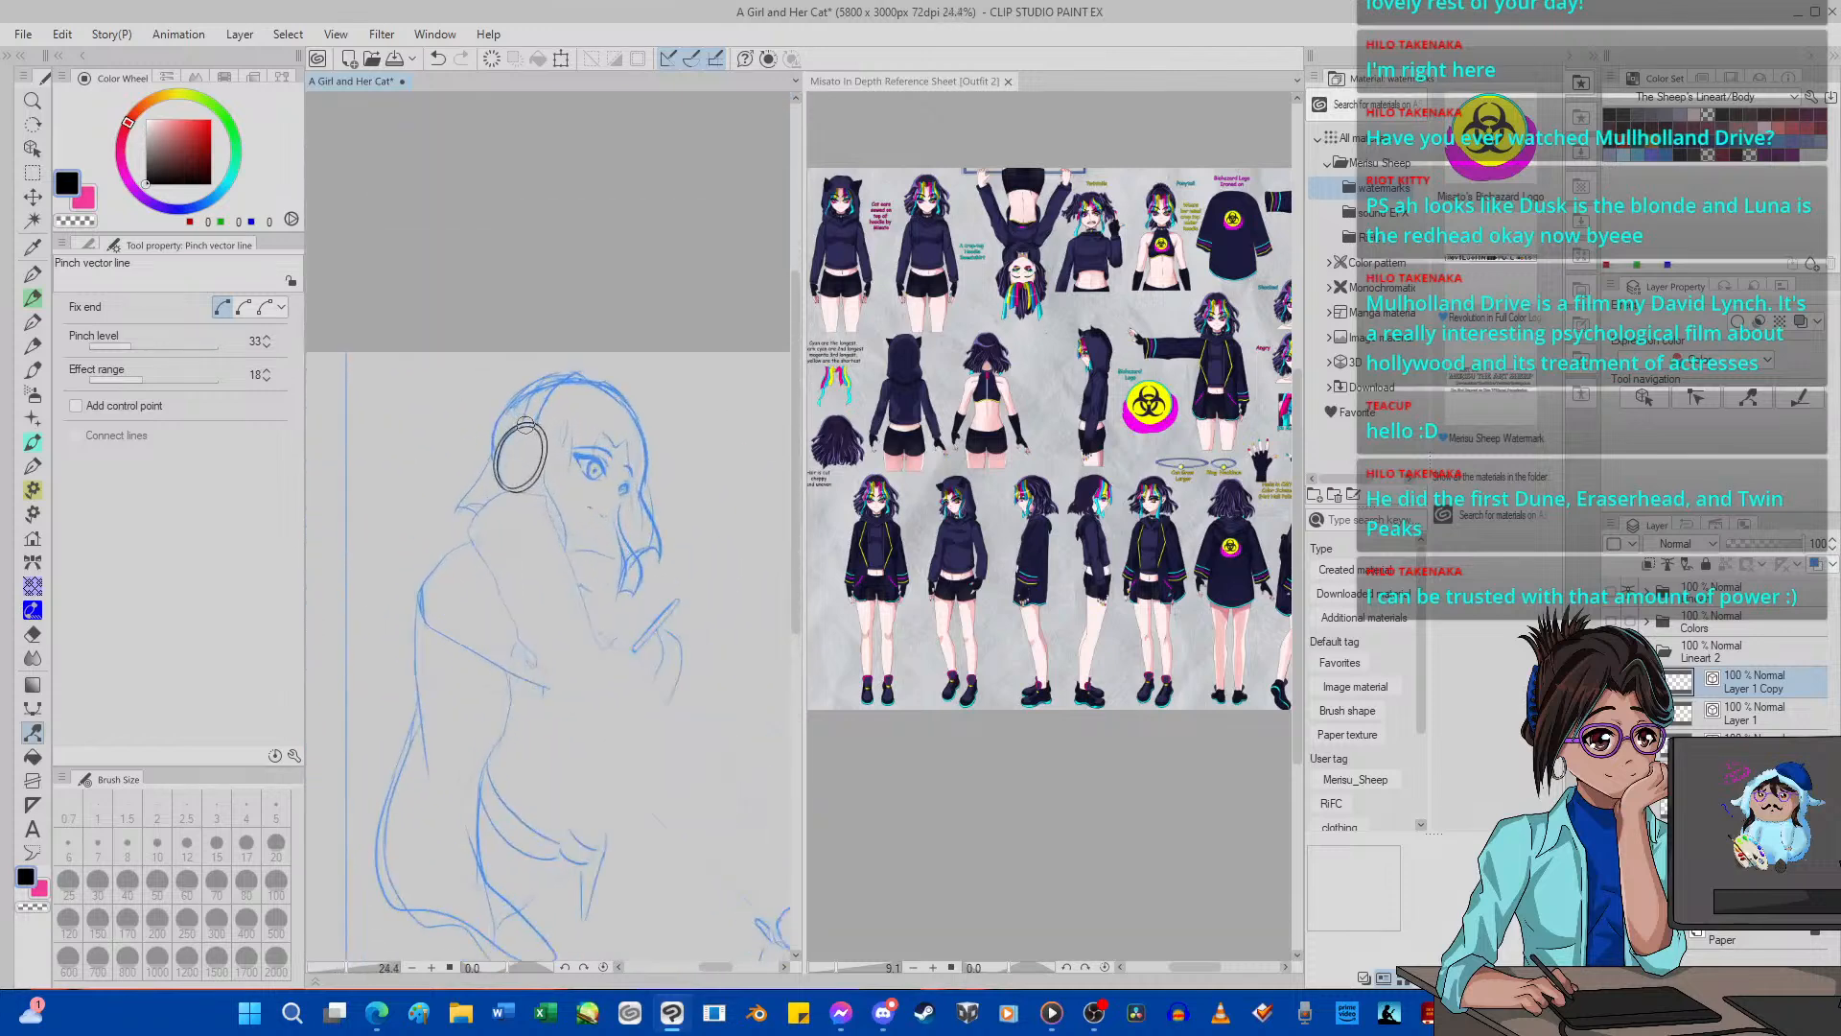
left_click_drag(126, 345, 118, 345)
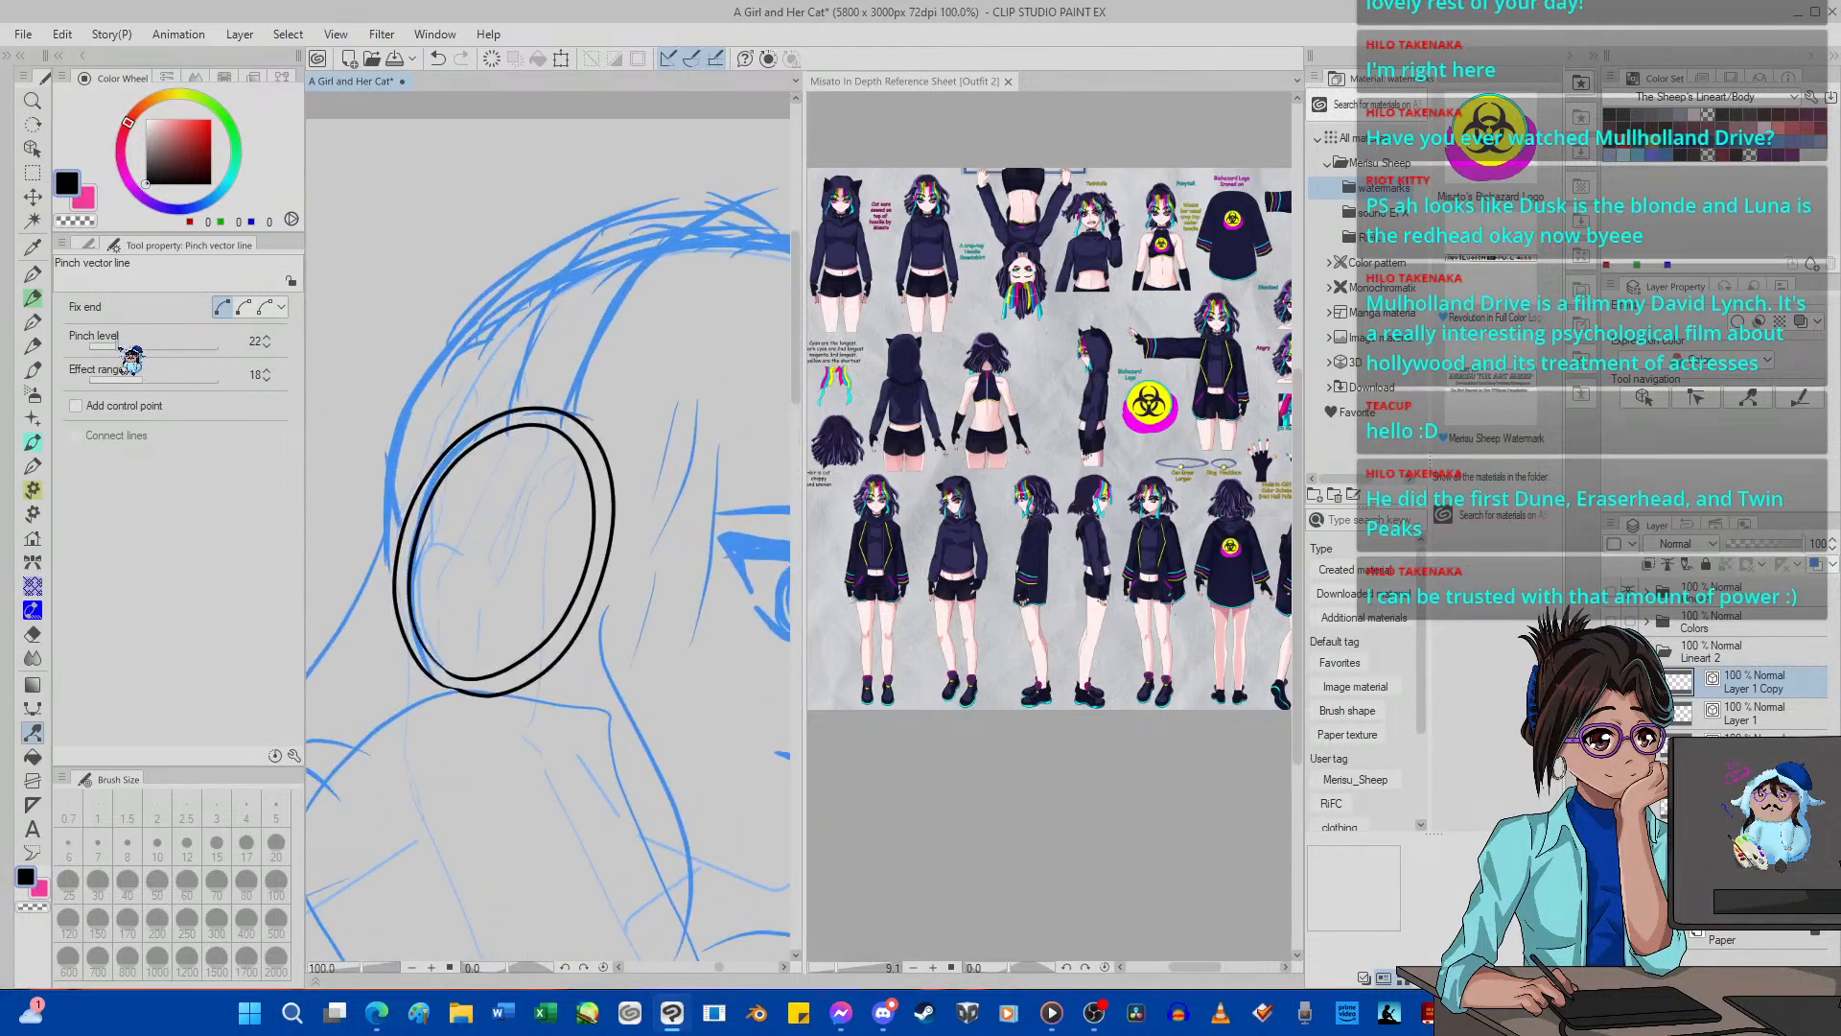
scroll(470, 484, "up", 2)
left_click_drag(639, 609, 639, 615)
Switch to Layer 1 and rotate the outer ear-cup oval by -2.6 degrees.
key("alt+bracketleft")
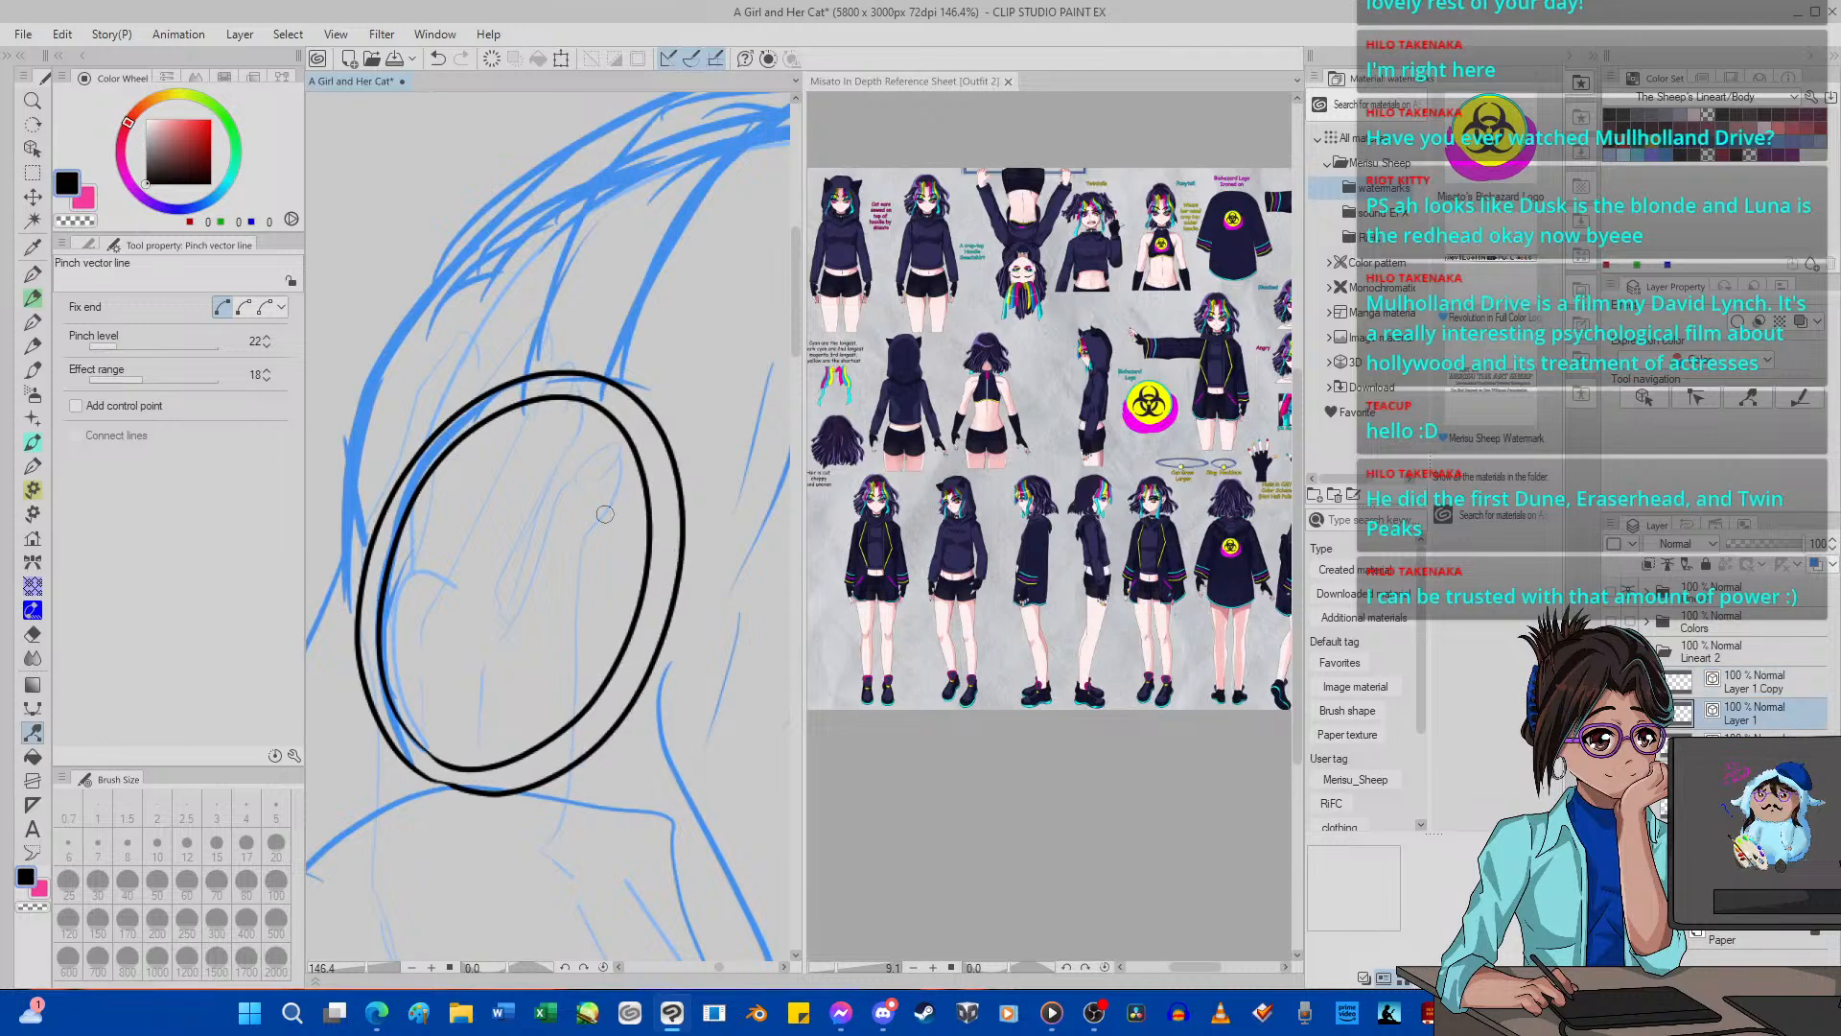
scroll(606, 512, "down", 6)
scroll(607, 510, "up", 6)
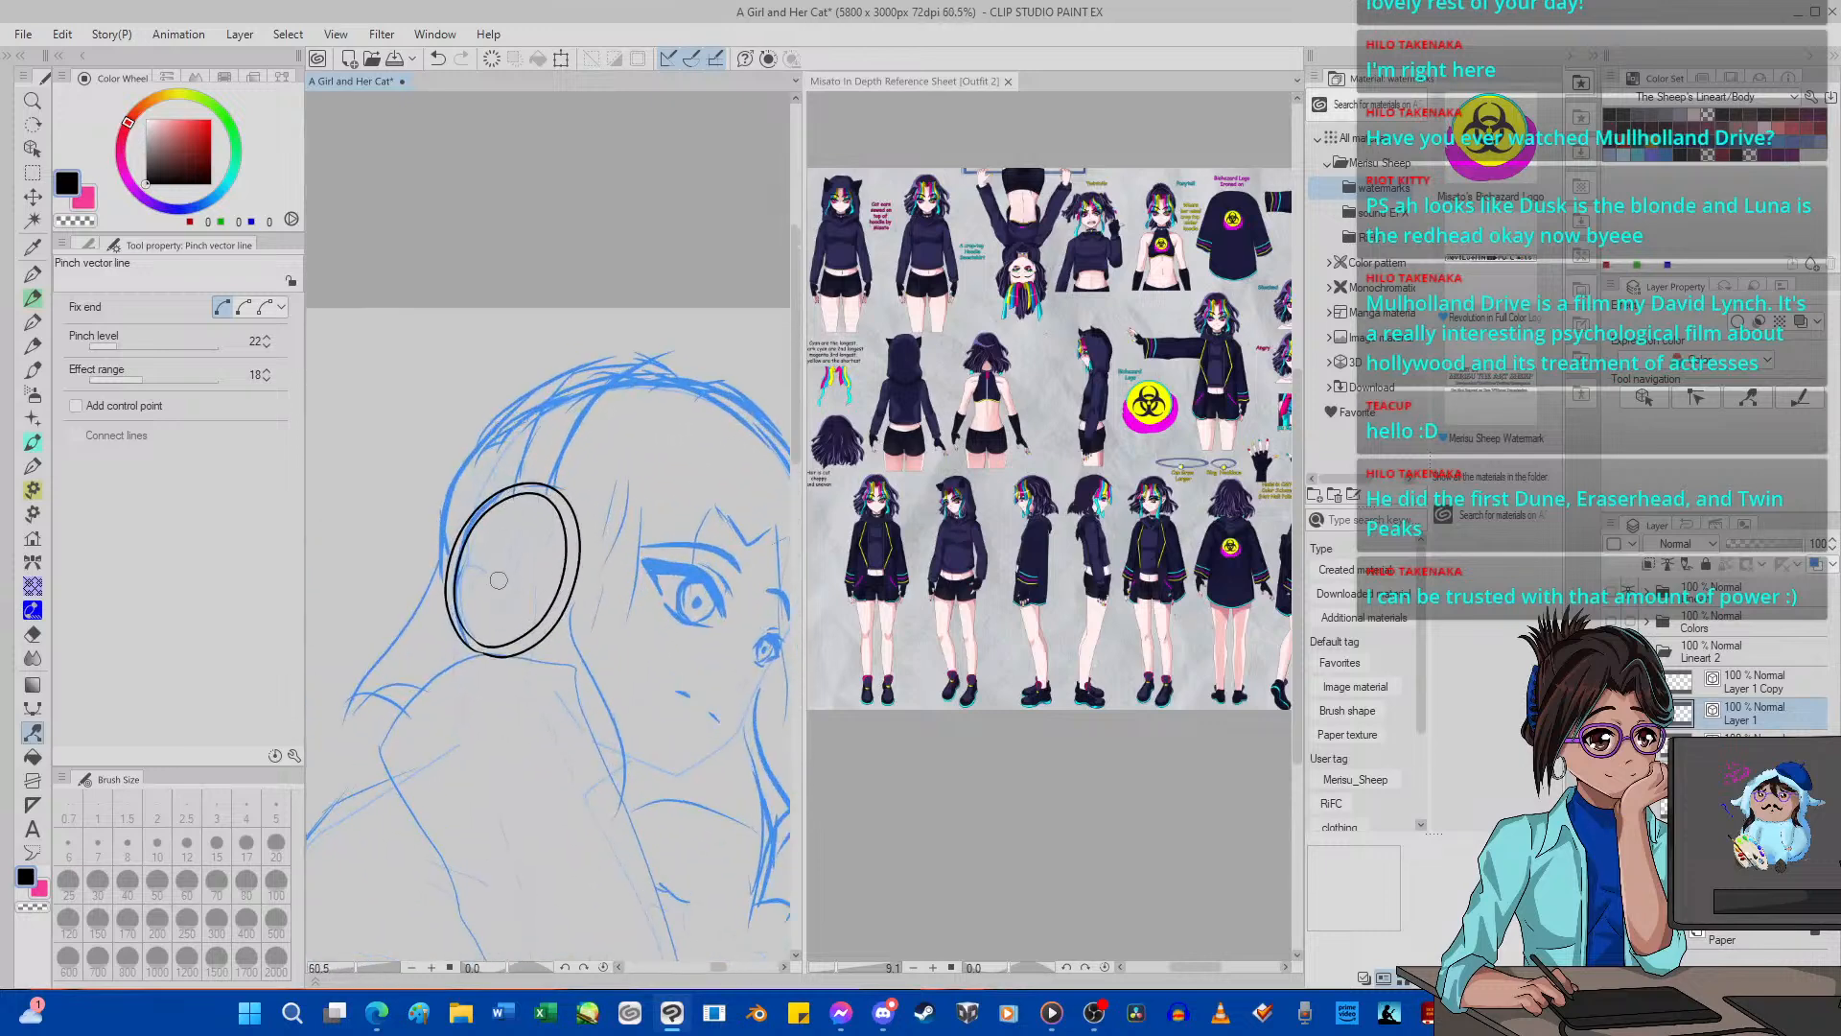
scroll(505, 551, "down", 4)
scroll(508, 550, "up", 3)
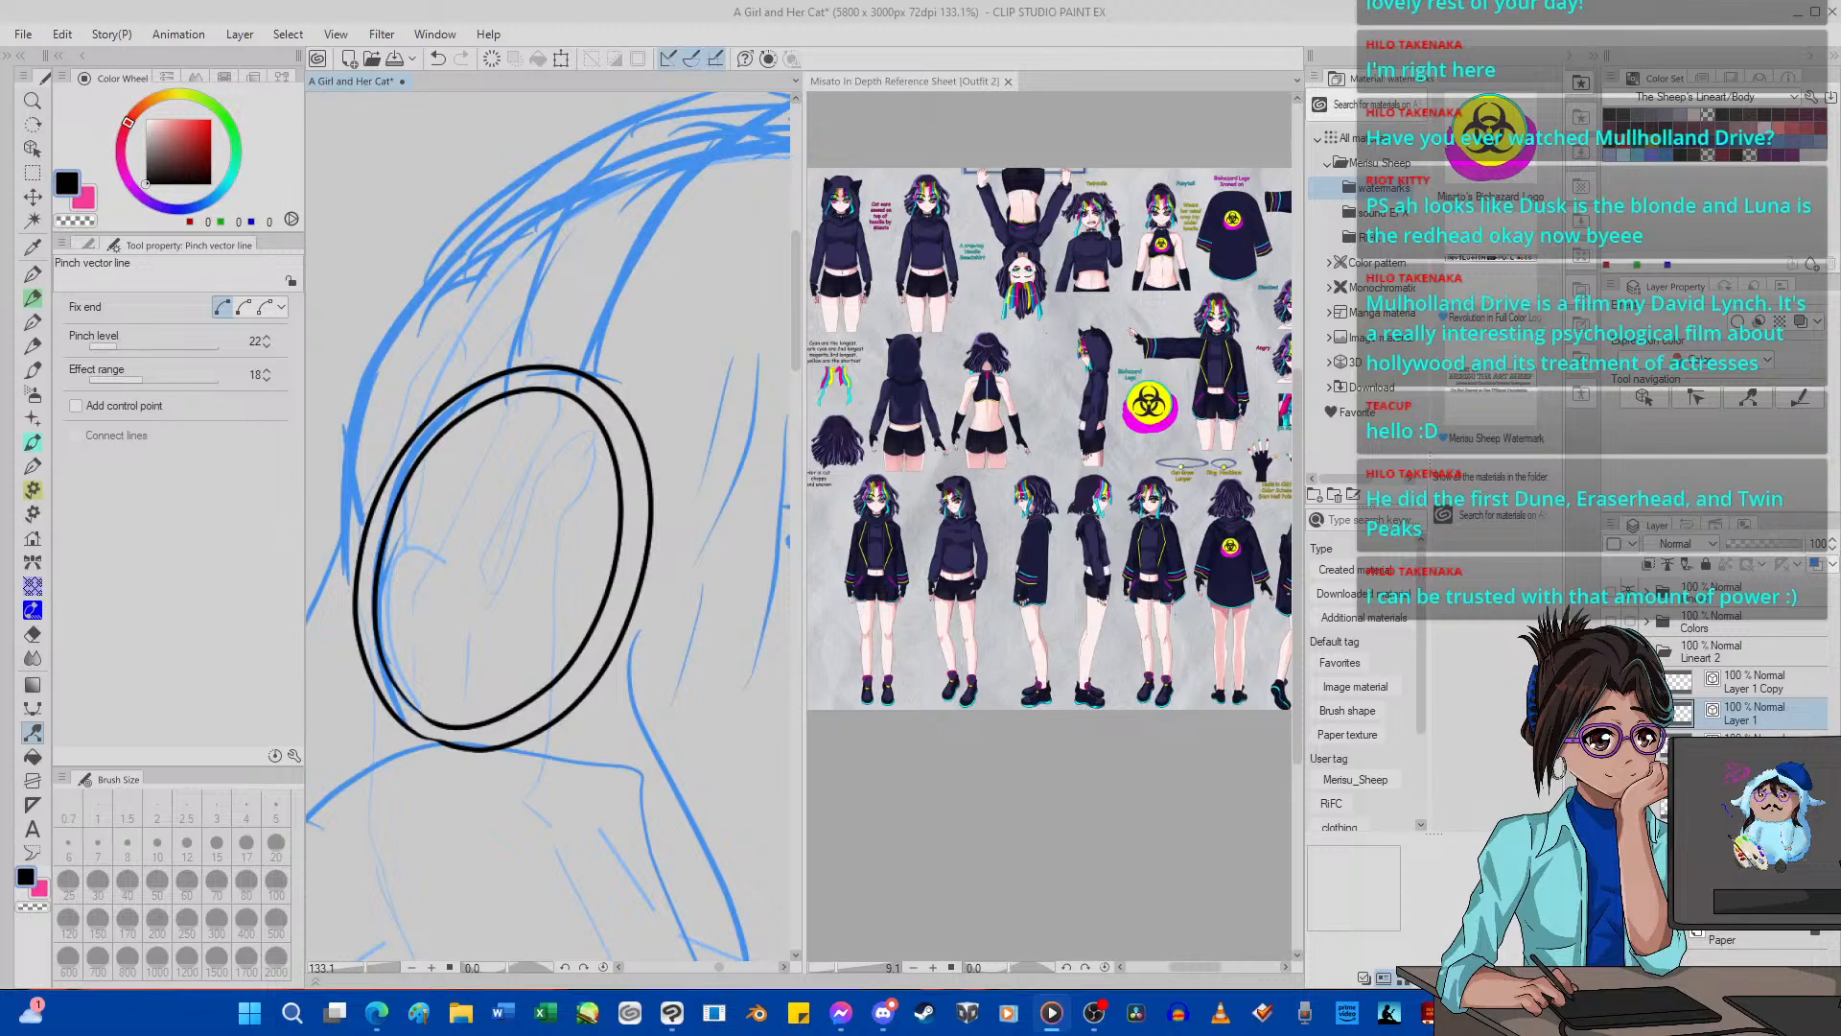
left_click(135, 527)
scroll(597, 581, "down", 8)
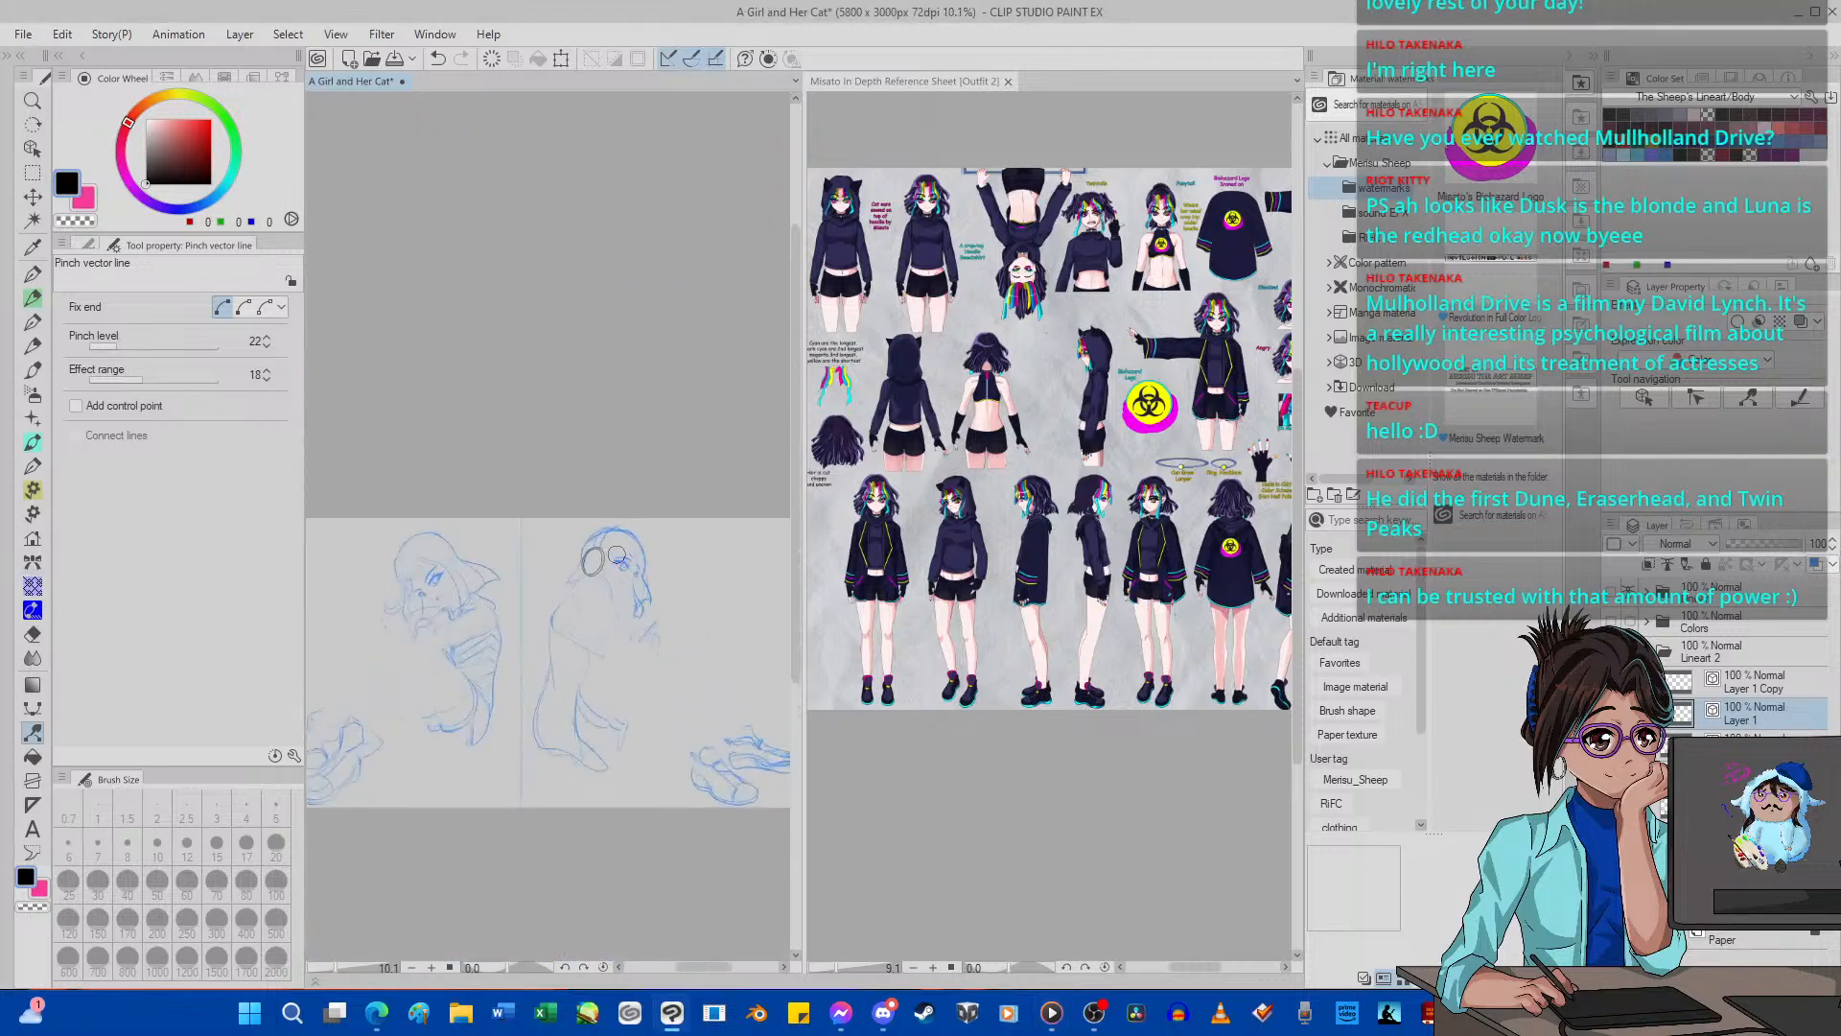
scroll(593, 580, "up", 5)
scroll(593, 581, "up", 2)
key("ctrl+t")
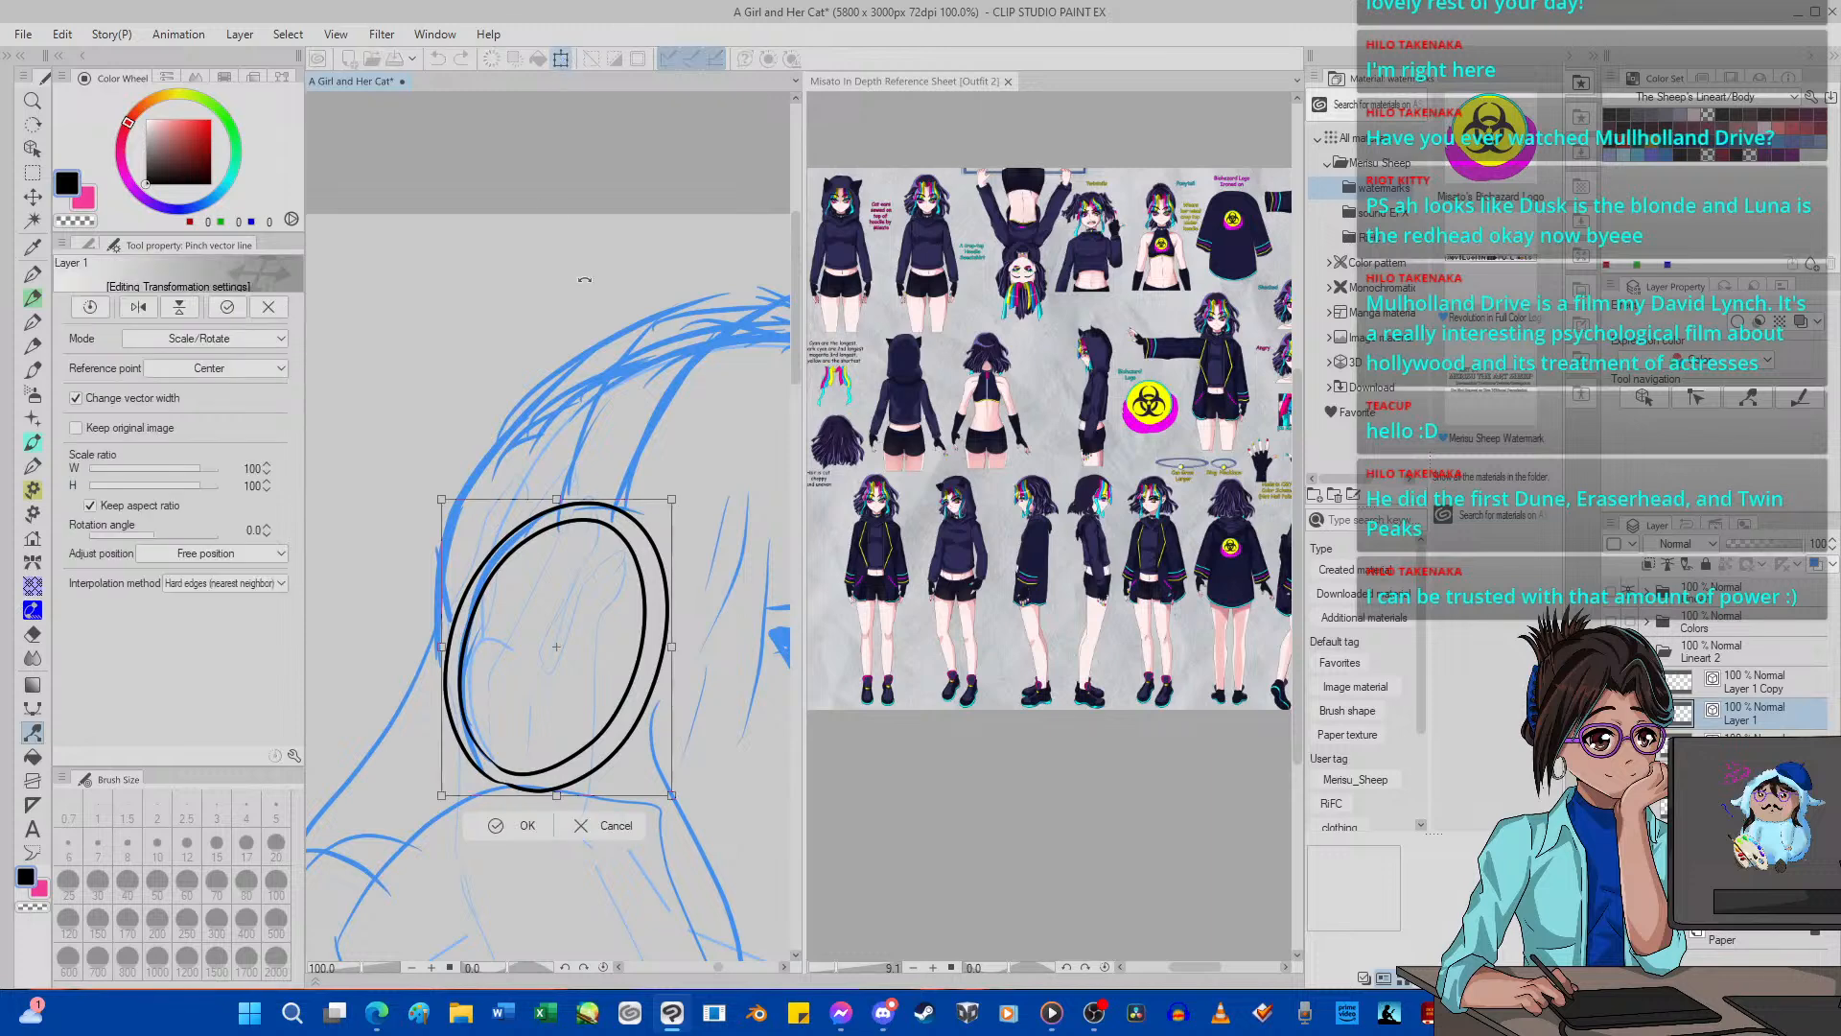
left_click_drag(582, 265, 576, 262)
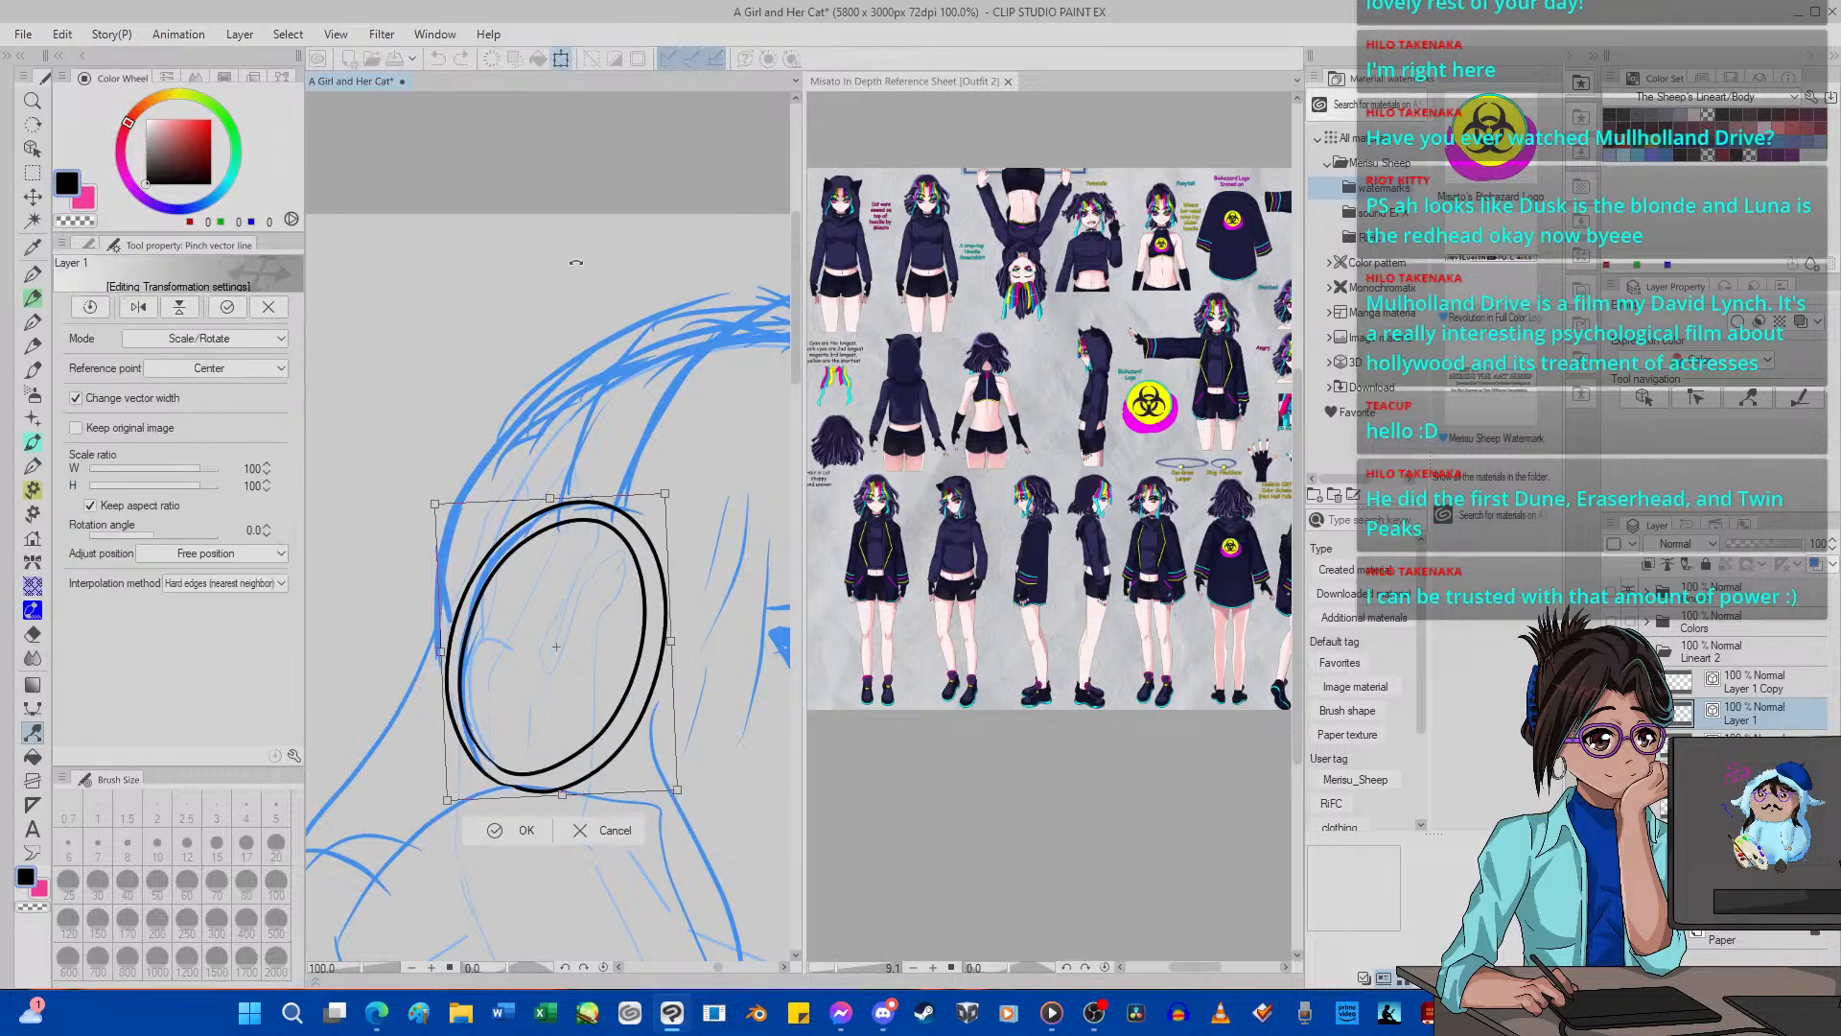
left_click(502, 834)
Examine the twintails and ponytail drawings on the Misato reference sheet up close, after checking the ear-cup ovals.
scroll(549, 577, "down", 2)
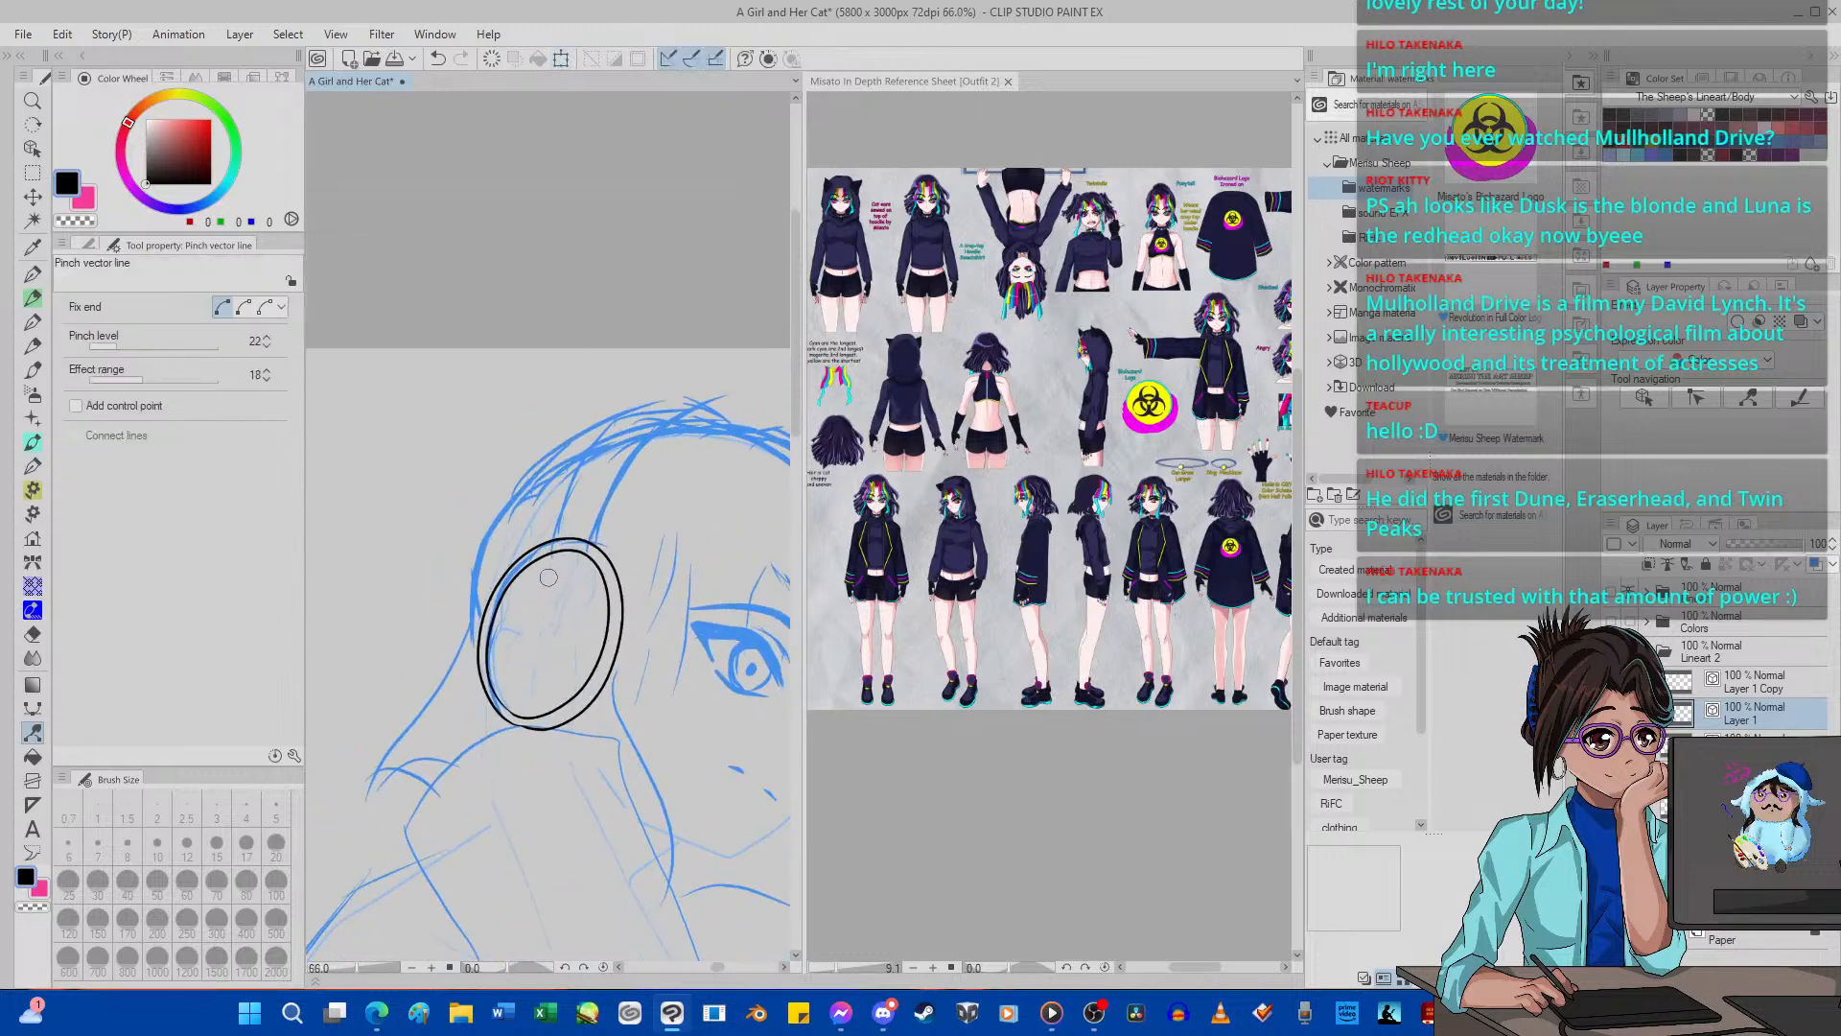
scroll(548, 577, "up", 3)
scroll(626, 519, "up", 1)
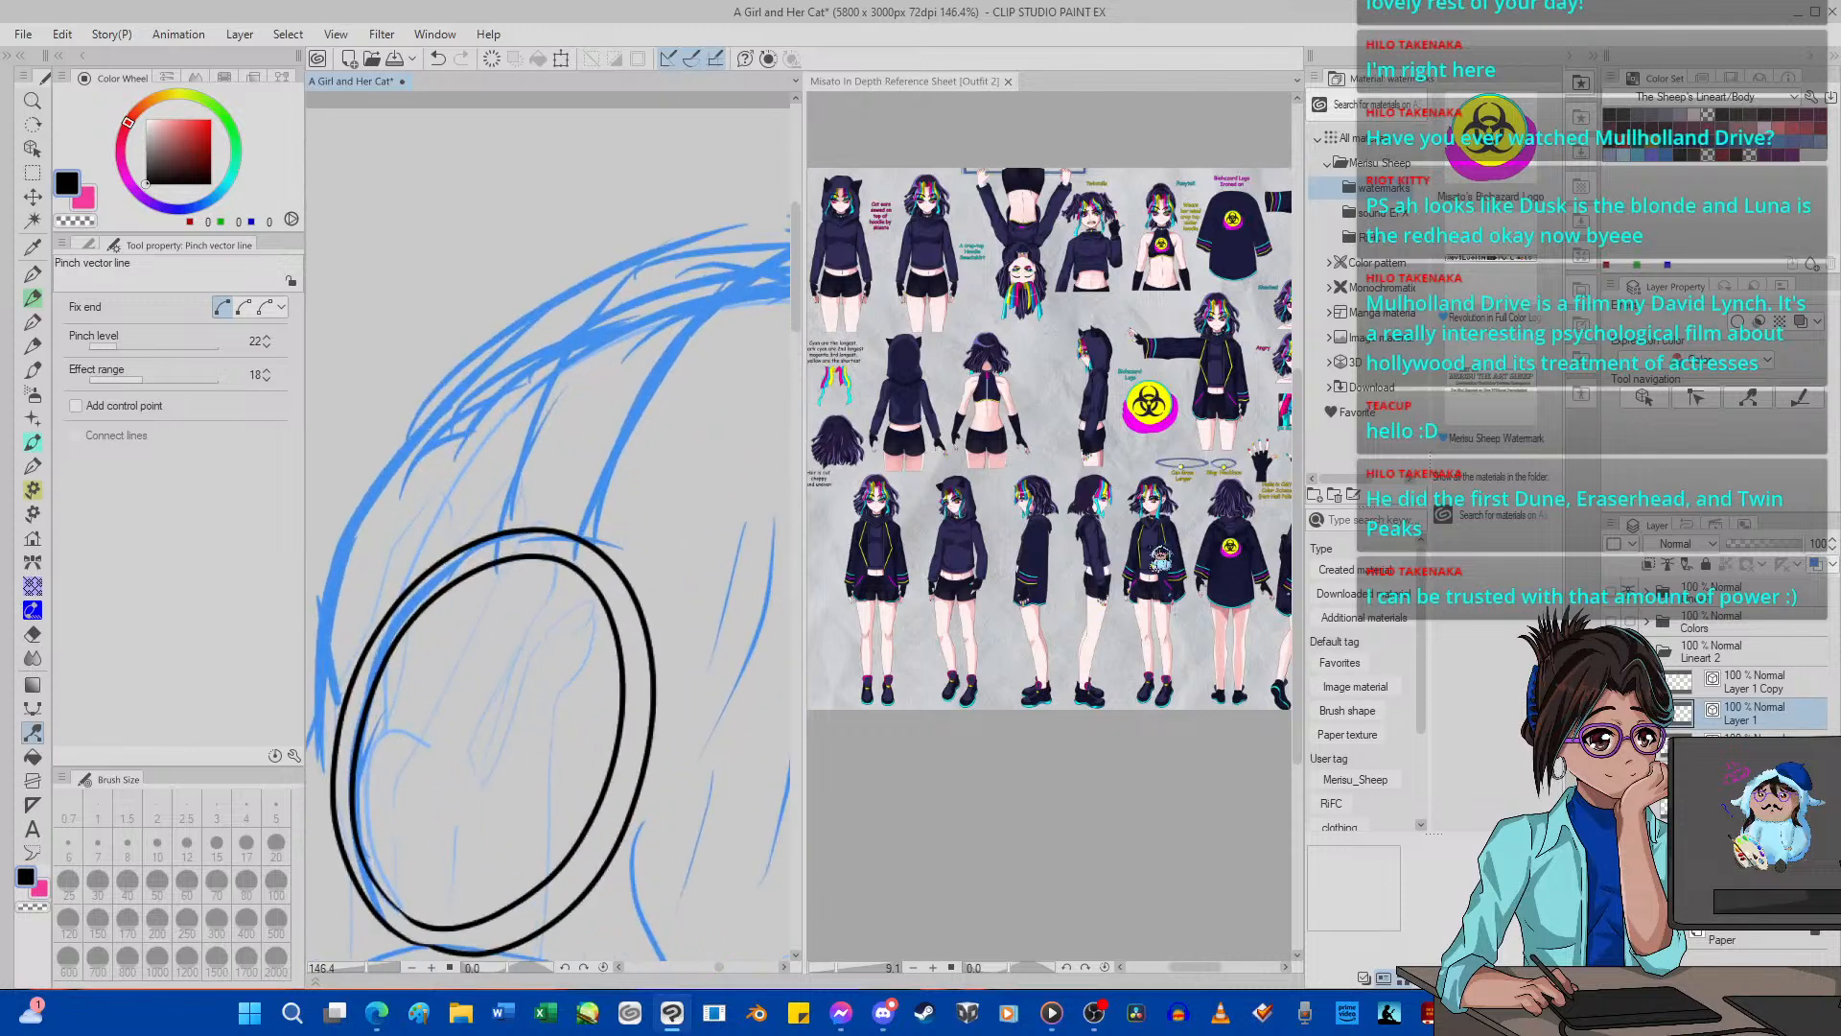
left_click(1090, 551)
scroll(1089, 551, "down", 8)
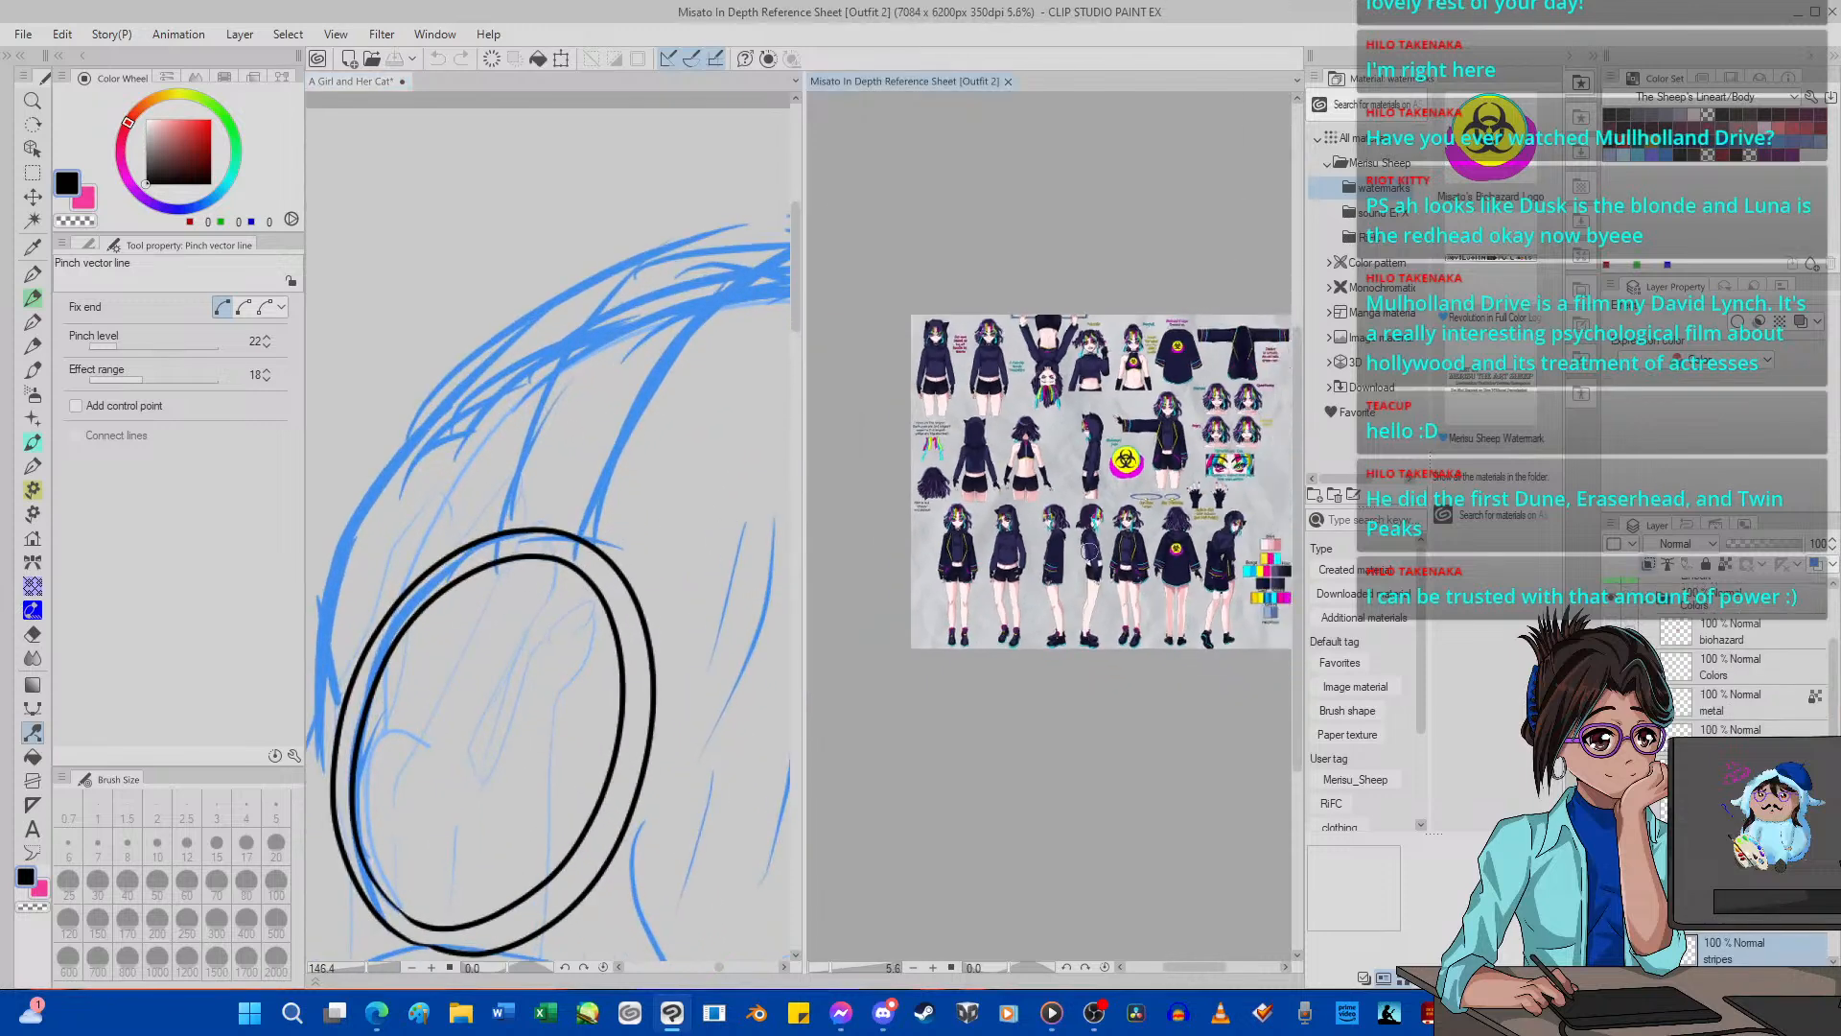
scroll(1079, 441, "up", 7)
scroll(1055, 326, "up", 12)
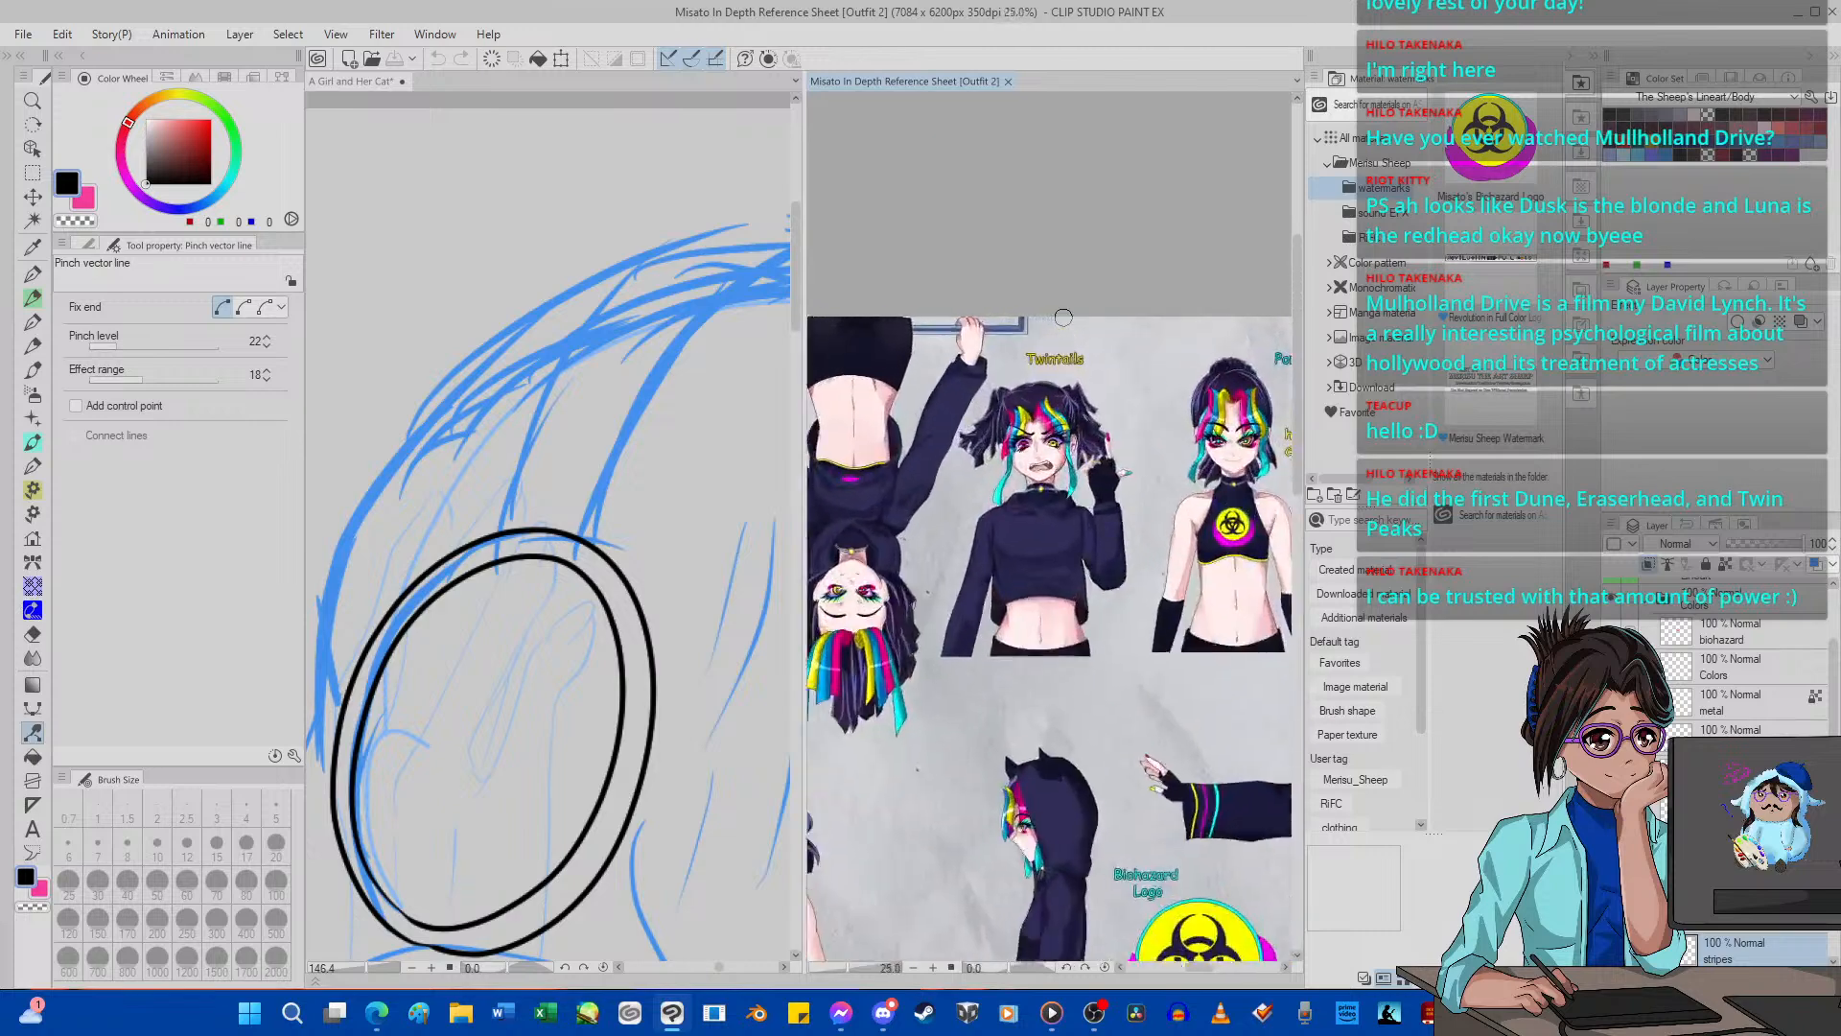
scroll(1055, 480, "down", 5)
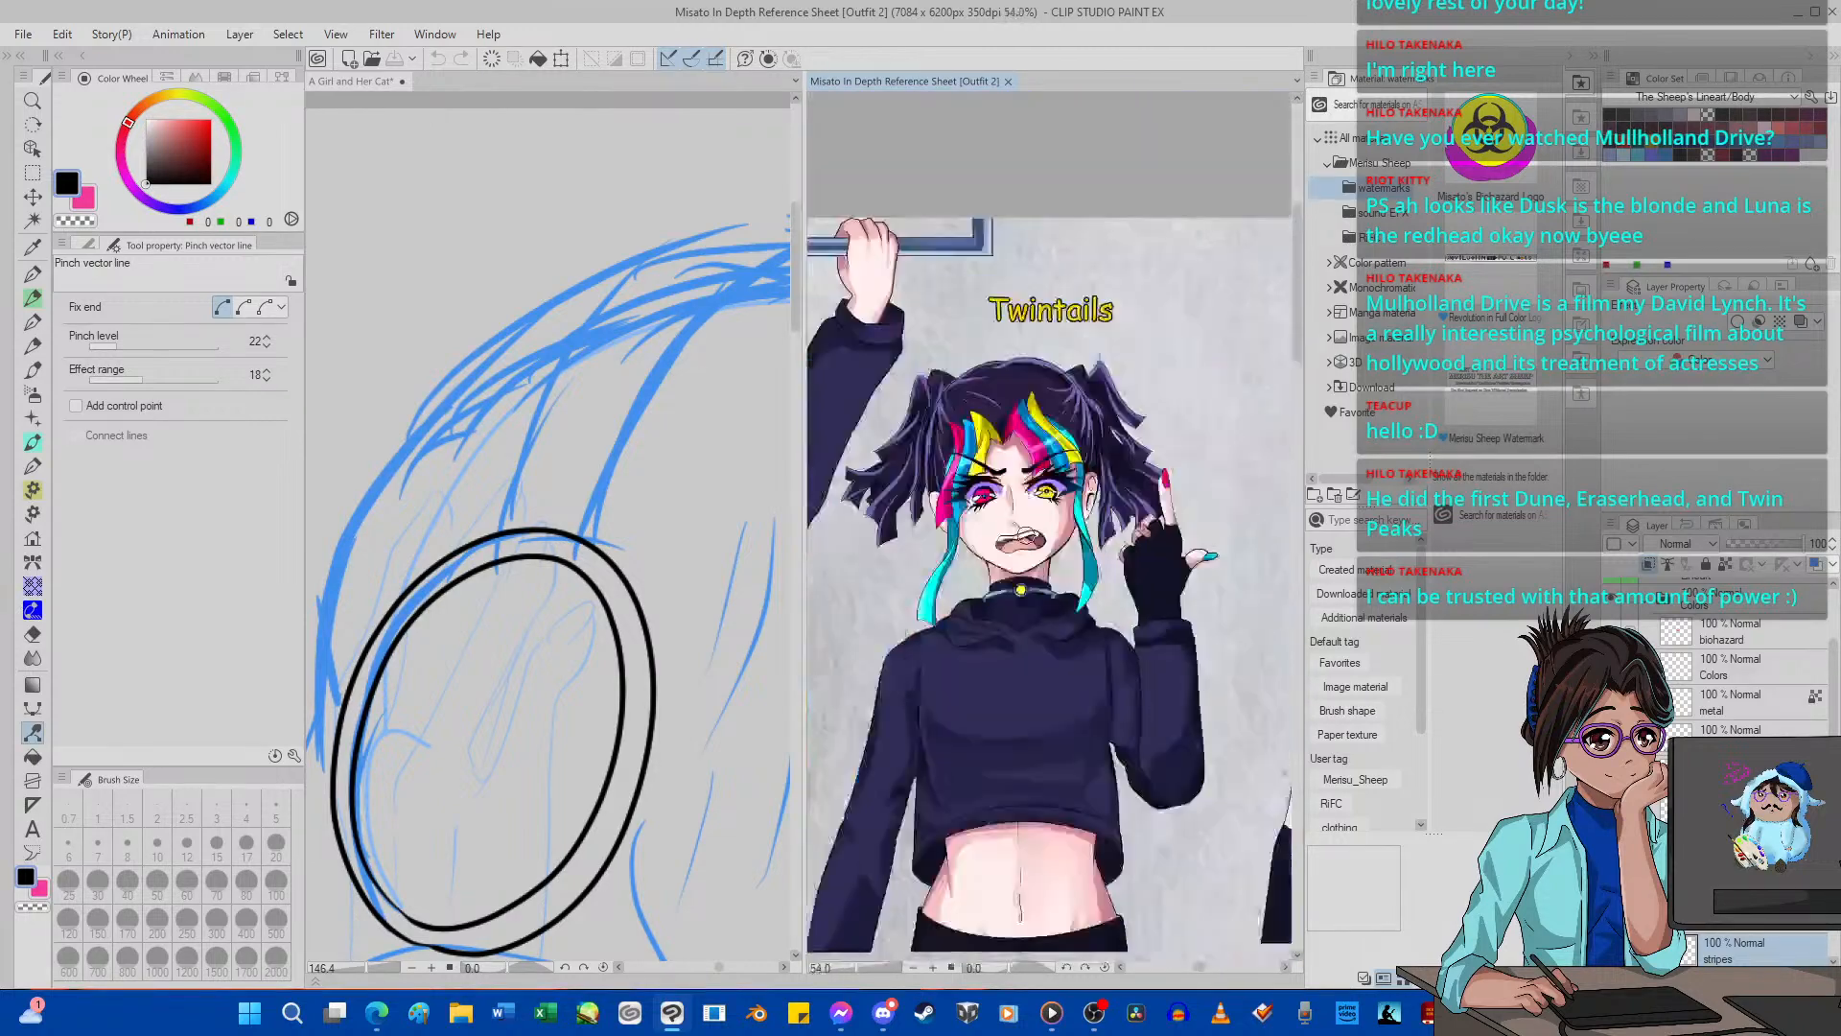
scroll(1054, 480, "up", 2)
scroll(1055, 499, "down", 6)
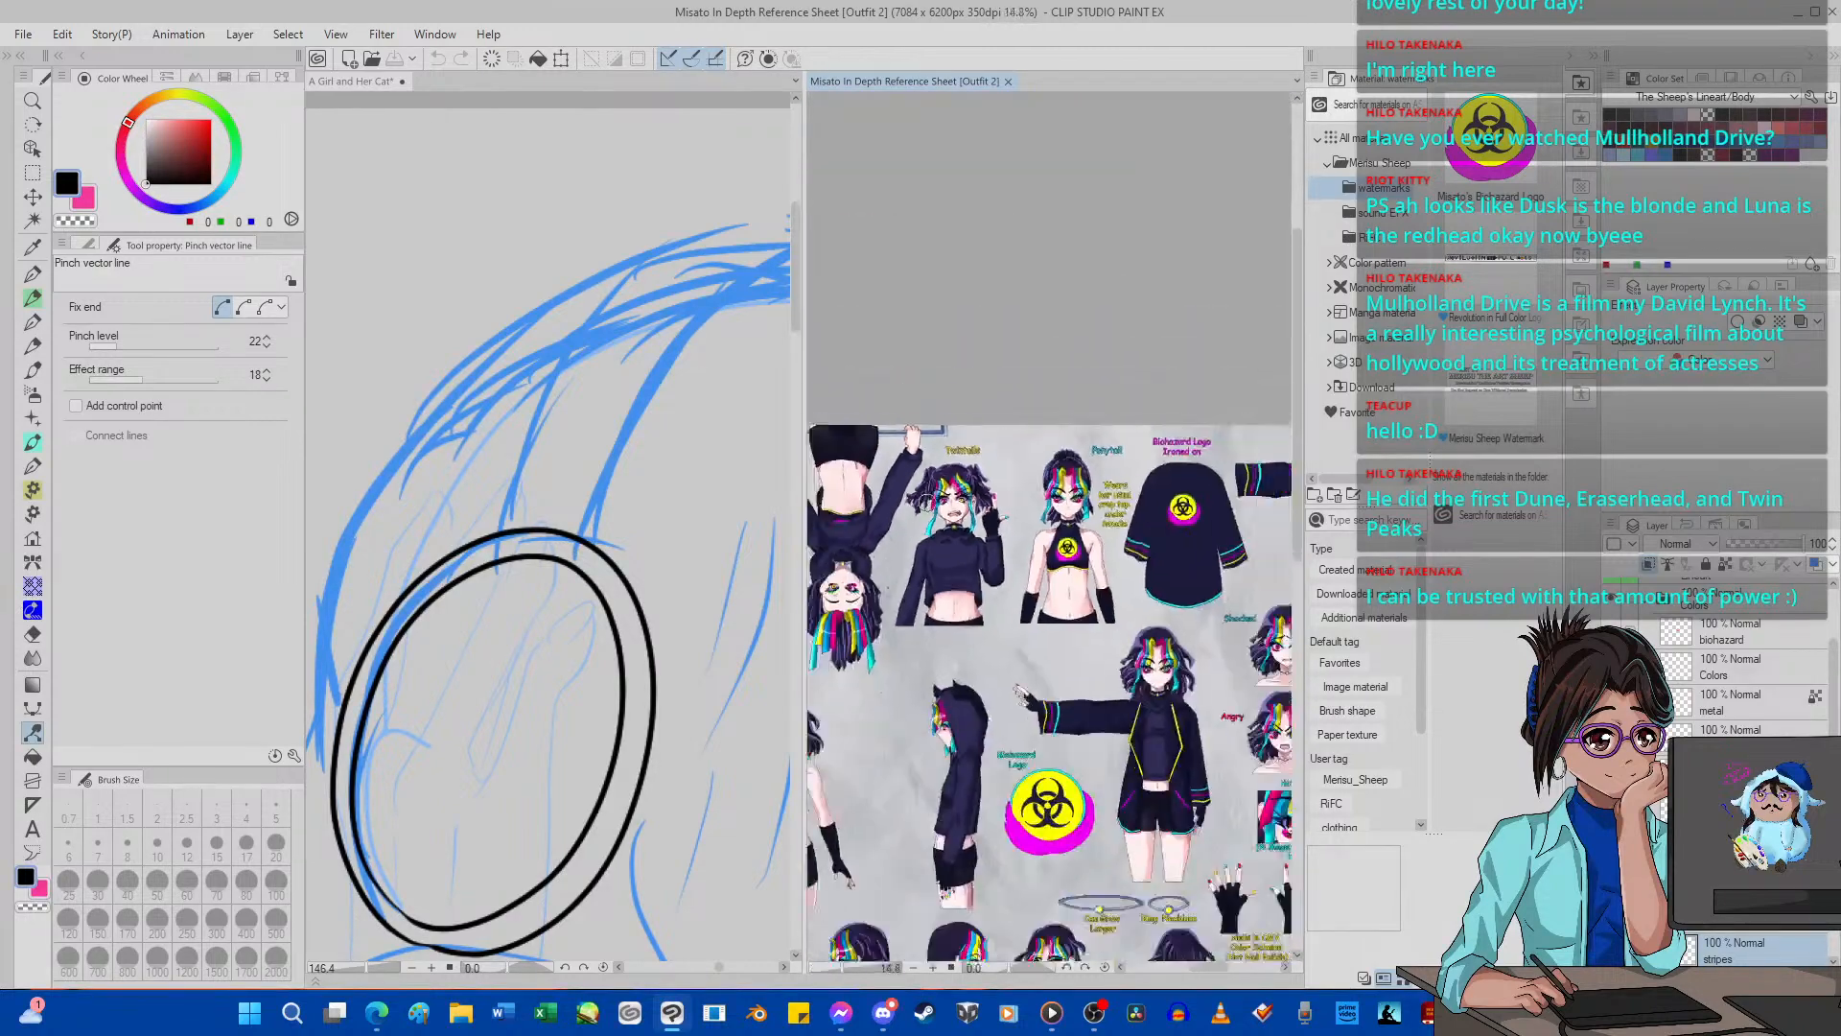
scroll(1062, 494, "up", 3)
scroll(1057, 493, "up", 1)
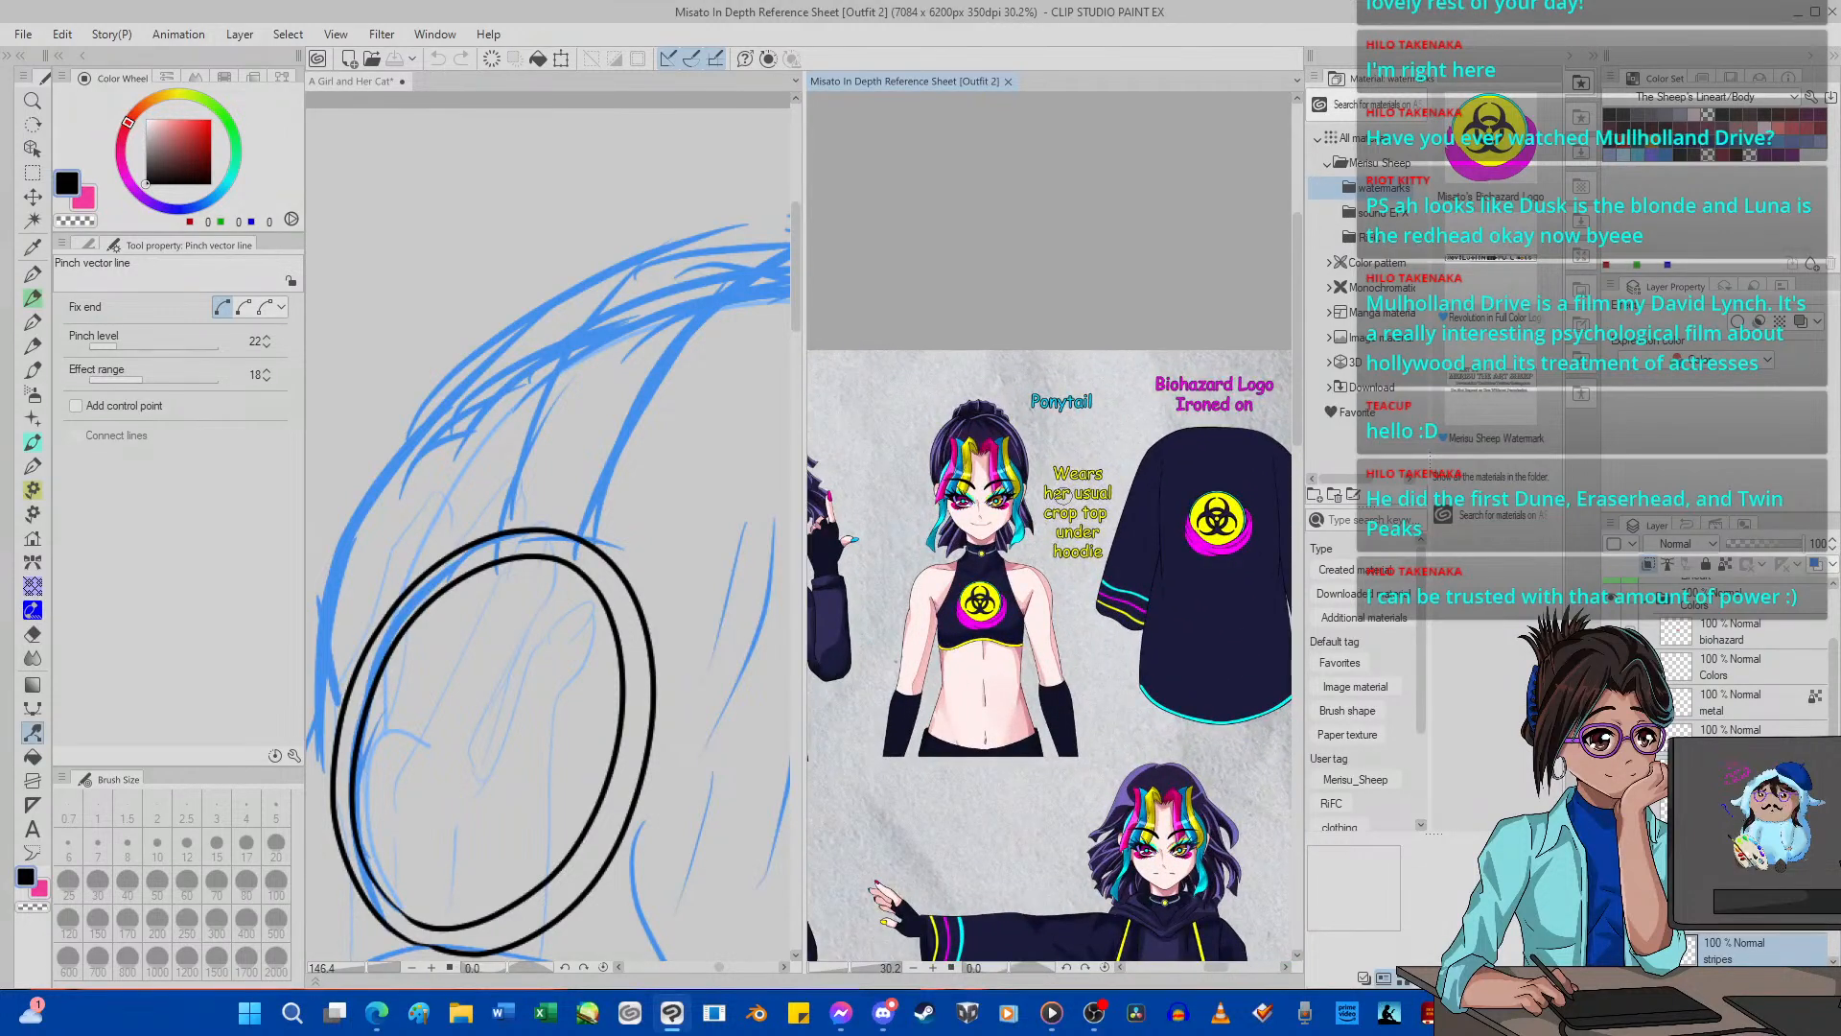
scroll(1059, 493, "up", 2)
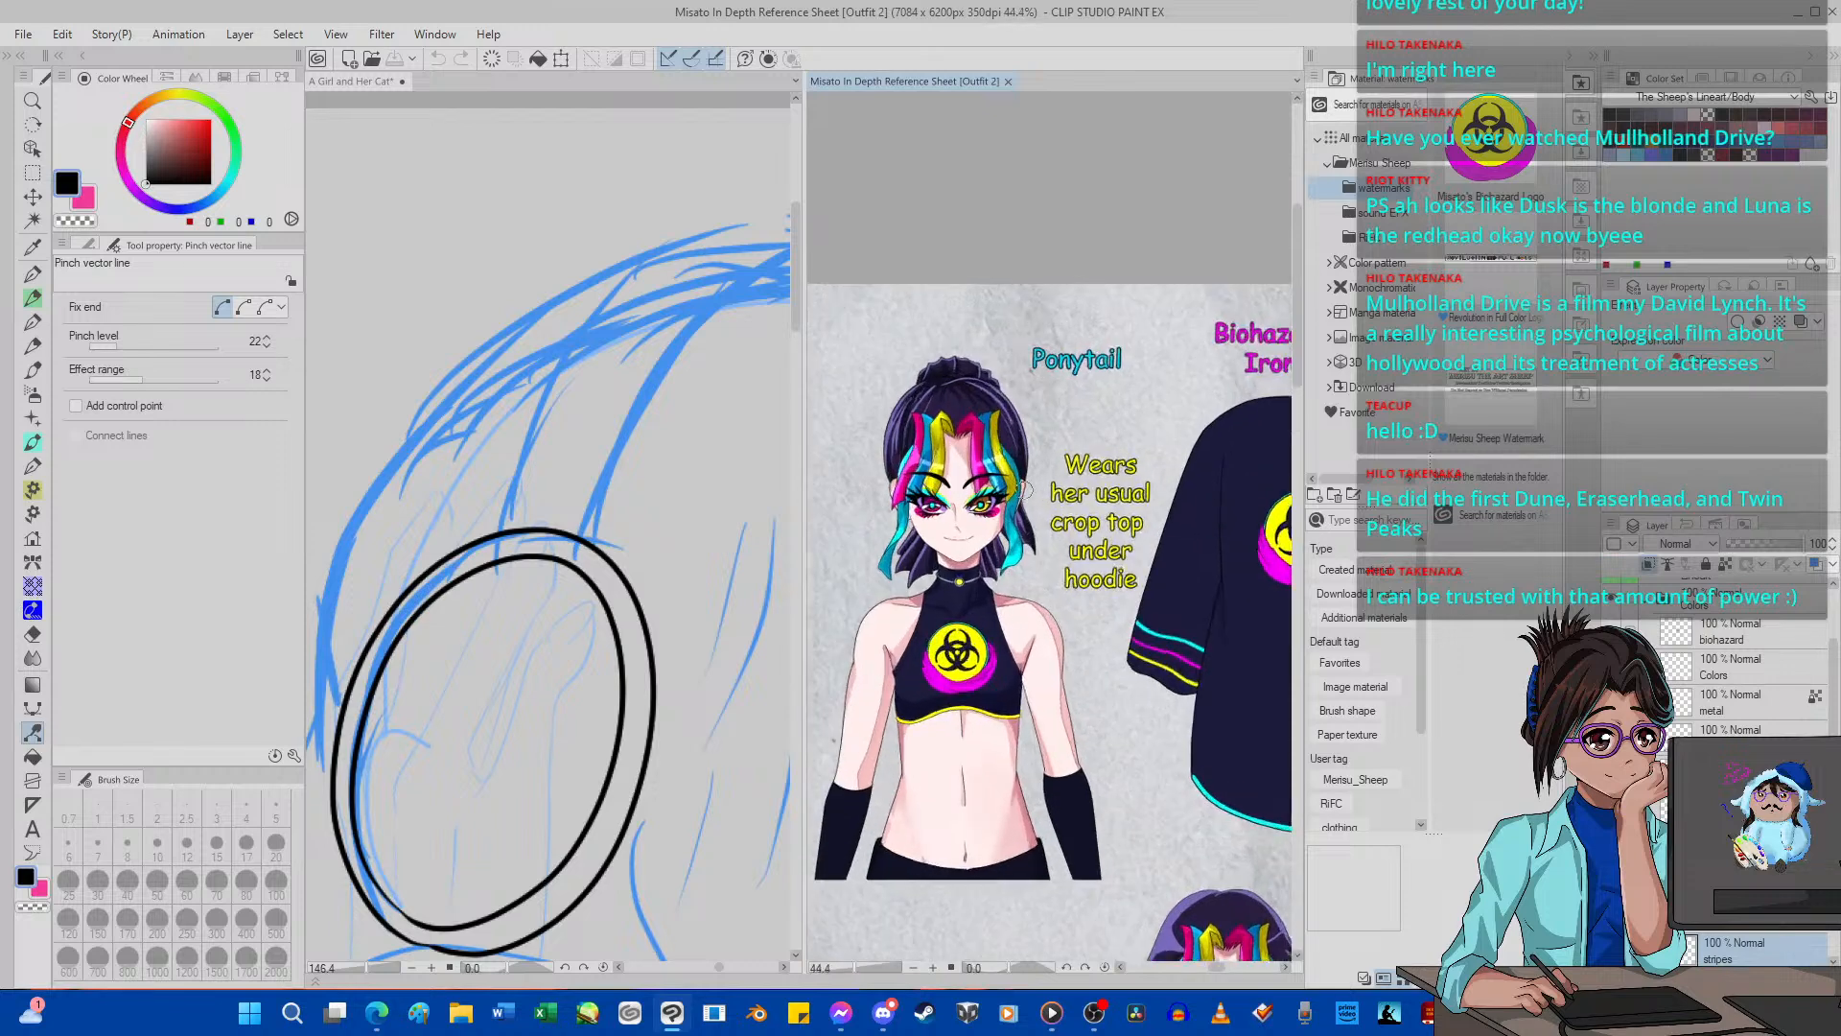
Return to A Girl and Her Cat, try inking the headband connector above the ear cup with the G-pen 2, and undo the strokes.
left_click(688, 548)
scroll(609, 468, "down", 1)
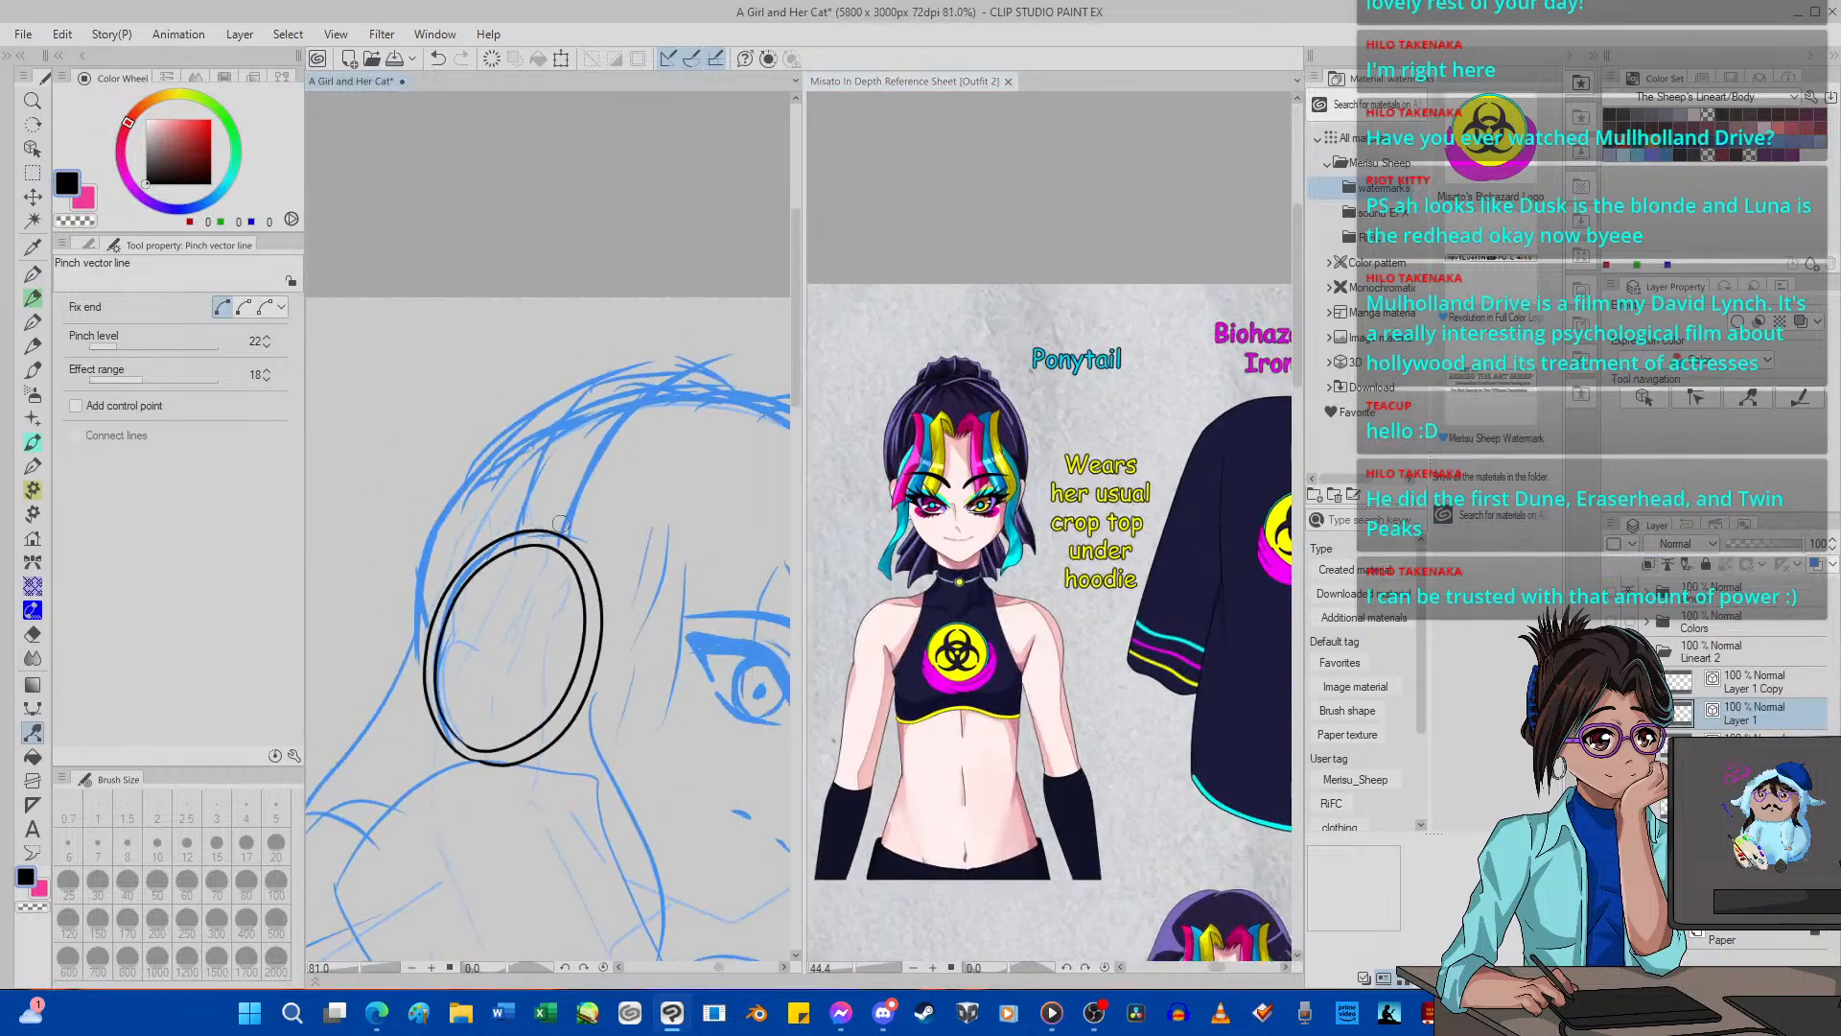
scroll(609, 468, "up", 1)
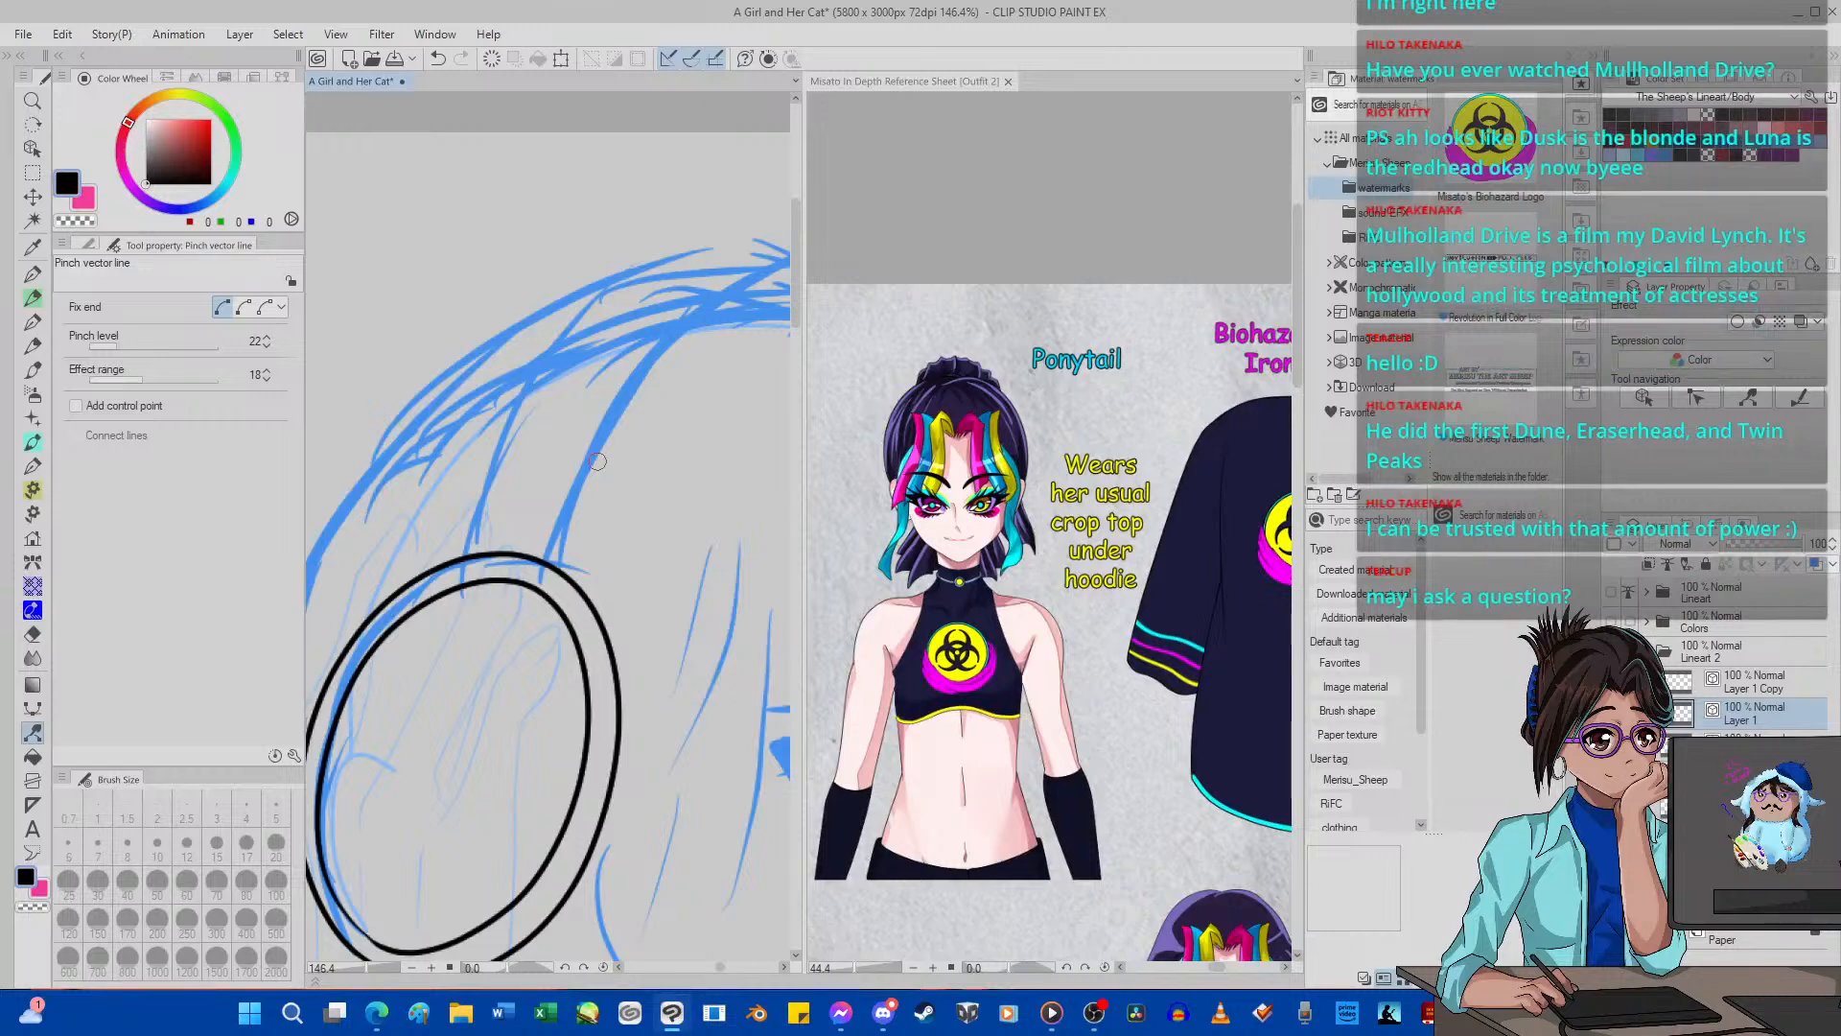
left_click(32, 273)
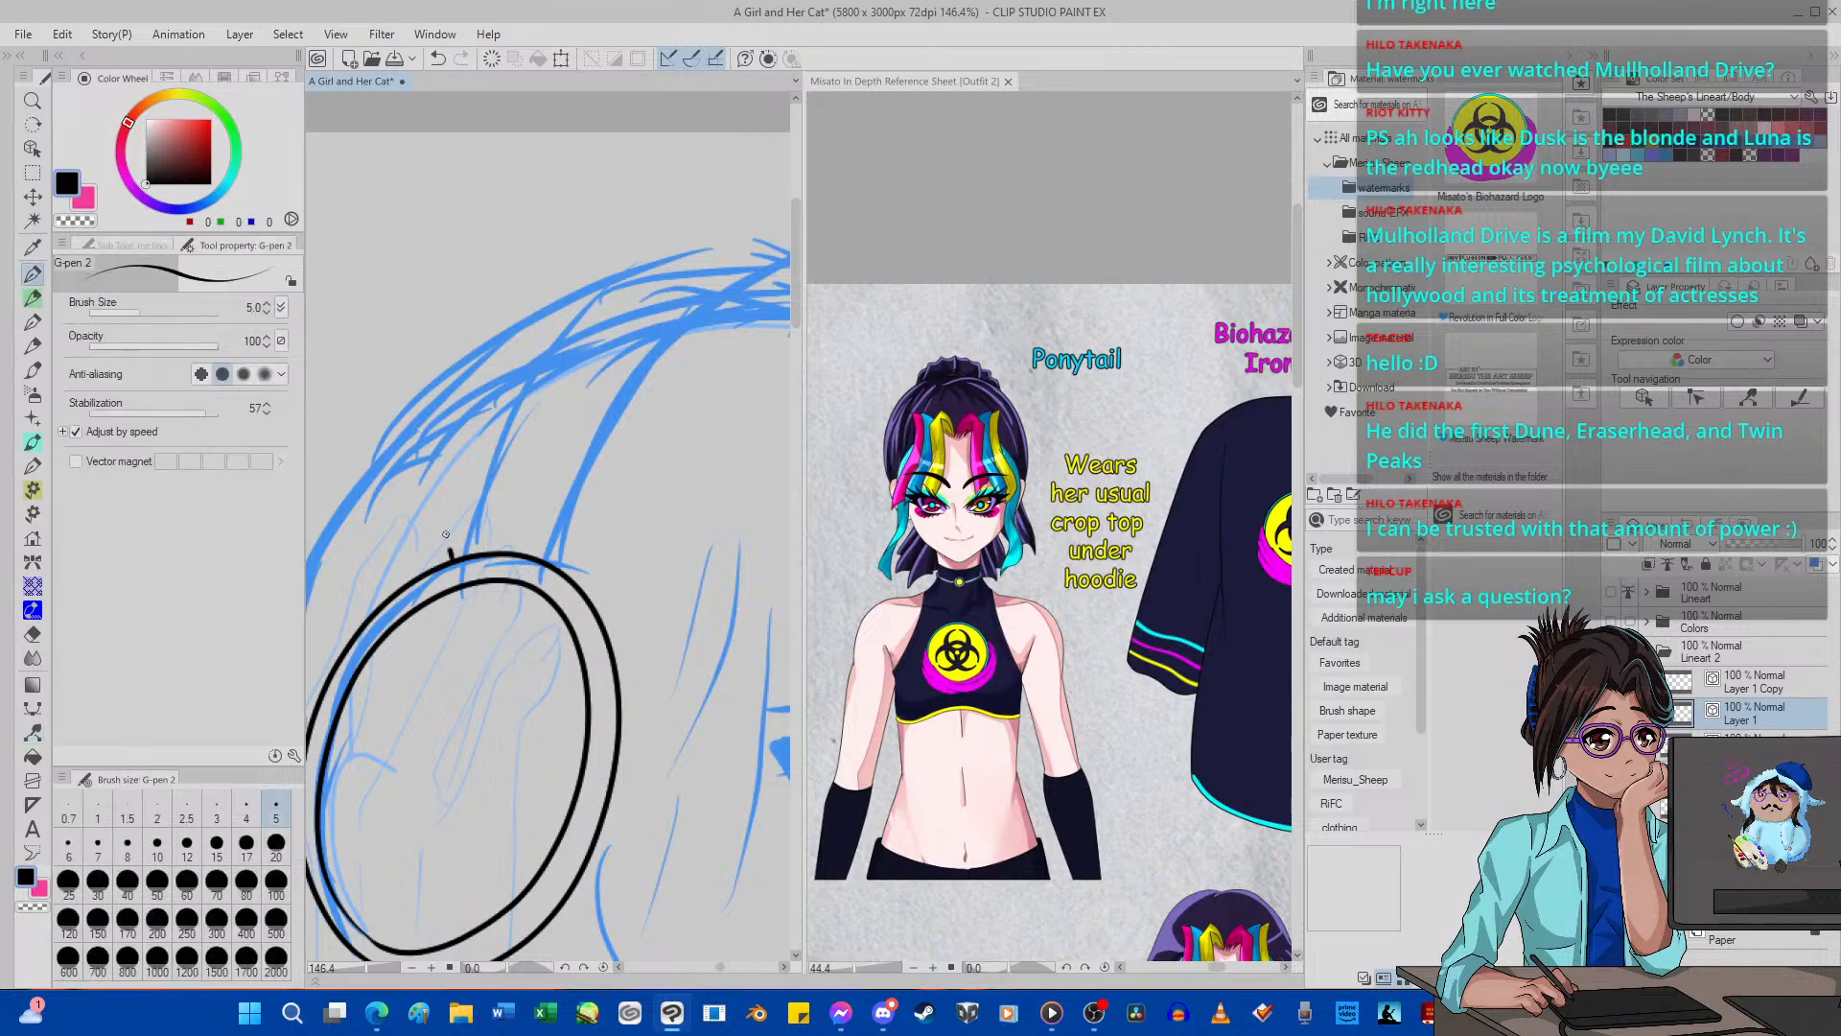
mouse_move(451, 554)
left_mouse_down()
mouse_move(467, 460)
mouse_move(493, 447)
mouse_move(608, 474)
left_mouse_up()
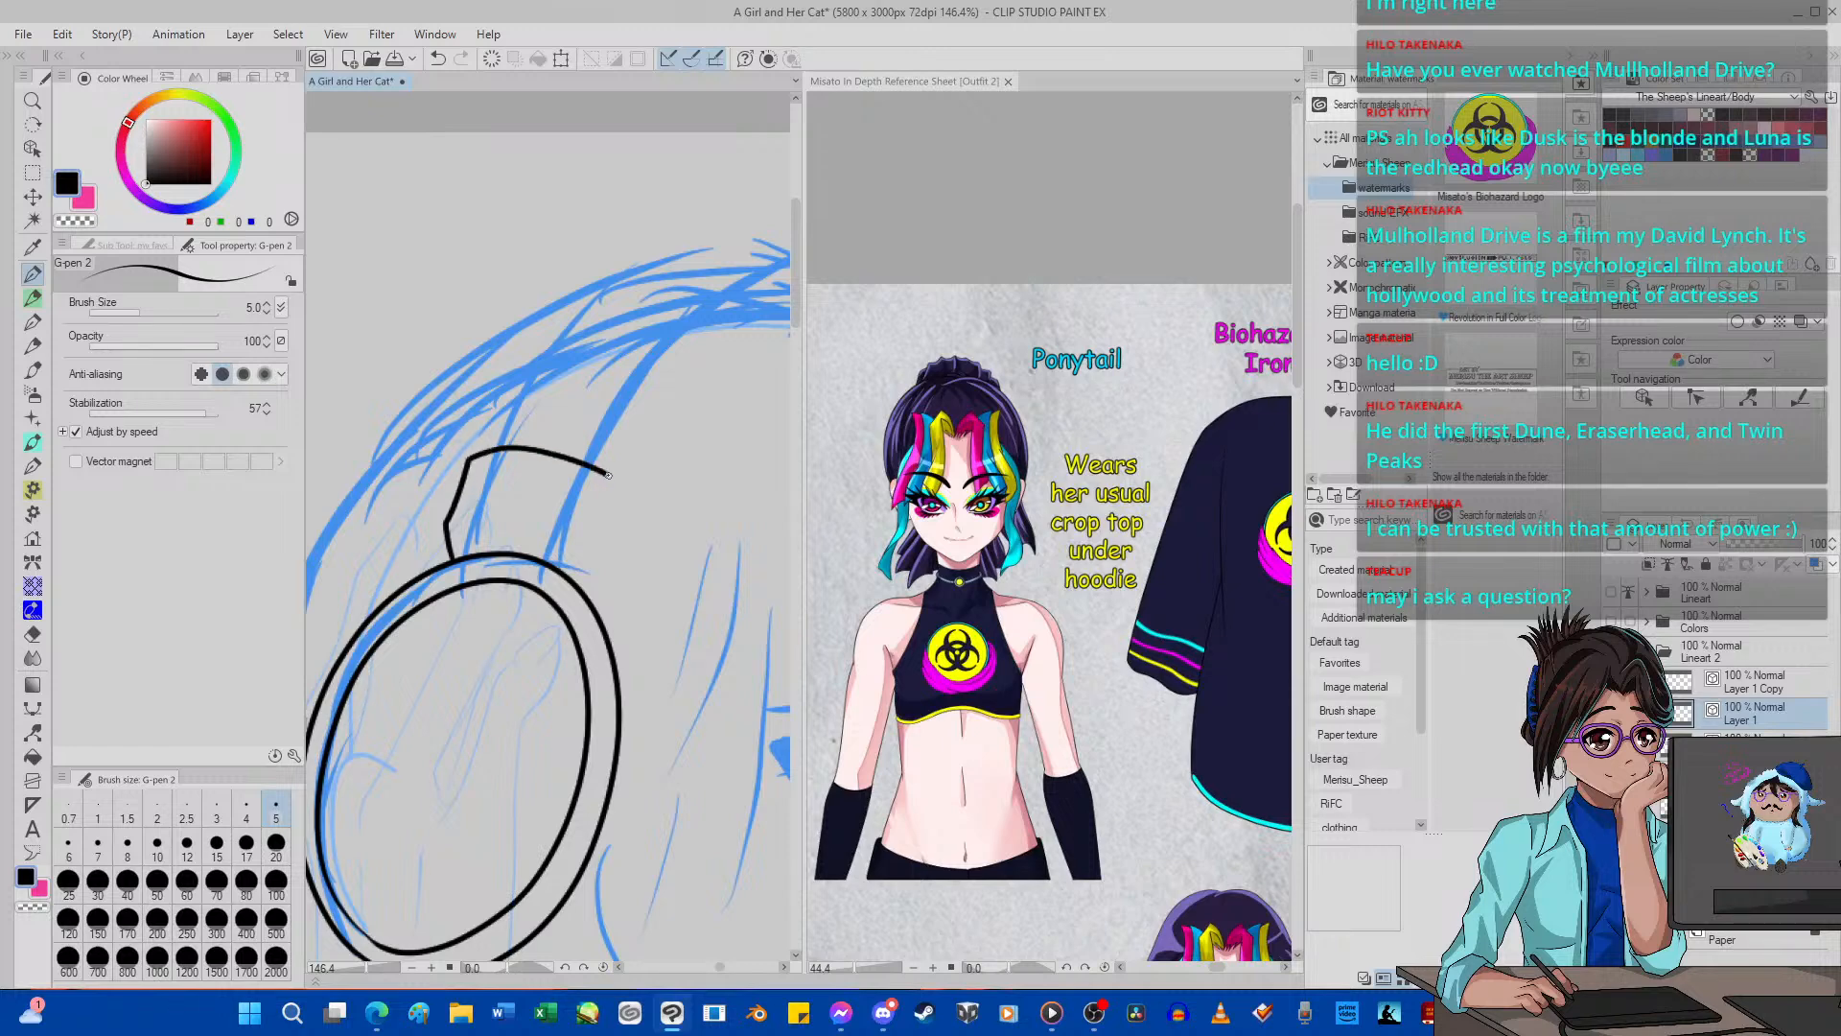
left_click(438, 58)
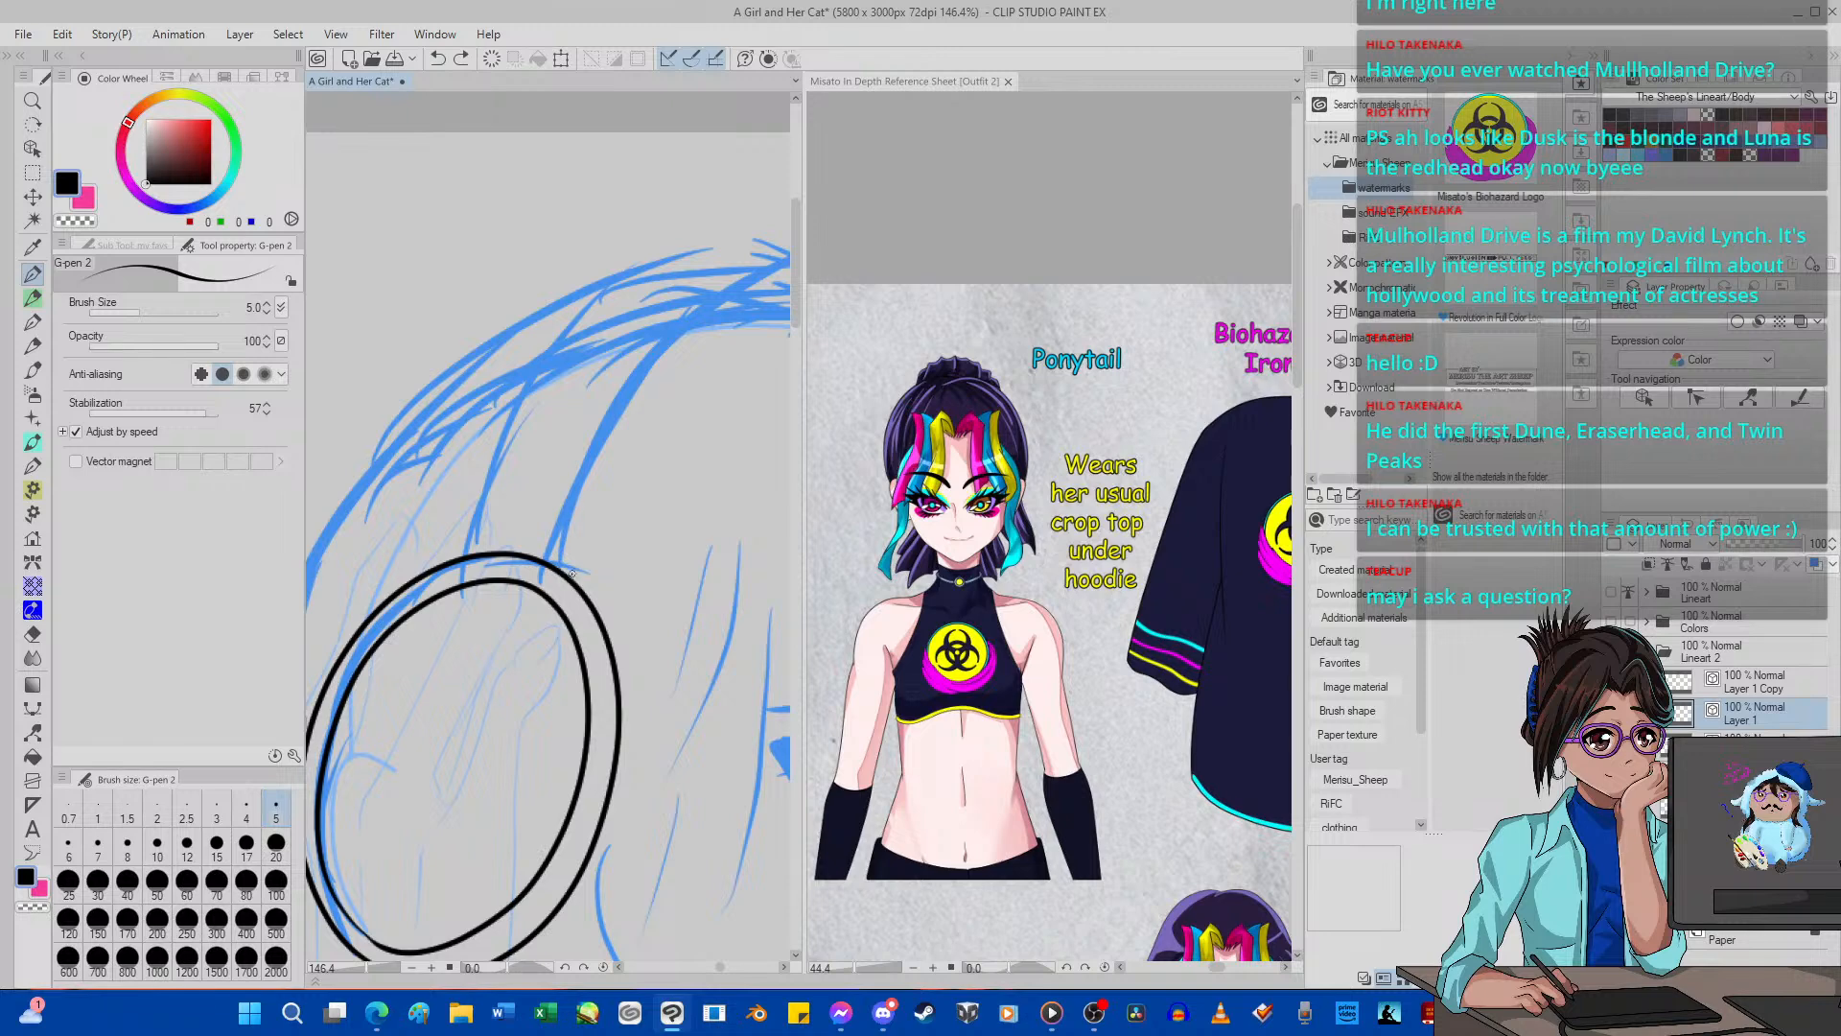
mouse_move(567, 574)
left_mouse_down()
mouse_move(616, 481)
mouse_move(551, 451)
mouse_move(483, 445)
mouse_move(457, 492)
left_mouse_up()
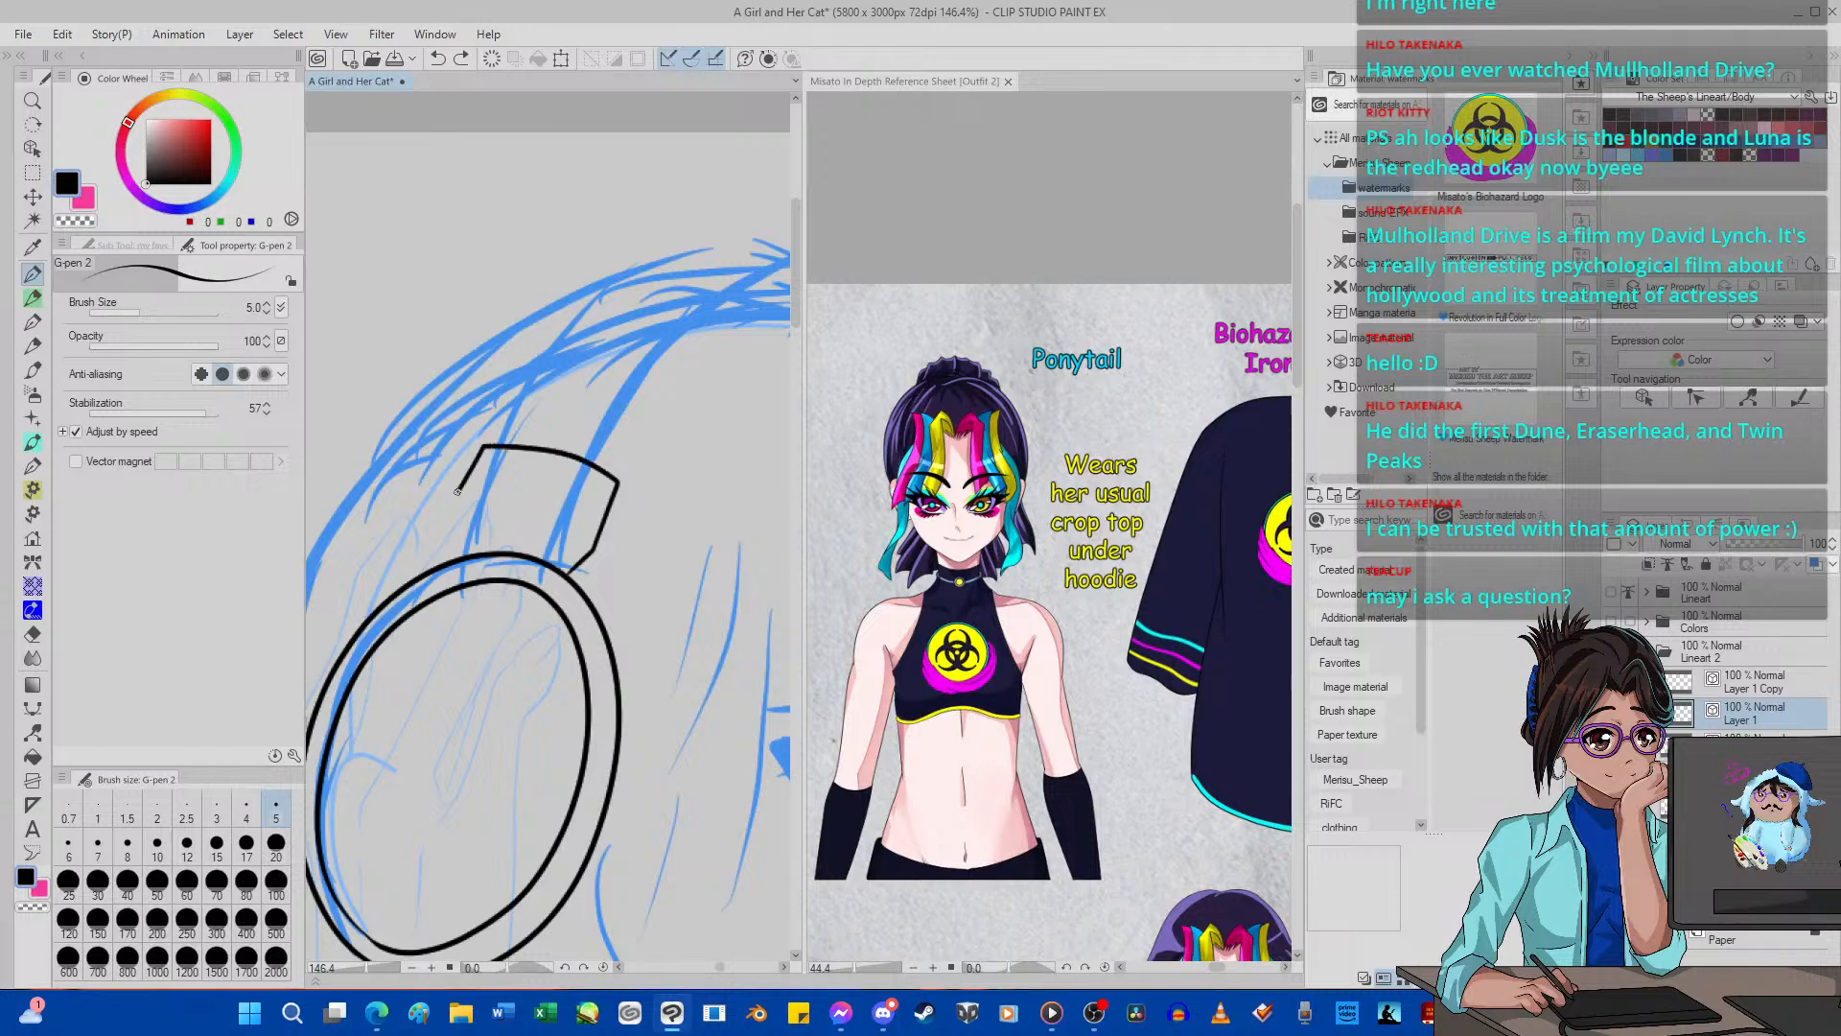
left_click(442, 59)
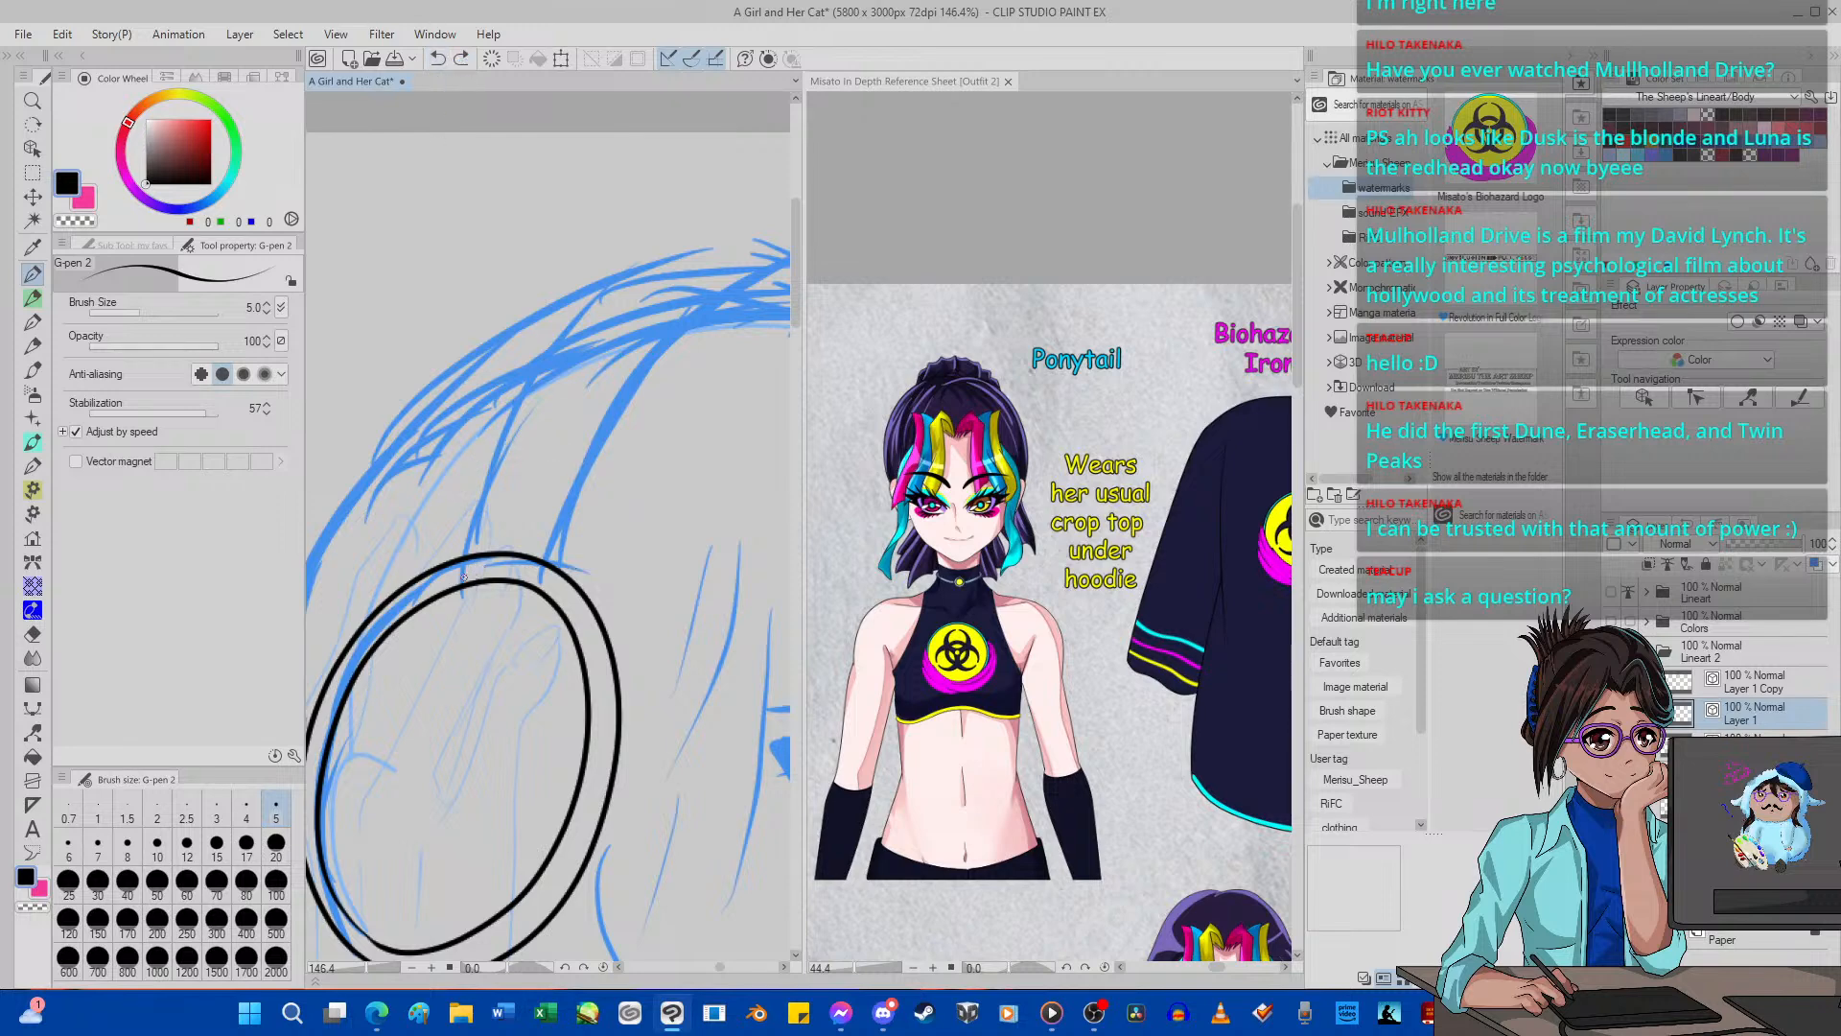
left_click_drag(461, 581, 457, 533)
left_click(439, 60)
Try inking hair strands and the headband connector along the outer ear-cup oval with the G-pen 2, then undo each stroke.
scroll(549, 467, "down", 5)
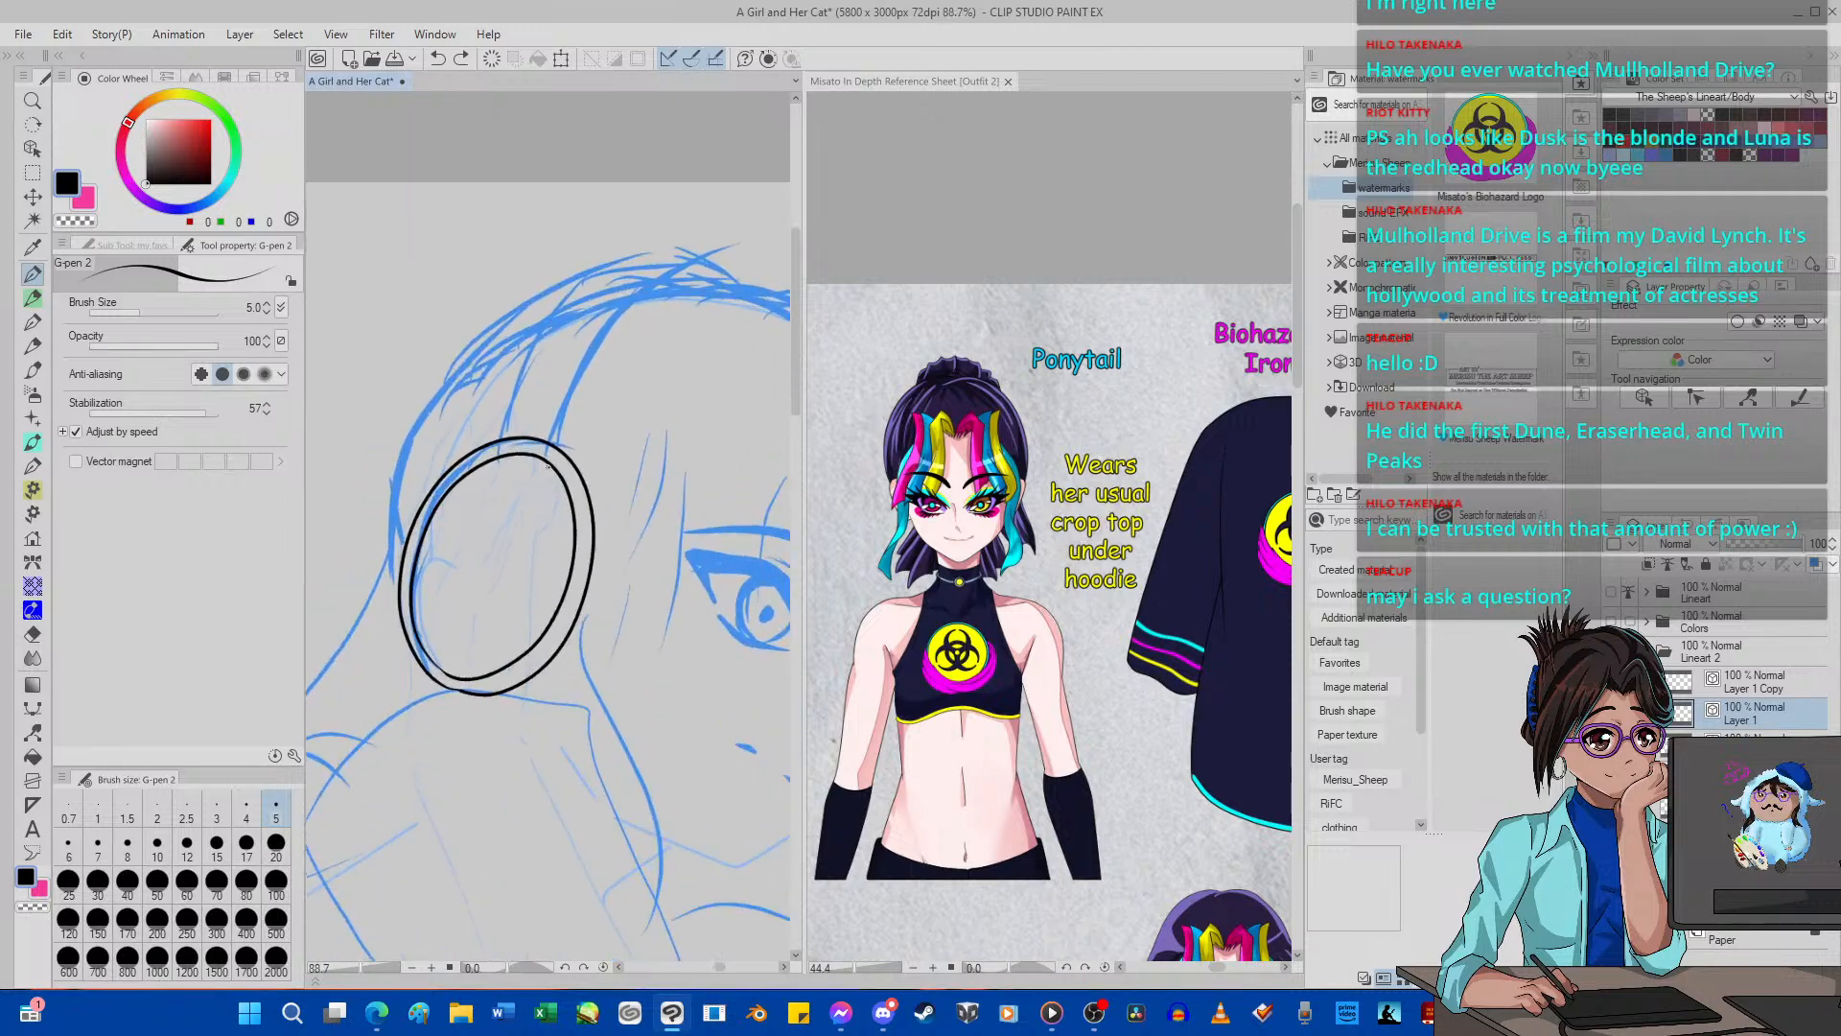
scroll(549, 467, "up", 2)
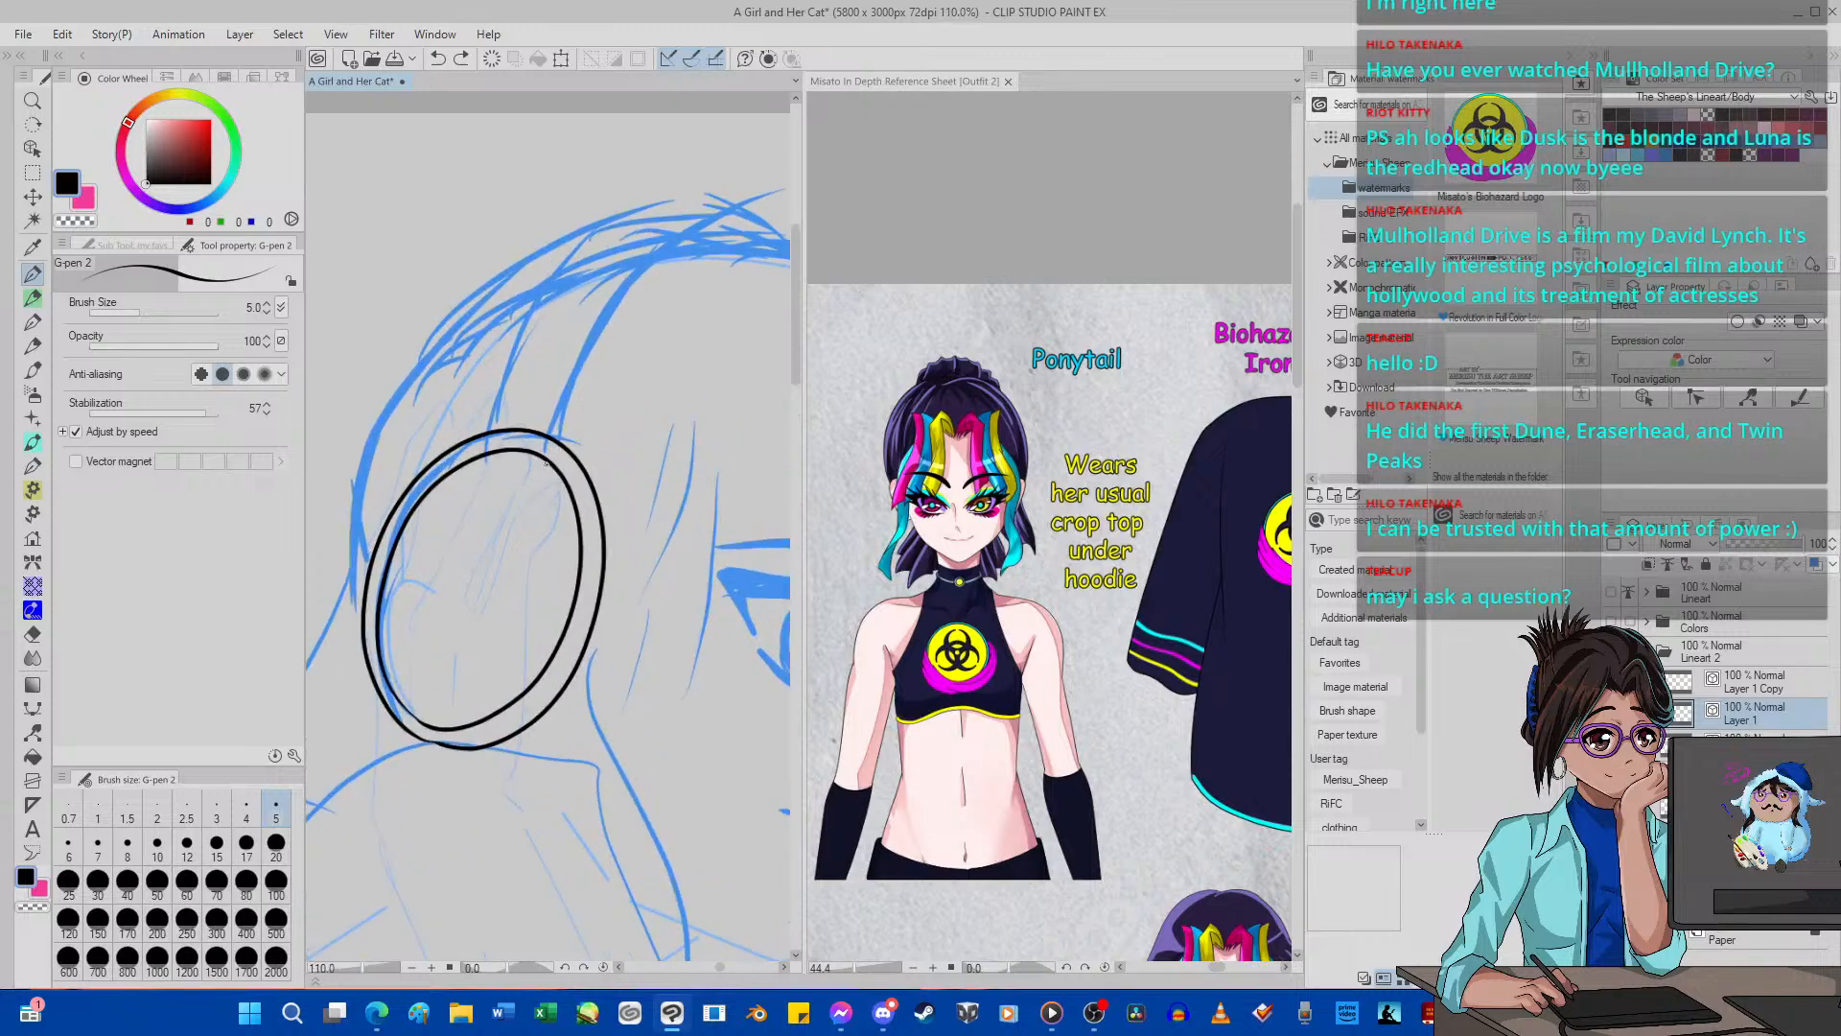
scroll(546, 463, "up", 3)
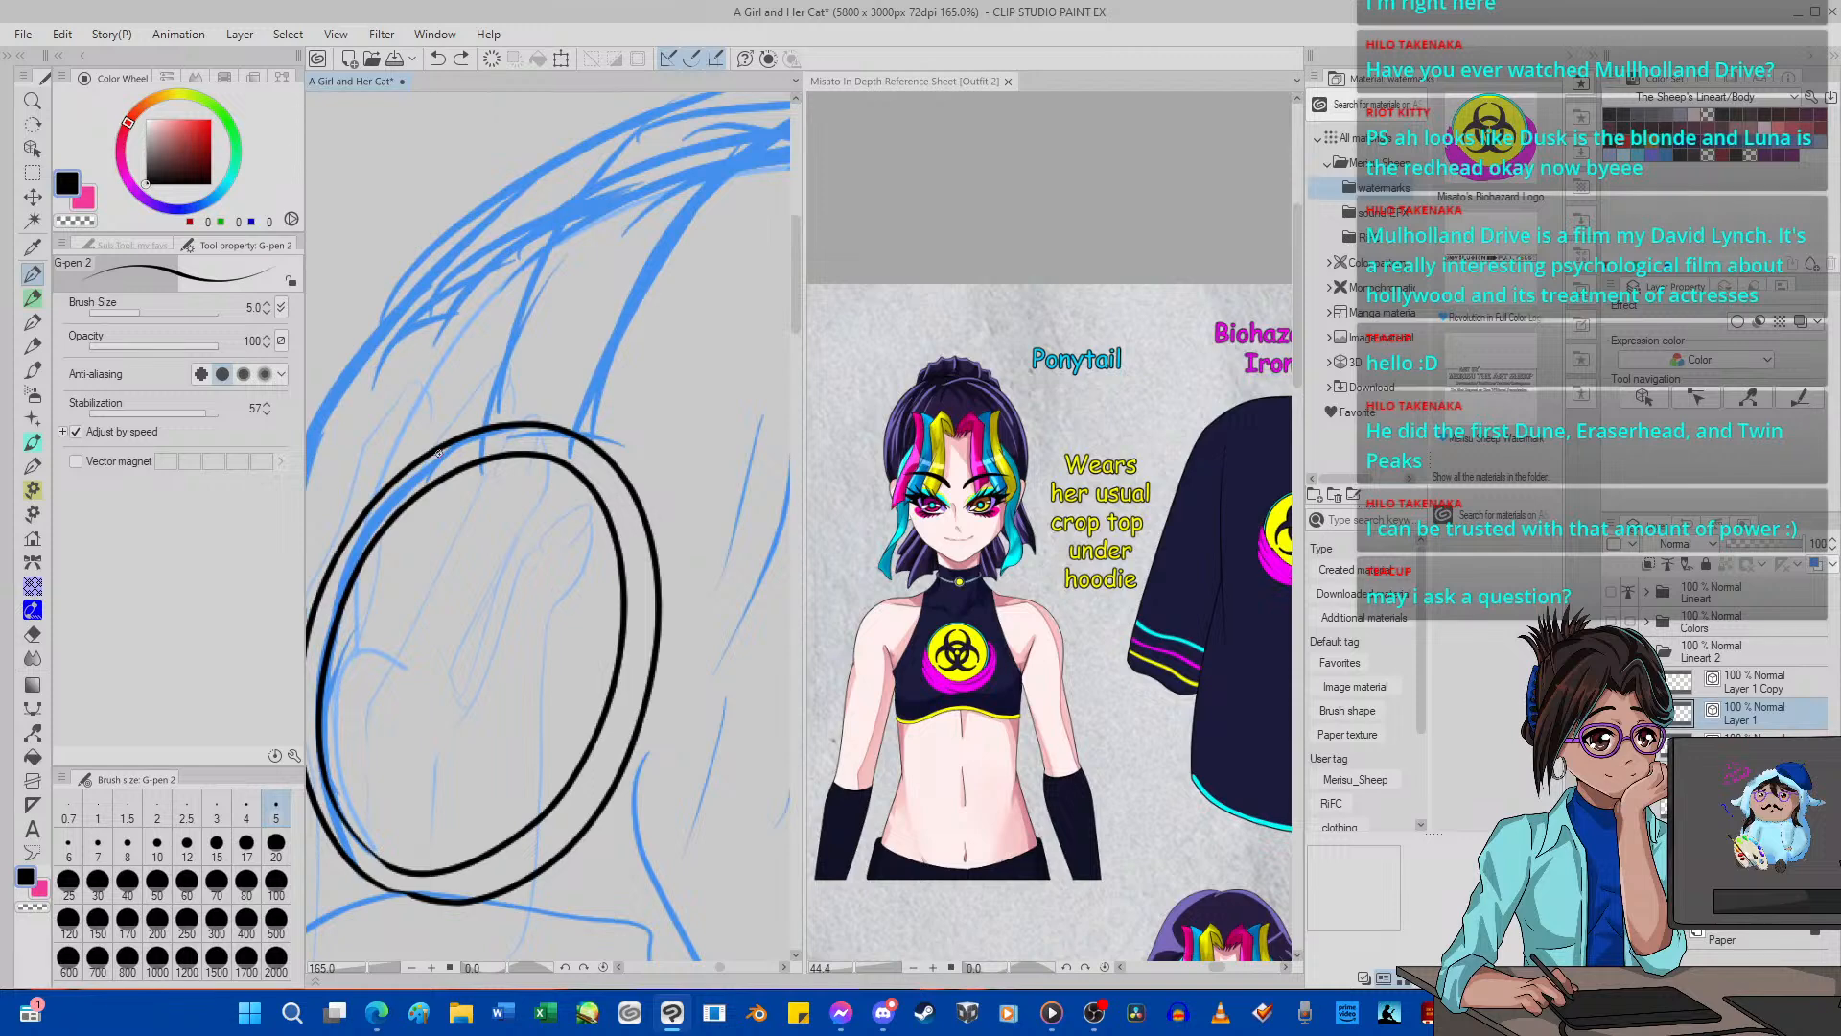
mouse_move(377, 513)
left_mouse_down()
mouse_move(443, 430)
mouse_move(497, 402)
mouse_move(623, 415)
left_mouse_up()
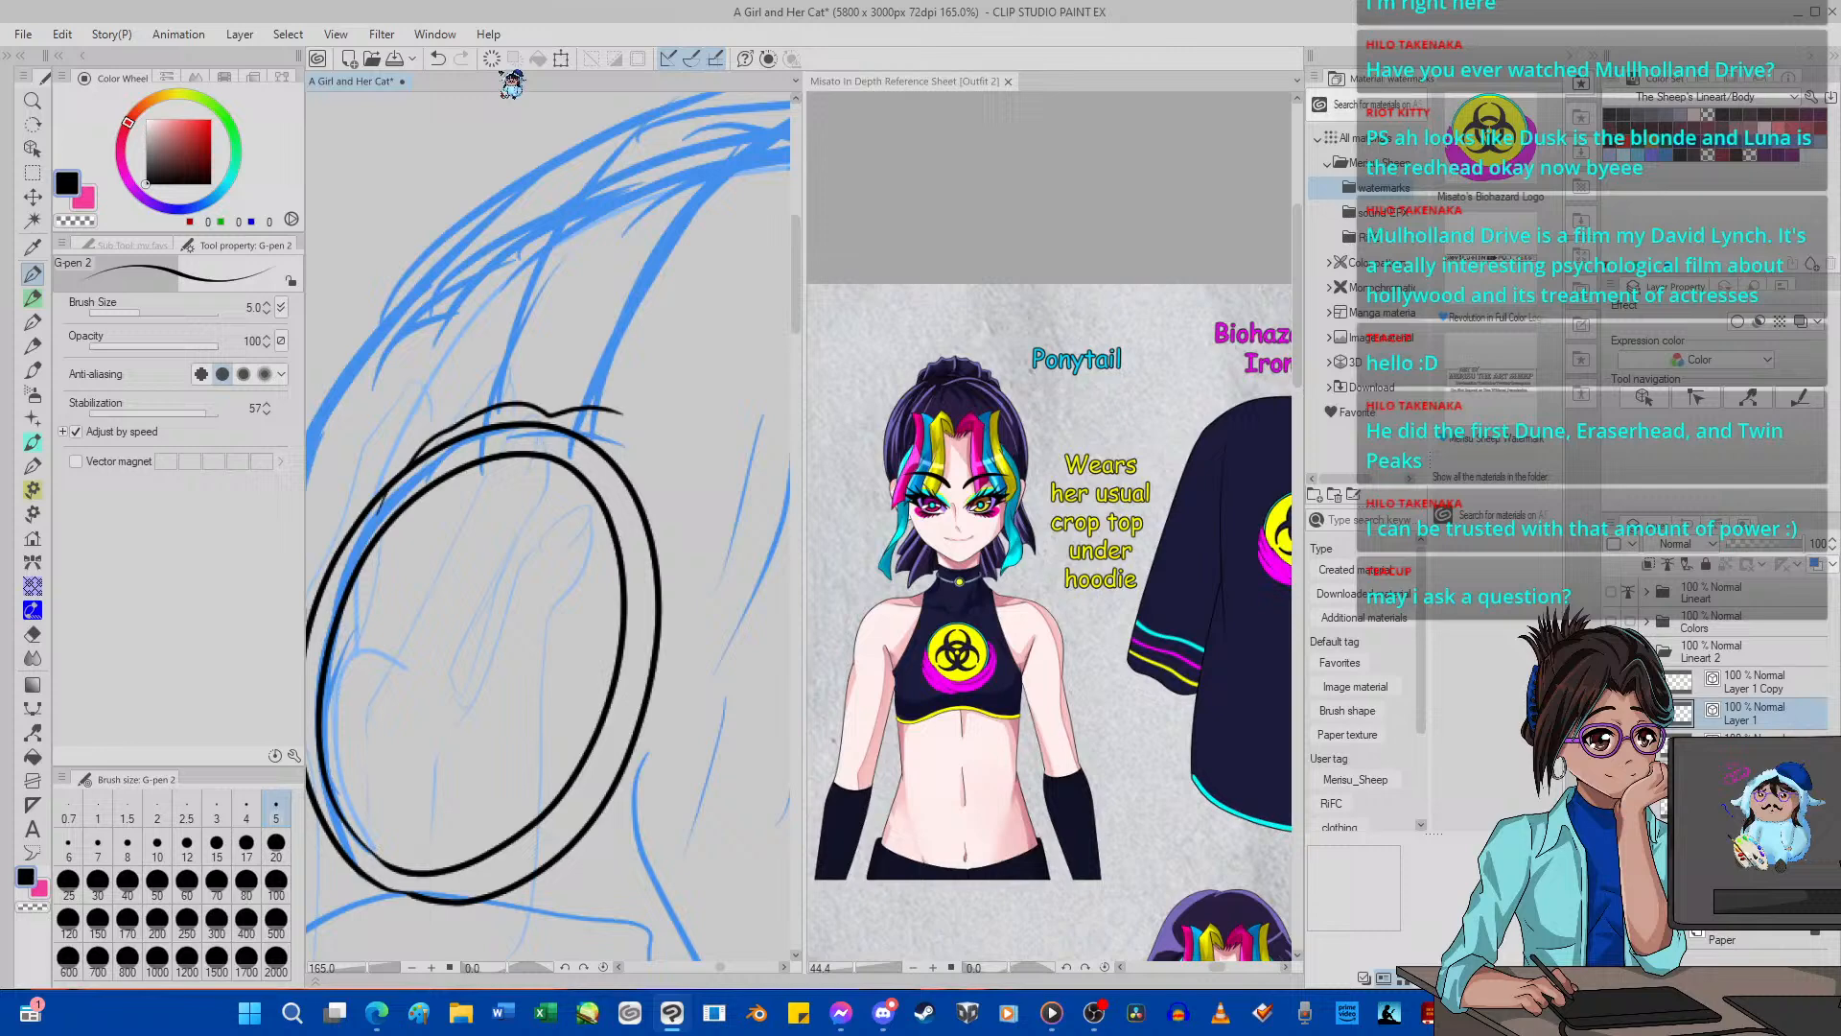
left_click(438, 58)
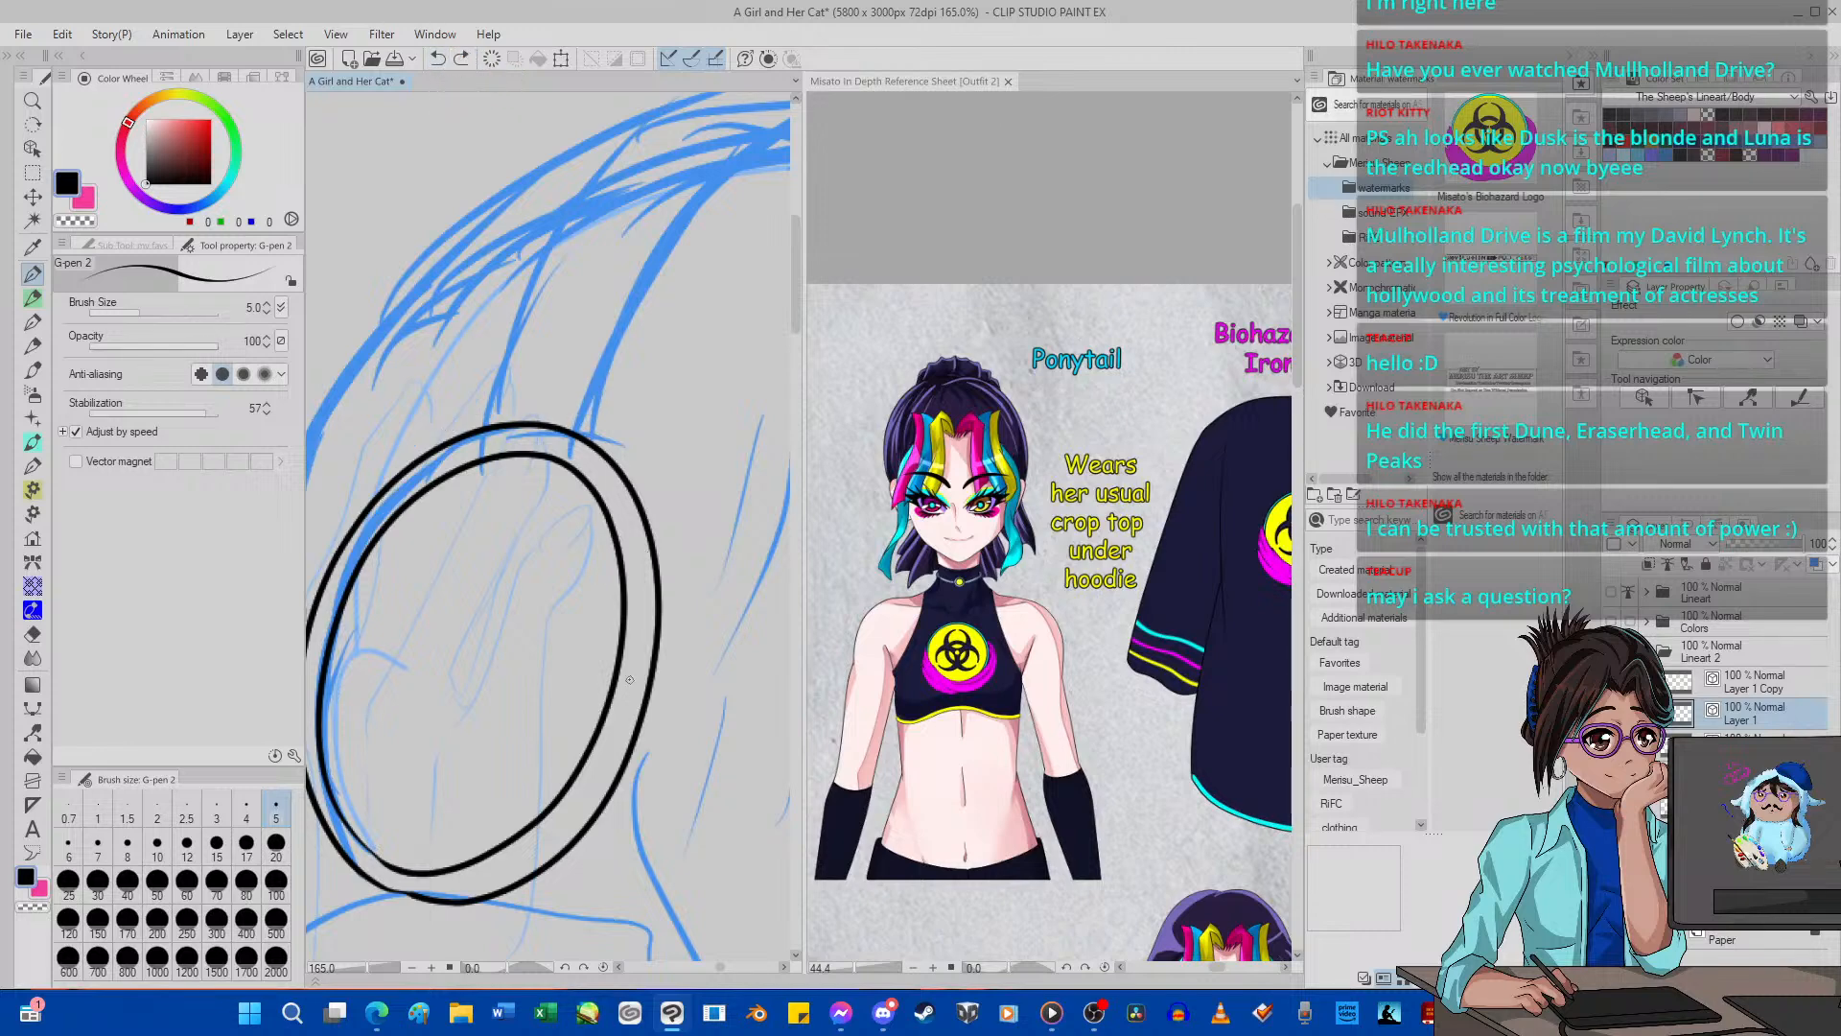
left_click_drag(651, 760, 684, 660)
left_click(438, 58)
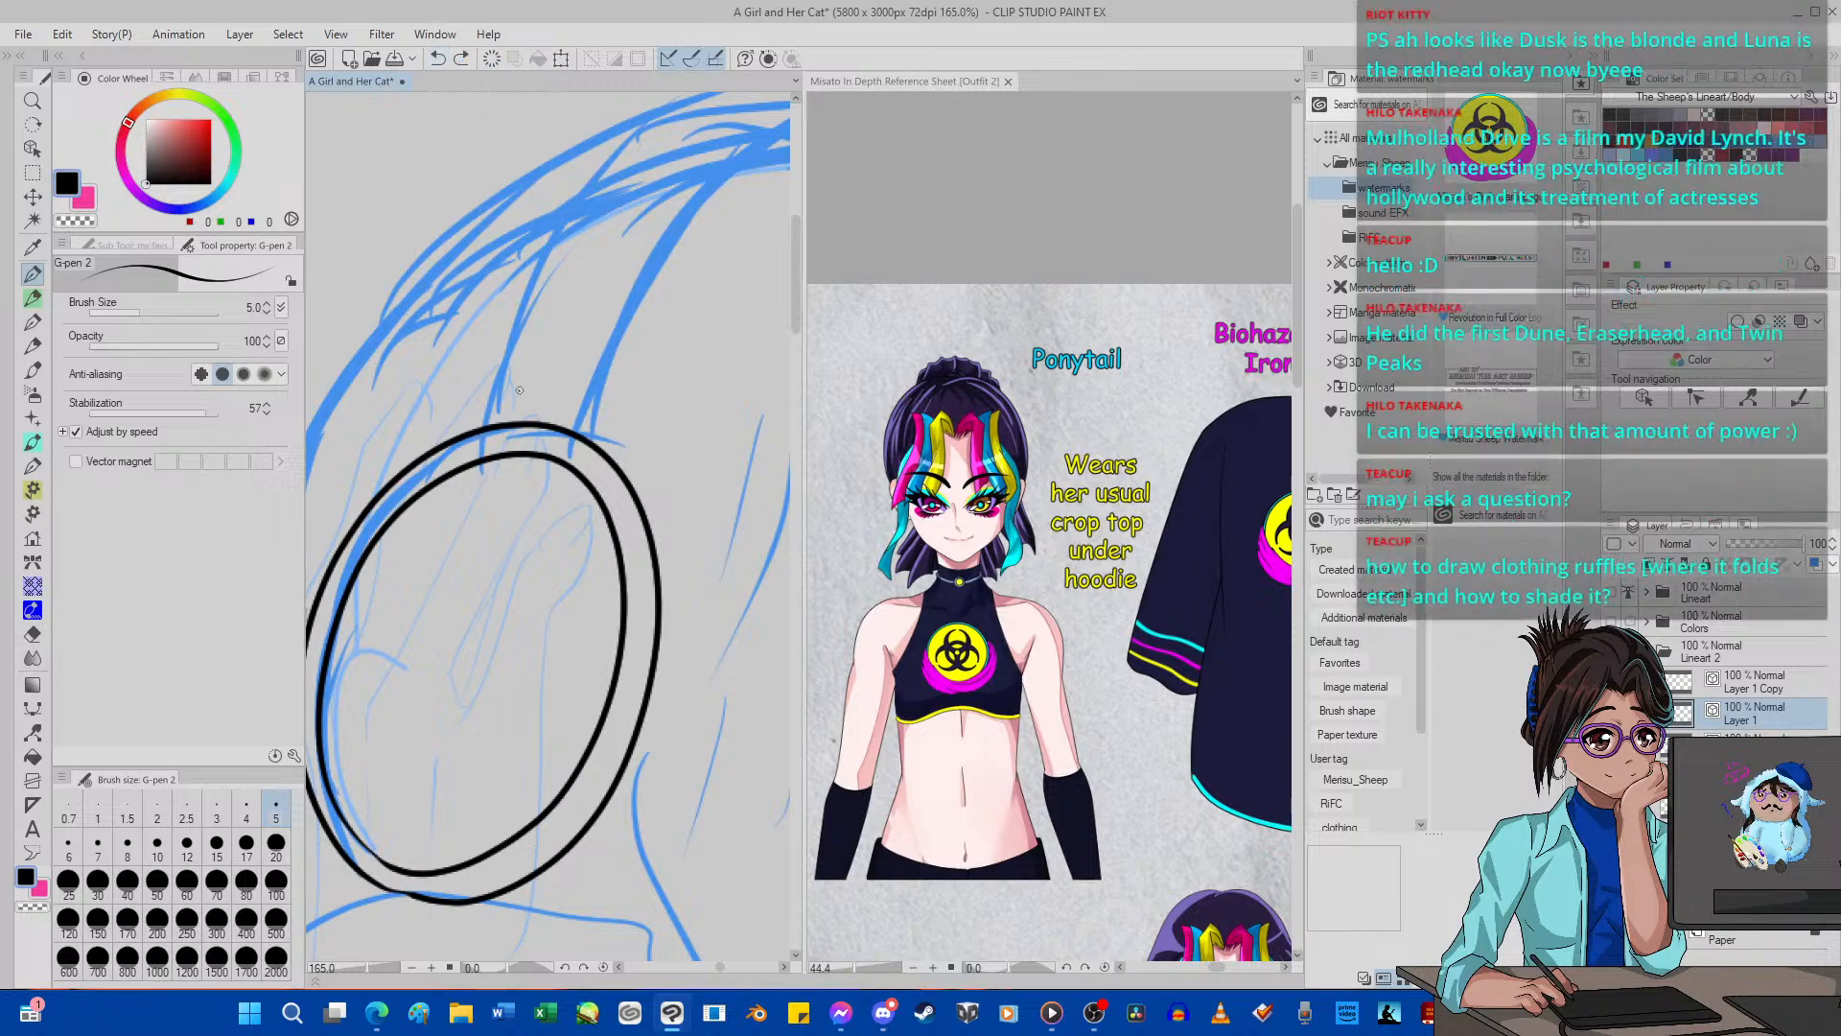
mouse_move(471, 449)
left_mouse_down()
mouse_move(498, 345)
mouse_move(527, 335)
mouse_move(638, 381)
left_mouse_up()
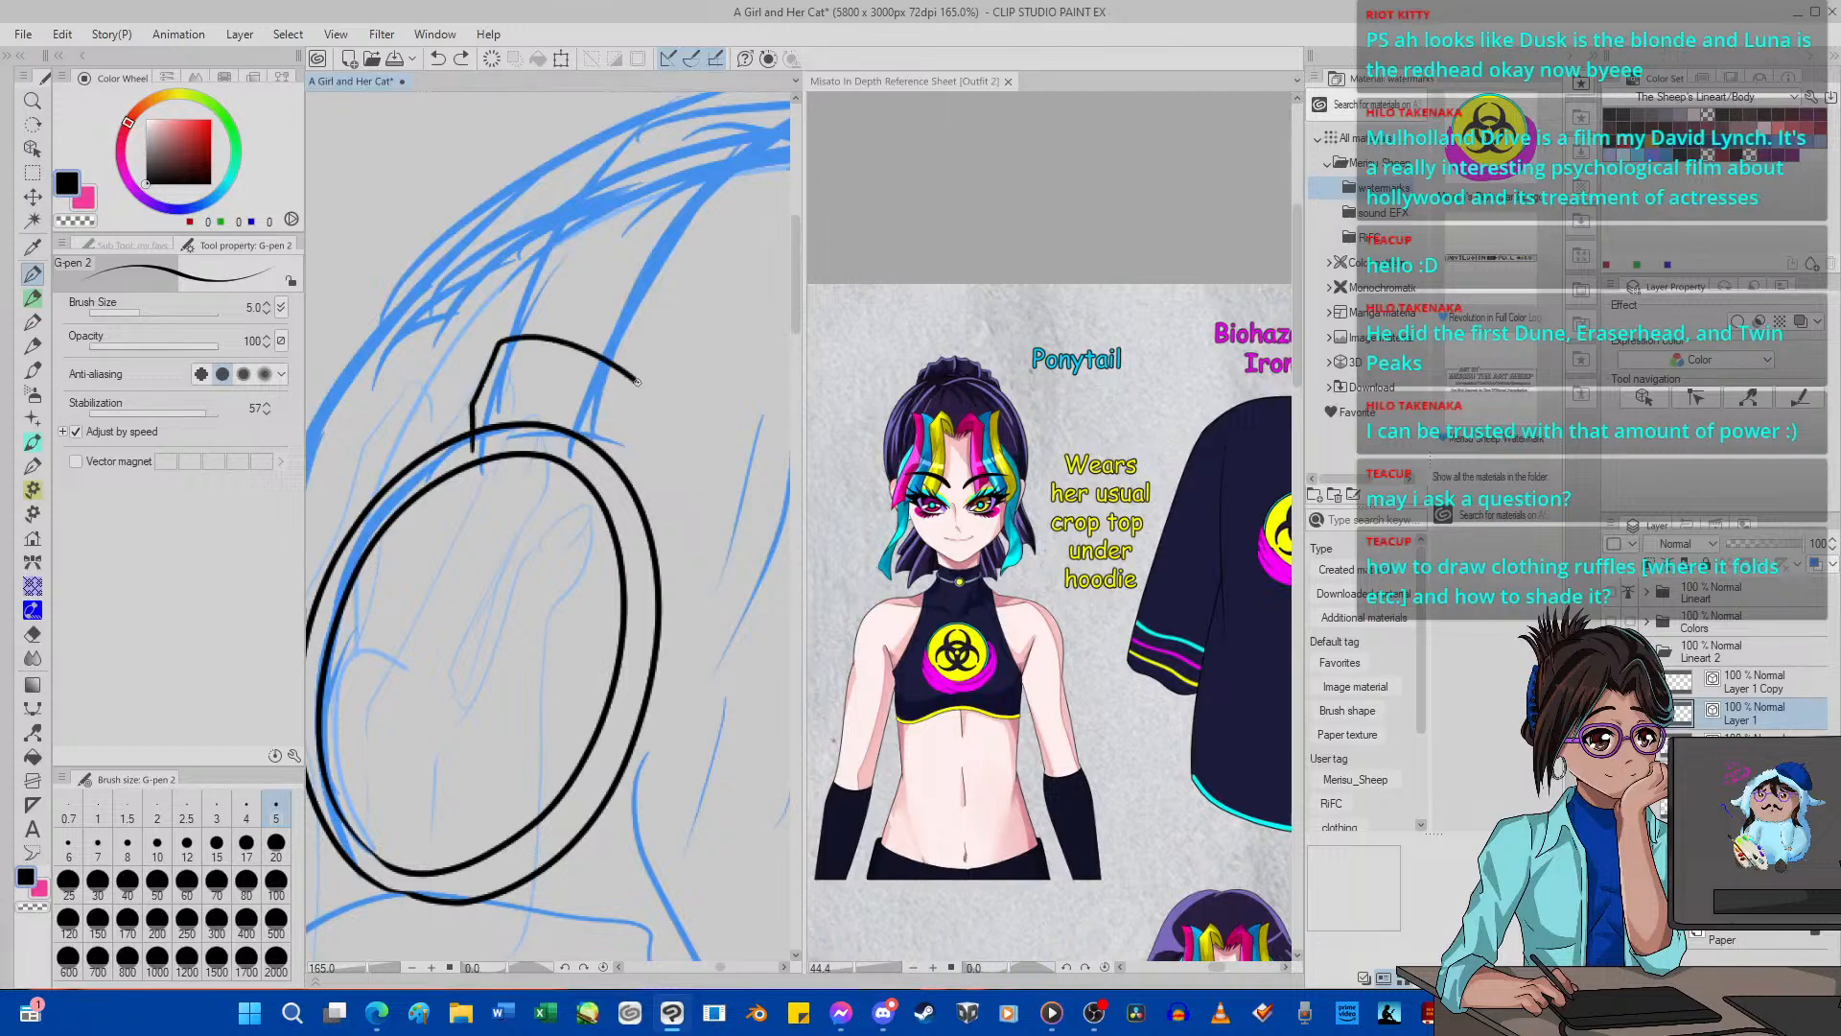
left_click(438, 59)
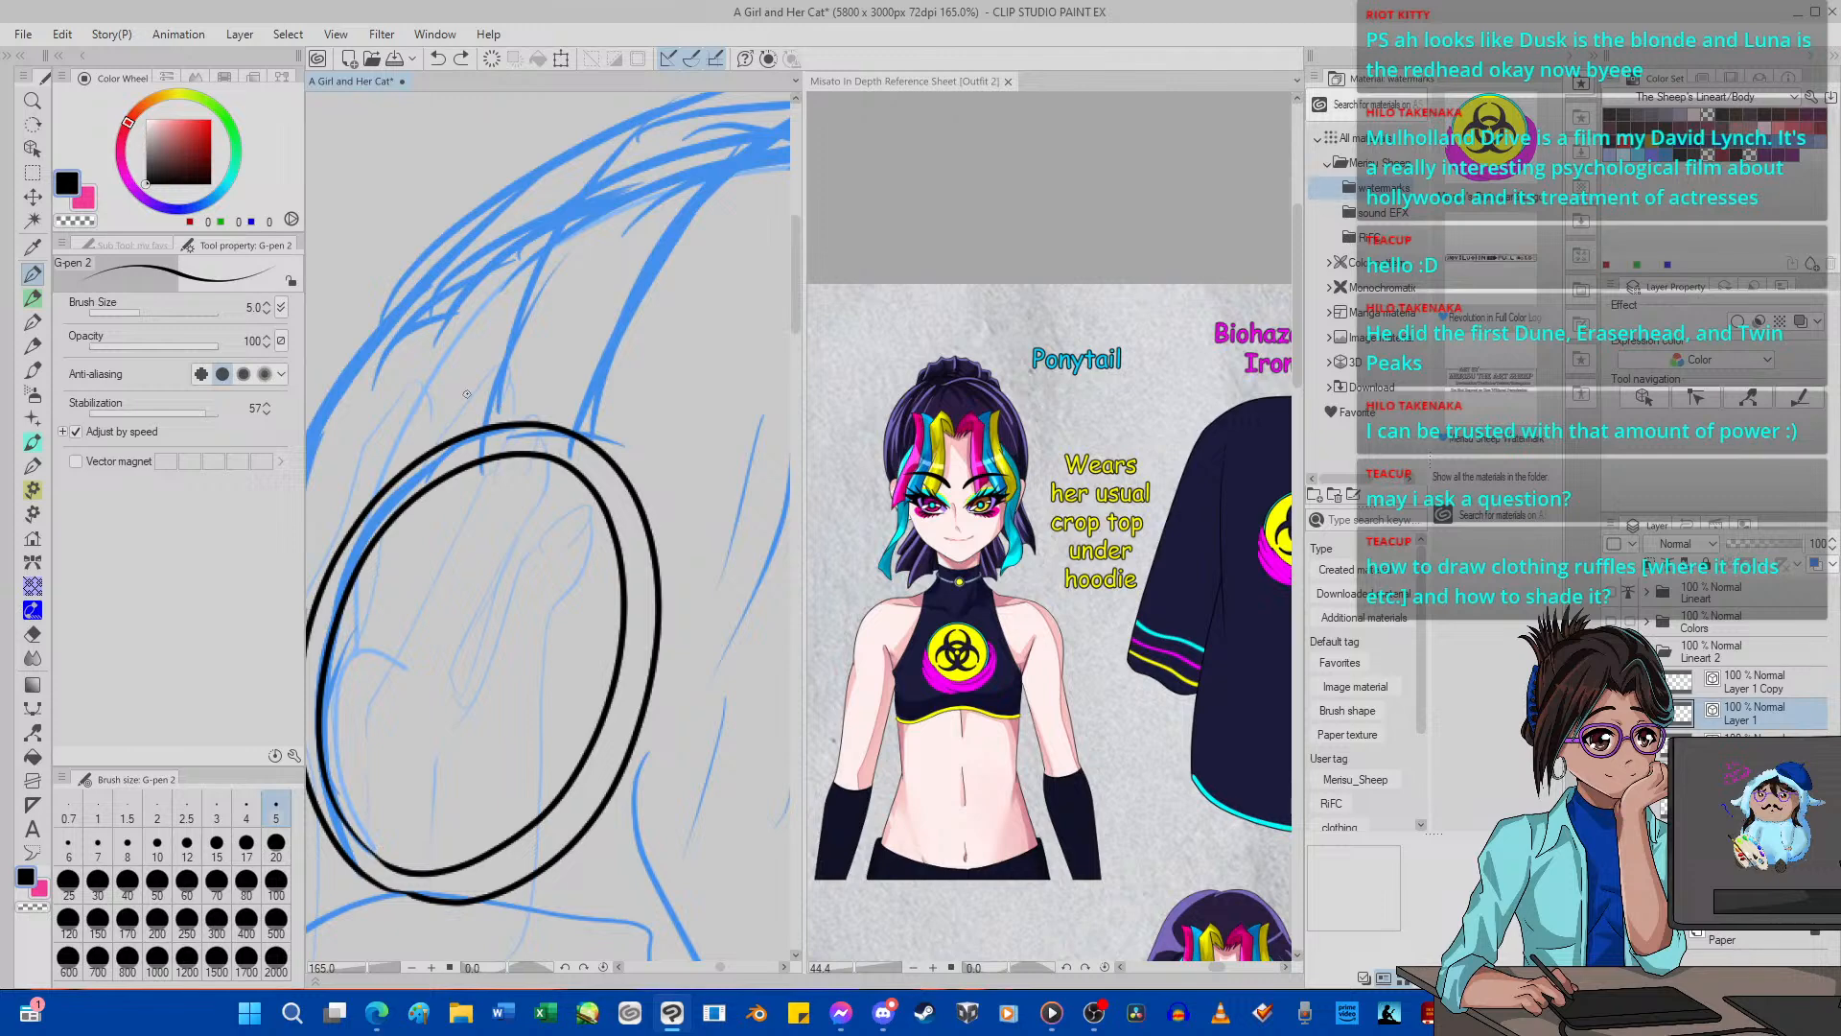
Erase both ear-cup ovals with the Hard vector eraser at size 300 and merge Layer 1 Copy into Layer 1.
scroll(467, 394, "down", 6)
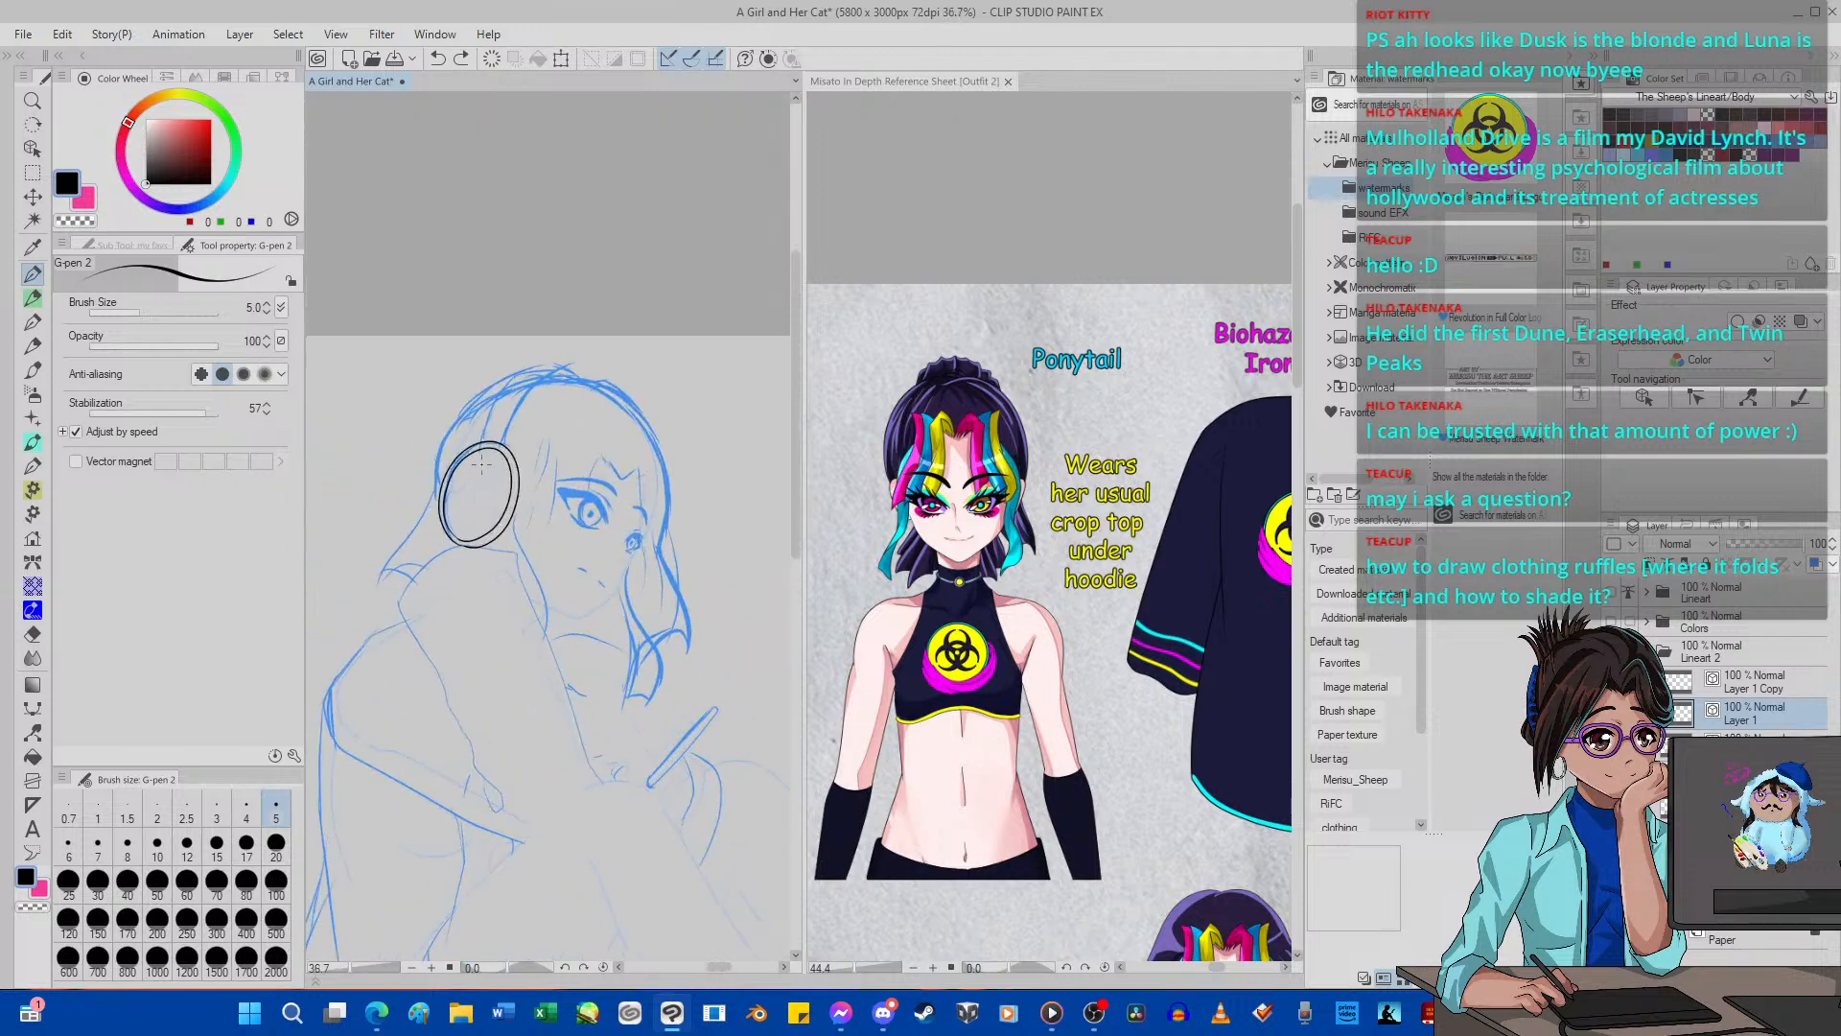
scroll(482, 465, "up", 3)
key("e")
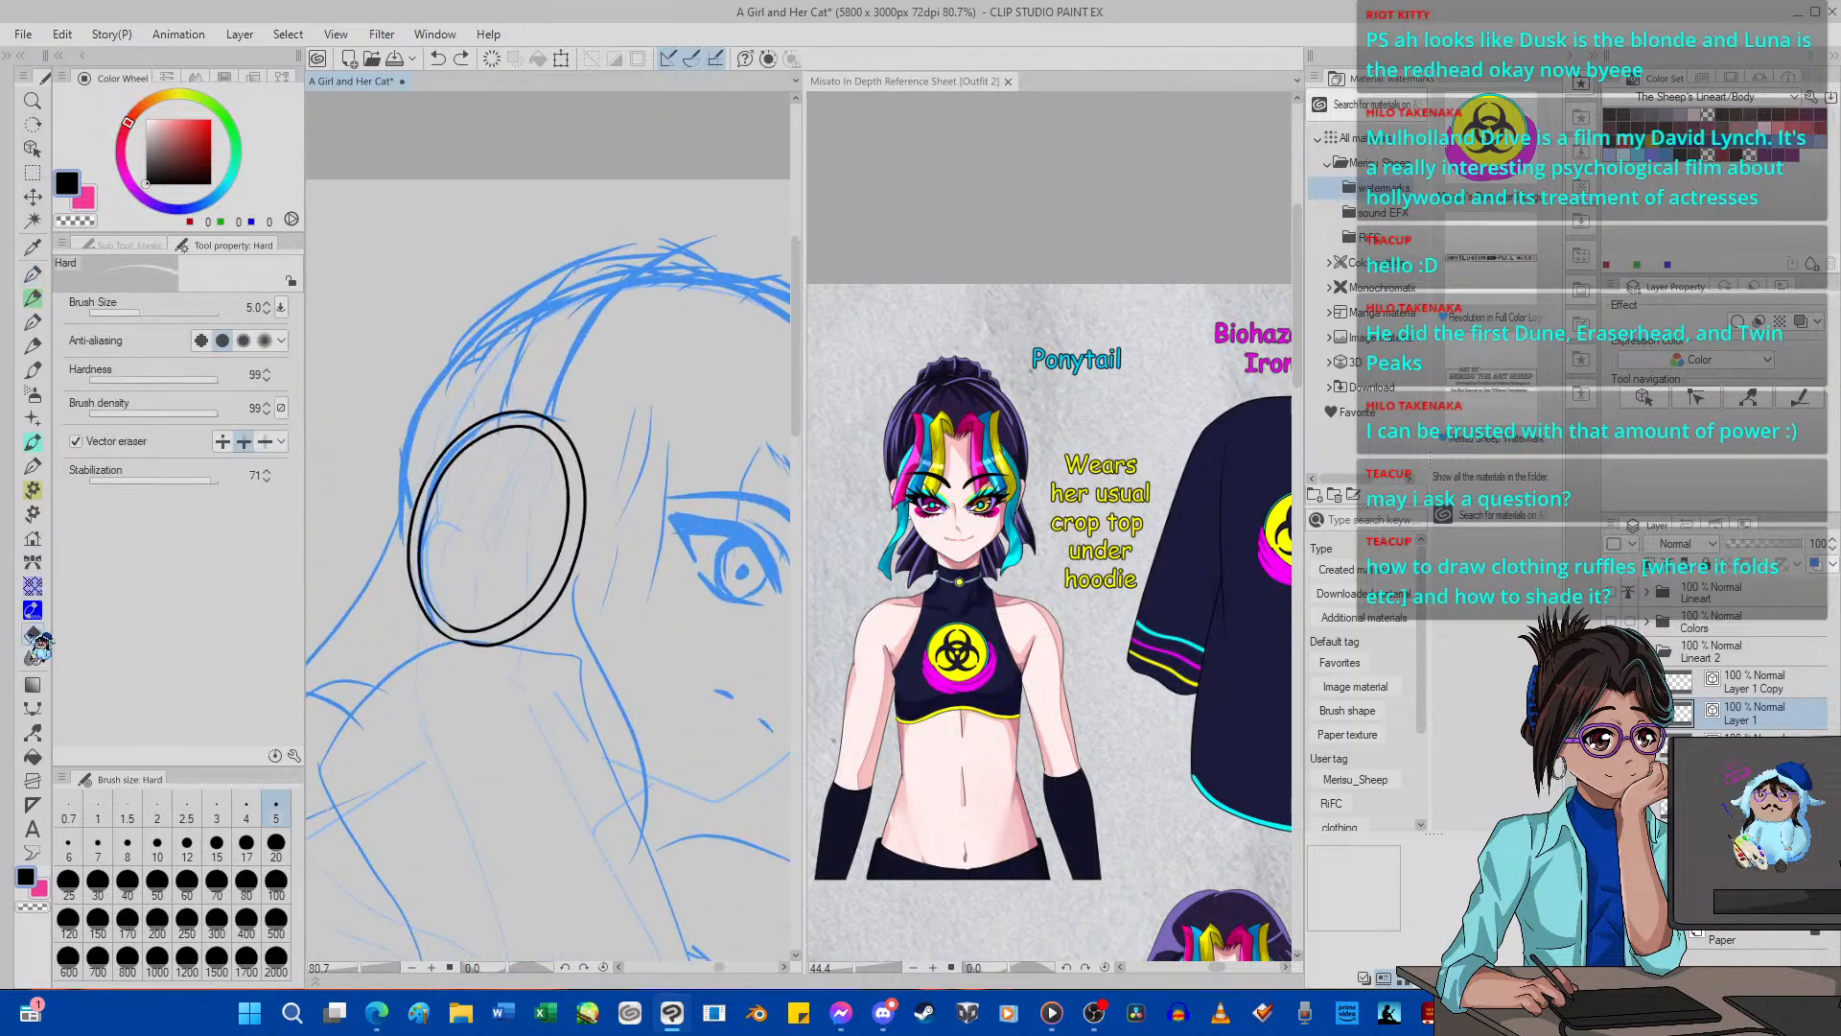
left_click(217, 918)
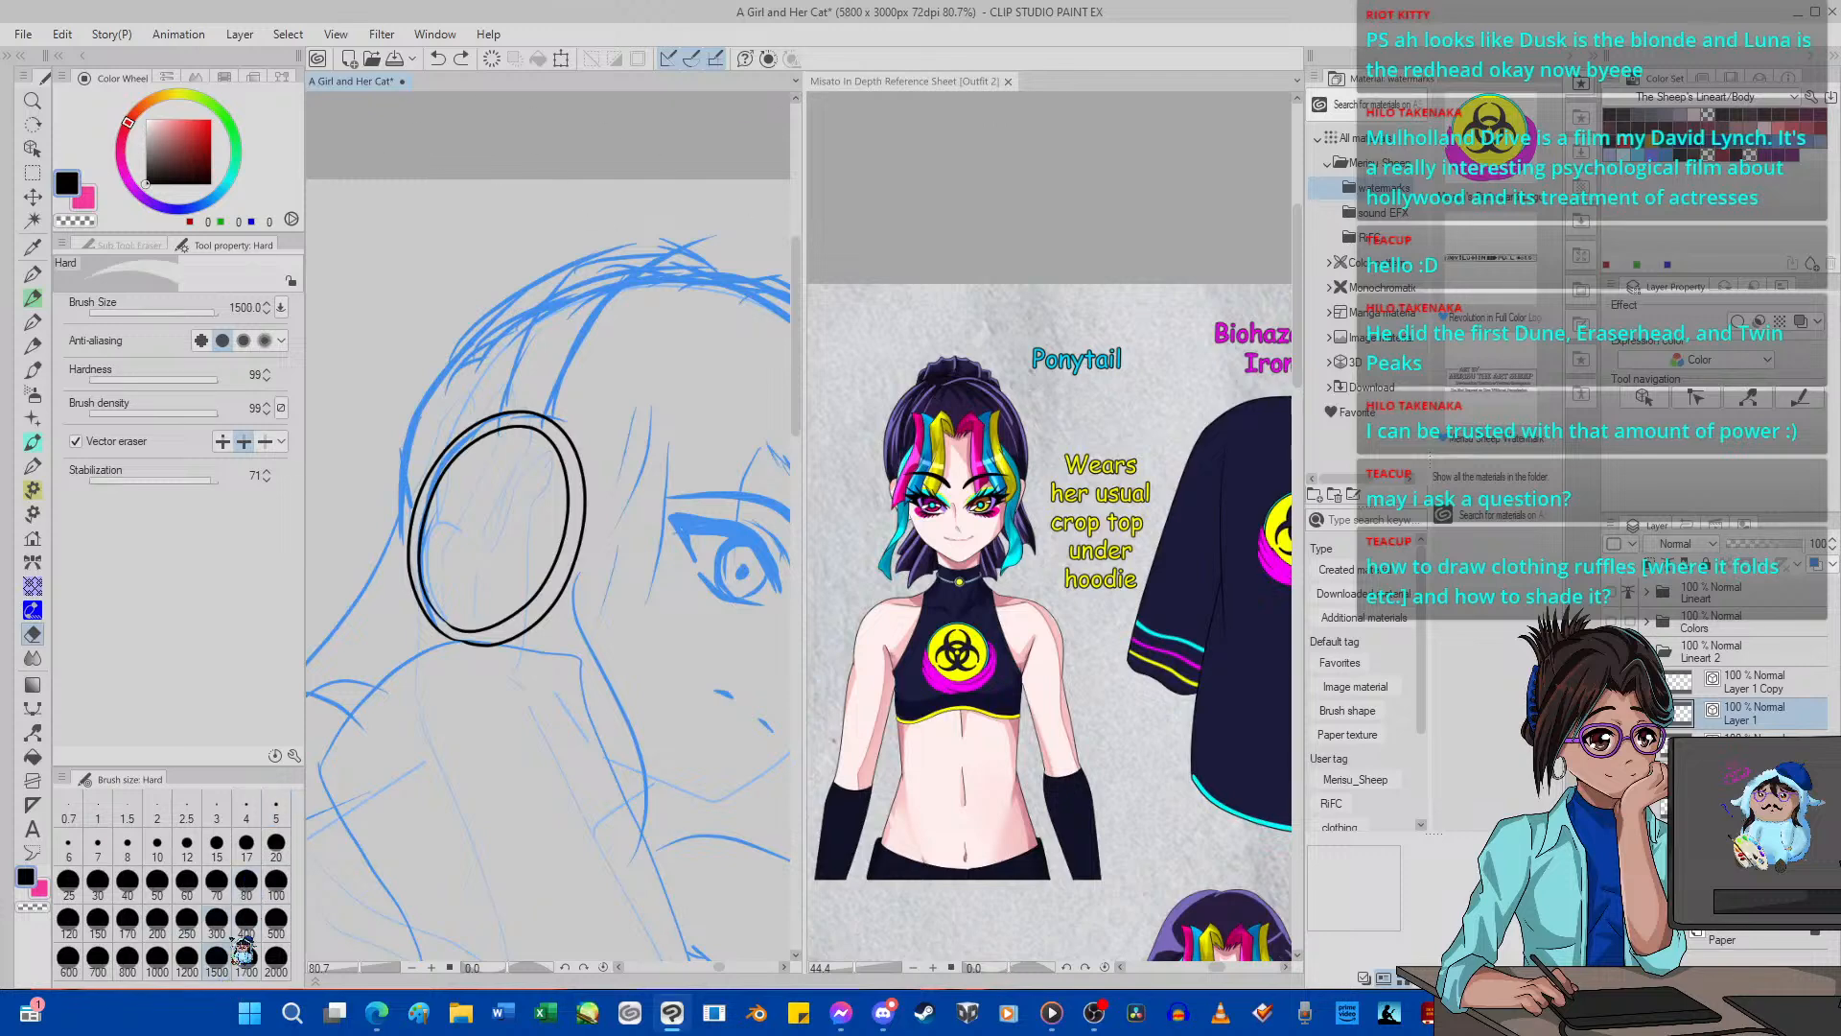
mouse_move(421, 628)
left_mouse_down()
mouse_move(510, 450)
mouse_move(514, 578)
mouse_move(470, 589)
left_mouse_up()
left_click(1764, 687)
scroll(531, 537, "down", 12)
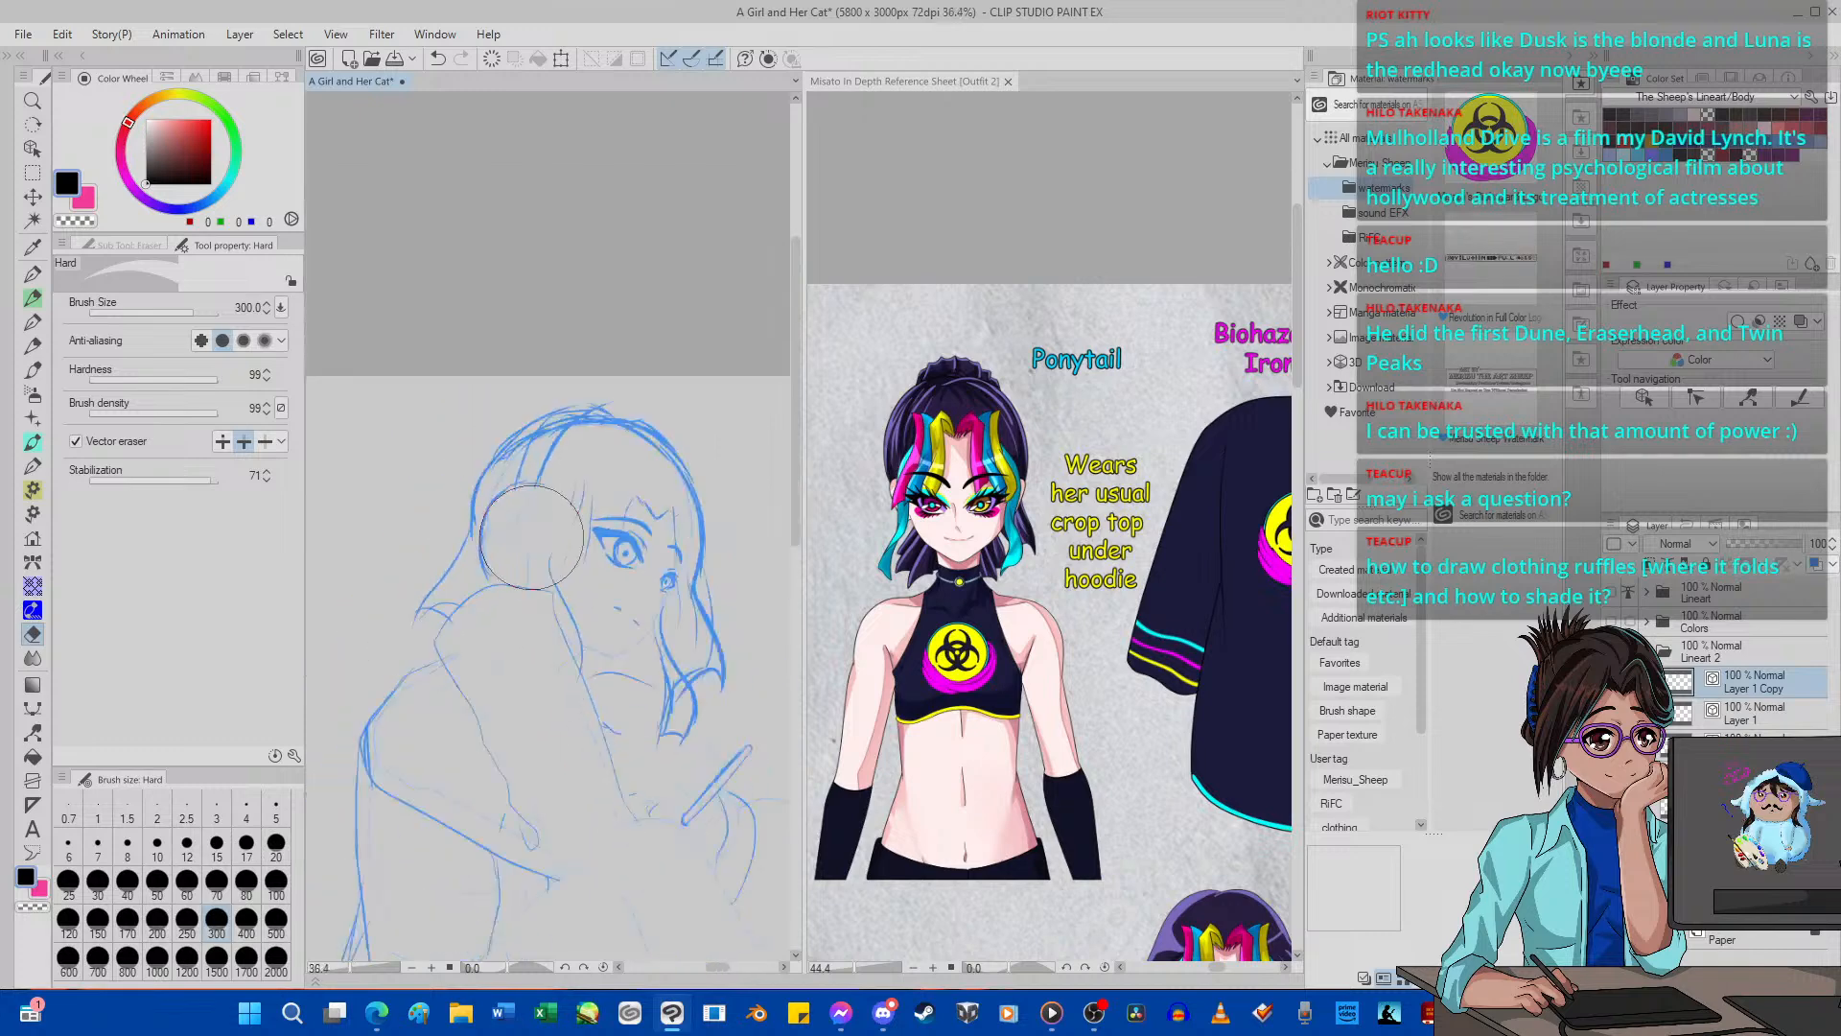
scroll(532, 537, "up", 5)
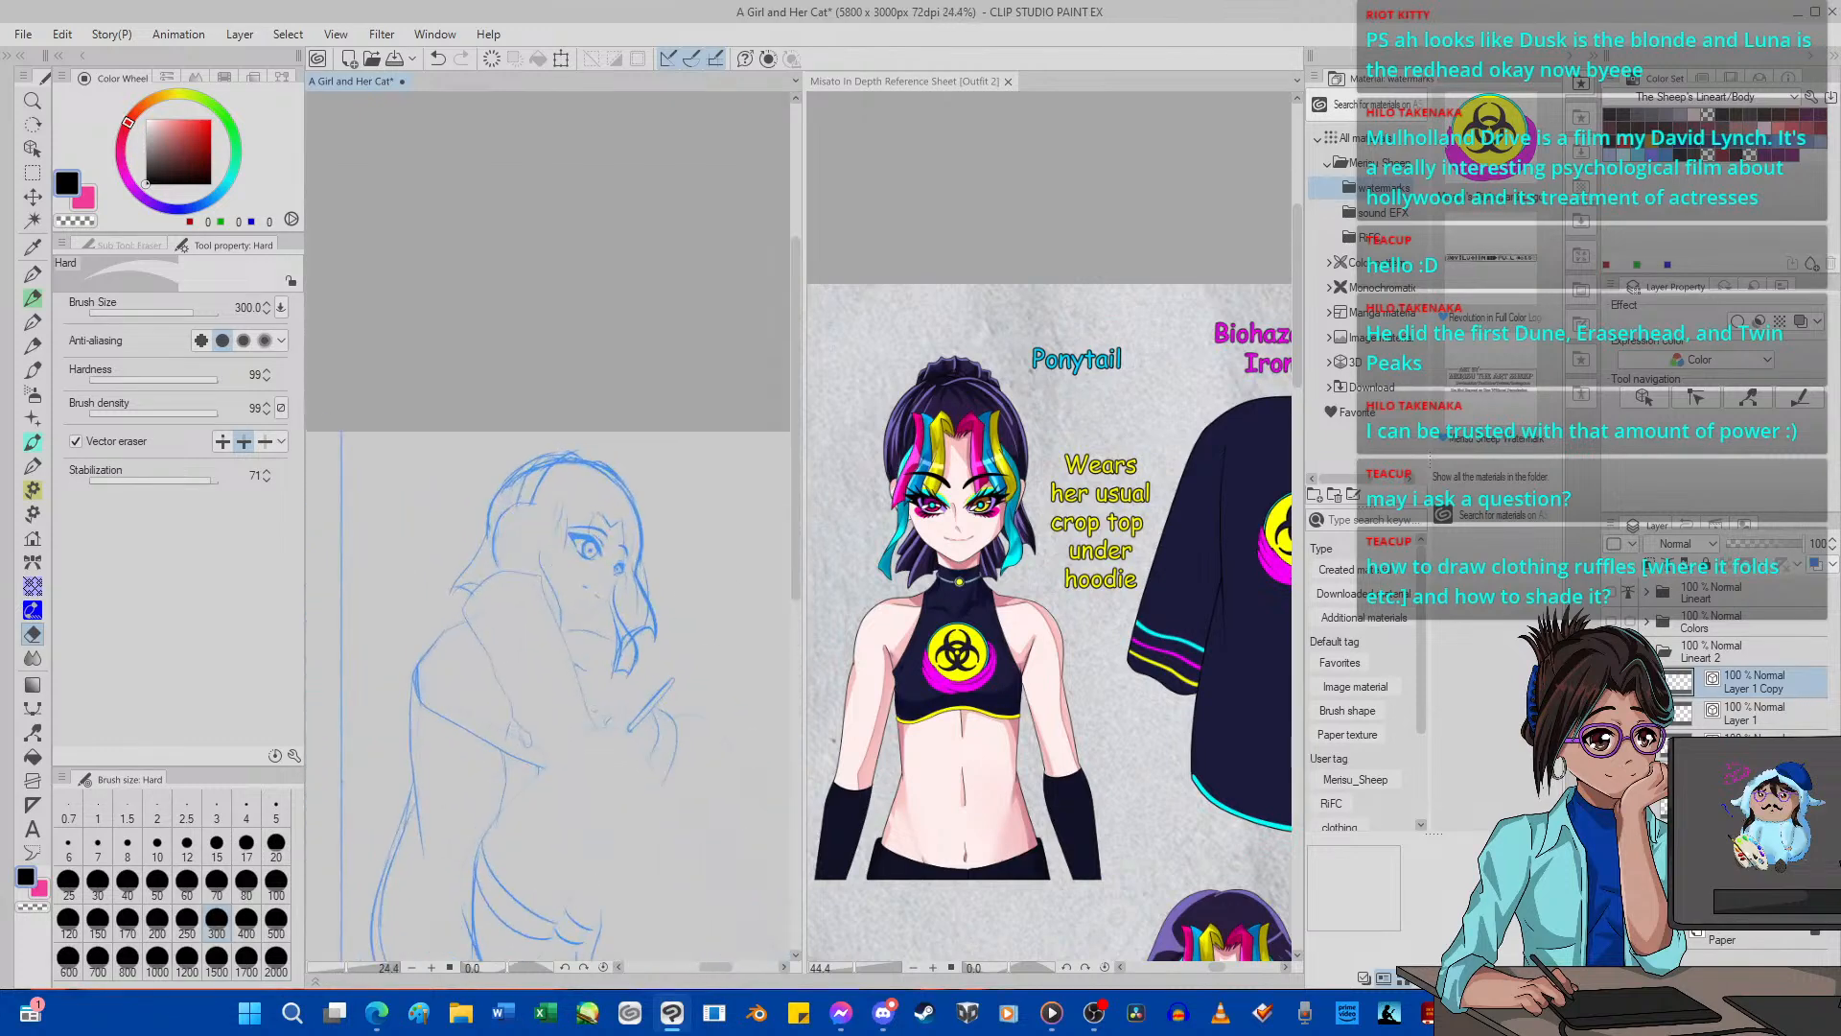
key("ctrl+e")
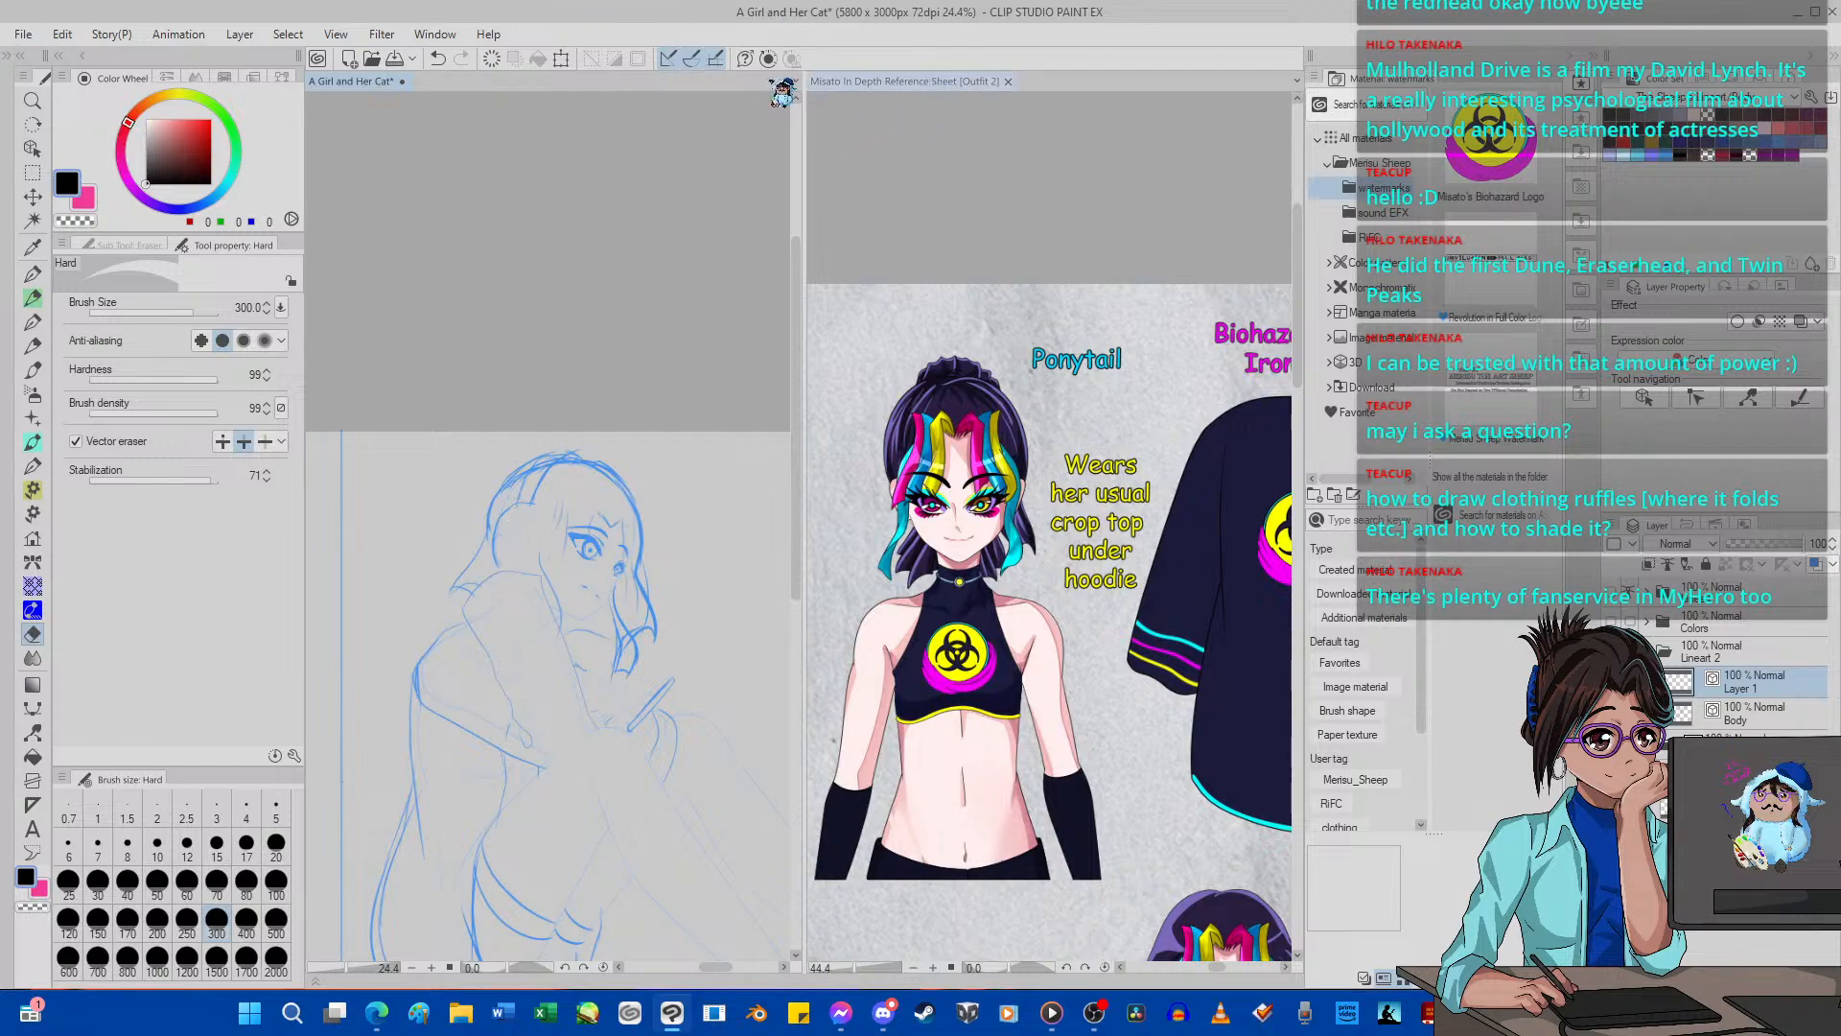
Dock the Misato reference sheet beside A Girl and Her Cat and create a blank 4000 x 5800 px, 72 dpi Illustration canvas.
left_click_drag(771, 81, 674, 80)
scroll(711, 339, "down", 10)
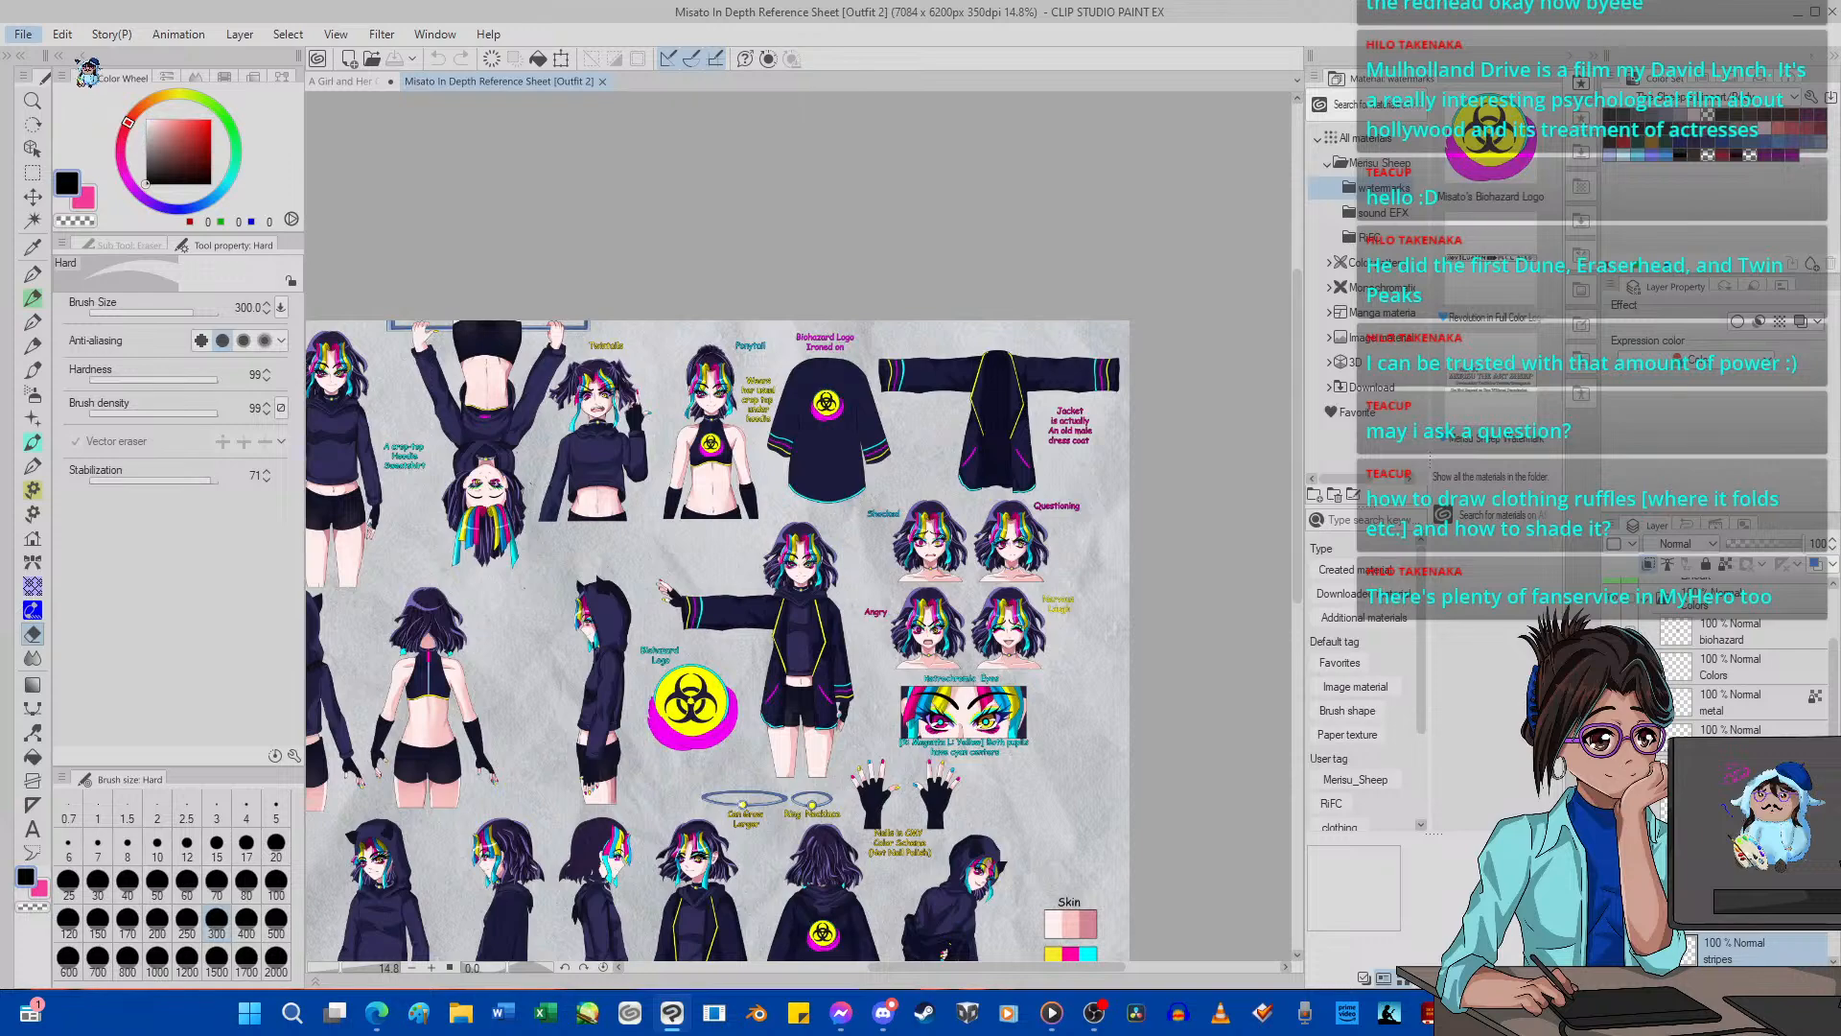
left_click(986, 340)
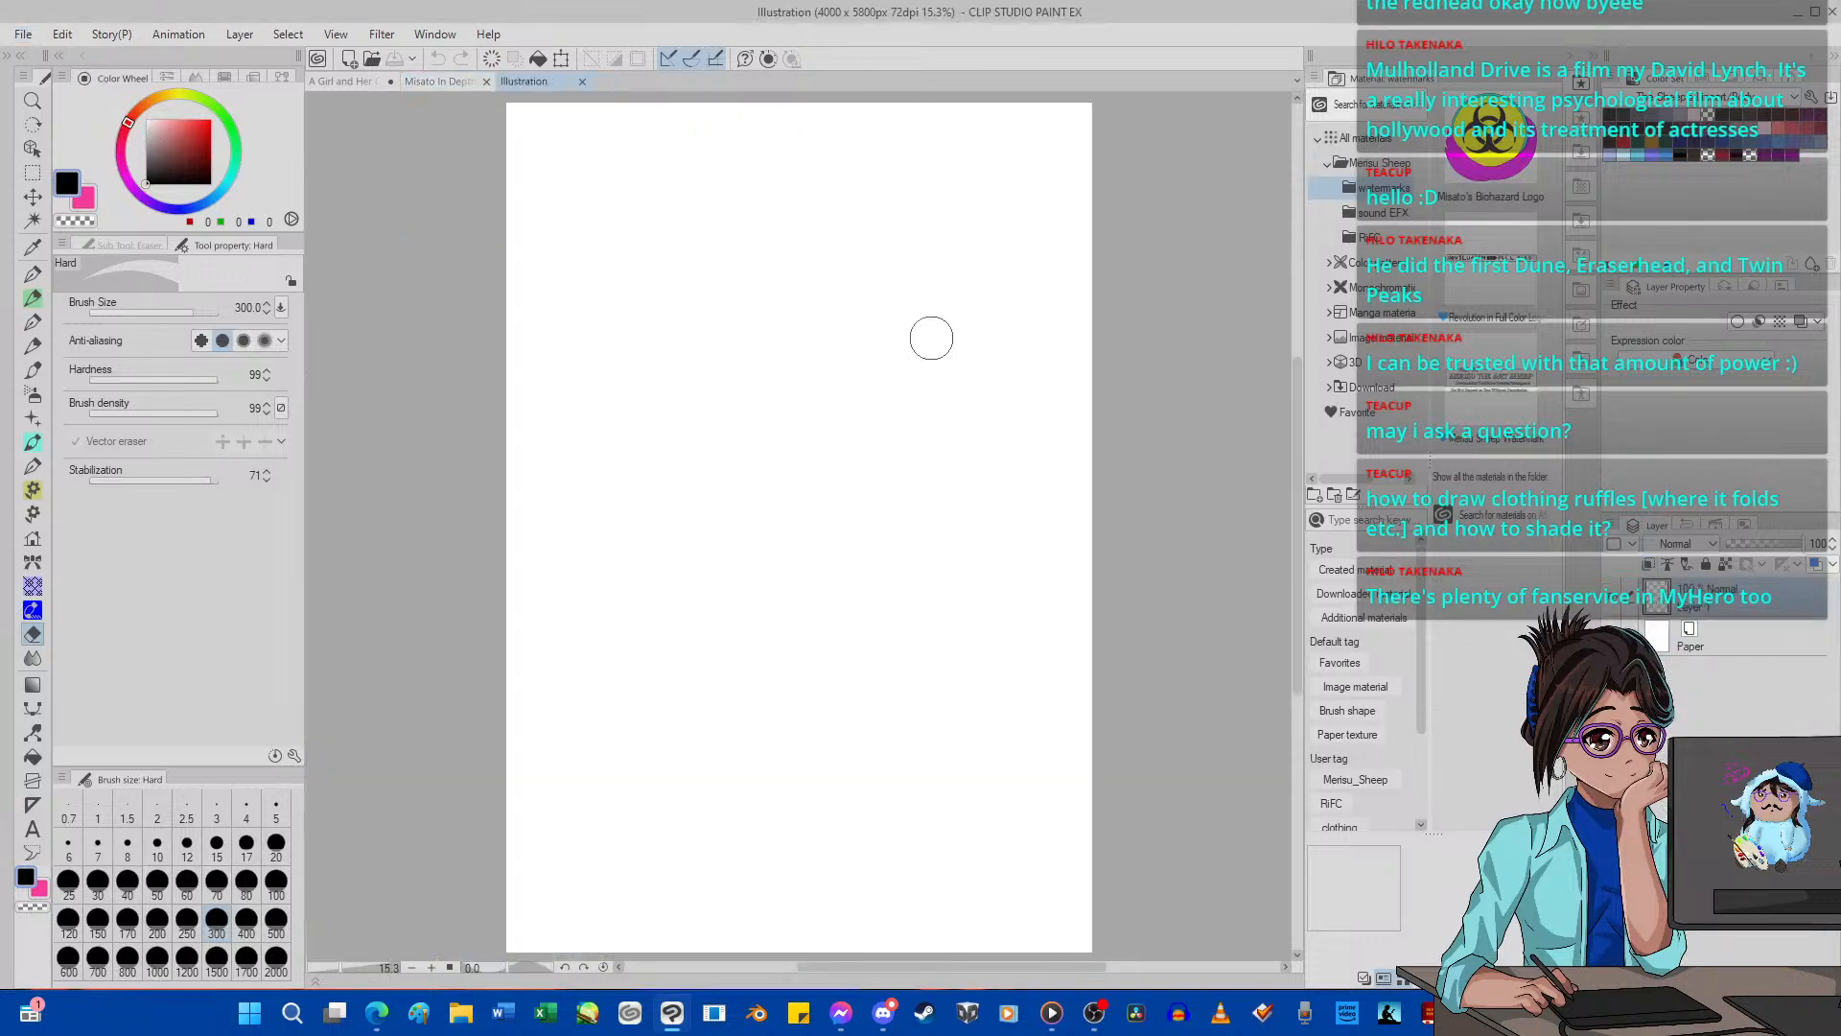
scroll(926, 336, "down", 2)
scroll(823, 326, "up", 3)
Look over the Misato reference sheet and the two girls in A Girl and Her Cat, ending on the blank Illustration canvas.
left_click(465, 82)
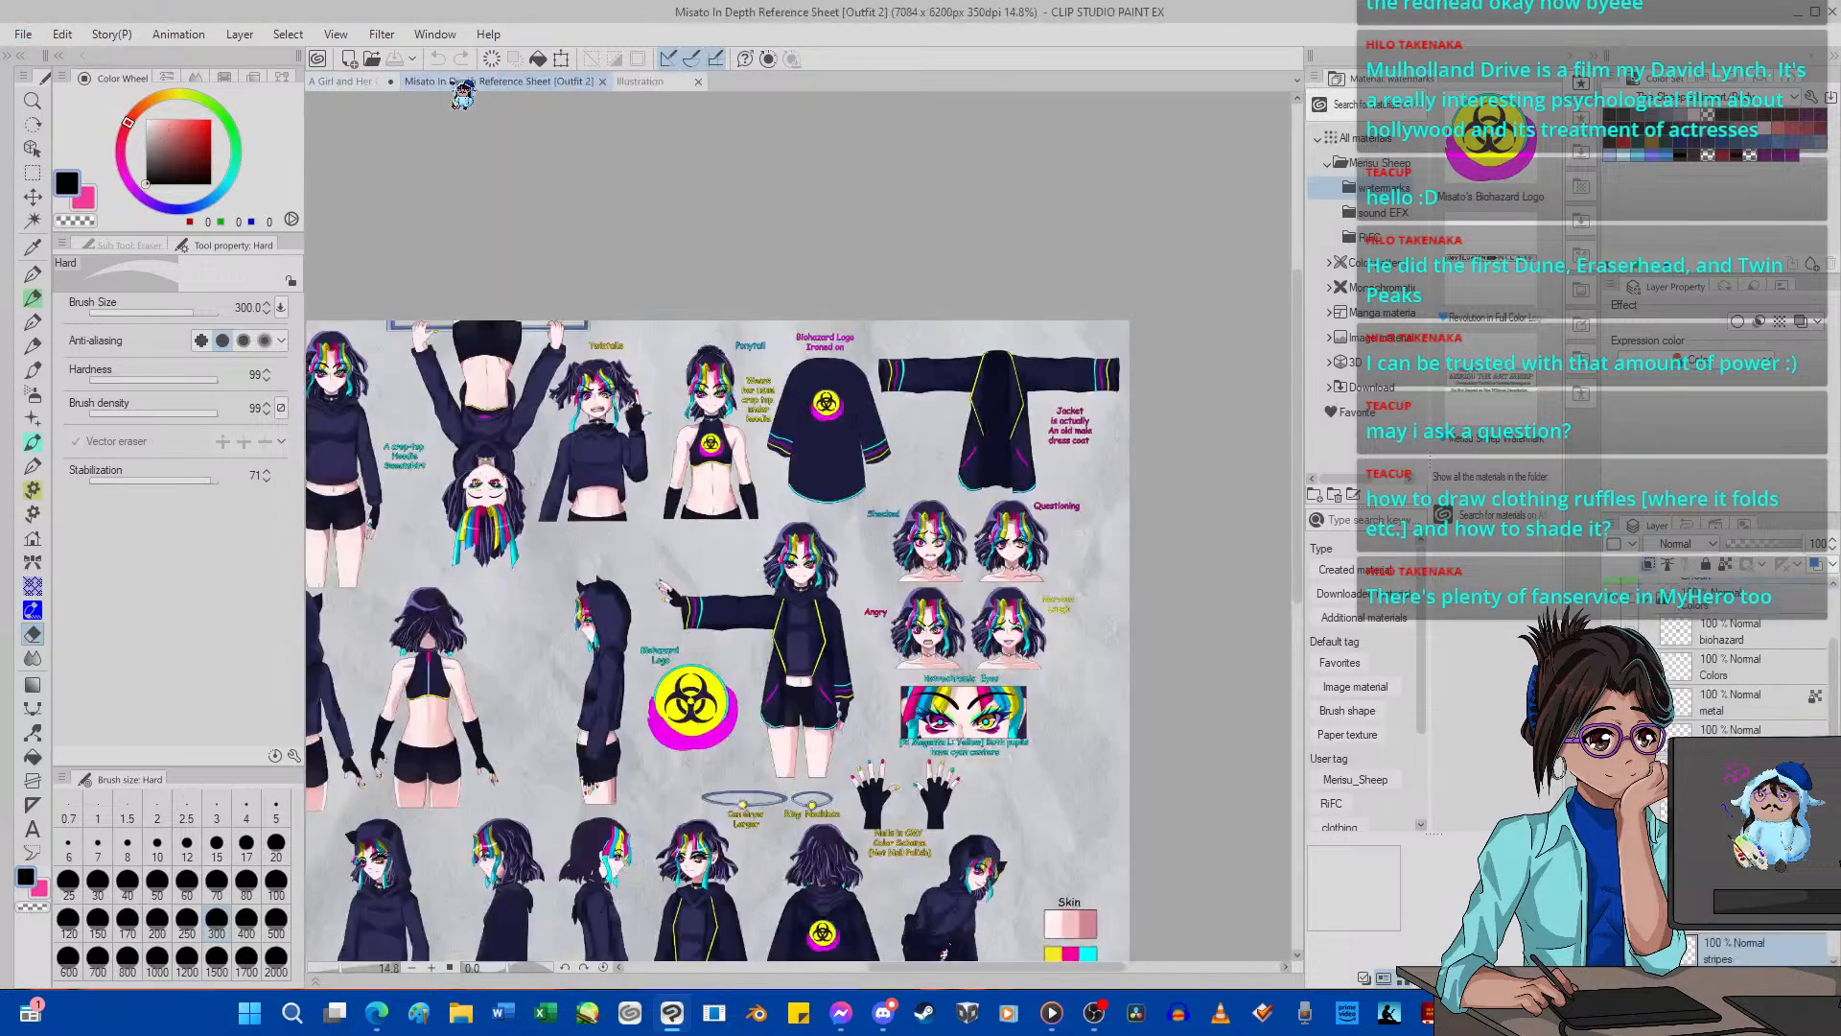
left_click(351, 81)
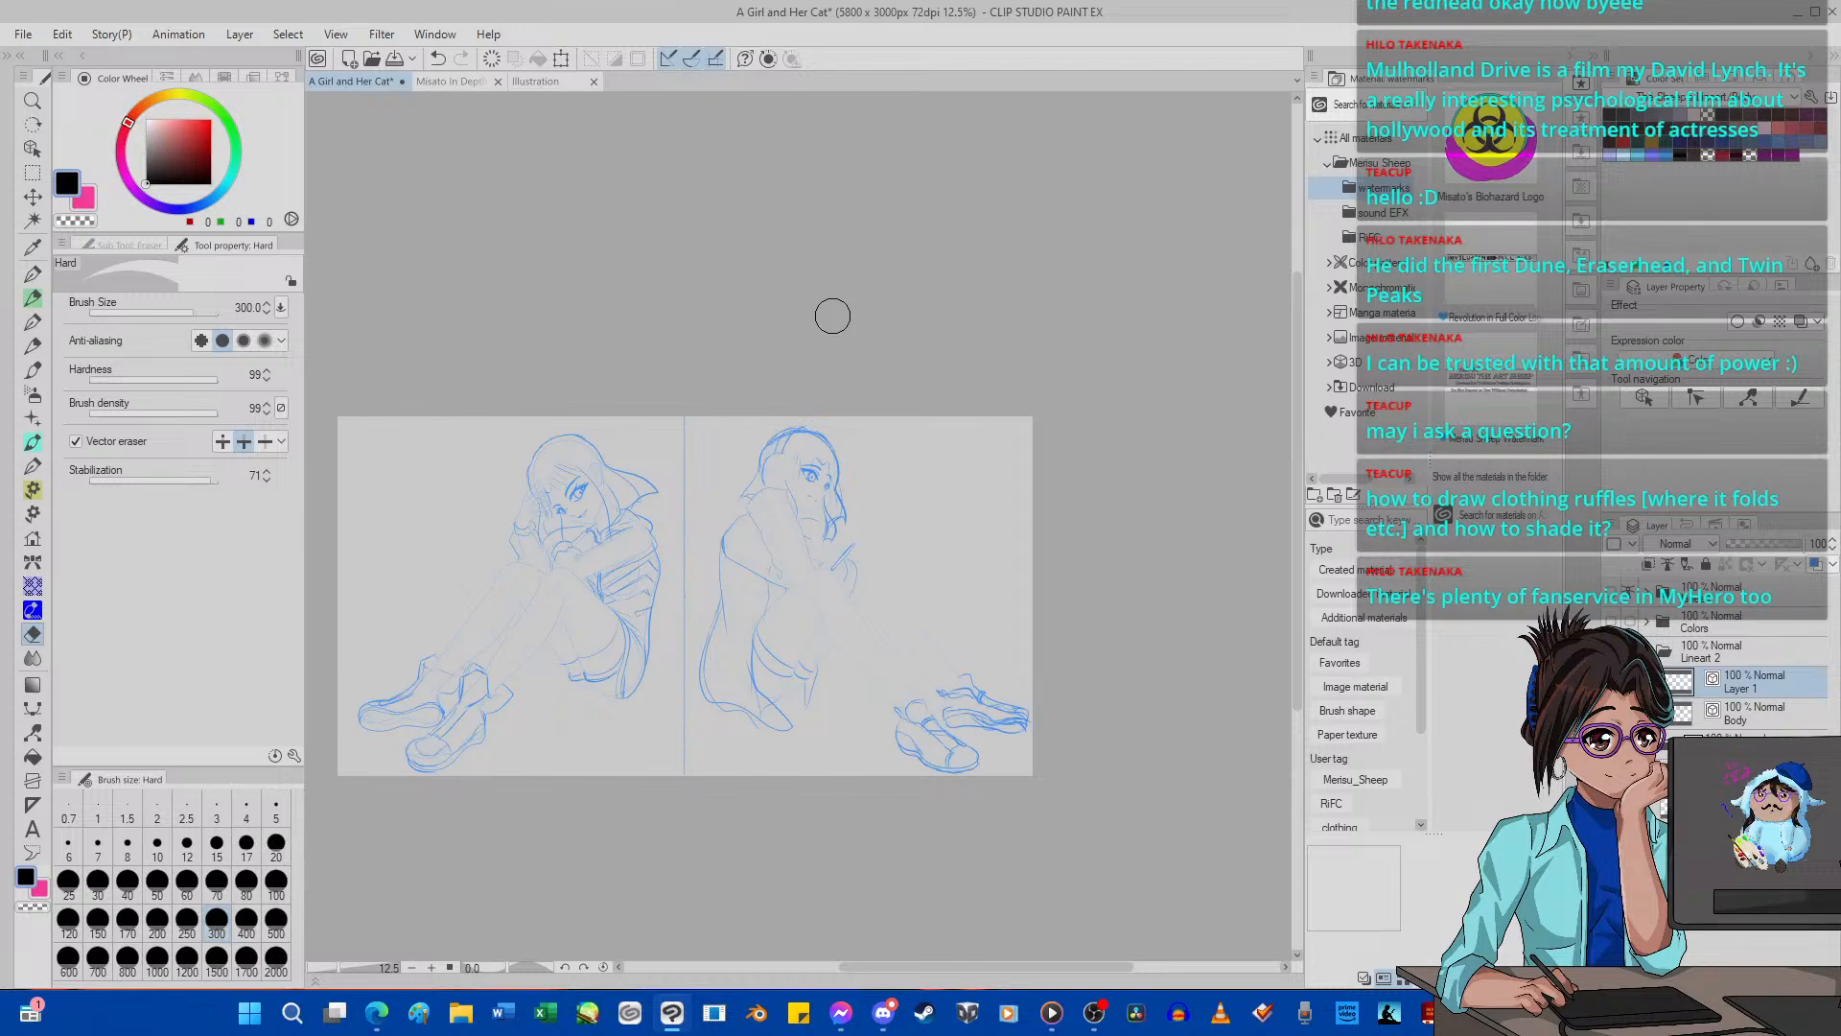
scroll(668, 441, "up", 2)
scroll(677, 448, "down", 4)
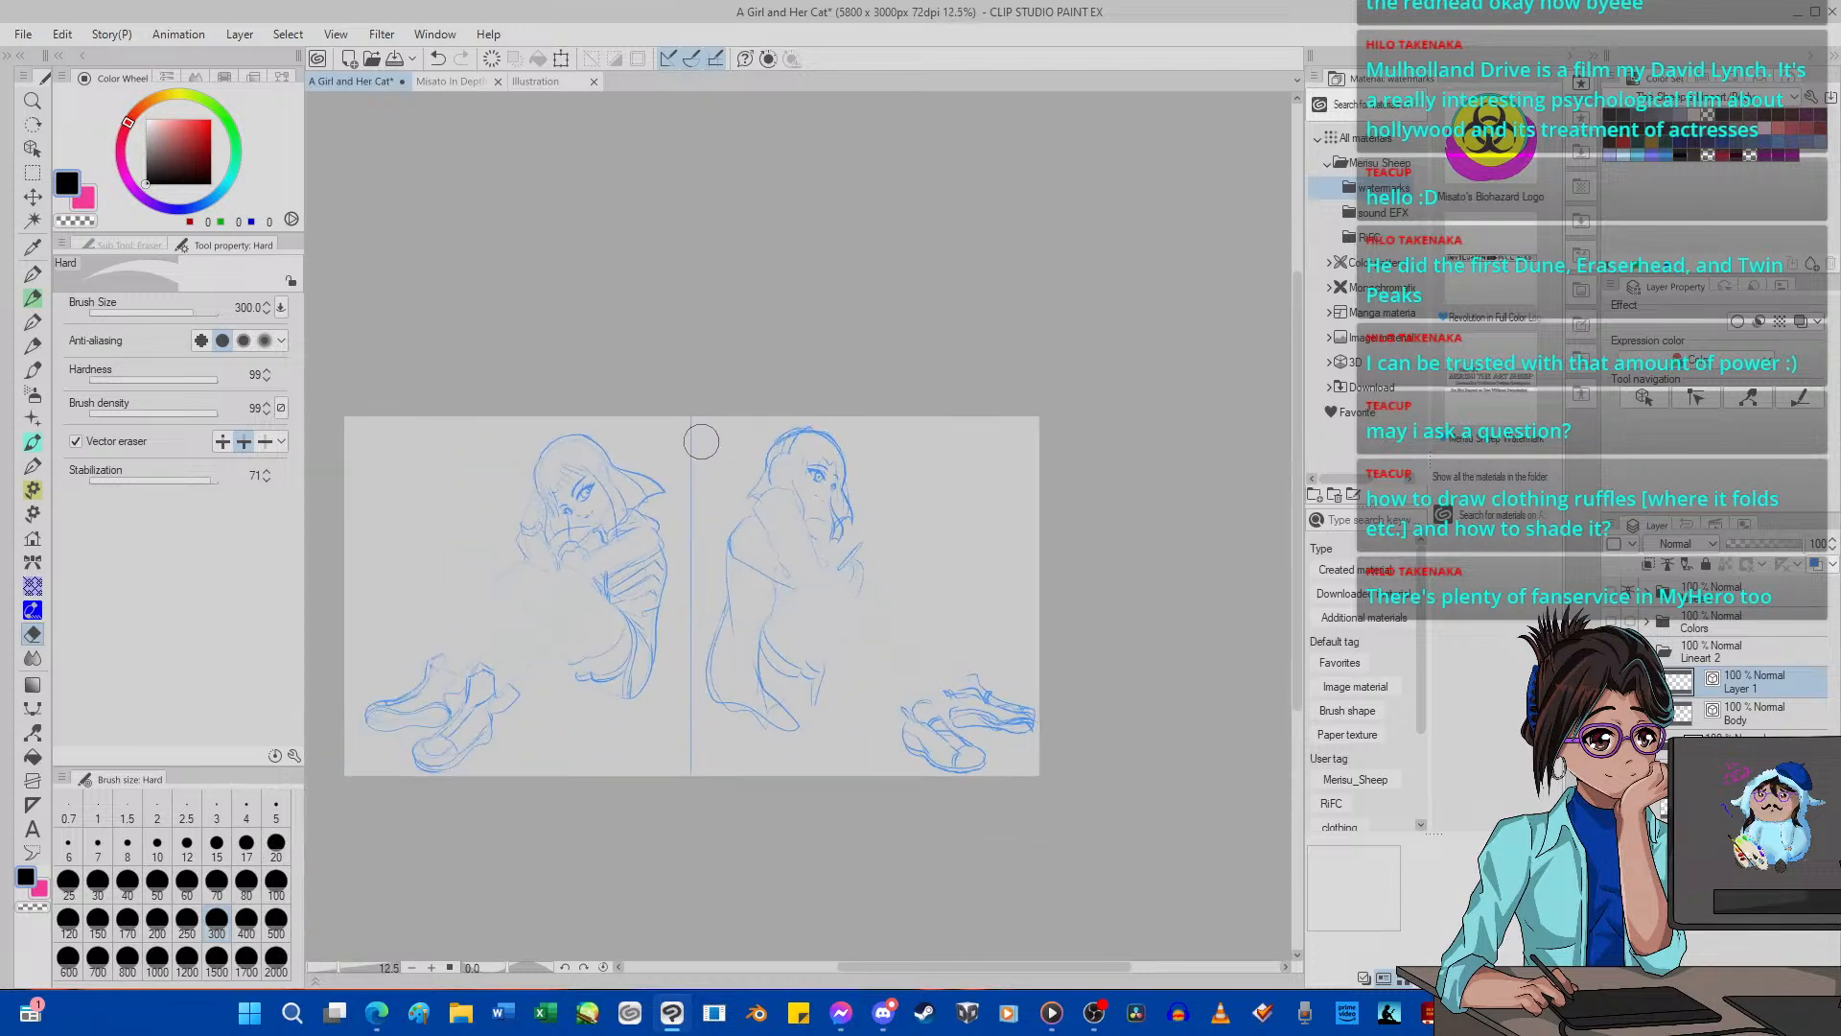
scroll(963, 692, "up", 3)
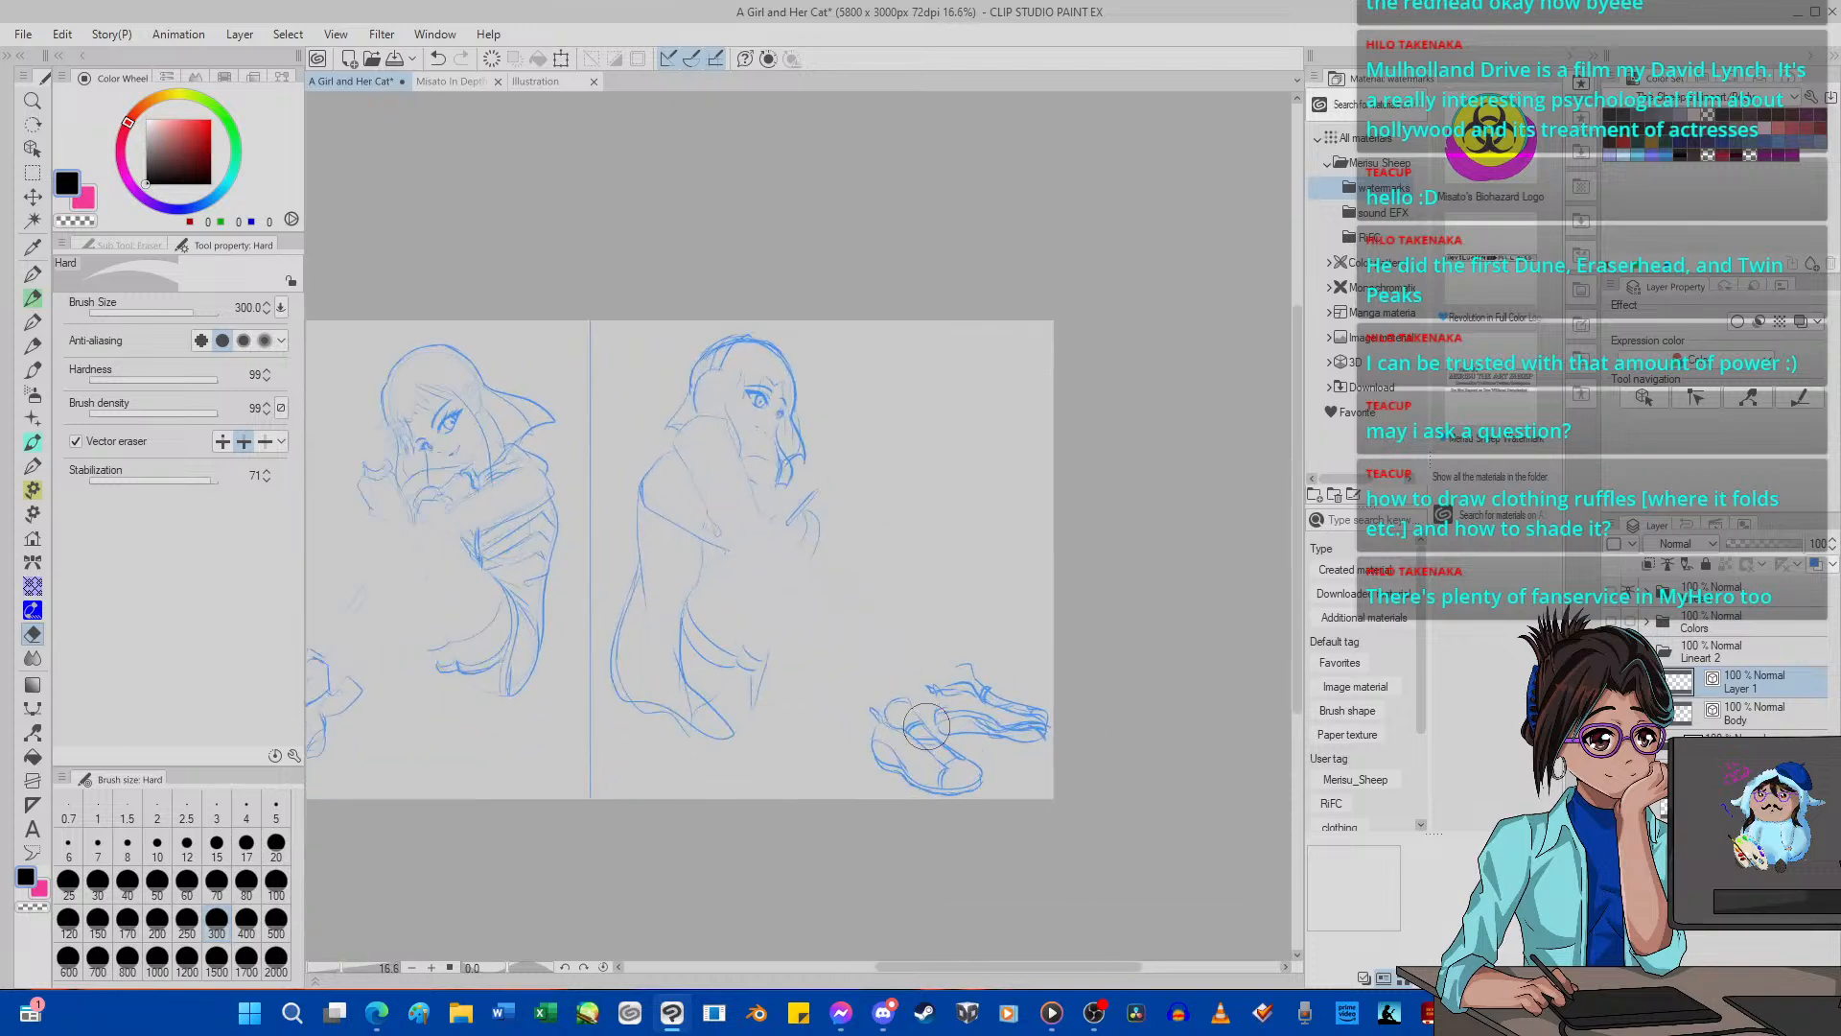
left_click(576, 81)
scroll(697, 538, "down", 1)
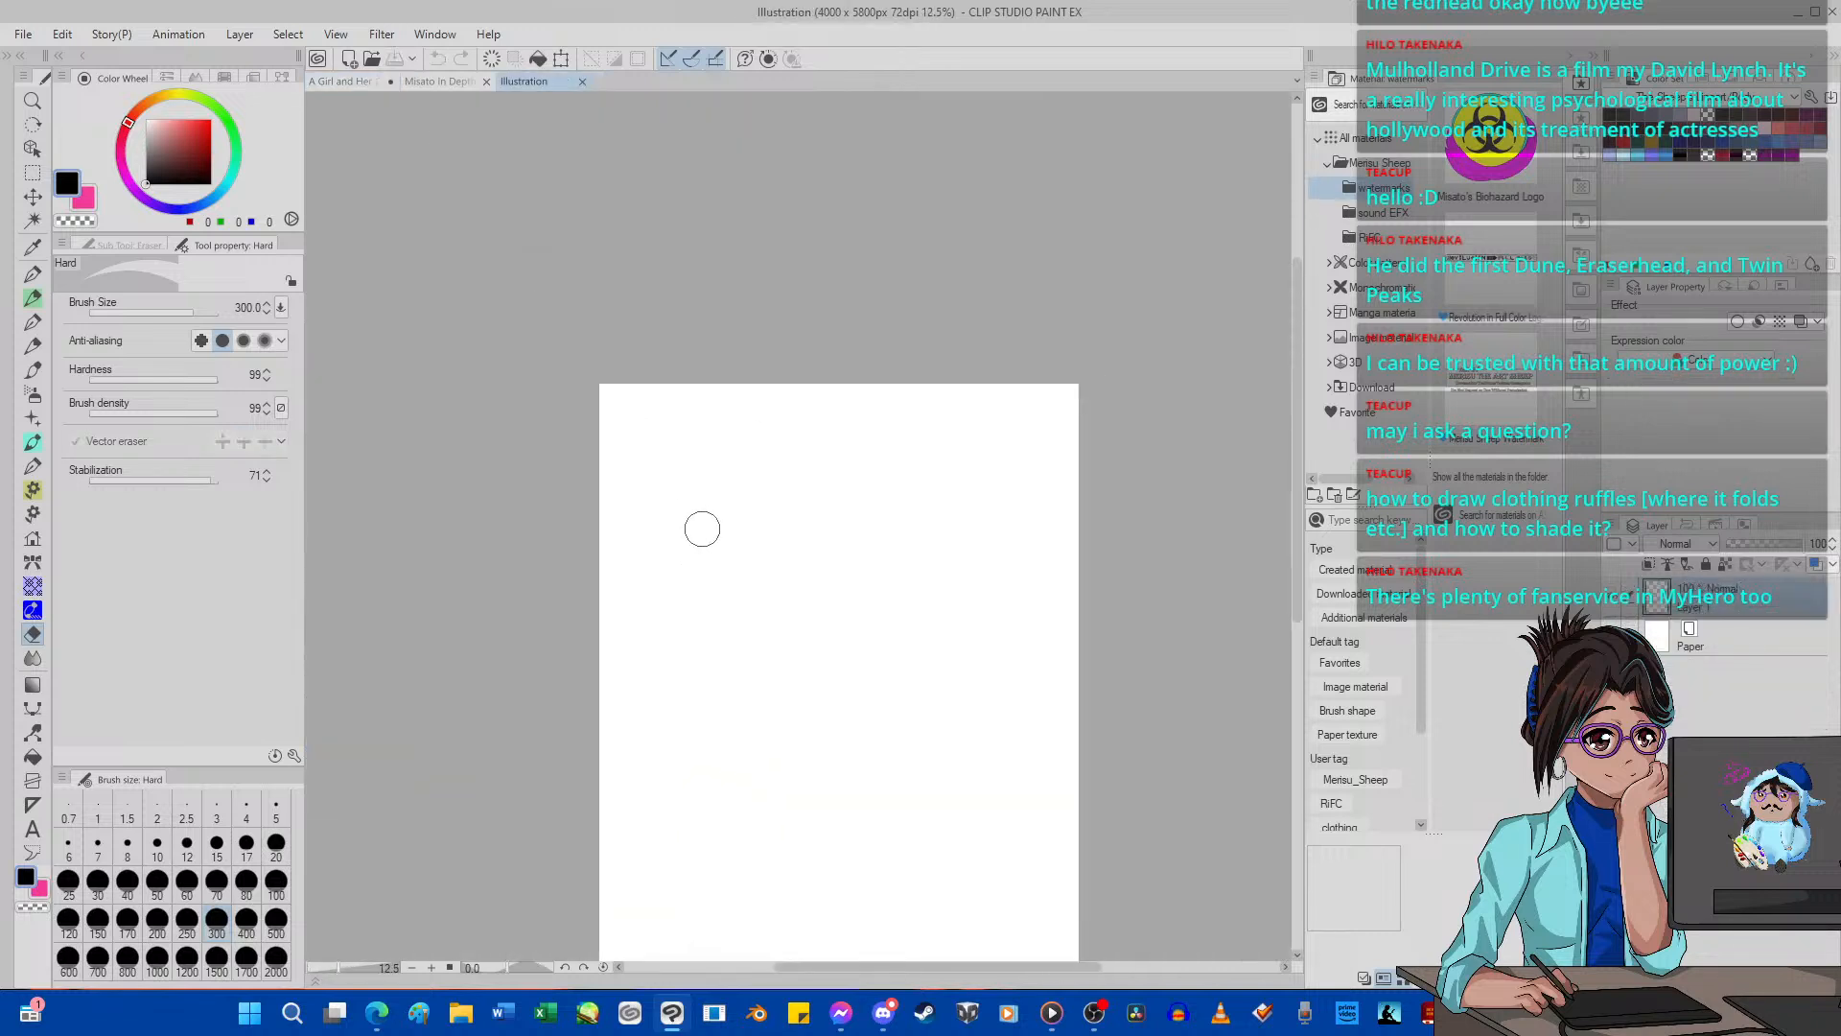
scroll(717, 528, "up", 2)
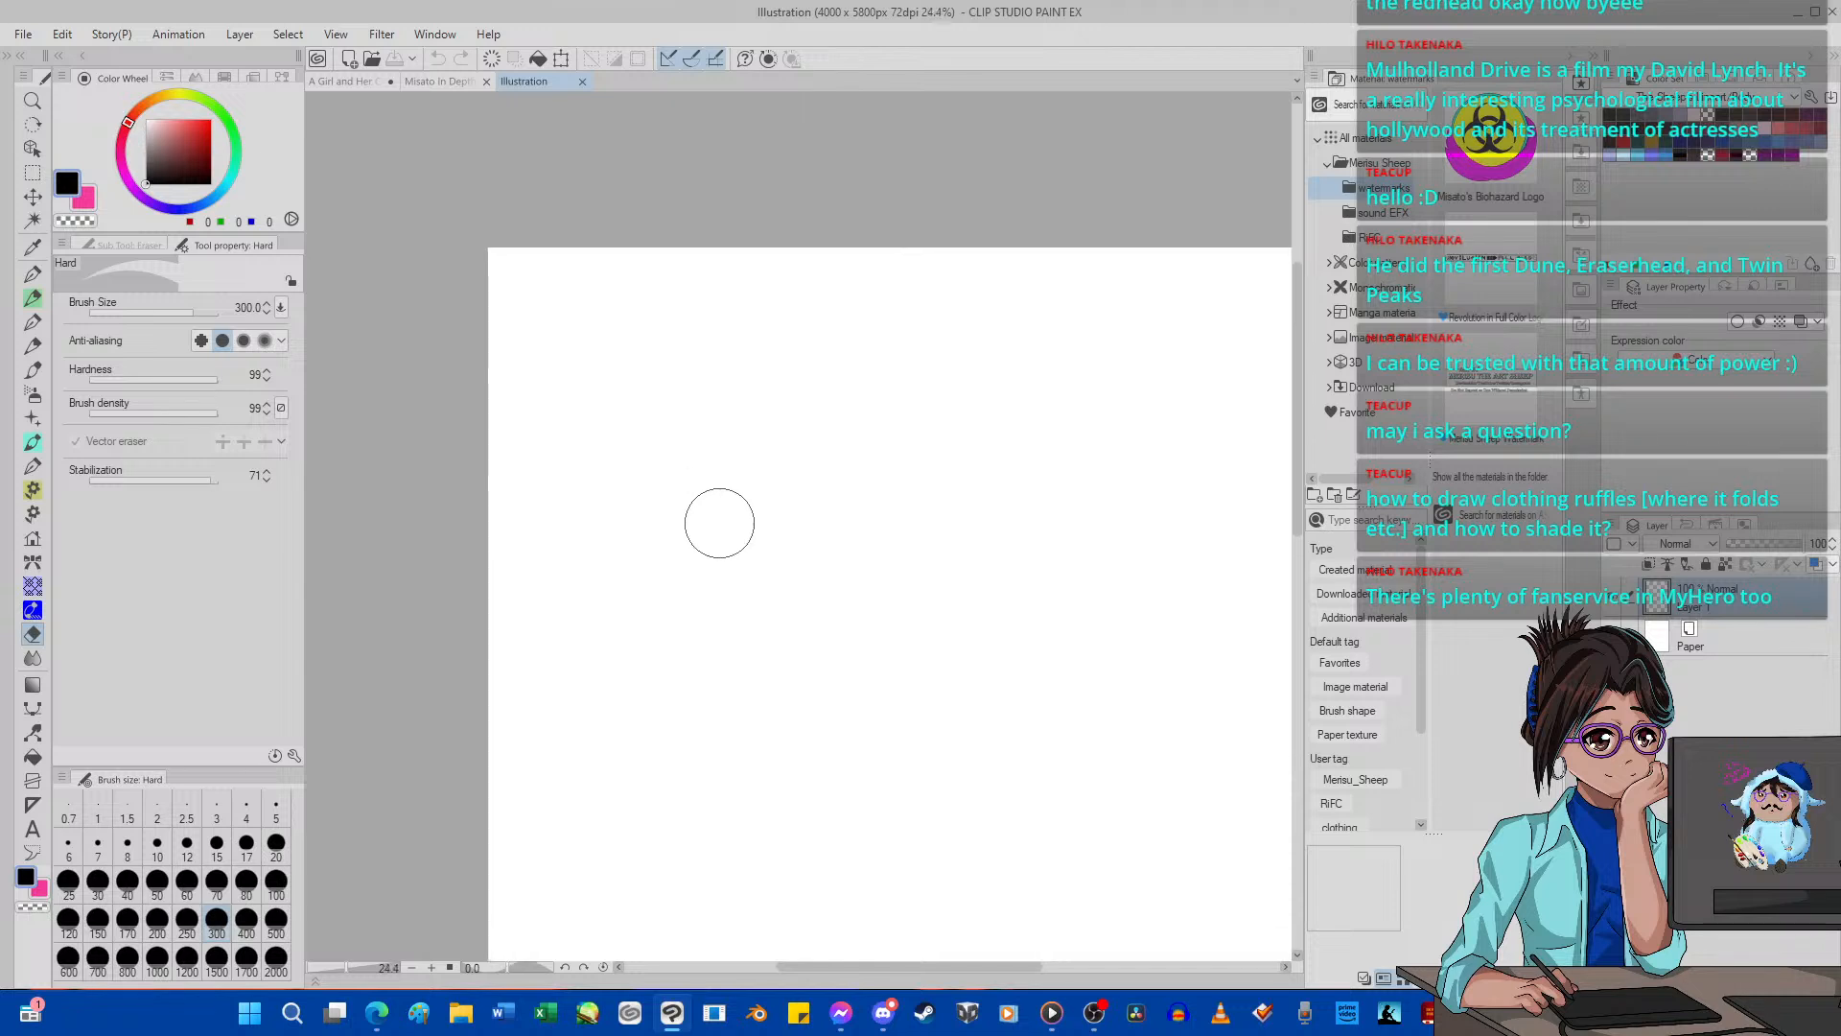
scroll(731, 522, "down", 10)
scroll(773, 527, "up", 7)
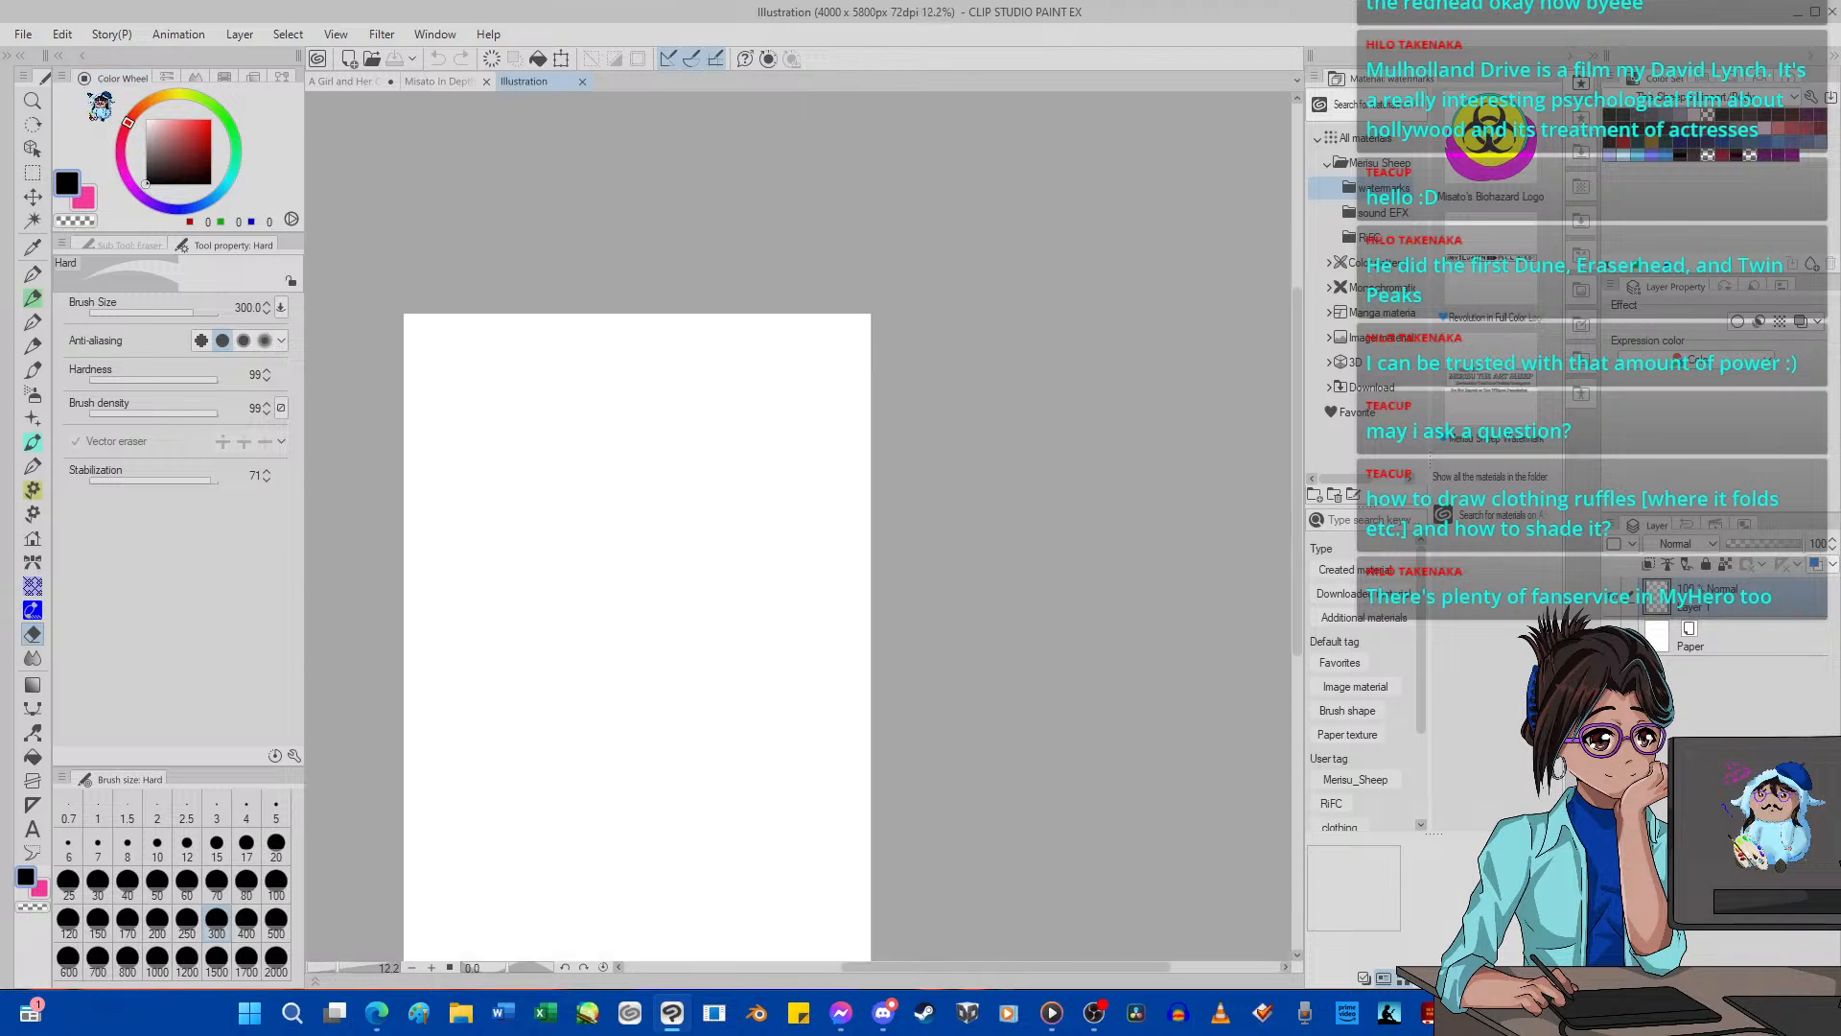
scroll(477, 616, "up", 5)
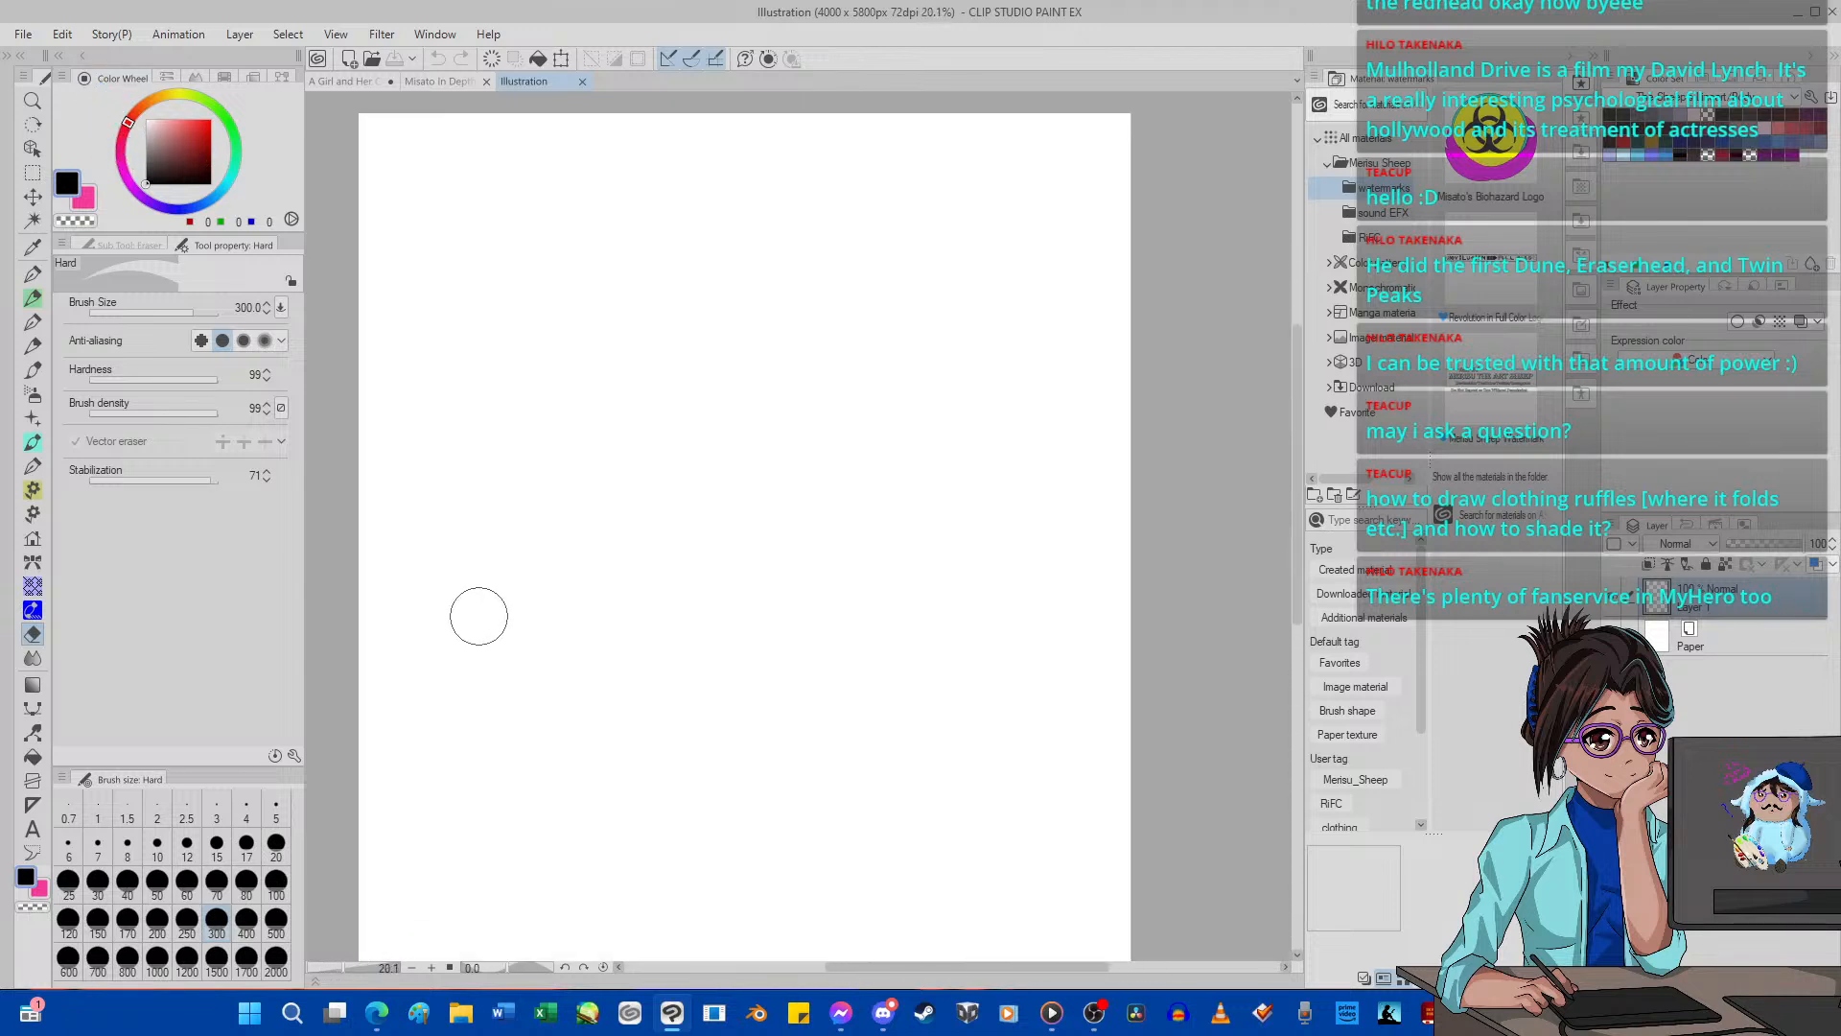
scroll(755, 439, "down", 2)
Open Misato Yushoku Base Sketch.png and add a new white-filled layer beneath the sketch.
scroll(769, 428, "up", 2)
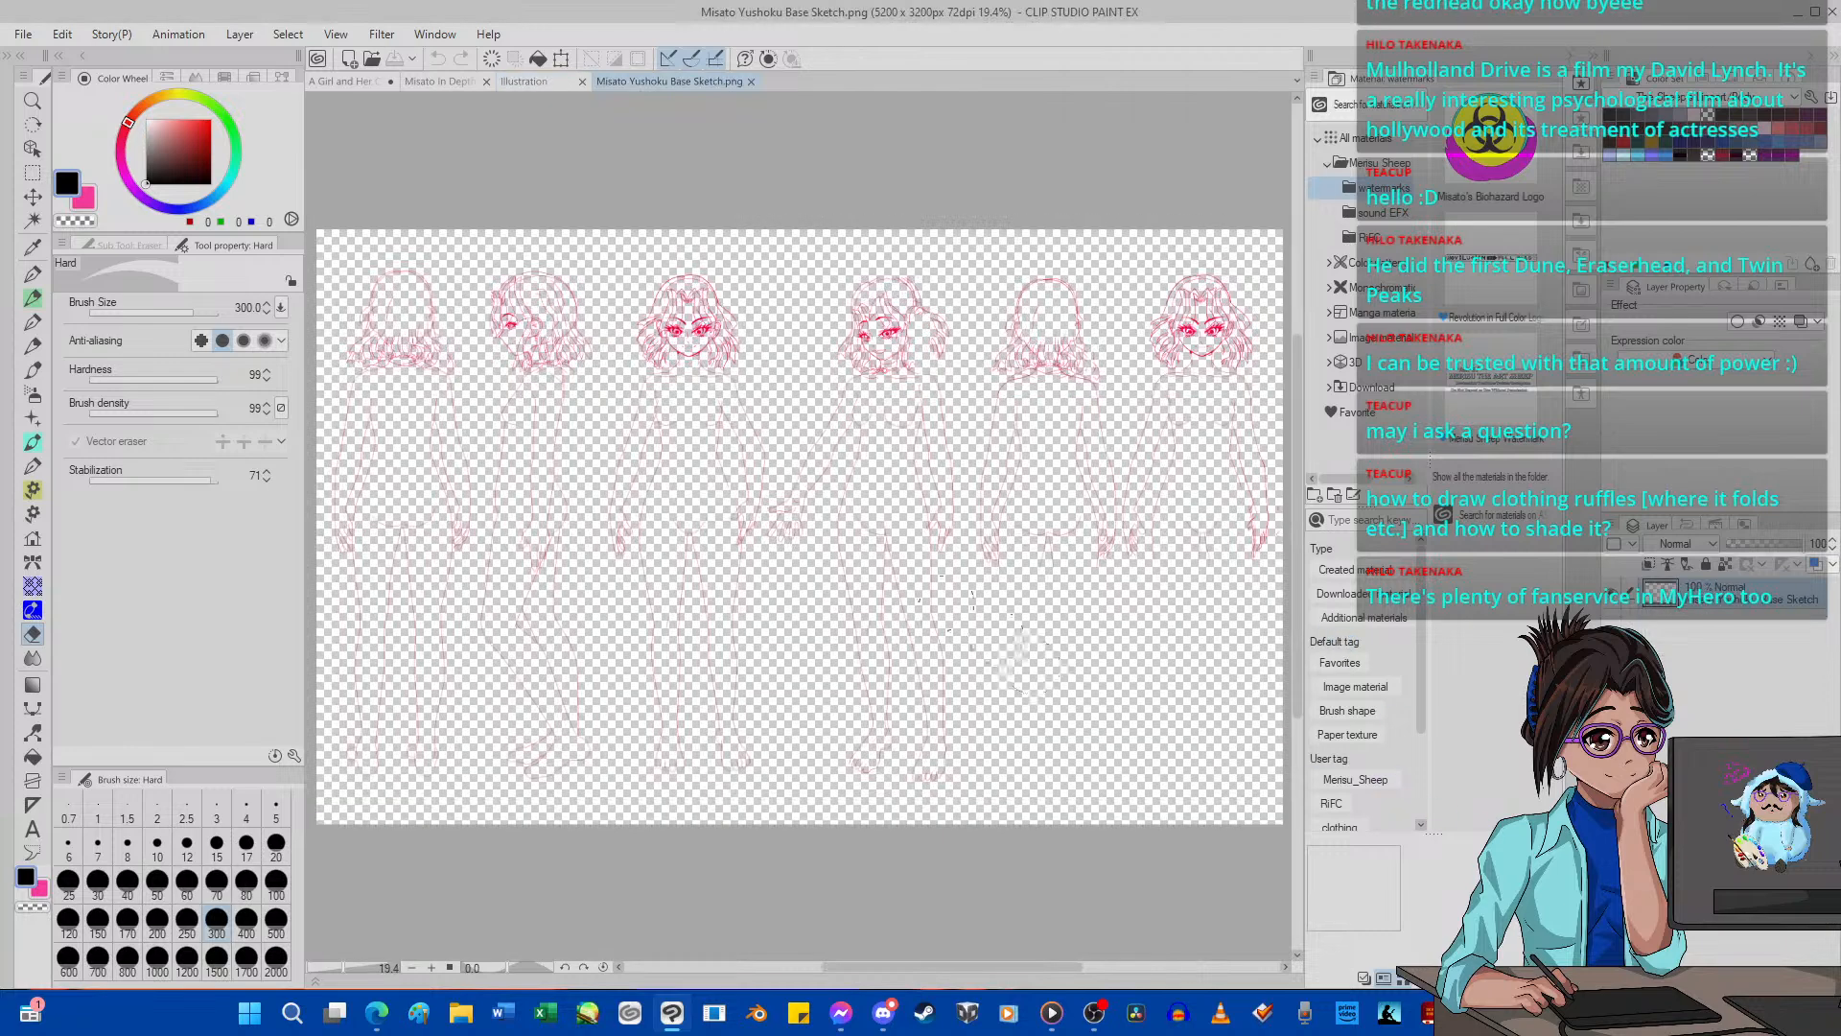
scroll(1033, 665, "down", 1)
key("ctrl+shift+n")
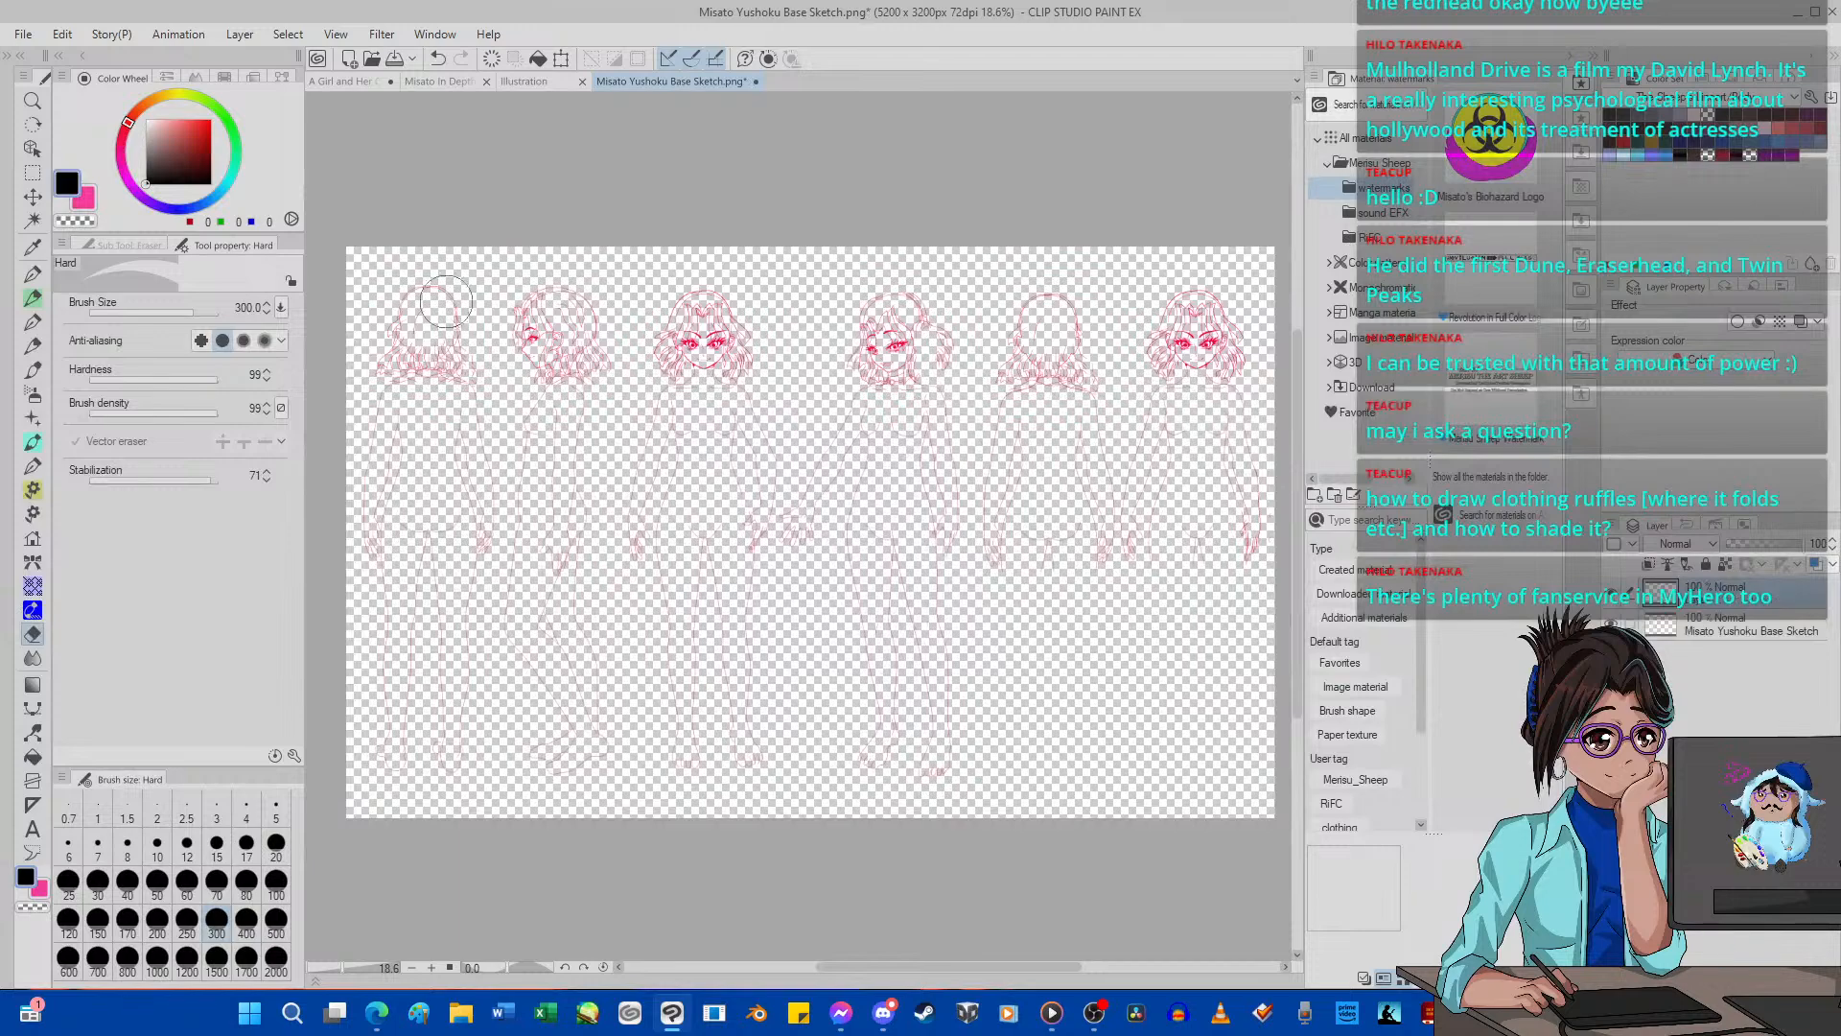
left_click_drag(154, 127, 52, 11)
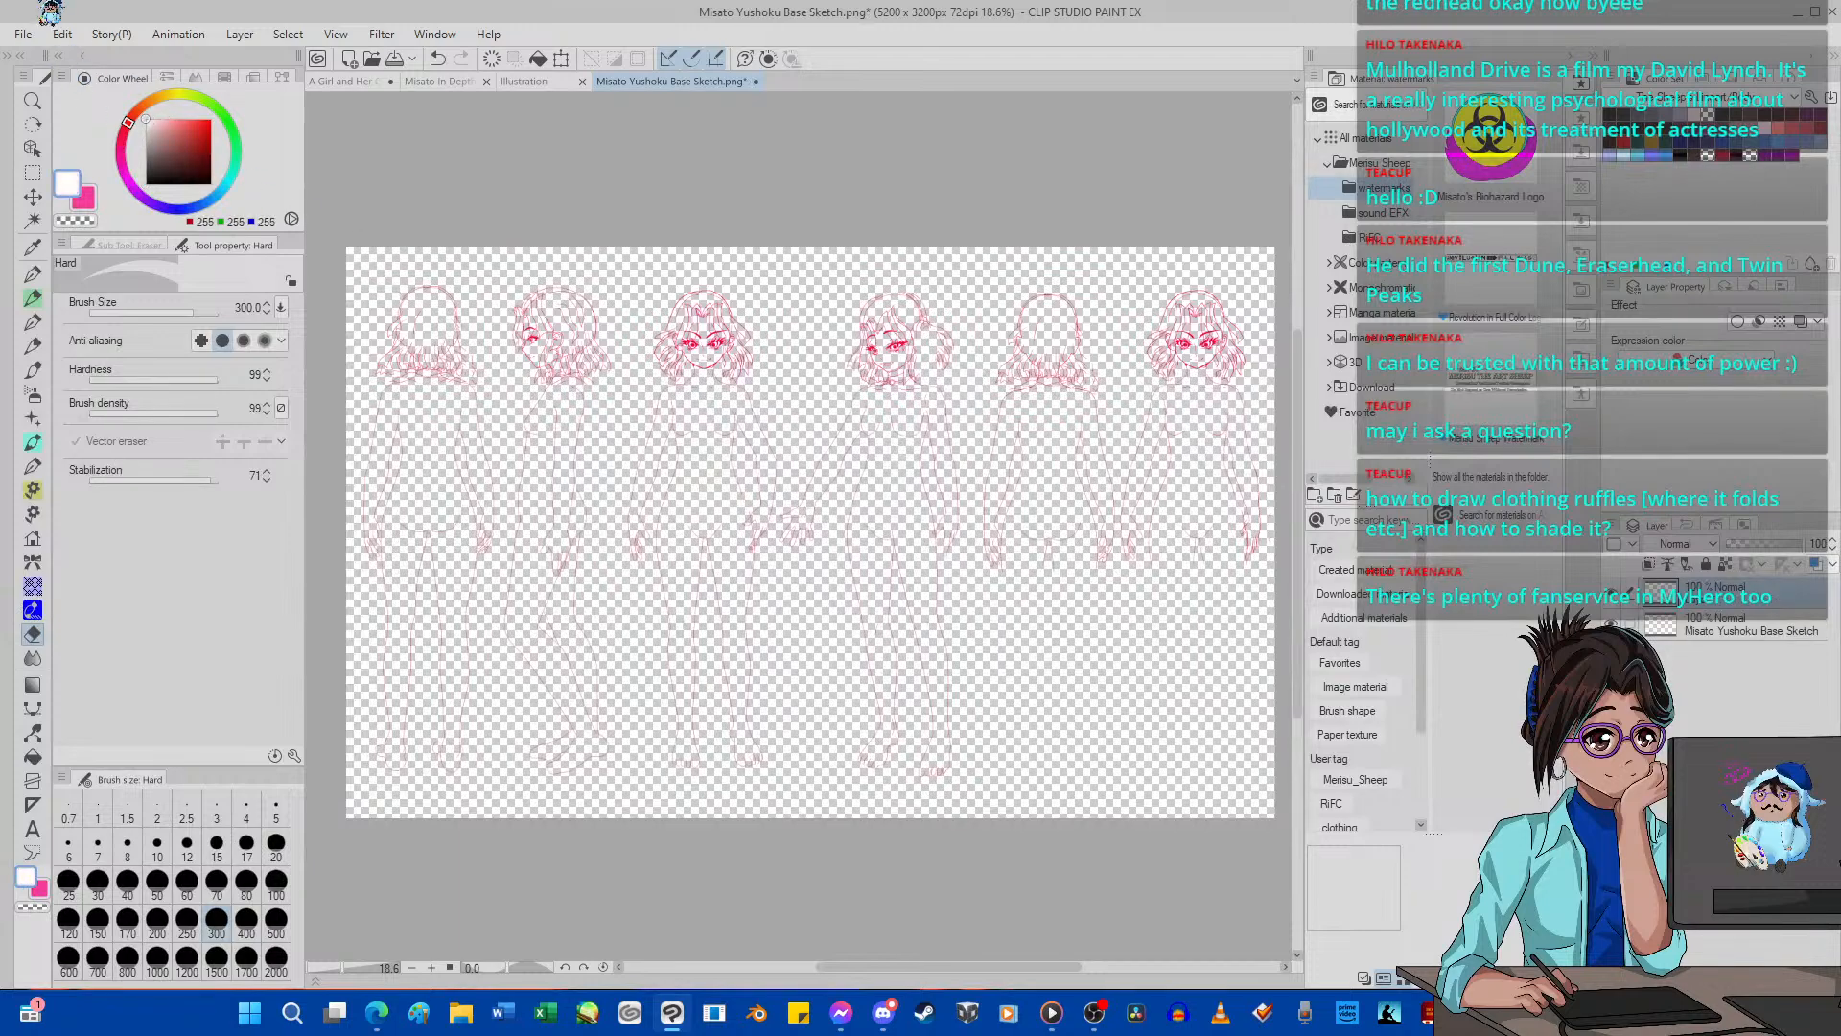
key("alt+BackSpace")
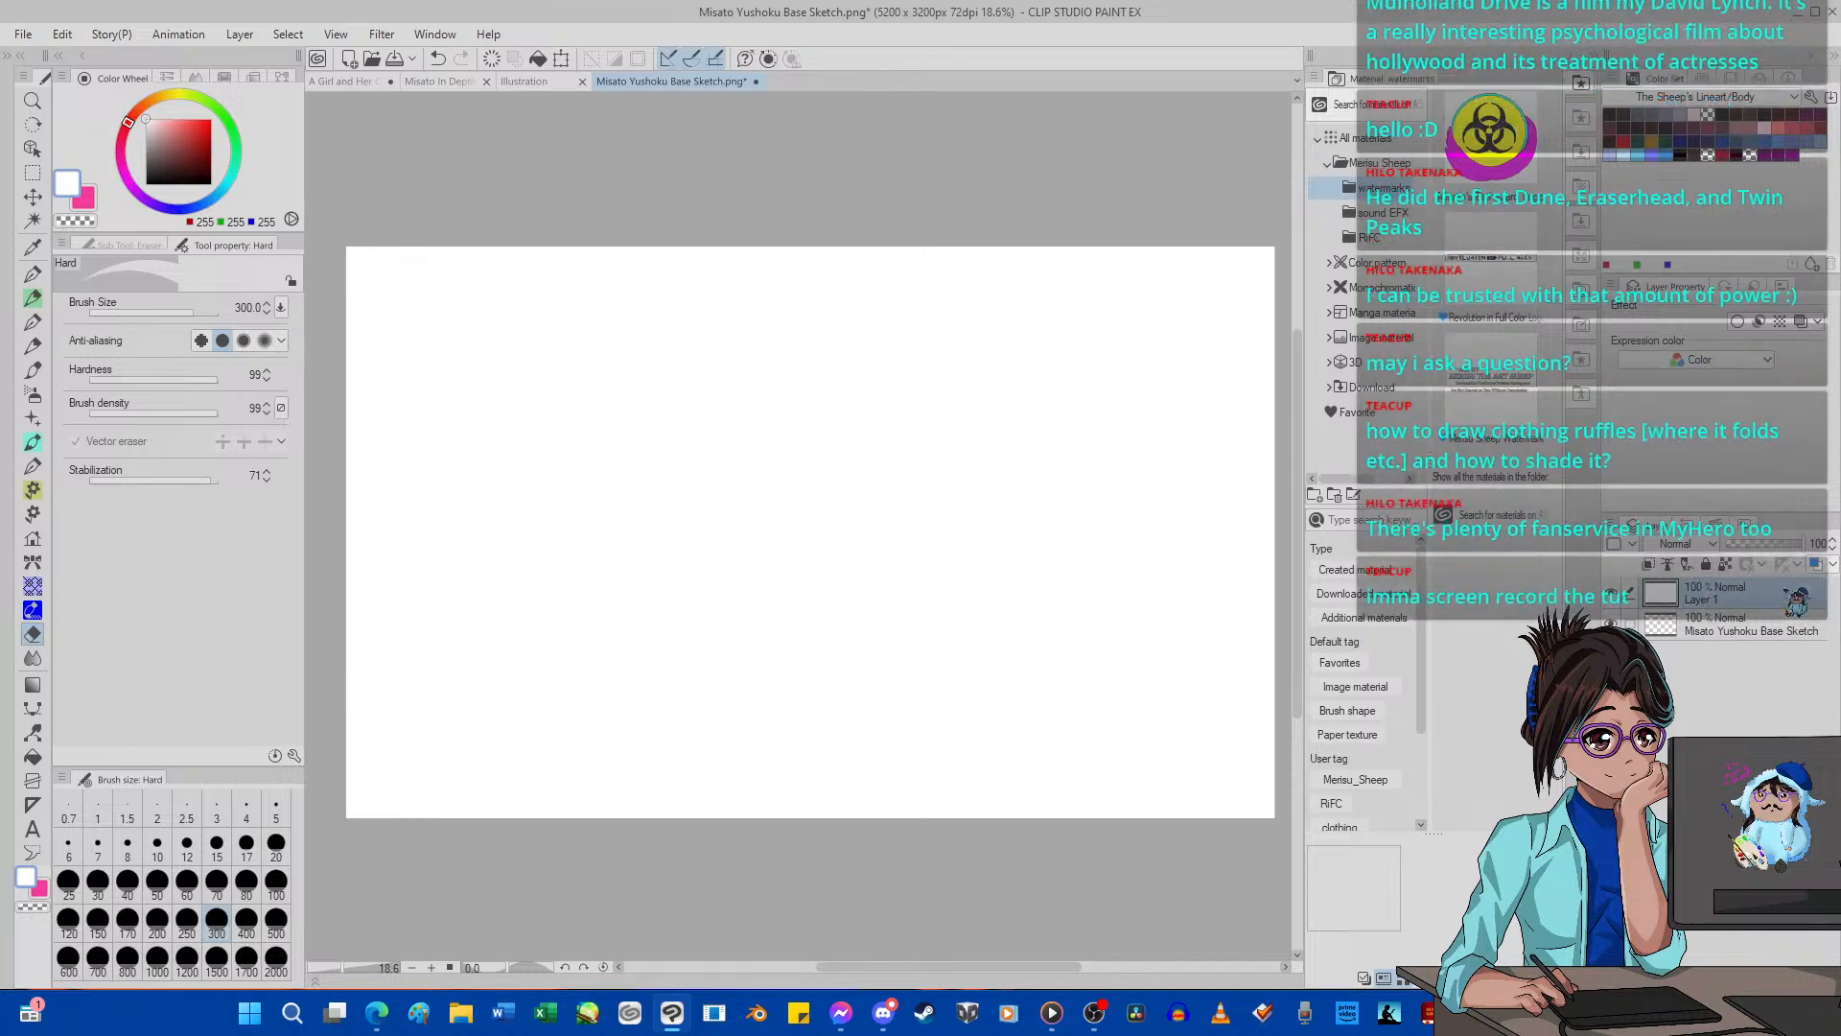
left_click_drag(1787, 592, 1781, 641)
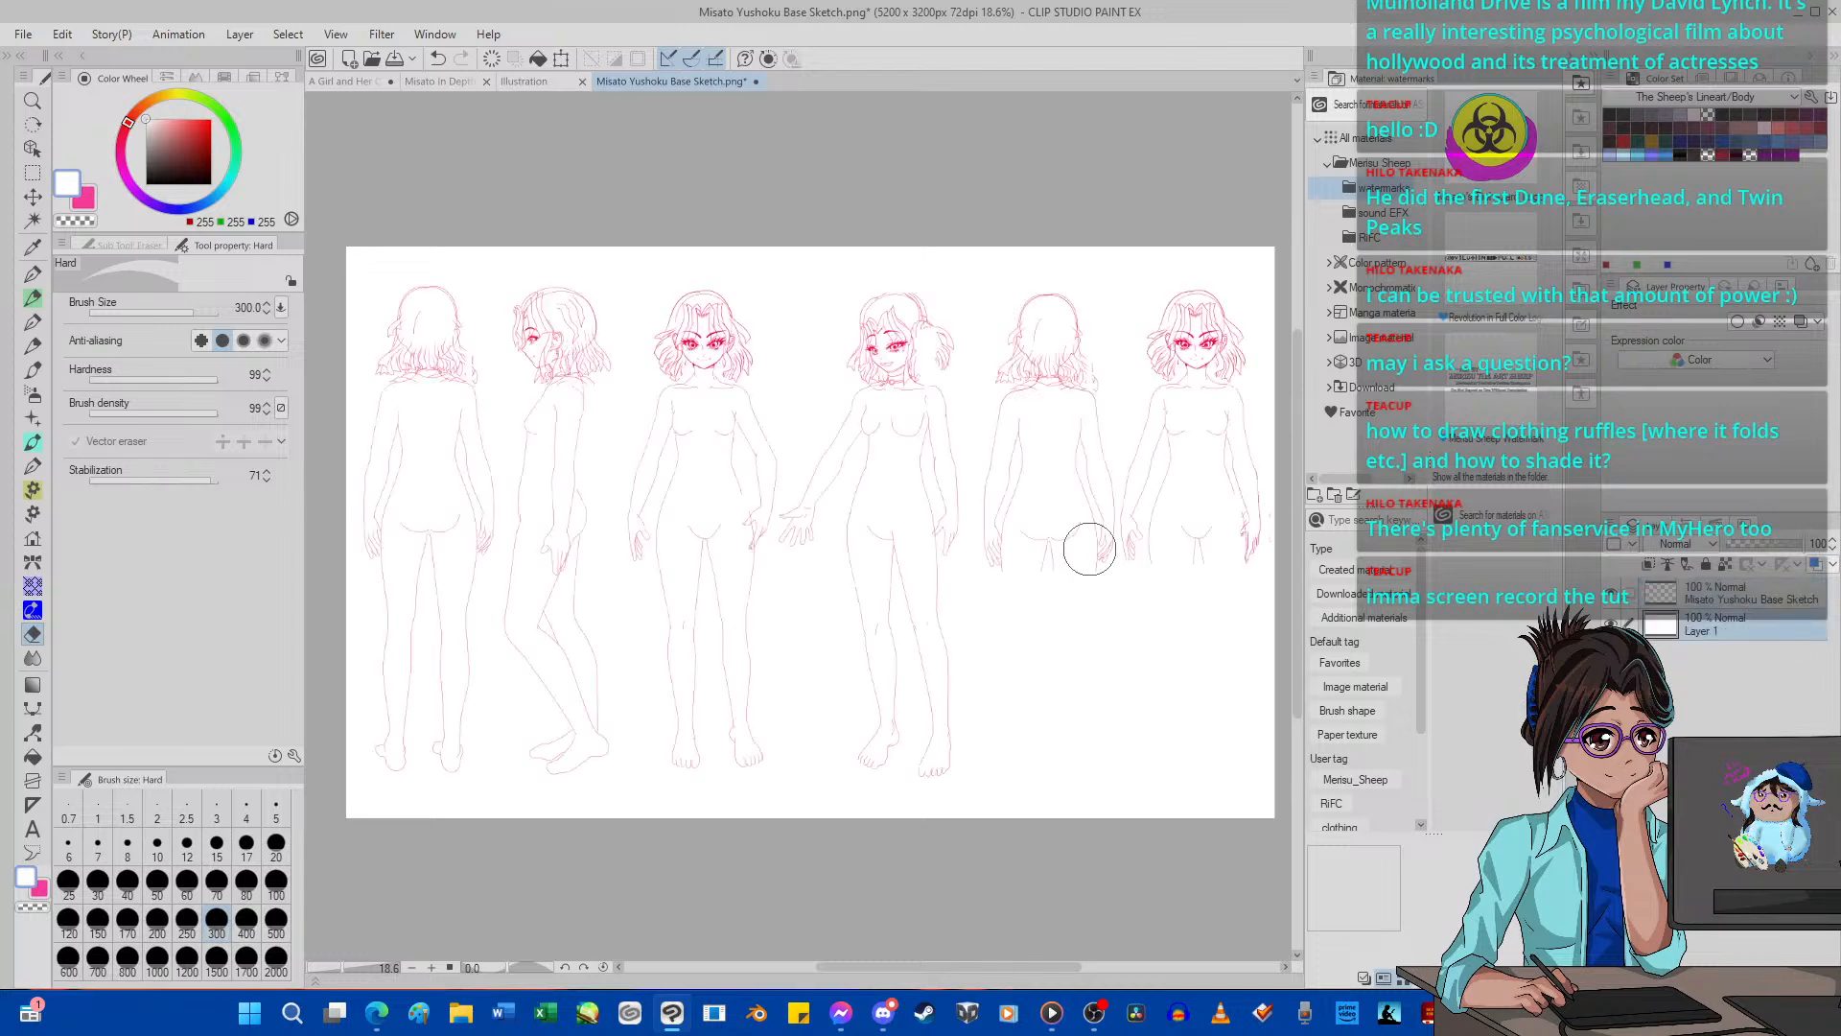
Set the drawing colour to black and make the Misato Yushoku Base Sketch layer active, focusing on the smiling front-view figure.
scroll(837, 516, "down", 2)
scroll(722, 428, "up", 4)
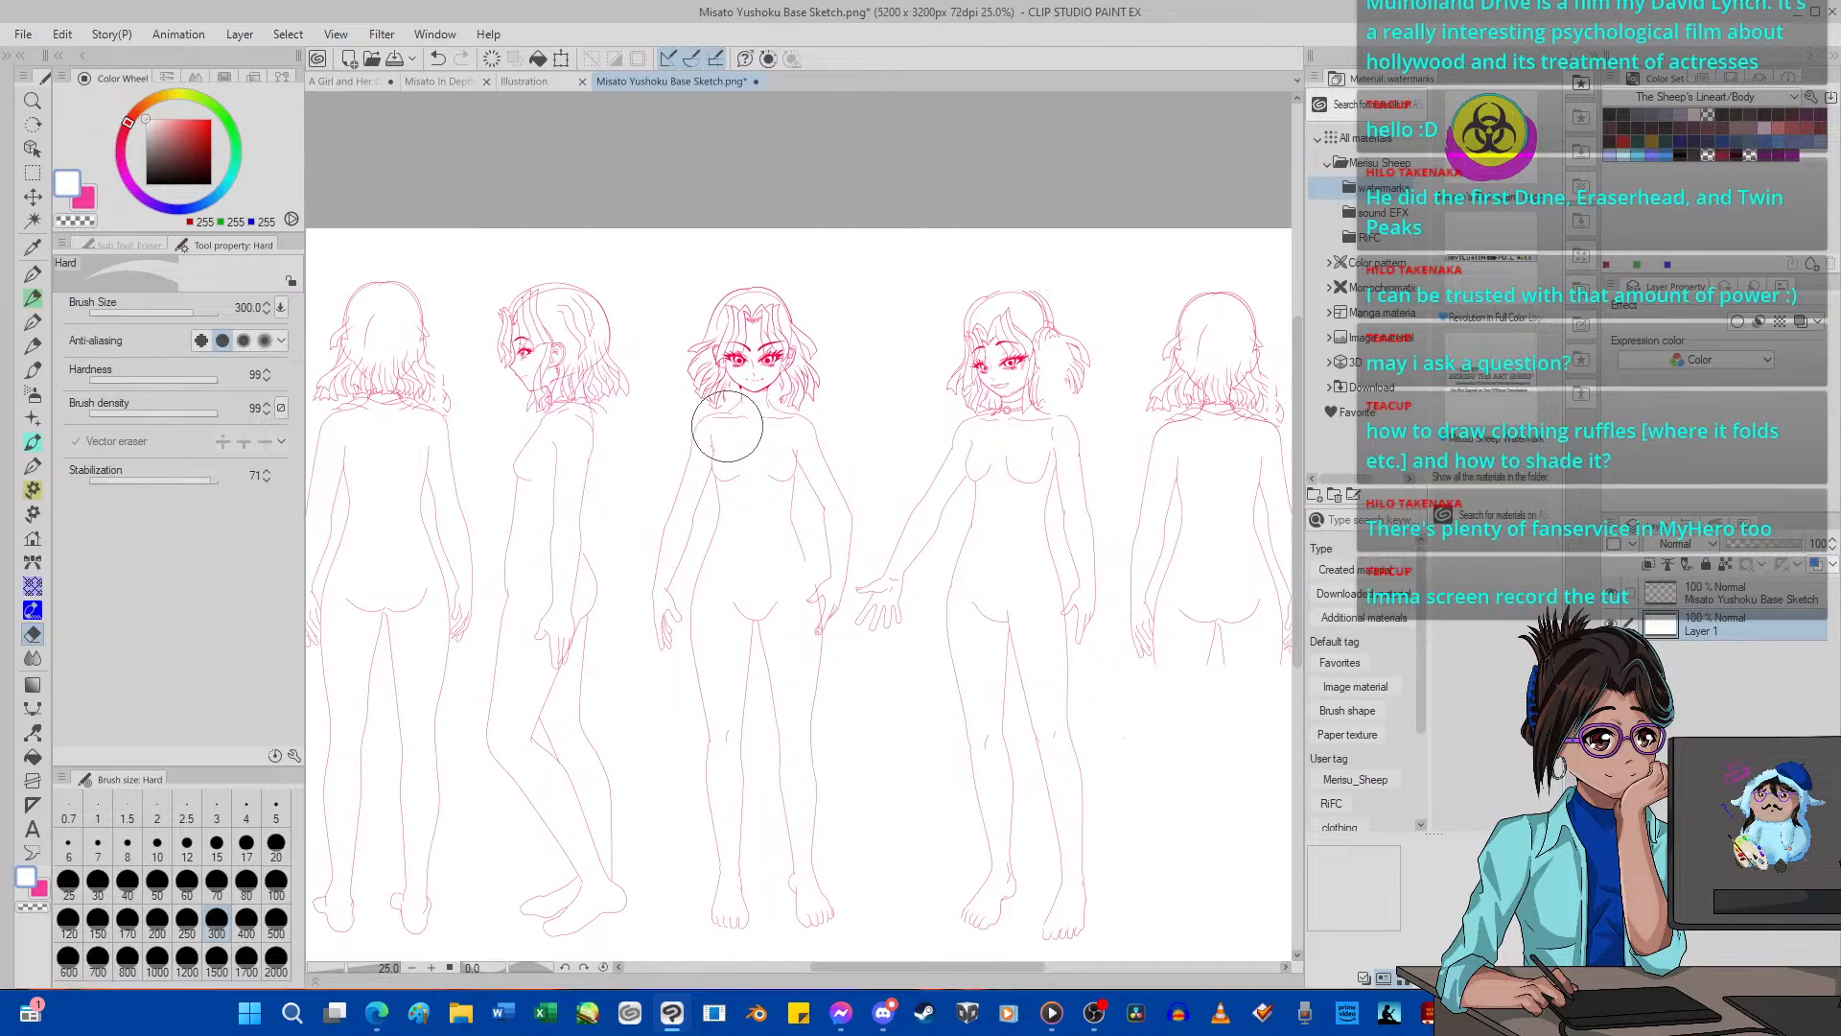
scroll(727, 426, "down", 3)
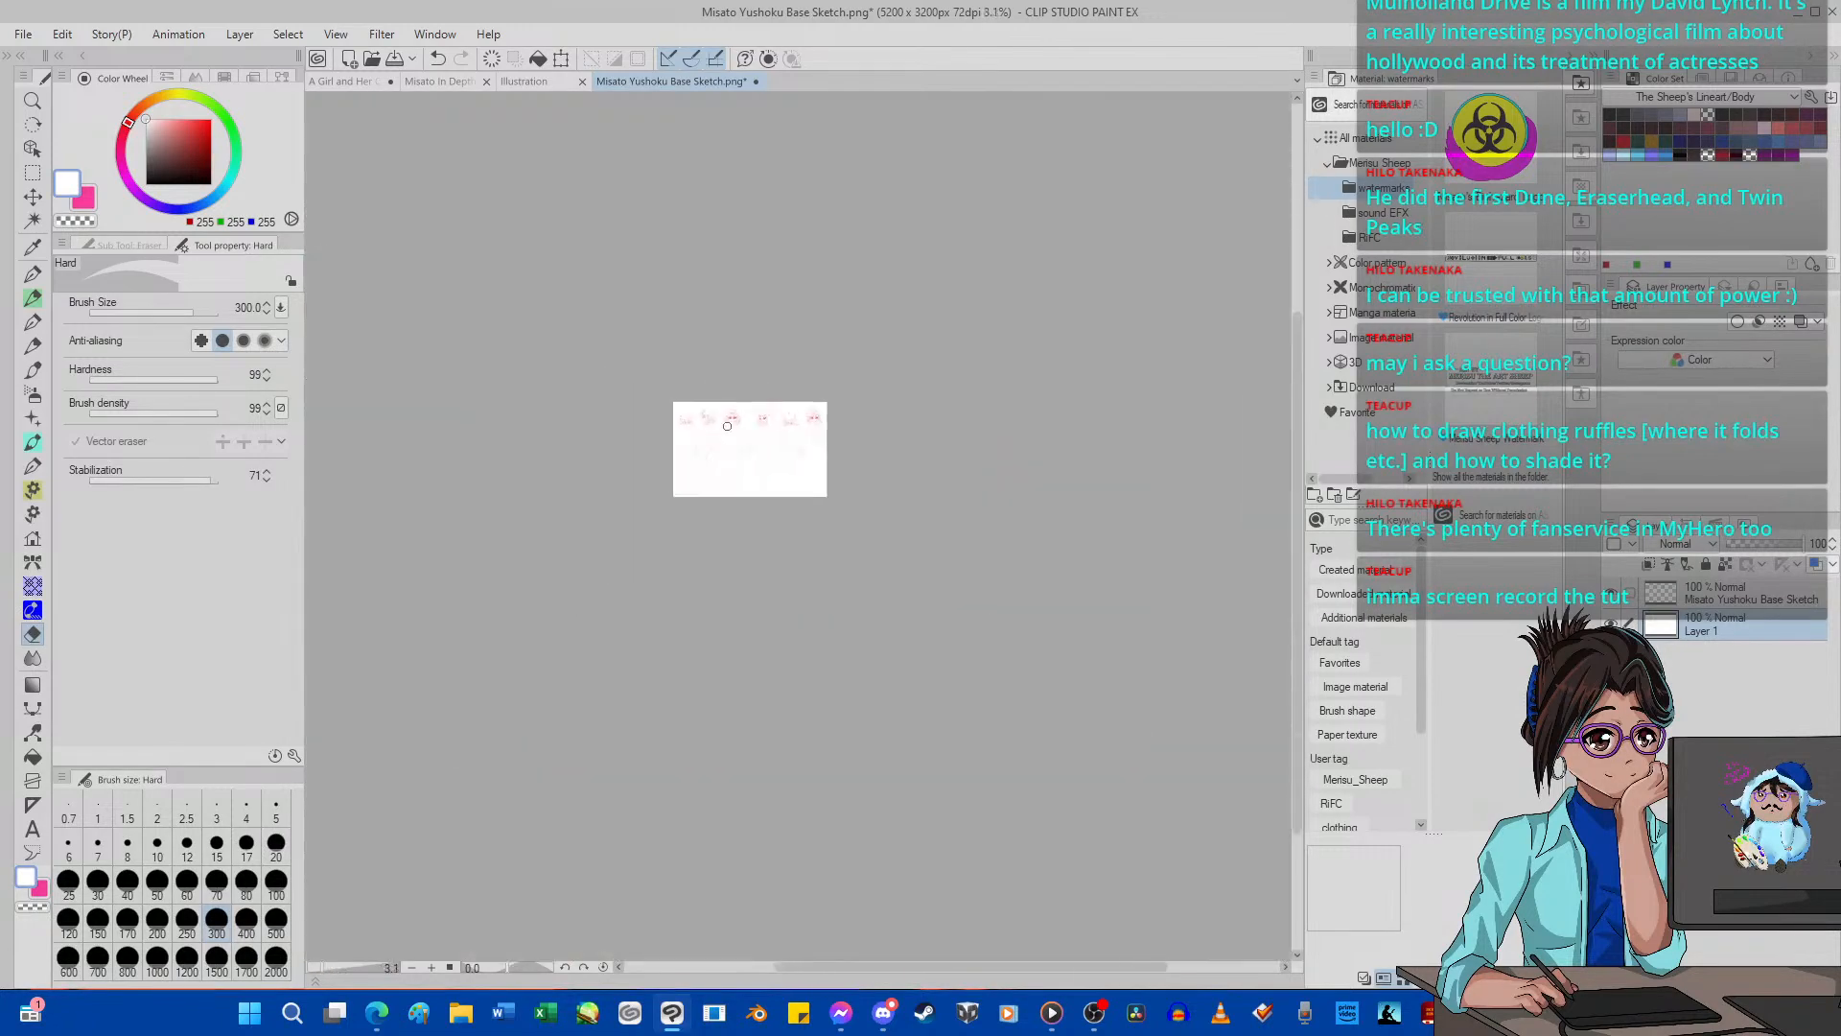
scroll(734, 417, "up", 1)
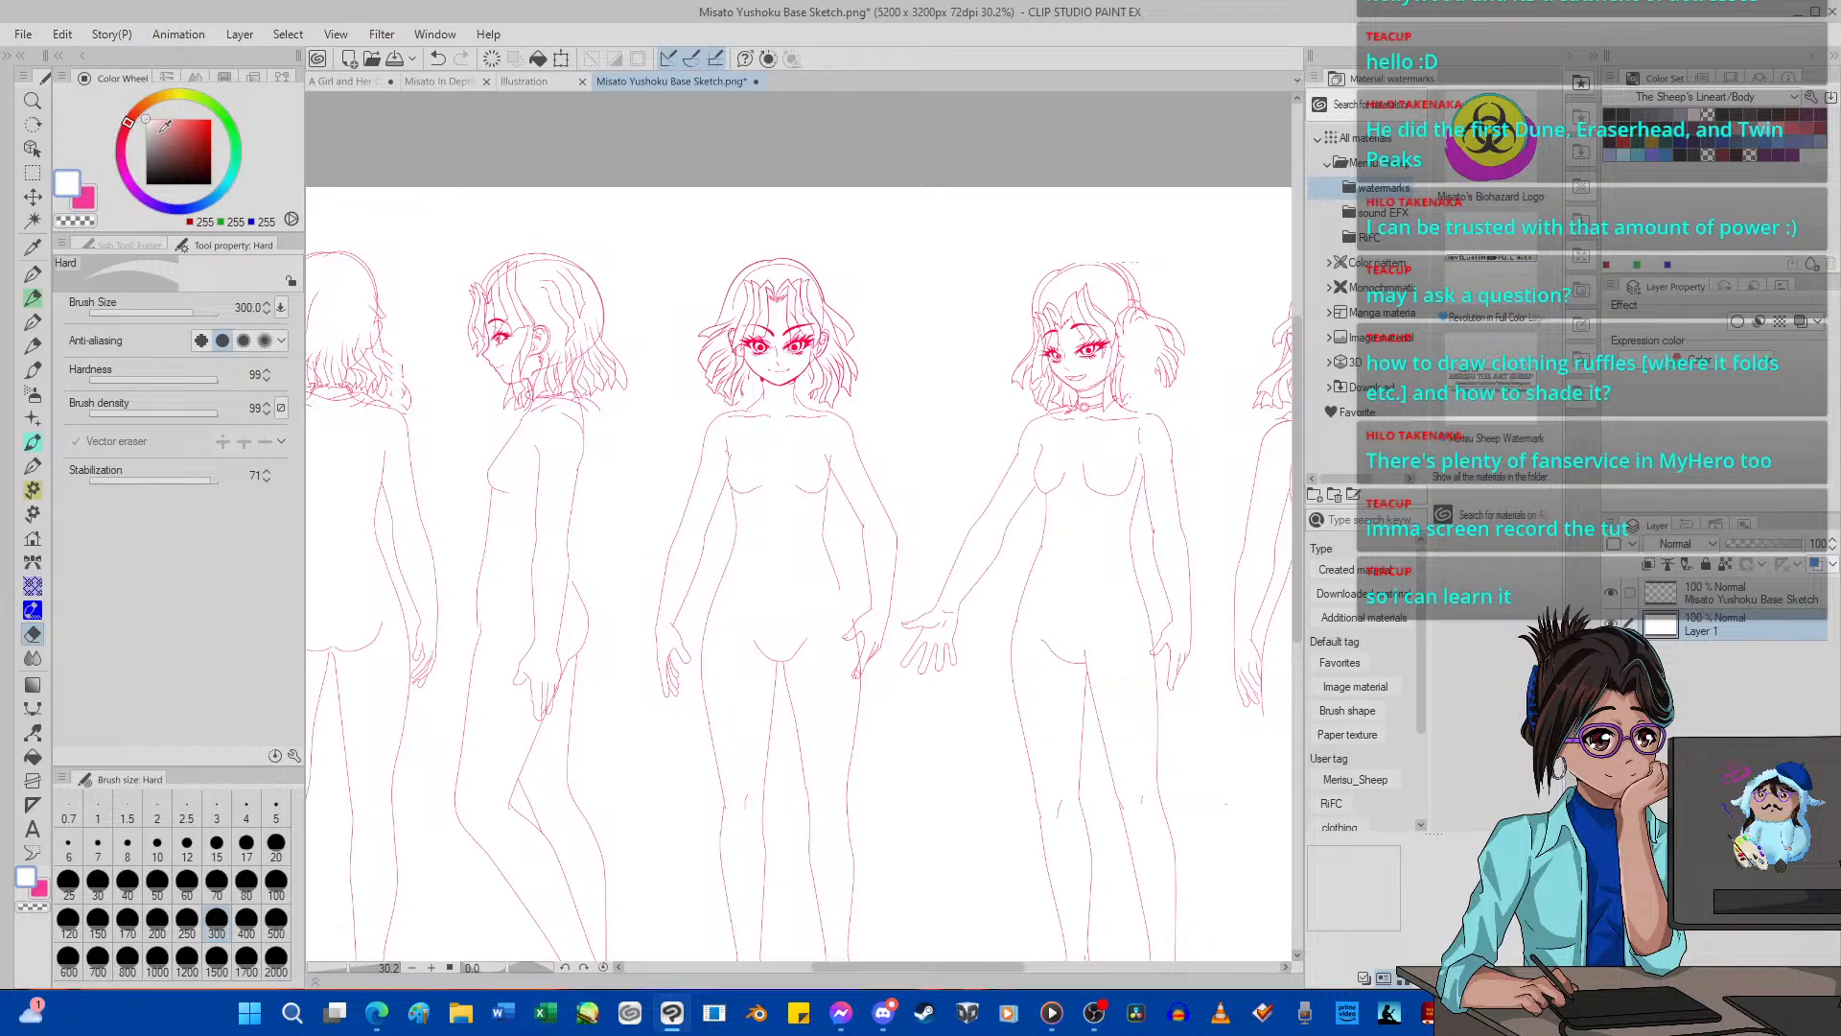
left_click_drag(164, 126, 129, 192)
scroll(821, 391, "up", 1)
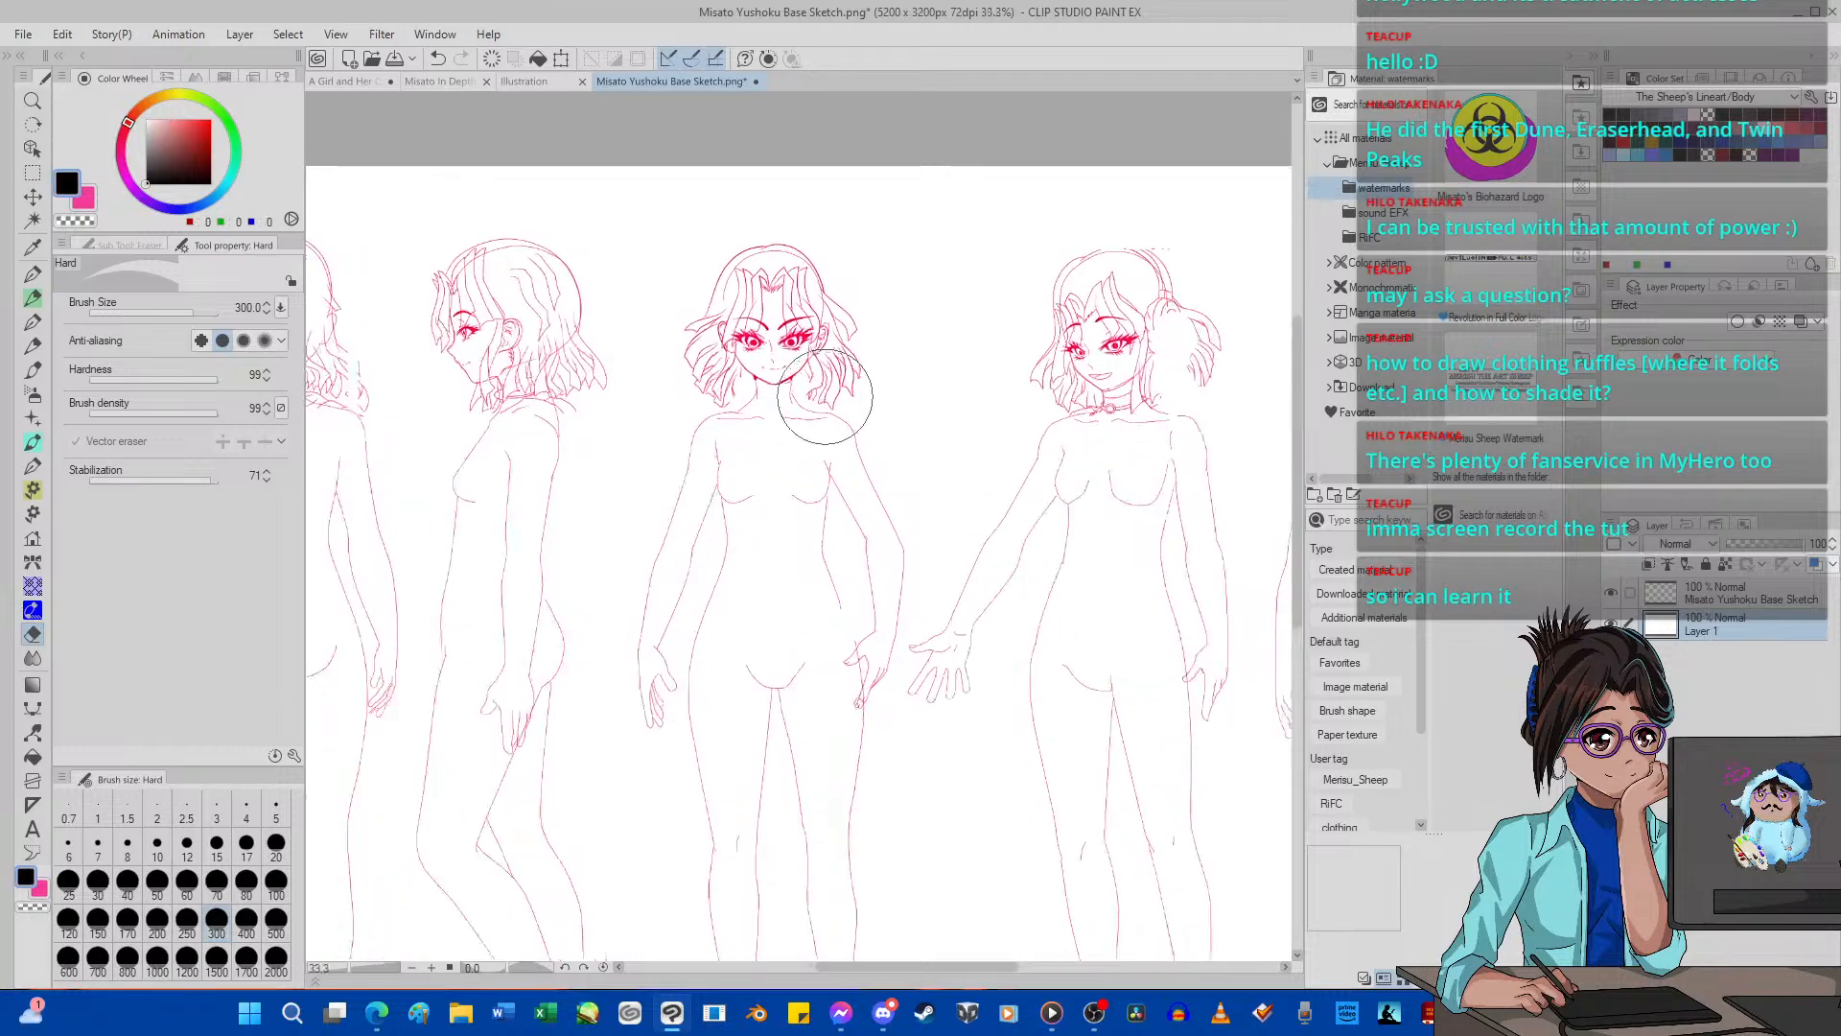
scroll(821, 388, "up", 2)
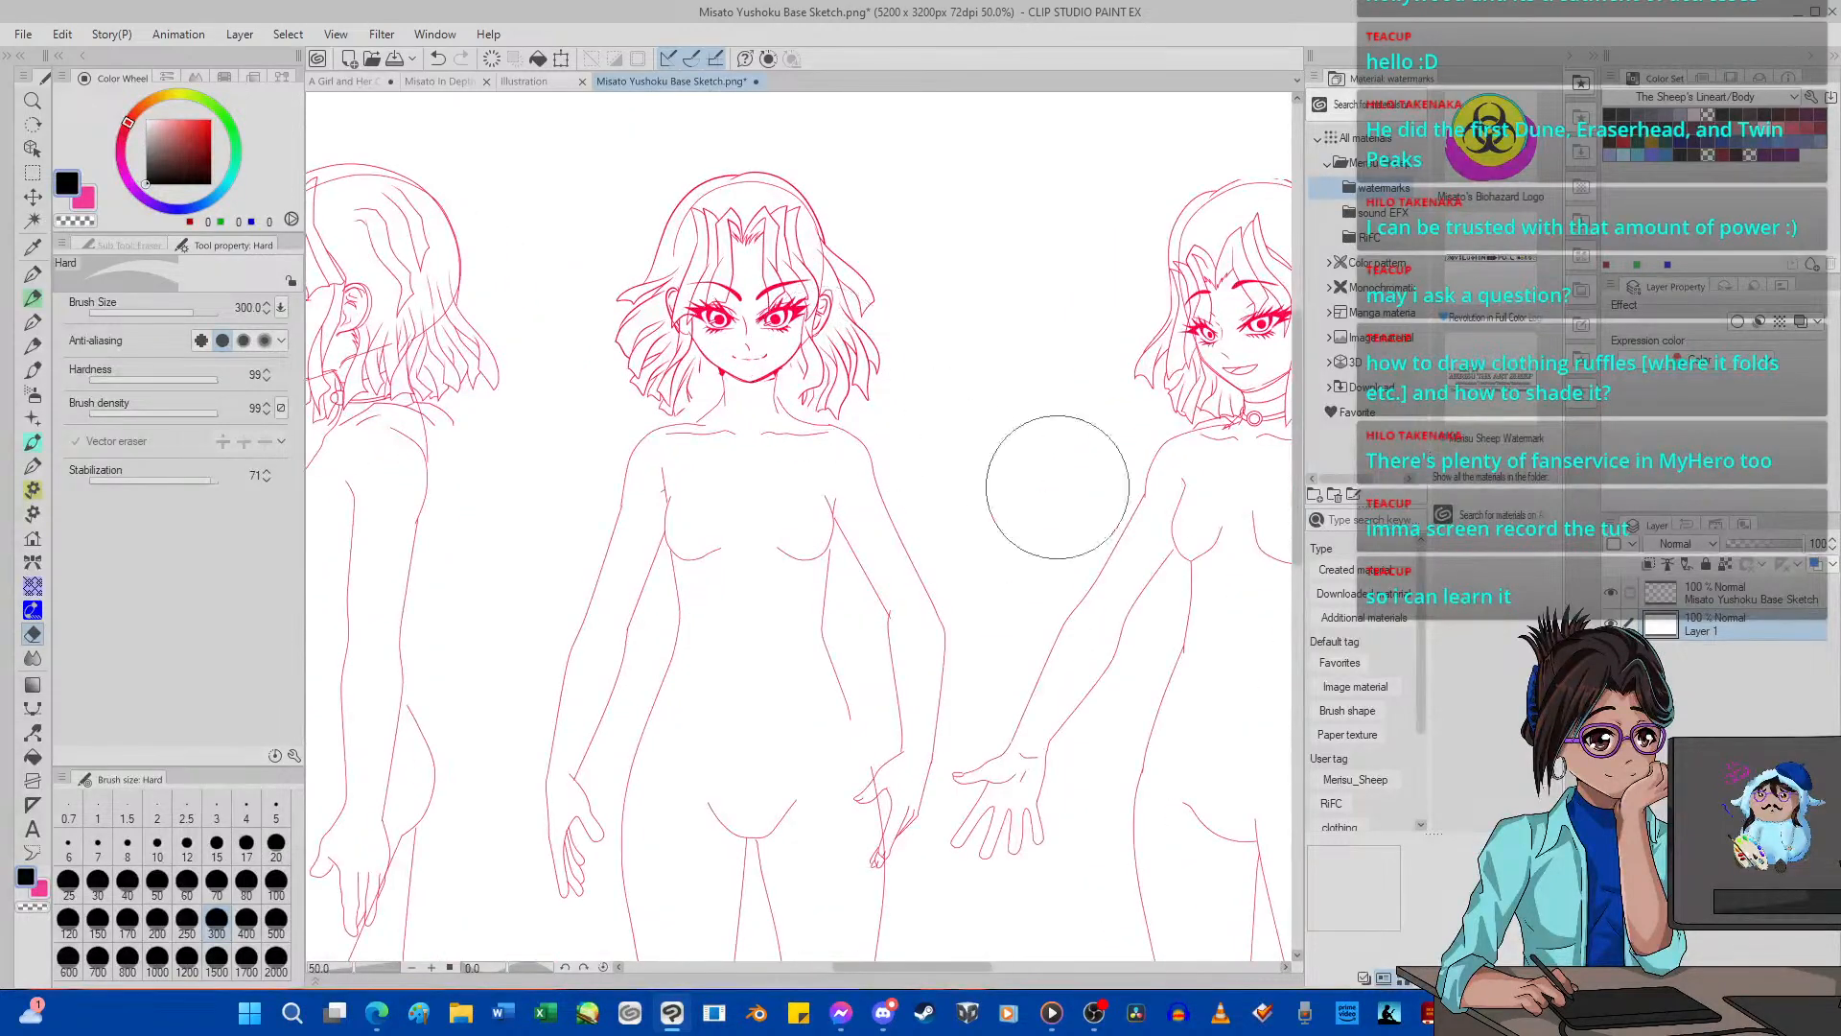
left_click(1680, 592)
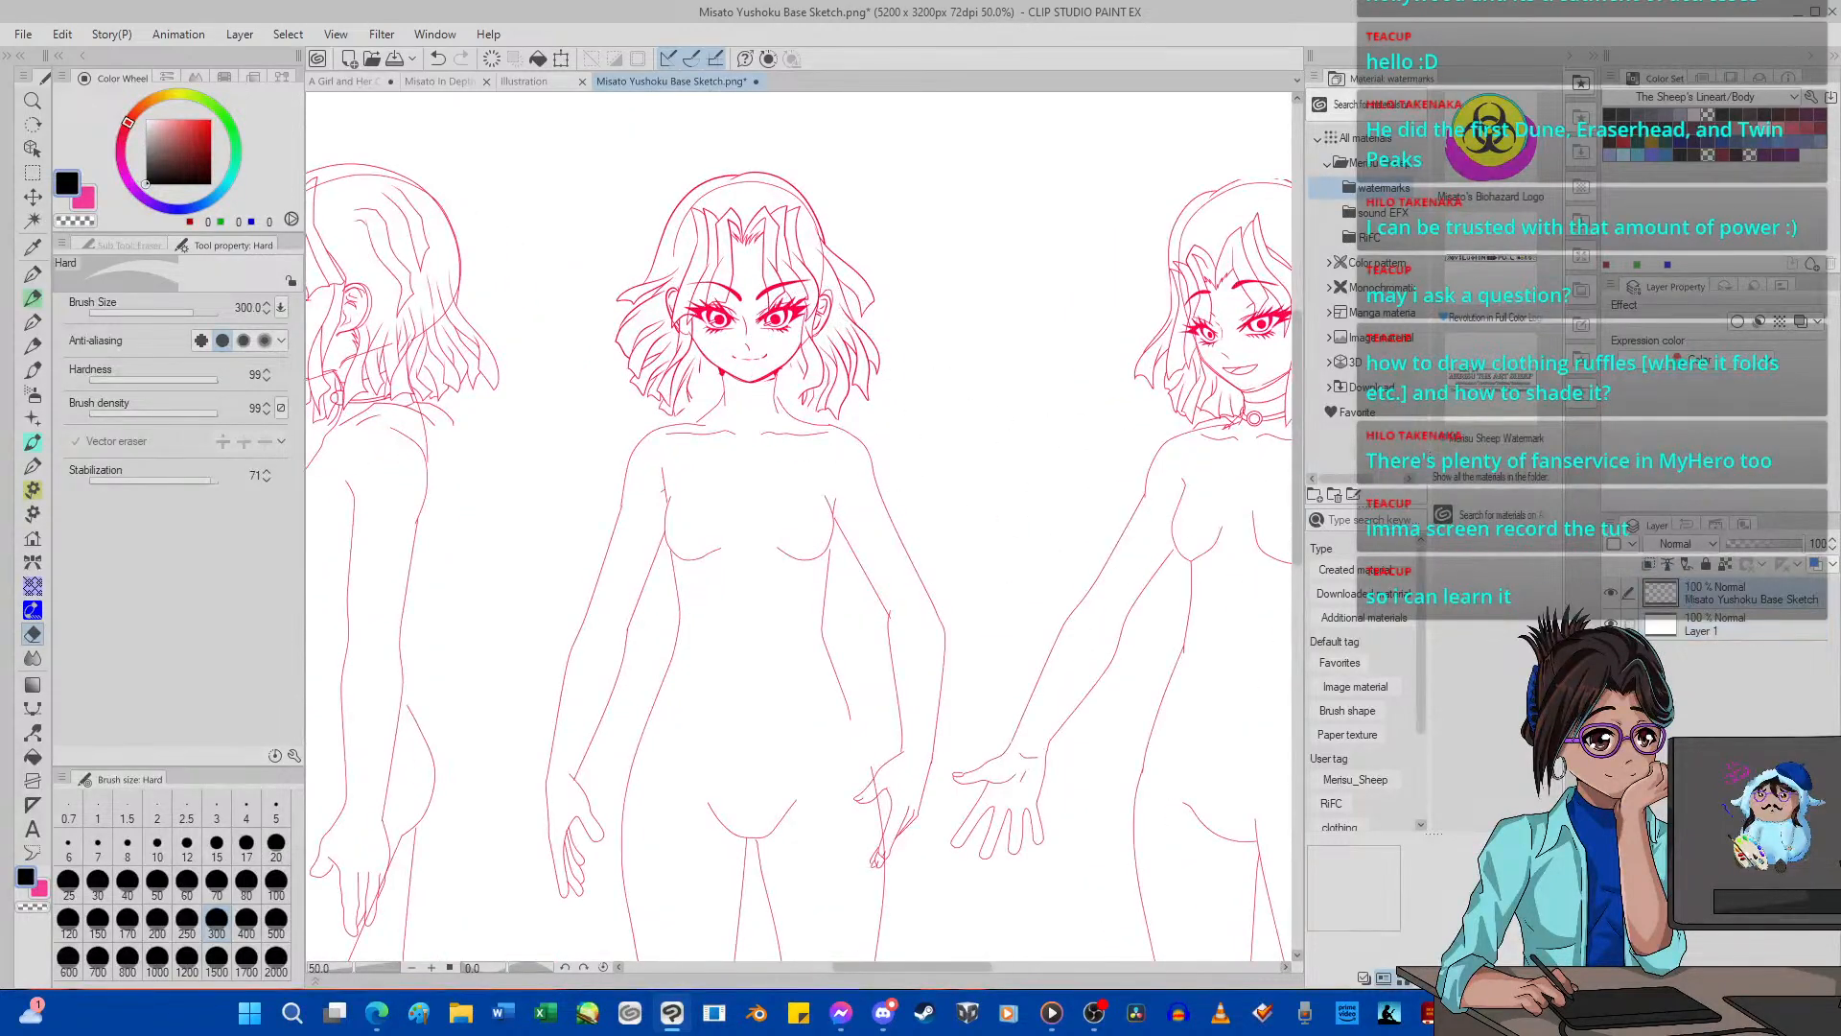
Add a new vector layer above the base sketch and choose the G-pen 2 brush for drawing on the front-view figure.
key("ctrl+shift+n")
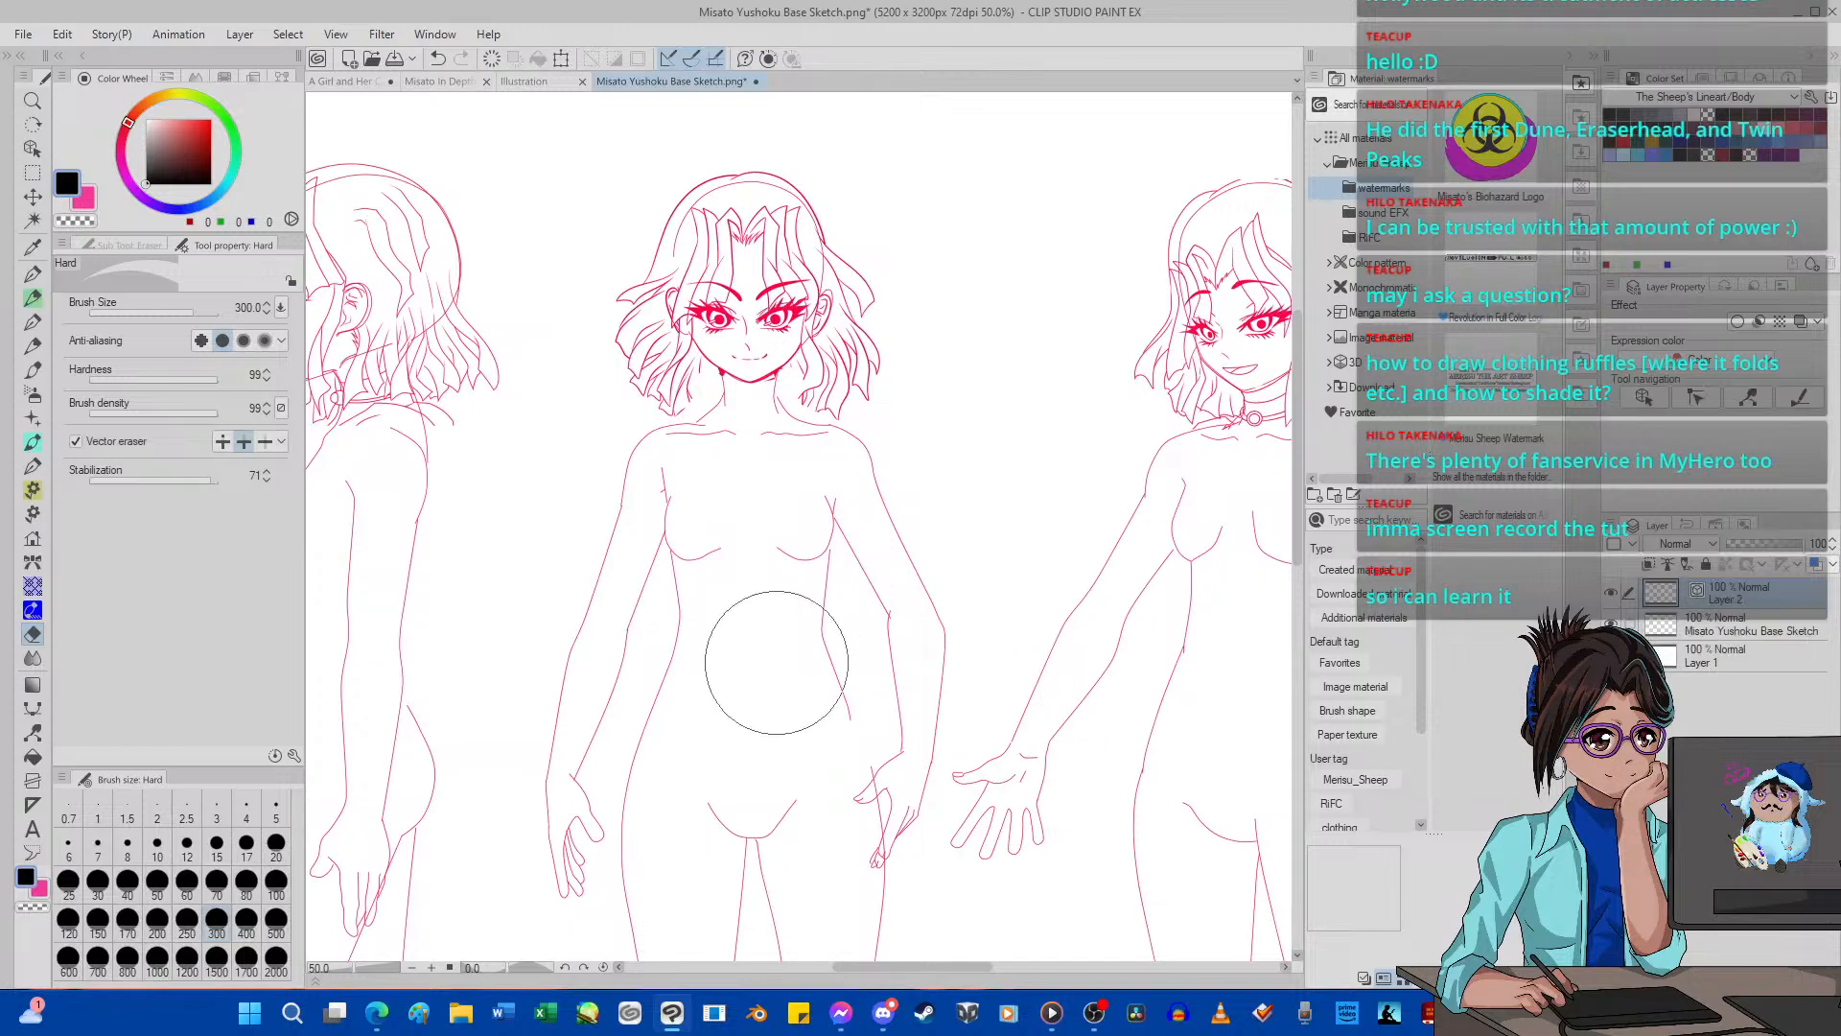
scroll(828, 826, "up", 1)
scroll(722, 564, "down", 2)
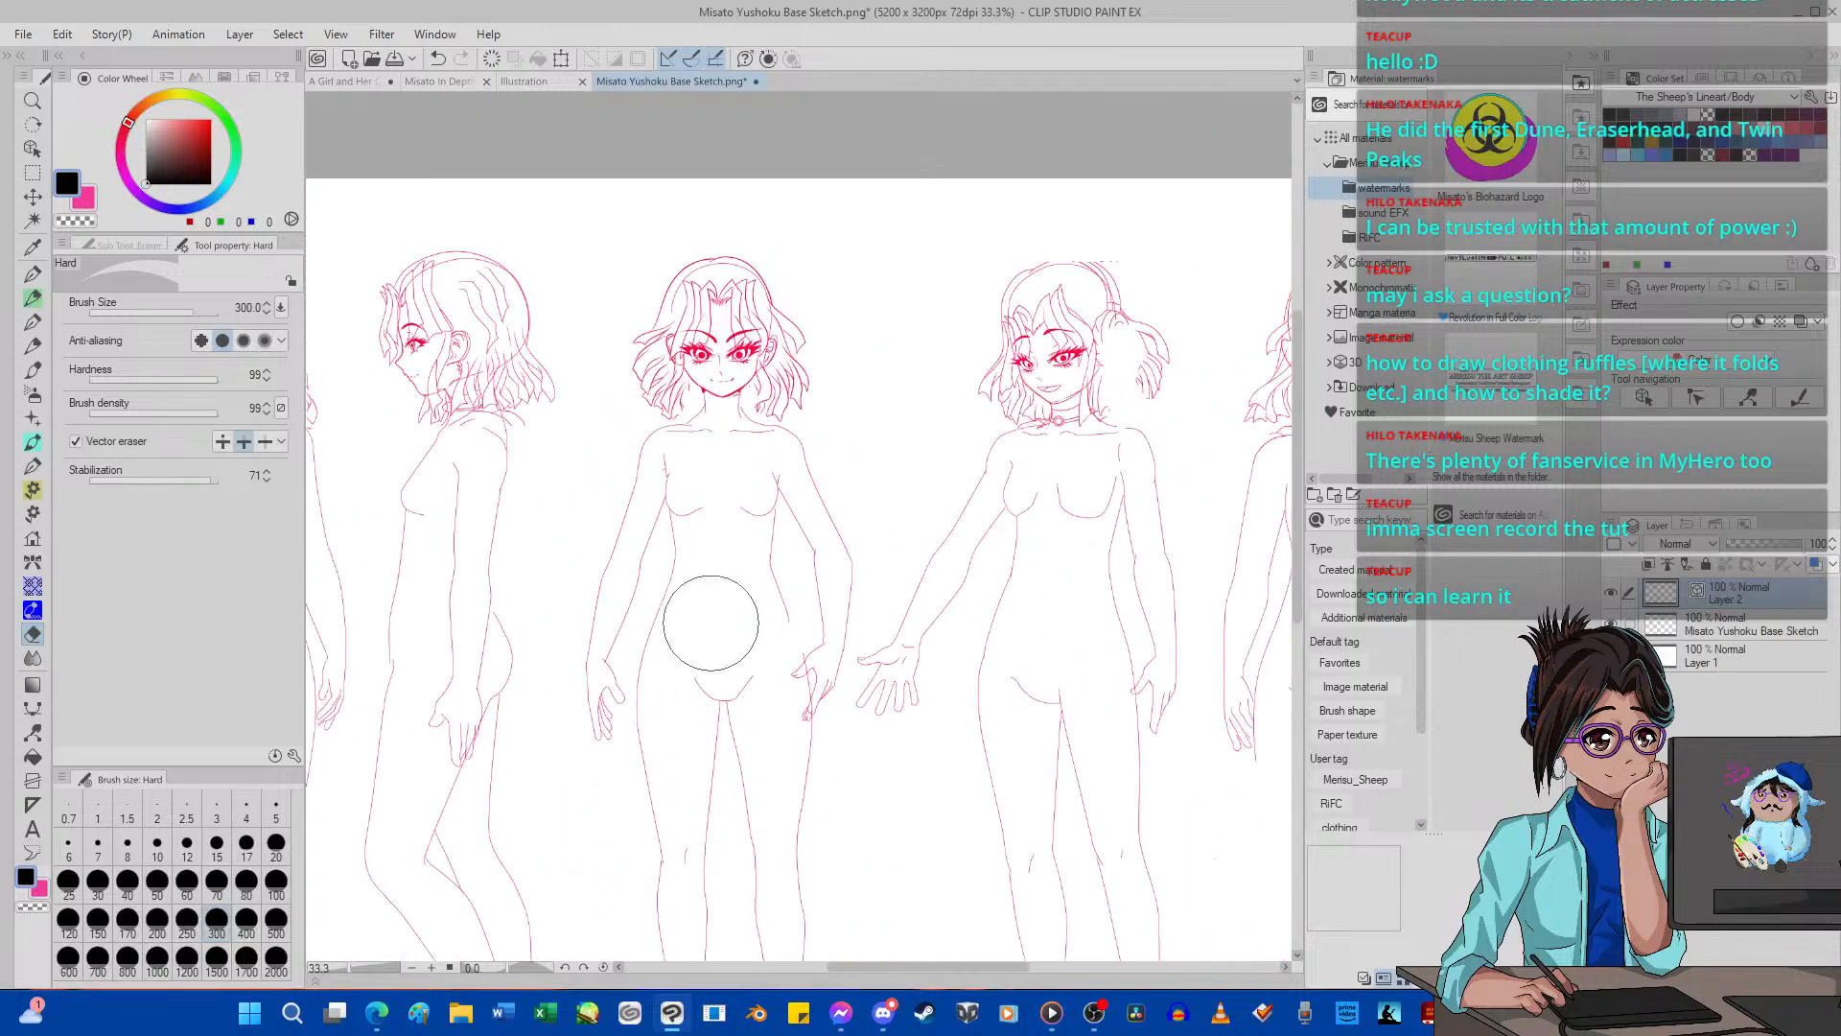
scroll(719, 740, "up", 1)
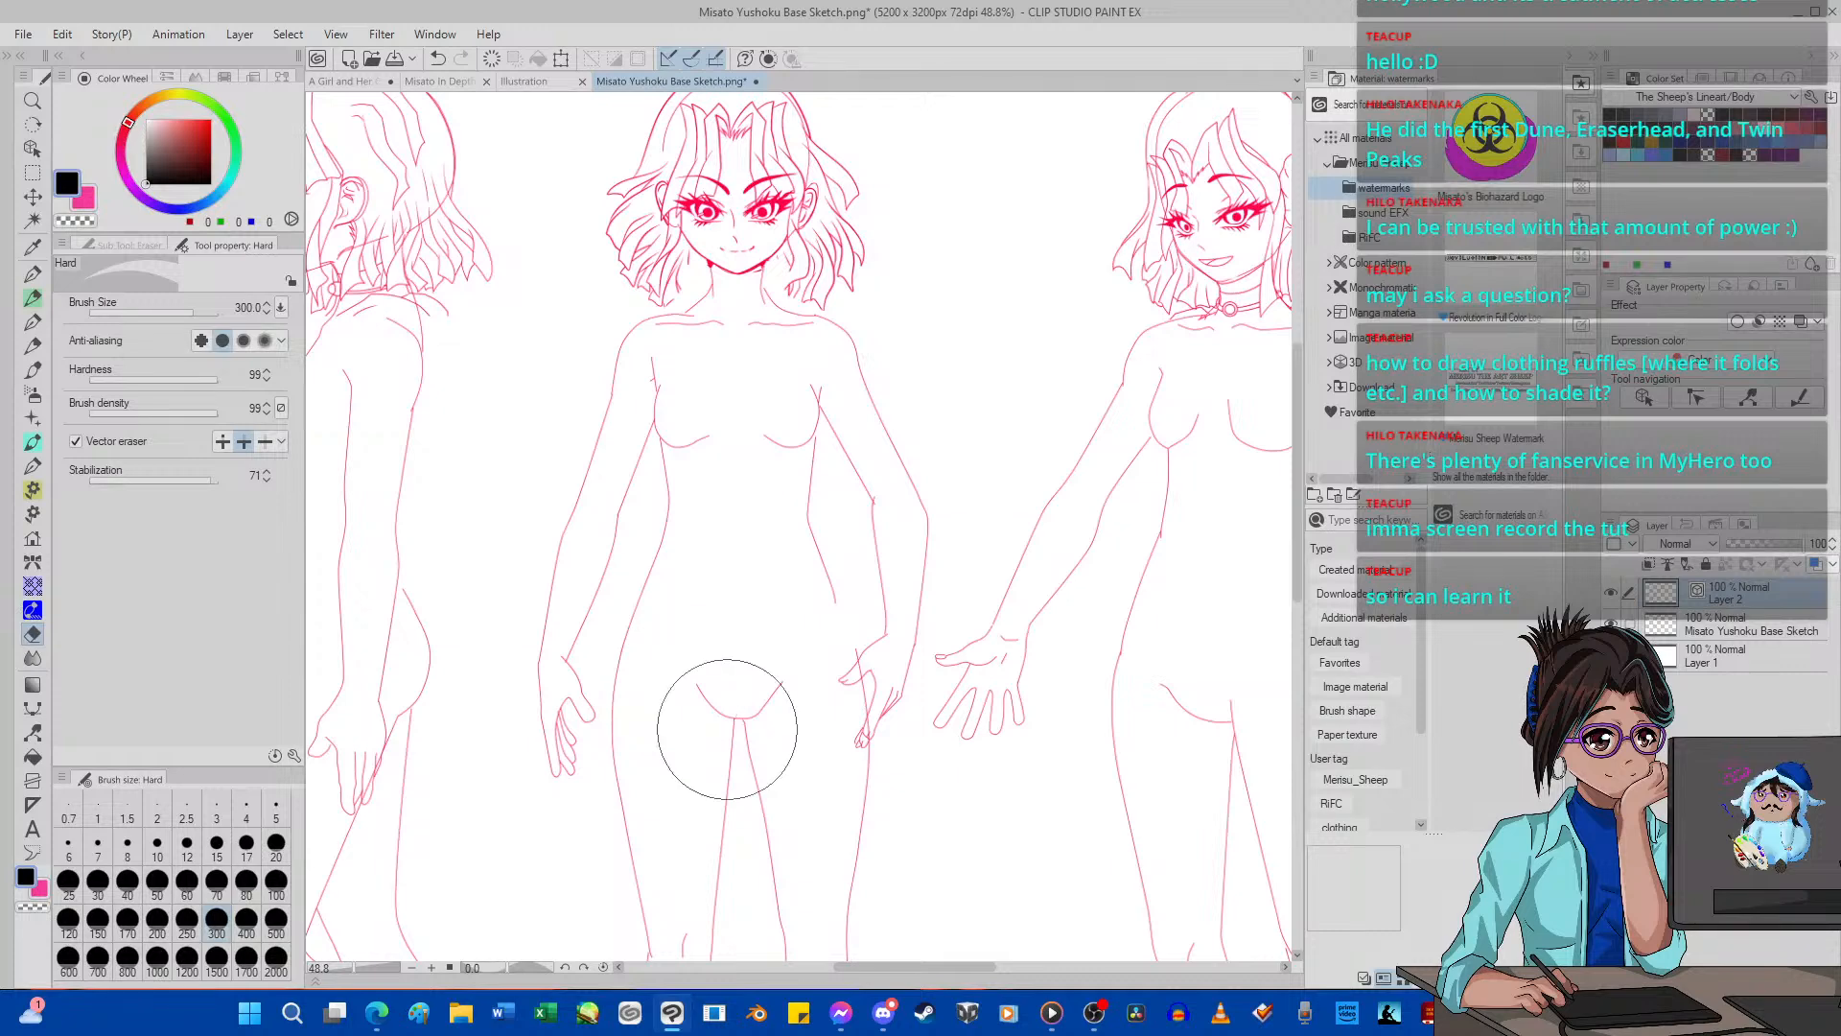
left_click(36, 275)
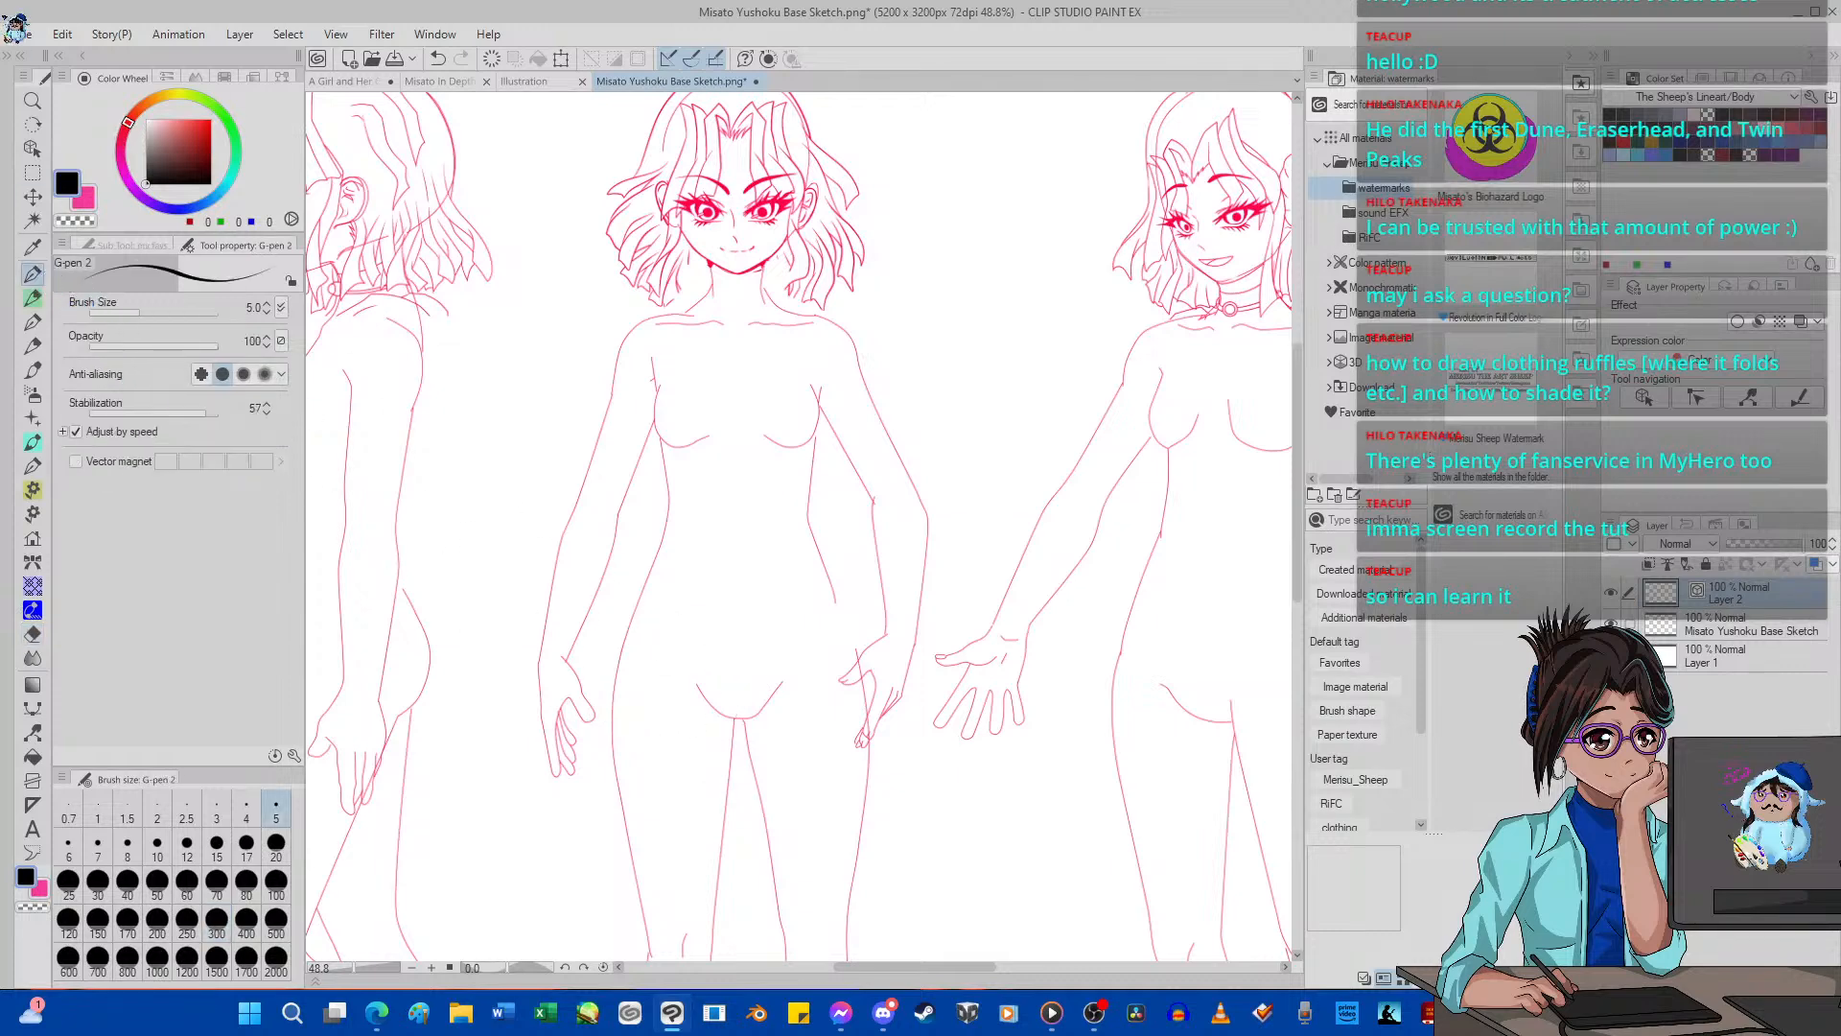
scroll(706, 365, "up", 2)
scroll(706, 365, "up", 2)
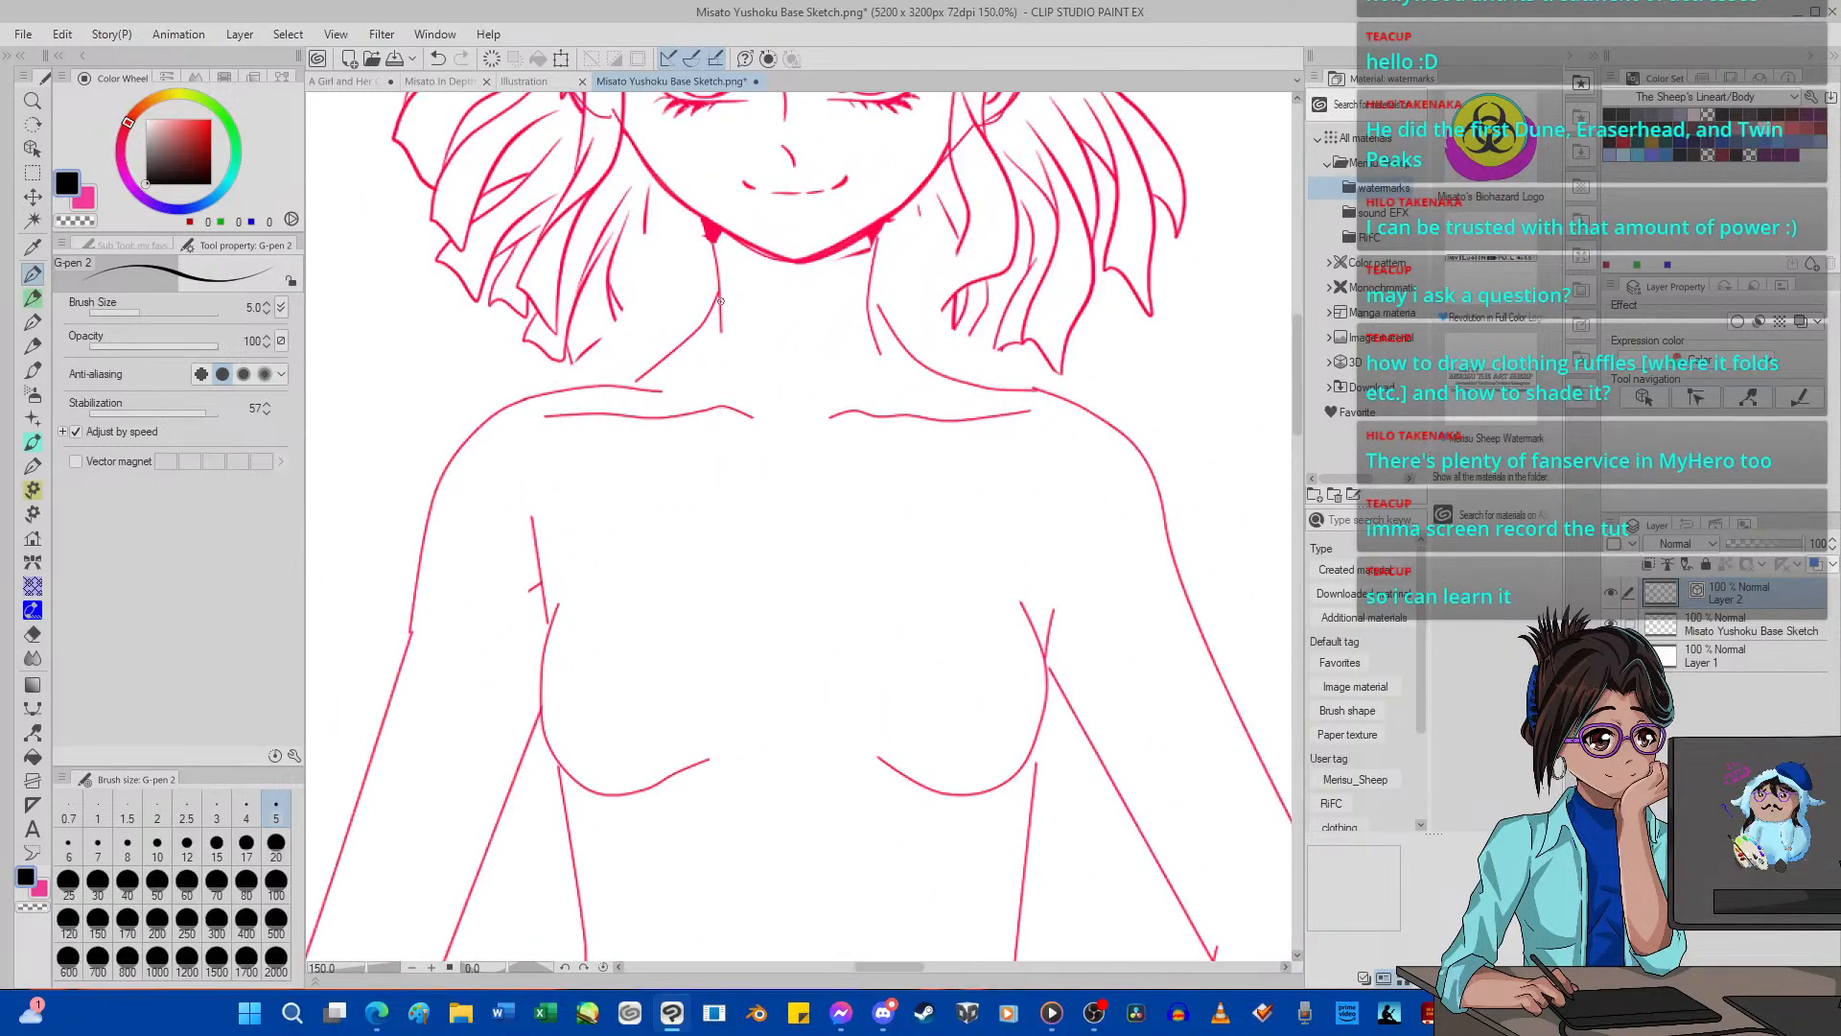
Try a curved neckband with a wide scooped lower edge across the front figure's neck and shoulders, clearing the attempts.
mouse_move(720, 300)
left_mouse_down()
mouse_move(761, 326)
mouse_move(867, 303)
left_mouse_up()
mouse_move(573, 388)
left_mouse_down()
mouse_move(675, 480)
mouse_move(762, 497)
mouse_move(912, 475)
mouse_move(1007, 388)
left_mouse_up()
left_click(437, 58)
mouse_move(572, 389)
left_mouse_down()
mouse_move(676, 492)
mouse_move(770, 510)
mouse_move(933, 489)
mouse_move(1033, 397)
left_mouse_up()
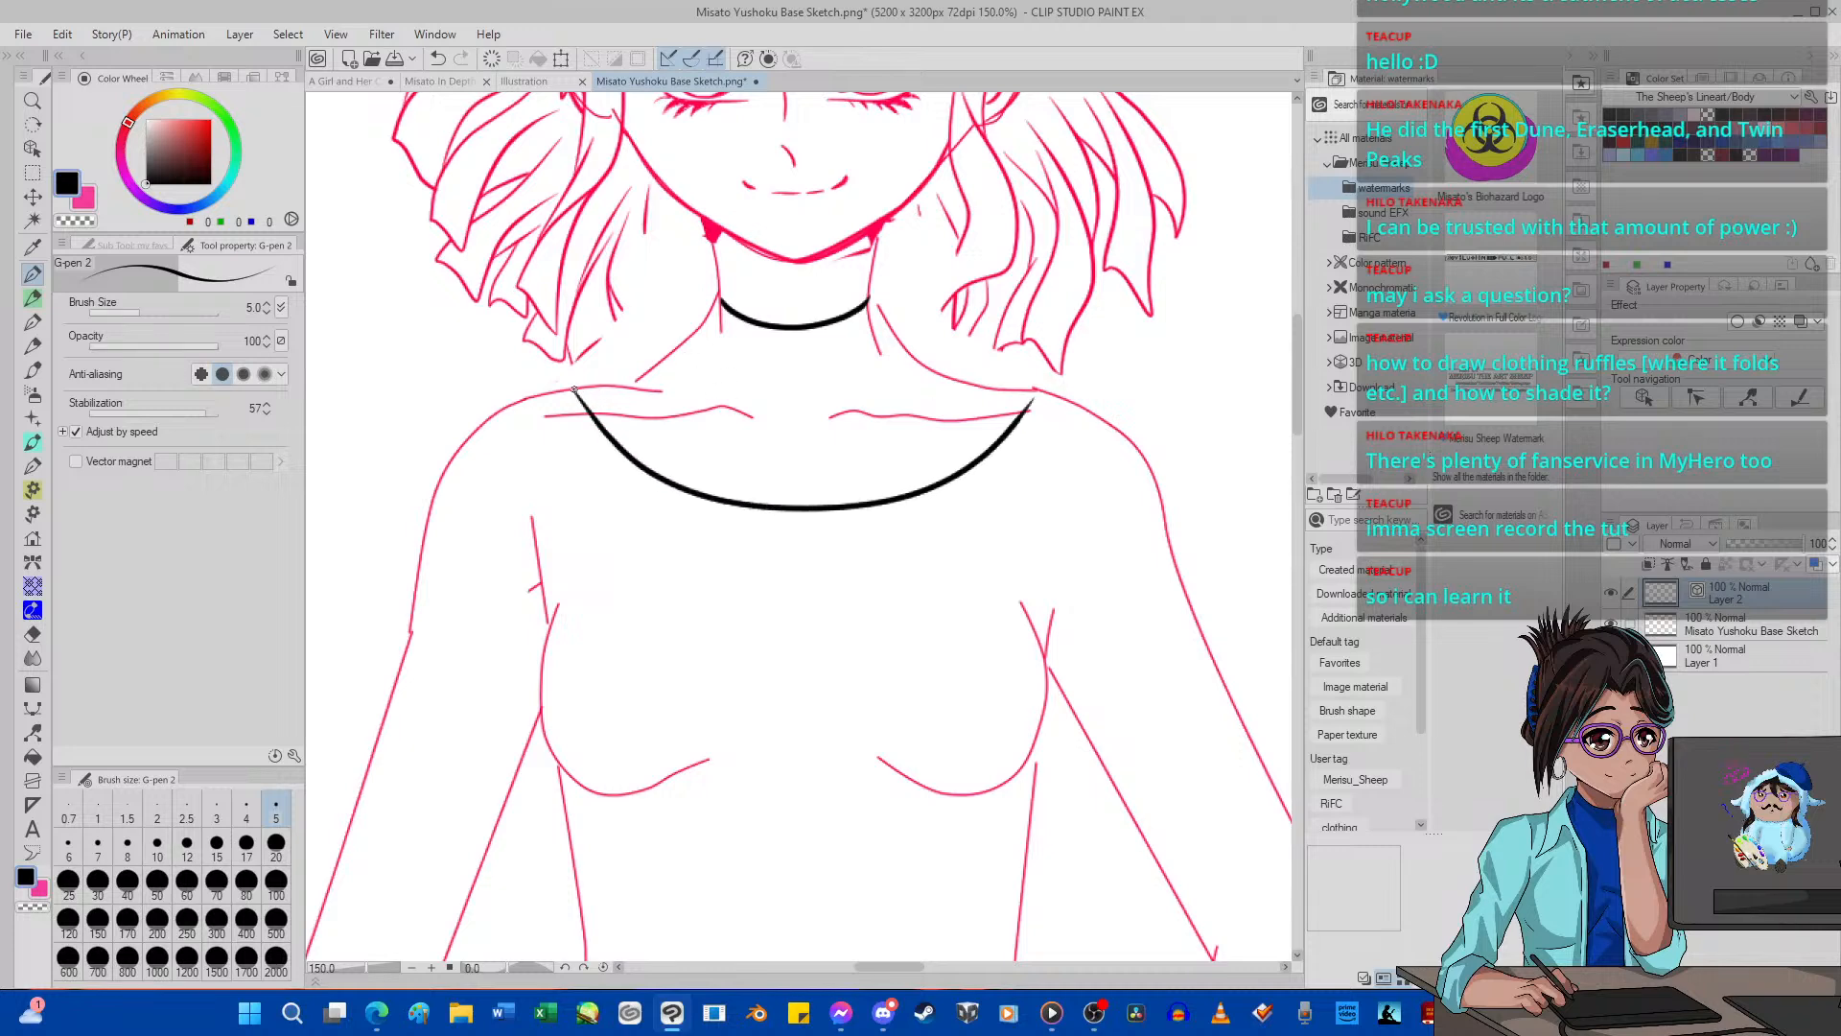
left_click_drag(573, 388, 666, 329)
left_click(492, 58)
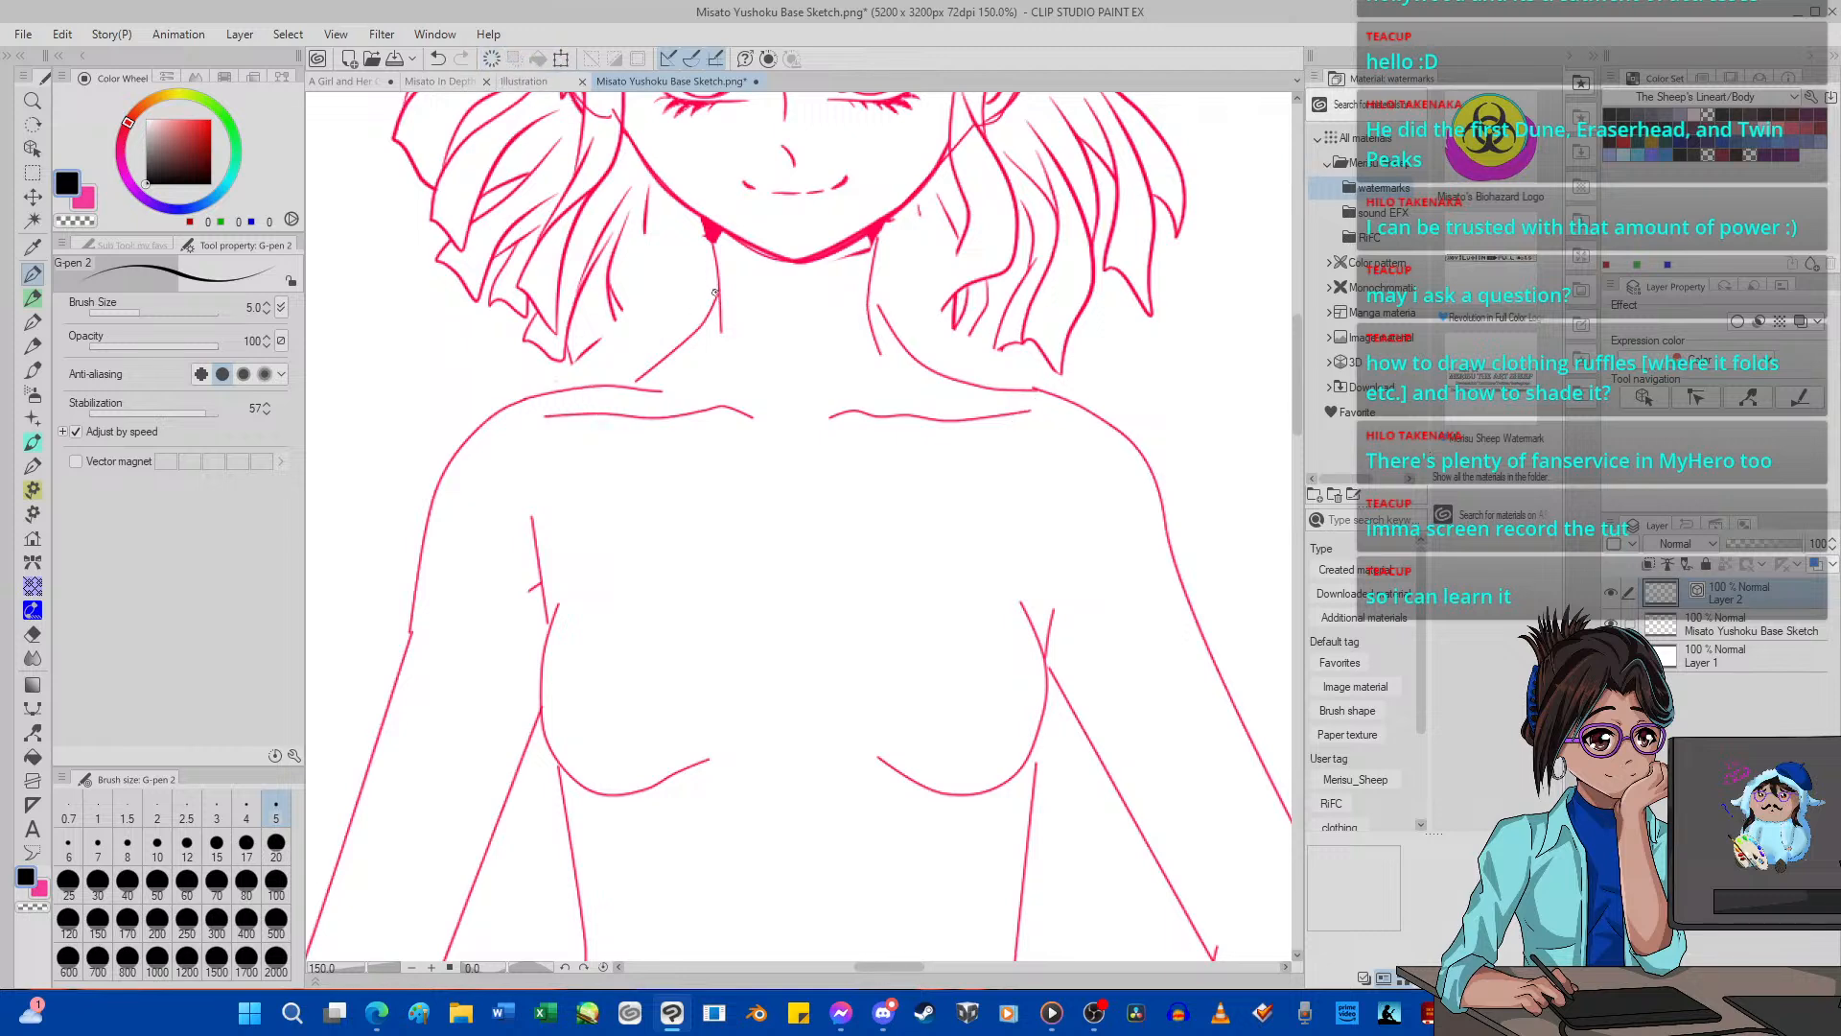
mouse_move(715, 292)
left_mouse_down()
mouse_move(815, 328)
mouse_move(896, 292)
left_mouse_up()
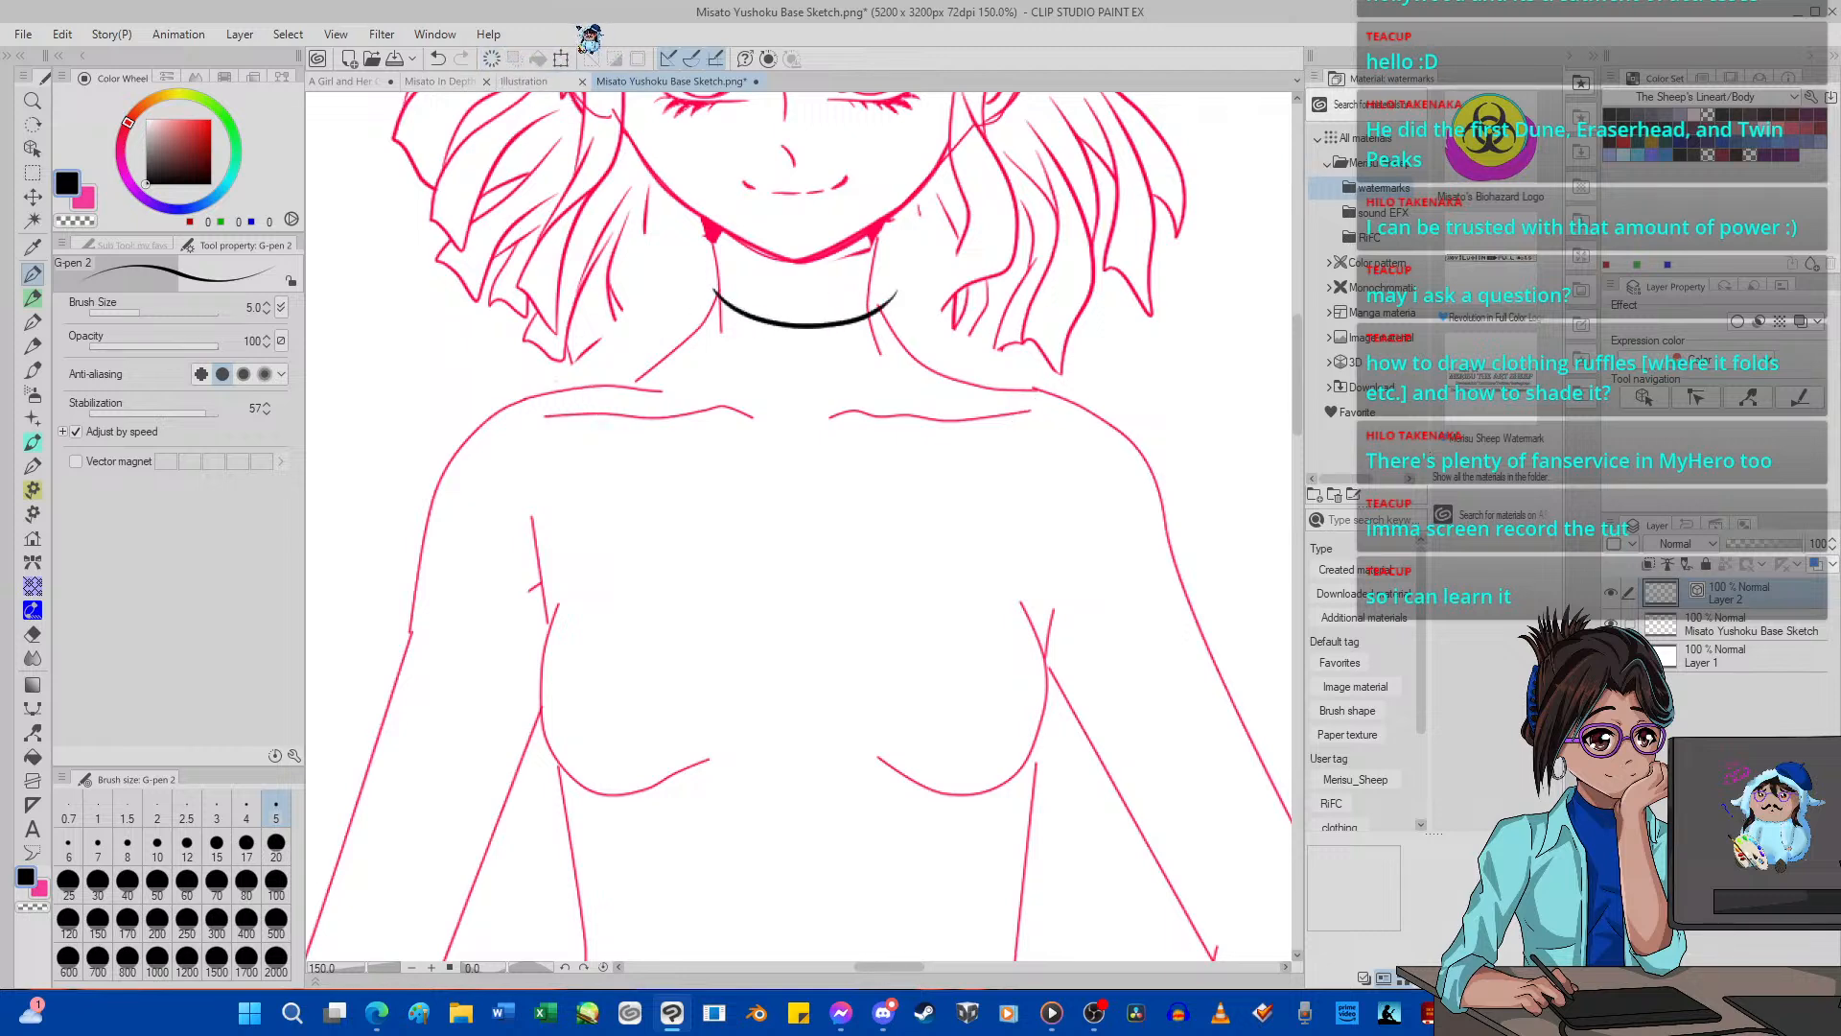
left_click(492, 59)
Try several full collar outlines sloping from the front figure's neck to both shoulders, then remove them.
mouse_move(714, 284)
left_mouse_down()
mouse_move(839, 313)
mouse_move(882, 275)
mouse_move(939, 339)
mouse_move(1045, 393)
mouse_move(980, 451)
mouse_move(877, 478)
mouse_move(779, 470)
mouse_move(642, 374)
left_mouse_up()
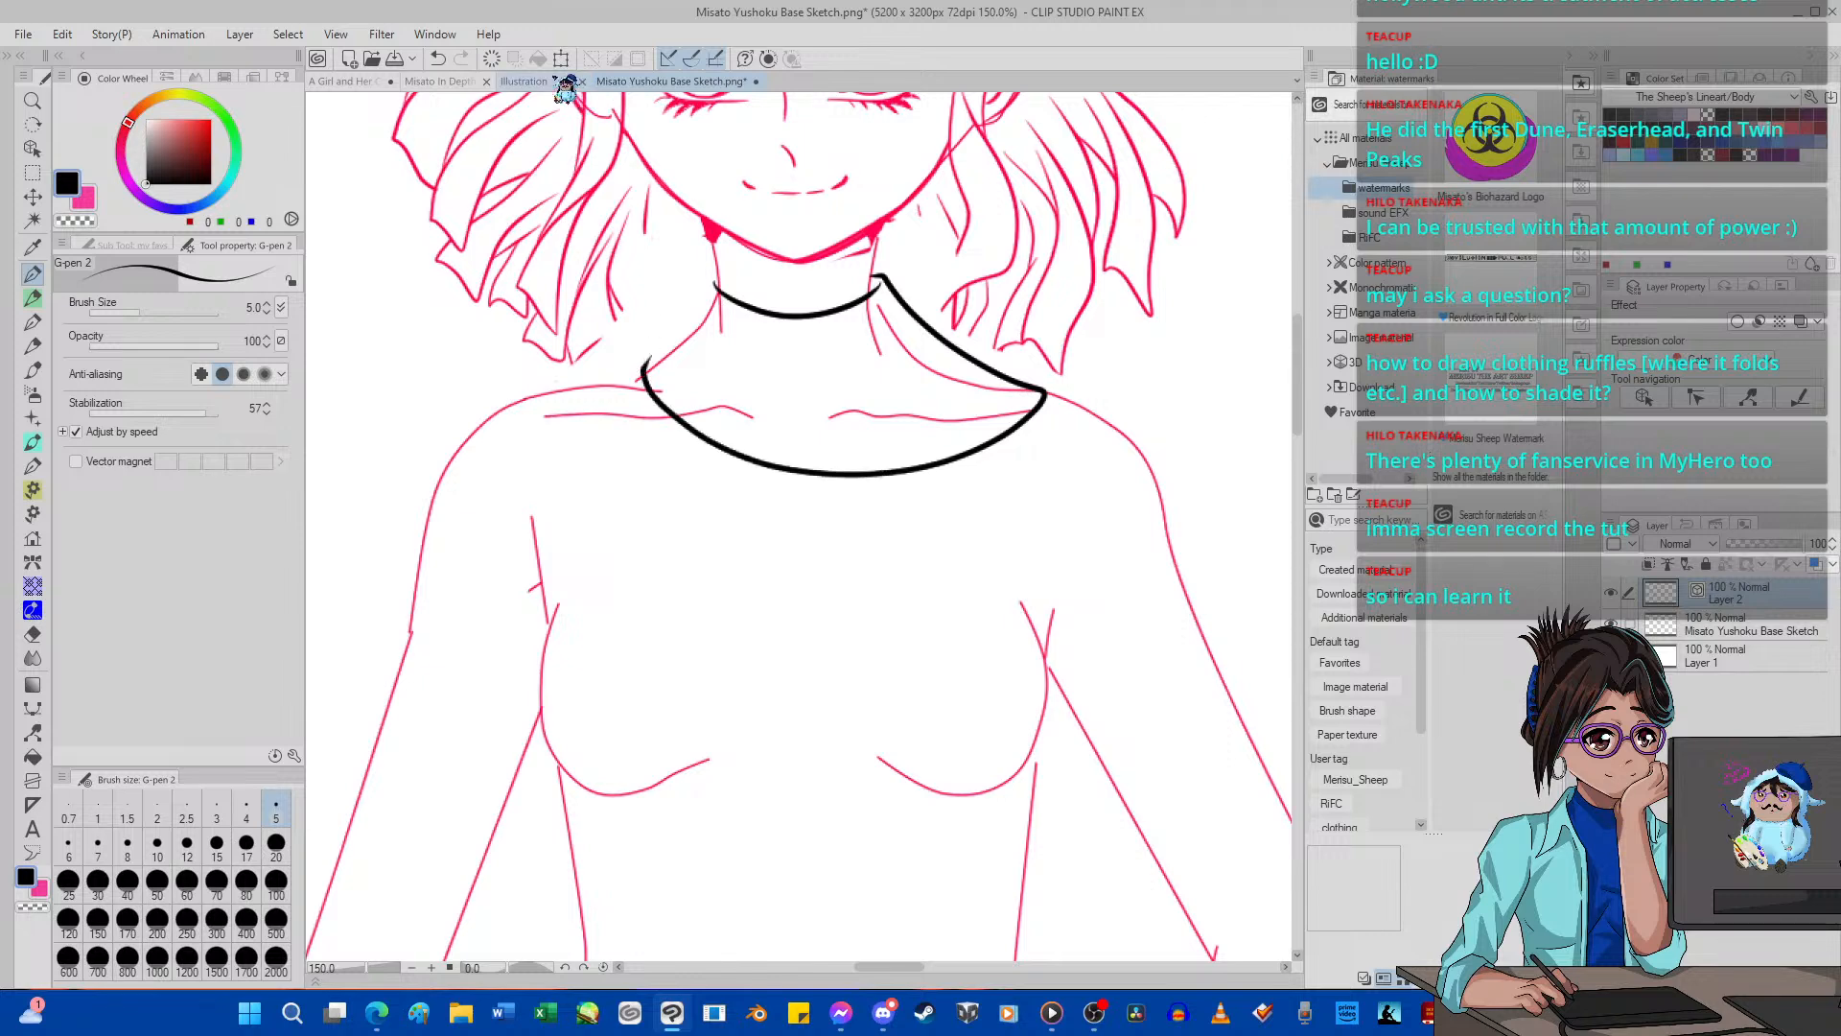
left_click(438, 58)
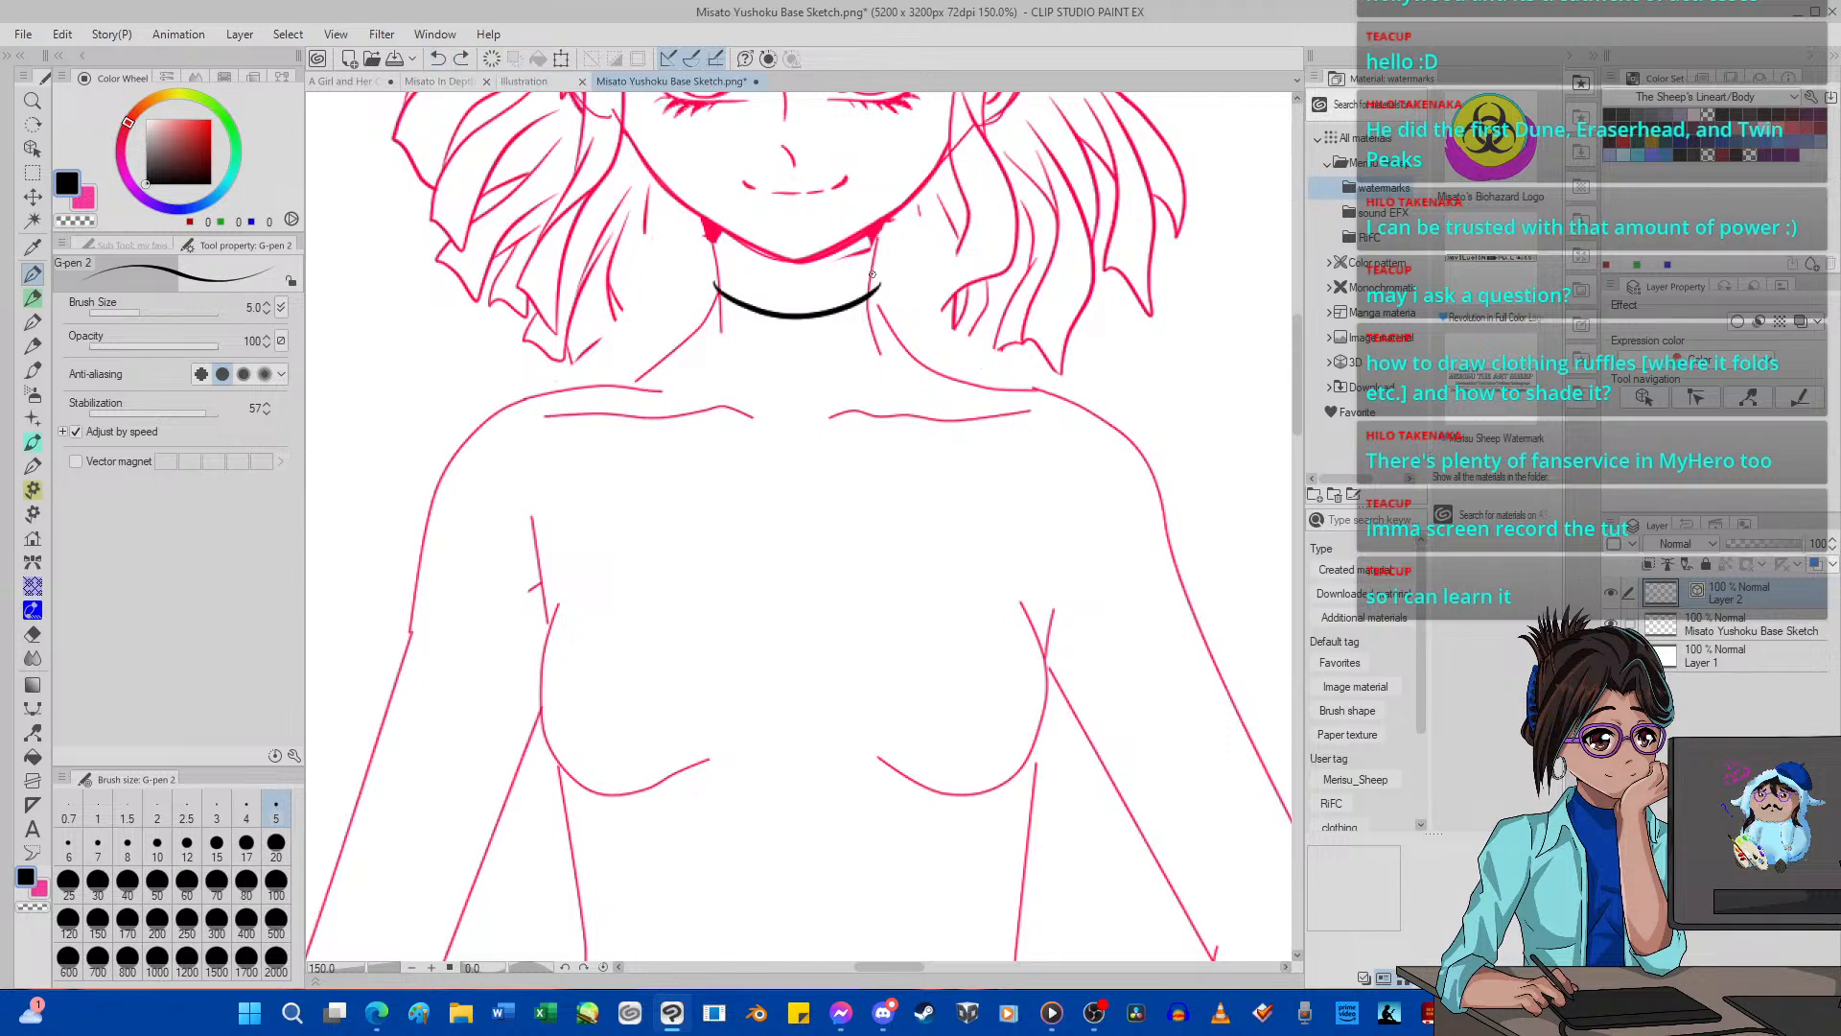
mouse_move(882, 275)
left_mouse_down()
mouse_move(954, 348)
mouse_move(1049, 383)
mouse_move(1030, 430)
mouse_move(874, 466)
mouse_move(645, 404)
left_mouse_up()
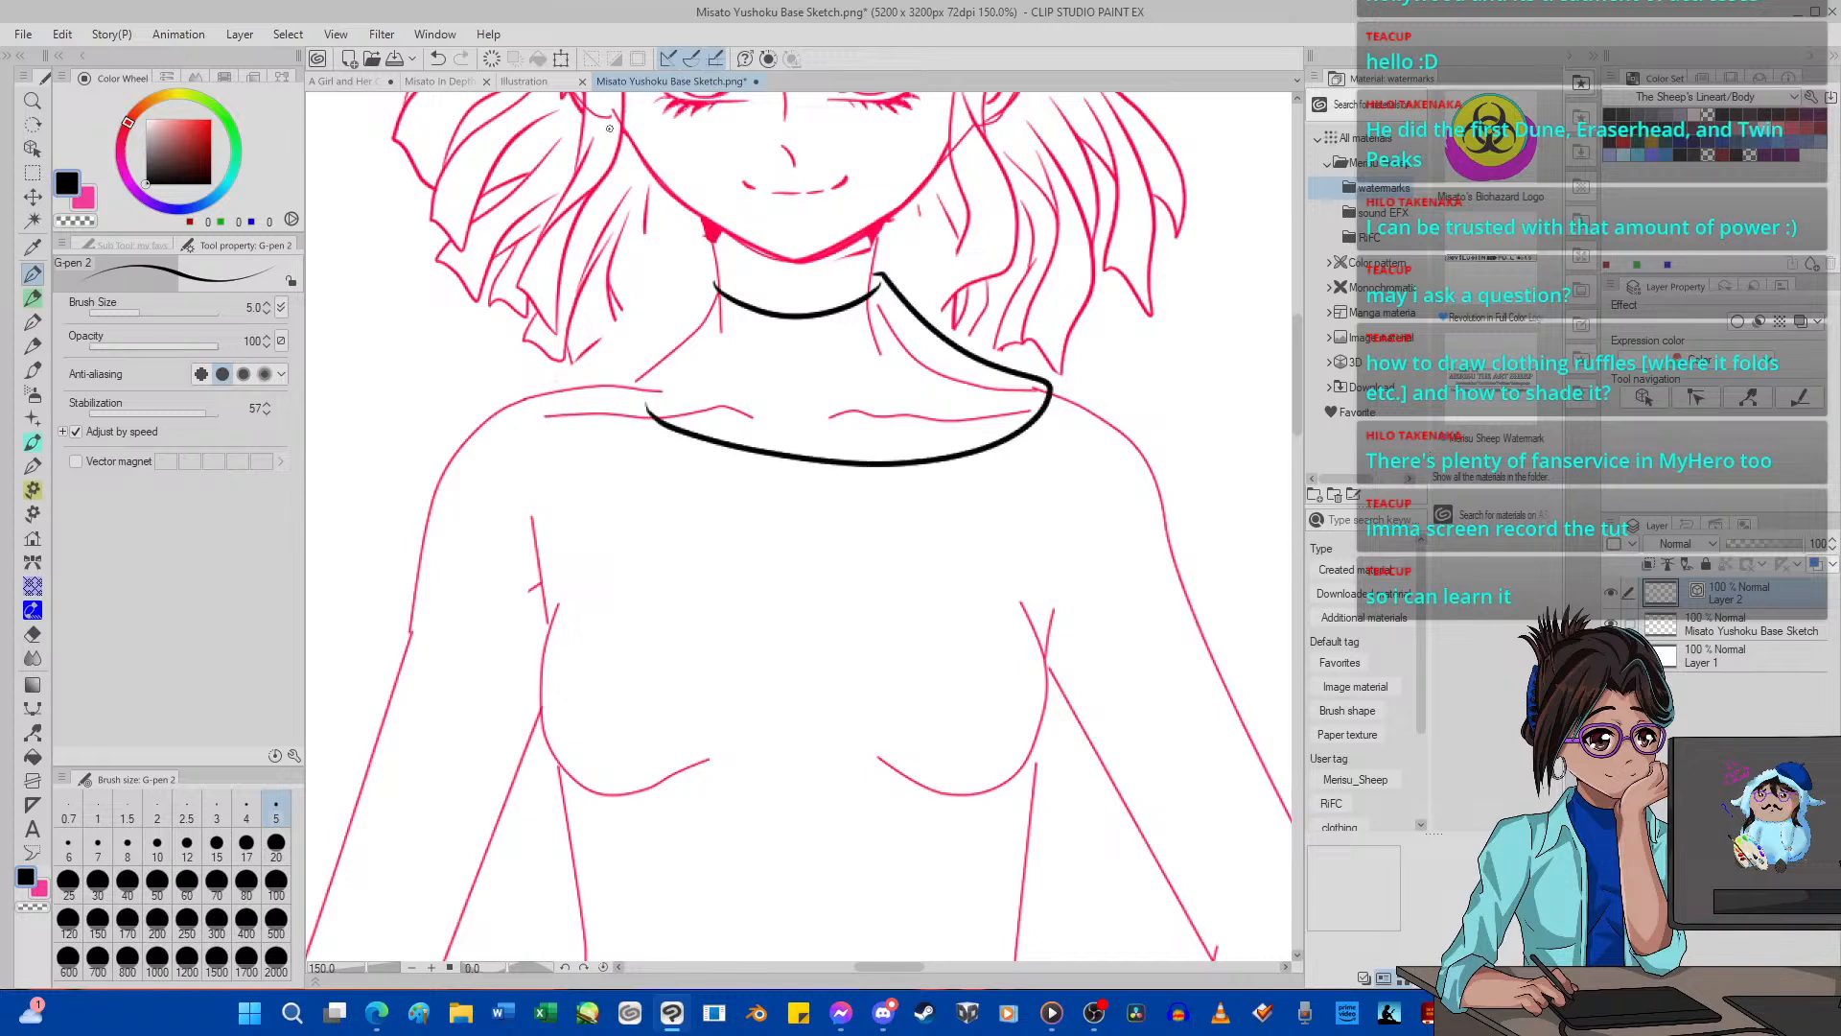
left_click(437, 59)
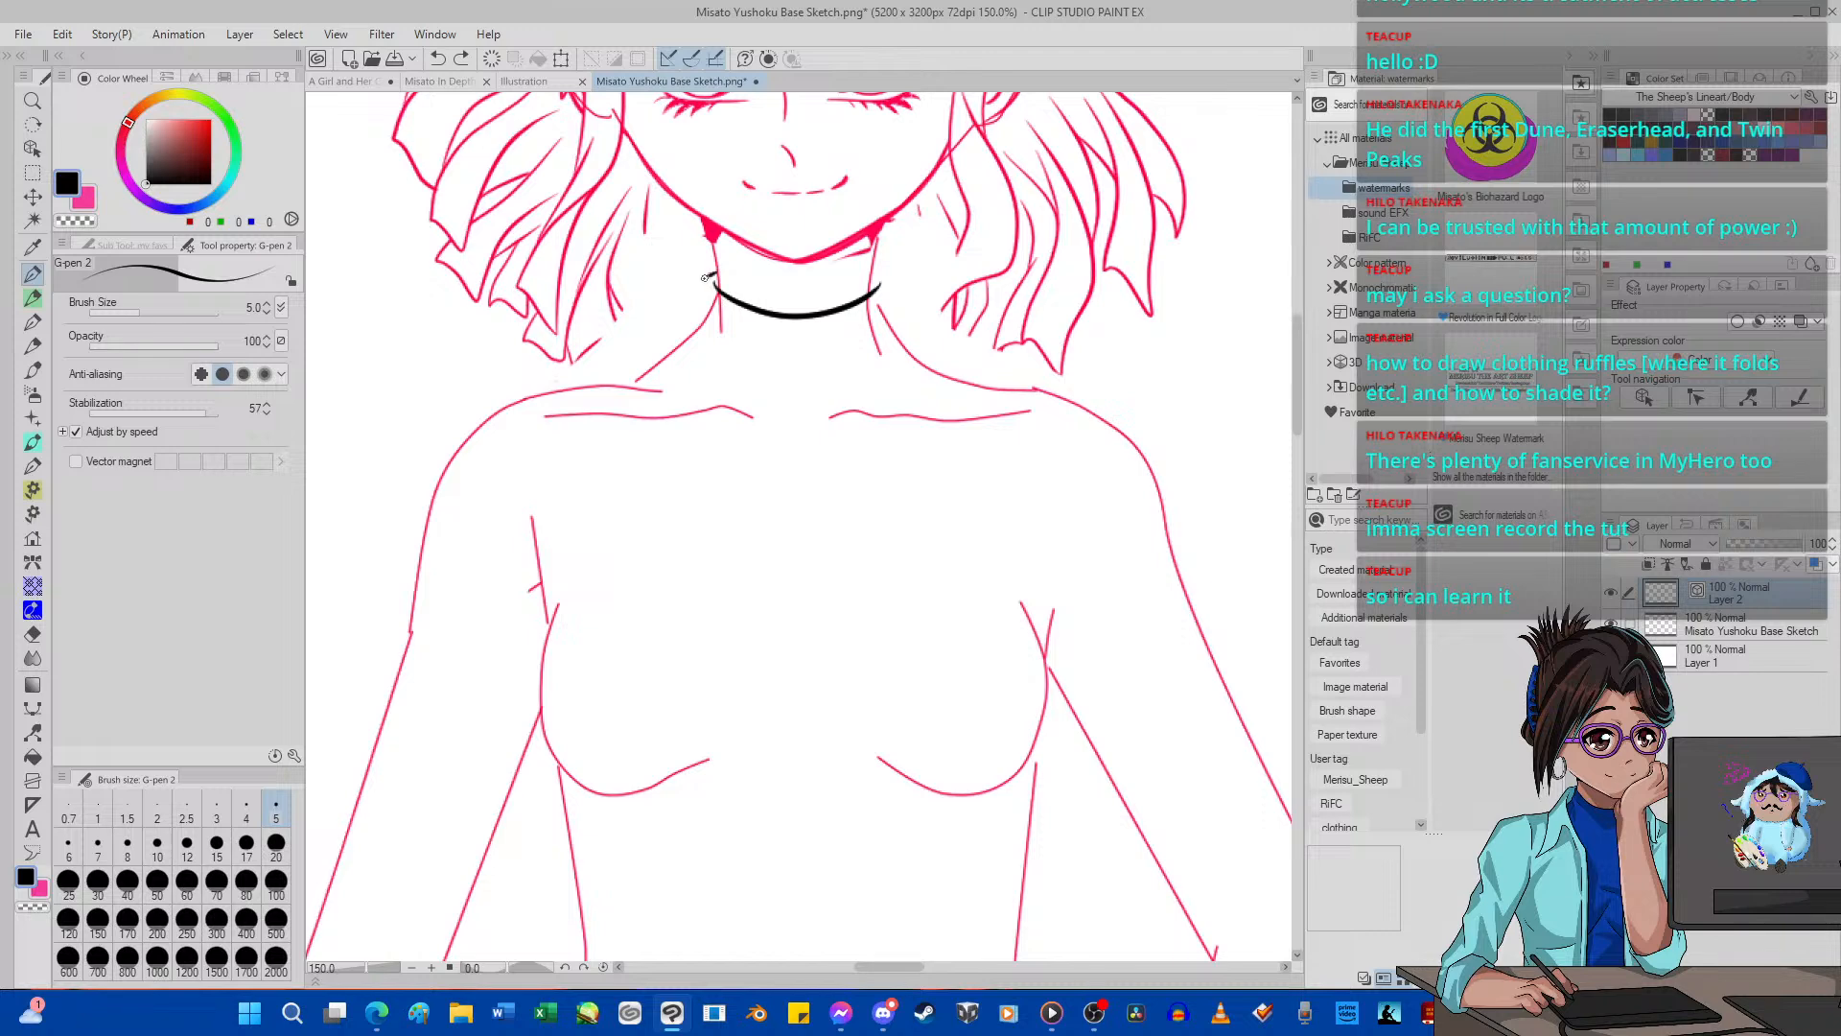
mouse_move(706, 277)
left_mouse_down()
mouse_move(680, 323)
mouse_move(591, 385)
mouse_move(667, 462)
mouse_move(839, 492)
mouse_move(957, 454)
mouse_move(1014, 404)
mouse_move(898, 275)
mouse_move(751, 271)
left_mouse_up()
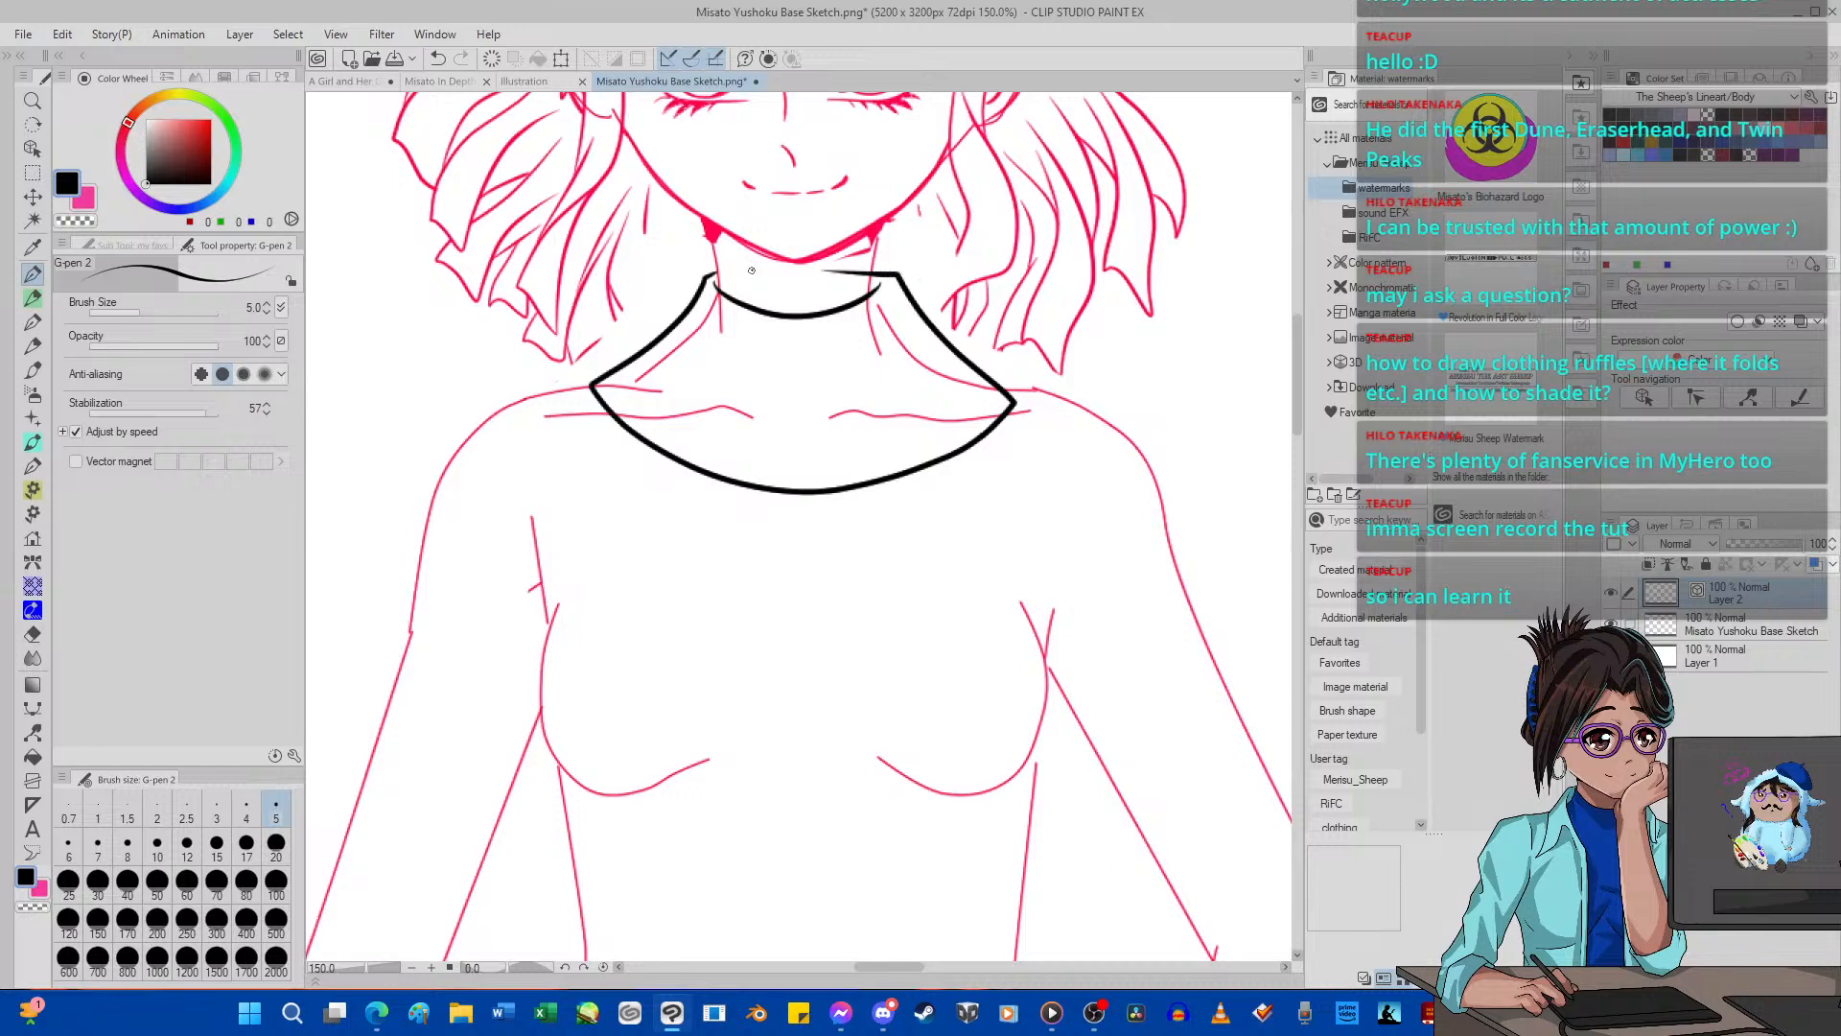
left_click(33, 732)
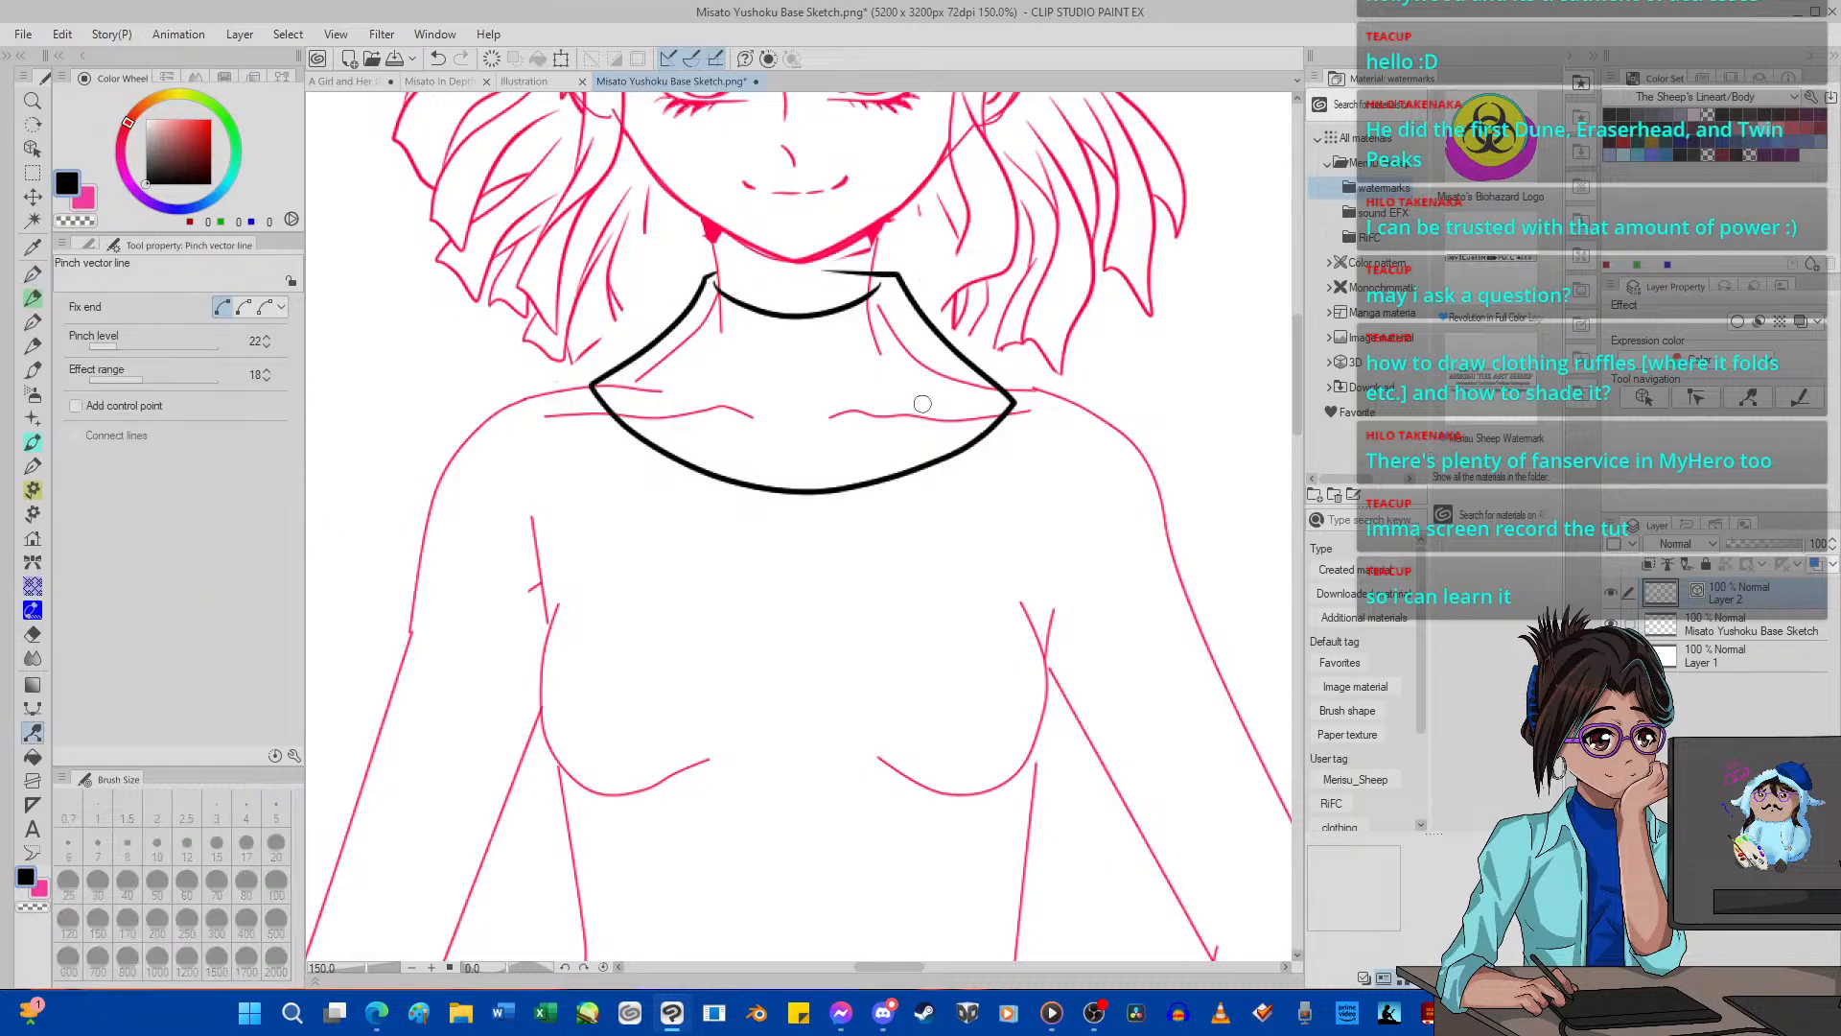
left_click(437, 59)
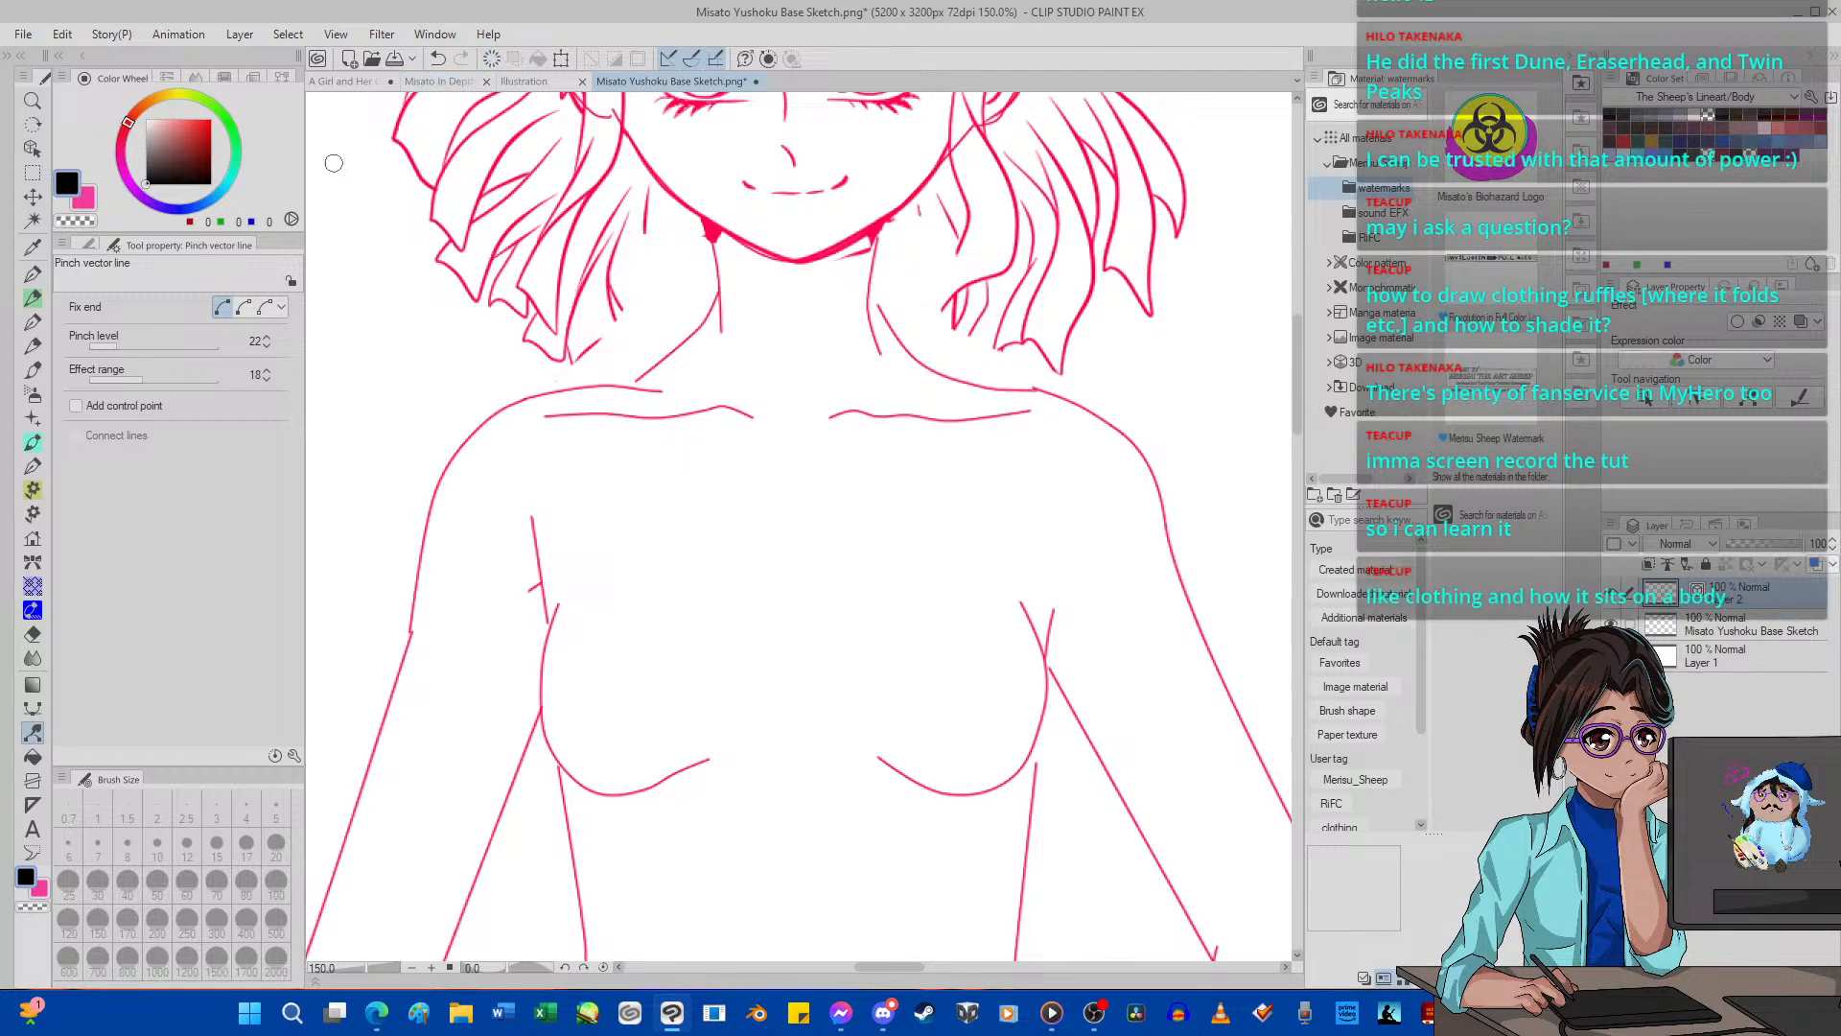
Draw a collar outline with G-pen 2: curved neck edge, sloping sides to the shoulders and a curved lower edge.
left_click(33, 274)
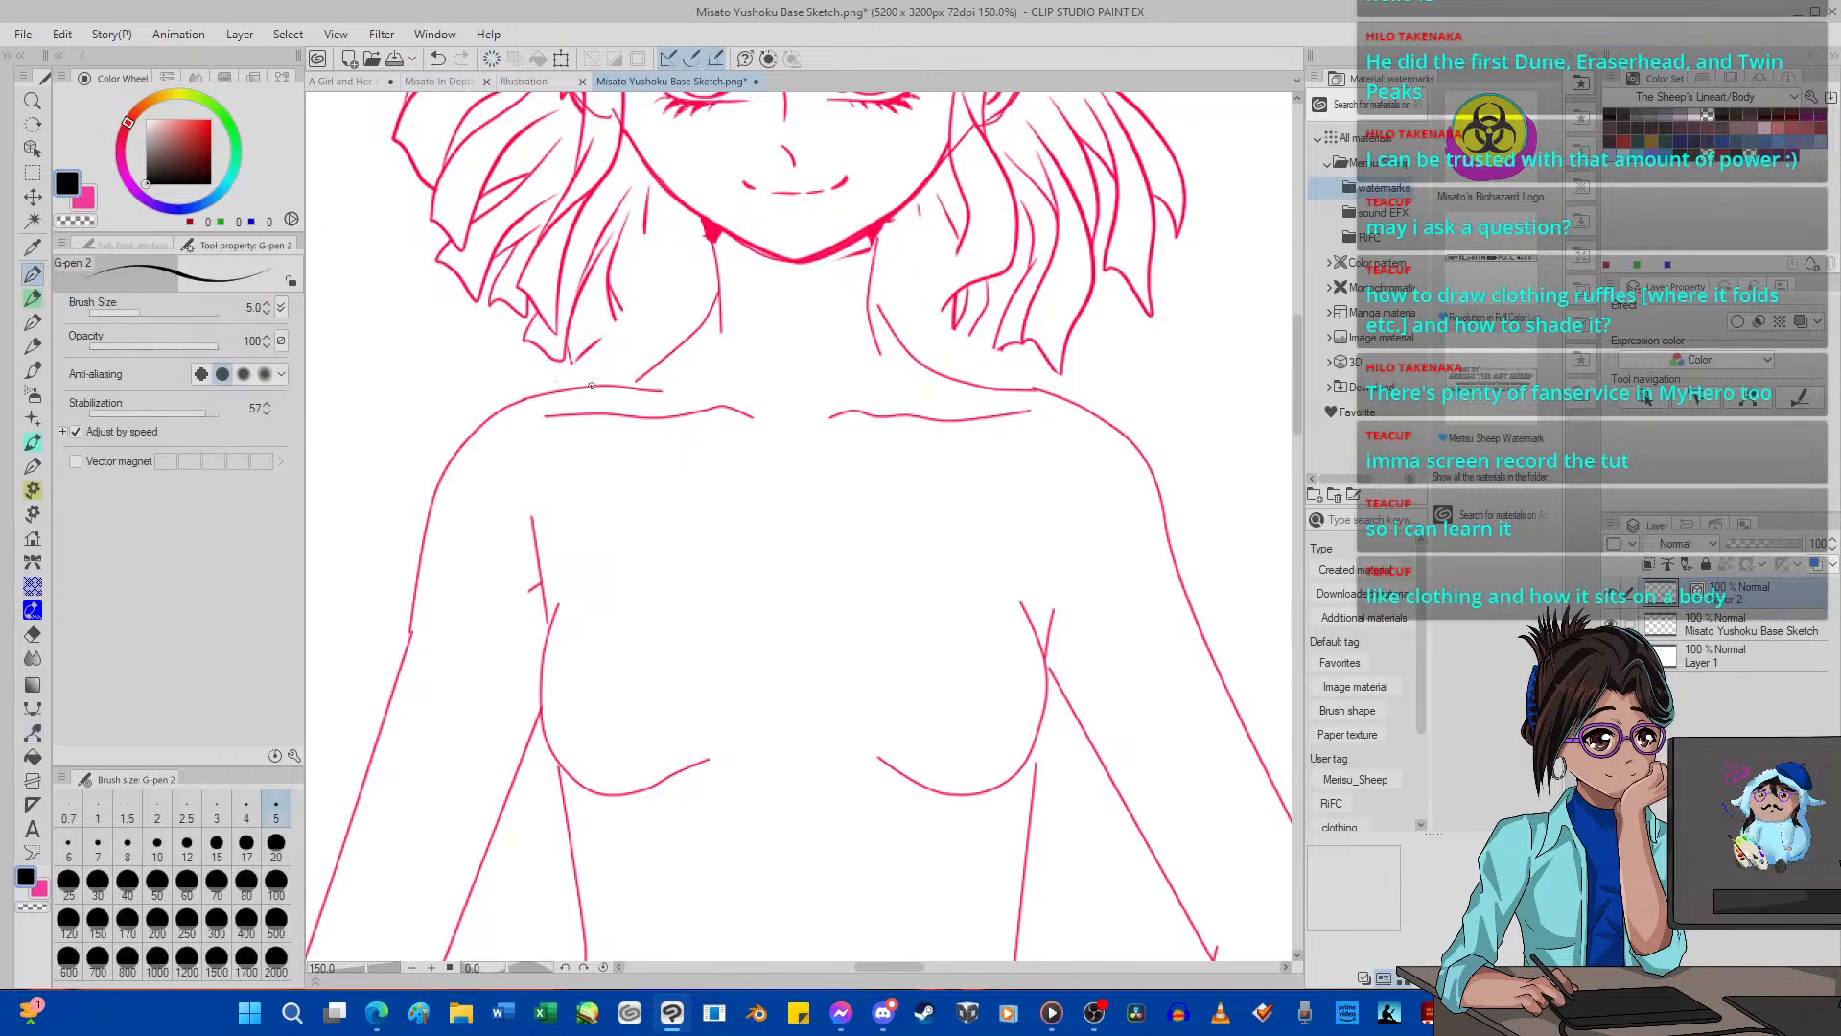
mouse_move(592, 386)
left_mouse_down()
mouse_move(726, 458)
mouse_move(808, 471)
mouse_move(890, 451)
mouse_move(975, 391)
left_mouse_up()
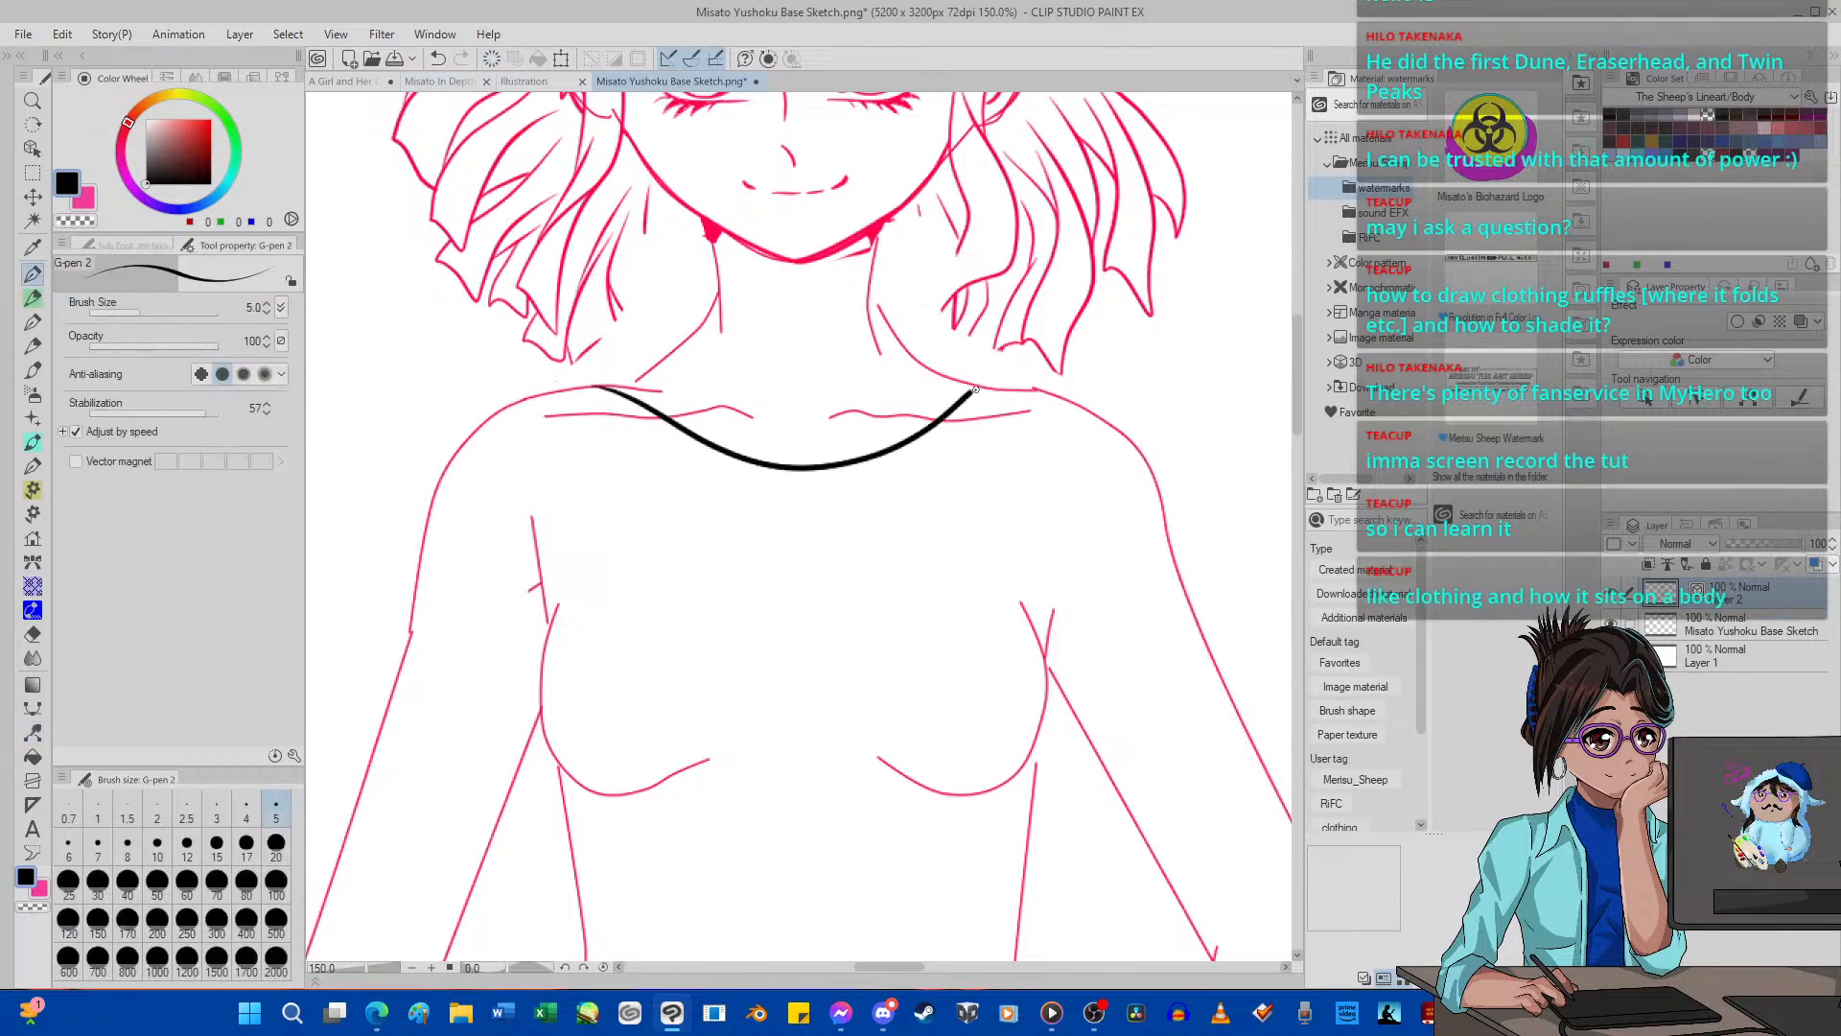
left_click(491, 58)
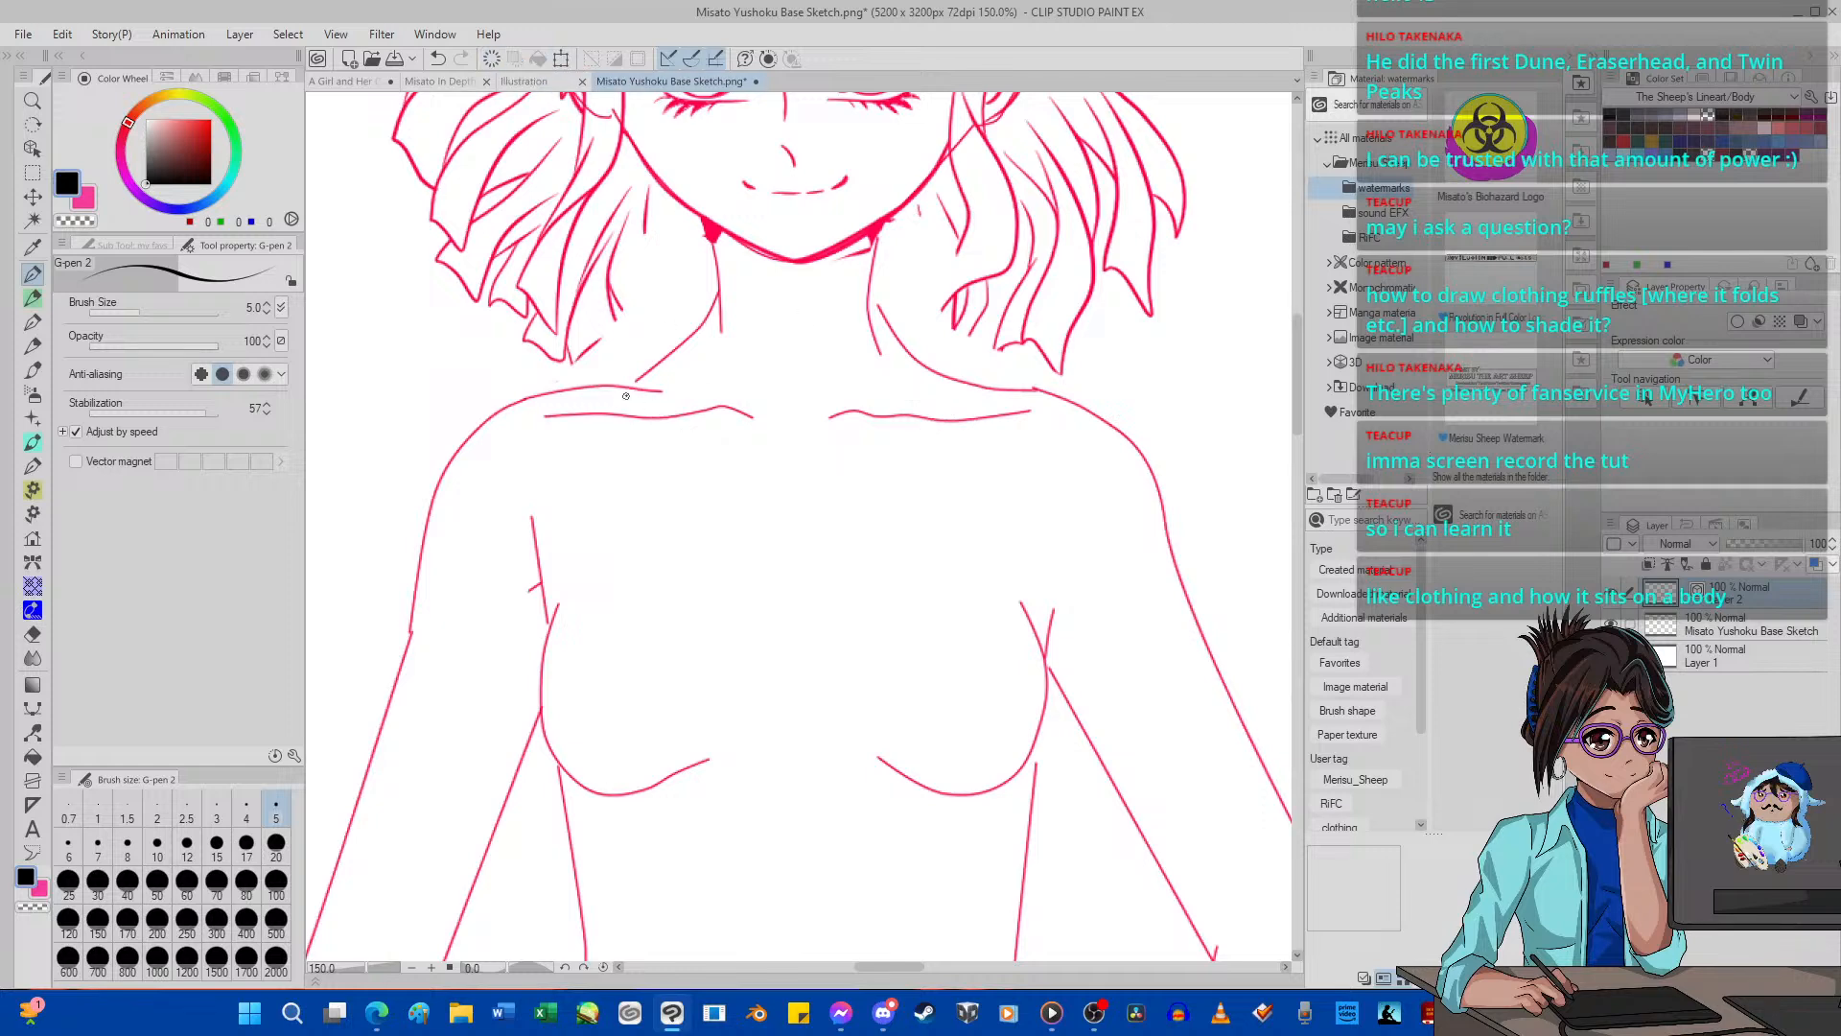
mouse_move(602, 384)
left_mouse_down()
mouse_move(783, 462)
mouse_move(856, 458)
mouse_move(1005, 387)
mouse_move(880, 288)
left_mouse_up()
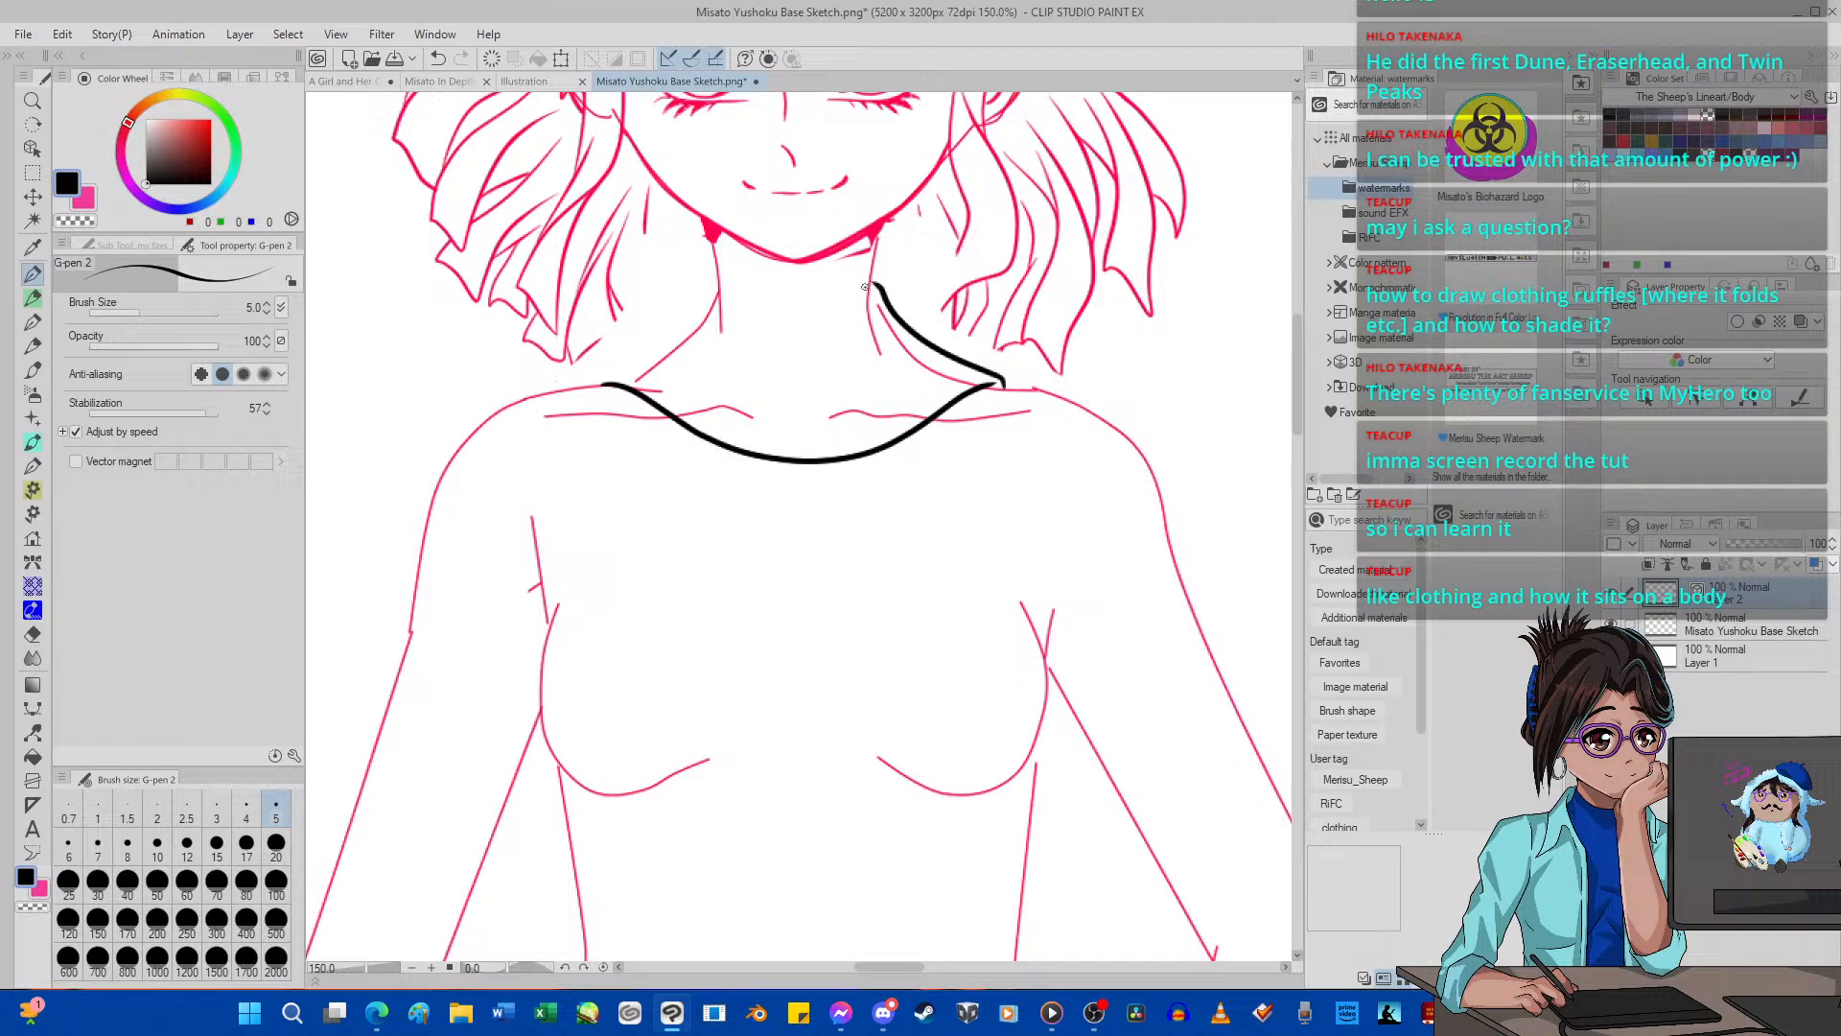
mouse_move(680, 317)
left_mouse_down()
mouse_move(569, 389)
mouse_move(661, 353)
mouse_move(713, 290)
mouse_move(777, 318)
mouse_move(875, 284)
left_mouse_up()
key("ctrl+z")
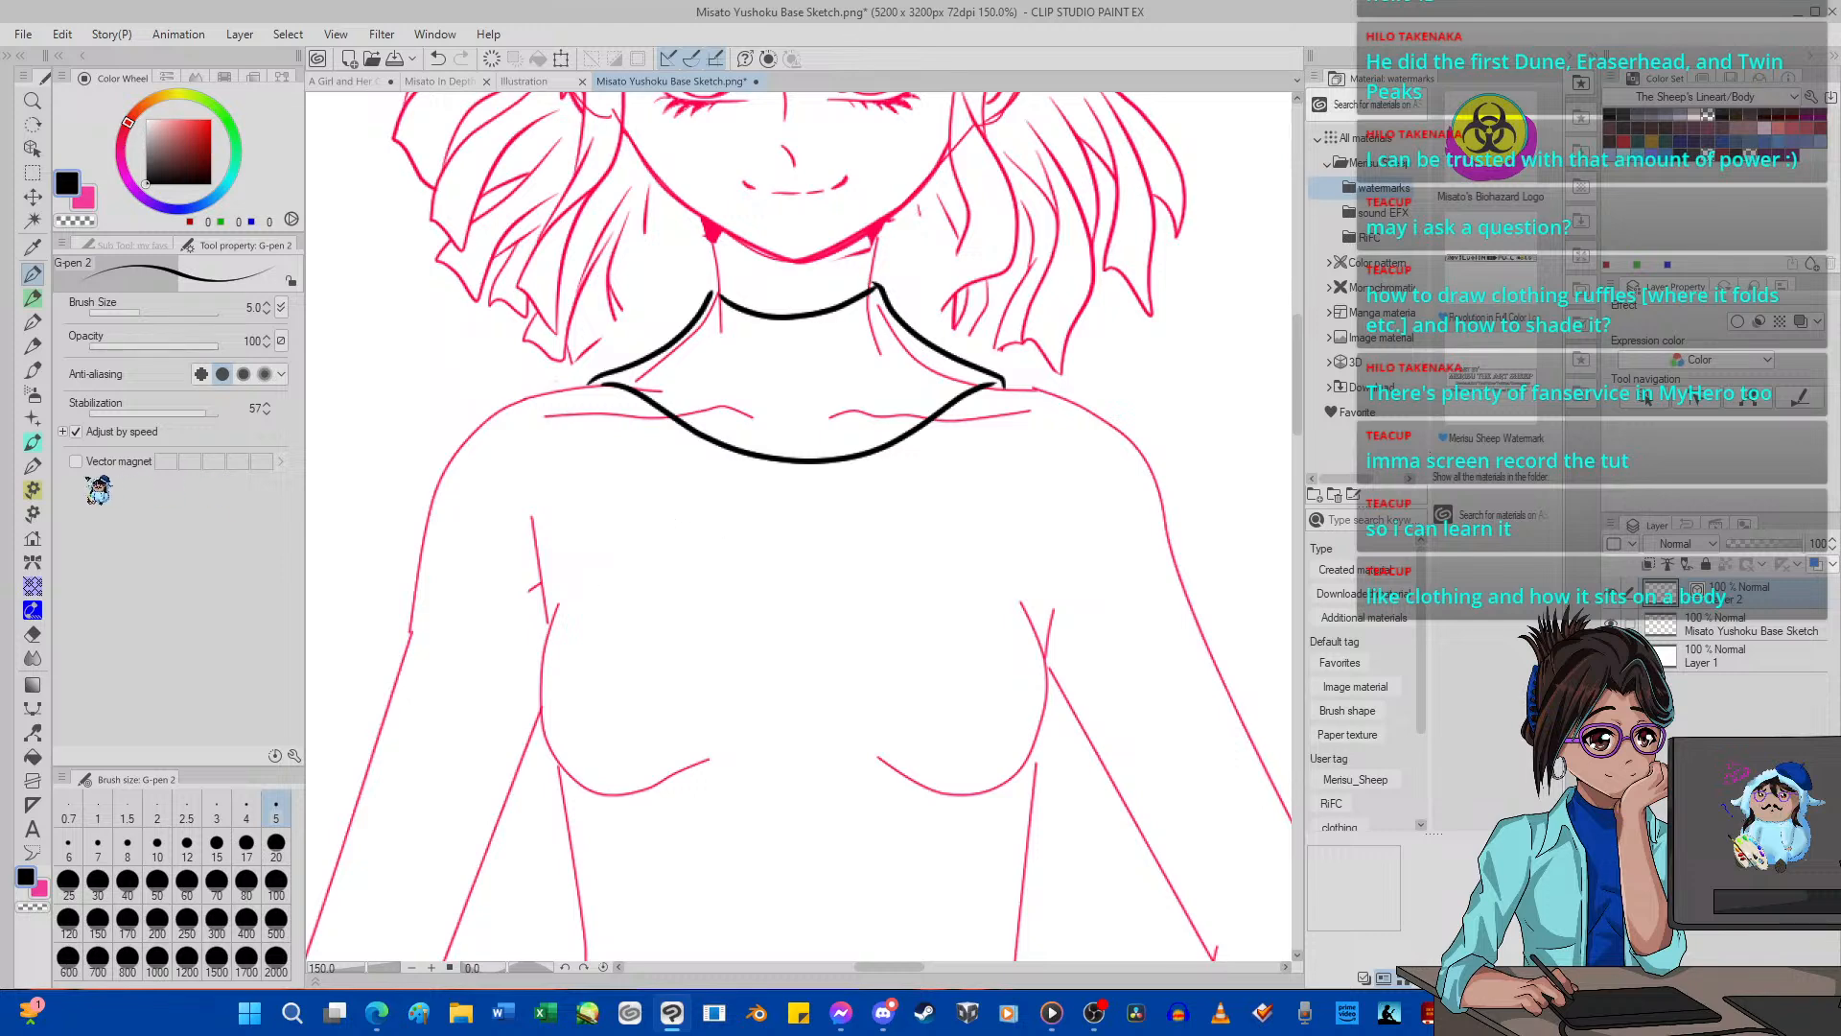
Set the pen's stabilization to 12 and draw a wavy ruffle edge below the collar from shoulder to shoulder.
left_click(148, 410)
mouse_move(148, 411)
left_mouse_down()
mouse_move(121, 410)
mouse_move(170, 414)
left_mouse_up()
mouse_move(698, 483)
left_mouse_down()
mouse_move(694, 527)
mouse_move(757, 529)
left_mouse_up()
left_click(438, 58)
mouse_move(604, 400)
left_mouse_down()
mouse_move(662, 449)
mouse_move(652, 472)
mouse_move(693, 458)
mouse_move(685, 481)
mouse_move(793, 496)
mouse_move(802, 525)
mouse_move(856, 506)
mouse_move(862, 522)
mouse_move(1012, 382)
left_mouse_up()
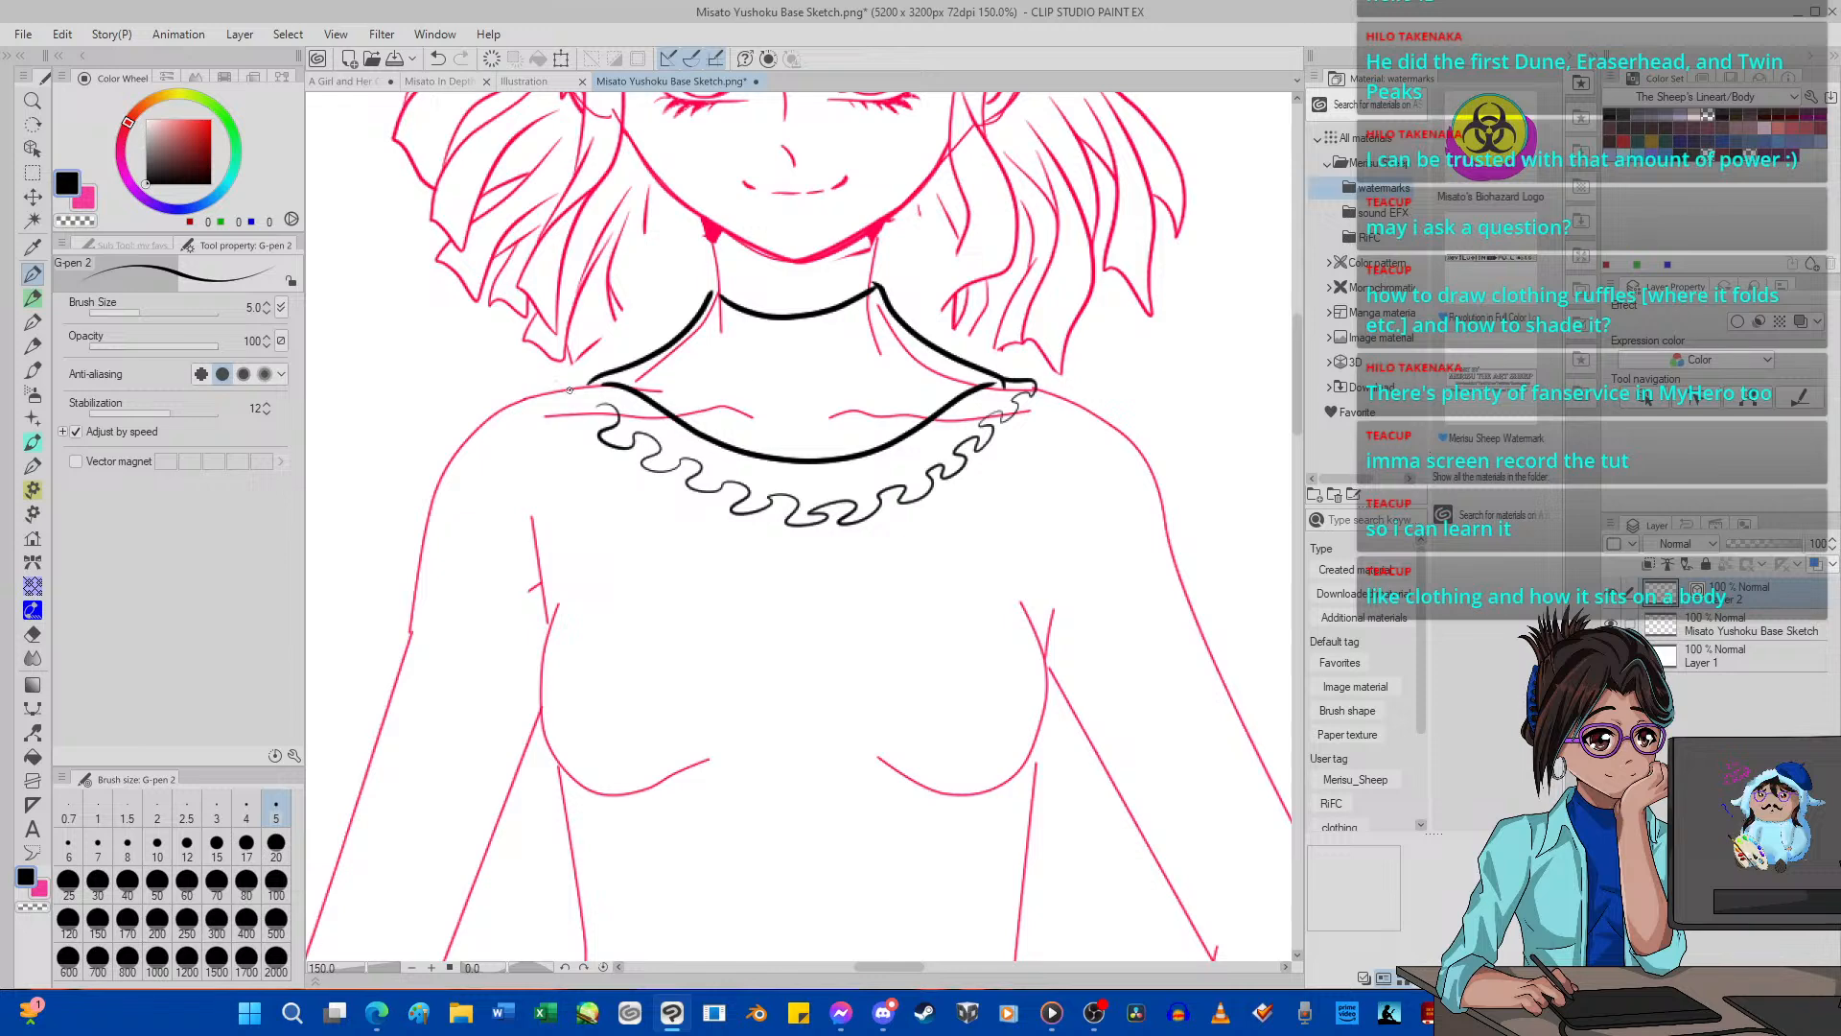
Draw short fold lines joining the ruffle's waves to the collar edge, from the left shoulder to the centre.
mouse_move(593, 421)
left_mouse_down()
mouse_move(646, 384)
mouse_move(619, 423)
mouse_move(666, 420)
mouse_move(632, 434)
mouse_move(689, 395)
left_mouse_up()
mouse_move(656, 458)
left_mouse_down()
mouse_move(693, 412)
mouse_move(742, 412)
left_mouse_up()
left_click_drag(721, 487, 764, 437)
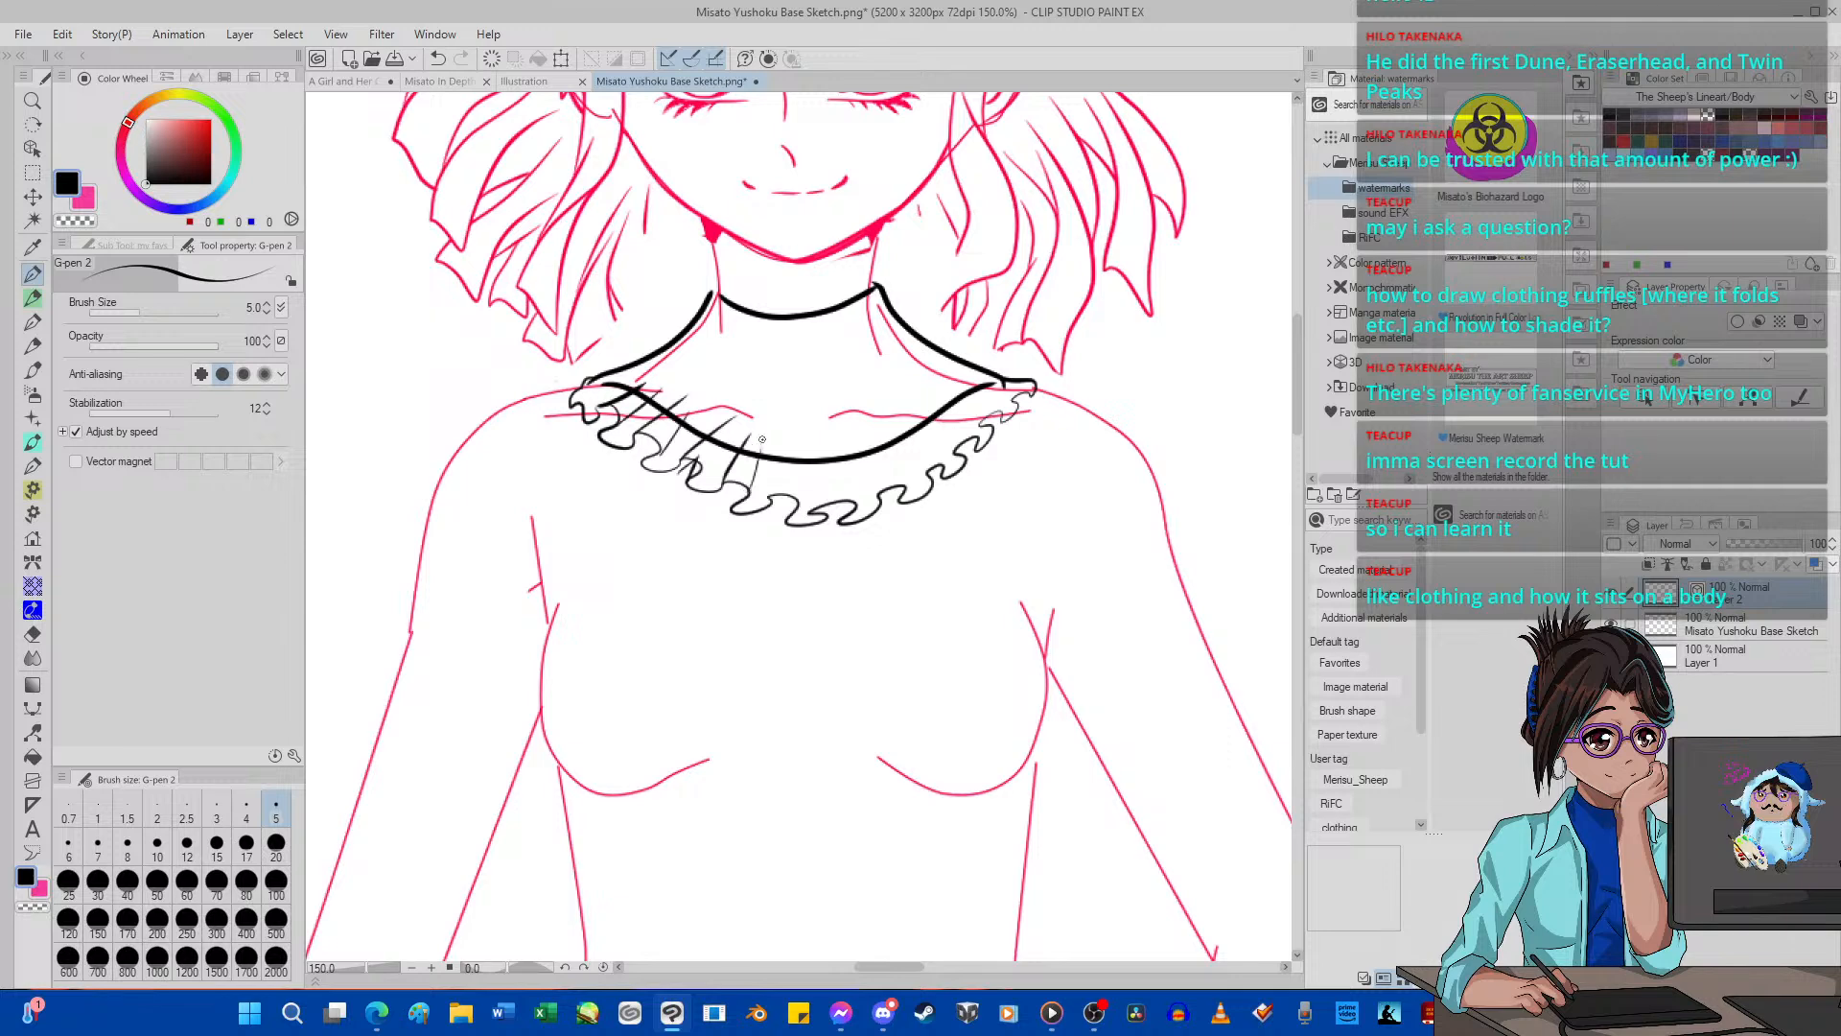
mouse_move(730, 510)
left_mouse_down()
mouse_move(746, 468)
mouse_move(801, 436)
left_mouse_up()
left_click_drag(795, 499, 805, 433)
scroll(784, 350, "down", 5)
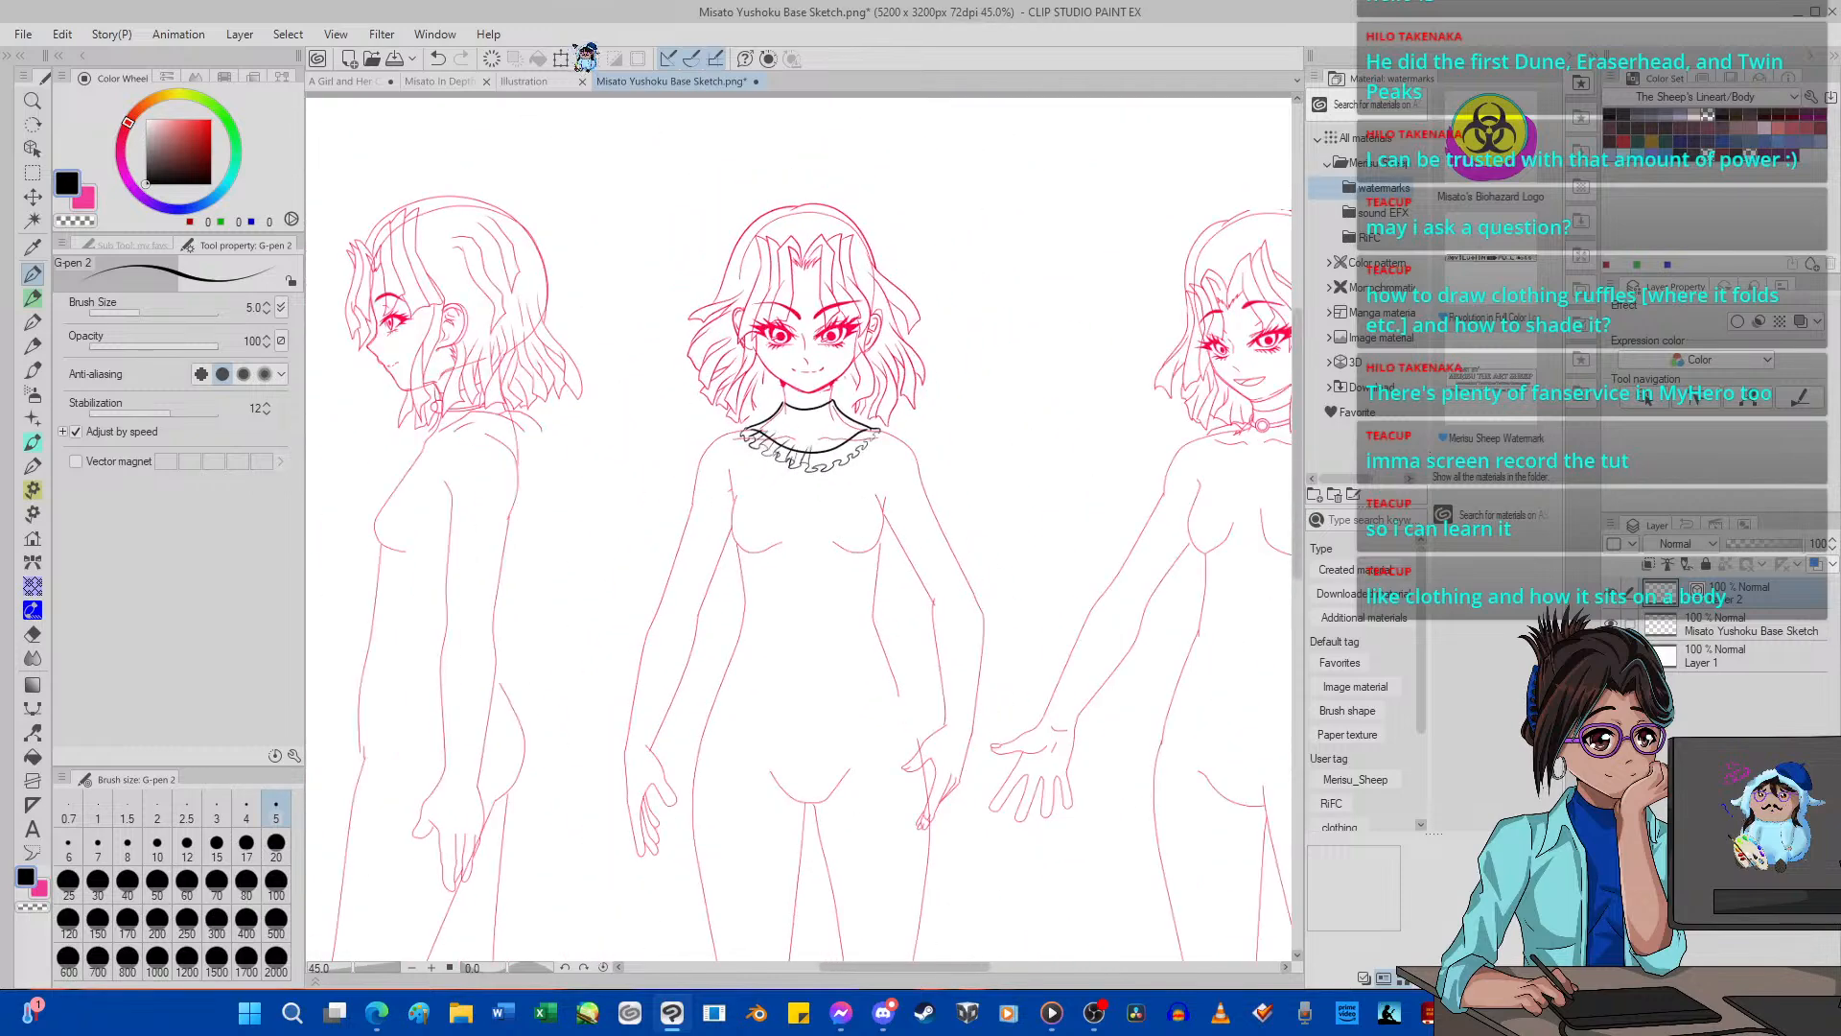
Glance at the Misato reference sheet and clear the ruffled collar off the base sketch.
left_click(469, 81)
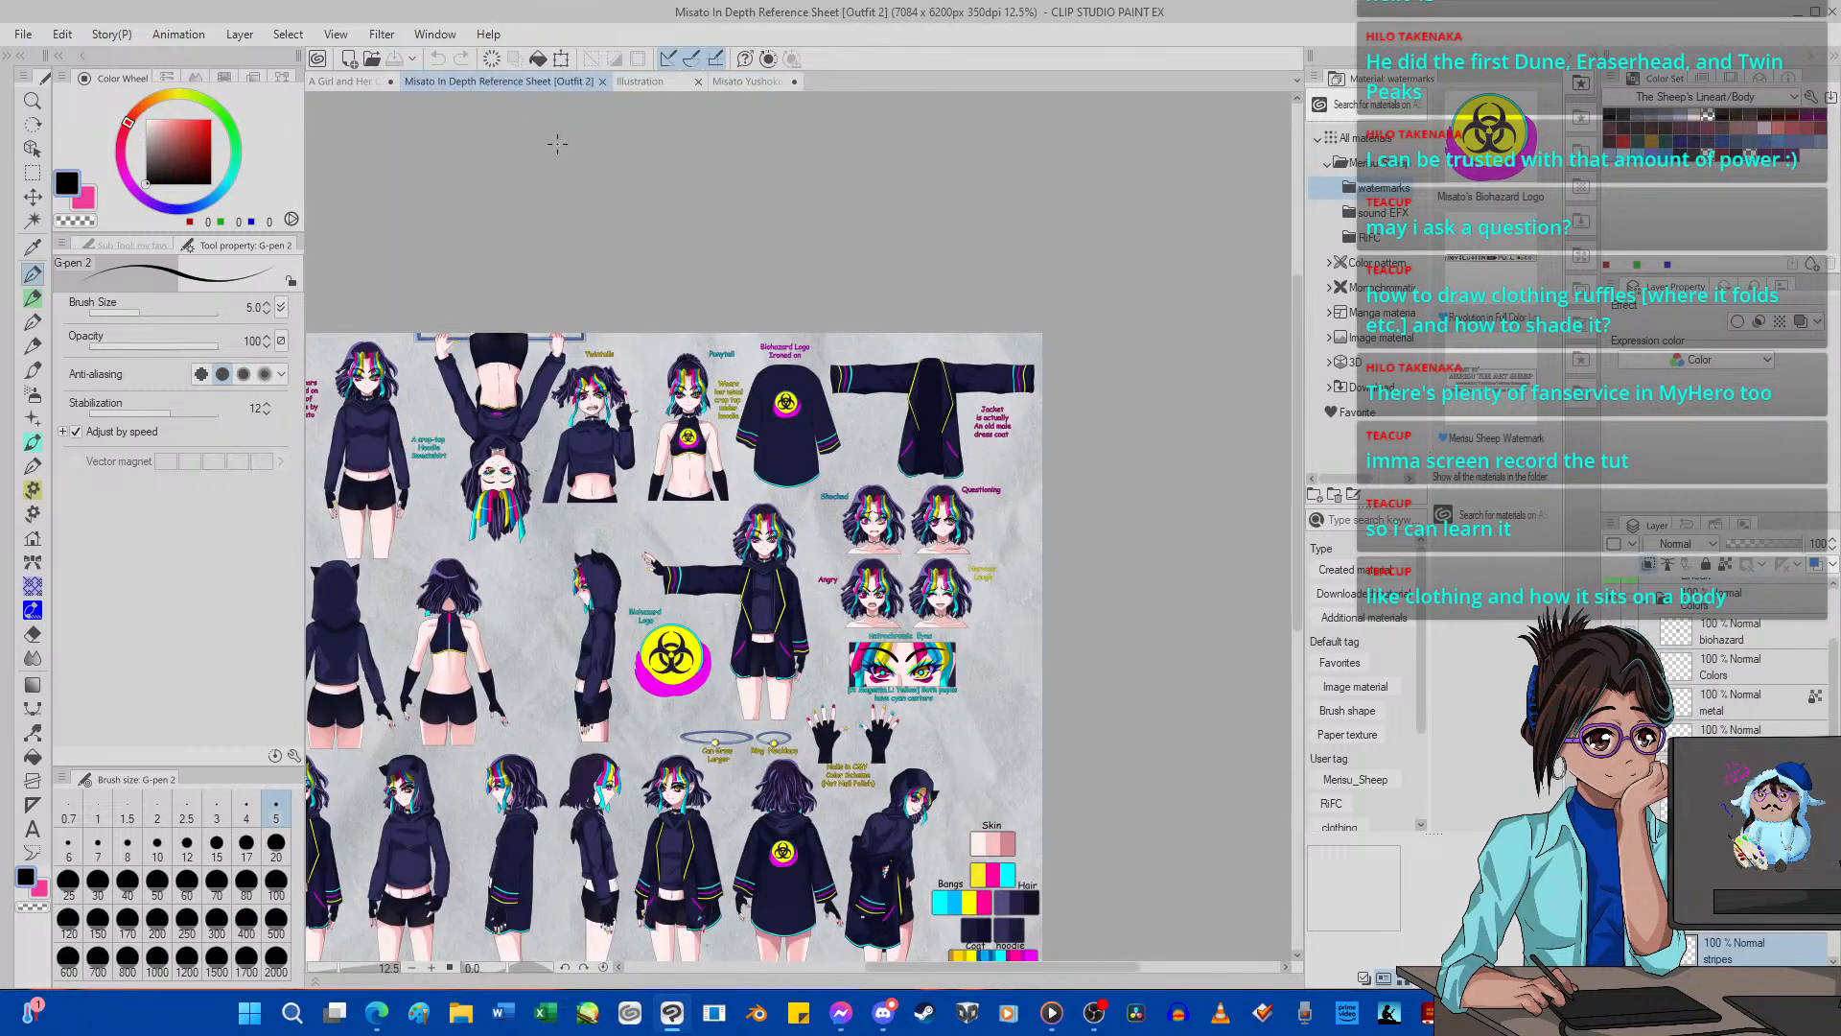
left_click(734, 81)
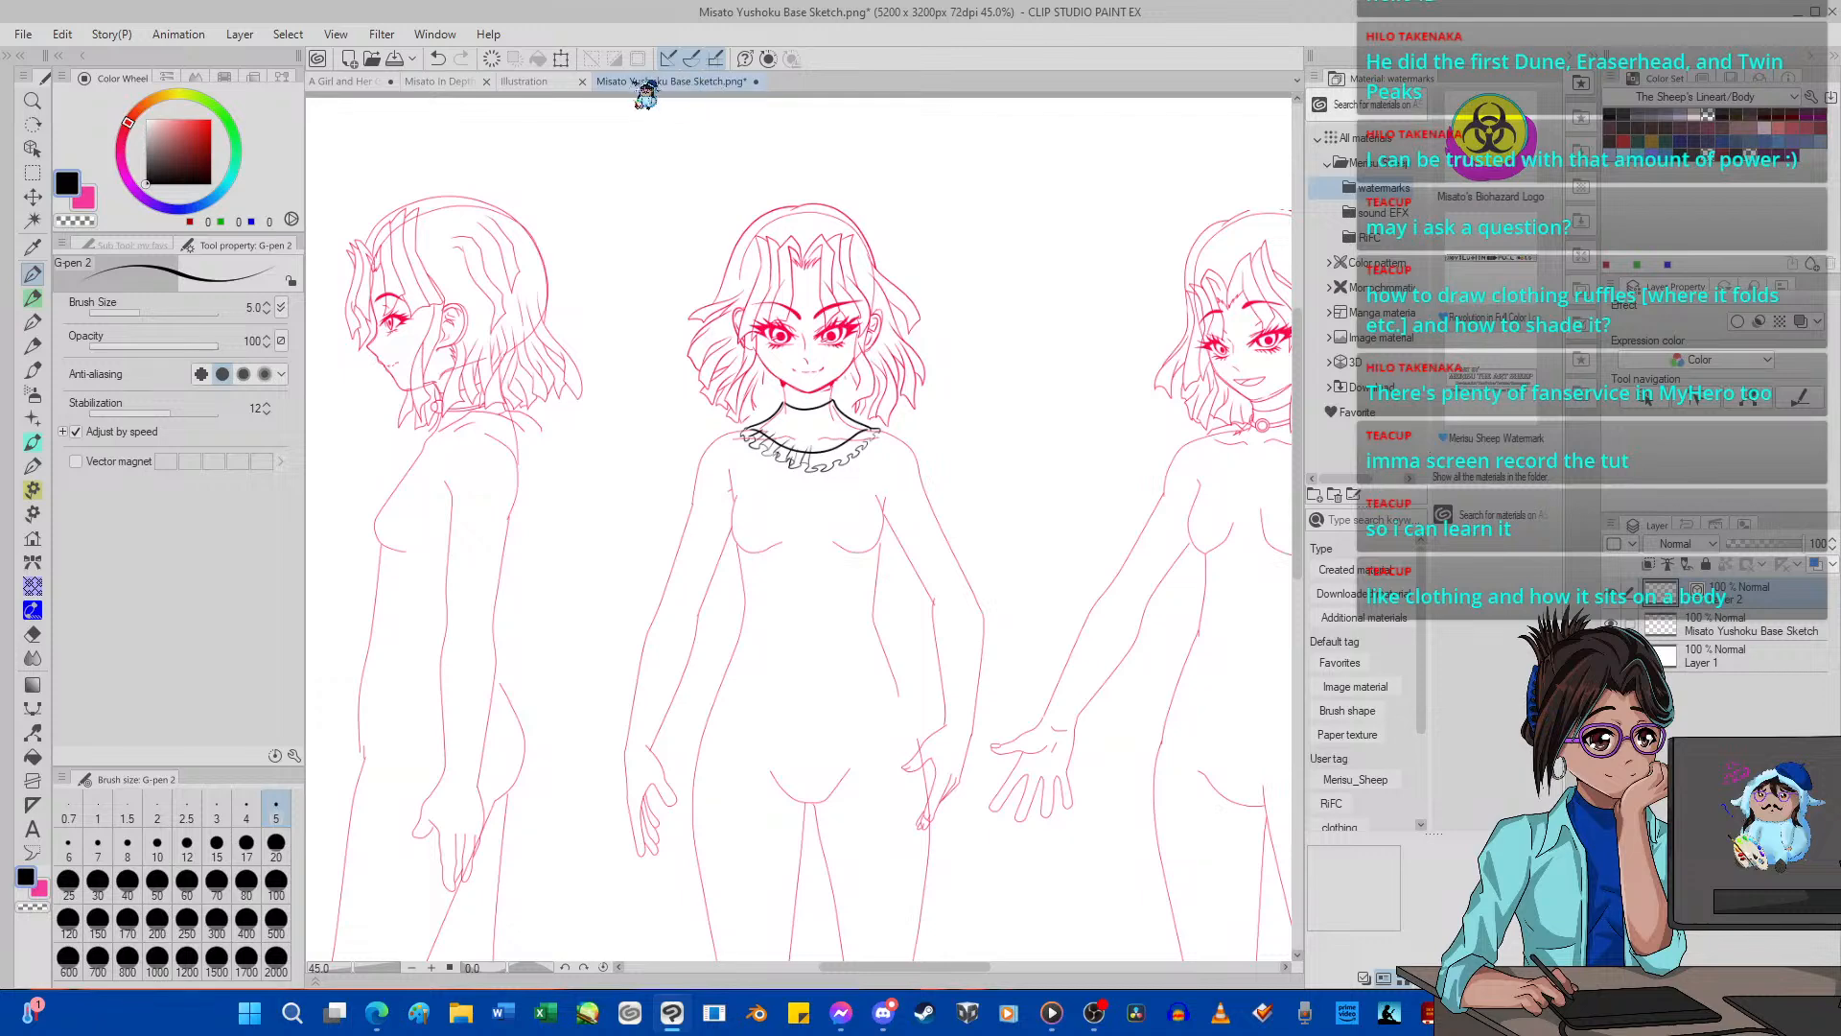
scroll(728, 531, "down", 2)
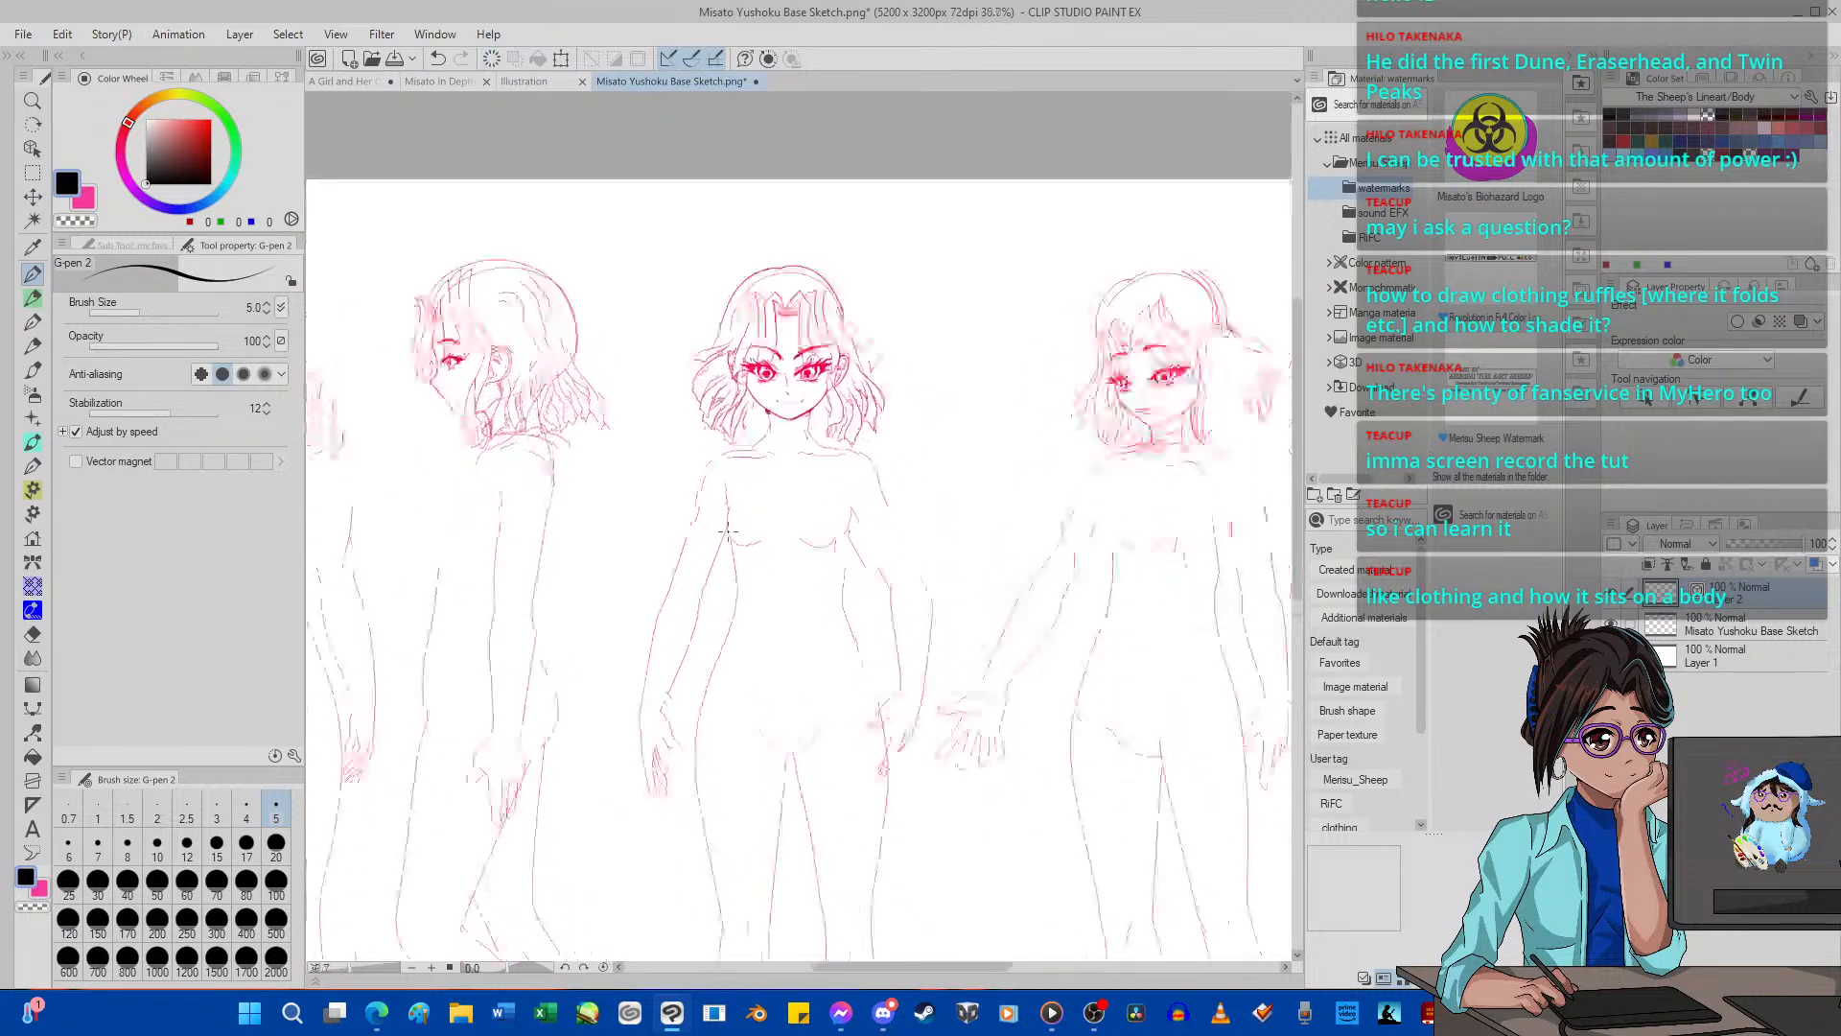
scroll(728, 530, "down", 5)
scroll(688, 377, "up", 5)
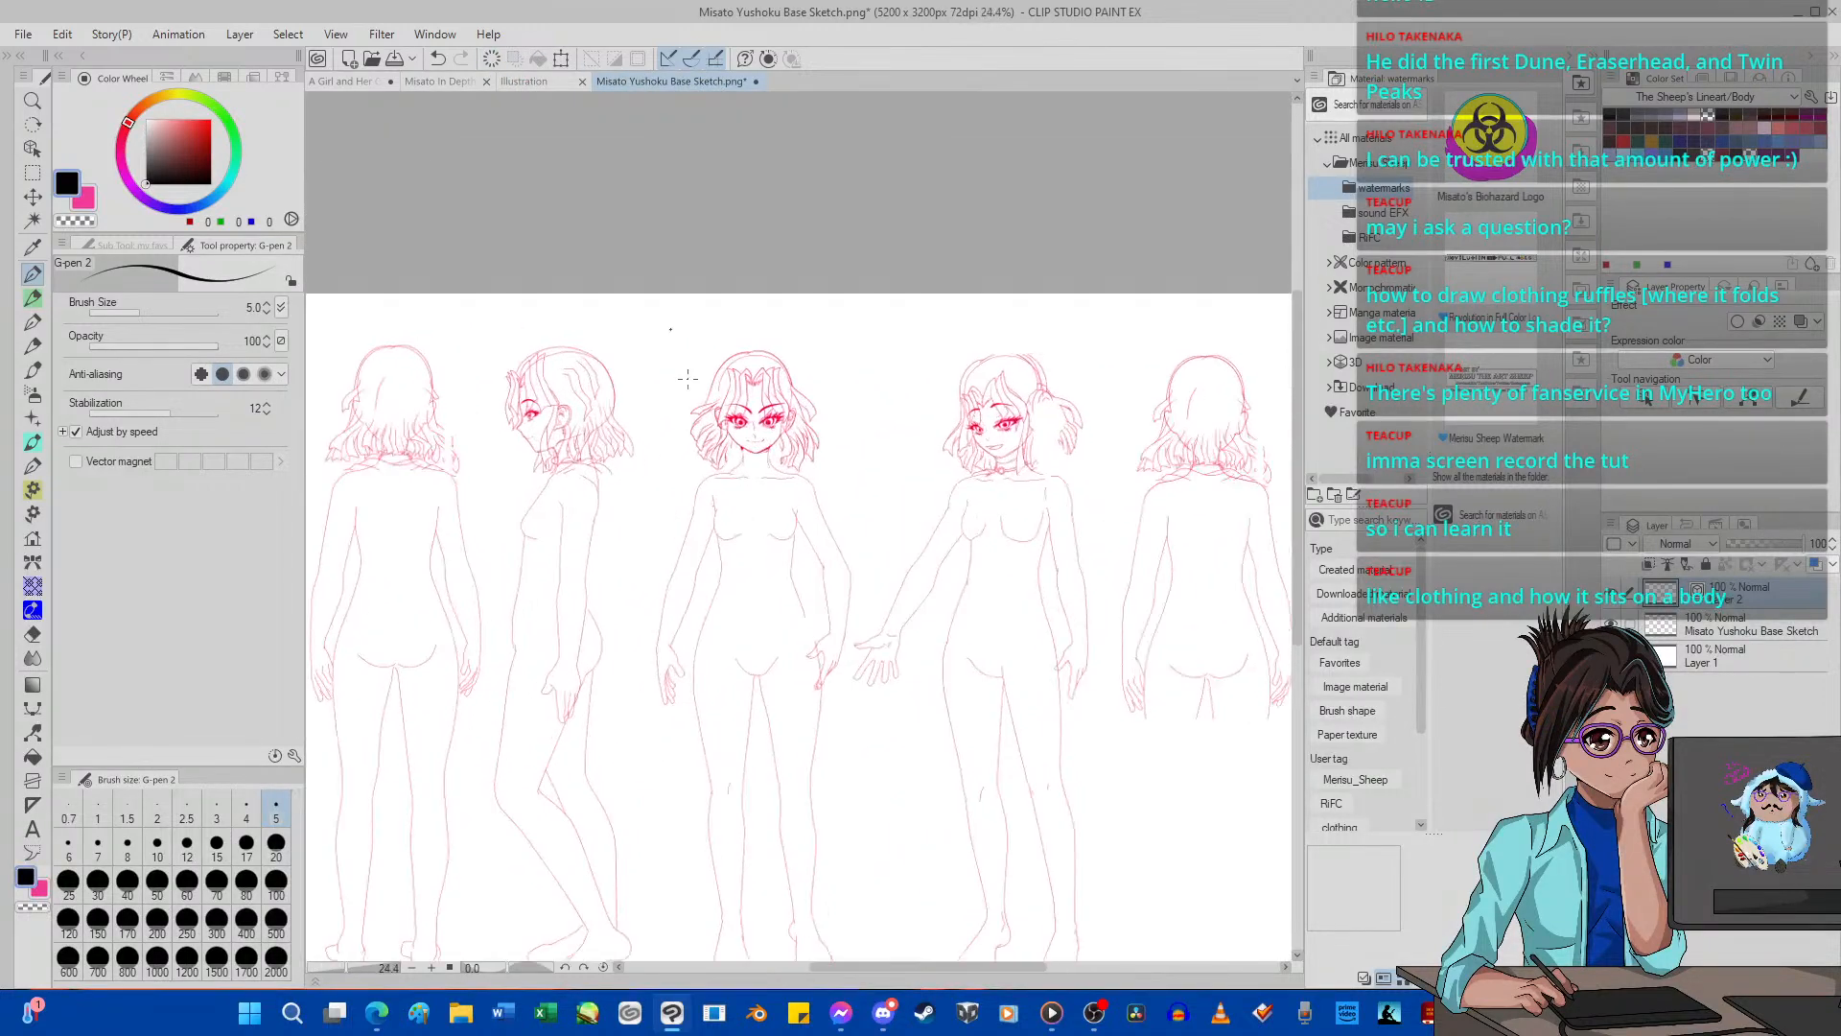
Examine how the hoodies and crop tops sit on the body in the Misato reference sheet, ending on the base sketch's figures.
left_click(369, 81)
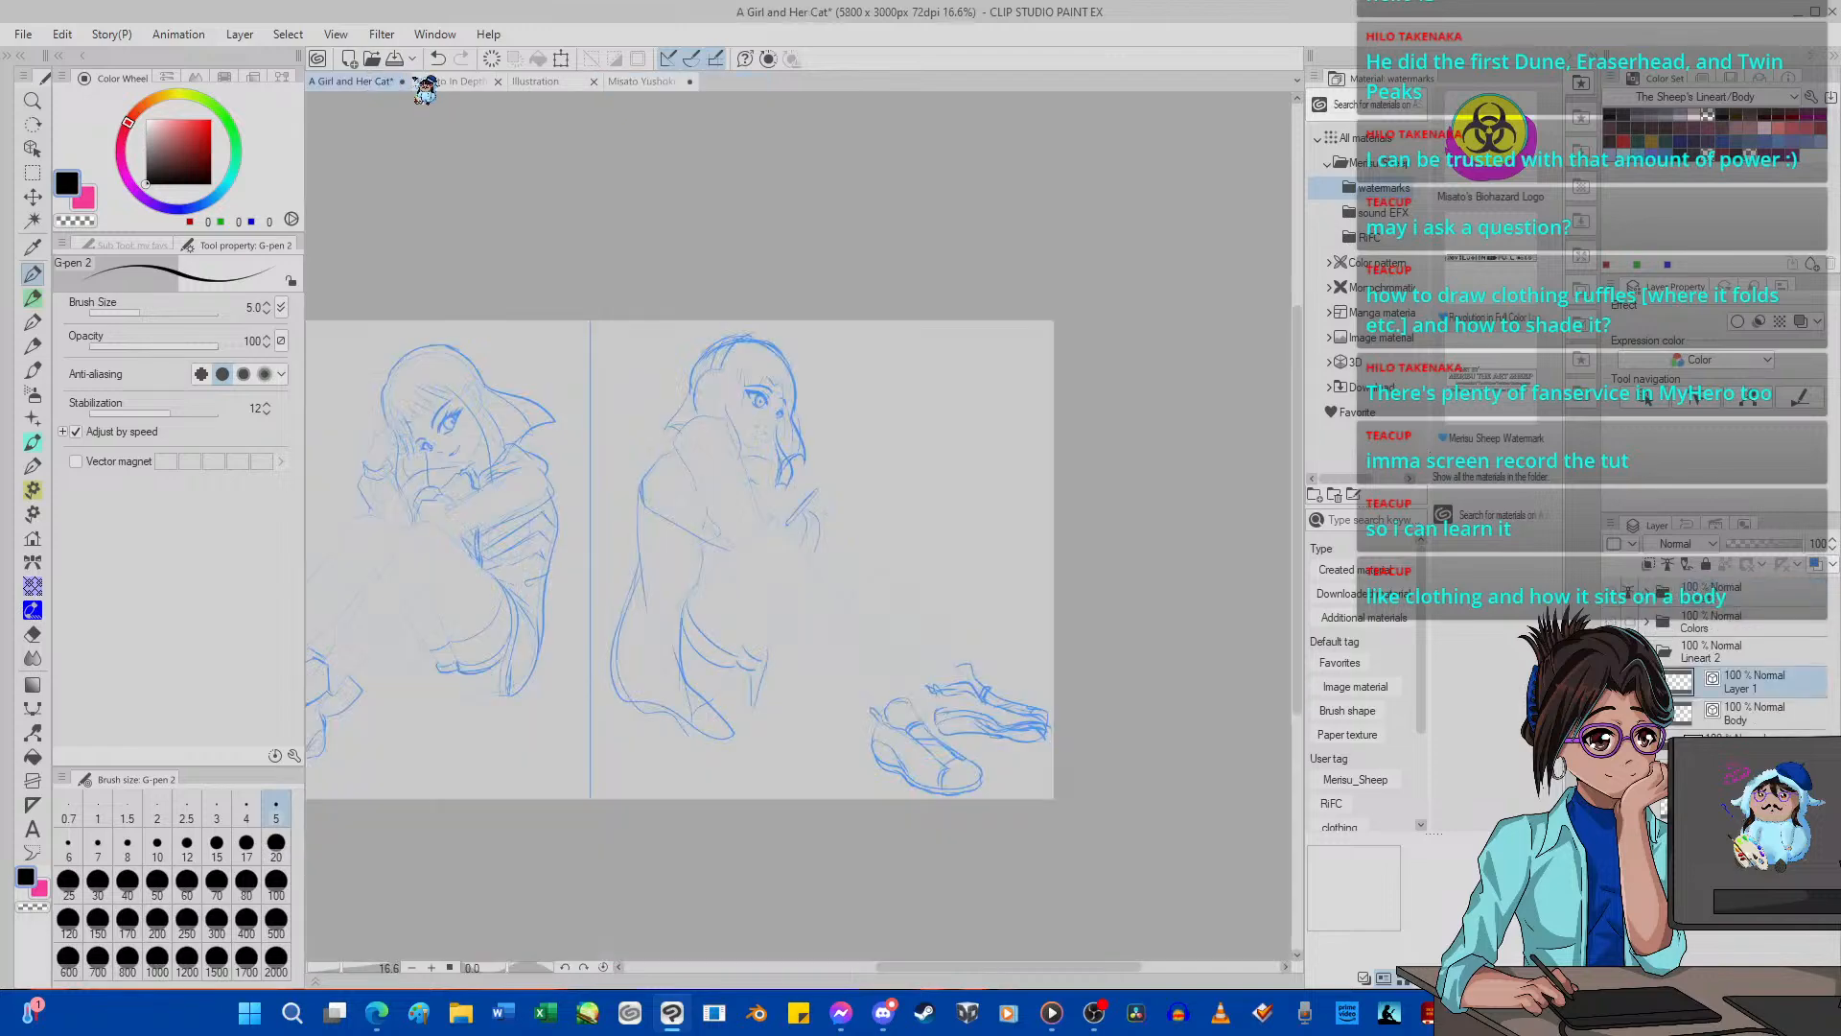
left_click(442, 82)
scroll(1056, 543, "down", 1)
scroll(850, 441, "up", 1)
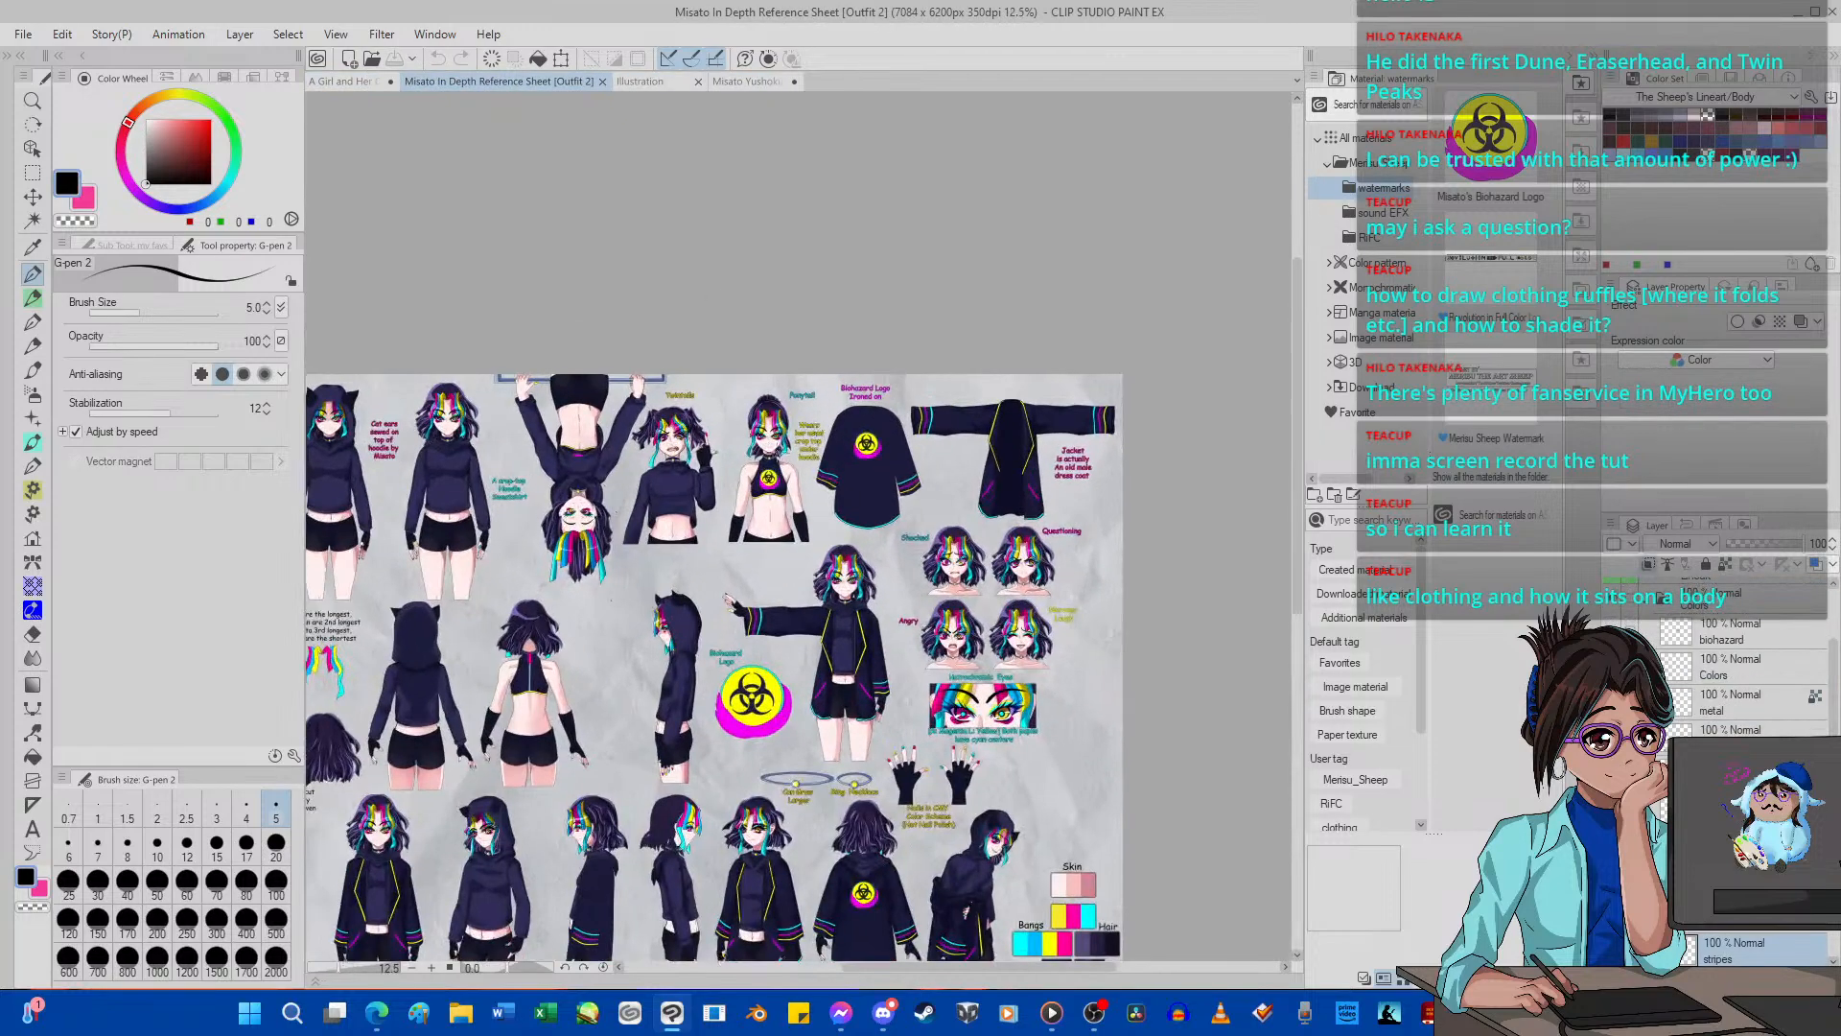
scroll(719, 449, "up", 3)
scroll(720, 453, "down", 4)
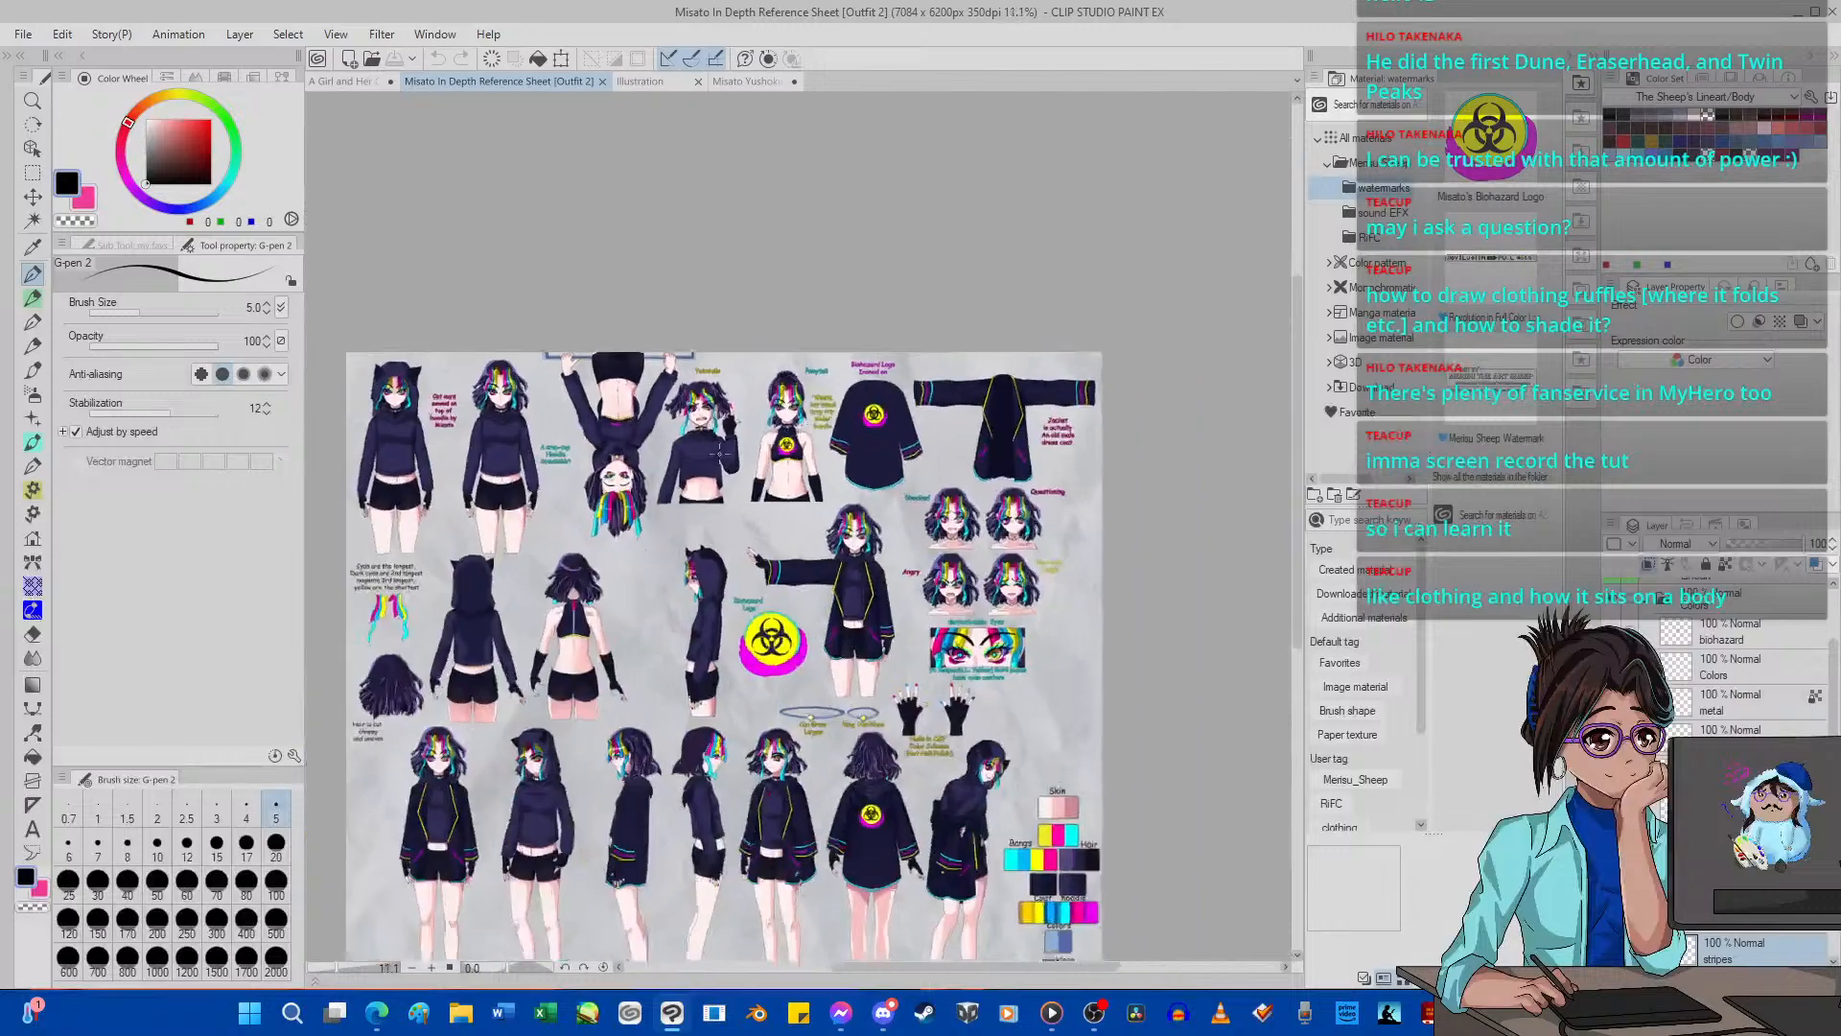
scroll(719, 451, "up", 4)
scroll(719, 452, "down", 4)
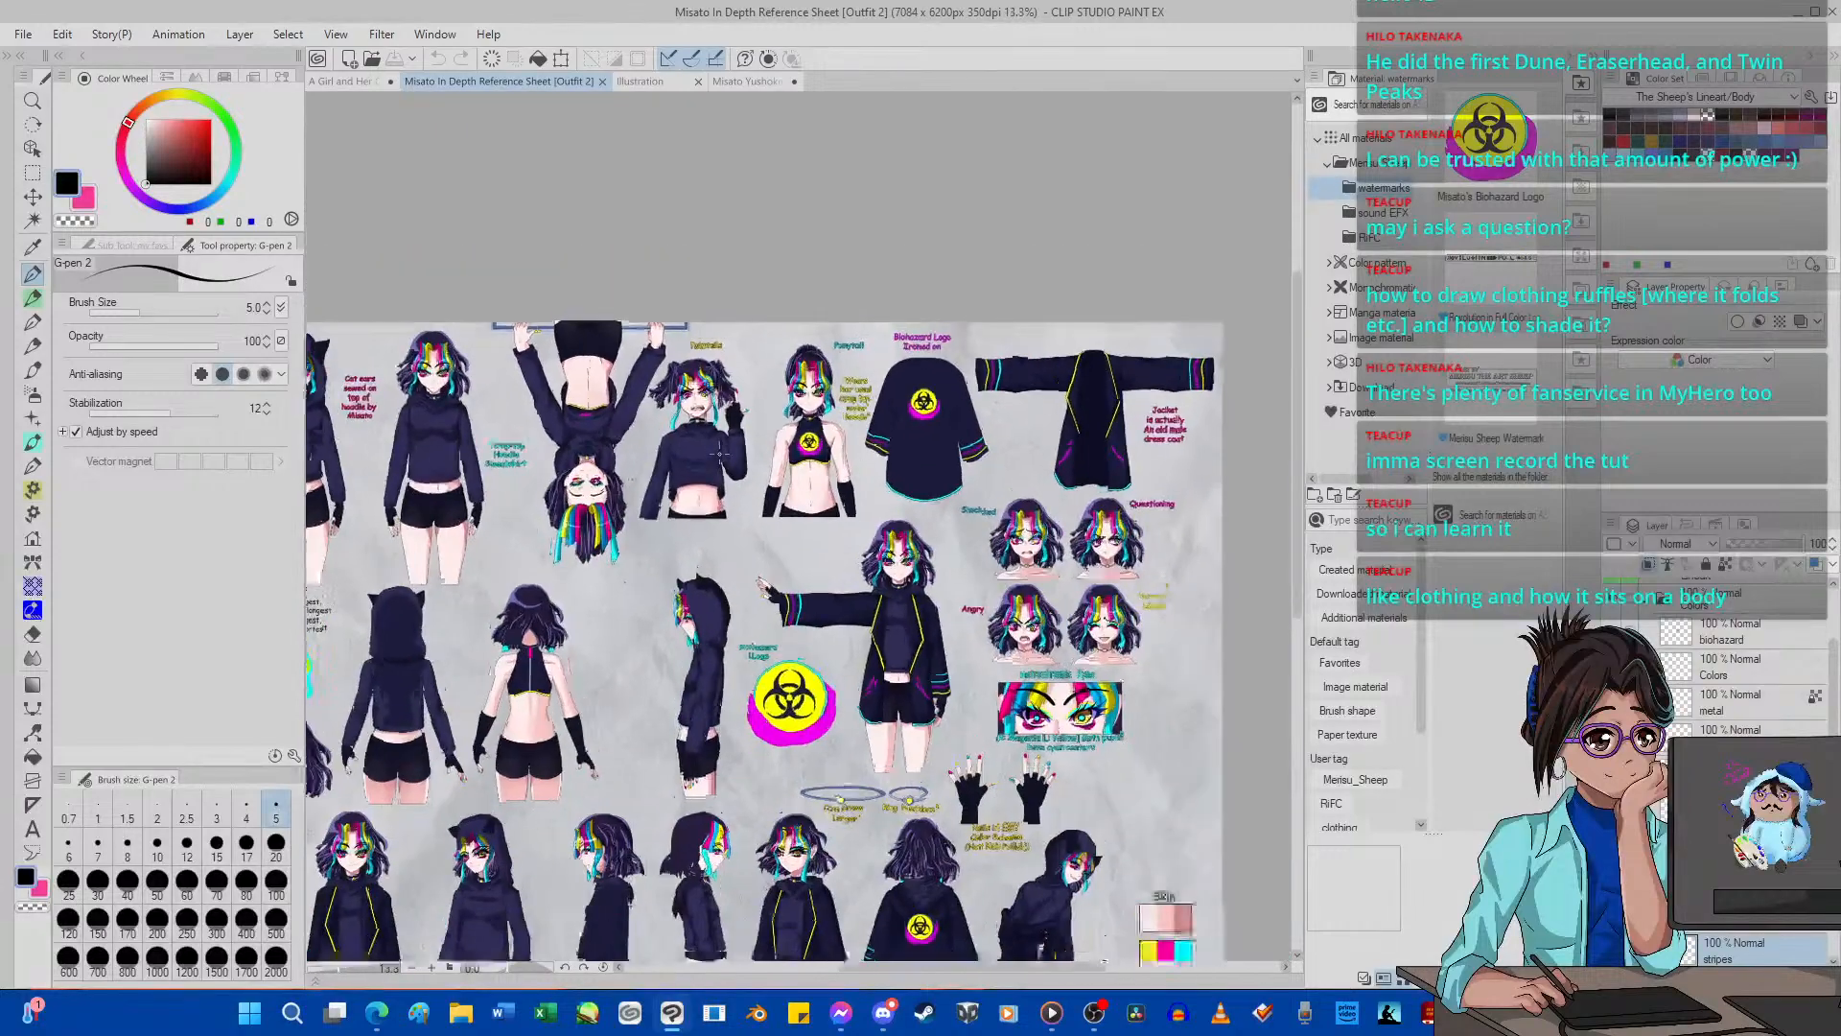
scroll(538, 438, "up", 3)
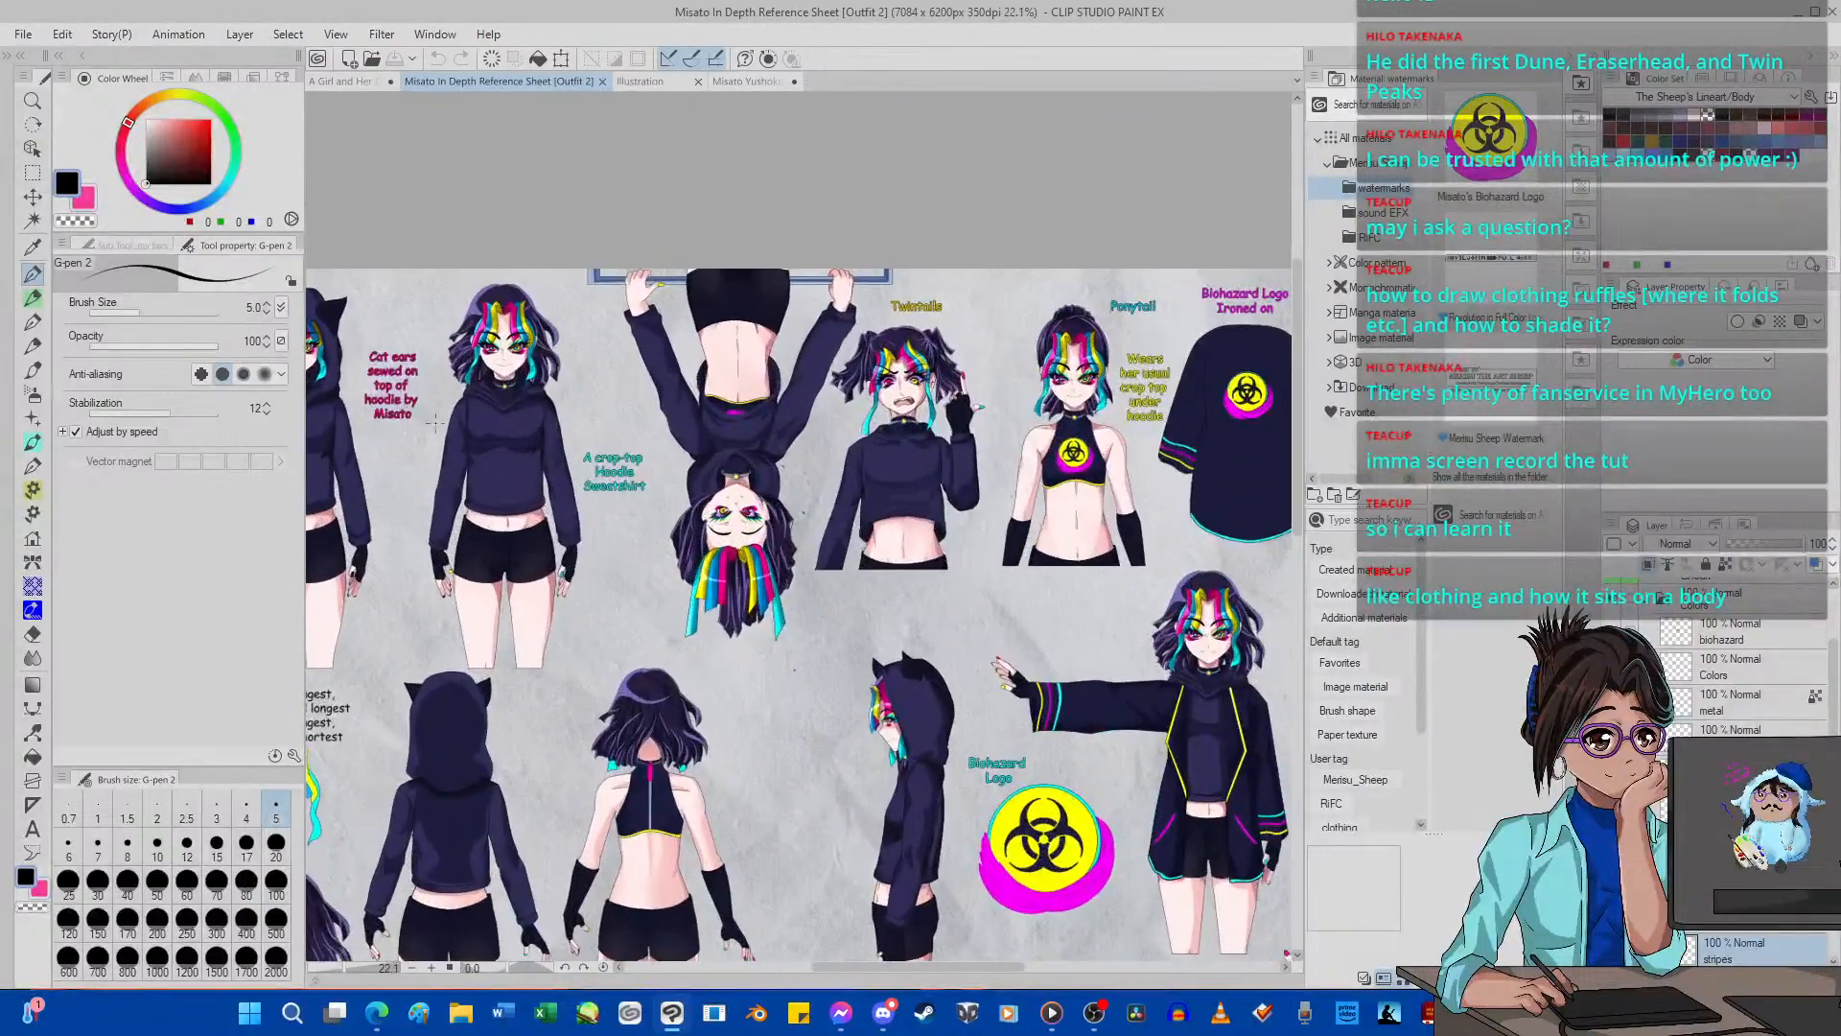
scroll(535, 436, "up", 2)
scroll(532, 434, "down", 2)
scroll(527, 432, "up", 3)
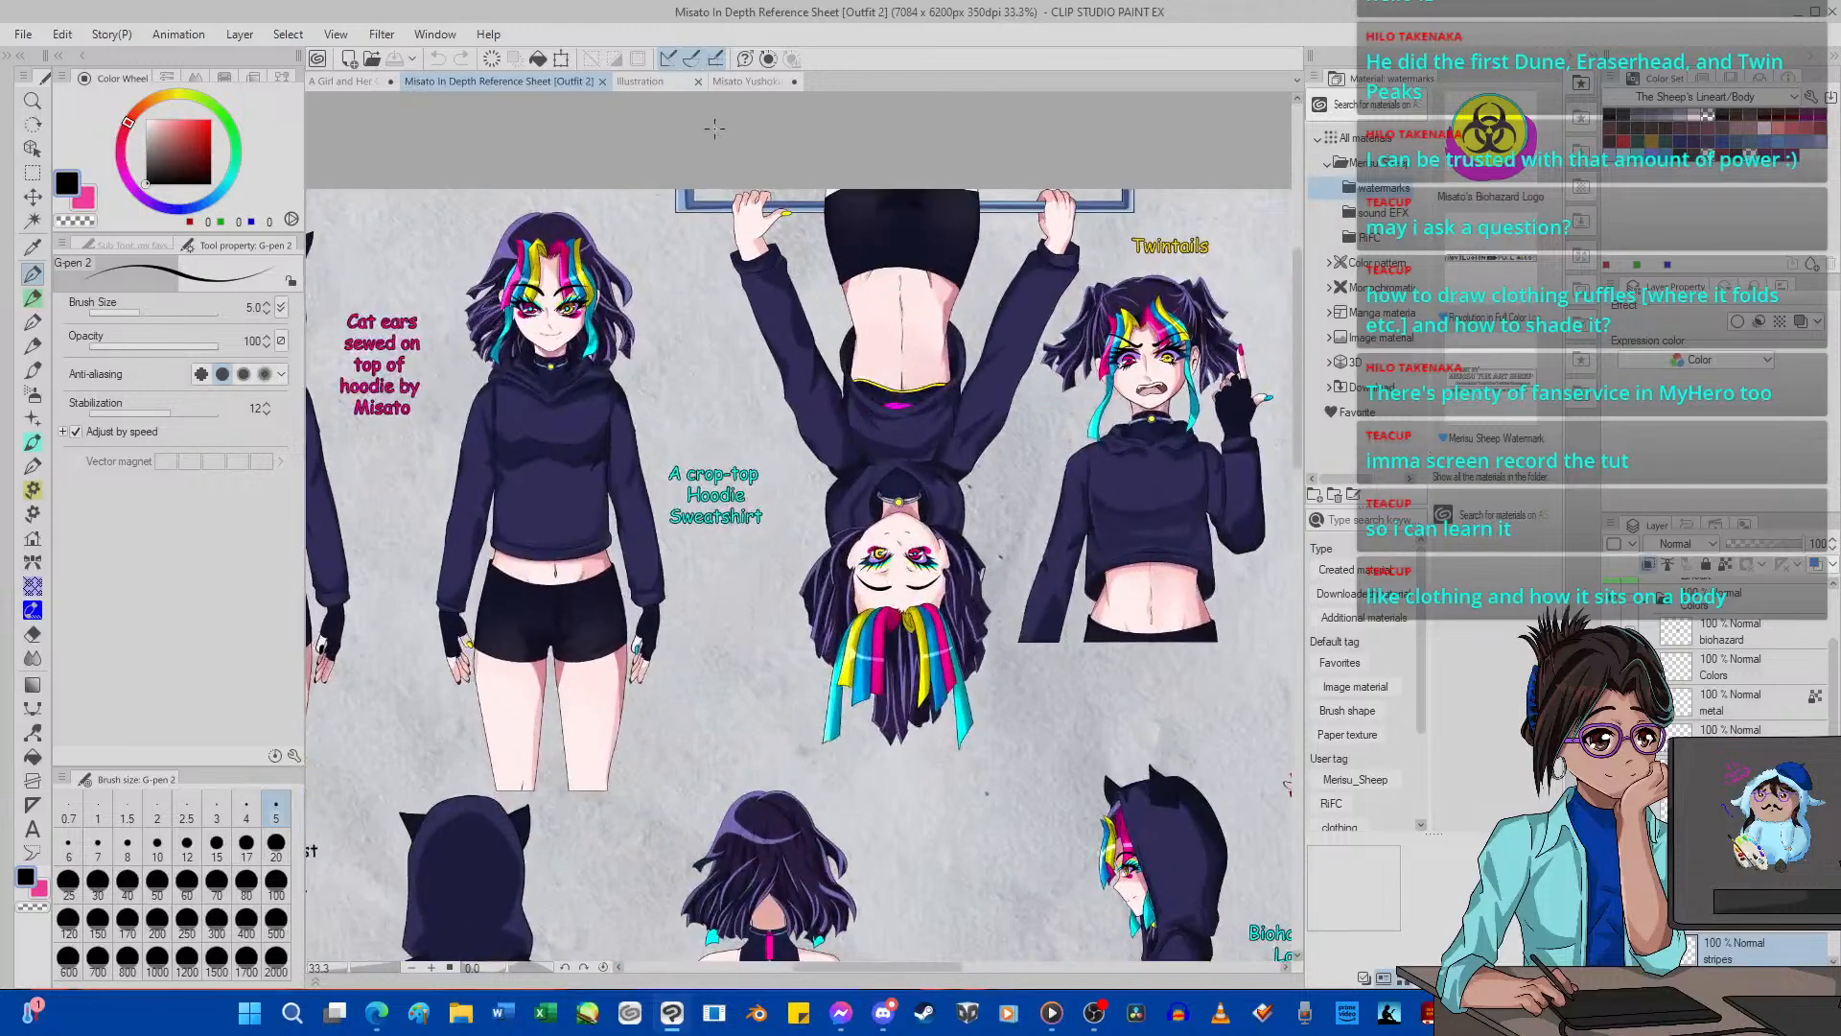
left_click(748, 81)
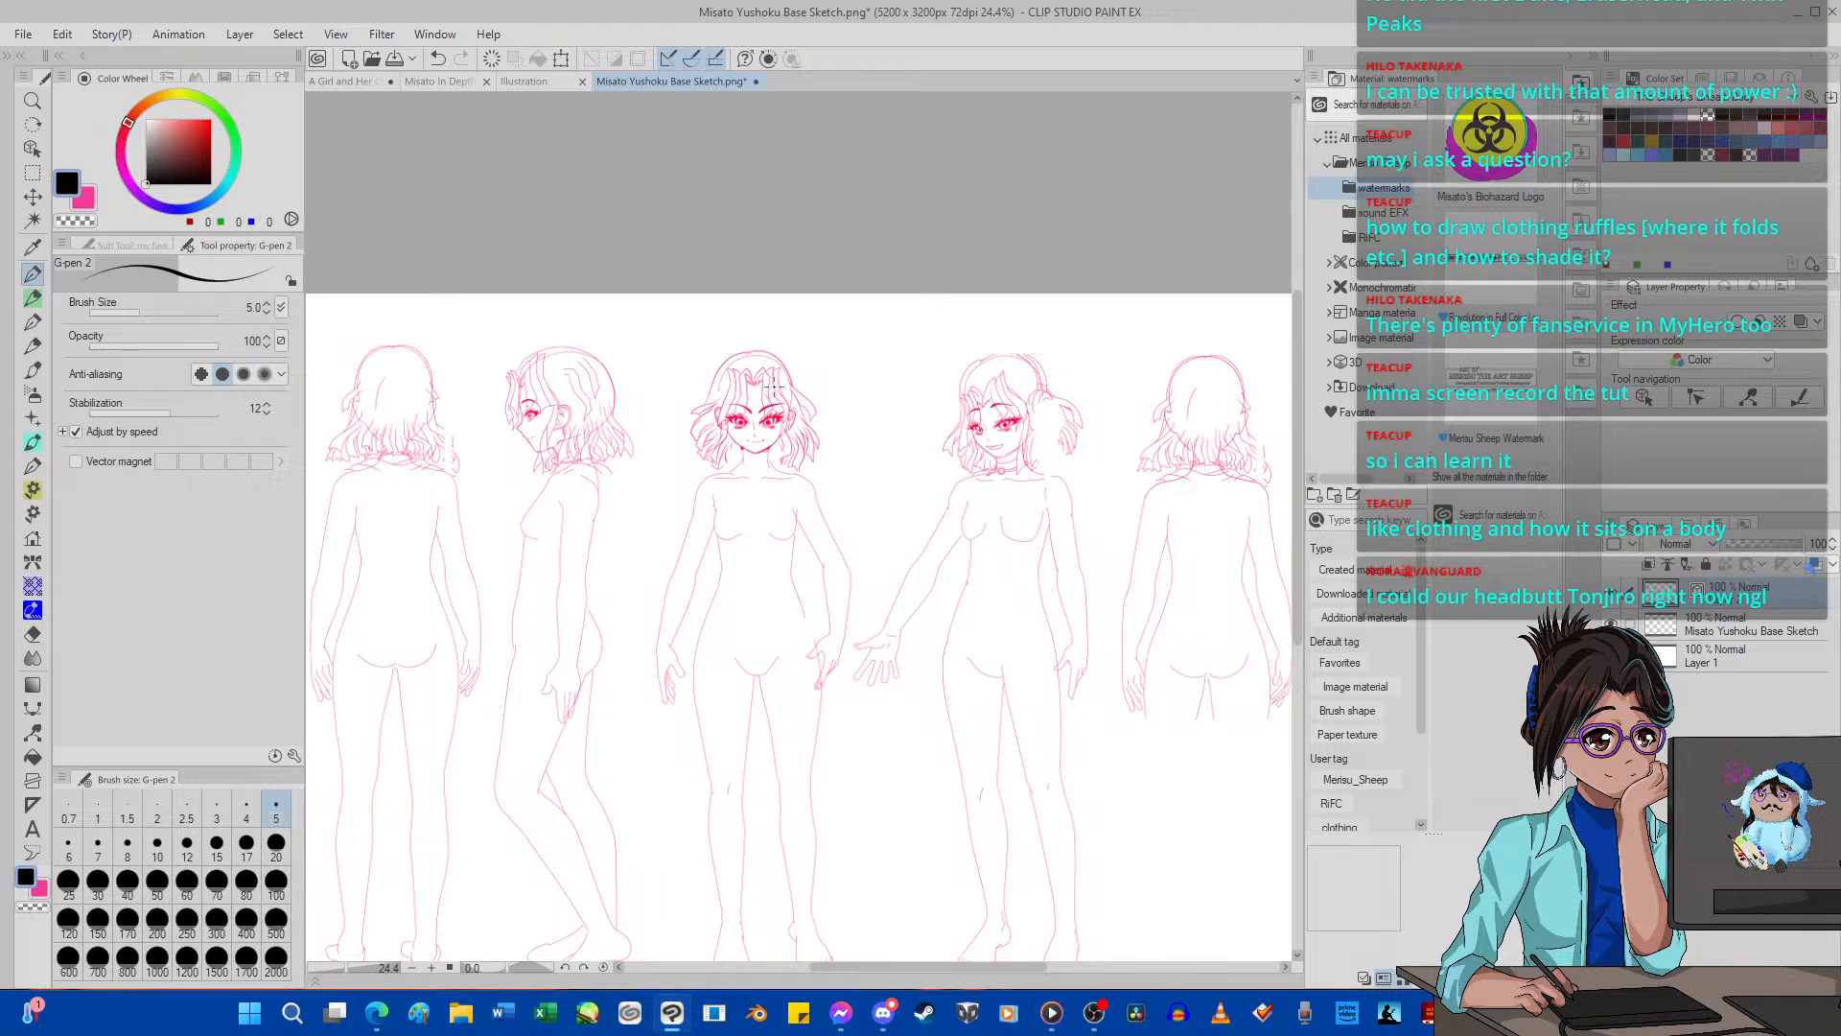
scroll(773, 388, "up", 1)
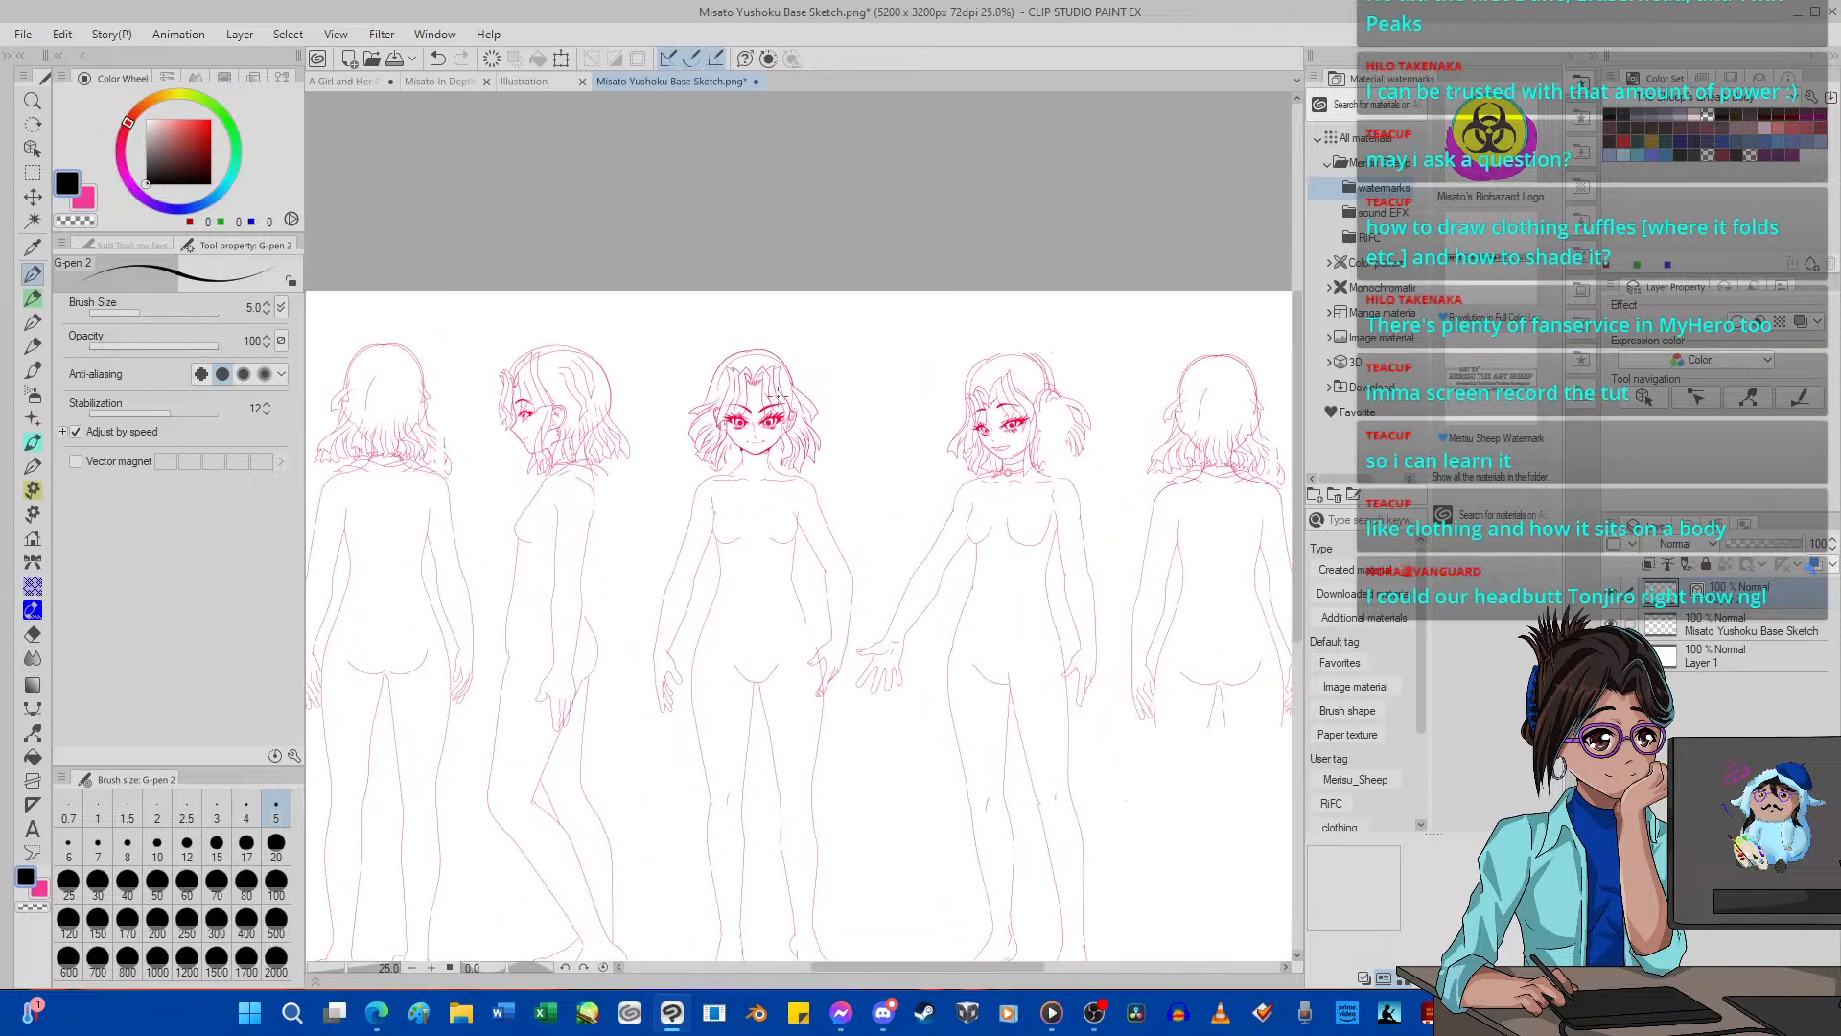
Try a black shirt side line and a curved hem across the front figure's waist, and clear the strokes.
scroll(778, 393, "up", 10)
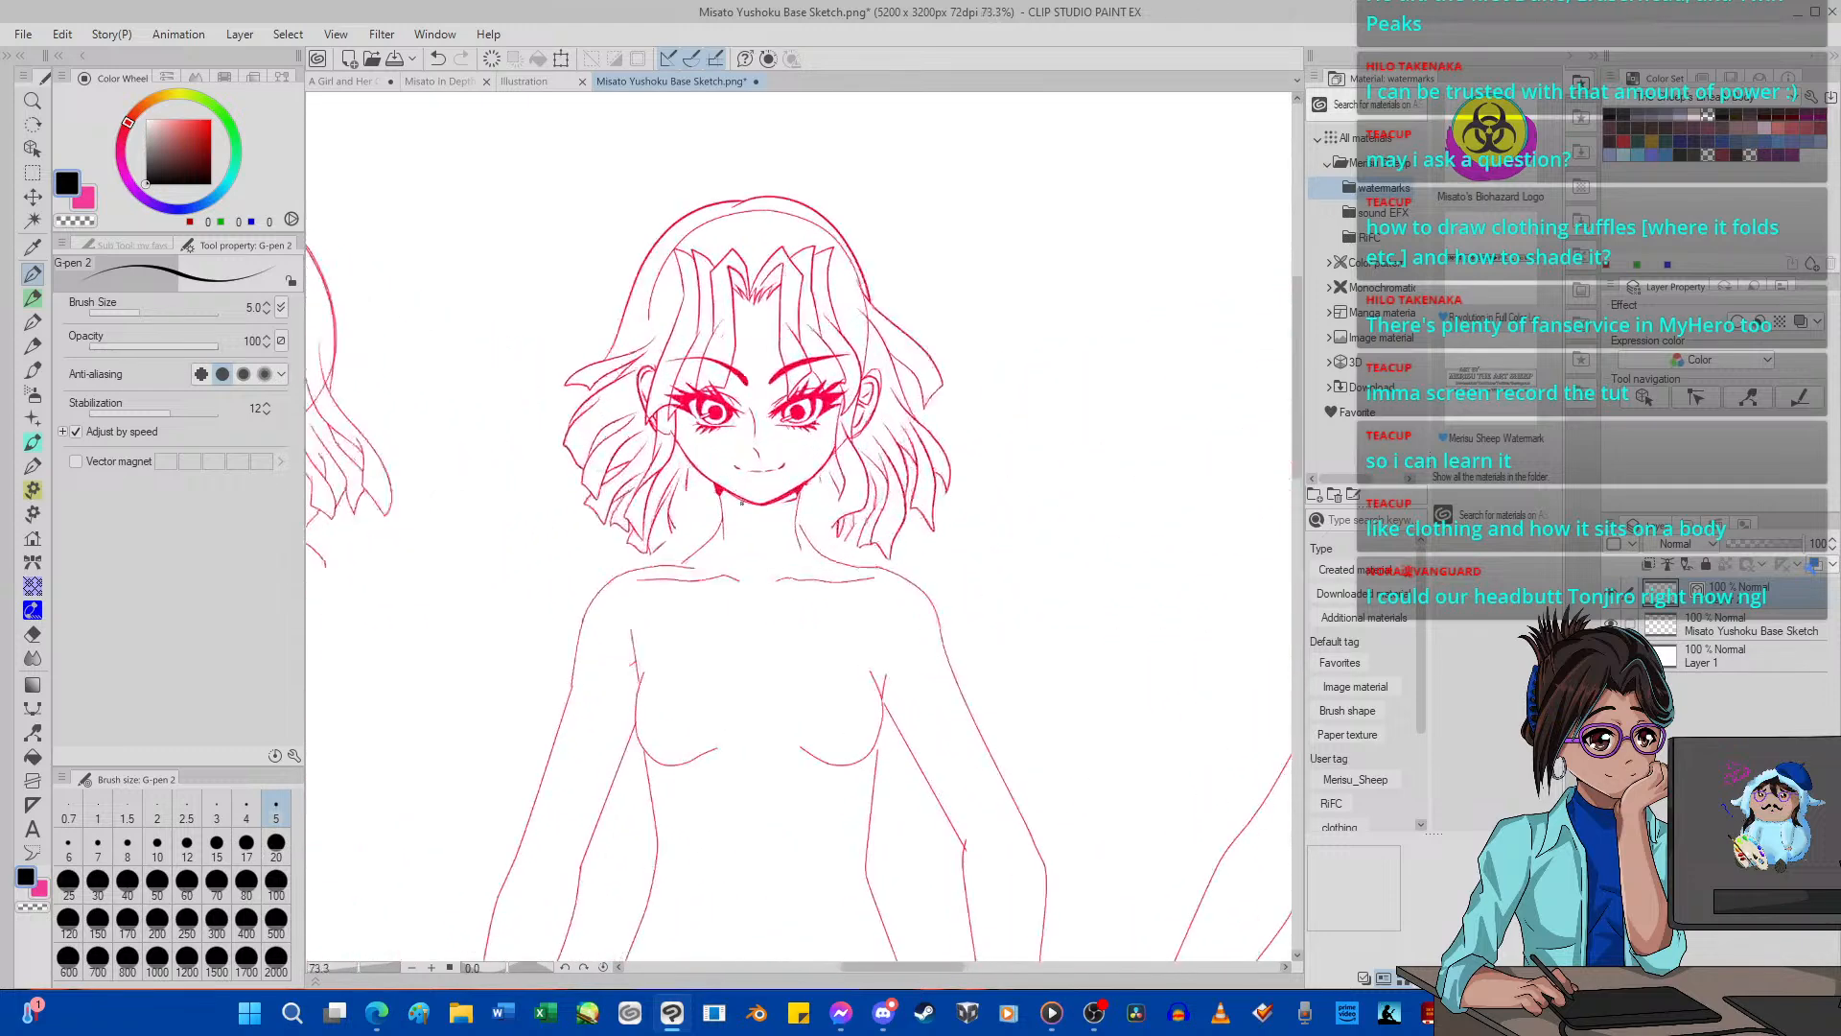
scroll(746, 519, "down", 6)
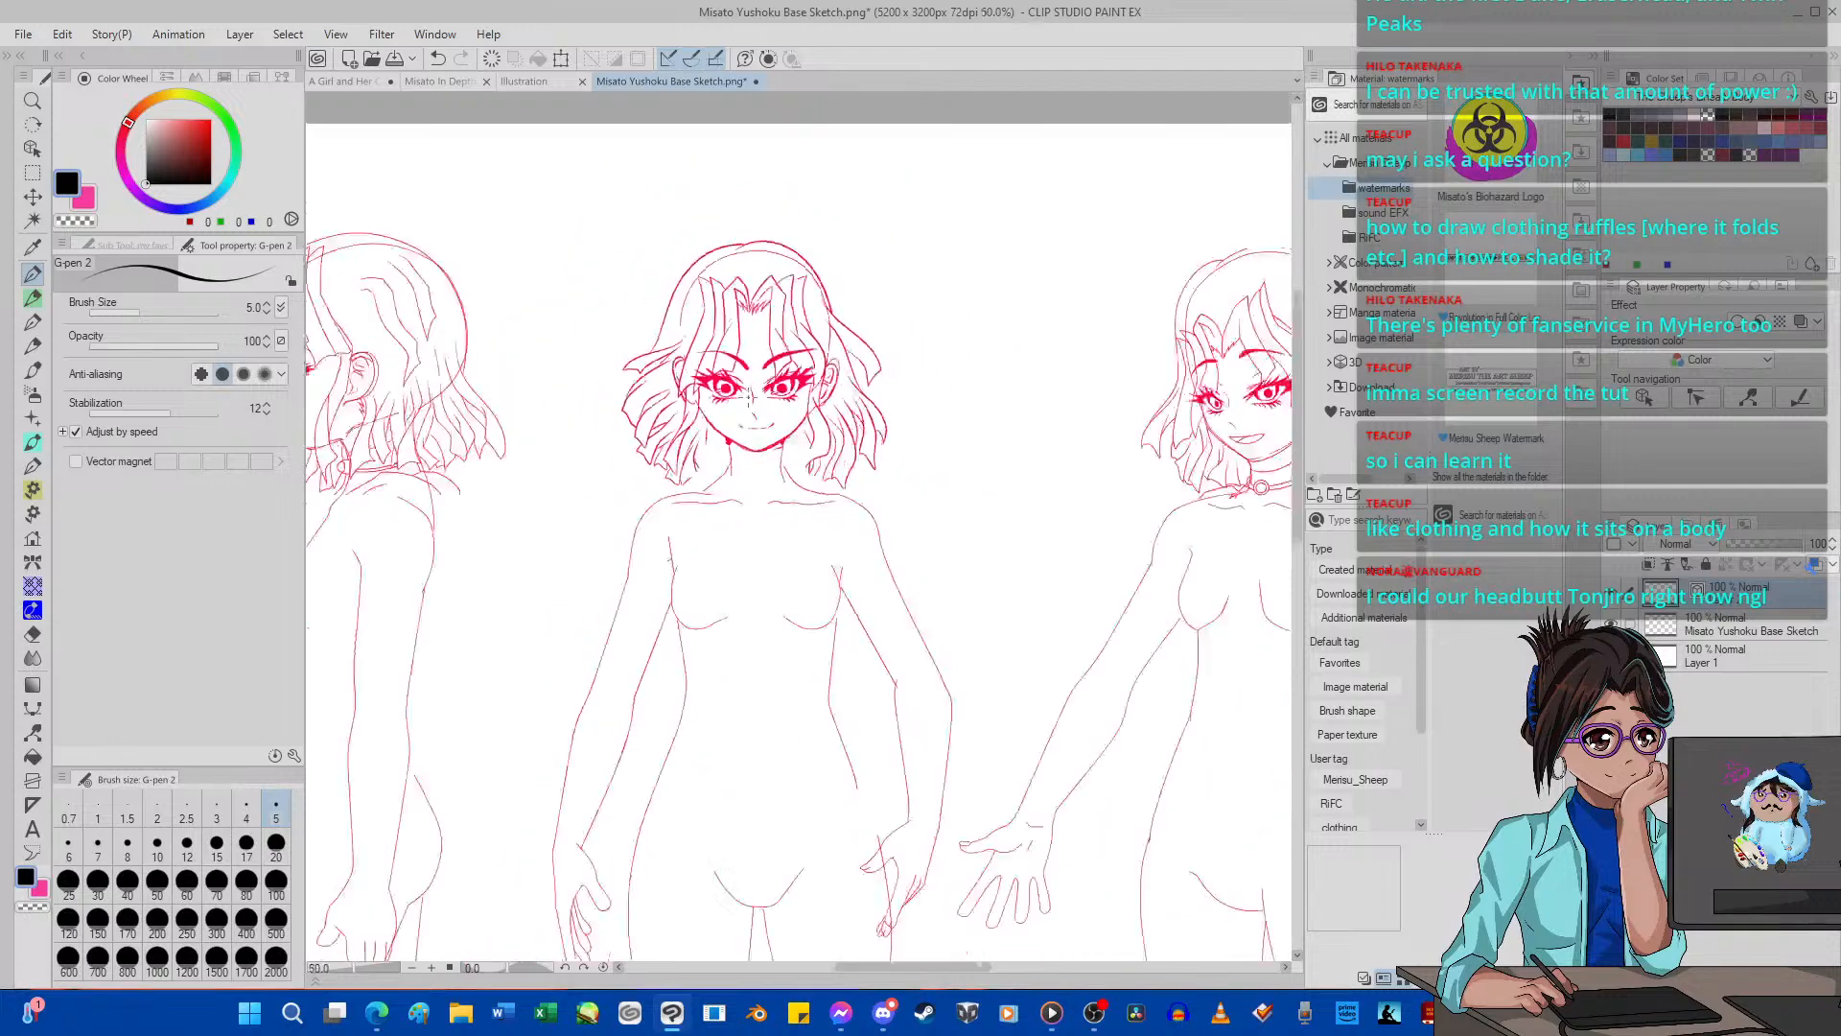
scroll(752, 583, "up", 4)
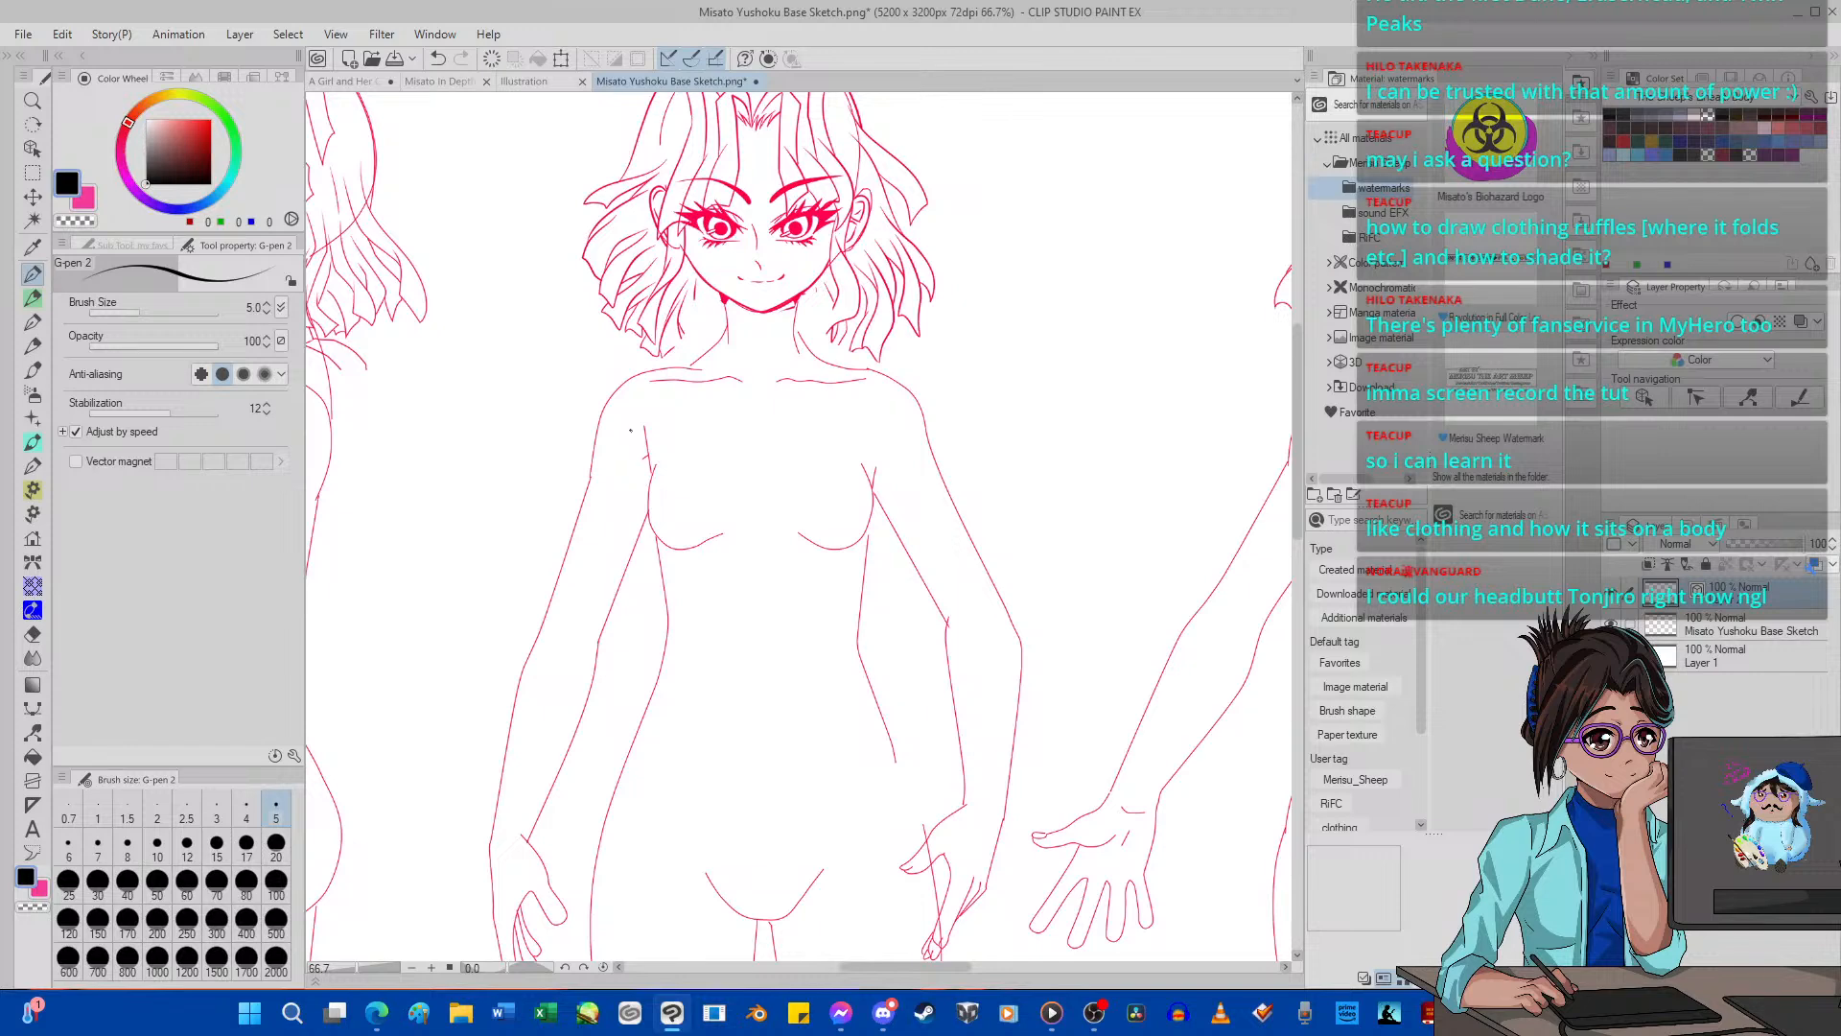
left_click_drag(630, 431, 652, 667)
mouse_move(645, 535)
left_mouse_down()
mouse_move(619, 741)
mouse_move(630, 714)
mouse_move(692, 691)
mouse_move(902, 717)
left_mouse_up()
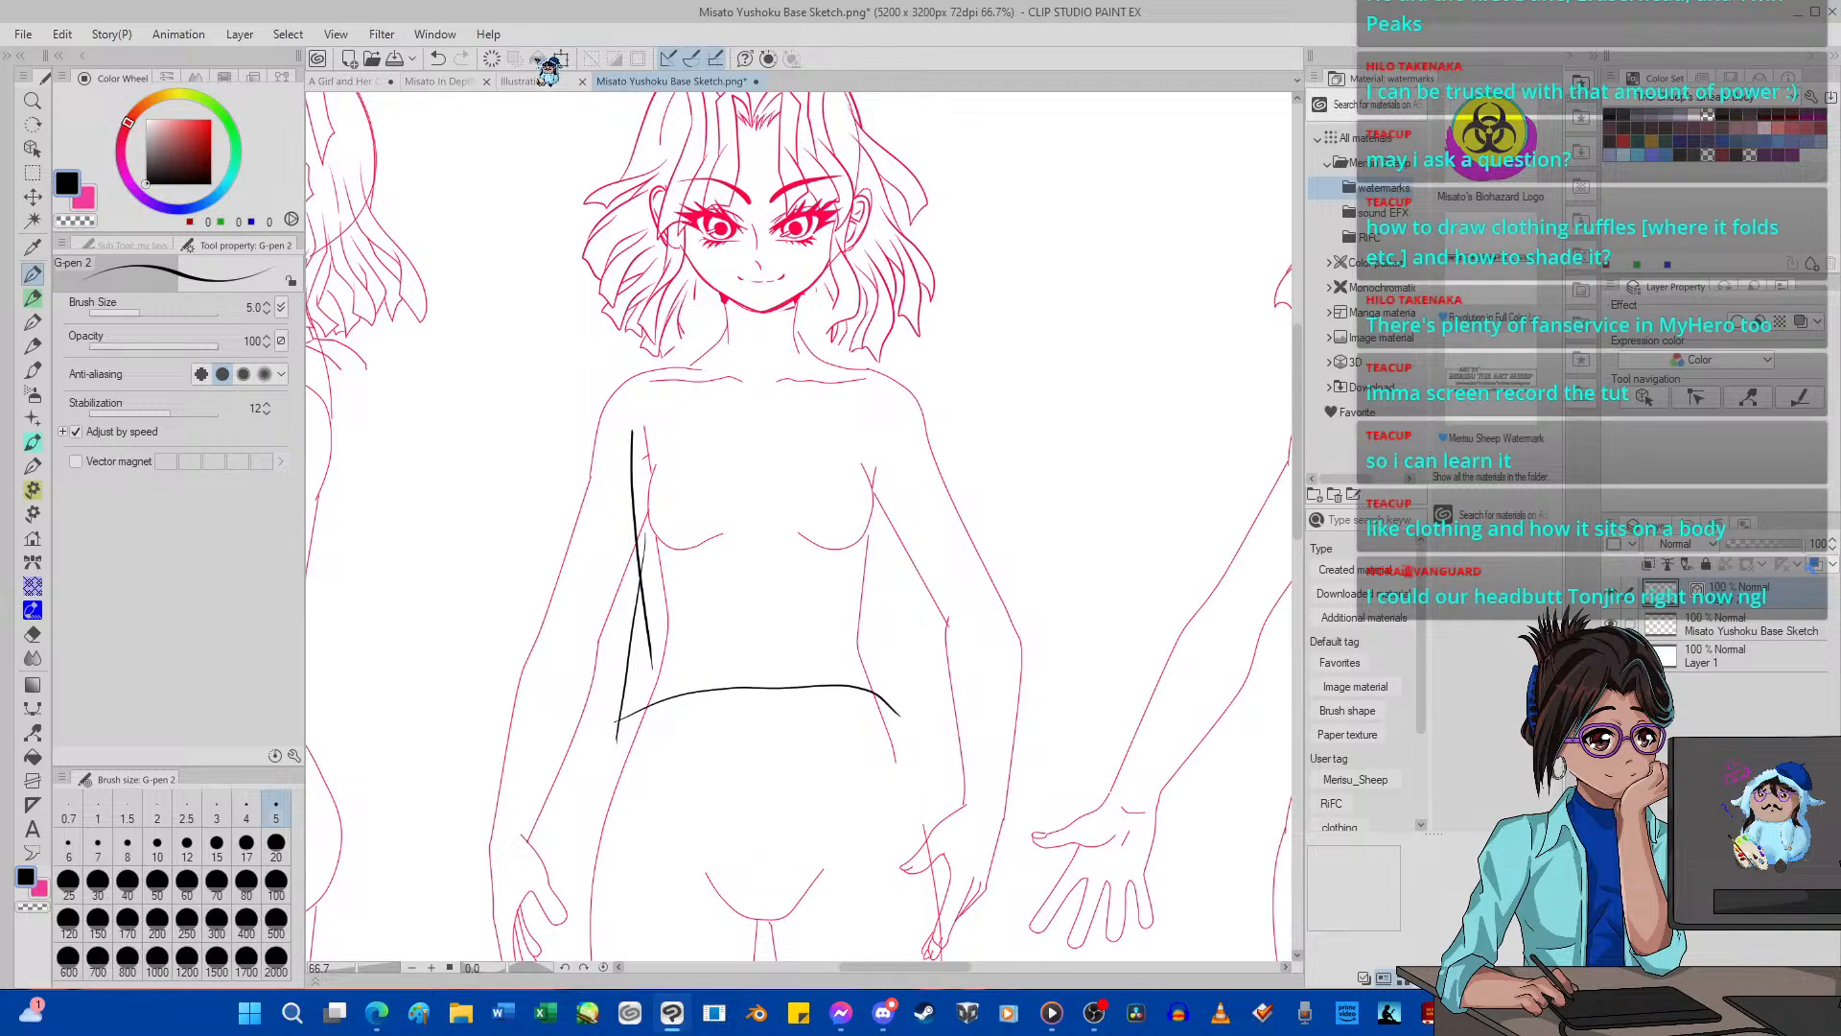
left_click(491, 58)
Set the pen's stabilization to 100, try a curved double-line hem band with side lines at the front figure's waist, and clear the strokes.
left_click(216, 411)
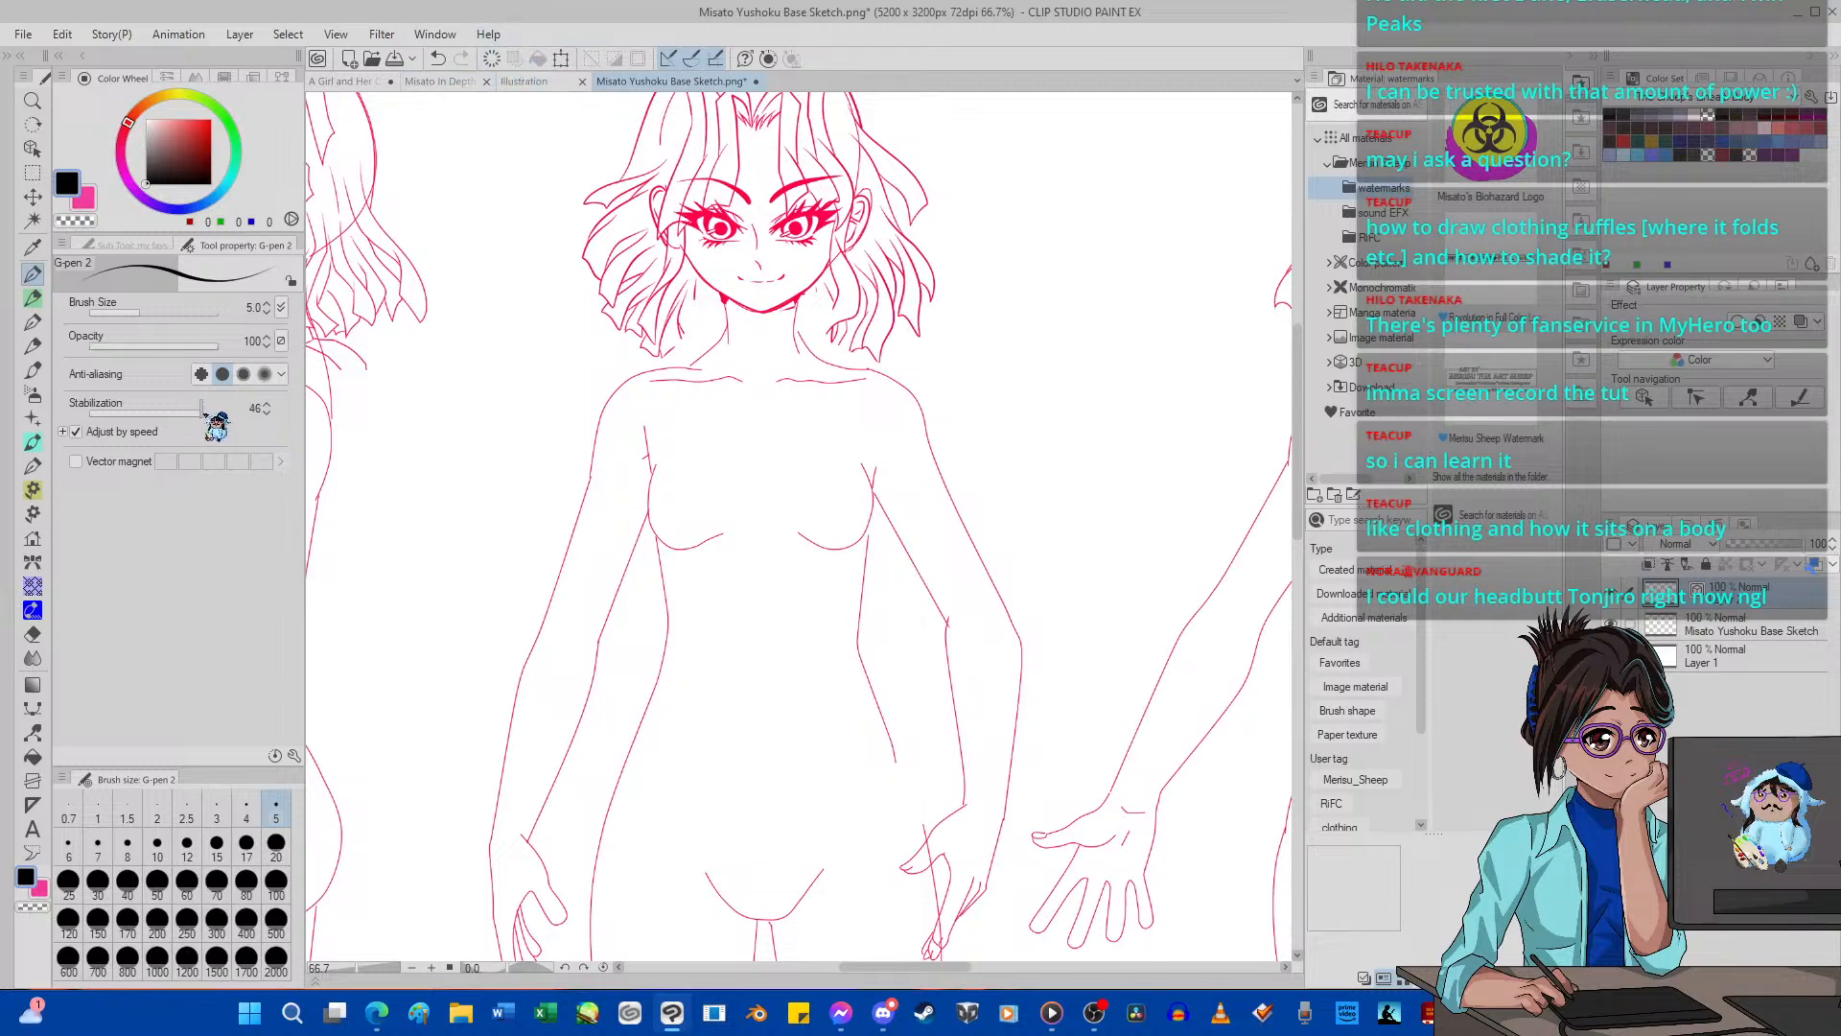
left_click(221, 413)
left_click_drag(635, 486, 641, 554)
mouse_move(650, 431)
left_mouse_down()
mouse_move(649, 701)
mouse_move(651, 651)
mouse_move(742, 625)
mouse_move(900, 679)
left_mouse_up()
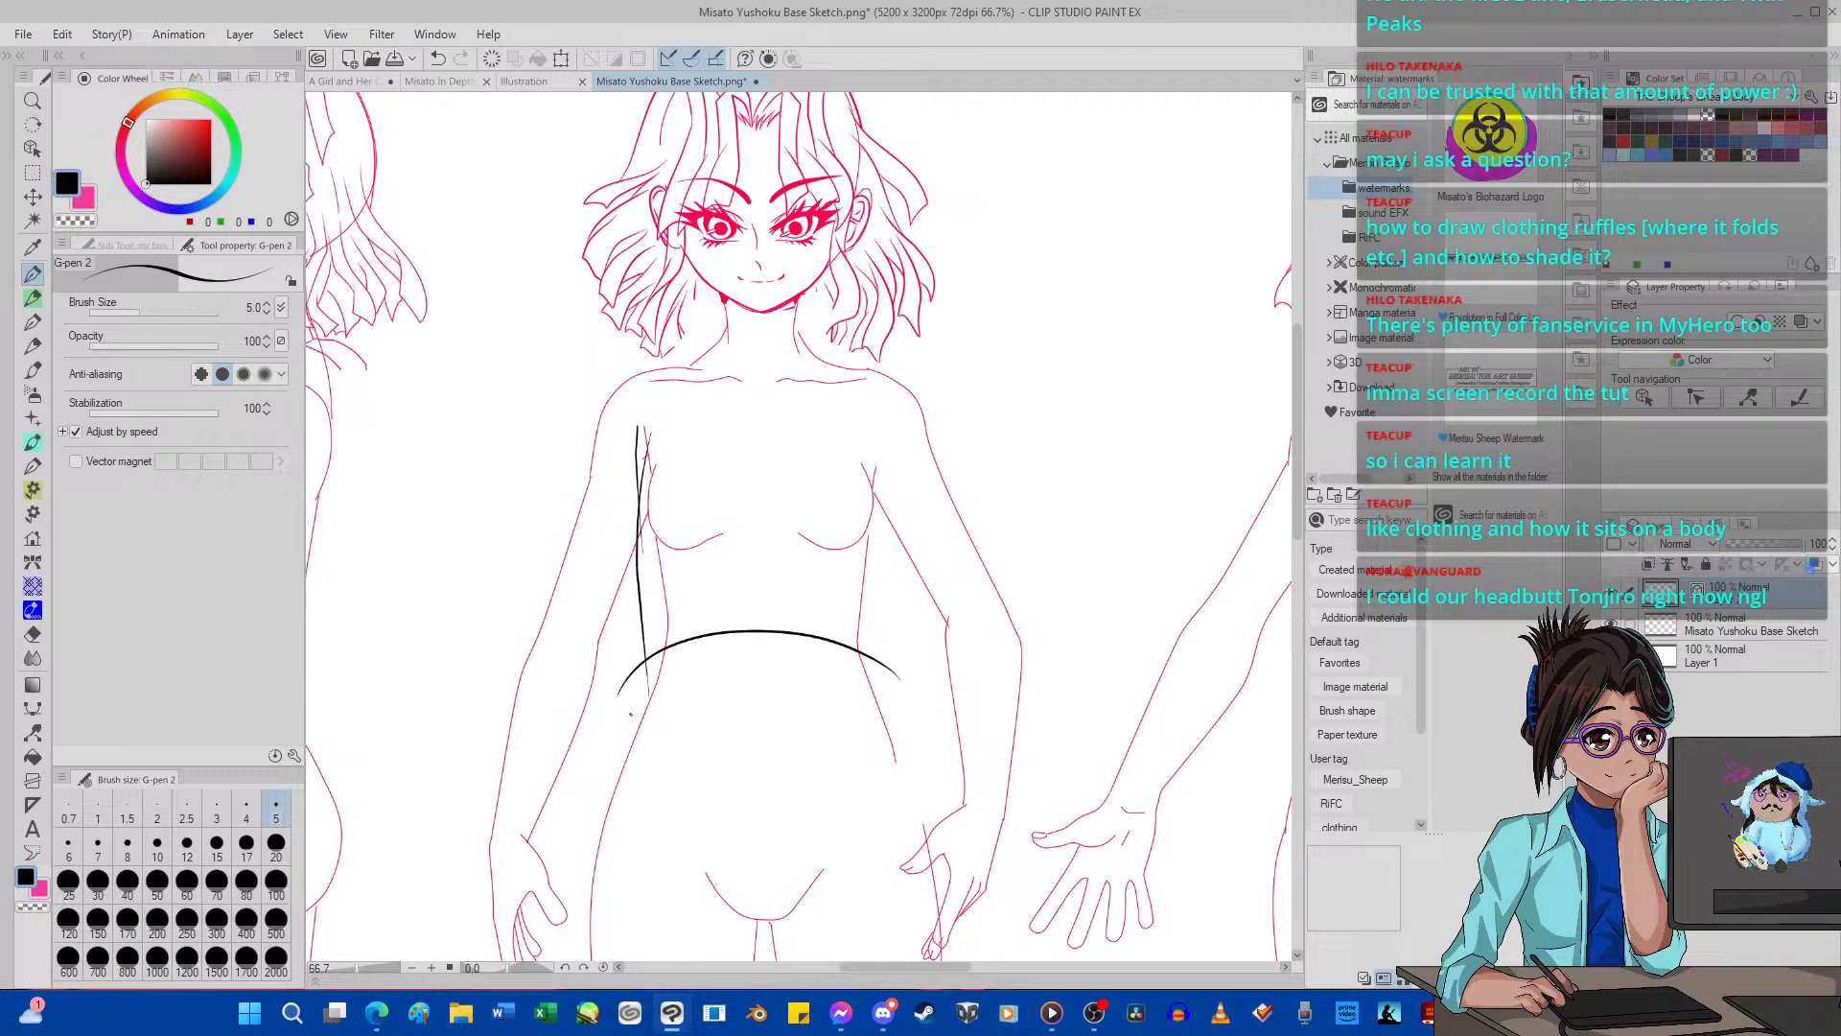
mouse_move(630, 713)
left_mouse_down()
mouse_move(710, 675)
mouse_move(825, 676)
mouse_move(885, 701)
left_mouse_up()
left_click_drag(622, 684, 645, 544)
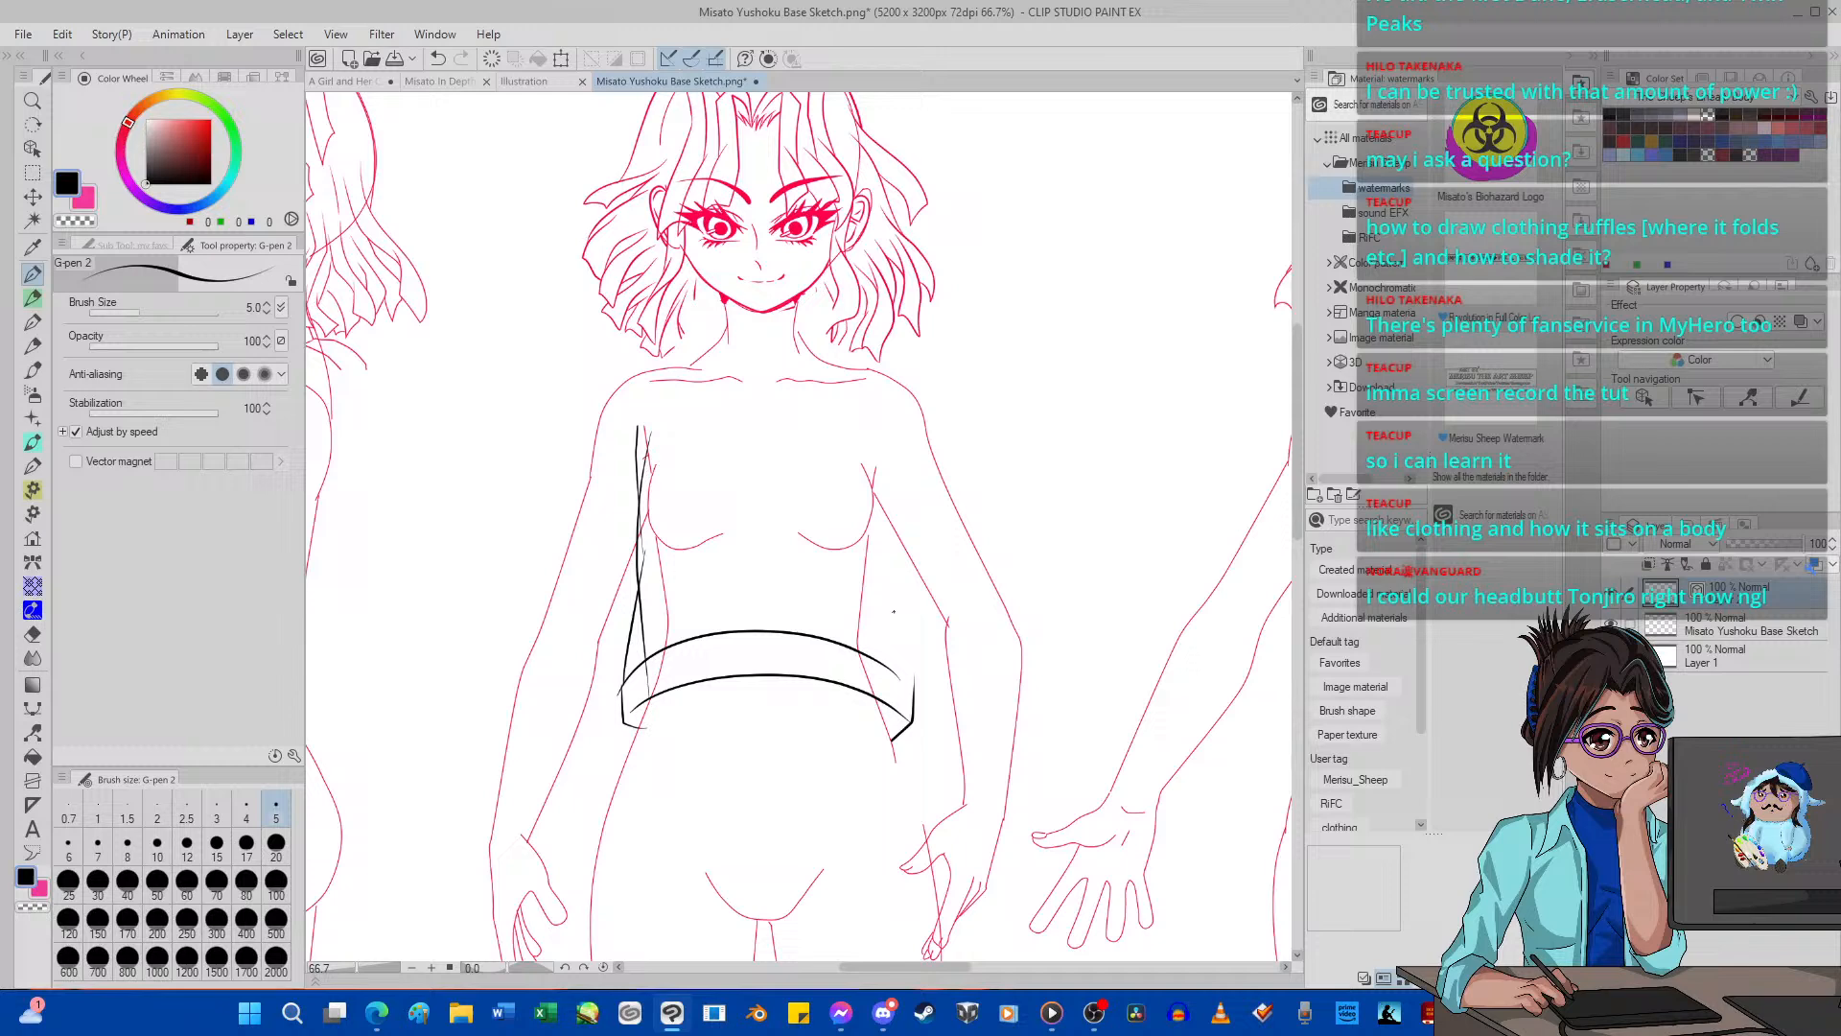
left_click(491, 58)
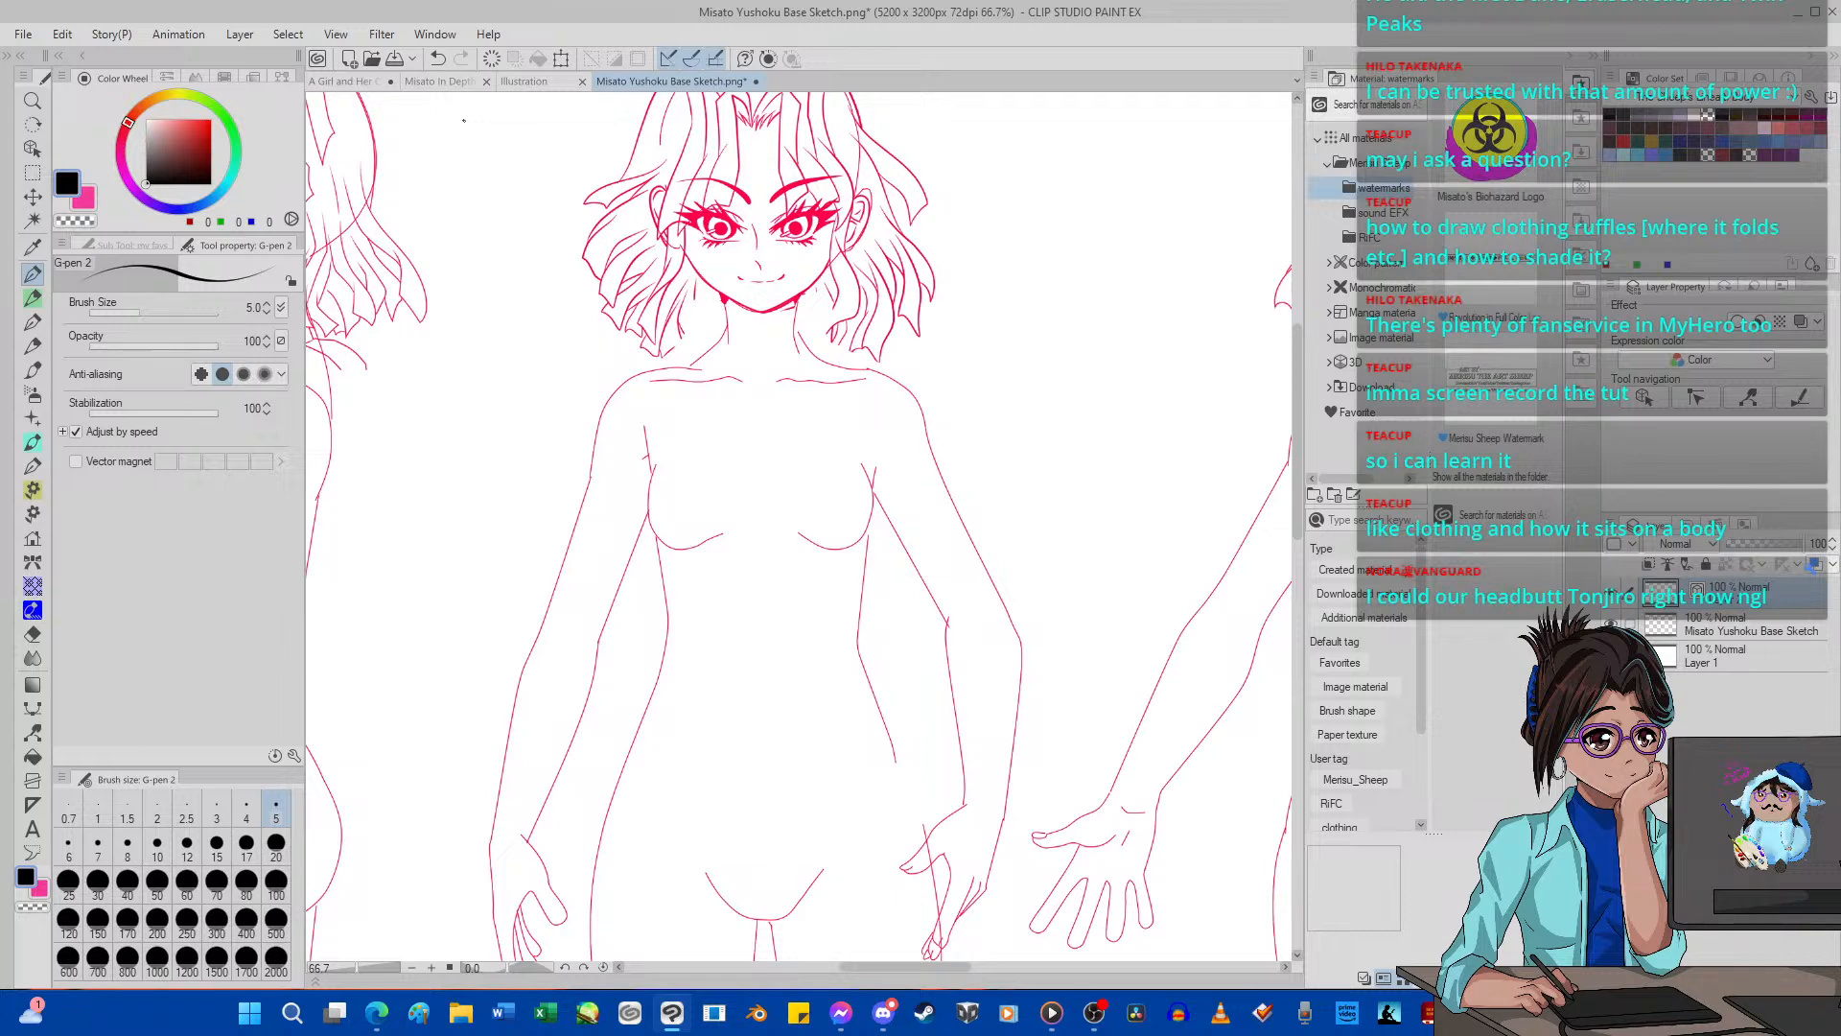
Create a blank 4000 x 5800 px illustration and set up the Figure tool with a red colour and size 70.
scroll(464, 121, "down", 1)
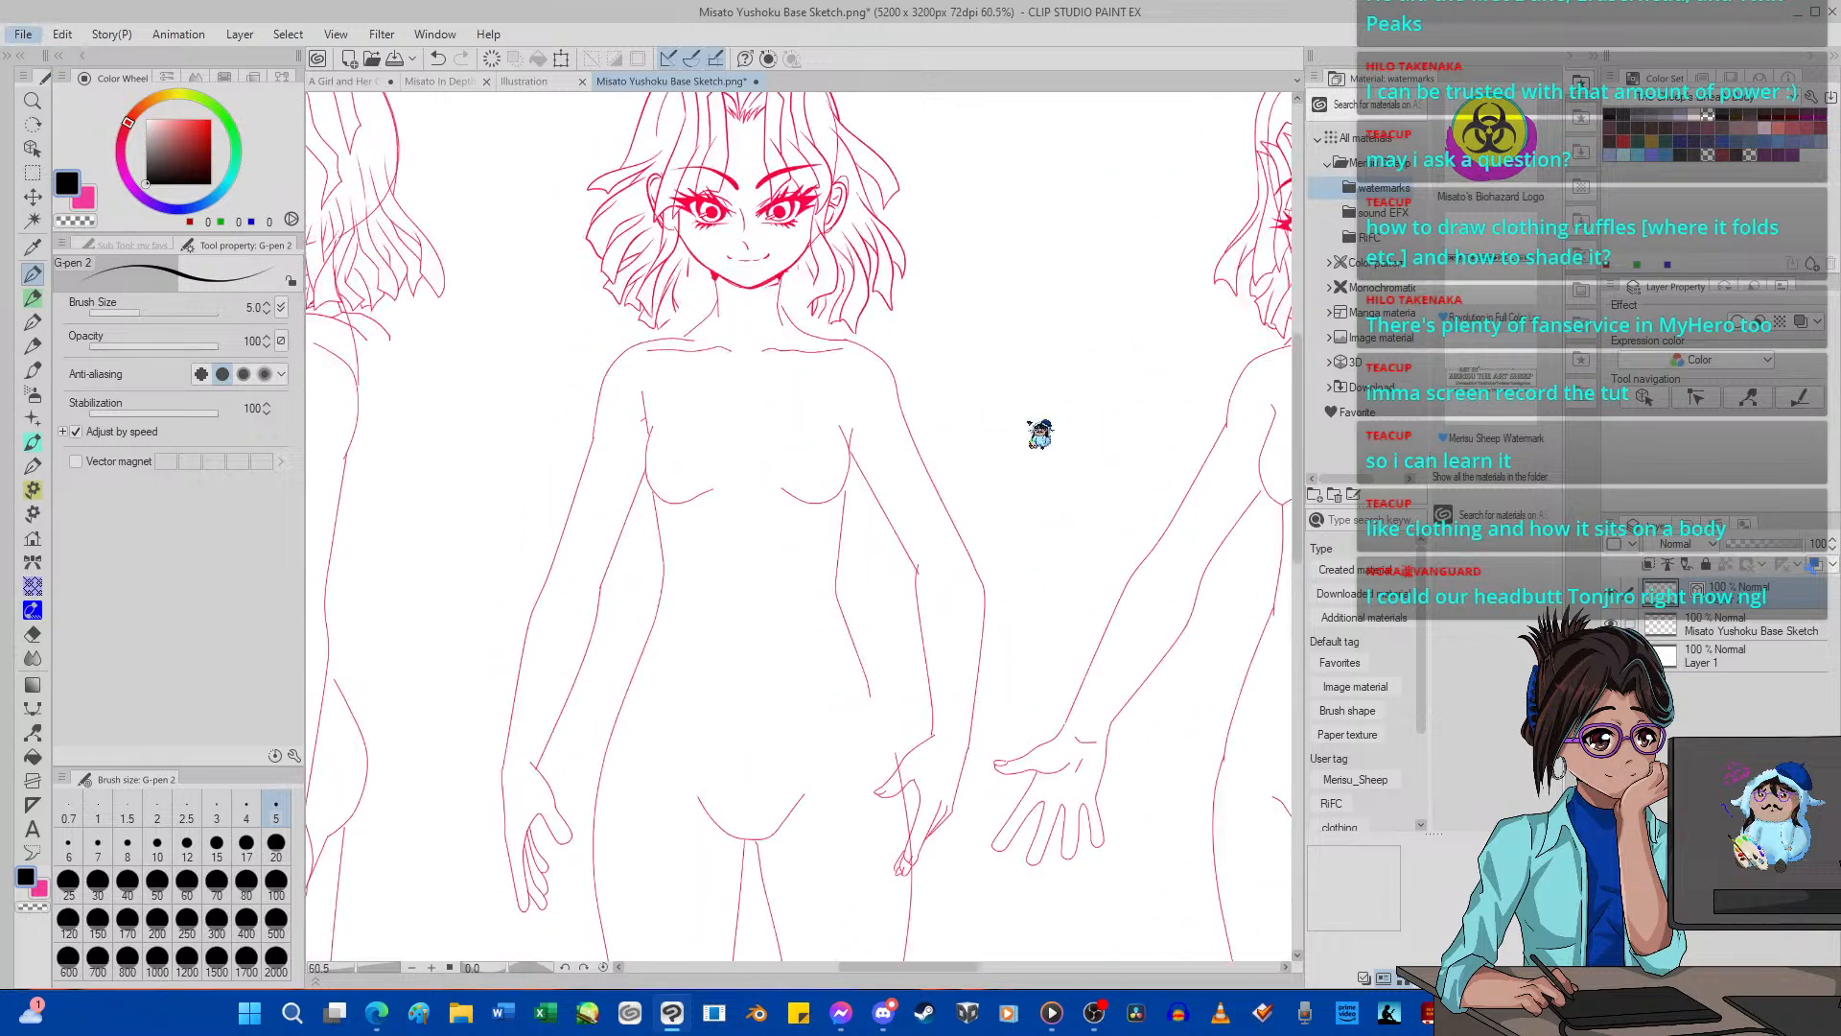
left_click(1000, 330)
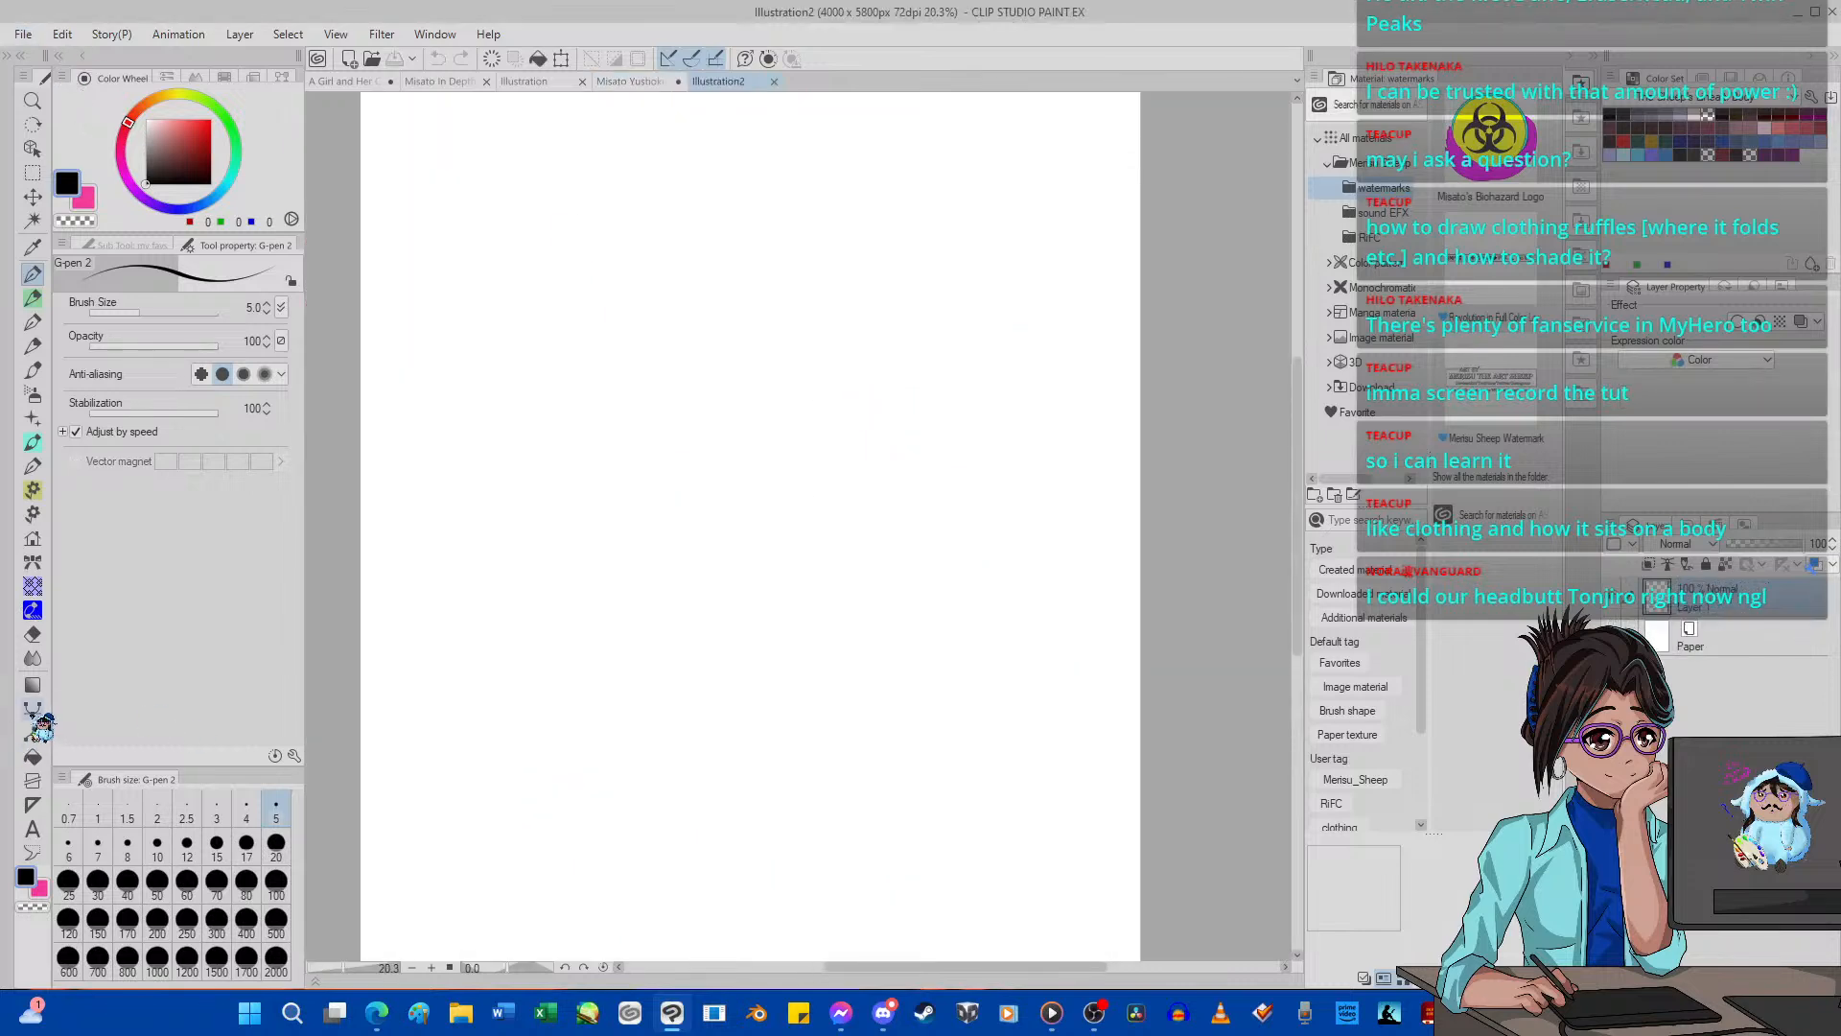
left_click(33, 706)
left_click(201, 111)
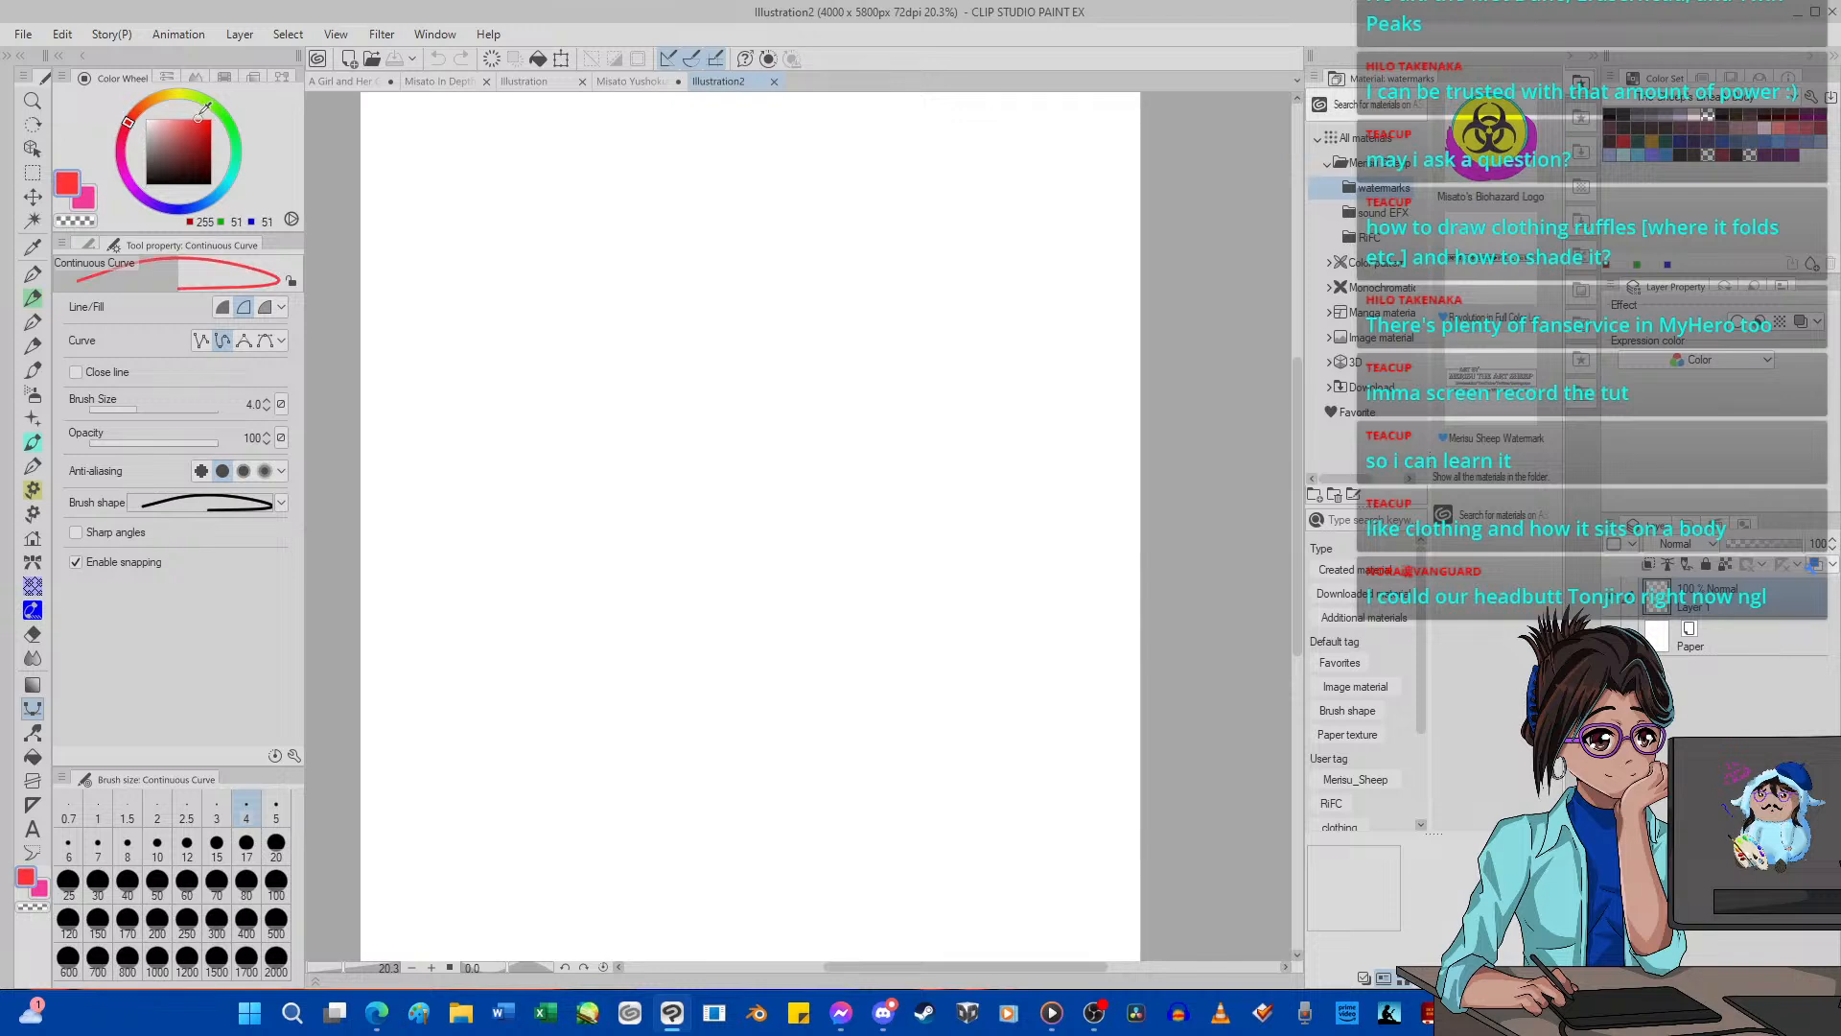
left_click(216, 880)
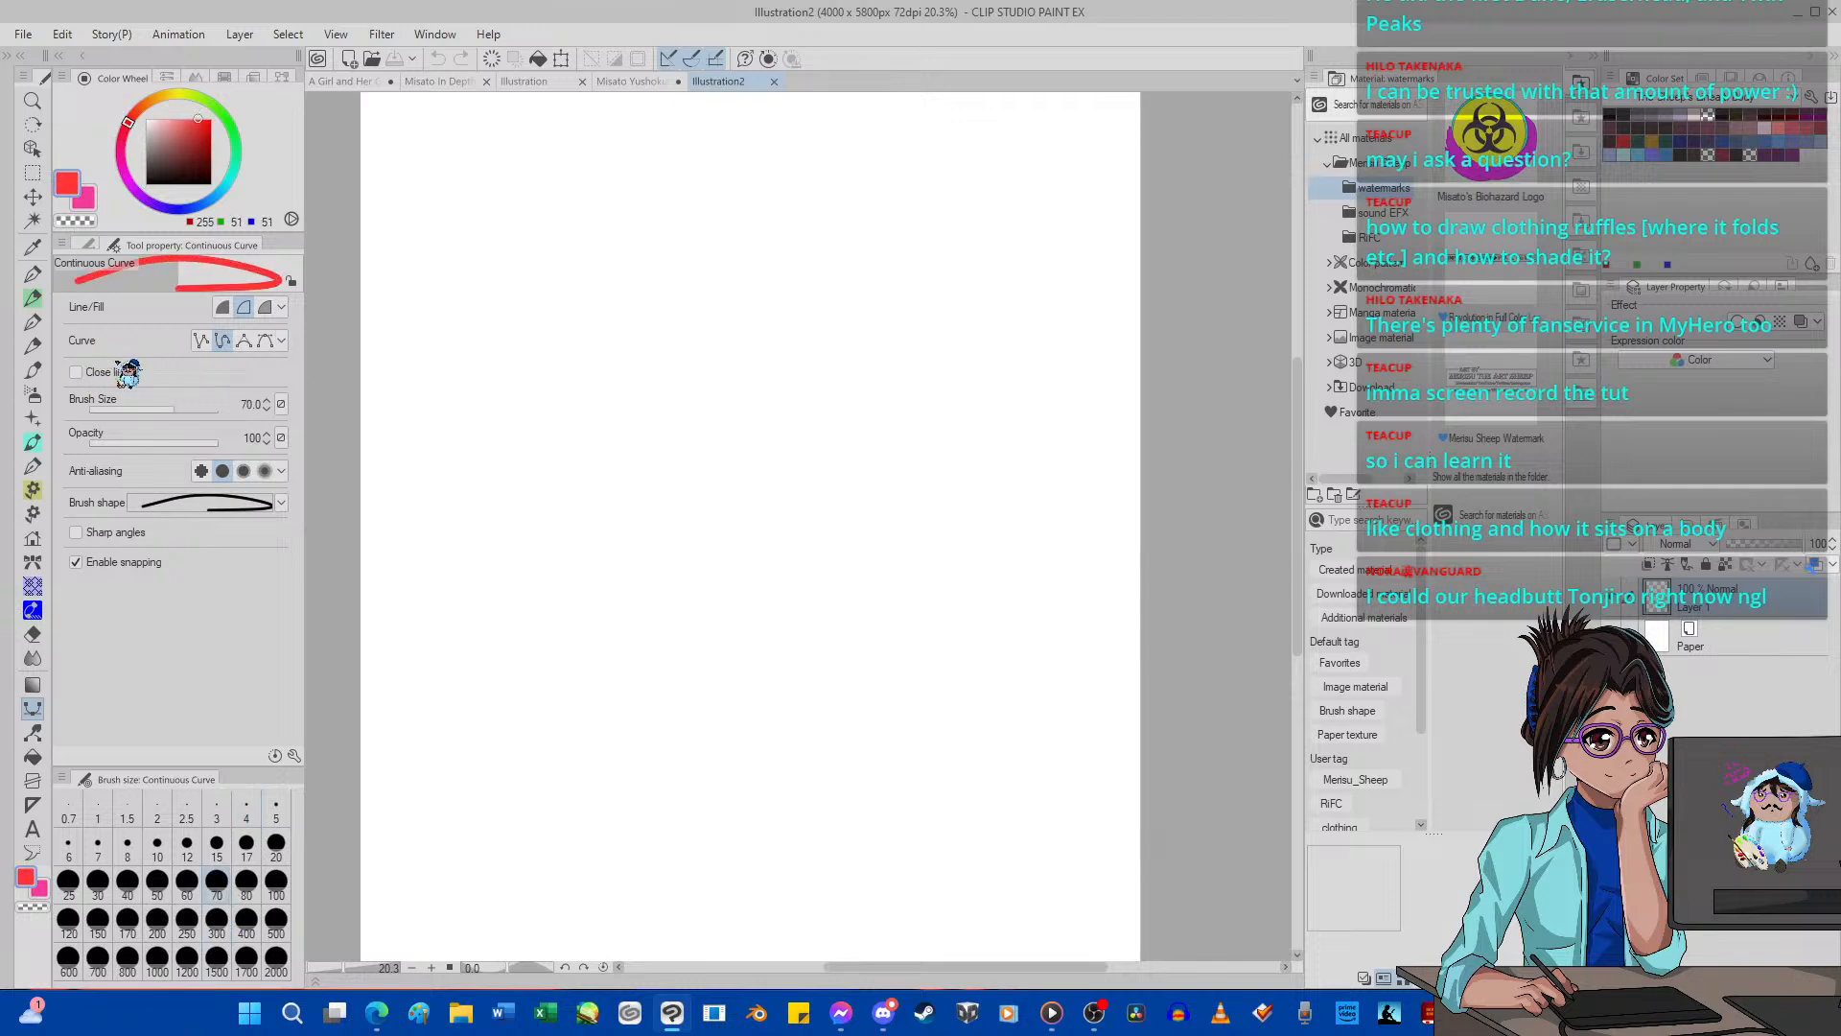
left_click(87, 244)
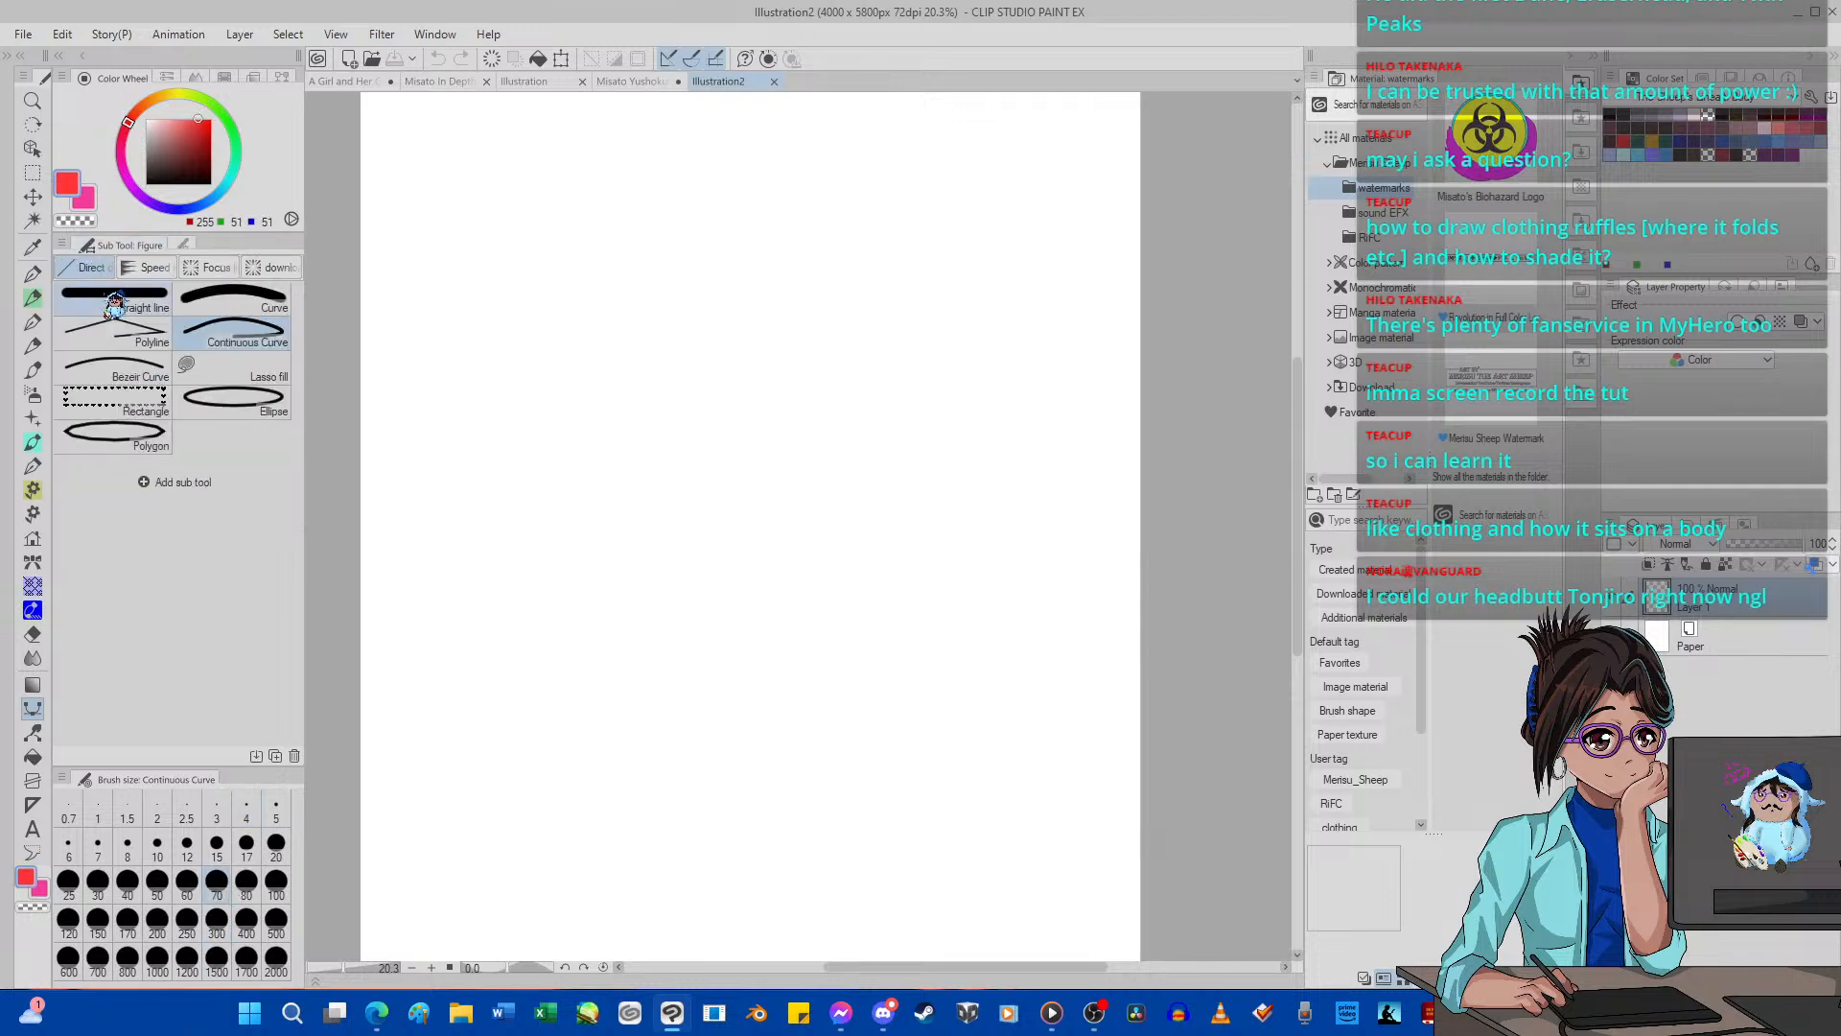
Draw a red circle on the upper middle of the blank canvas with the Ellipse tool and add a new layer above it.
left_click(222, 396)
left_click_drag(603, 362, 874, 636)
left_click(1714, 976)
scroll(627, 438, "up", 3)
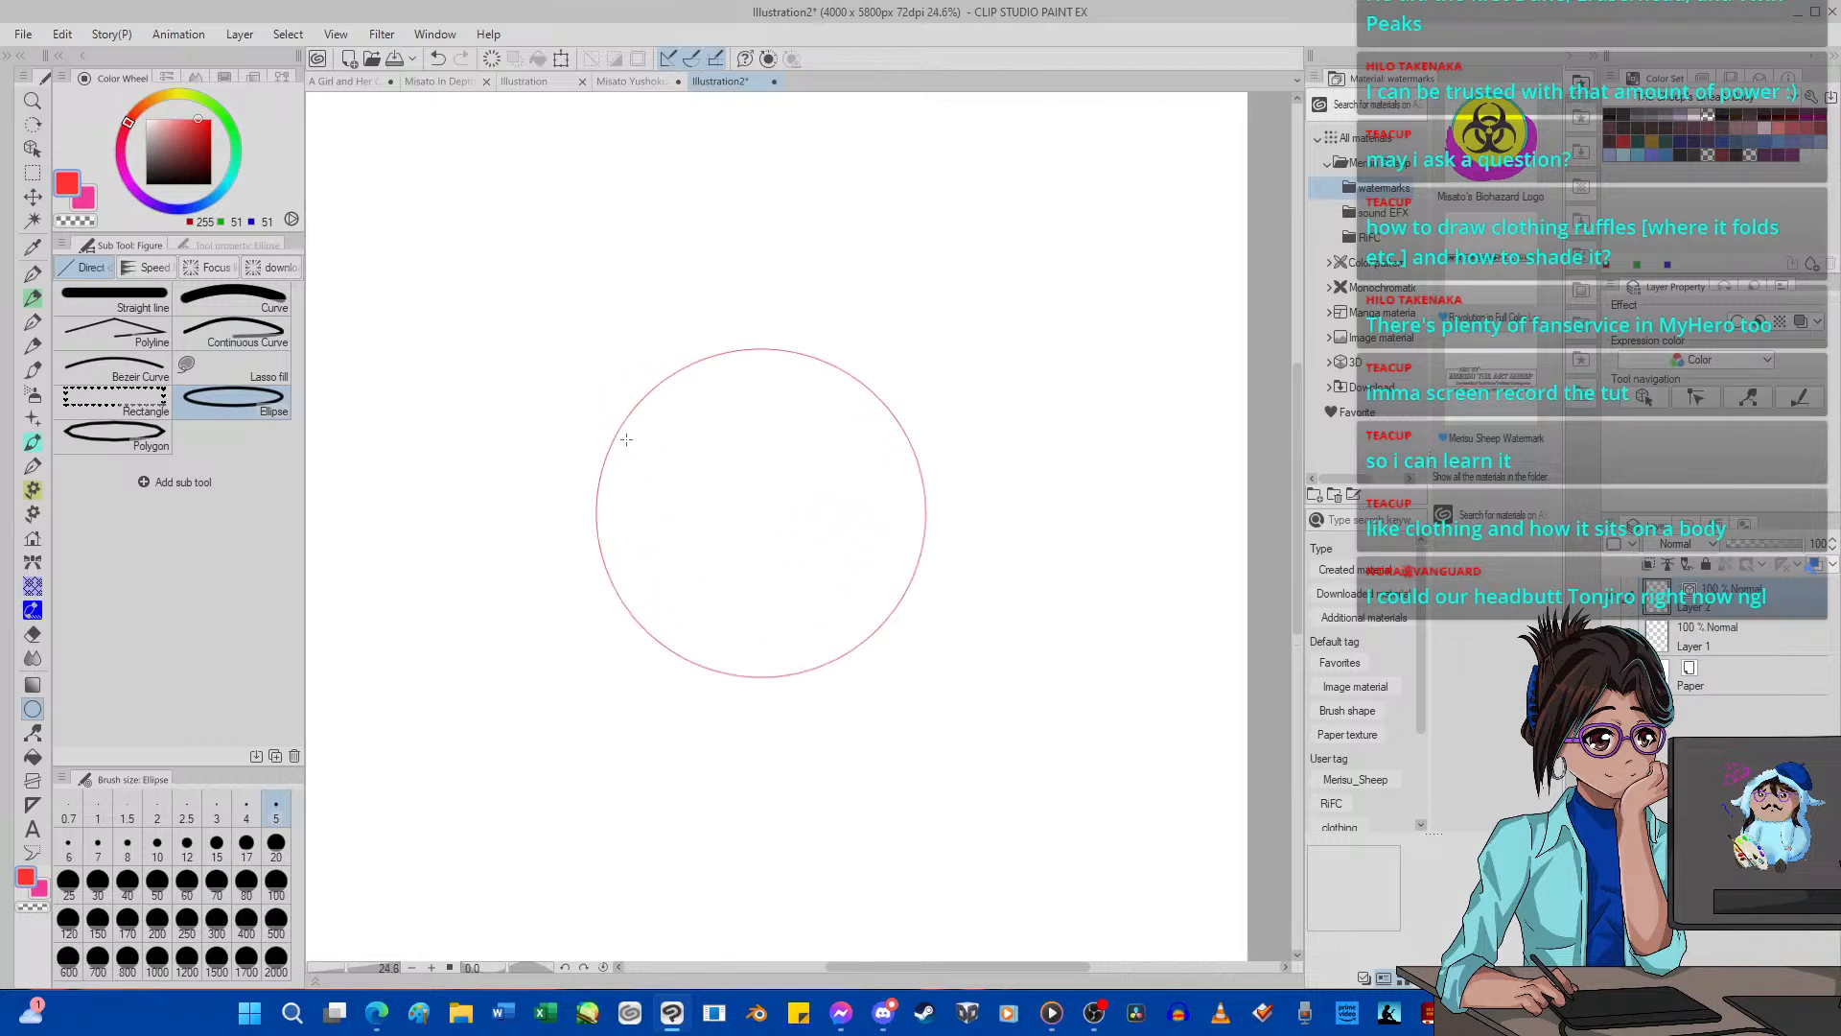
Draw a black cloth outline draping over the red circle with G-pen 2, add fold lines at its lower edge, and discard the demo.
left_click(146, 183)
left_click(32, 273)
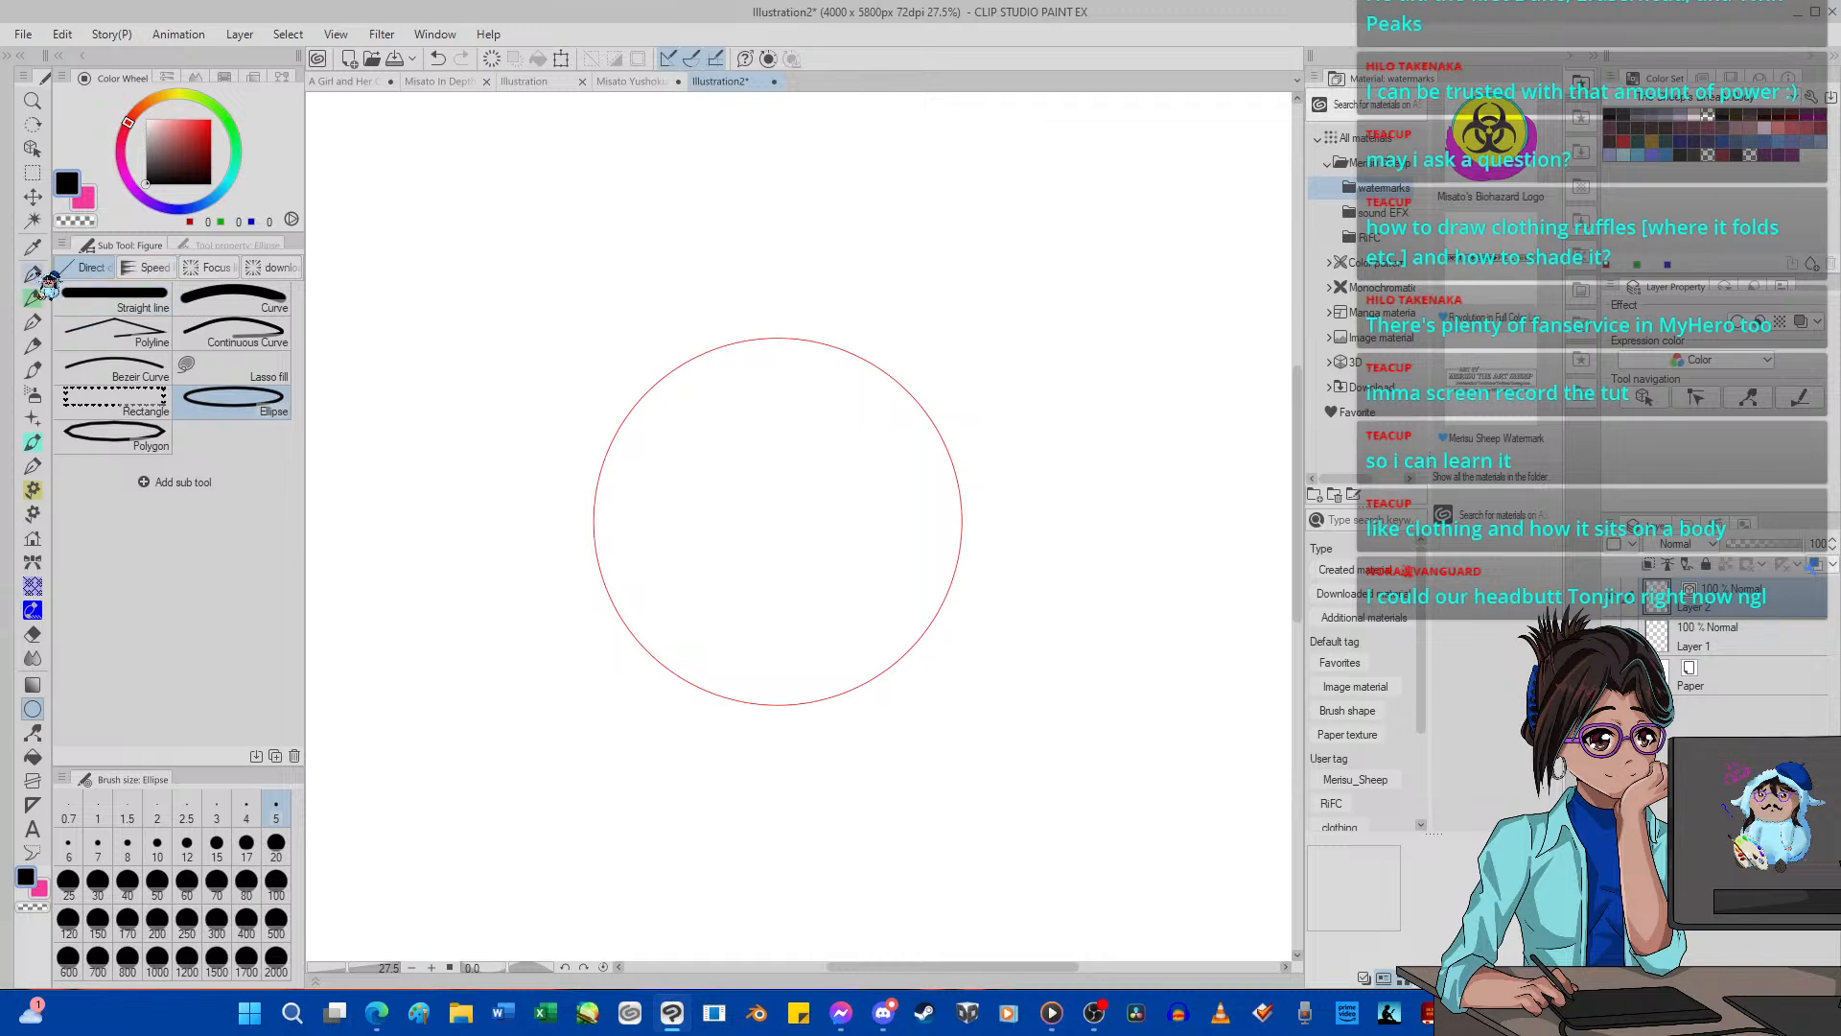
mouse_move(593, 437)
left_mouse_down()
mouse_move(681, 414)
mouse_move(706, 464)
mouse_move(720, 610)
mouse_move(761, 690)
mouse_move(791, 853)
mouse_move(844, 767)
mouse_move(890, 777)
mouse_move(929, 753)
mouse_move(958, 653)
mouse_move(986, 645)
mouse_move(966, 437)
mouse_move(871, 334)
mouse_move(776, 321)
mouse_move(675, 346)
mouse_move(615, 388)
mouse_move(600, 451)
left_mouse_up()
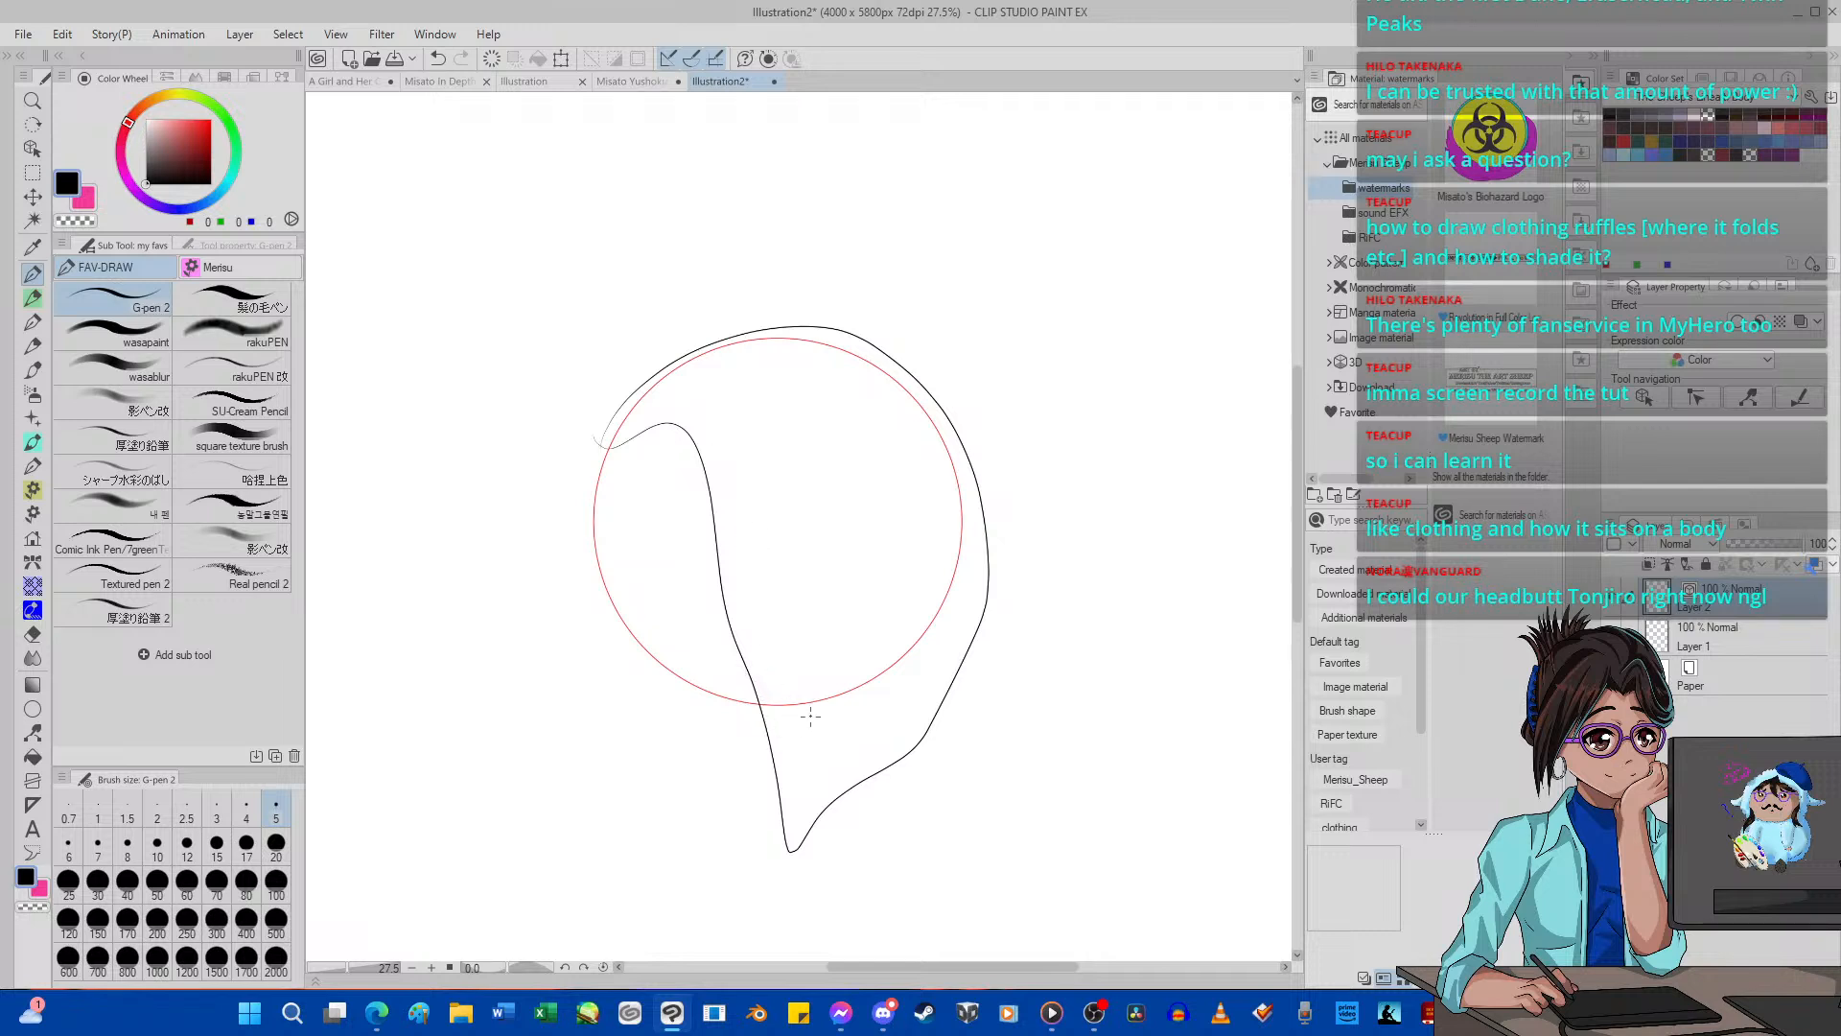
mouse_move(778, 829)
left_mouse_down()
mouse_move(856, 763)
mouse_move(921, 787)
mouse_move(878, 523)
left_mouse_up()
left_click_drag(957, 622, 922, 740)
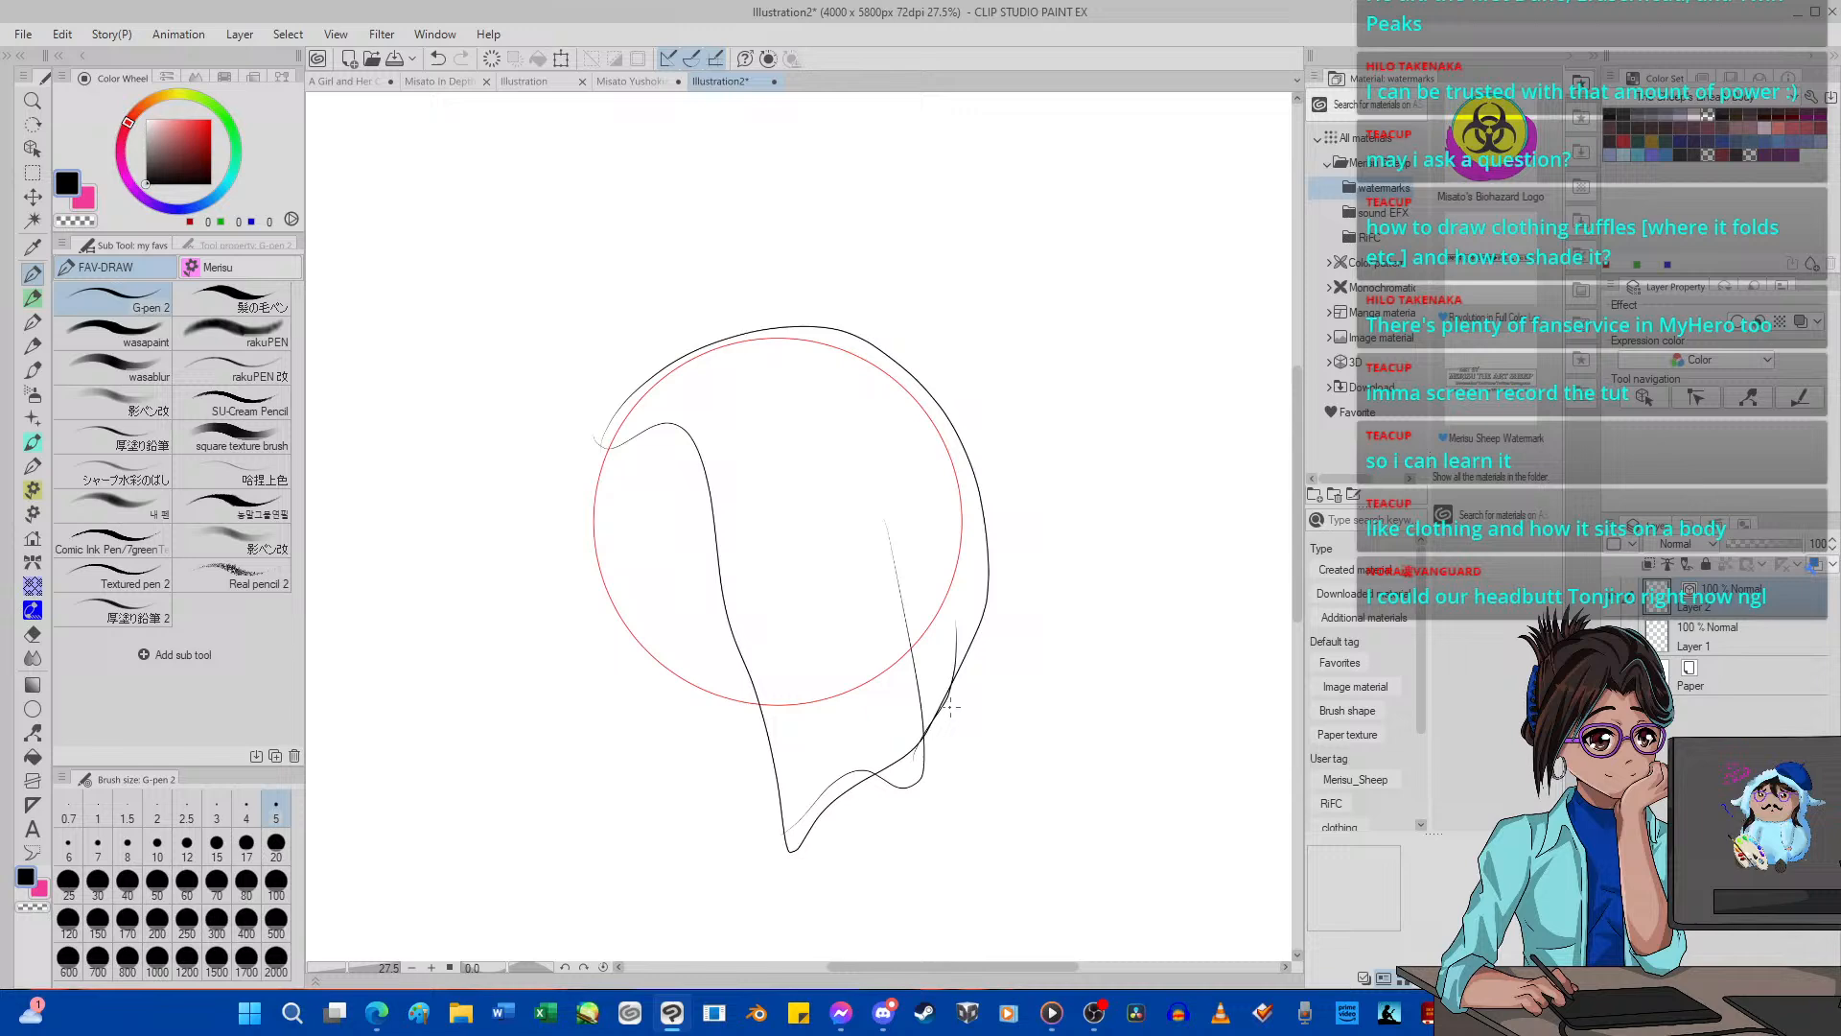
left_click(495, 58)
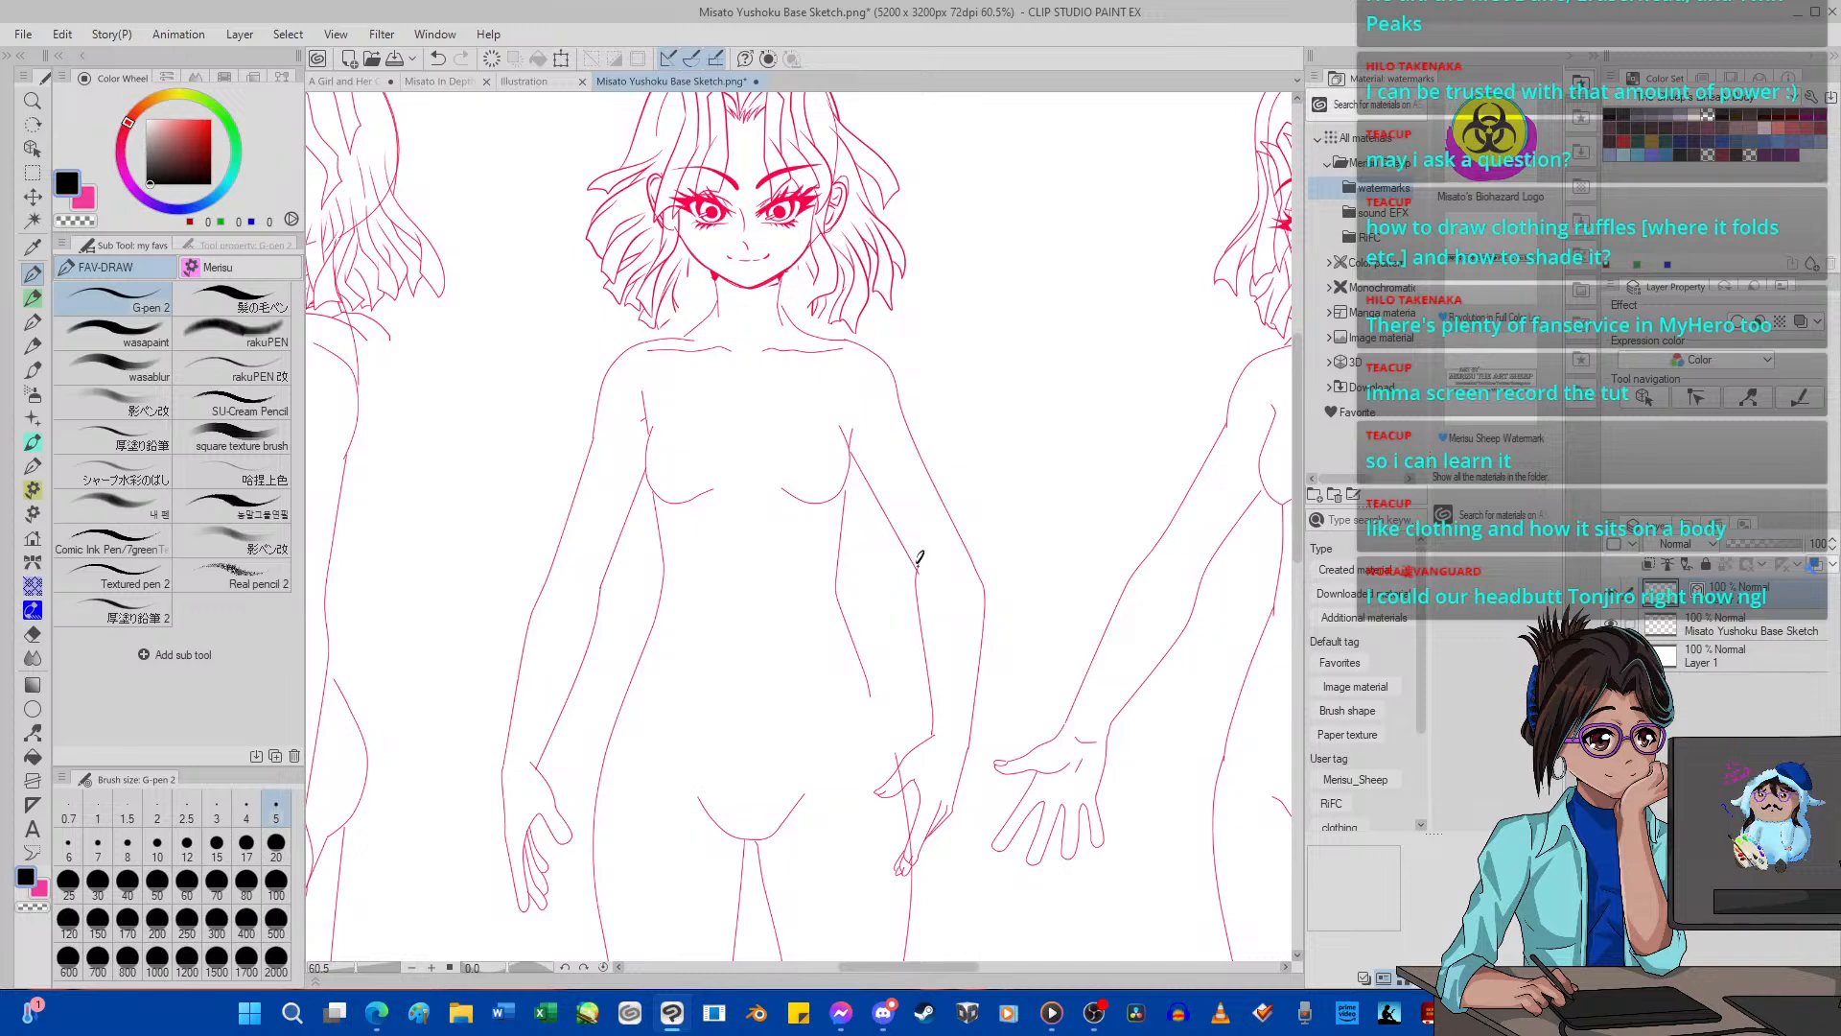
Try a sleeve line with an elbow fold along the front figure's arm on the Misato base sketch, and clear it.
left_click_drag(919, 560, 947, 550)
key("ctrl+z")
left_click_drag(903, 579, 923, 573)
mouse_move(840, 483)
left_mouse_down()
mouse_move(916, 587)
mouse_move(903, 723)
mouse_move(1002, 765)
left_mouse_up()
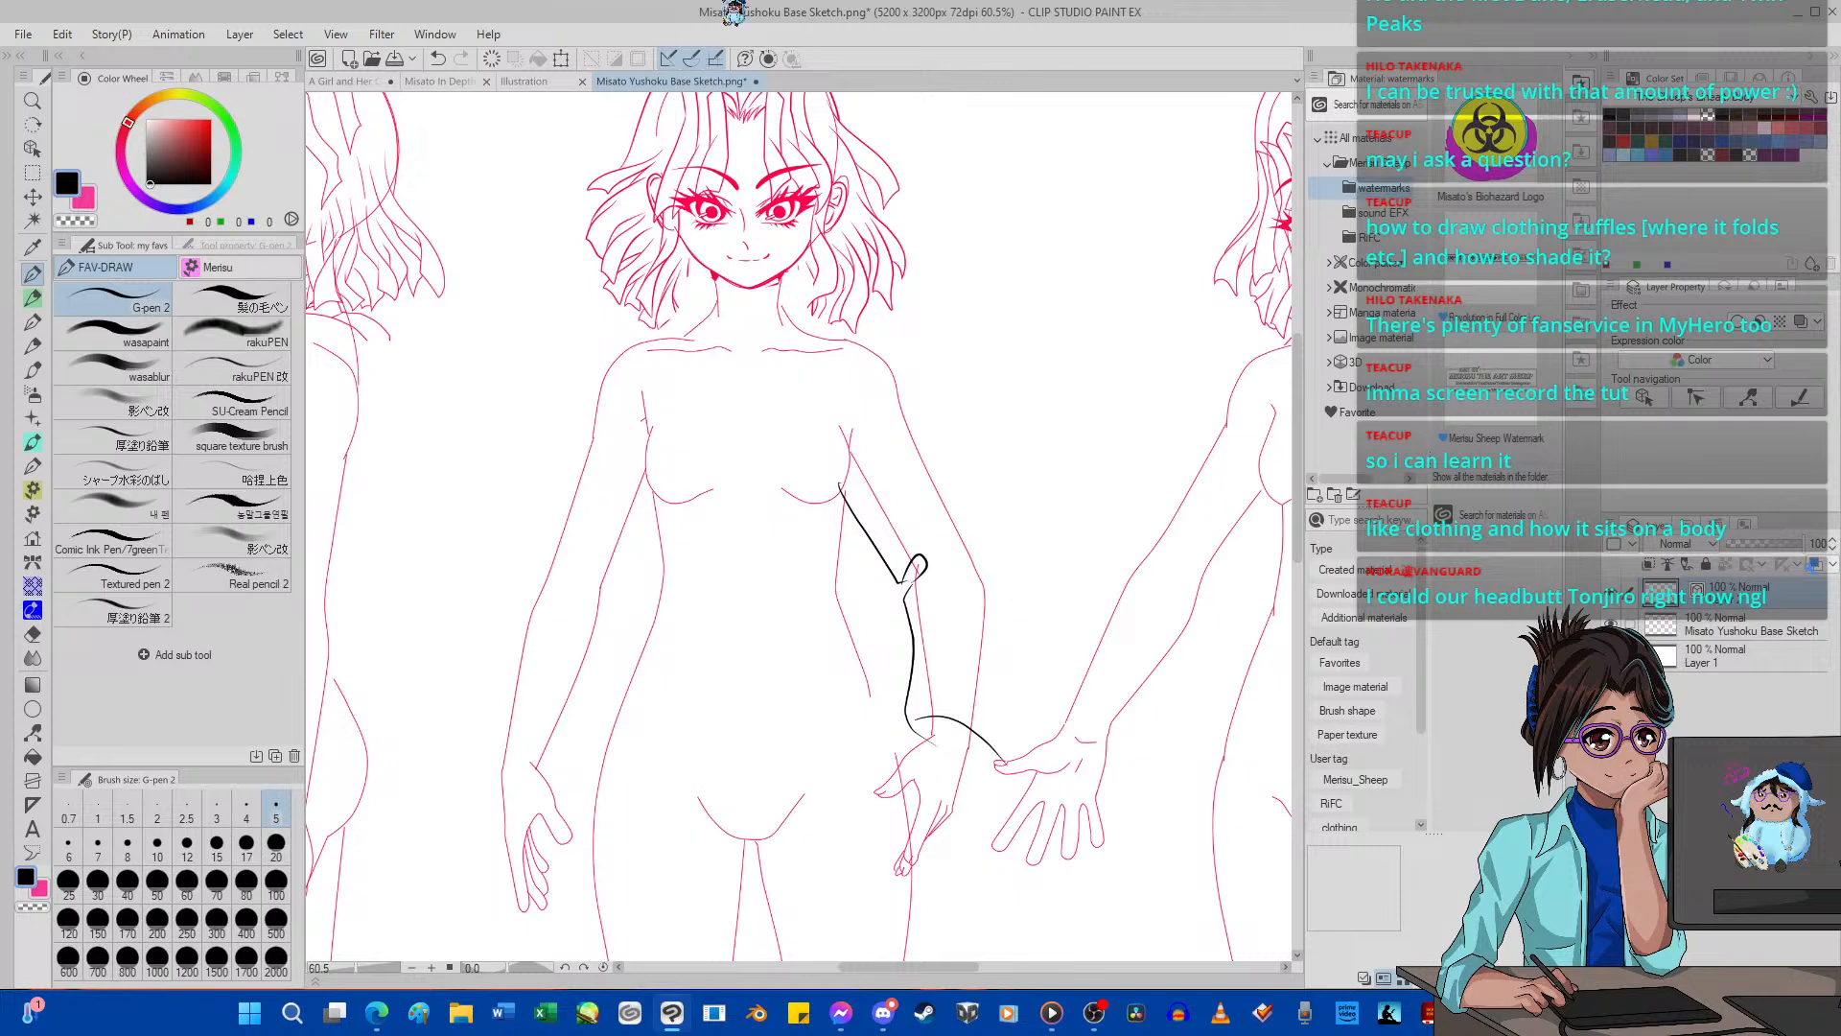
left_click(493, 59)
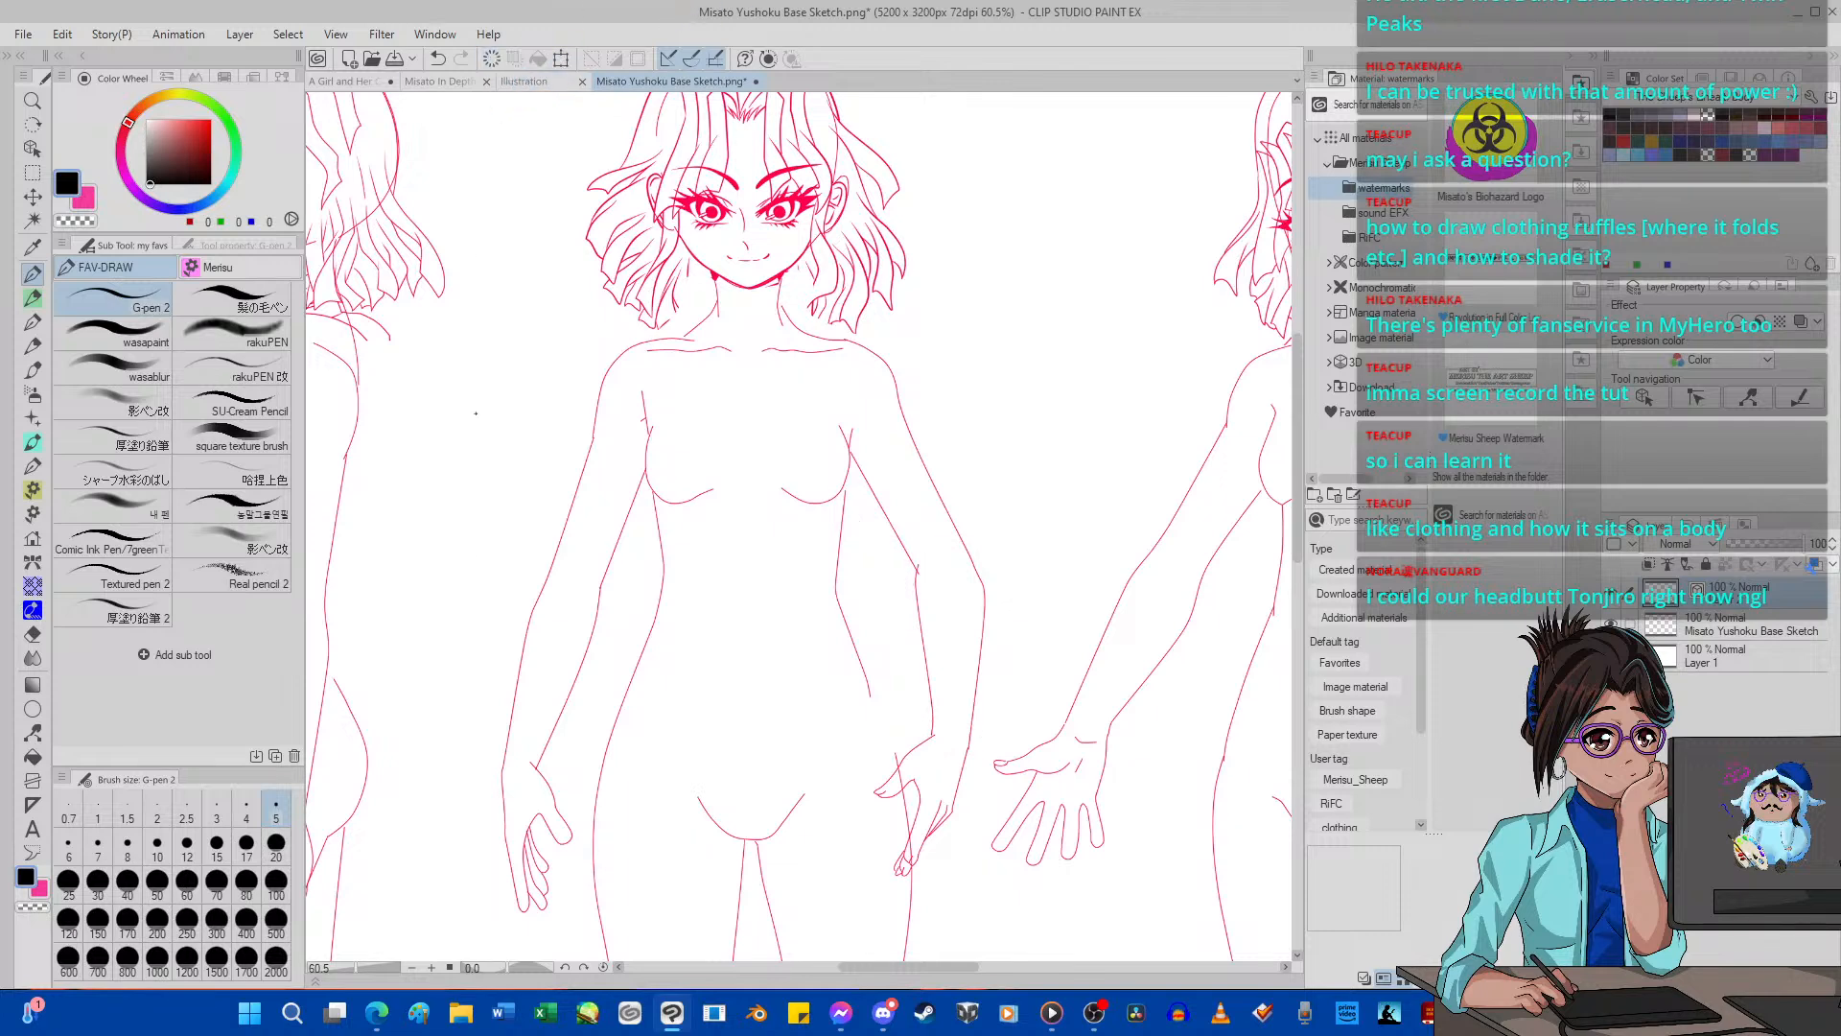
Switch to the browser and look through KawaiiSensei's posts, examining the Tight, Loose and Over sleeve fold demonstration.
left_click(387, 1008)
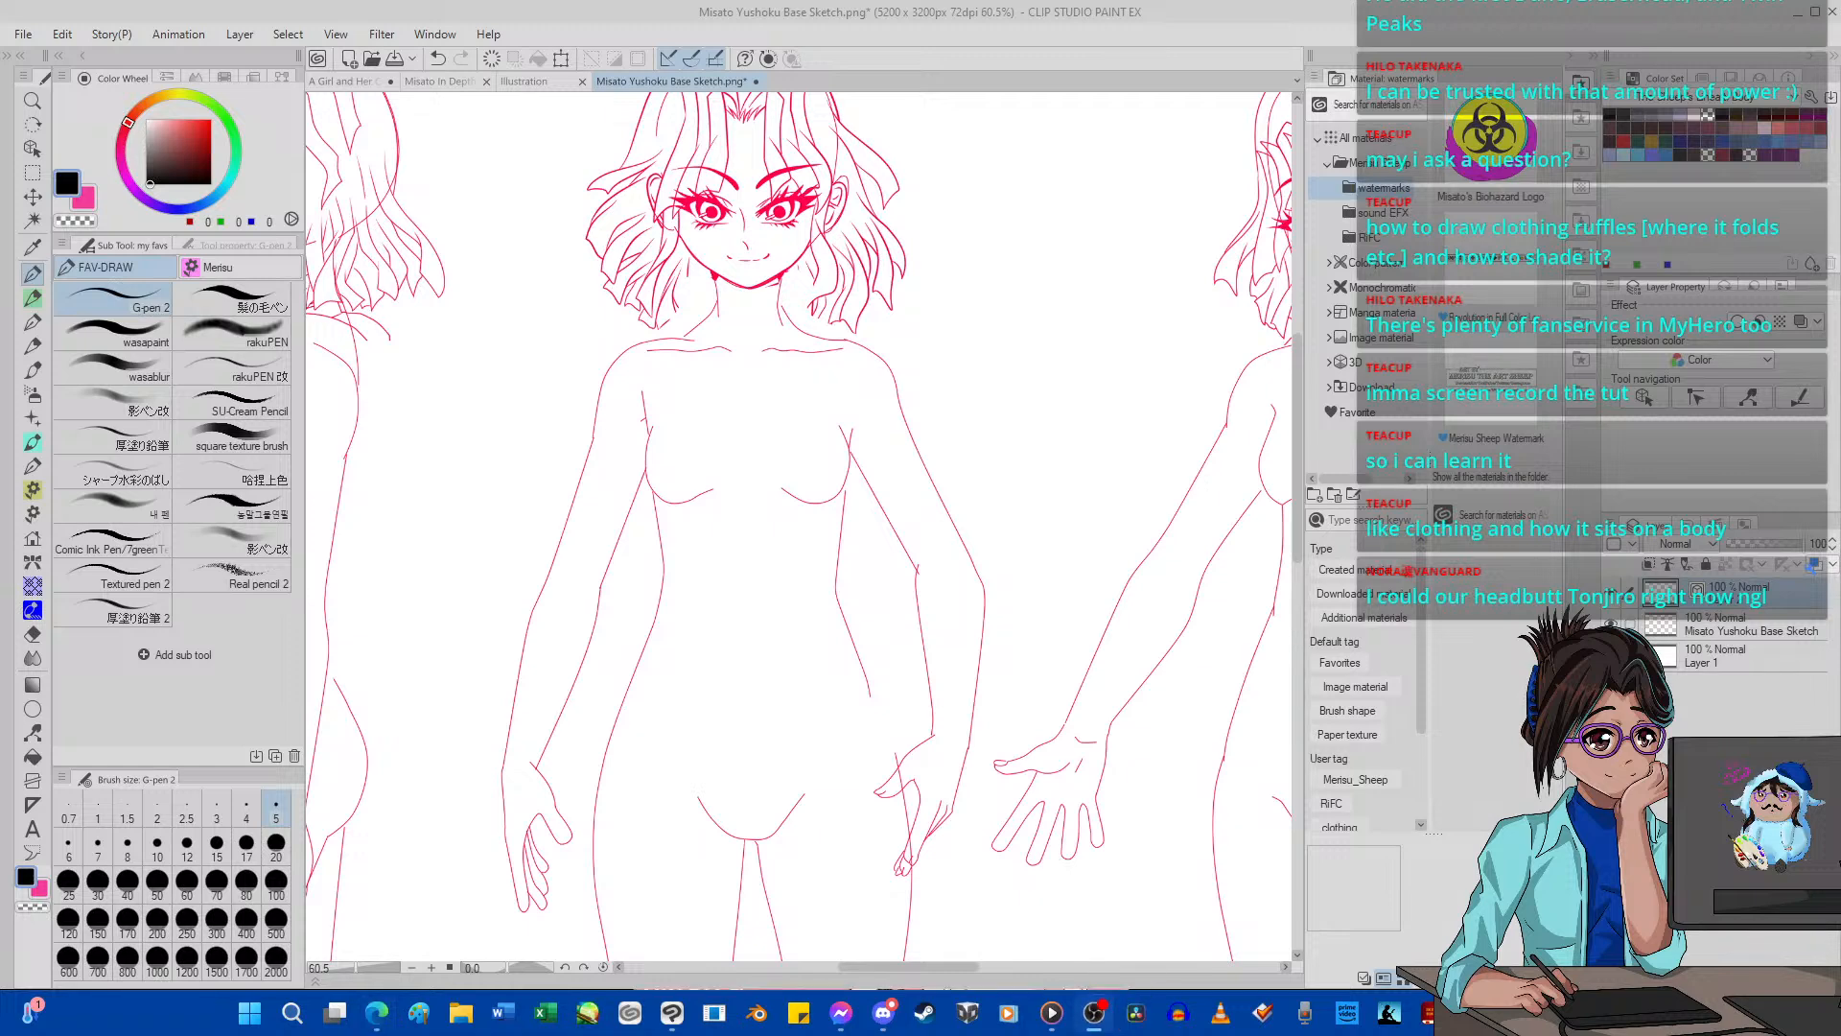
left_click(655, 711)
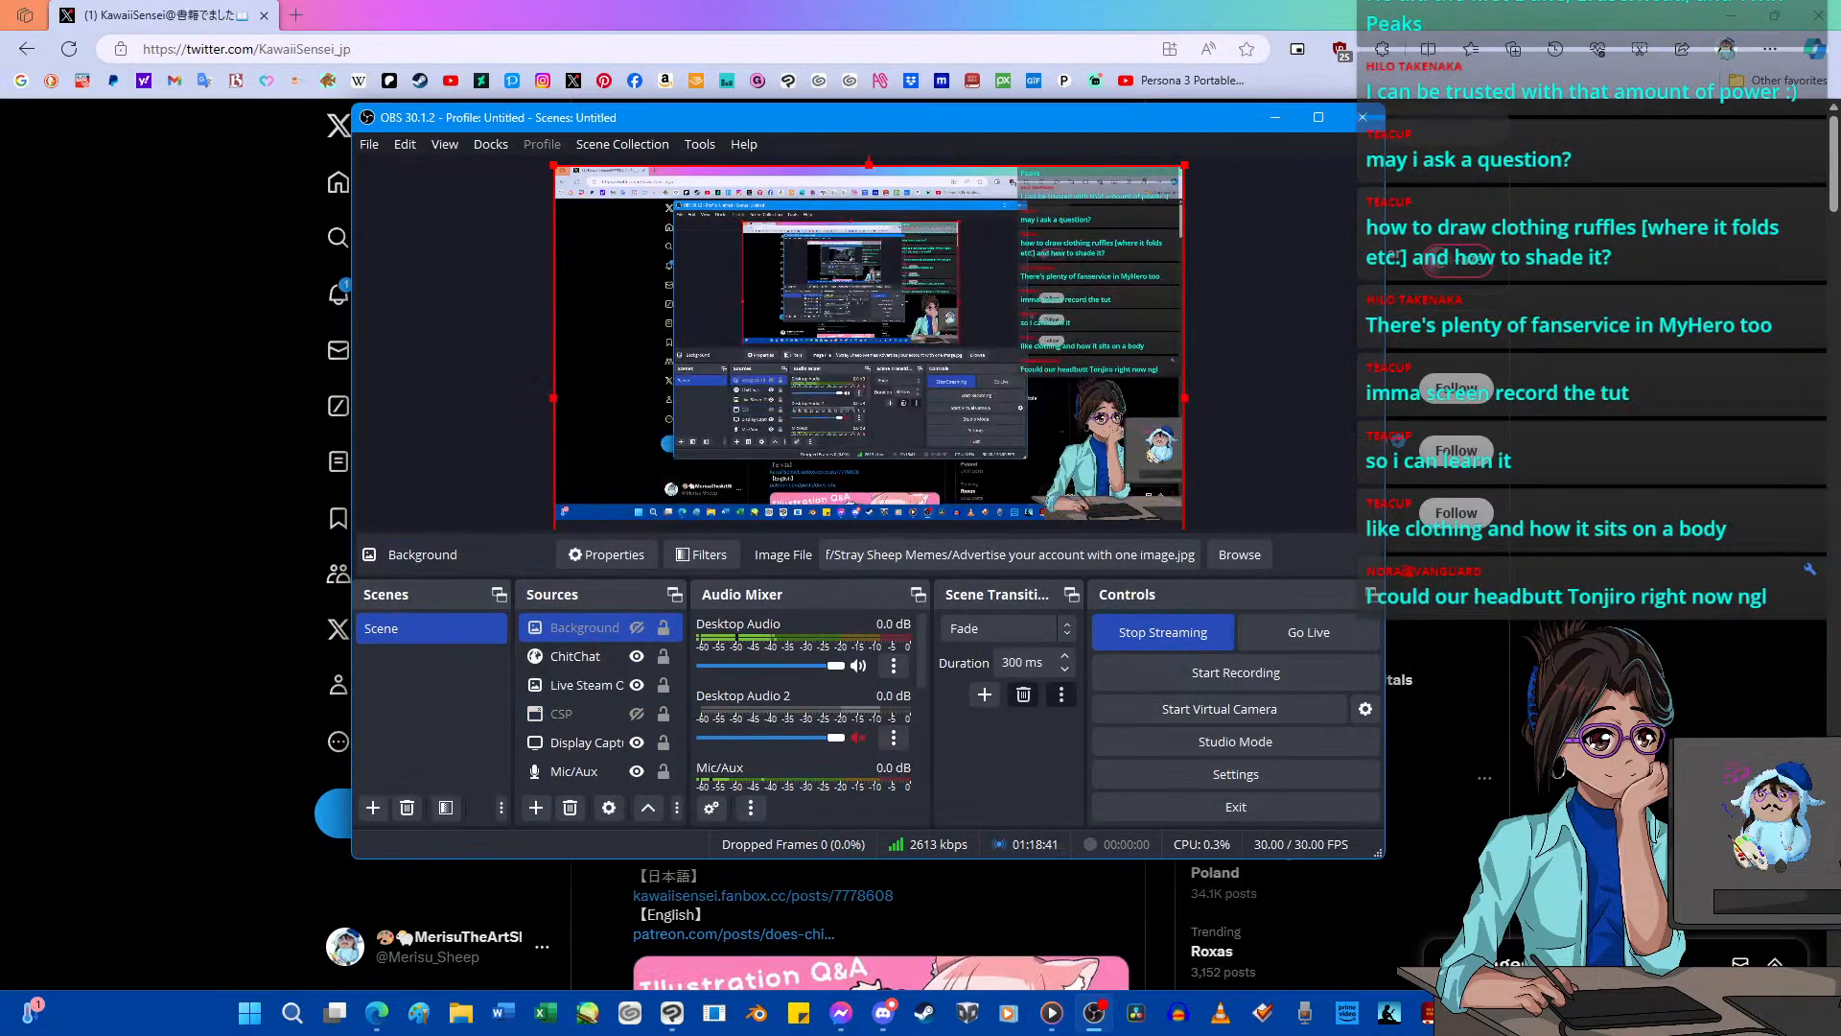
left_click(1272, 116)
scroll(822, 483, "down", 15)
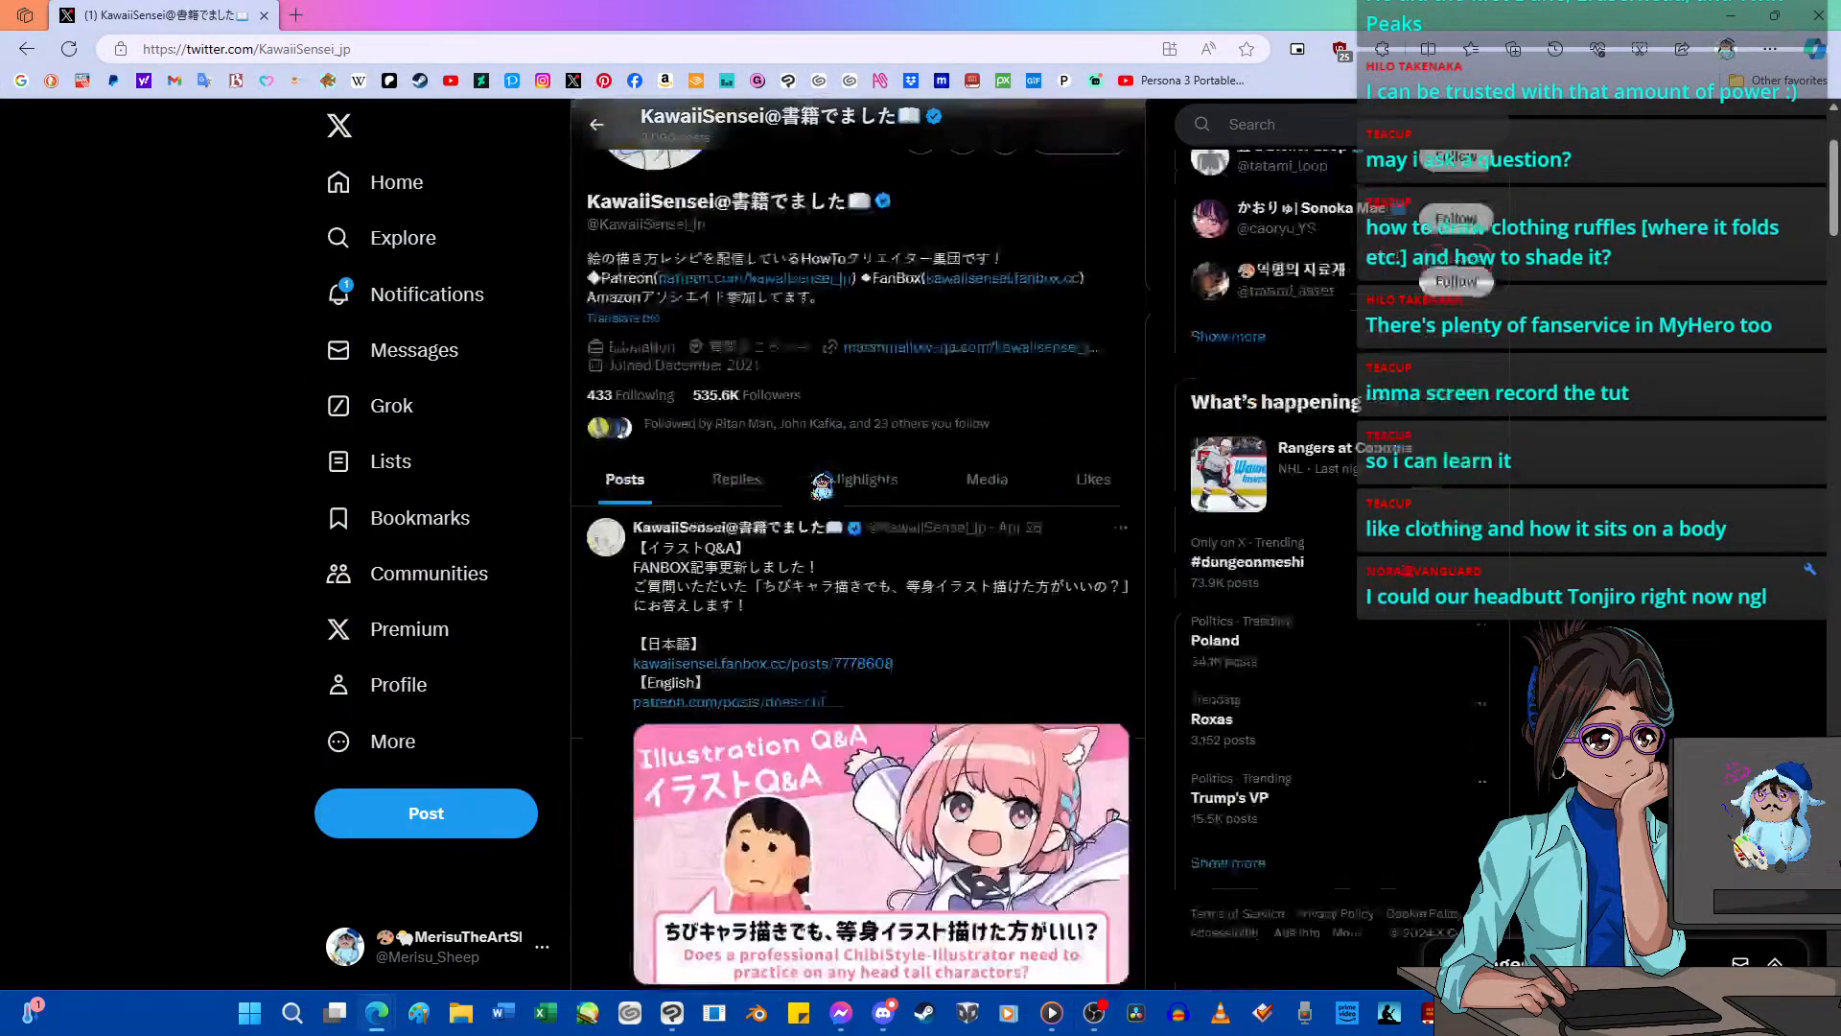
scroll(822, 483, "down", 15)
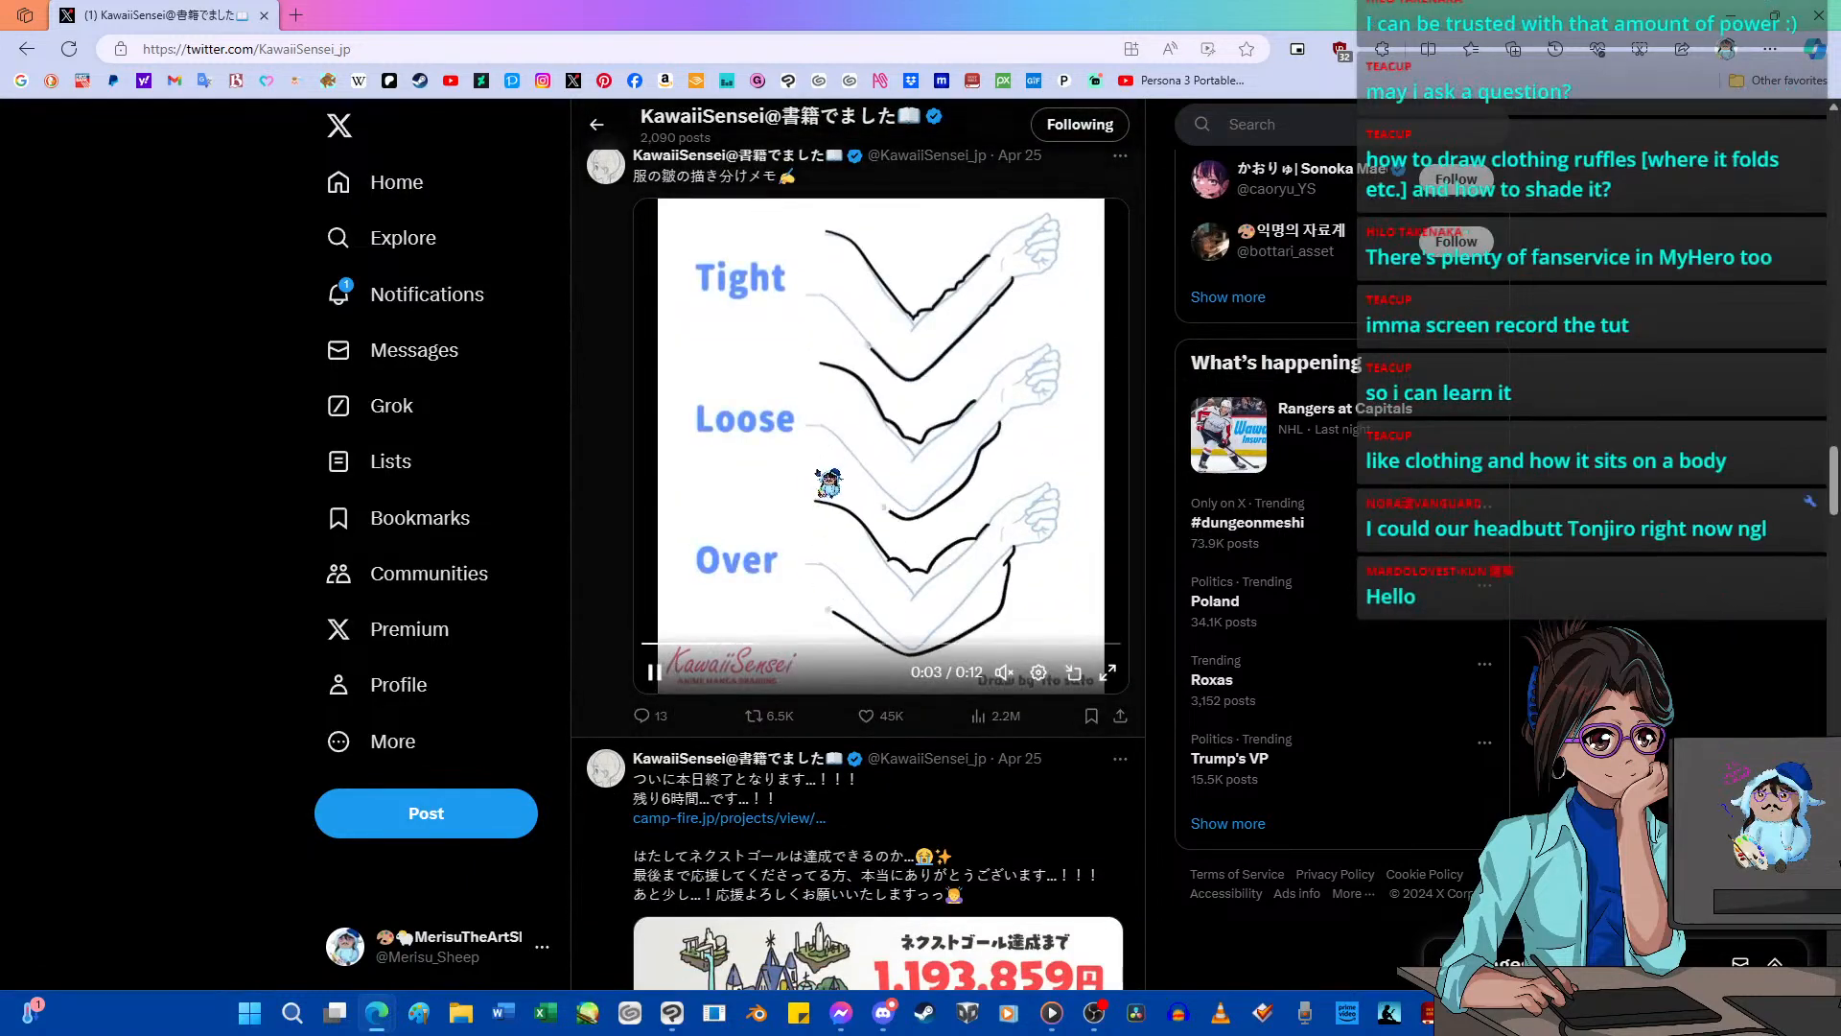
scroll(827, 483, "up", 1)
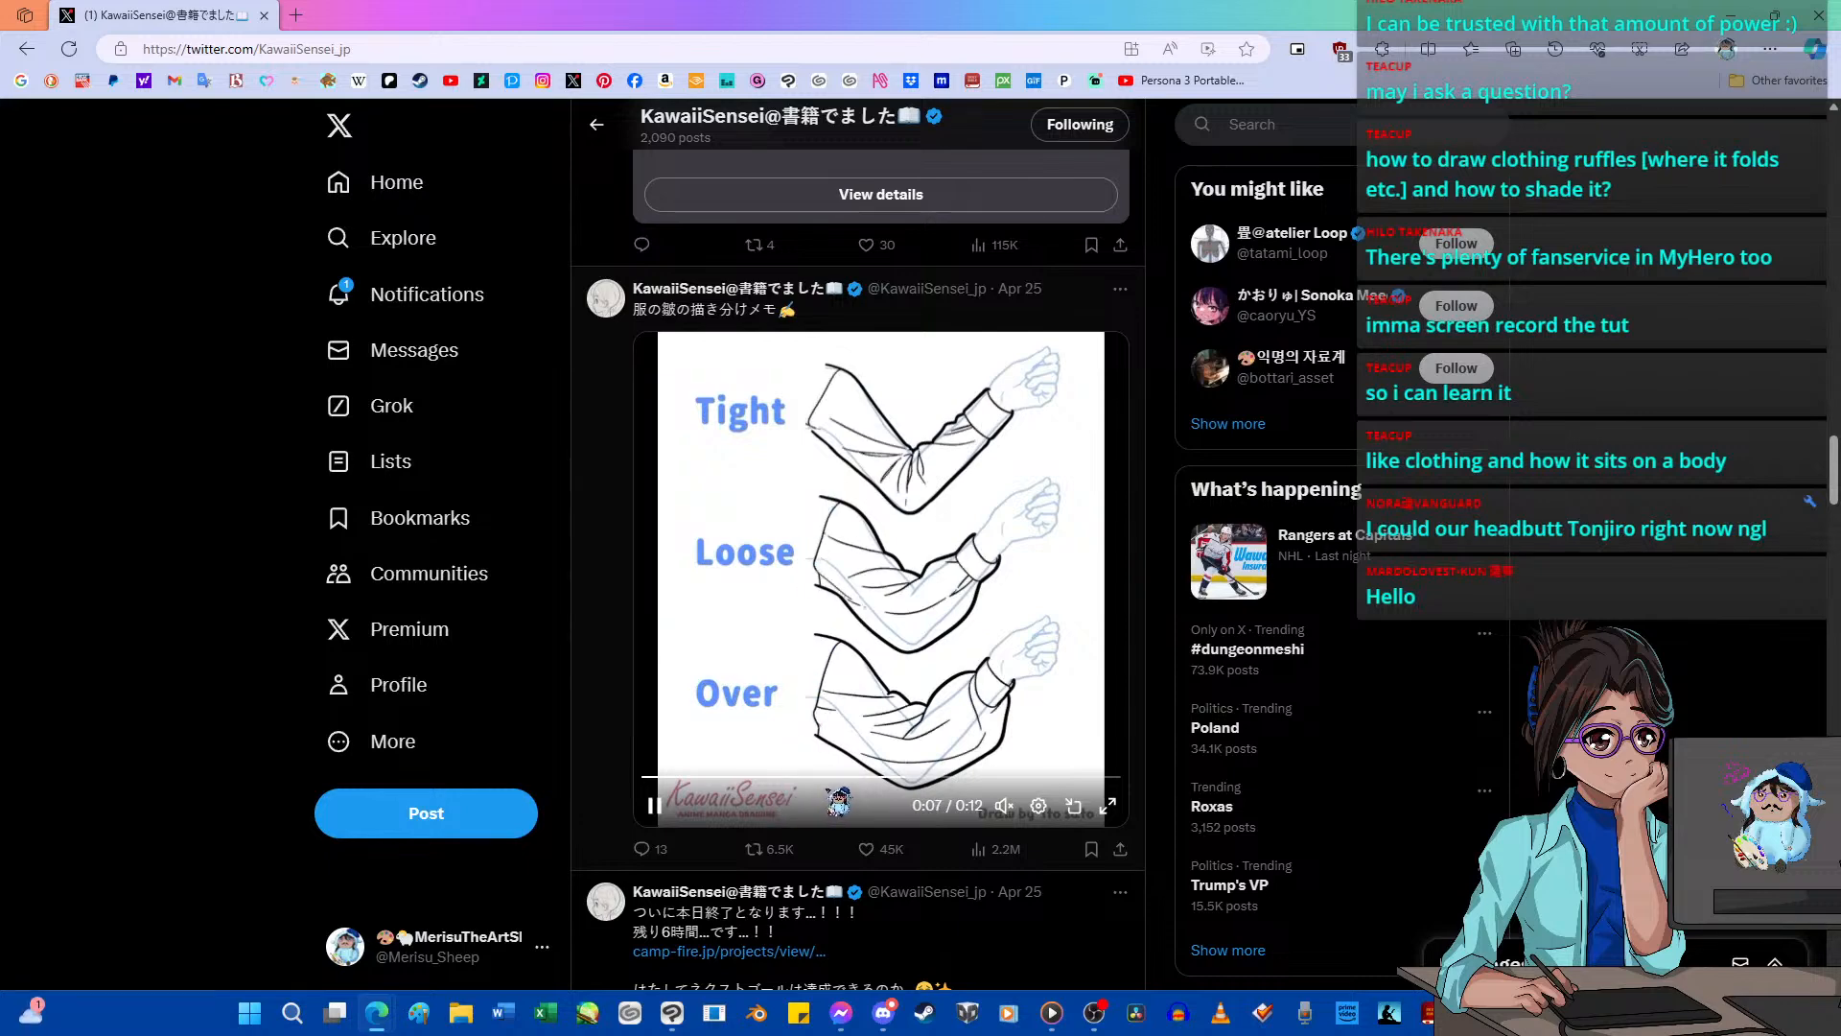
scroll(849, 755, "down", 15)
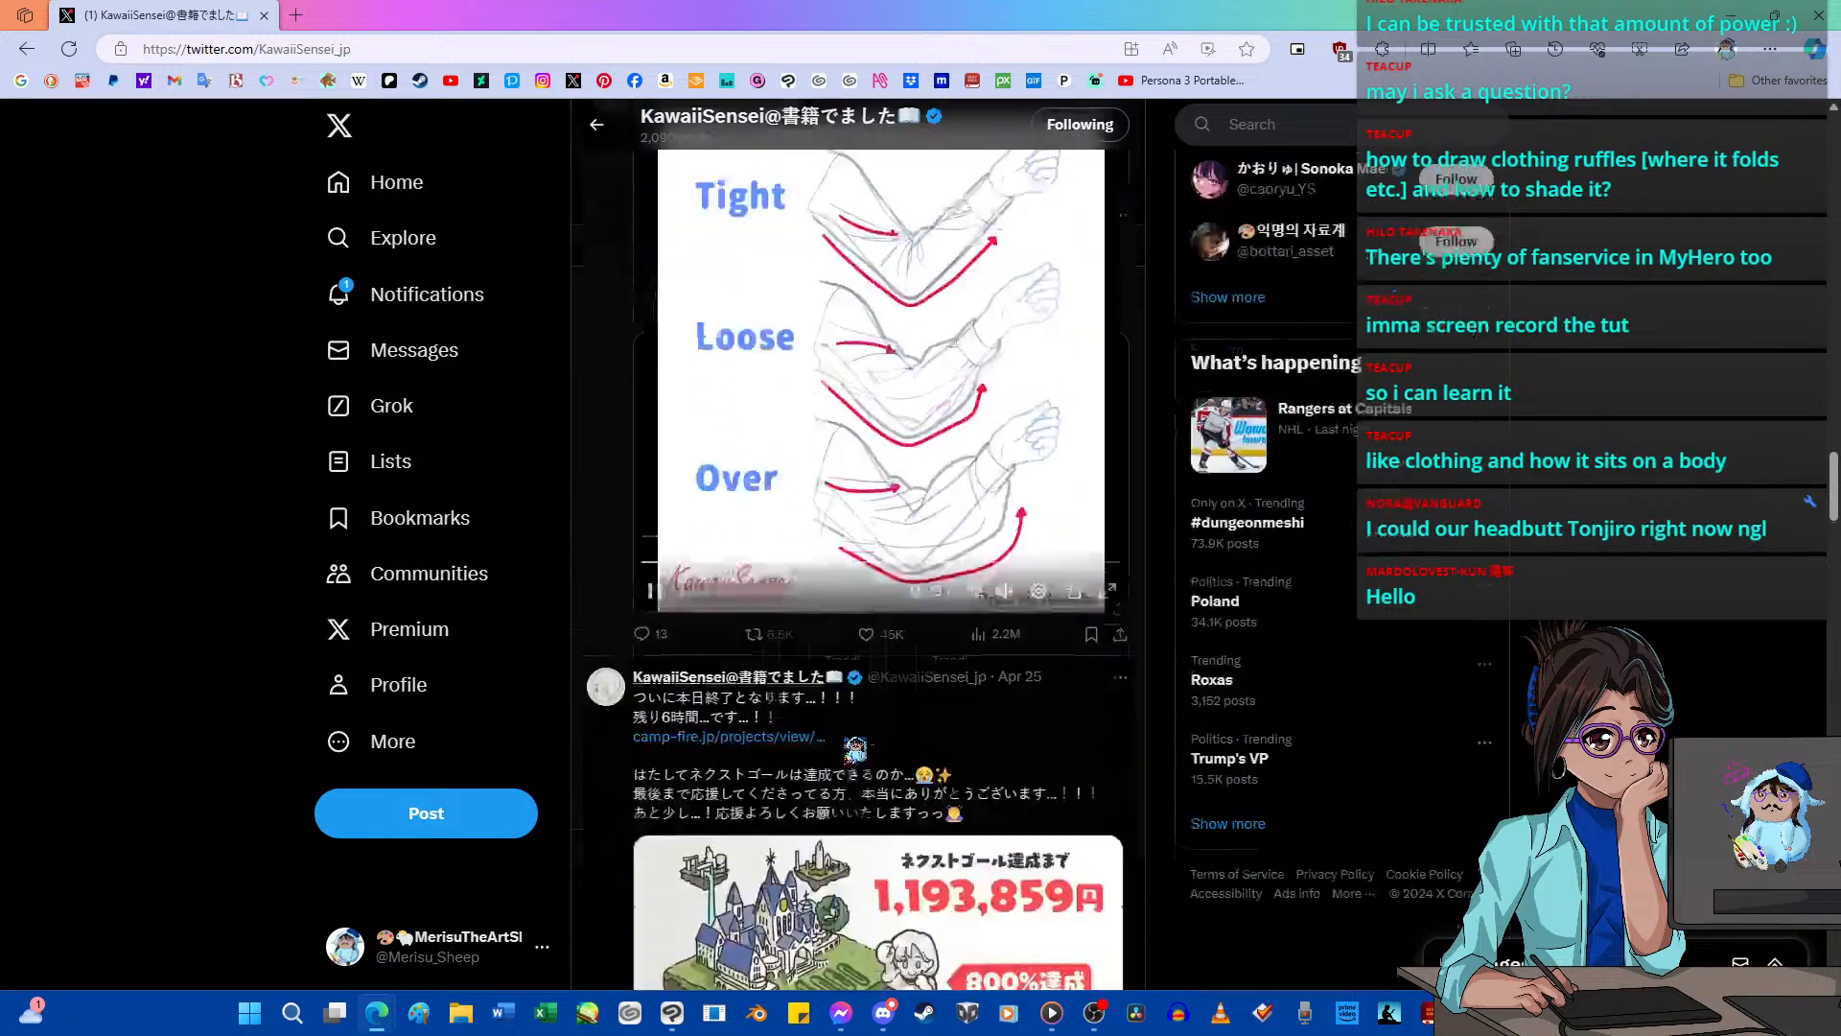
scroll(857, 743, "down", 10)
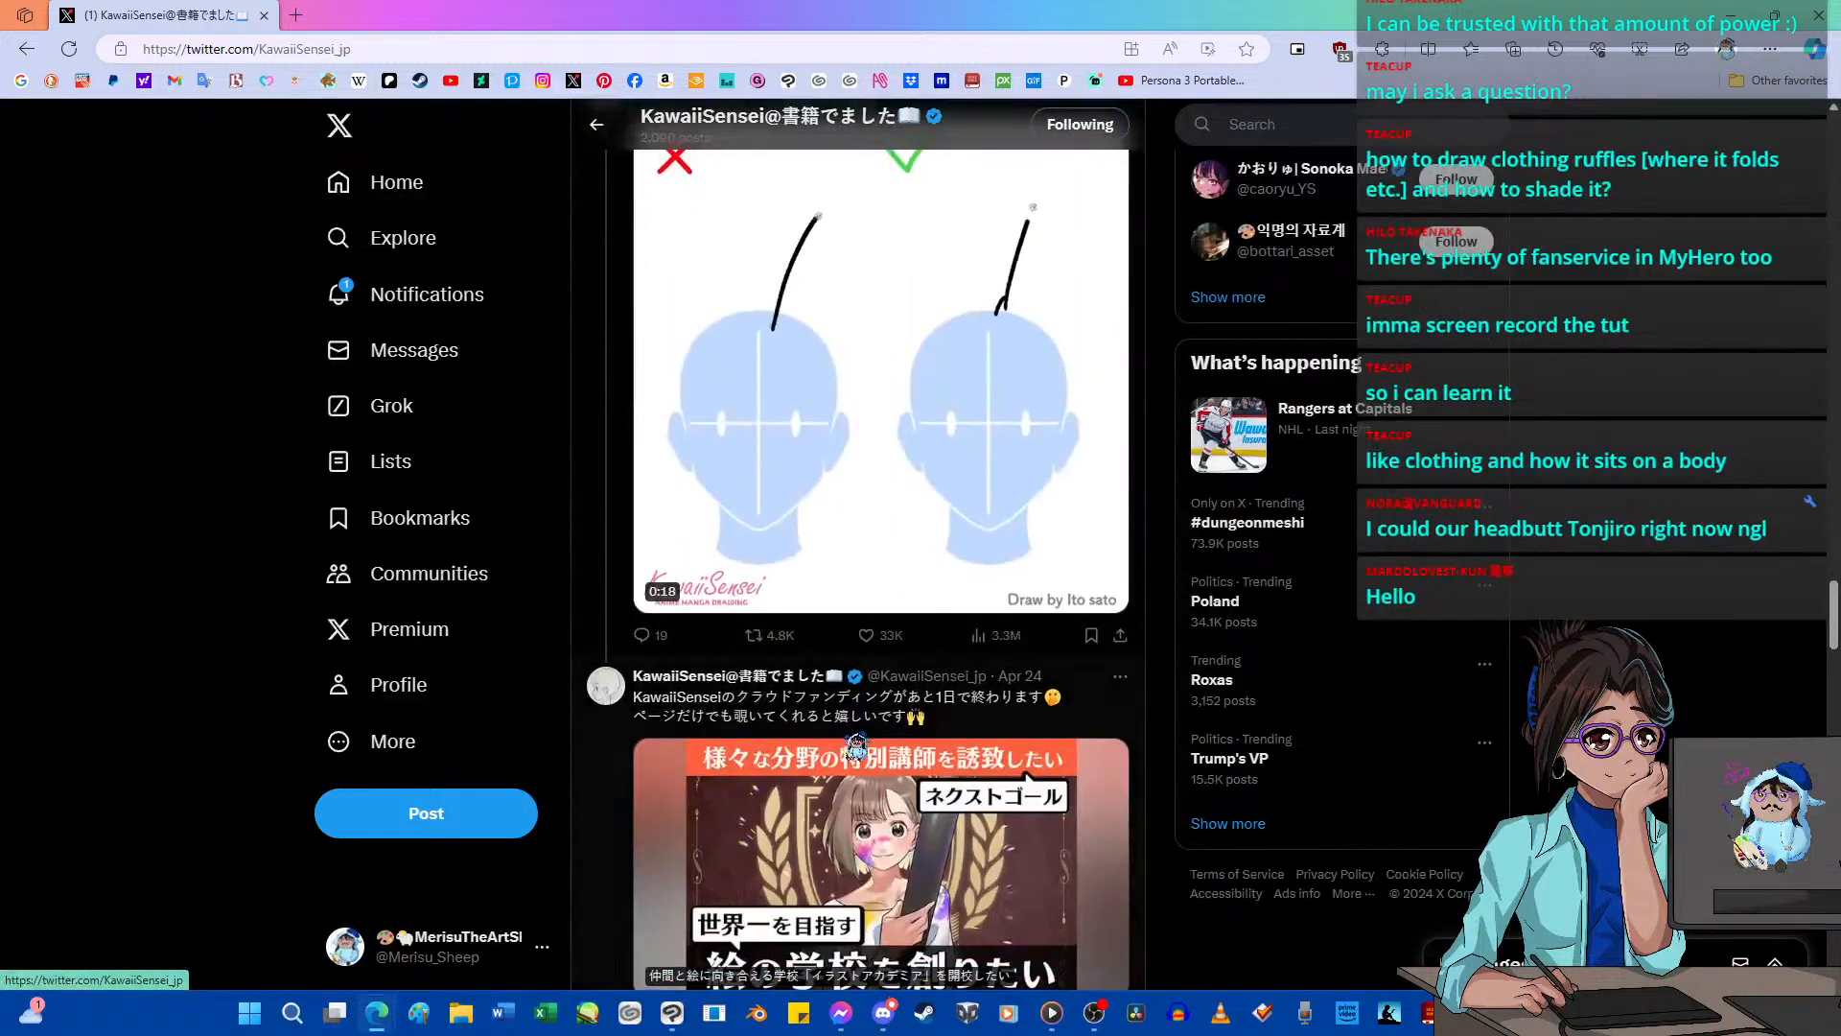
scroll(856, 738, "down", 10)
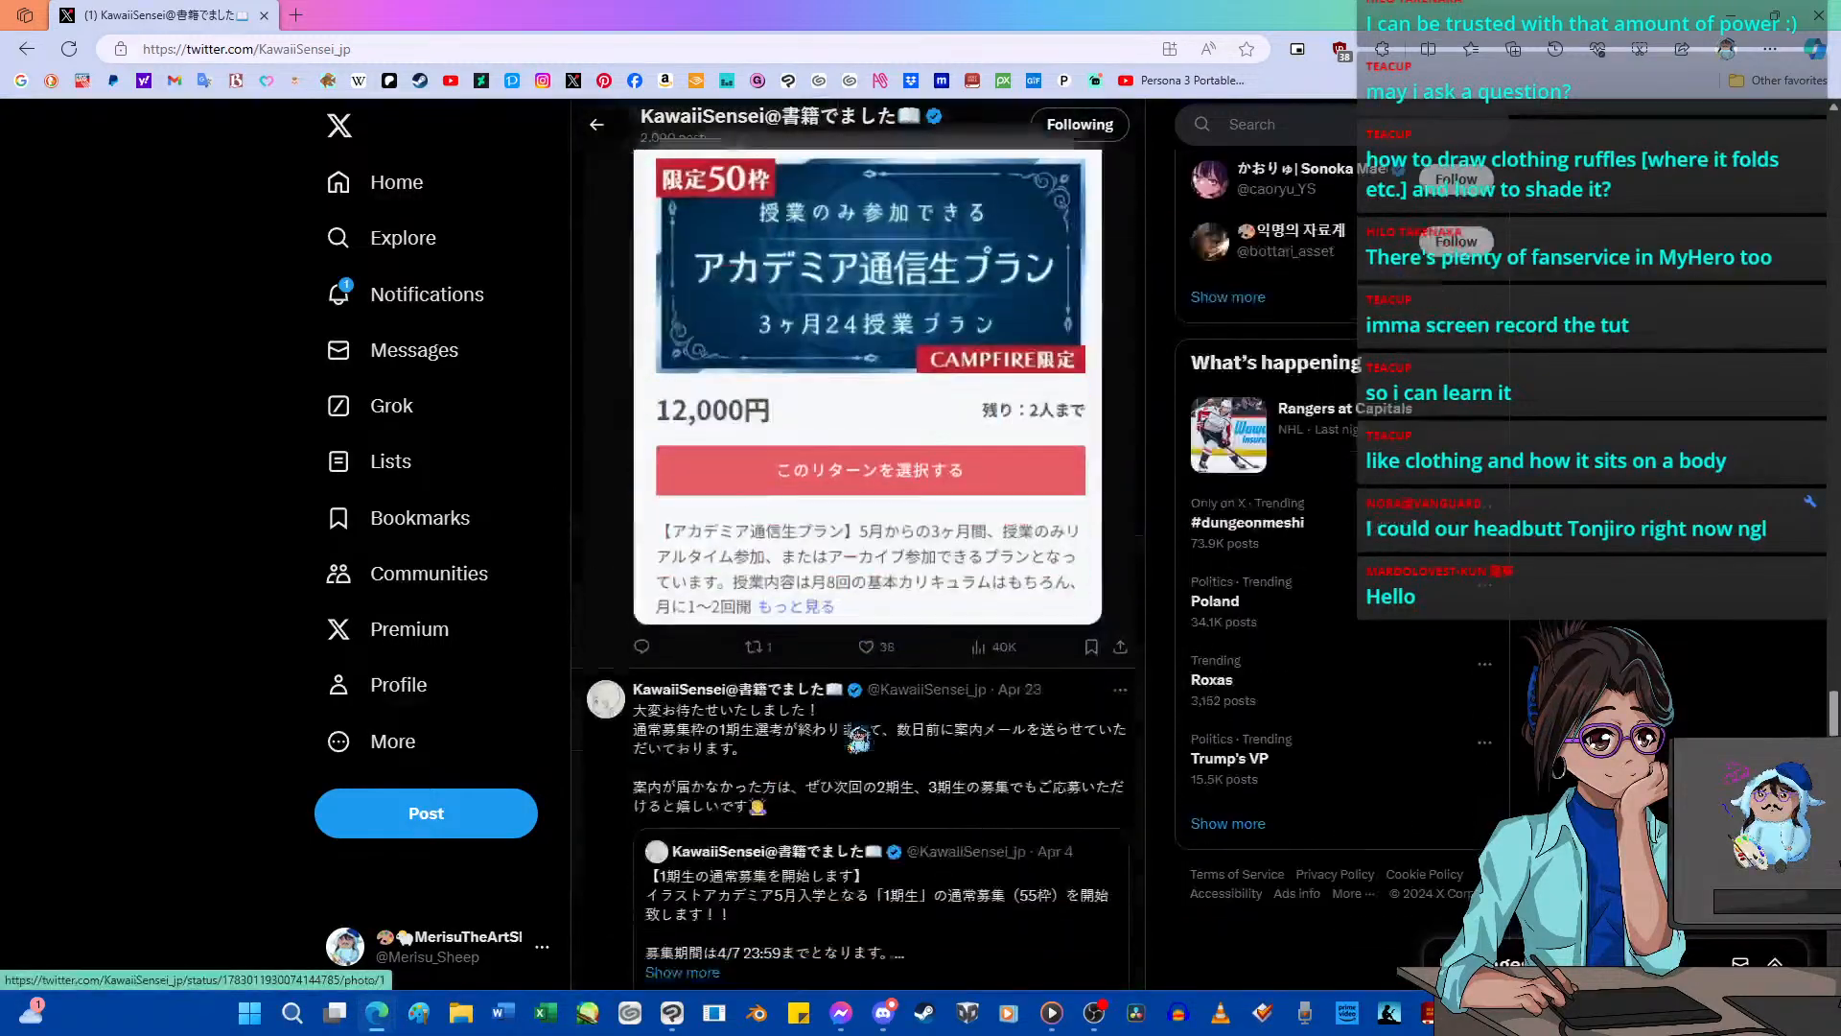
key("Home")
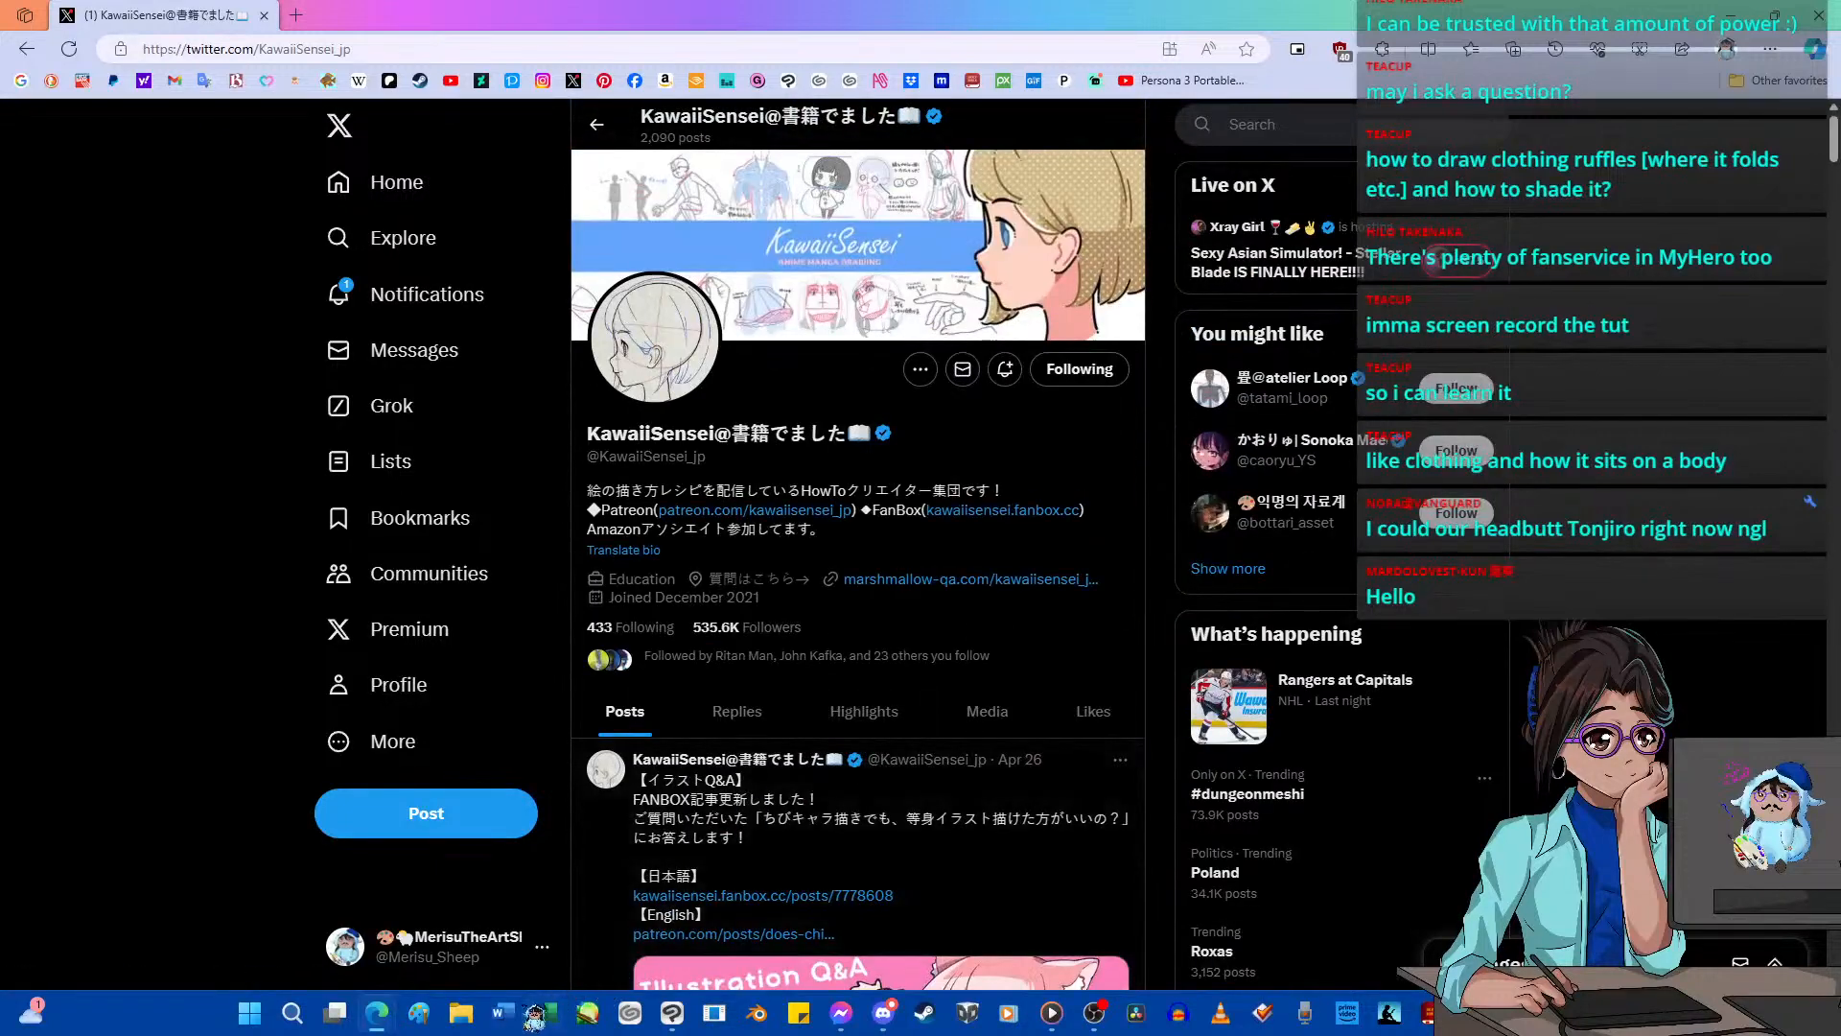
Find the guide on realistically depicting a man's white shirt in the Pictures folder Writing_Drawing_s_How_To_s and open it in Paint.
left_click(463, 1015)
double_click(987, 455)
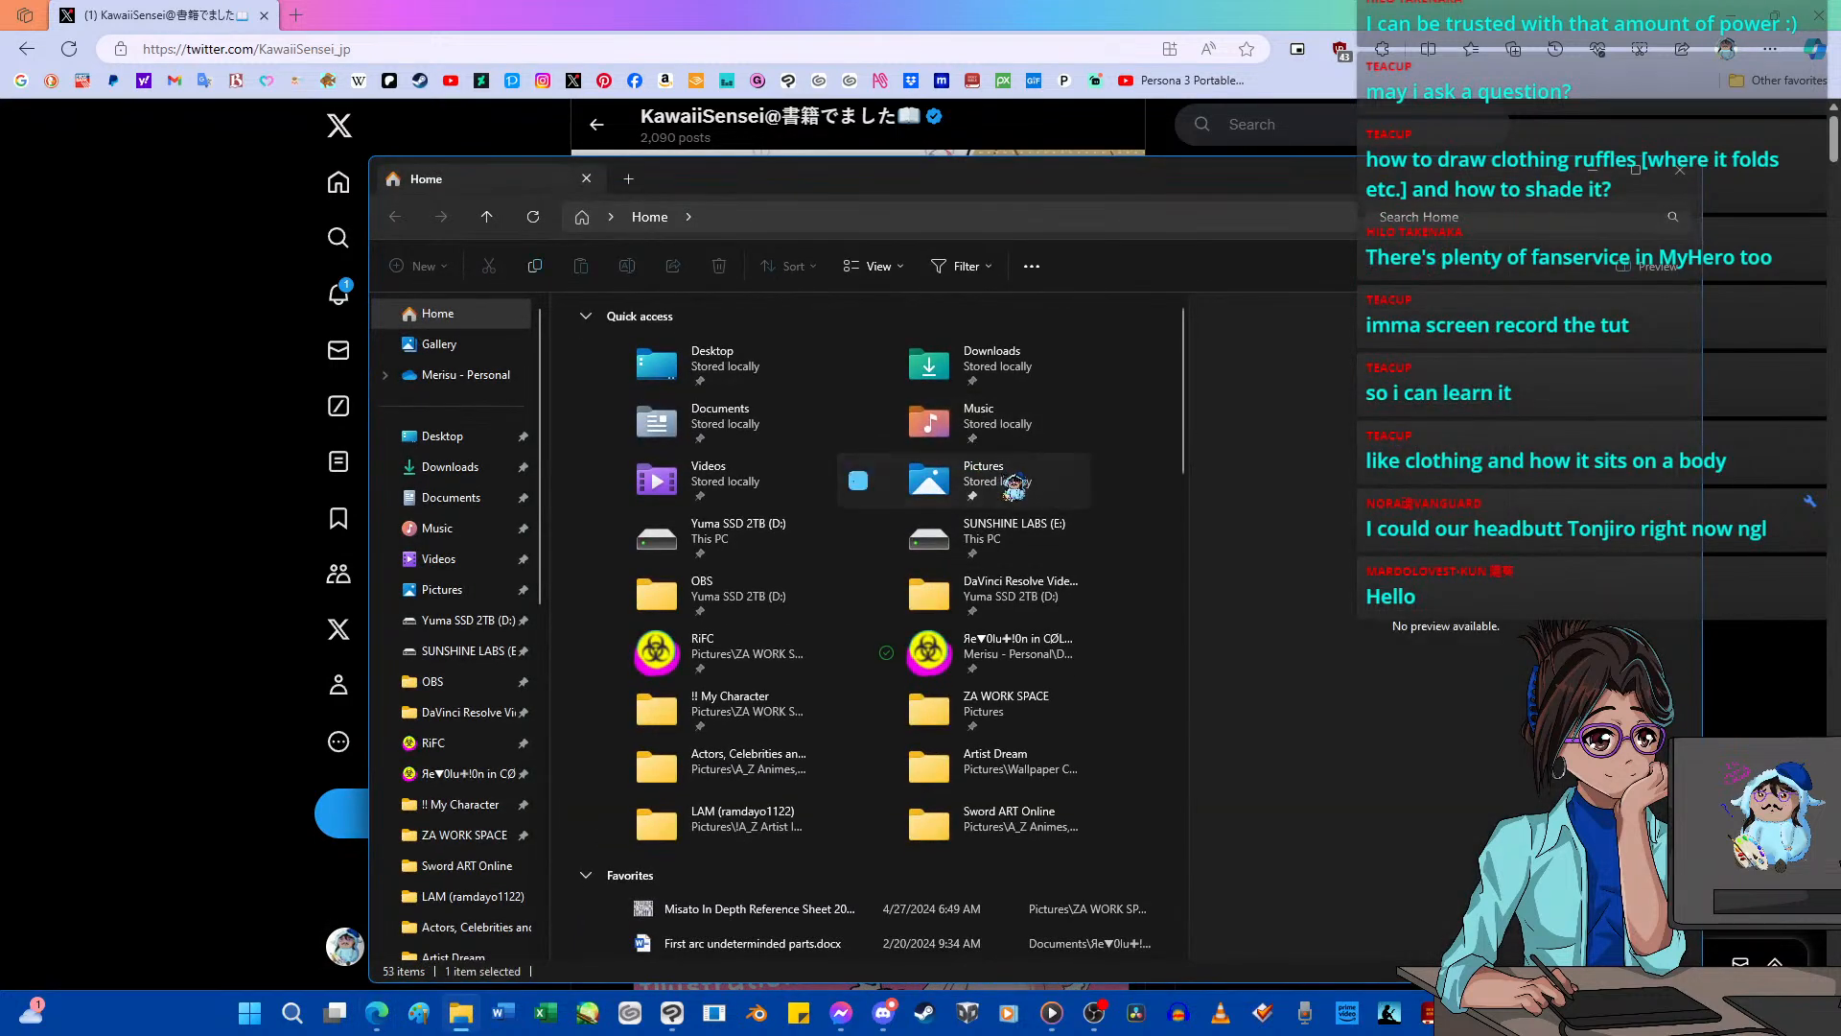
left_click(870, 656)
double_click(871, 657)
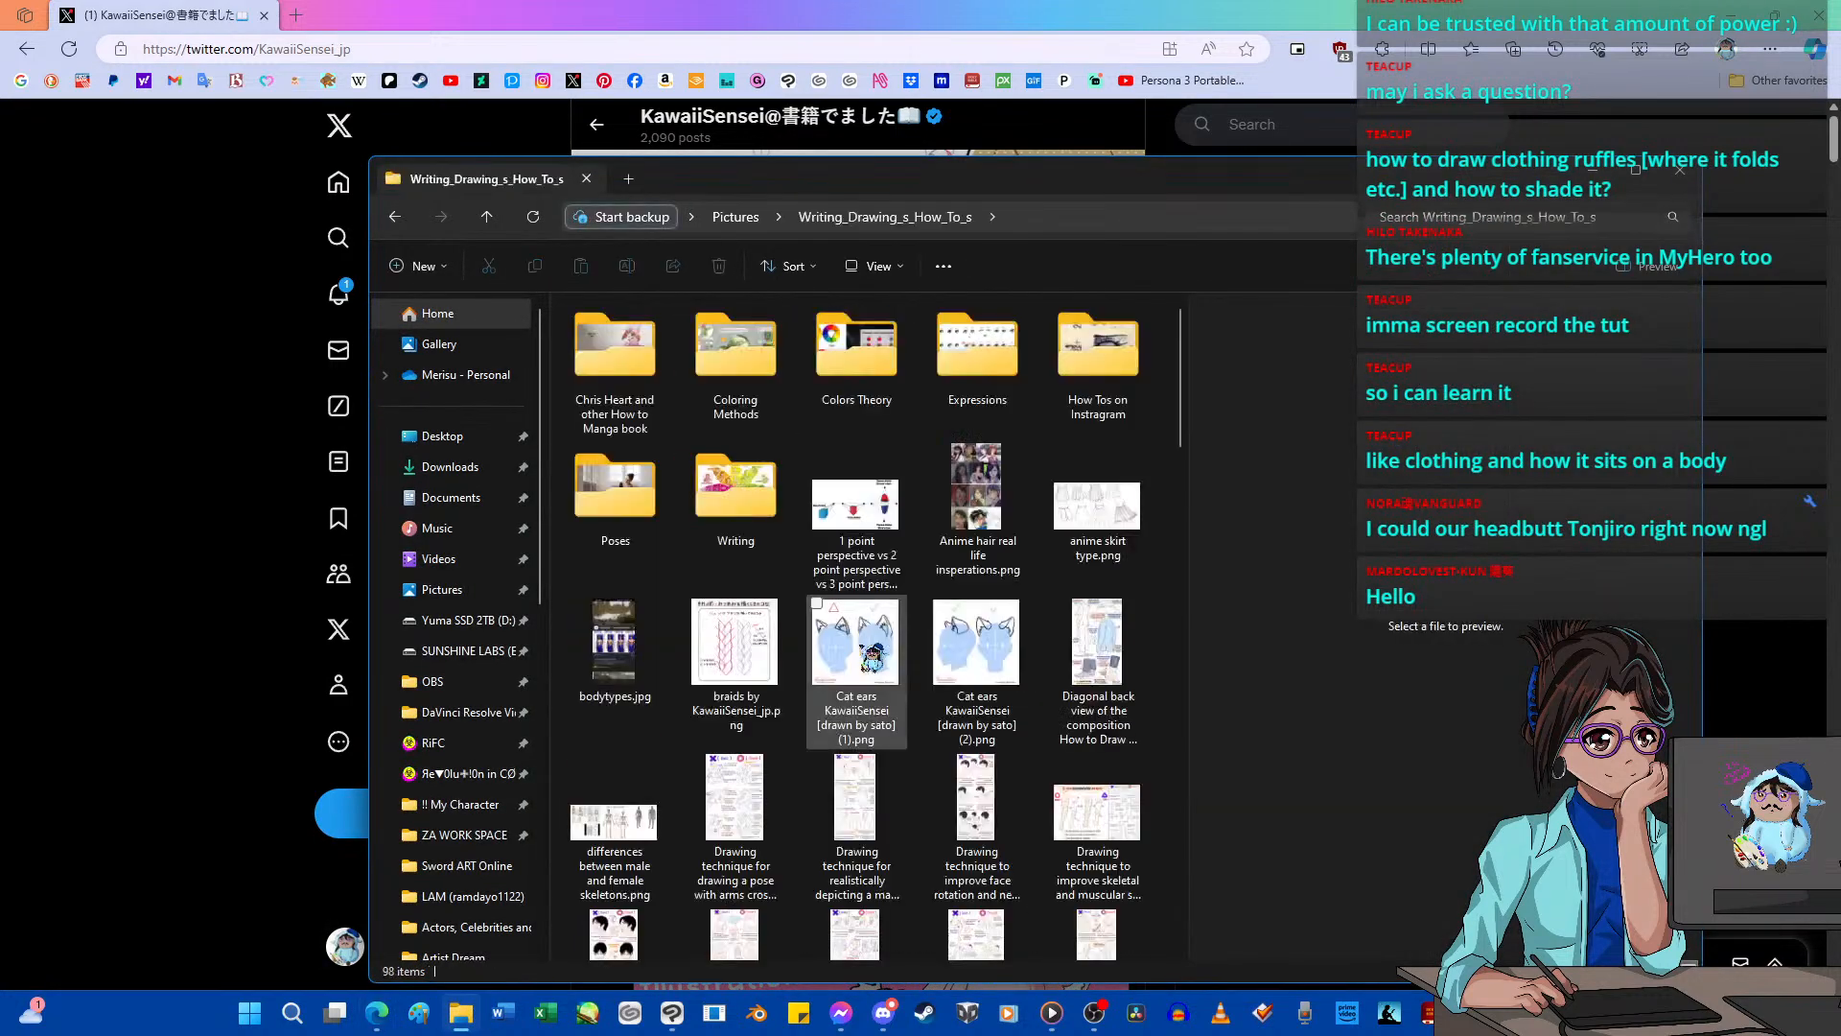
left_click(997, 840)
left_click(882, 858)
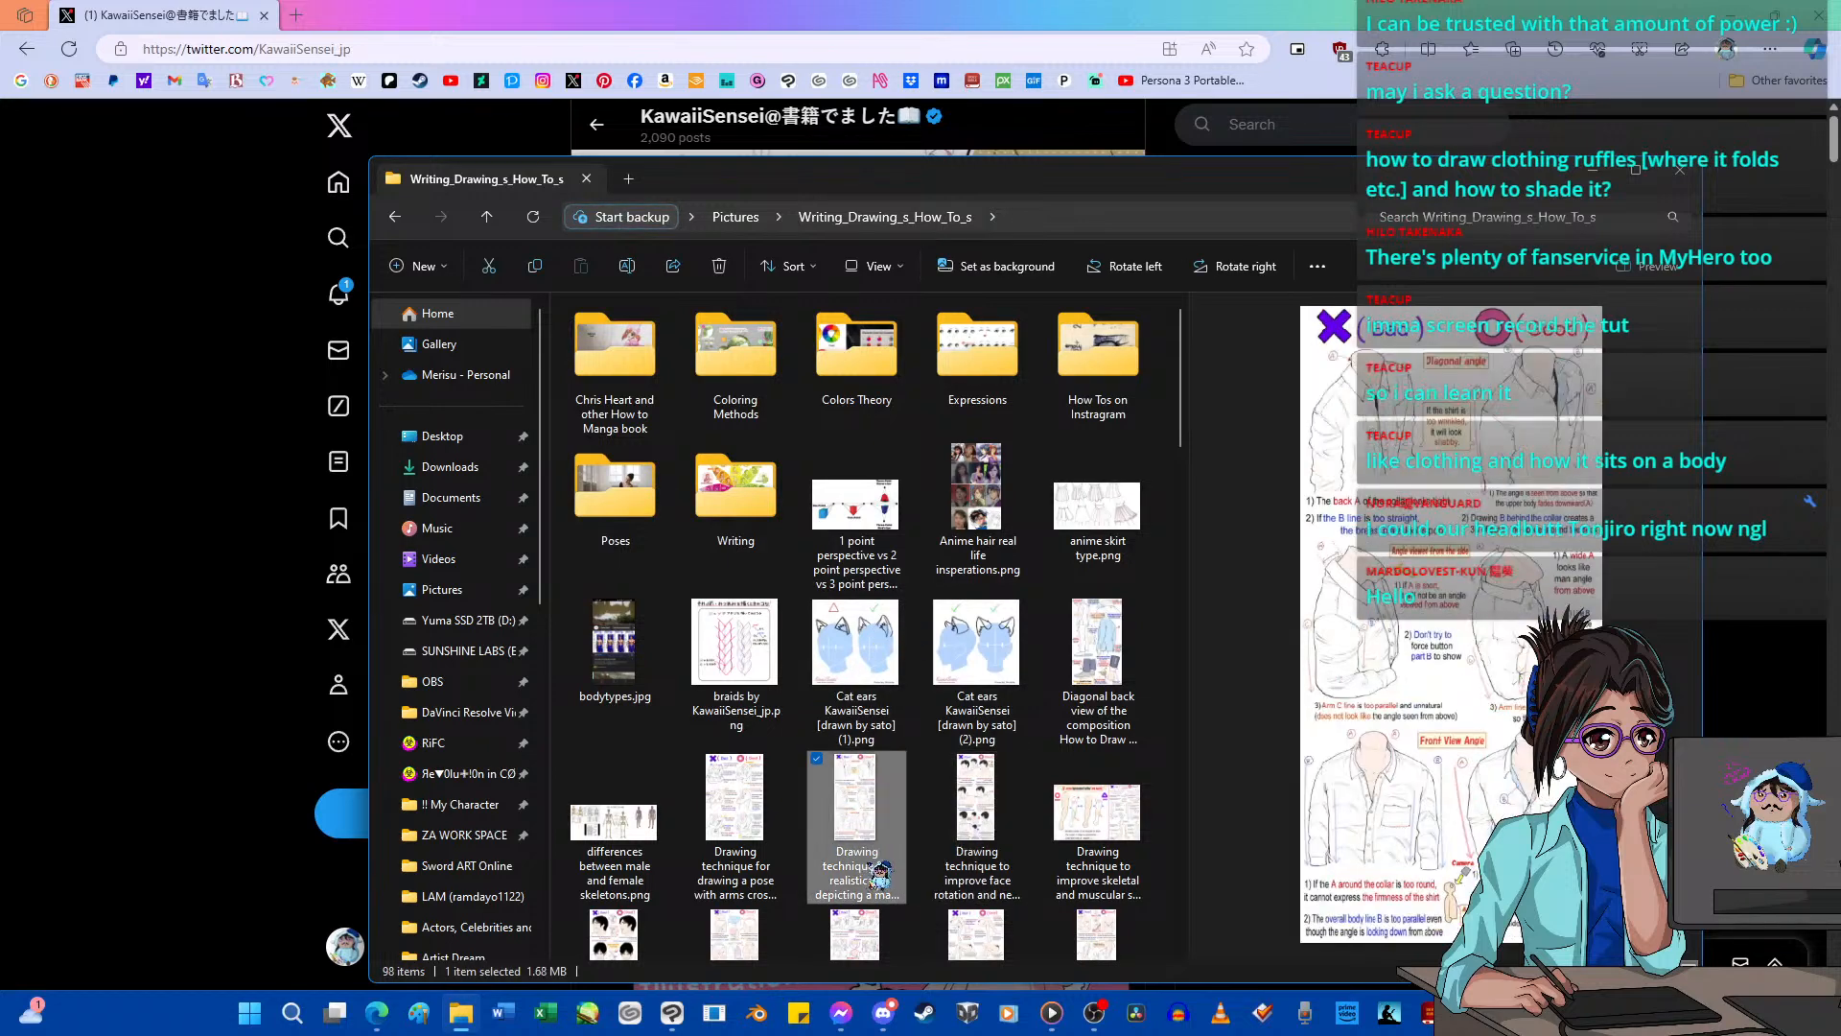
right_click(866, 863)
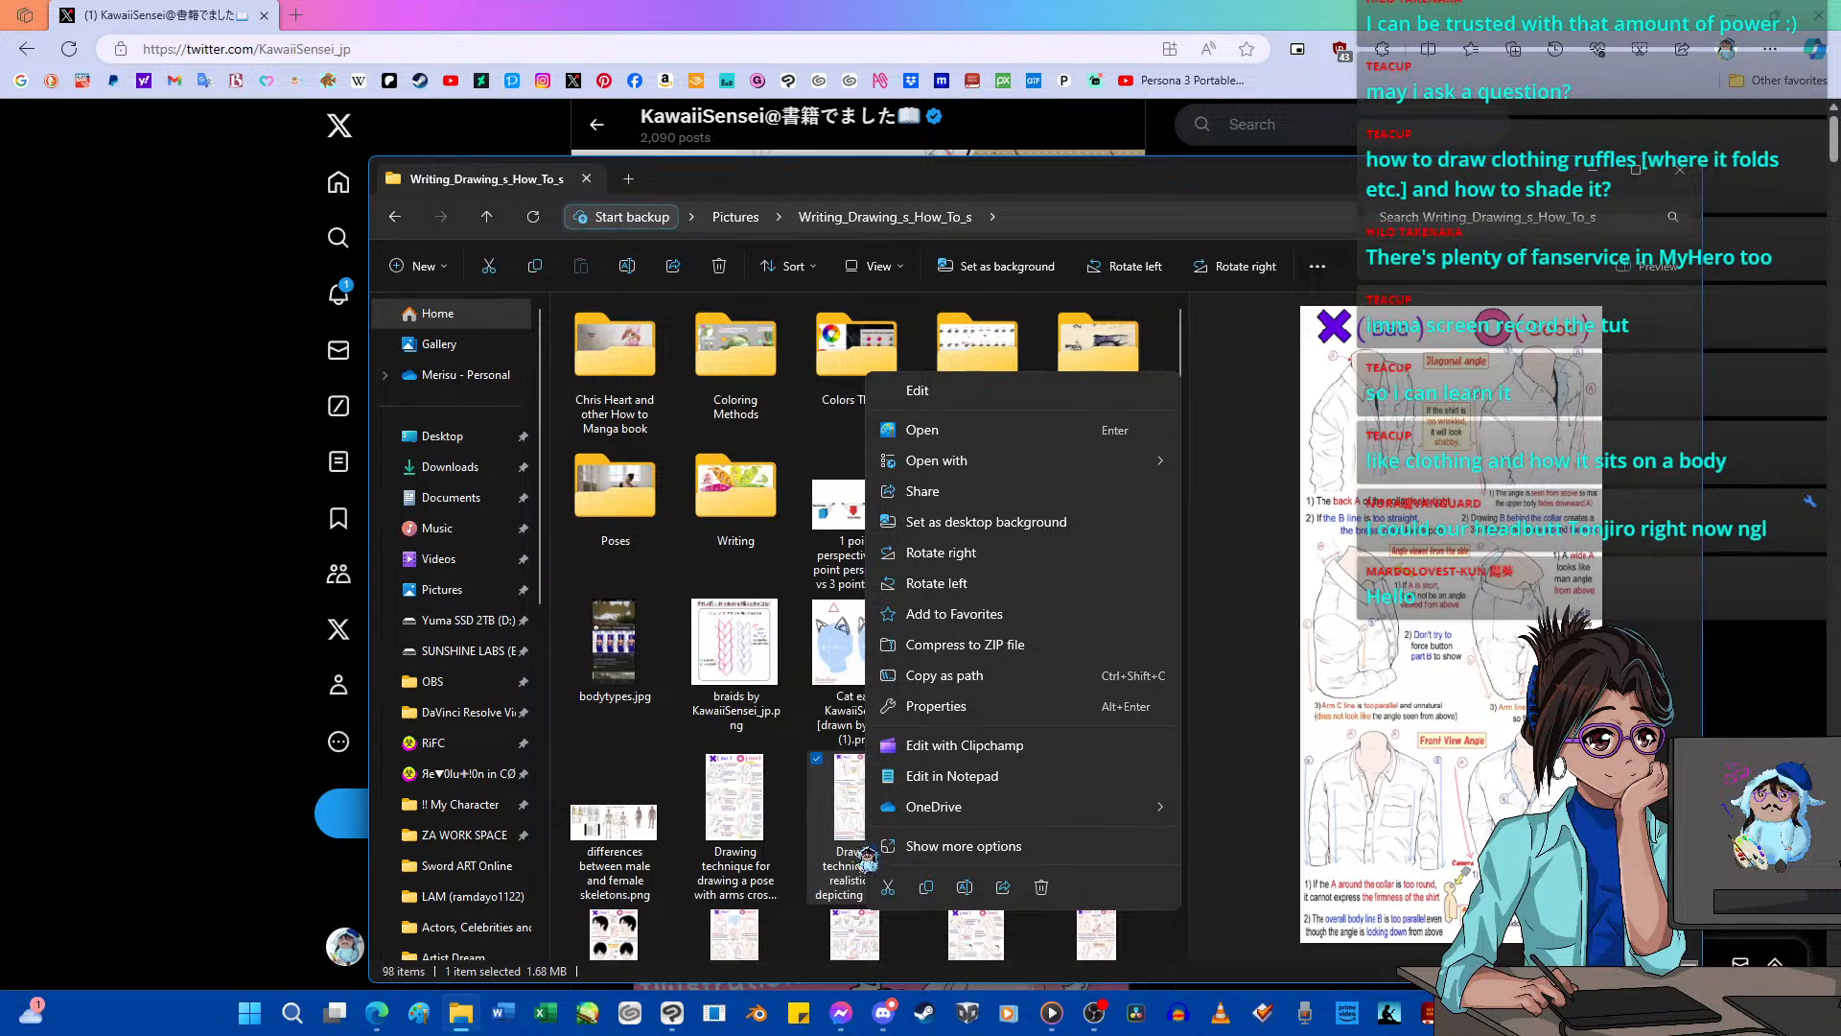
left_click(918, 391)
Examine the white shirt guide's bad and good examples for the diagonal, side and front view angles.
left_click(326, 129)
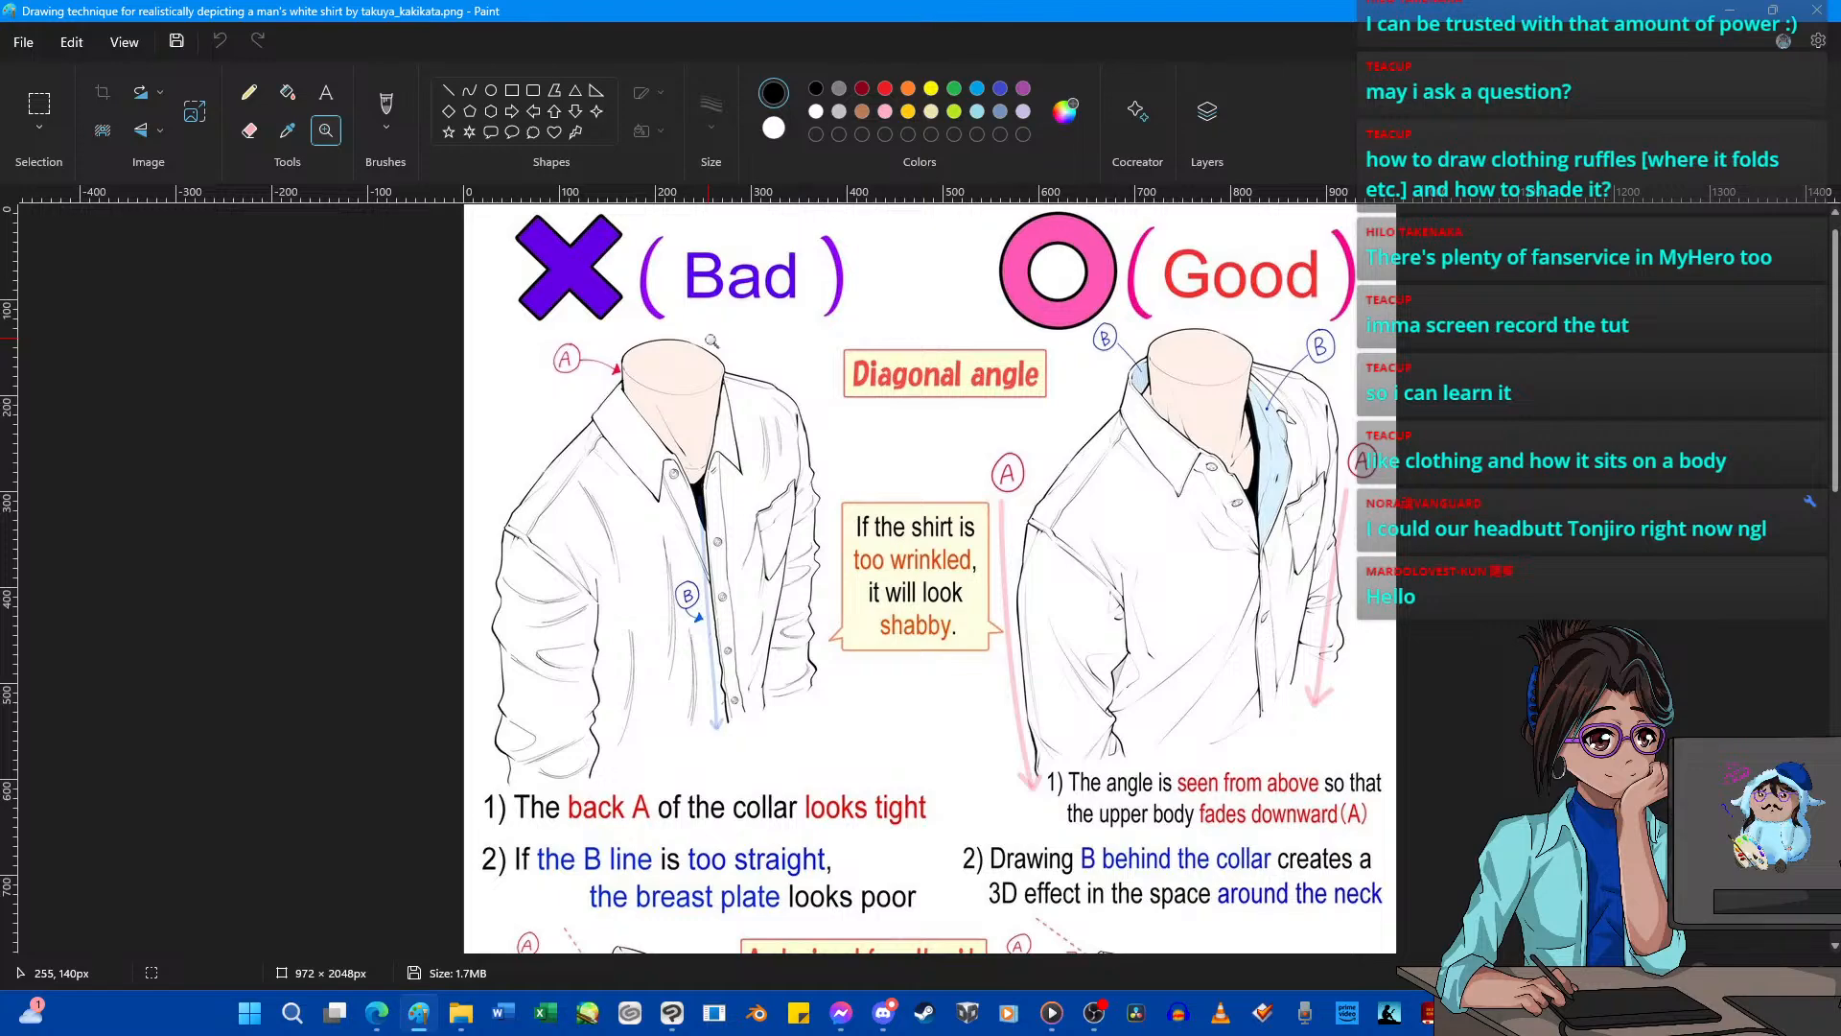
scroll(711, 341, "down", 3)
scroll(711, 341, "down", 7)
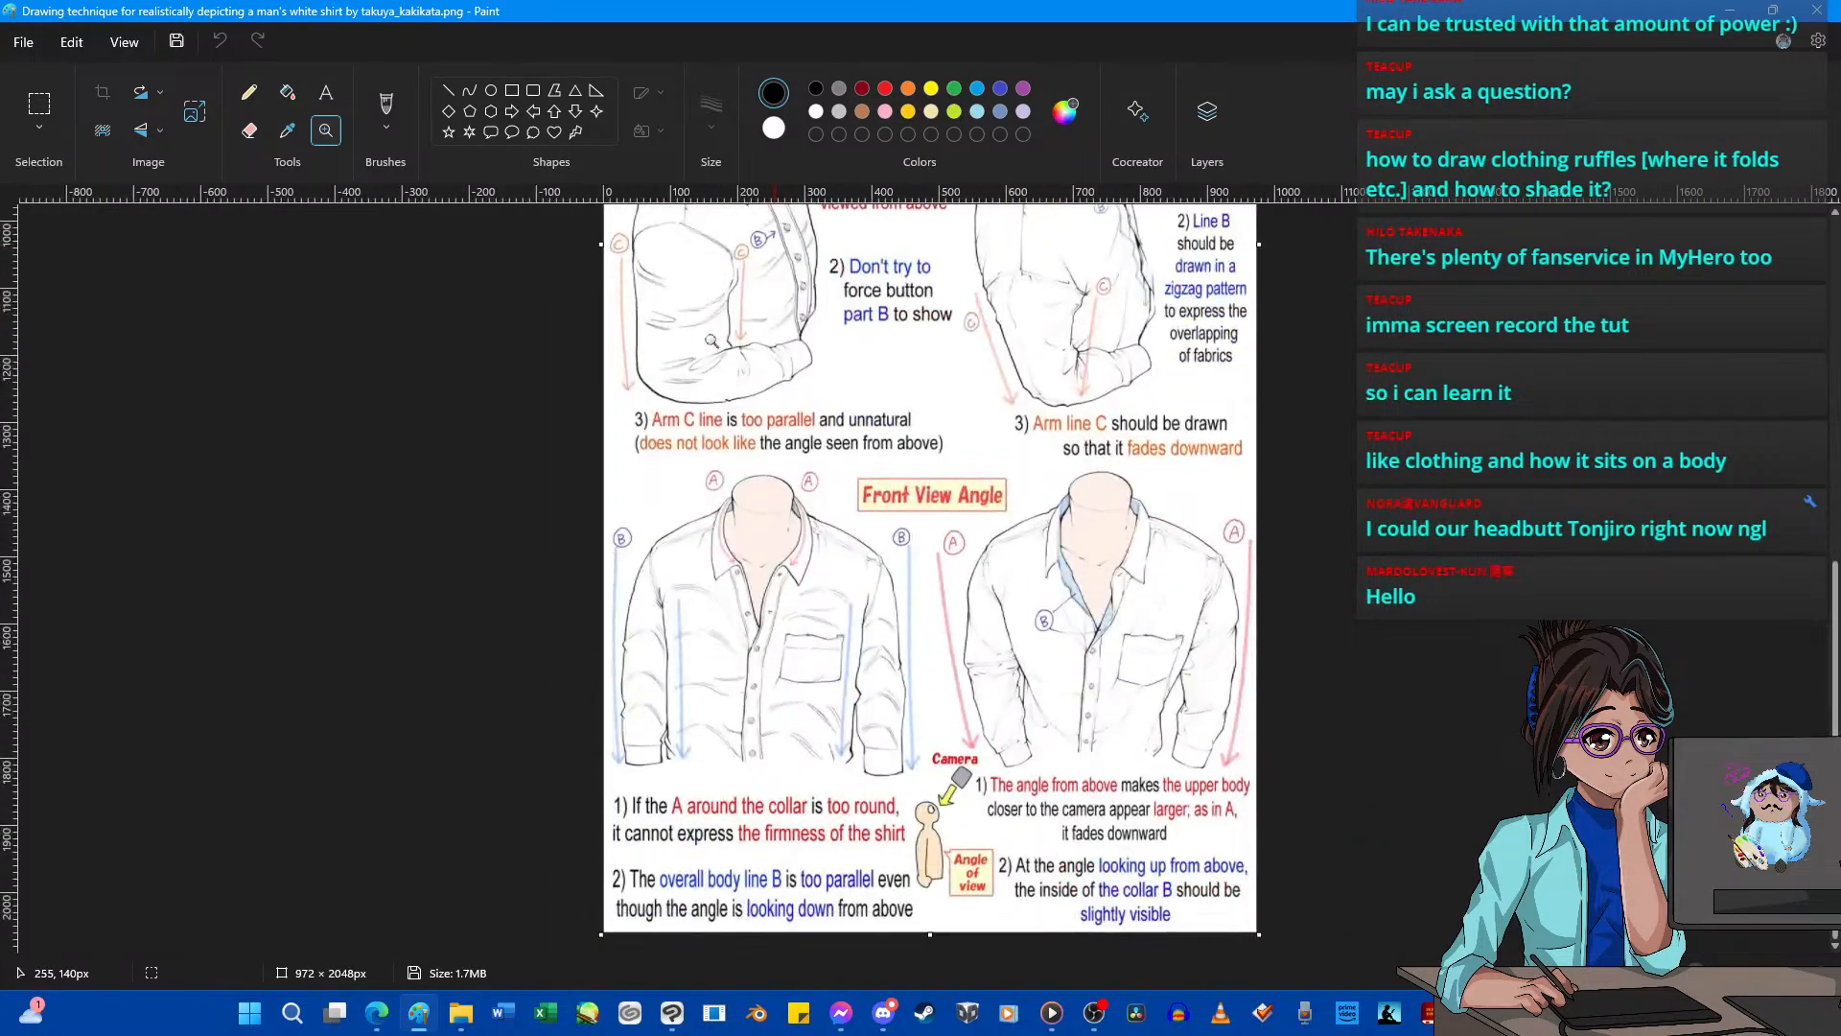
scroll(712, 340, "up", 6)
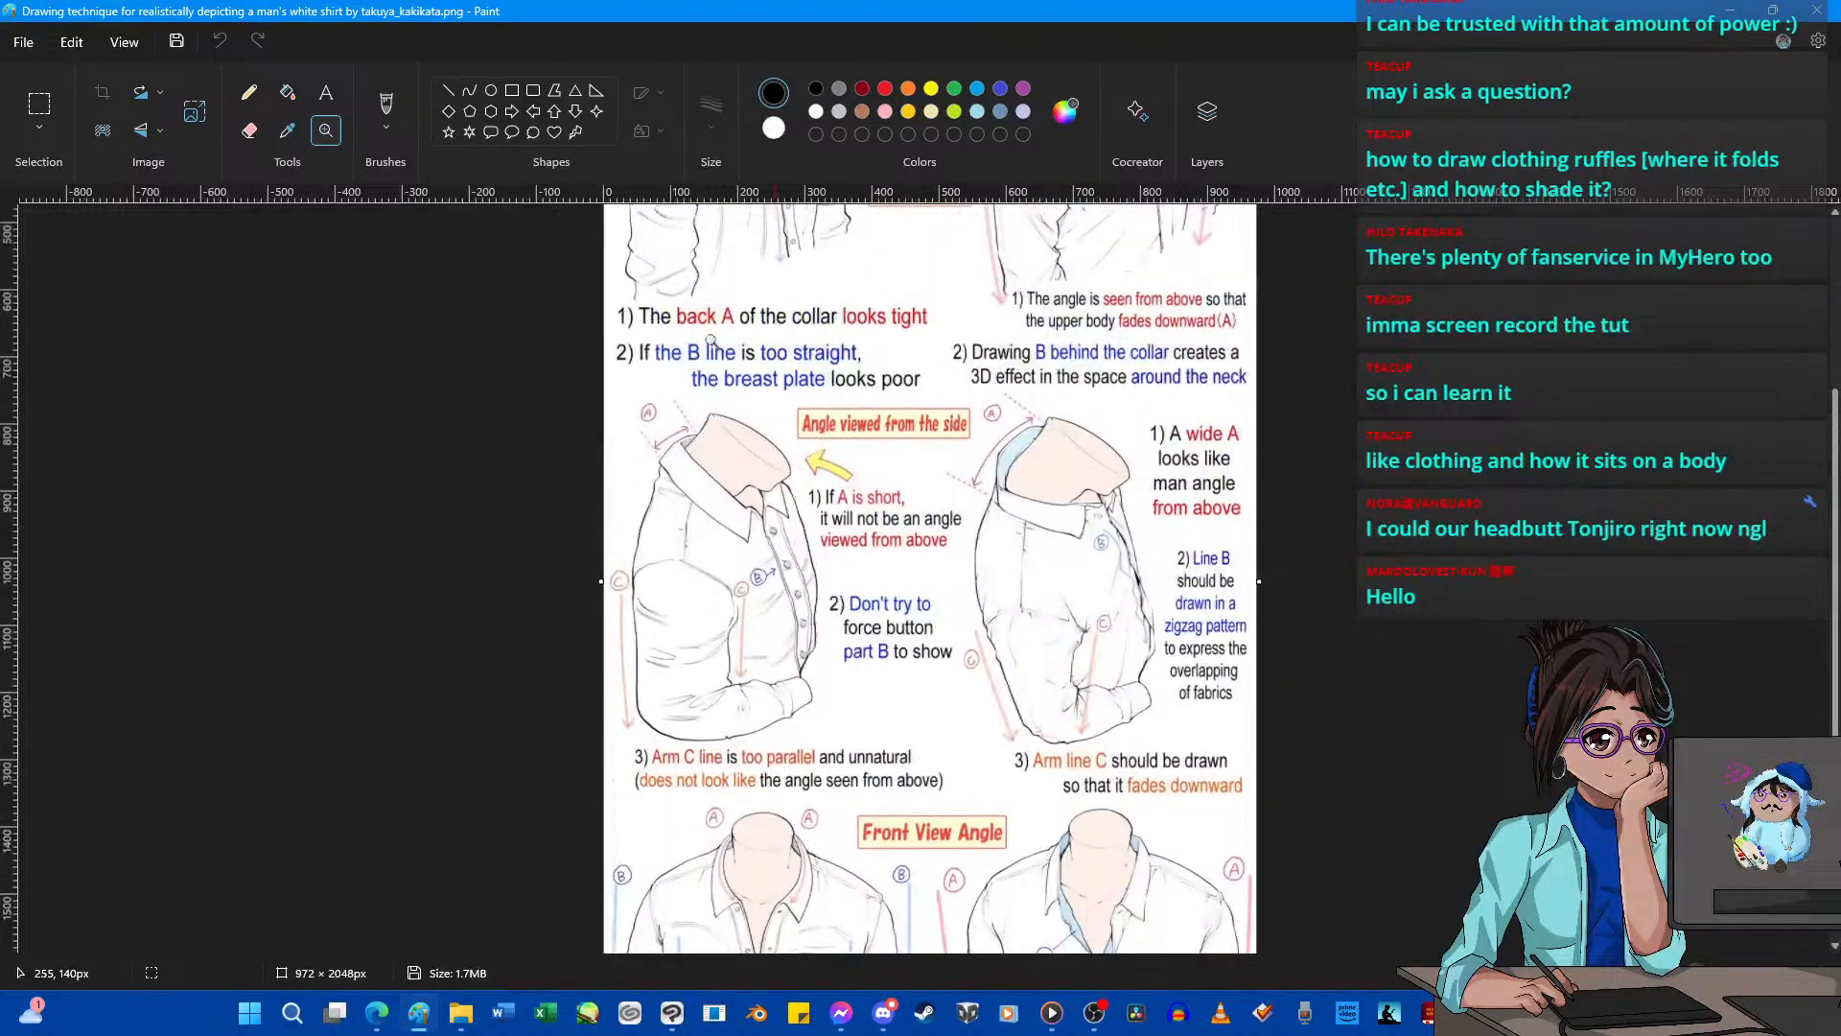
scroll(712, 340, "up", 2)
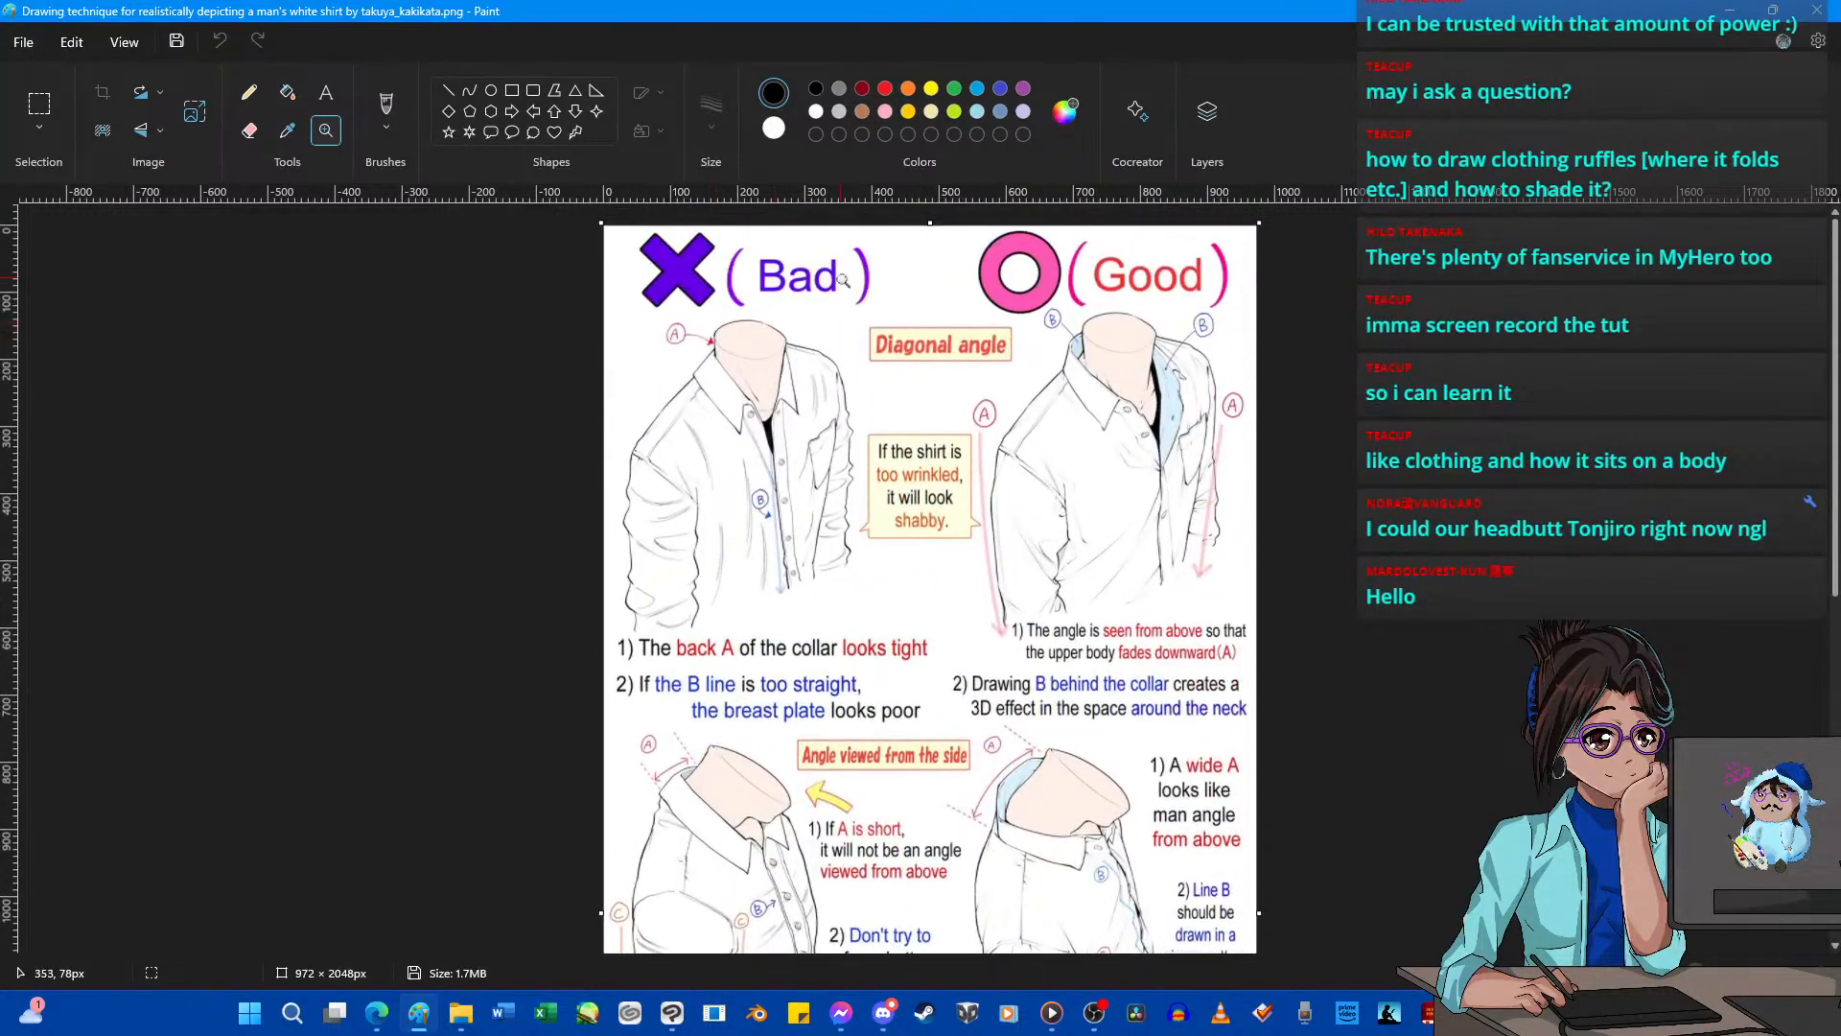
Close the shirt guide and the Writing_Drawing_s_How_To_s folder window, and switch to Clip Studio Paint.
left_click(1815, 11)
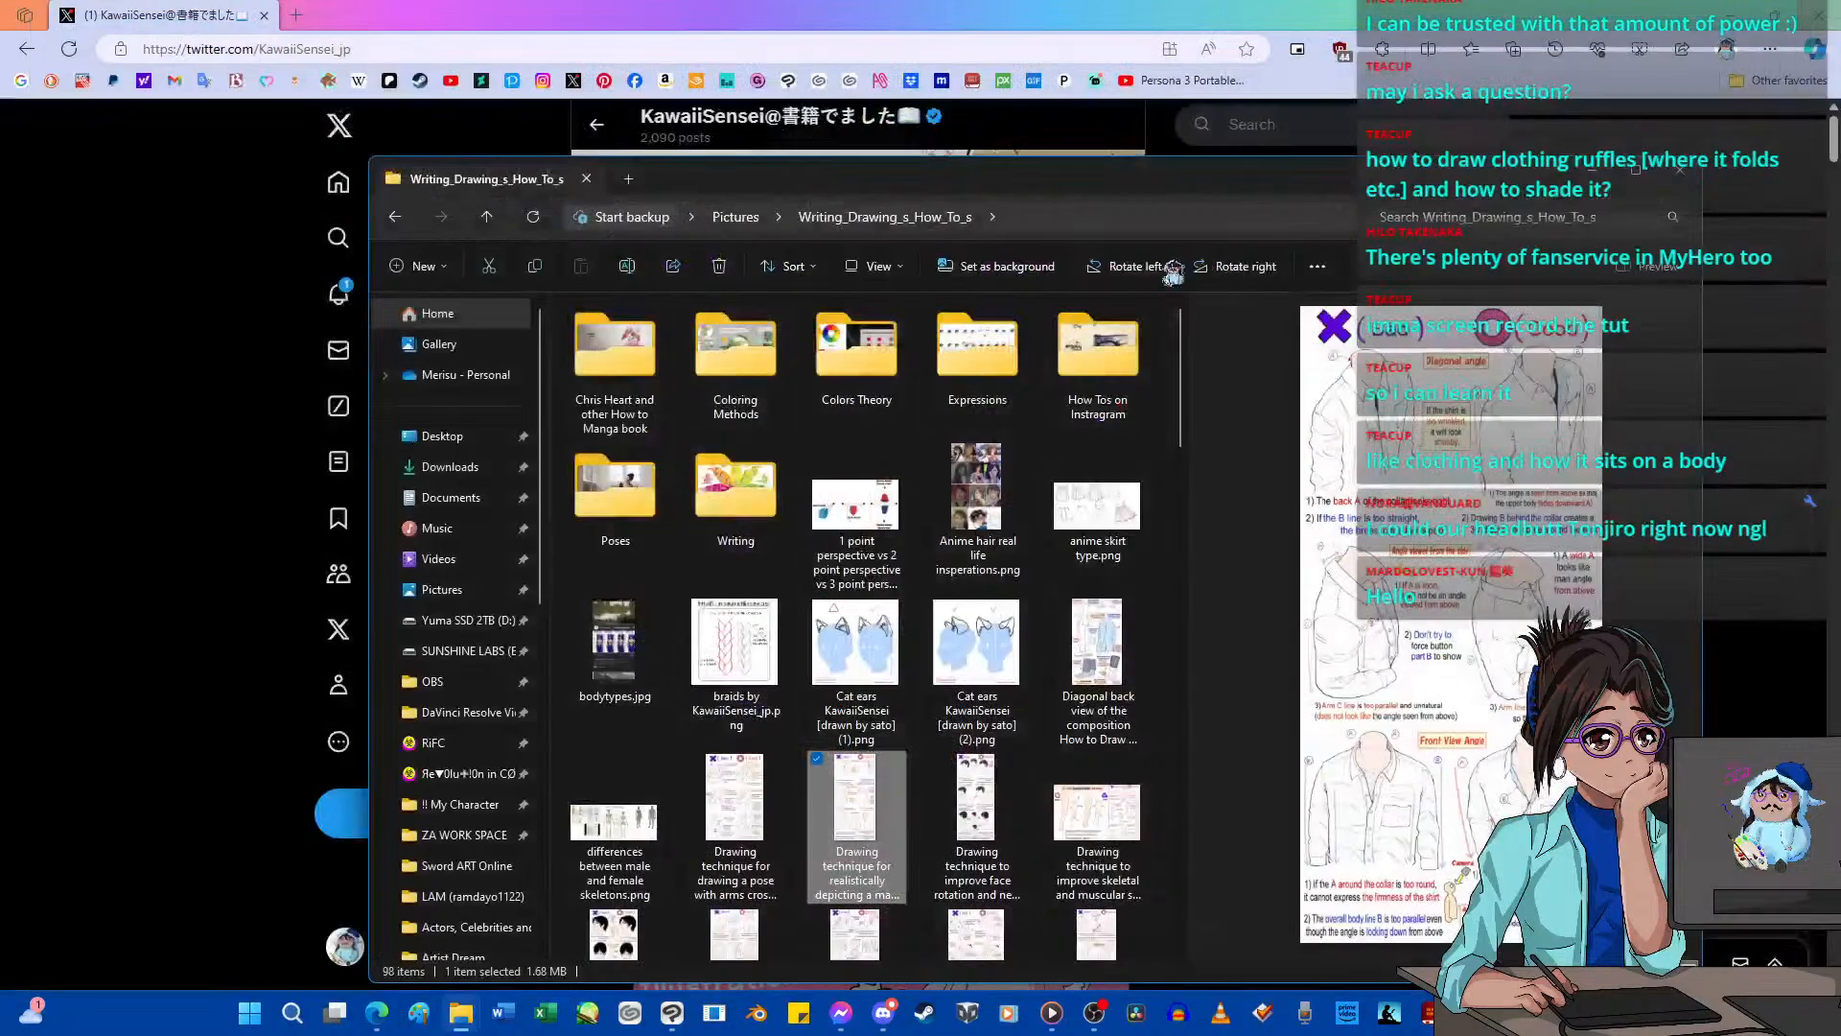
left_click(1683, 173)
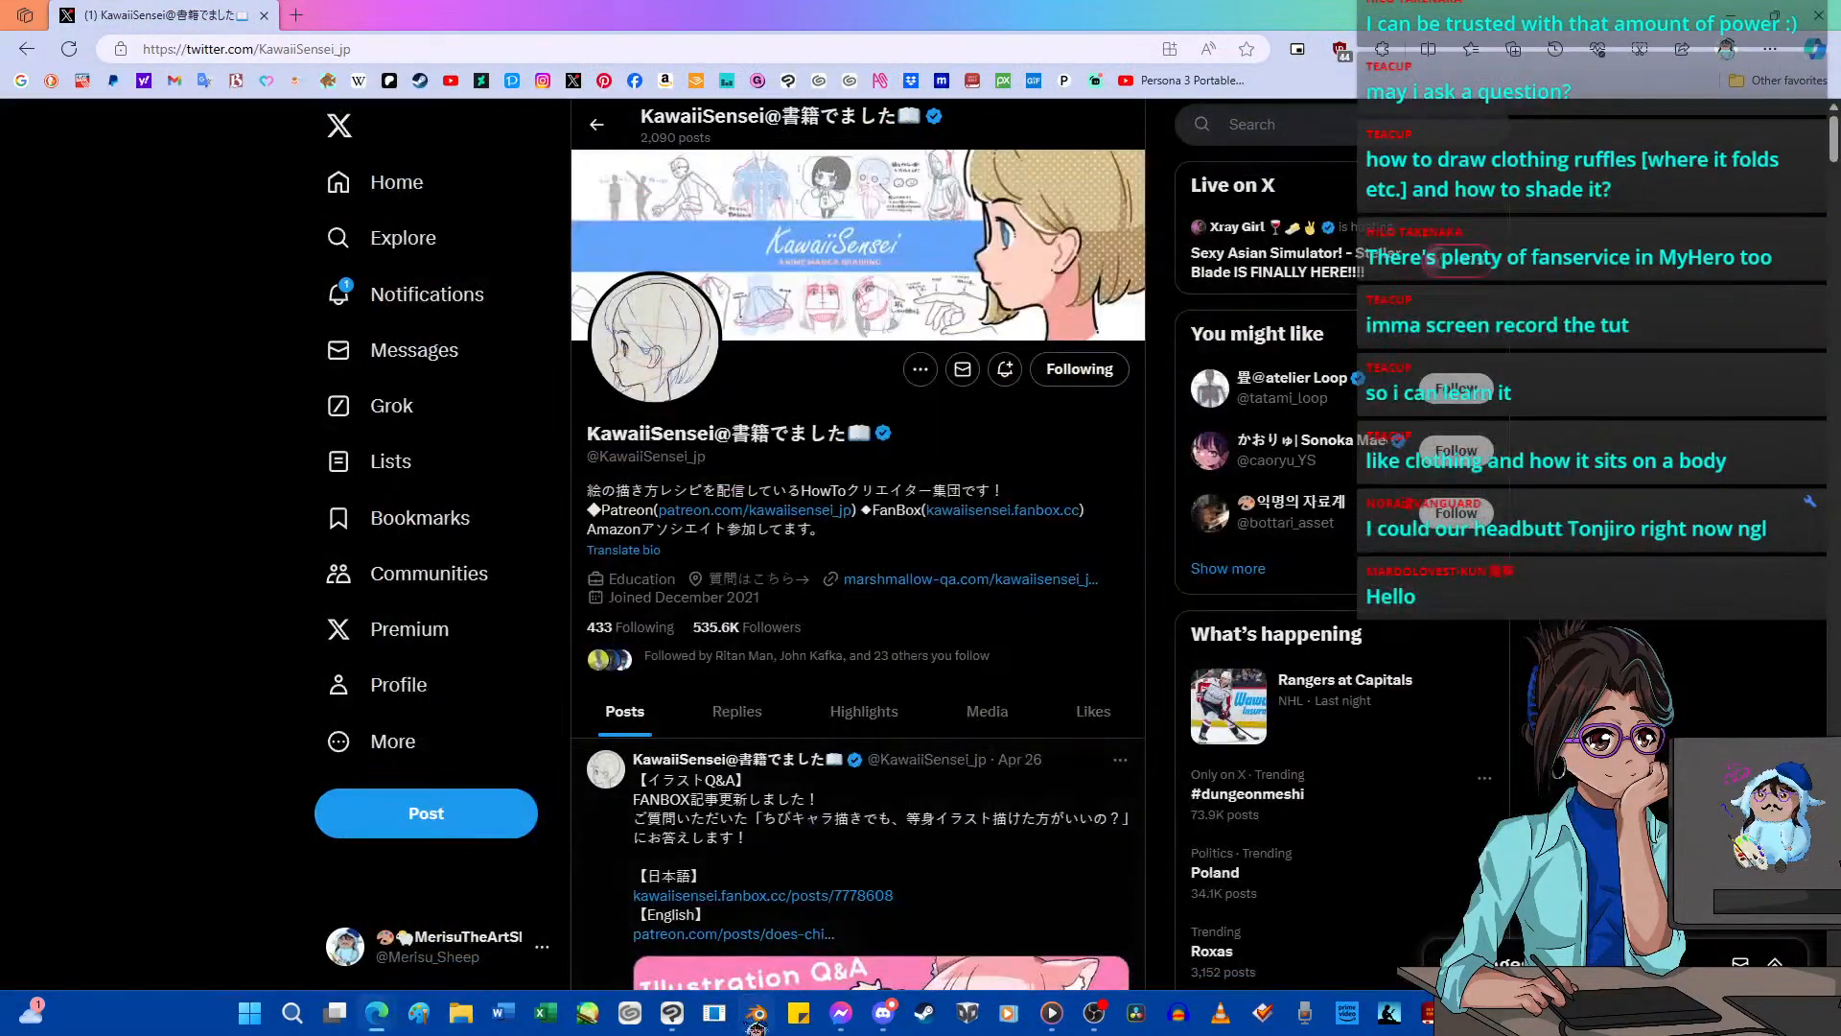
mouse_move(688, 1019)
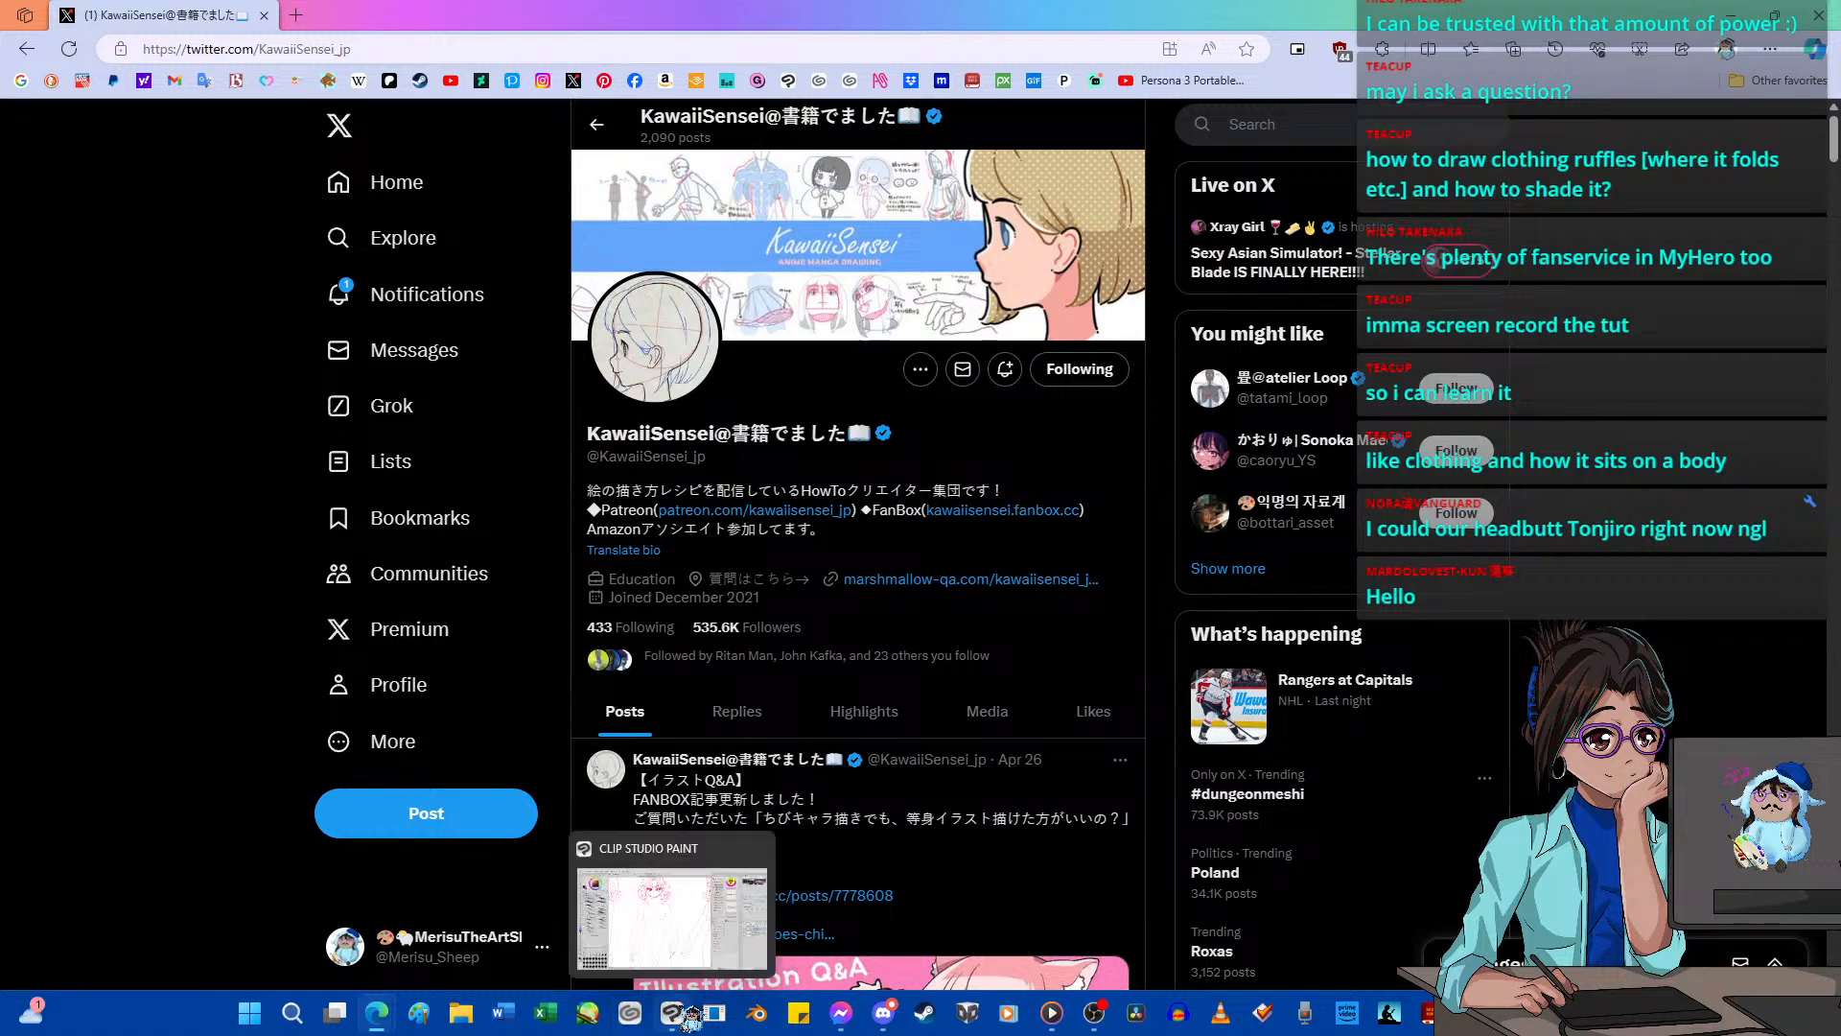
left_click(717, 909)
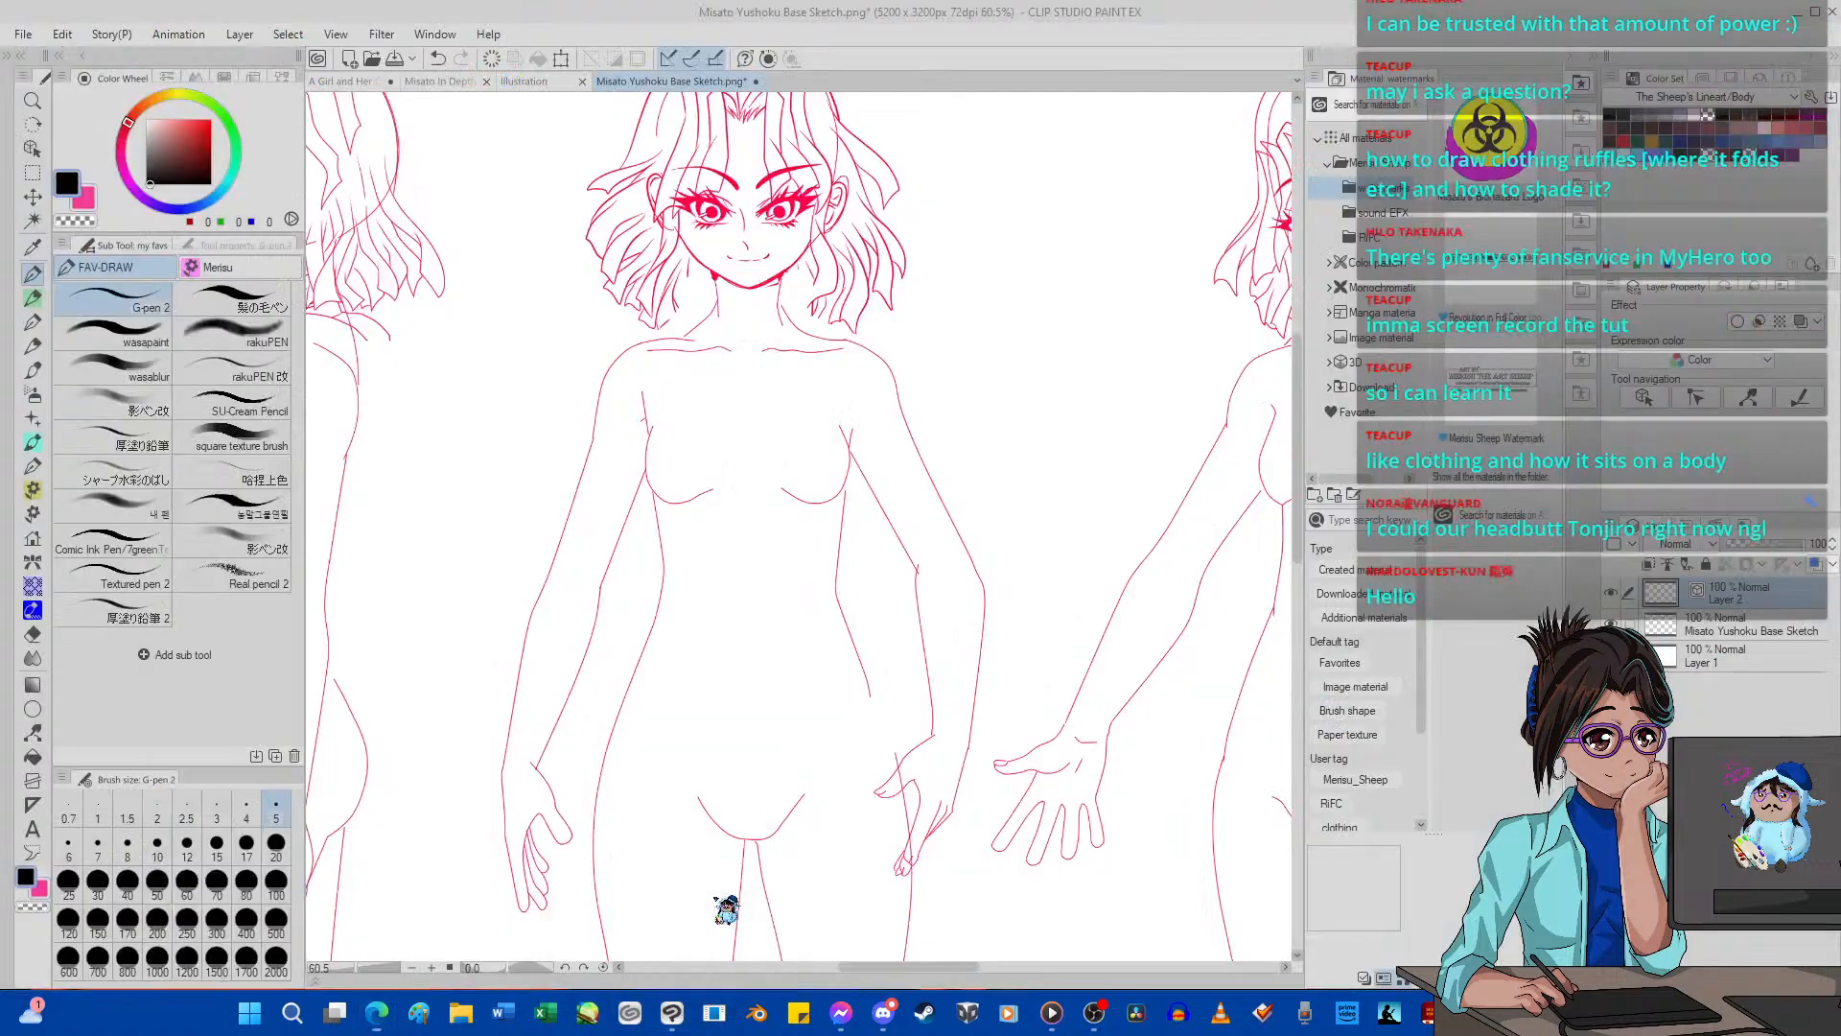
Close the Misato Yushoku Base Sketch file and bring up the A Girl and Her Cat drawing.
left_click(768, 82)
left_click(975, 374)
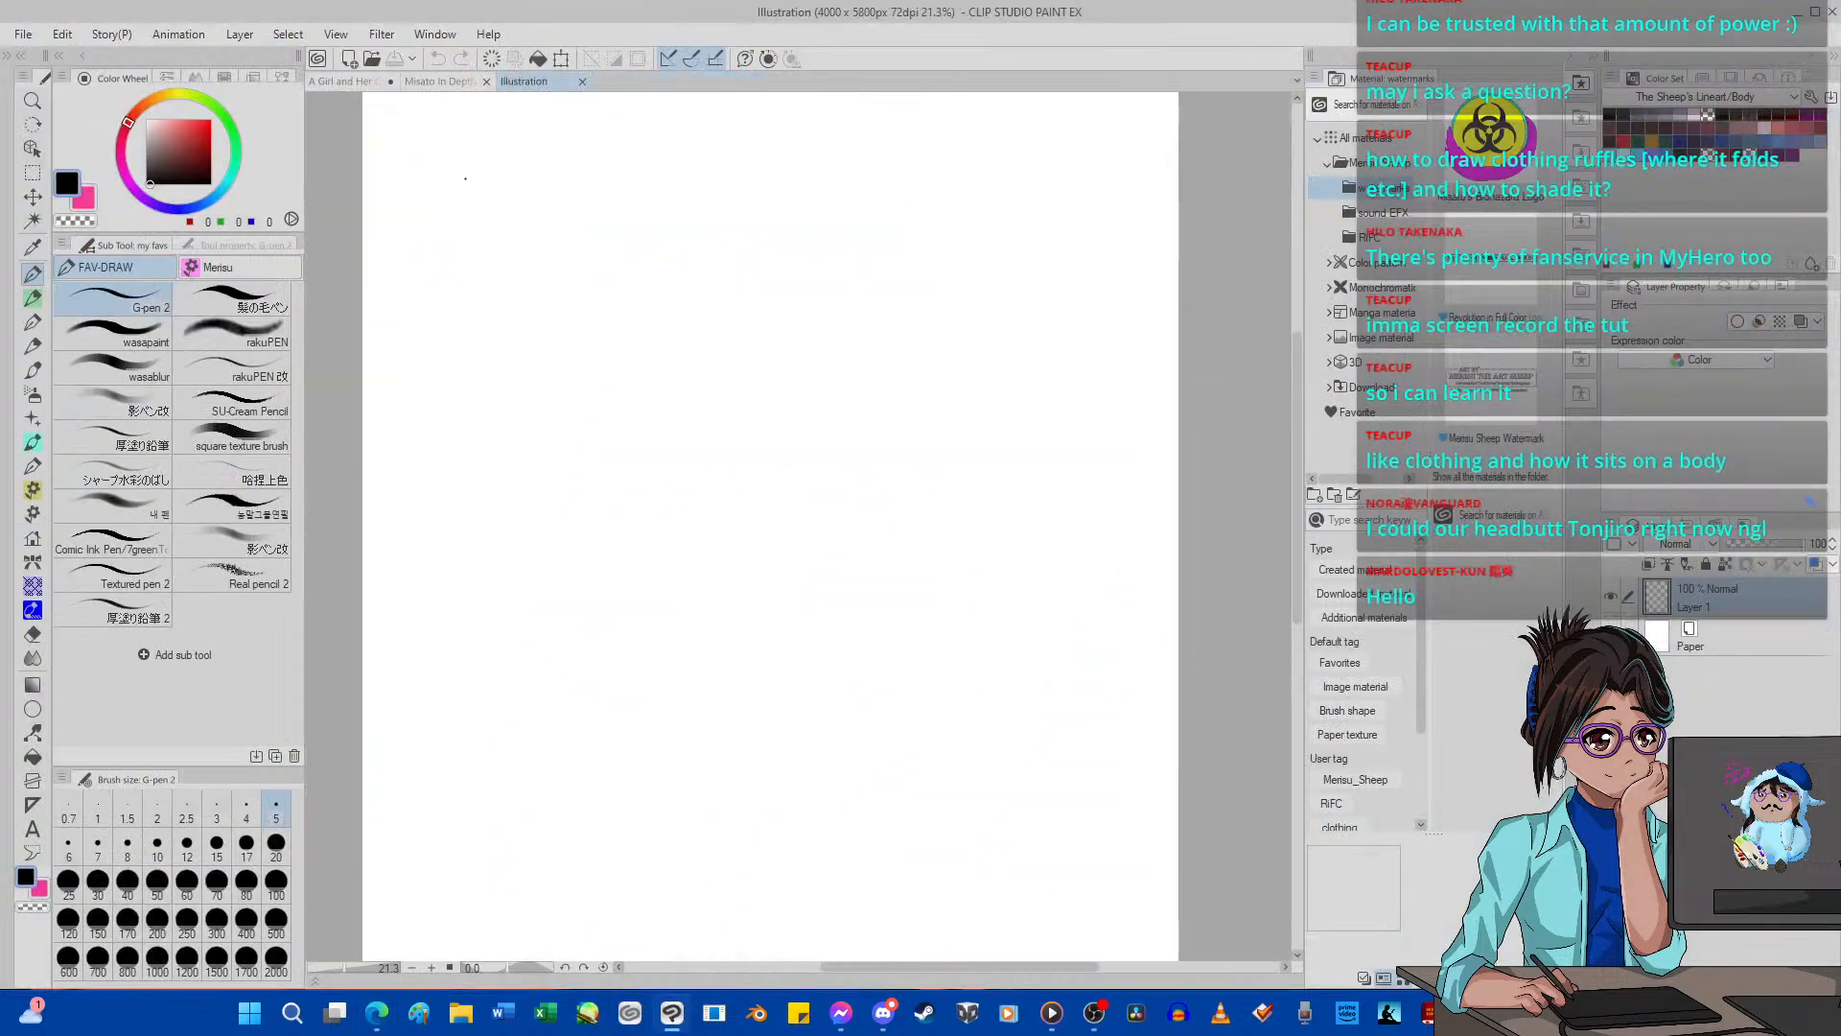
left_click(372, 81)
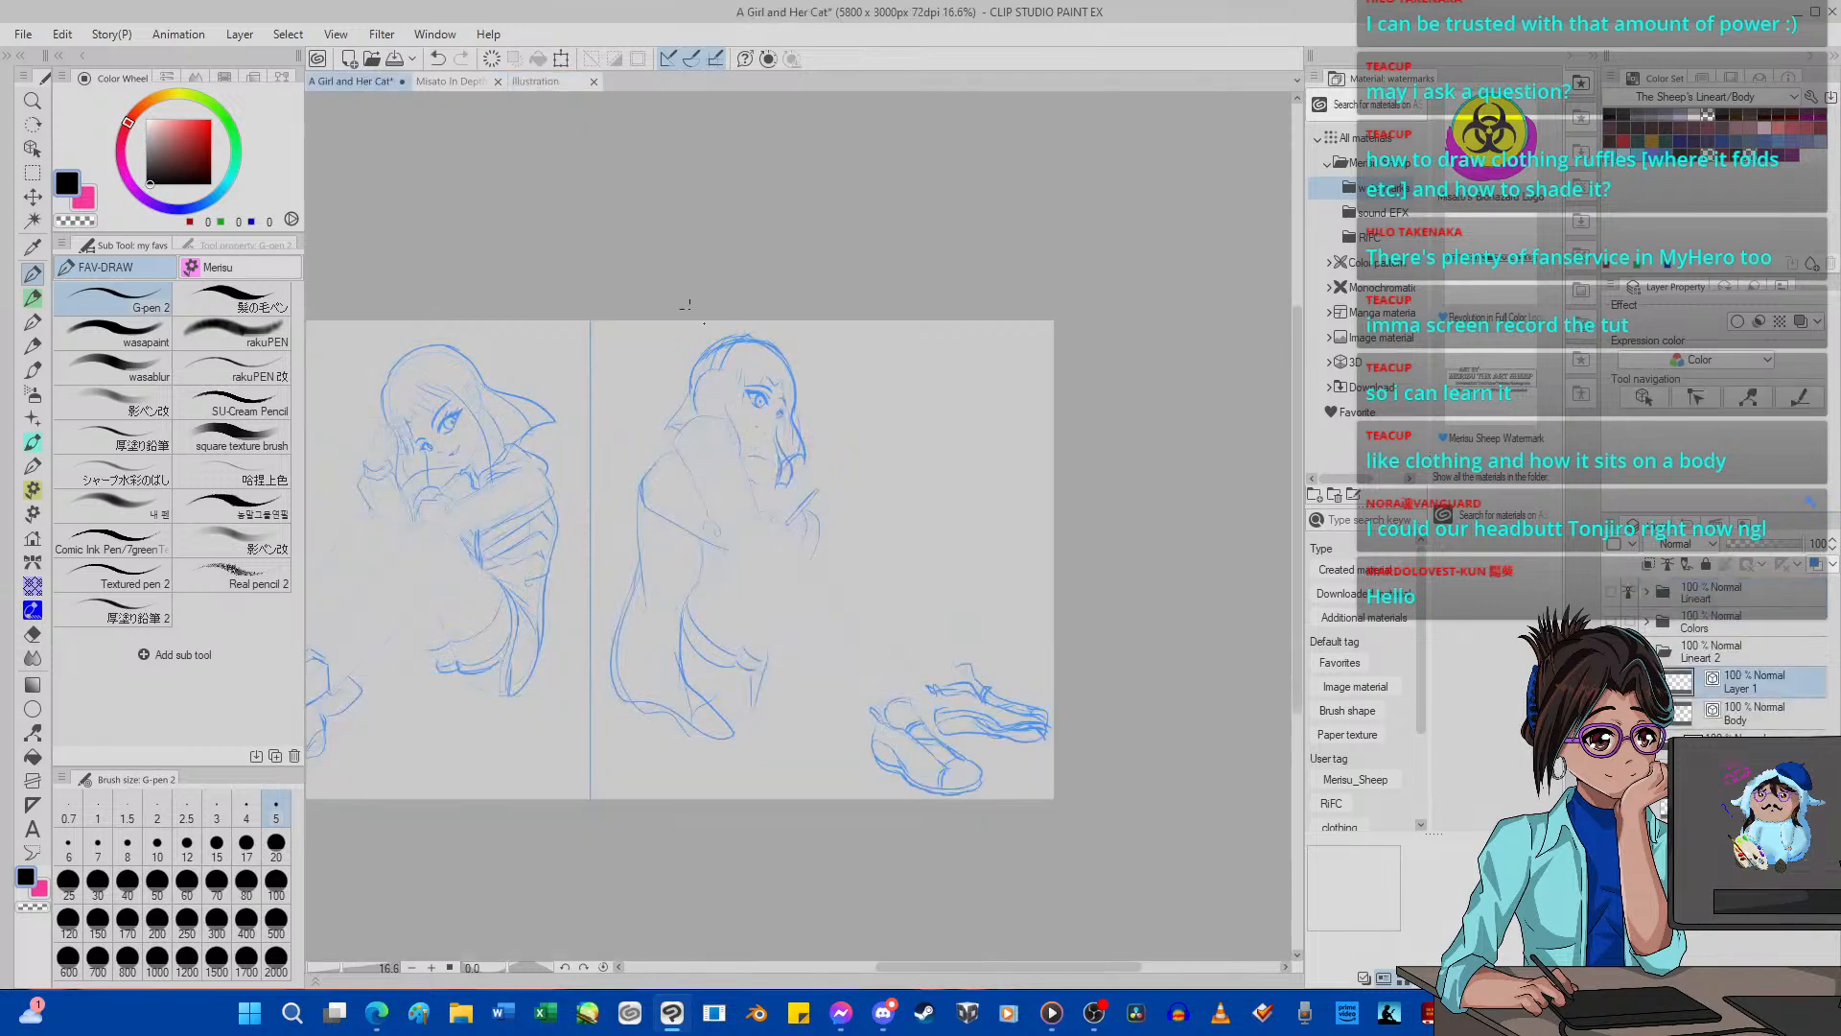
Show the Lineart 2 folder, and hide the blue sketch to check the right-hand girl's line art before showing the sketch again.
scroll(687, 305, "up", 2)
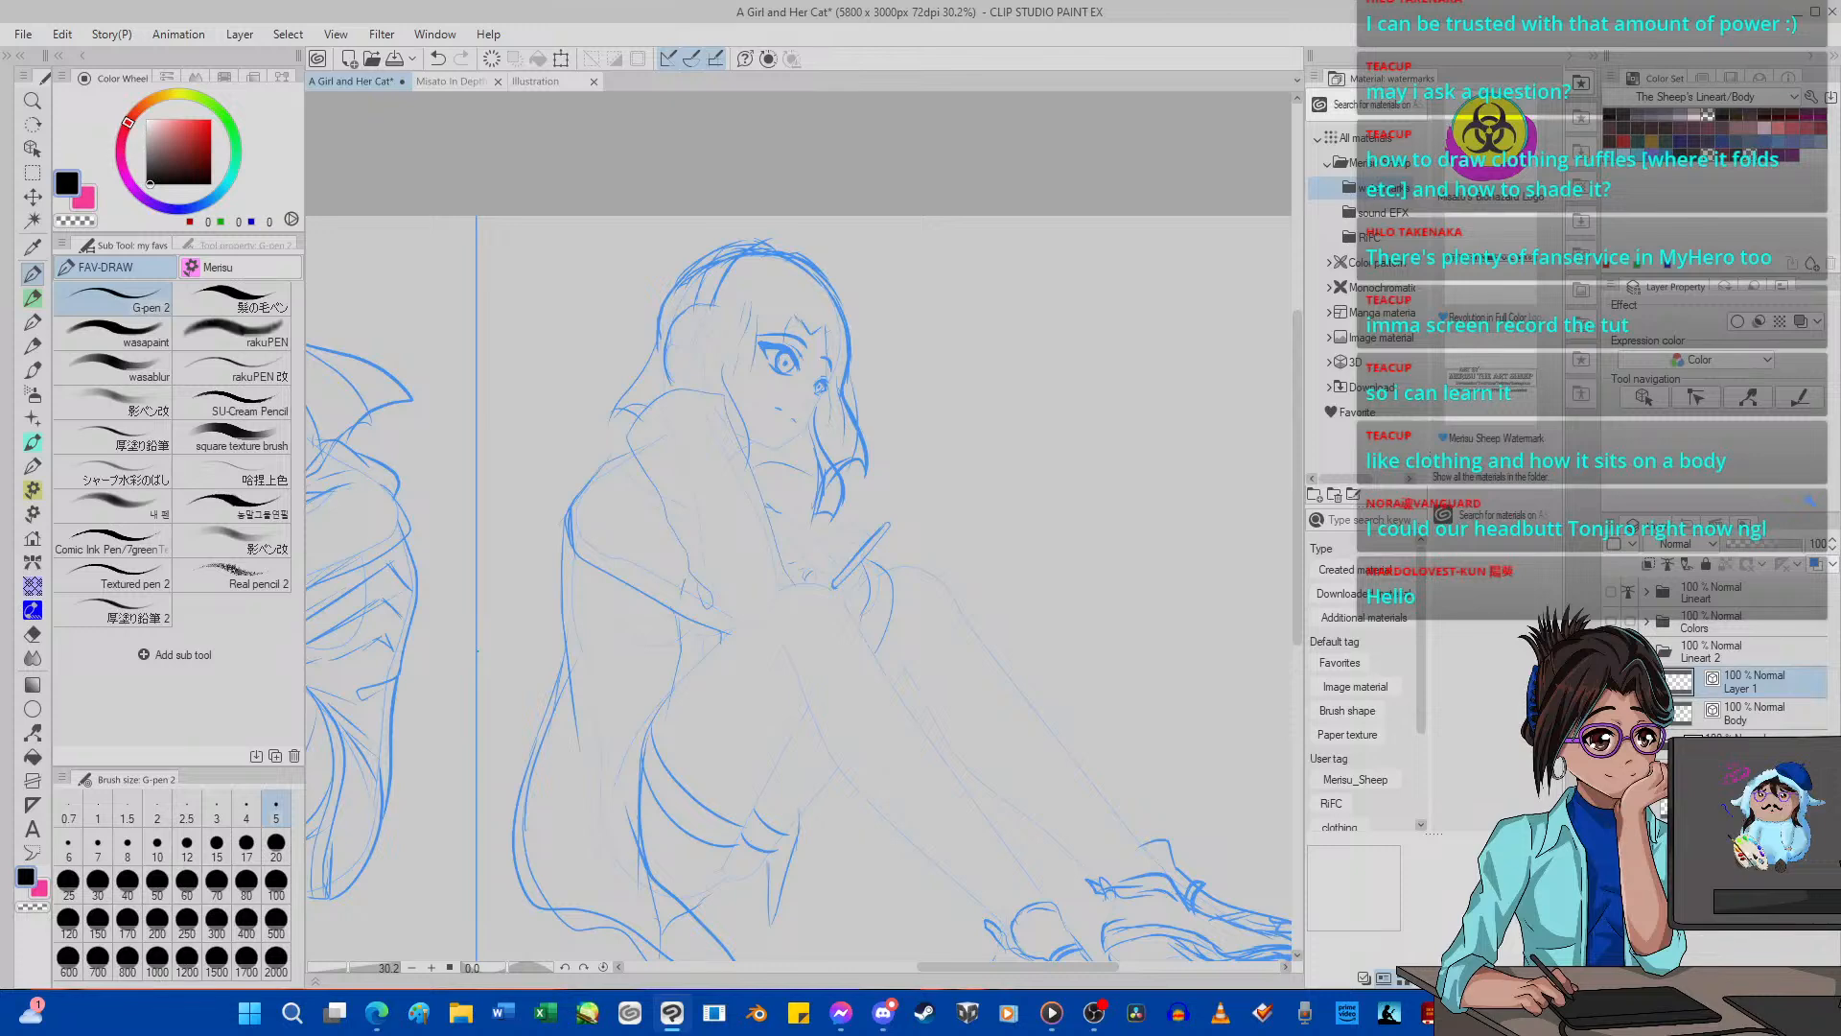
left_click(1611, 652)
left_click(1611, 775)
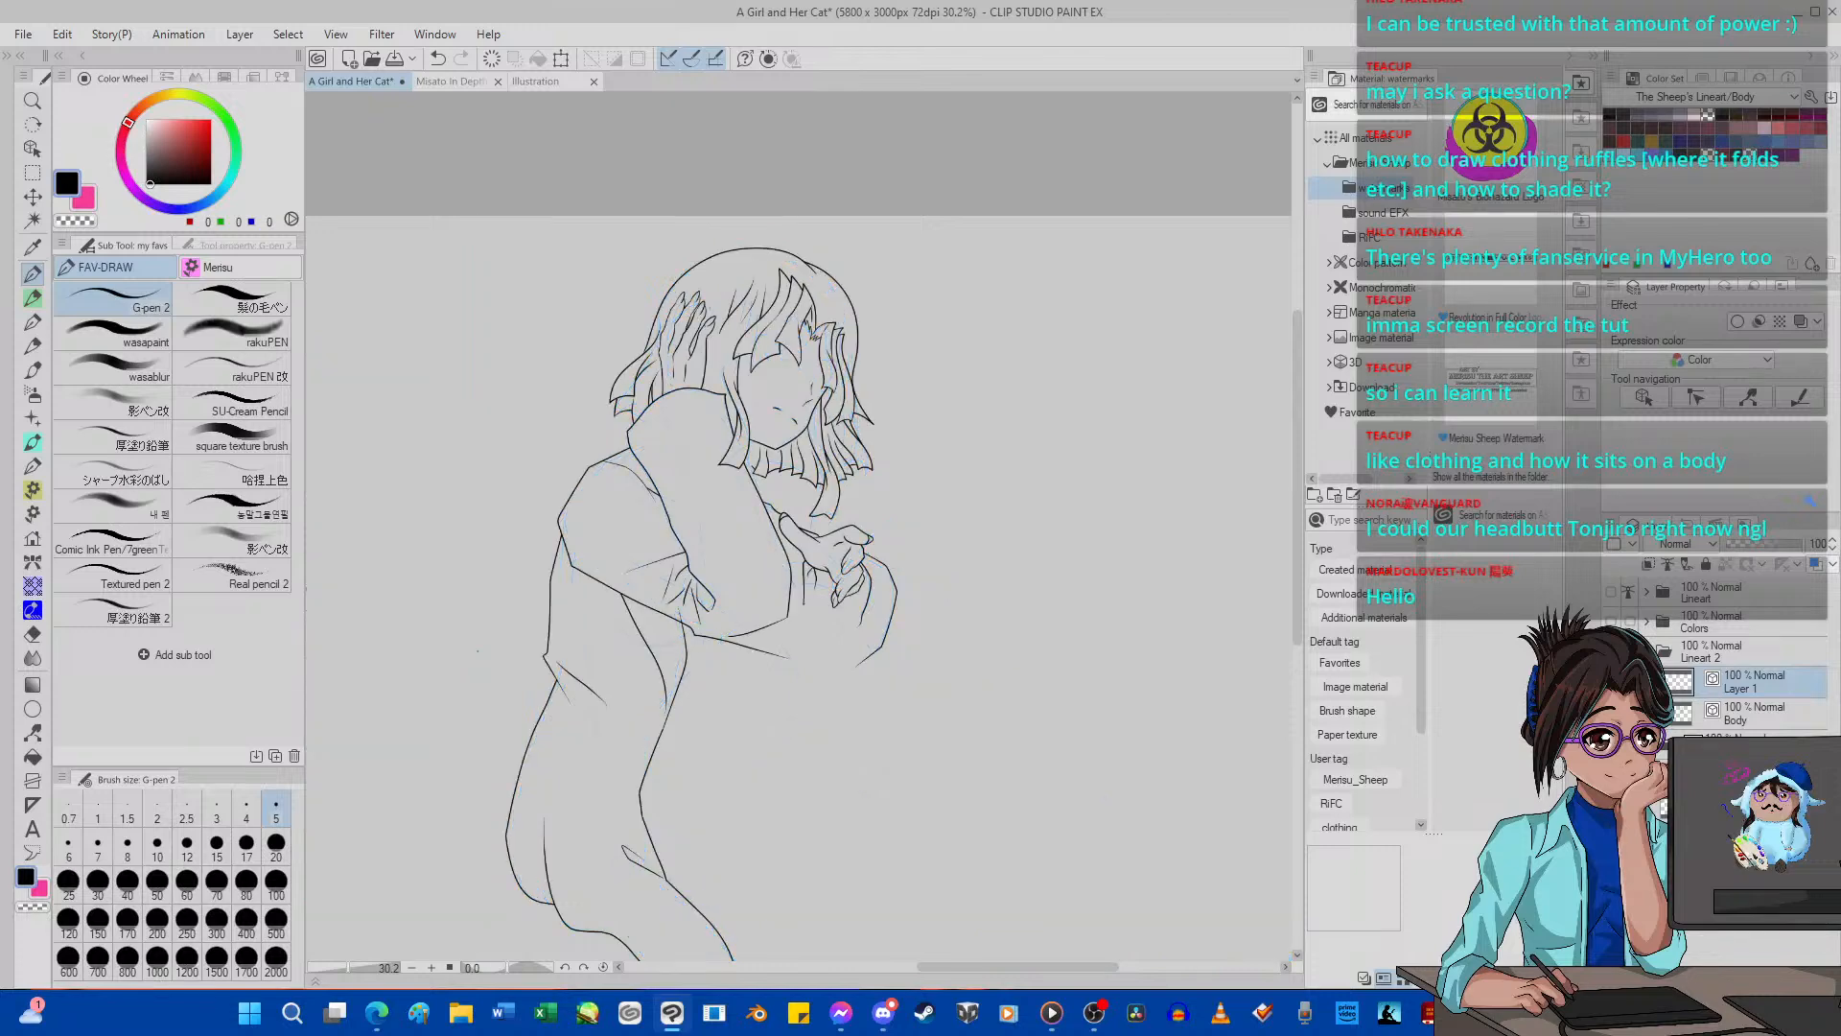
scroll(825, 546, "down", 5)
scroll(757, 719, "up", 4)
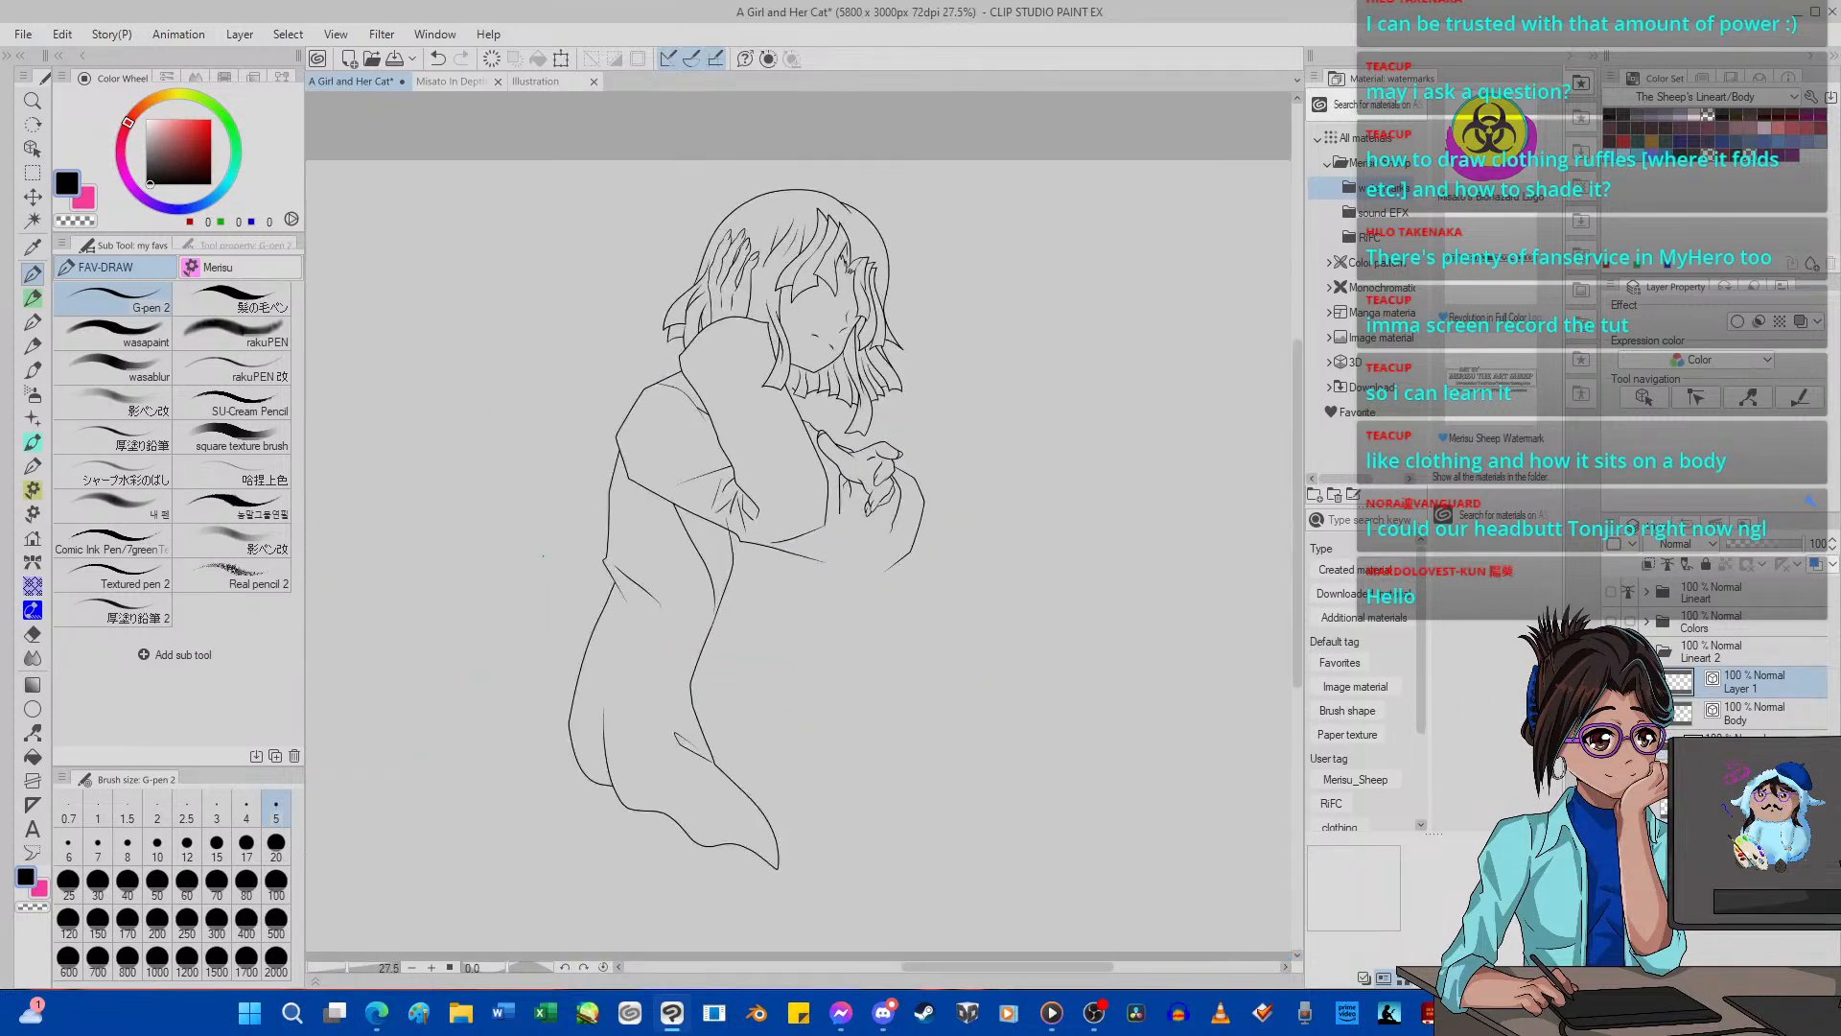
left_click(1611, 774)
scroll(901, 517, "up", 2)
scroll(792, 791, "up", 4)
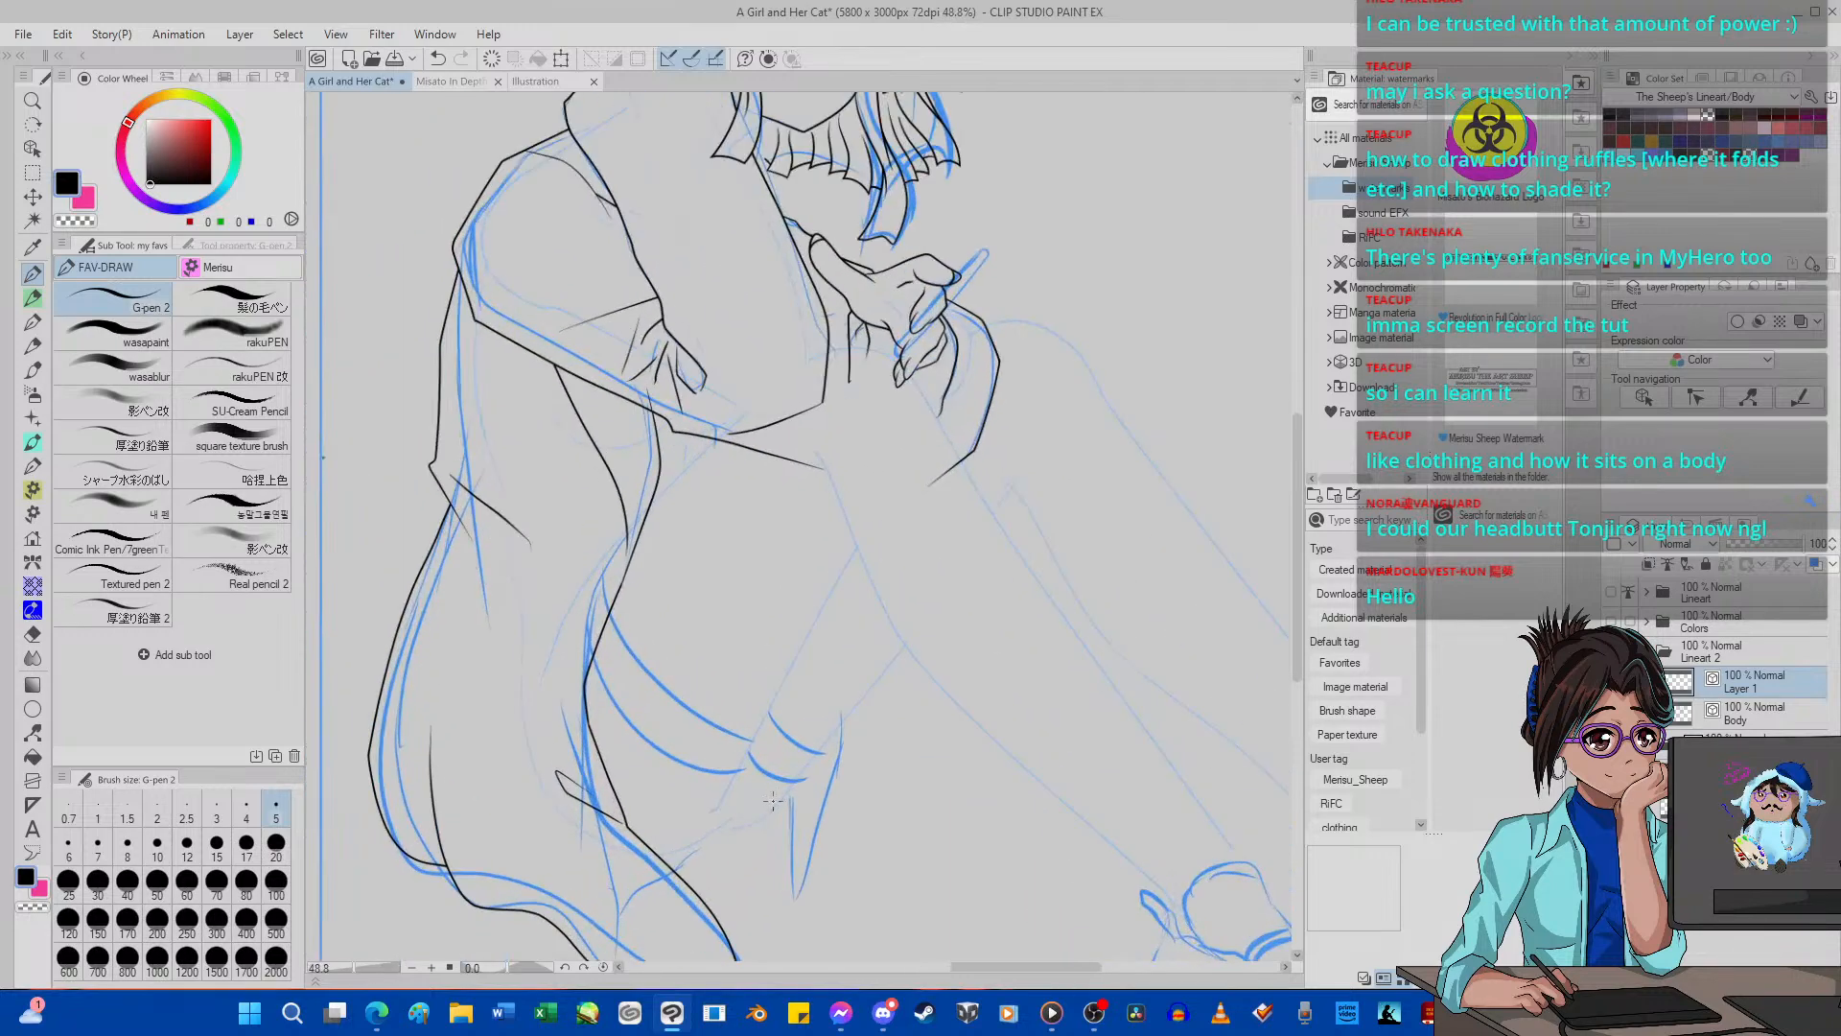
Place the Misato In Depth Reference Sheet [Outfit 2] in a separate pane beside the A Girl and Her Cat drawing.
scroll(784, 652, "down", 4)
left_click_drag(450, 81, 1256, 228)
scroll(1255, 228, "down", 6)
scroll(1134, 533, "up", 3)
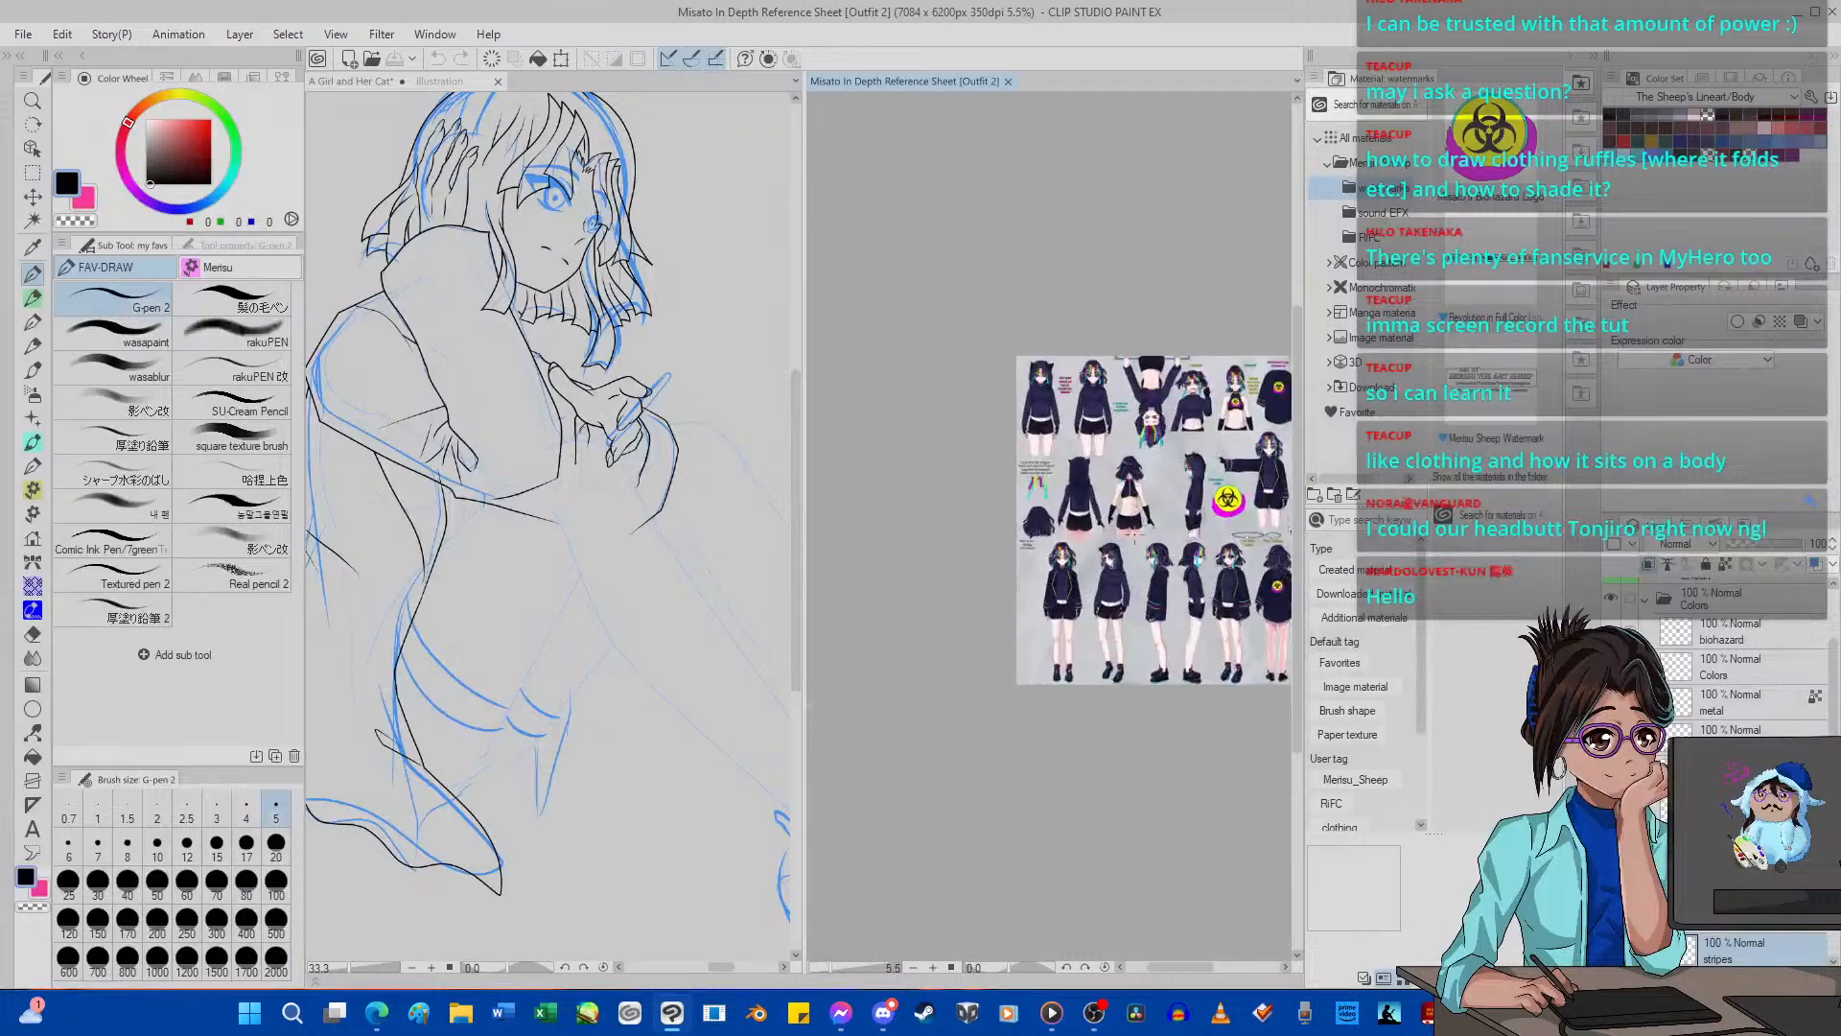
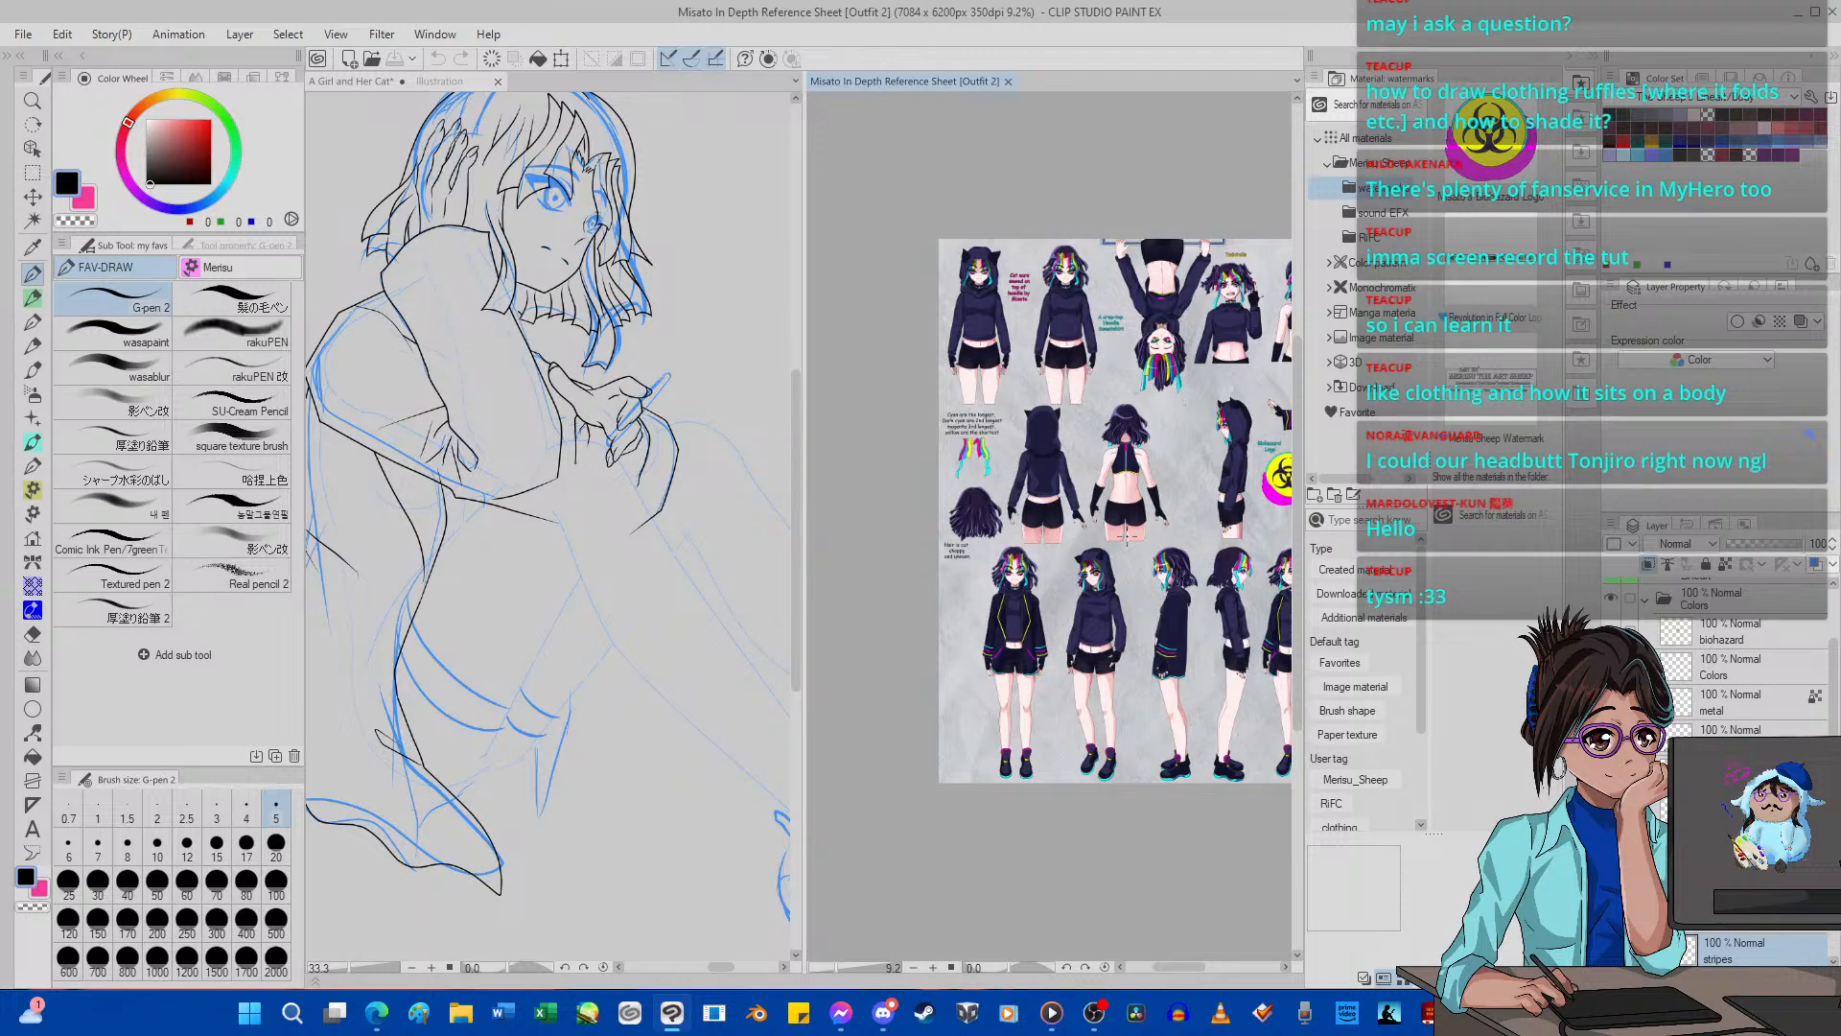
Try to ink the pointed hem tip hanging beside the leg over the blue sketch.
scroll(1122, 519, "down", 2)
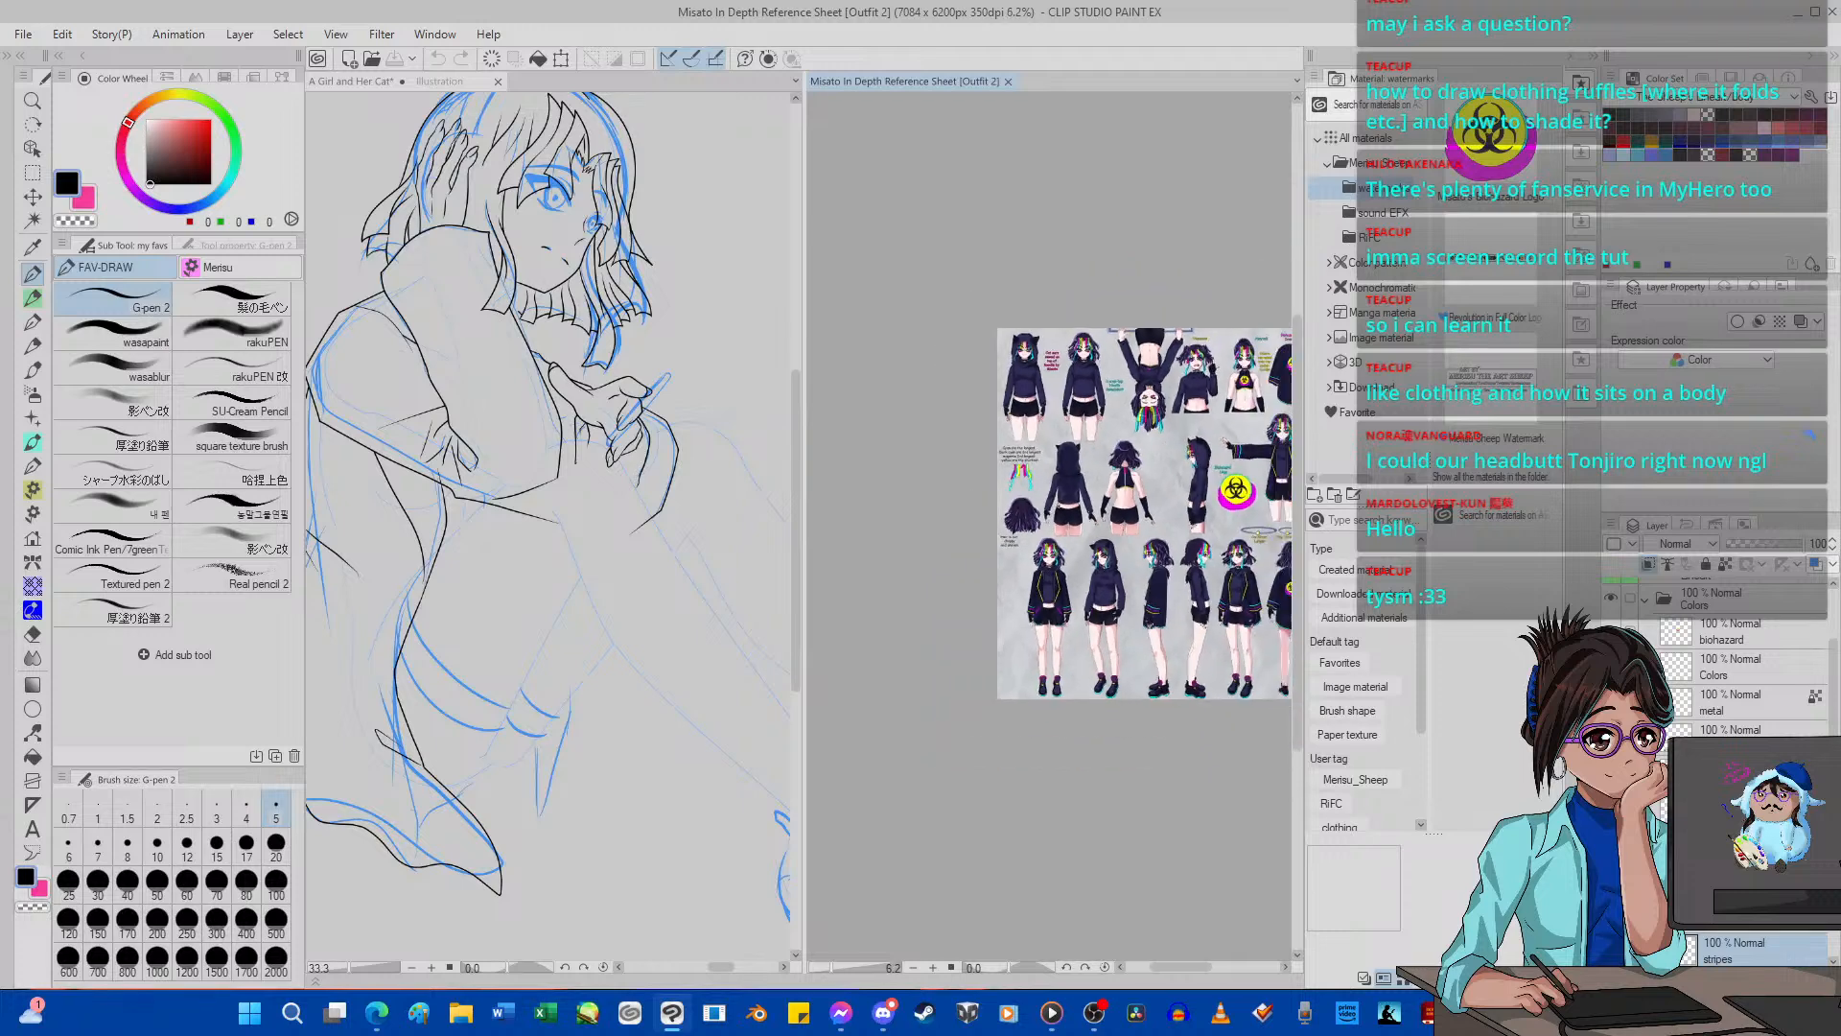
scroll(534, 705, "up", 1)
scroll(535, 705, "up", 4)
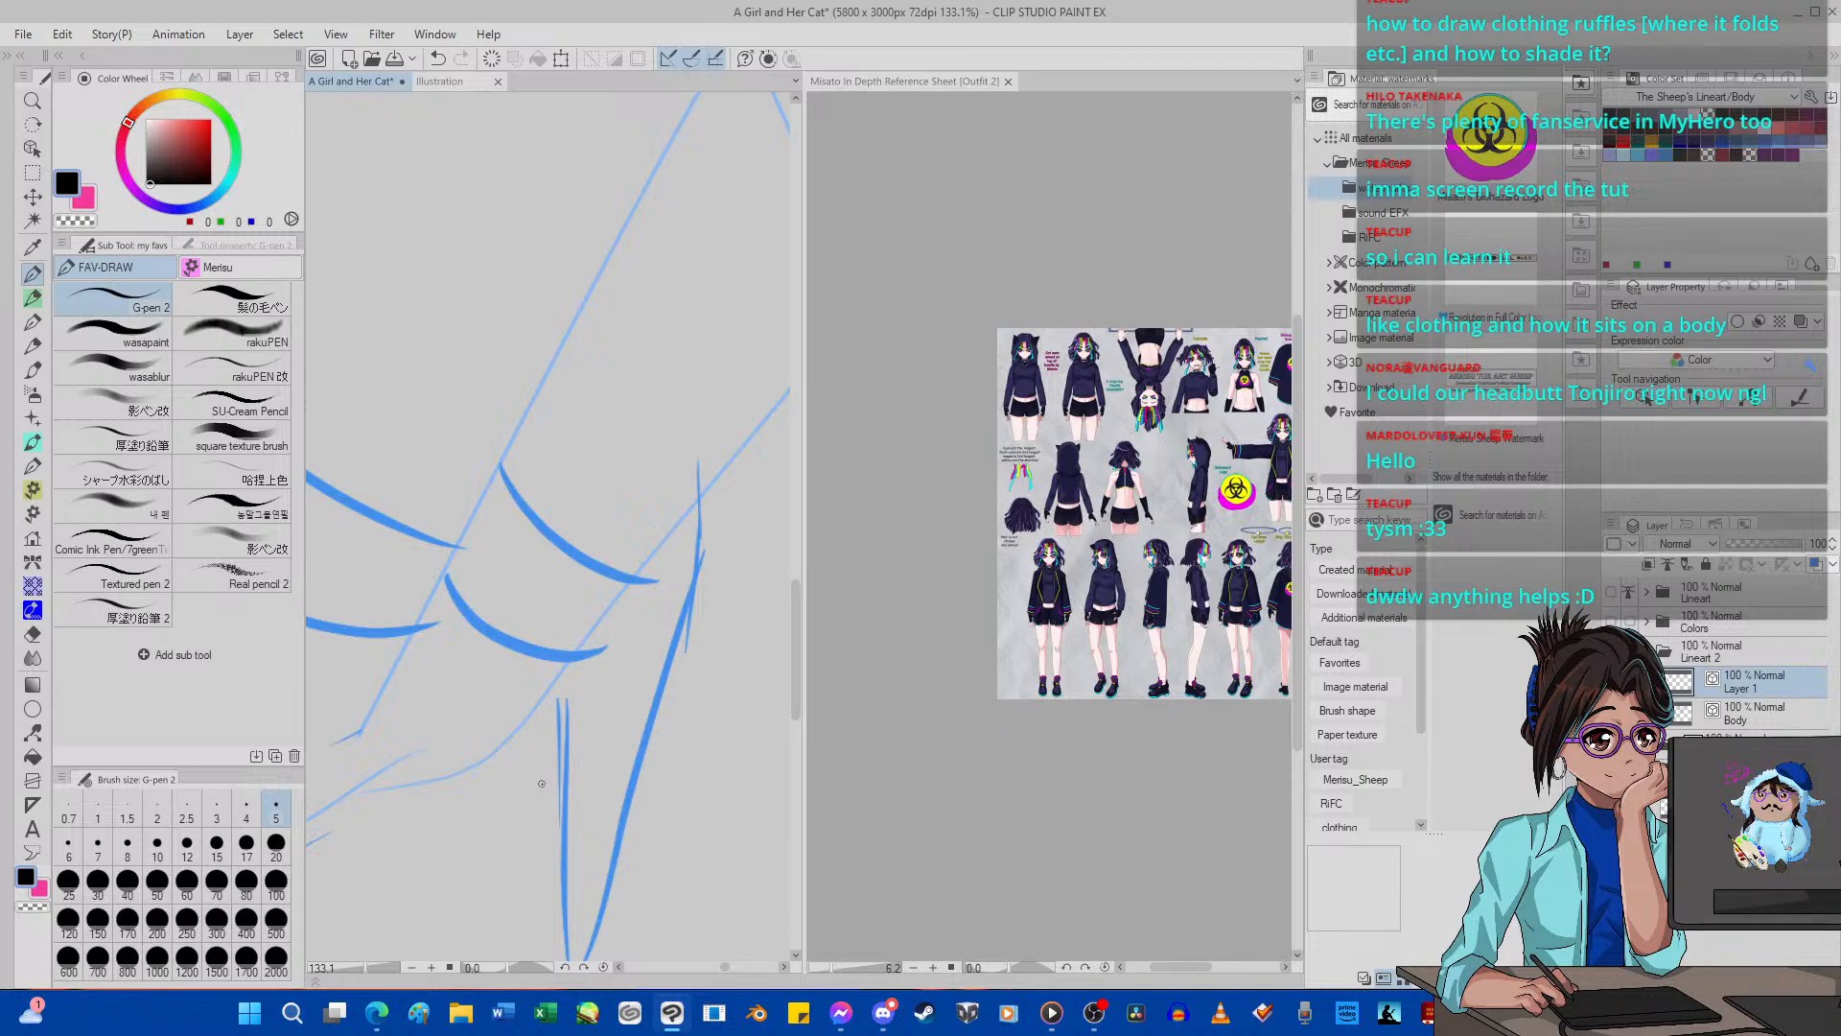
scroll(519, 390, "down", 3)
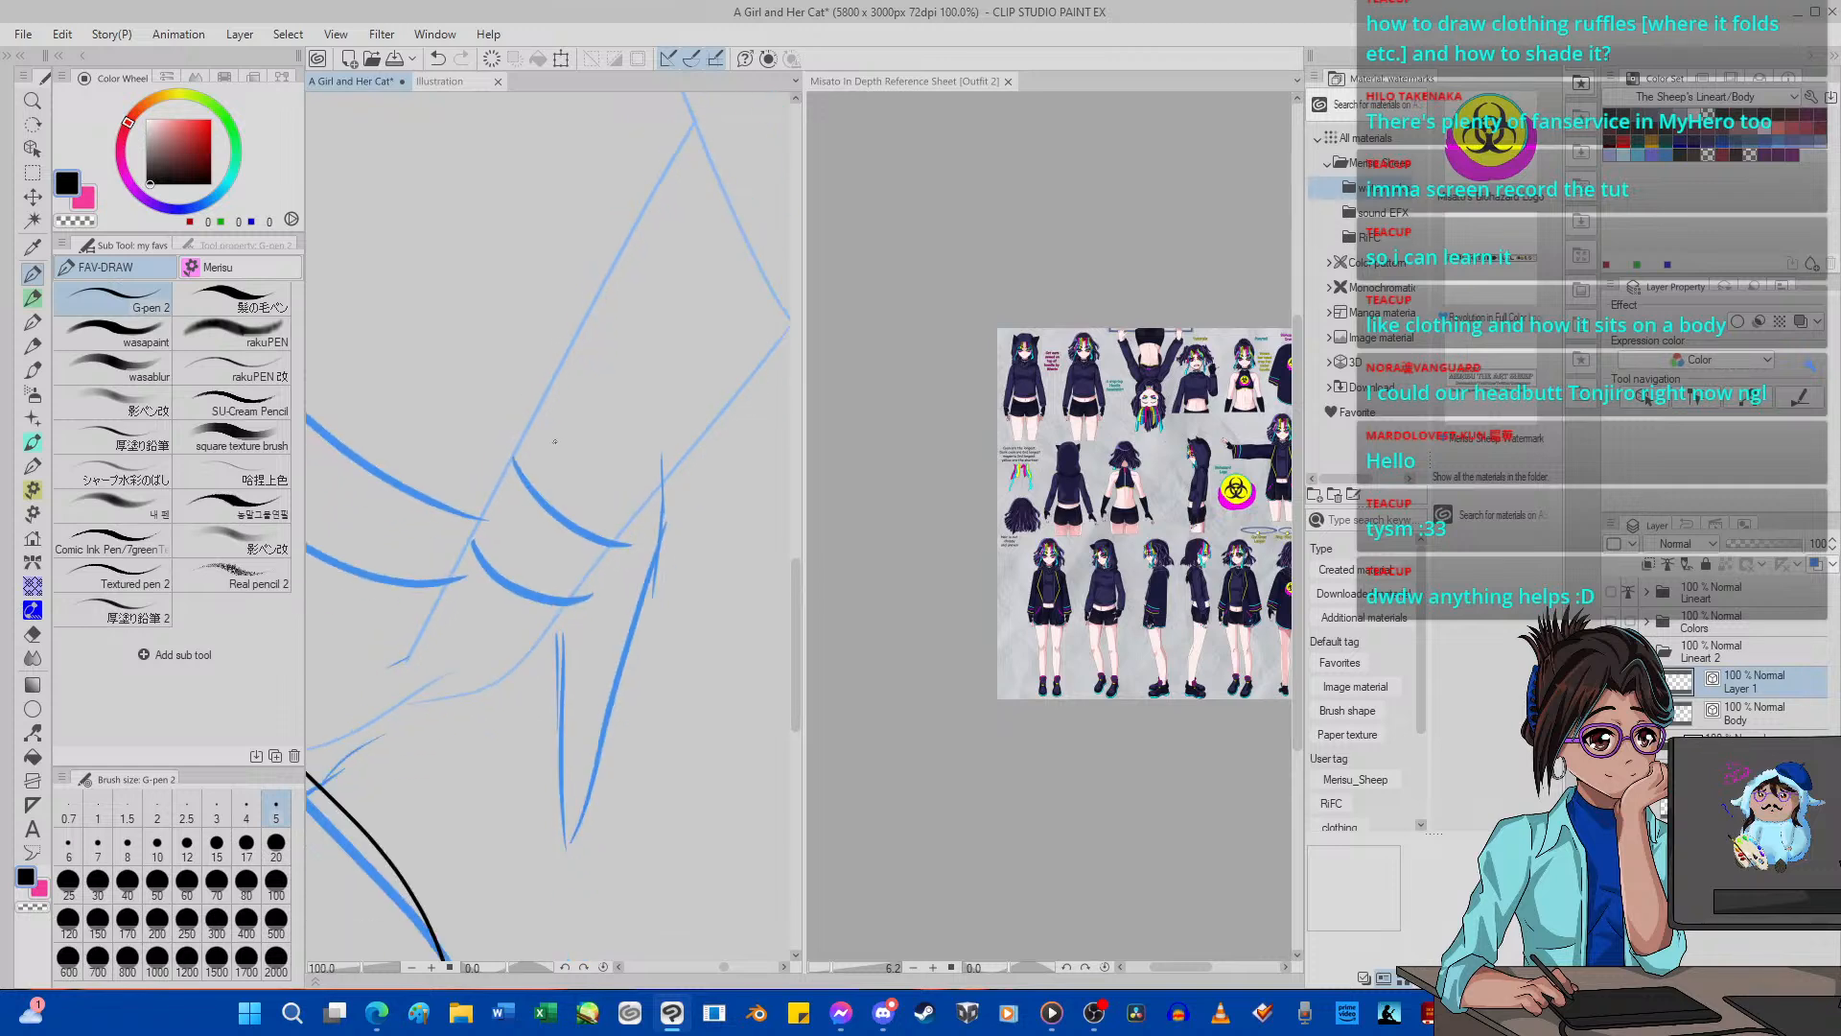
scroll(556, 446, "up", 2)
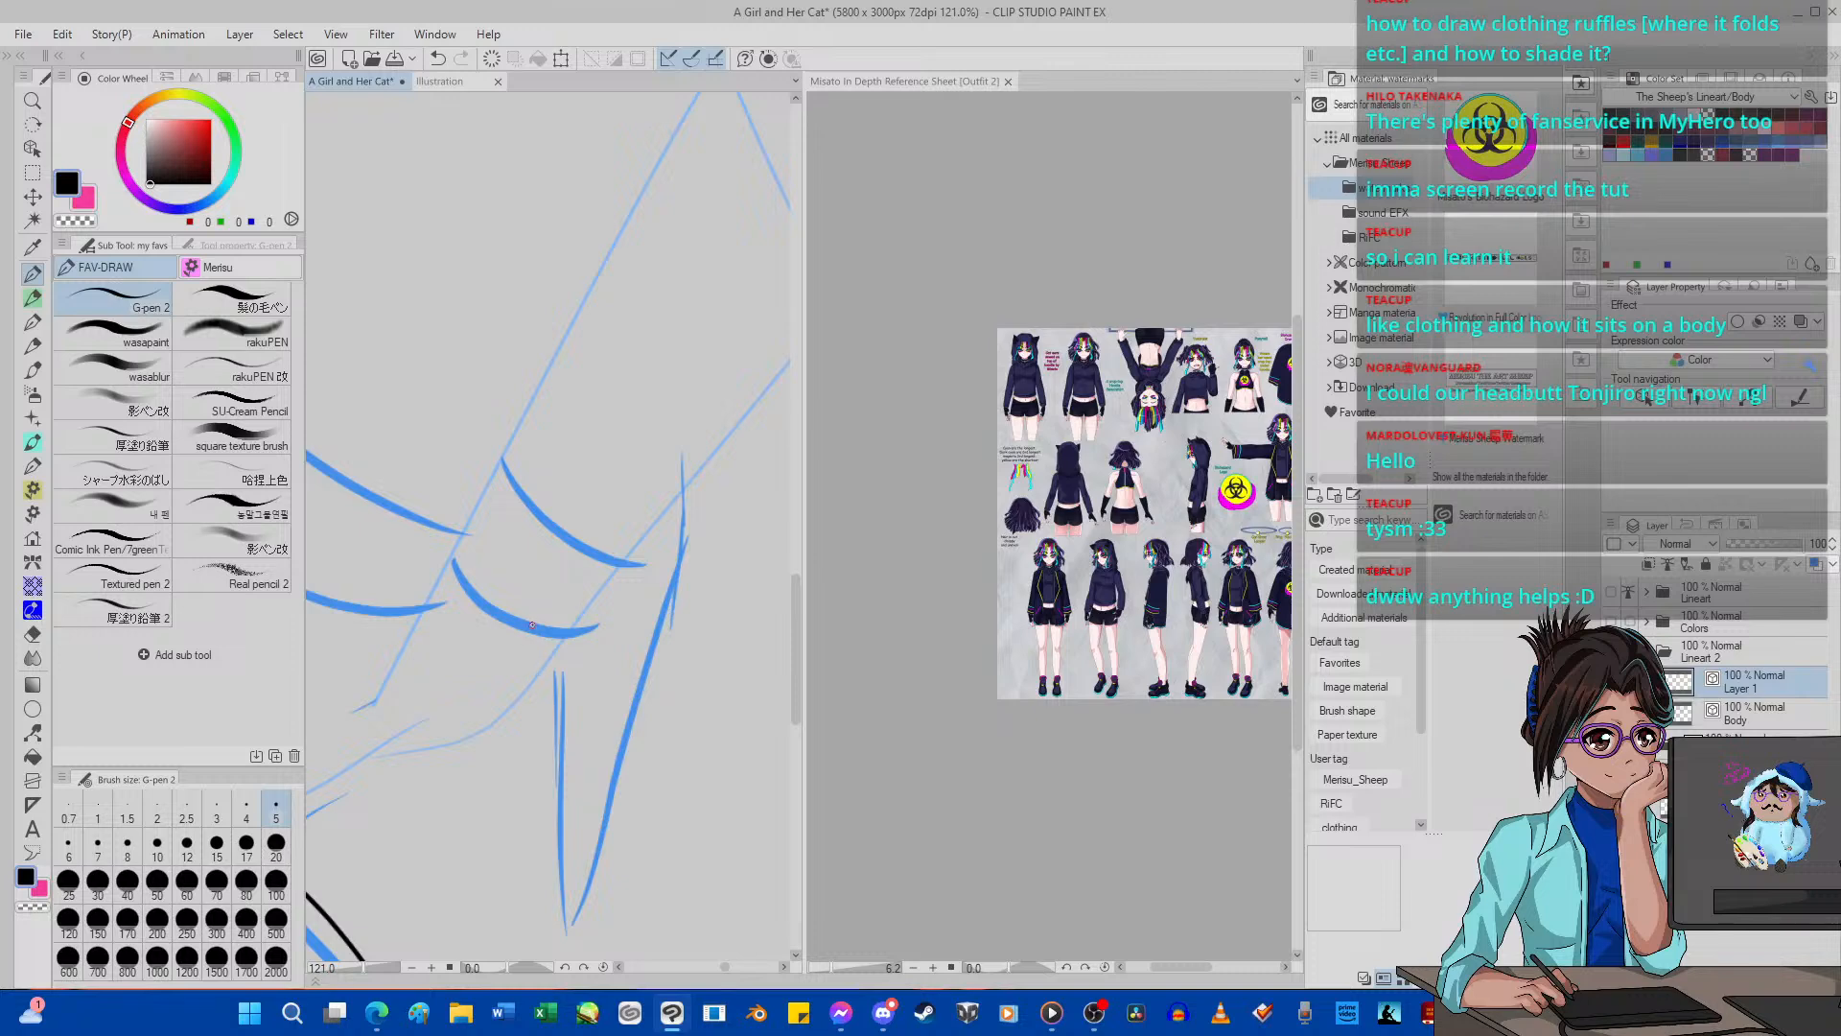
mouse_move(533, 625)
left_mouse_down()
mouse_move(583, 938)
mouse_move(610, 866)
left_mouse_up()
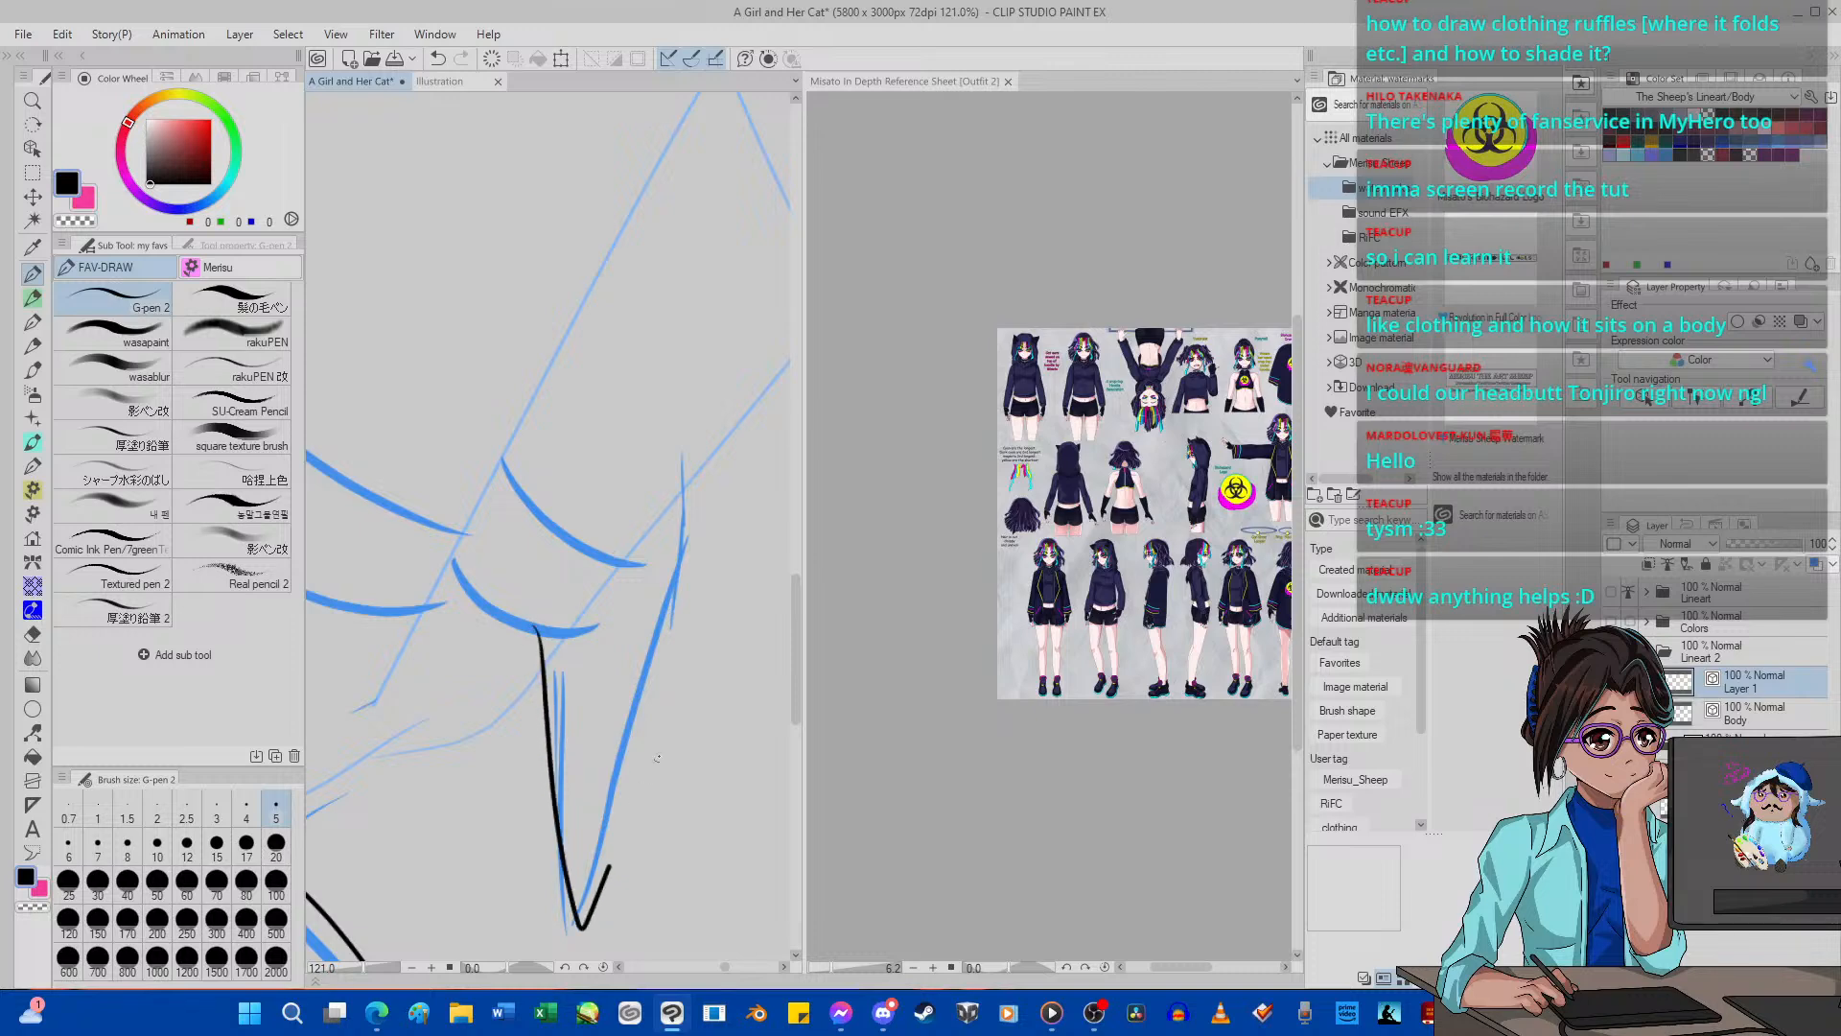
left_click_drag(658, 758, 682, 651)
left_click(438, 59)
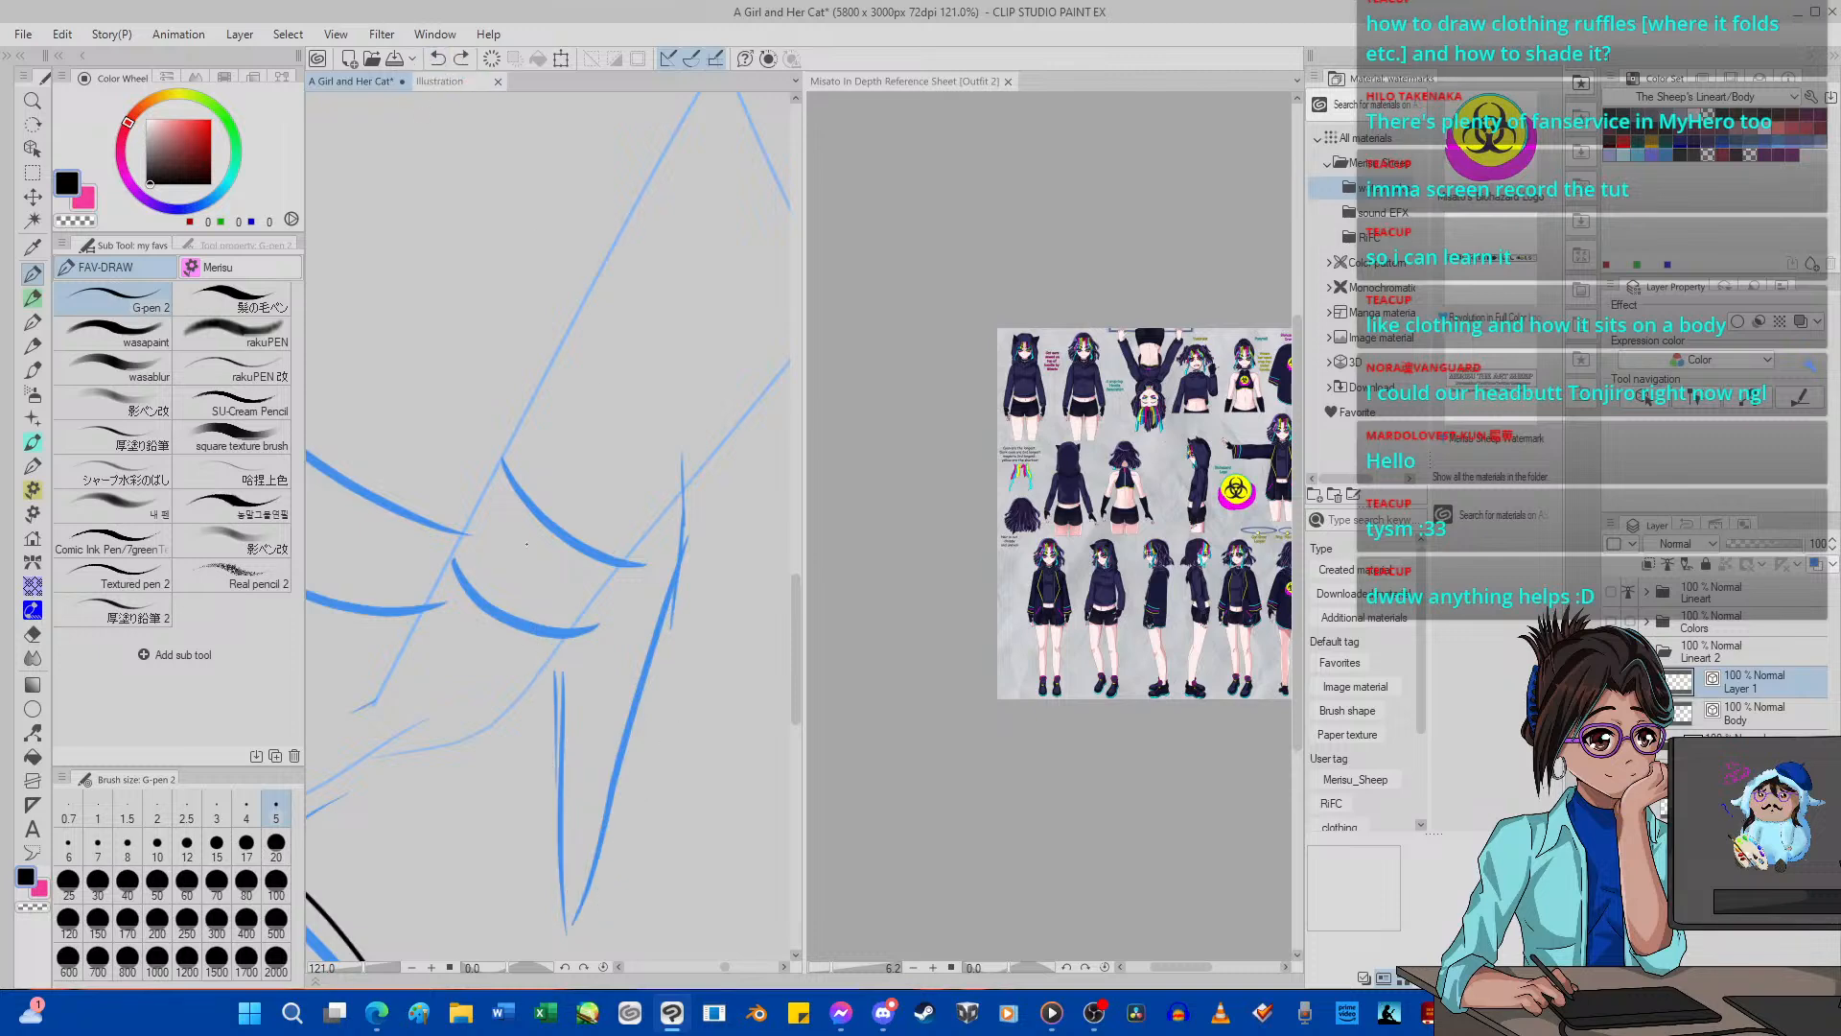
Ink the pointed hem tip beside the leg and carry its outer edge upward in overlapping black strokes.
mouse_move(538, 632)
left_mouse_down()
mouse_move(578, 939)
mouse_move(596, 866)
left_mouse_up()
mouse_move(618, 775)
left_mouse_down()
mouse_move(676, 658)
mouse_move(648, 479)
left_mouse_up()
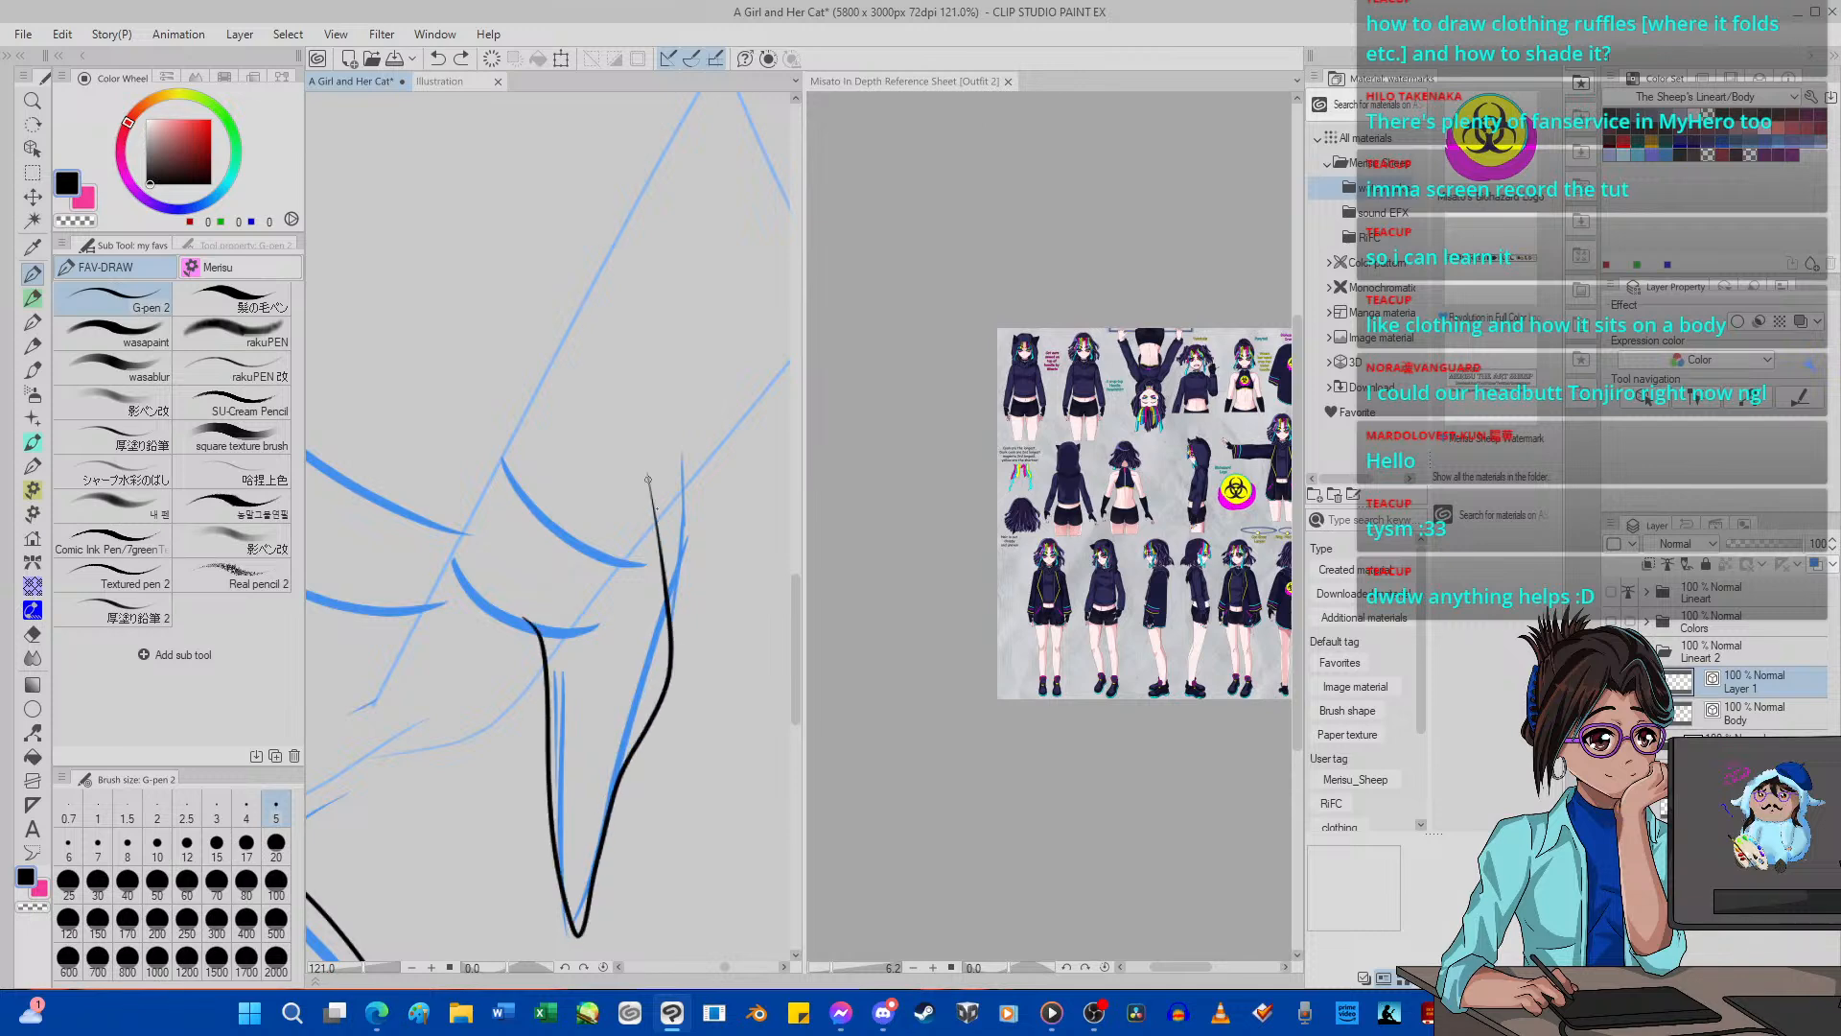
mouse_move(654, 641)
left_mouse_down()
mouse_move(708, 545)
mouse_move(686, 271)
left_mouse_up()
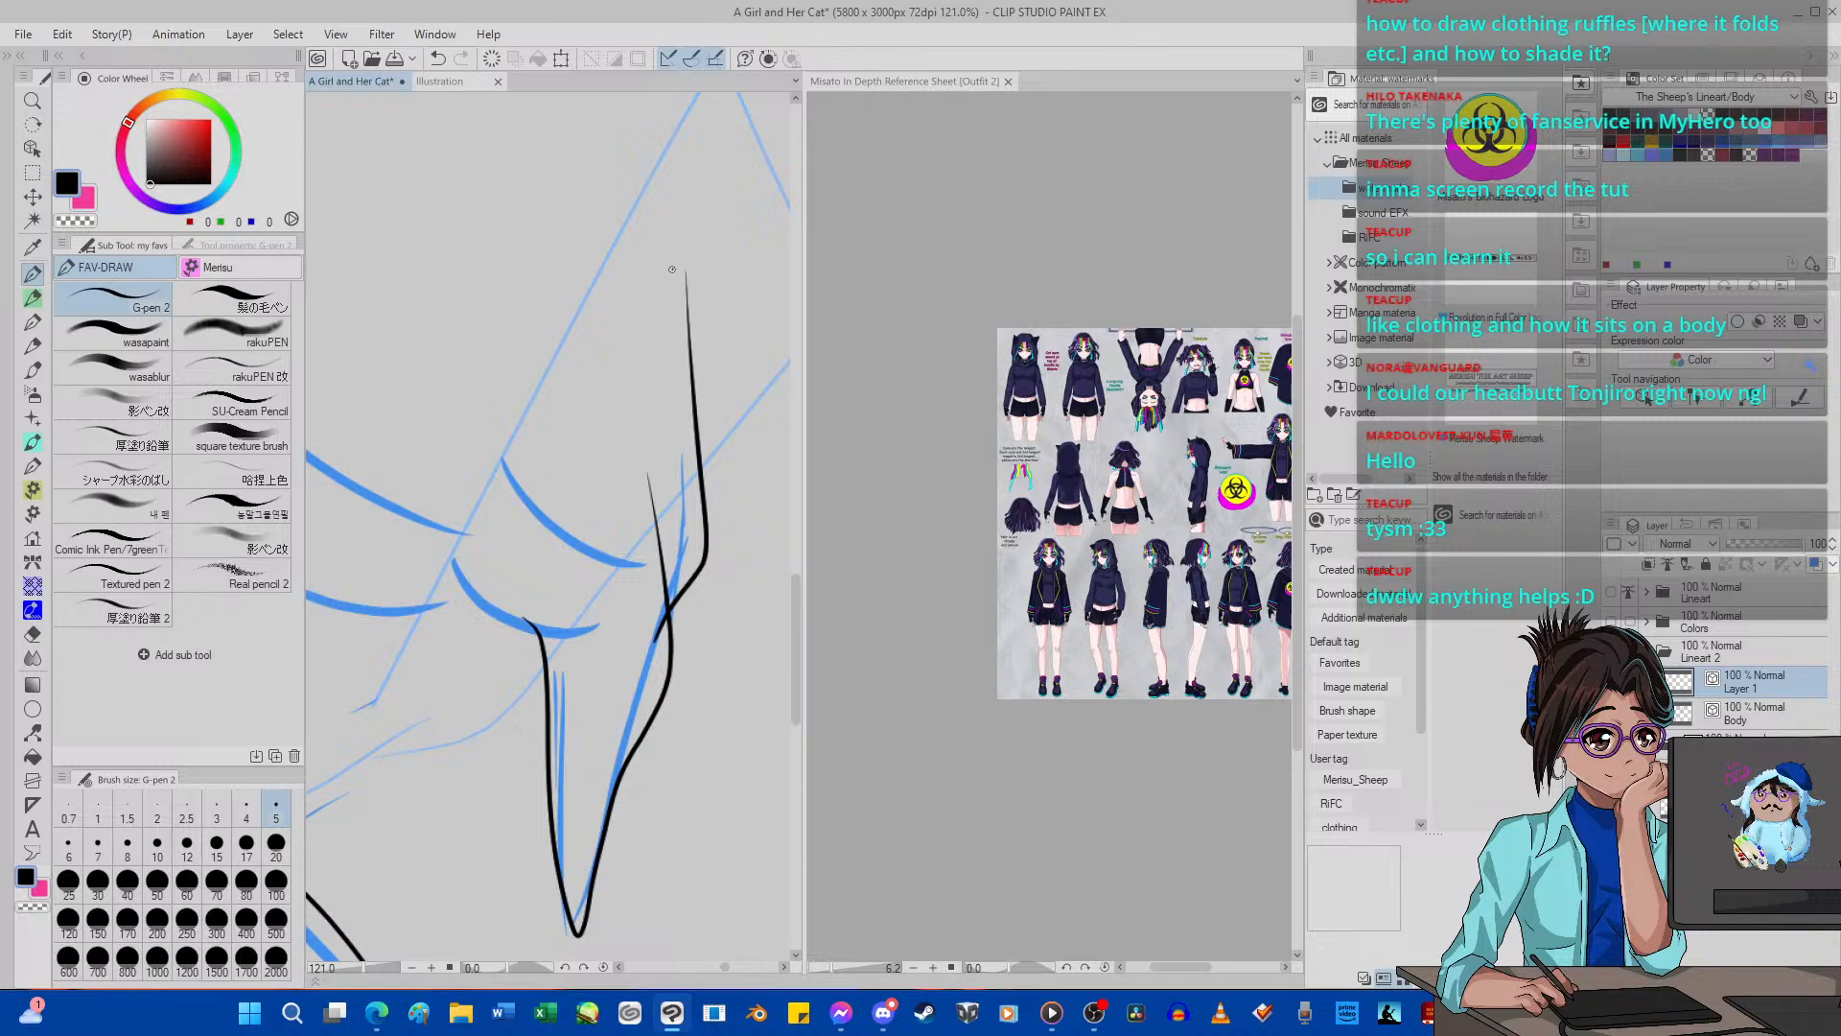
Examine the inked hem tip against the whole girl figure and up close.
scroll(672, 270, "down", 8)
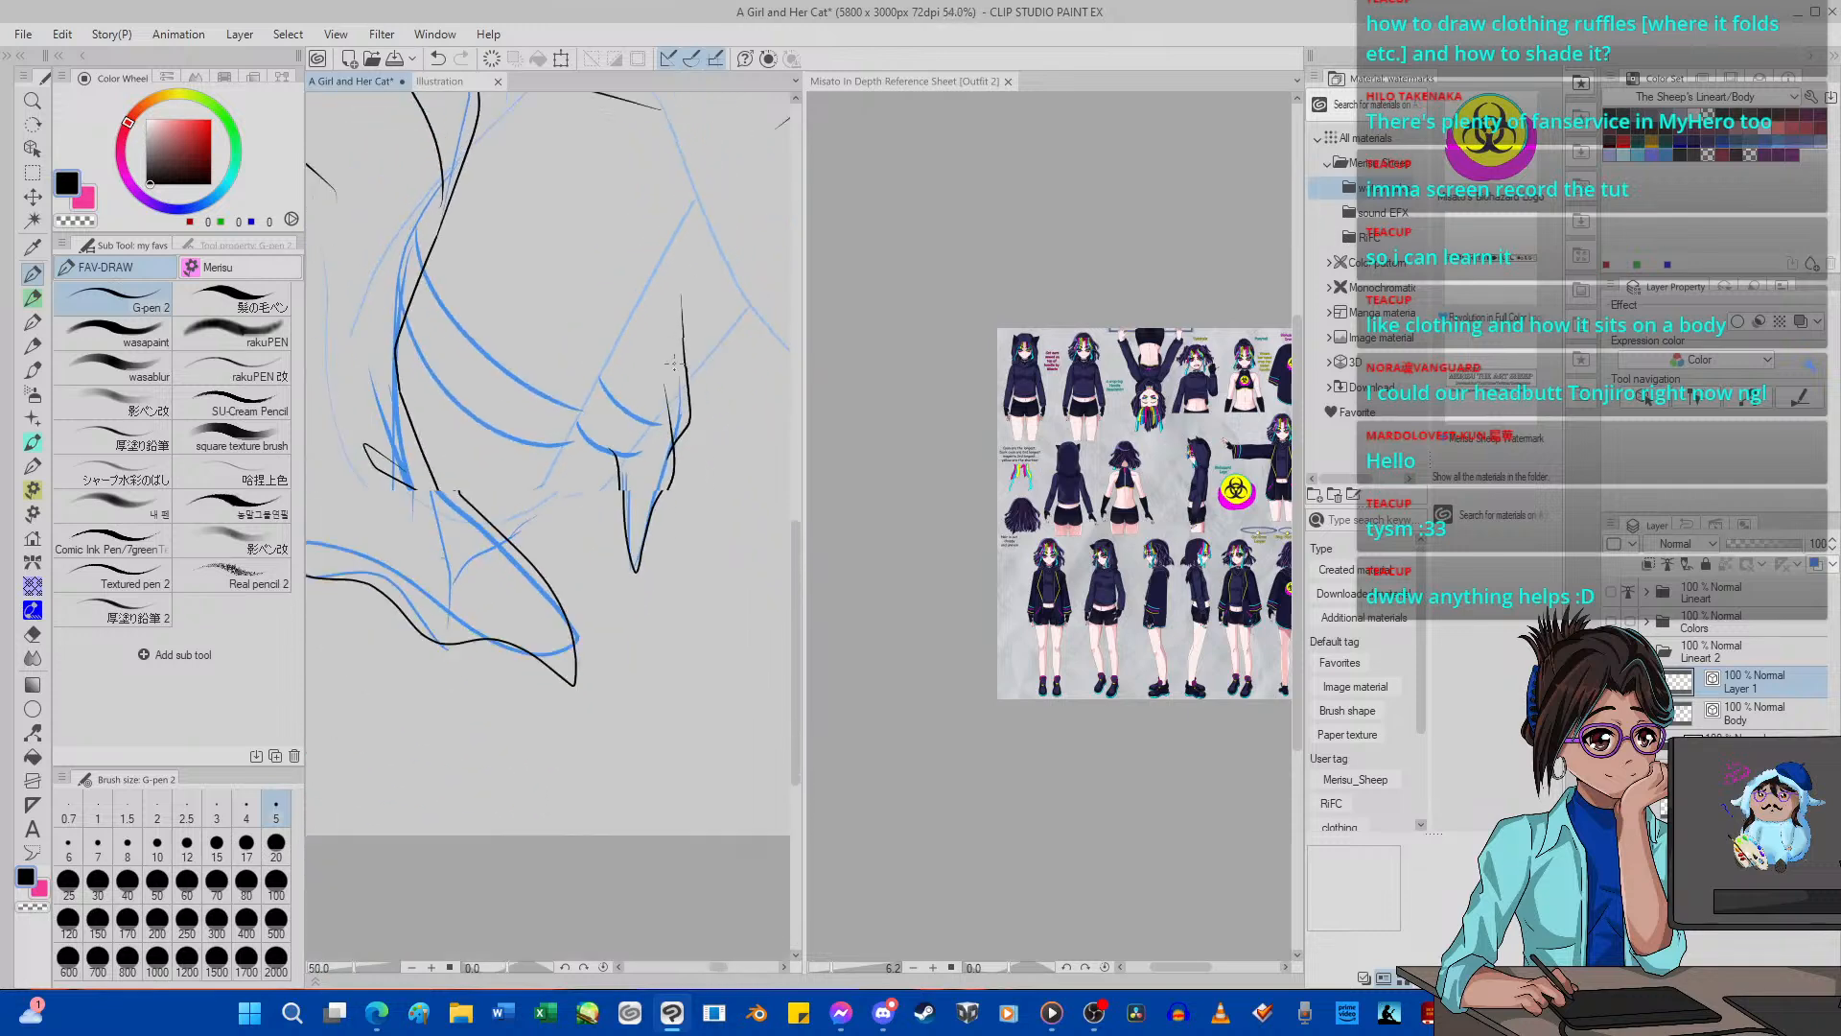
scroll(676, 274, "up", 3)
scroll(679, 280, "up", 3)
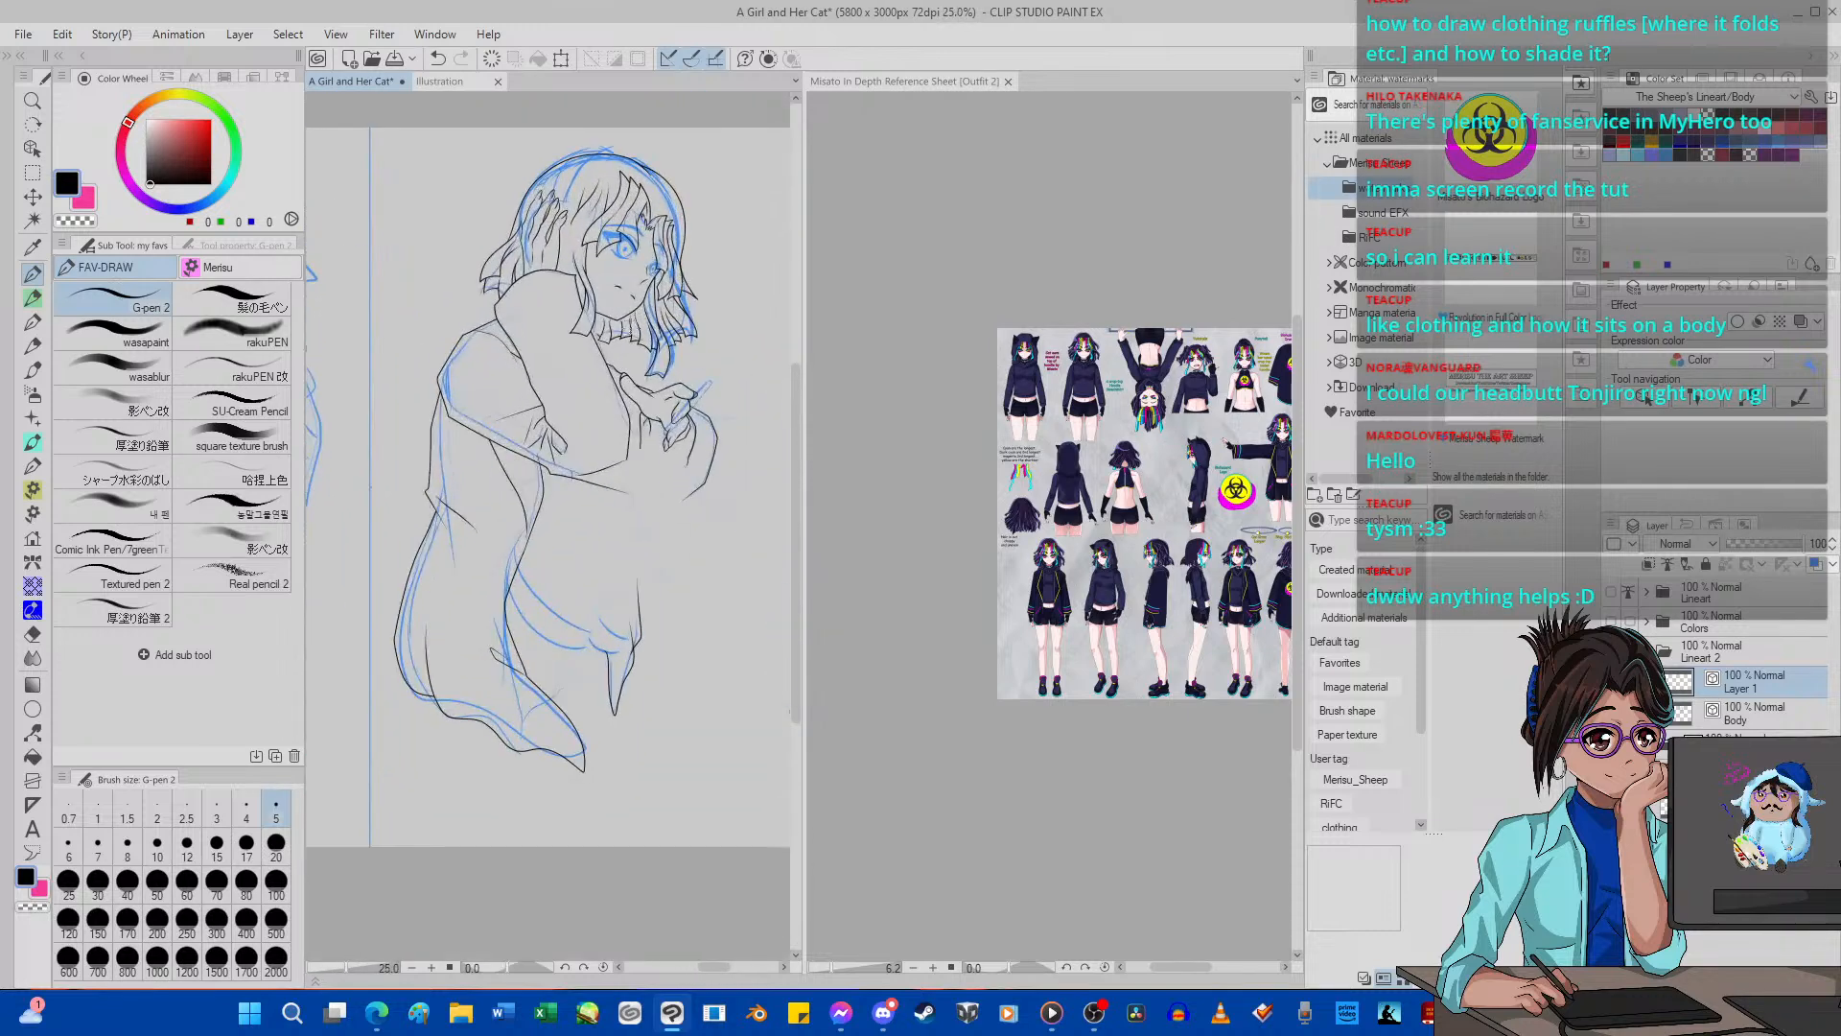
scroll(679, 280, "down", 5)
scroll(623, 316, "up", 4)
scroll(583, 351, "up", 2)
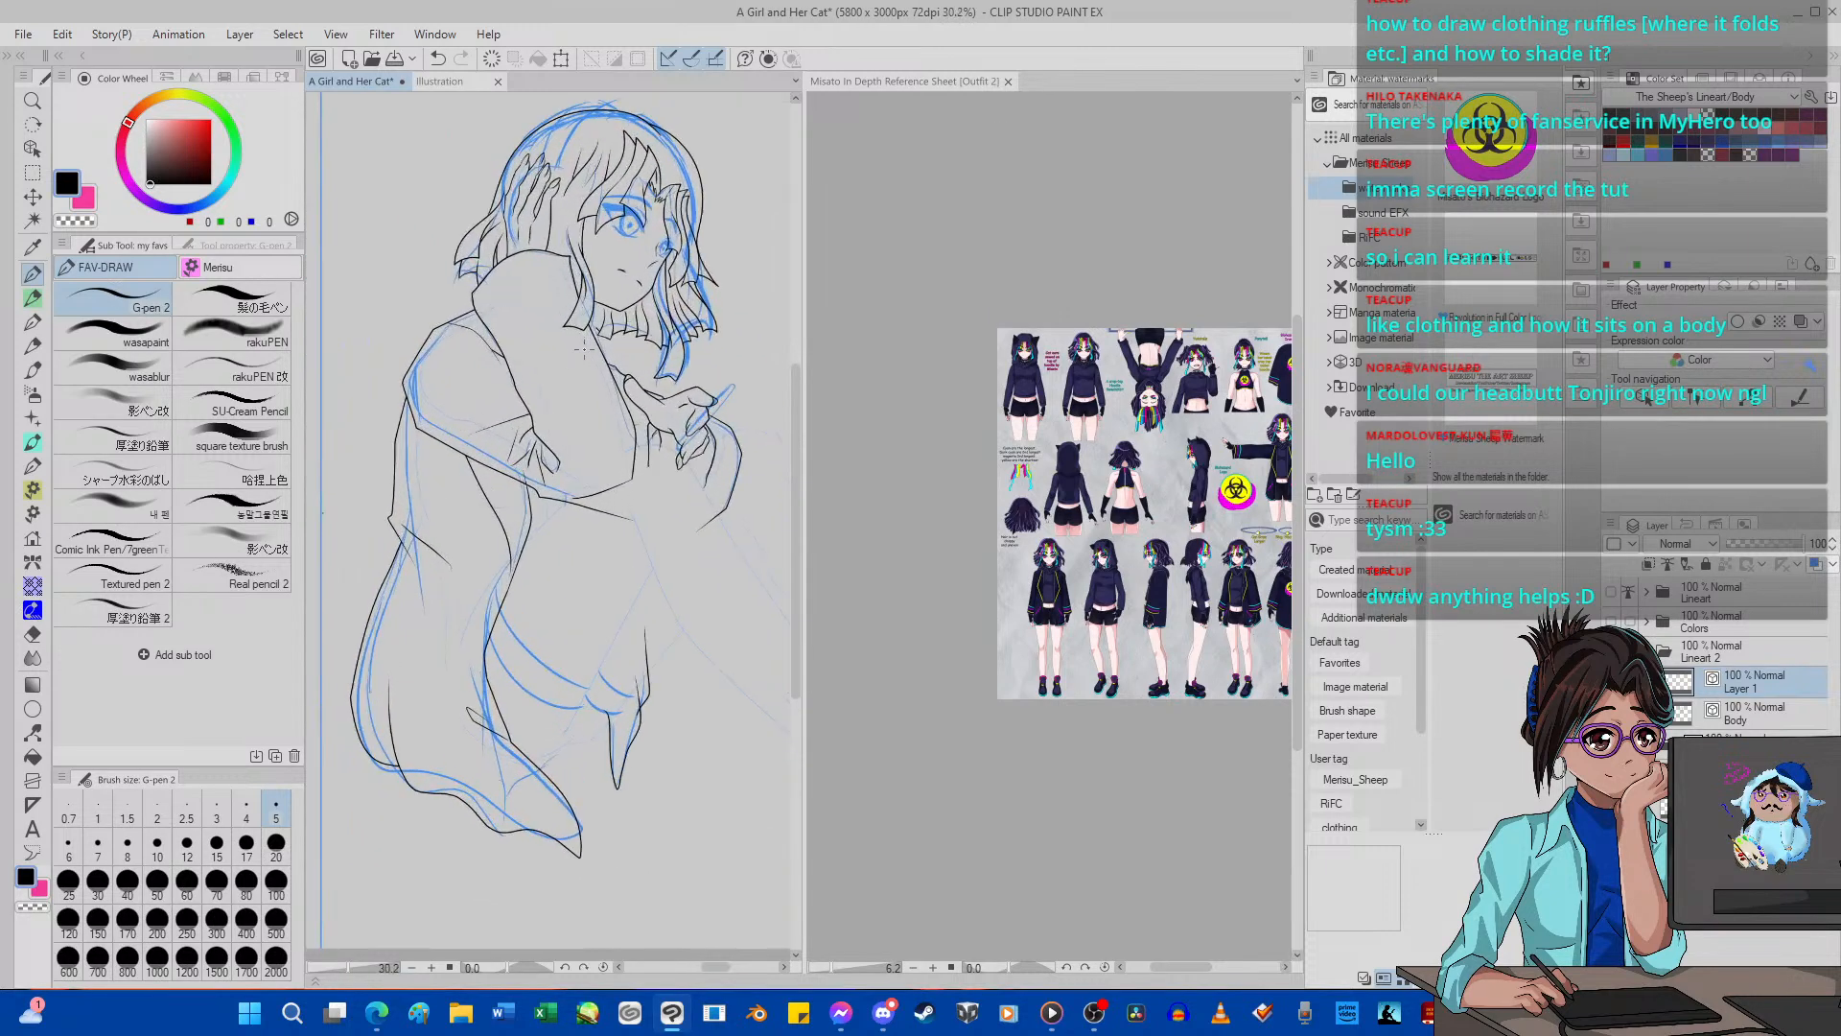
scroll(570, 375, "down", 4)
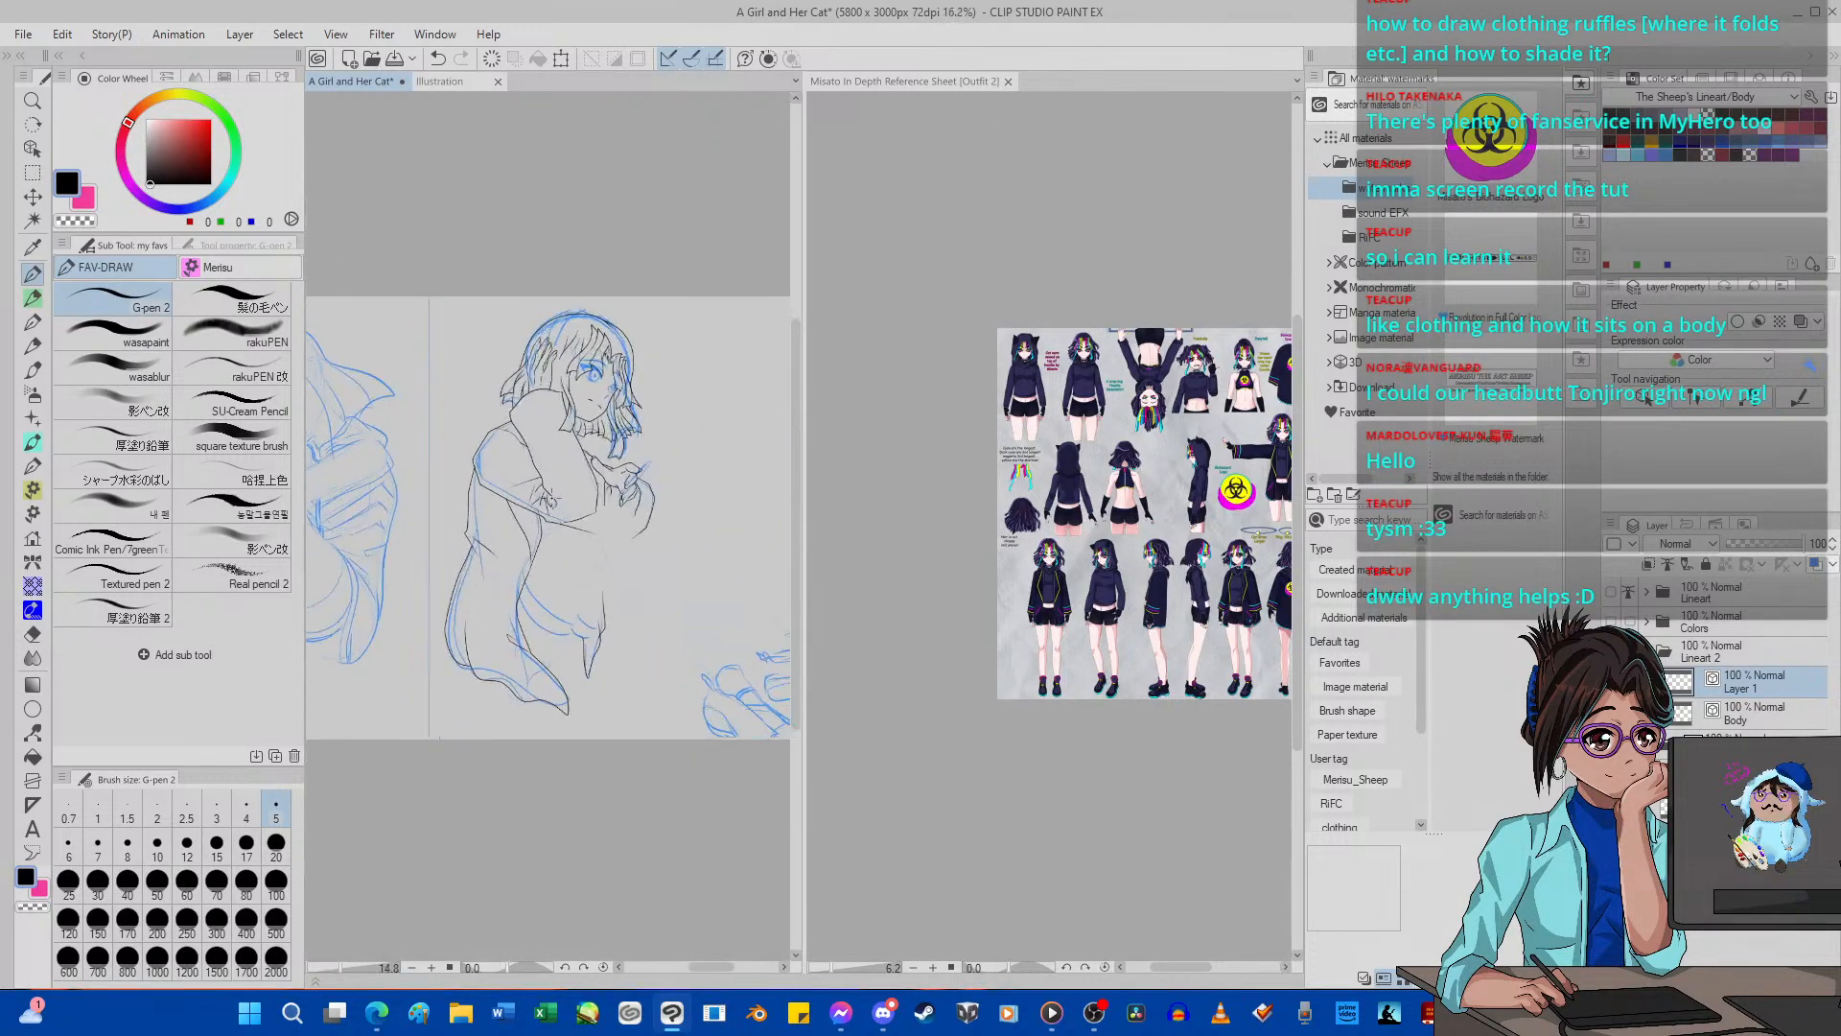
scroll(549, 689, "up", 9)
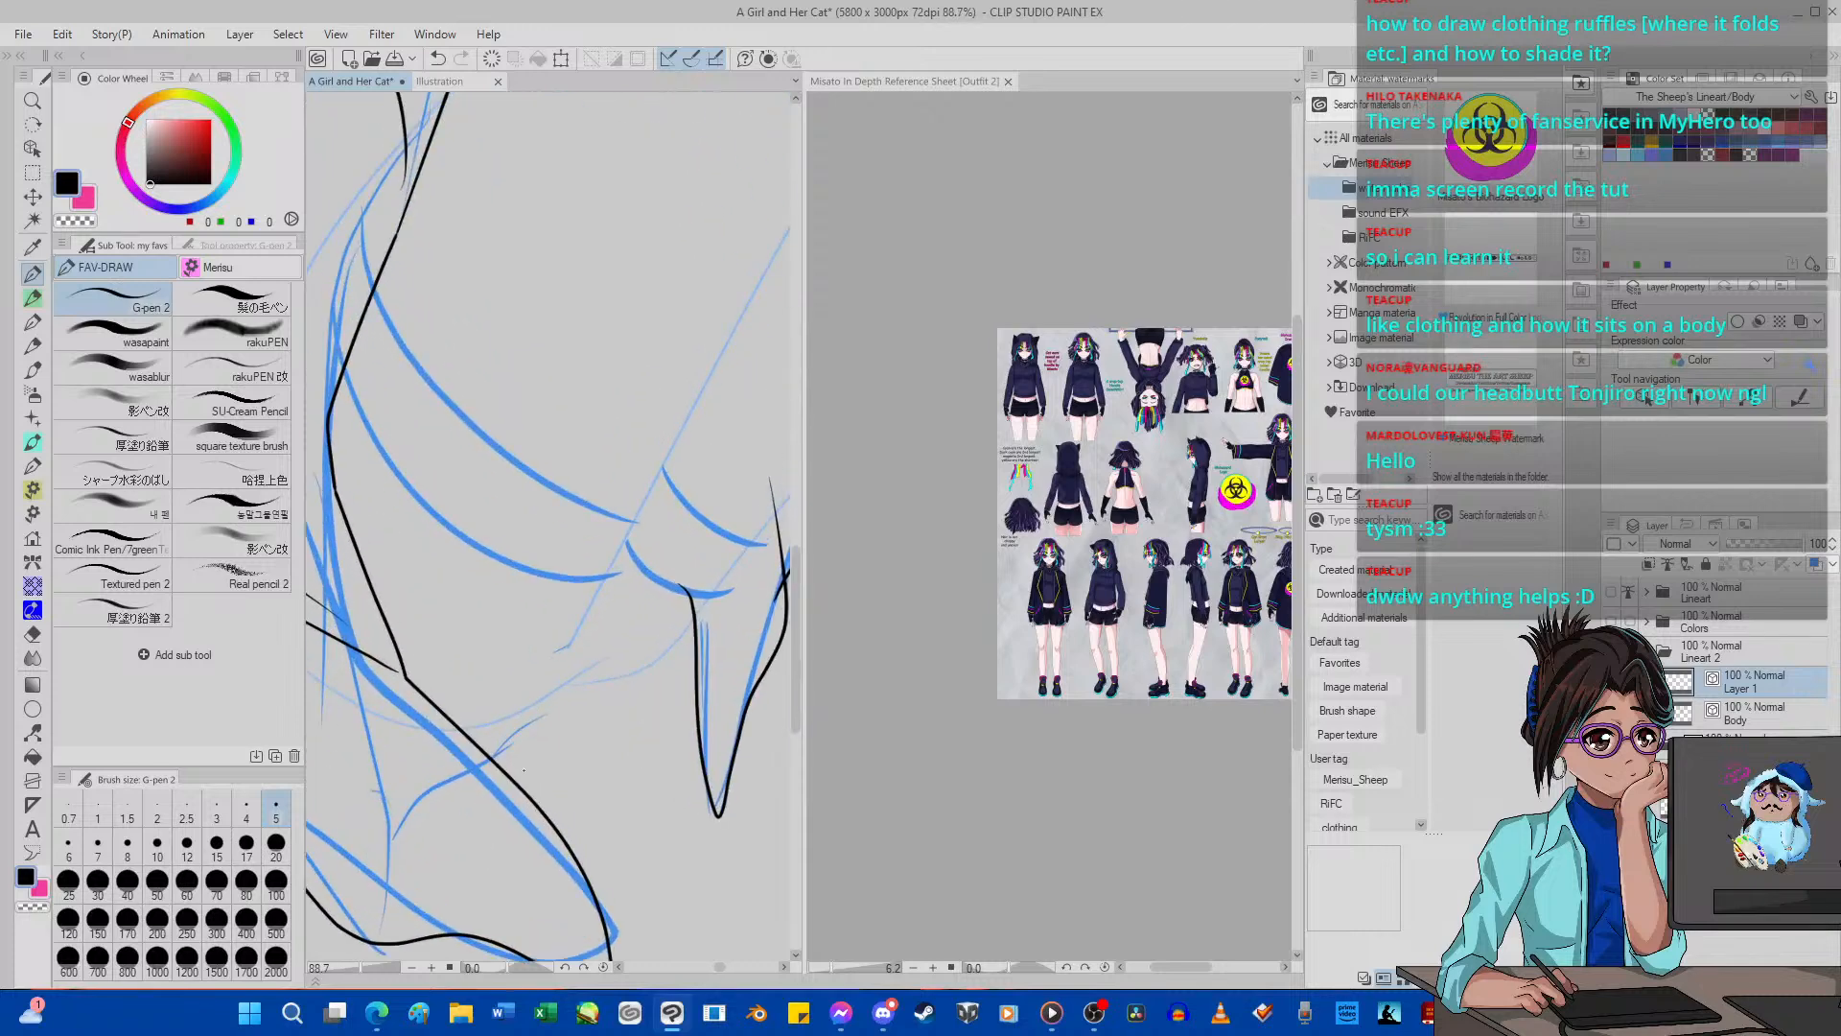
Ink the curved hem line joining the lower garment fold to the pointed hem tip, redoing the misplaced stroke.
left_click_drag(475, 782, 501, 754)
left_click_drag(593, 697, 649, 659)
left_click(437, 58)
left_click_drag(529, 704, 595, 669)
left_click_drag(673, 649, 726, 592)
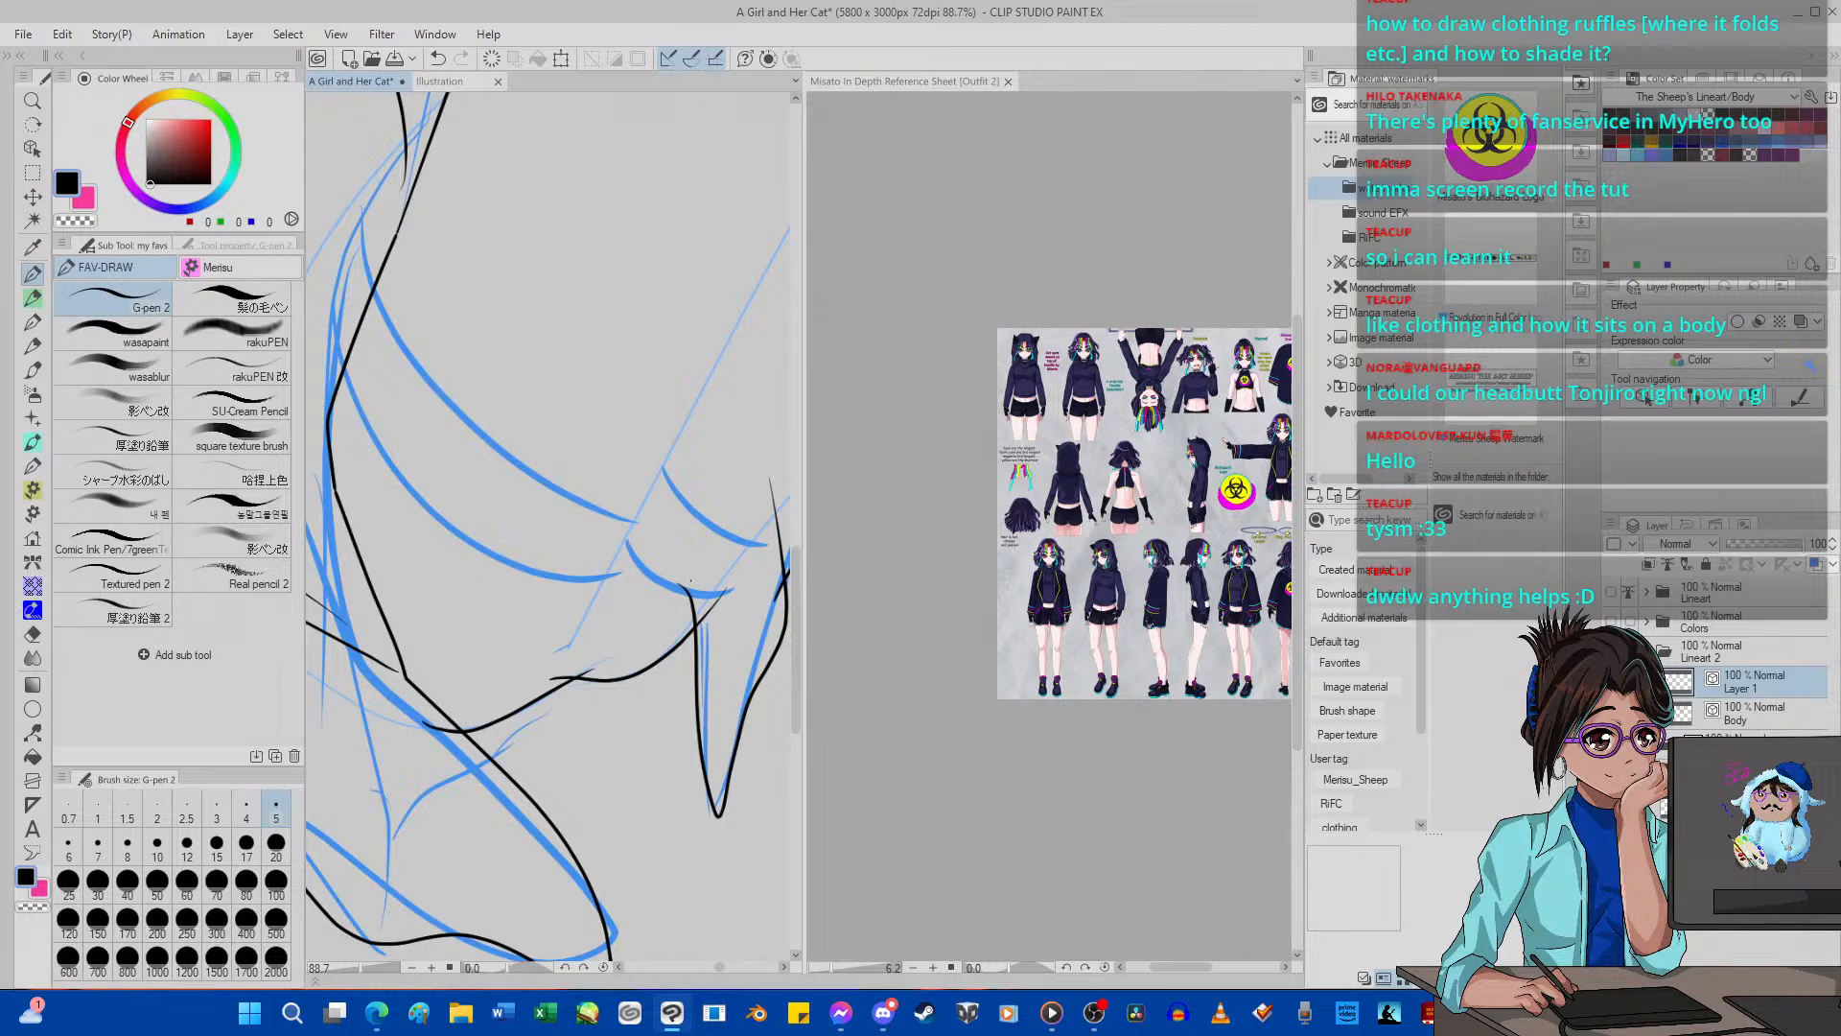
Examine the inked hem and the blue leg guide curves from several rotated canvas angles.
scroll(529, 491, "down", 10)
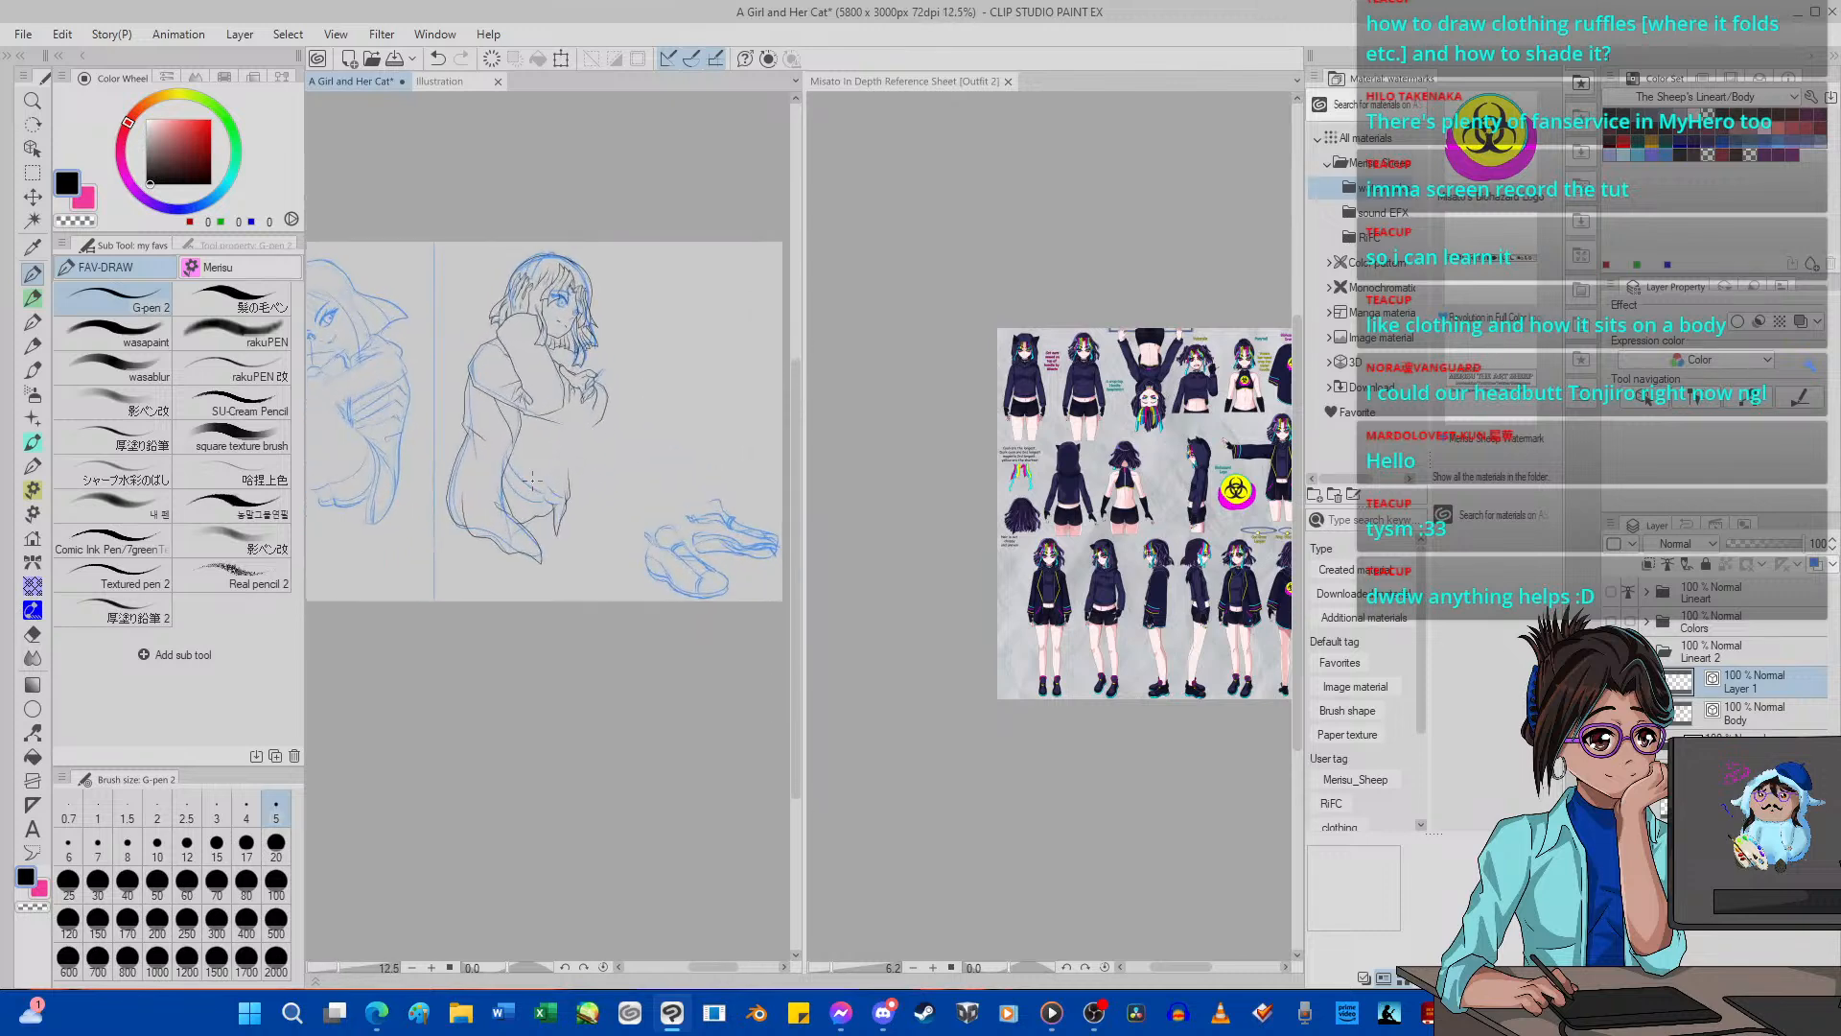
scroll(533, 479, "up", 1)
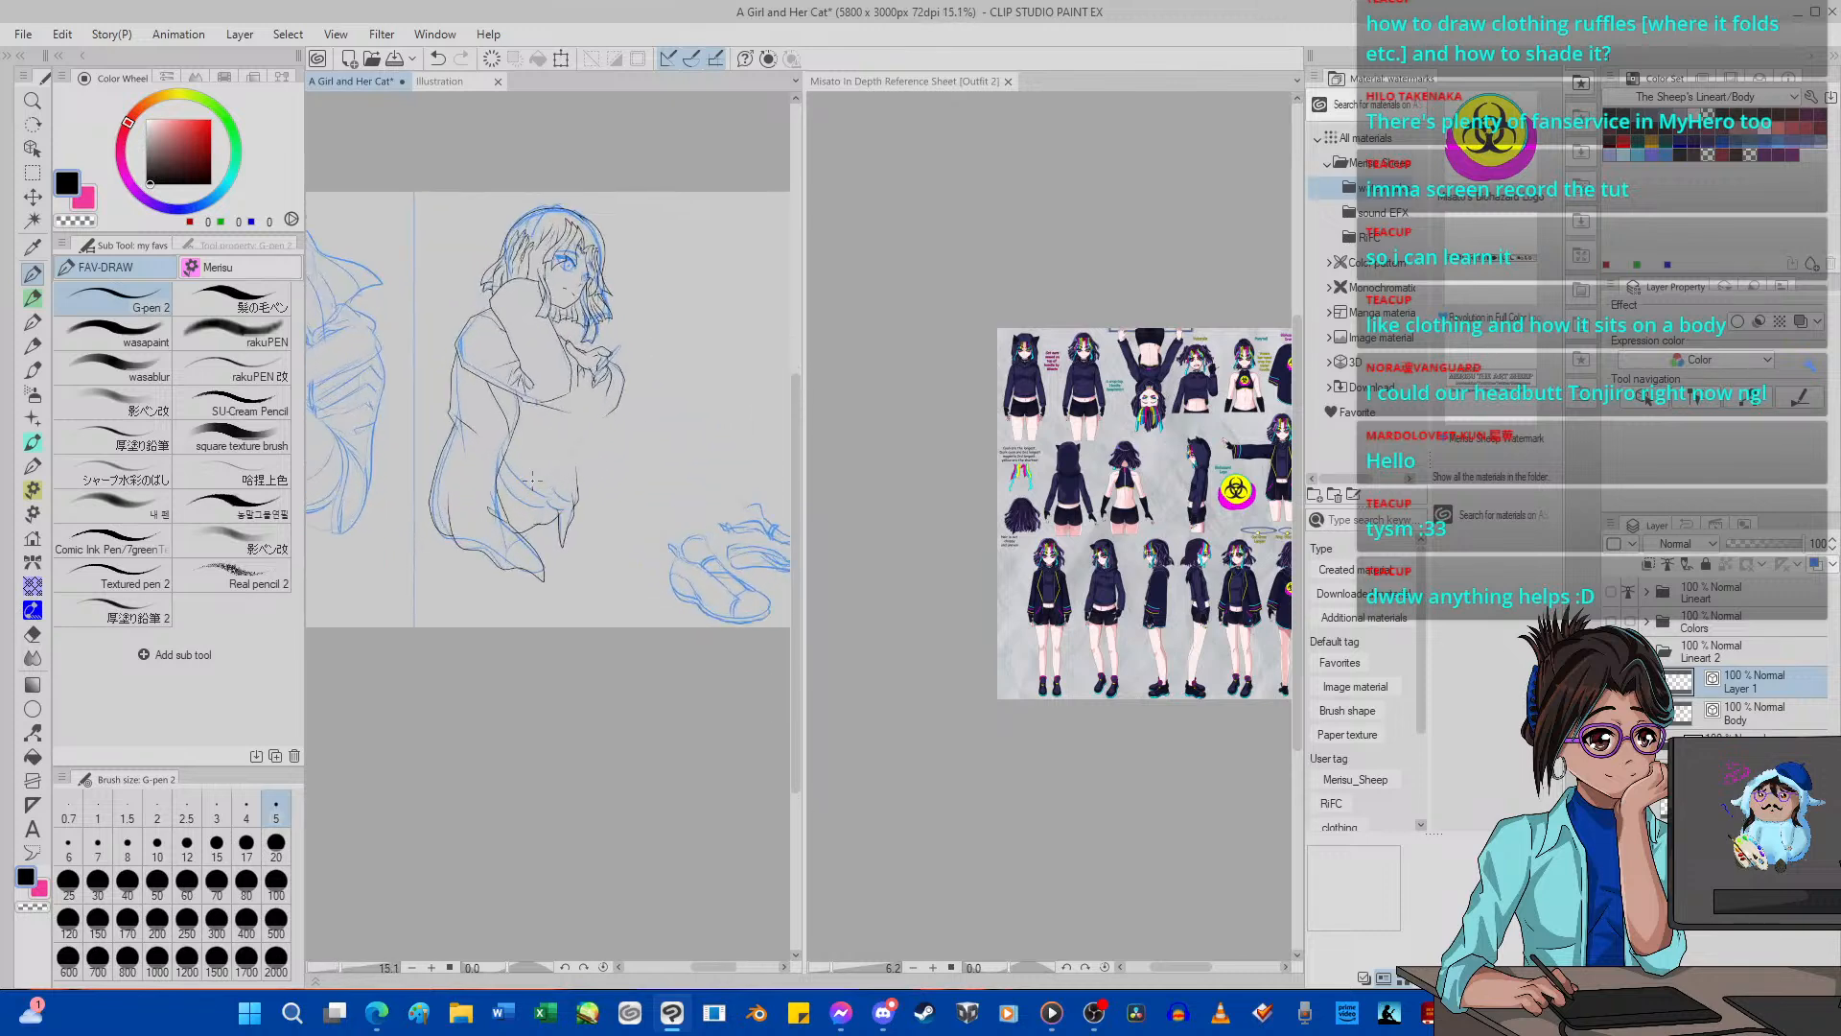
key("minus")
key("minus")
key("minus")
key("minus")
key("minus")
key("minus")
key("minus")
key("minus")
key("minus")
key("minus")
key("minus")
key("minus")
key("minus")
key("minus")
key("minus")
key("minus")
key("minus")
key("minus")
key("minus")
key("minus")
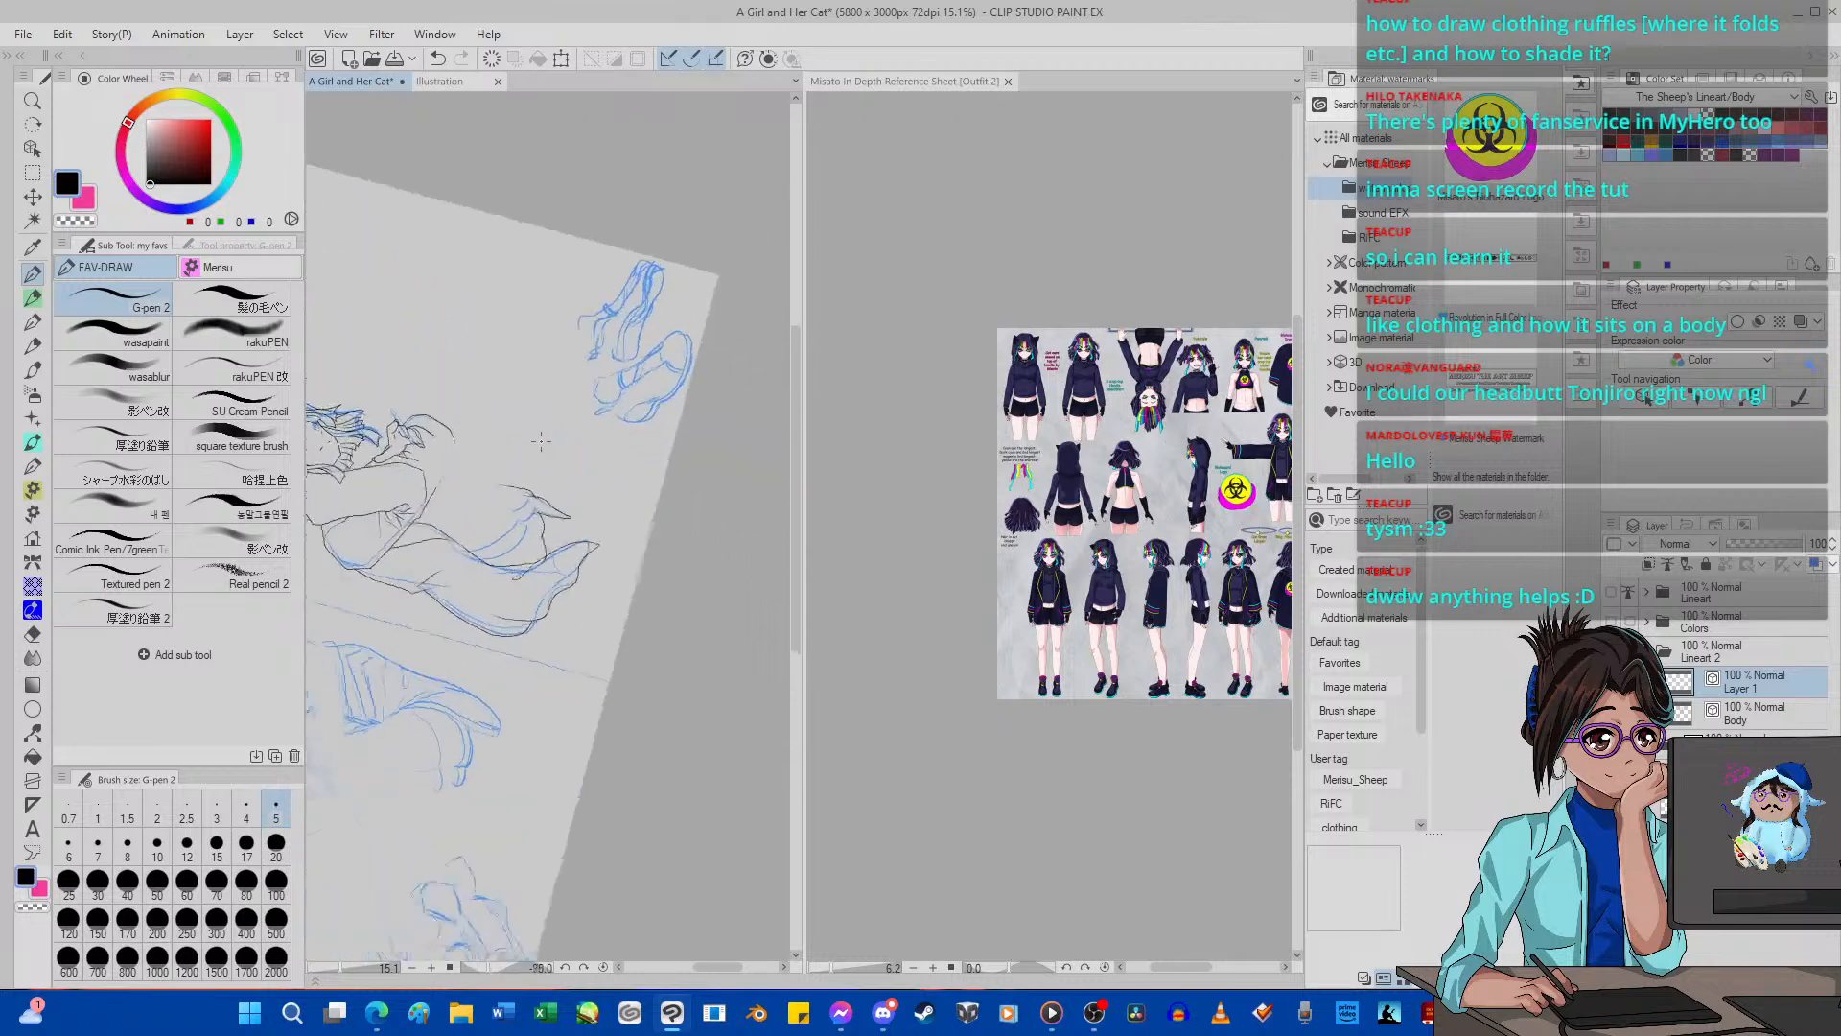
scroll(500, 490, "up", 3)
key("minus")
key("minus")
key("minus")
key("minus")
key("minus")
key("minus")
key("minus")
key("minus")
key("minus")
key("minus")
key("minus")
key("minus")
key("minus")
key("minus")
key("minus")
key("minus")
key("minus")
key("minus")
key("minus")
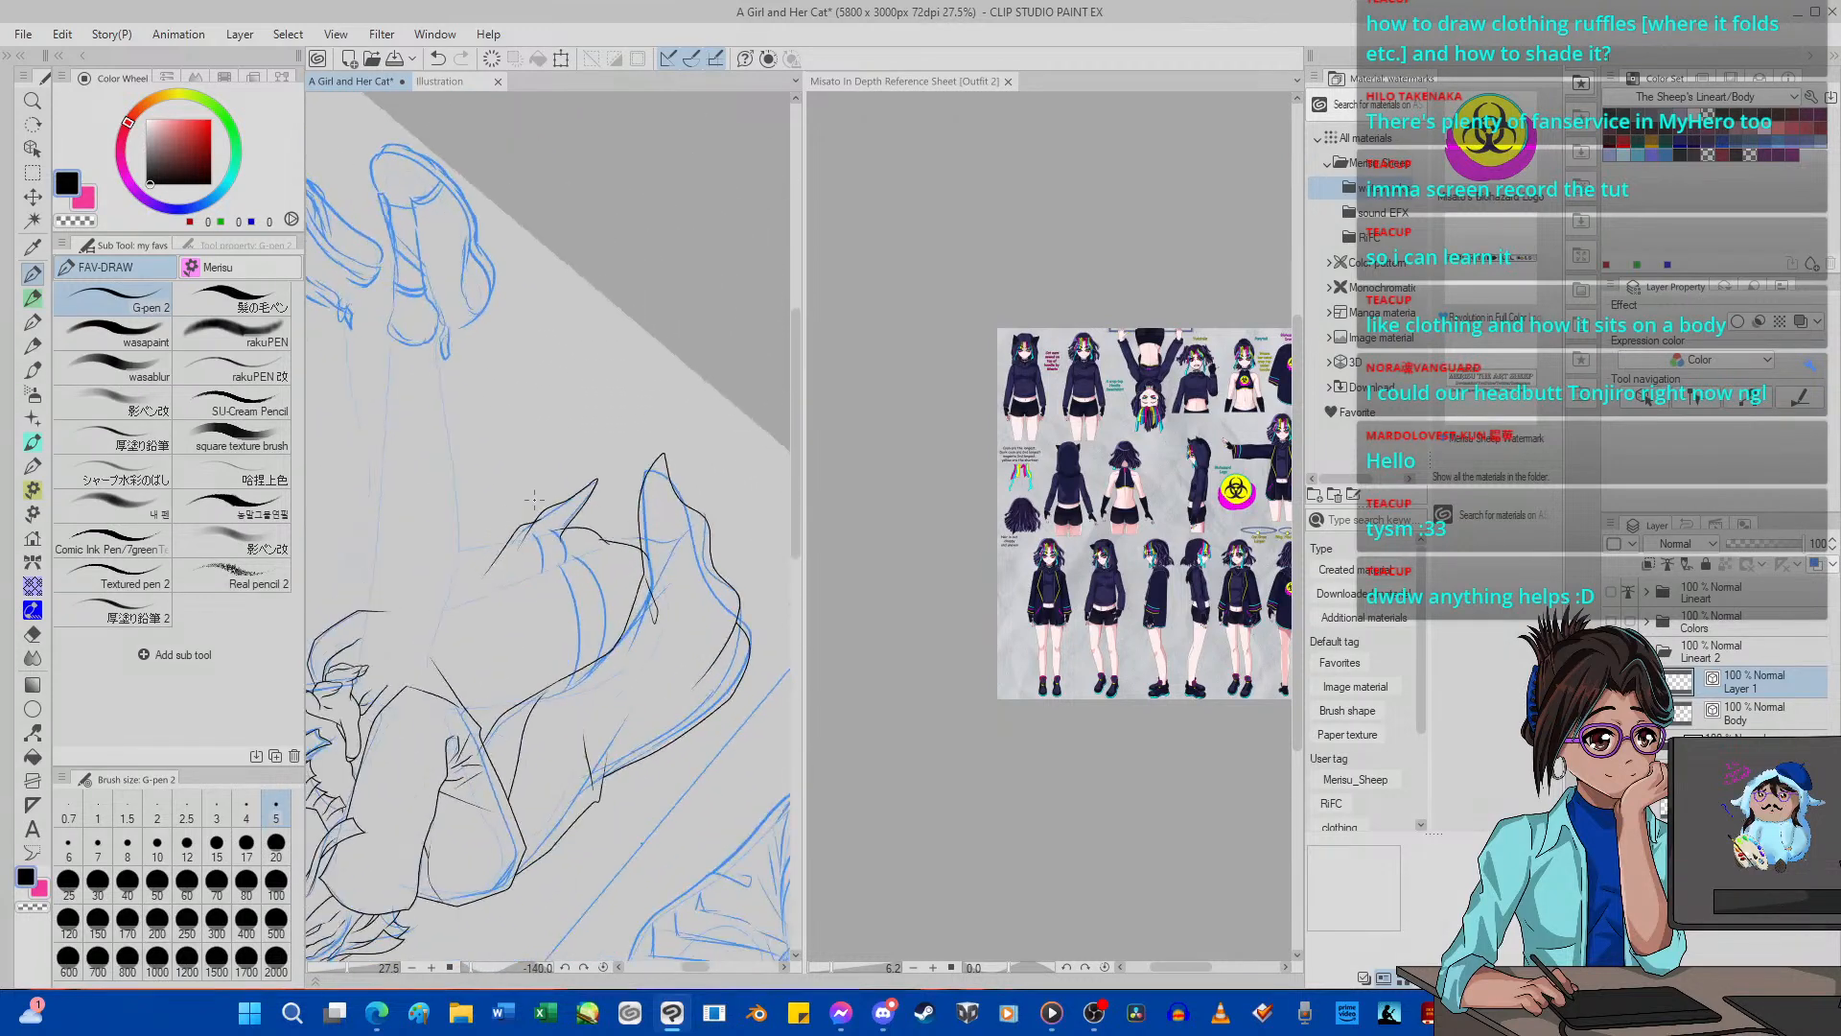
scroll(574, 497, "up", 1)
scroll(574, 496, "up", 2)
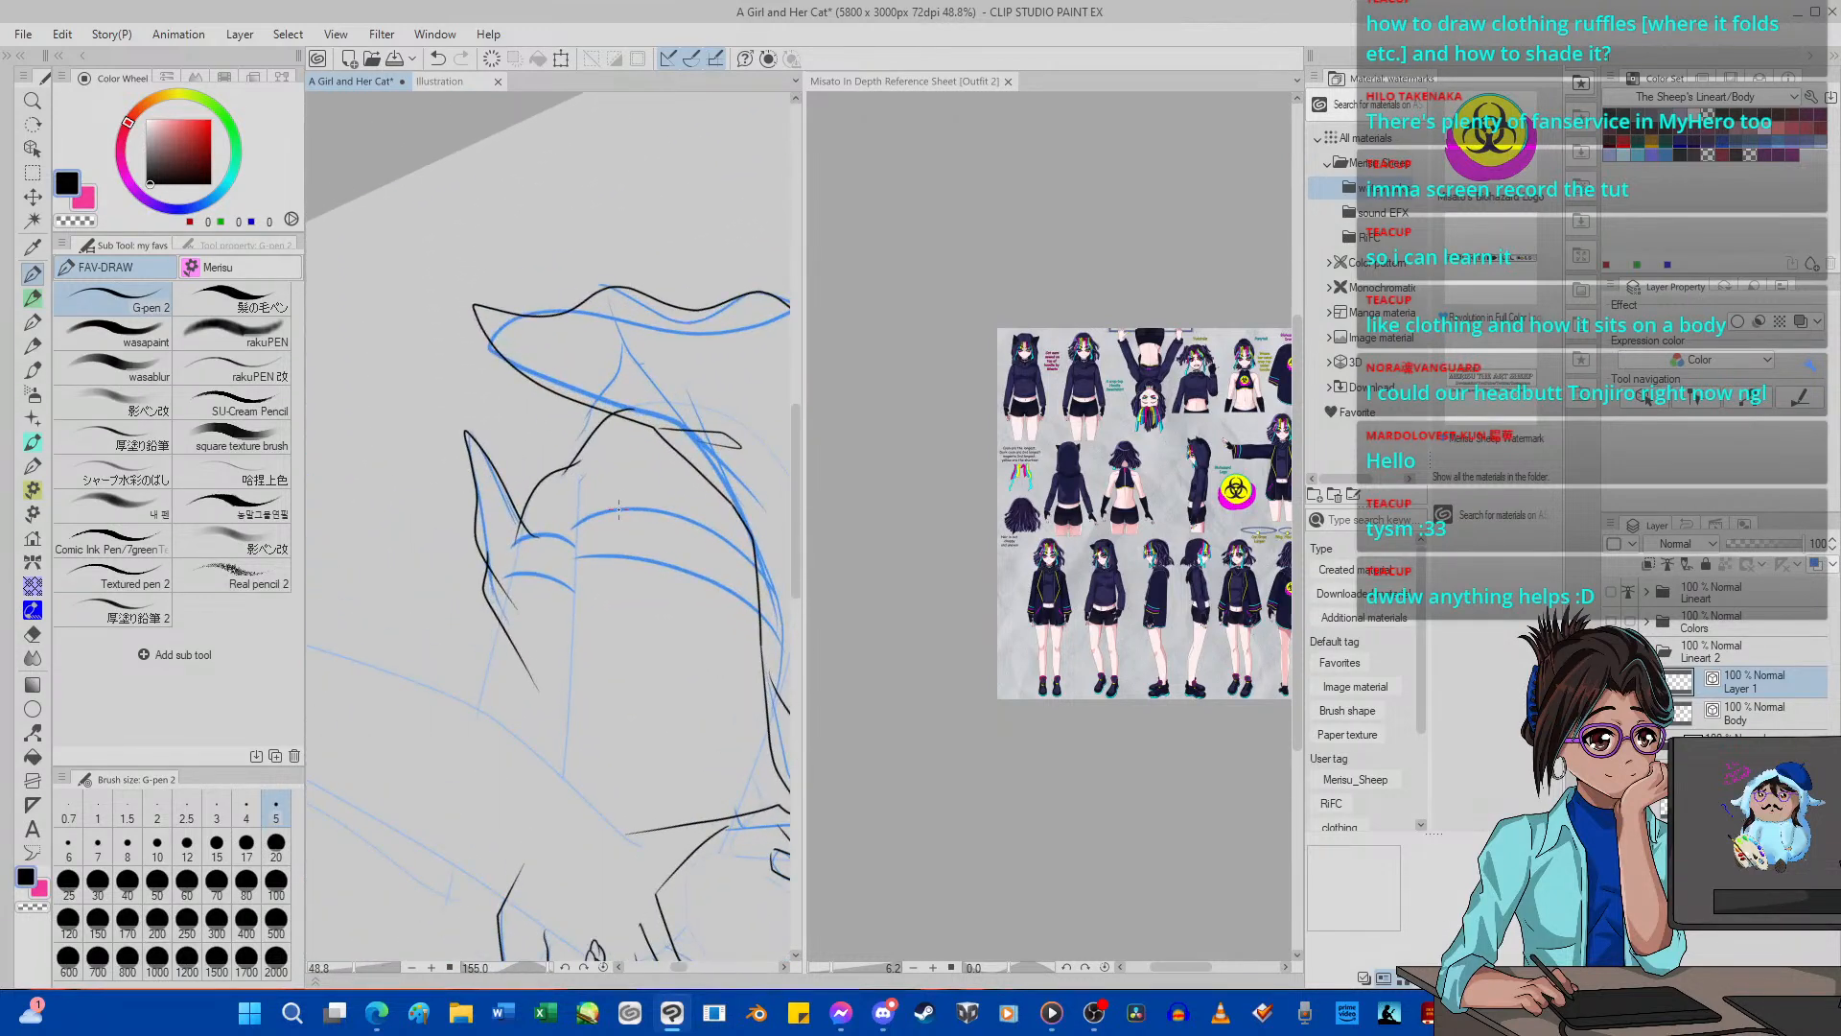
key("minus")
key("minus")
key("minus")
key("minus")
key("minus")
key("minus")
key("minus")
key("minus")
key("minus")
key("minus")
key("minus")
scroll(699, 420, "up", 3)
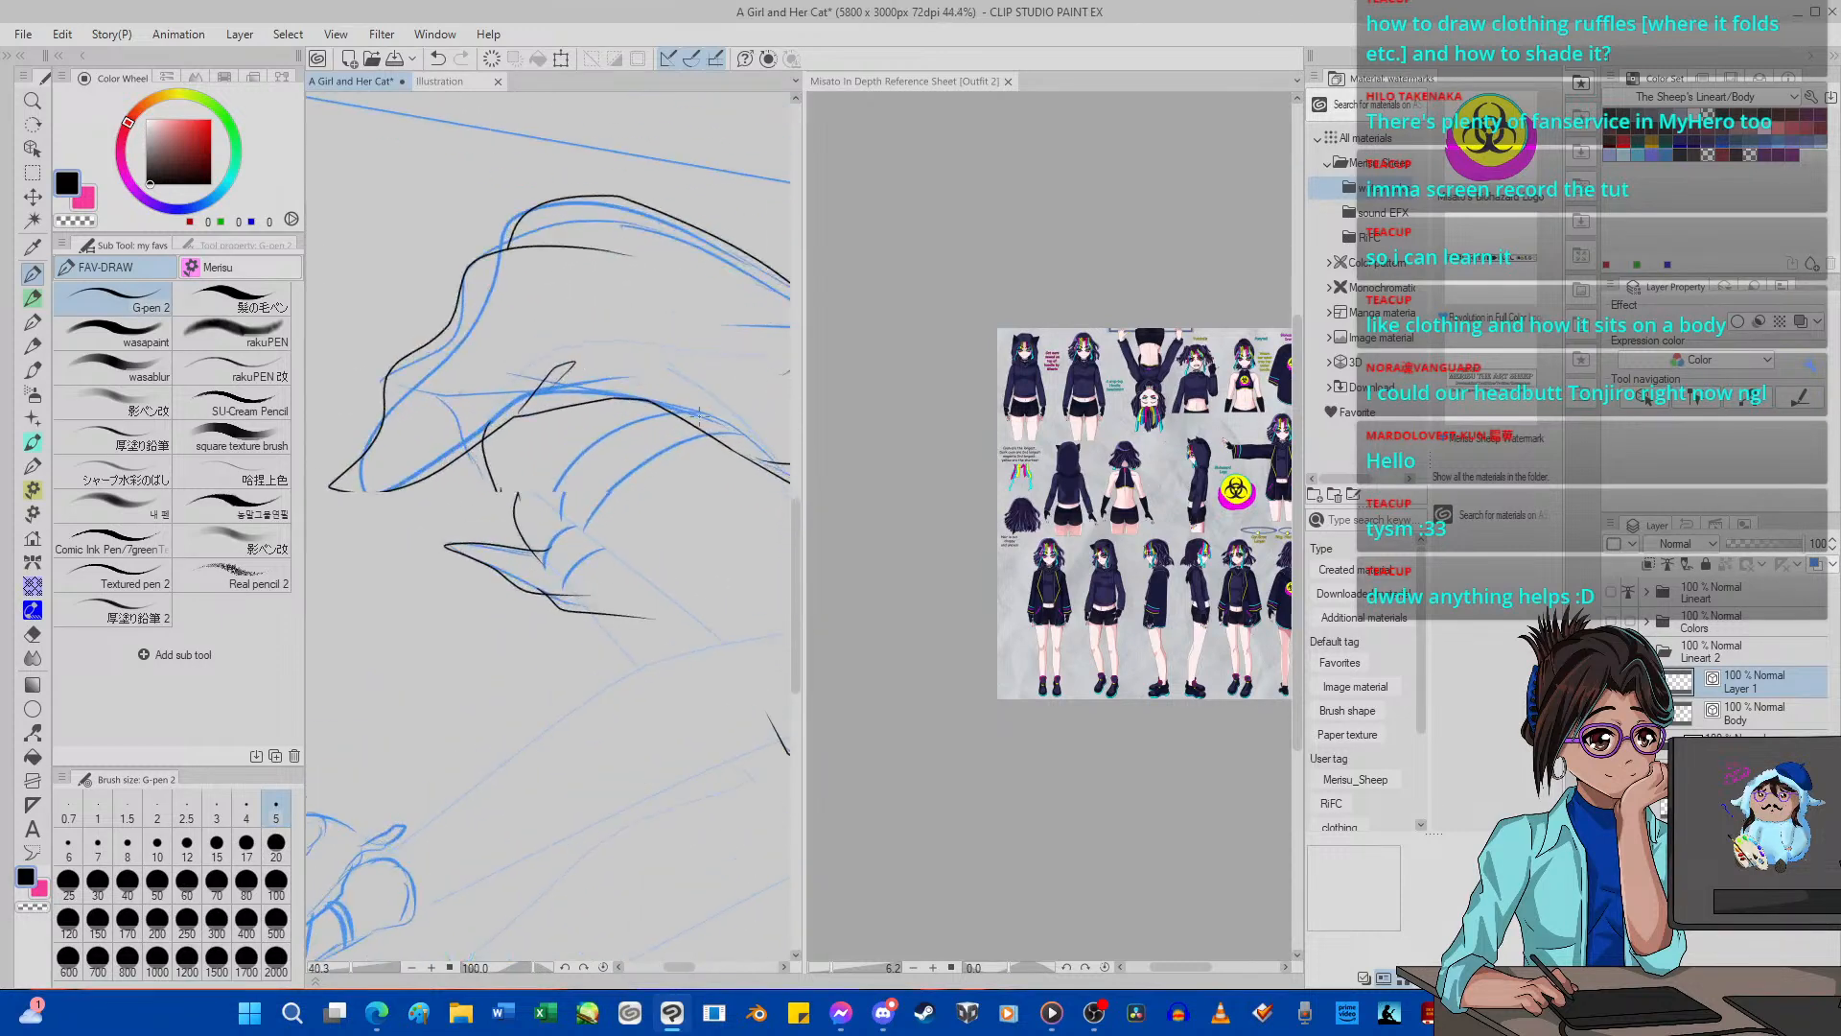
scroll(699, 420, "up", 1)
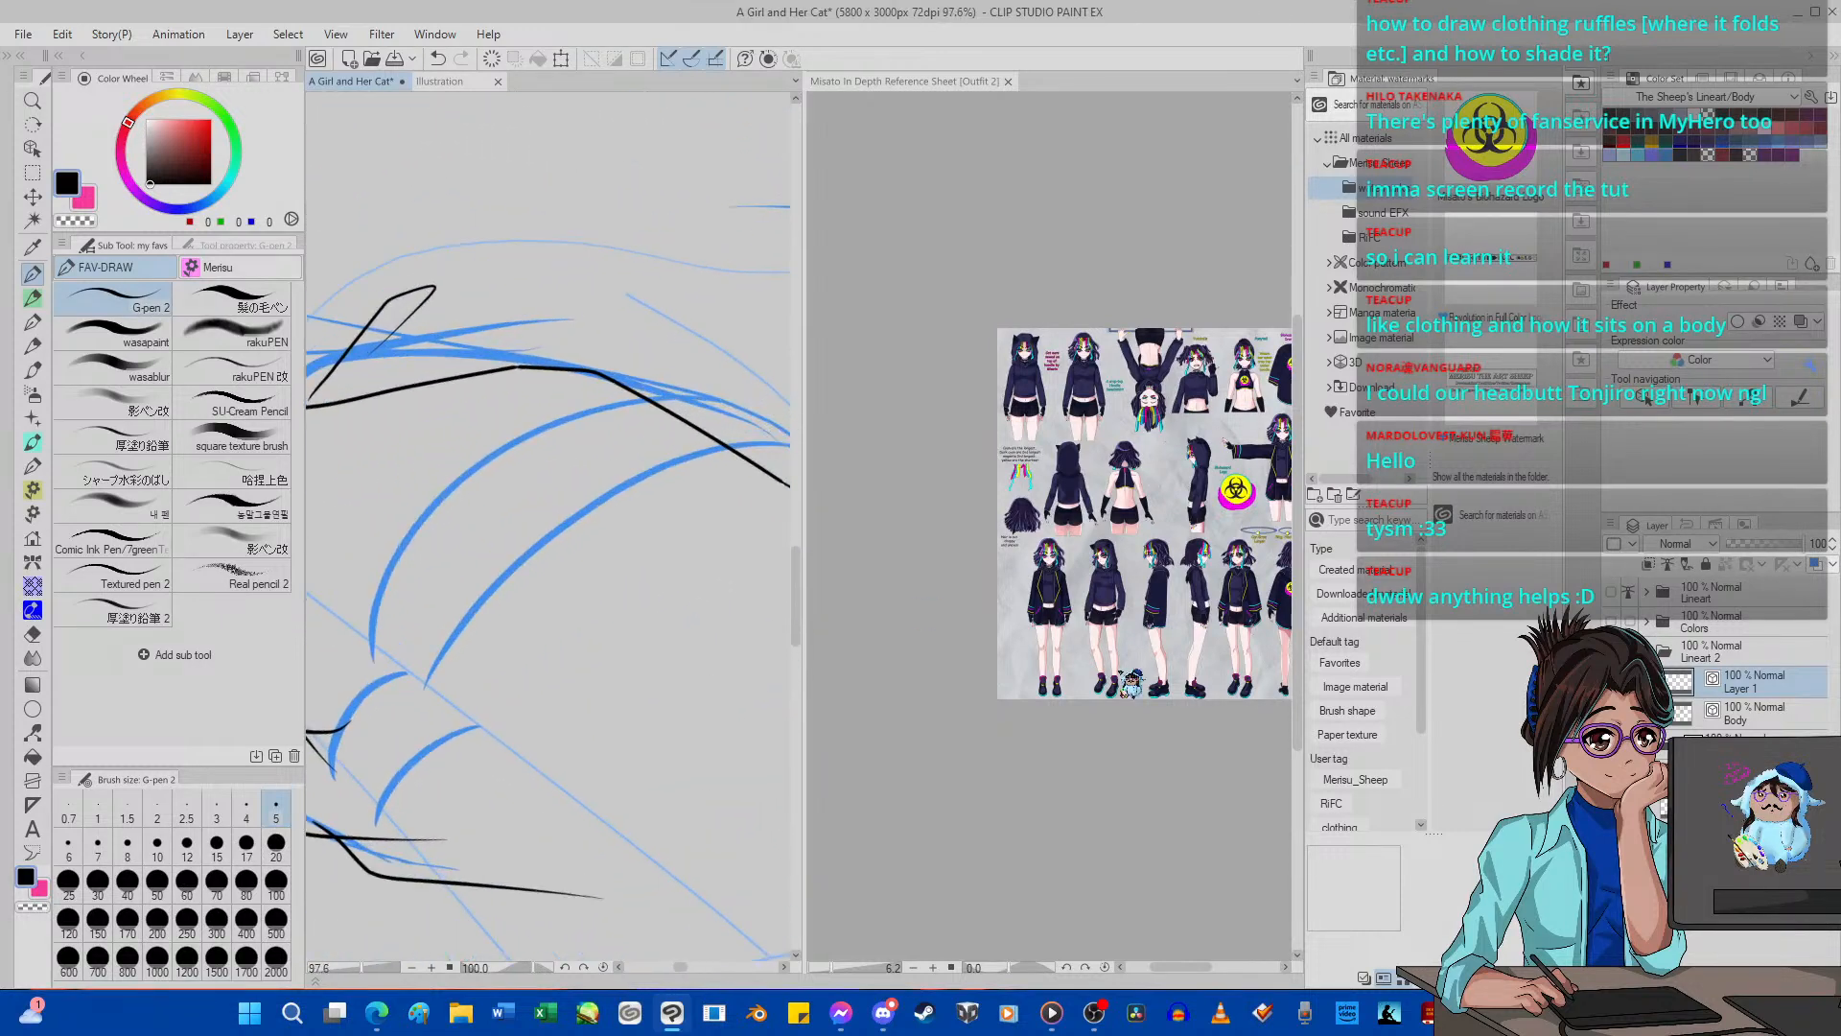
Examine the outfit and leg details on the Misato character reference sheet.
scroll(1066, 679, "up", 2)
scroll(1066, 679, "up", 4)
scroll(1064, 662, "down", 7)
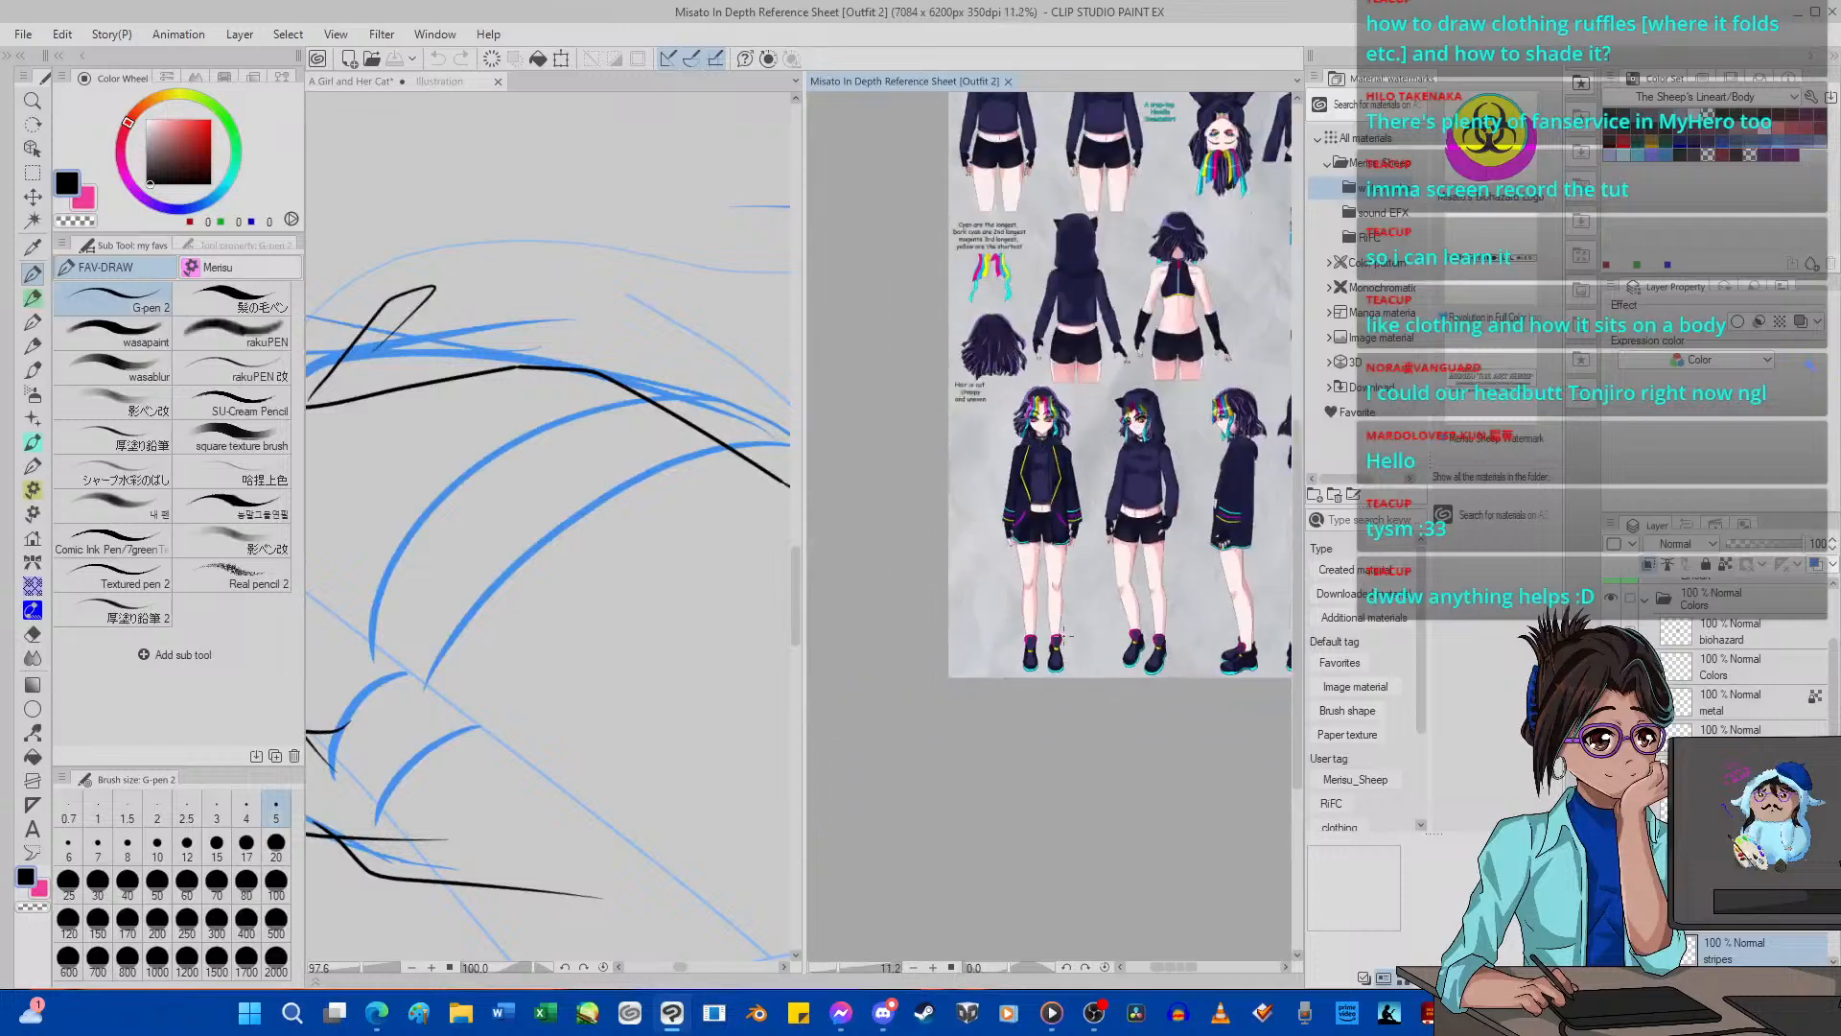
scroll(1062, 641, "up", 3)
scroll(1062, 641, "down", 2)
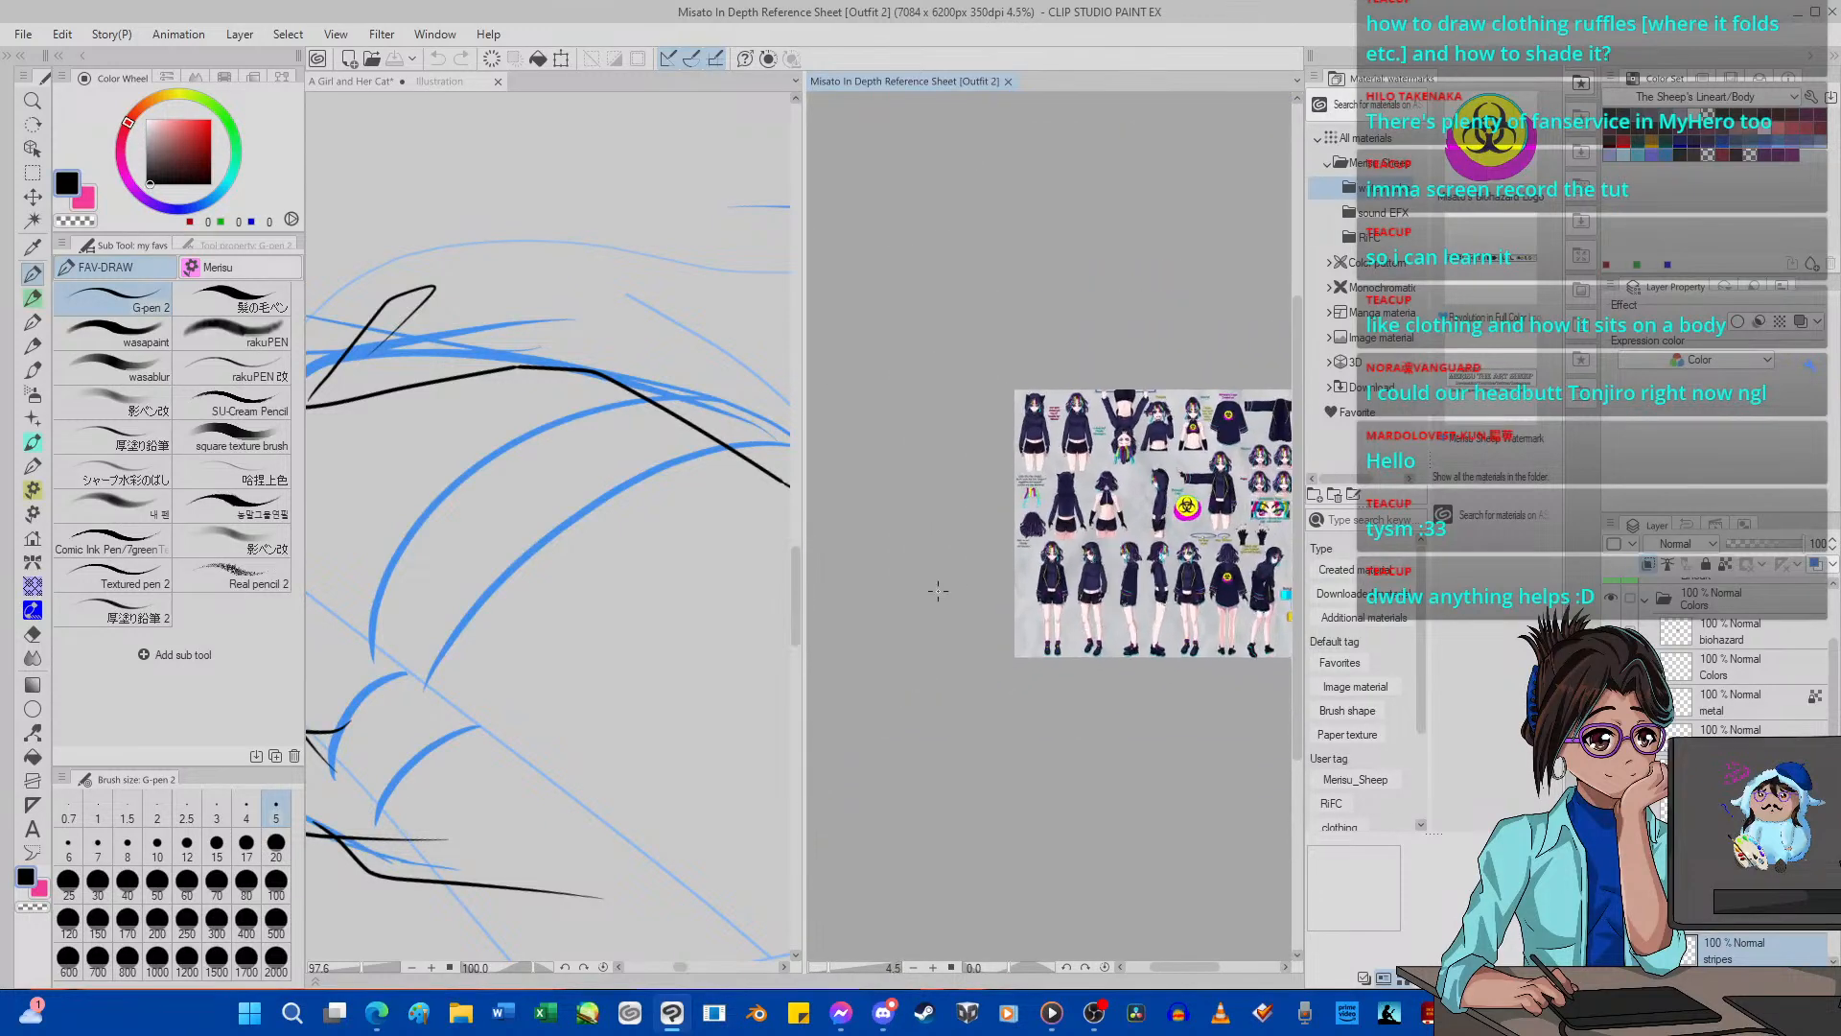
Erase the overshooting black line ends around the pointed hem tip with the Hard eraser at size 15.
scroll(575, 662, "down", 5)
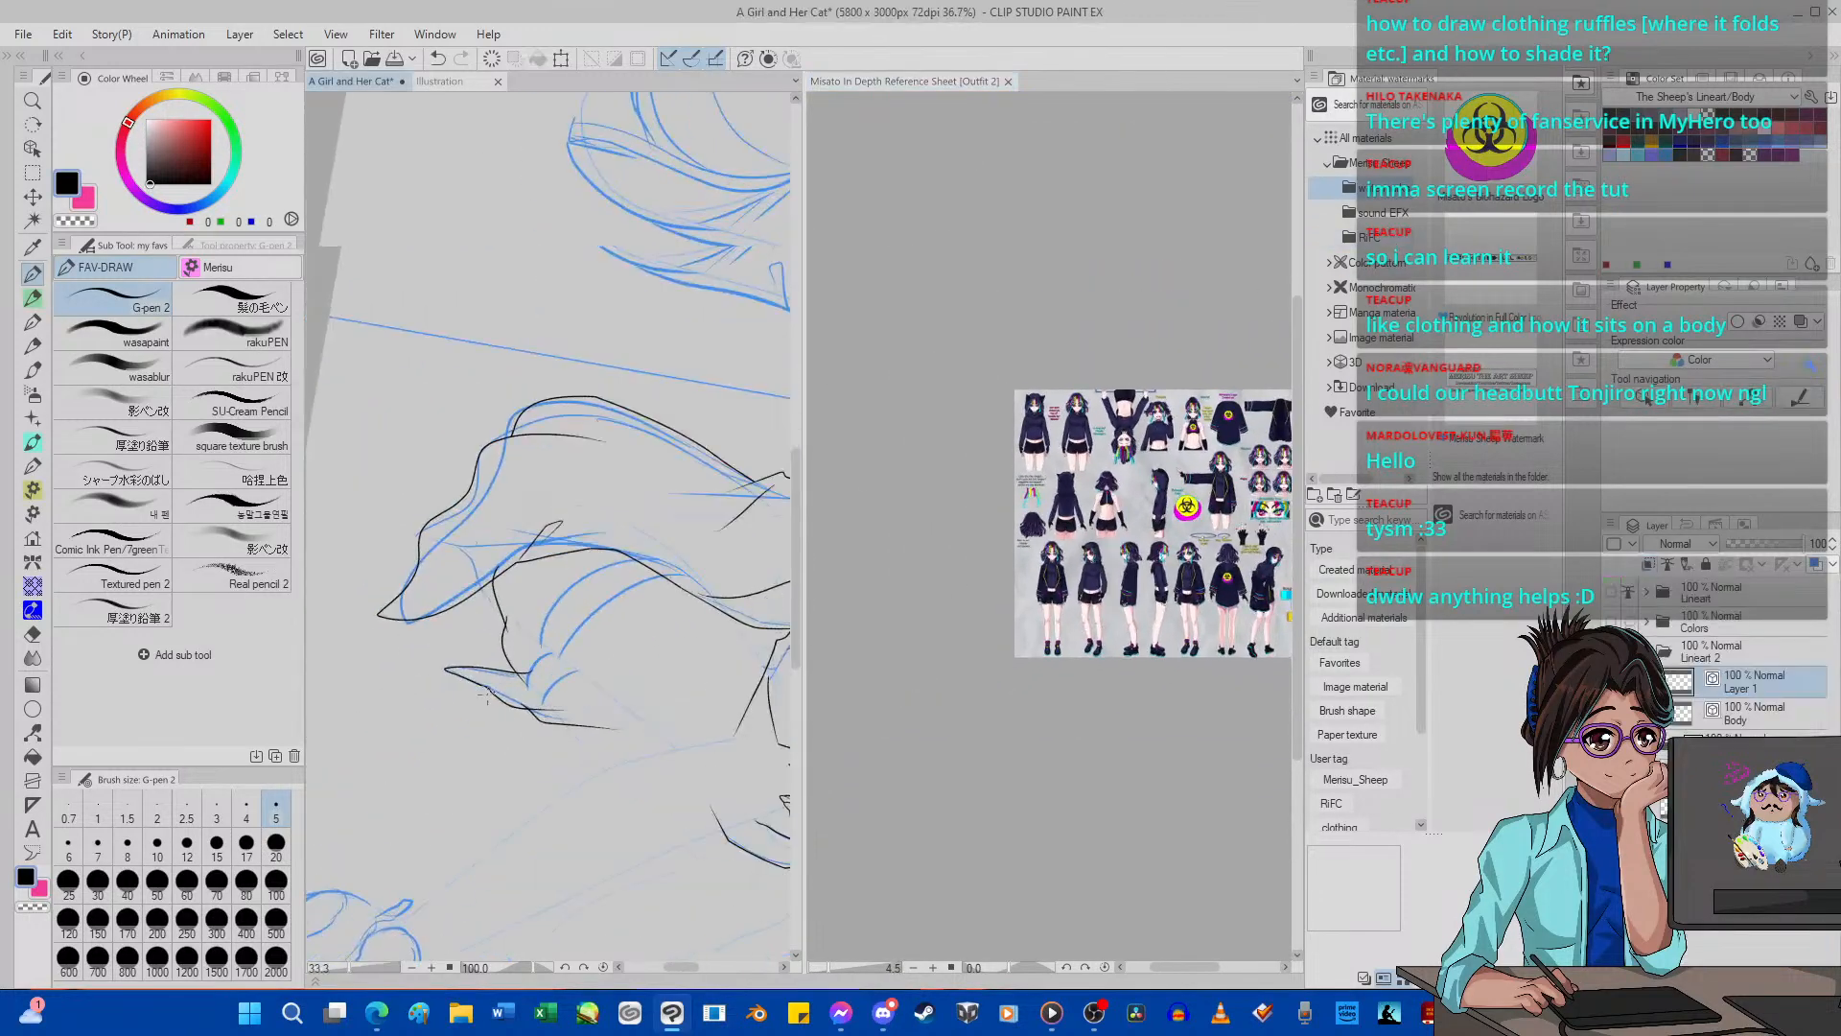
scroll(556, 665, "up", 3)
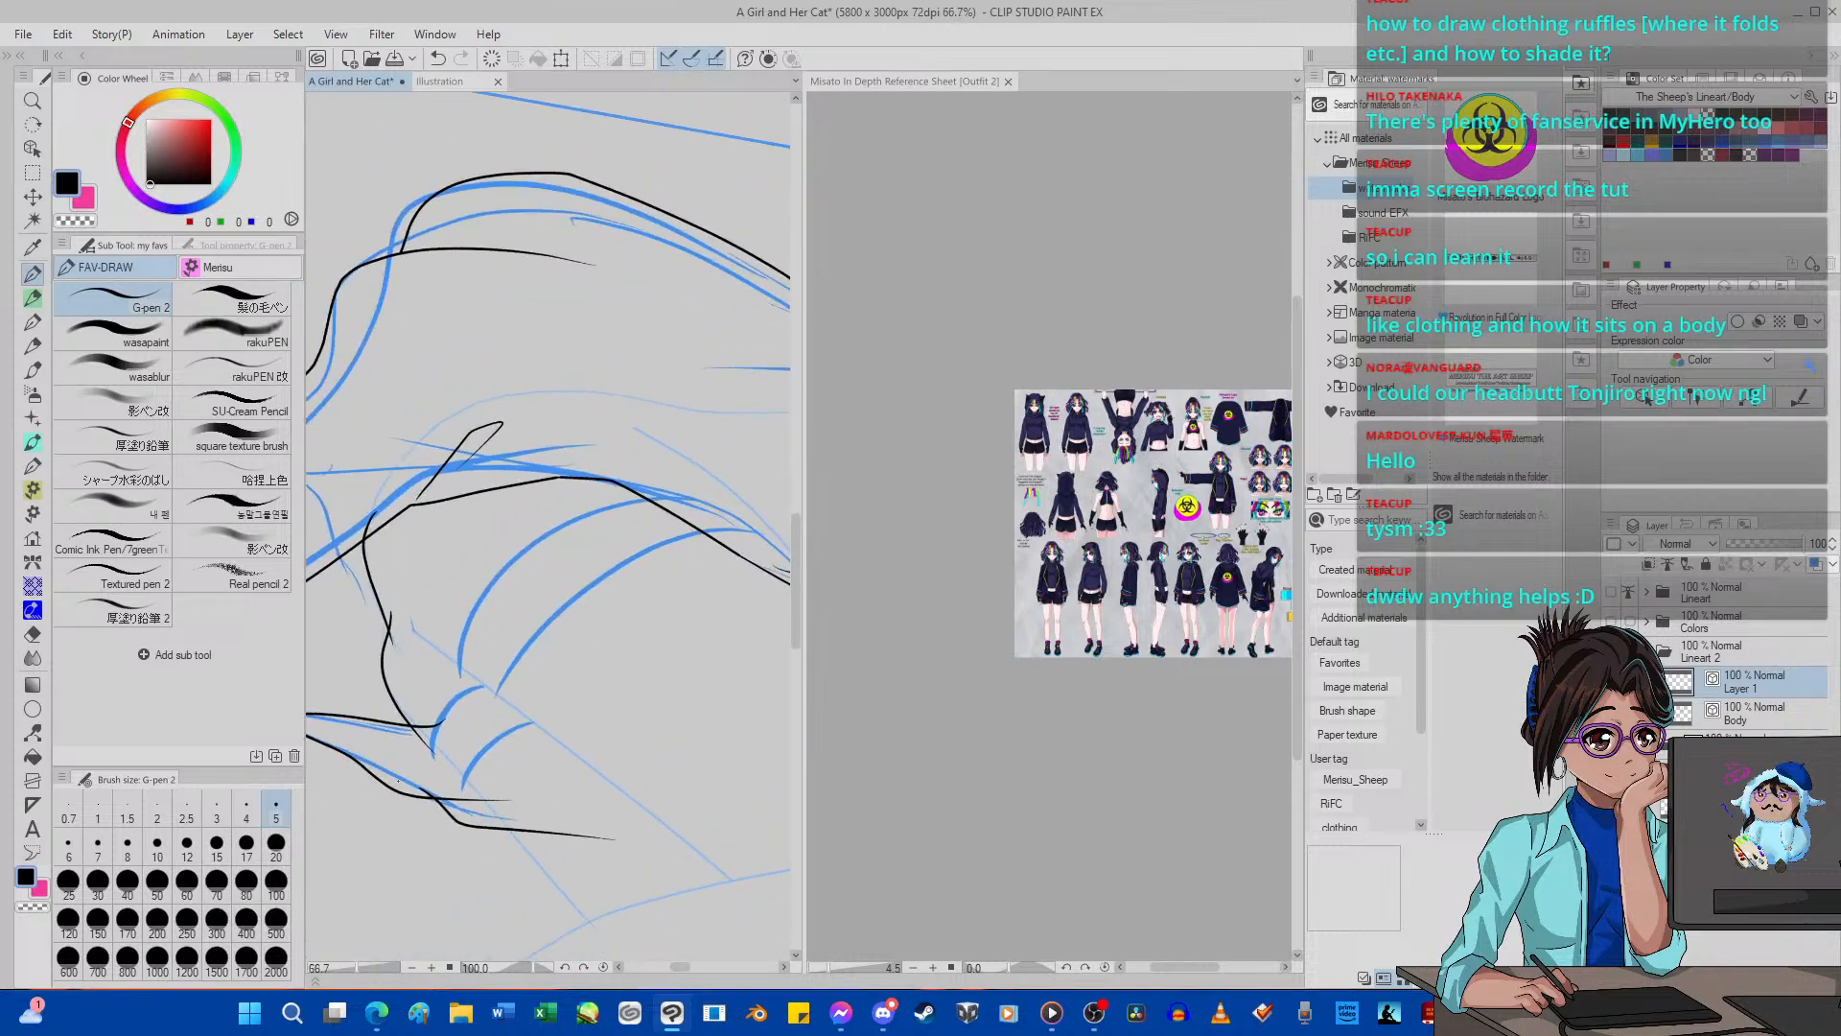
scroll(589, 649, "up", 5)
left_click(35, 633)
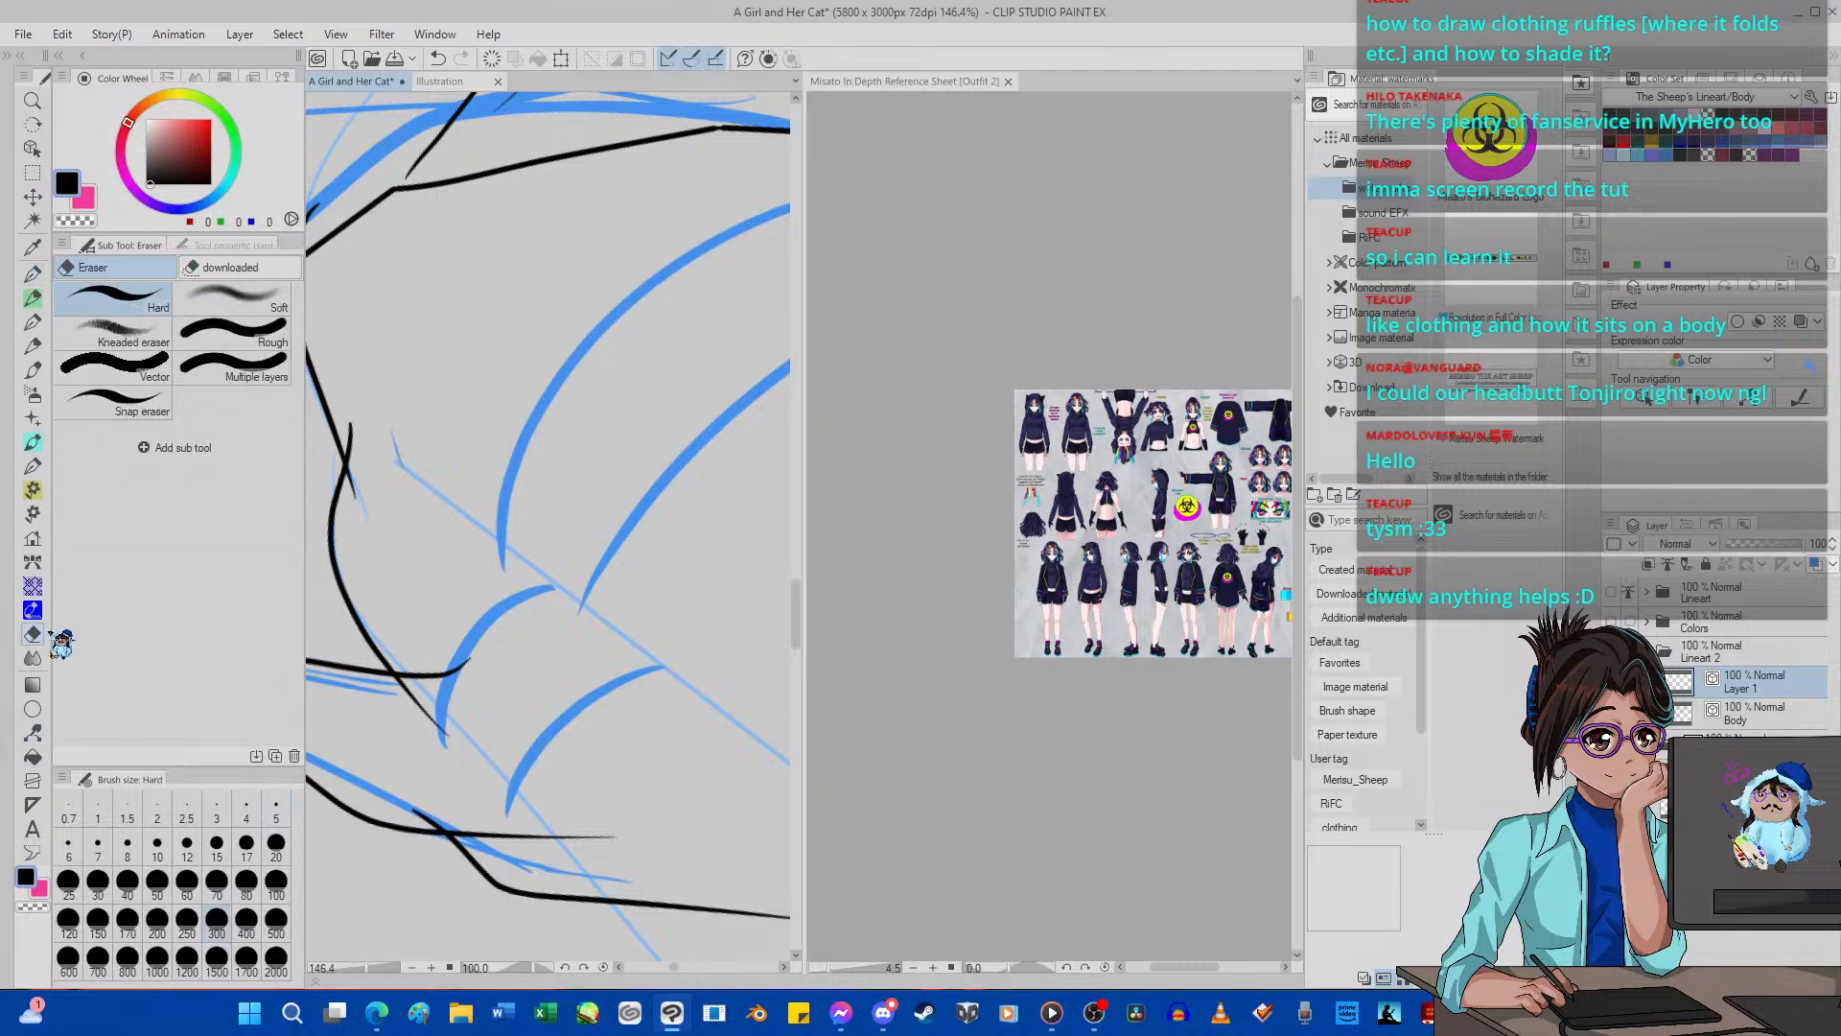
left_click(217, 844)
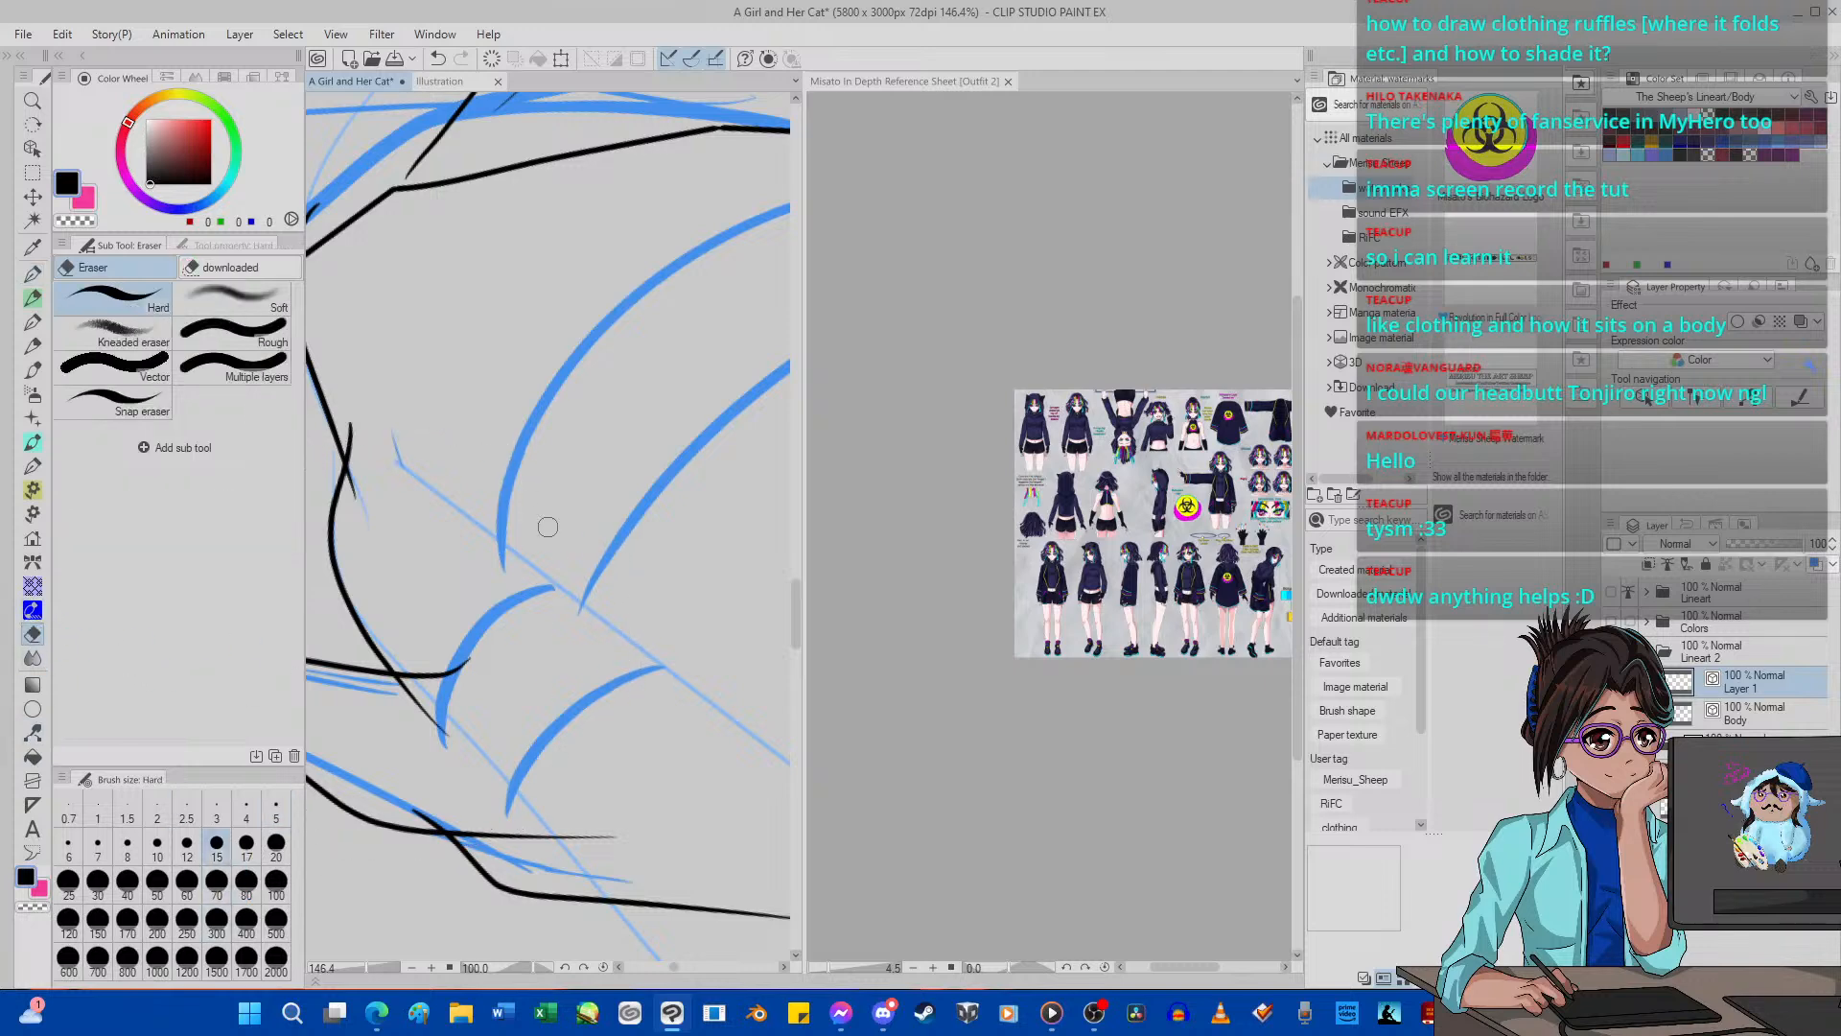
left_click_drag(468, 668, 395, 669)
left_click_drag(480, 824, 487, 843)
Ink a curved line across the leg between the two blue guide curves with the G-pen, with the canvas rotated to 150 degrees.
scroll(576, 610, "down", 5)
scroll(641, 622, "up", 3)
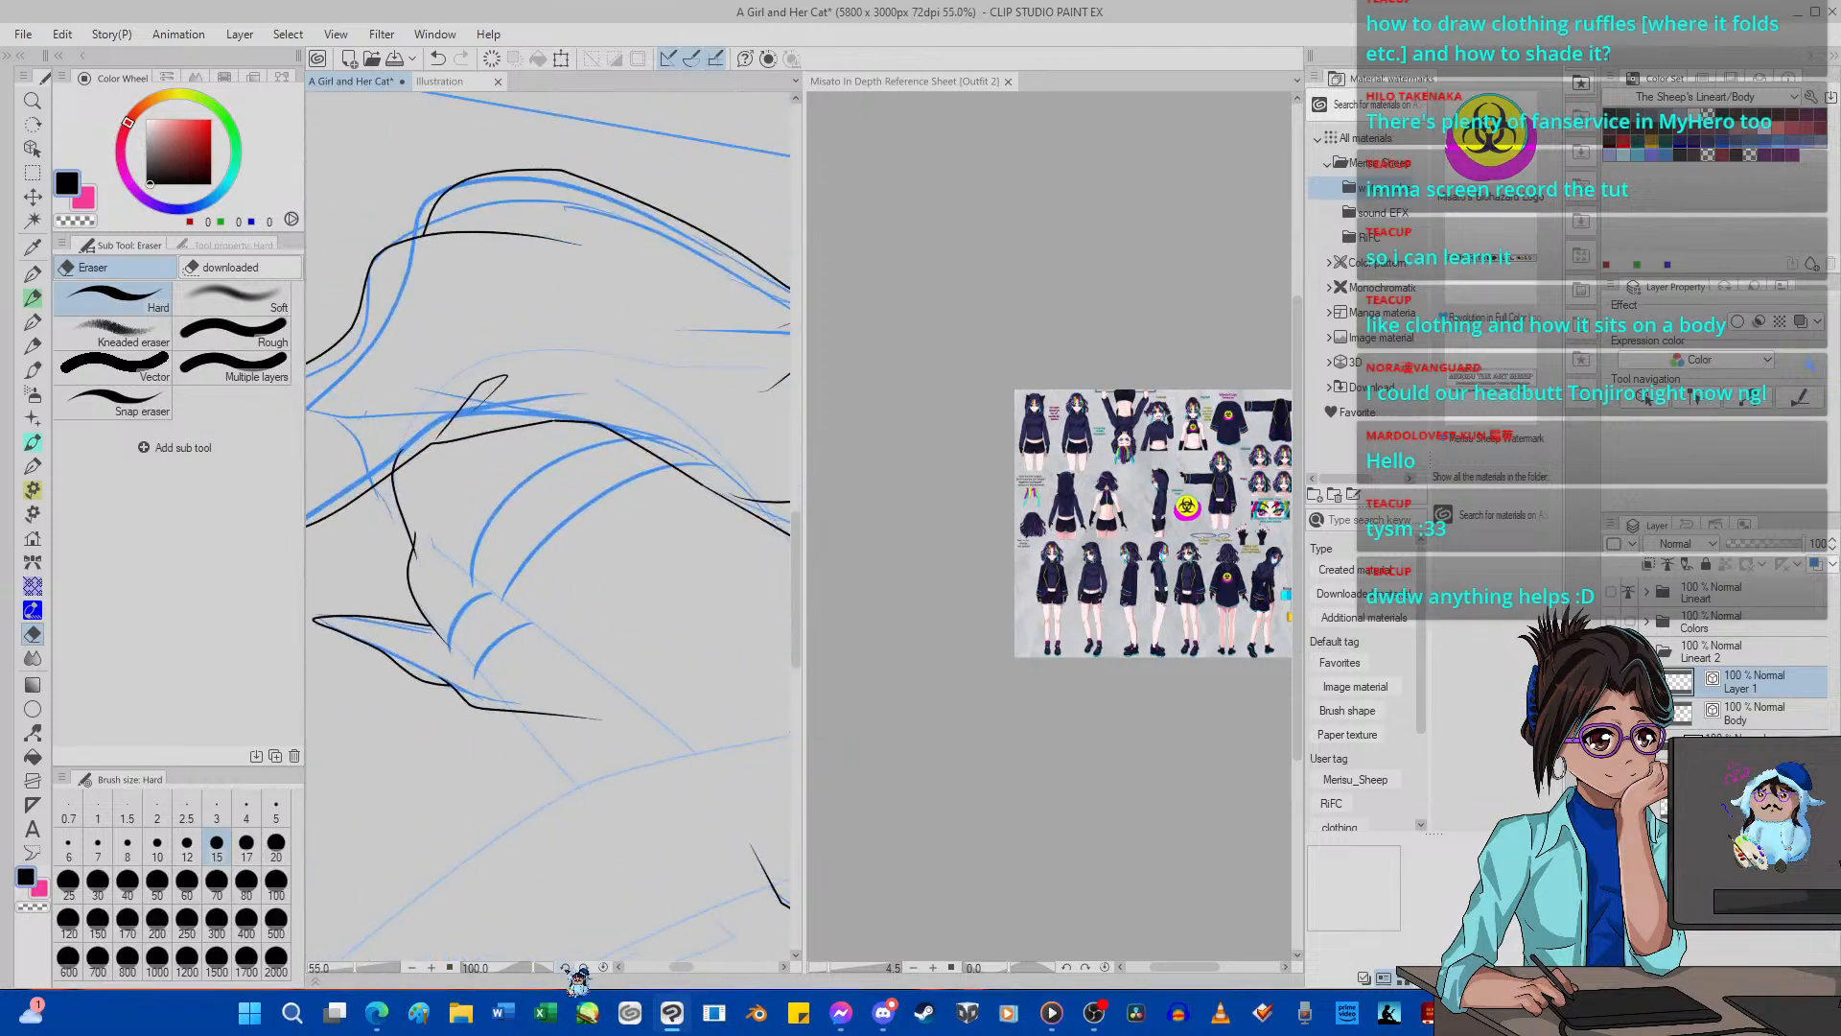
left_click(585, 967)
left_click(585, 968)
left_click(585, 968)
left_click(585, 968)
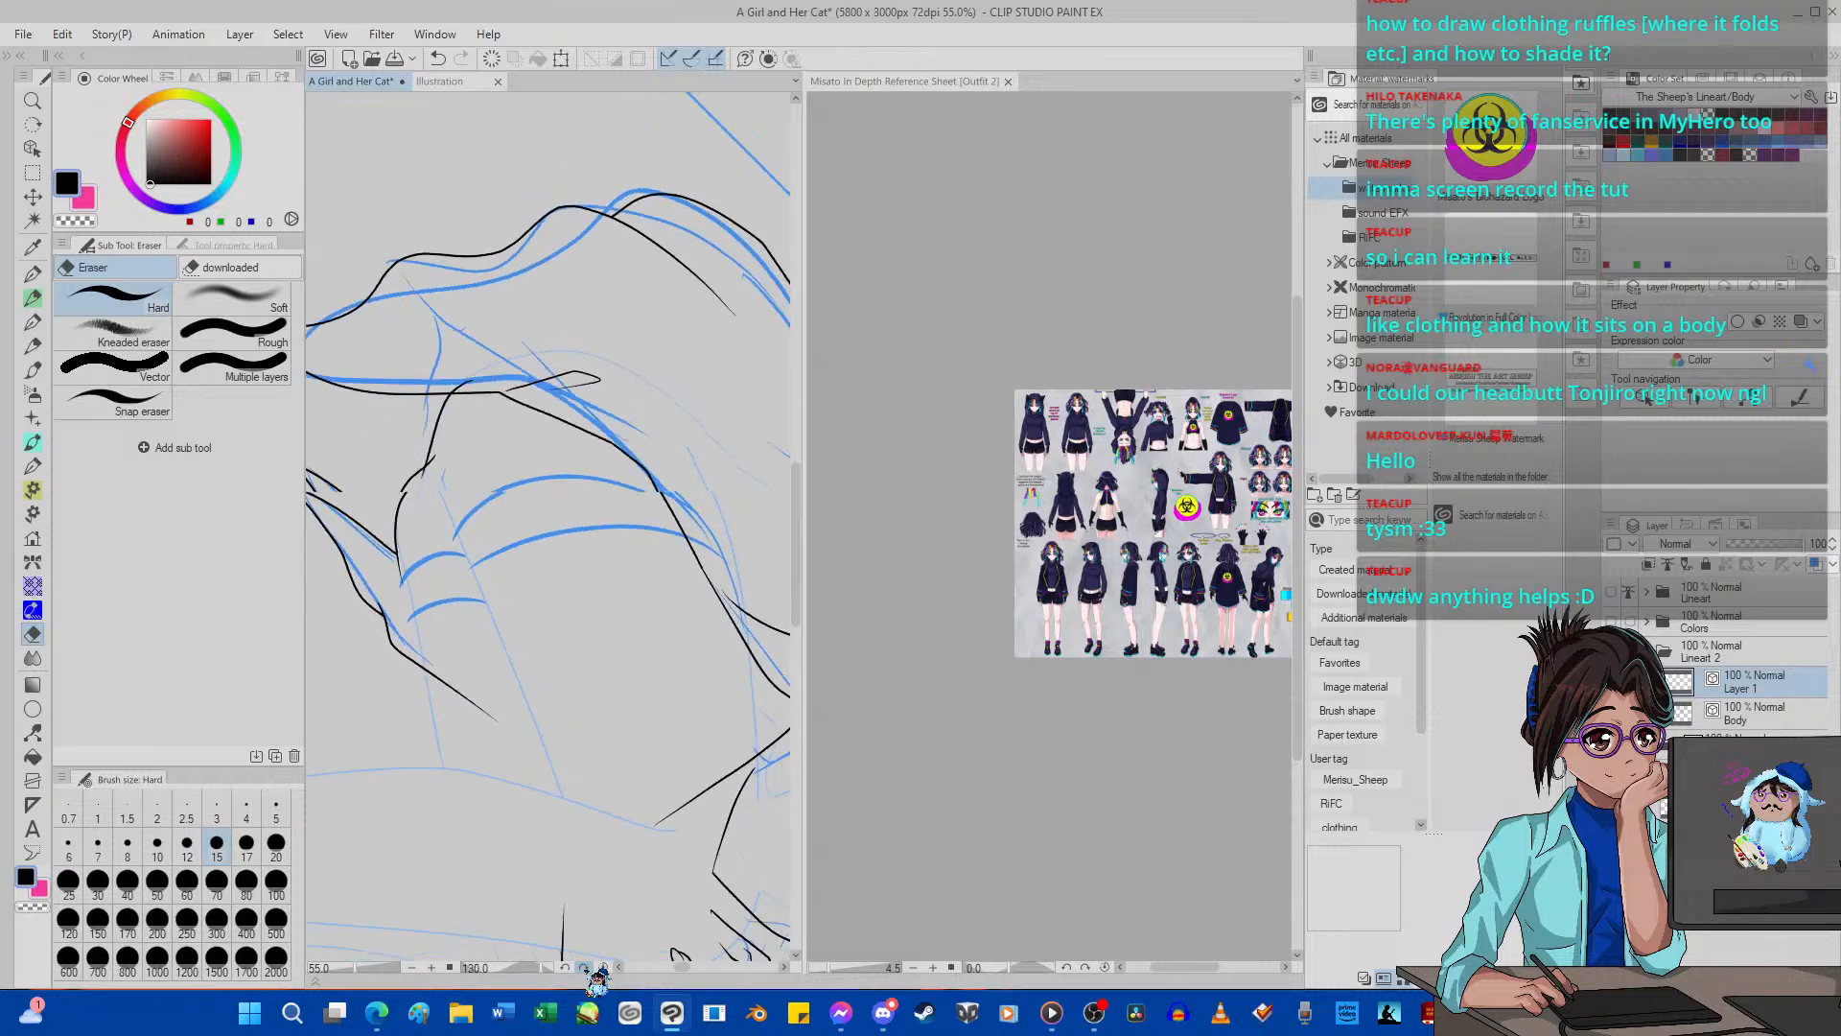
left_click(585, 968)
left_click(585, 968)
left_click(585, 968)
left_click(585, 967)
scroll(558, 650, "up", 2)
scroll(558, 650, "up", 2)
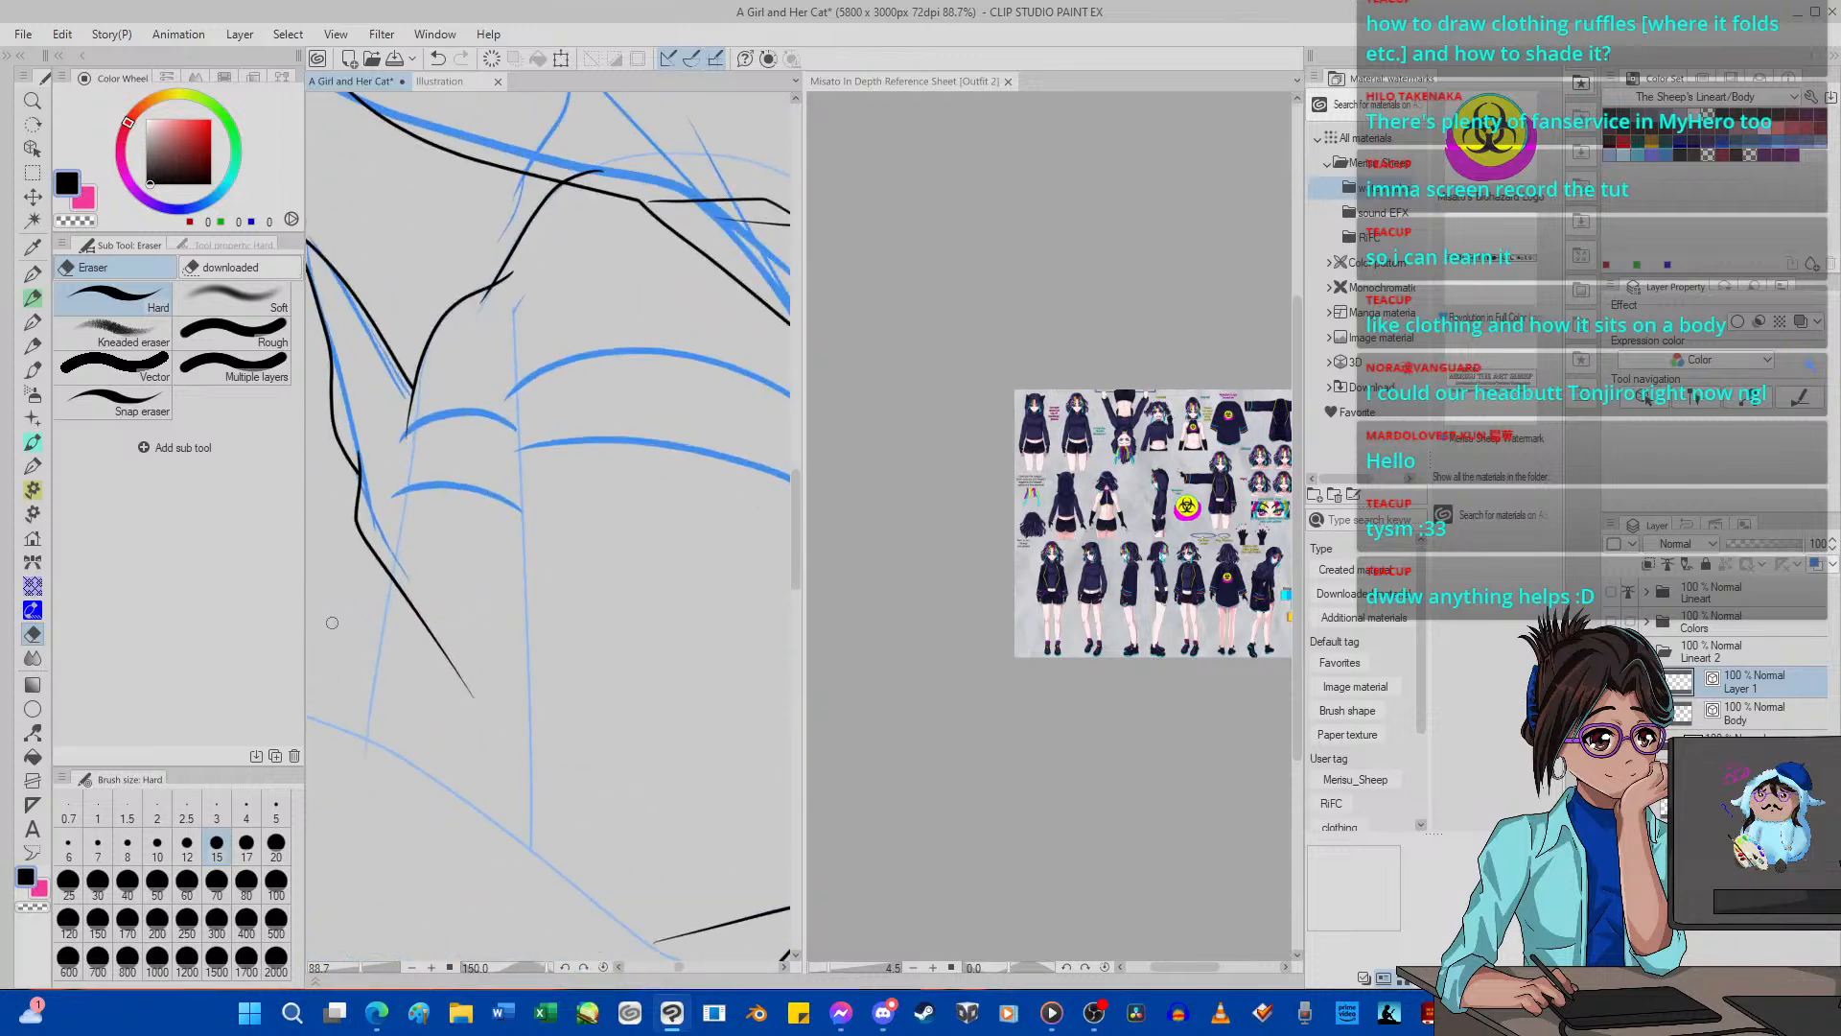
key("p")
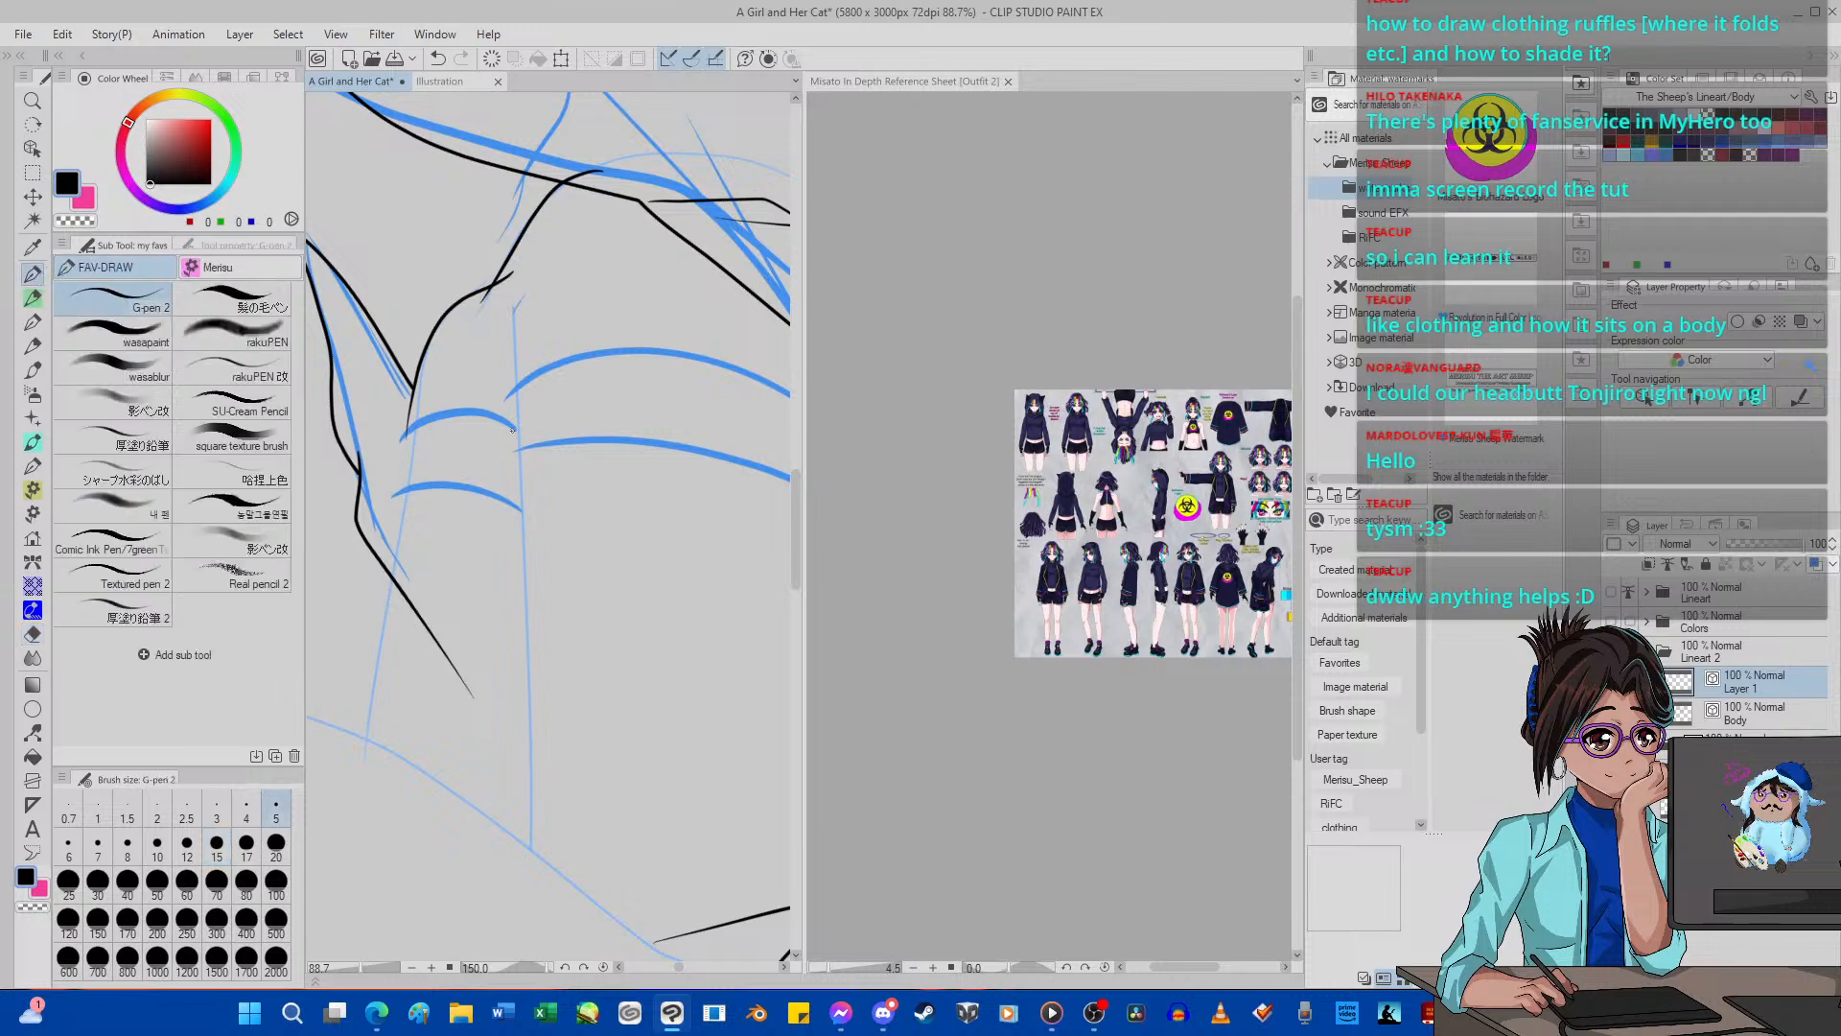
mouse_move(512, 429)
left_mouse_down()
mouse_move(595, 390)
mouse_move(671, 389)
mouse_move(860, 465)
left_mouse_up()
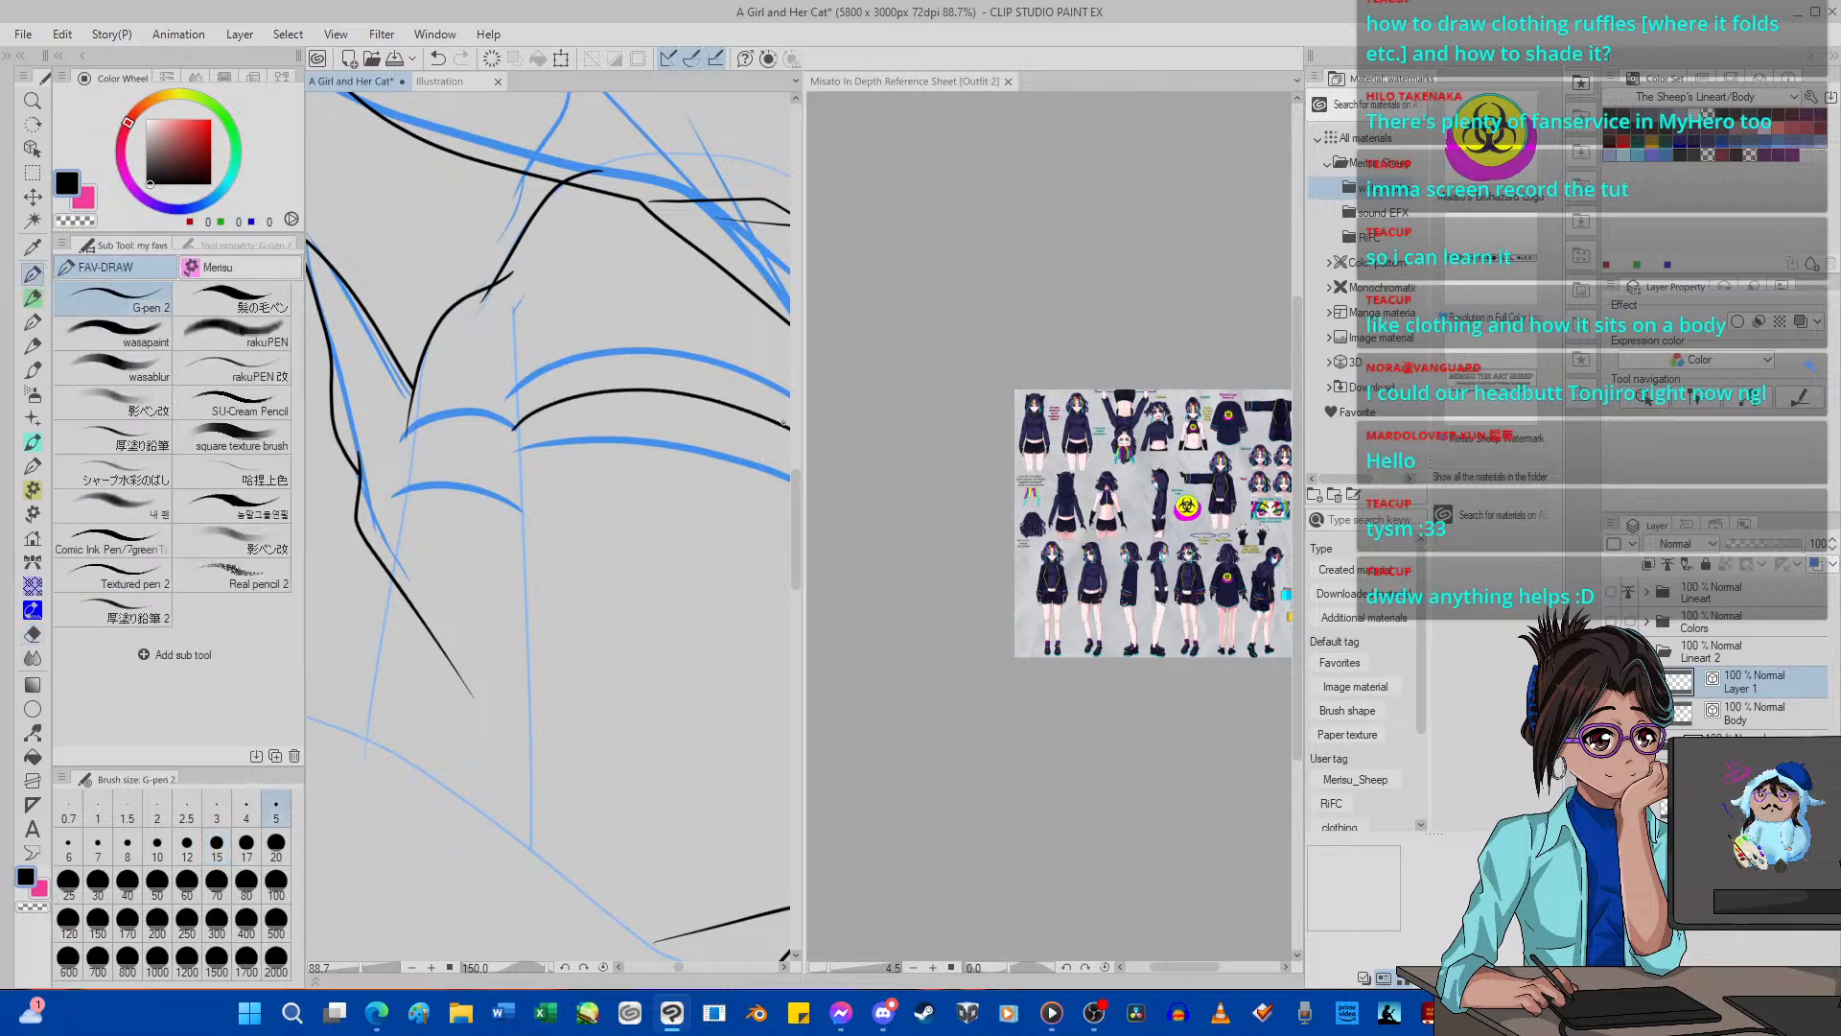
scroll(520, 554, "down", 5)
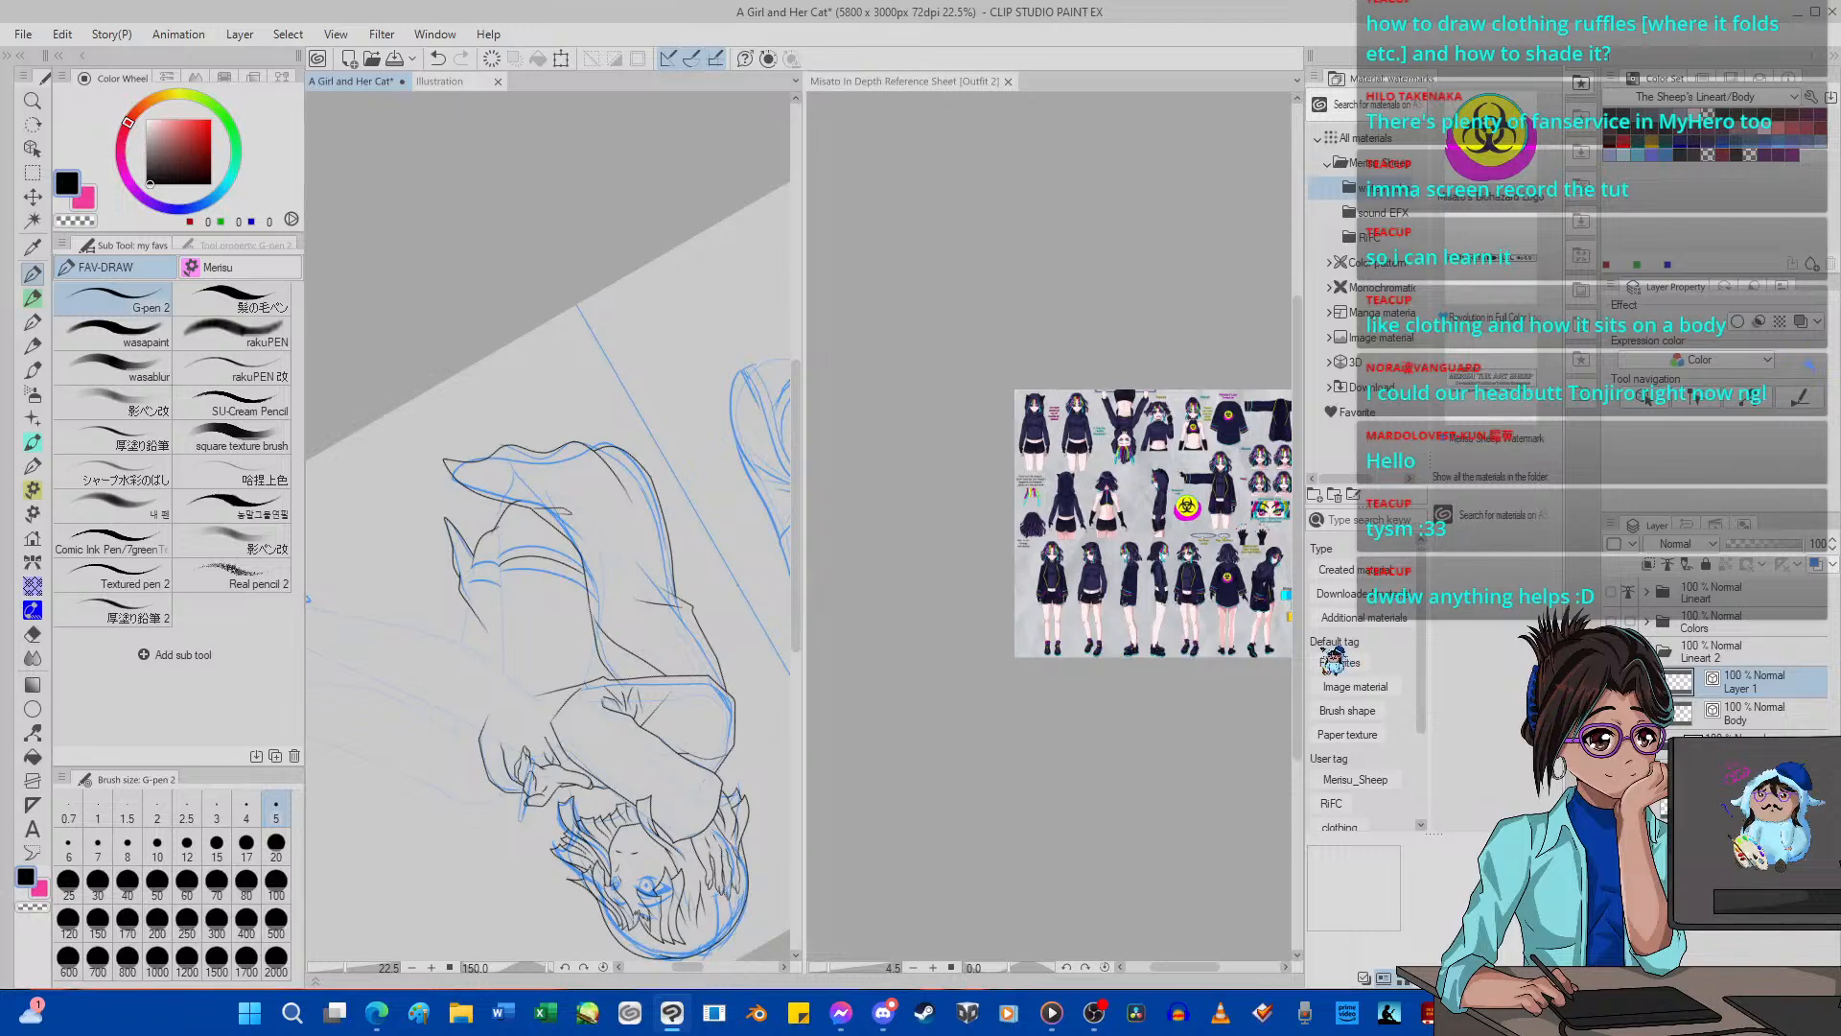
Undo the curve between the leg guides, then ink one along the upper blue guide and a line rising from its end.
scroll(573, 587, "up", 5)
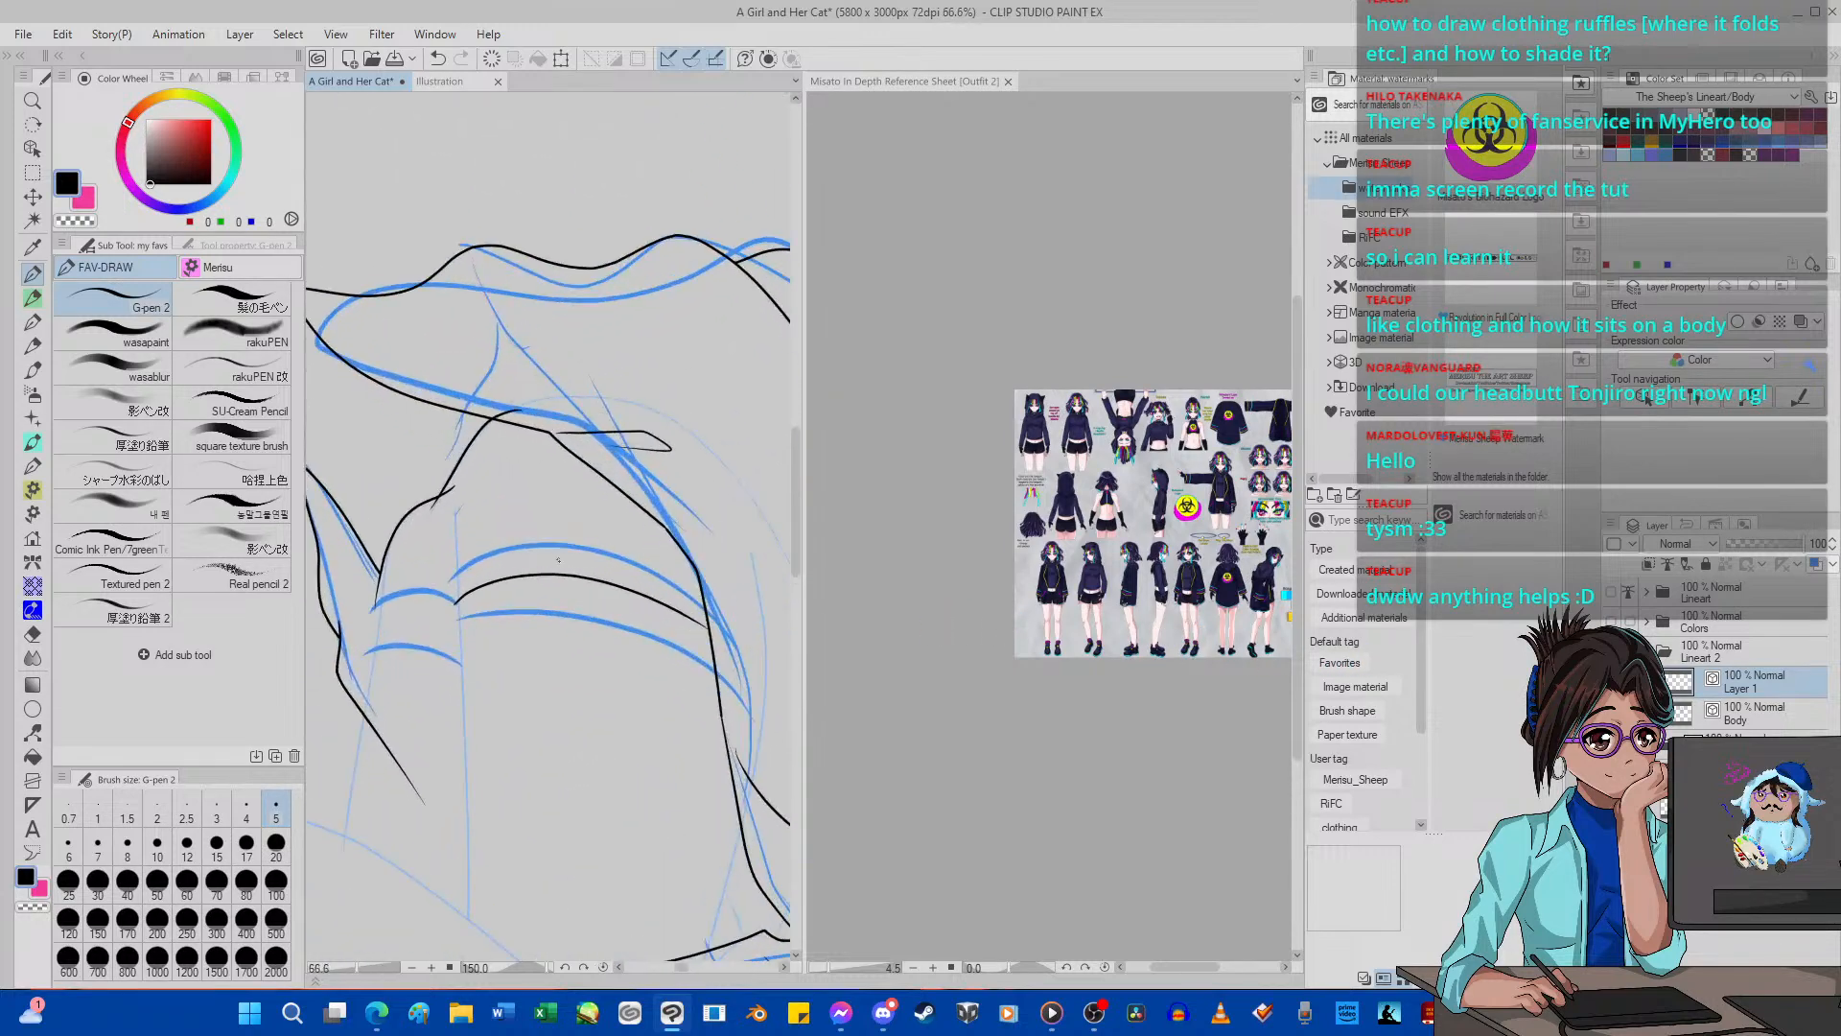
scroll(572, 587, "up", 1)
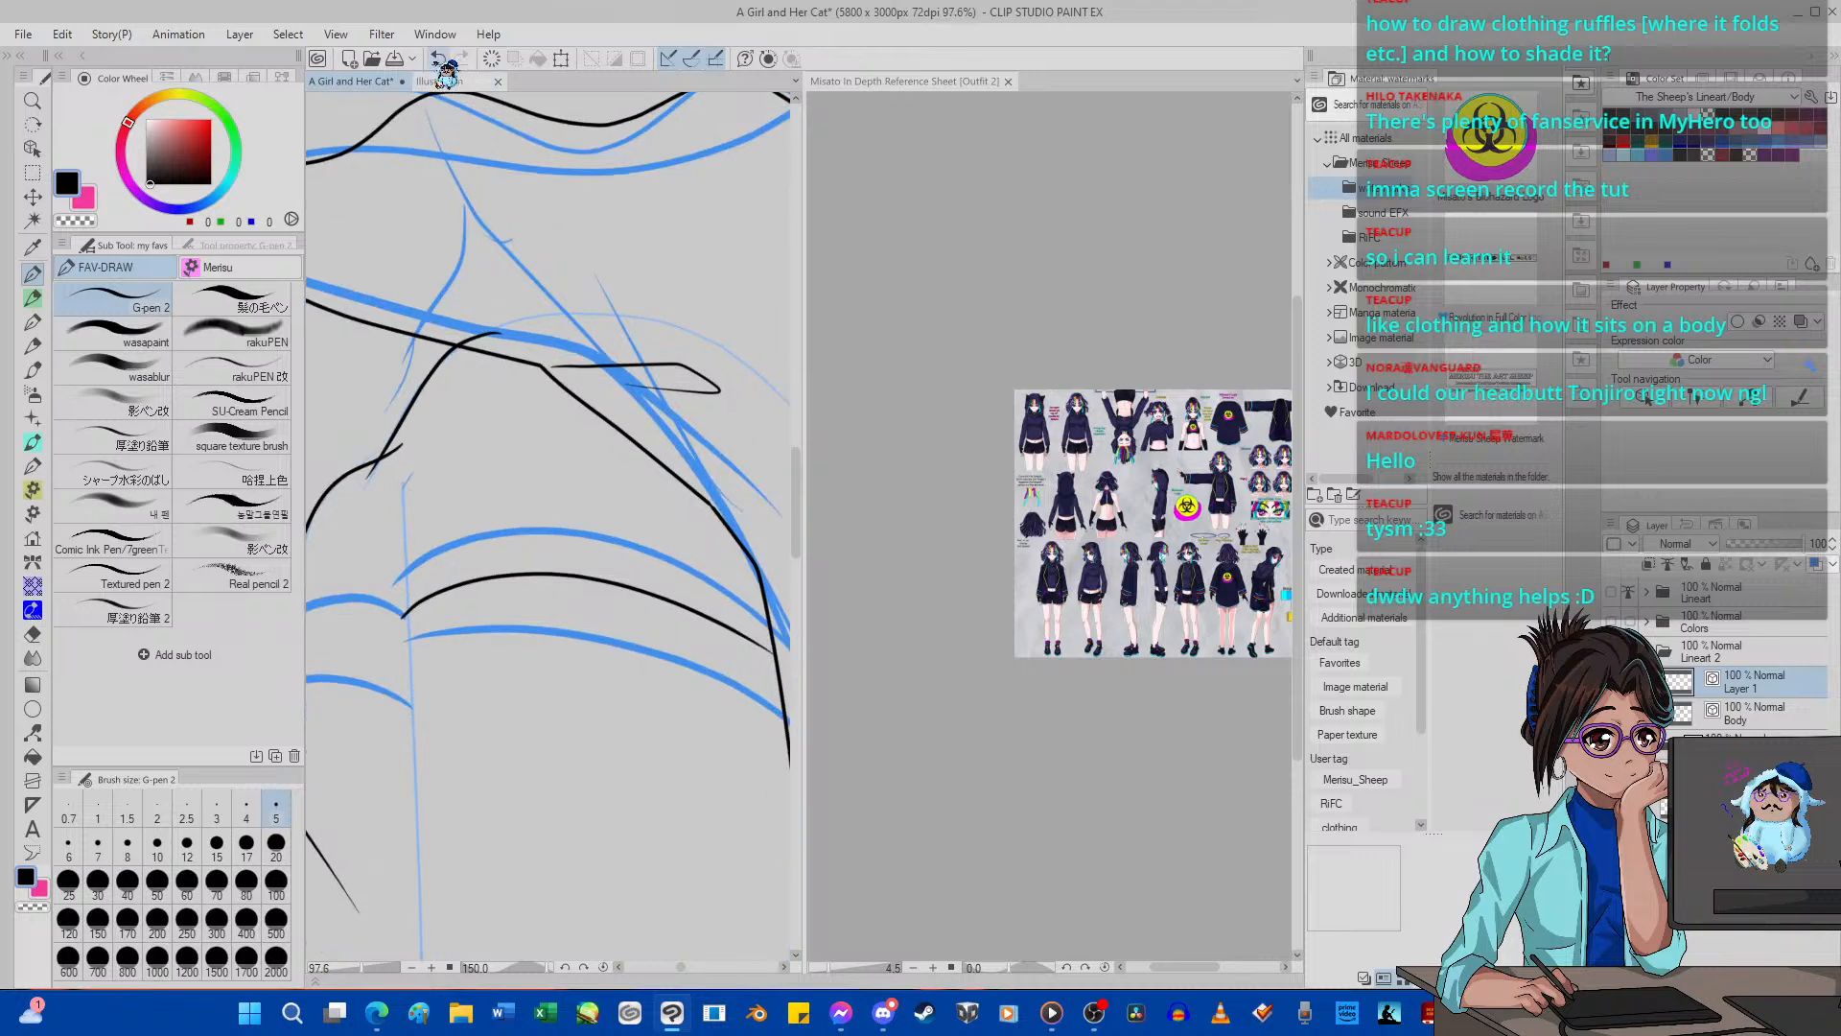
key("ctrl+z")
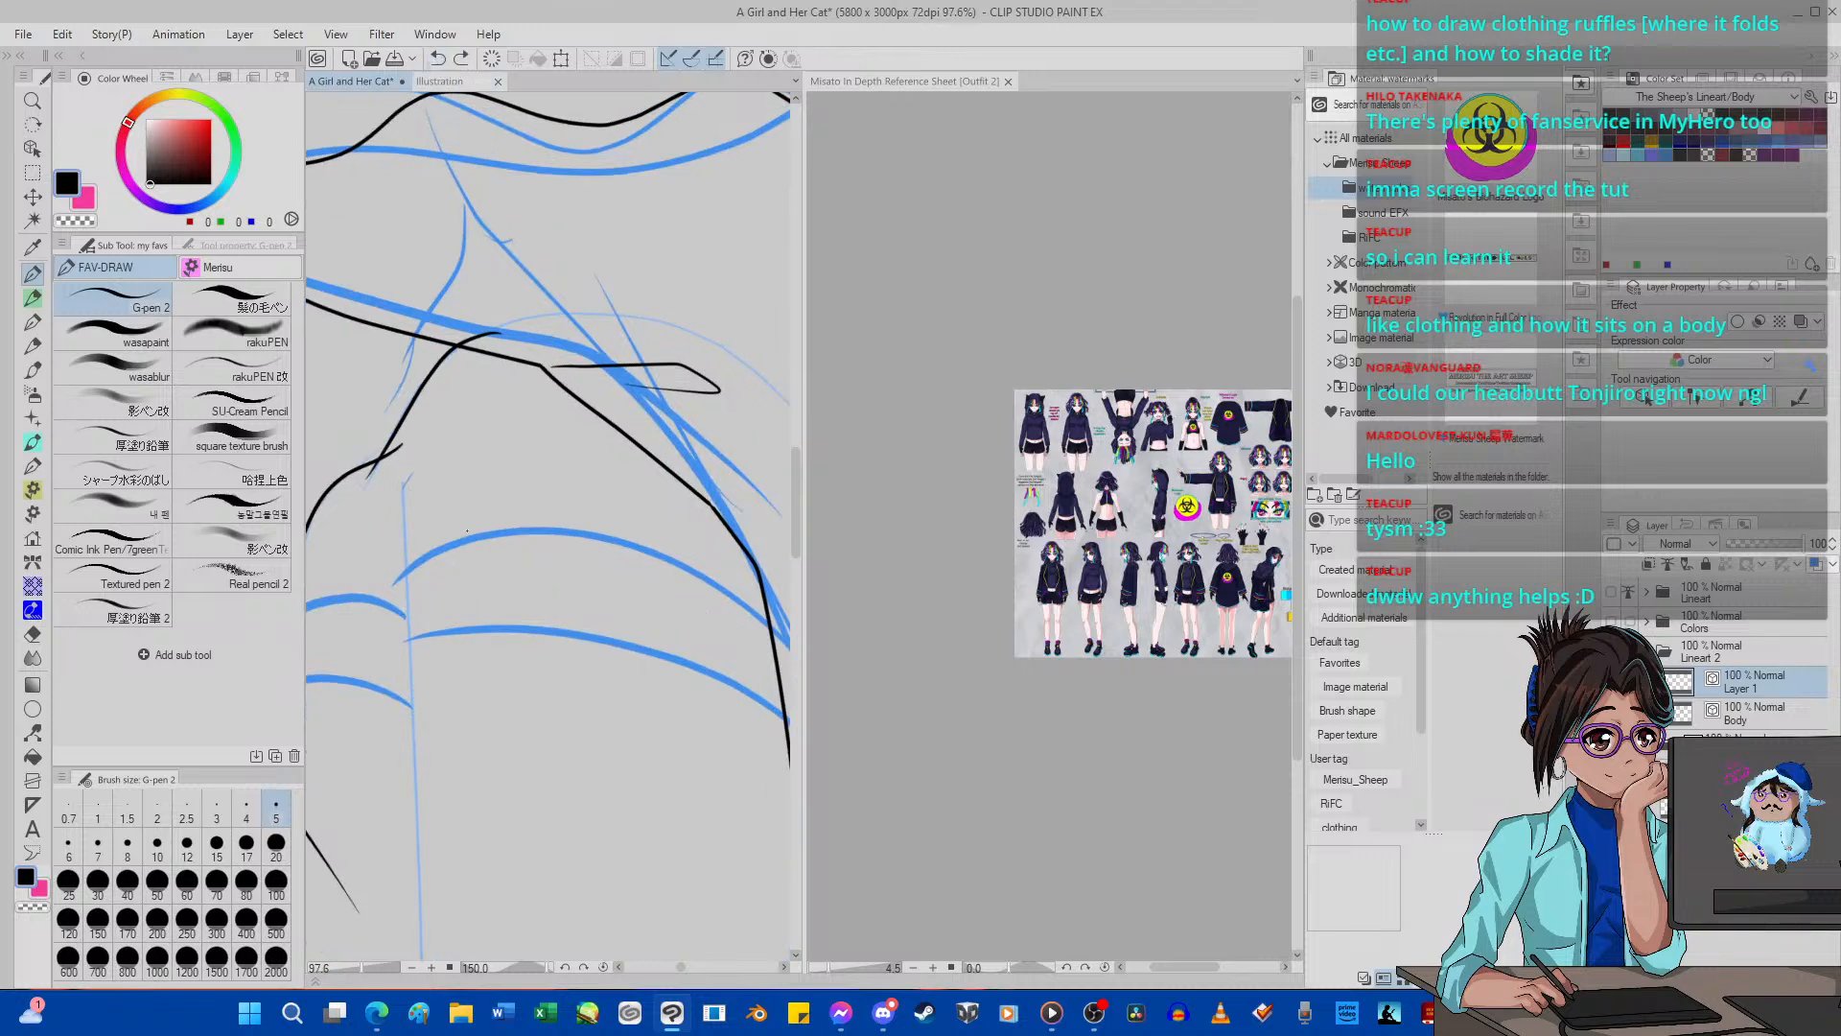
mouse_move(395, 588)
left_mouse_down()
mouse_move(450, 555)
mouse_move(578, 542)
mouse_move(691, 559)
mouse_move(791, 615)
left_mouse_up()
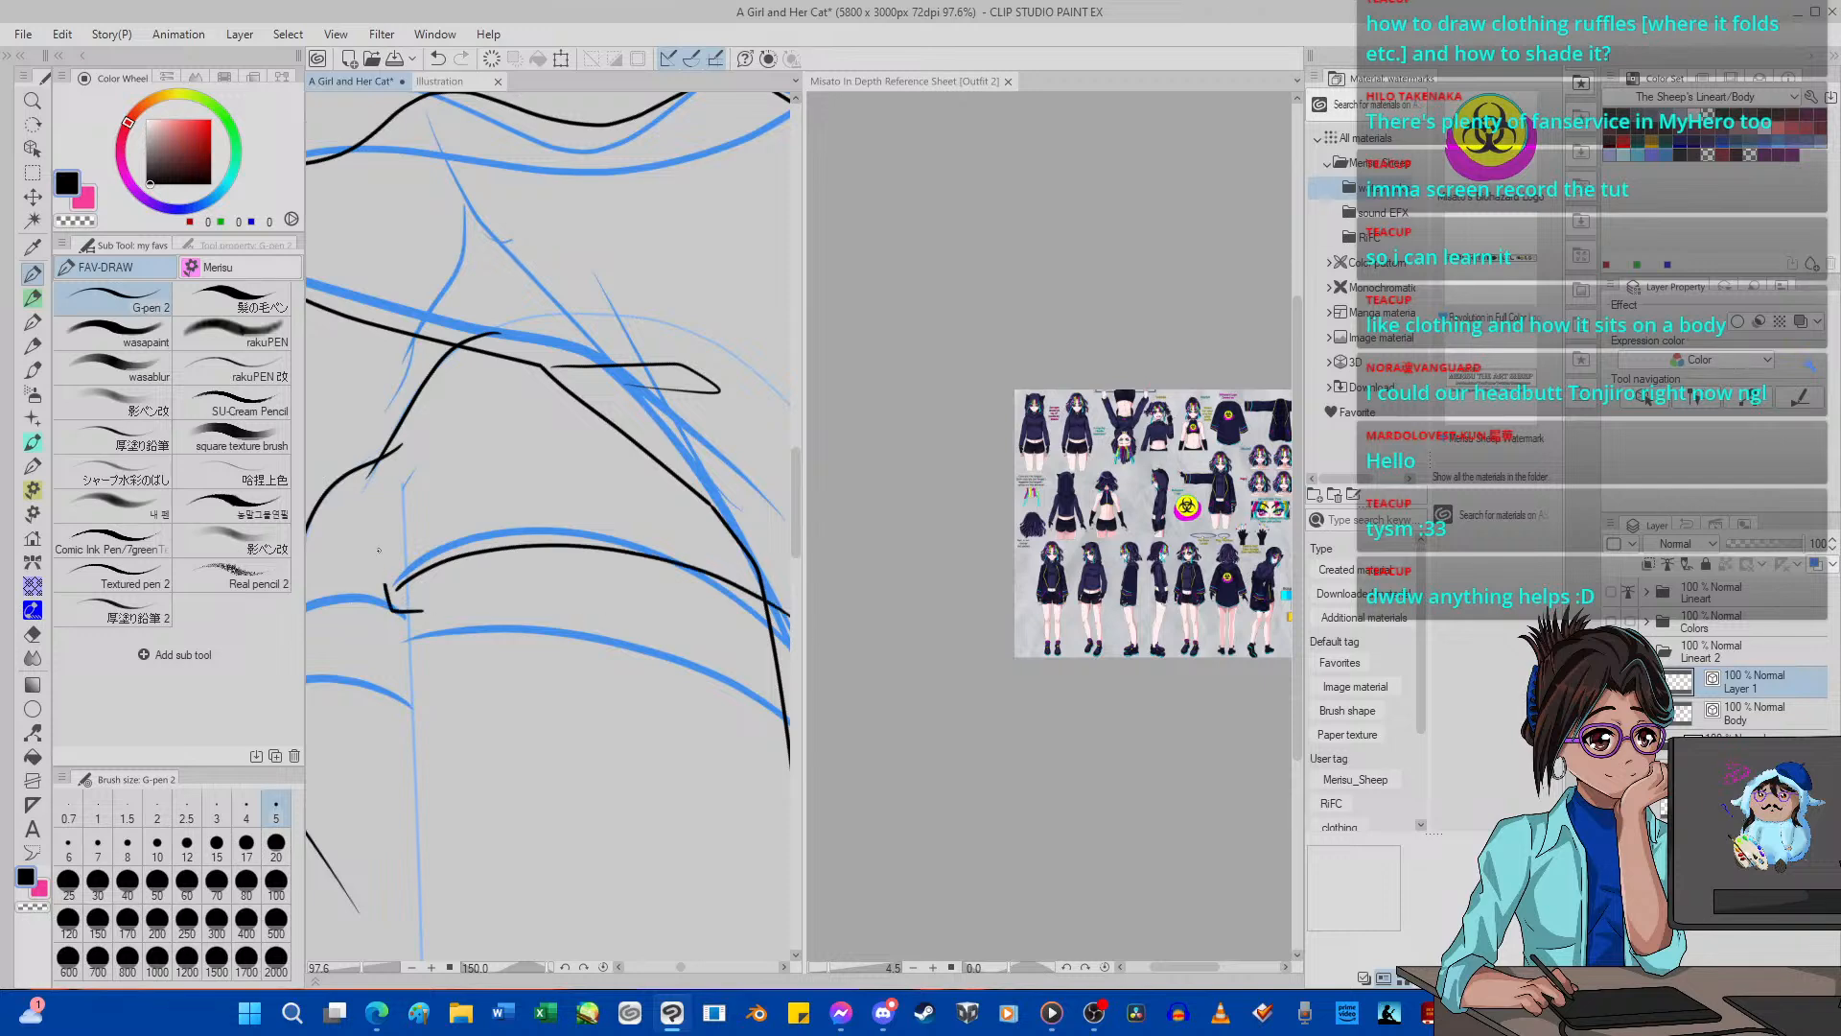
key("ctrl+z")
left_click_drag(388, 585, 430, 440)
Add a new layer above Layer 1 in the Lineart 2 folder.
scroll(339, 470, "down", 6)
scroll(380, 510, "up", 8)
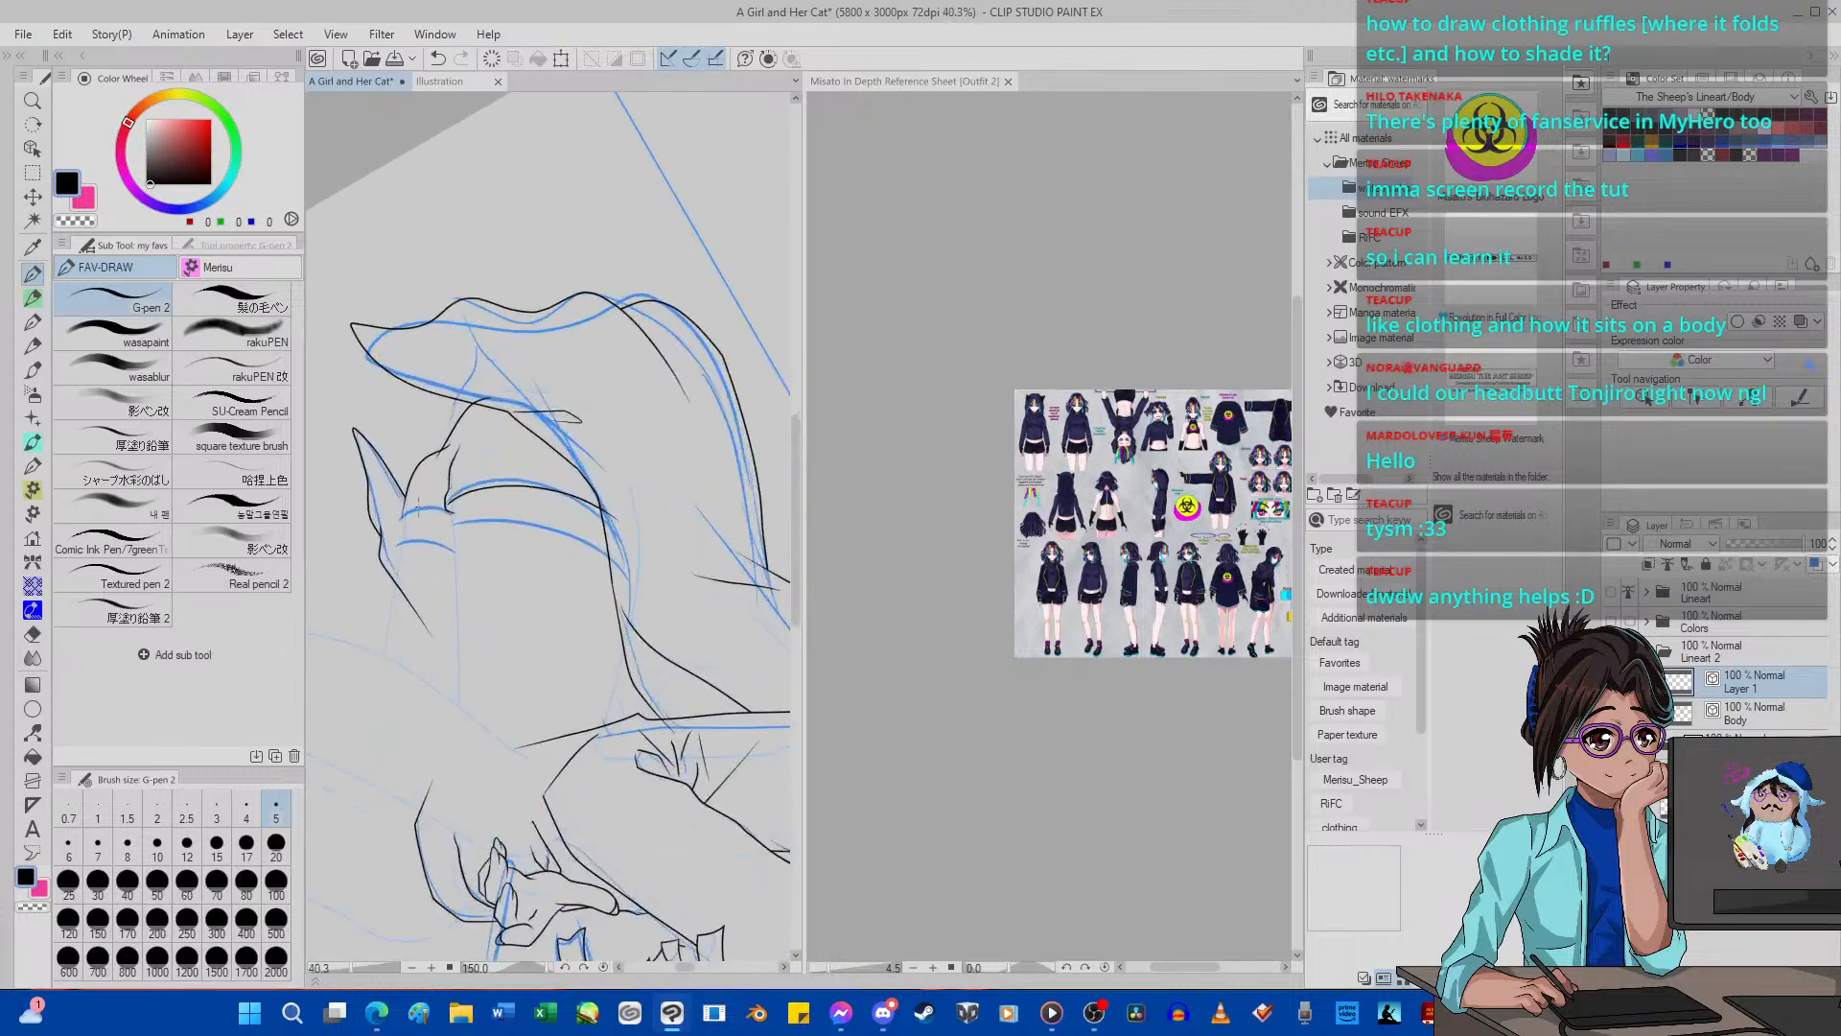
scroll(380, 510, "up", 1)
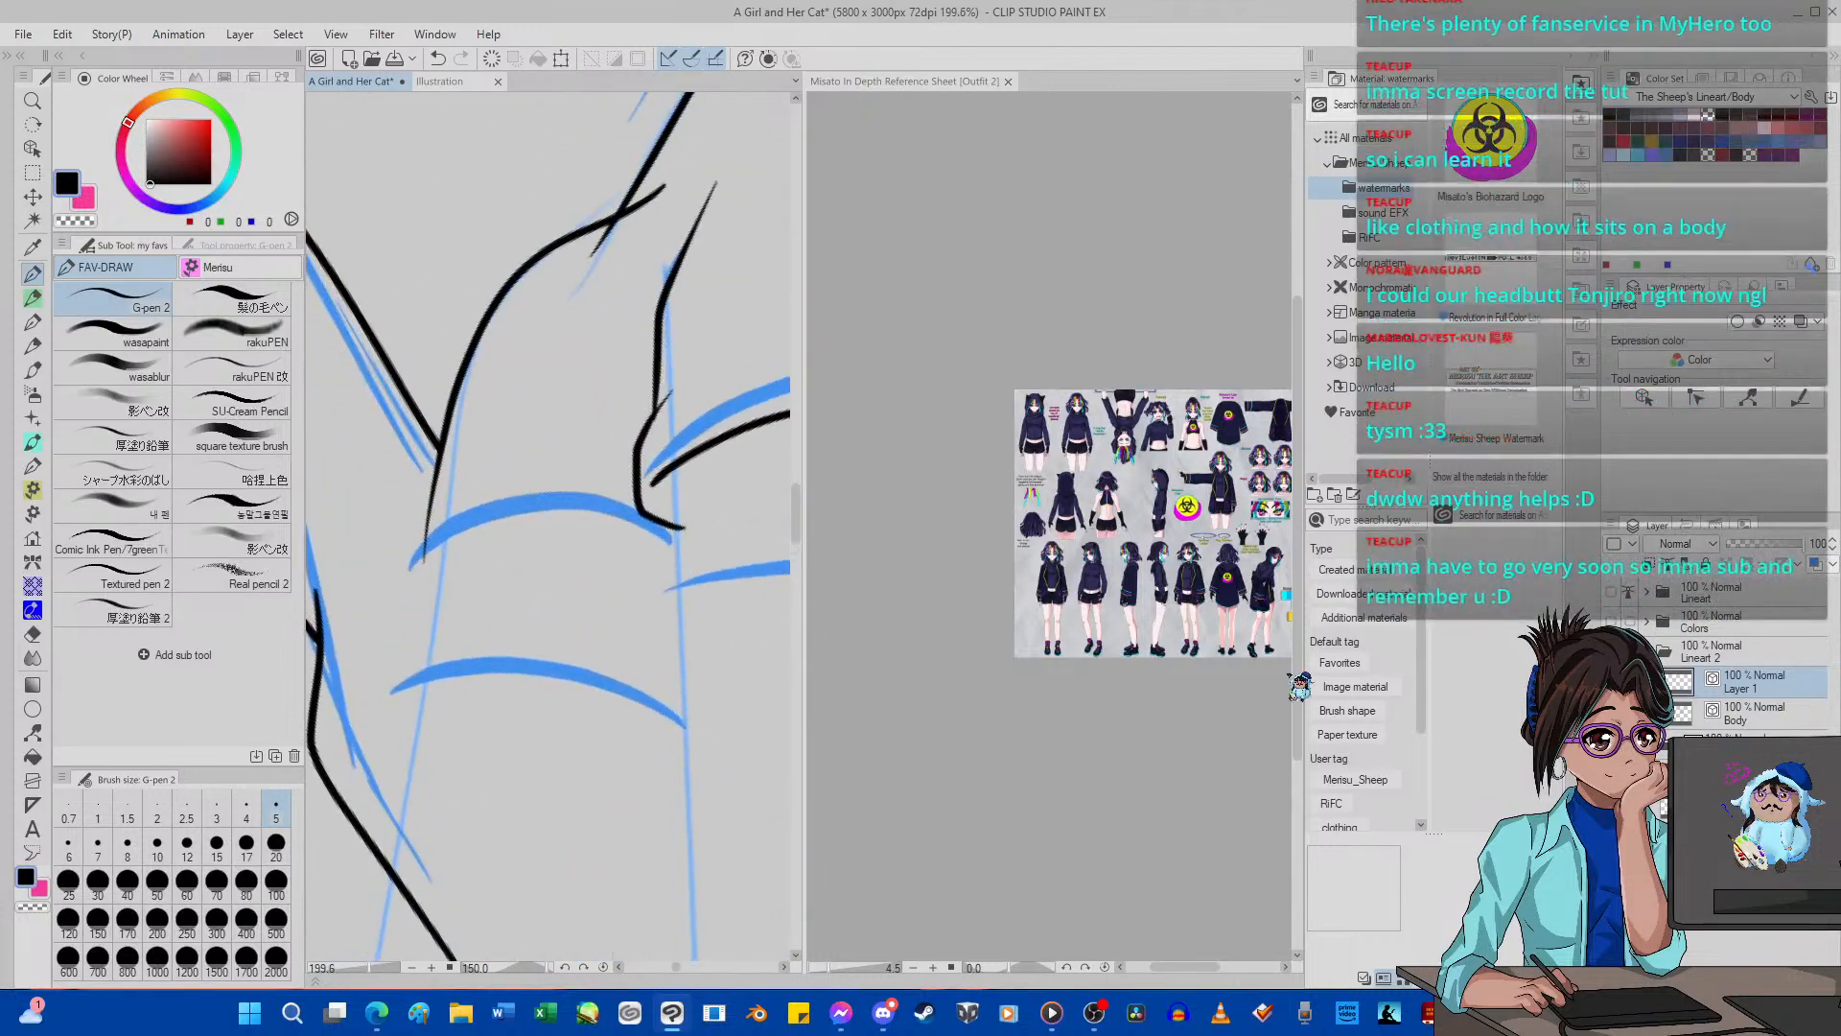
left_click(1701, 976)
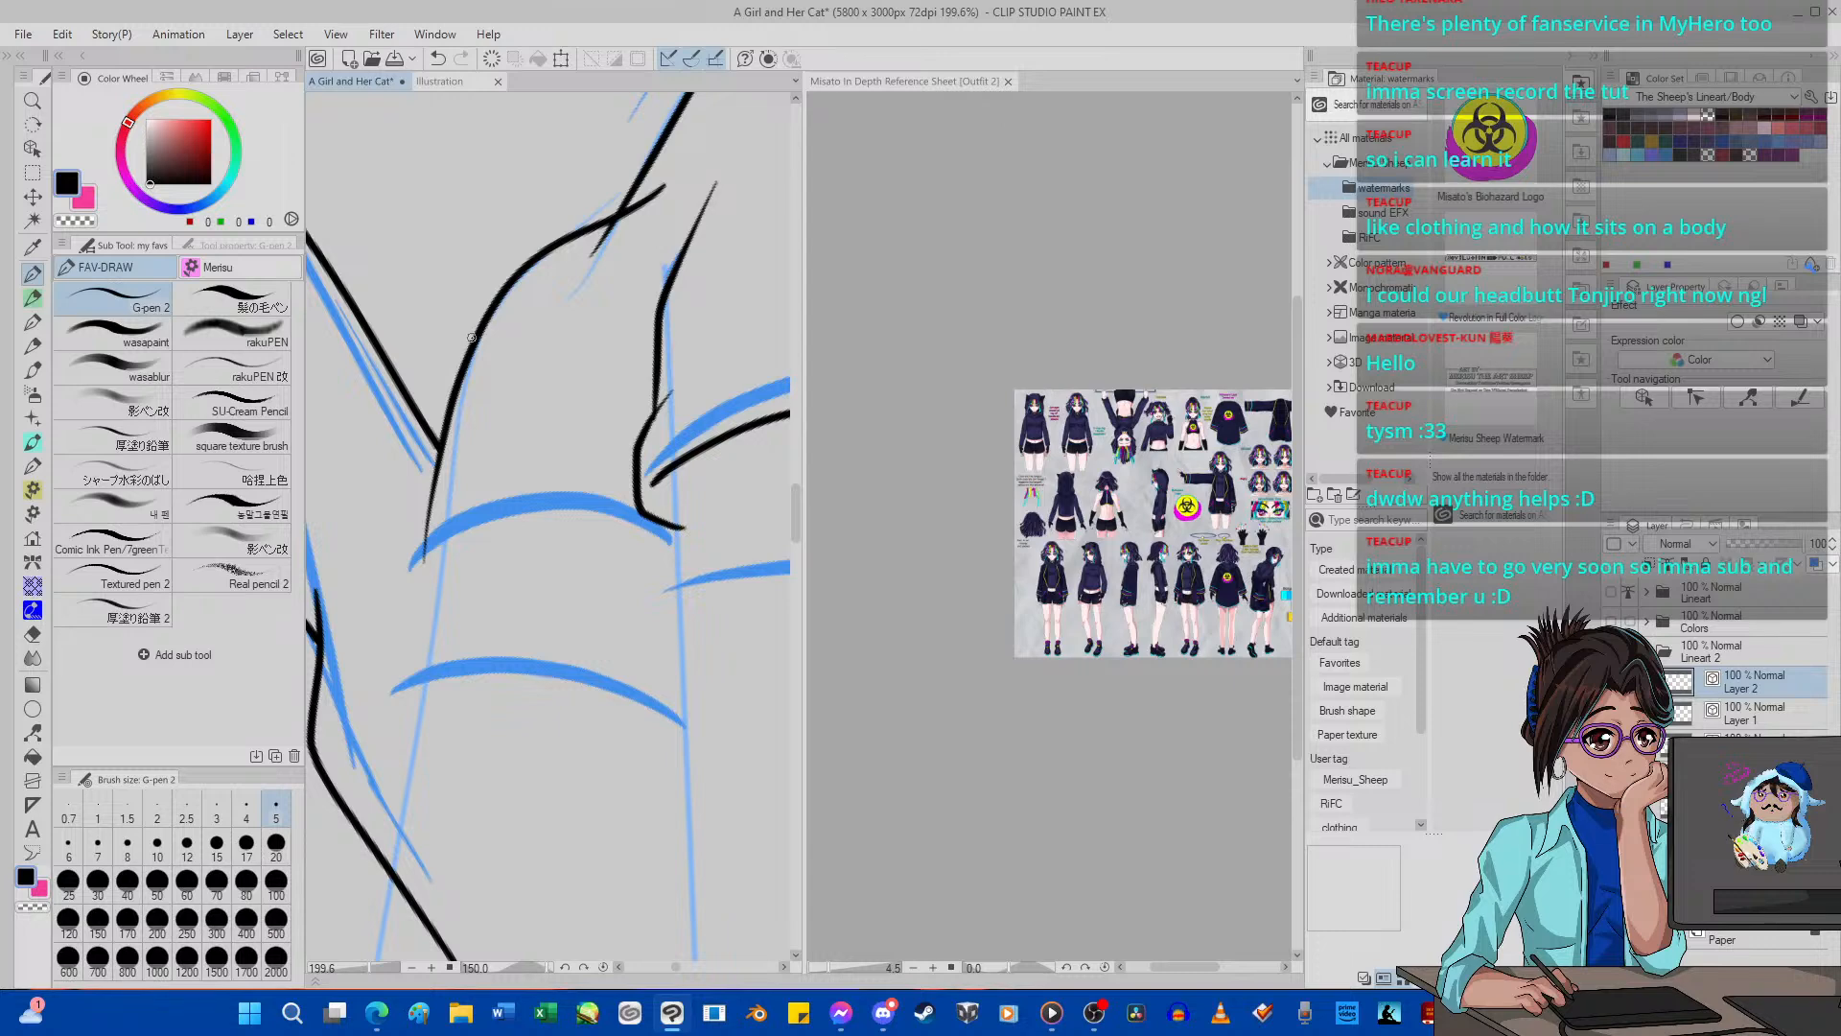
Hide Layer 1 and ink the side lines, folded corner and two curves around the smaller upper blue guide with the G-pen.
left_click_drag(459, 388, 436, 544)
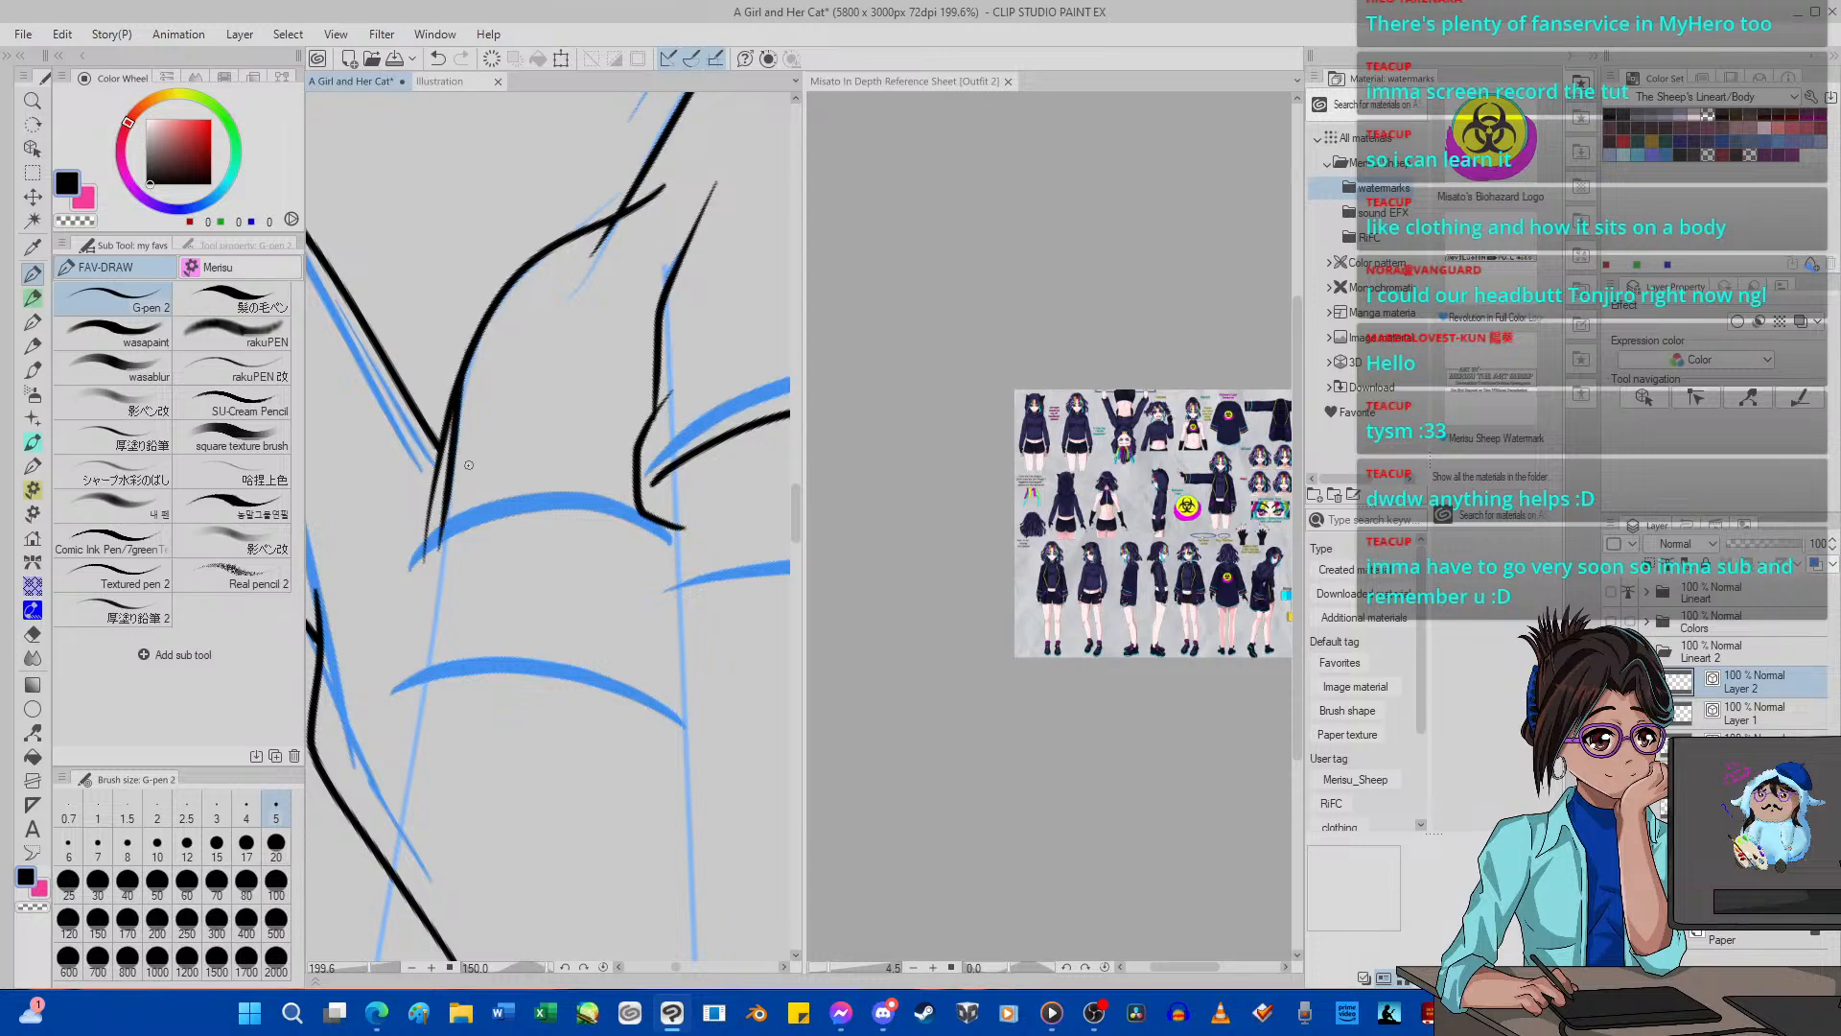
left_click_drag(446, 477, 418, 564)
left_click(440, 59)
left_click(1611, 714)
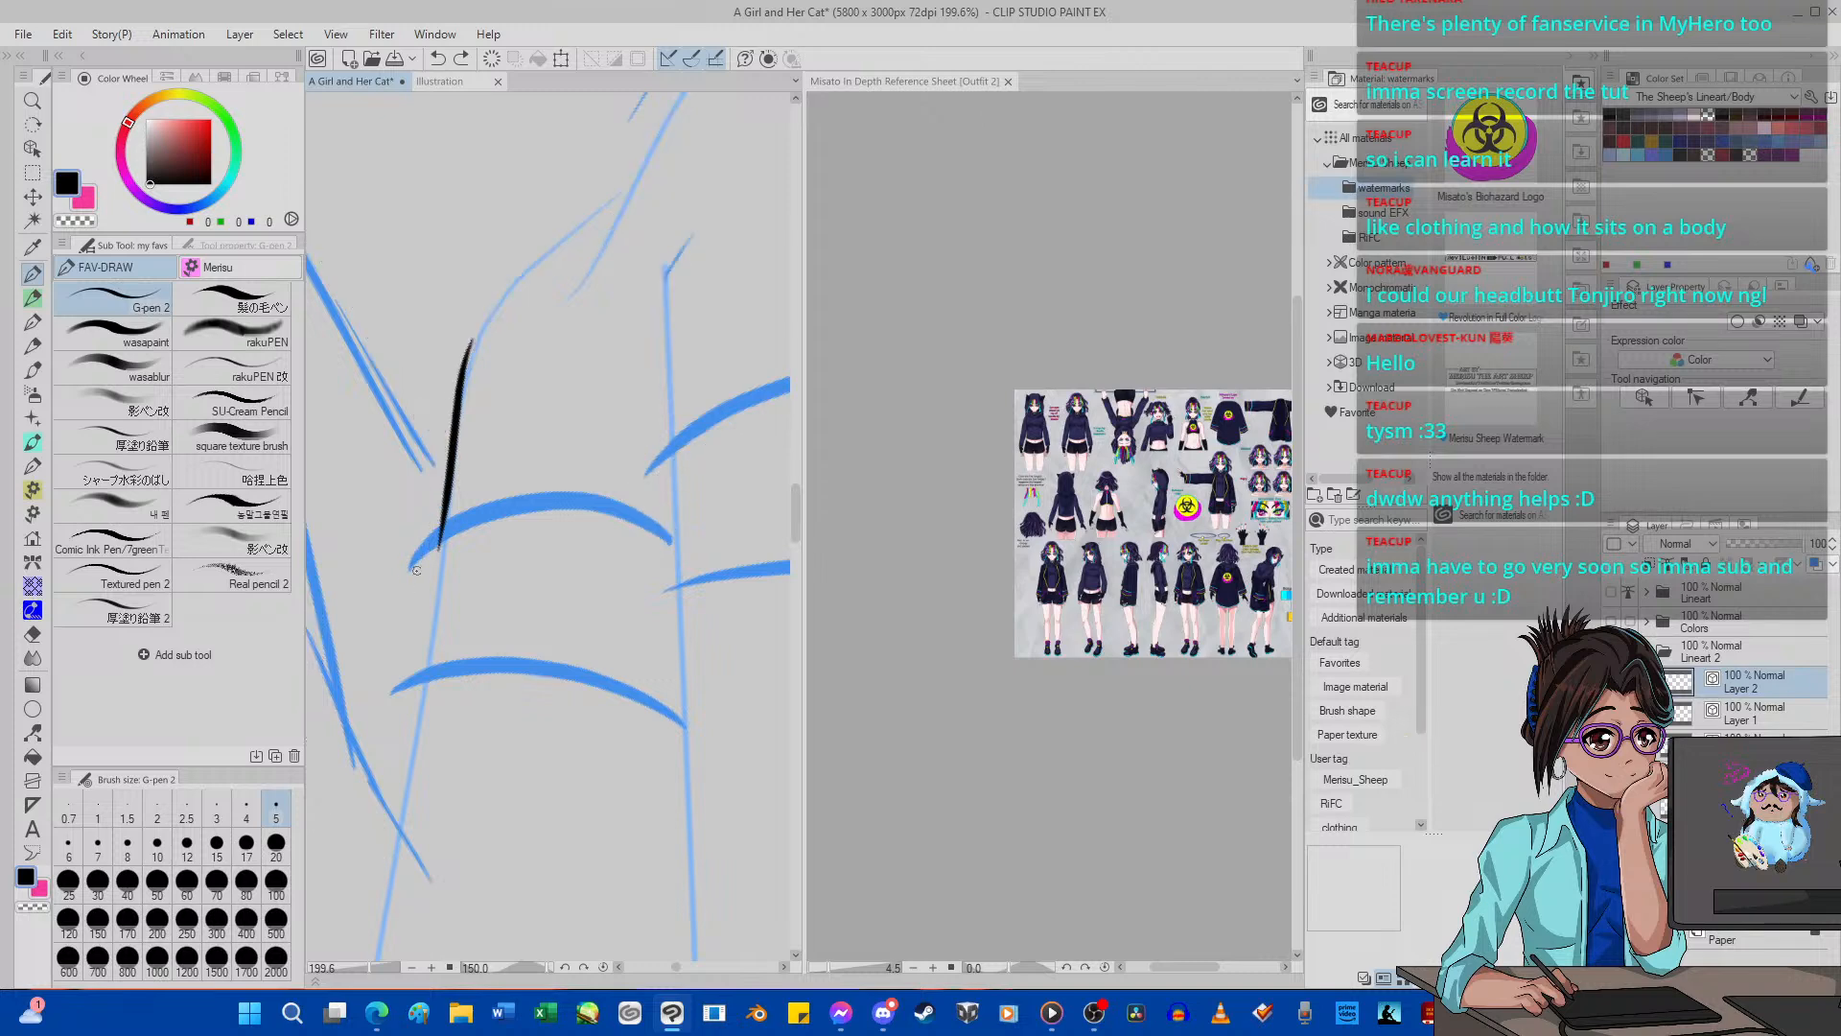
mouse_move(446, 602)
left_mouse_down()
mouse_move(419, 560)
mouse_move(426, 503)
mouse_move(482, 458)
left_mouse_up()
mouse_move(432, 542)
left_mouse_down()
mouse_move(477, 510)
mouse_move(567, 503)
mouse_move(739, 573)
left_mouse_up()
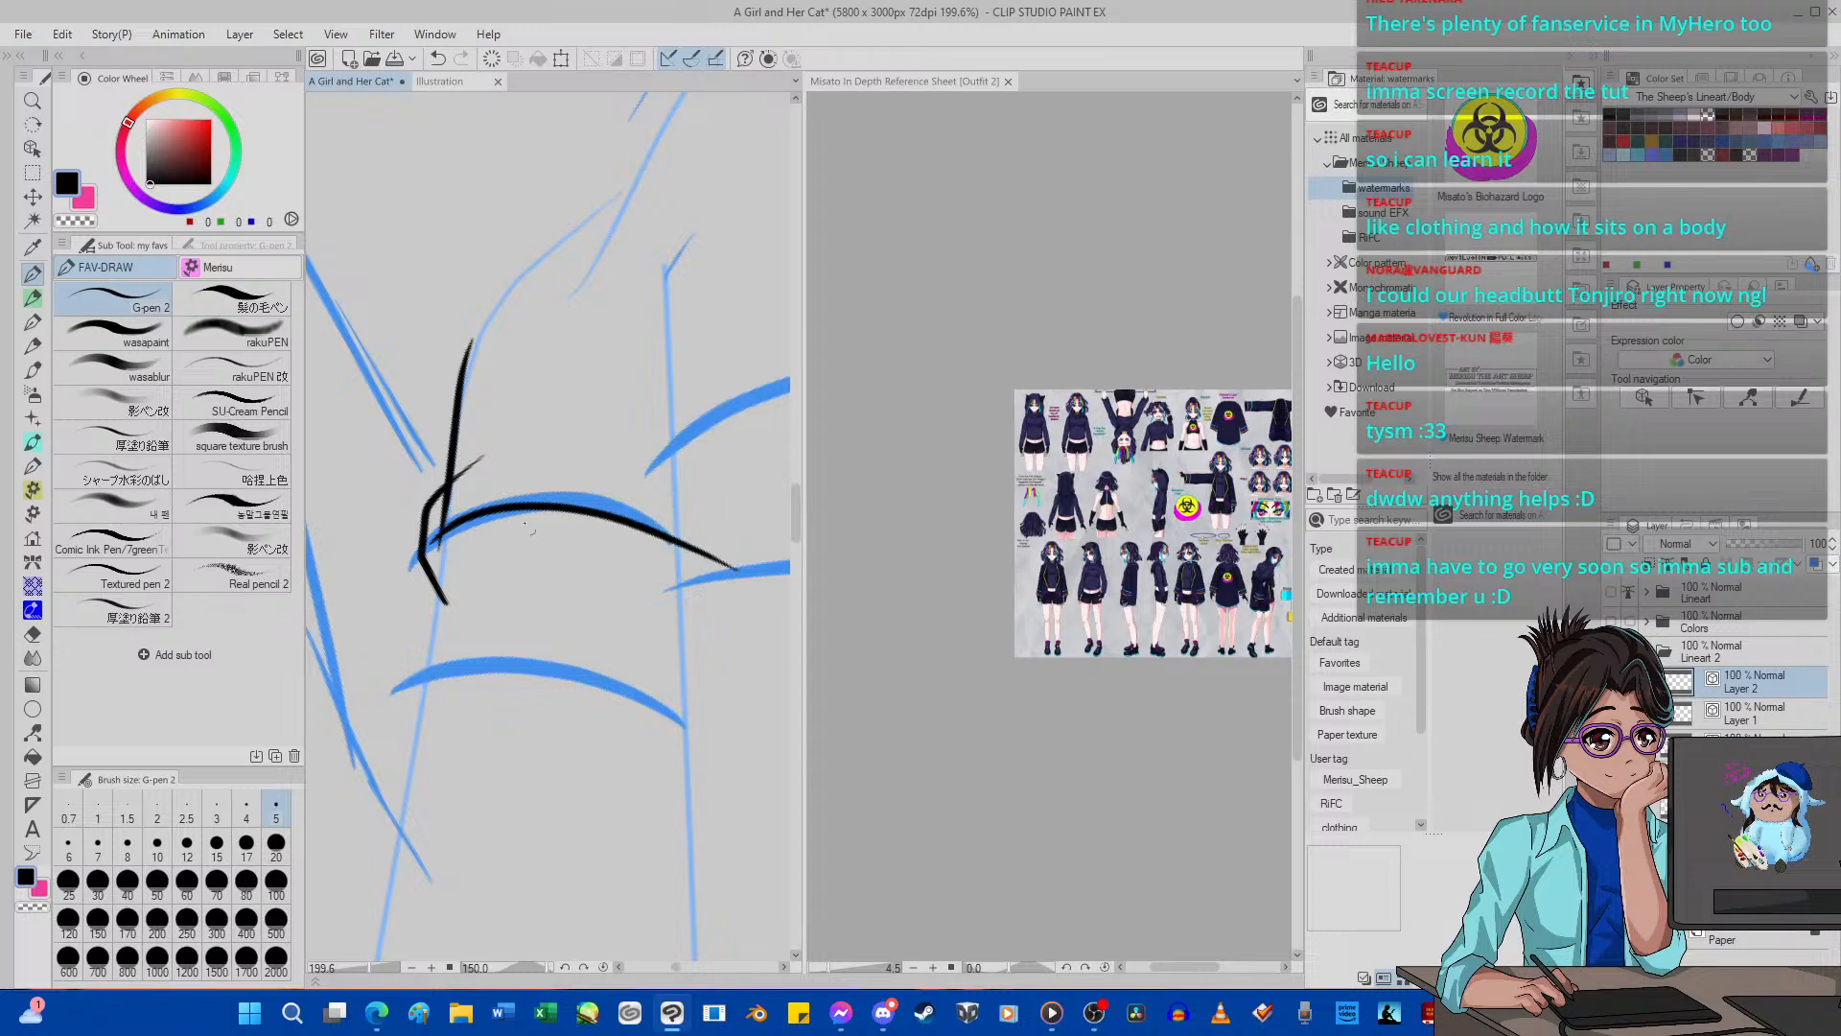
mouse_move(492, 473)
left_mouse_down()
mouse_move(604, 470)
mouse_move(768, 540)
left_mouse_up()
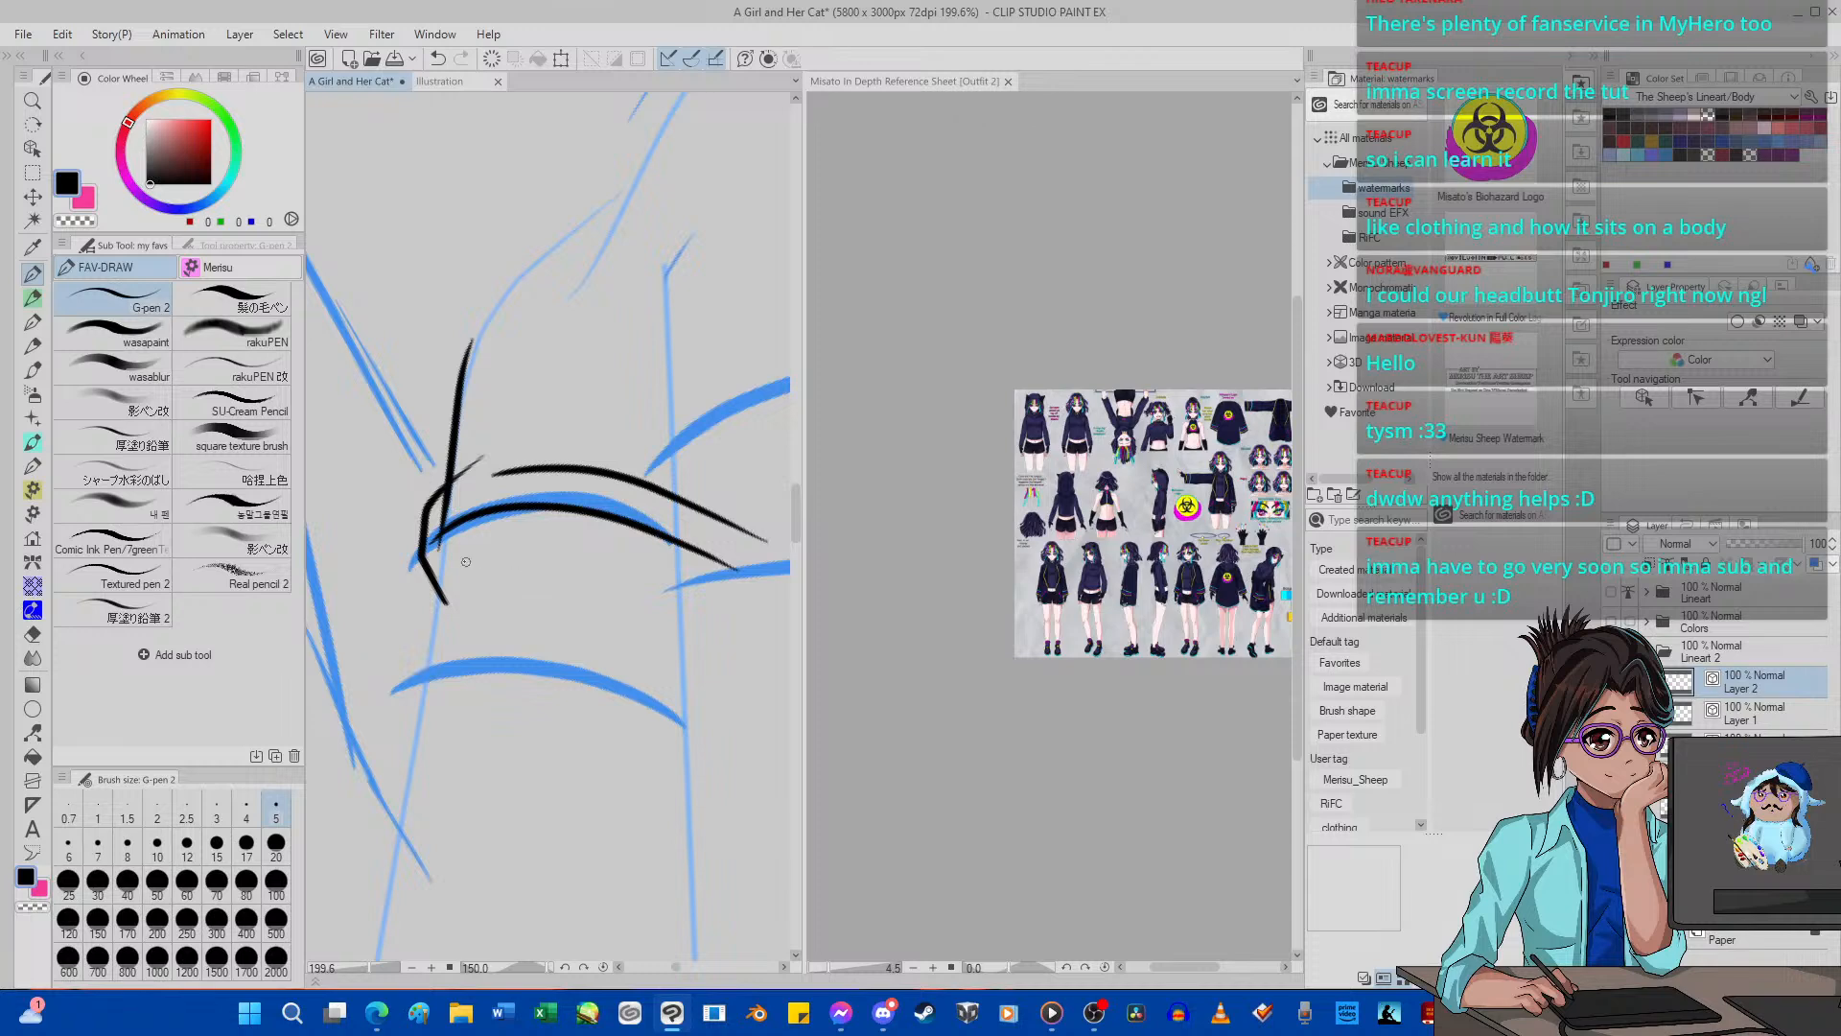
left_click_drag(454, 526, 430, 755)
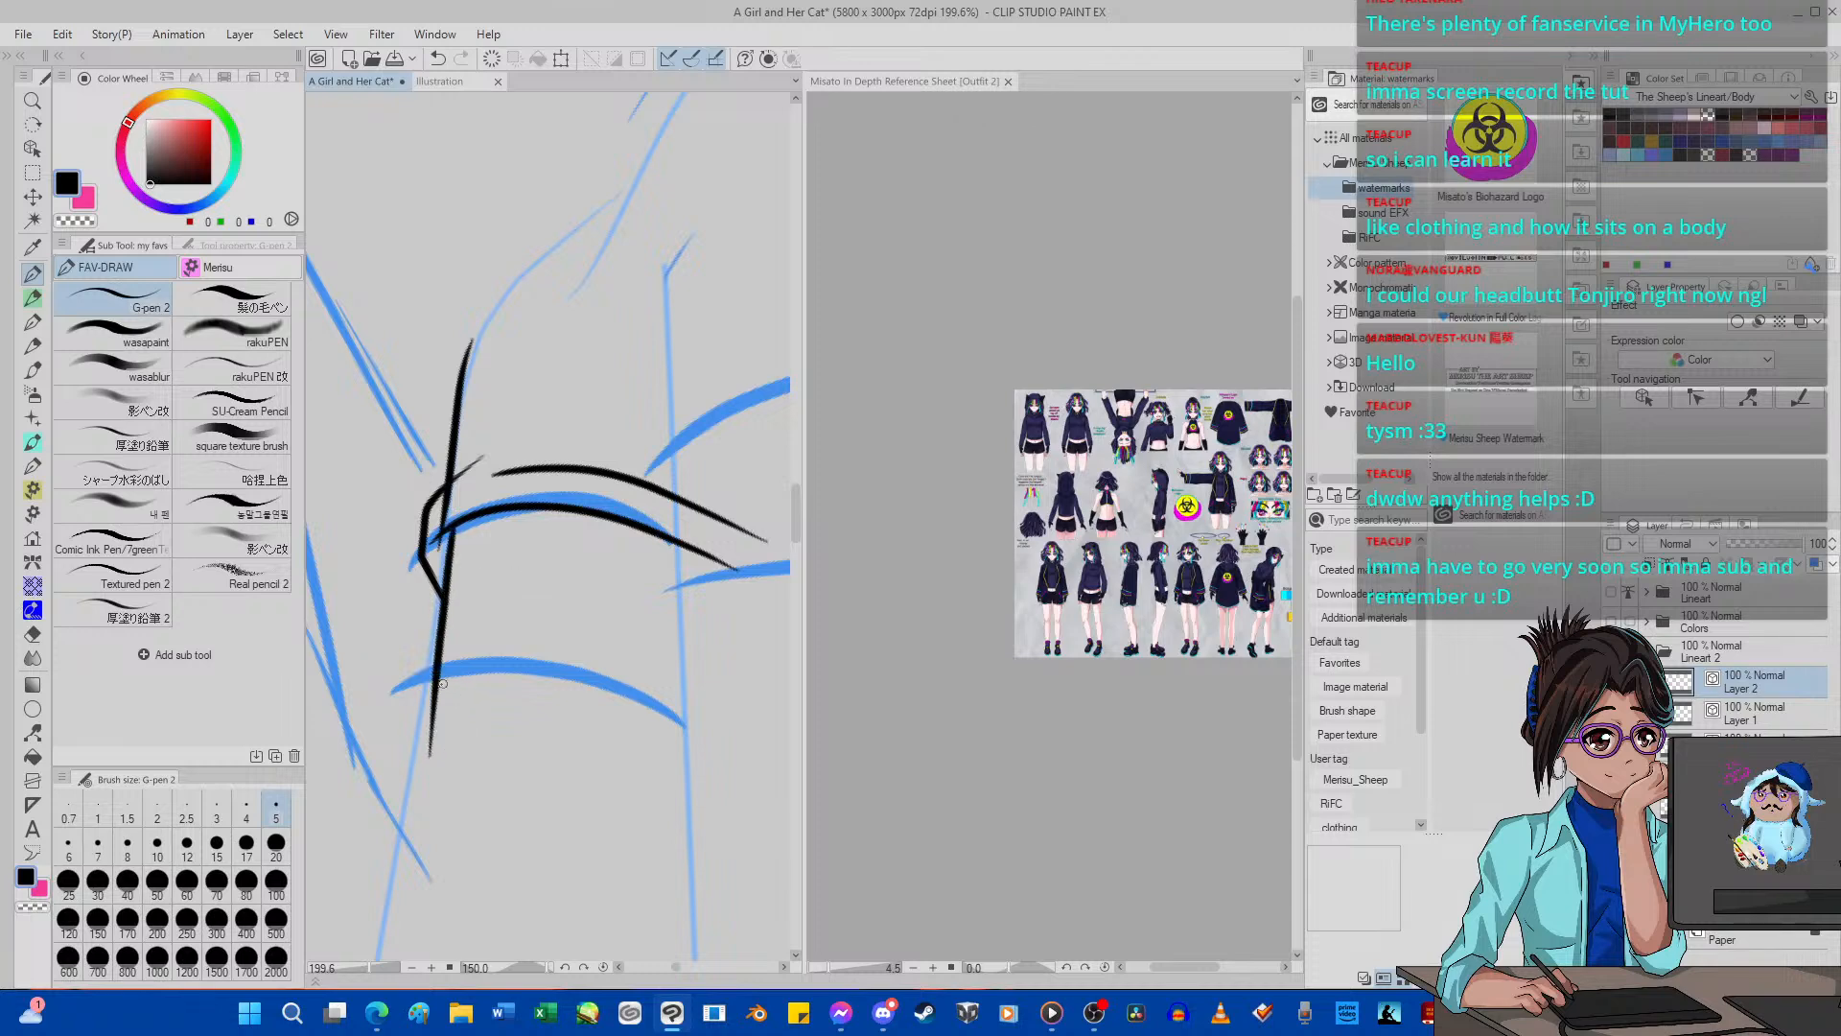
Erase the overshooting line ends at the folded corner with the Hard eraser at size 12.
left_click(33, 634)
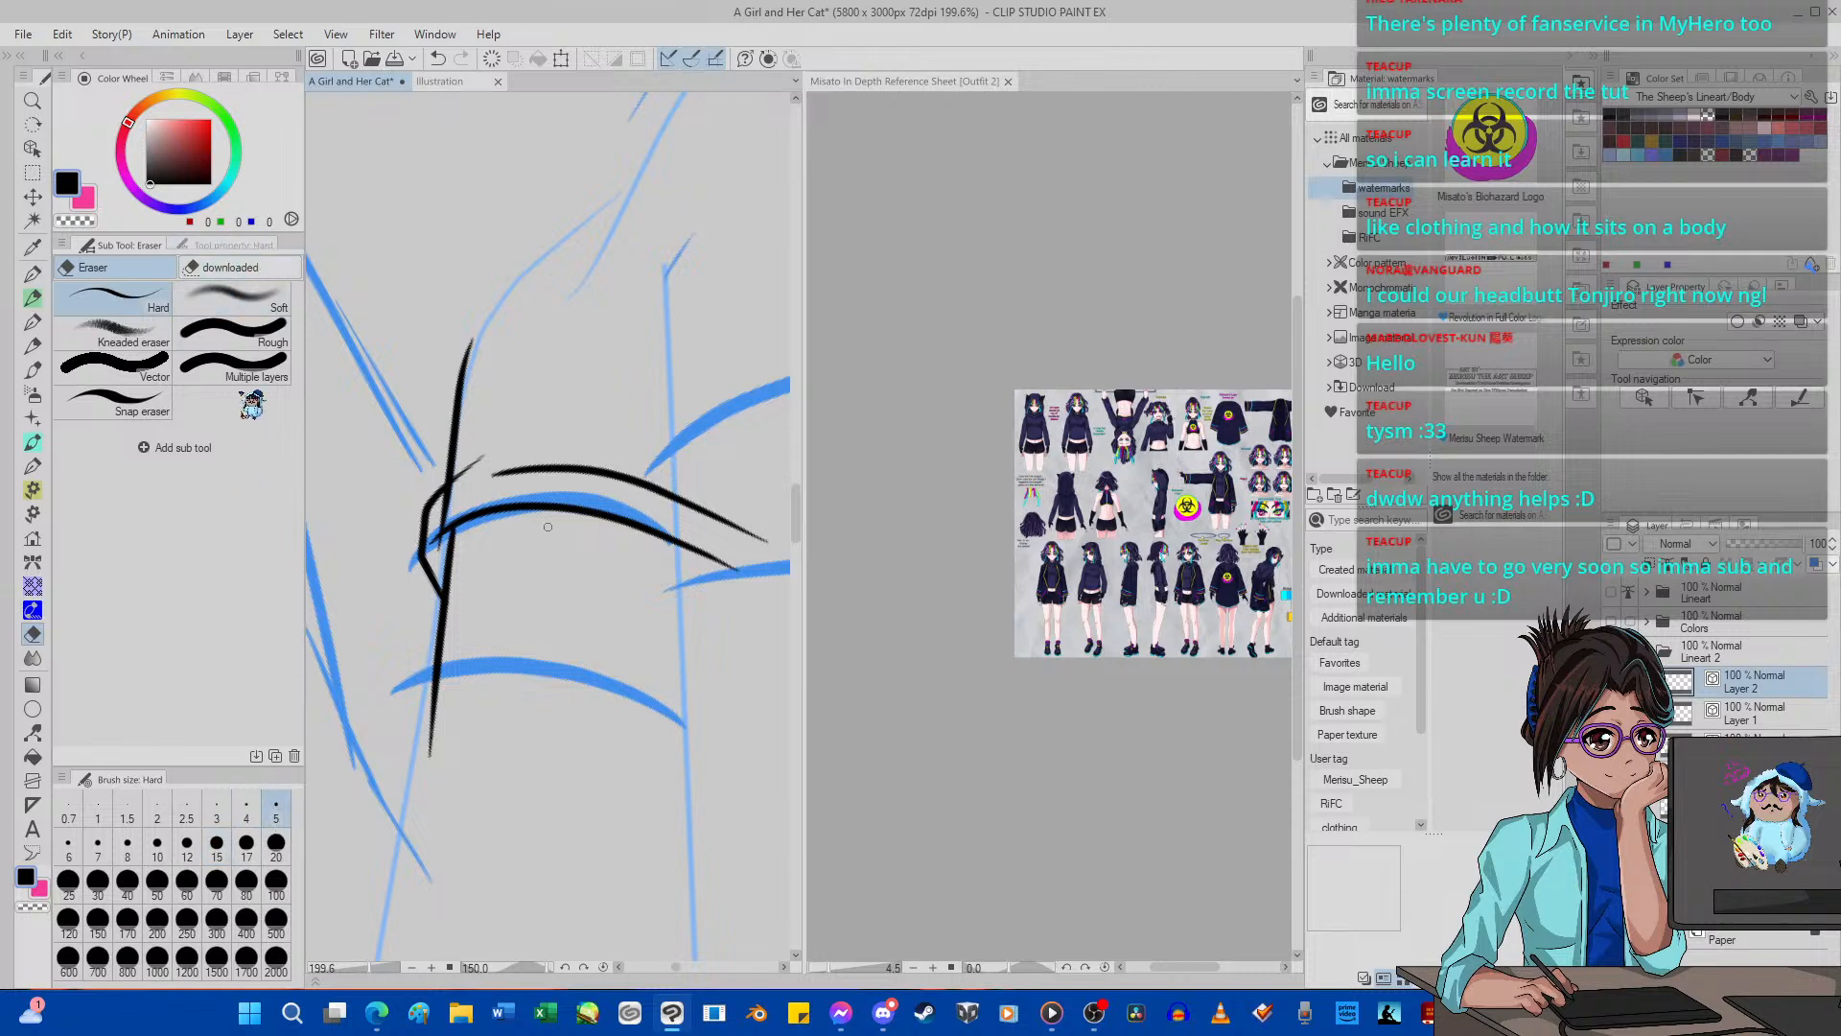
left_click(232, 245)
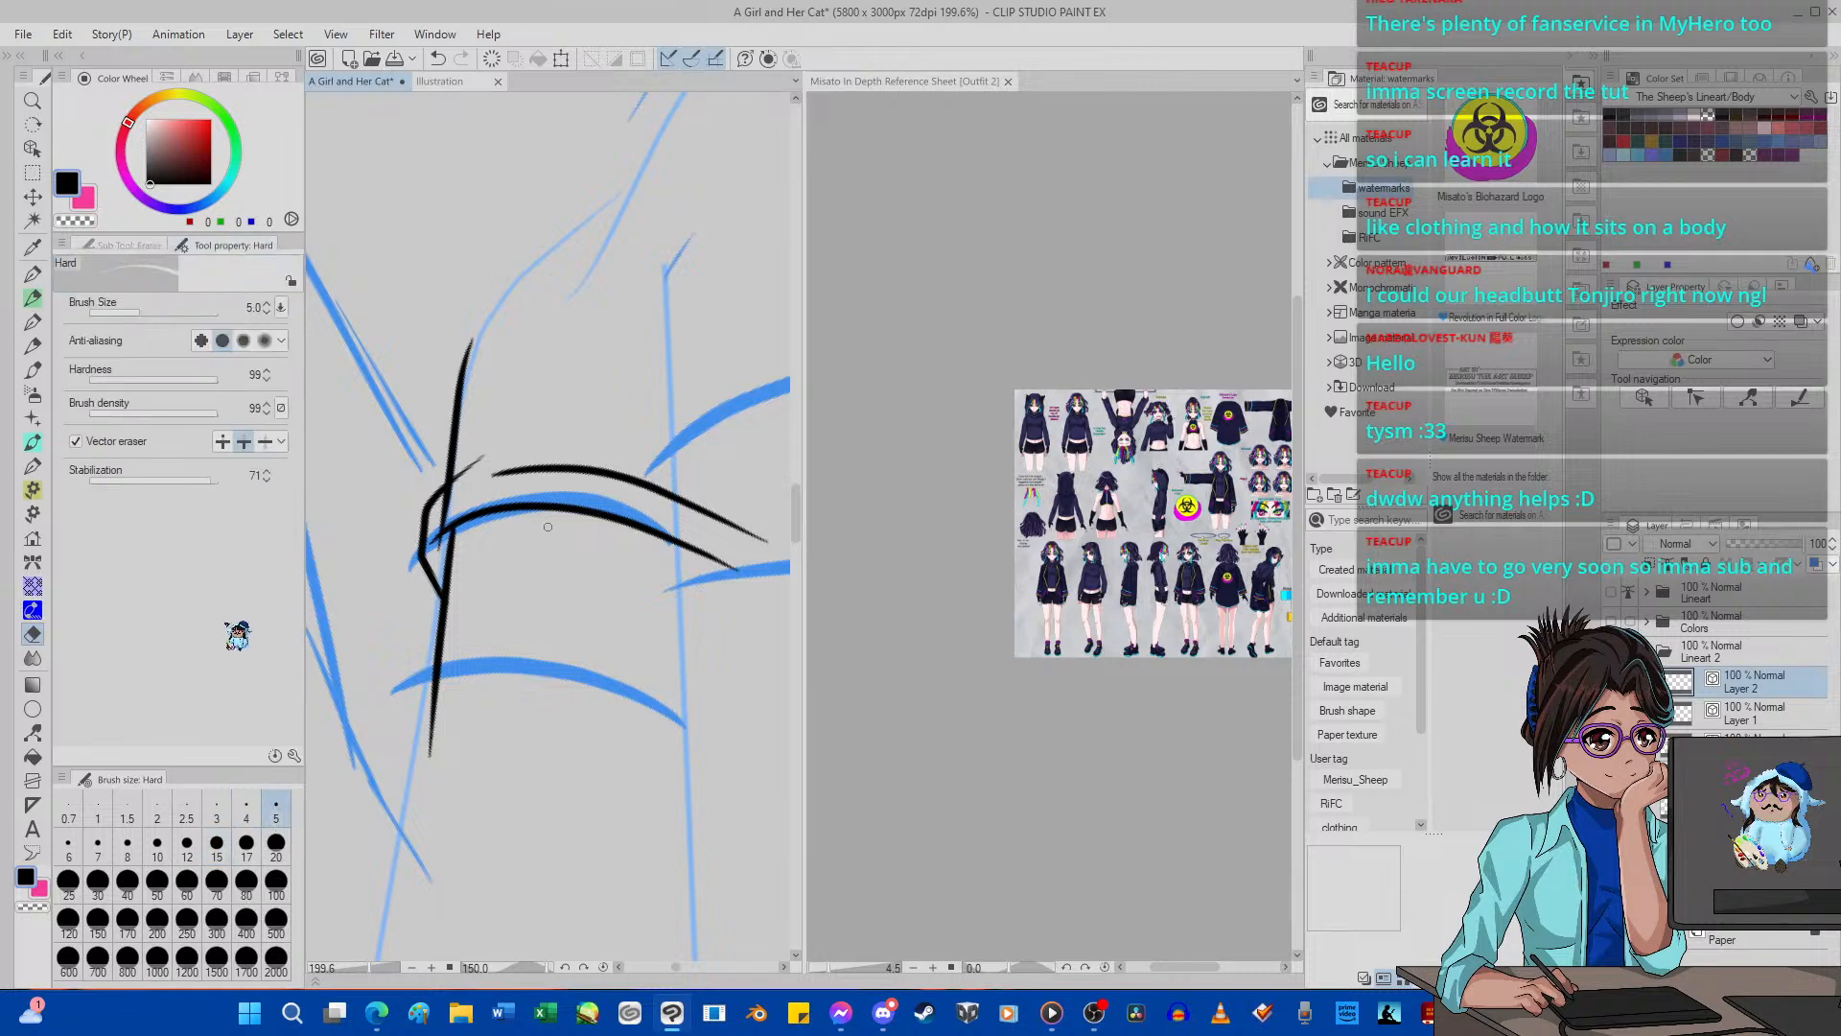
left_click(187, 844)
left_click_drag(464, 481, 489, 453)
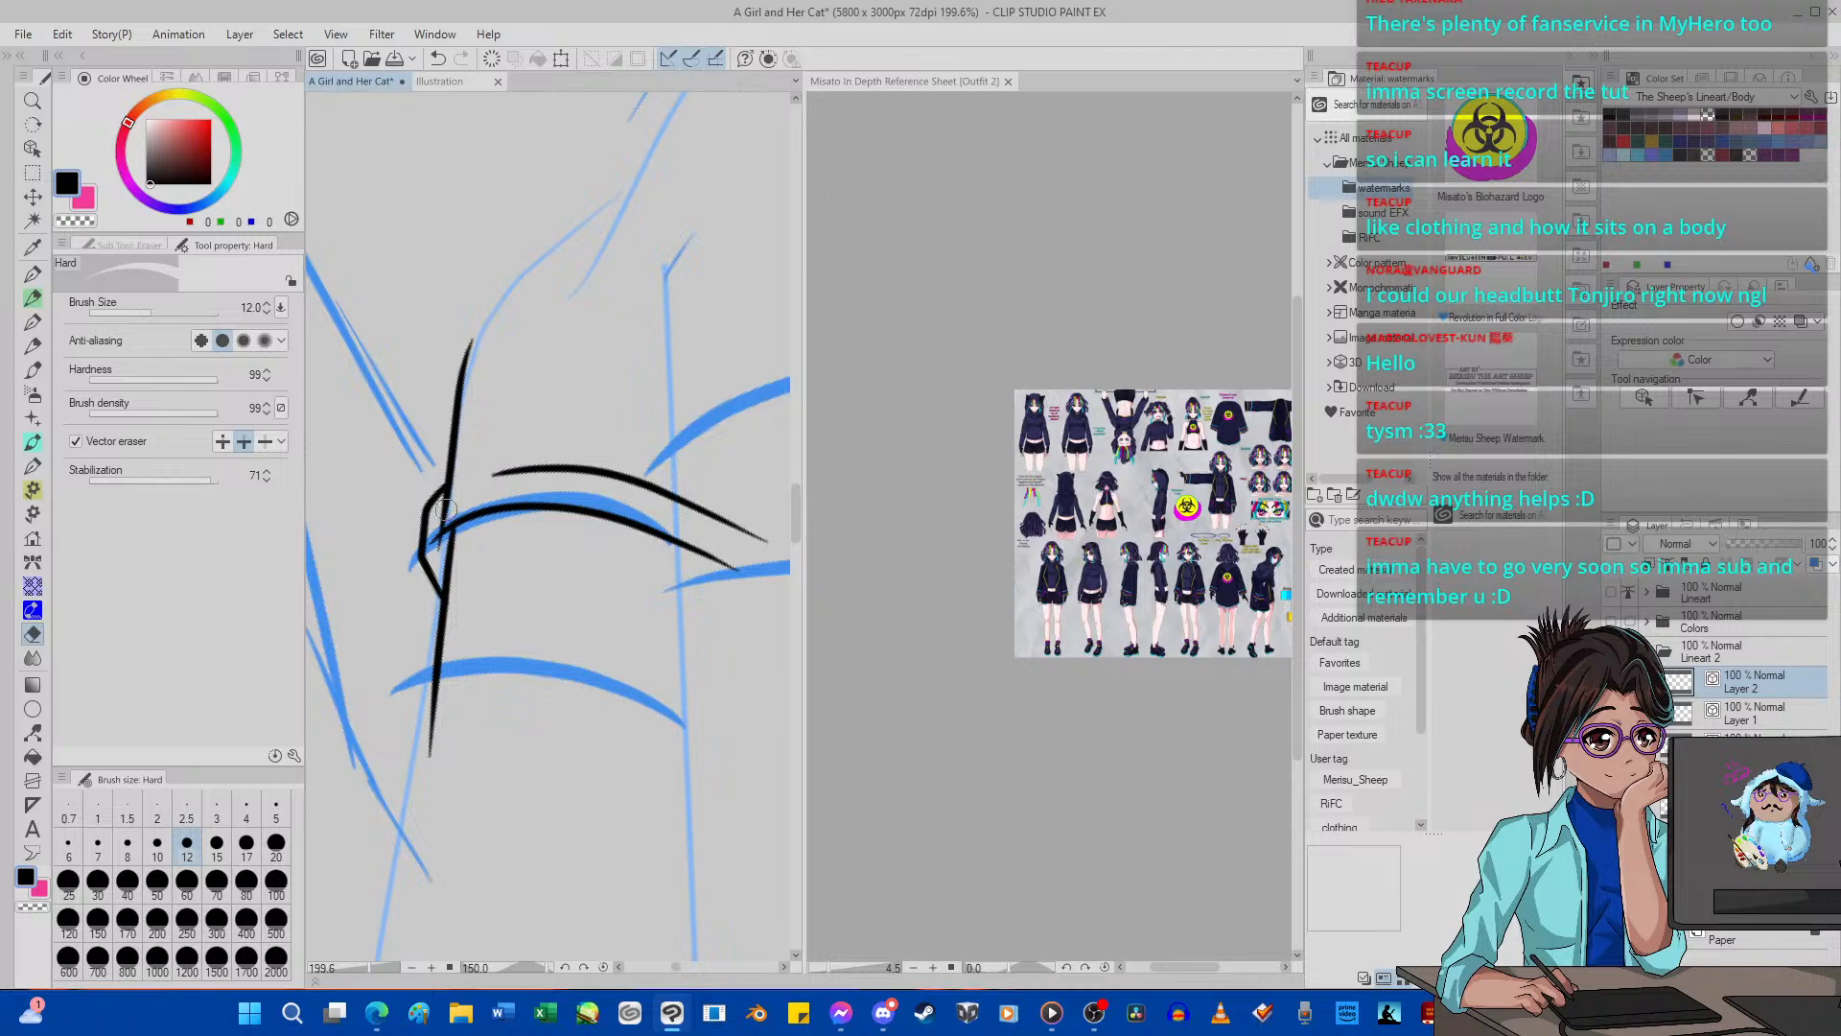
left_click_drag(436, 515, 447, 507)
Examine the newly inked corner against the blue leg guide curves with the canvas rotation reset to 0 degrees.
scroll(383, 527, "down", 8)
scroll(398, 593, "down", 1)
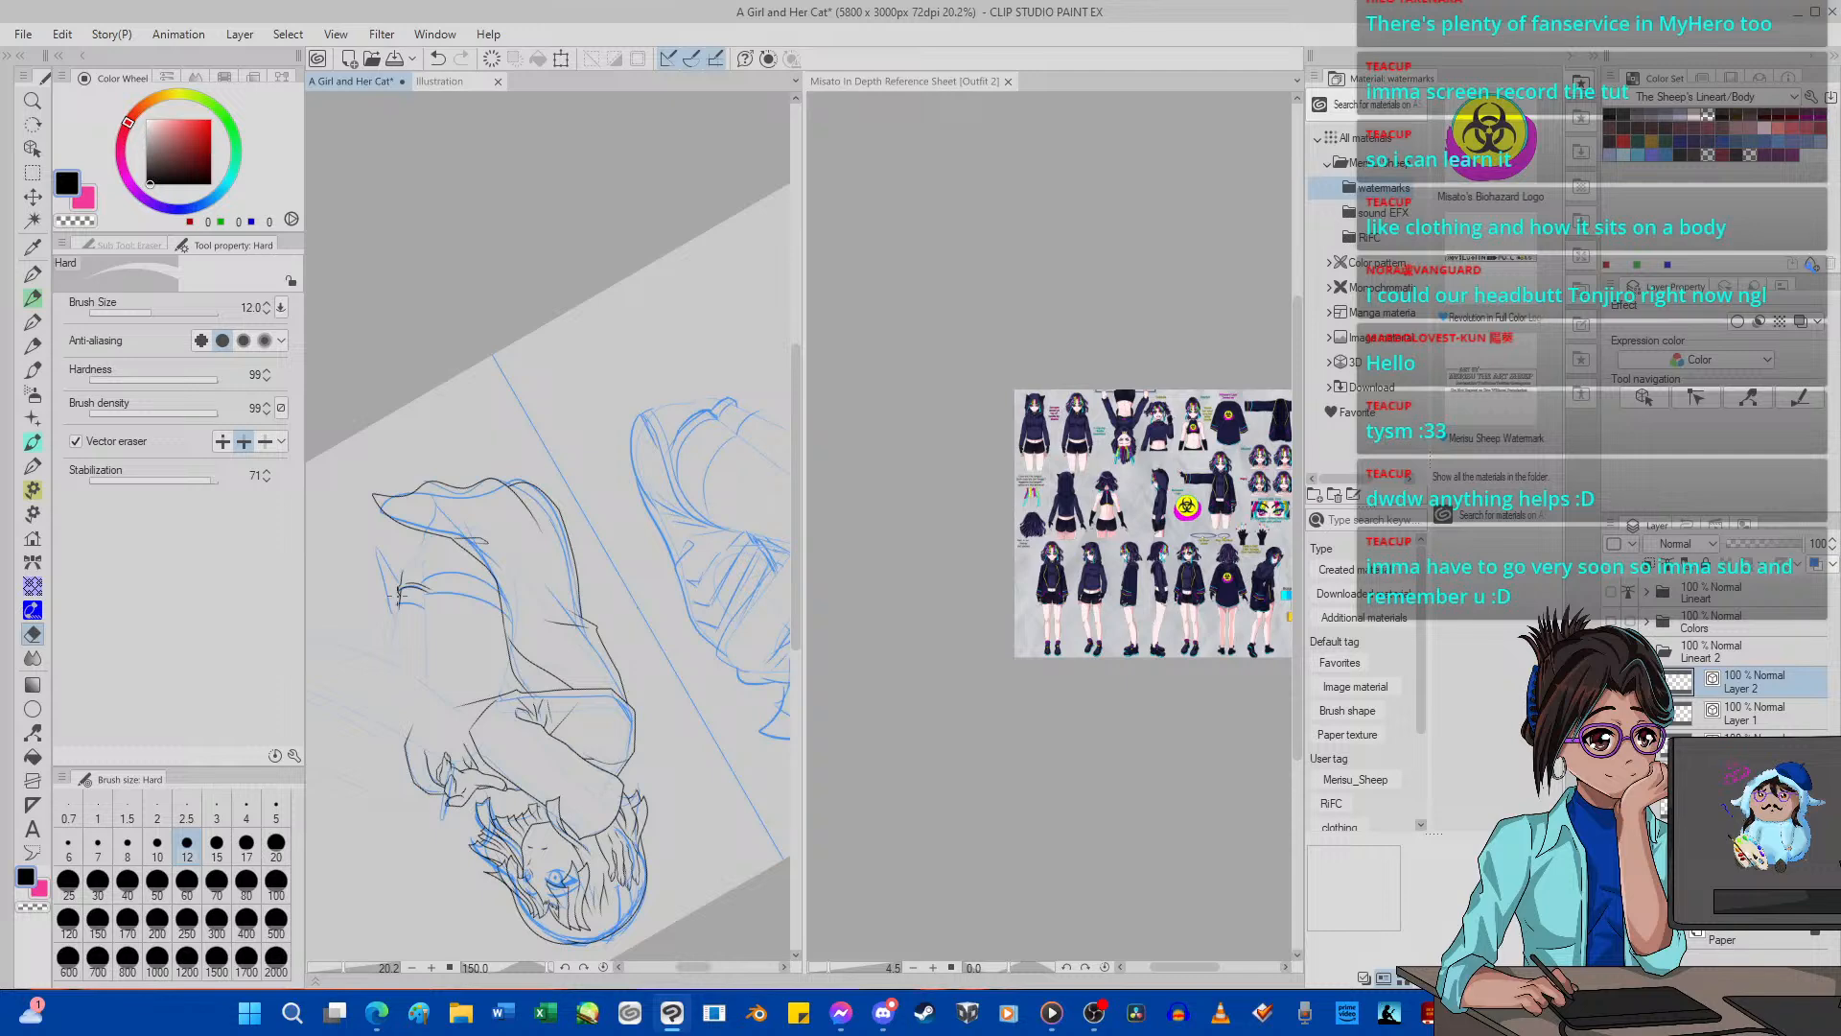
scroll(398, 594, "up", 4)
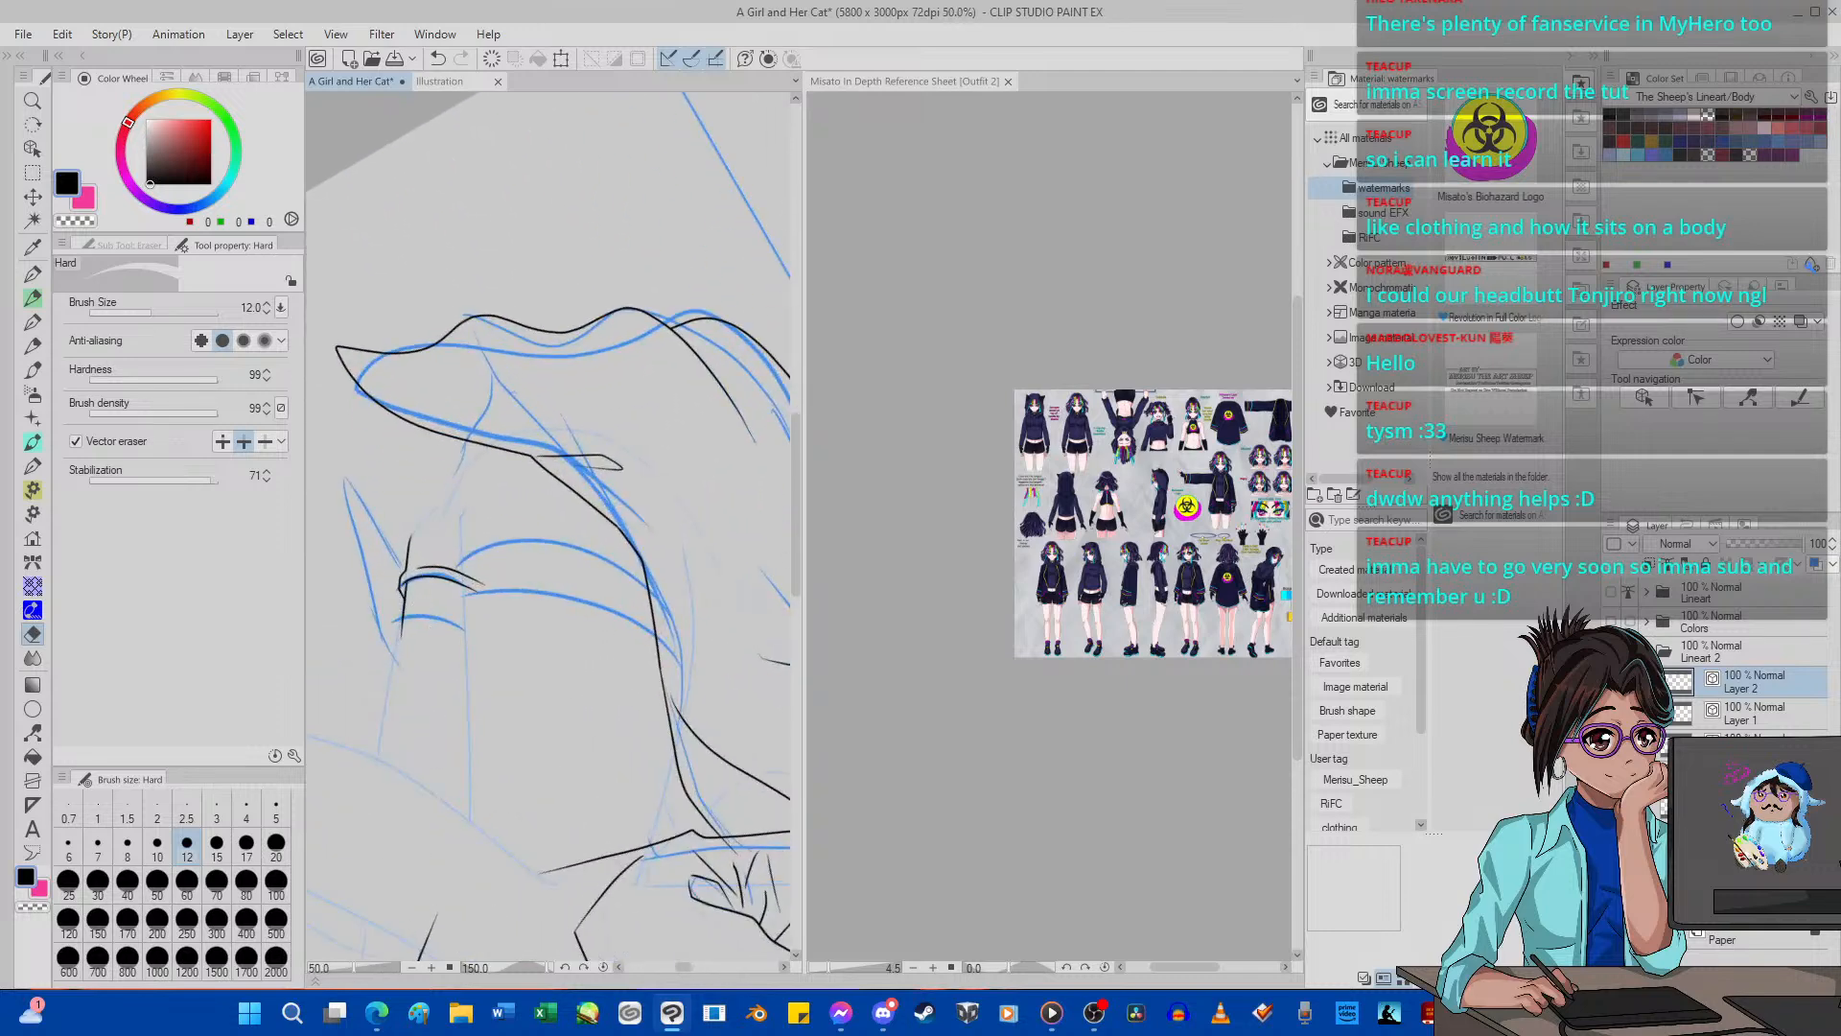
left_click(603, 967)
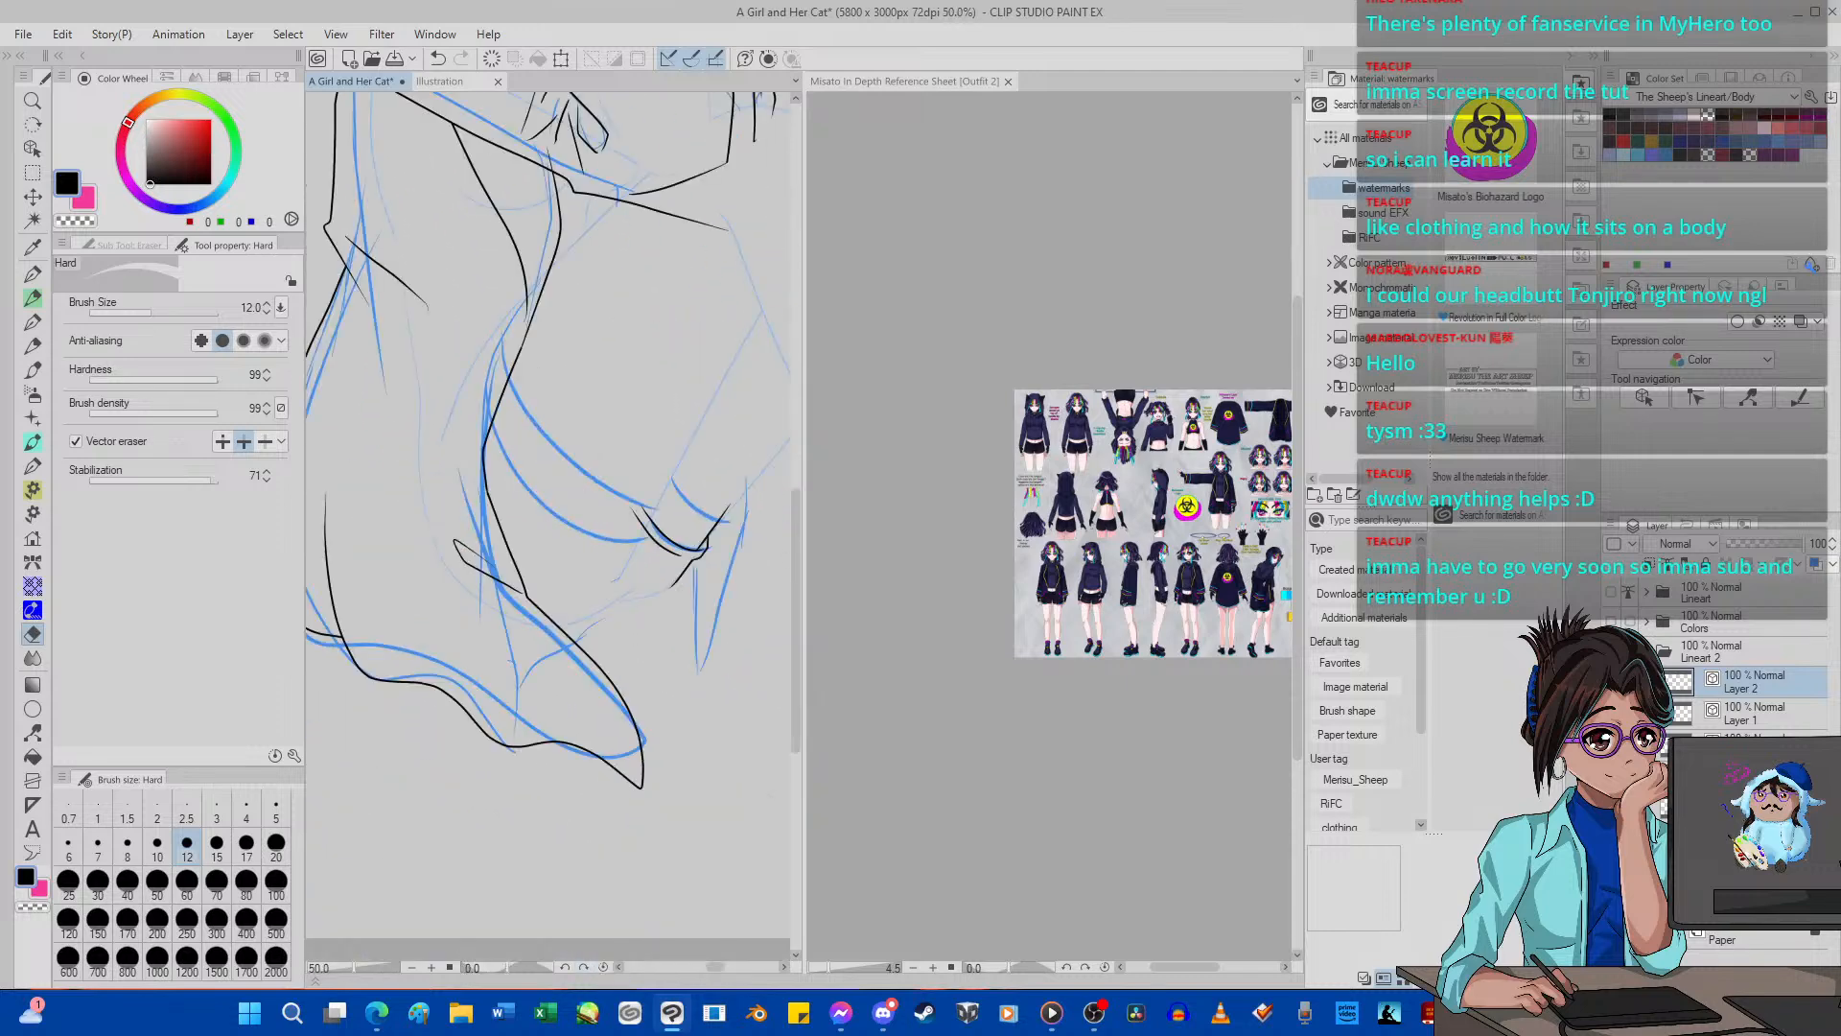
scroll(650, 741, "down", 5)
scroll(648, 741, "up", 5)
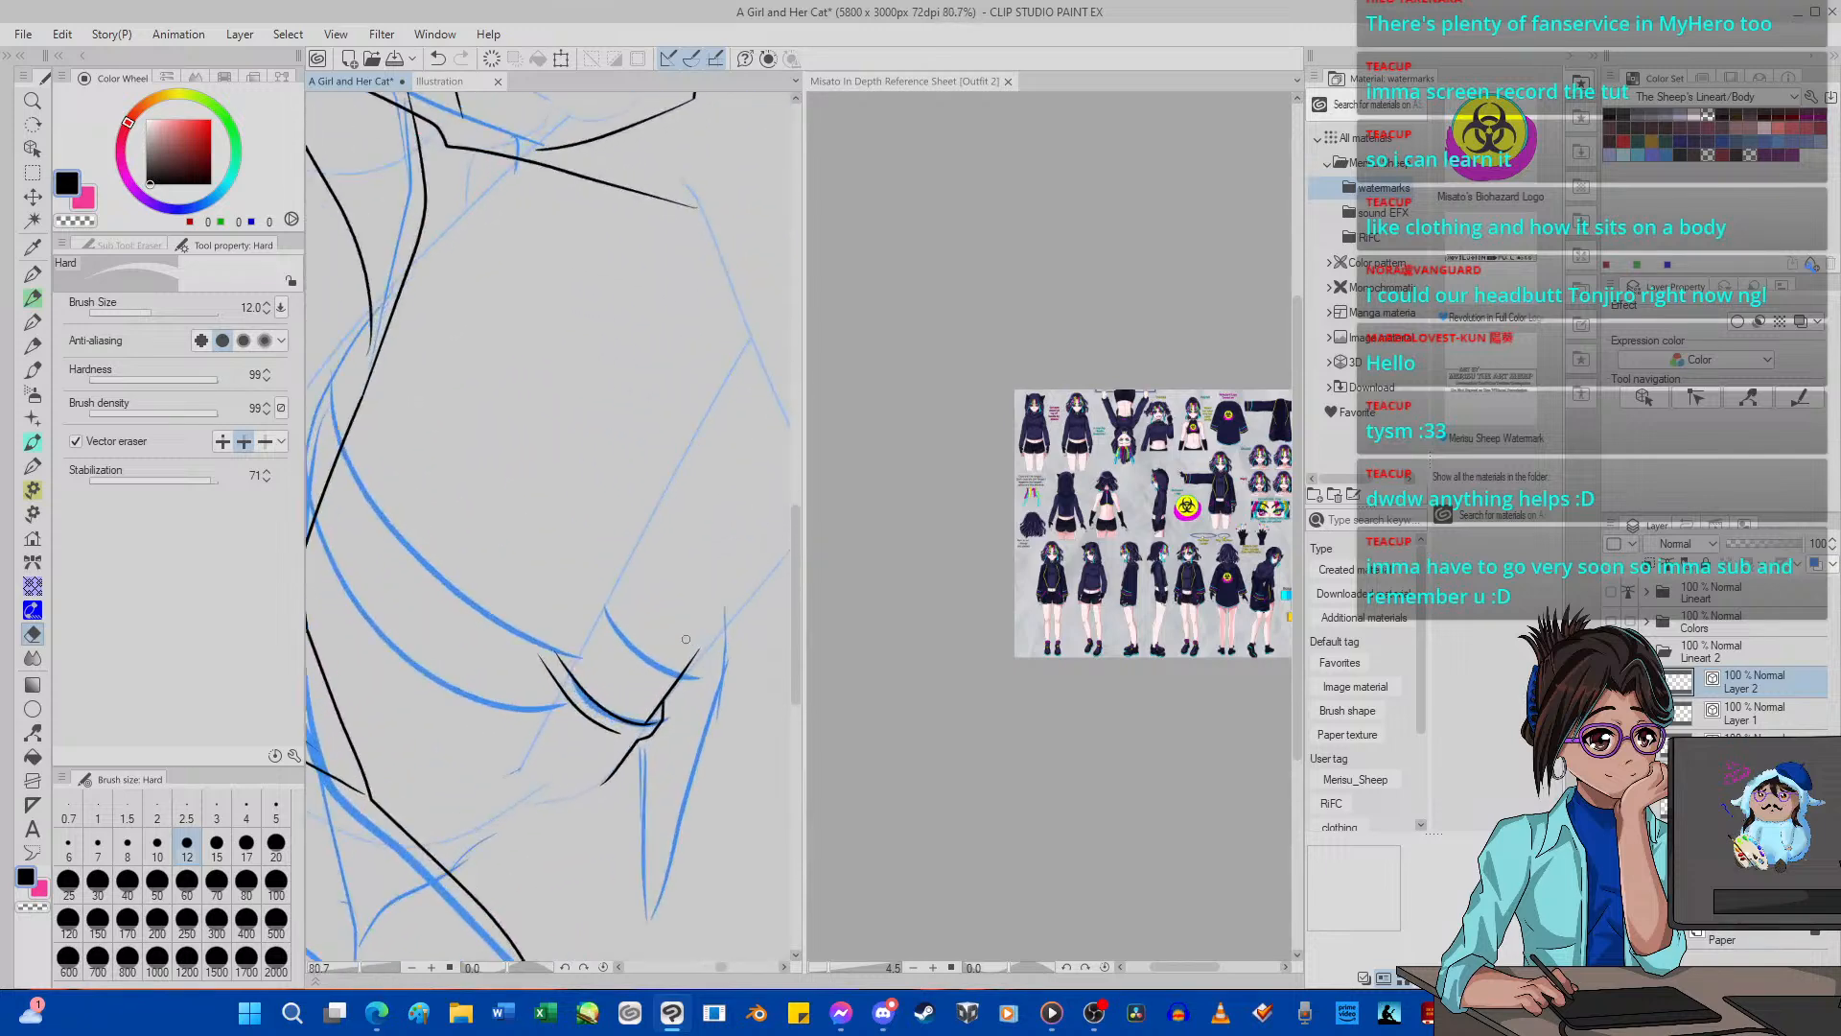
scroll(655, 674, "down", 8)
scroll(652, 674, "up", 7)
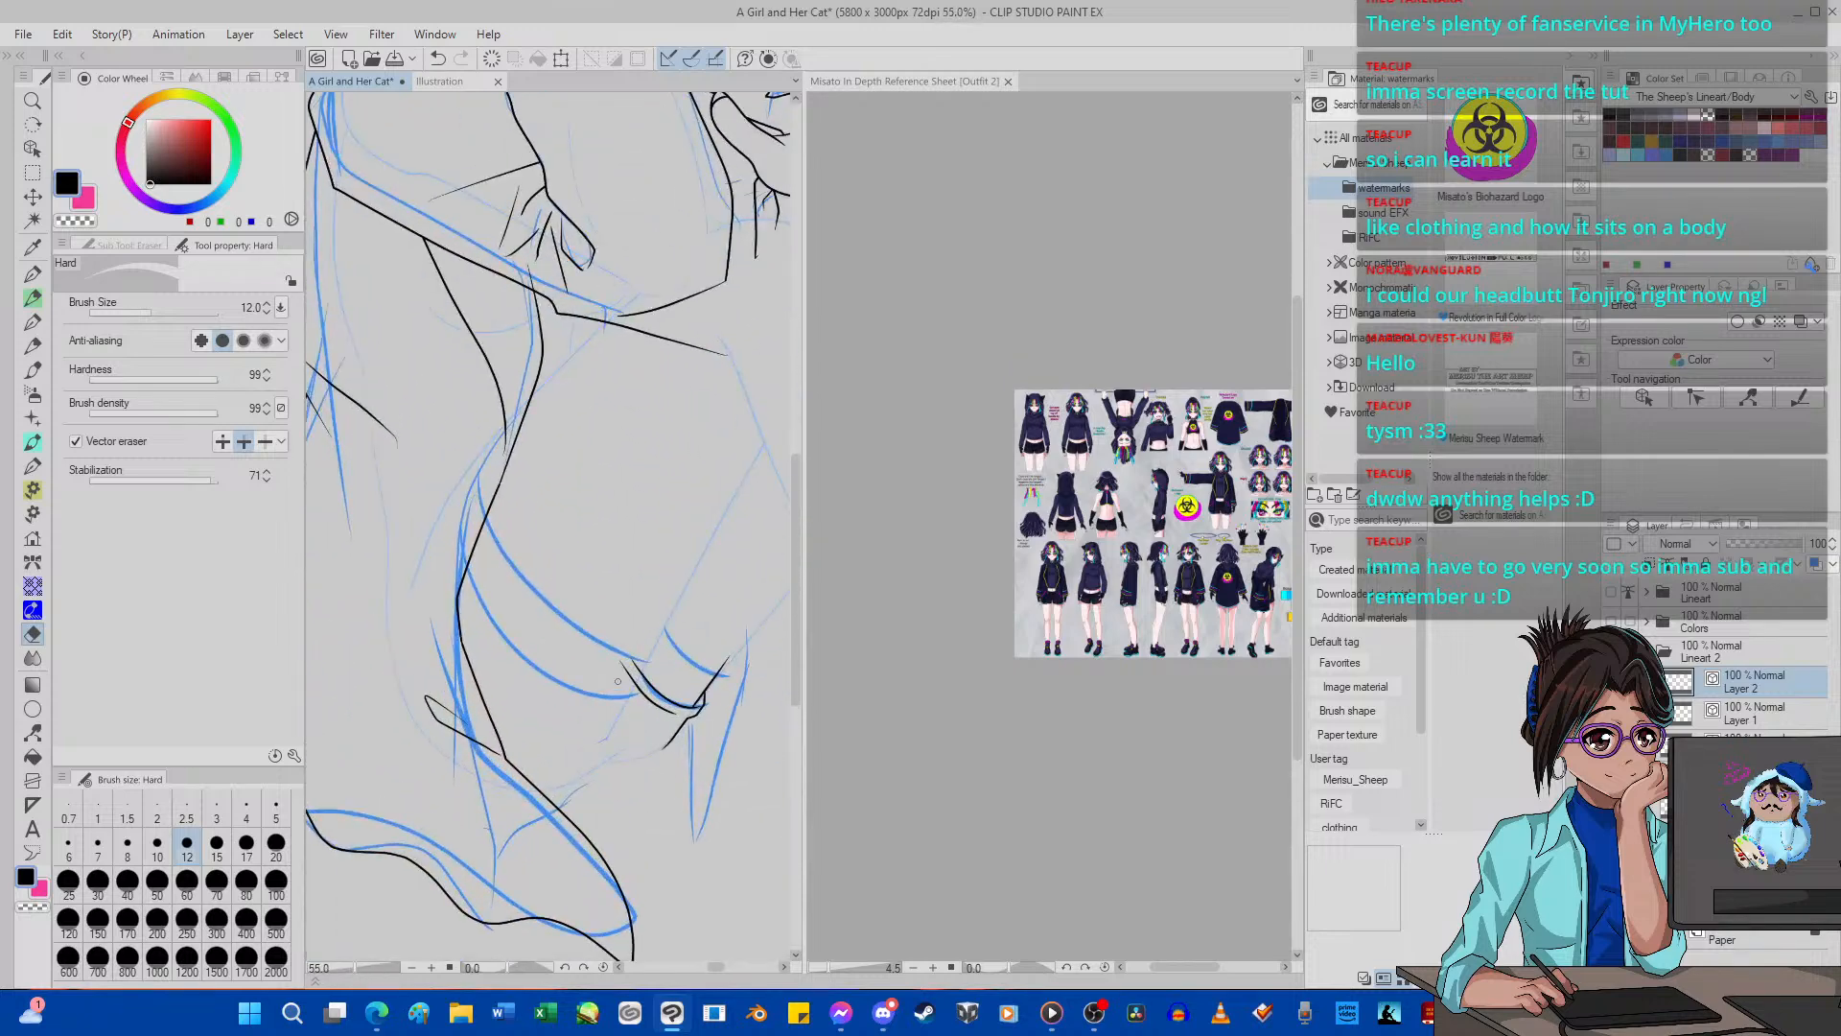
scroll(631, 678, "up", 3)
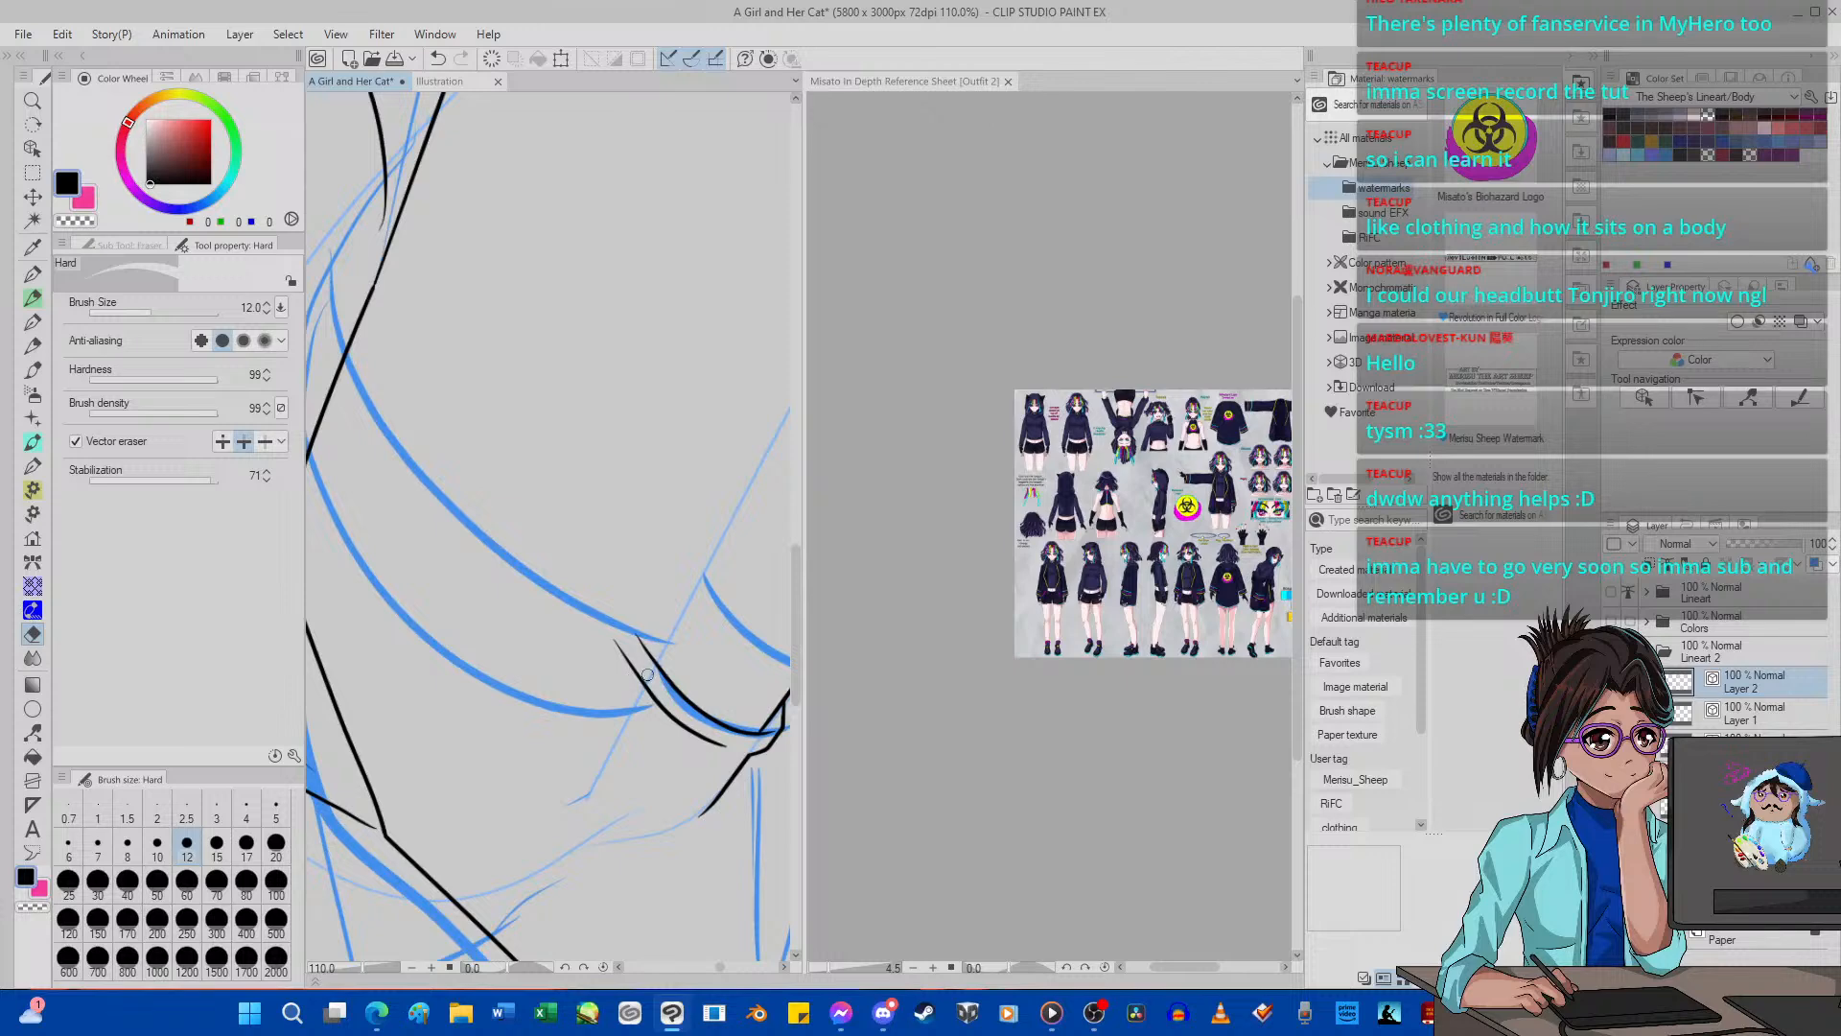
scroll(648, 674, "down", 3)
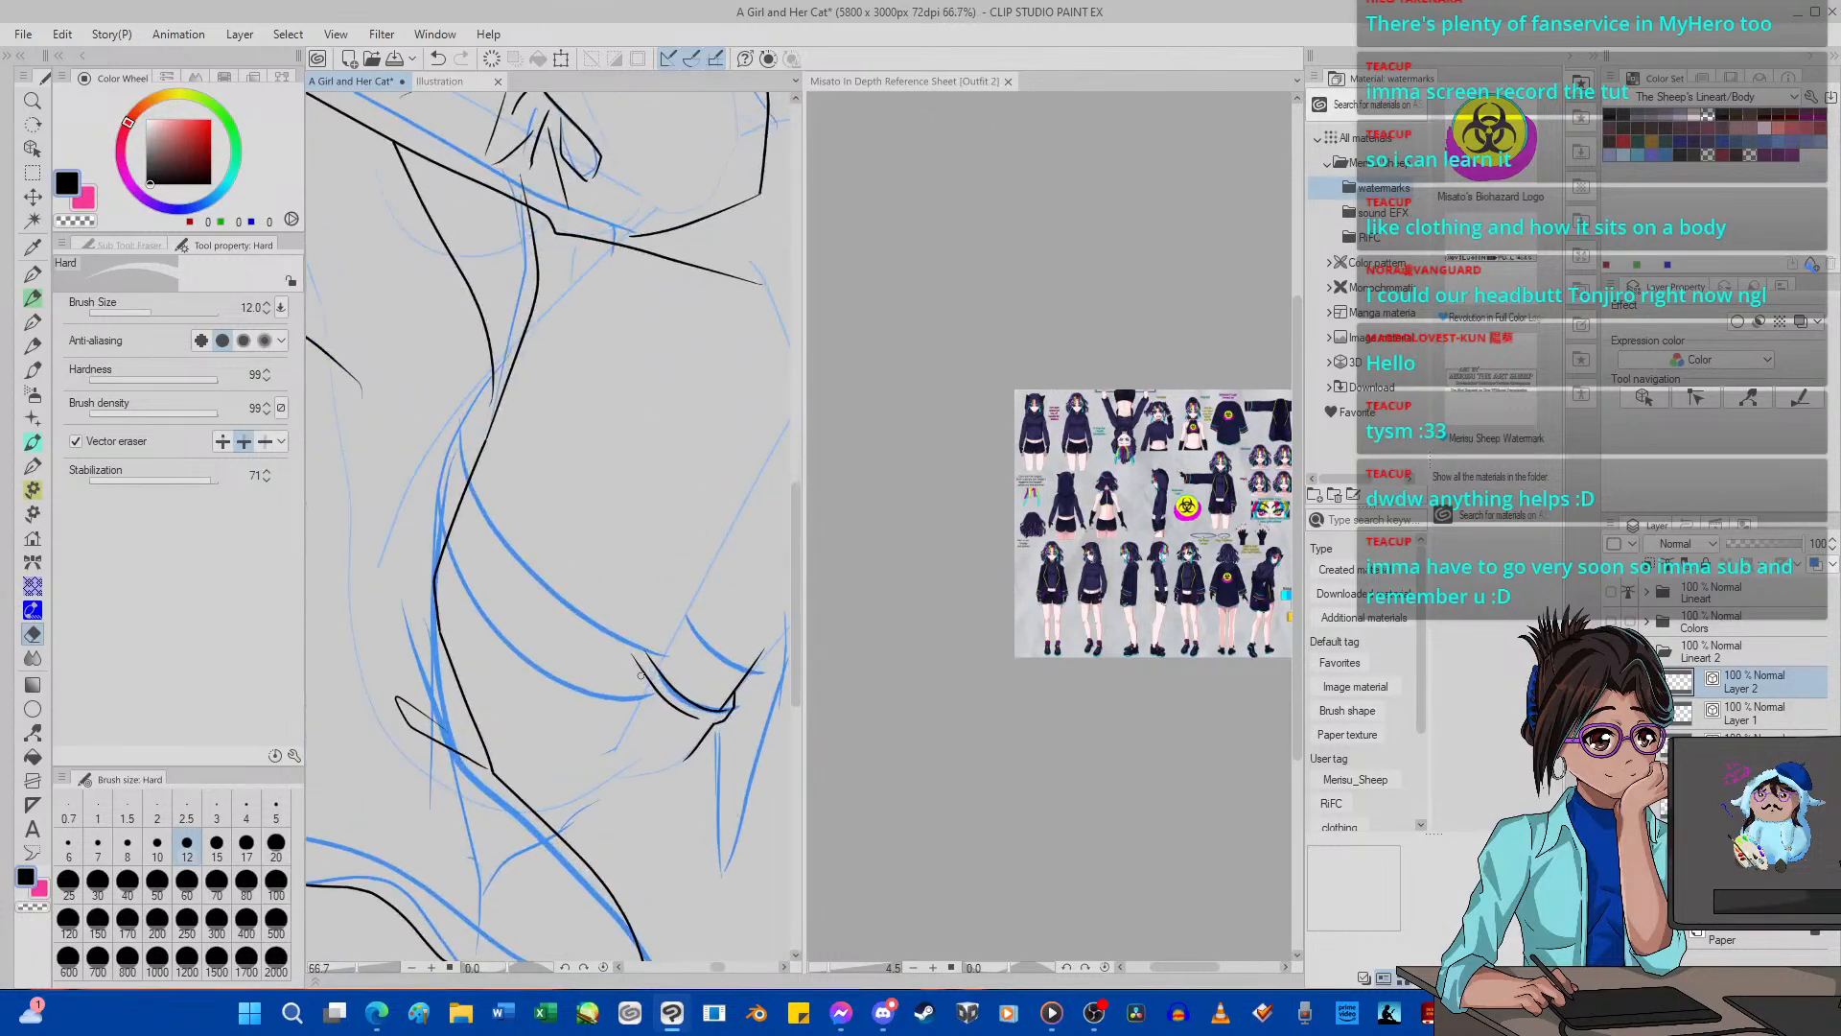
scroll(640, 675, "down", 1)
Ink a curve along the outer blue guide across the leg with the G-pen at size 5, with the canvas rotated to -90 degrees.
mouse_move(640, 675)
left_mouse_down()
mouse_move(700, 604)
mouse_move(707, 533)
mouse_move(685, 475)
left_mouse_up()
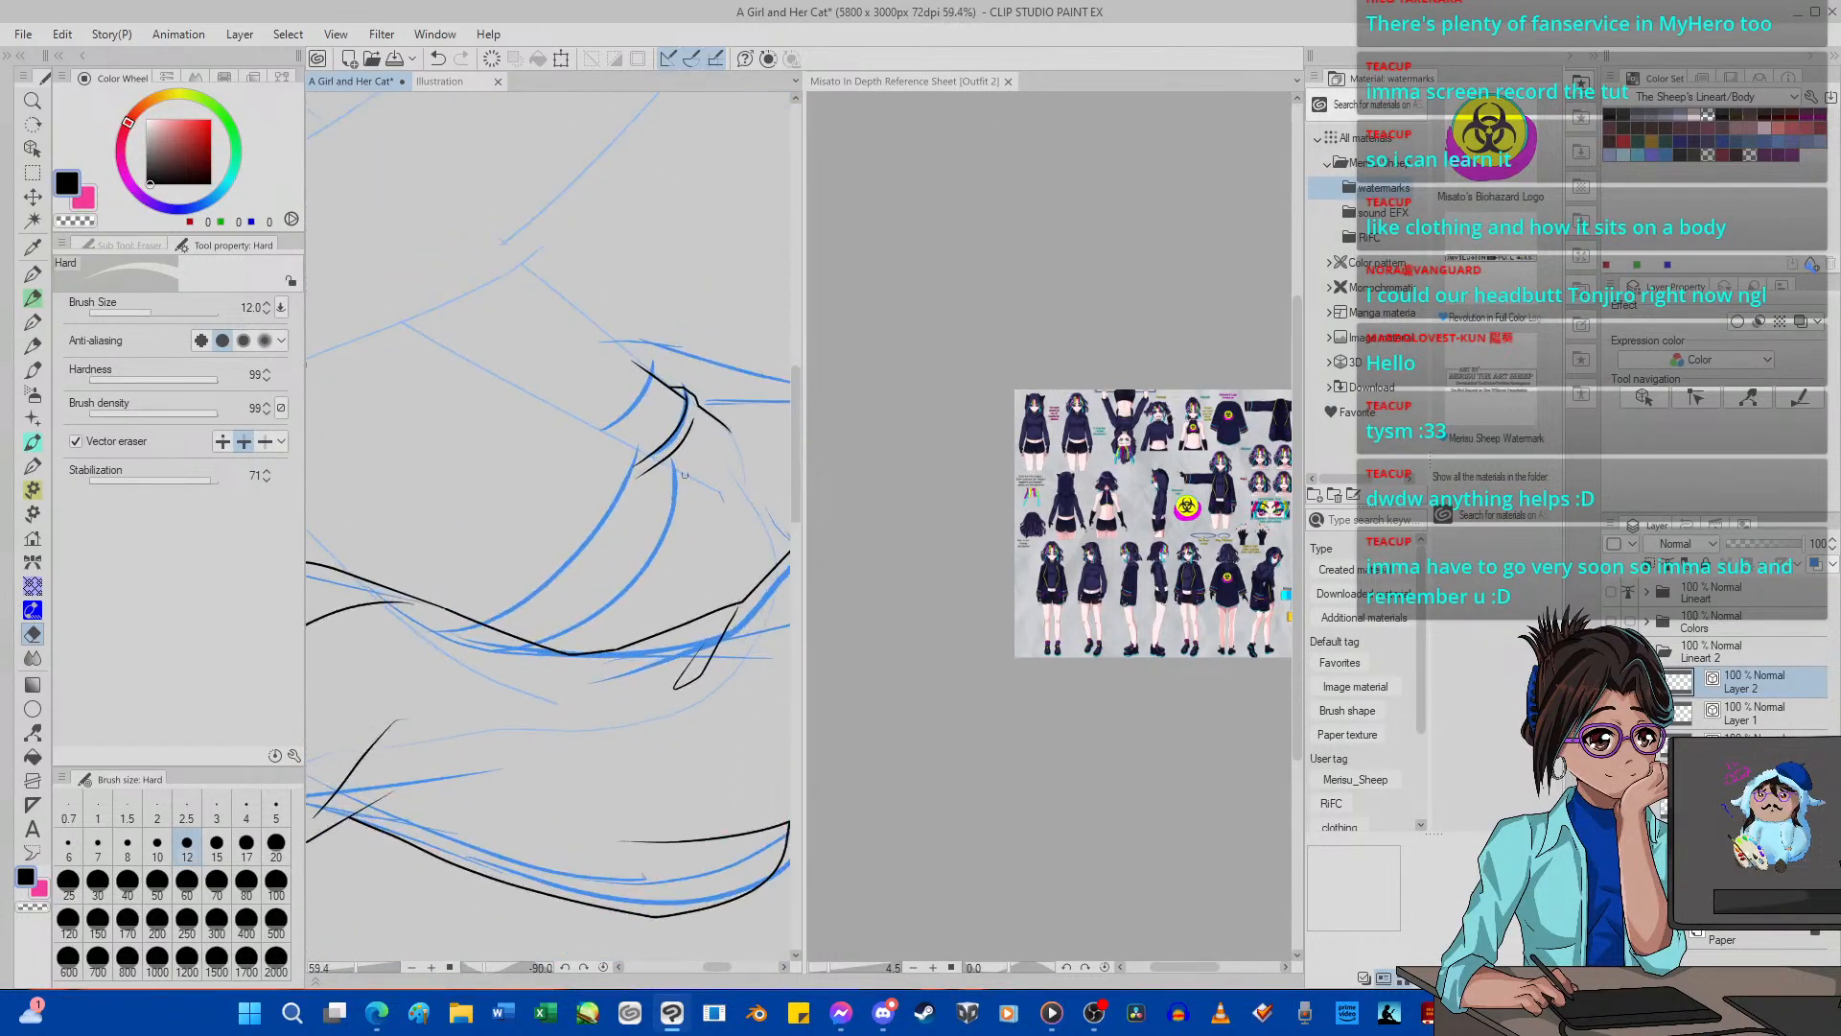
scroll(684, 475, "up", 6)
key("p")
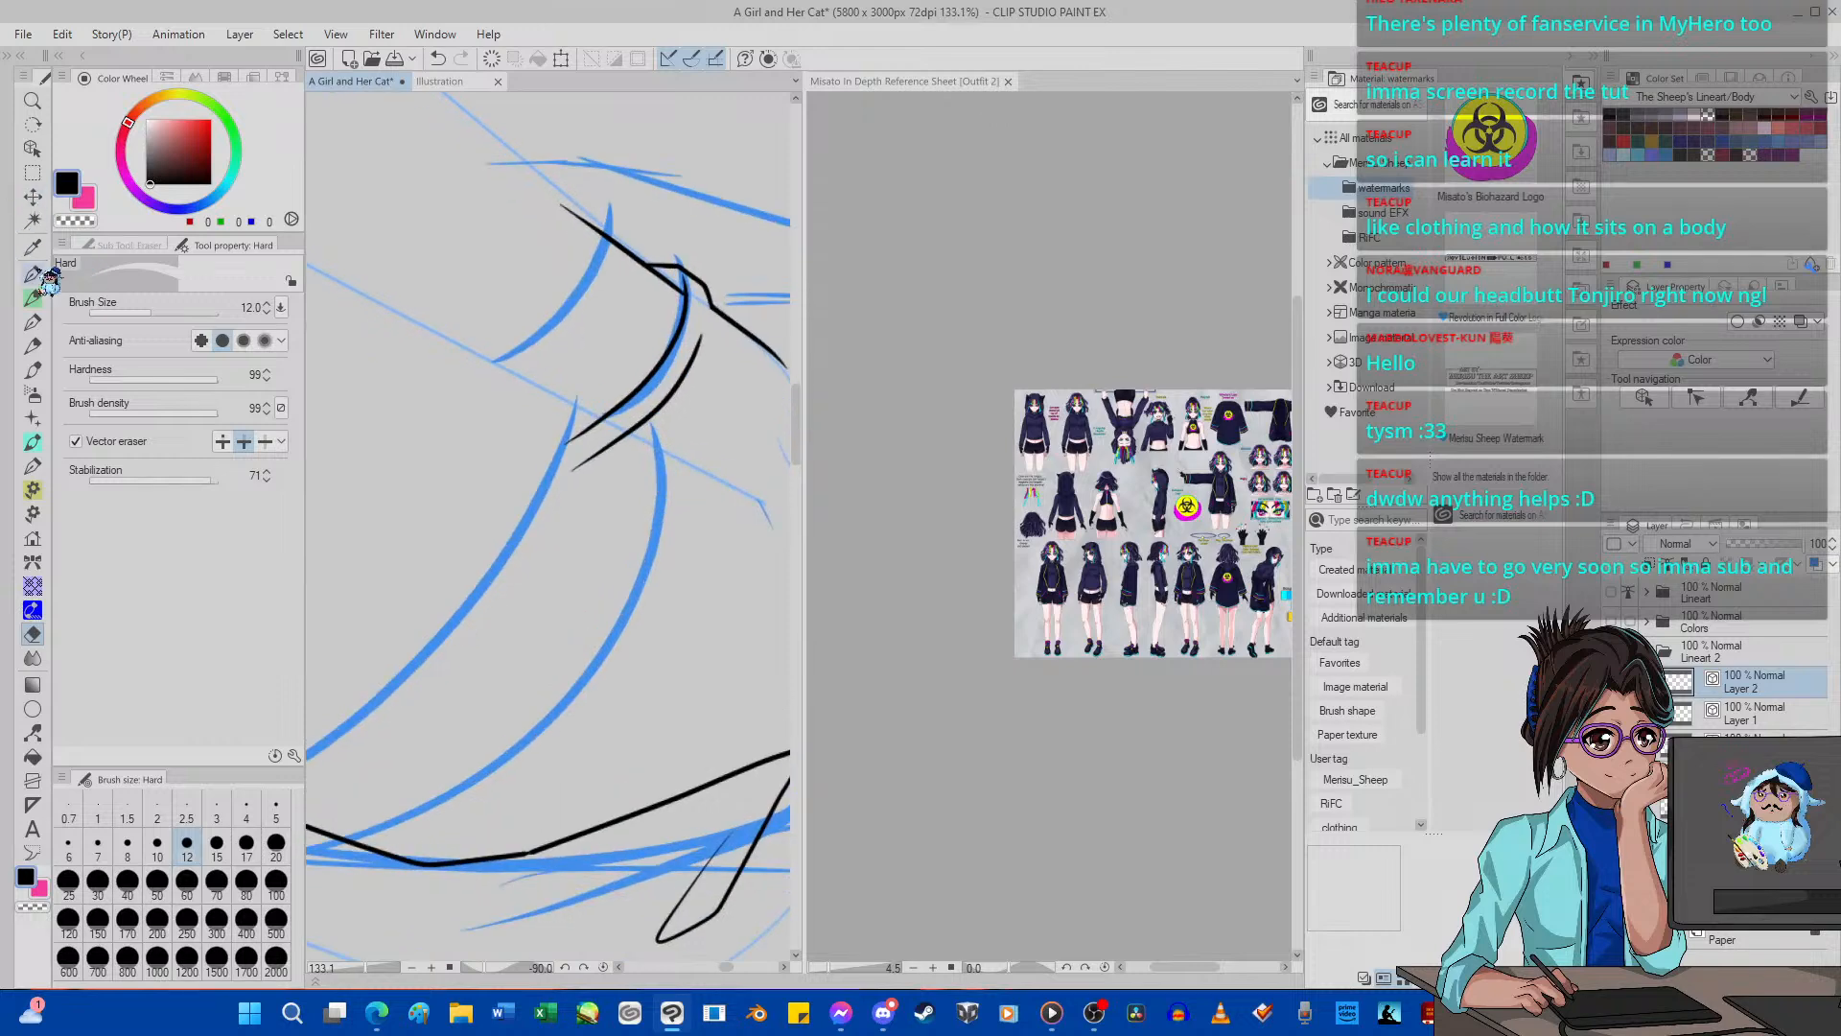
mouse_move(644, 437)
left_mouse_down()
mouse_move(602, 607)
mouse_move(524, 714)
mouse_move(320, 850)
mouse_move(376, 859)
mouse_move(442, 826)
mouse_move(576, 710)
mouse_move(688, 518)
mouse_move(694, 459)
mouse_move(649, 430)
mouse_move(685, 440)
mouse_move(691, 487)
mouse_move(640, 653)
mouse_move(484, 831)
left_mouse_up()
left_click(437, 58)
scroll(490, 768, "down", 4)
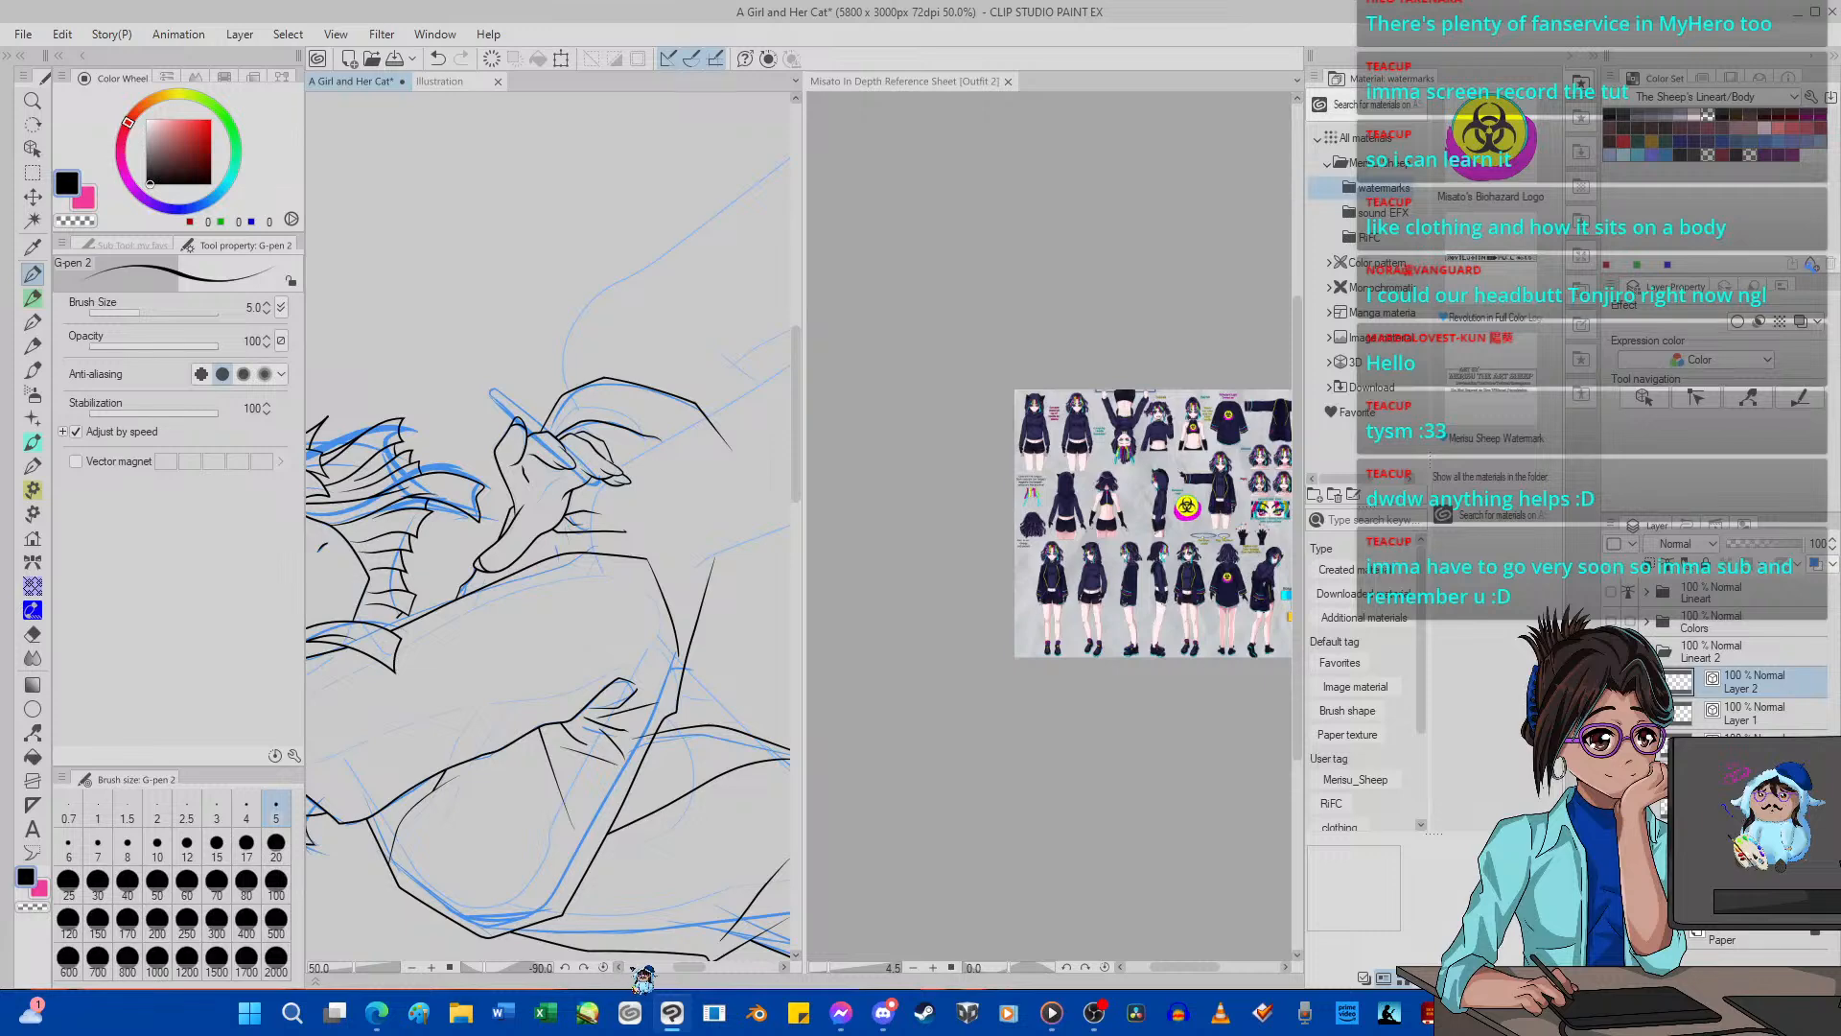
Reset the canvas rotation and check the inked leg lines with Layer 1 shown and the blue sketch hidden.
left_click(603, 967)
scroll(660, 582, "down", 2)
scroll(501, 859, "up", 4)
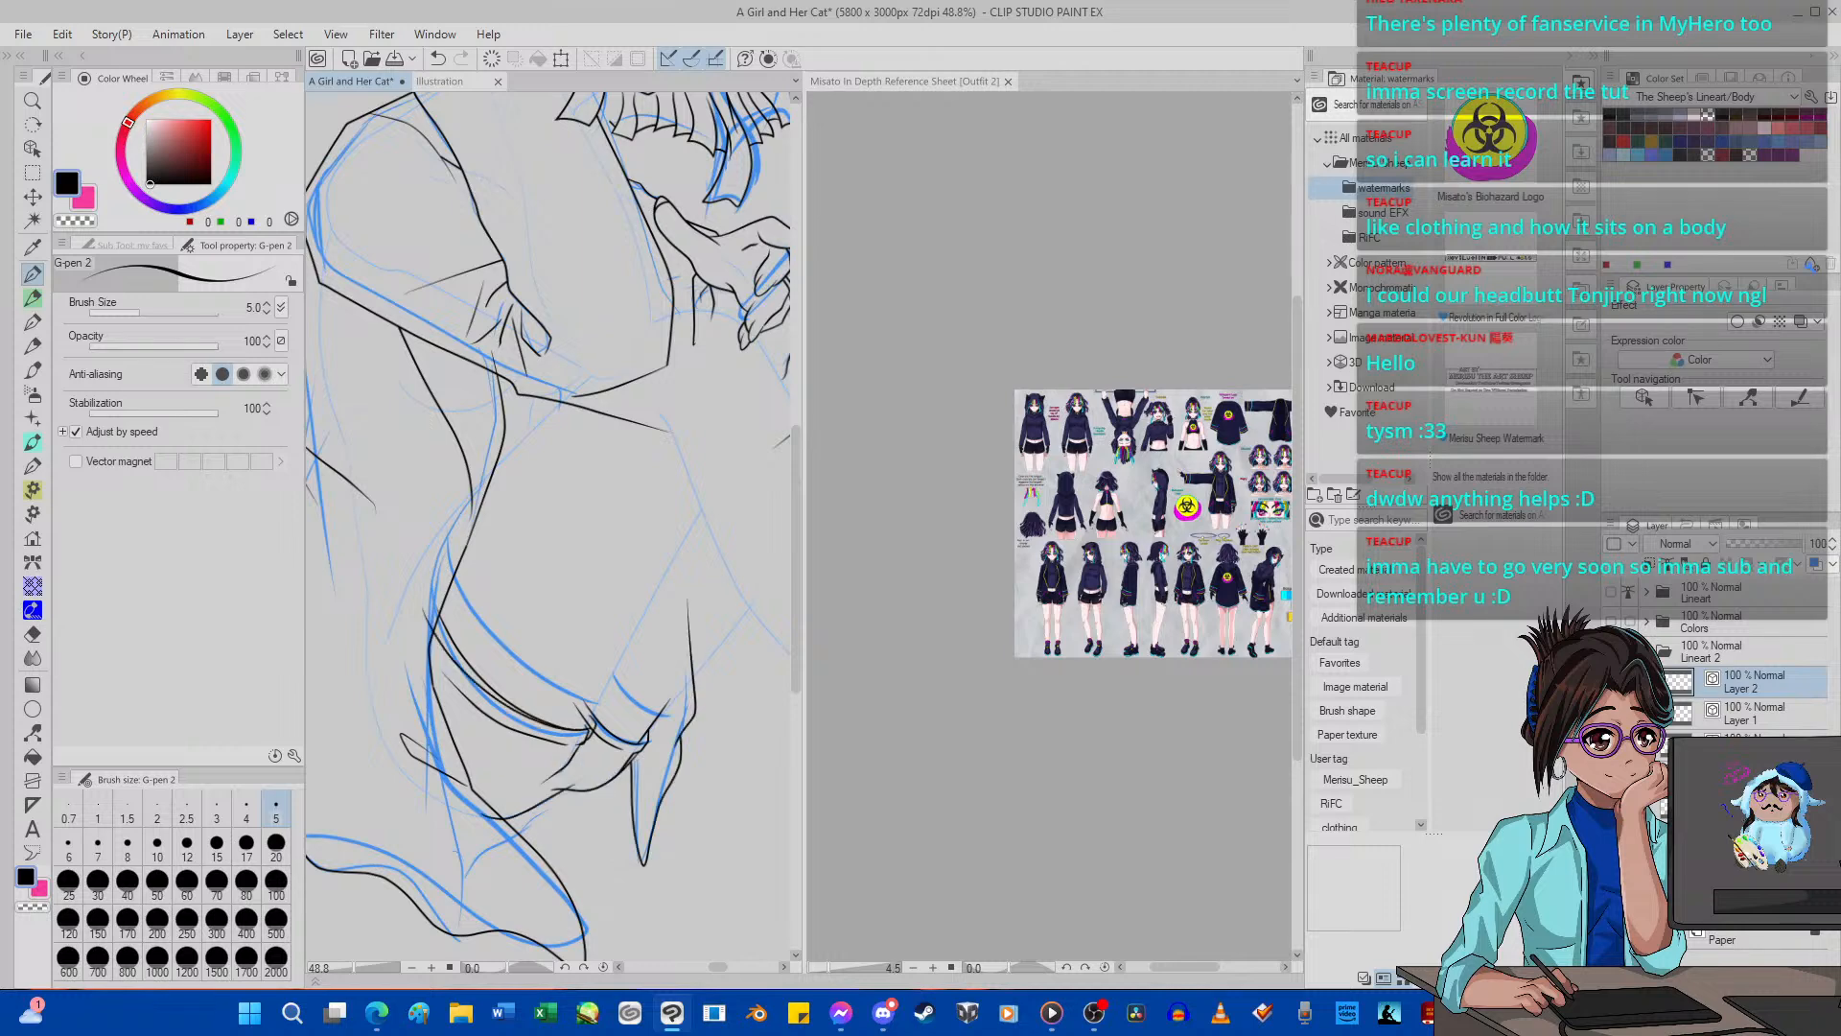
scroll(537, 815, "down", 2)
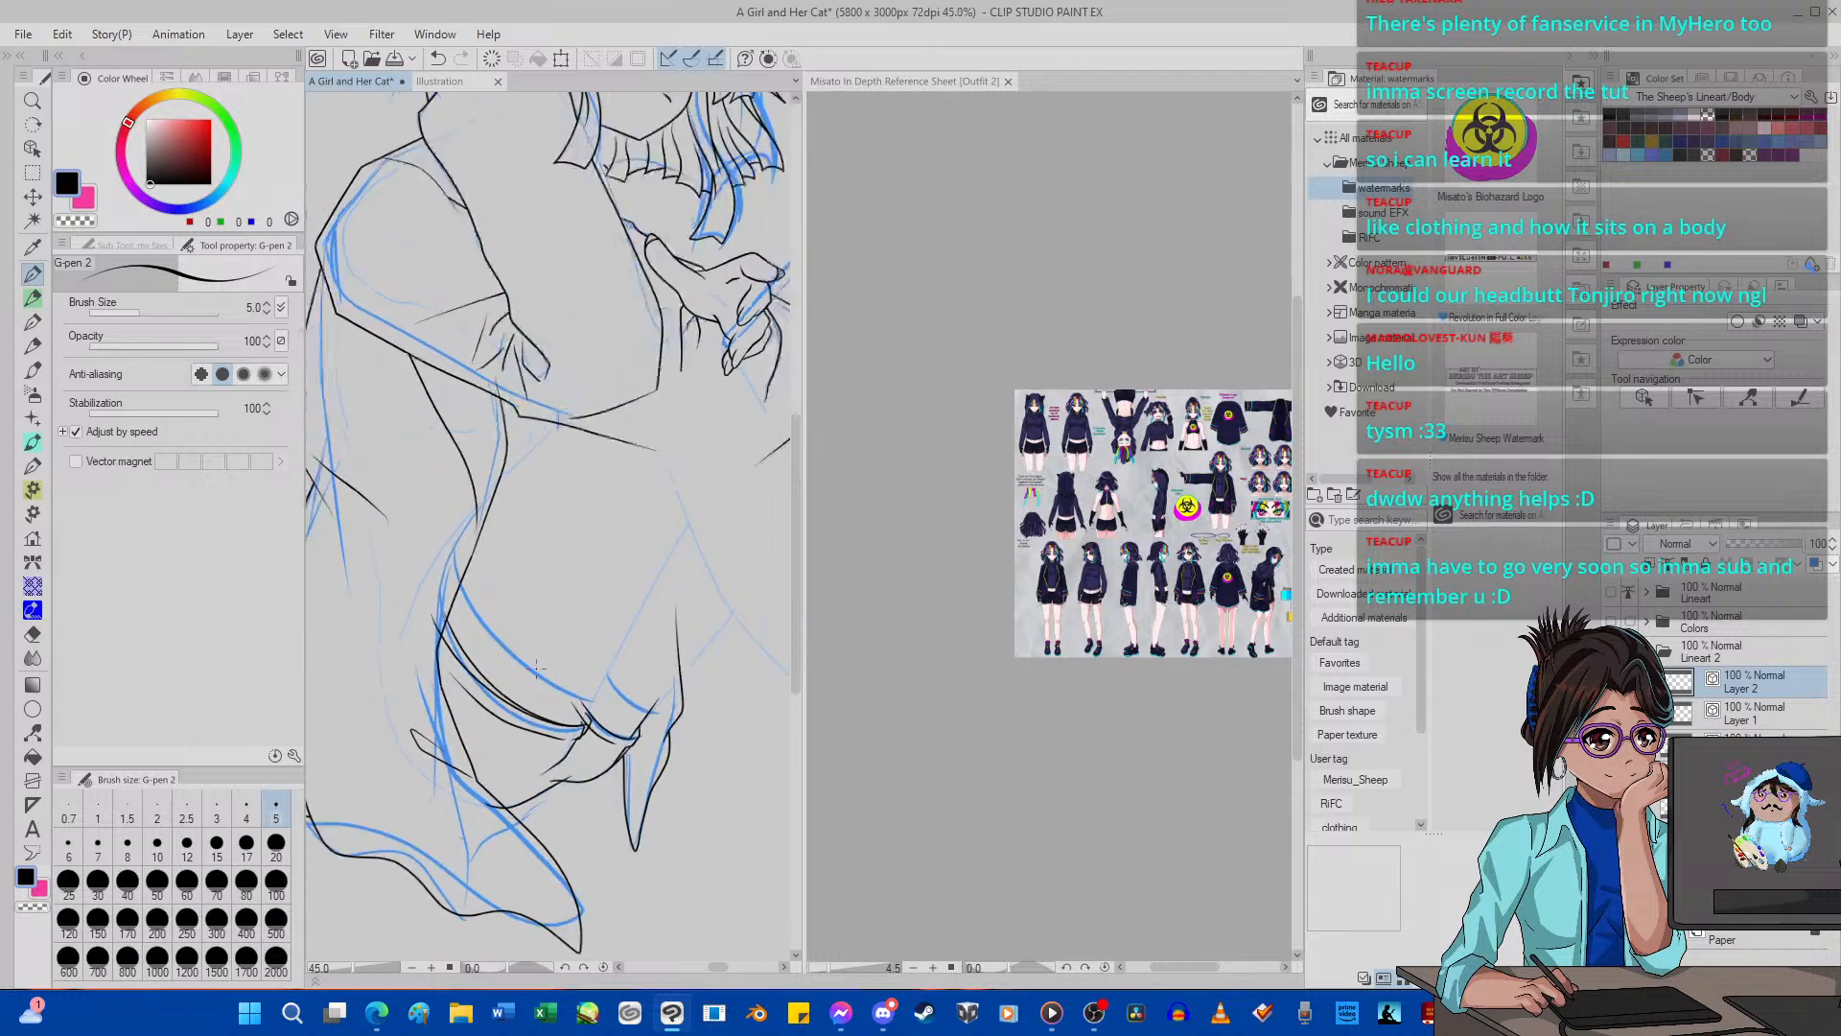
scroll(522, 852, "up", 2)
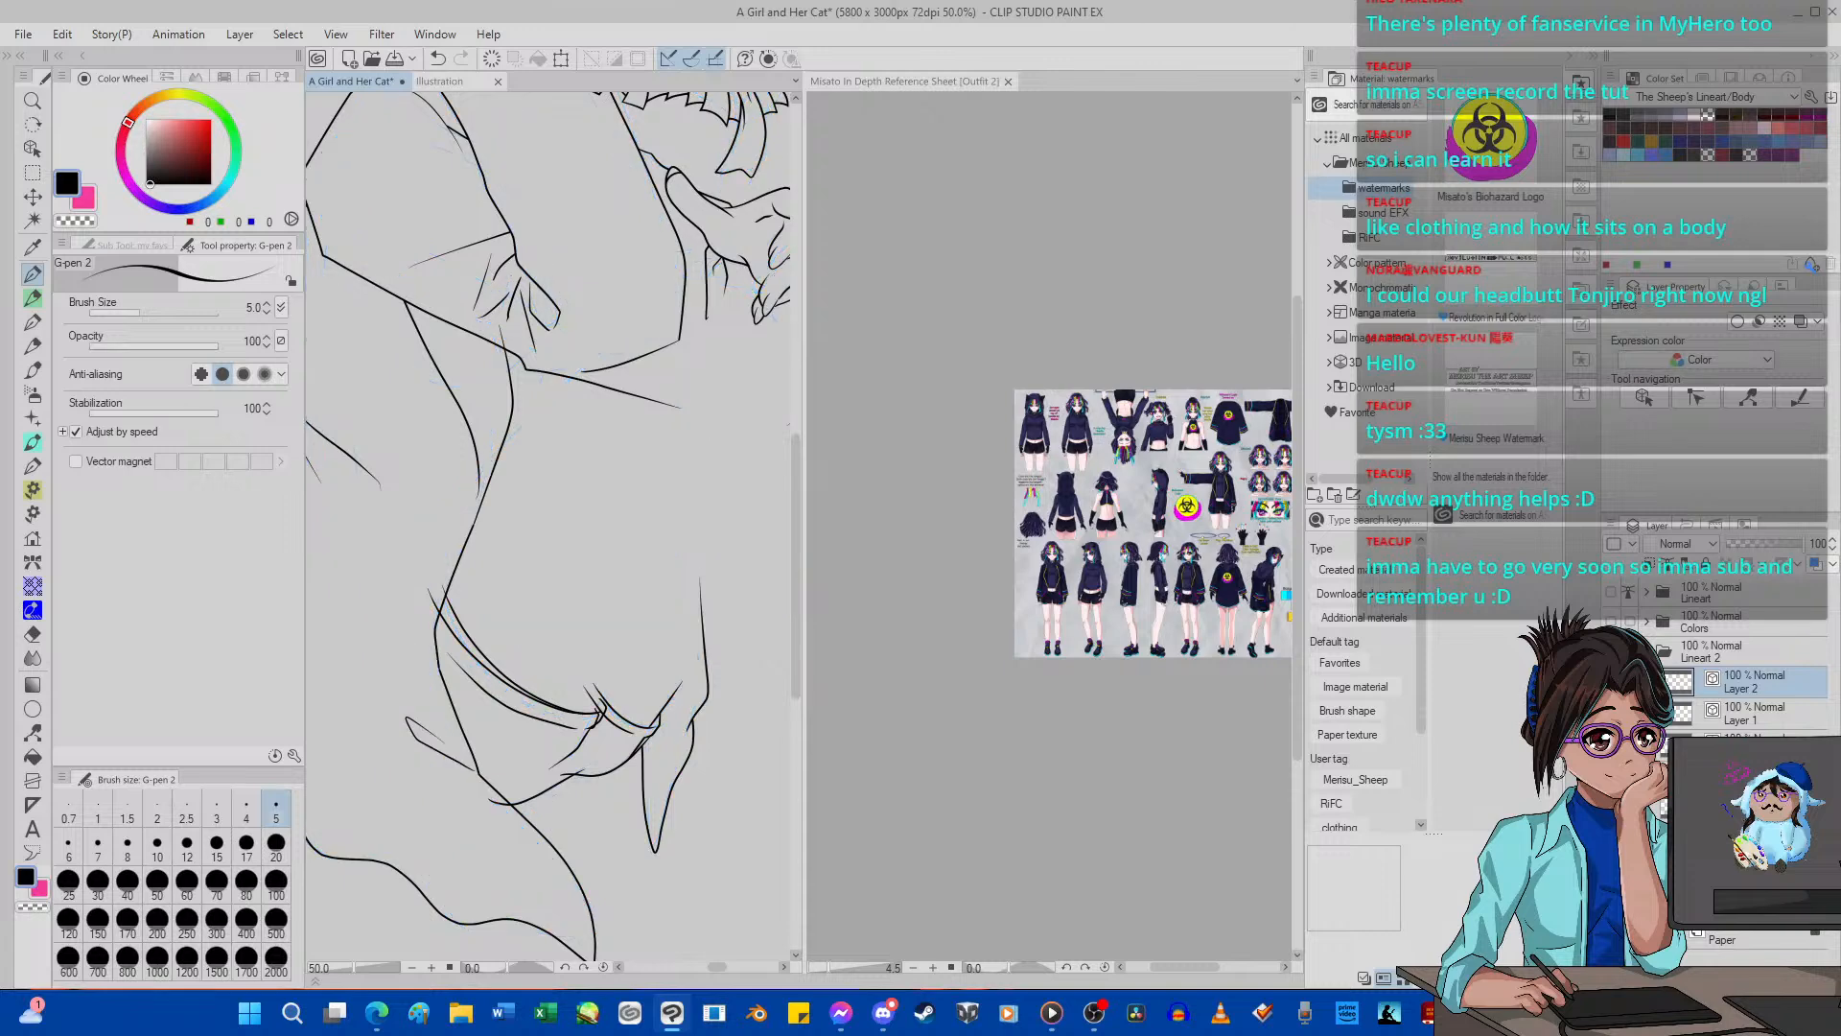
scroll(343, 686, "up", 2)
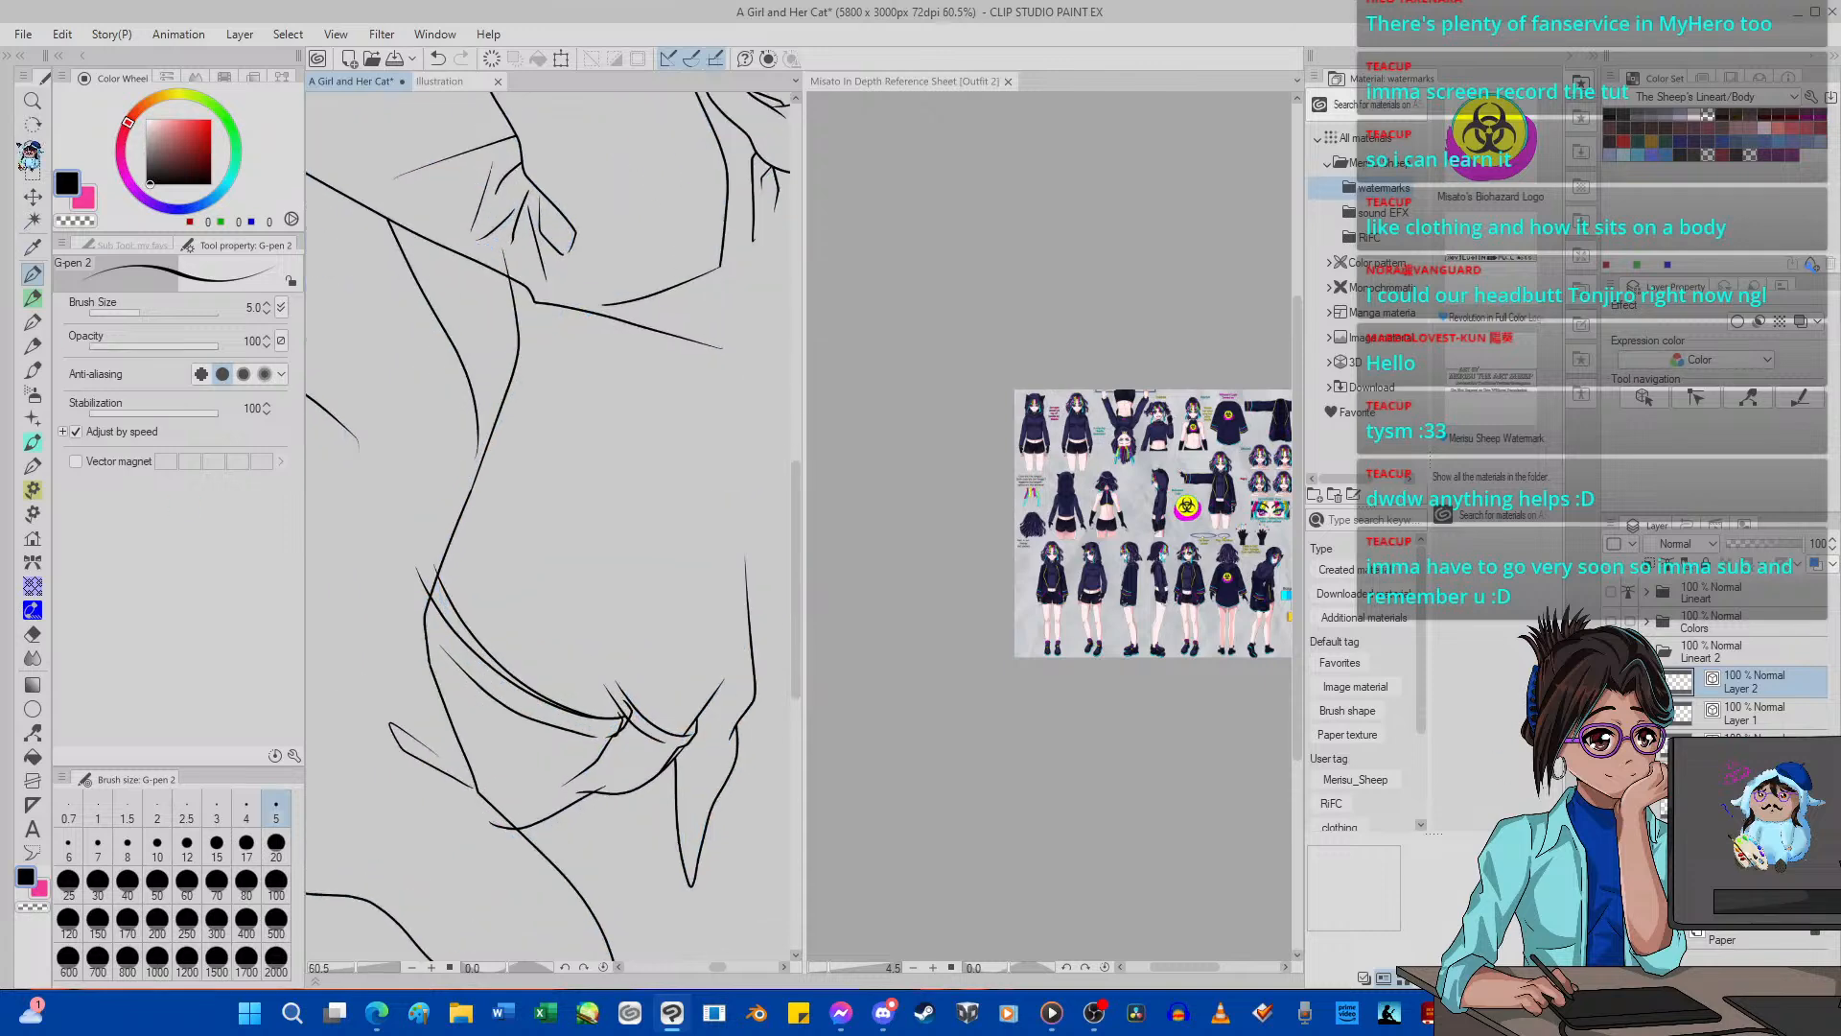
scroll(403, 652, "up", 1)
scroll(403, 653, "down", 3)
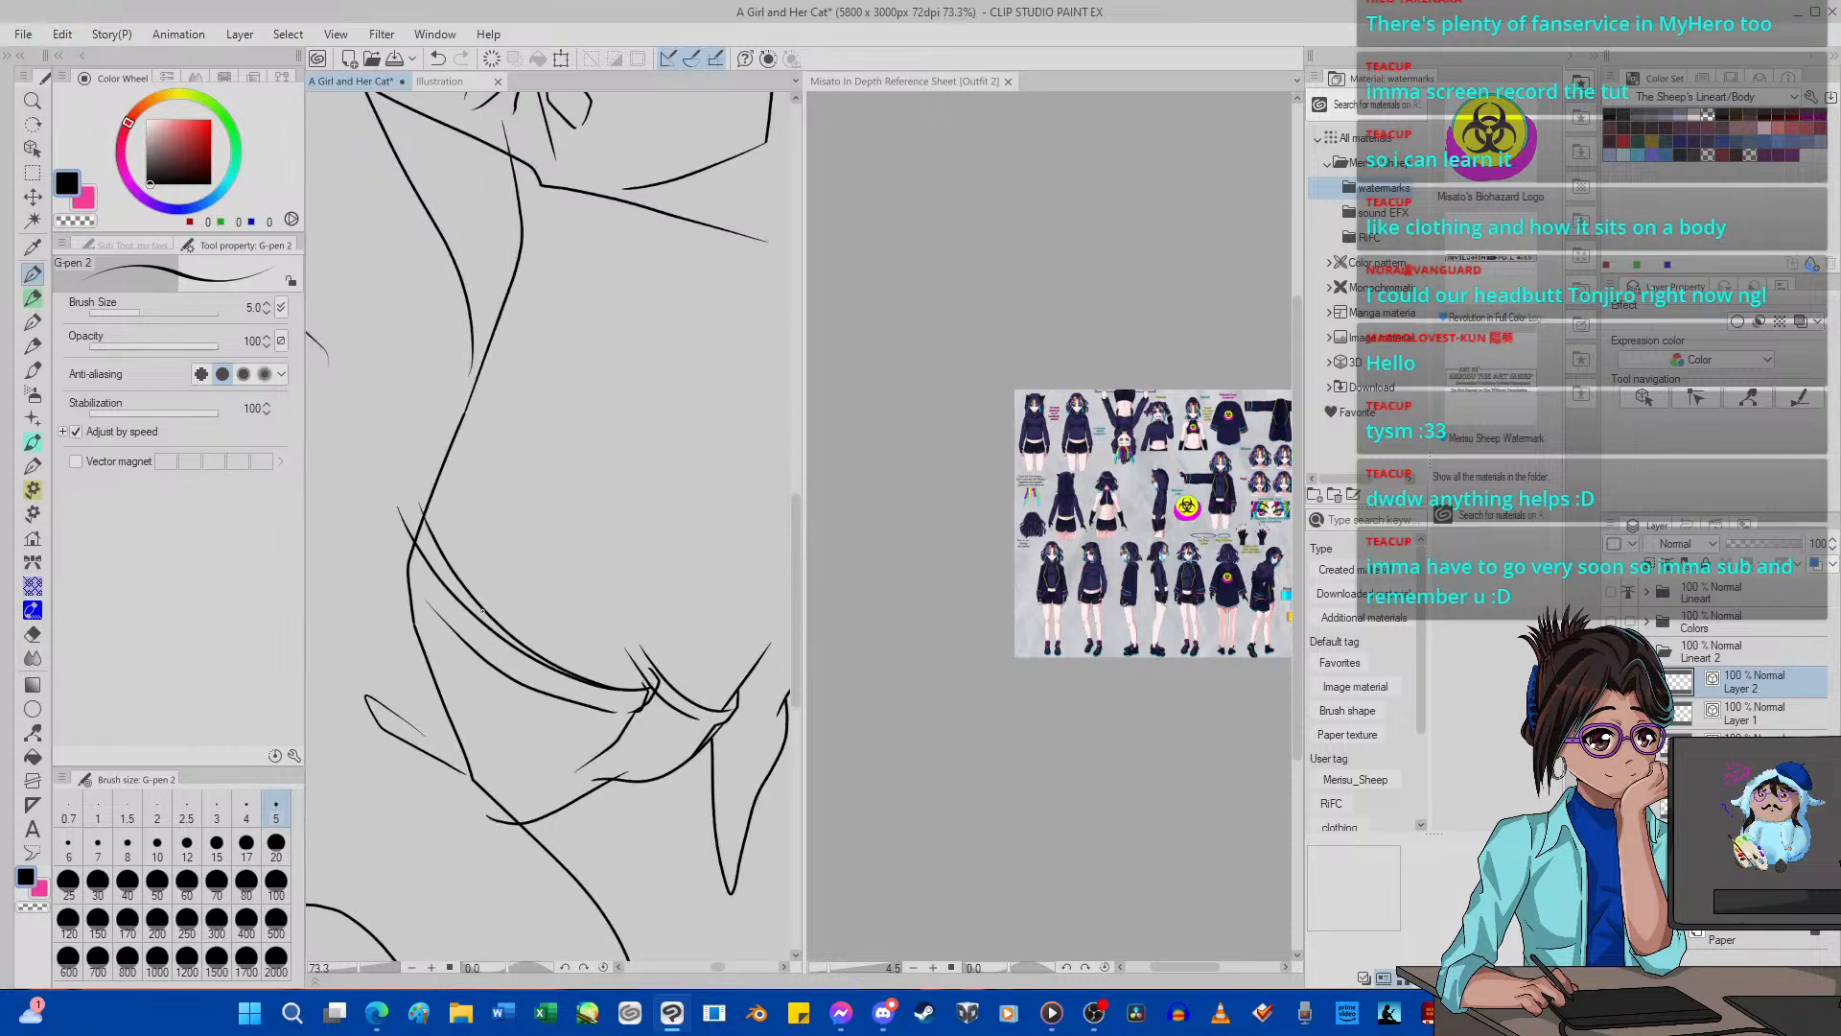
scroll(317, 623, "up", 1)
Erase the duplicate curve across the leg with the Hard eraser at size 17, set to remove whole vector lines.
left_click(33, 634)
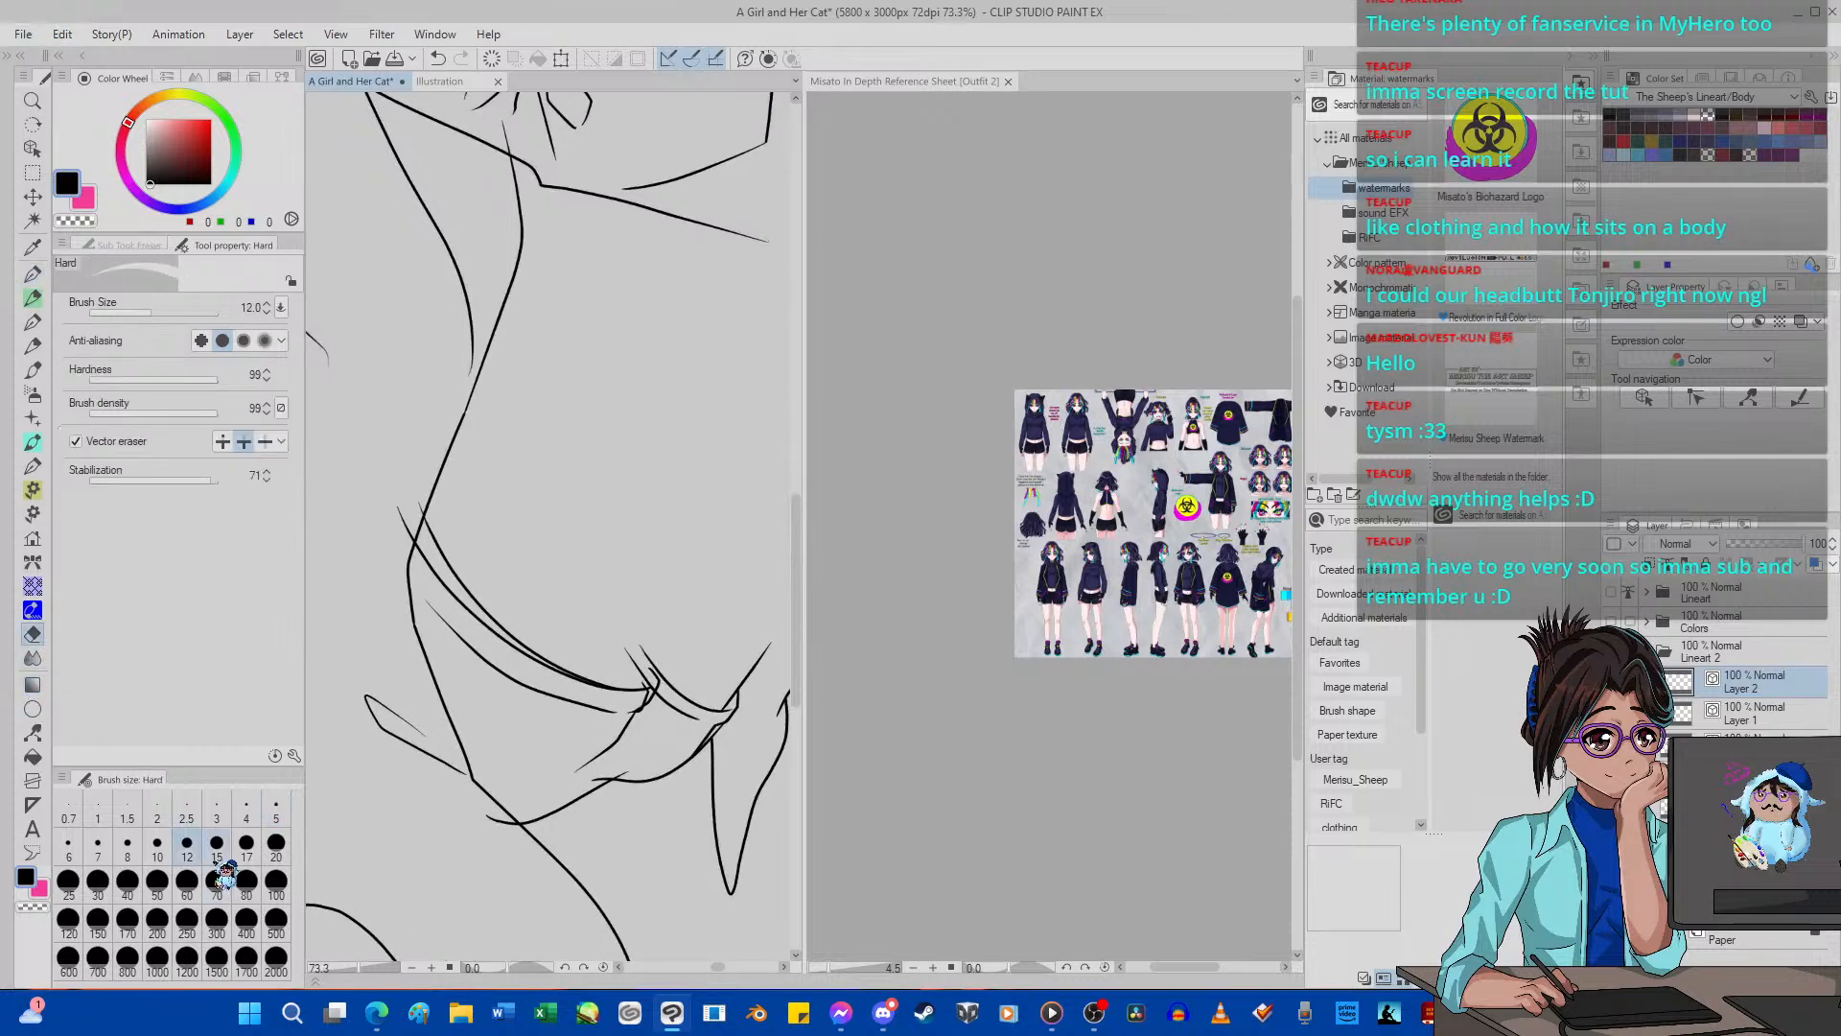
scroll(470, 573, "up", 3)
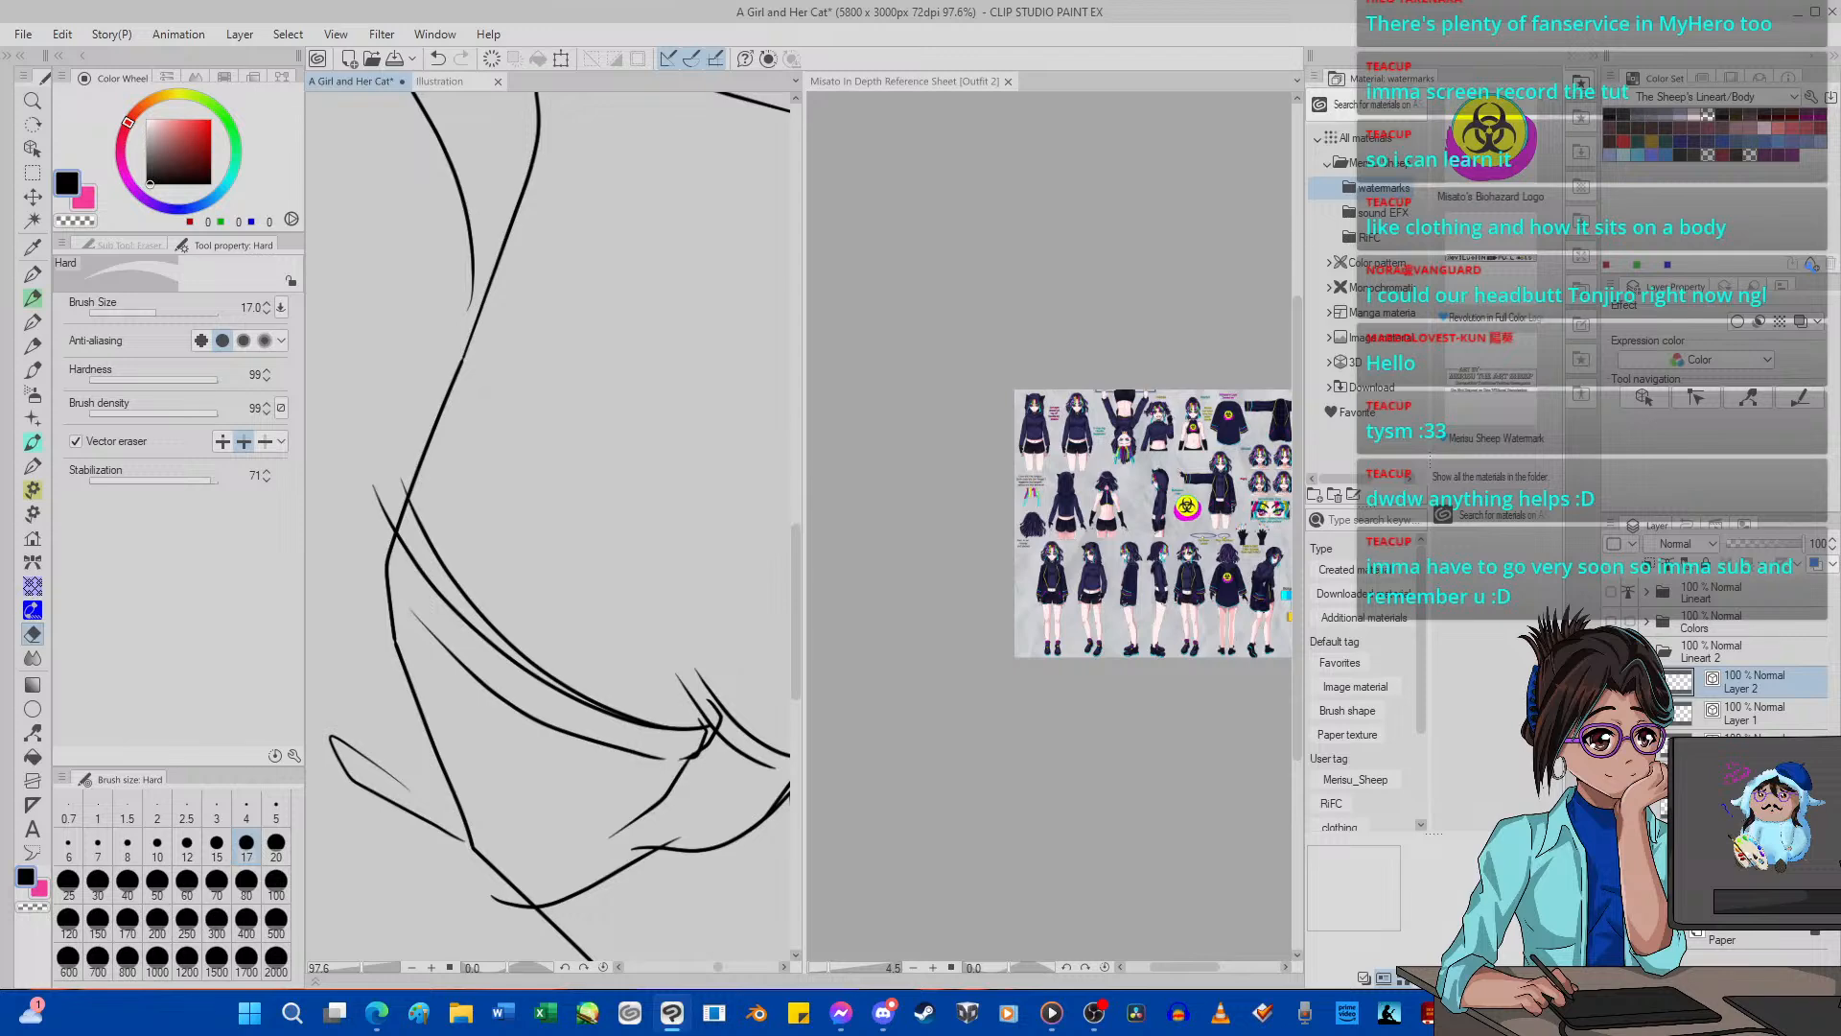
left_click_drag(589, 752, 591, 693)
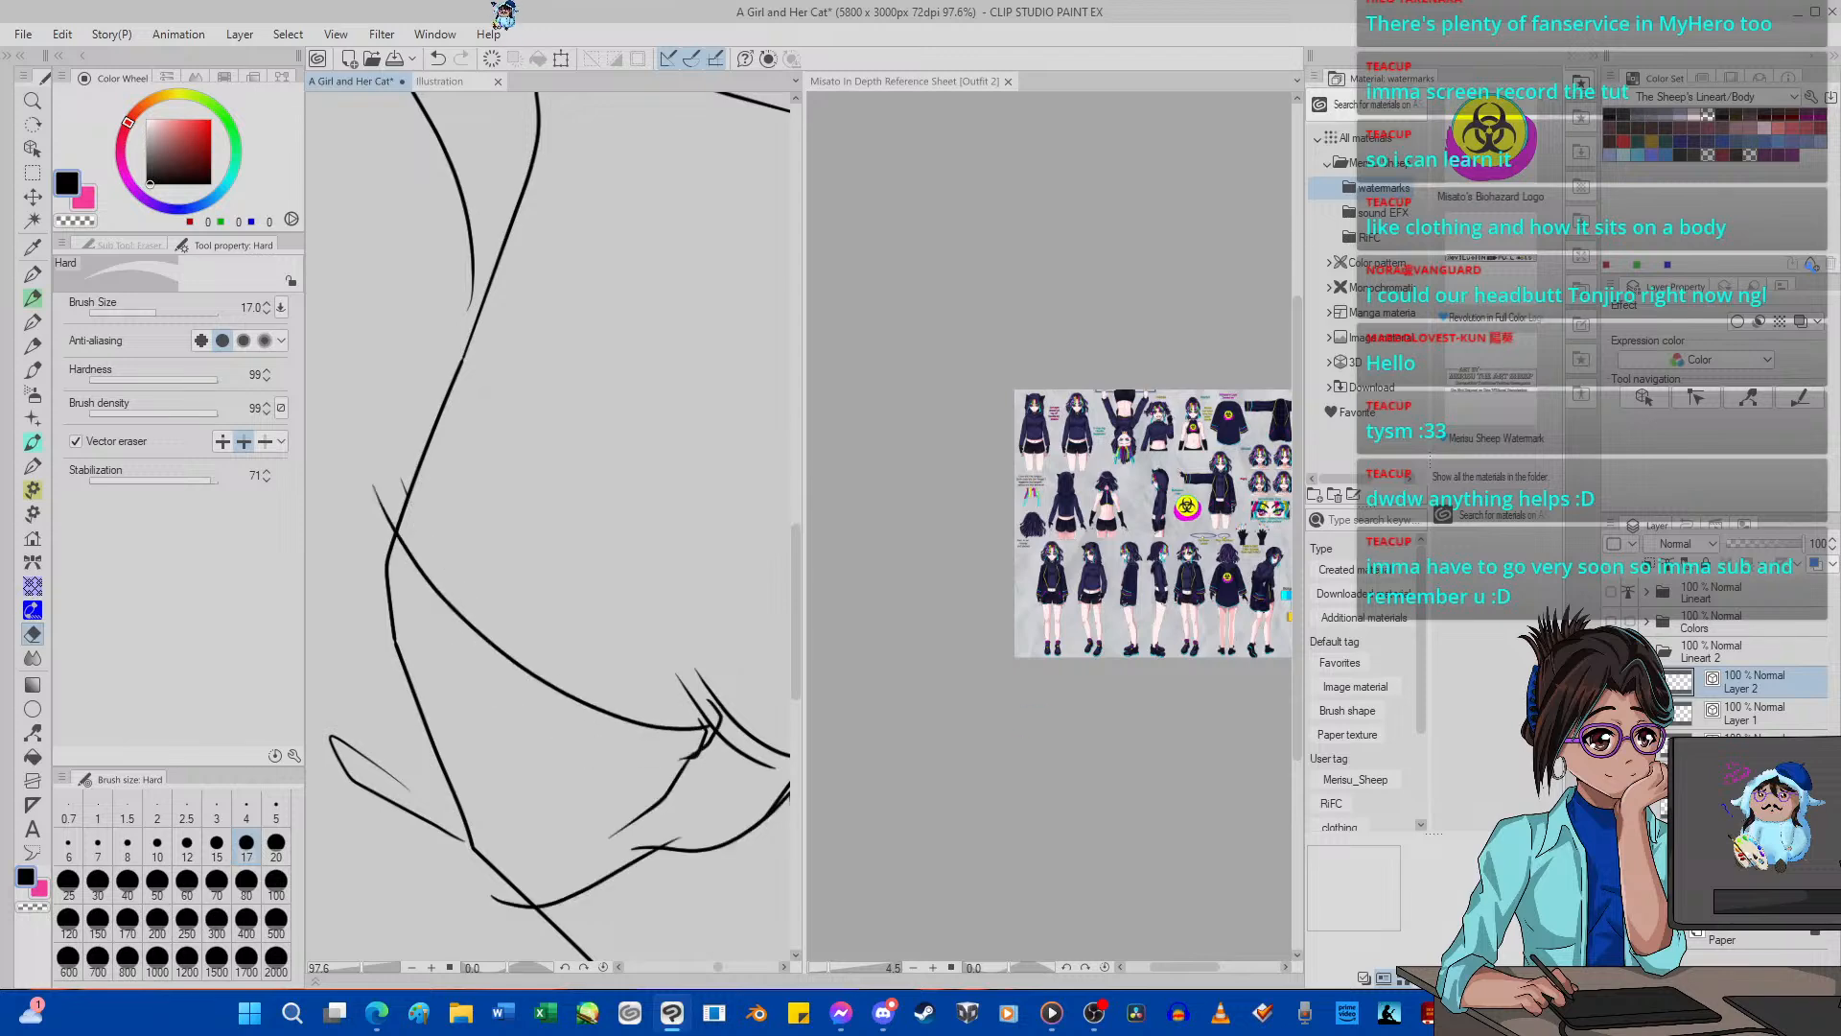
left_click(438, 58)
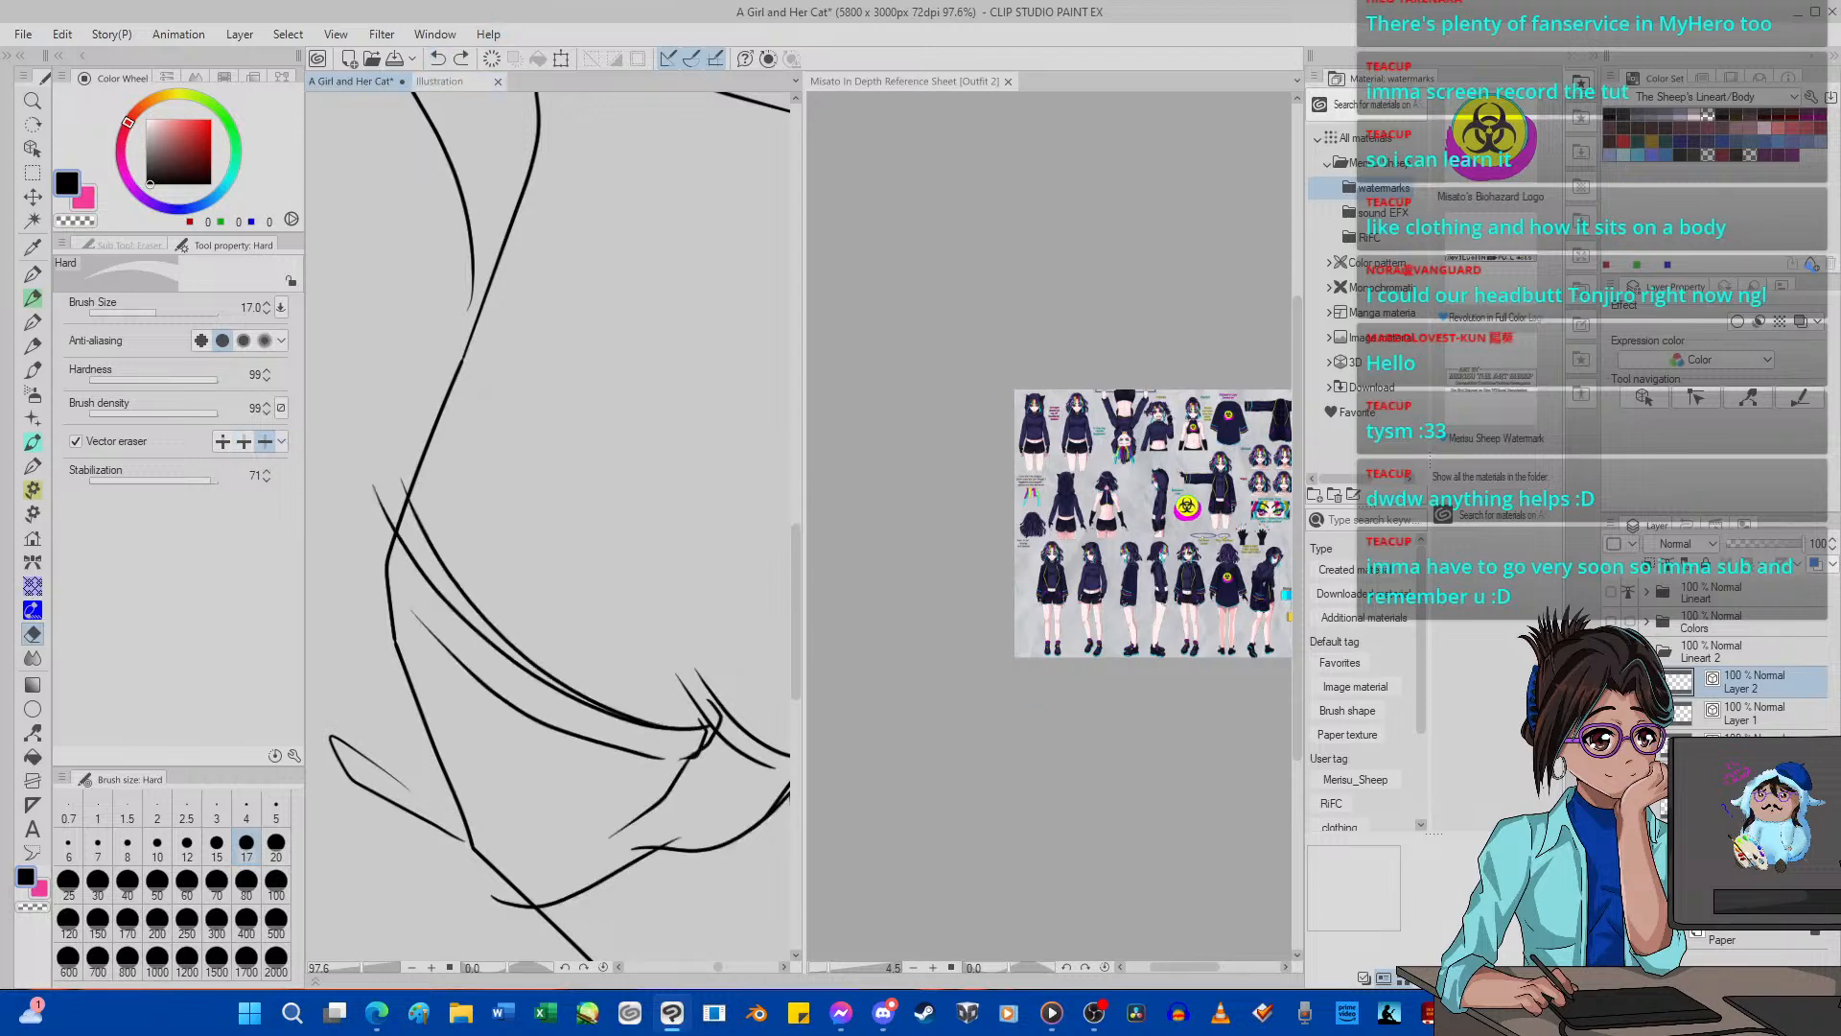
left_click(506, 659)
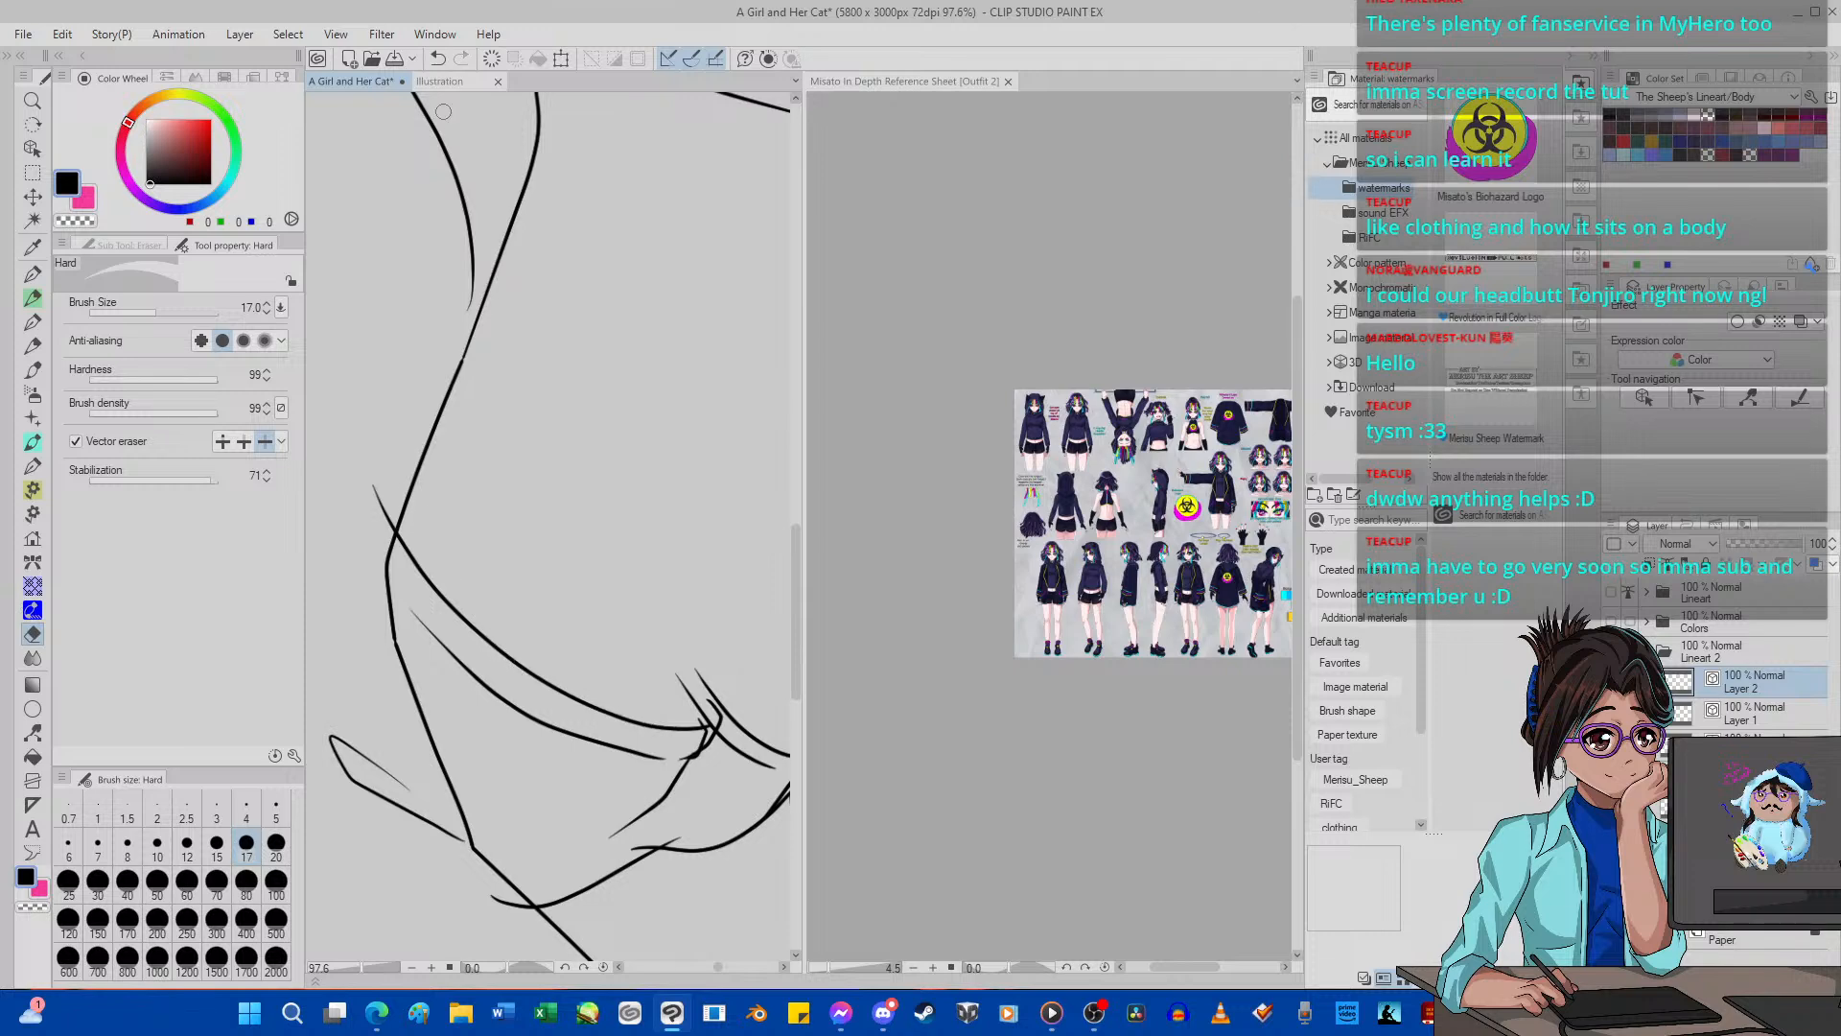
Undo the last erasure, then remove the duplicate leg curve and the stray fold line beside the corner from Layer 1 with the Hard eraser.
left_click(438, 58)
left_click(539, 672)
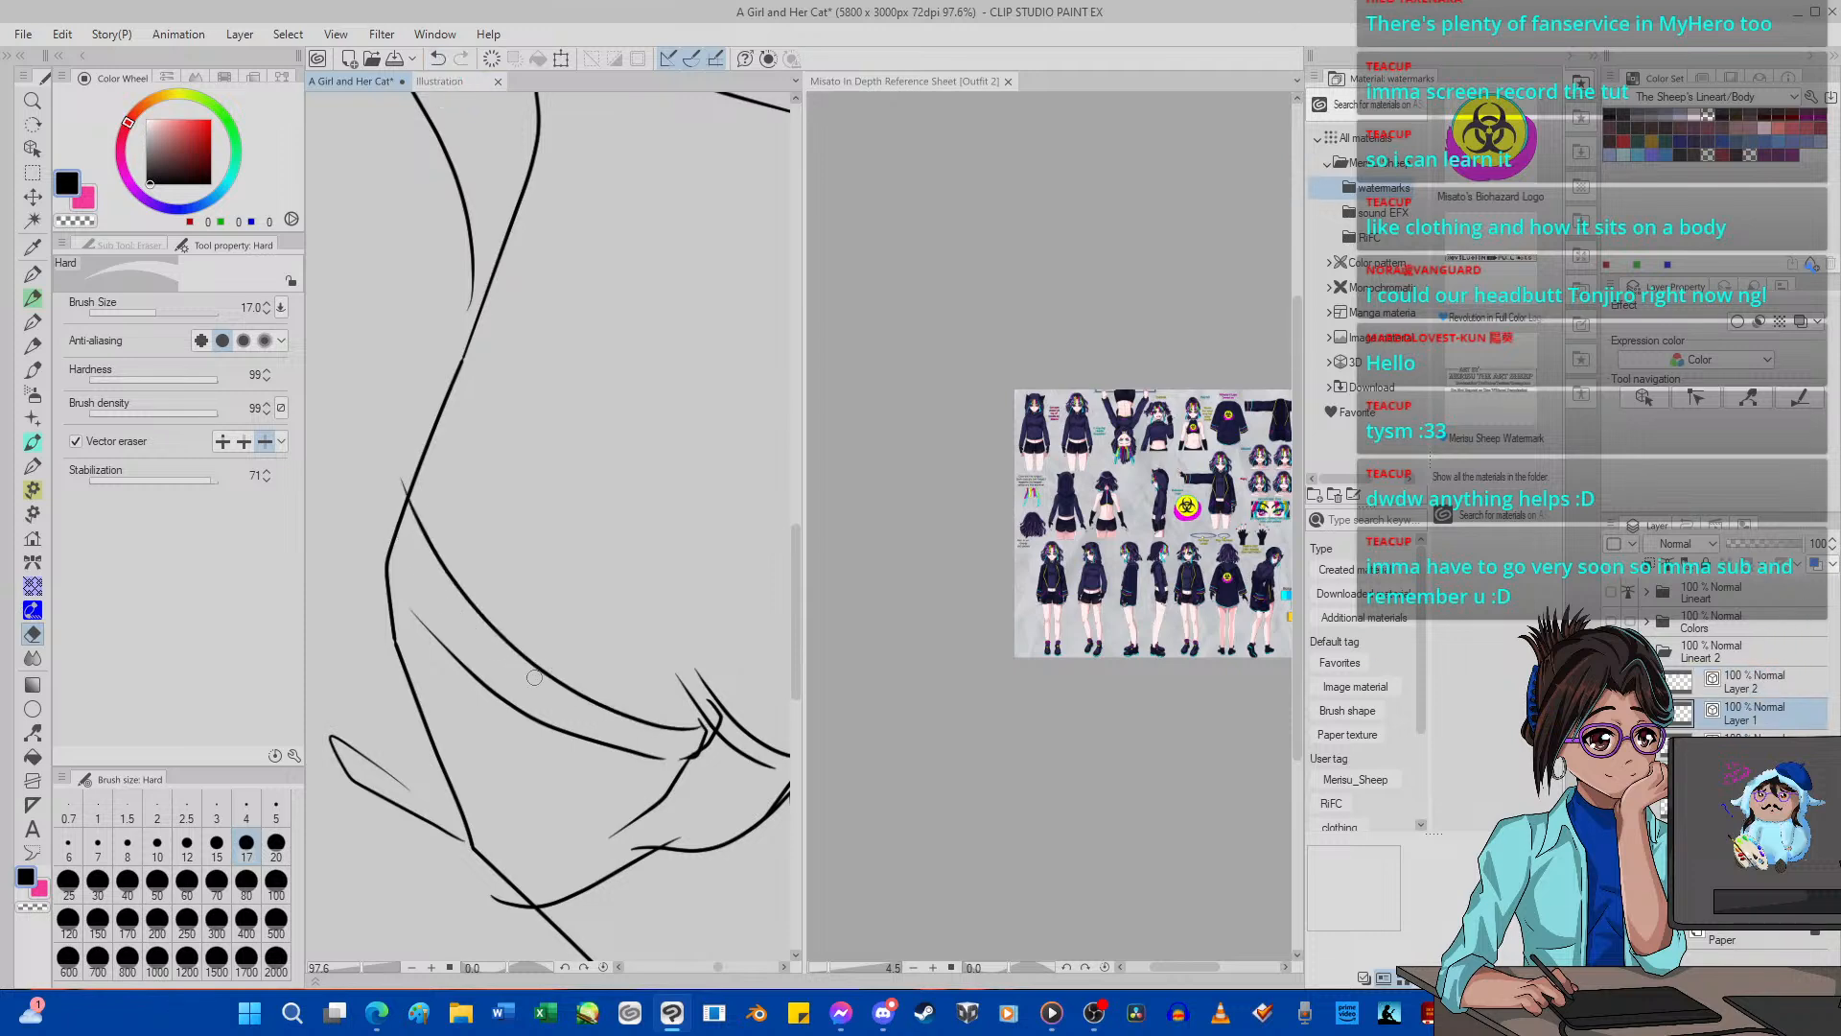
scroll(517, 662, "down", 5)
scroll(619, 700, "up", 9)
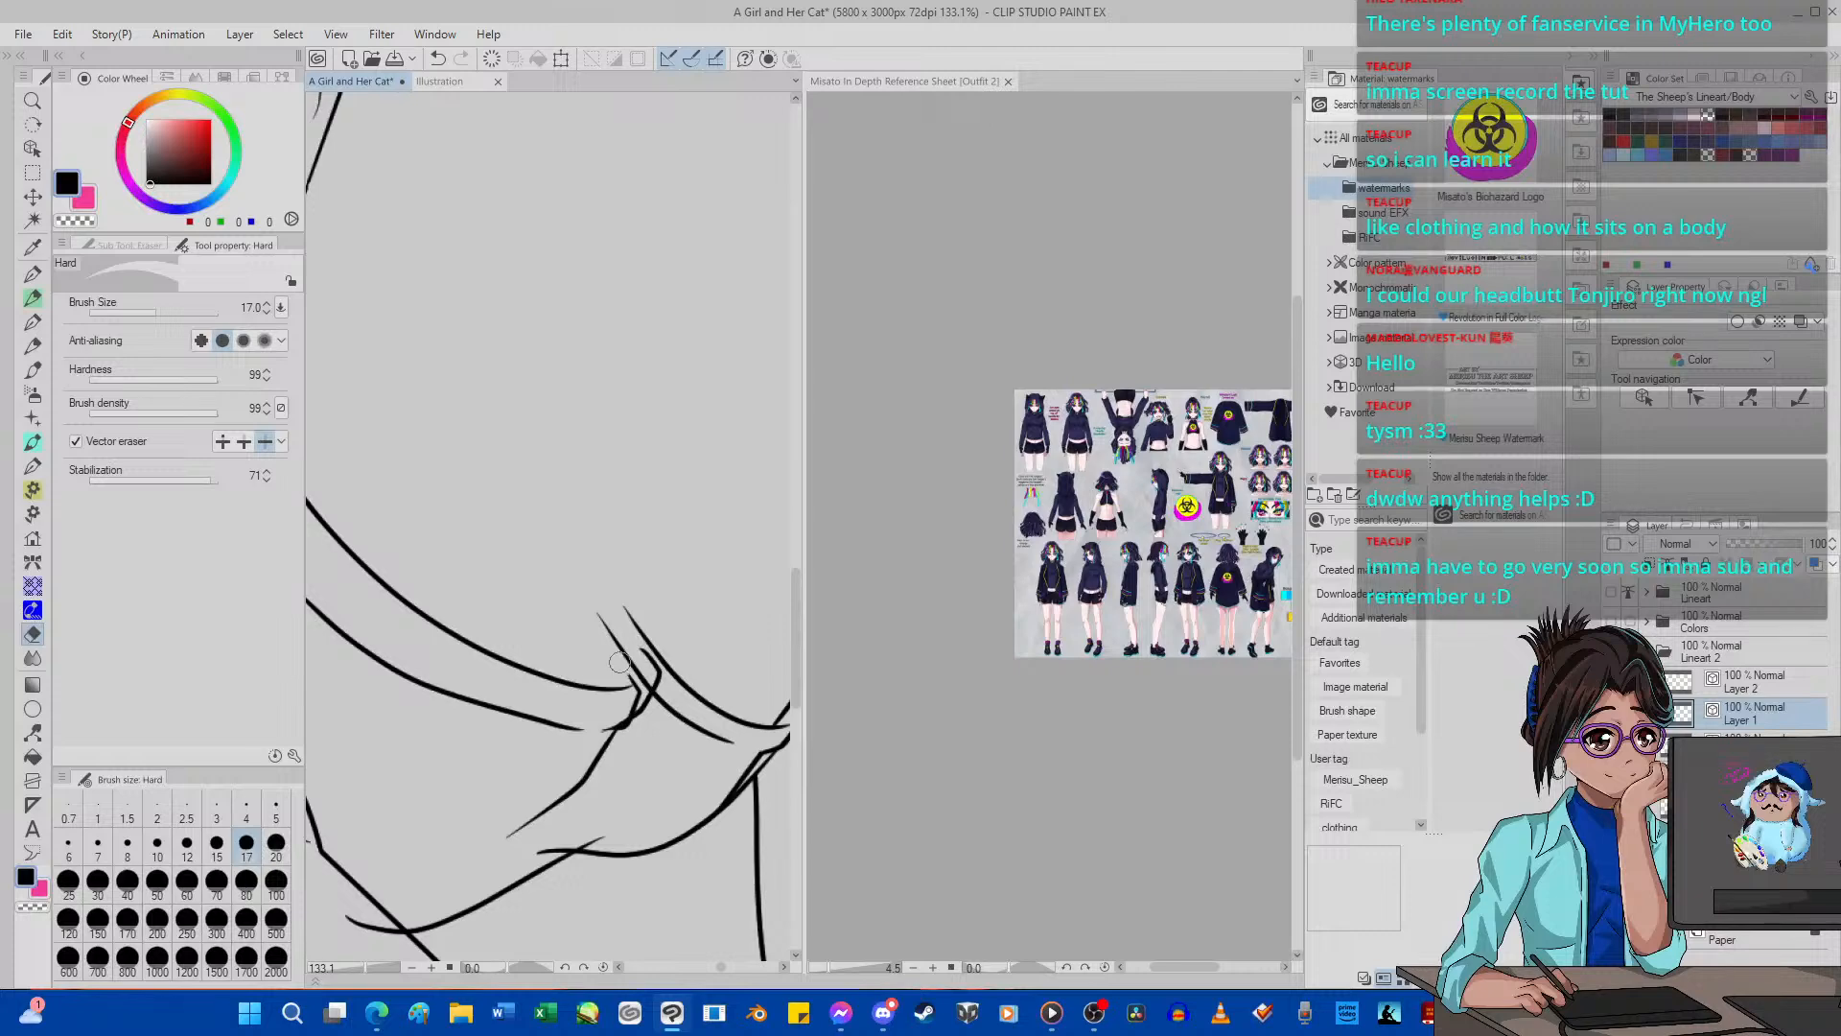
left_click_drag(623, 718, 652, 678)
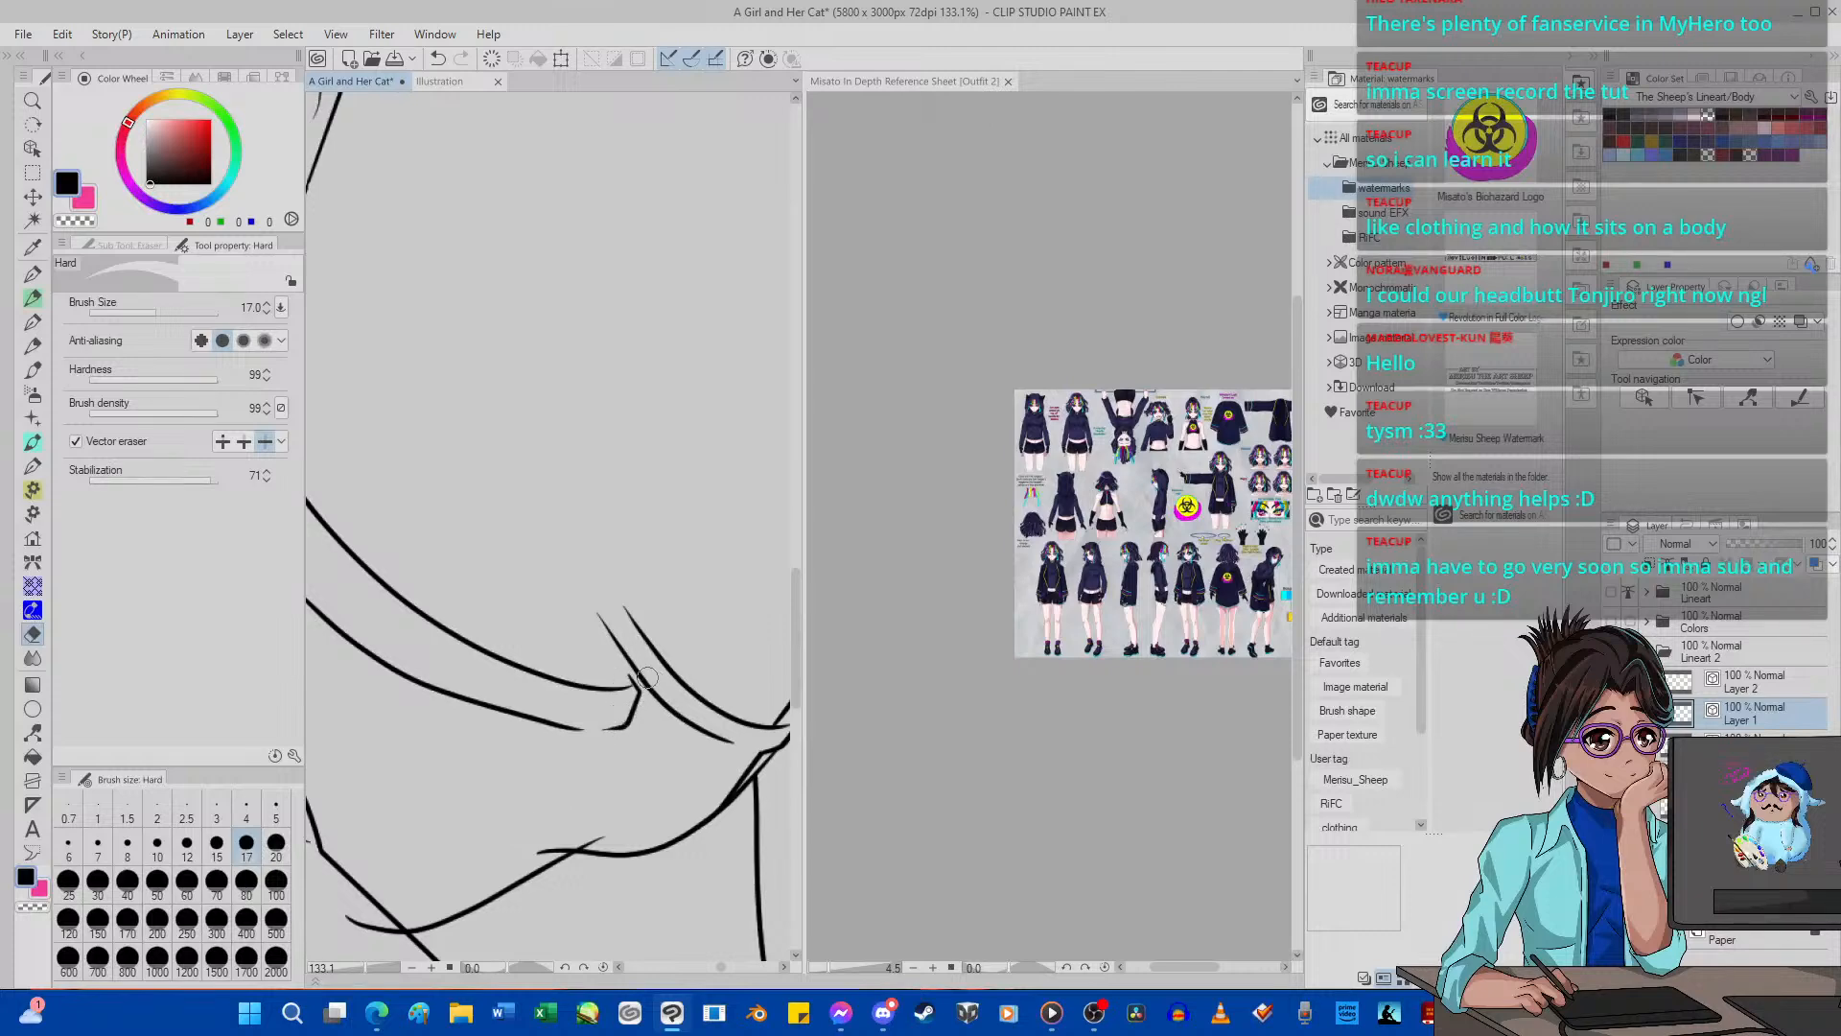
Set the vector eraser to erase up to intersections and trim the overlapping line ends around the garment corner on Layers 1 and 2.
scroll(647, 678, "down", 8)
scroll(575, 710, "up", 4)
left_click(245, 444)
scroll(572, 711, "up", 1)
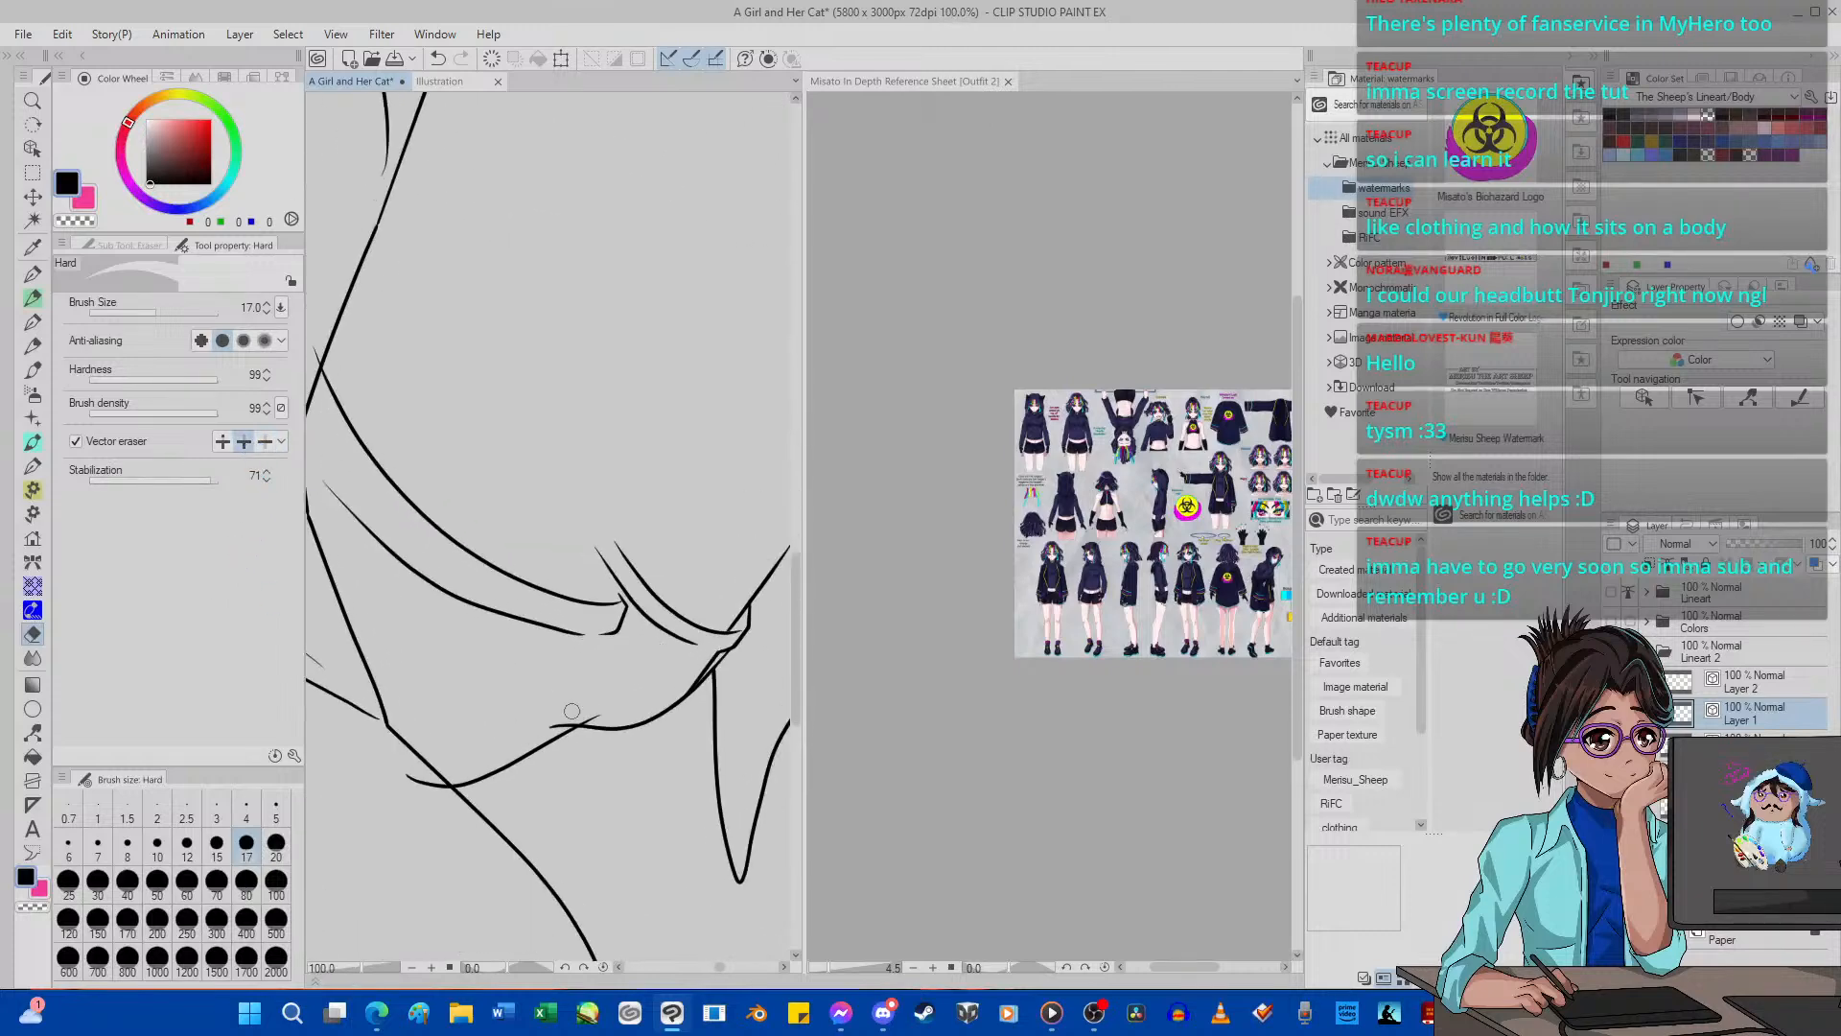
scroll(571, 710, "up", 4)
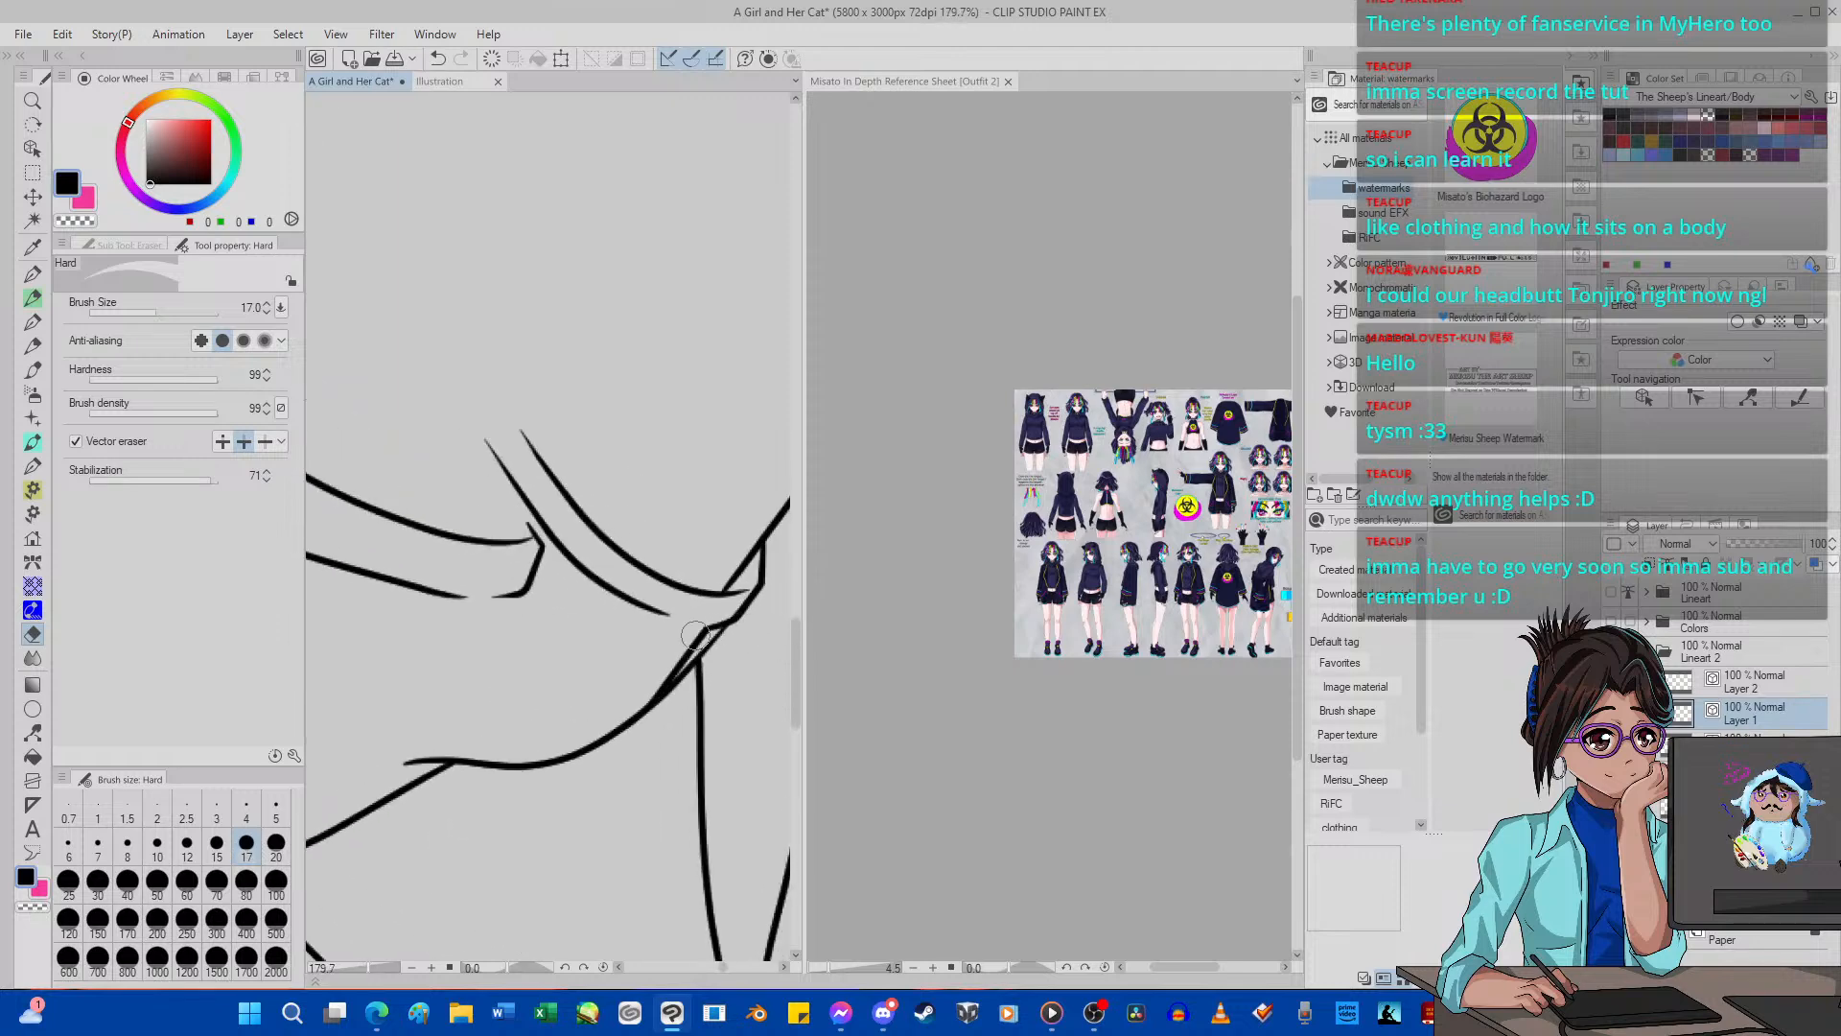
left_click(1701, 687)
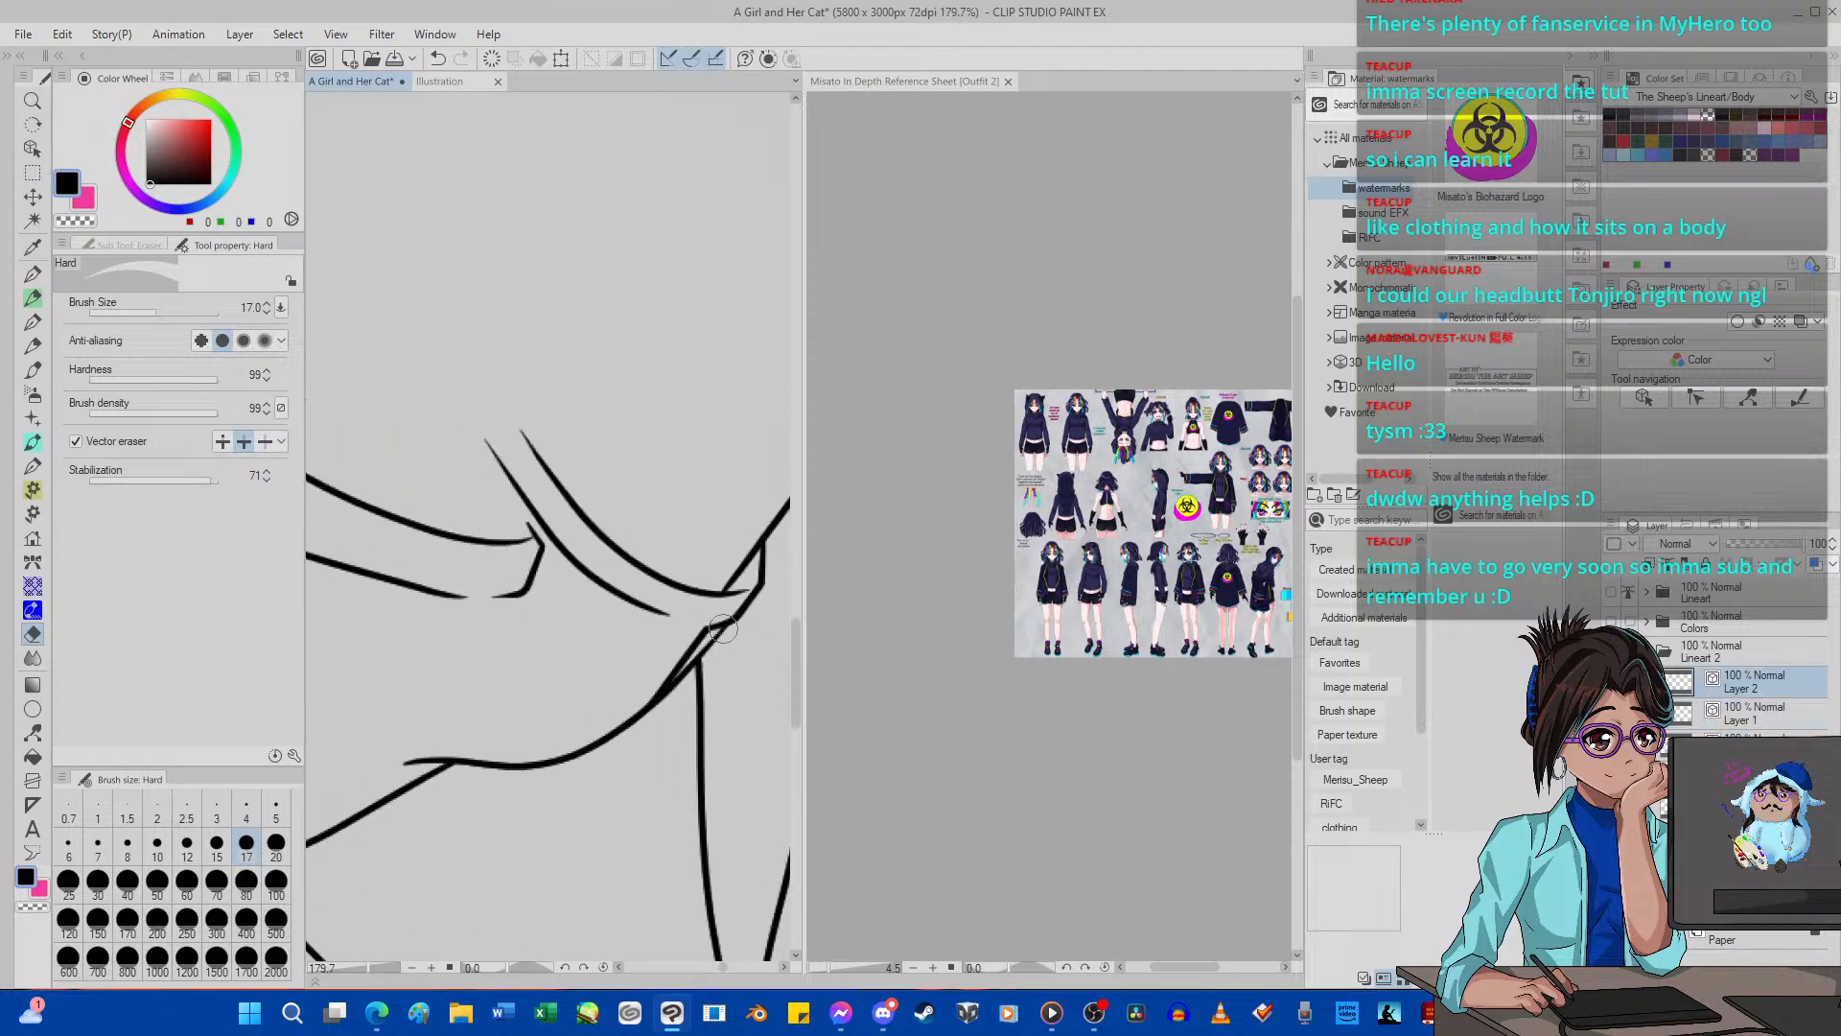
scroll(625, 631, "down", 4)
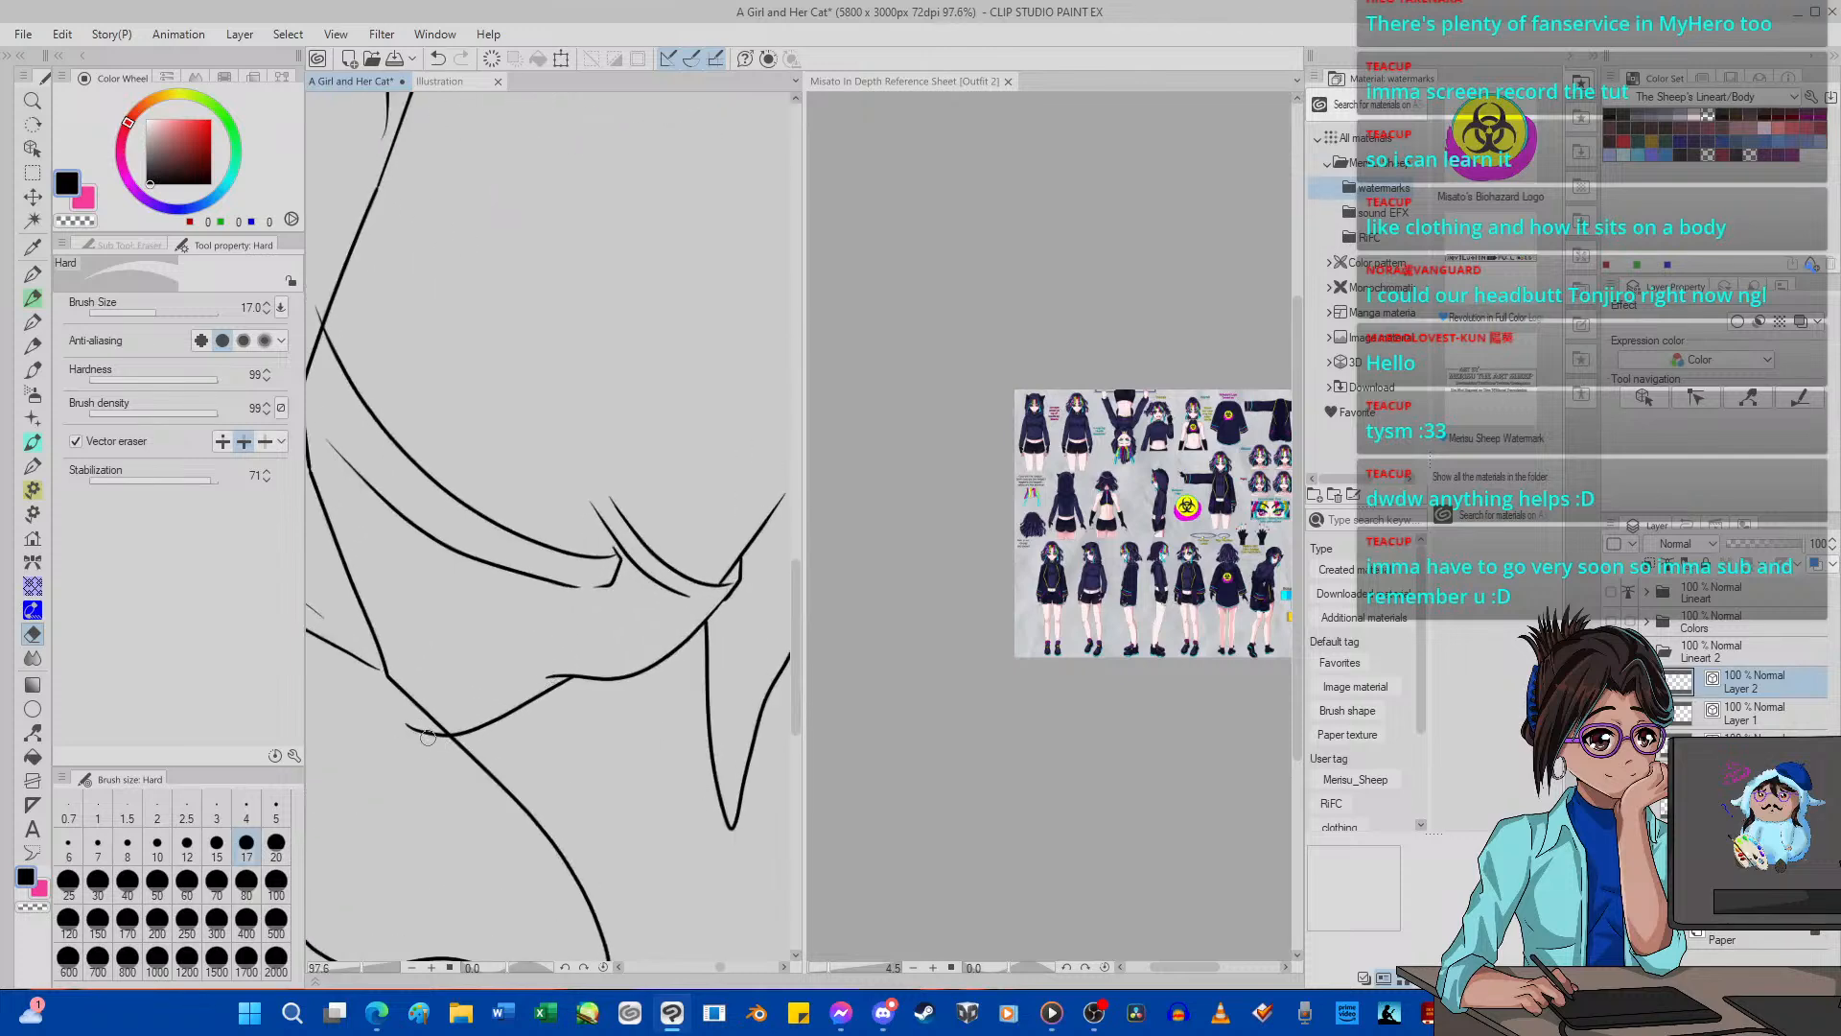
scroll(529, 637, "down", 4)
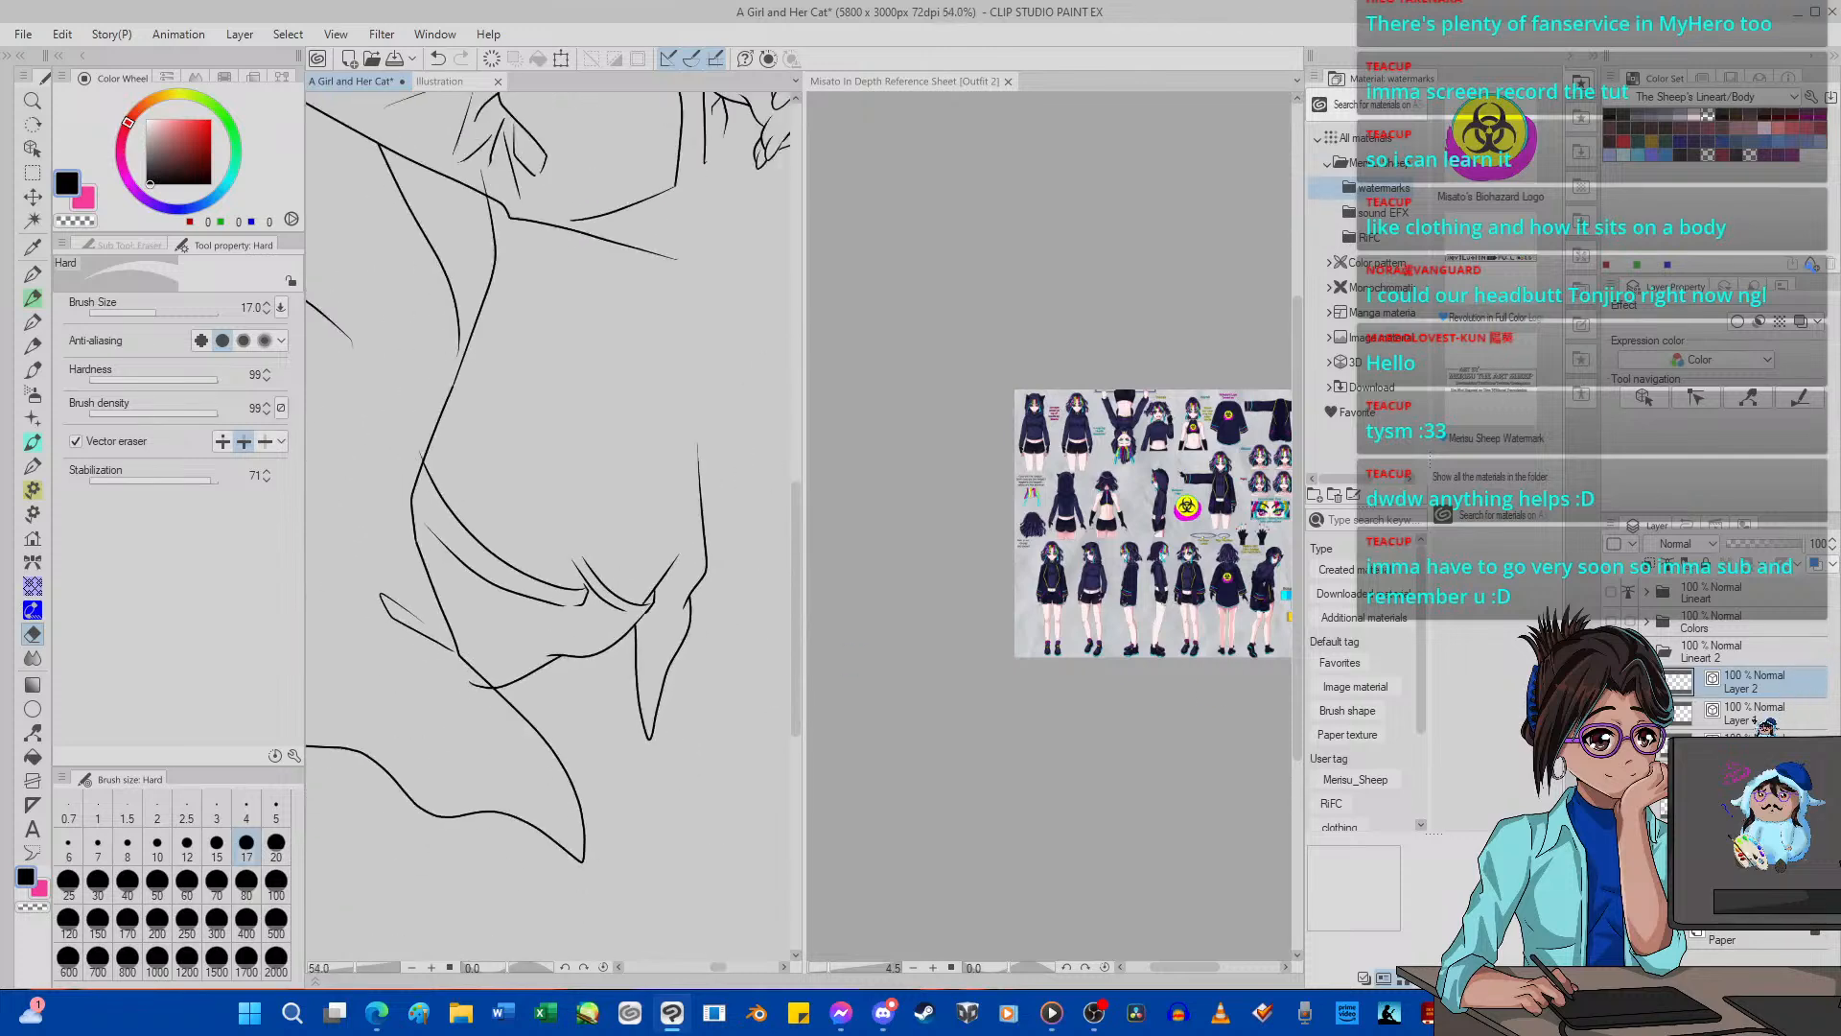
Trim the overhanging end where the lower hem curve crosses the long outline on Layer 1.
left_click(1760, 722)
scroll(472, 682, "down", 6)
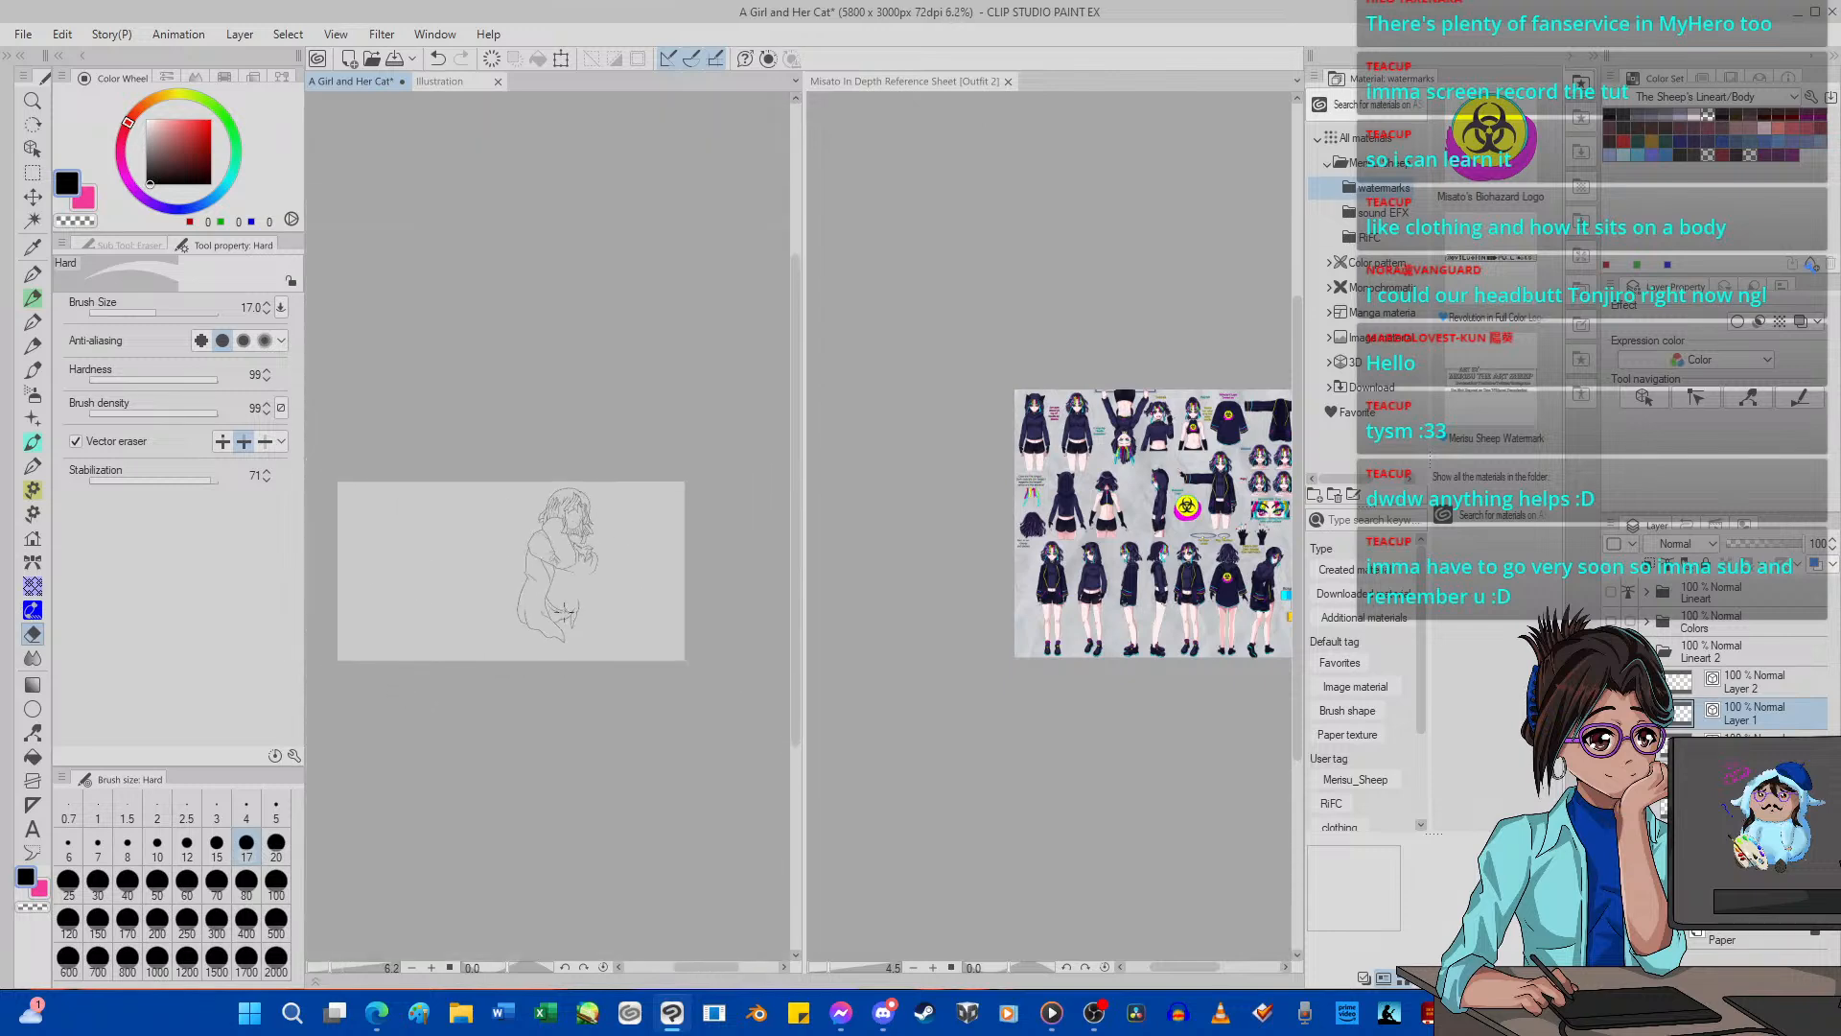
scroll(564, 608, "up", 6)
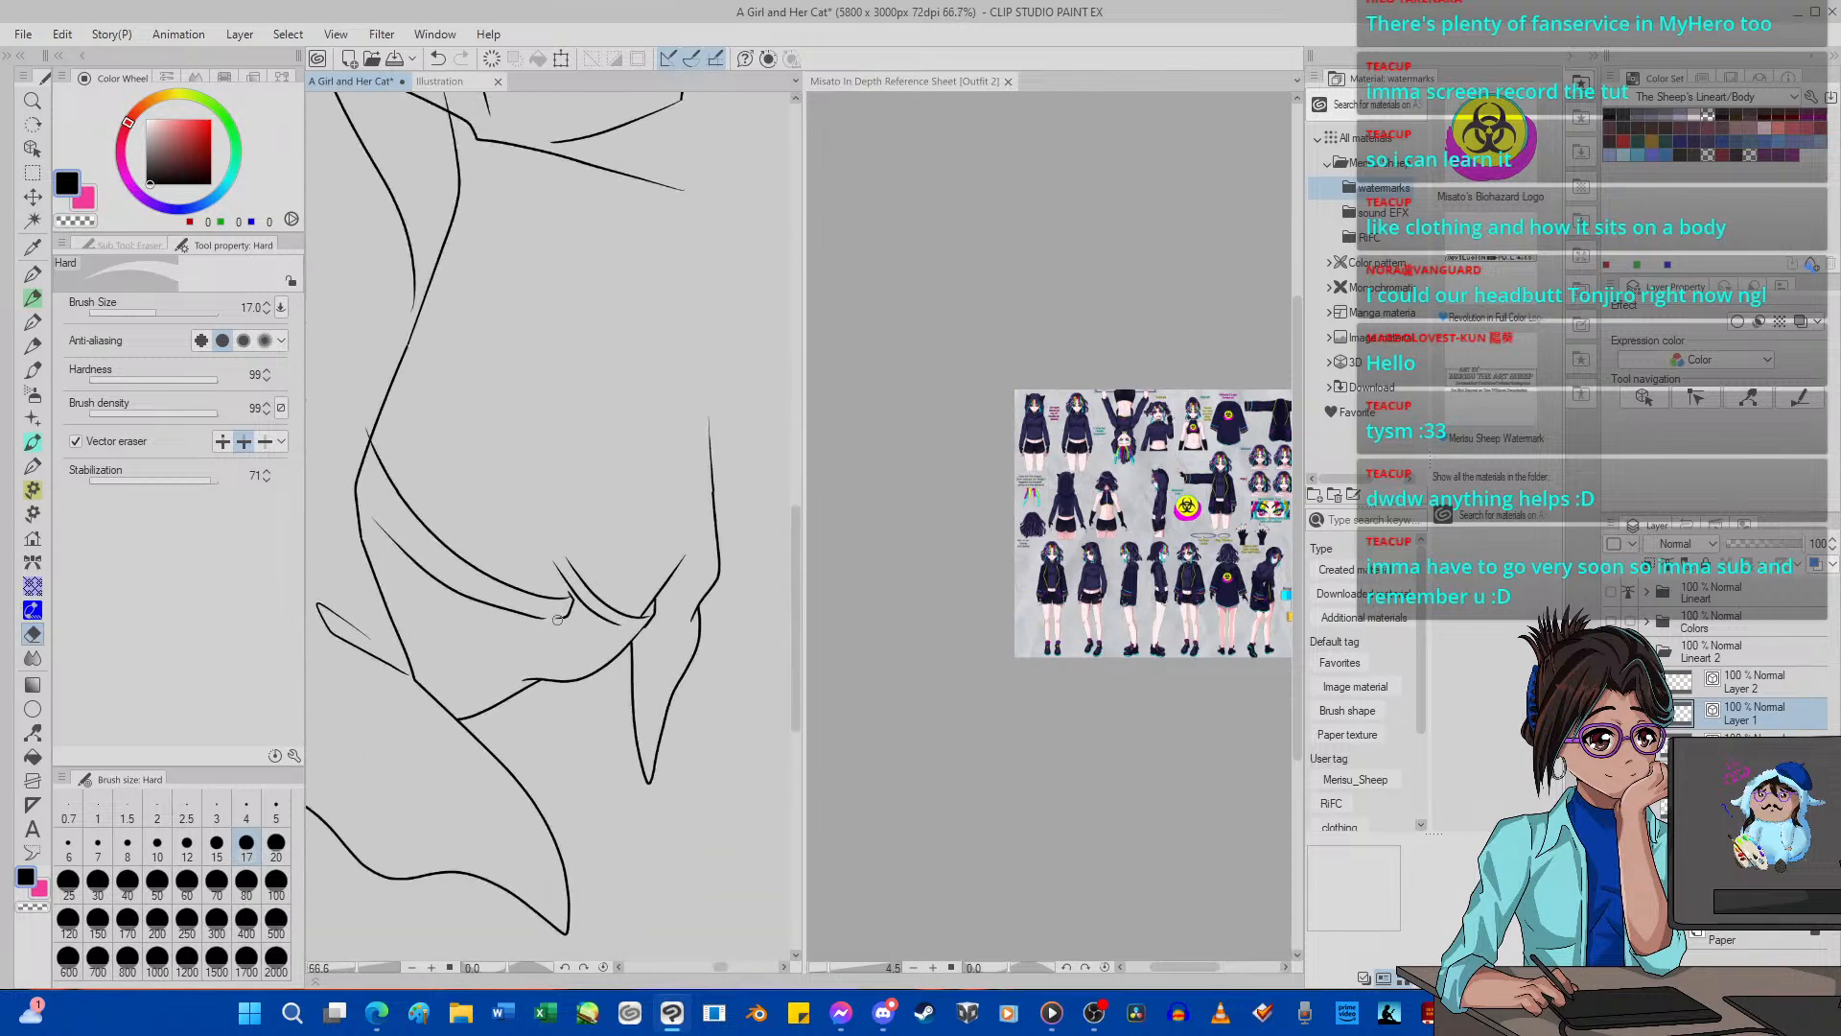
scroll(537, 607, "down", 3)
scroll(524, 606, "up", 4)
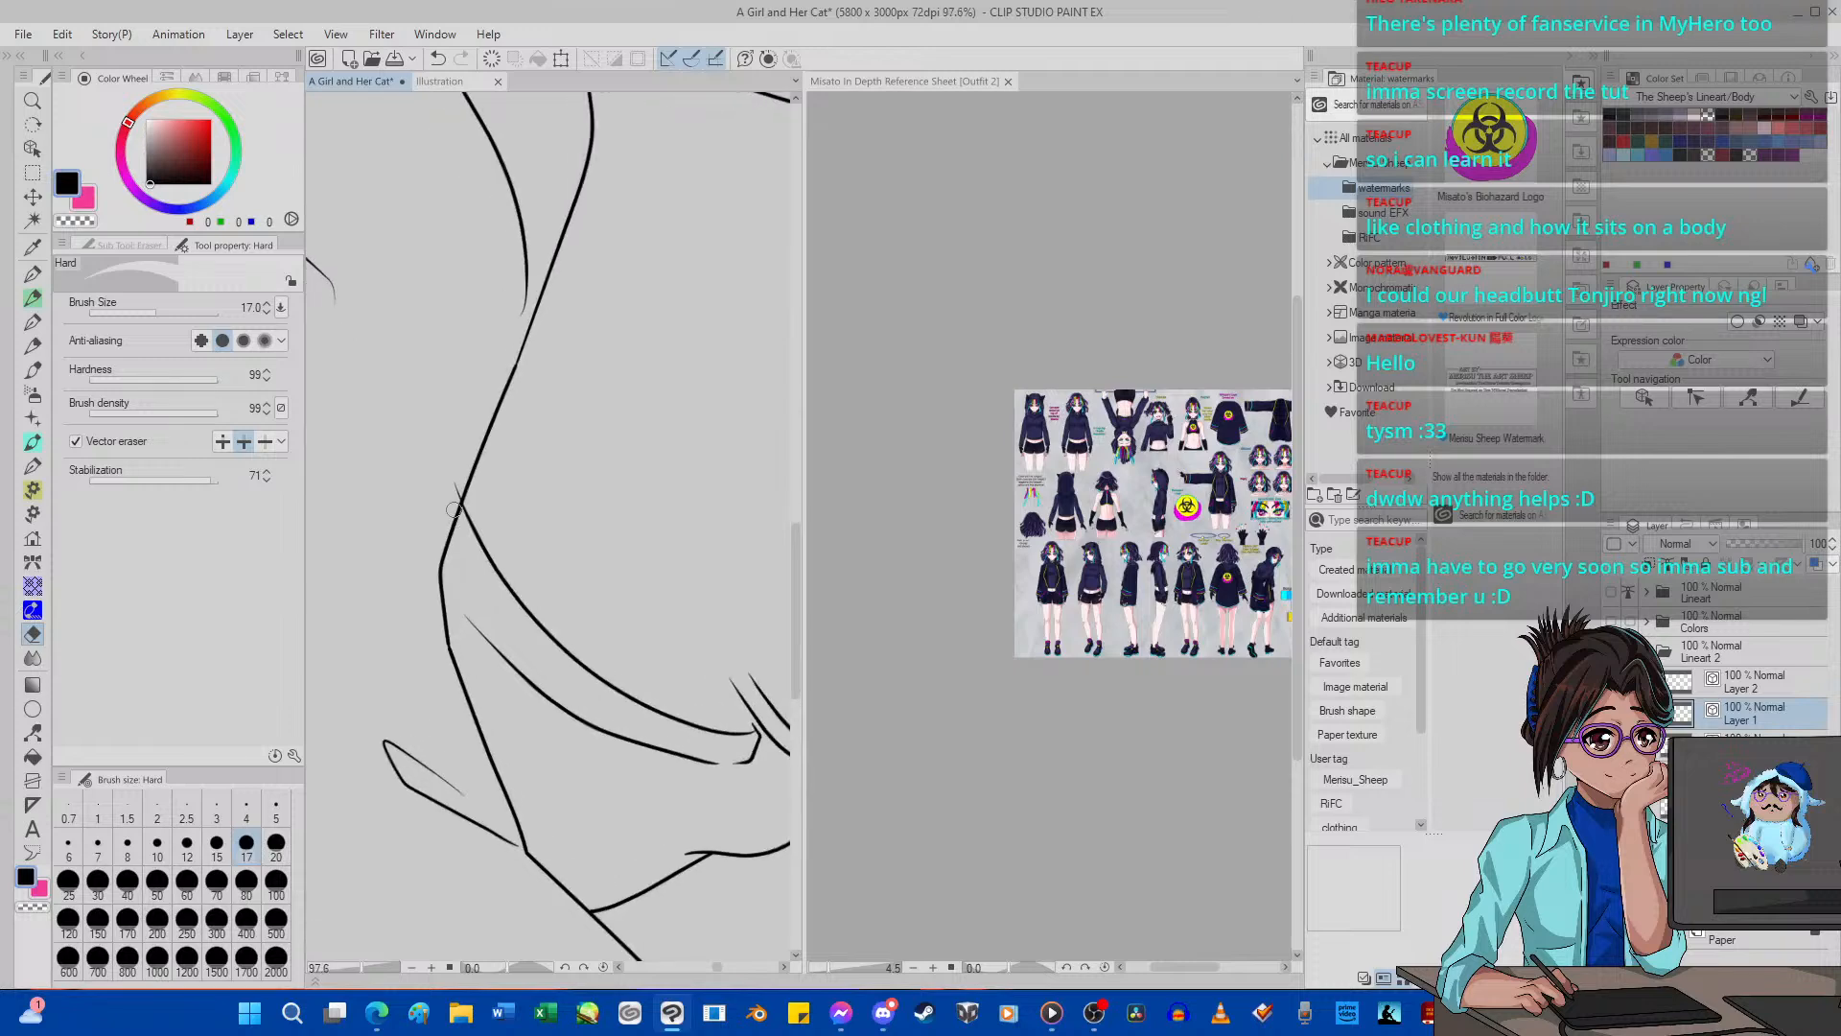
Merge Layer 2 and Layer 1 down into the Body line art layer.
left_click(1747, 688)
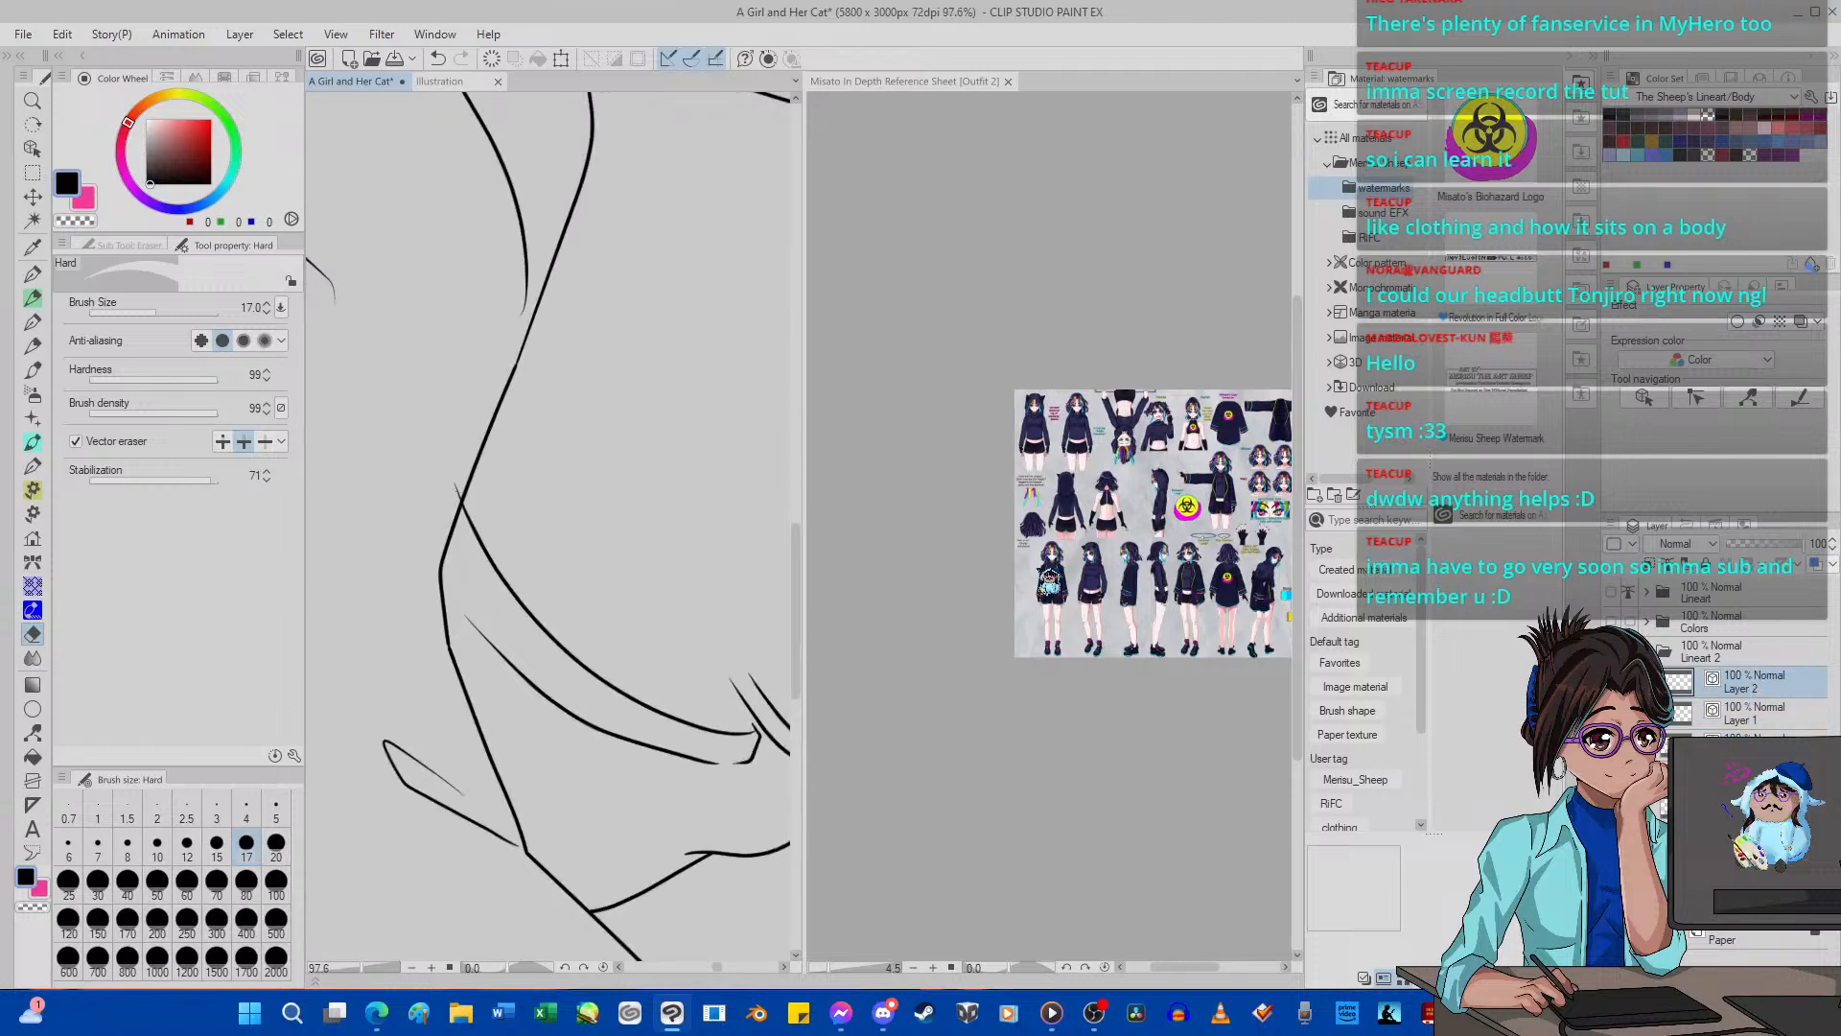
scroll(478, 520, "down", 9)
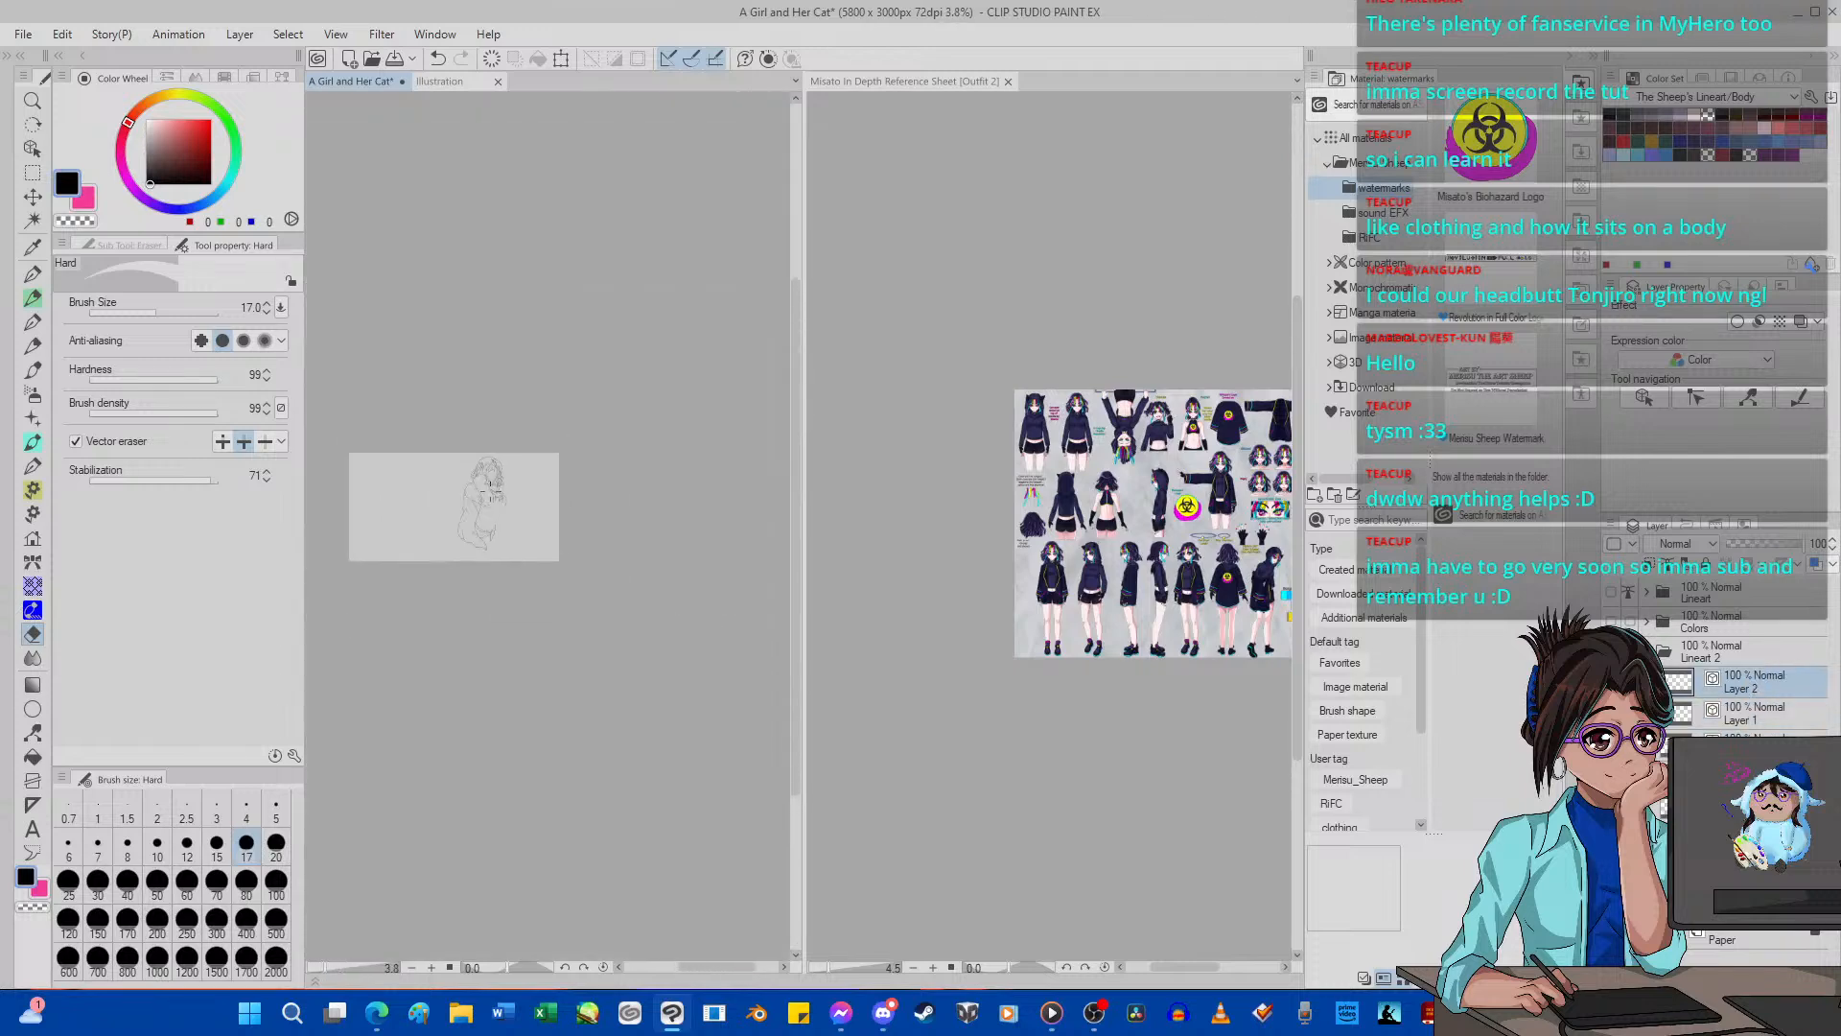
scroll(481, 508, "up", 5)
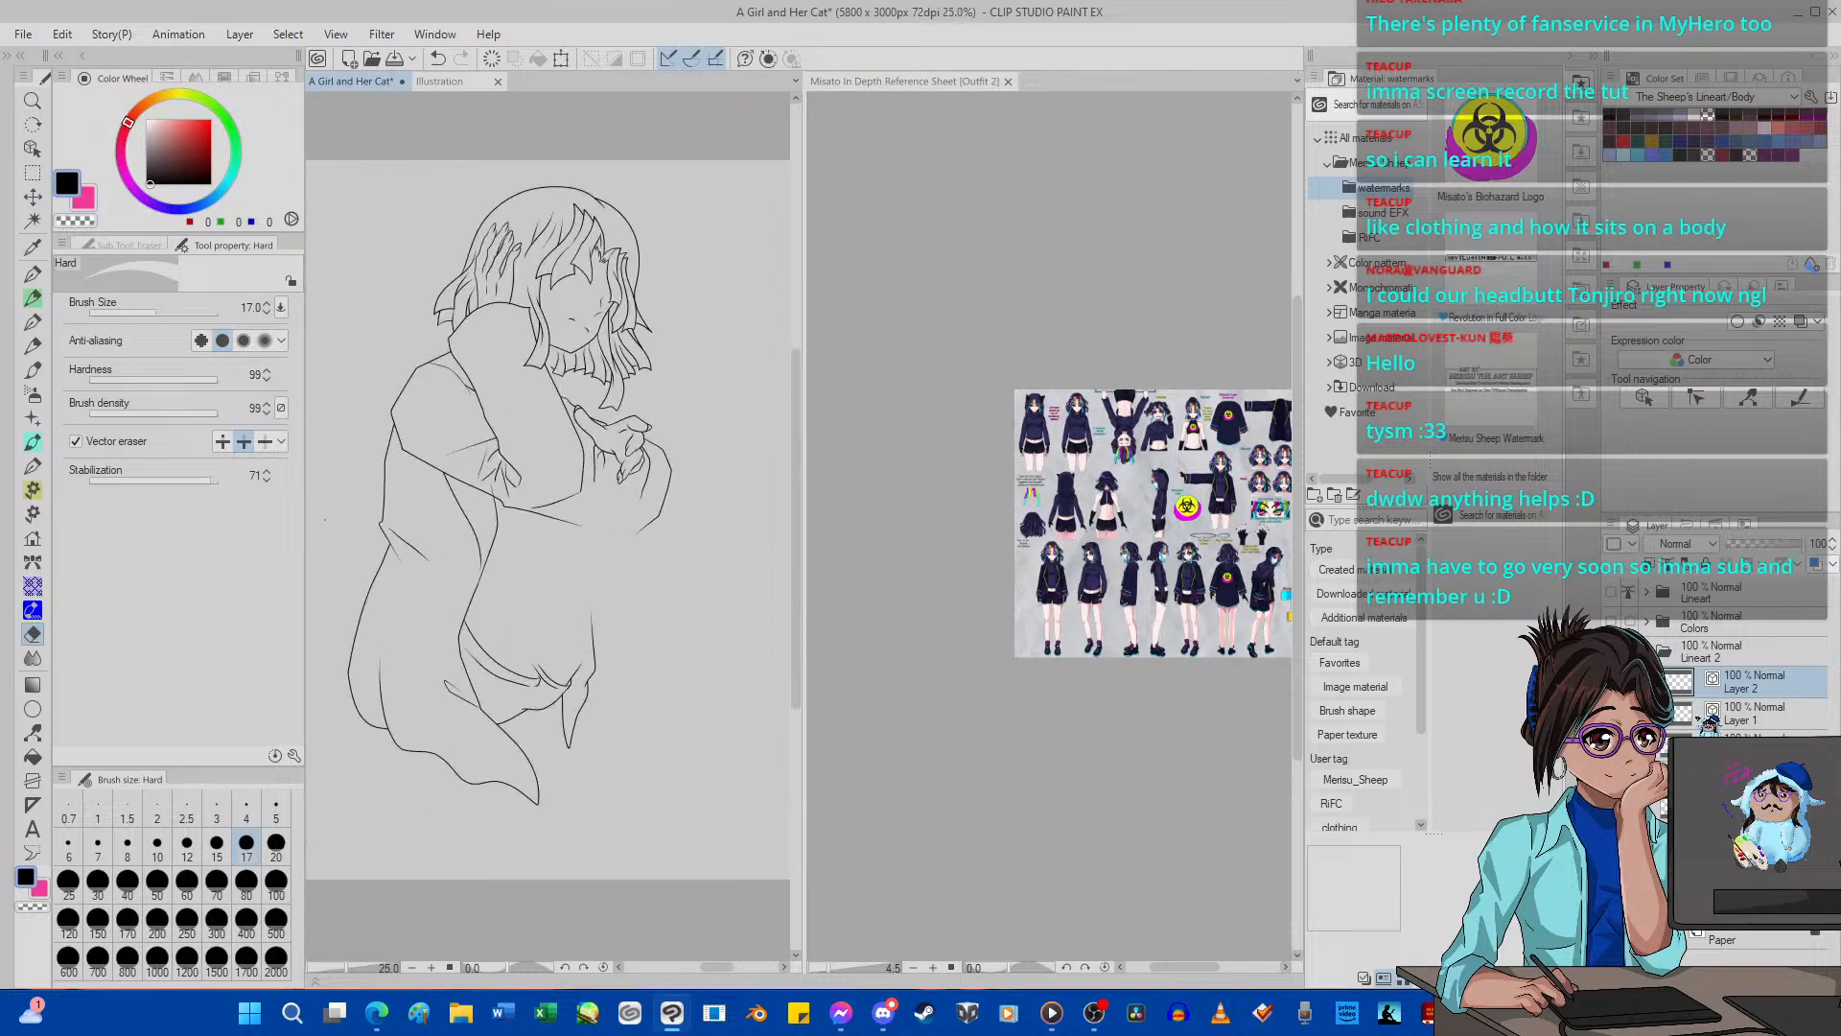
key("ctrl+e")
key("ctrl+e")
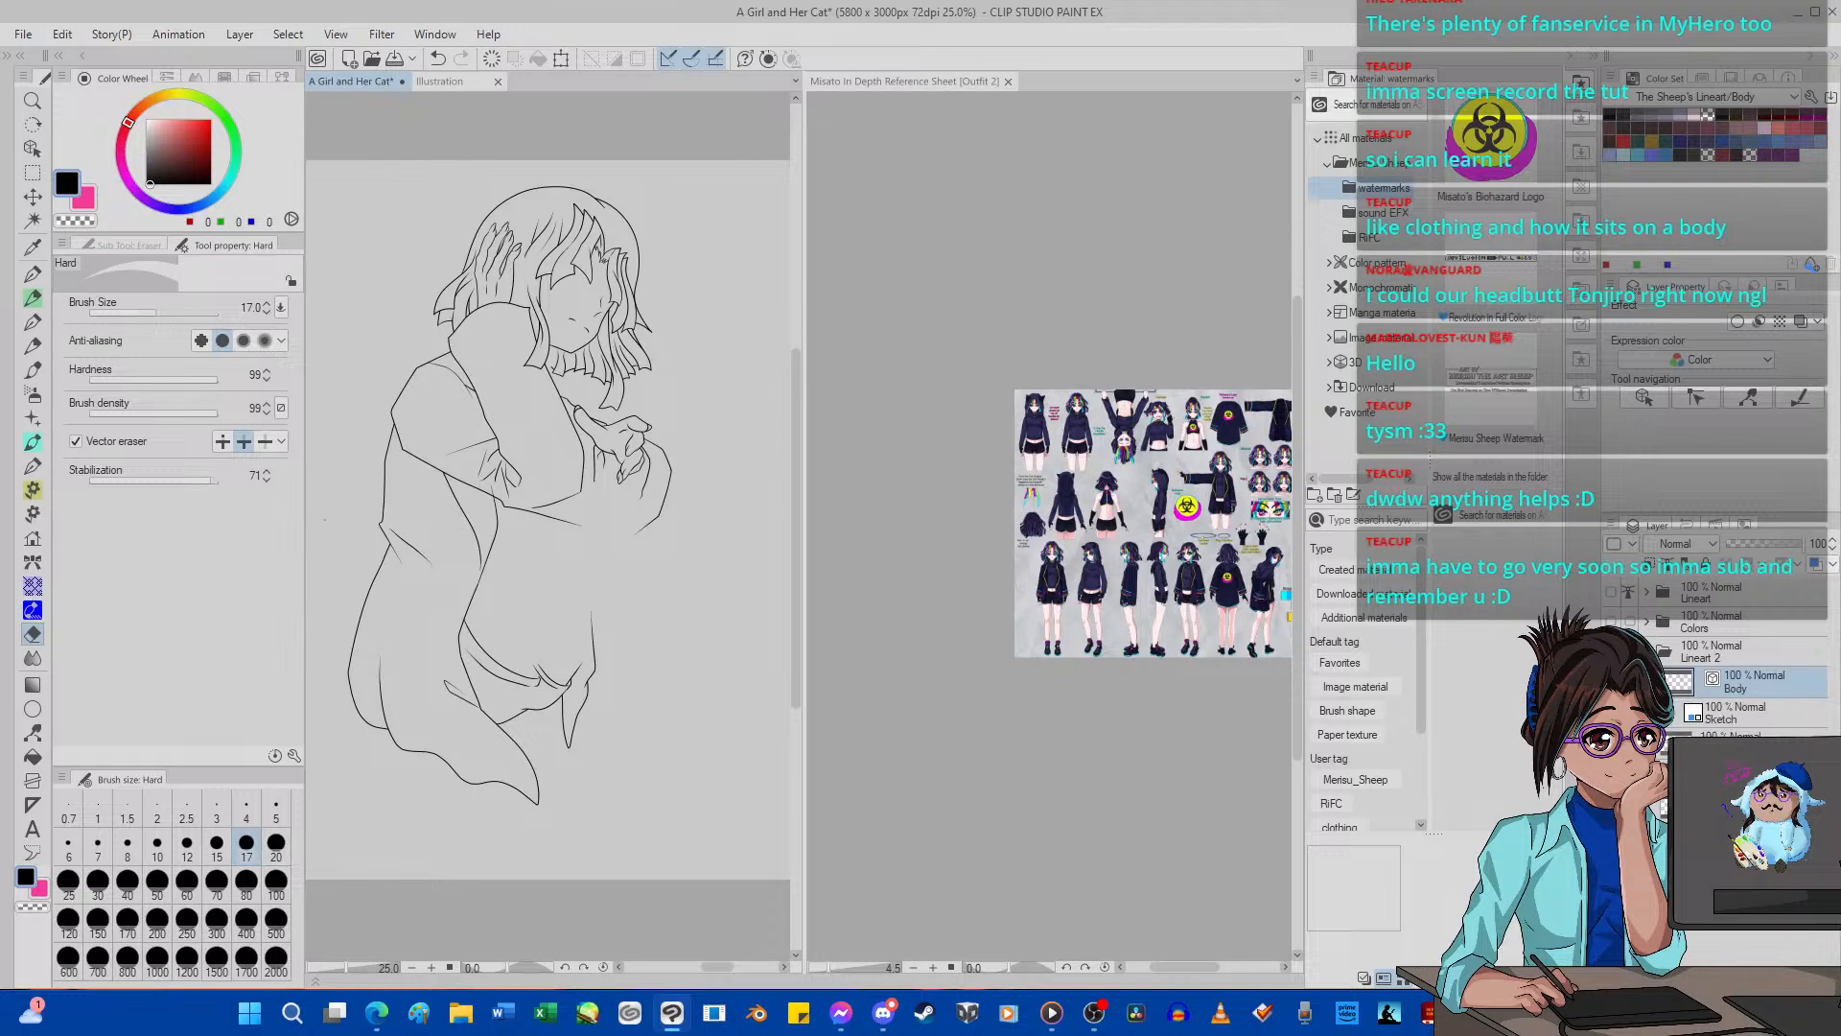
Show the blue Sketch layer and ink the long straight leg line along its guide with G-pen 2 at size 5.
left_click(1745, 714, "ctrl")
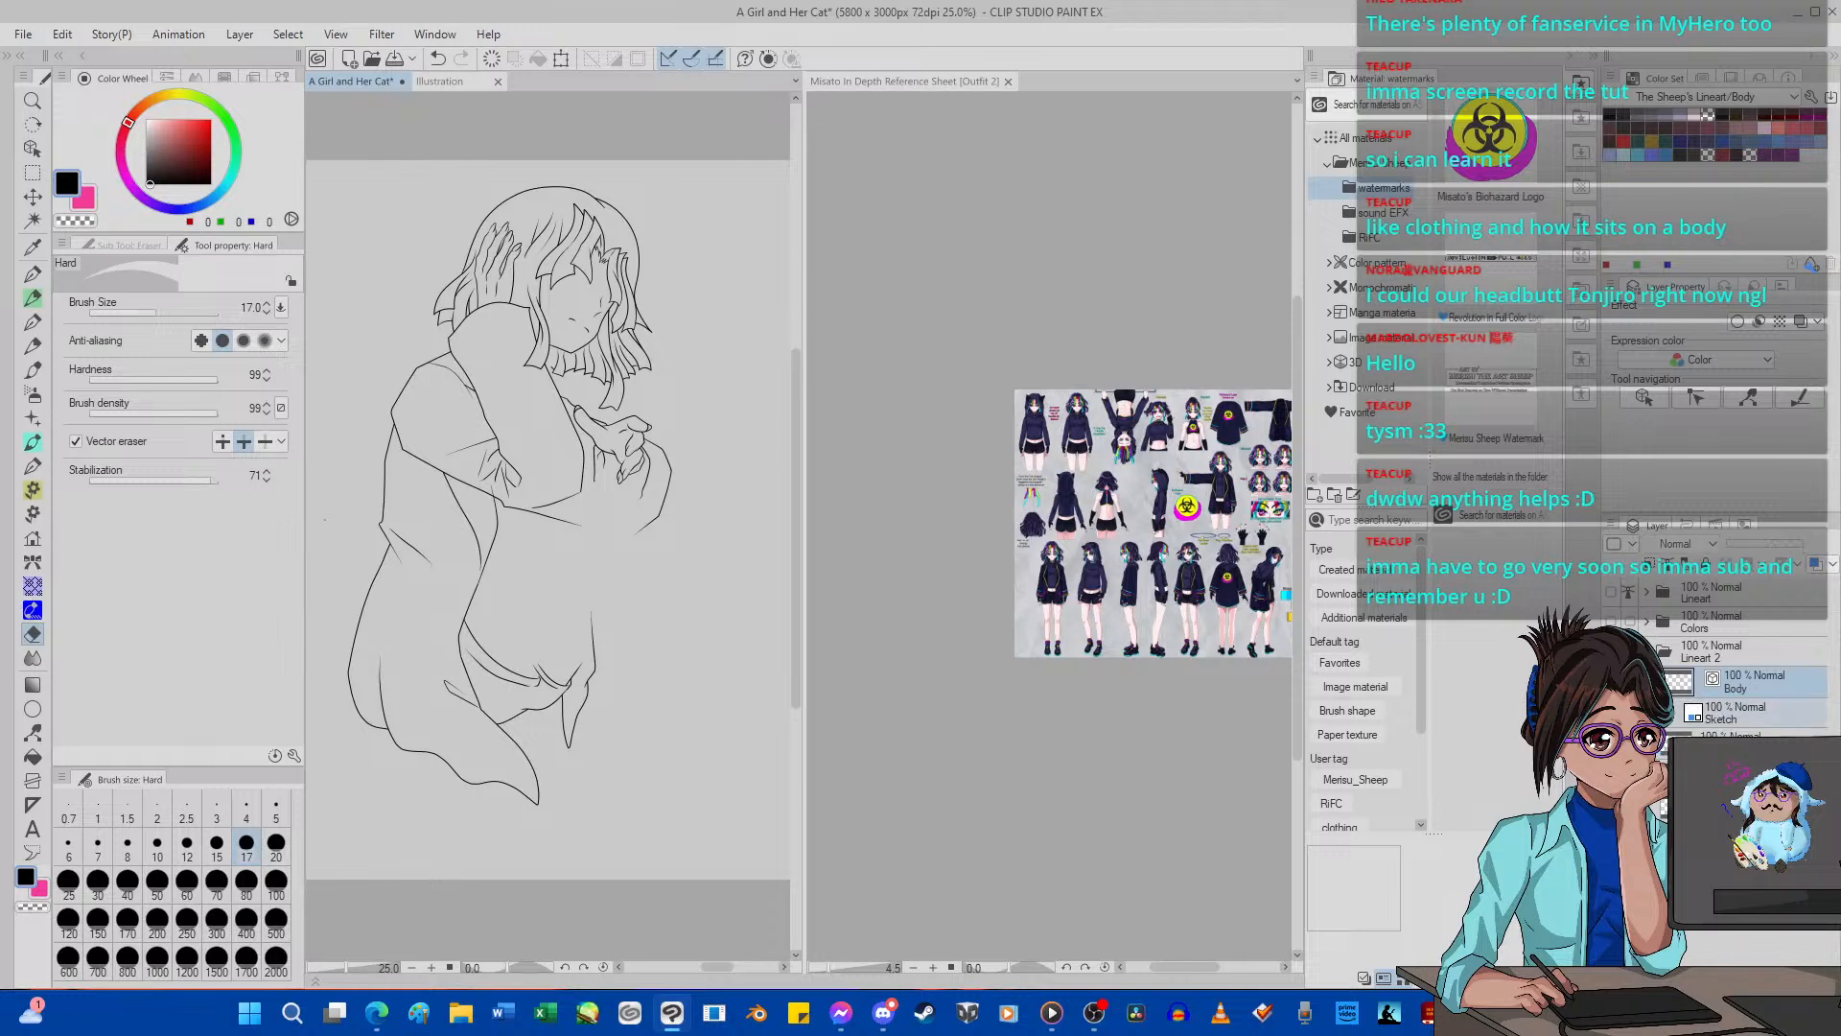
left_click(1611, 713)
scroll(568, 595, "up", 6)
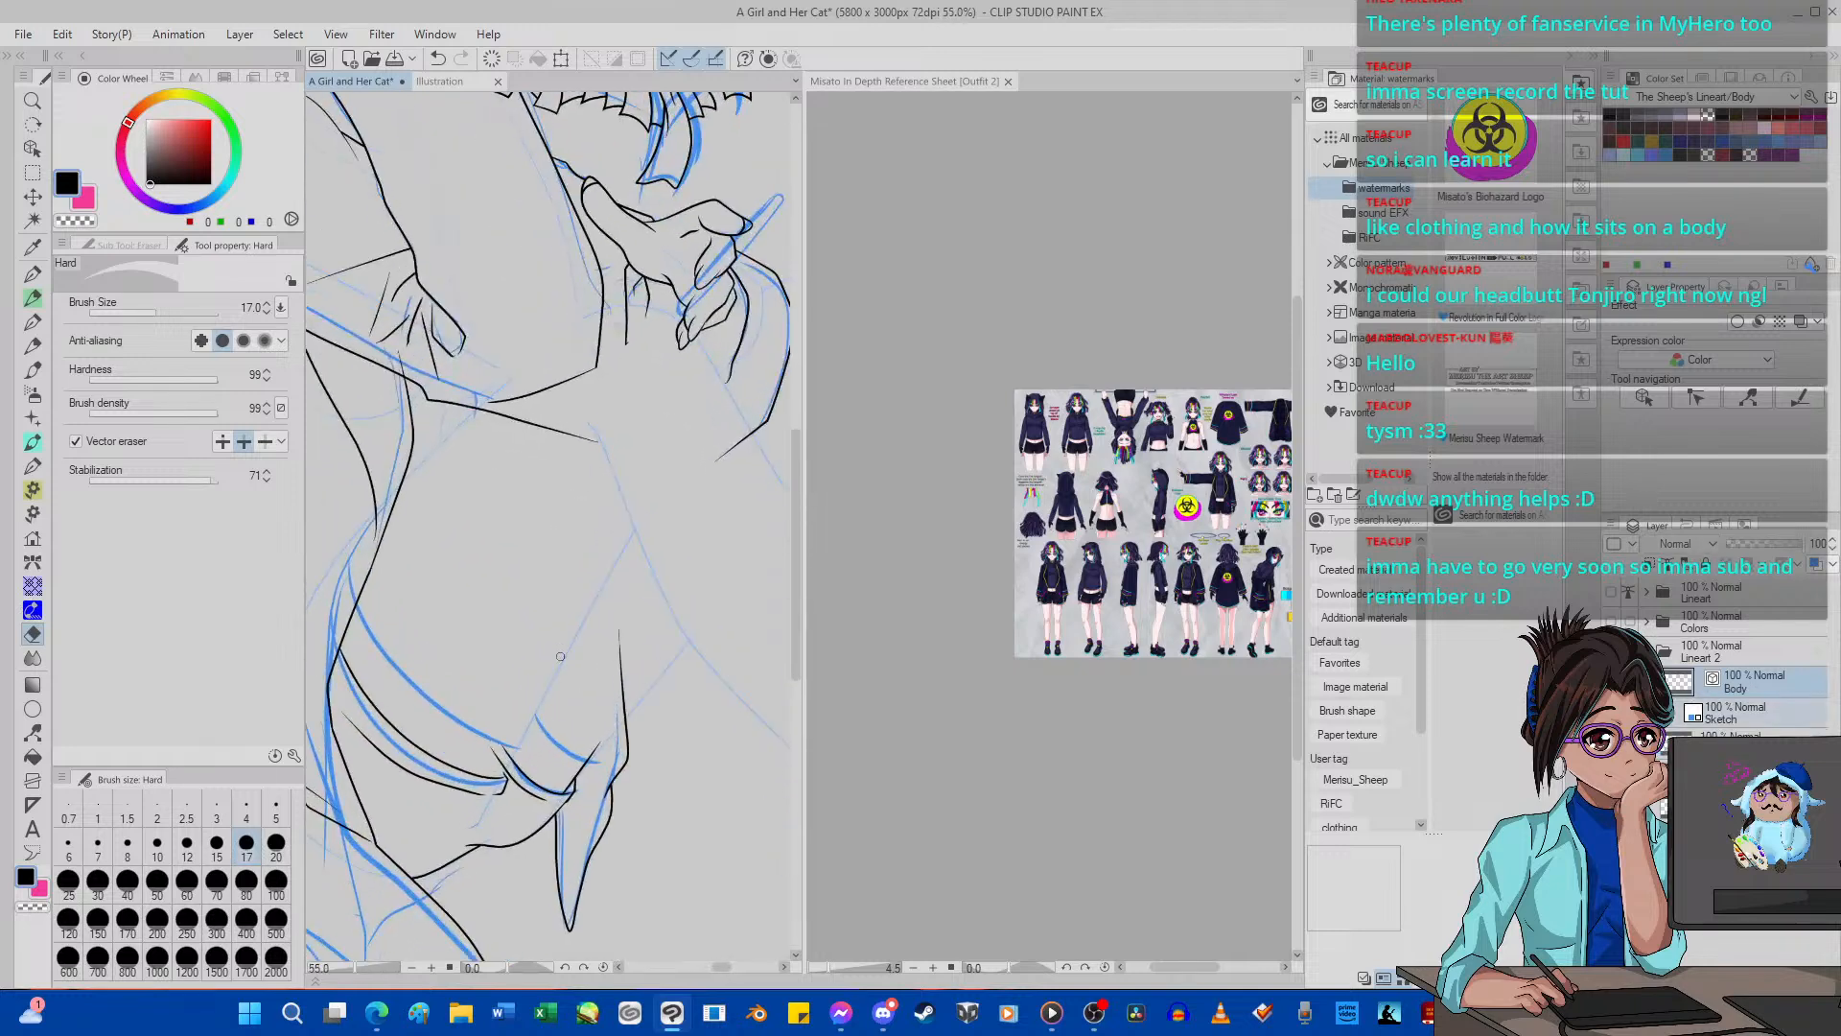
scroll(560, 657, "up", 1)
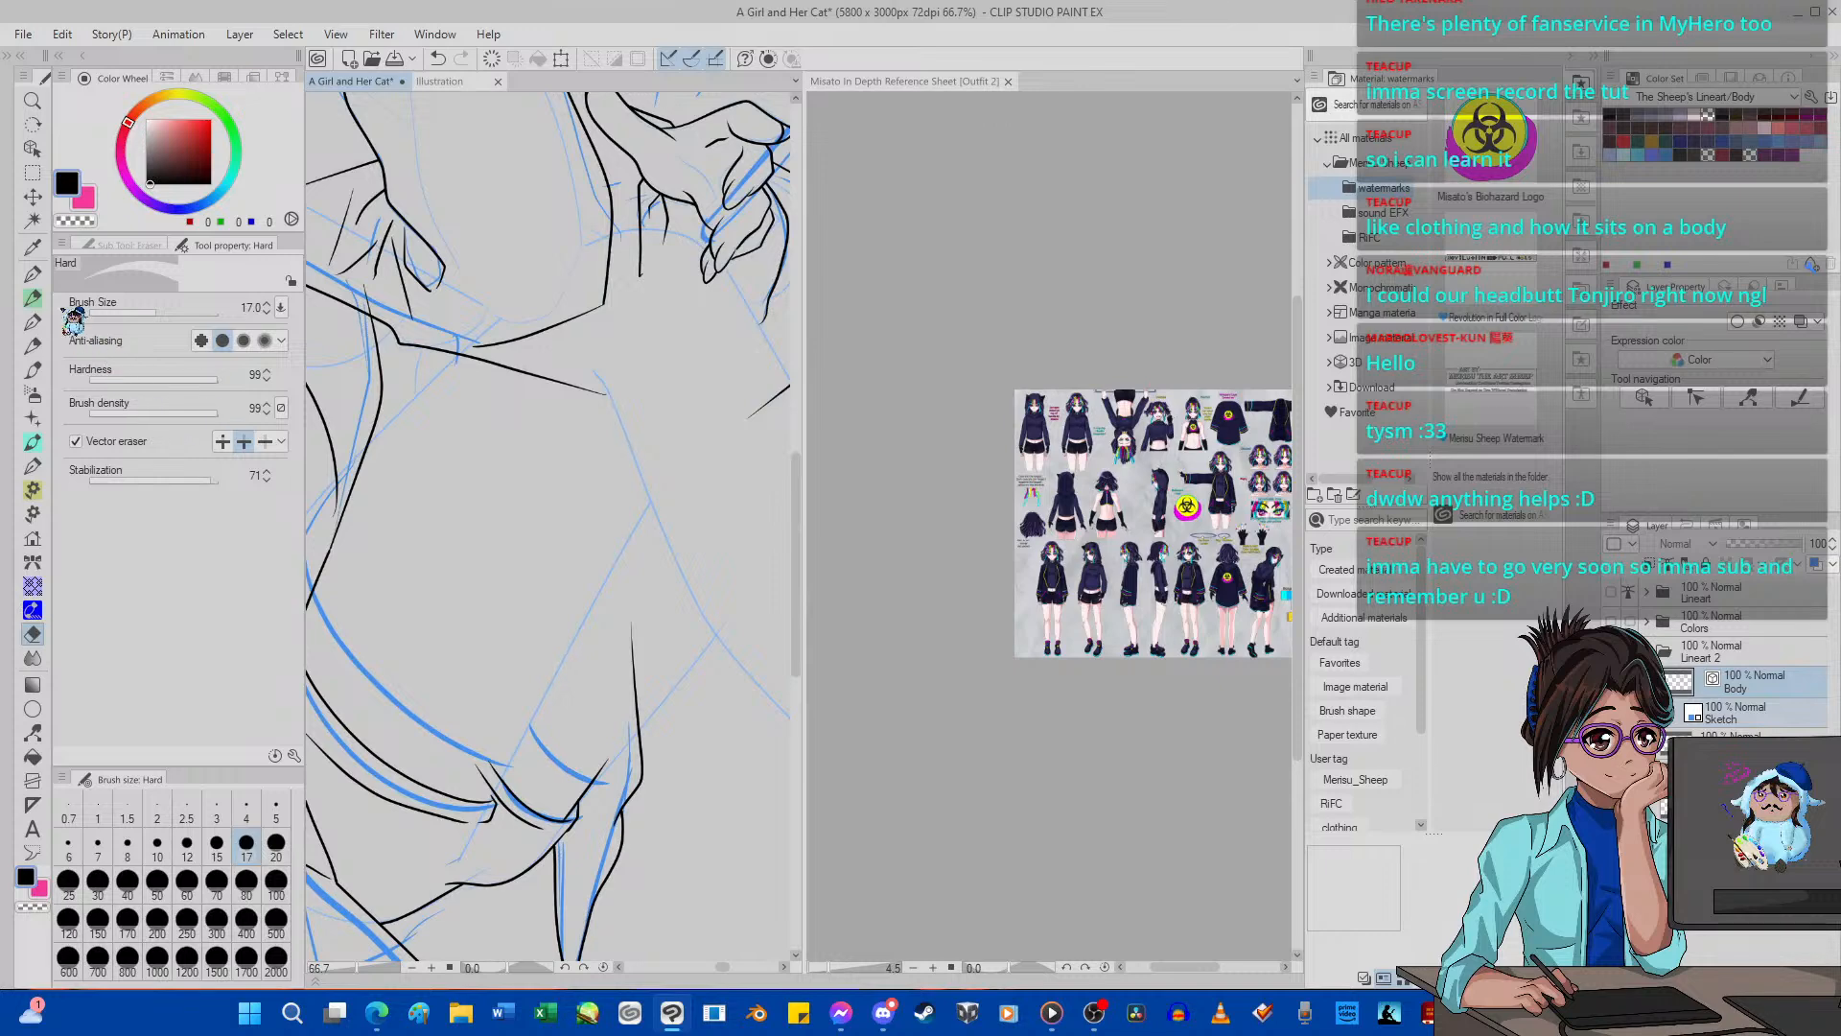
left_click(31, 274)
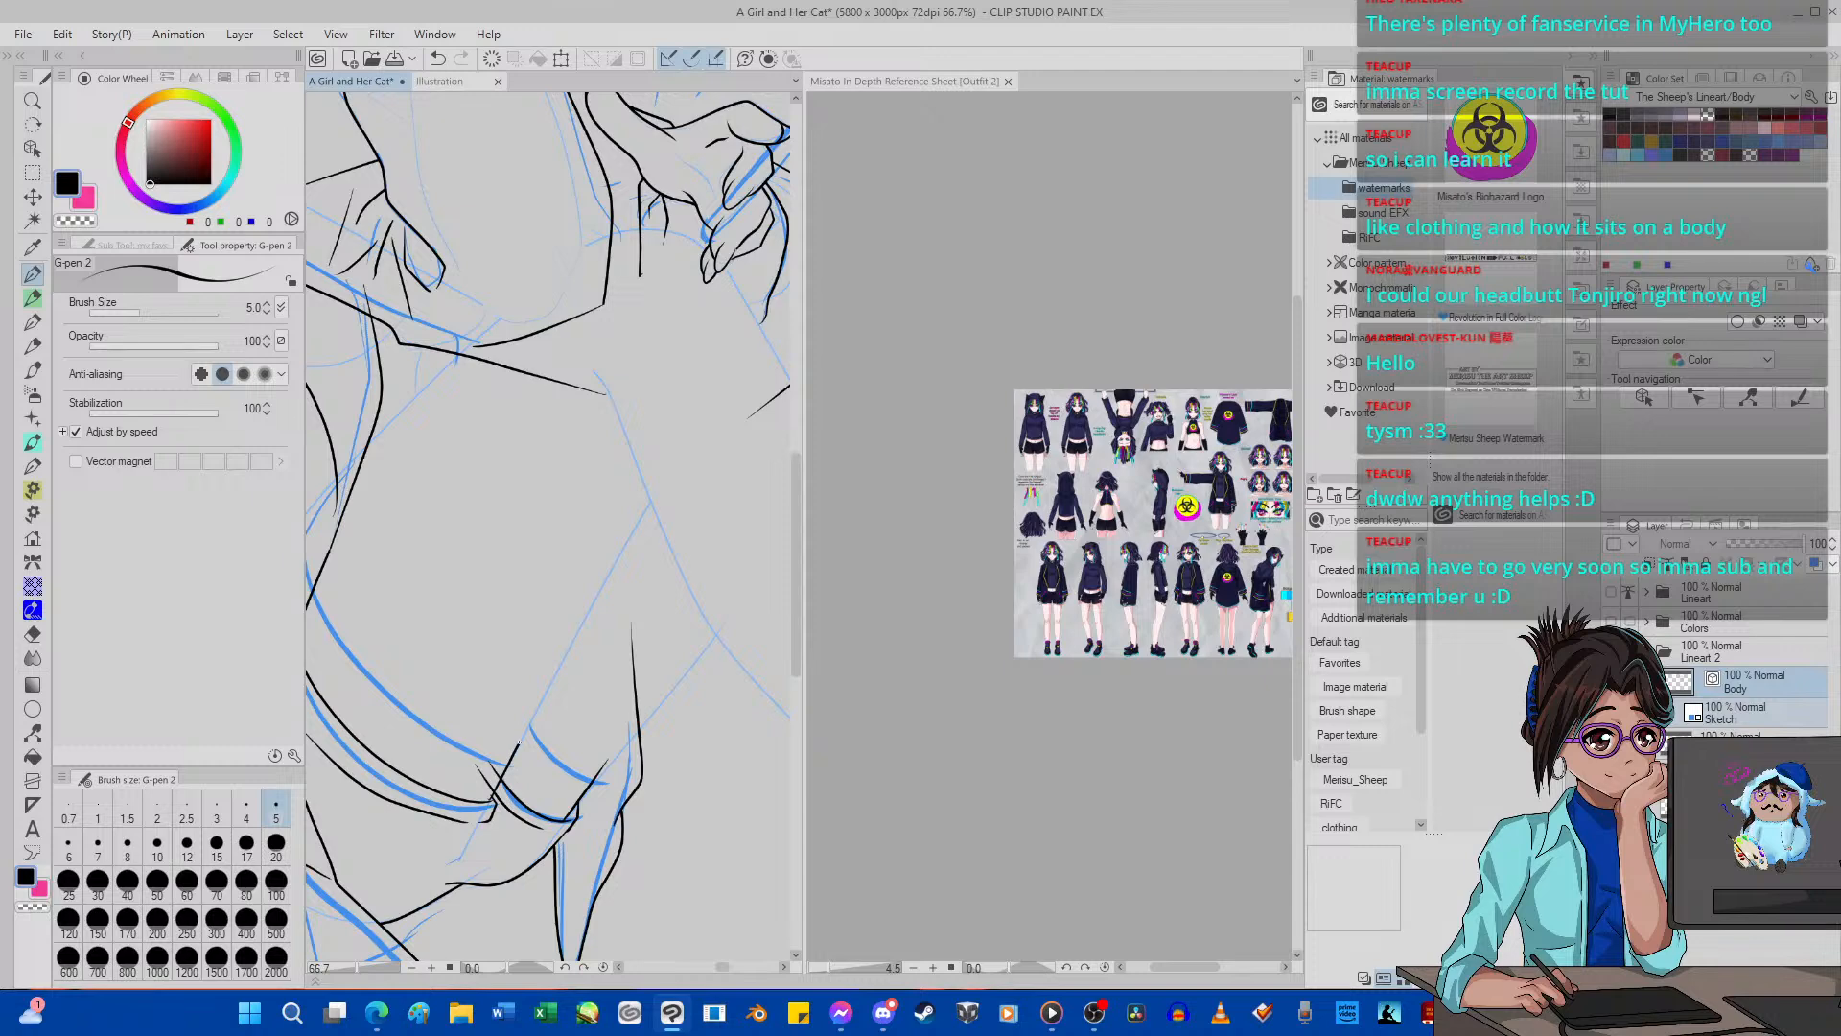
left_click_drag(541, 697, 631, 534)
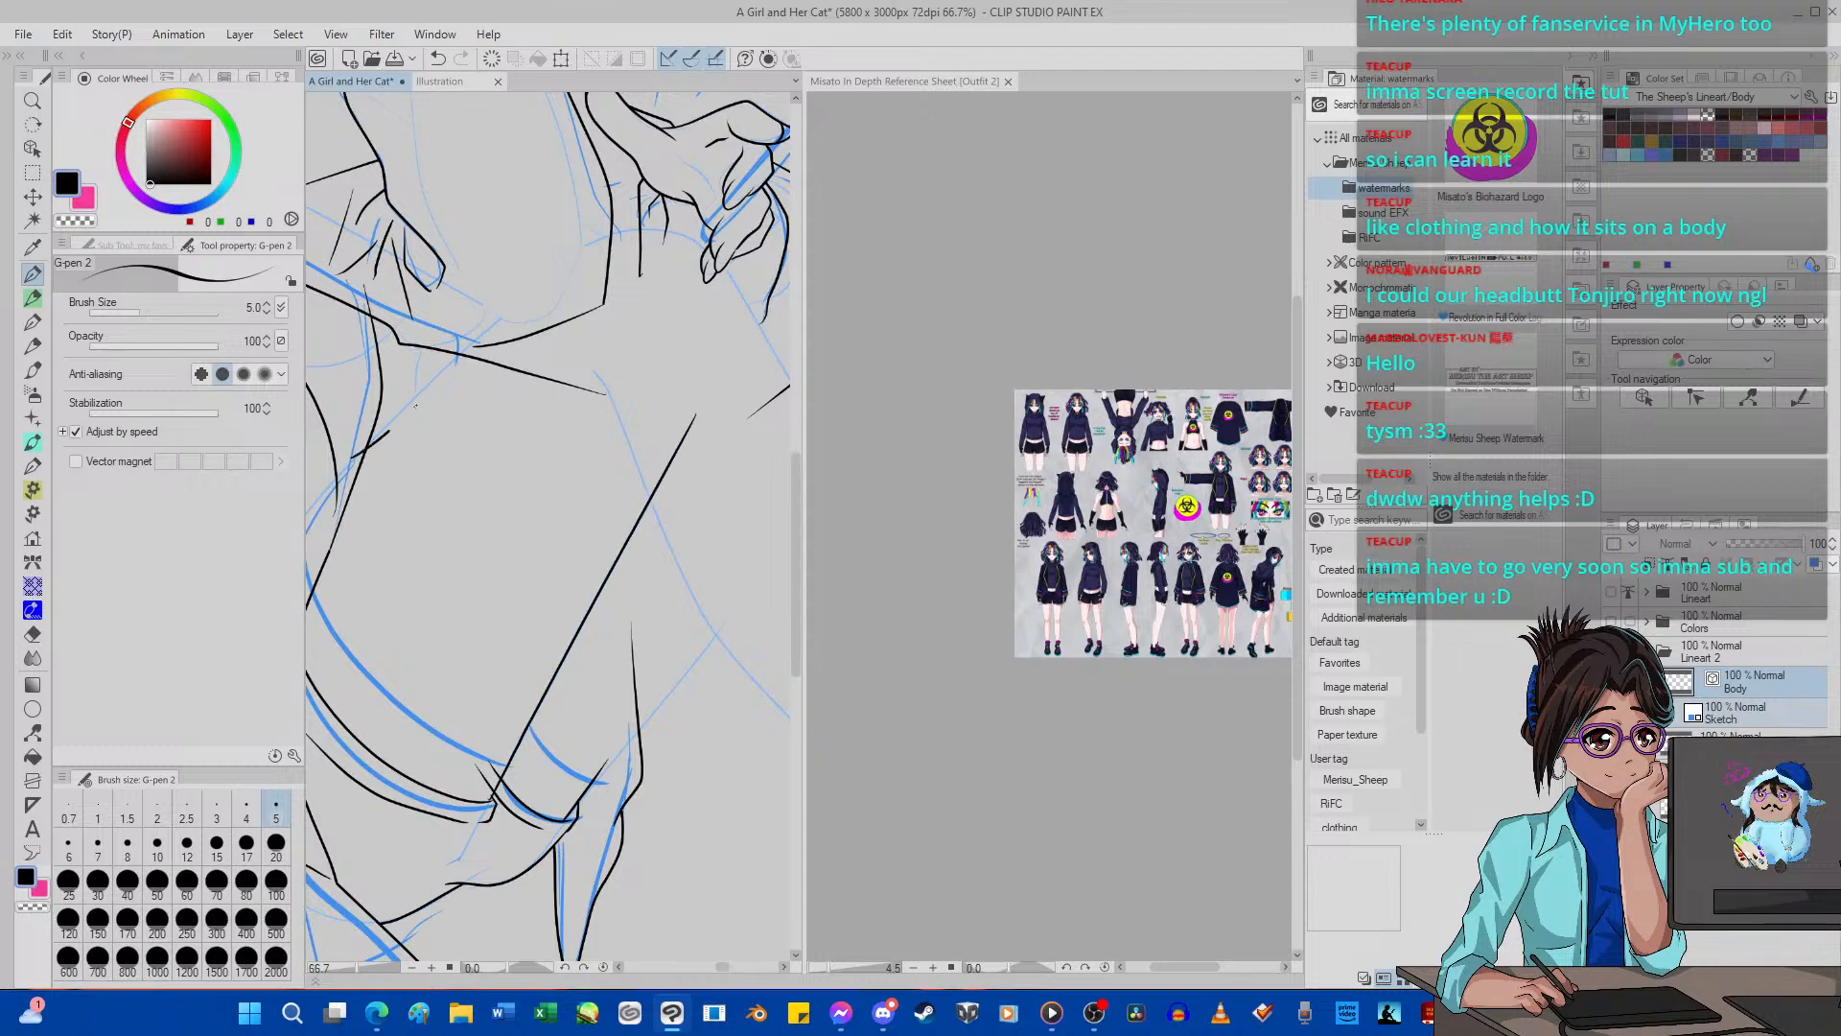
Undo the misplaced short strokes and ink a straight diagonal from the garment's side edge up to the sleeve hem along the blue guide.
left_click(438, 58)
scroll(336, 444, "down", 2)
scroll(374, 359, "up", 5)
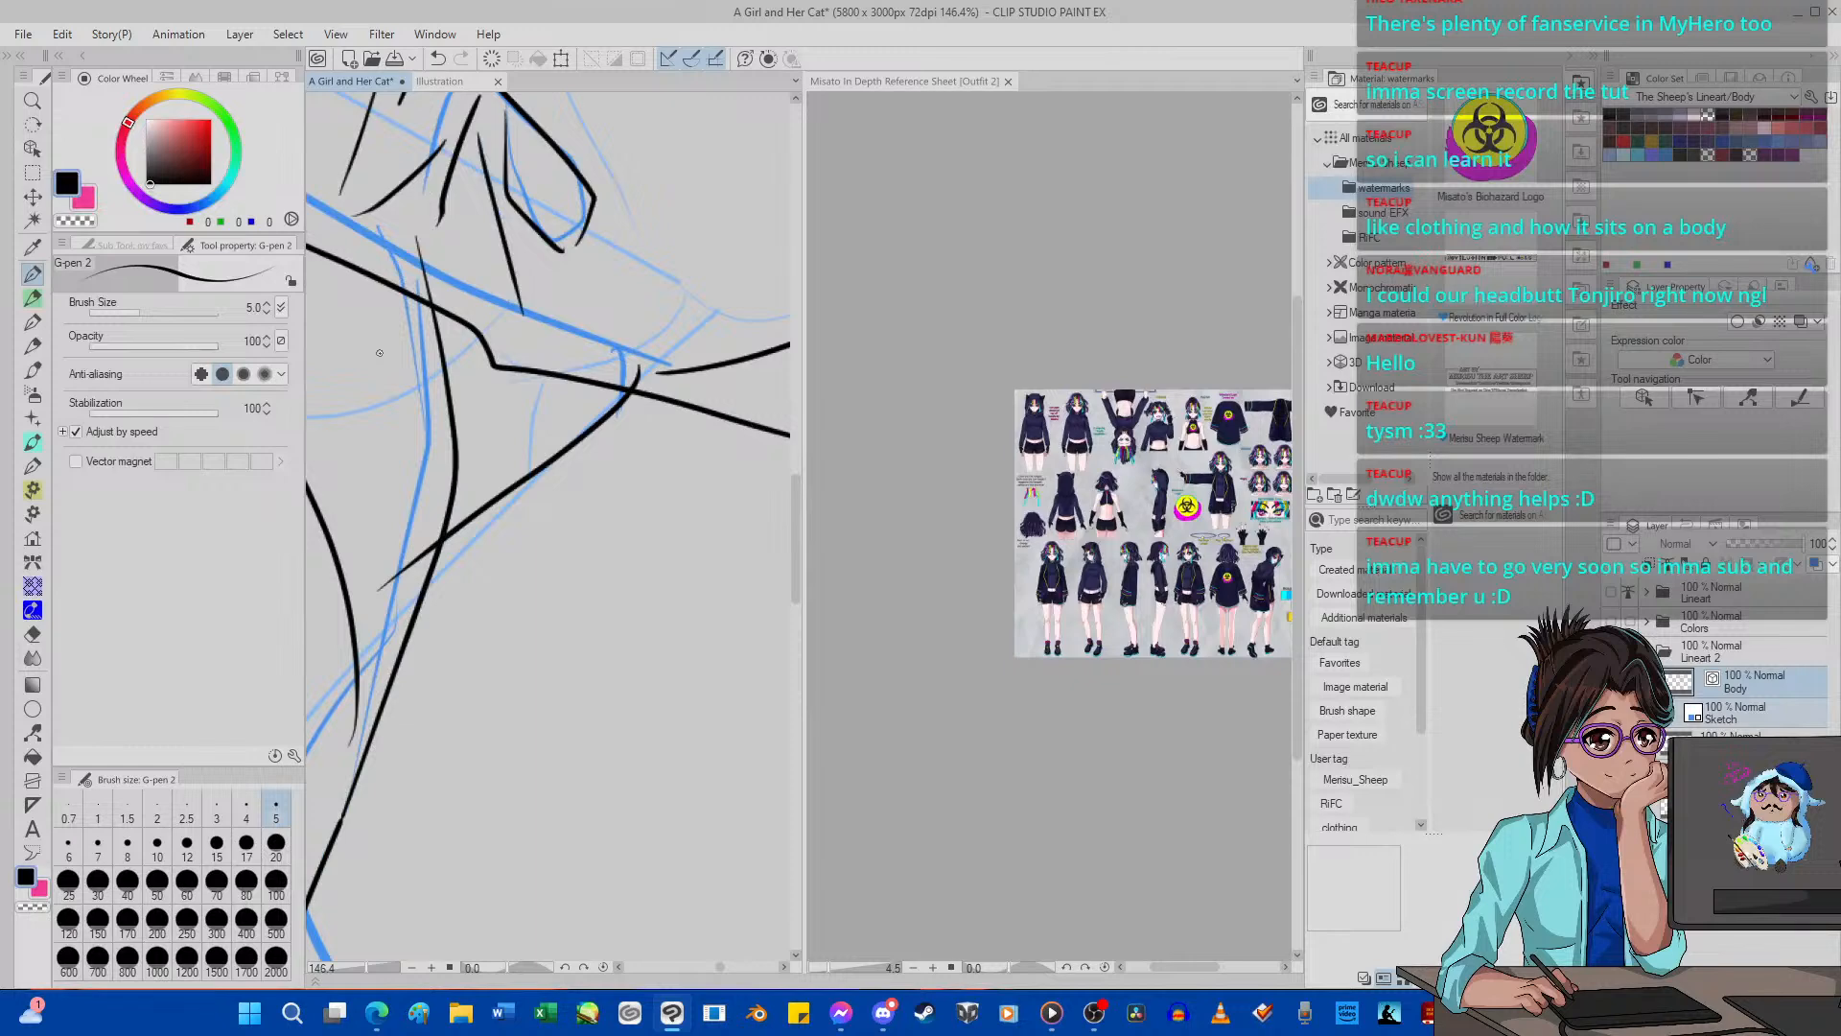
left_click(437, 58)
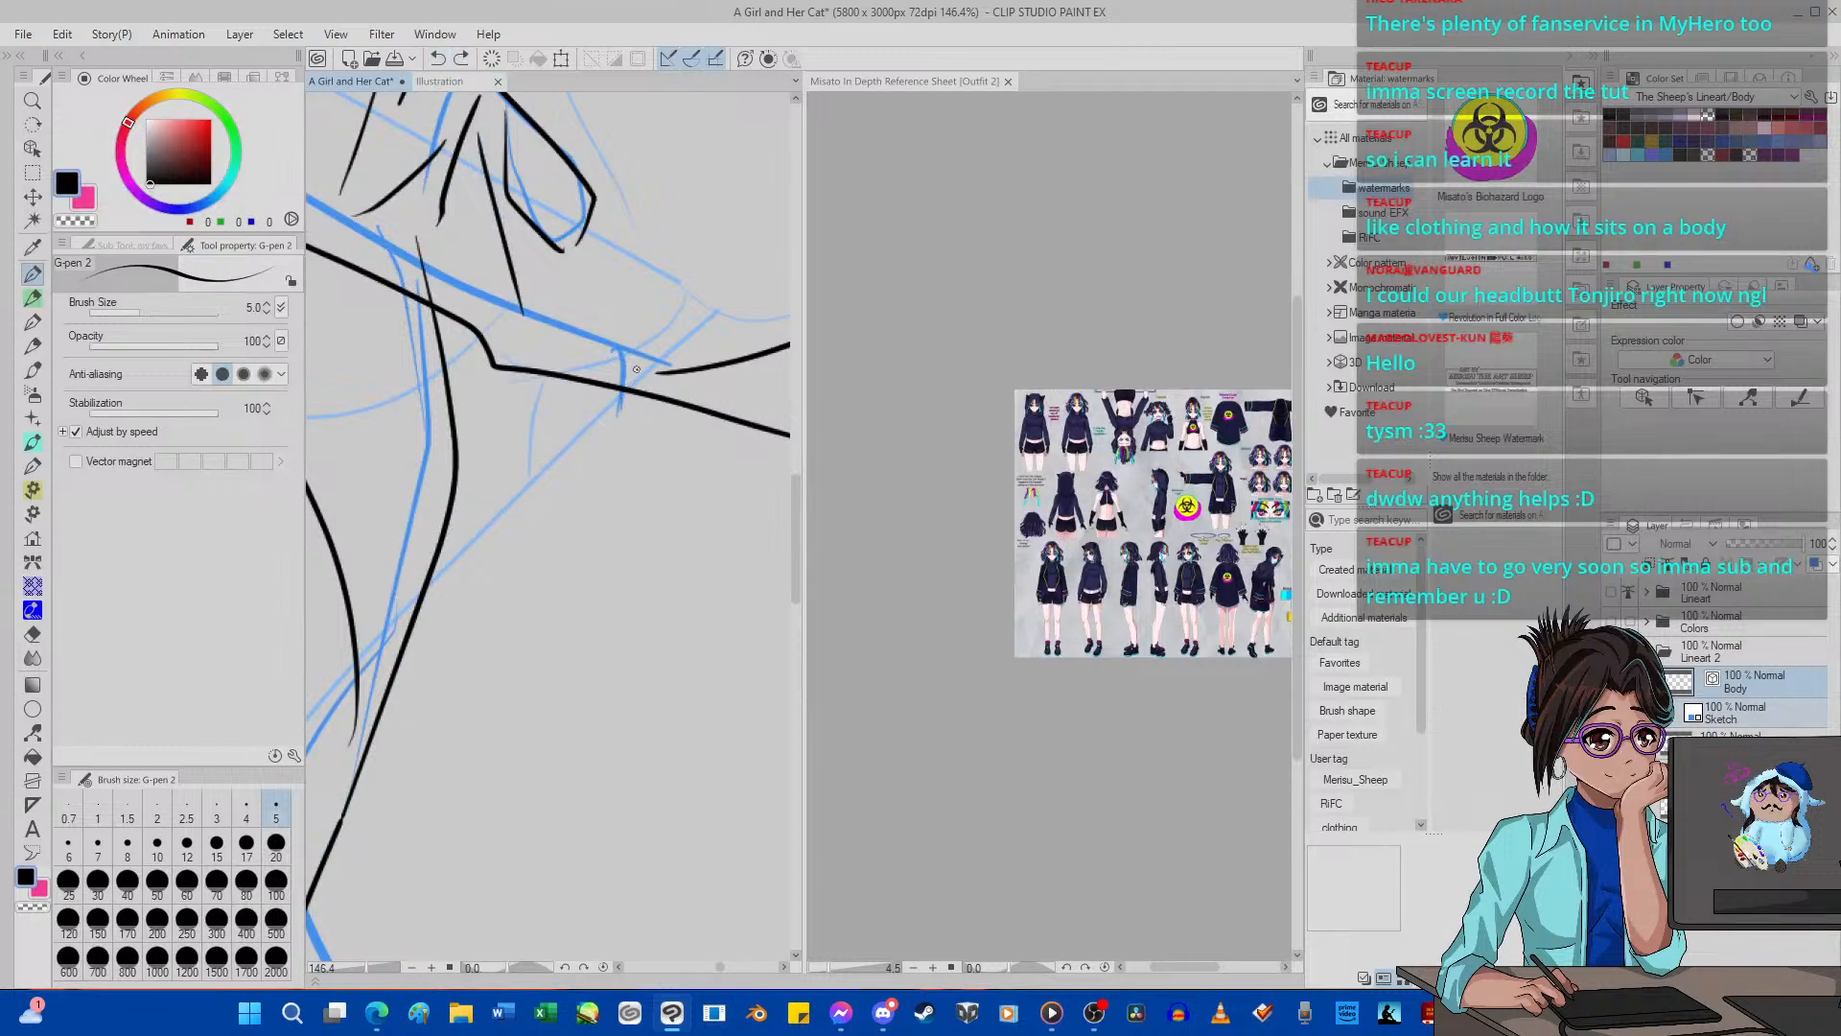
mouse_move(635, 370)
left_mouse_down()
mouse_move(379, 631)
mouse_move(661, 359)
left_mouse_up()
left_click(438, 58)
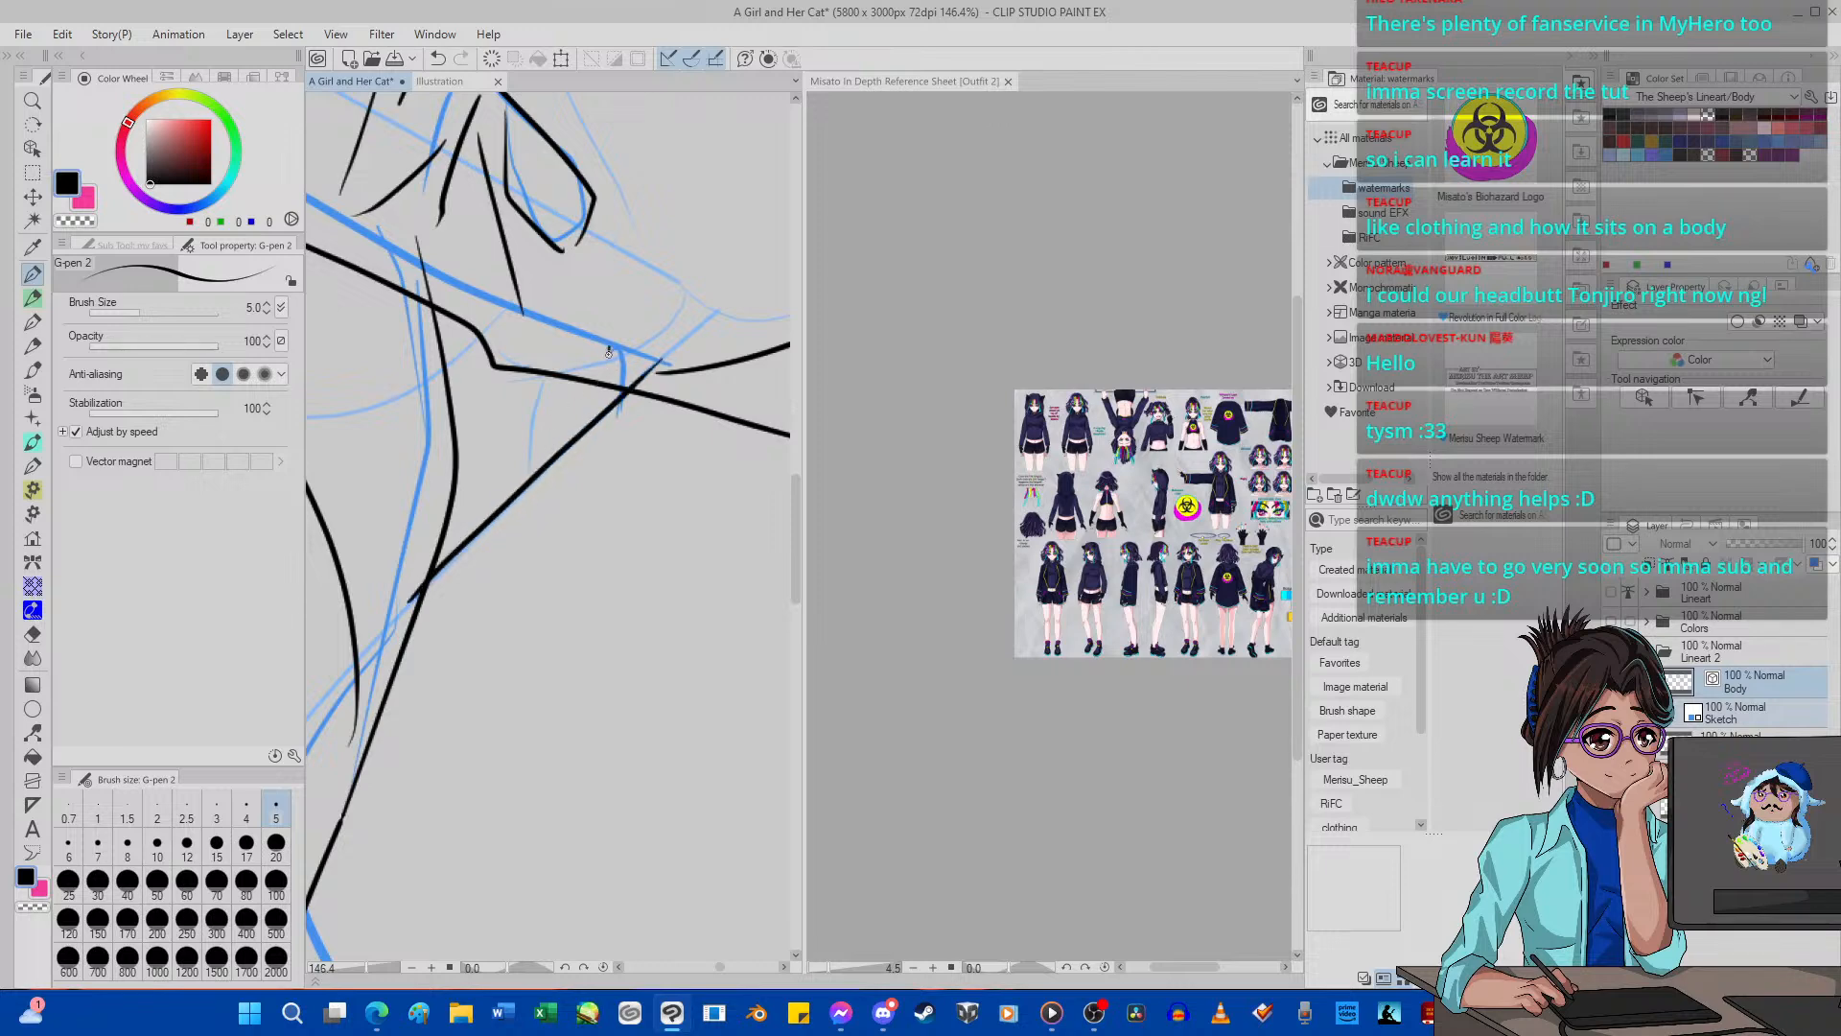
Ink small fold lines beneath the sleeve hem, undo the last one, and trim the ends crossing the diagonal and hem with the Hard eraser.
mouse_move(512, 462)
left_mouse_down()
mouse_move(573, 497)
mouse_move(555, 623)
left_mouse_up()
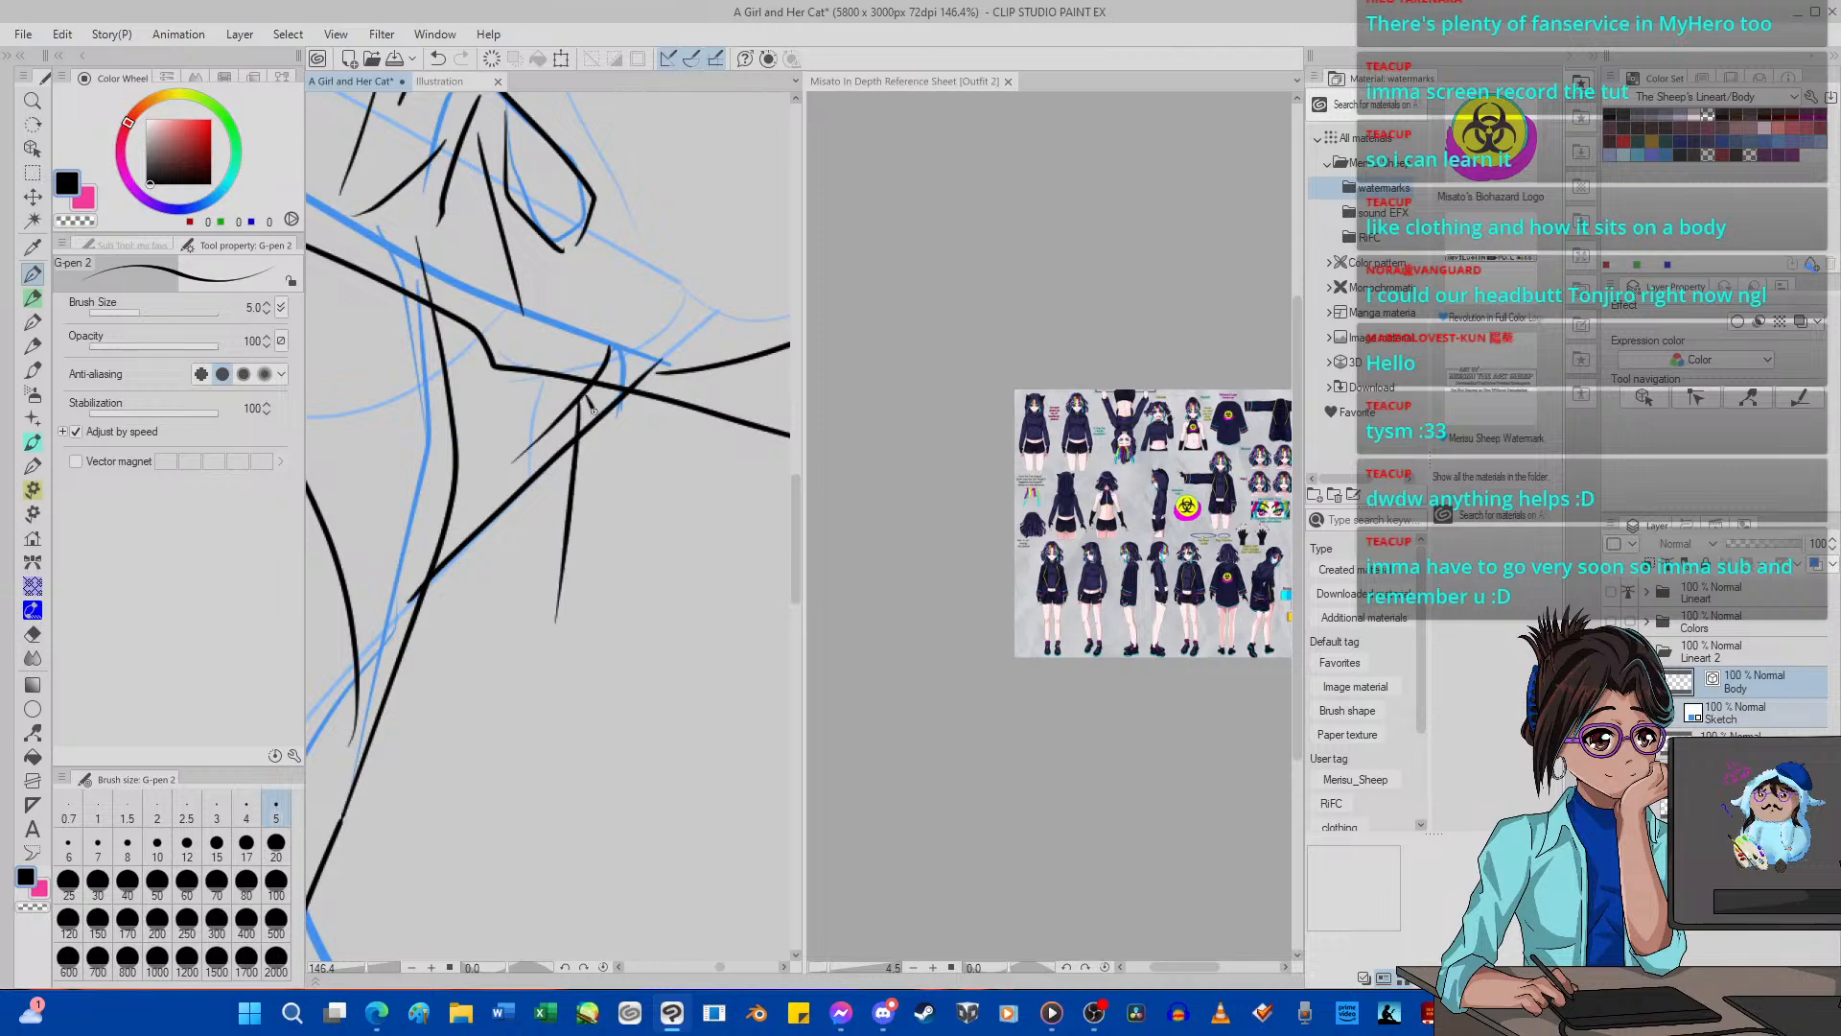
left_click(437, 58)
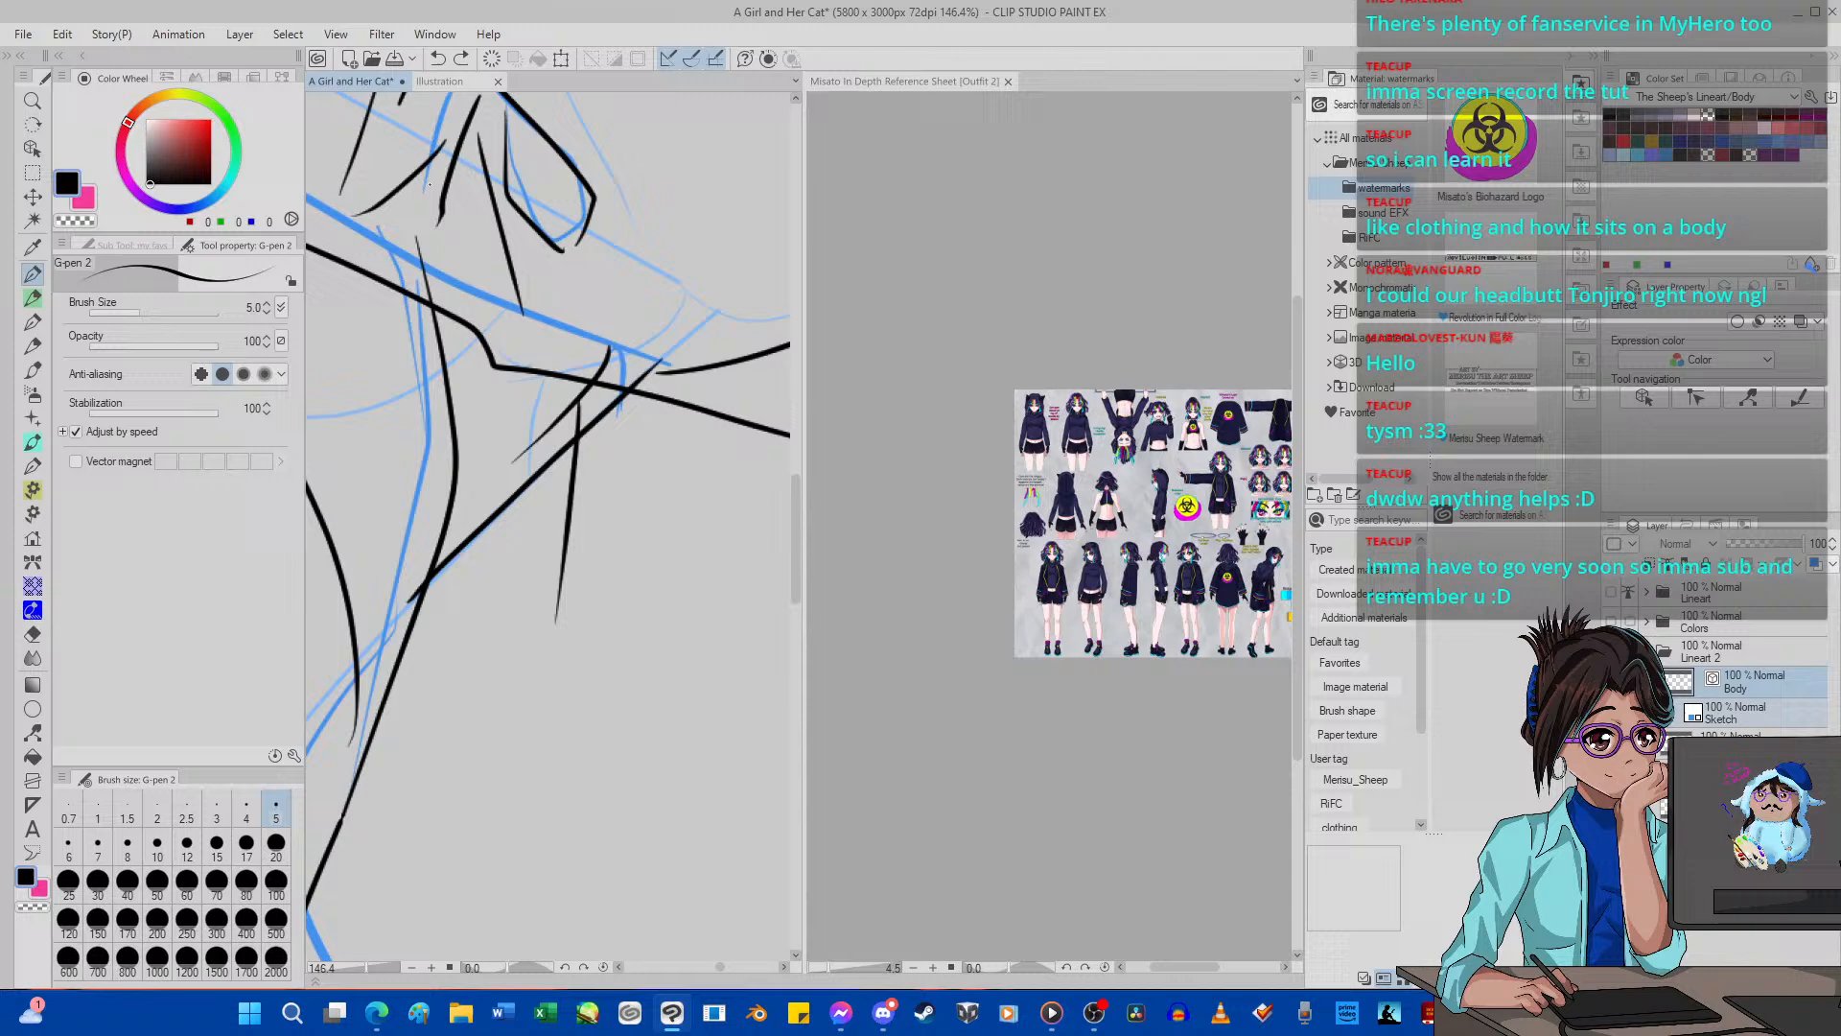
left_click(32, 634)
left_click_drag(588, 508, 426, 613)
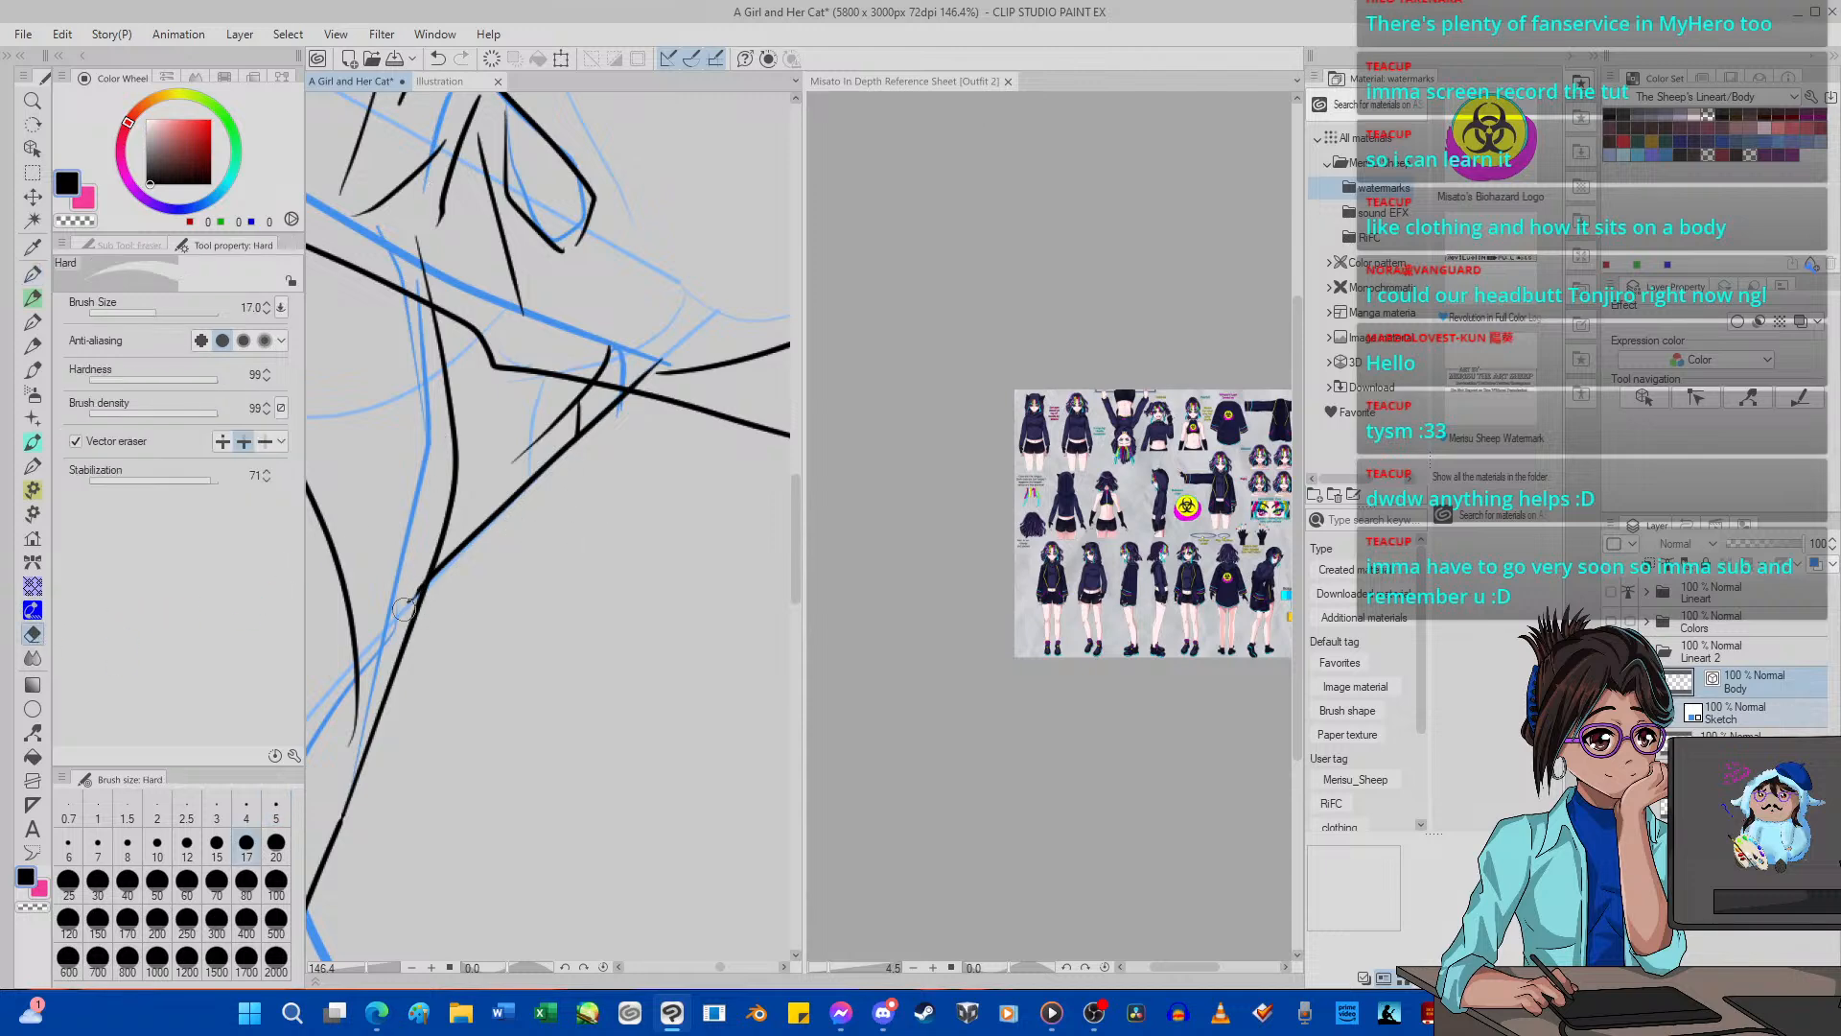
left_click_drag(599, 352, 535, 354)
Ink short fold strokes inside the triangular gap below the sleeve with the G-pen and erase the ends that cross its outline.
key("p")
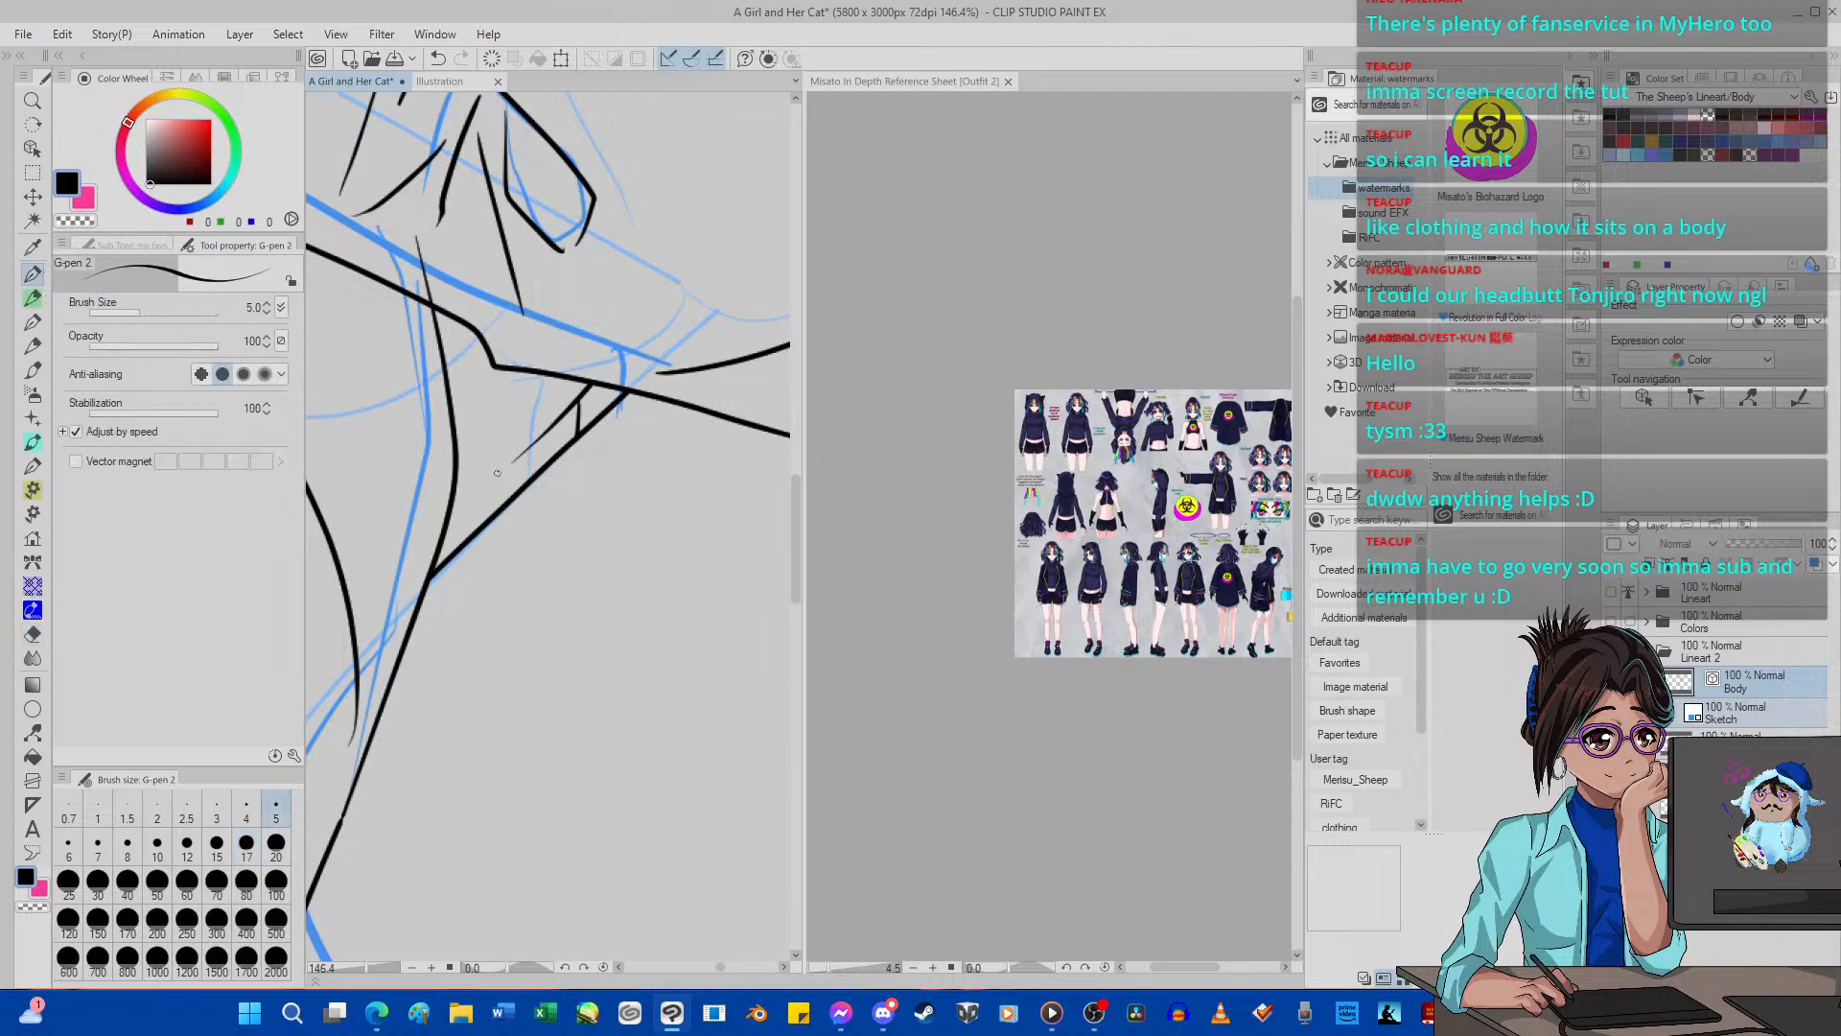
mouse_move(462, 519)
left_mouse_down()
mouse_move(531, 461)
mouse_move(470, 476)
mouse_move(547, 412)
mouse_move(480, 450)
mouse_move(523, 415)
mouse_move(396, 400)
mouse_move(628, 324)
left_mouse_up()
left_click(33, 634)
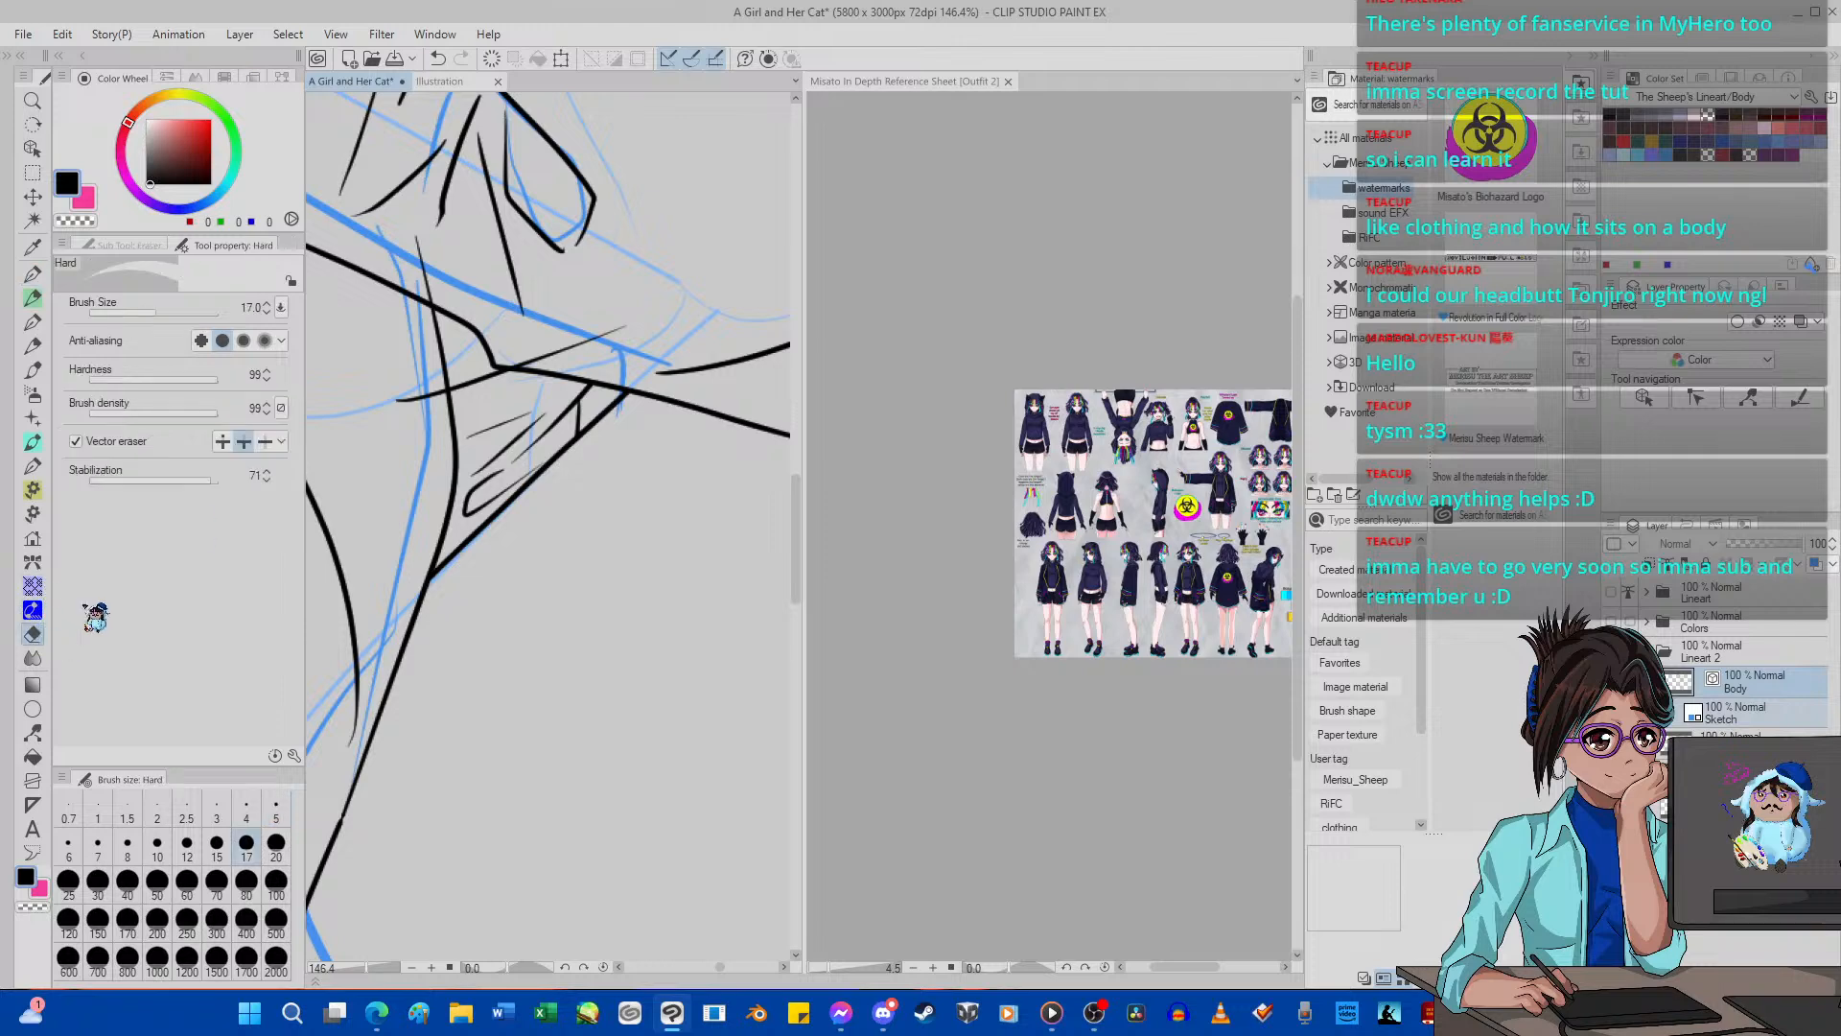
left_click(550, 346)
left_click(424, 392)
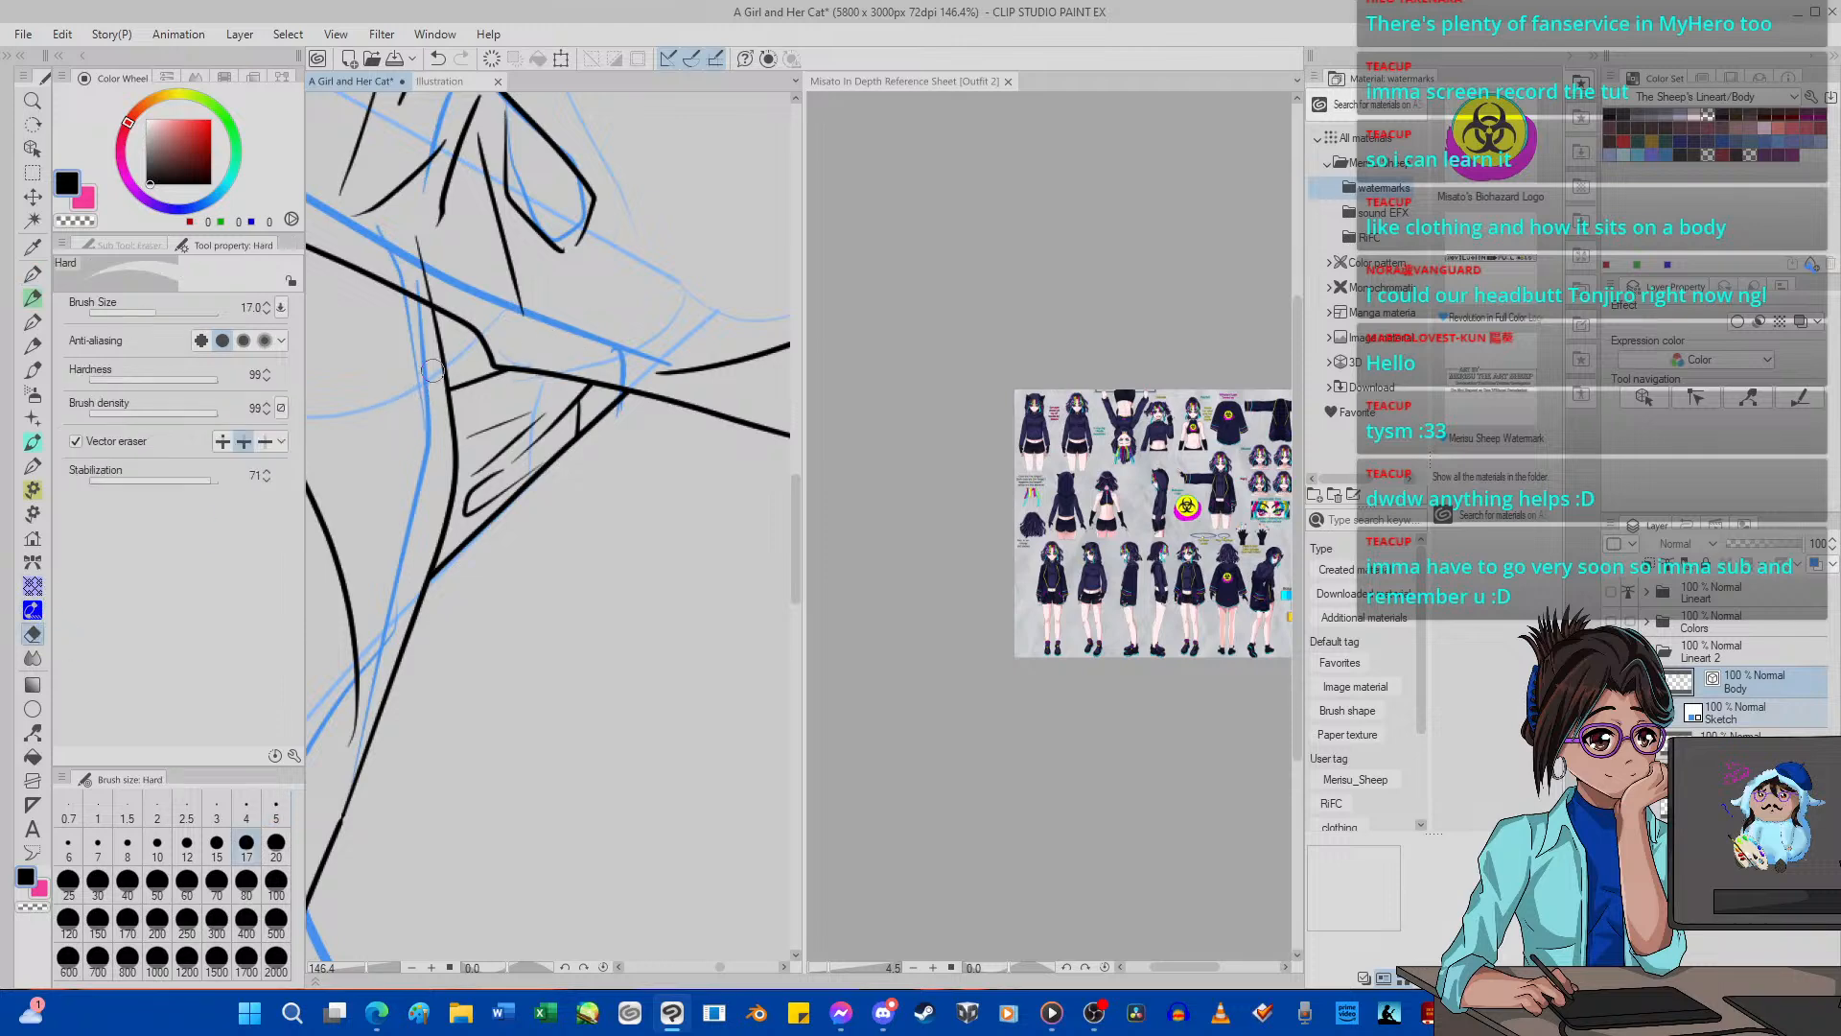
left_click(423, 278)
left_click(508, 282)
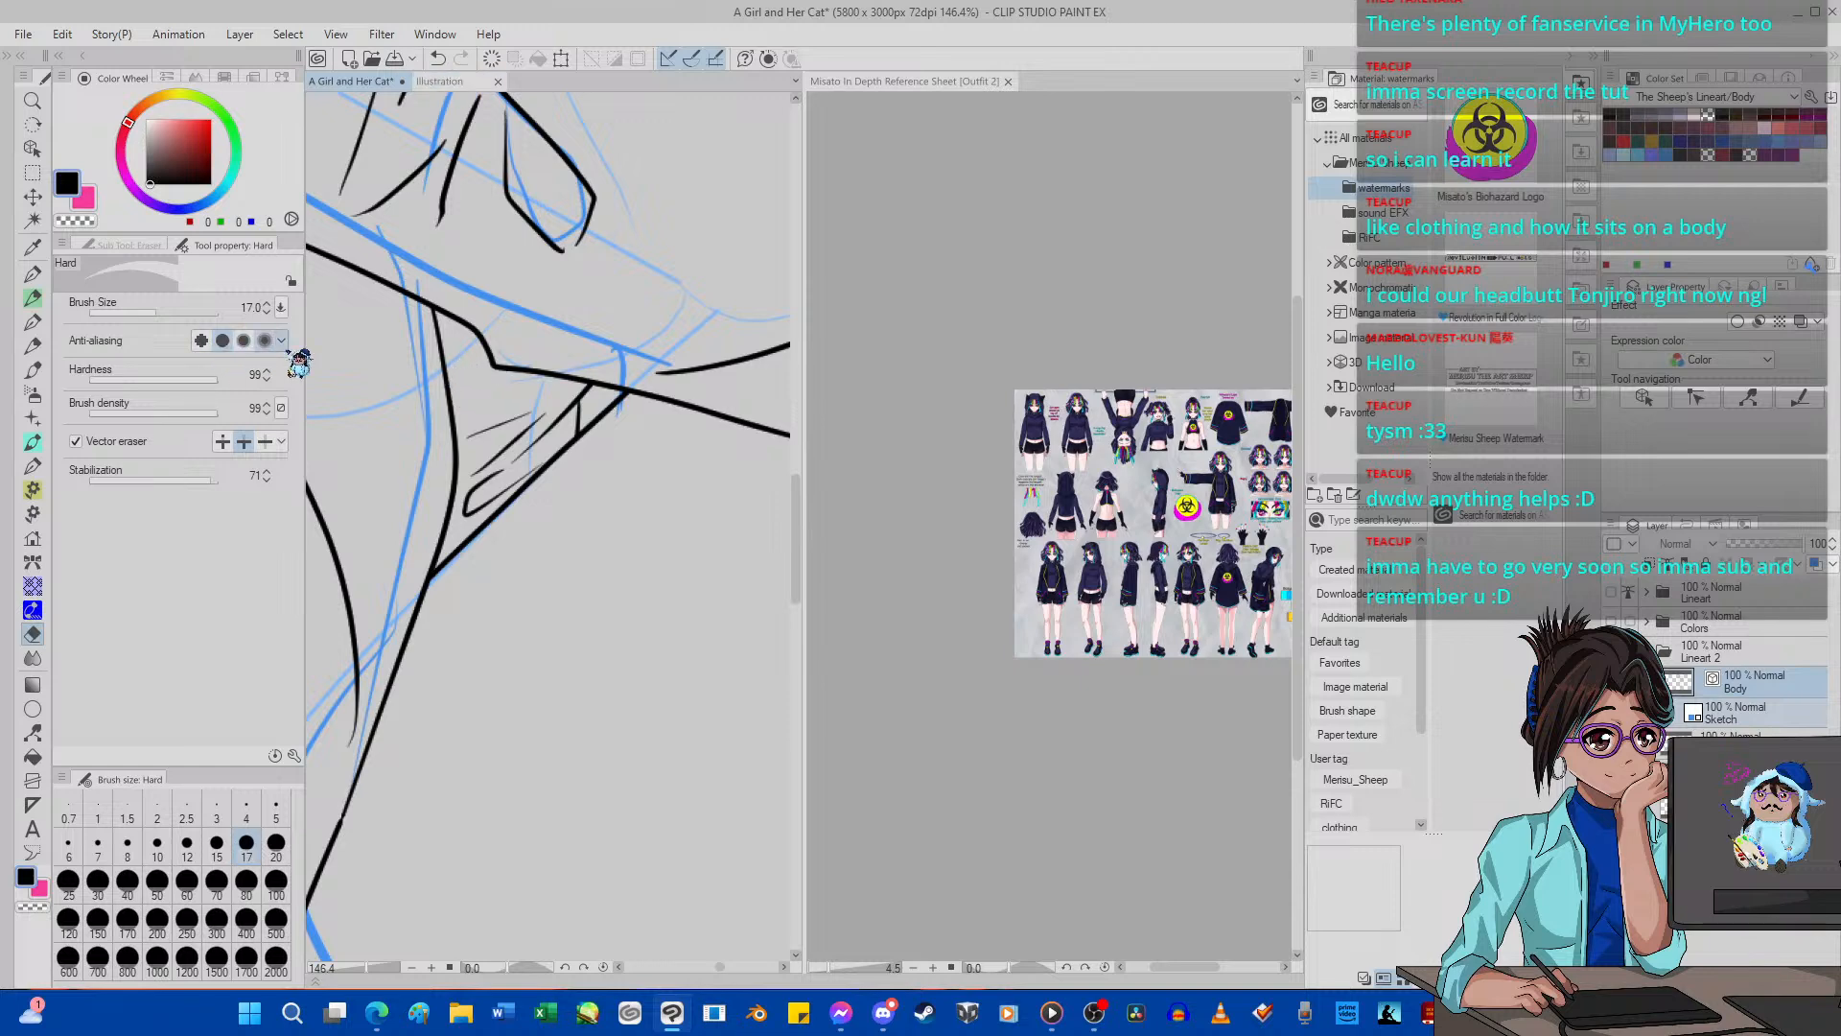
Ink a short curved fold across the garment's side edge beside the triangular gap with the G-pen at size 5.
key("p")
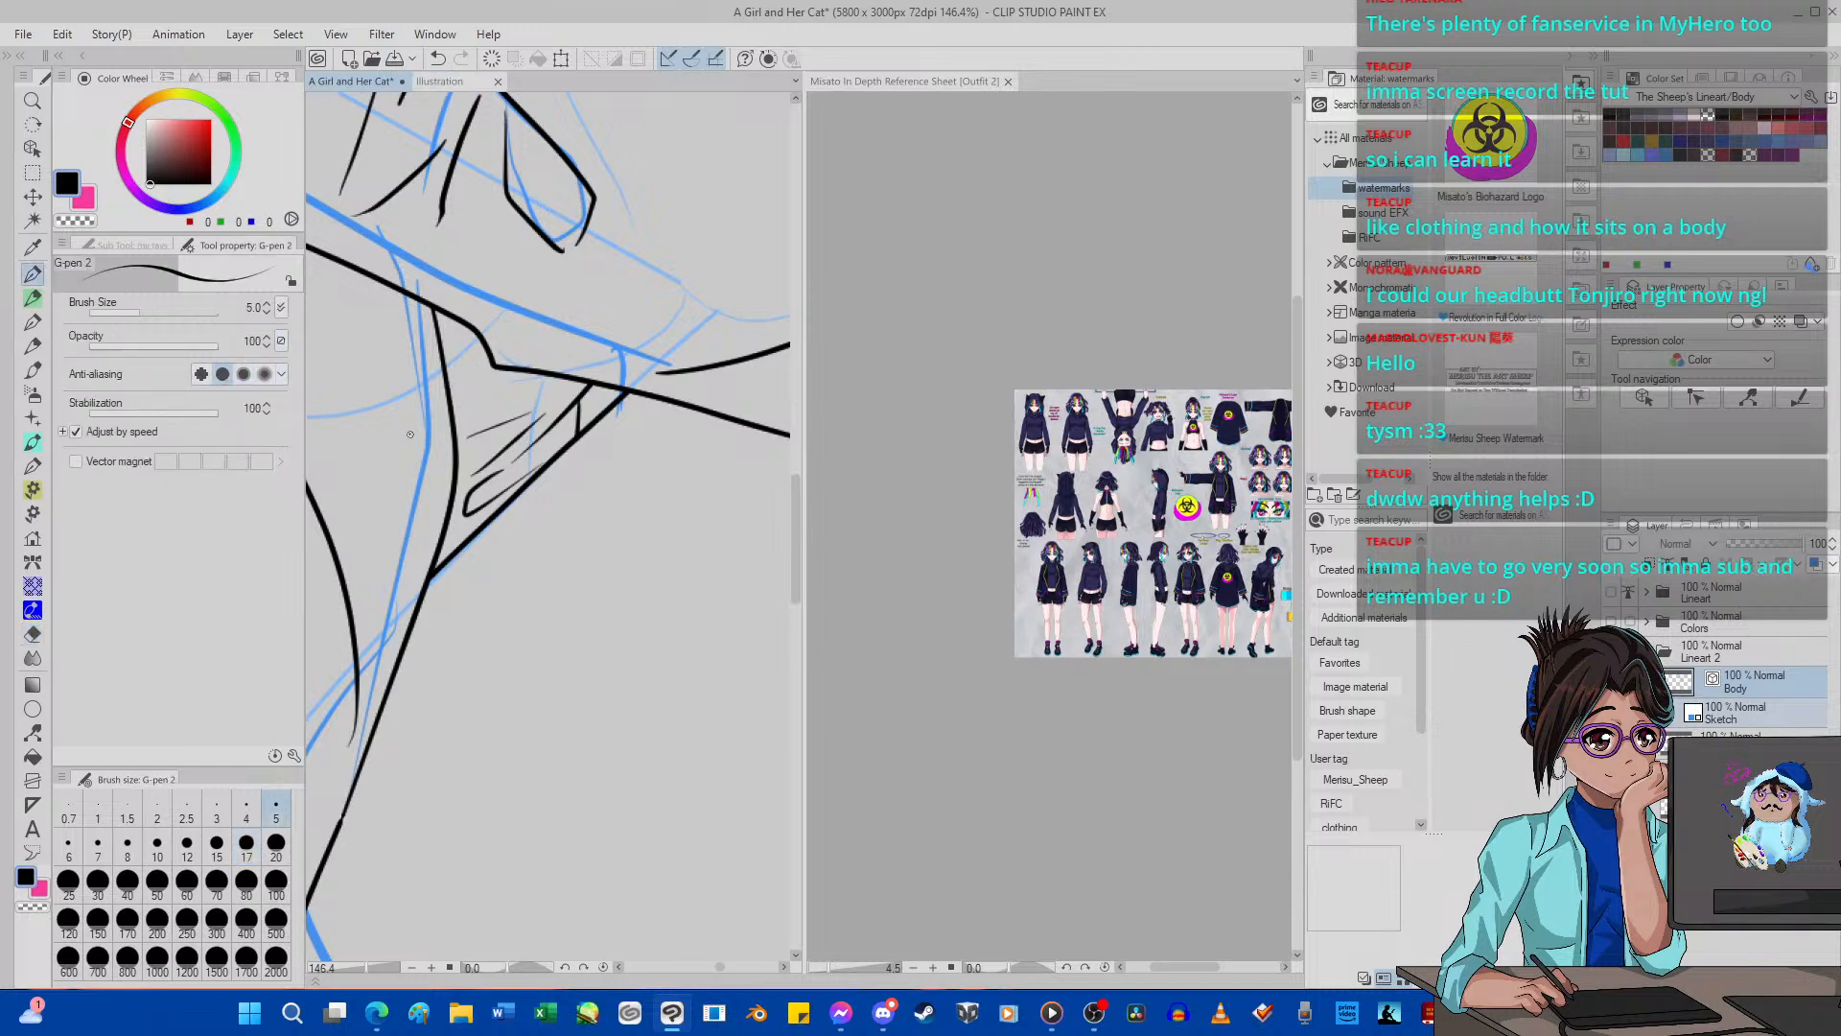
left_click_drag(410, 434, 500, 389)
scroll(425, 386, "down", 8)
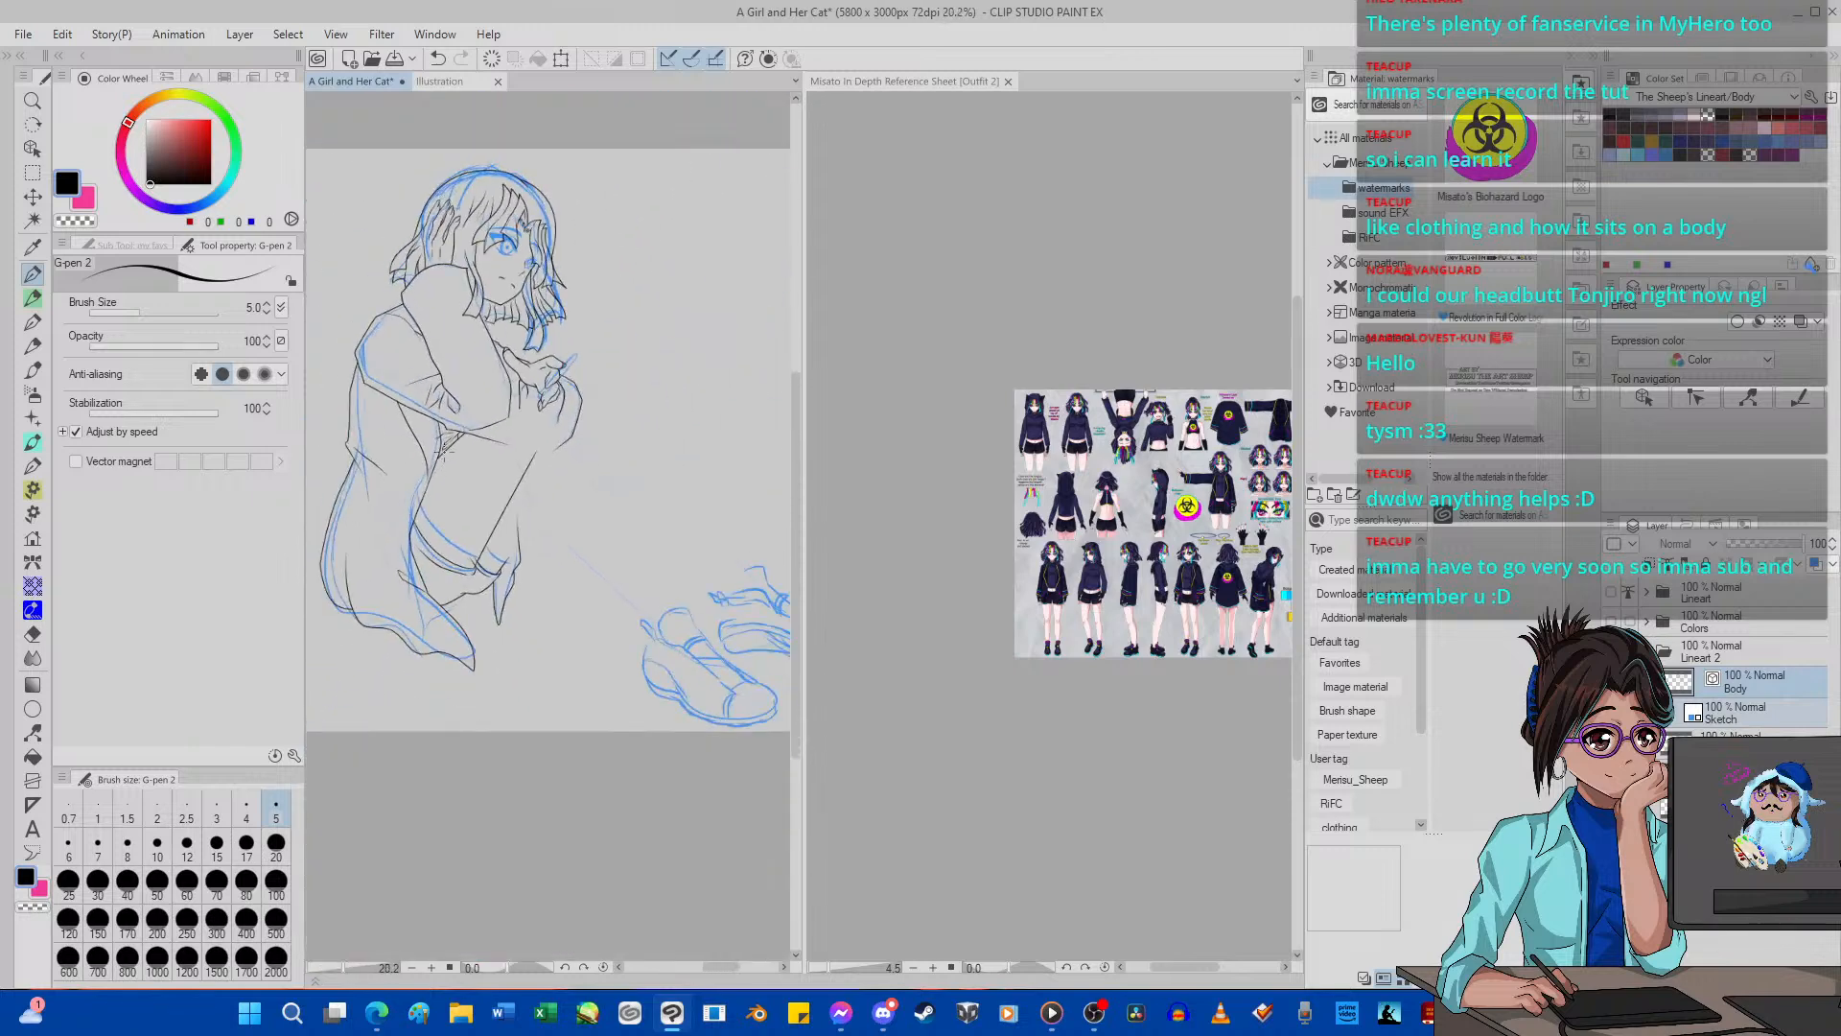
scroll(441, 441, "up", 8)
scroll(441, 440, "down", 6)
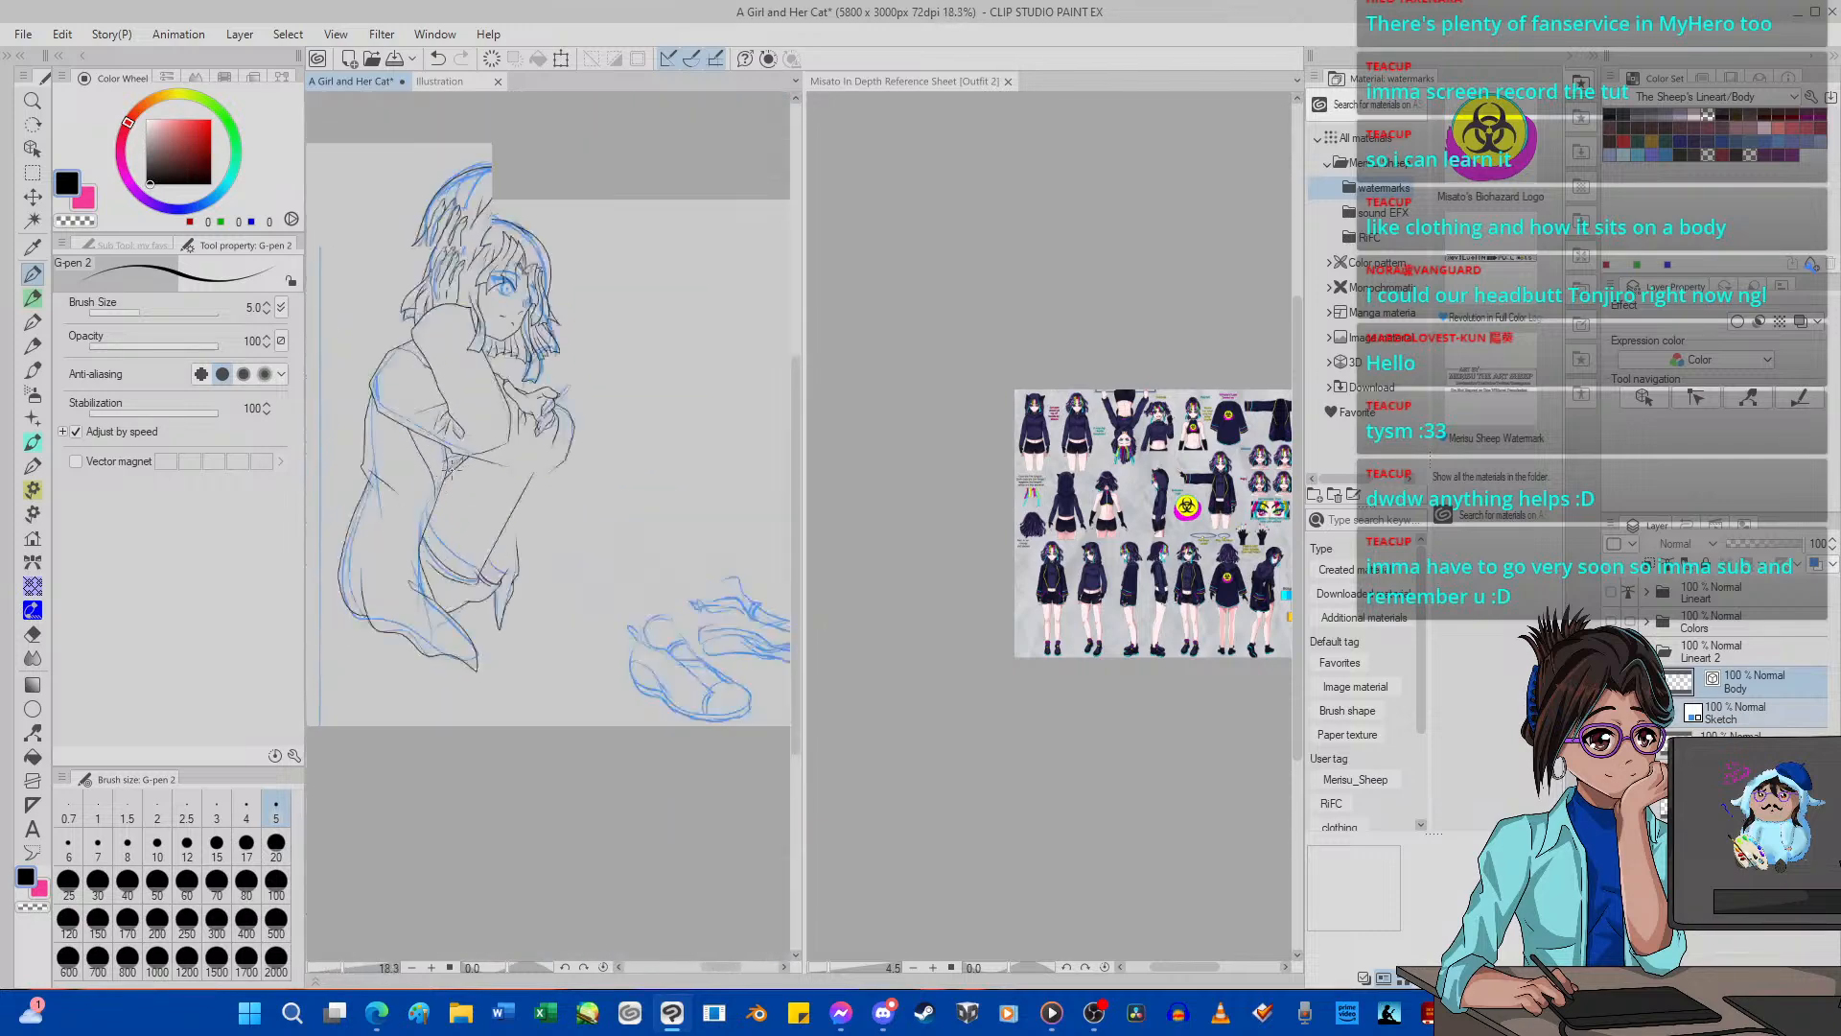
scroll(441, 440, "up", 7)
scroll(441, 441, "up", 2)
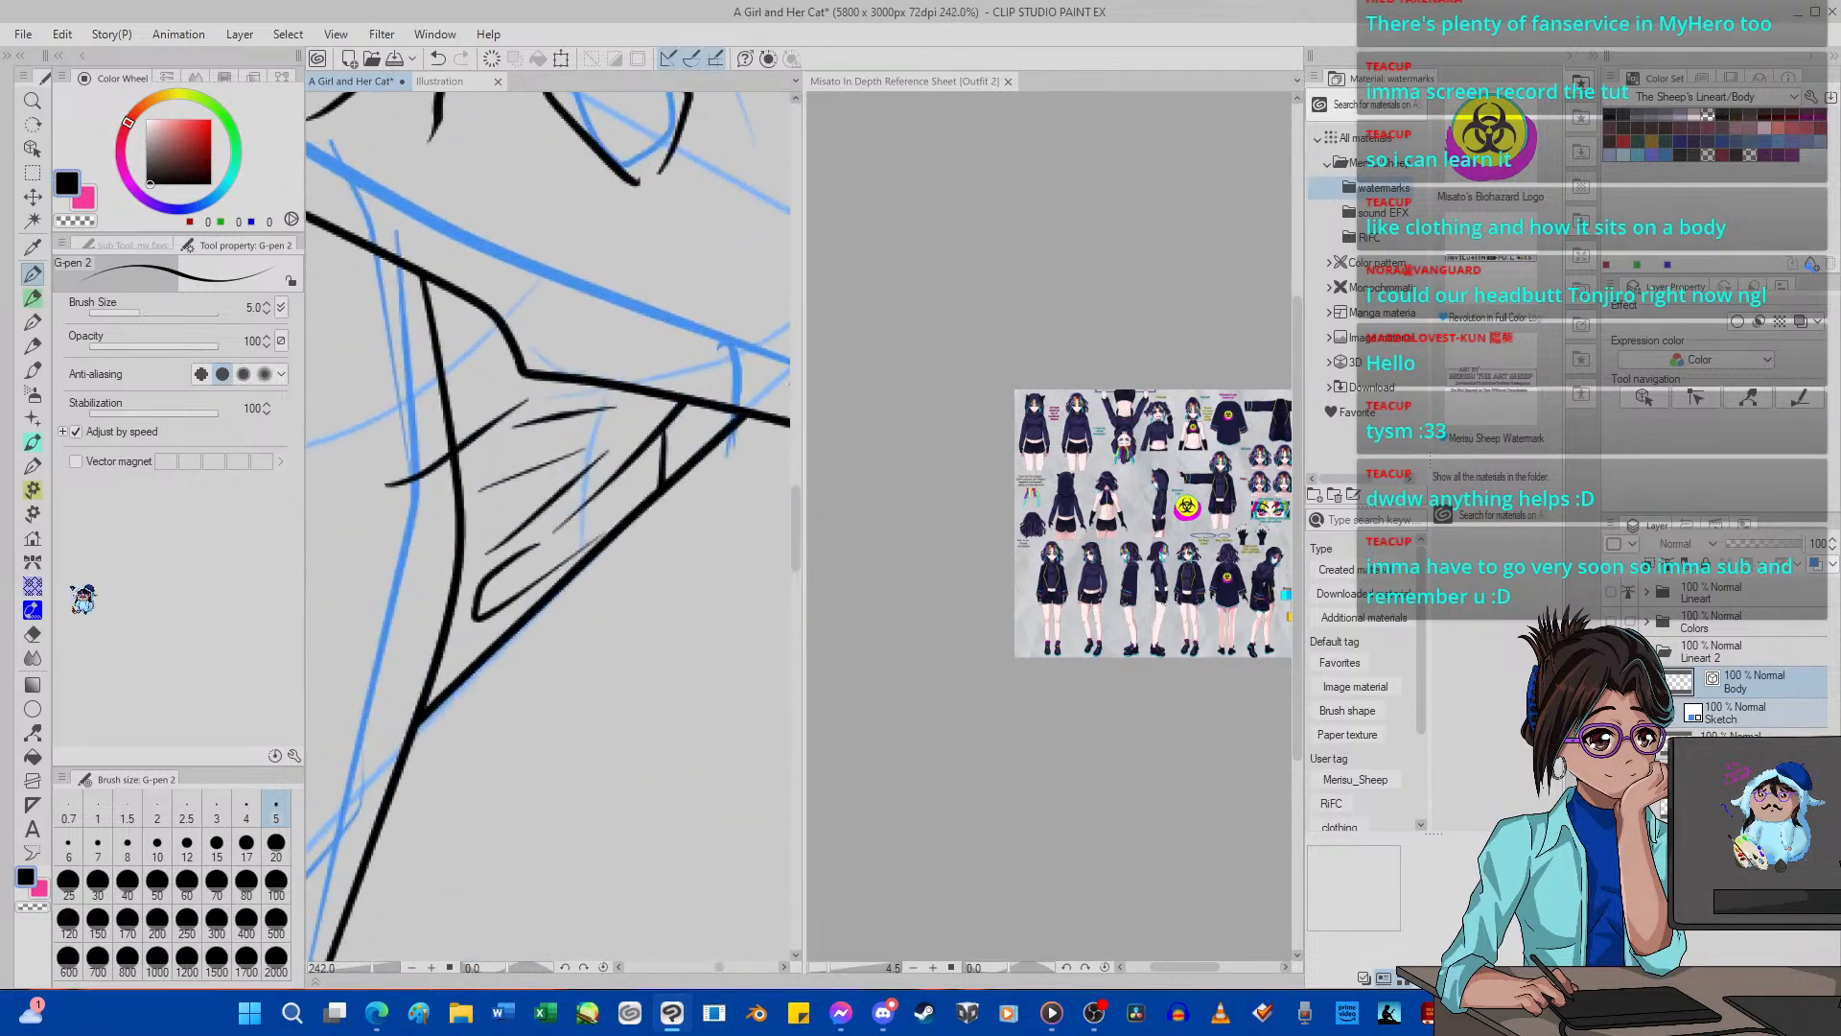
Examine the inked sleeve, garment folds and legs against the blue sketch across the whole figure.
left_click(32, 634)
scroll(402, 489, "down", 8)
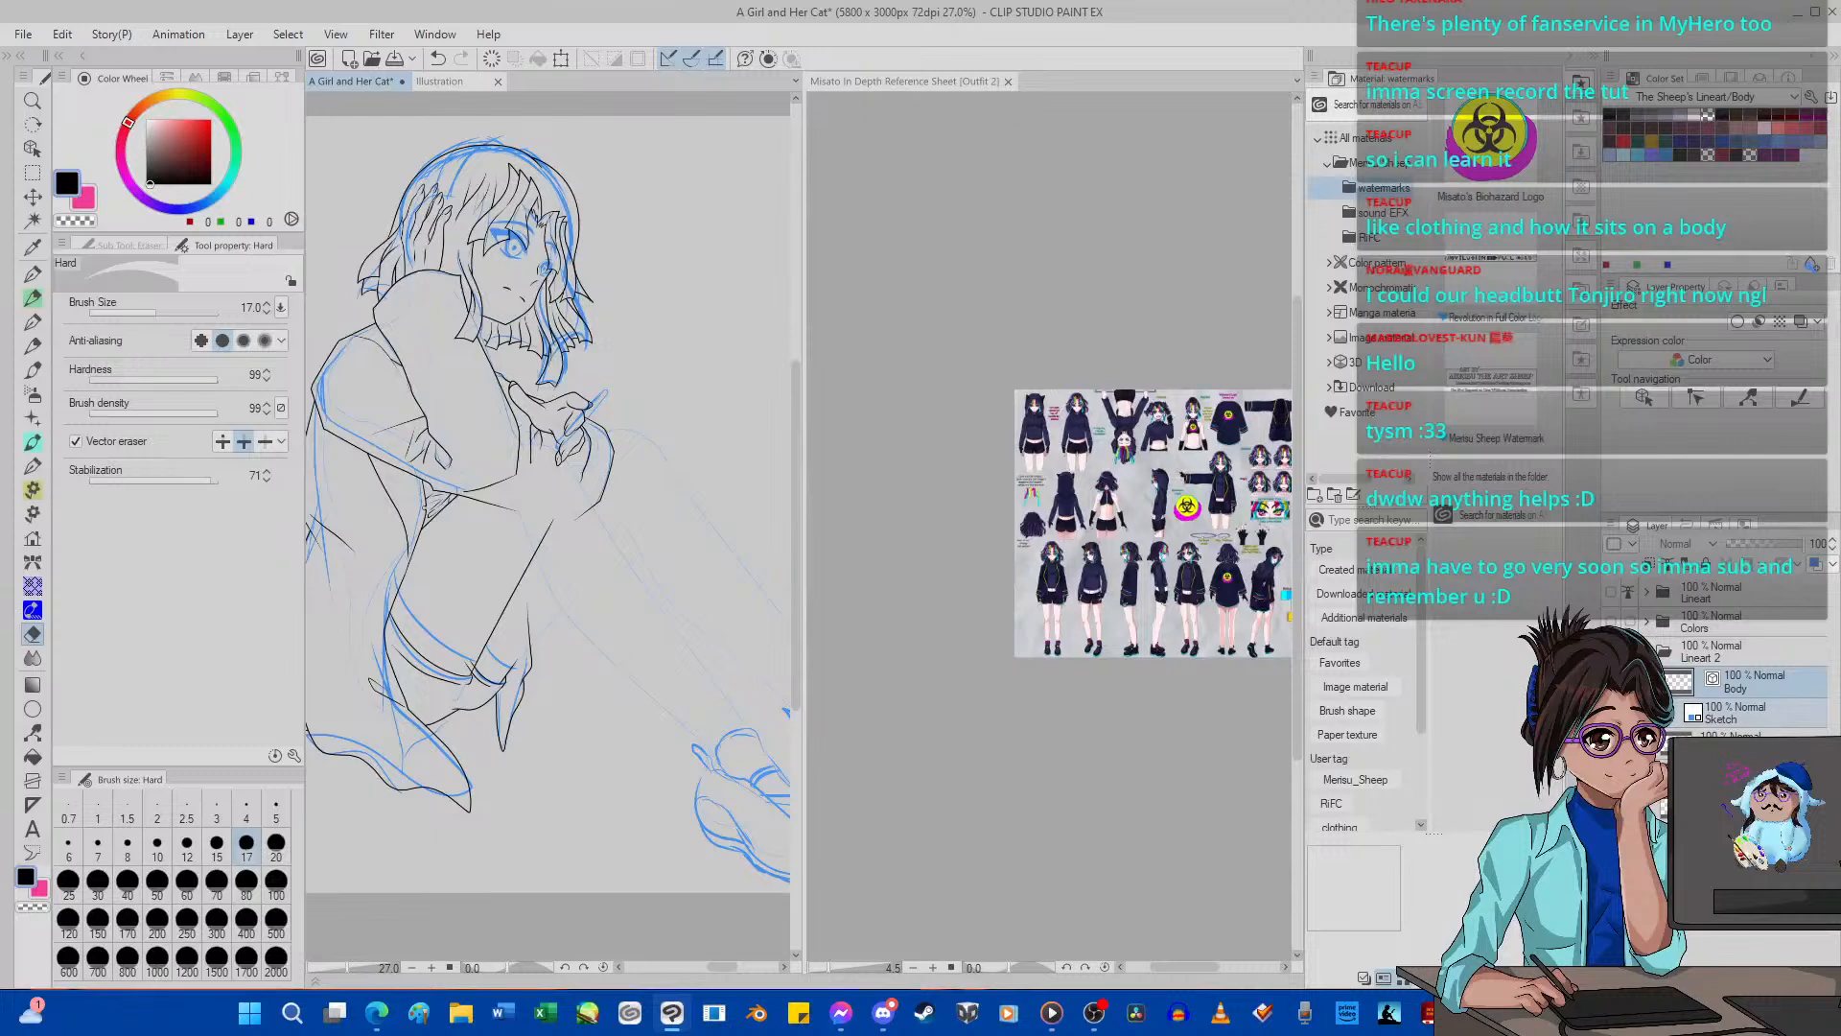
scroll(472, 598, "down", 2)
scroll(472, 599, "up", 7)
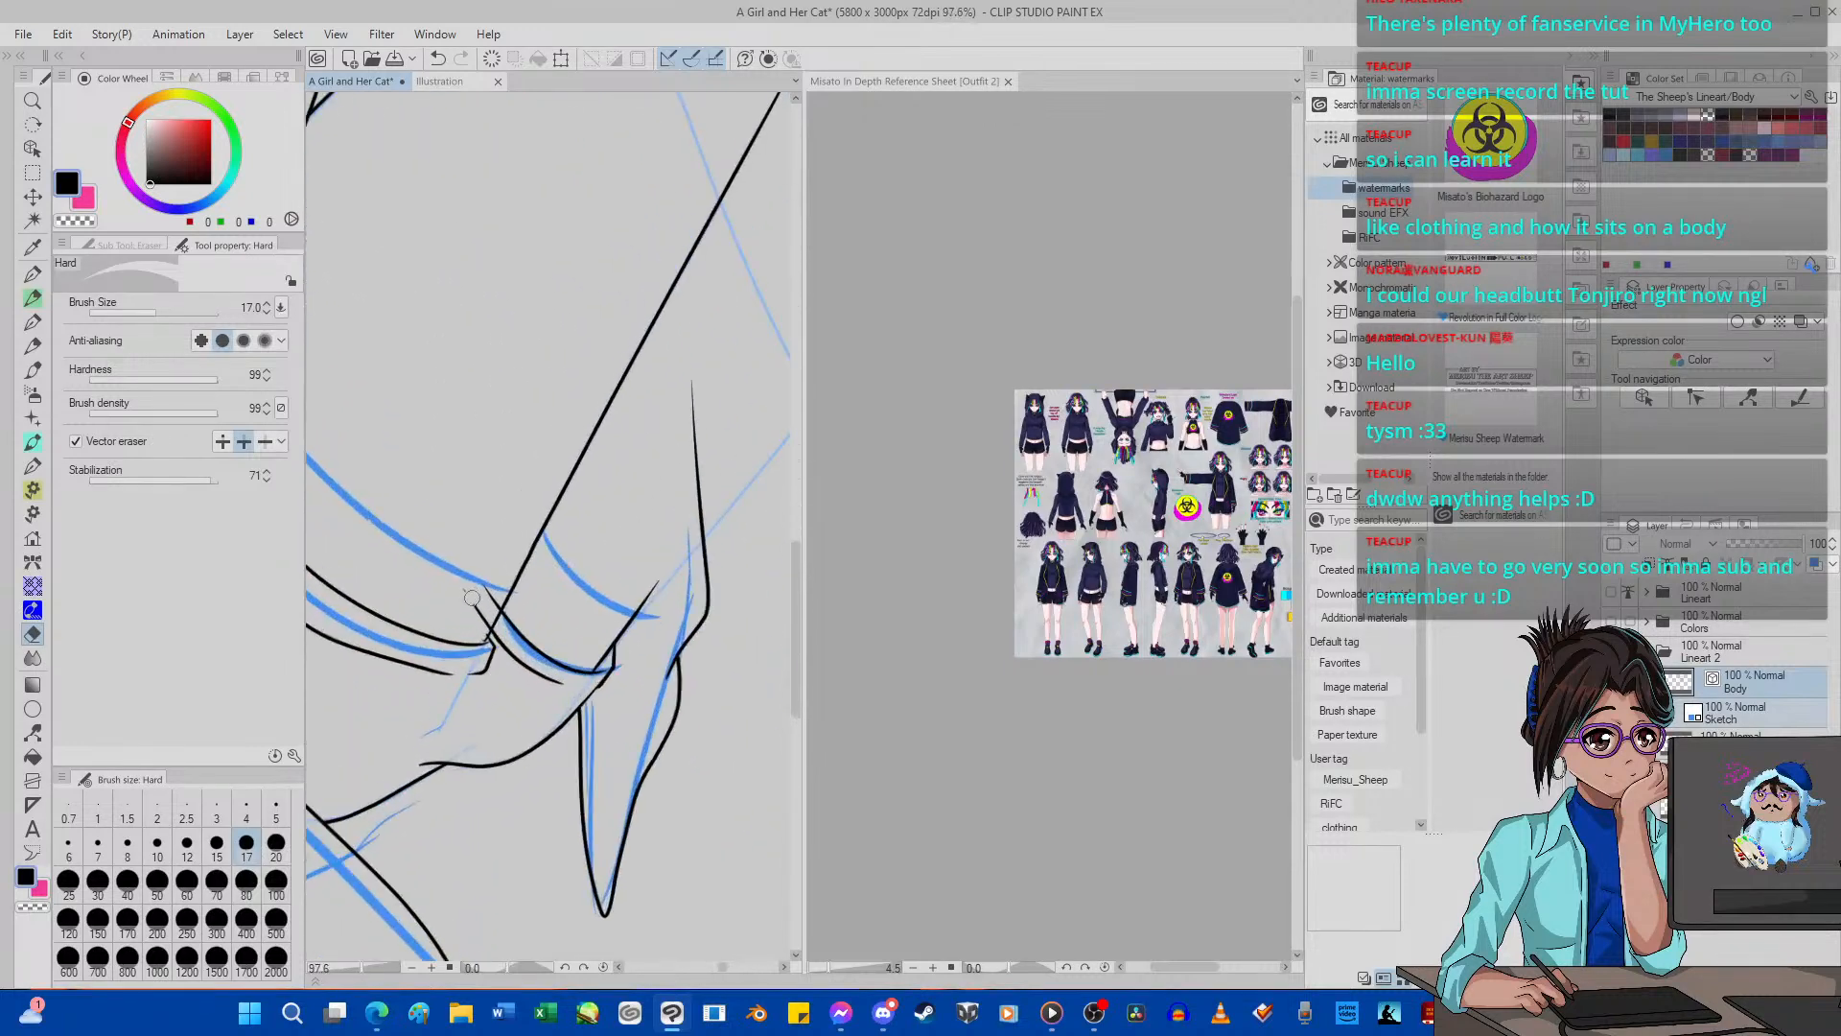
scroll(472, 599, "down", 10)
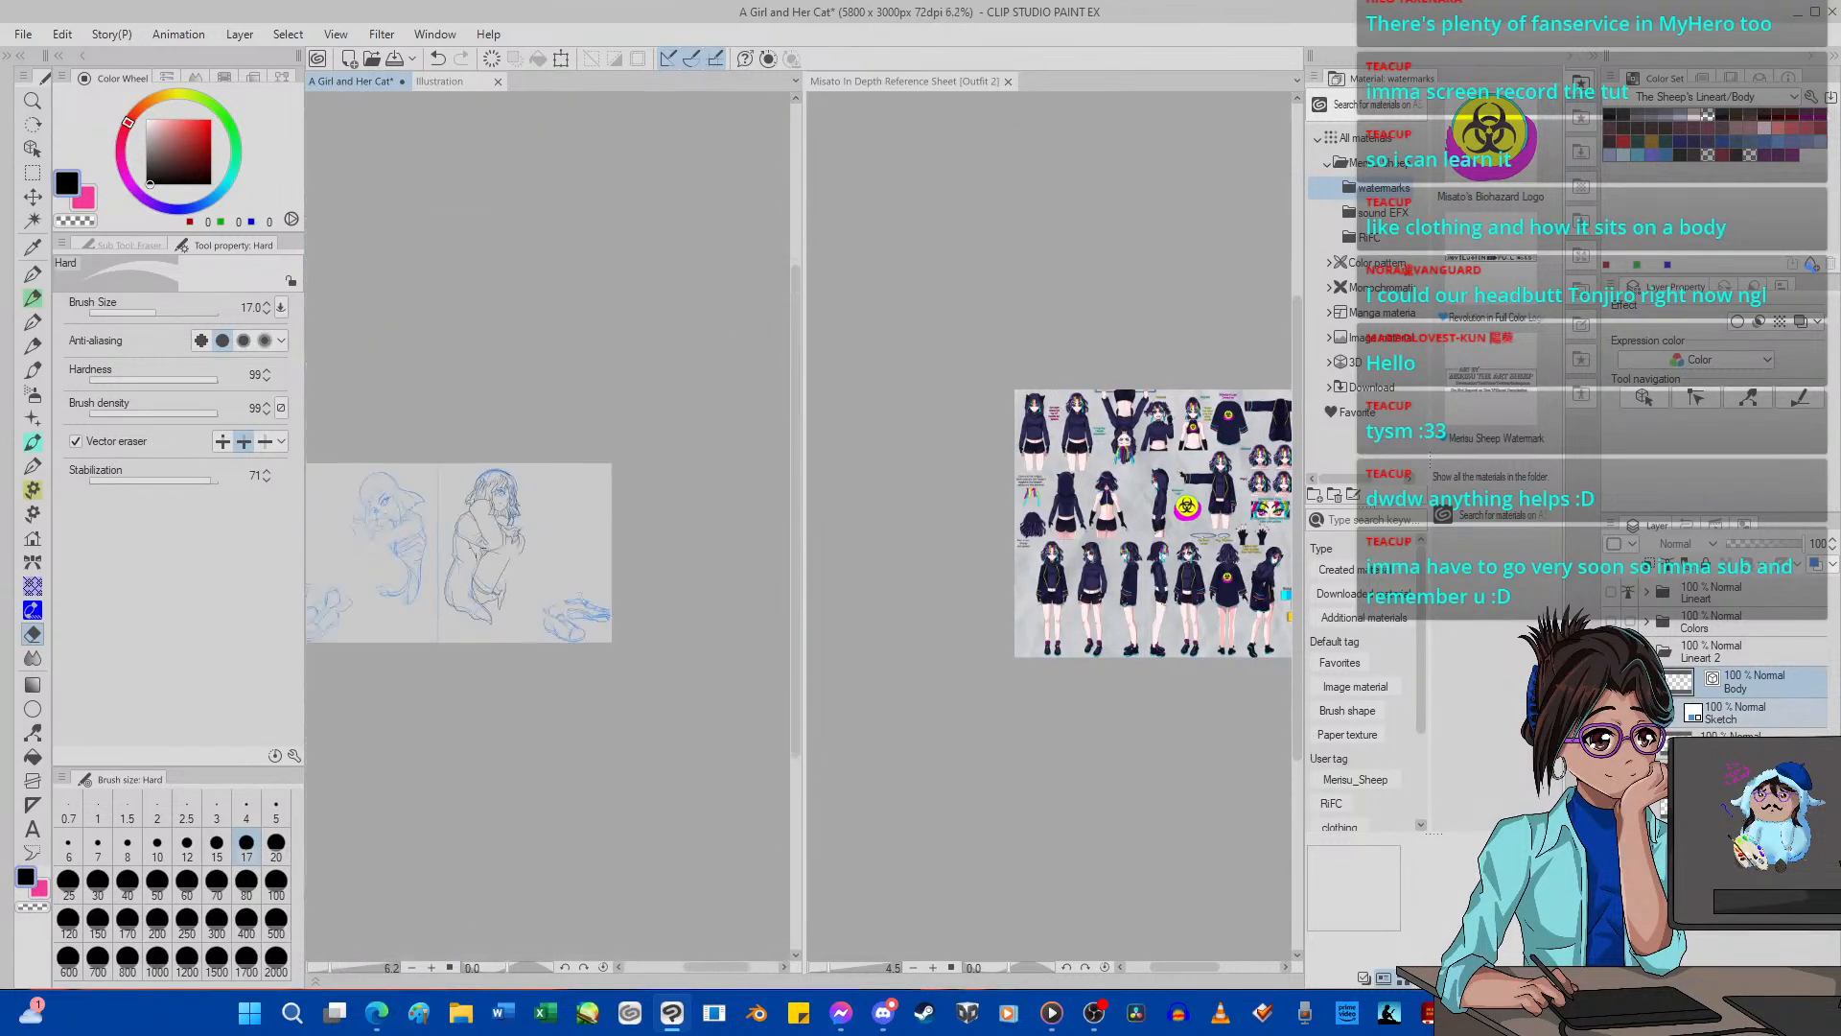
scroll(457, 520, "up", 3)
scroll(461, 577, "up", 6)
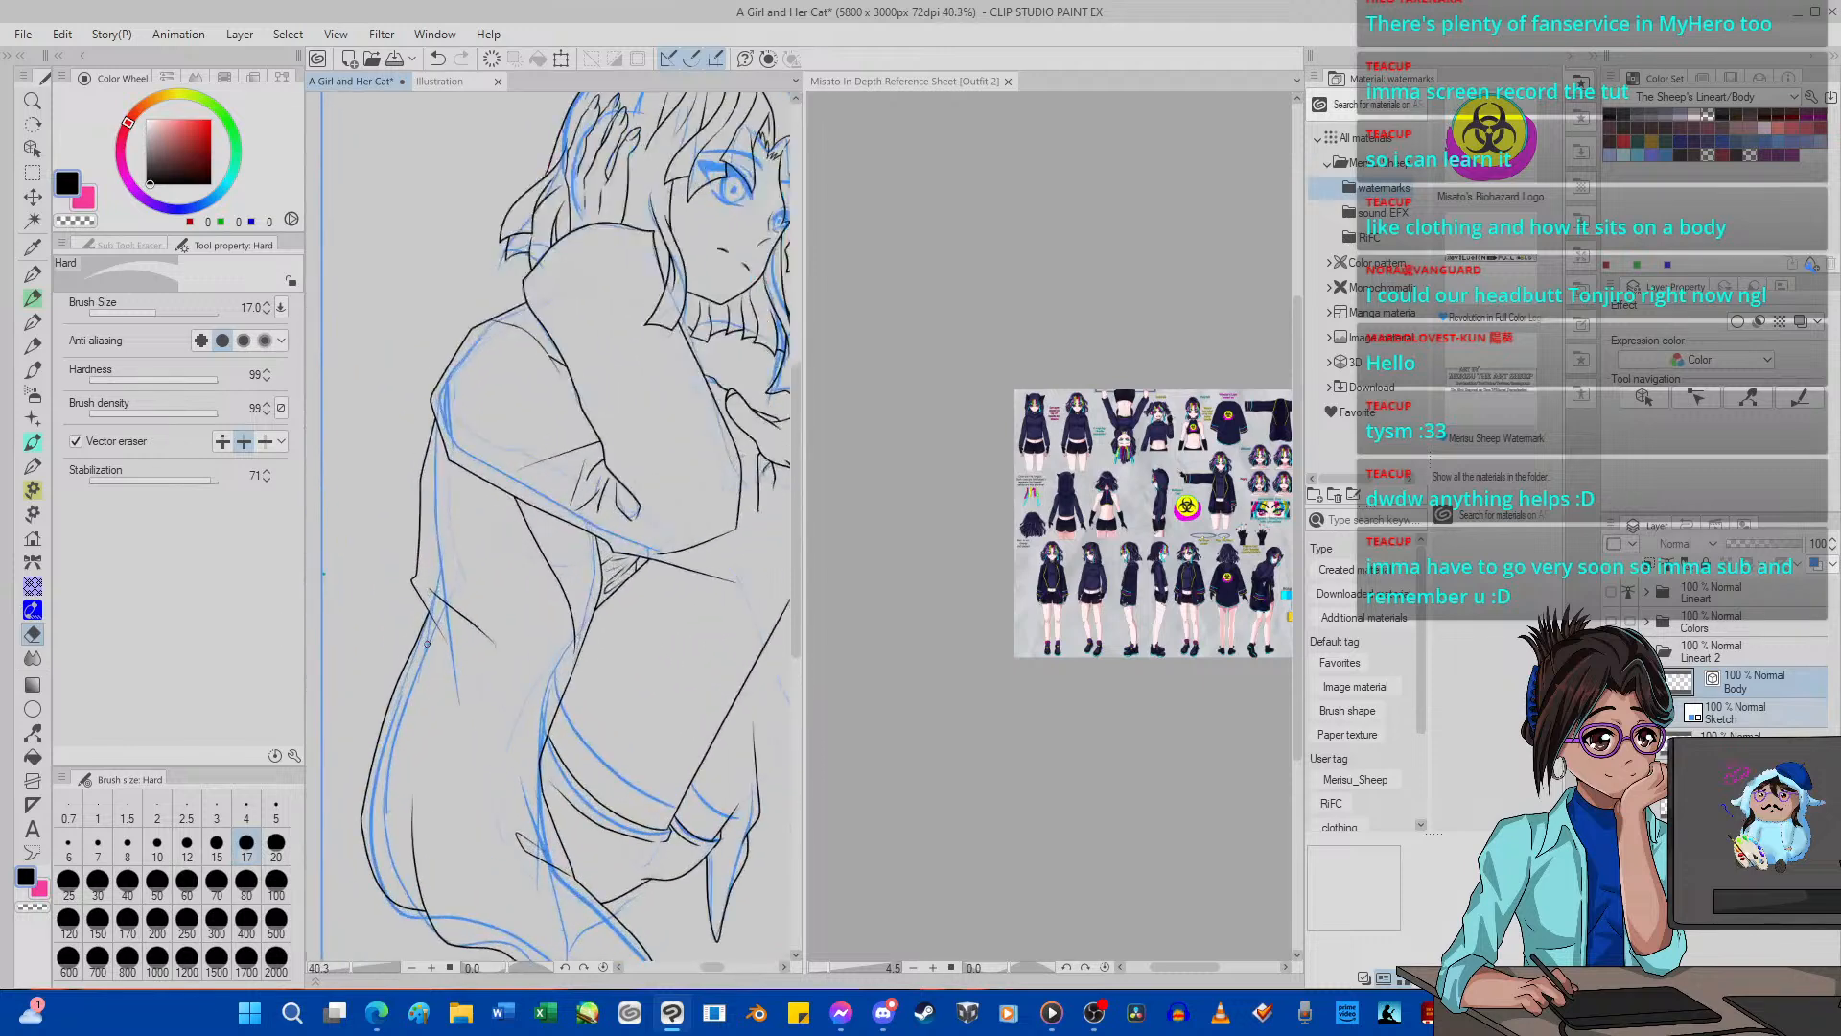
scroll(448, 594, "down", 6)
scroll(451, 614, "up", 6)
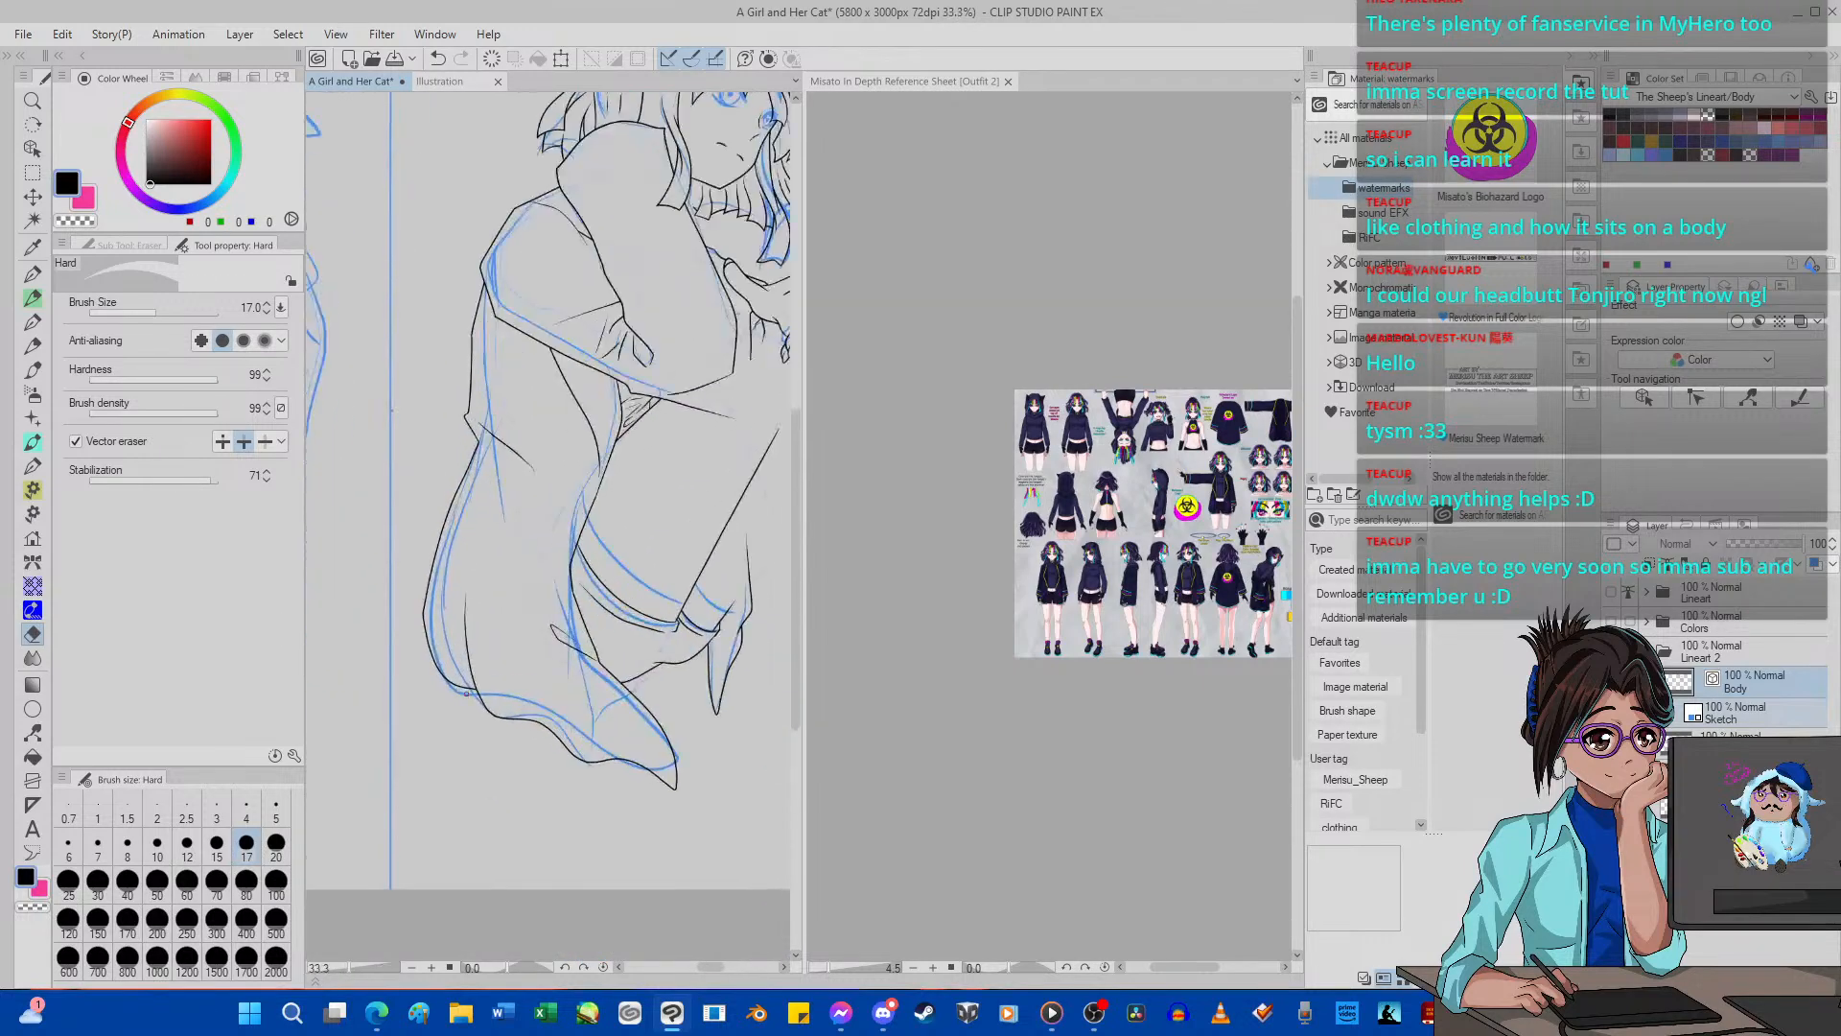
scroll(468, 688, "down", 10)
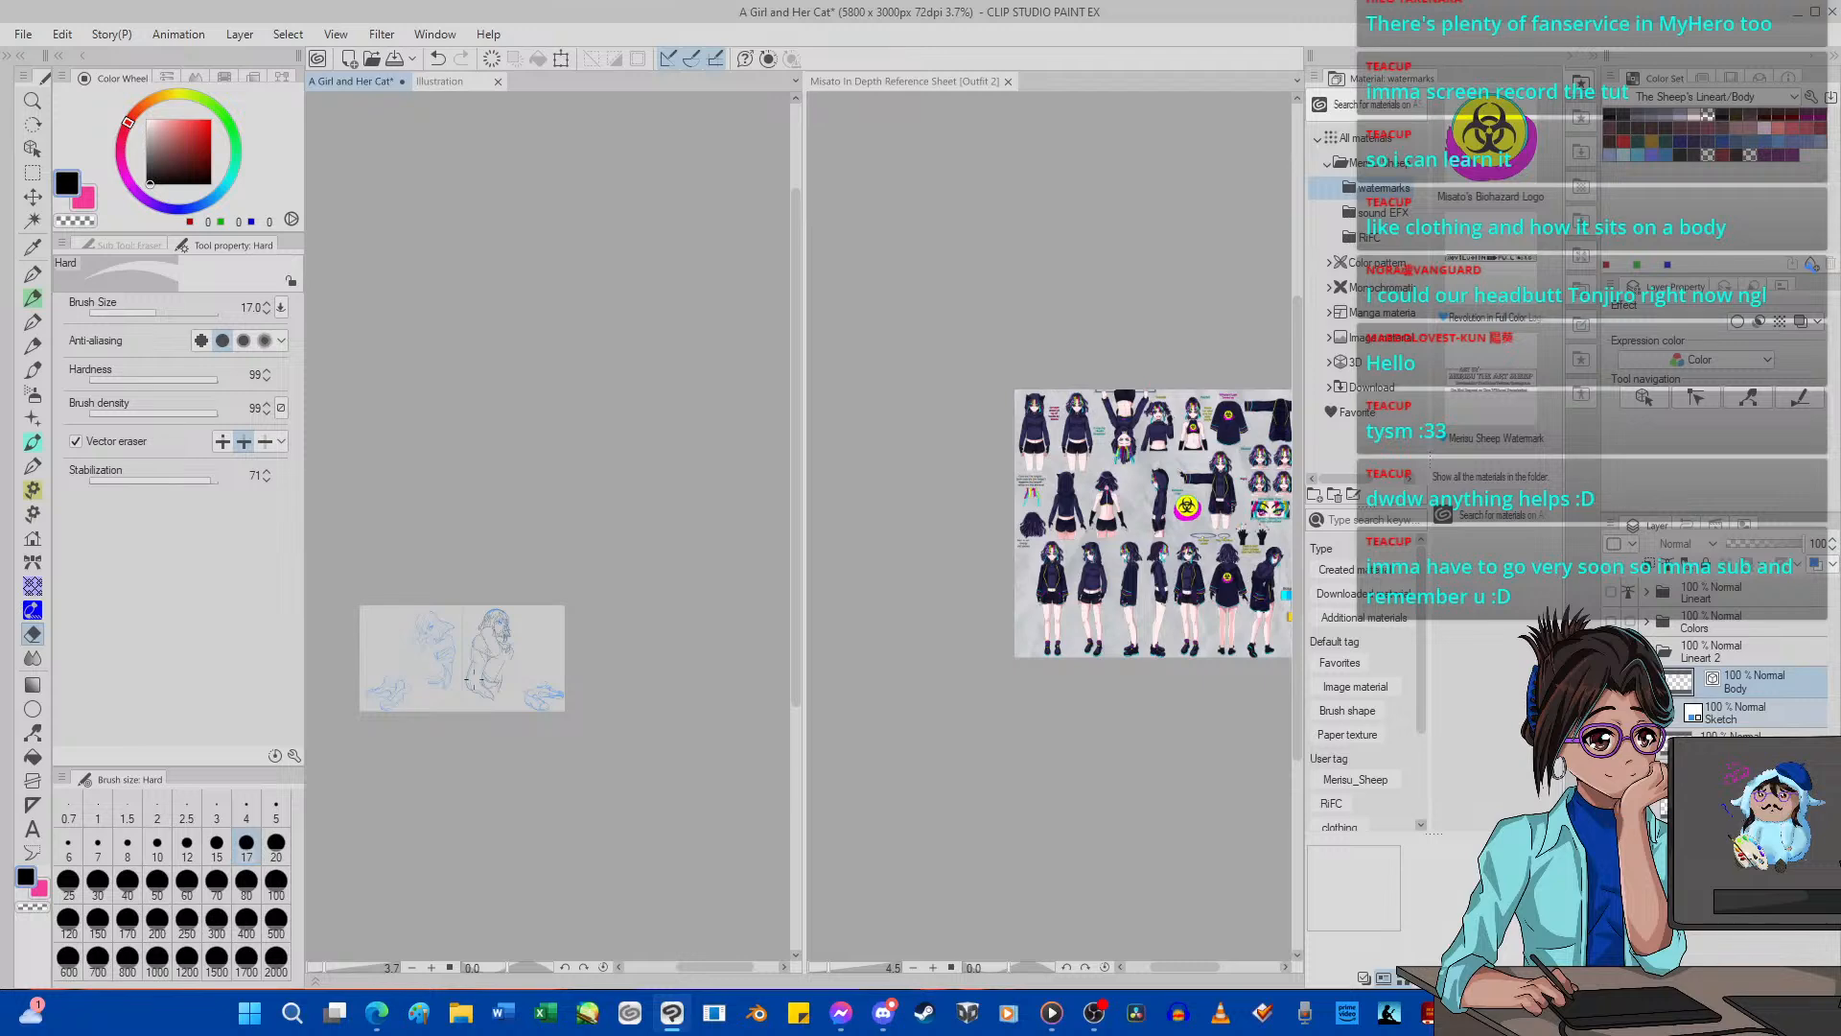
scroll(489, 633, "up", 10)
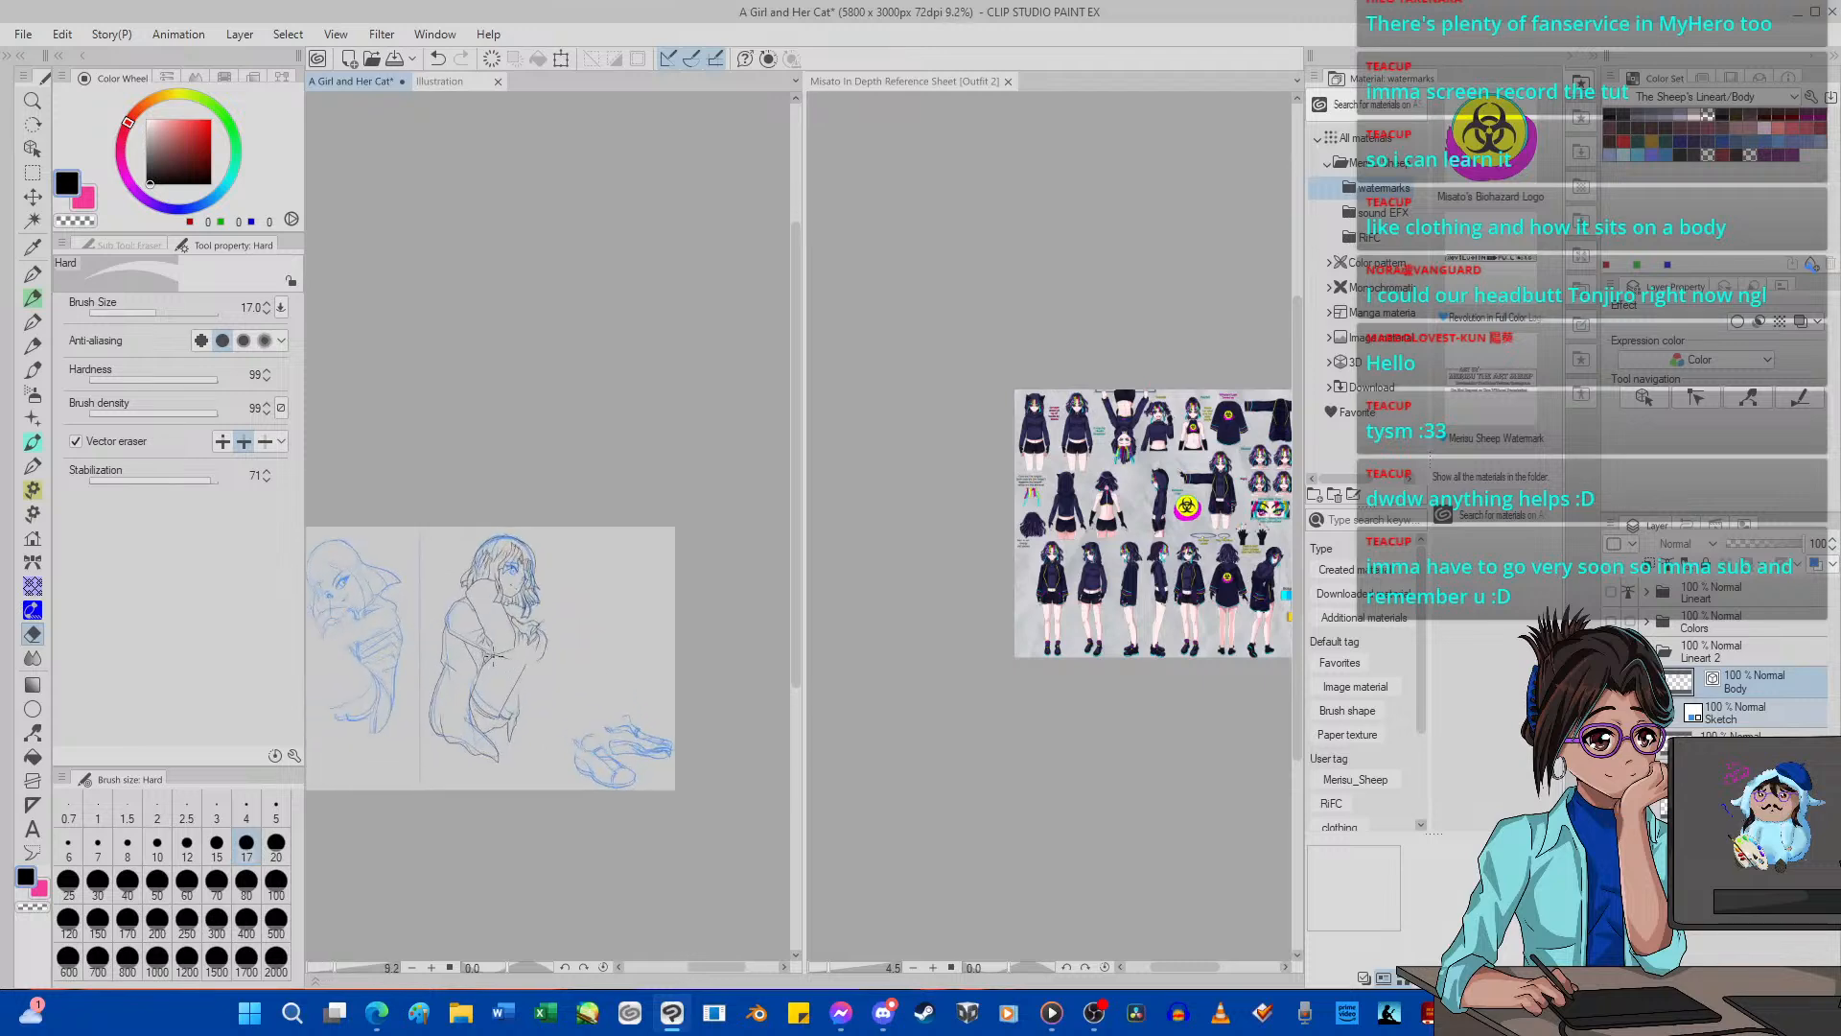
scroll(506, 516, "down", 6)
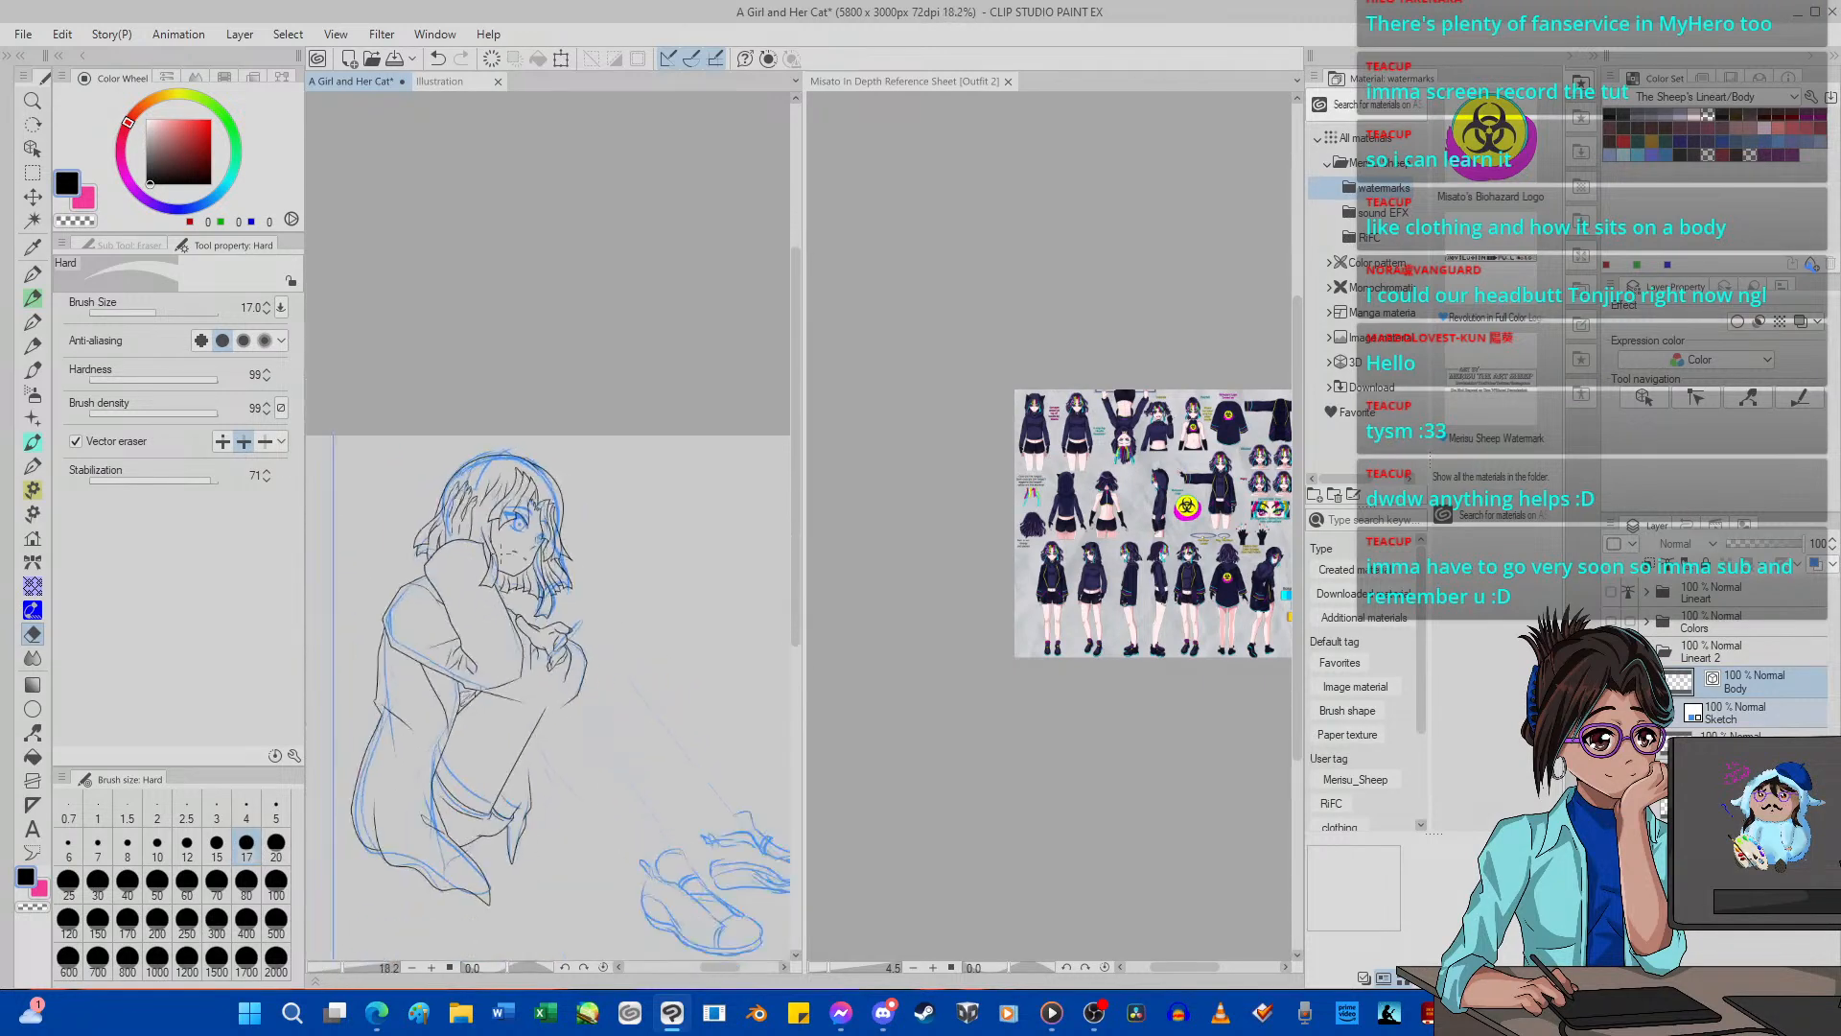
scroll(495, 556, "up", 4)
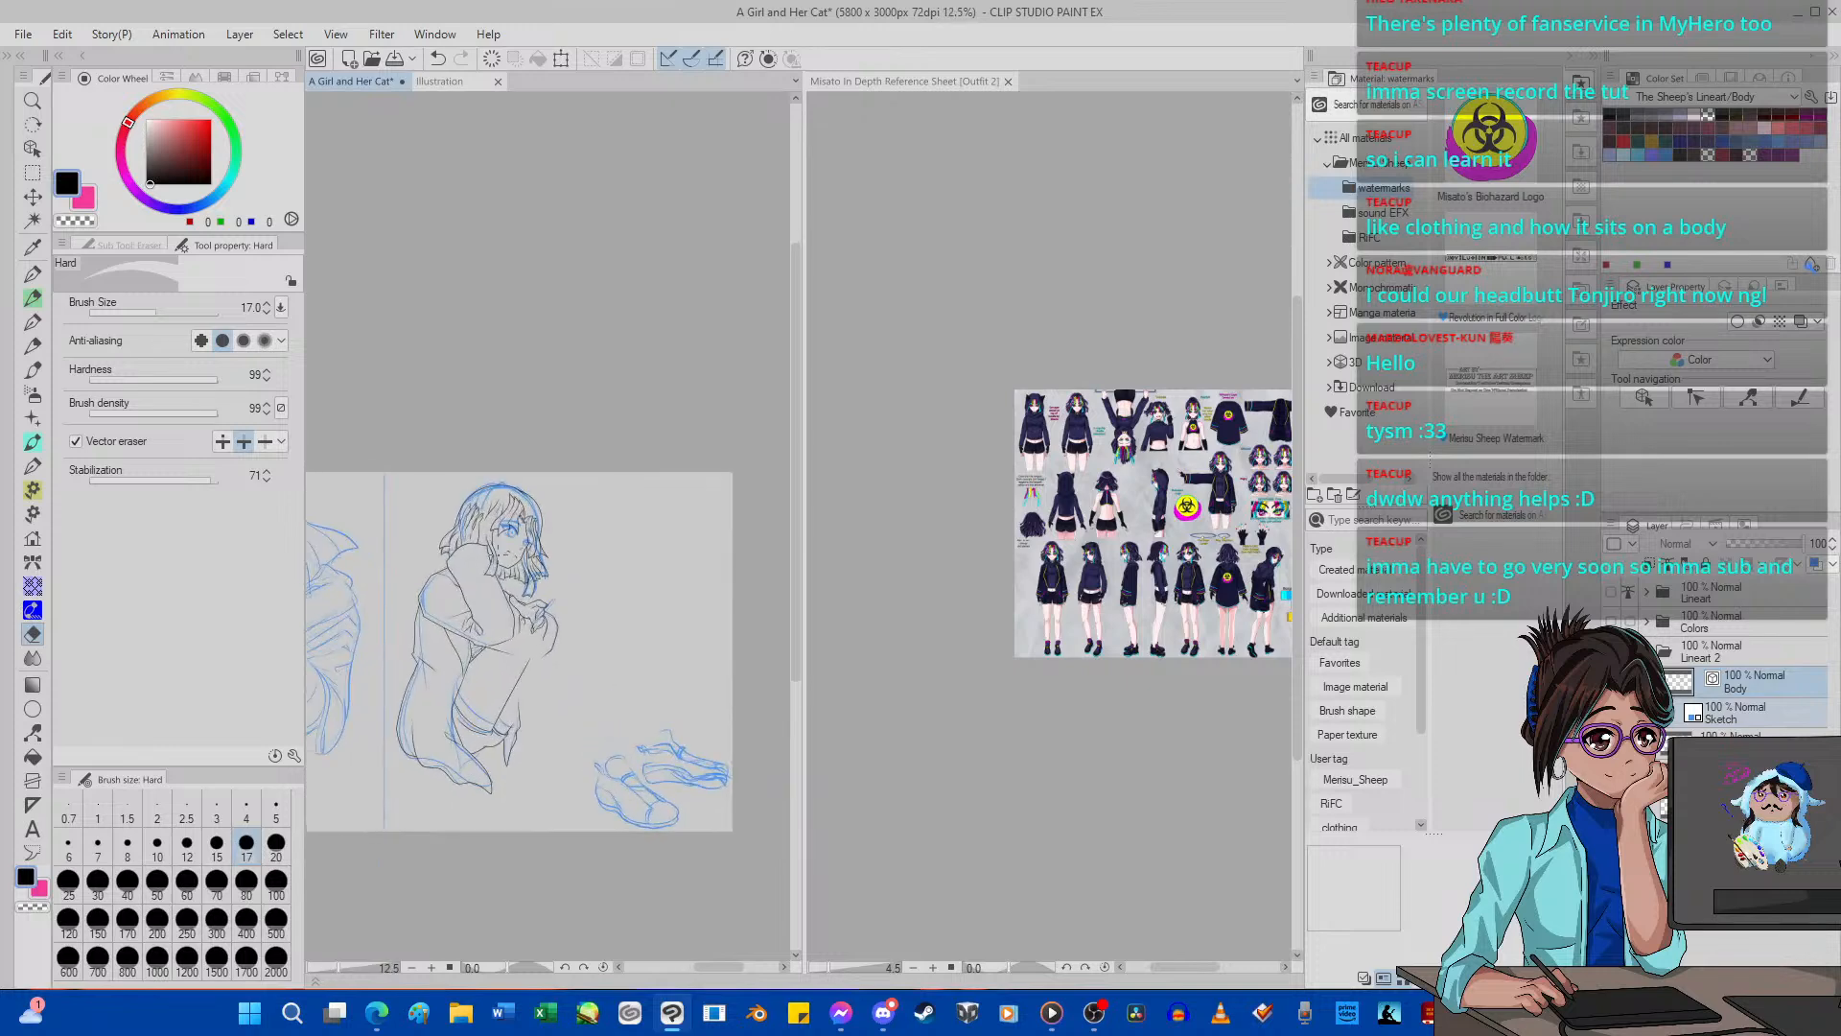
scroll(495, 556, "down", 6)
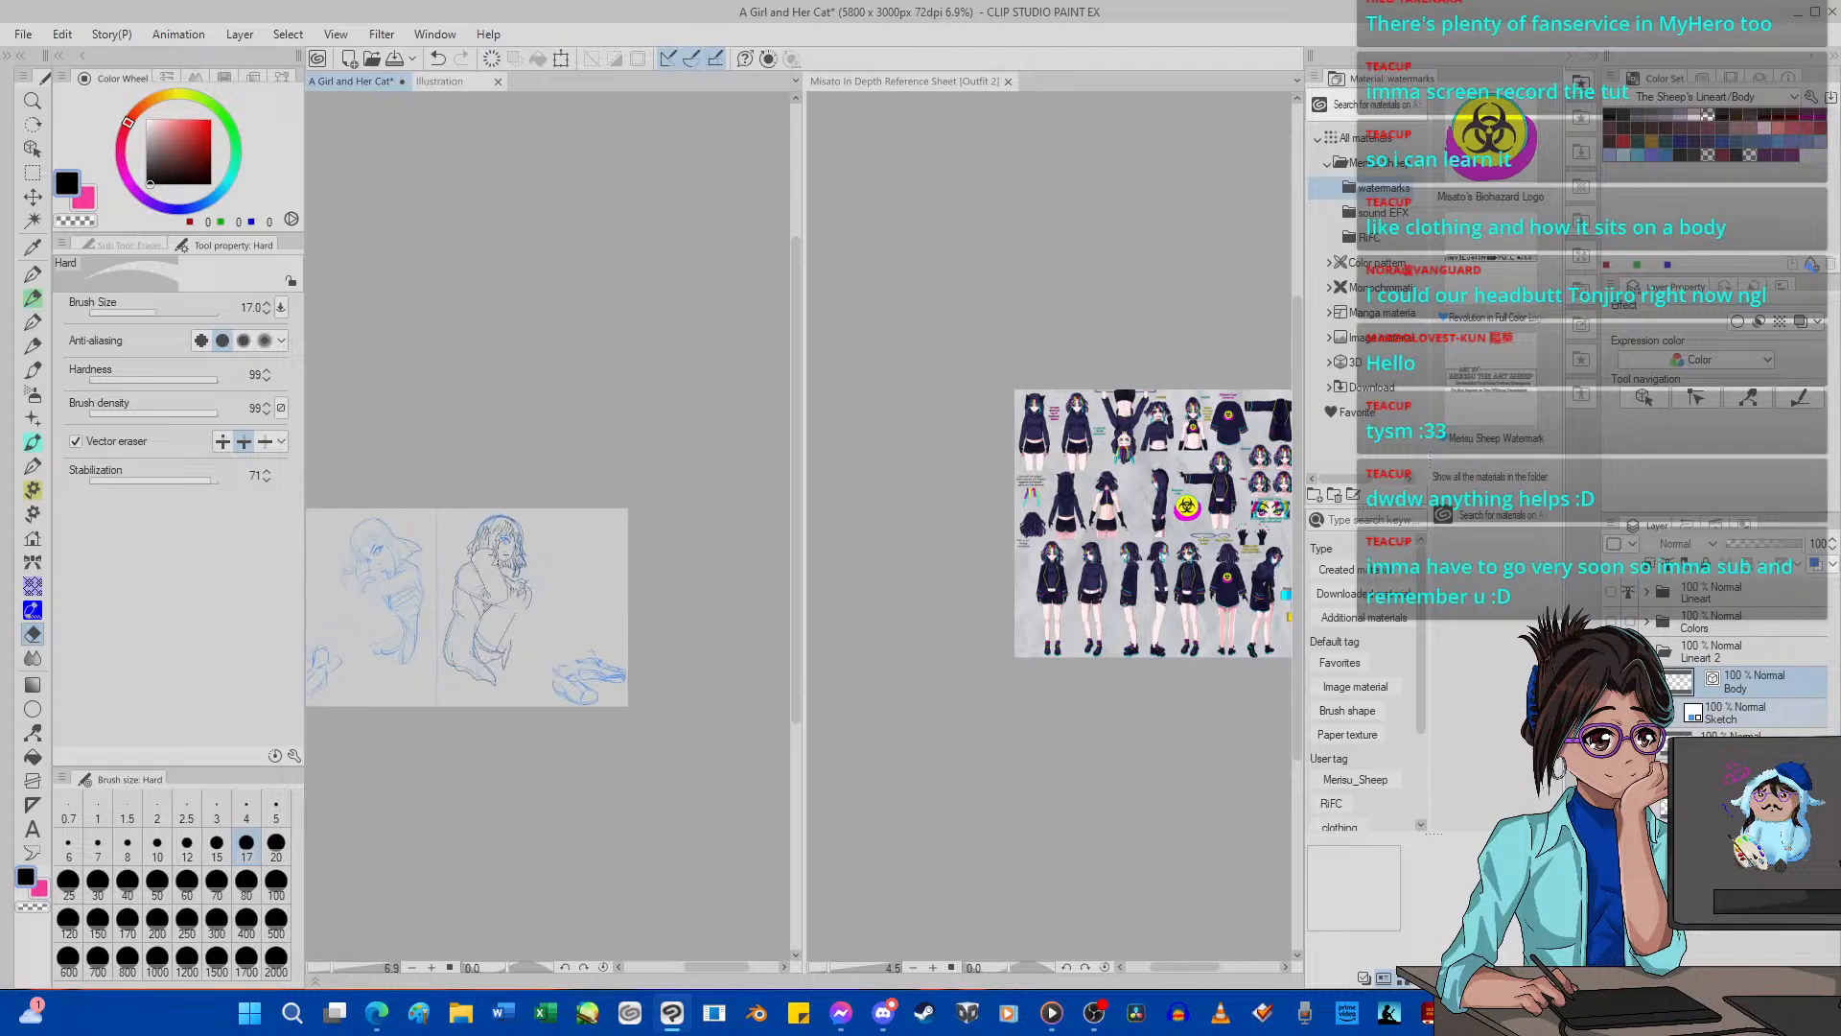
scroll(495, 556, "up", 3)
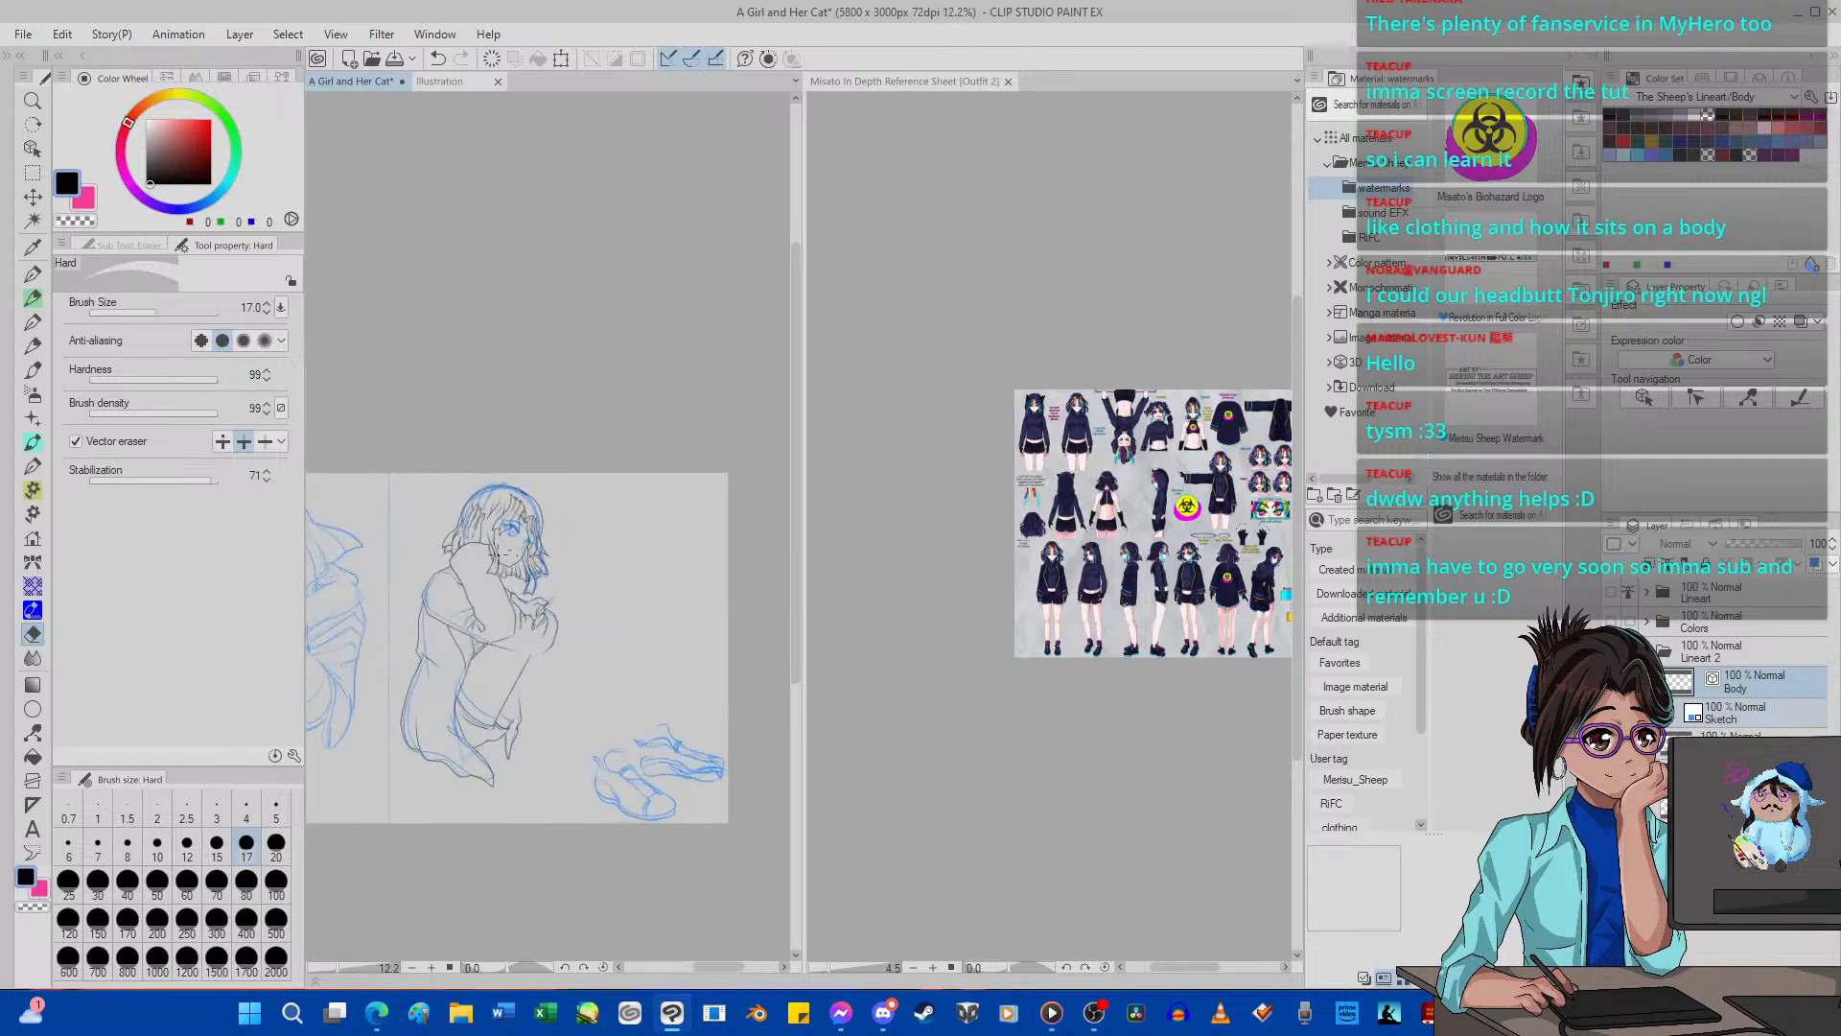
scroll(498, 554, "up", 2)
Ink the long lower outline of the outstretched leg from below the sleeve to the shoe with the G-pen at size 5, redoing the first stroke.
left_click(566, 967)
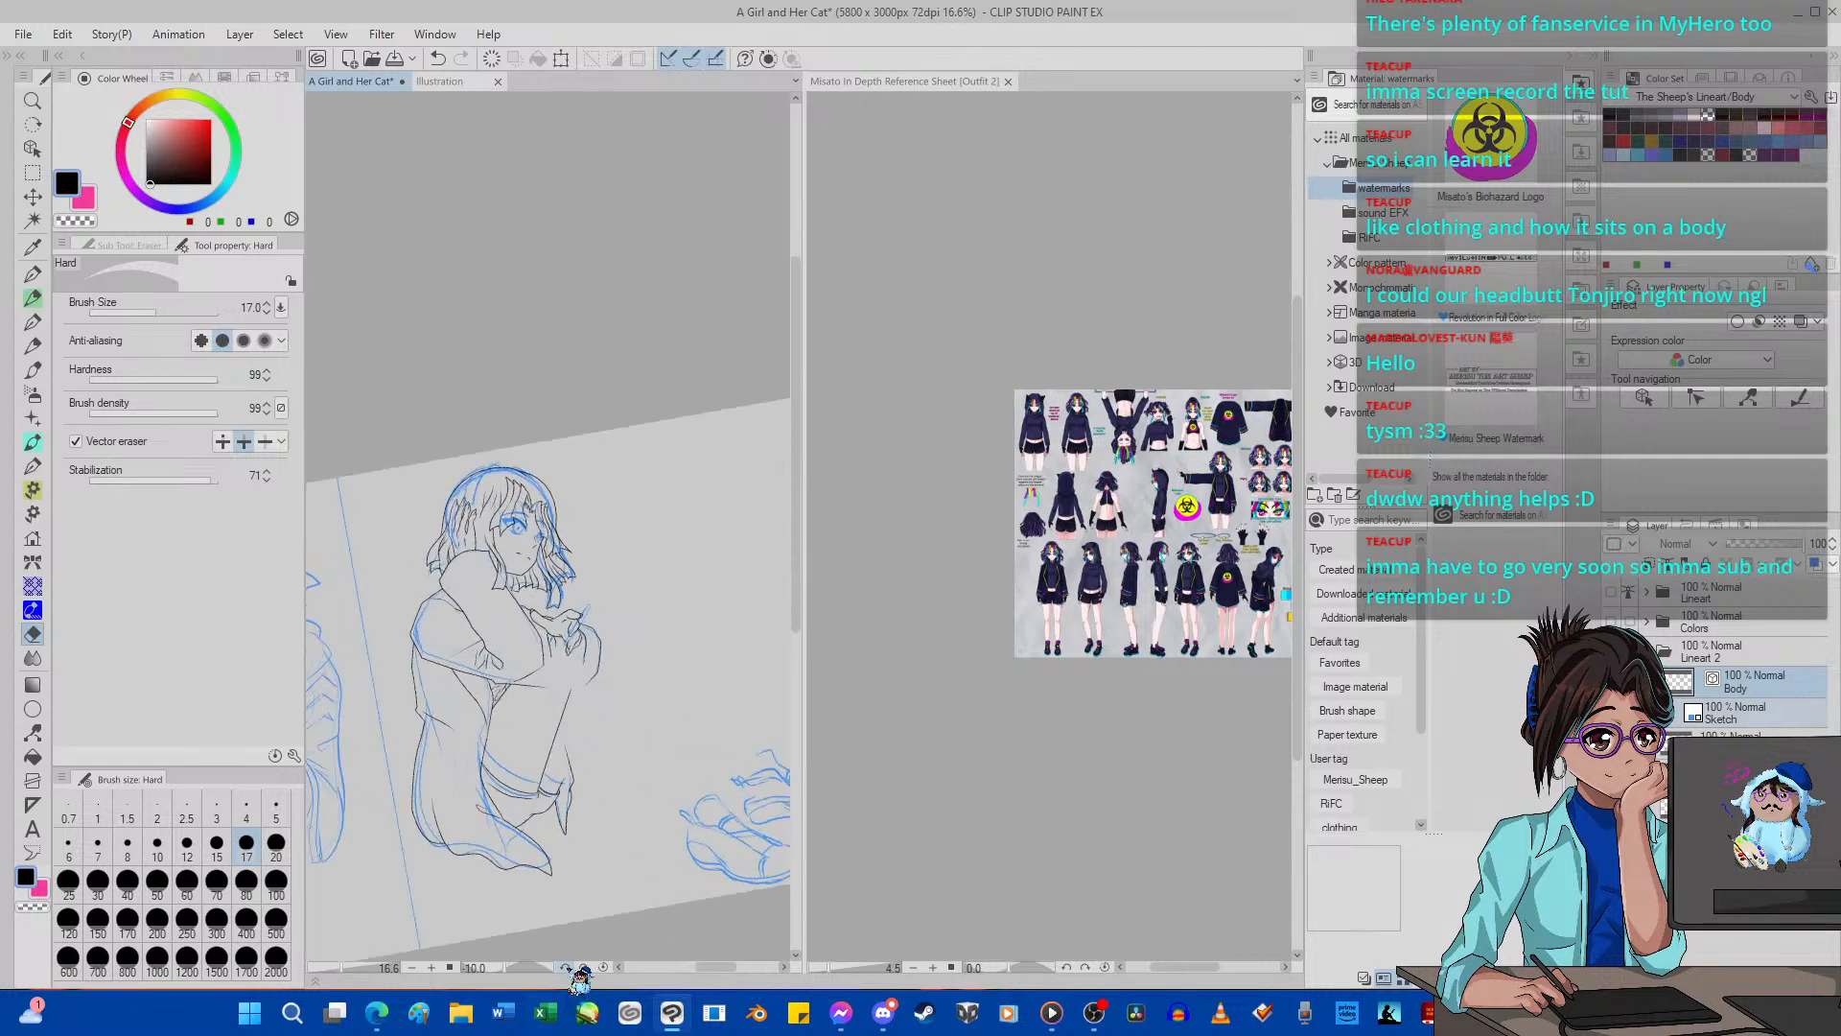
left_click(566, 968)
left_click(566, 967)
left_click(566, 967)
left_click(566, 967)
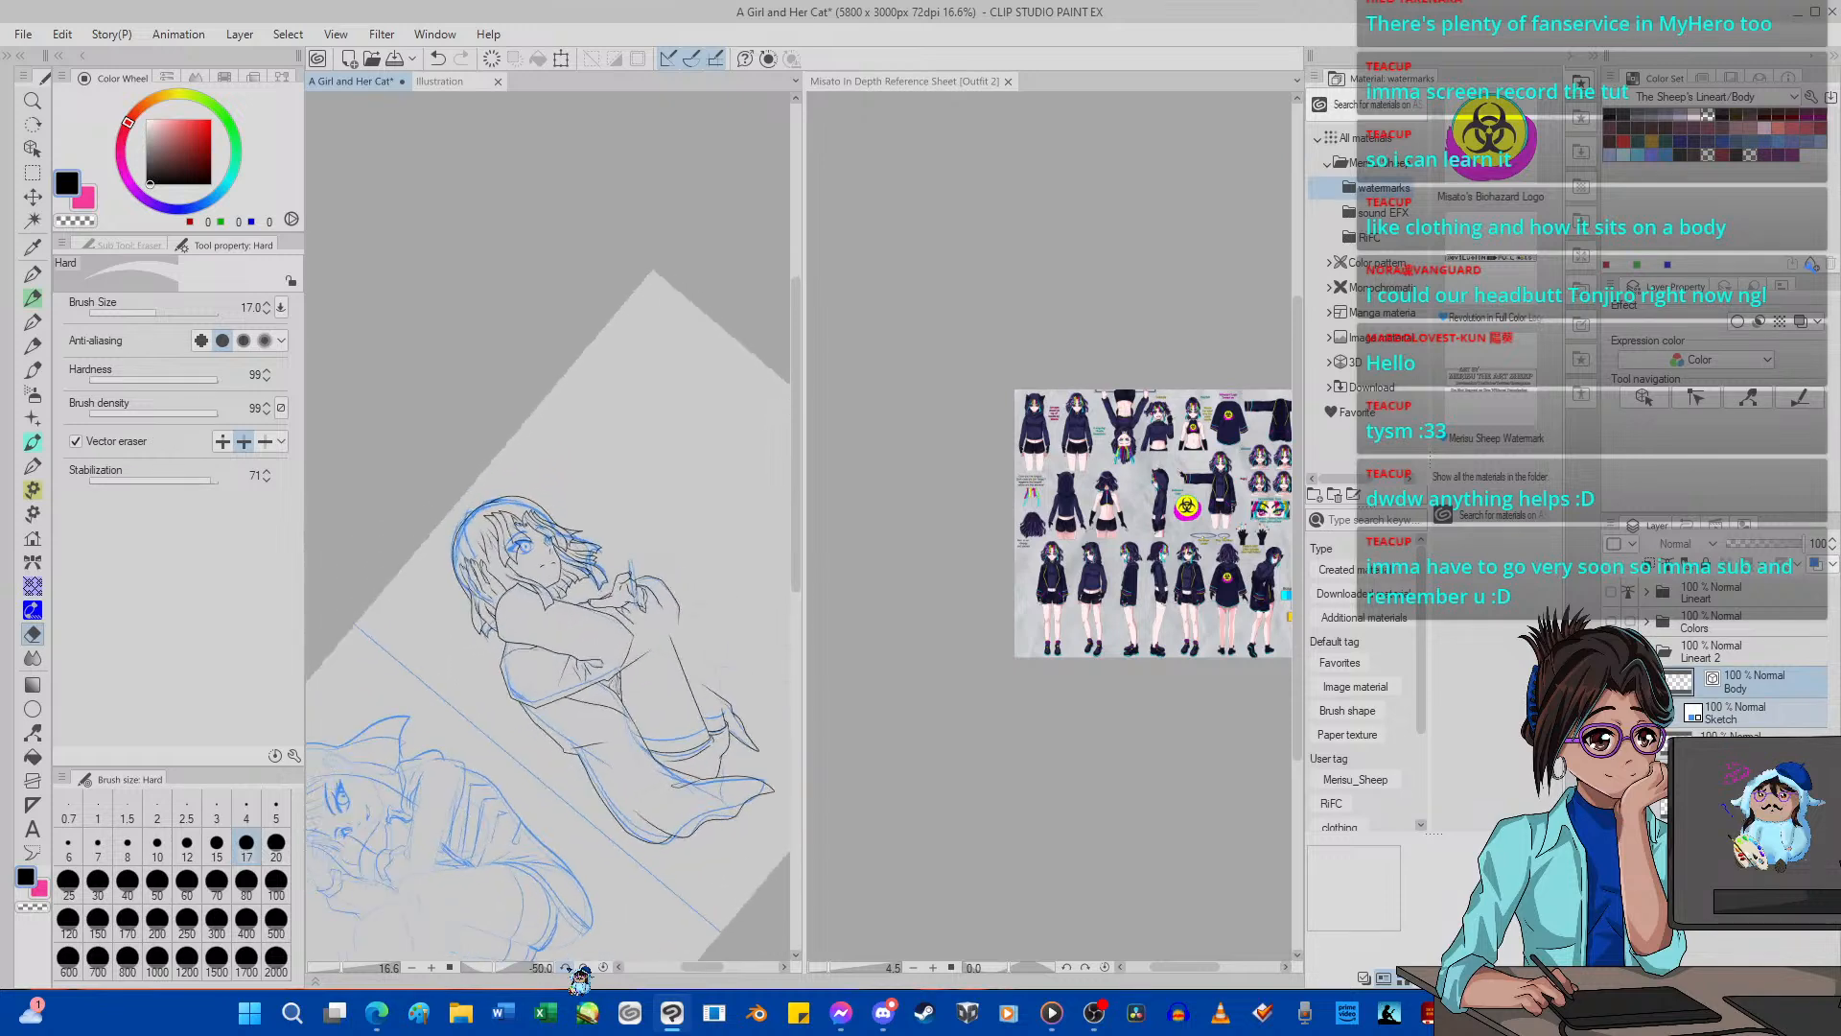
left_click(566, 968)
left_click(566, 968)
left_click(566, 968)
left_click(566, 968)
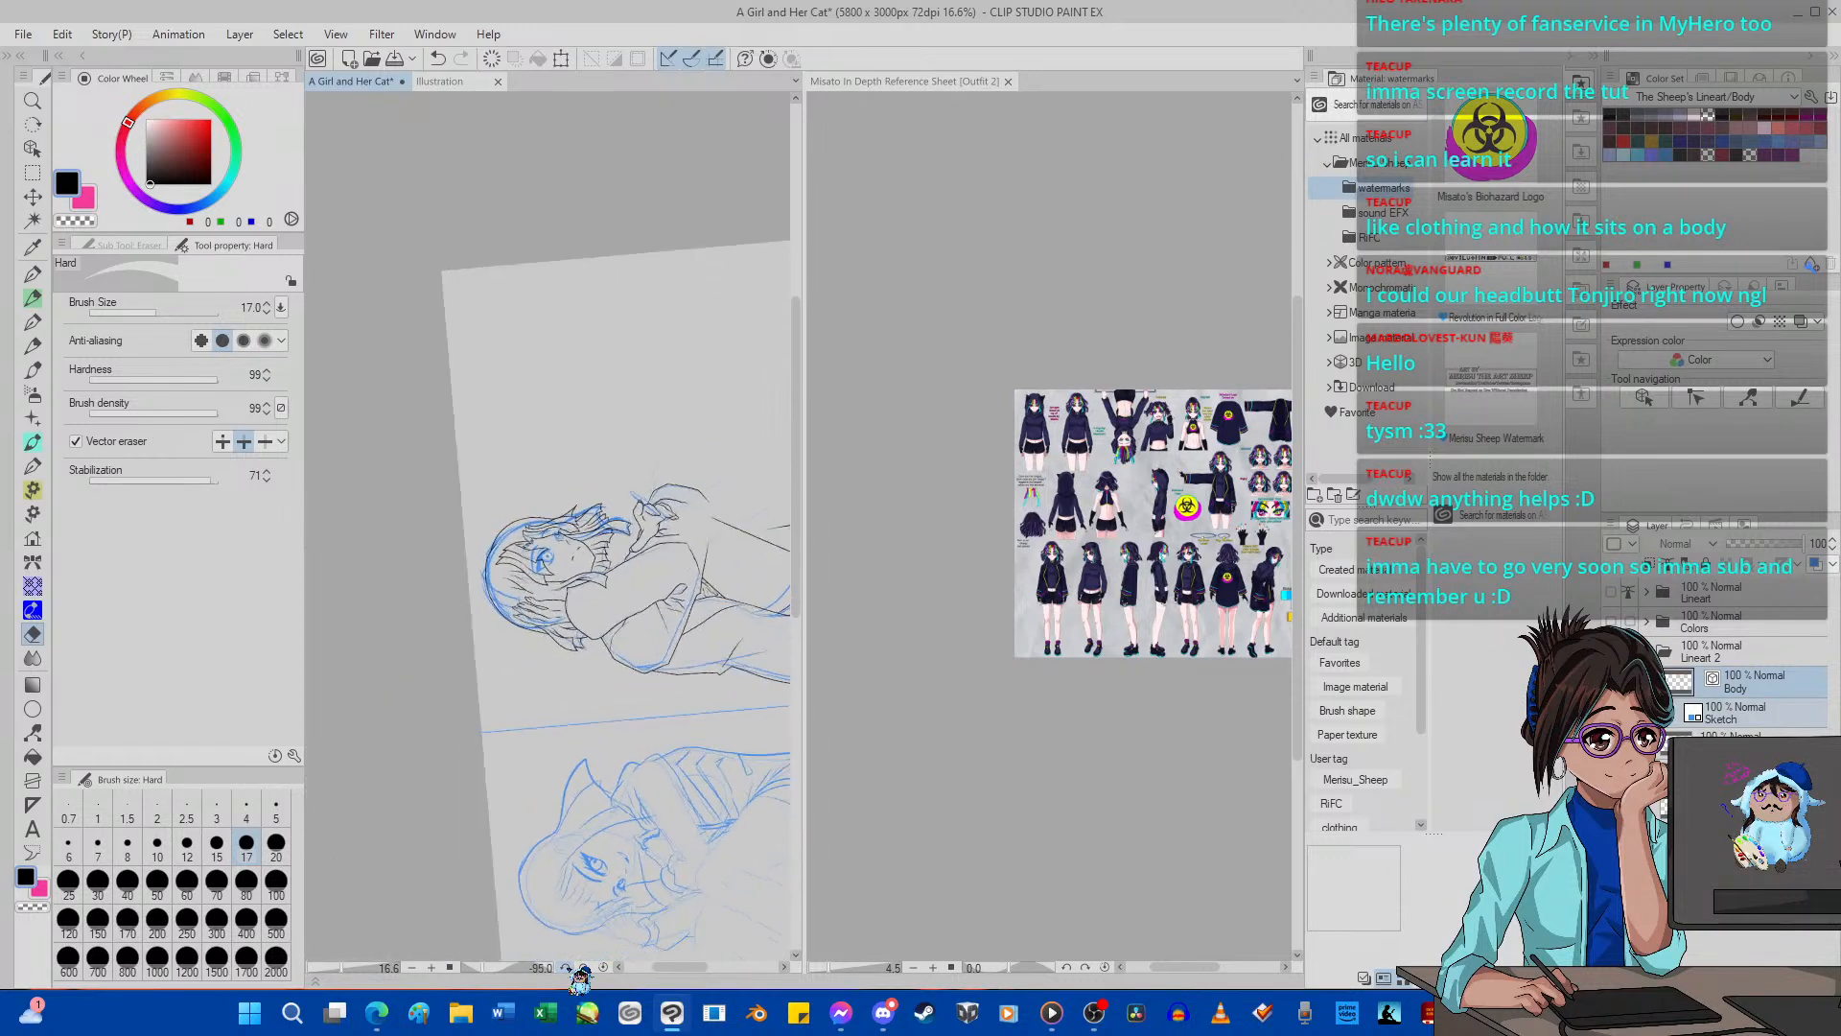
scroll(566, 967, "up", 3)
scroll(451, 733, "down", 7)
scroll(503, 777, "up", 6)
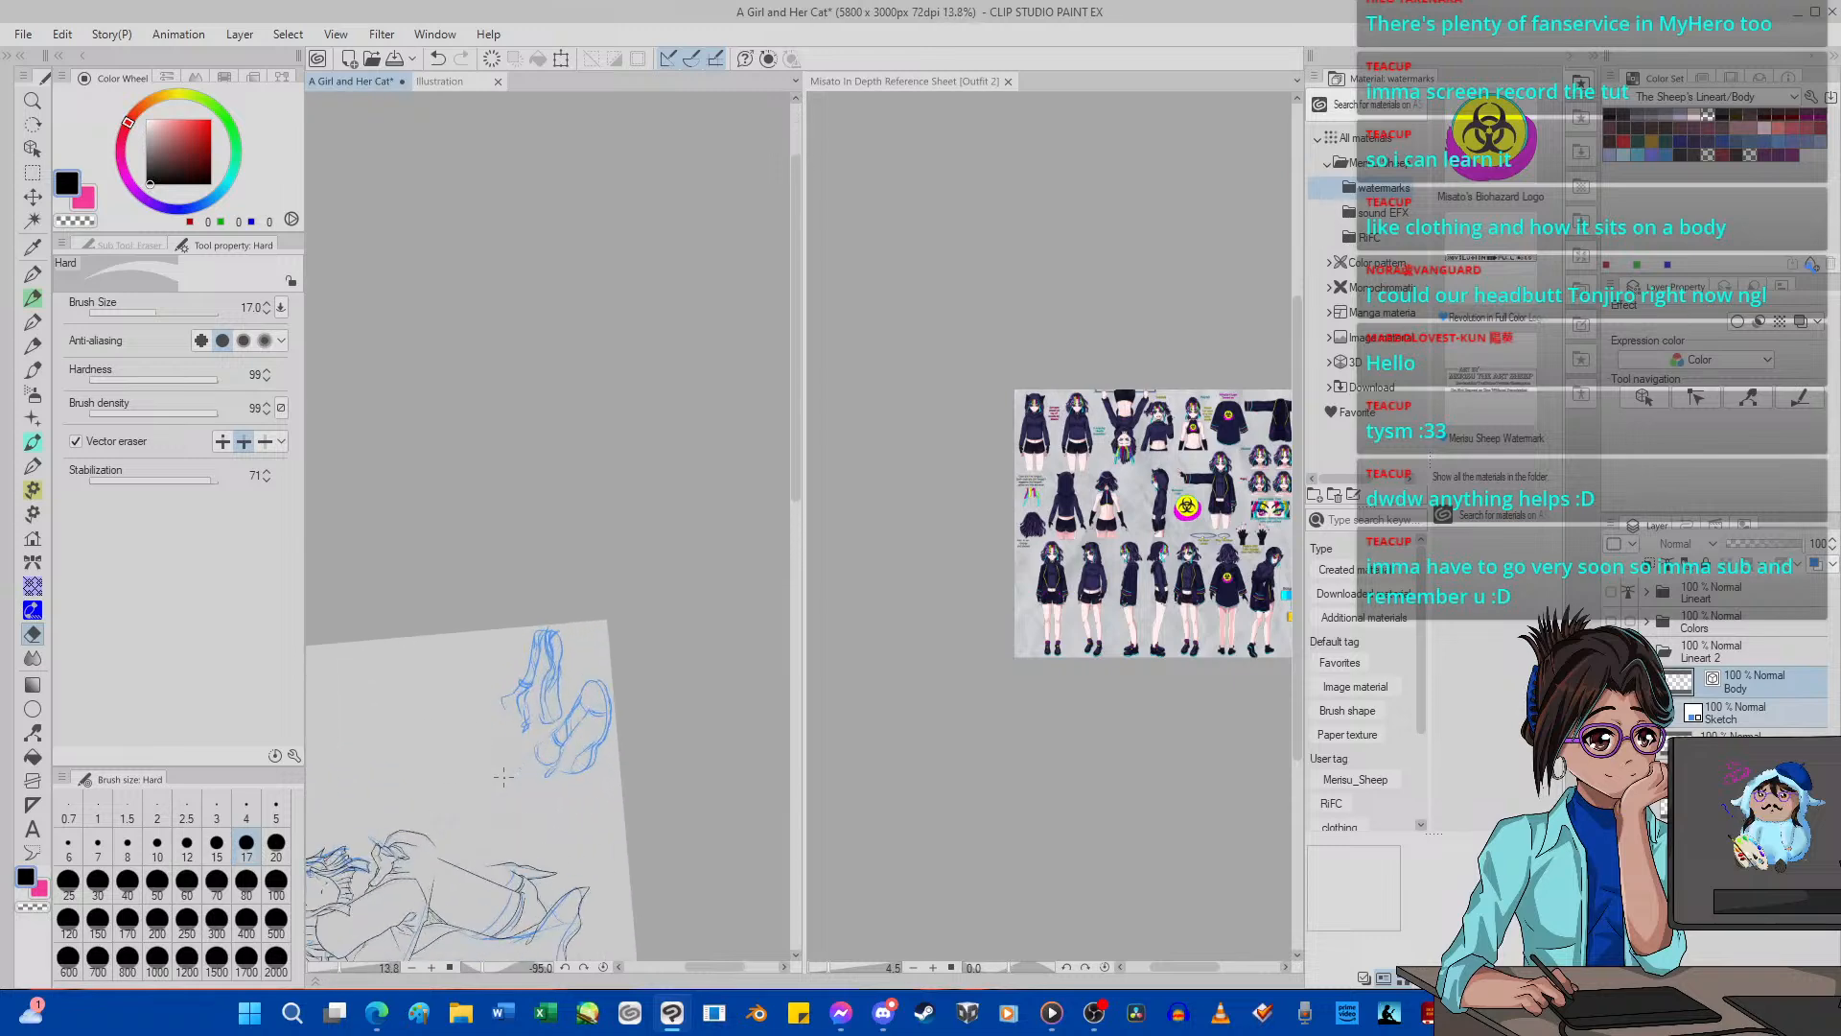
scroll(489, 796, "up", 5)
scroll(499, 672, "down", 5)
scroll(436, 759, "up", 3)
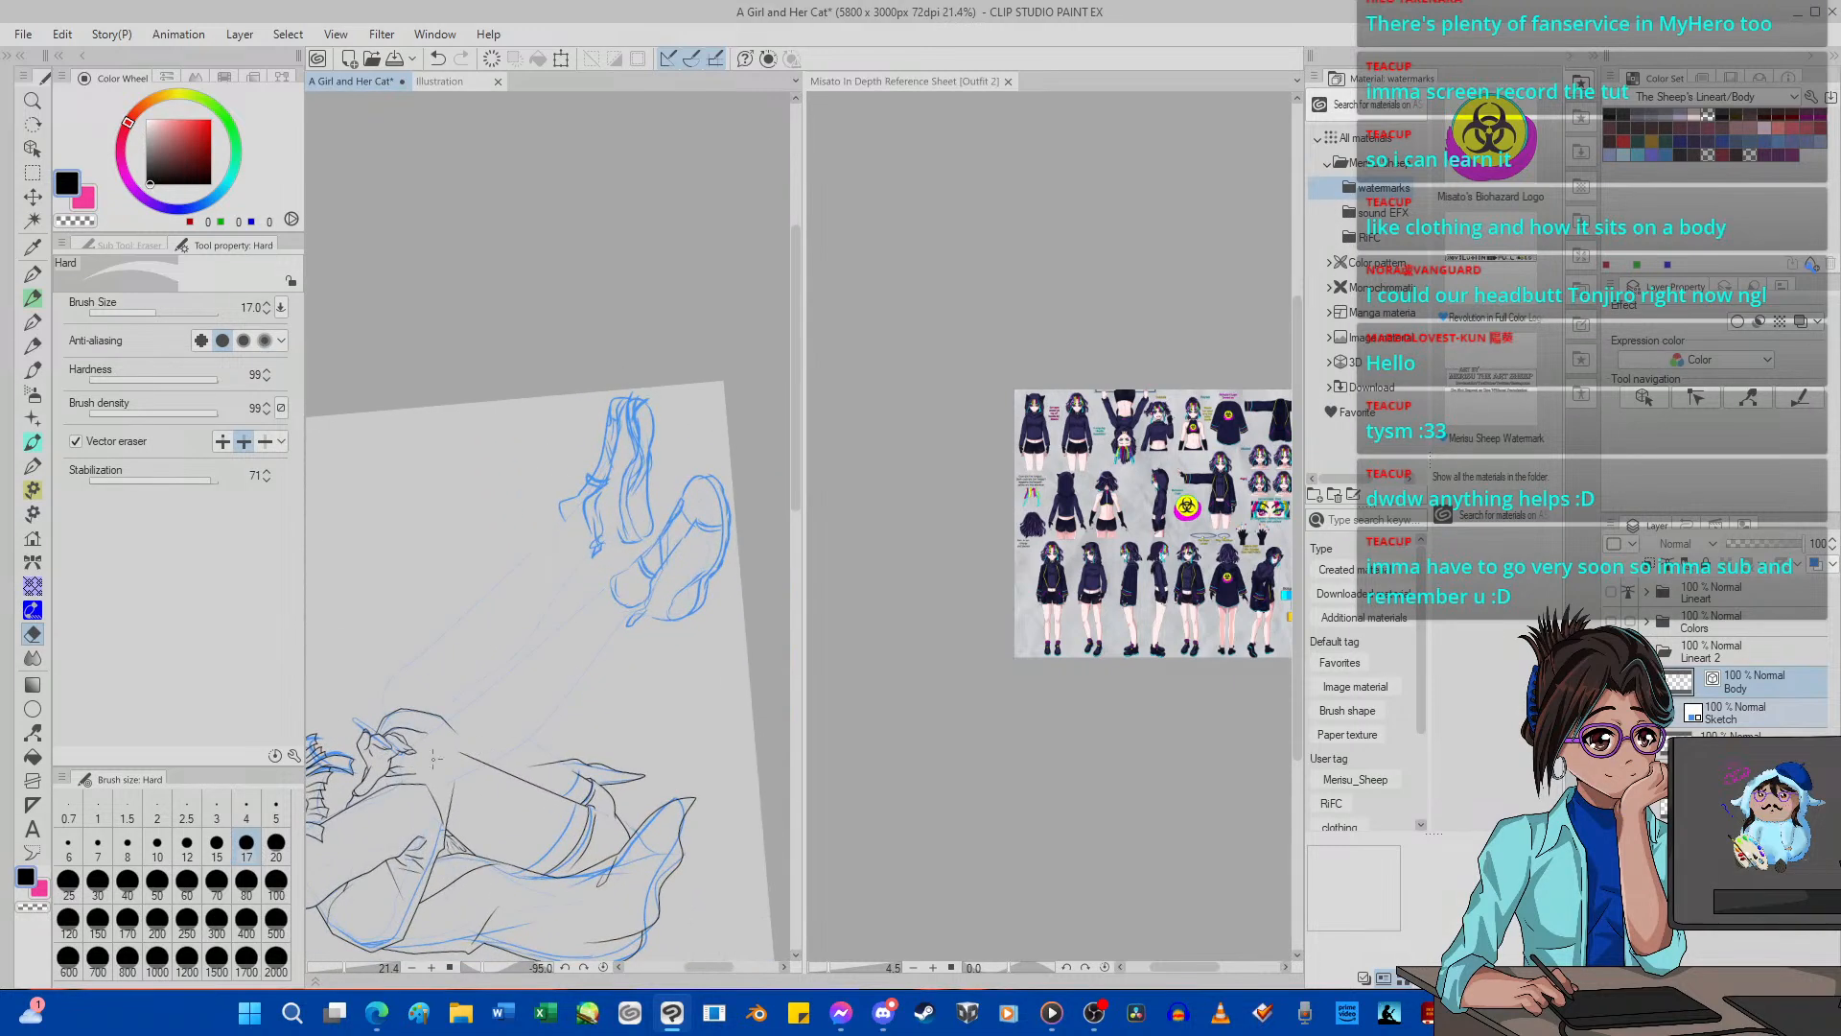
scroll(434, 761, "up", 2)
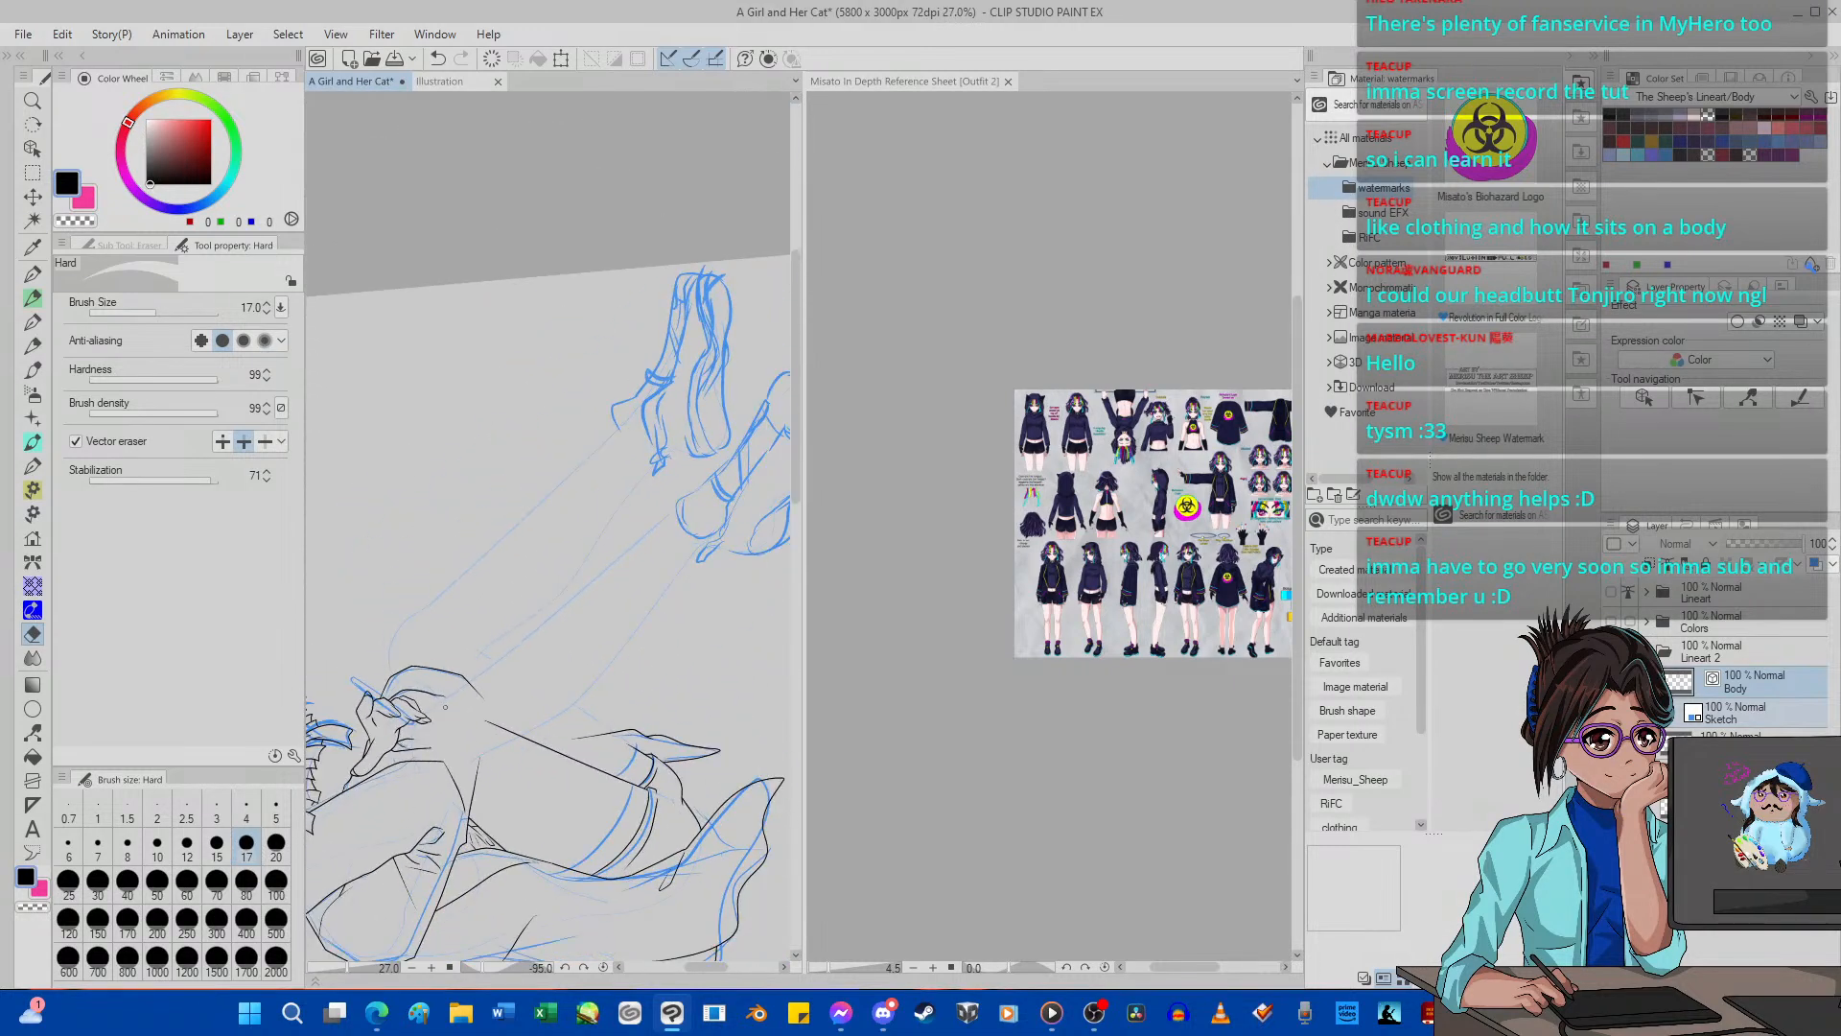
scroll(527, 673, "down", 3)
scroll(546, 691, "up", 2)
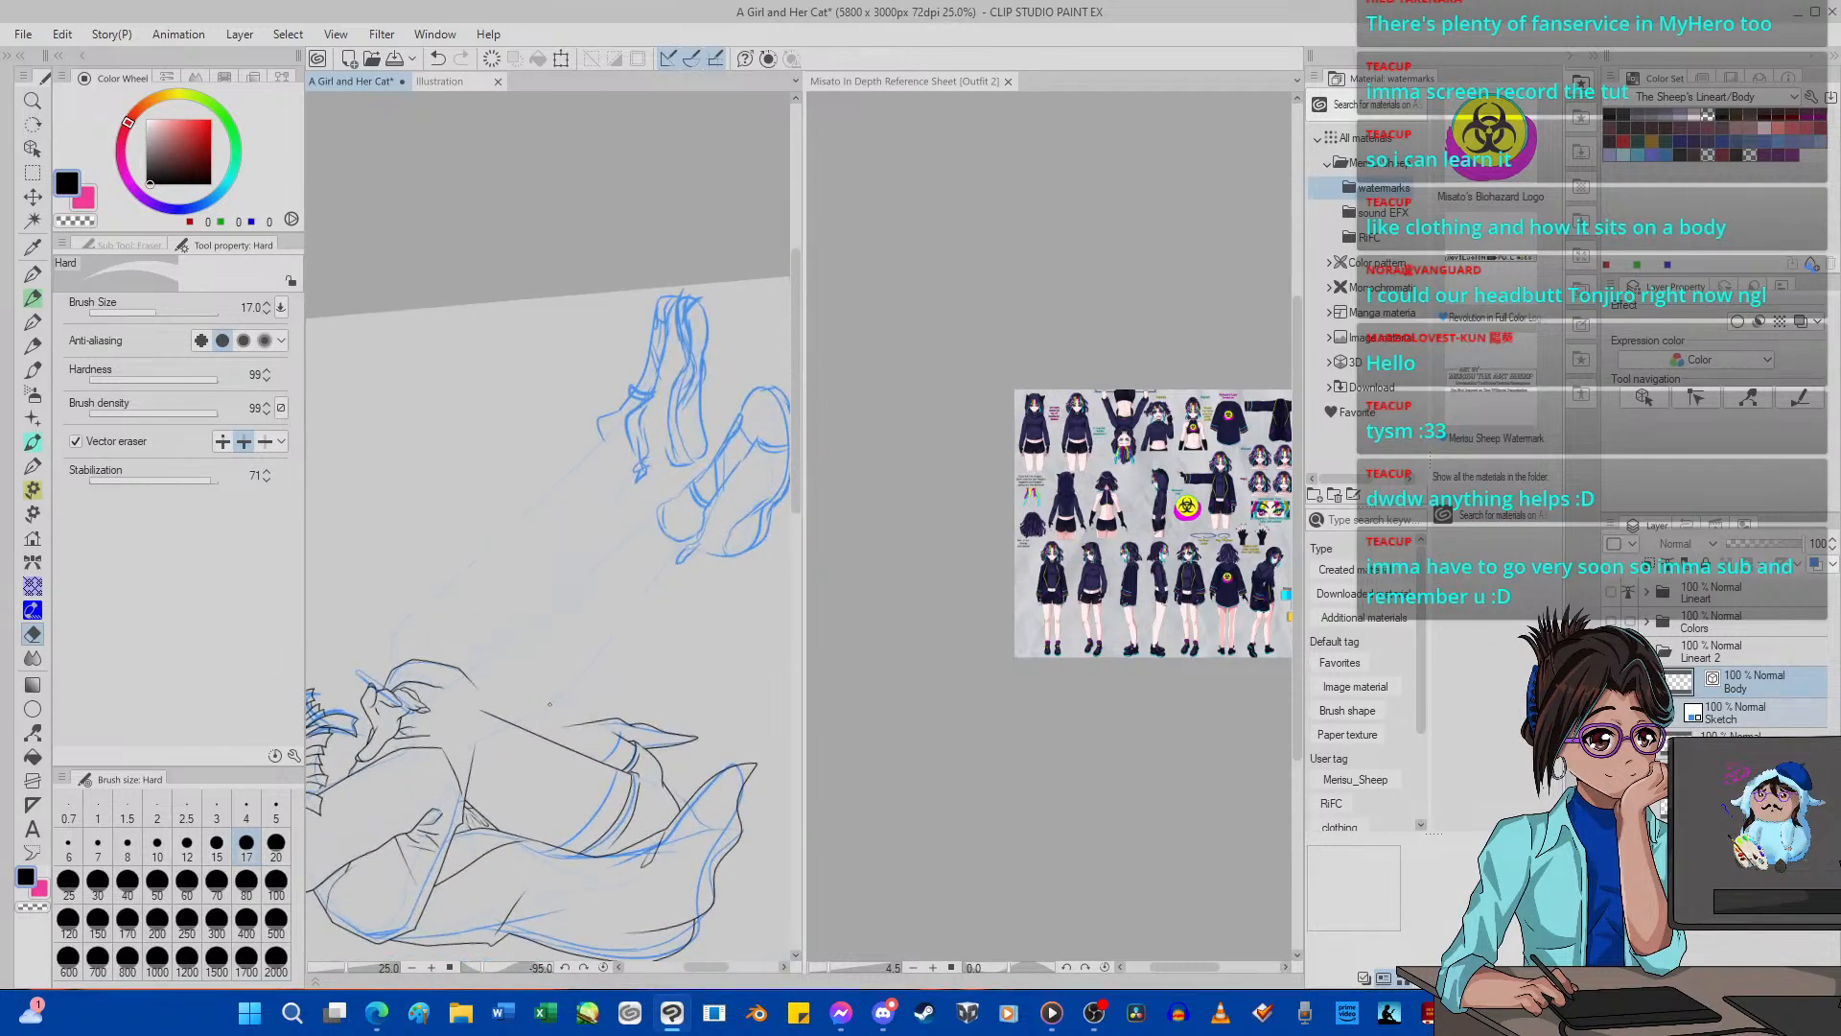
scroll(550, 704, "up", 1)
scroll(550, 704, "up", 6)
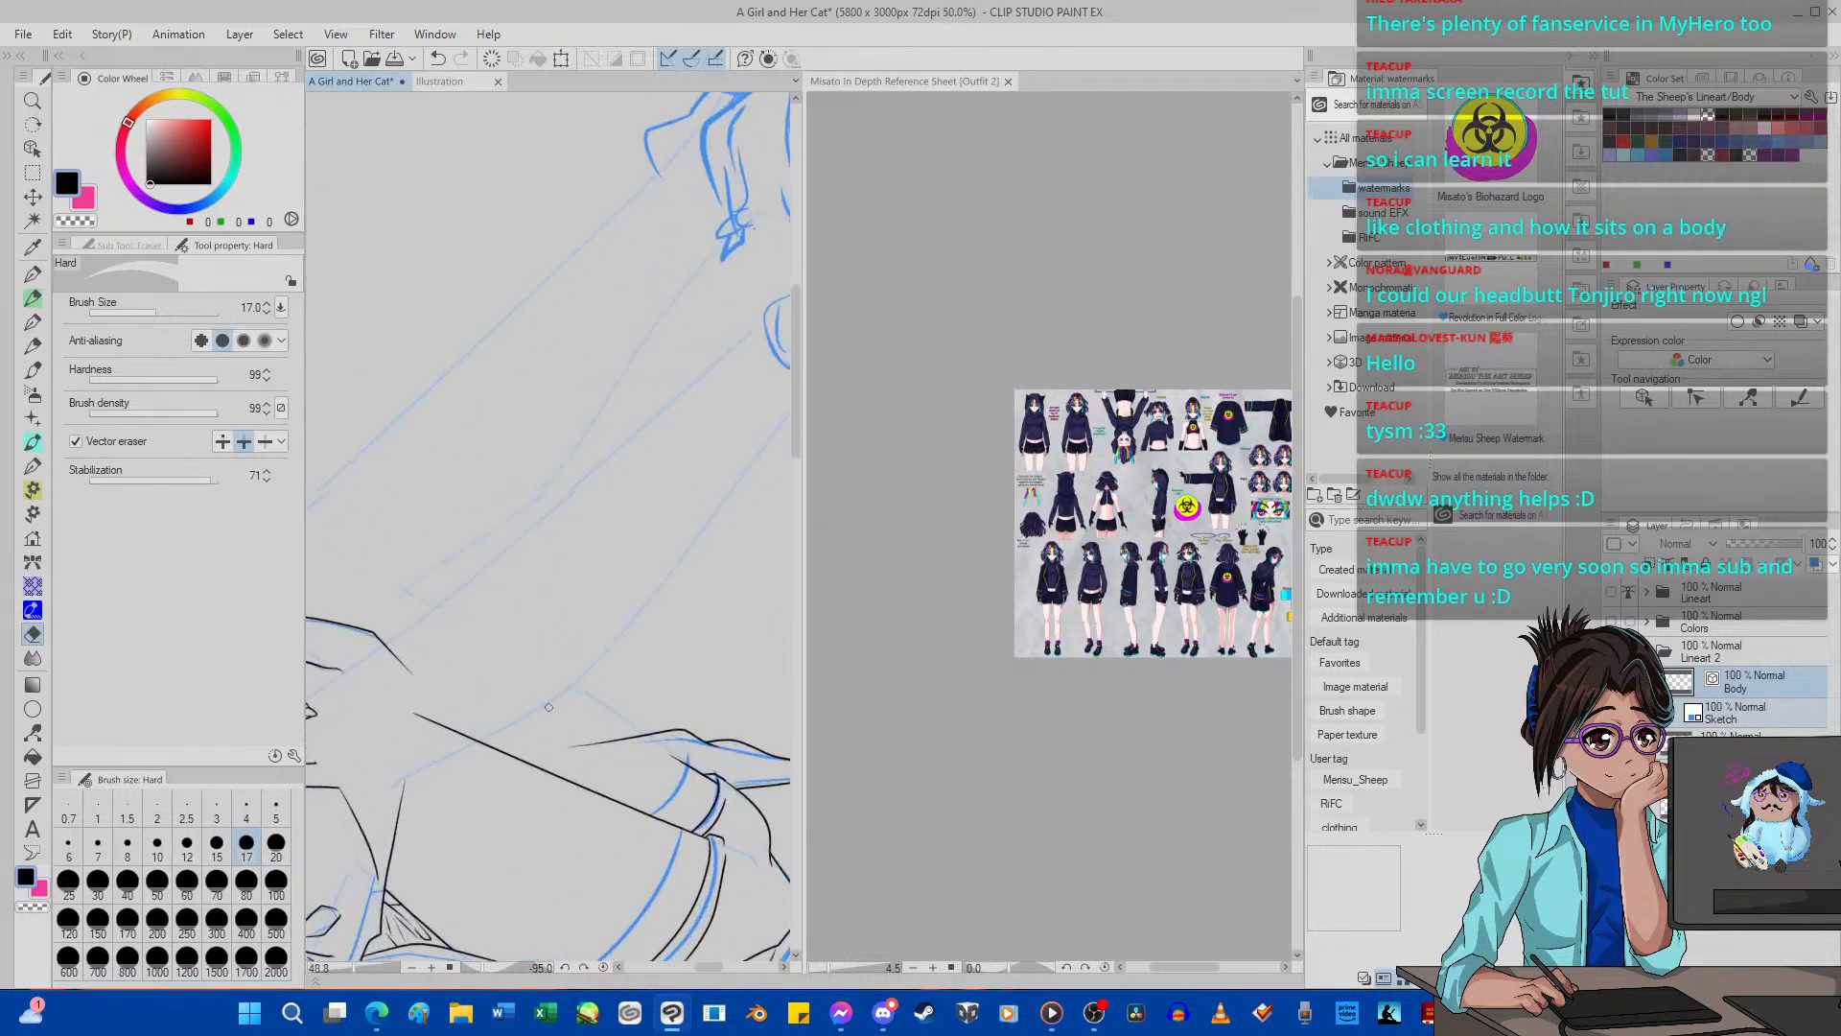
scroll(409, 661, "down", 5)
scroll(409, 661, "up", 4)
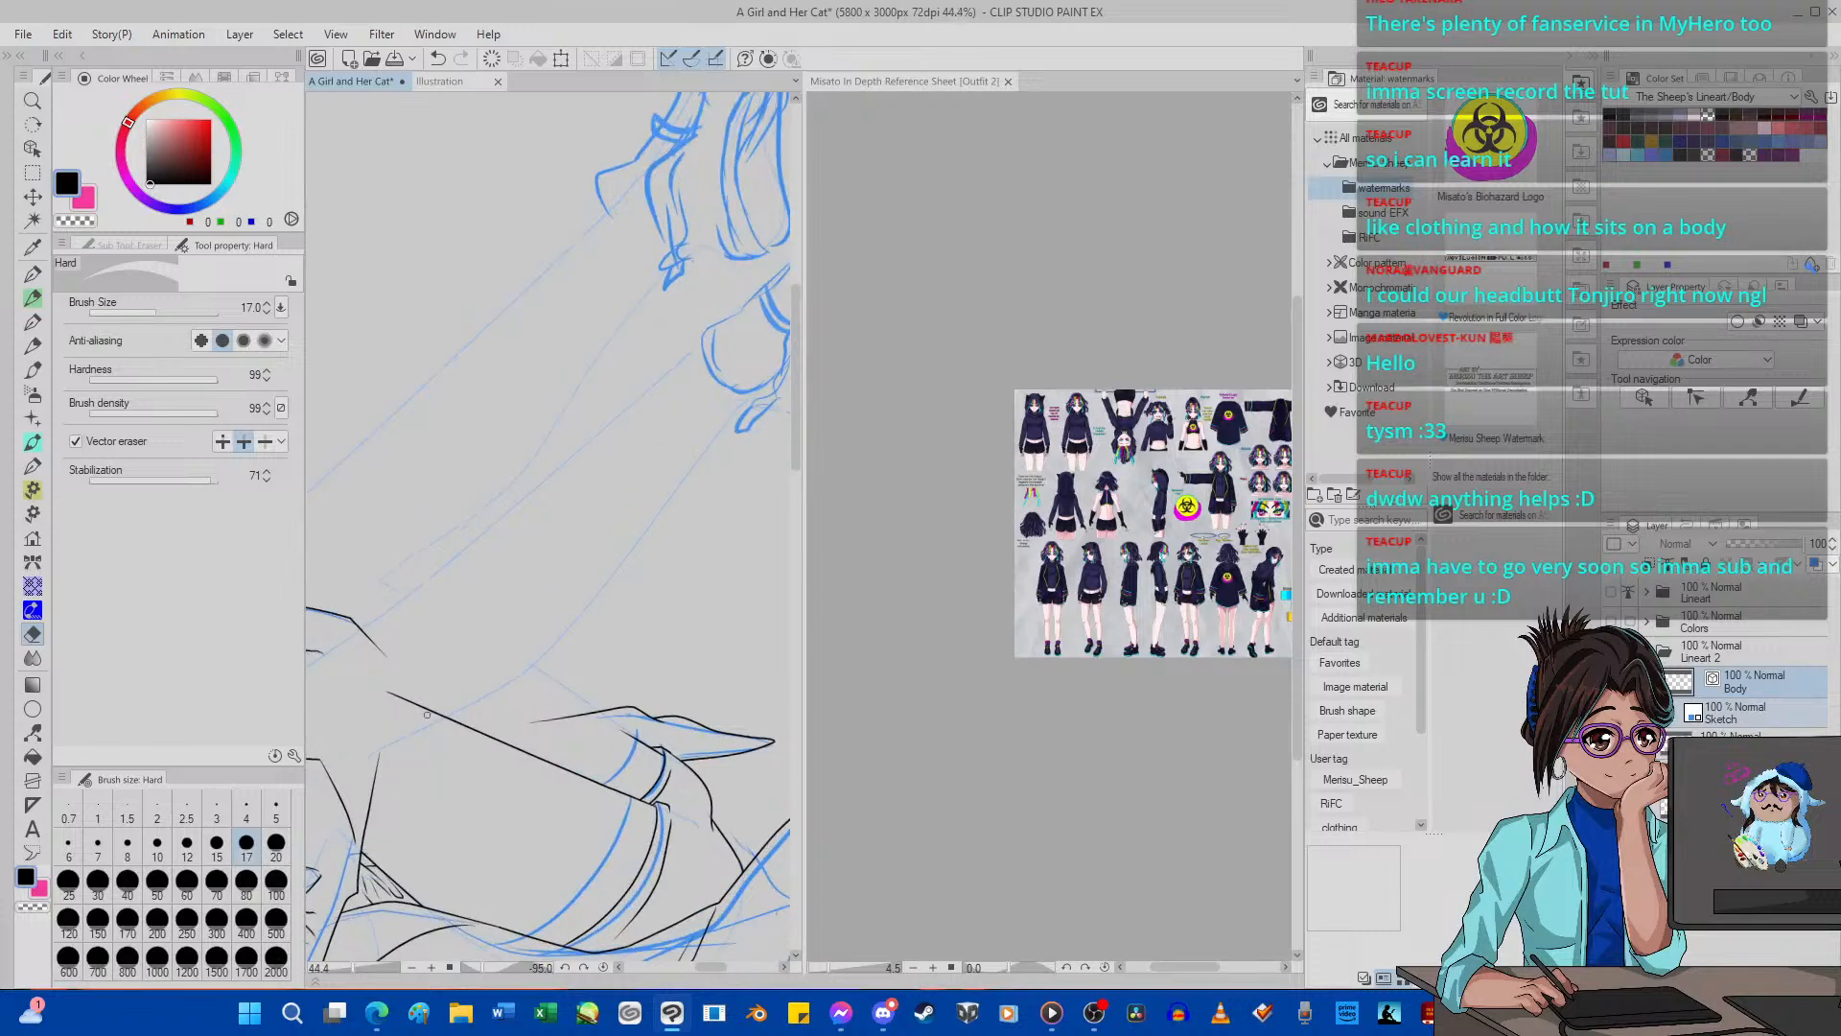
left_click(33, 275)
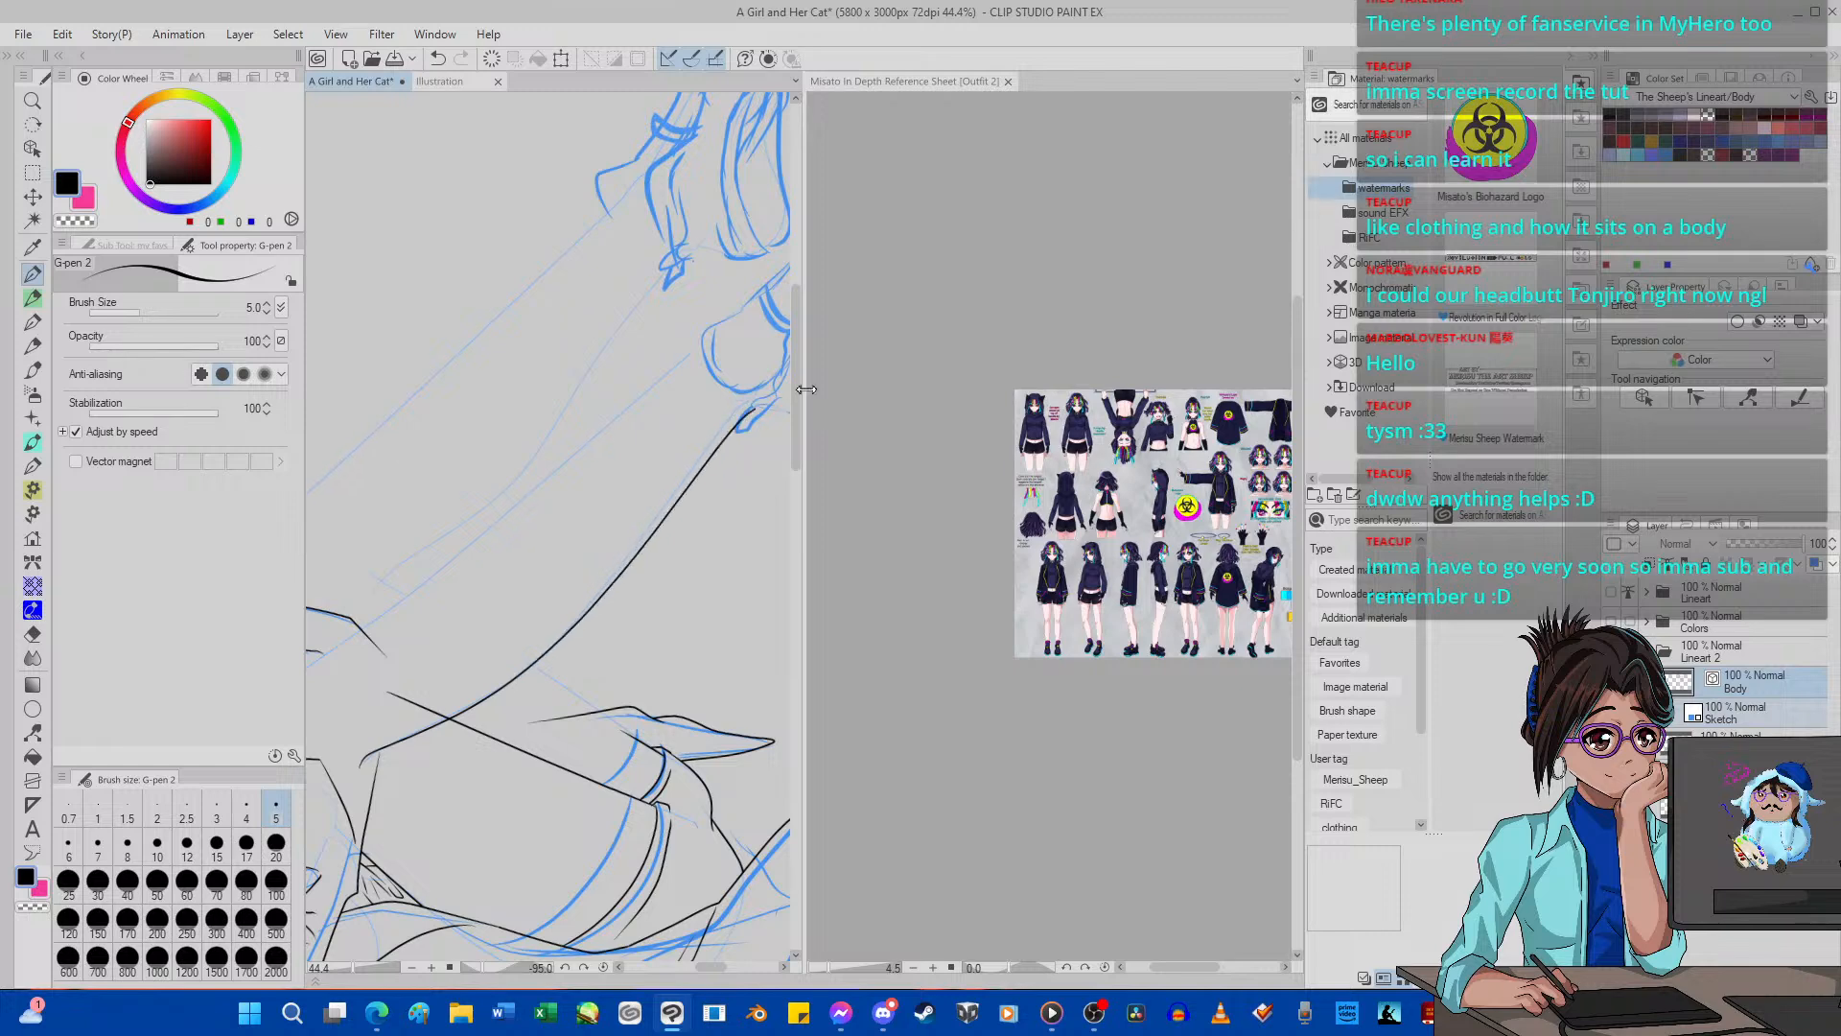
left_click(438, 59)
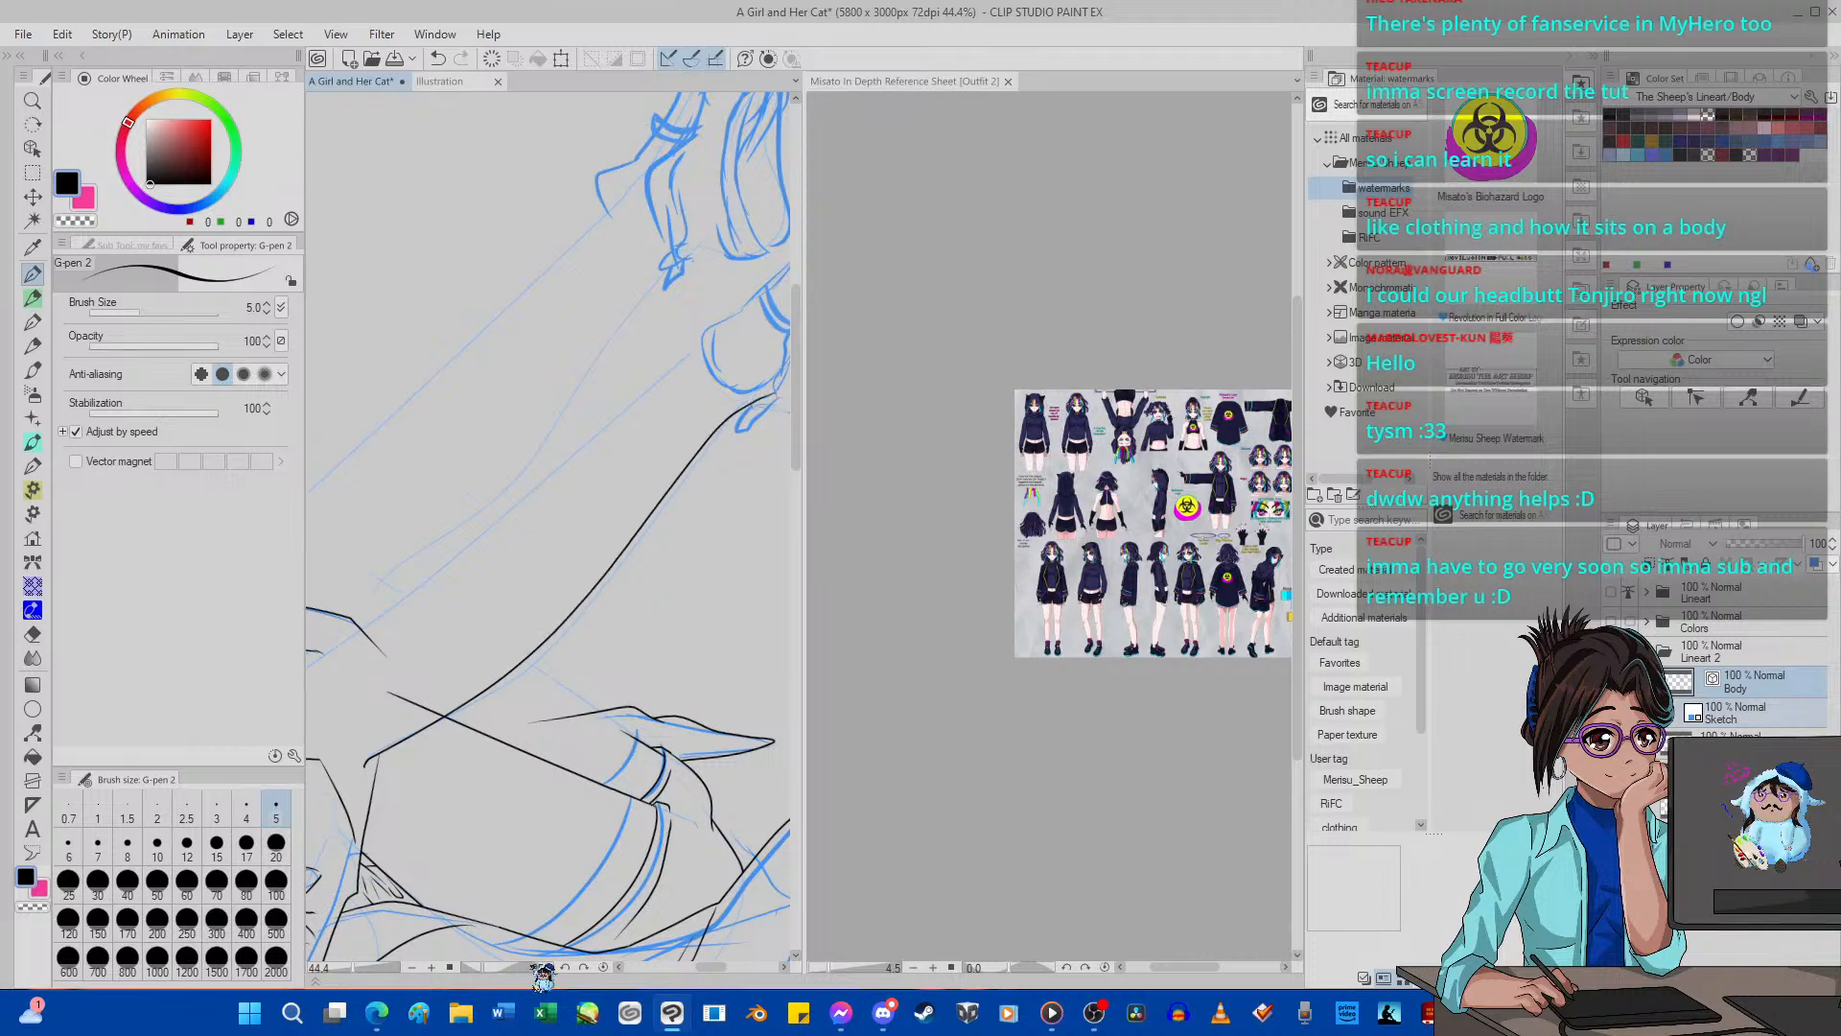
Undo the first pinch, set the pinch level to 40, and pull the middle of the leg's lower outline onto the blue guide with Pinch vector line.
left_click(587, 967)
left_click(587, 967)
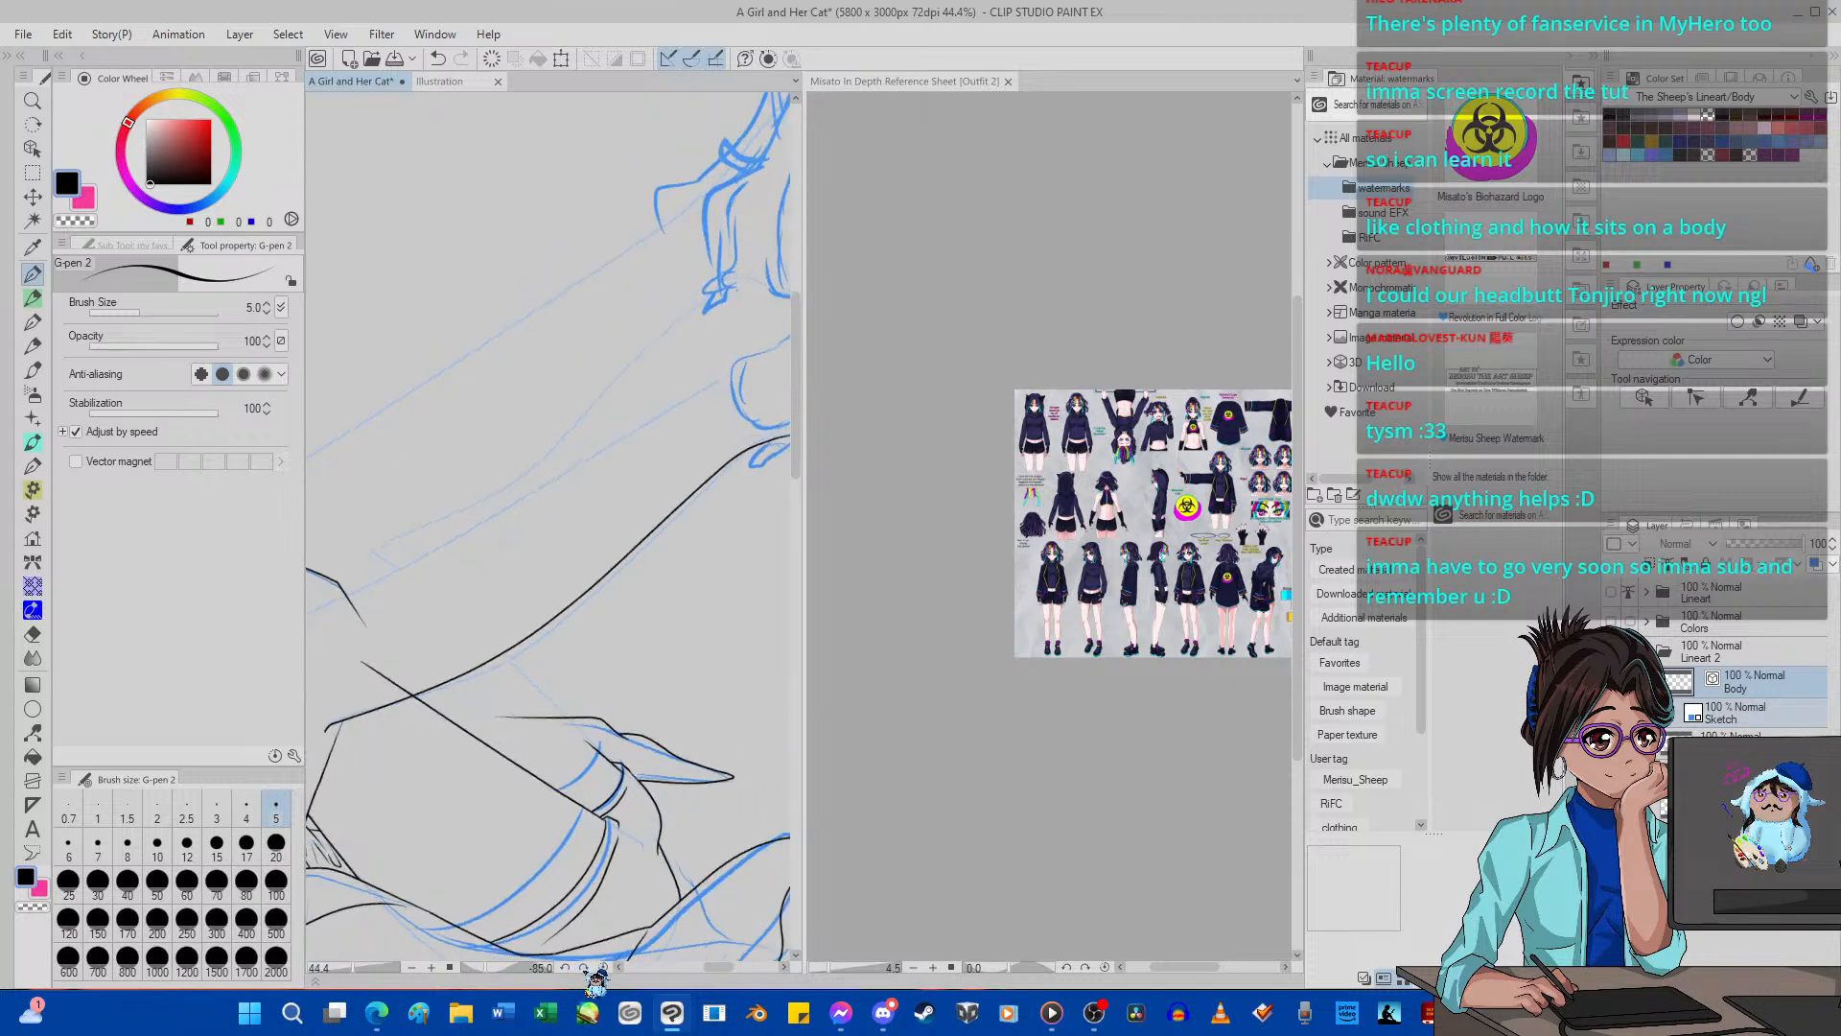
left_click(587, 968)
left_click(587, 968)
left_click(586, 967)
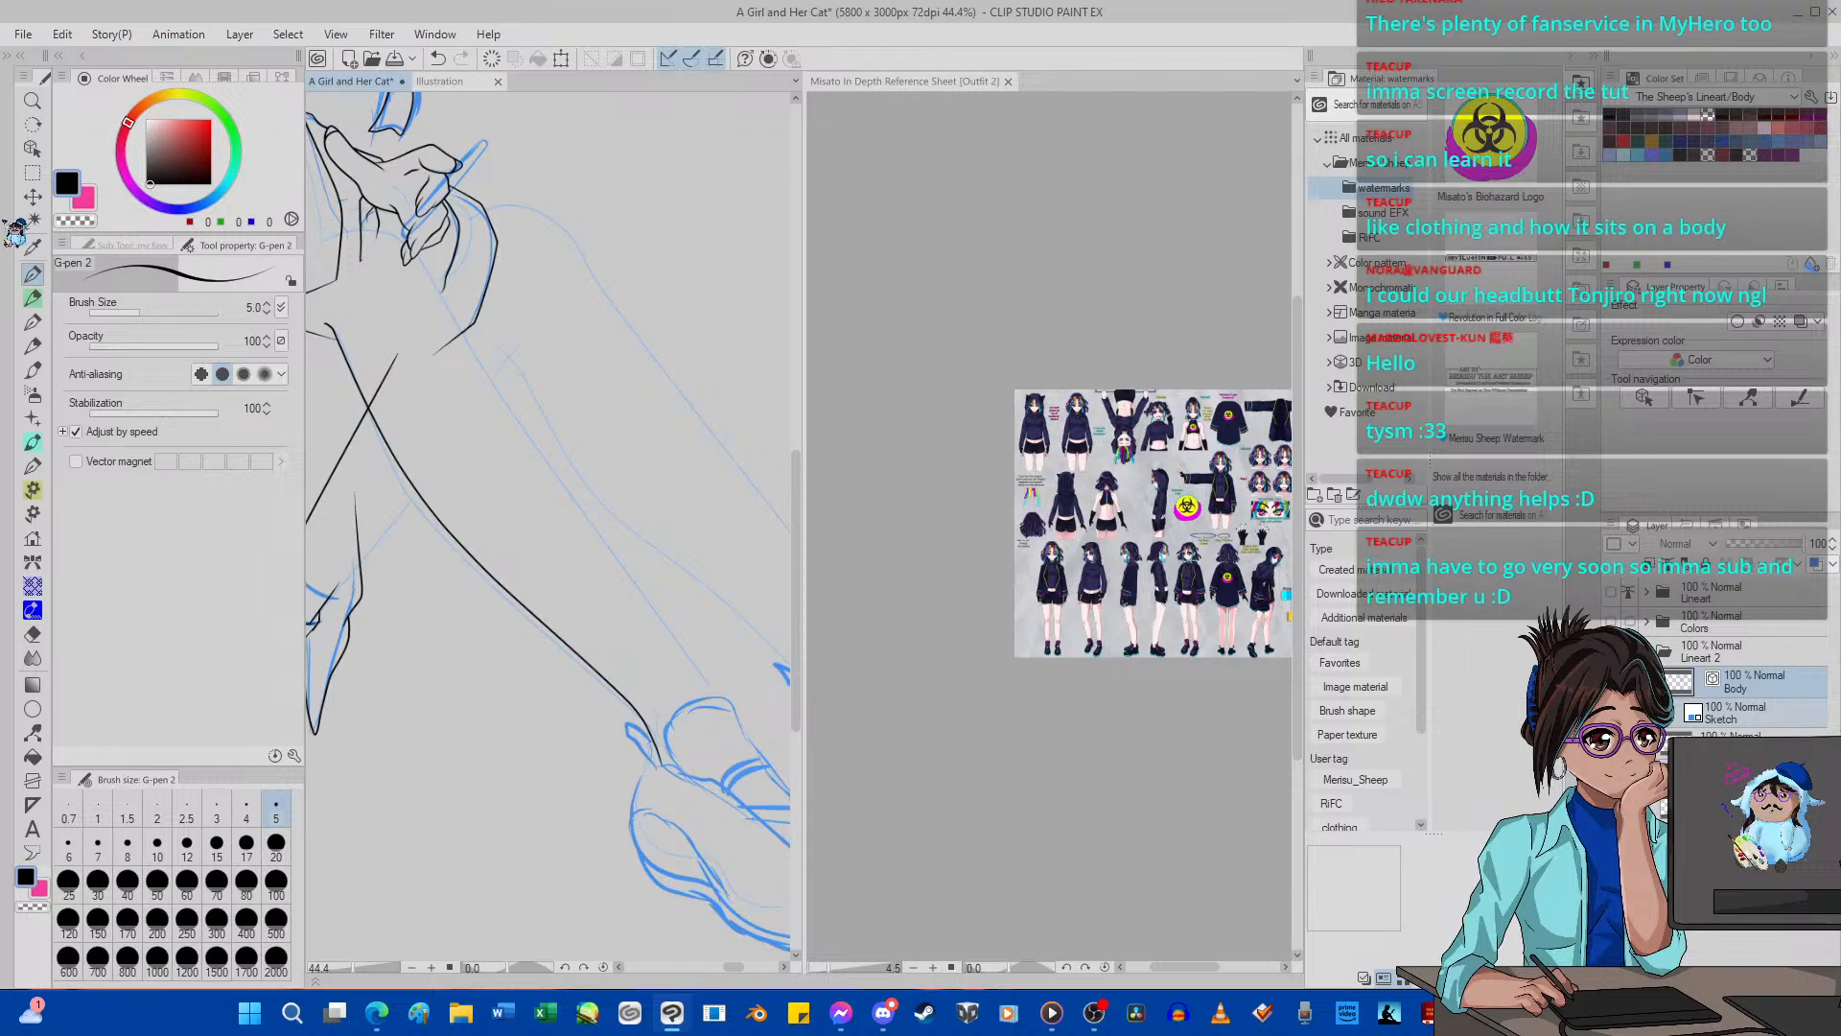
left_click(32, 732)
scroll(433, 510, "up", 2)
scroll(434, 510, "up", 6)
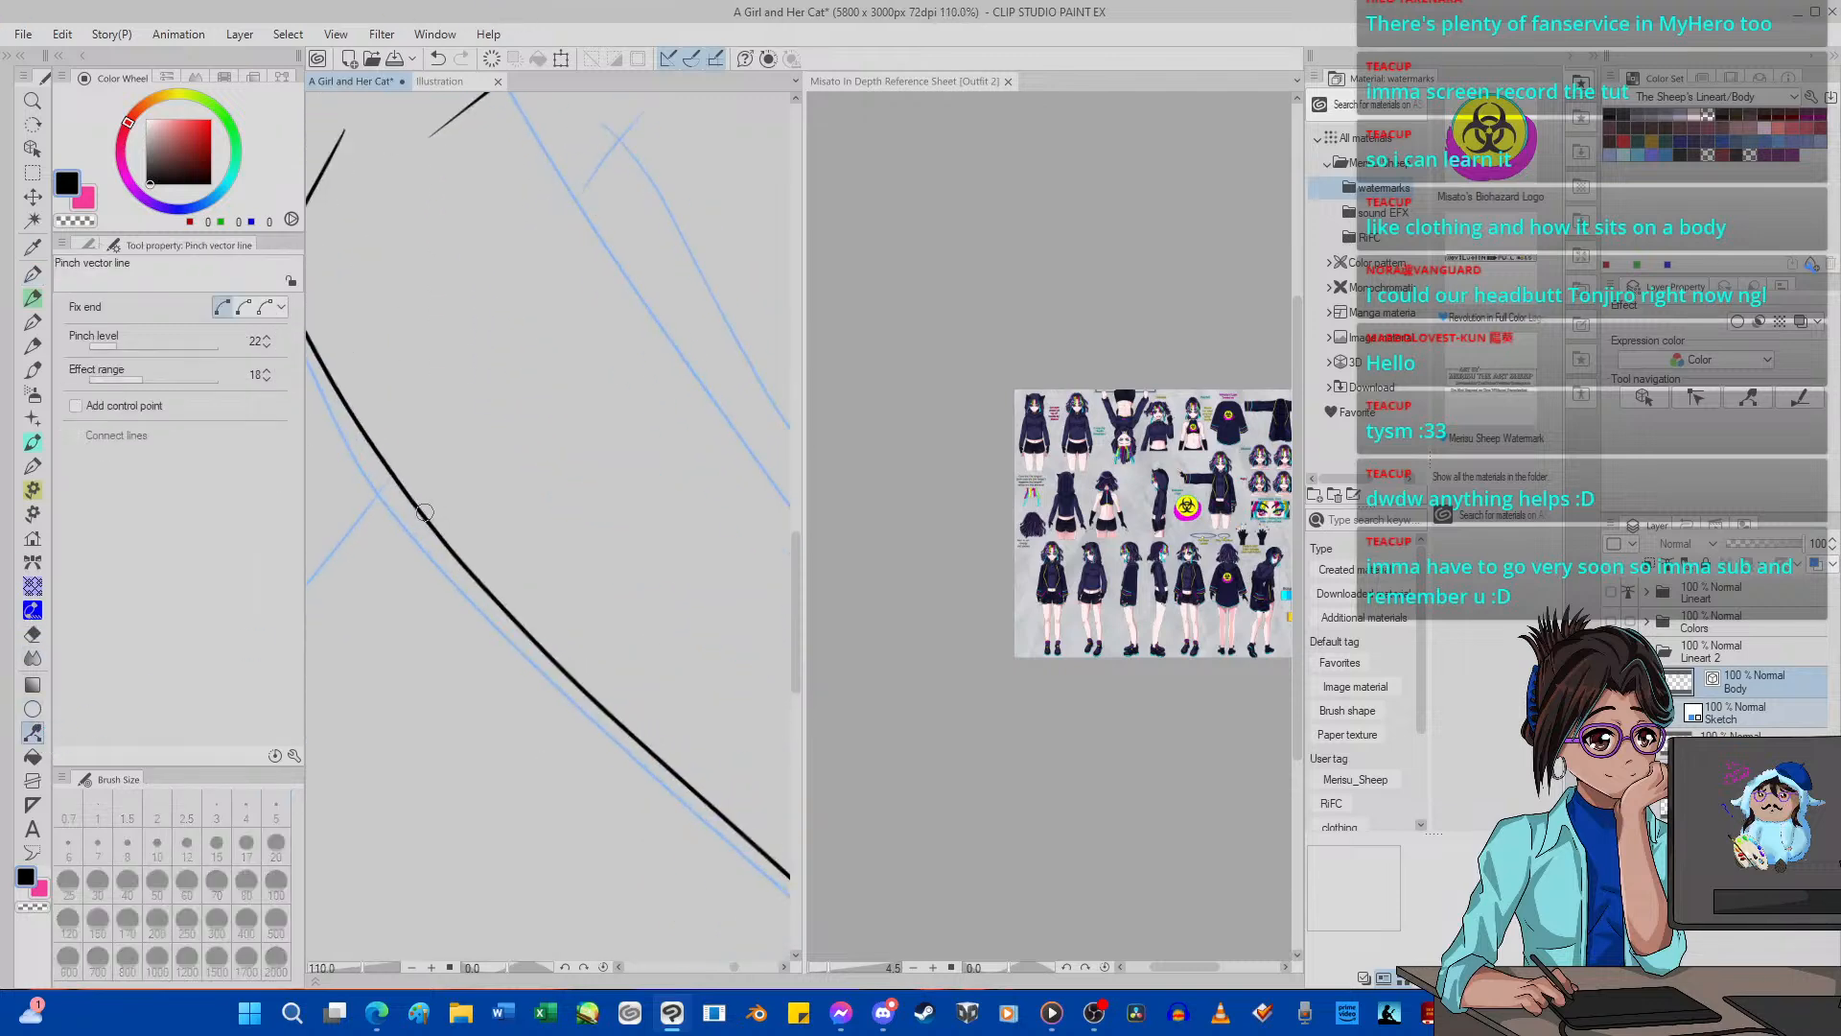
left_click_drag(425, 512, 412, 531)
left_click(439, 59)
left_click(144, 345)
left_click_drag(444, 544, 415, 561)
scroll(387, 451, "down", 8)
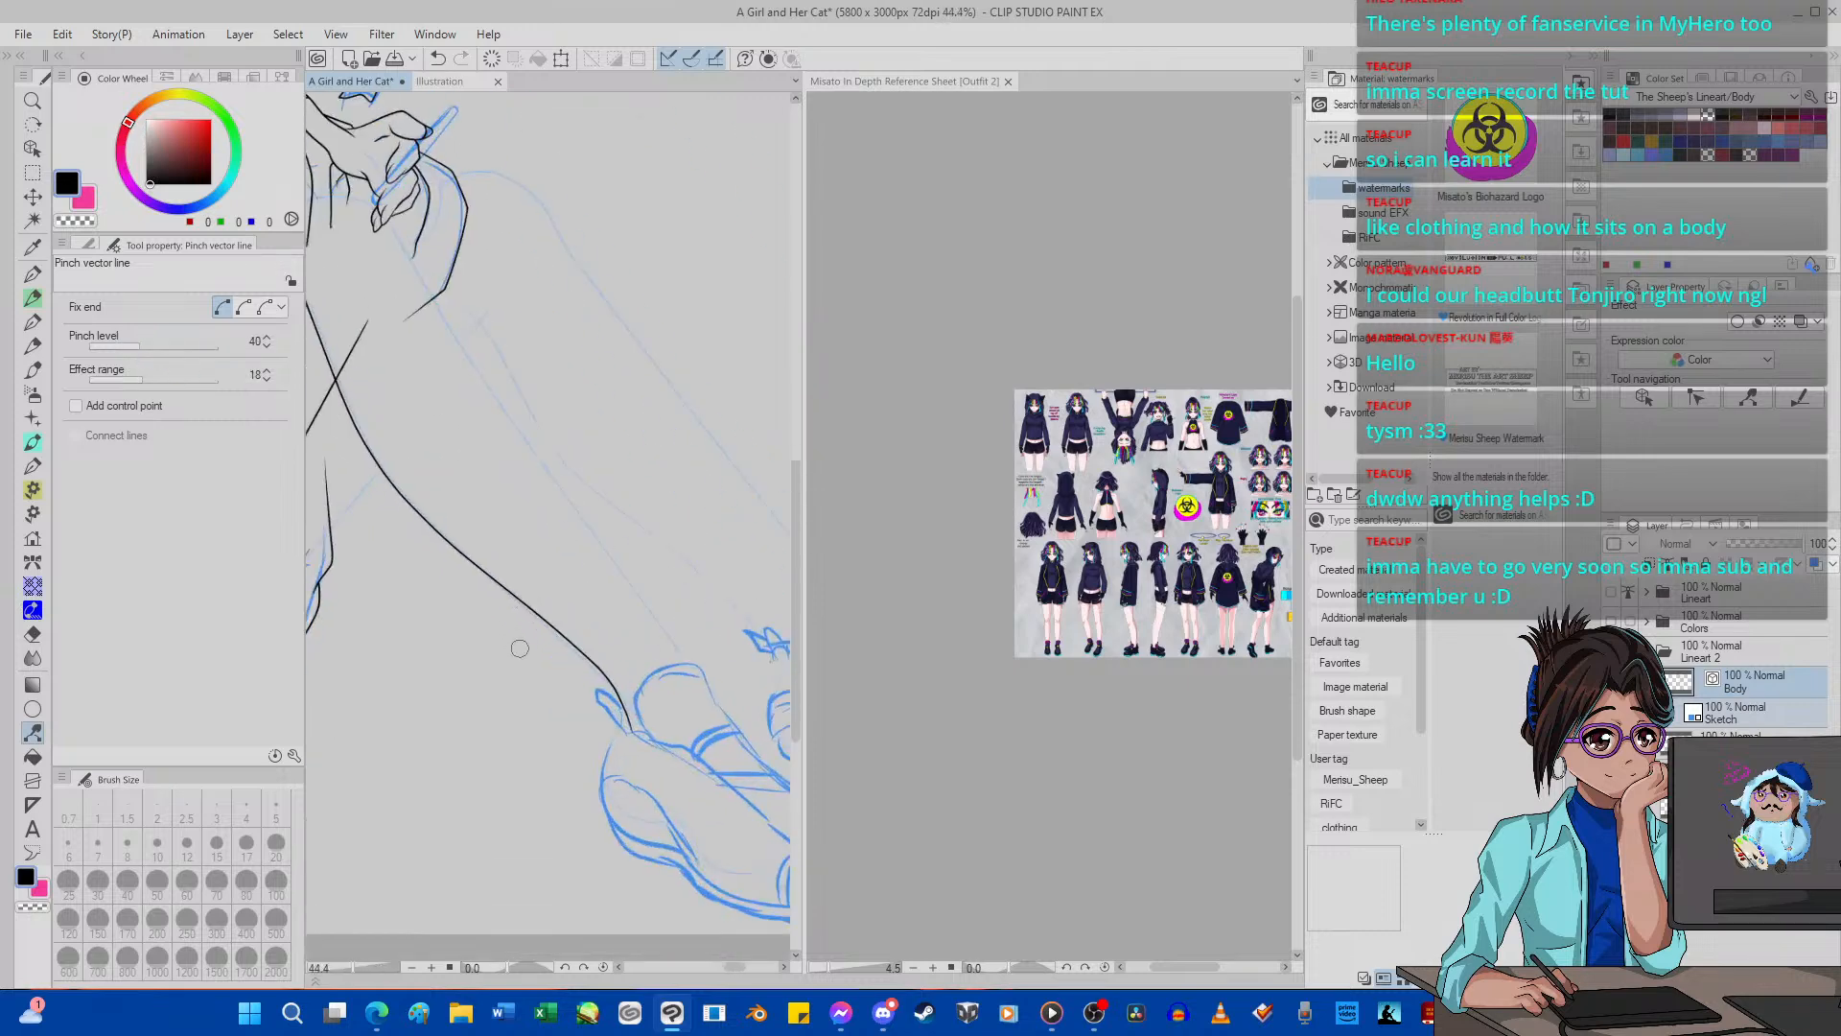
Pinch the leg's lower outline near the shoe and at its upper stretch below the sleeve to refine the curve.
scroll(520, 648, "up", 5)
left_click_drag(604, 654, 687, 698)
scroll(599, 654, "down", 5)
scroll(619, 656, "up", 6)
scroll(685, 696, "down", 6)
scroll(588, 567, "up", 5)
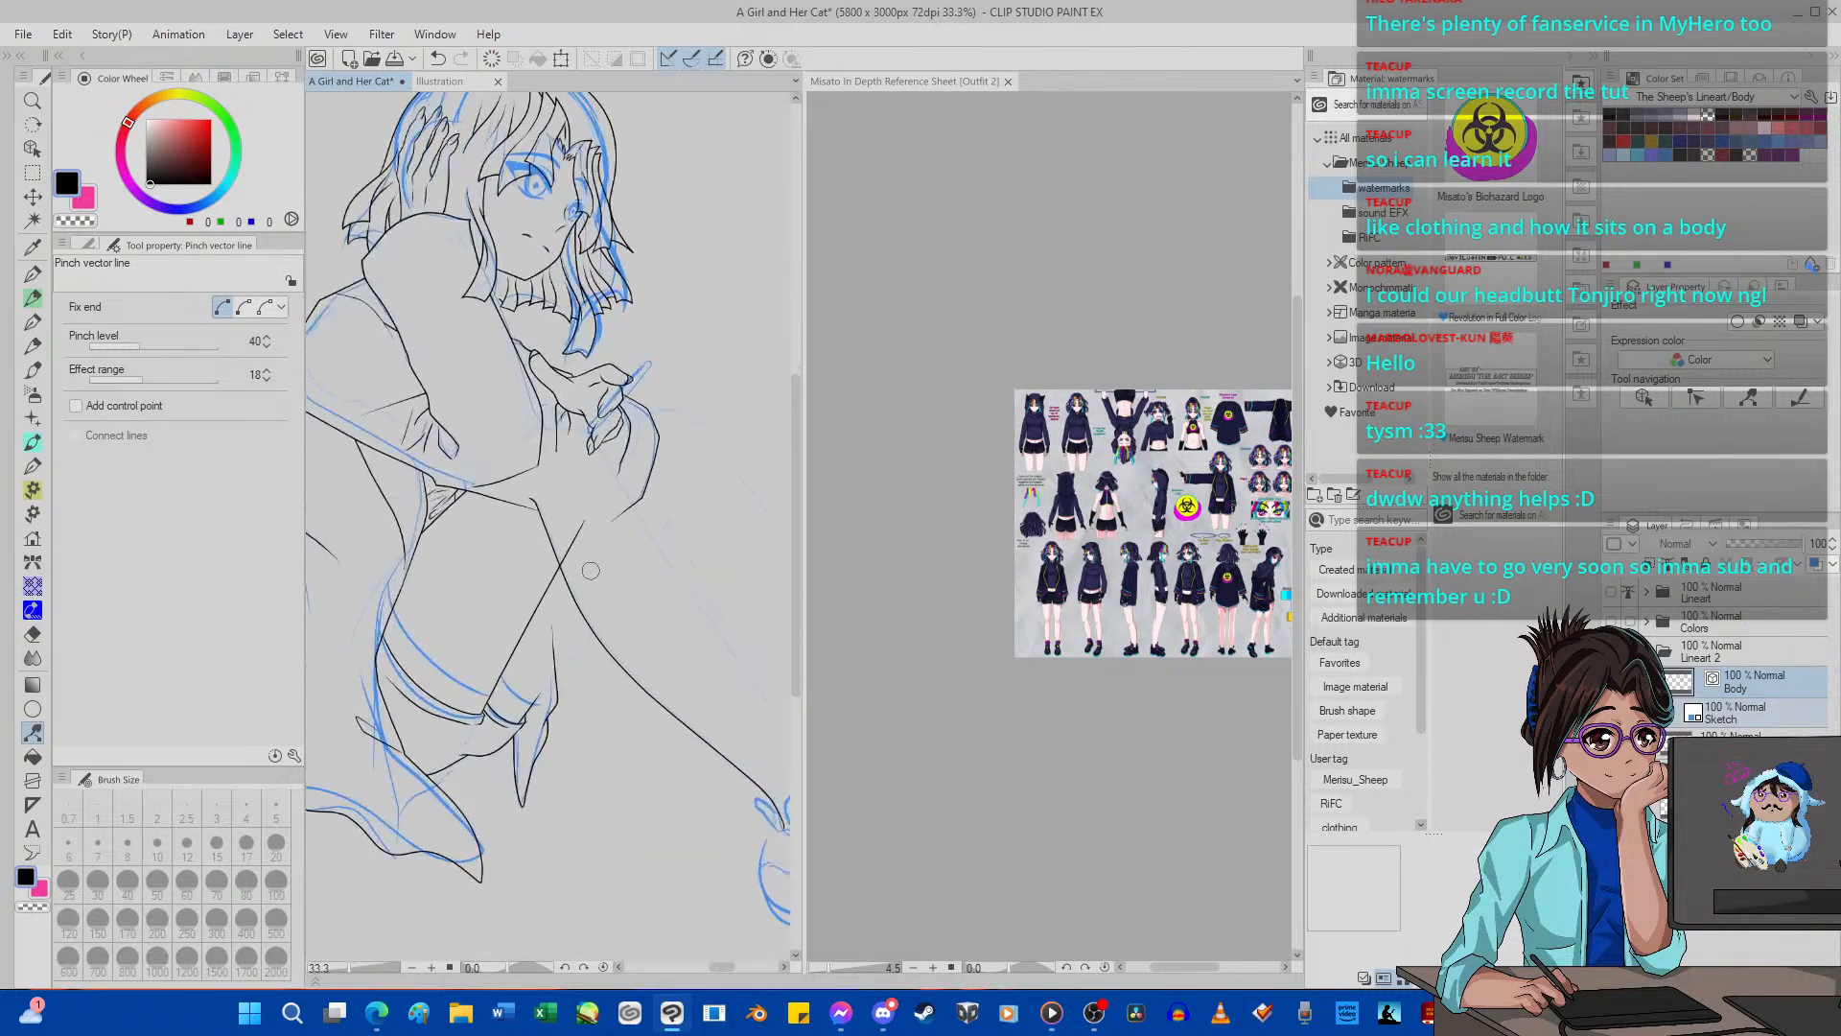
scroll(512, 556, "up", 4)
left_click_drag(502, 458, 515, 454)
scroll(513, 450, "down", 6)
scroll(505, 432, "up", 5)
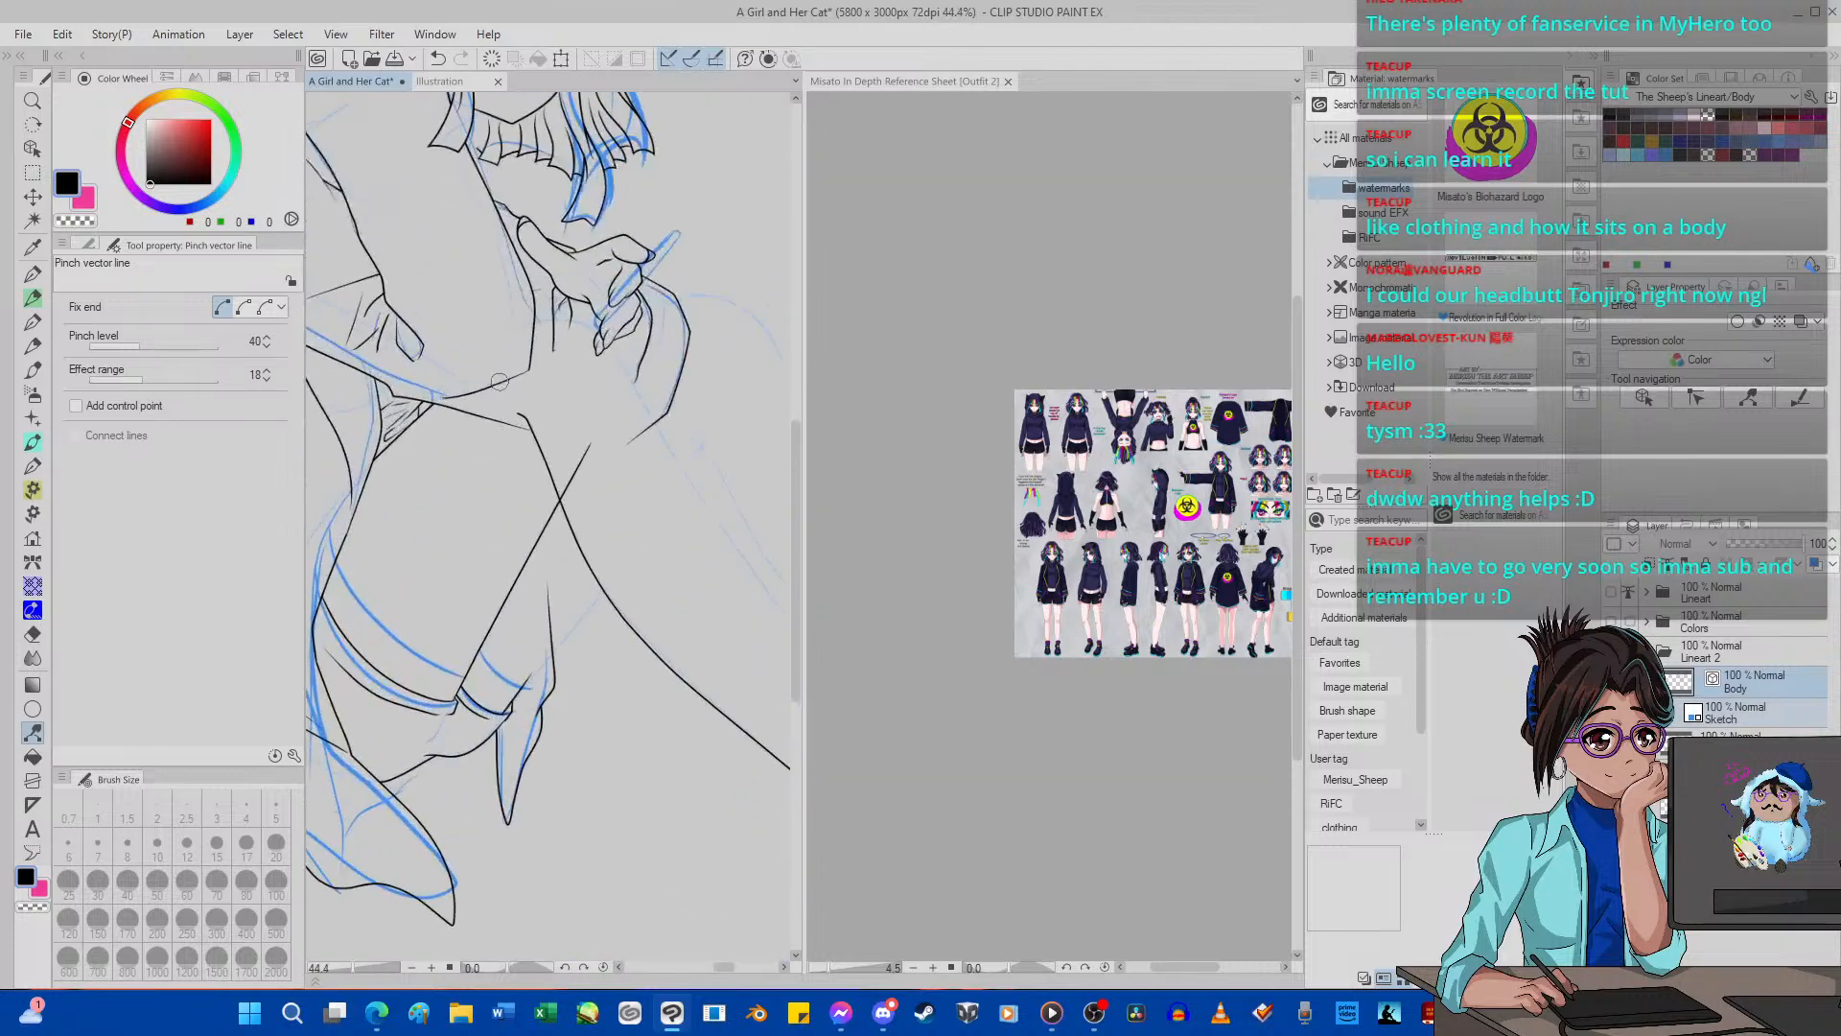
Try to erase whole vector lines where the fold lines meet beneath the sleeve hem with the Hard eraser.
scroll(502, 427, "down", 3)
scroll(498, 431, "up", 3)
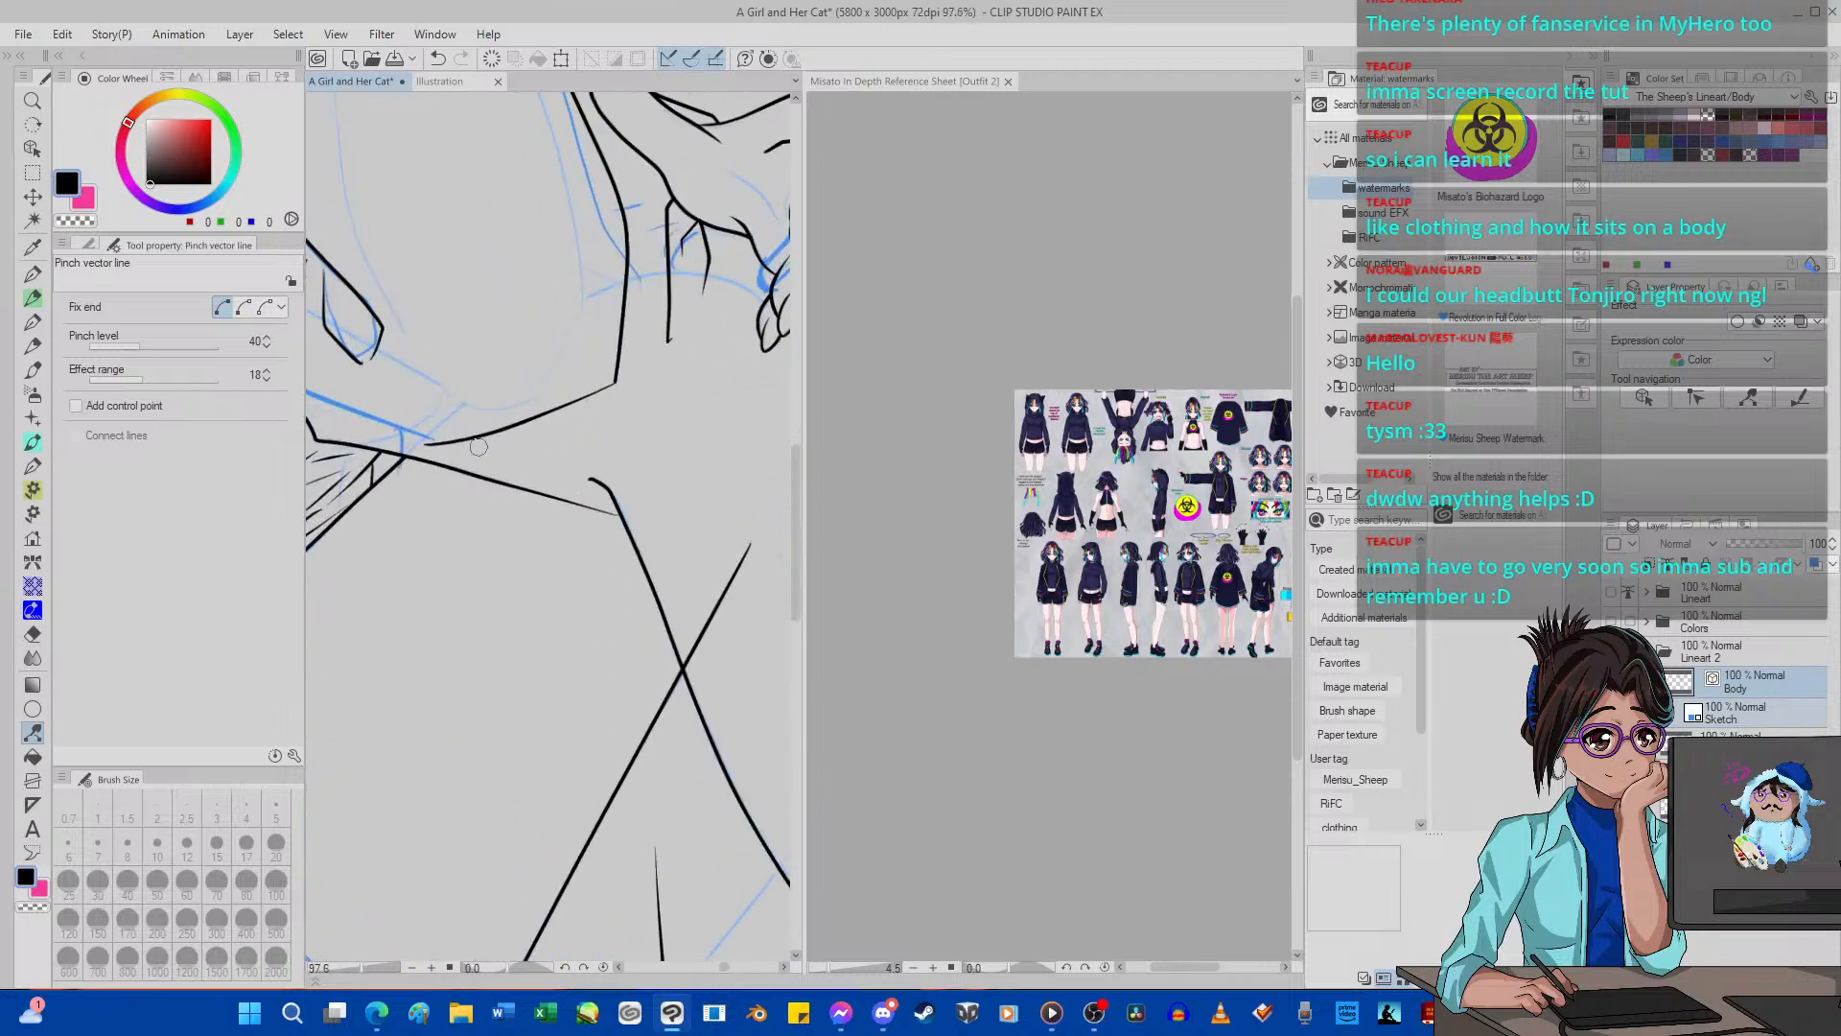
scroll(479, 439, "down", 5)
scroll(454, 447, "up", 3)
scroll(454, 447, "up", 2)
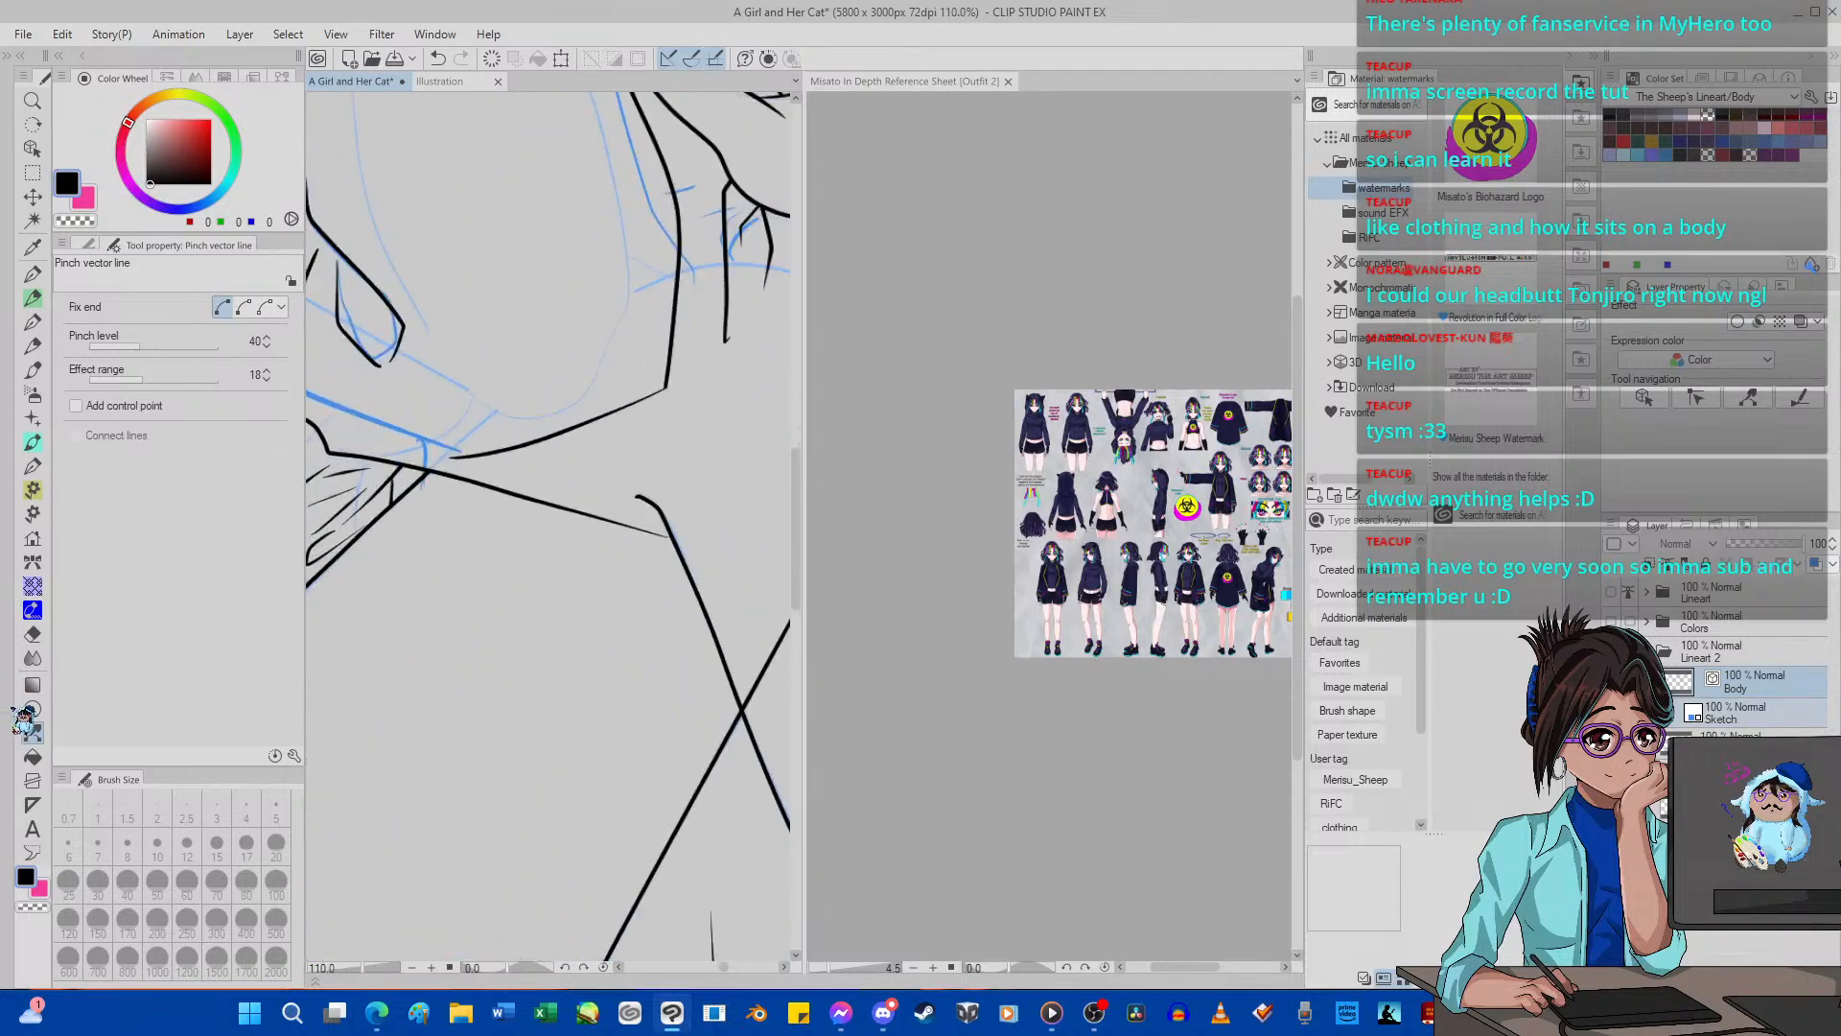
left_click(32, 634)
left_click(265, 441)
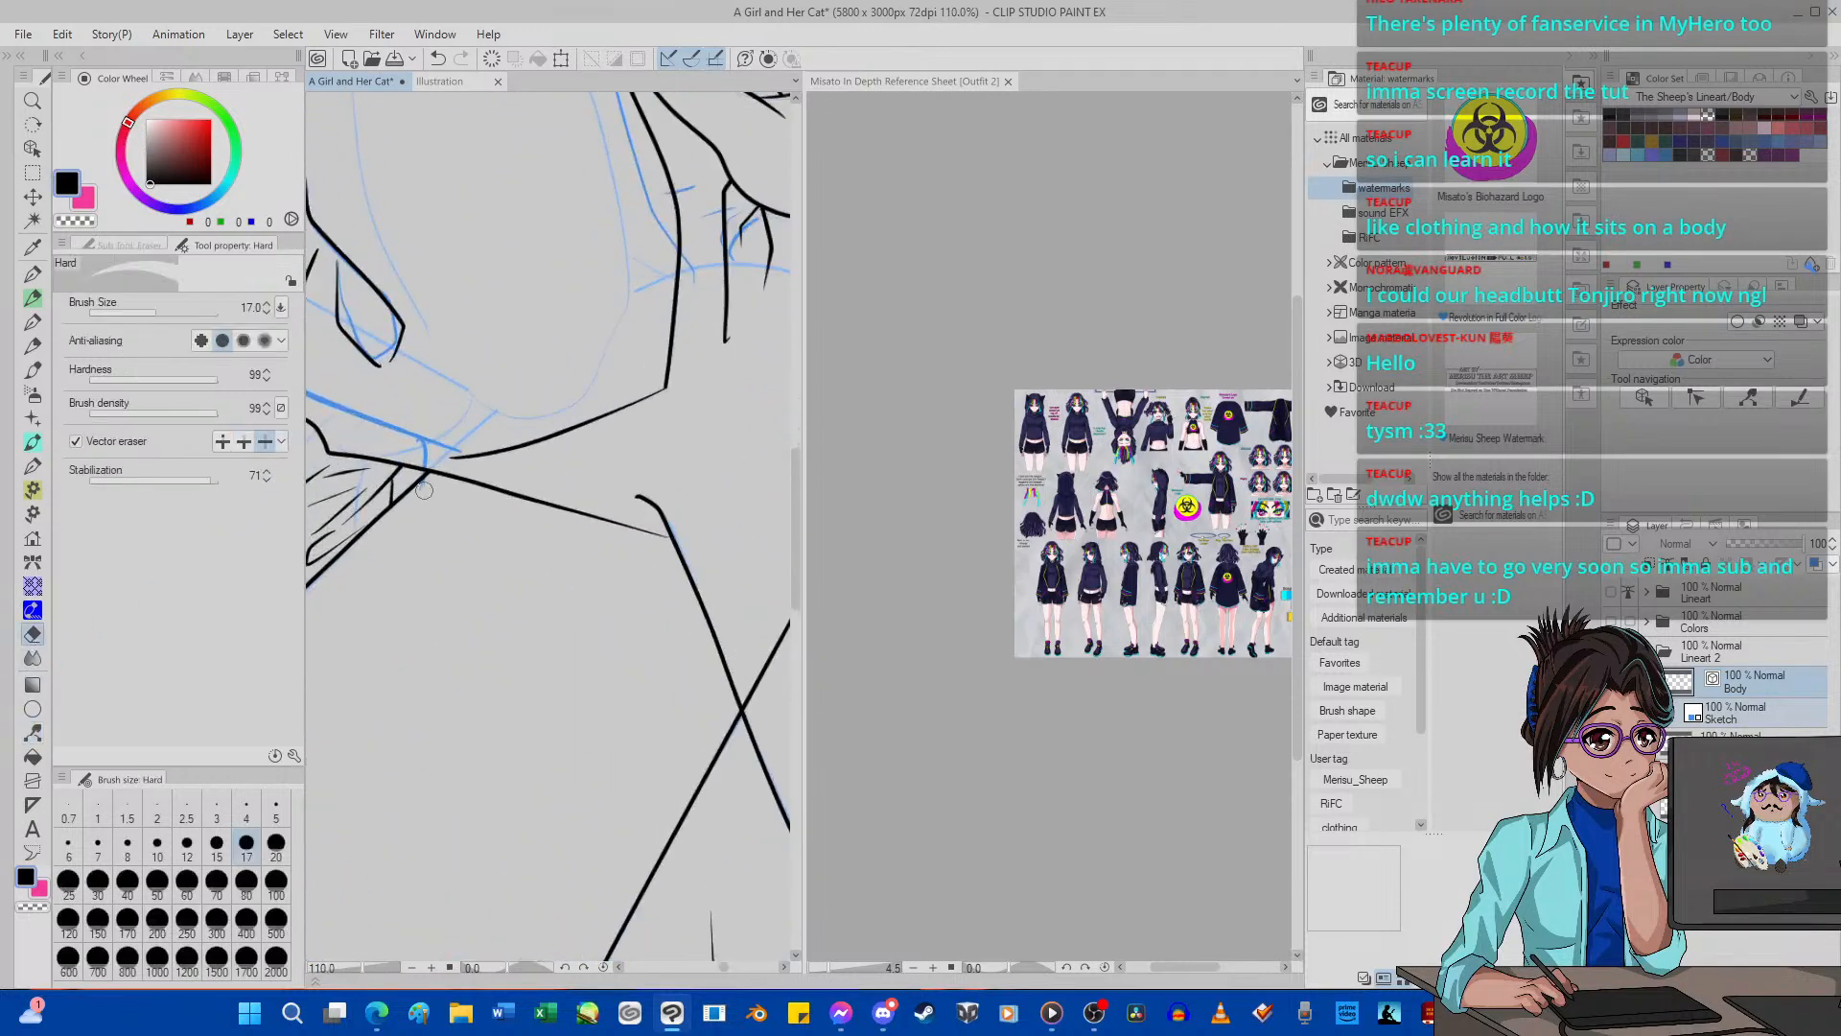
left_click_drag(424, 490, 489, 472)
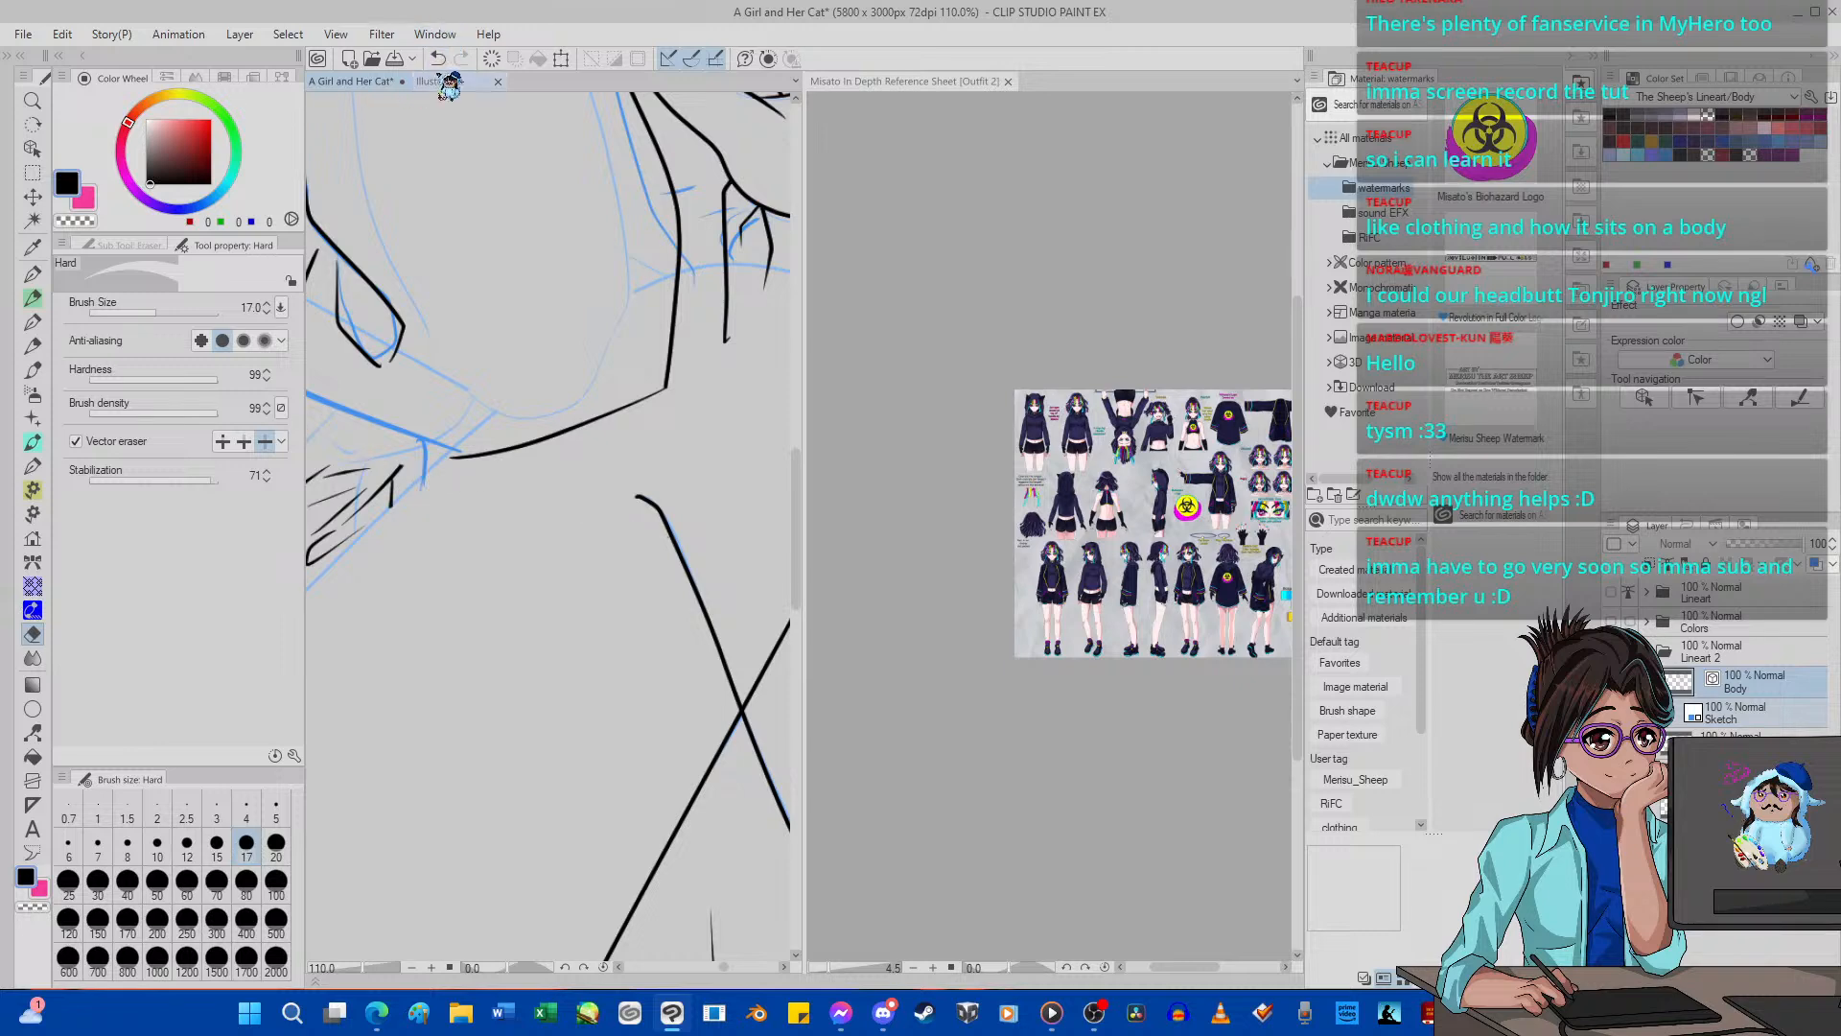
scroll(603, 529, "down", 2)
scroll(603, 529, "down", 3)
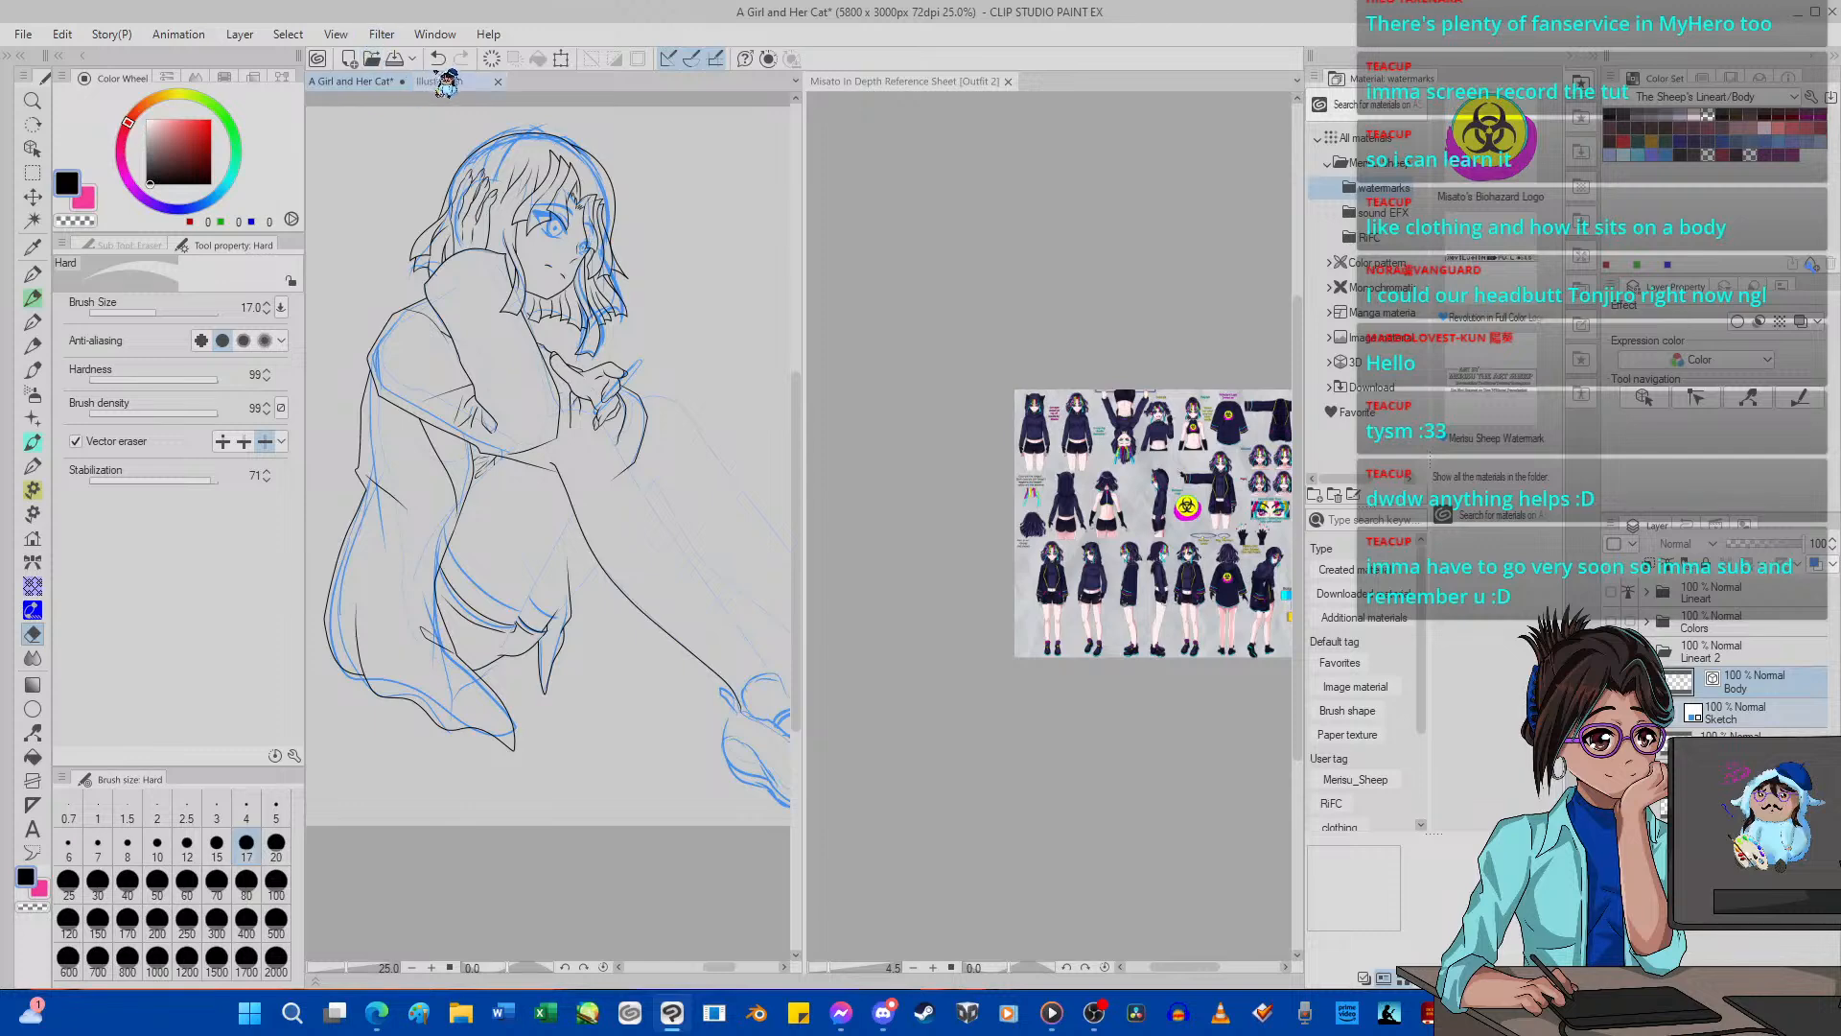
scroll(581, 491, "up", 2)
scroll(580, 491, "down", 2)
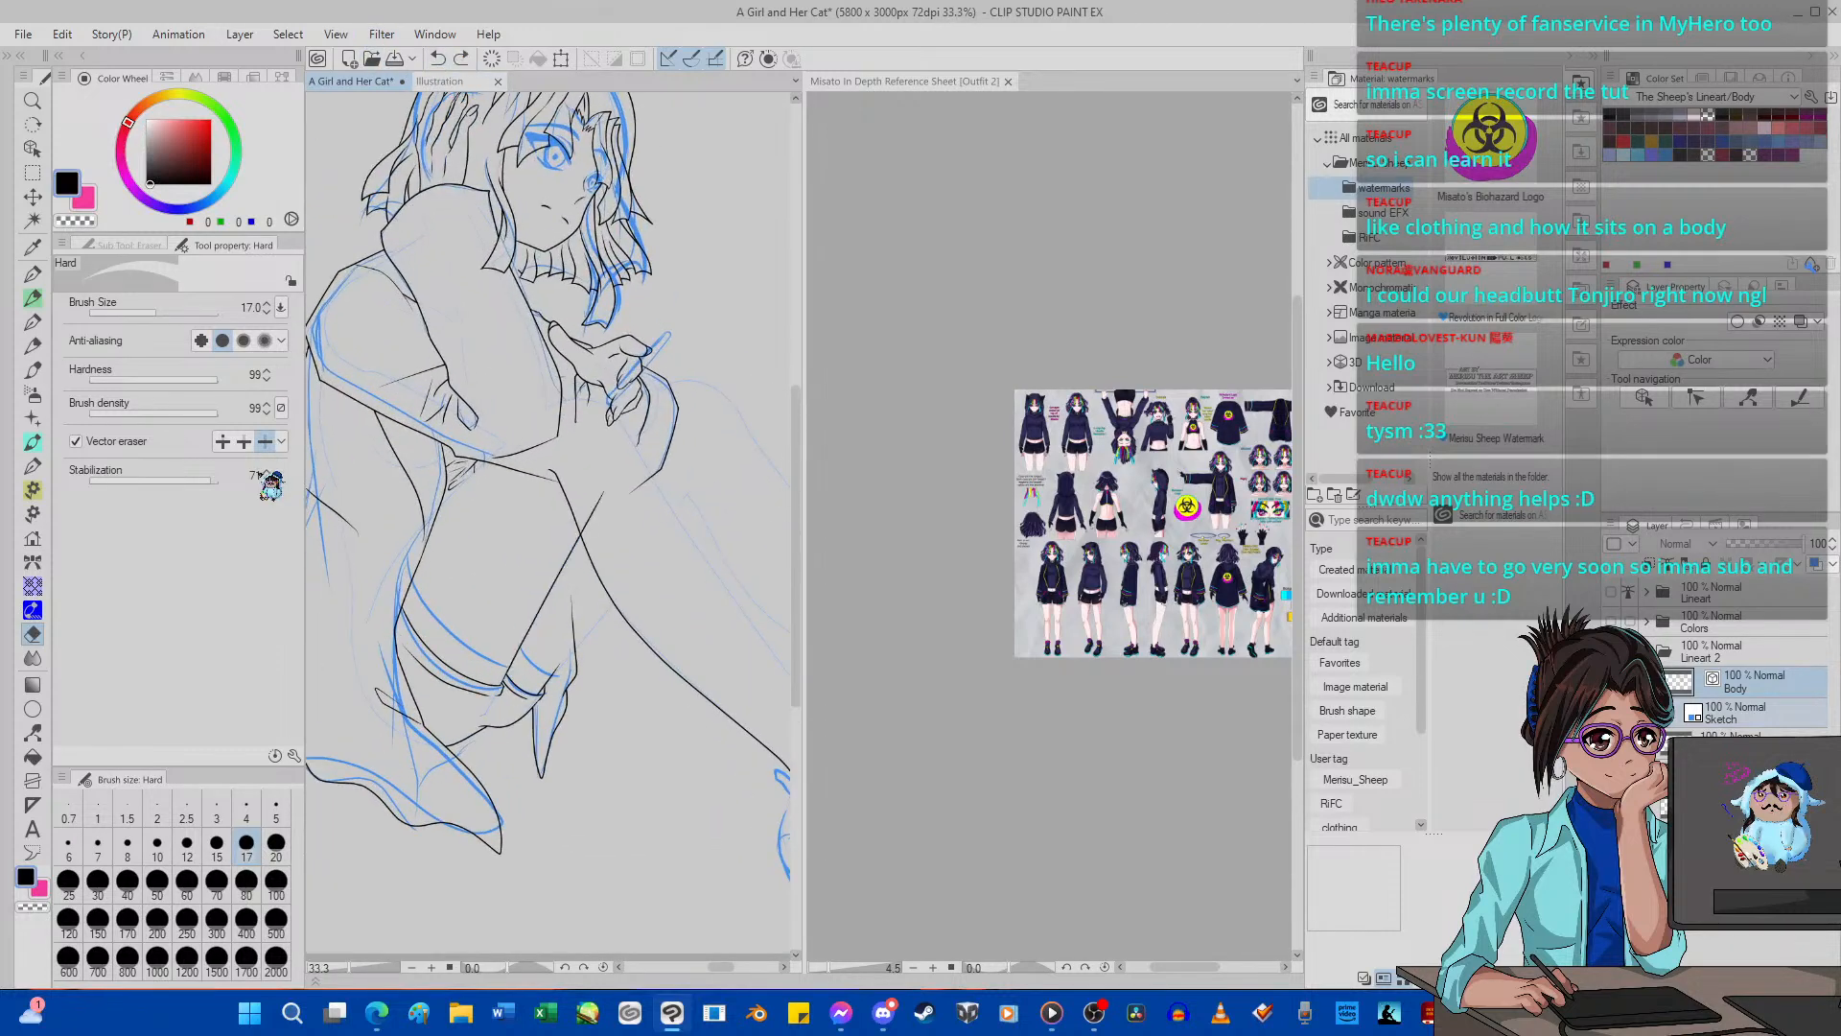
Switch the Hard eraser's vector mode to erase up to intersections and trim the straight diagonal's end extending past the new leg outline.
left_click(244, 441)
left_click_drag(596, 487, 593, 506)
scroll(583, 506, "down", 5)
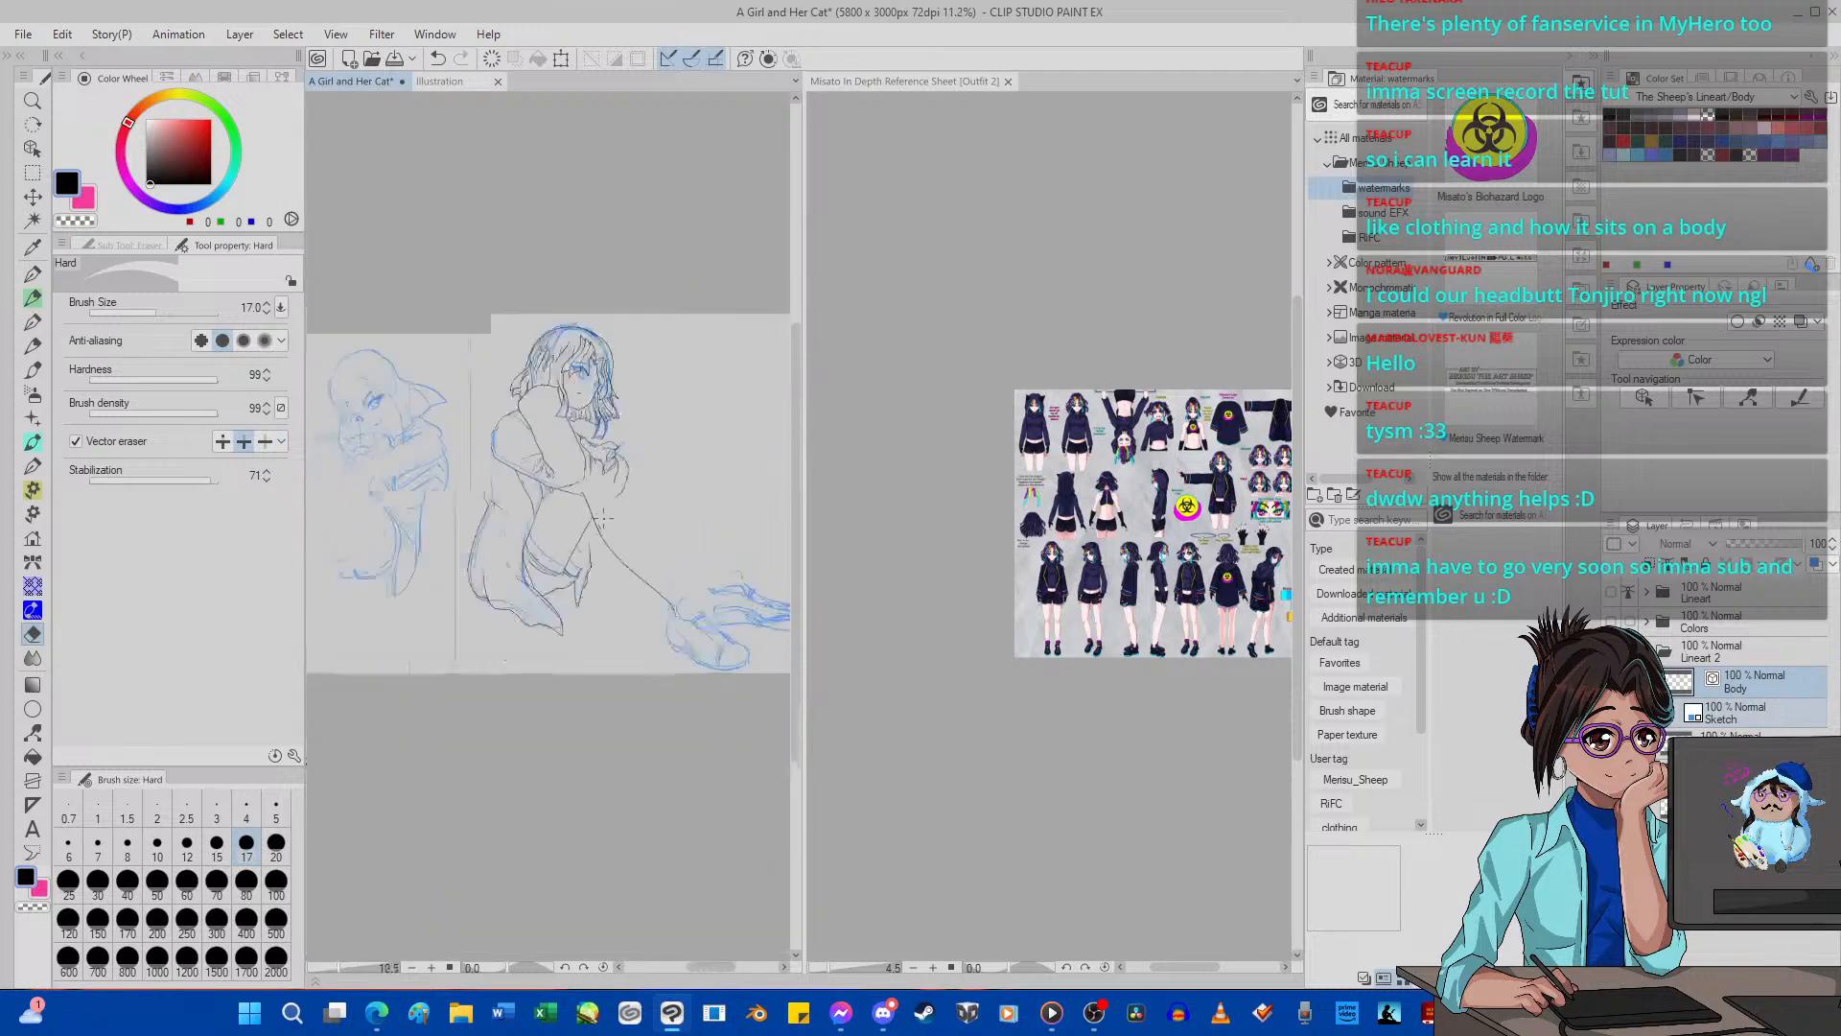
Add a new vector layer above Body and ink the raised knee's upper outline from the hem folds to the fingers with G-pen 2.
scroll(591, 506, "up", 5)
scroll(570, 459, "up", 2)
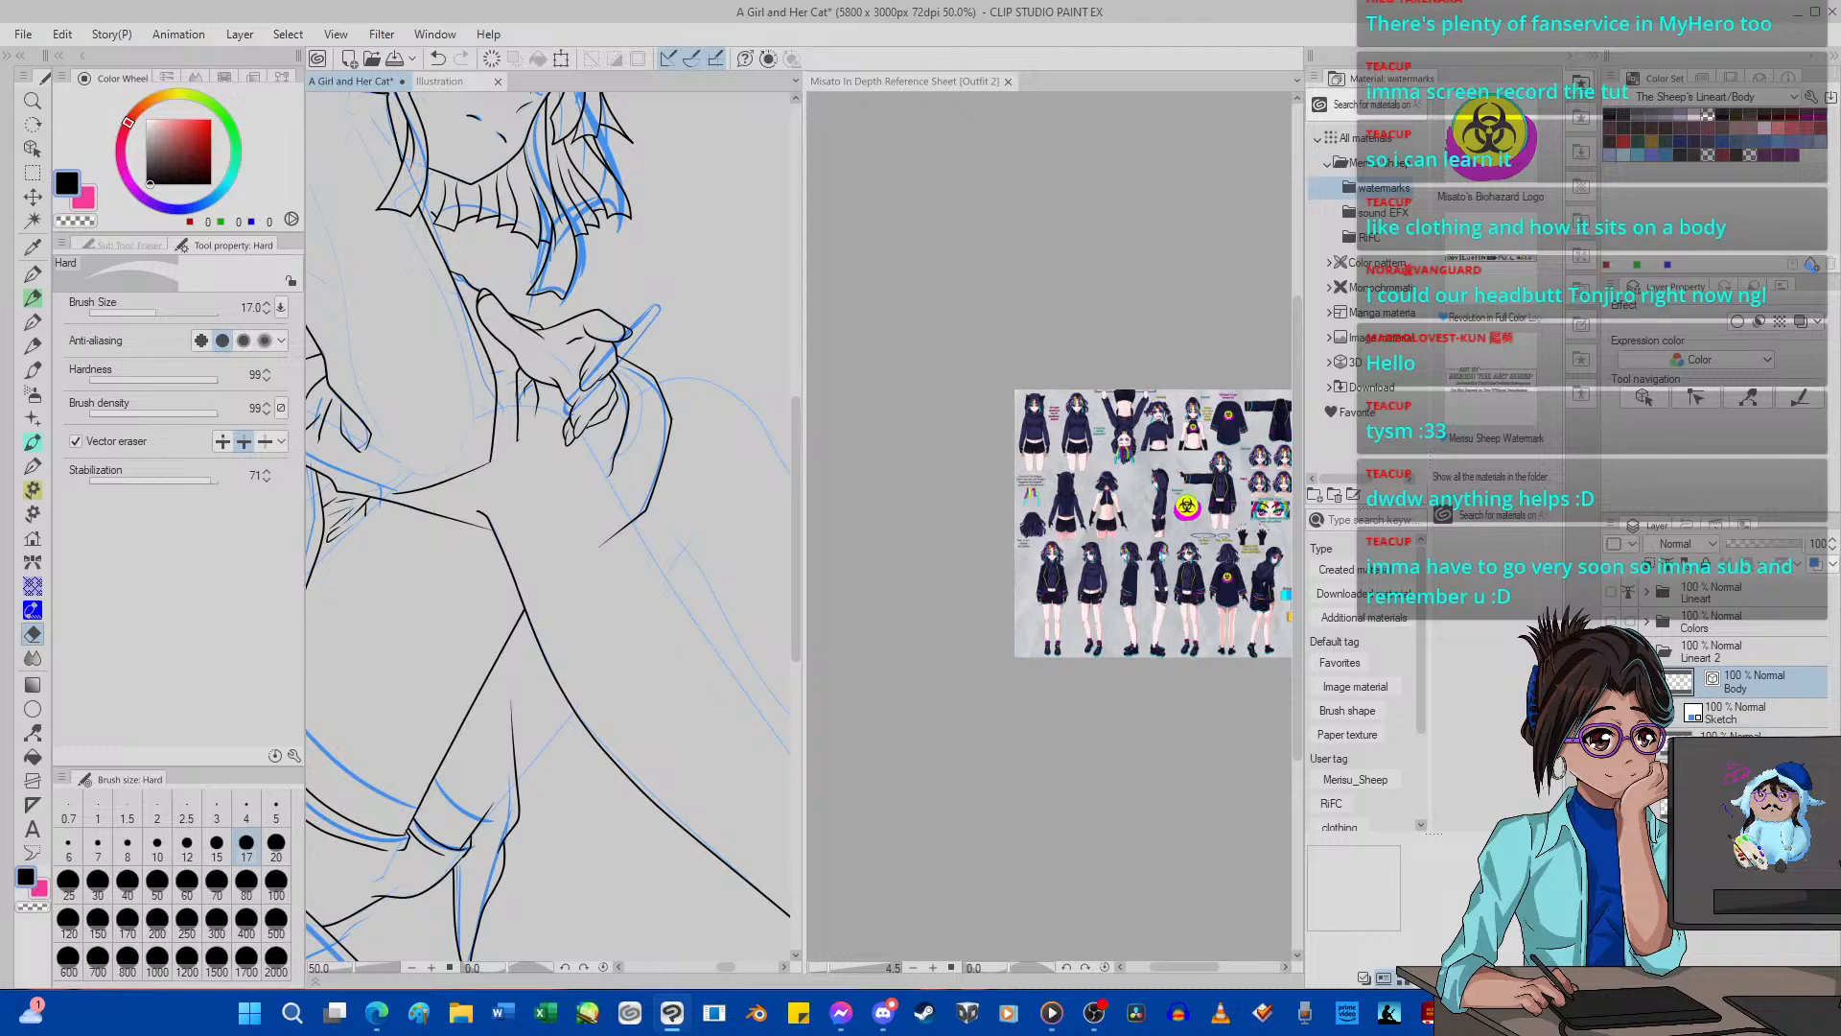
key("ctrl+shift+n")
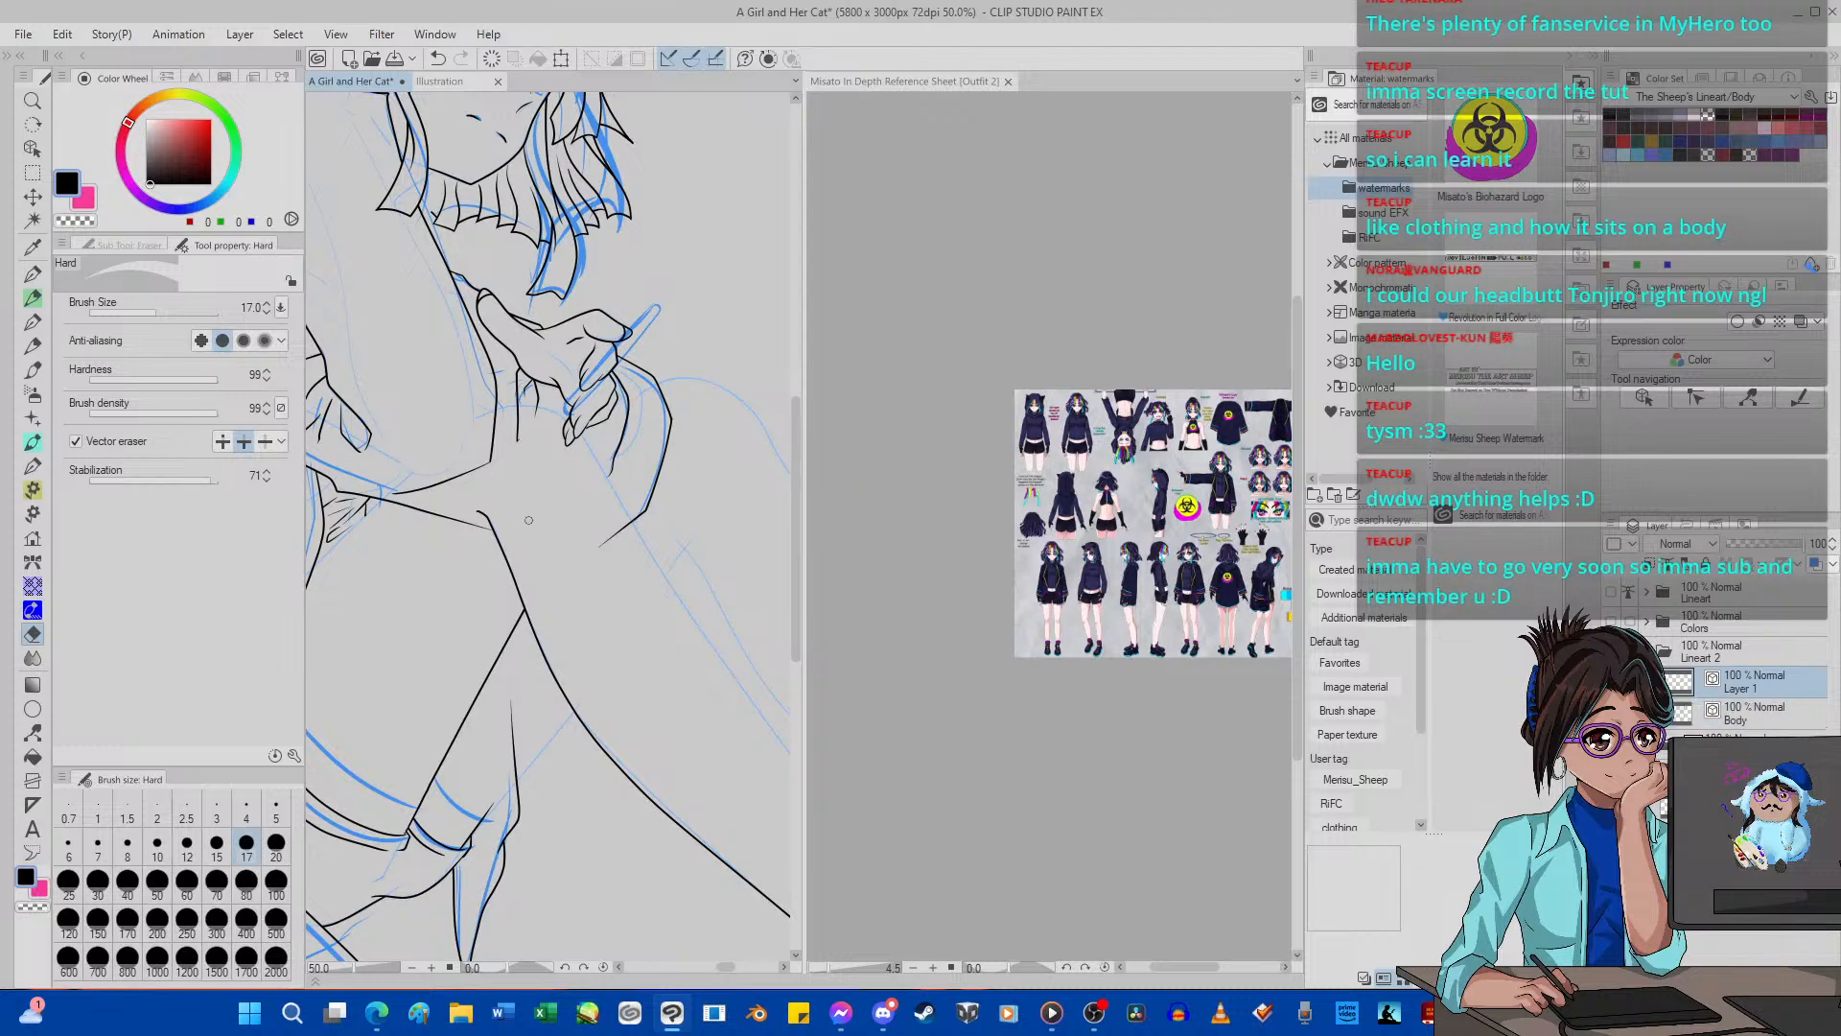
scroll(454, 496, "up", 1)
scroll(455, 496, "up", 2)
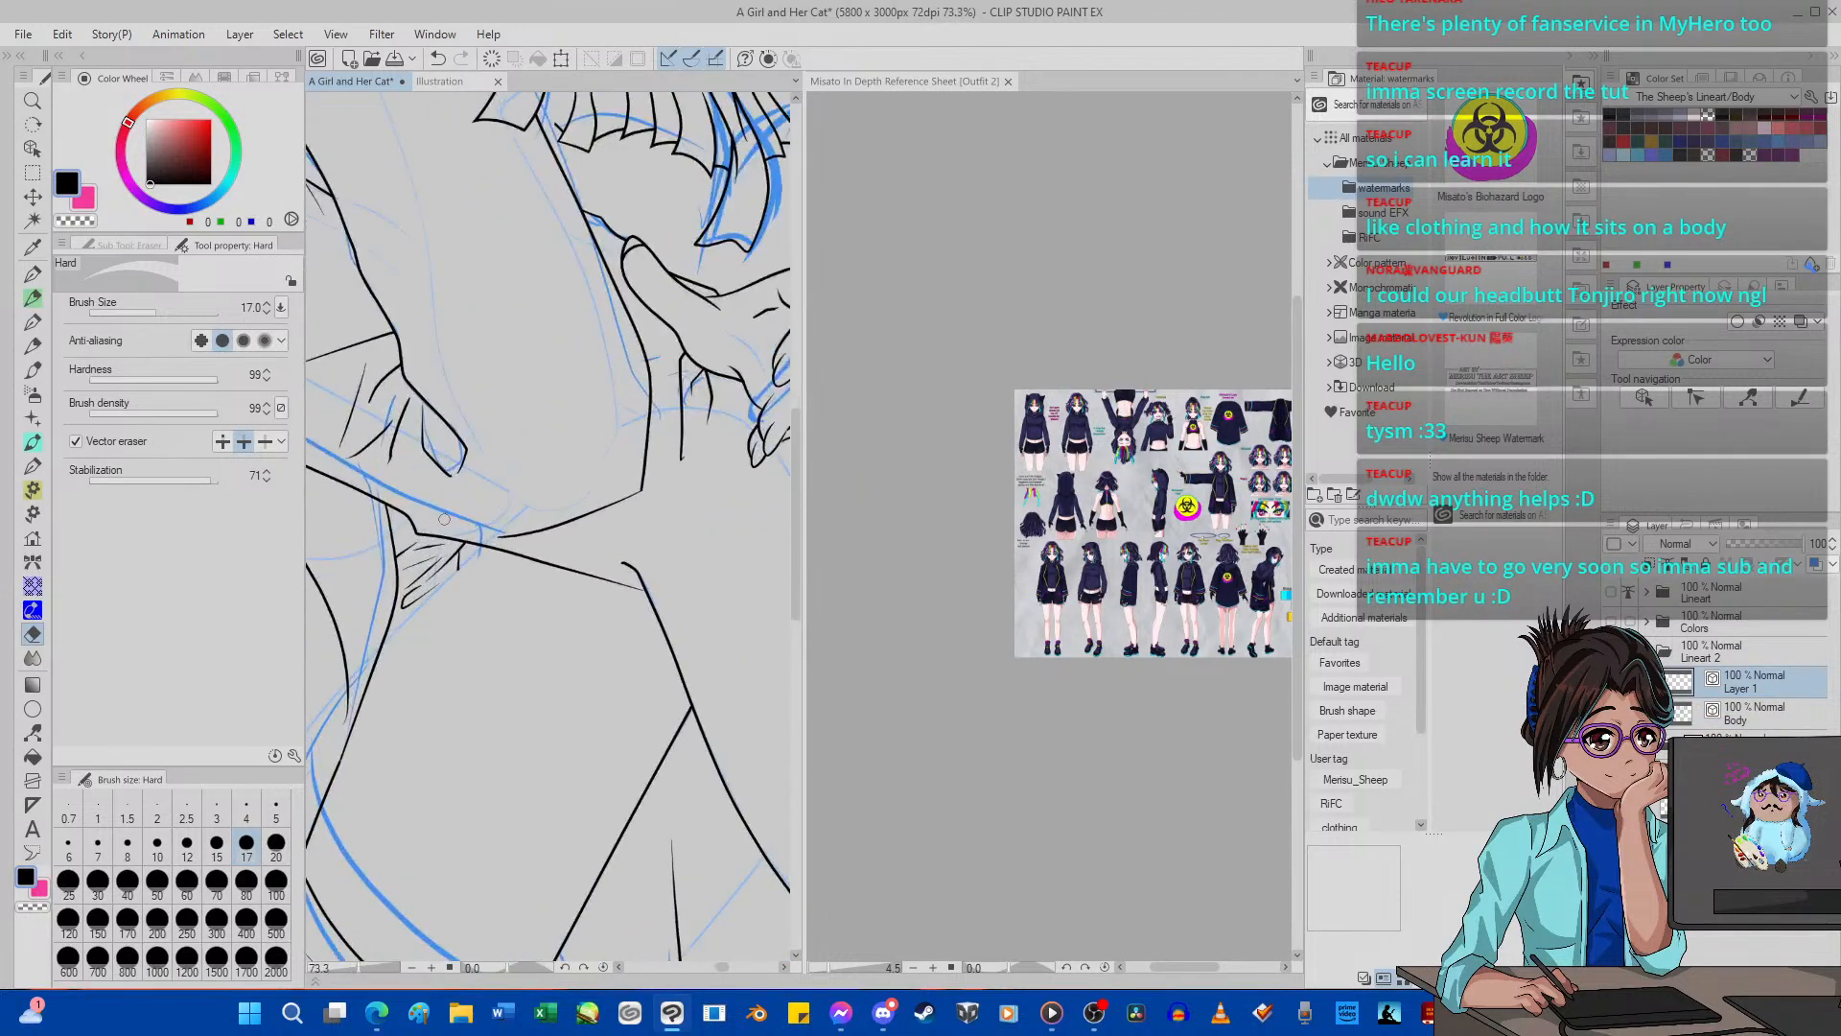
key("p")
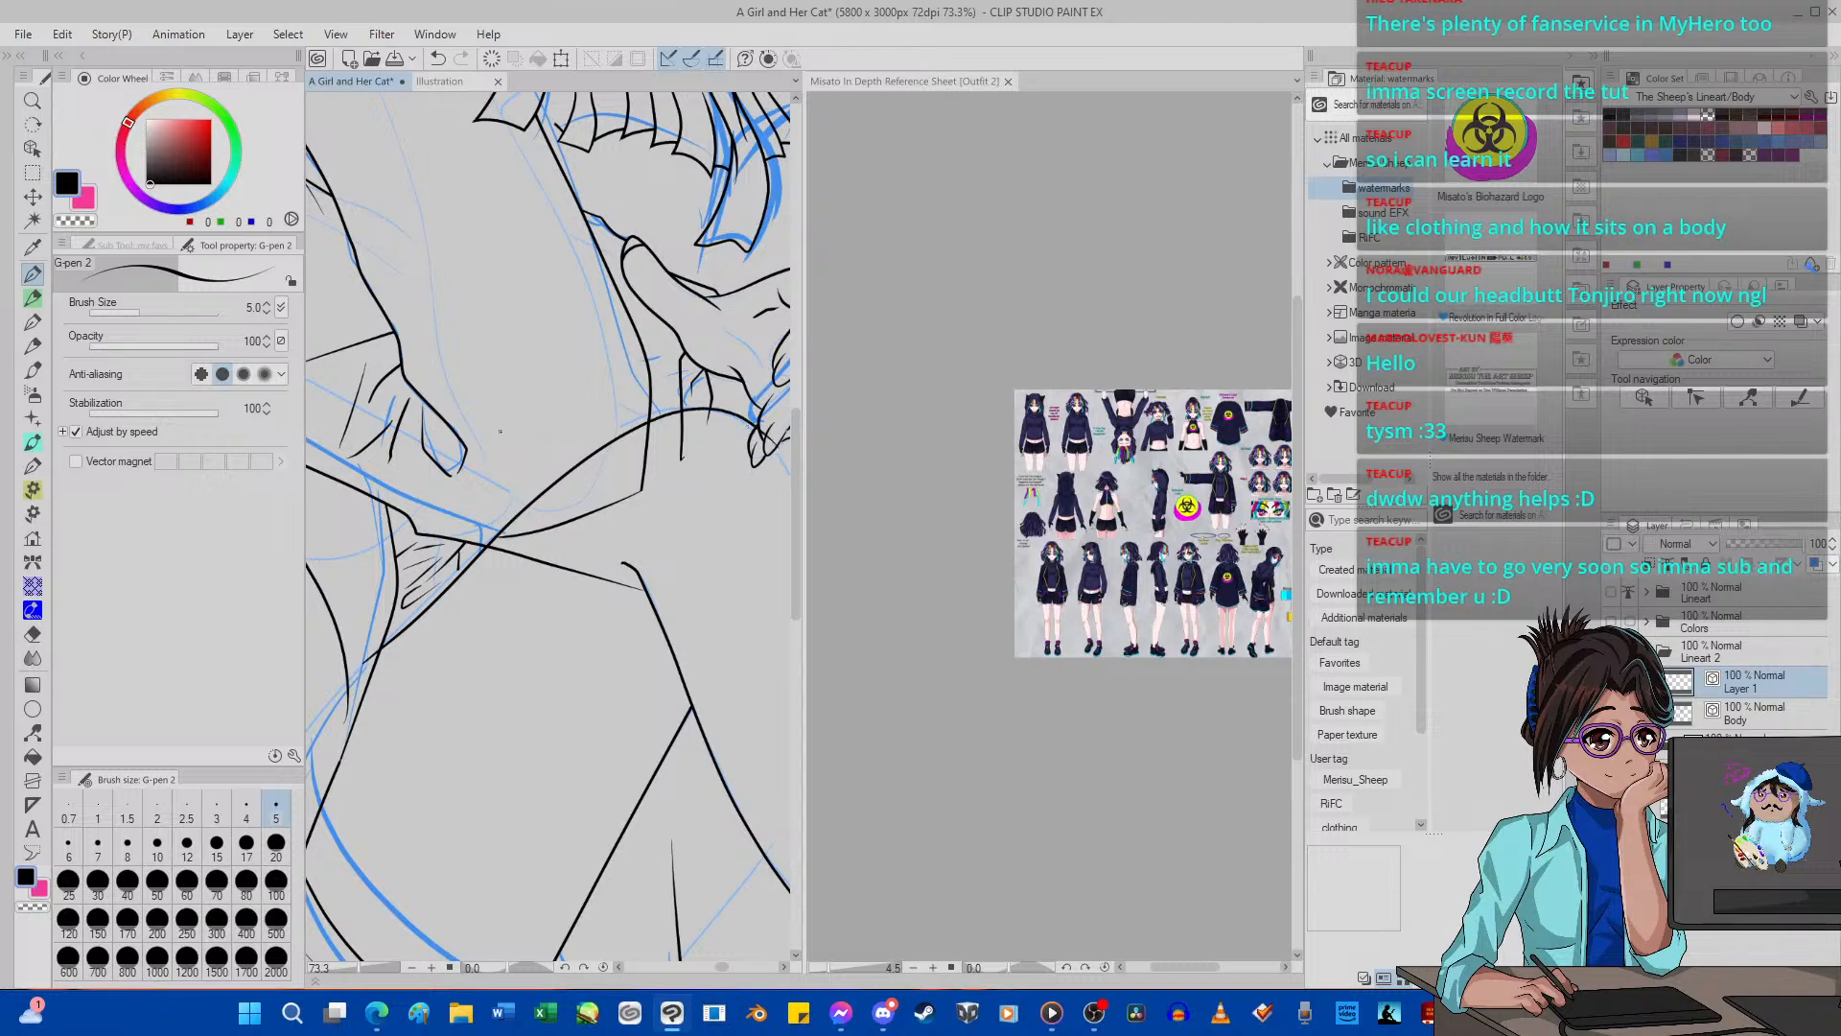
Adjust the new knee outline with Pinch vector line so it follows the blue guide from the folds to the fingers.
left_click(31, 731)
scroll(401, 624, "up", 3)
scroll(402, 625, "up", 2)
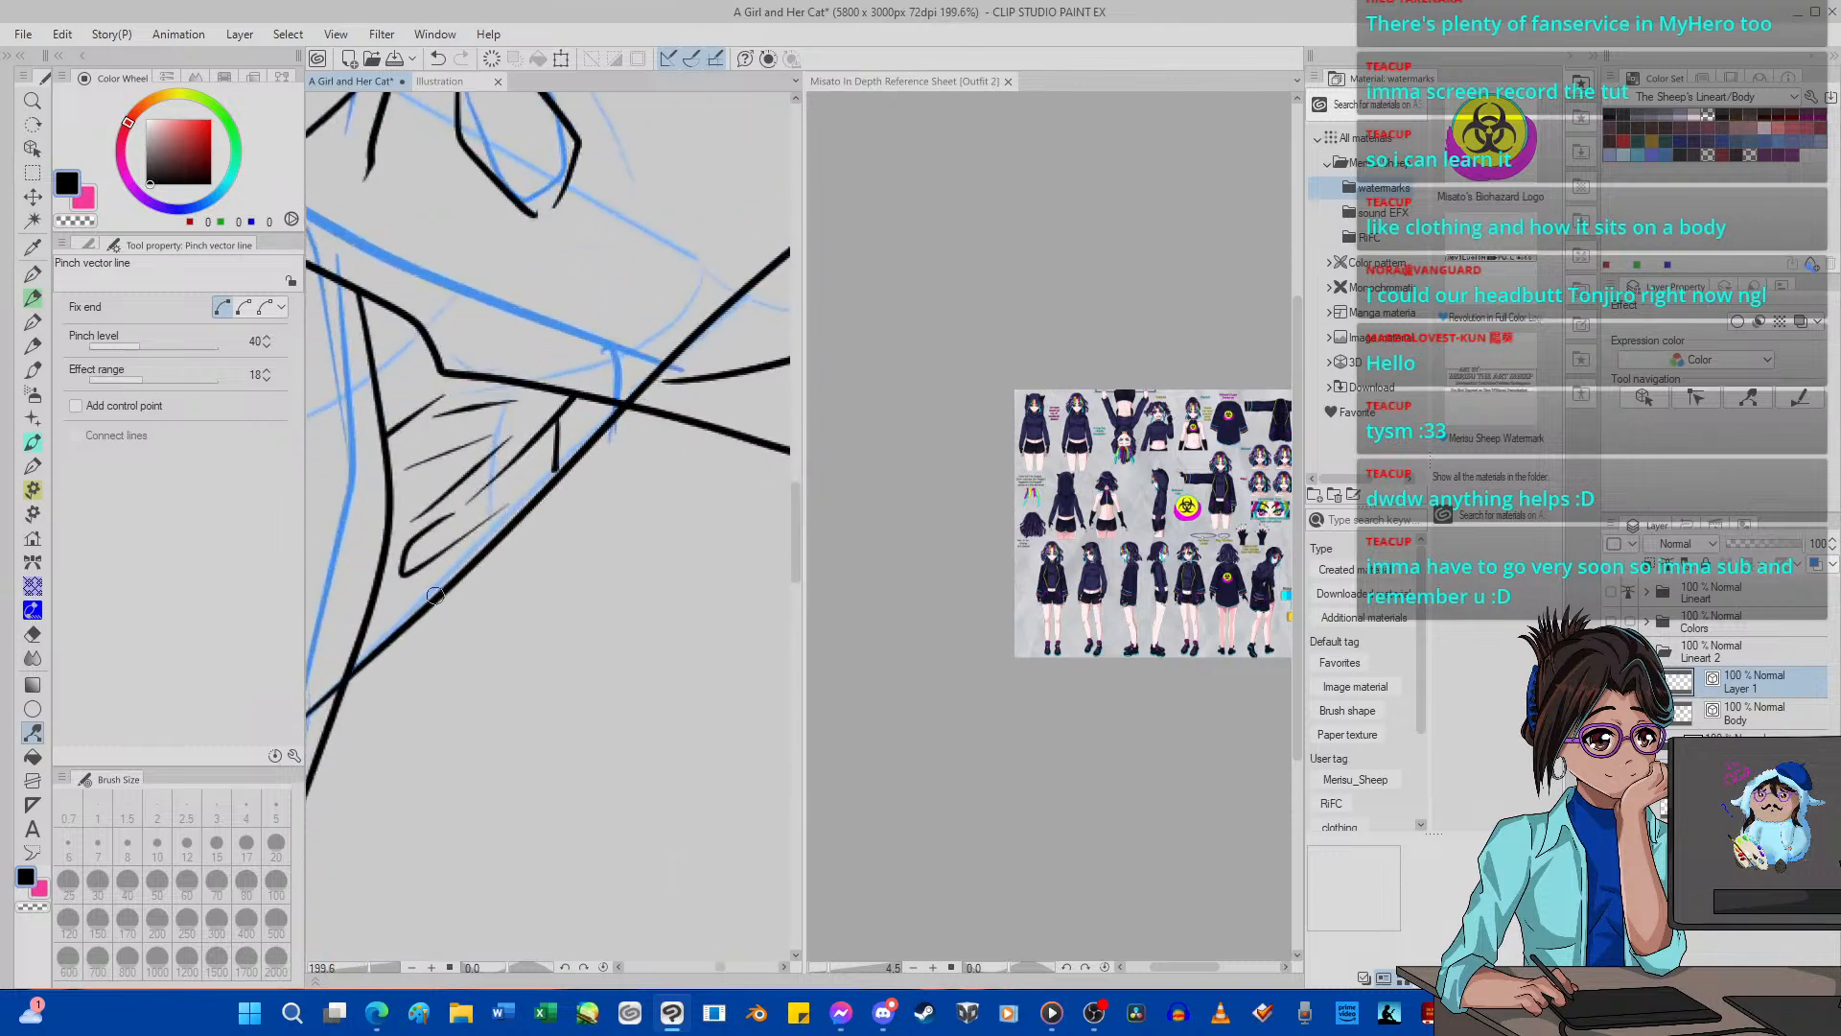
scroll(428, 595, "down", 5)
scroll(486, 548, "up", 4)
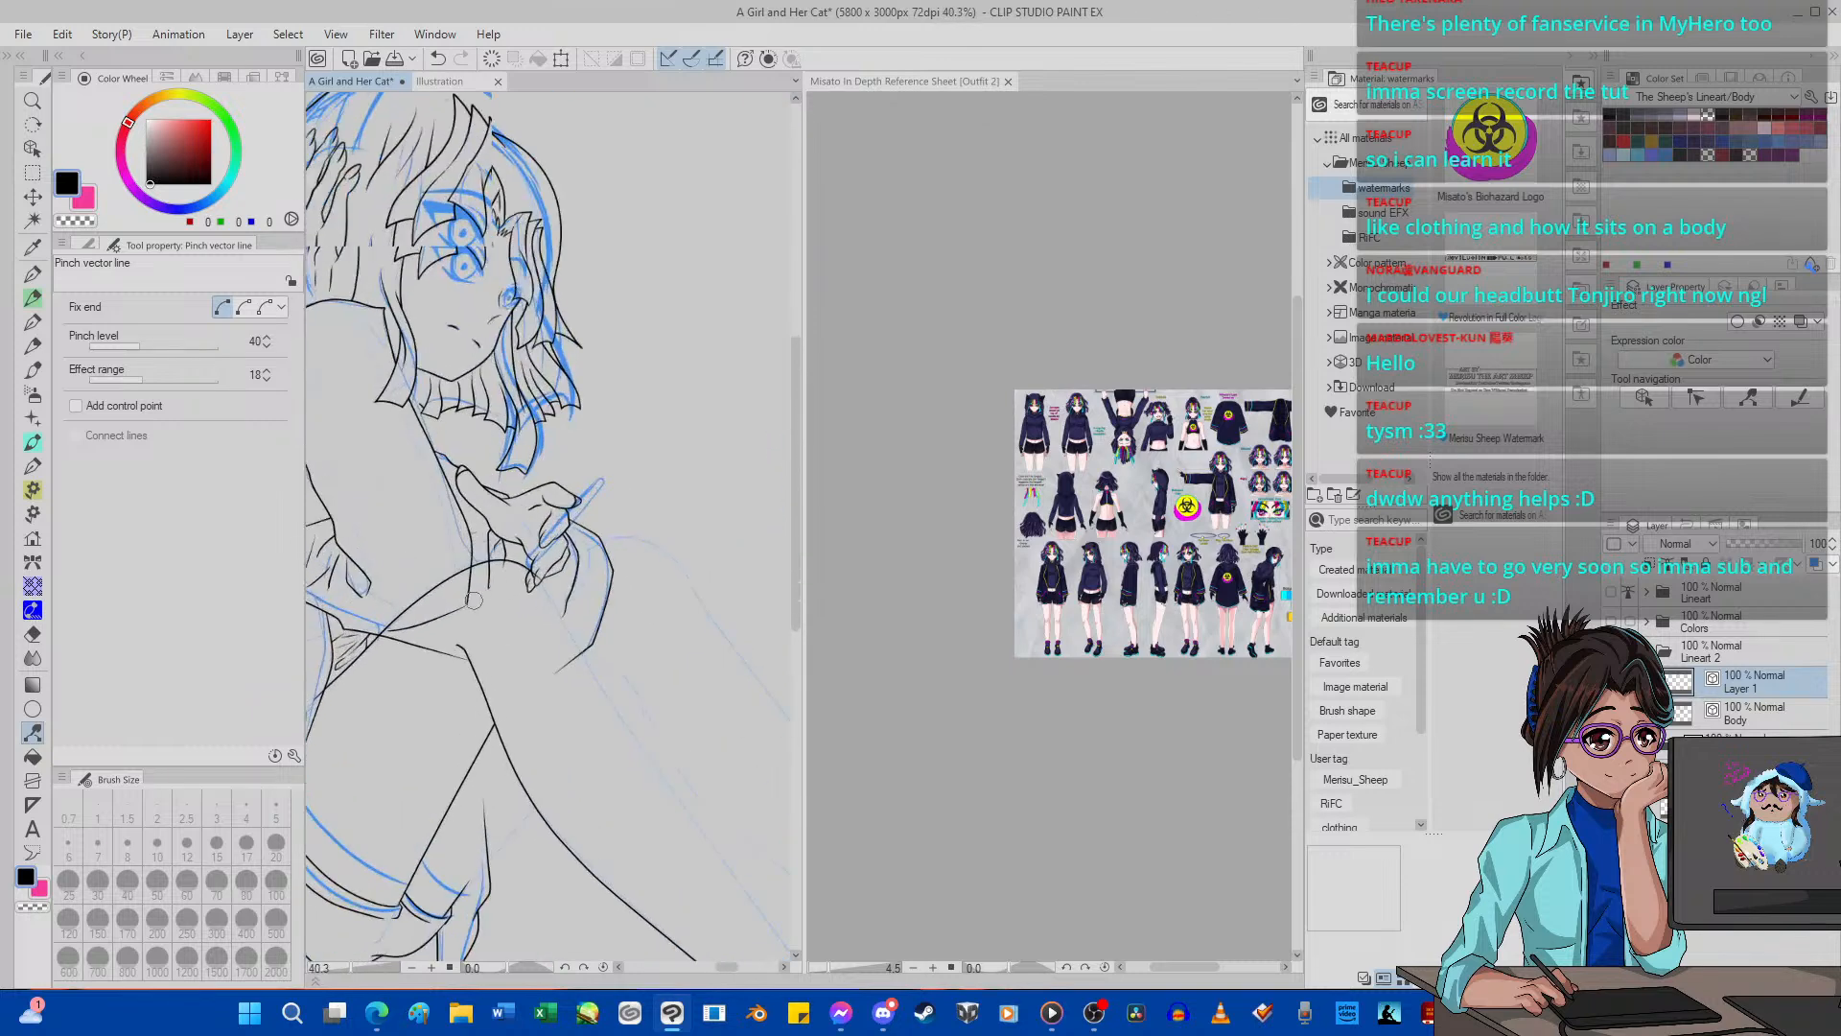
scroll(486, 549, "up", 3)
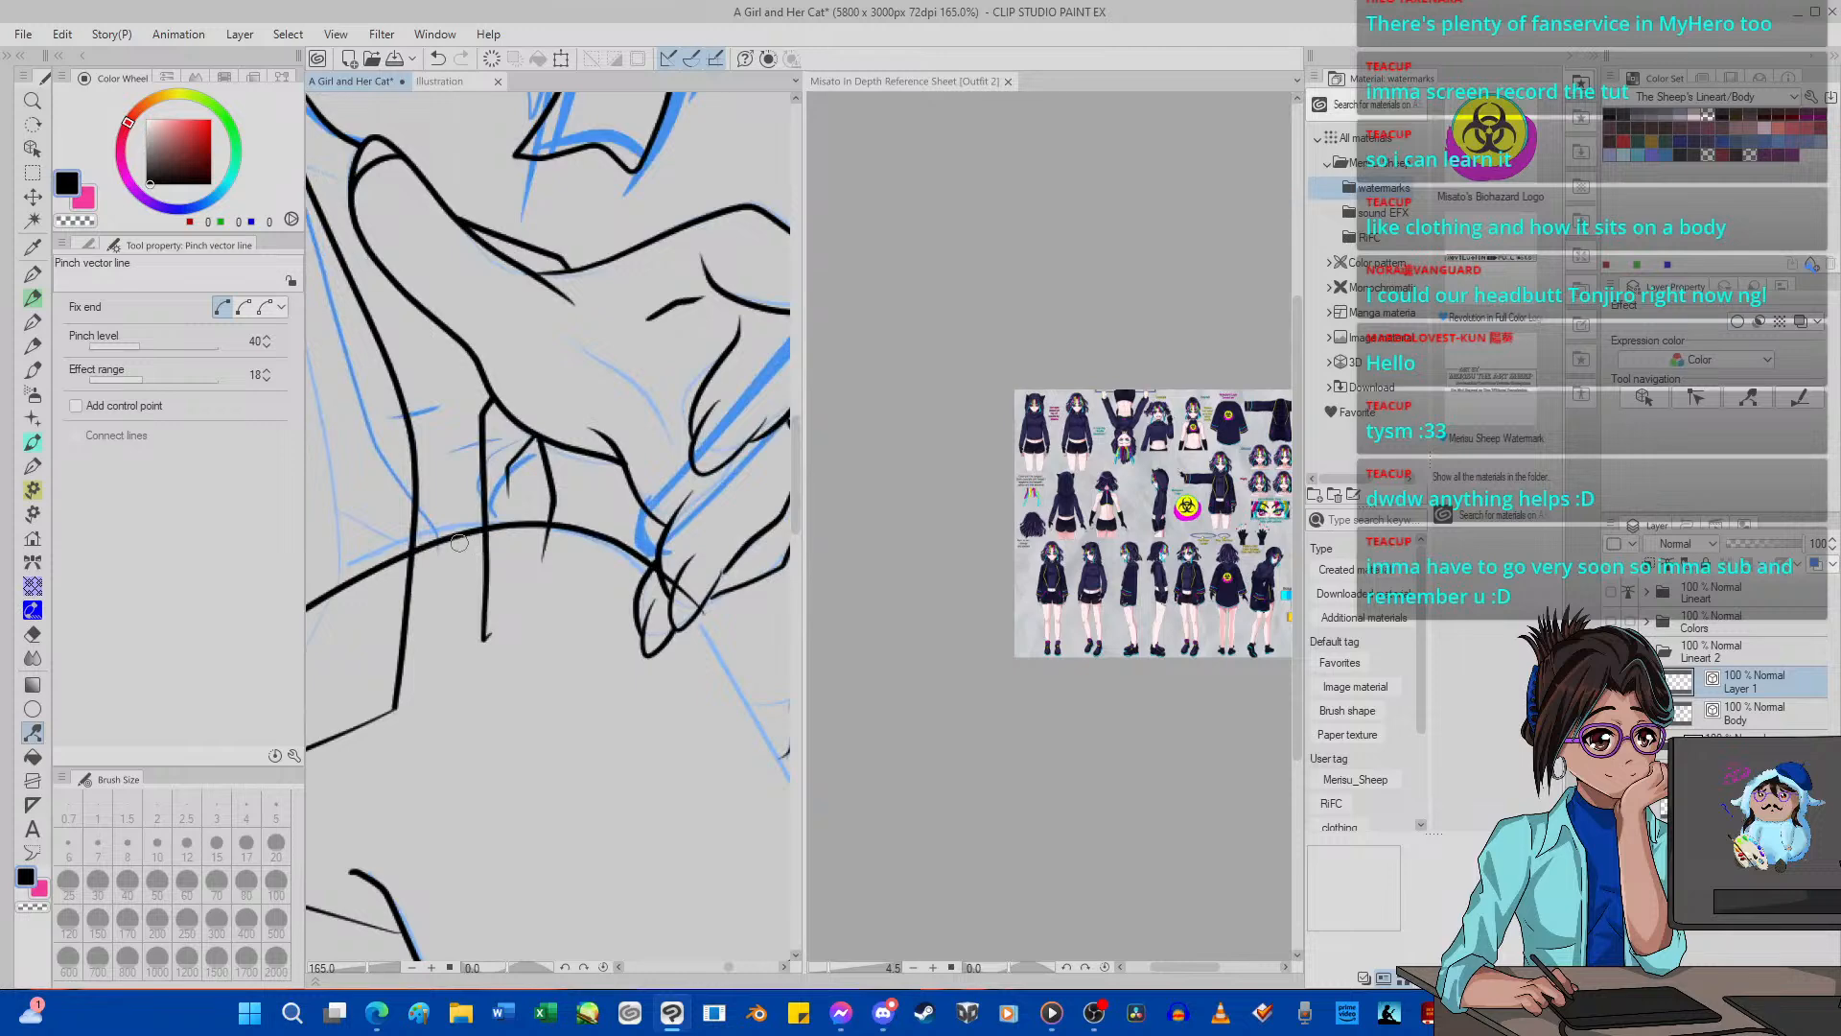
scroll(432, 541, "down", 4)
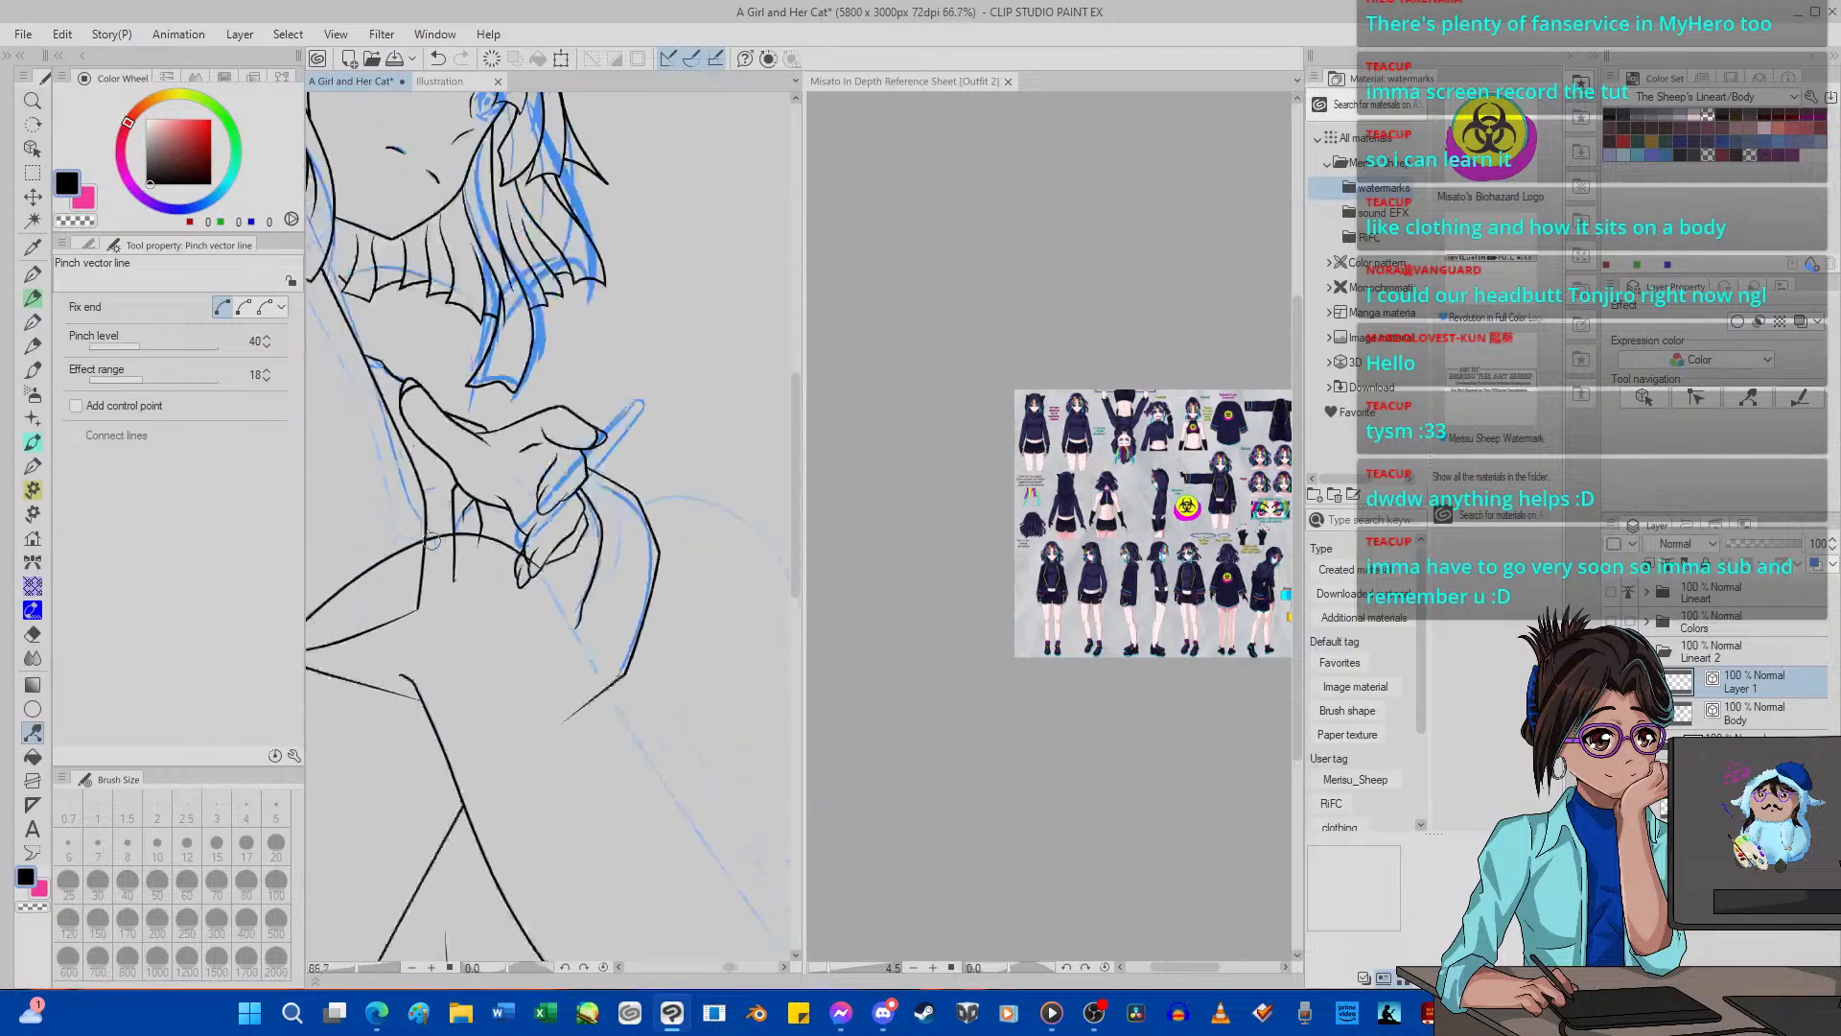
scroll(433, 541, "down", 2)
scroll(537, 500, "up", 6)
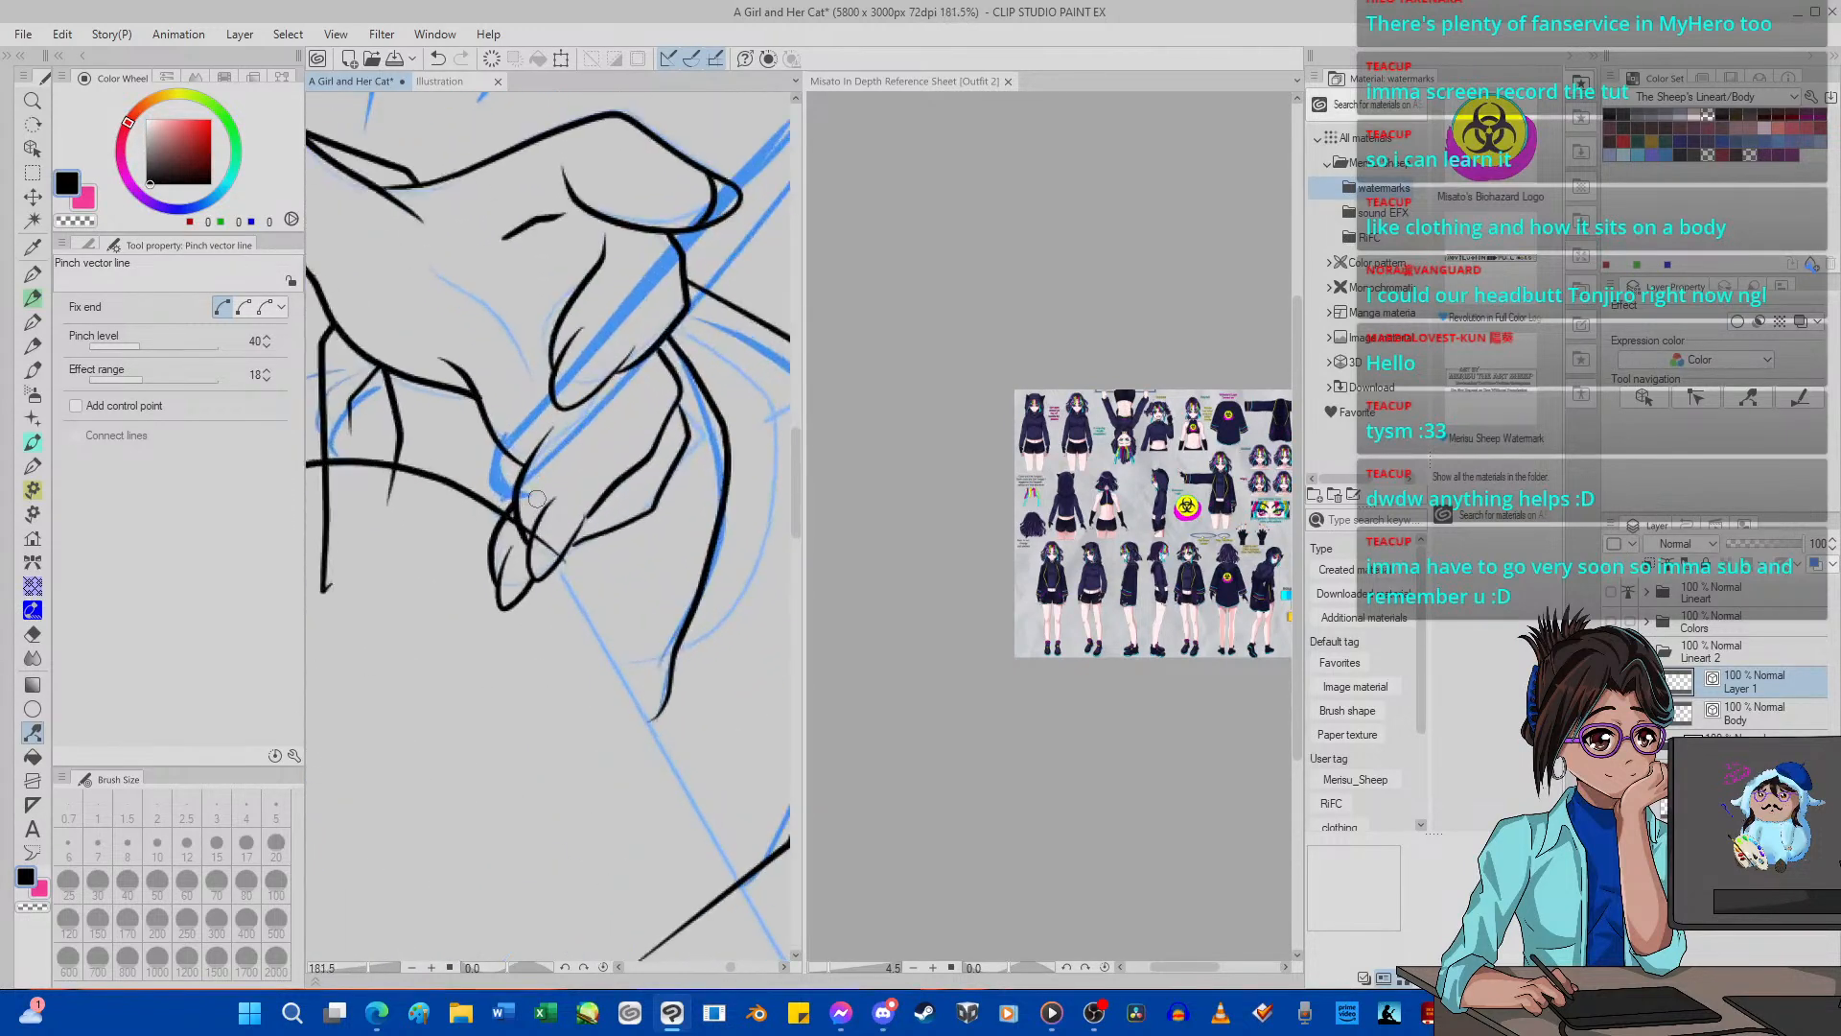
scroll(537, 499, "up", 4)
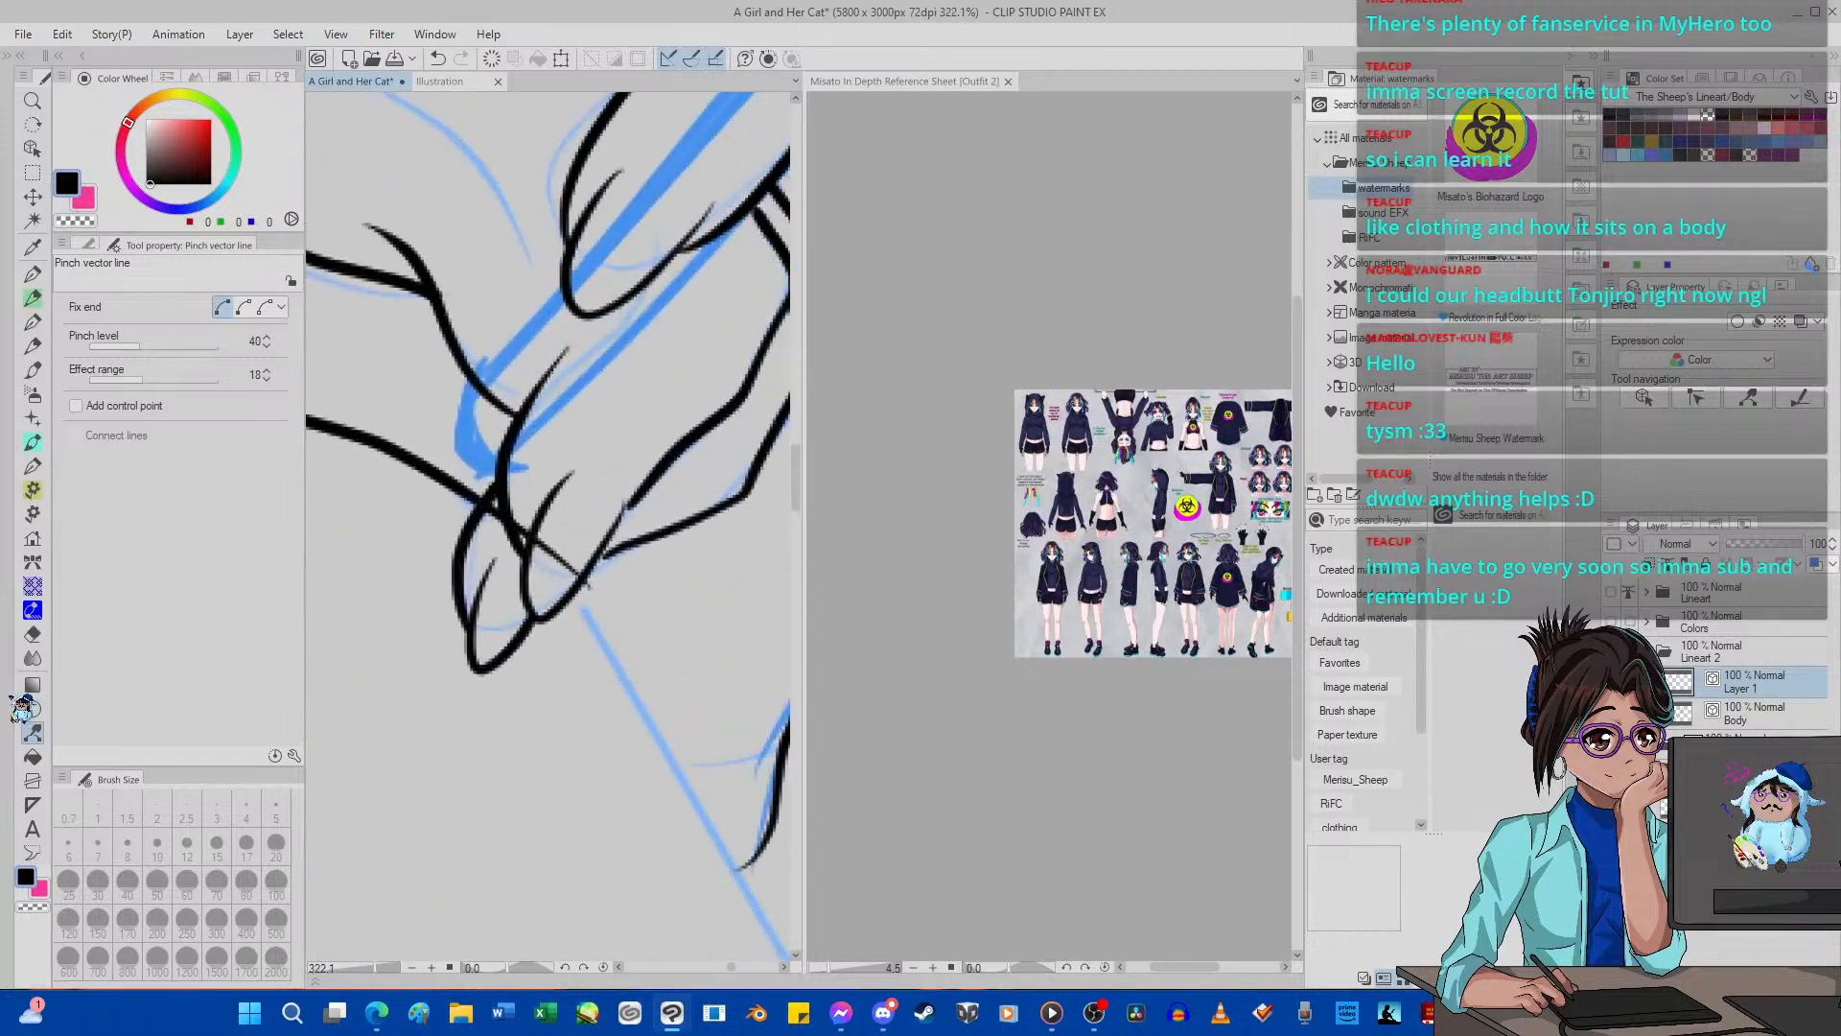
Trim the knee outline where it crosses the fingers with the Hard eraser at size 5, erasing the leftover piece as a whole line.
left_click(31, 633)
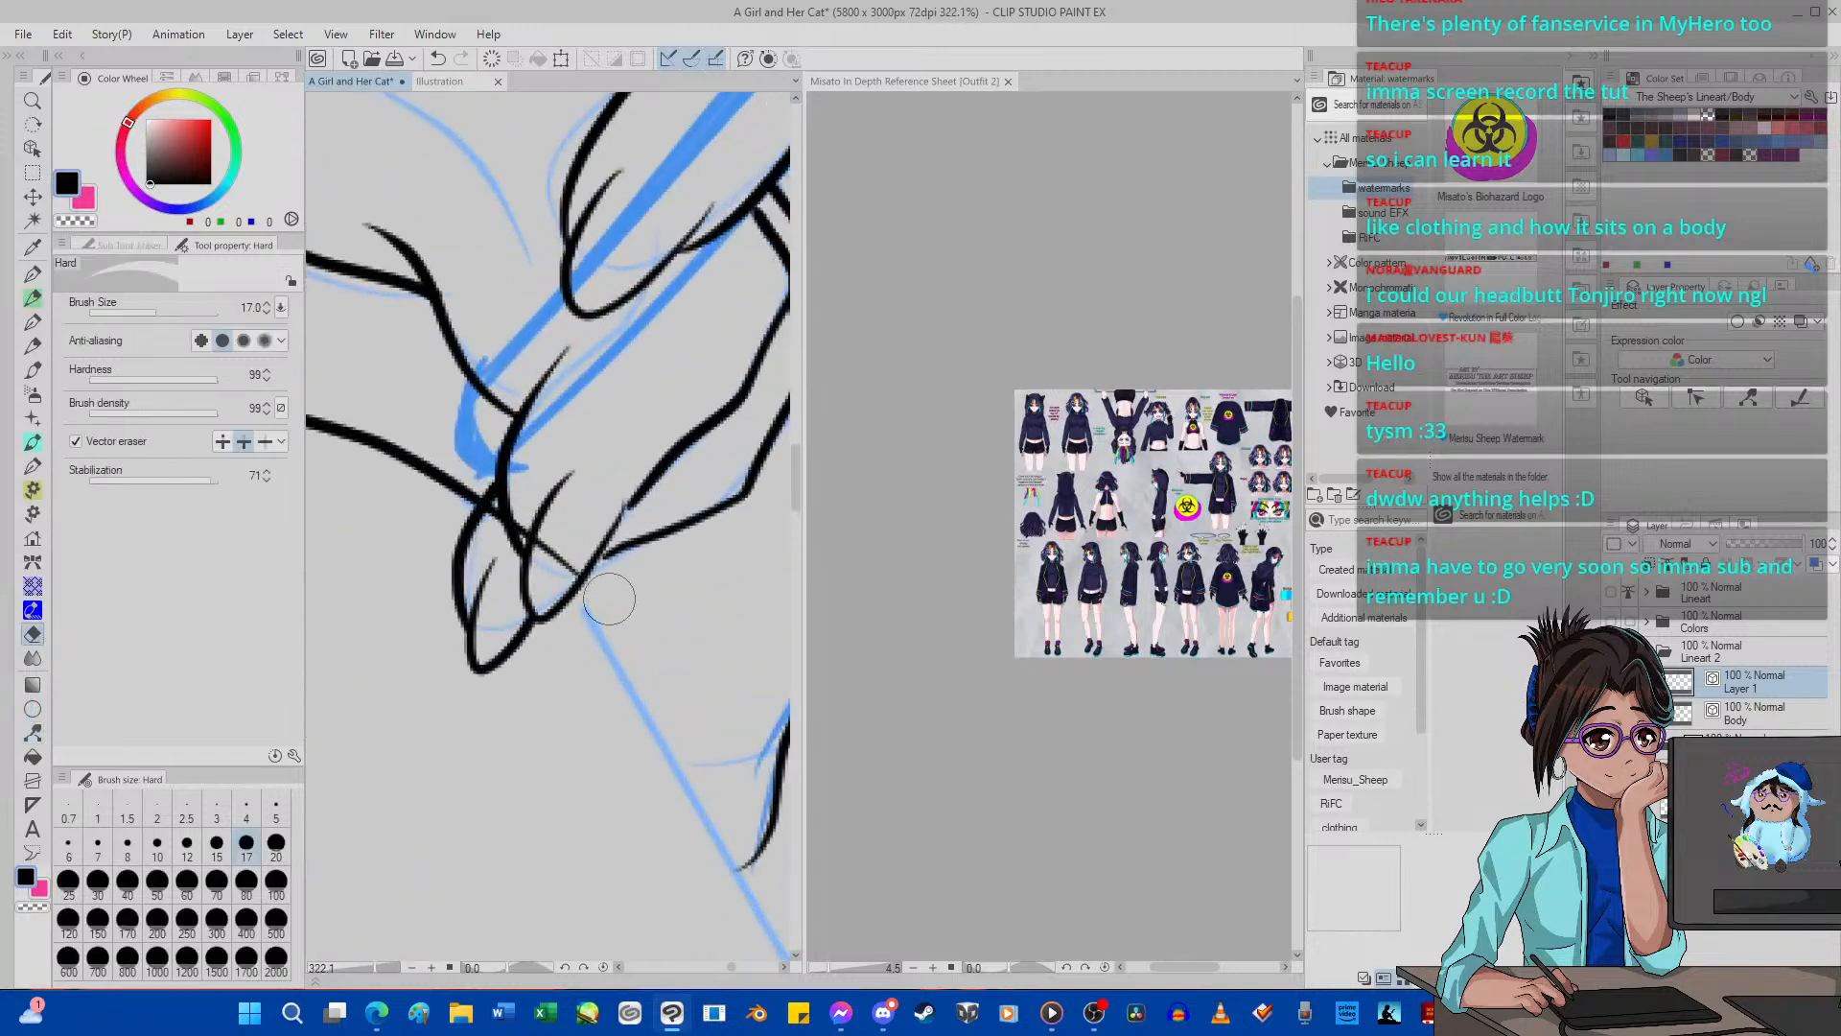
left_click(276, 808)
scroll(484, 504, "up", 3)
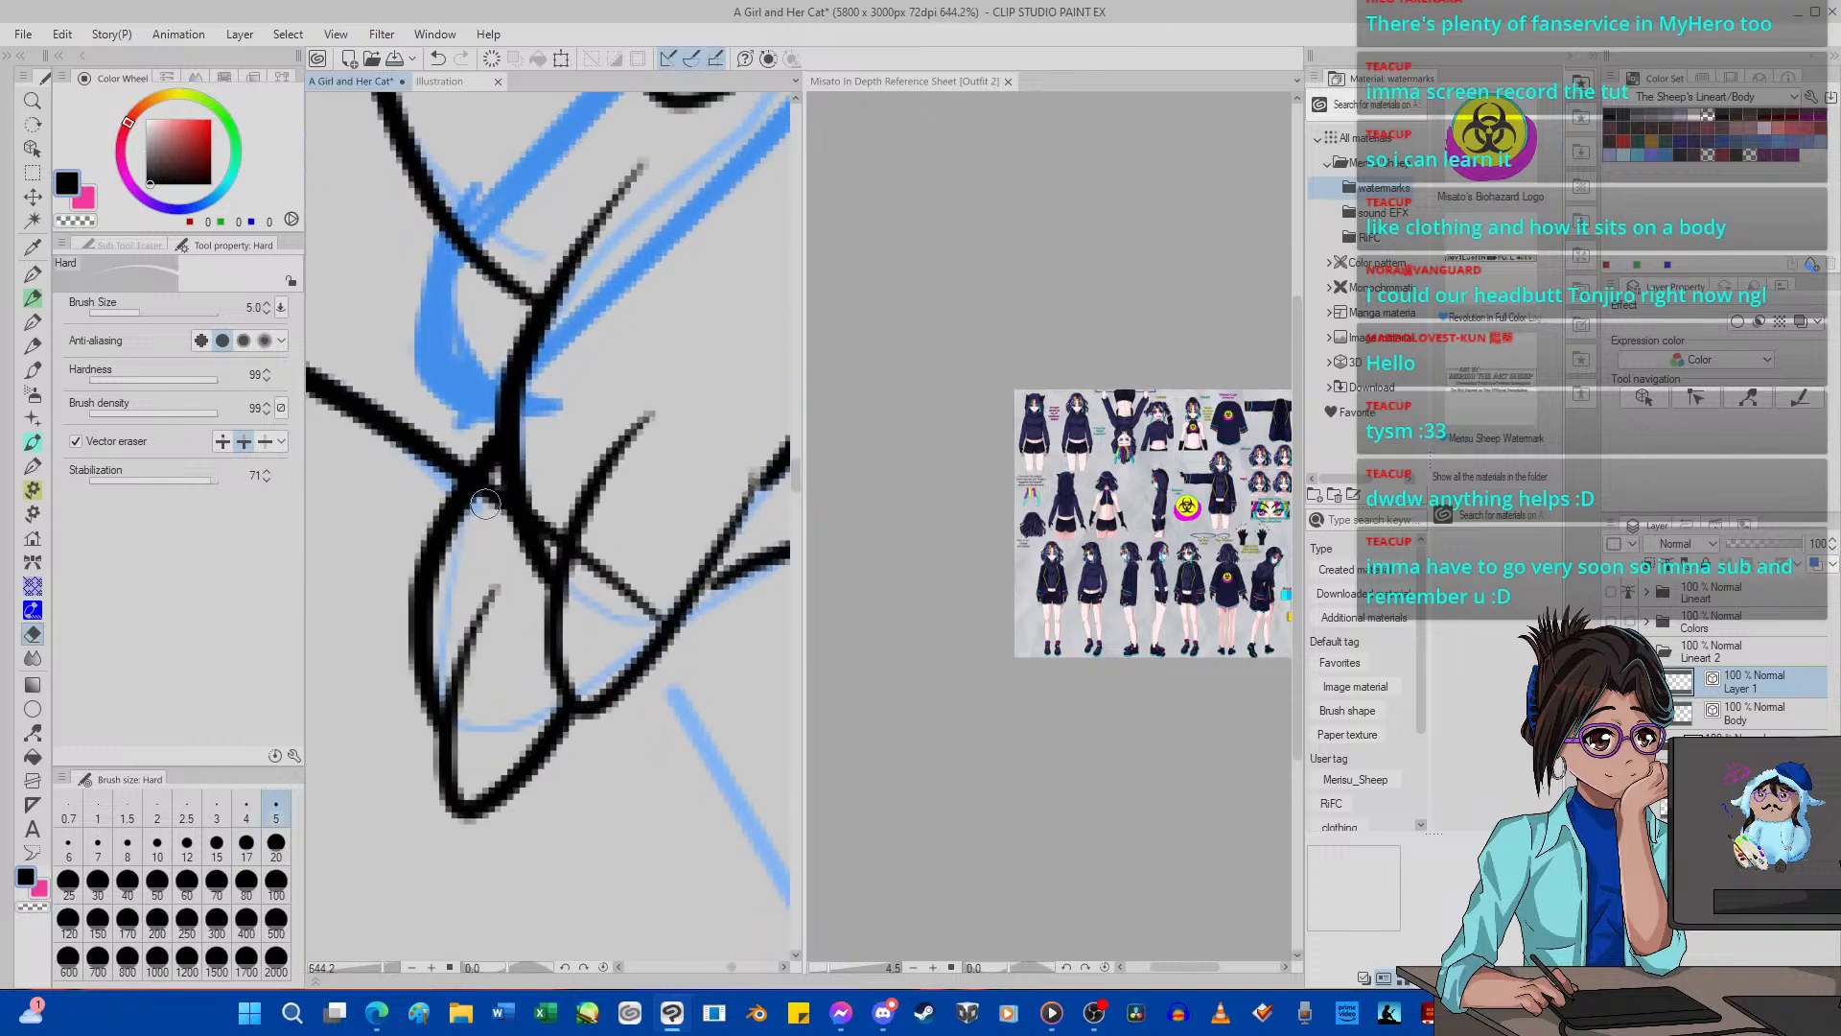
left_click_drag(484, 503, 548, 535)
left_click(265, 441)
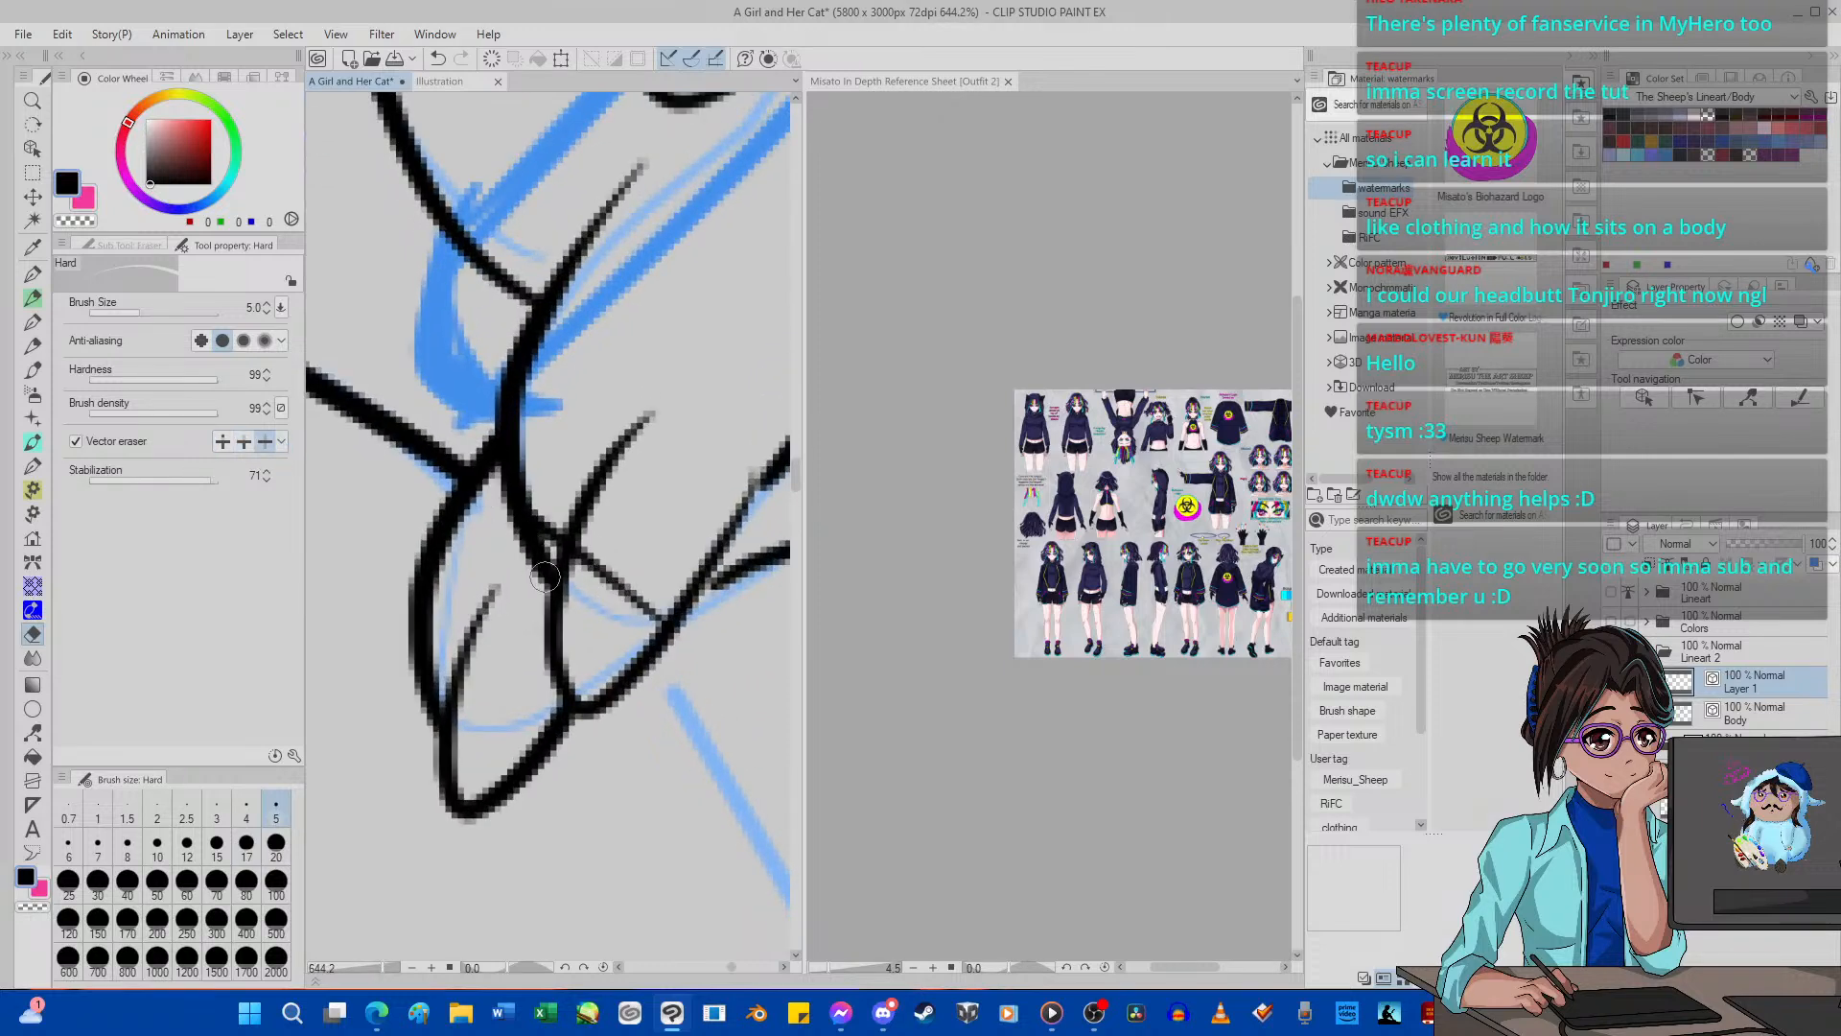
scroll(584, 561, "down", 10)
scroll(544, 622, "up", 2)
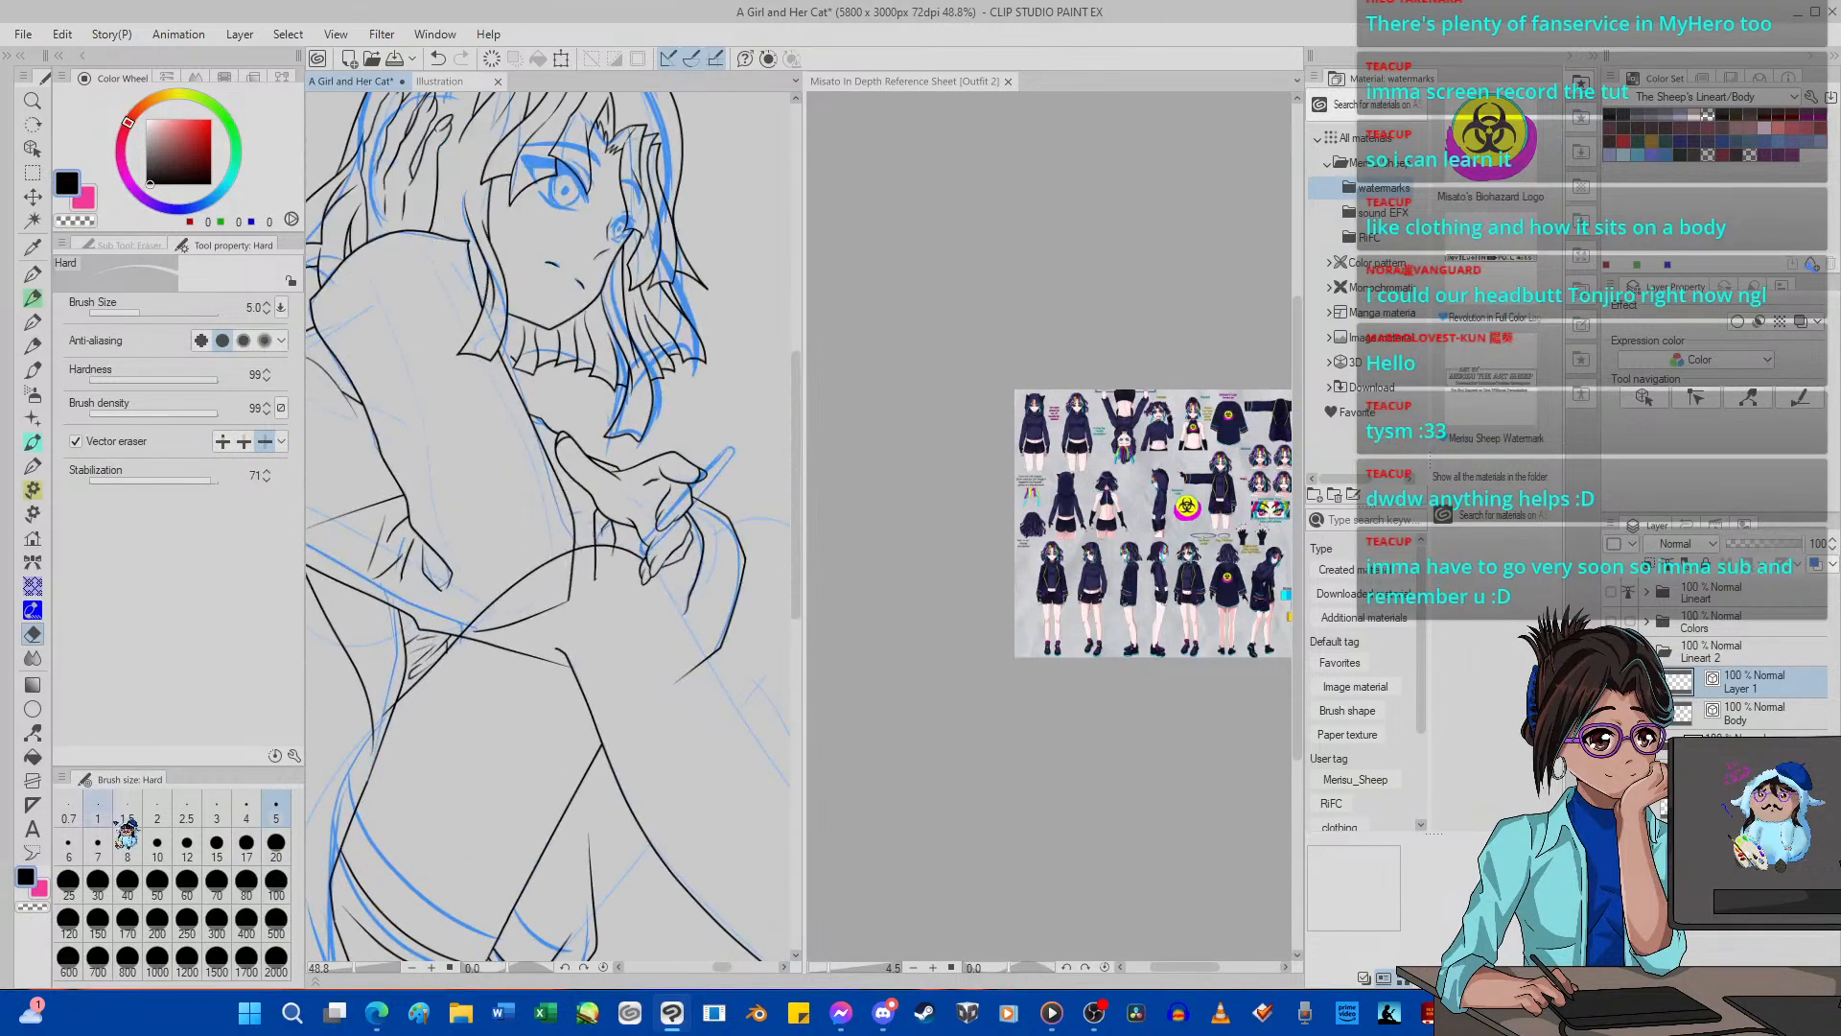
Try to erase the garment lines overlapping the knee on the Body layer with the Hard eraser at size 10, and undo the erasure.
left_click(158, 843)
scroll(482, 667, "up", 2)
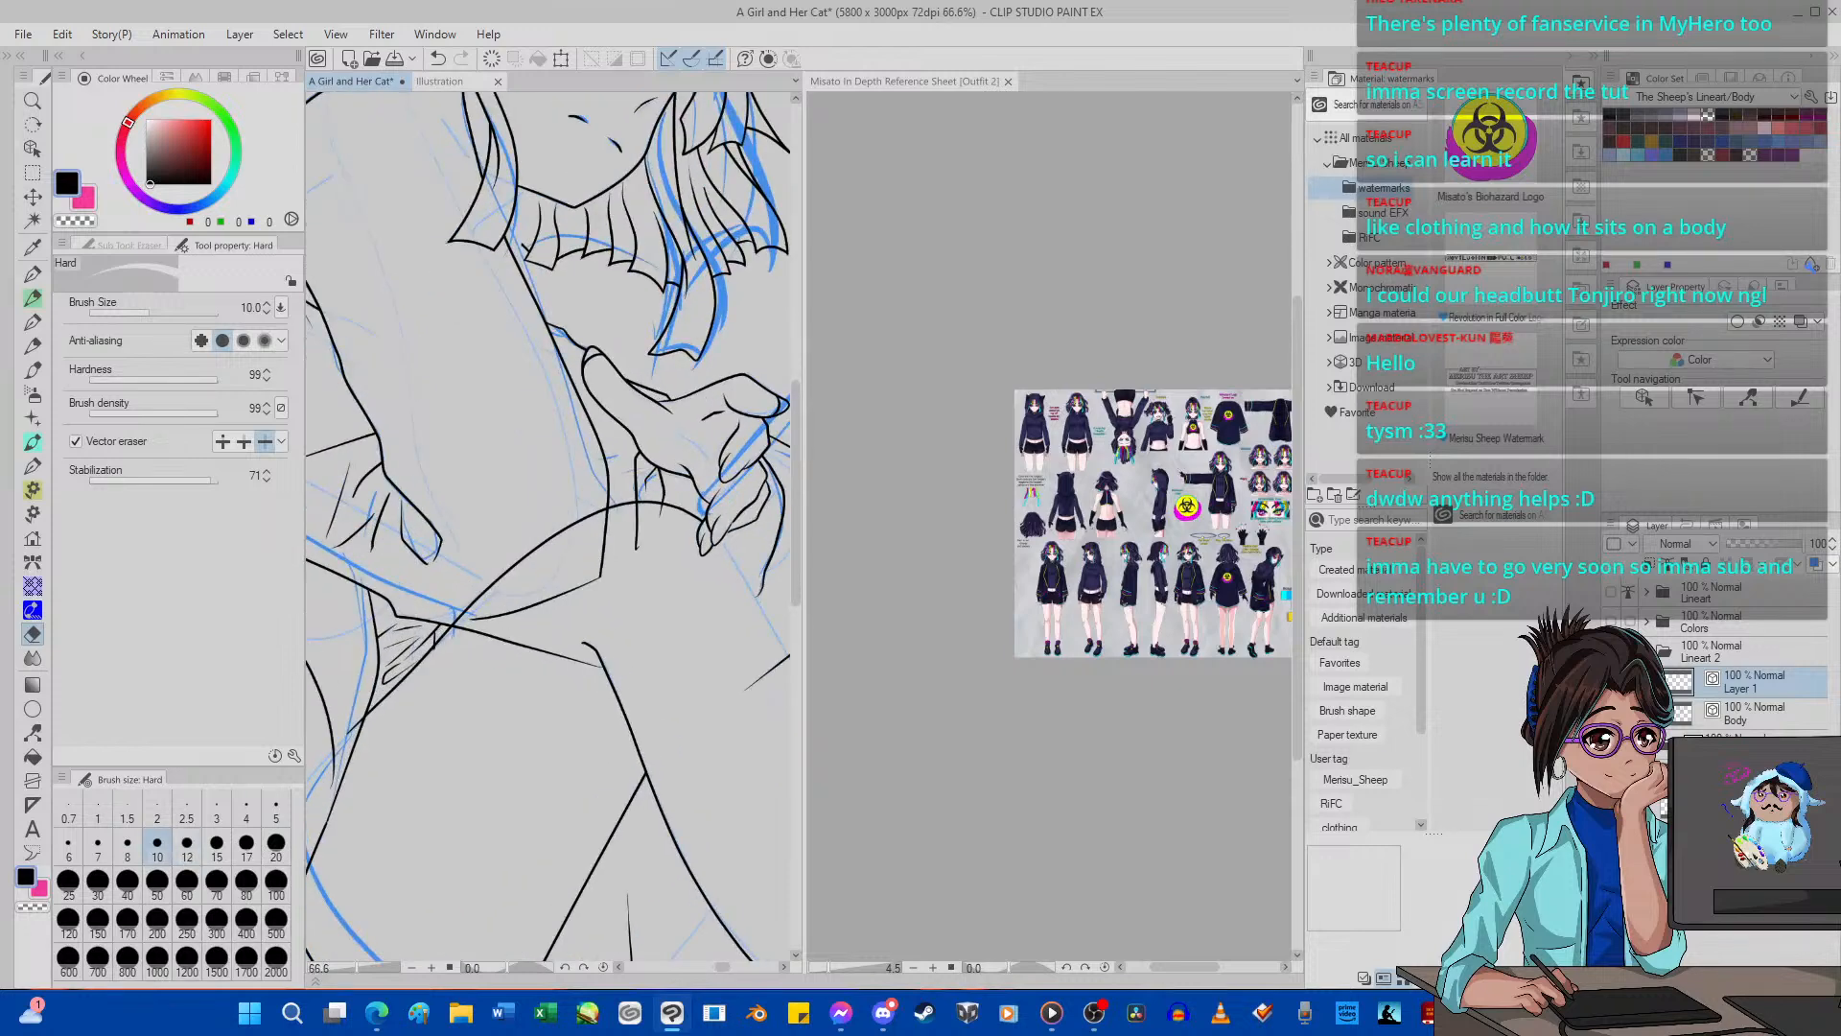
left_click(1799, 713)
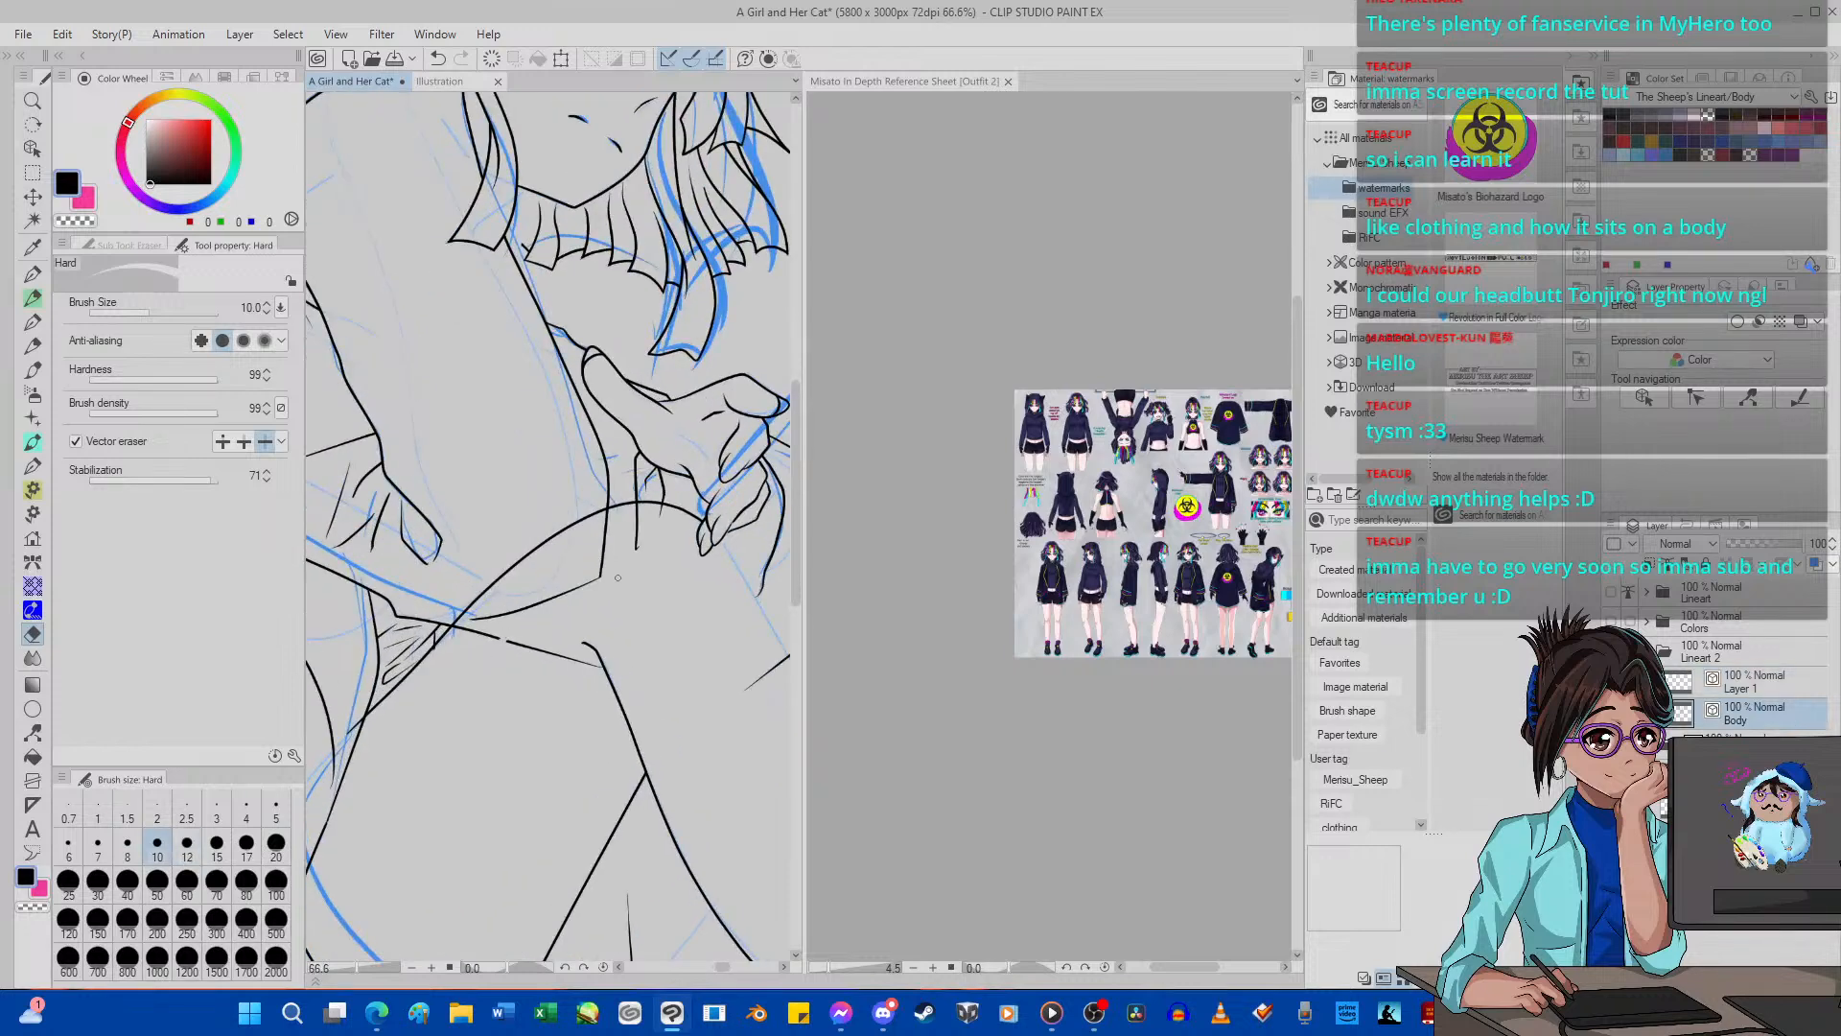
left_click(565, 569)
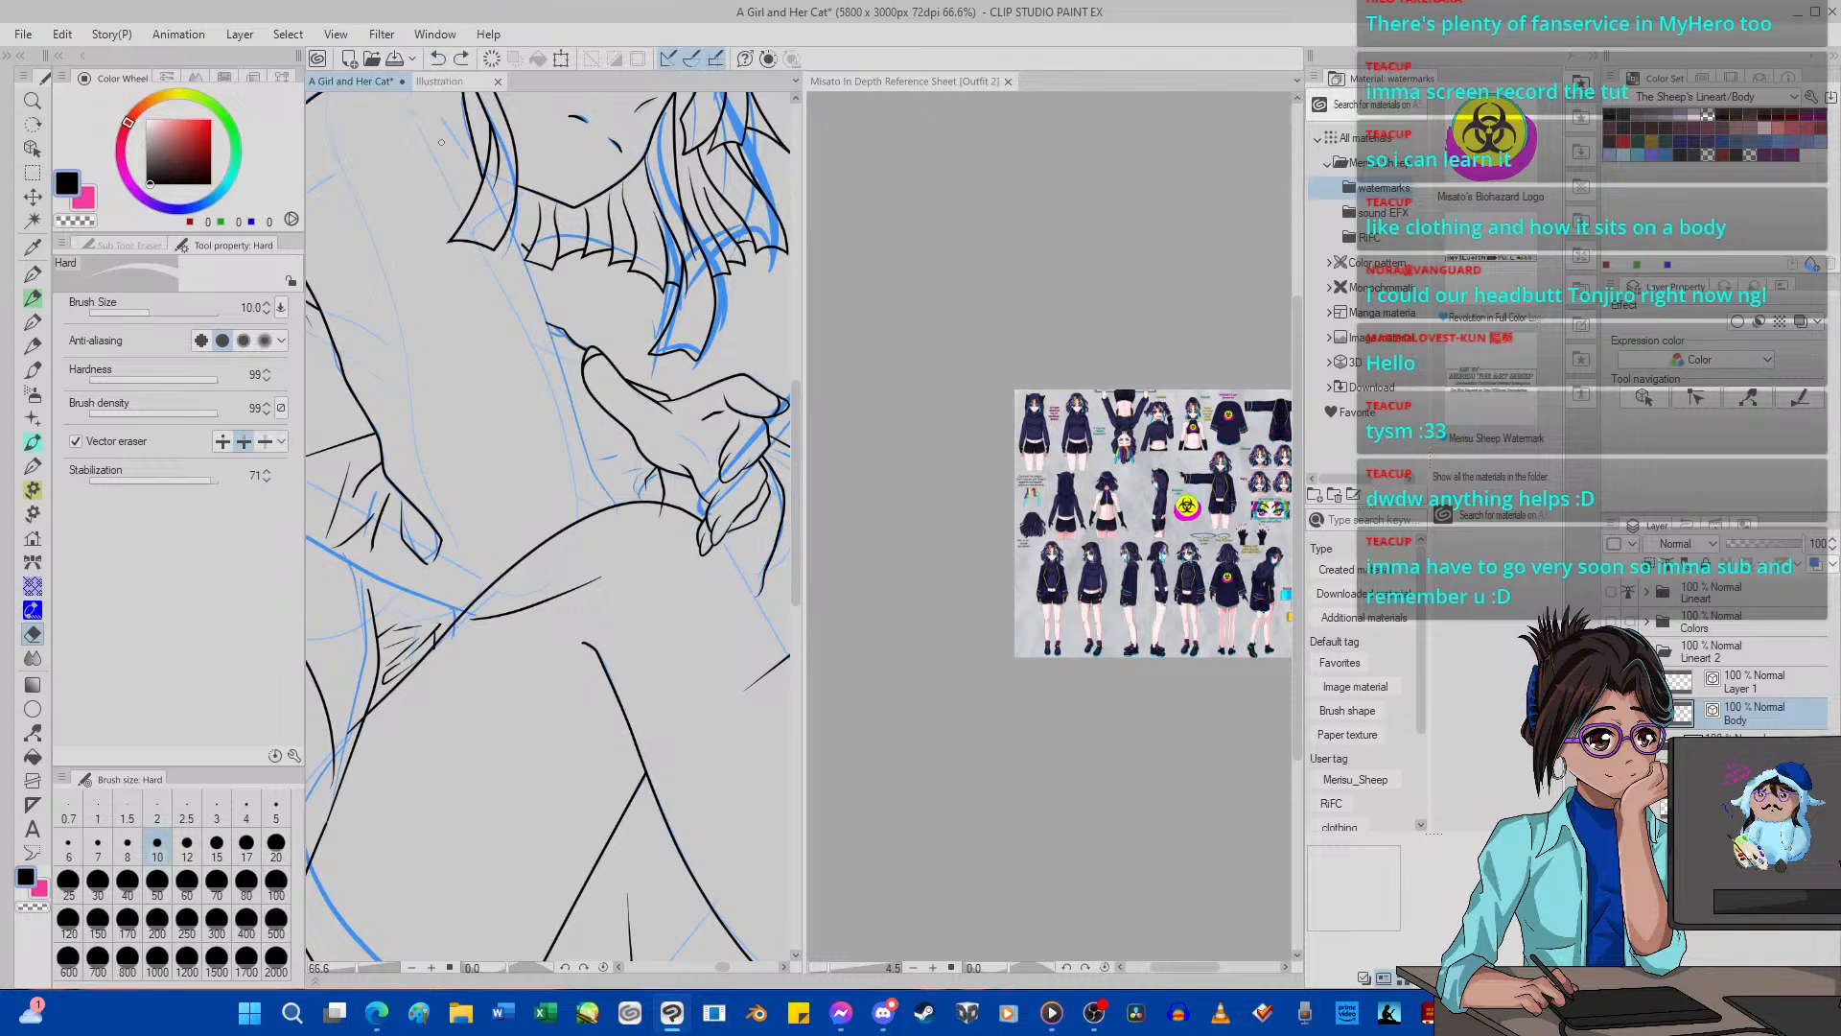
left_click(438, 59)
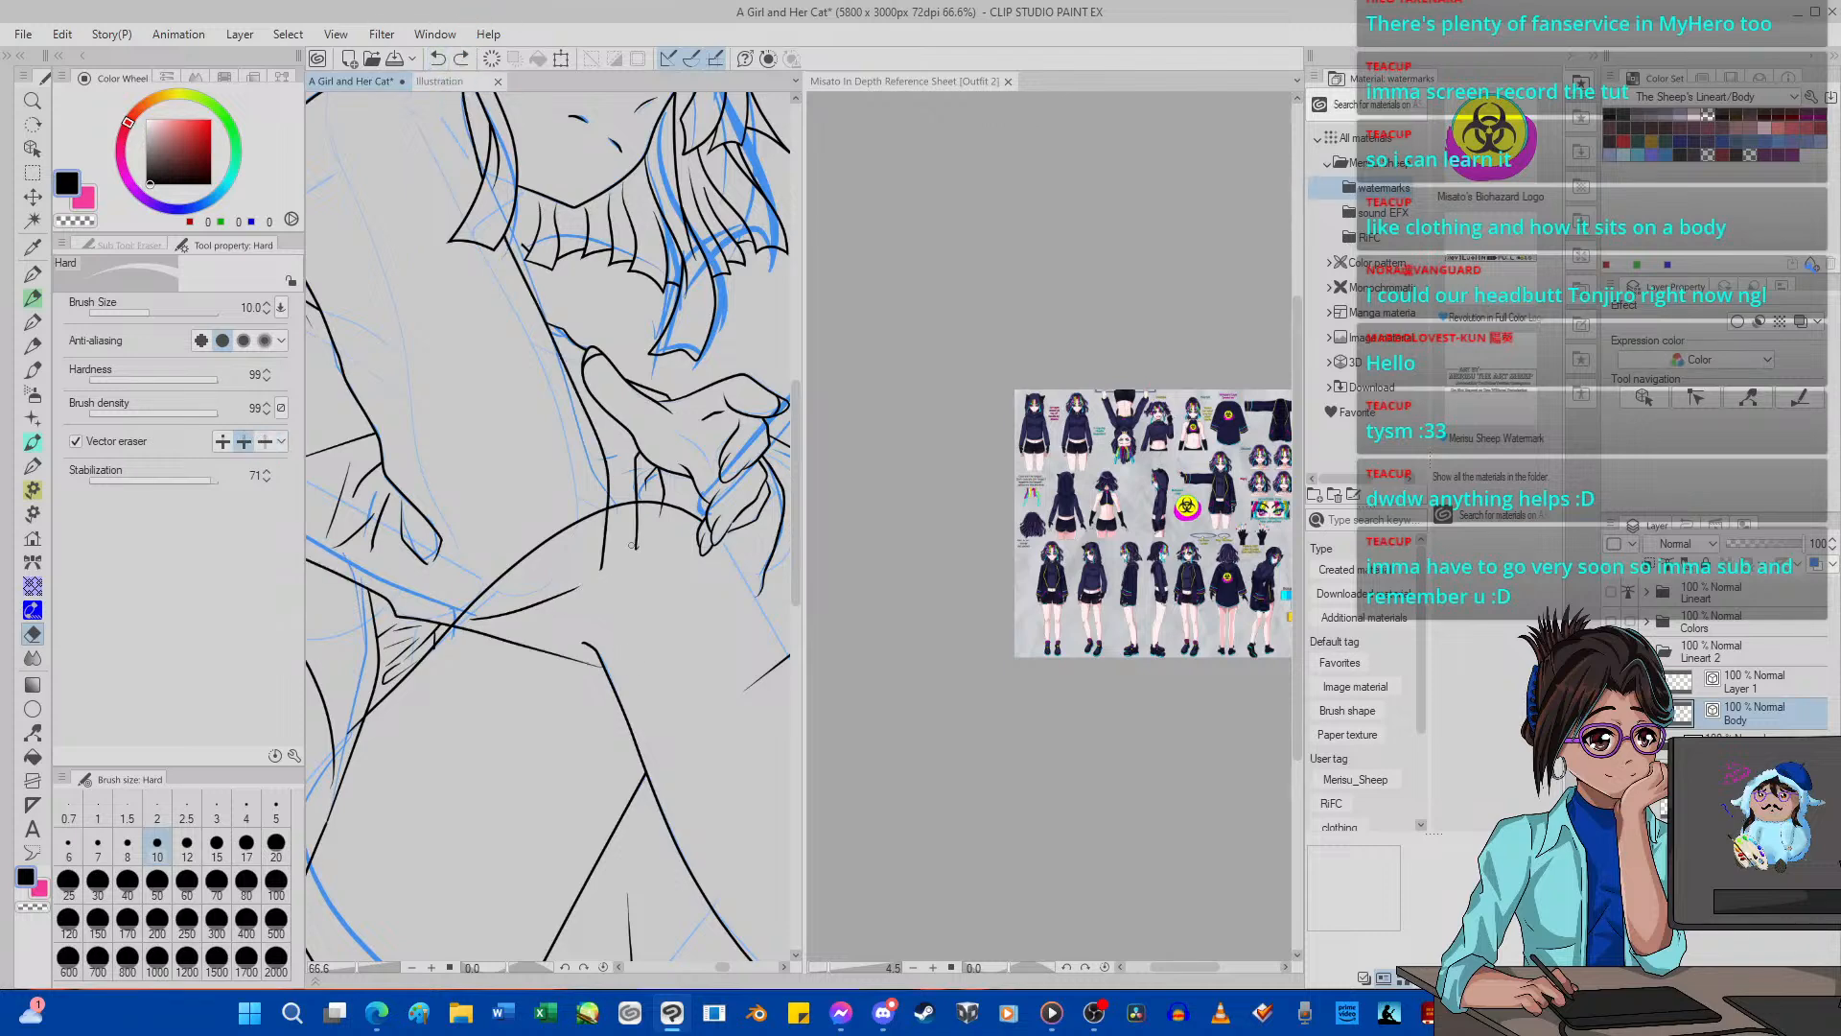
Erase the sleeve, cuff and hem lines running inside the knee on the Body layer up to their intersections.
mouse_move(631, 546)
left_mouse_down()
mouse_move(528, 633)
mouse_move(566, 617)
left_mouse_up()
scroll(638, 526, "down", 5)
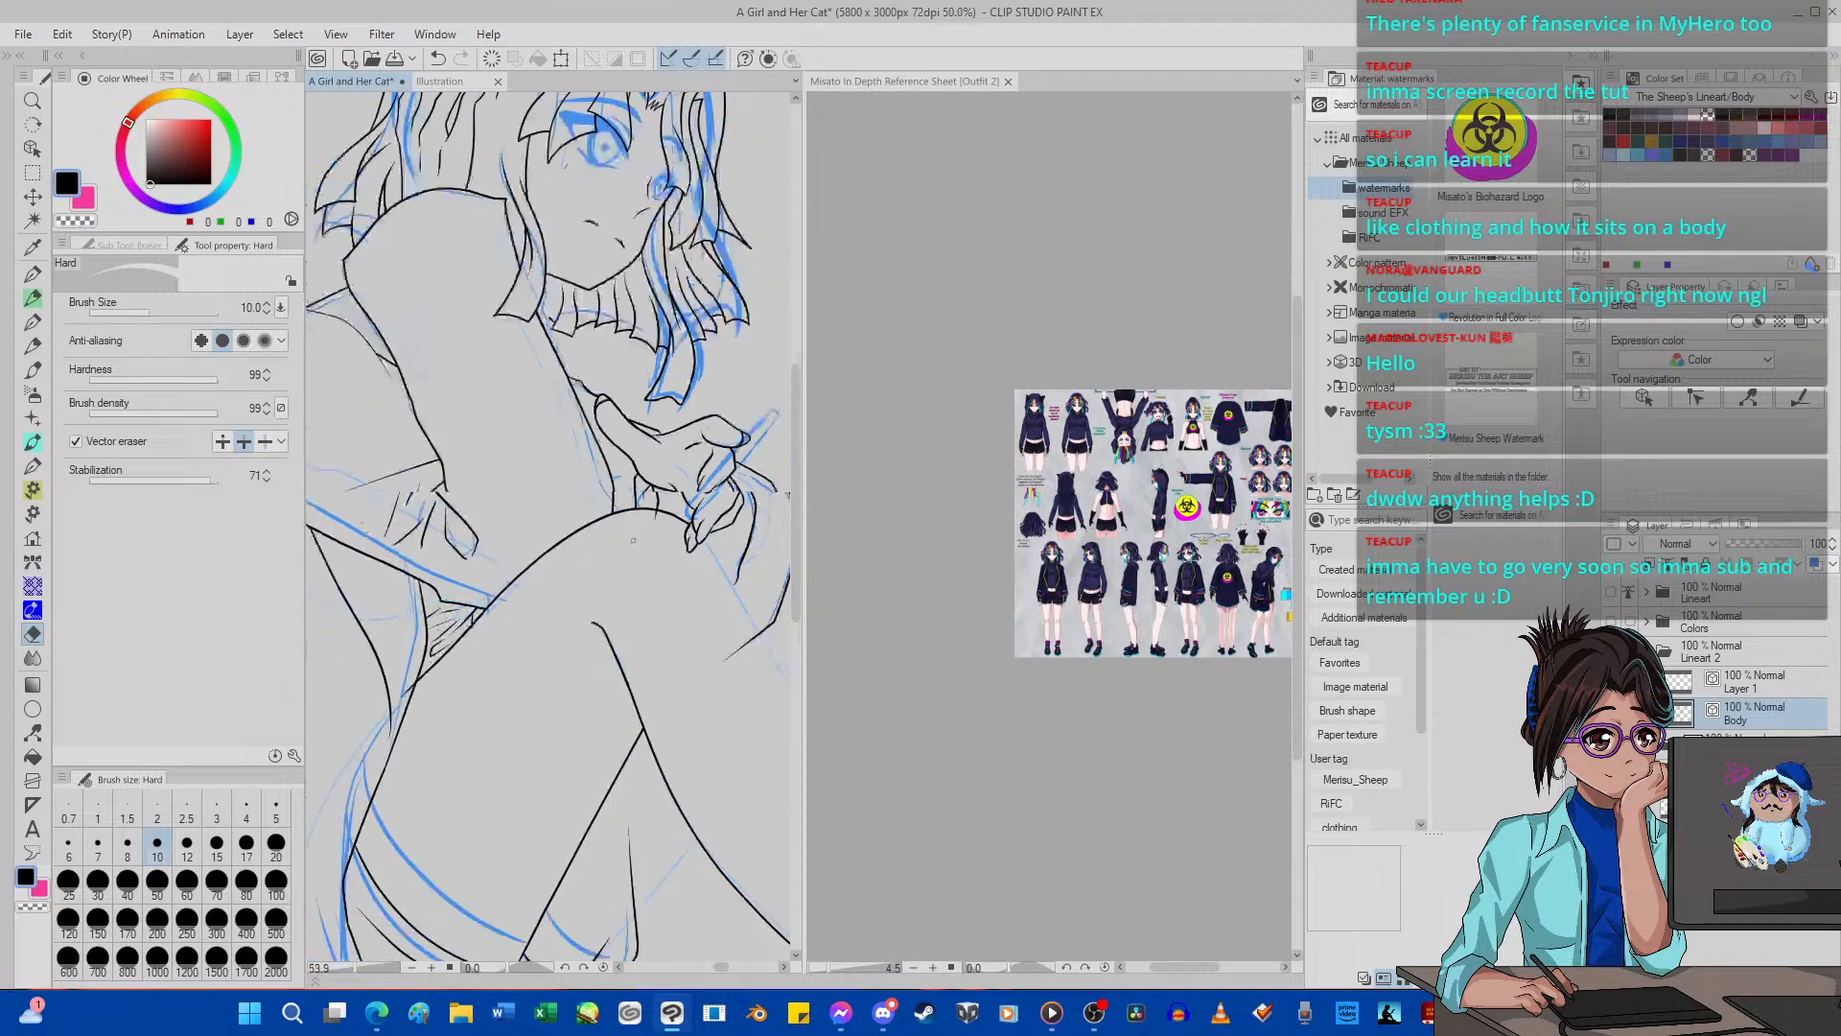
scroll(614, 547, "up", 10)
scroll(717, 478, "down", 3)
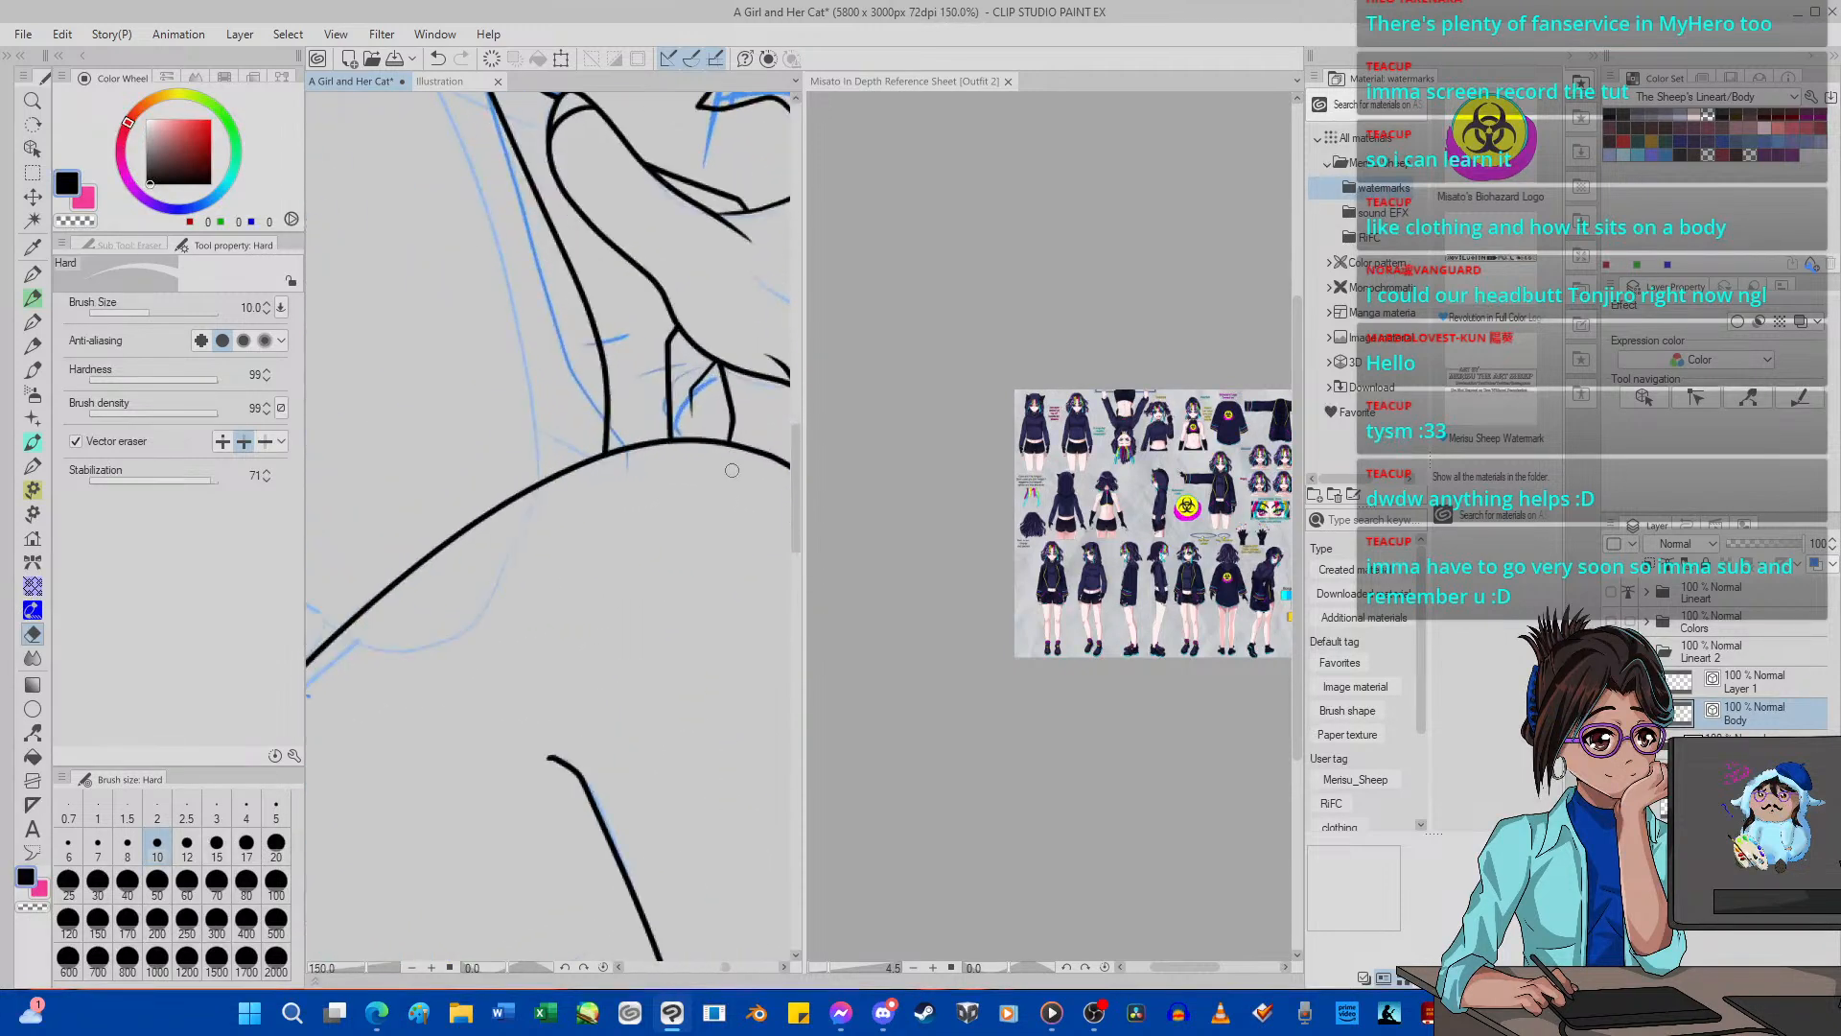
scroll(576, 551, "down", 7)
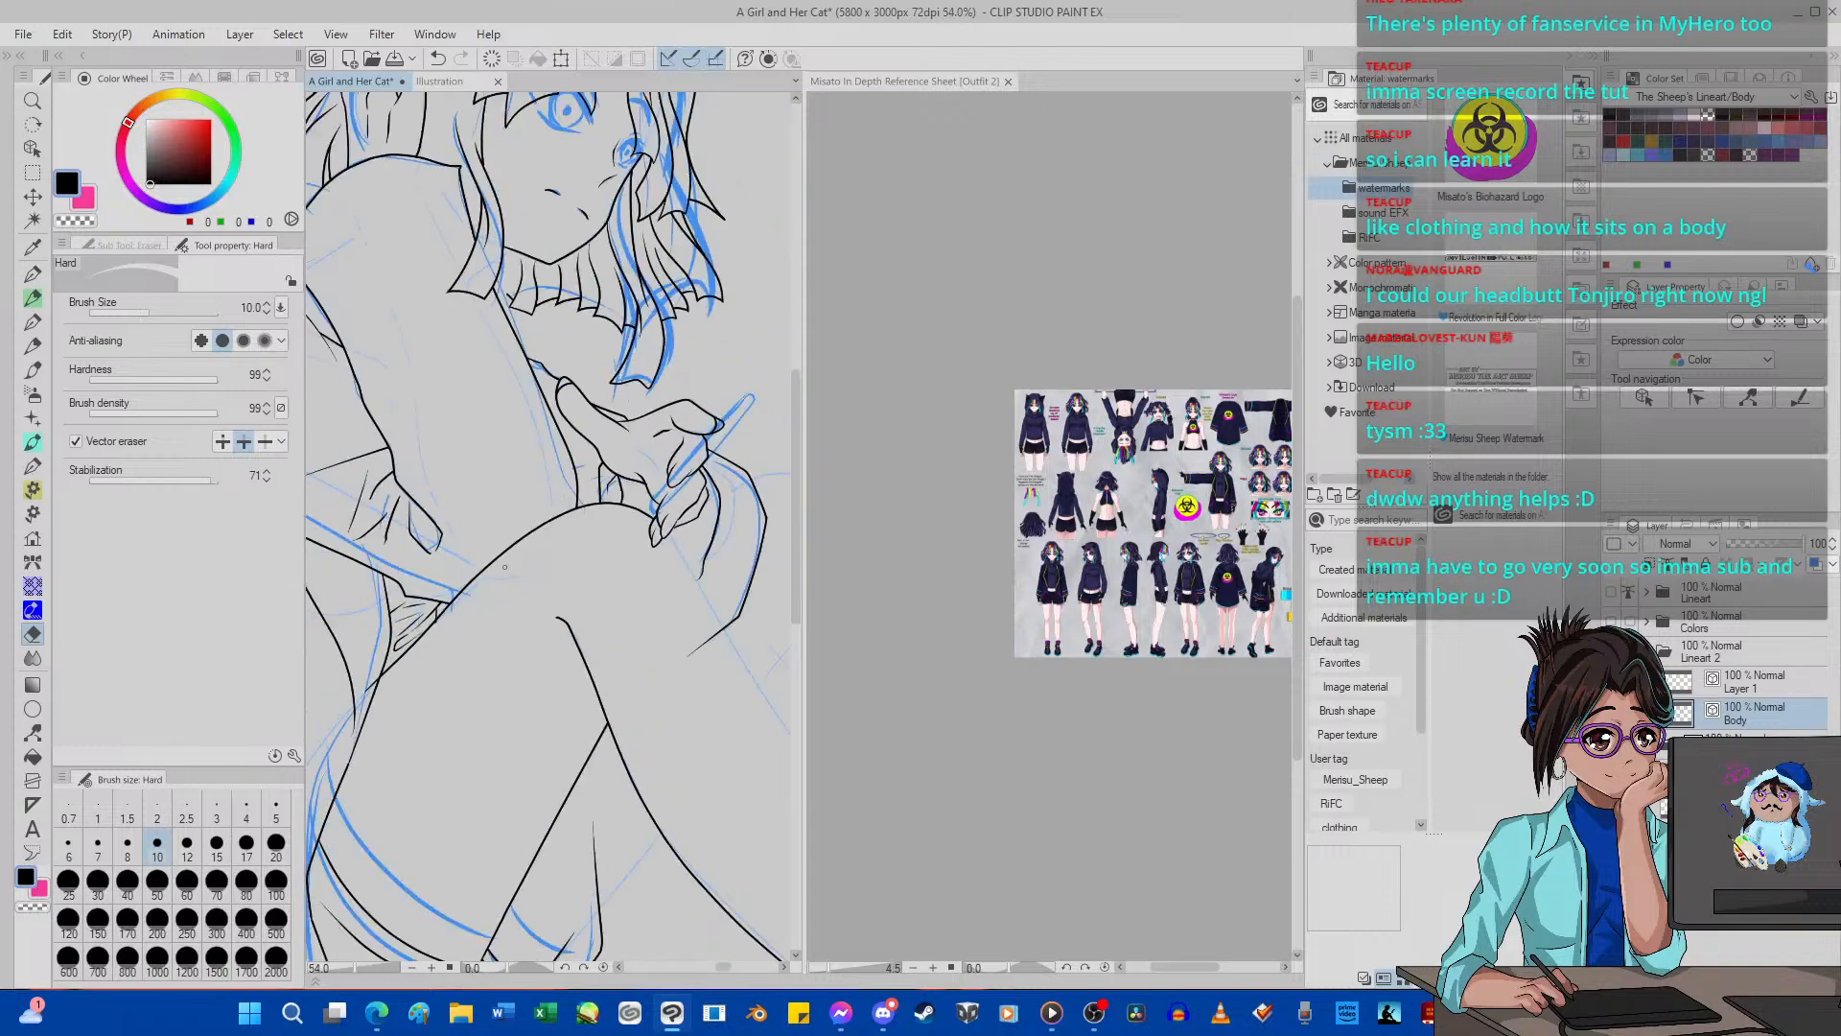
Select Layer 1 and trim the lower end of the knee outline extending past the garment line beneath the folds.
scroll(389, 679, "up", 15)
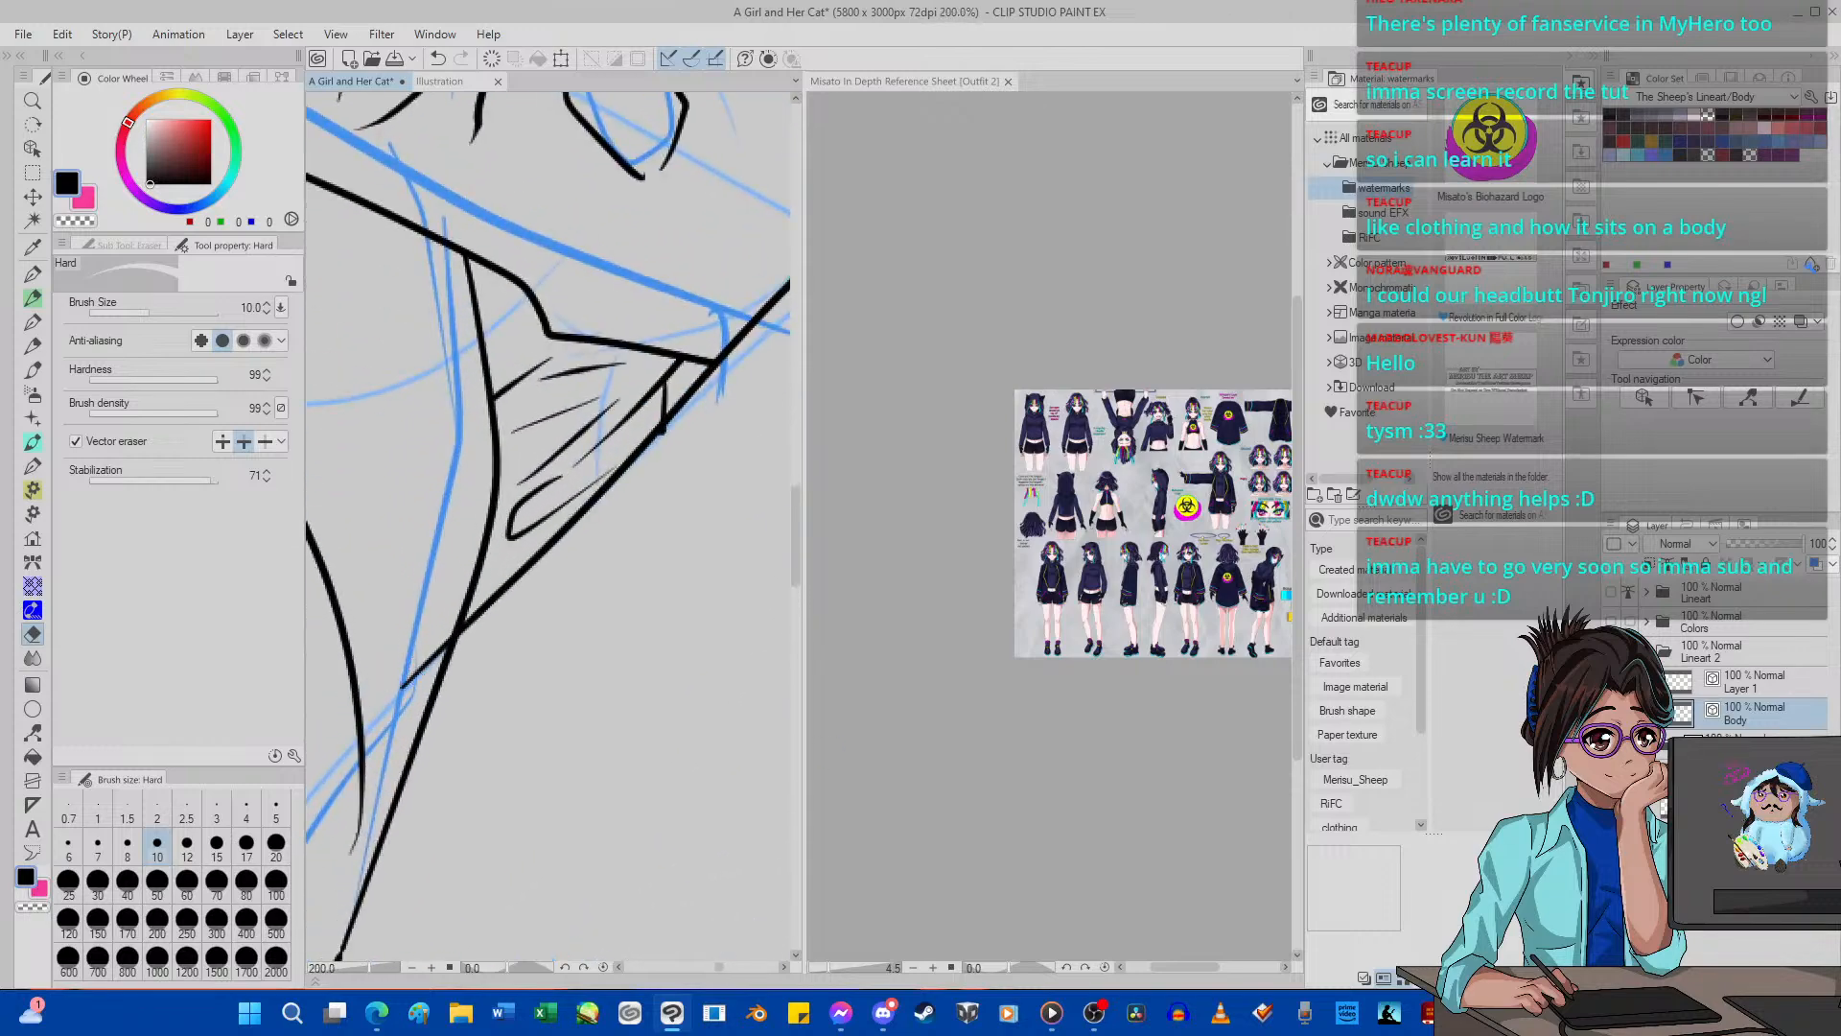
left_click(1775, 689)
scroll(419, 671, "down", 5)
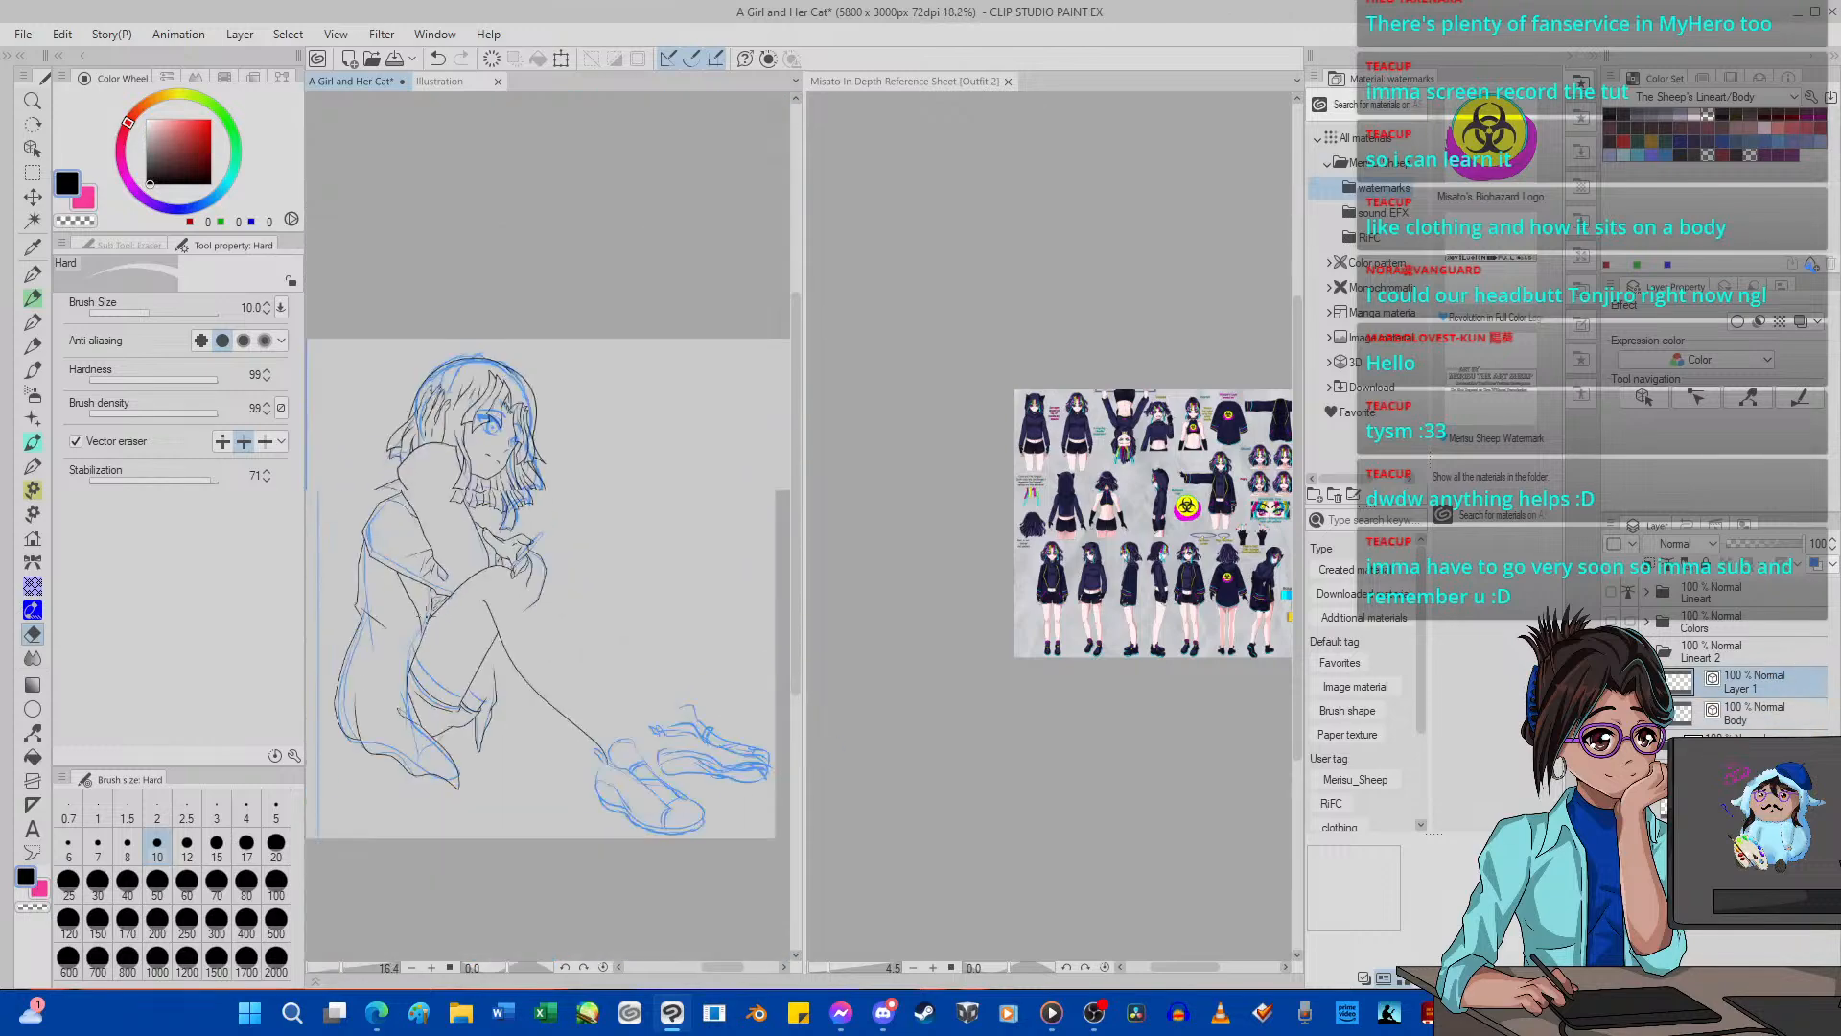
scroll(441, 652, "up", 9)
scroll(453, 639, "down", 8)
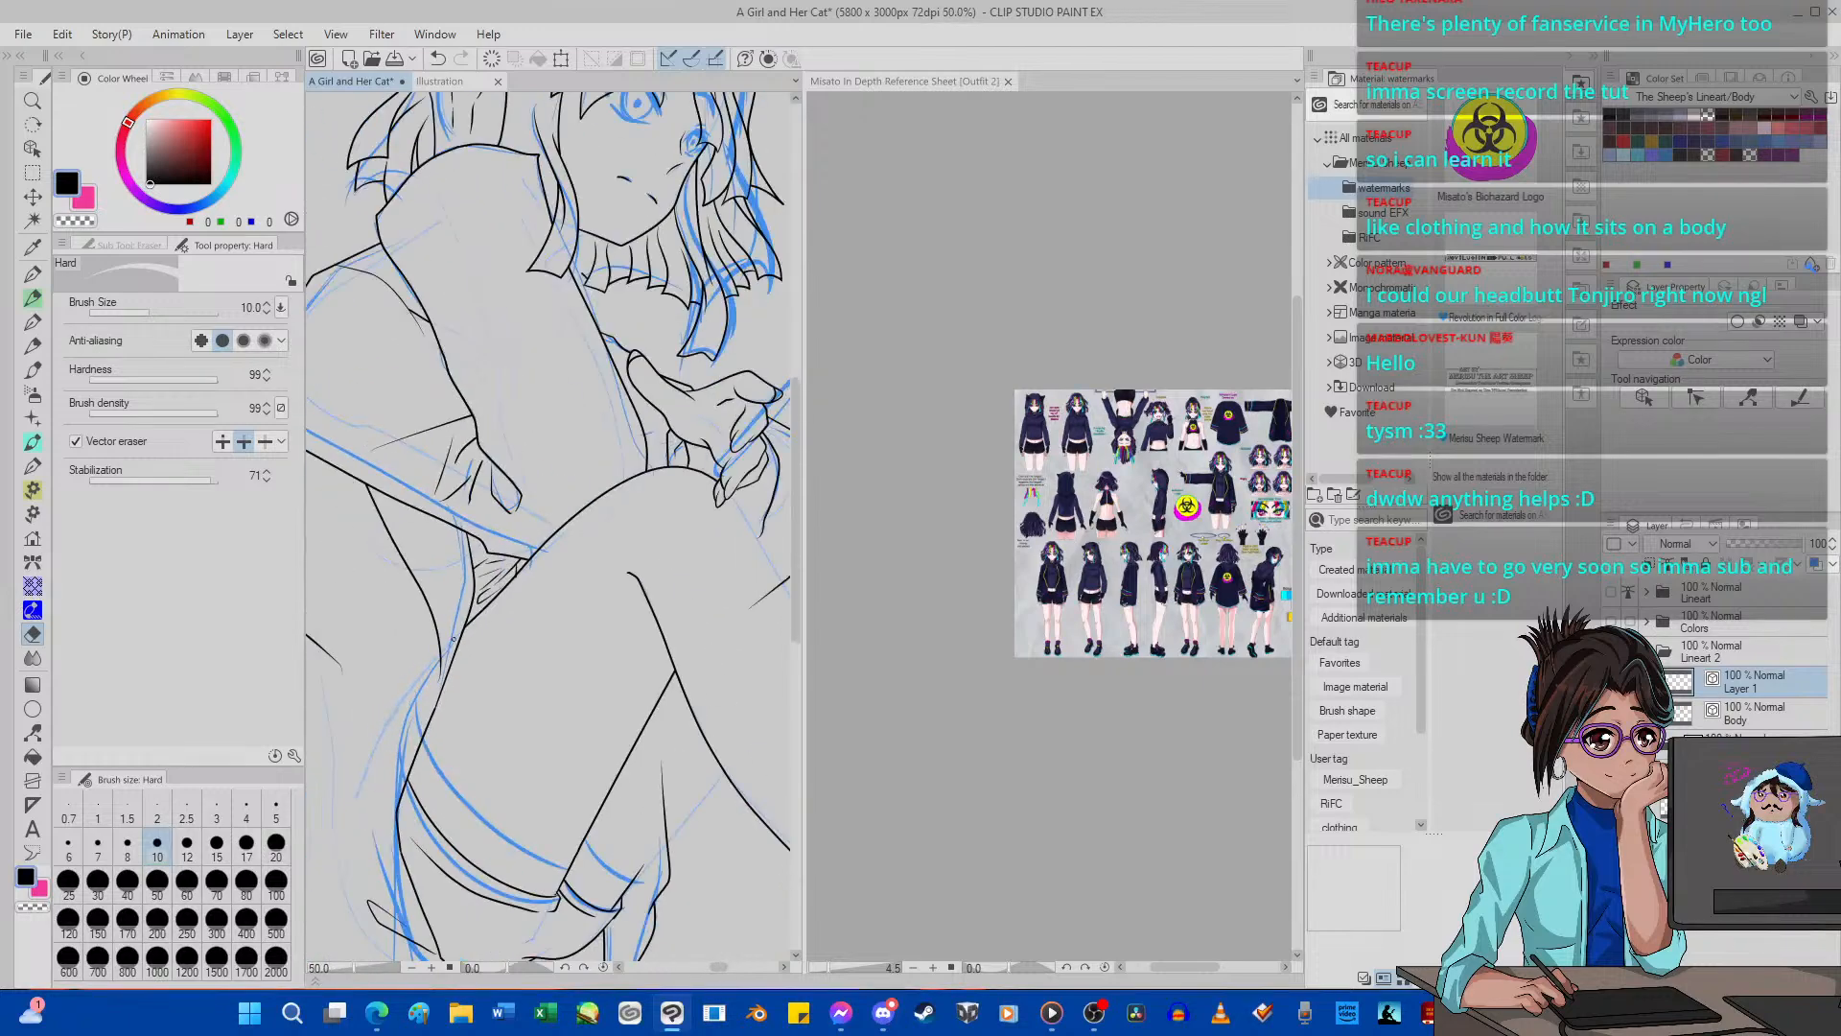
scroll(470, 634, "up", 3)
scroll(499, 631, "down", 6)
scroll(502, 634, "up", 6)
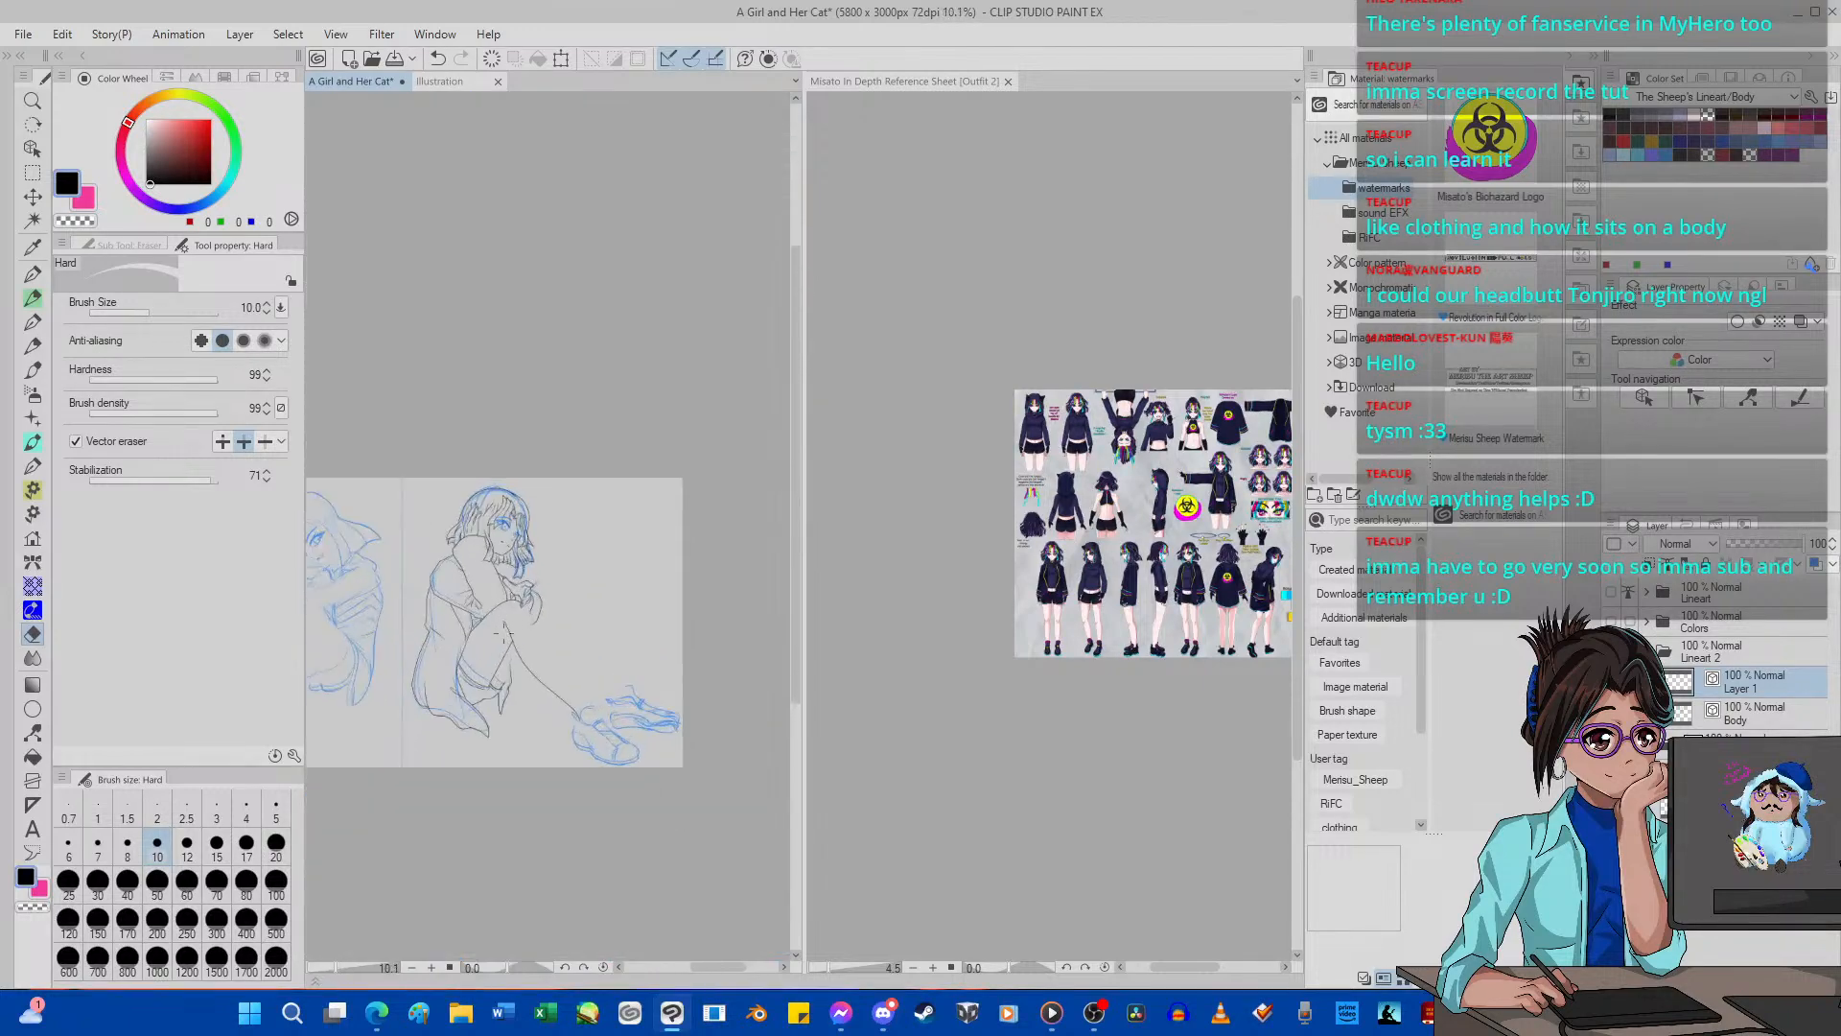
Rotate the canvas clockwise and ink the shin's upper outline from the hand down to the shoe with G-pen 2 at size 5.
left_click(584, 968)
left_click(584, 967)
left_click(584, 968)
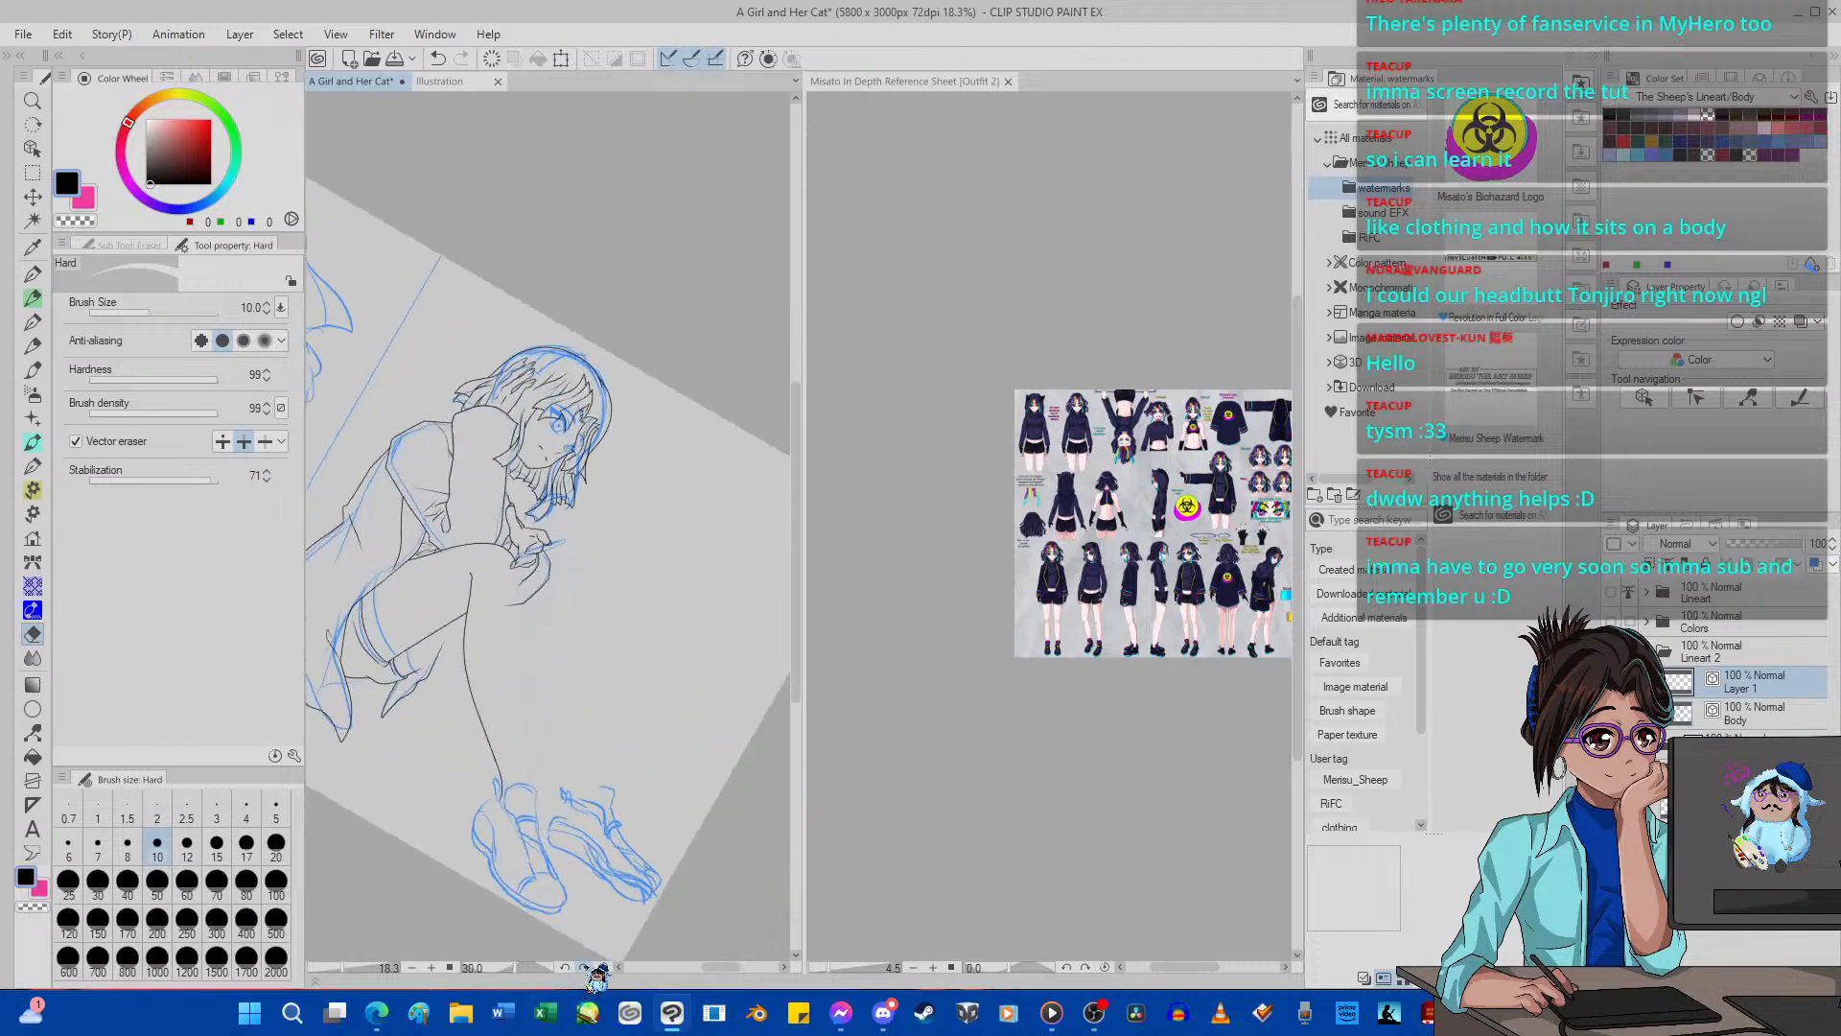
left_click(584, 968)
left_click(584, 967)
left_click(584, 967)
left_click(584, 968)
left_click(584, 967)
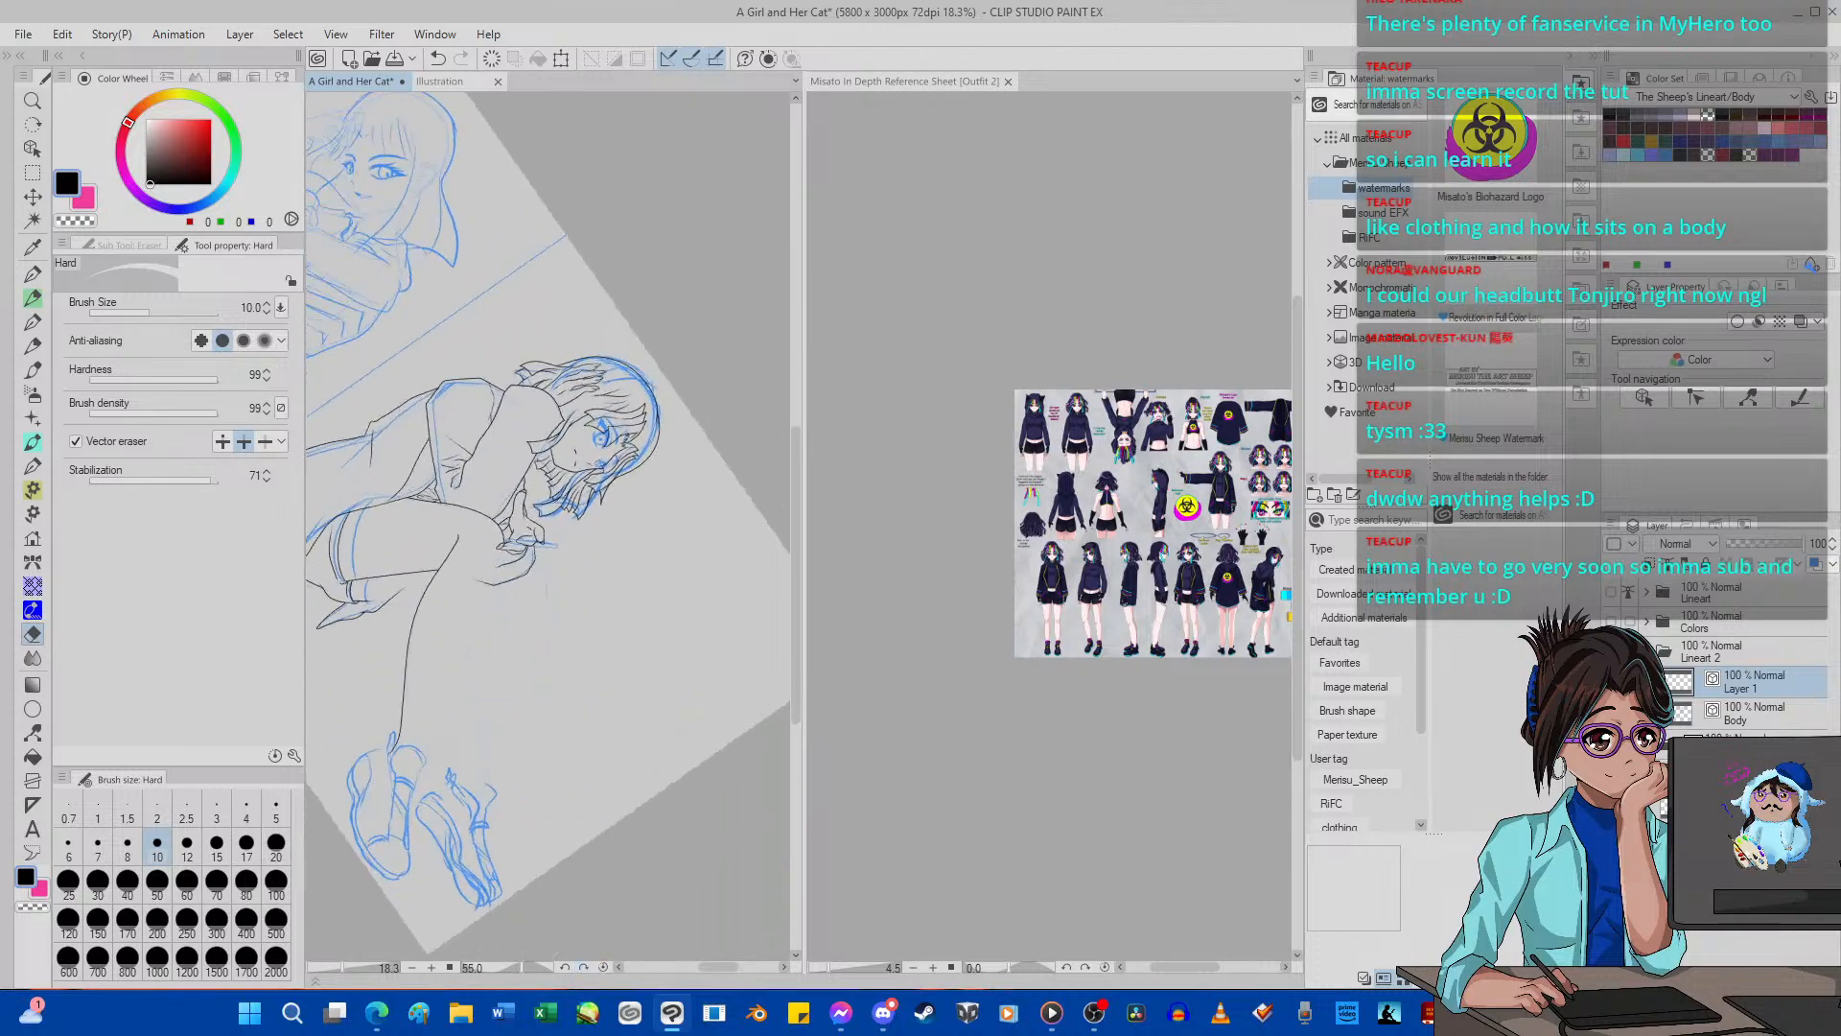
scroll(584, 687, "down", 3)
scroll(331, 677, "up", 1)
scroll(537, 753, "up", 6)
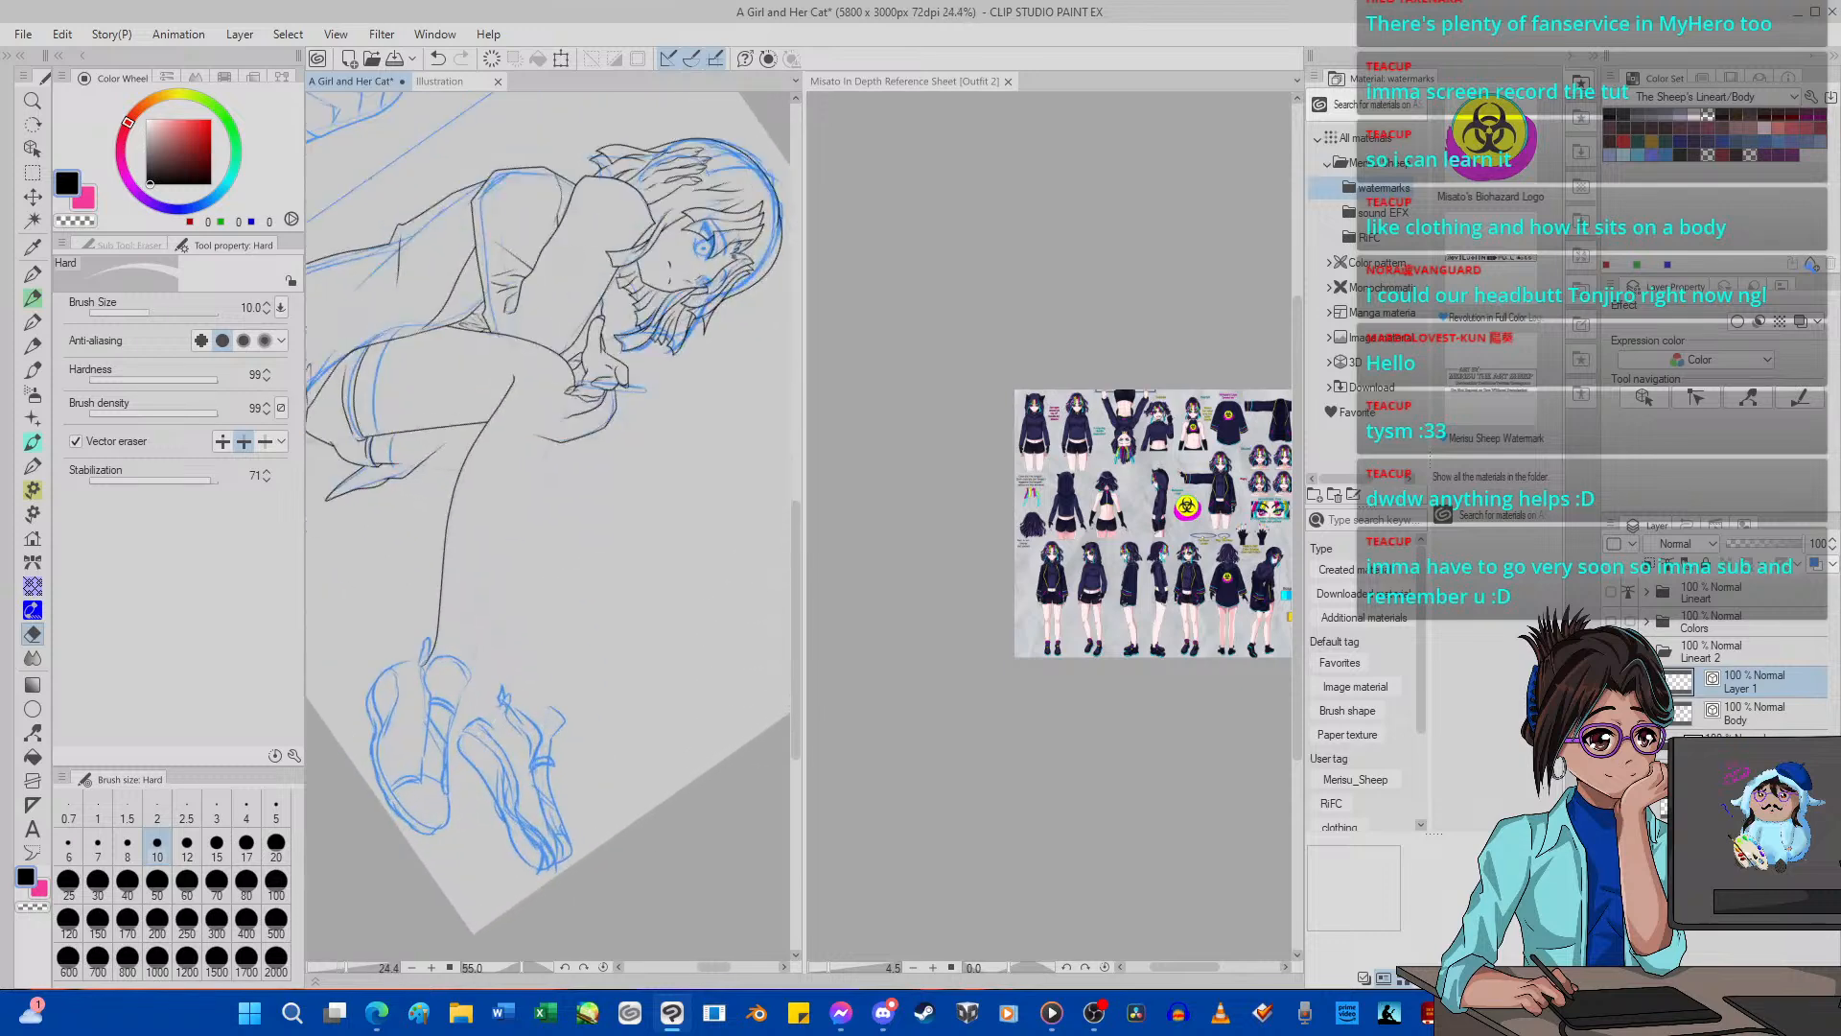
scroll(515, 356, "down", 4)
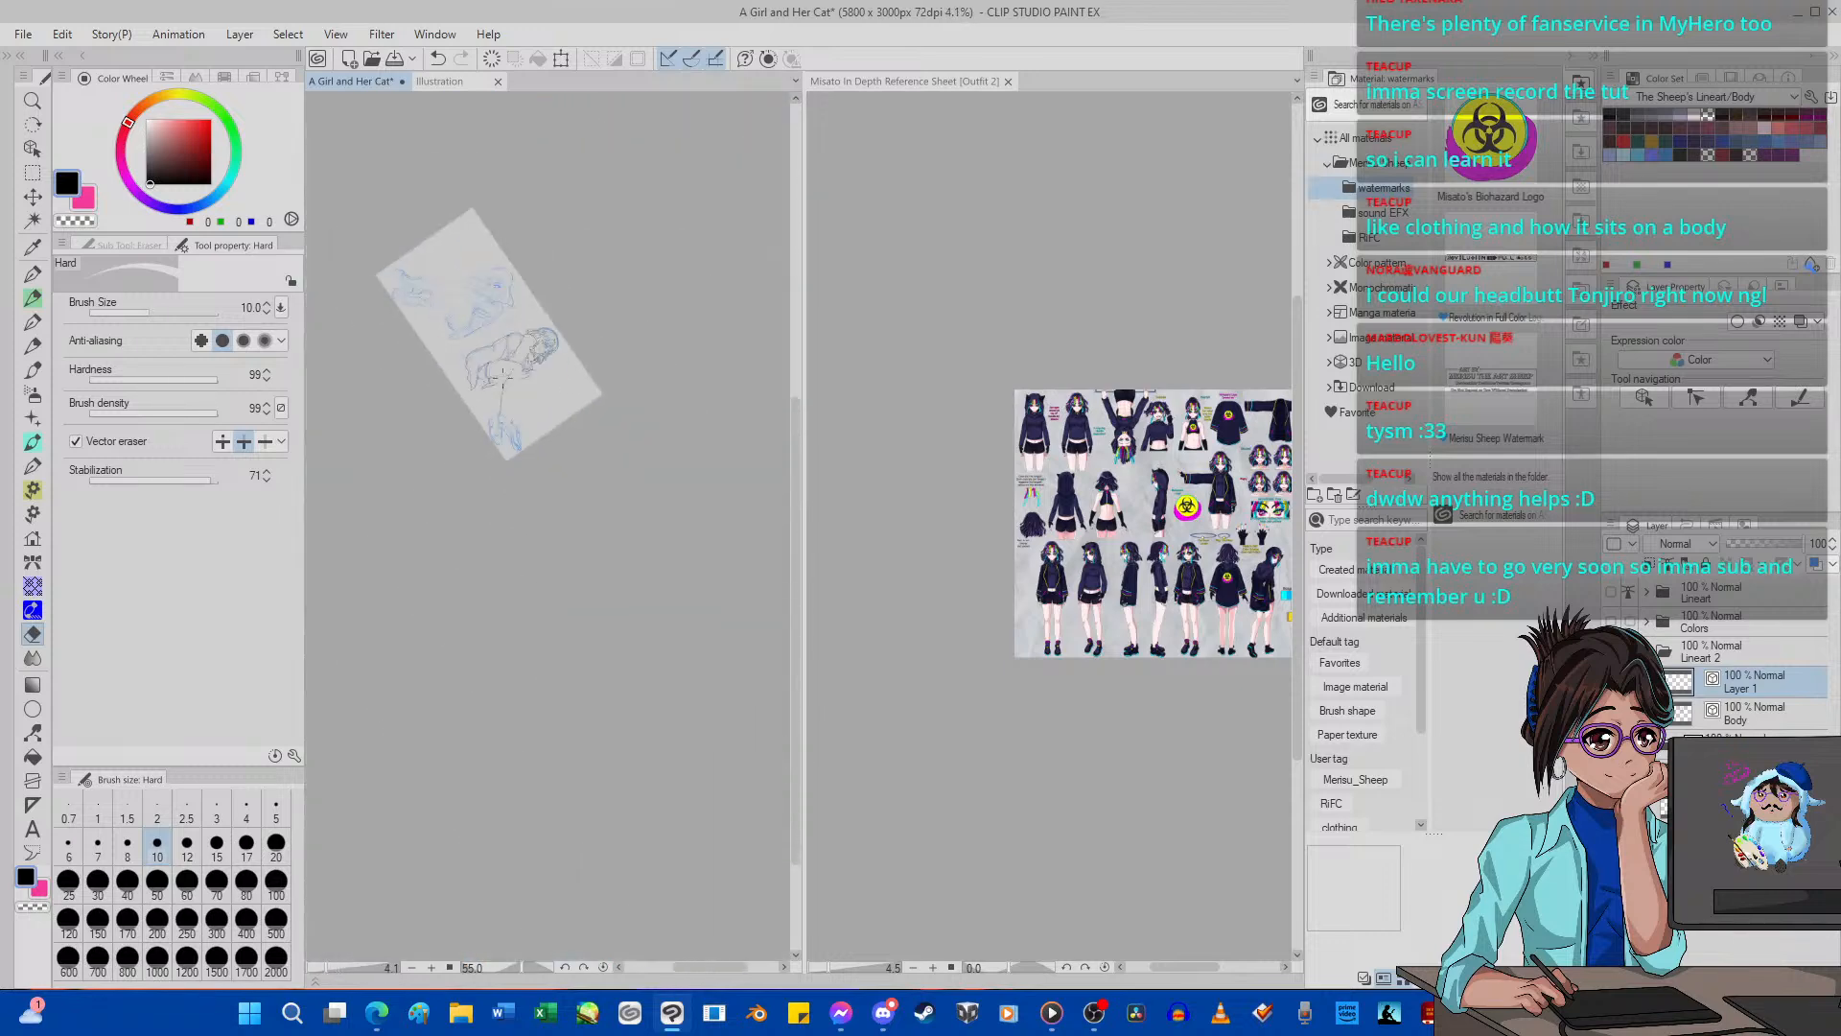
scroll(600, 718, "up", 4)
scroll(600, 718, "up", 1)
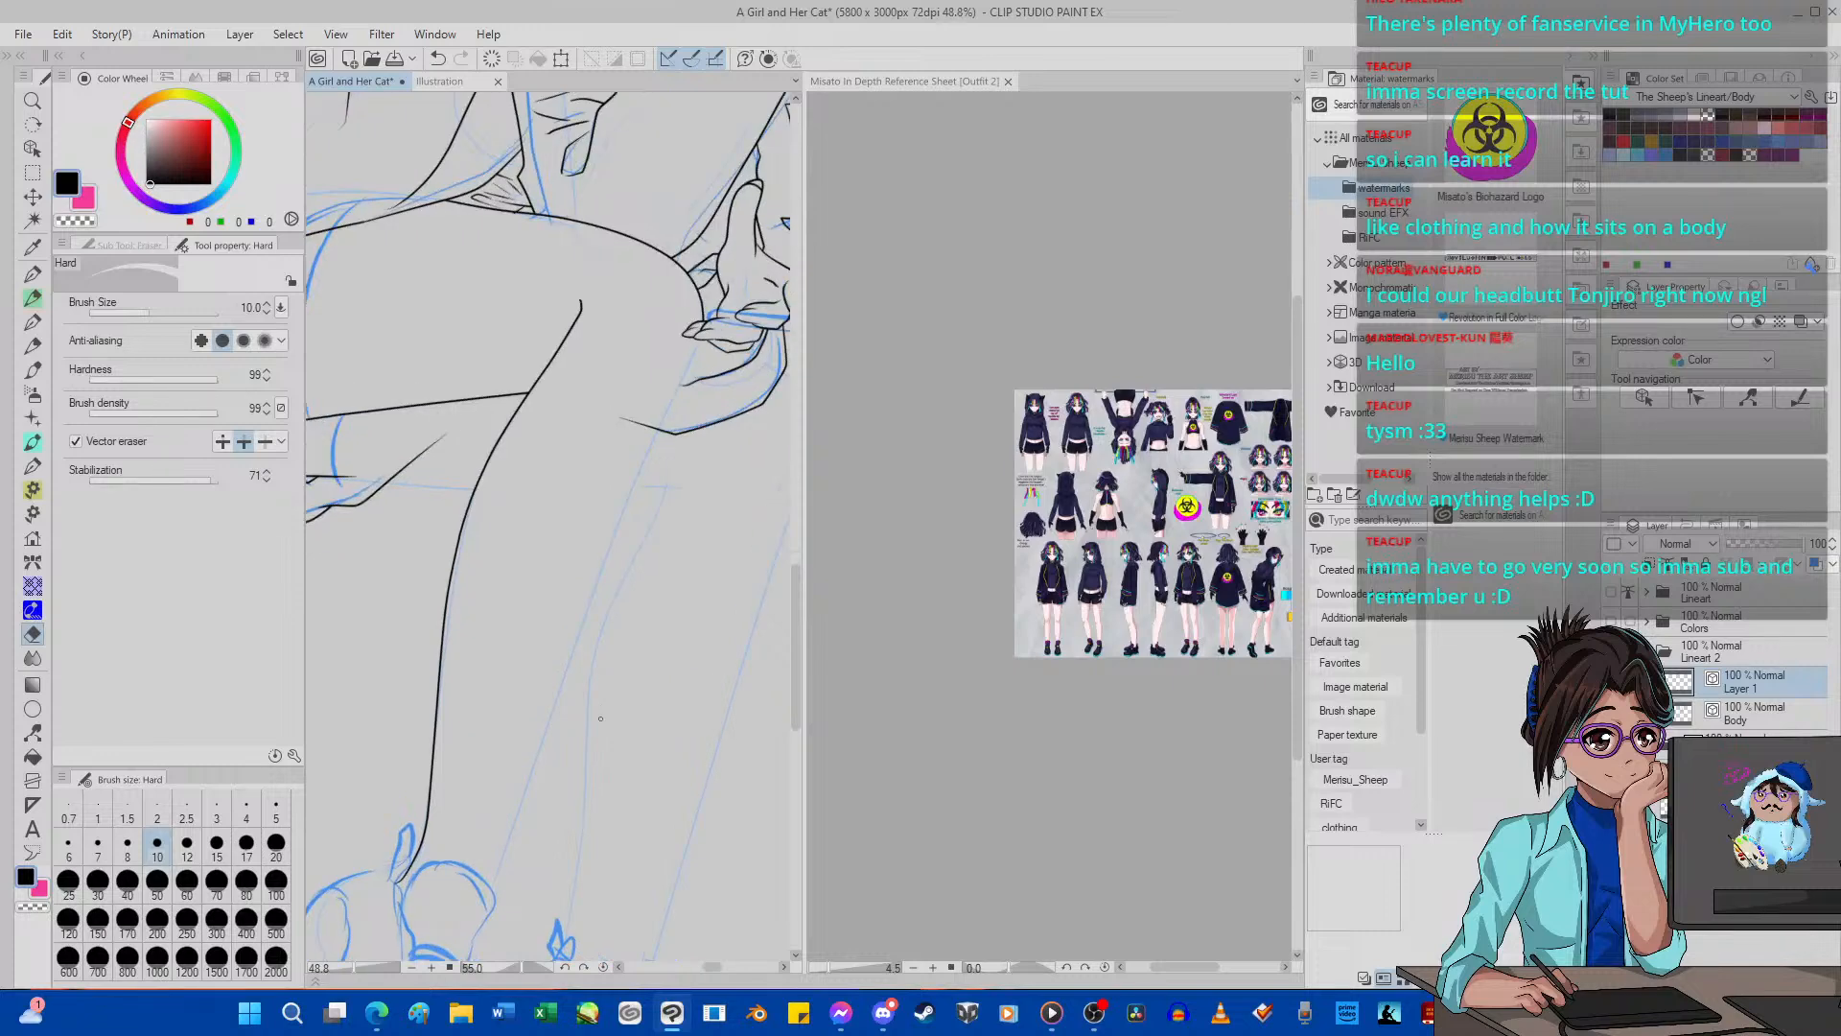
key("p")
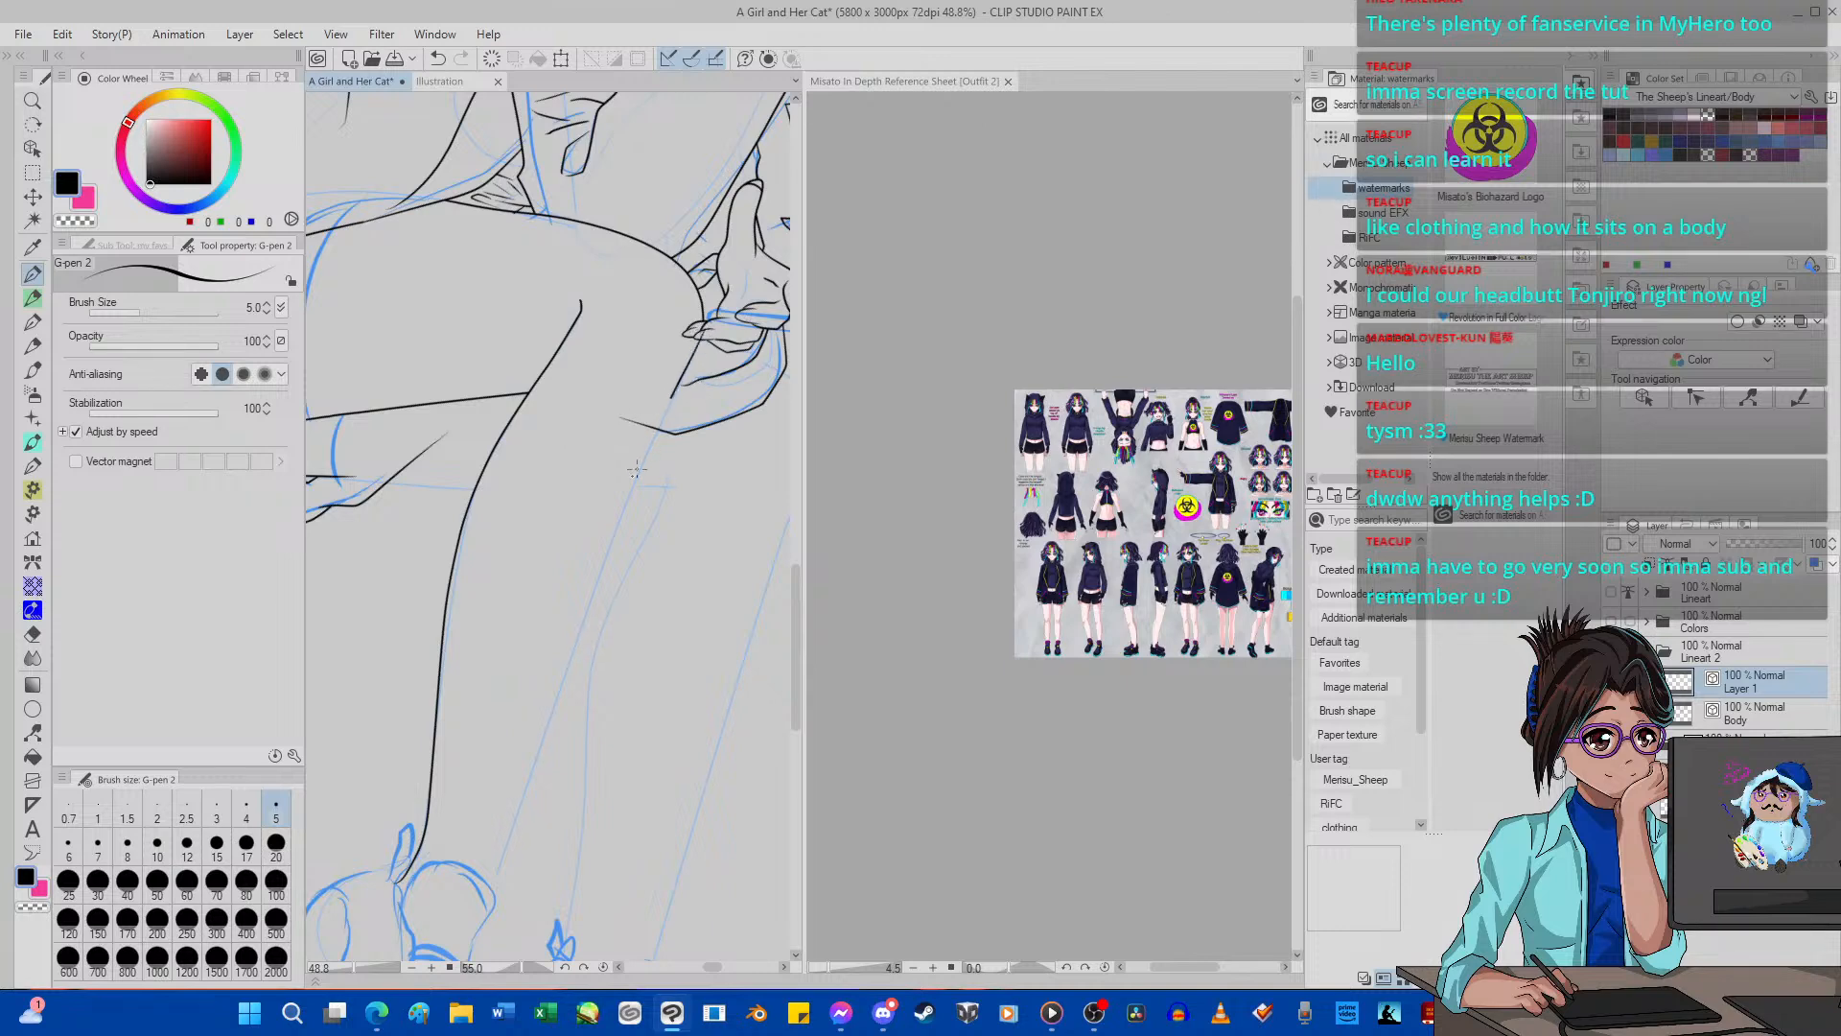
left_click_drag(459, 953, 459, 959)
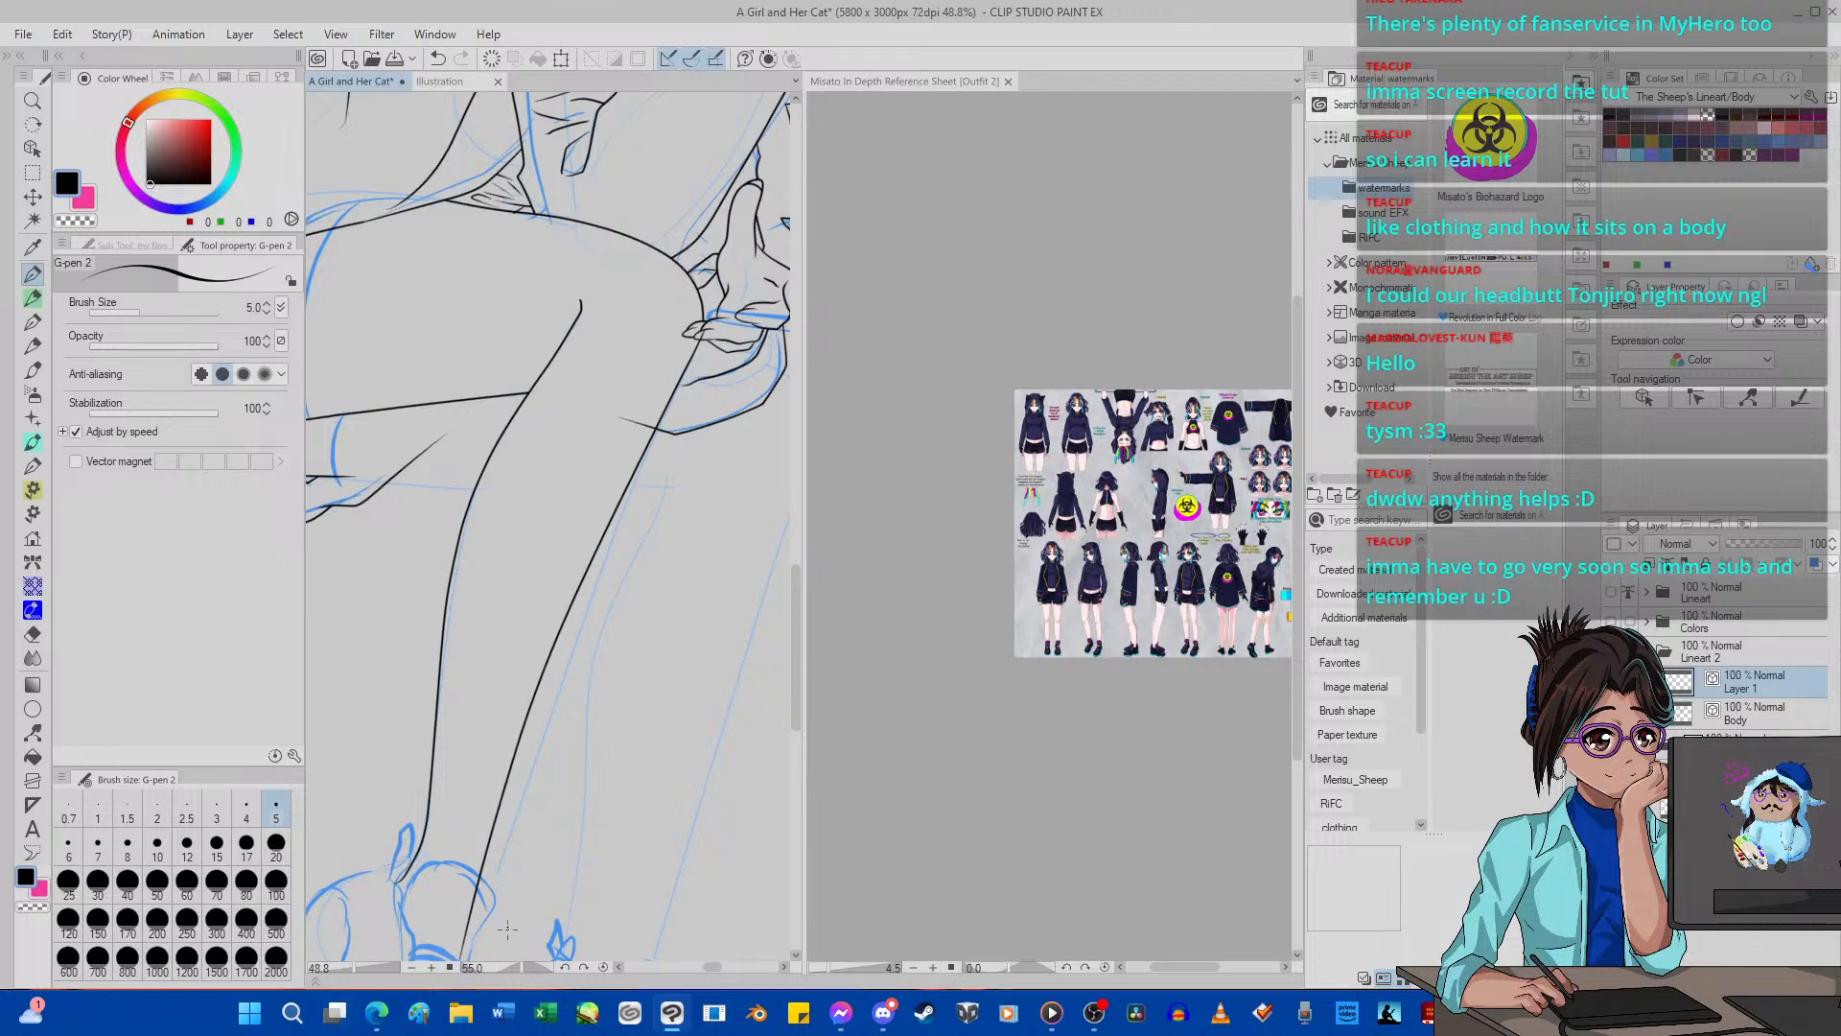
Reset the canvas rotation and pull the near shin's upper outline onto the sketch with Pinch vector line.
scroll(536, 502, "down", 5)
scroll(536, 502, "up", 2)
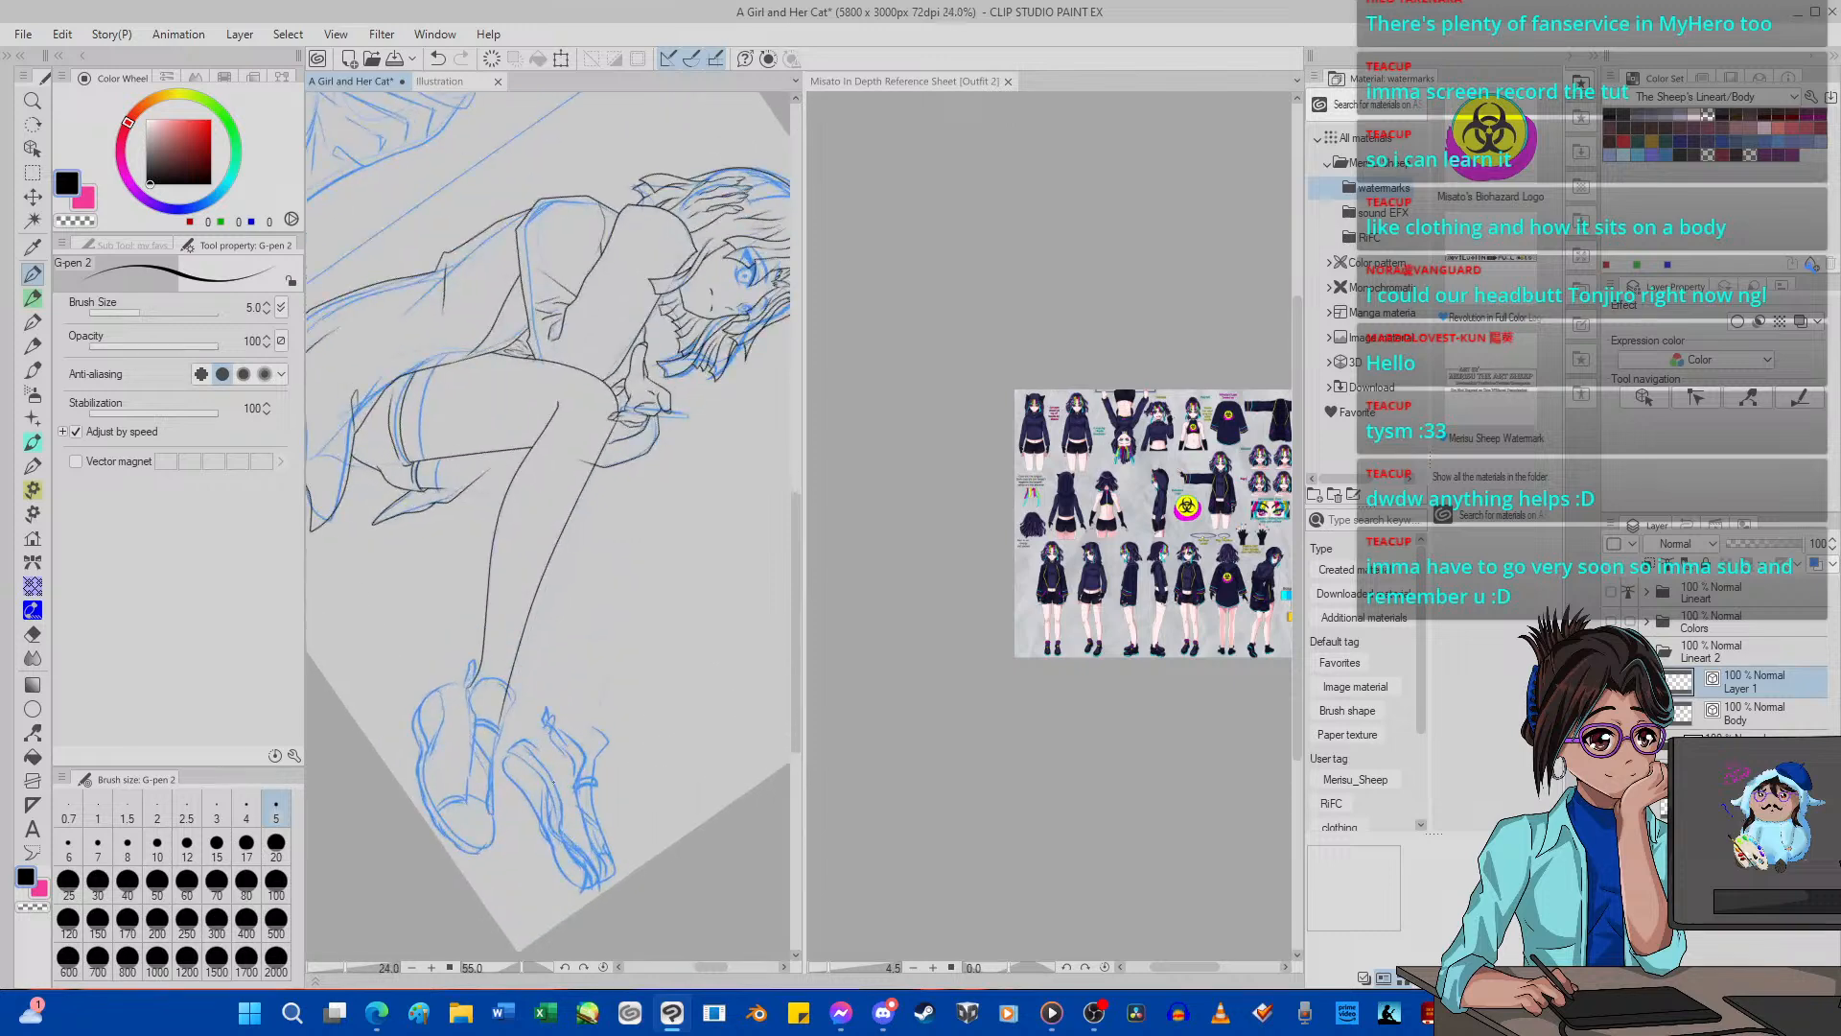
left_click(603, 967)
scroll(602, 637, "up", 4)
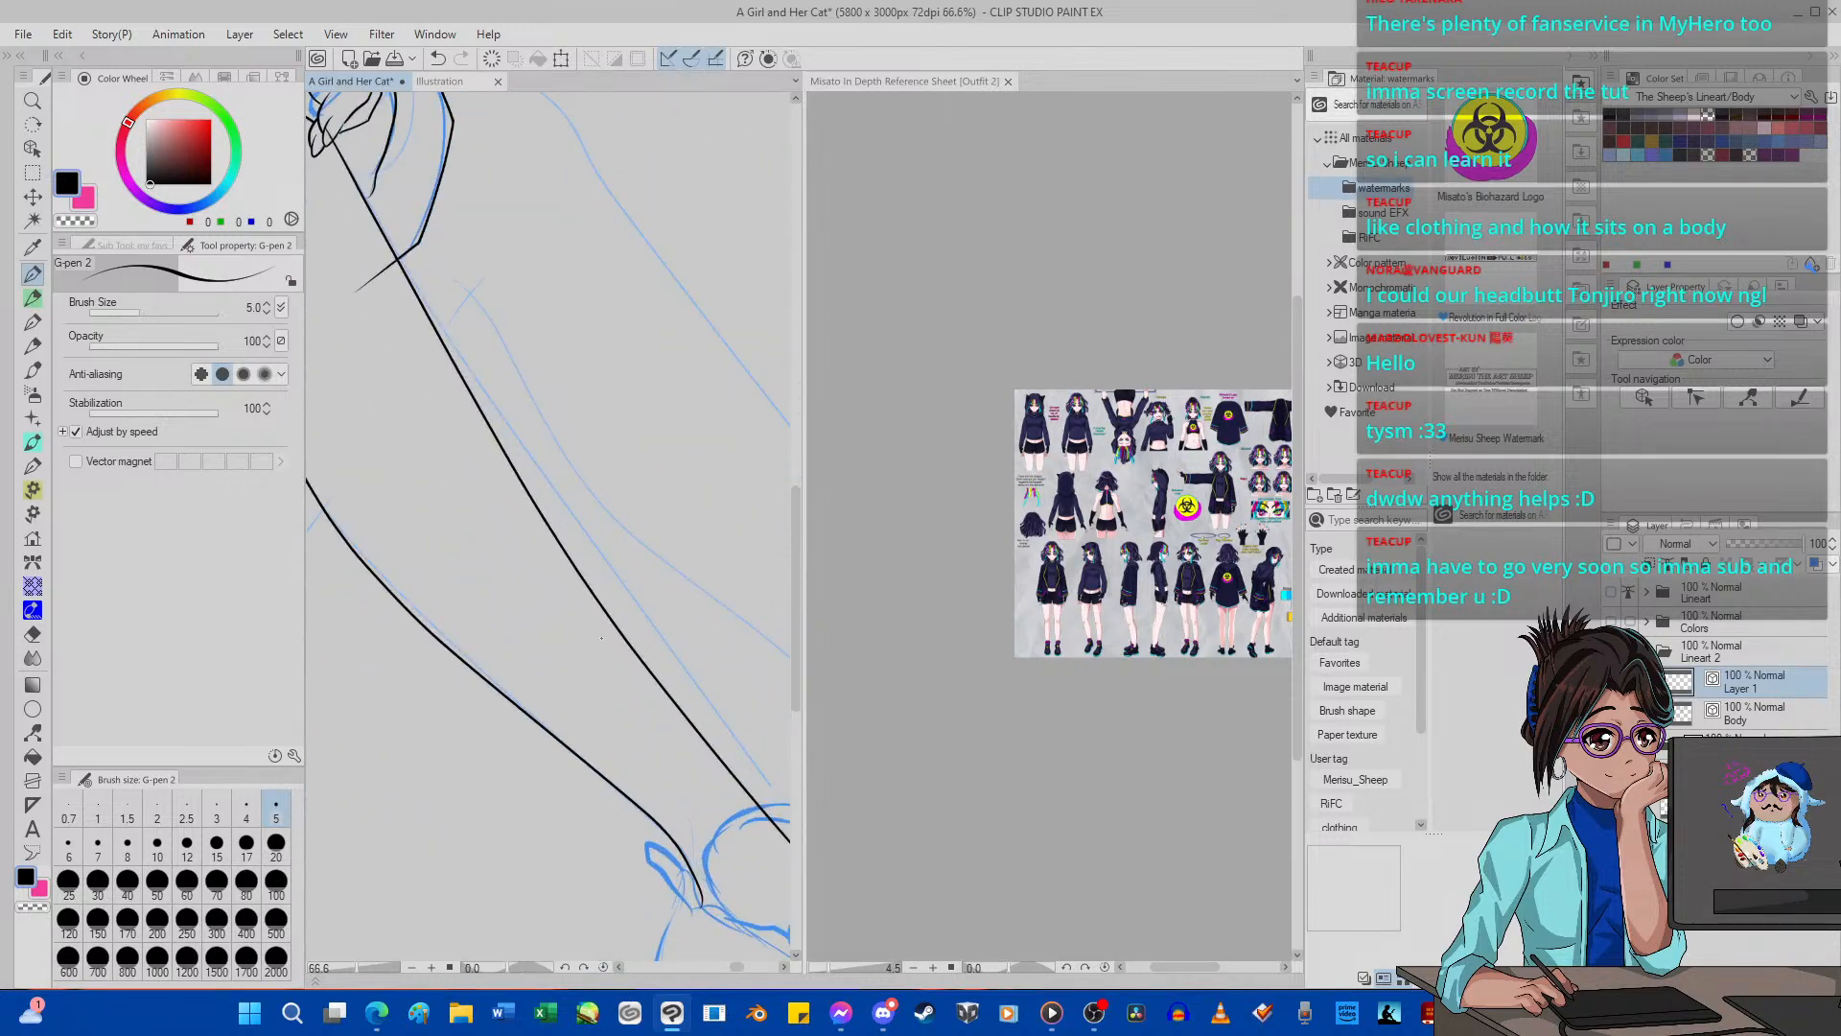
left_click(33, 732)
scroll(677, 794, "up", 1)
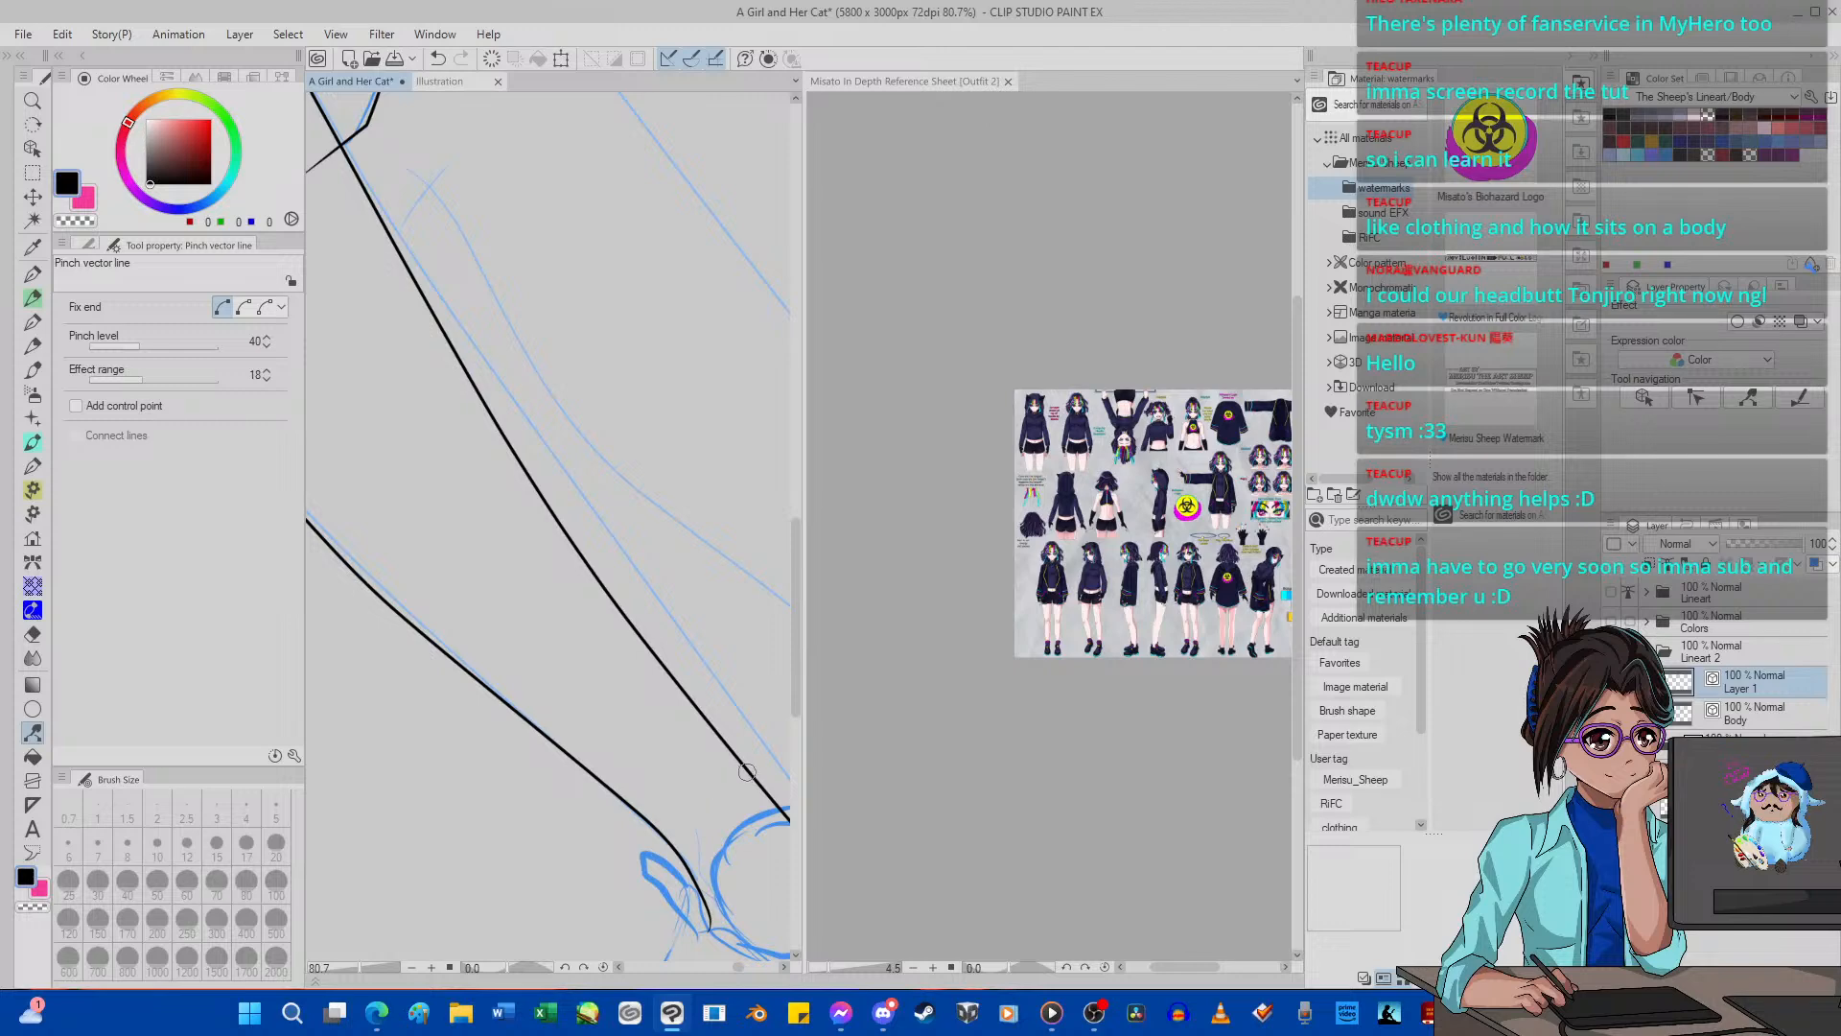
left_click_drag(747, 772, 769, 758)
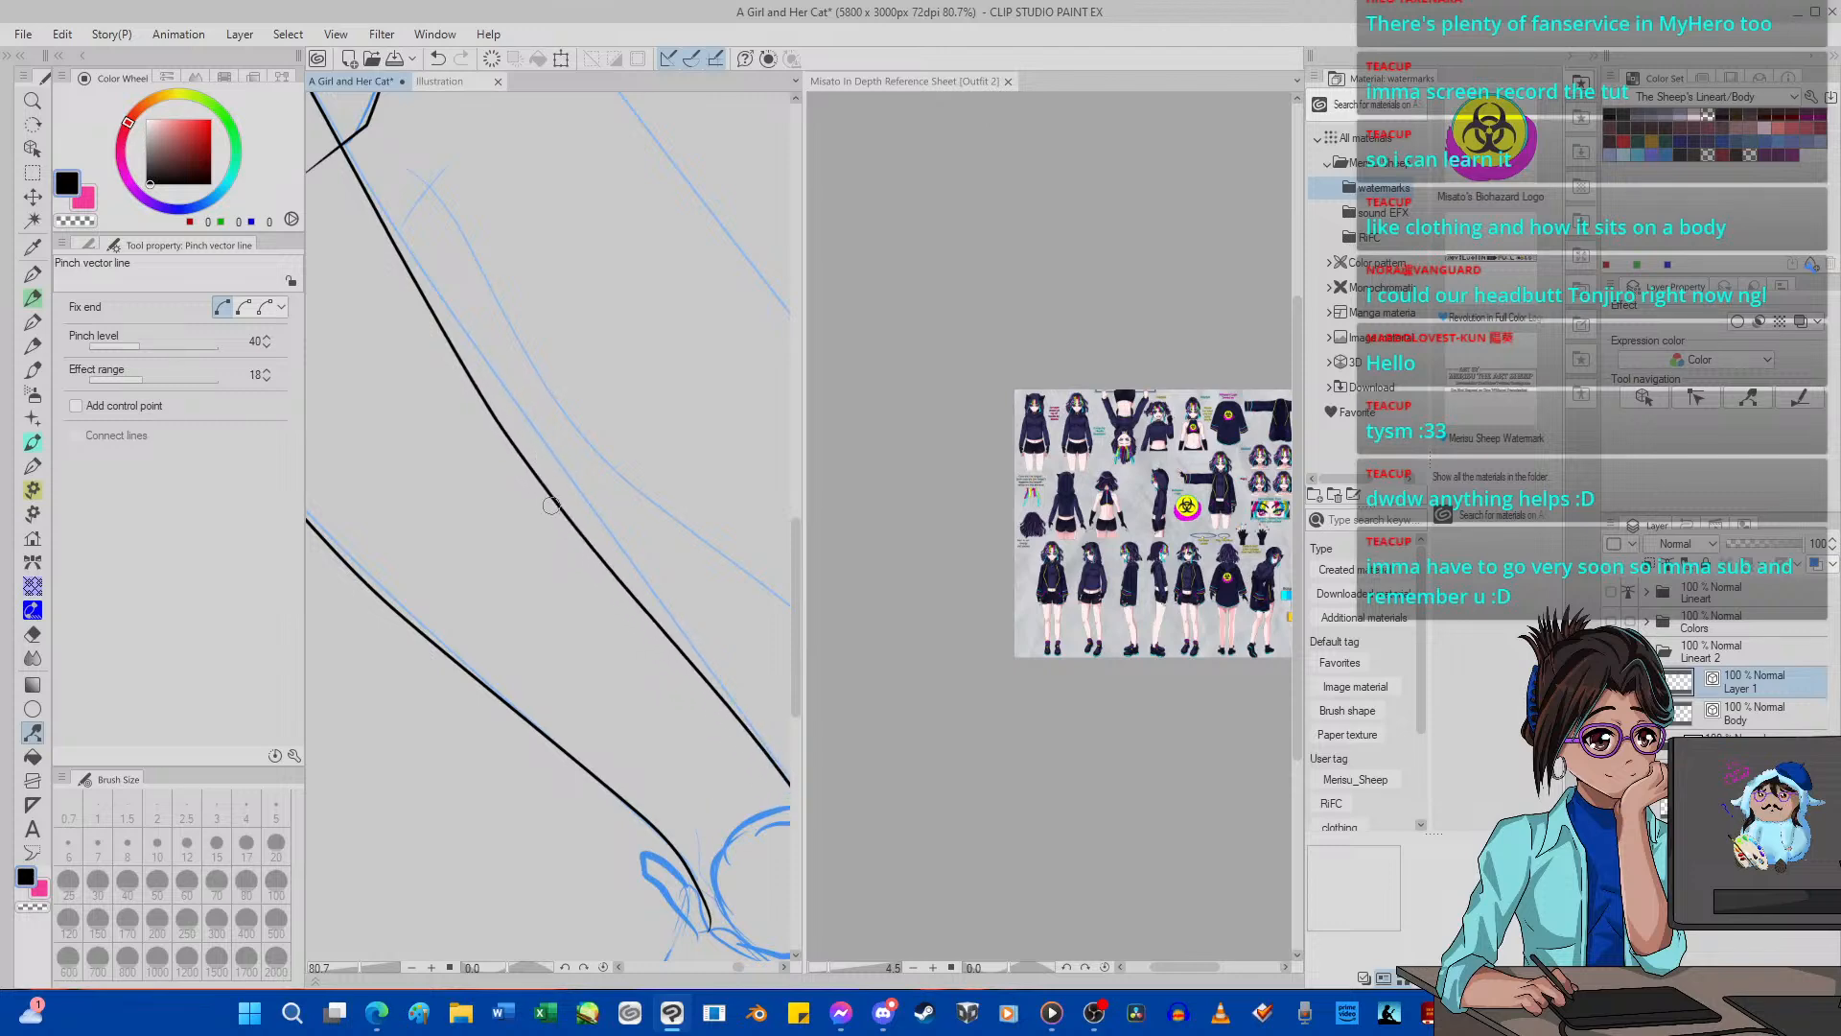
scroll(570, 513, "down", 2)
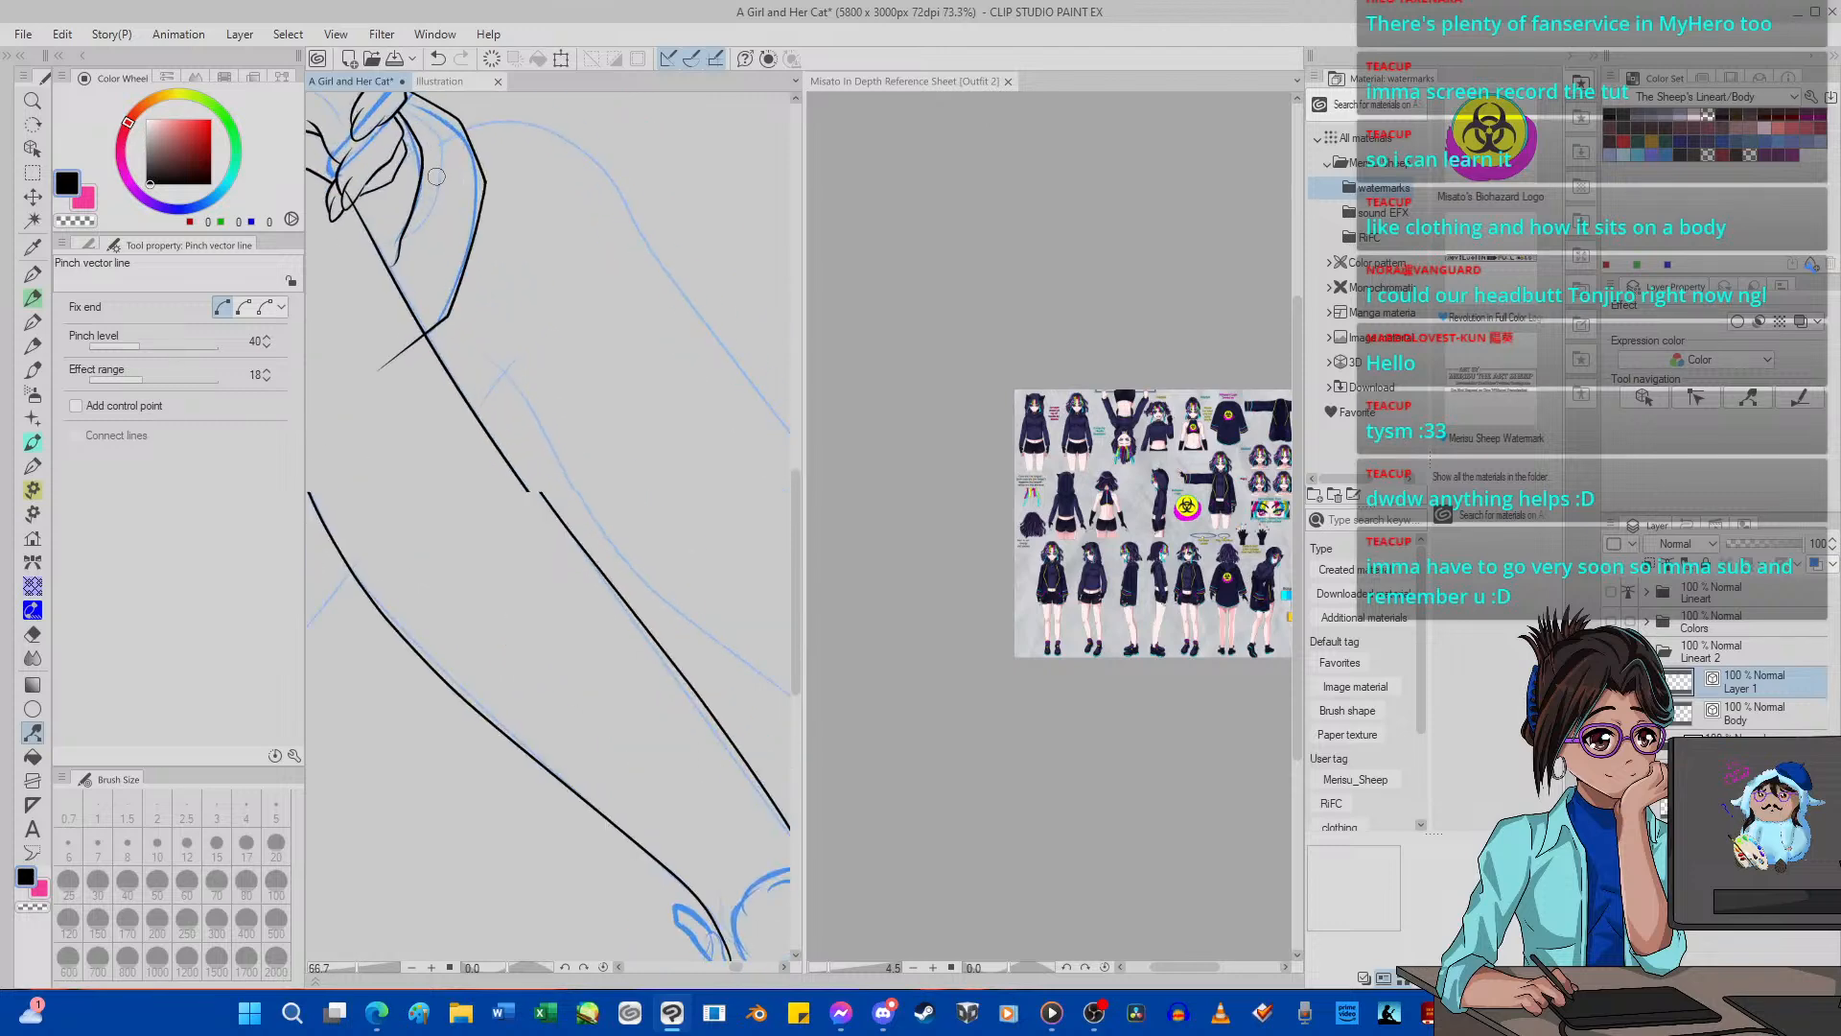
scroll(436, 177, "up", 5)
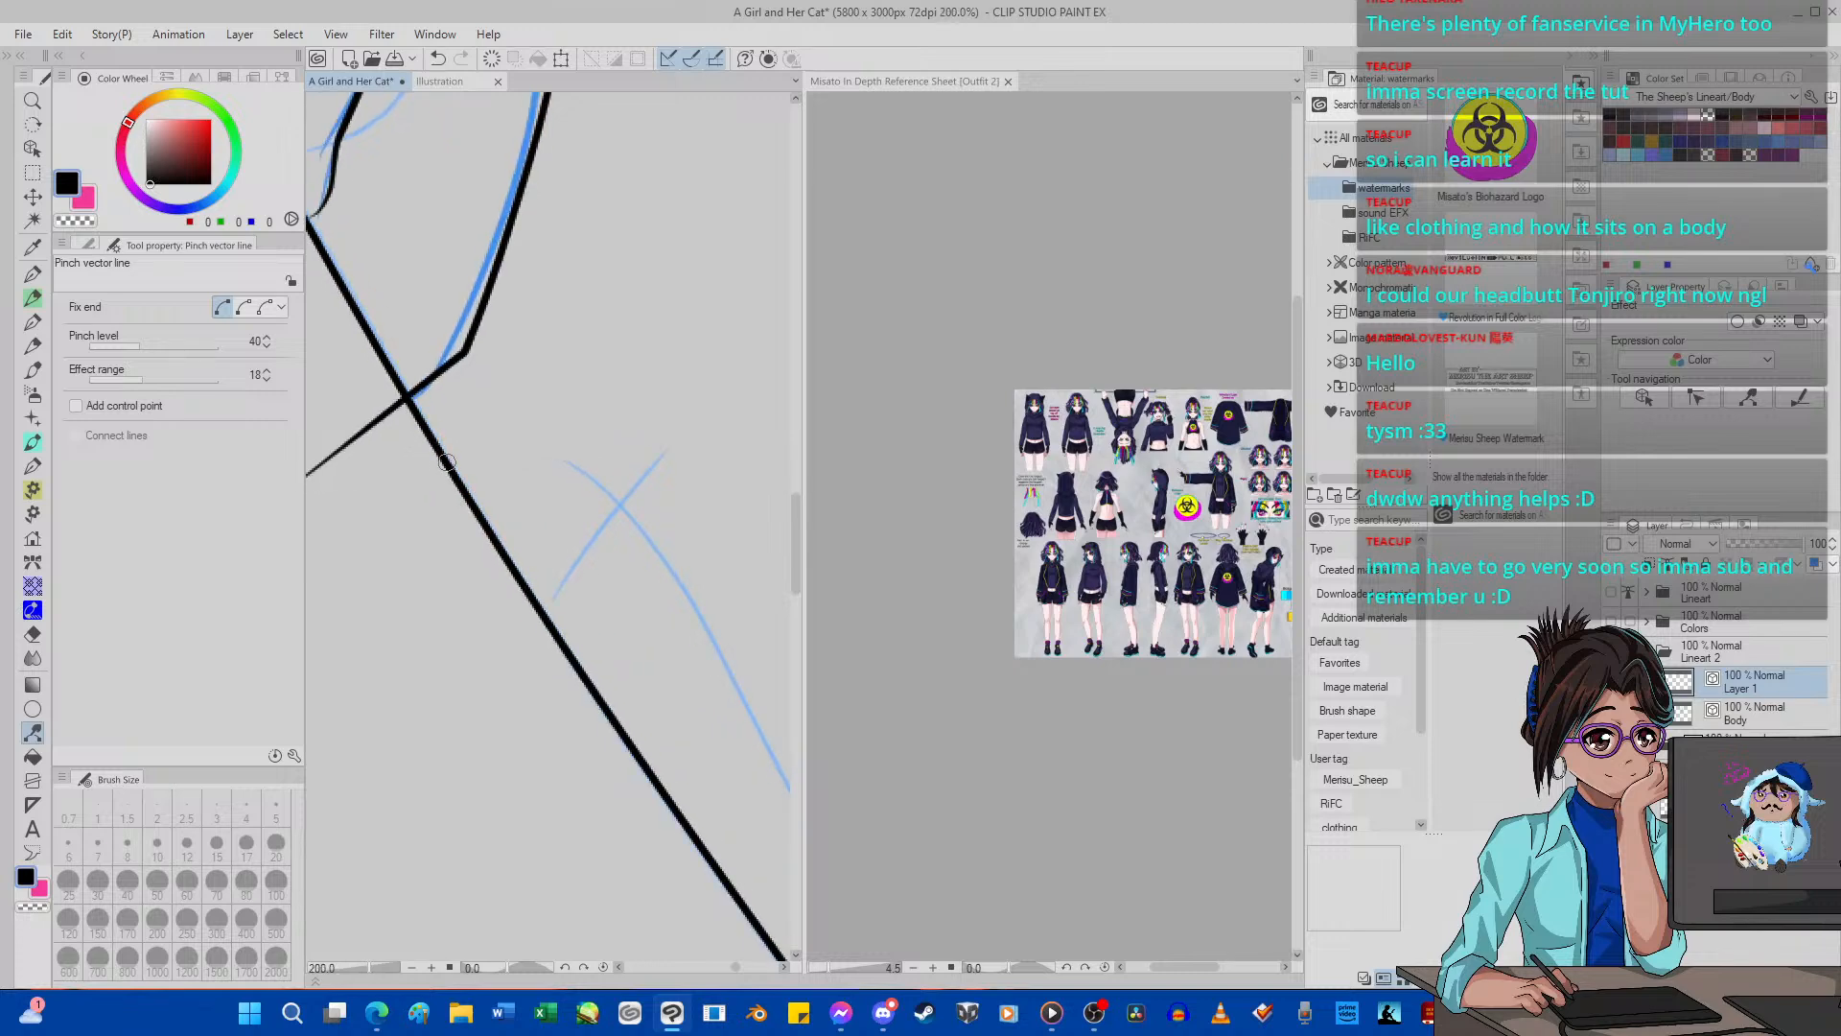
scroll(446, 462, "down", 5)
scroll(393, 367, "up", 5)
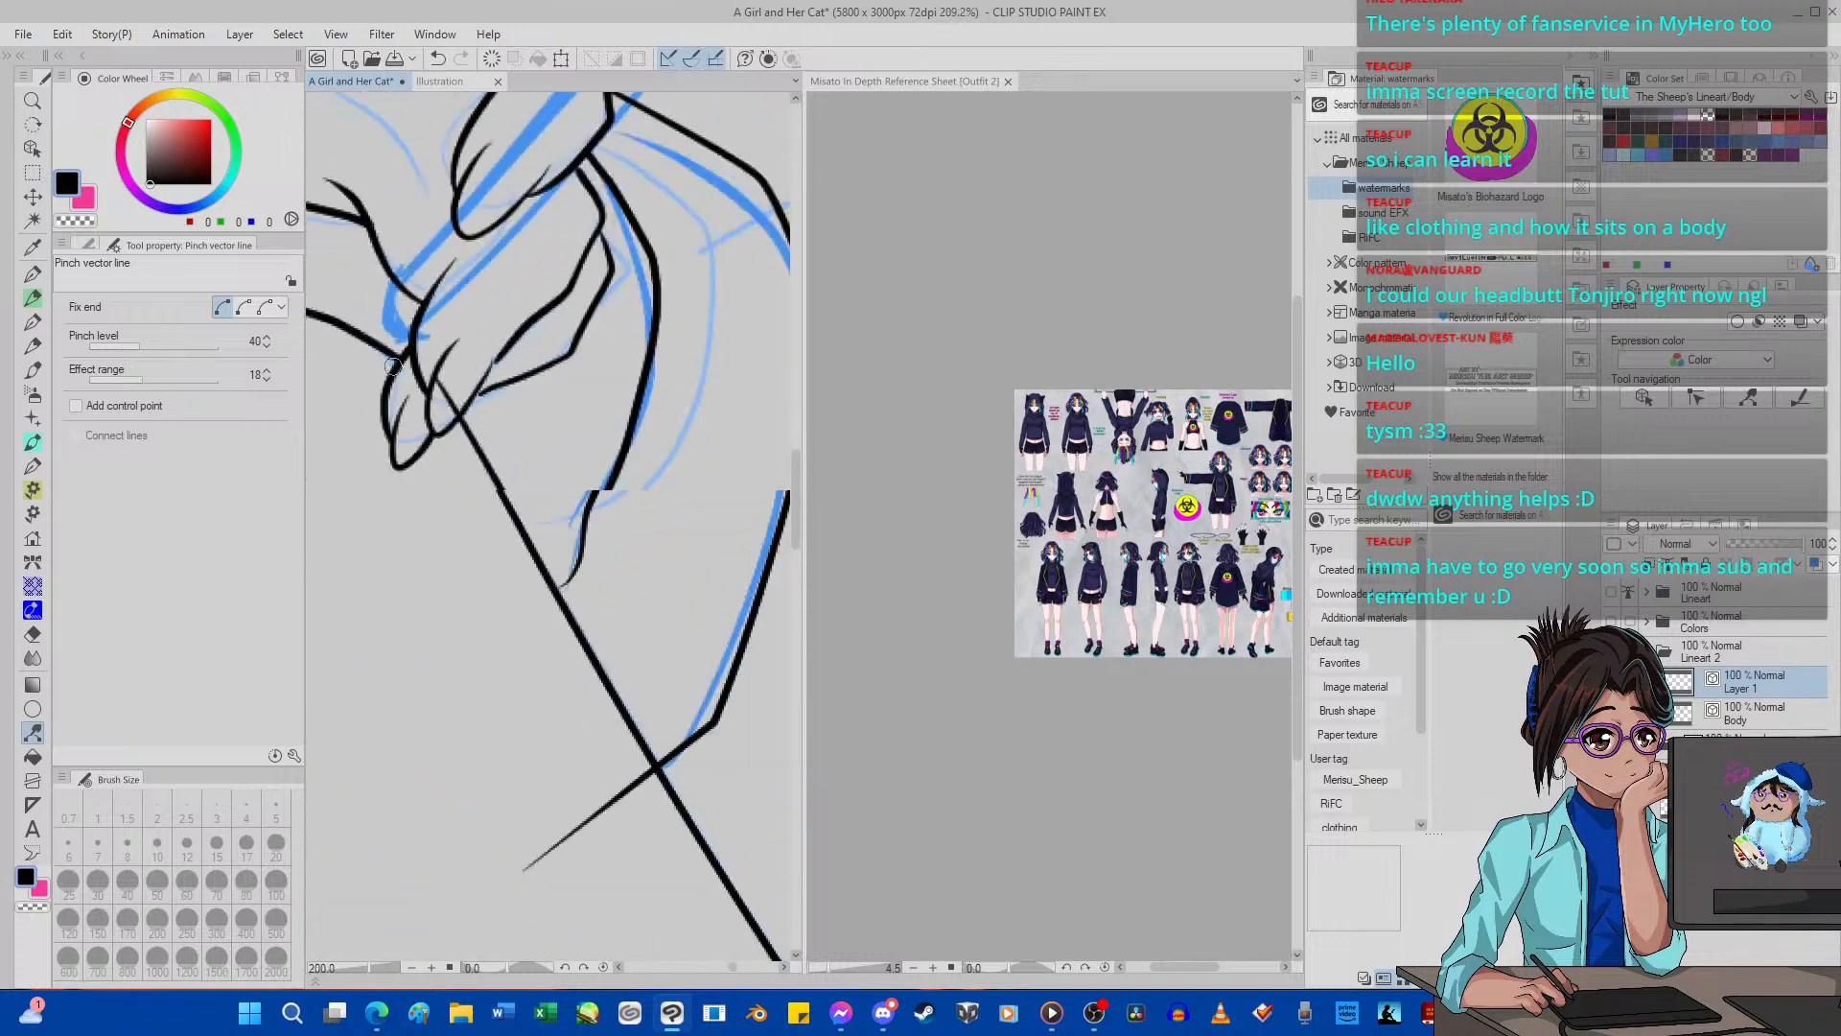
scroll(393, 366, "down", 5)
Select the Body layer and erase the stray end of the cuff line crossing inside the near shin with the Hard vector eraser.
left_click(32, 634)
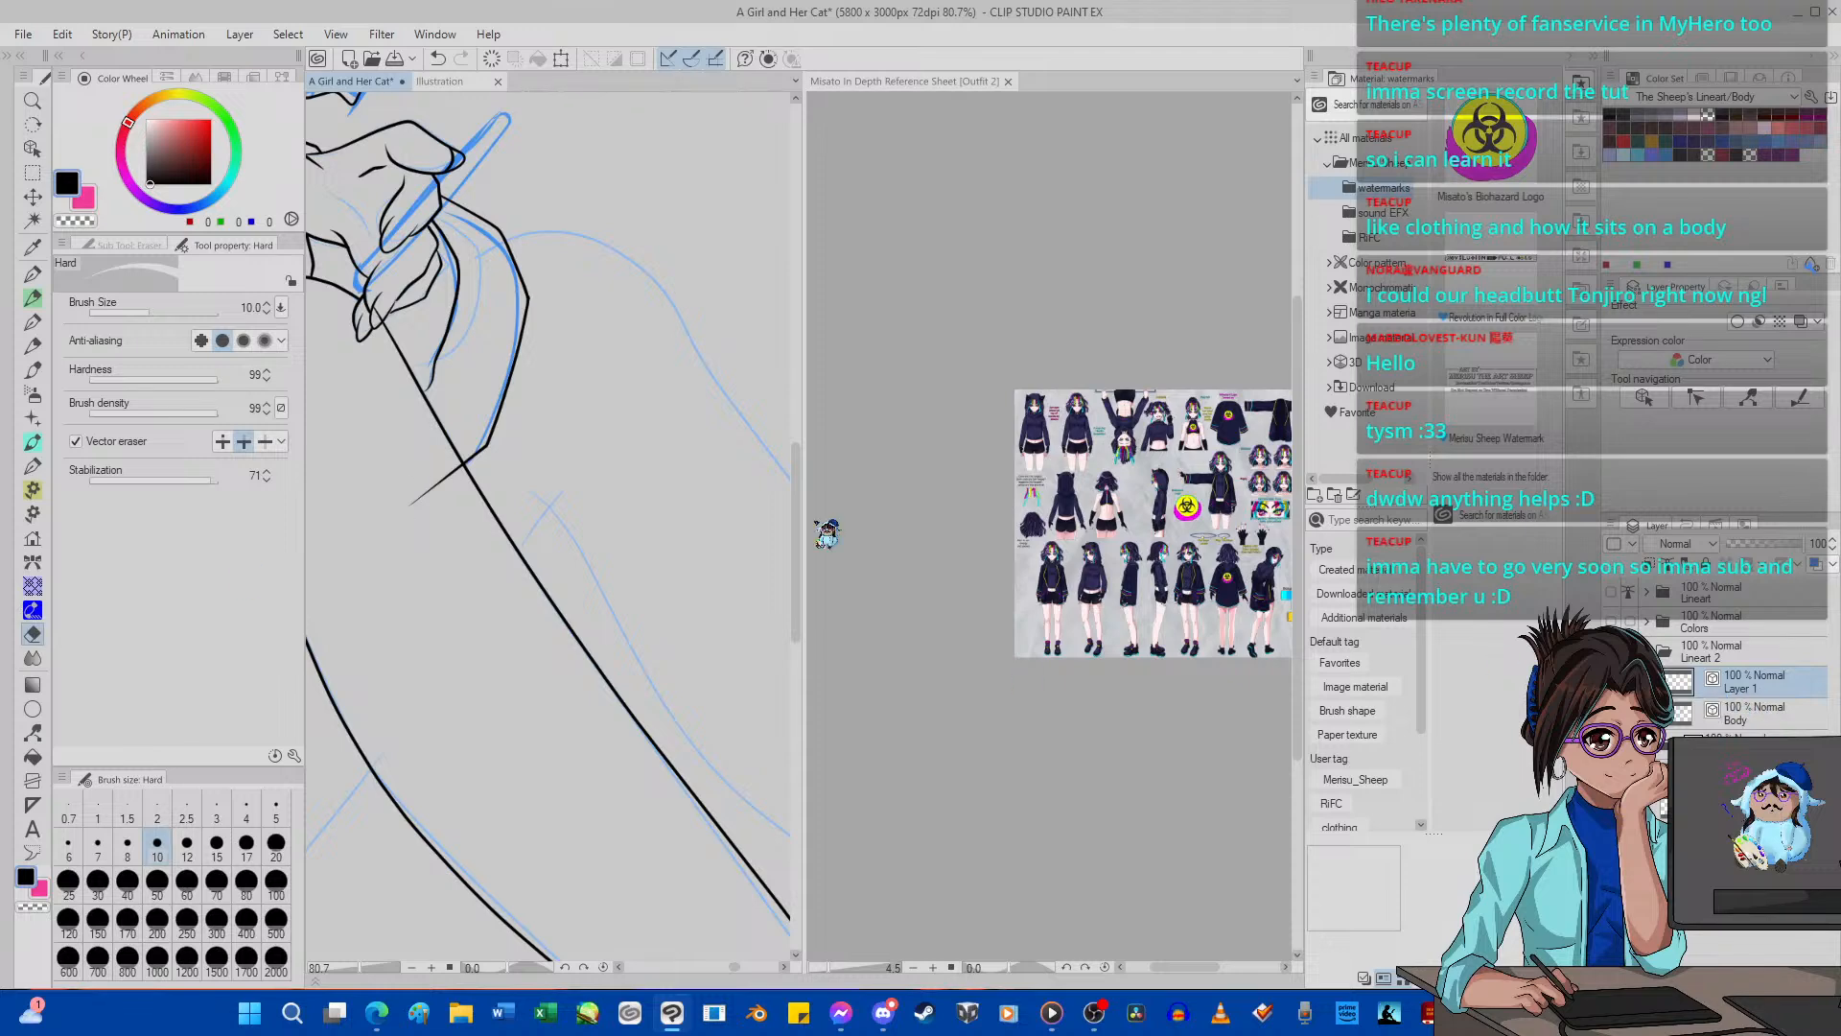
scroll(443, 469, "down", 1)
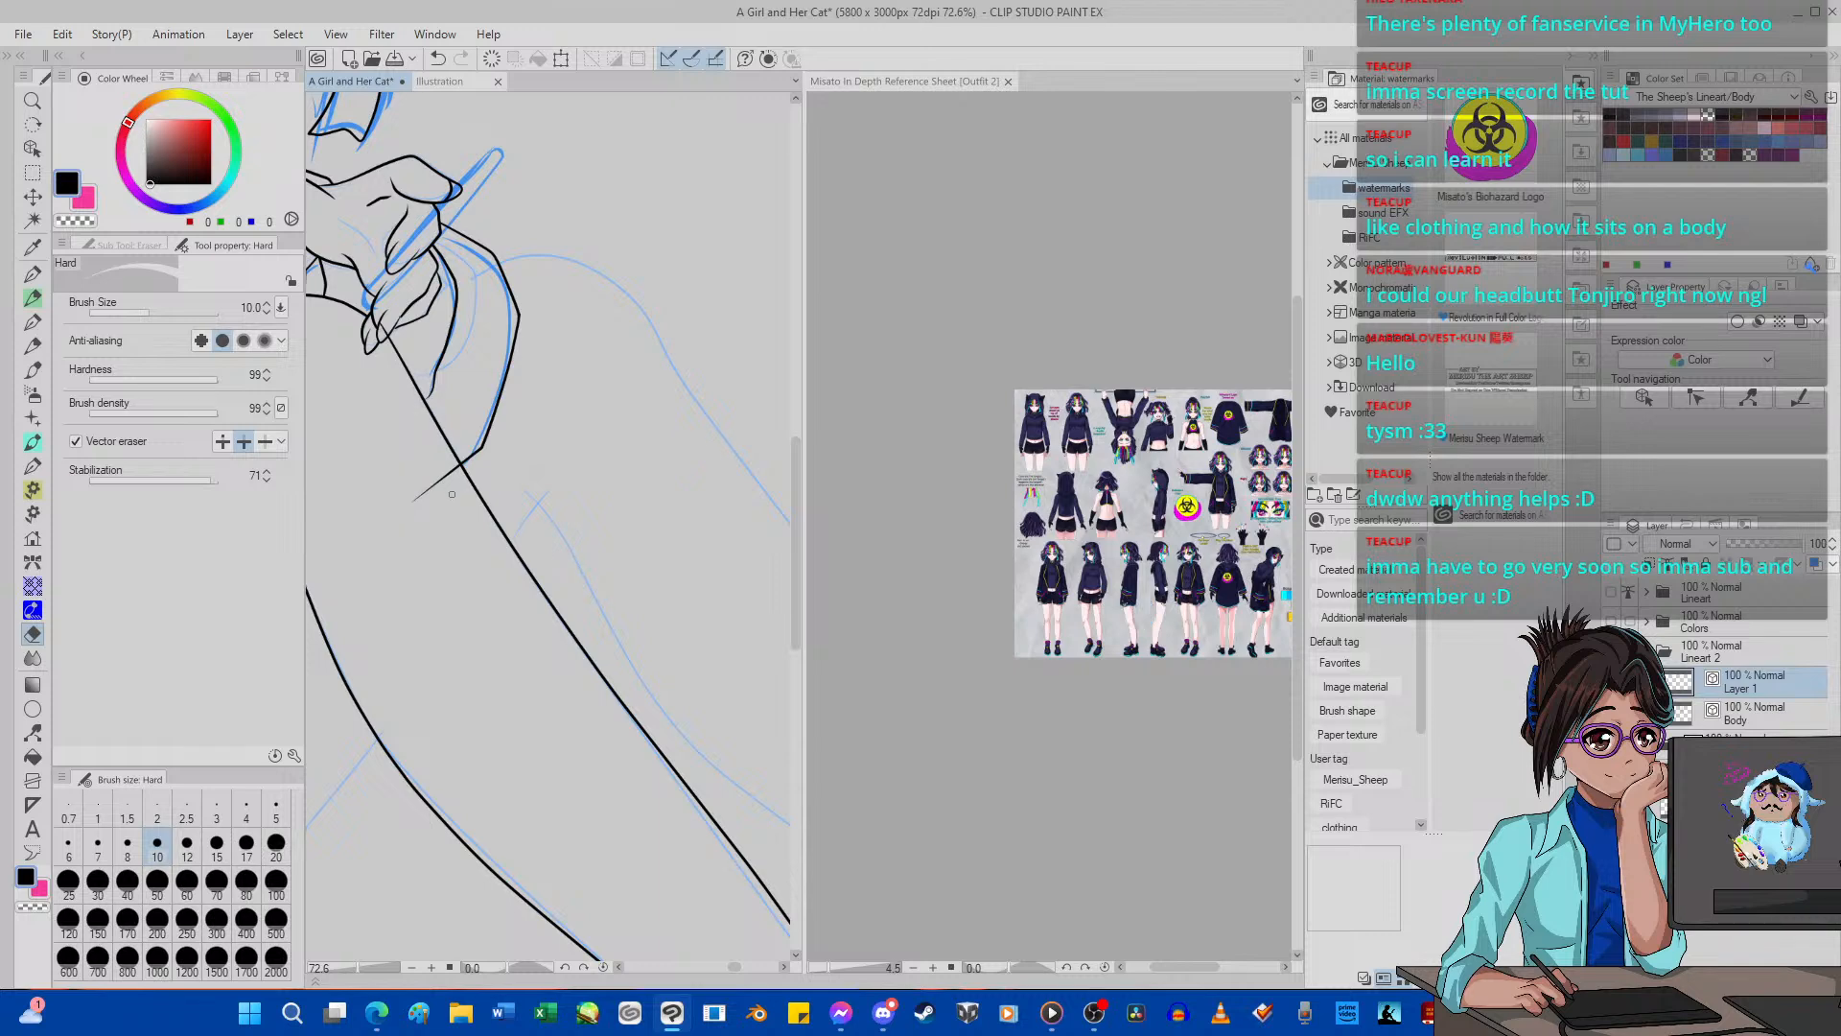
left_click(1732, 714)
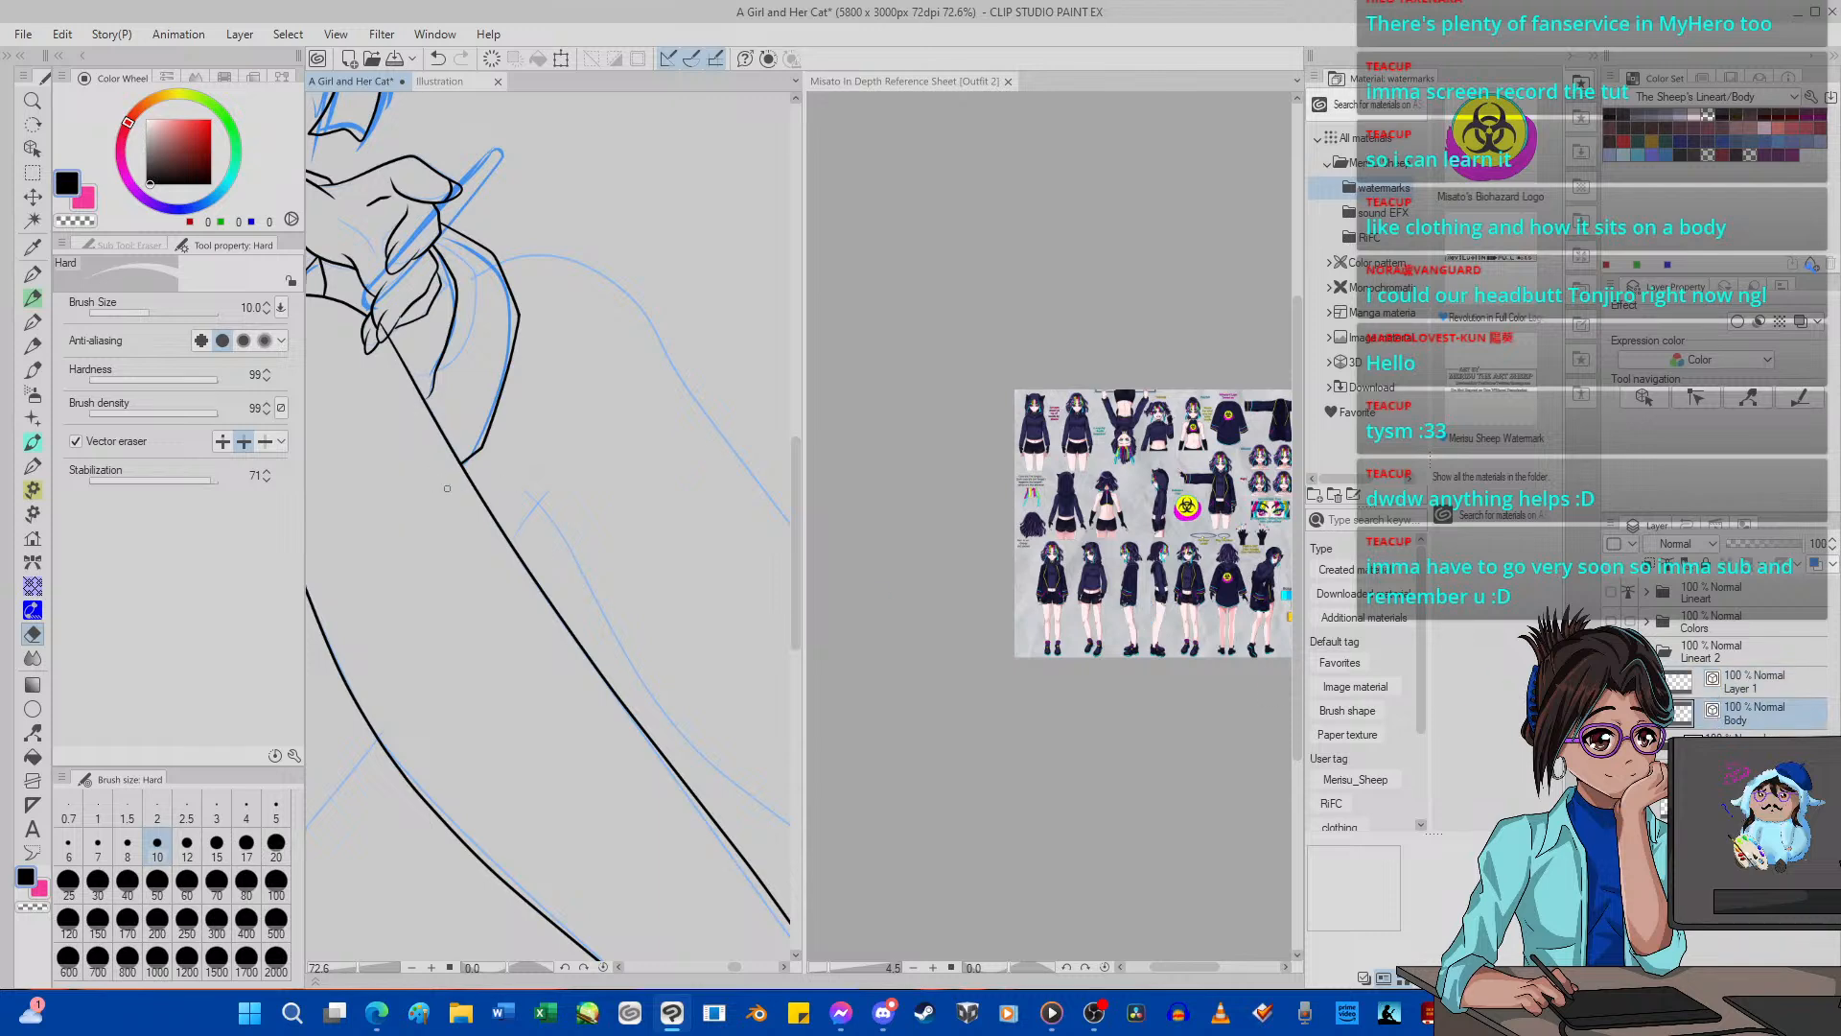
Examine the inked figure as a whole, checking the head, garment, legs and shoes against the sketch.
scroll(446, 489, "down", 12)
scroll(441, 487, "up", 12)
scroll(435, 486, "down", 2)
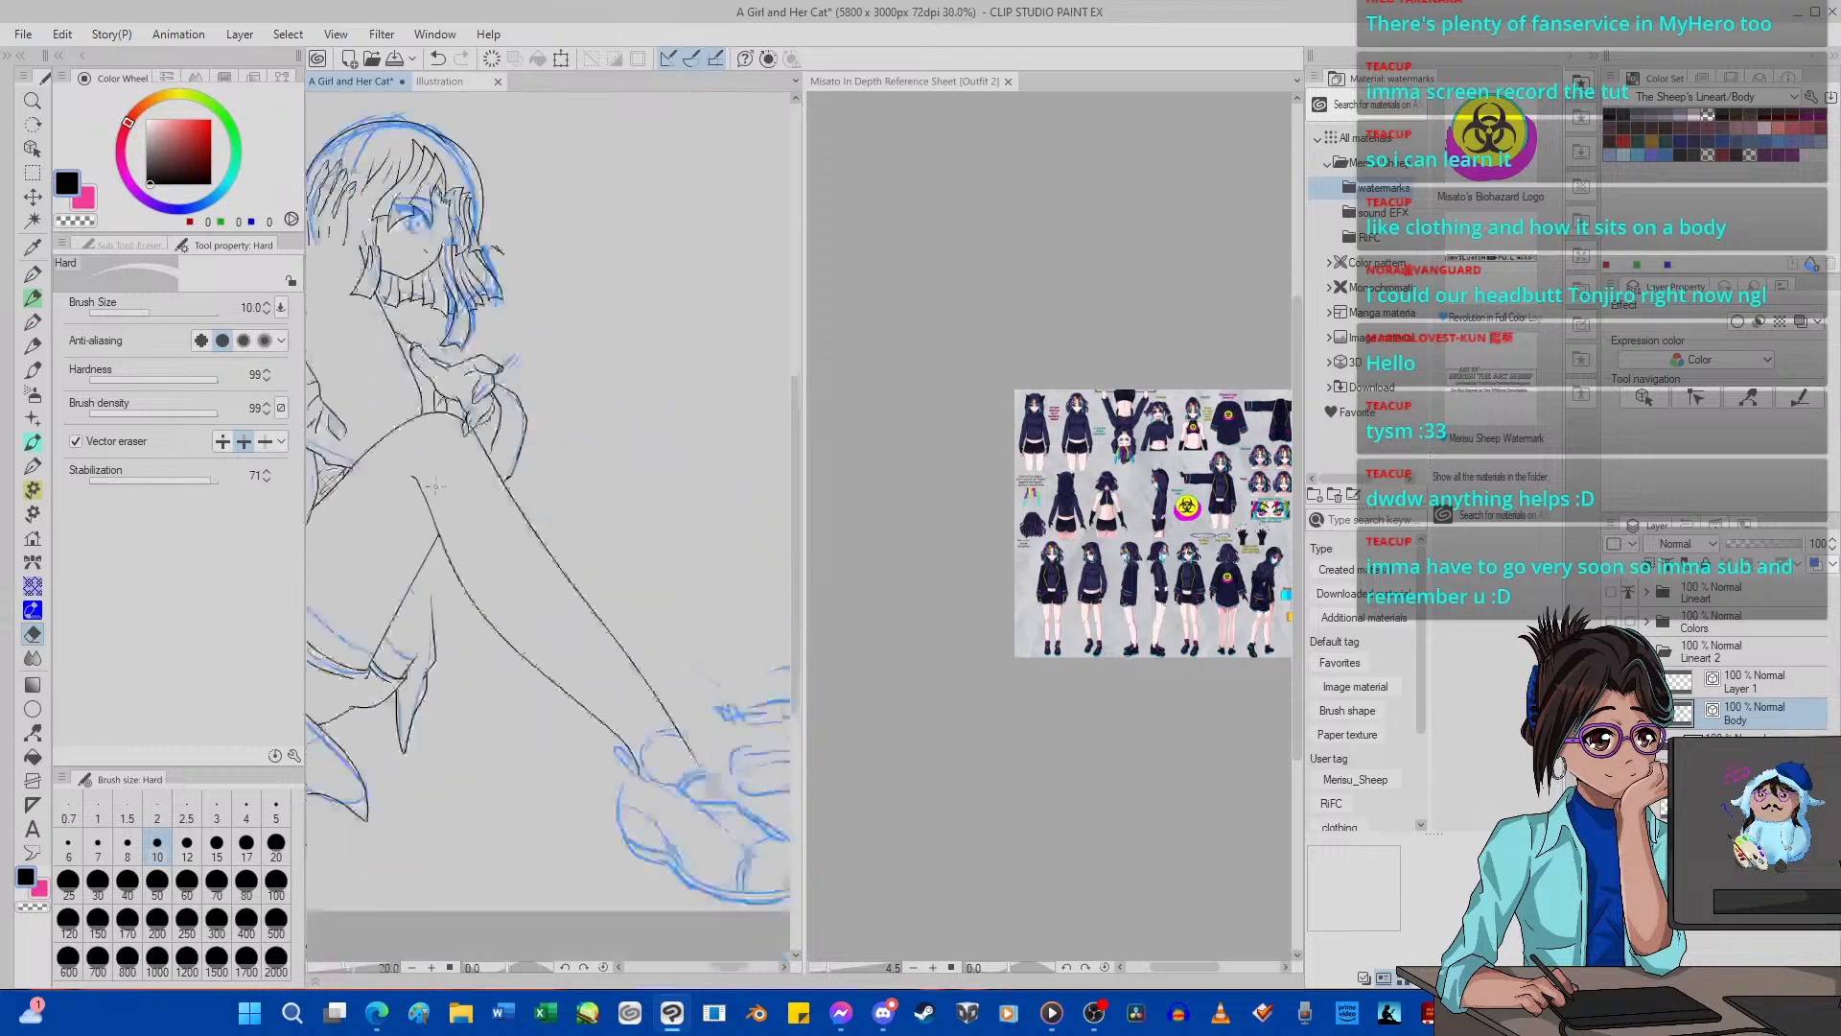
scroll(436, 486, "down", 6)
scroll(388, 425, "up", 8)
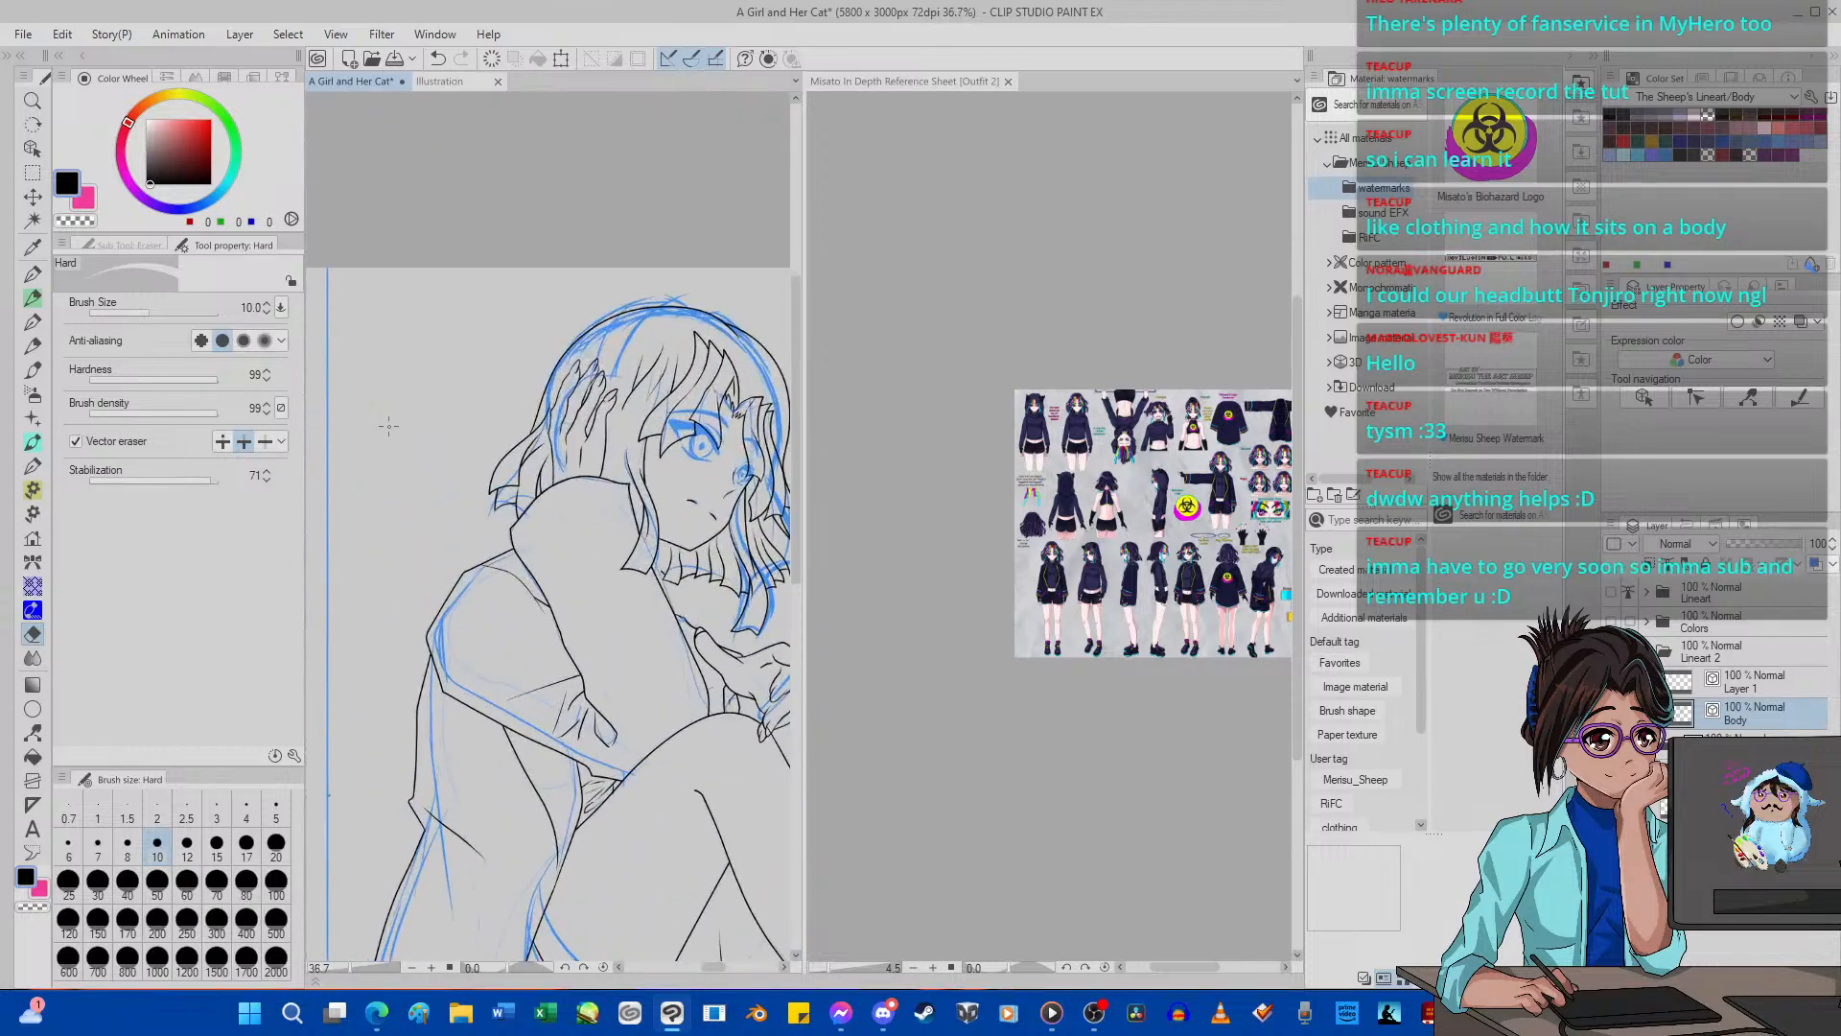
scroll(388, 426, "up", 2)
scroll(388, 426, "down", 7)
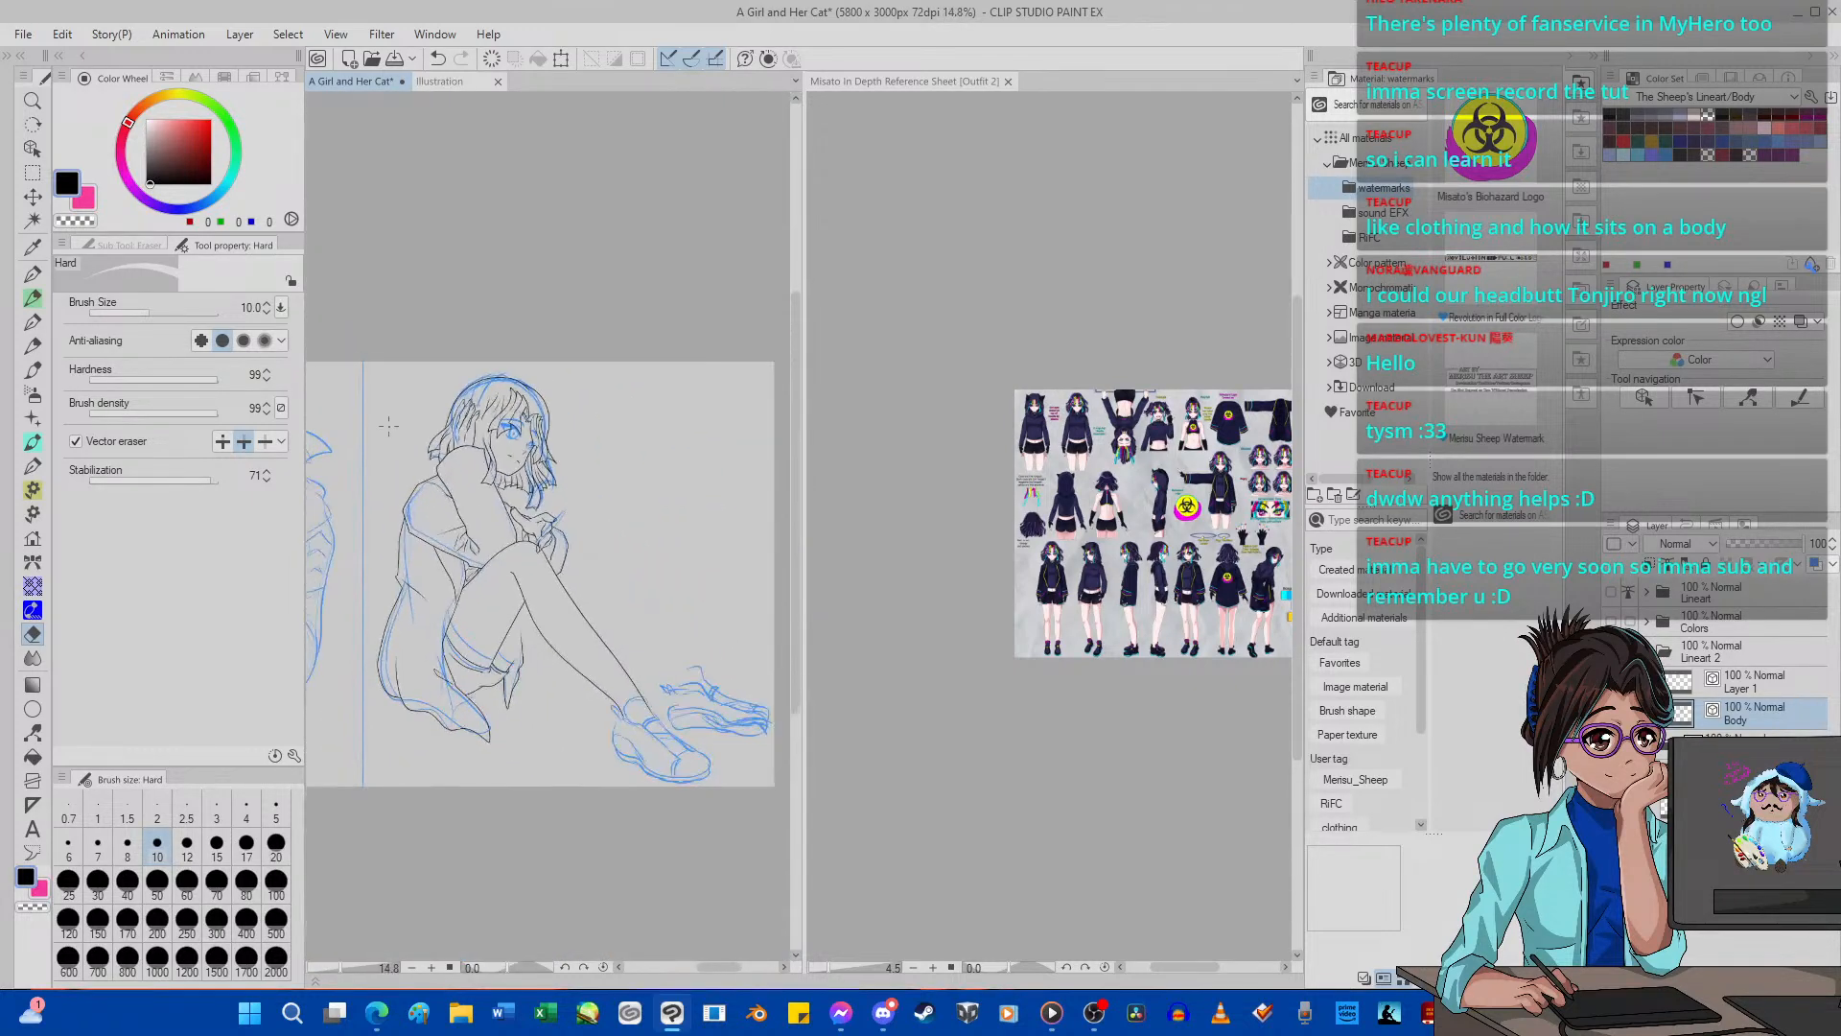
scroll(388, 426, "down", 3)
scroll(388, 426, "up", 2)
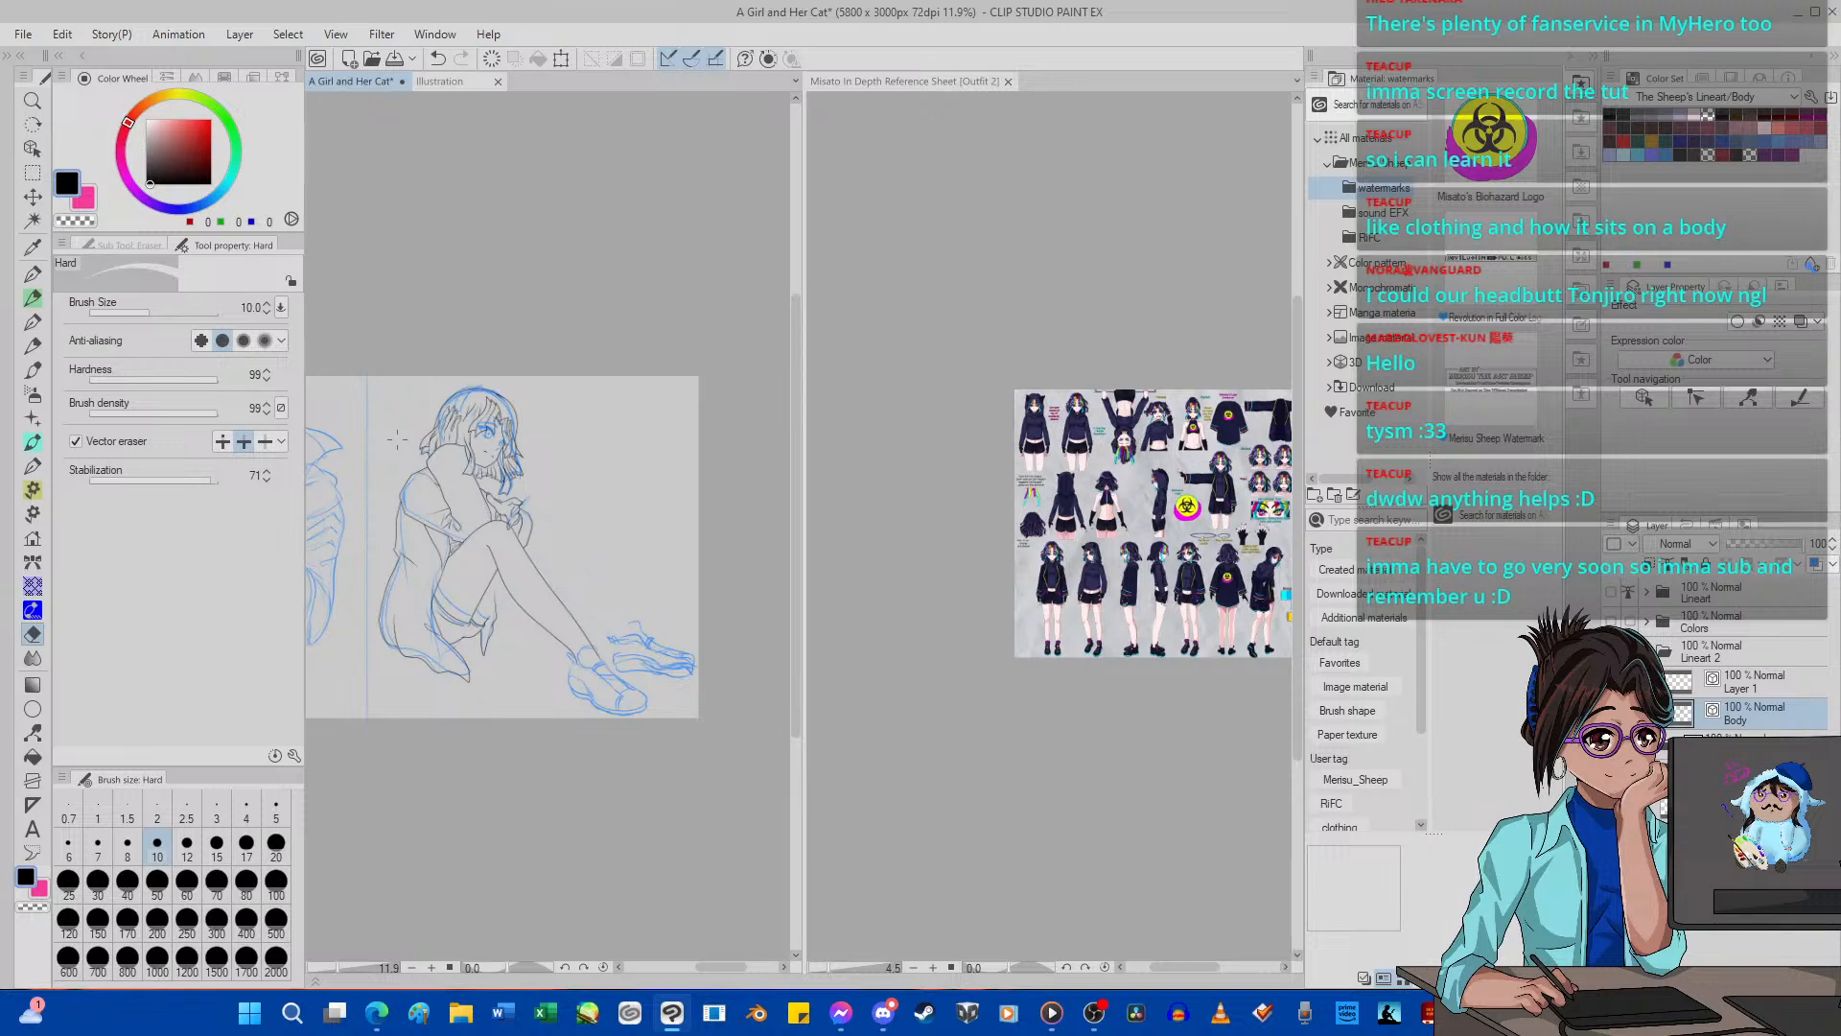
scroll(433, 698, "up", 4)
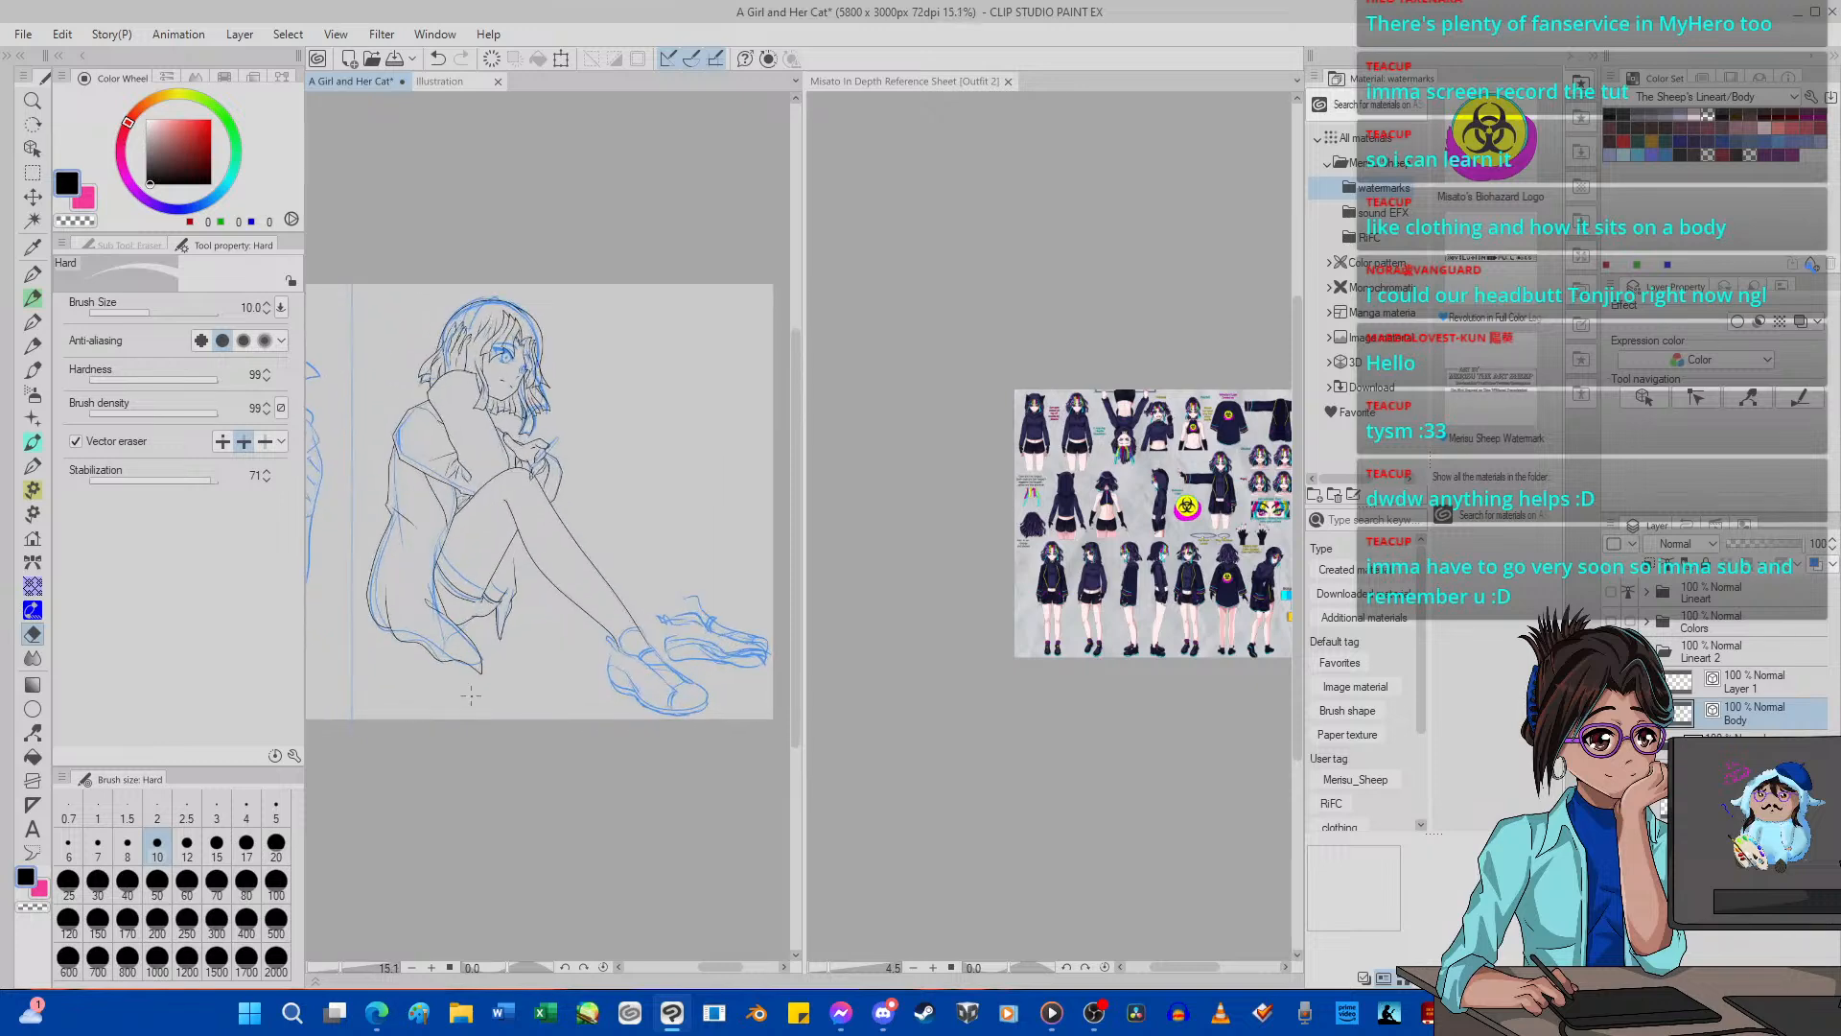
scroll(563, 460, "up", 4)
scroll(509, 542, "down", 15)
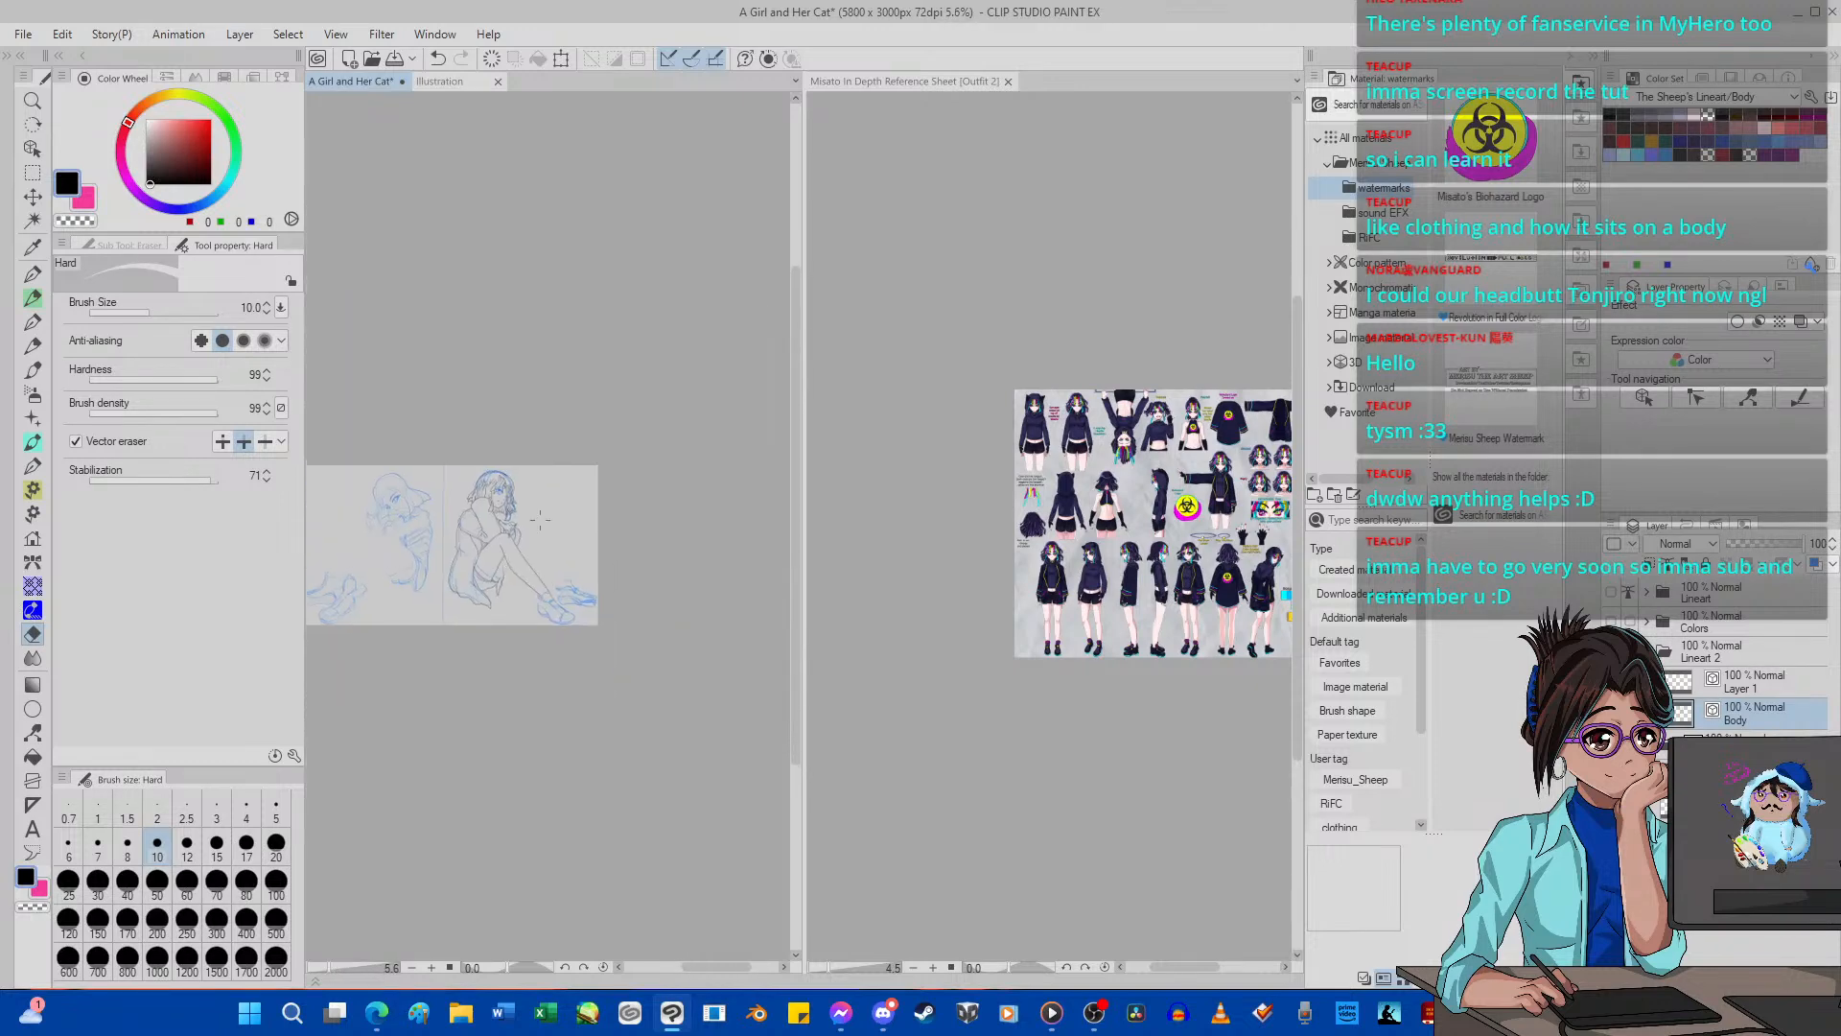
scroll(540, 520, "up", 12)
scroll(524, 575, "up", 3)
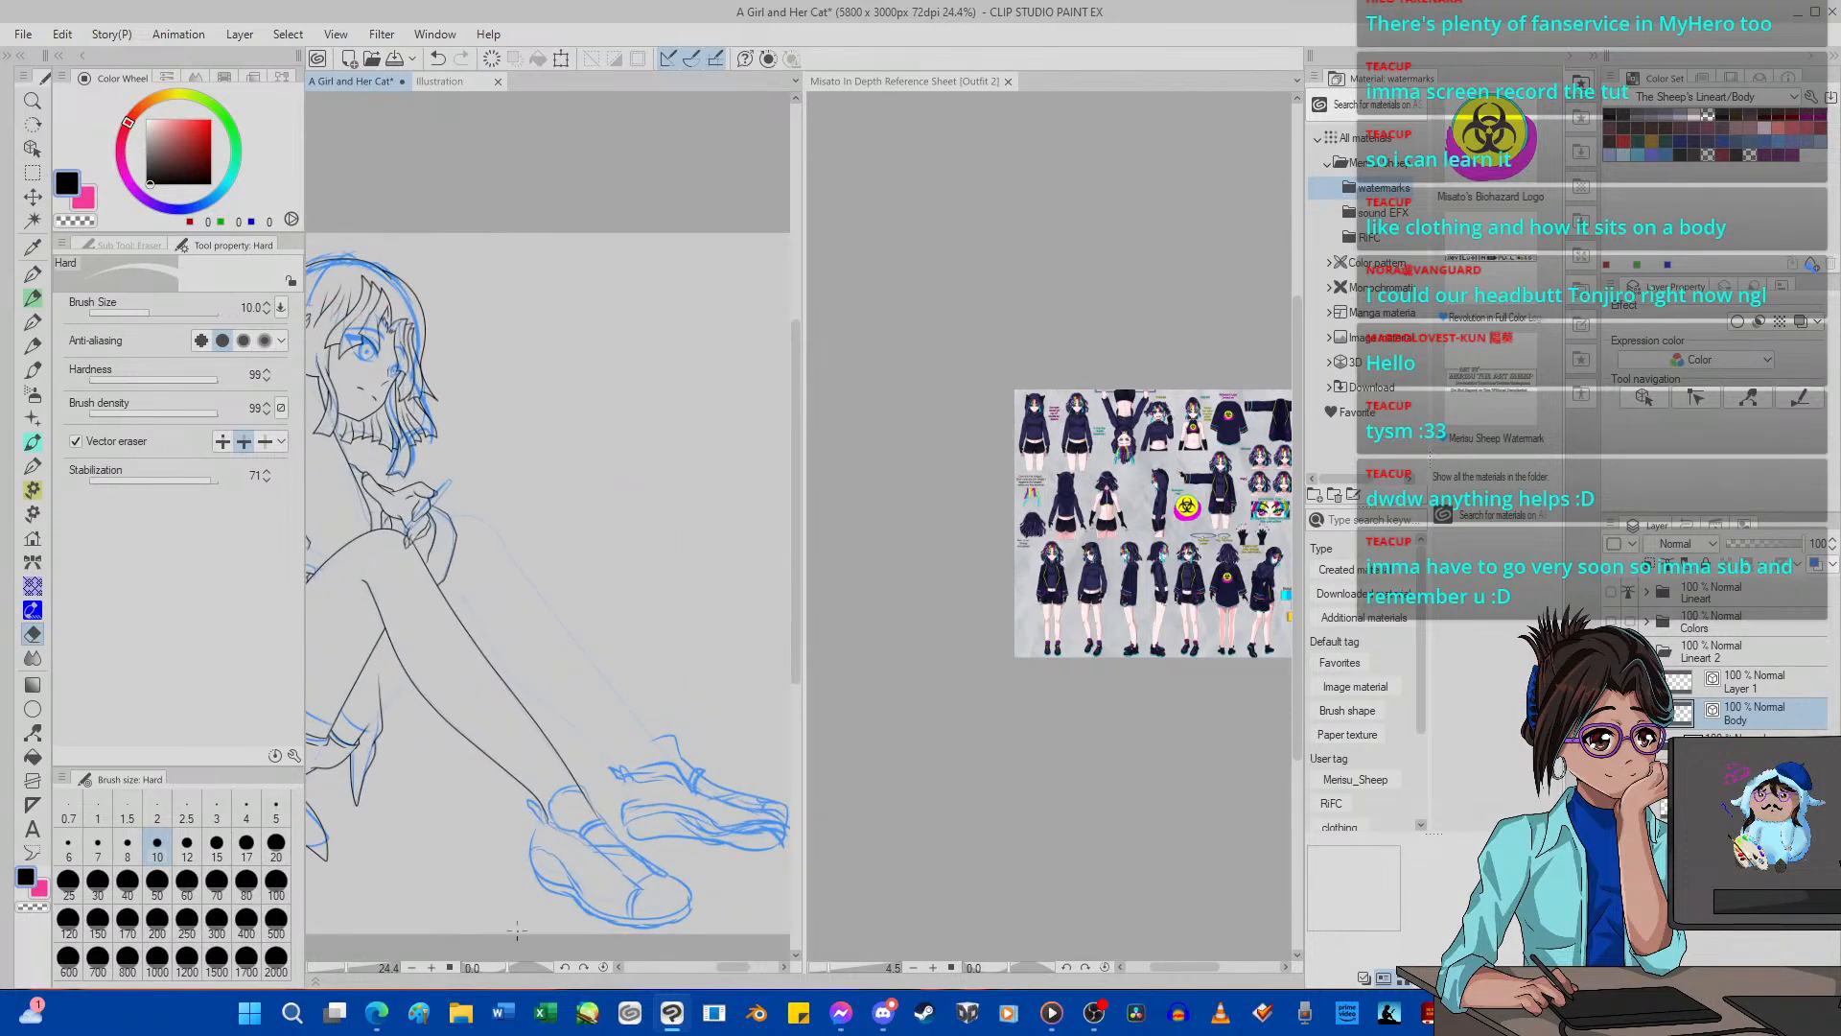
Rotate the canvas clockwise and ink both outlines of the far leg down to the shoe with G-pen 2 at size 5.
left_click(584, 966)
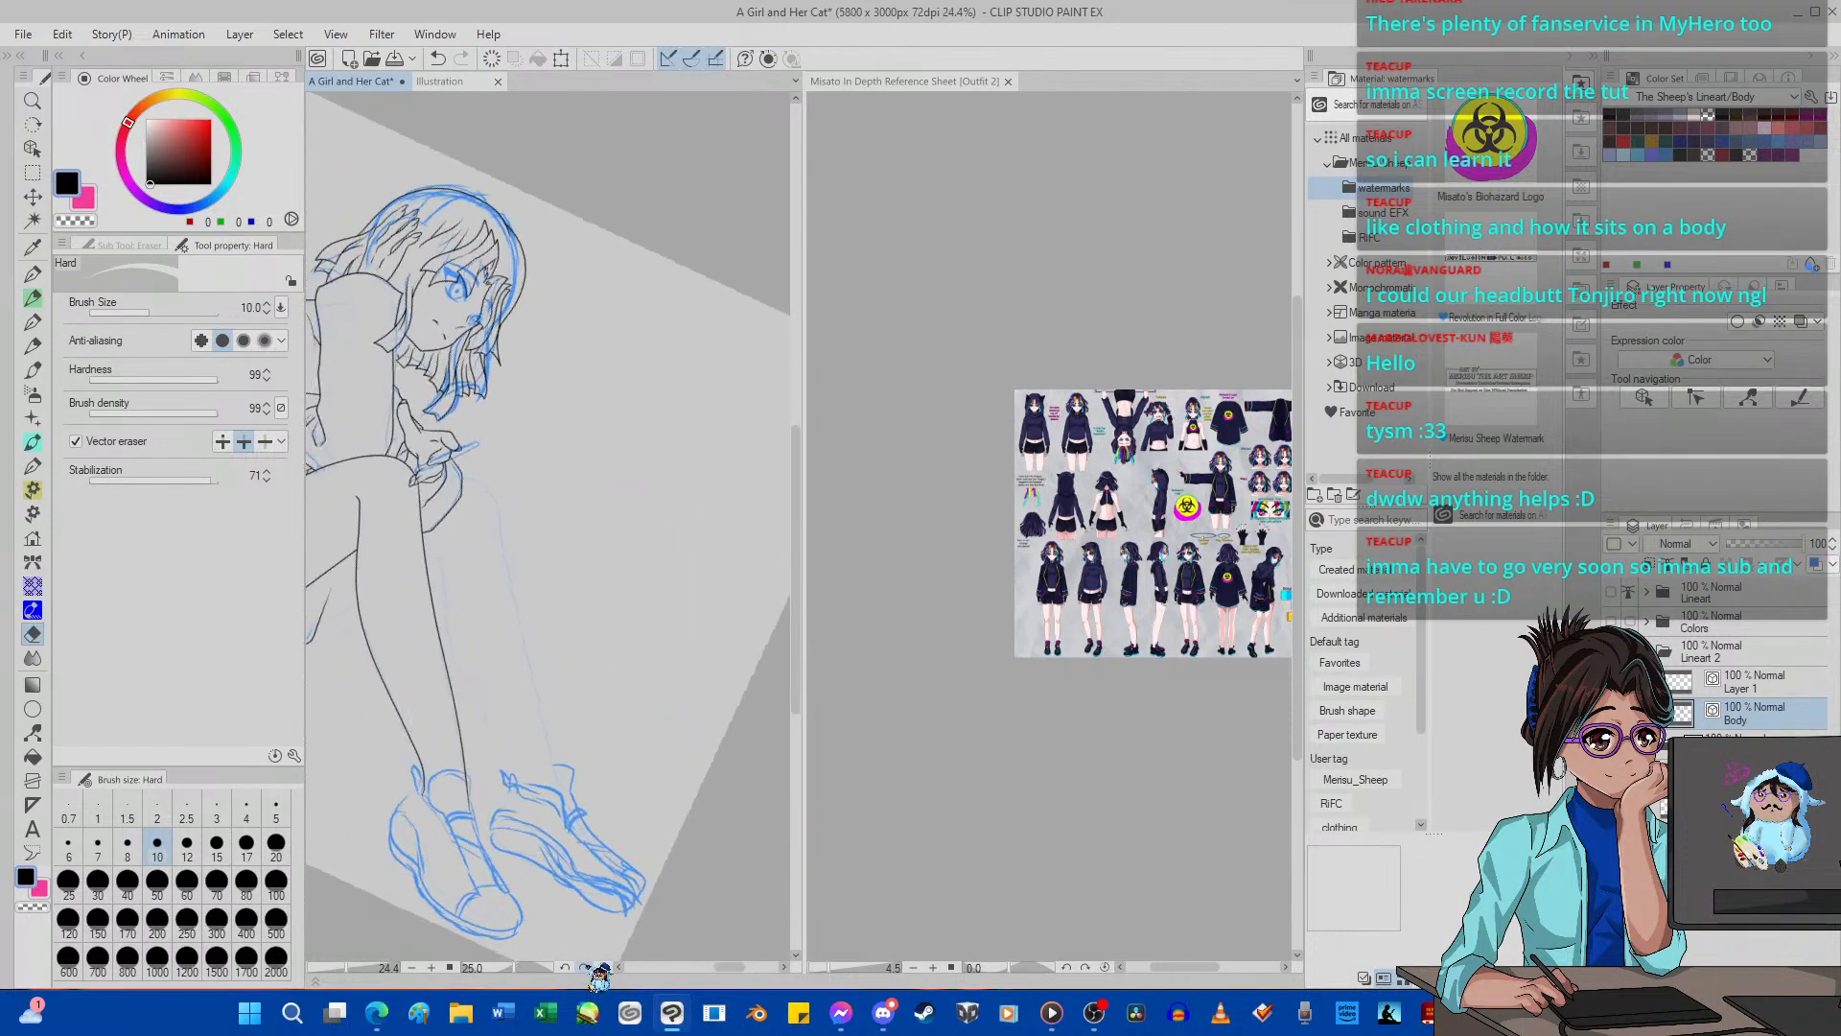
left_click(584, 966)
scroll(434, 798, "up", 7)
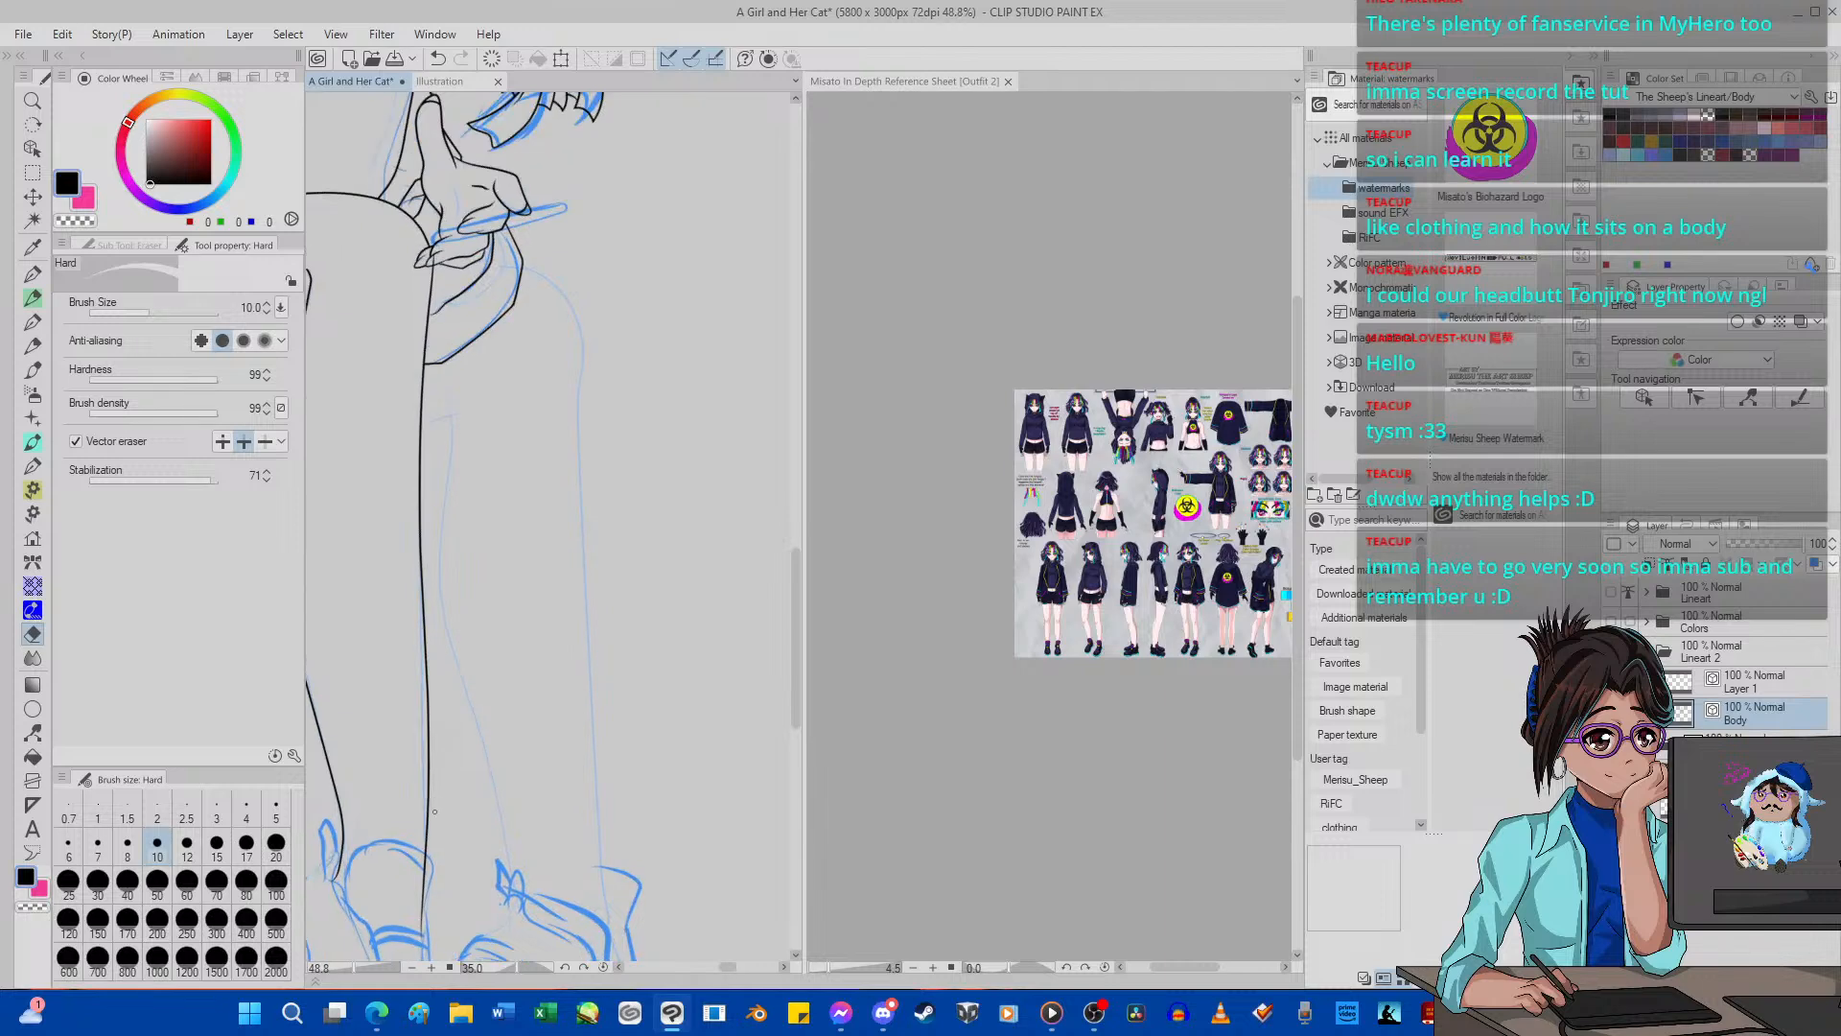
left_click(32, 273)
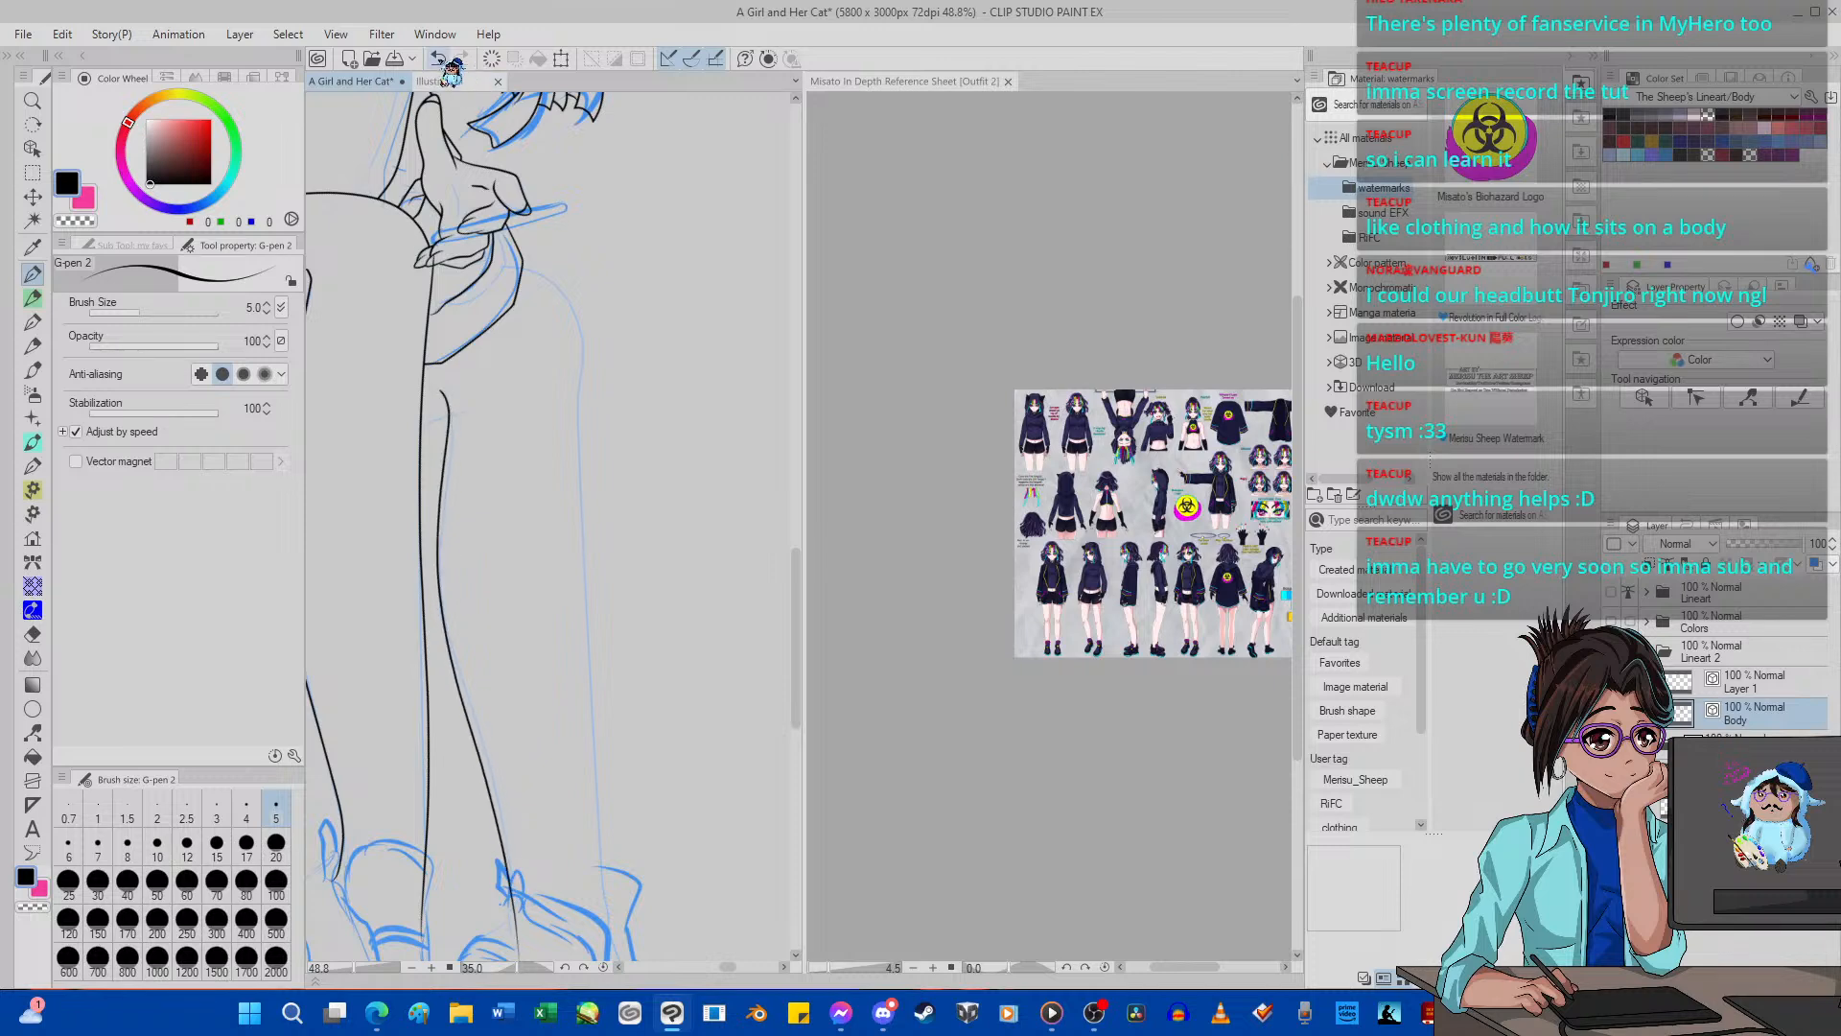
key("ctrl+z")
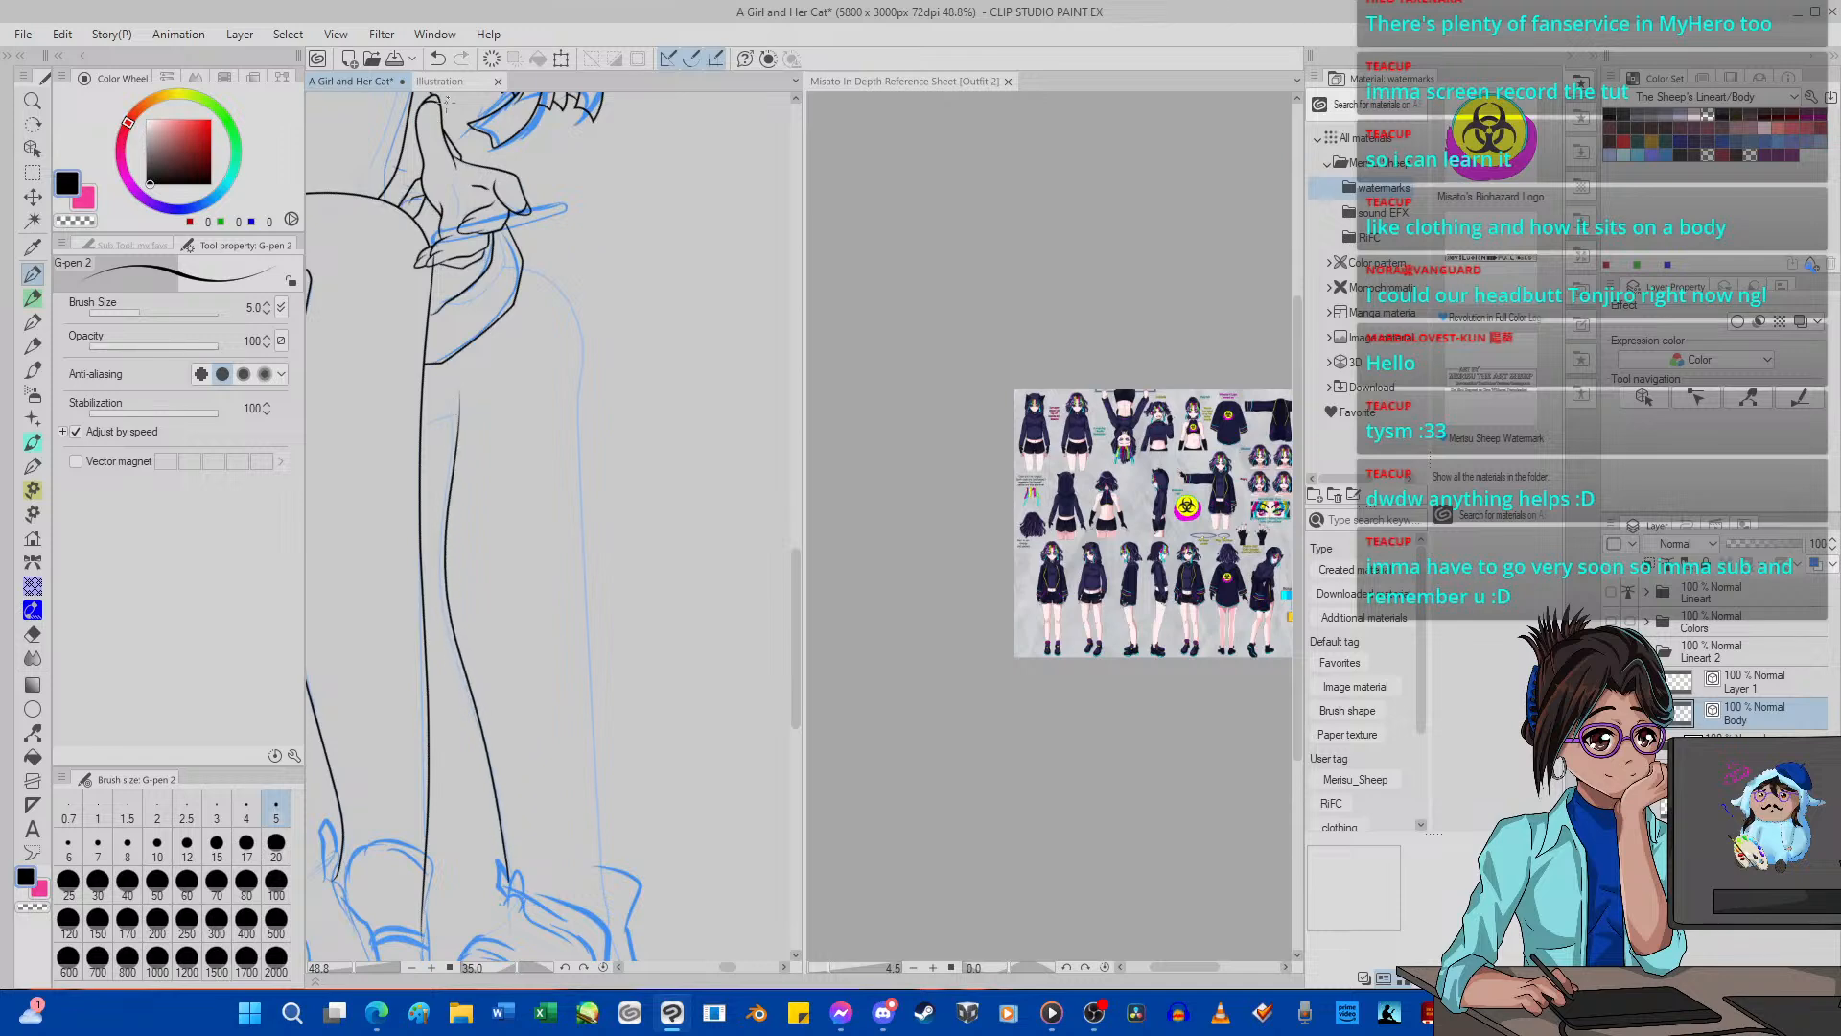
key("ctrl+z")
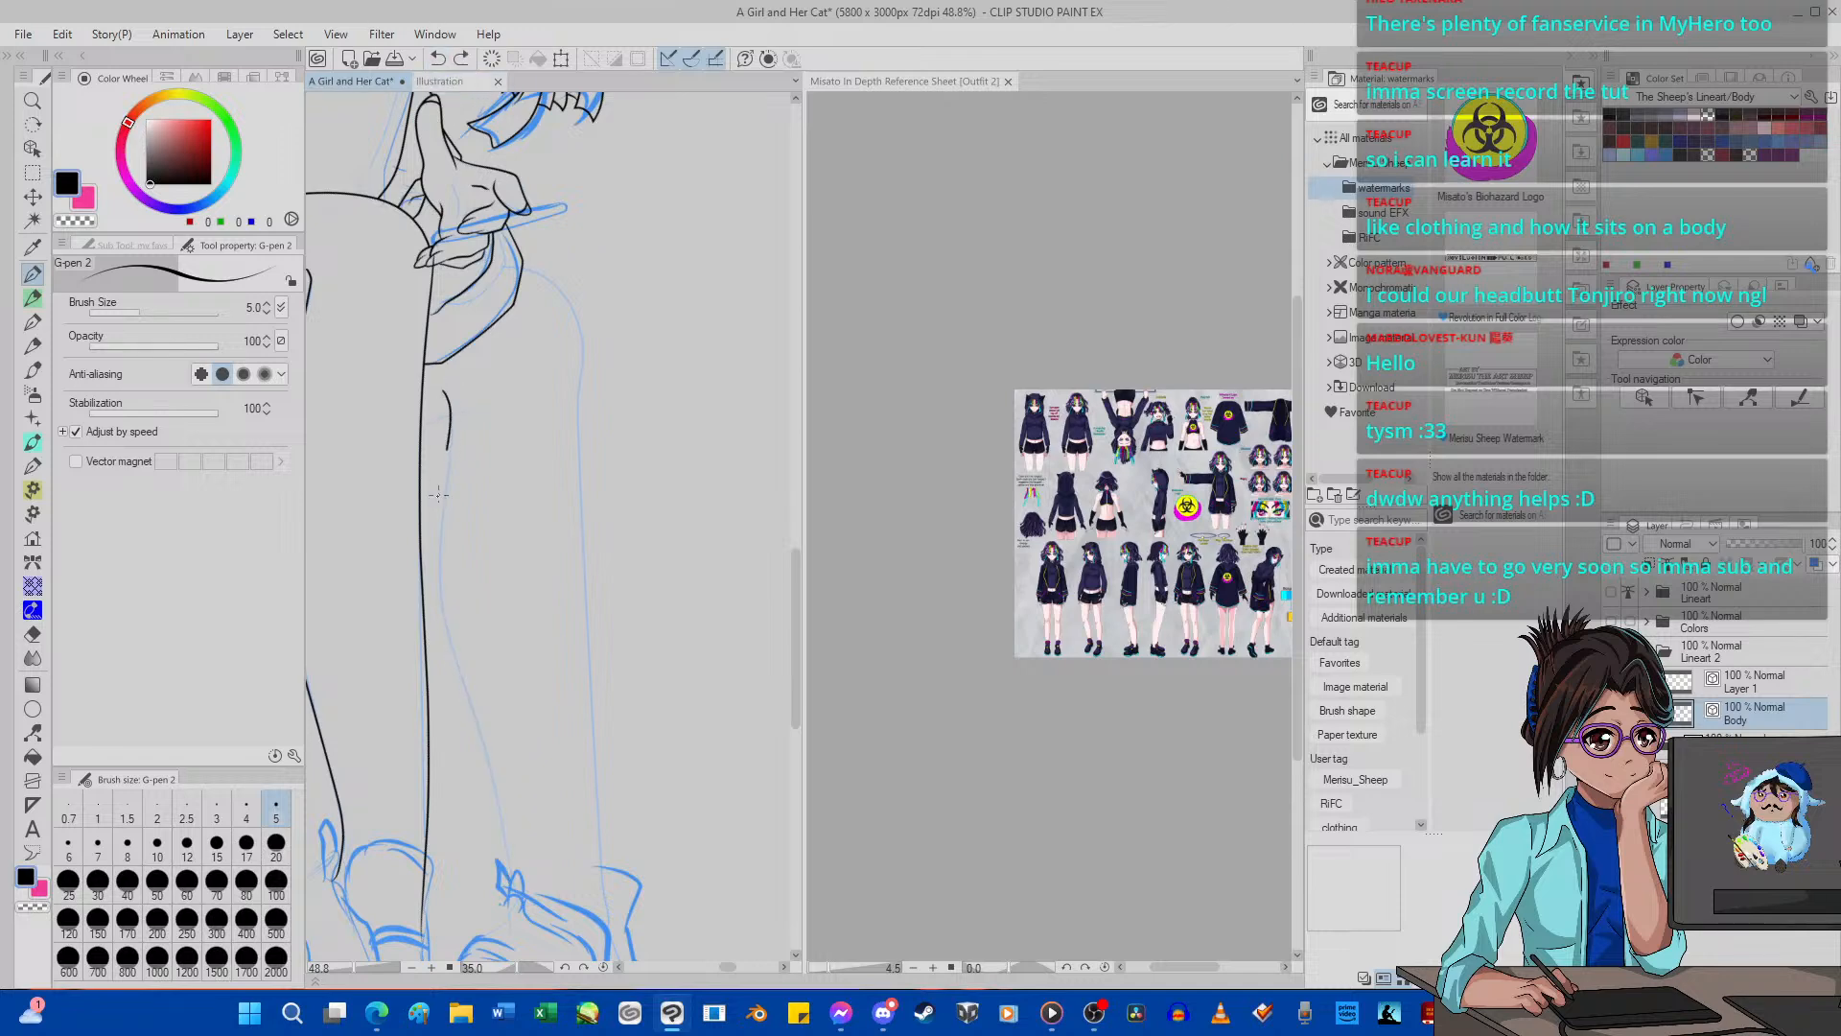
left_click_drag(514, 876, 526, 926)
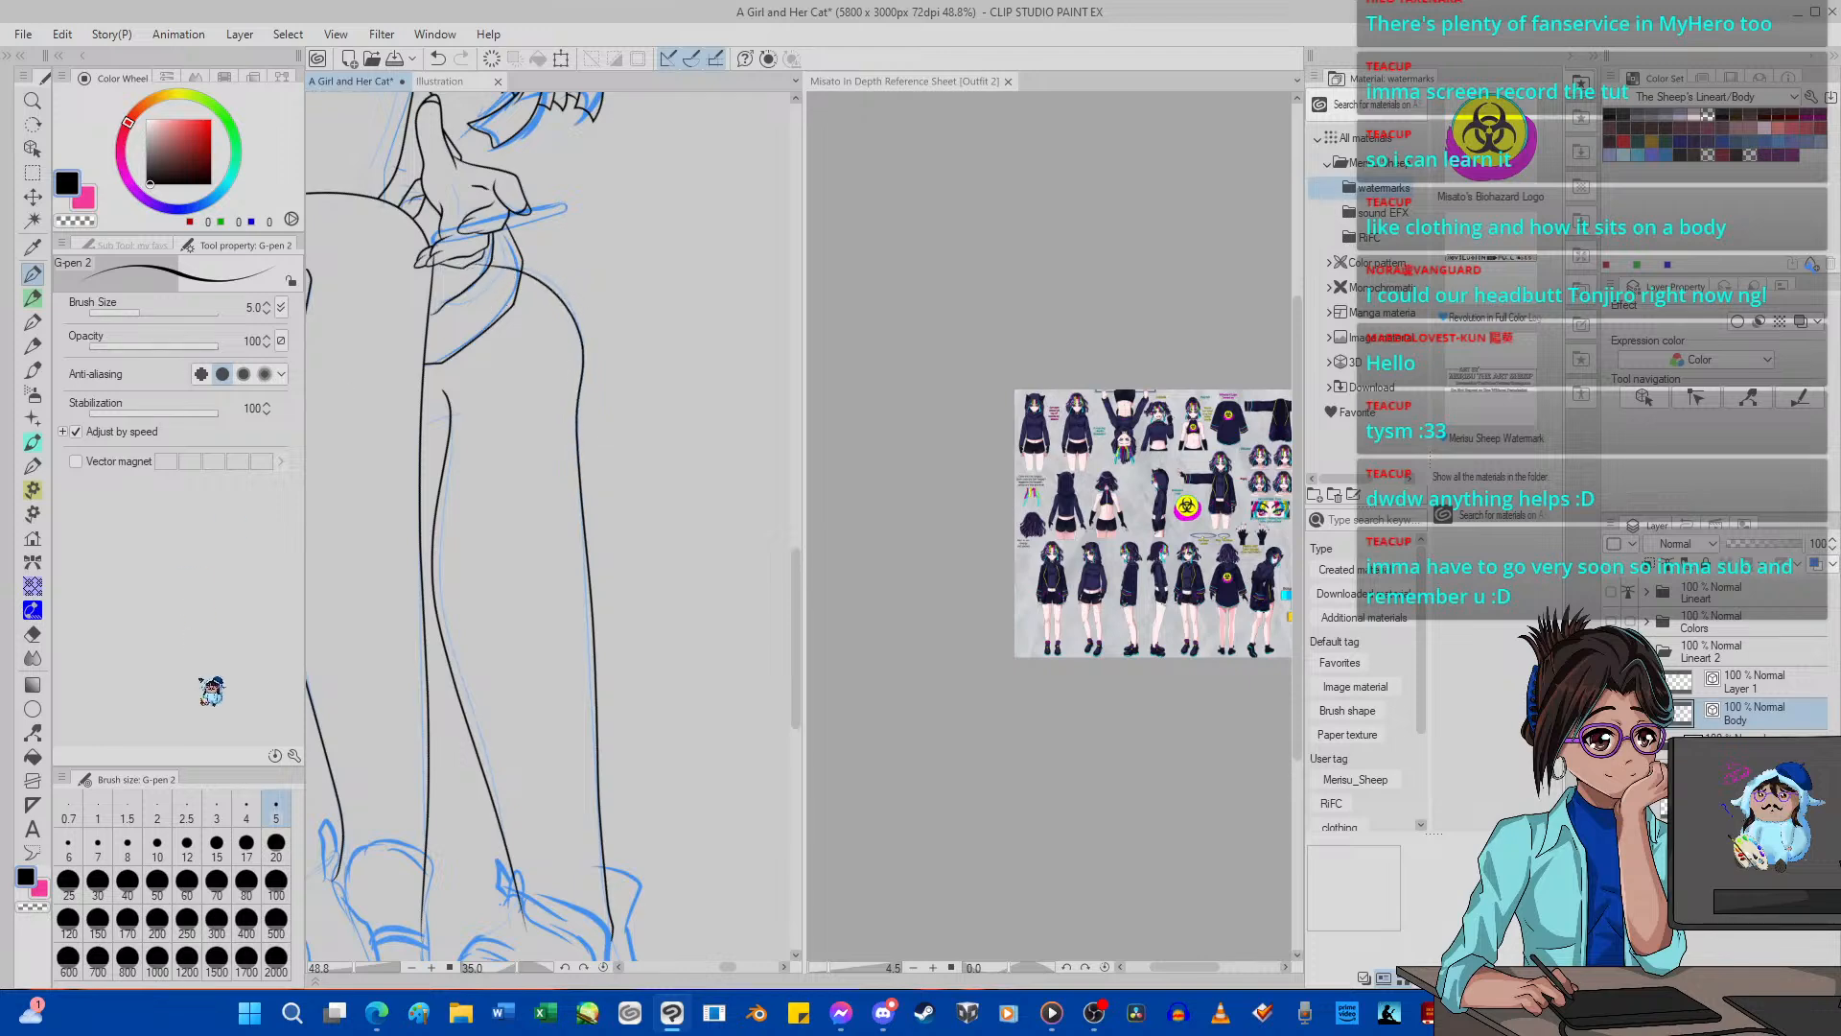
Reset the canvas rotation and pull the far knee's curve onto the sketch with Pinch vector line, lowering the pinch level to 28.
left_click(604, 967)
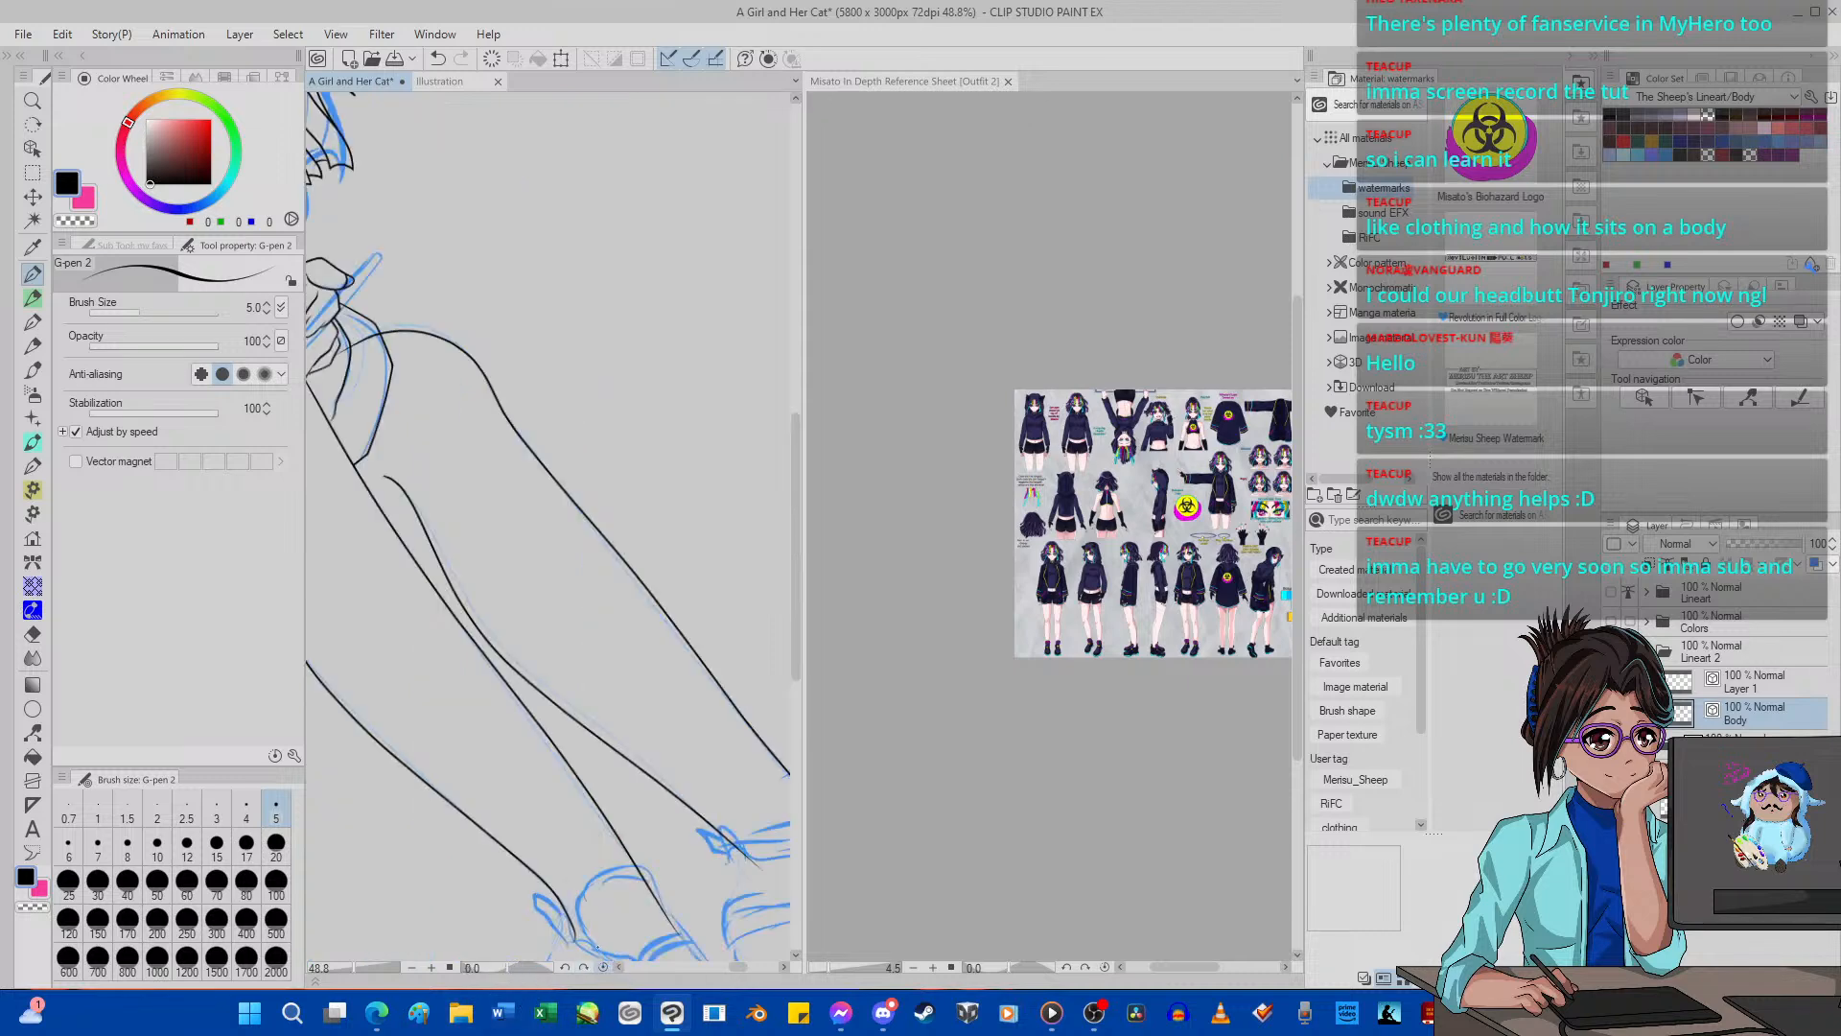
scroll(426, 494, "down", 5)
scroll(426, 495, "up", 10)
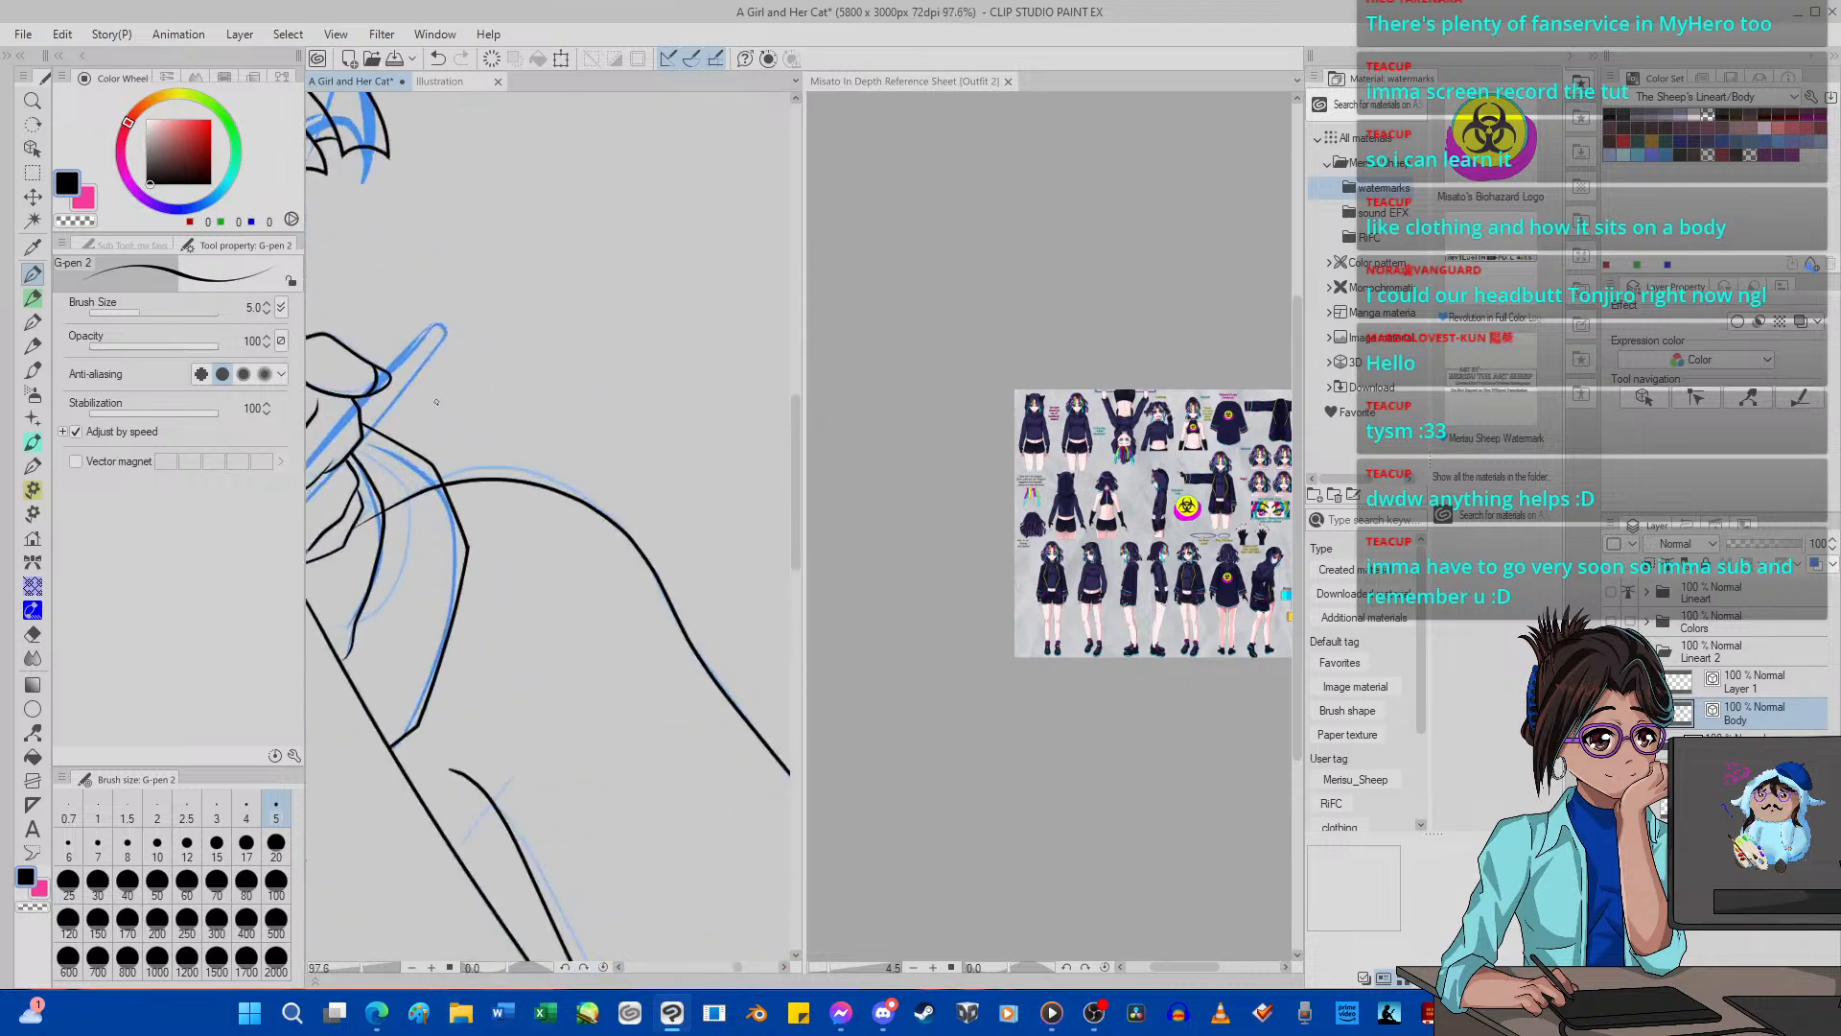
left_click(32, 732)
scroll(504, 487, "up", 2)
left_click_drag(507, 496, 505, 473)
scroll(506, 484, "down", 5)
scroll(528, 546, "up", 4)
scroll(571, 520, "up", 3)
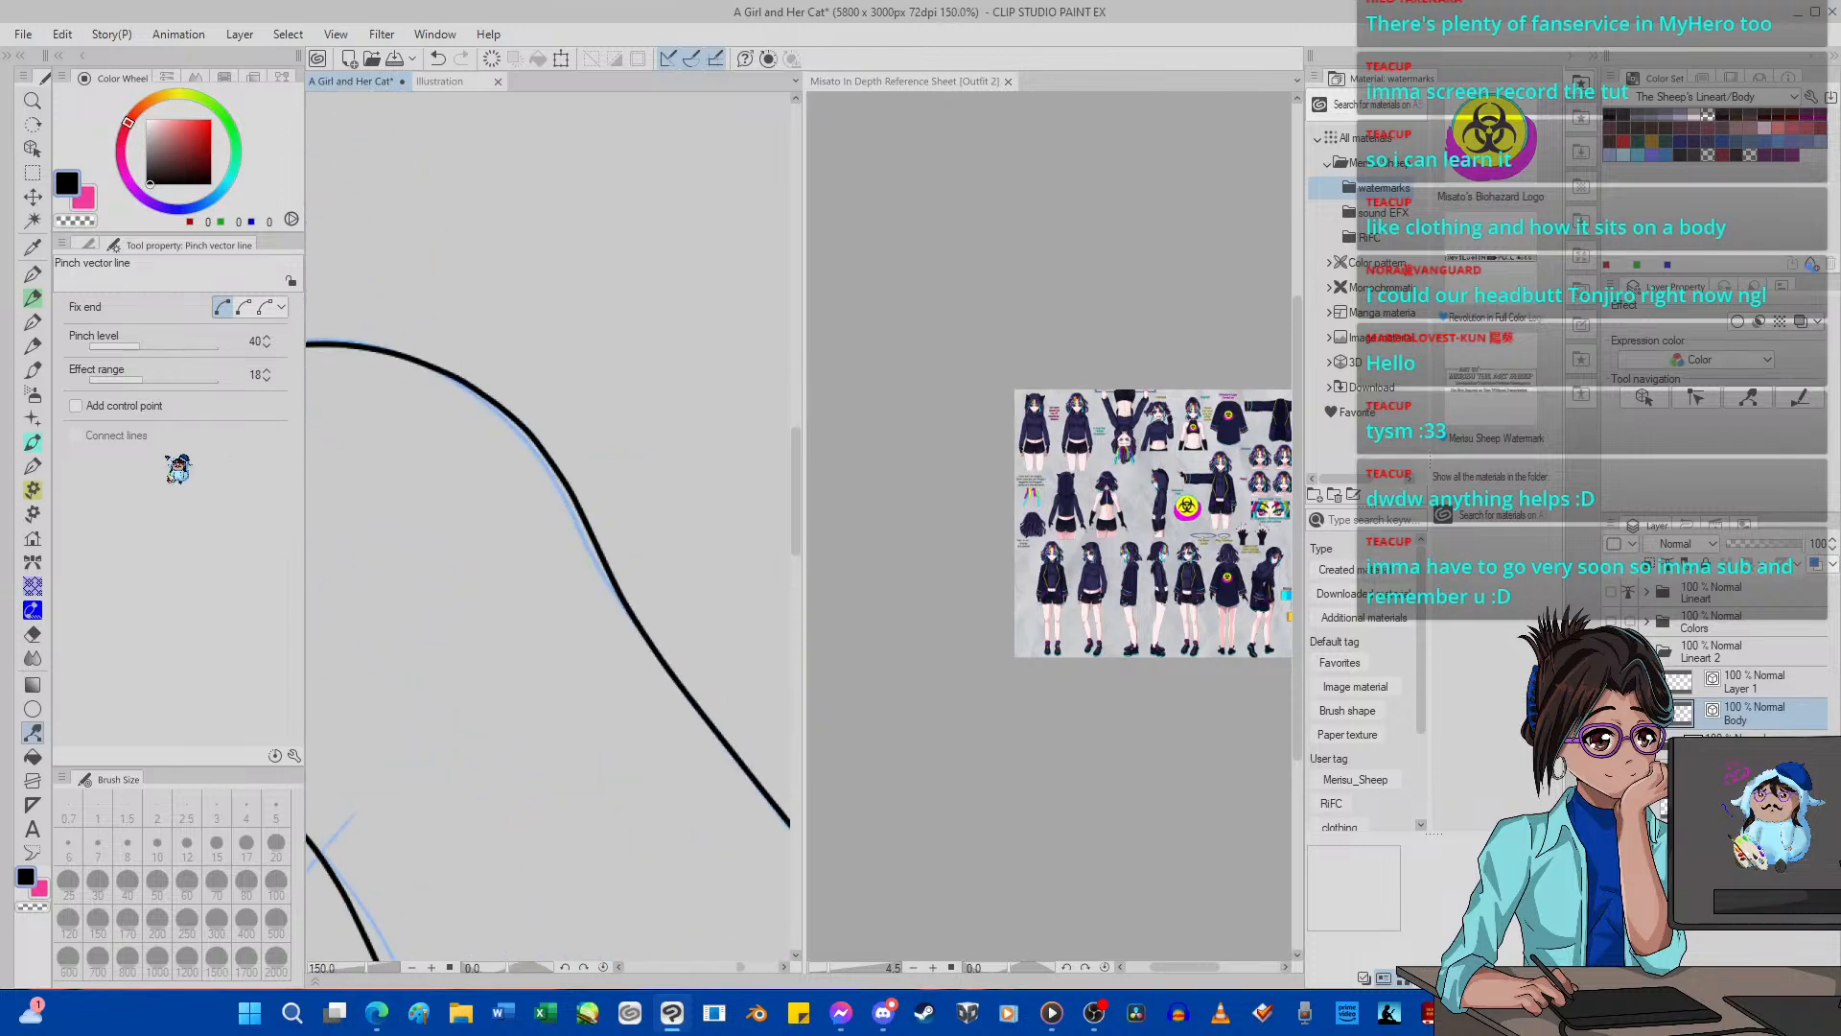
left_click(125, 346)
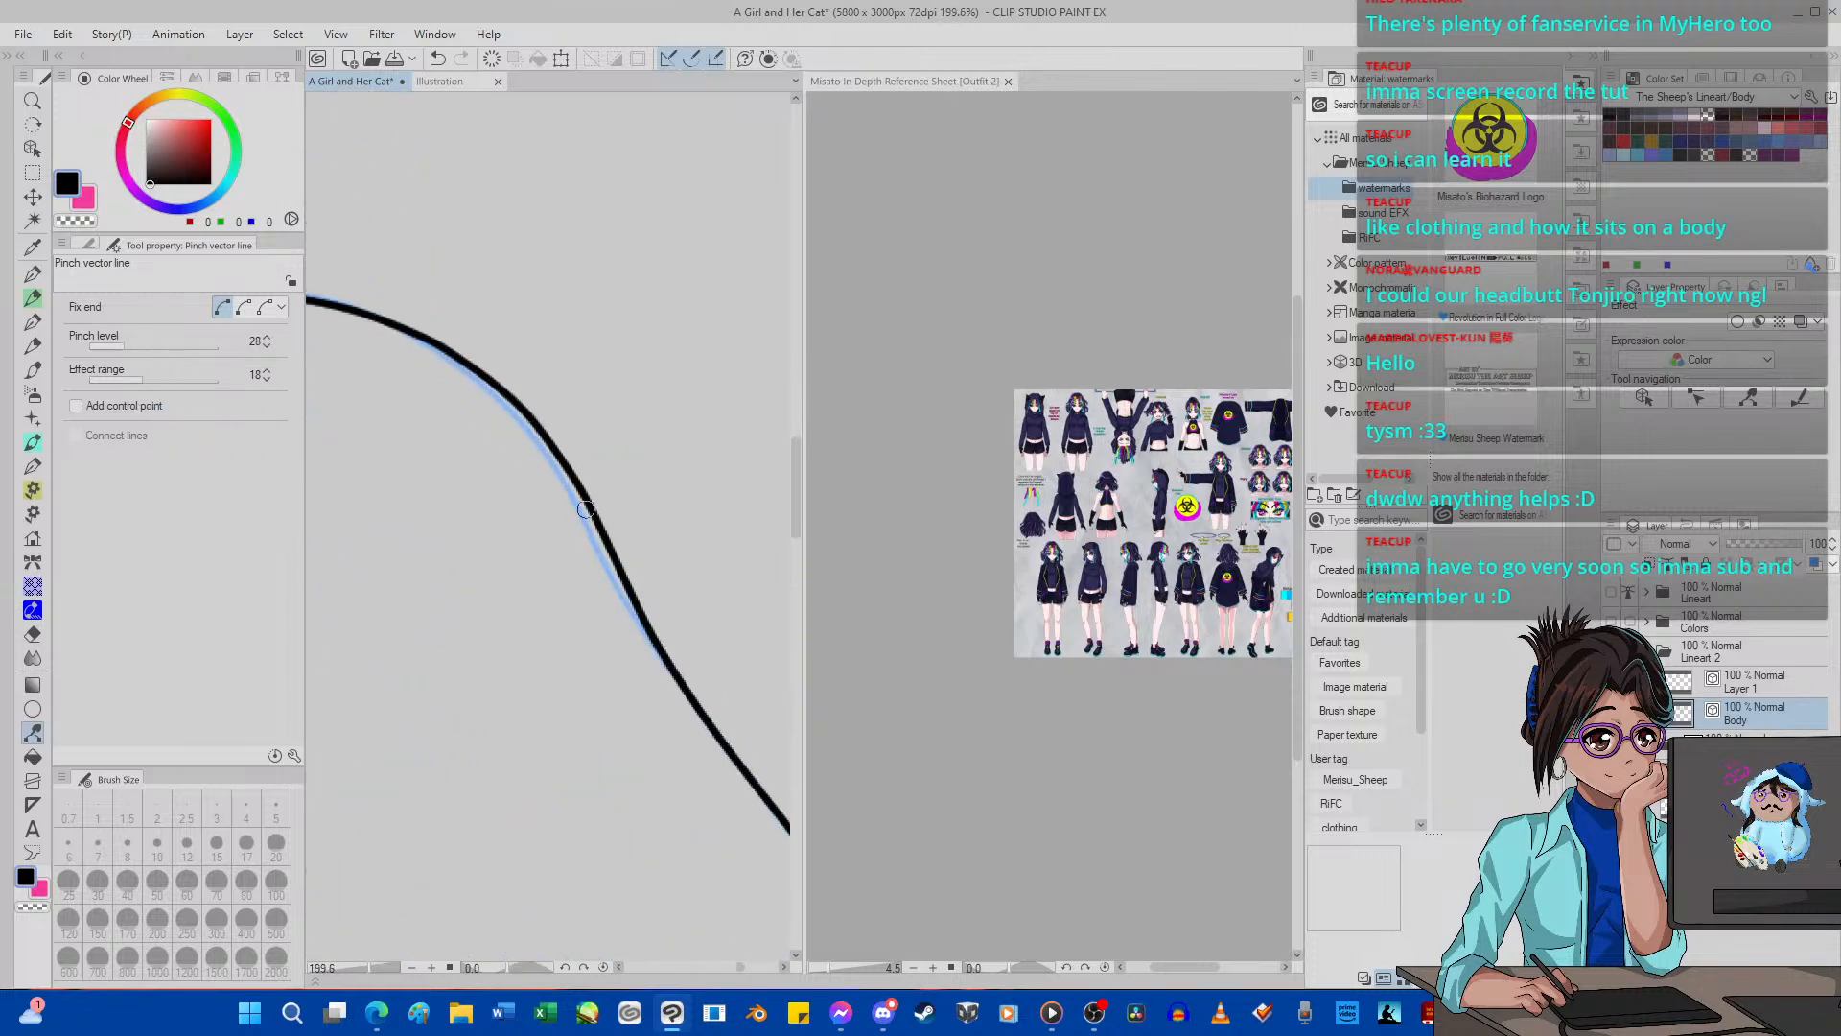
scroll(461, 528, "down", 5)
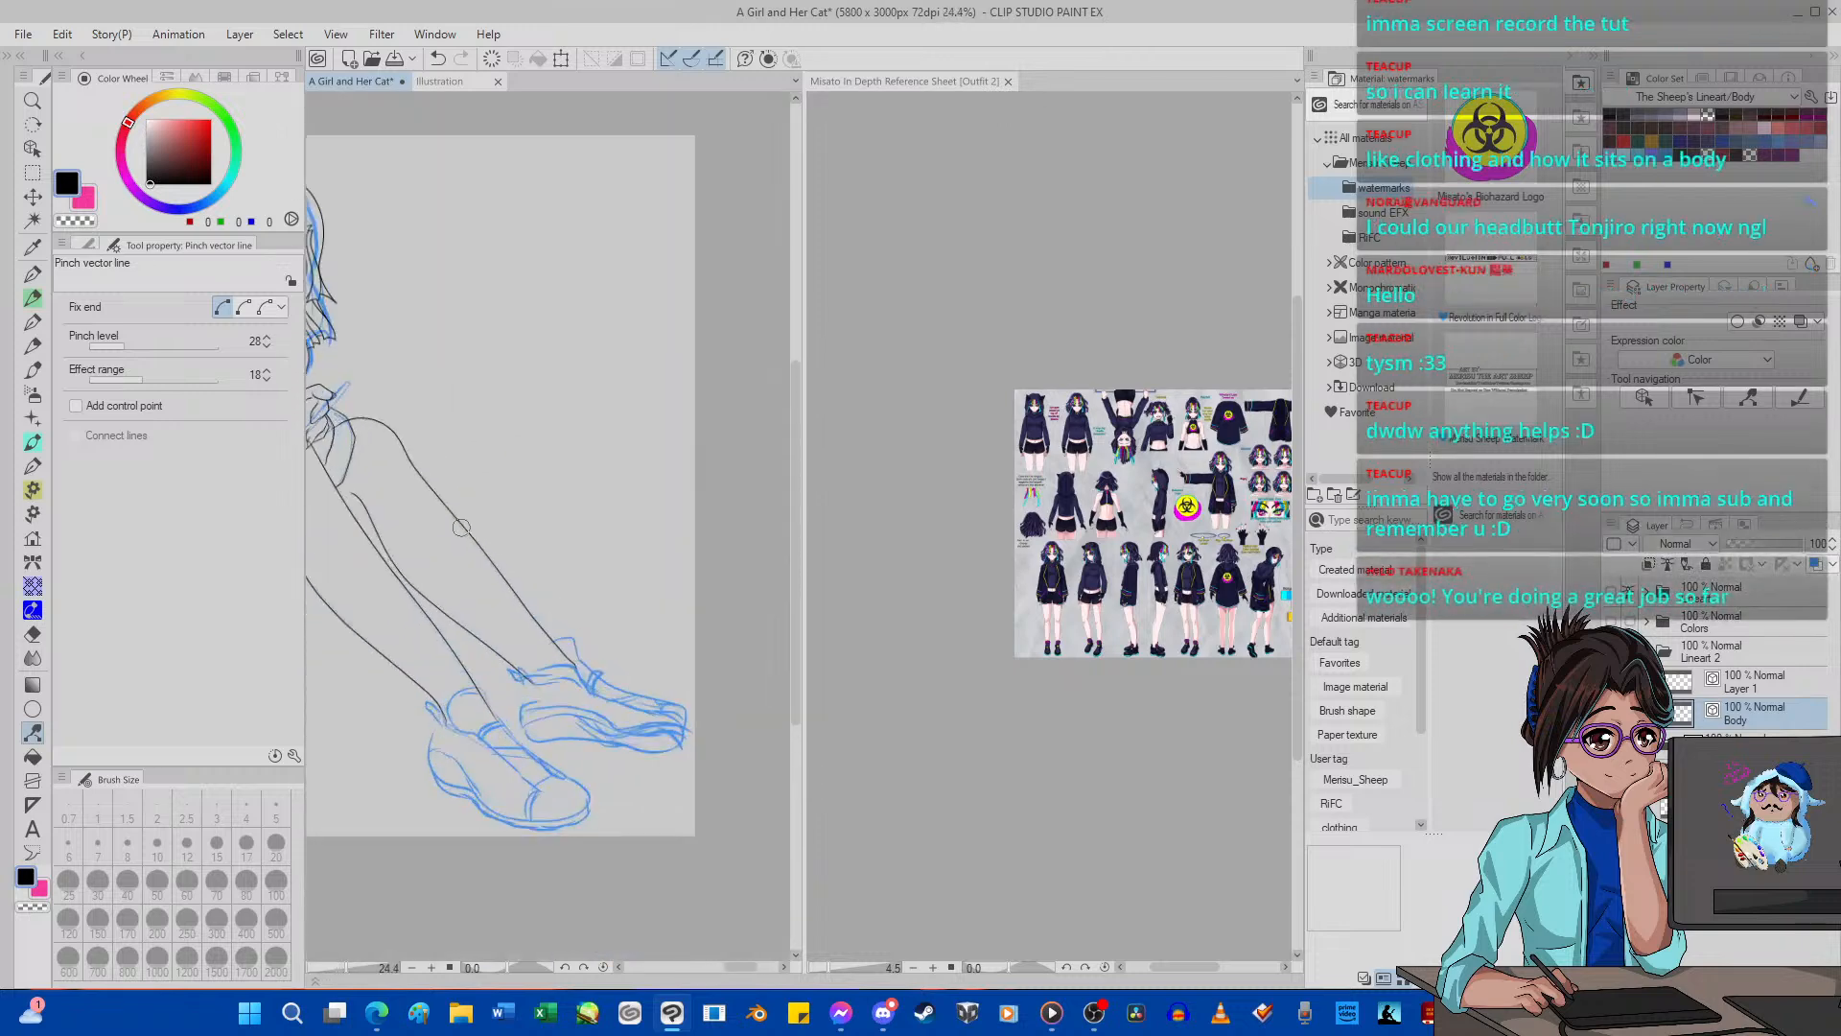
Pinch the lower end of the far leg's upper outline near the ankle onto the sketch.
scroll(462, 528, "up", 5)
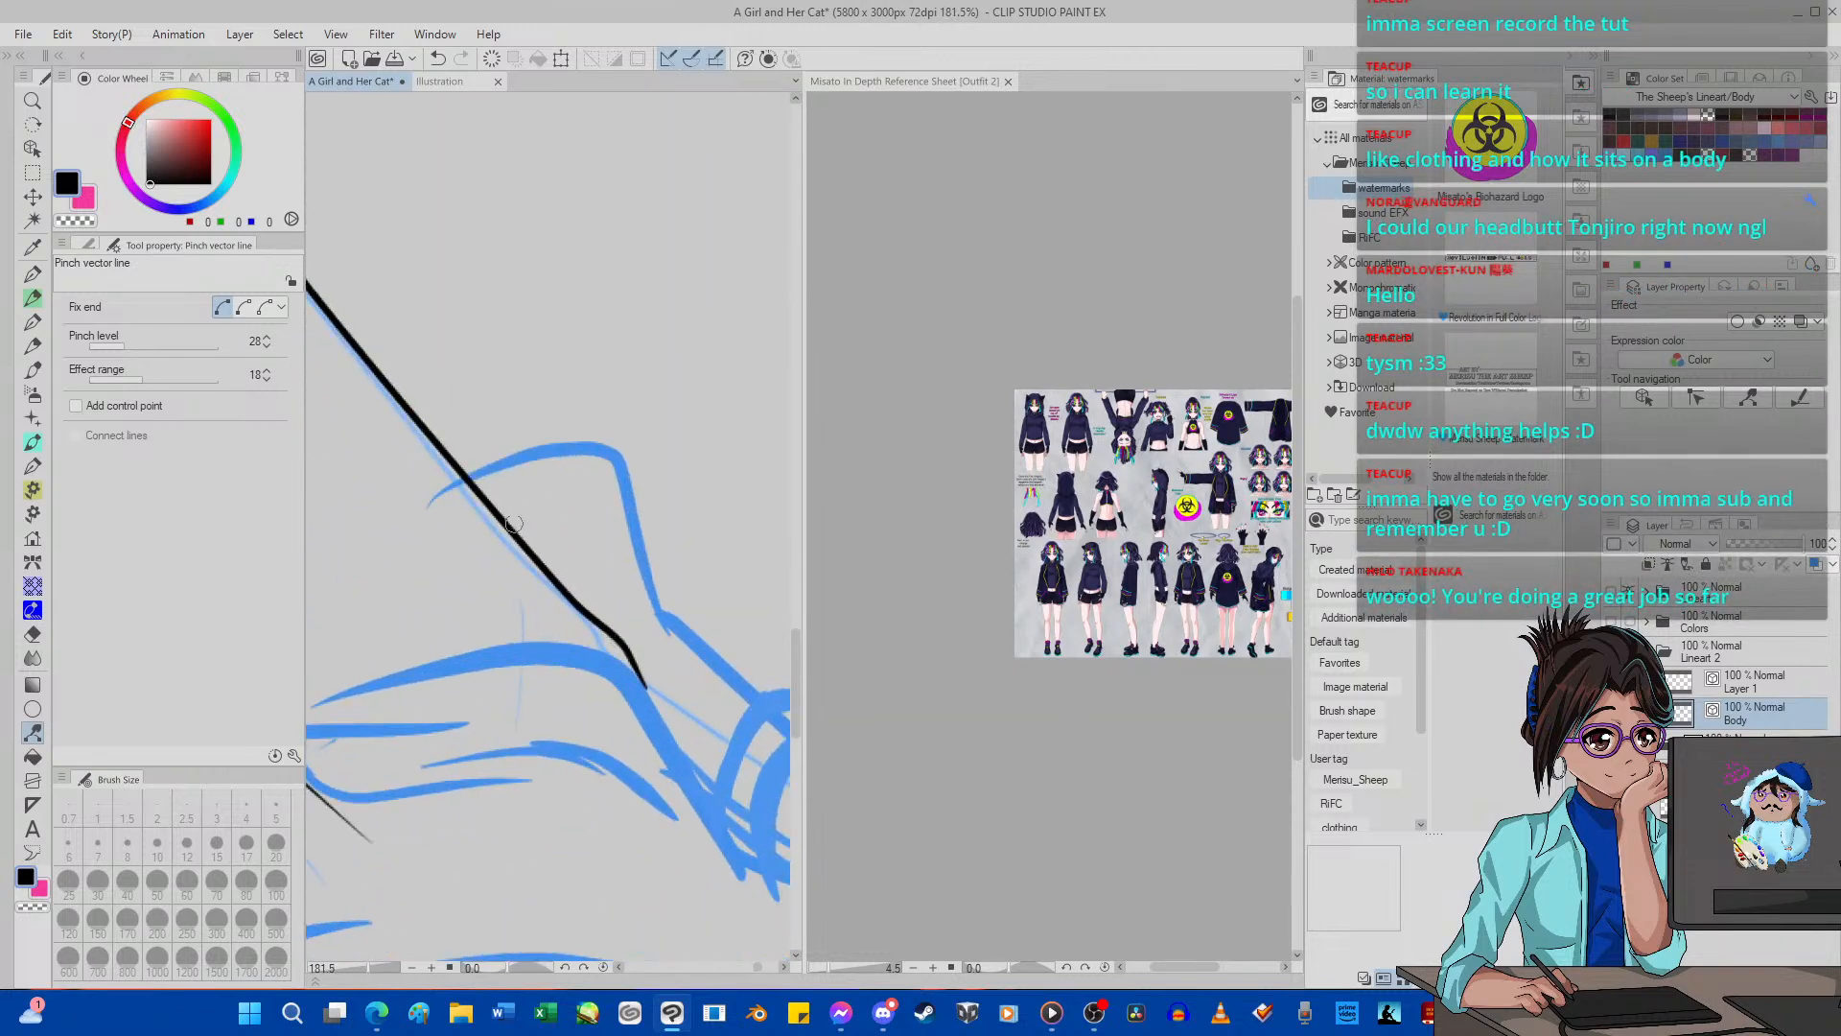
left_click_drag(514, 523, 471, 505)
scroll(471, 506, "down", 5)
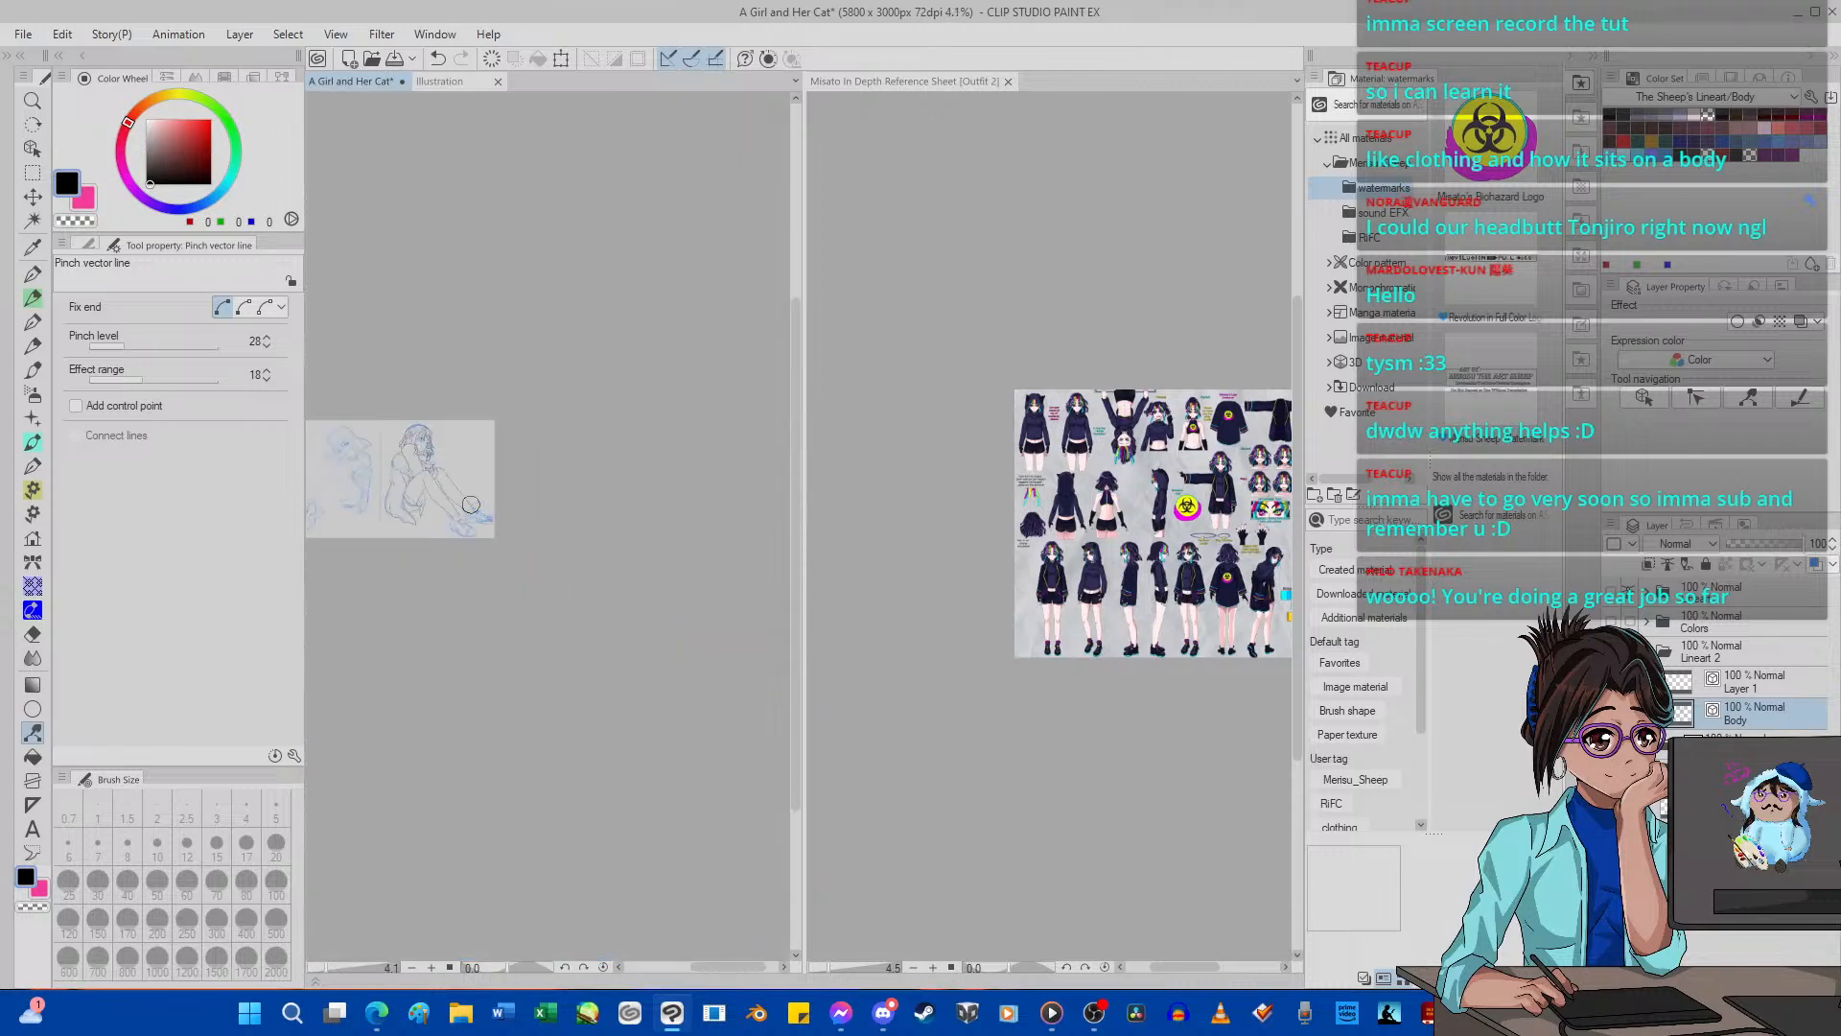
Erase the start of the far knee outline where it runs inside the cuff and hand, using the Hard vector eraser.
scroll(432, 440, "up", 4)
scroll(434, 440, "up", 2)
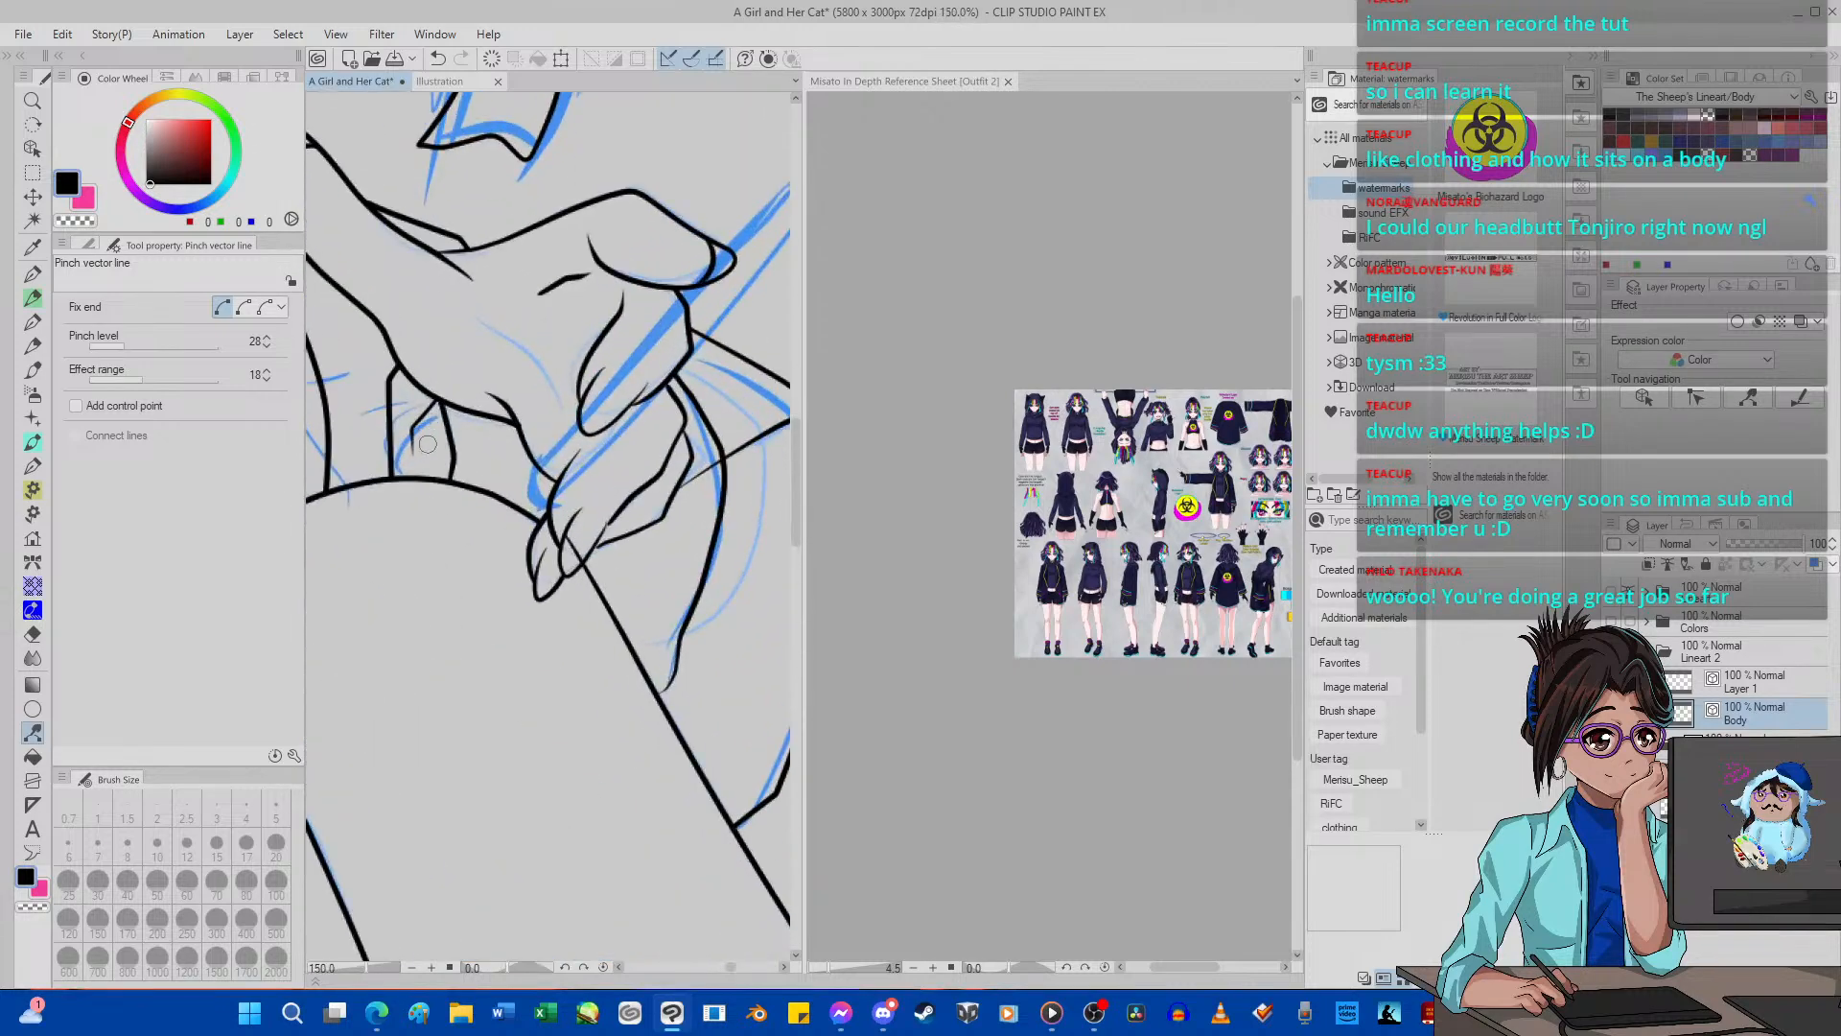
scroll(384, 547, "down", 3)
scroll(532, 494, "up", 2)
left_click(32, 633)
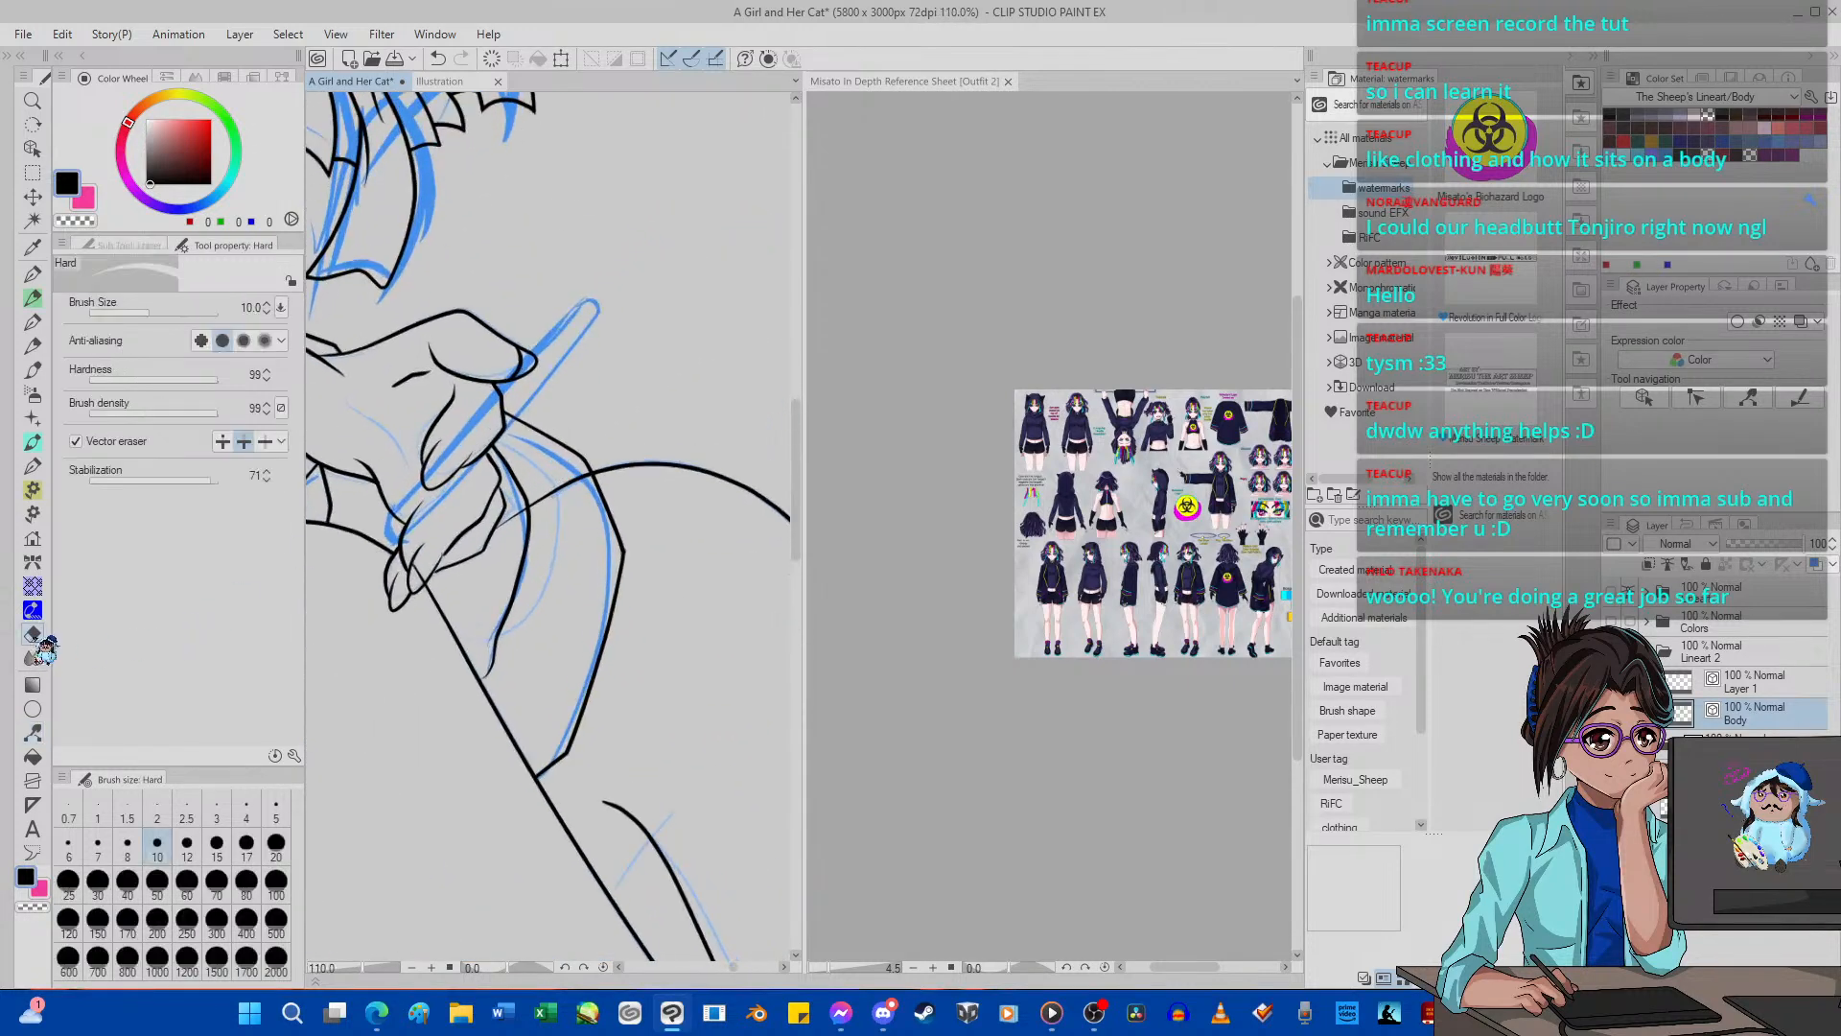
scroll(543, 517, "up", 2)
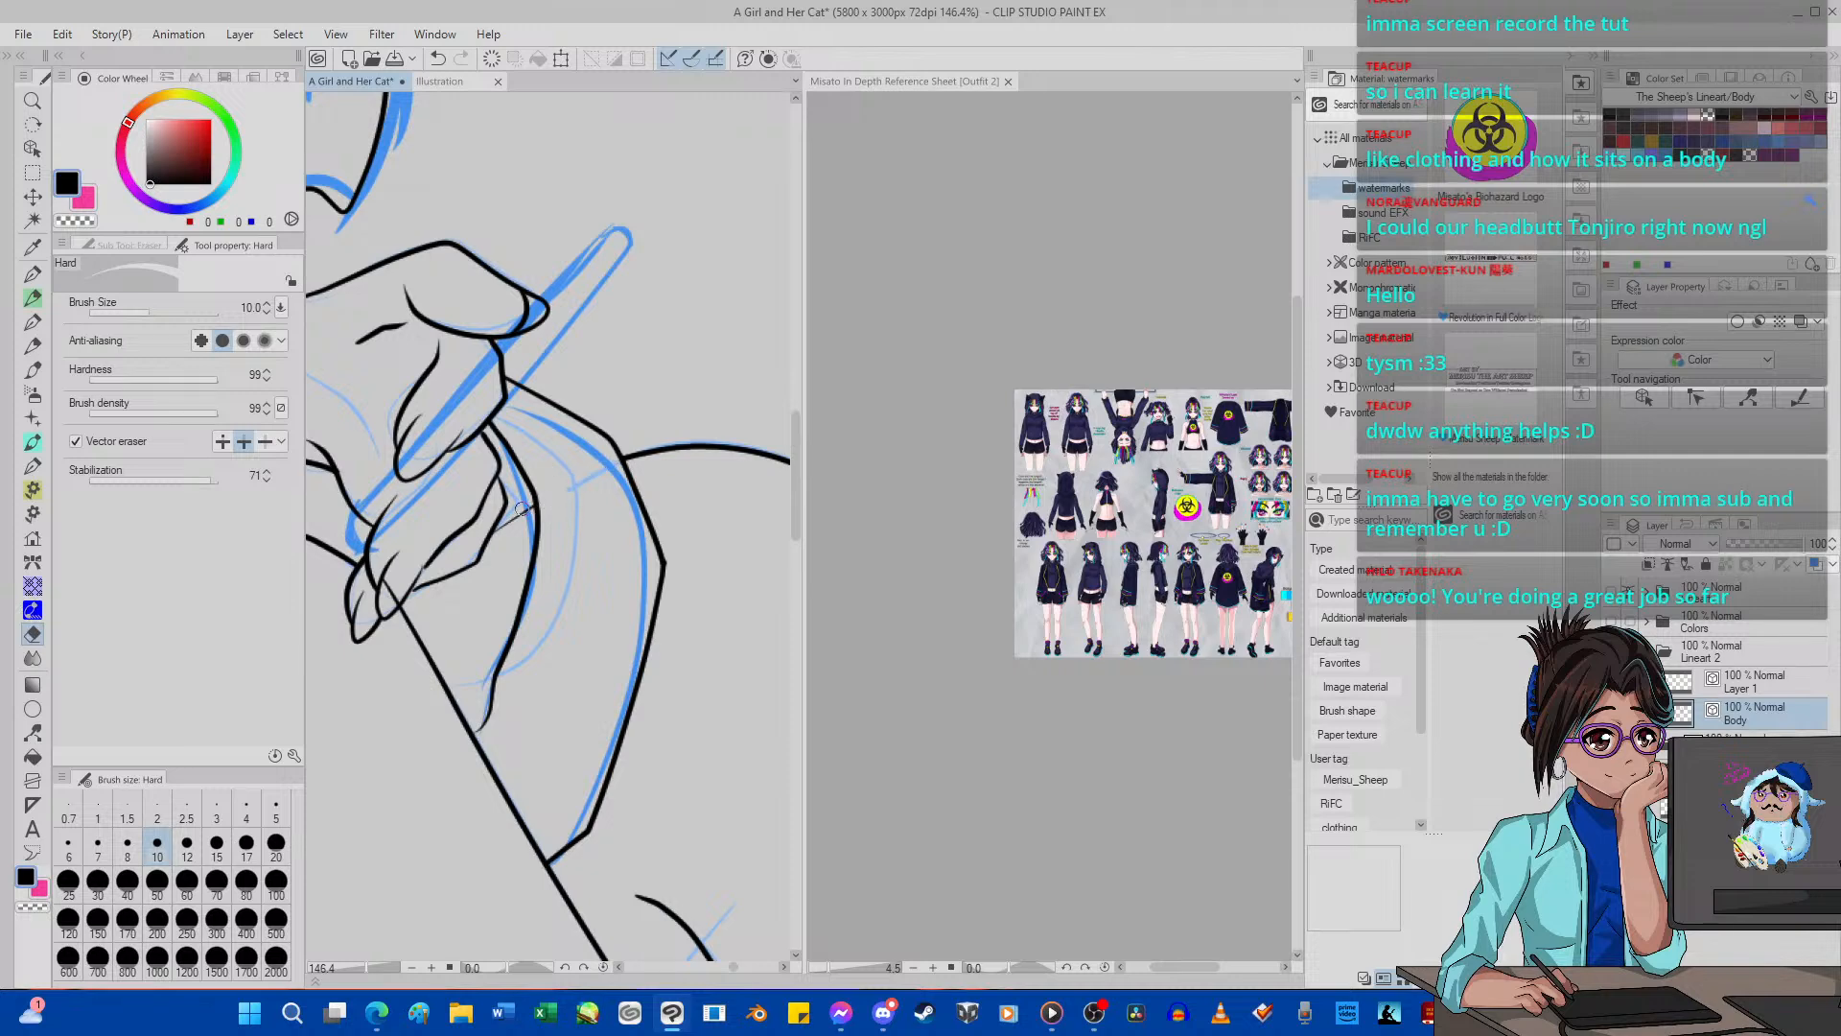
scroll(518, 518, "down", 6)
scroll(528, 523, "up", 2)
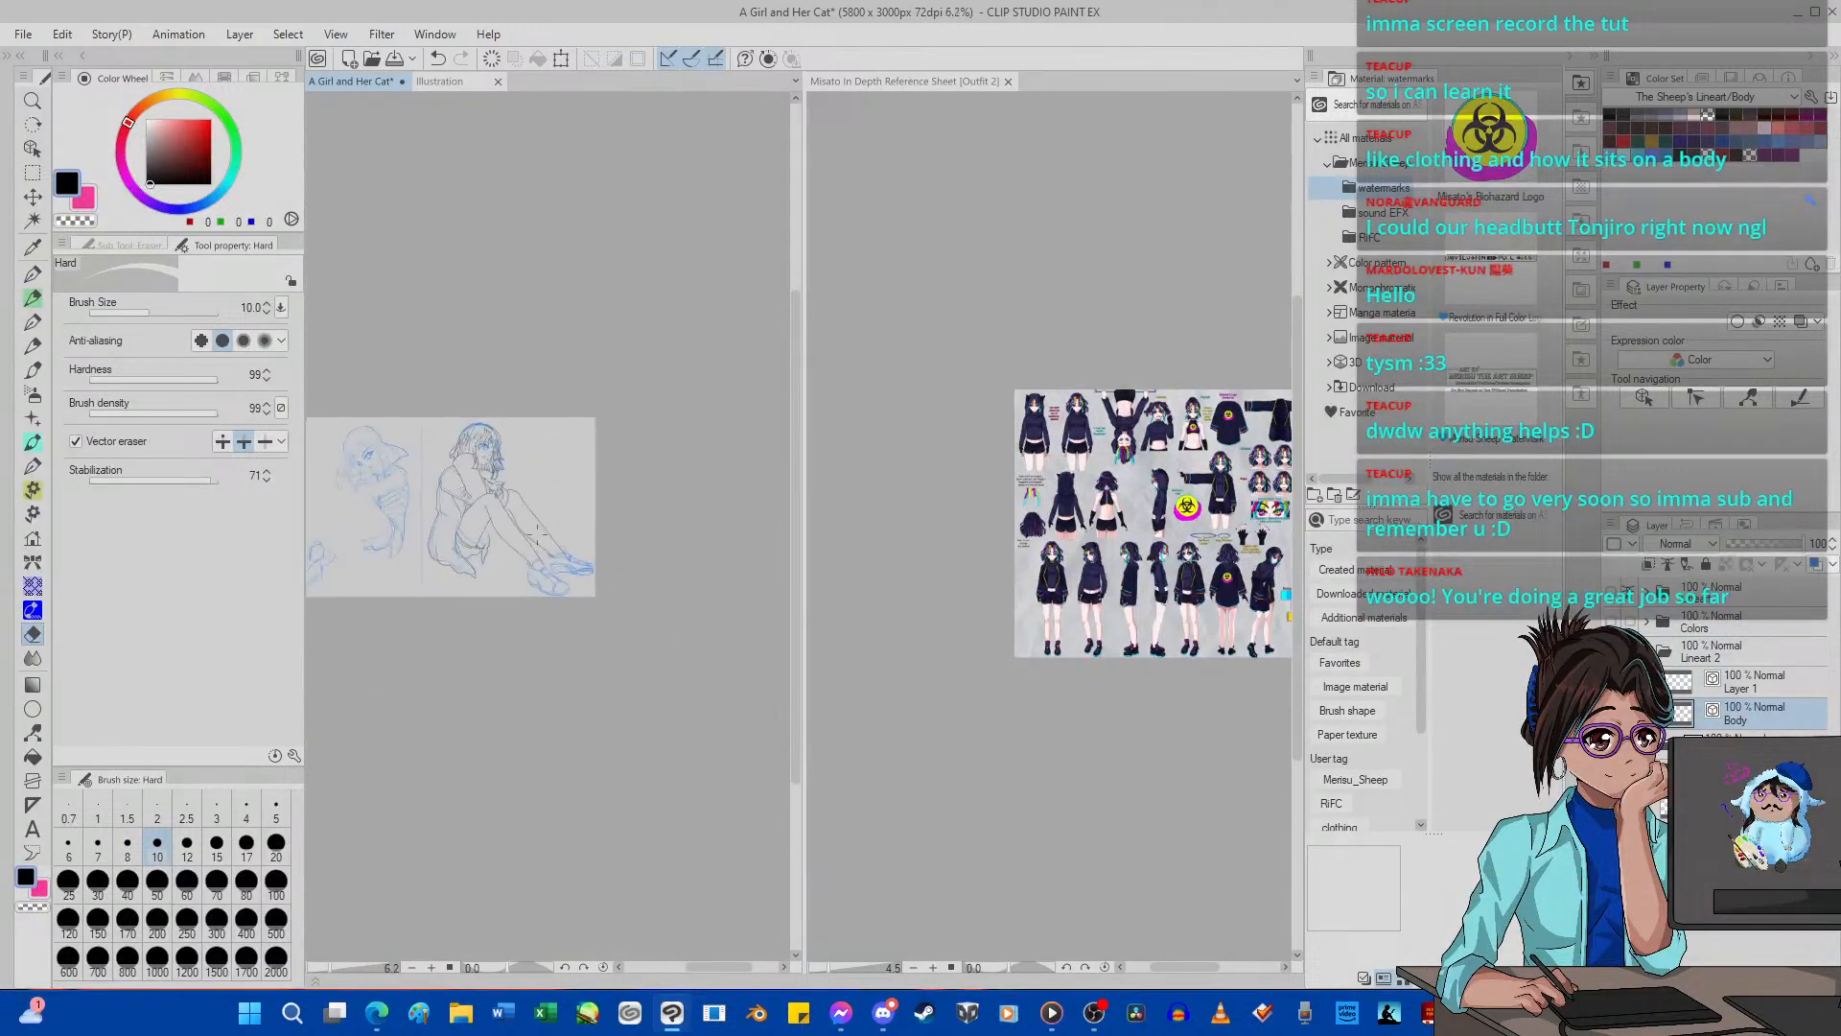
scroll(528, 523, "up", 8)
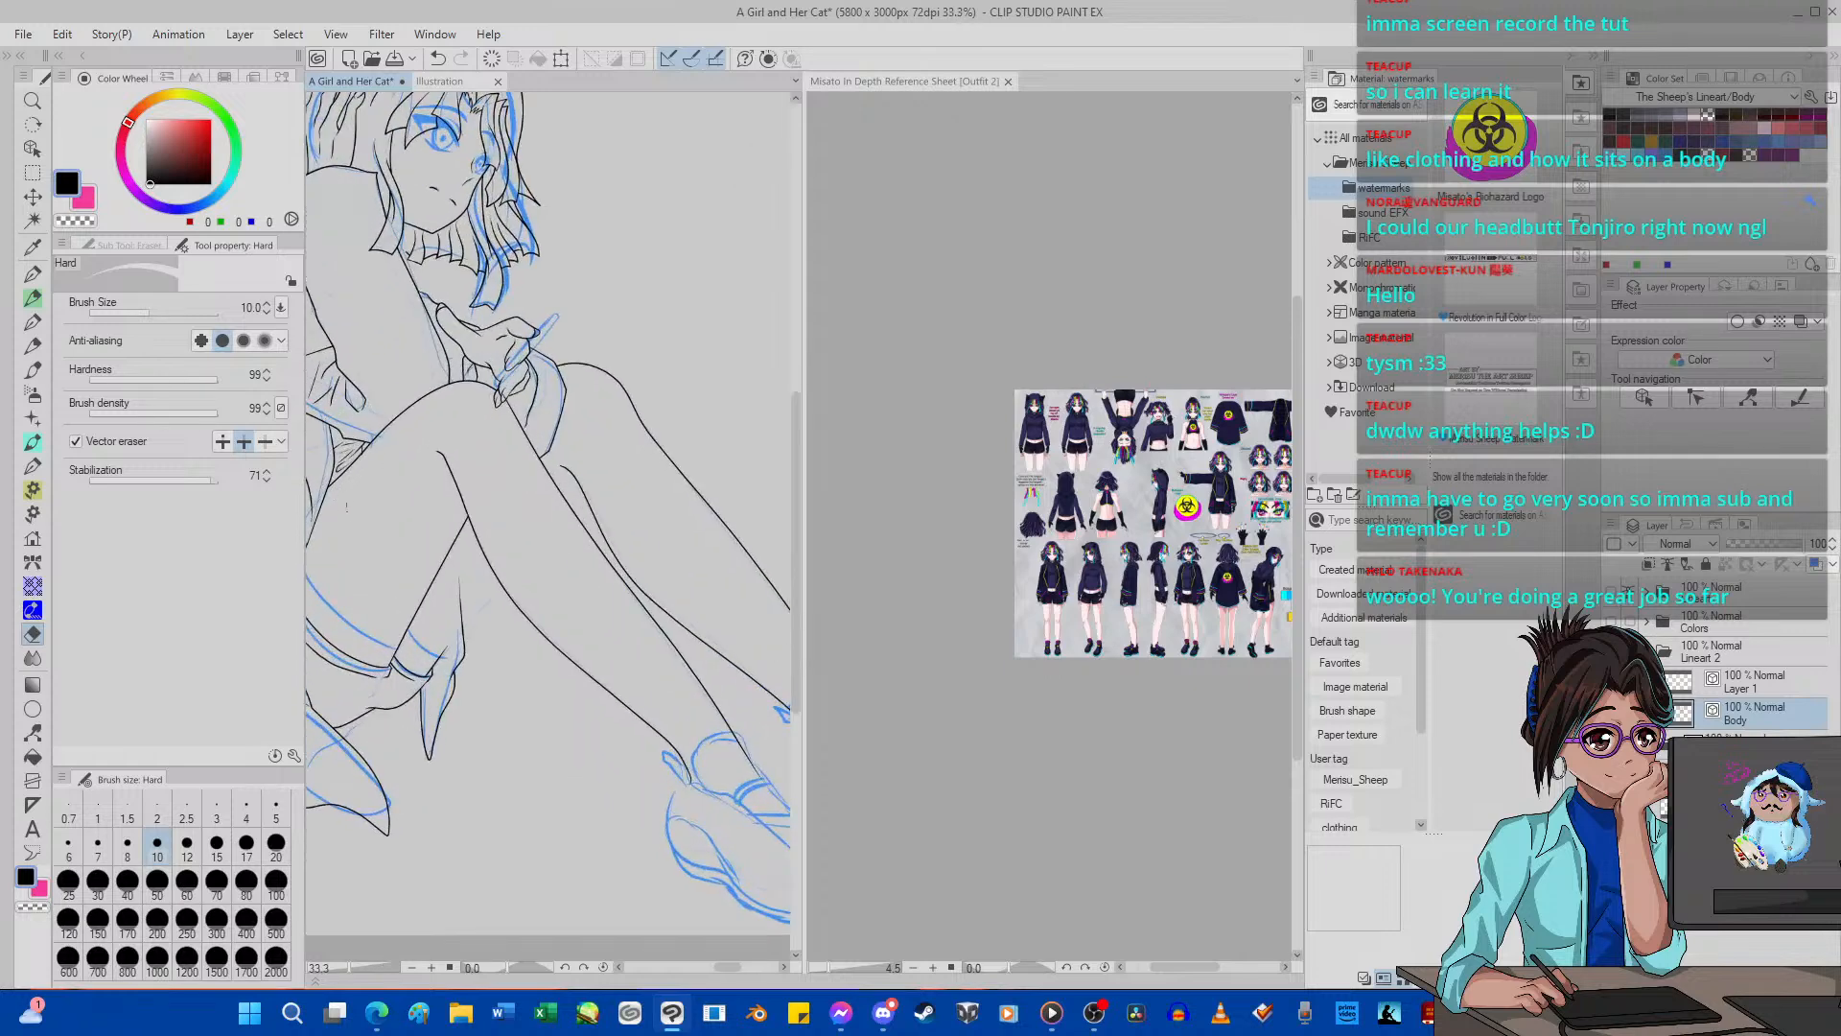
Erase the short stray stroke under the thigh beside the garment hem, with the Hard vector eraser set to remove whole lines.
scroll(528, 523, "up", 5)
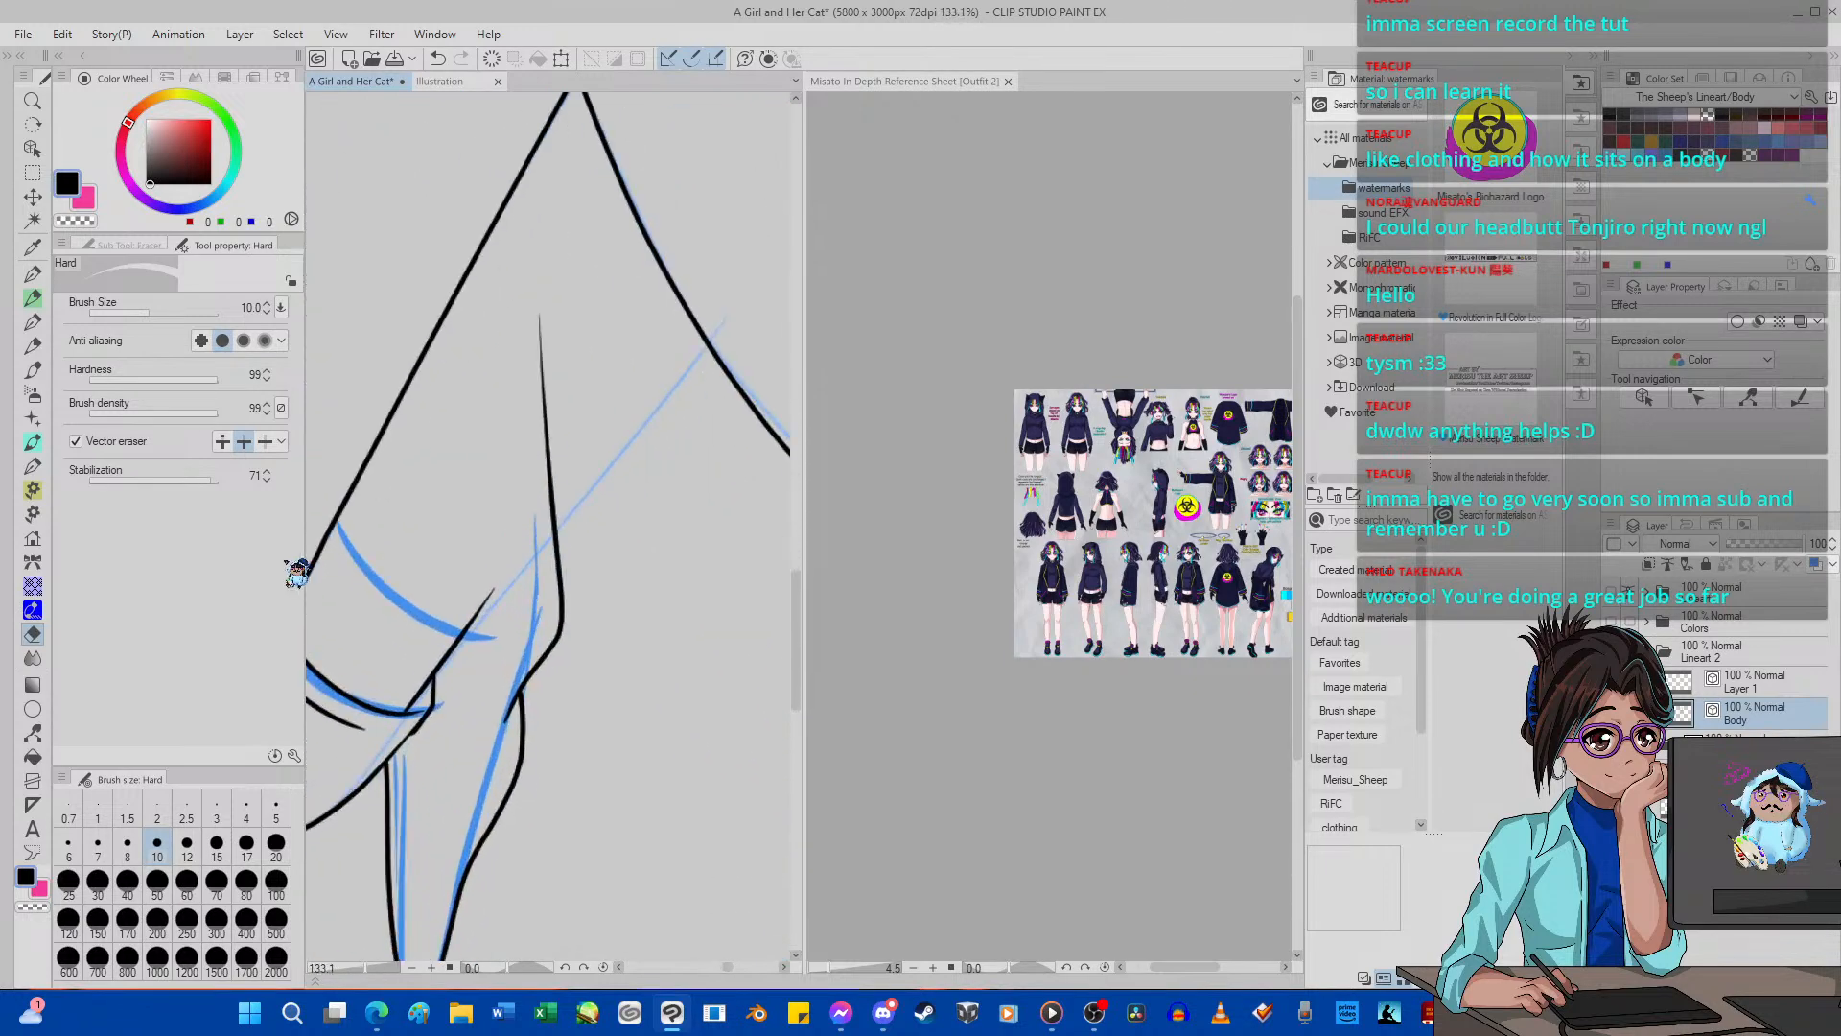
left_click(265, 442)
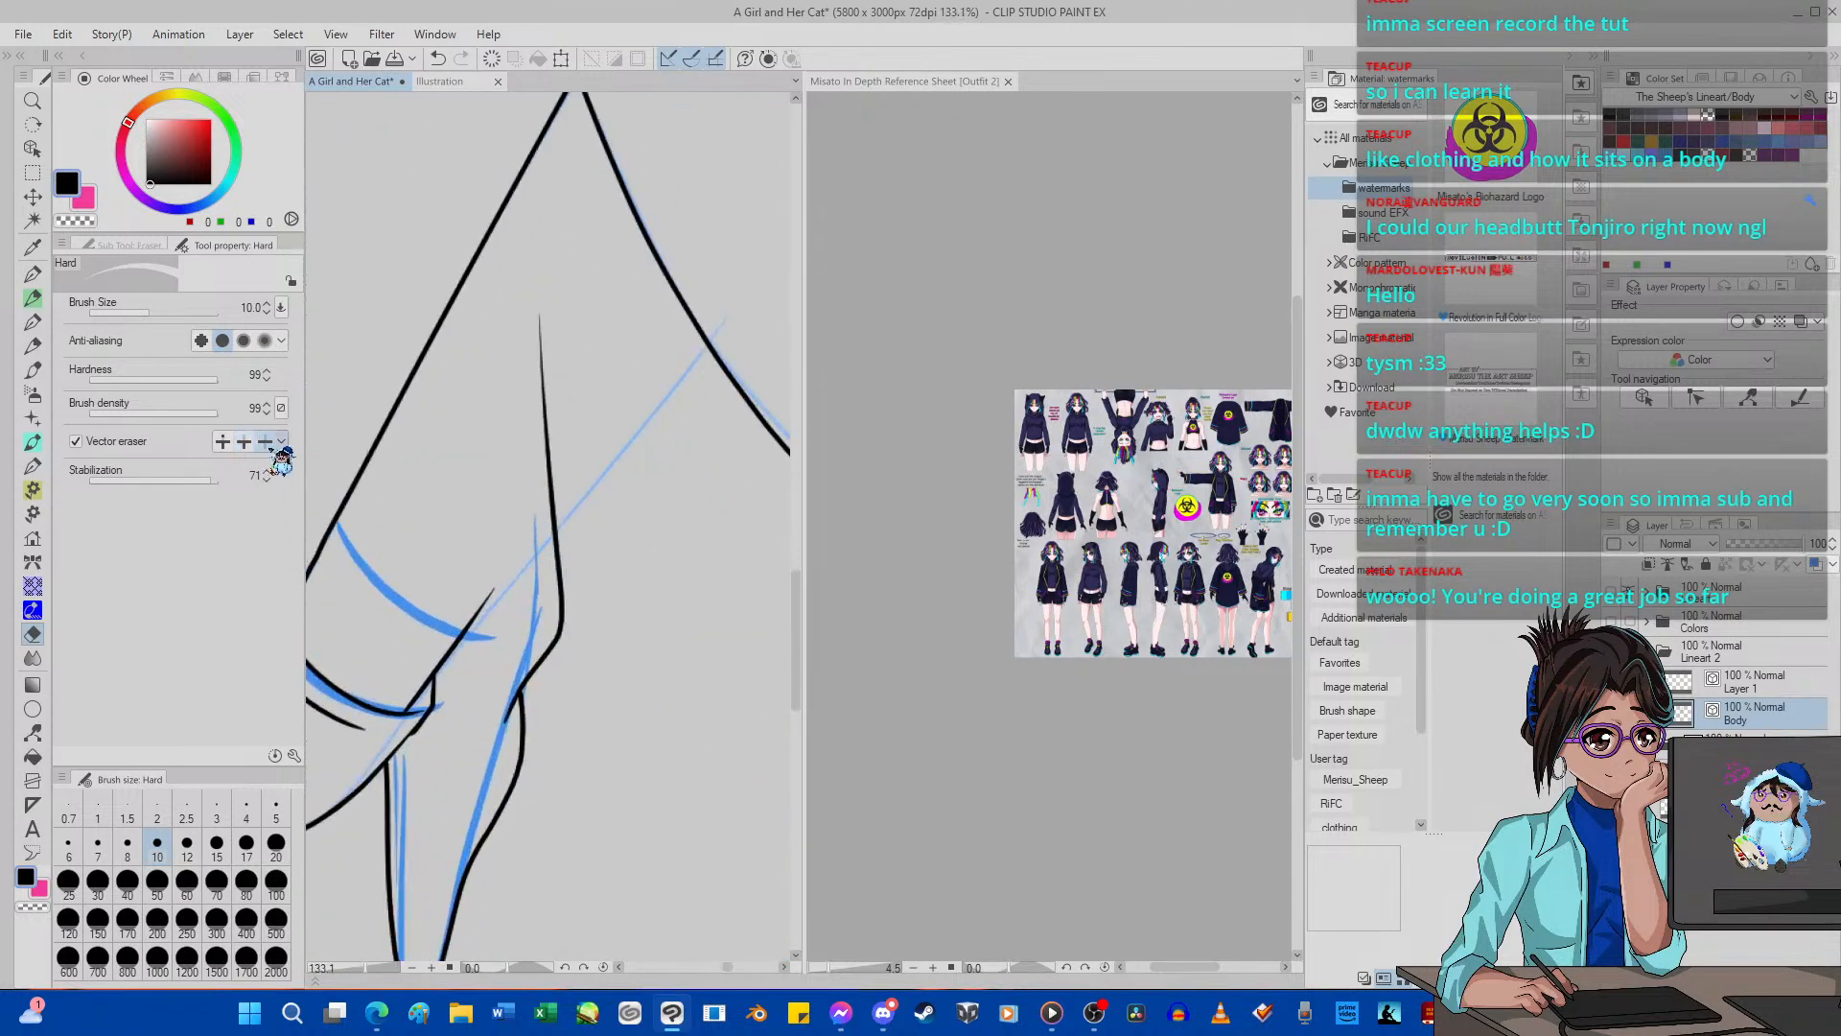
left_click(445, 624)
scroll(453, 621, "down", 6)
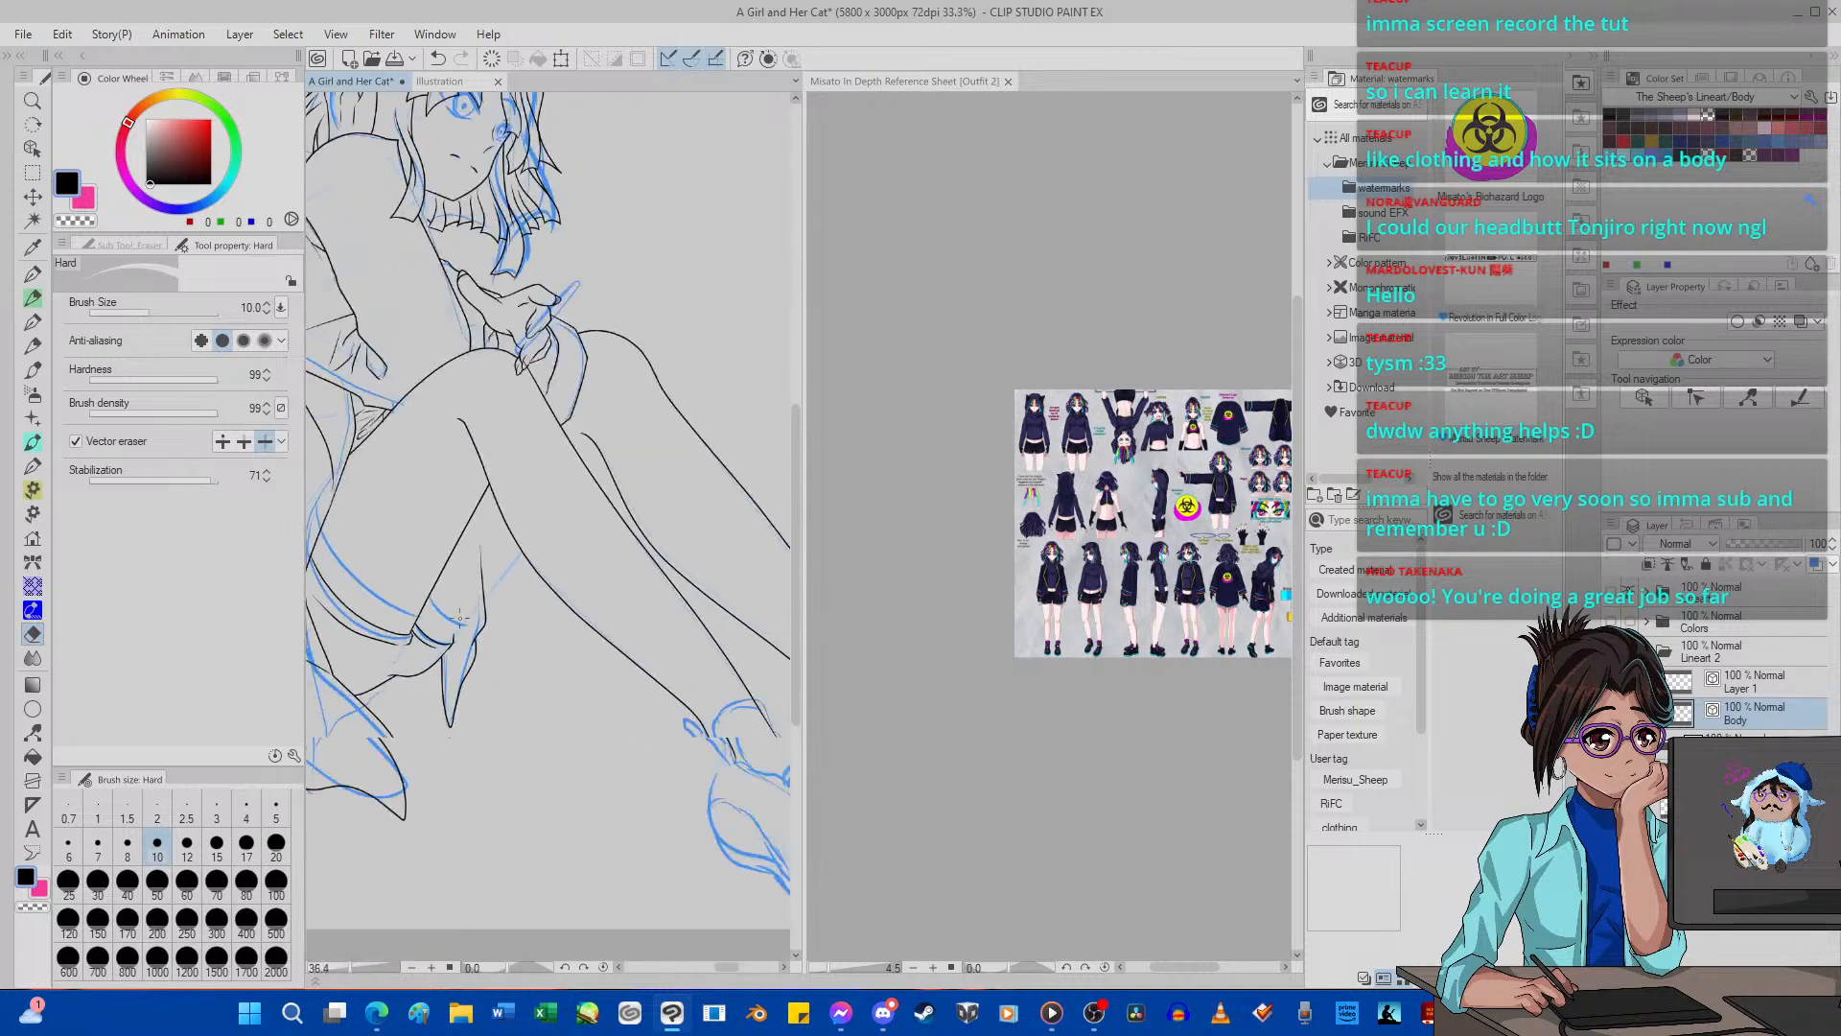
scroll(460, 618, "down", 3)
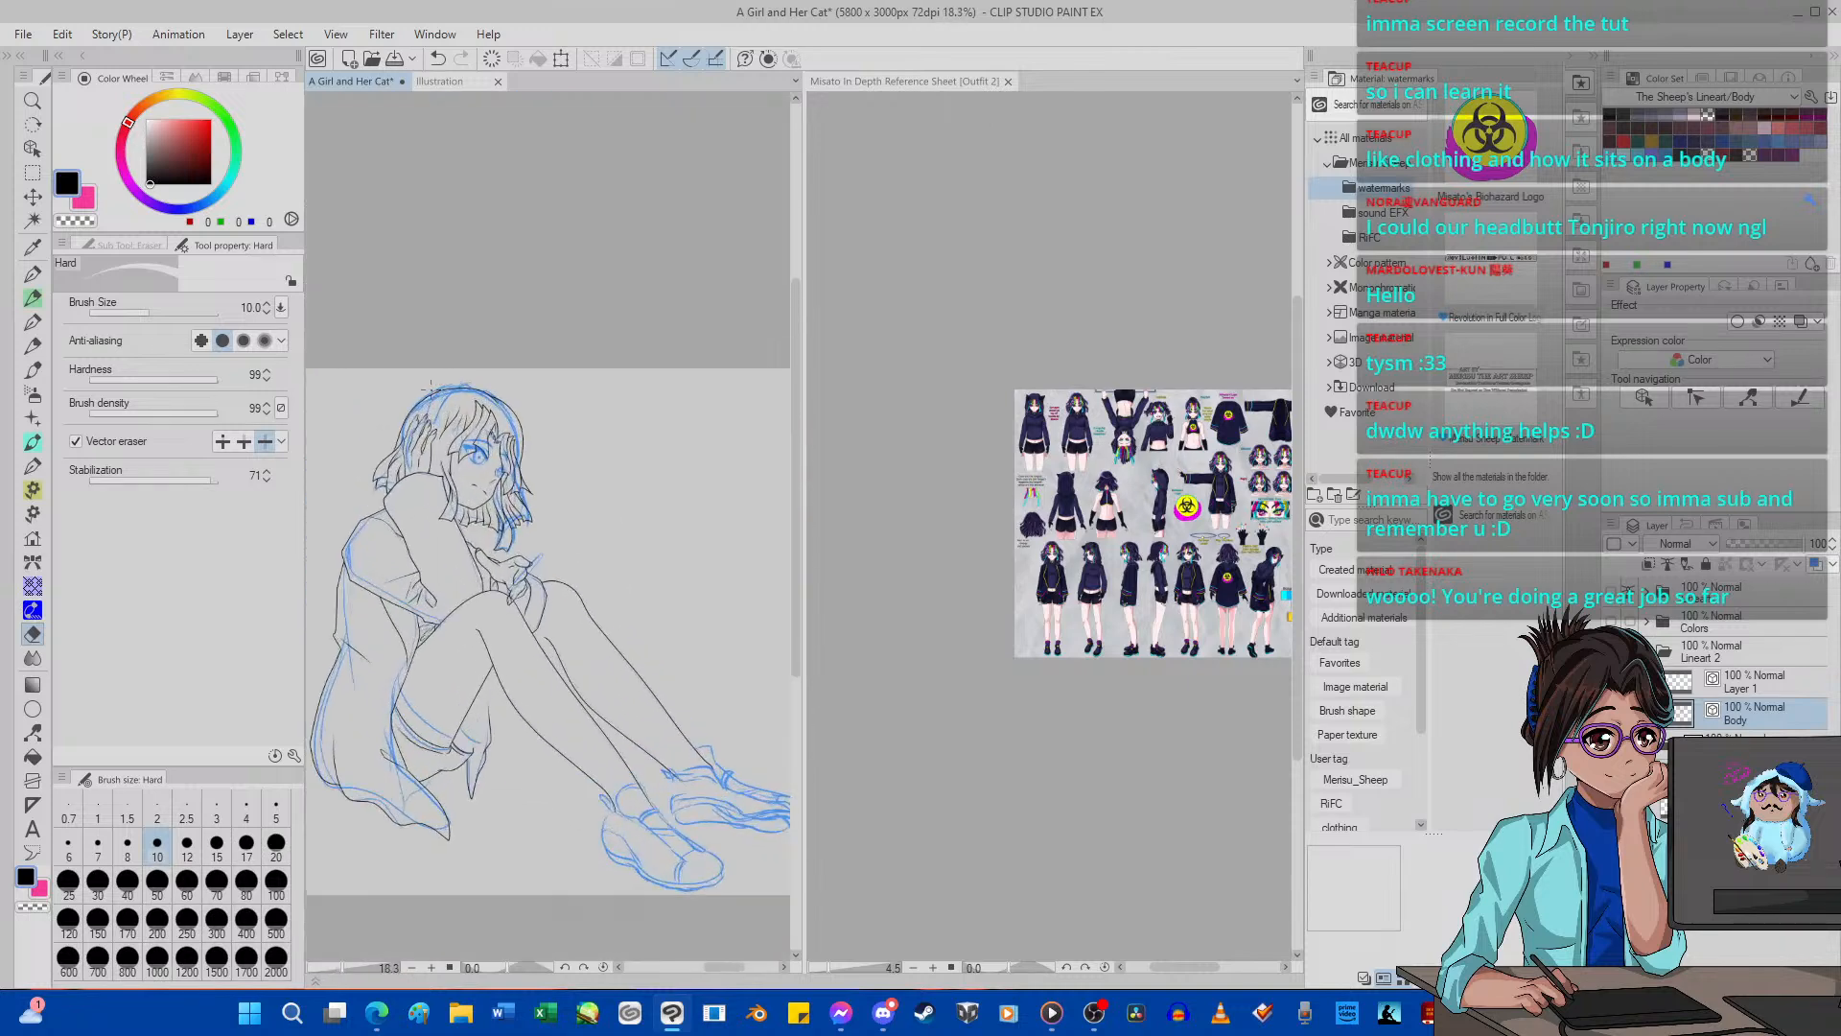
scroll(523, 660, "up", 5)
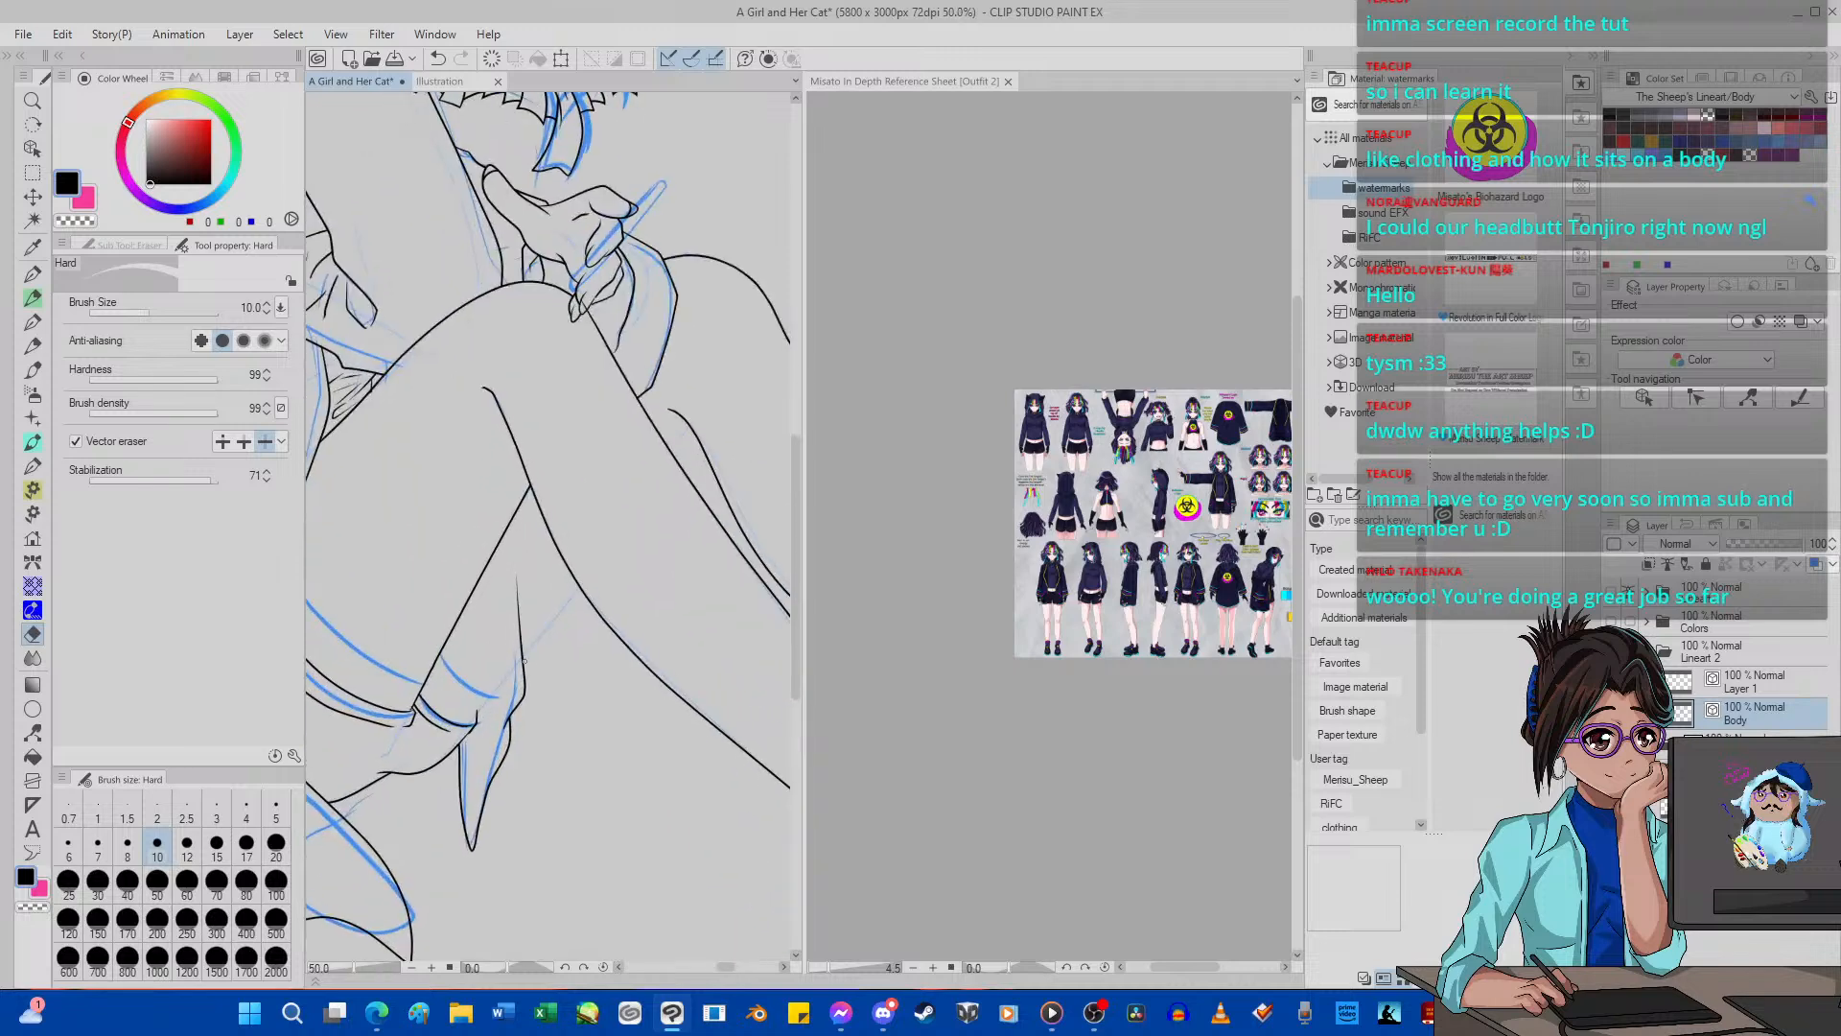
Ink the far thigh's underside from the garment hem up past the near calf with G-pen 2 at size 5.
scroll(524, 661, "up", 3)
scroll(470, 764, "up", 1)
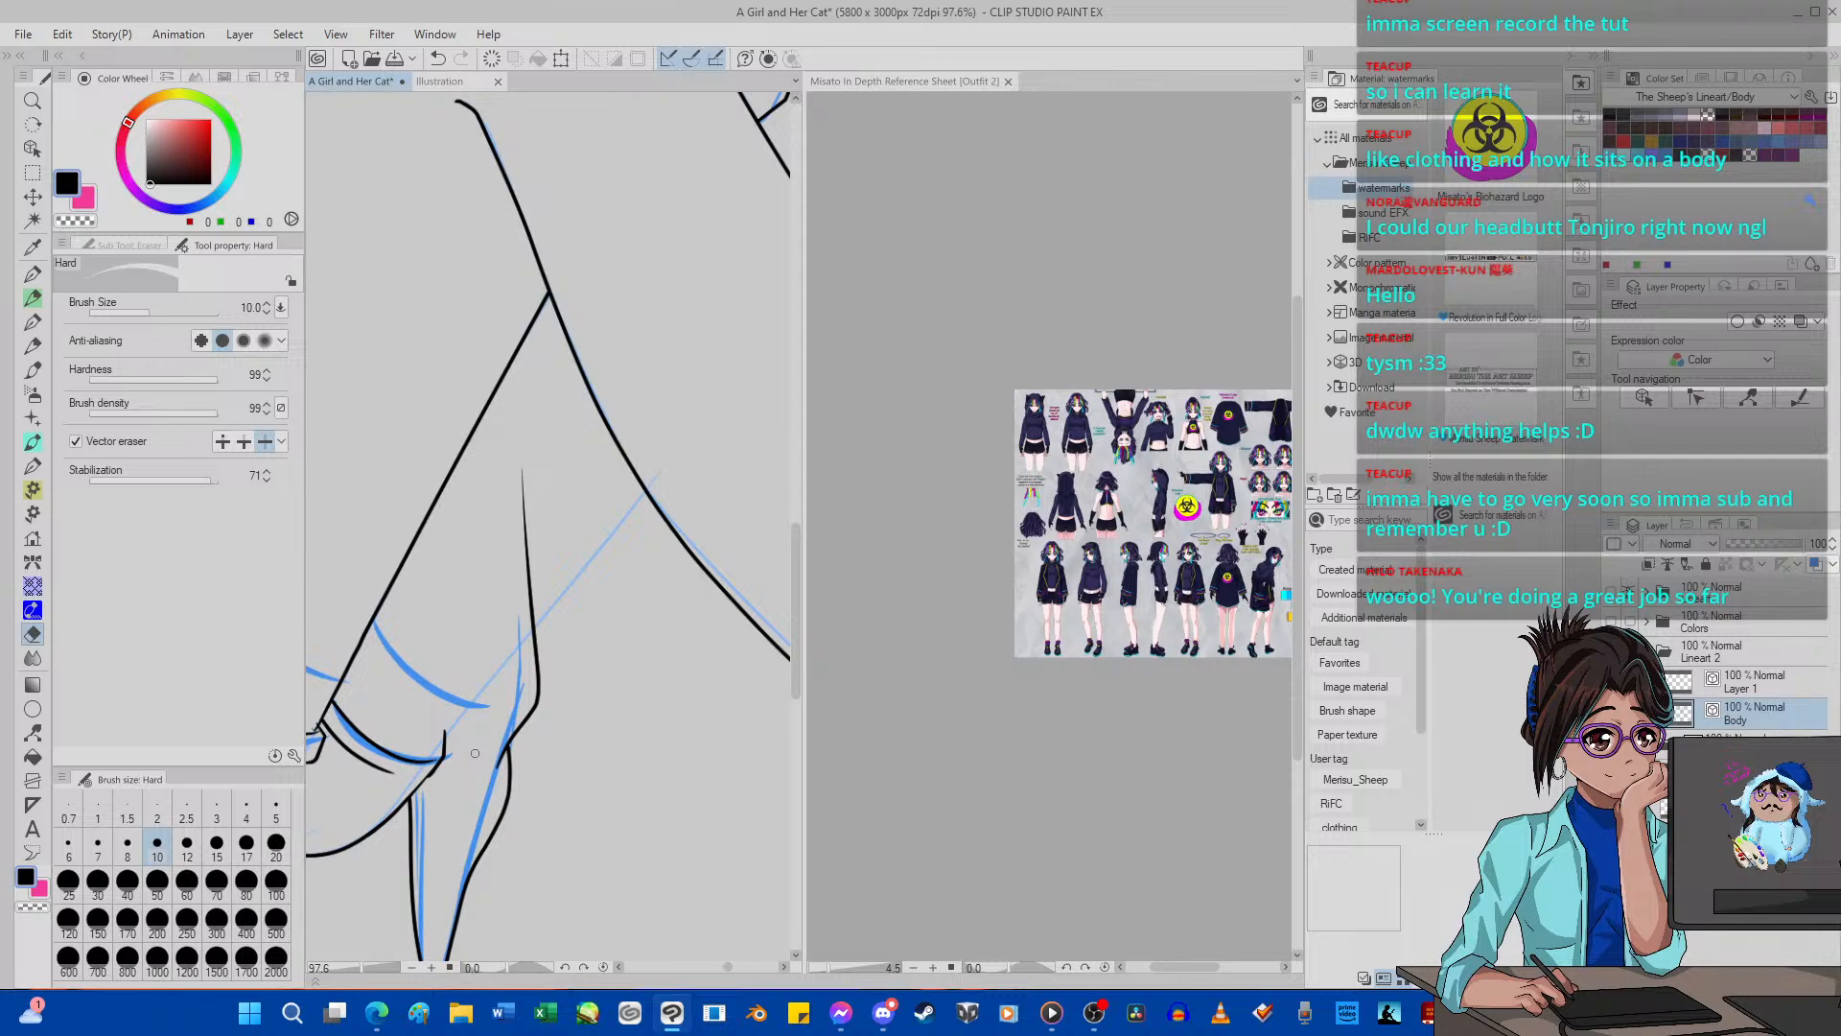
key("p")
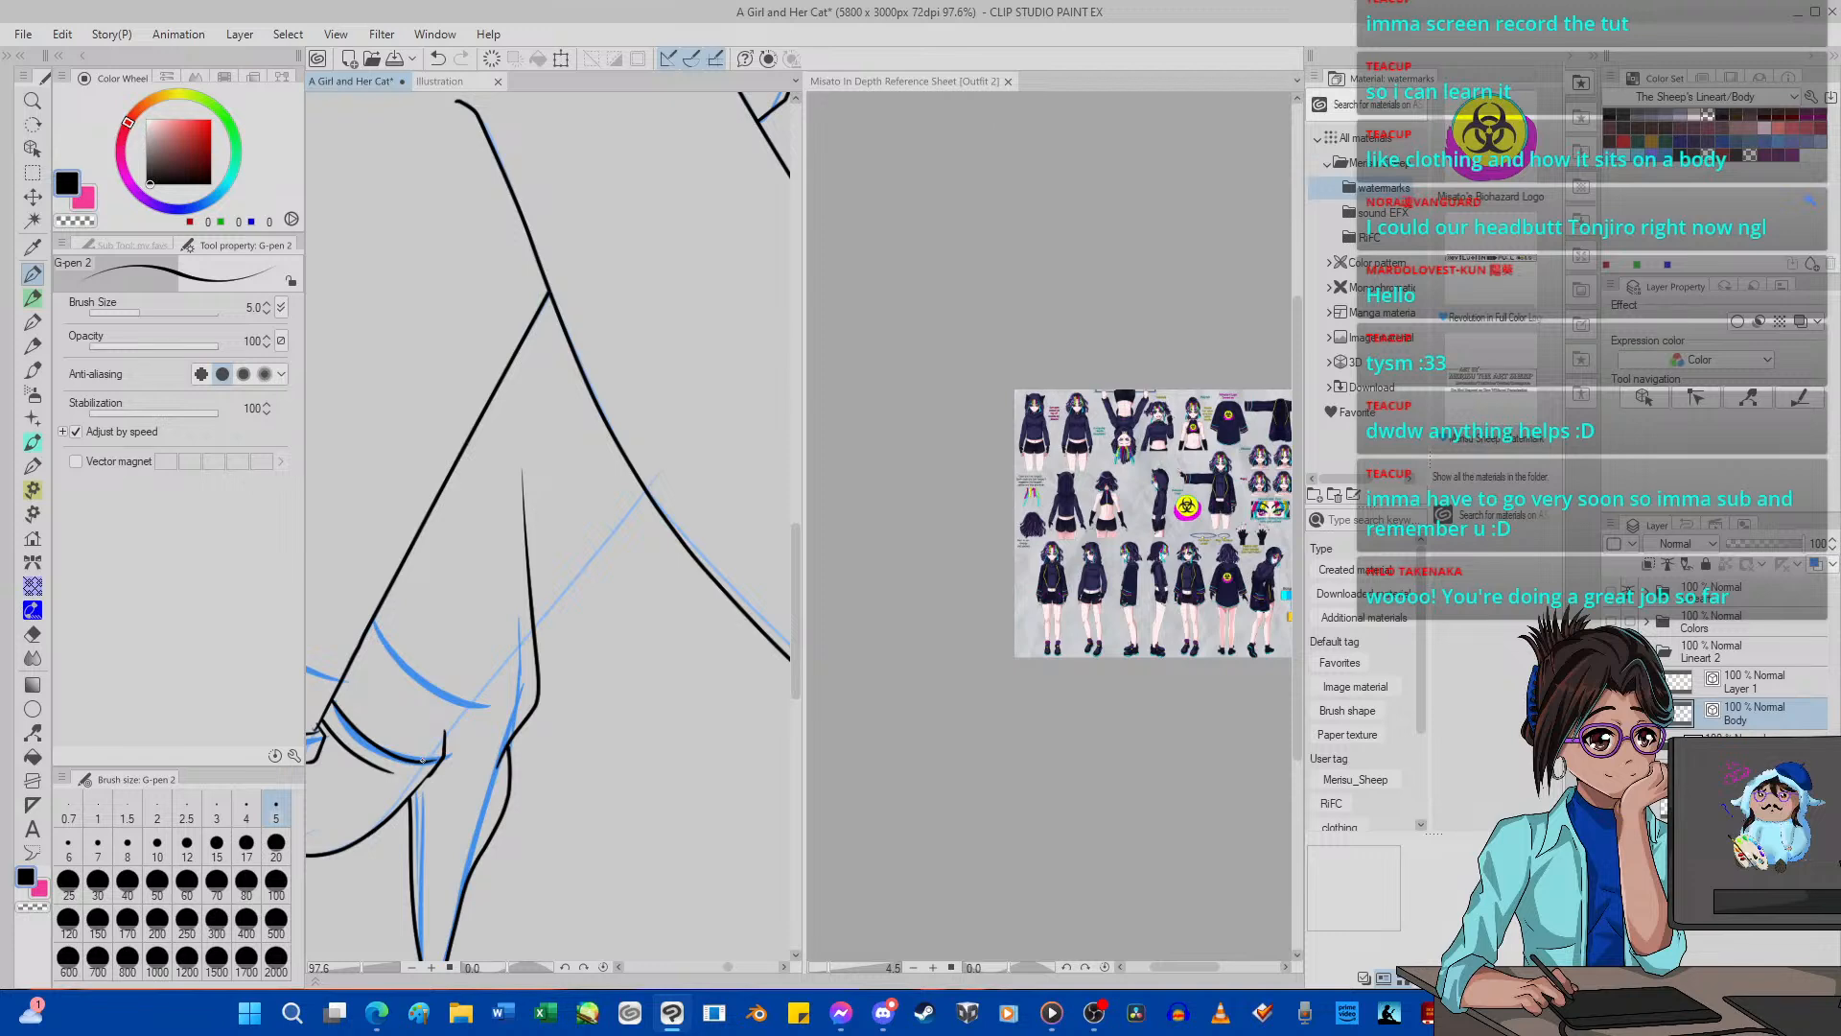
left_click_drag(457, 724, 726, 397)
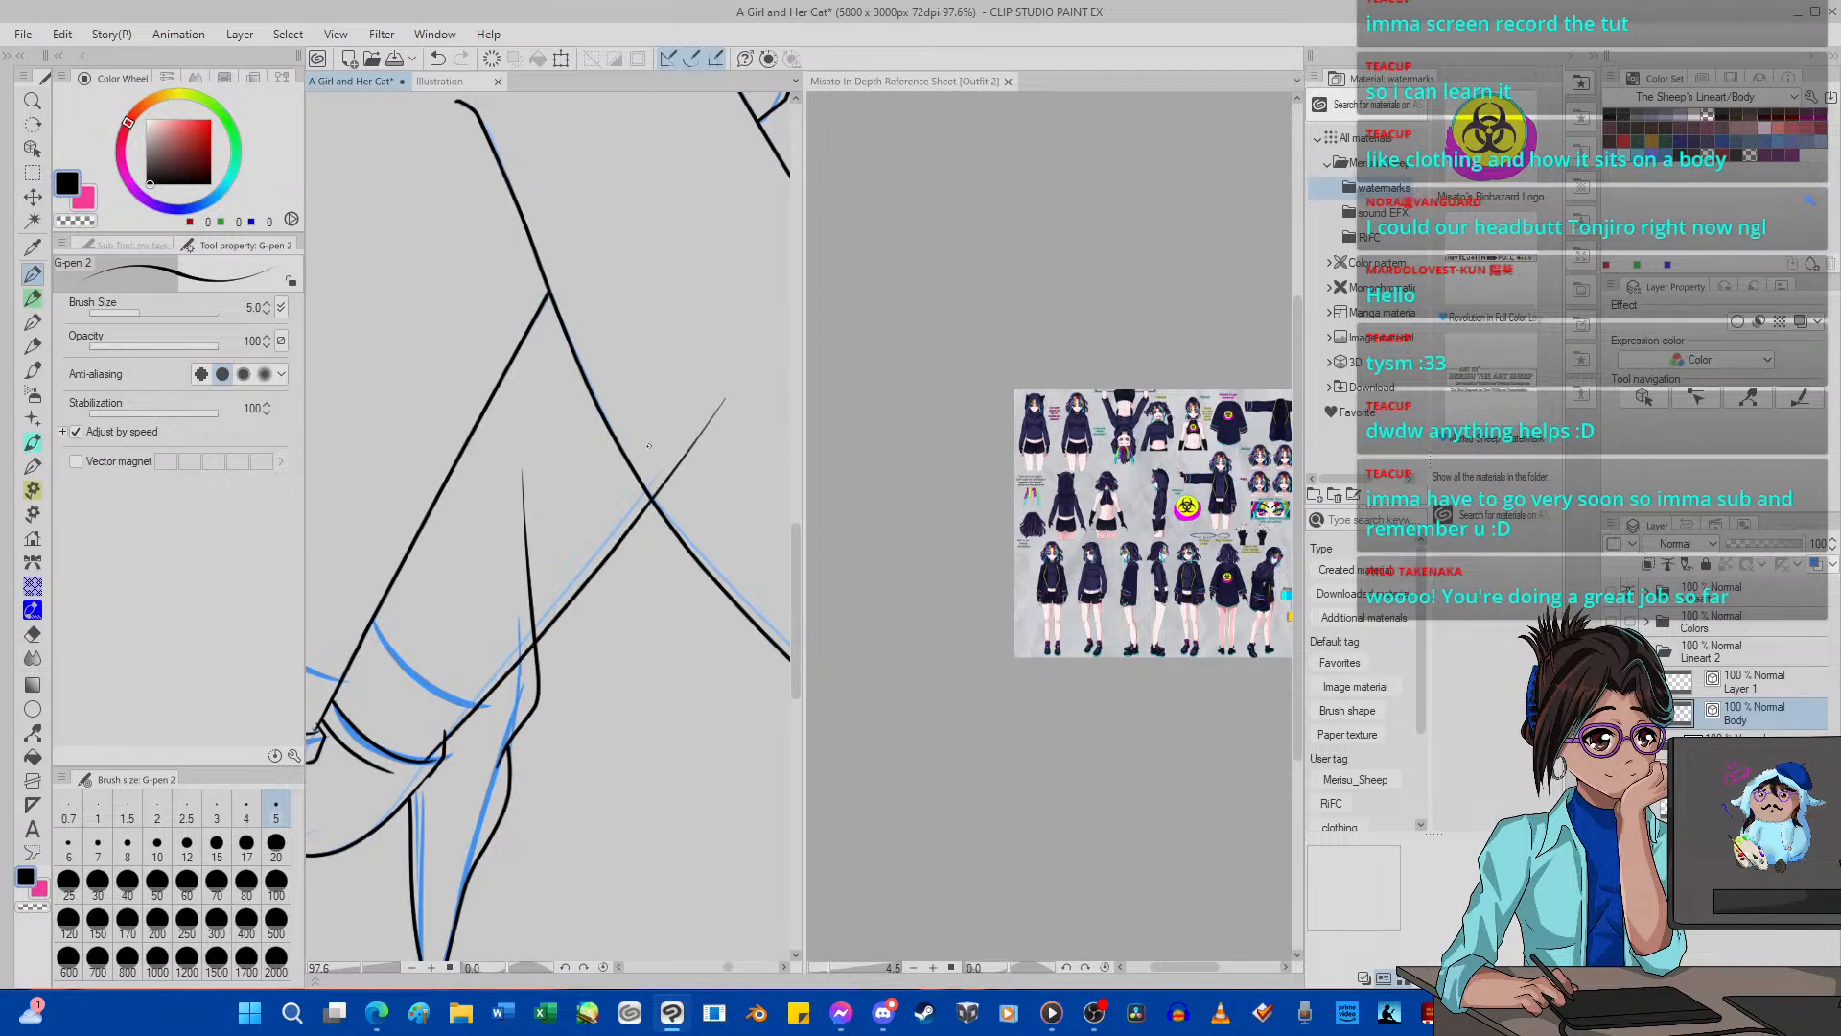
Pull the far thigh's underside line onto the sketch with Pinch vector line, raising the pinch level to 73.
left_click(32, 732)
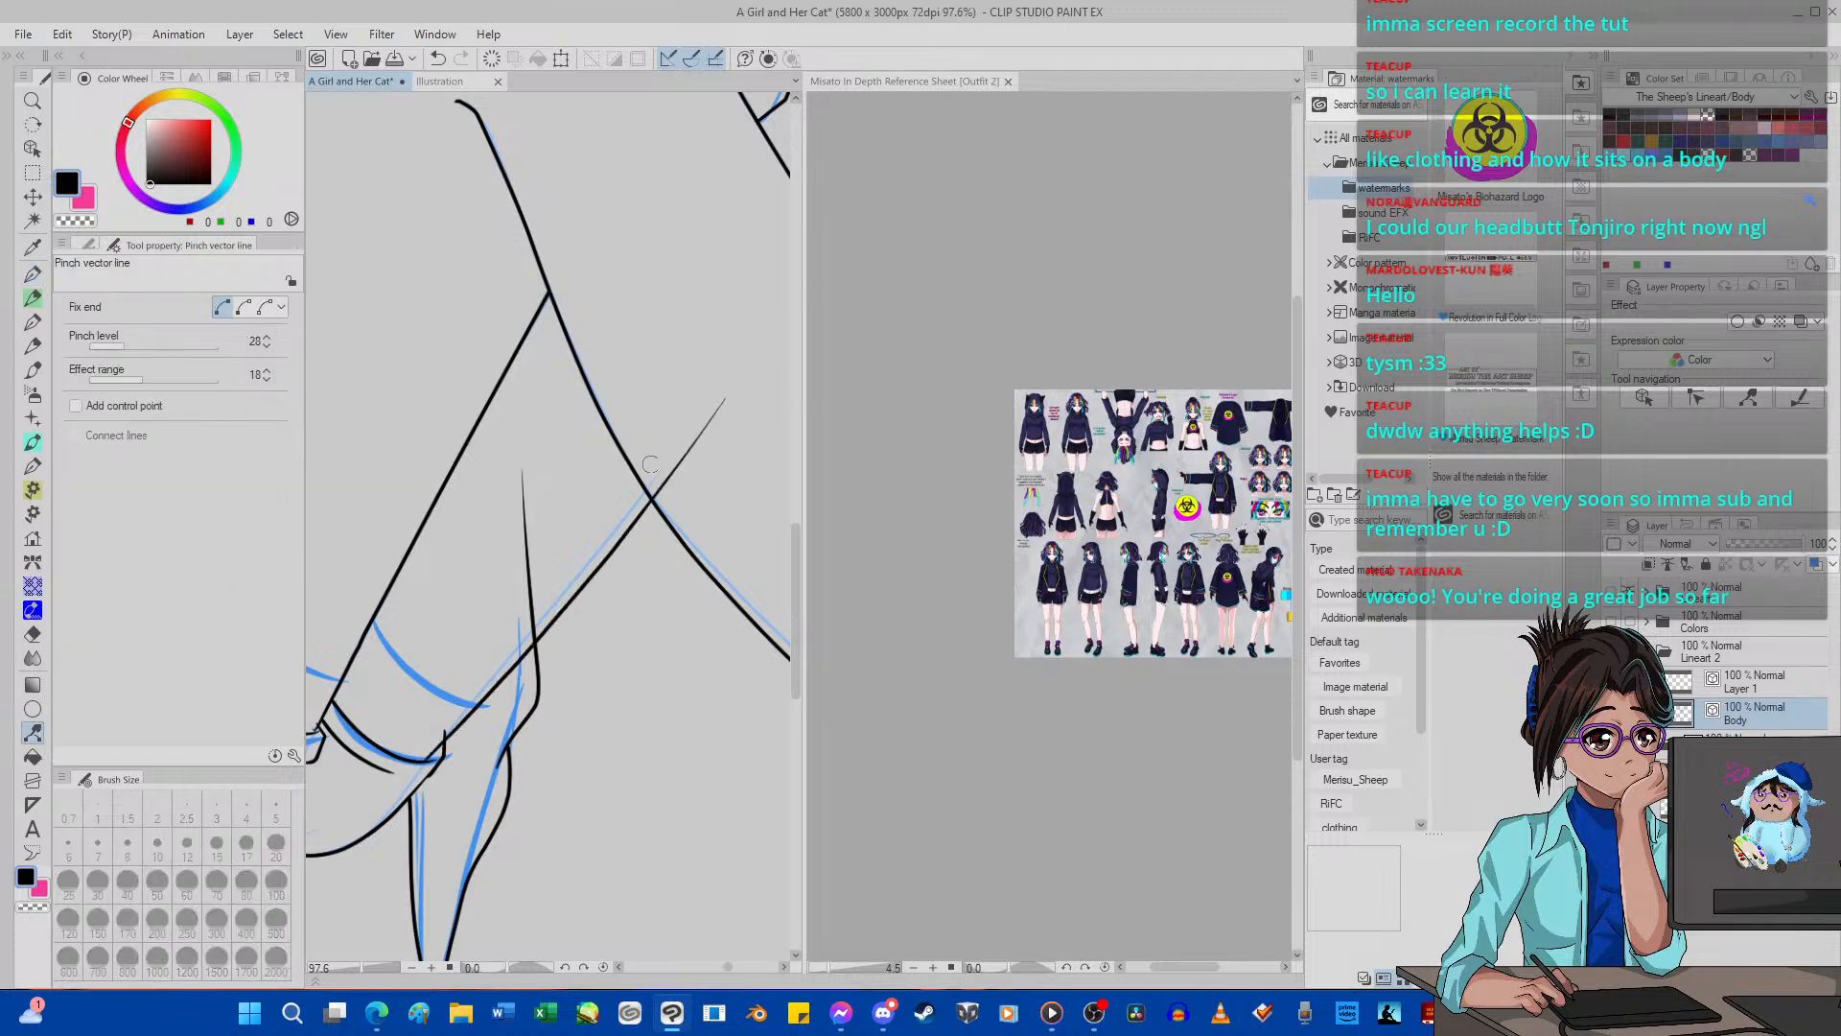
left_click_drag(671, 454, 665, 449)
left_click(439, 59)
left_click(151, 345)
mouse_move(671, 476)
left_mouse_down()
mouse_move(635, 450)
mouse_move(683, 430)
left_mouse_up()
left_click(438, 58)
left_click(182, 345)
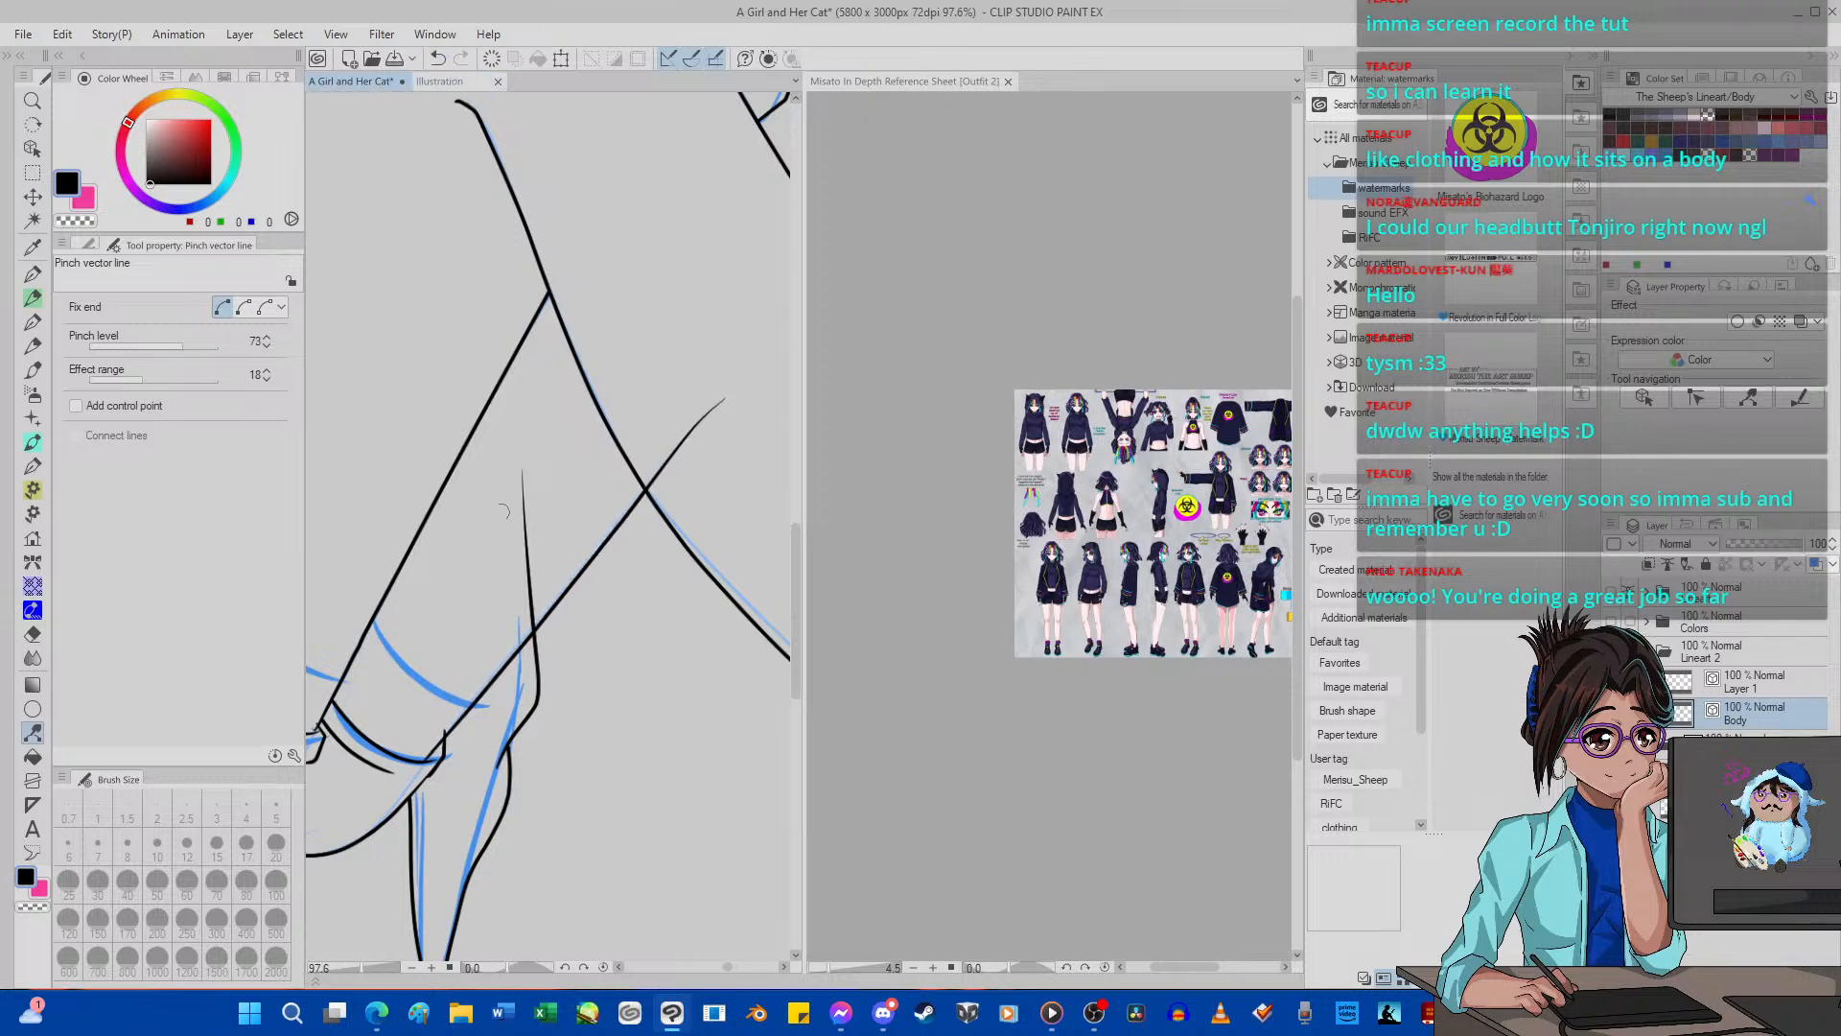
Trim the hanging fabric line above the thigh line and the thigh line's overshoot past the calf, erasing only up to intersections.
left_click(32, 633)
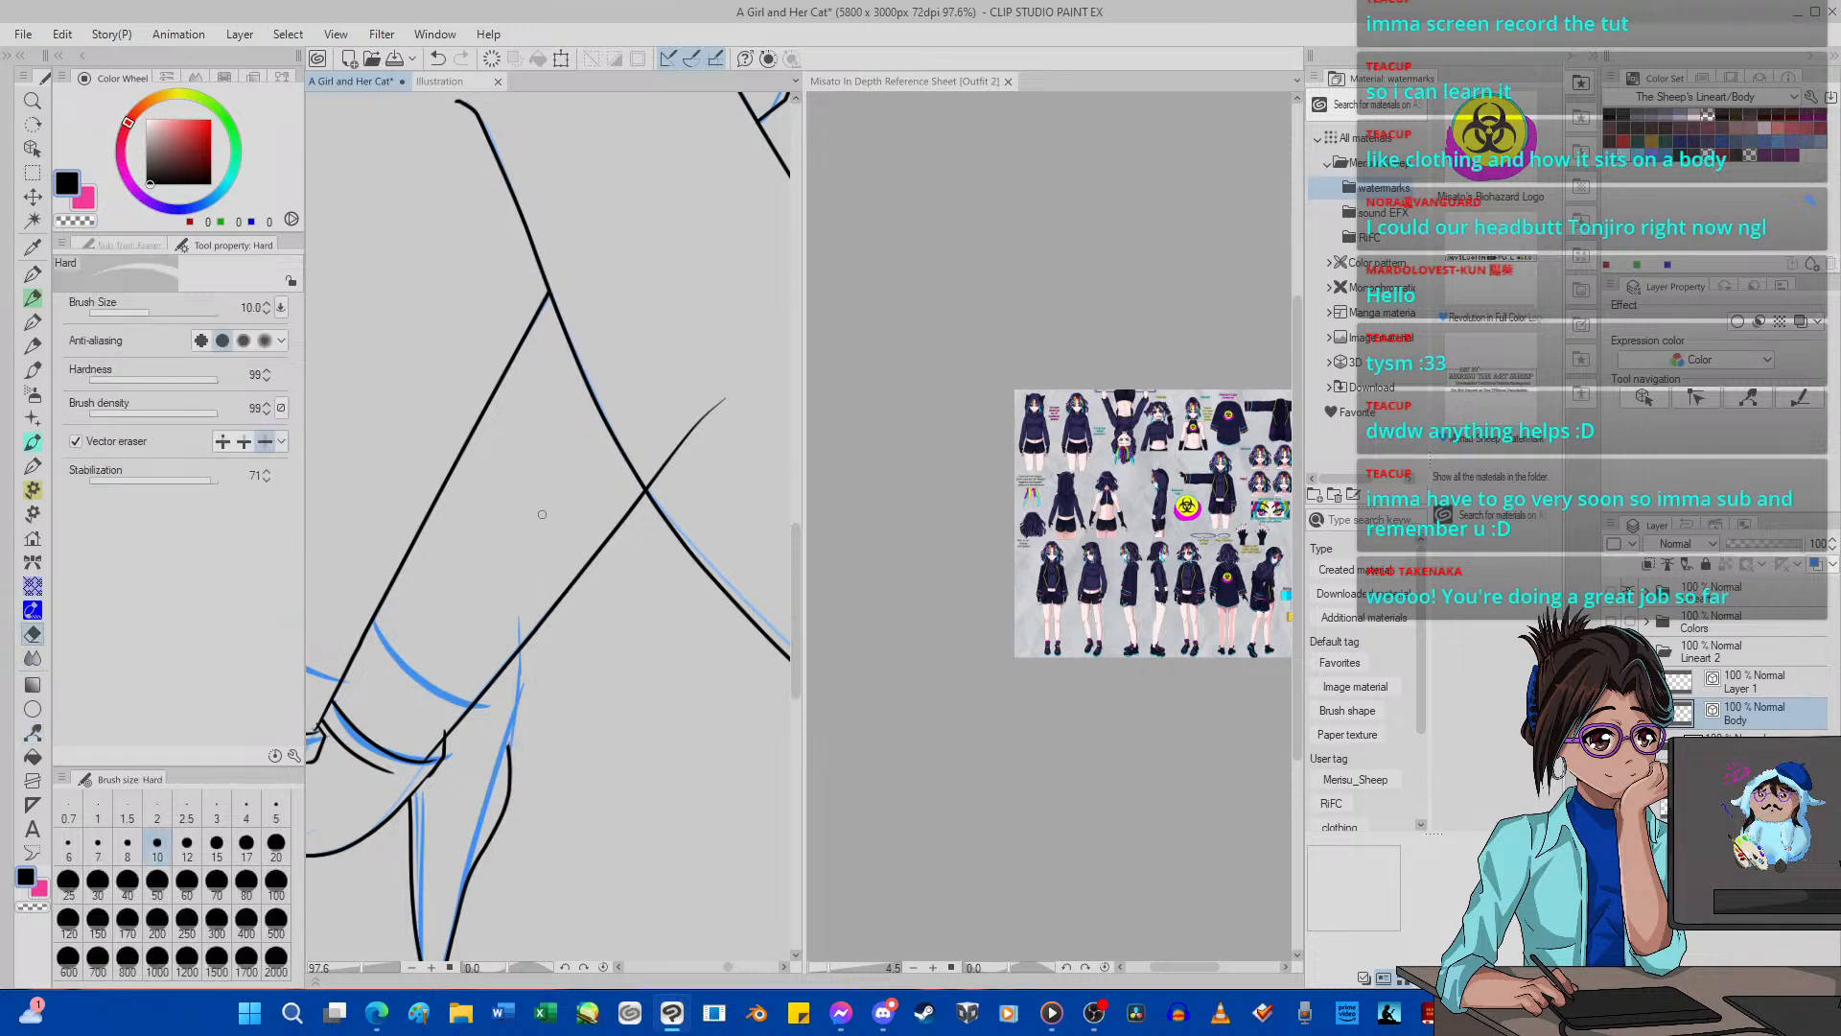
left_click(437, 58)
left_click(244, 442)
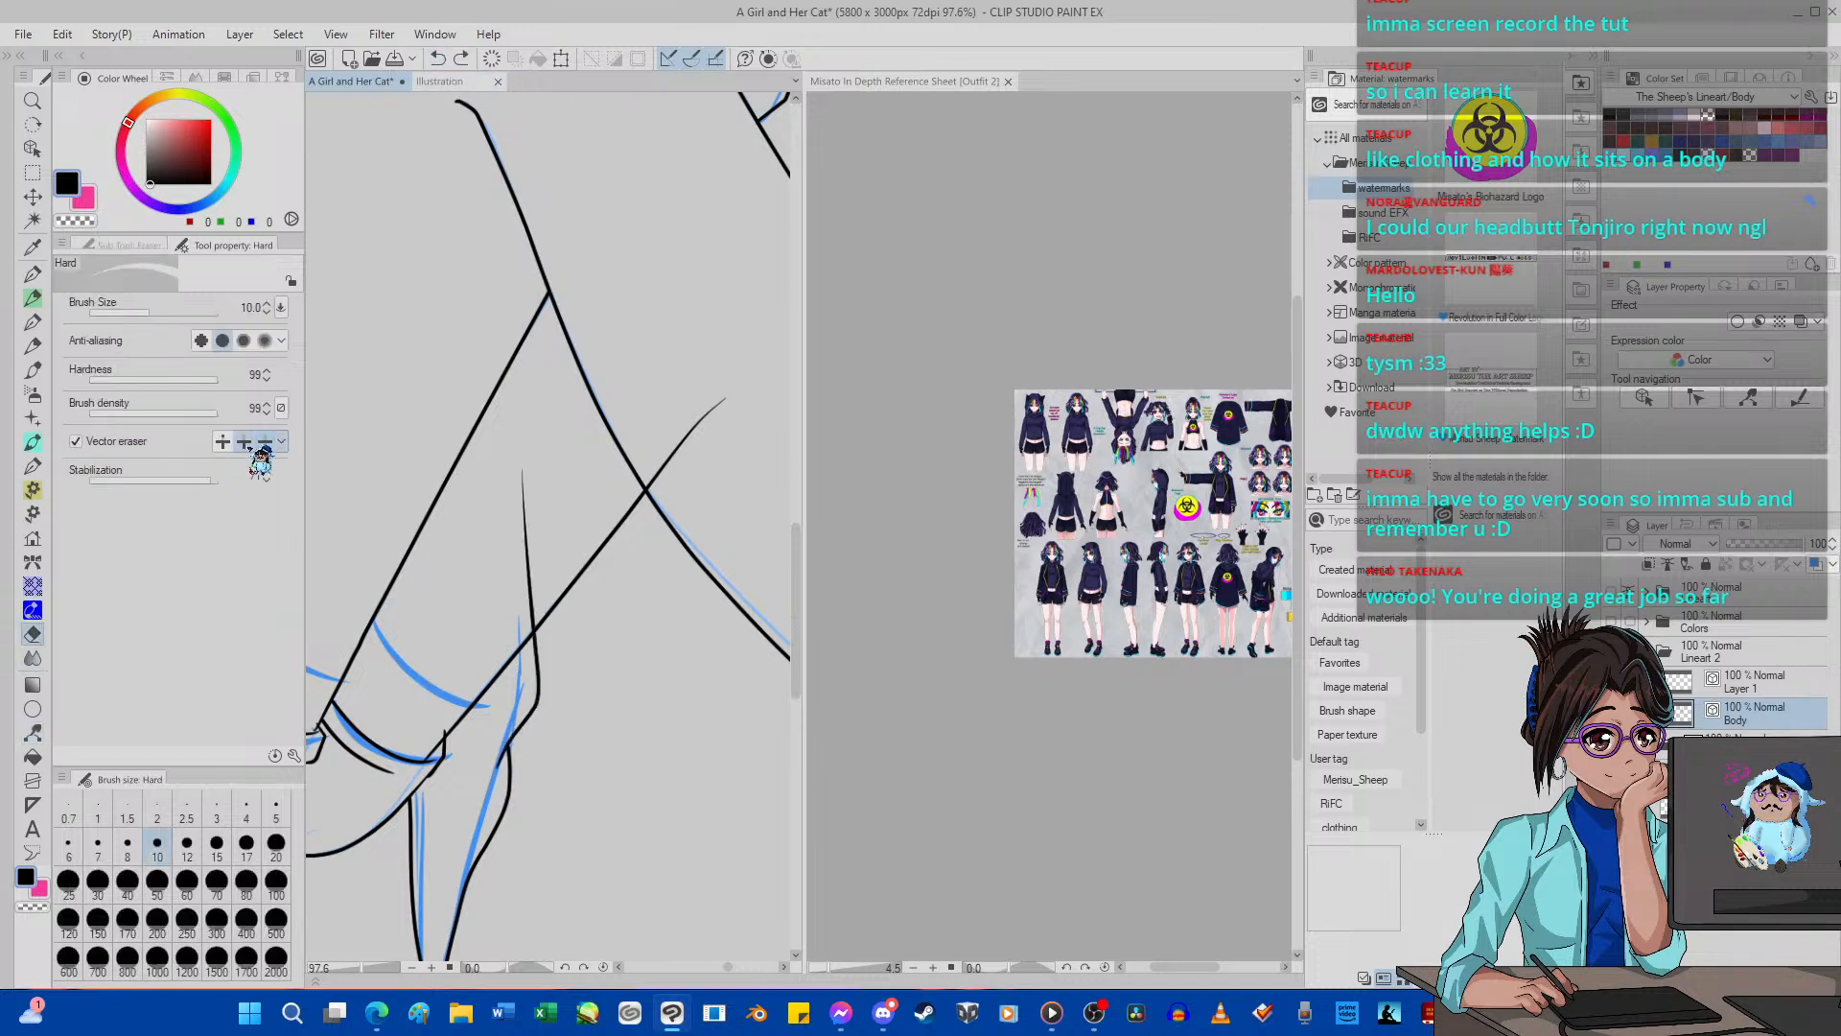
left_click_drag(518, 554, 533, 551)
left_click_drag(676, 449, 692, 434)
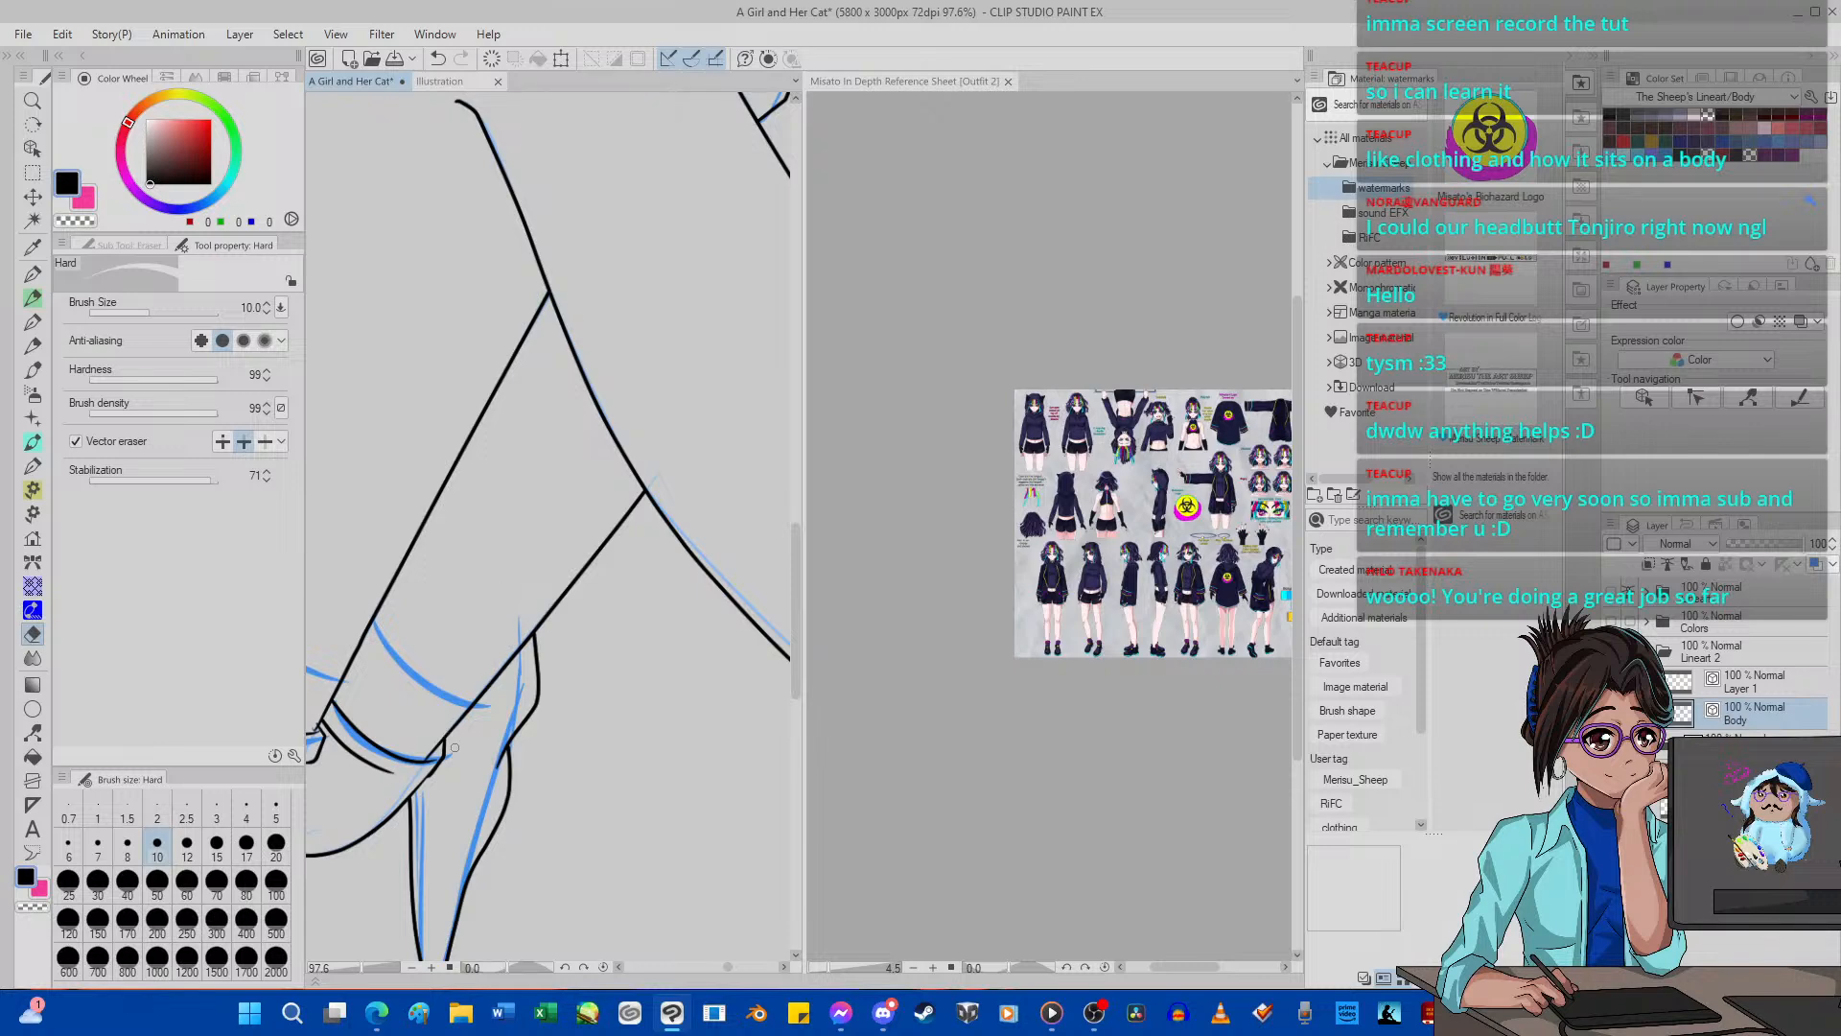
Ink inner fold lines and a wider outer edge on the hanging garment tip, and erase the overlapping pieces.
key("p")
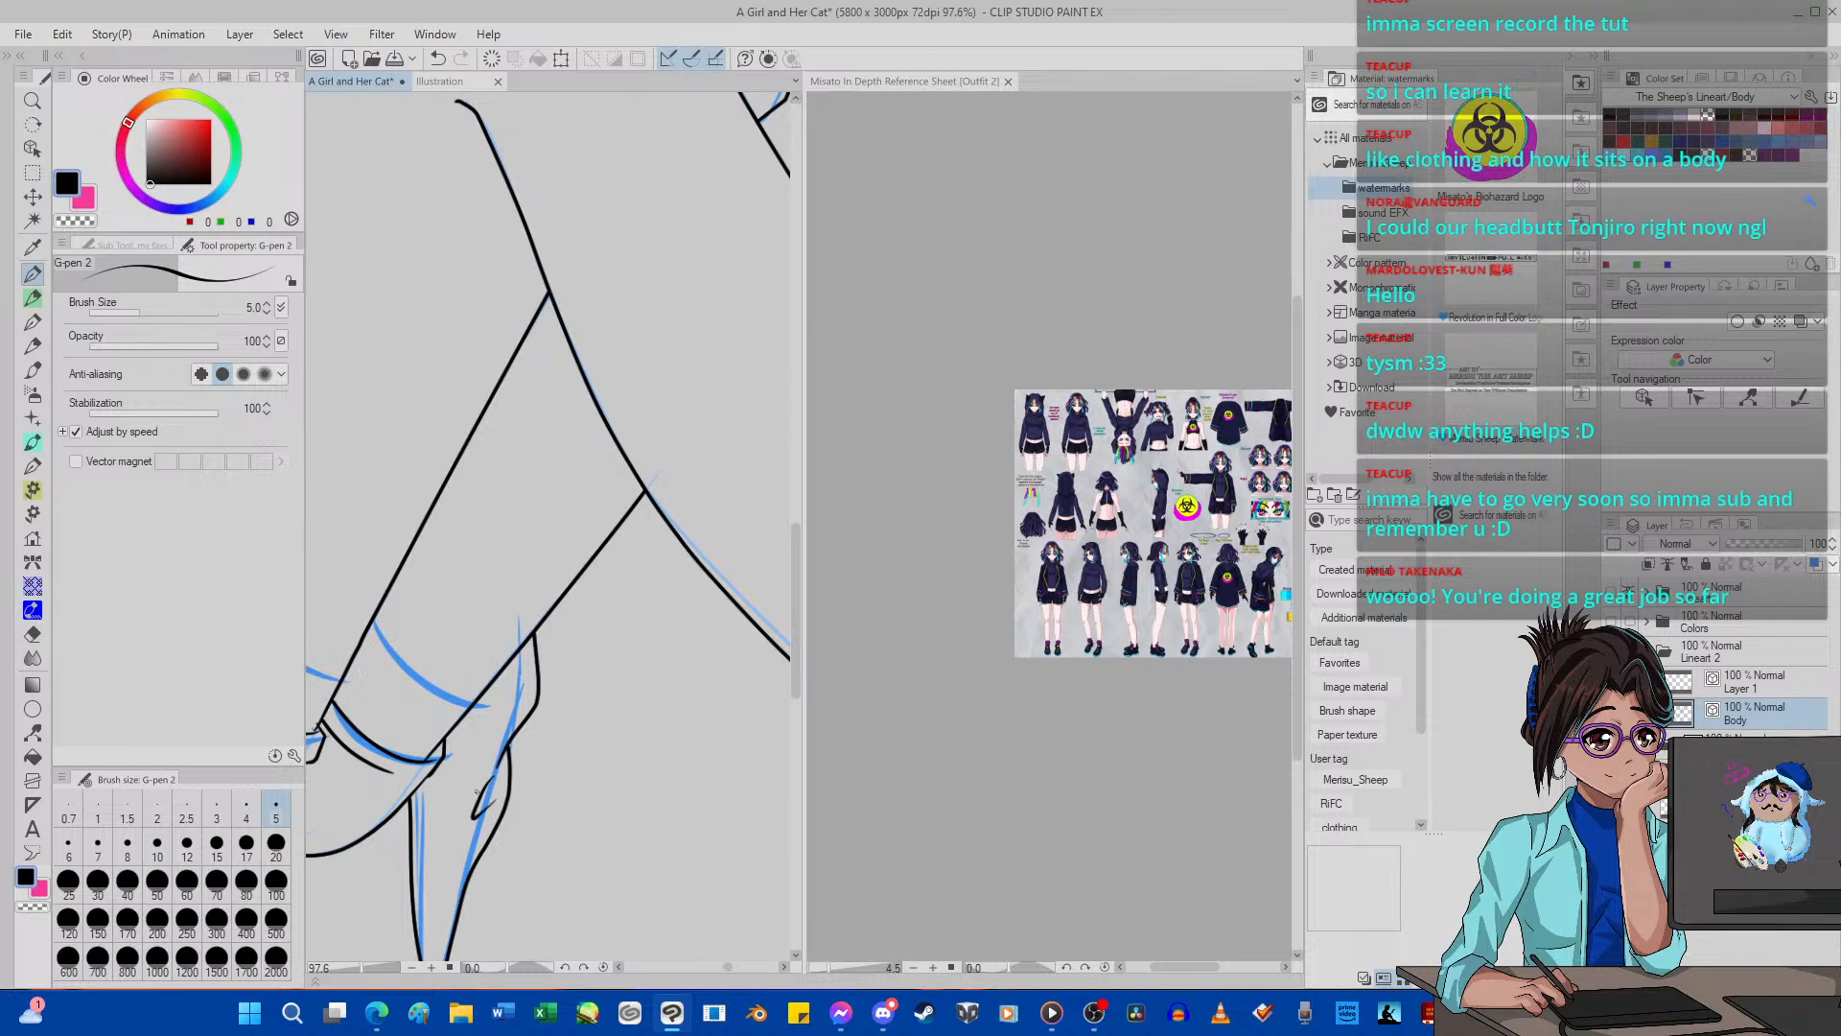
left_click_drag(459, 820, 501, 714)
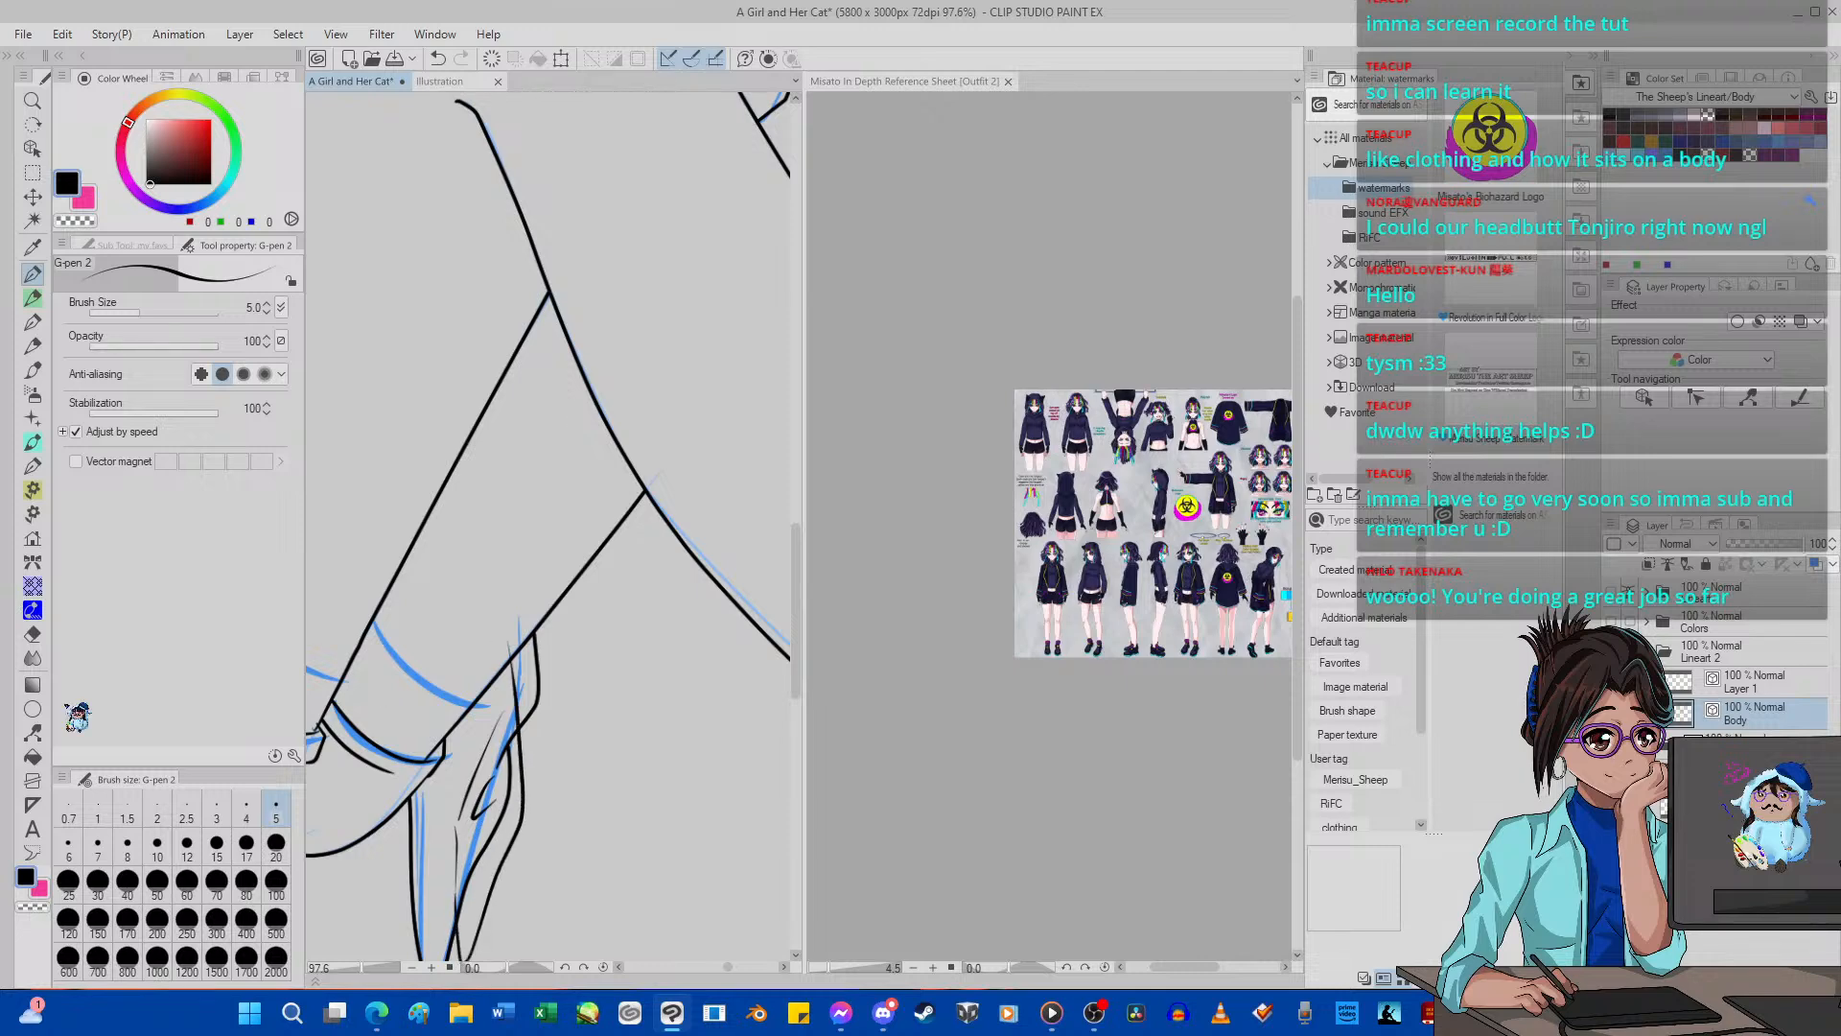
key("e")
left_click_drag(517, 664, 512, 641)
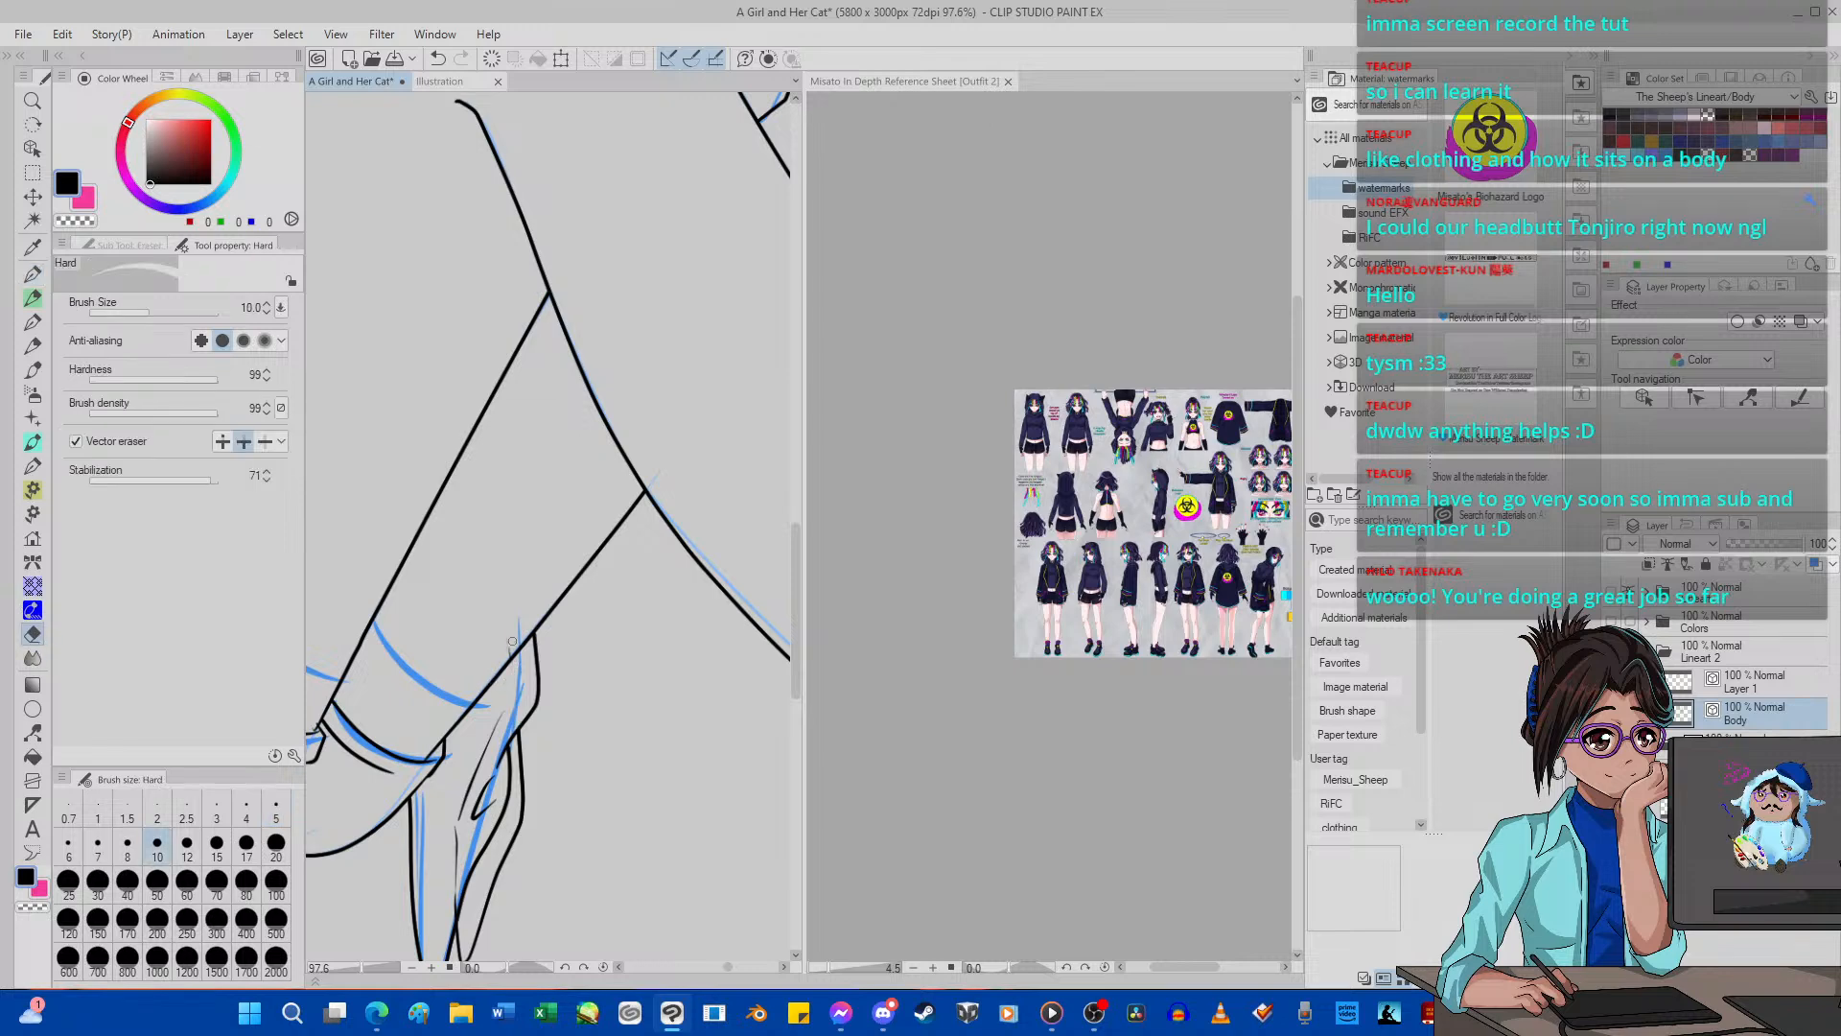
left_click_drag(503, 788, 480, 894)
scroll(353, 667, "down", 5)
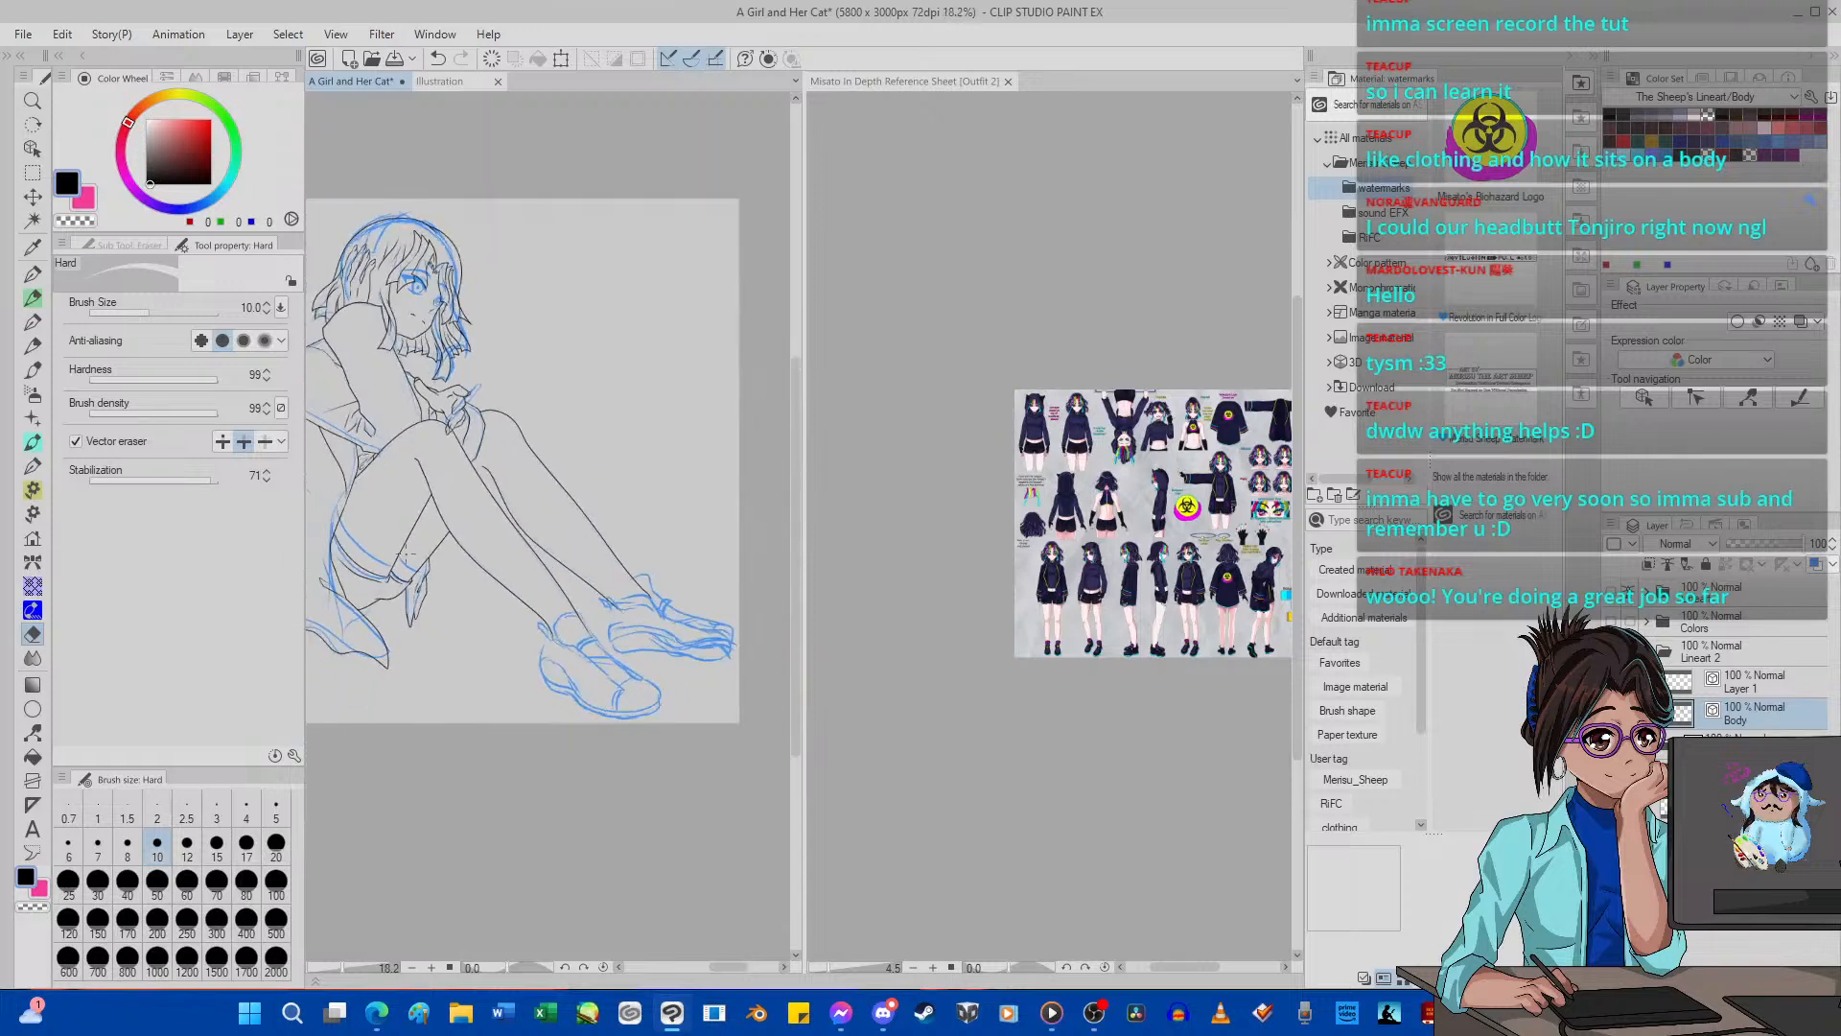
scroll(396, 556, "up", 1)
scroll(396, 556, "up", 3)
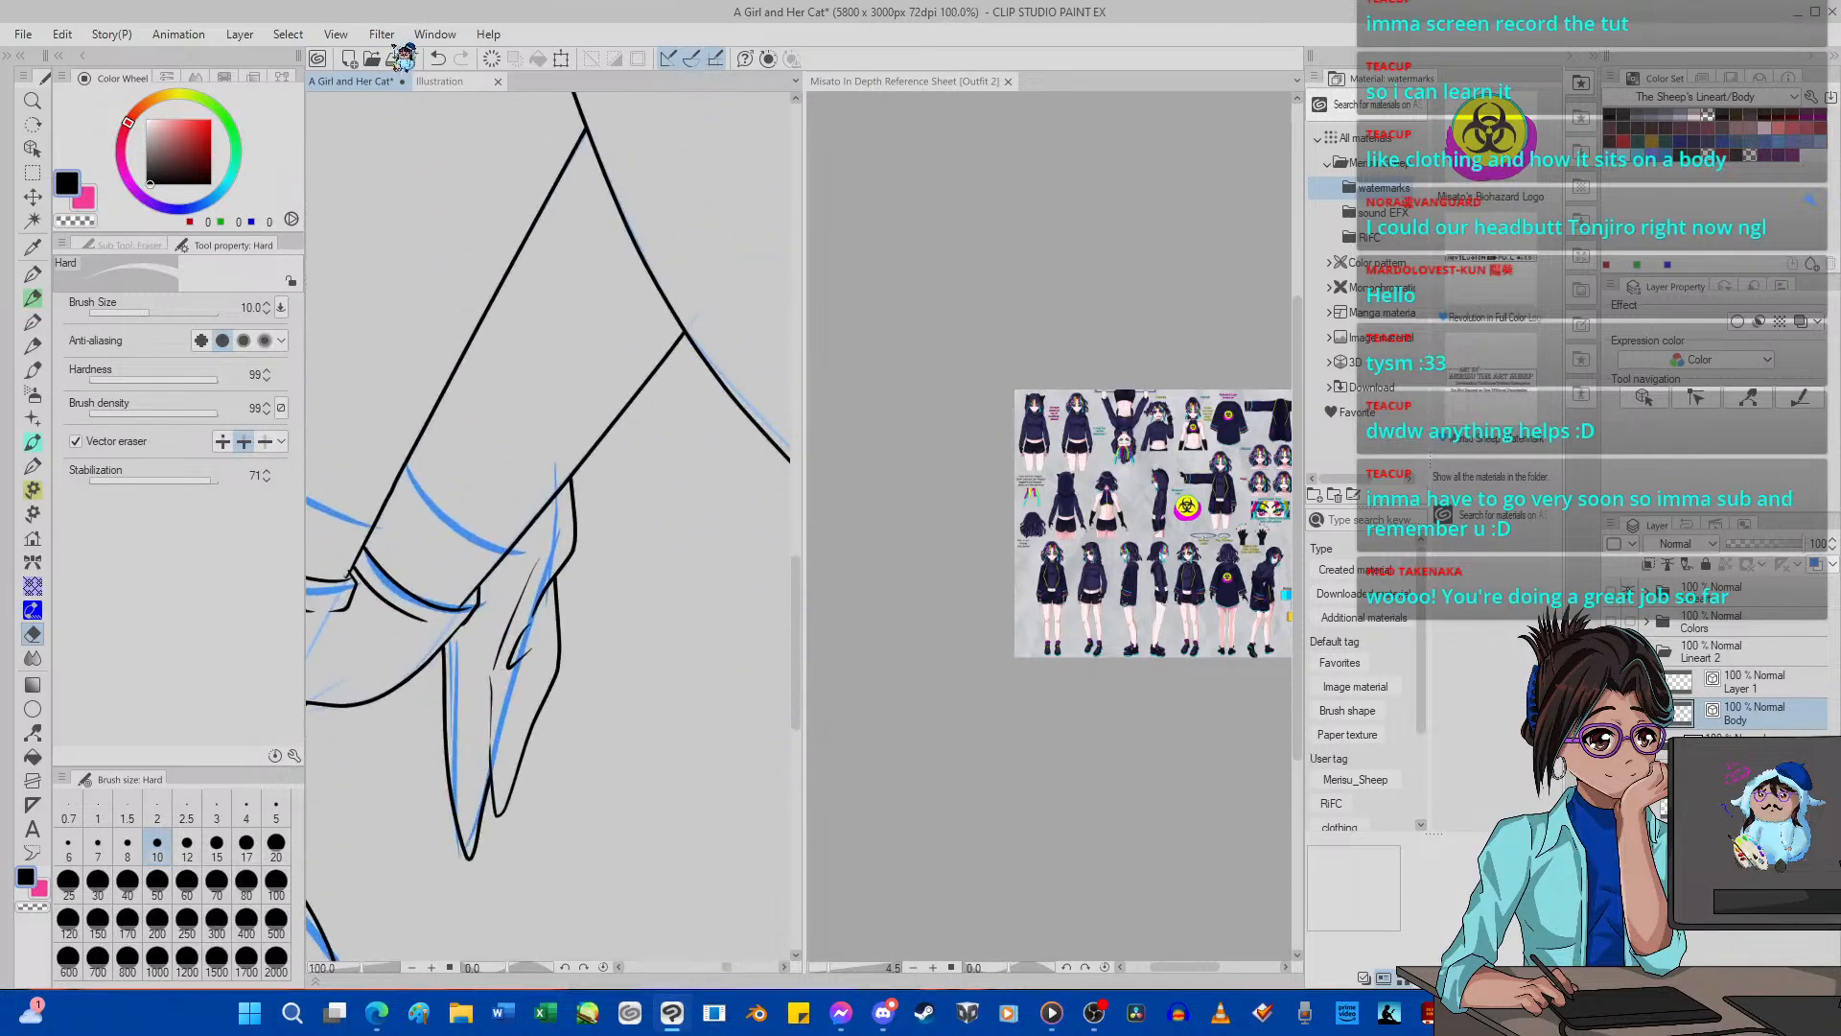
Undo the wider outer edge and its trimming, and ink a shorter pointed fold beside the hanging garment tip.
left_click(442, 60)
left_click(442, 59)
left_click(443, 60)
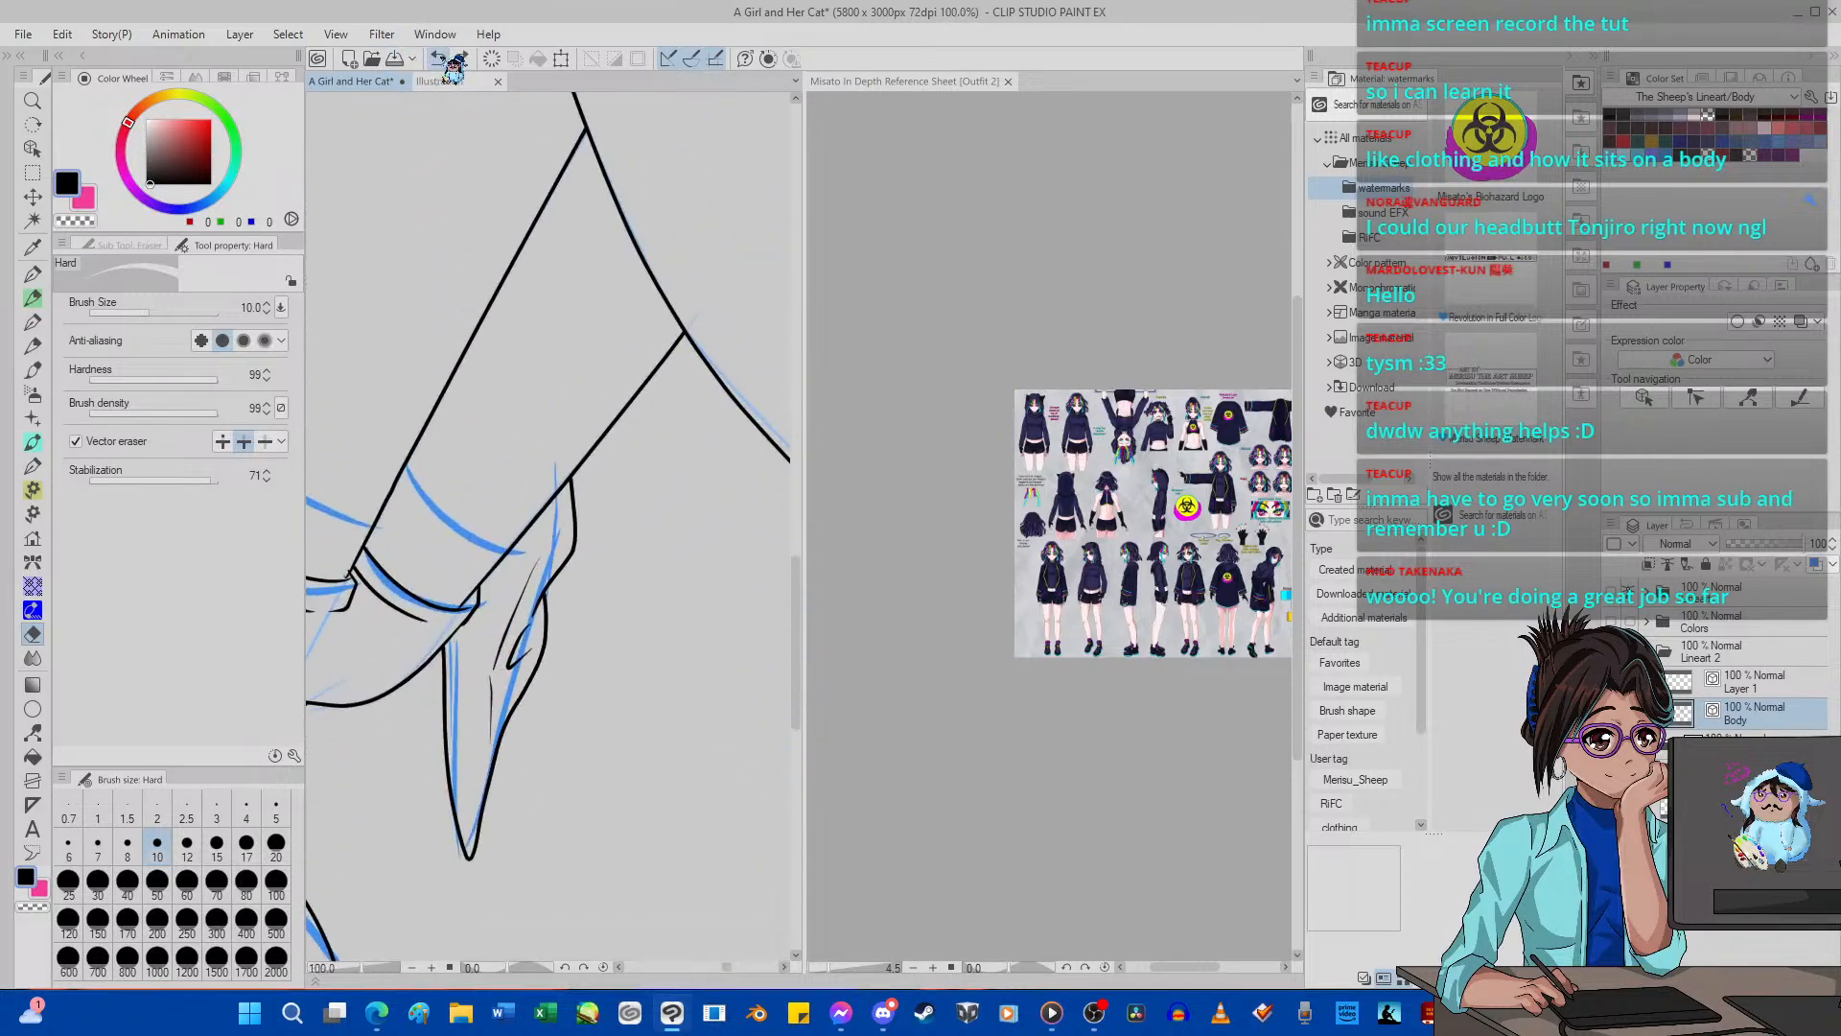
left_click(32, 273)
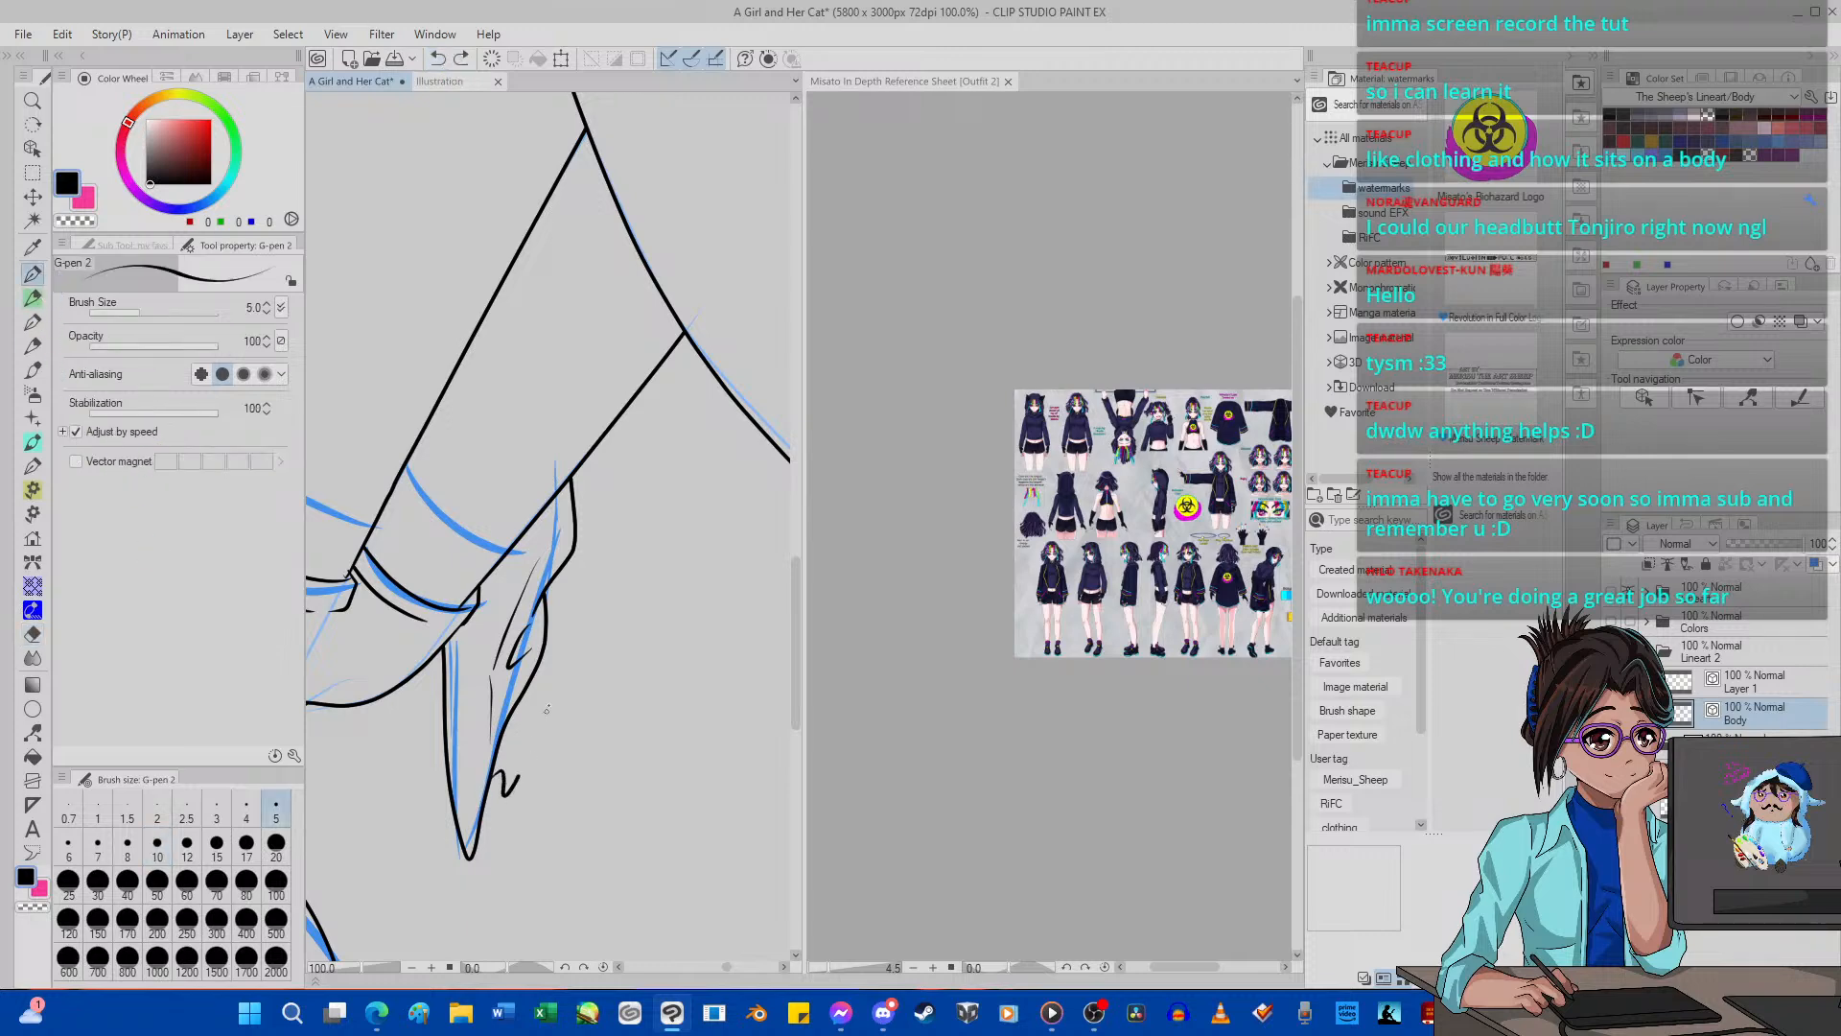
left_click_drag(546, 710, 551, 648)
left_click_drag(543, 535, 538, 624)
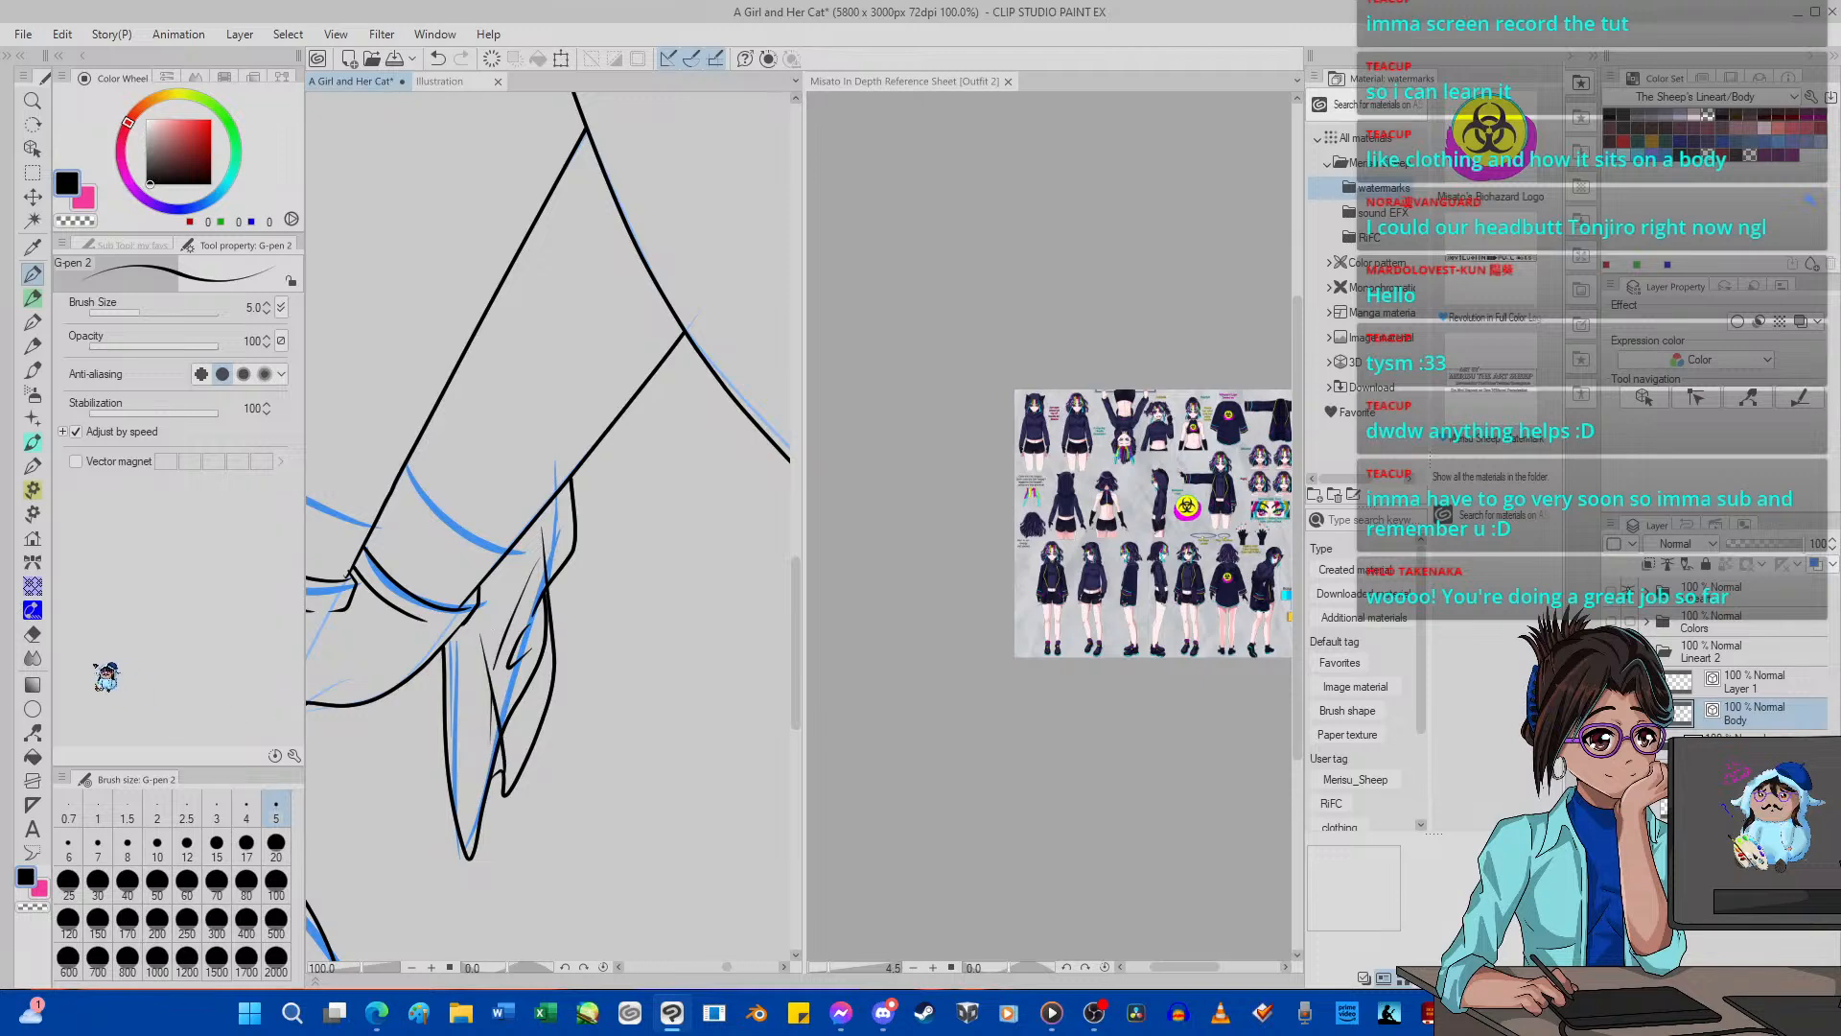
Erase the overlapping line between the pointed fold and the hanging garment tip with the vector eraser at size 5.
left_click(32, 634)
left_click(276, 822)
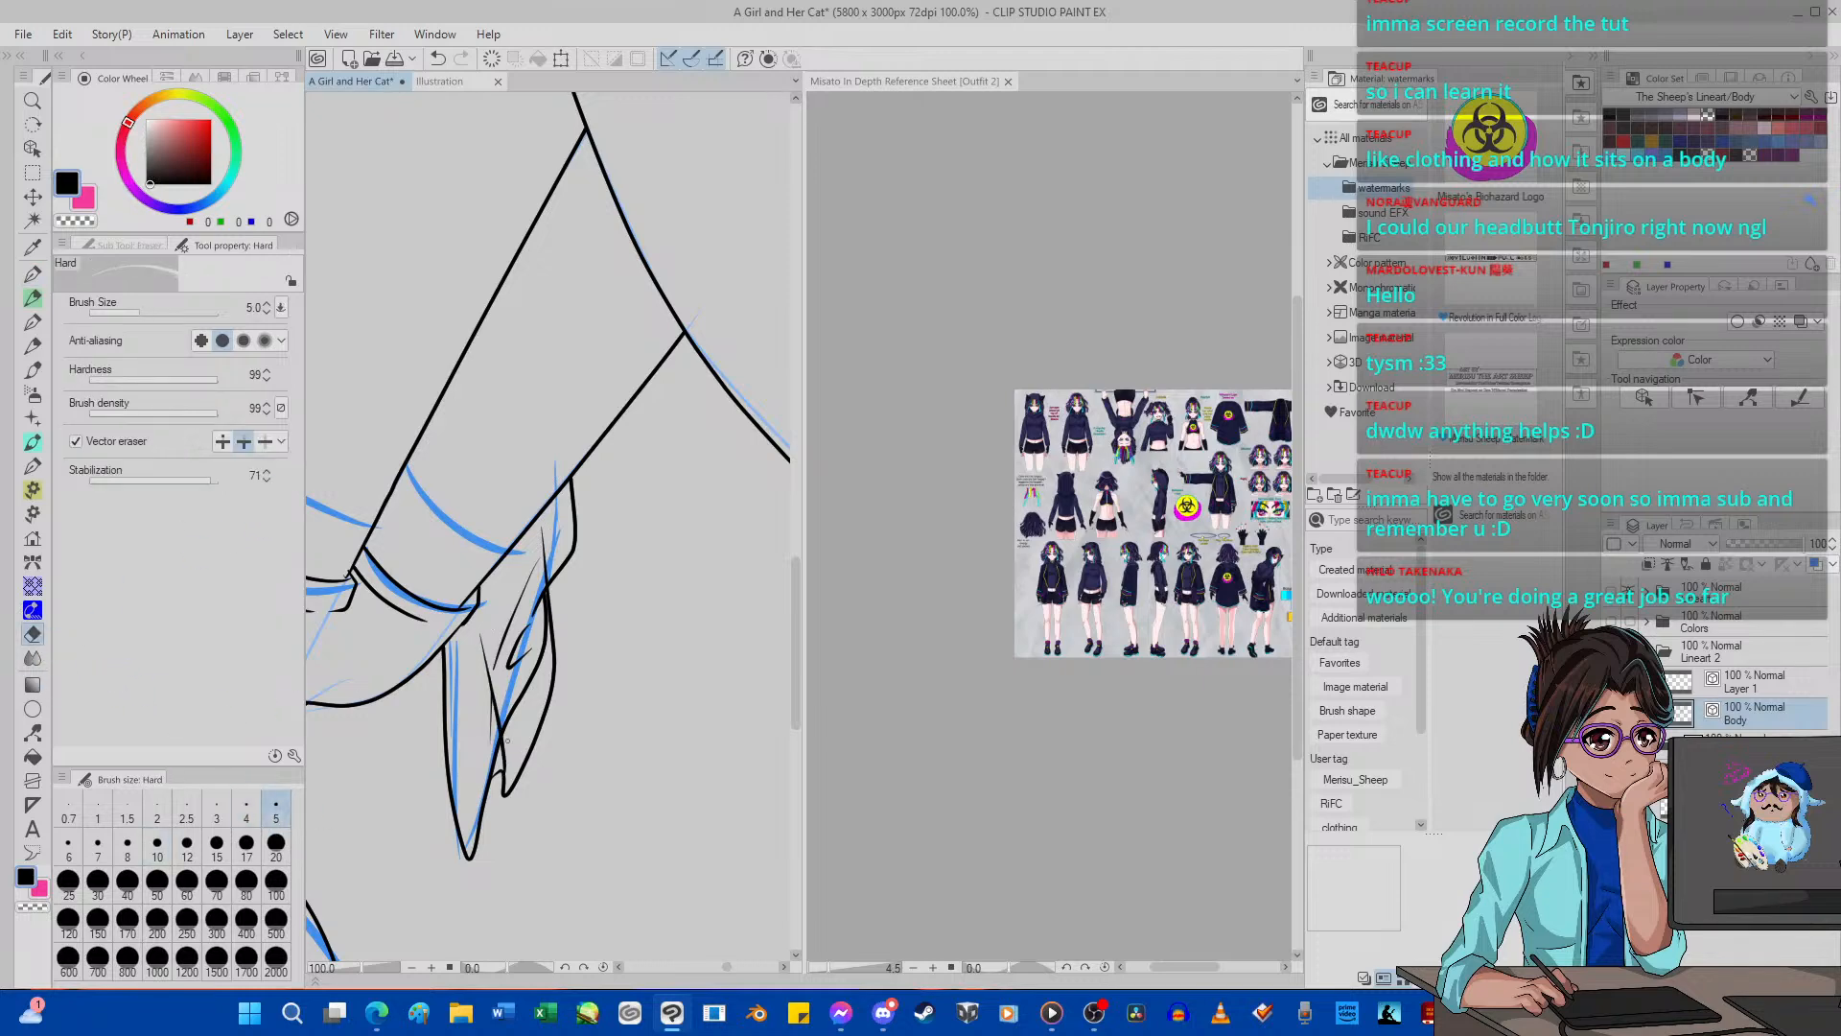
mouse_move(497, 757)
left_mouse_down()
mouse_move(488, 716)
mouse_move(491, 732)
mouse_move(528, 688)
left_mouse_up()
scroll(538, 522, "down", 10)
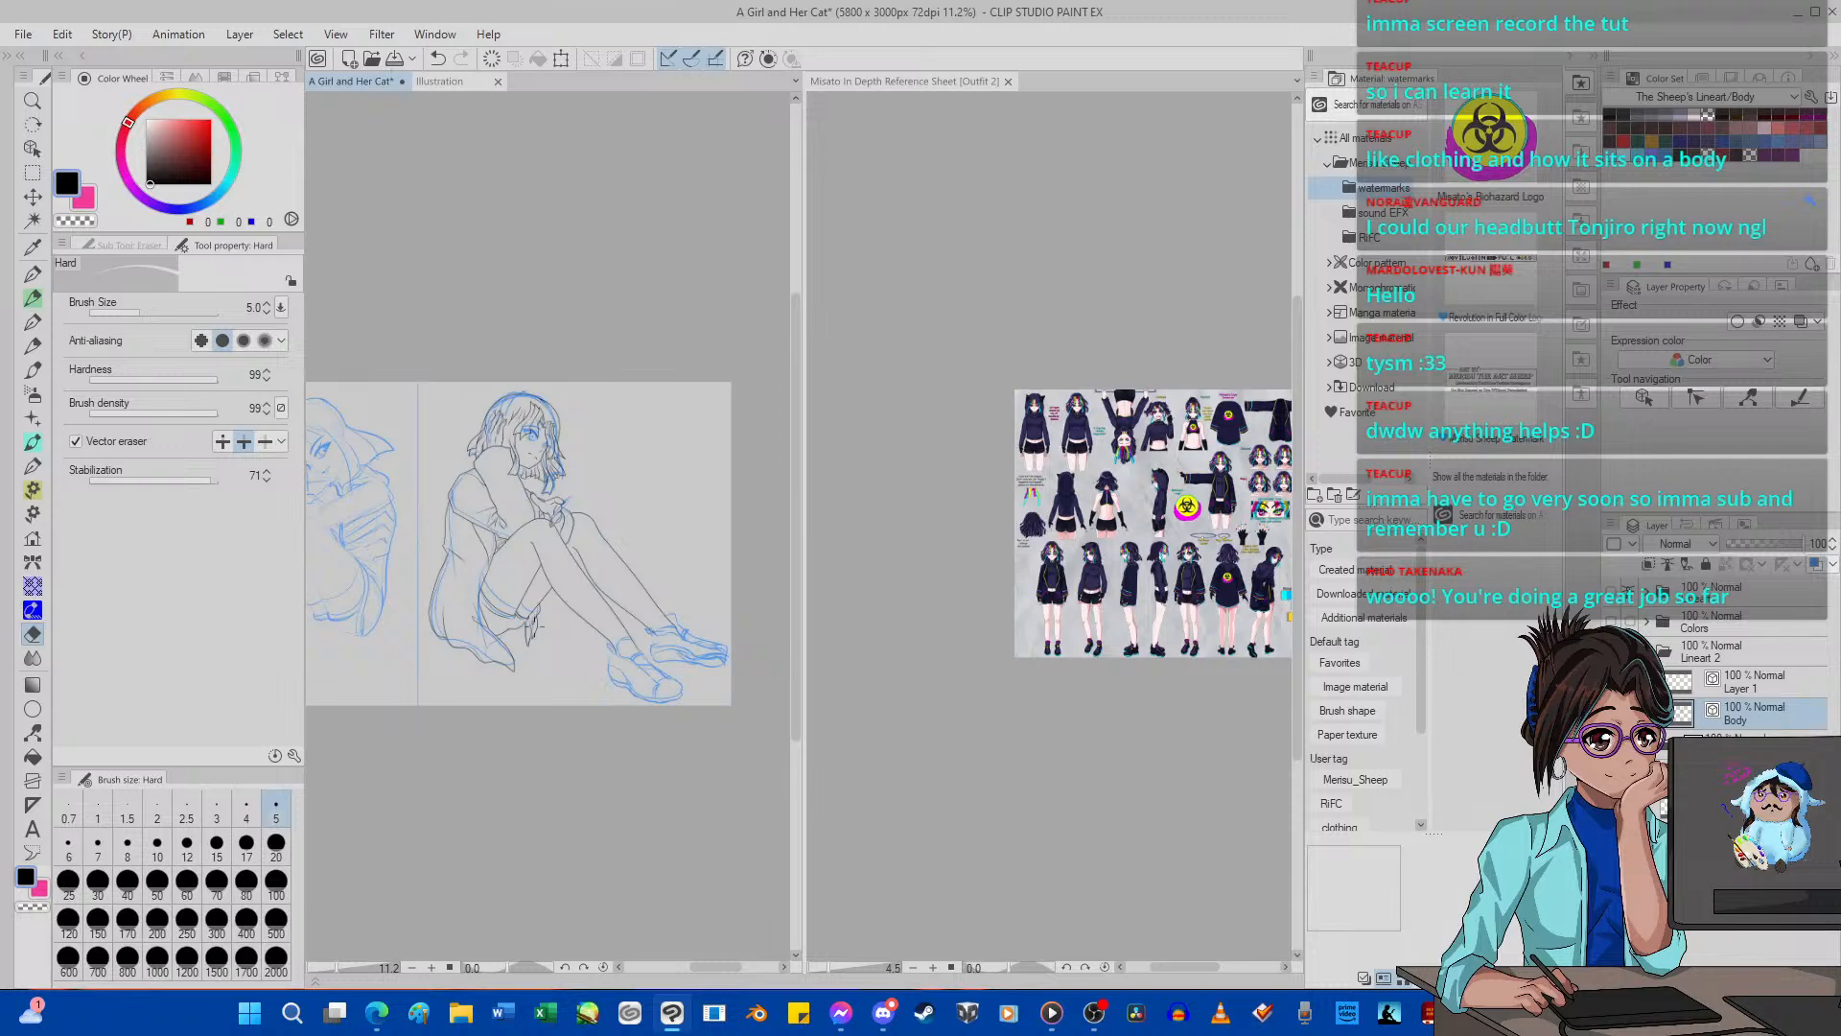
scroll(540, 625, "down", 2)
Try to ink the near shoe's heel and sole outline on the Body layer with G-pen 2.
scroll(540, 625, "up", 6)
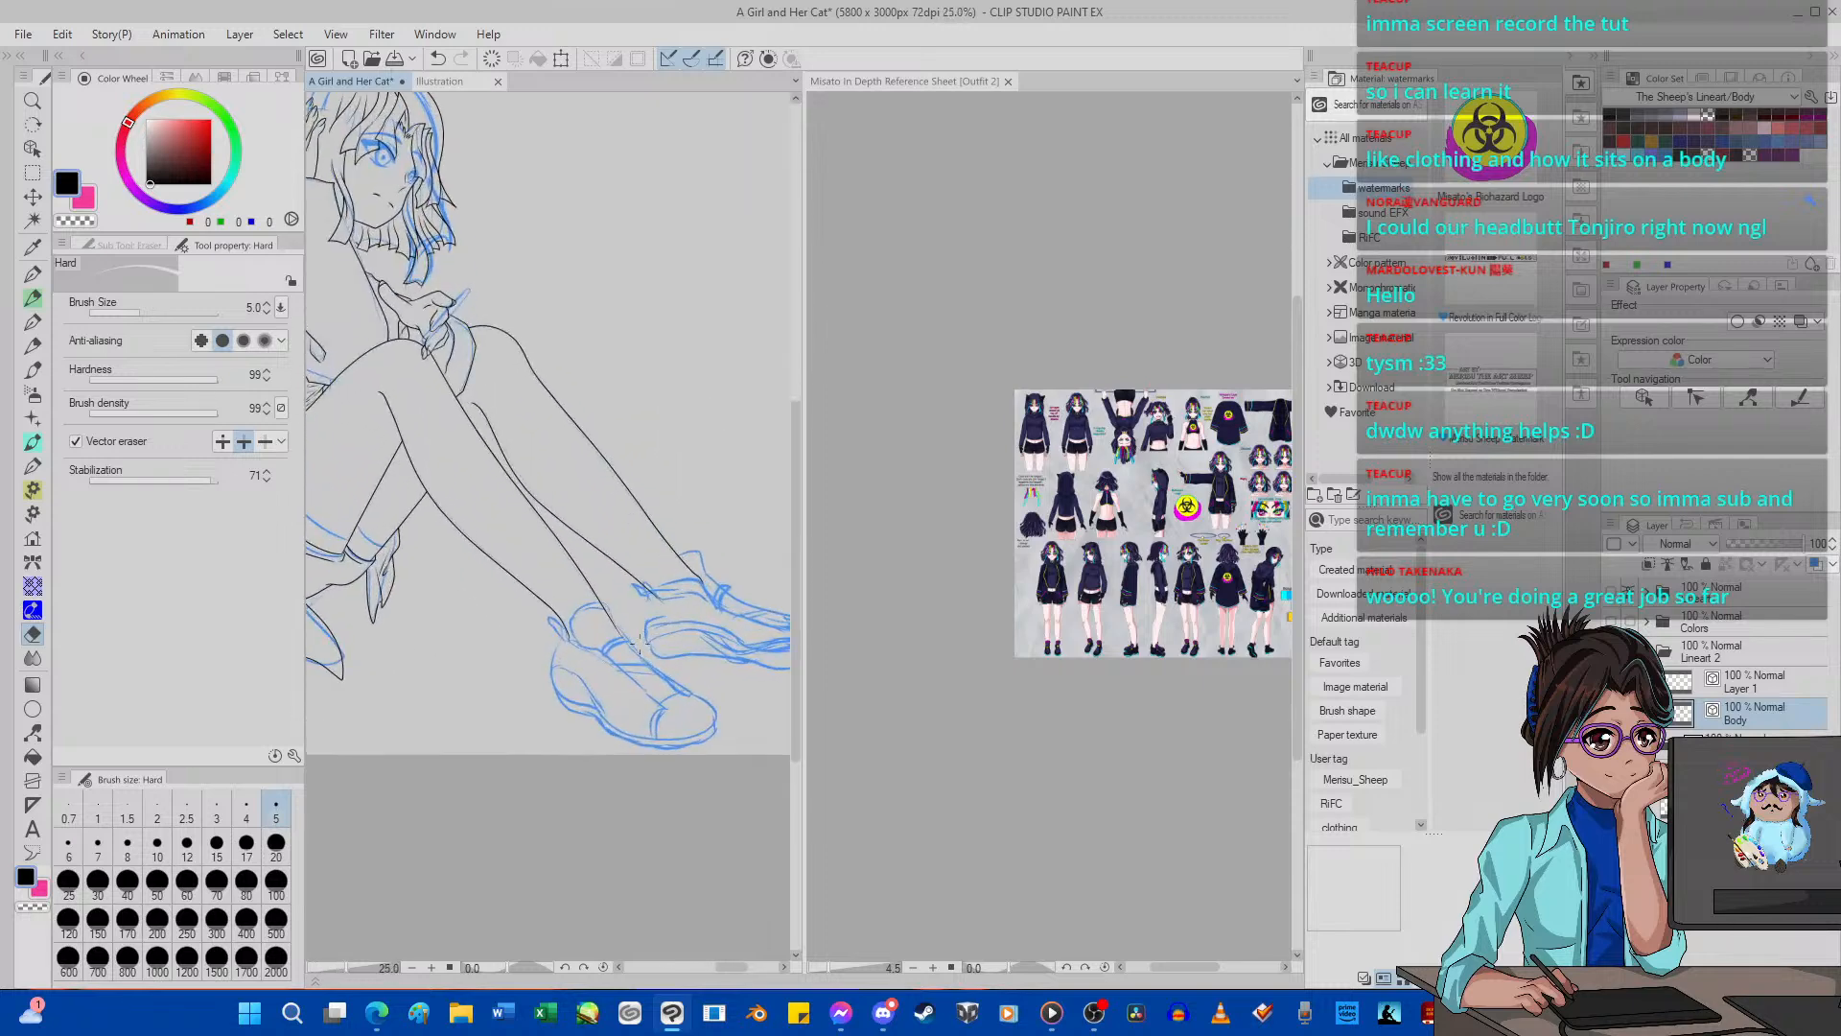
scroll(640, 642, "up", 4)
scroll(577, 643, "down", 3)
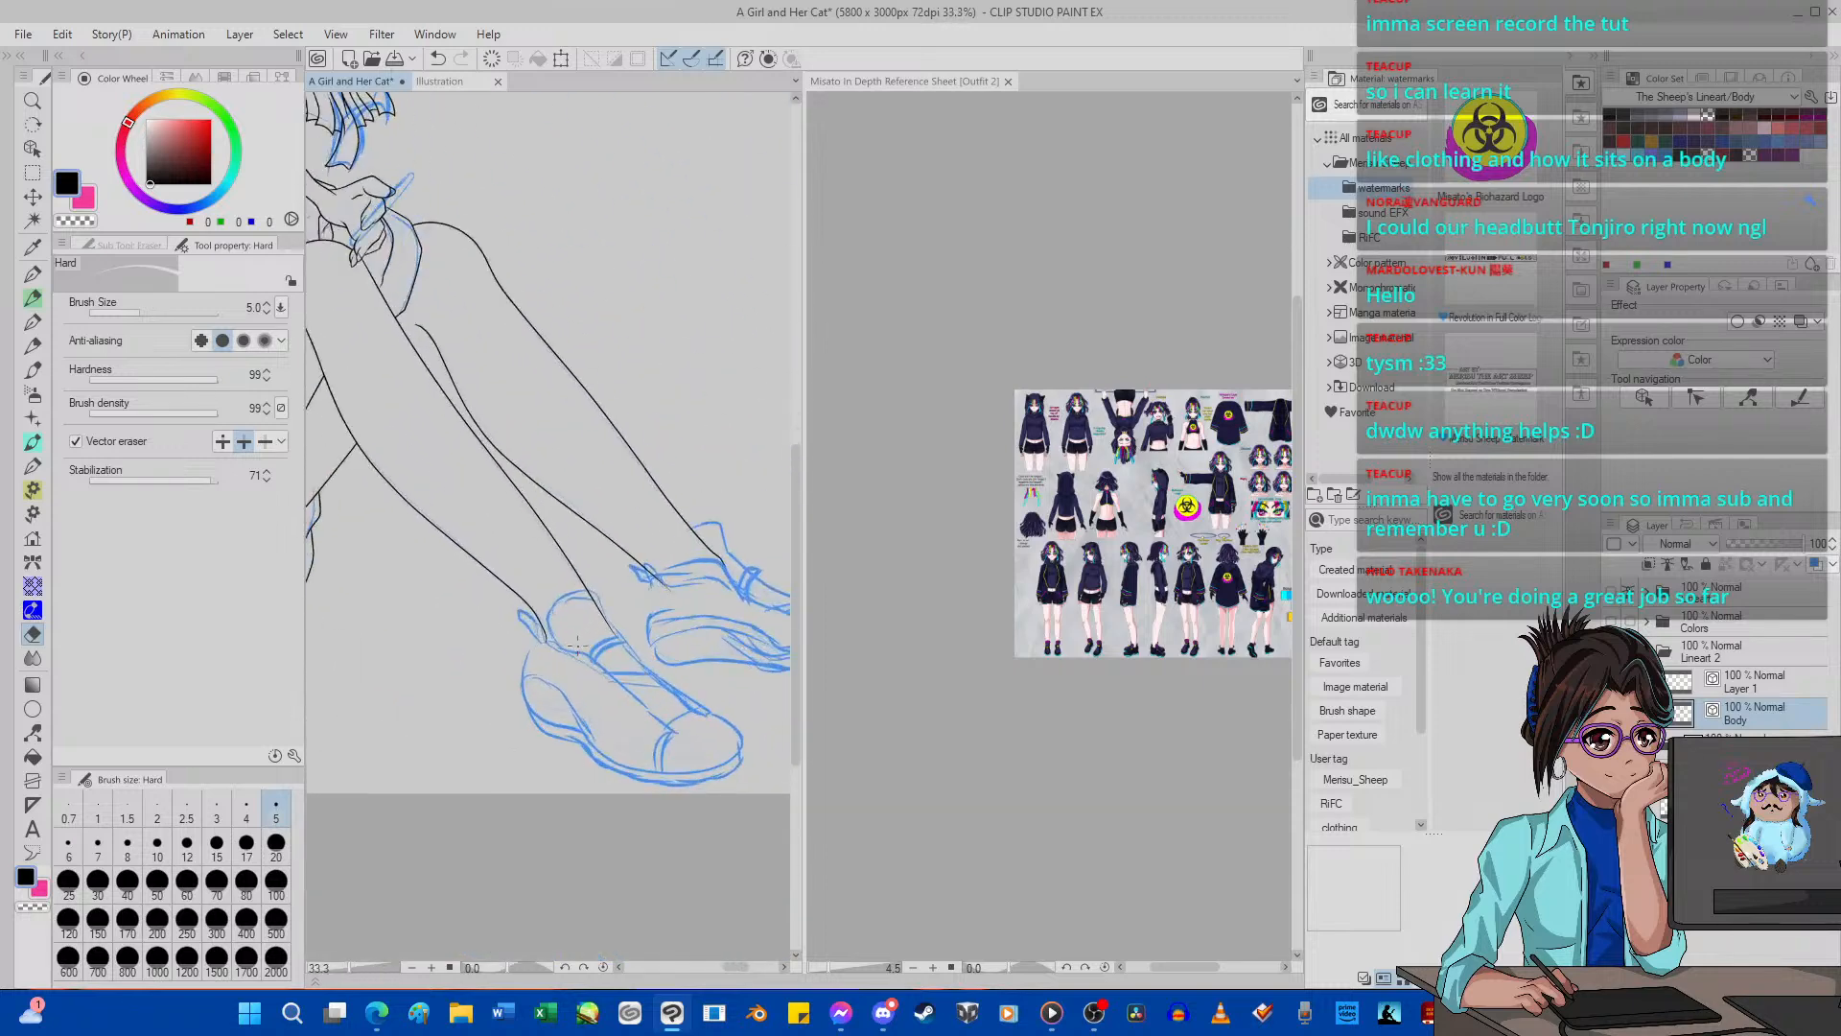
scroll(577, 643, "up", 5)
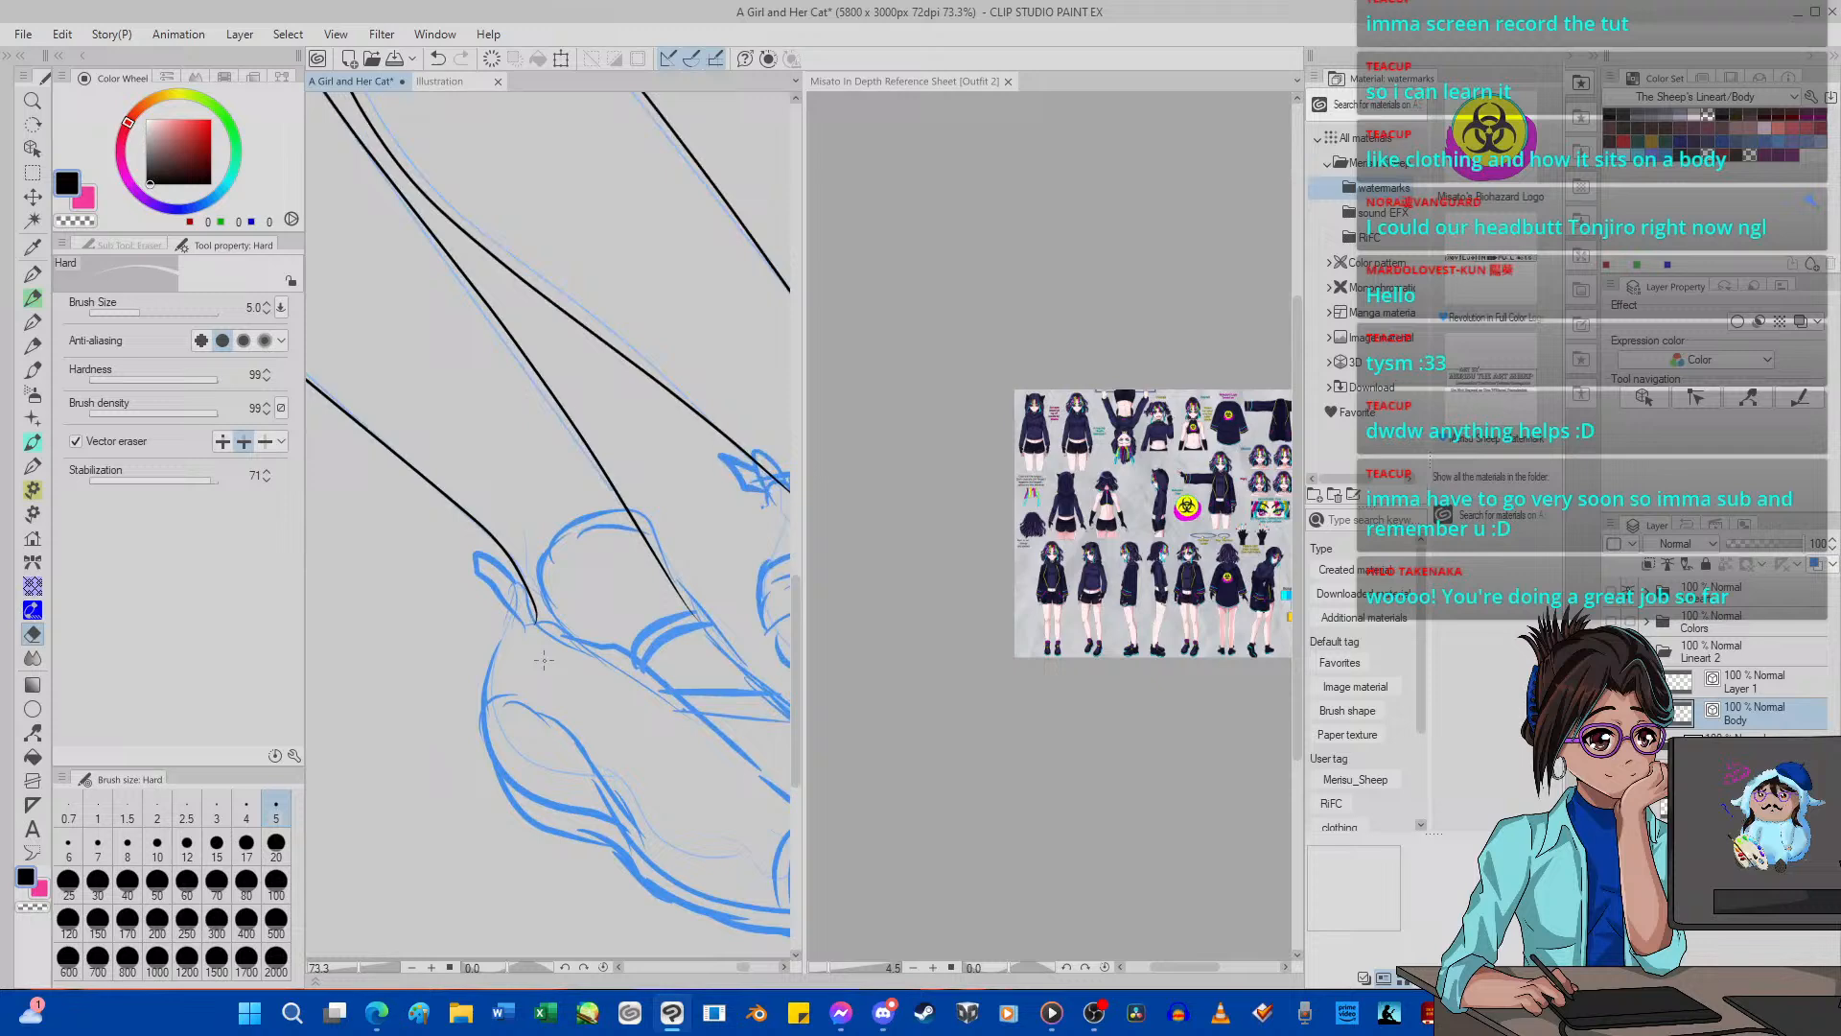
left_click(32, 273)
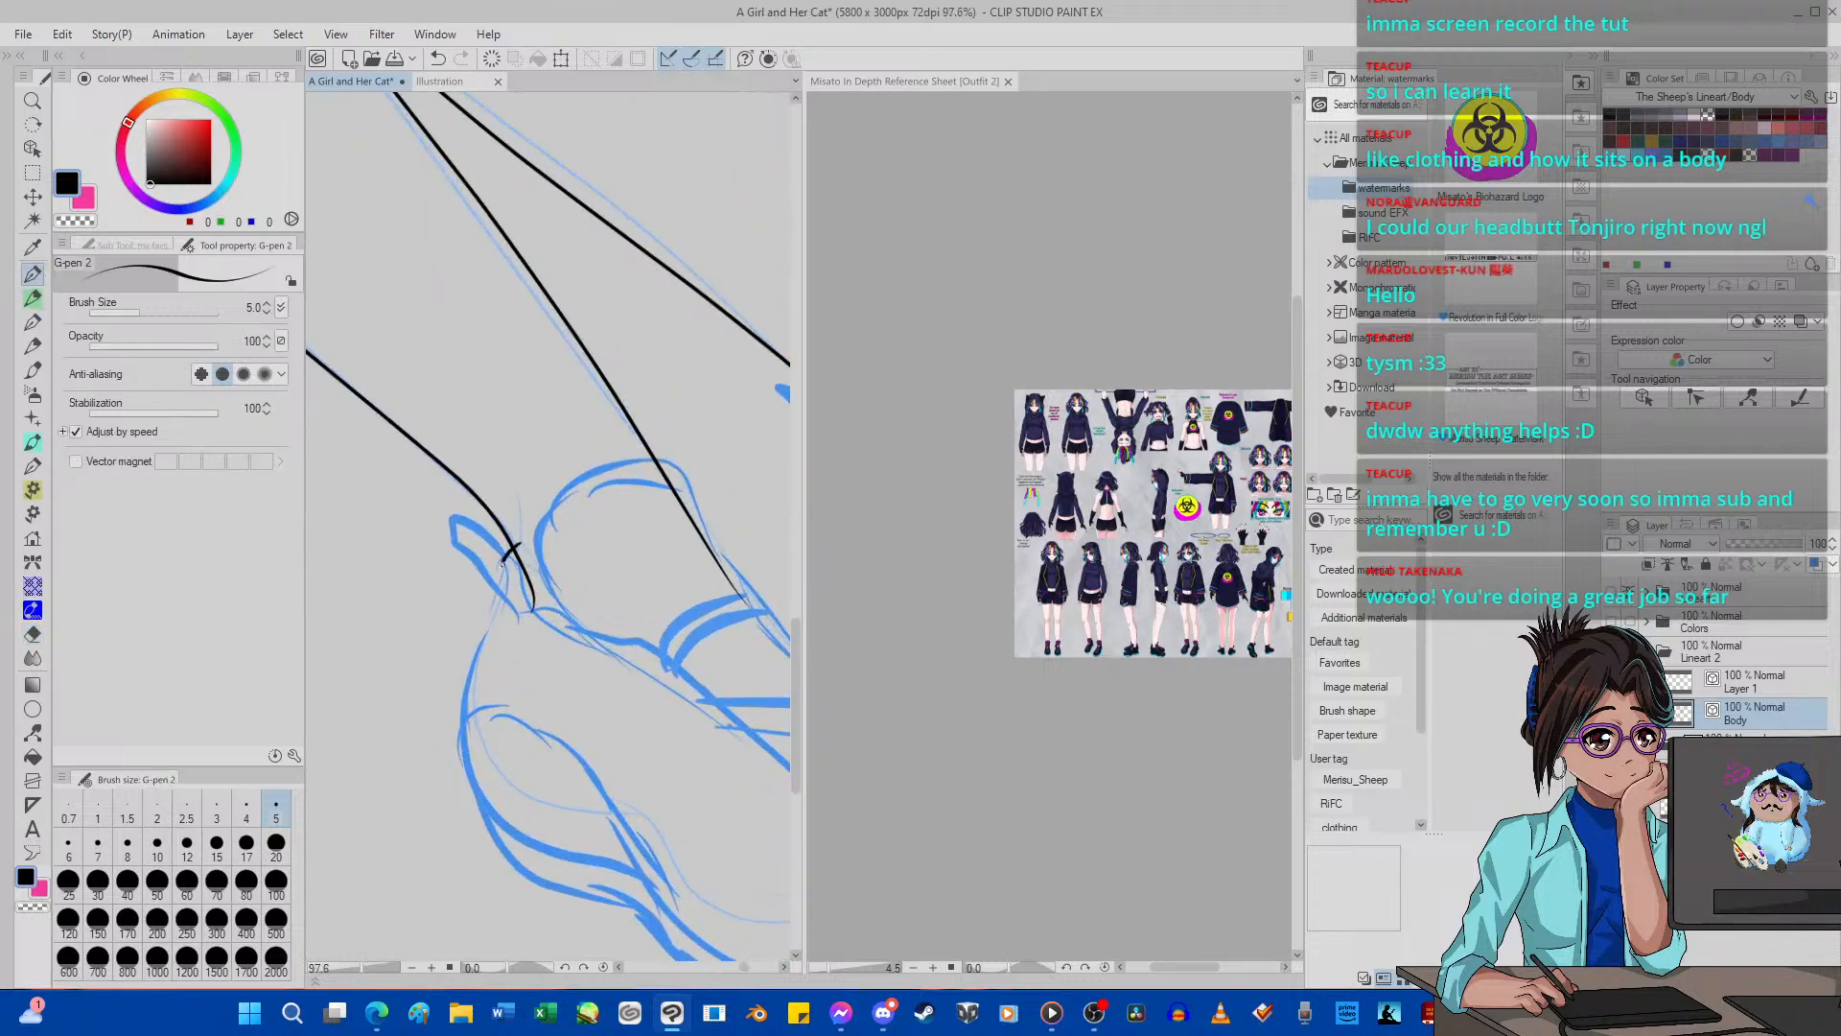
mouse_move(493, 616)
left_mouse_down()
mouse_move(458, 698)
mouse_move(471, 793)
left_mouse_up()
left_click_drag(510, 851, 679, 923)
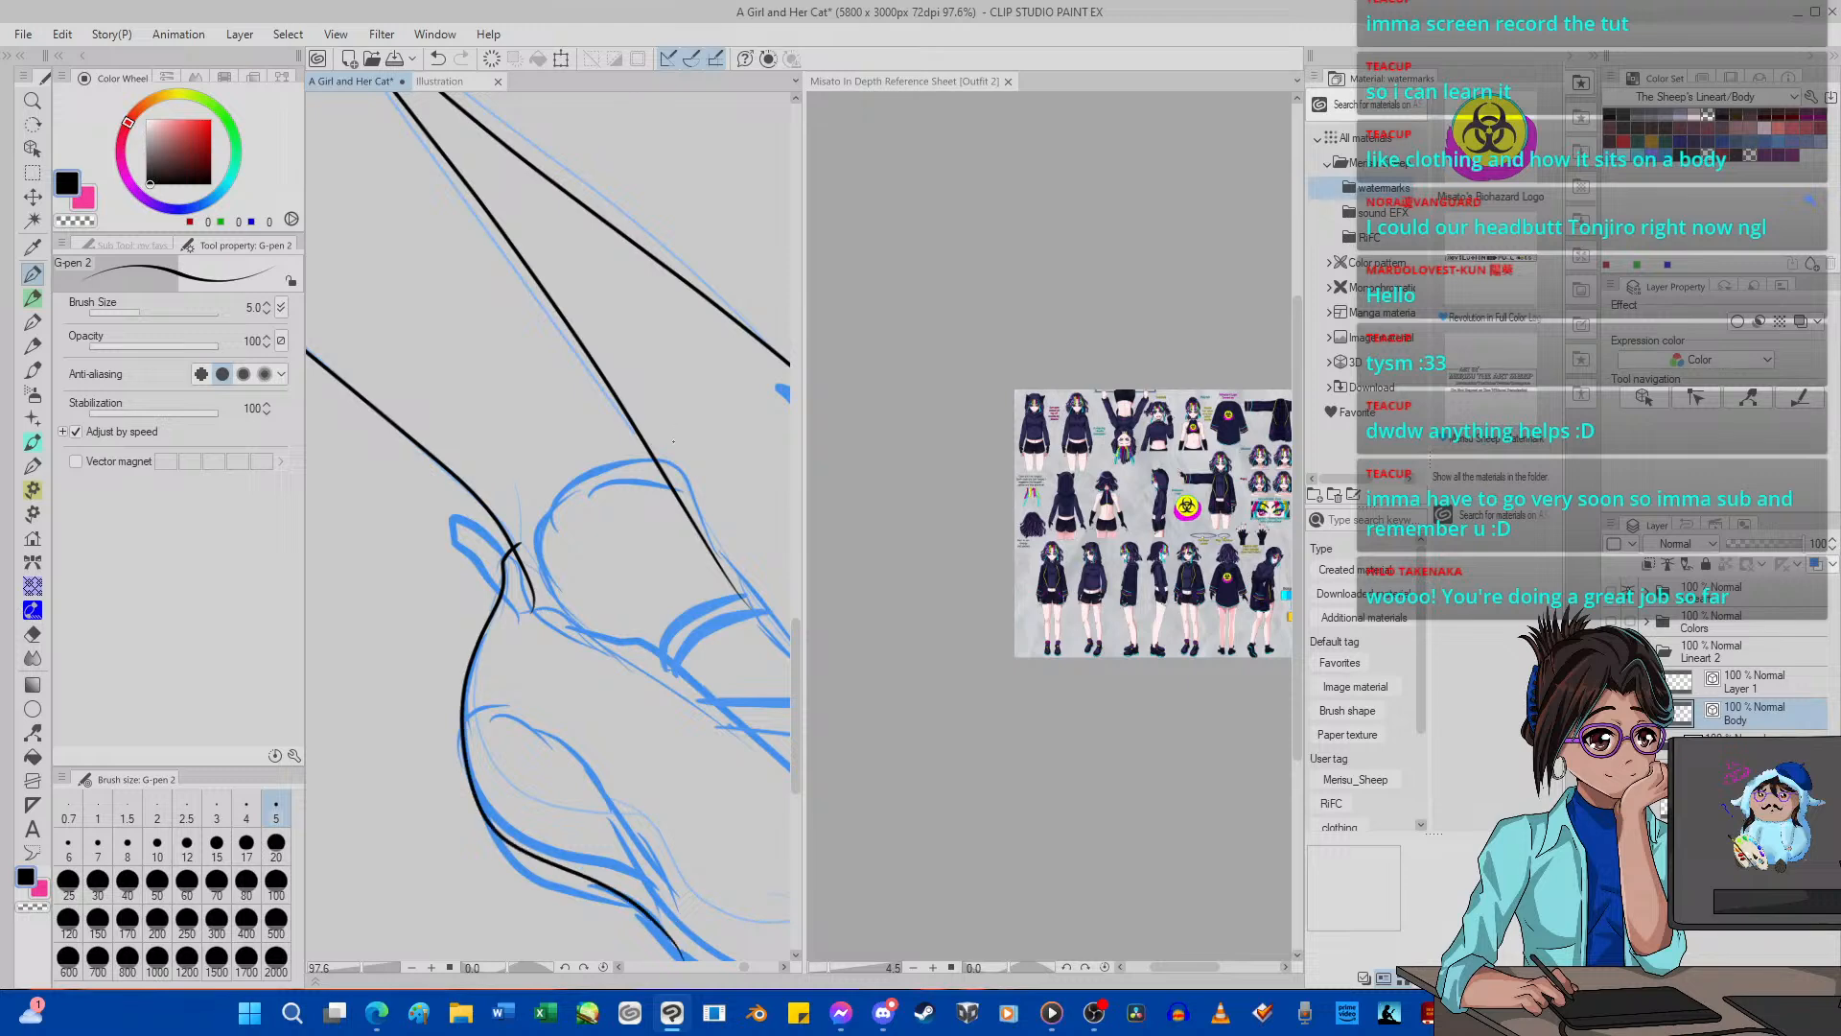
scroll(673, 441, "down", 8)
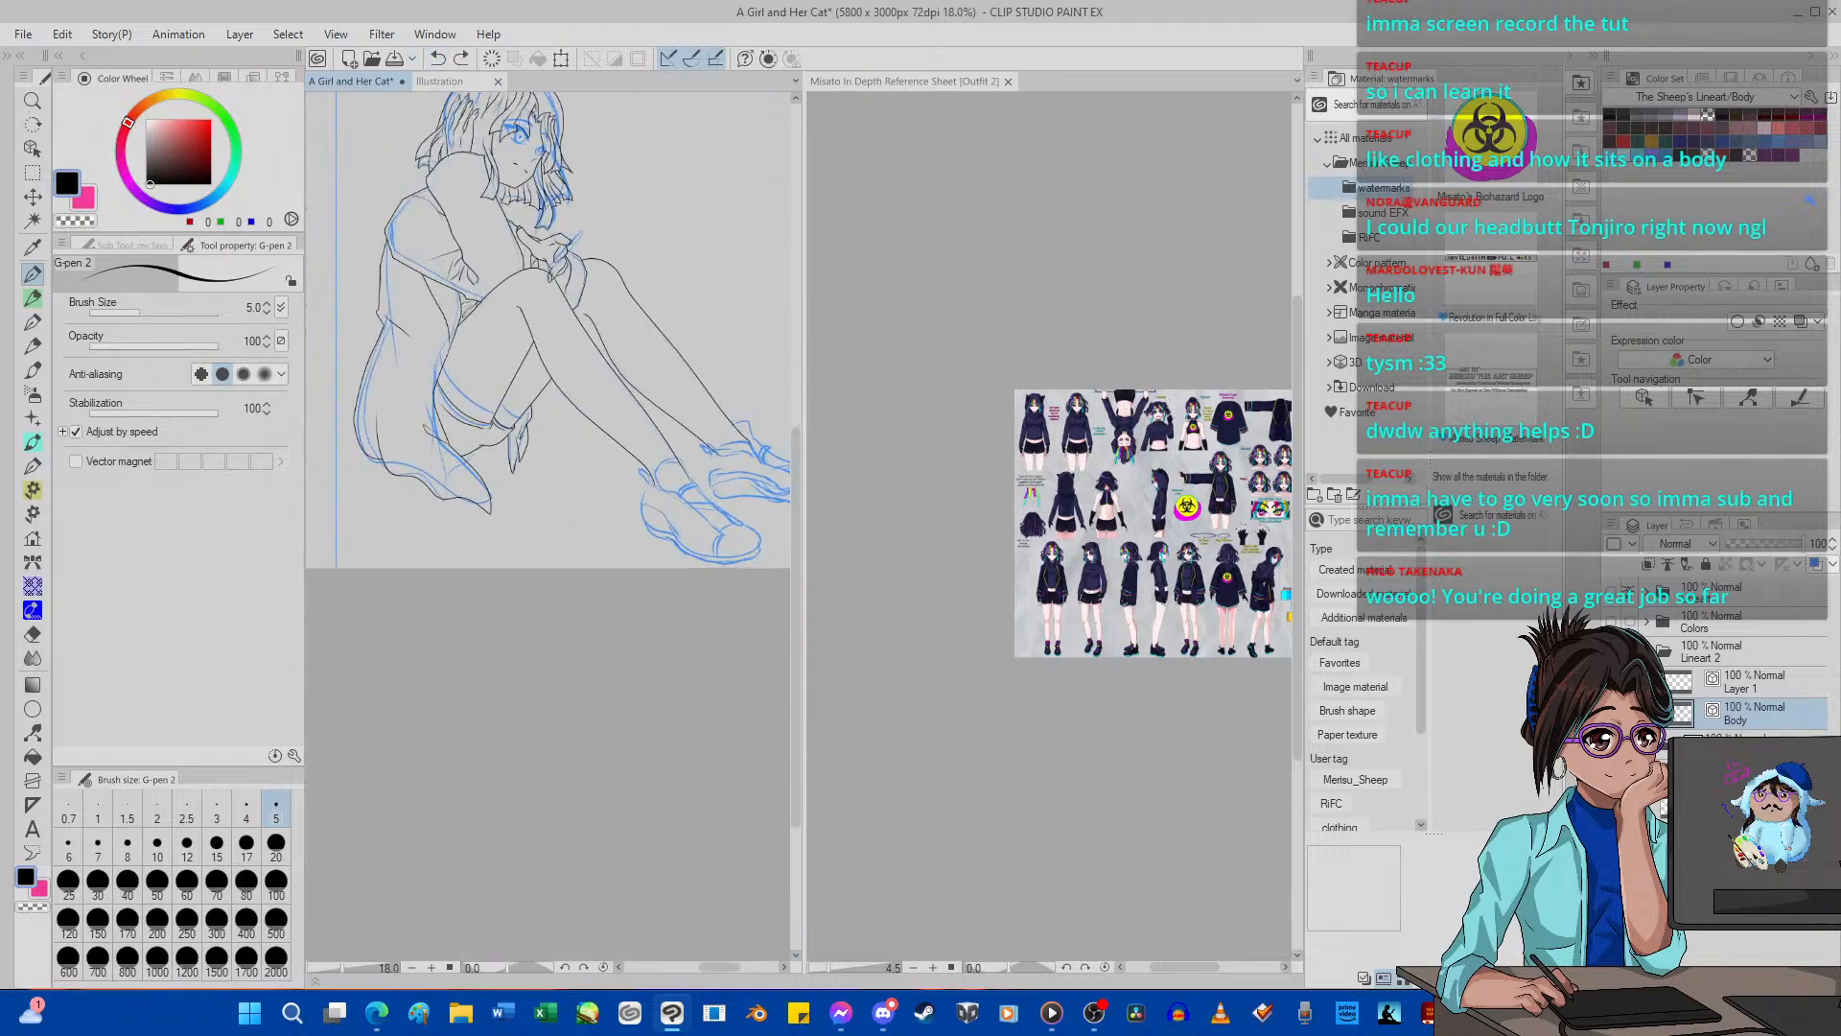
scroll(502, 580, "down", 2)
scroll(665, 502, "up", 4)
scroll(408, 609, "down", 2)
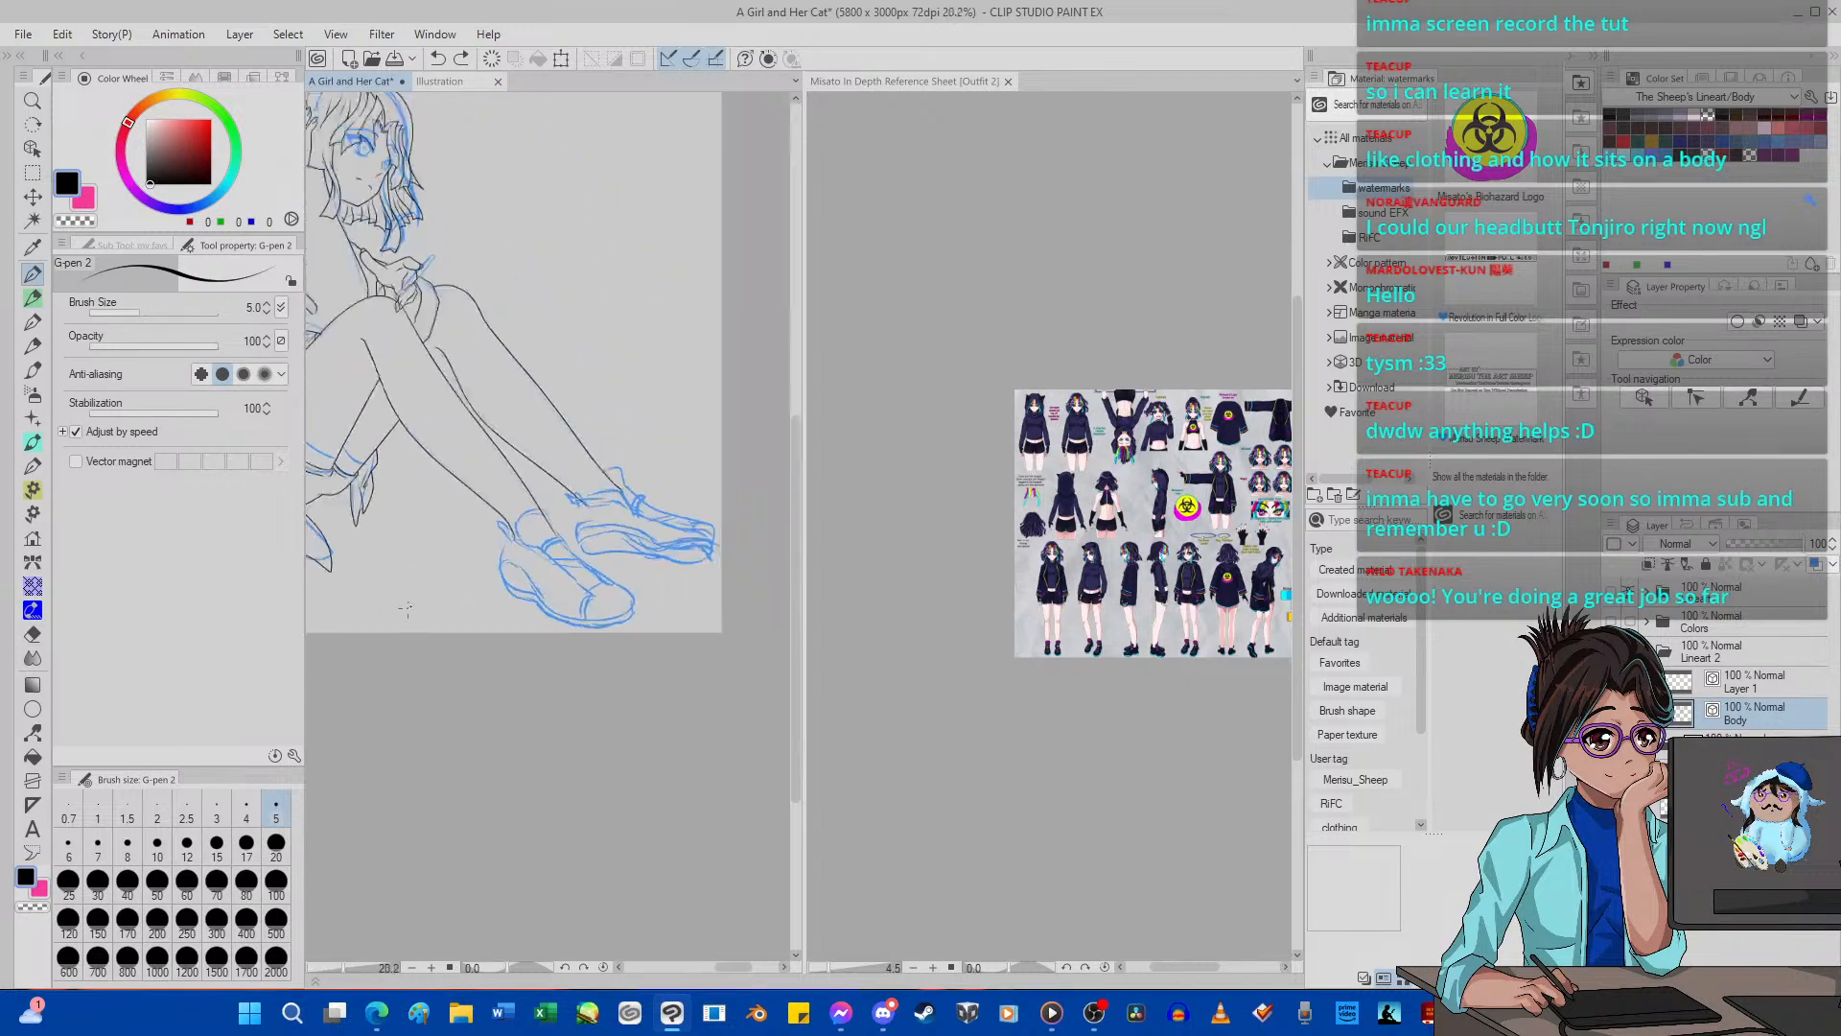
Ink the near shoe's heel curve and the sole outline around the toe on Layer 1 with G-pen 2.
scroll(642, 581, "up", 4)
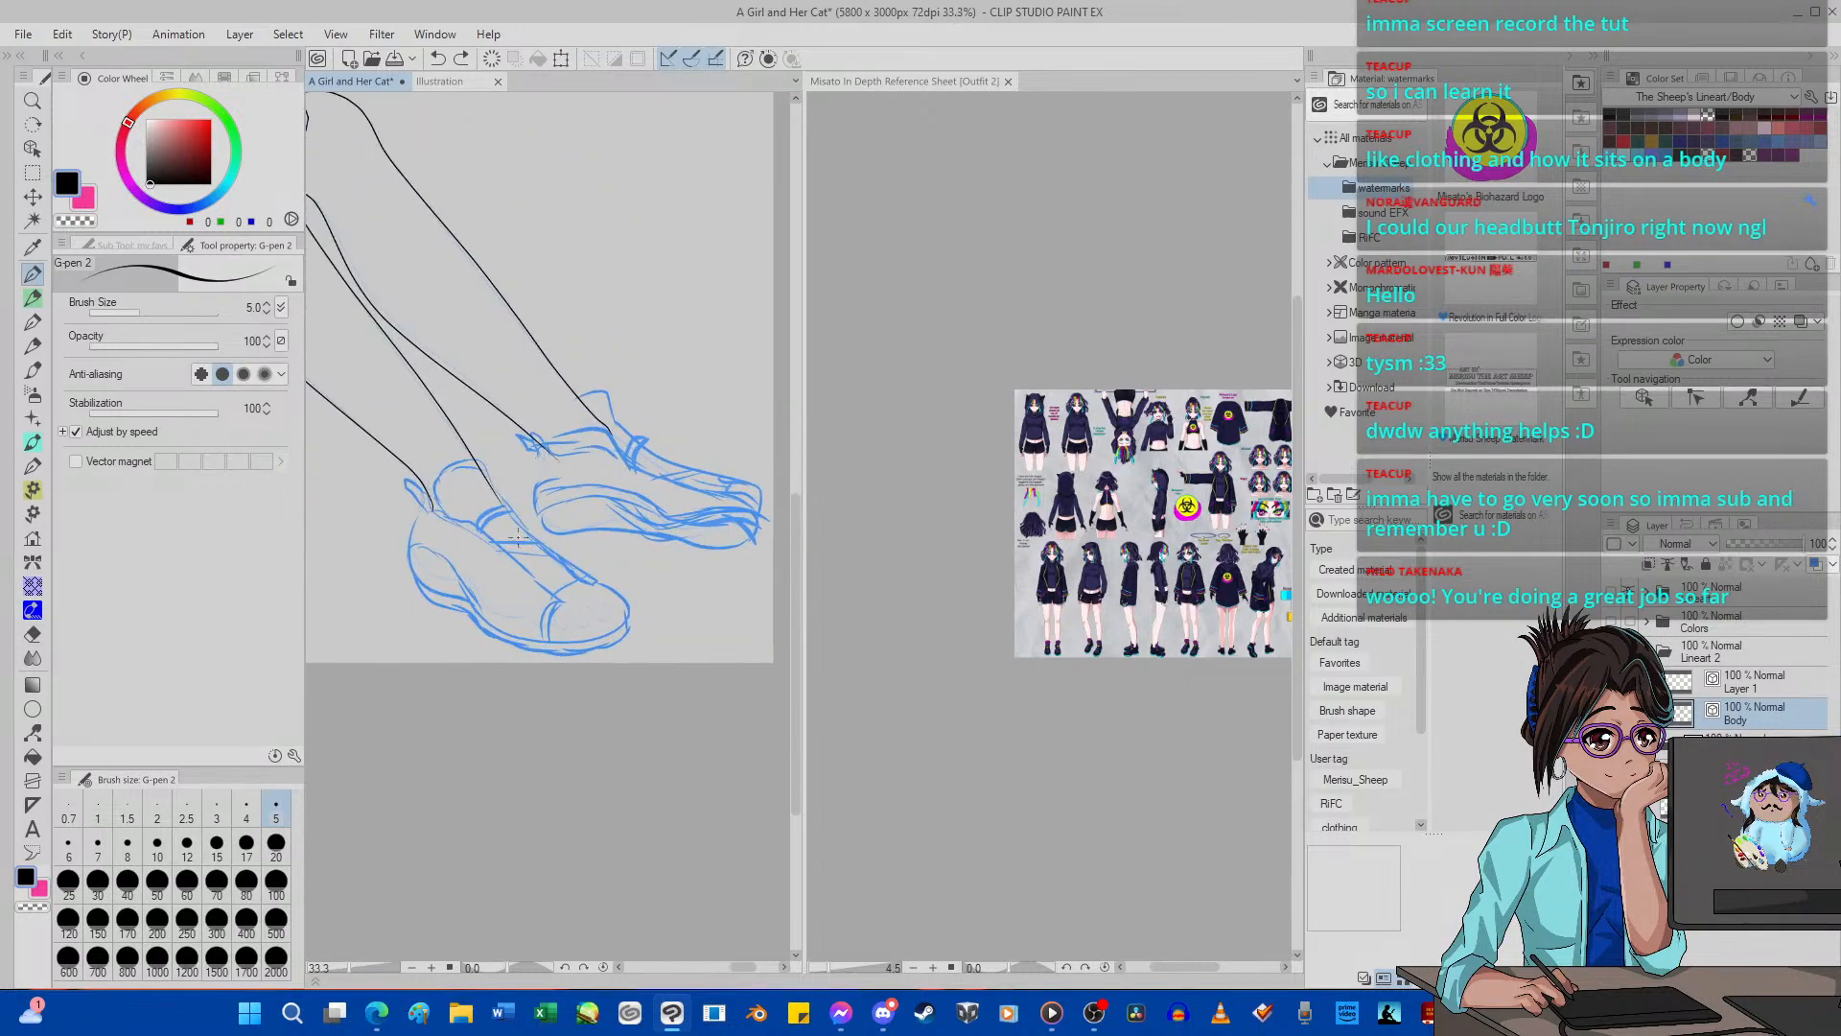
left_click(584, 966)
left_click(584, 967)
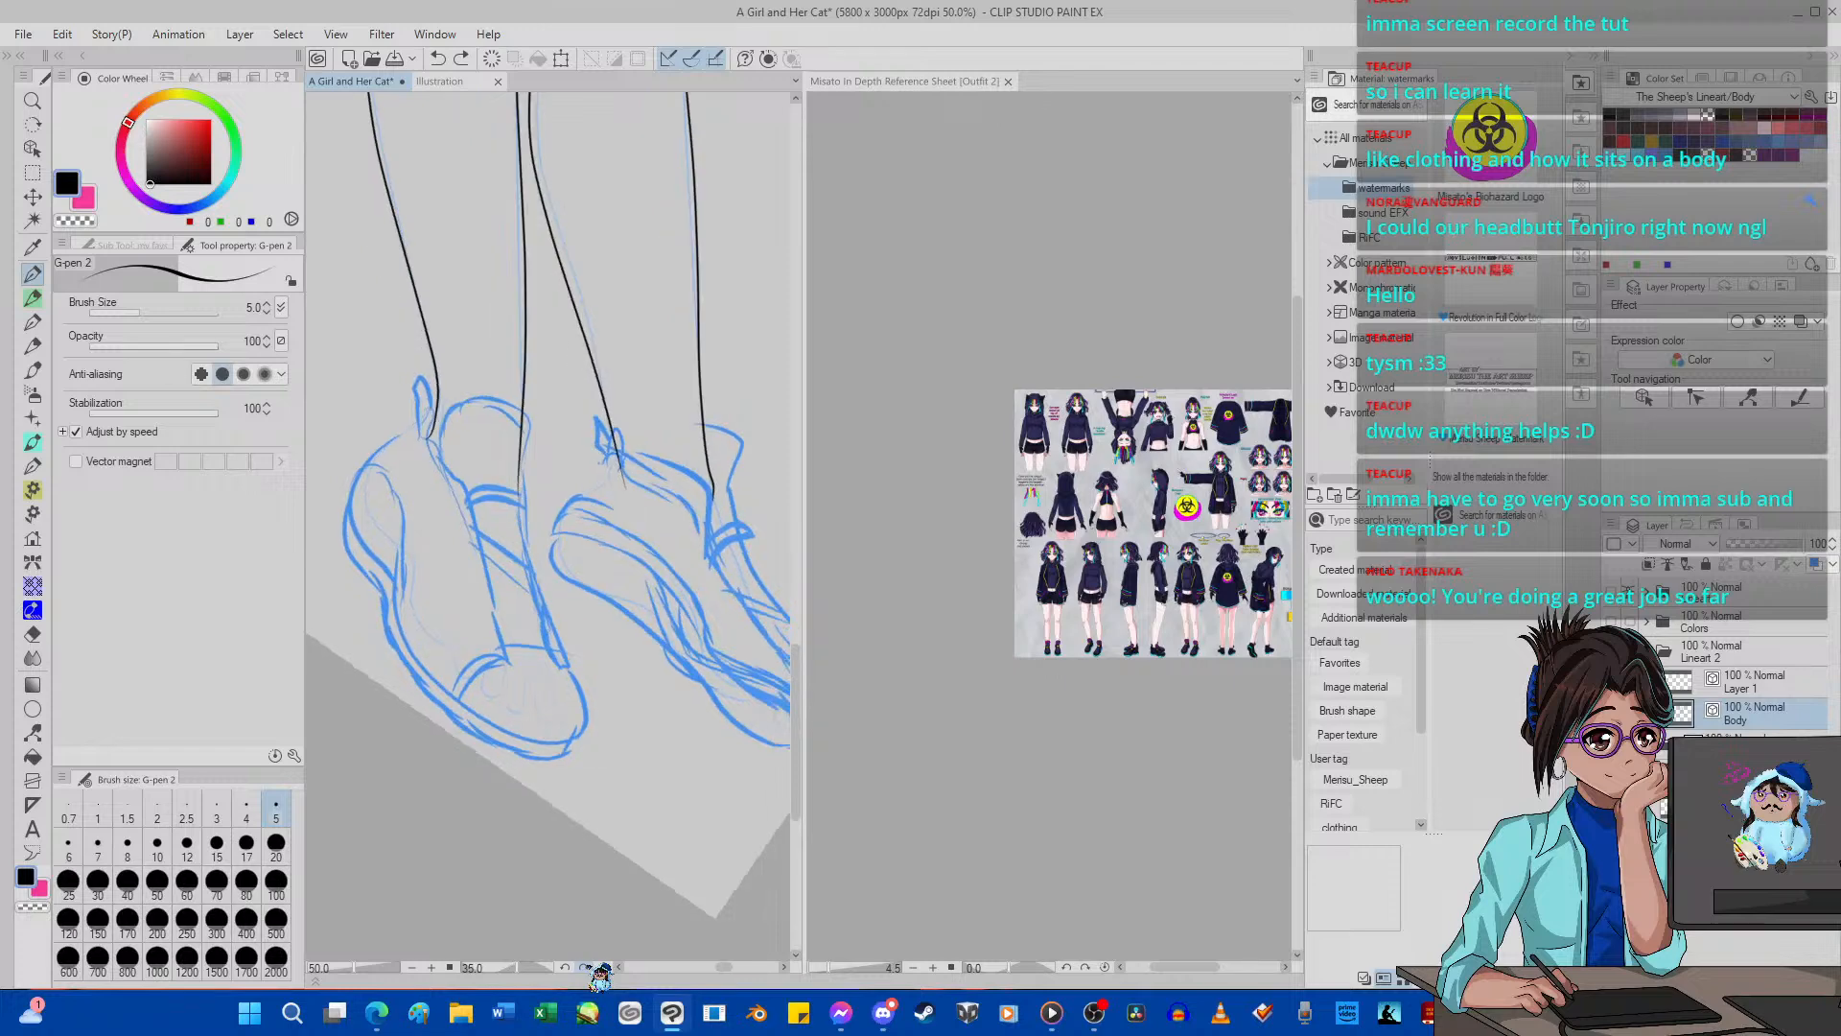
scroll(585, 726, "down", 1)
scroll(585, 726, "up", 4)
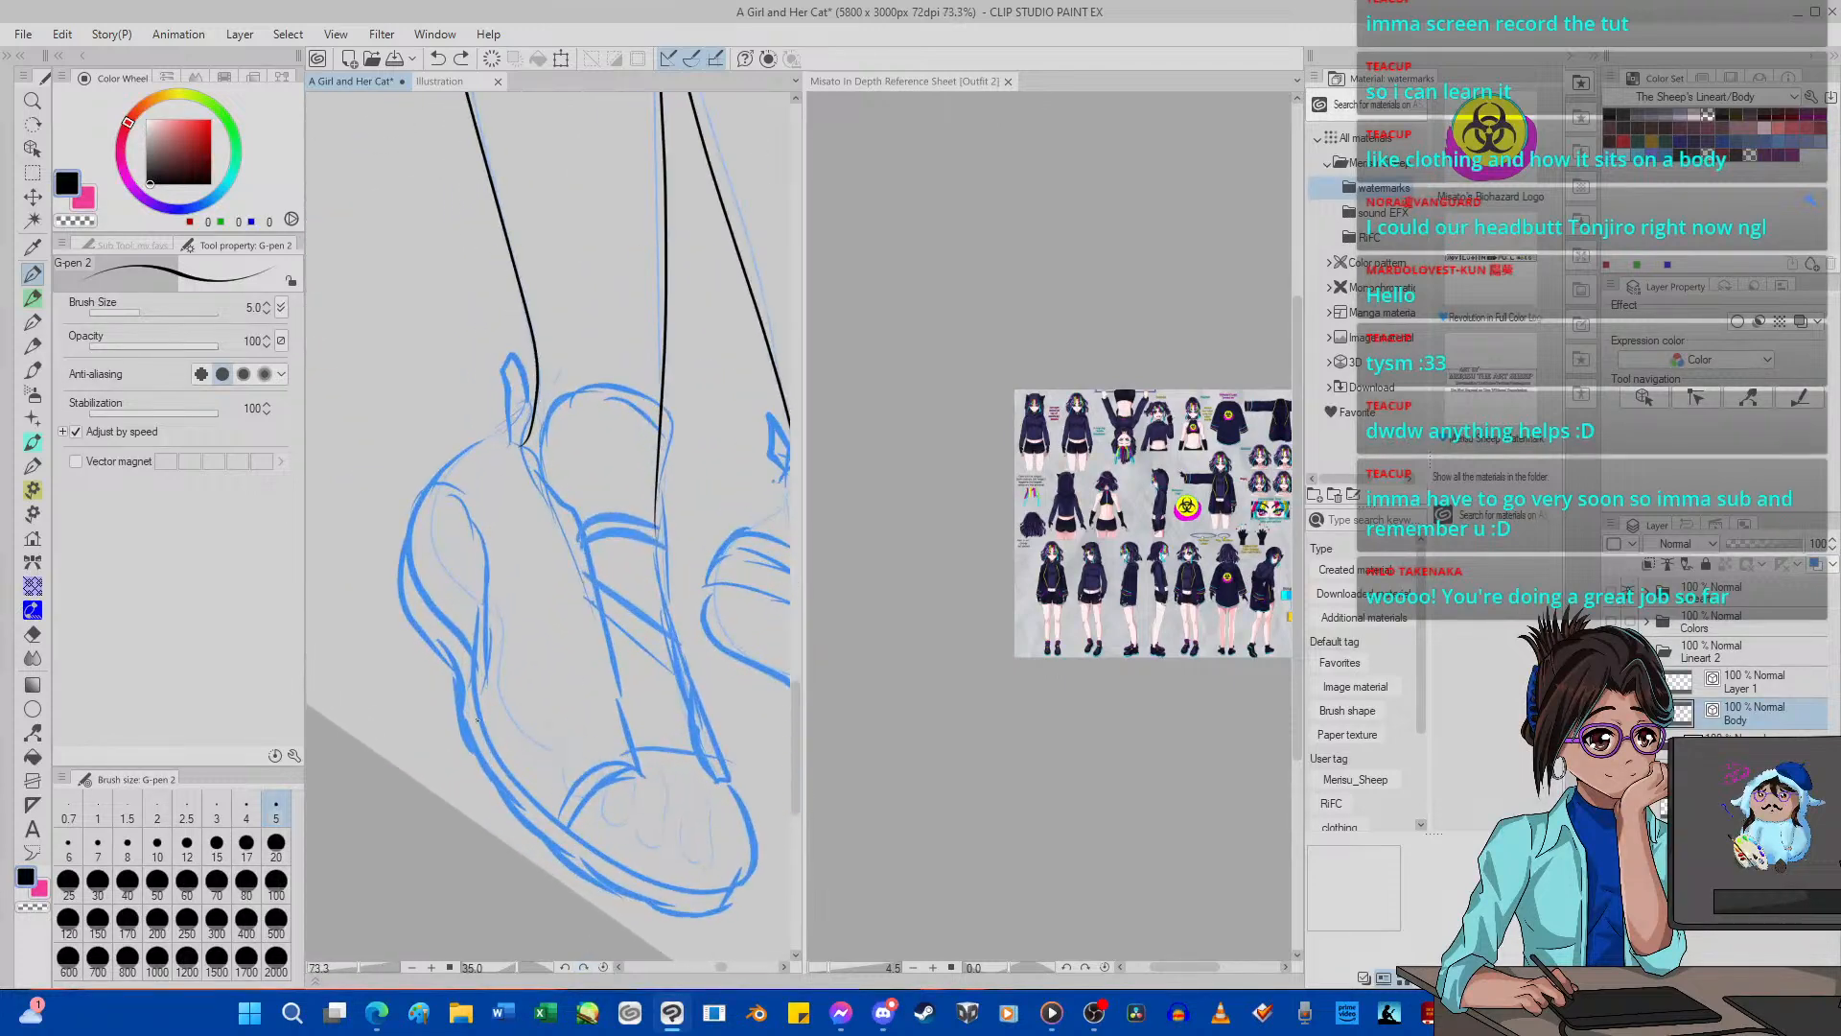
left_click(1763, 688)
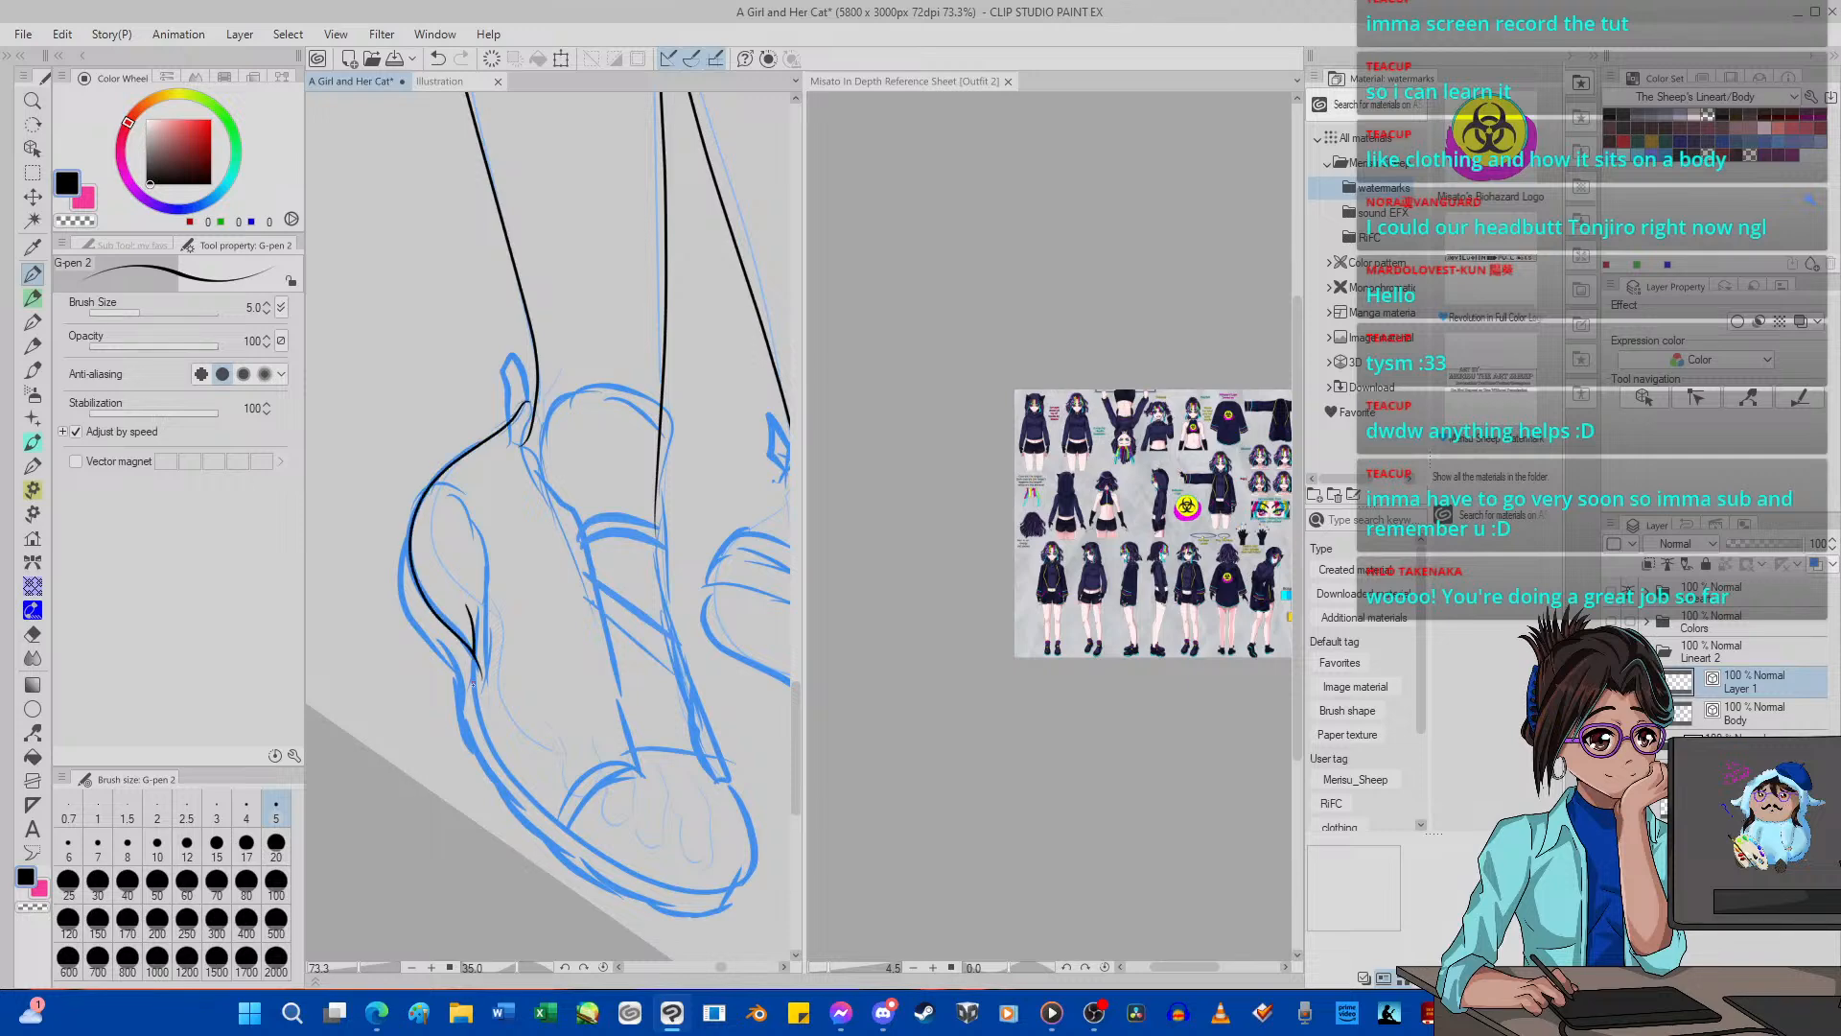
mouse_move(567, 845)
left_mouse_down()
mouse_move(607, 878)
mouse_move(737, 908)
mouse_move(768, 868)
left_mouse_up()
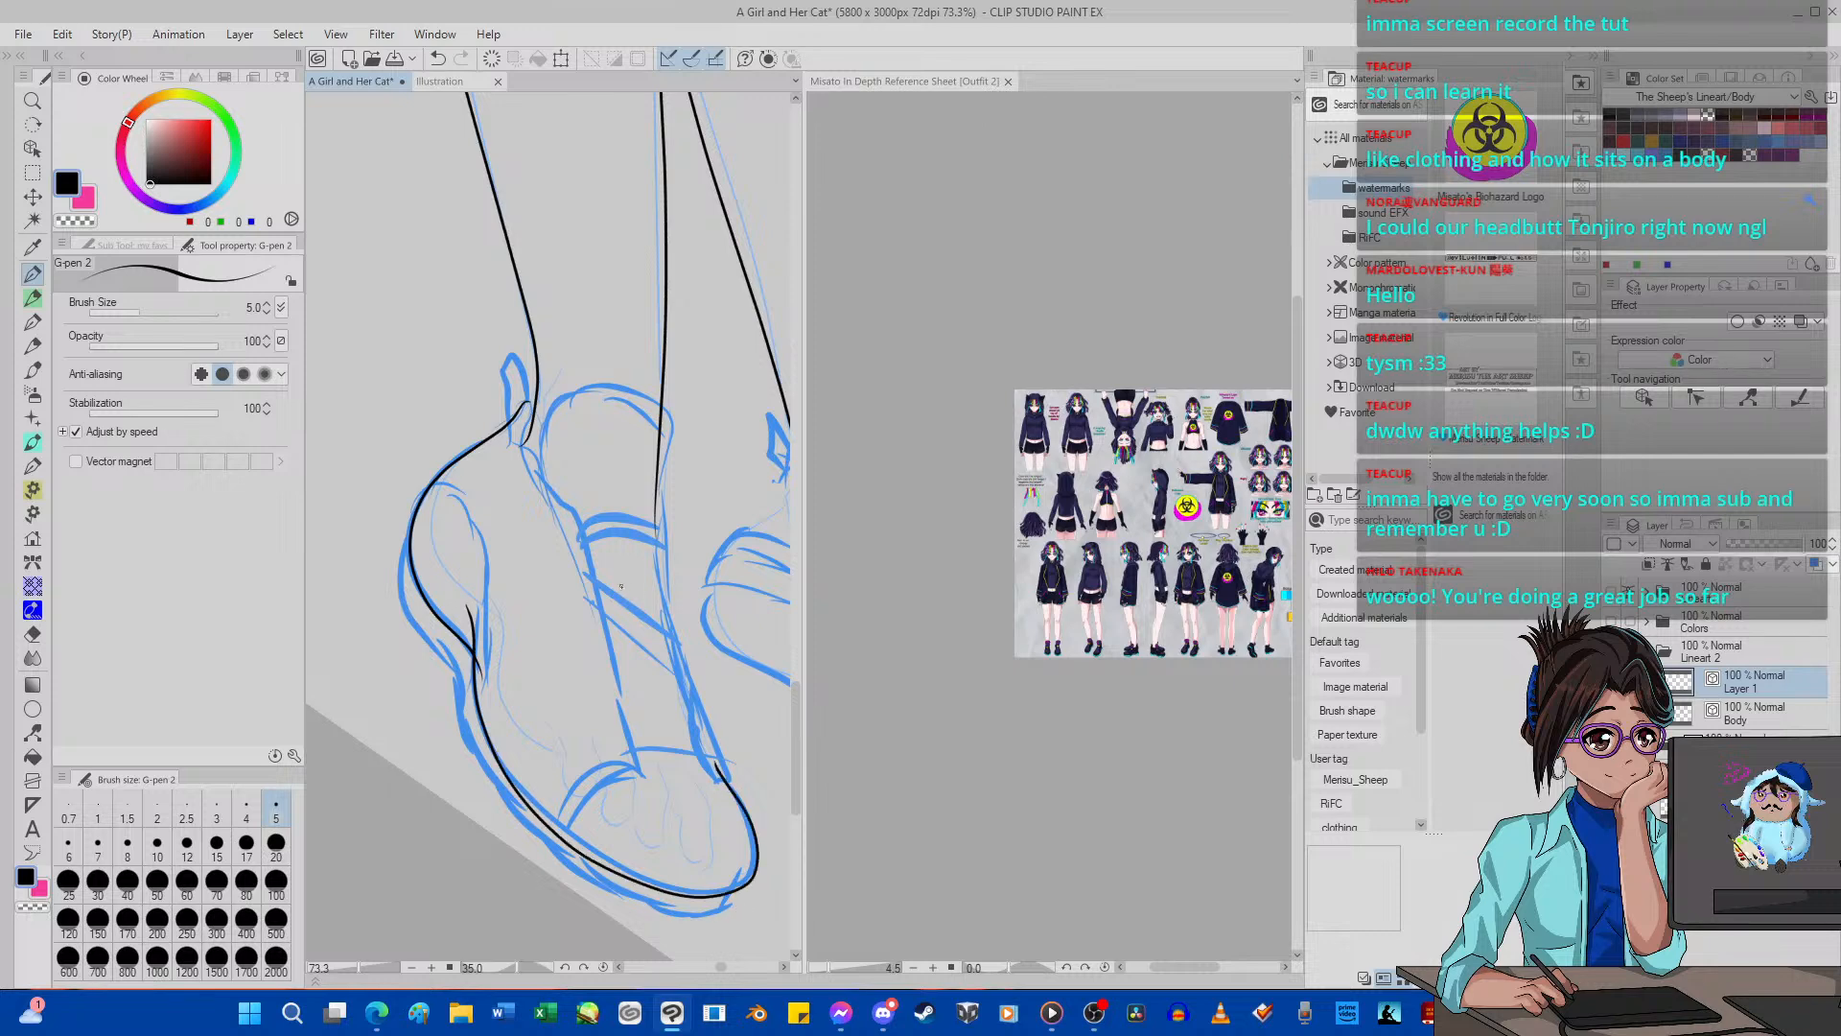
Try to ink the rounded tongue outline at the ankle of the near shoe.
mouse_move(552, 396)
left_mouse_down()
mouse_move(604, 377)
mouse_move(647, 396)
left_mouse_up()
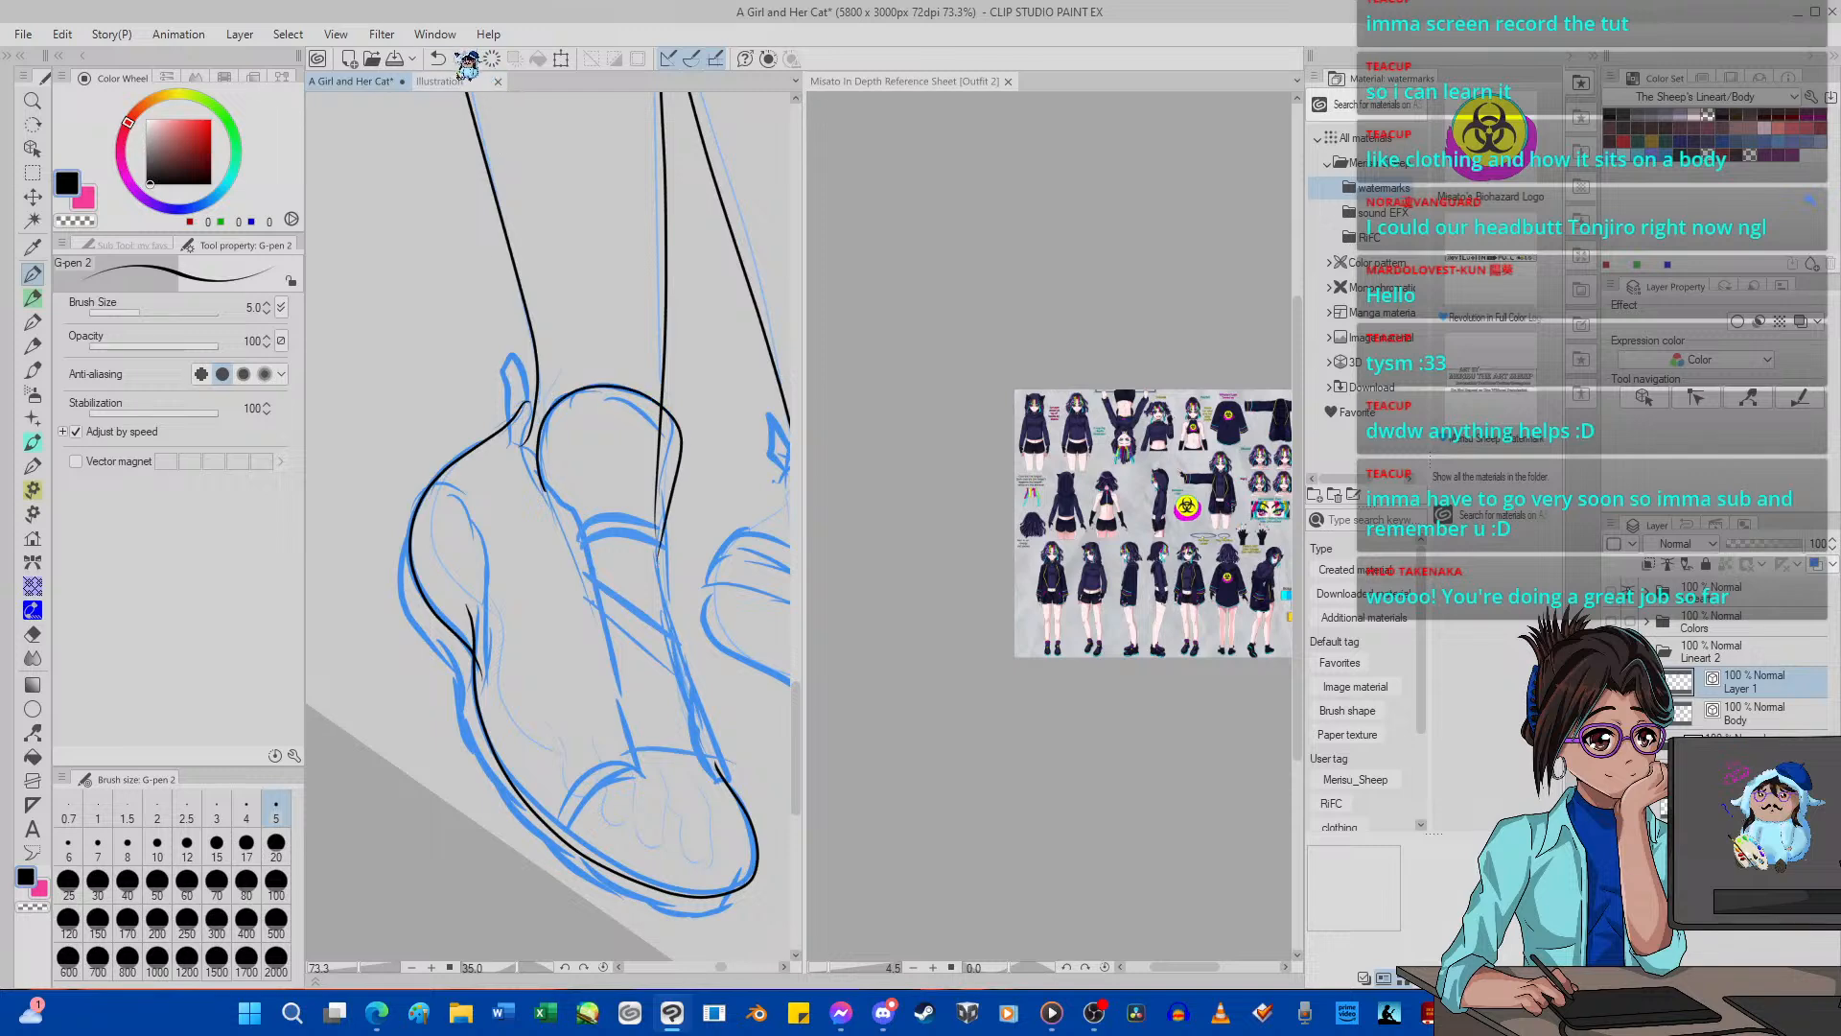
scroll(586, 291, "up", 5)
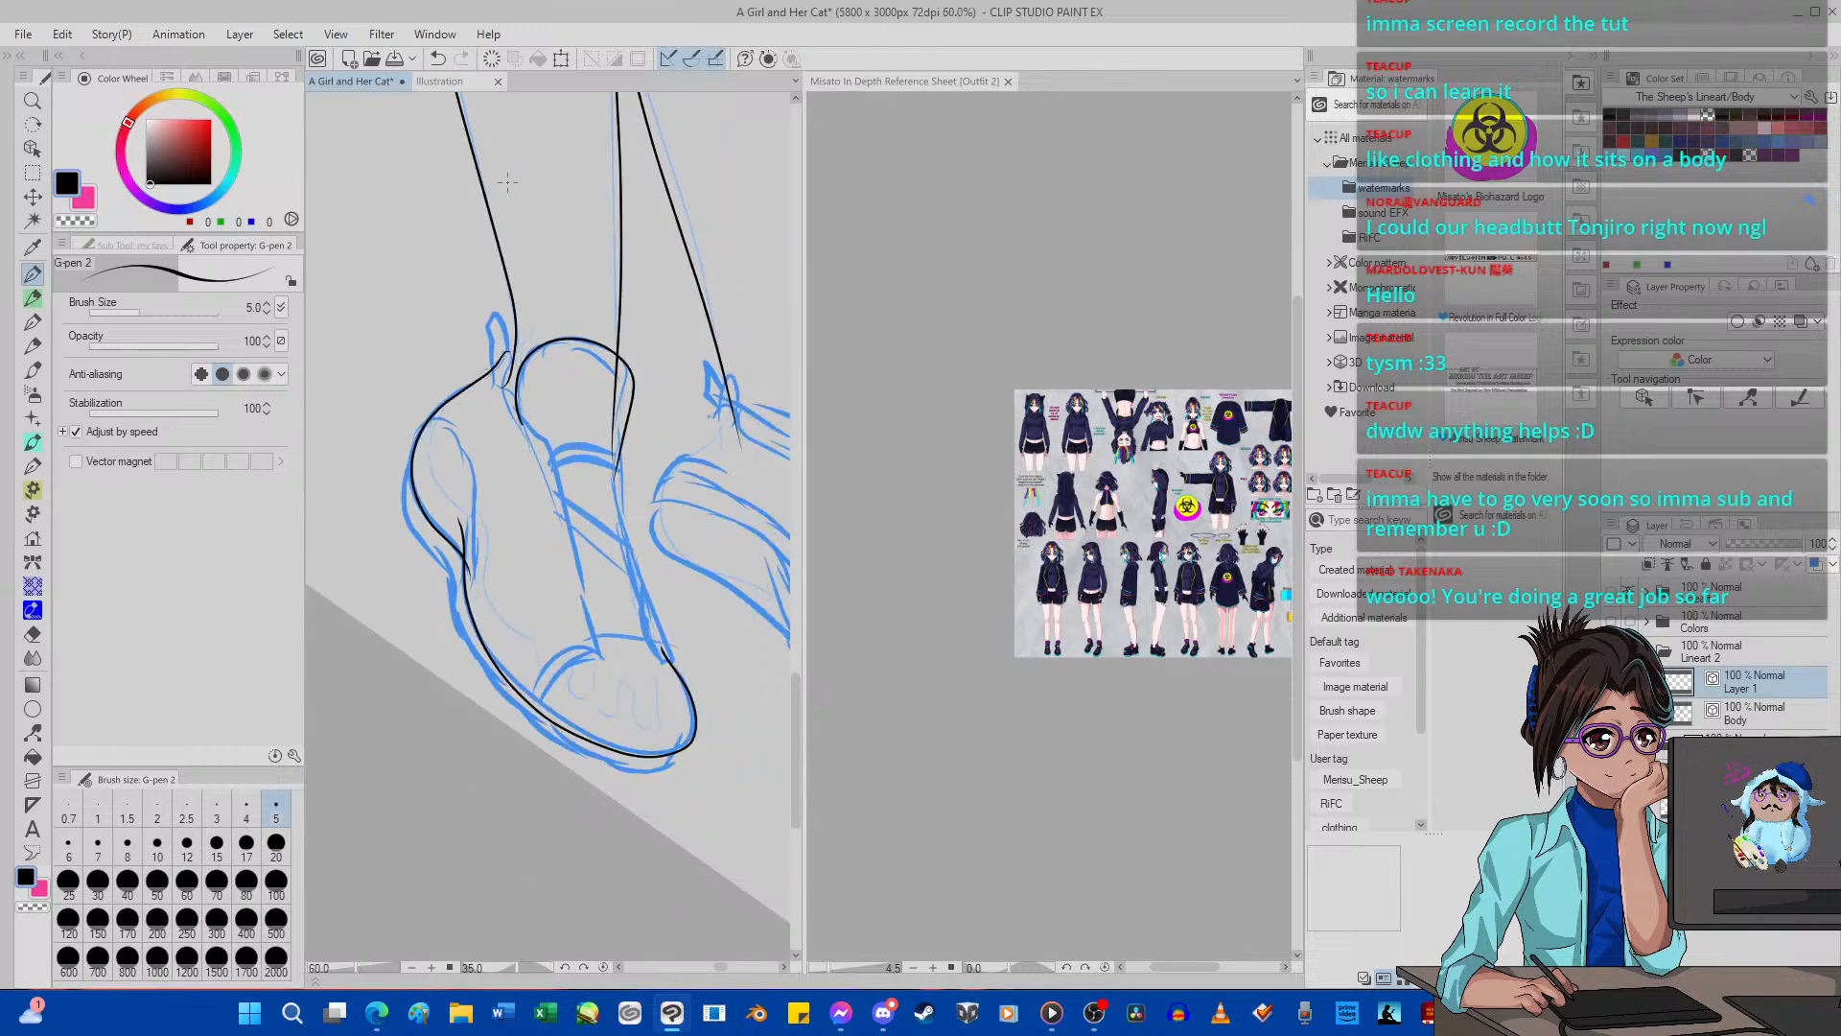
scroll(586, 291, "up", 1)
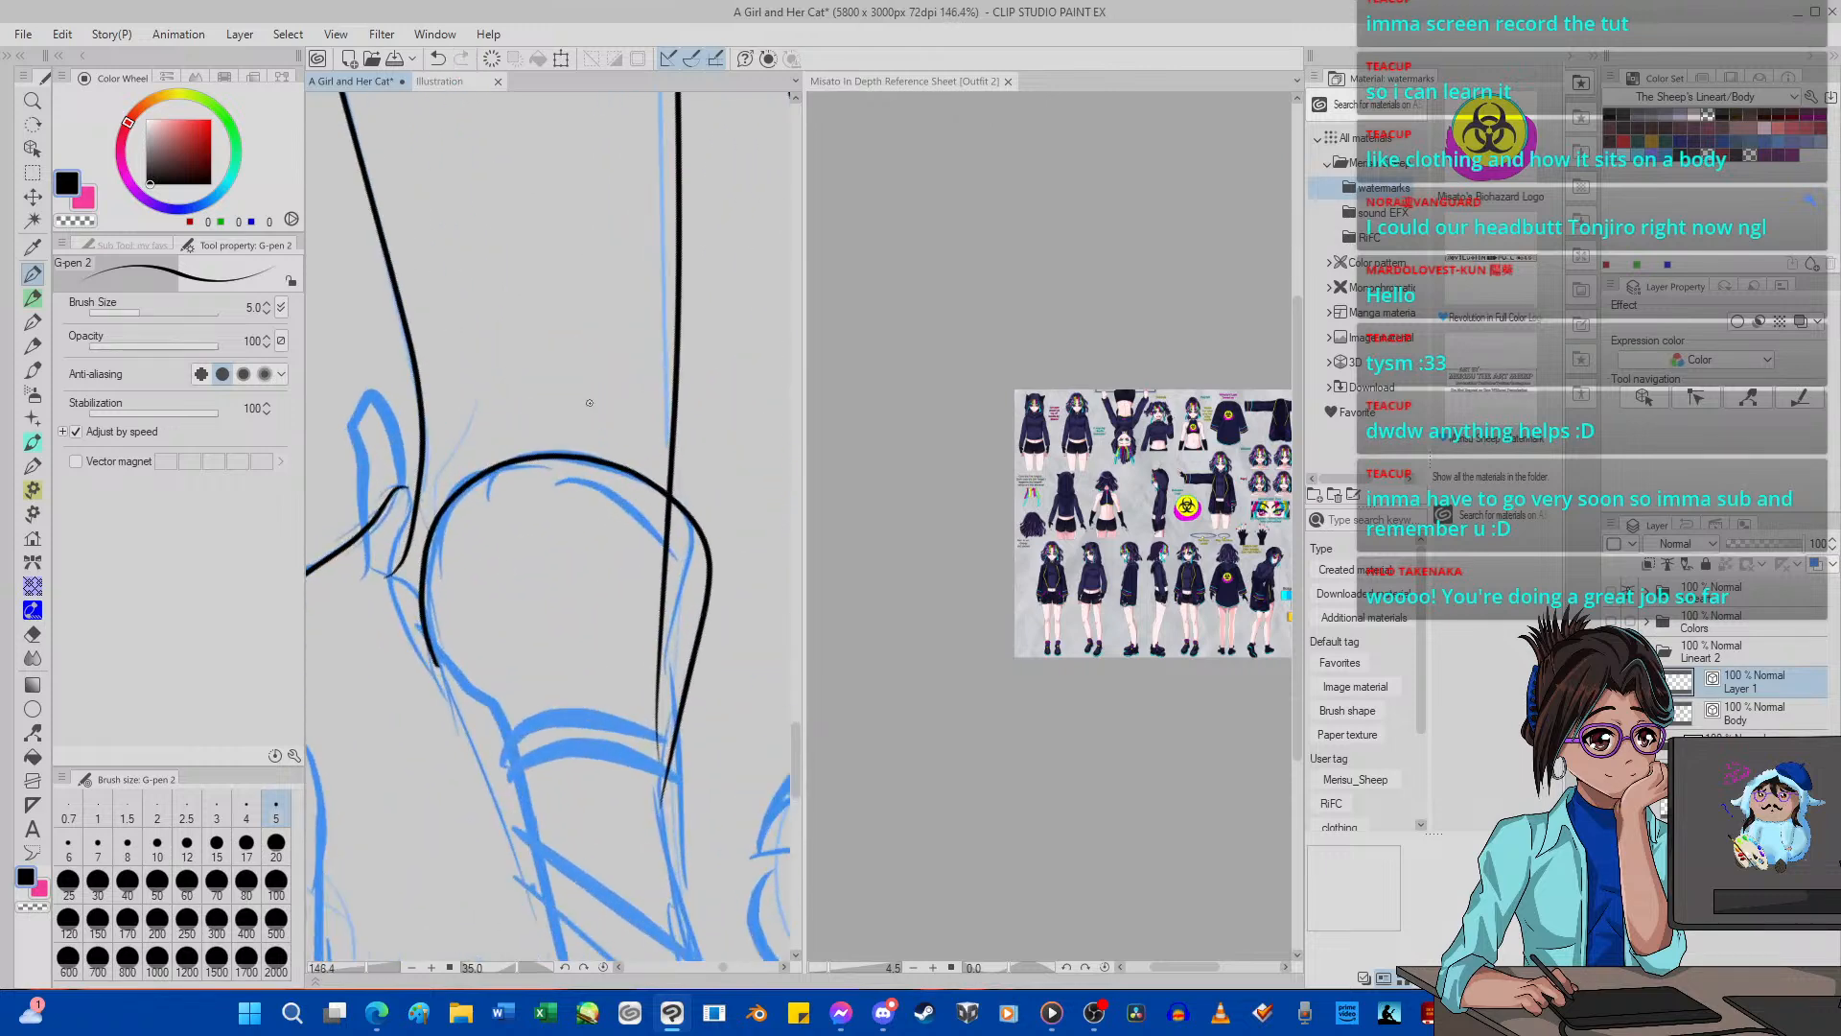
left_click(438, 60)
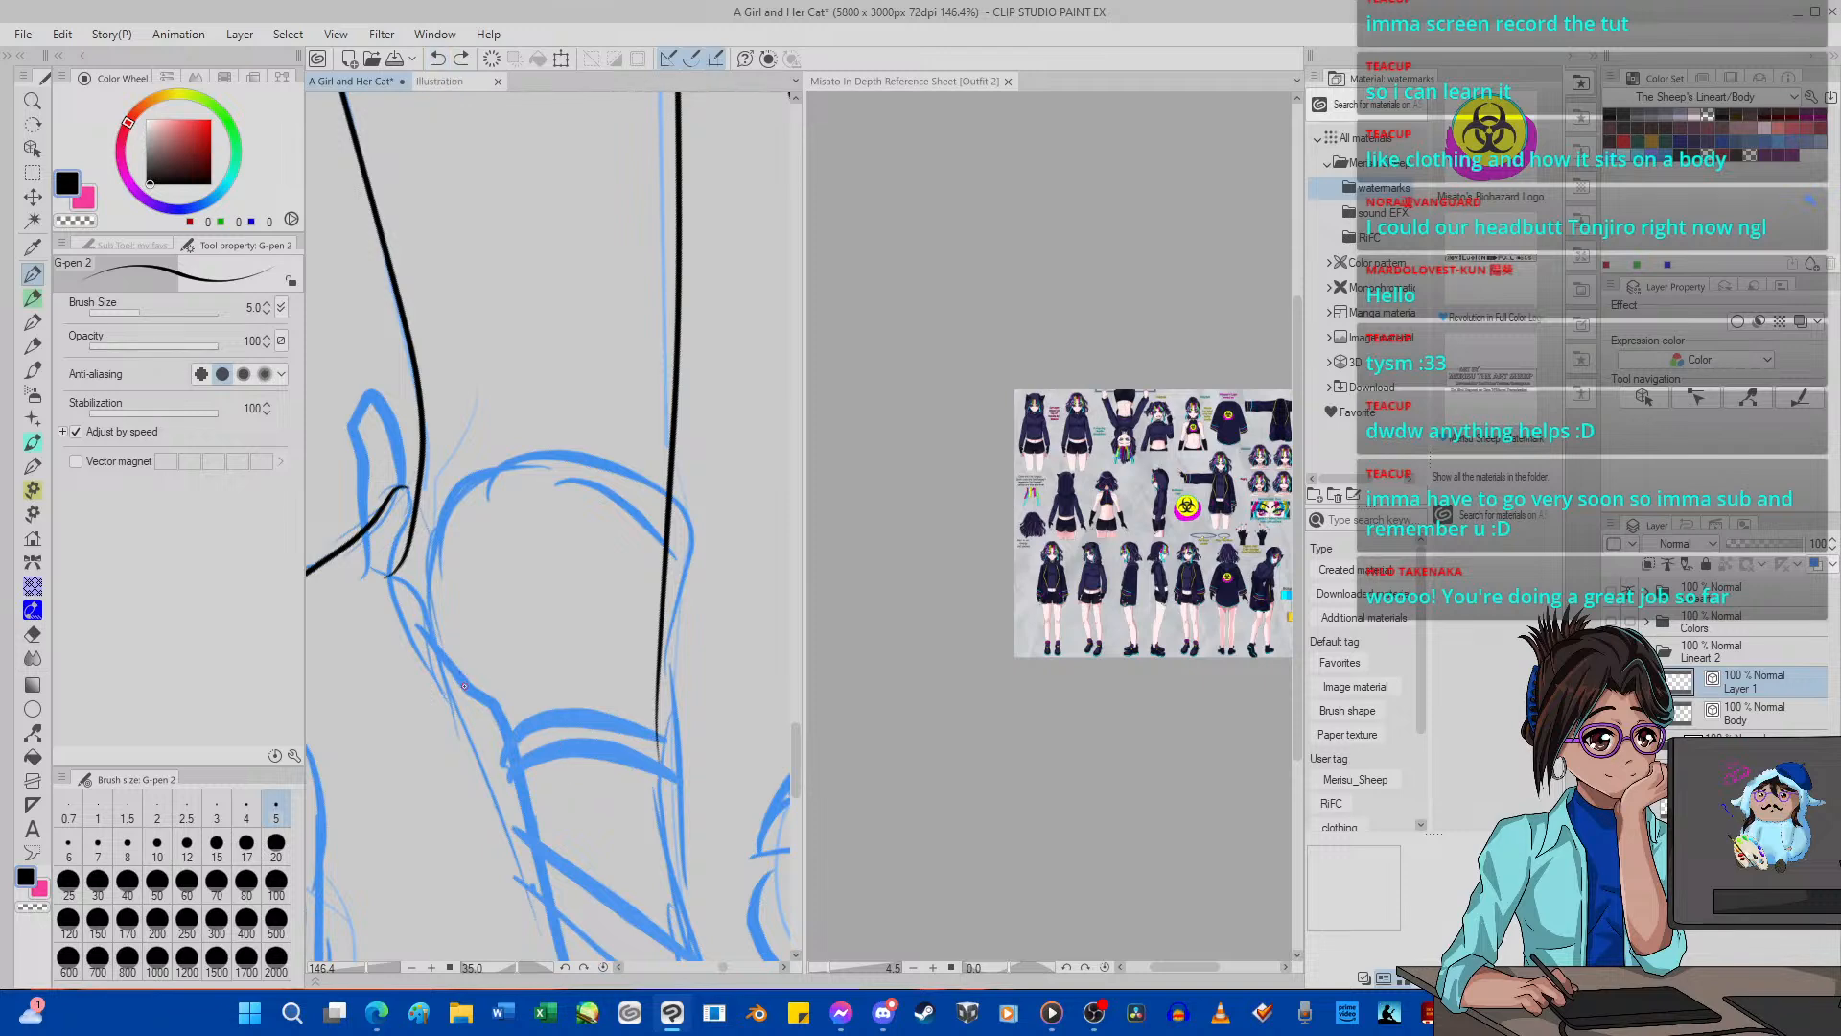
mouse_move(463, 687)
left_mouse_down()
mouse_move(432, 548)
mouse_move(468, 485)
mouse_move(542, 451)
mouse_move(601, 463)
mouse_move(698, 509)
mouse_move(710, 550)
mouse_move(683, 745)
left_mouse_up()
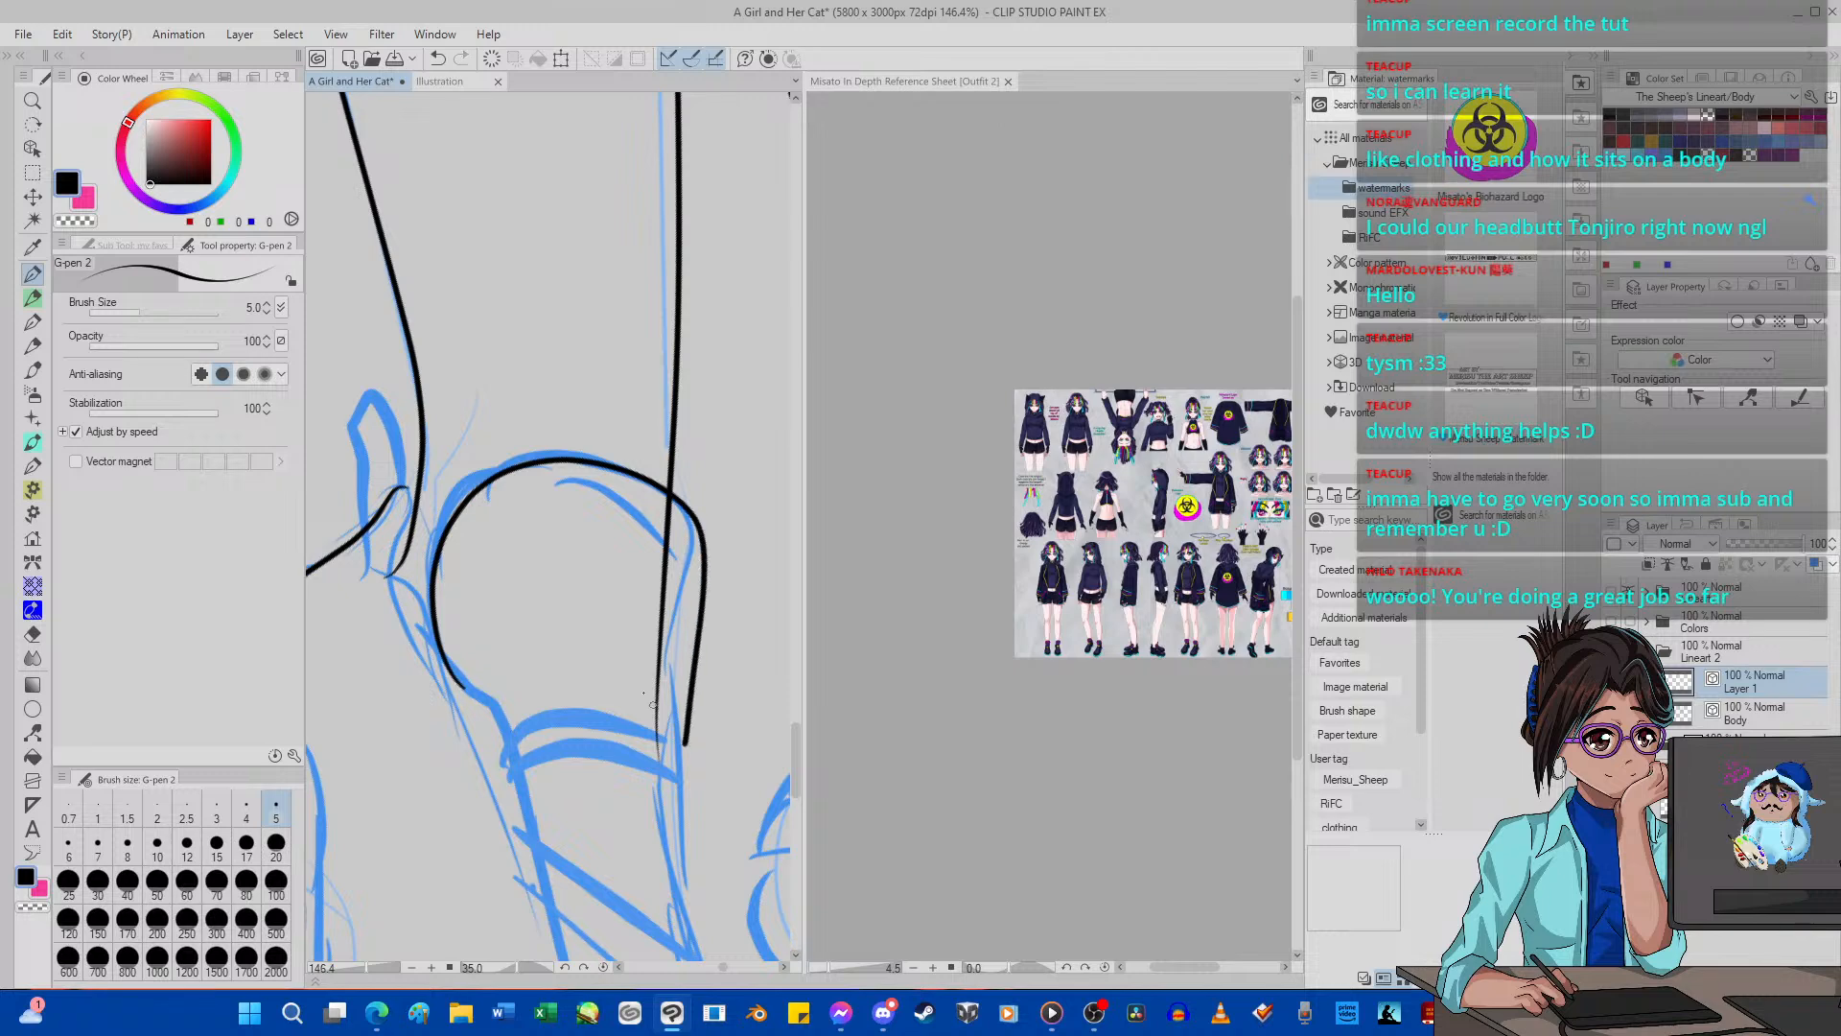
left_click(437, 58)
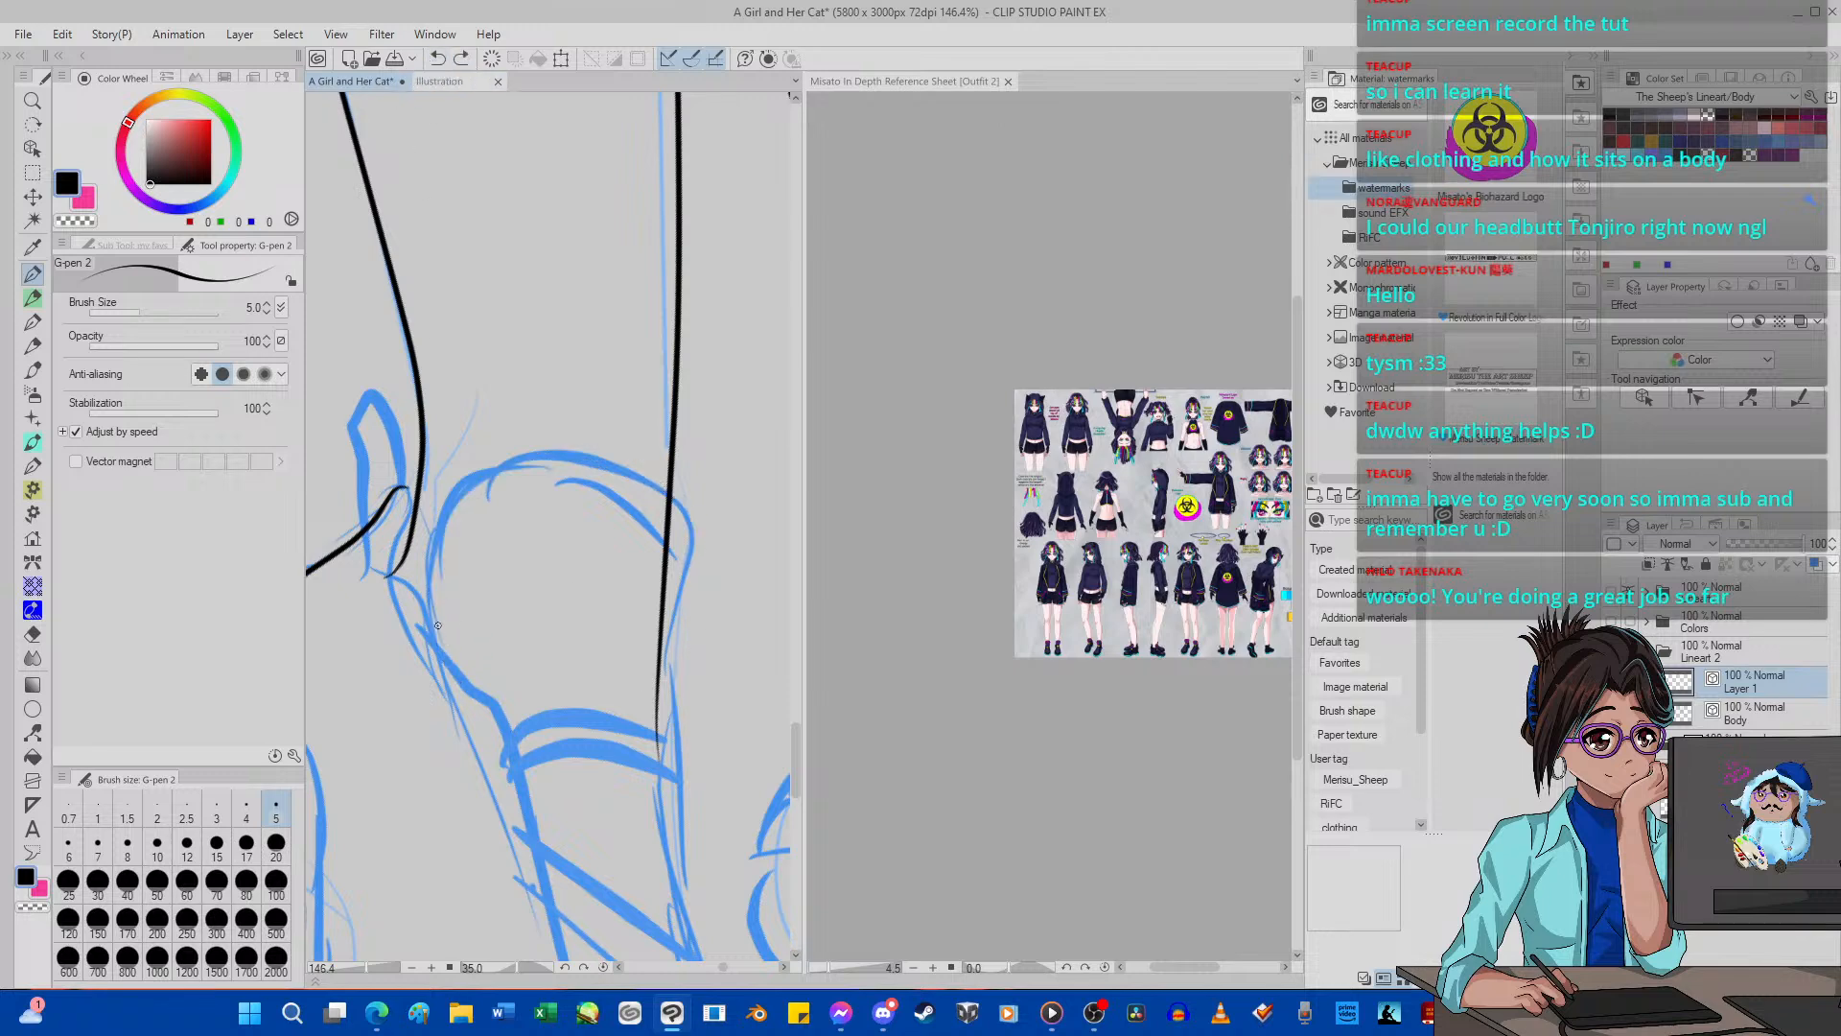
Ink the near shoe's rounded tongue and the two edges of the narrow strip running down to the toe.
mouse_move(430, 619)
left_mouse_down()
mouse_move(457, 499)
mouse_move(542, 463)
mouse_move(688, 539)
mouse_move(669, 678)
mouse_move(678, 897)
left_mouse_up()
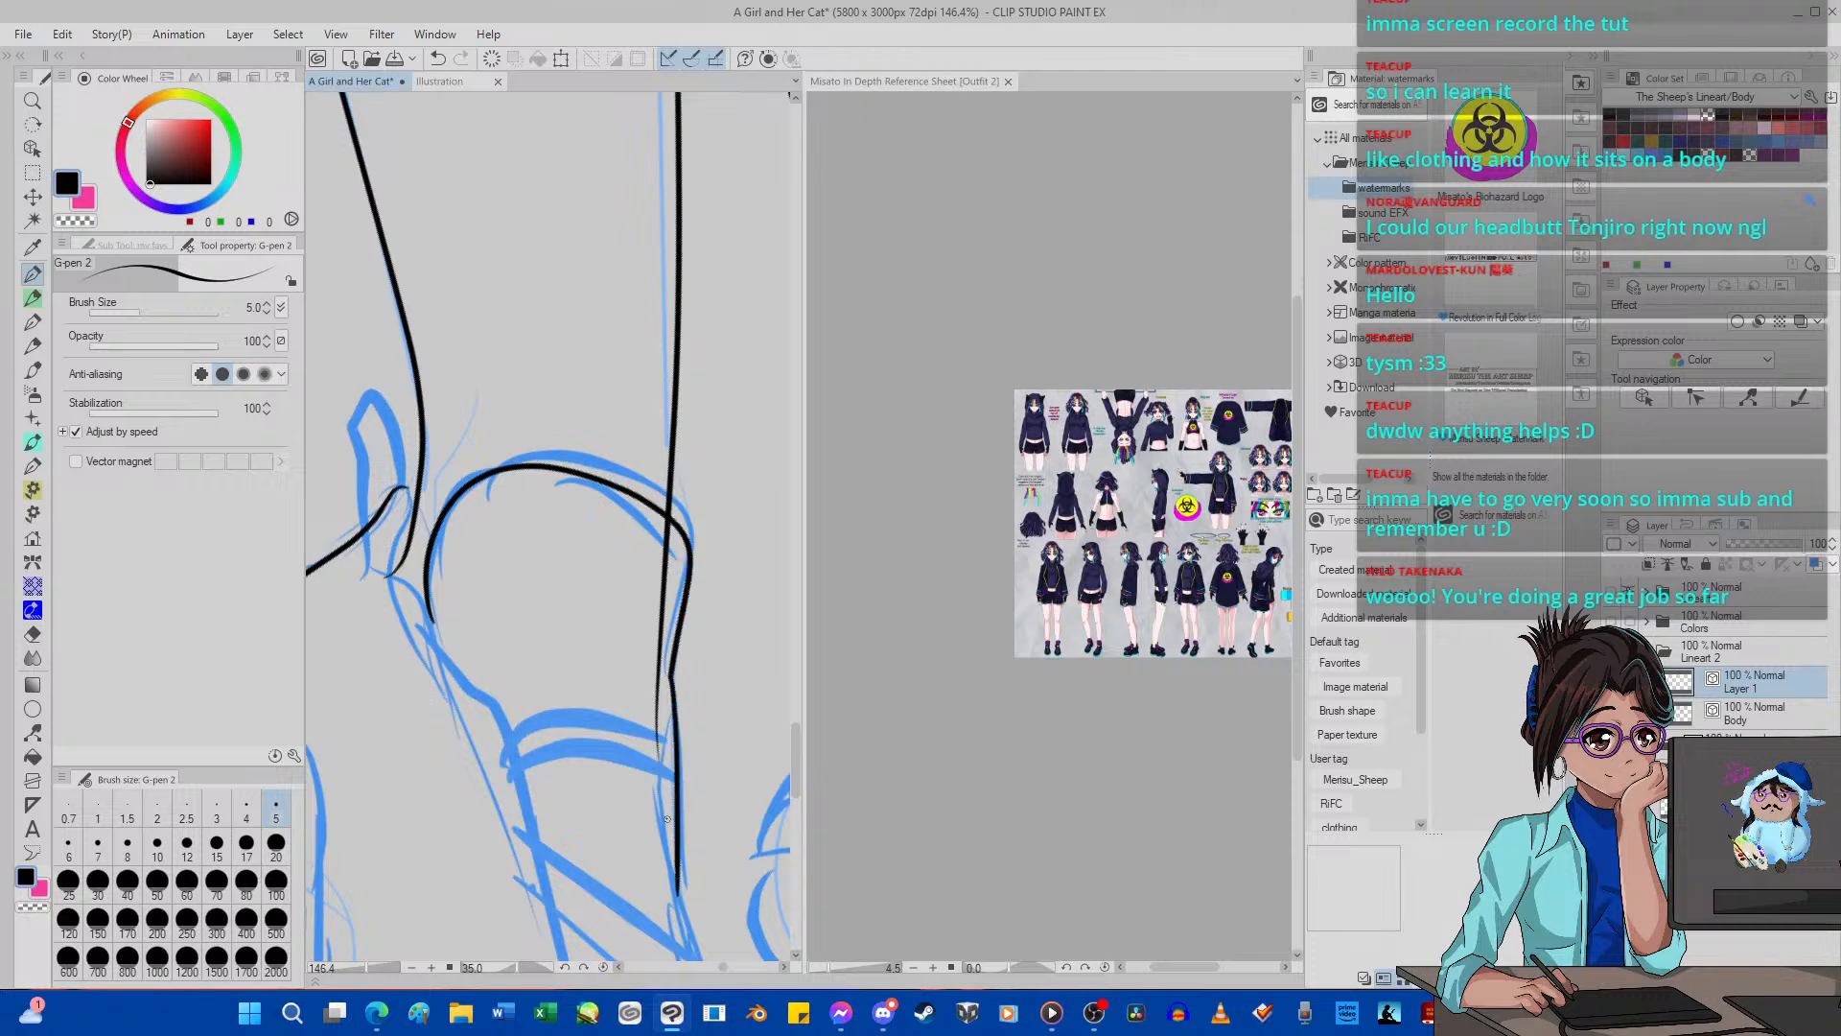
scroll(683, 711, "down", 12)
scroll(692, 737, "up", 9)
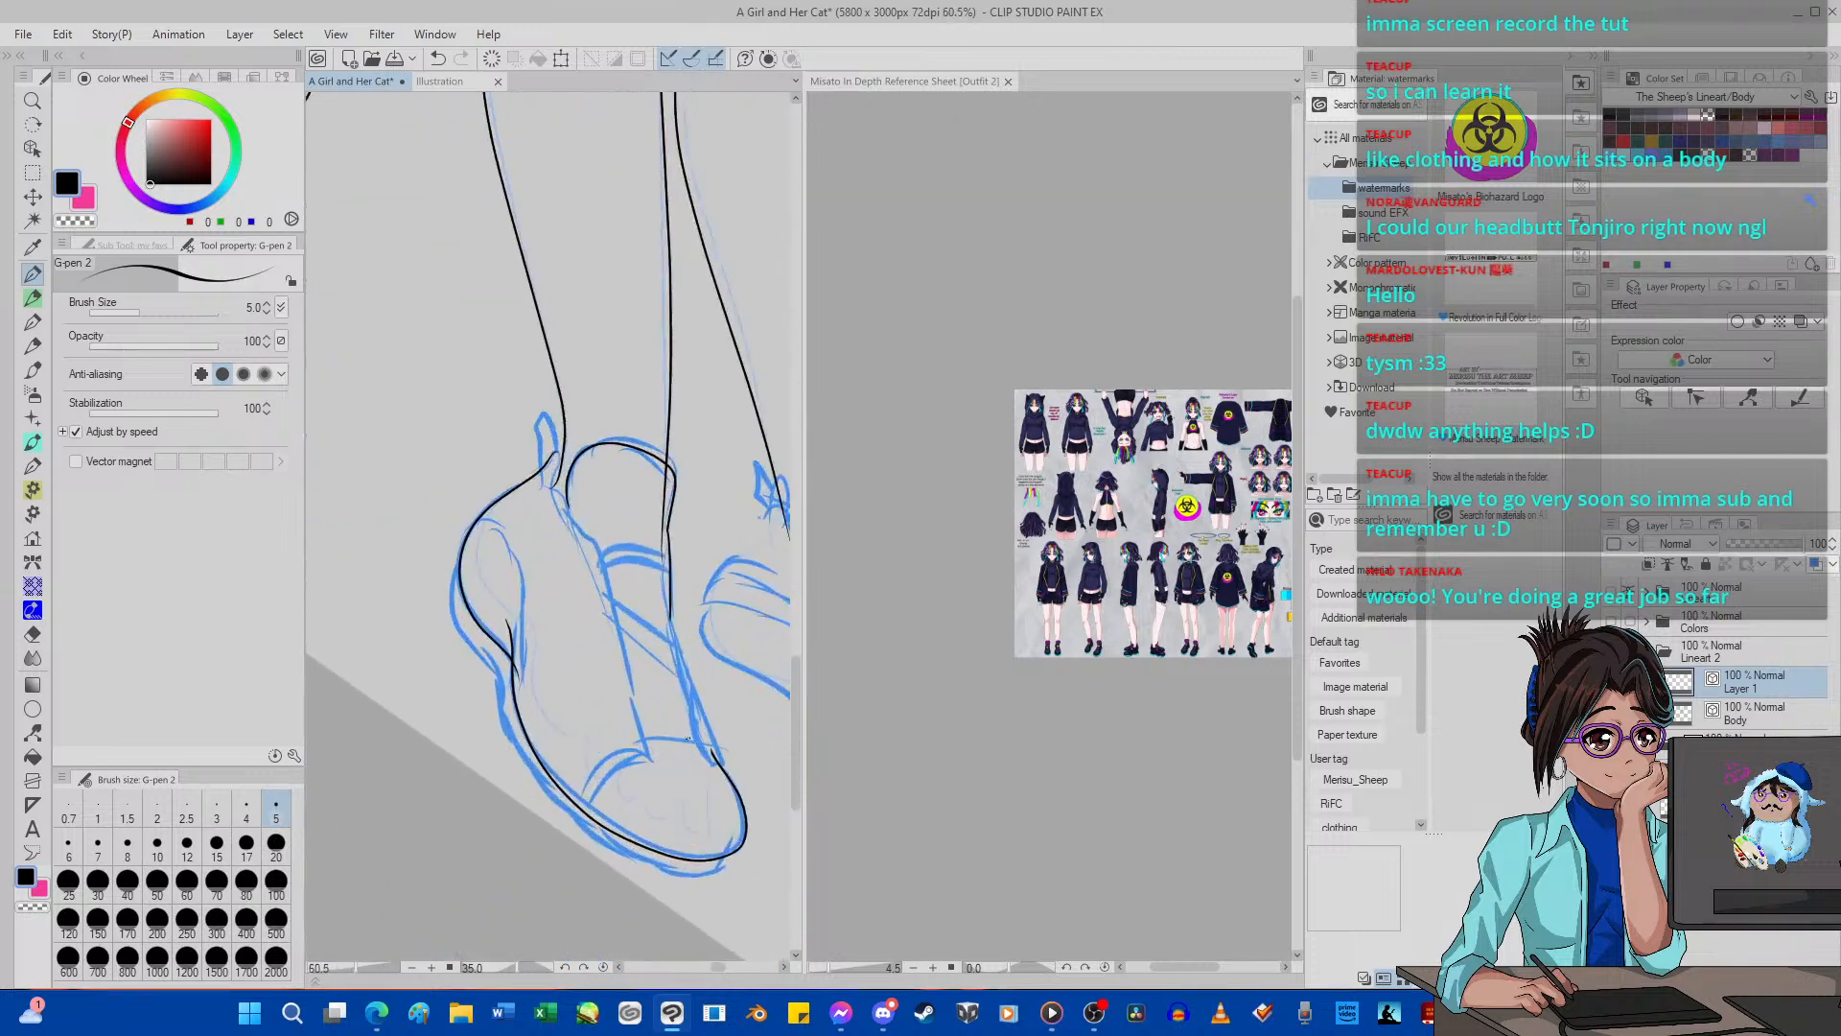
scroll(693, 738, "up", 2)
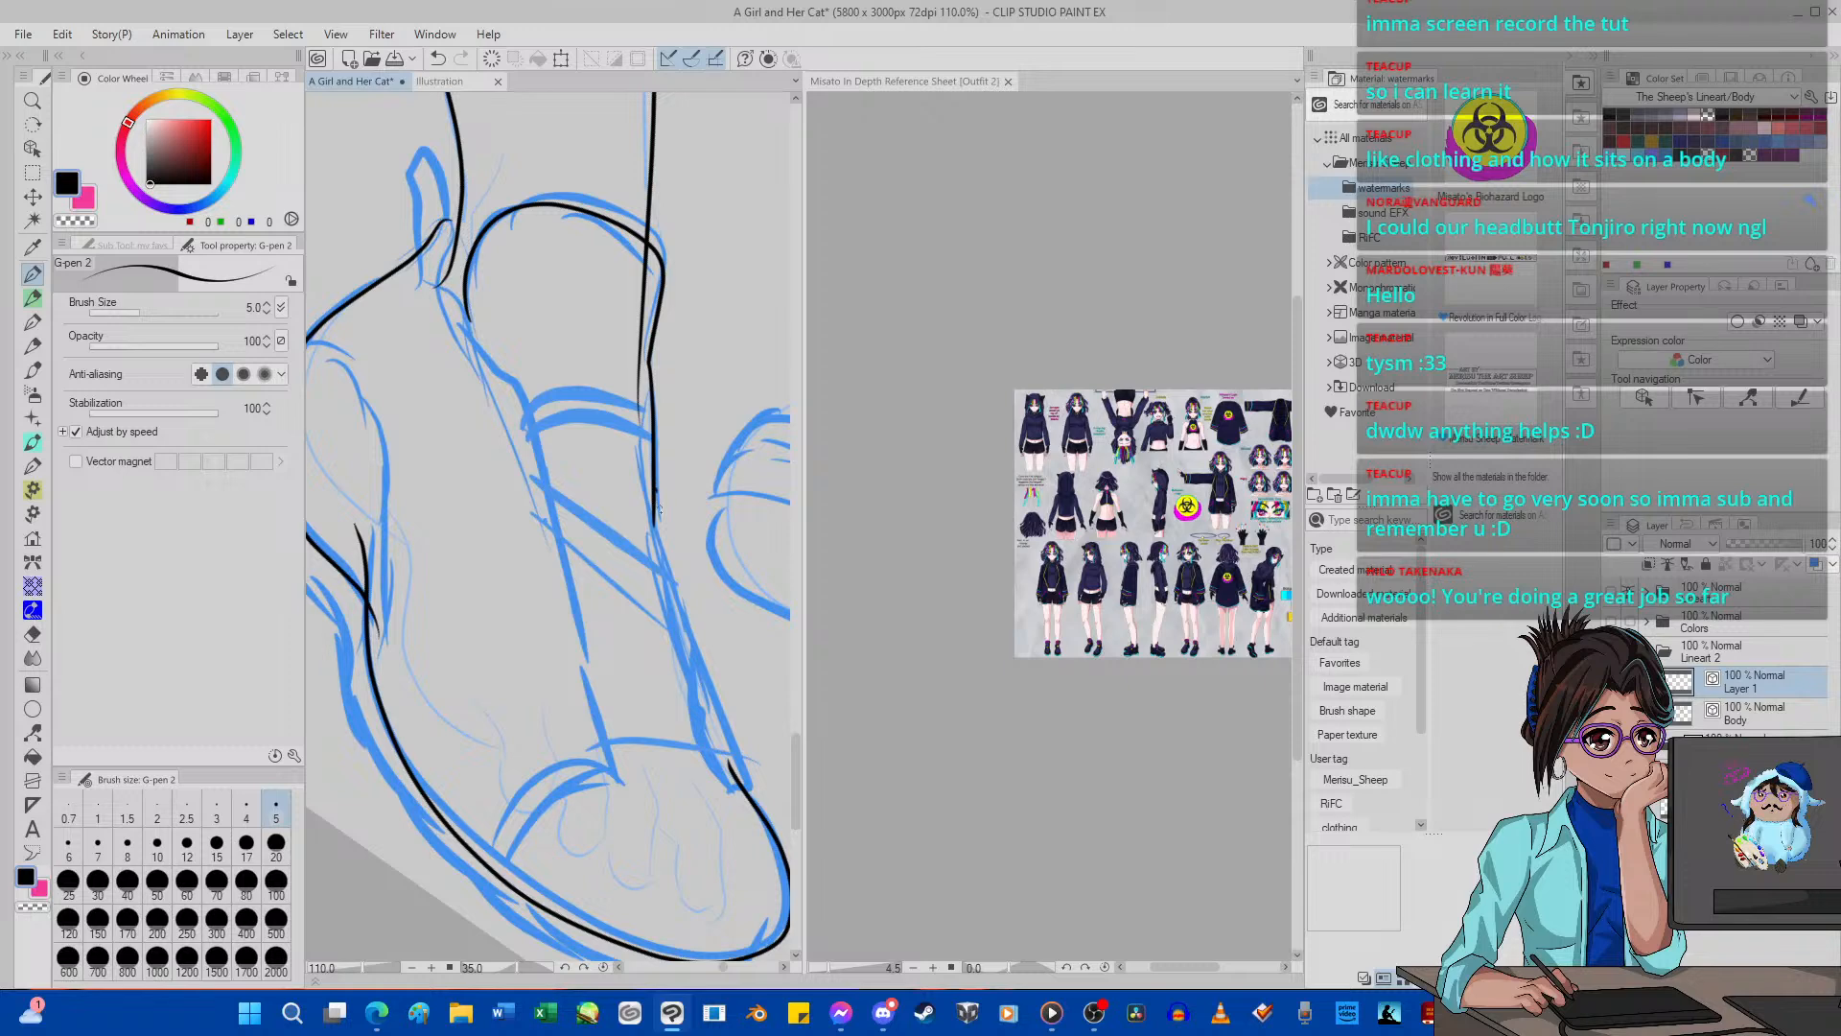
left_click_drag(659, 510, 751, 778)
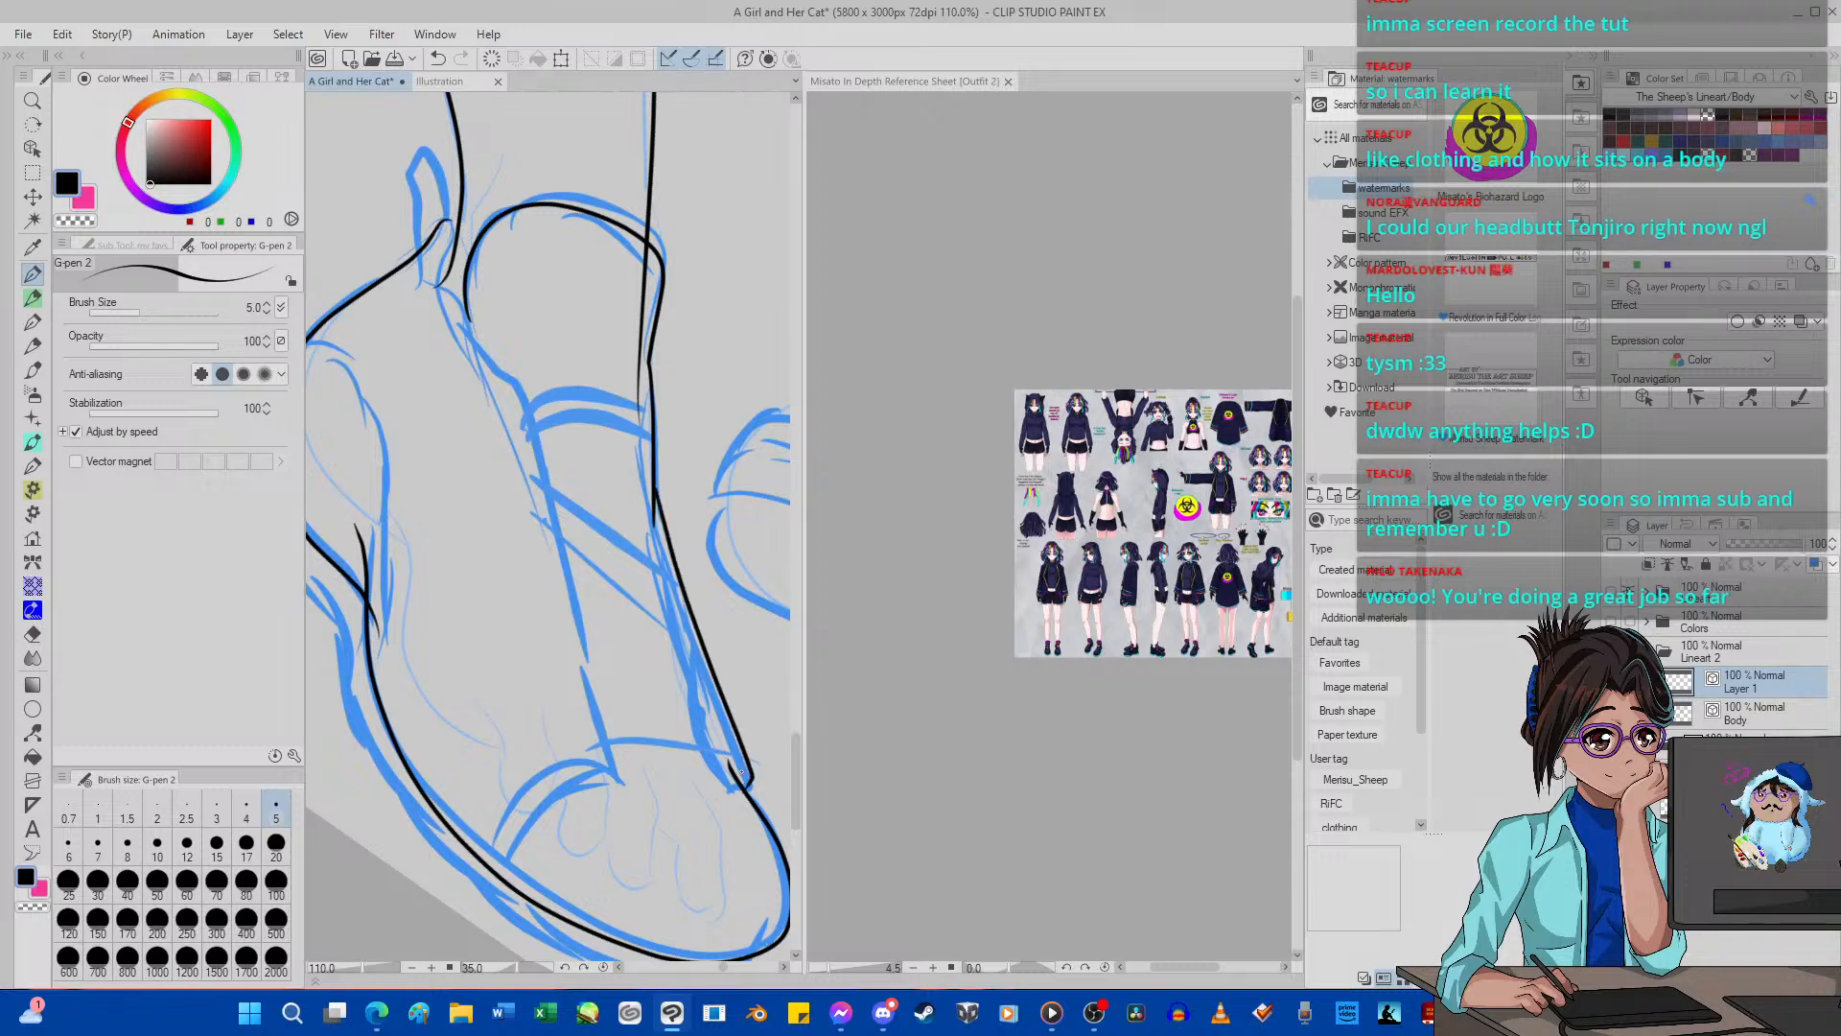
mouse_move(698, 697)
left_mouse_down()
mouse_move(642, 536)
mouse_move(637, 428)
mouse_move(667, 358)
left_mouse_up()
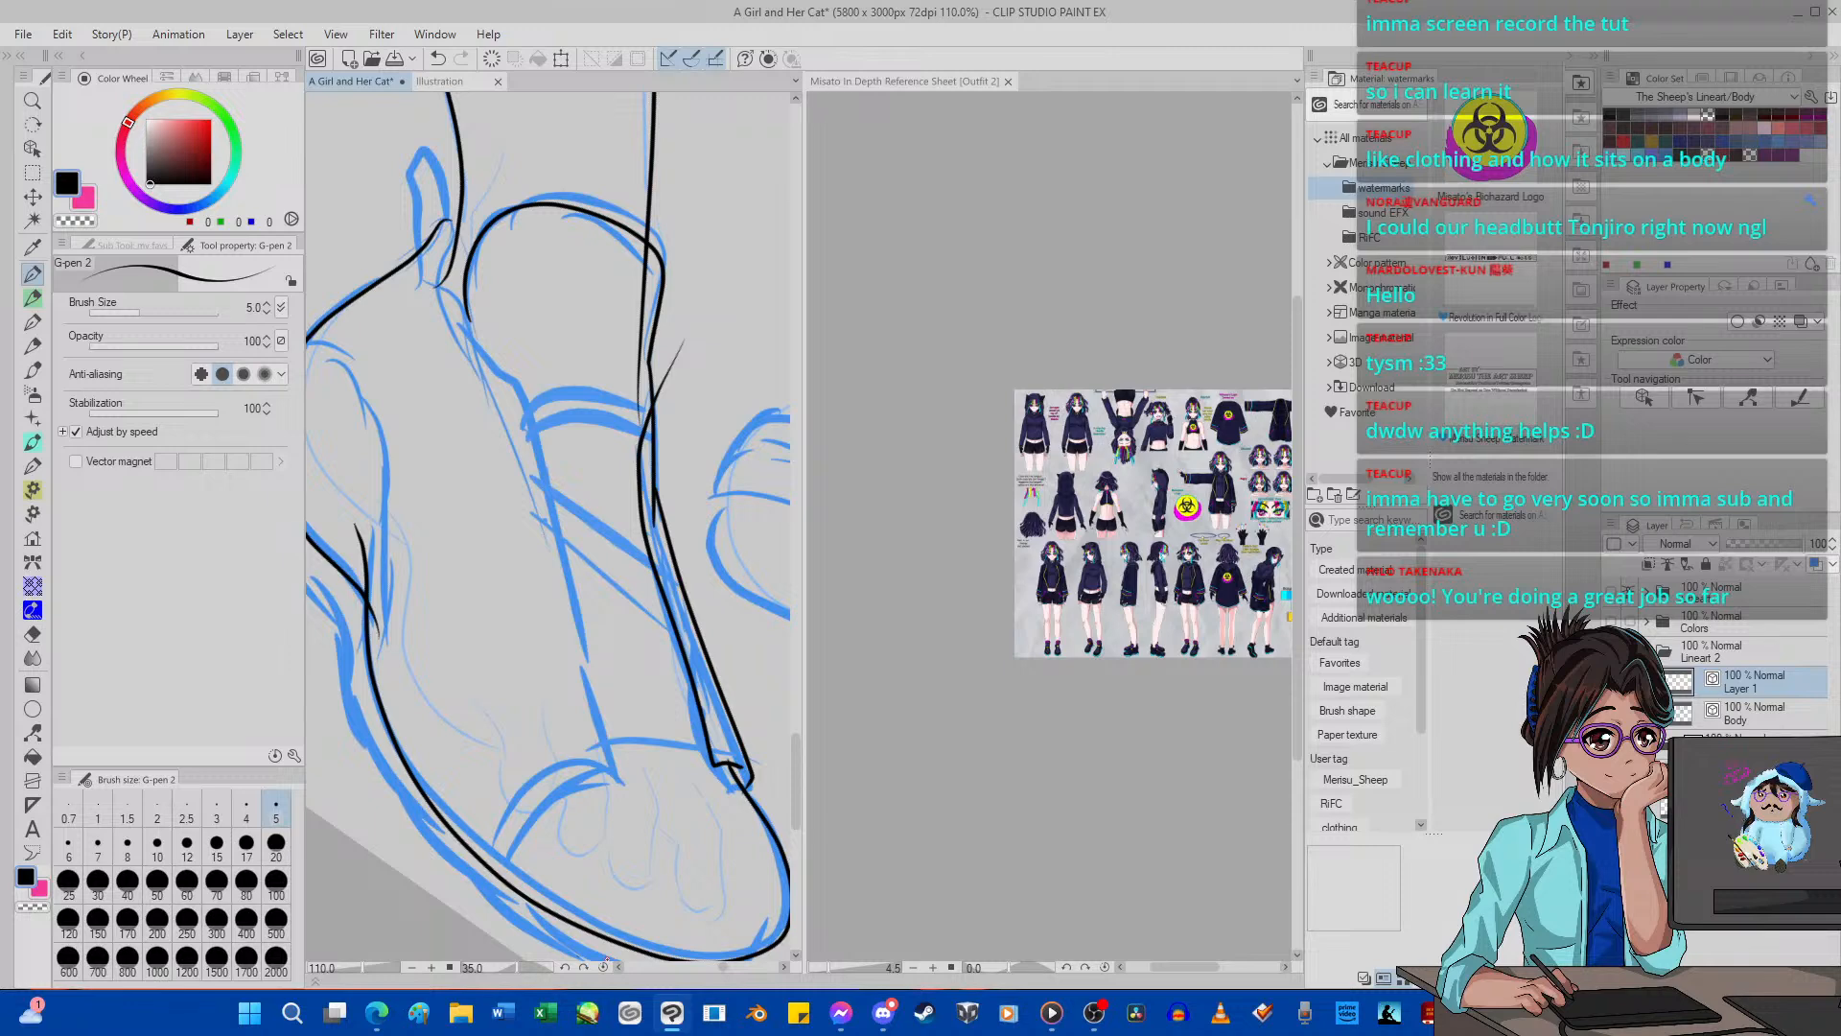
Erase the strip line's overshoot beside the near shoe's tongue with the hard vector eraser at size 5.
left_click(604, 967)
left_click_drag(496, 810, 403, 808)
left_click_drag(561, 743, 666, 744)
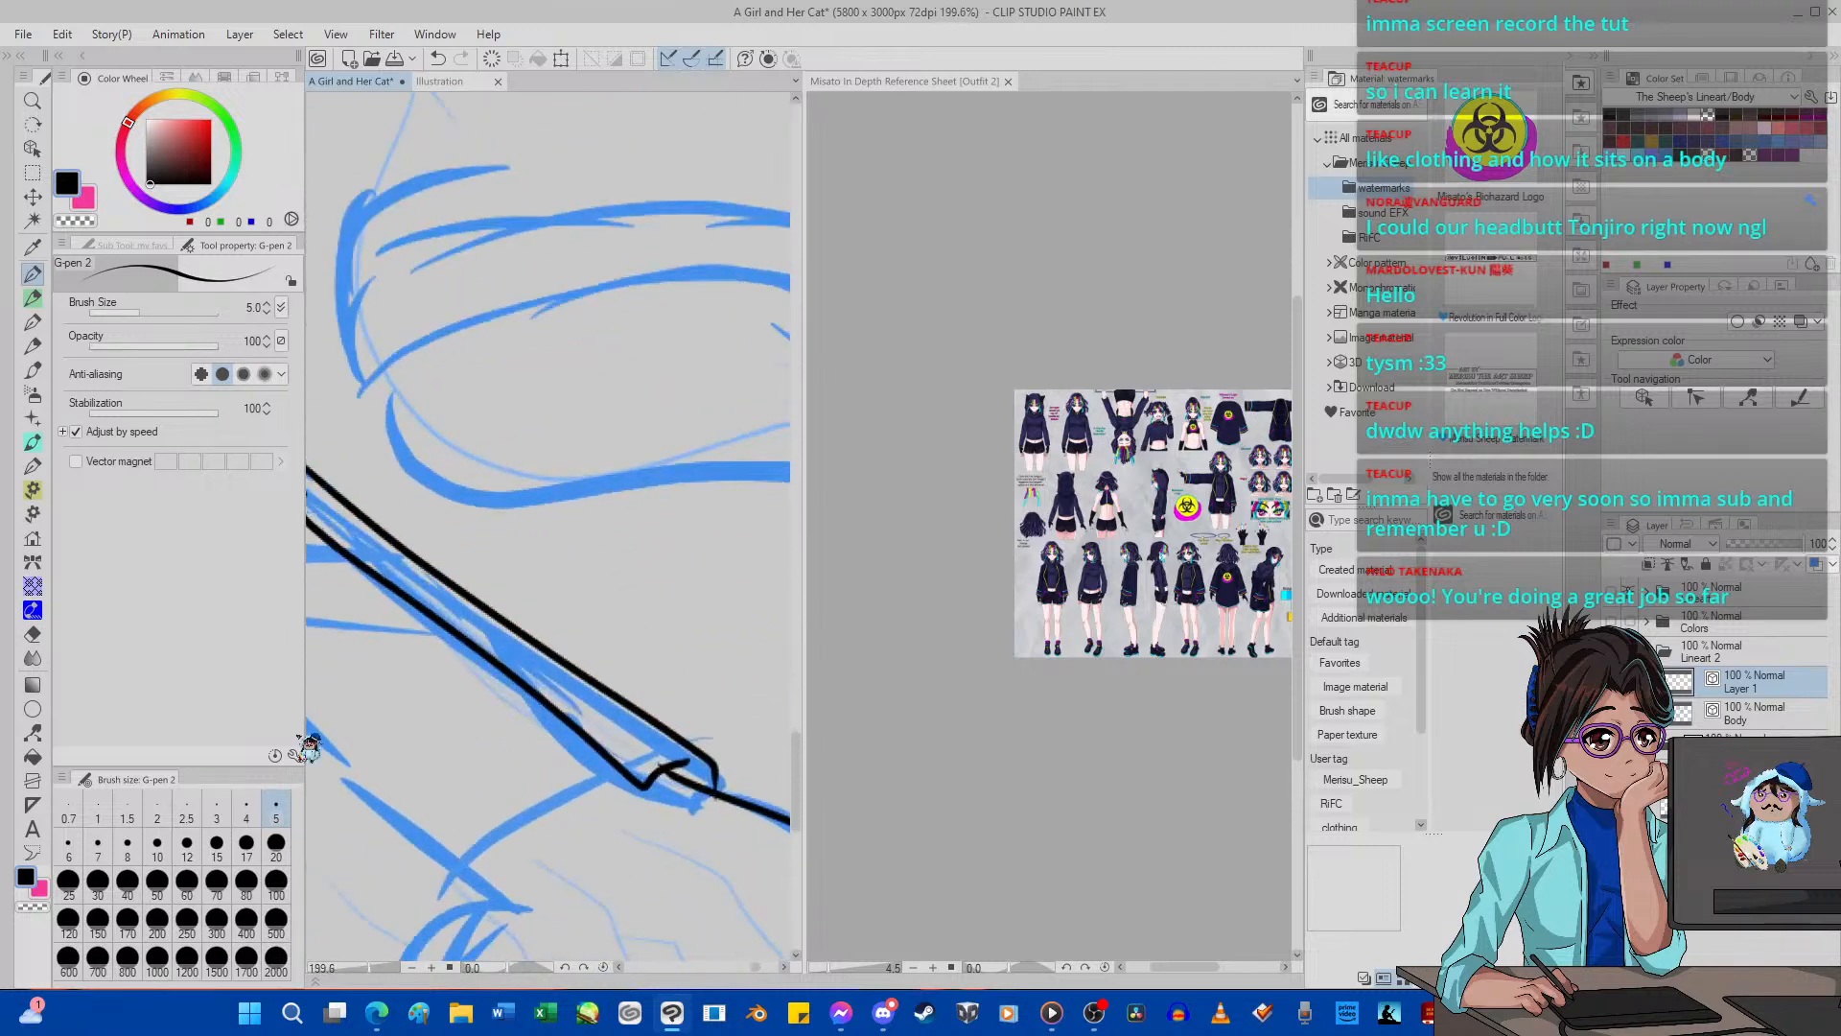
left_click(34, 634)
left_click_drag(616, 635, 537, 632)
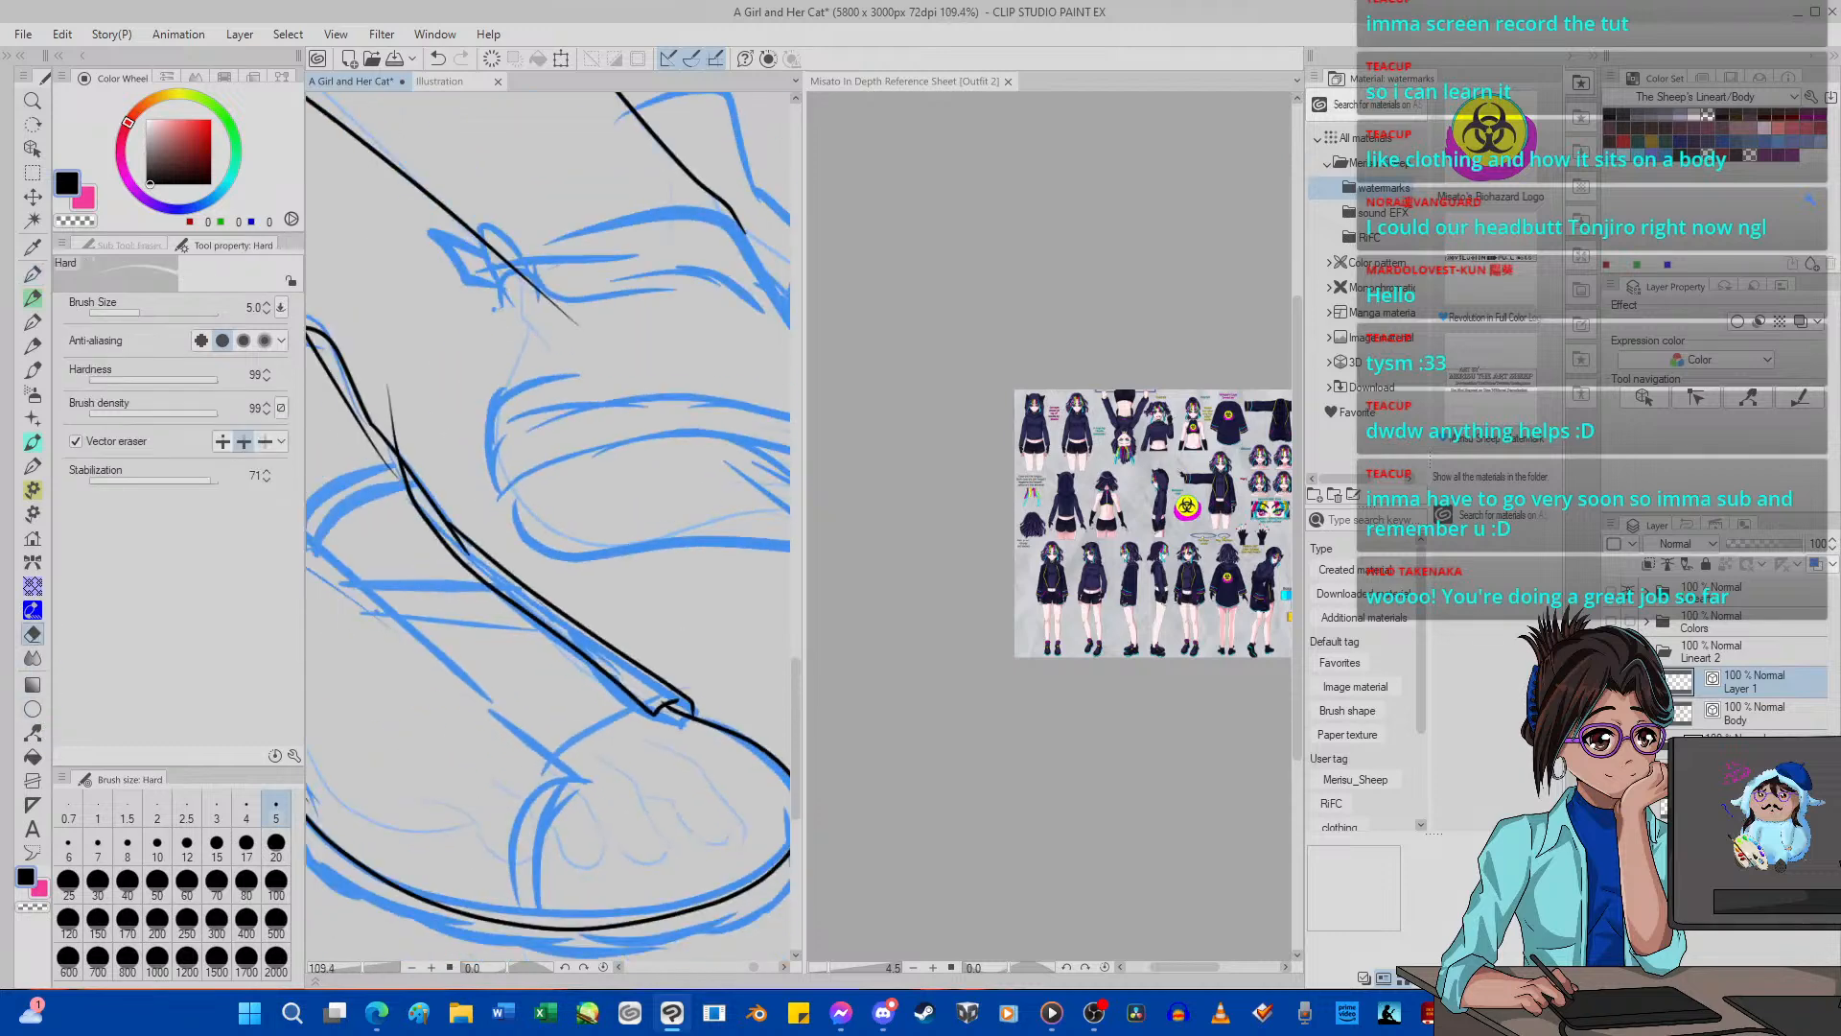
left_click_drag(358, 444, 405, 443)
left_click_drag(503, 561, 412, 559)
left_click_drag(354, 437, 412, 436)
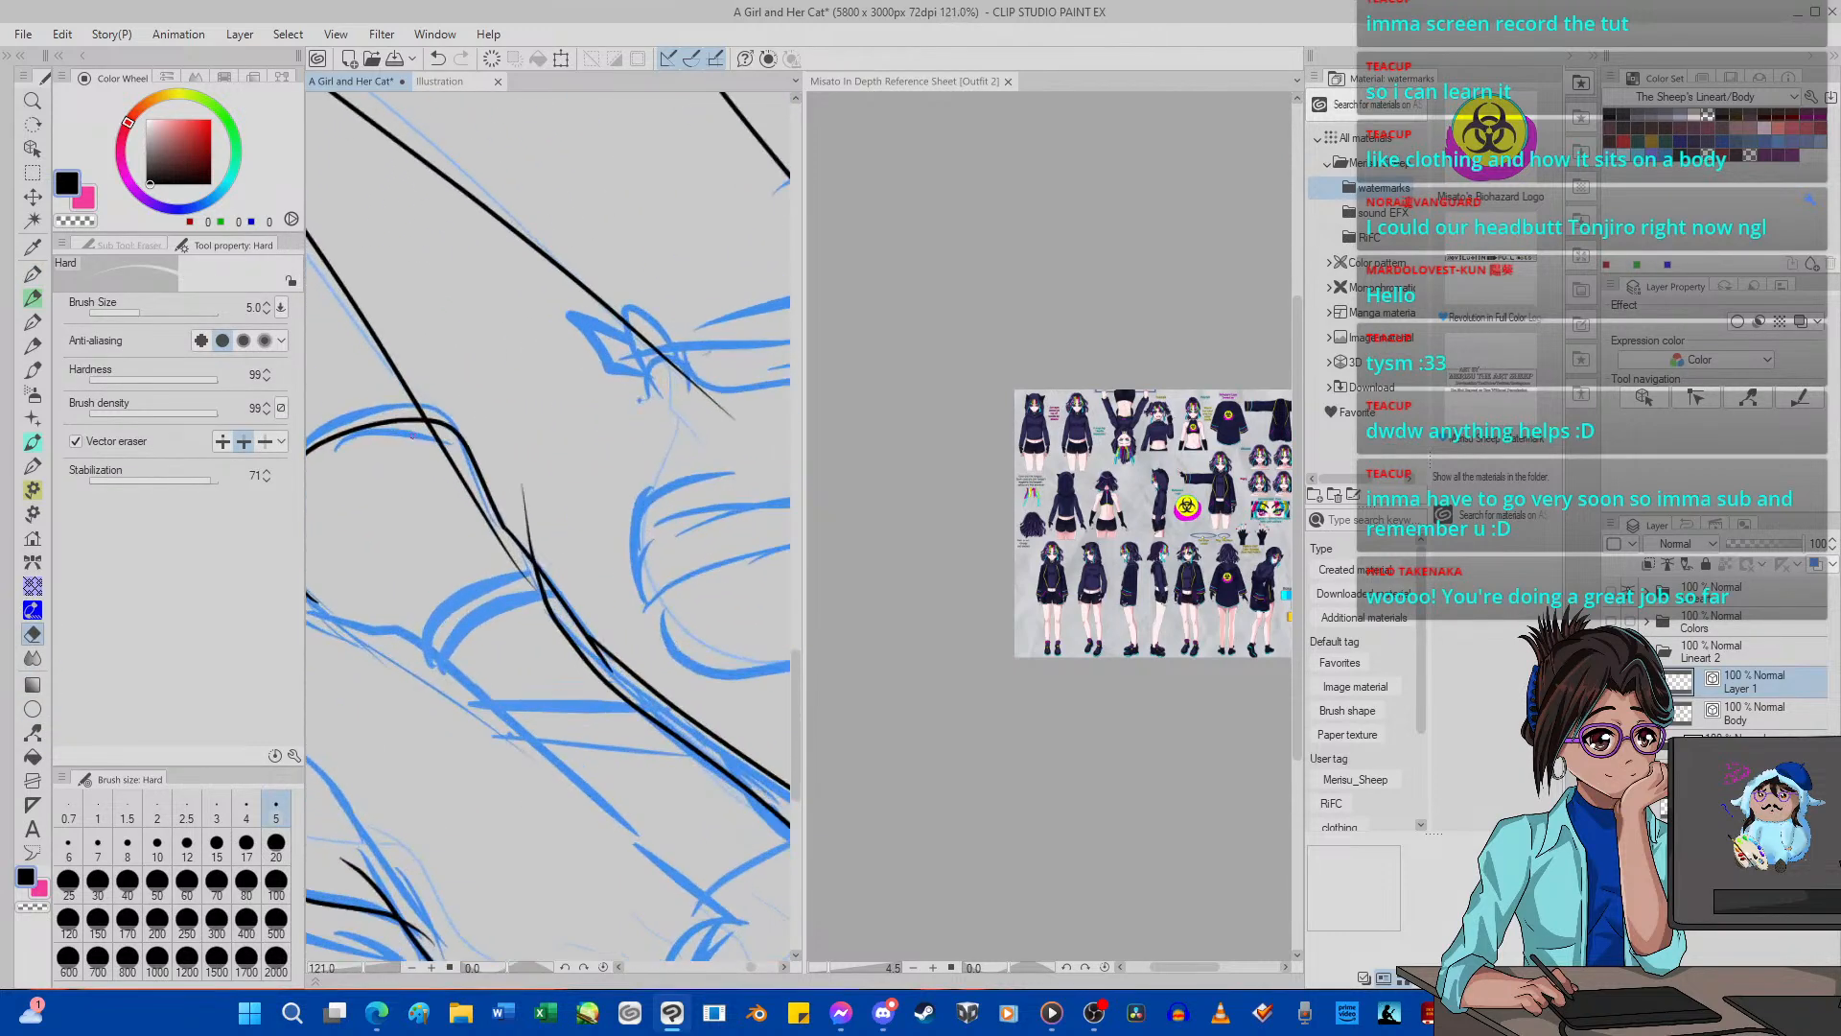
left_click(524, 502)
Erase the leg line that runs inside the near shoe's tongue on the Body layer.
left_click(1735, 709)
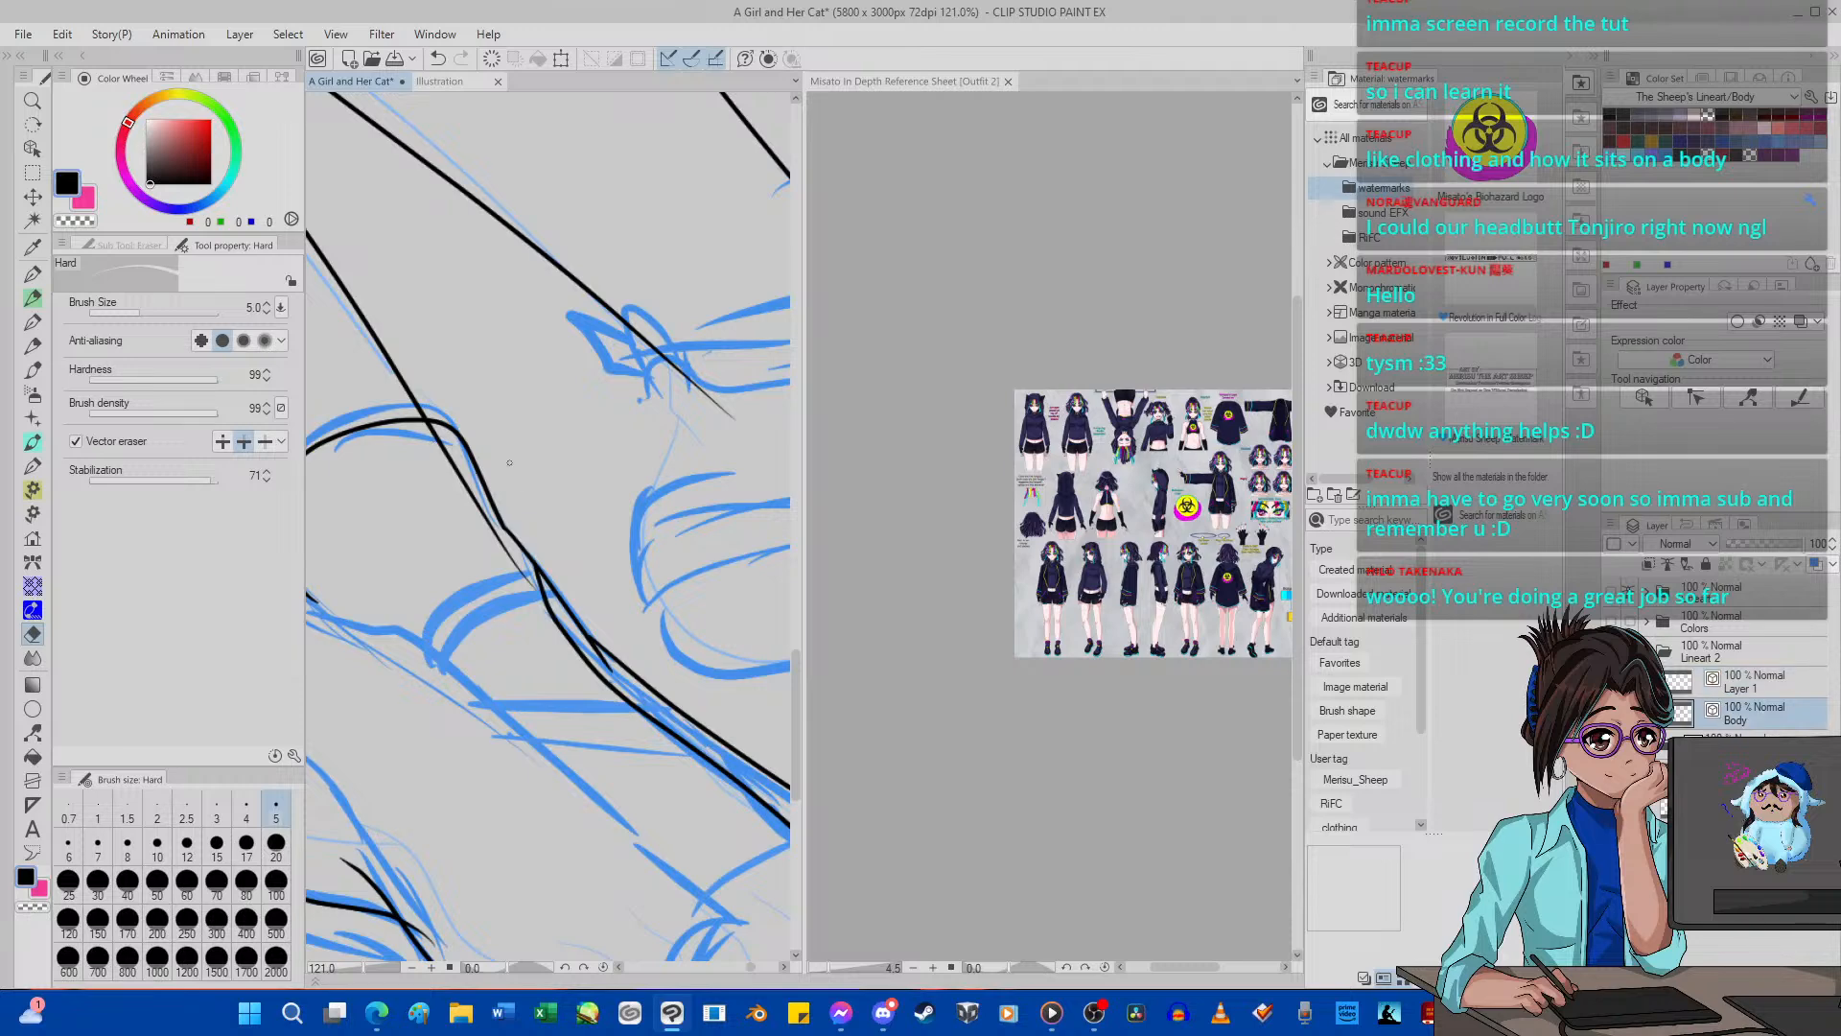
scroll(523, 482, "up", 2)
left_click(436, 456)
scroll(436, 457, "down", 4)
scroll(437, 458, "down", 3)
scroll(473, 493, "up", 7)
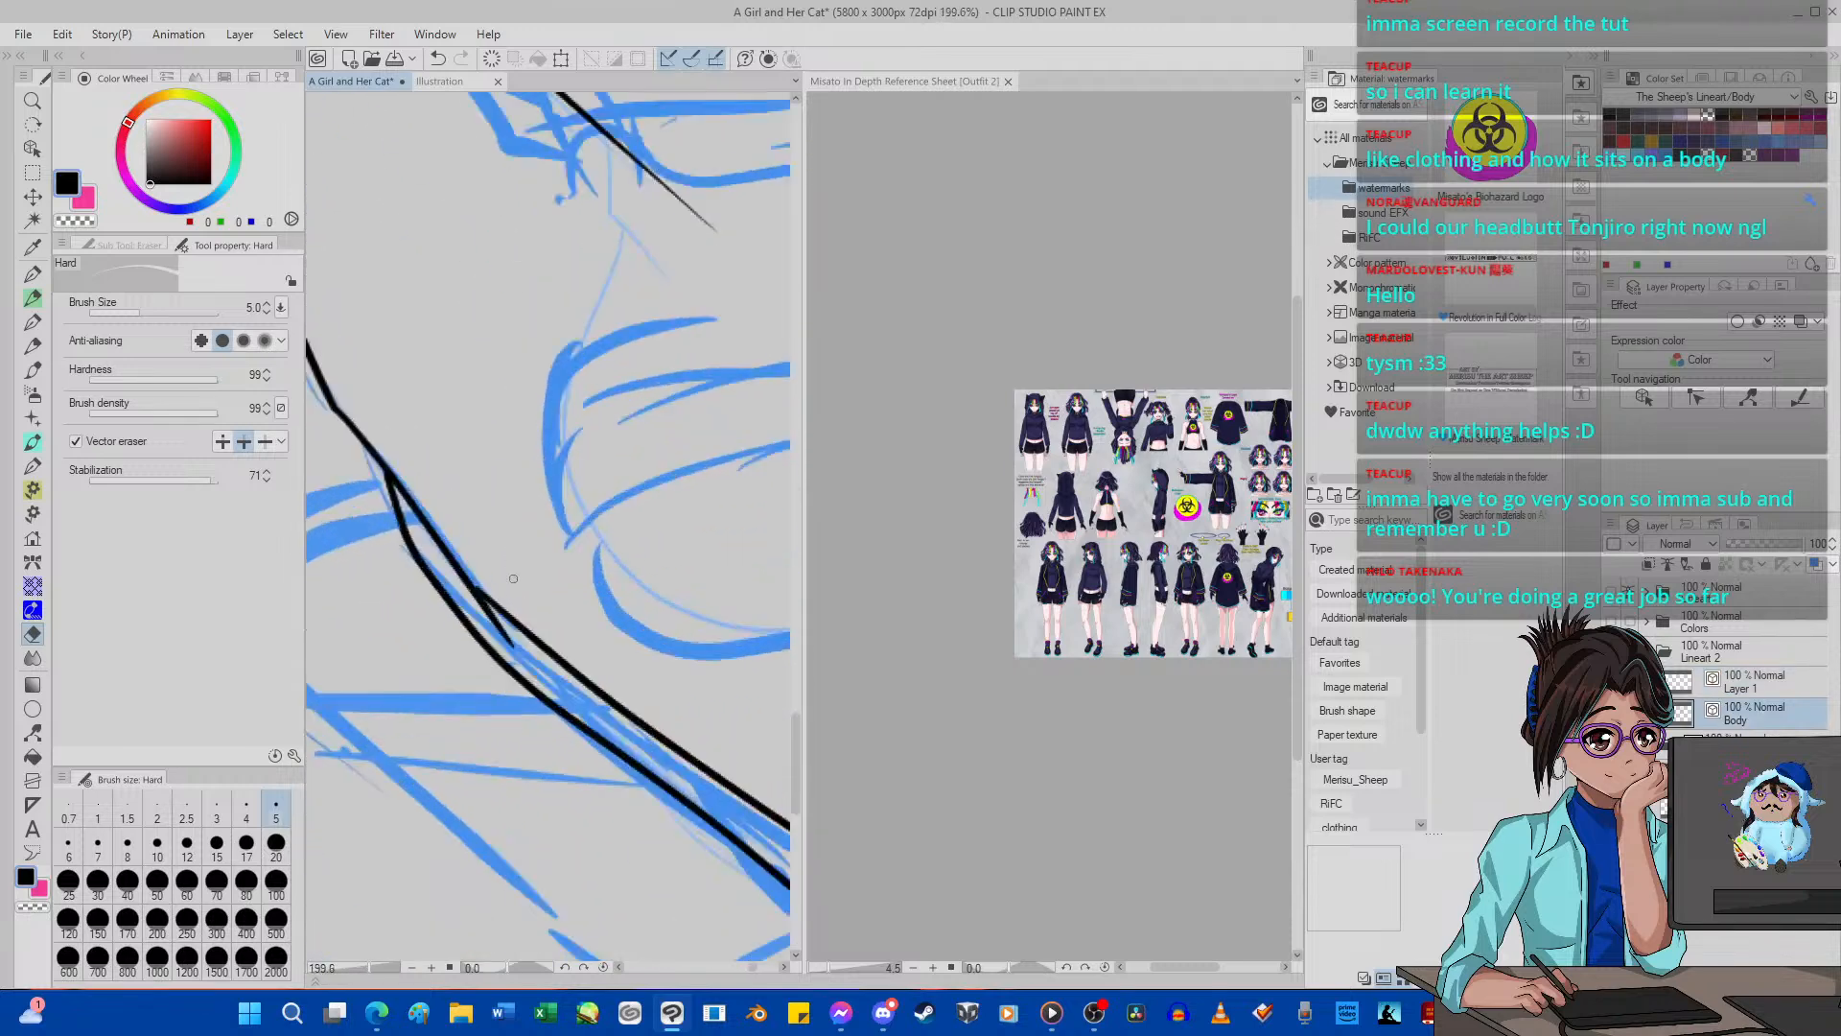
Try to erase the tongue line's overlapping end beside the strip on Layer 1.
left_click(1802, 683)
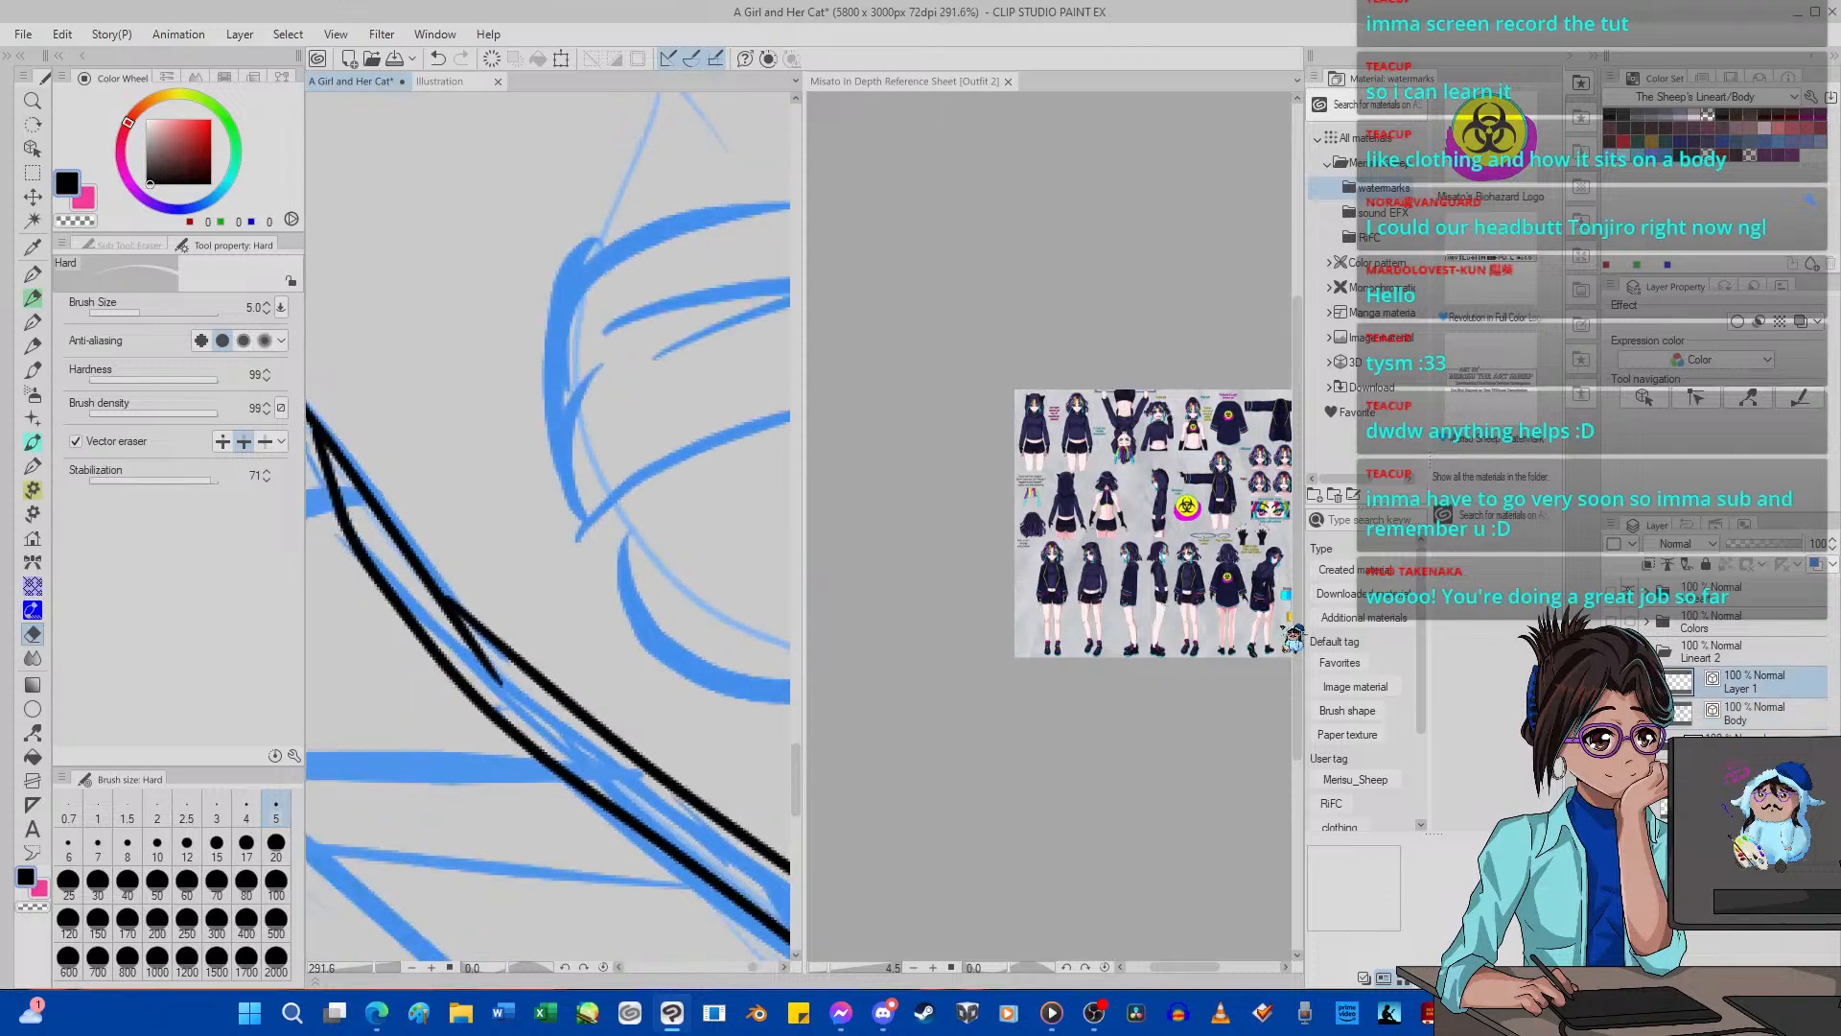
scroll(480, 662, "down", 1)
left_click(462, 643)
scroll(462, 642, "down", 3)
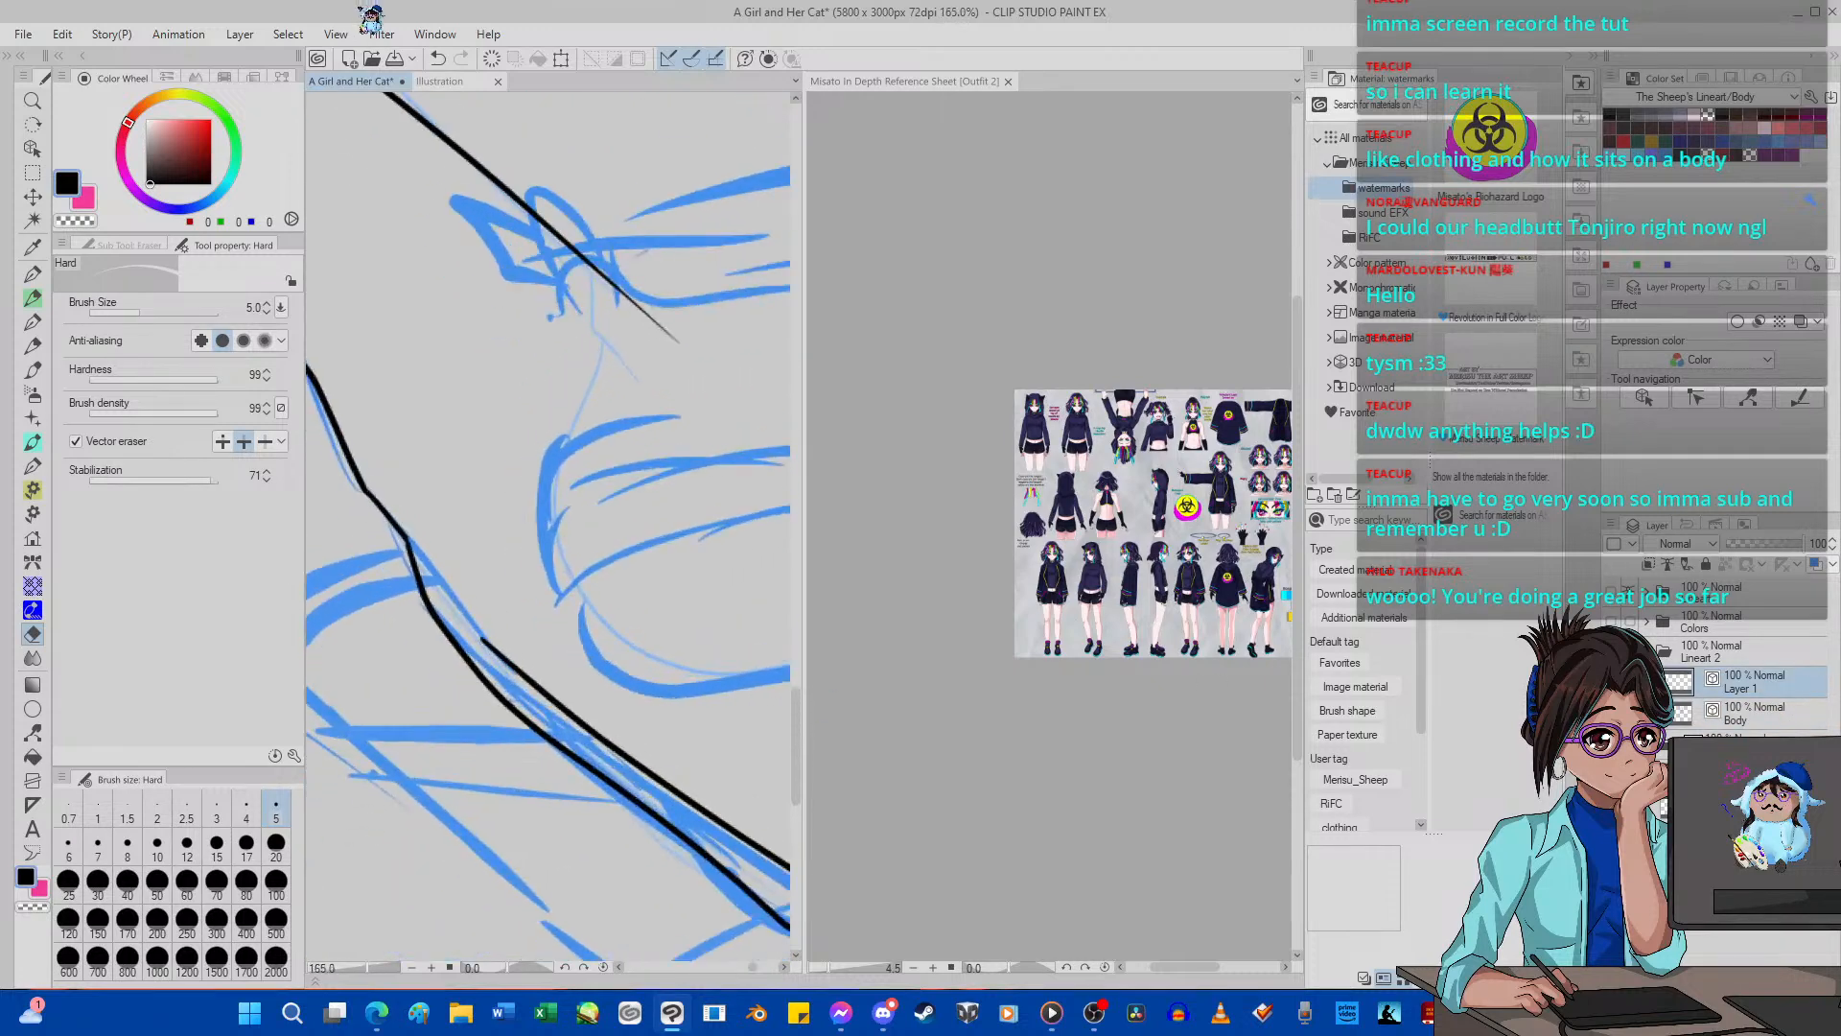
Delete the control points at the tongue line's lower end and move its end point to join the strip's outer edge.
left_click(32, 731)
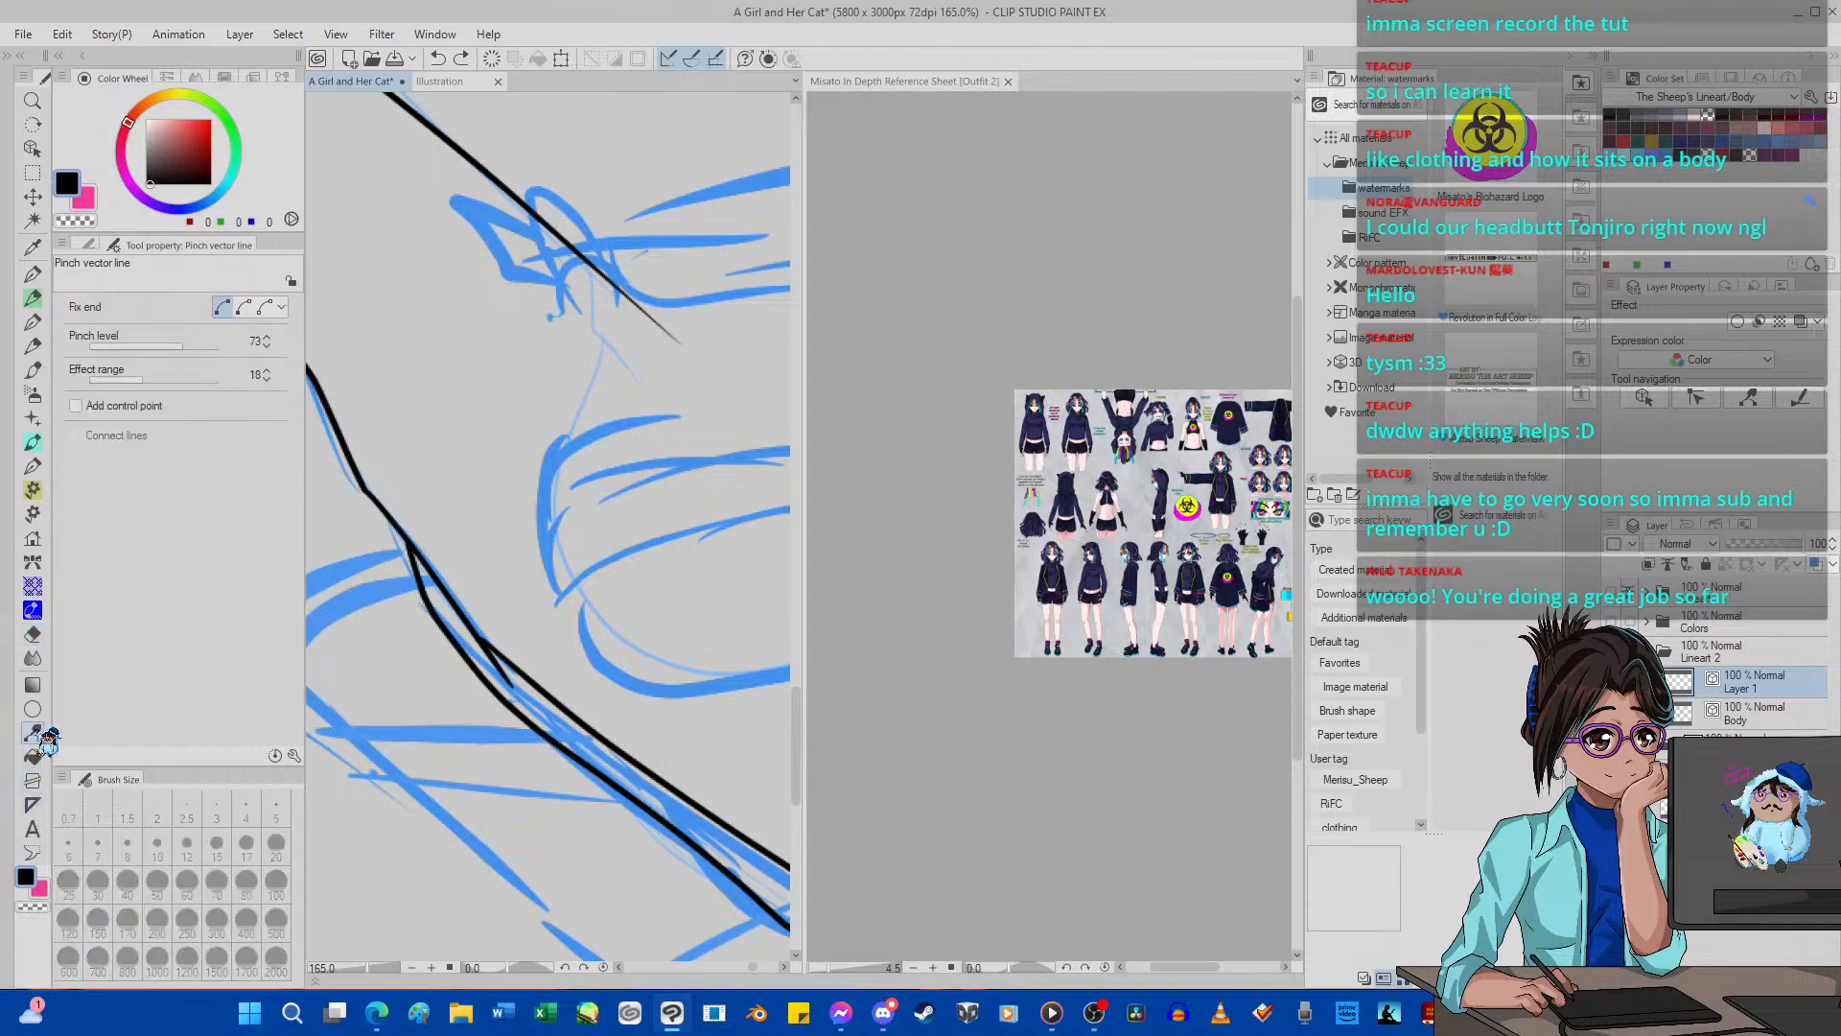
left_click(125, 244)
left_click(161, 303)
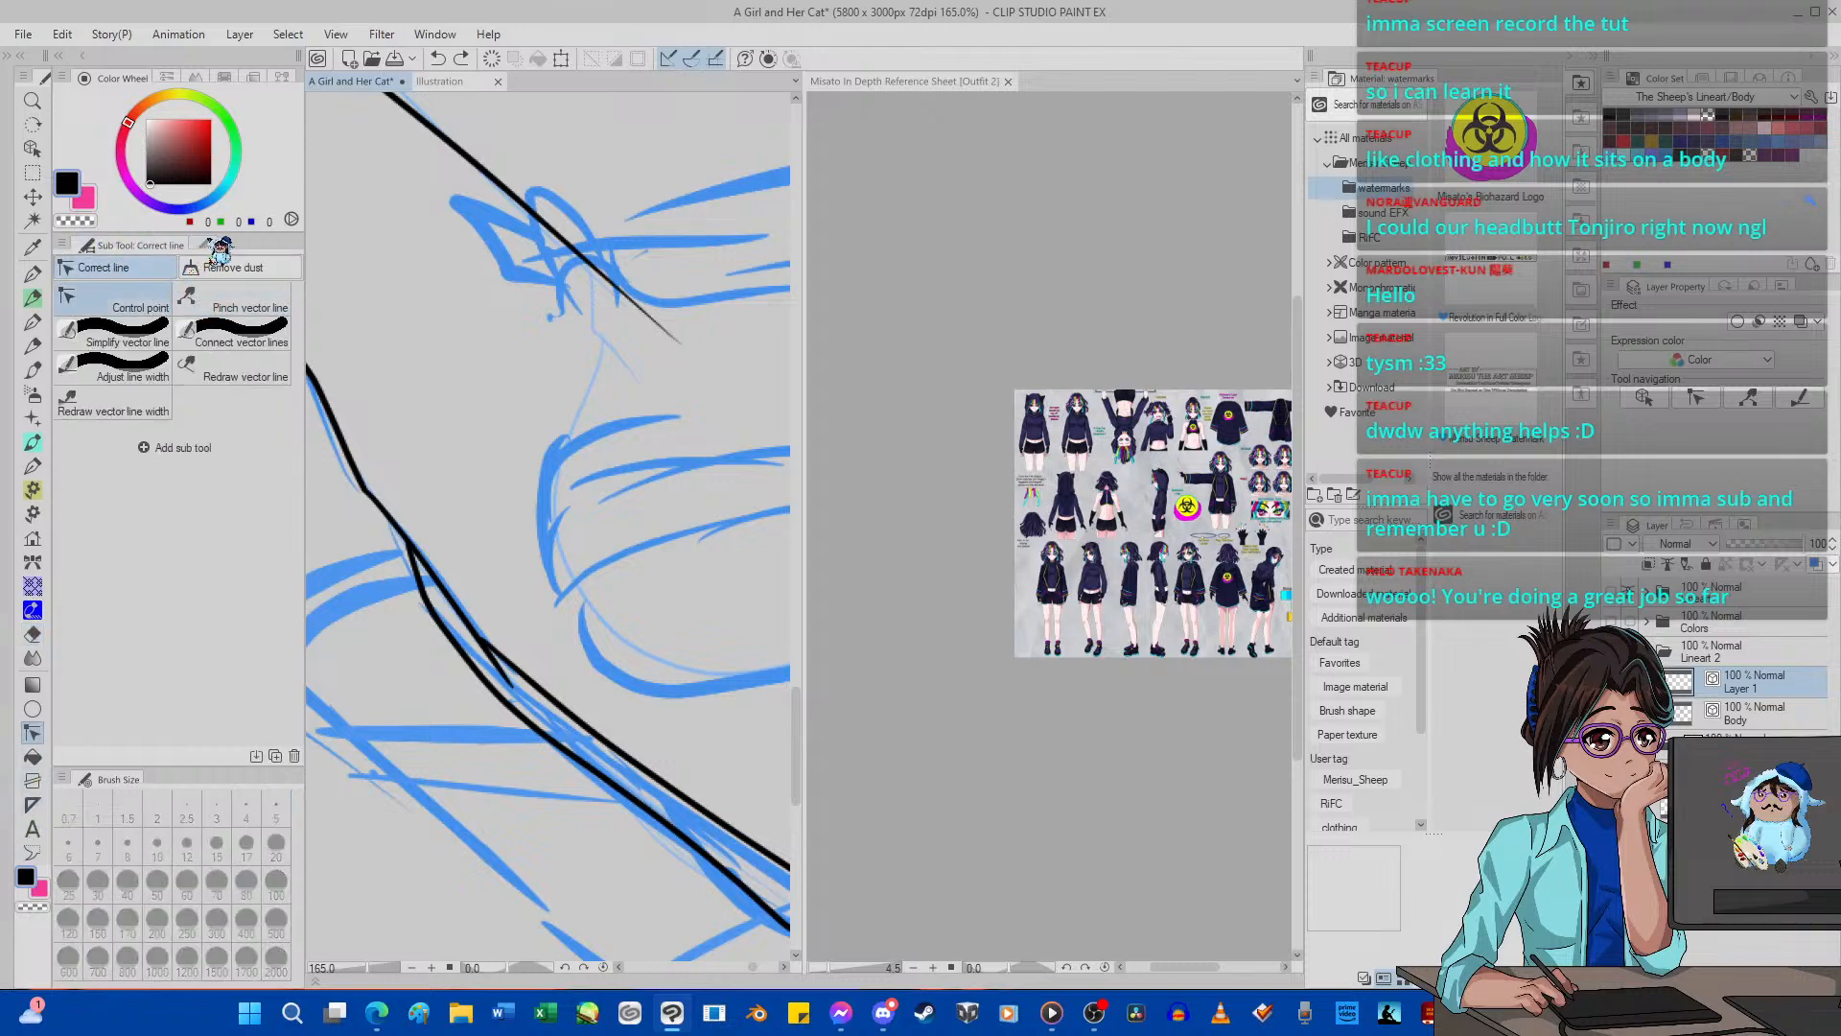
left_click(204, 244)
left_click(134, 342)
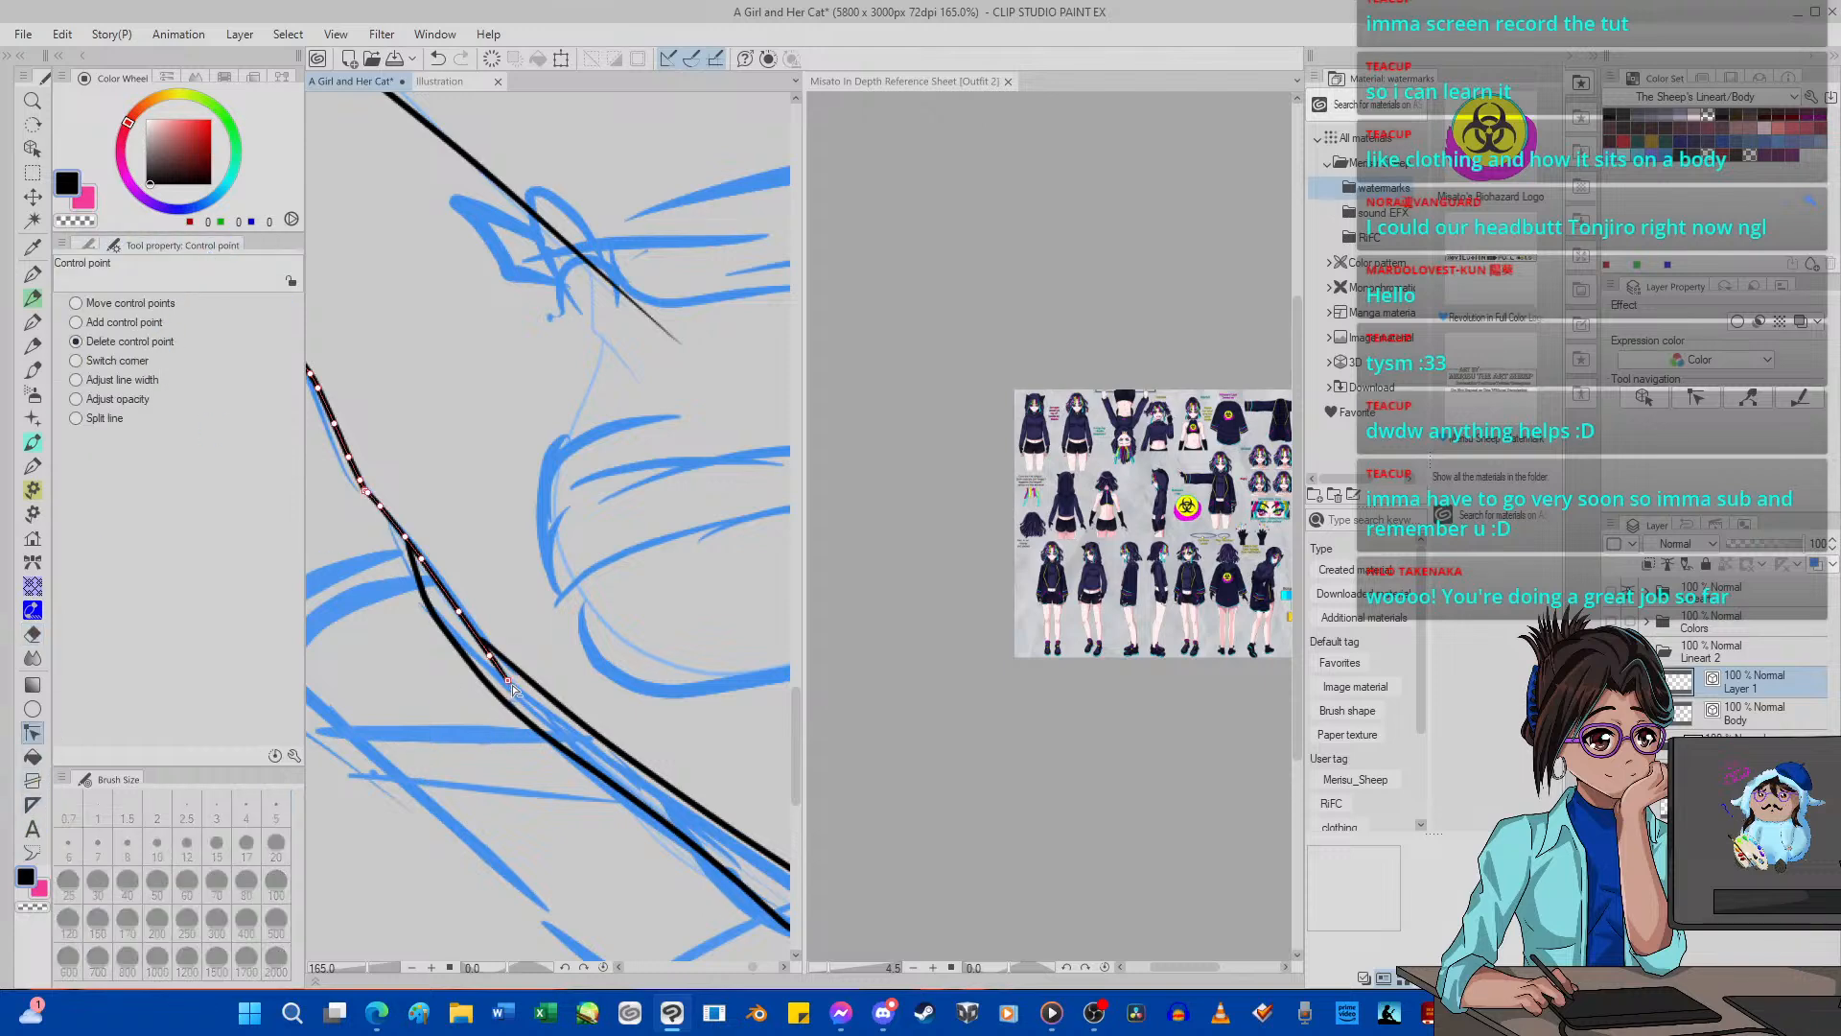
left_click(509, 682)
left_click(491, 658)
left_click(74, 303)
scroll(489, 618, "up", 2)
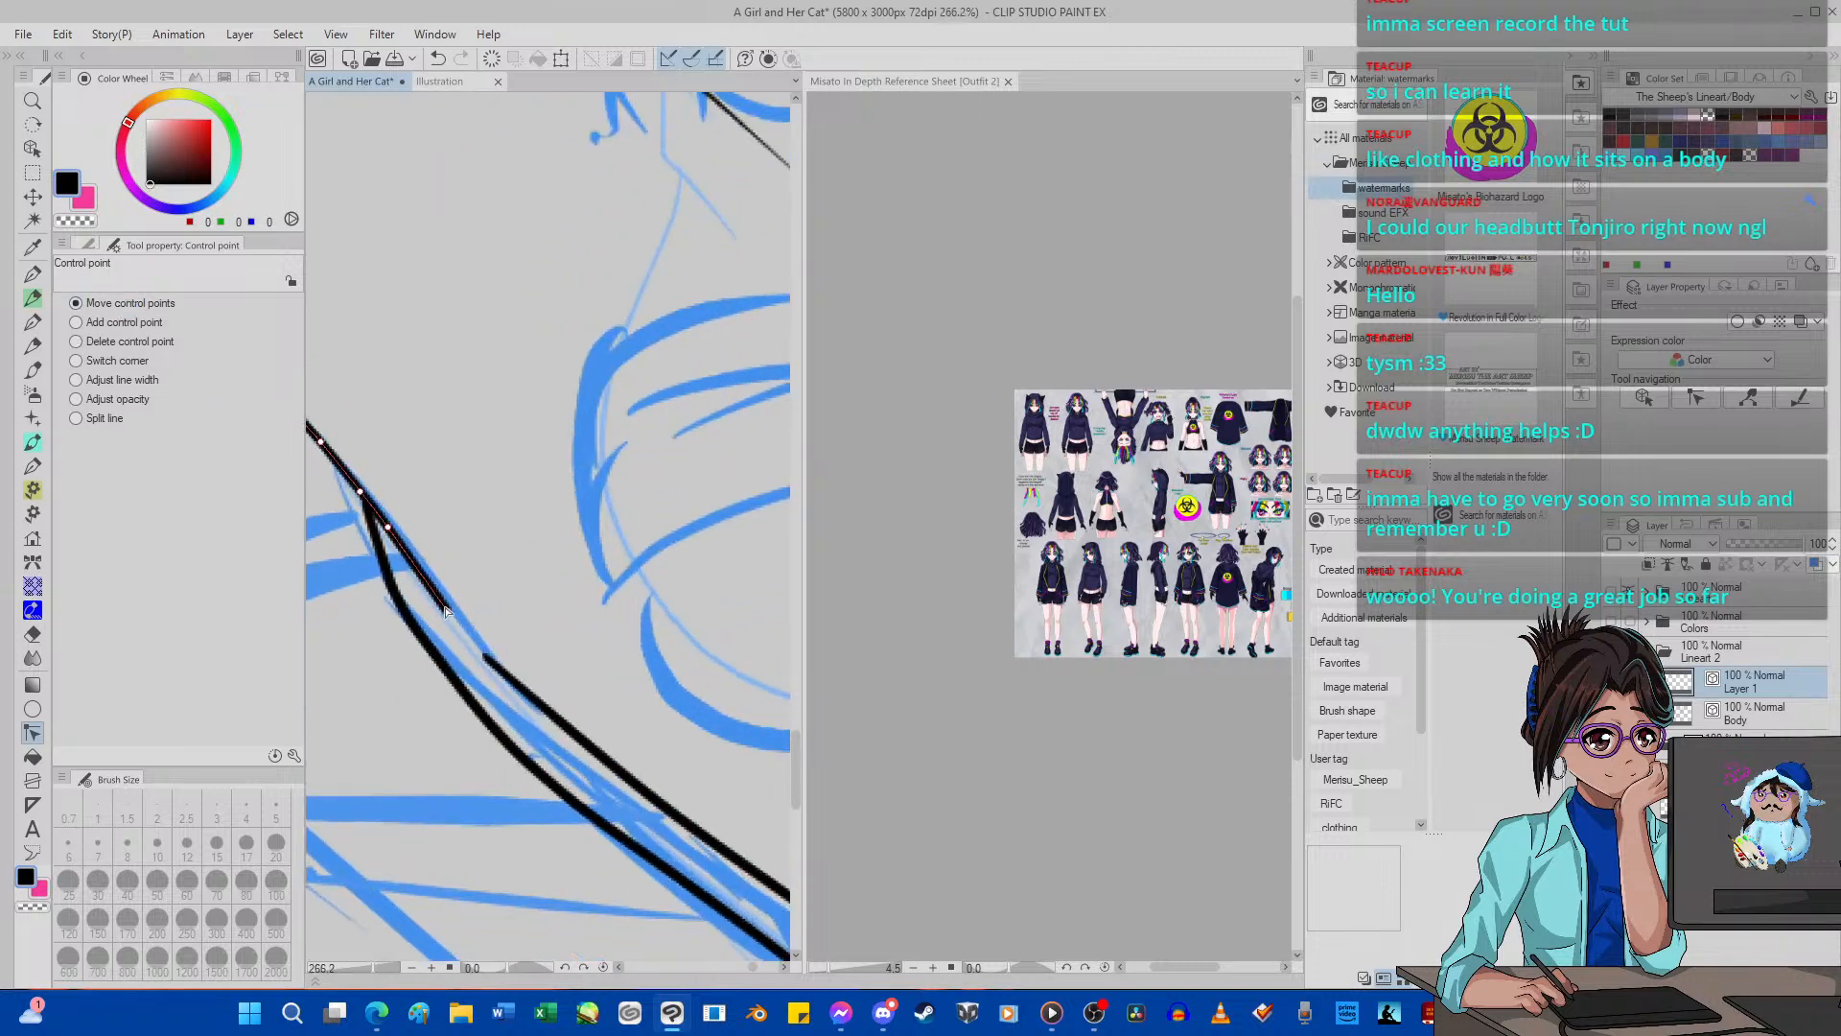
Delete two control points near the toe end of the strip's inner edge to smooth the line.
scroll(470, 633, "down", 8)
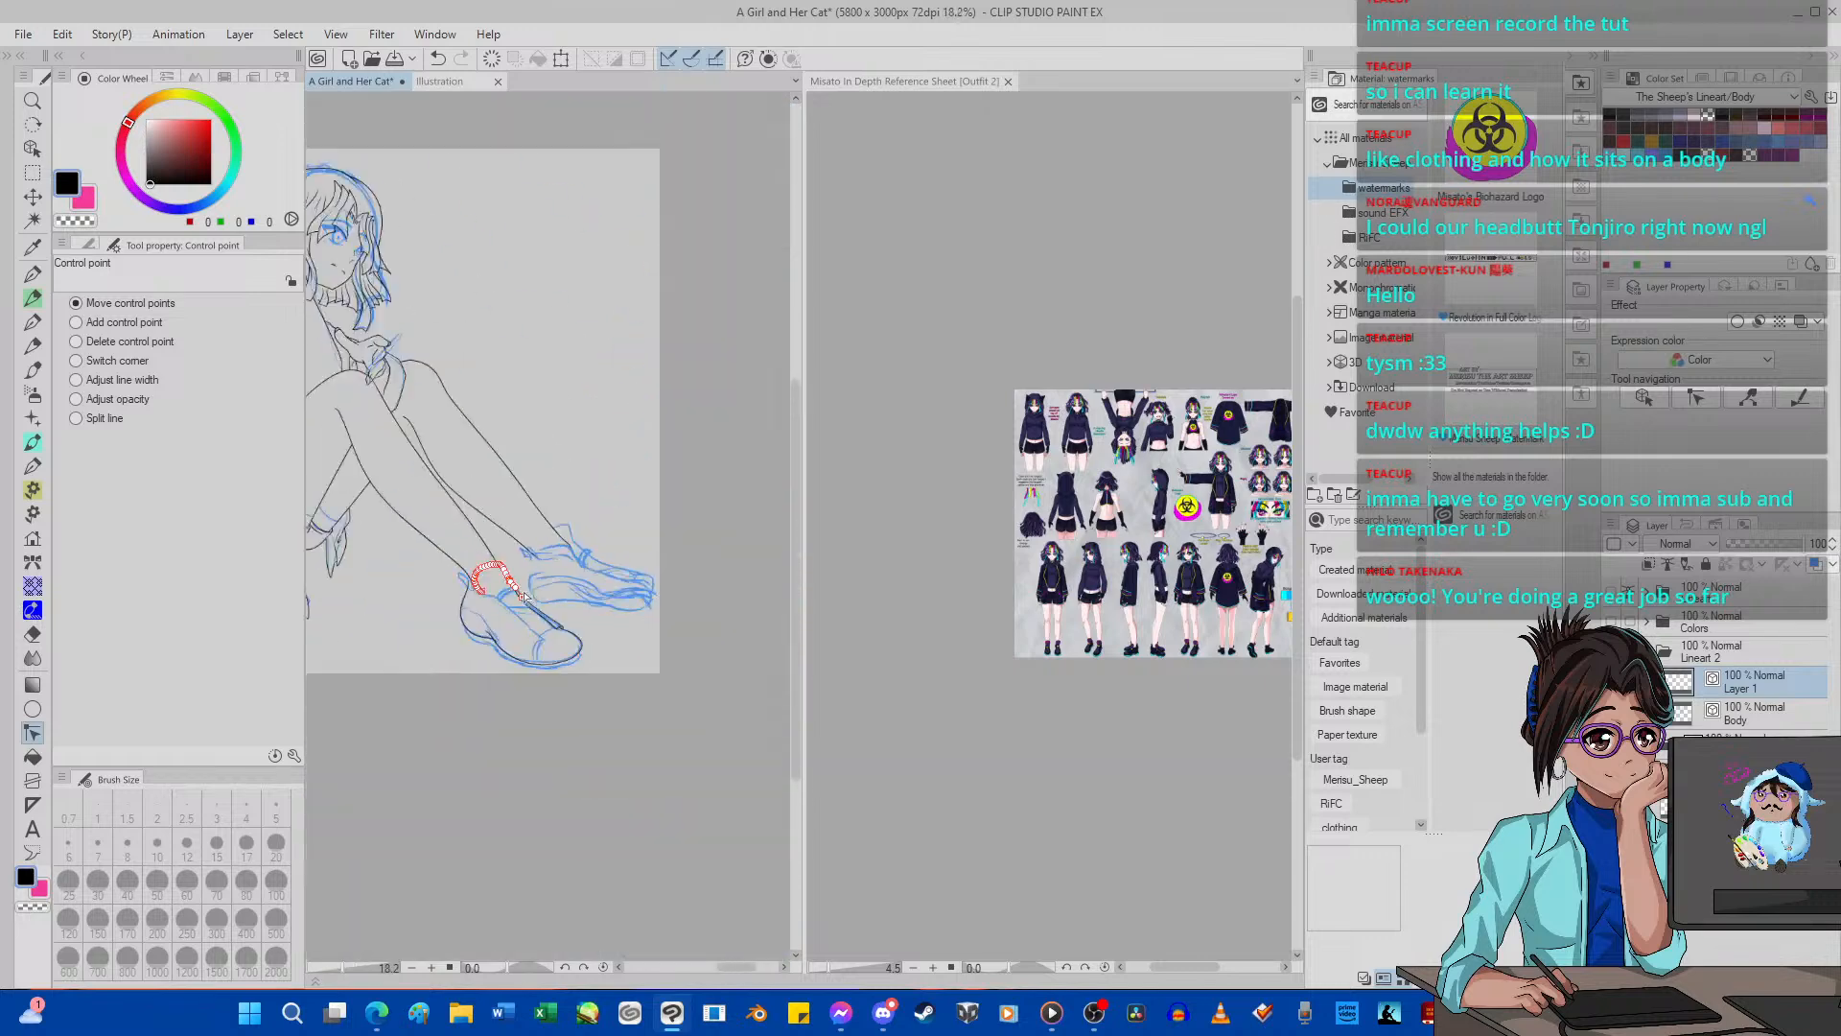
scroll(482, 621, "up", 4)
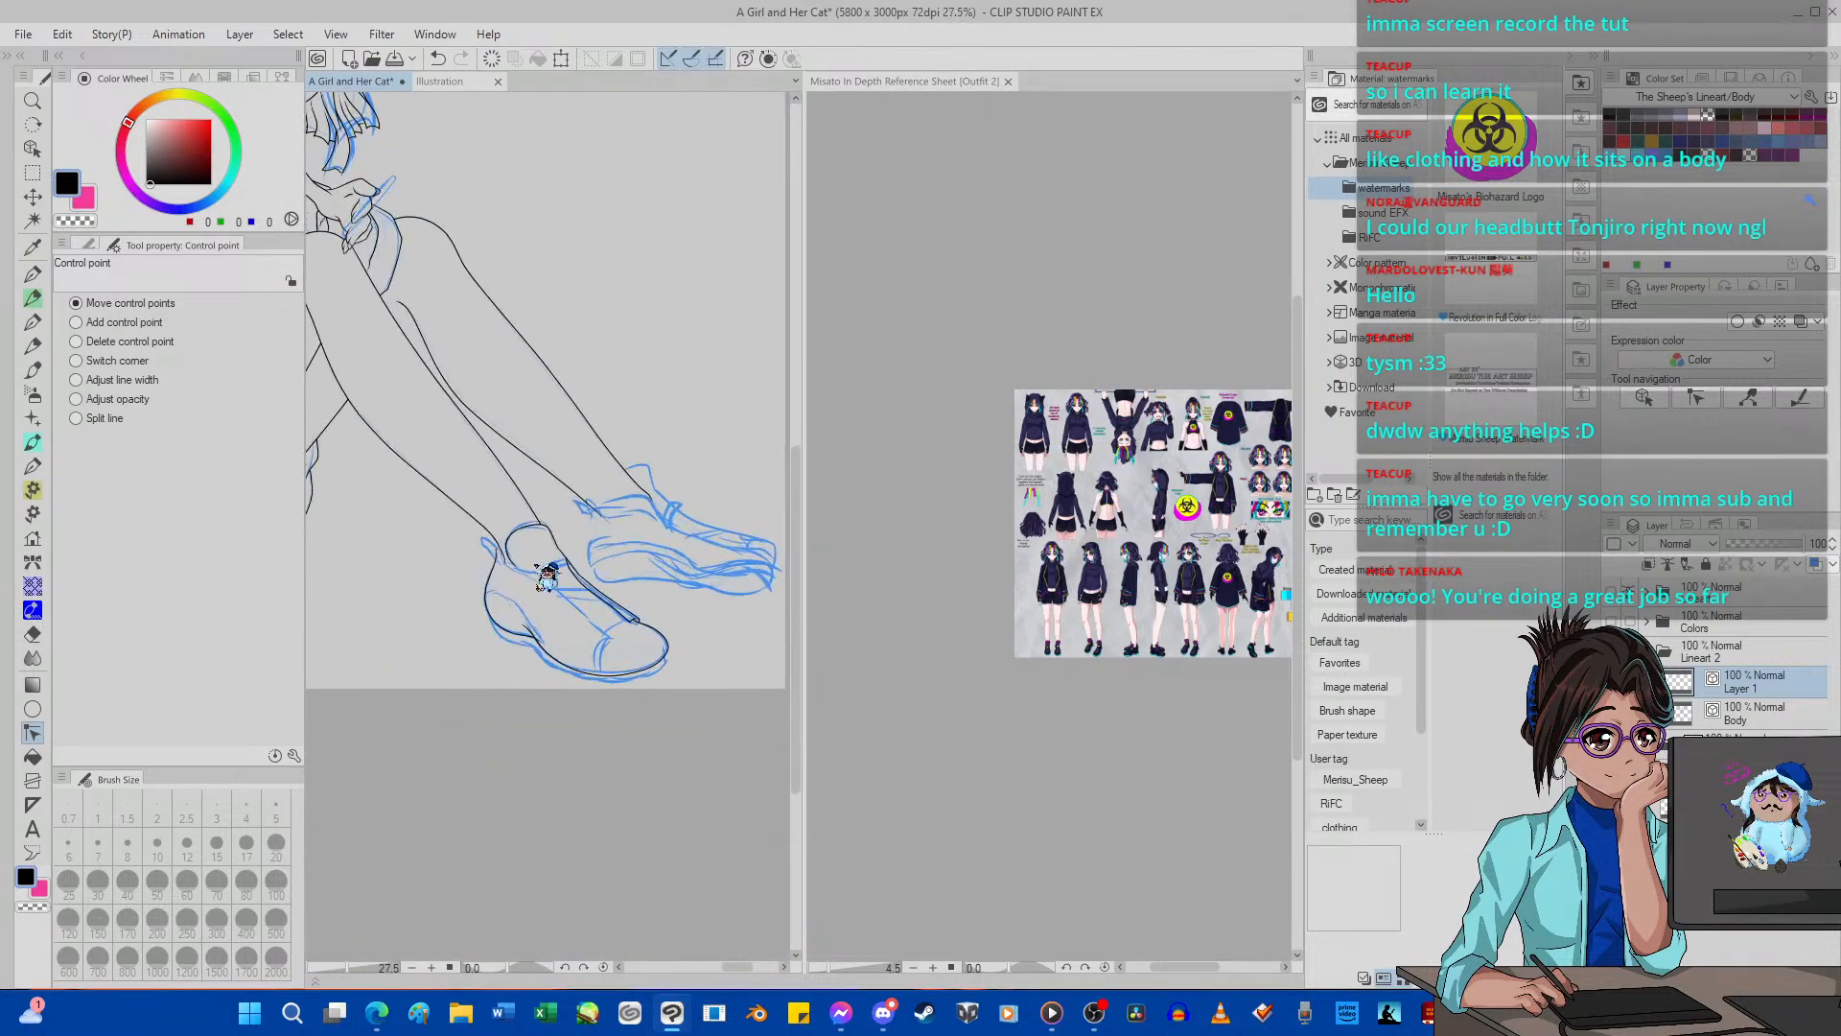
scroll(518, 605, "up", 3)
scroll(532, 686, "down", 3)
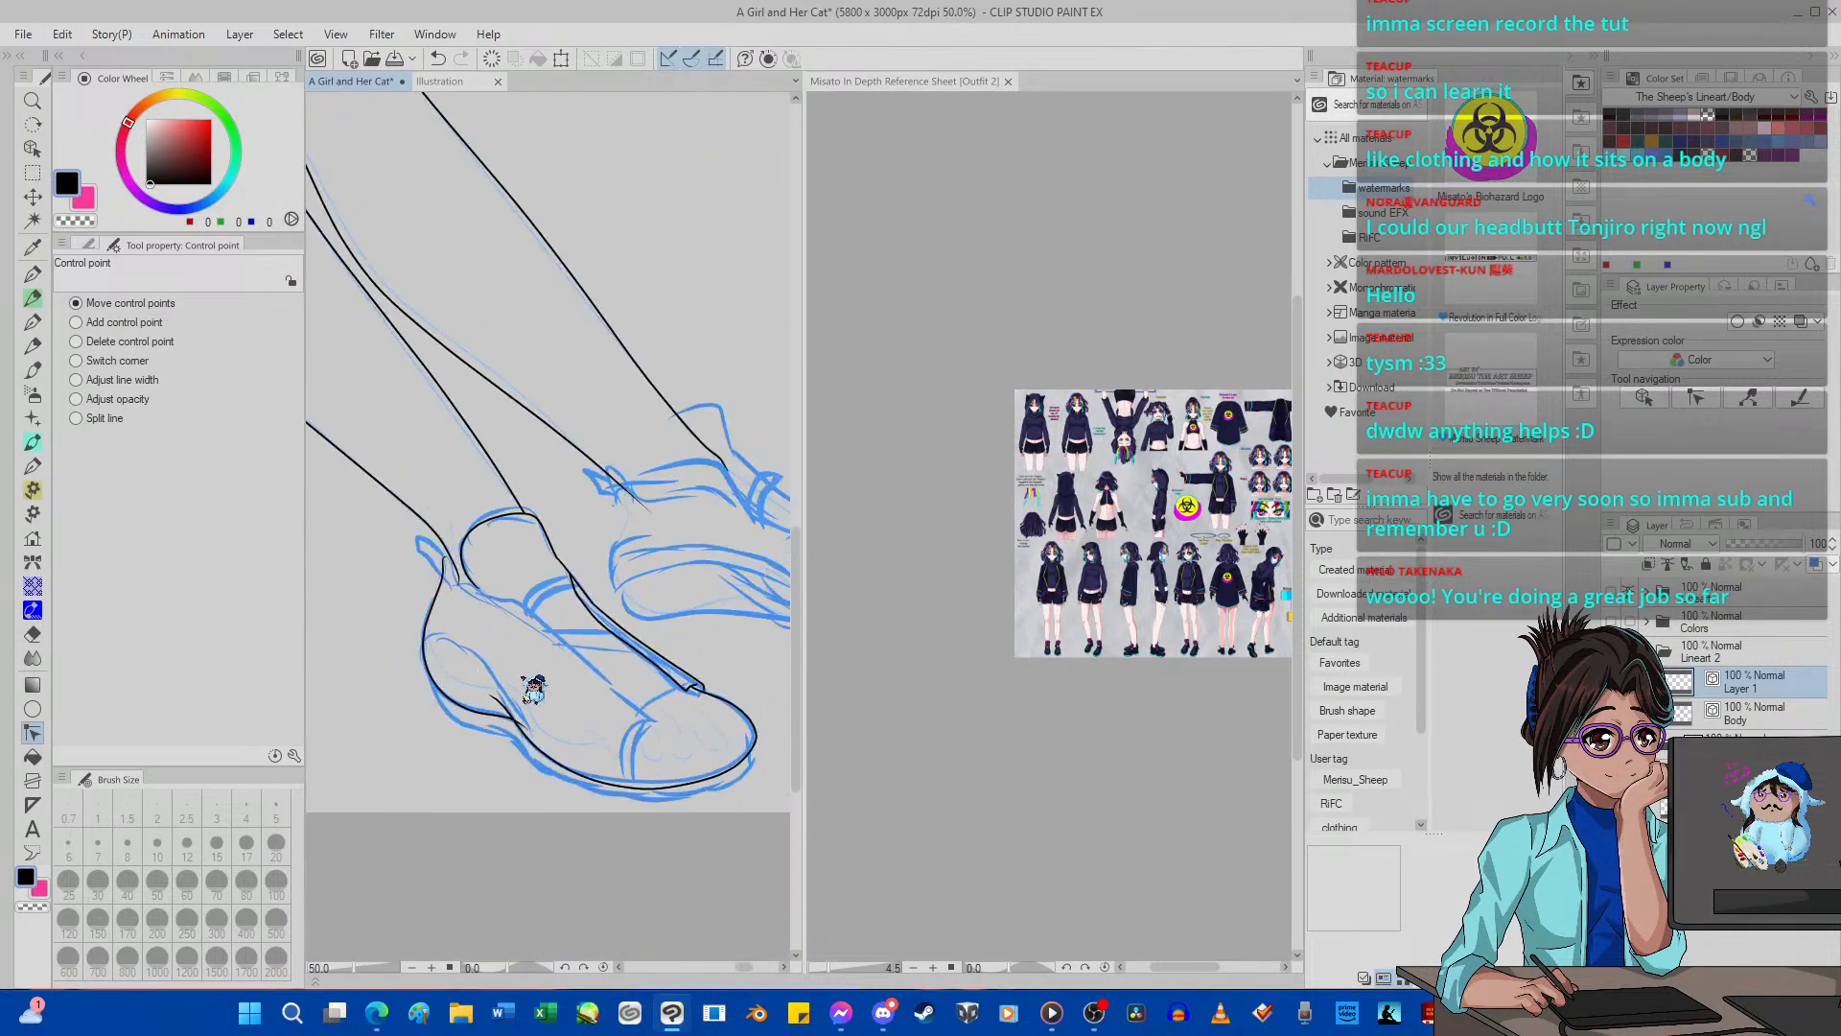
scroll(643, 709, "up", 2)
scroll(667, 718, "up", 3)
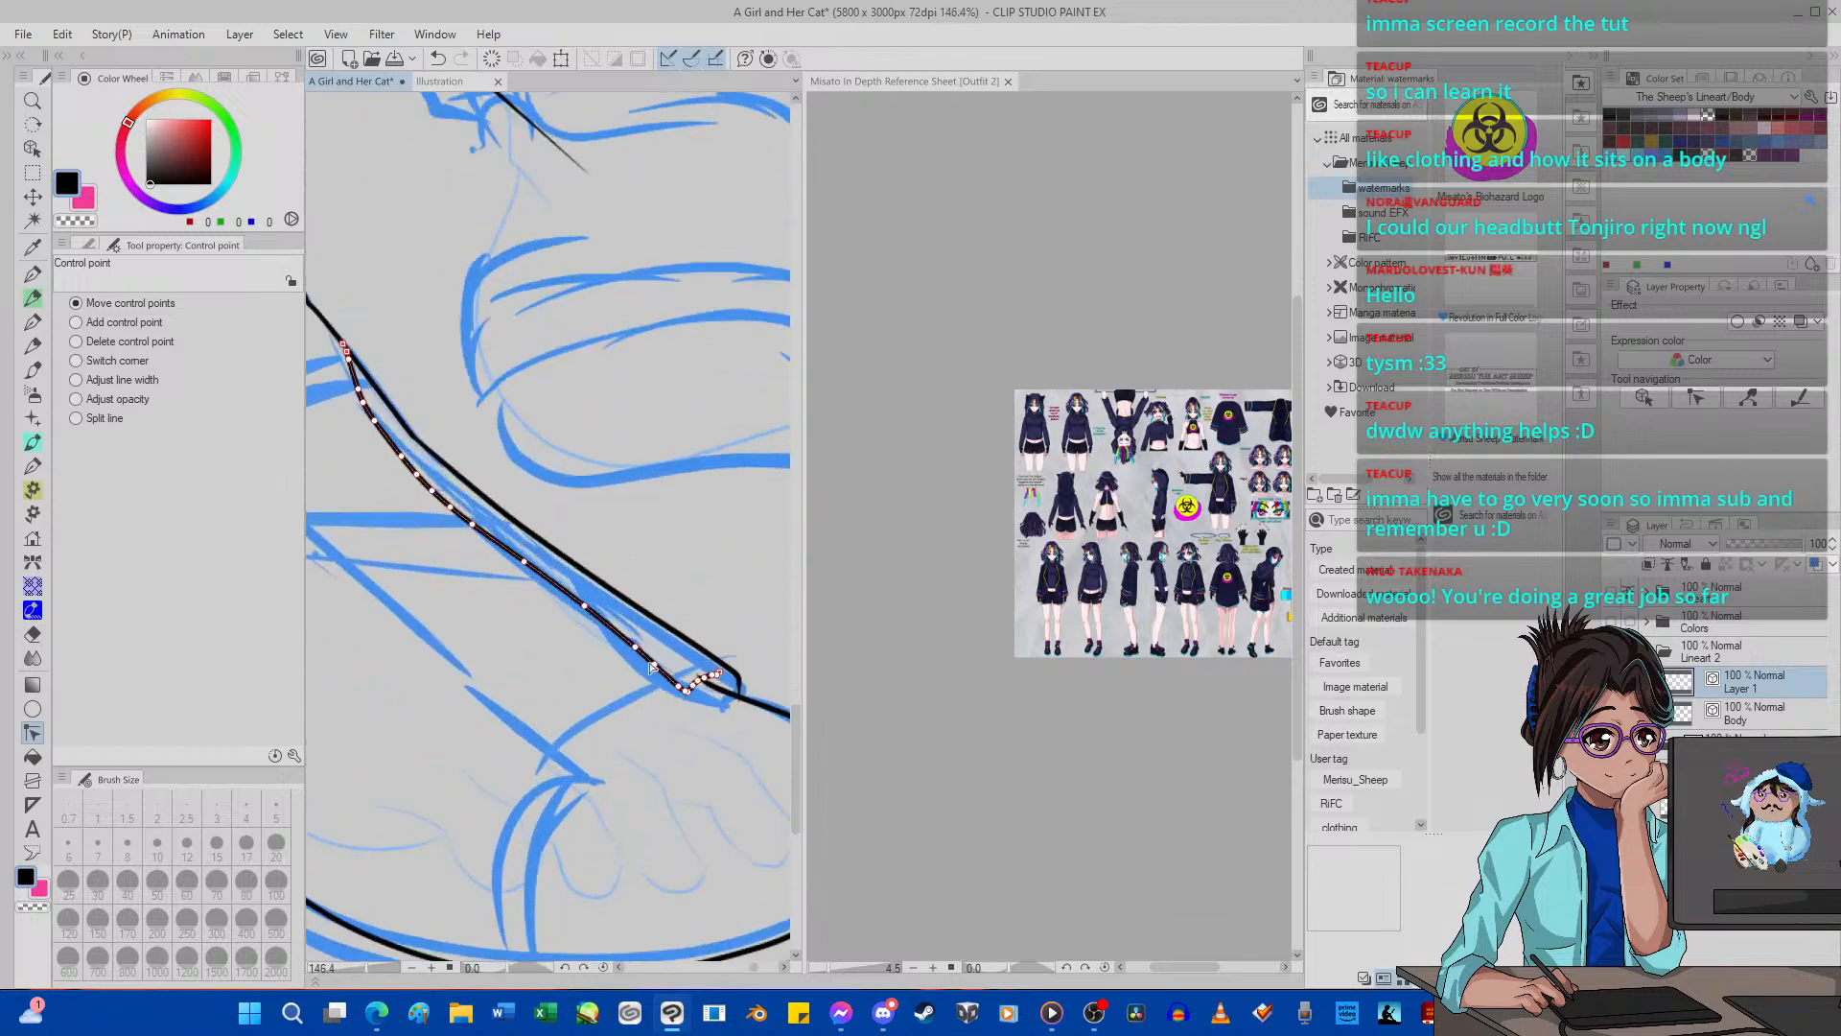
left_click(144, 342)
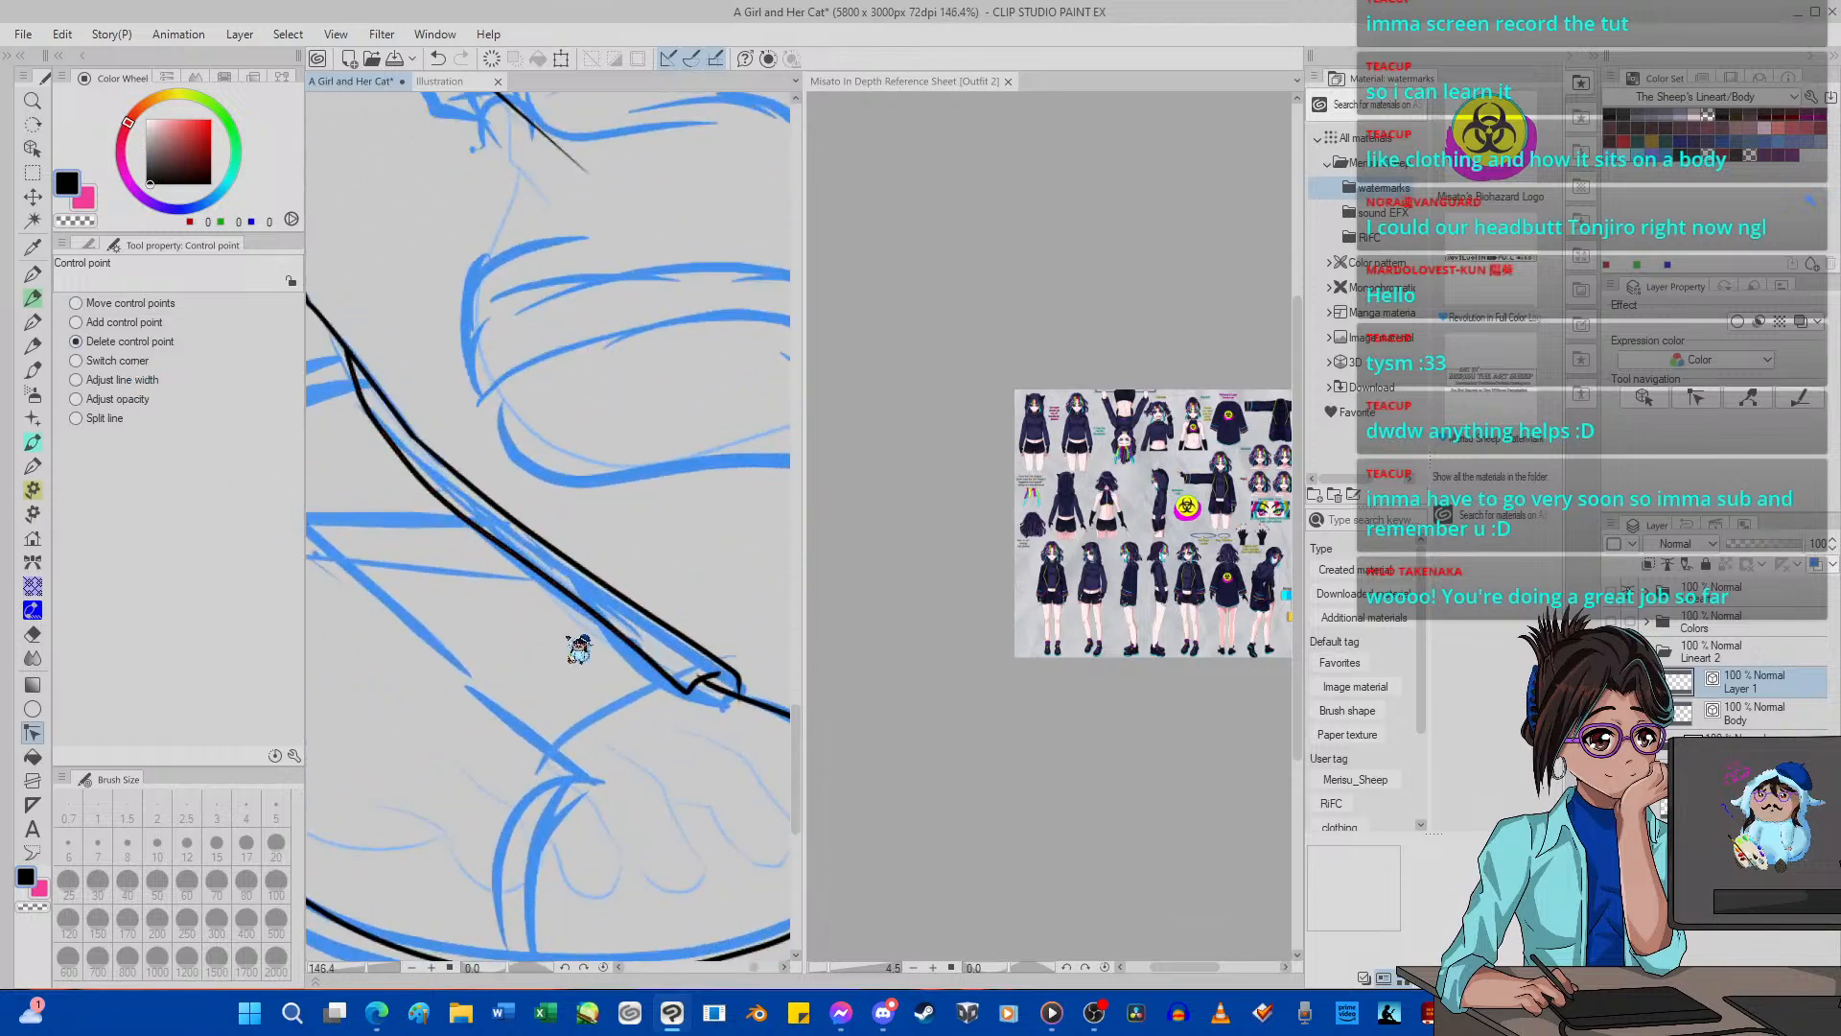
left_click(635, 648)
left_click(655, 664)
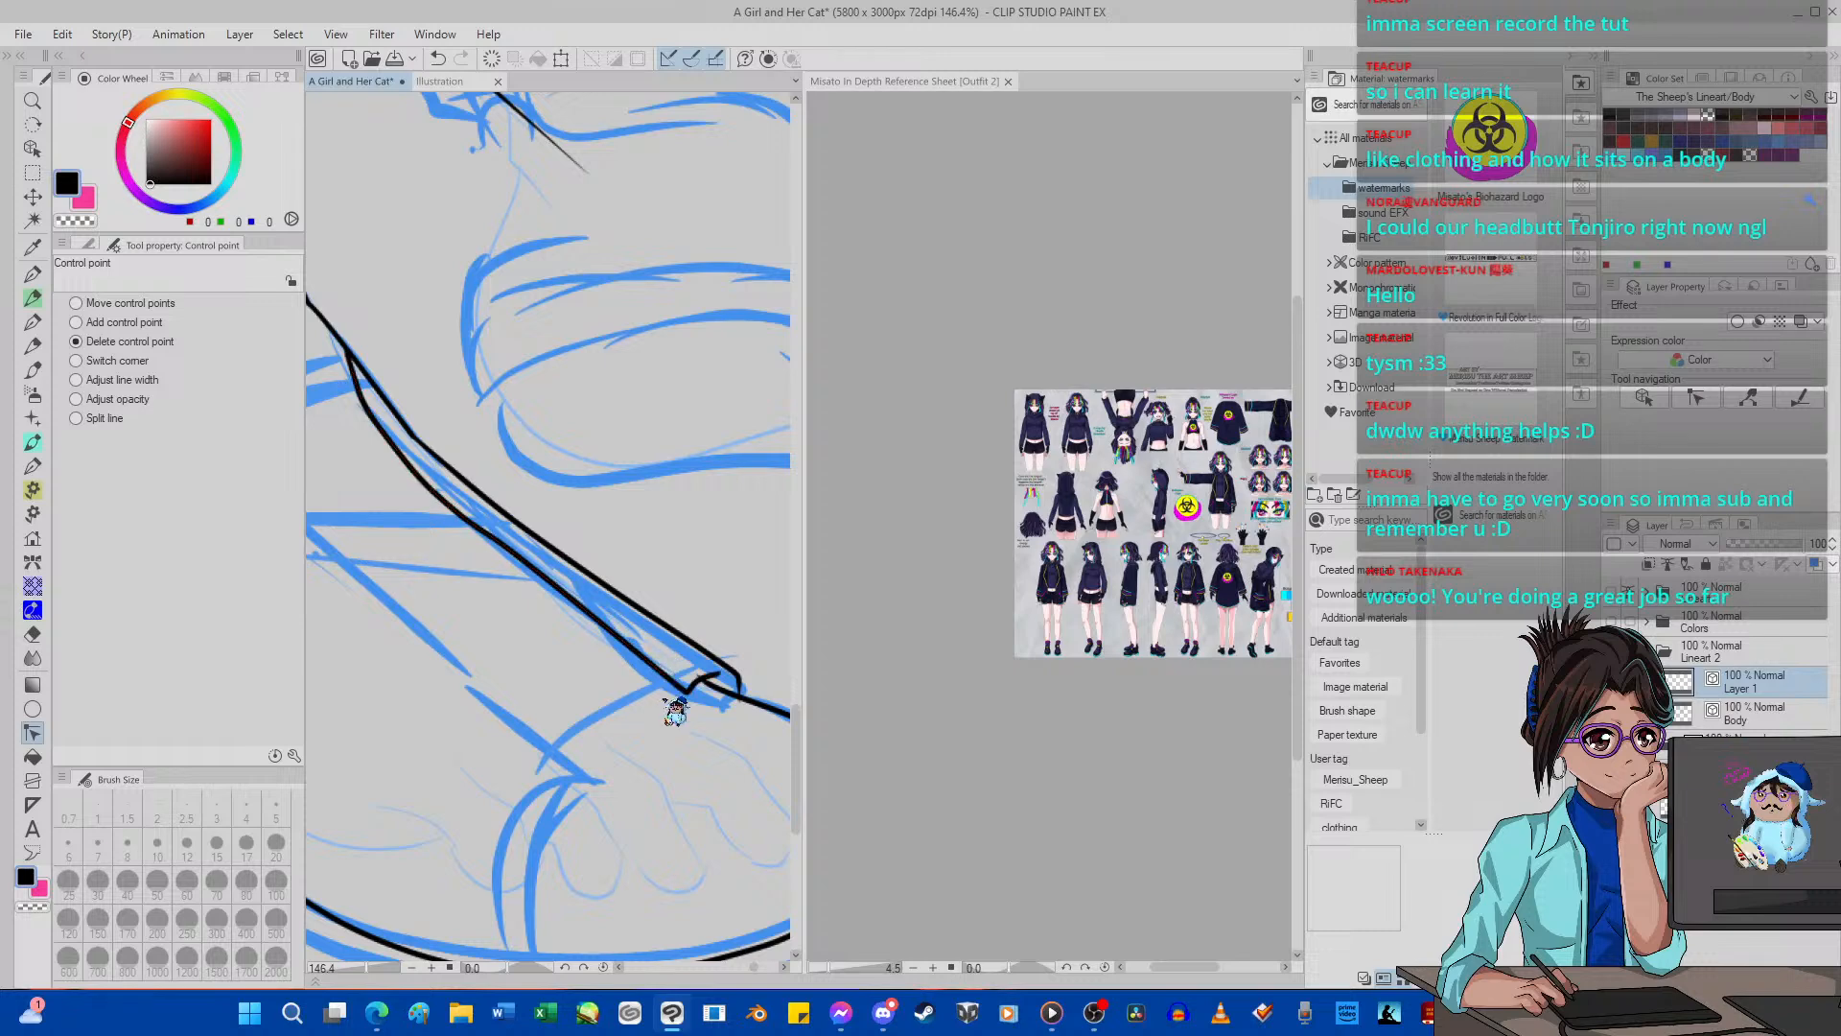
Set the hard vector eraser to size 3 for cleaning up the near shoe's line art.
scroll(552, 614, "down", 6)
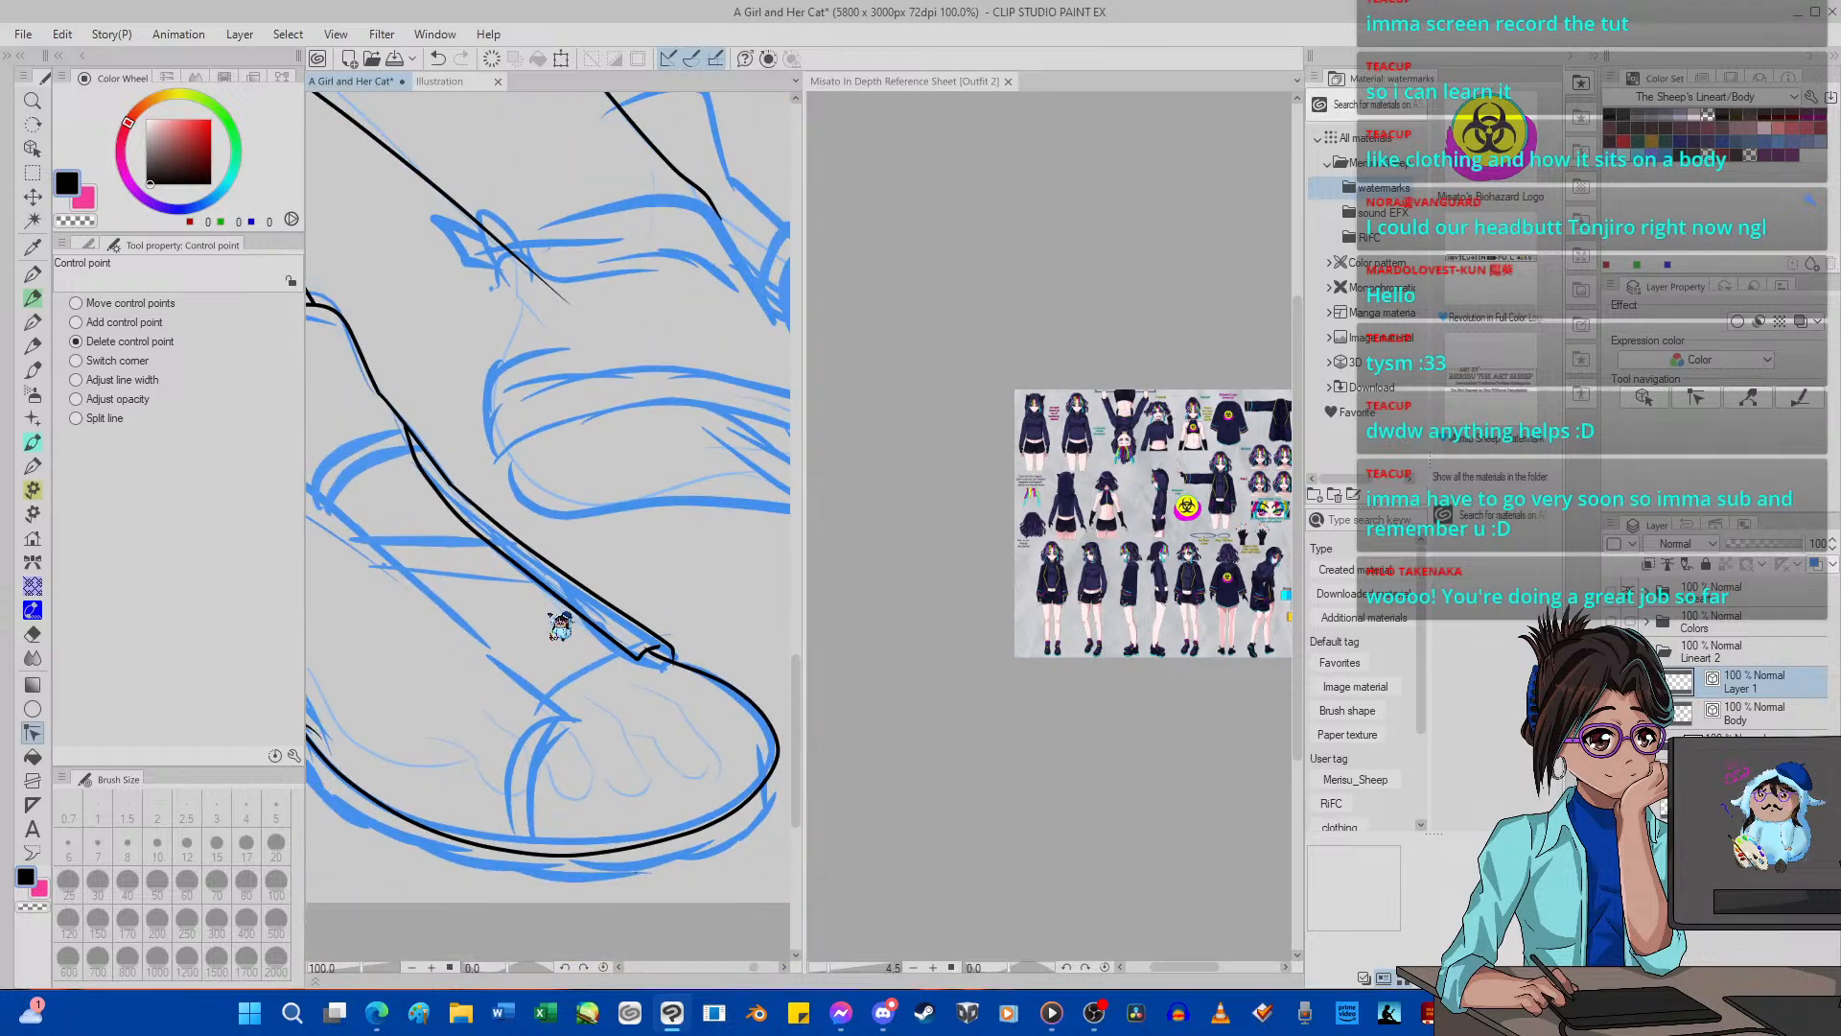
scroll(549, 619, "up", 5)
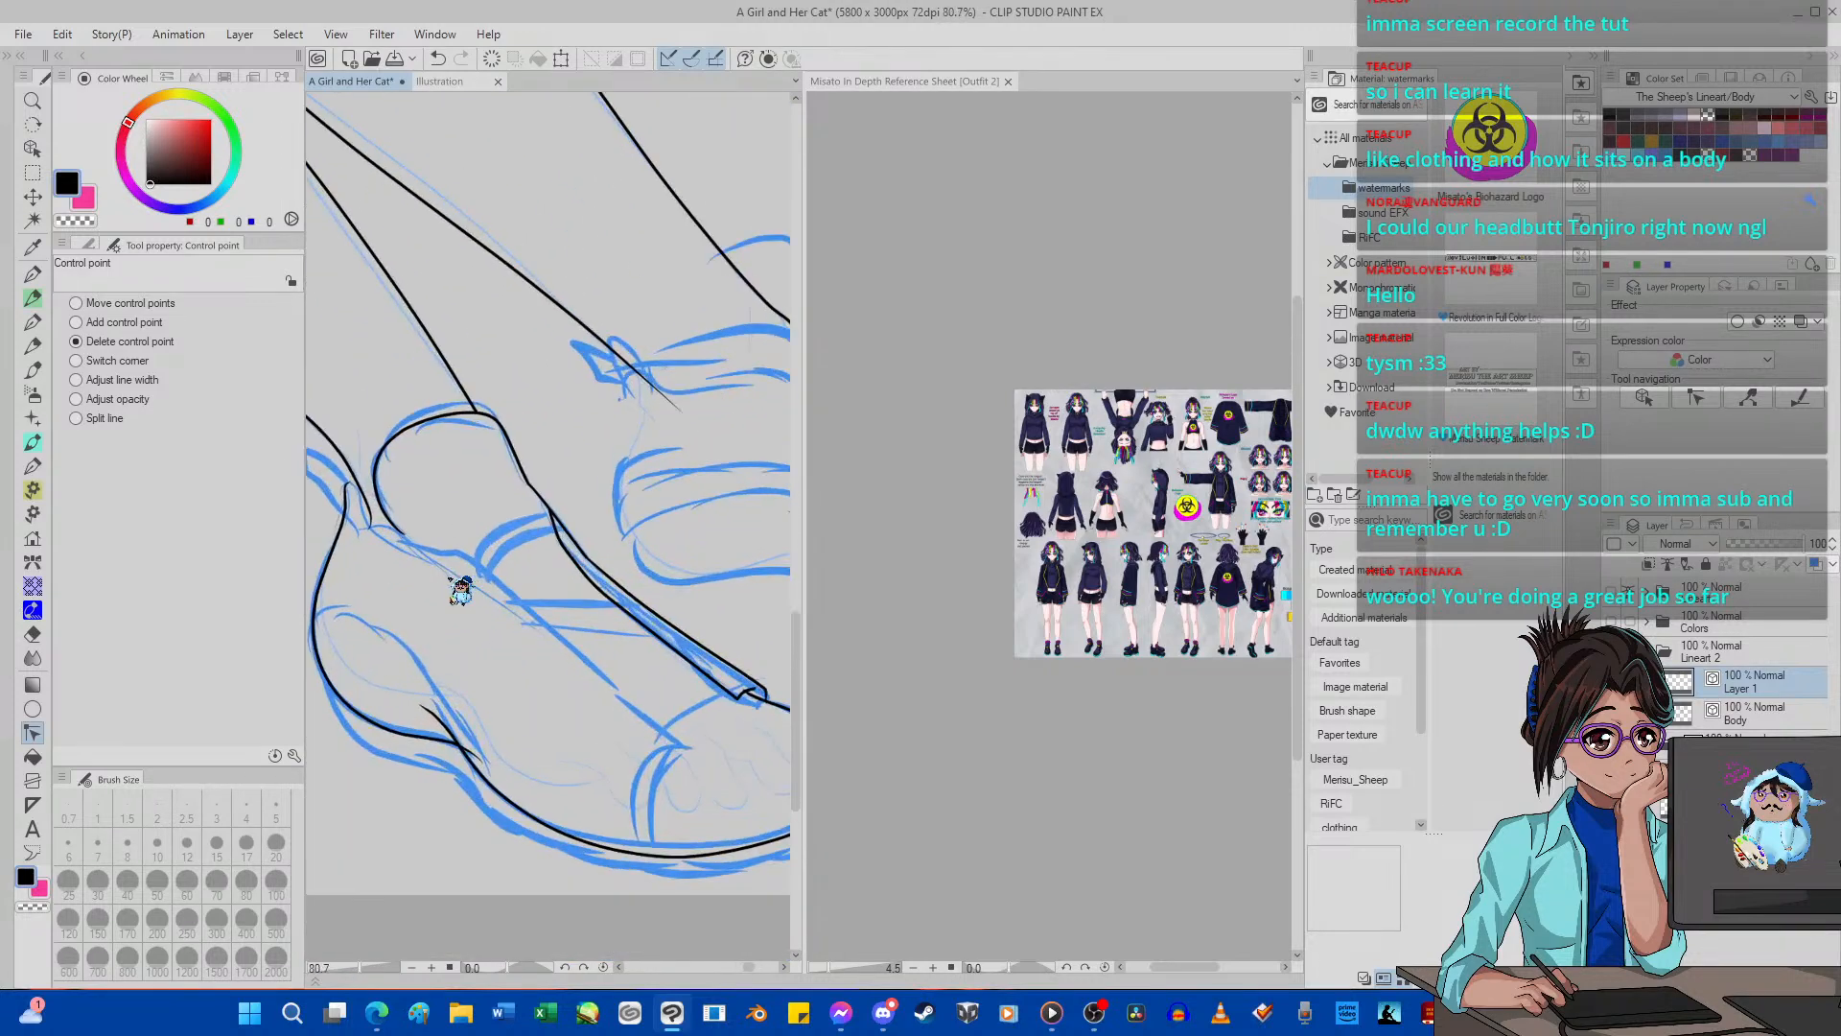
scroll(460, 591, "up", 2)
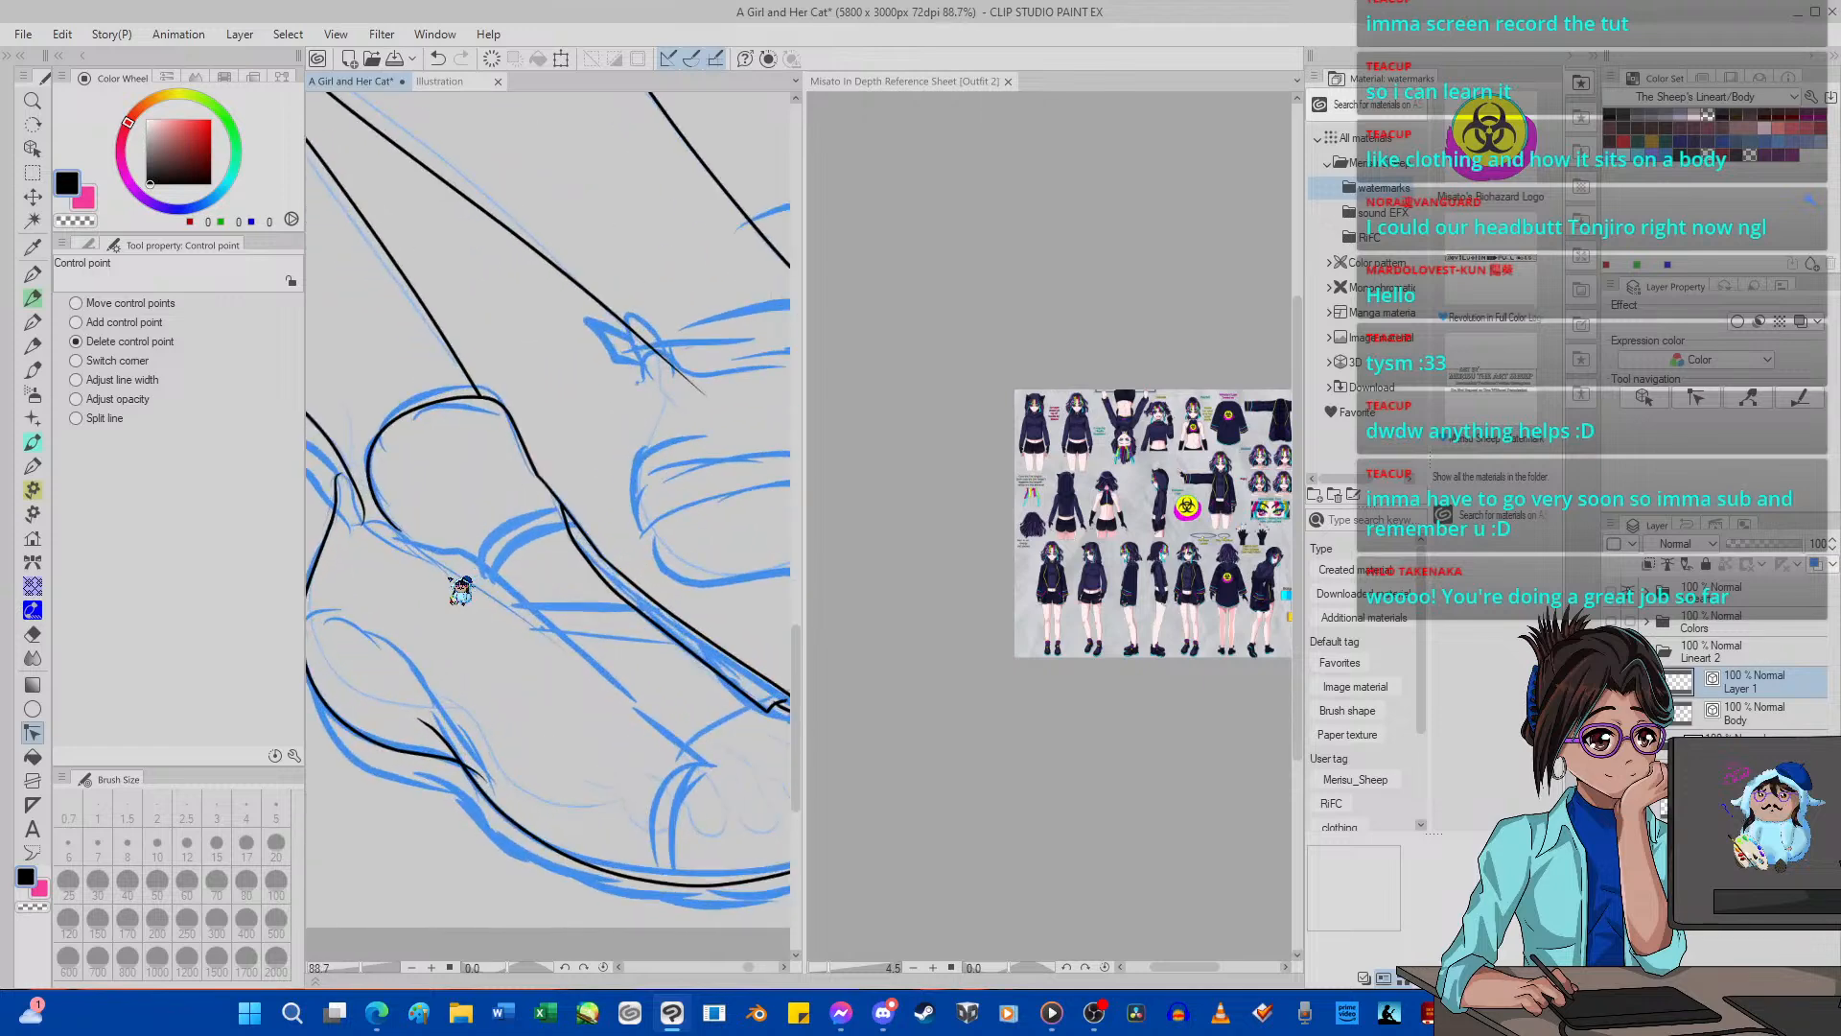
scroll(460, 591, "down", 1)
scroll(460, 592, "up", 1)
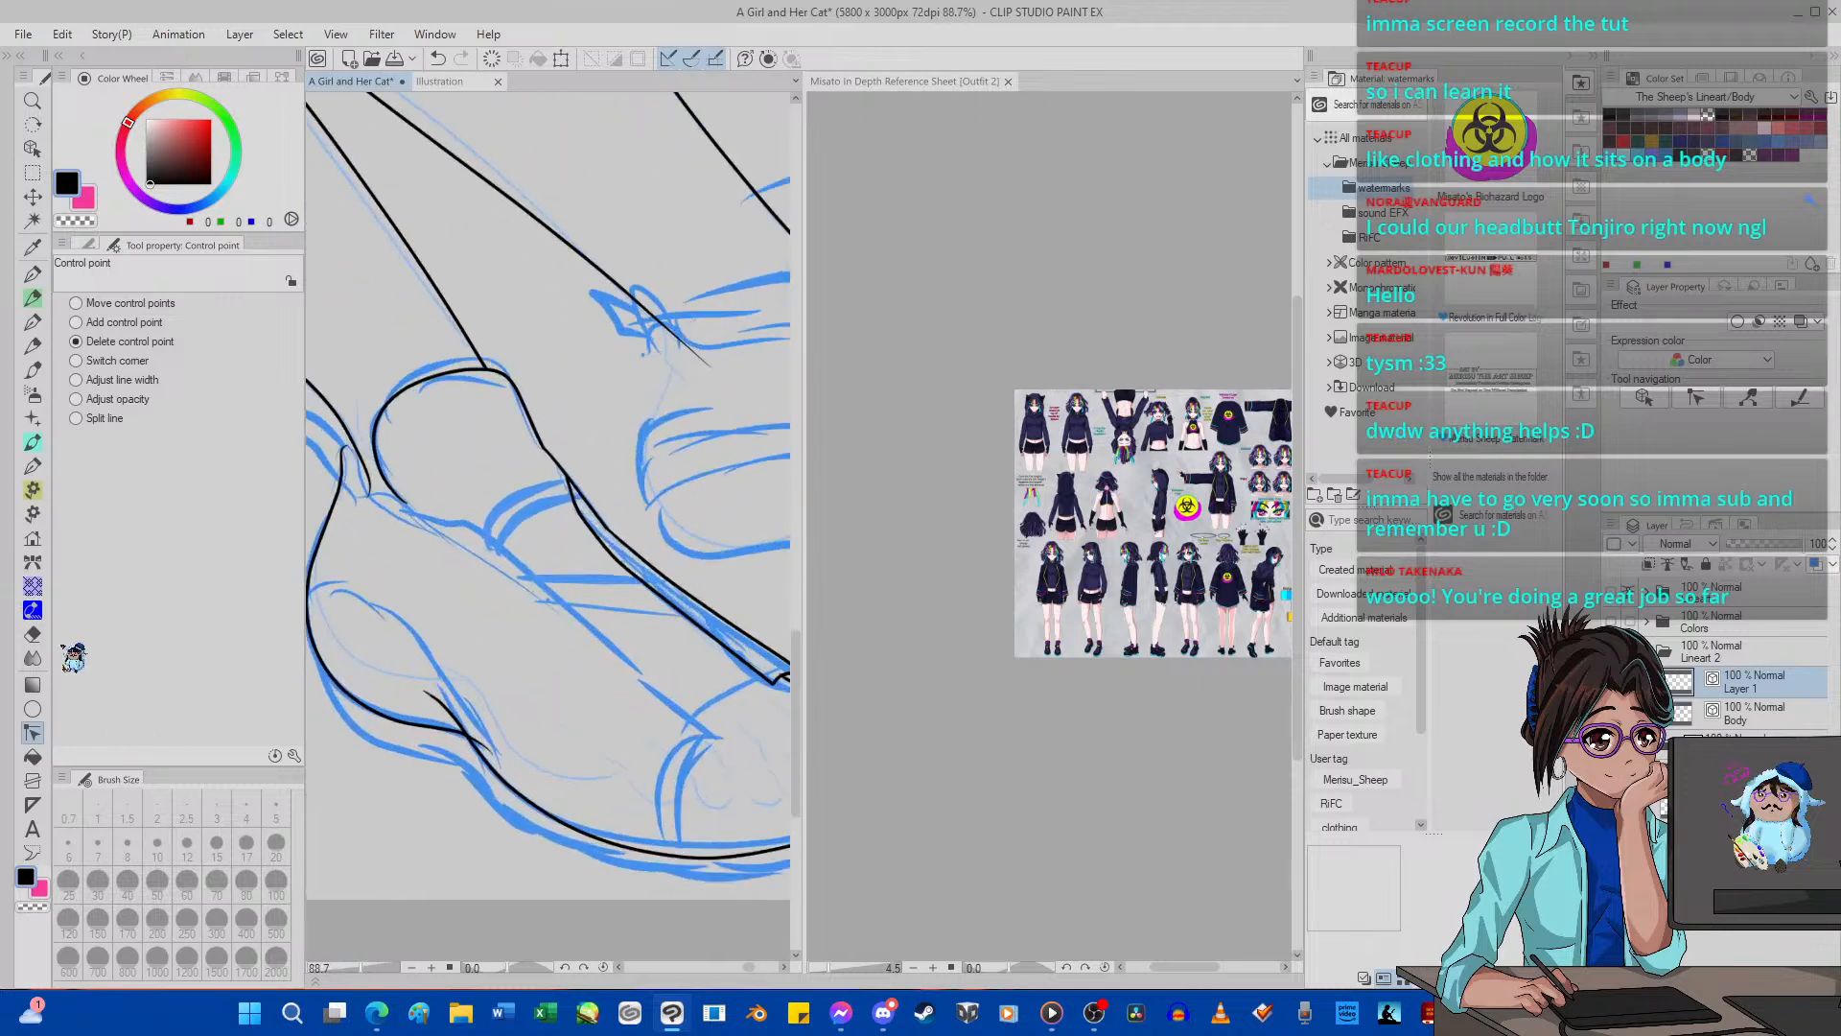
left_click(32, 634)
left_click(216, 815)
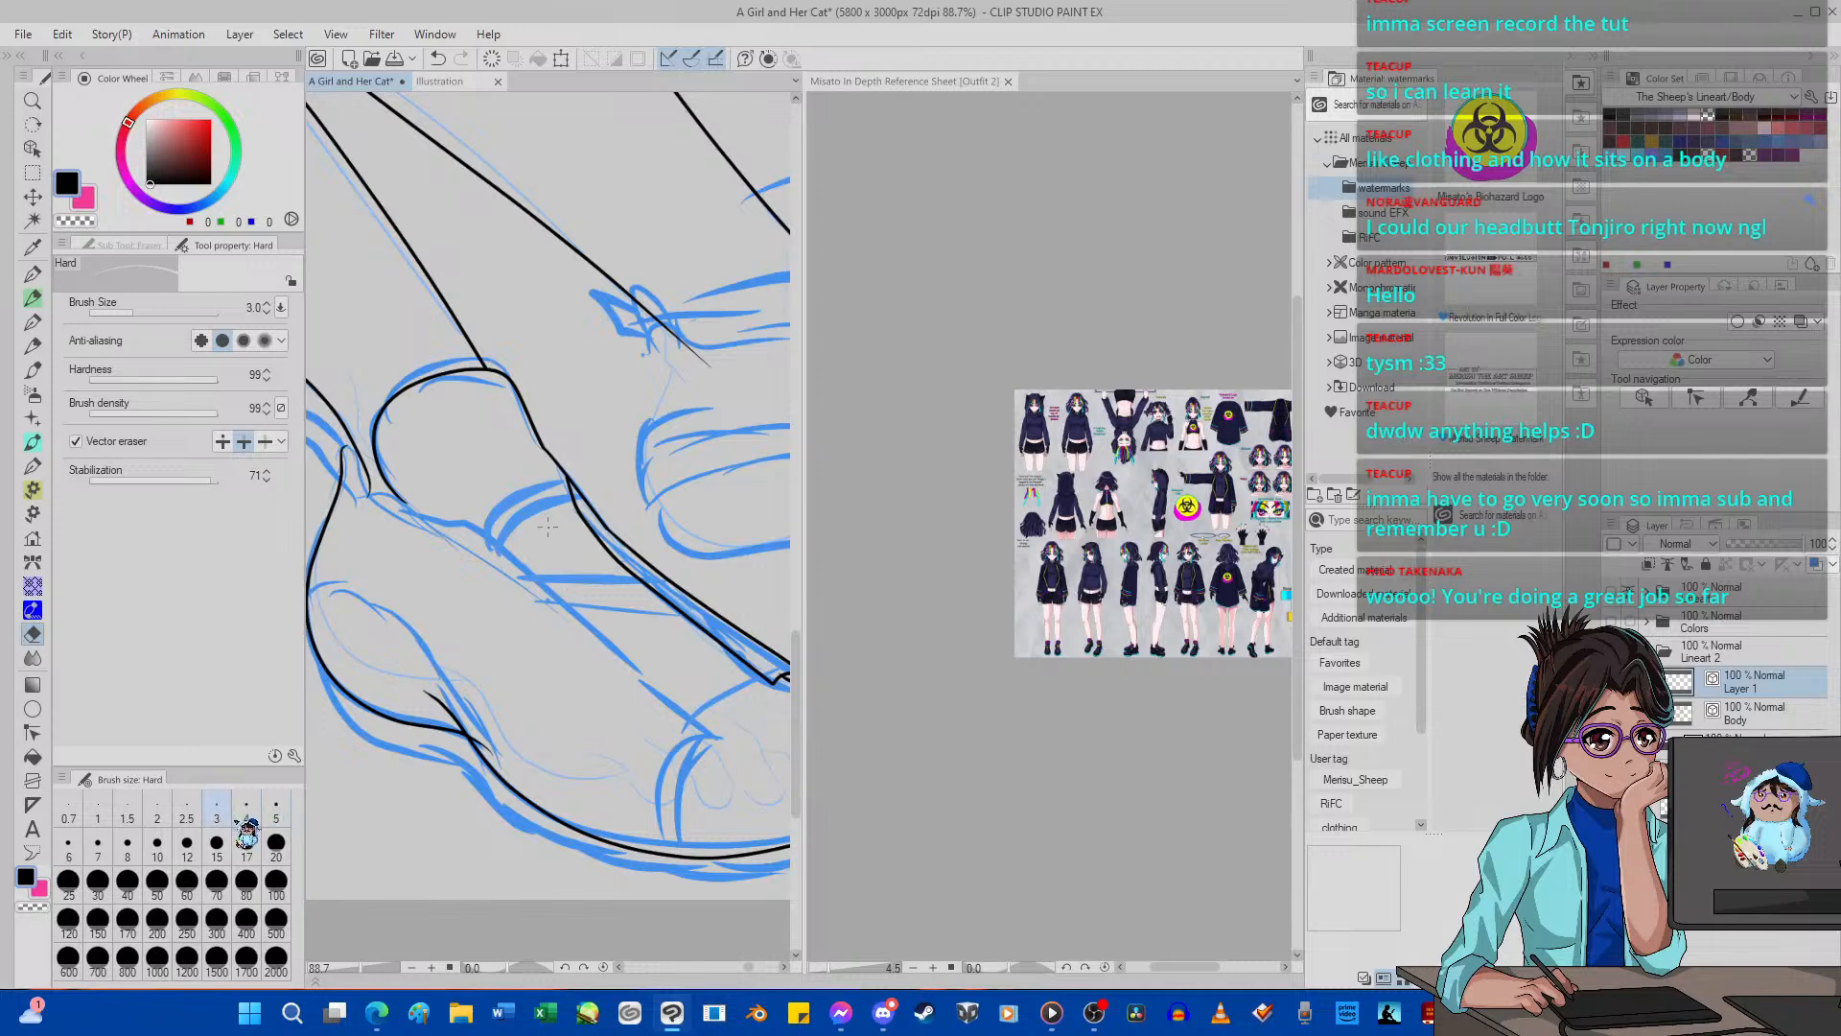
scroll(487, 729, "up", 3)
scroll(487, 728, "down", 7)
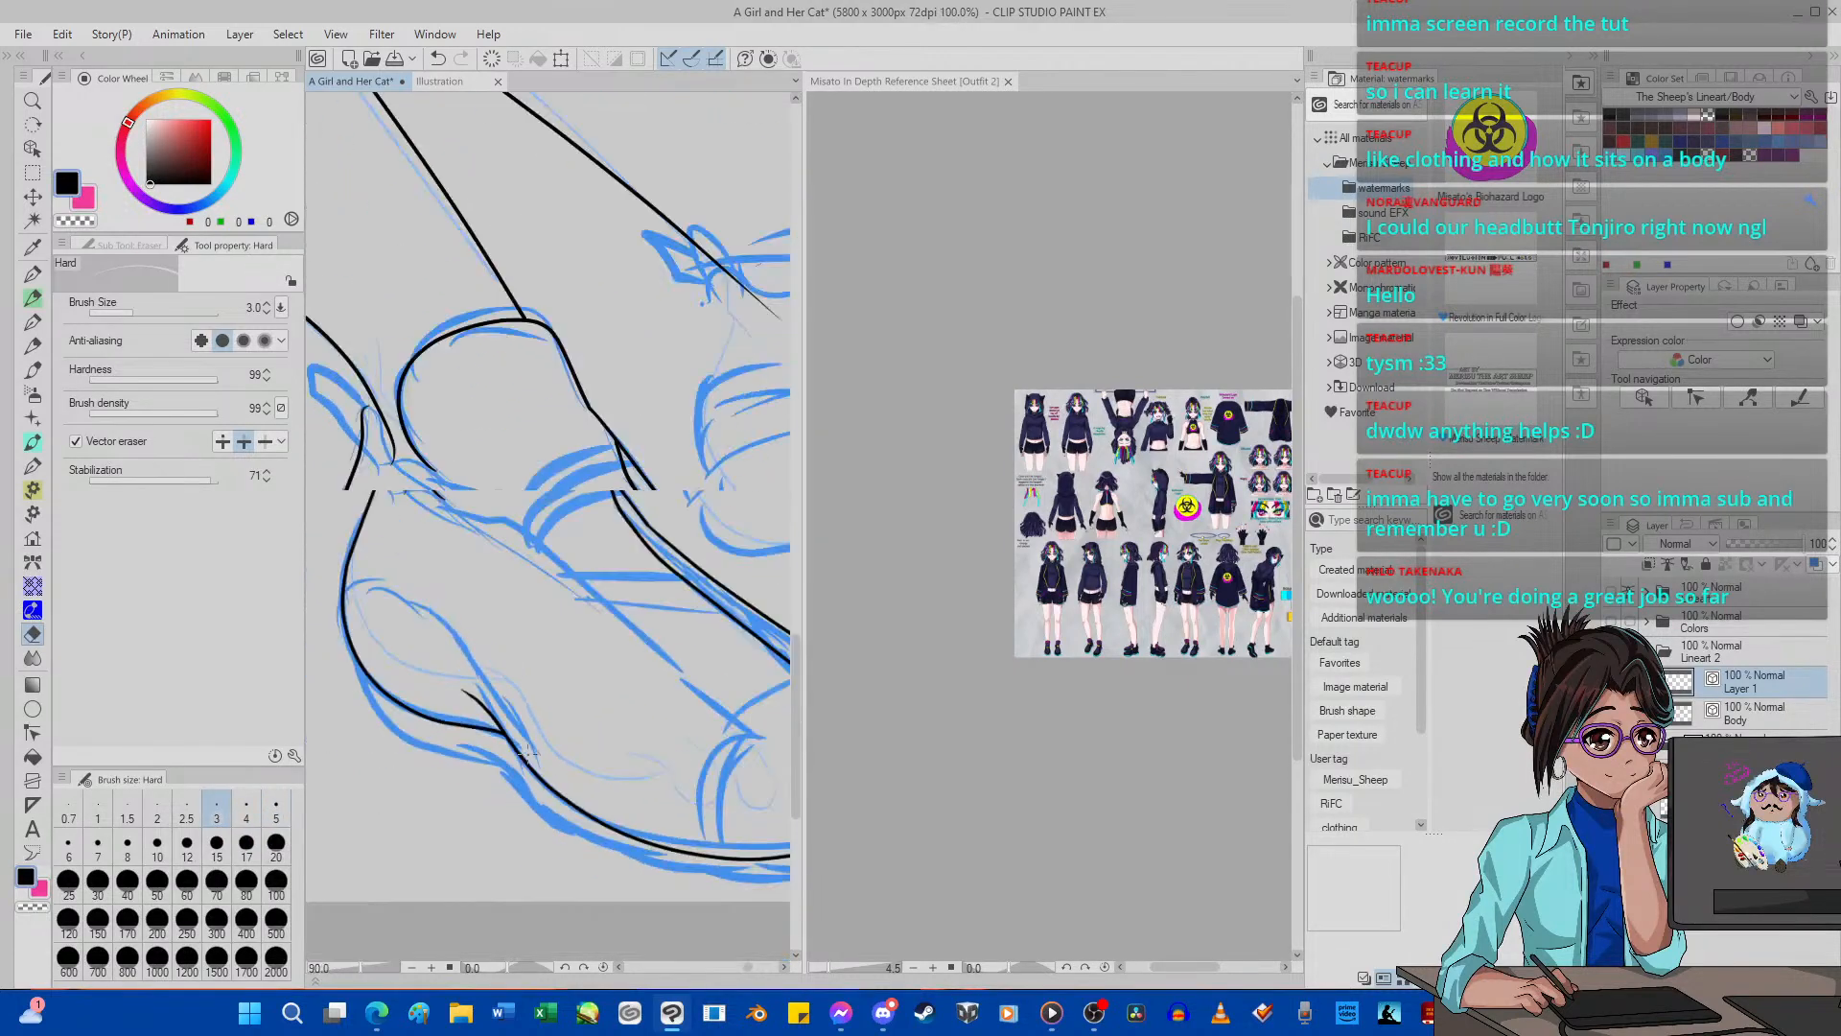
scroll(591, 814, "up", 4)
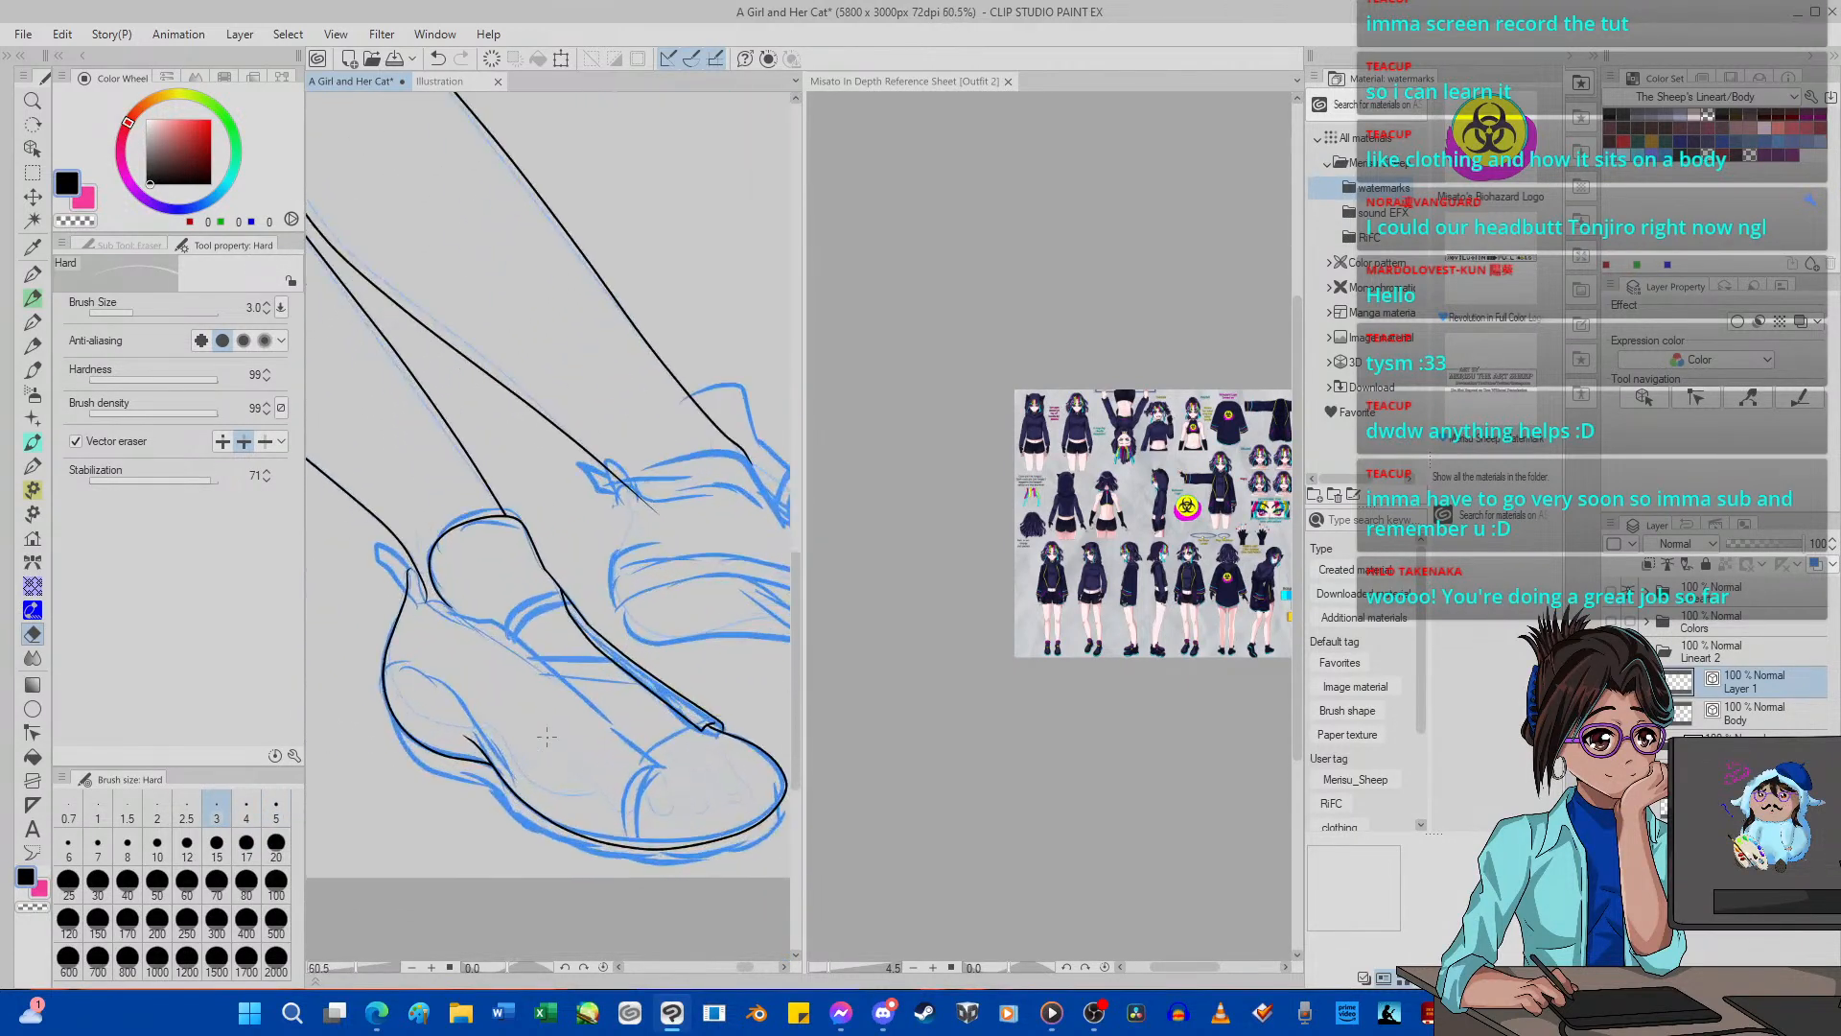
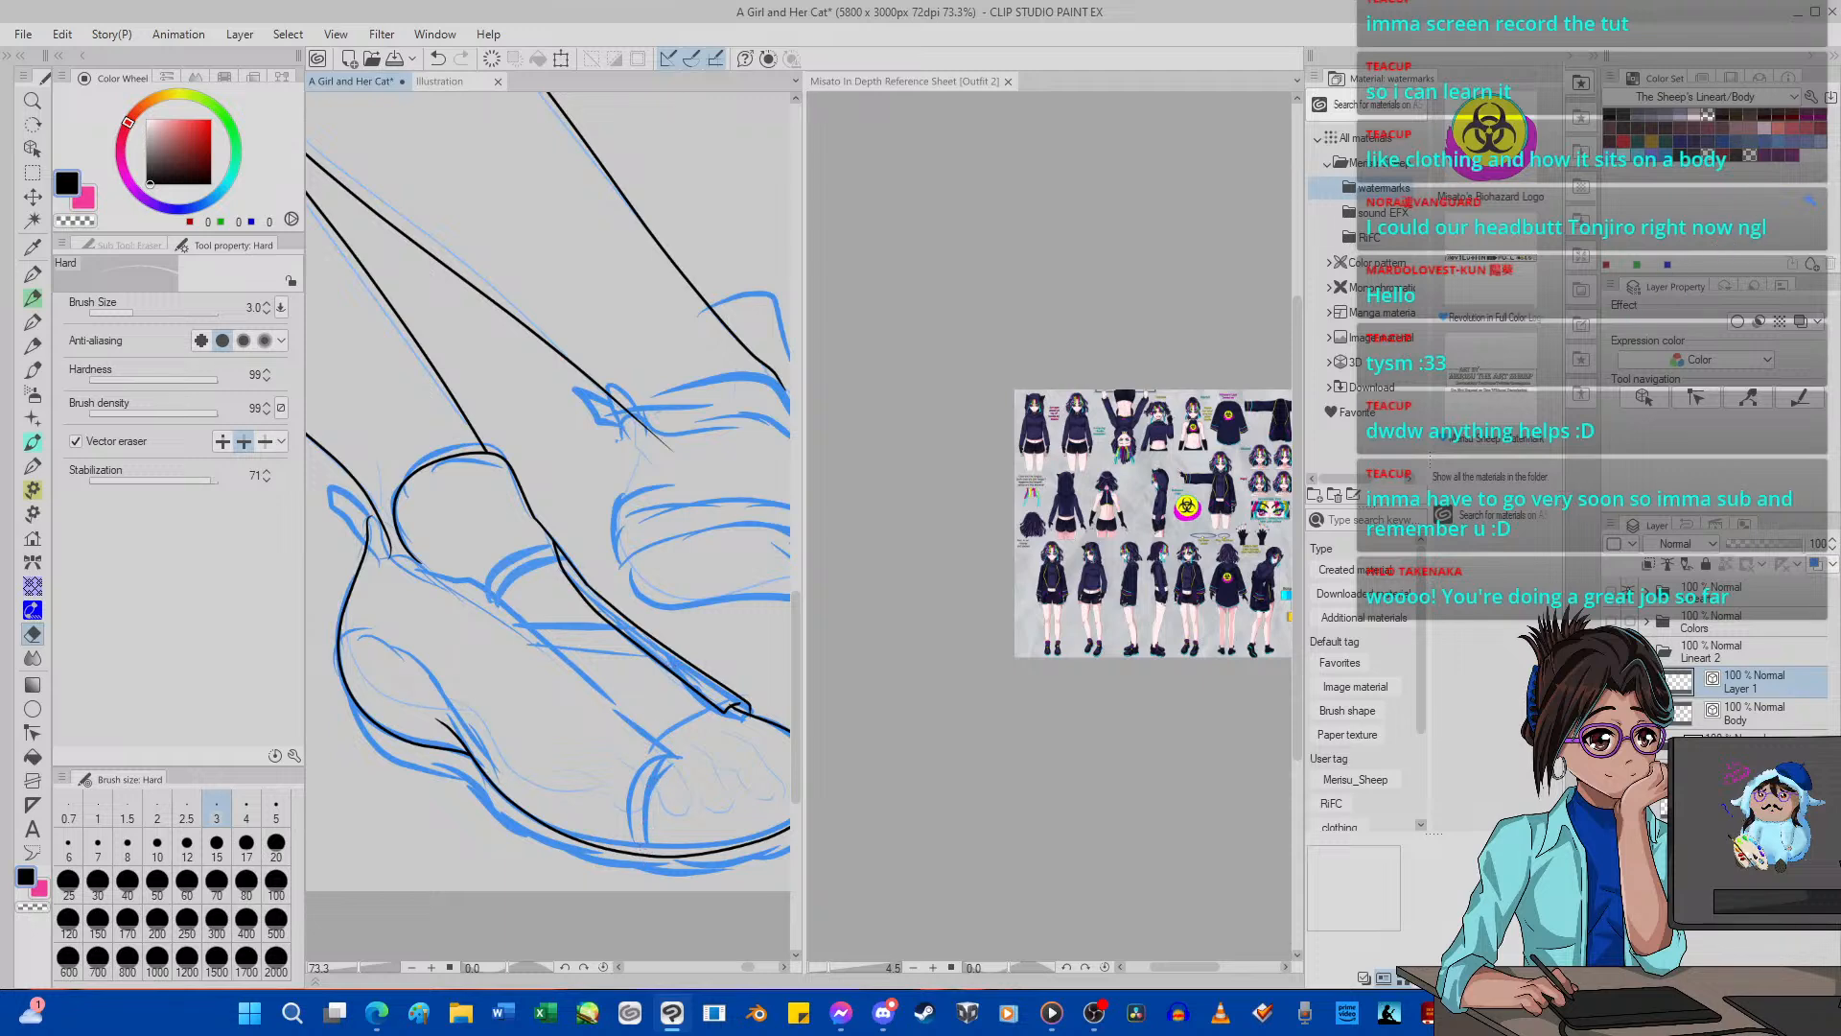
Ink the near shoe's lower opening edge and toe seam with the G-pen, and smooth the edge beside the ankle with Pinch vector line.
left_click(33, 273)
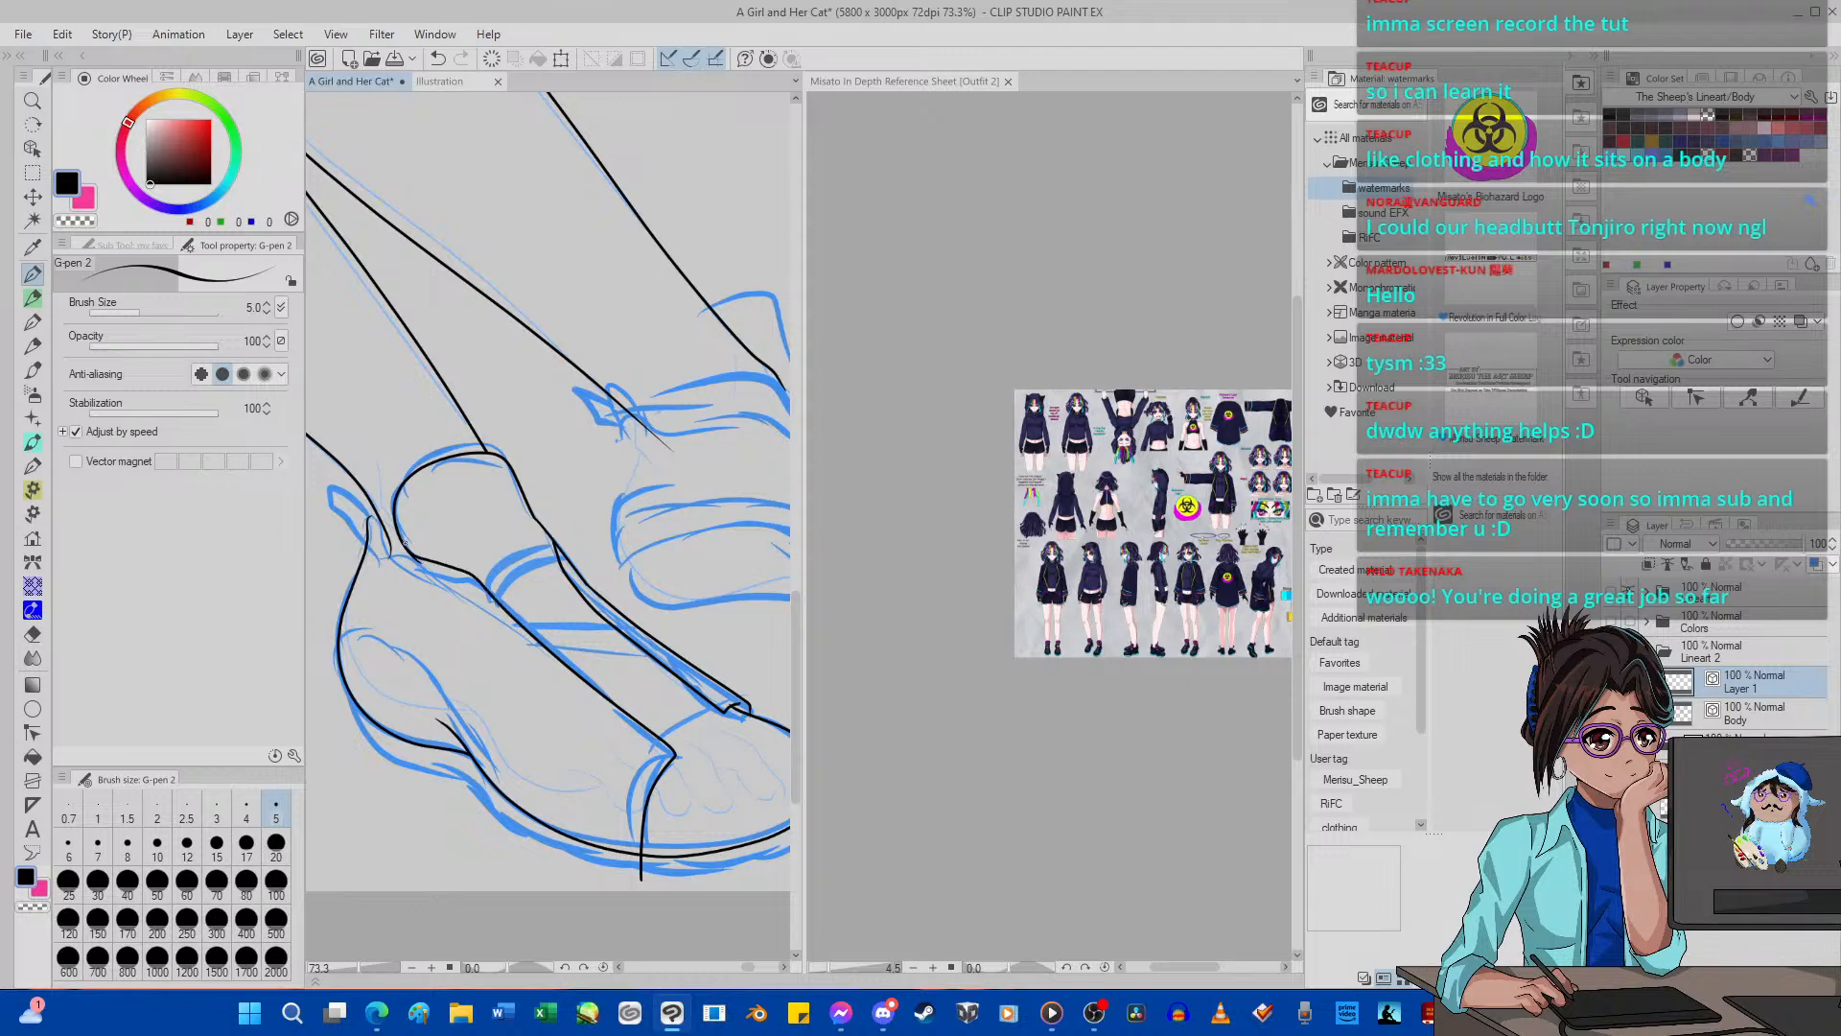
scroll(404, 543, "up", 5)
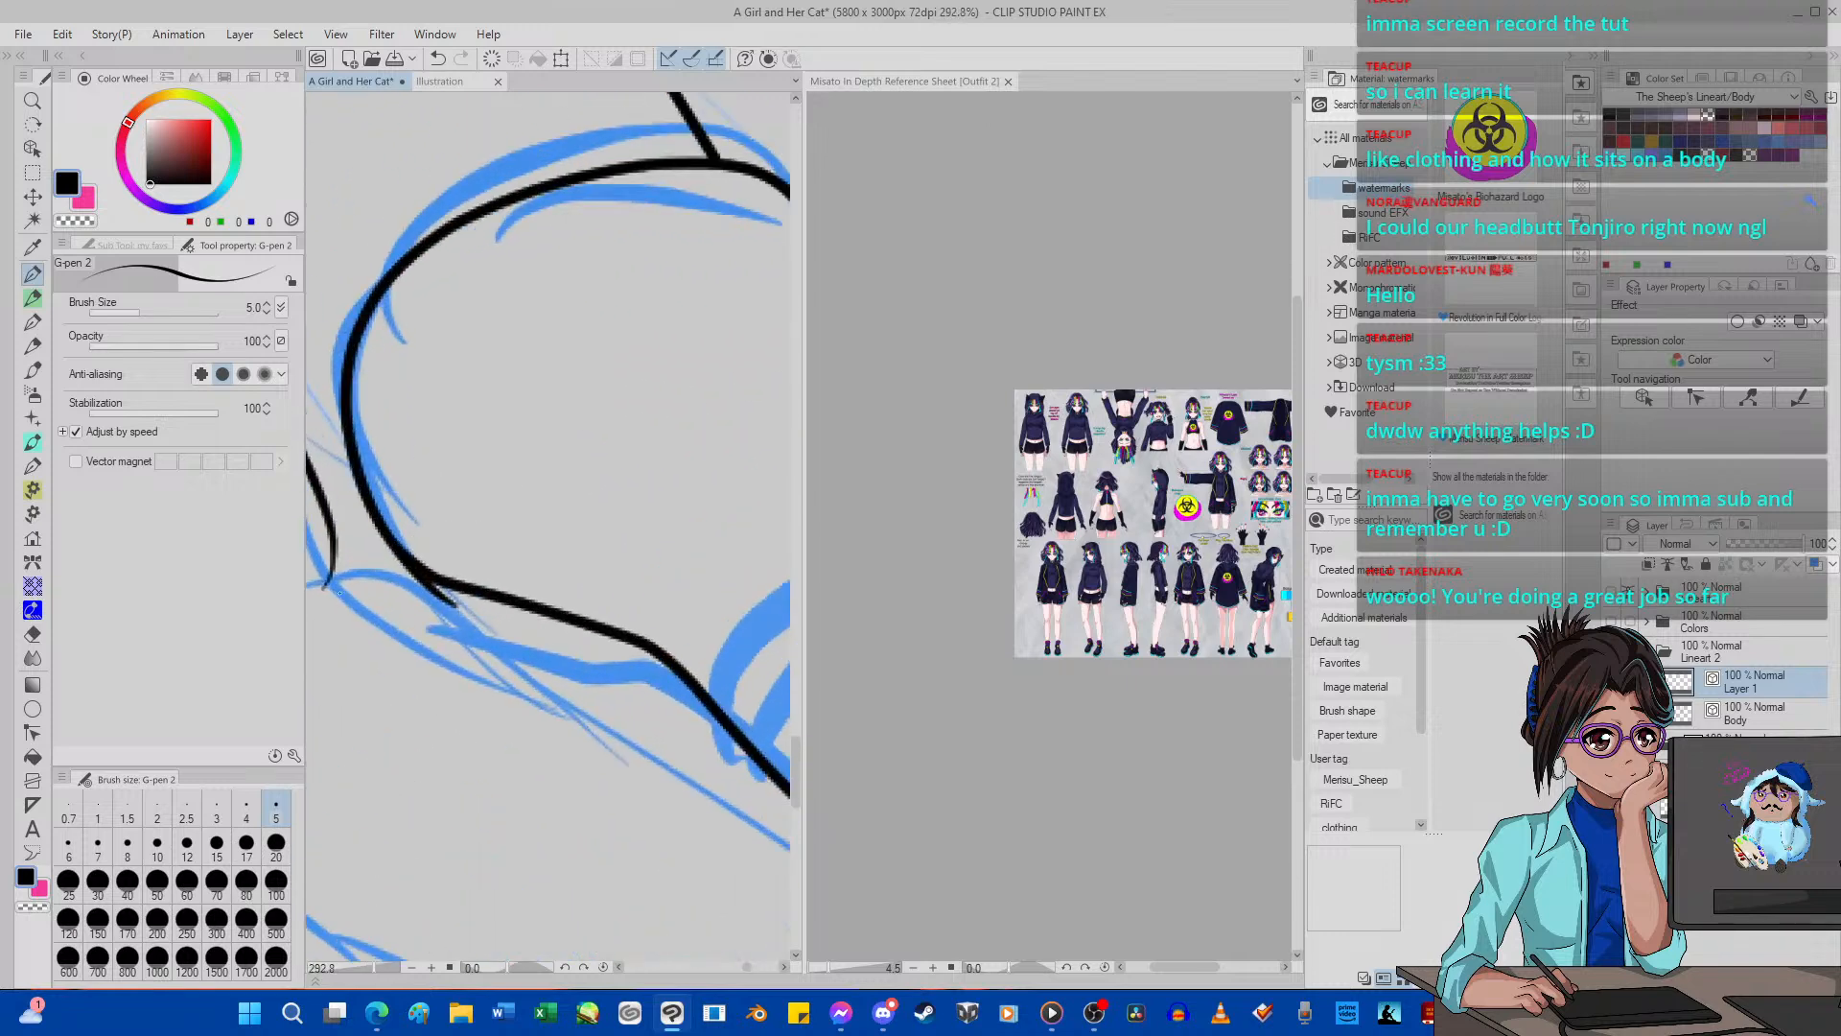
left_click(32, 733)
left_click(91, 245)
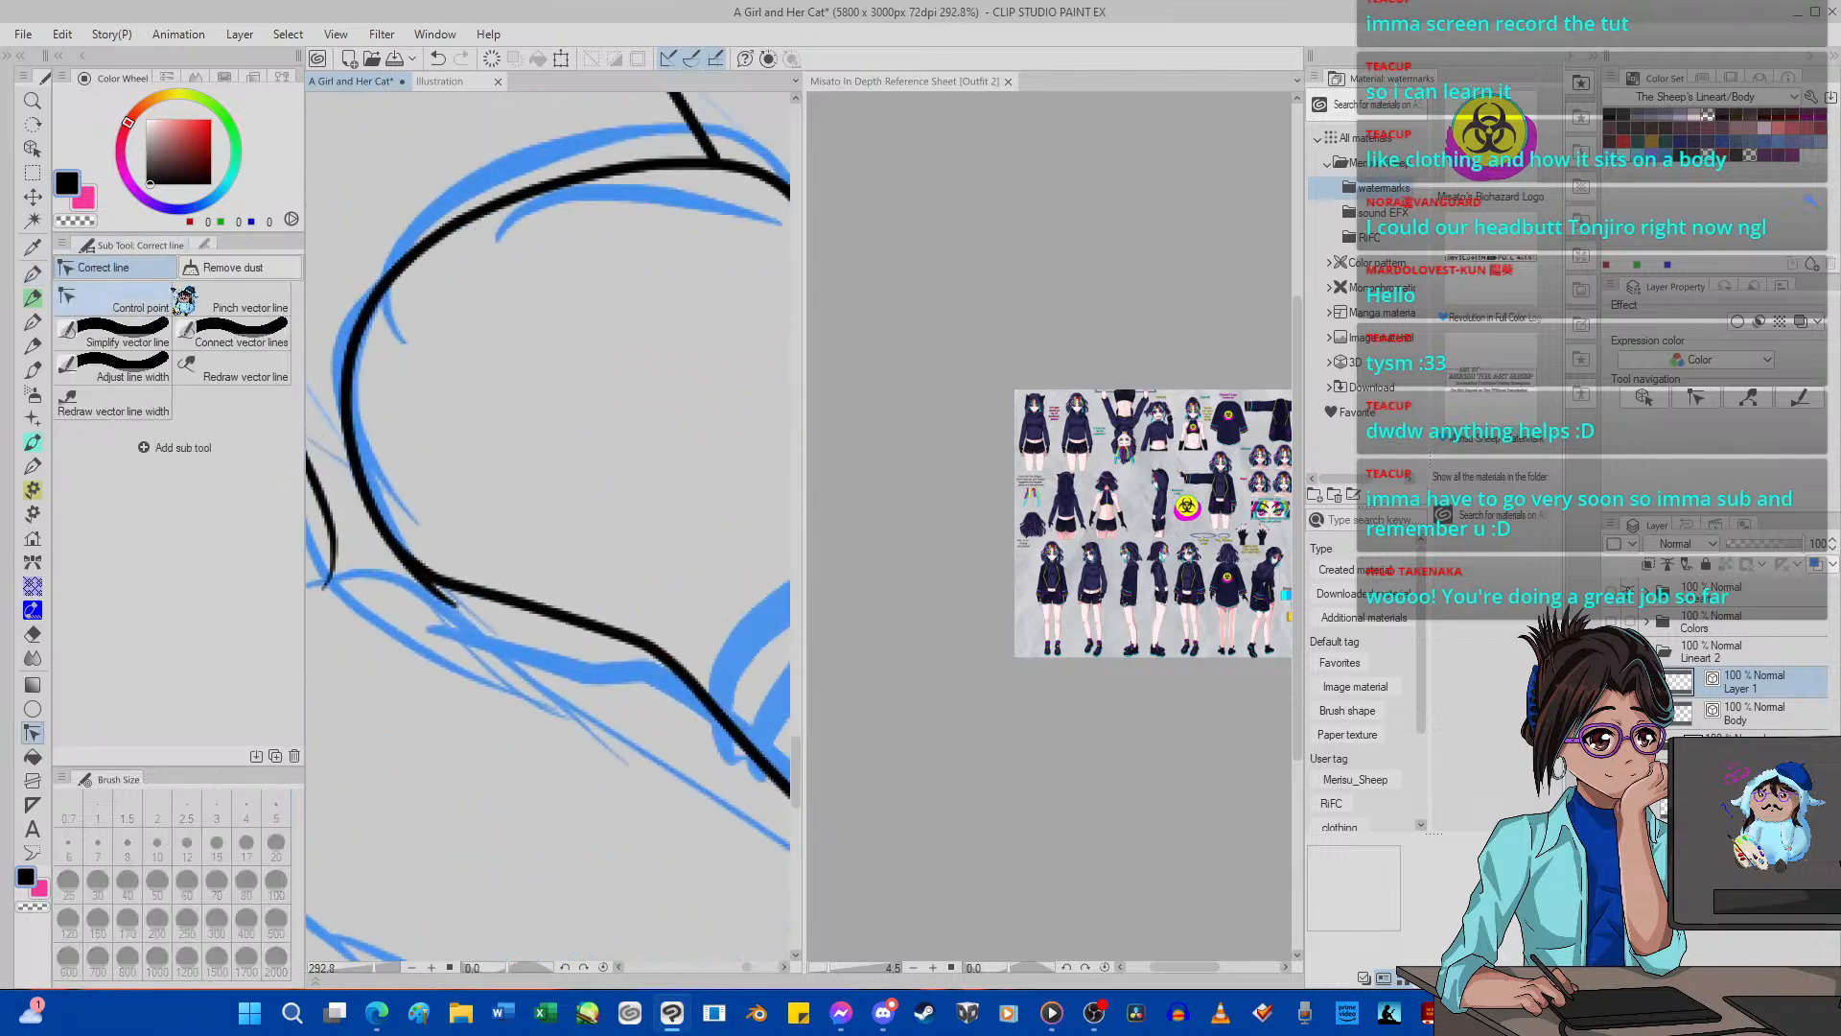
left_click(516, 602)
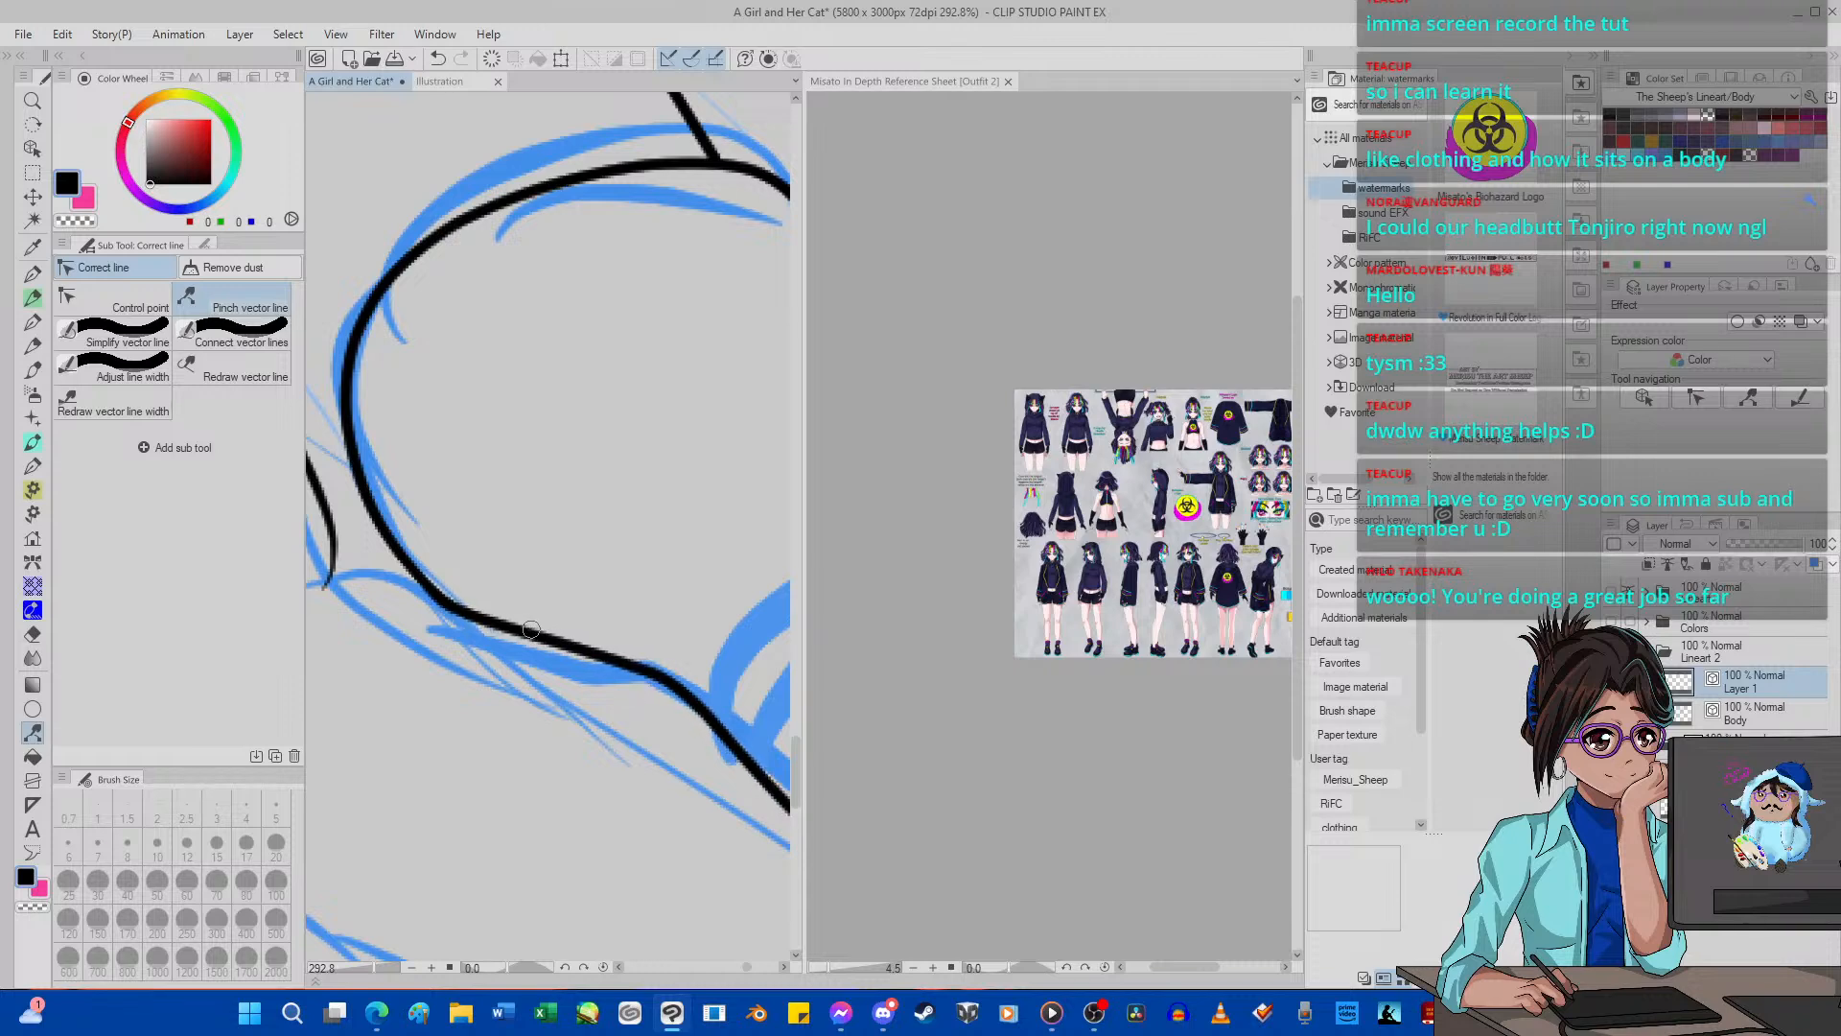
Trim the toe seam's overhanging end below the near shoe's sole with the hard vector eraser.
scroll(518, 604, "down", 7)
scroll(534, 634, "up", 6)
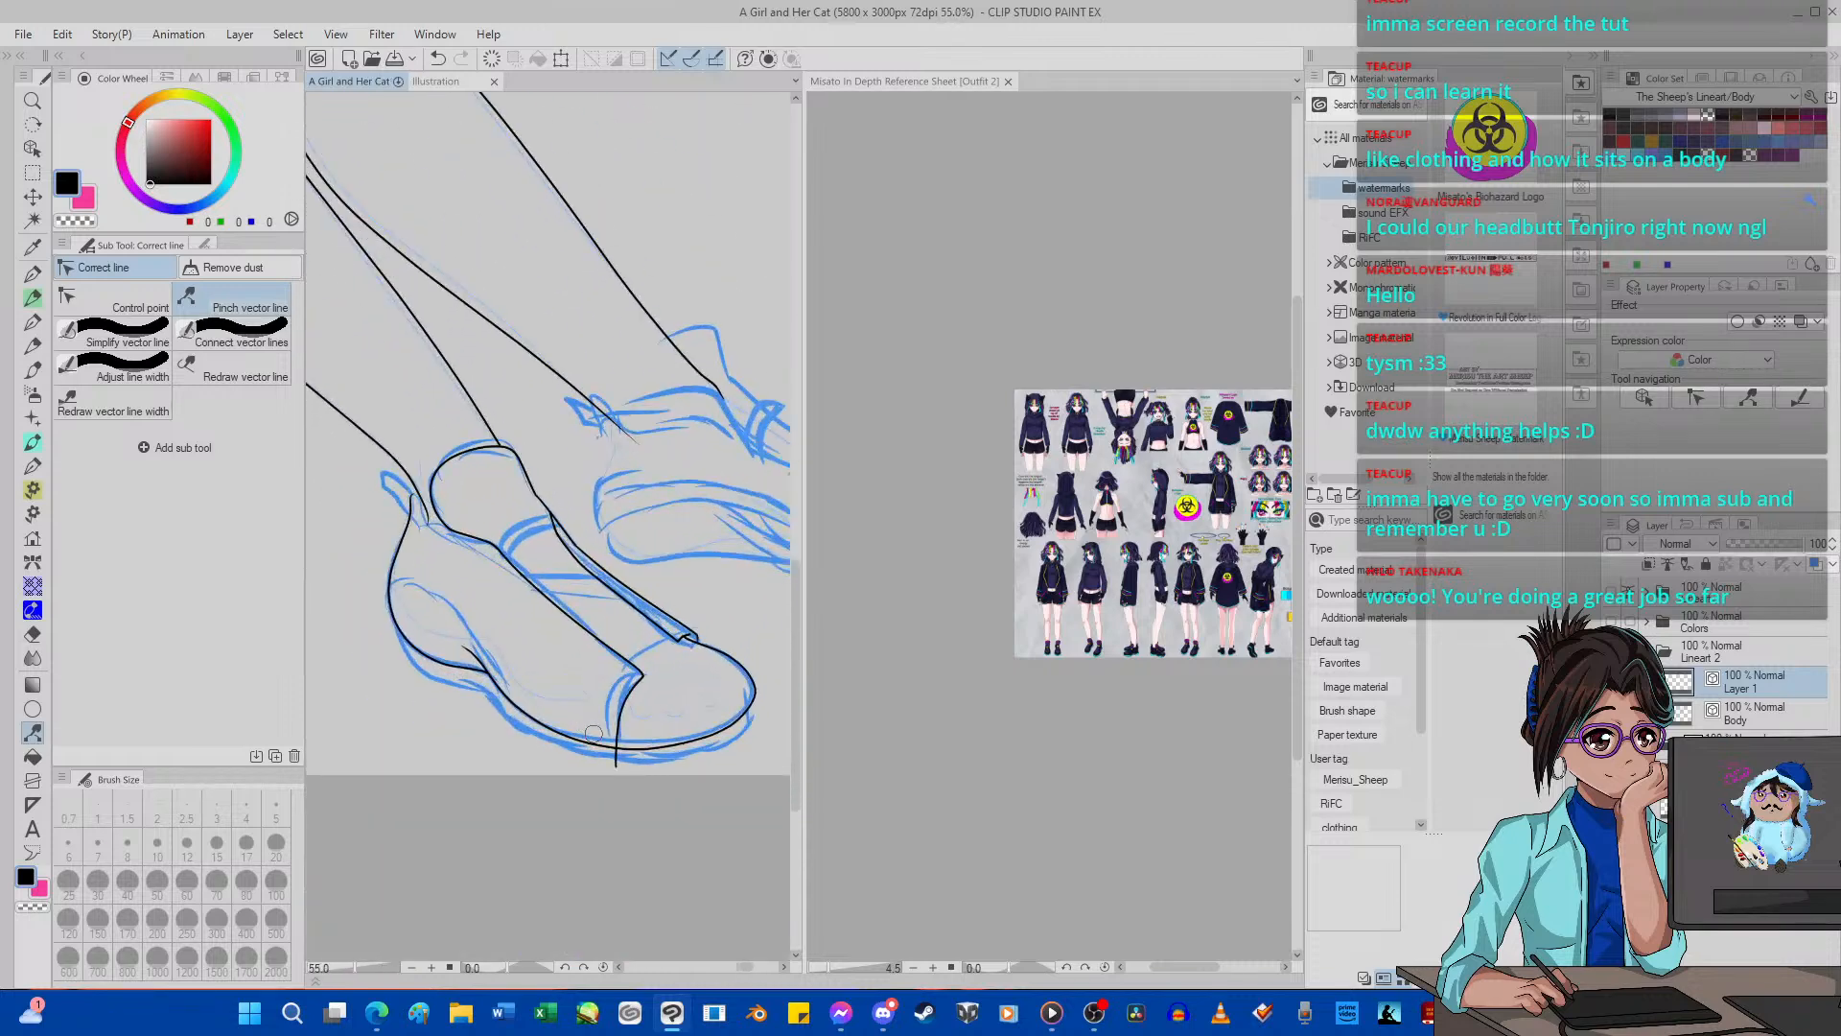
left_click(39, 636)
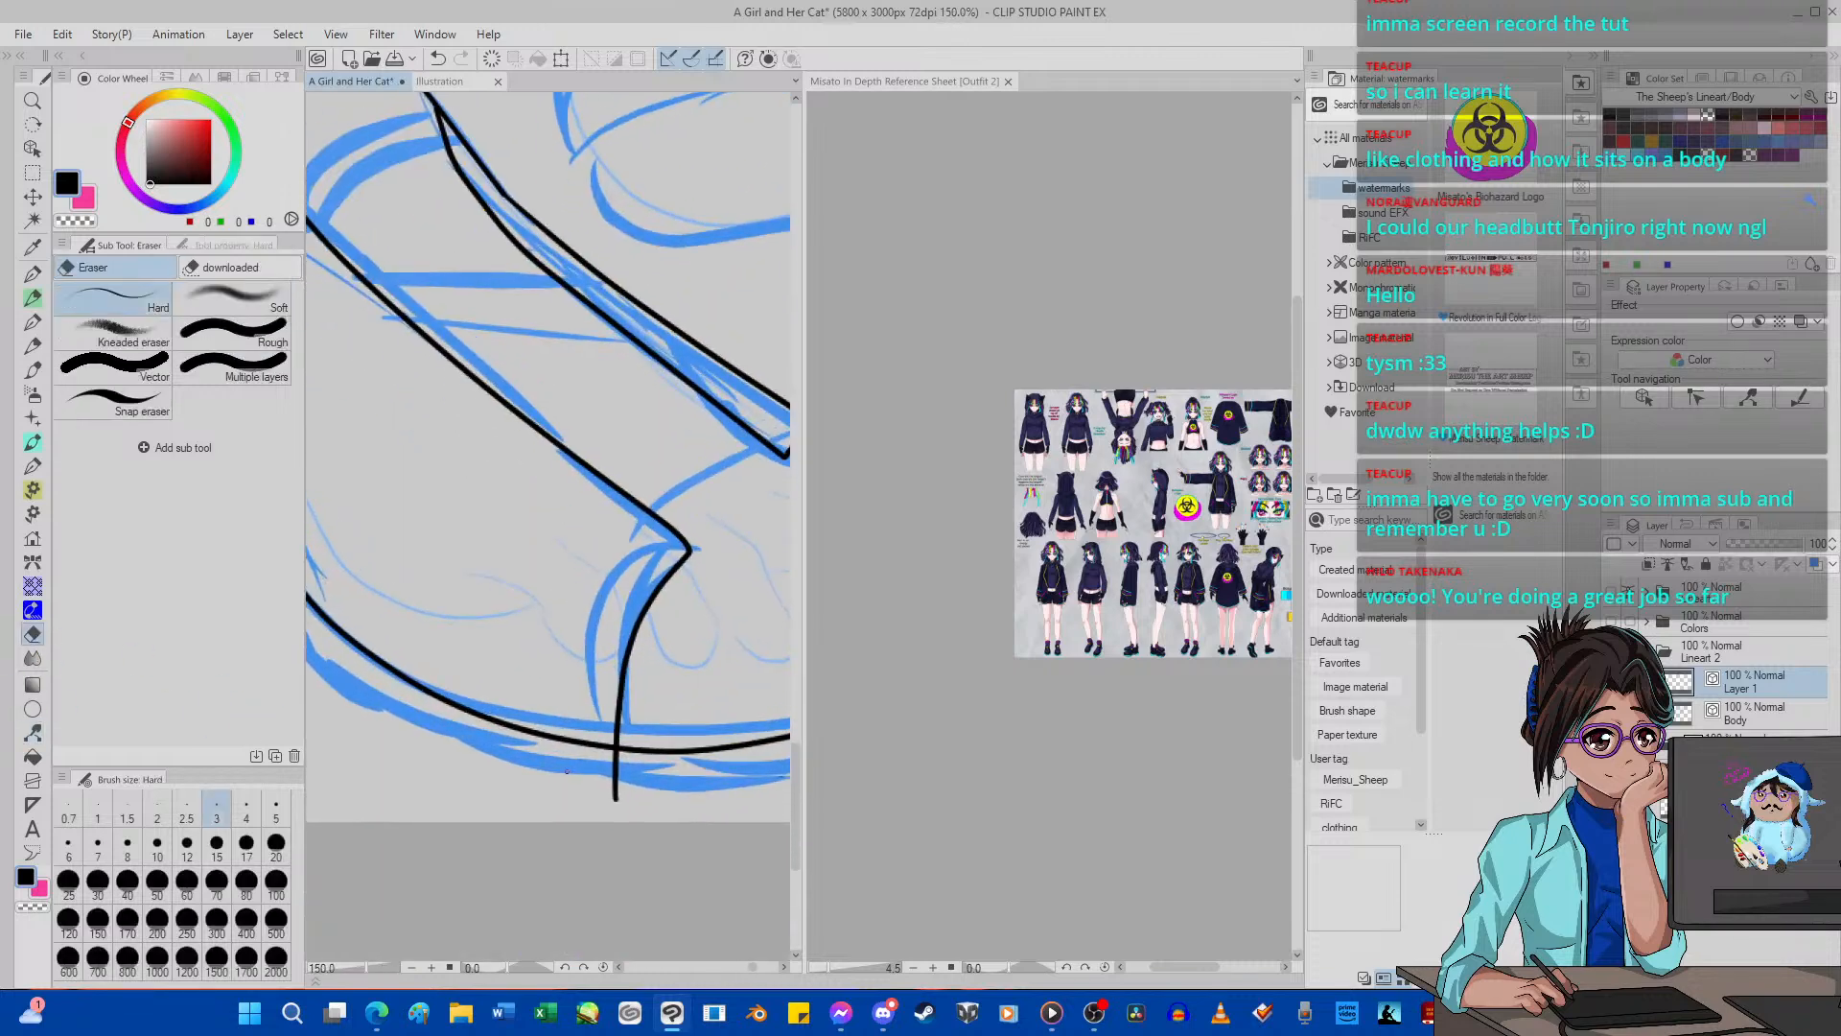
scroll(610, 767, "down", 7)
scroll(607, 770, "up", 6)
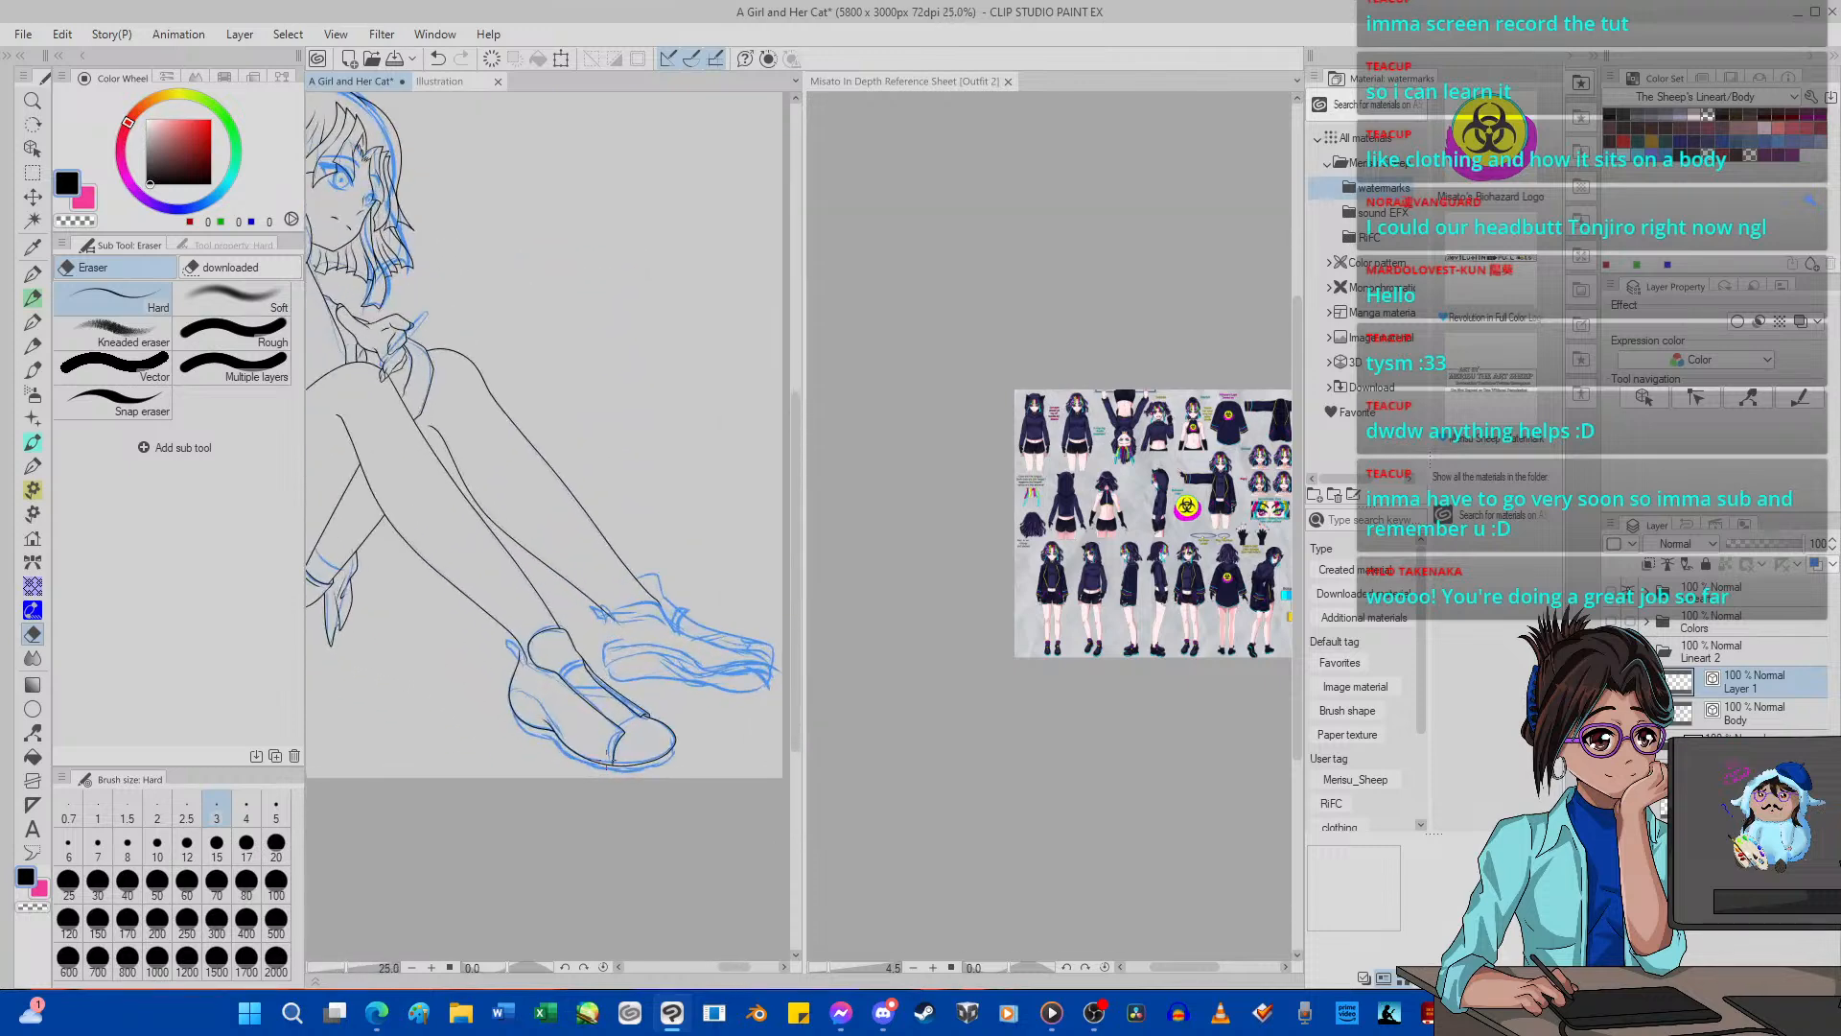
Pinch the near shoe's heel line so its upper end meets the leg line at the back of the ankle.
scroll(519, 665, "up", 3)
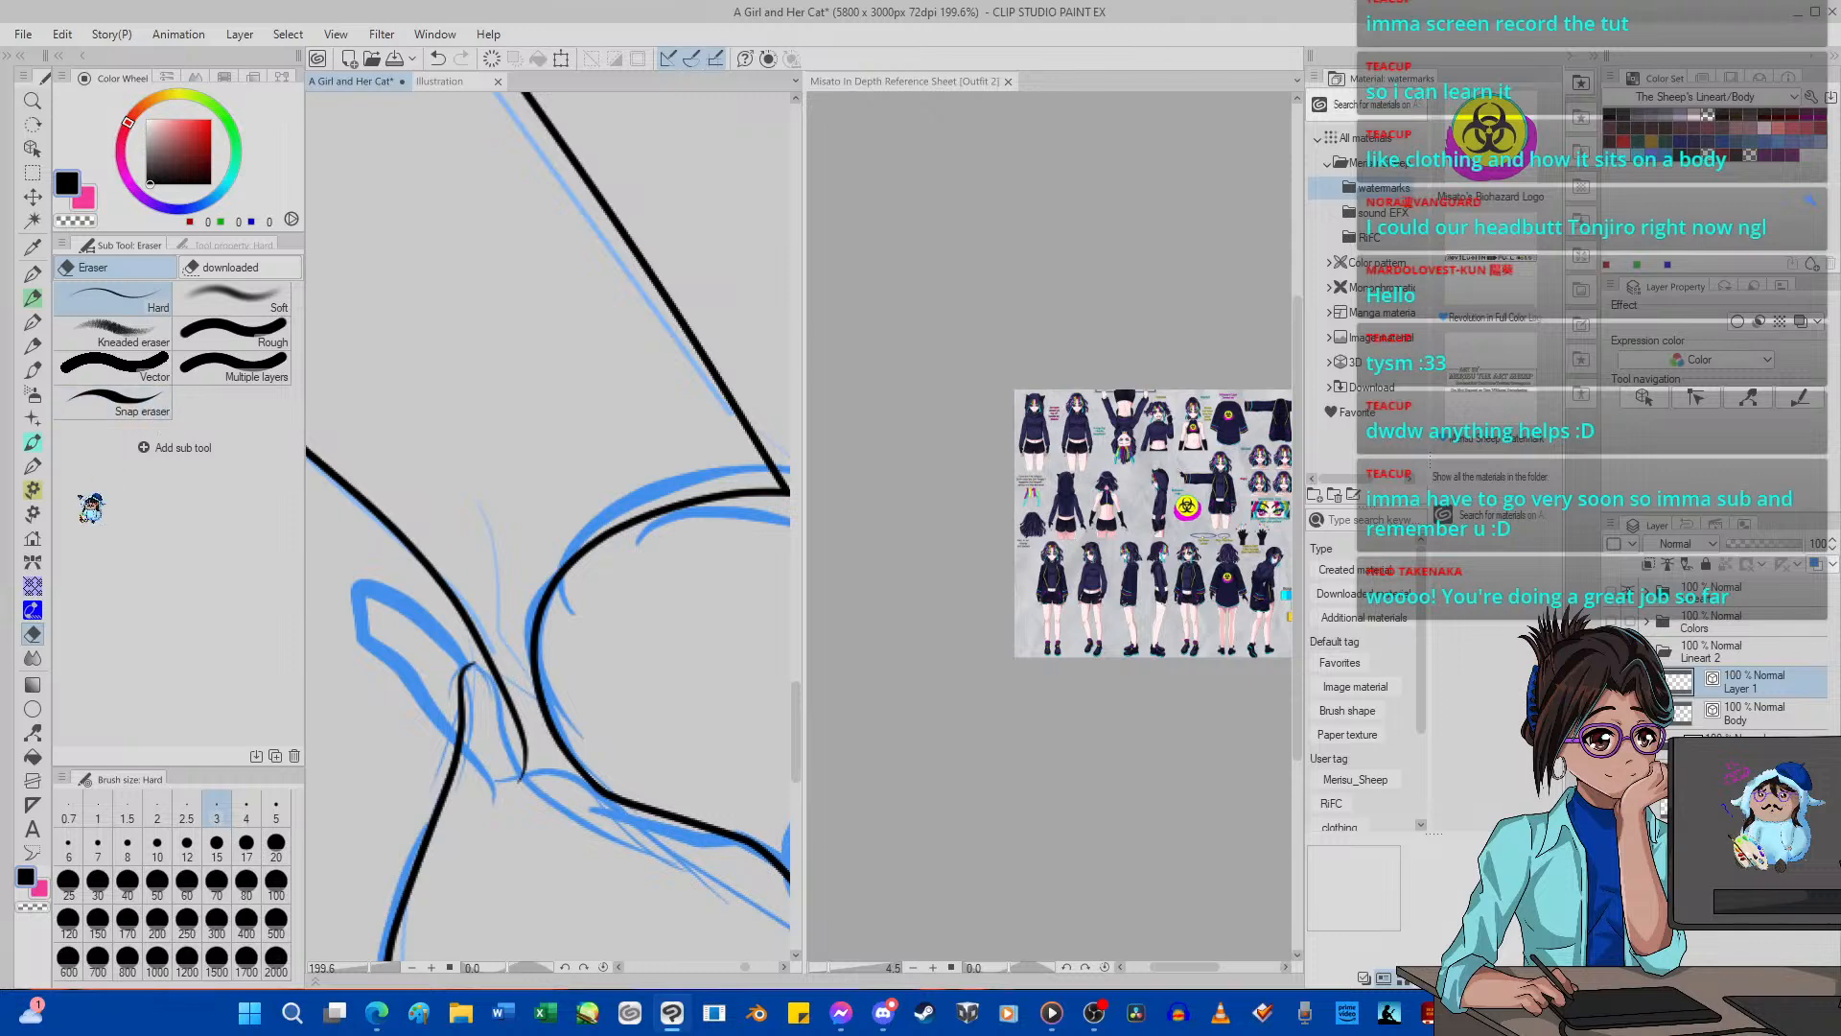
left_click(32, 732)
left_click_drag(476, 673, 486, 668)
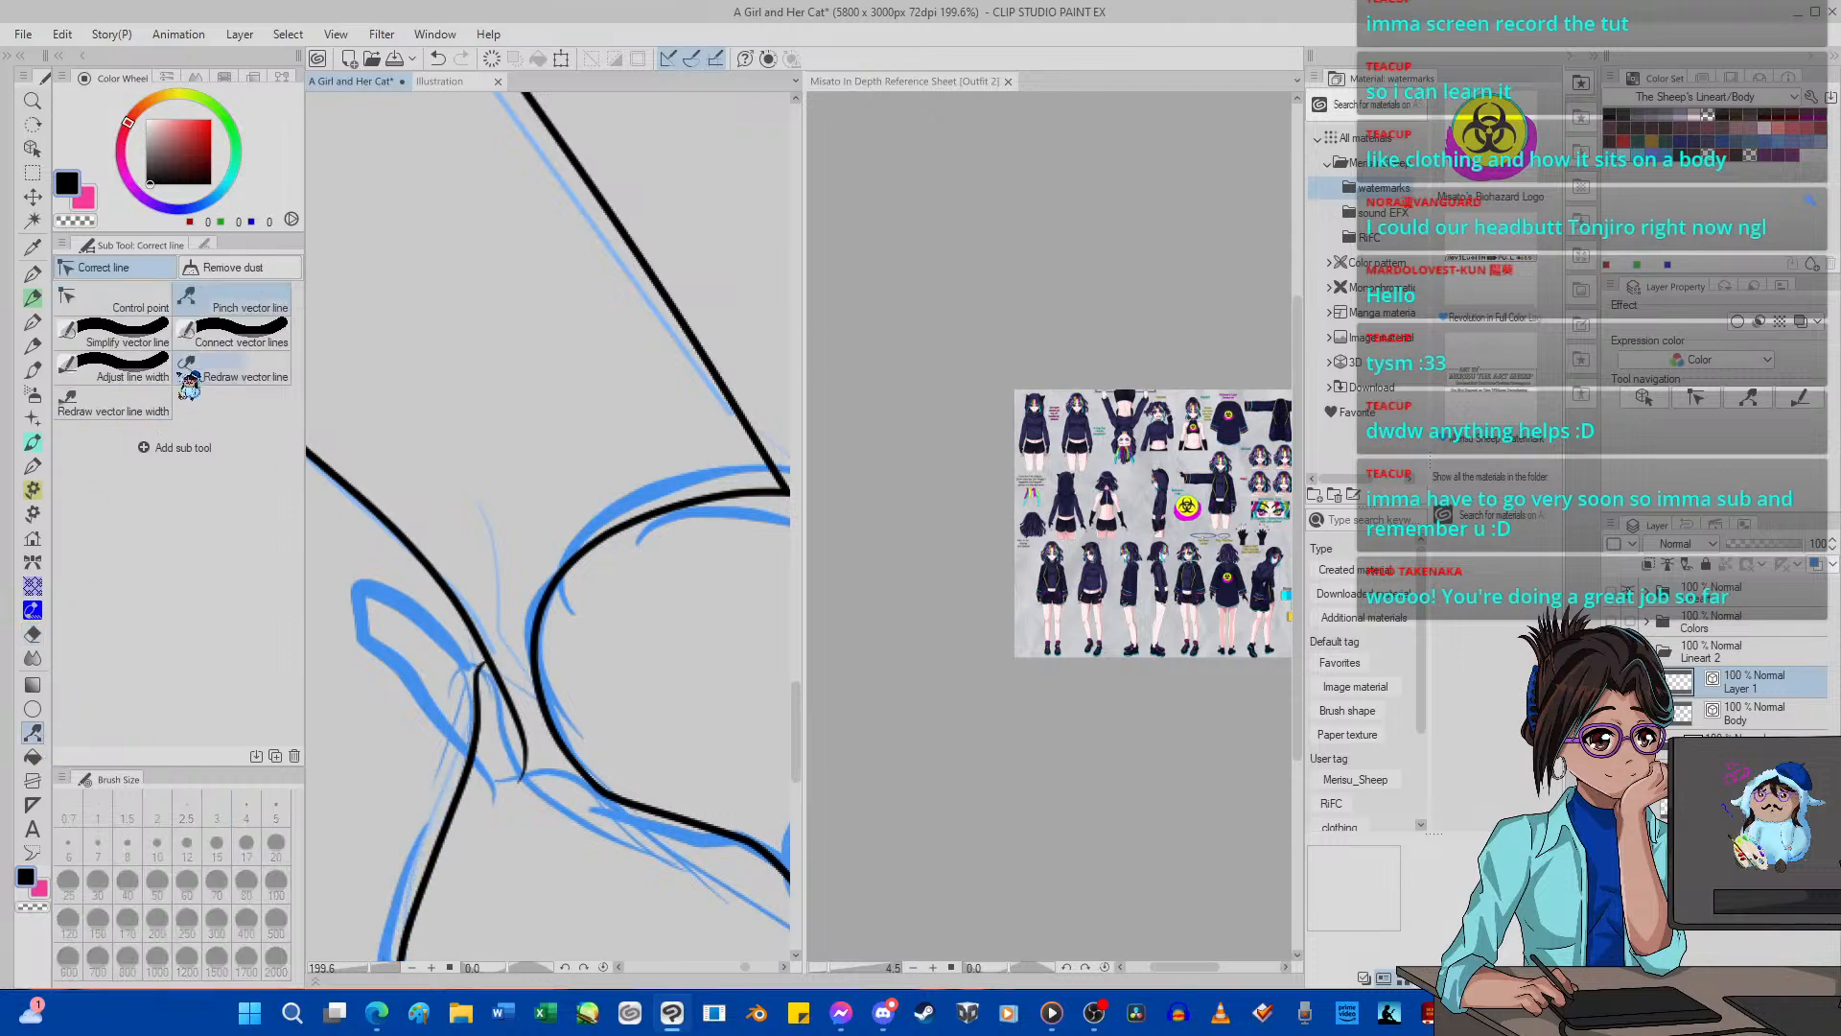
left_click(203, 245)
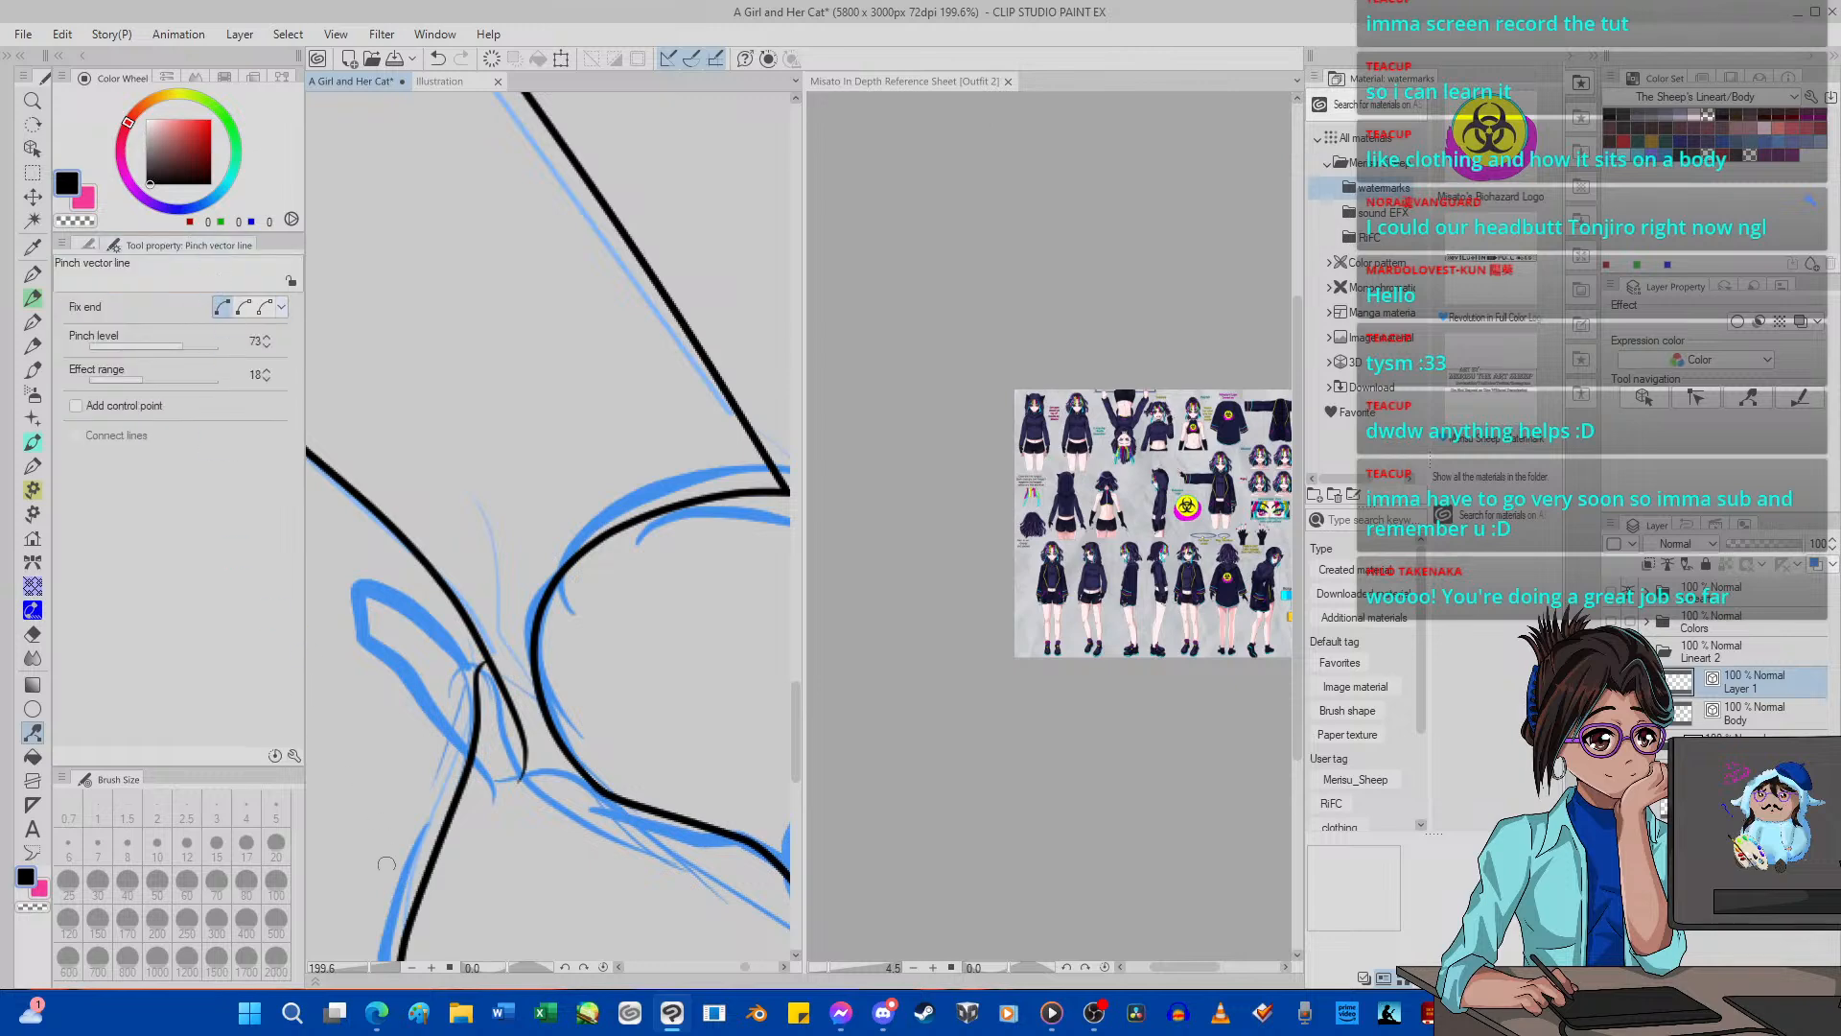
Ink the pull tab at the shoe's heel with the size 5 G-pen and erase the strokes overshooting the leg line.
left_click(32, 273)
mouse_move(501, 683)
left_mouse_down()
mouse_move(368, 606)
mouse_move(373, 632)
mouse_move(476, 688)
left_mouse_up()
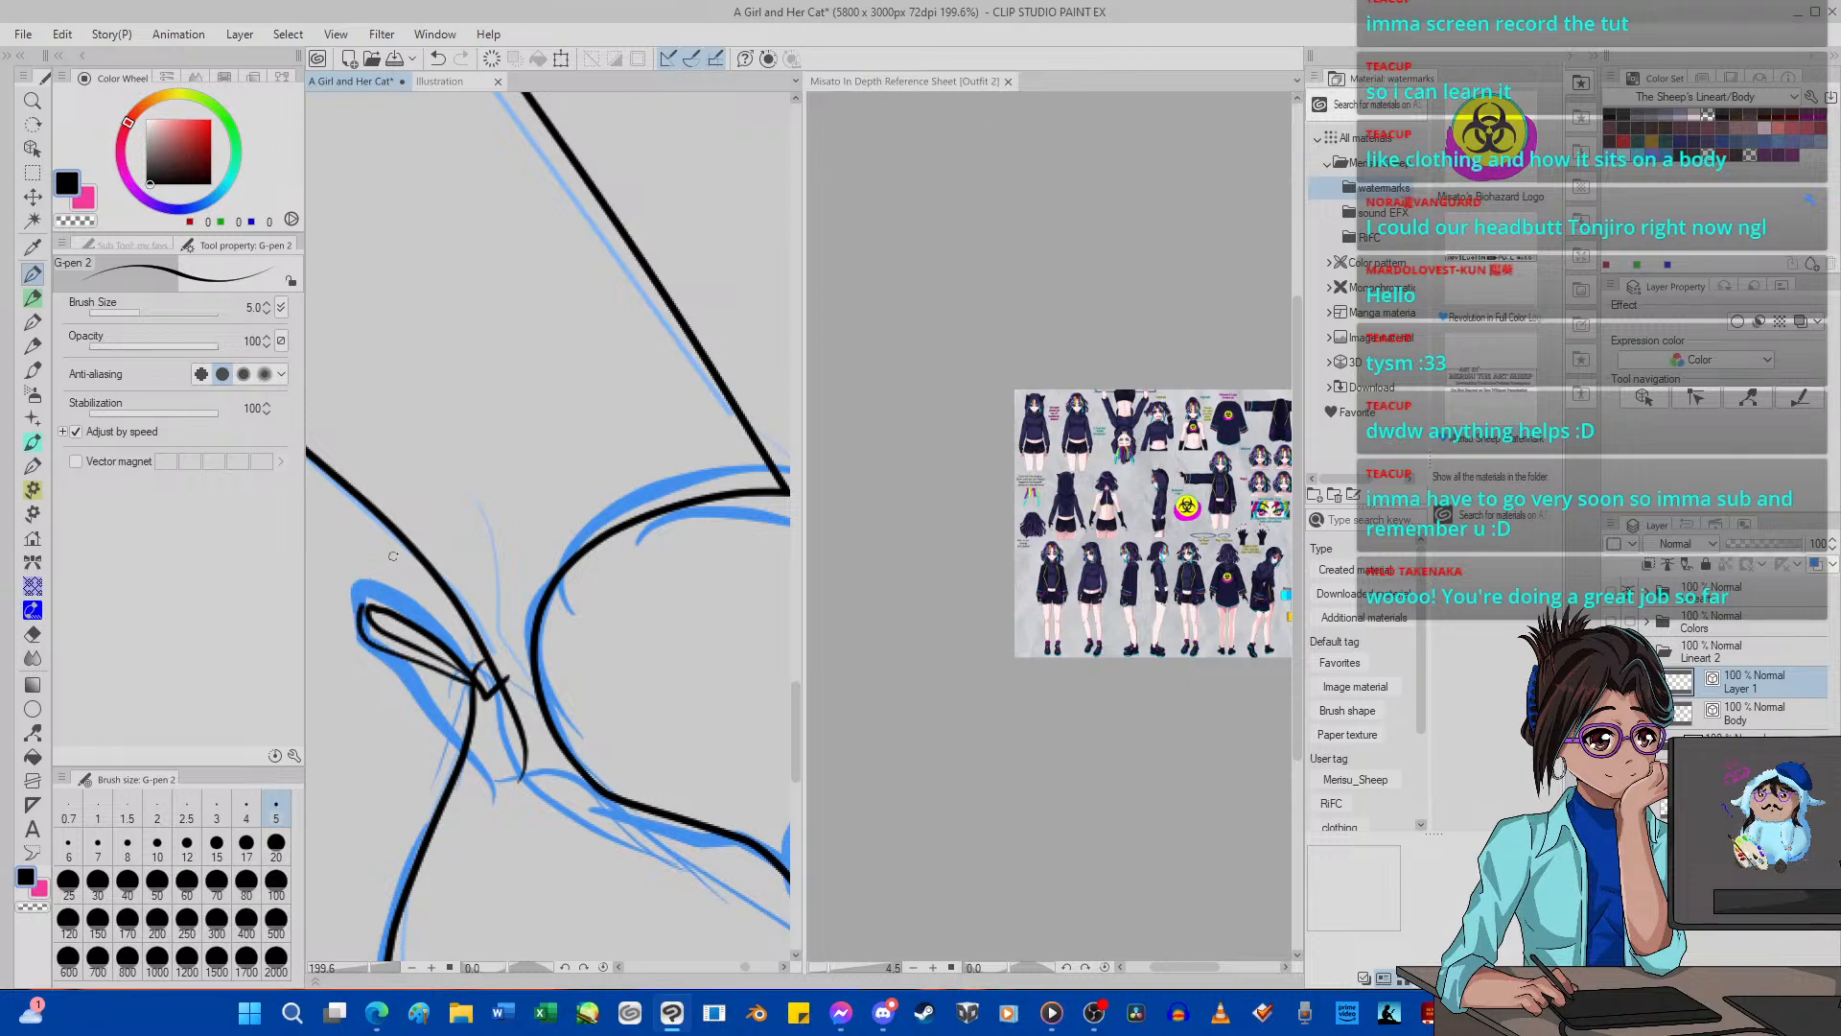
mouse_move(365, 610)
left_mouse_down()
mouse_move(413, 553)
mouse_move(479, 552)
left_mouse_up()
left_click(32, 634)
left_click(467, 552)
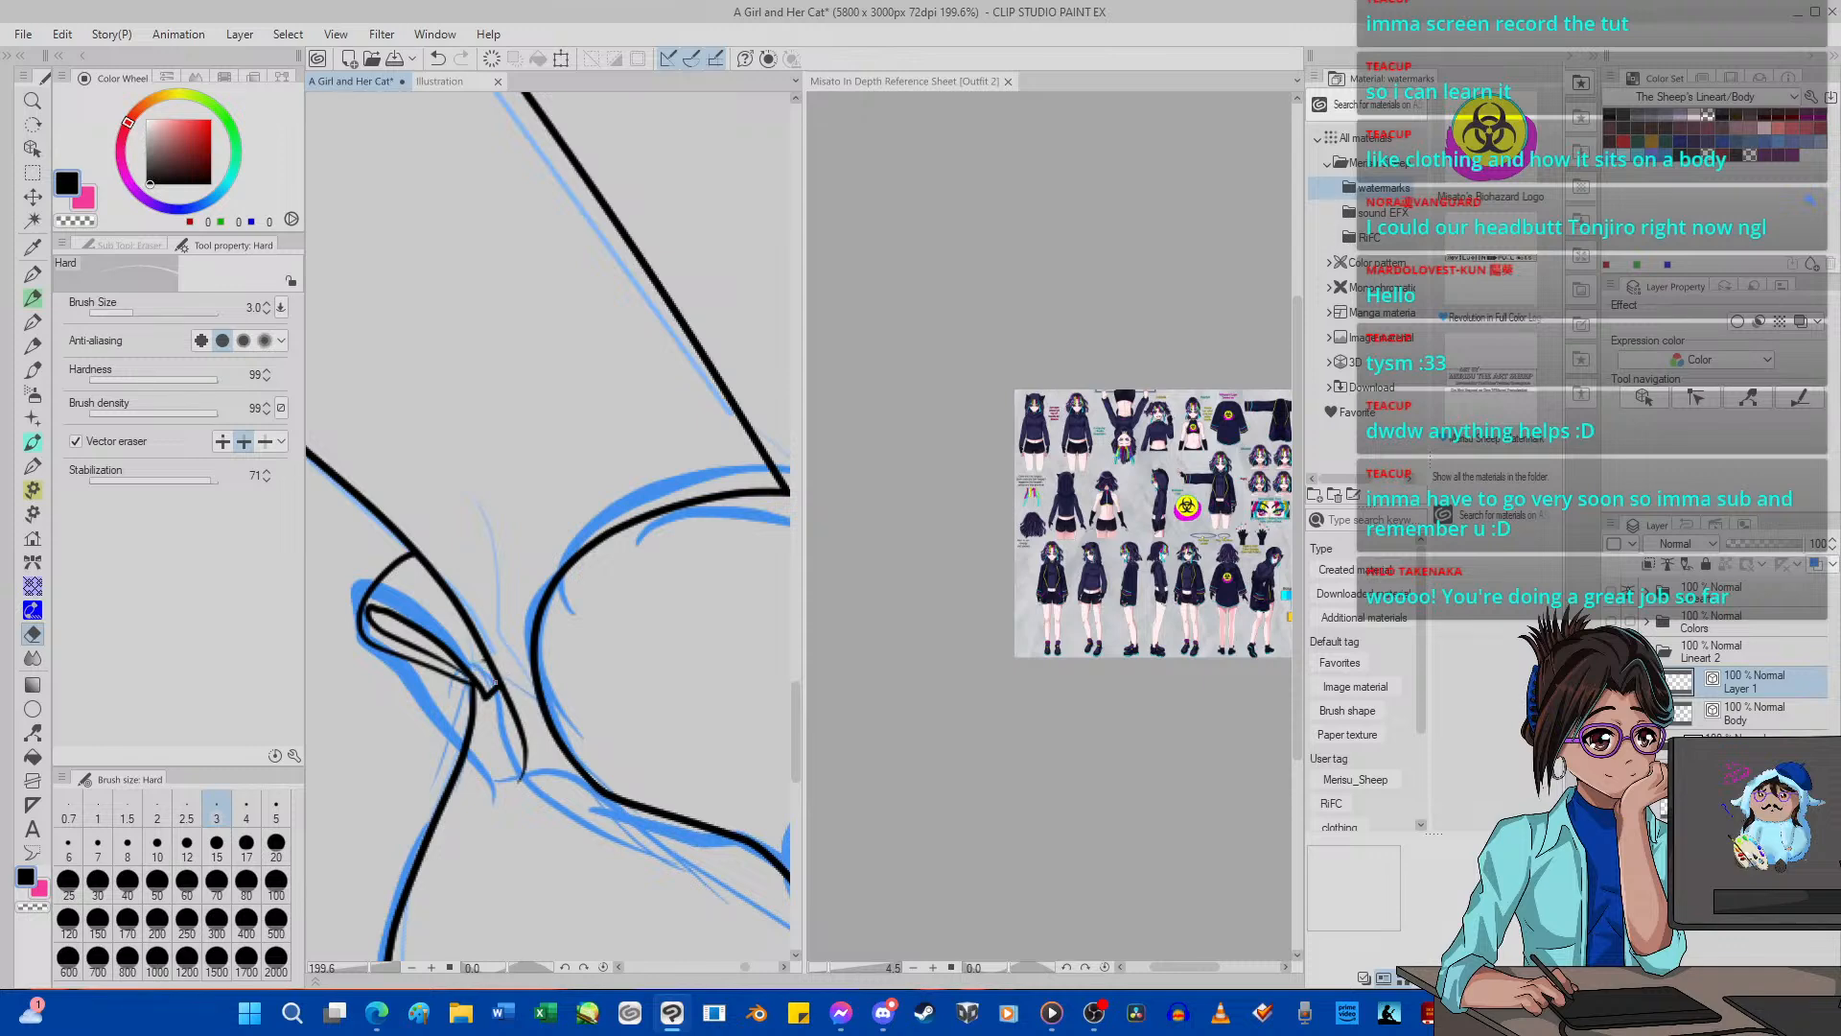
Try to ink the shoe's opening edge from the heel tab in a low curve along the sketch, and save the drawing.
scroll(424, 558, "down", 10)
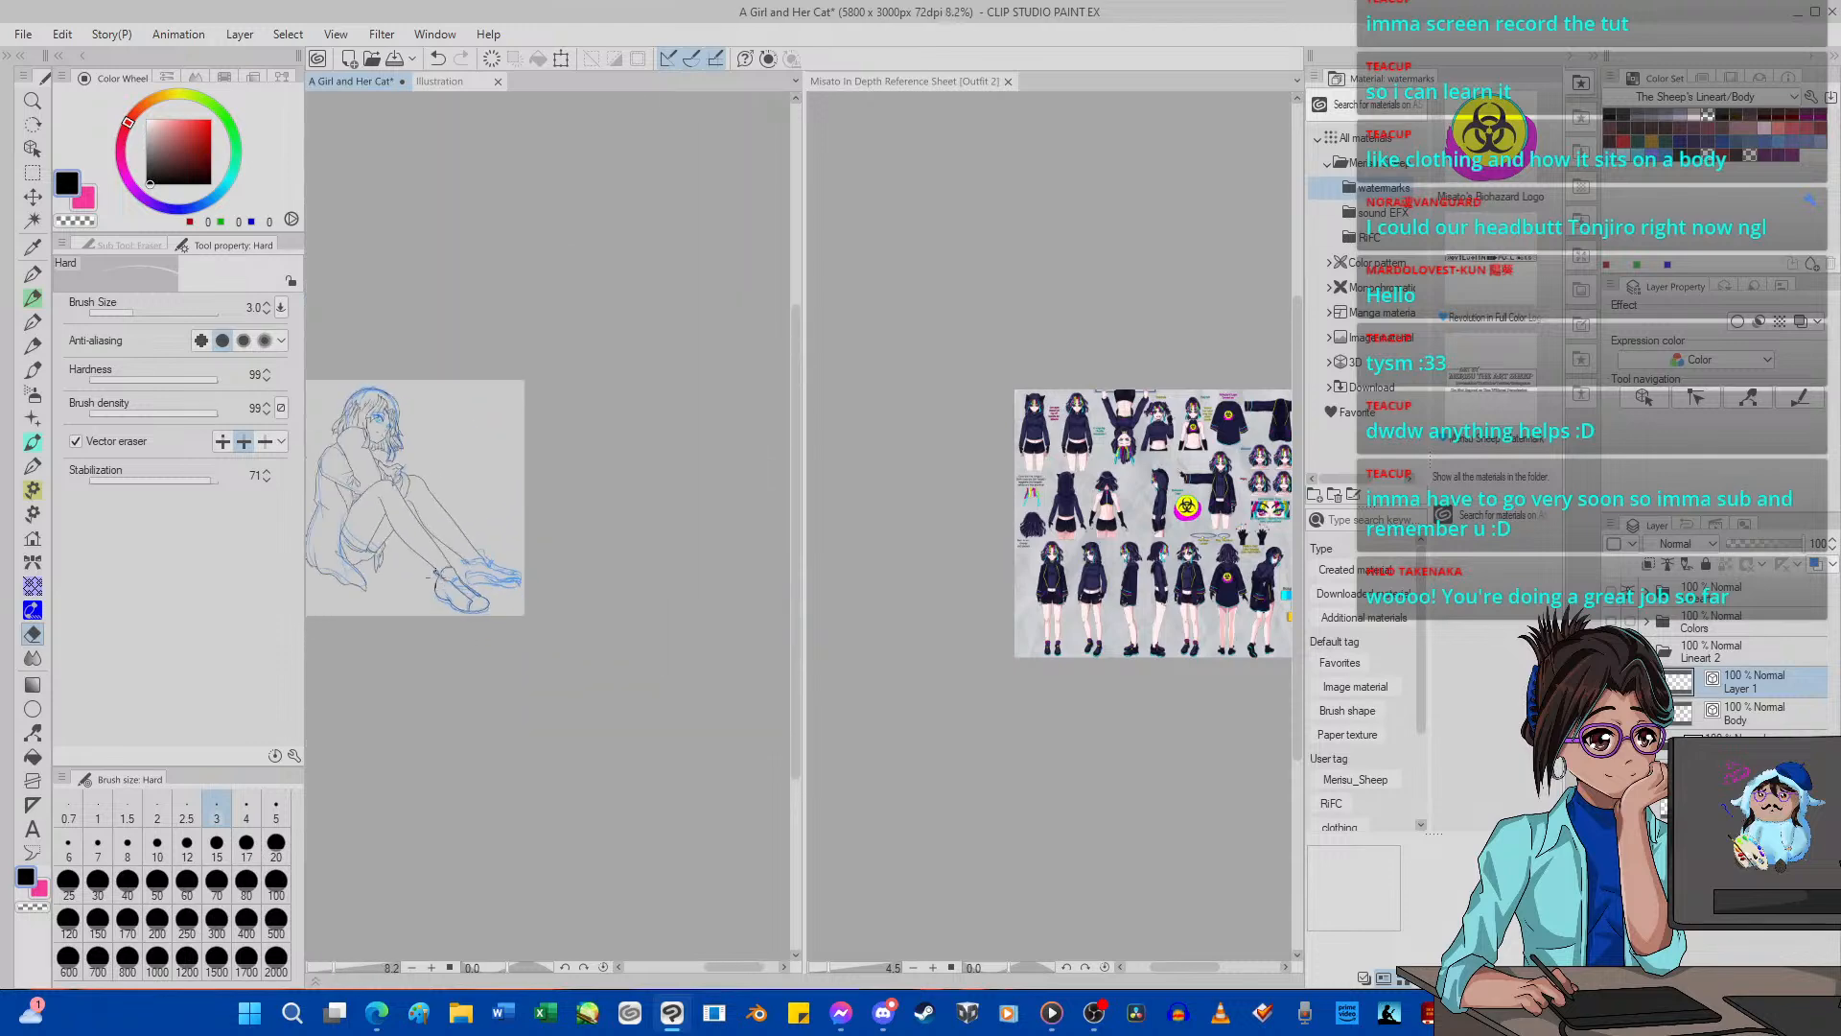
scroll(428, 574, "up", 4)
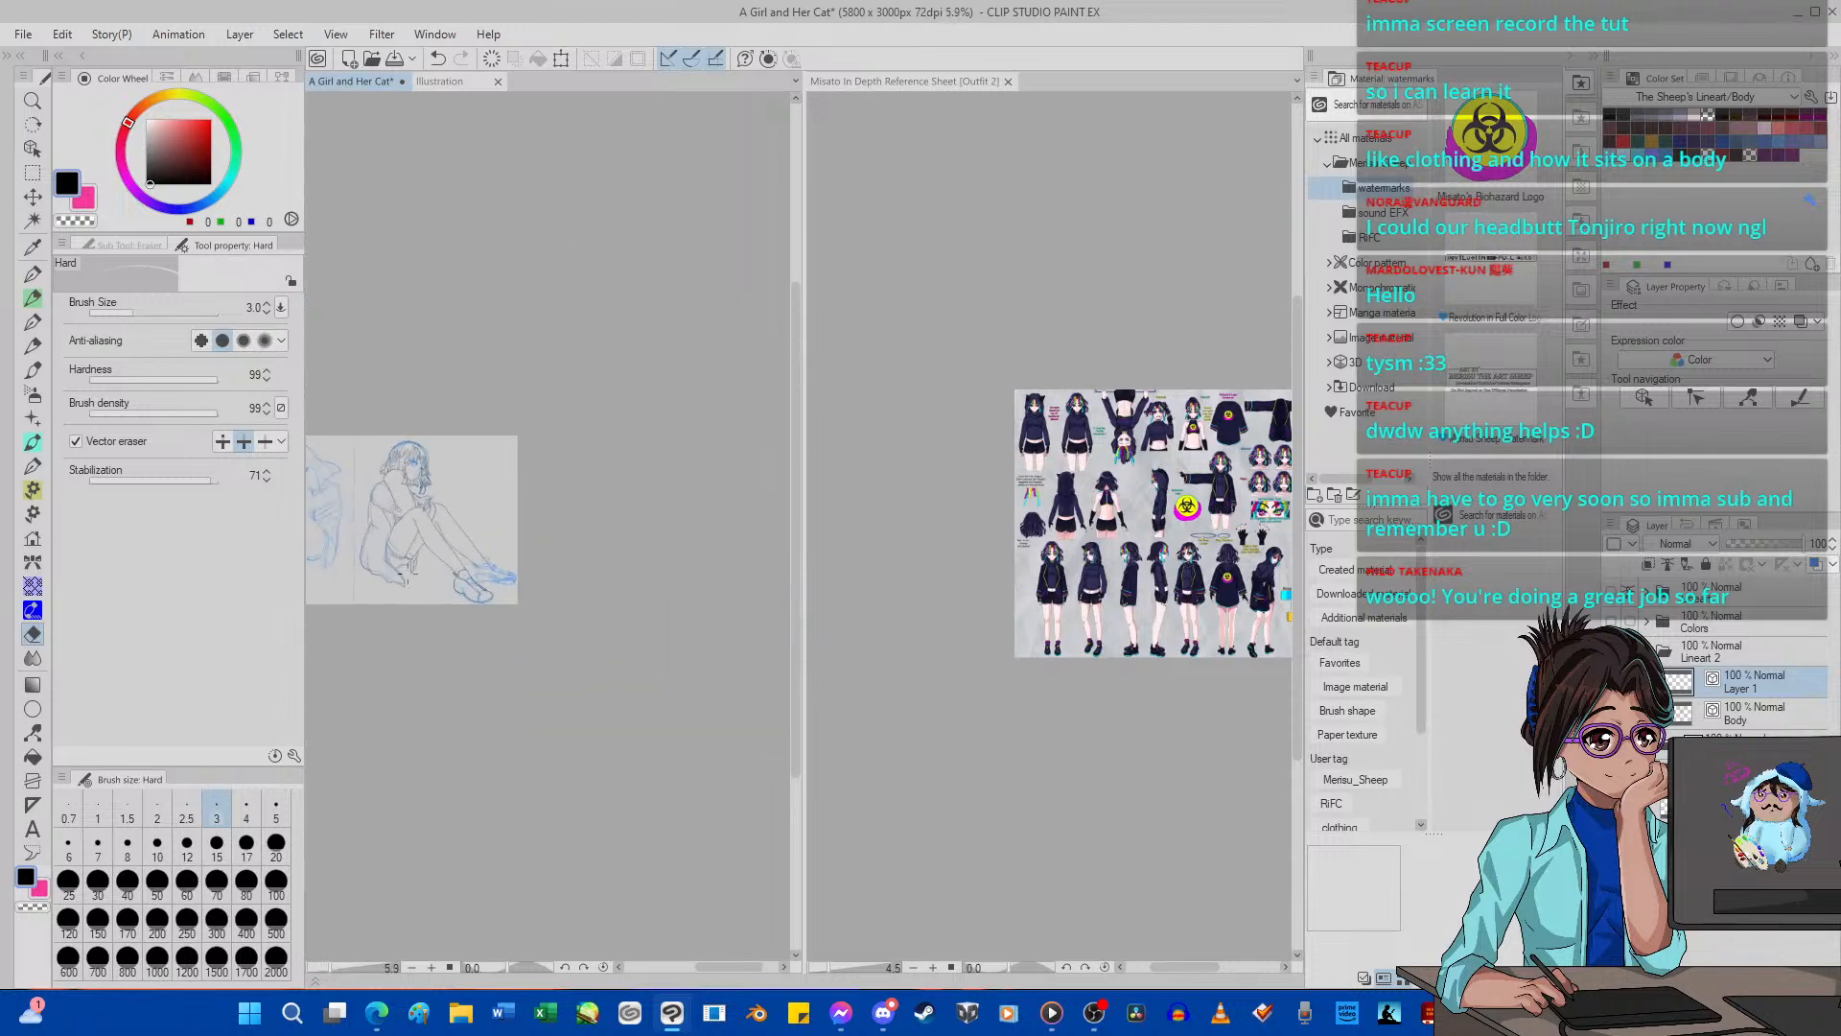
scroll(407, 573, "up", 2)
scroll(480, 575, "down", 4)
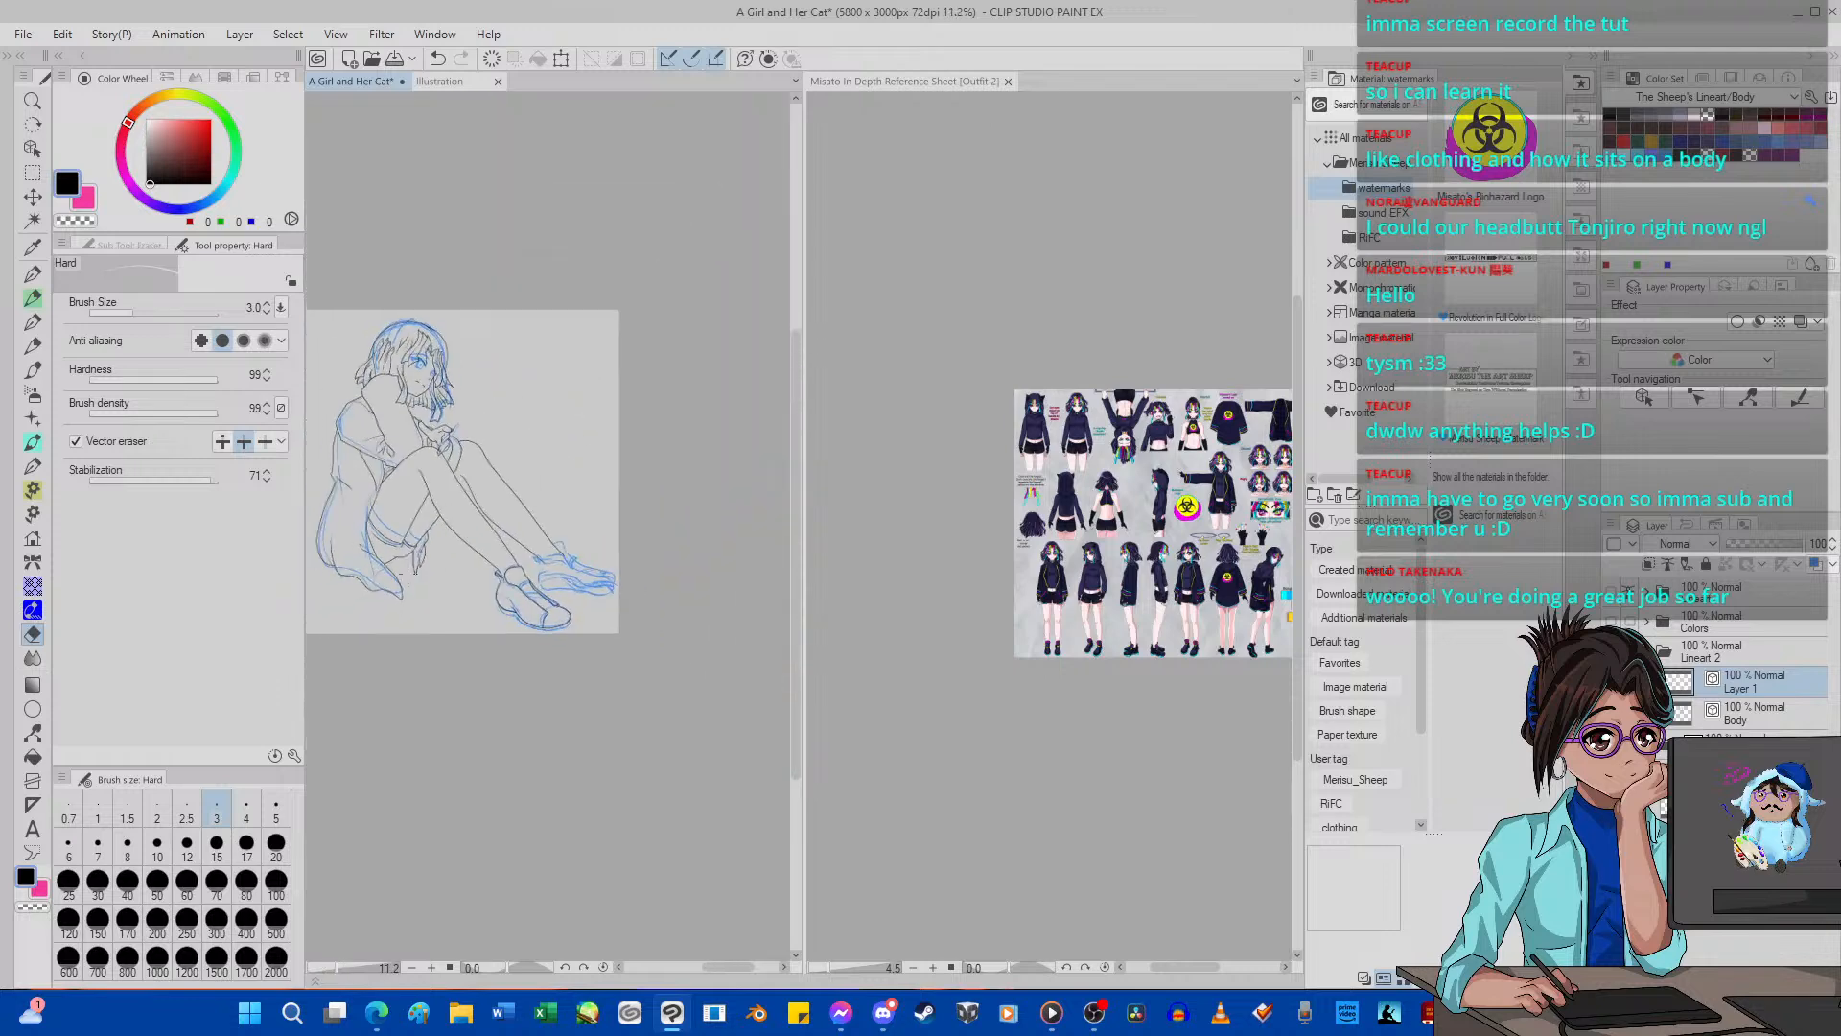
scroll(575, 614, "up", 5)
scroll(573, 613, "up", 2)
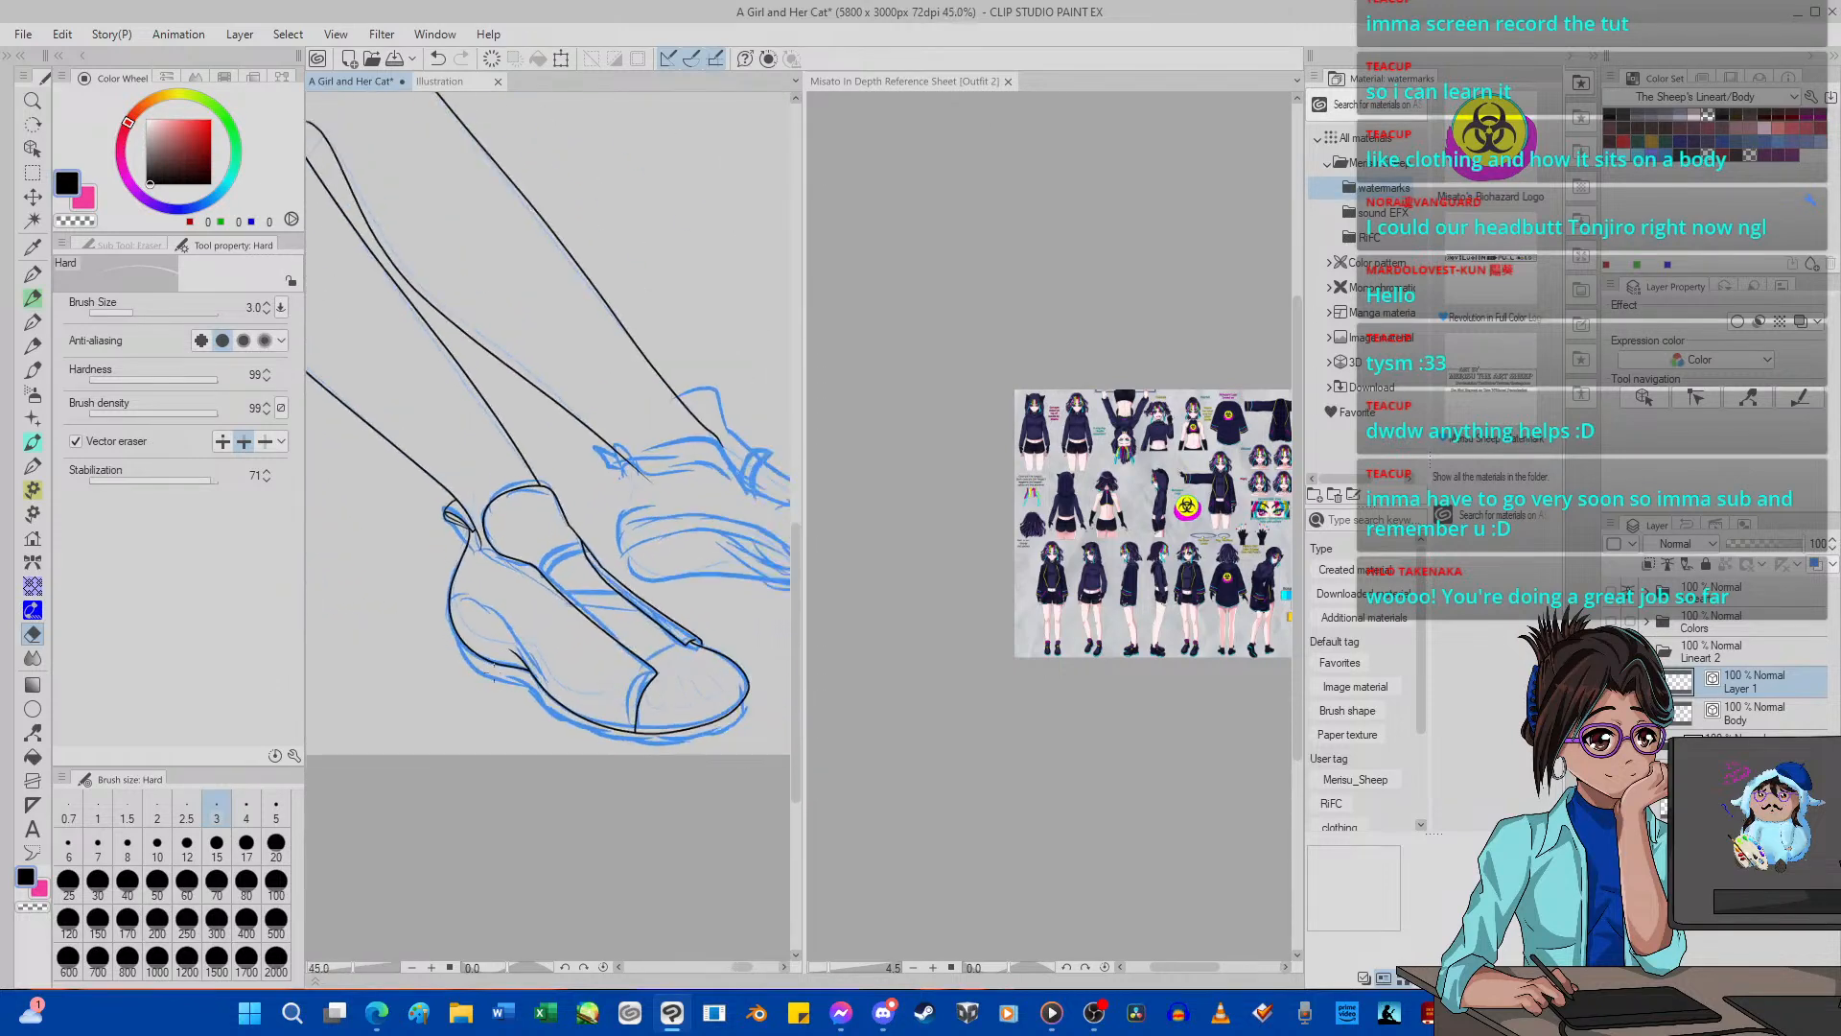
scroll(518, 671, "up", 5)
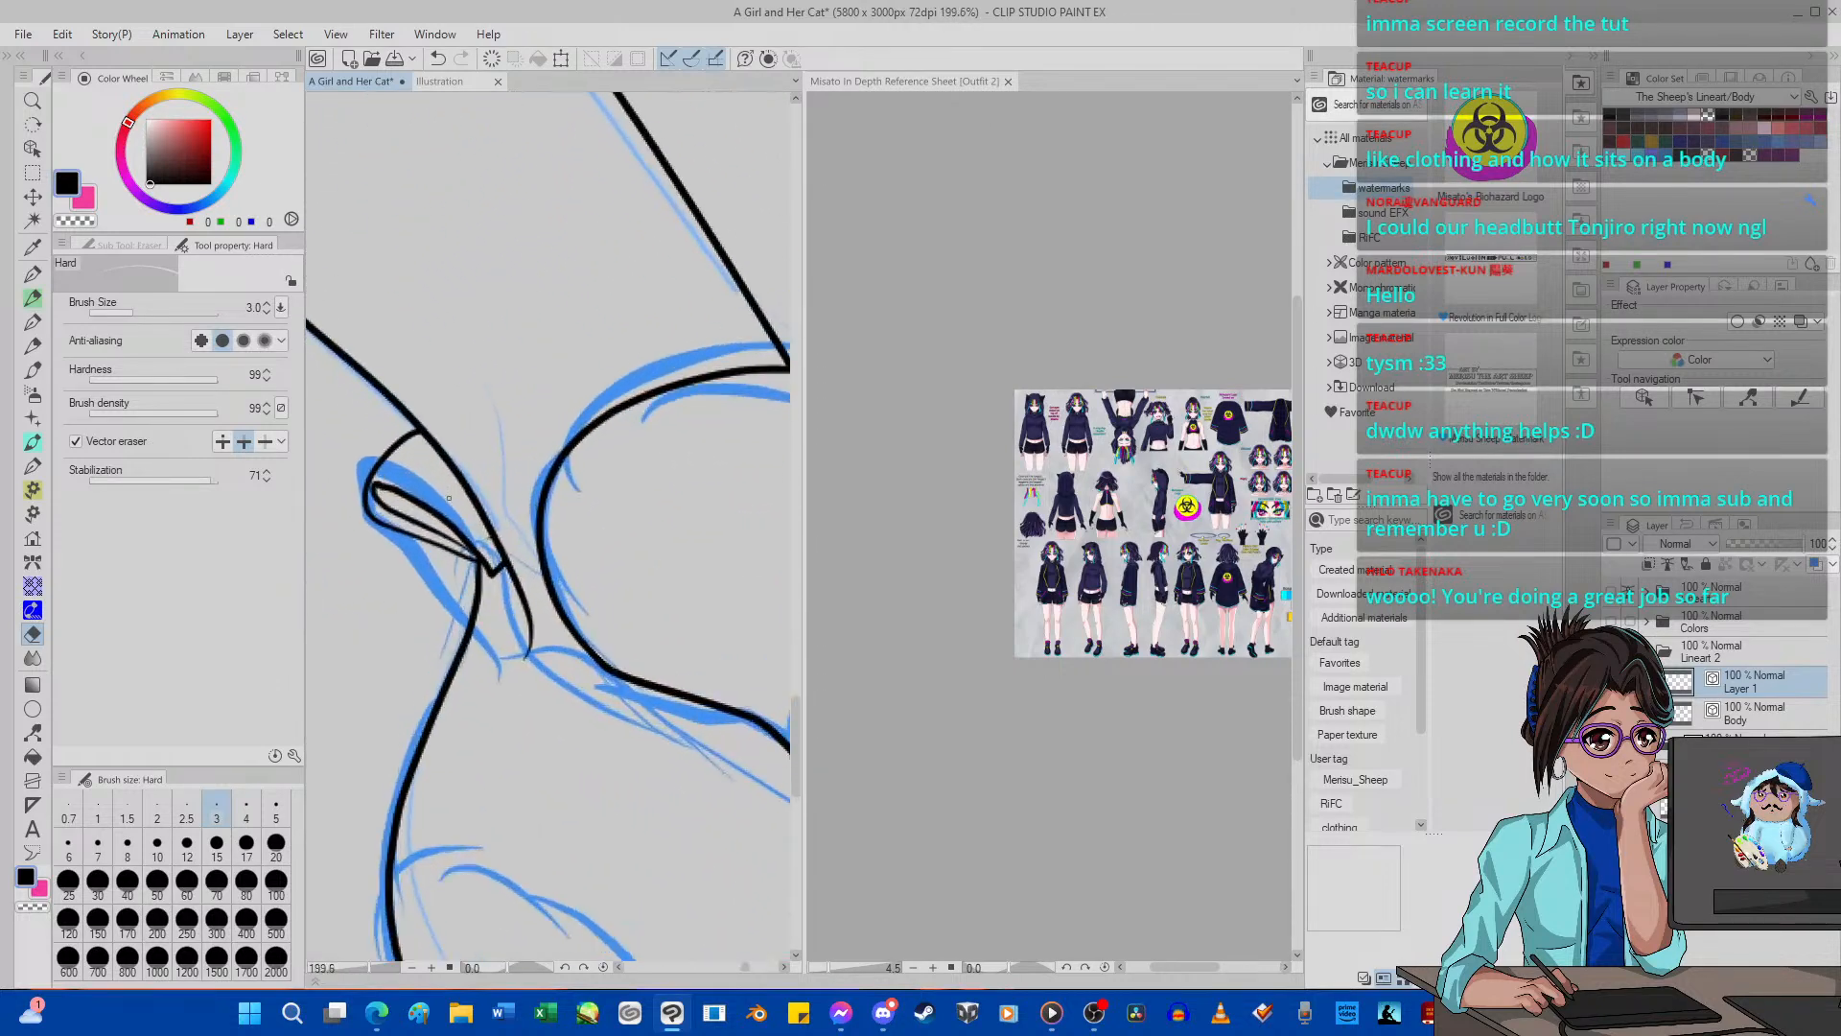
left_click(33, 273)
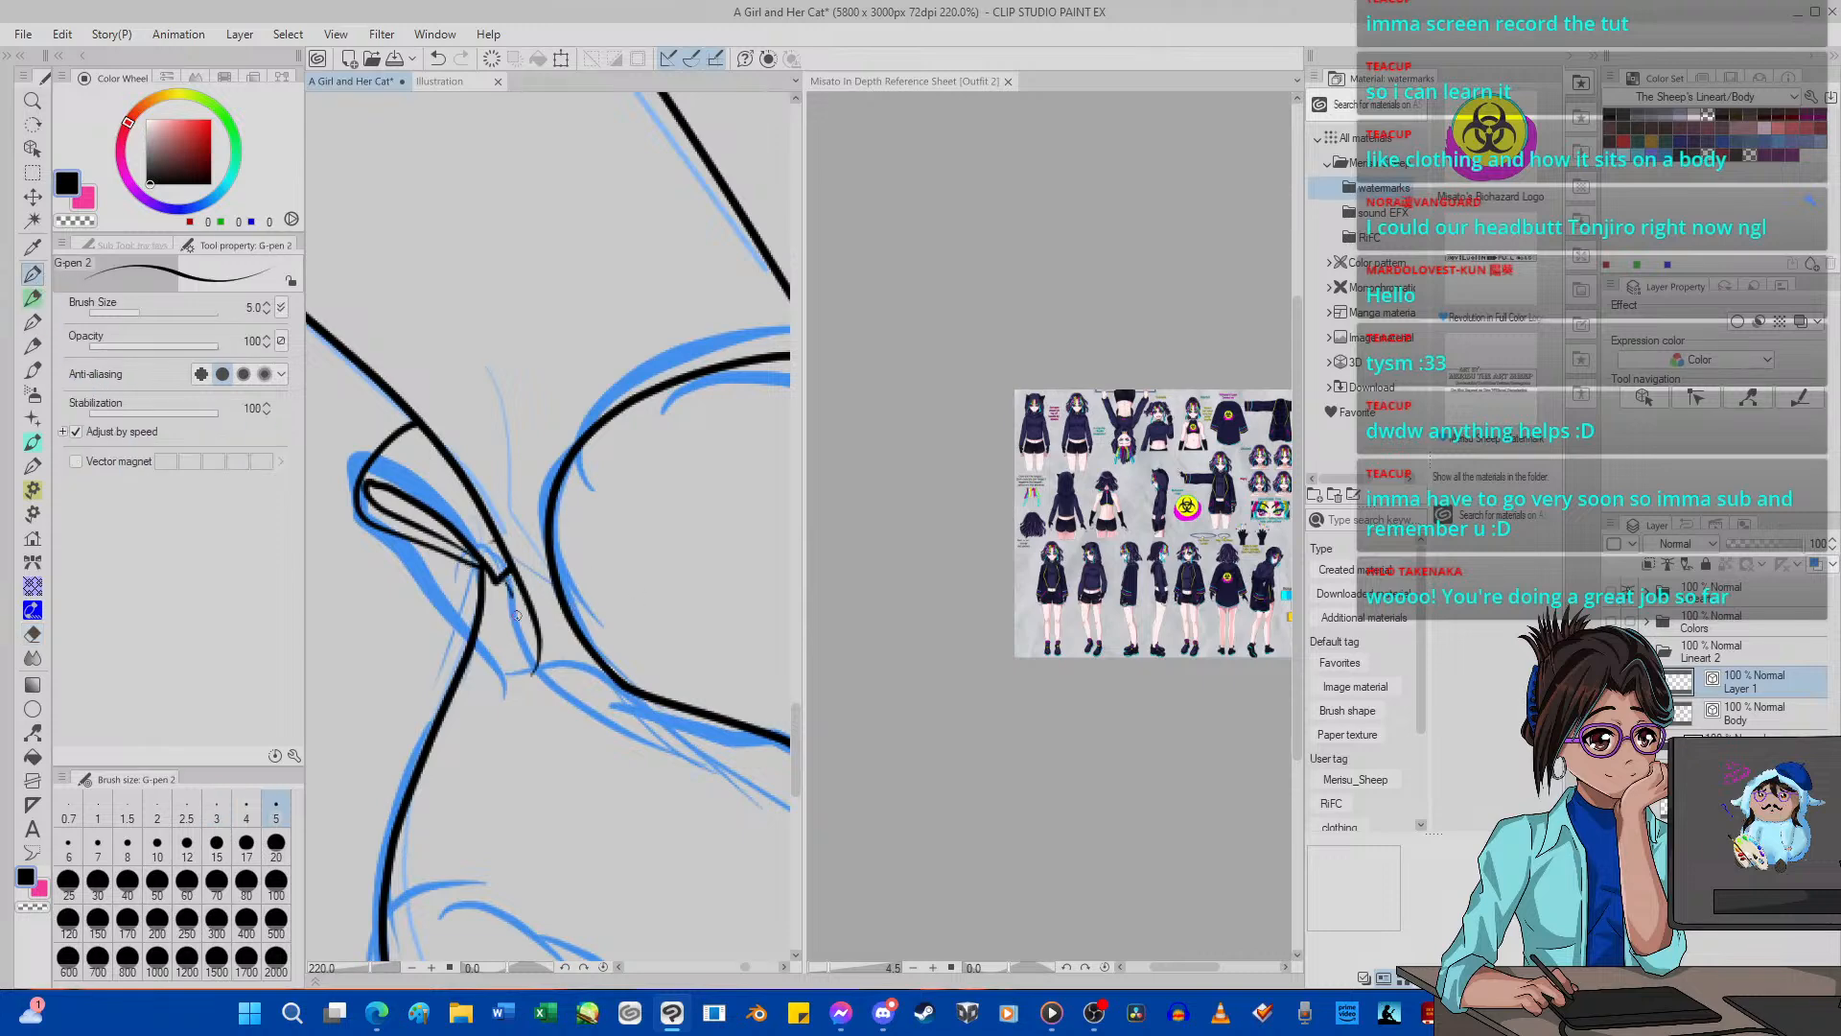
mouse_move(516, 614)
left_mouse_down()
mouse_move(610, 736)
mouse_move(690, 753)
mouse_move(829, 751)
left_mouse_up()
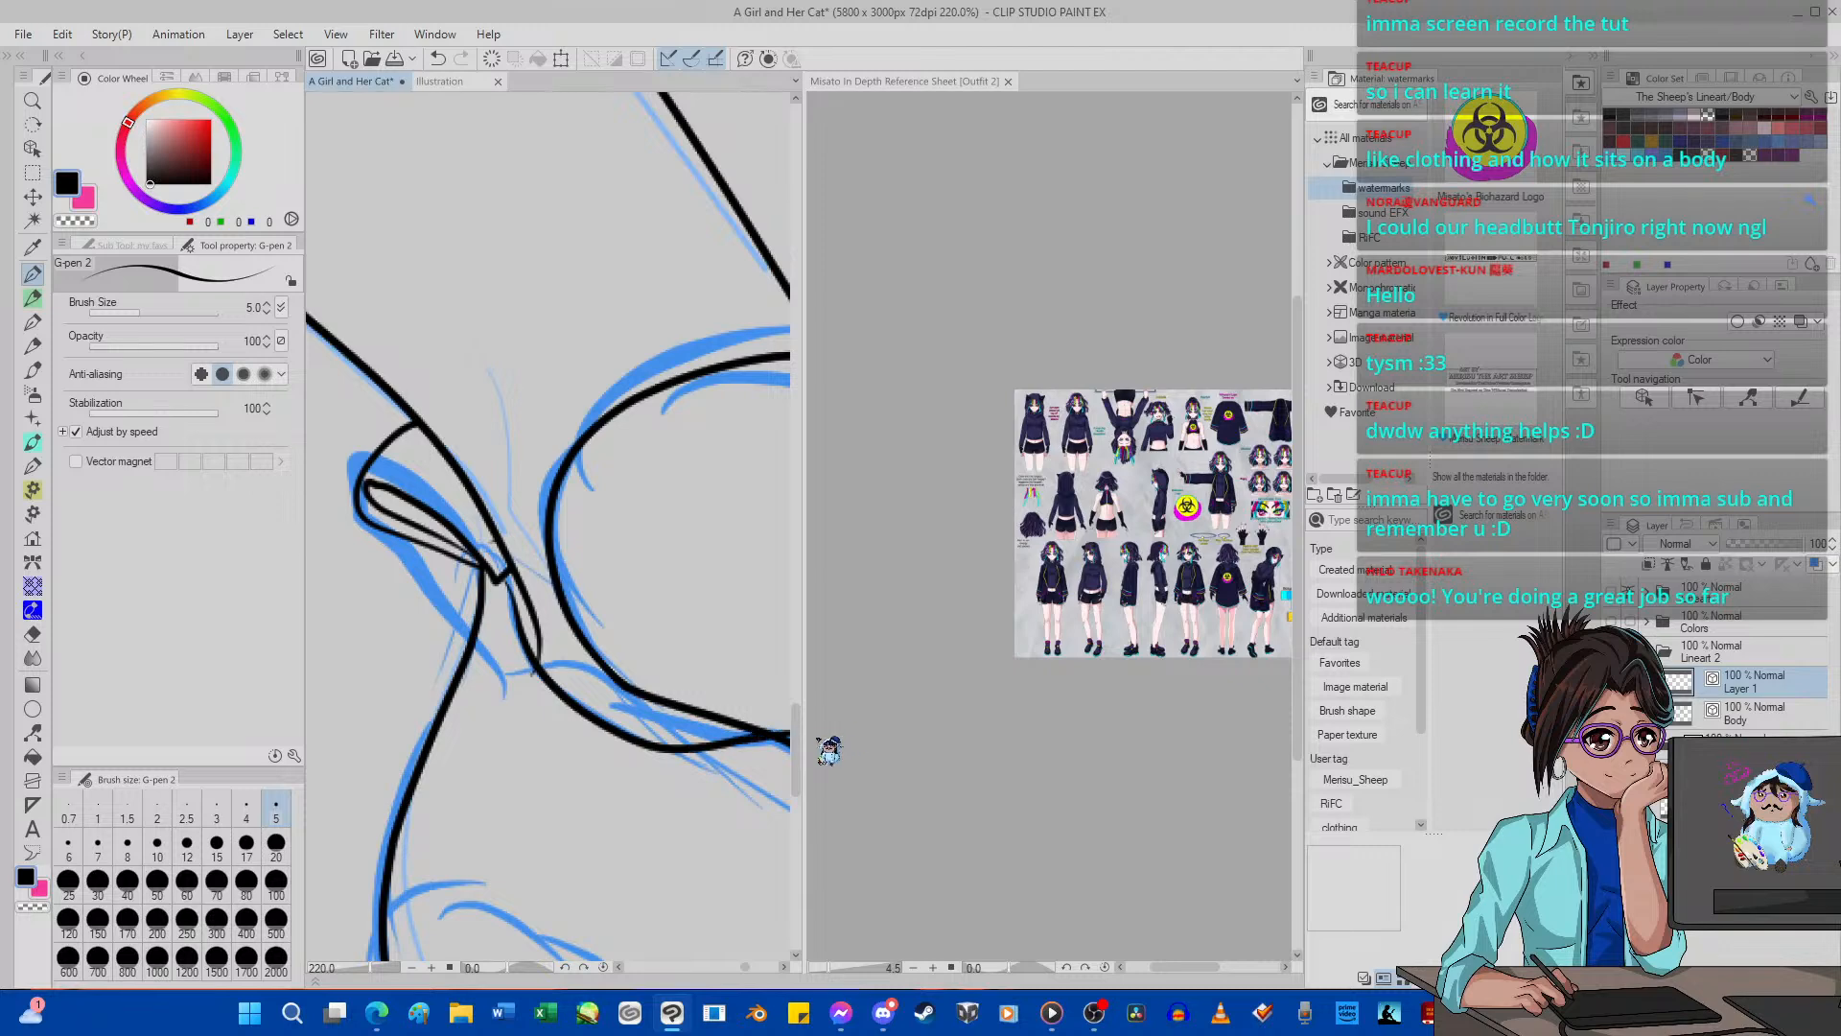
left_click(395, 60)
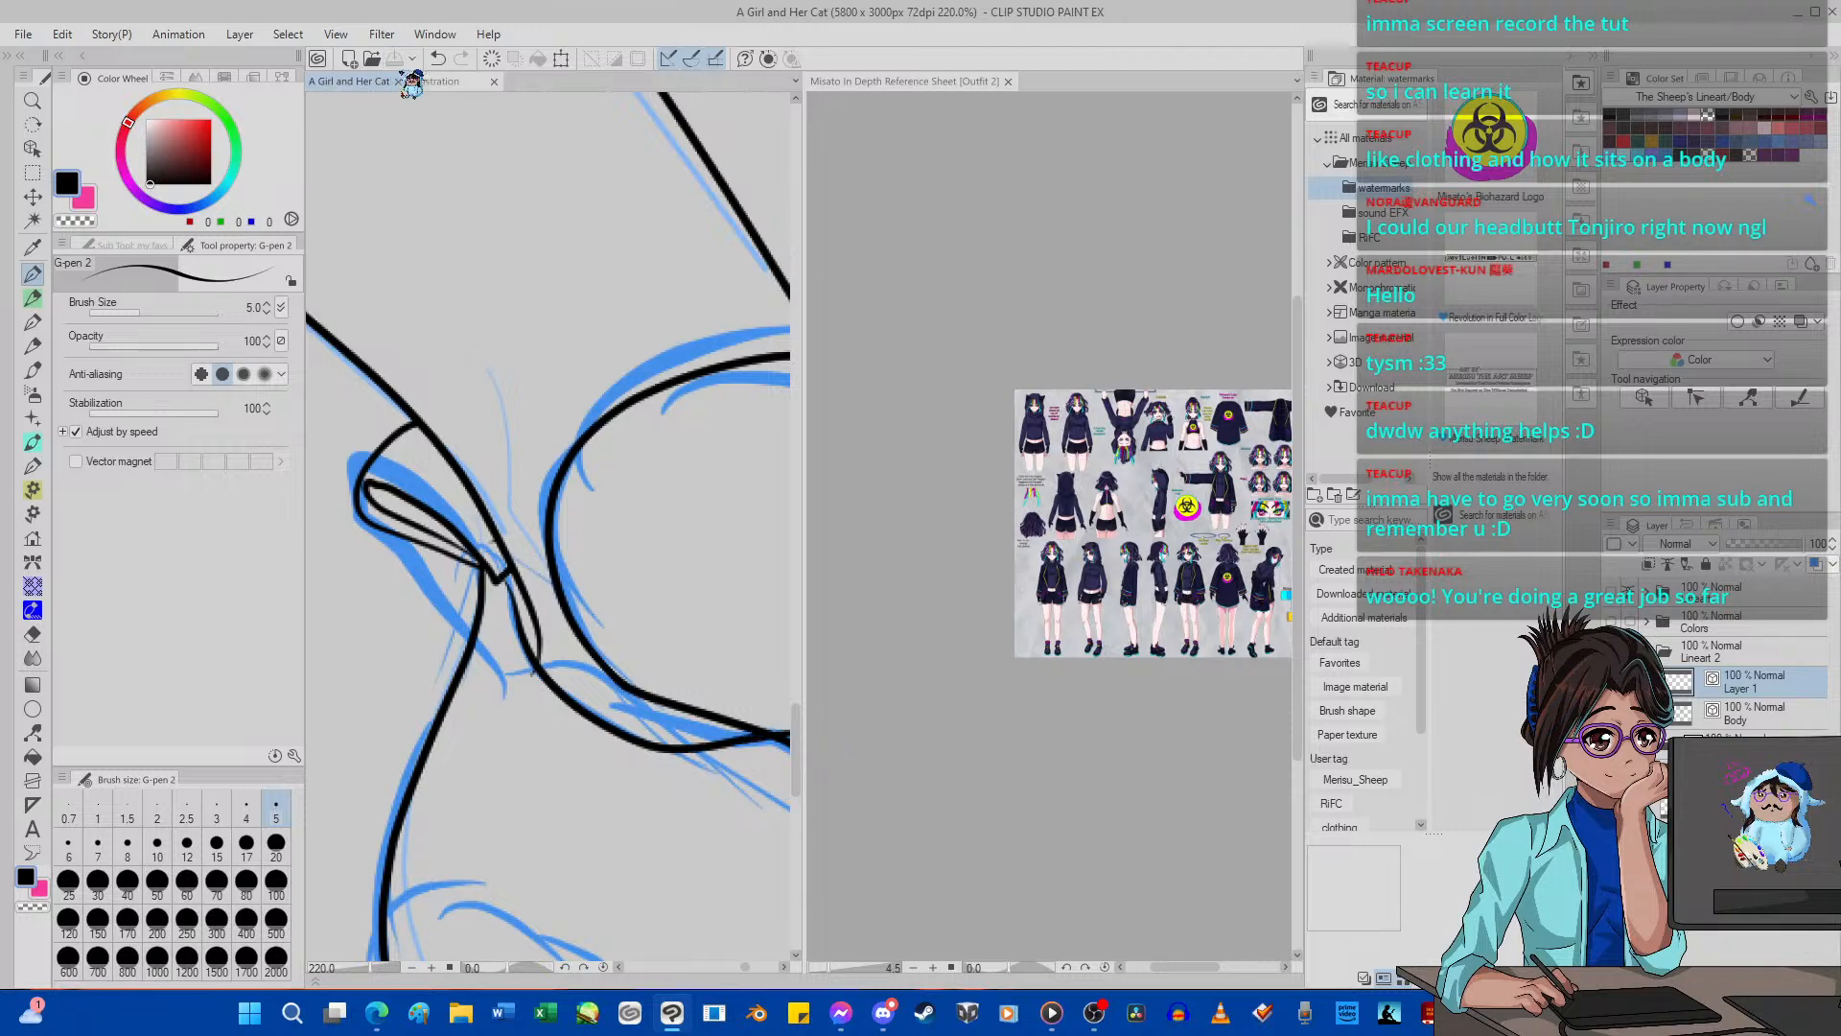
left_click(437, 59)
Ink a short opening edge from the heel tab to the shoe's tongue line, and trim the overlapping ends on Layer 1 and Body.
mouse_move(505, 581)
left_mouse_down()
mouse_move(544, 657)
mouse_move(764, 701)
left_mouse_up()
left_click(33, 635)
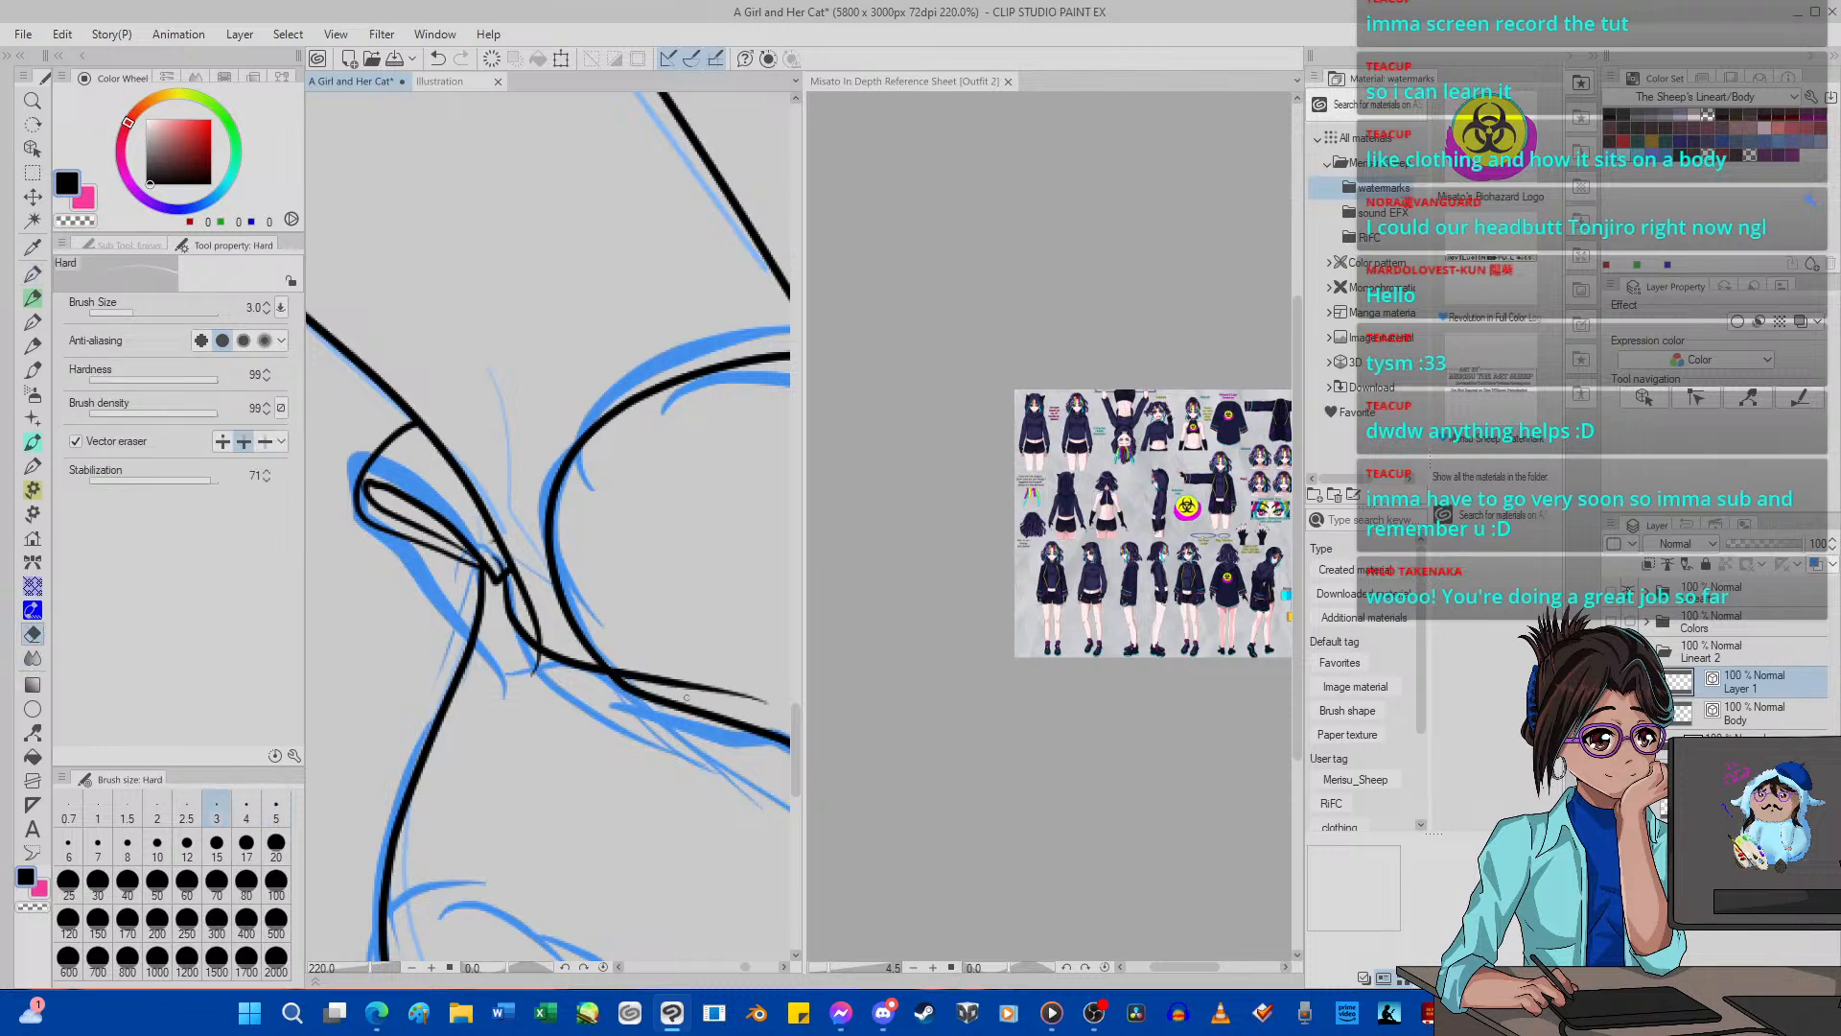
left_click_drag(640, 656, 550, 672)
left_click(1738, 715)
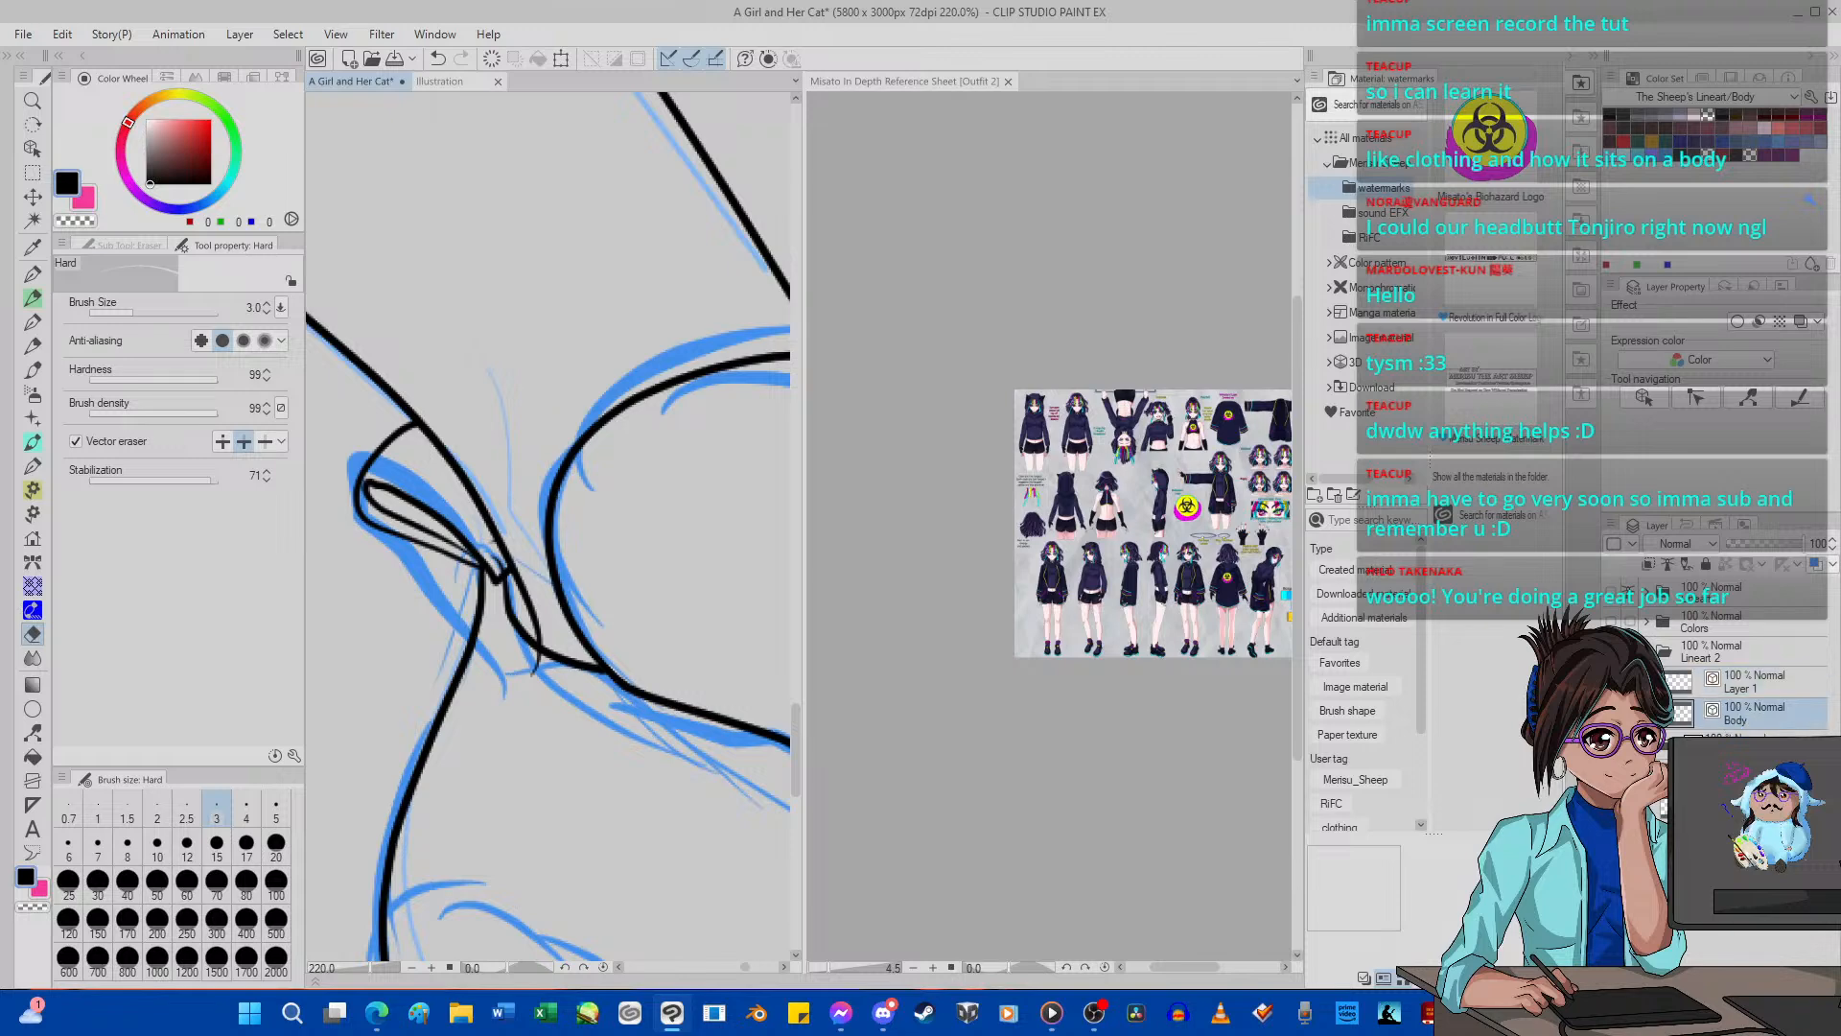
left_click_drag(549, 646, 574, 690)
Rotate the canvas view to 150 degrees and frame the near shoe's opening and side at 100% zoom.
scroll(573, 702, "down", 10)
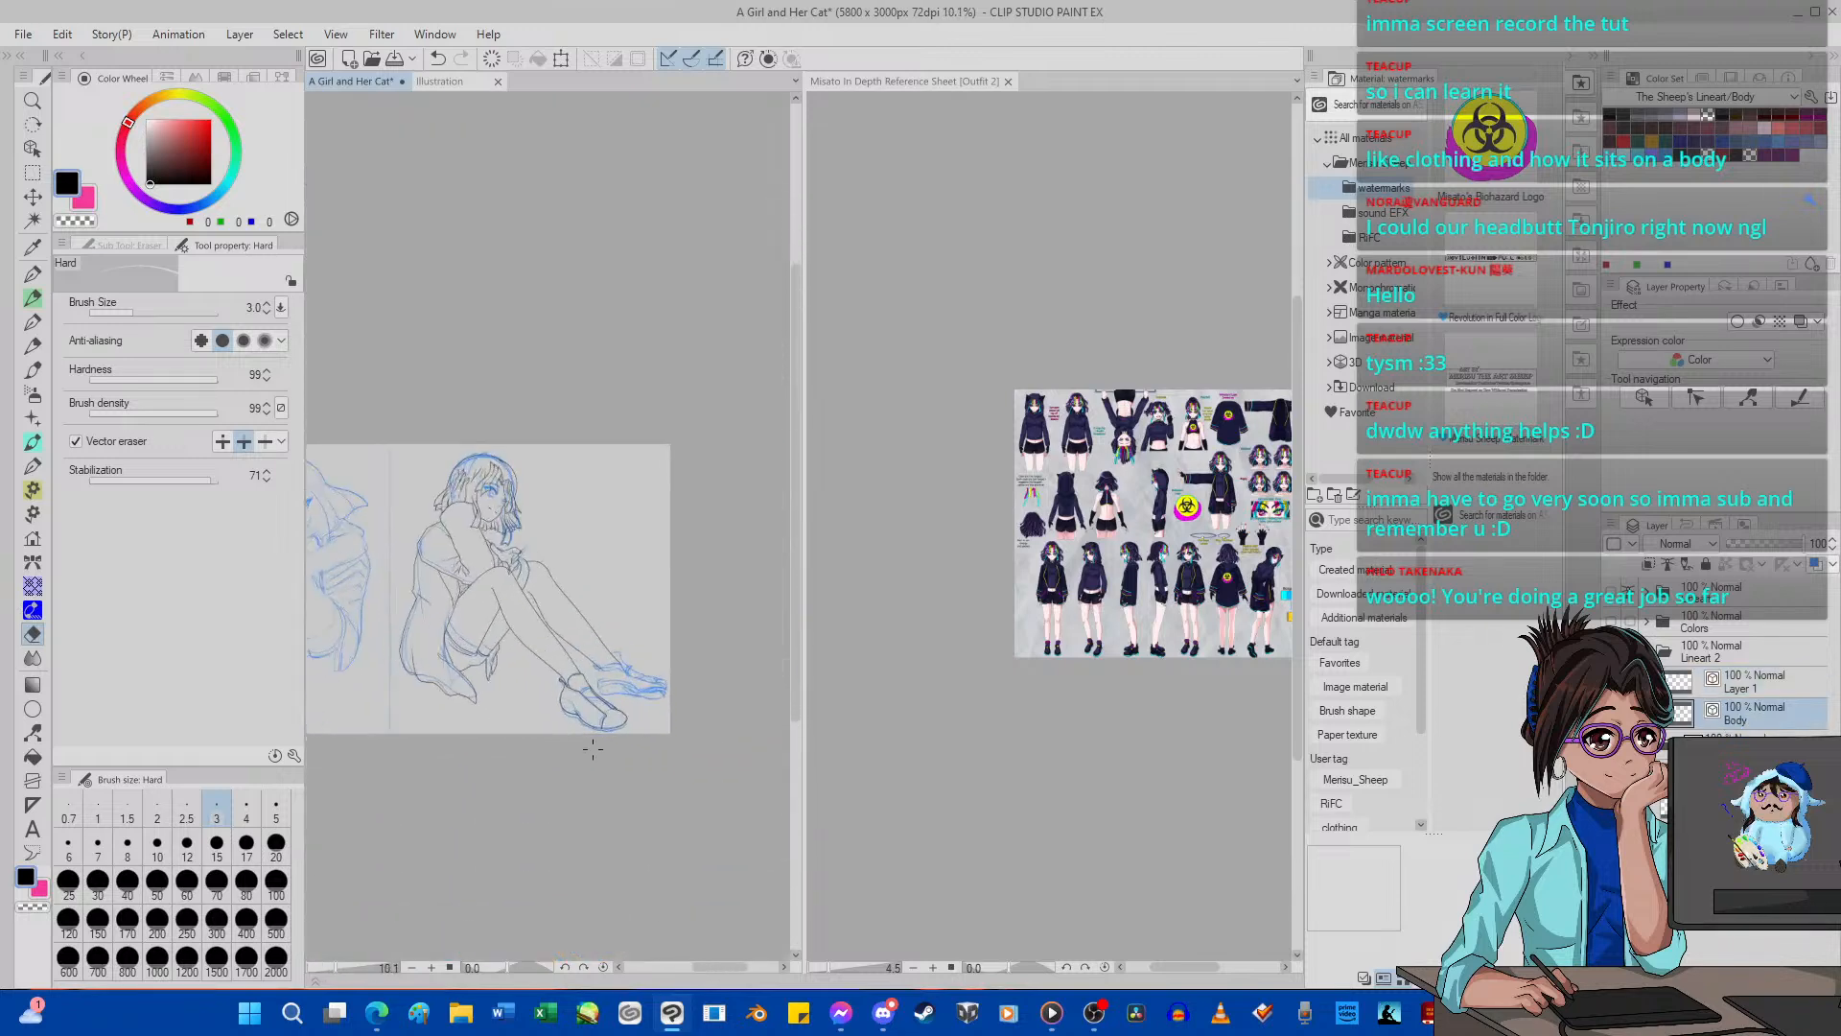
scroll(592, 749, "up", 3)
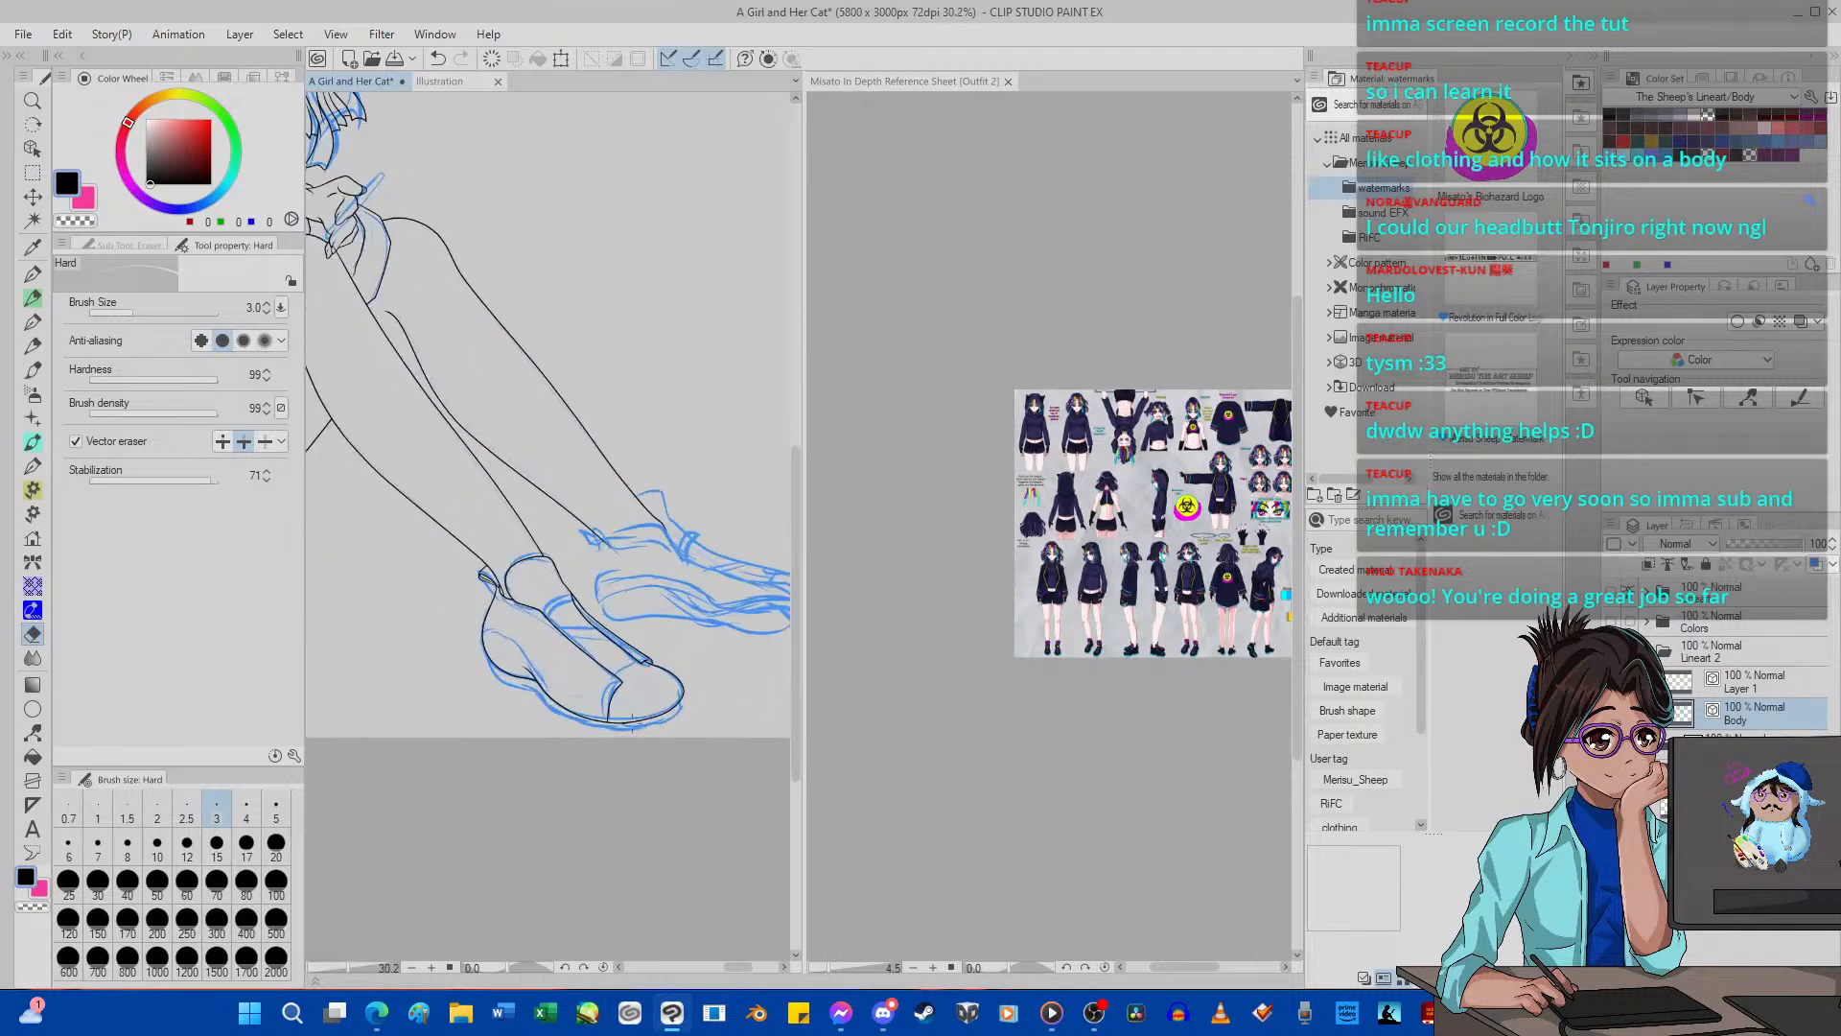
scroll(631, 725, "down", 4)
scroll(630, 731, "up", 3)
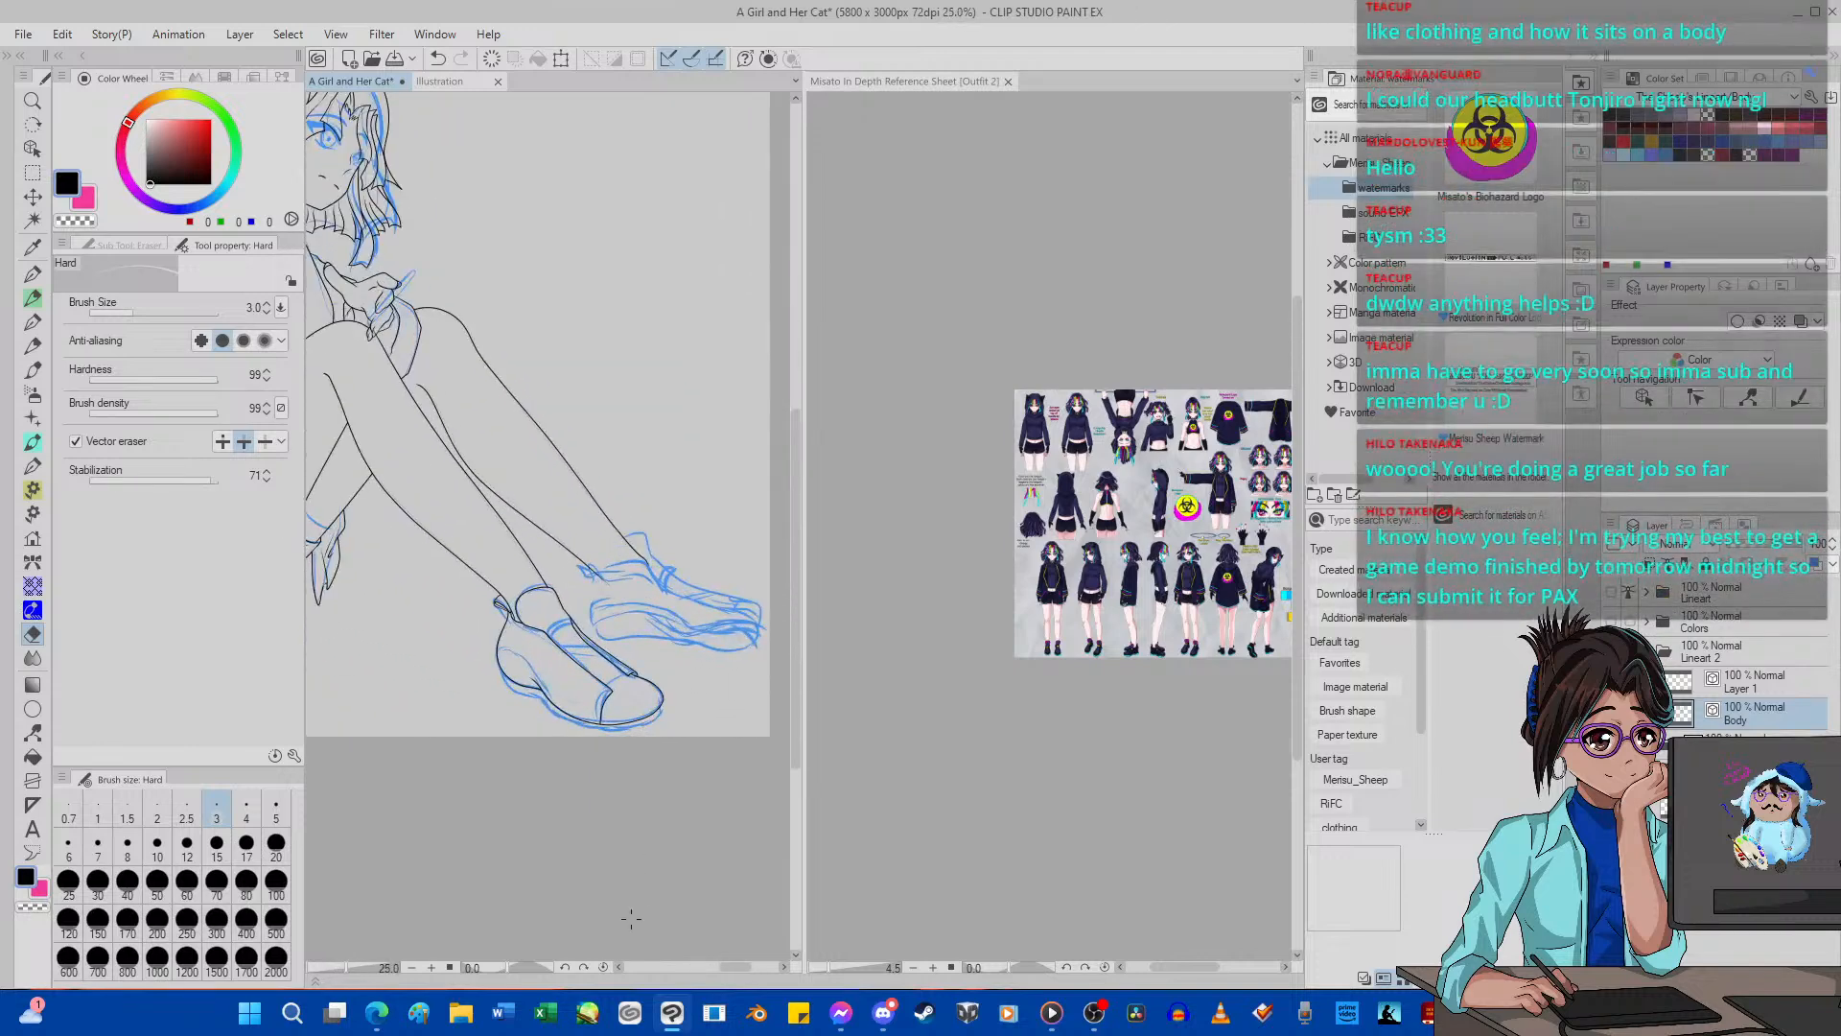
left_click(567, 968)
left_click(566, 968)
left_click(567, 968)
left_click(567, 968)
left_click(567, 967)
left_click(567, 968)
left_click(566, 967)
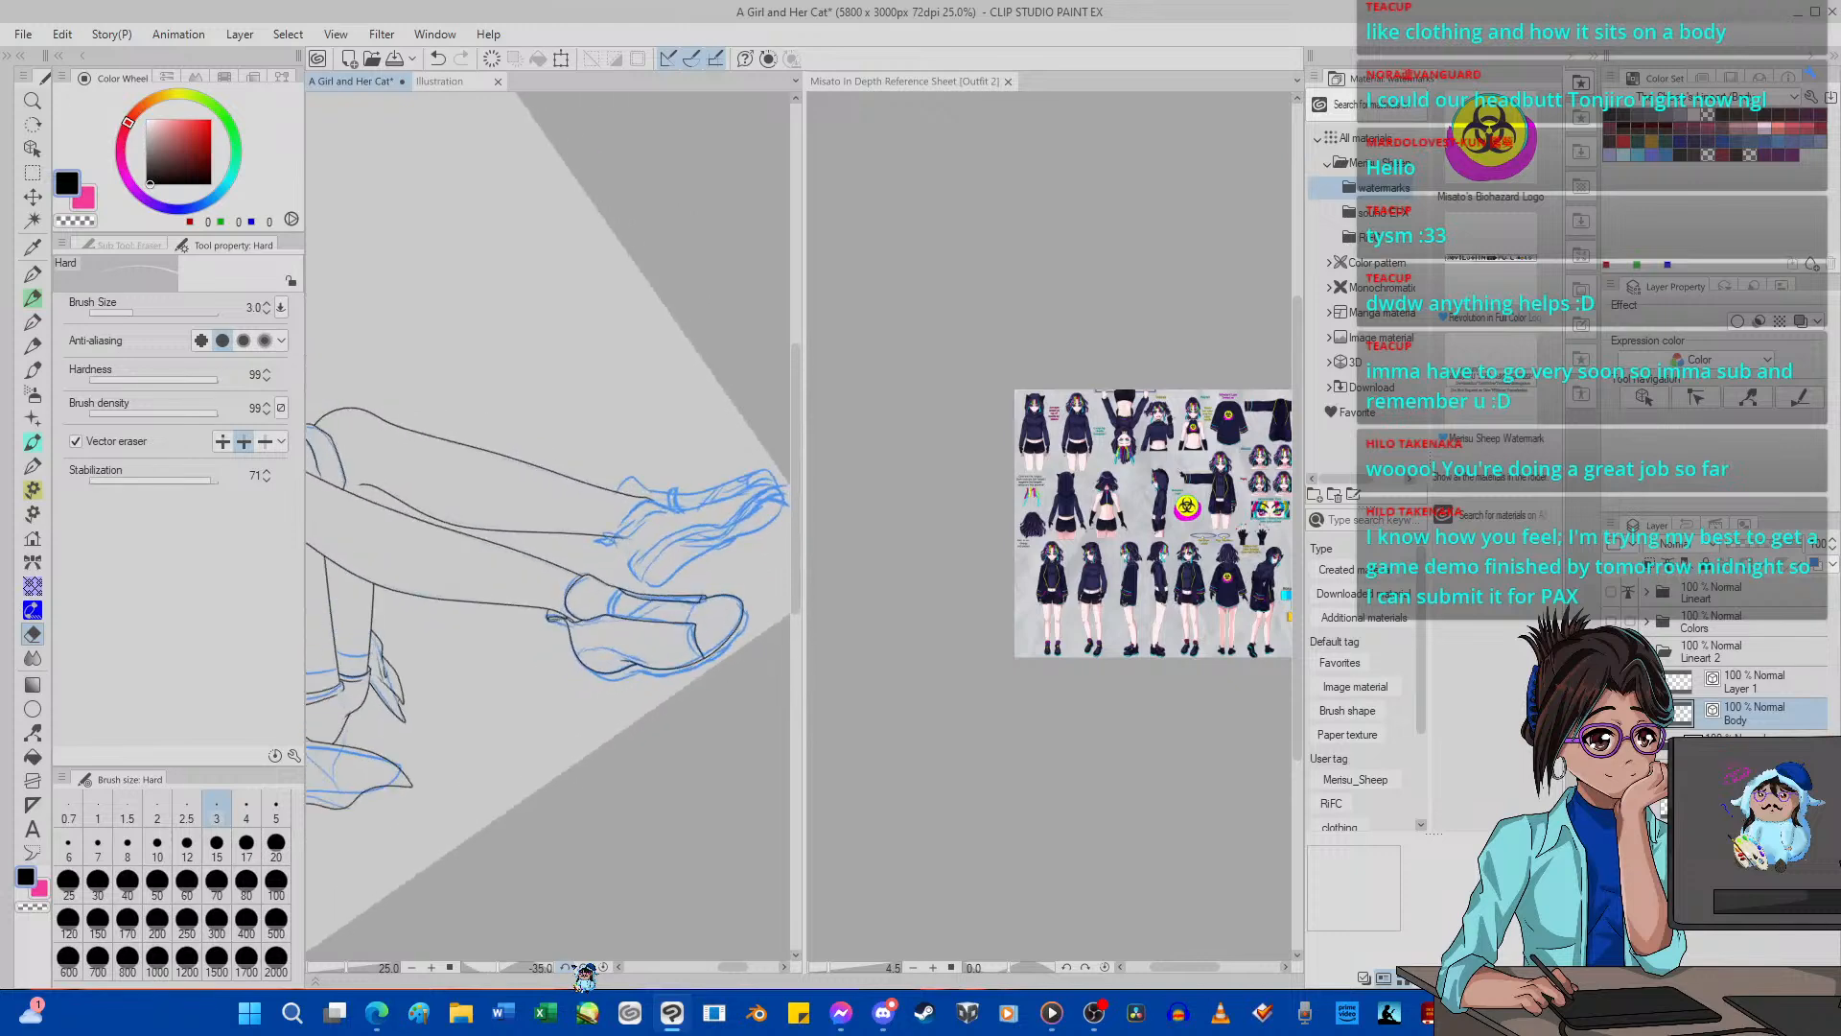
left_click(567, 968)
left_click(567, 967)
left_click(566, 968)
left_click(567, 967)
left_click(566, 967)
left_click(567, 968)
left_click(567, 968)
left_click(567, 968)
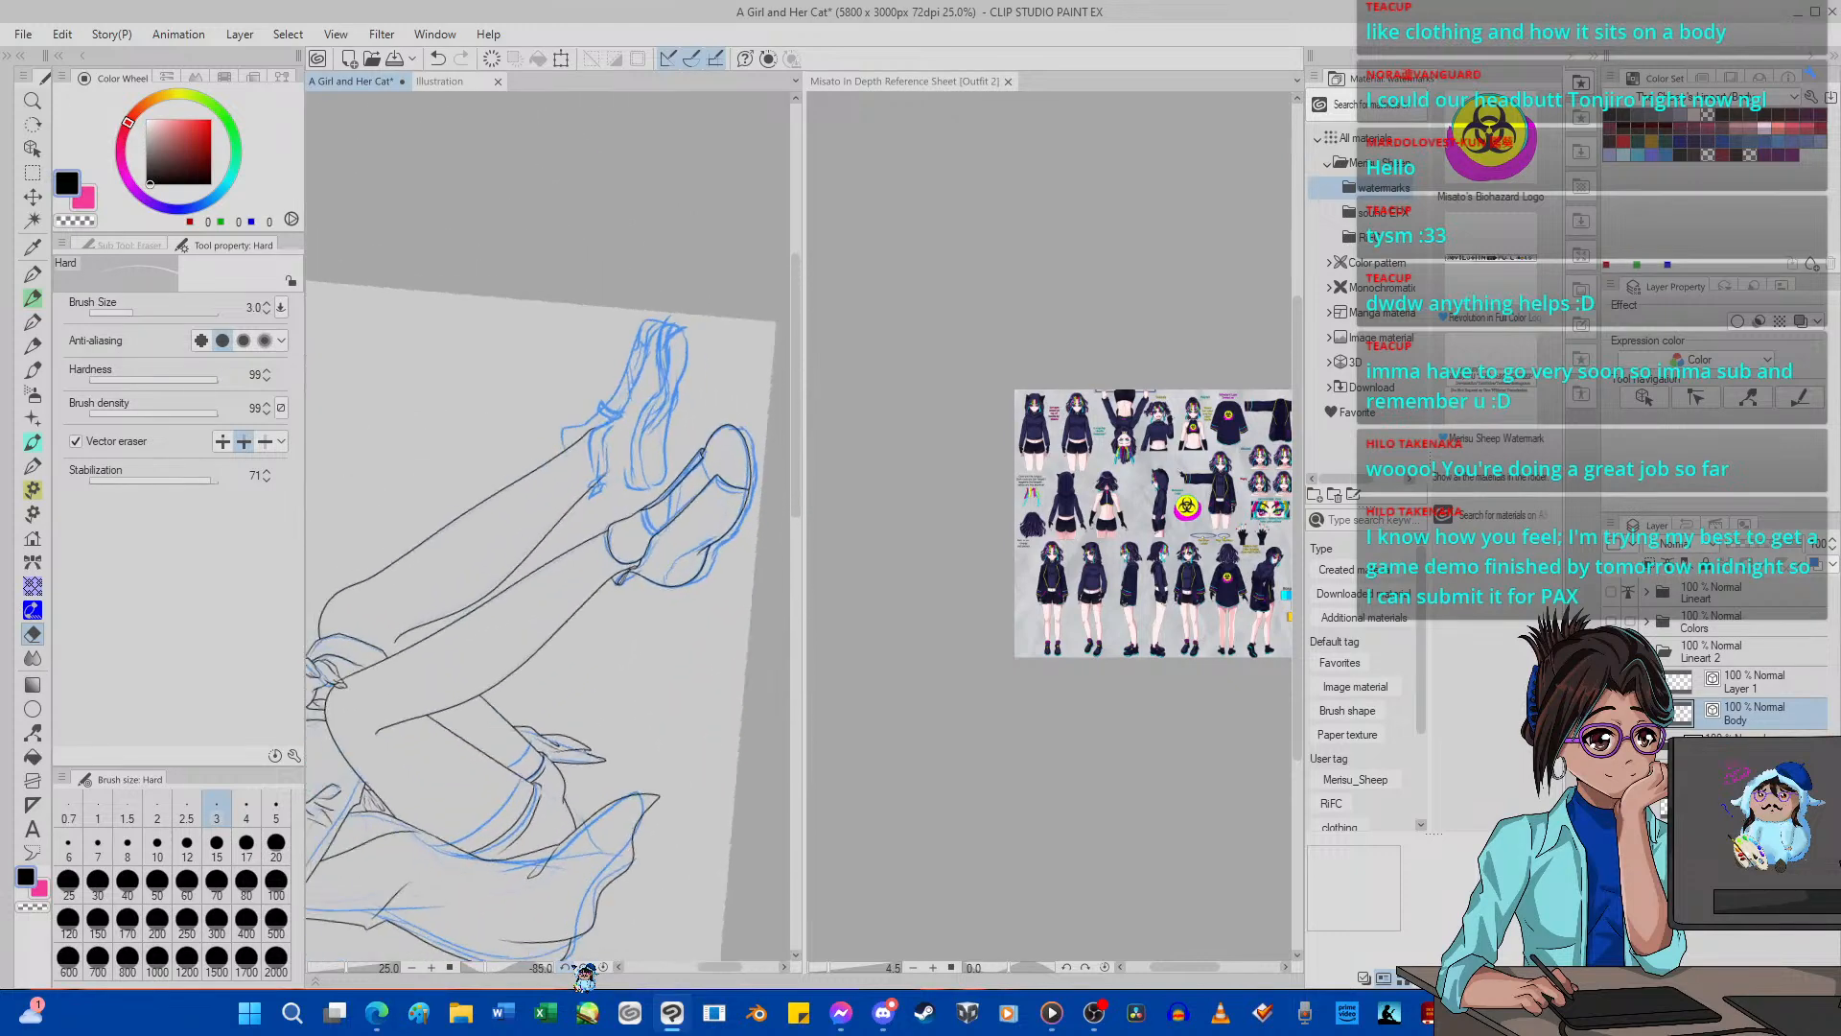
left_click(567, 968)
left_click(567, 968)
left_click(567, 968)
left_click(566, 968)
left_click(566, 968)
left_click(566, 968)
left_click(567, 967)
left_click(567, 968)
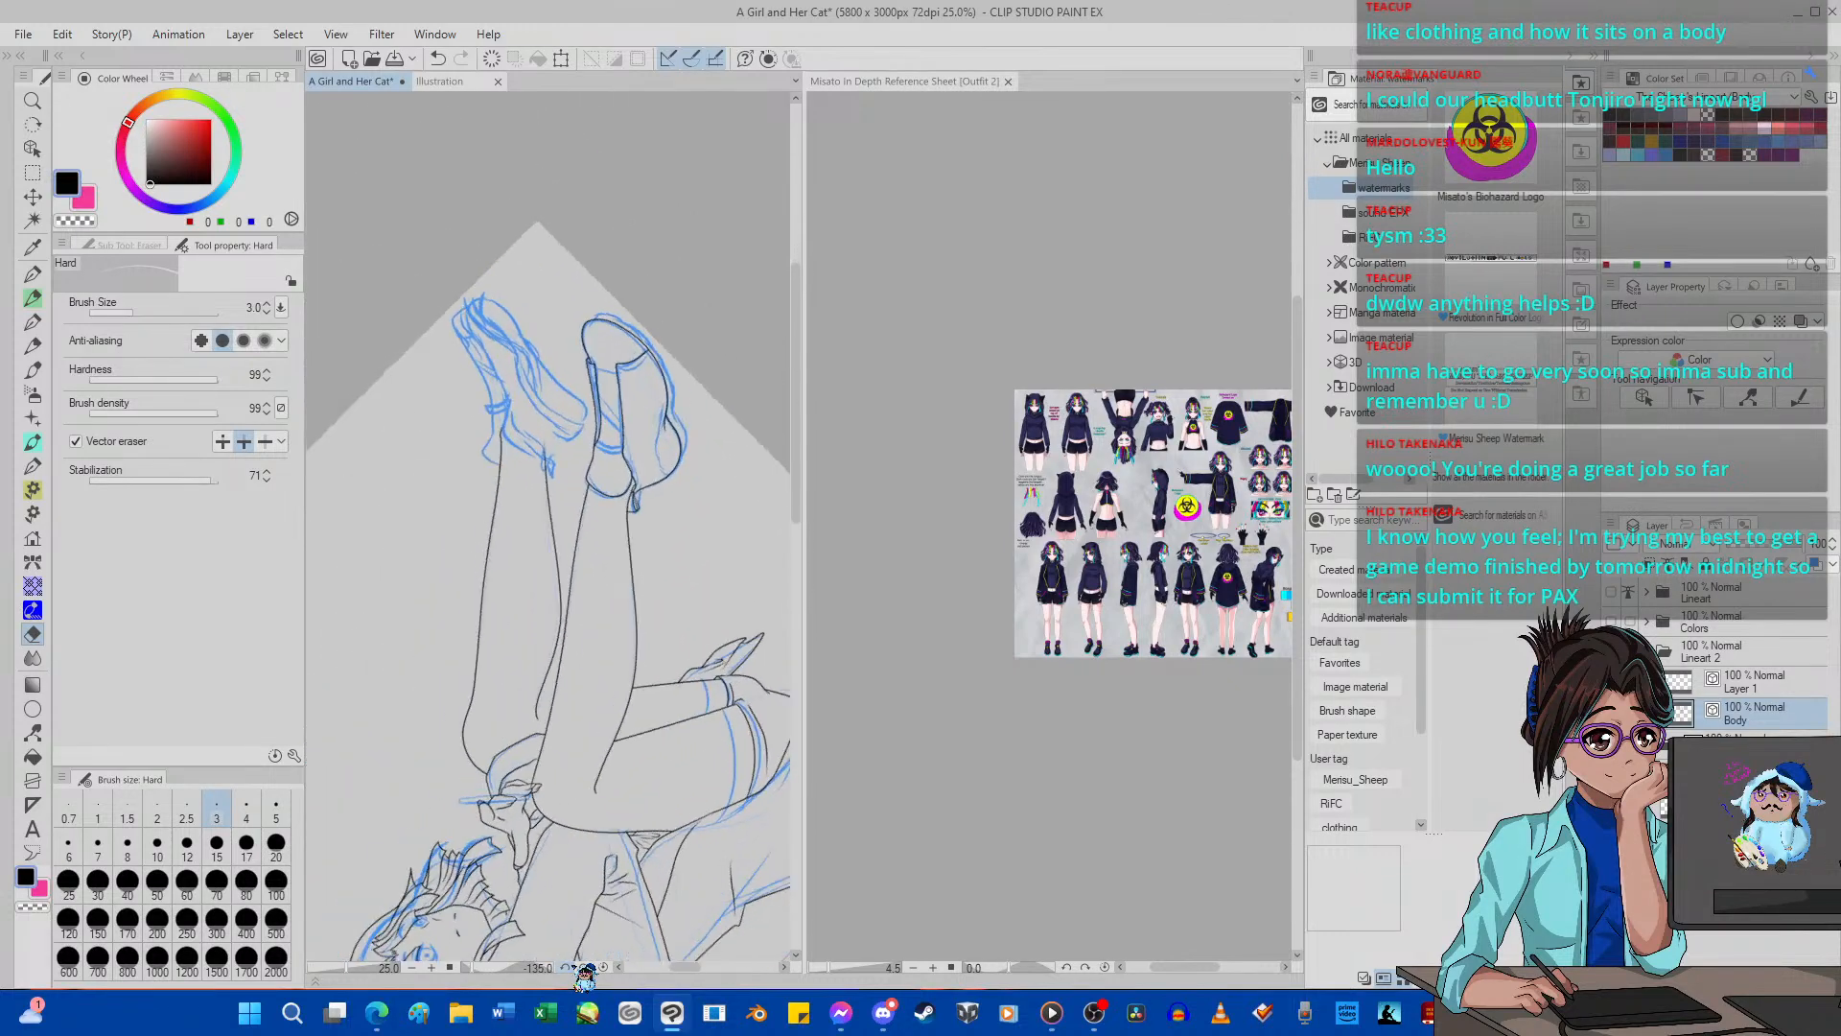
left_click(566, 967)
left_click(567, 968)
left_click(567, 967)
left_click(566, 968)
left_click(567, 968)
left_click(566, 967)
left_click(567, 967)
left_click(567, 968)
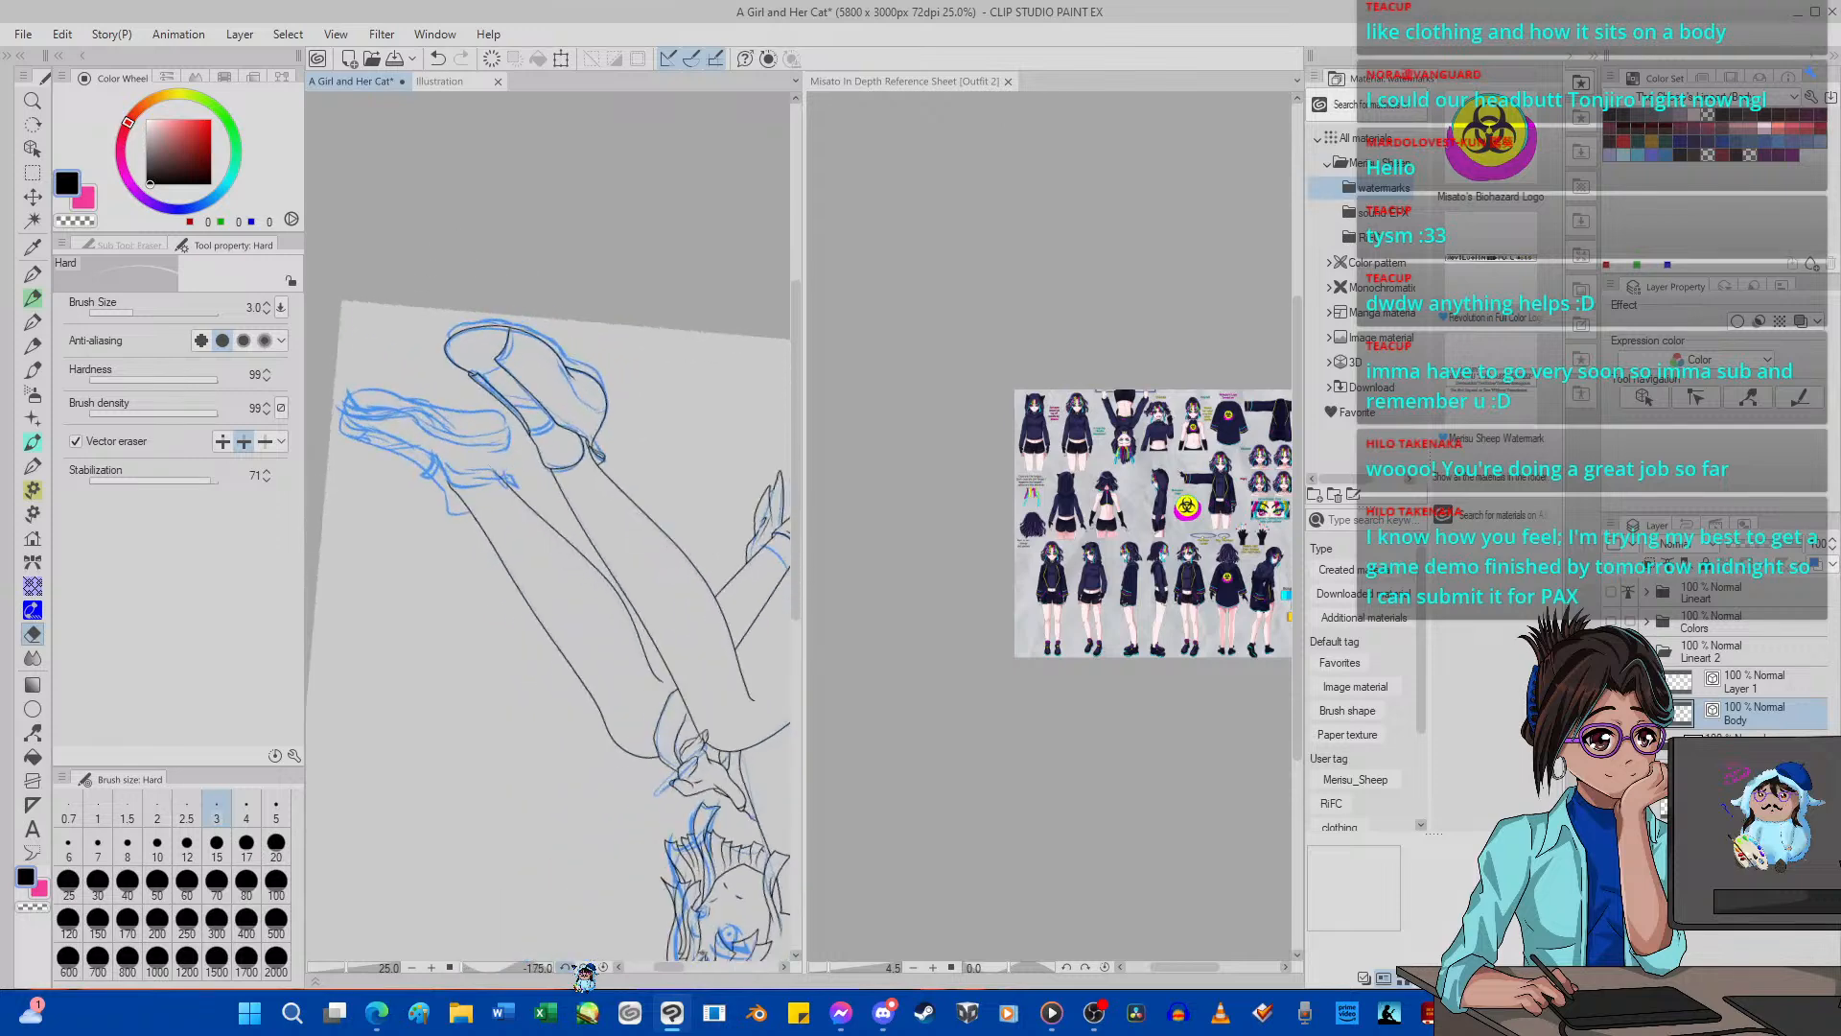
left_click(567, 967)
left_click(567, 968)
left_click(567, 967)
left_click(567, 967)
left_click(567, 967)
left_click(566, 967)
left_click(567, 967)
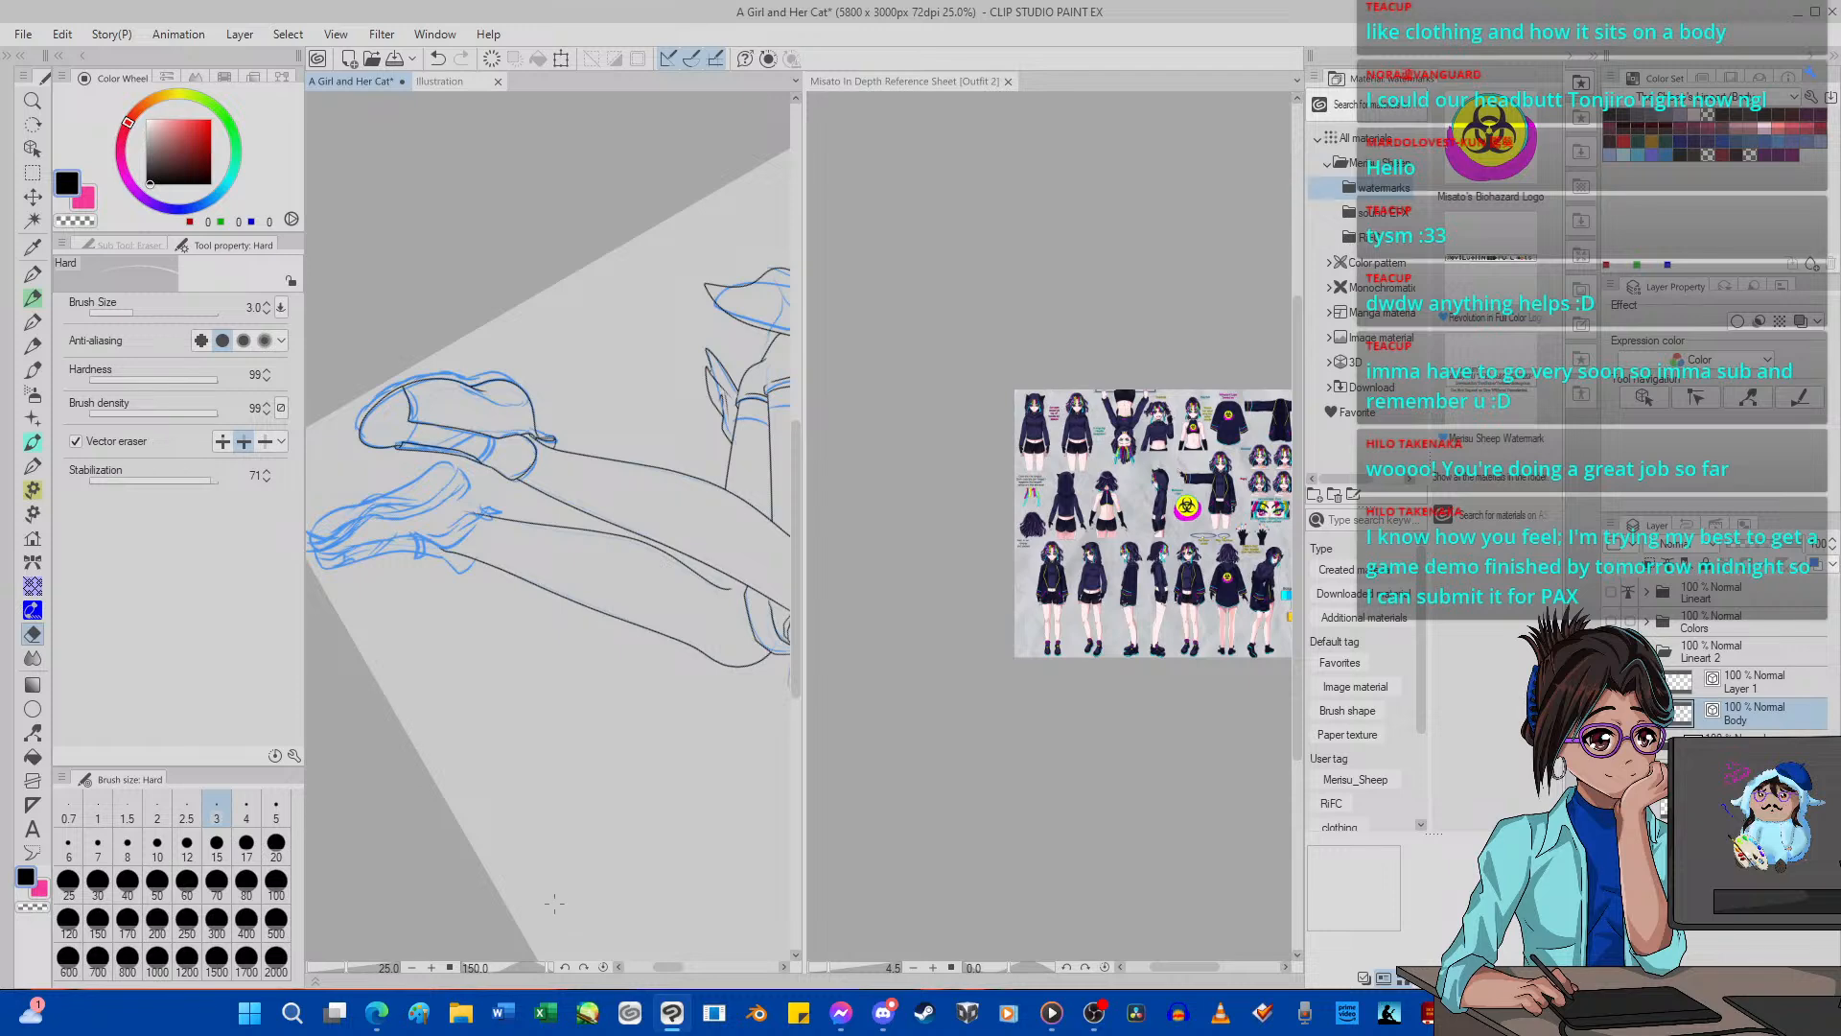
scroll(548, 410, "up", 3)
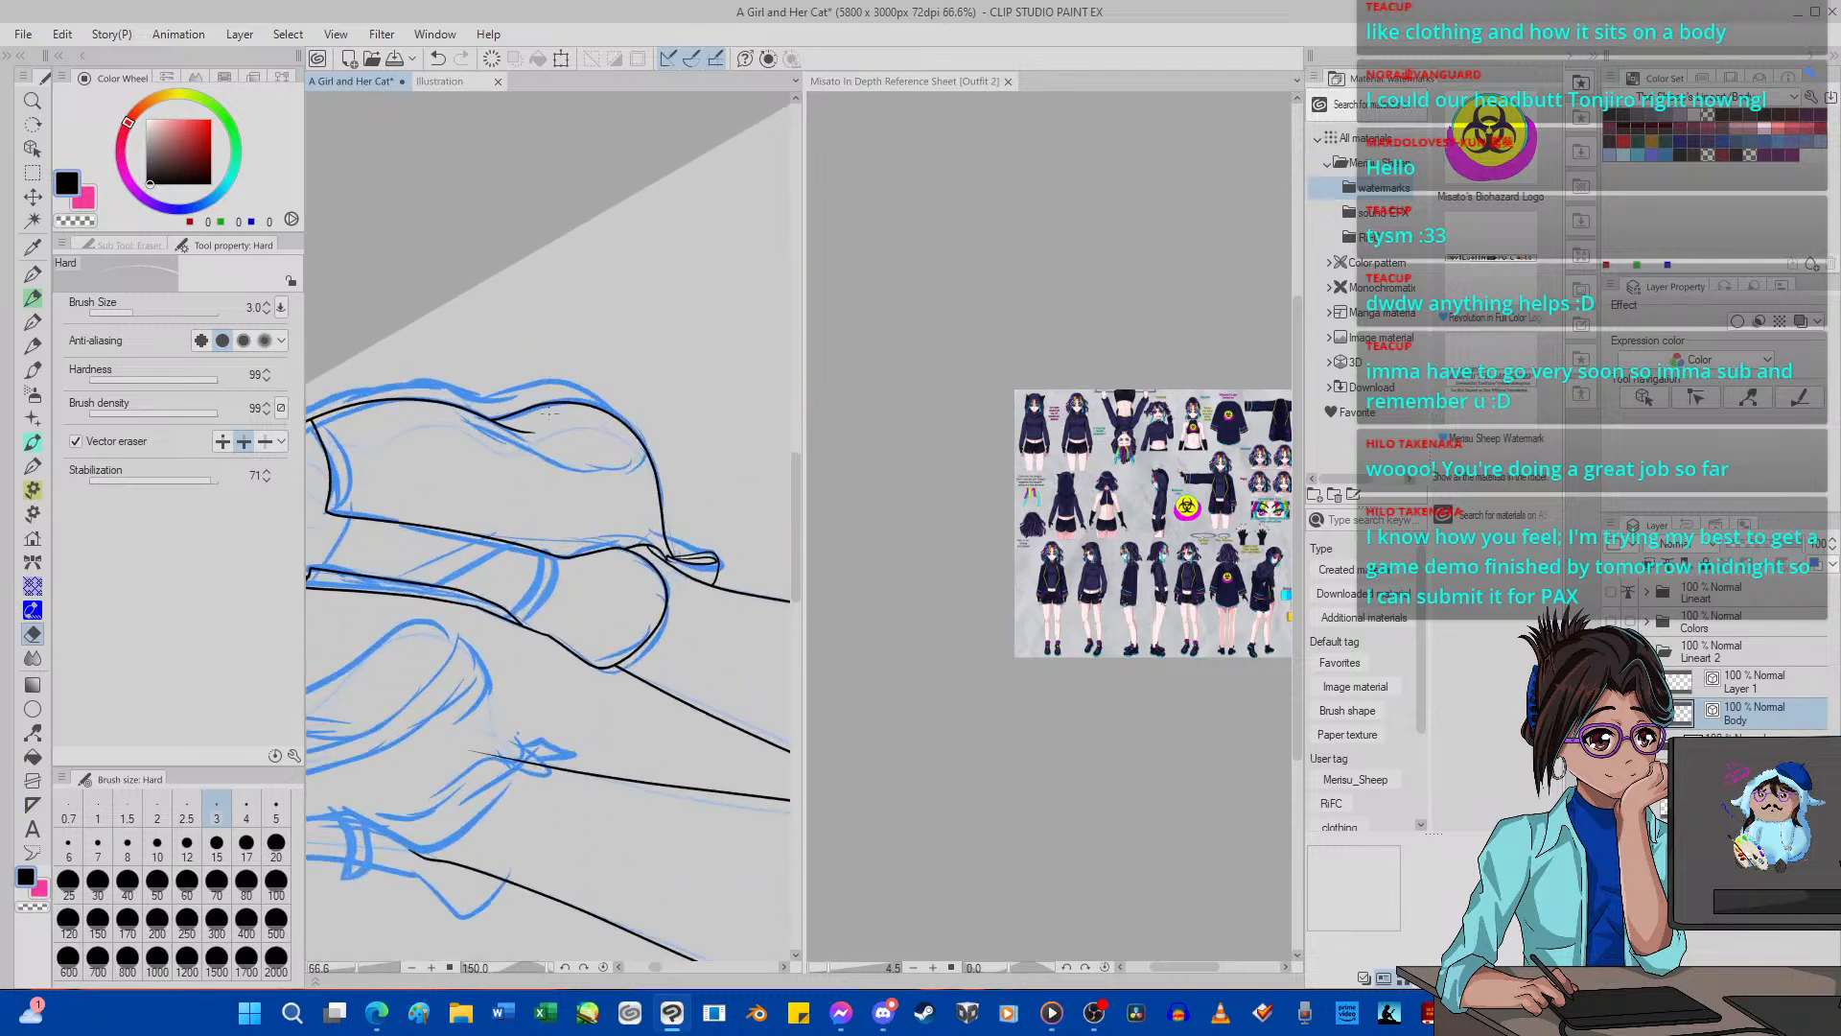
scroll(530, 497, "up", 1)
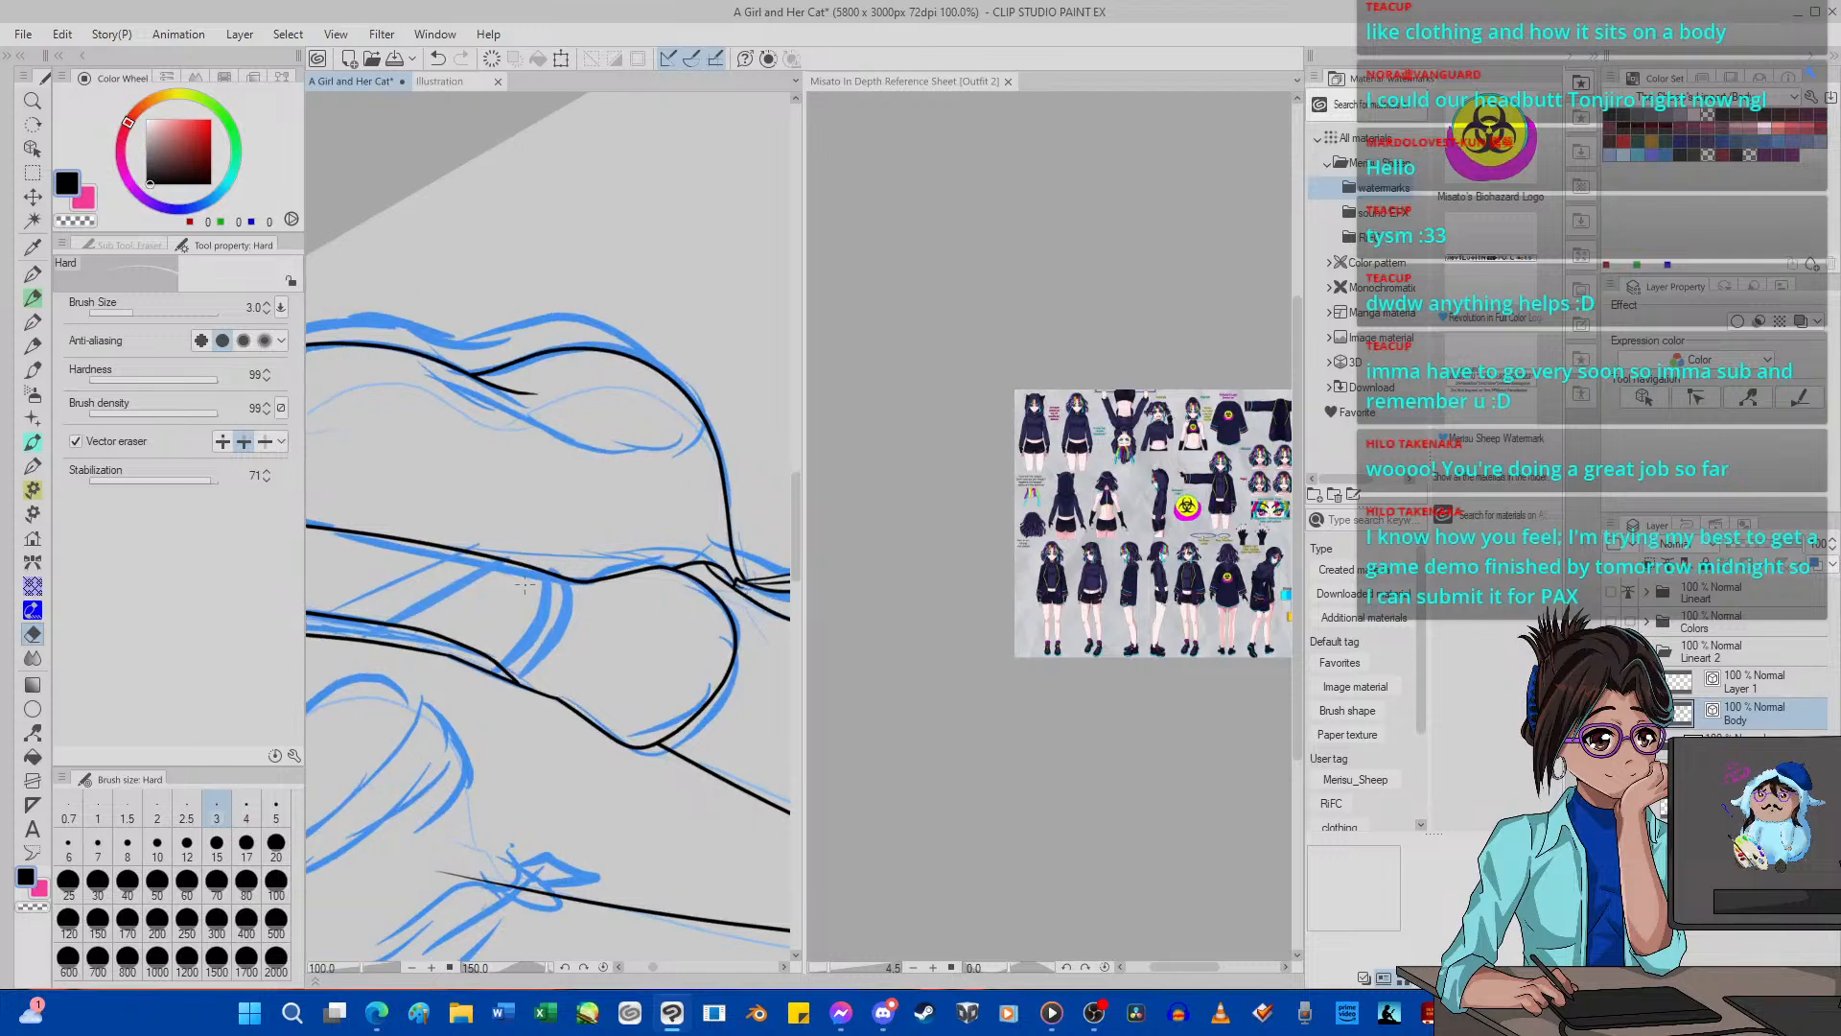
scroll(532, 537, "down", 1)
scroll(539, 643, "down", 3)
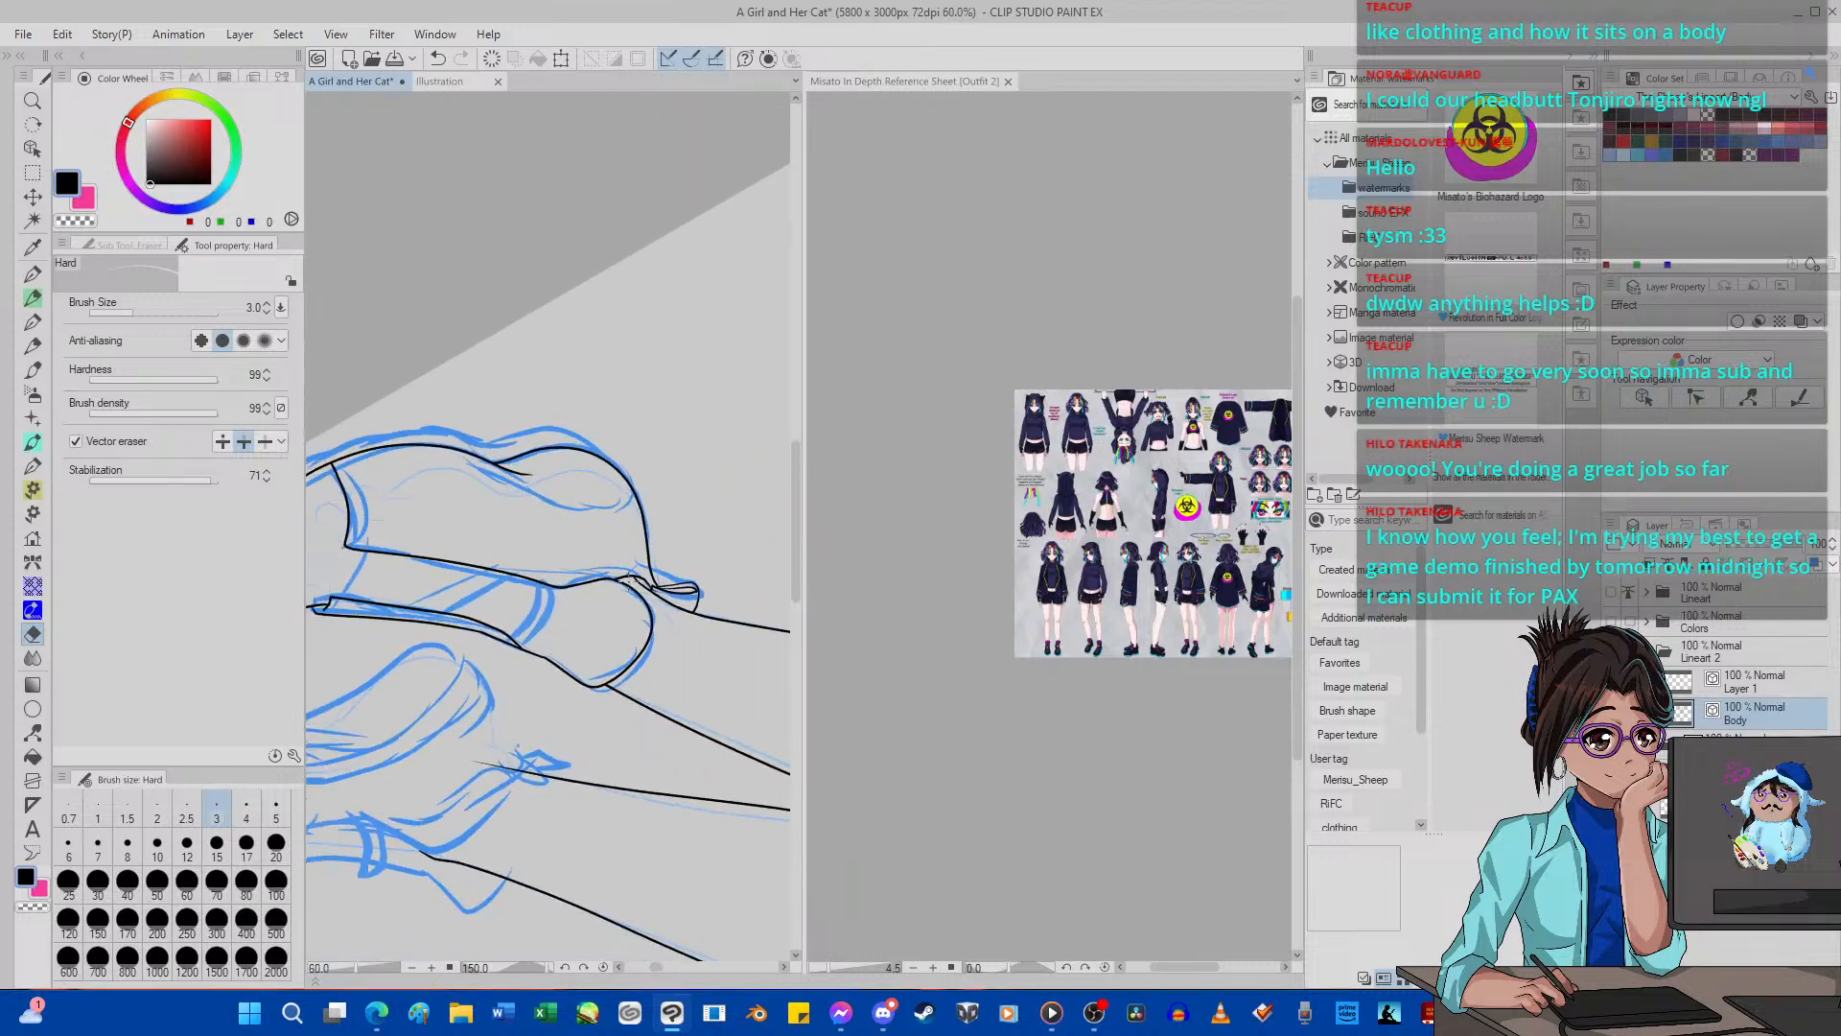
scroll(541, 590, "up", 3)
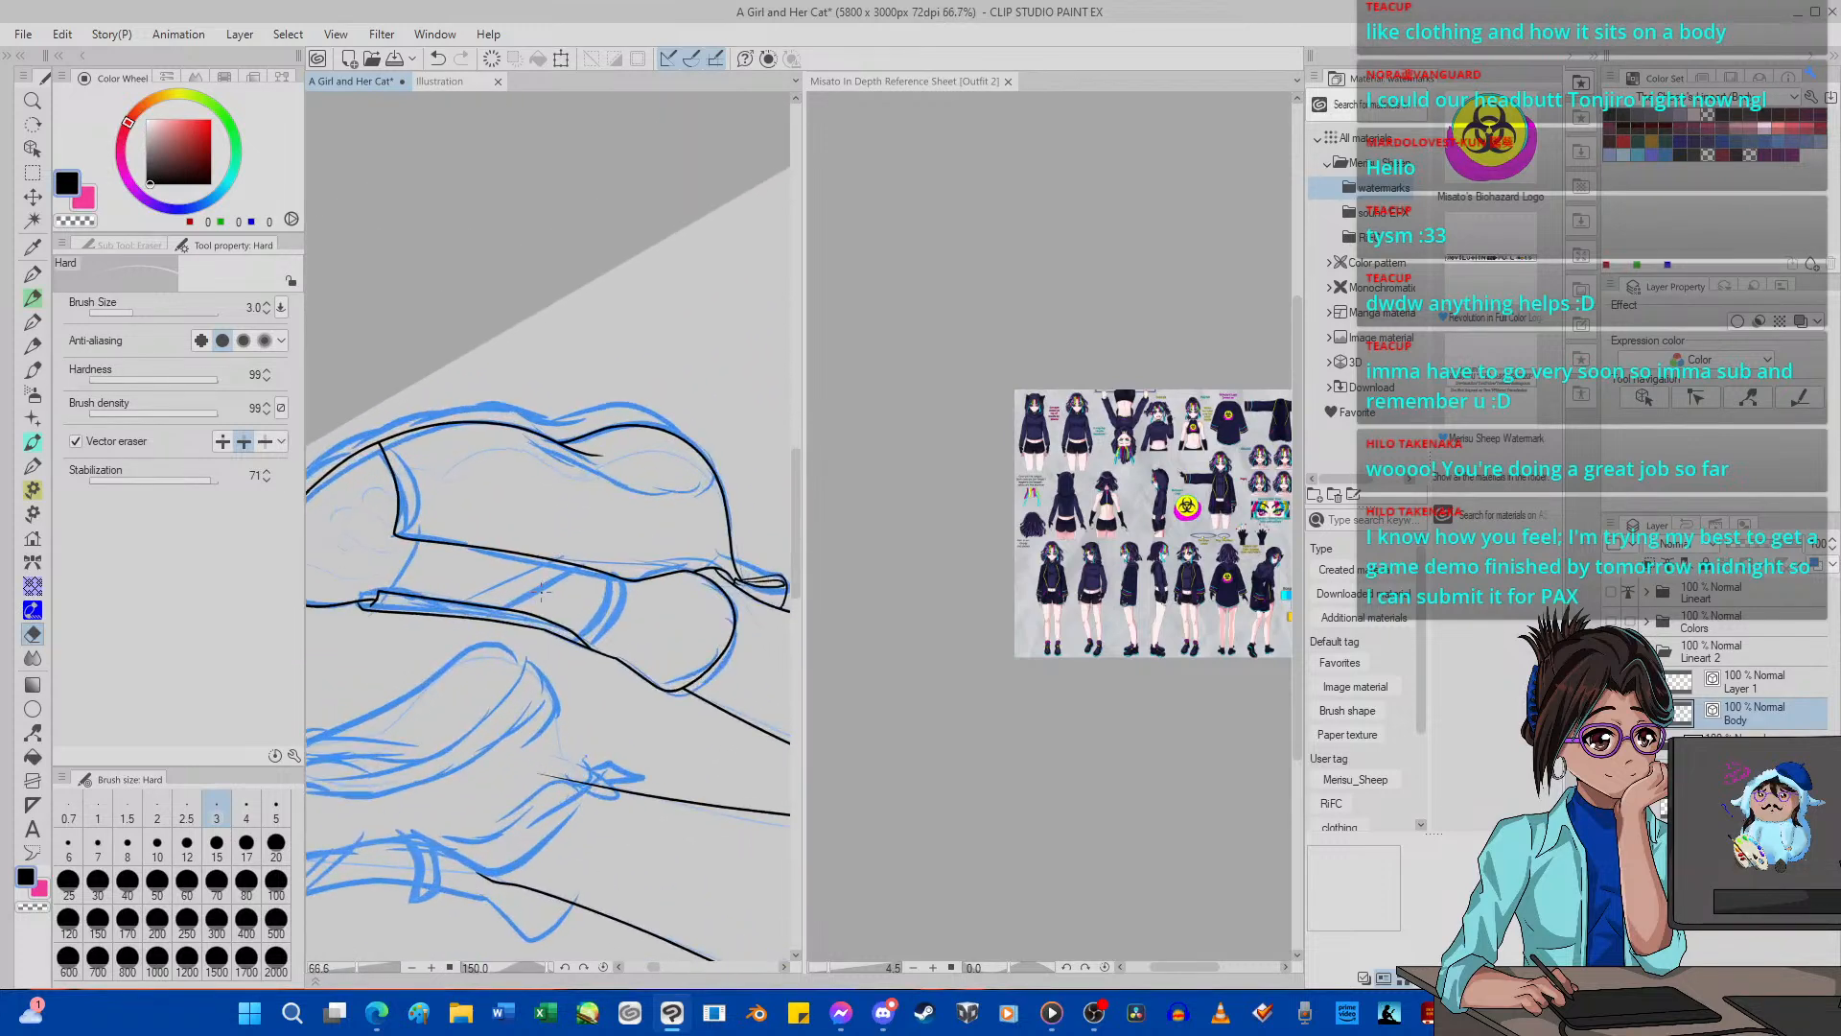
scroll(545, 594, "up", 2)
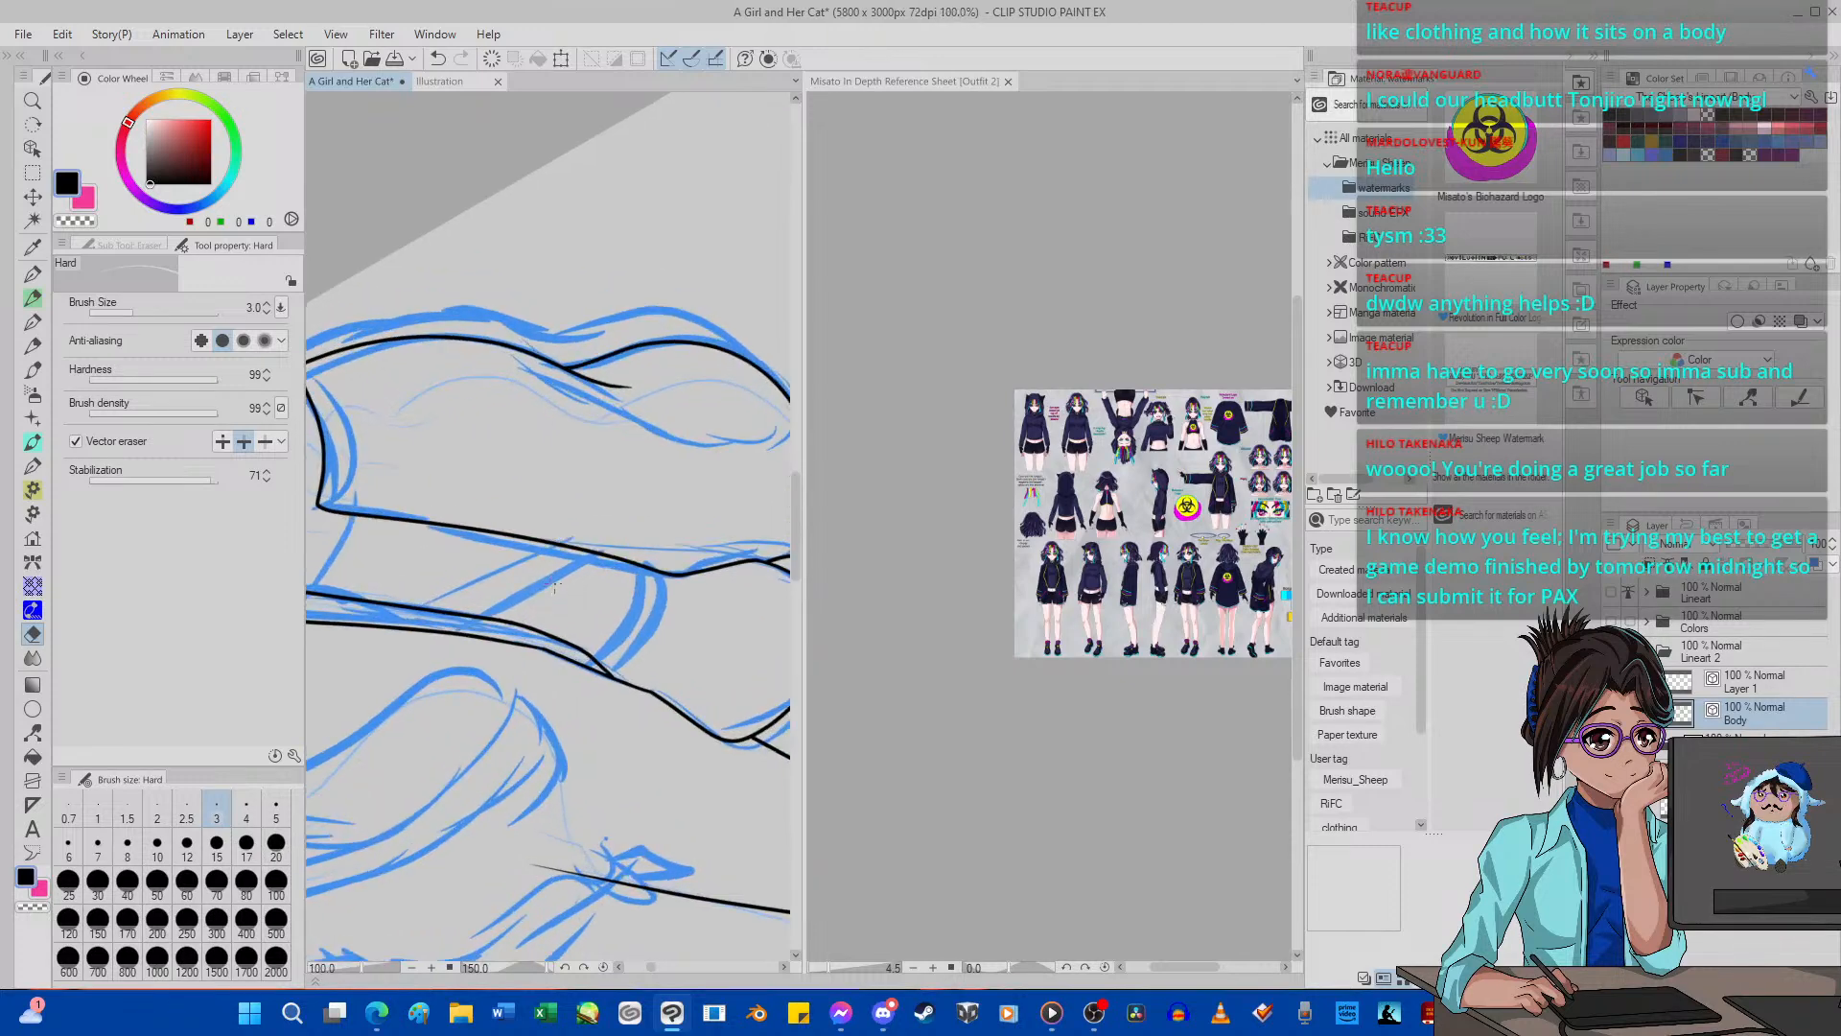
Ink both edges of the top lace strap across the near shoe with the size 5 G-pen, and pinch its overshooting end into shape.
key("p")
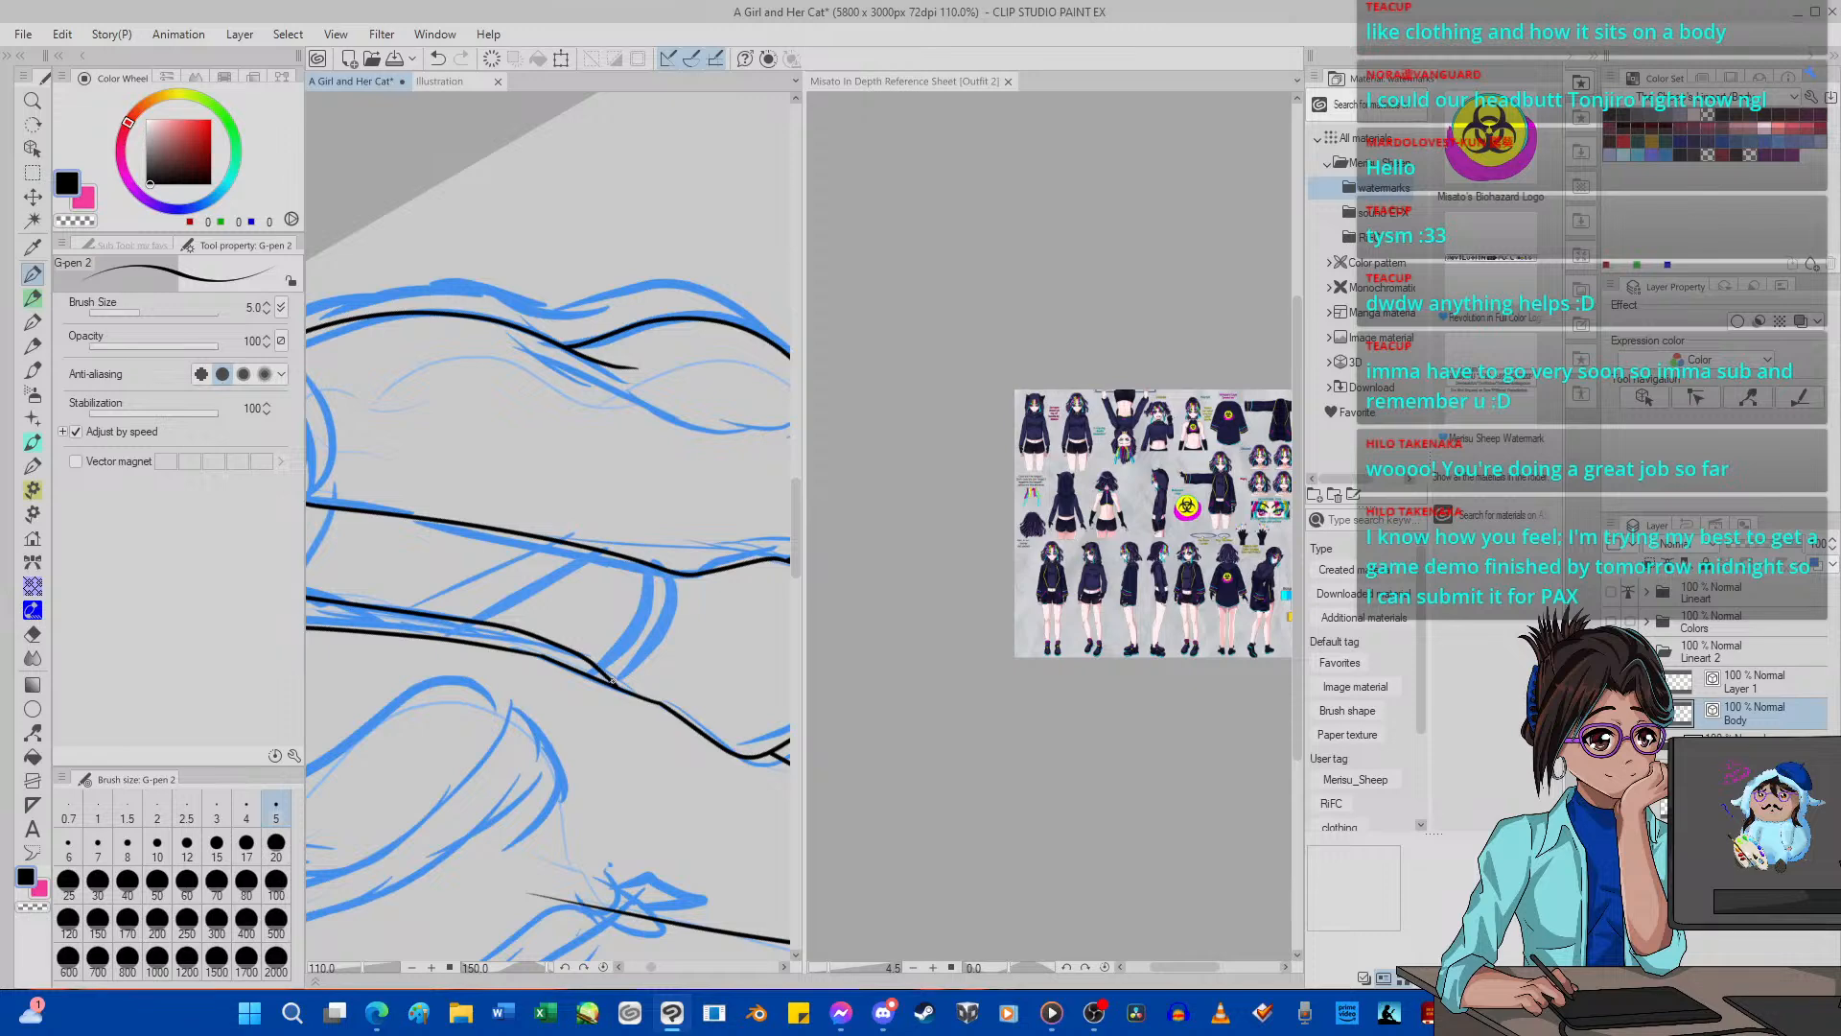
left_click_drag(676, 499, 592, 658)
left_click_drag(632, 596, 627, 476)
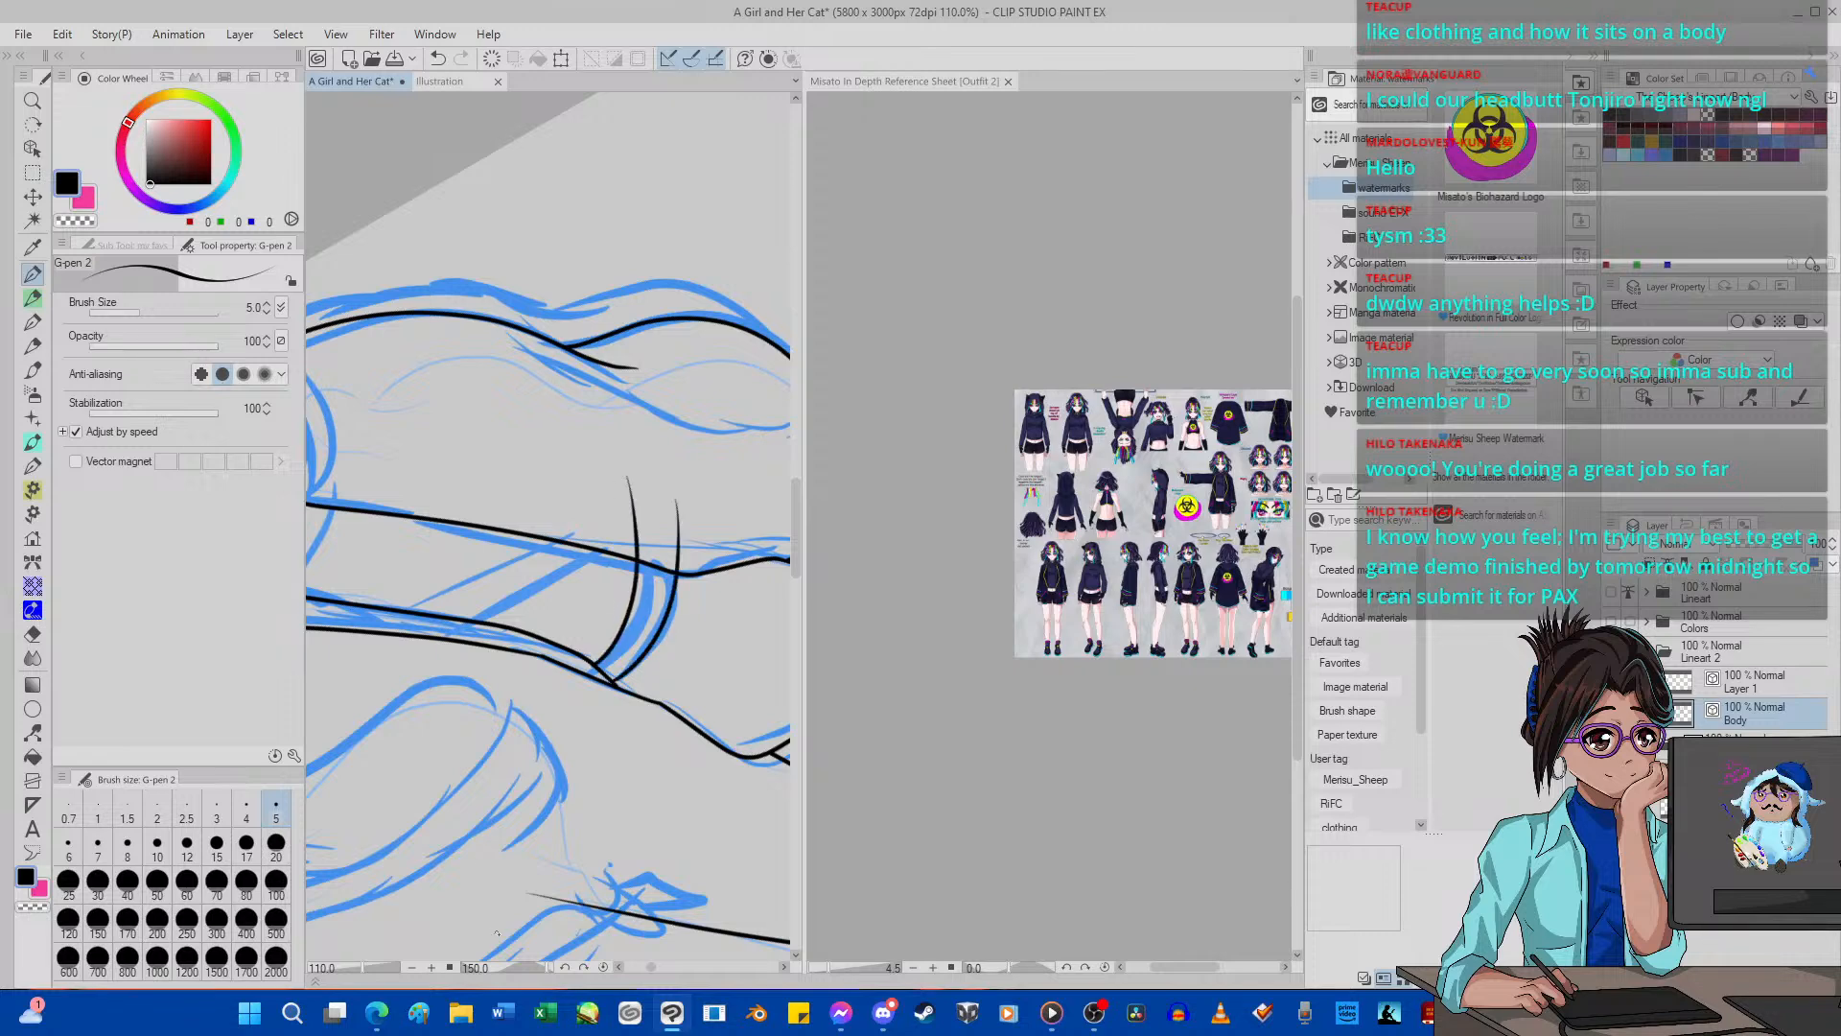
left_click(603, 966)
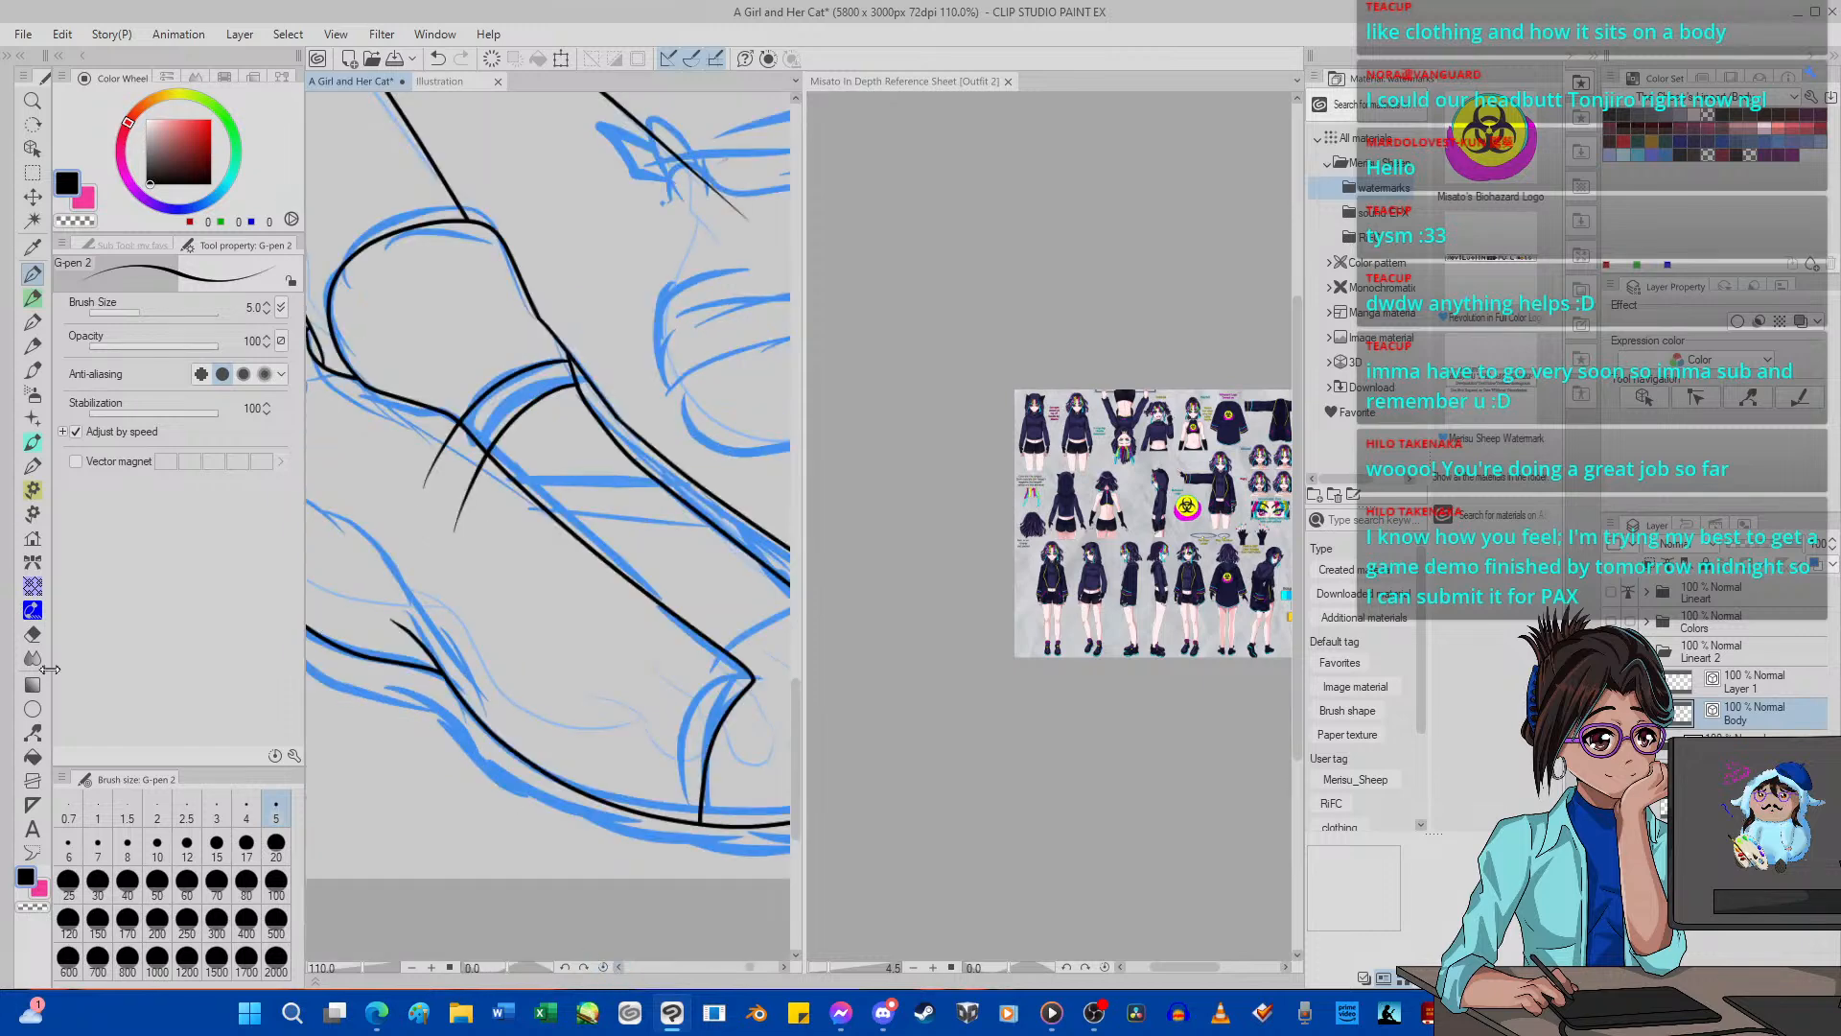
left_click(33, 731)
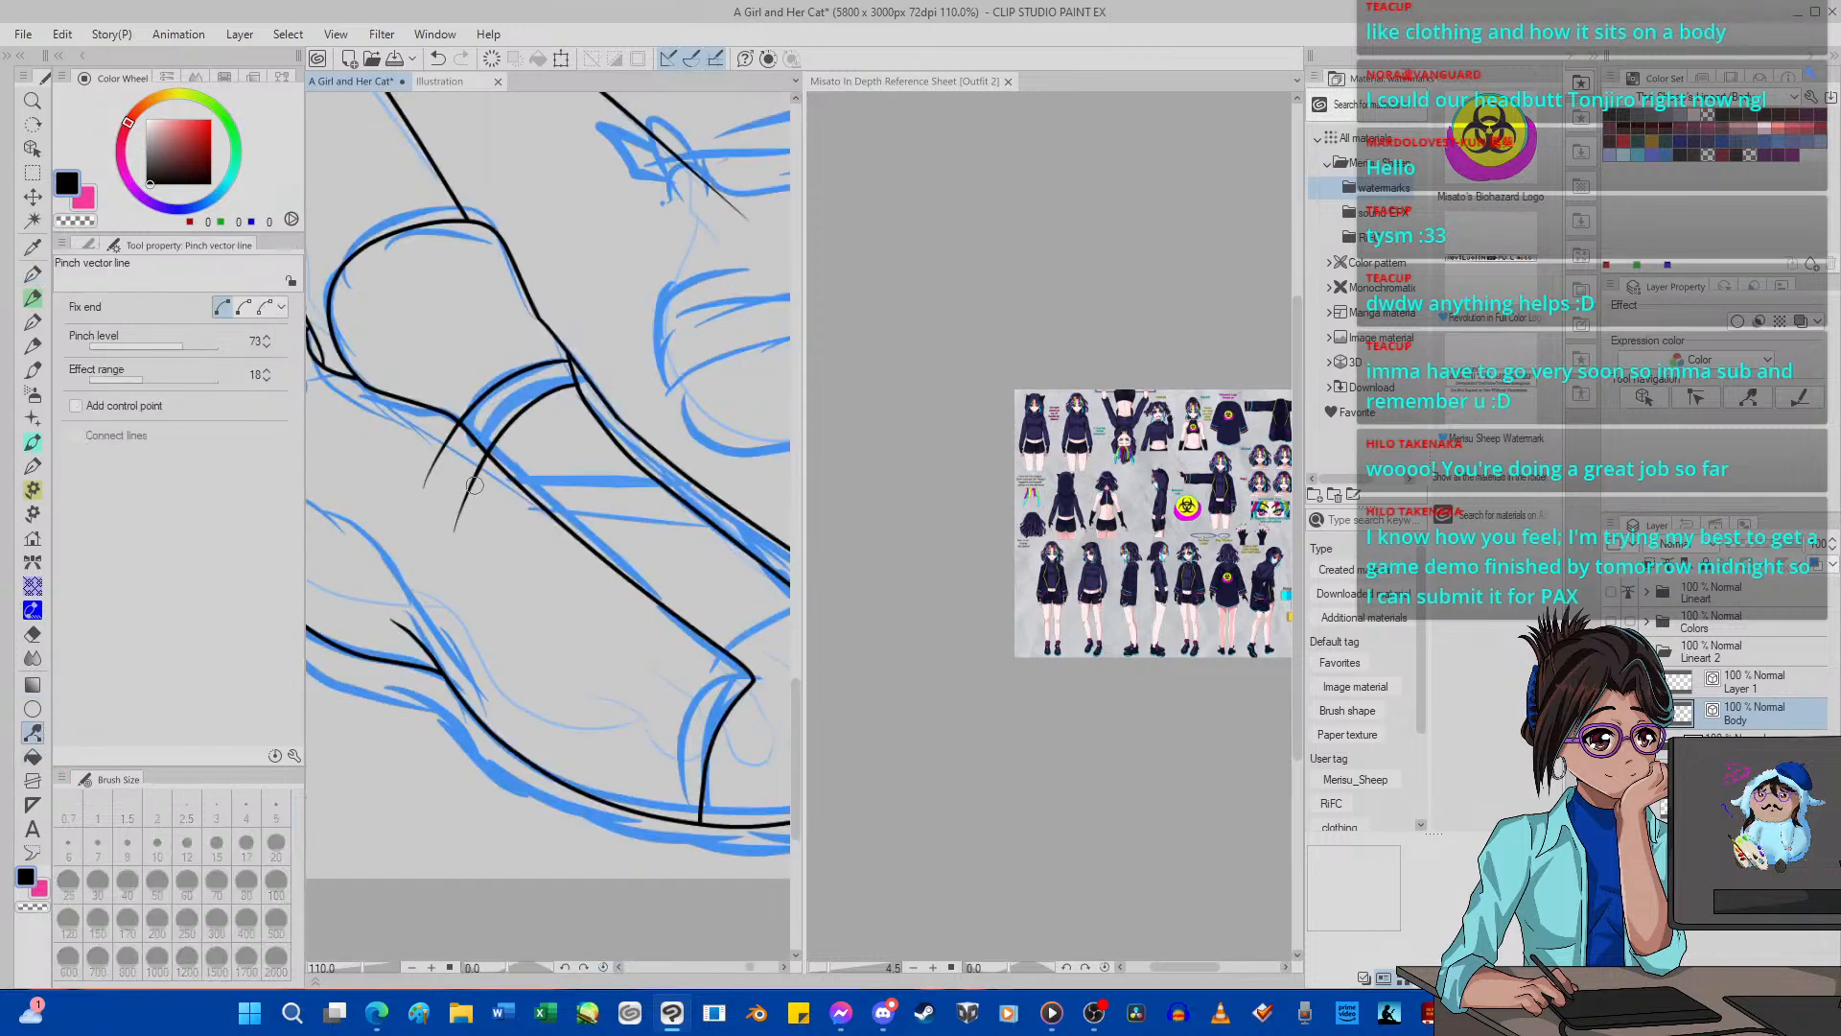
left_click_drag(474, 486, 456, 487)
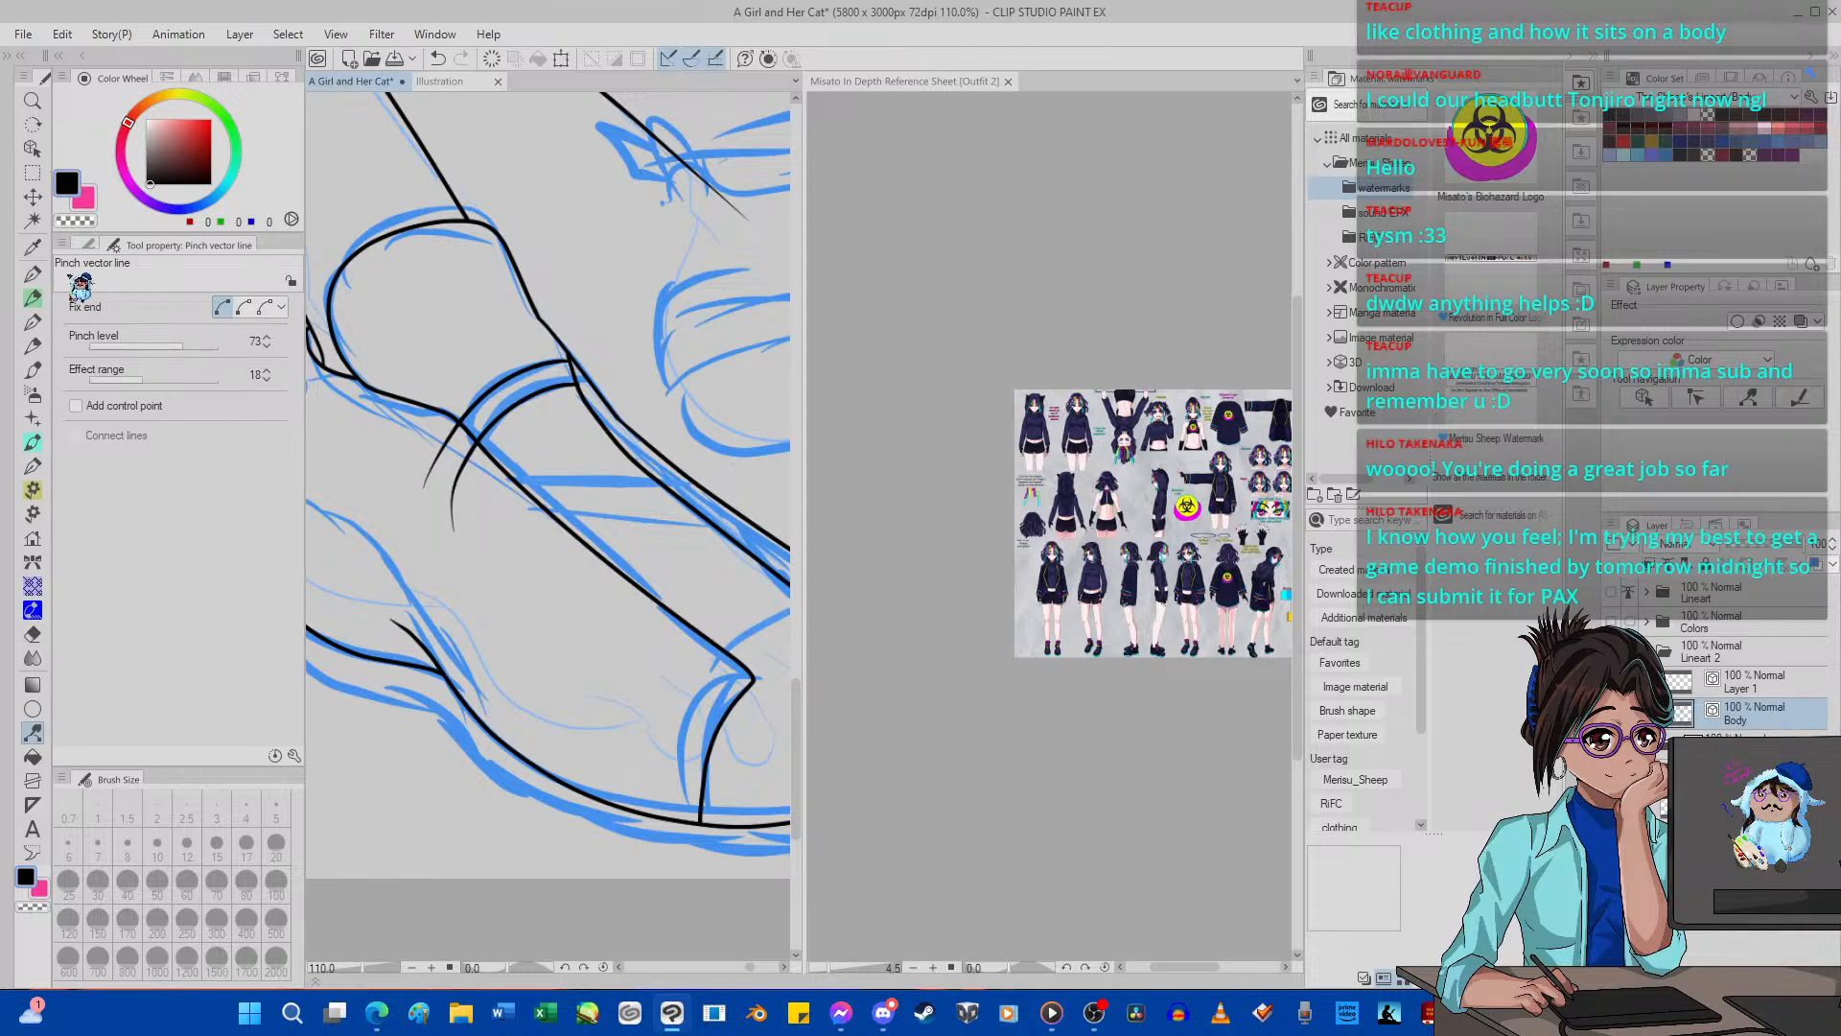
Ink the two curved edges of the second lace strap along the sketch and adjust them with Pinch vector line.
left_click(35, 274)
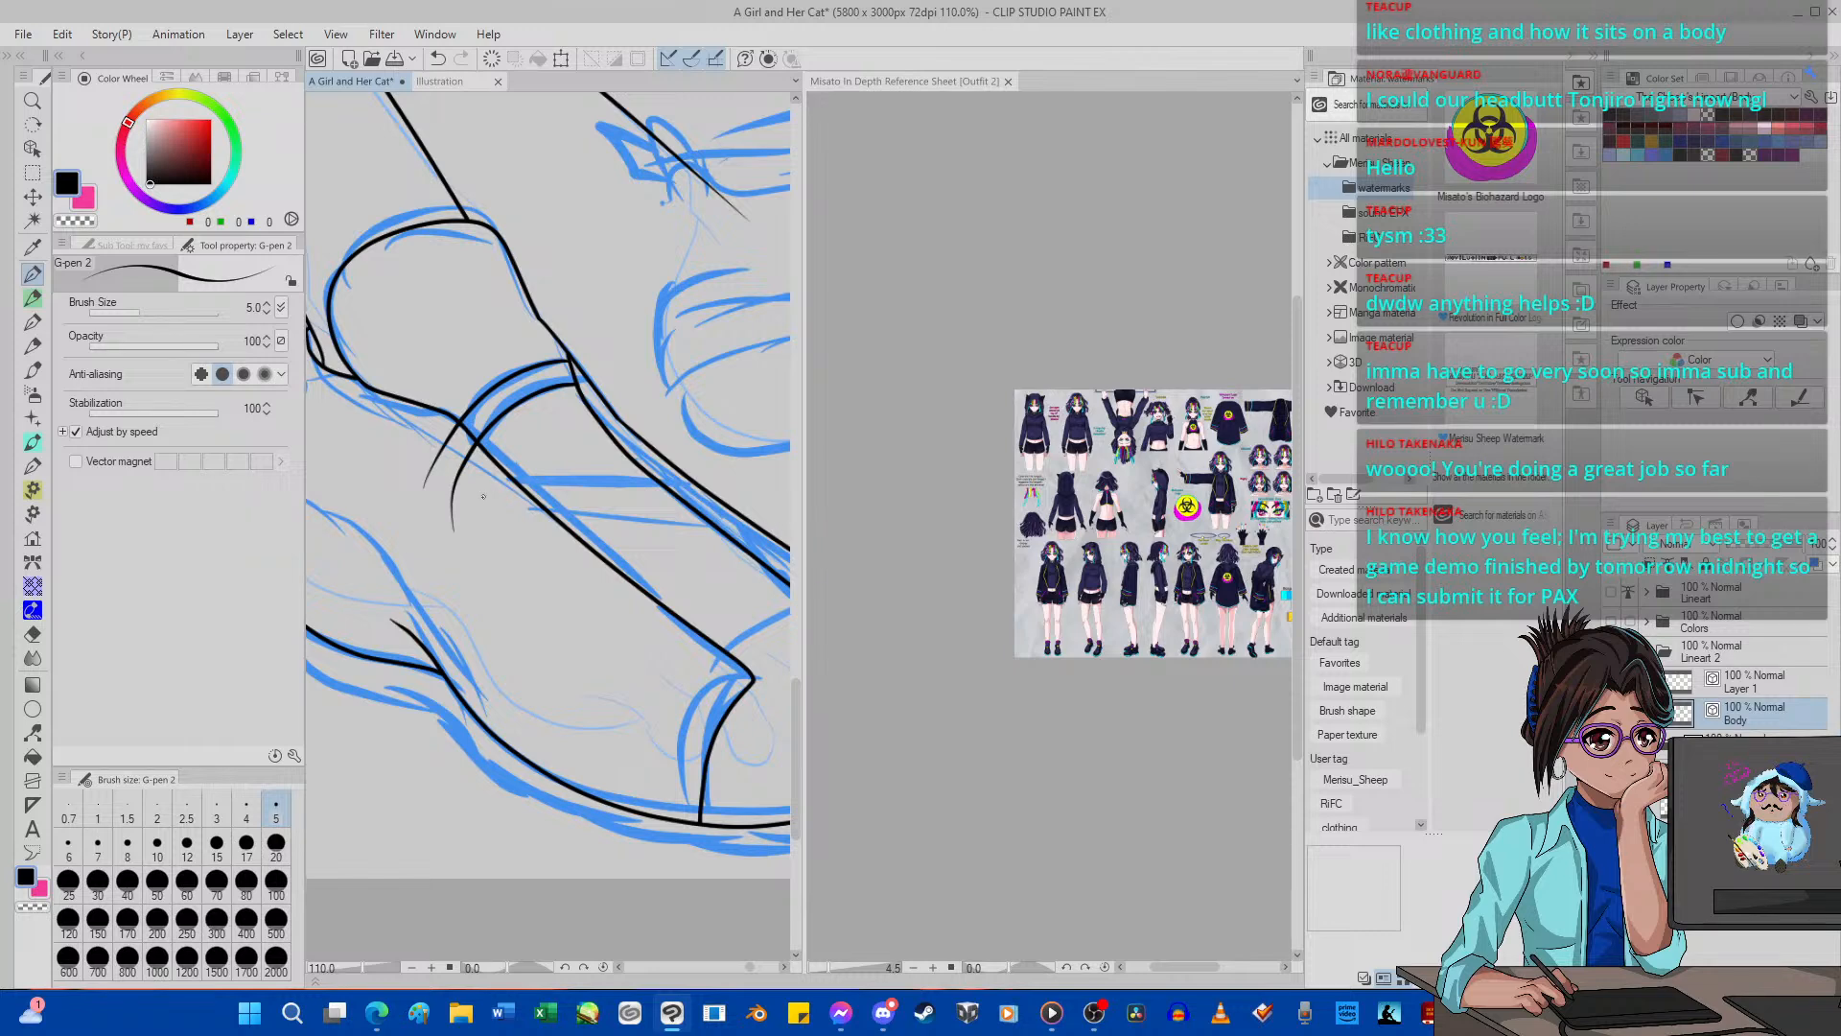
mouse_move(483, 496)
left_mouse_down()
mouse_move(550, 468)
mouse_move(652, 474)
mouse_move(710, 508)
left_mouse_up()
mouse_move(512, 526)
left_mouse_down()
mouse_move(606, 500)
mouse_move(727, 522)
left_mouse_up()
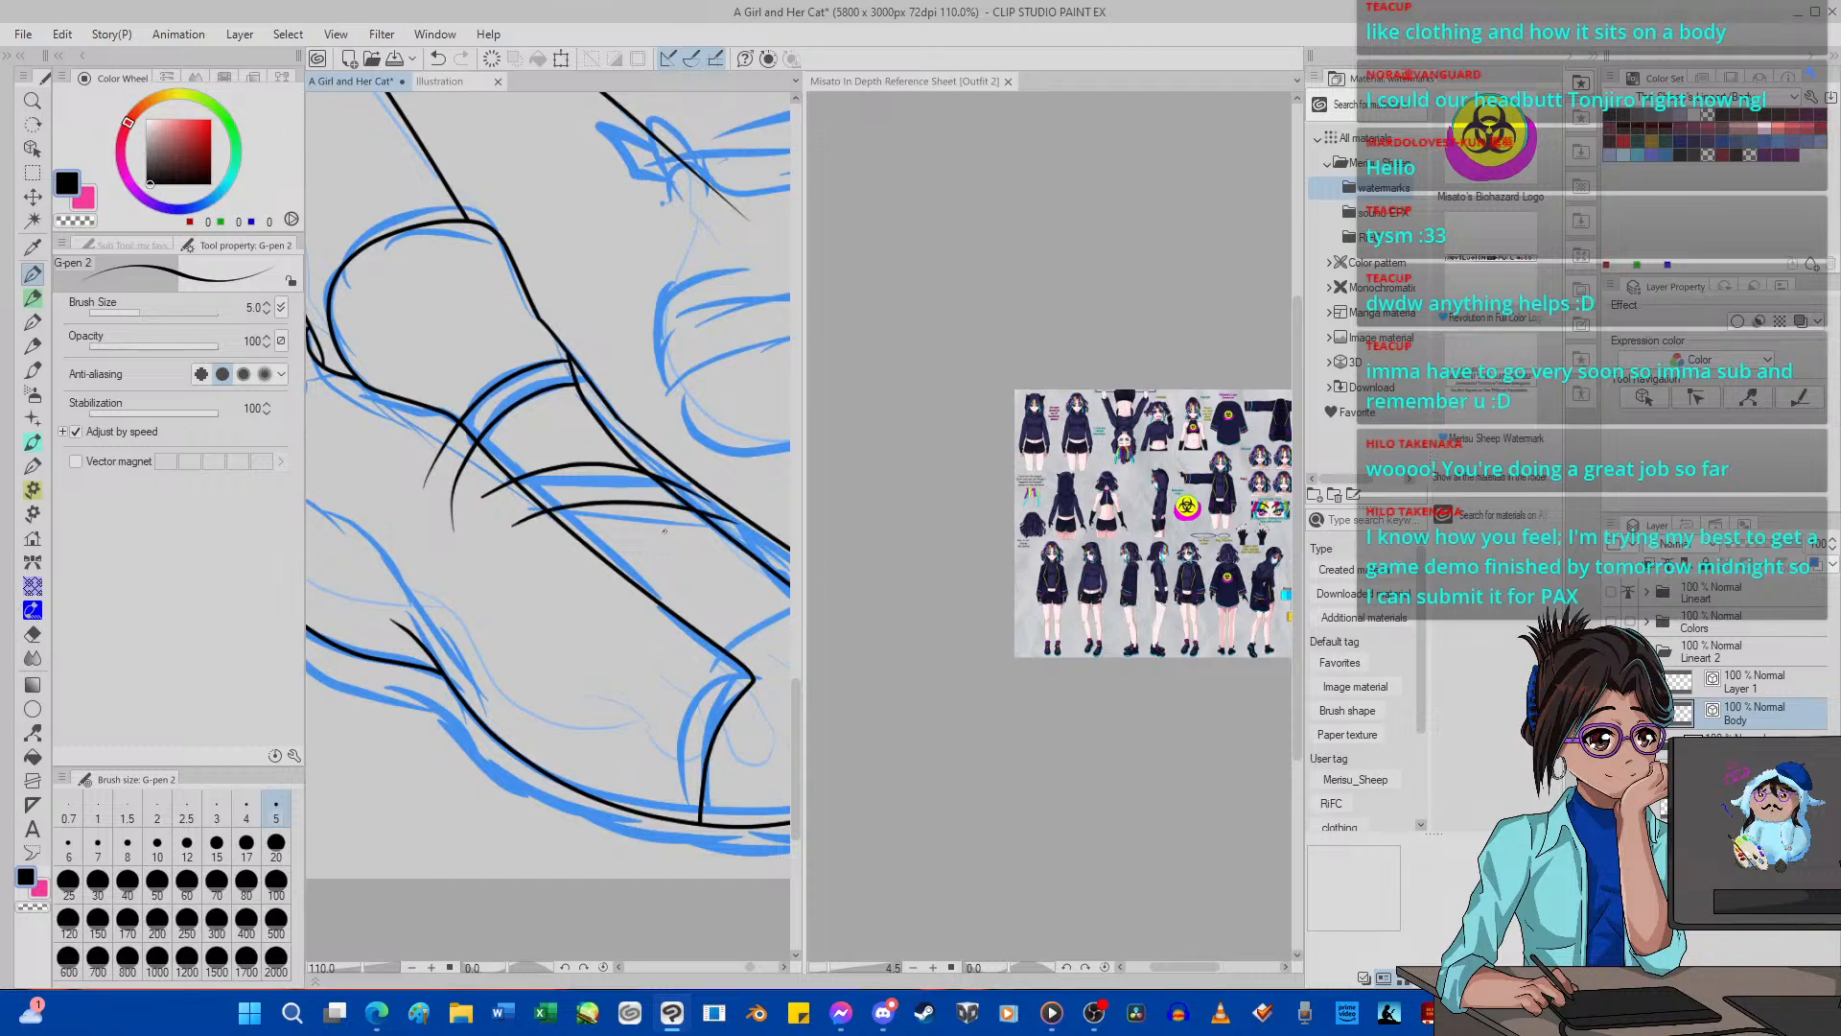
left_click(32, 732)
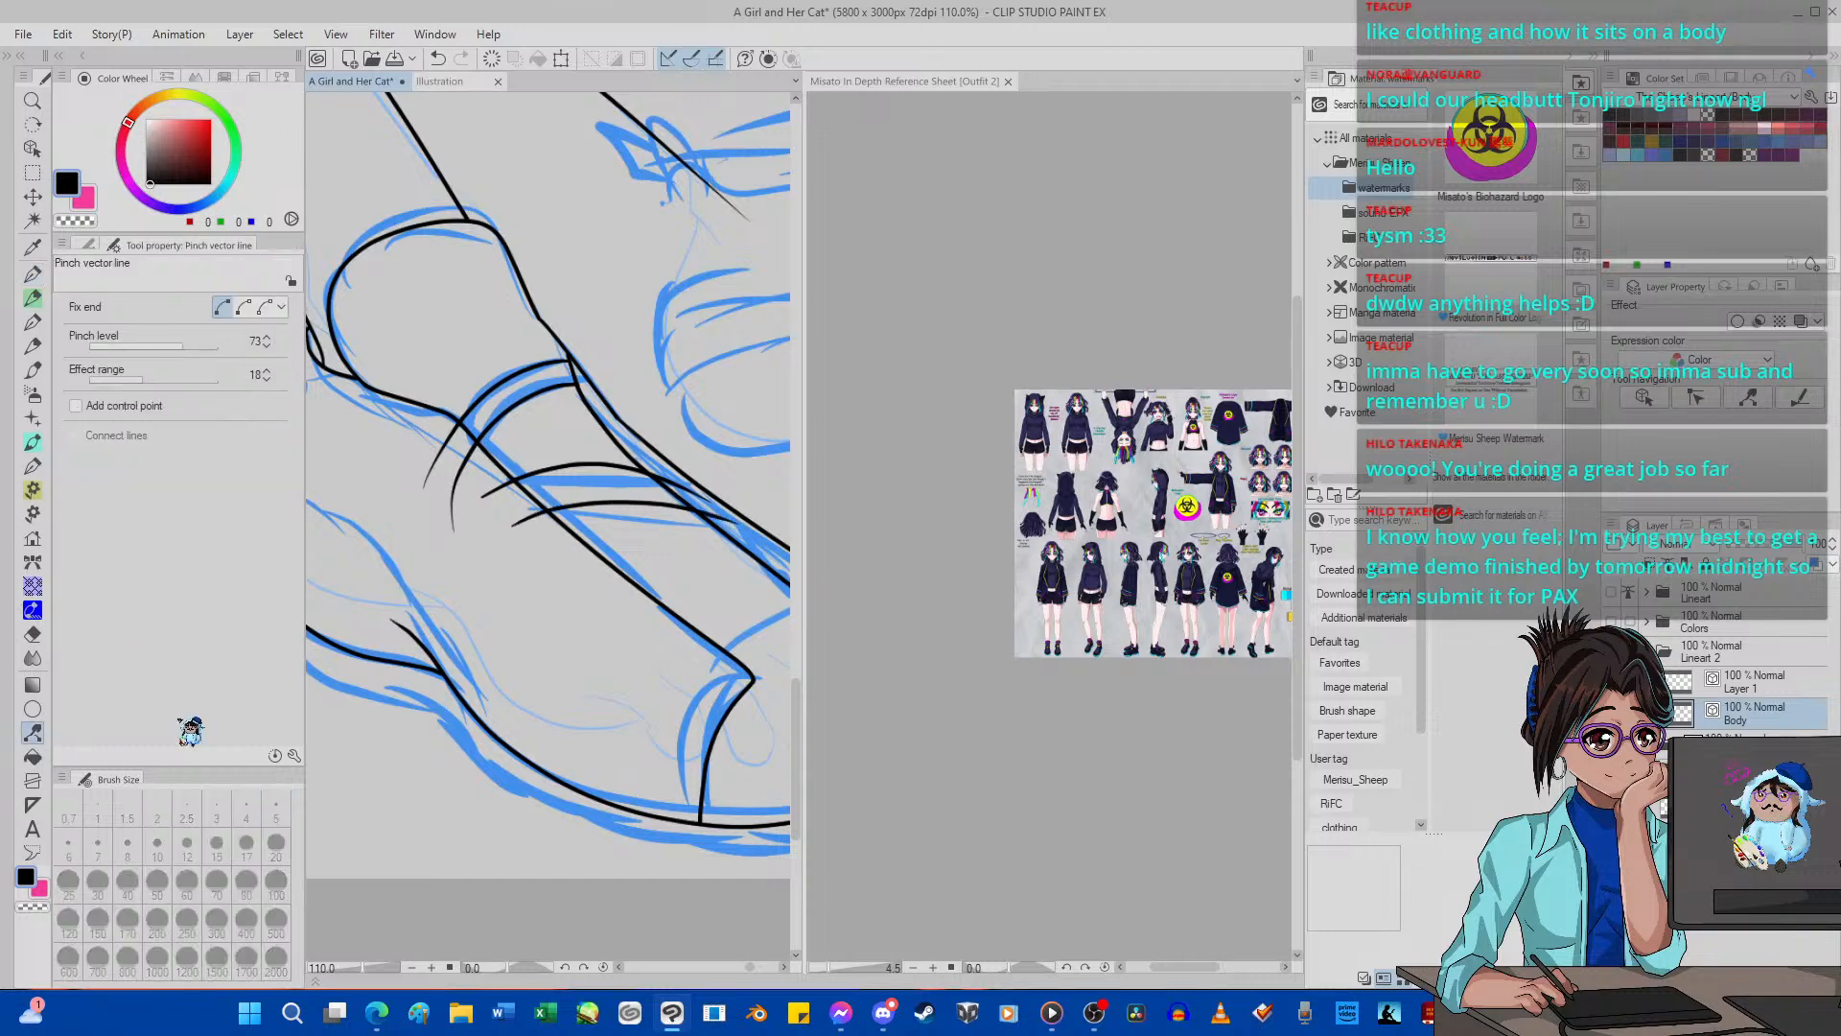
left_click_drag(590, 502, 646, 493)
left_click_drag(518, 526, 501, 510)
Merge Layer 1 down into the Body layer.
scroll(552, 542, "down", 3)
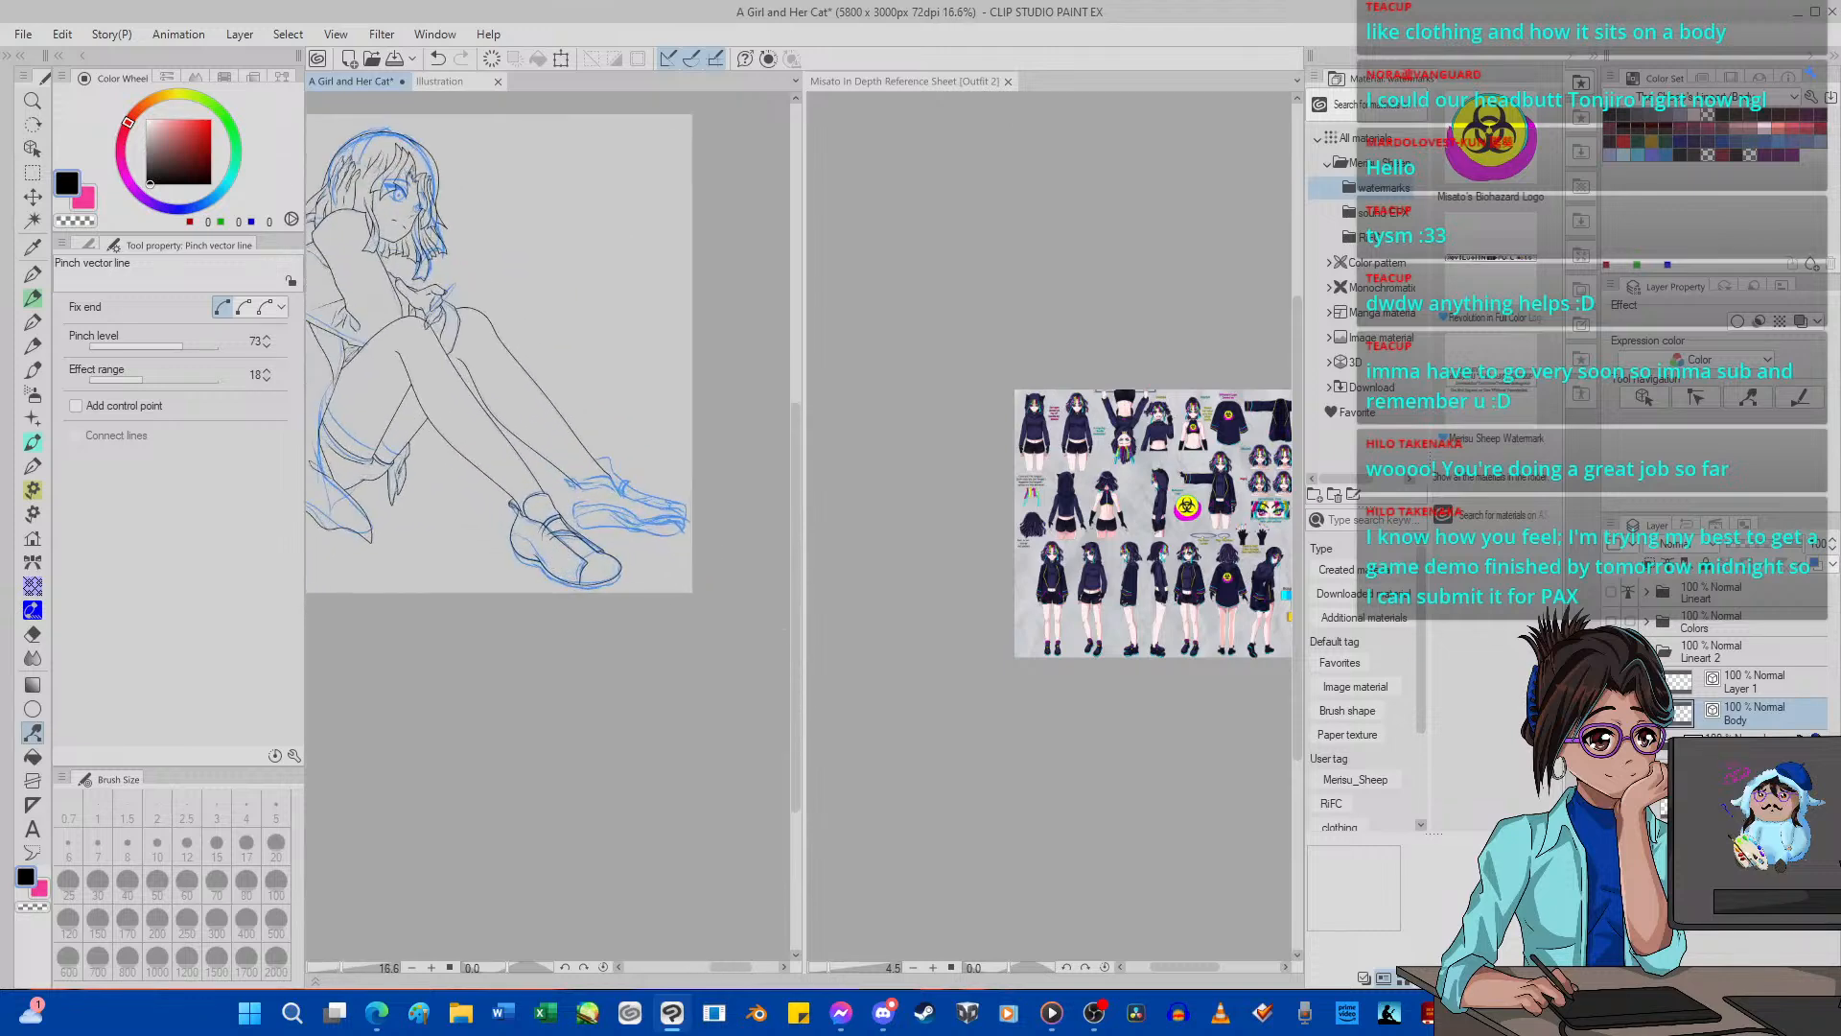
left_click(1765, 683)
key("ctrl+e")
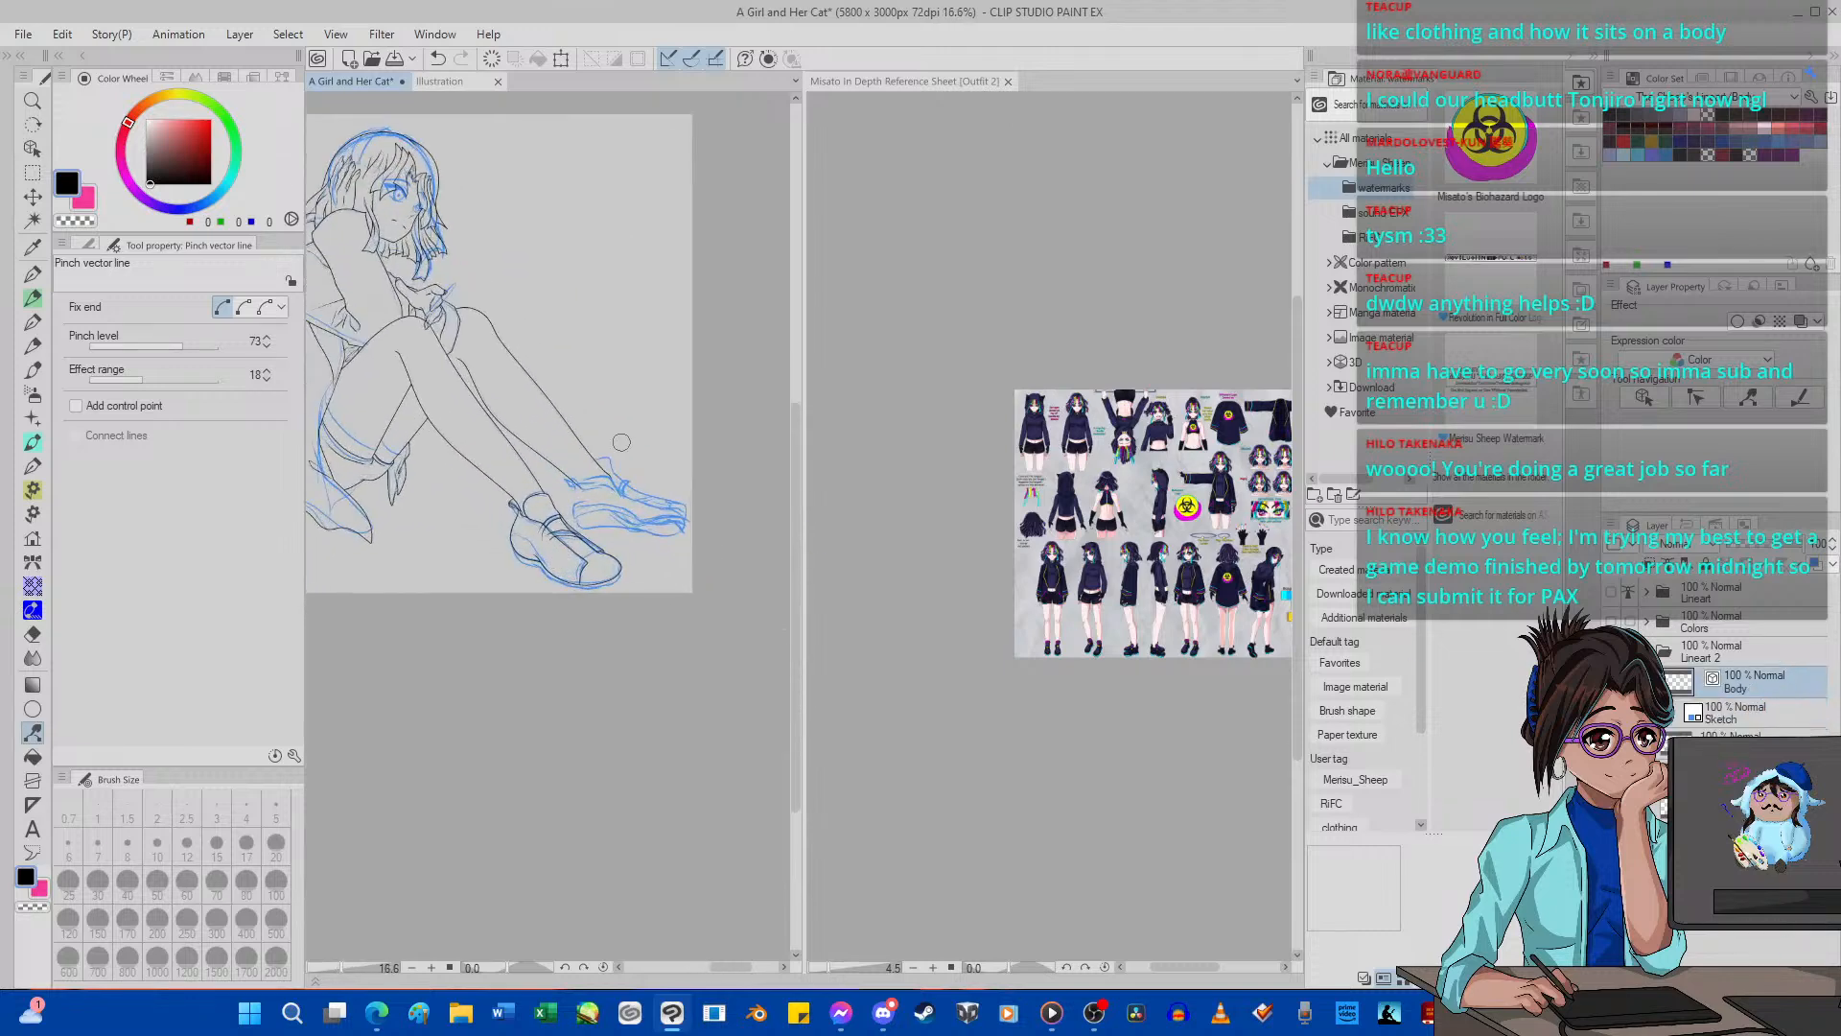
Ink the two curved edges of the lowest lace strap, just above the toe cap, with the size 5 G-pen.
scroll(478, 754, "up", 8)
scroll(478, 754, "up", 2)
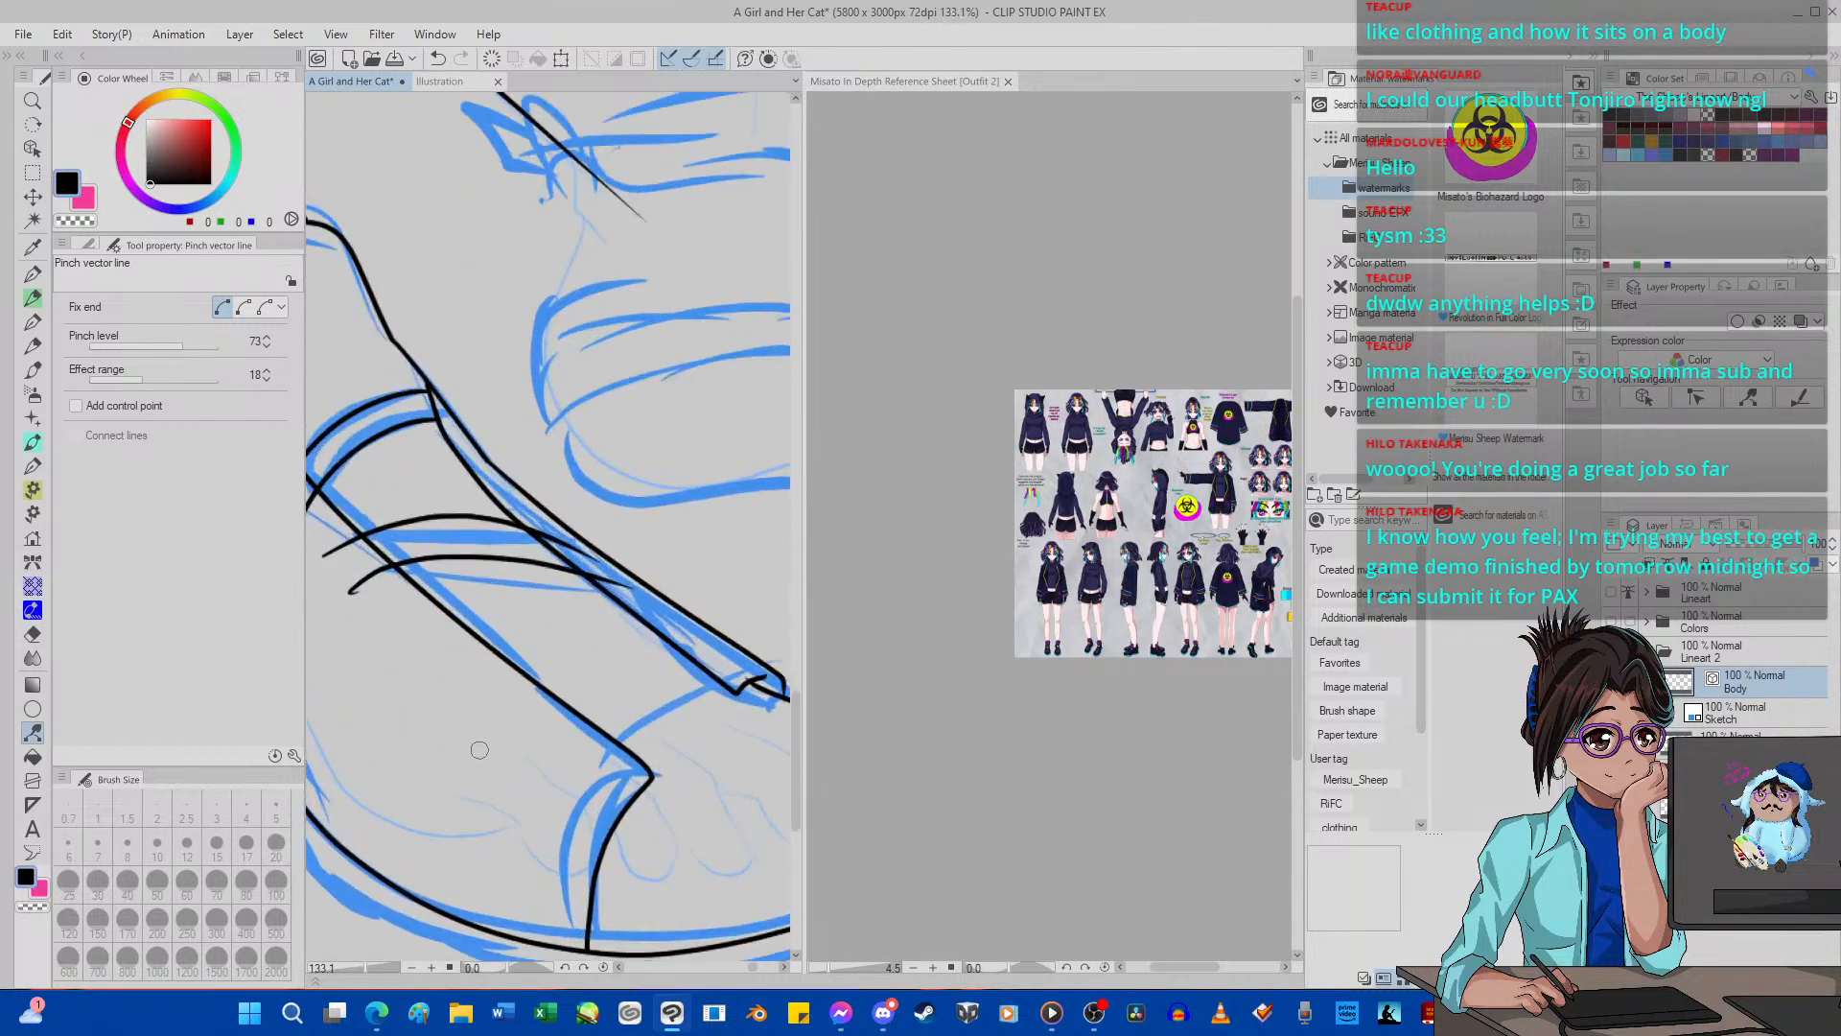
key("p")
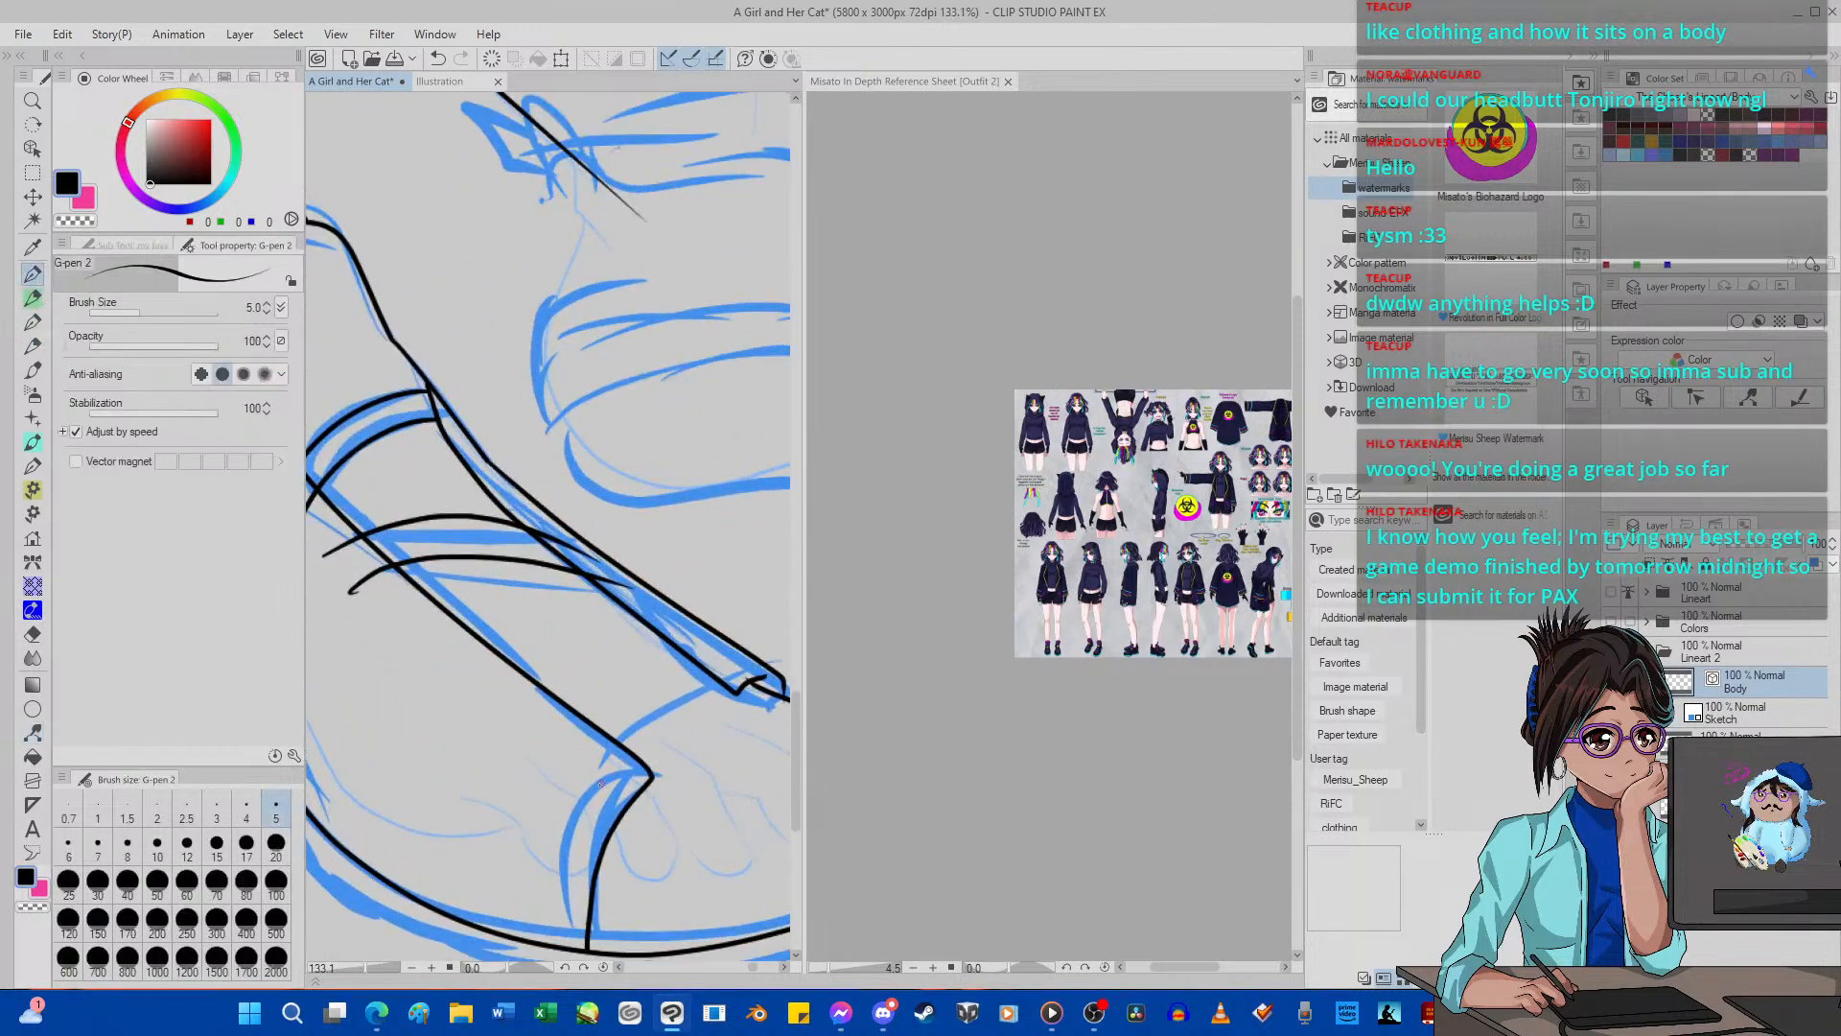
mouse_move(600, 784)
left_mouse_down()
mouse_move(676, 695)
mouse_move(744, 670)
left_mouse_up()
mouse_move(563, 772)
left_mouse_down()
mouse_move(595, 699)
mouse_move(713, 634)
left_mouse_up()
left_click(438, 59)
mouse_move(573, 756)
left_mouse_down()
mouse_move(636, 675)
mouse_move(724, 640)
left_mouse_up()
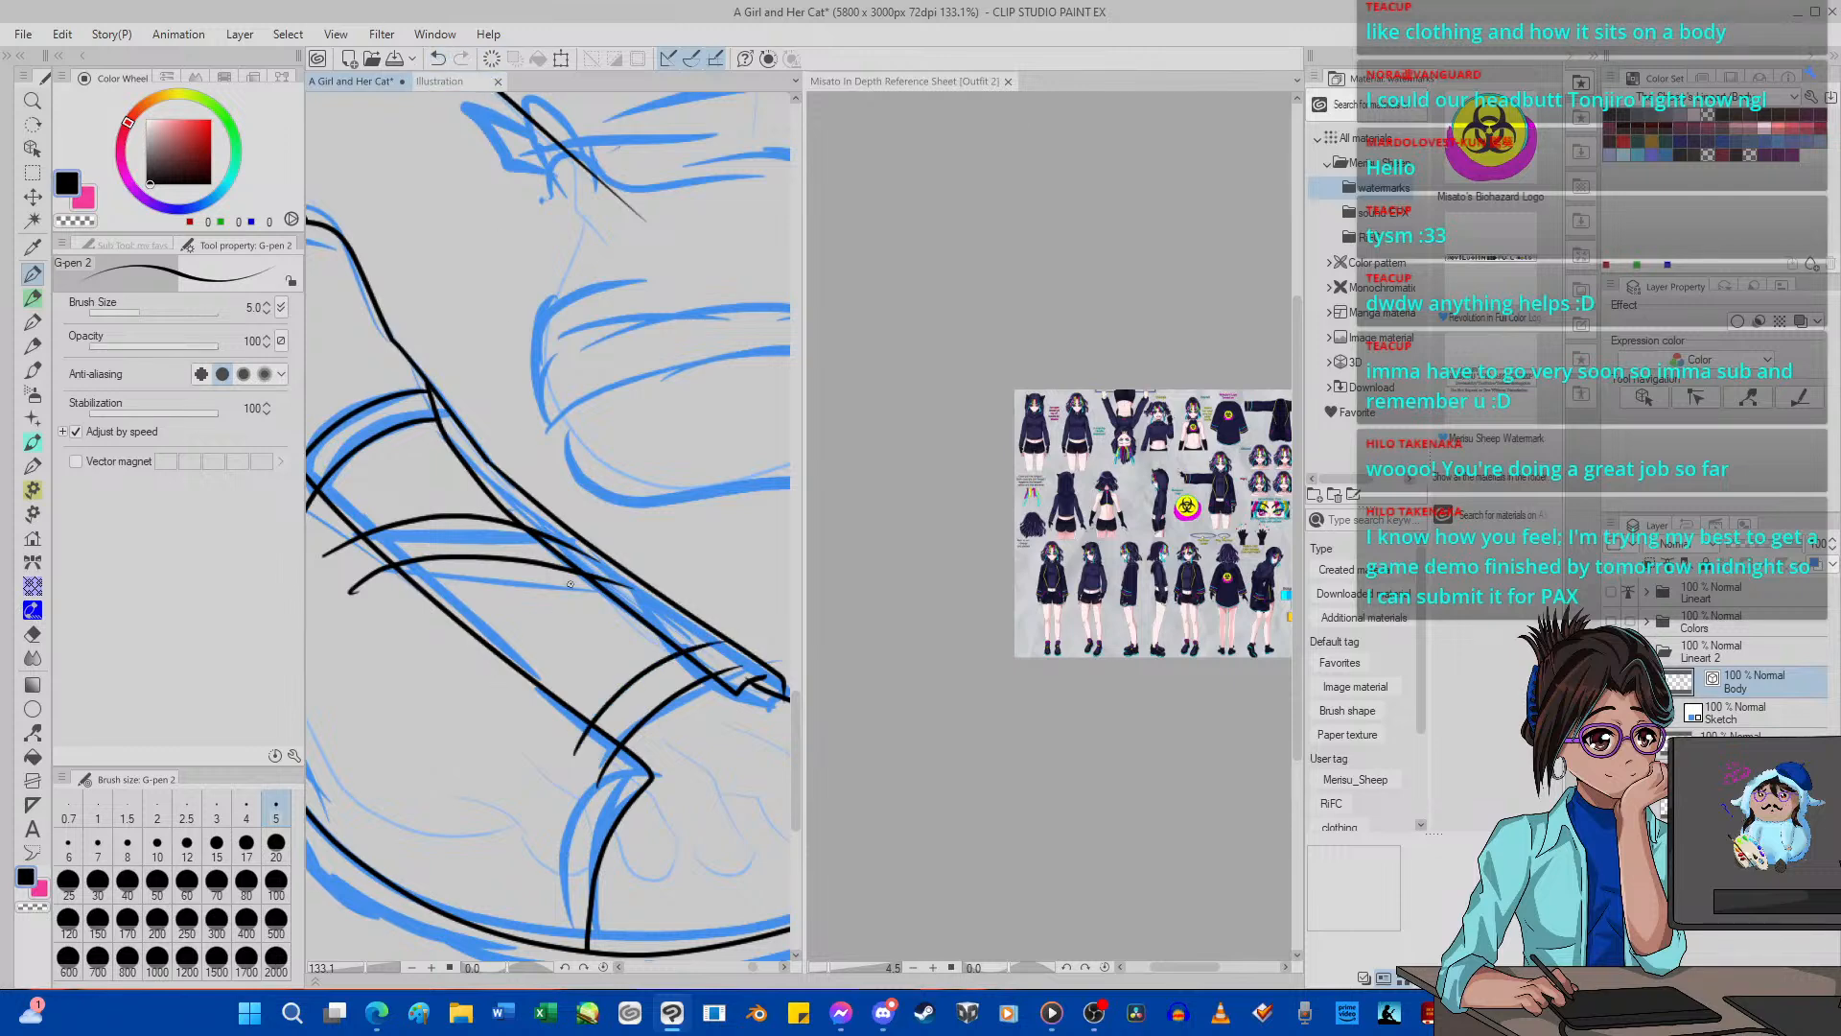
Try to ink a series of diagonal lace strokes crossing the straps along the tongue opening, and undo them.
mouse_move(550, 762)
left_mouse_down()
mouse_move(583, 576)
mouse_move(607, 716)
left_mouse_up()
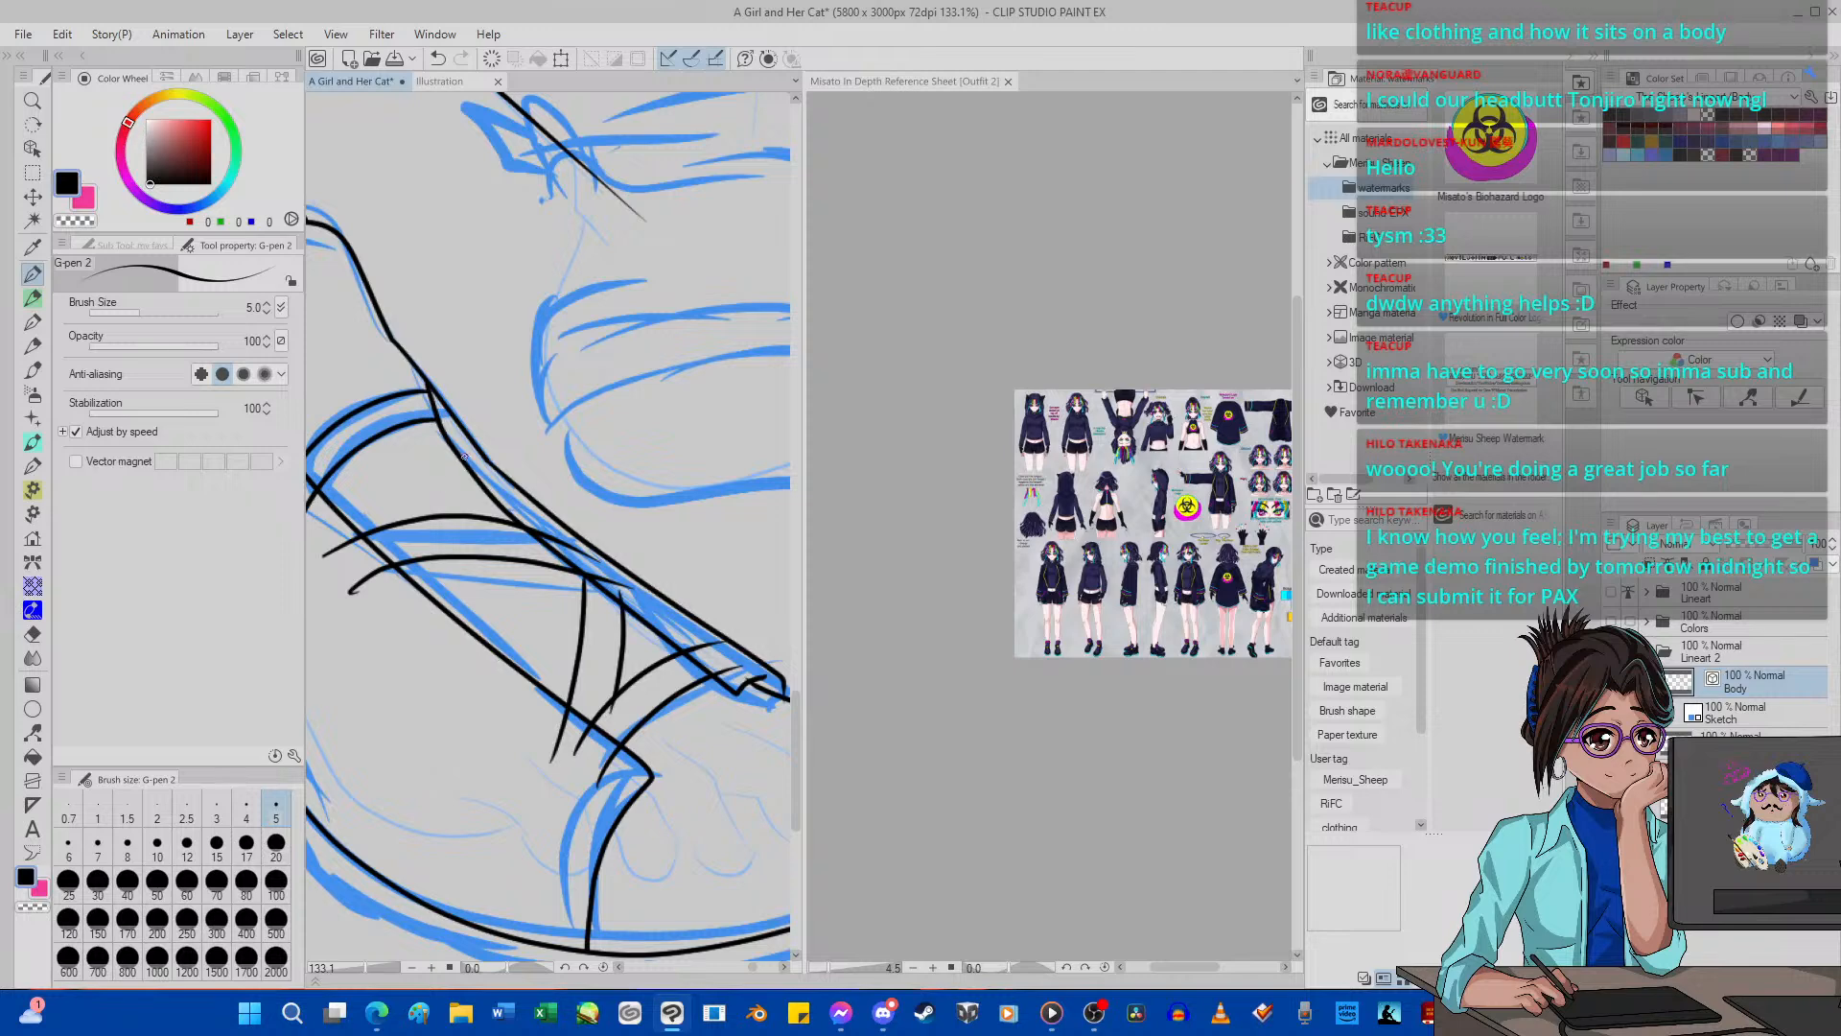
left_click_drag(466, 445, 448, 691)
left_click_drag(499, 472, 501, 739)
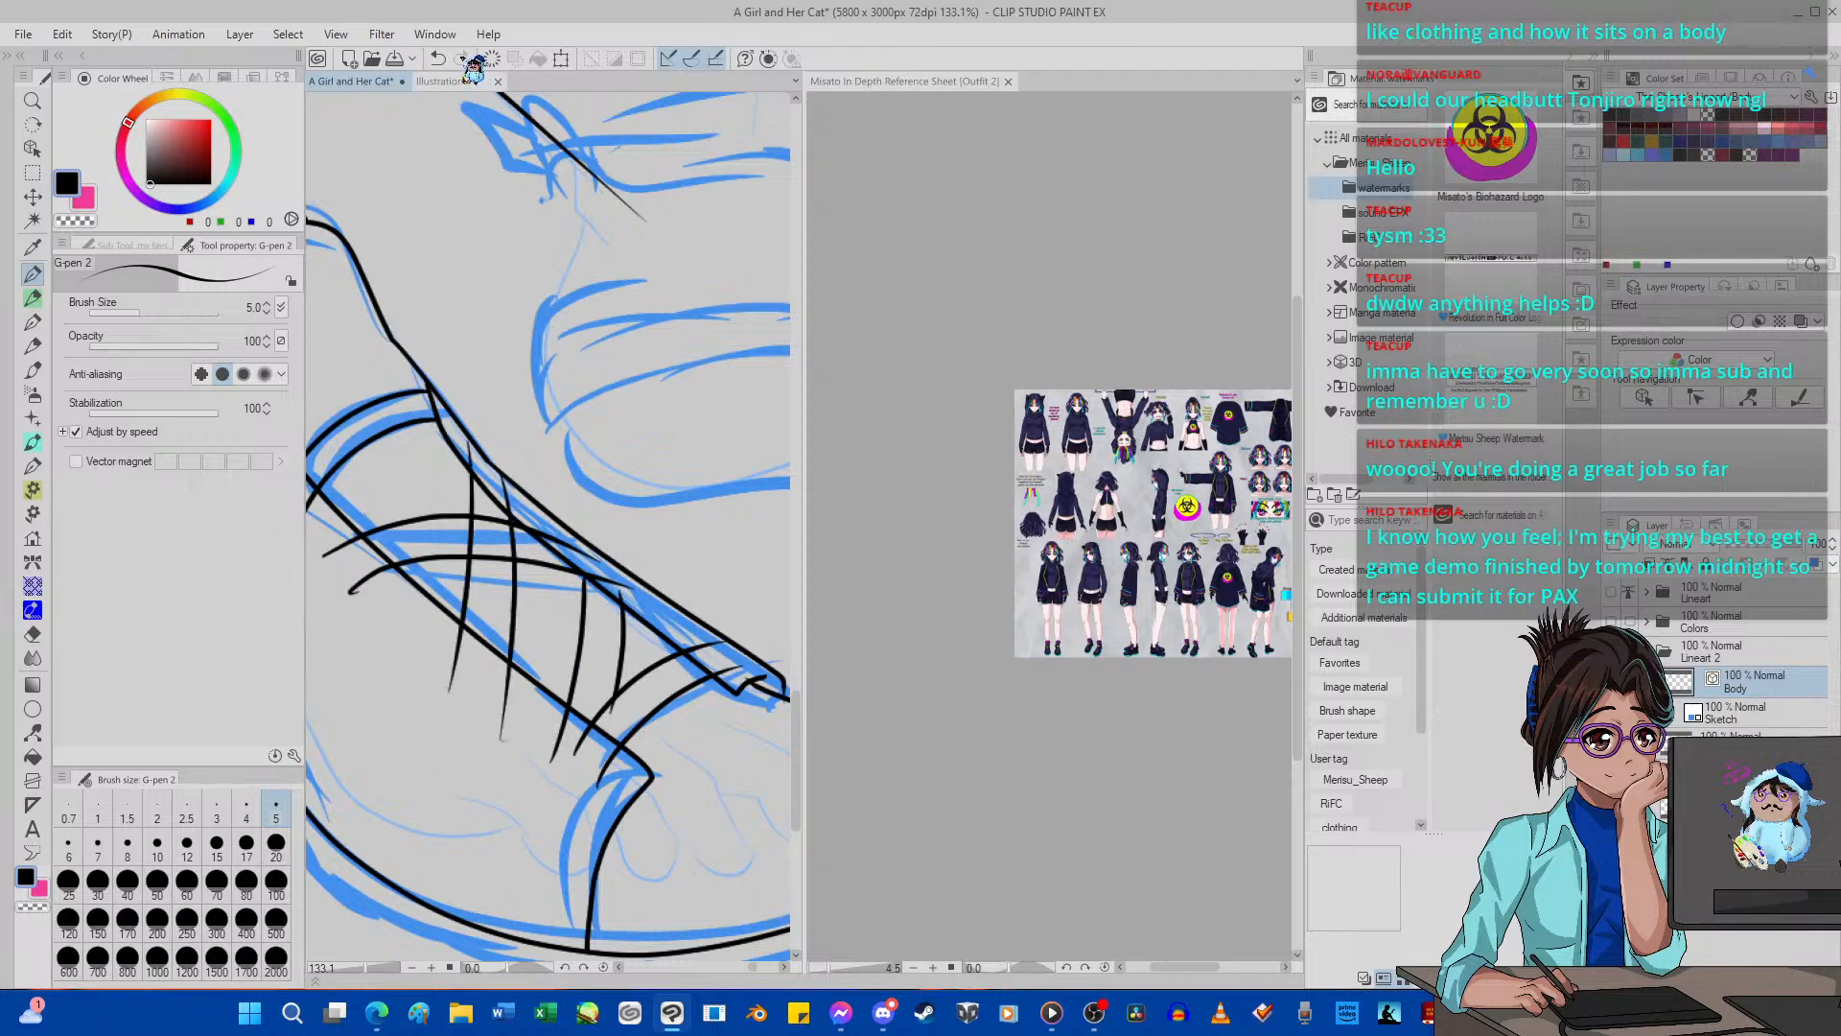
left_click(438, 58)
left_click(437, 59)
left_click(438, 59)
left_click(438, 58)
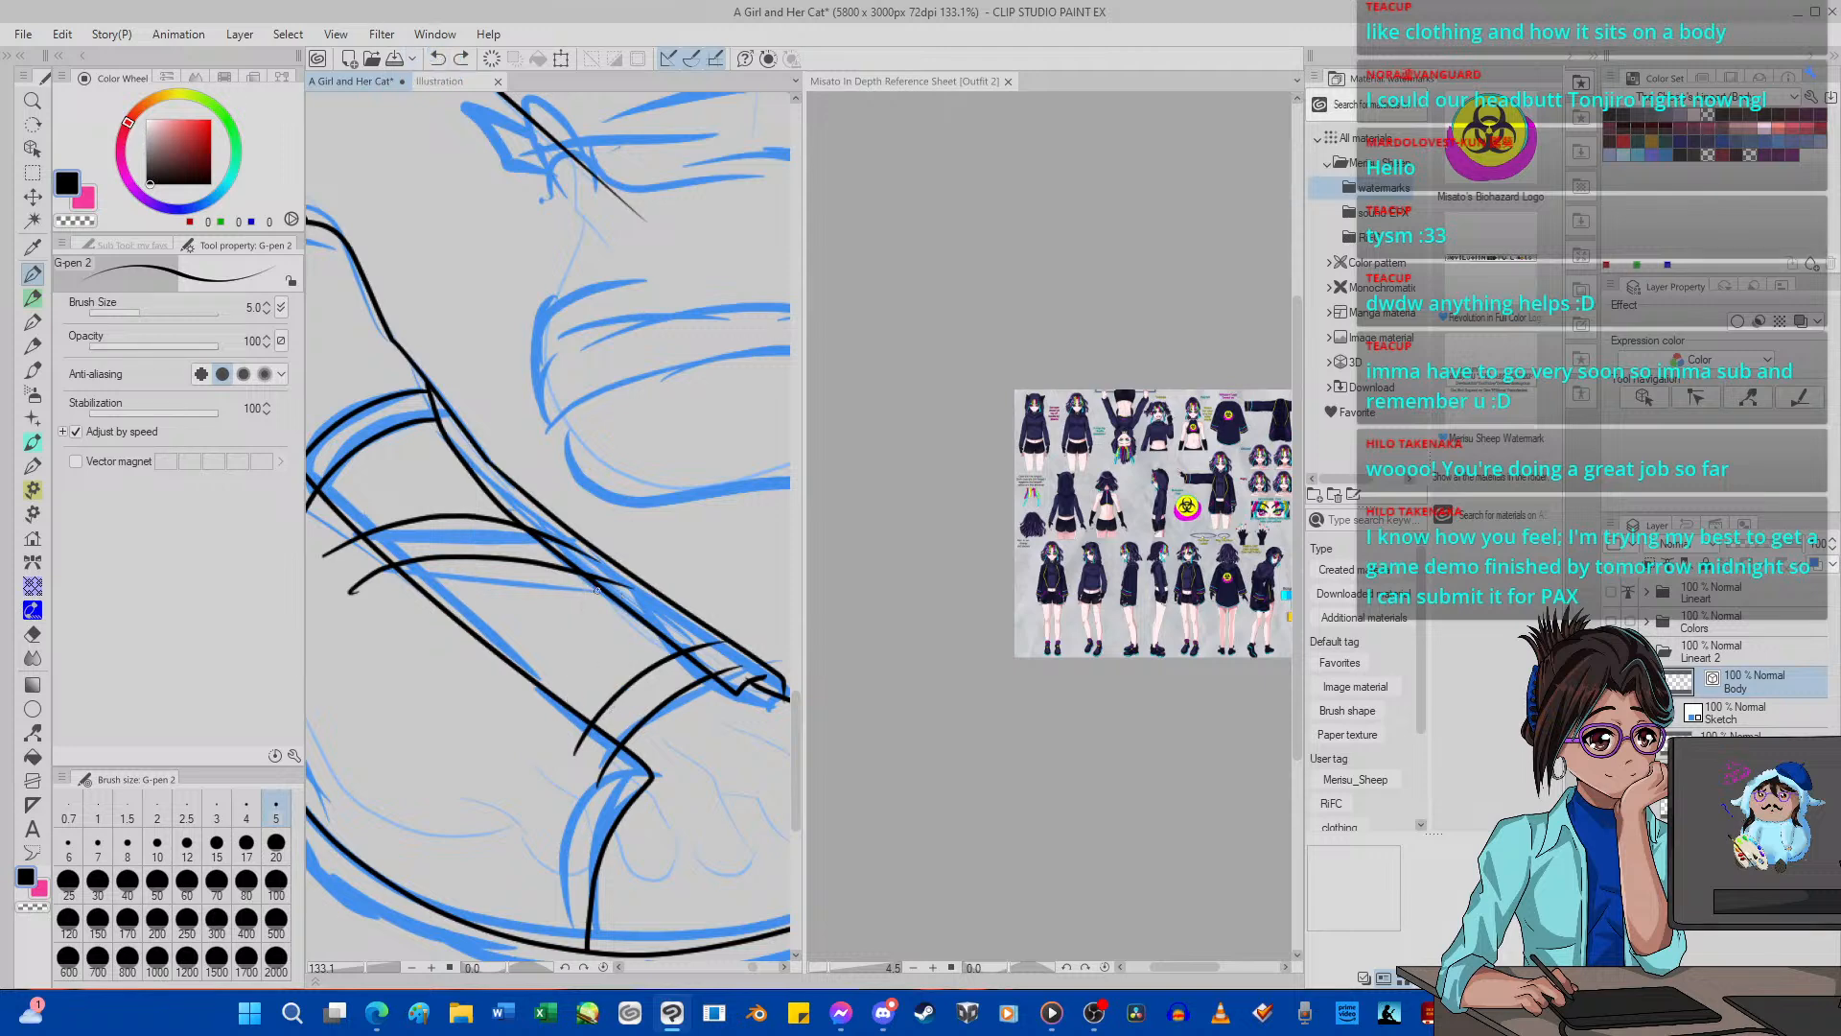
Ink a diagonal strap running down from the second strap to the lowest one, and curve the strap lines with Pinch vector line.
mouse_move(589, 575)
left_mouse_down()
mouse_move(561, 786)
mouse_move(580, 731)
mouse_move(578, 817)
left_mouse_up()
left_click(35, 635)
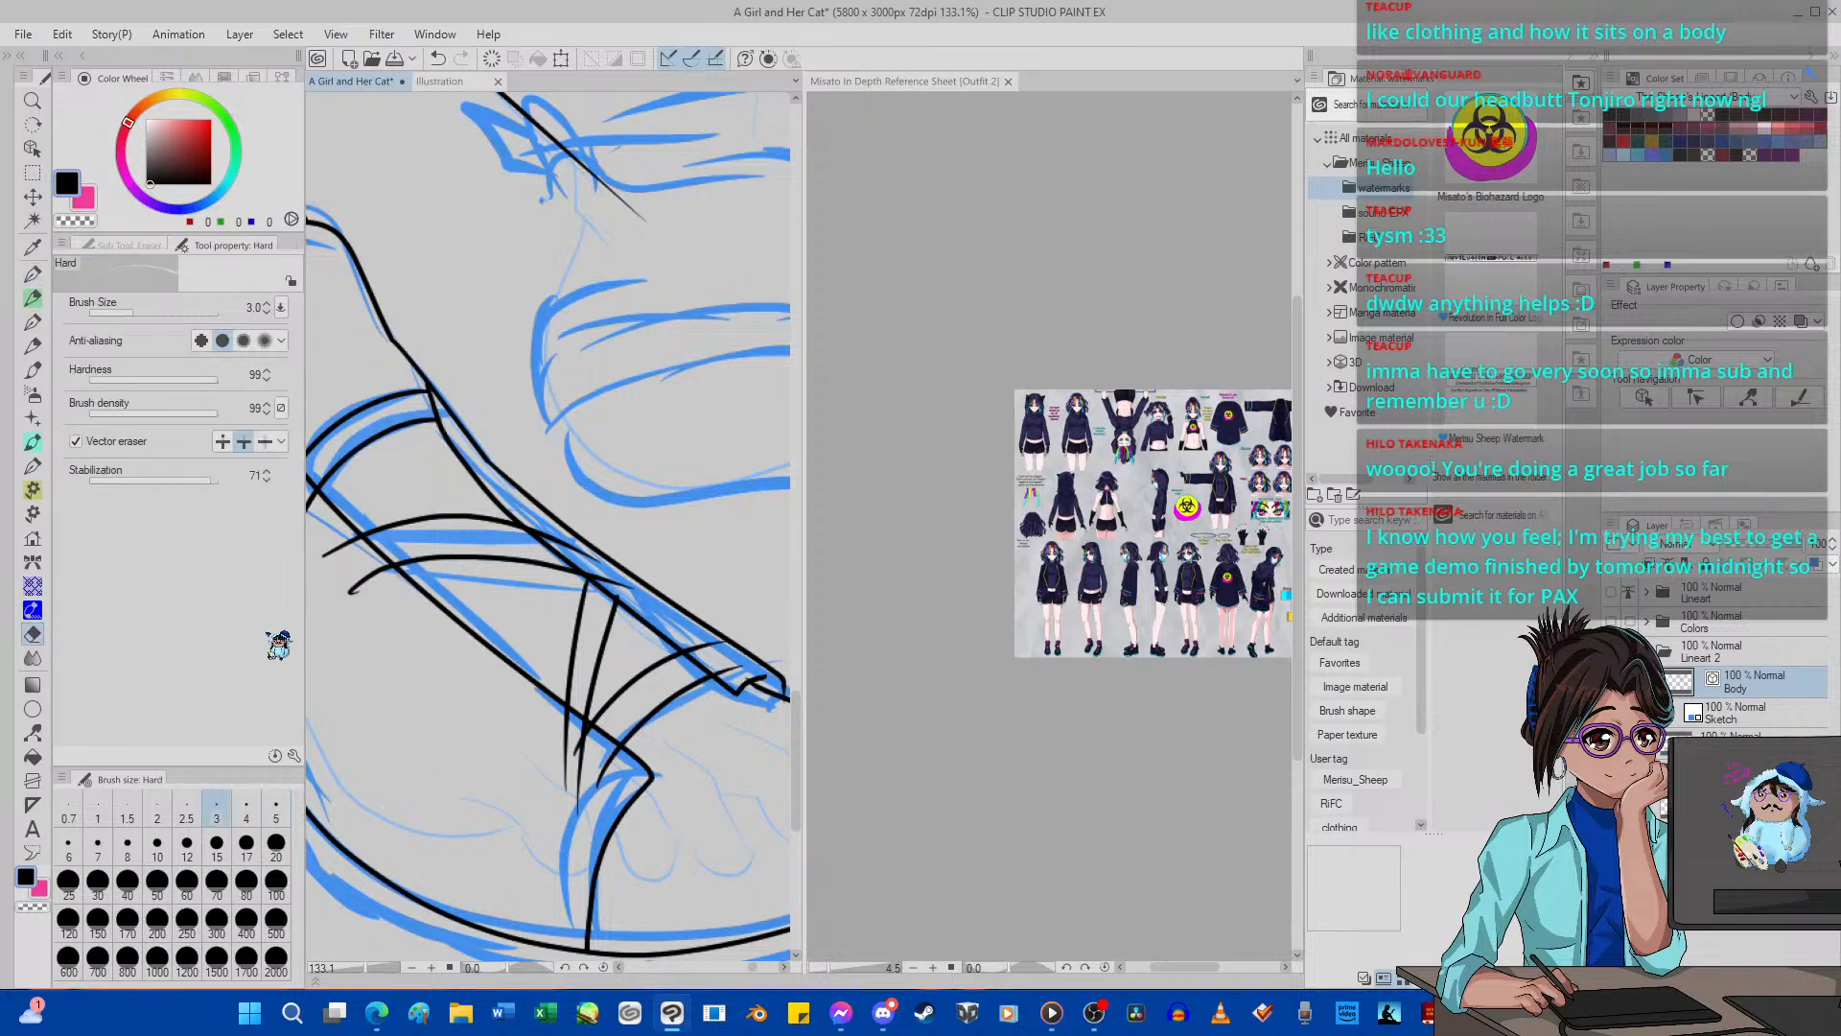
left_click(32, 731)
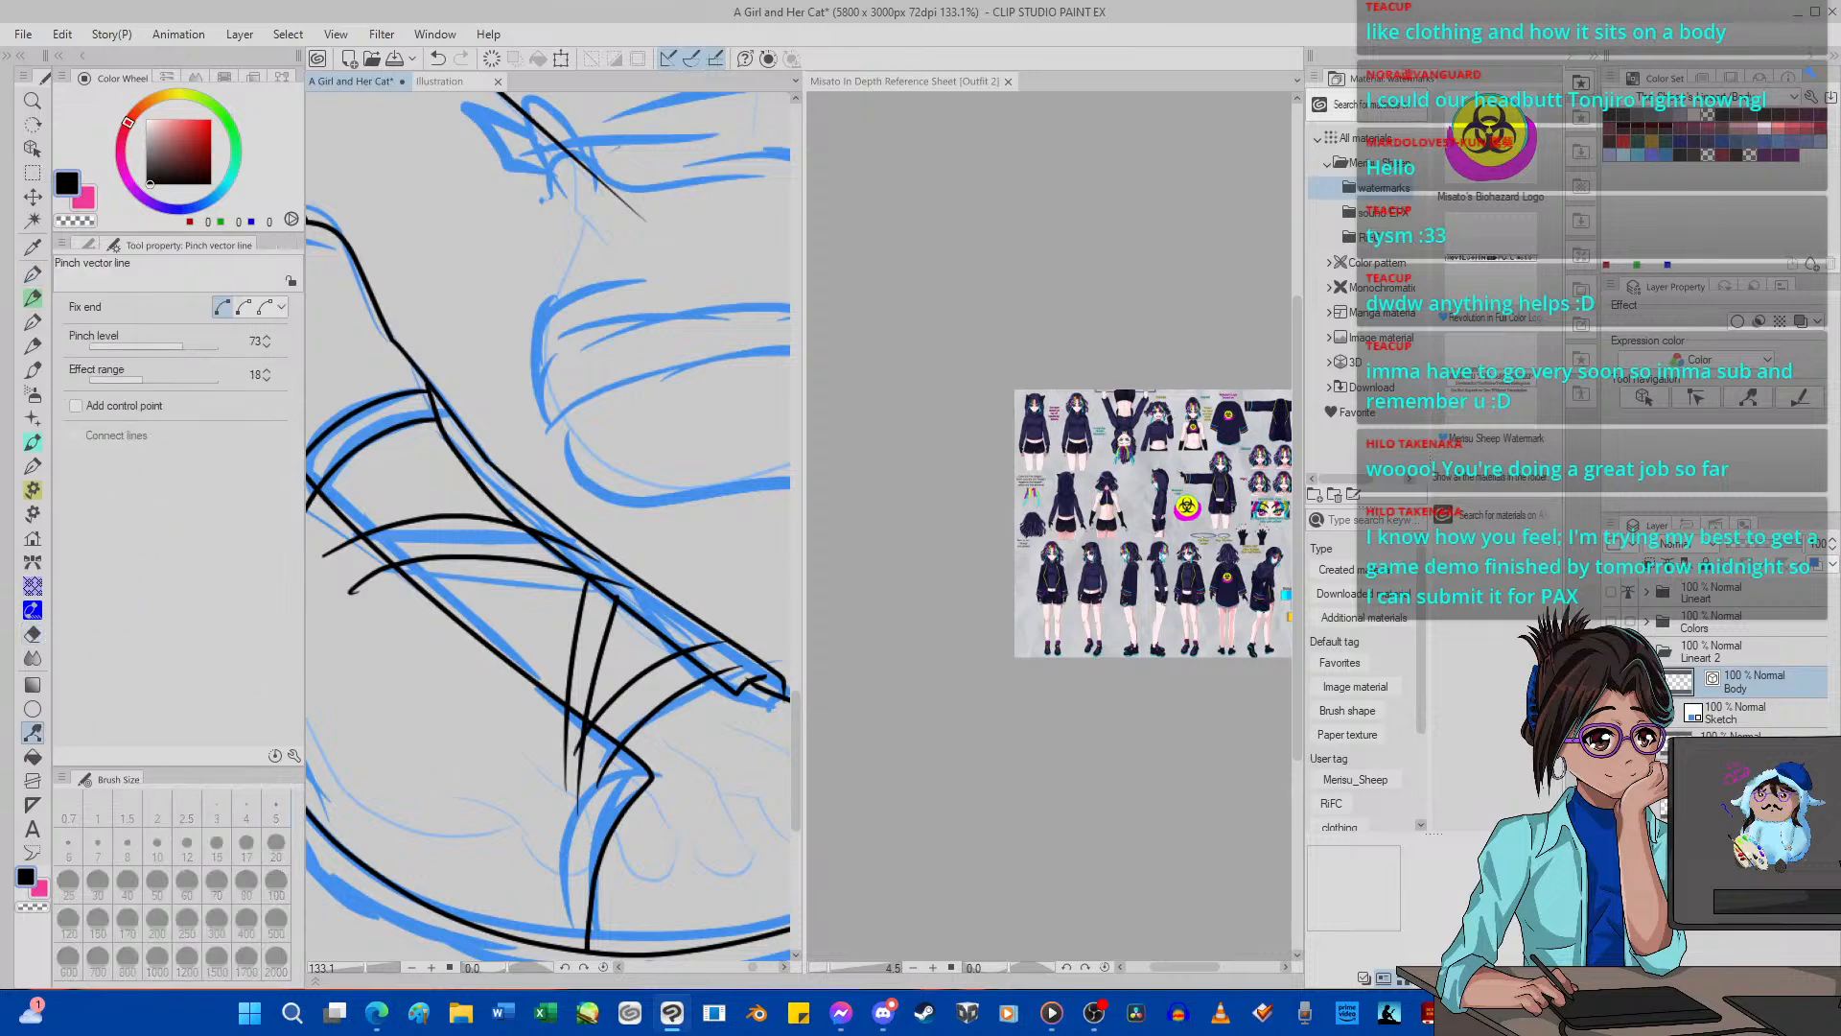
mouse_move(556, 769)
left_mouse_down()
mouse_move(542, 750)
mouse_move(571, 767)
mouse_move(587, 753)
left_mouse_up()
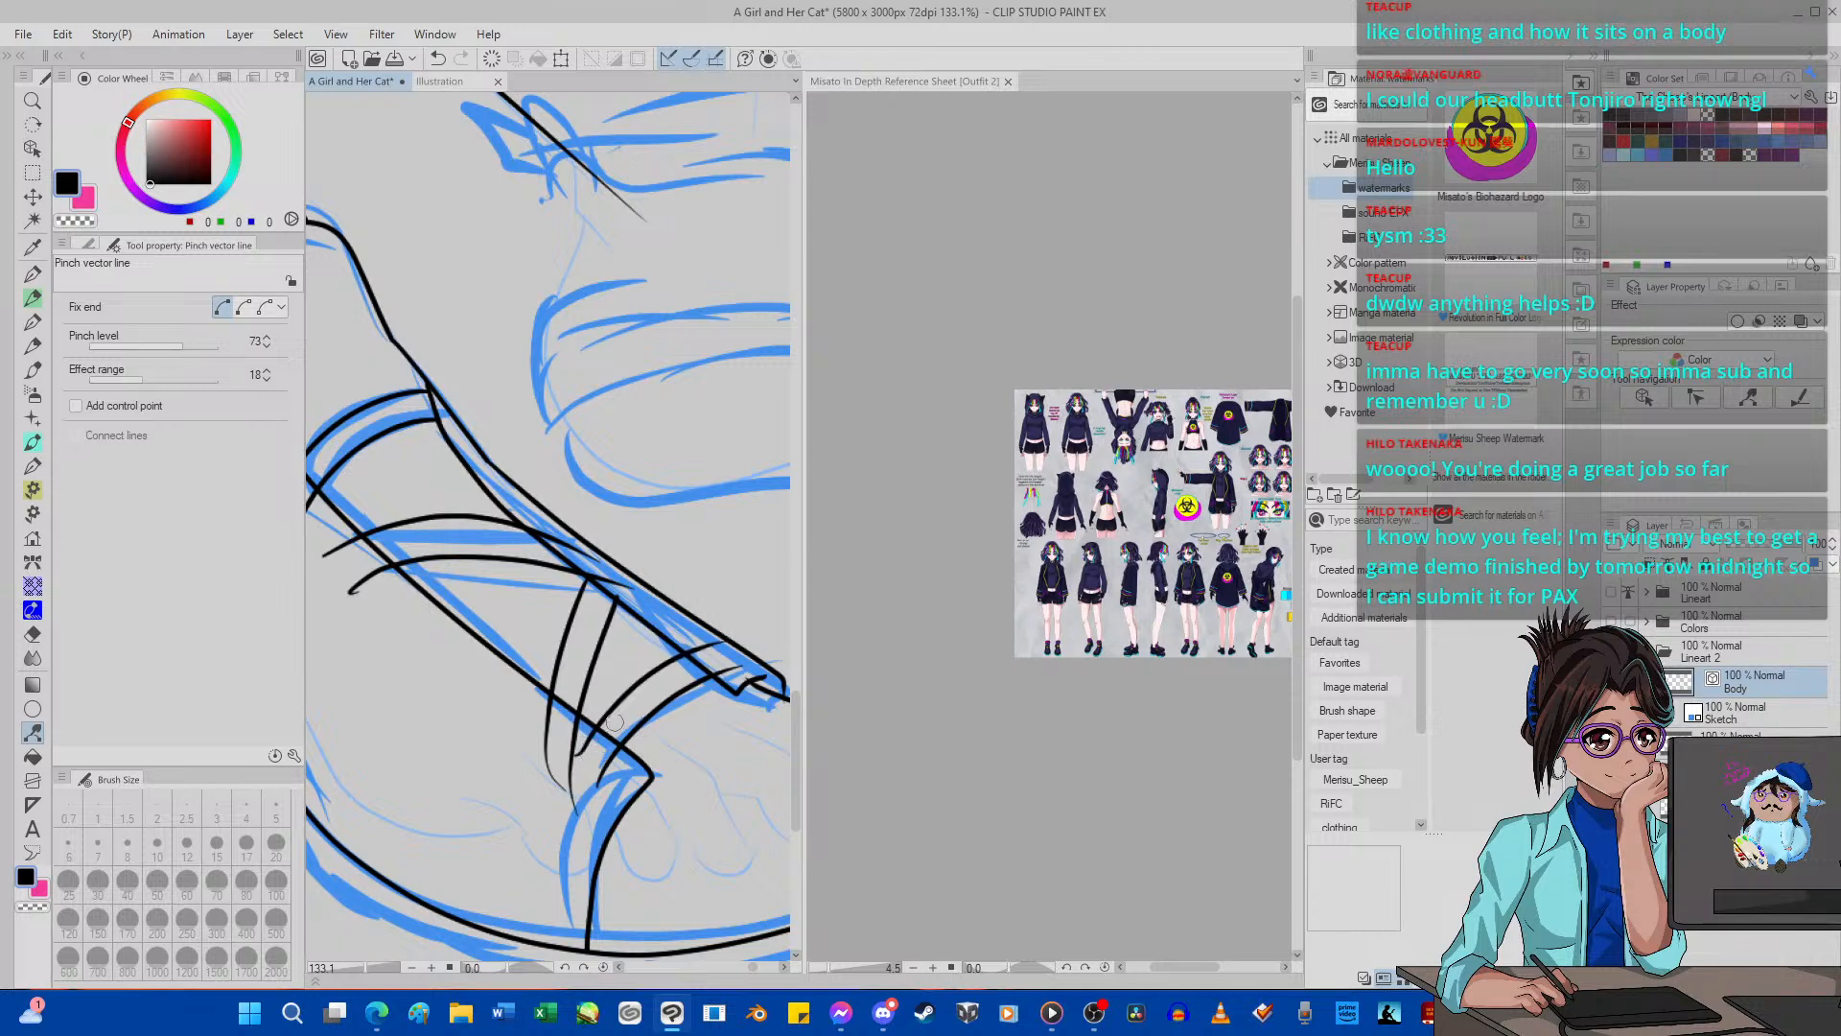
left_click_drag(628, 694, 655, 699)
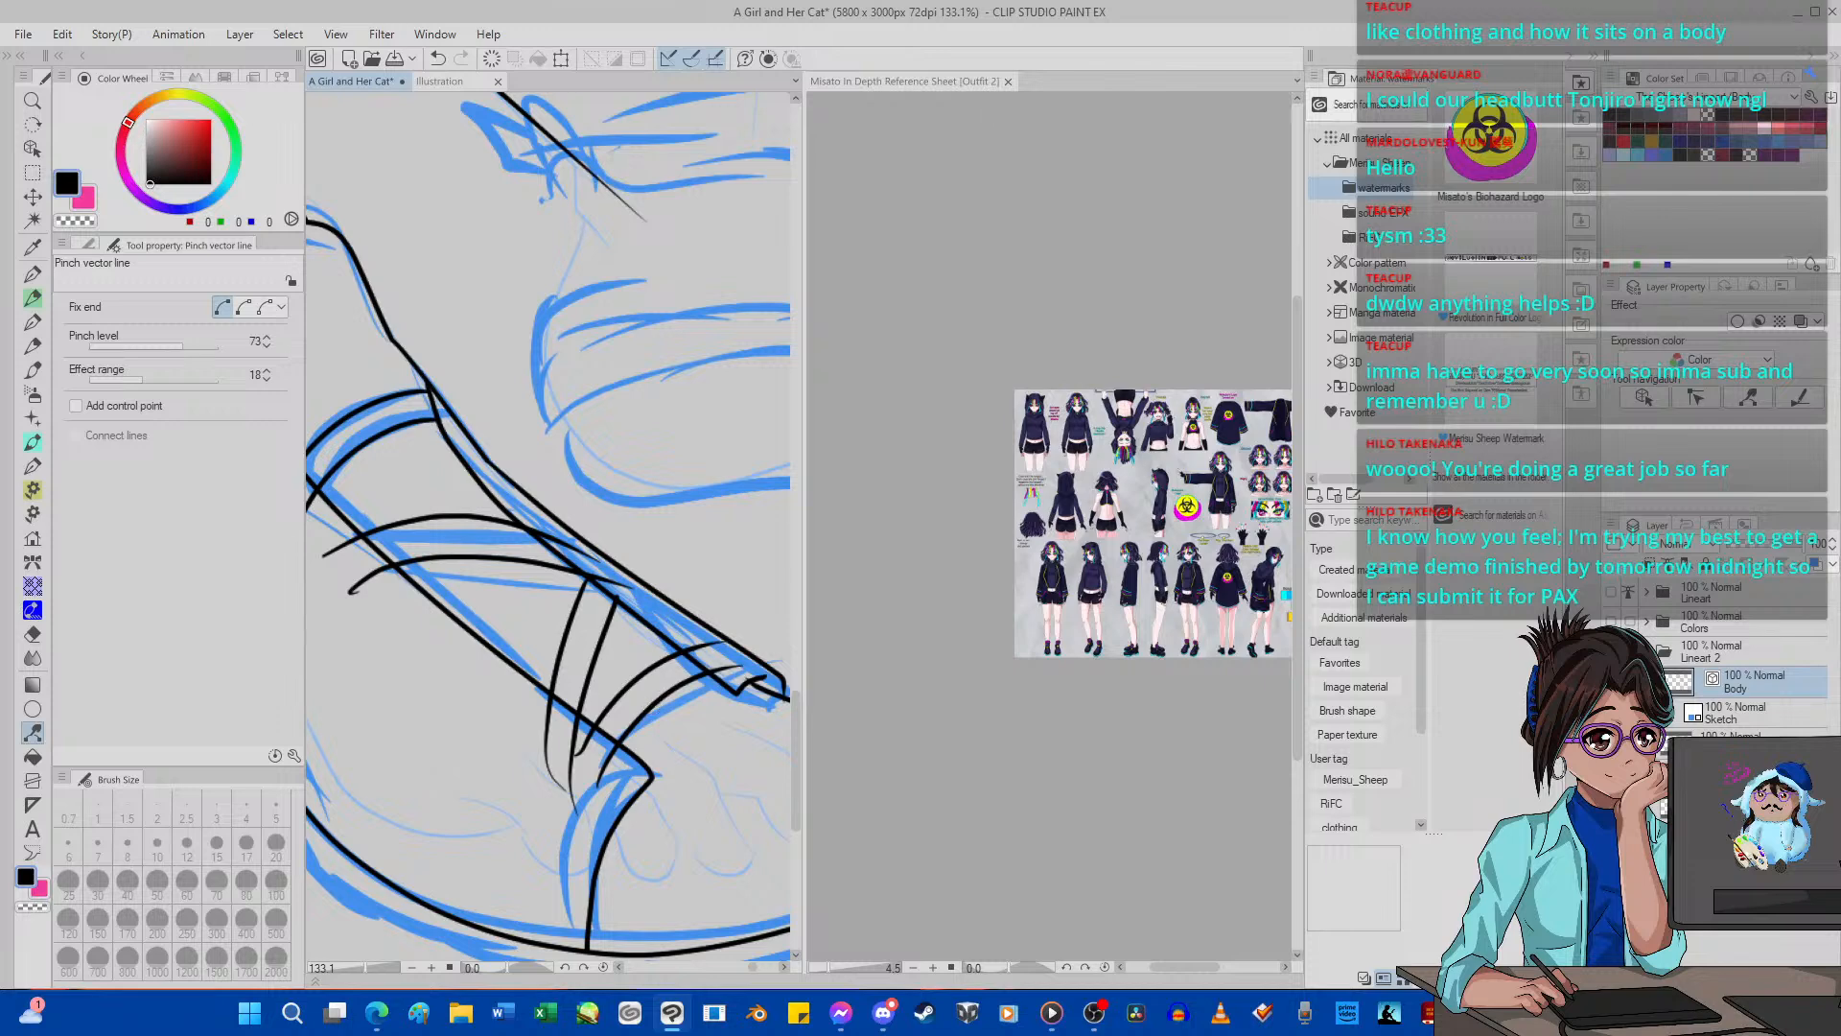
Erase the strap line ends that overshoot the edges of the shoe's tongue opening with the Hard vector eraser.
left_click(33, 634)
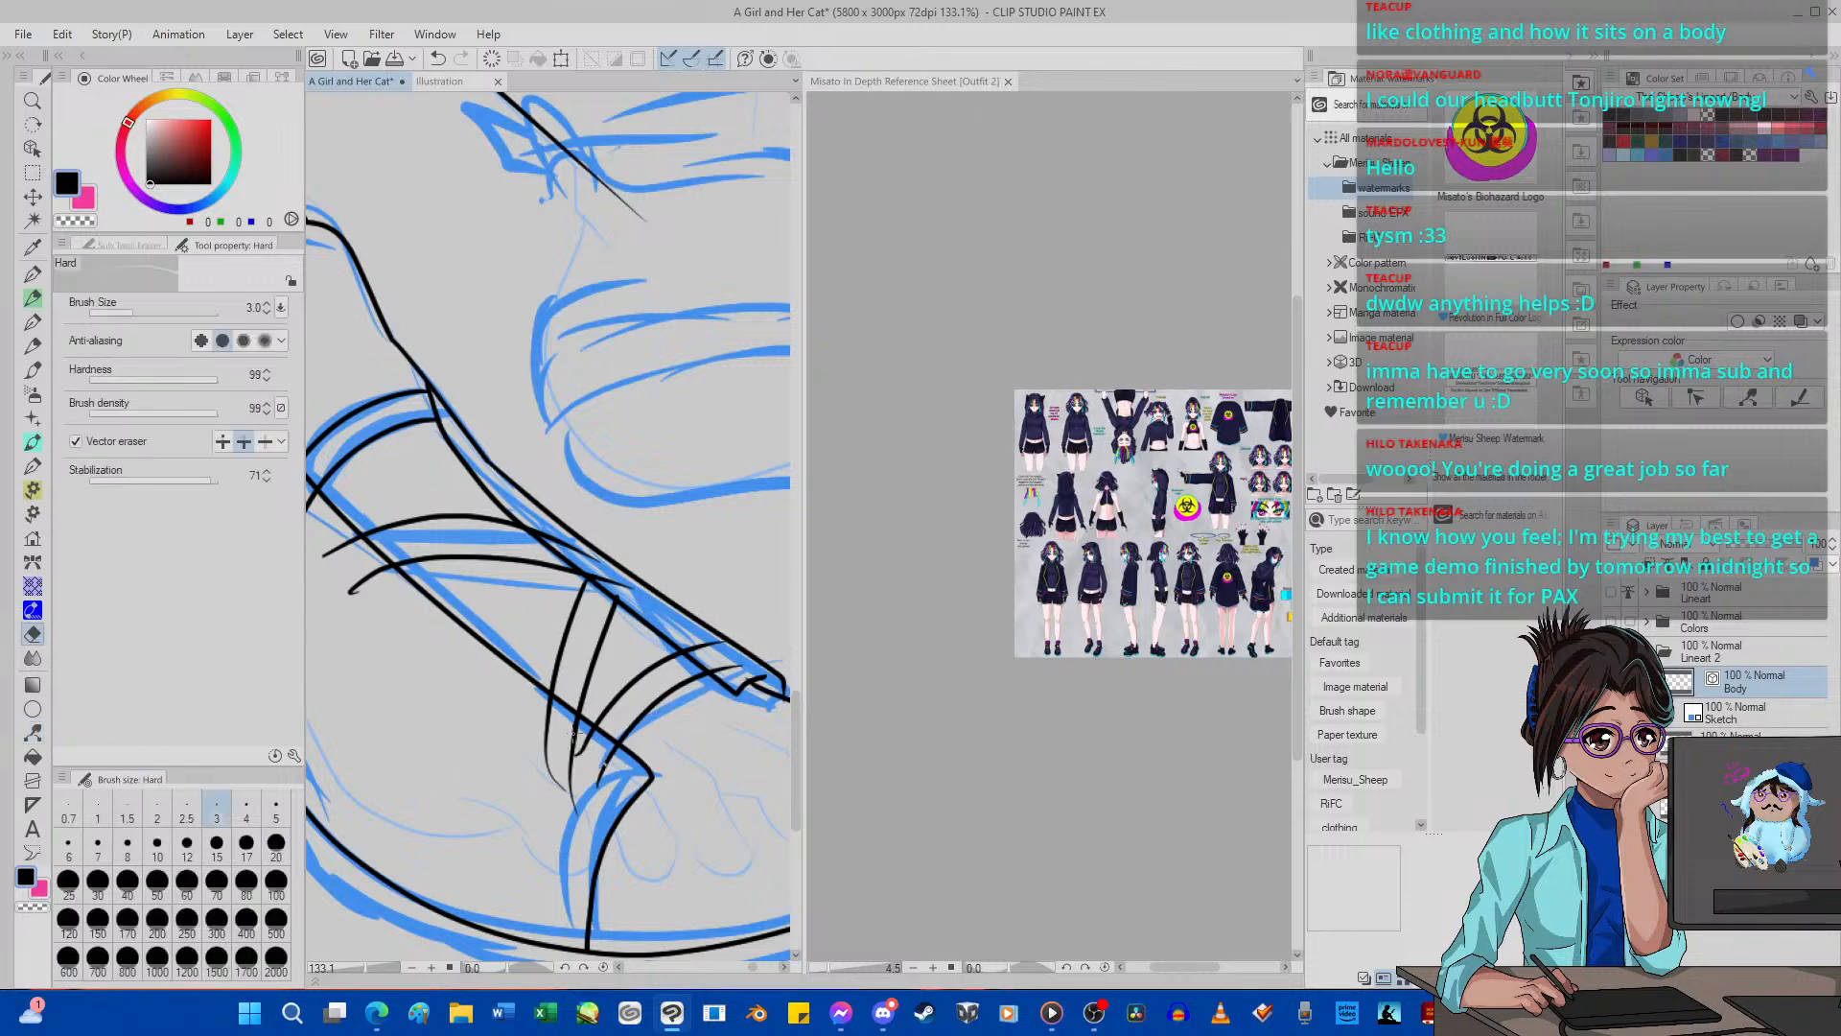
left_click_drag(575, 733, 563, 752)
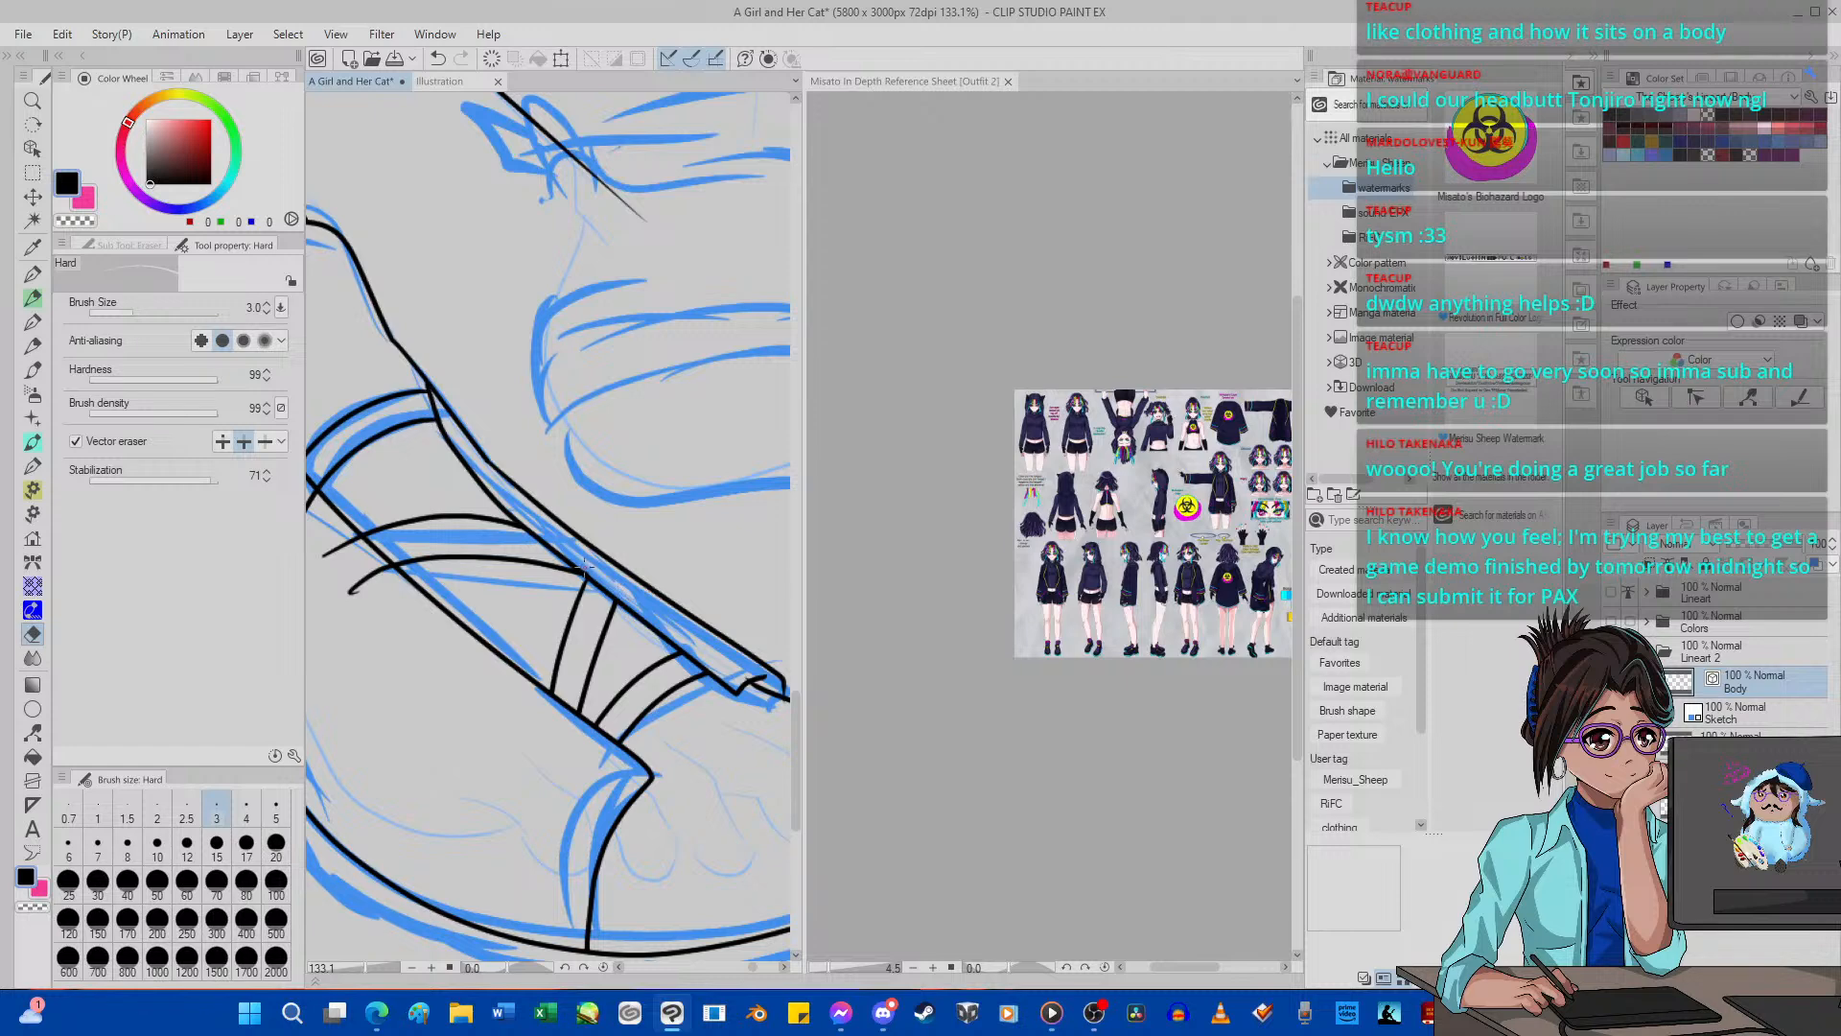
left_click_drag(329, 549, 419, 620)
Examine the inked shoe and its lace straps within the whole figure and up close.
scroll(341, 532, "down", 15)
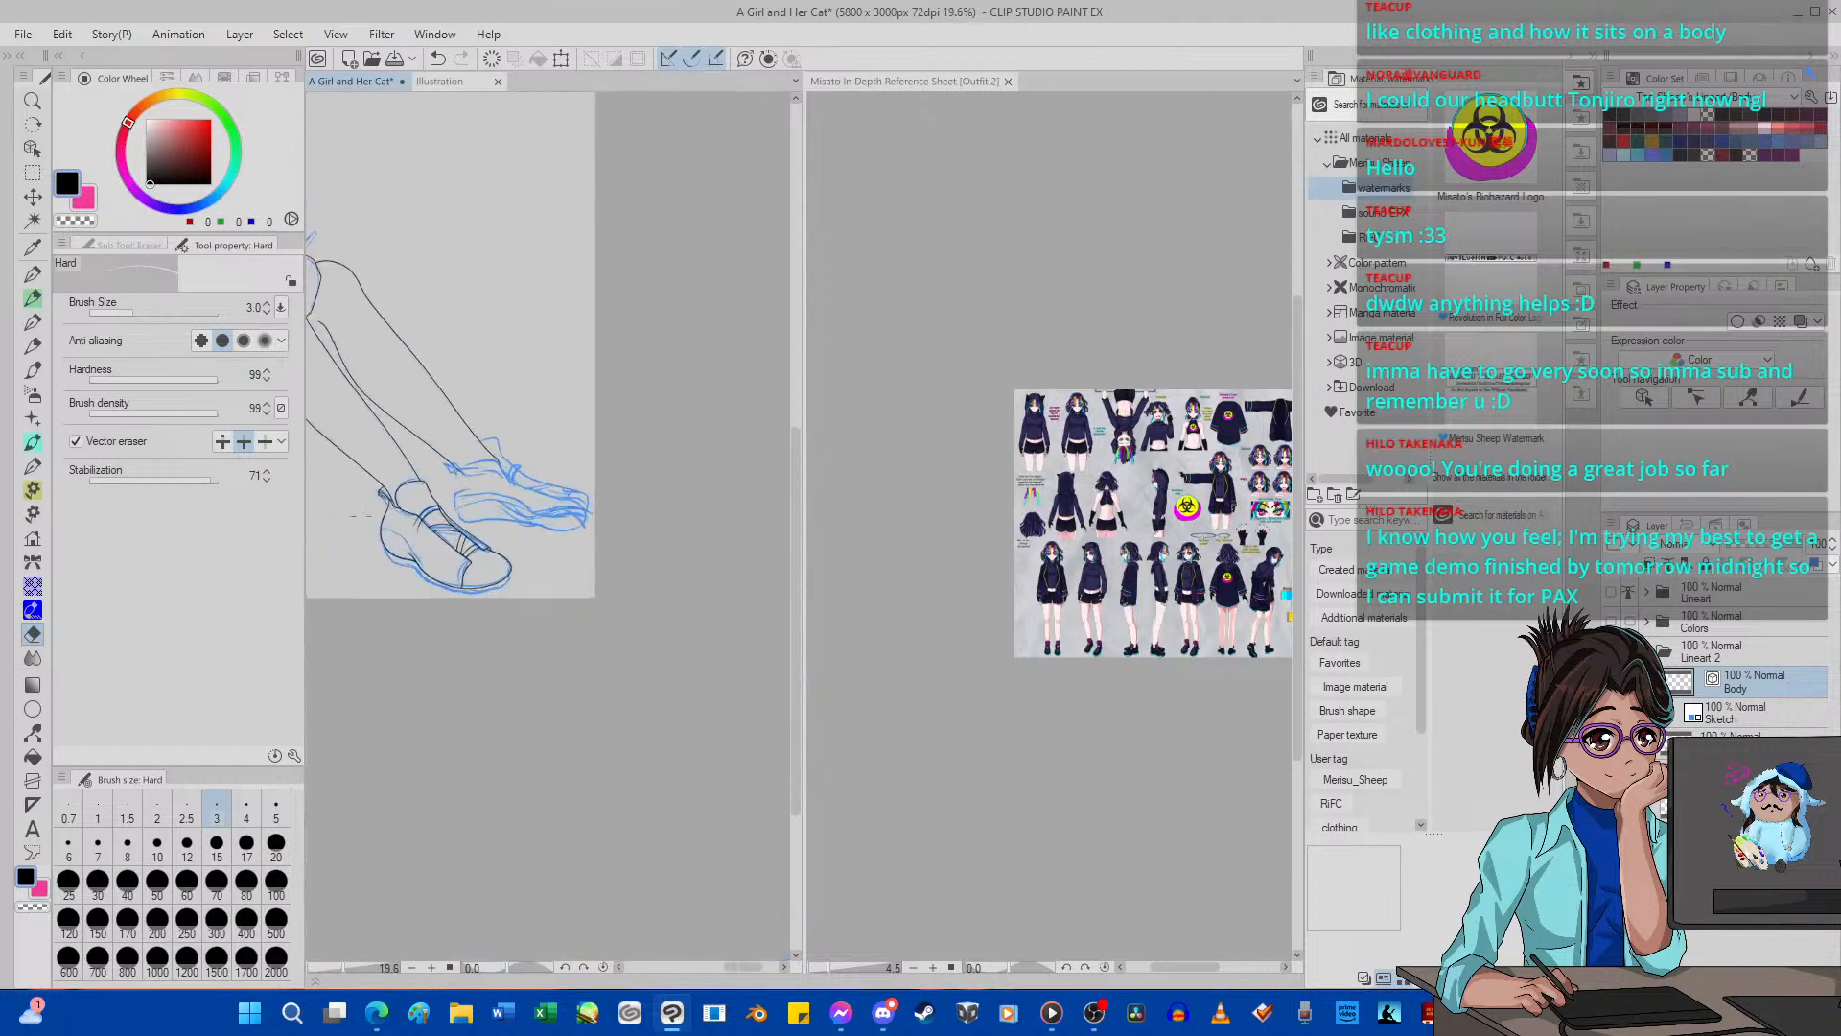
scroll(468, 535, "up", 13)
scroll(468, 535, "down", 8)
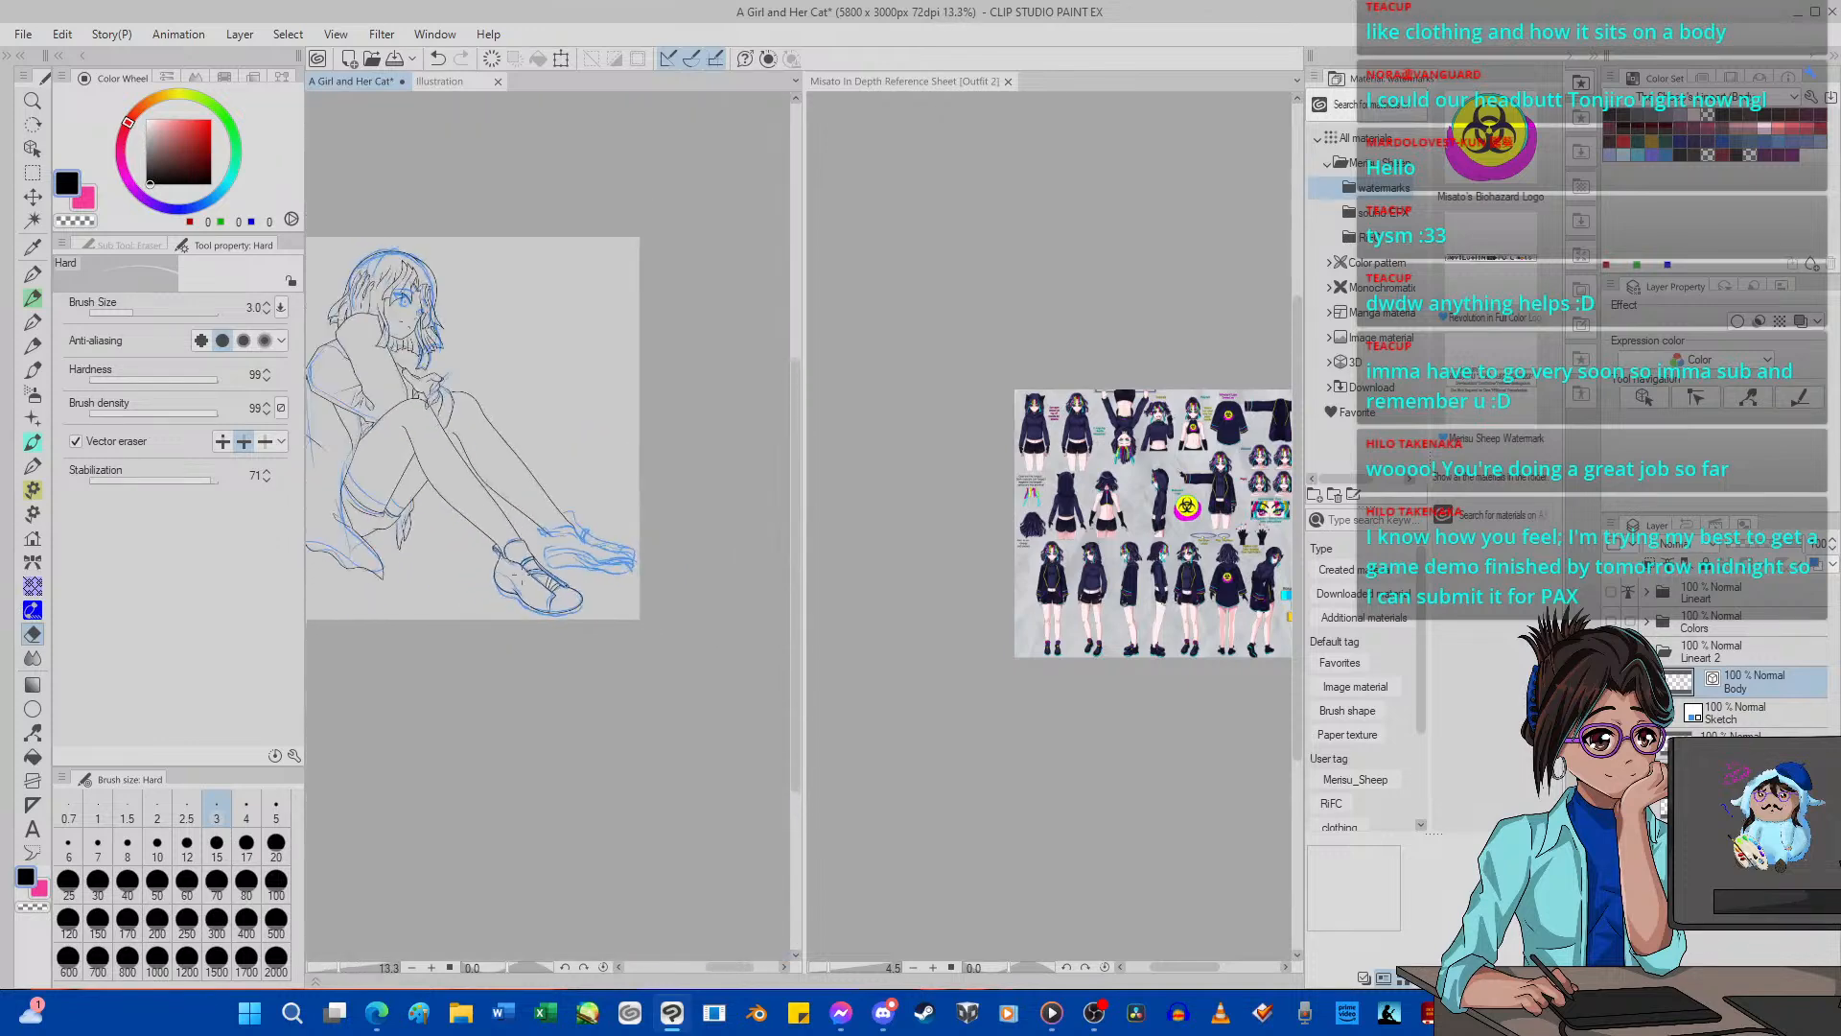
scroll(522, 574, "up", 5)
scroll(523, 573, "down", 4)
scroll(481, 595, "up", 3)
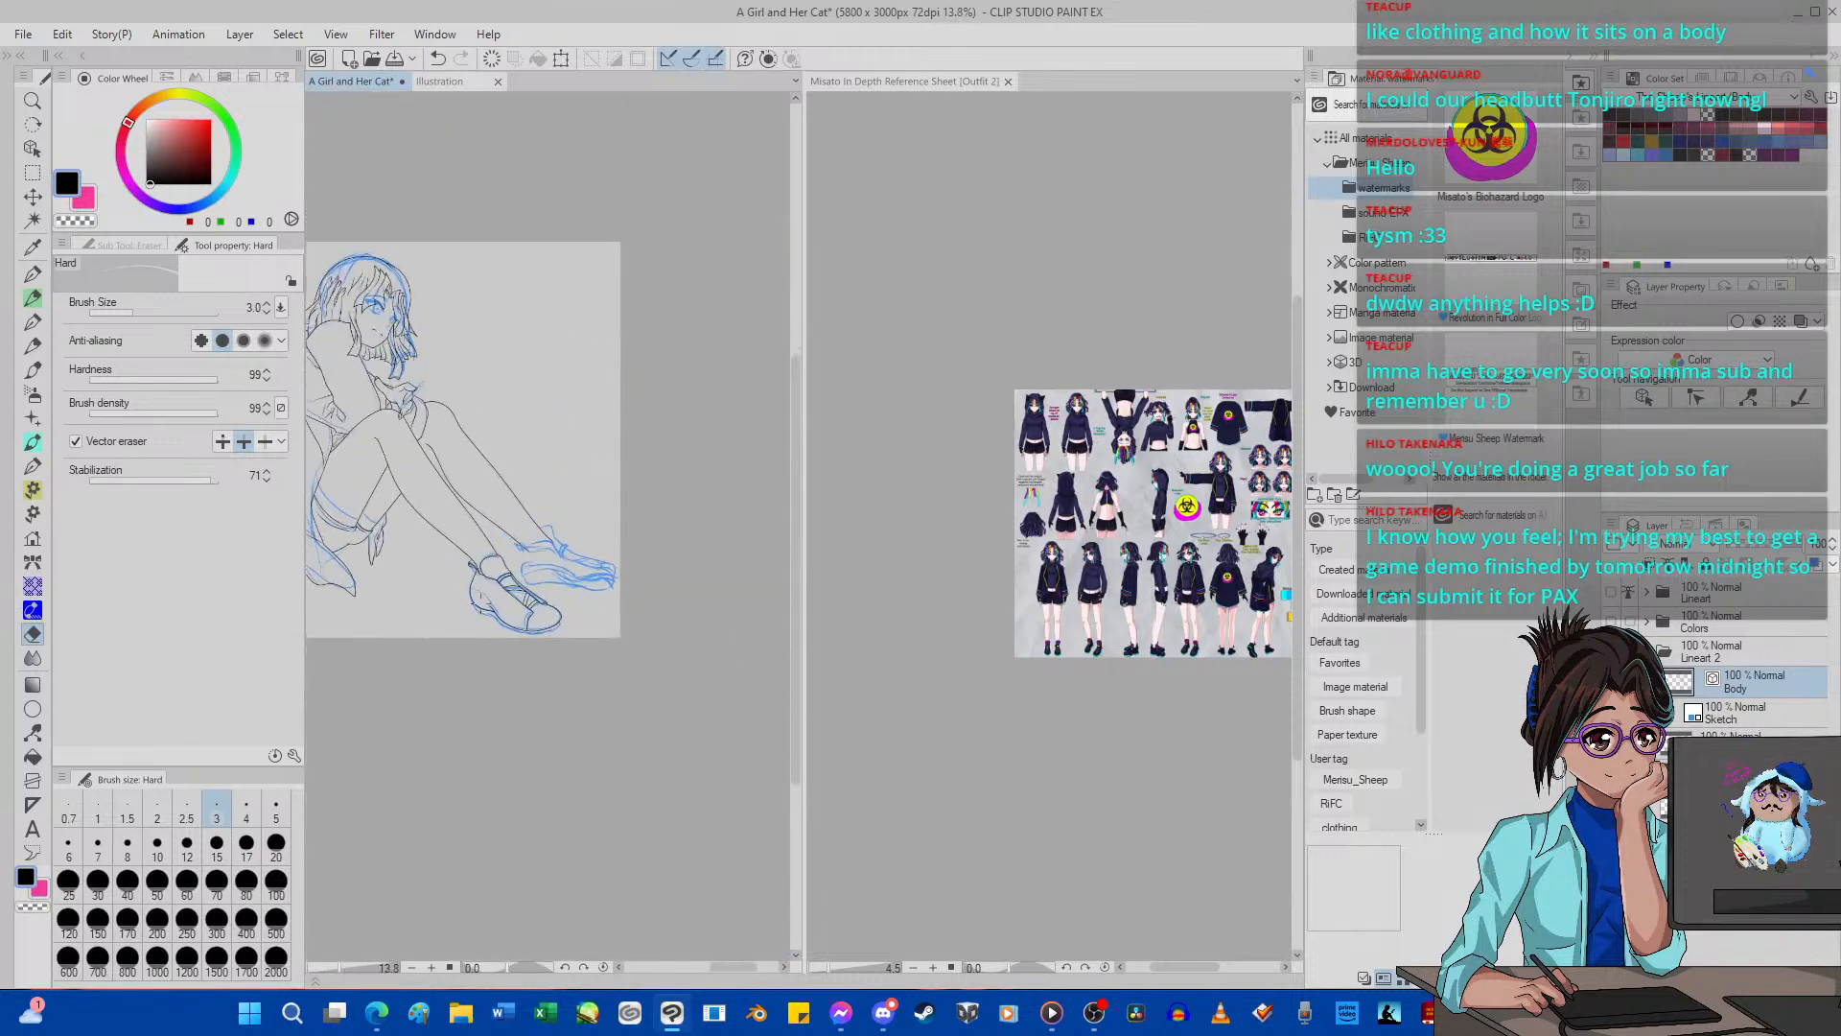
scroll(481, 594, "up", 3)
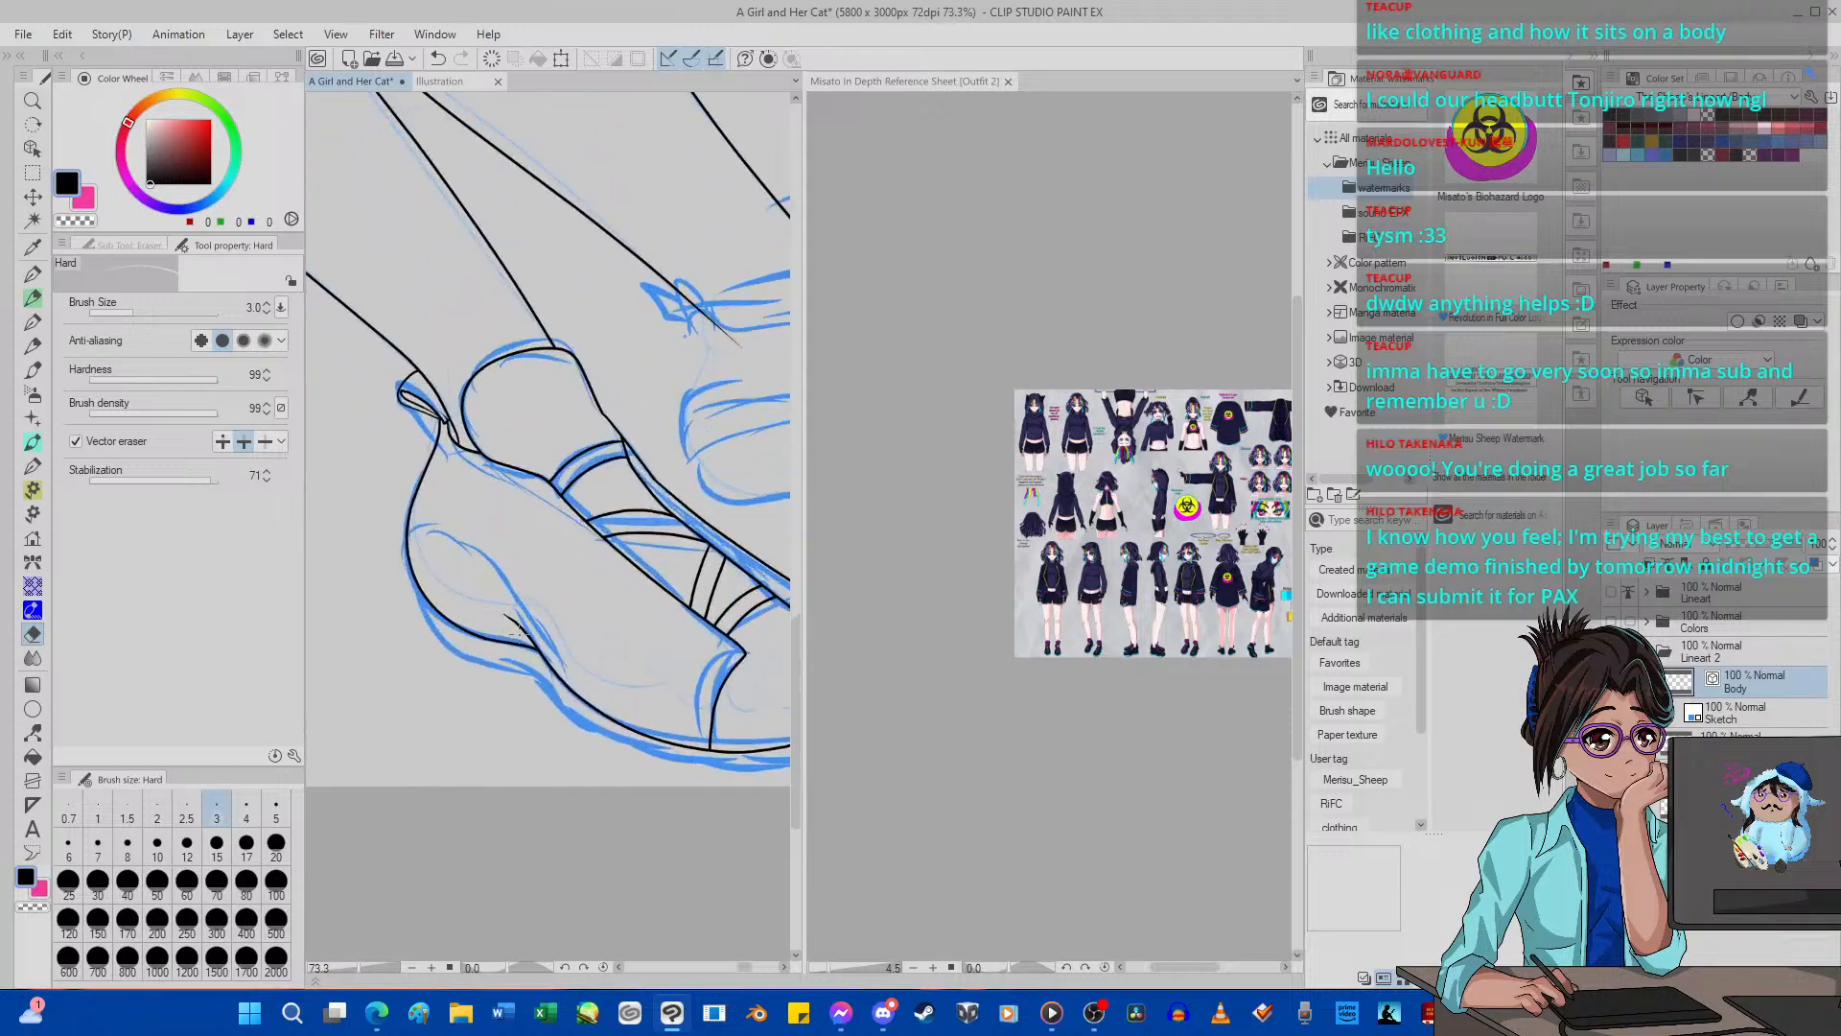
scroll(487, 633, "down", 2)
scroll(487, 640, "up", 3)
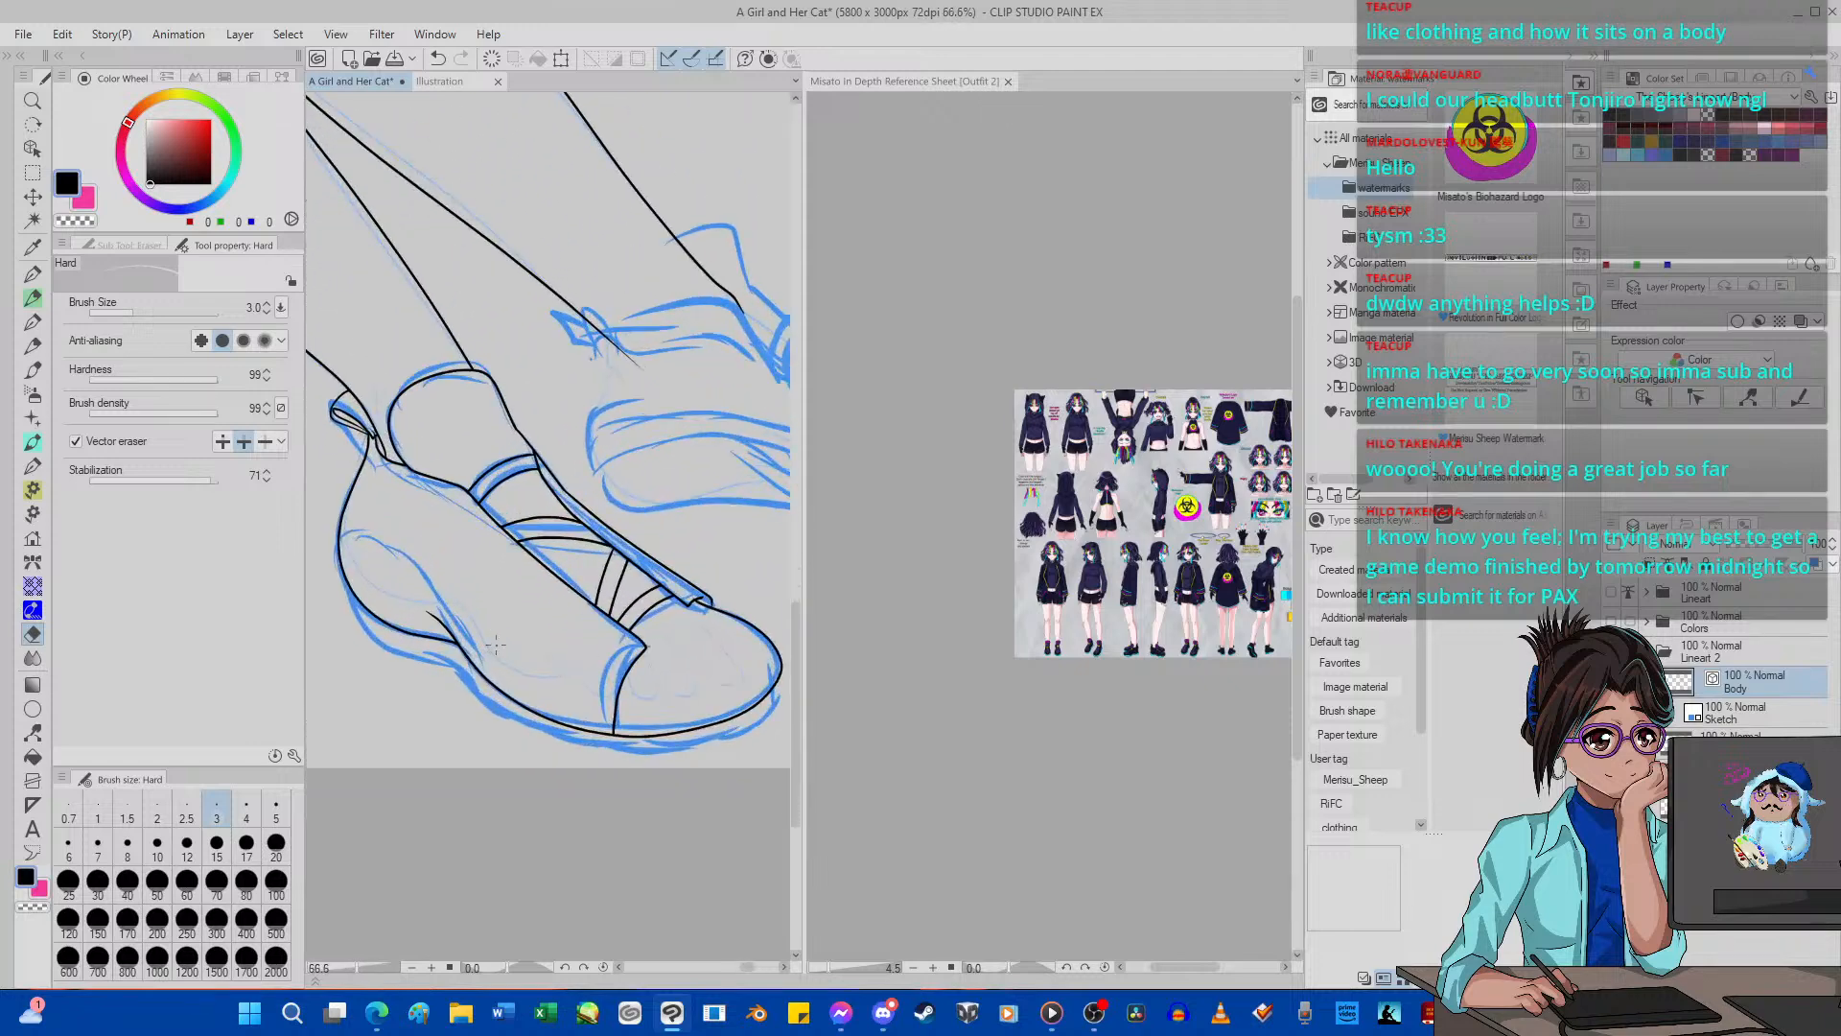
Ink the outer edge of the near shoe's sole in one stroke from the heel around to the toe with the size 5 G-pen.
left_click(34, 273)
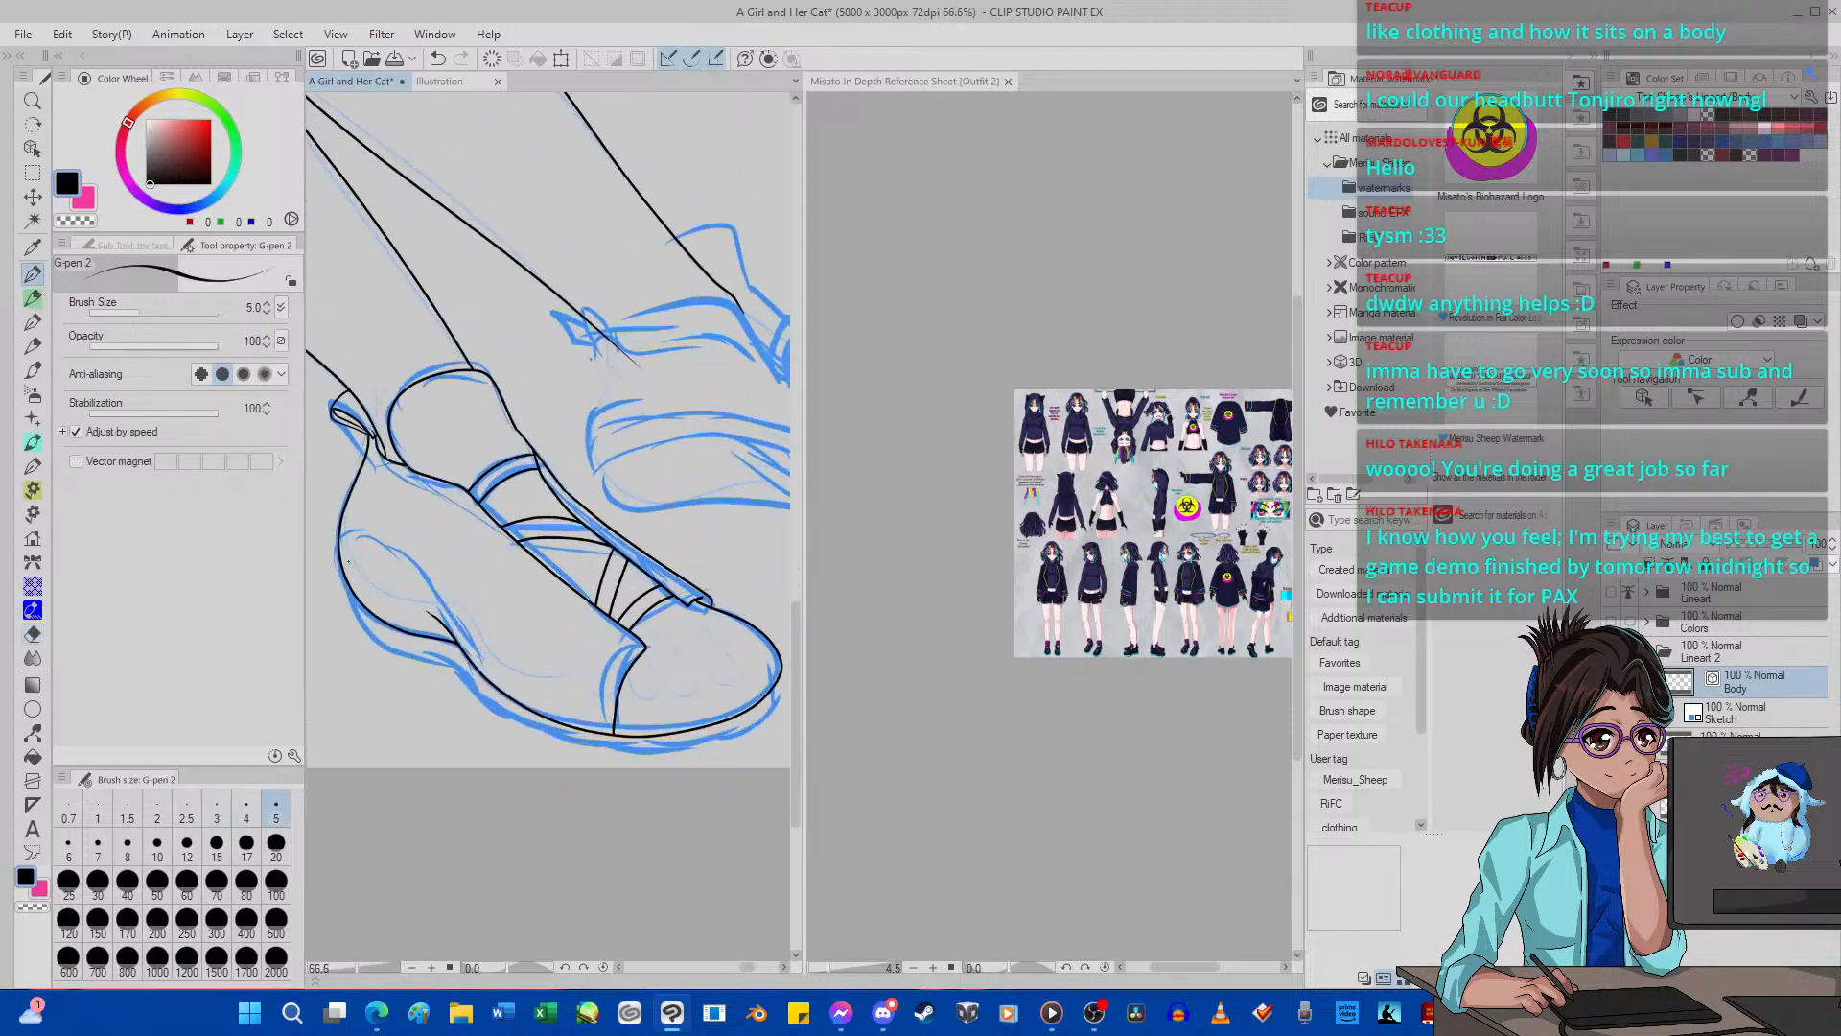
left_click_drag(430, 660, 476, 703)
left_click(435, 60)
mouse_move(434, 665)
left_mouse_down()
mouse_move(575, 759)
mouse_move(621, 765)
mouse_move(773, 733)
mouse_move(792, 711)
mouse_move(764, 652)
left_mouse_up()
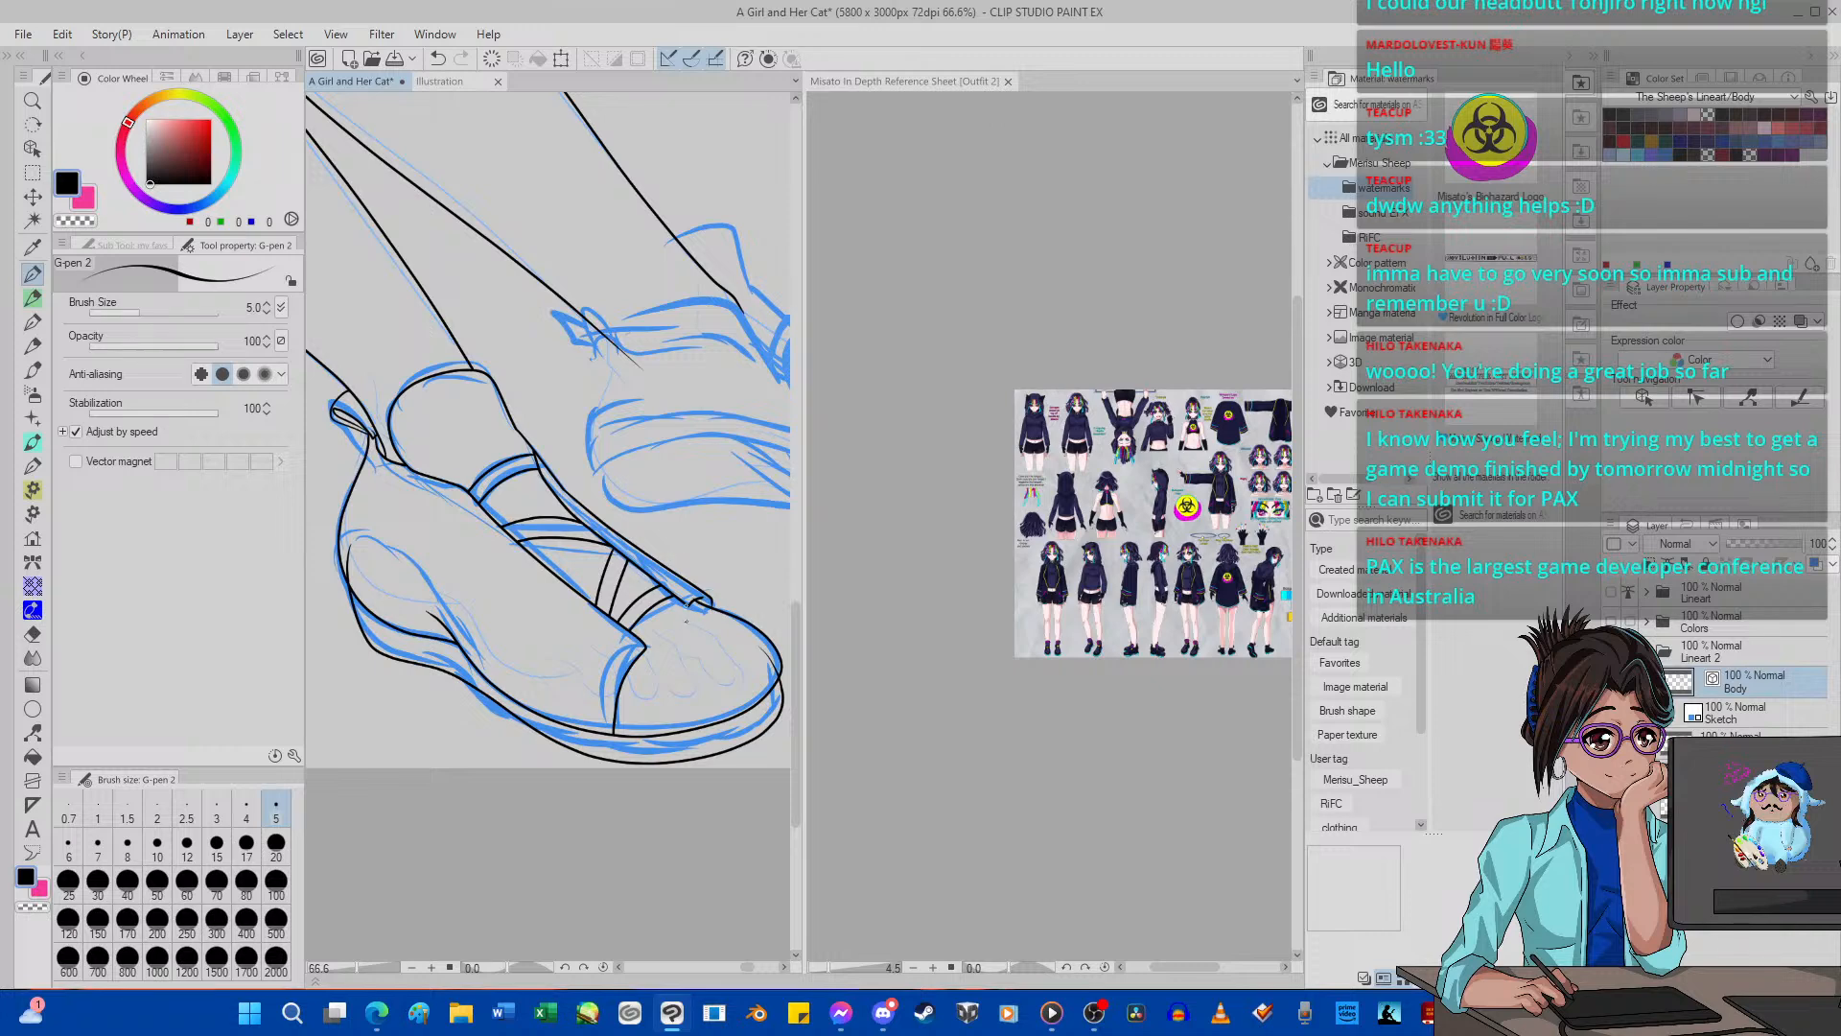
Adjust the near shoe's outer sole line along the sketch from heel to toe with Pinch vector line.
left_click(33, 732)
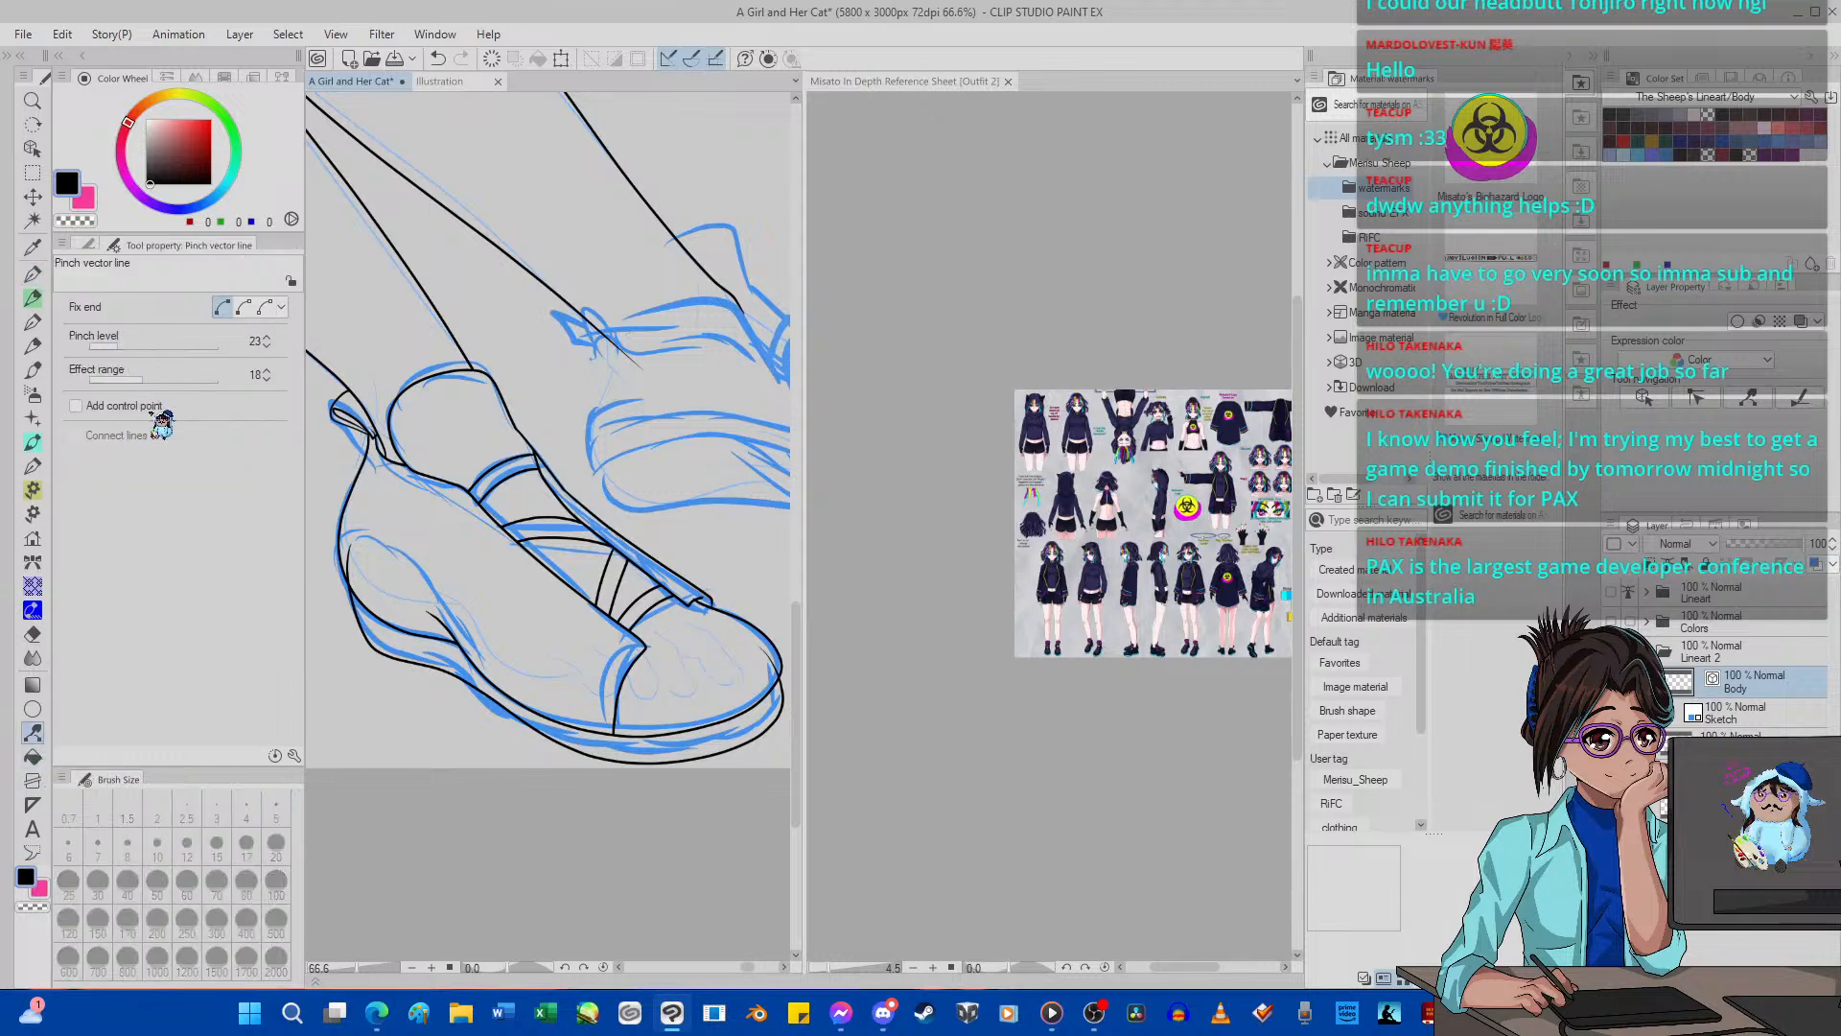
scroll(398, 688, "up", 1)
scroll(398, 688, "up", 2)
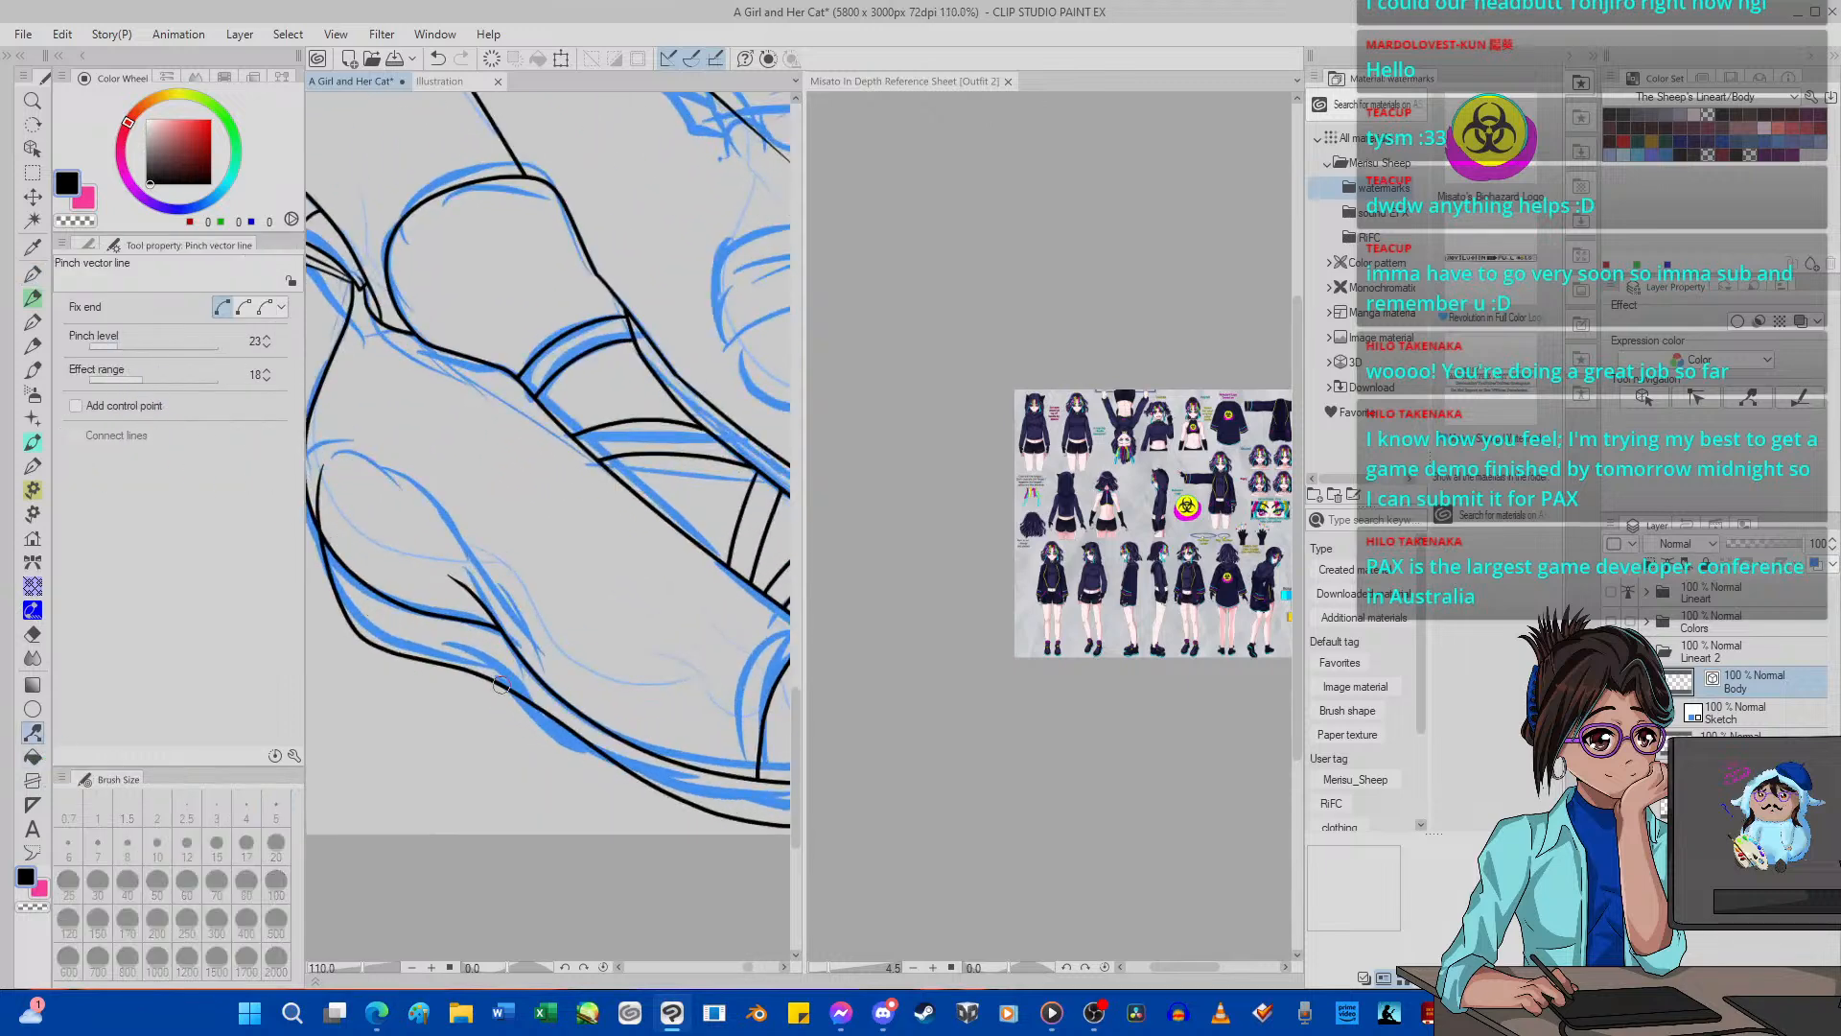
scroll(501, 684, "down", 3)
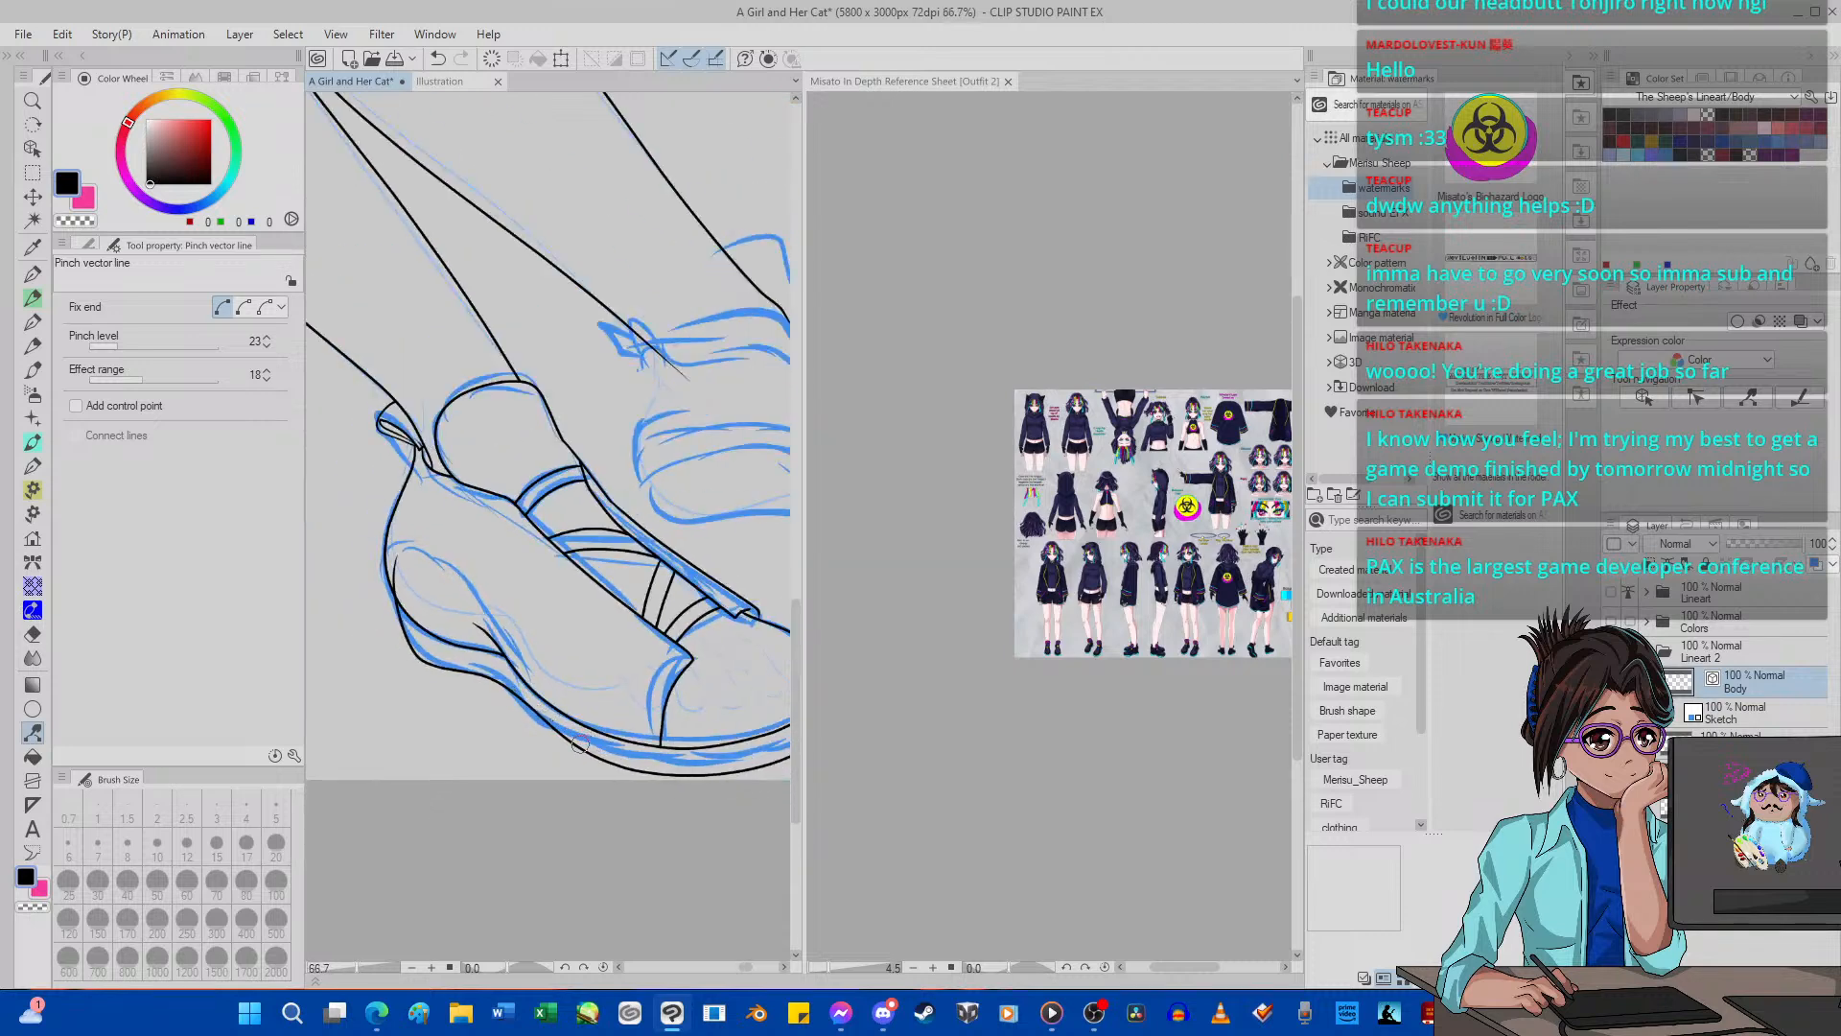
scroll(578, 744, "down", 1)
scroll(663, 694, "up", 3)
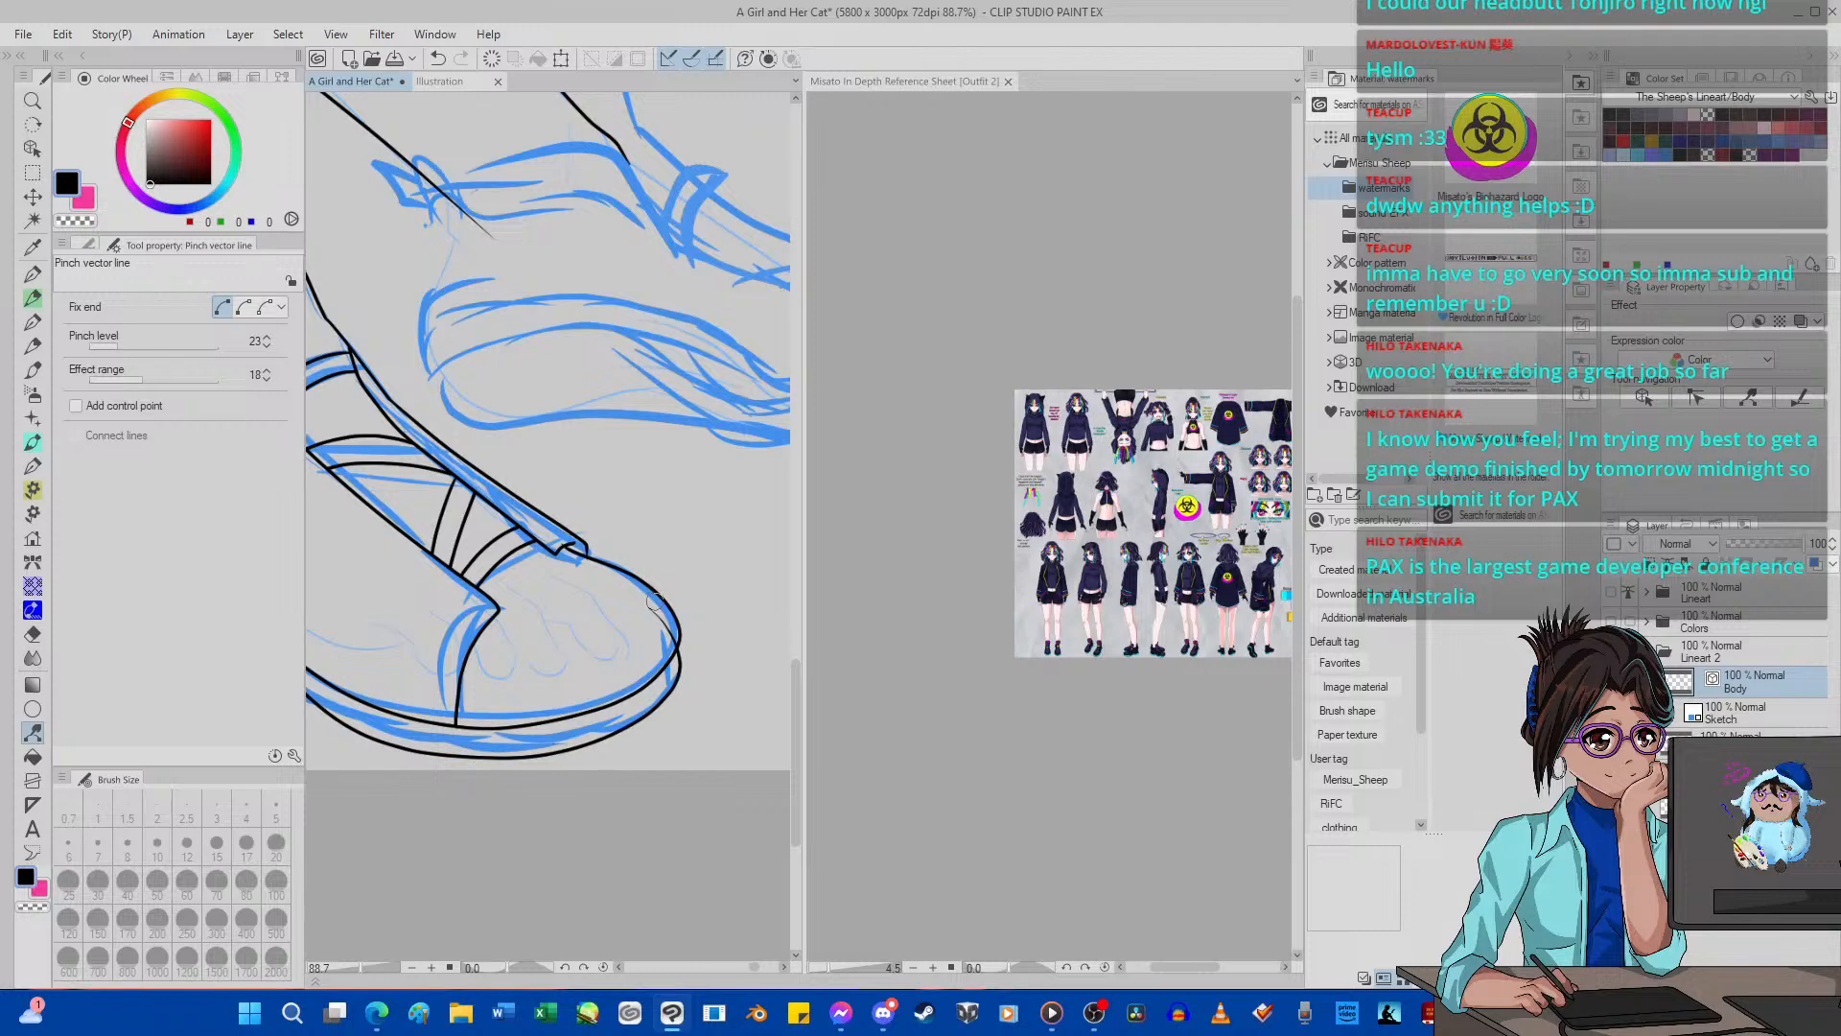
scroll(657, 606, "up", 2)
scroll(661, 610, "up", 4)
scroll(640, 681, "down", 4)
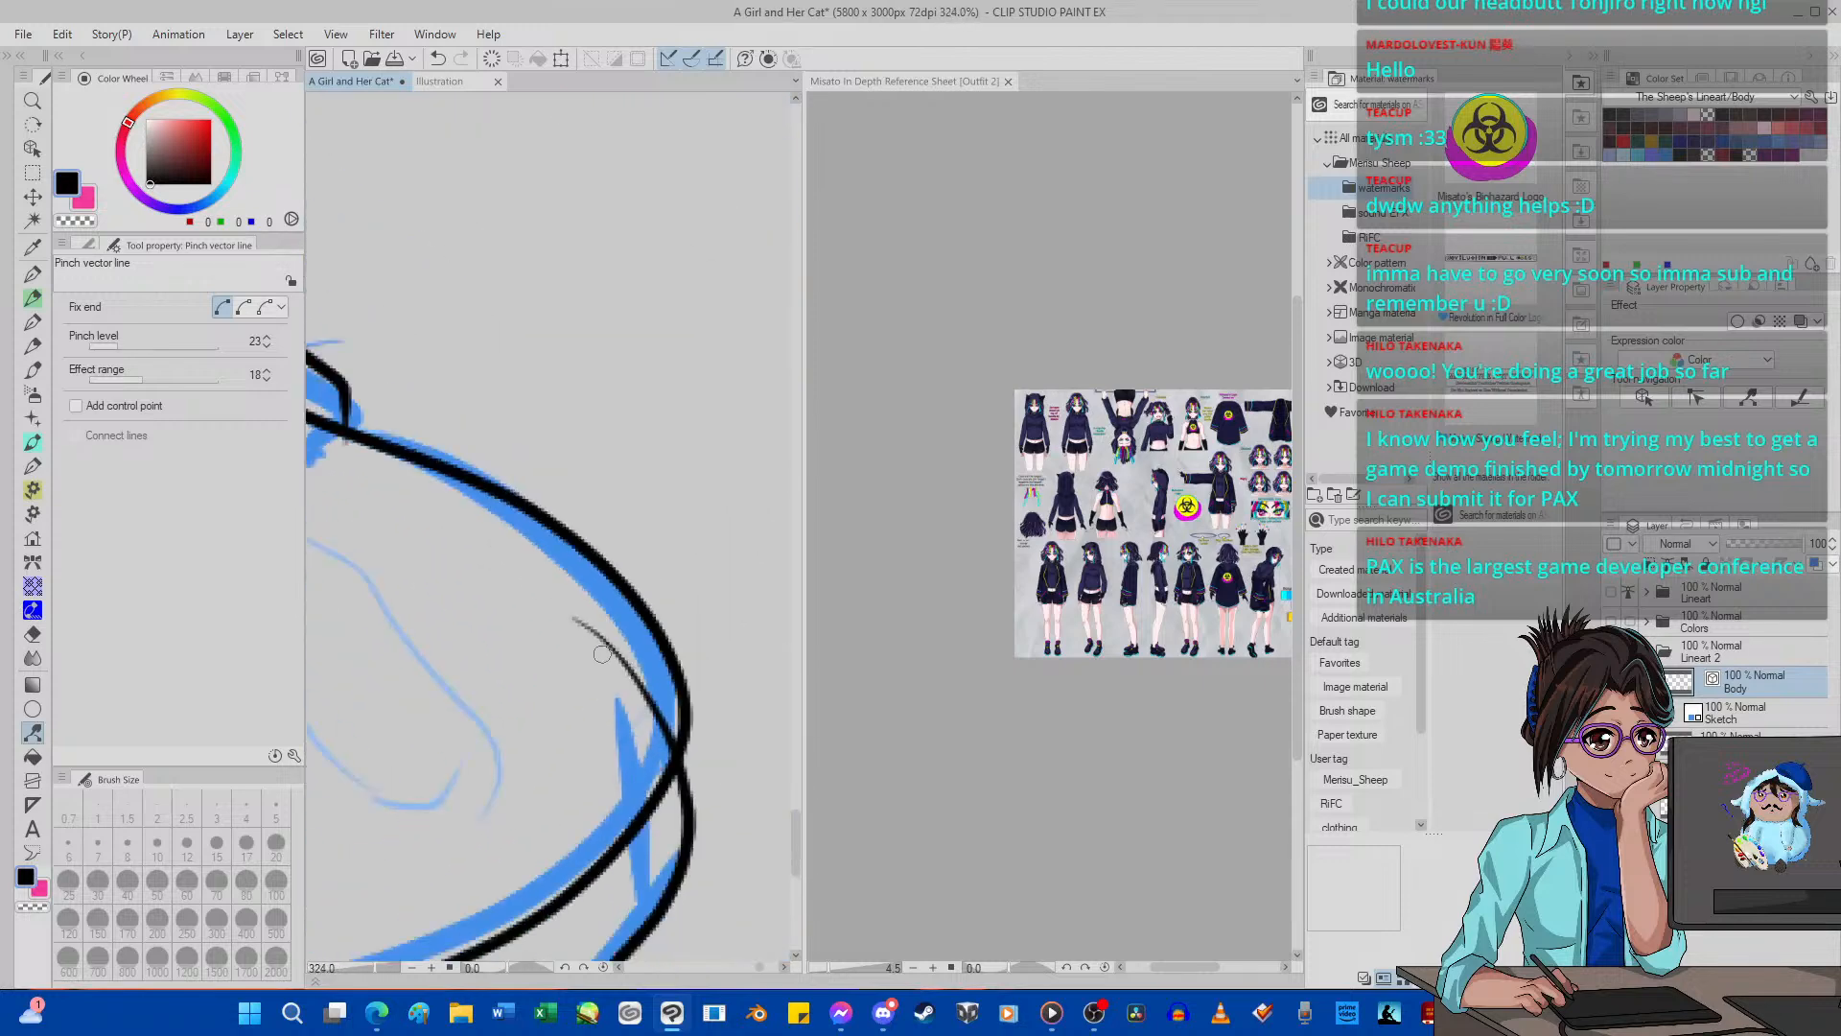
scroll(640, 679, "up", 3)
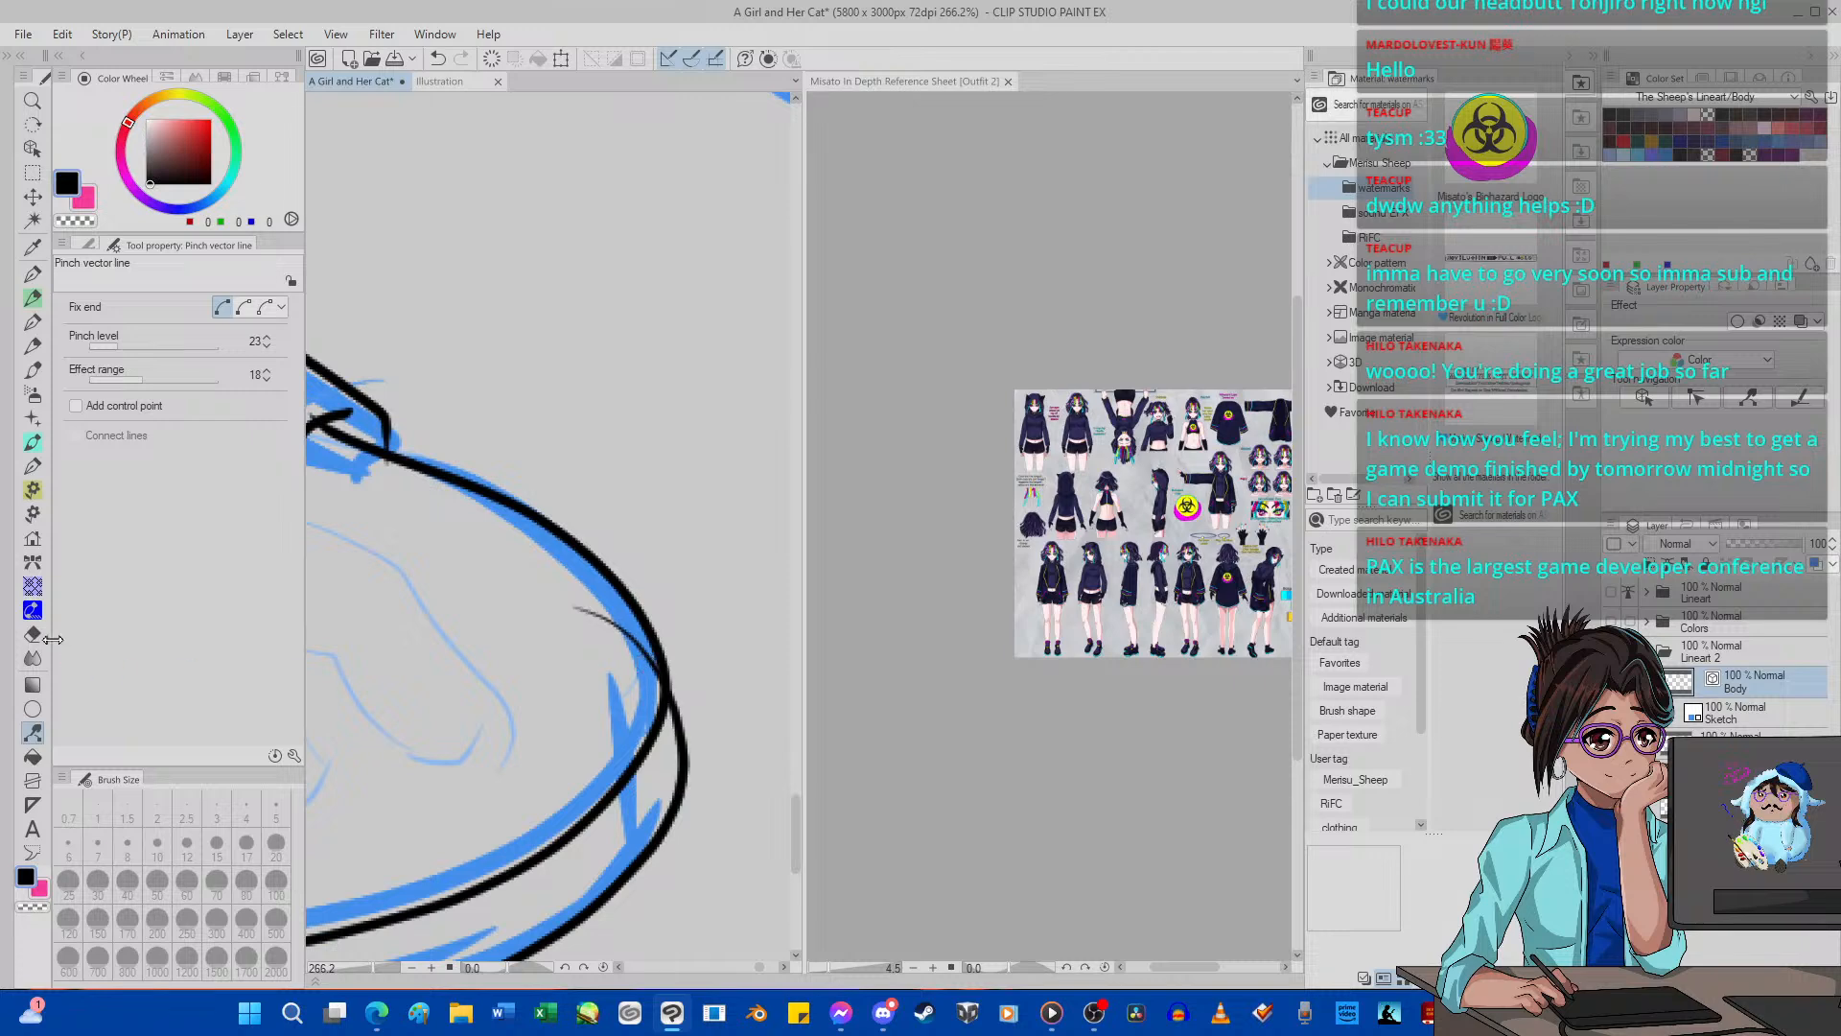
Erase the outer sole line's end that overshoots into the near shoe's toe with the size 3 Hard vector eraser.
left_click(33, 634)
left_click_drag(635, 645, 631, 637)
scroll(658, 672, "down", 7)
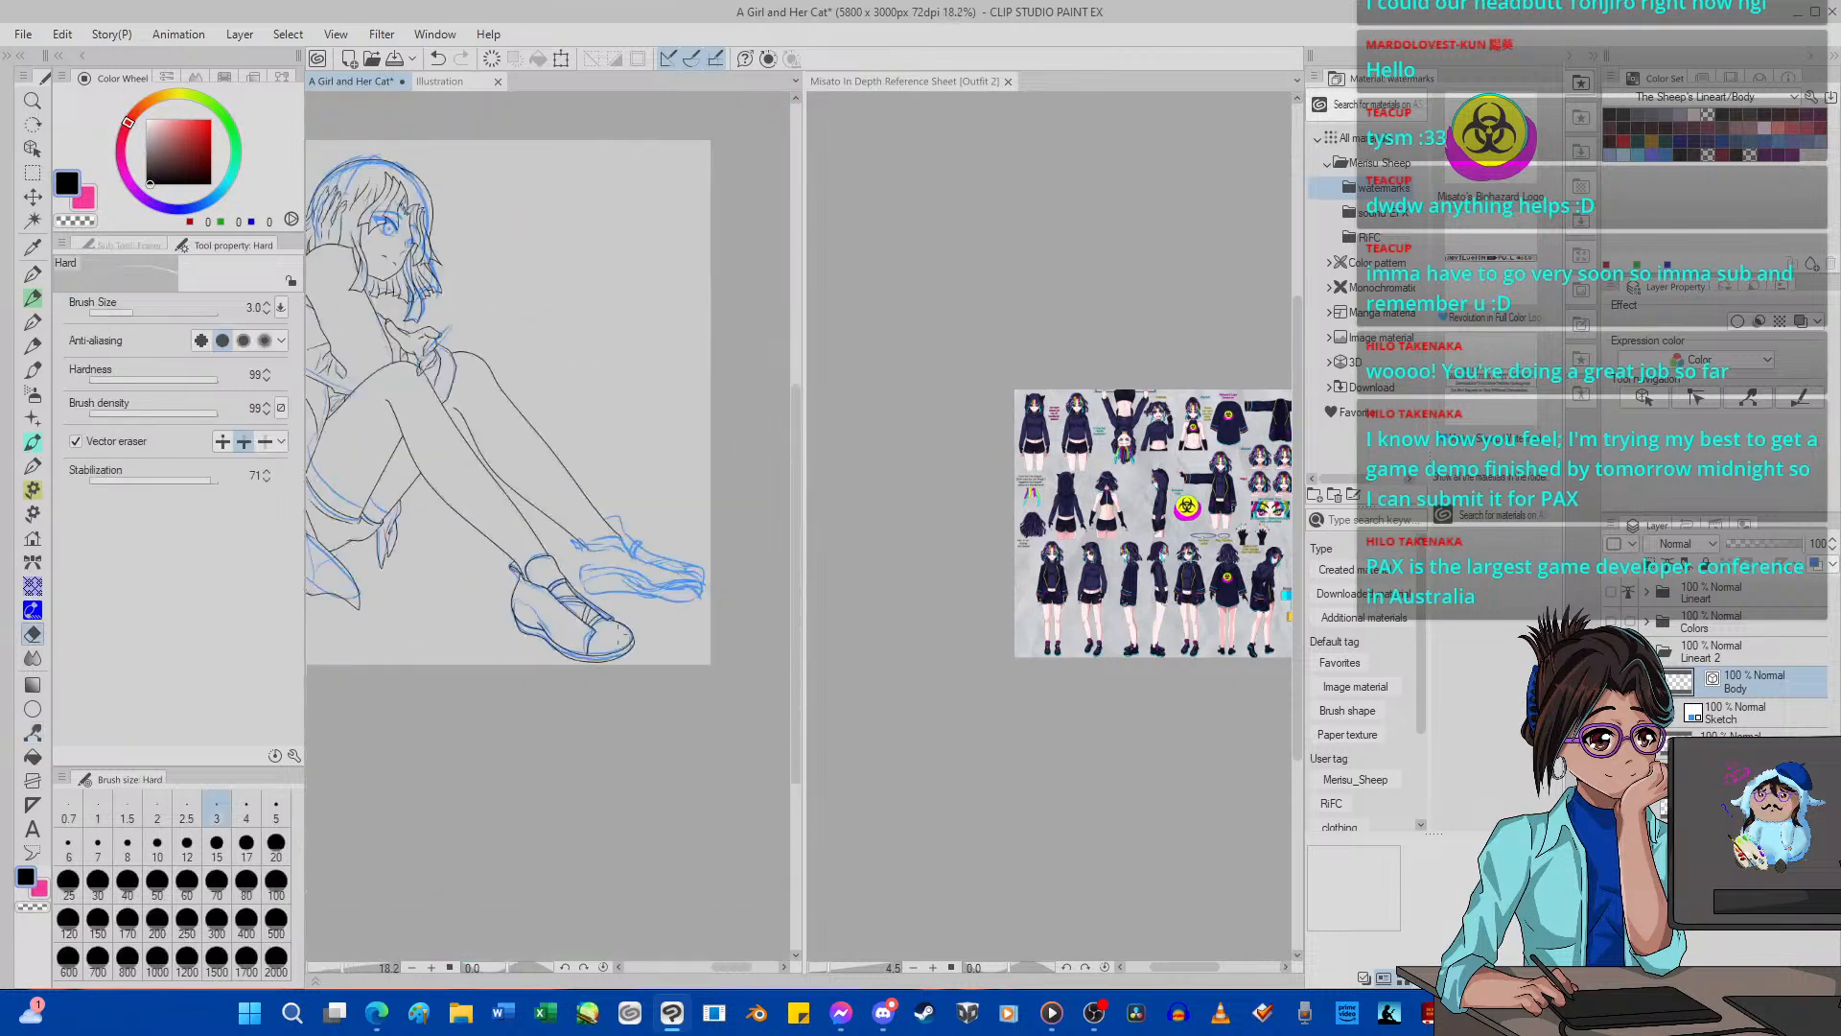
Examine the inked near shoe up close and within the whole figure.
scroll(509, 604, "up", 3)
scroll(428, 546, "up", 2)
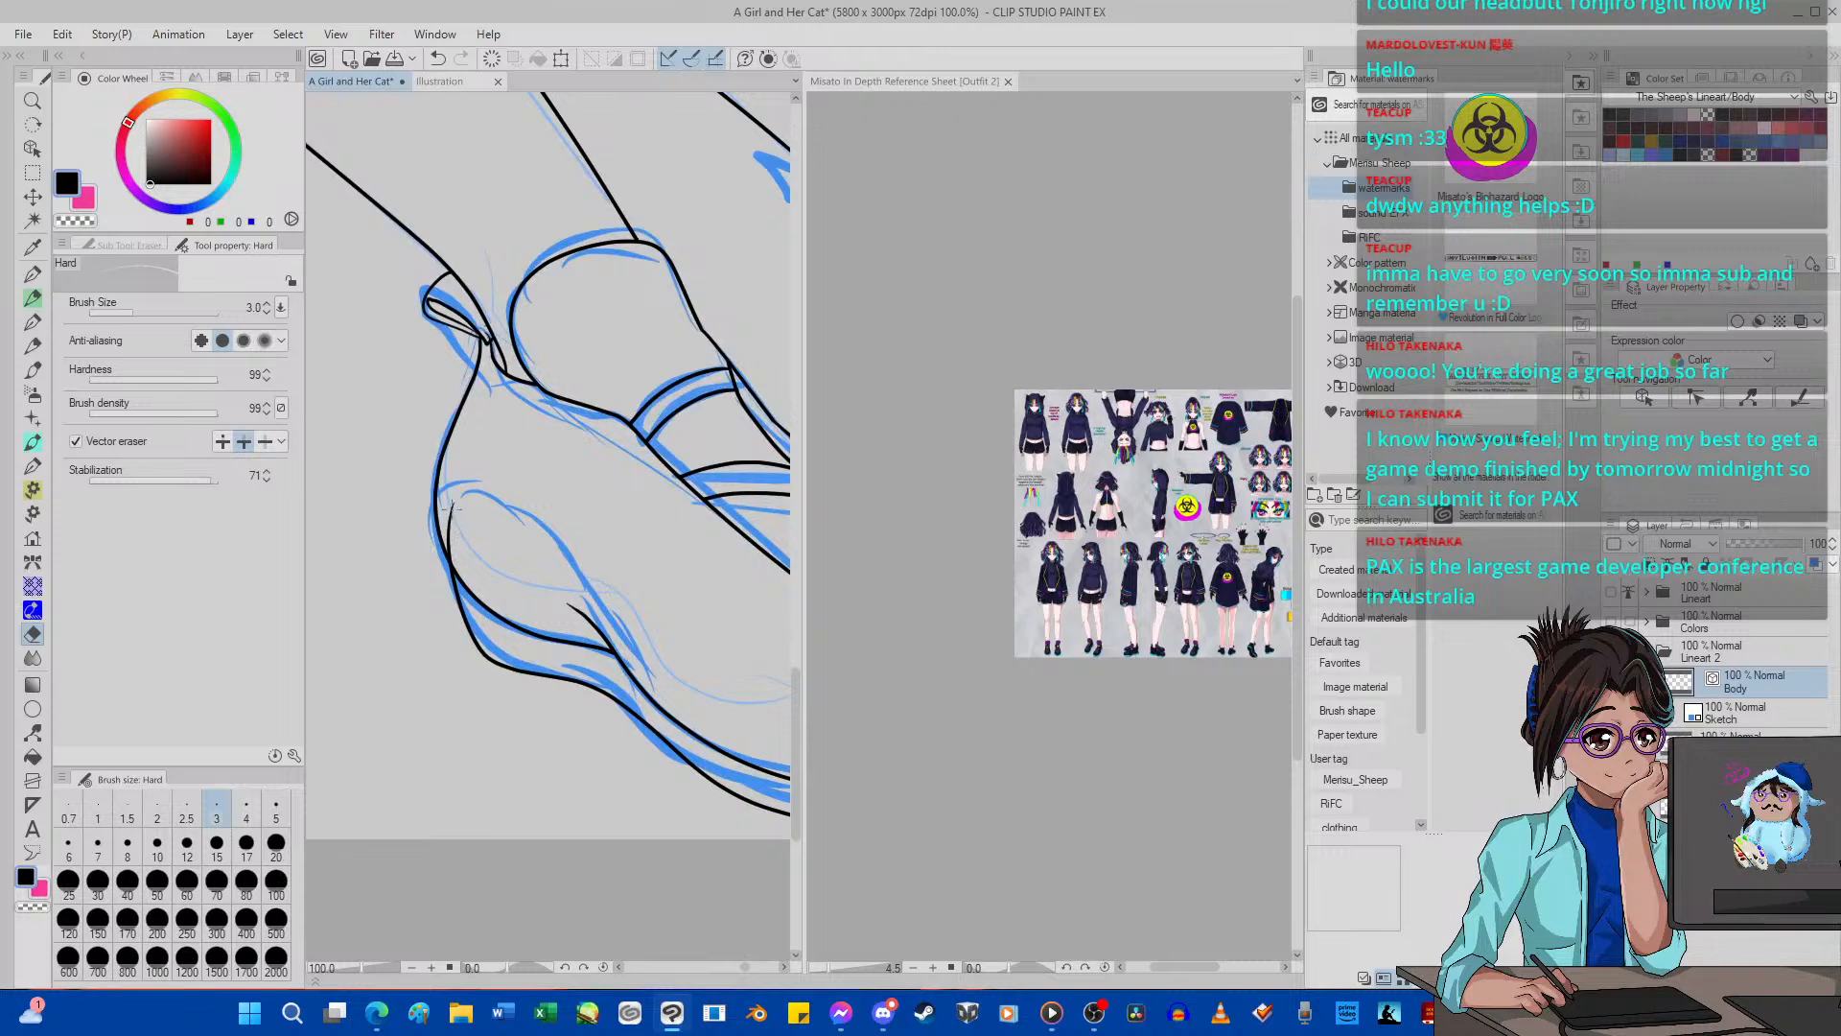
scroll(448, 502, "down", 6)
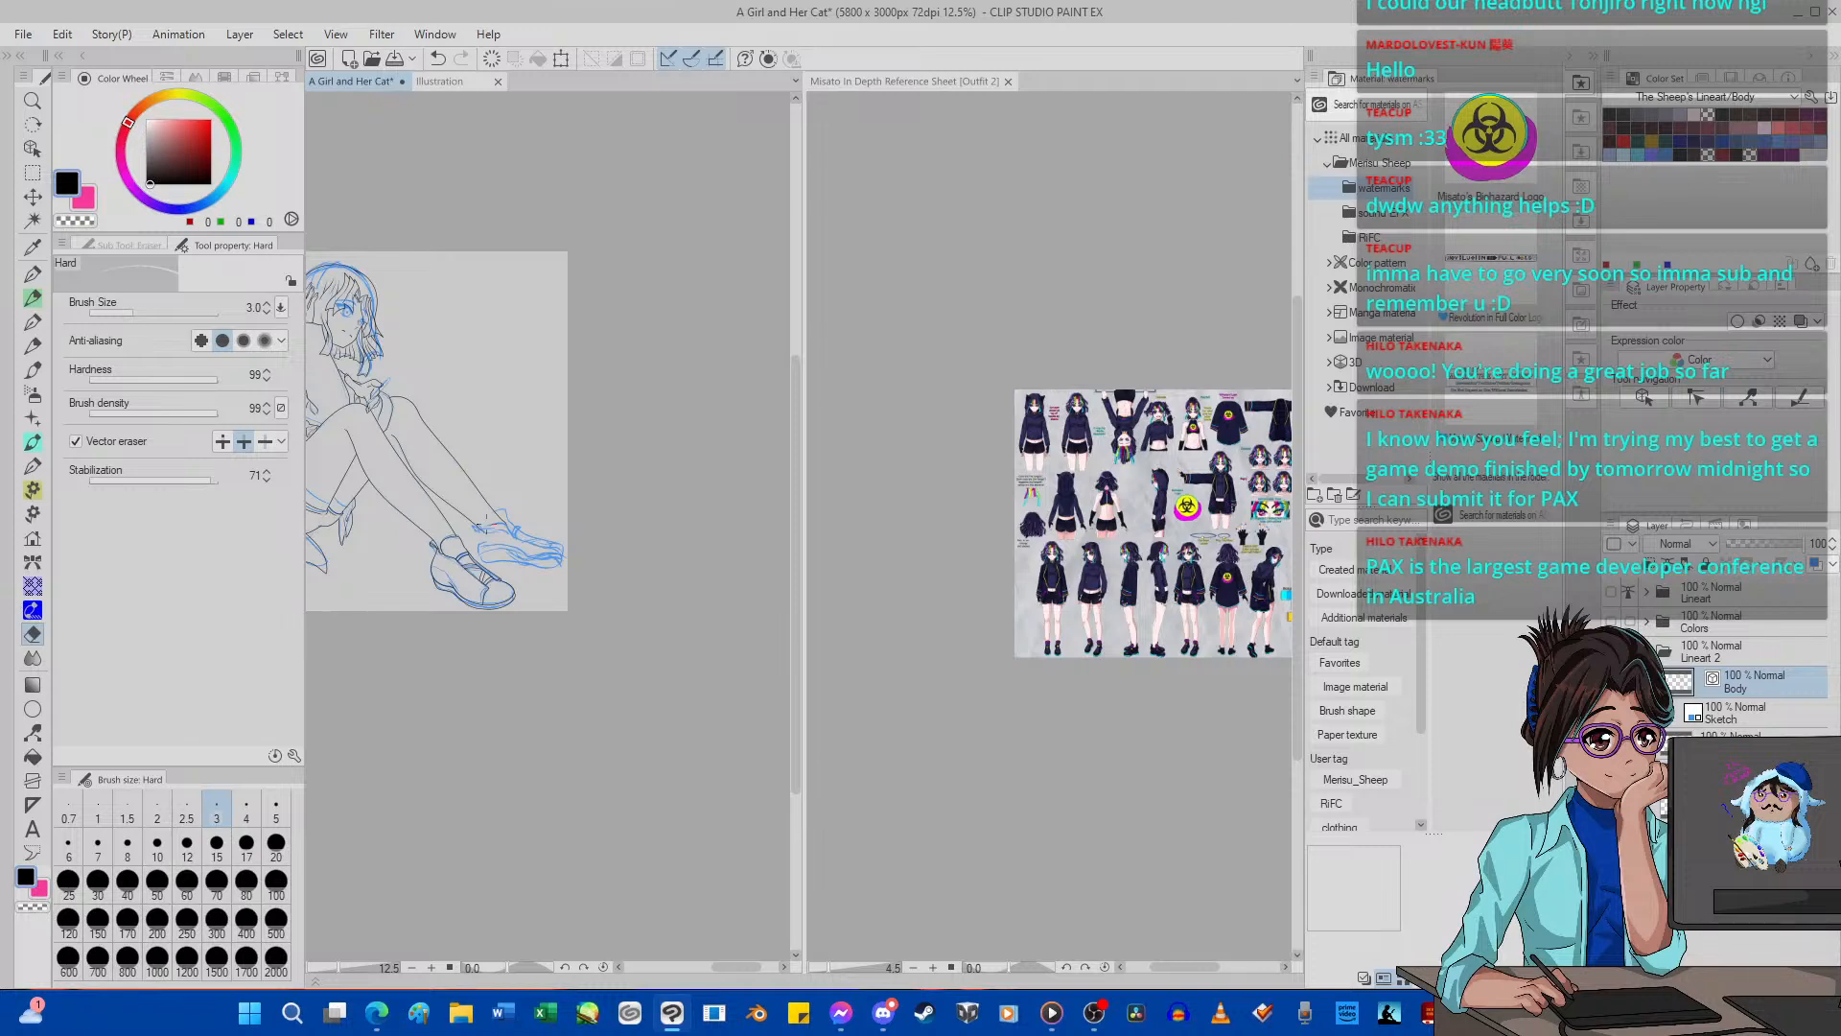
scroll(496, 520, "up", 16)
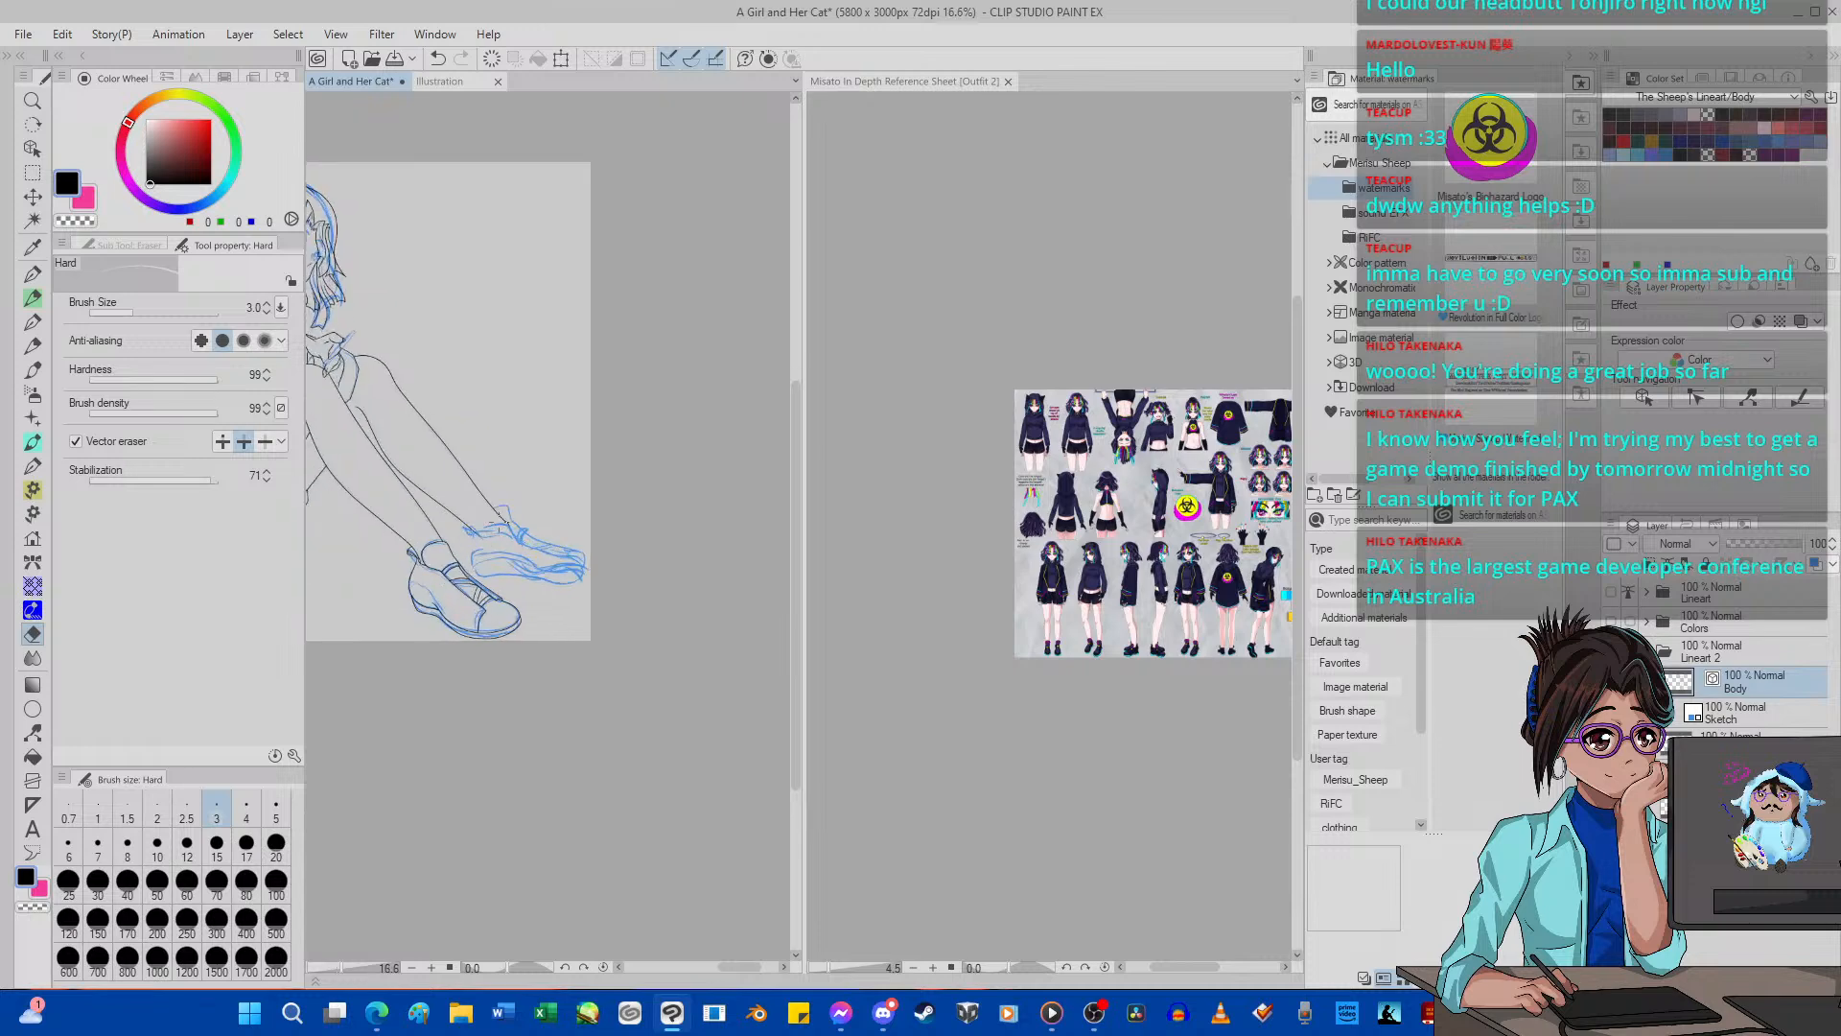
scroll(496, 553, "down", 15)
scroll(496, 553, "up", 4)
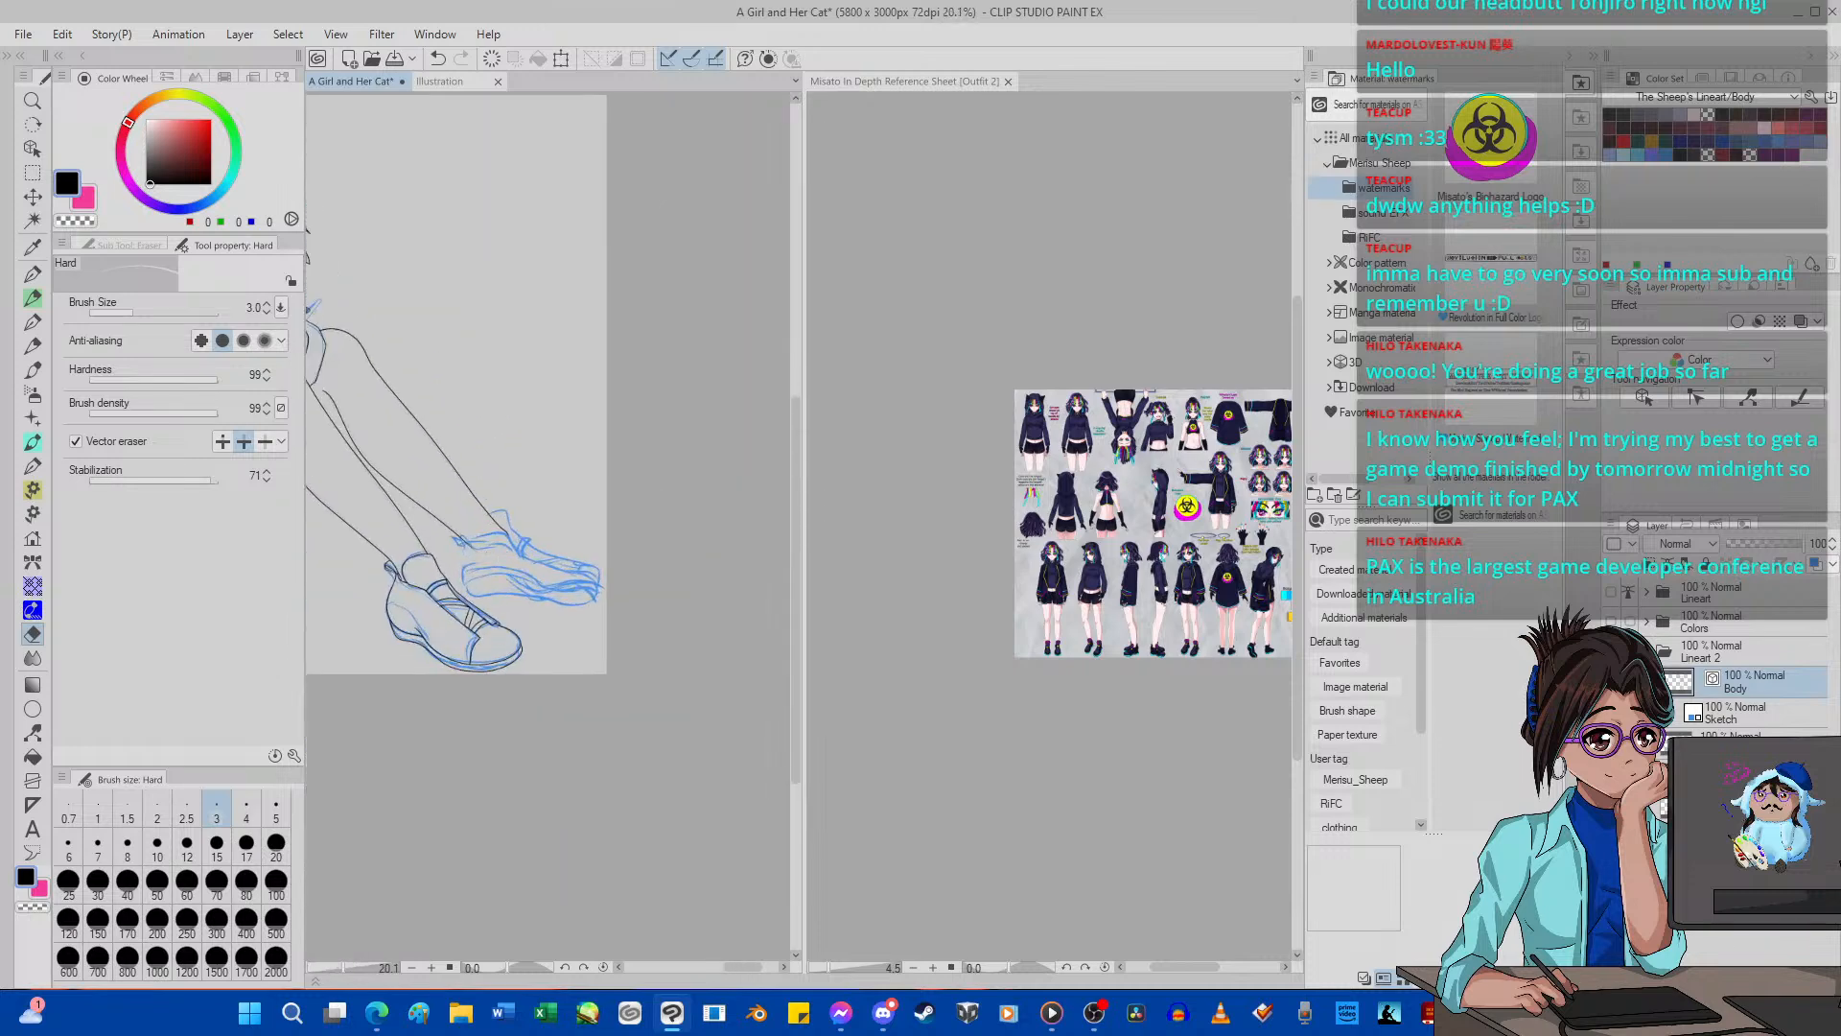
Rotate the canvas and ink the full outline of the far shoe's sole over the sketch with the size 5 G-pen.
left_click(565, 967)
left_click(565, 967)
left_click(565, 967)
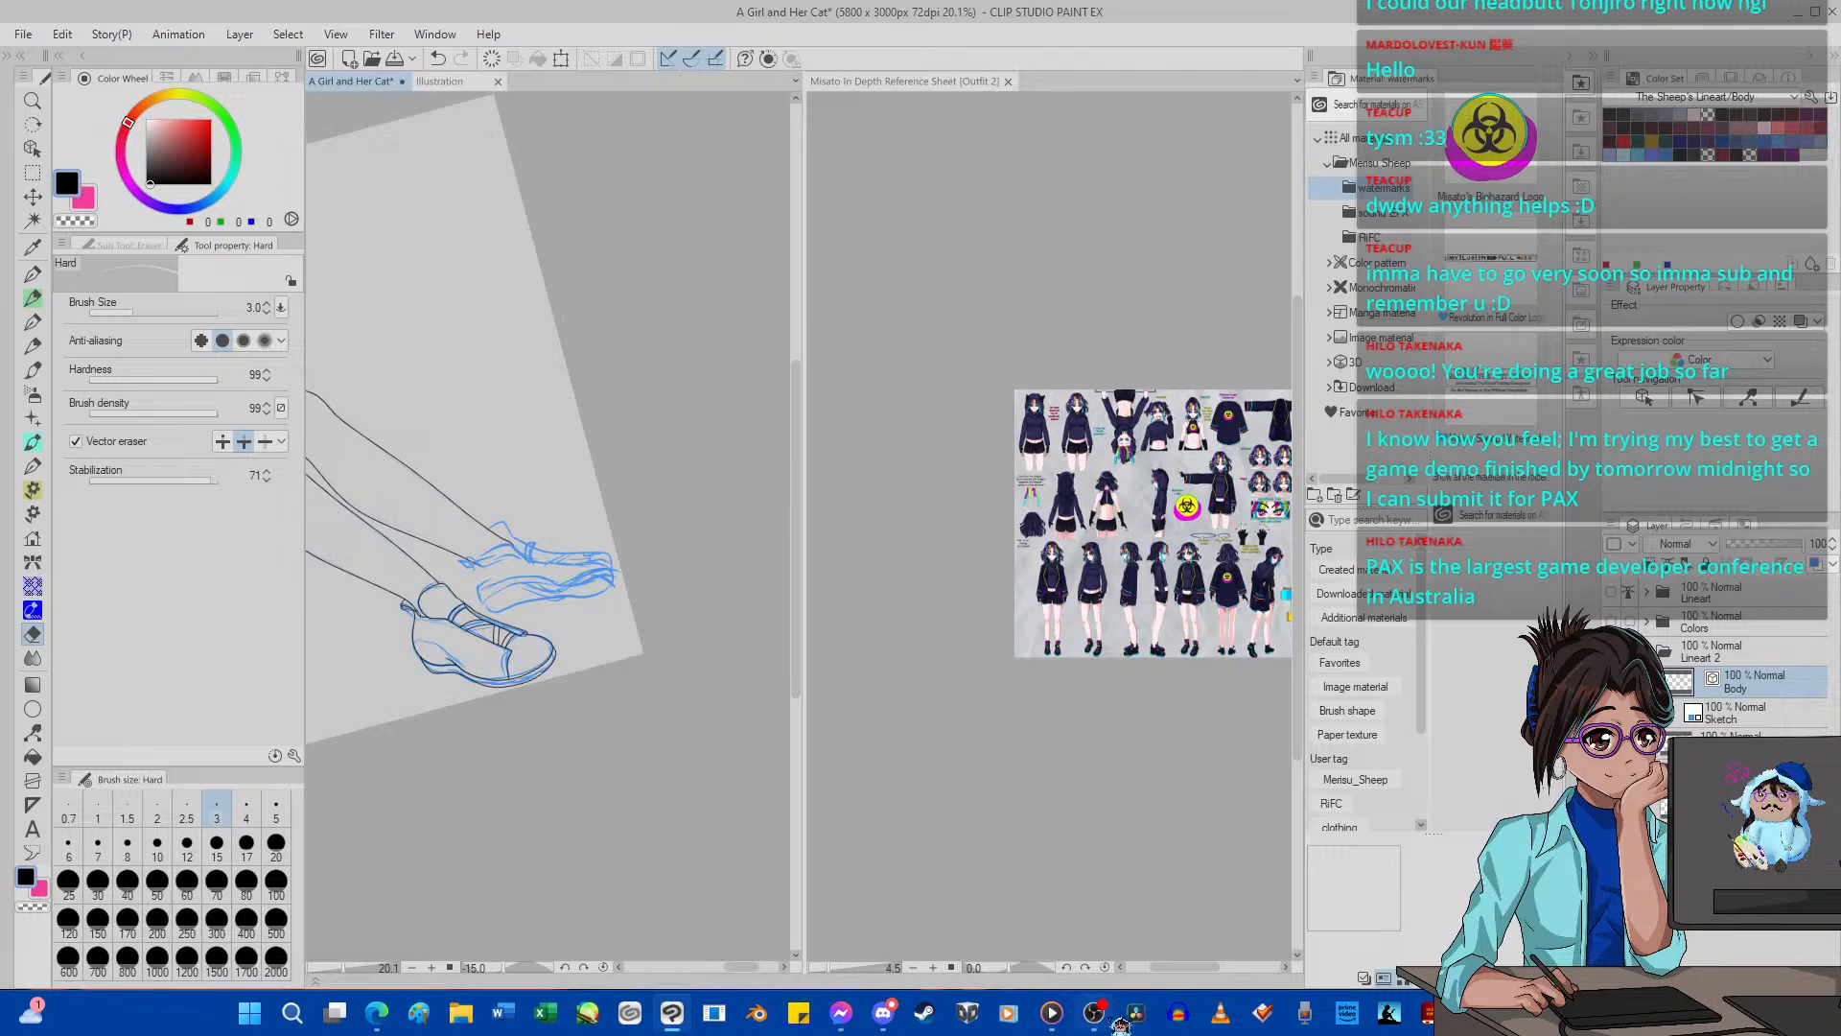
mouse_move(1118, 1025)
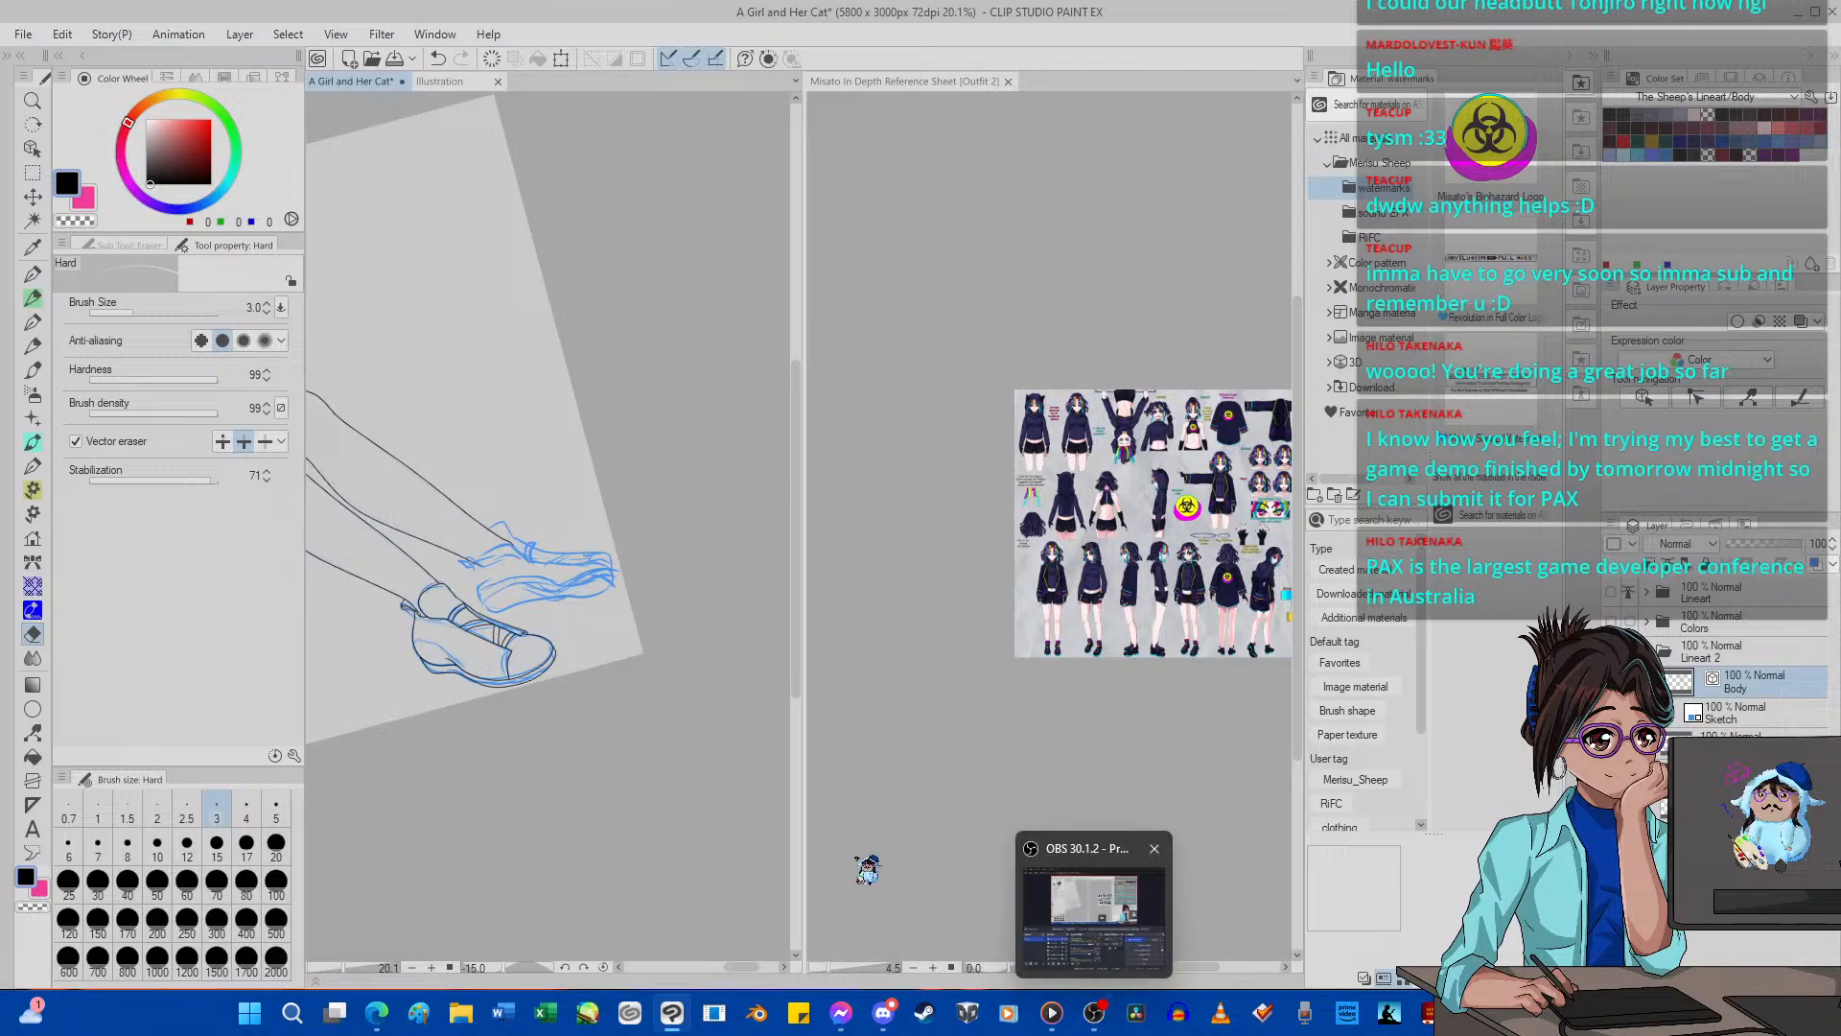
scroll(546, 481, "up", 3)
scroll(546, 481, "up", 3)
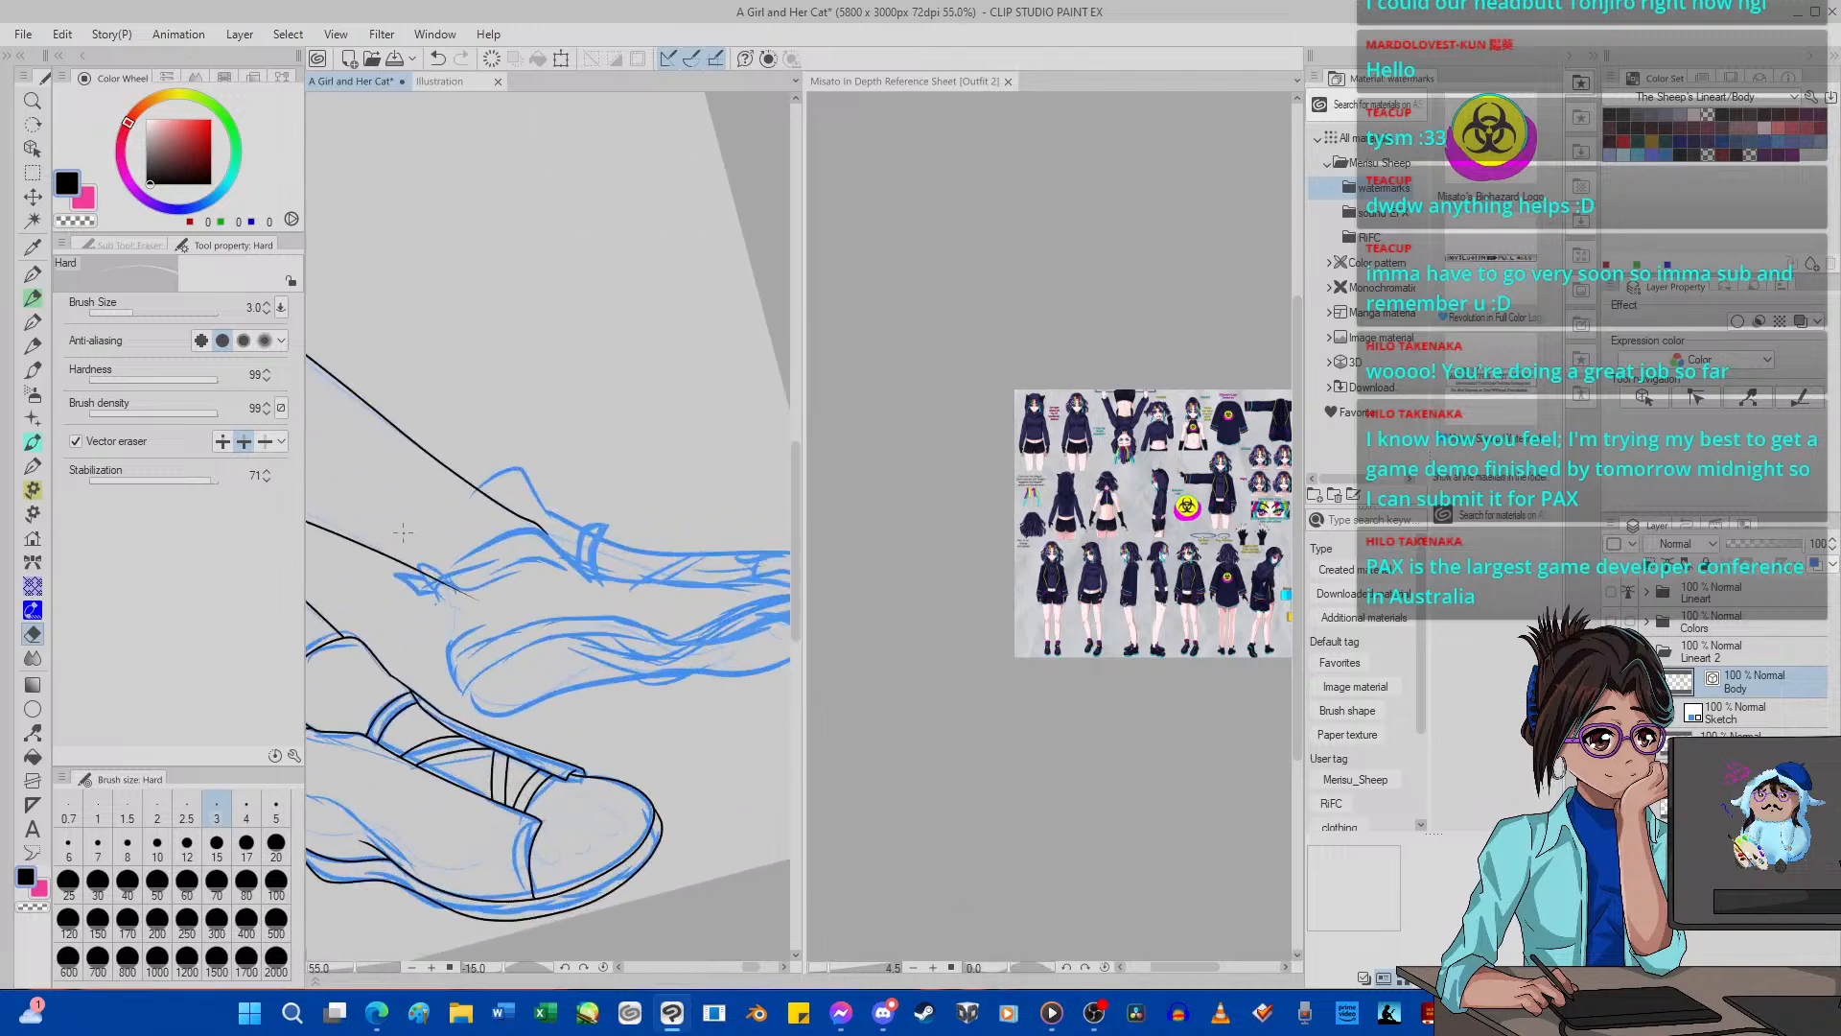
scroll(498, 527, "down", 1)
scroll(447, 569, "up", 3)
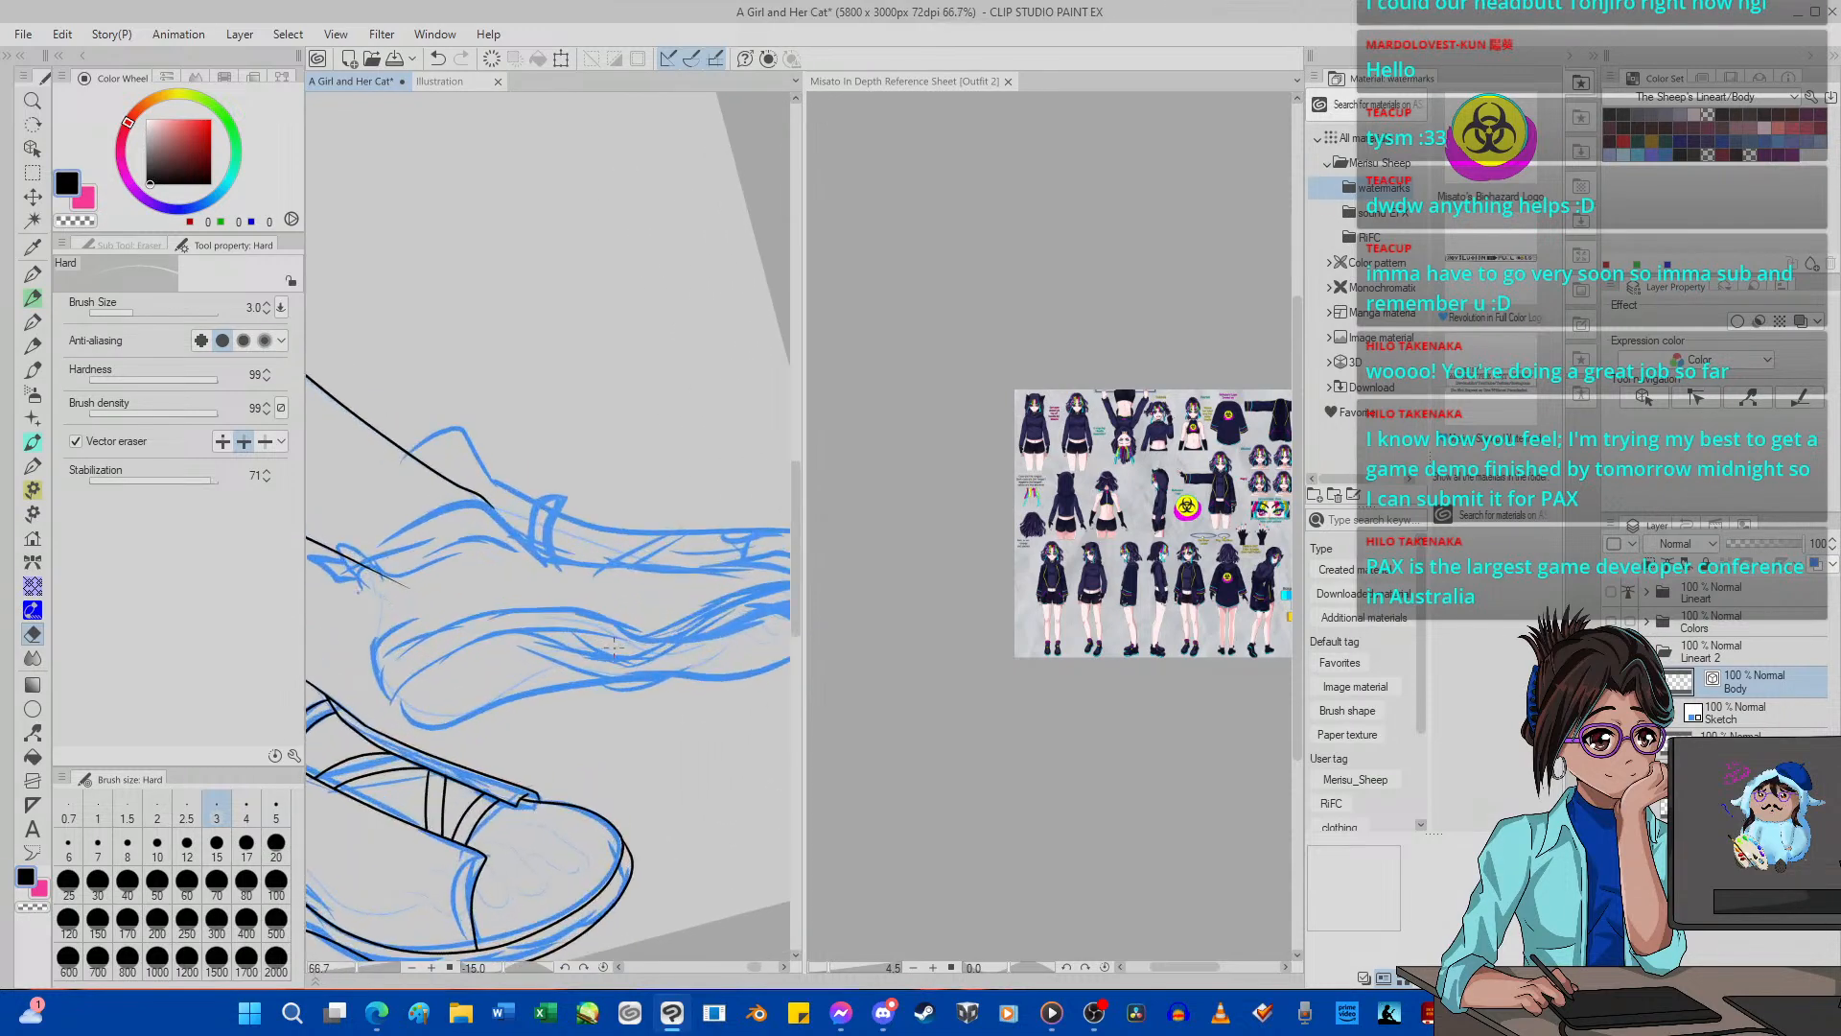
key("p")
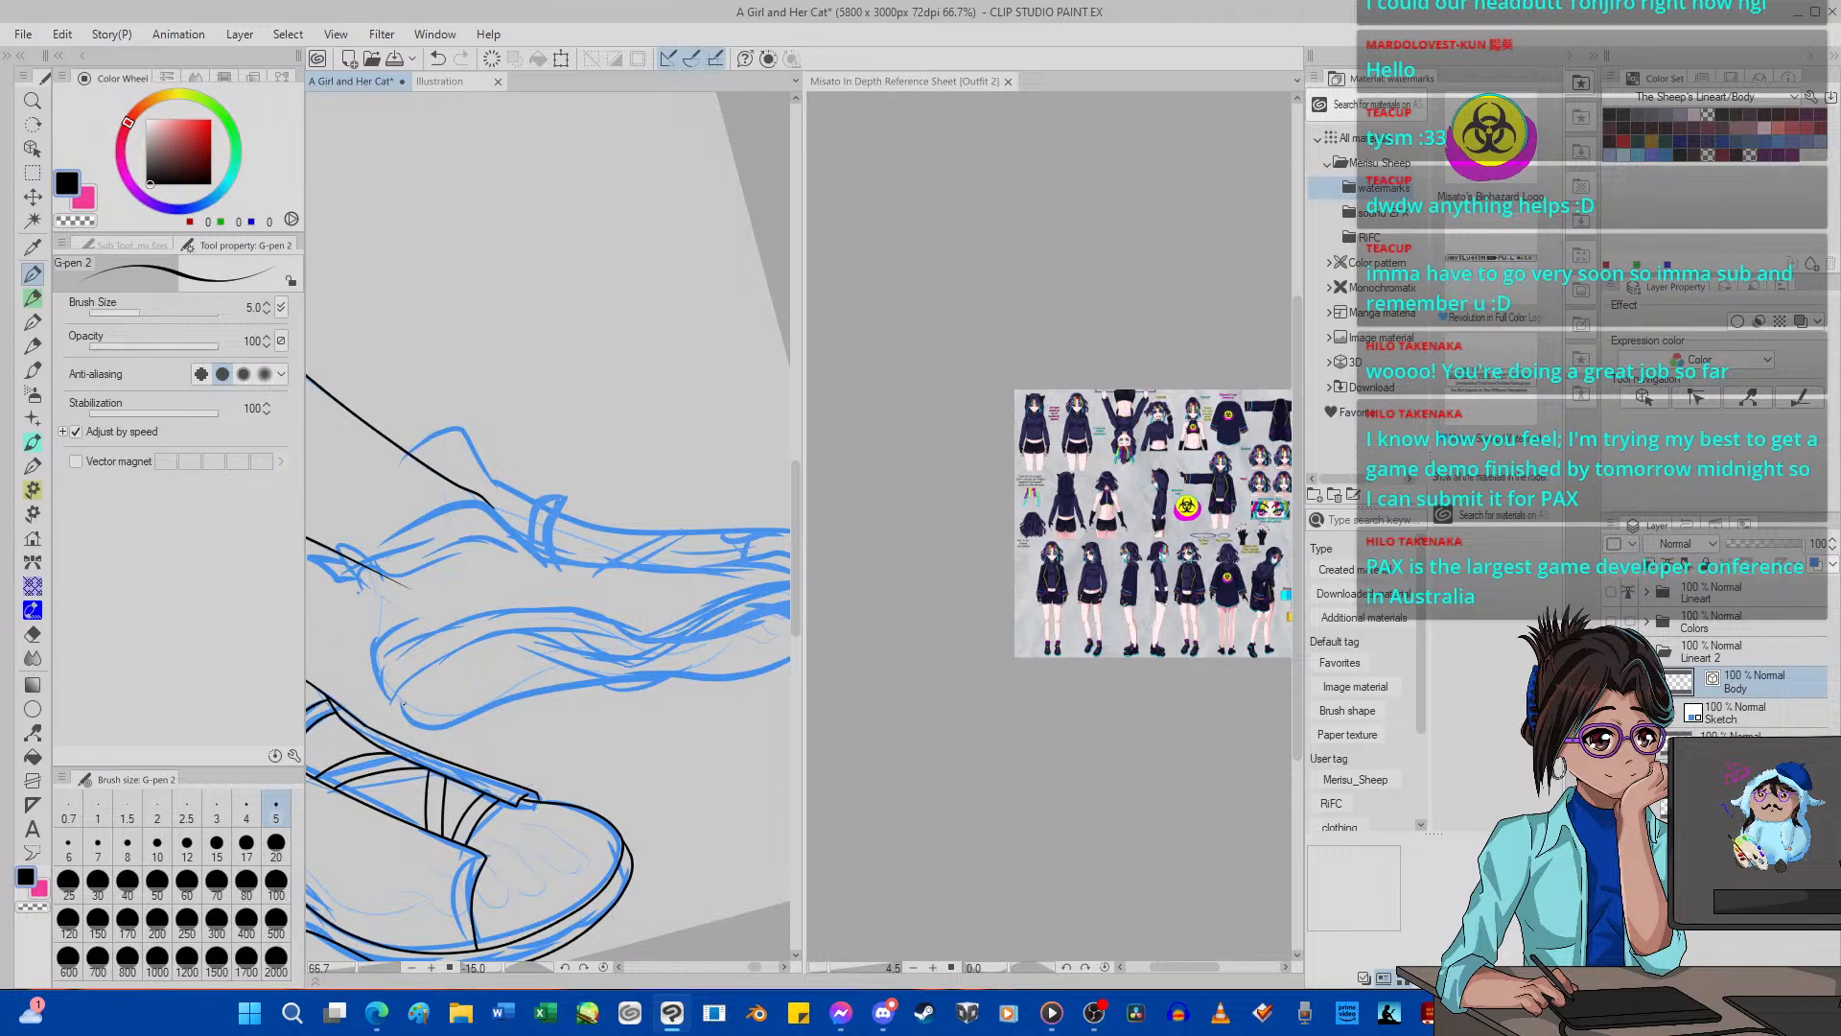
left_click_drag(509, 627, 622, 665)
left_click_drag(716, 625, 814, 578)
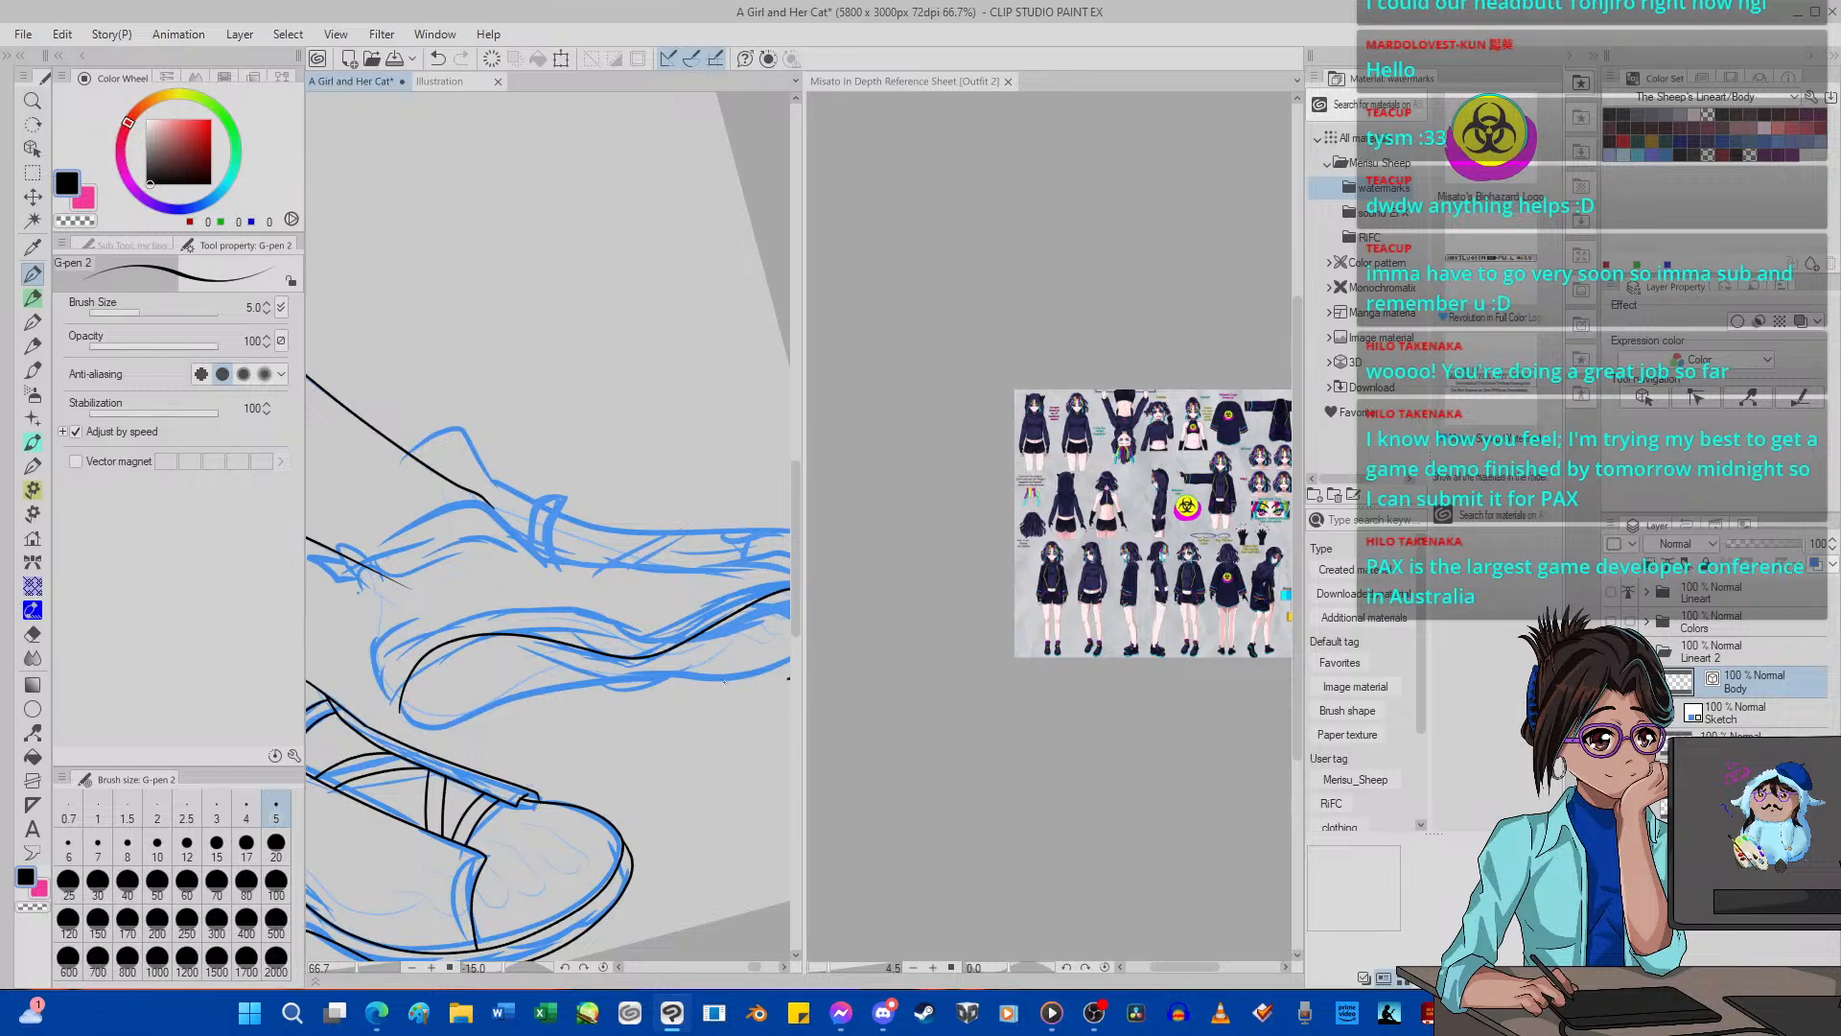
left_click_drag(573, 696, 493, 728)
scroll(412, 674, "down", 5)
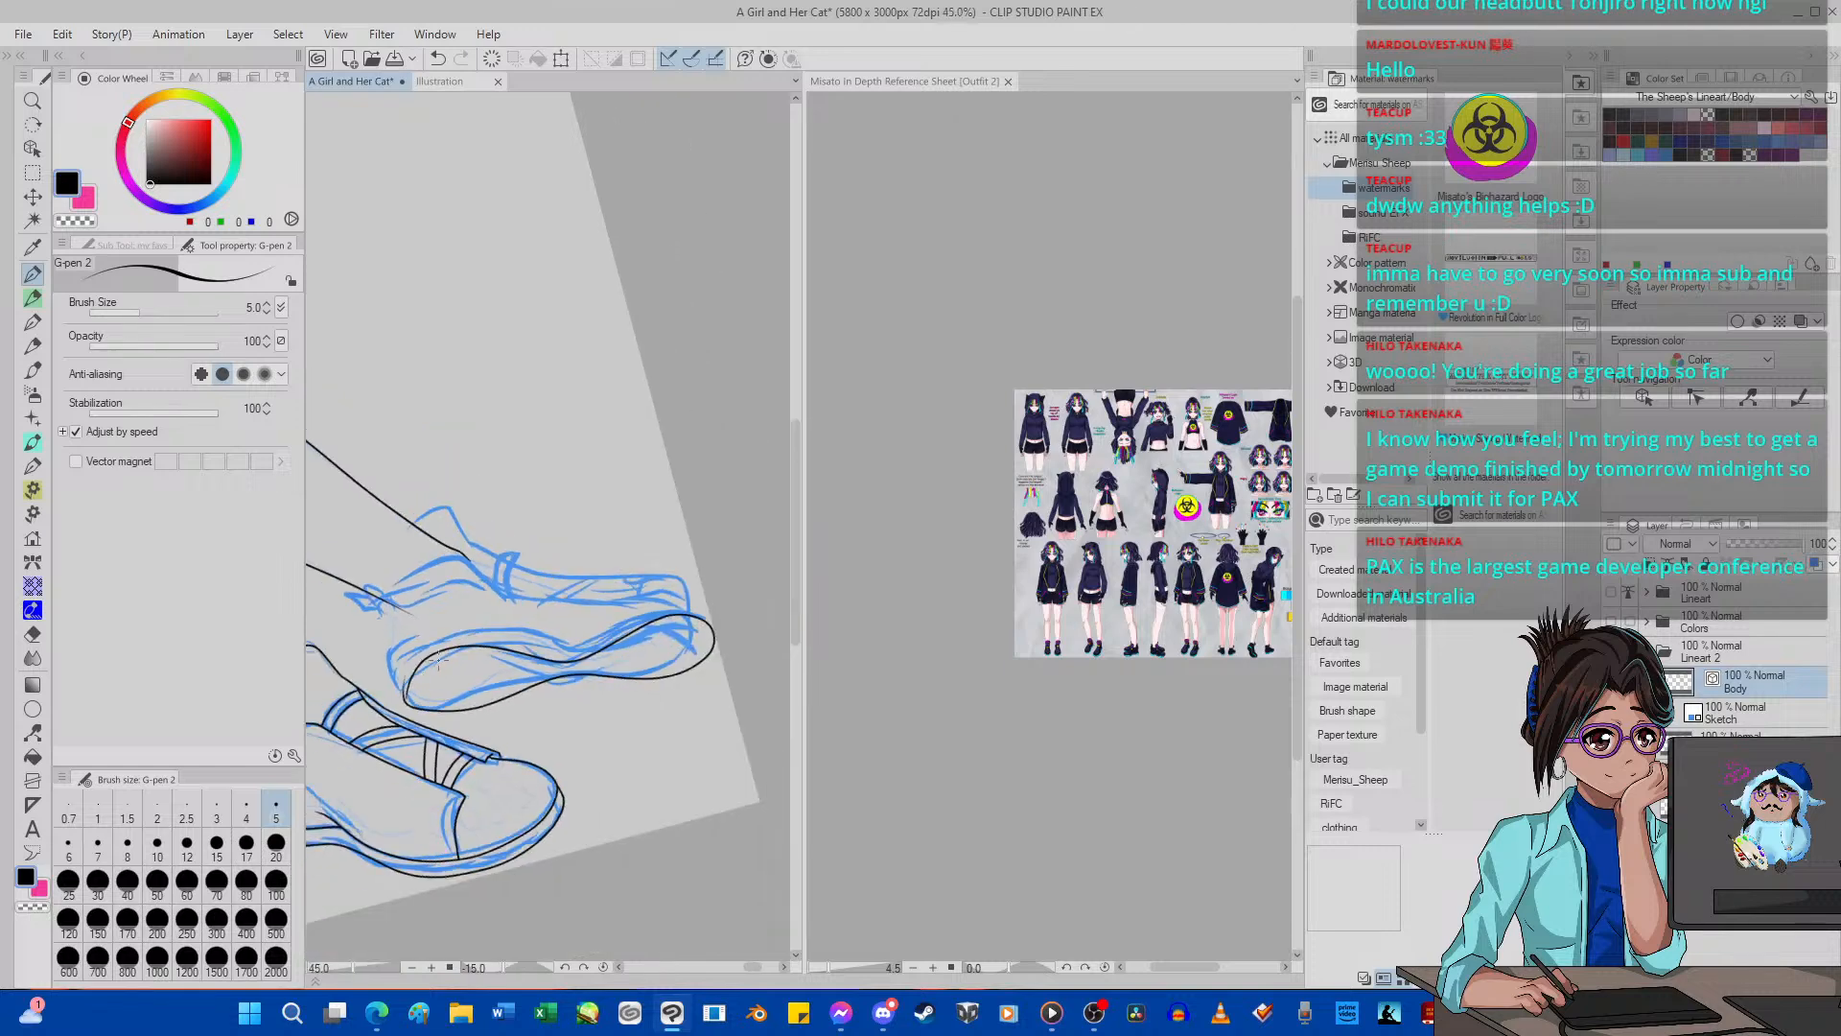
scroll(569, 764, "up", 1)
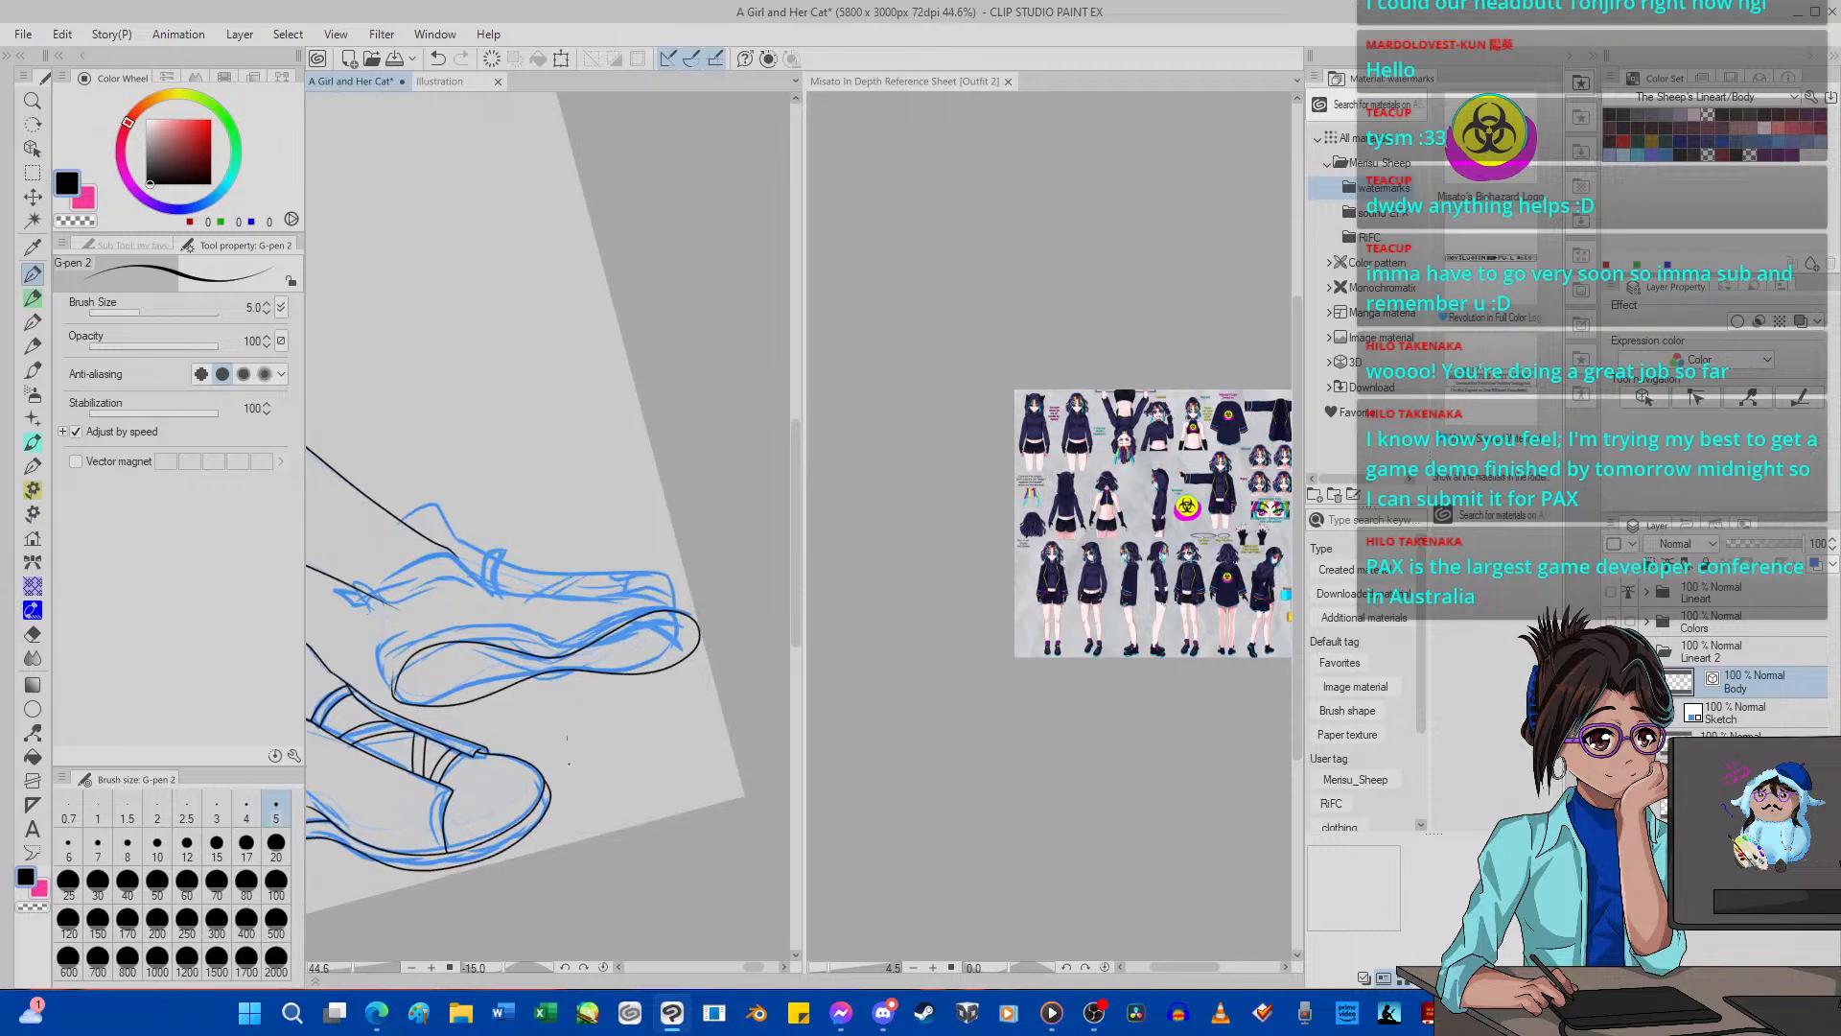
Reset the canvas rotation and pull the far sole outline inward at the heel with Pinch vector line.
left_click(604, 968)
scroll(566, 580, "down", 10)
scroll(515, 584, "up", 3)
scroll(515, 587, "up", 20)
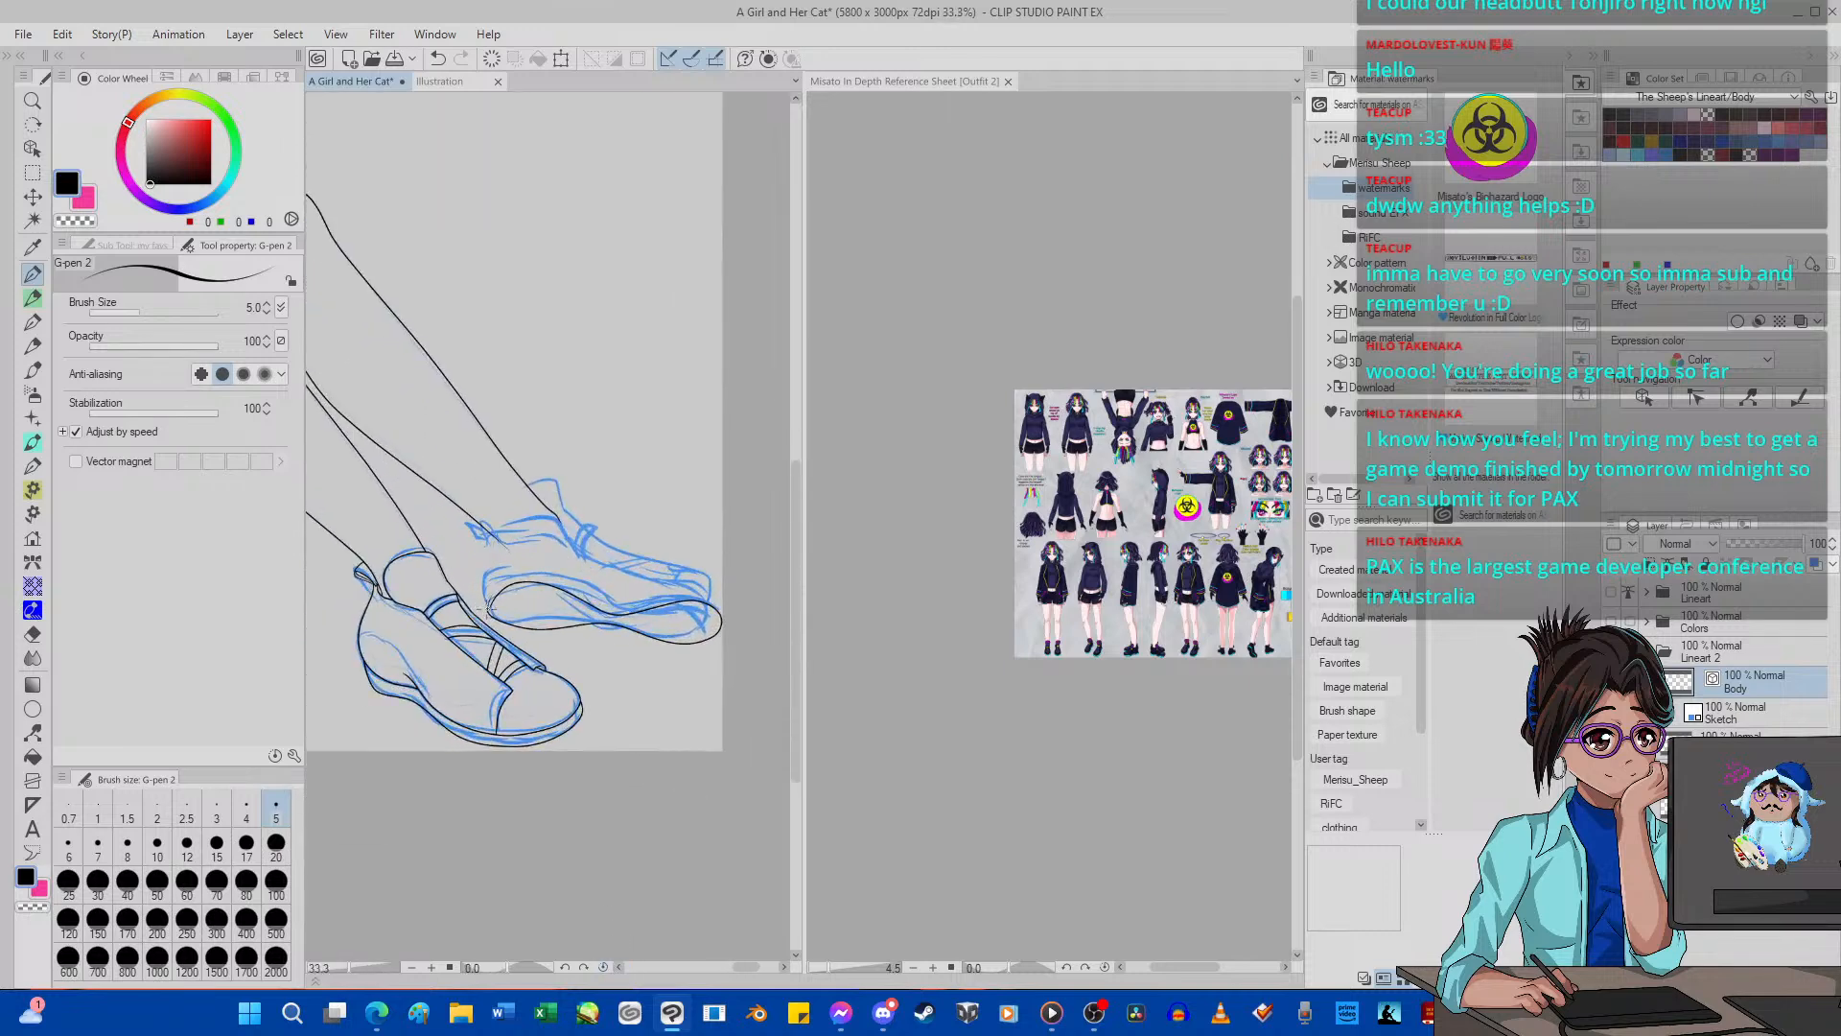
left_click(32, 732)
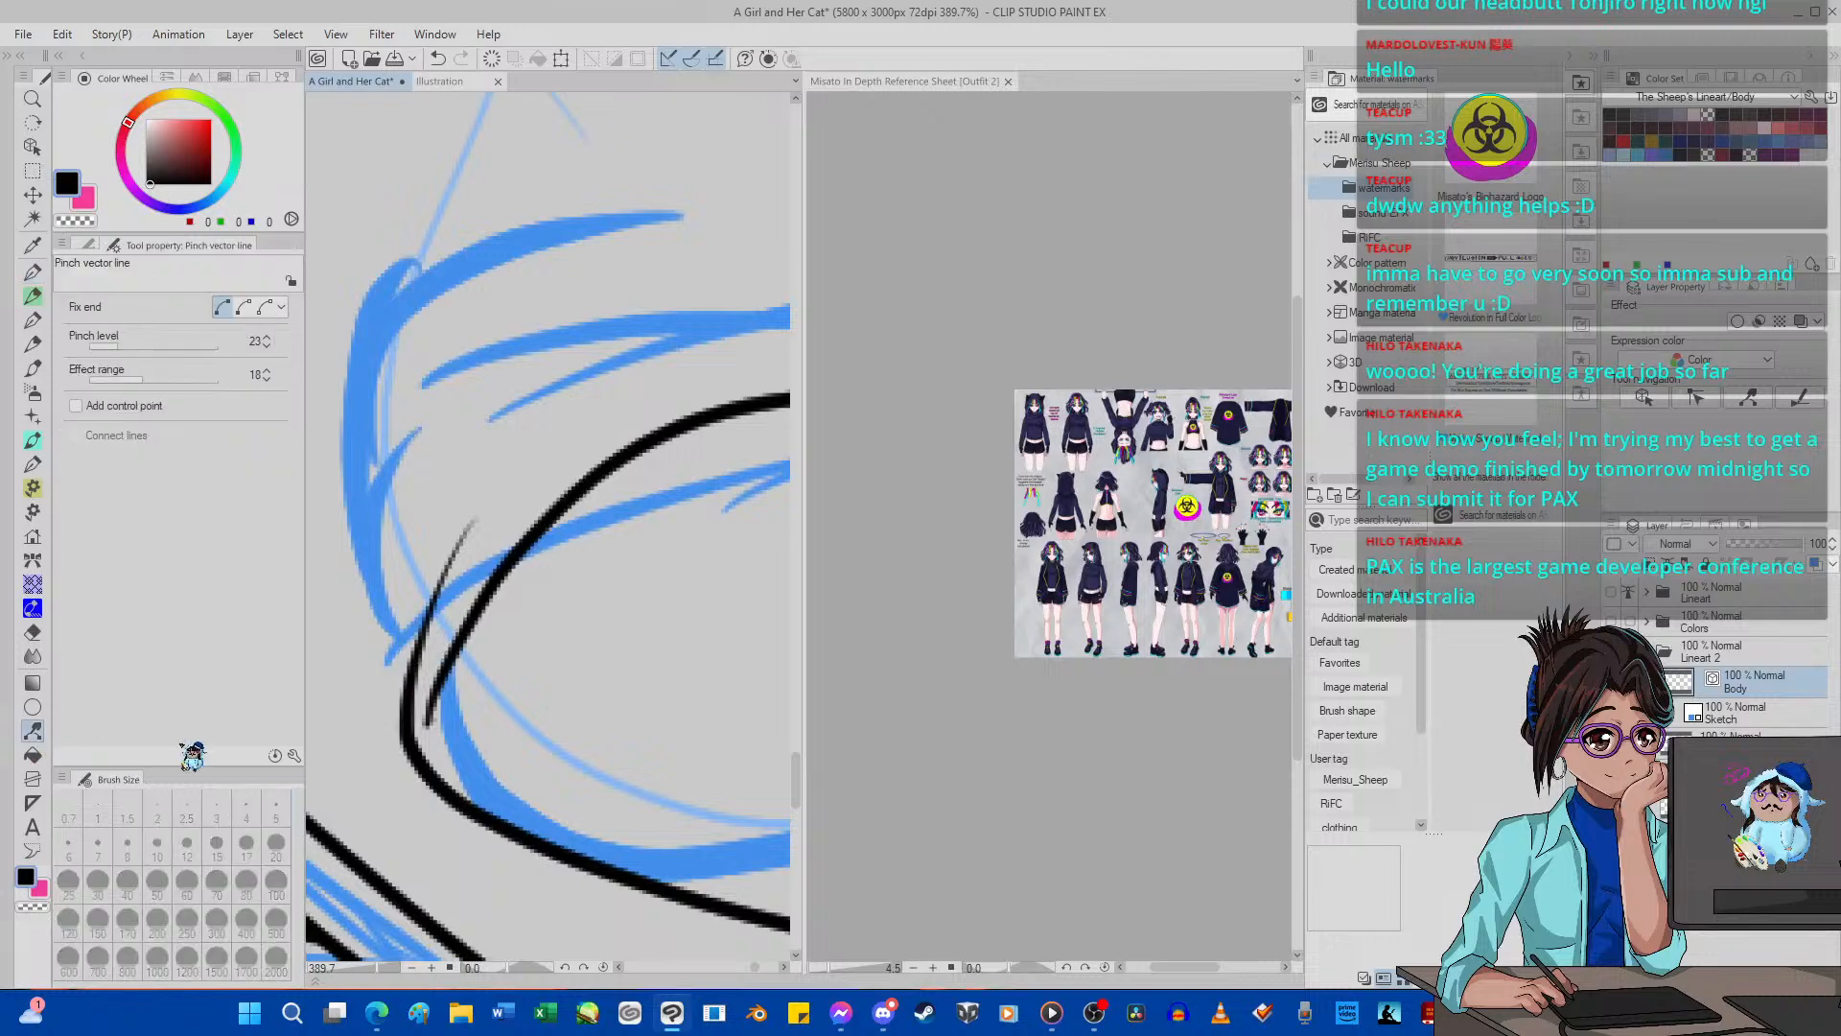
left_click_drag(410, 738, 427, 737)
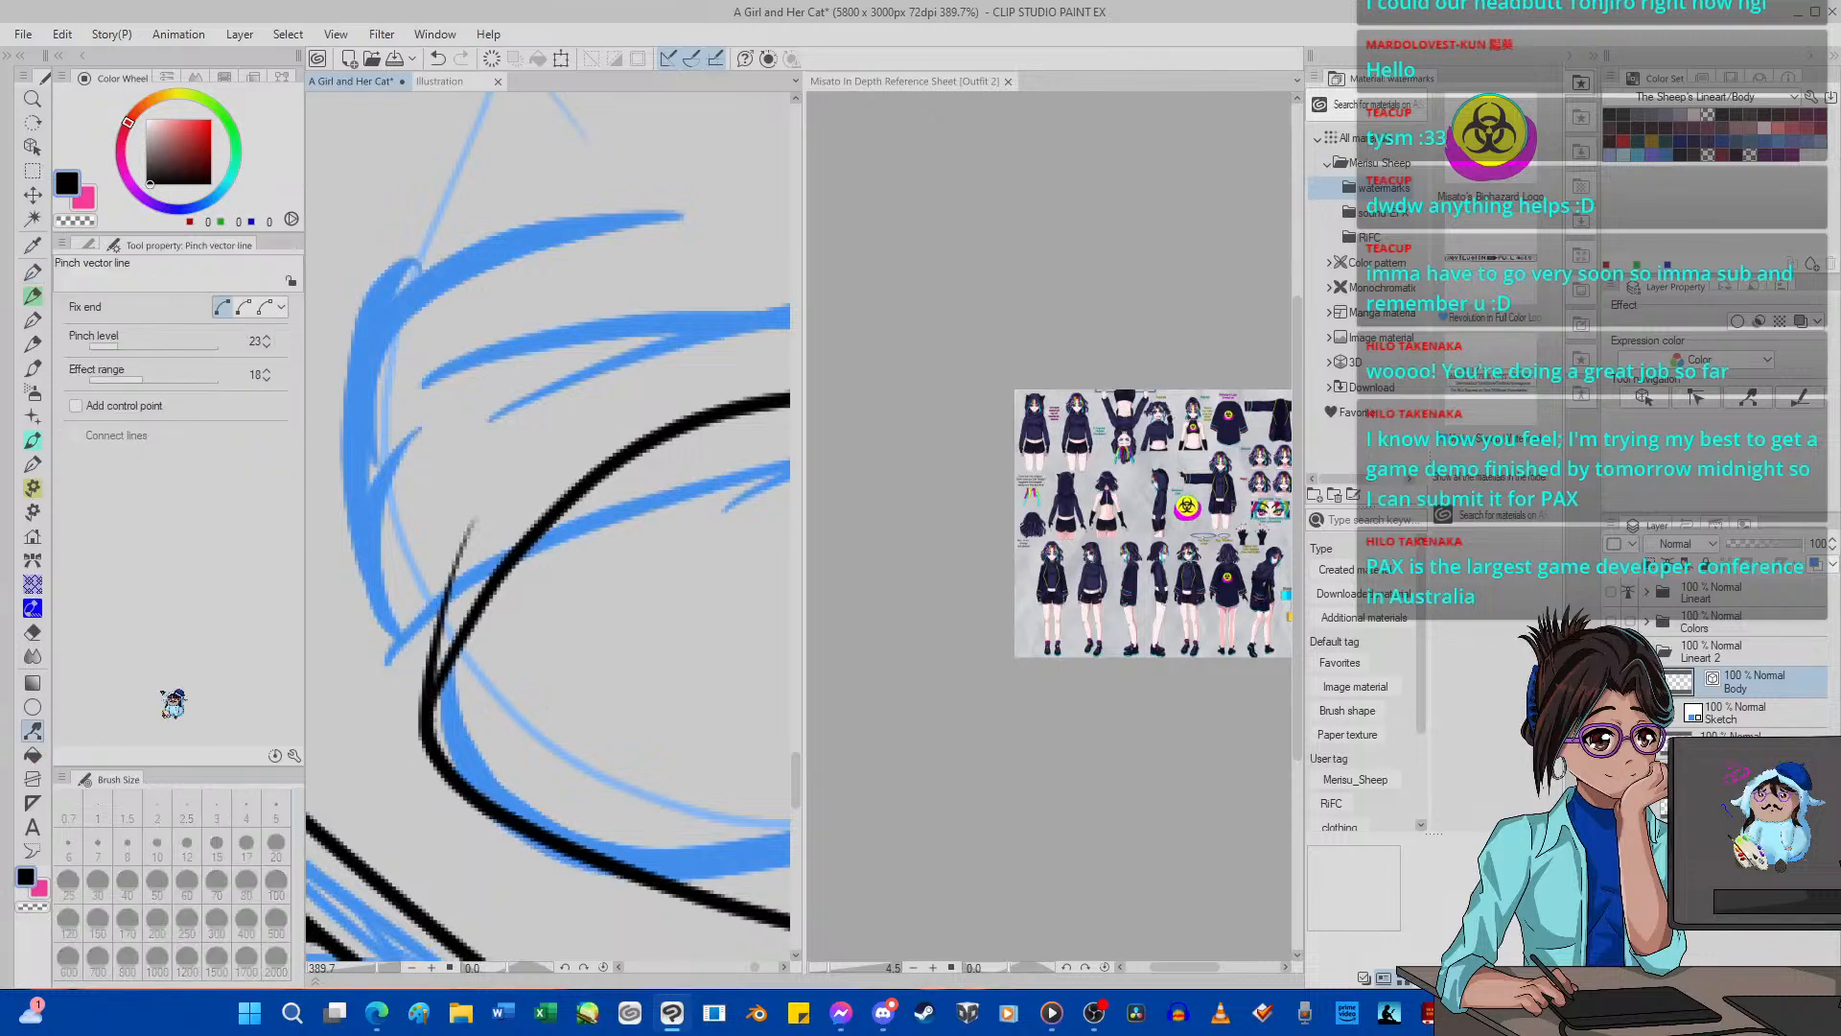
Remove the overshooting line end at the far sole's heel by deleting its control points.
left_click(32, 632)
scroll(479, 539, "down", 3)
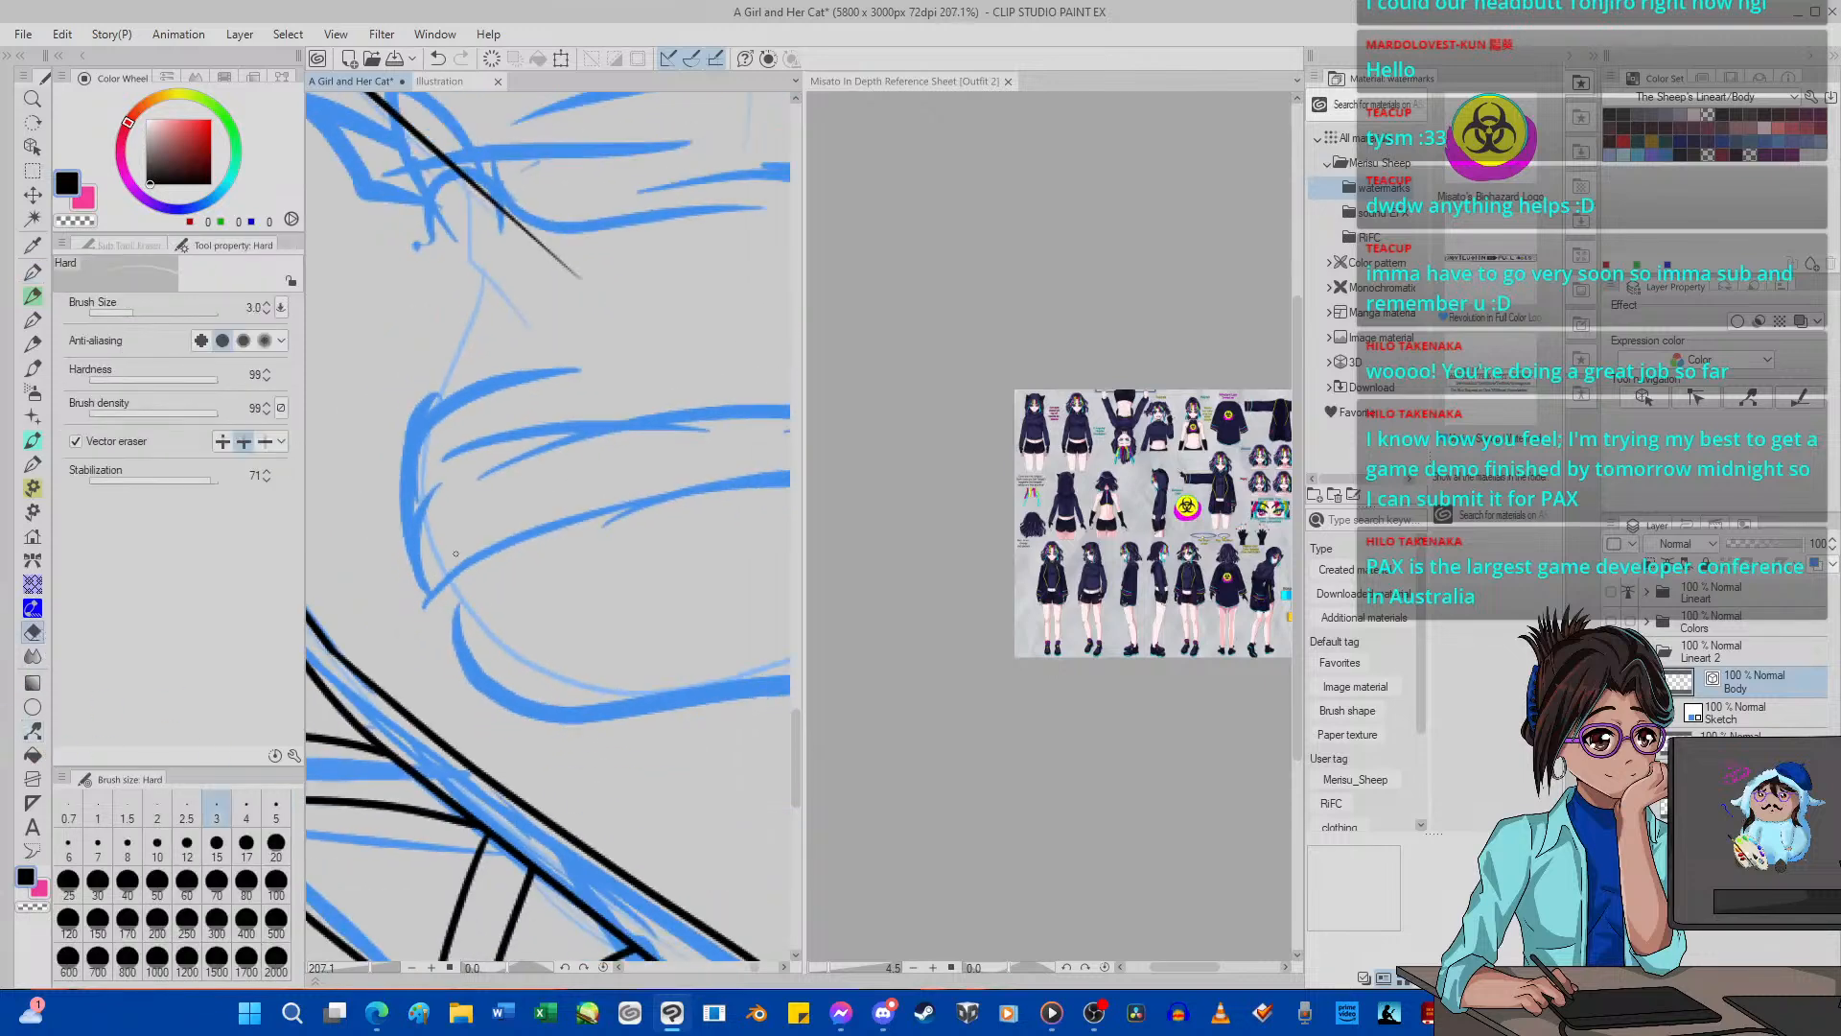
left_click(32, 732)
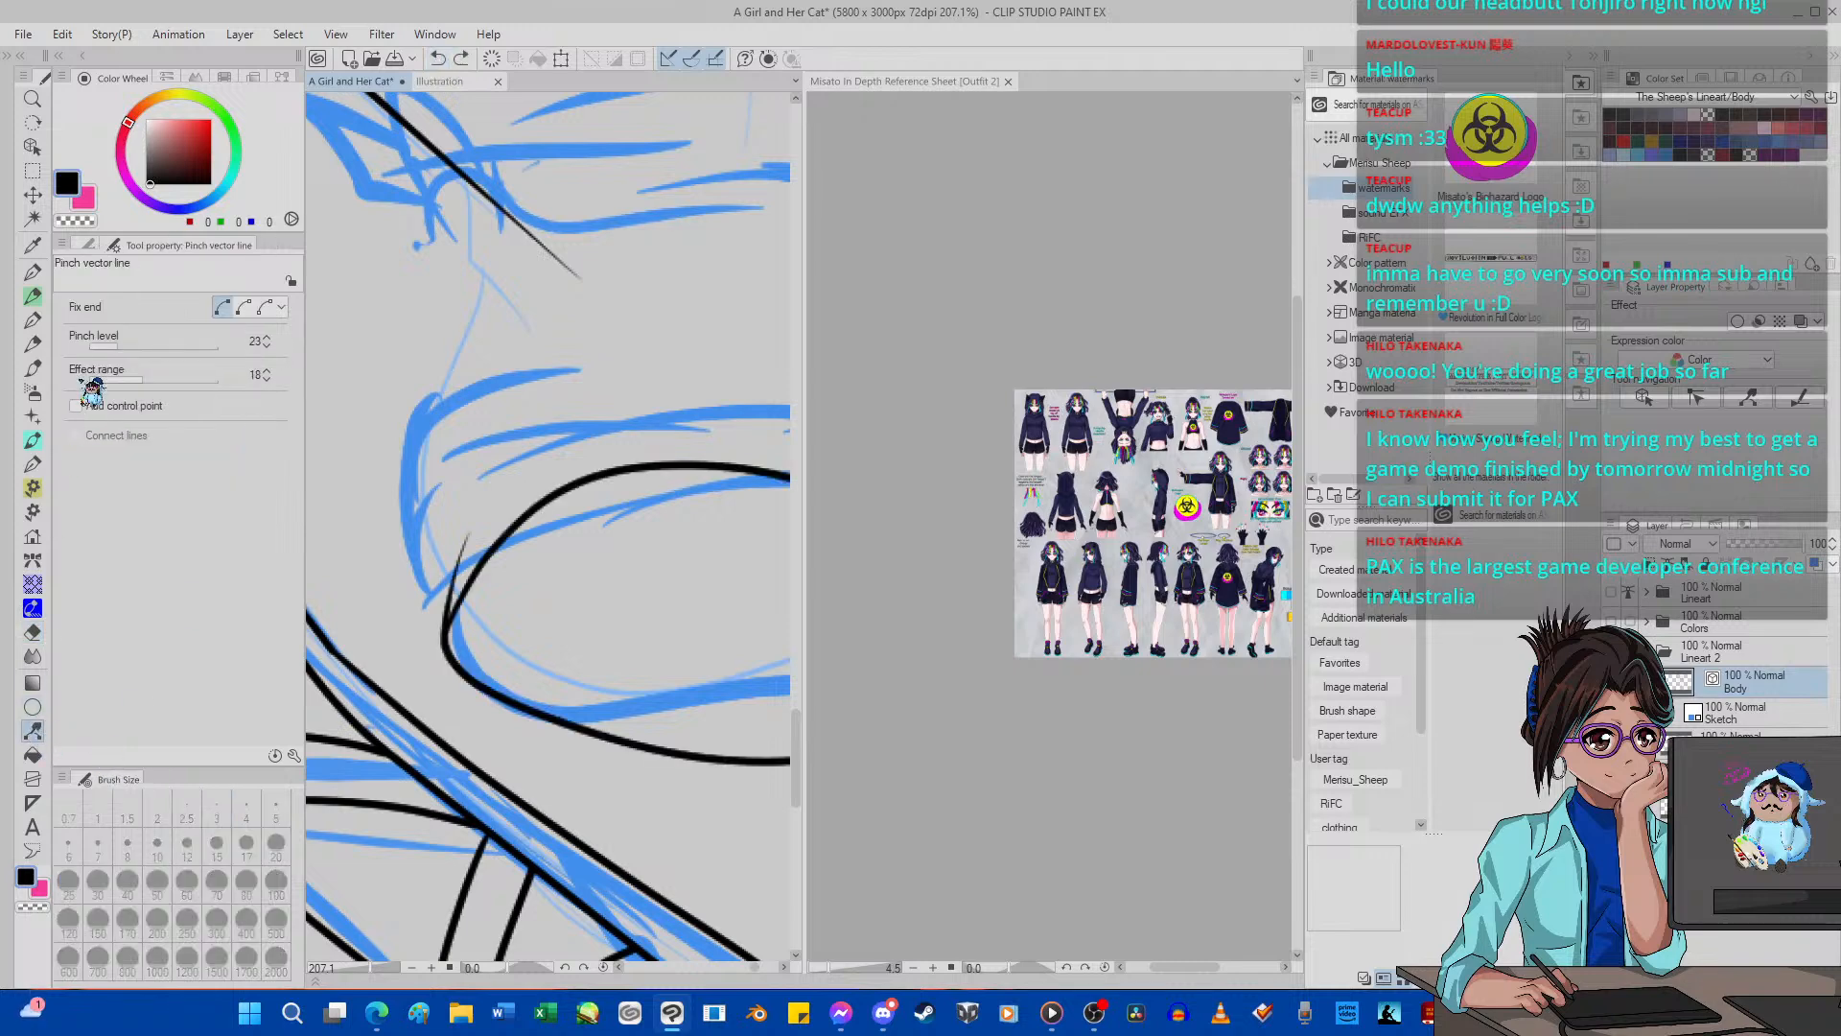
left_click(115, 245)
left_click(213, 243)
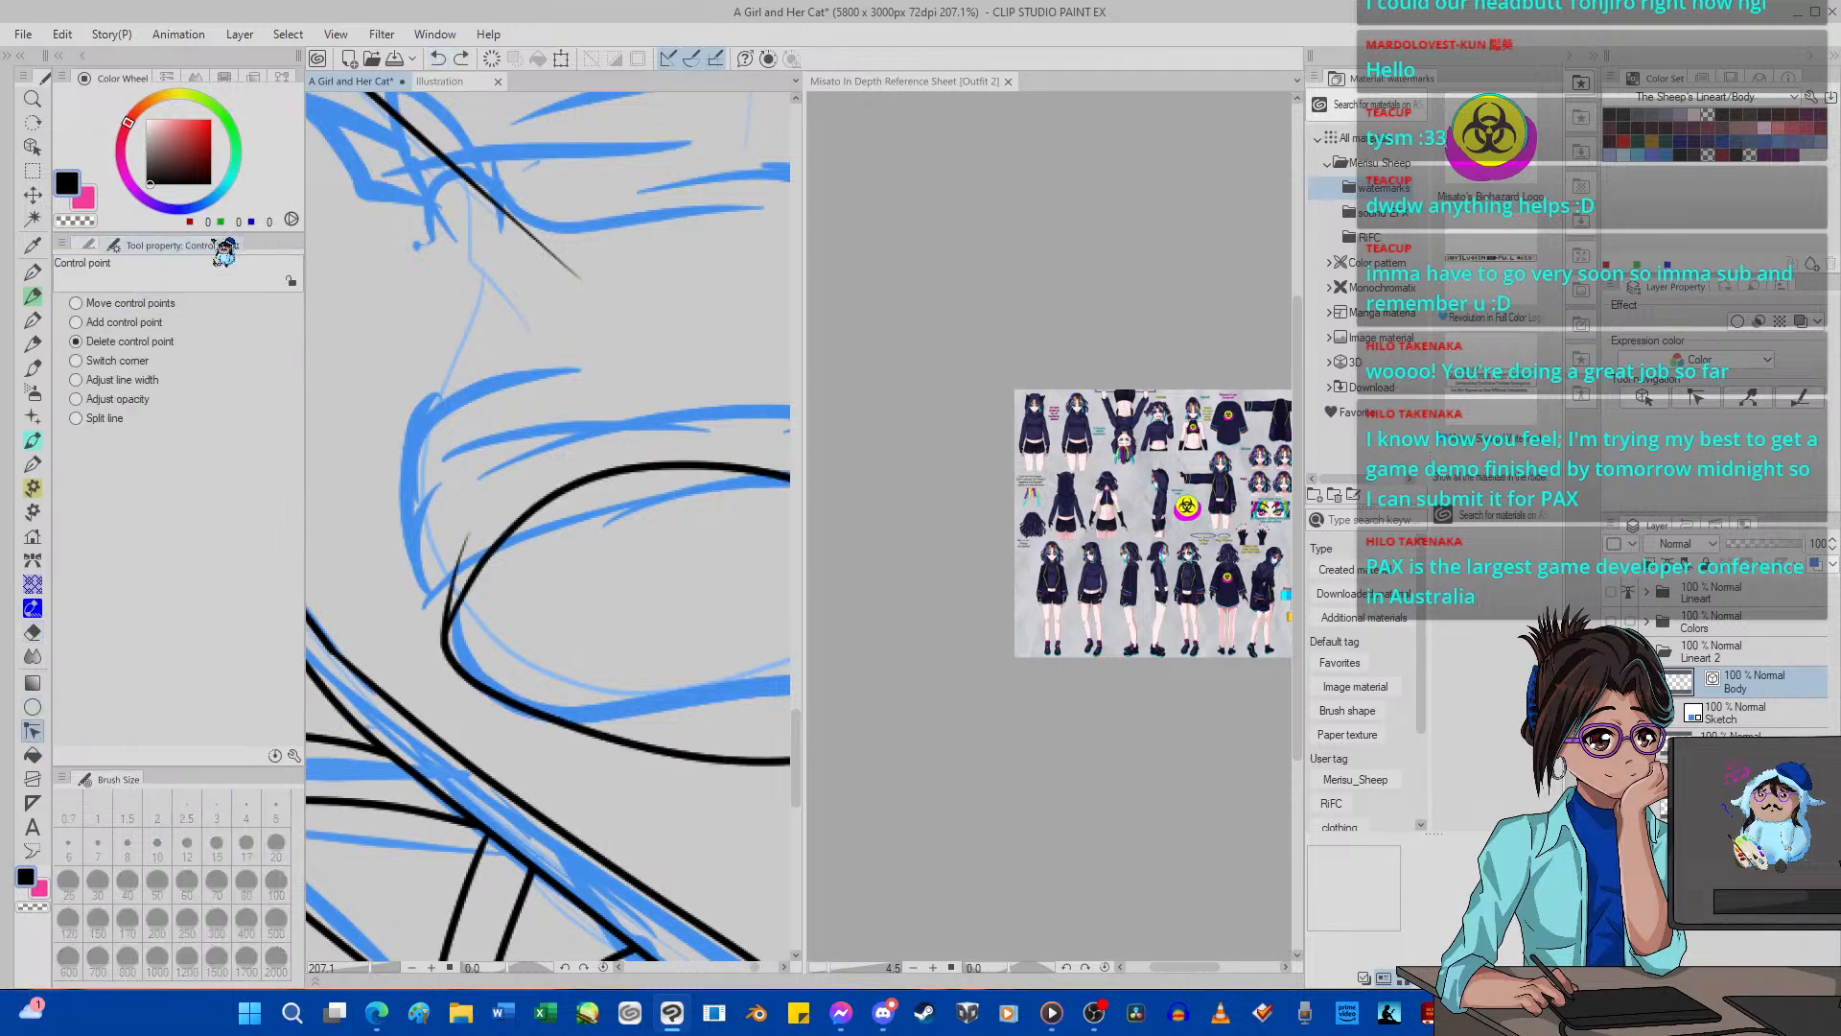
left_click(461, 532)
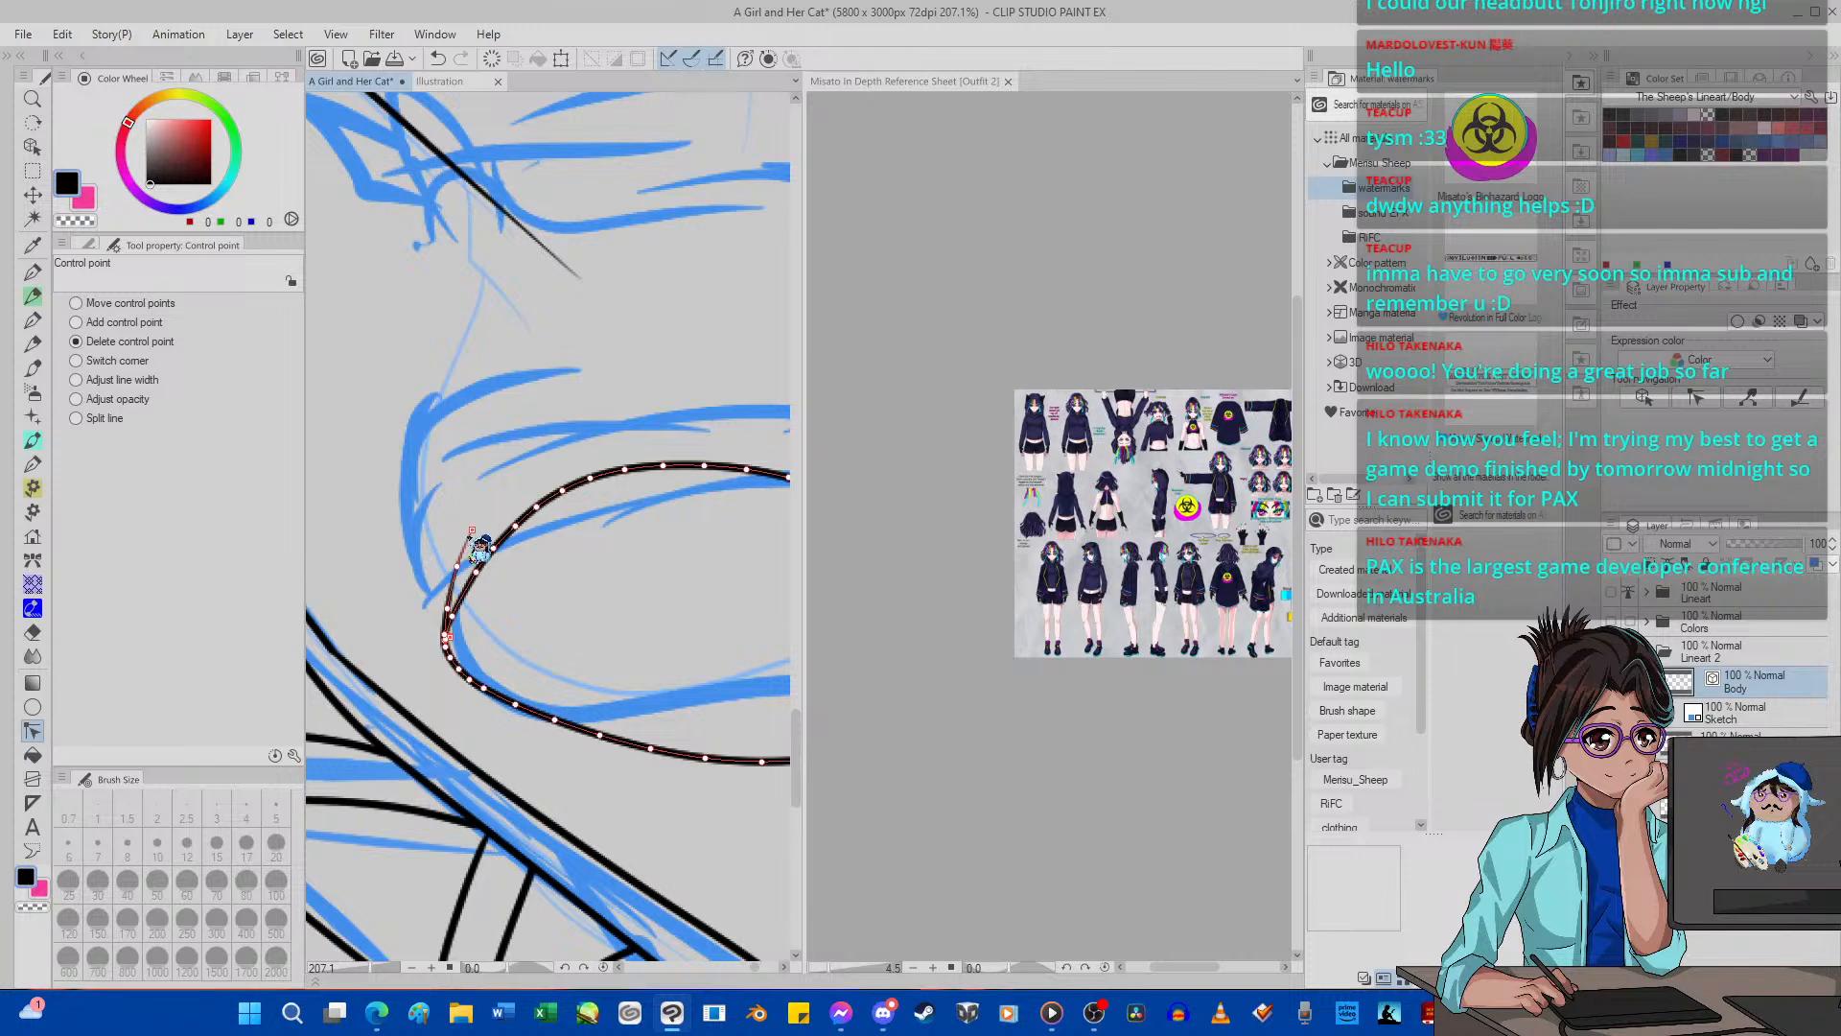
left_click(468, 535)
left_click(446, 610)
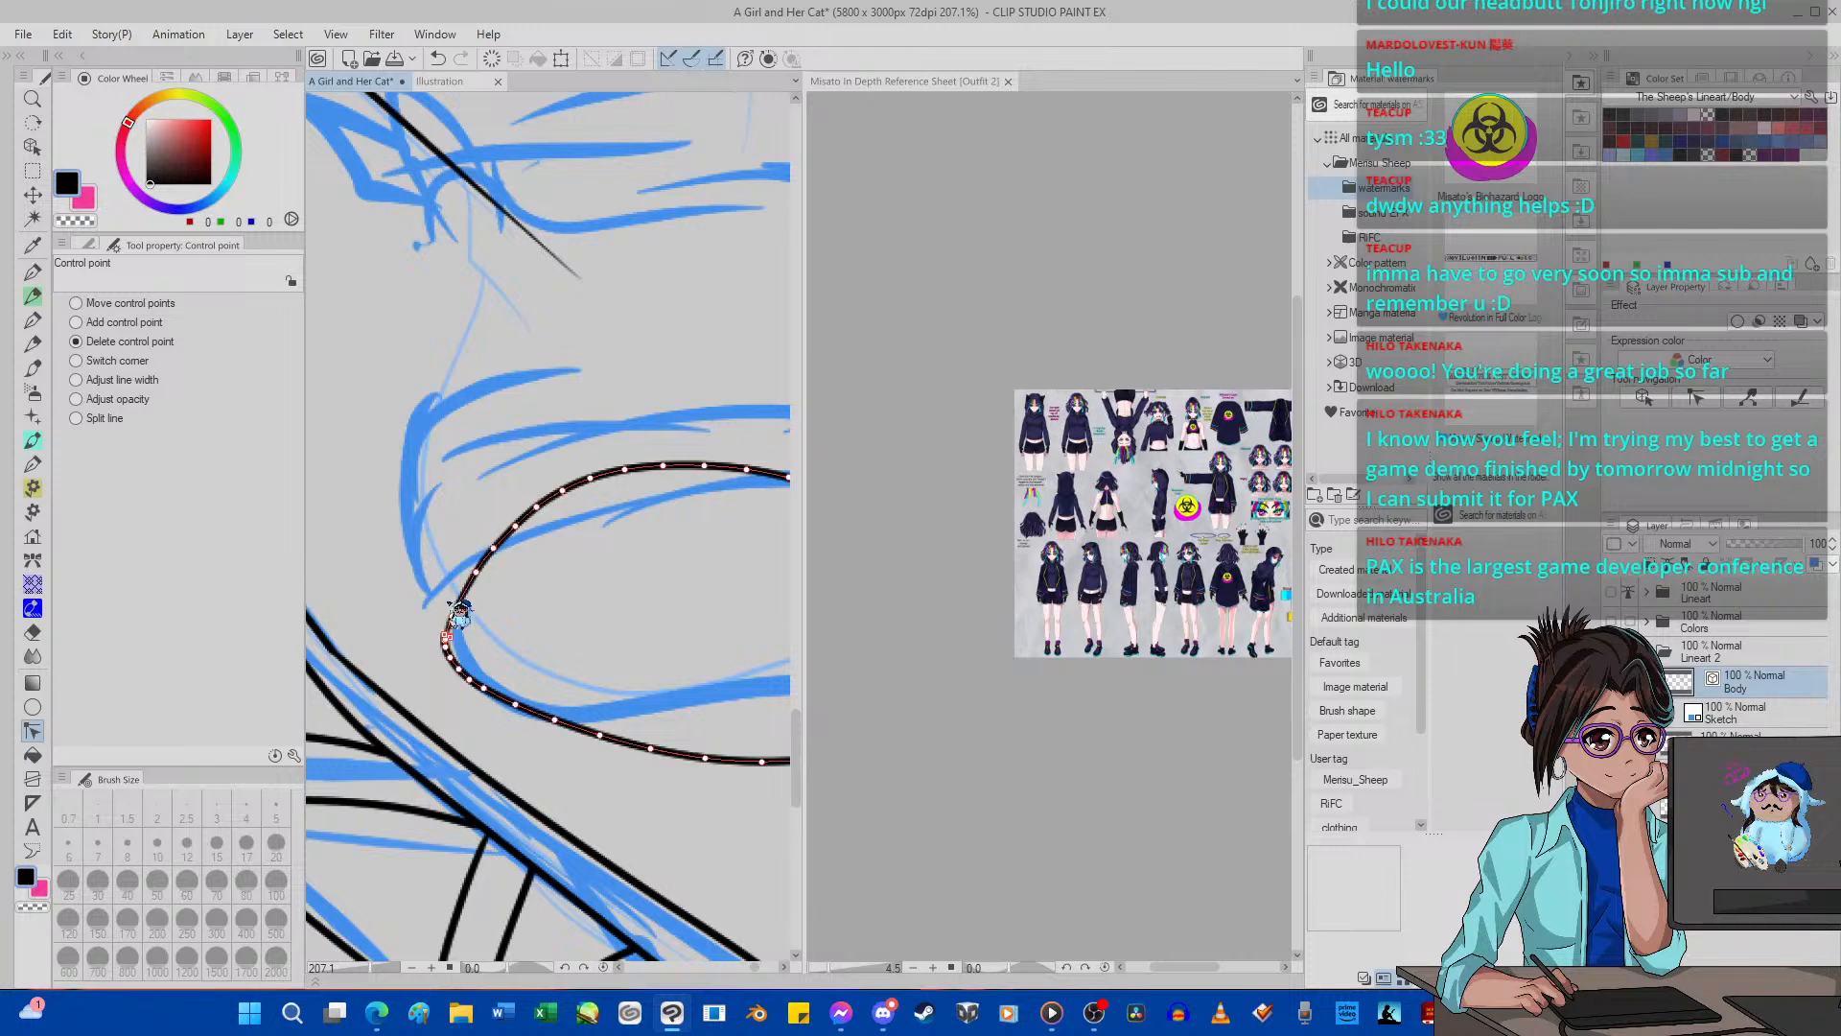
Set Pinch vector line's Fix end to the third option and pull the far sole's toe end inward to the sketch.
scroll(460, 580, "down", 9)
scroll(653, 588, "up", 3)
scroll(662, 596, "up", 3)
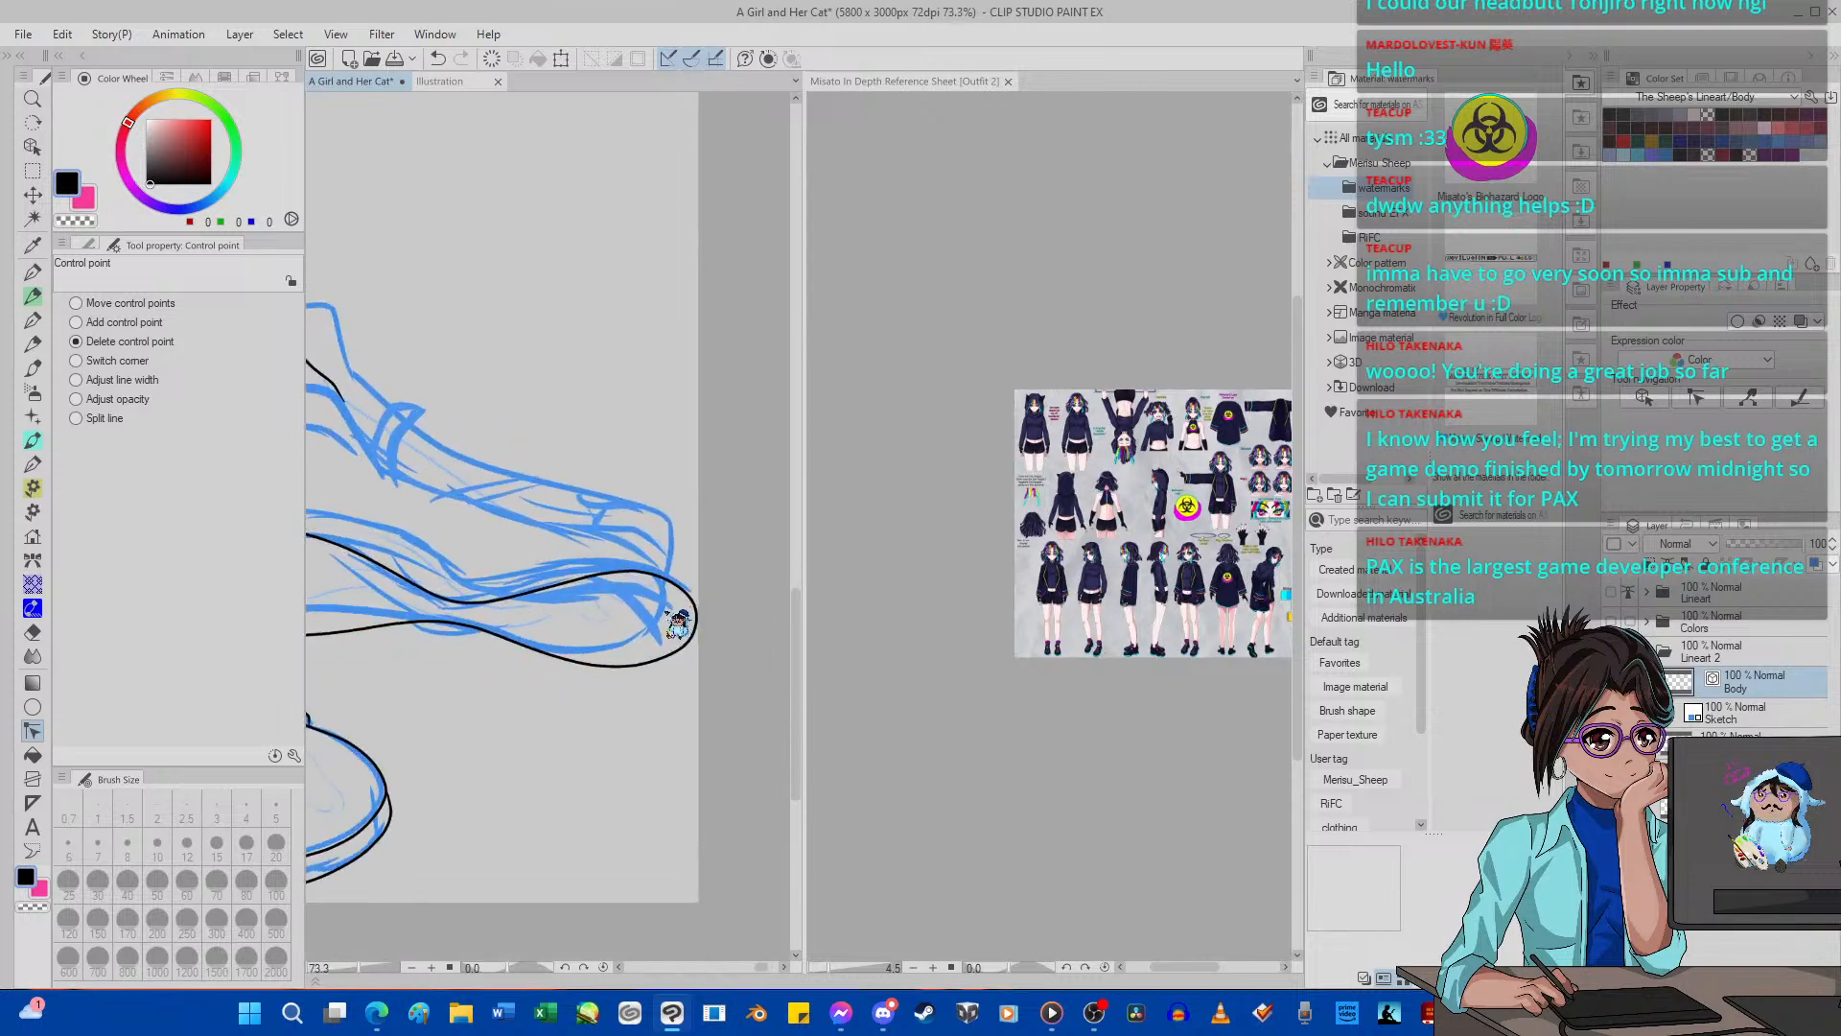
scroll(677, 621, "down", 3)
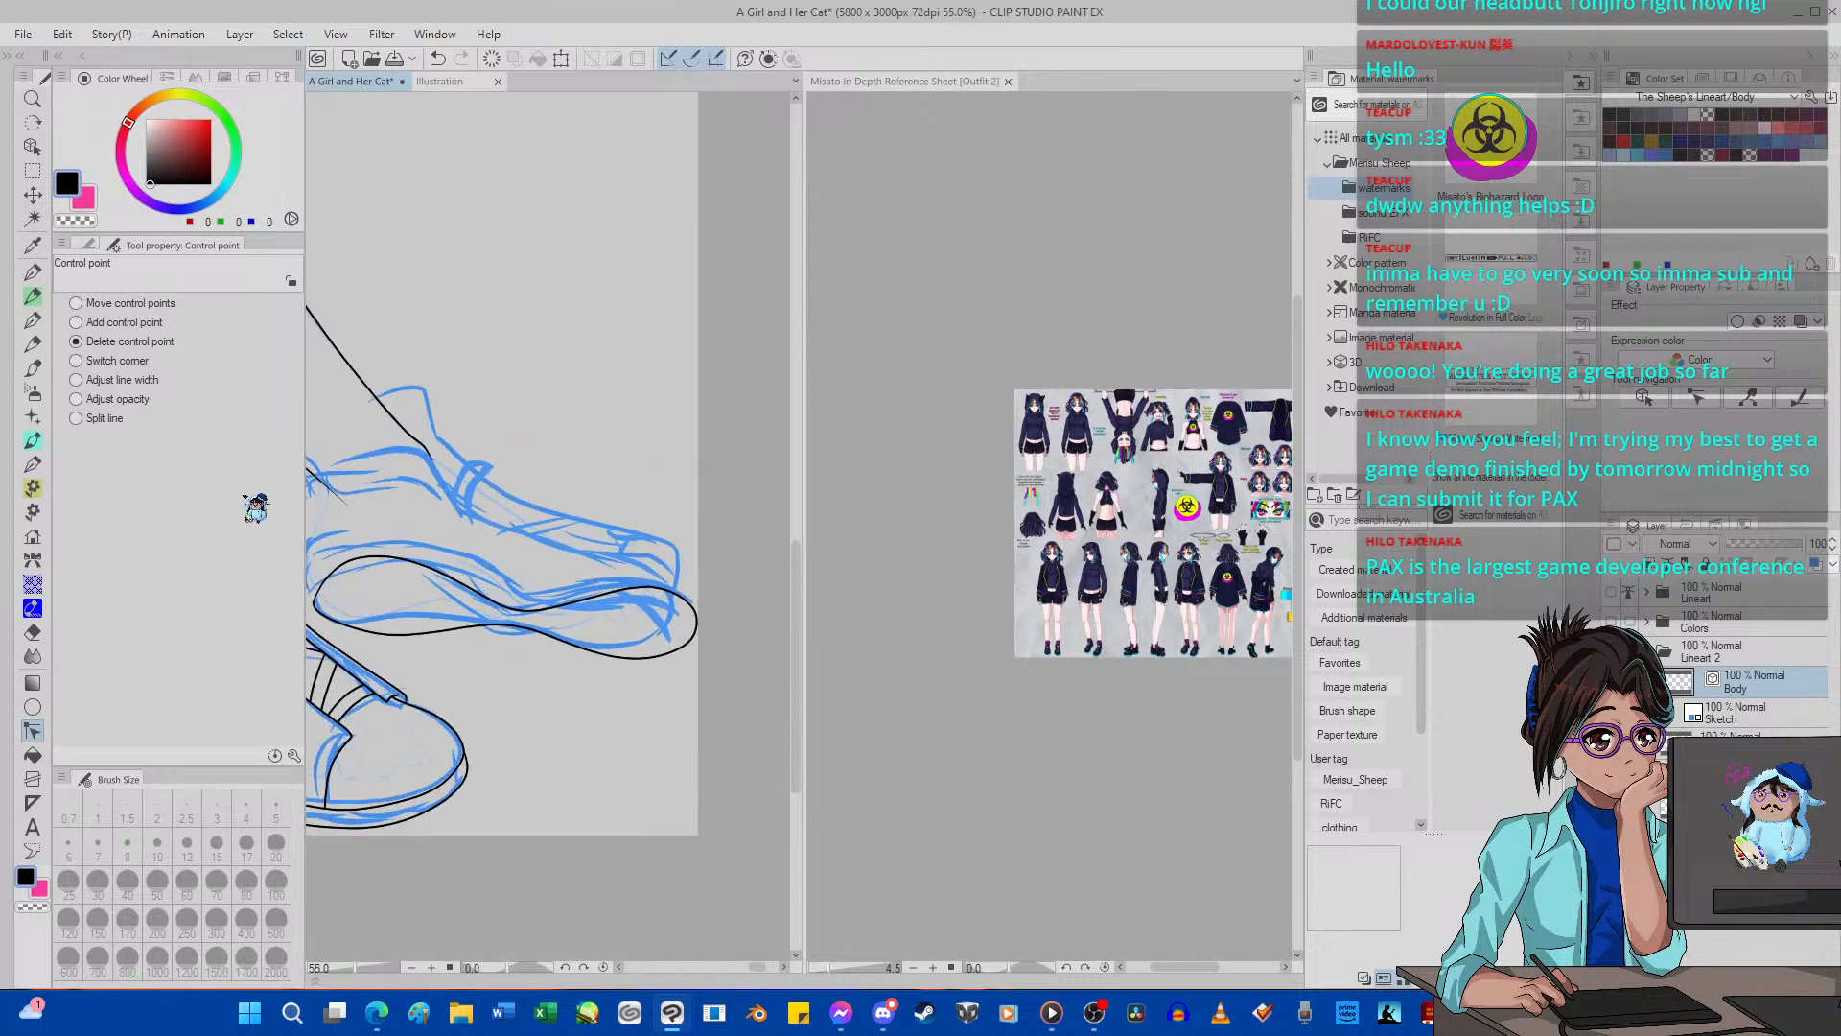
left_click(96, 248)
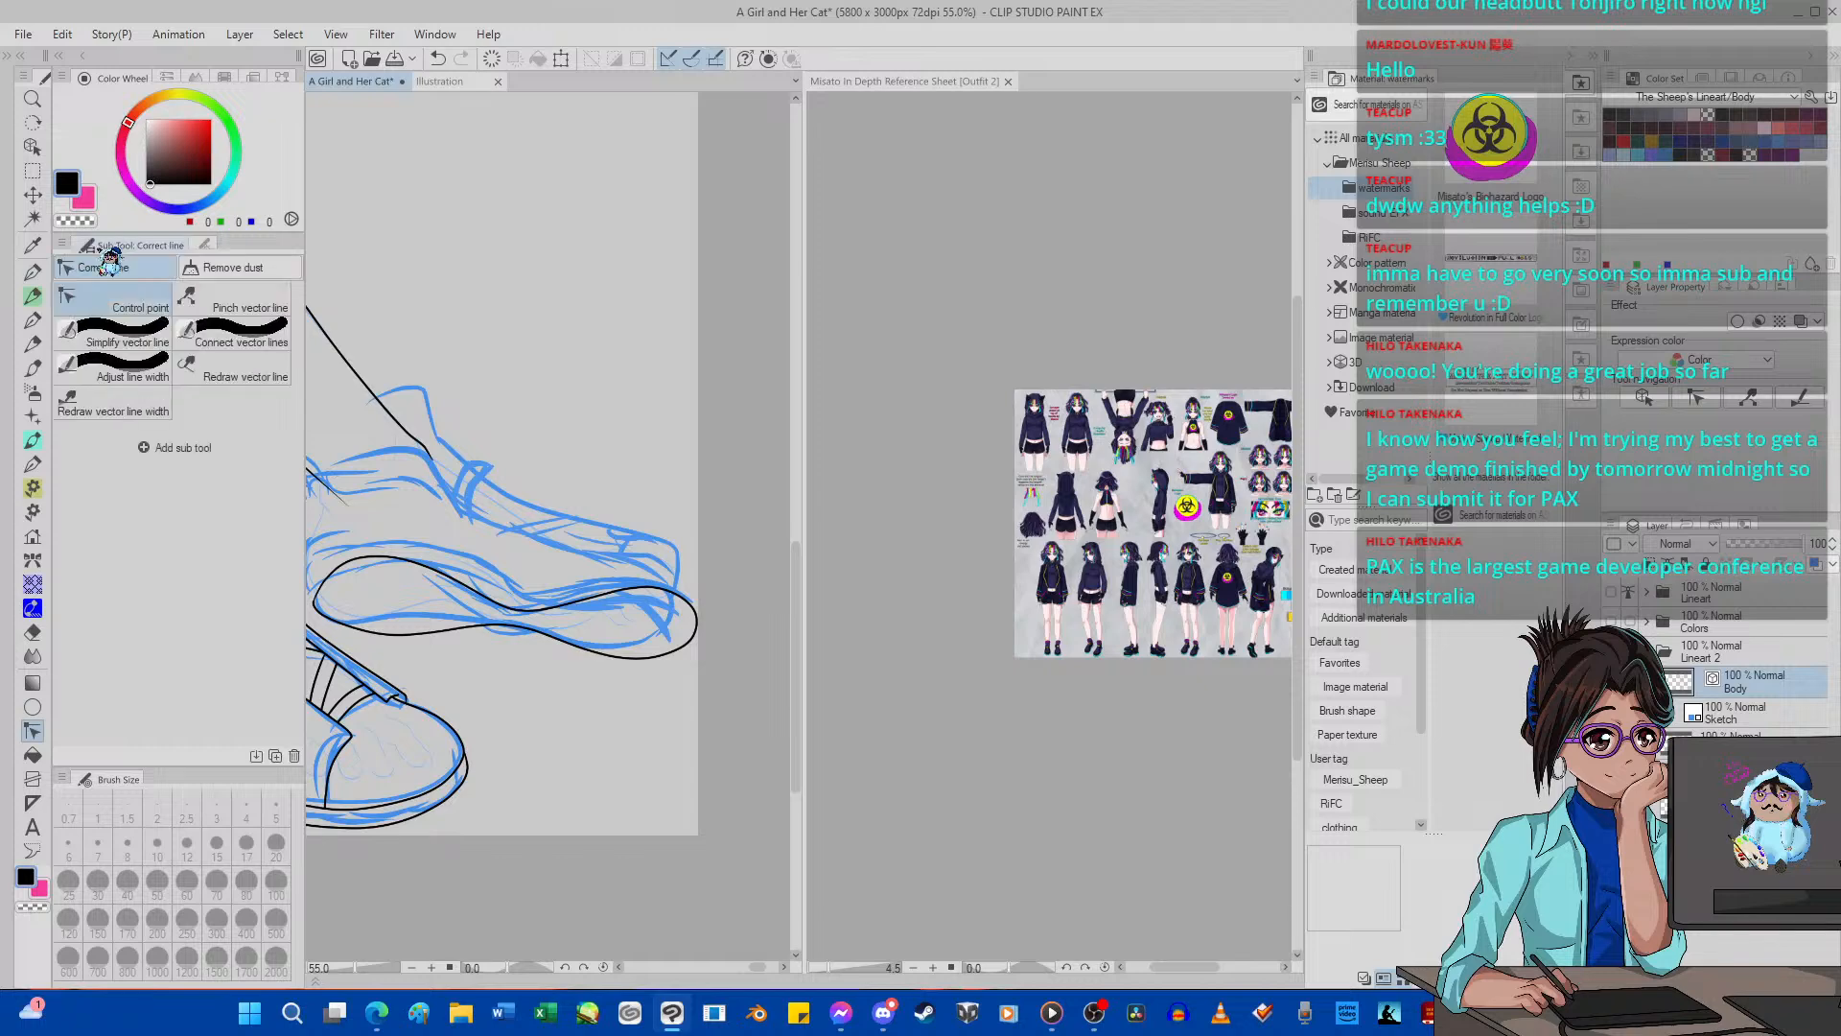
left_click(238, 302)
left_click(205, 244)
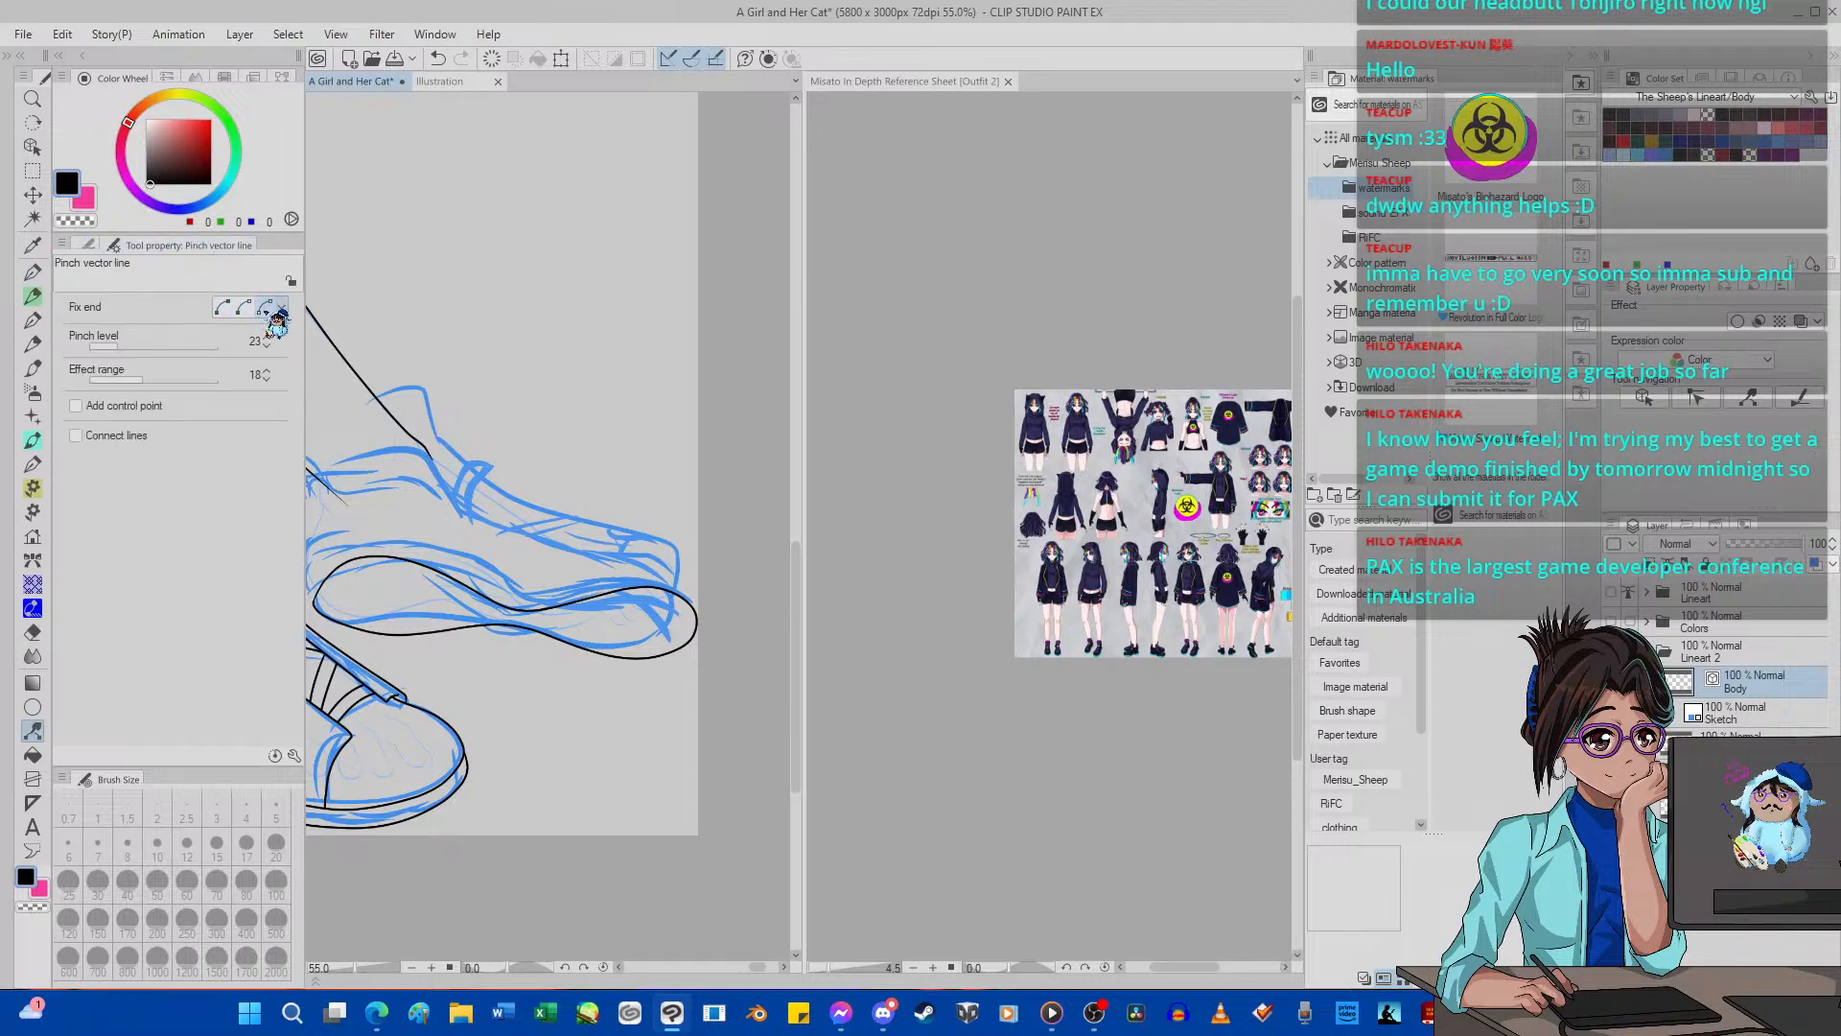
scroll(635, 635, "up", 4)
left_click_drag(745, 625, 700, 613)
scroll(604, 667, "down", 2)
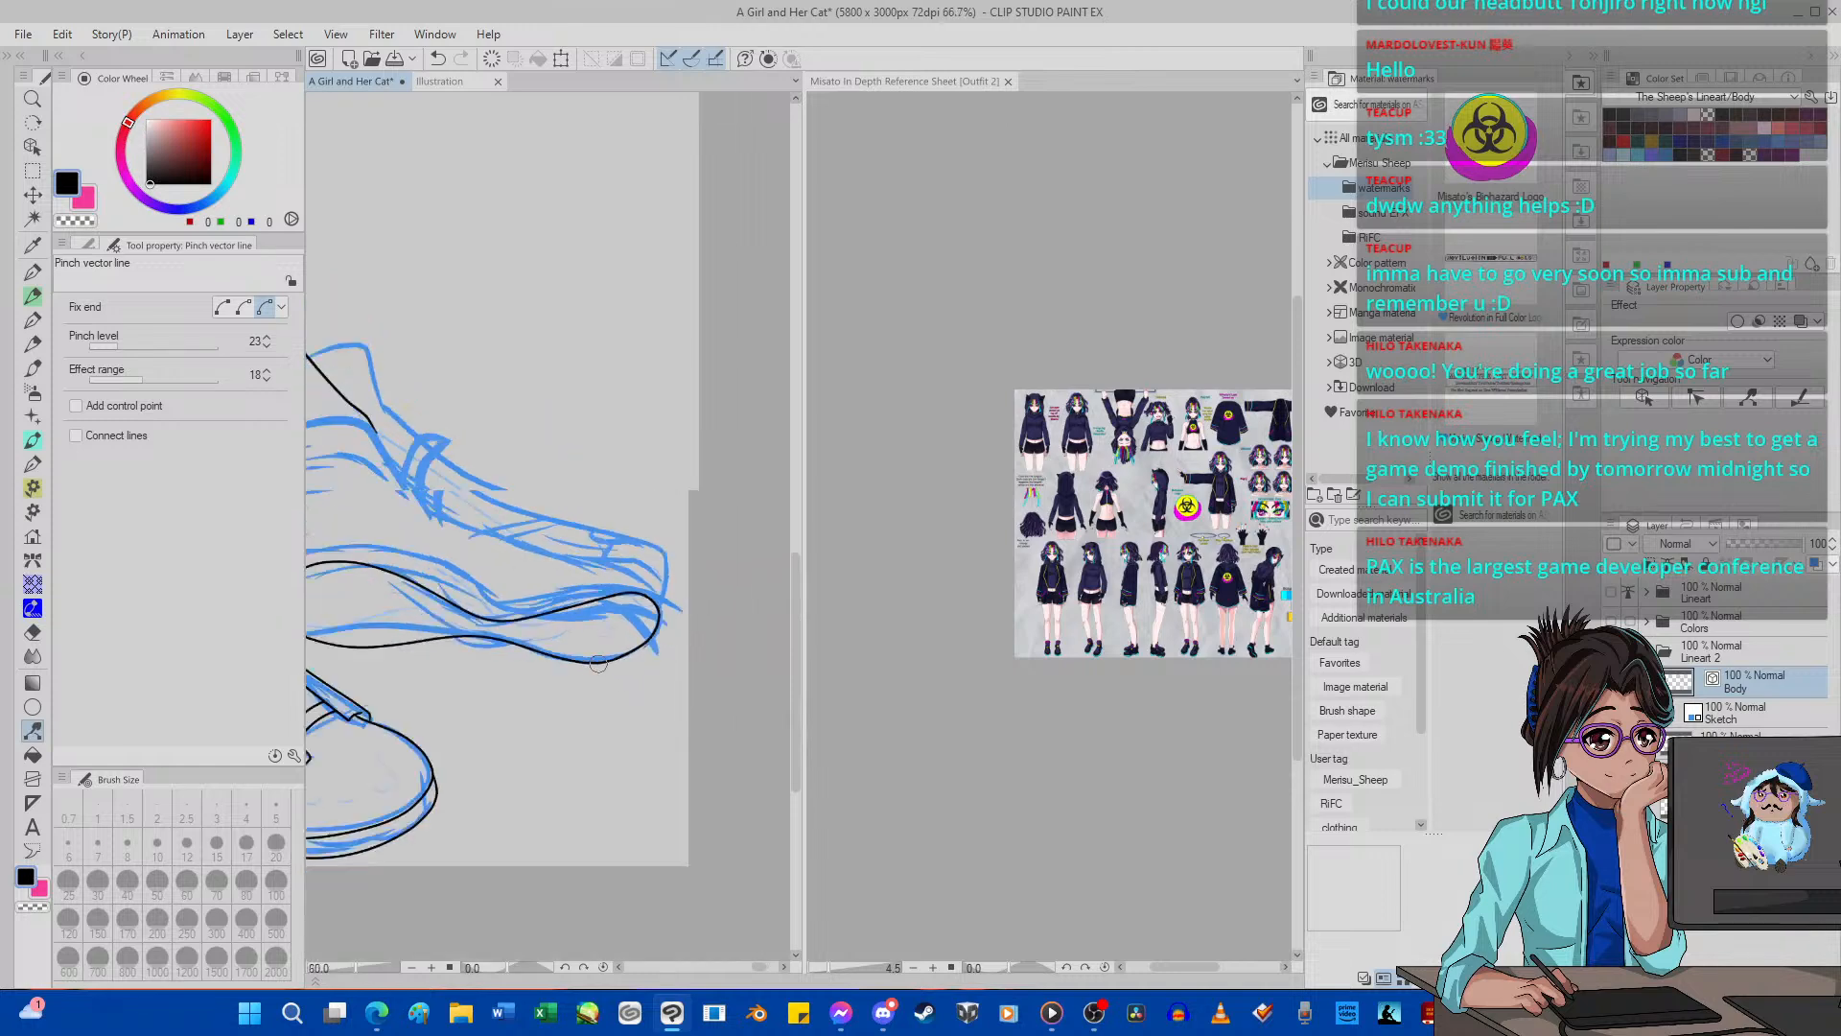
Join the far sole outline's ends at the heel with Pinch vector line and set Fix end to the first option.
scroll(598, 664, "down", 3)
scroll(526, 701, "up", 7)
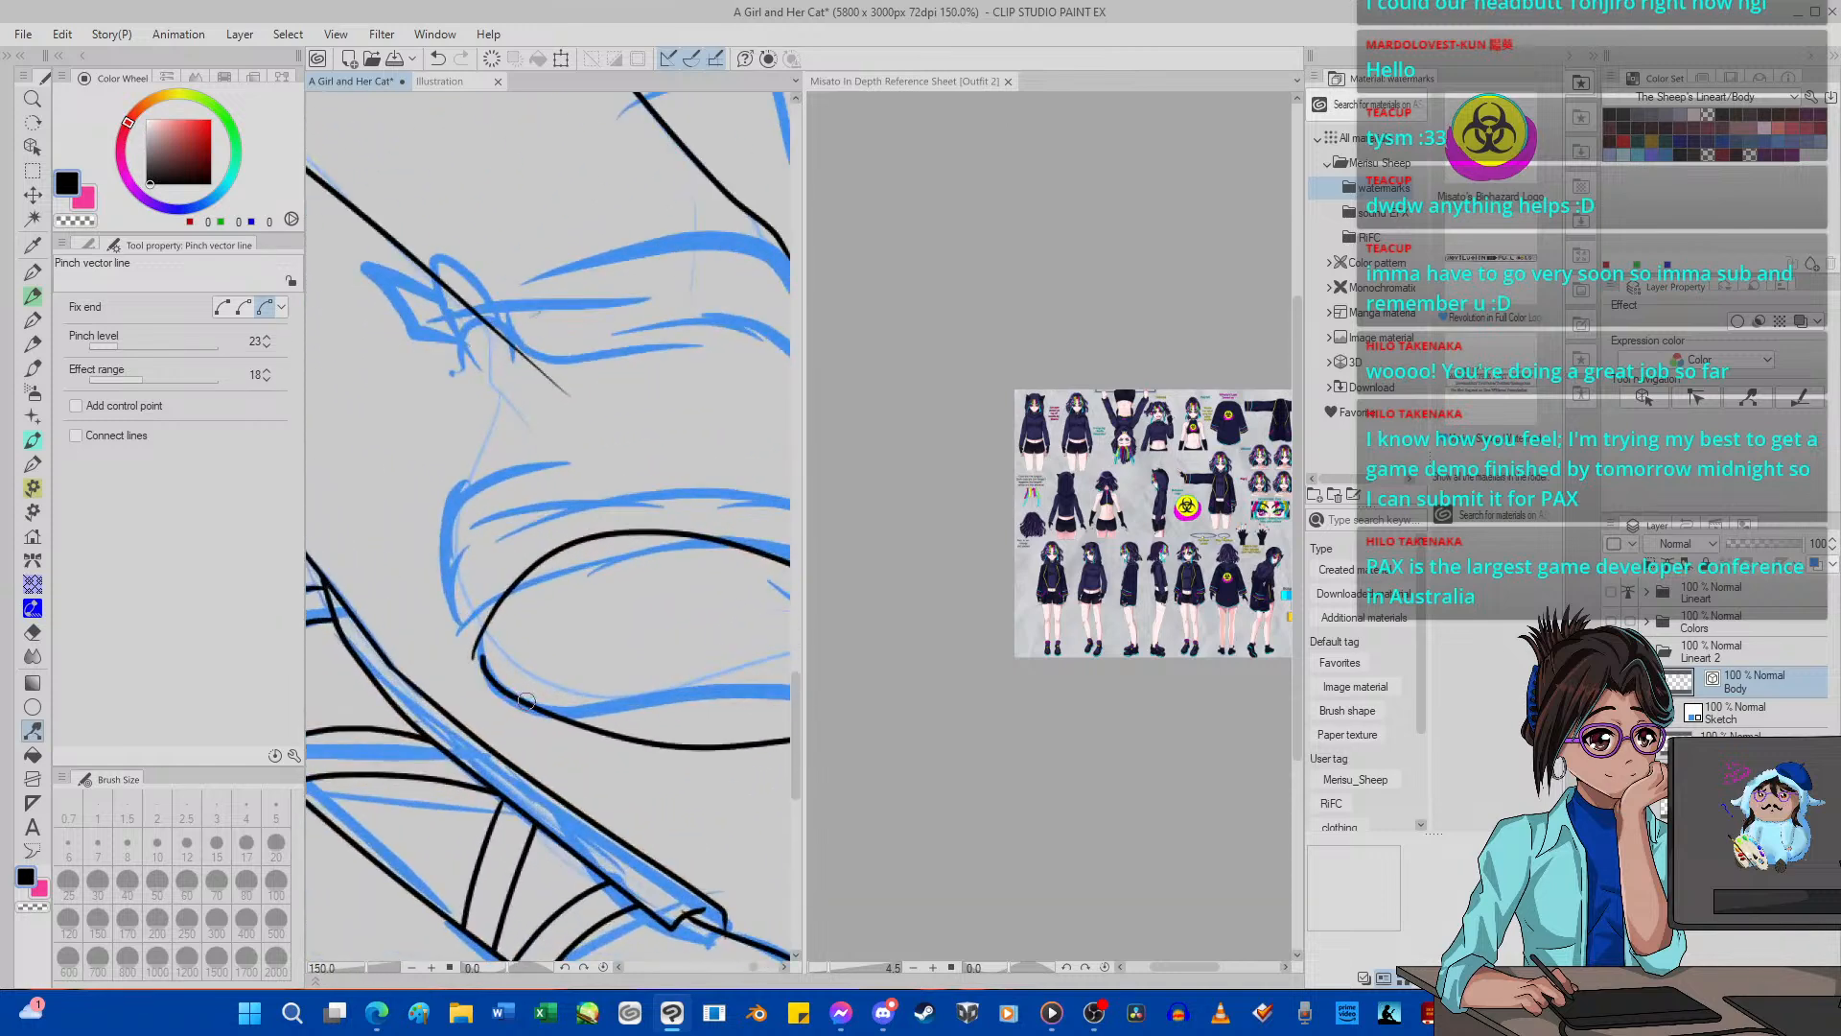
scroll(364, 661, "down", 2)
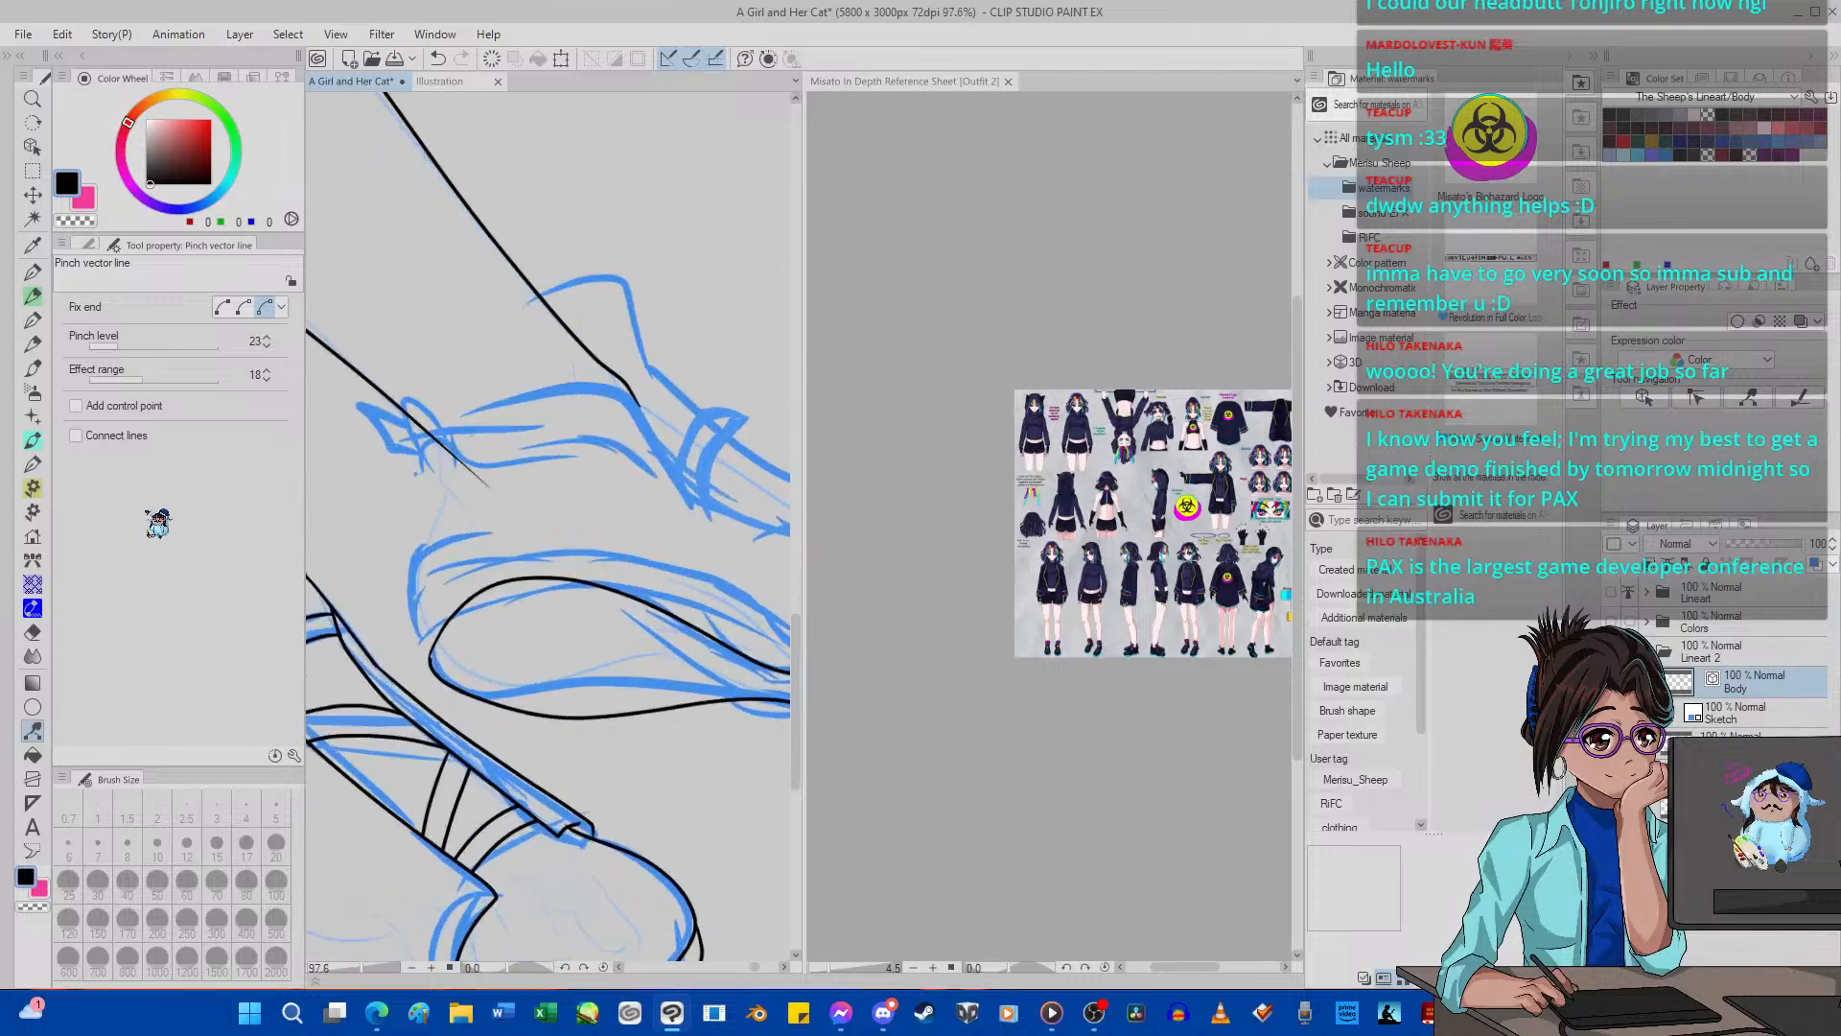
left_click(222, 307)
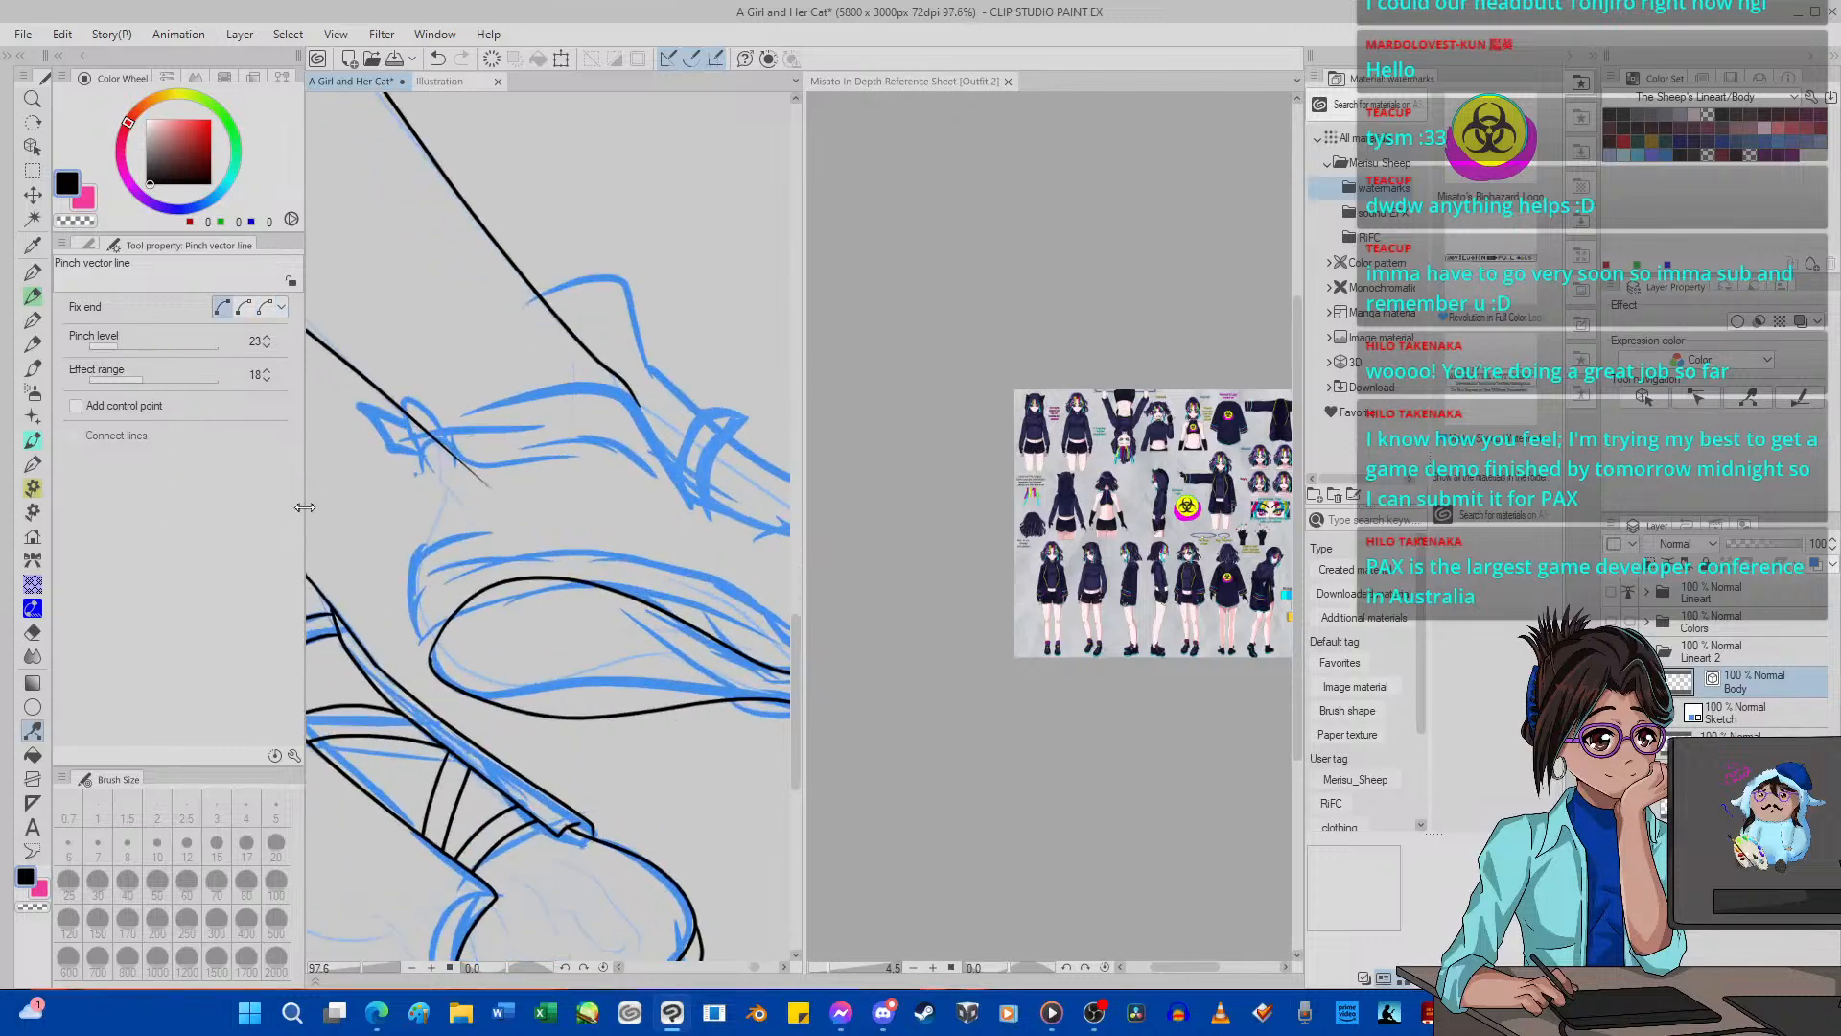
Pull the lower edge of the far sole near the heel up to the sketch with Pinch vector line.
scroll(652, 623, "down", 2)
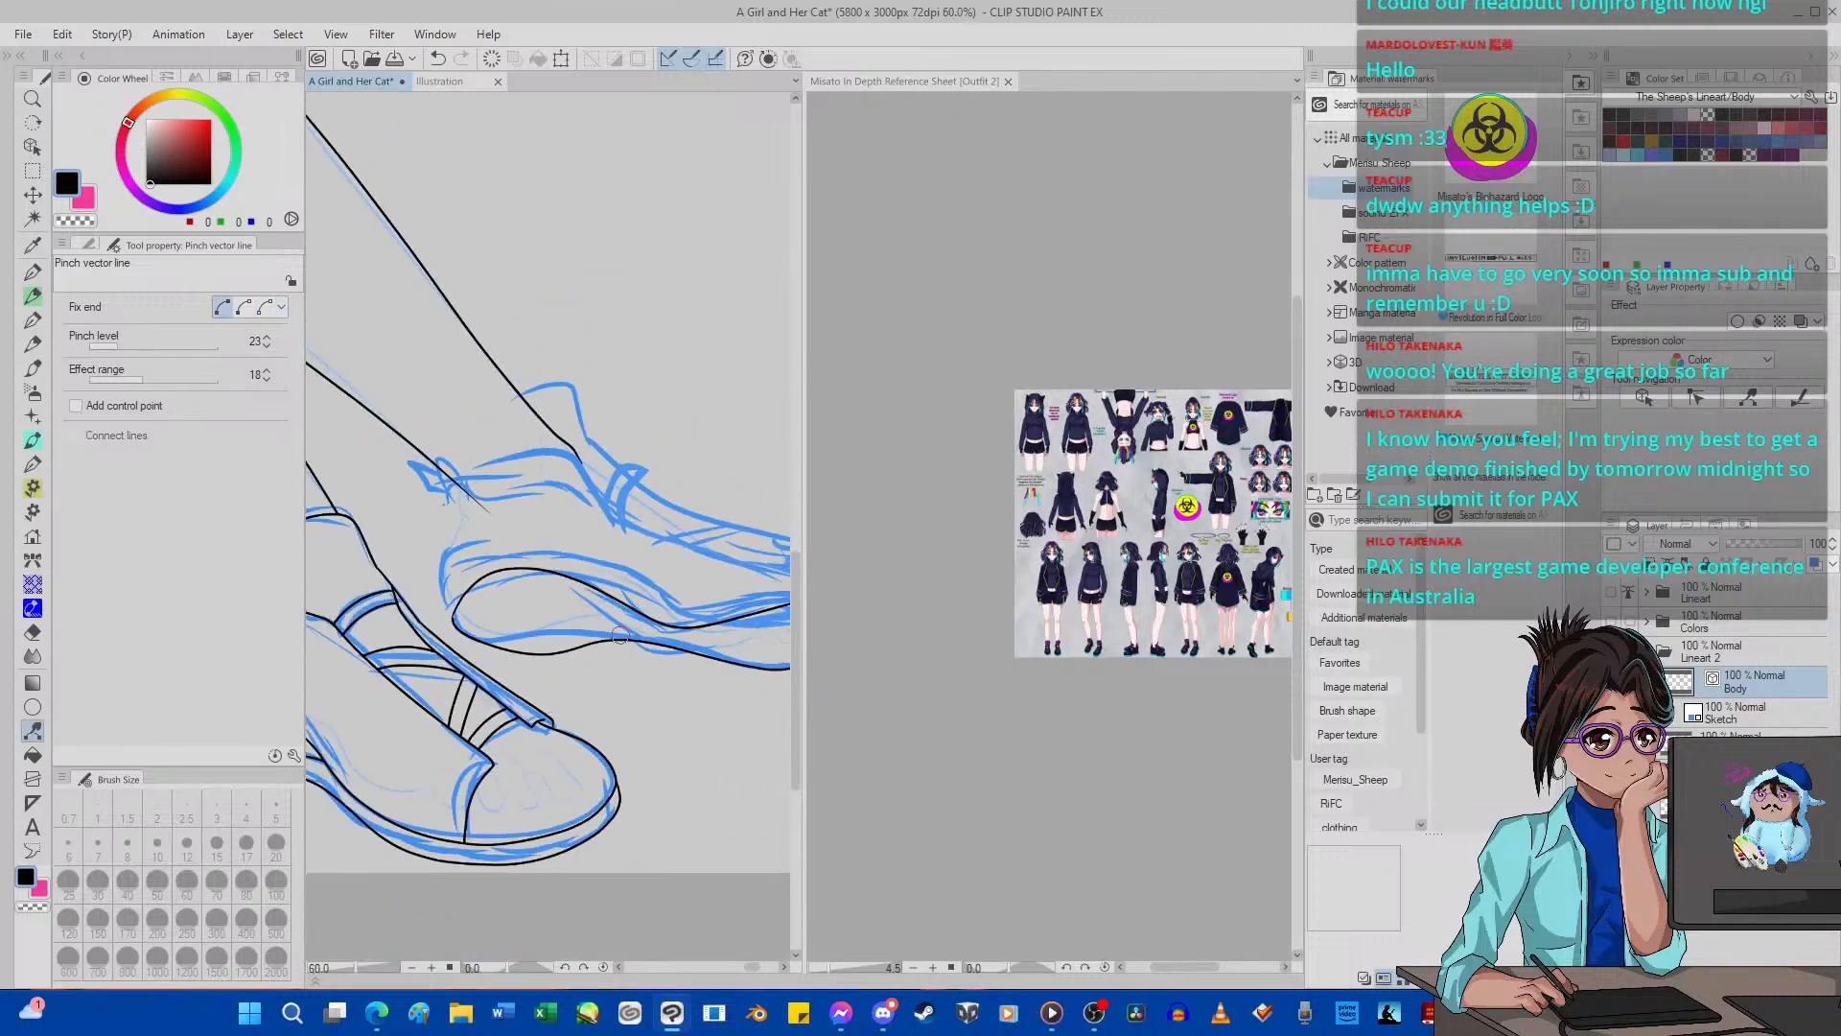
left_click_drag(532, 655, 529, 637)
scroll(529, 638, "down", 1)
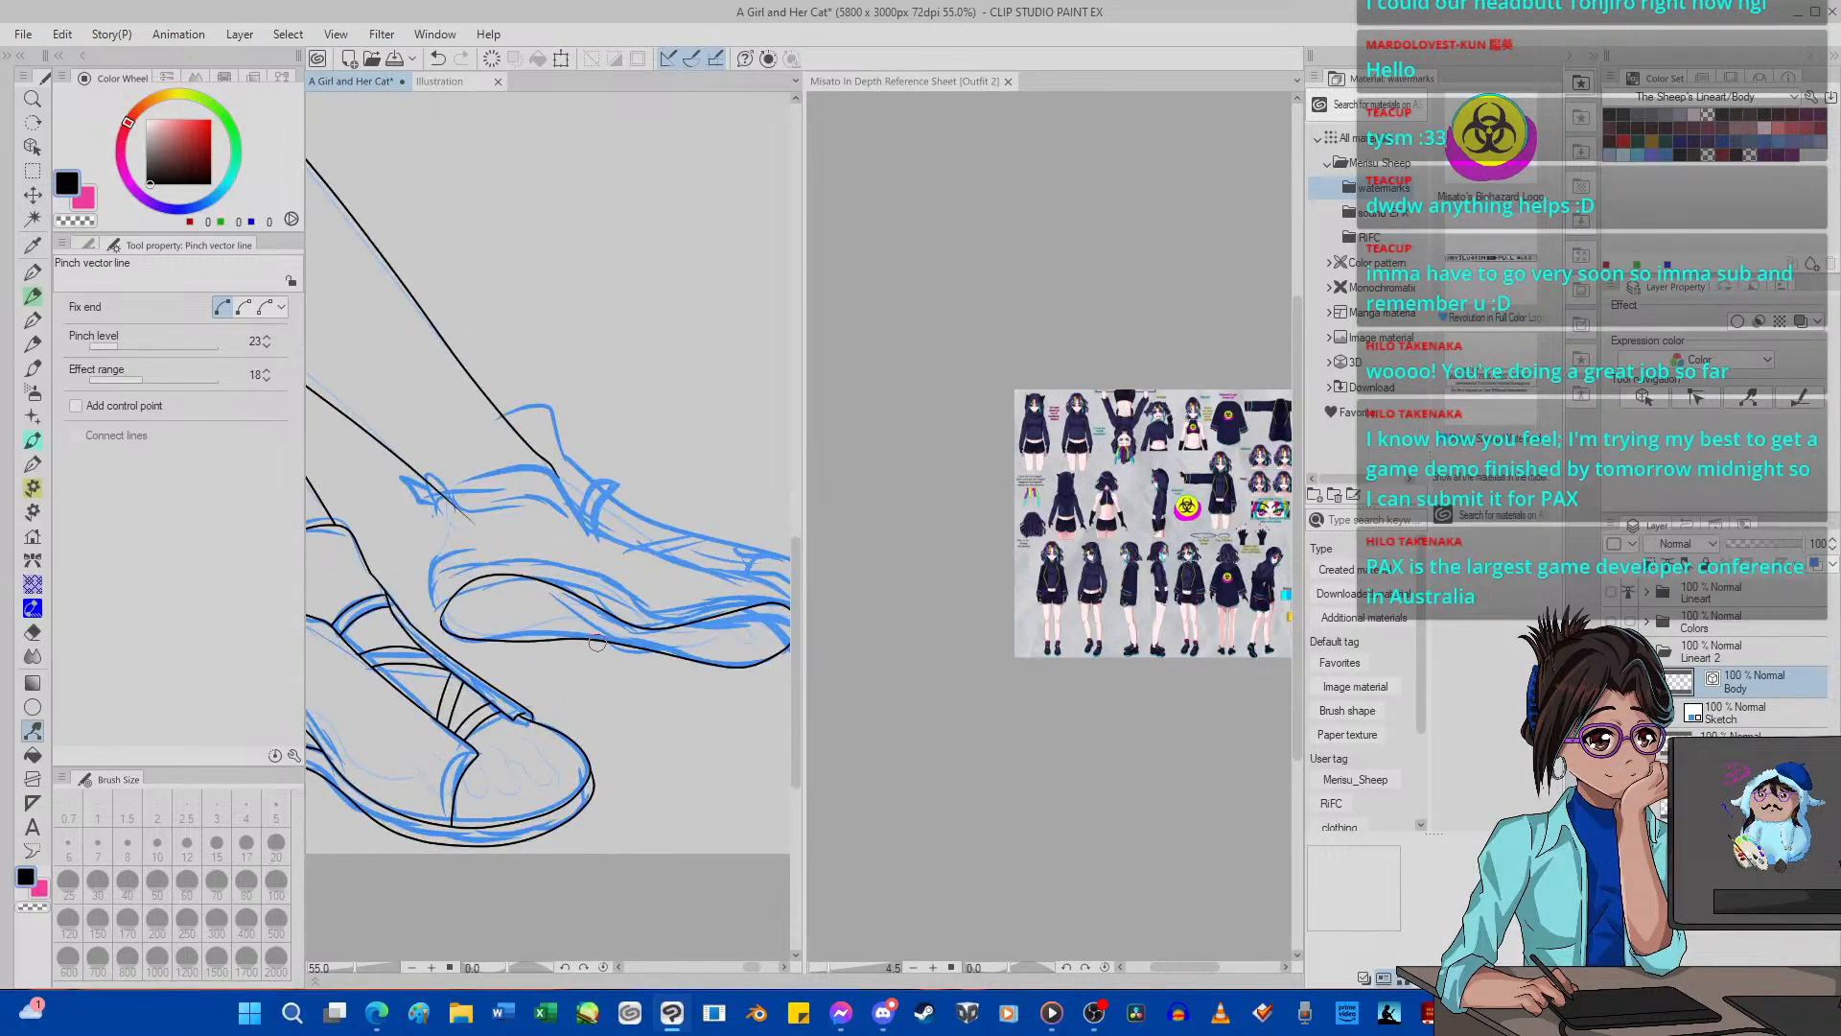
scroll(596, 642, "down", 1)
scroll(506, 641, "up", 1)
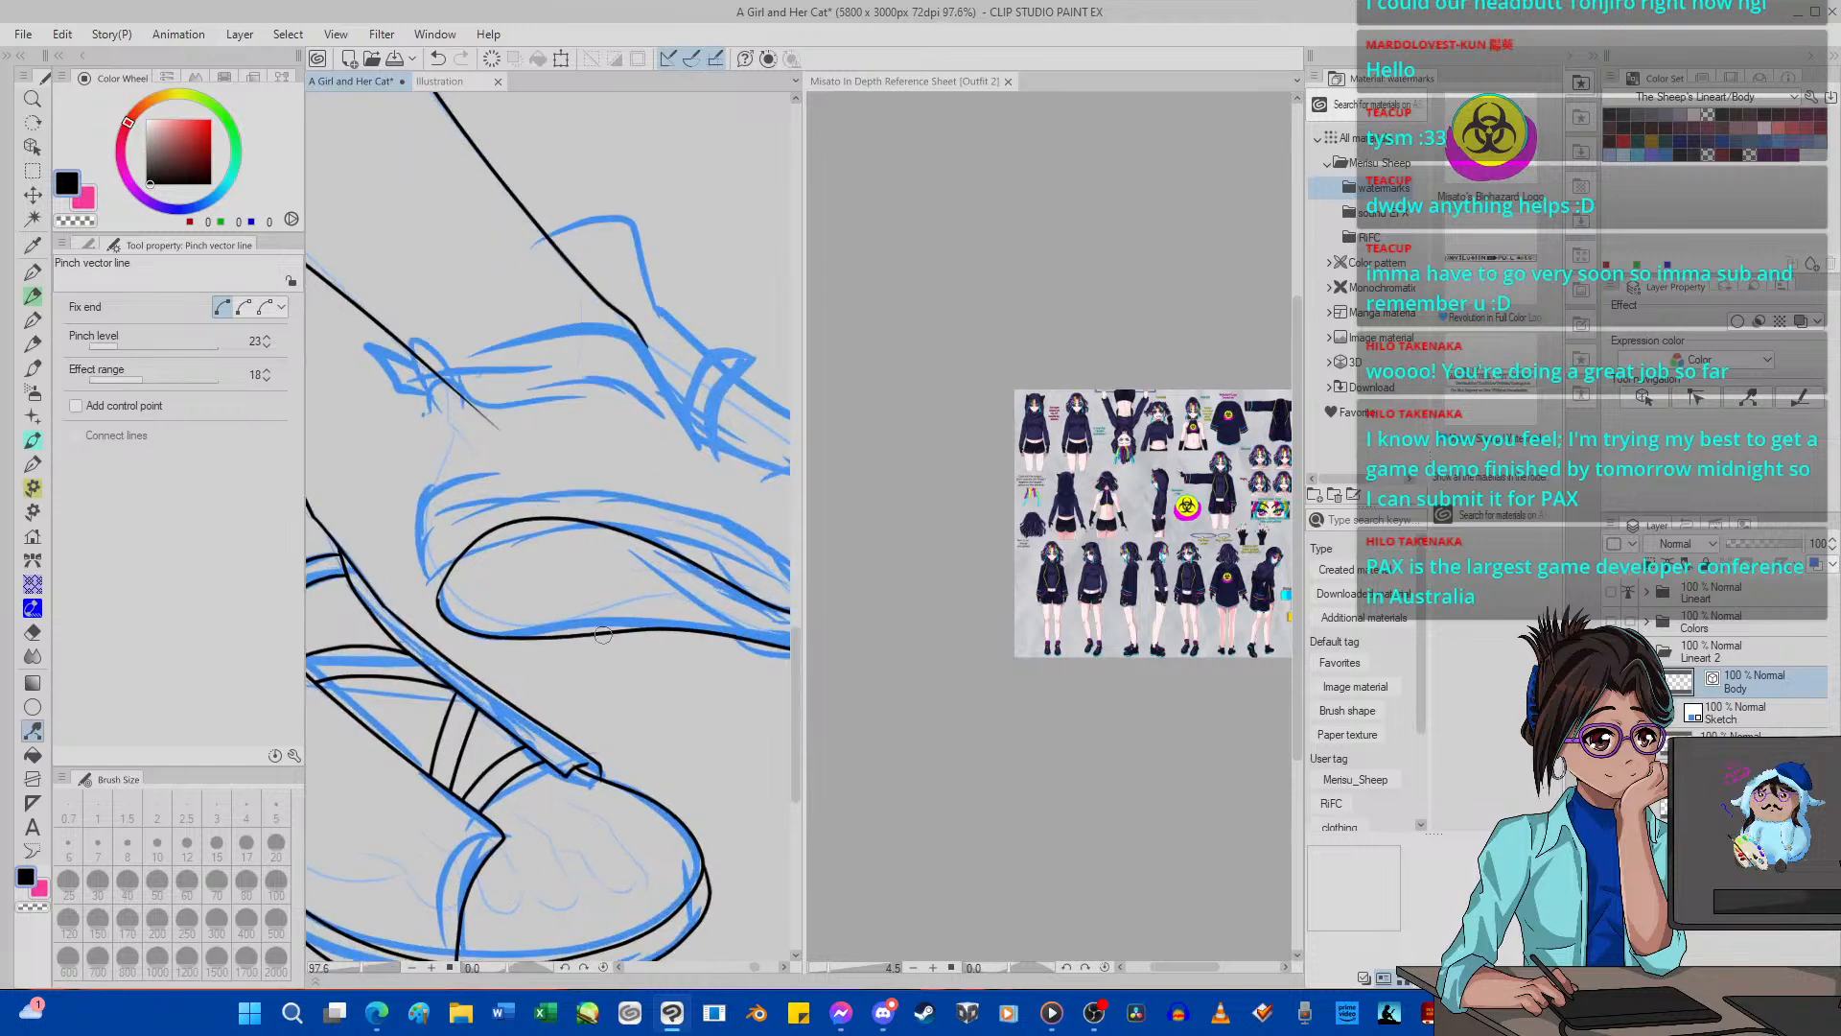
scroll(612, 641, "down", 10)
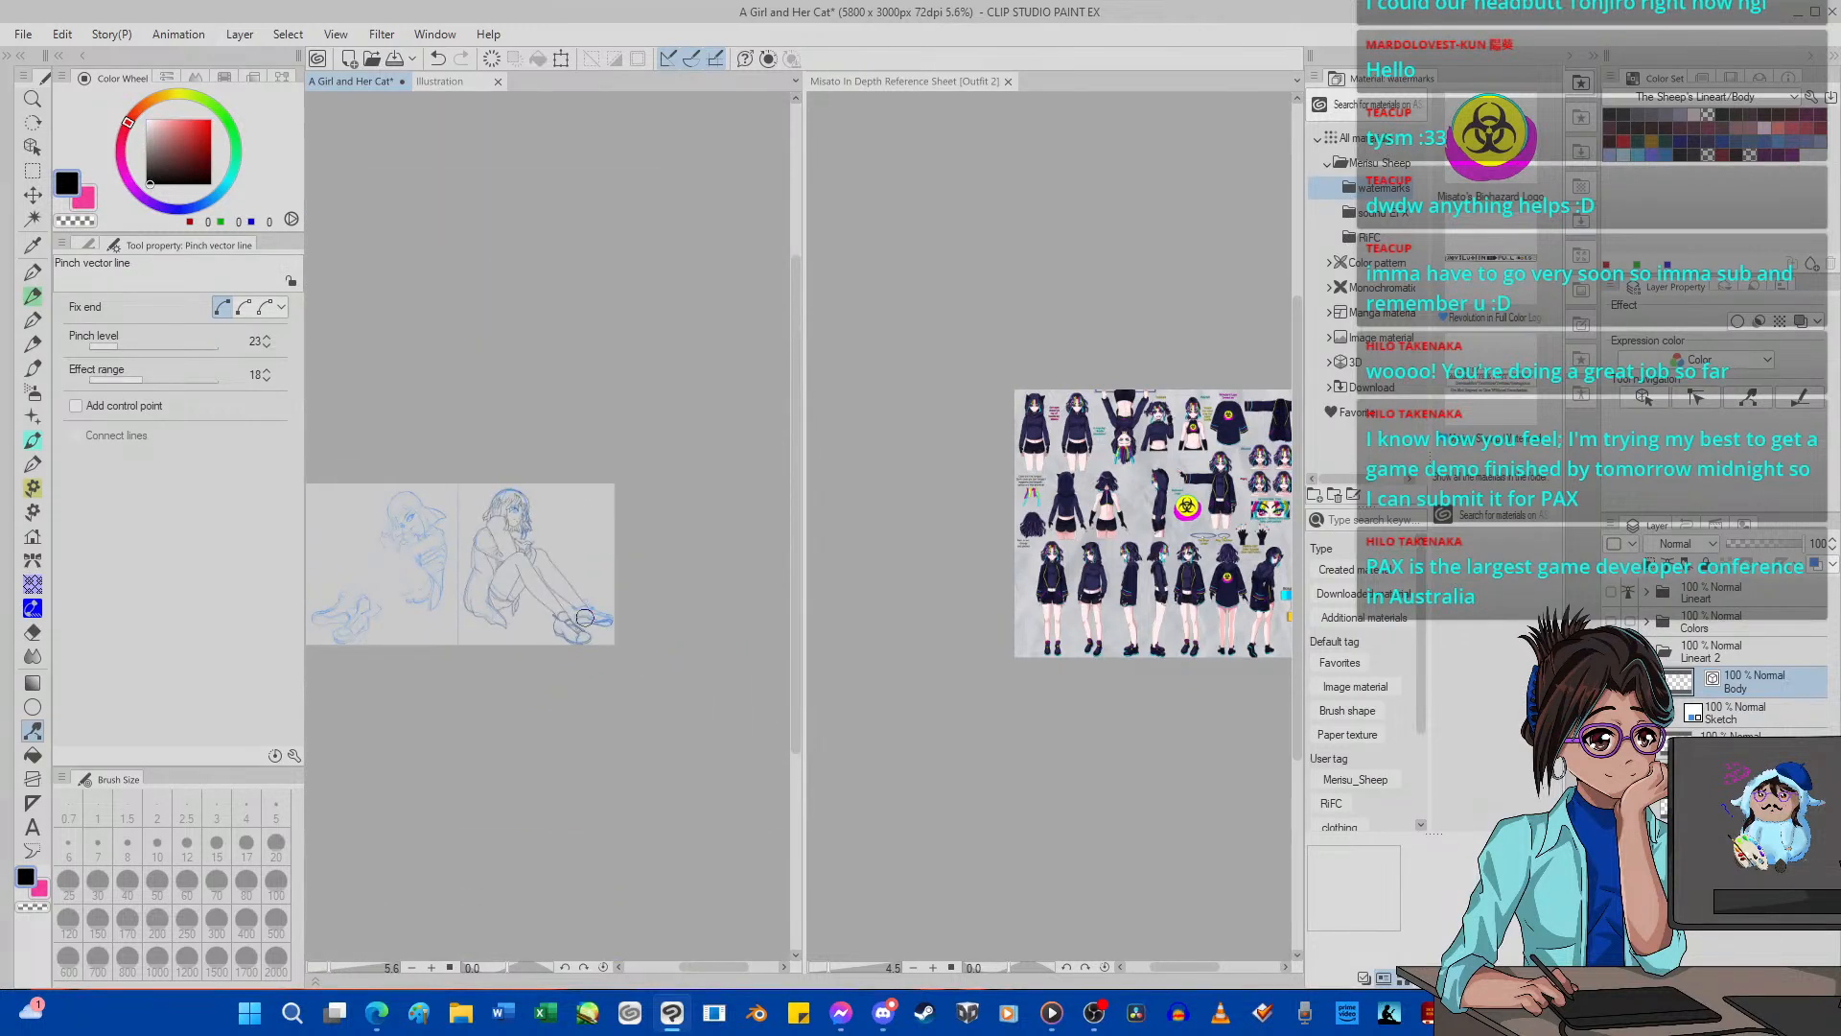
Set Pinch vector line's Fix end to the second option and close the gap in the far sole outline at the heel.
scroll(585, 616, "up", 12)
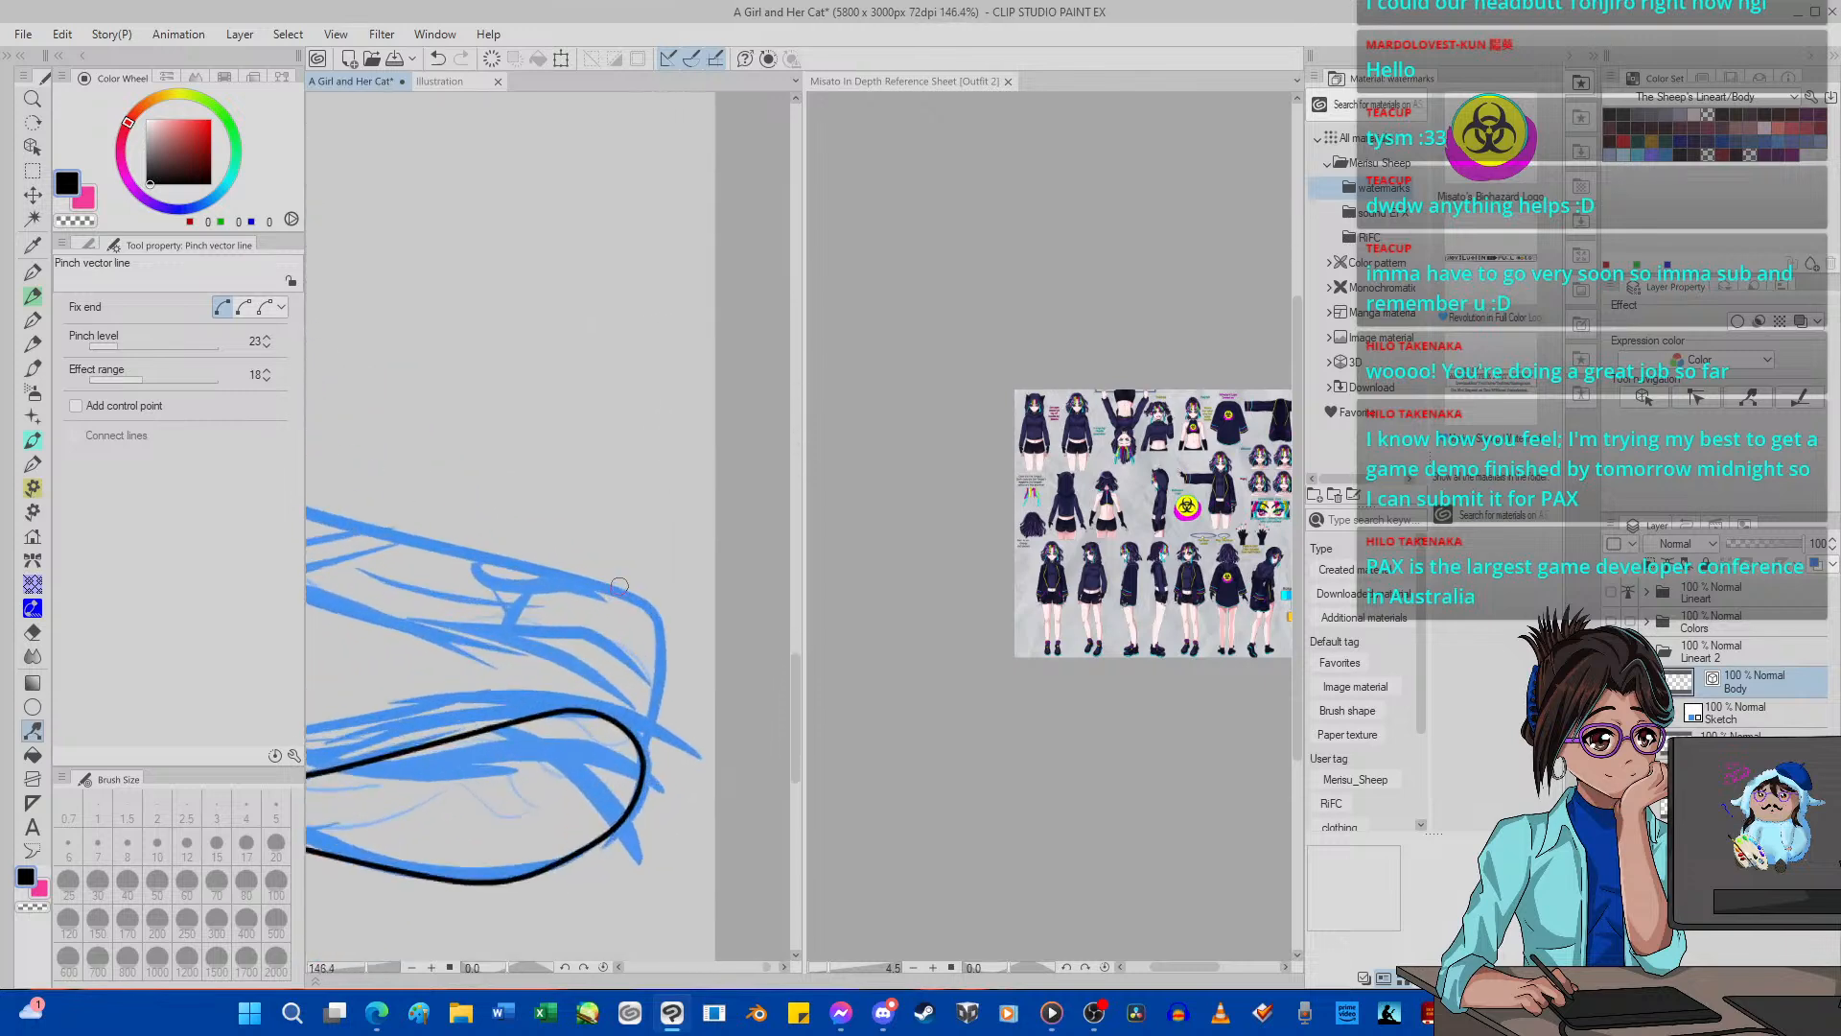
scroll(619, 587, "down", 15)
scroll(379, 568, "up", 14)
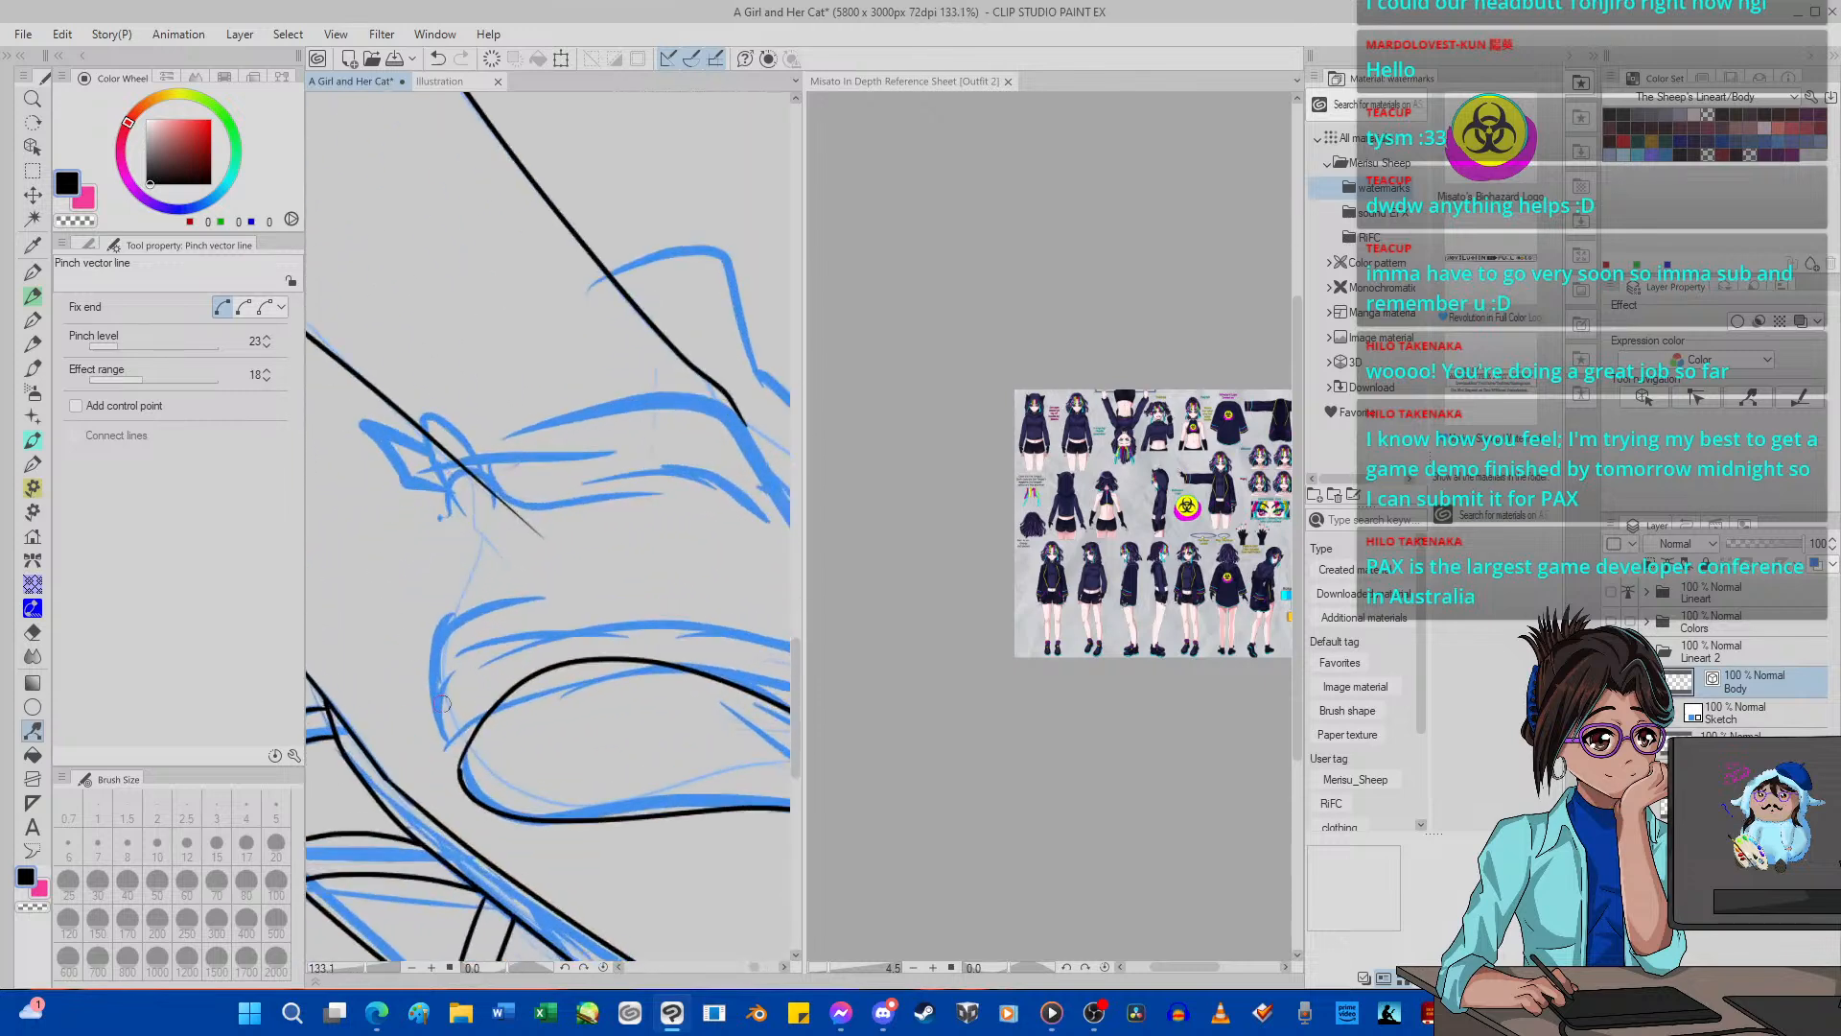
scroll(441, 705, "up", 3)
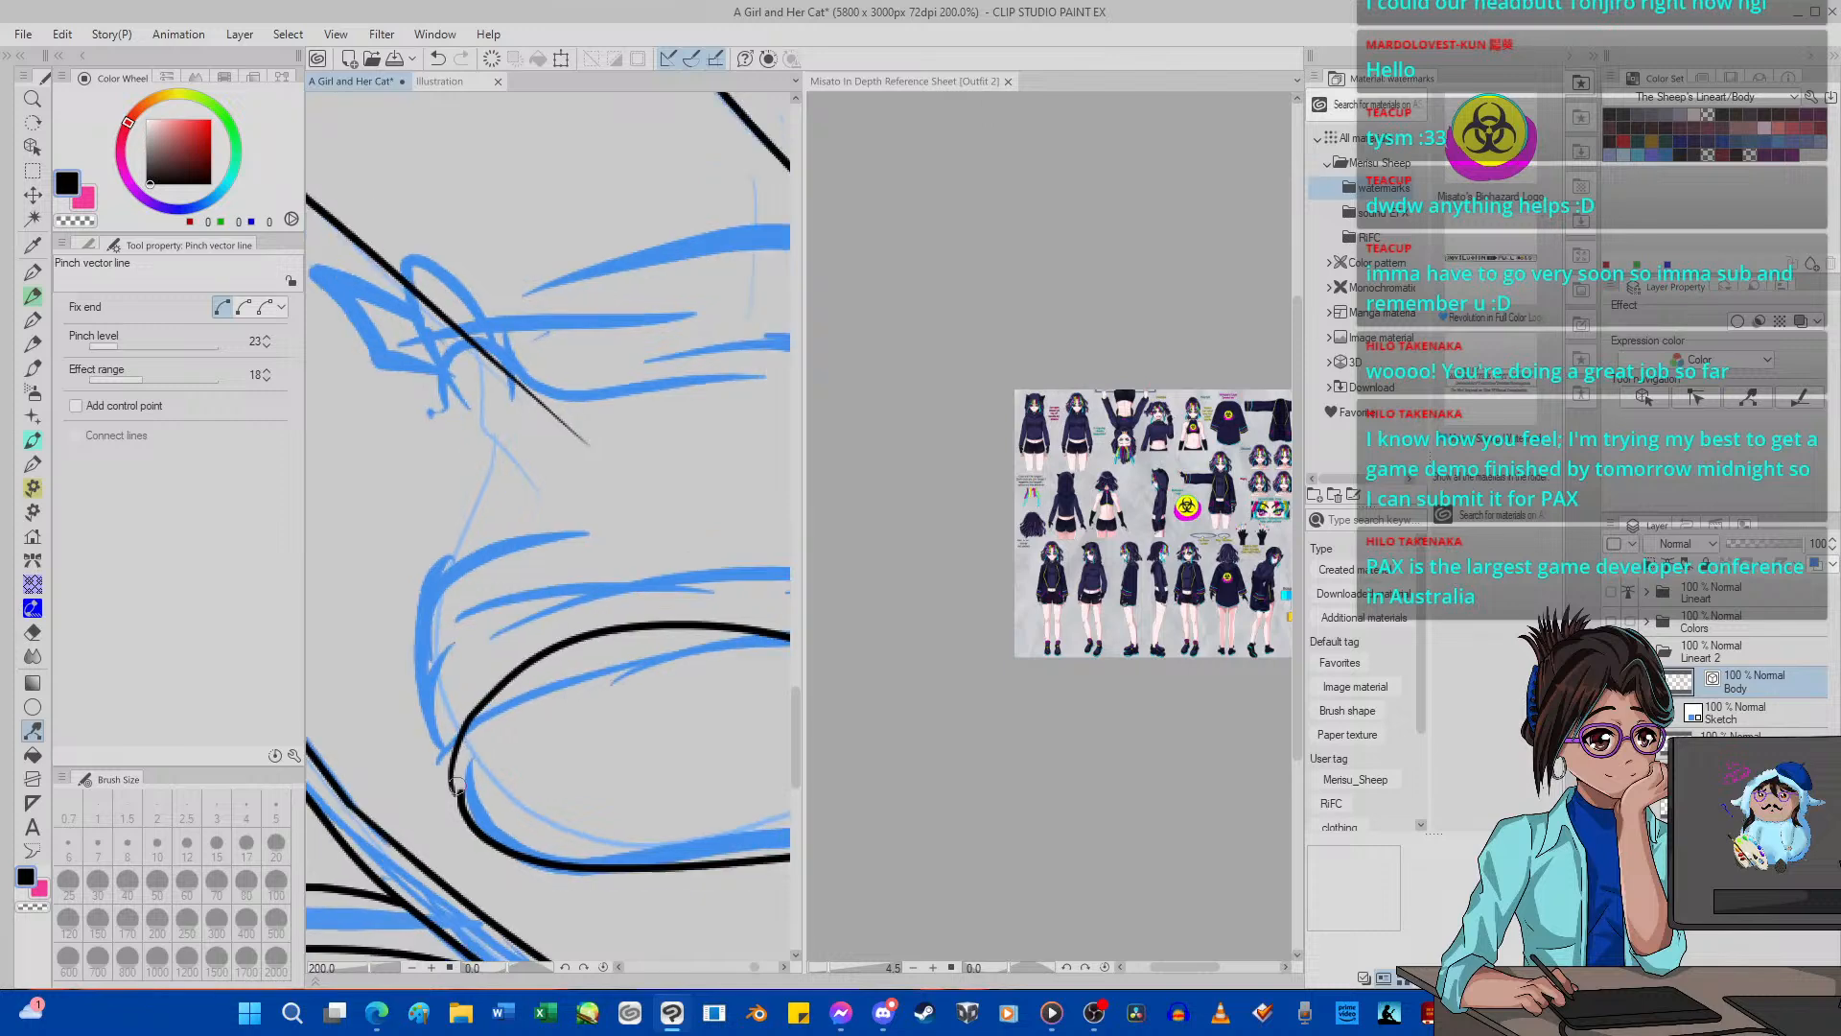
scroll(459, 784, "up", 5)
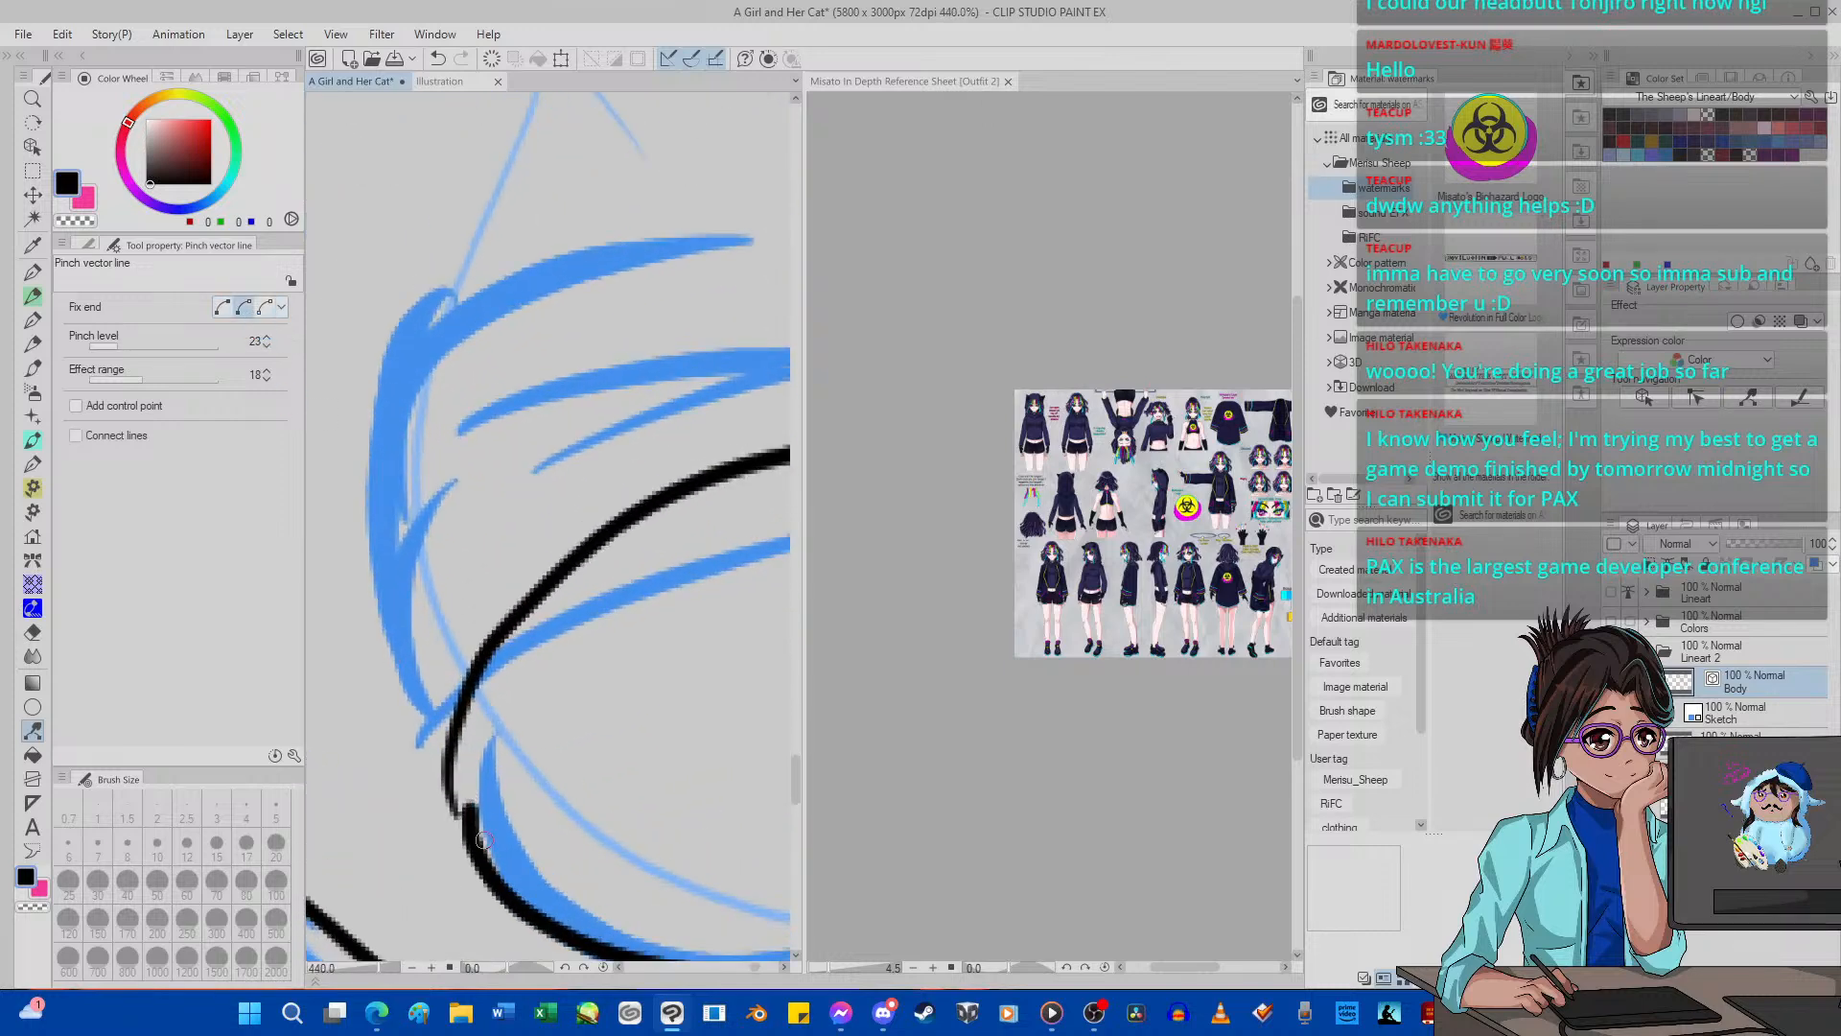
left_click_drag(476, 832, 459, 807)
scroll(461, 656, "down", 14)
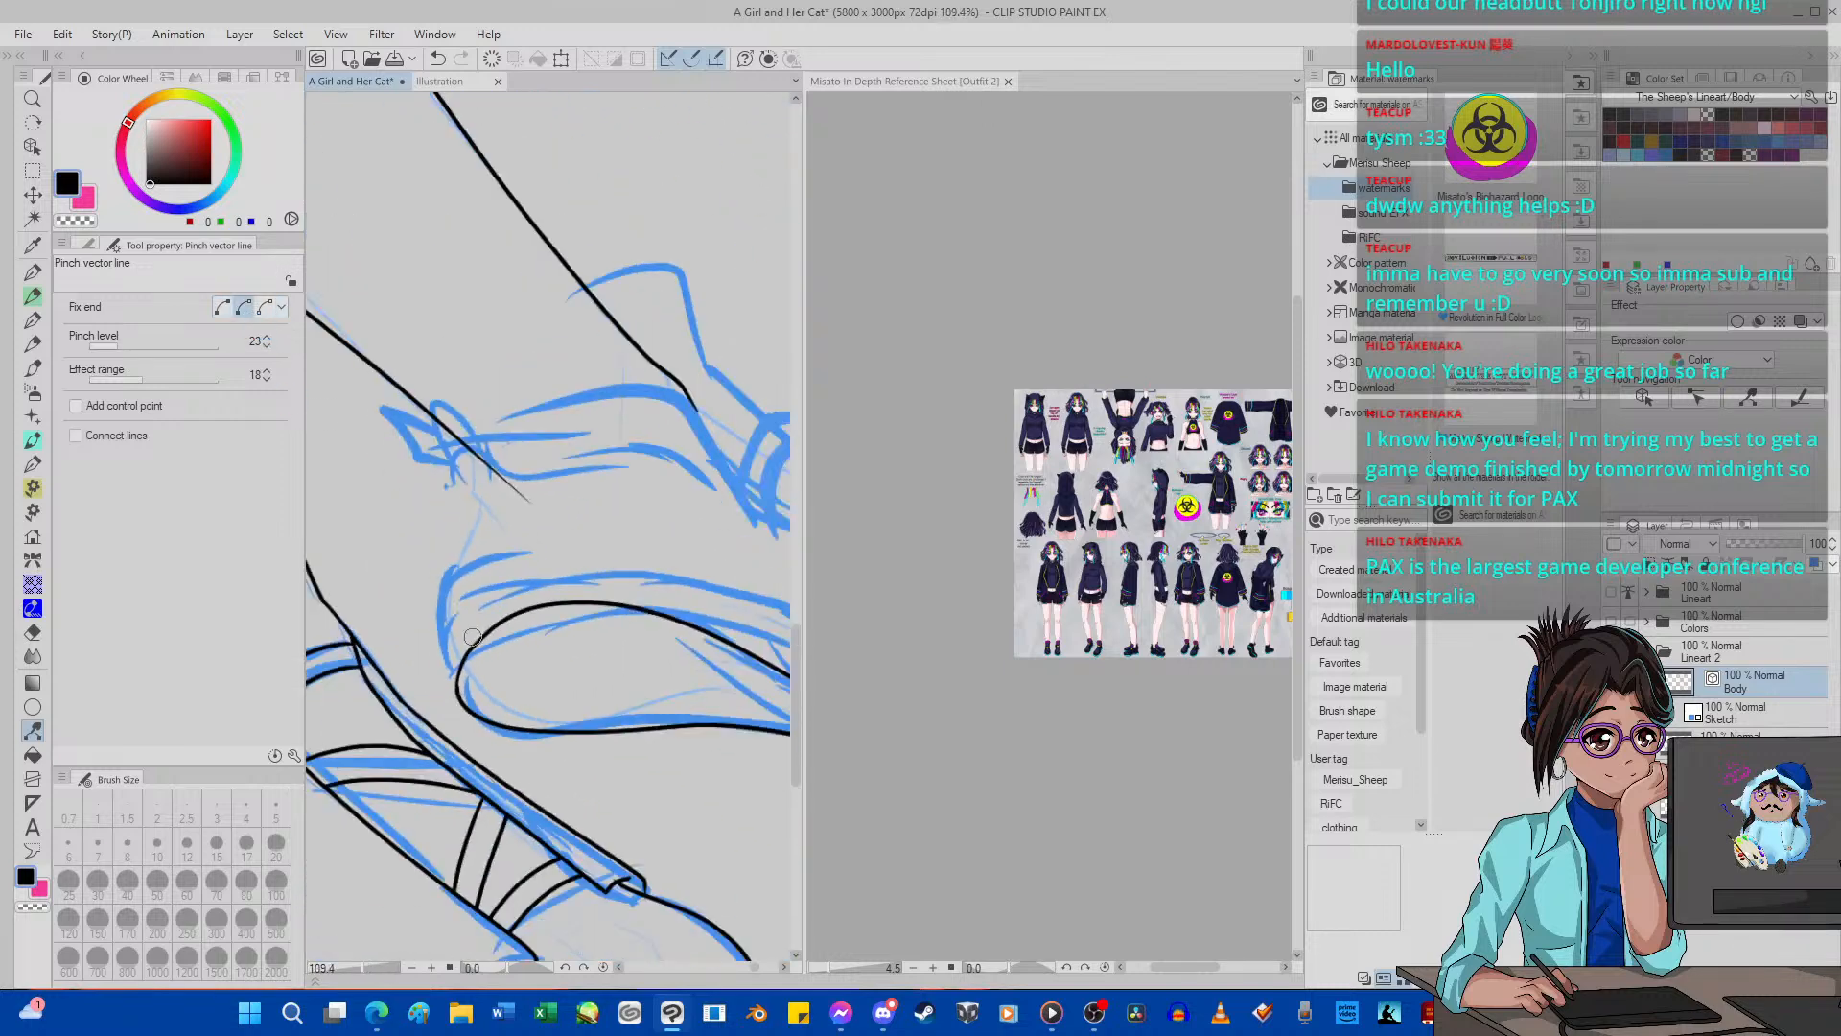
Delete surplus control points where the far sole outline joins at the heel to smooth the curve.
scroll(470, 643, "down", 5)
scroll(458, 668, "up", 10)
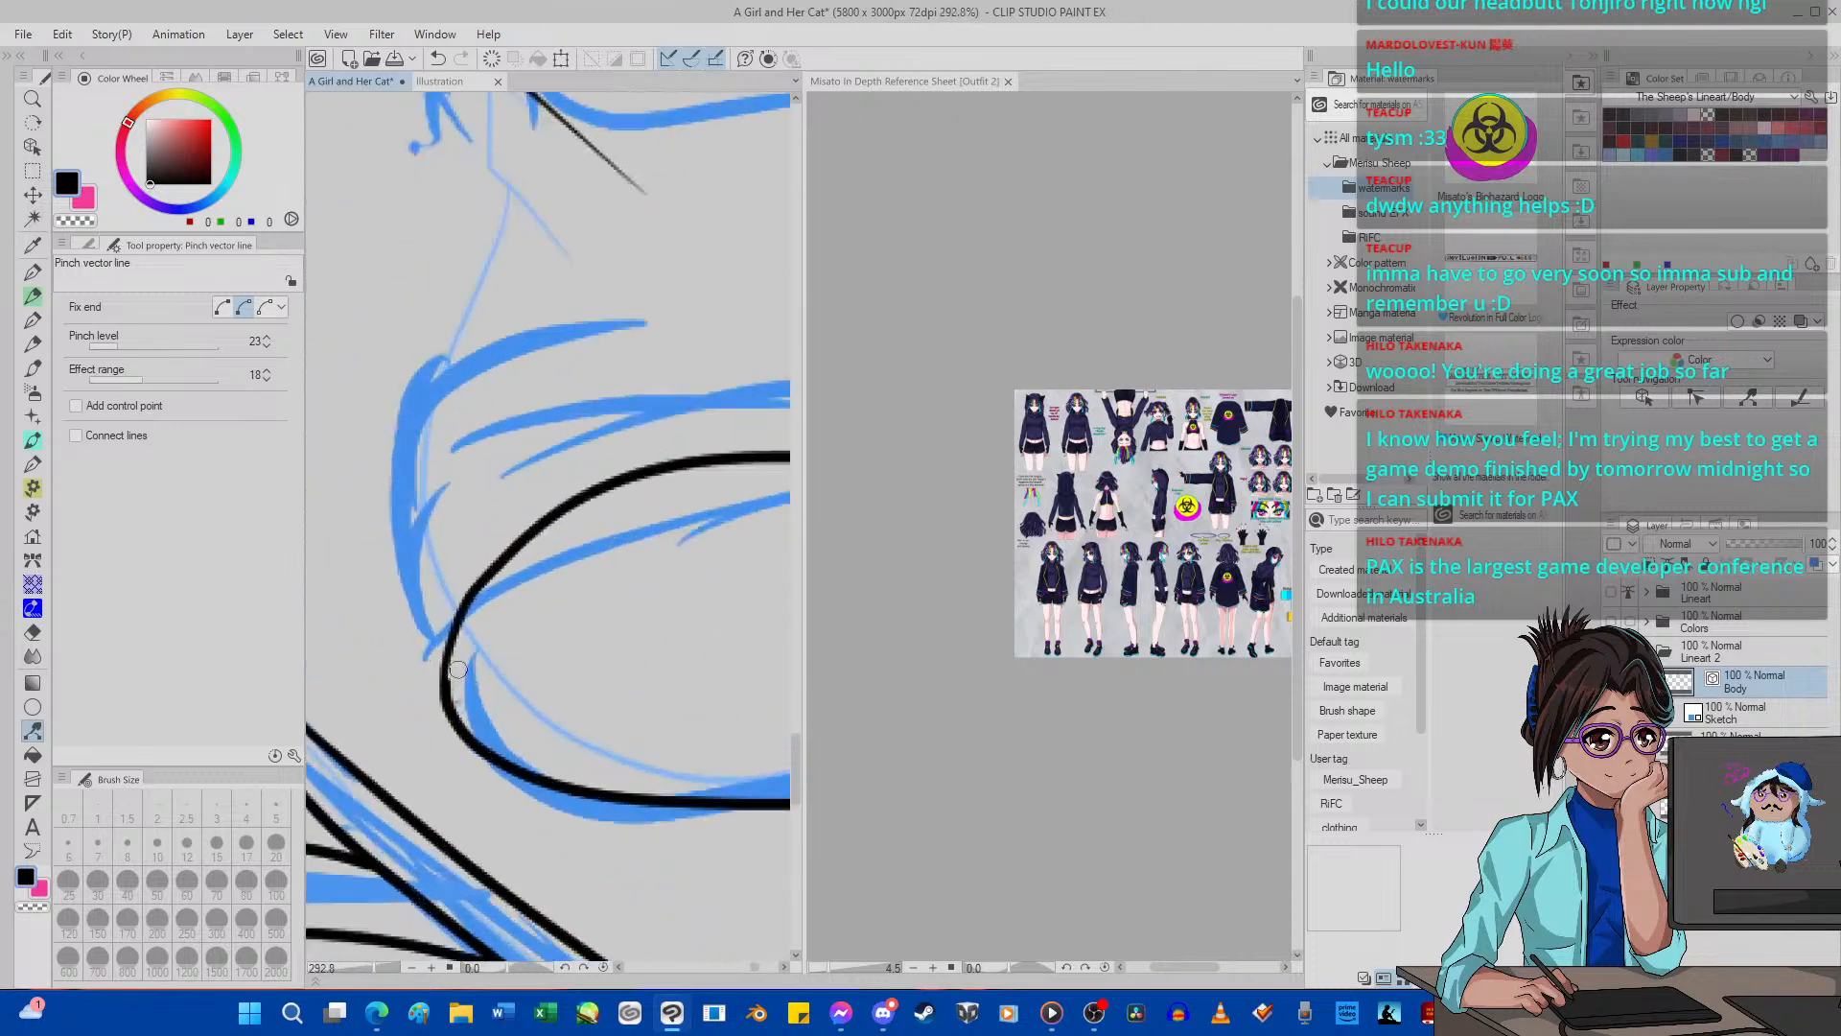
scroll(457, 669, "up", 3)
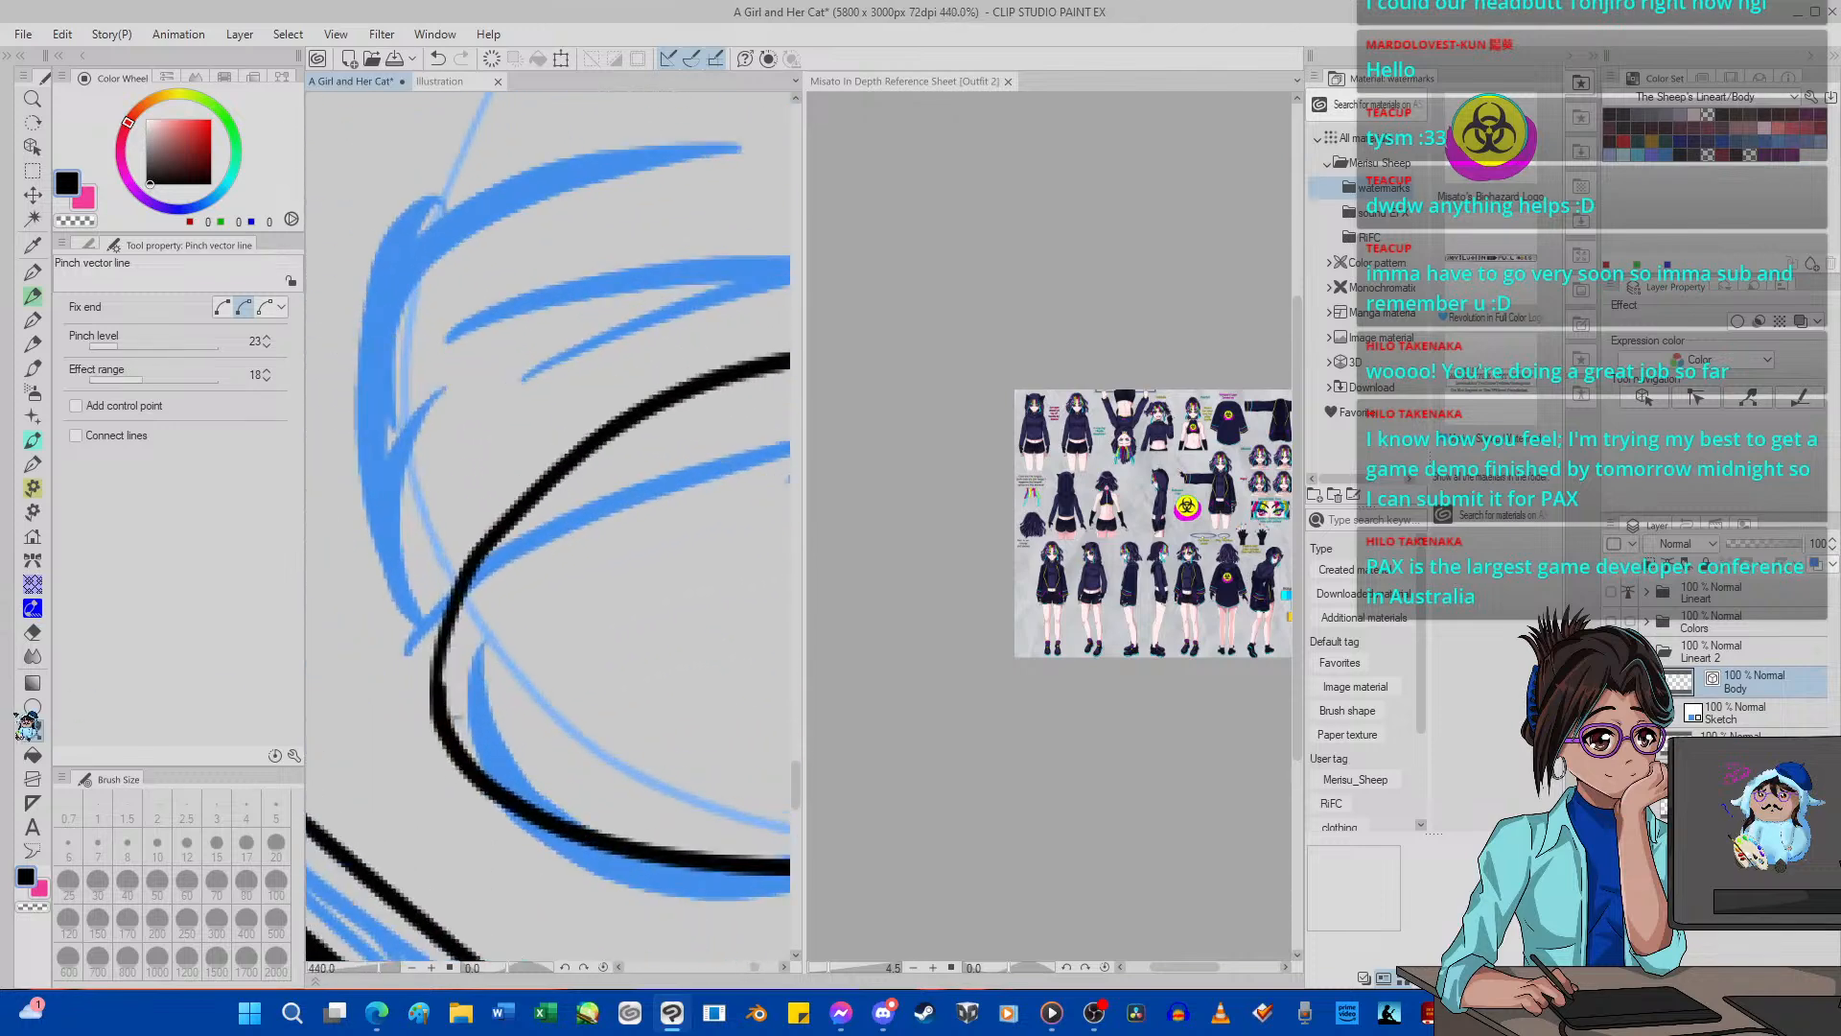
left_click(88, 244)
left_click(117, 292)
left_click(195, 247)
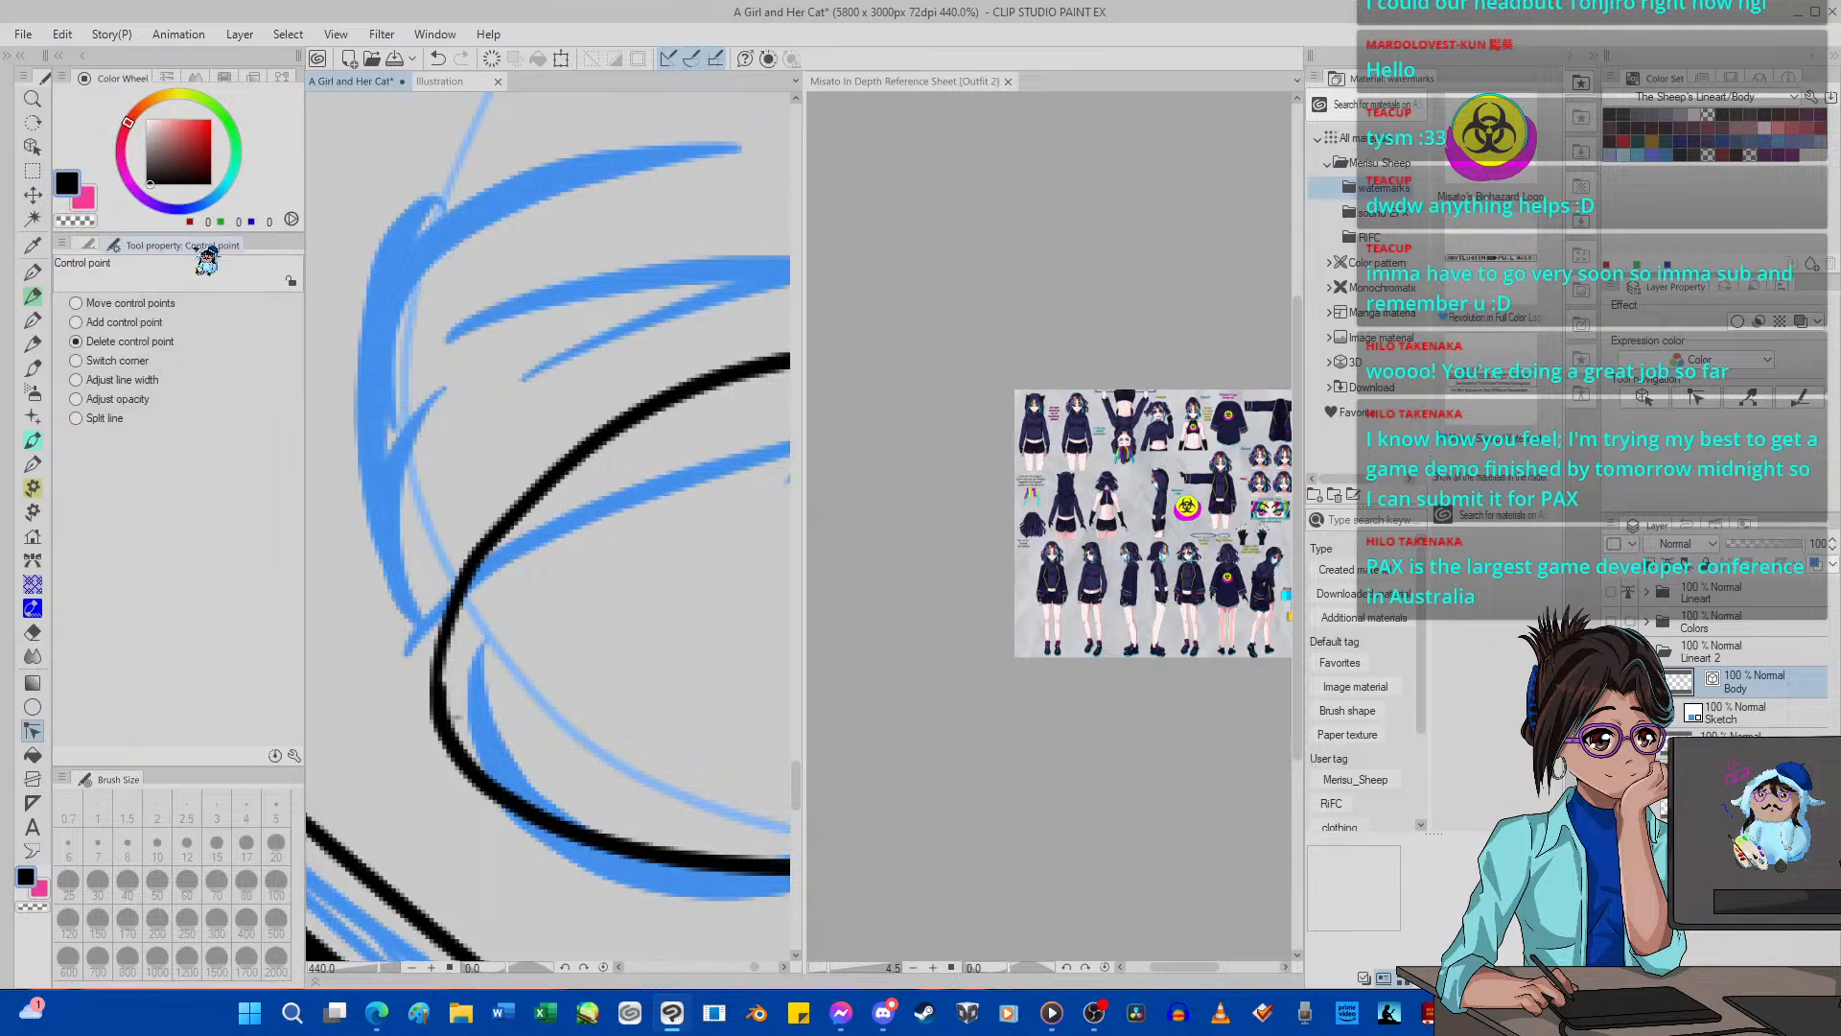
left_click(448, 687)
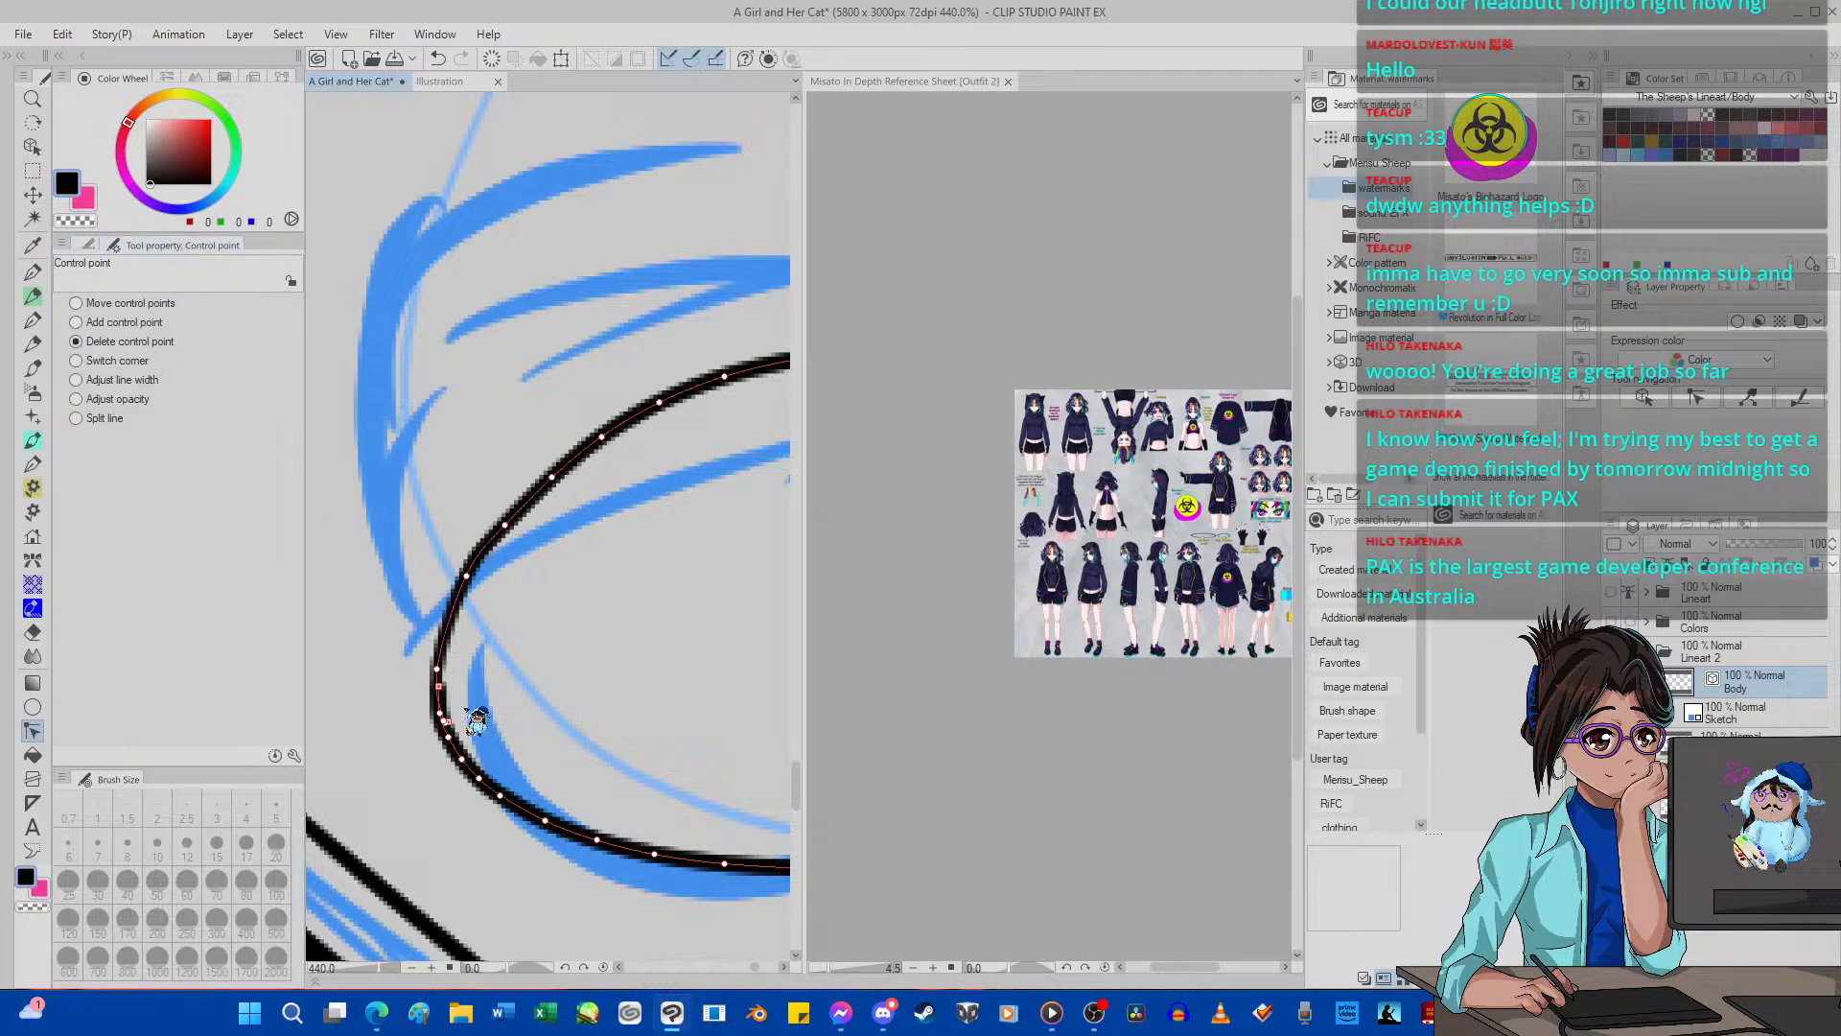
left_click(450, 721)
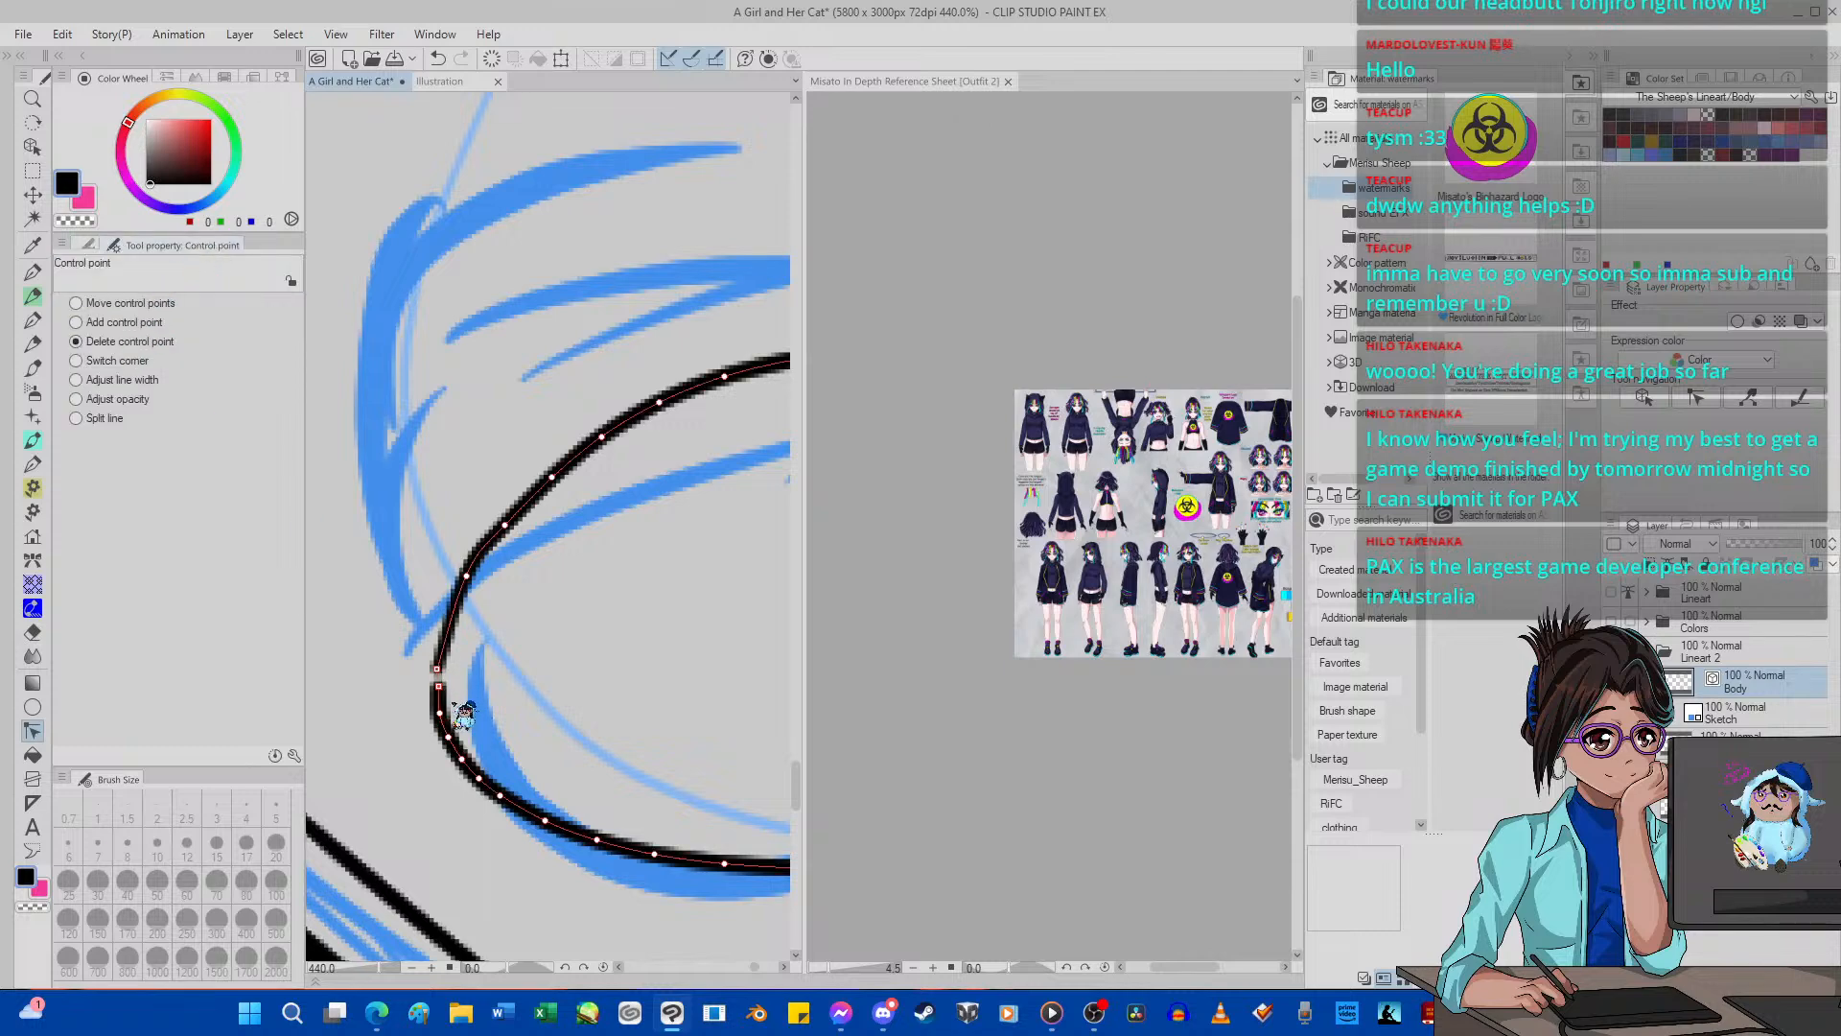
left_click(444, 61)
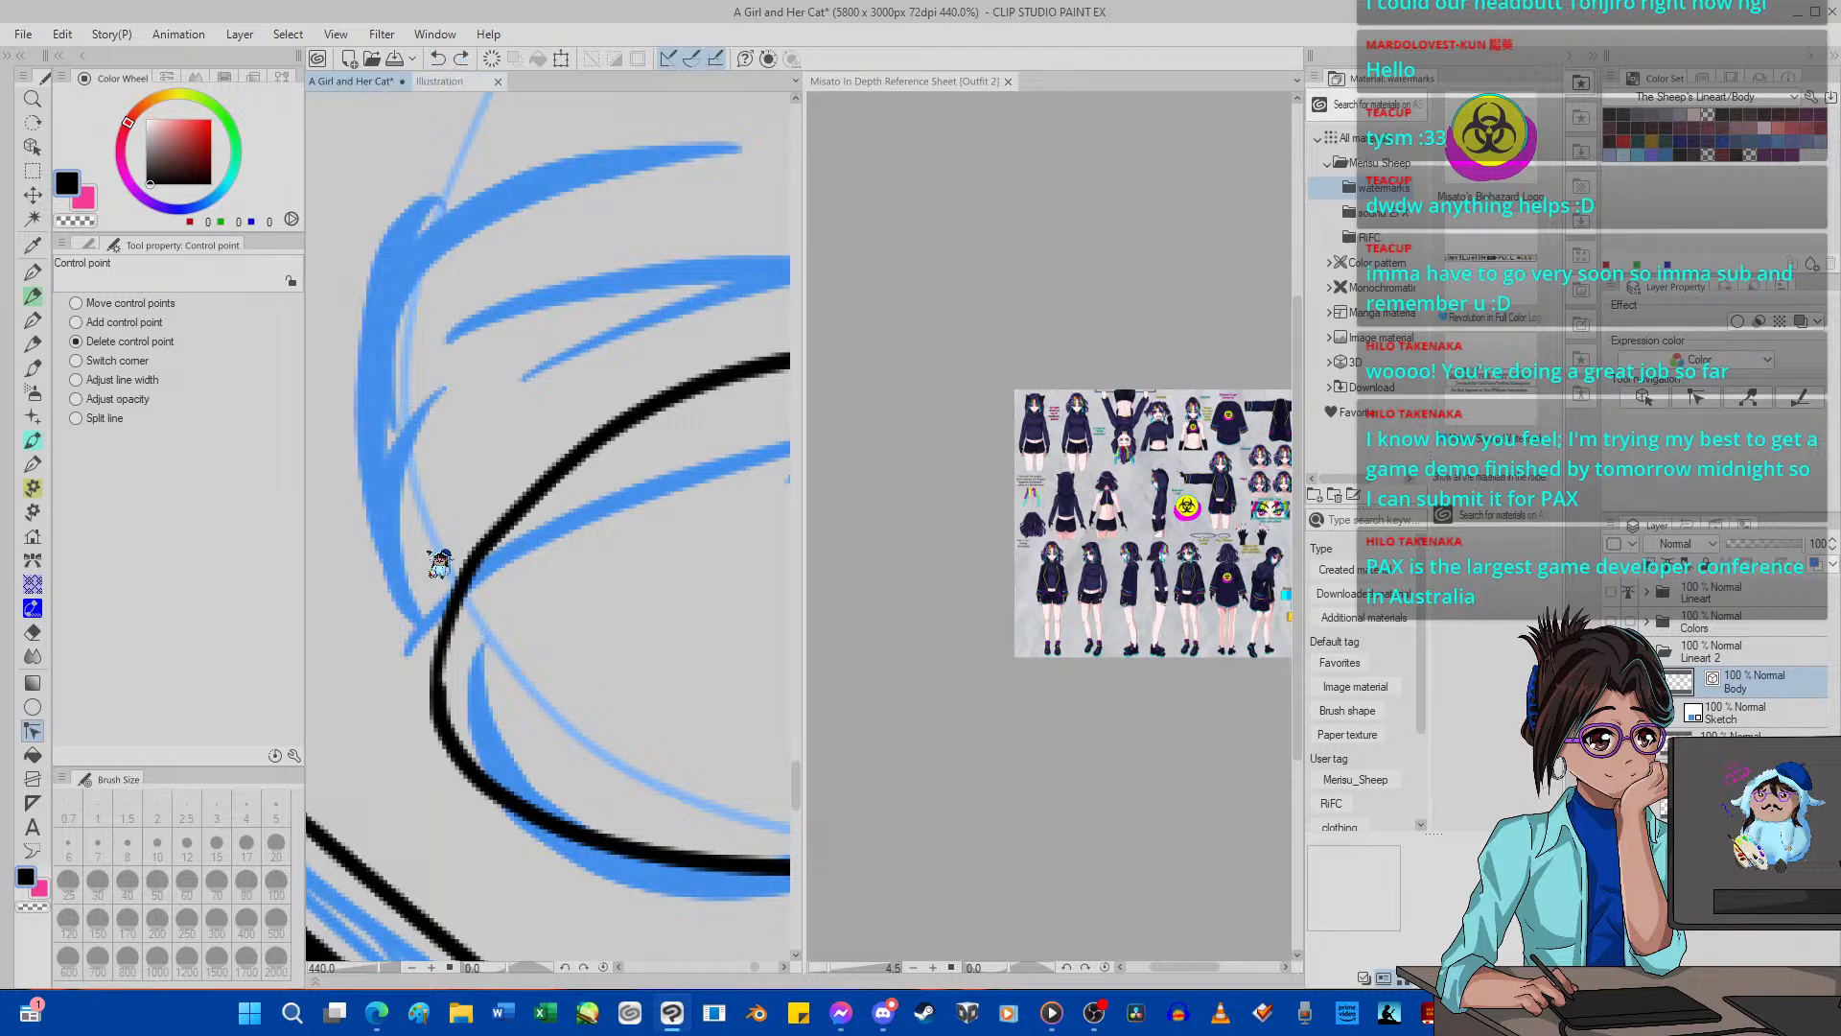
left_click(444, 698)
scroll(450, 596, "down", 10)
scroll(484, 564, "down", 12)
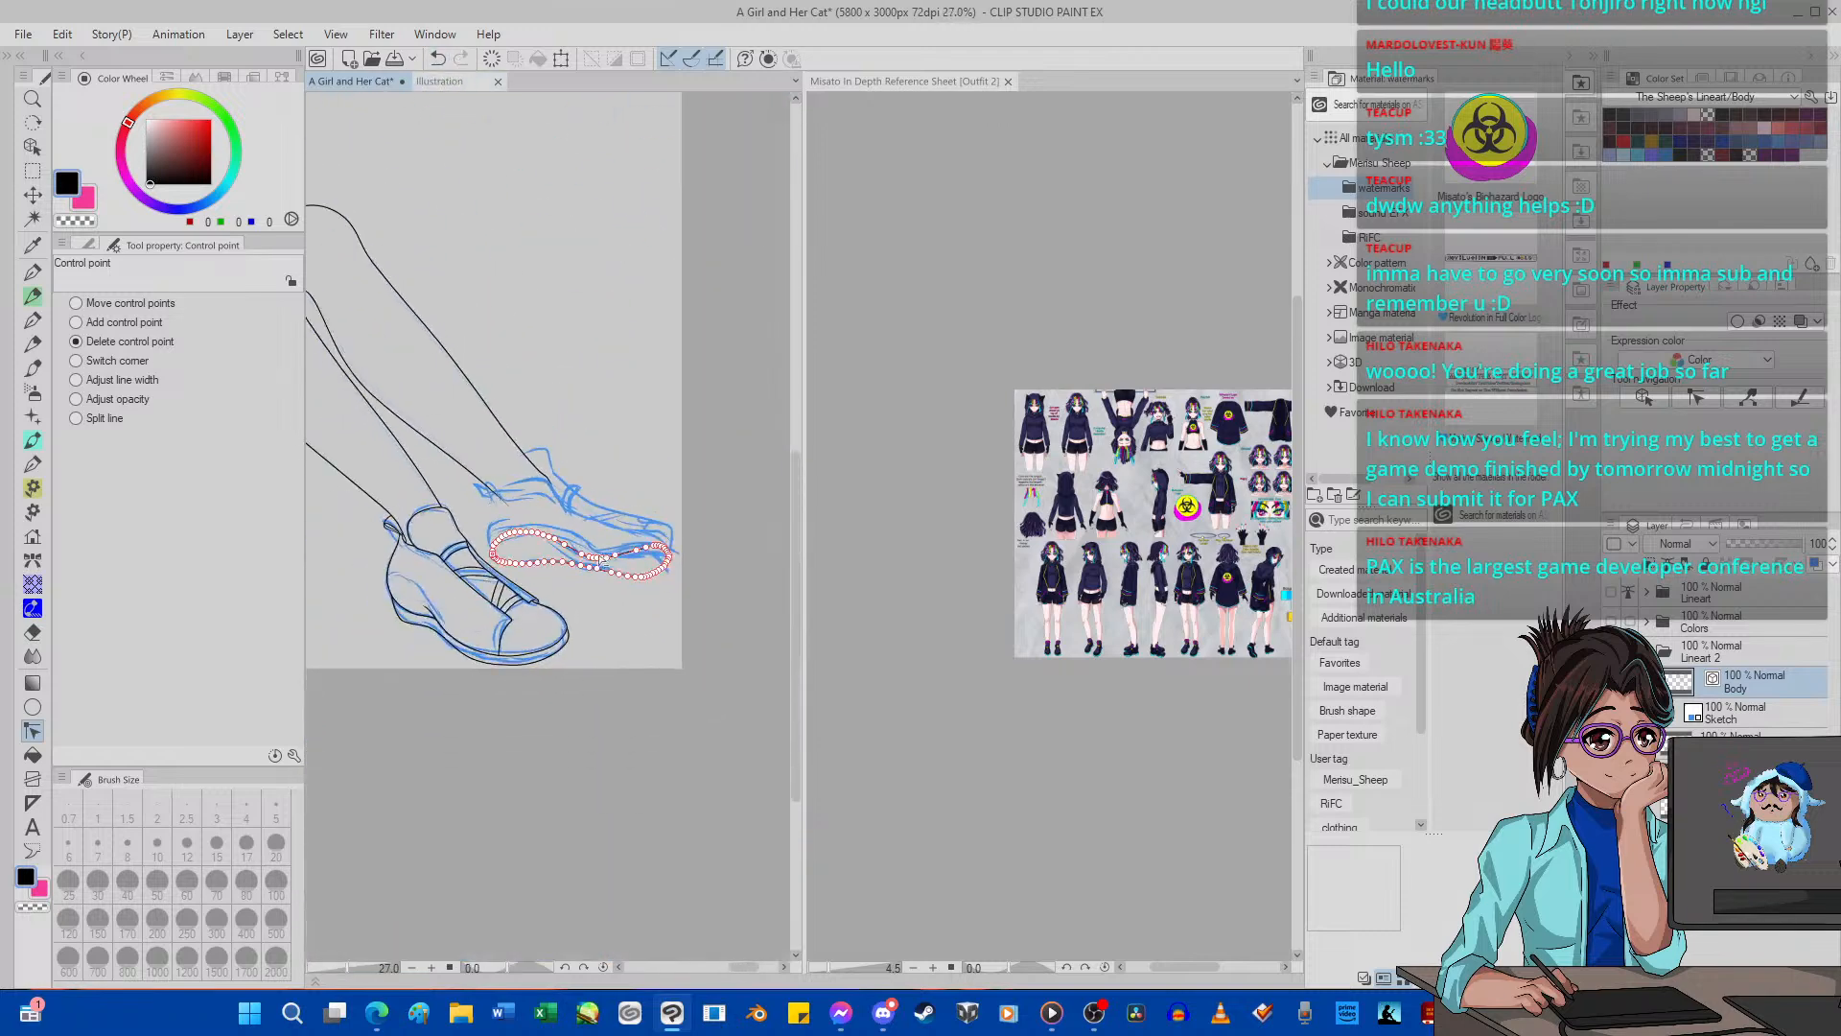
Ink the curved upper edge of the sole around the far shoe's heel with G-pen 2, size 5, undoing the heel-back line.
scroll(659, 500, "up", 6)
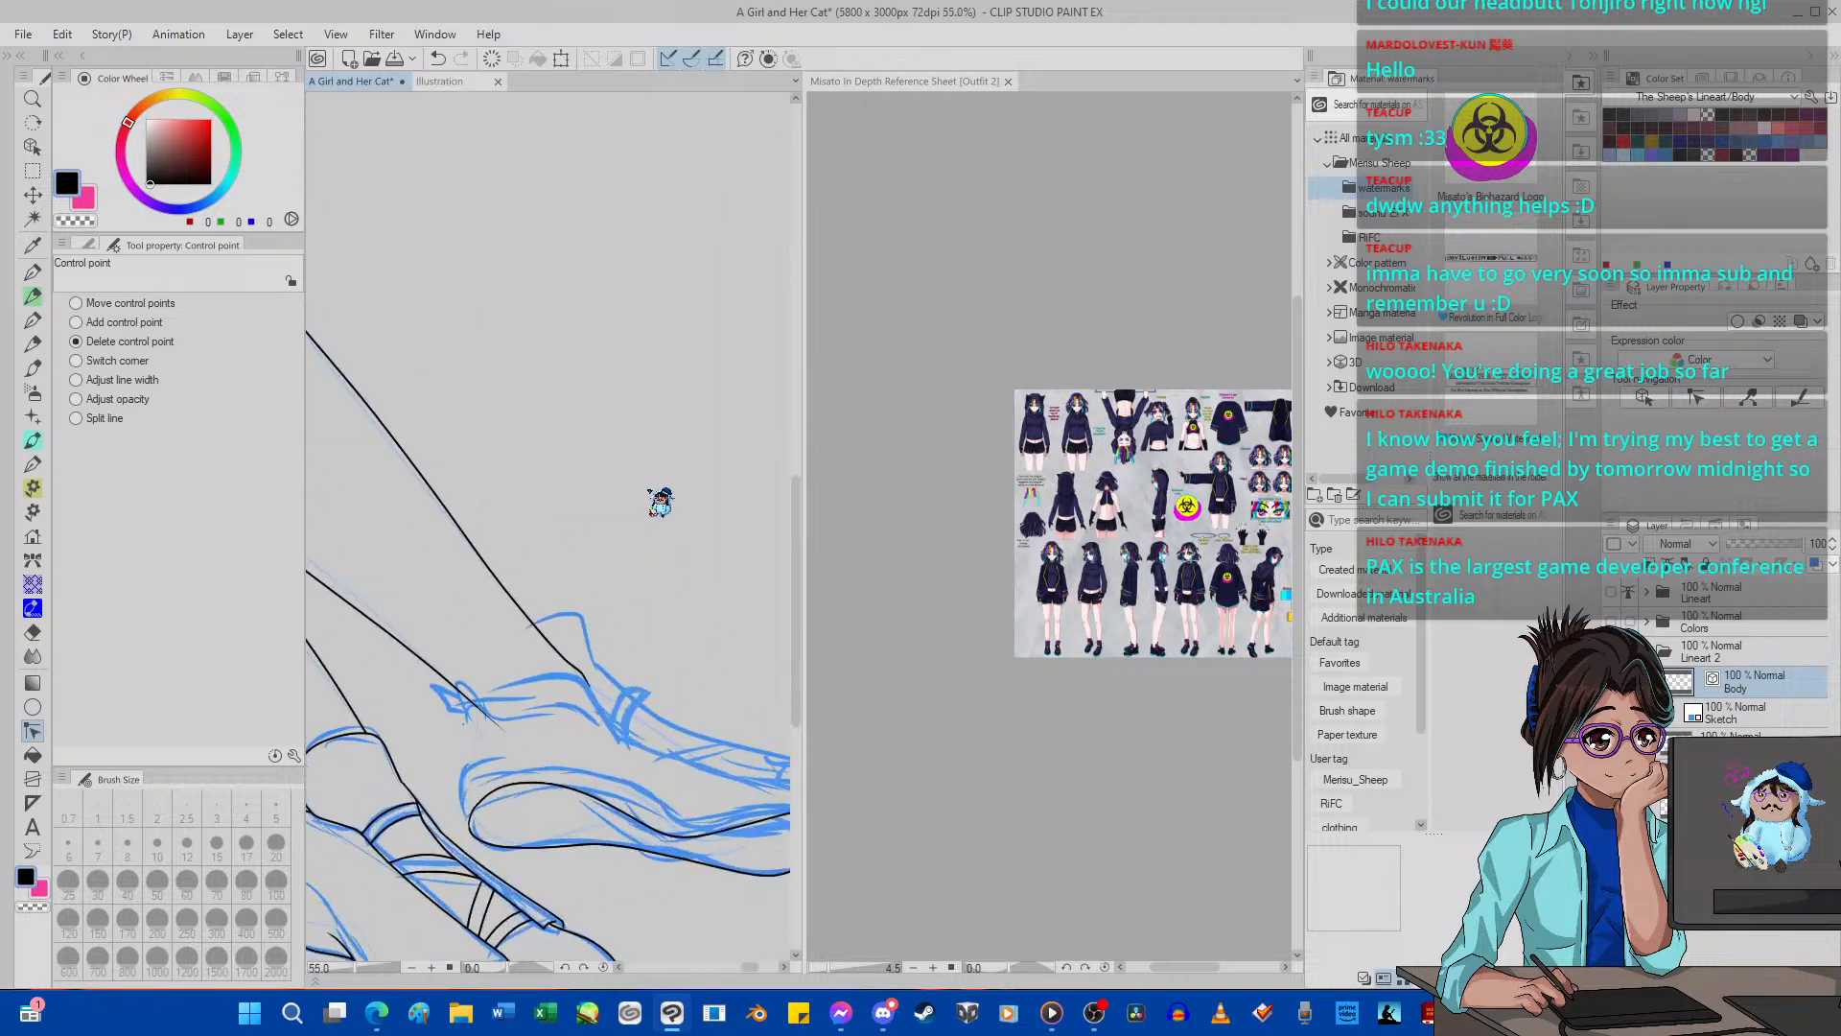
scroll(633, 528, "down", 3)
scroll(617, 538, "up", 1)
scroll(489, 686, "up", 4)
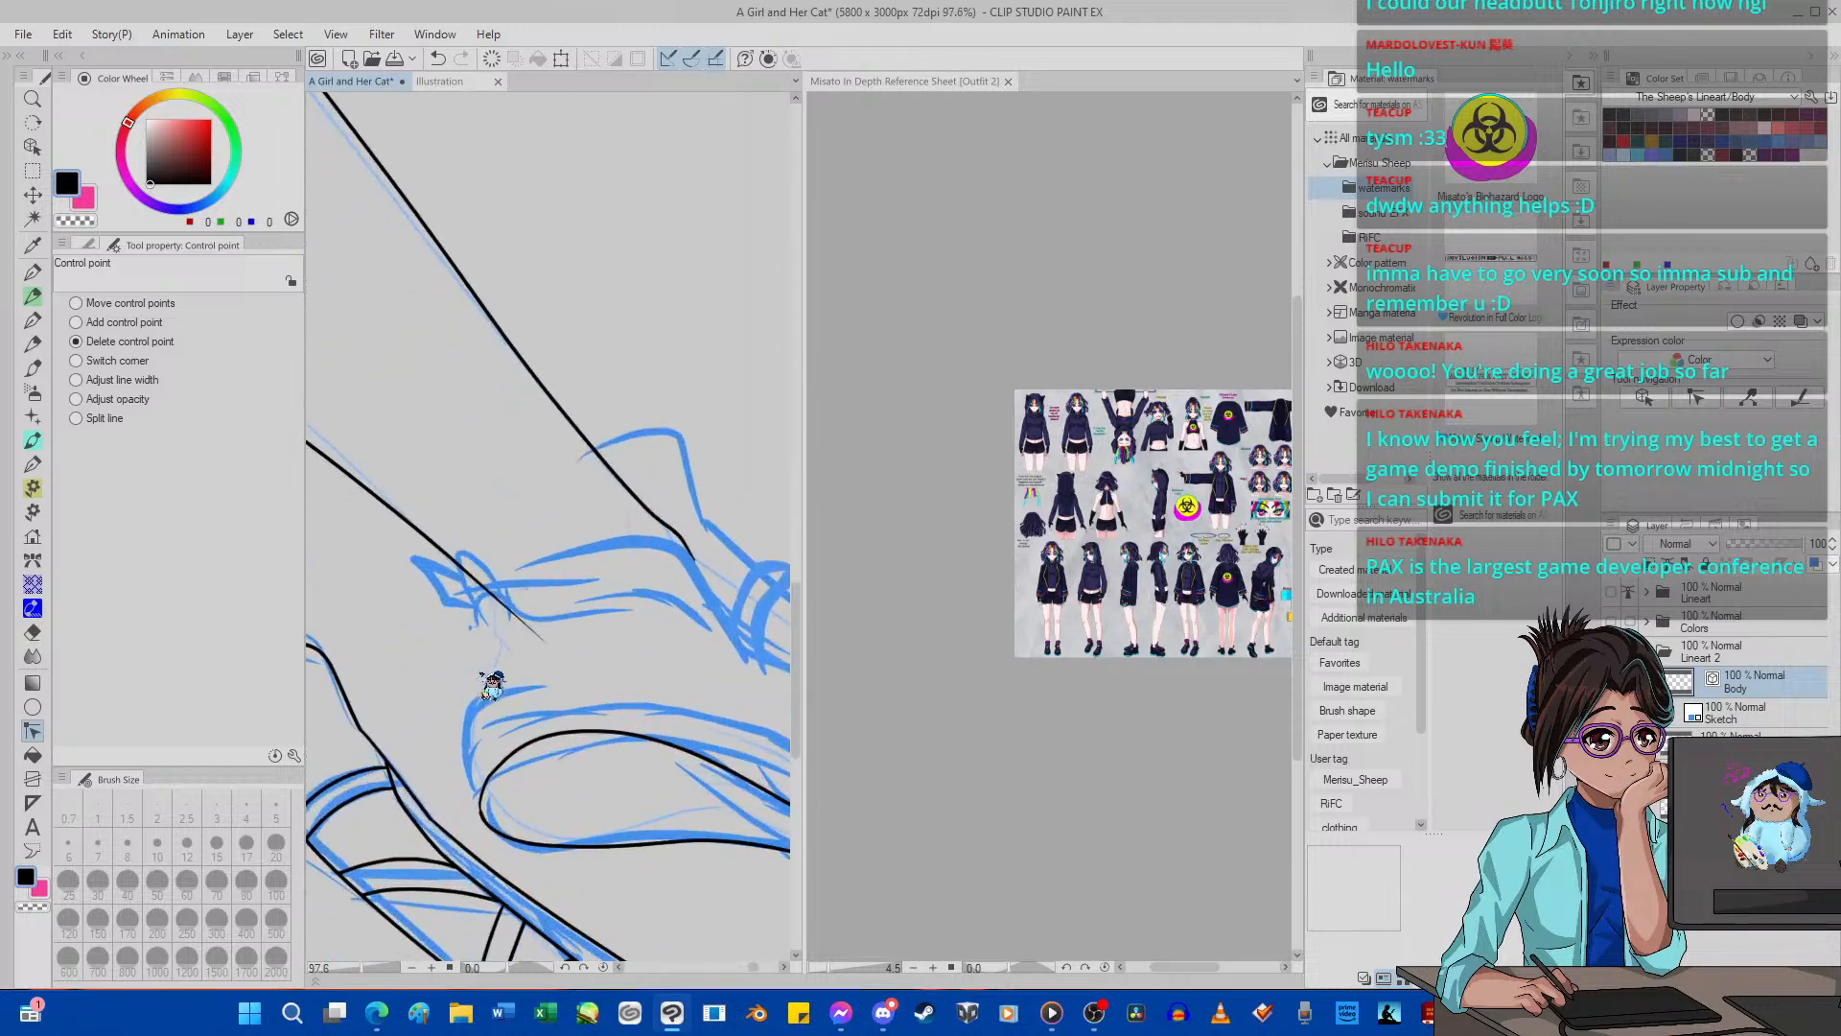
left_click(33, 245)
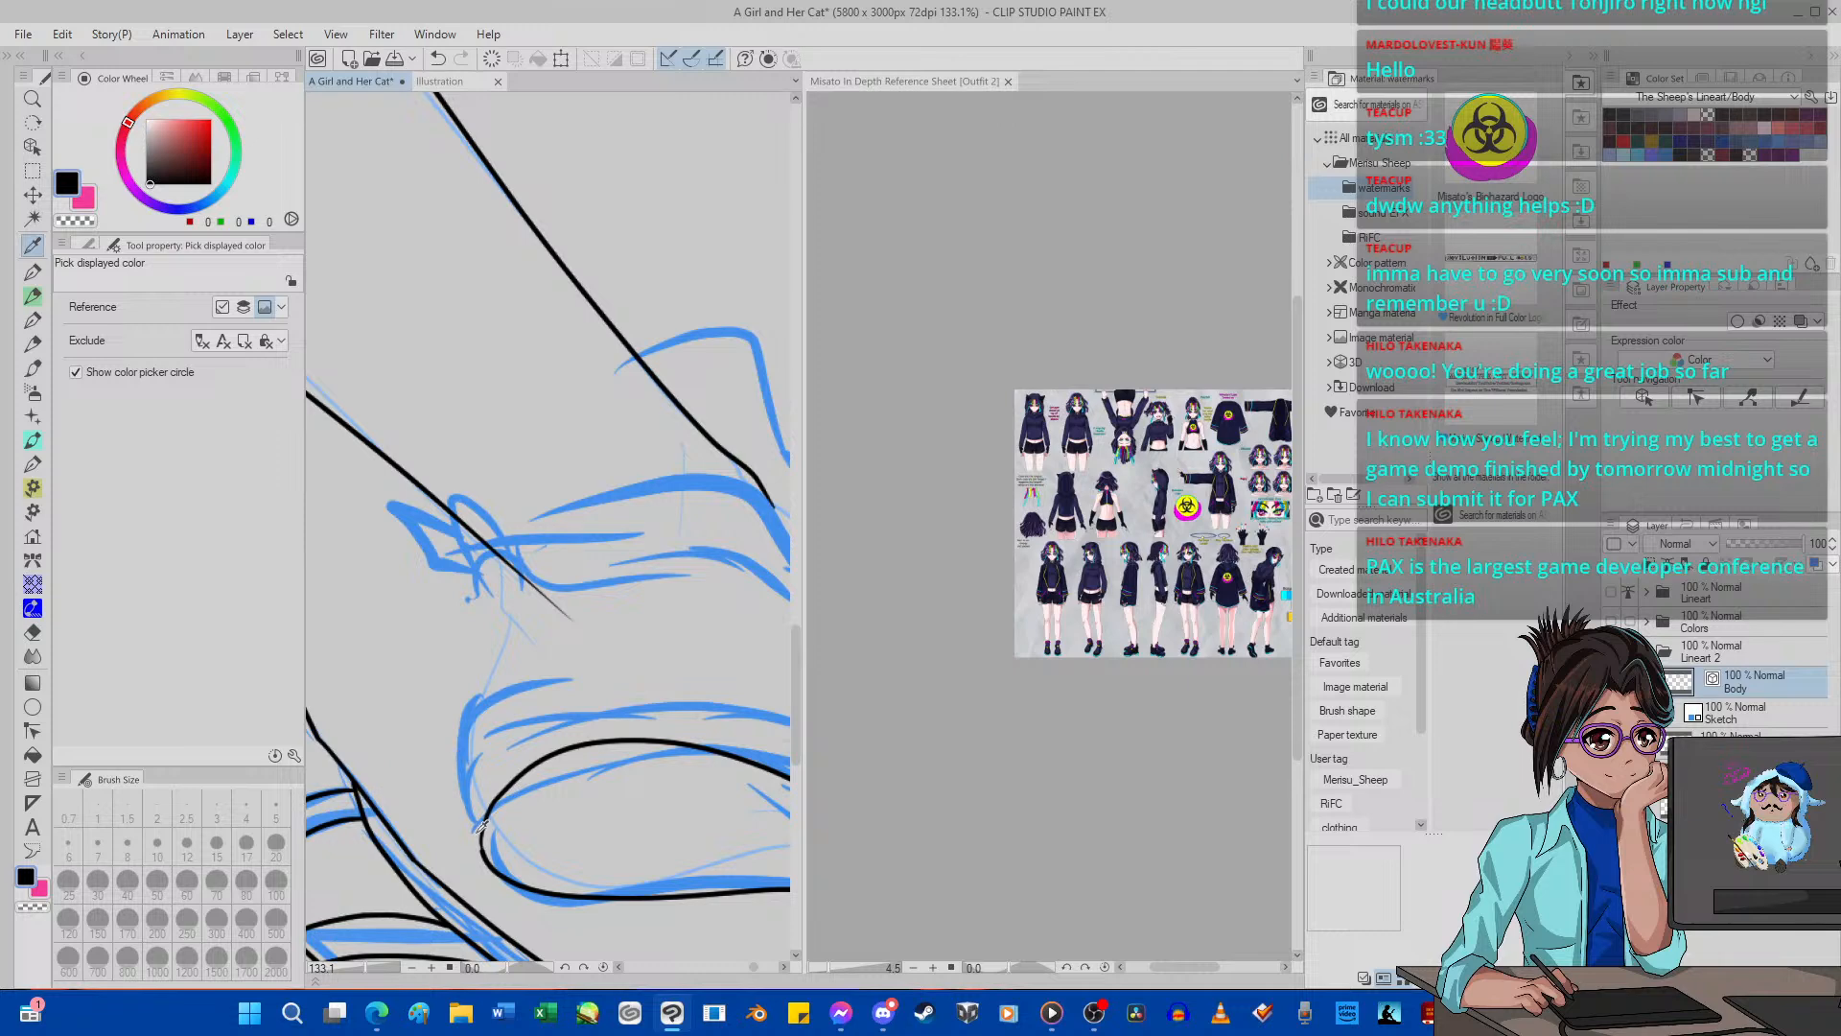
left_click(32, 273)
mouse_move(482, 842)
left_mouse_down()
mouse_move(472, 751)
mouse_move(550, 705)
mouse_move(465, 709)
mouse_move(501, 621)
left_mouse_up()
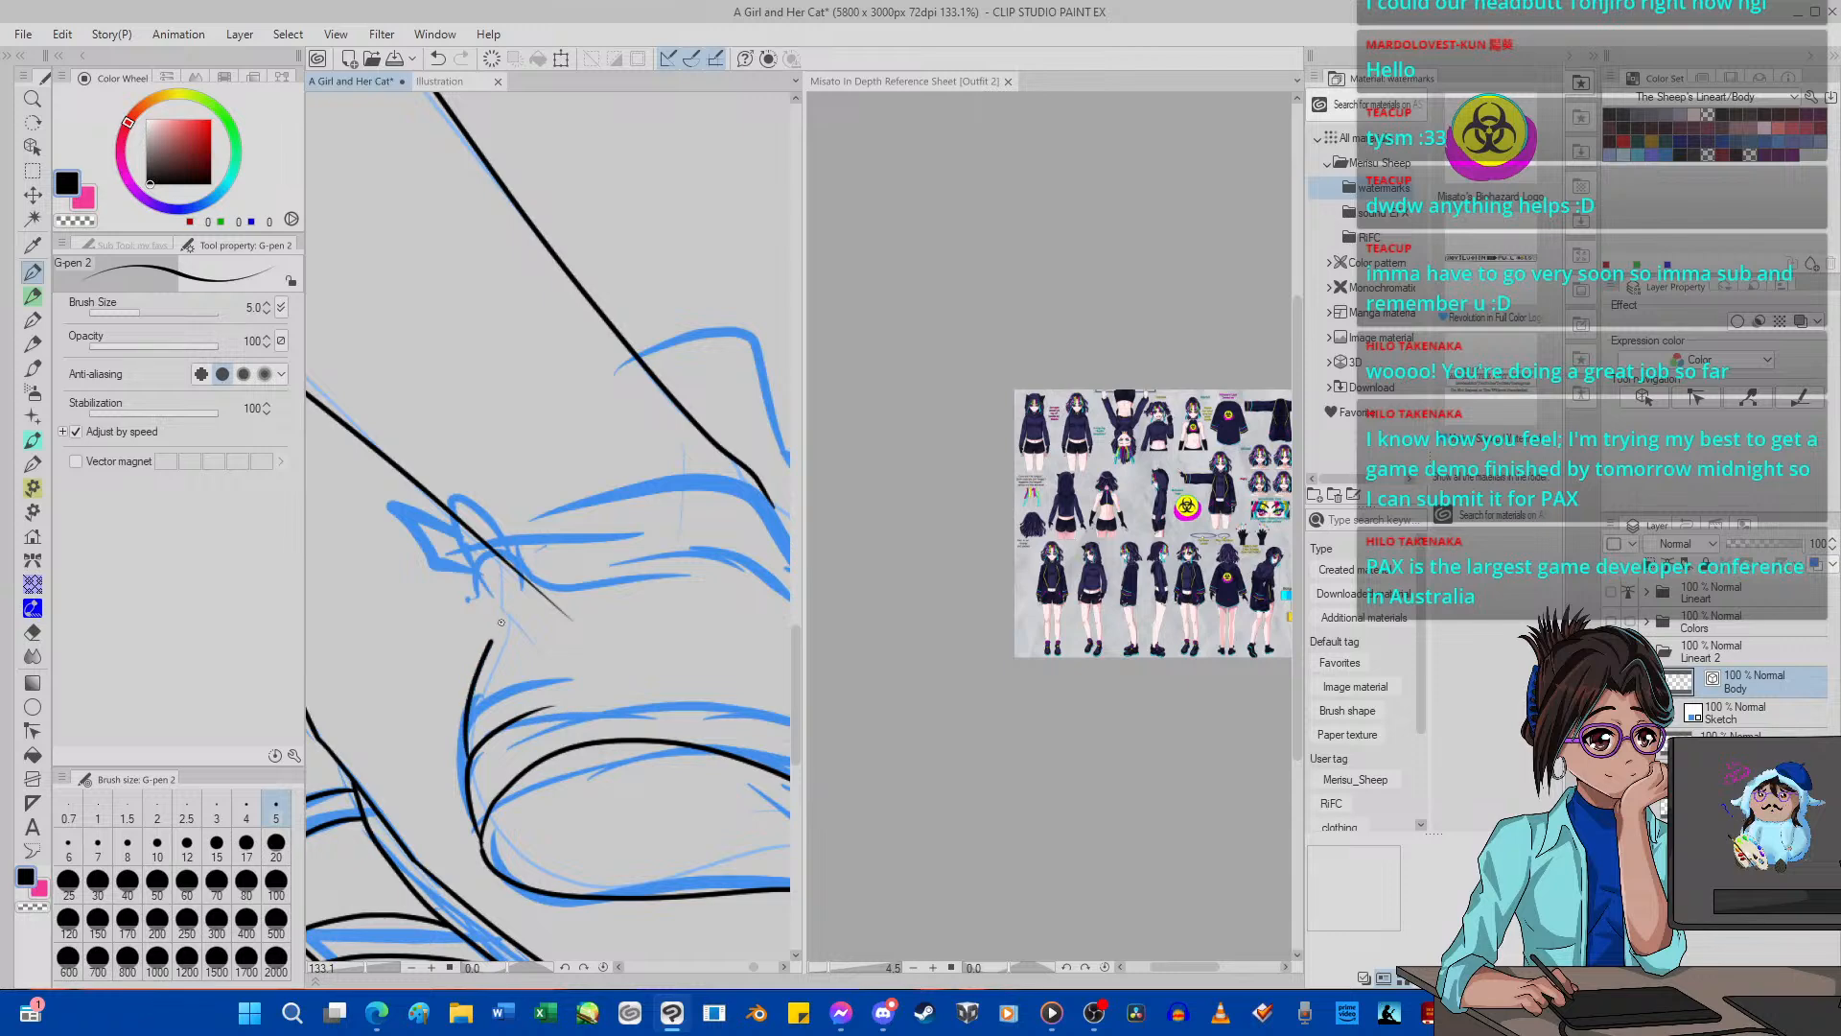
left_click(437, 59)
Try to ink the back of the far shoe's heel and its opening edge over to the ankle.
left_click_drag(464, 750, 473, 655)
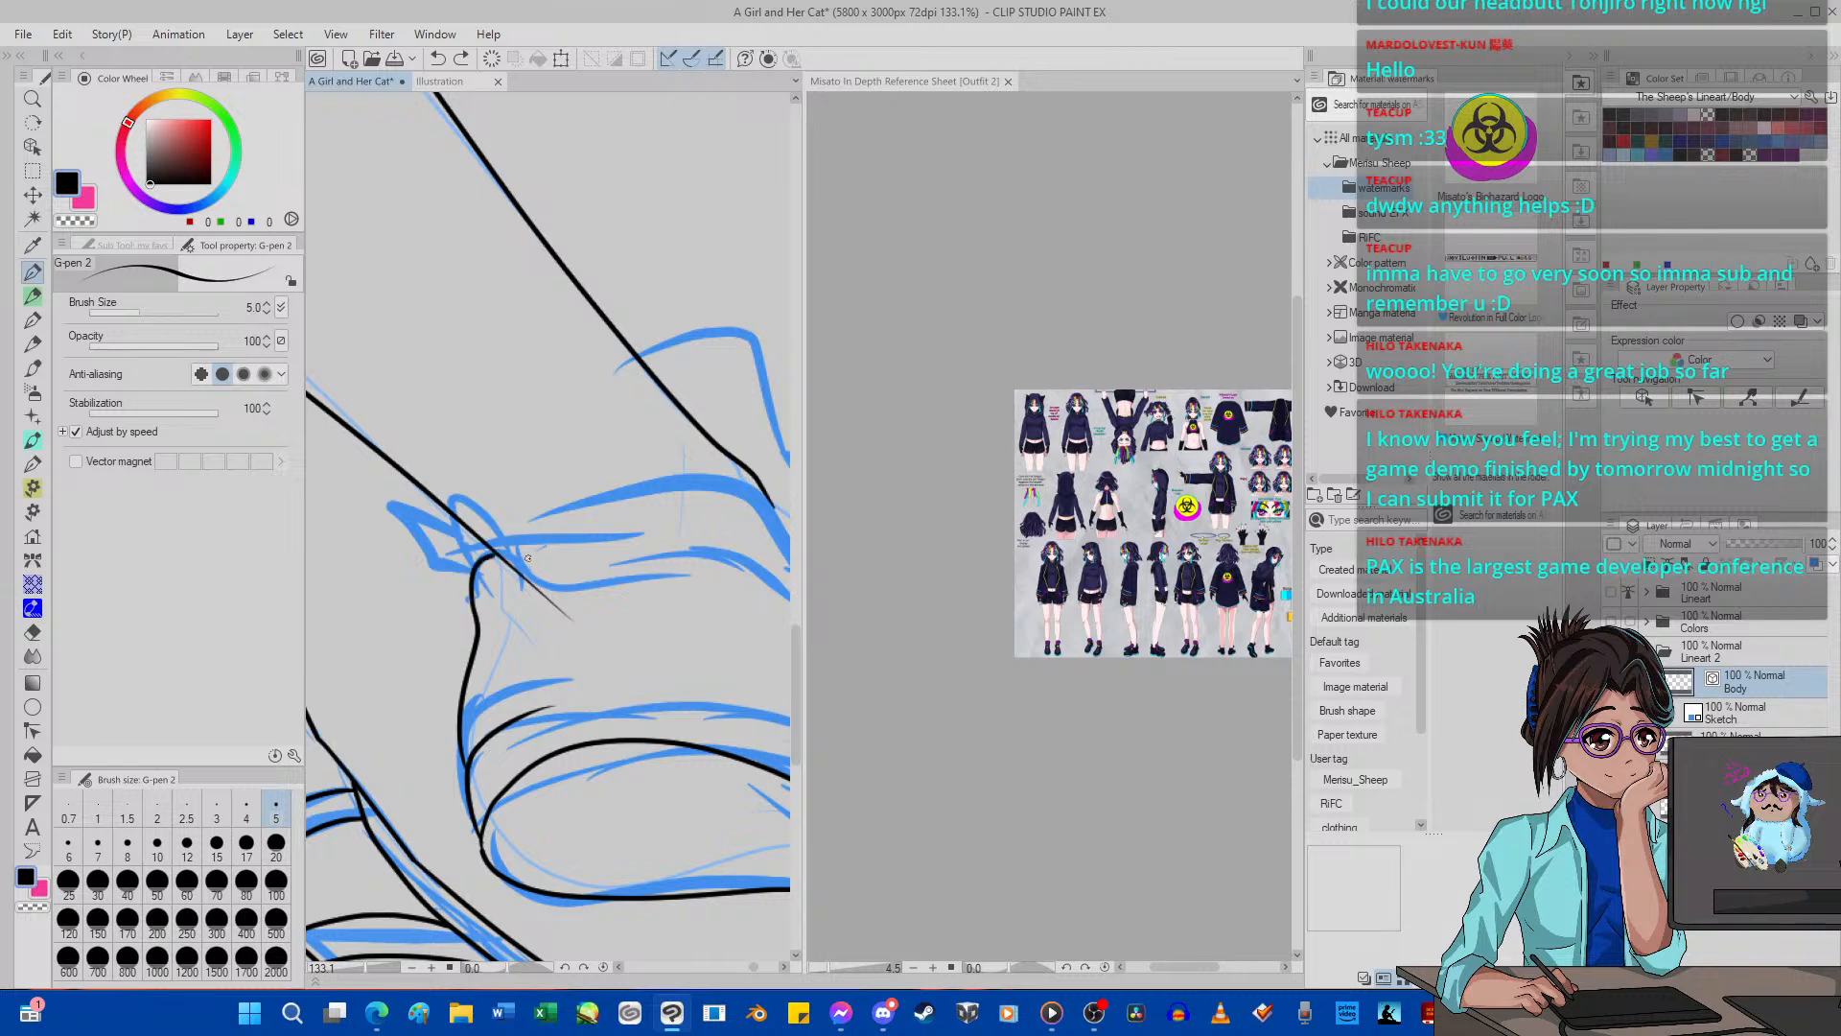
left_click_drag(606, 575, 792, 552)
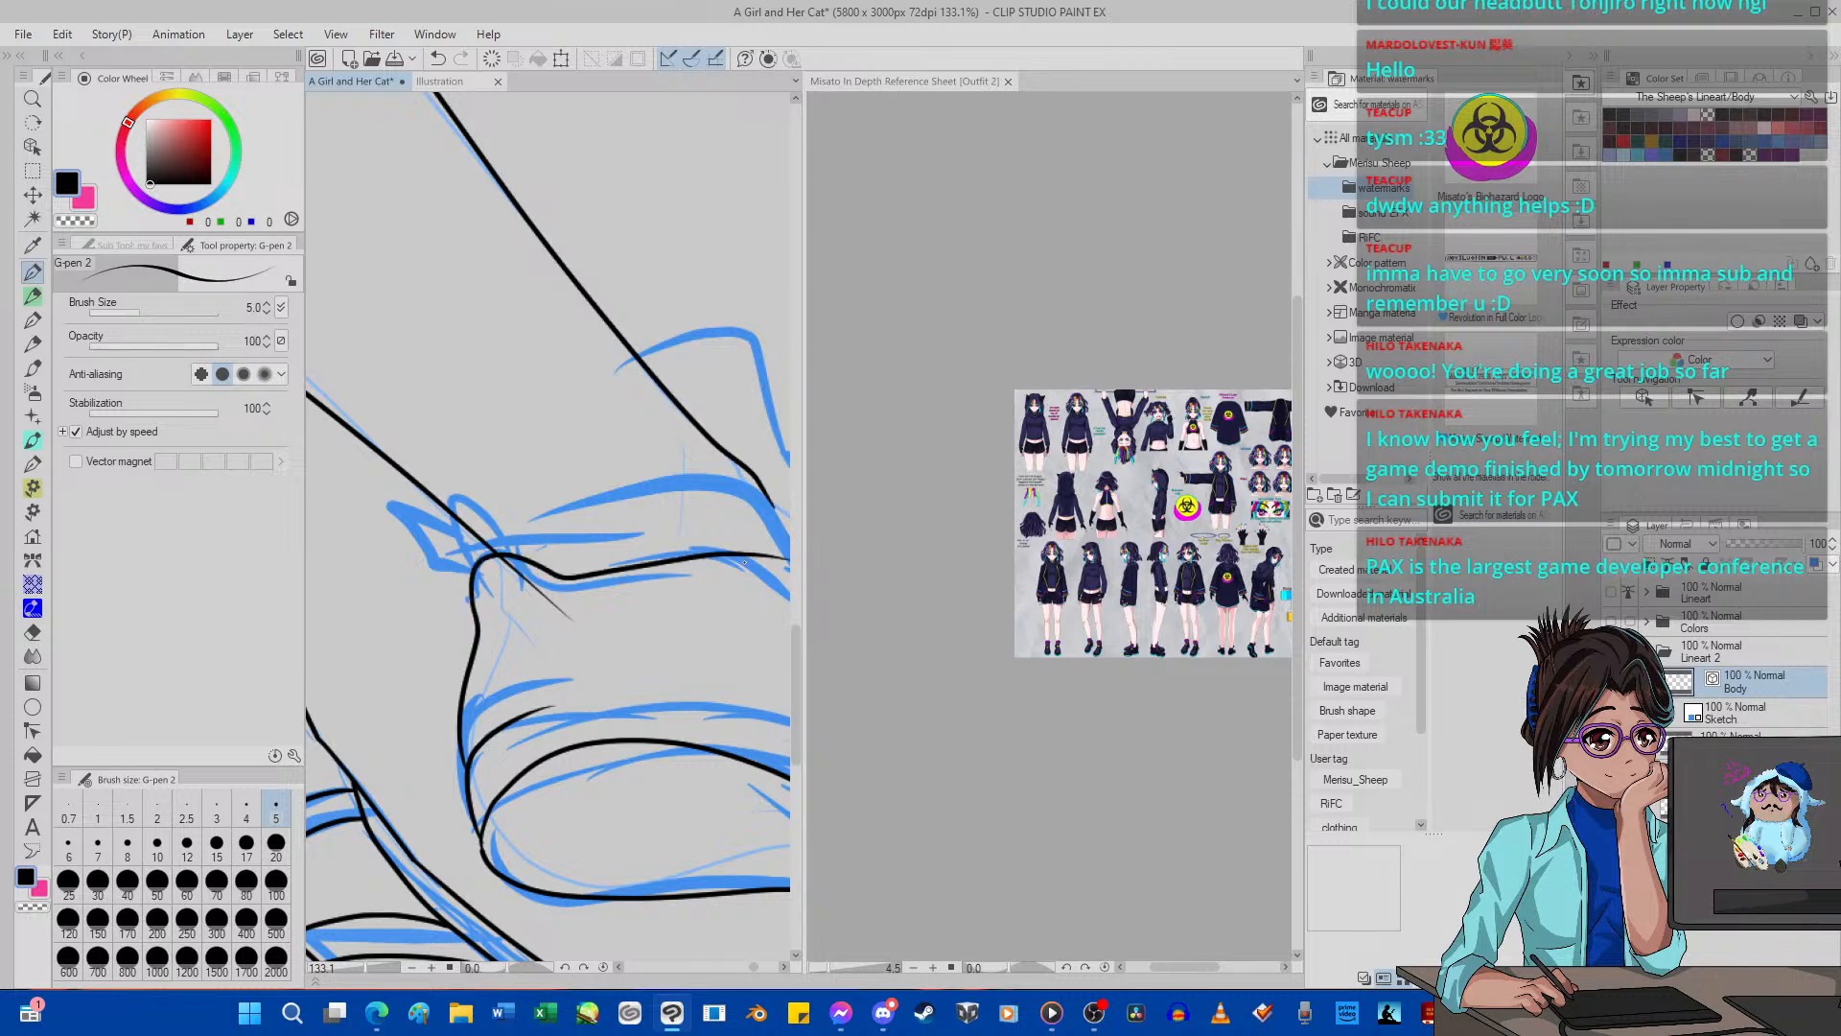
left_click(437, 58)
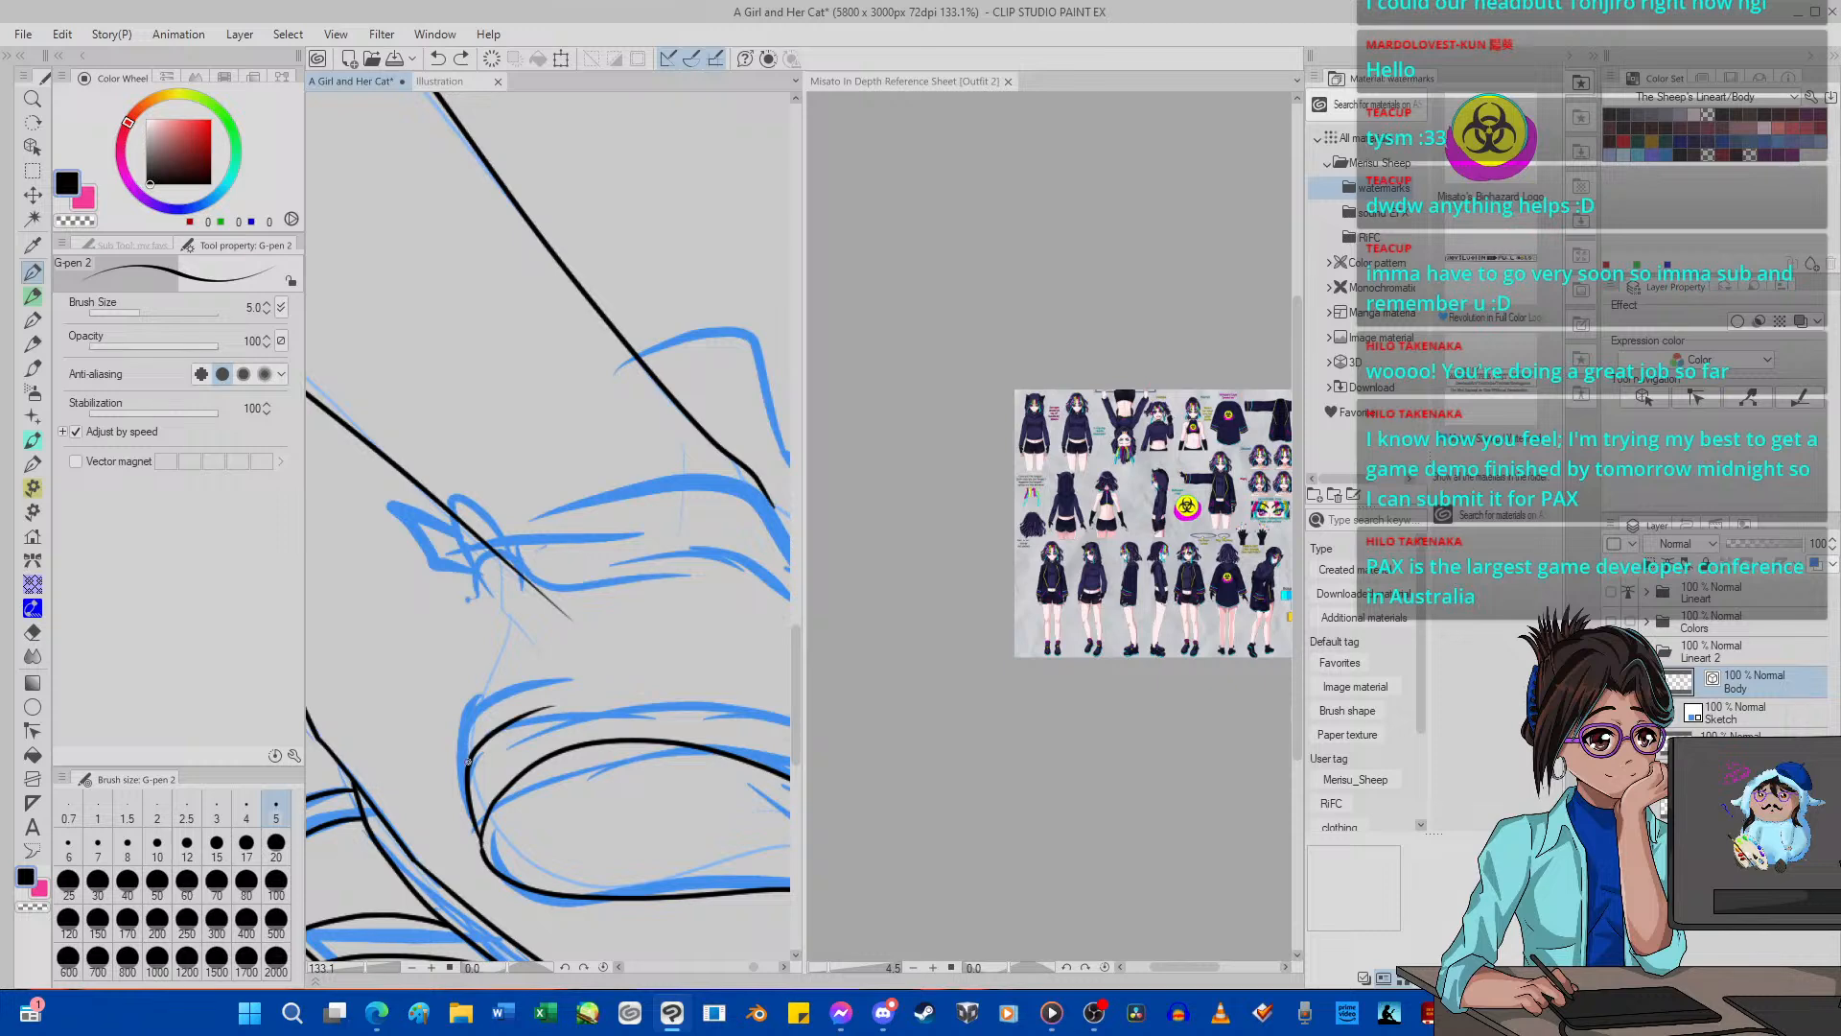
mouse_move(468, 761)
left_mouse_down()
mouse_move(460, 558)
mouse_move(542, 505)
left_mouse_up()
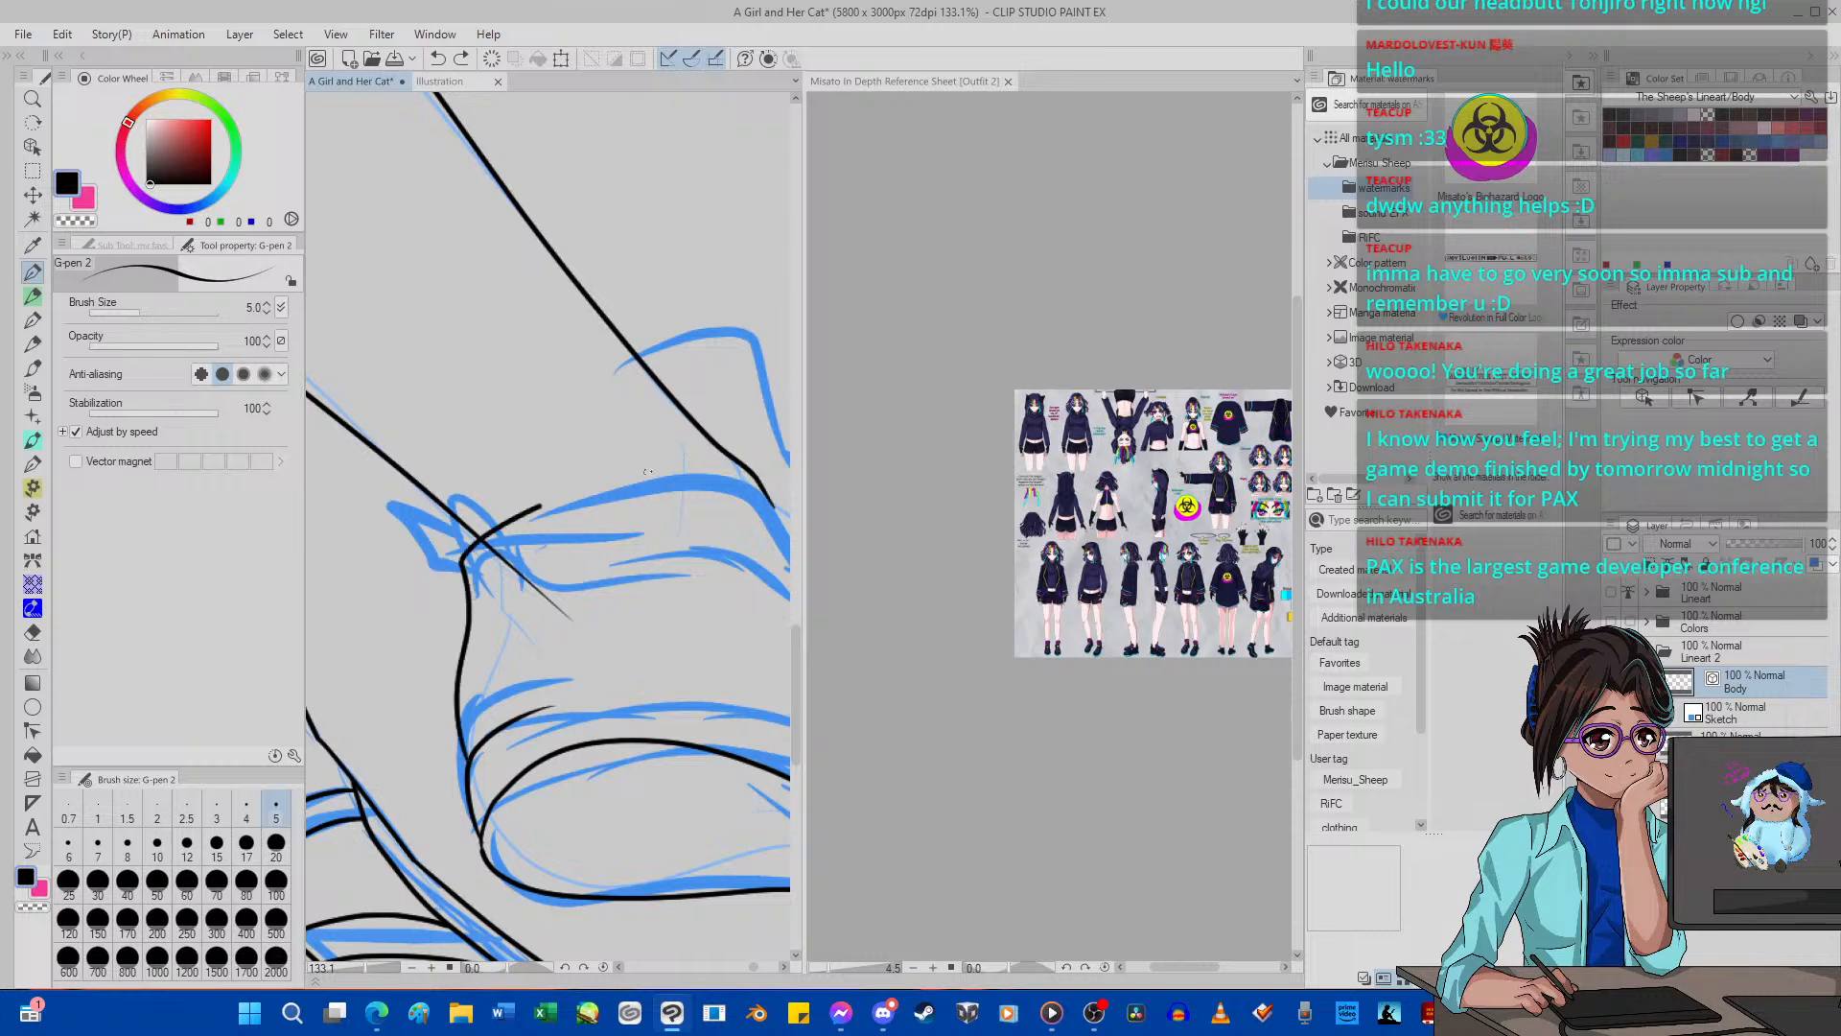
mouse_move(647, 472)
left_mouse_down()
mouse_move(719, 475)
mouse_move(775, 506)
left_mouse_up()
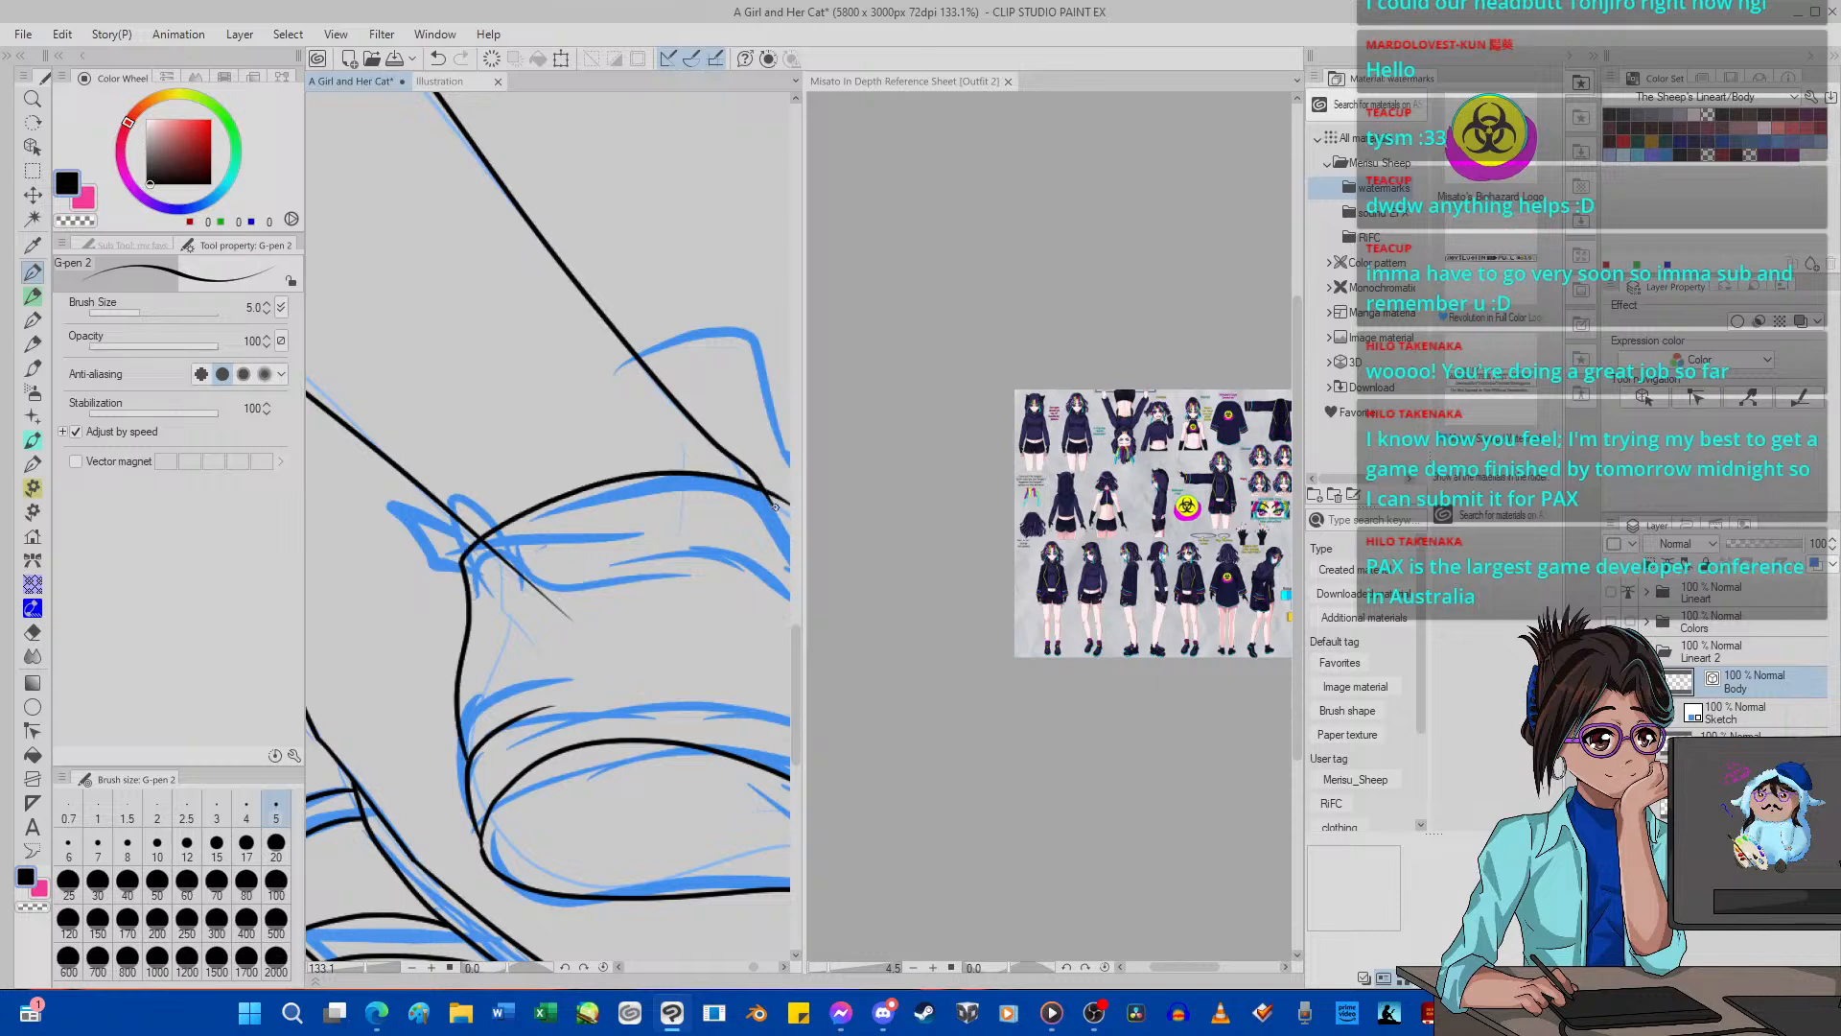
scroll(774, 506, "down", 8)
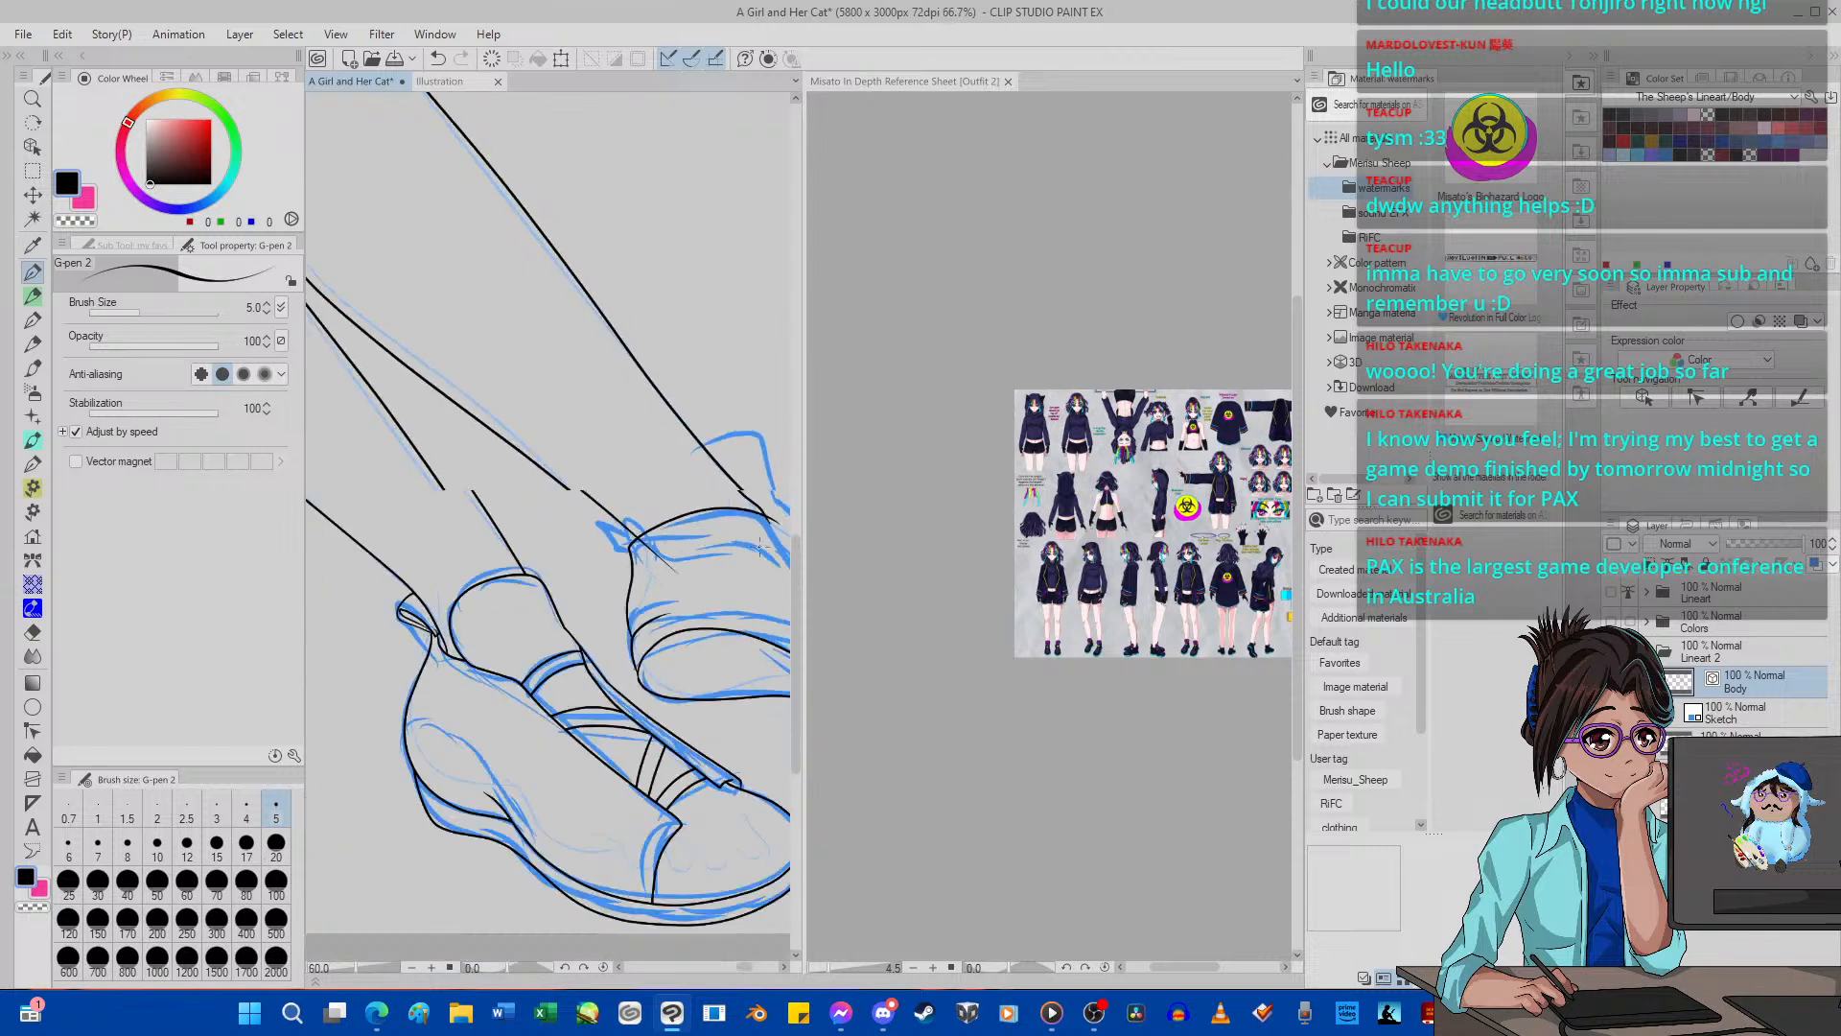
scroll(667, 587, "up", 3)
scroll(667, 586, "up", 1)
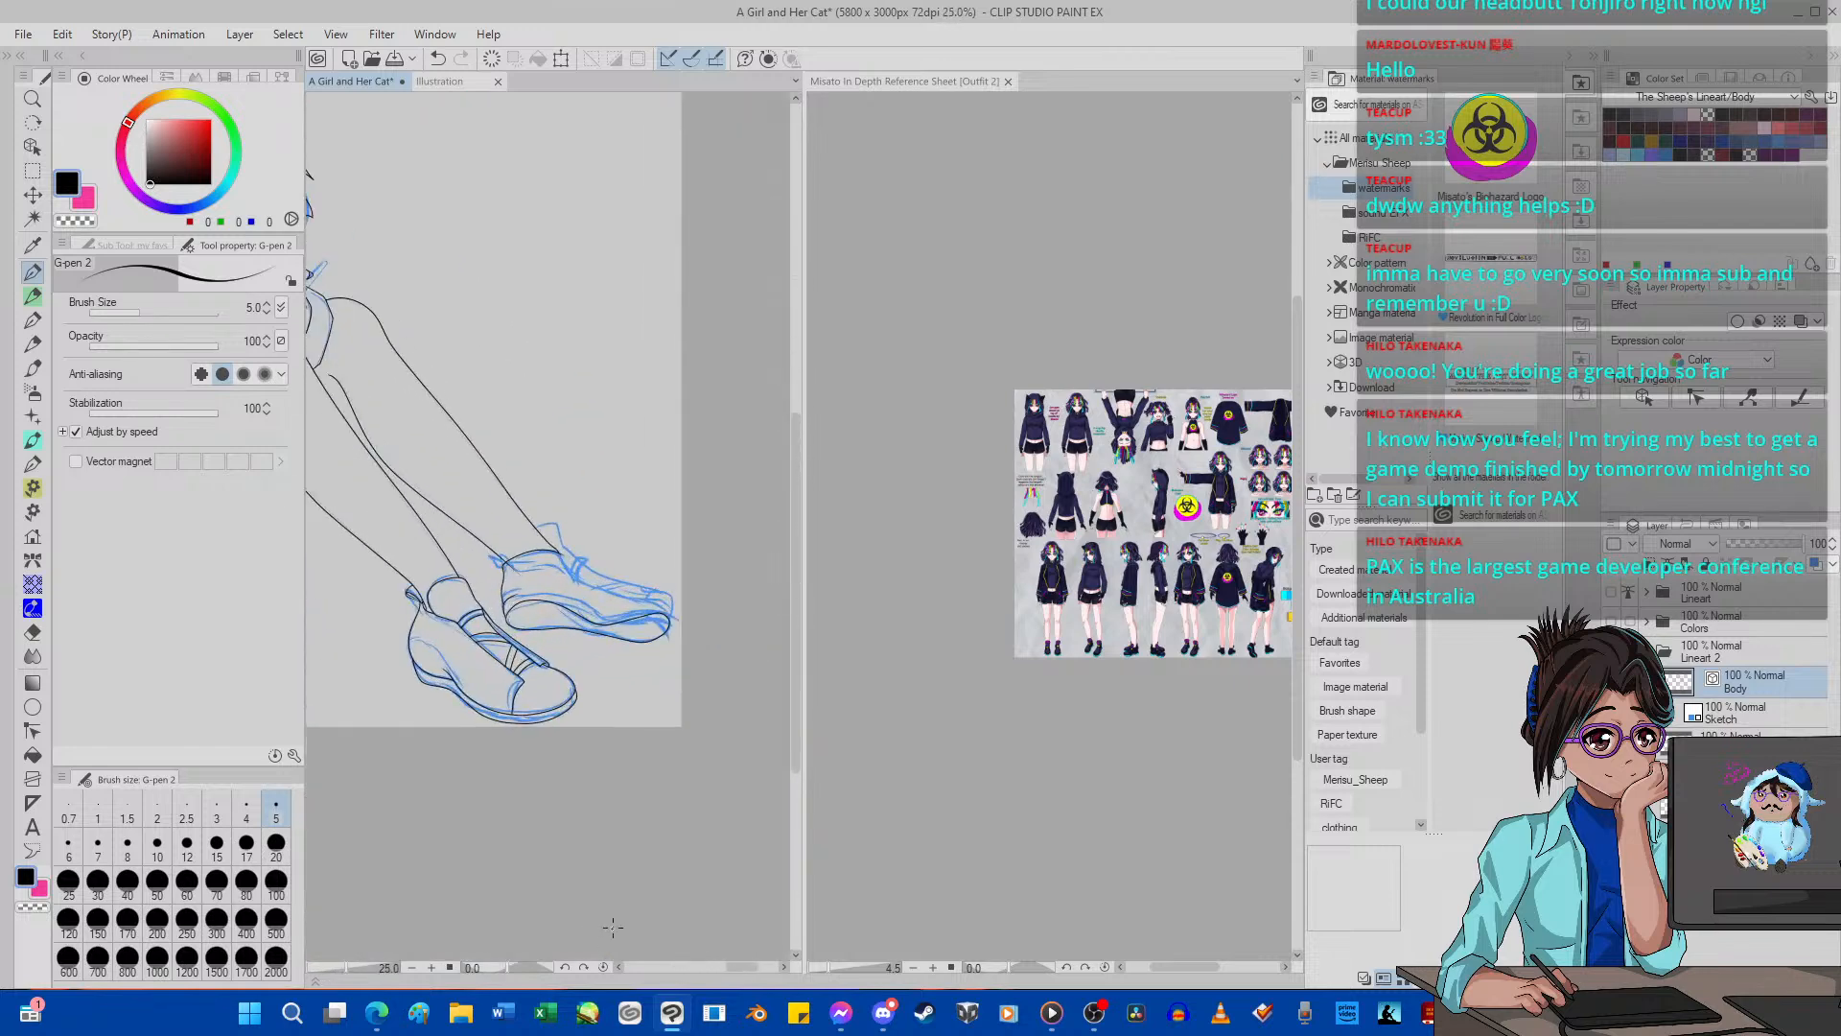
Rotate the canvas to -60 degrees and undo the far shoe's heel-back and opening lines.
left_click(570, 967)
left_click(570, 967)
left_click(571, 967)
left_click(570, 967)
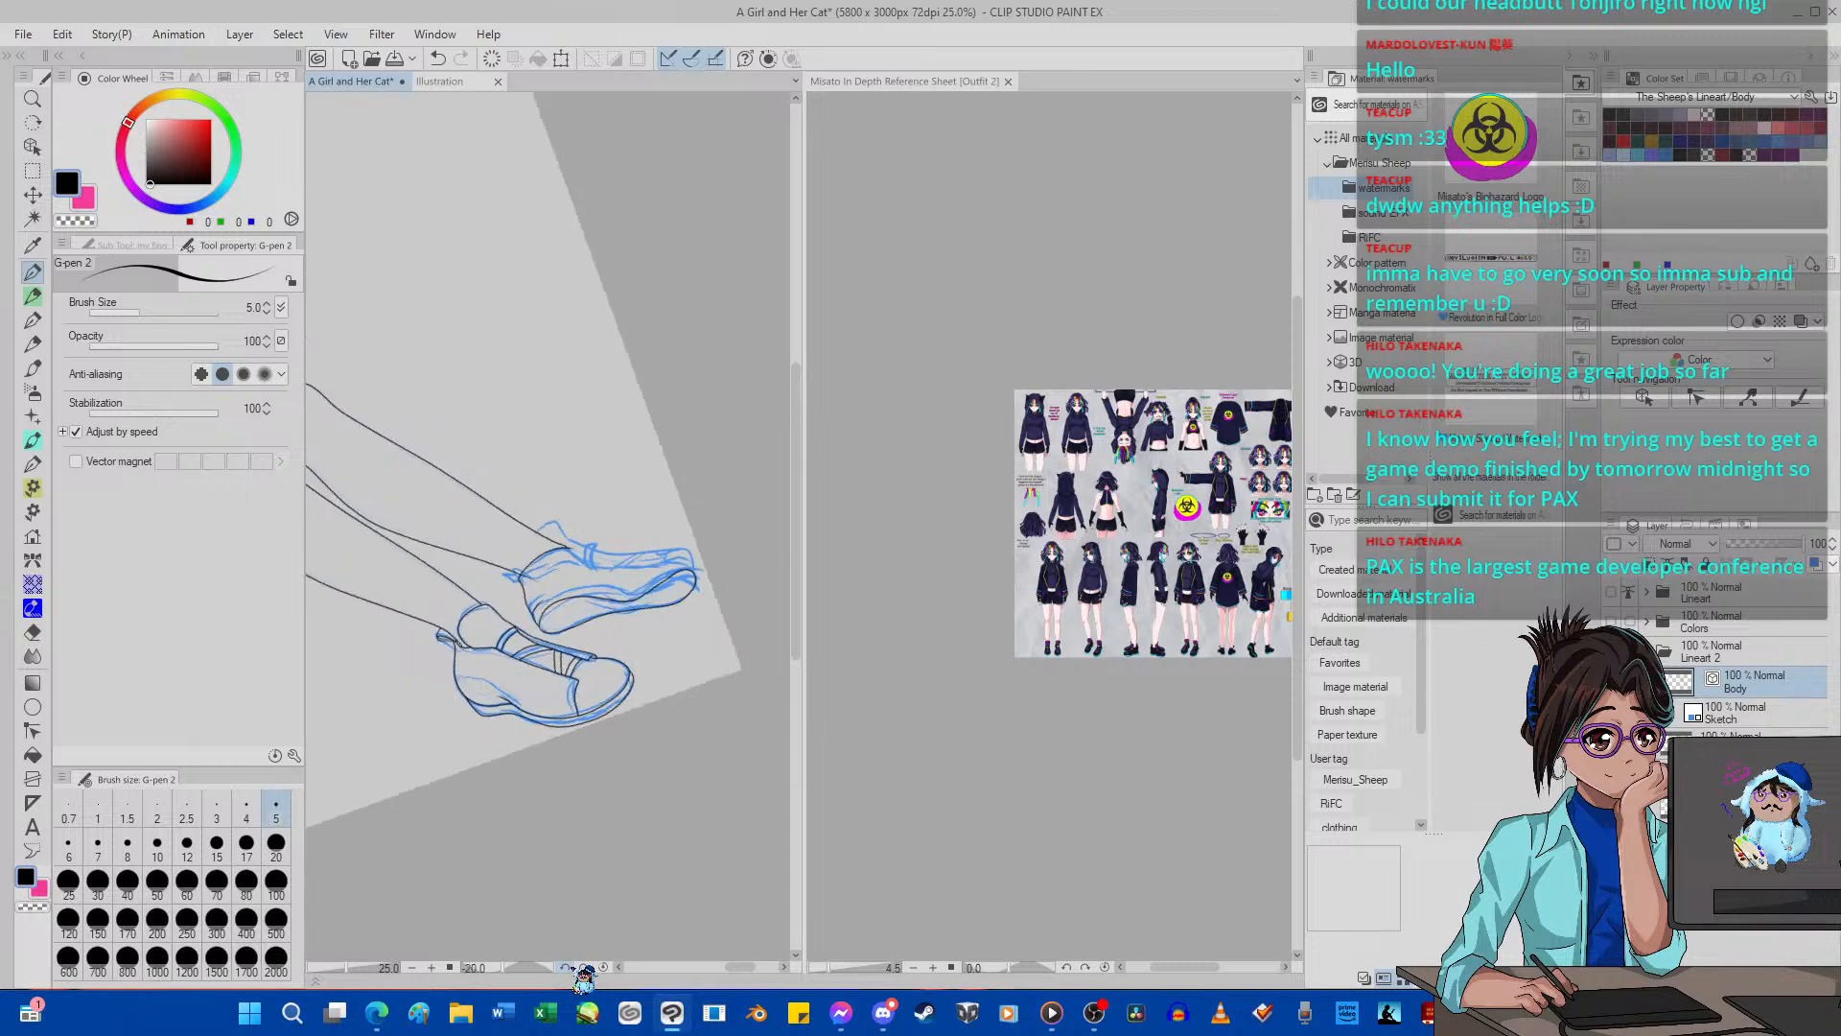
left_click(571, 968)
left_click(570, 967)
left_click(571, 967)
left_click(570, 967)
left_click(571, 968)
left_click(571, 968)
left_click(570, 968)
left_click(570, 968)
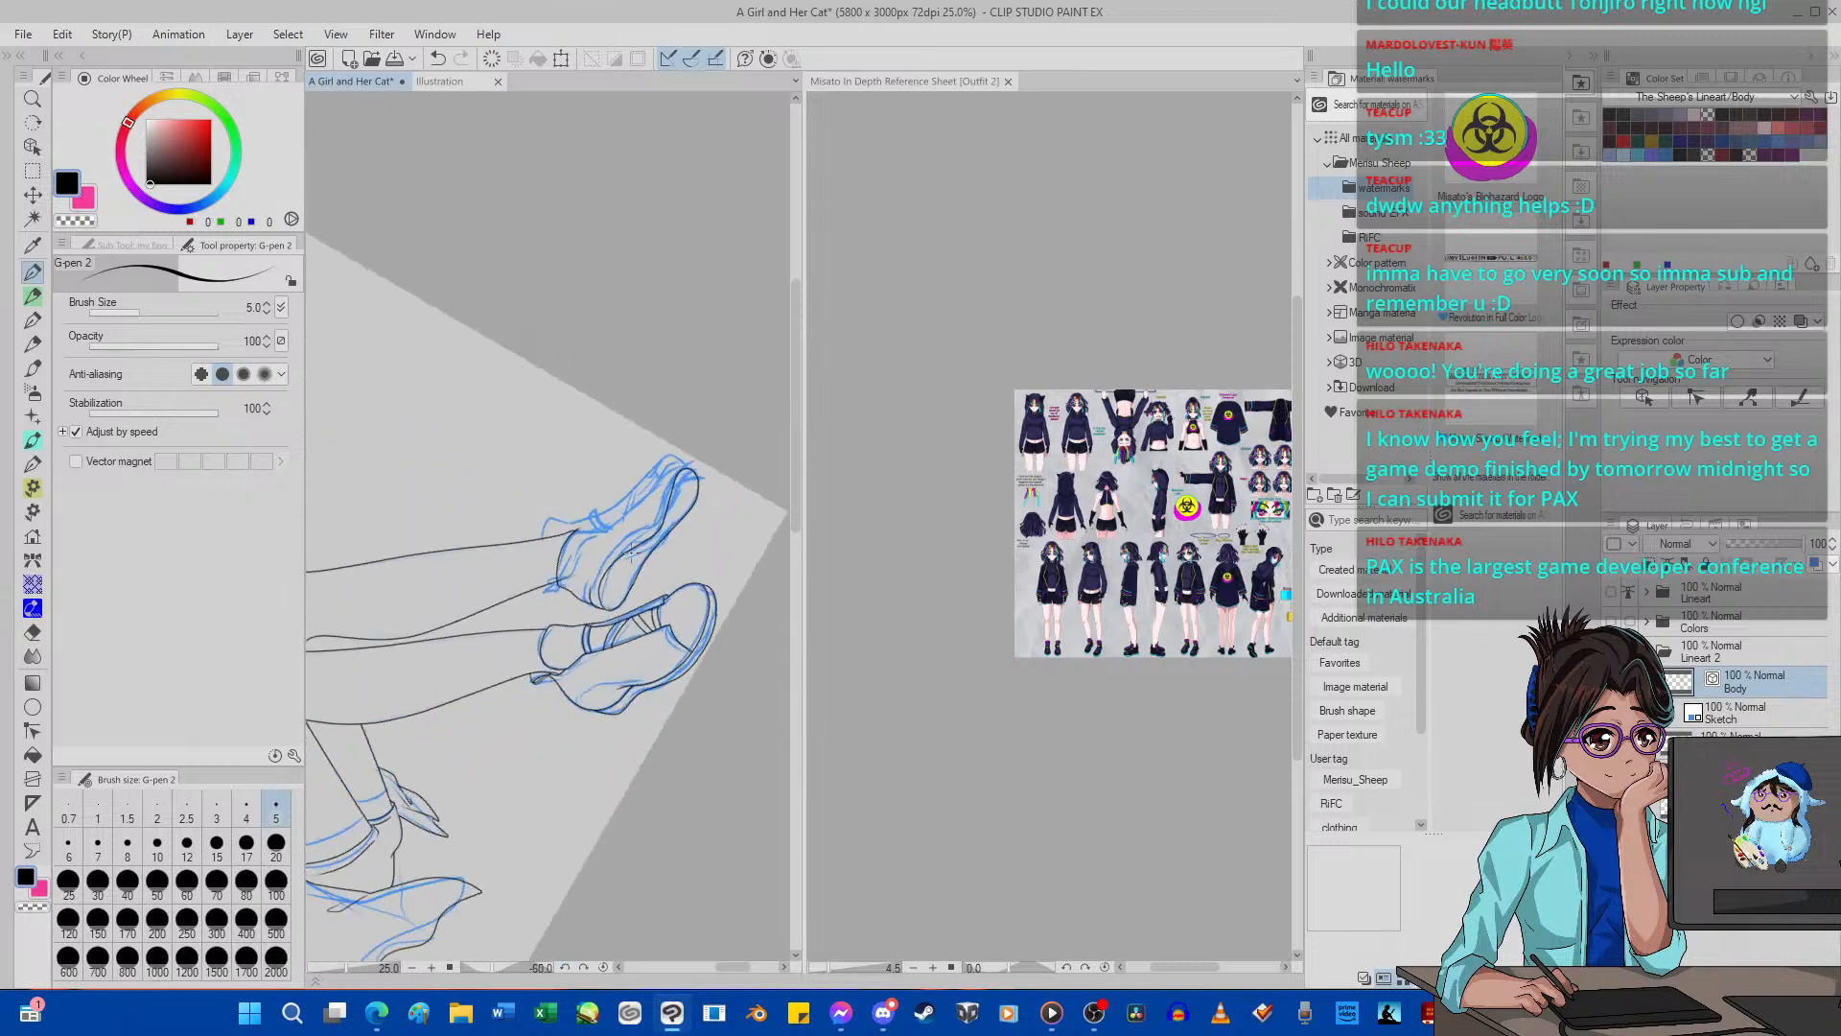
scroll(621, 550, "up", 2)
scroll(621, 554, "up", 5)
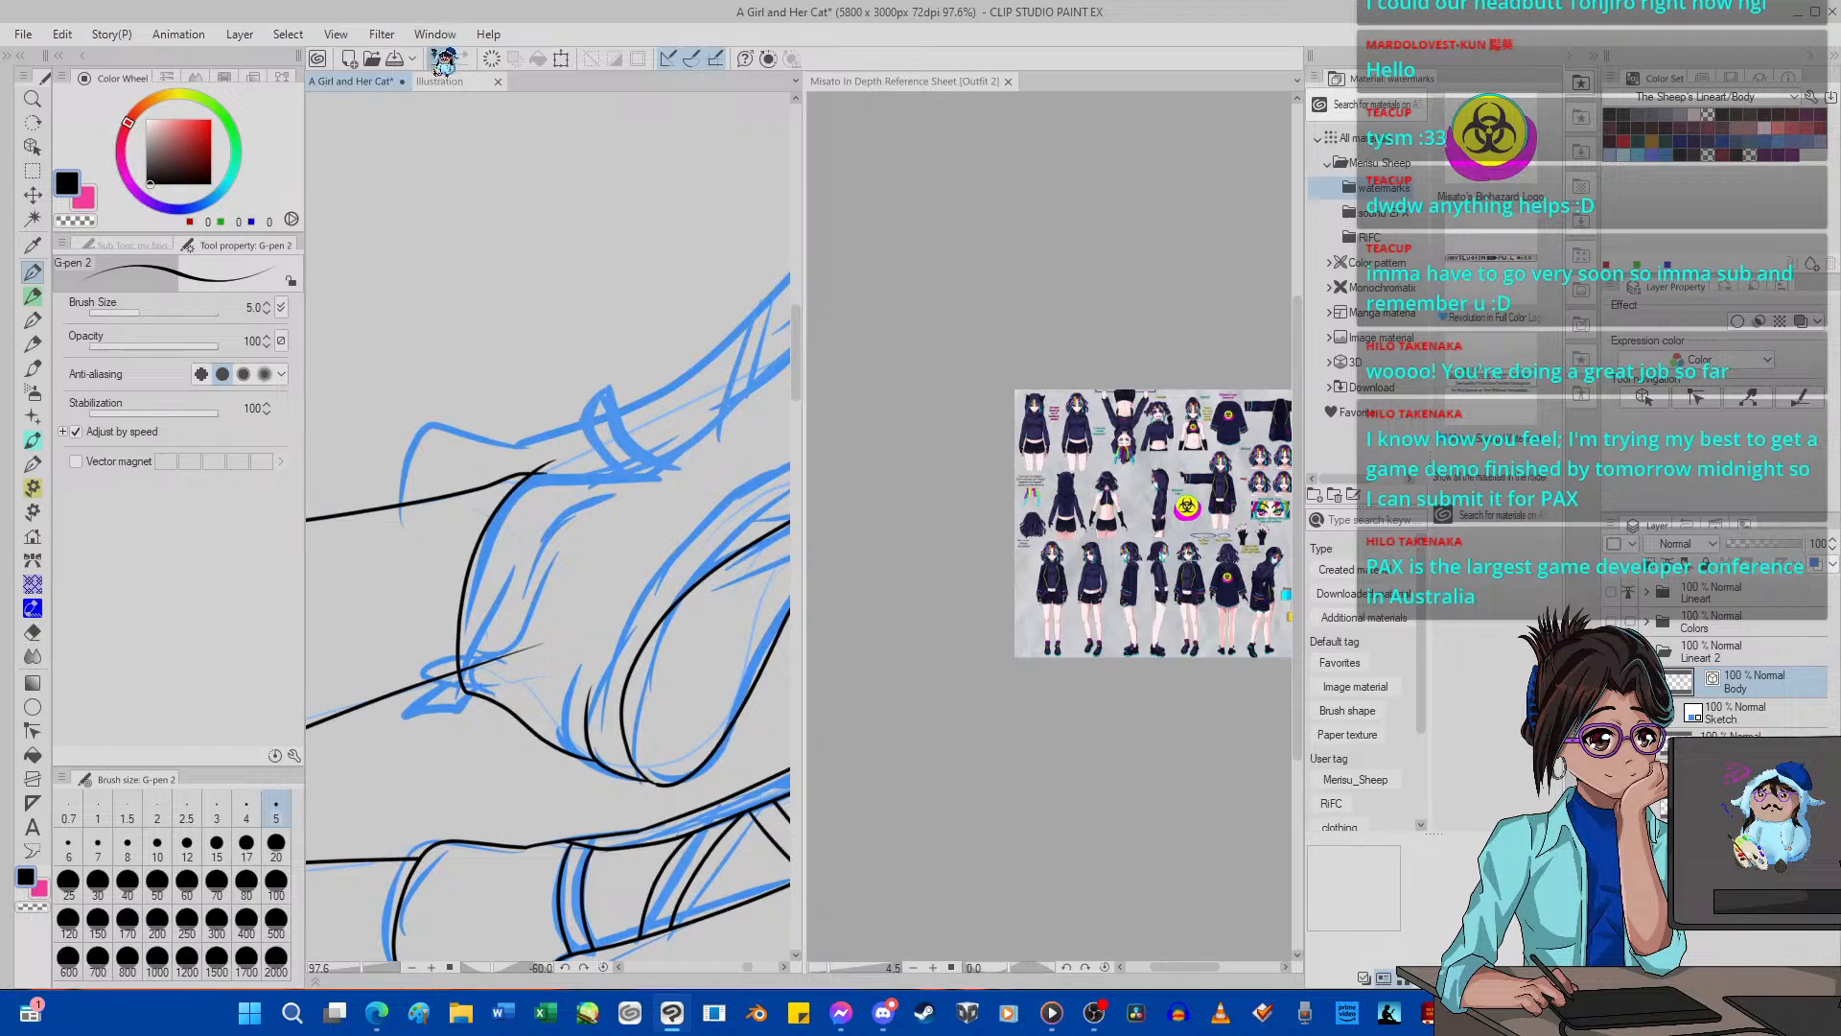
key("ctrl+z")
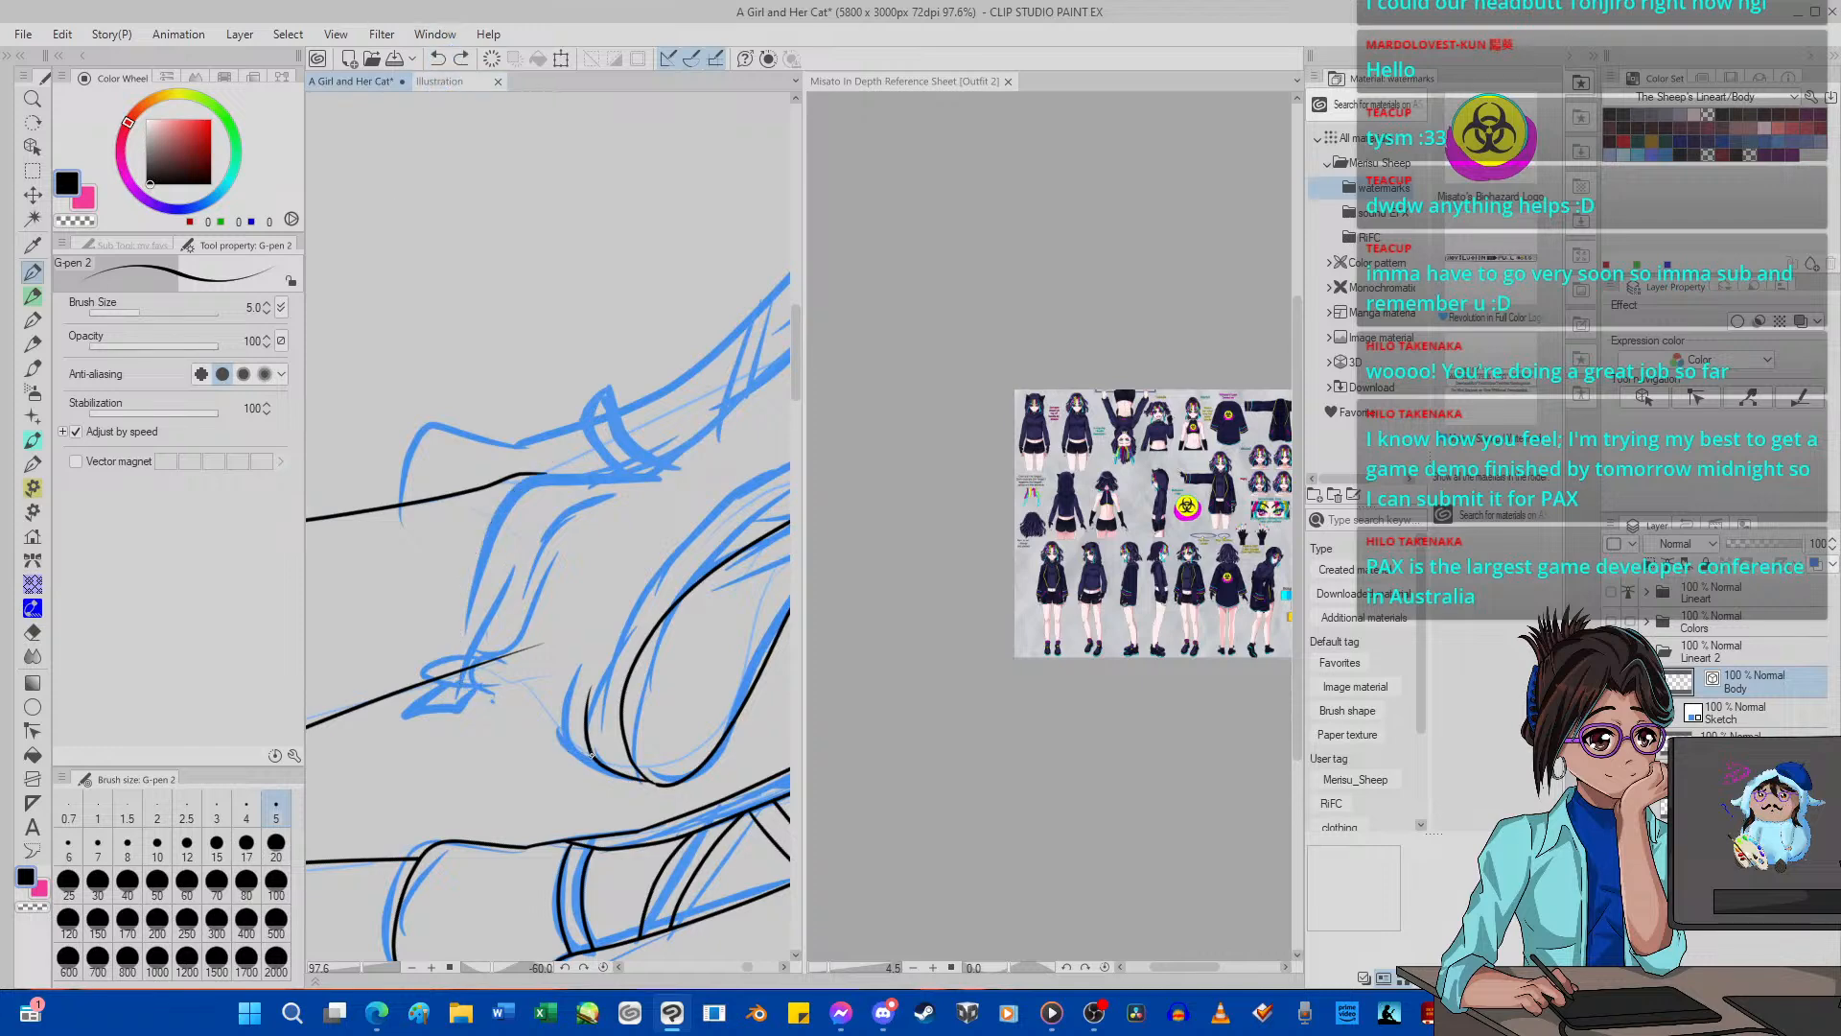
left_click(437, 58)
Ink the far shoe's opening edge from the heel up to the ankle and extend it along the instep.
left_click_drag(469, 635, 498, 527)
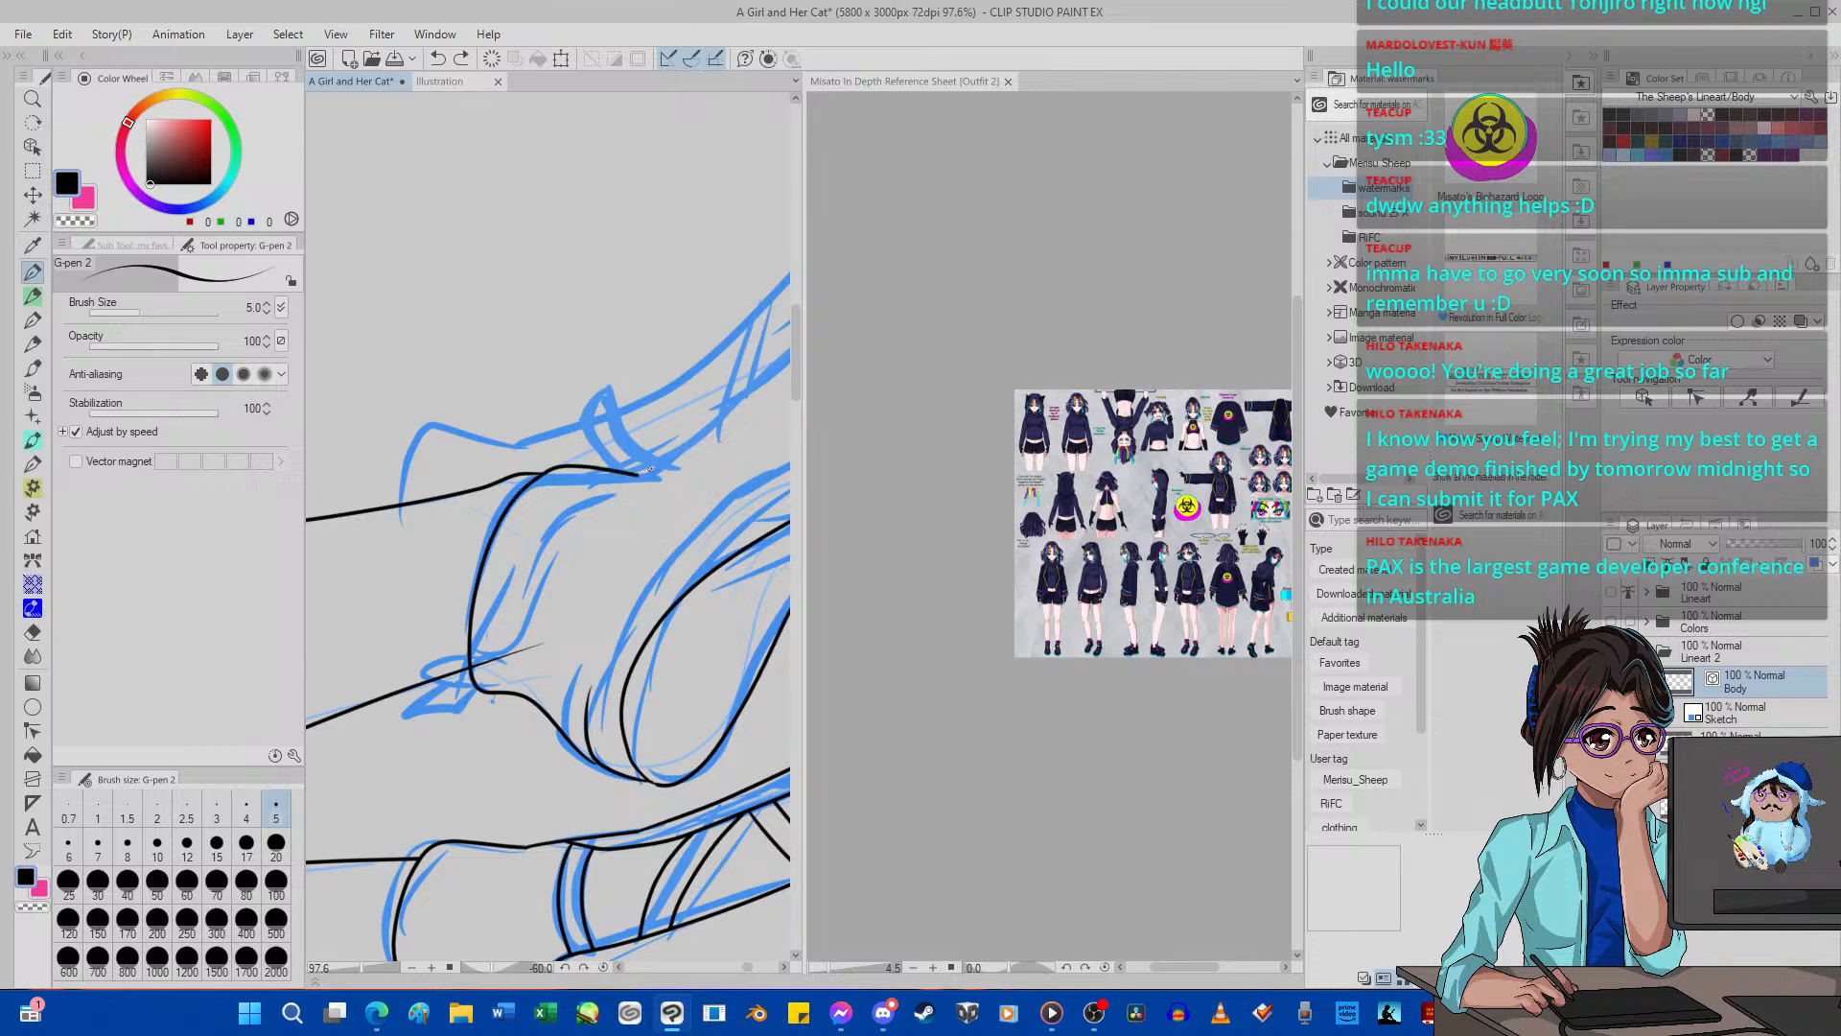
left_click_drag(650, 469, 761, 397)
scroll(741, 314, "down", 3)
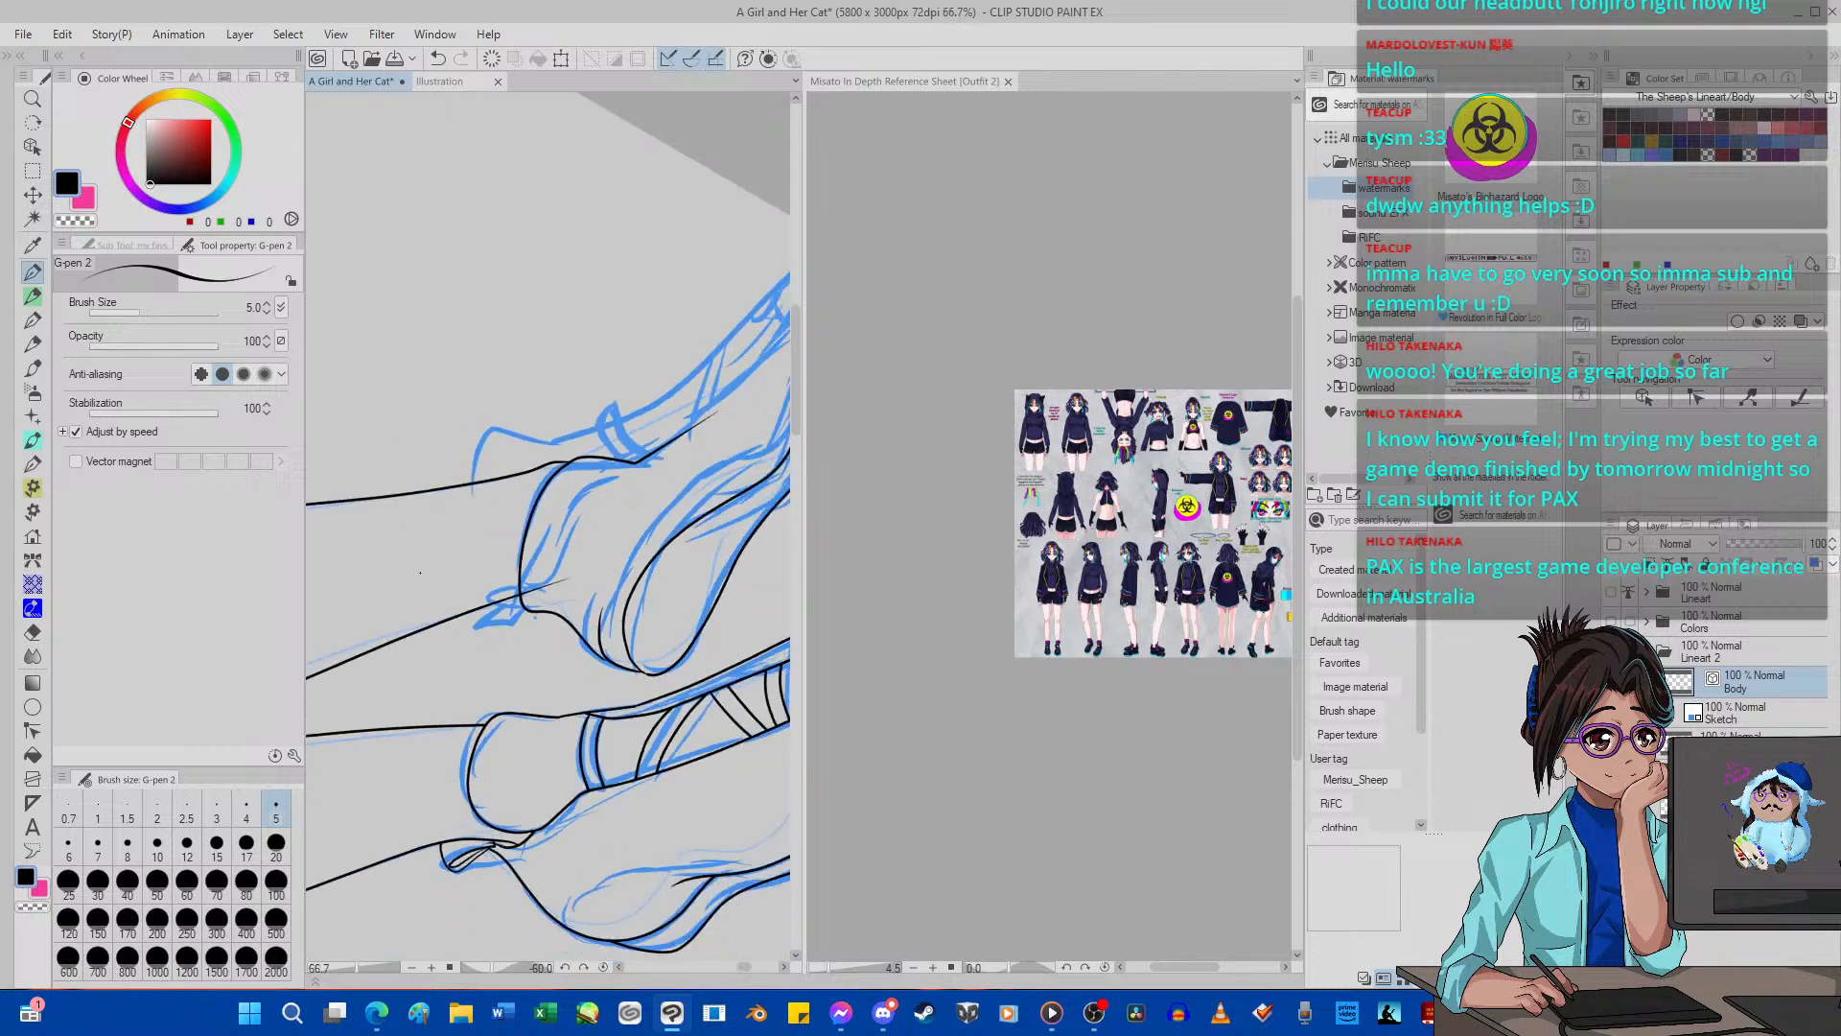
scroll(703, 392, "up", 4)
scroll(703, 392, "down", 1)
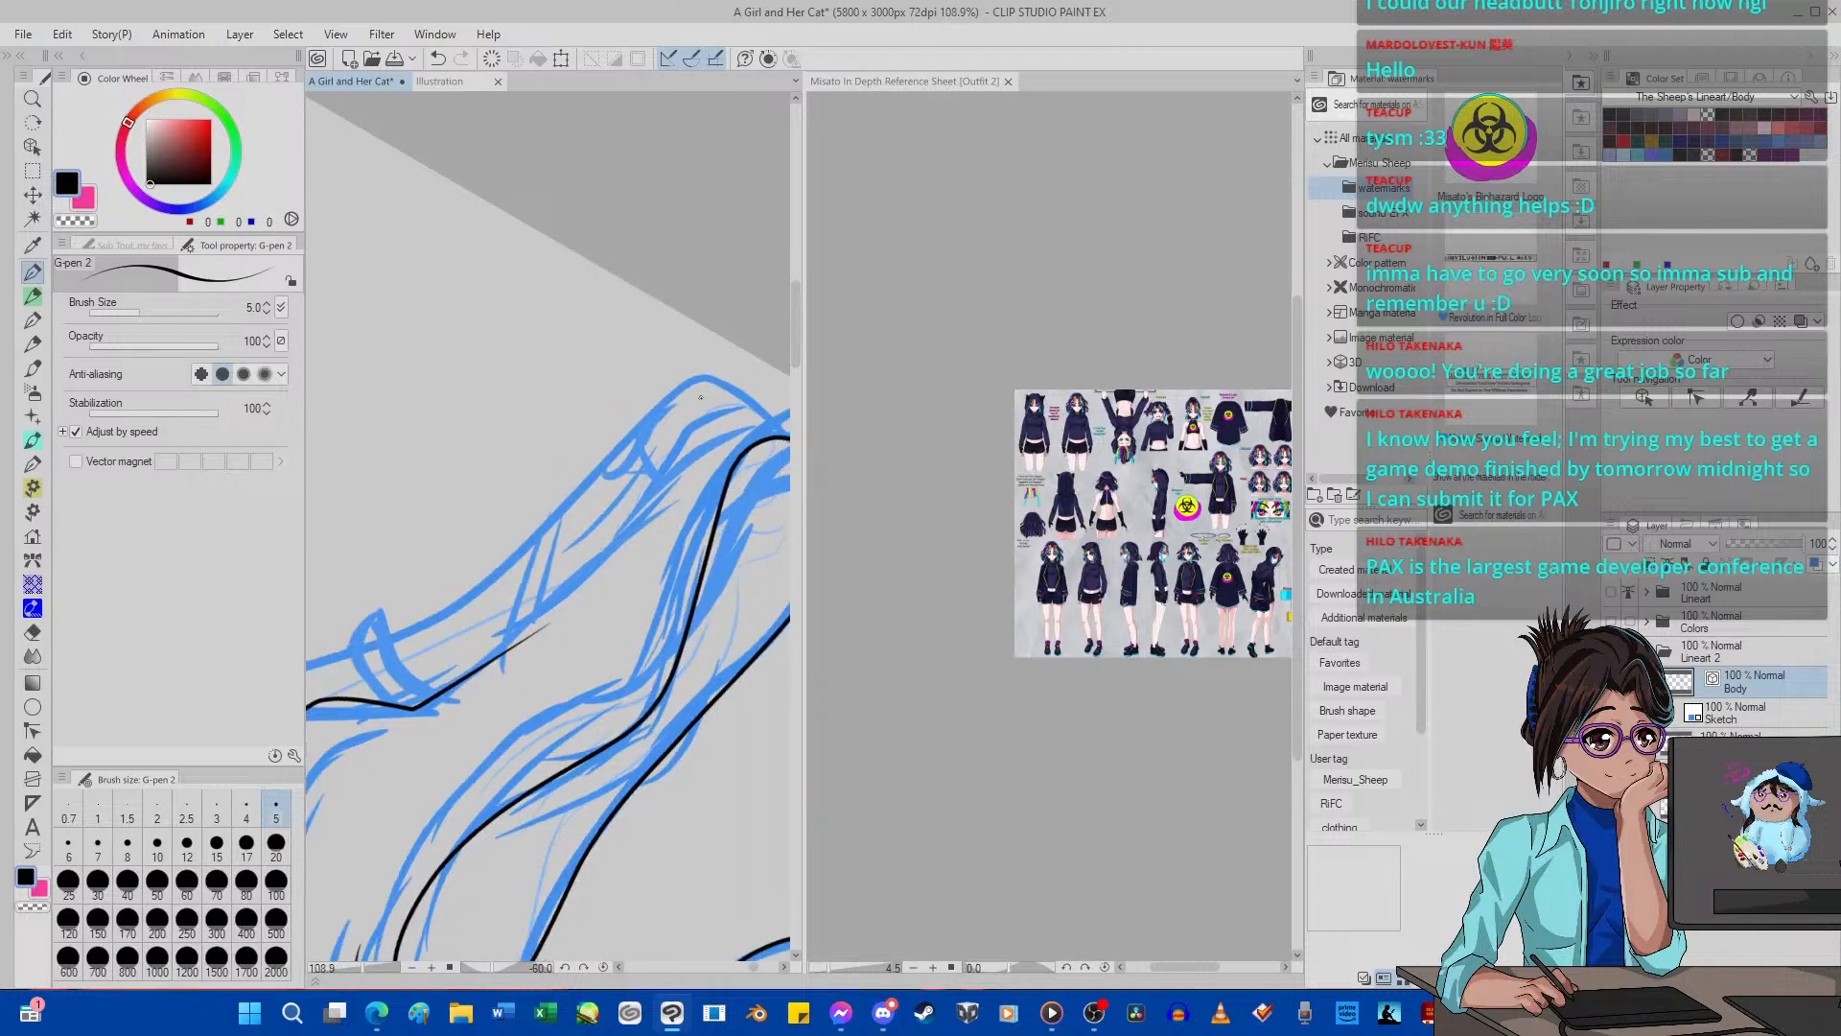
scroll(710, 399, "up", 2)
scroll(711, 399, "down", 2)
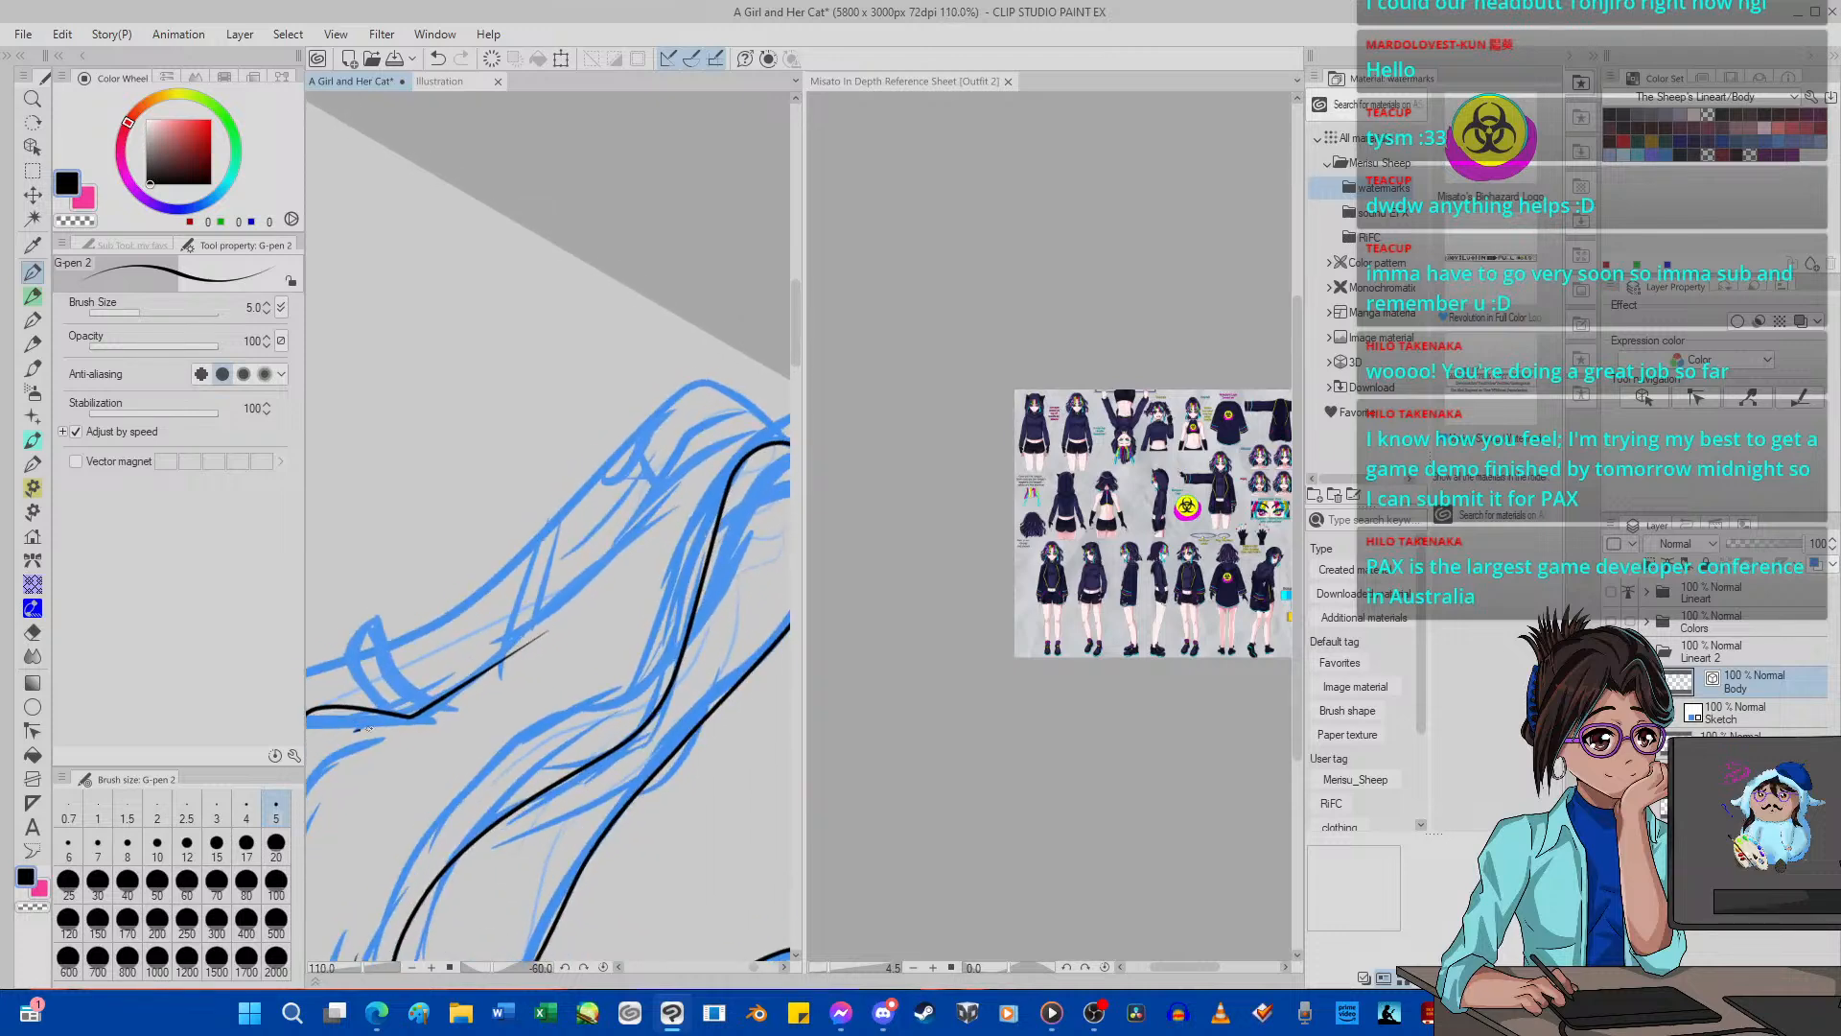
Ink the far shoe's instep line from the ankle opening toward the toe, and reset the canvas rotation to 0.
mouse_move(363, 731)
left_mouse_down()
mouse_move(435, 695)
mouse_move(646, 475)
mouse_move(745, 424)
left_mouse_up()
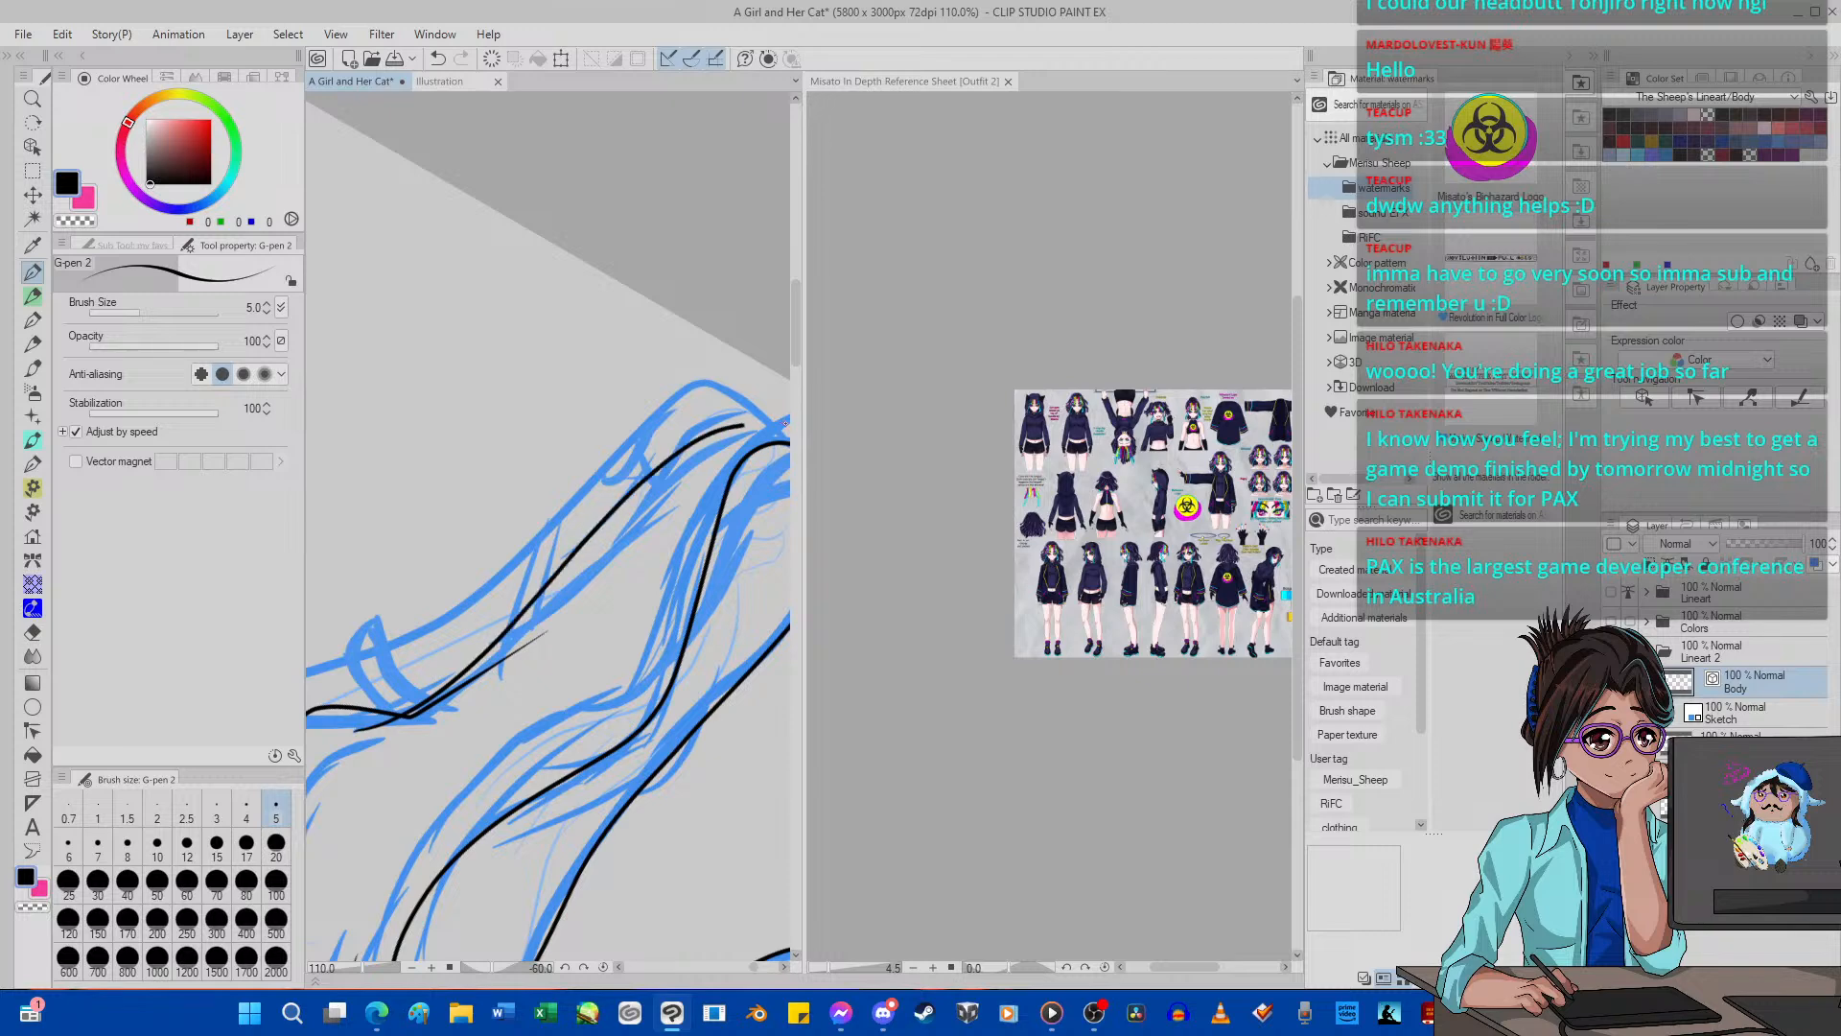
scroll(730, 425, "down", 6)
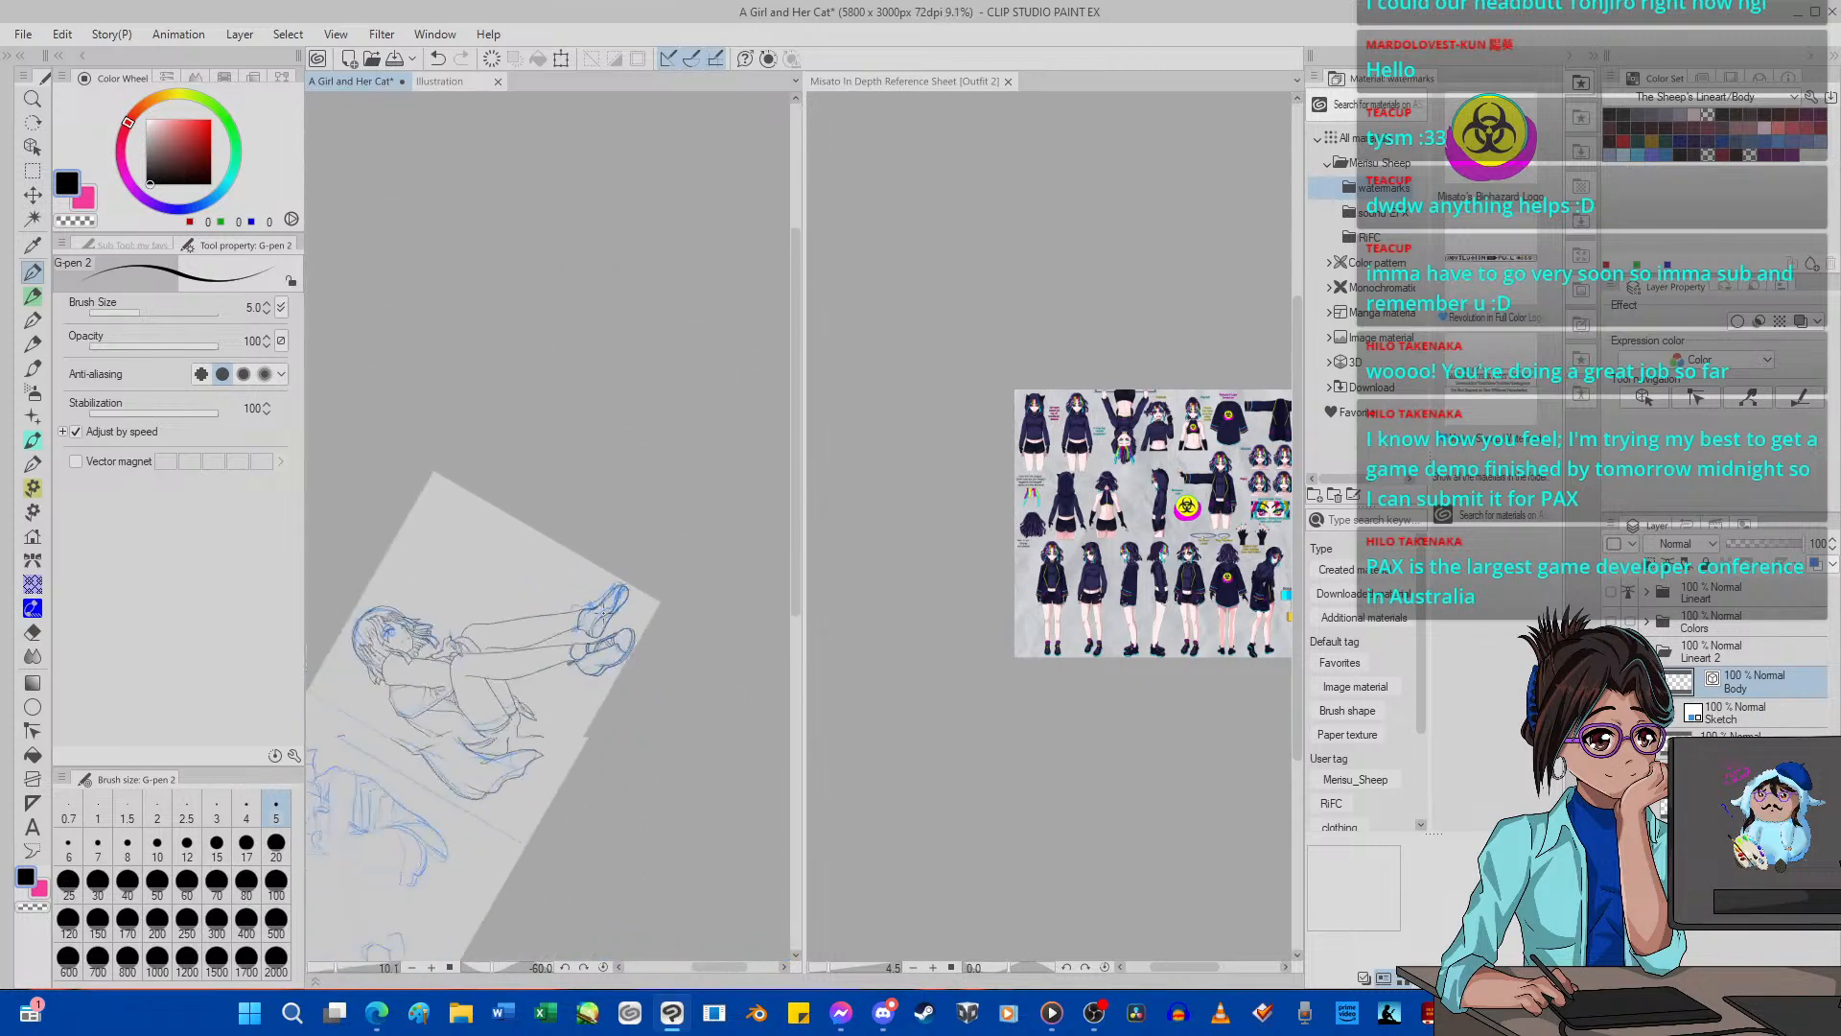
scroll(539, 656, "up", 2)
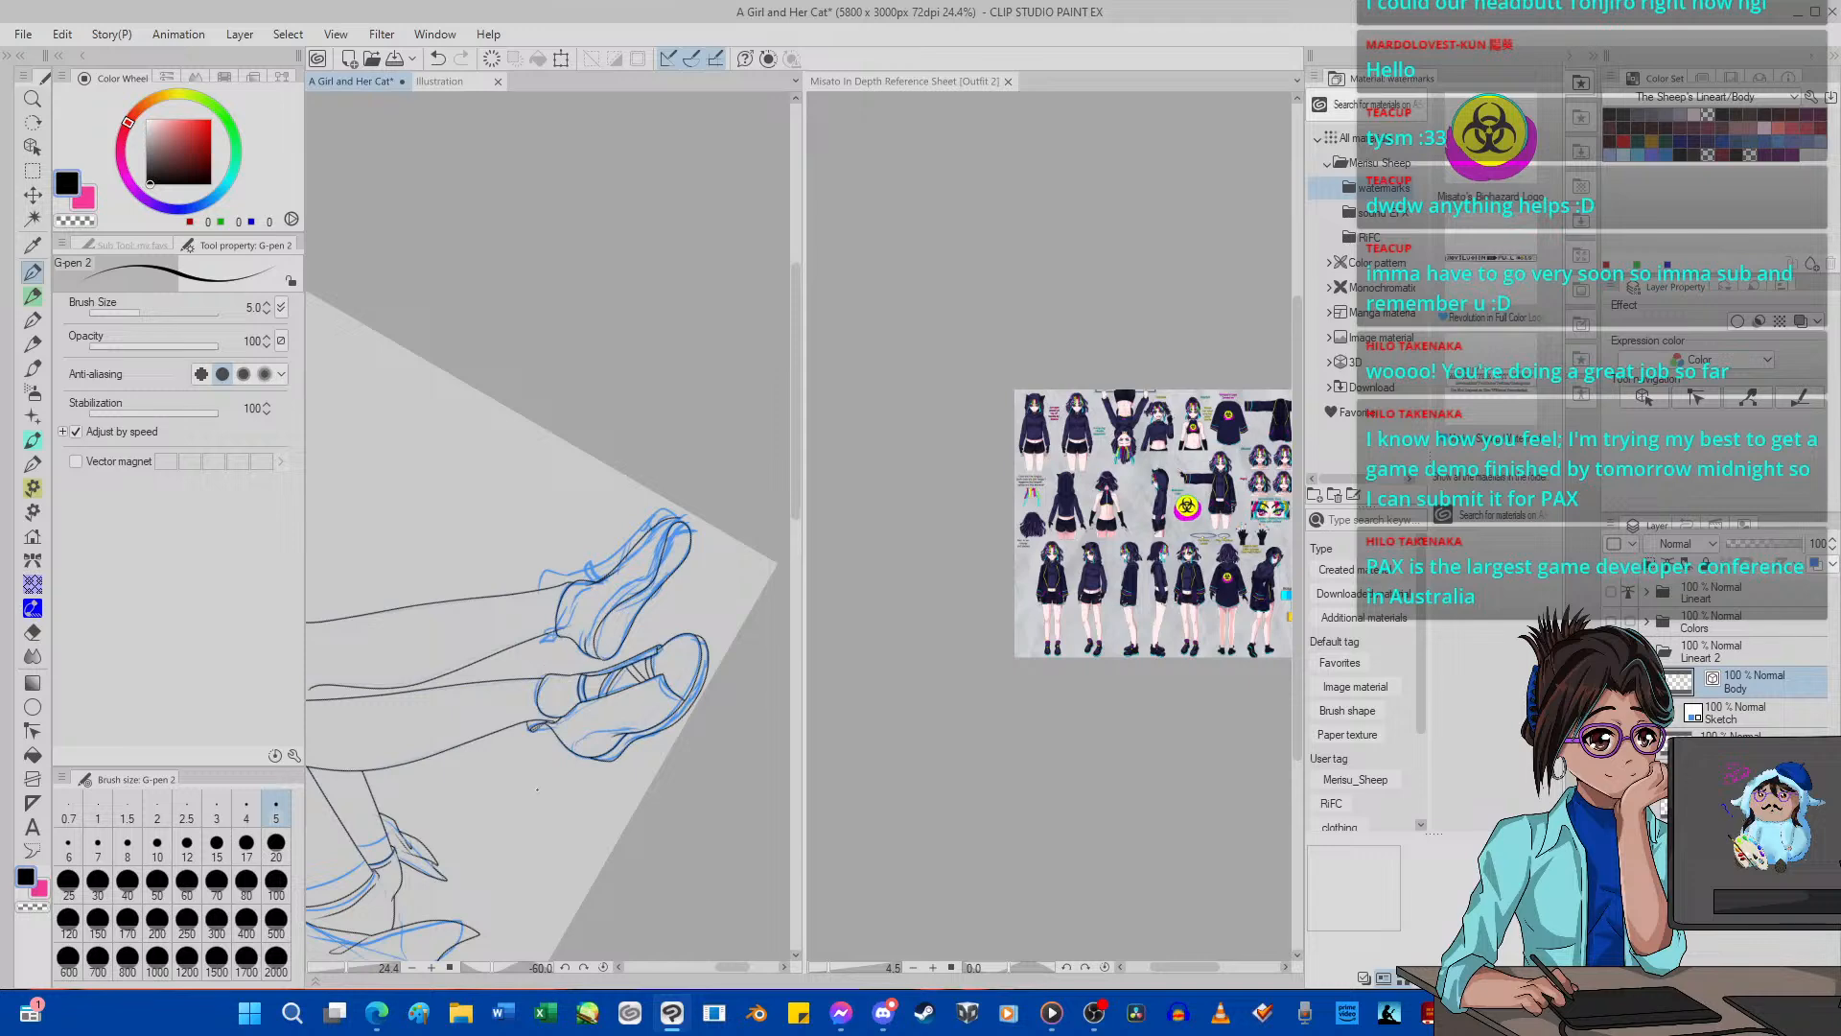
left_click(604, 968)
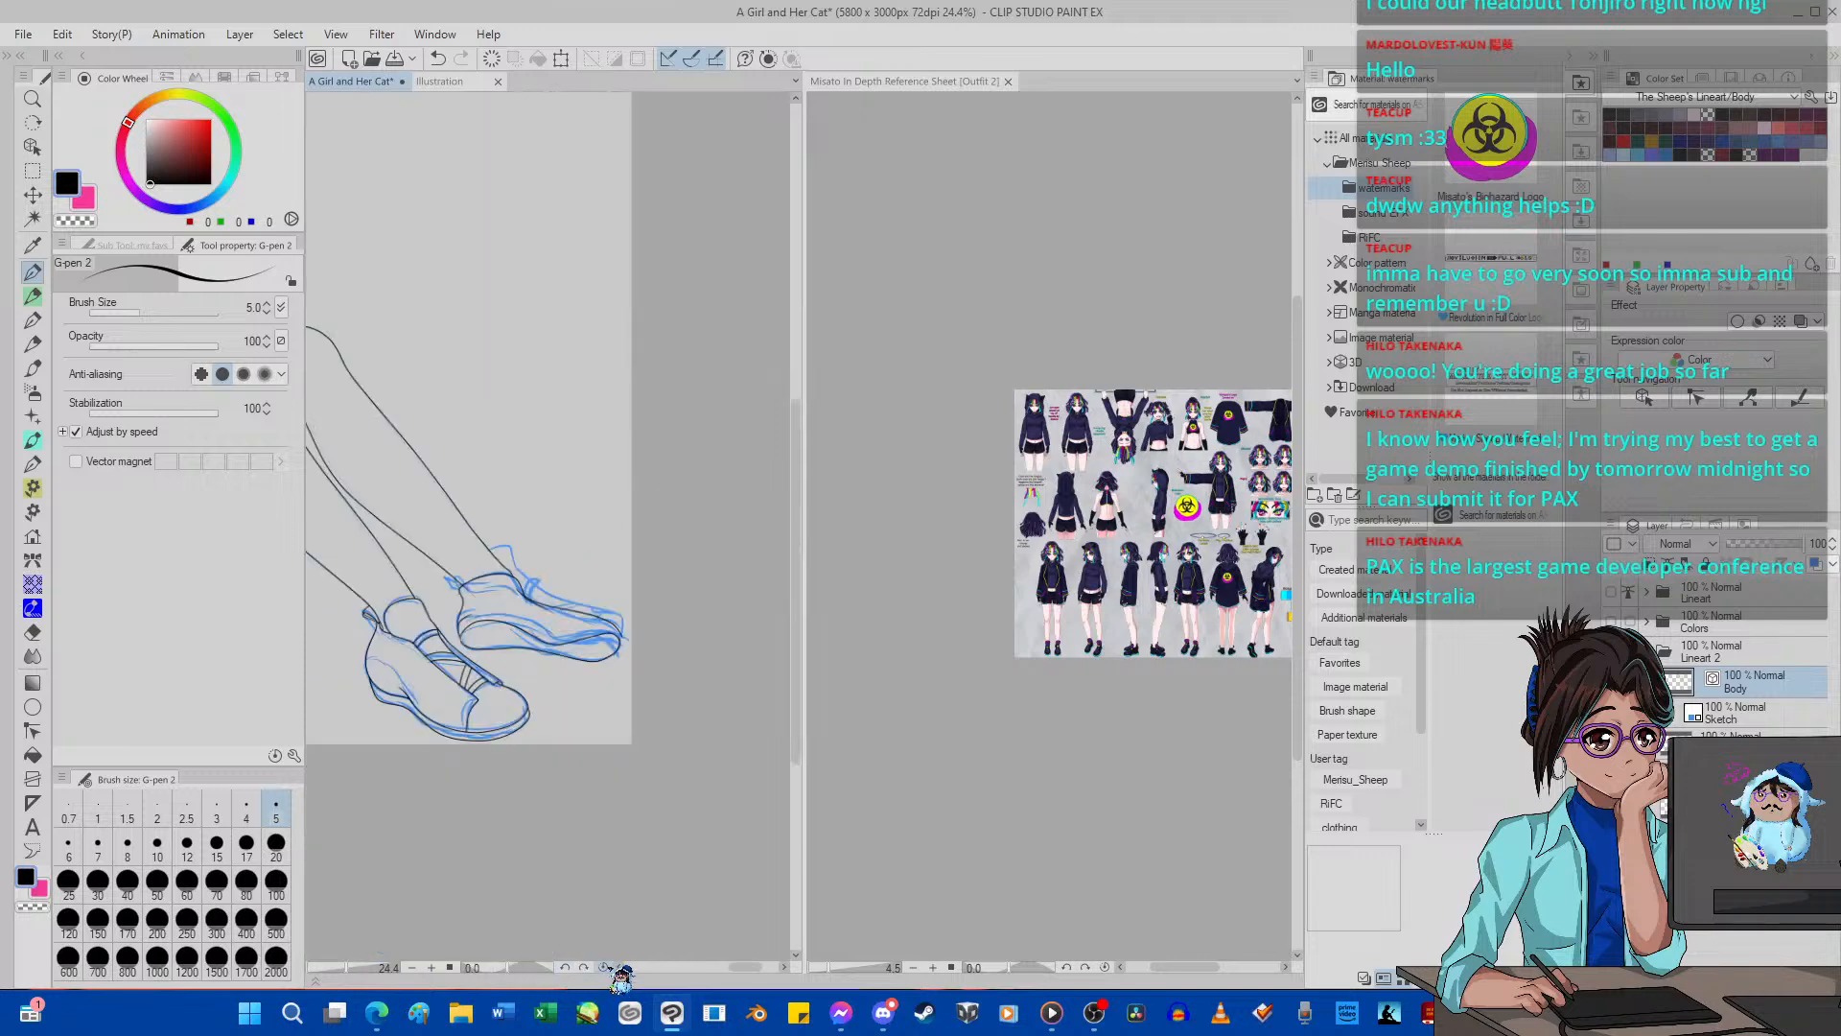
scroll(498, 567, "up", 4)
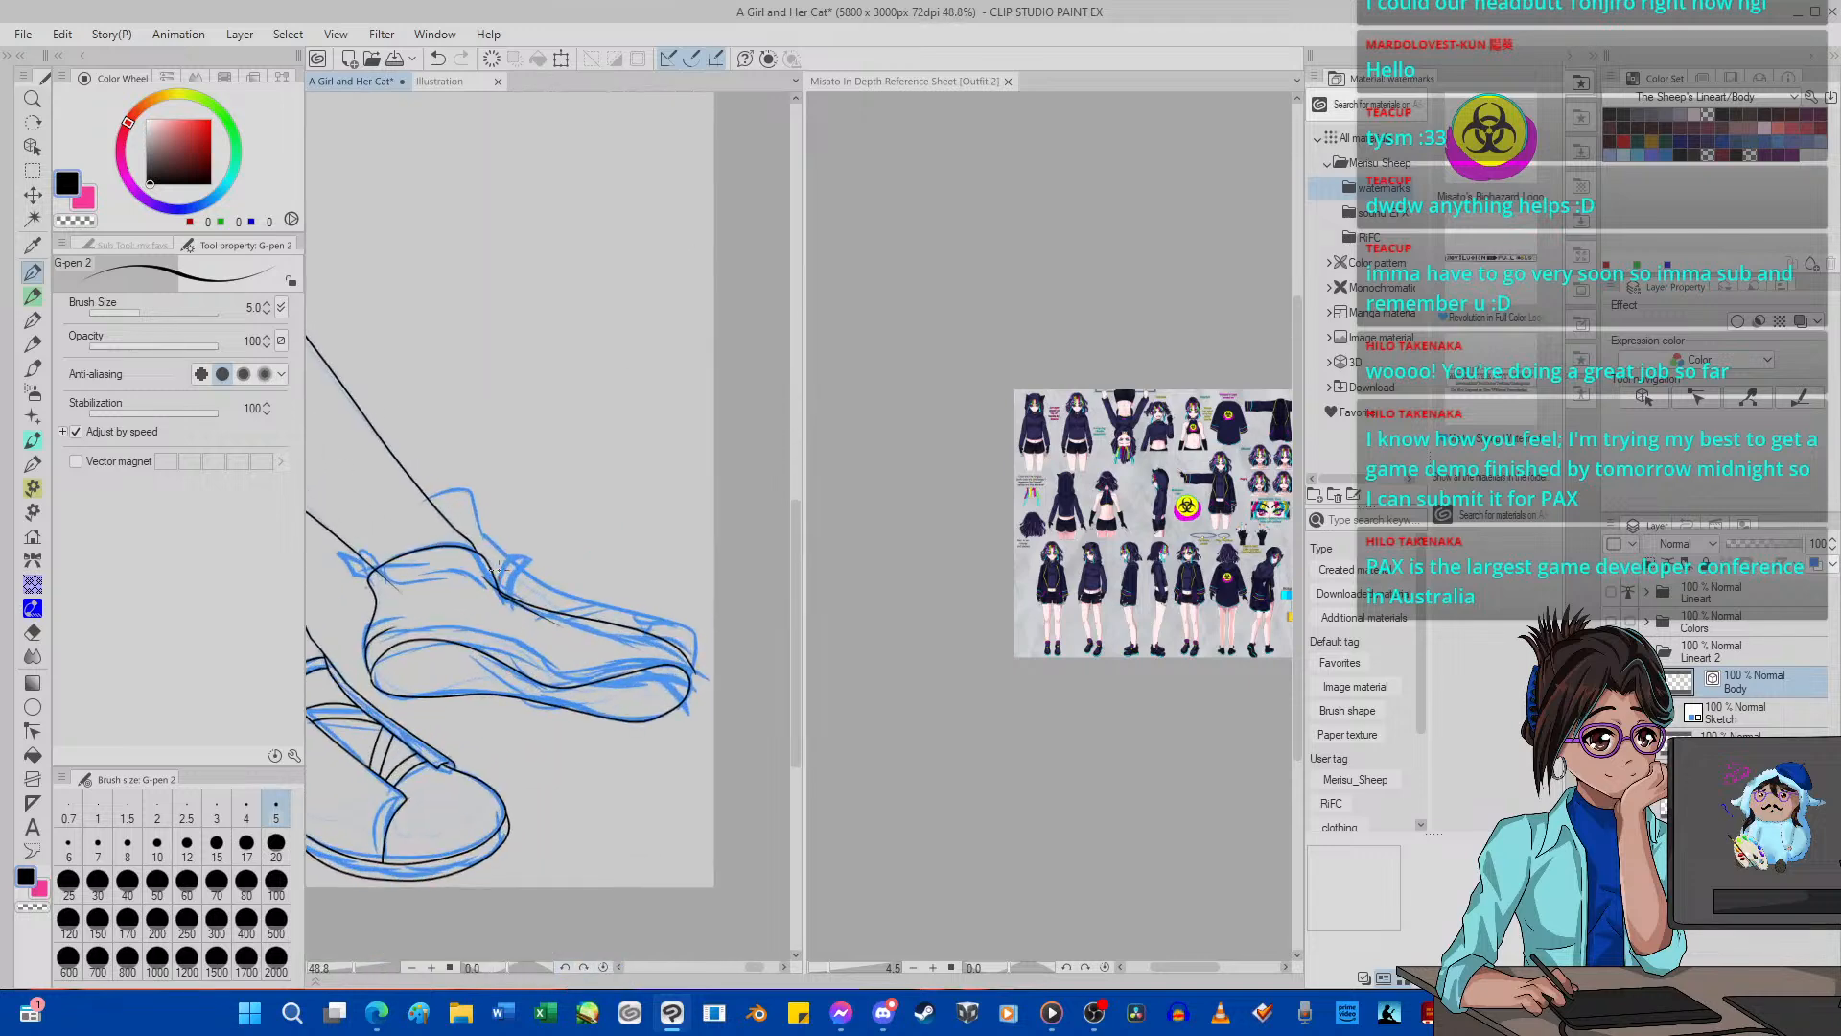
scroll(498, 568, "up", 2)
scroll(503, 575, "down", 5)
scroll(455, 578, "up", 4)
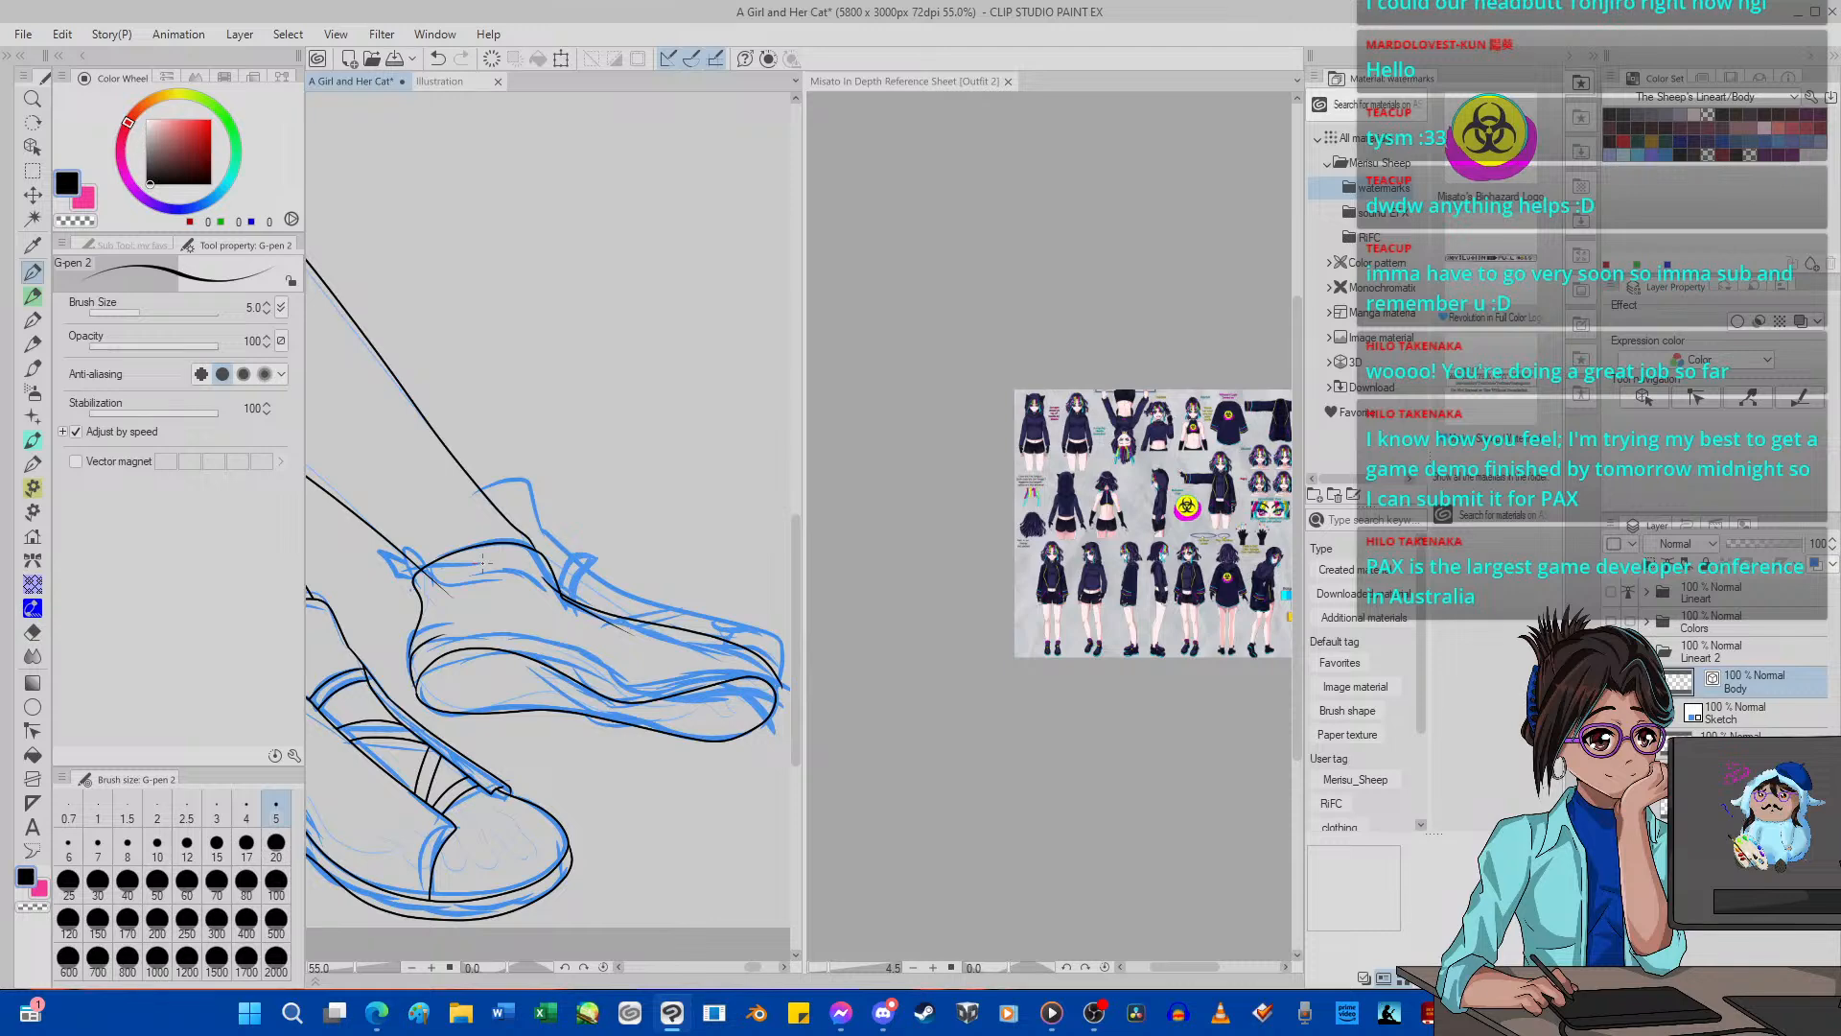
Erase the far shoe's instep line and the stray line ends at the ankle with the Hard vector eraser, size 10.
left_click(32, 632)
scroll(548, 527, "up", 8)
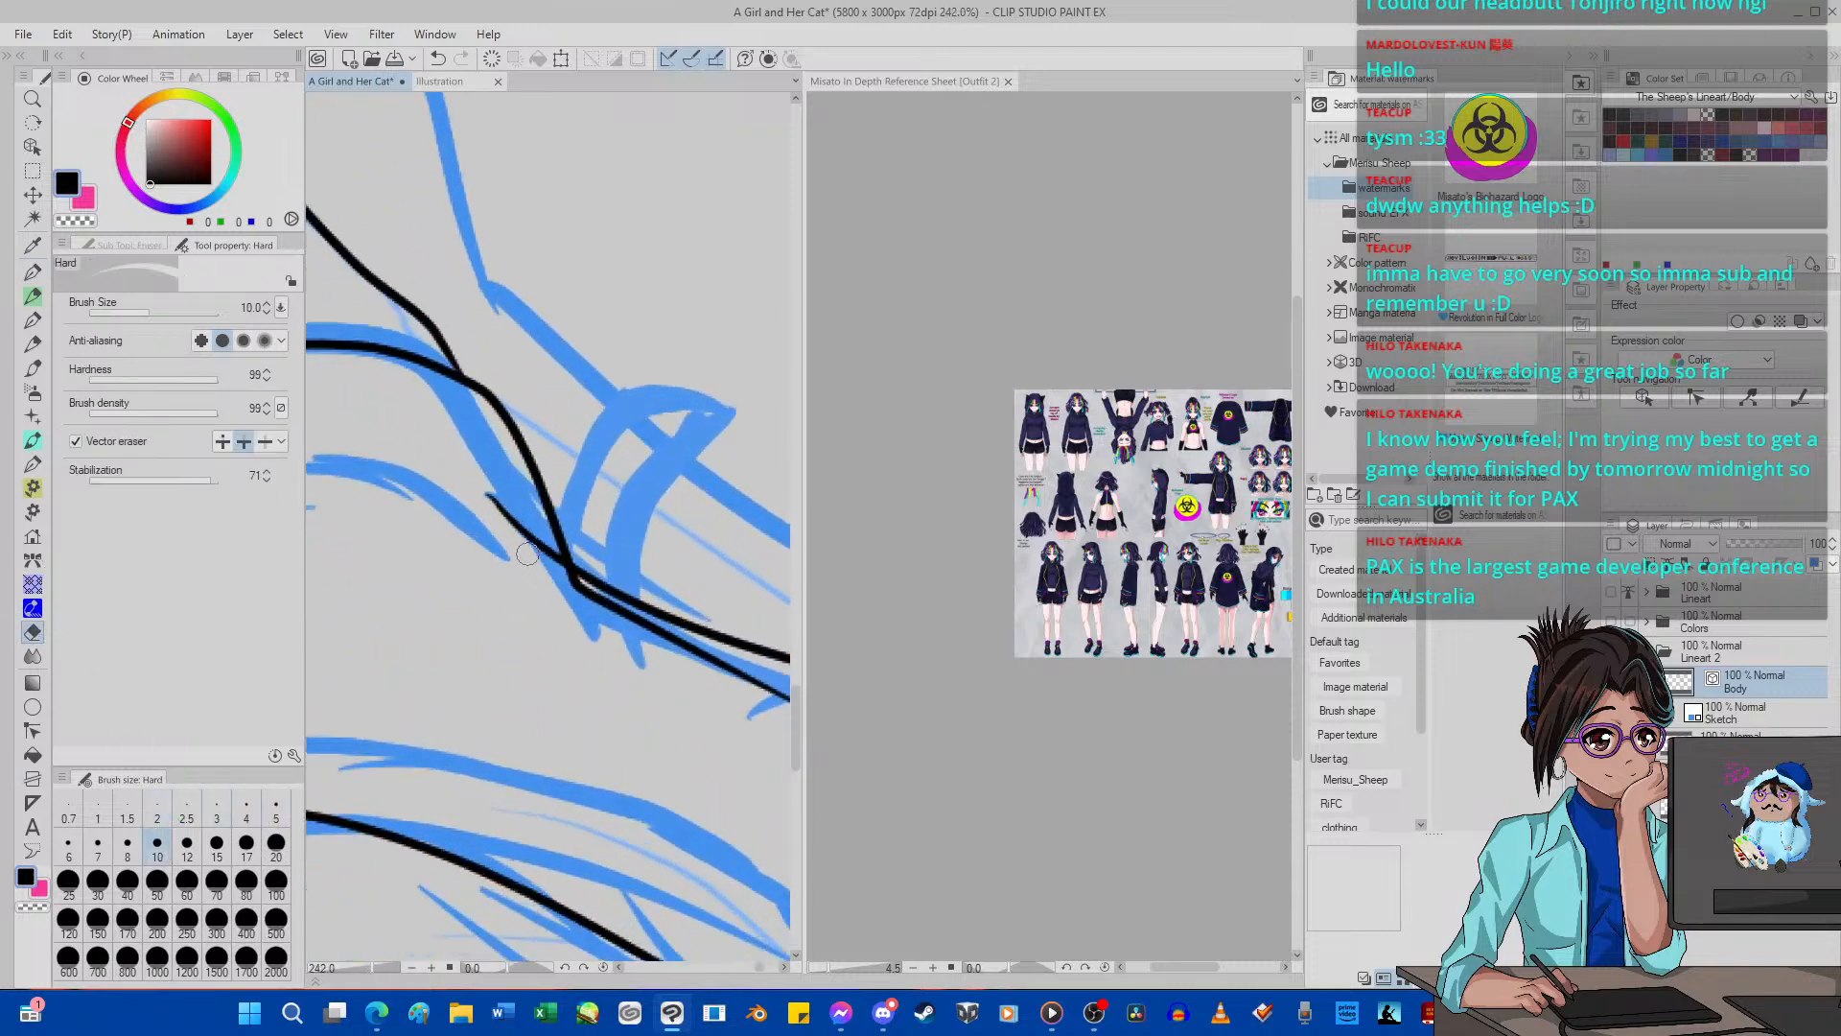
scroll(673, 651, "down", 10)
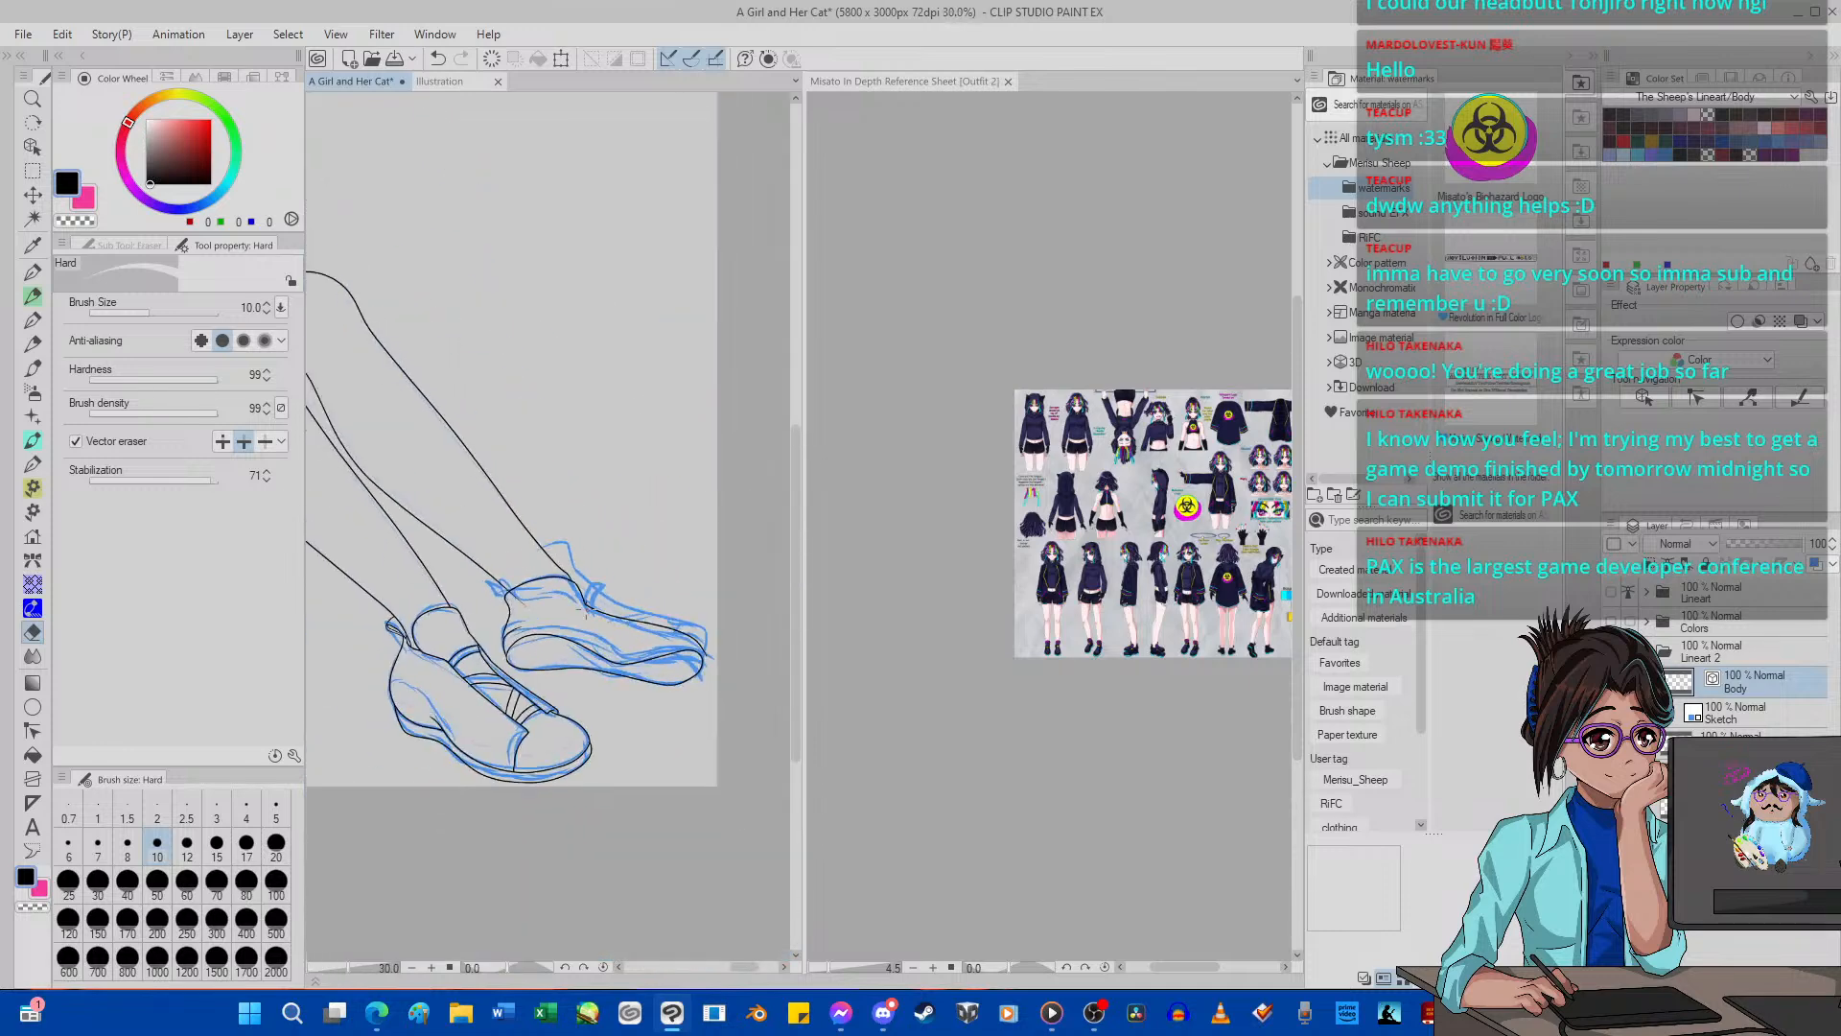
scroll(595, 622, "up", 3)
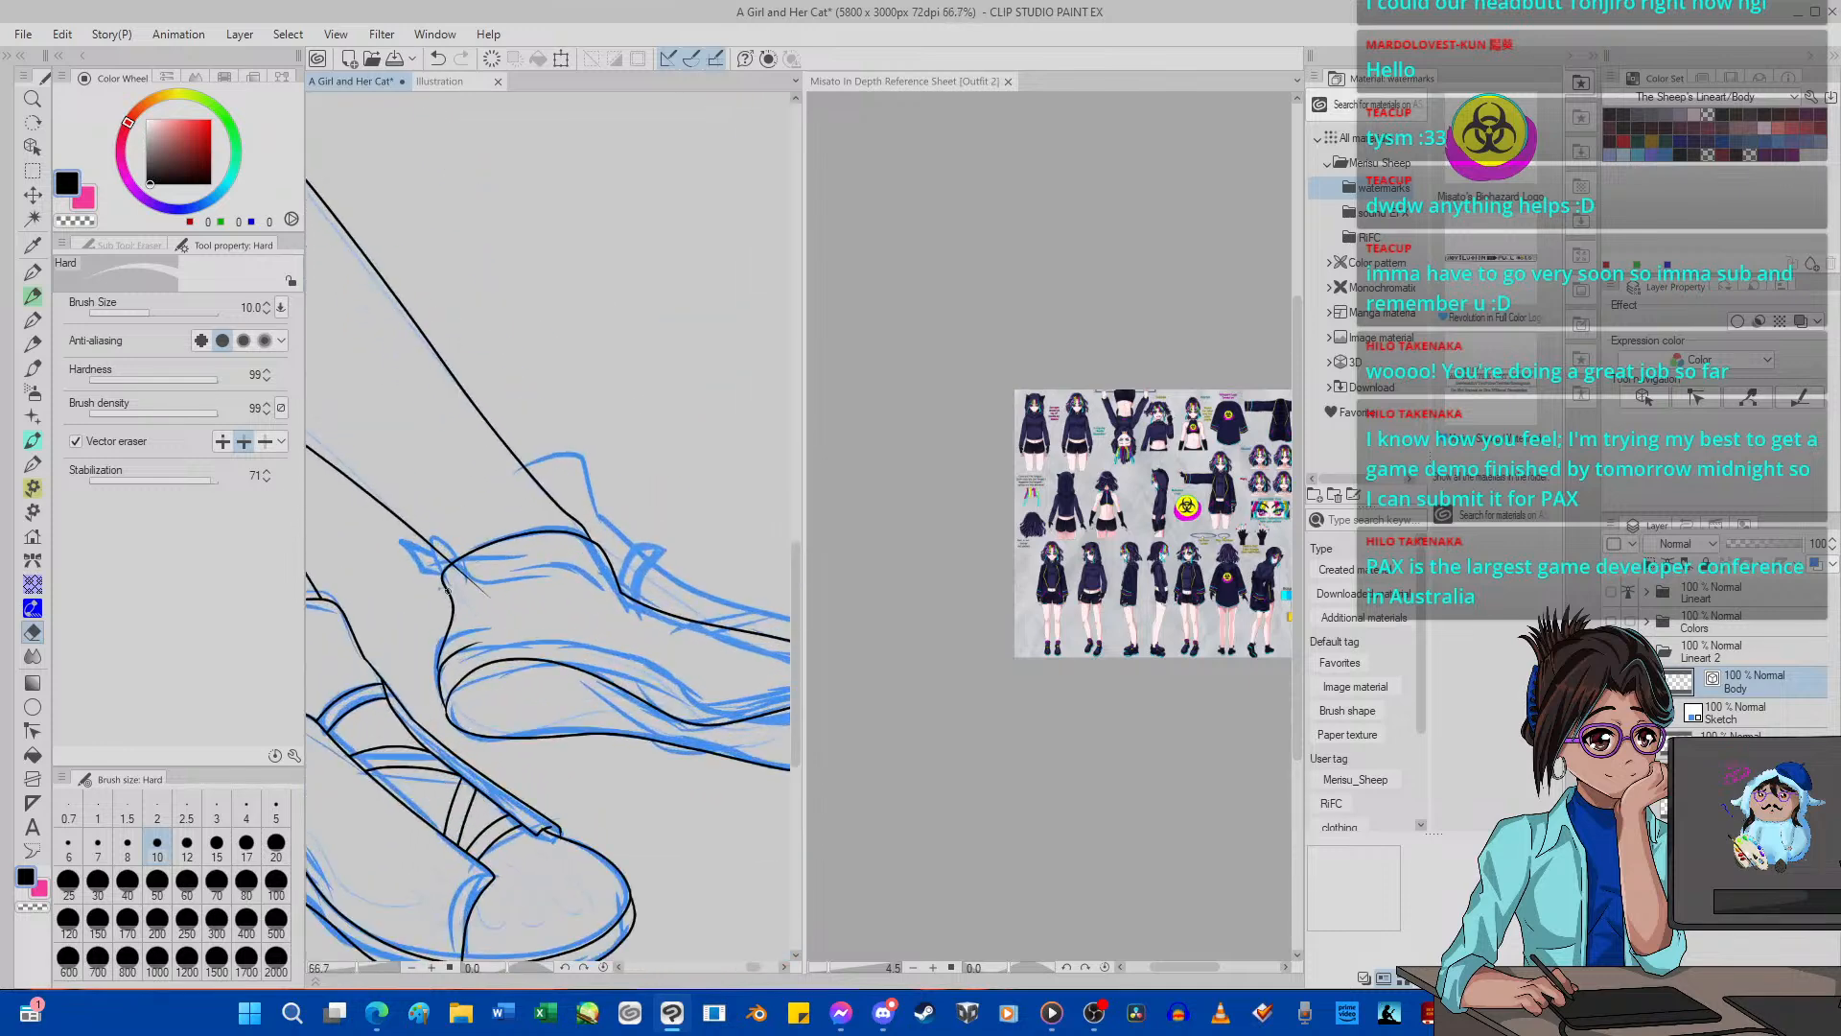
scroll(453, 586, "down", 3)
scroll(599, 602, "up", 3)
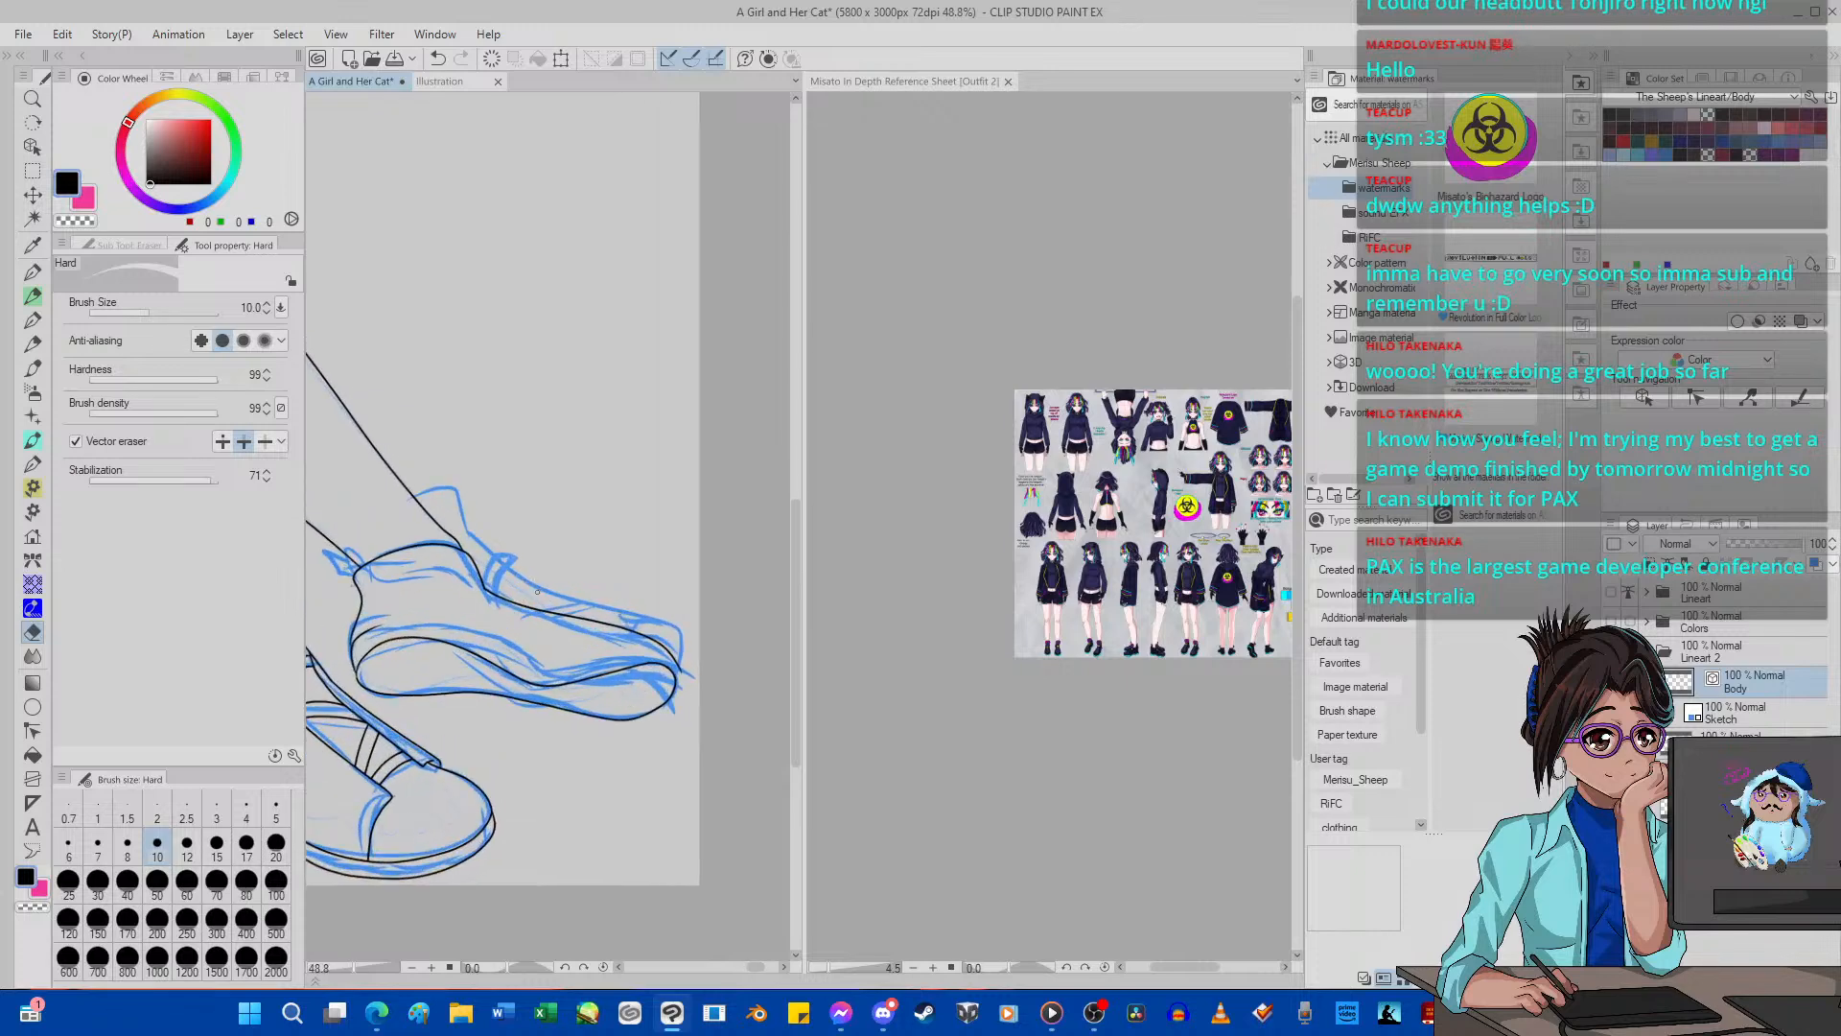
scroll(602, 624, "down", 2)
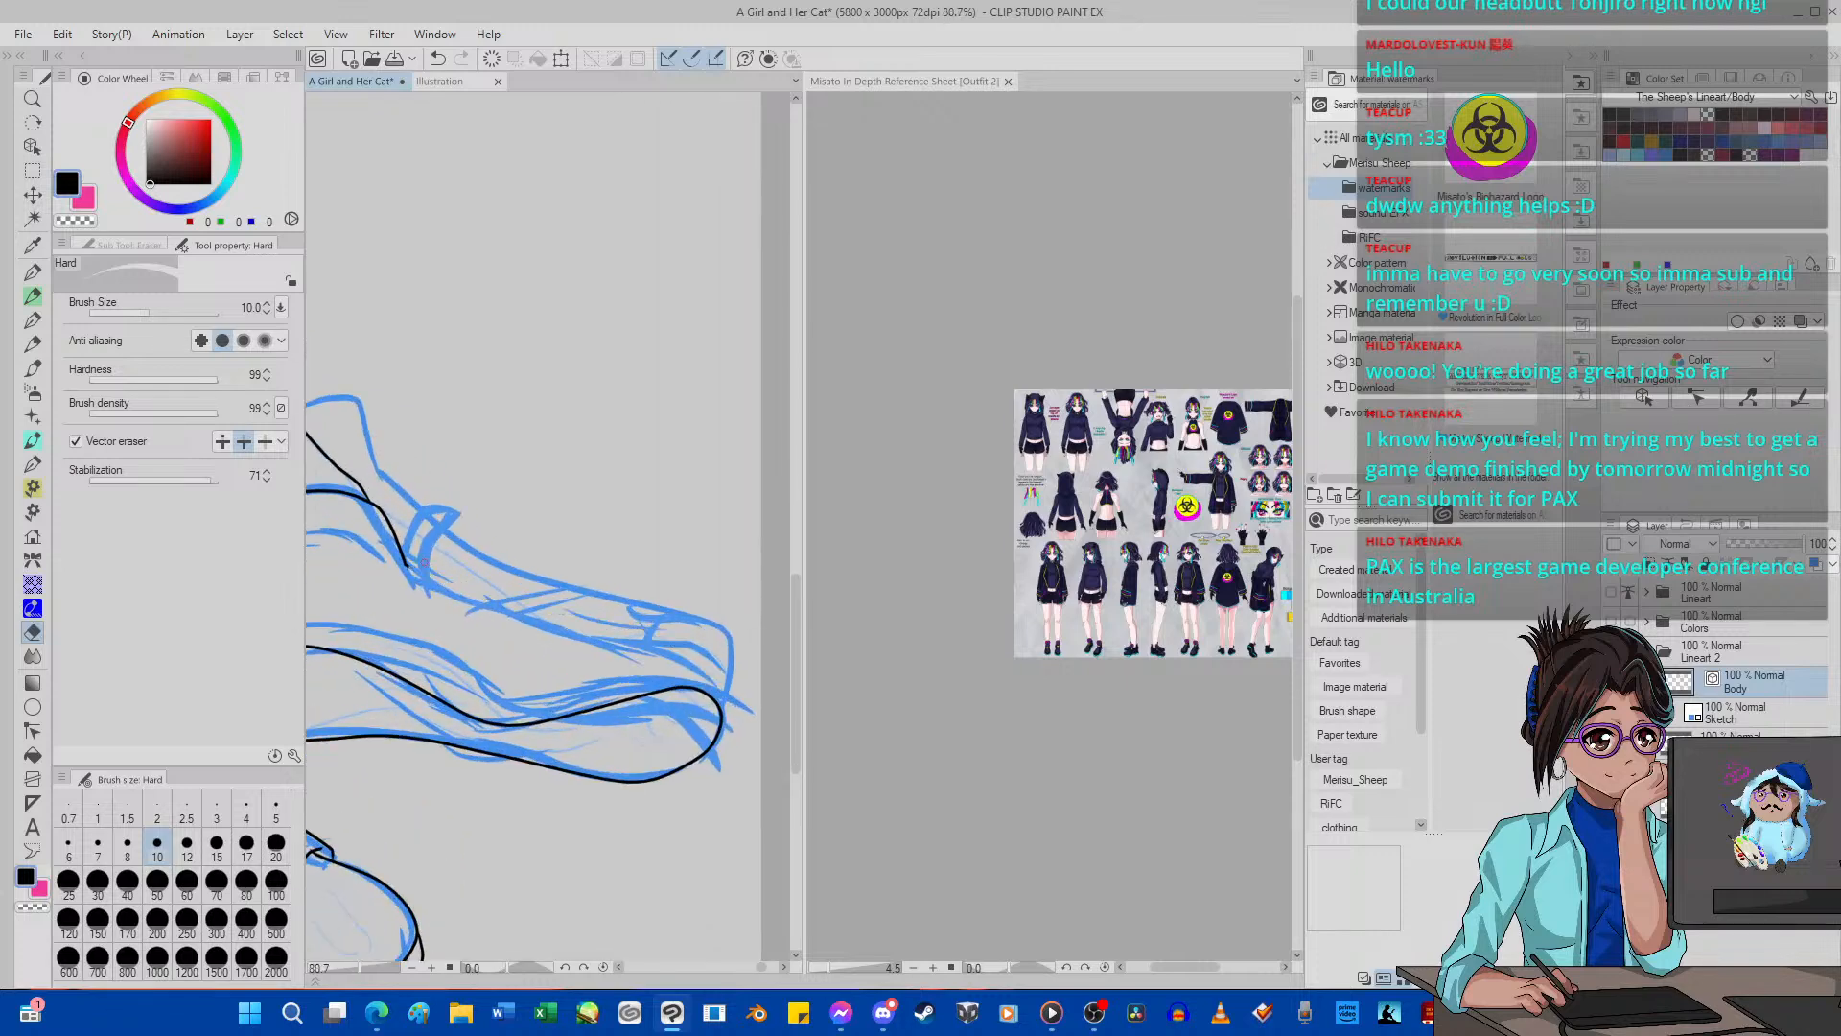
scroll(452, 576, "up", 4)
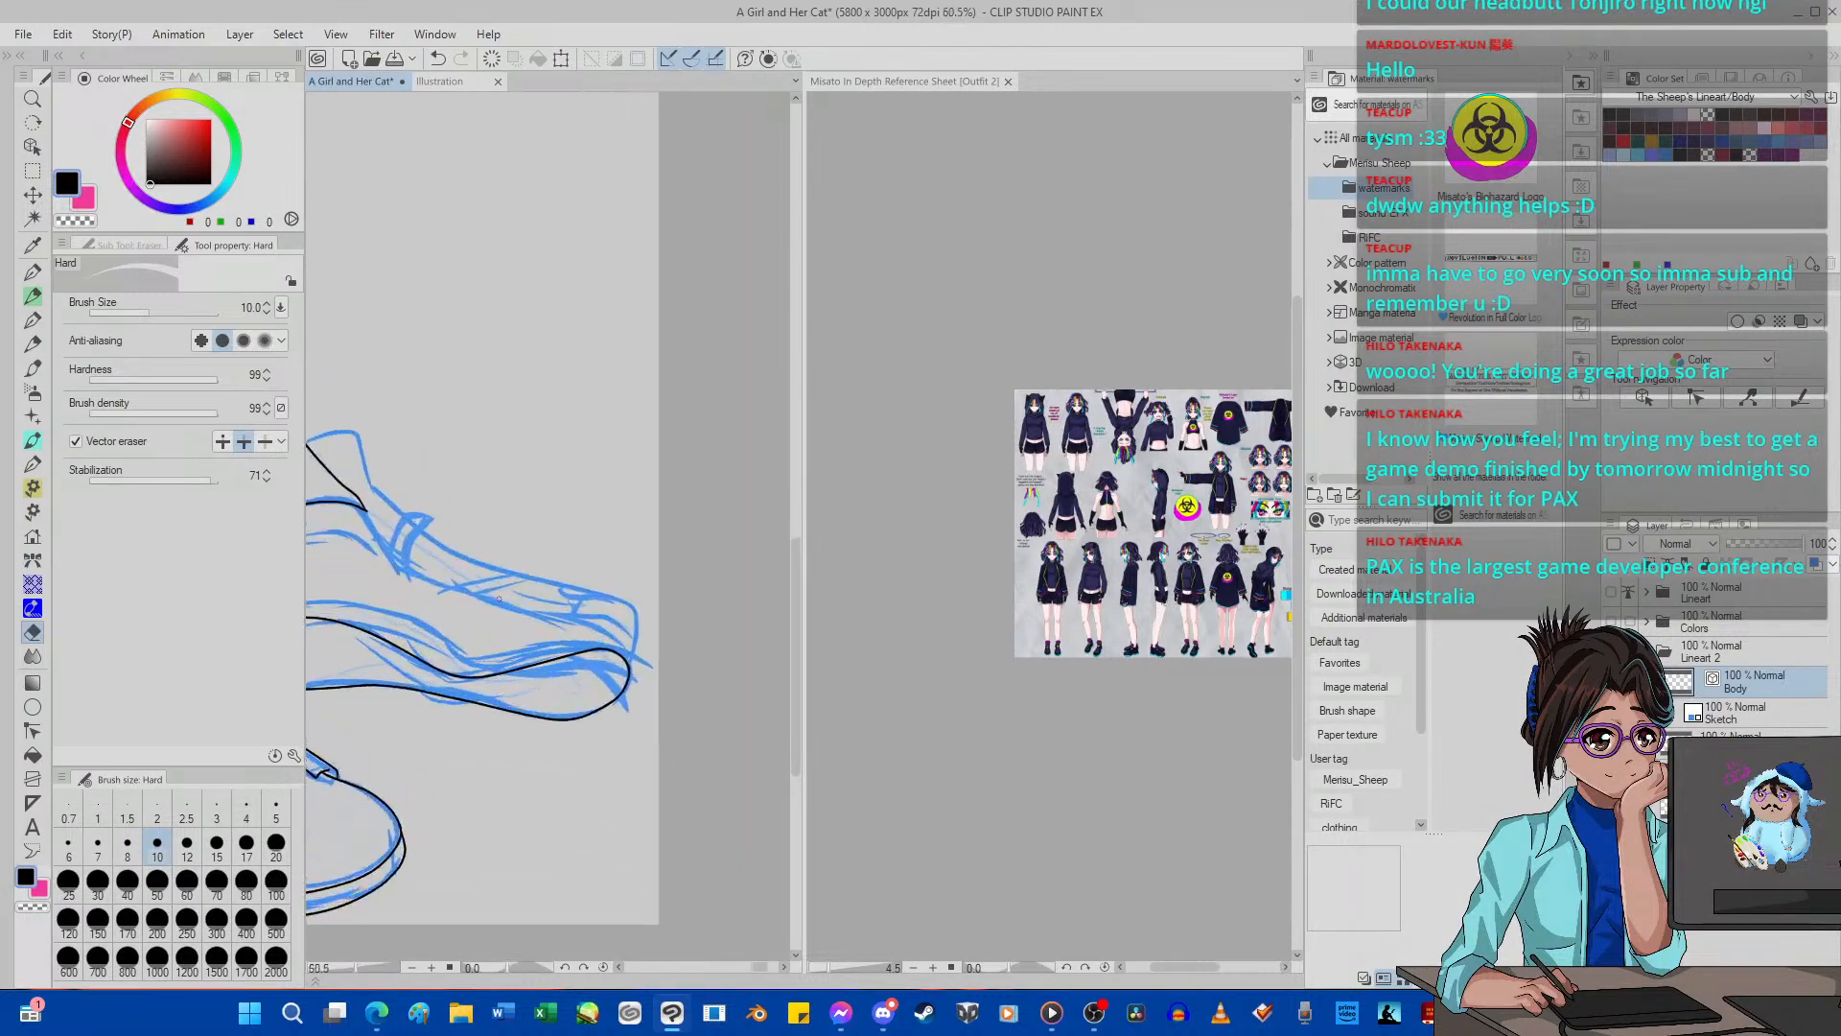
Ink the far shoe's instep edge, toe-cap seam and upper outline from toe to tongue with G-pen 2, size 5.
key("p")
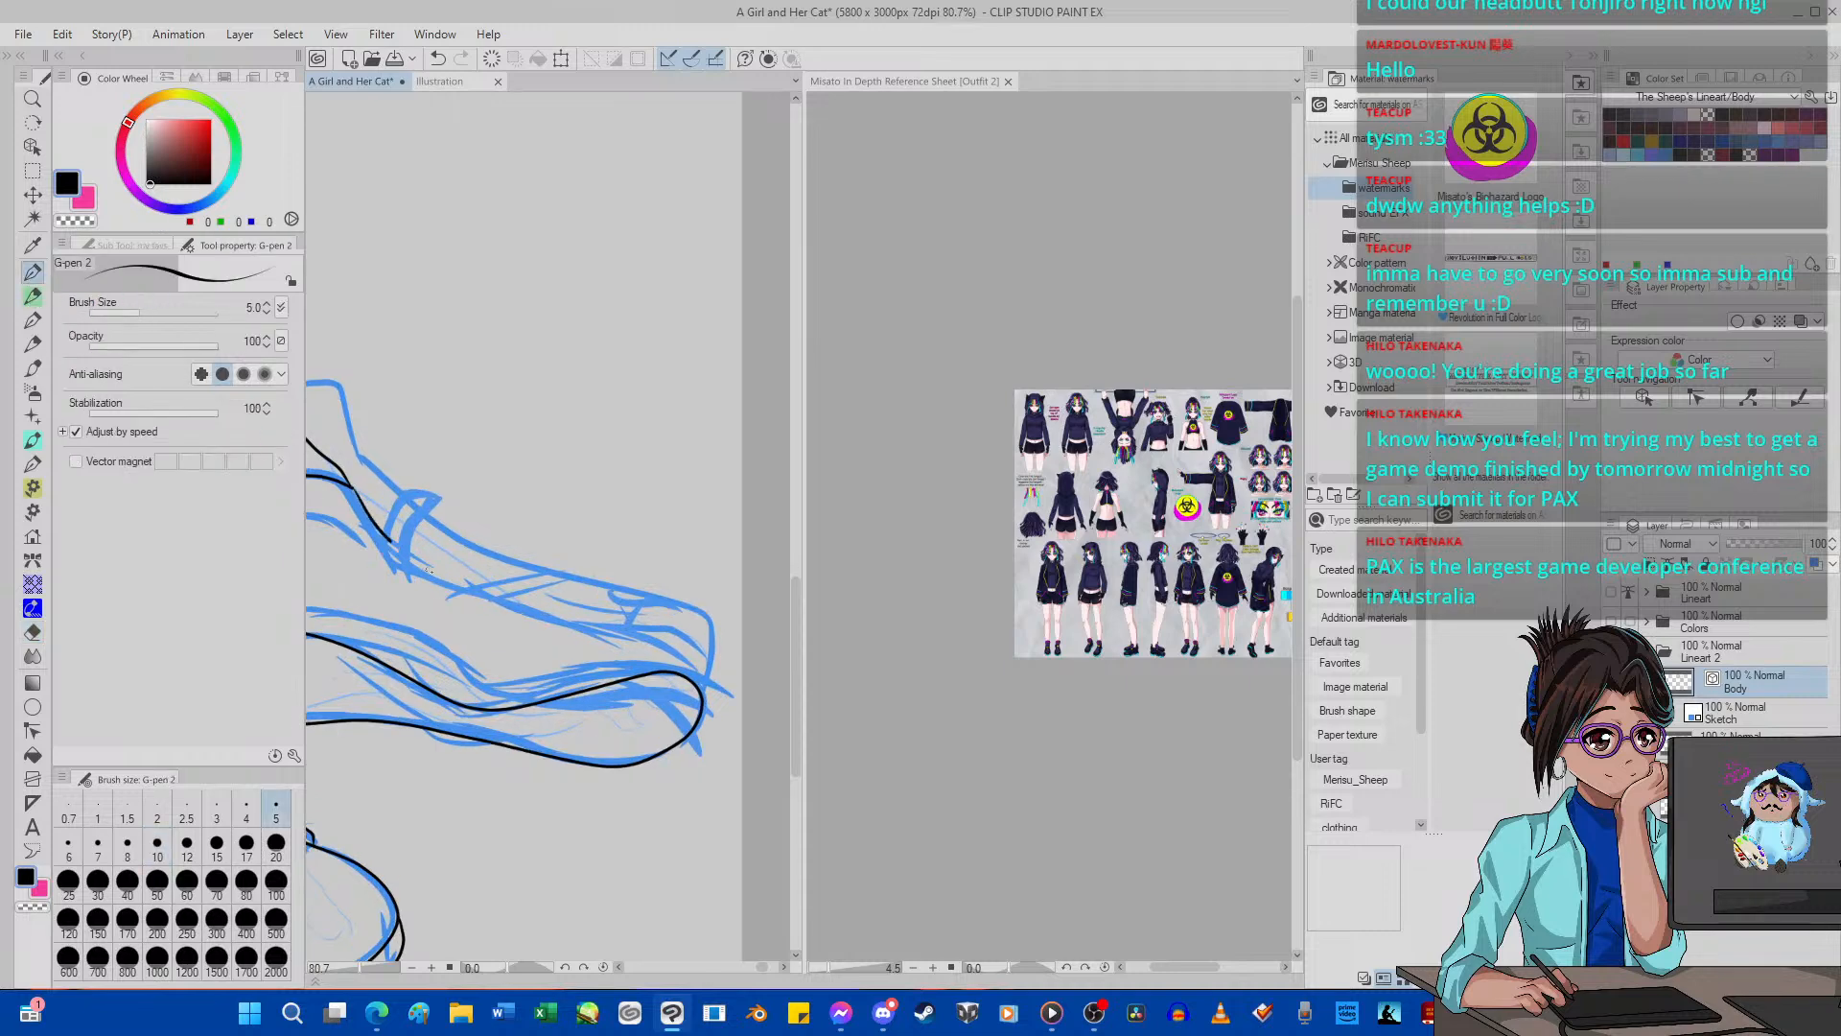
mouse_move(430, 569)
left_mouse_down()
mouse_move(637, 618)
mouse_move(602, 699)
mouse_move(611, 759)
left_mouse_up()
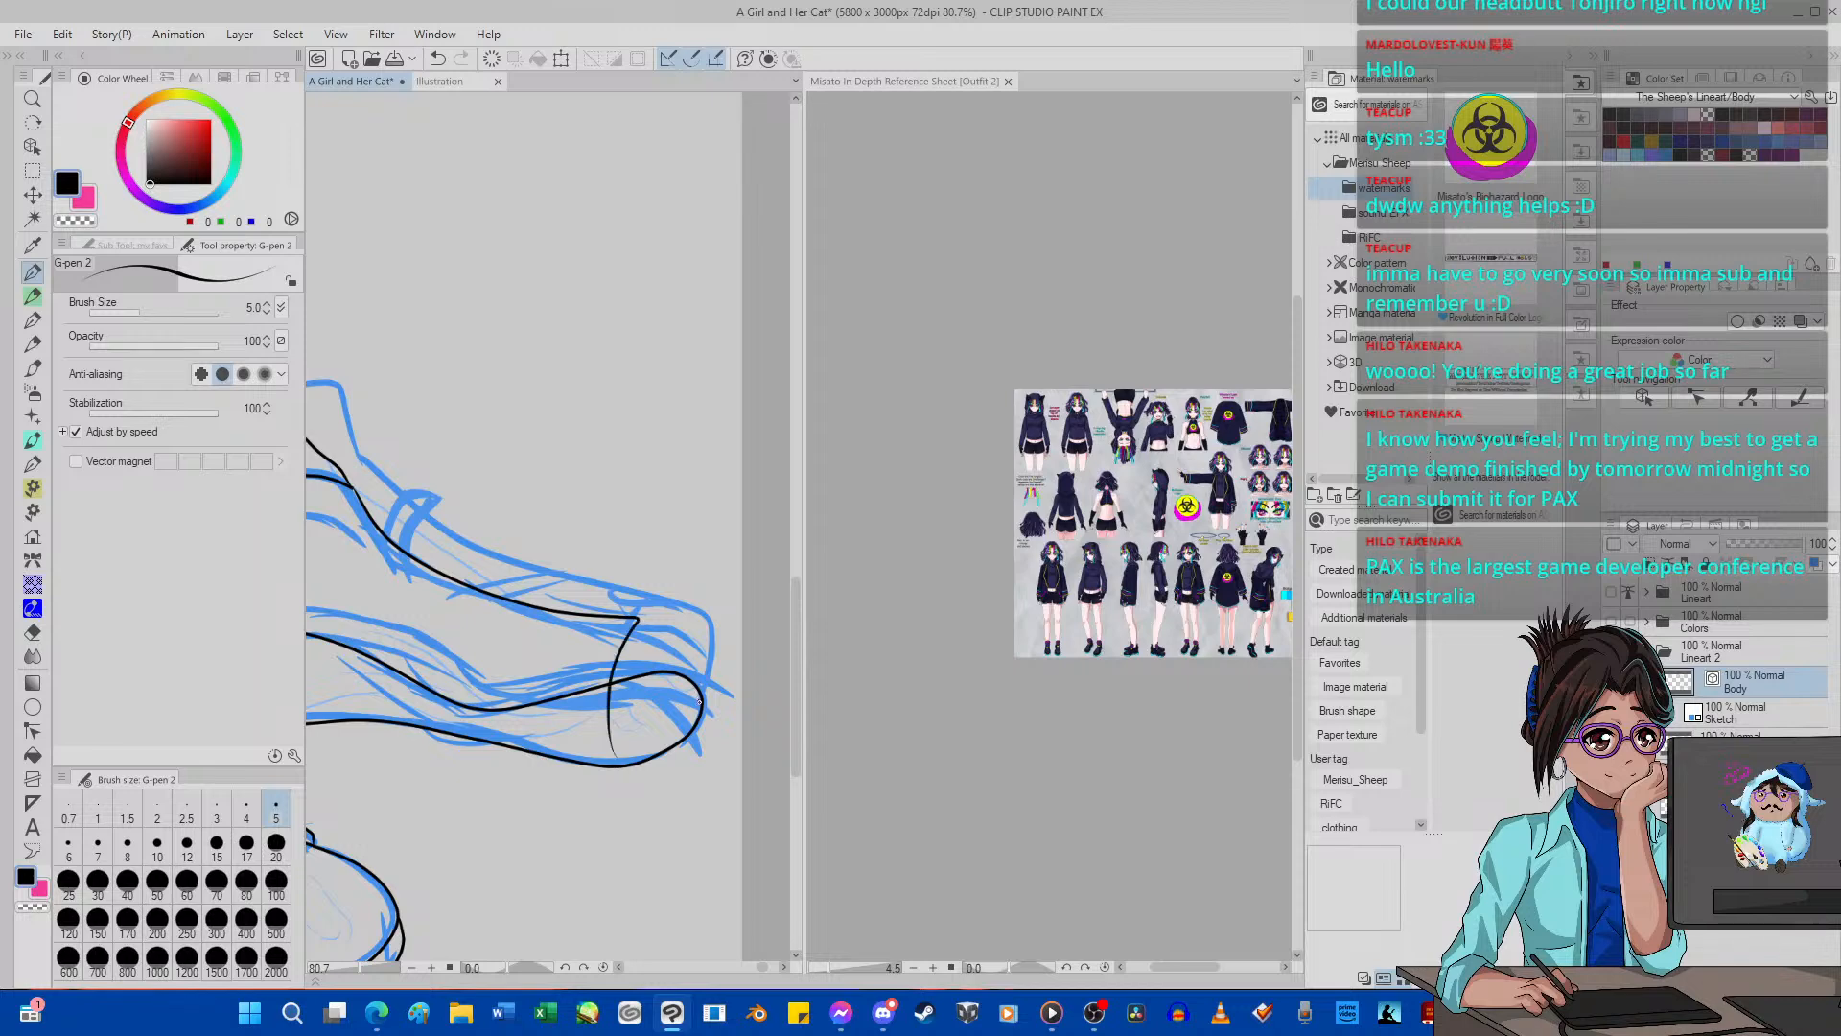
mouse_move(678, 599)
left_mouse_down()
mouse_move(547, 566)
mouse_move(370, 470)
left_mouse_up()
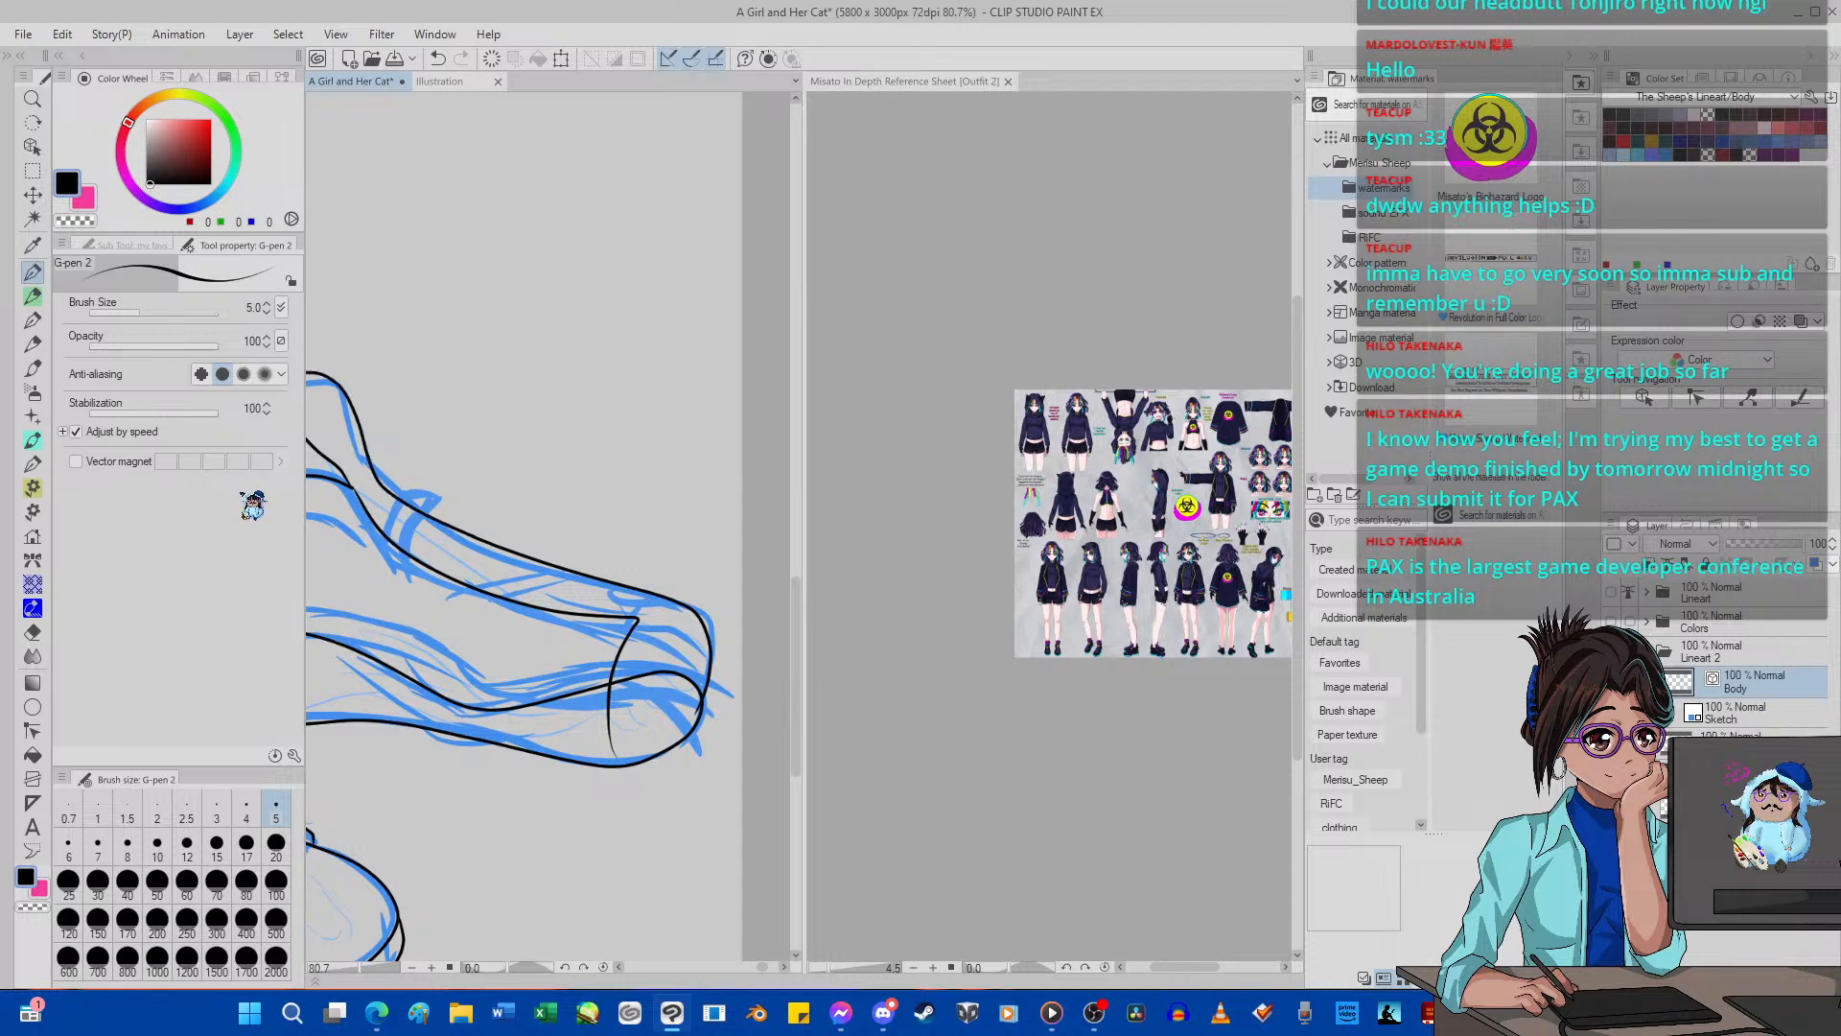
Ink the back curve of the far shoe's tongue down past the opening edge, undoing the unwanted stroke.
scroll(557, 565, "down", 5)
scroll(523, 568, "up", 8)
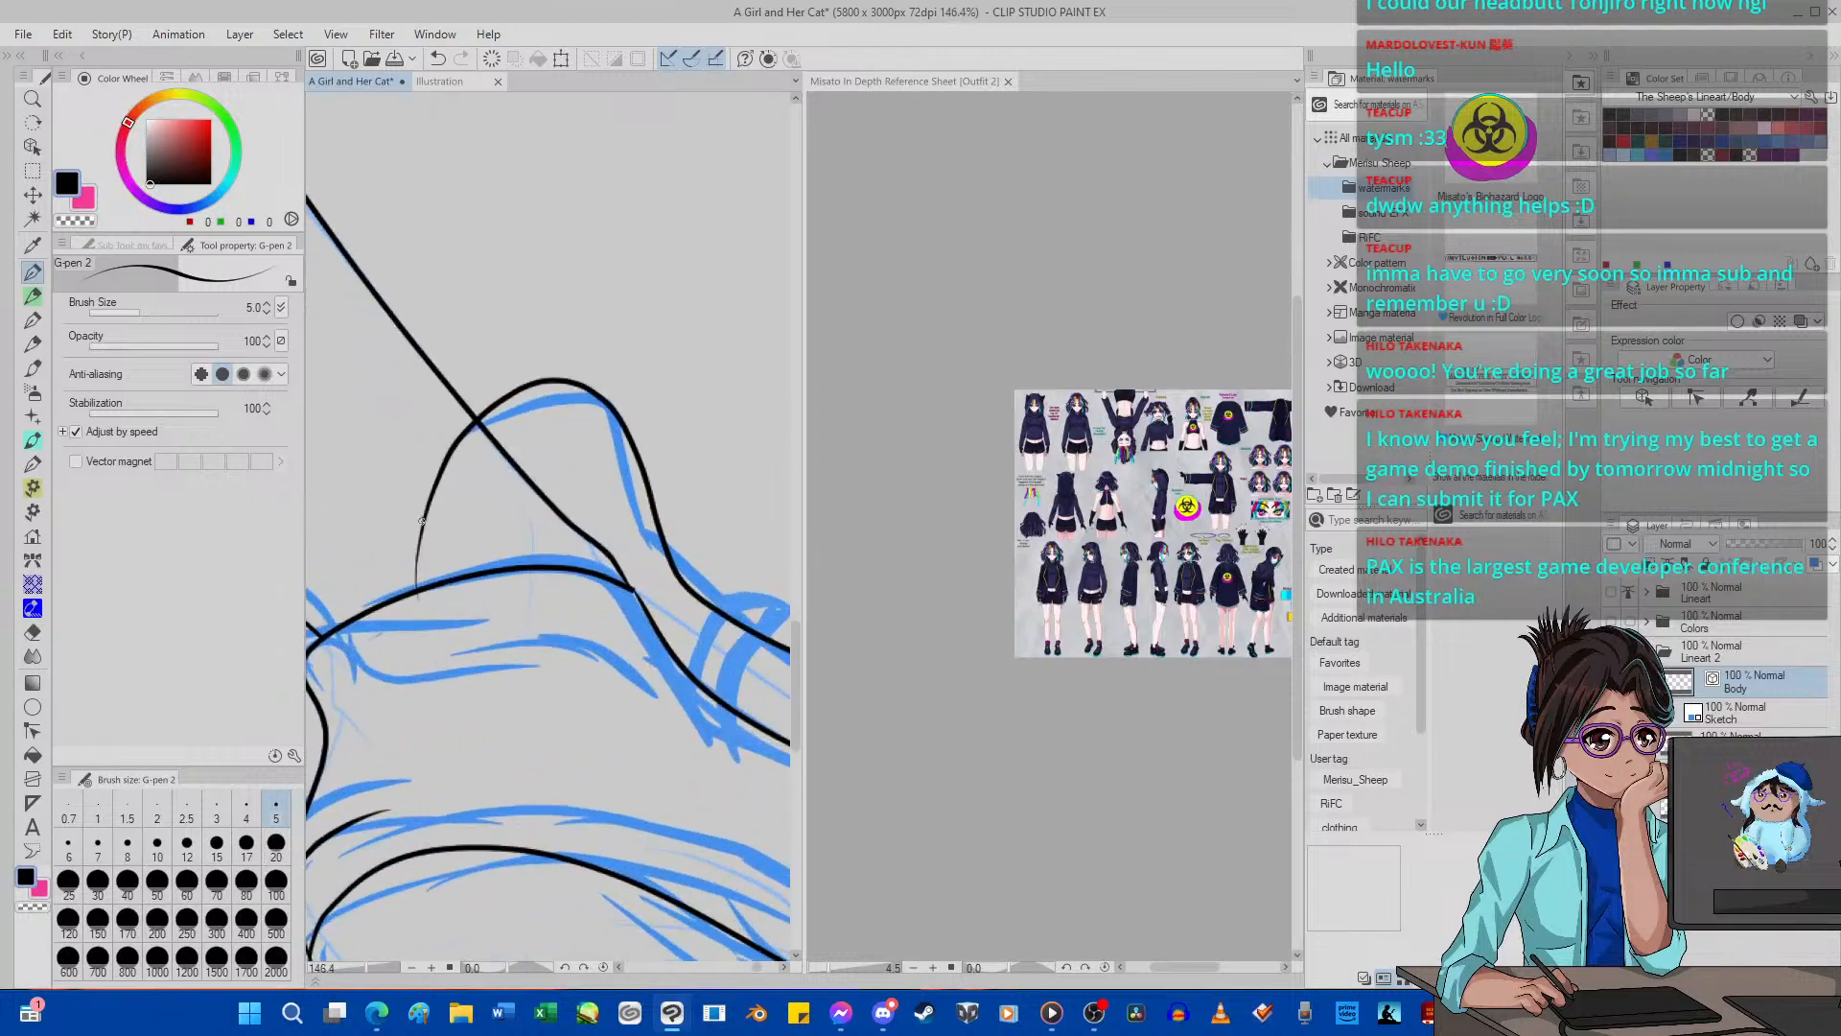
mouse_move(589, 637)
left_mouse_down()
mouse_move(450, 567)
mouse_move(399, 471)
mouse_move(406, 416)
left_mouse_up()
left_click(439, 60)
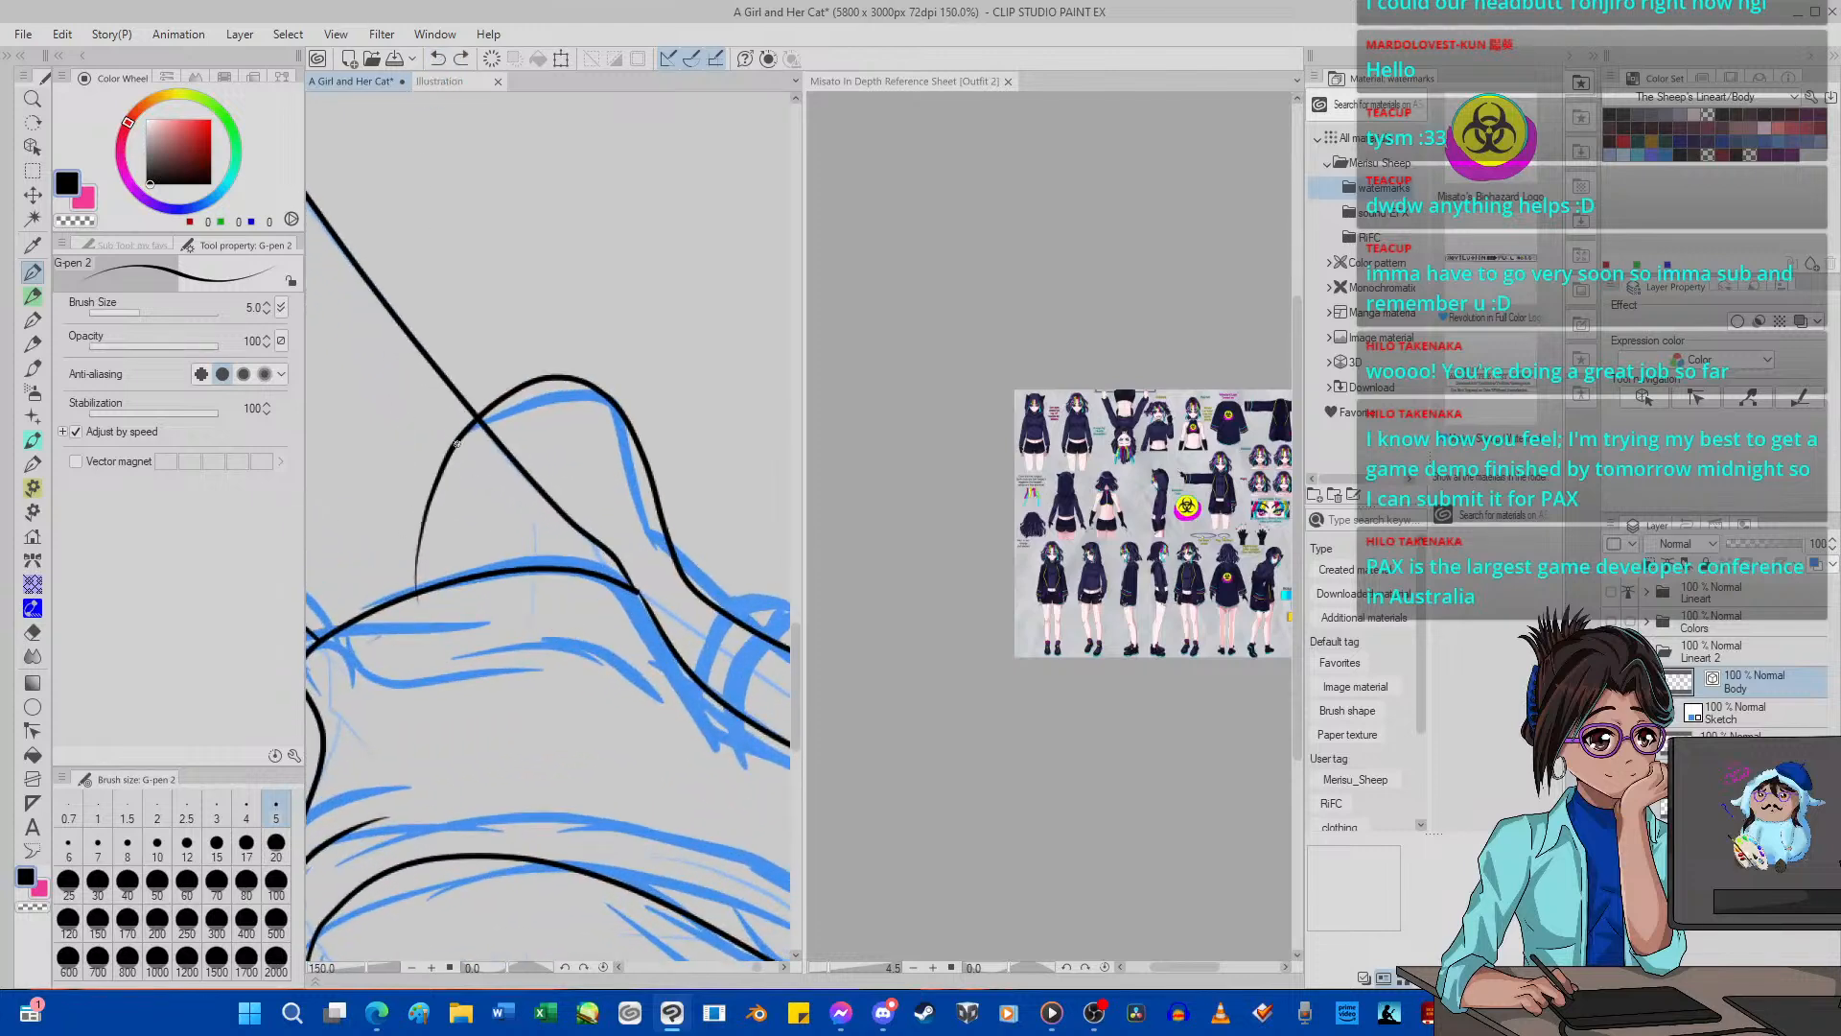
mouse_move(435, 493)
left_mouse_down()
mouse_move(456, 584)
mouse_move(604, 670)
left_mouse_up()
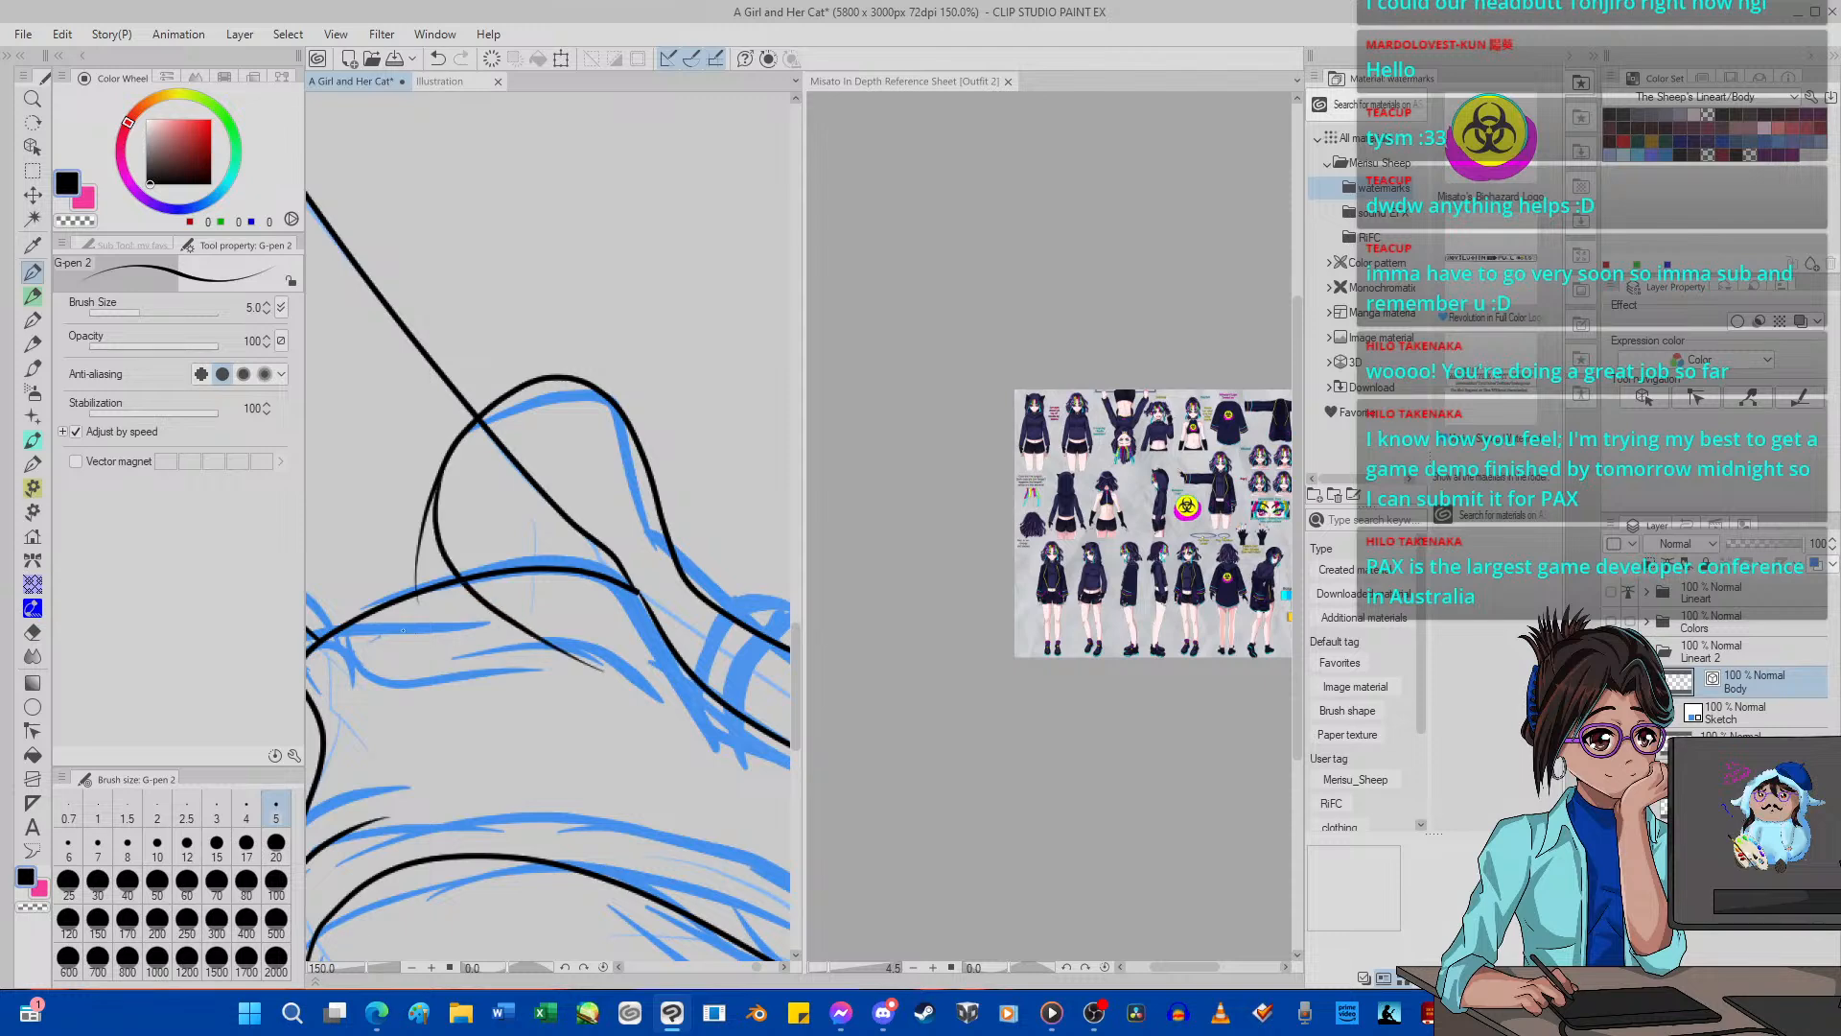
Erase the overshooting strokes around the far shoe's tongue and the leg line running through it.
left_click(32, 632)
left_click_drag(422, 542, 410, 595)
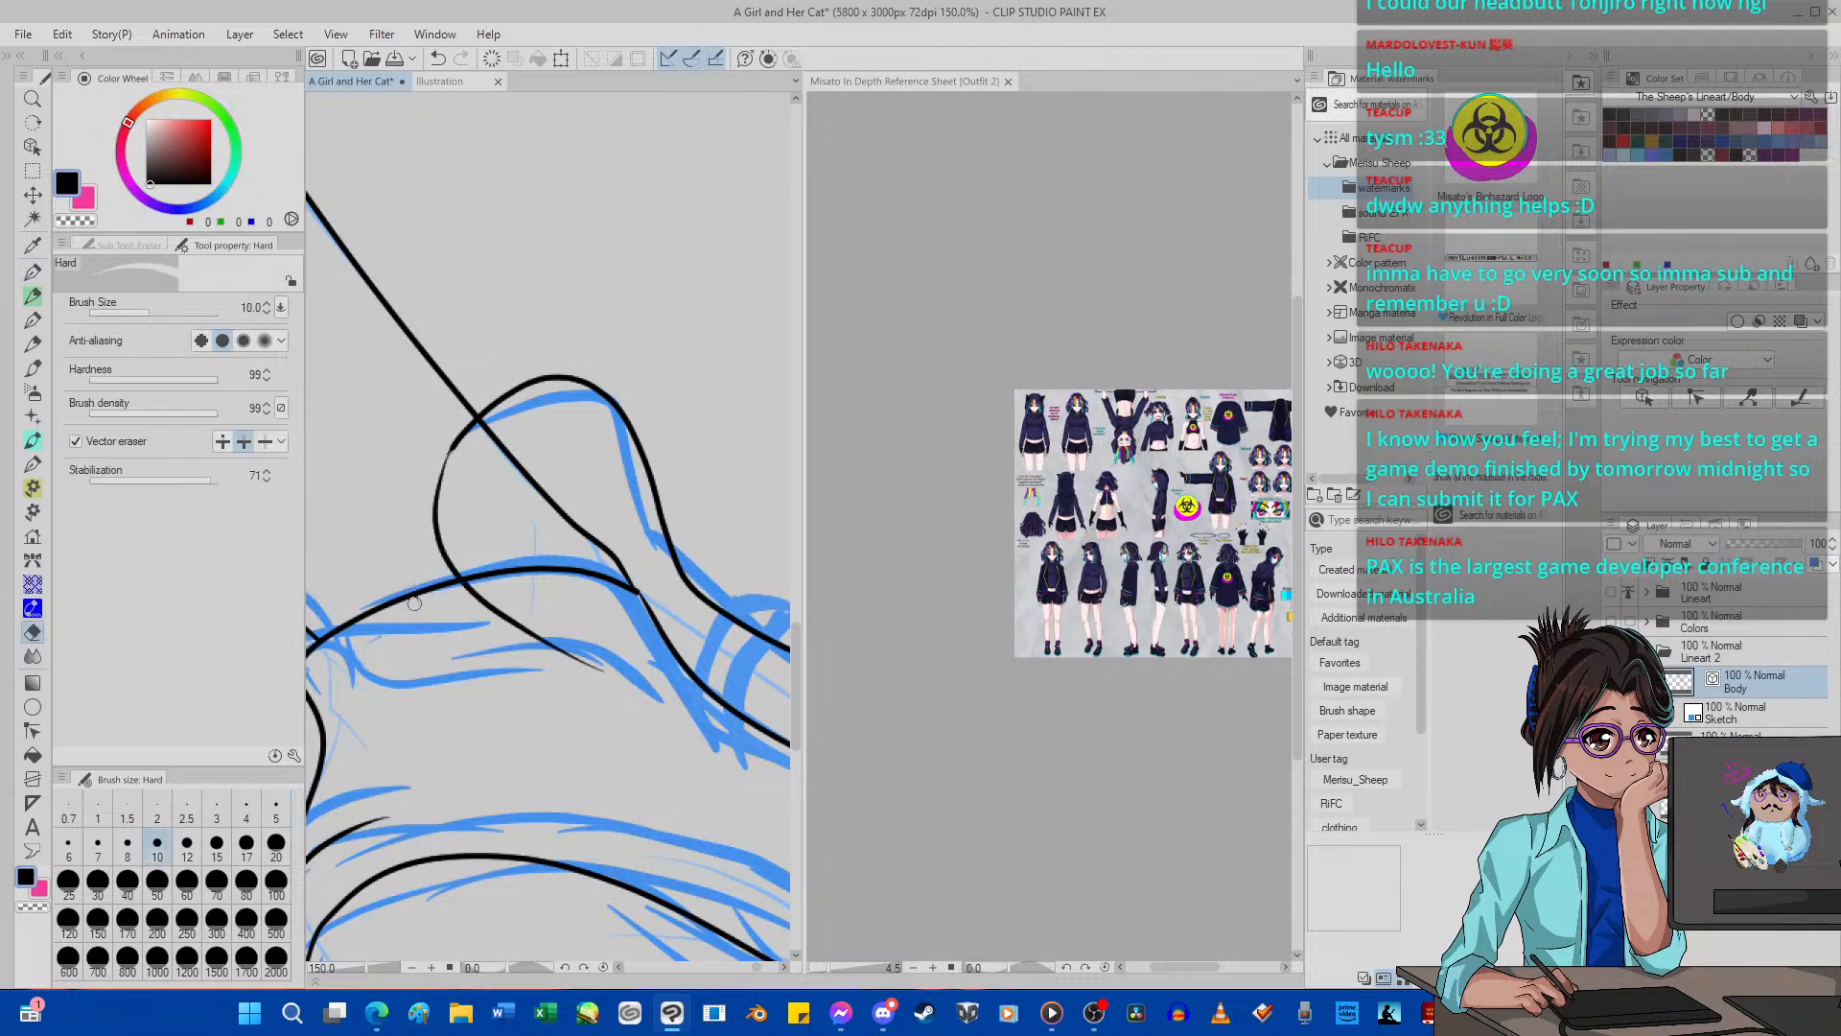
mouse_move(520, 618)
left_mouse_down()
mouse_move(558, 607)
mouse_move(523, 516)
mouse_move(559, 498)
left_mouse_up()
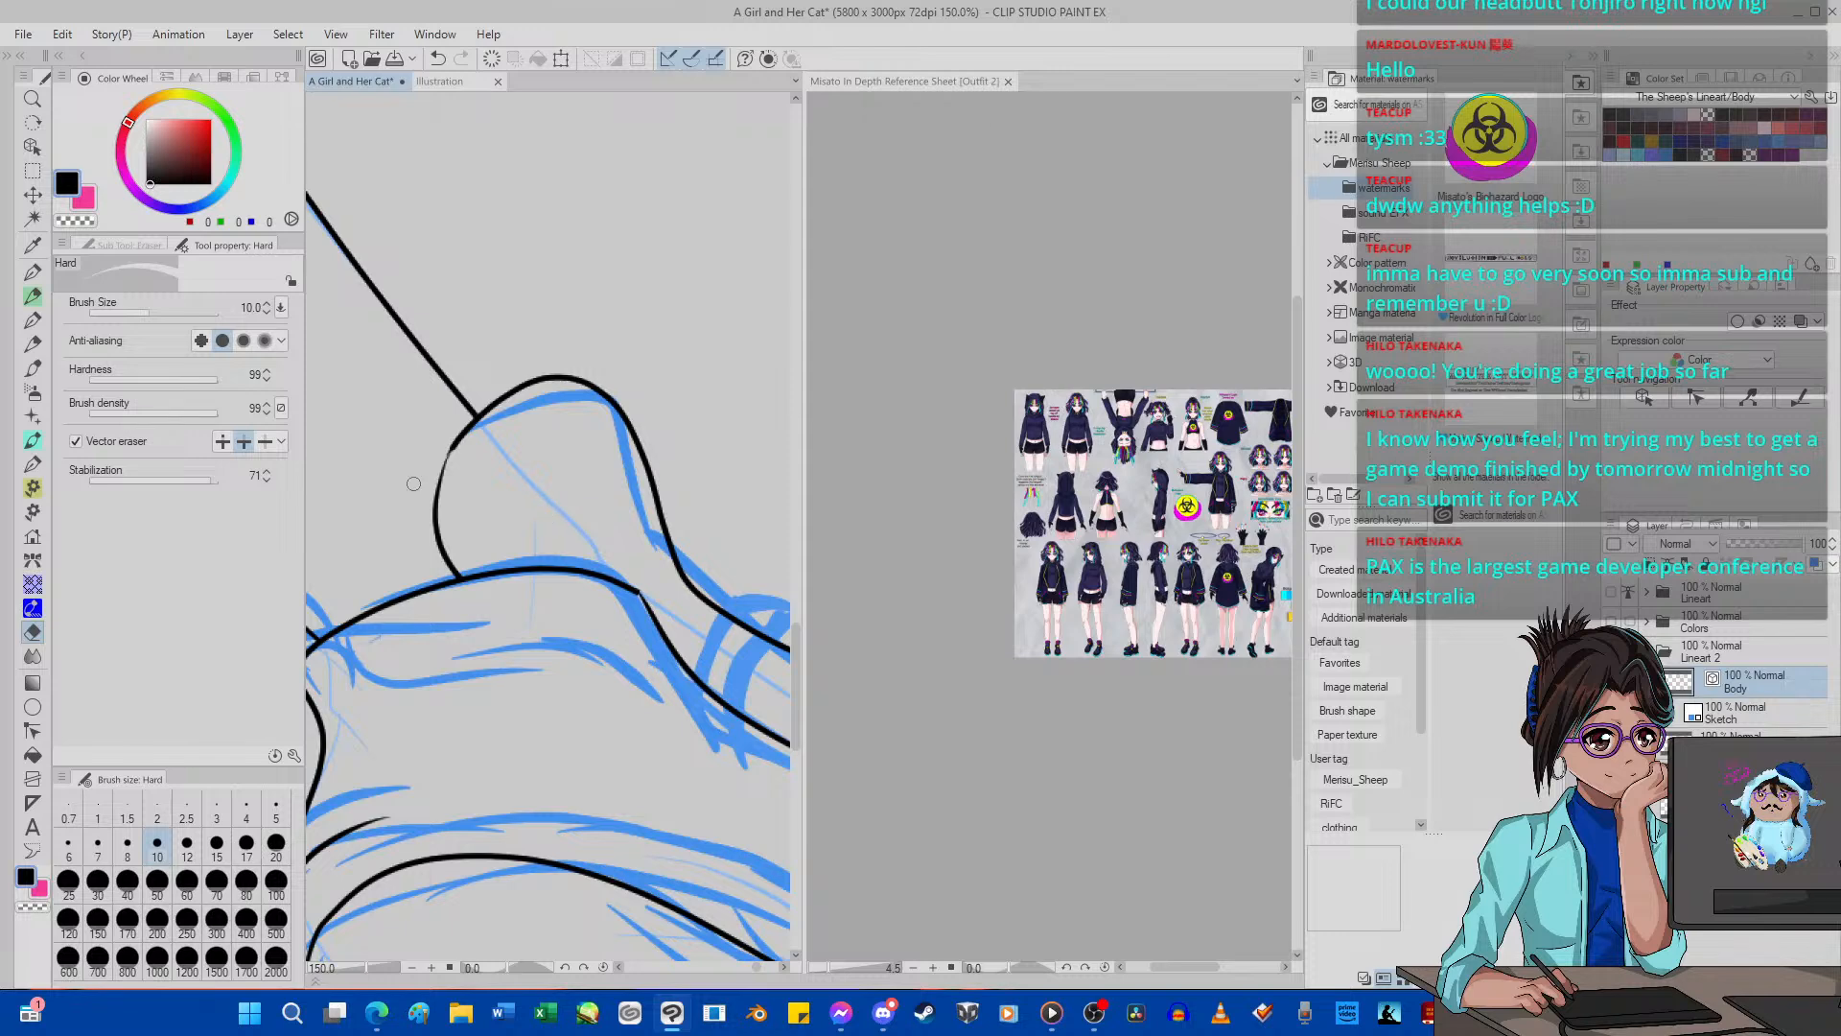
Erase the part of the far shoe's toe-cap seam that extends below the sole's upper edge.
scroll(413, 483, "down", 10)
scroll(519, 563, "up", 5)
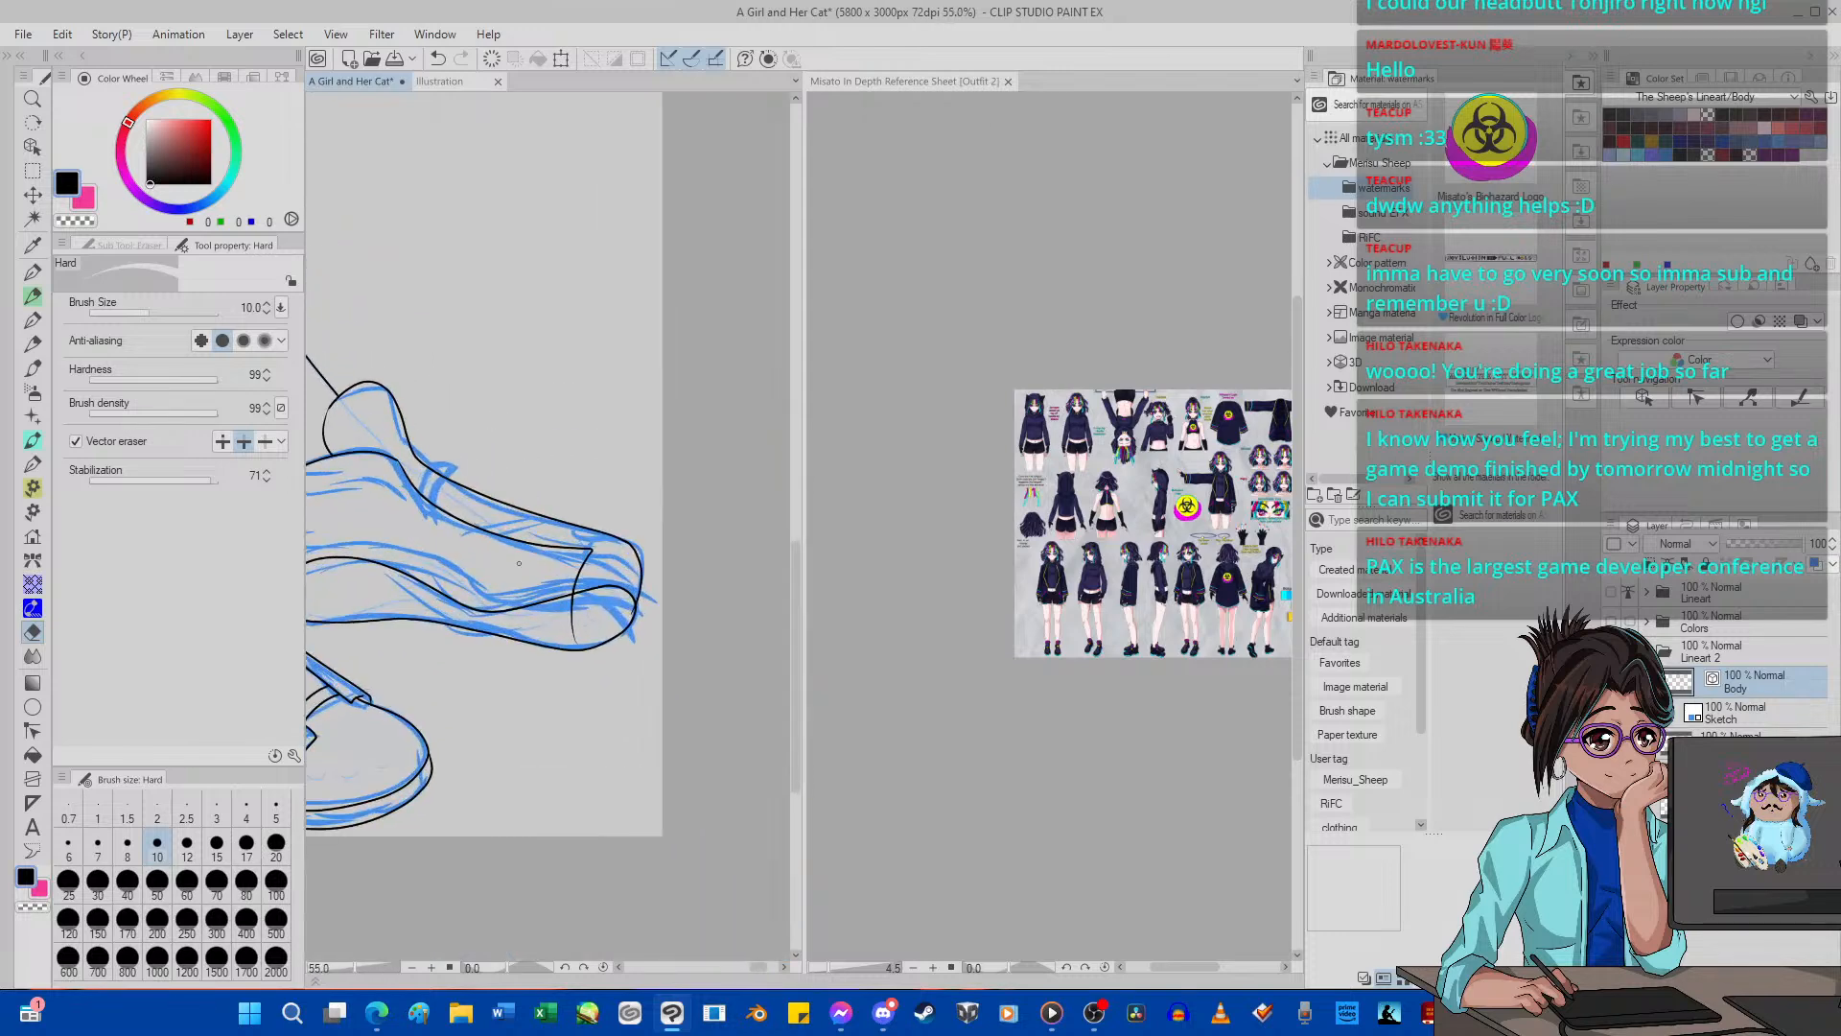
scroll(570, 615, "up", 5)
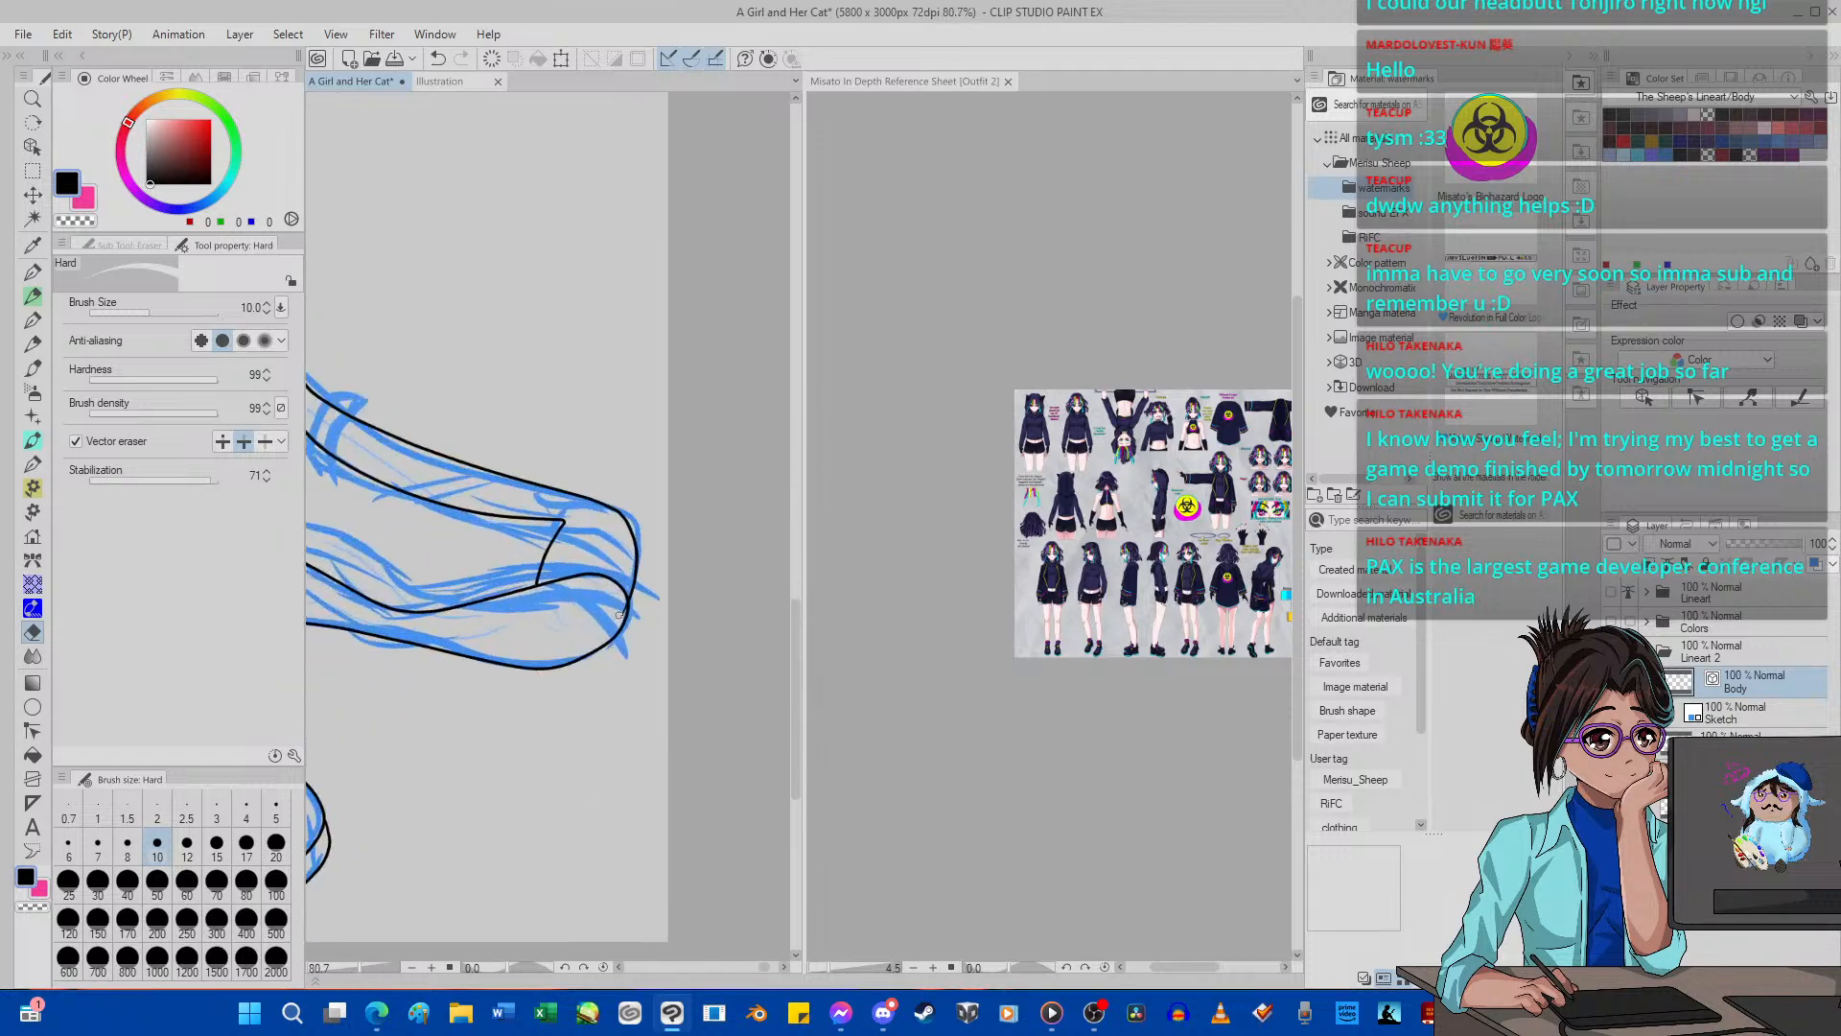
scroll(621, 609, "down", 8)
scroll(633, 600, "up", 3)
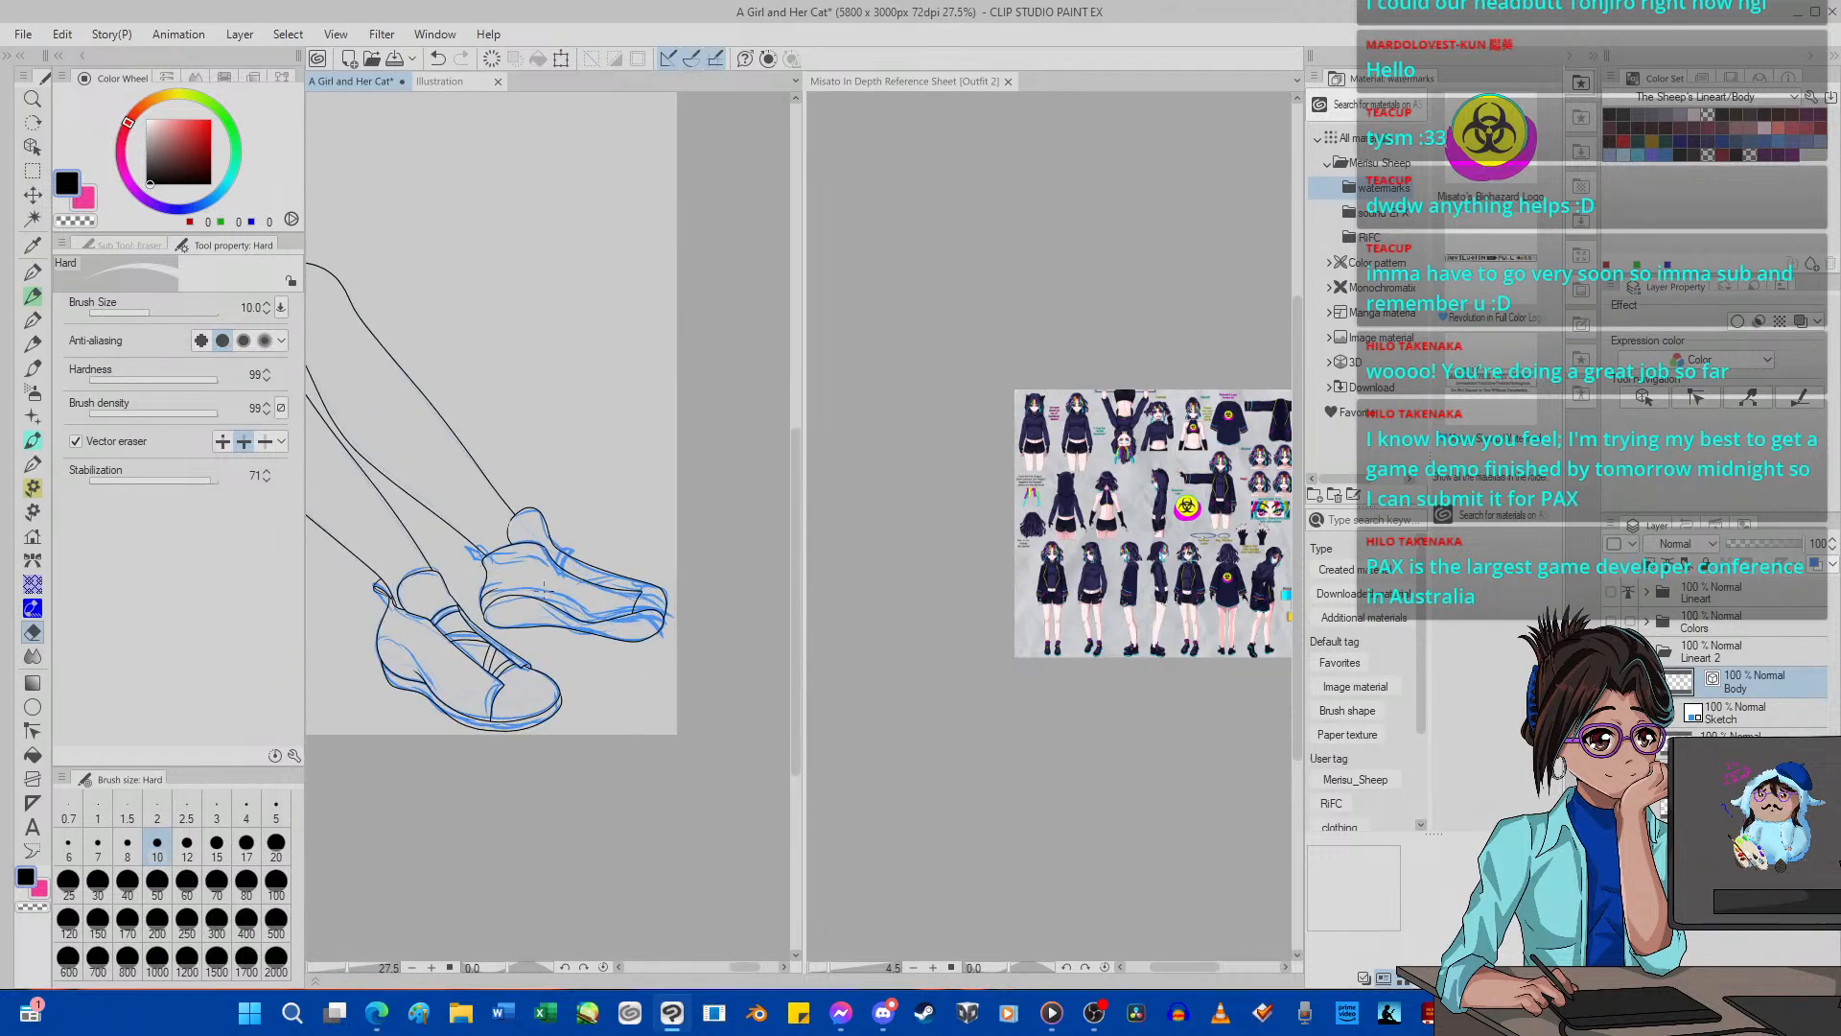
scroll(639, 595, "up", 3)
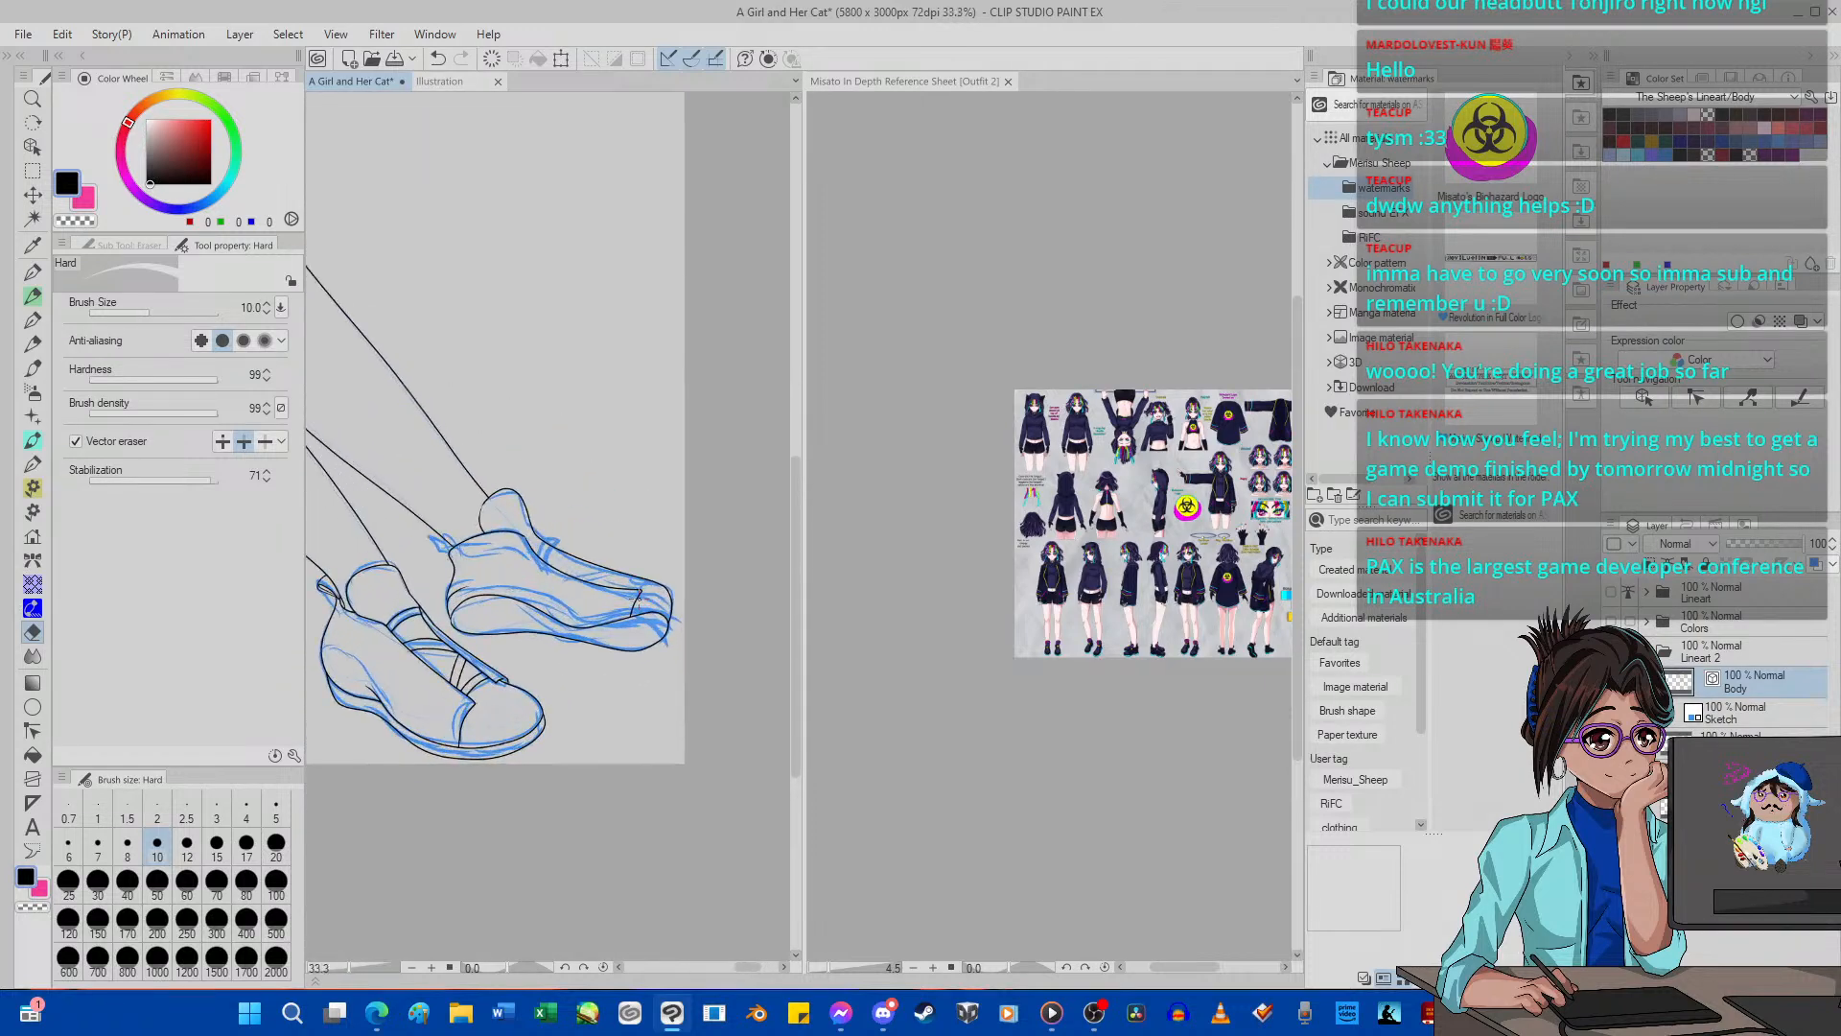
Rotate the canvas to -35 degrees and ink the far shoe's second sole line from the heel curve to the toe with G-pen 2.
left_click(565, 967)
left_click(565, 966)
left_click(565, 966)
left_click(565, 966)
left_click(565, 967)
left_click(565, 967)
left_click(565, 967)
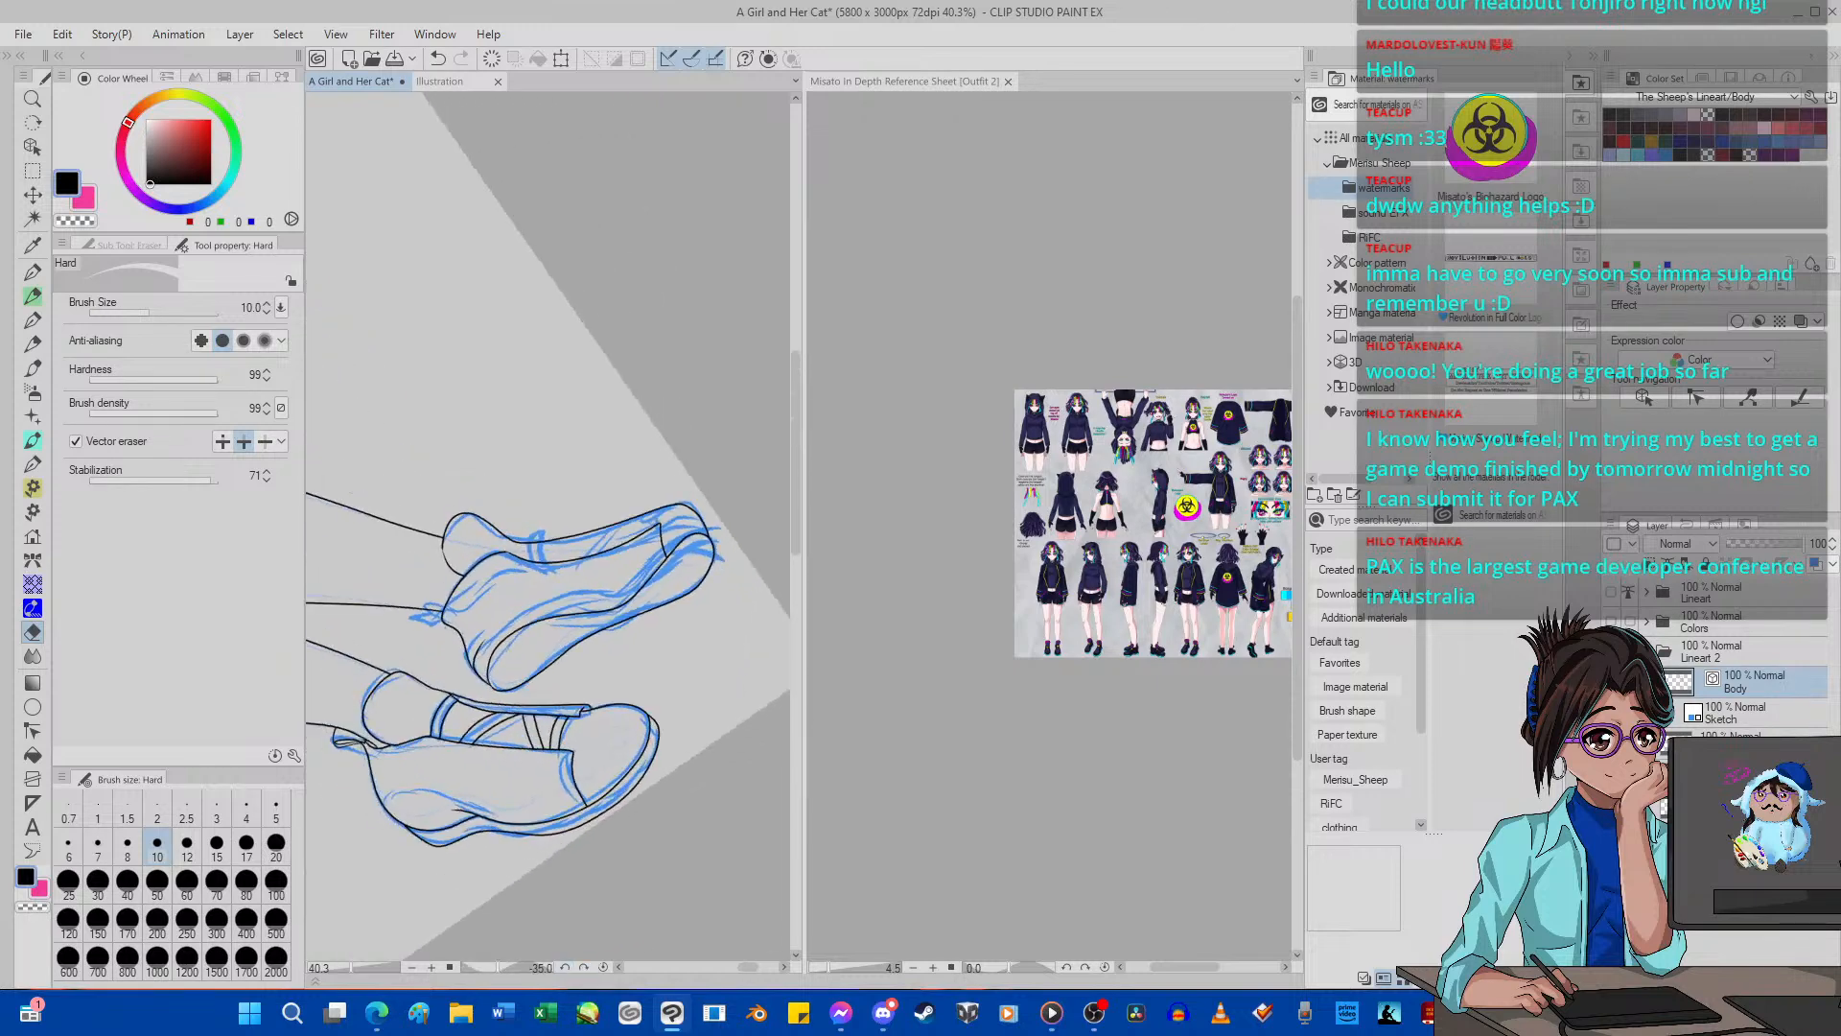
scroll(628, 597, "up", 5)
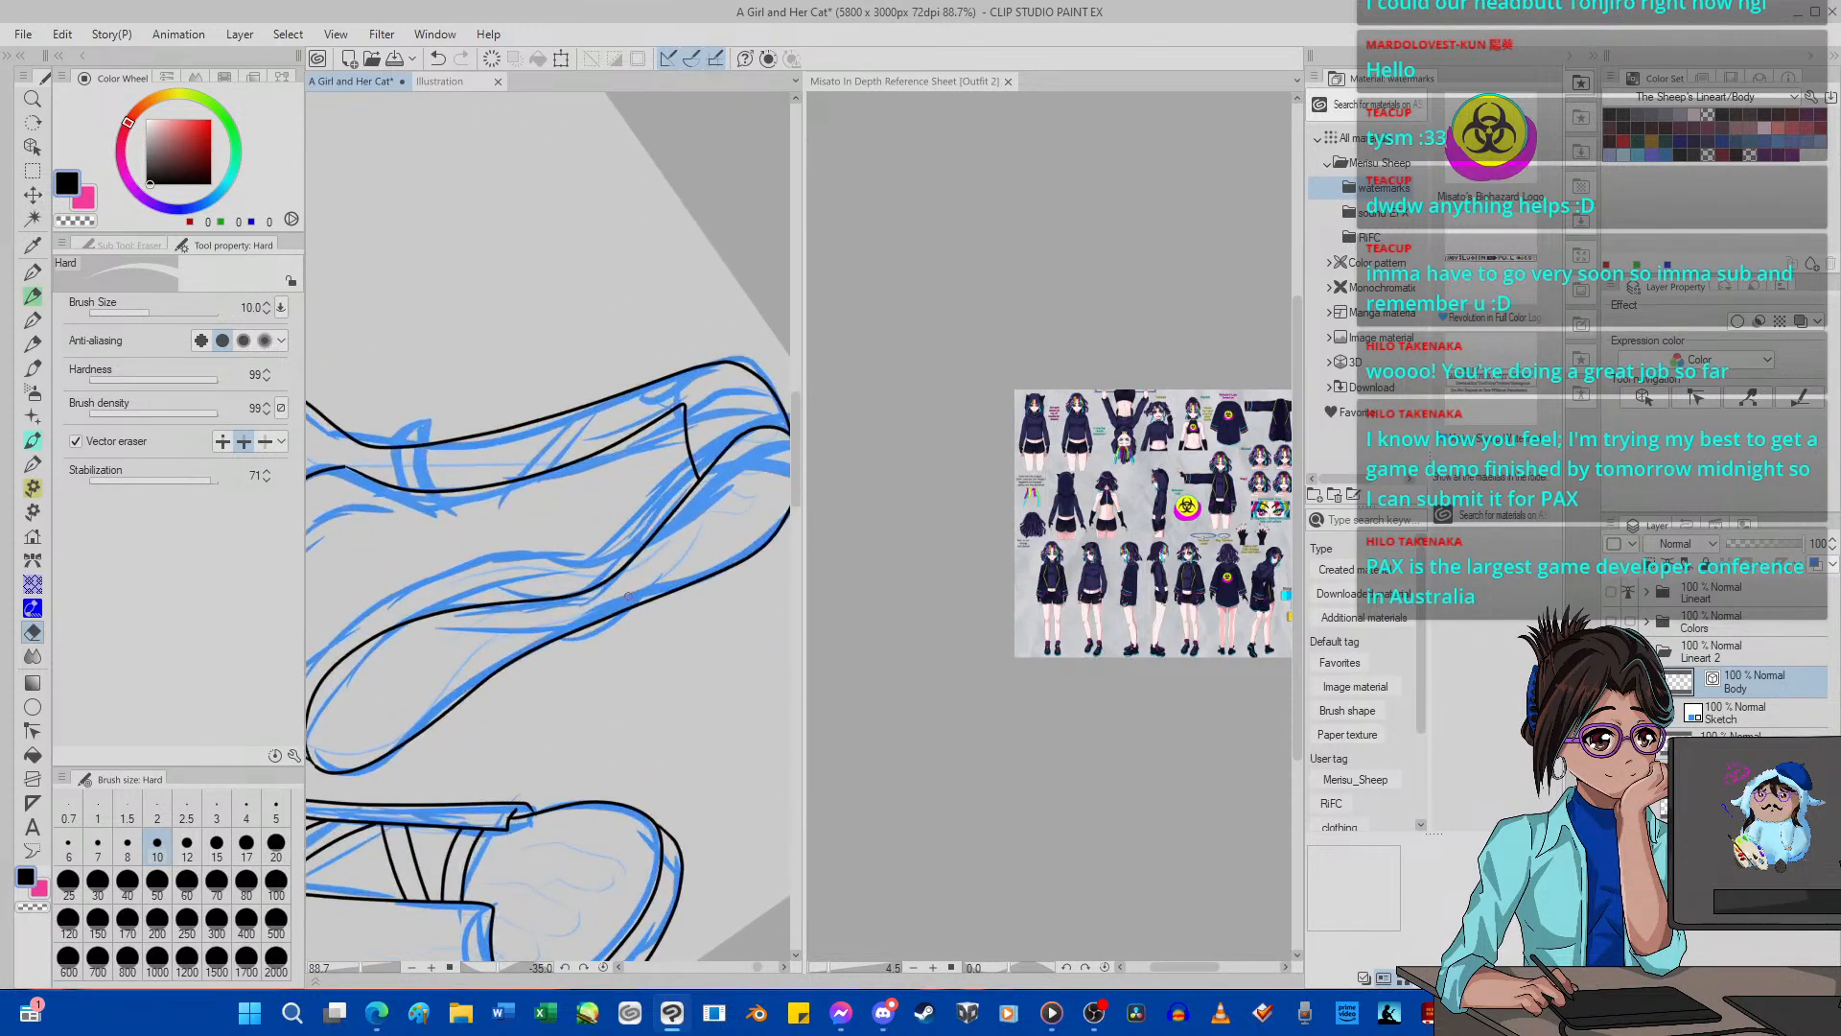
scroll(629, 596, "down", 3)
scroll(451, 589, "up", 3)
scroll(535, 589, "down", 1)
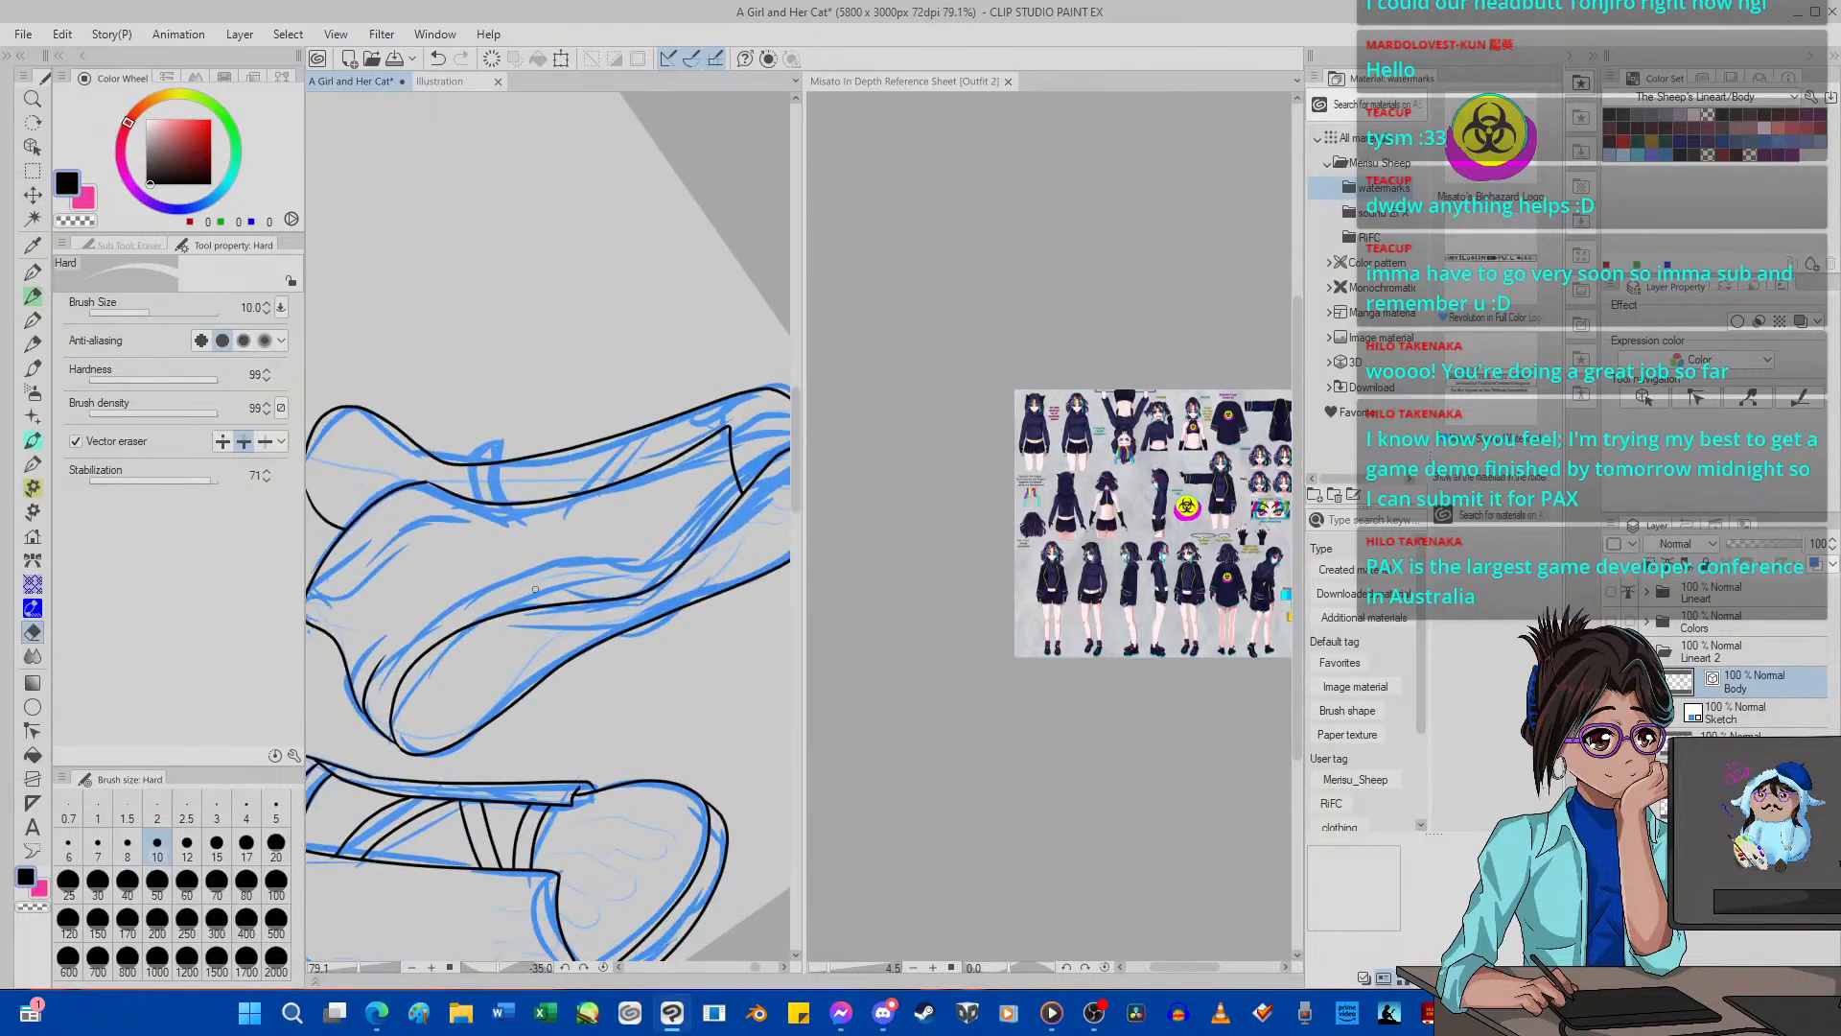
left_click(32, 271)
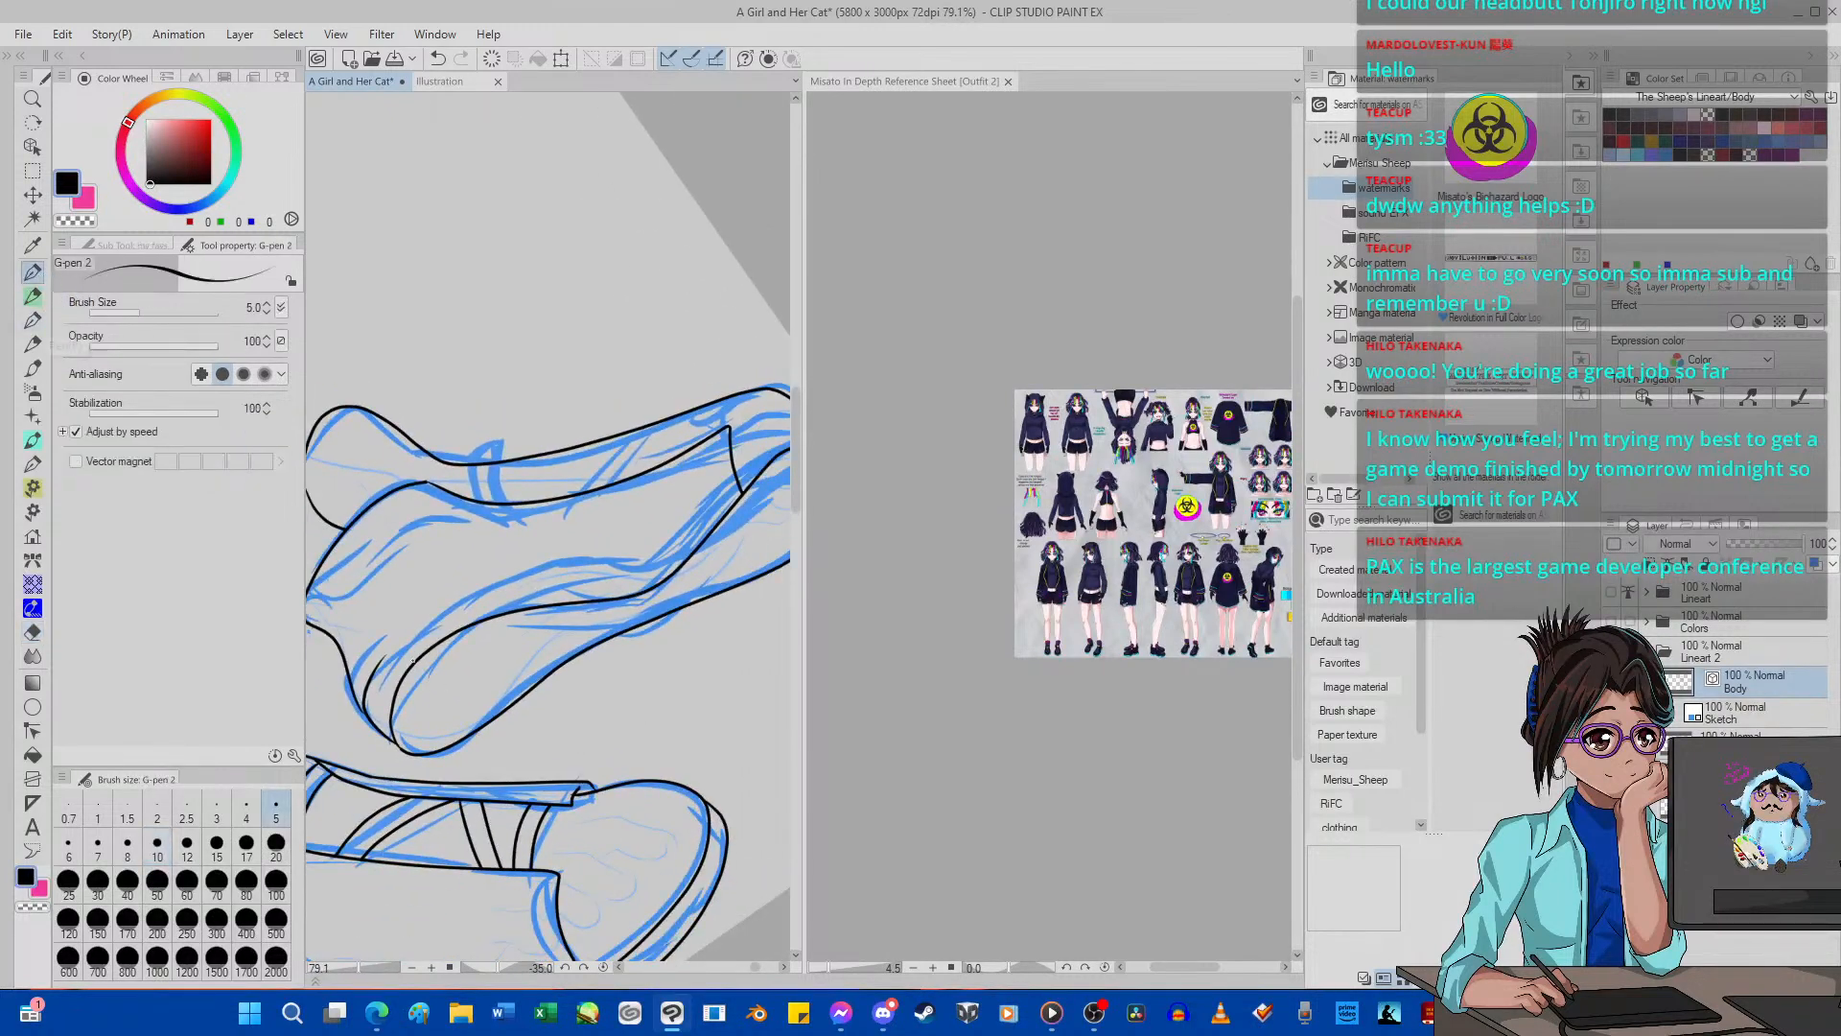
left_click_drag(441, 605, 550, 568)
left_click_drag(692, 505, 763, 440)
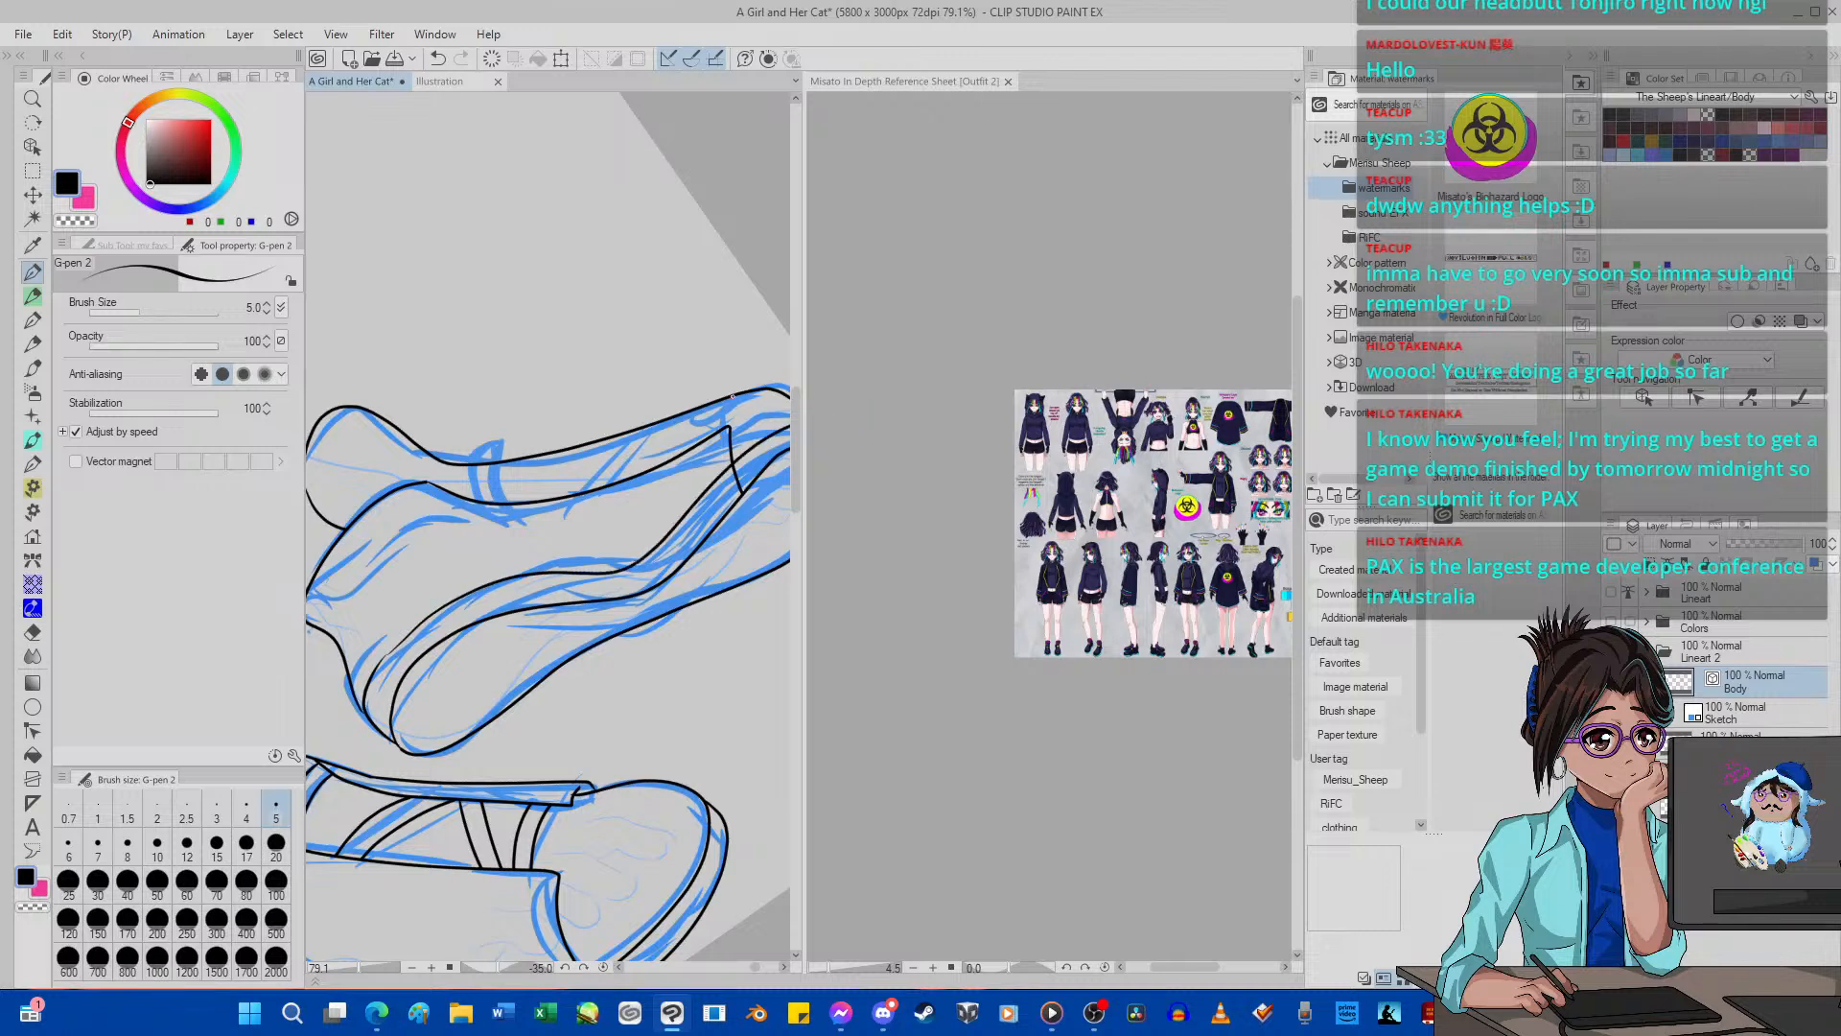
Pull the new sole line's end onto the heel curve using Pinch vector line with the pinch level at 47, undoing the previous adjustment.
left_click(31, 729)
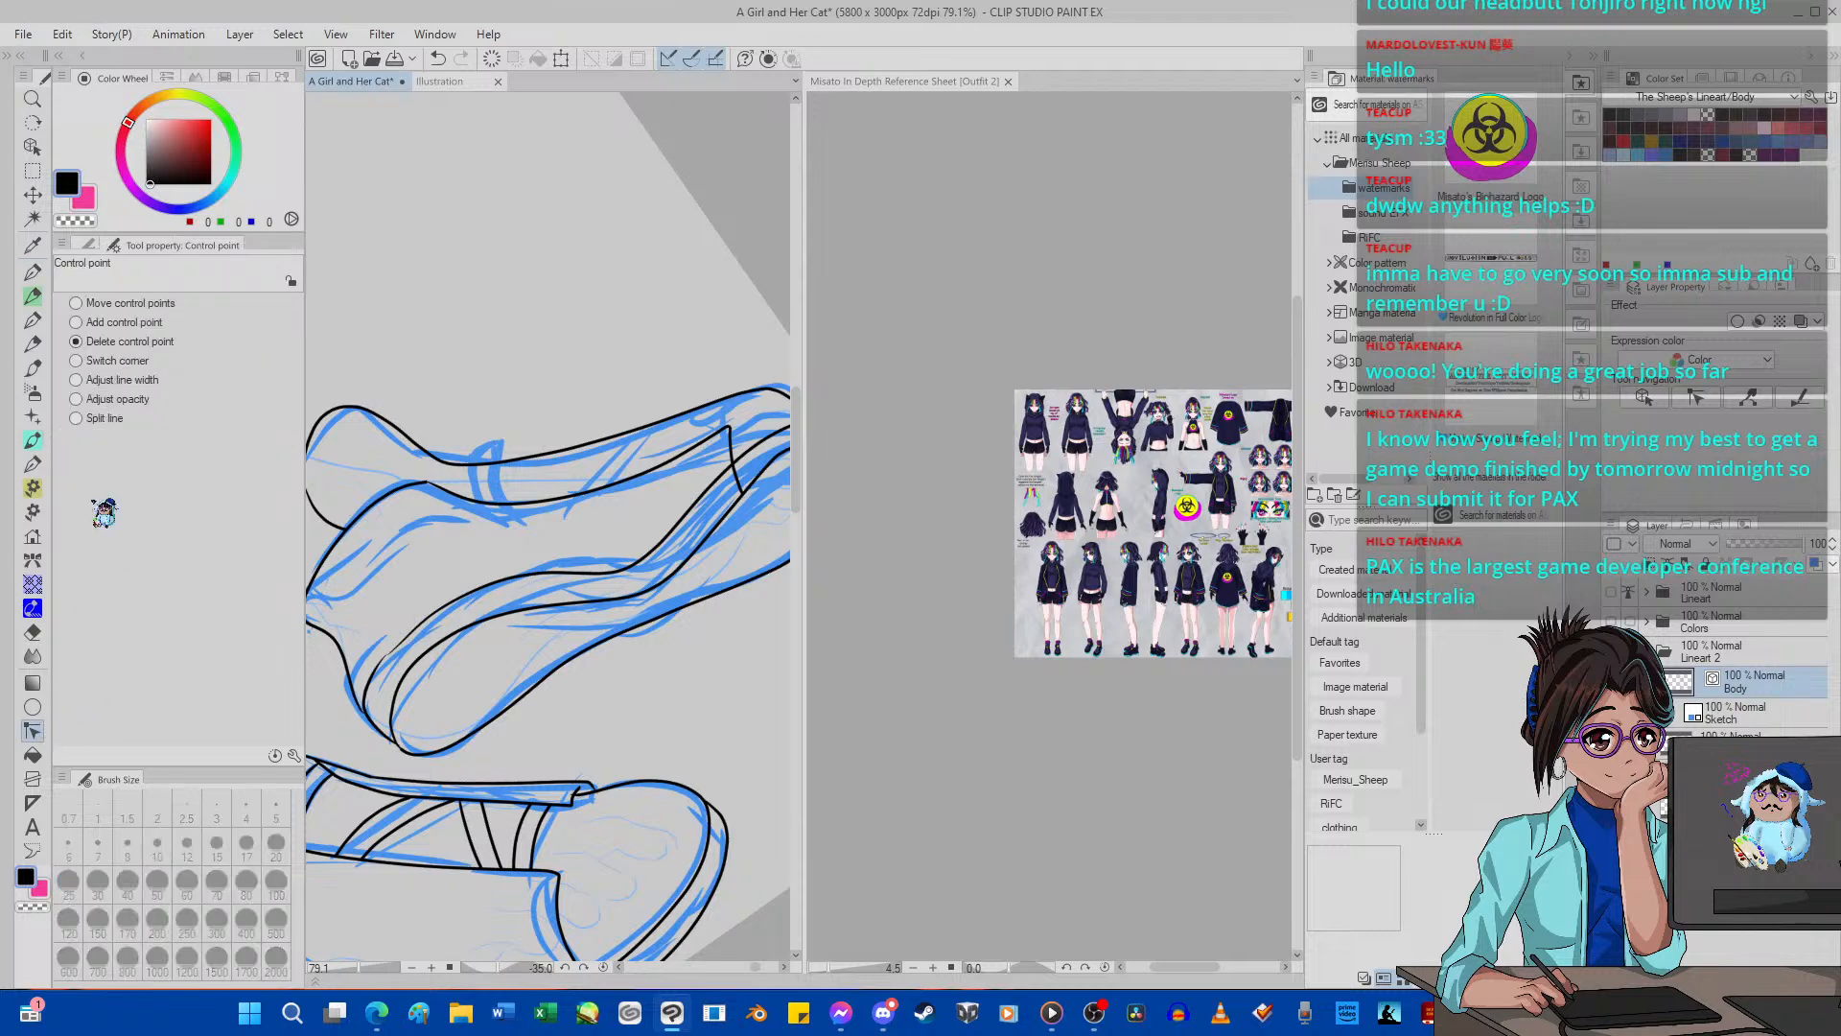
left_click(88, 245)
left_click(231, 297)
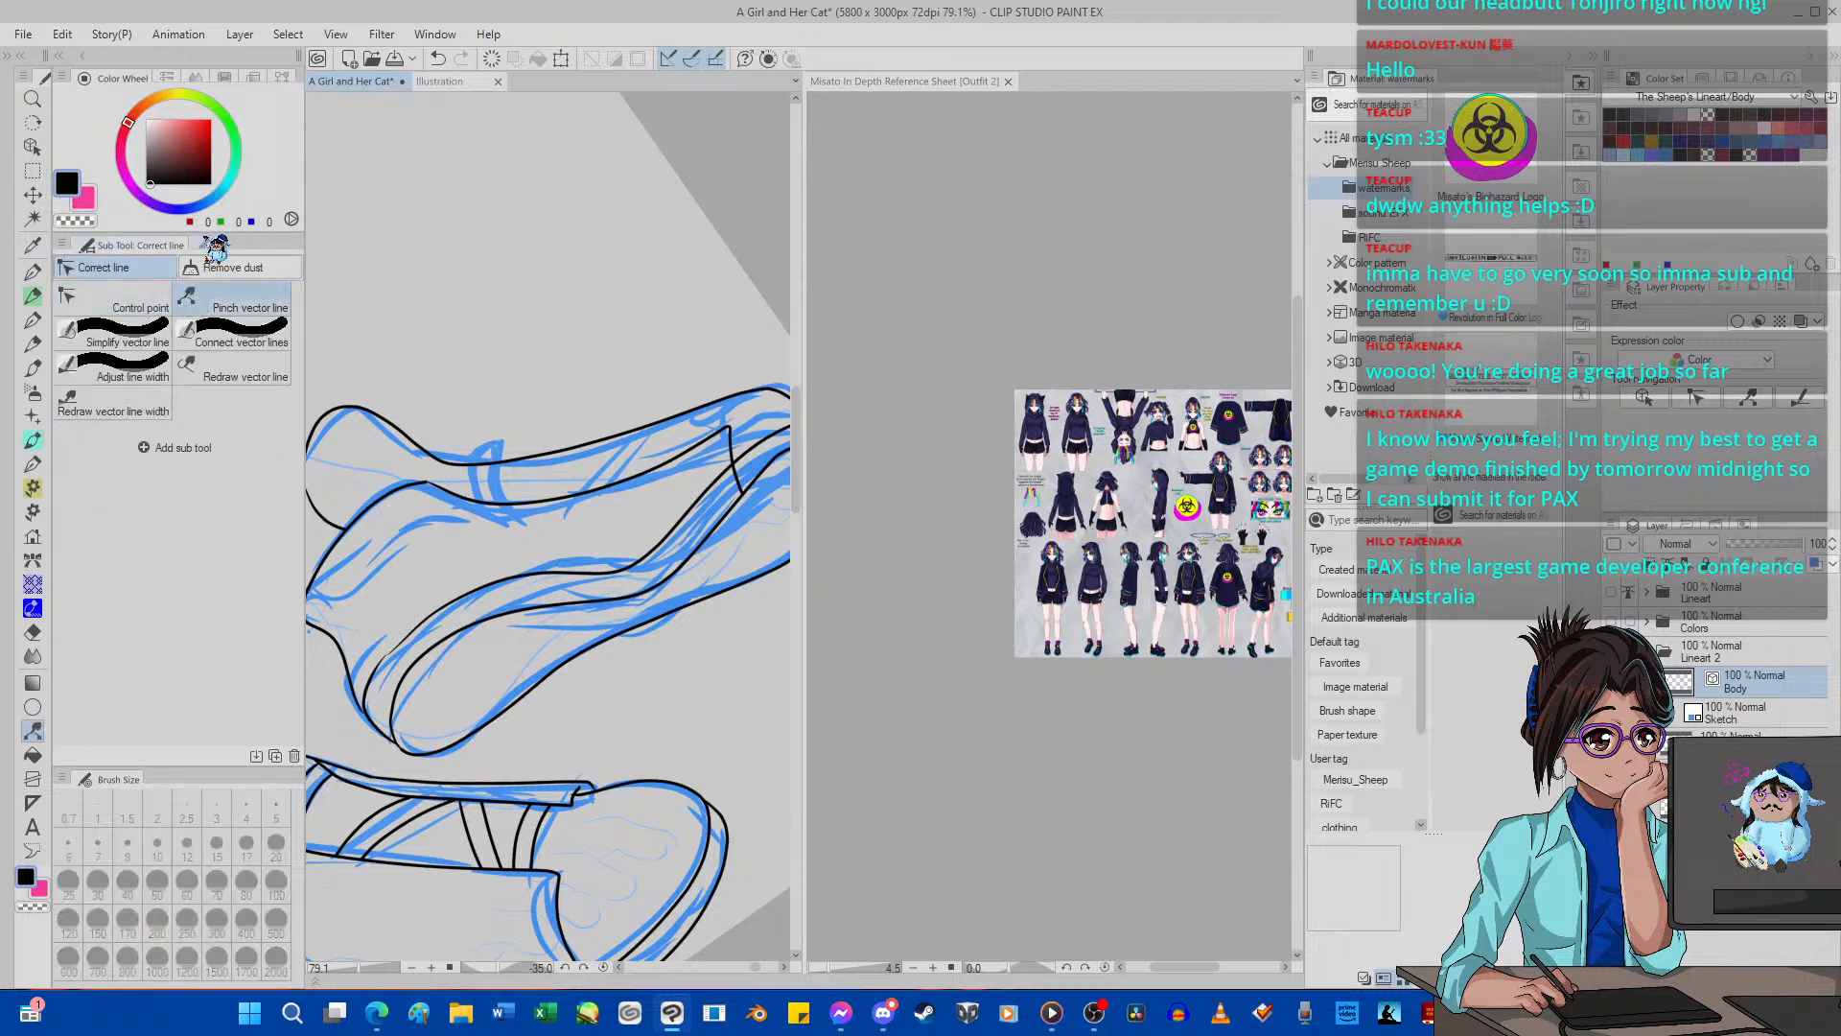
left_click(215, 245)
scroll(428, 647, "up", 10)
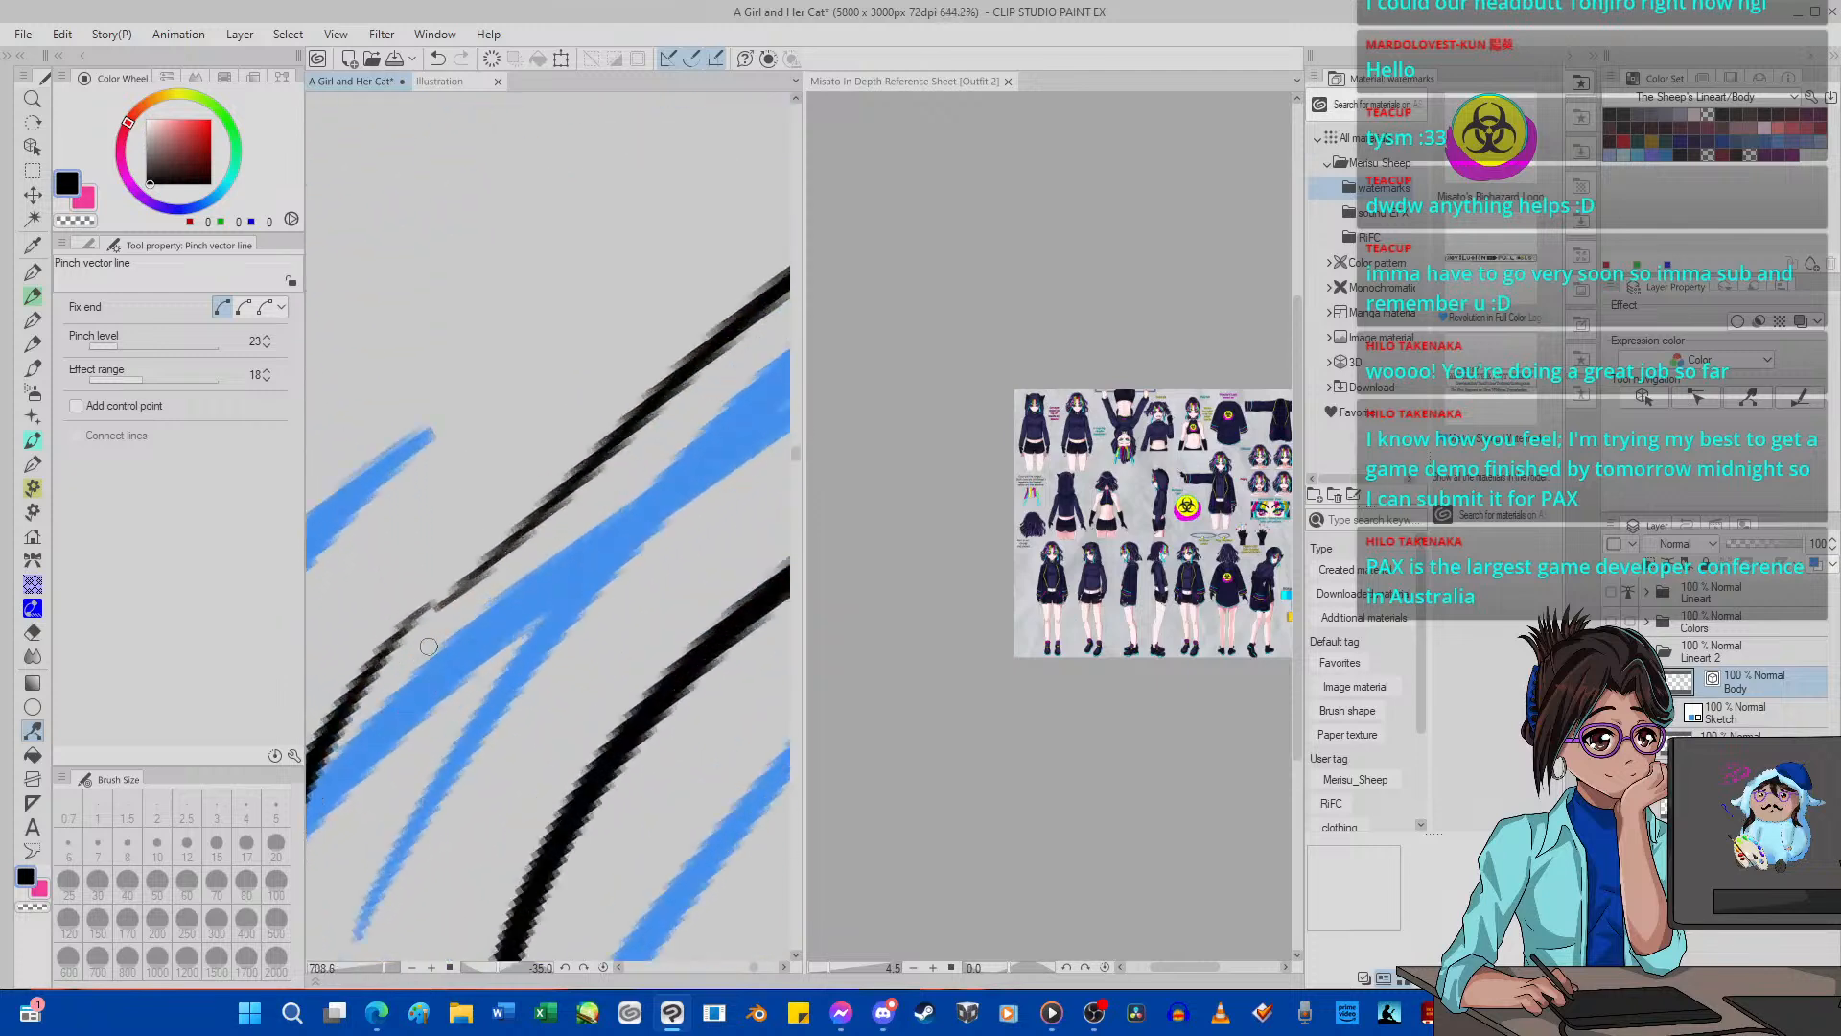
scroll(429, 646, "up", 1)
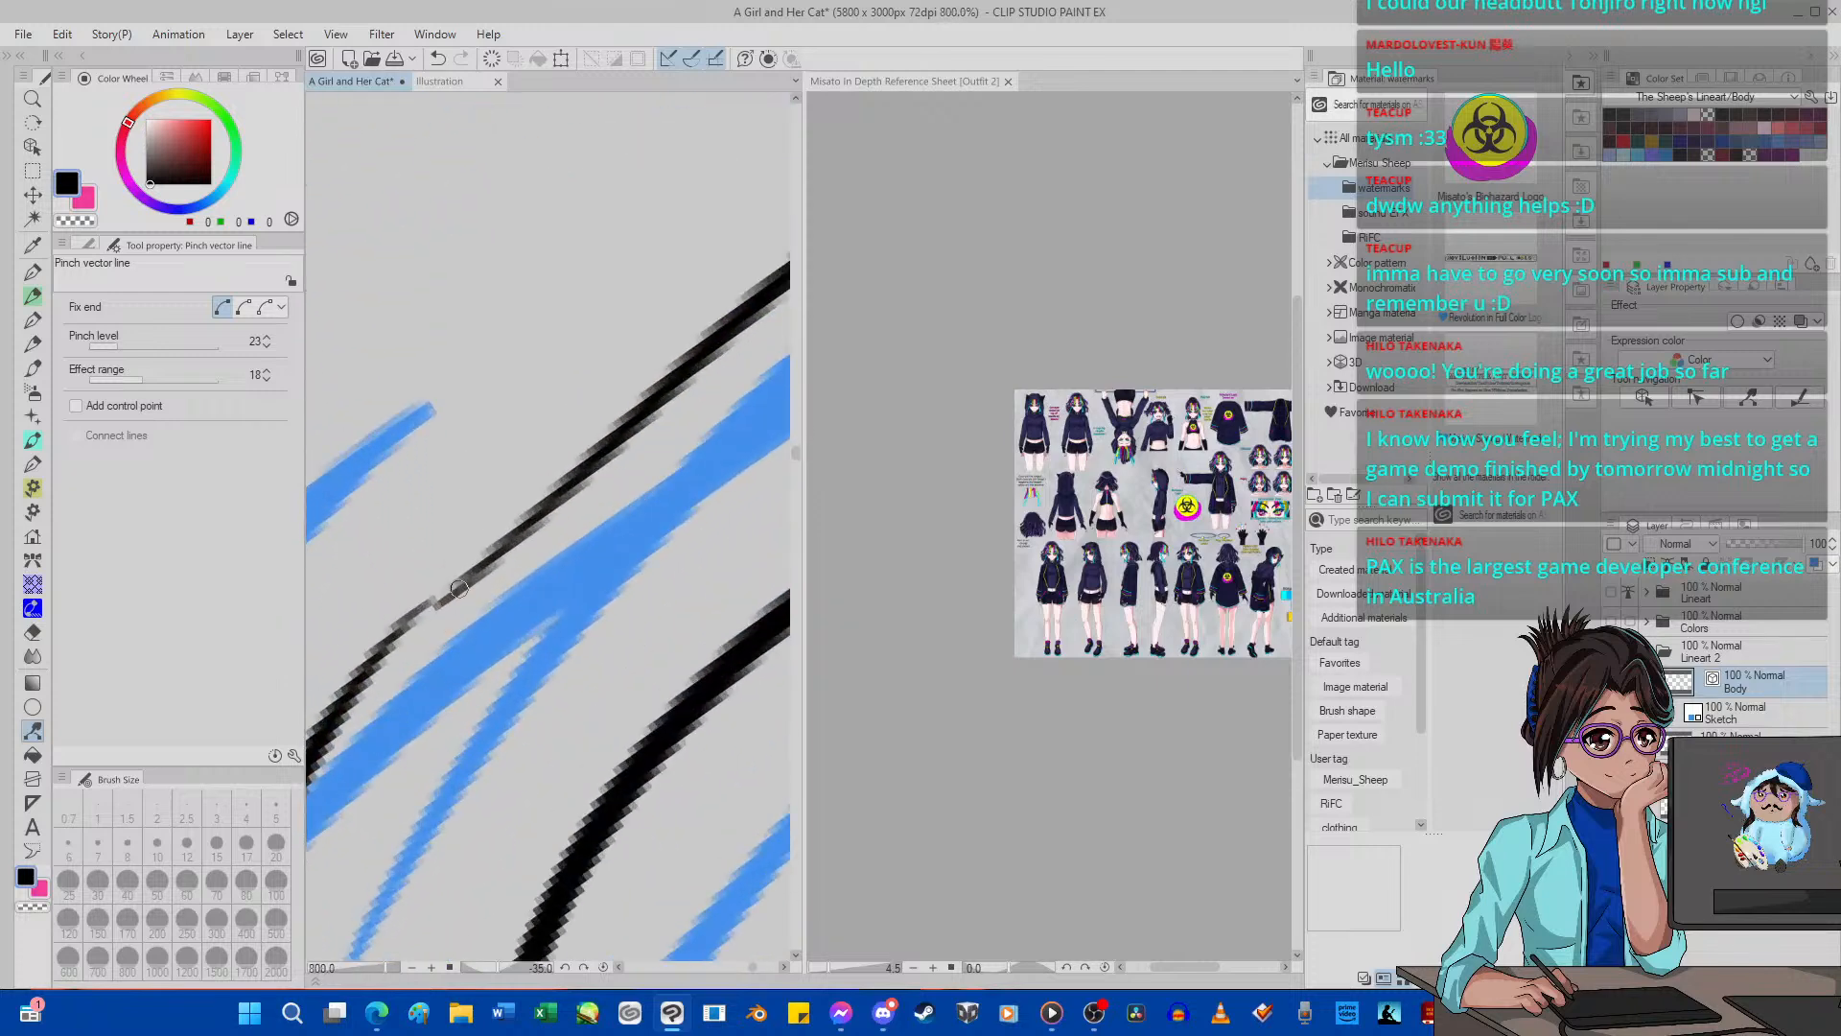
left_click(440, 59)
left_click(150, 345)
left_click_drag(448, 608, 436, 605)
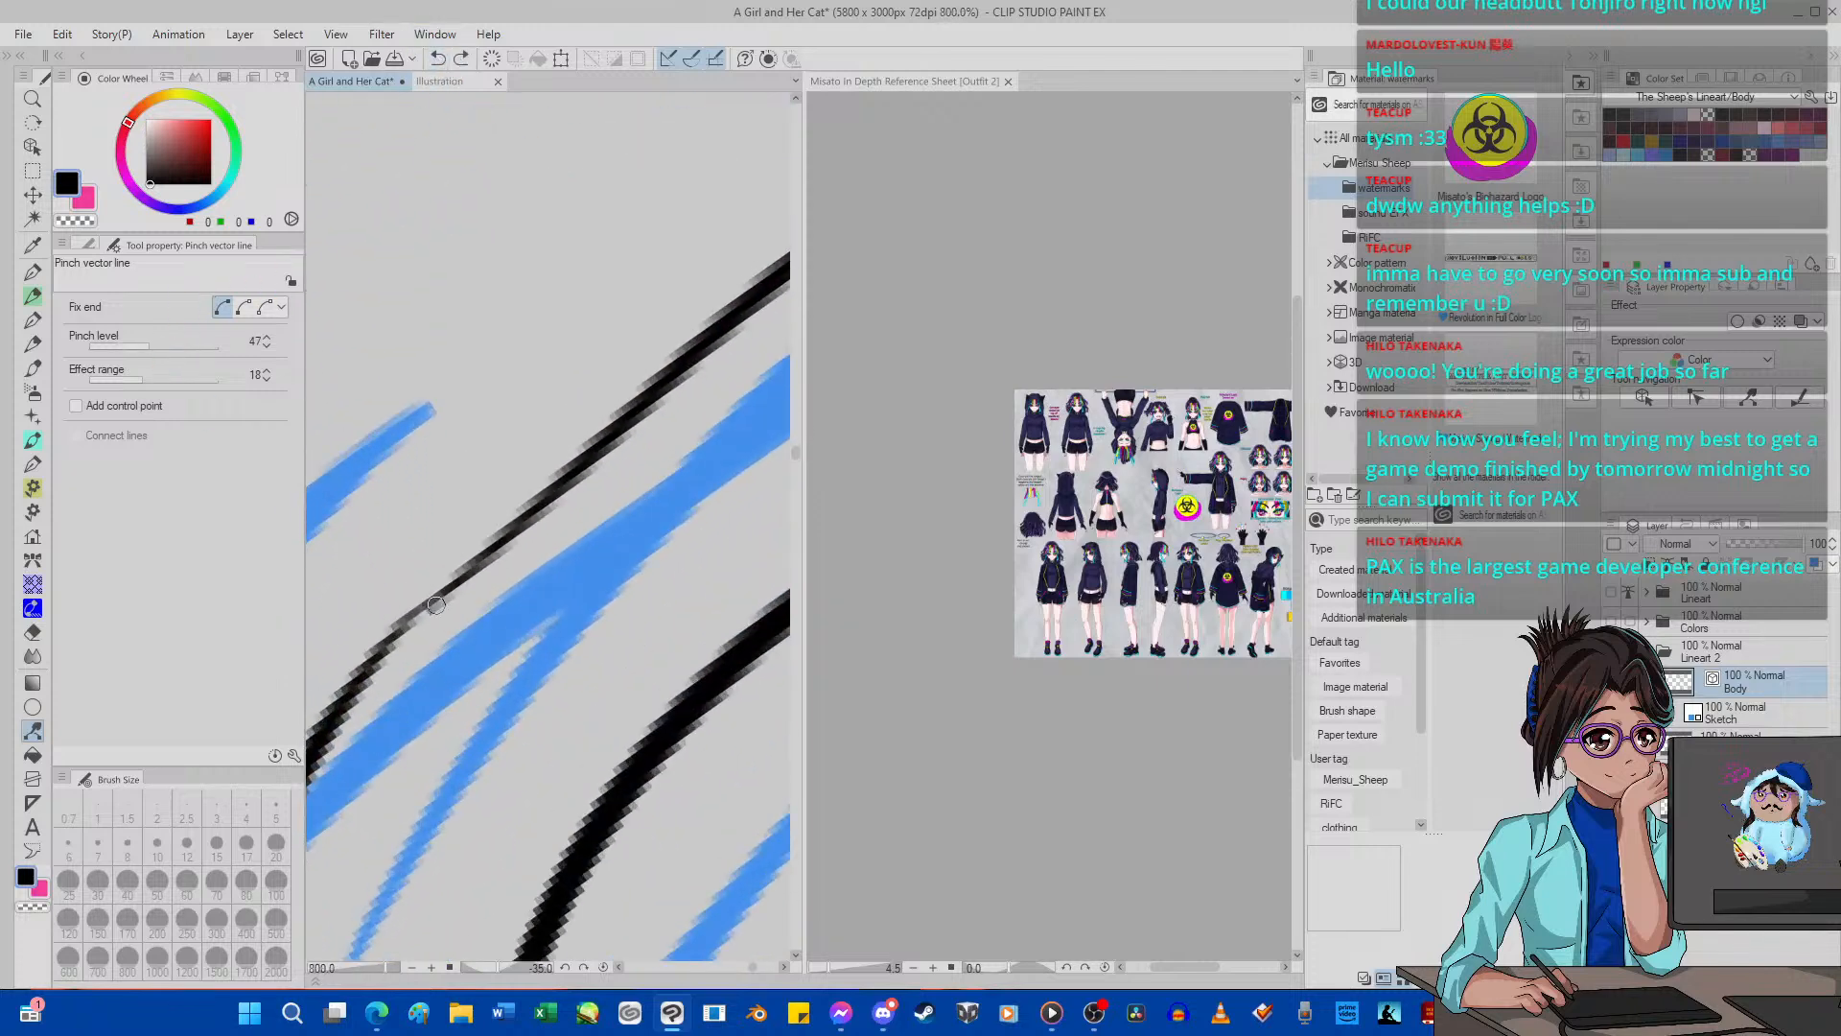
scroll(451, 576, "down", 11)
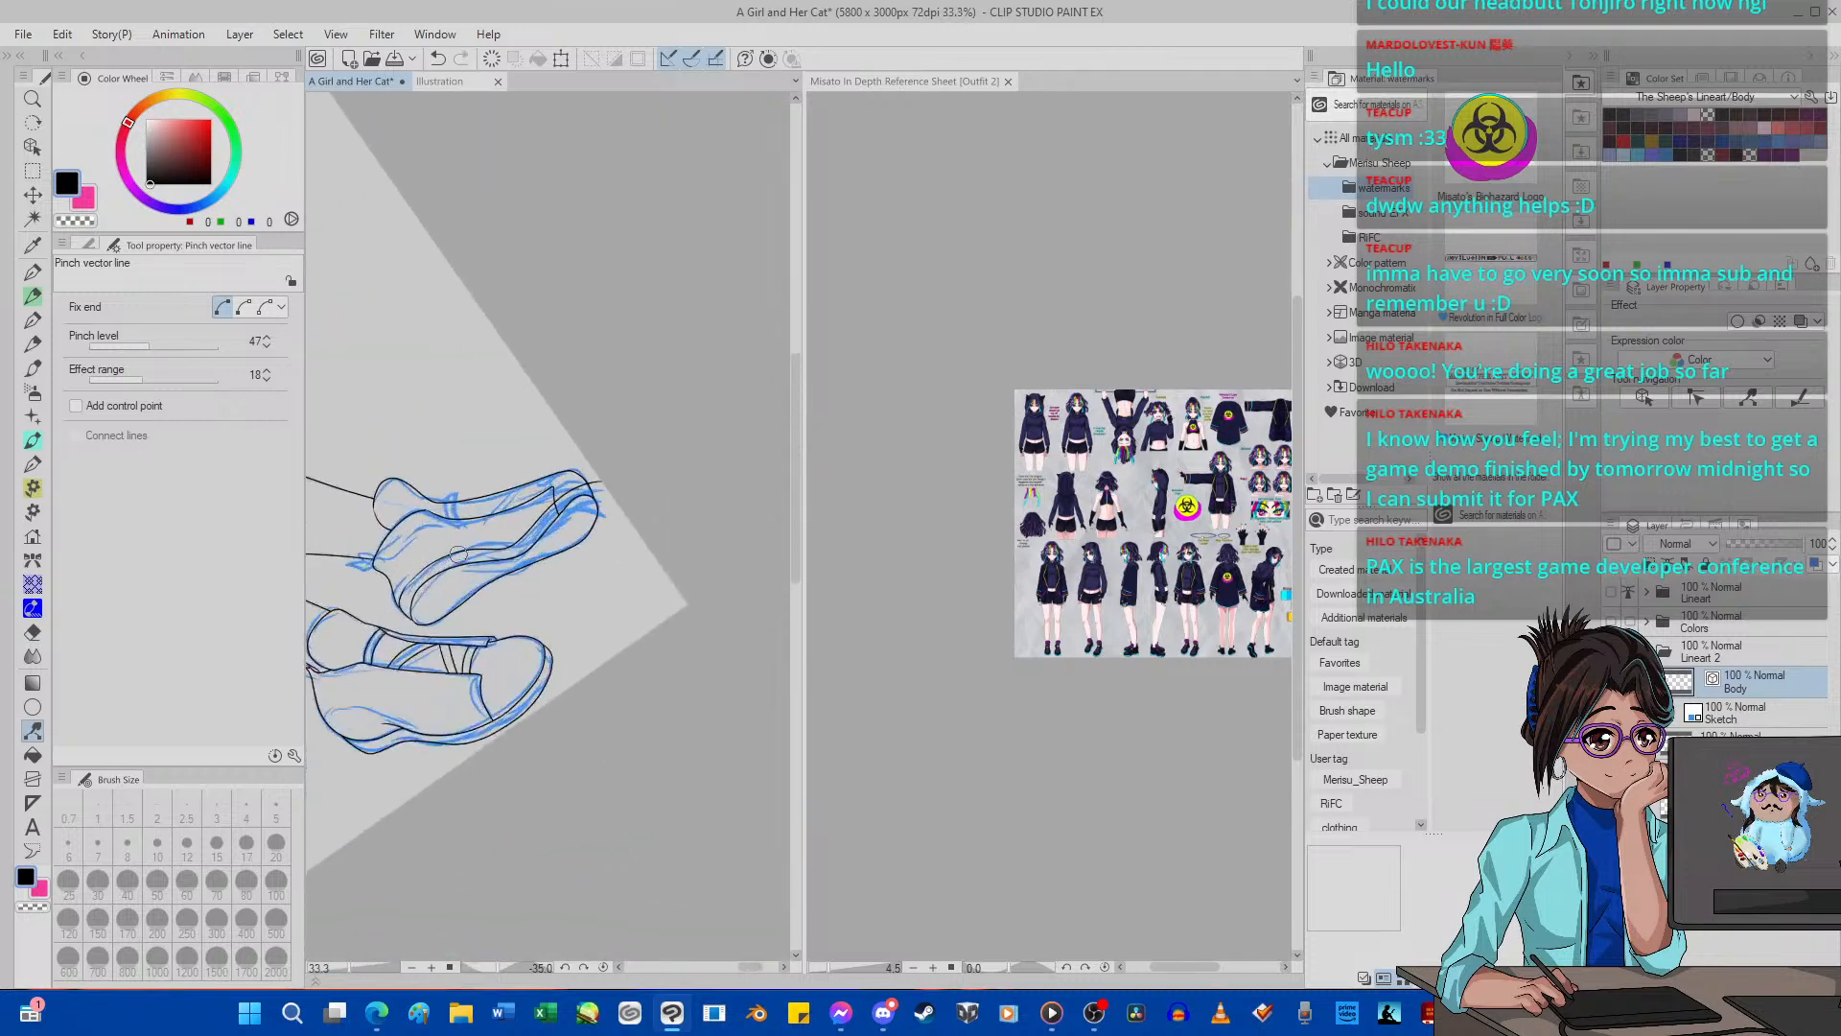
scroll(458, 554, "up", 4)
left_click(153, 347)
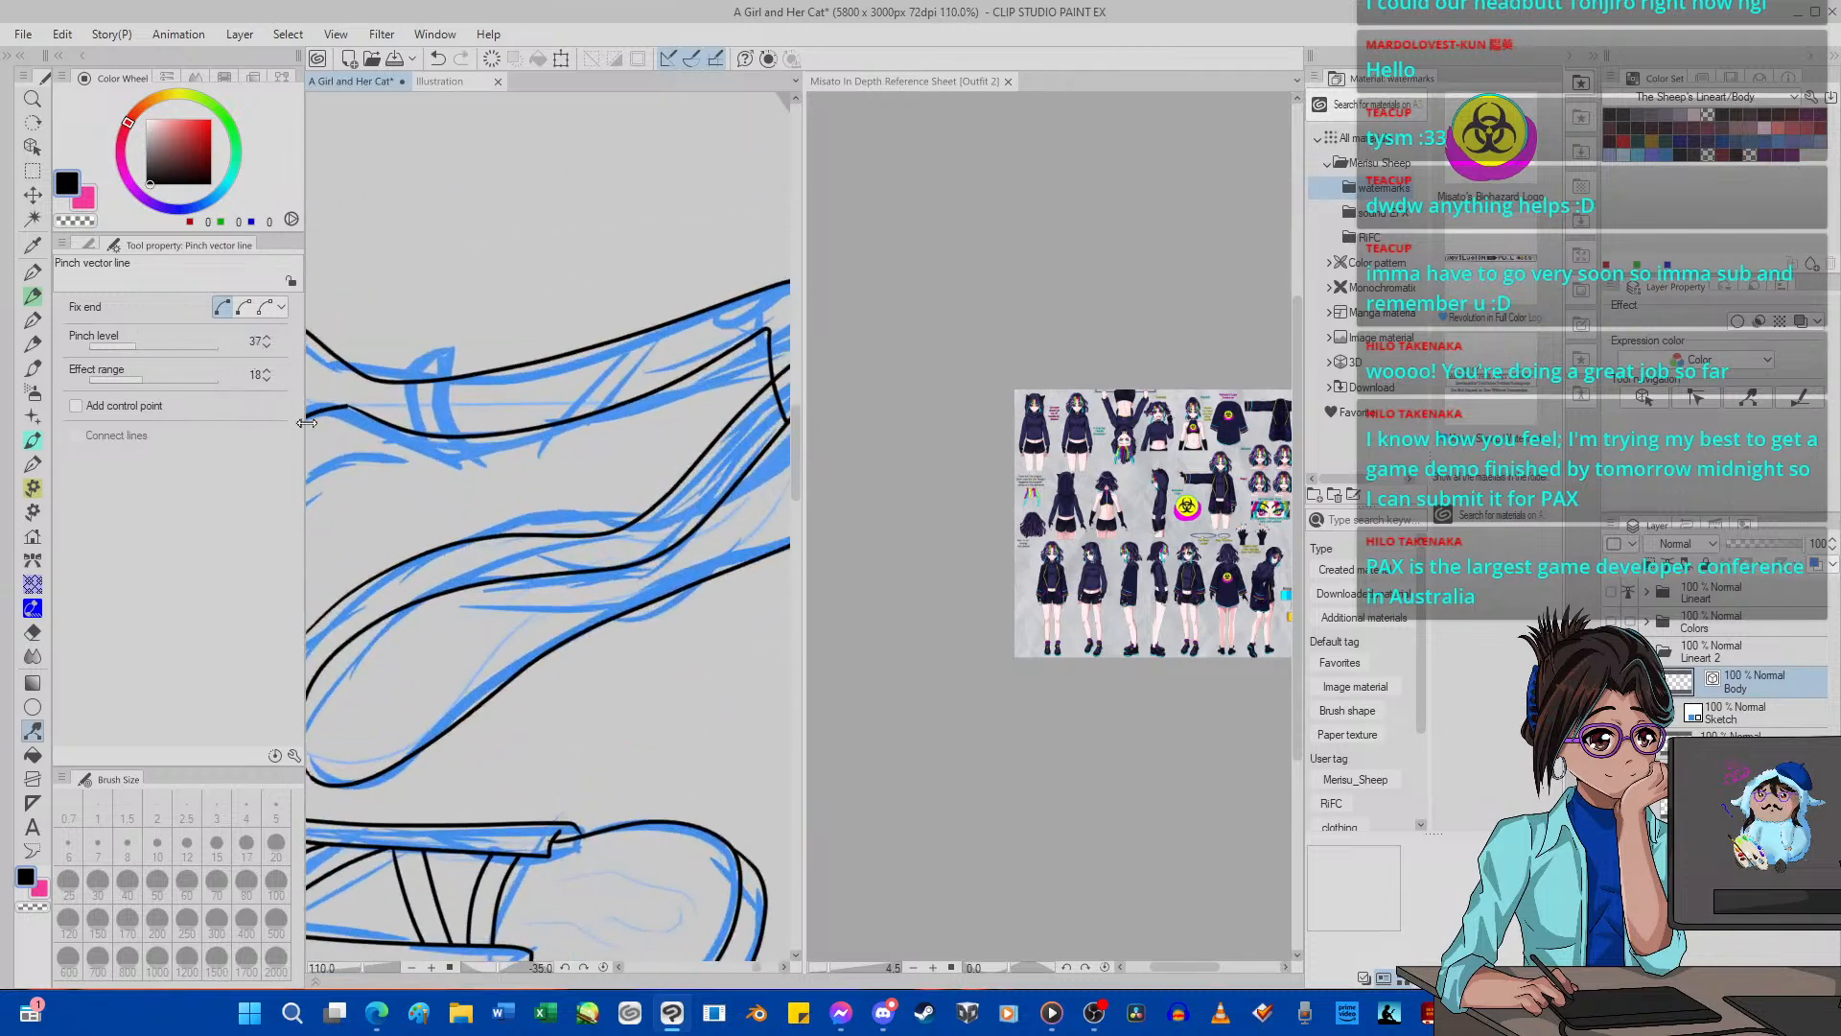
scroll(497, 528, "up", 2)
left_click_drag(473, 549, 465, 550)
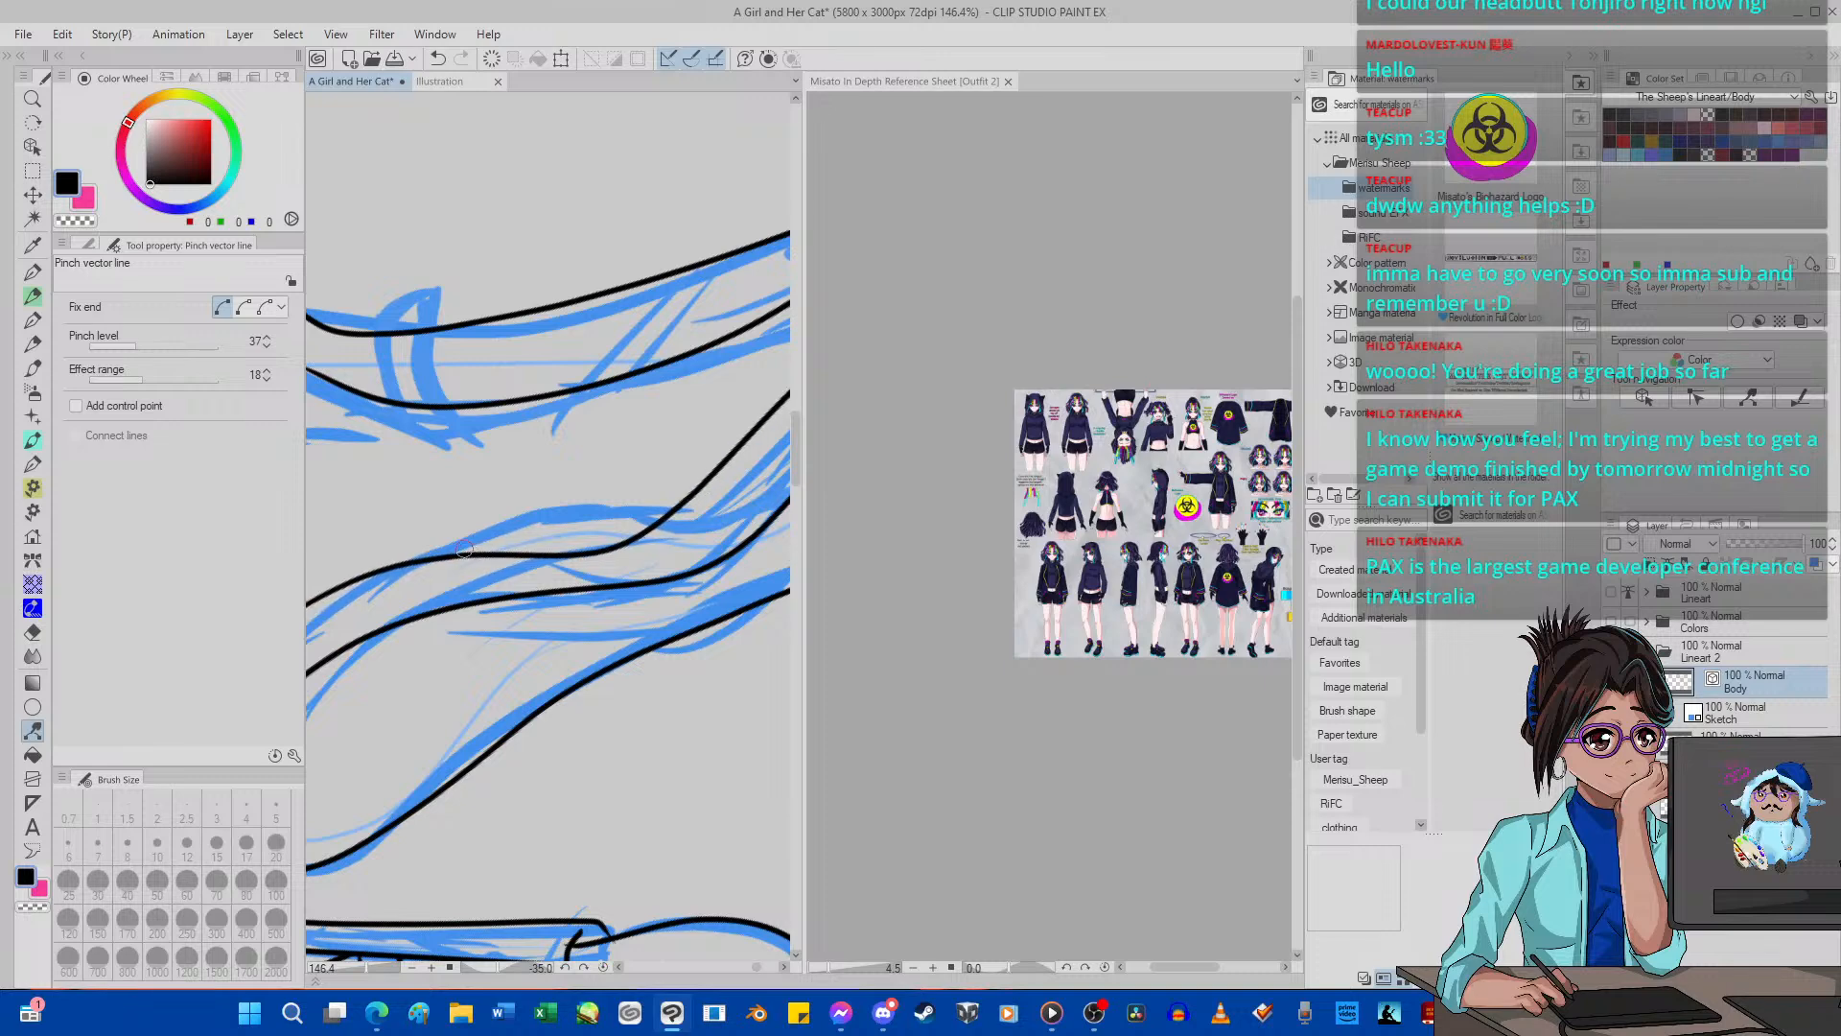
left_click(439, 59)
left_click(108, 346)
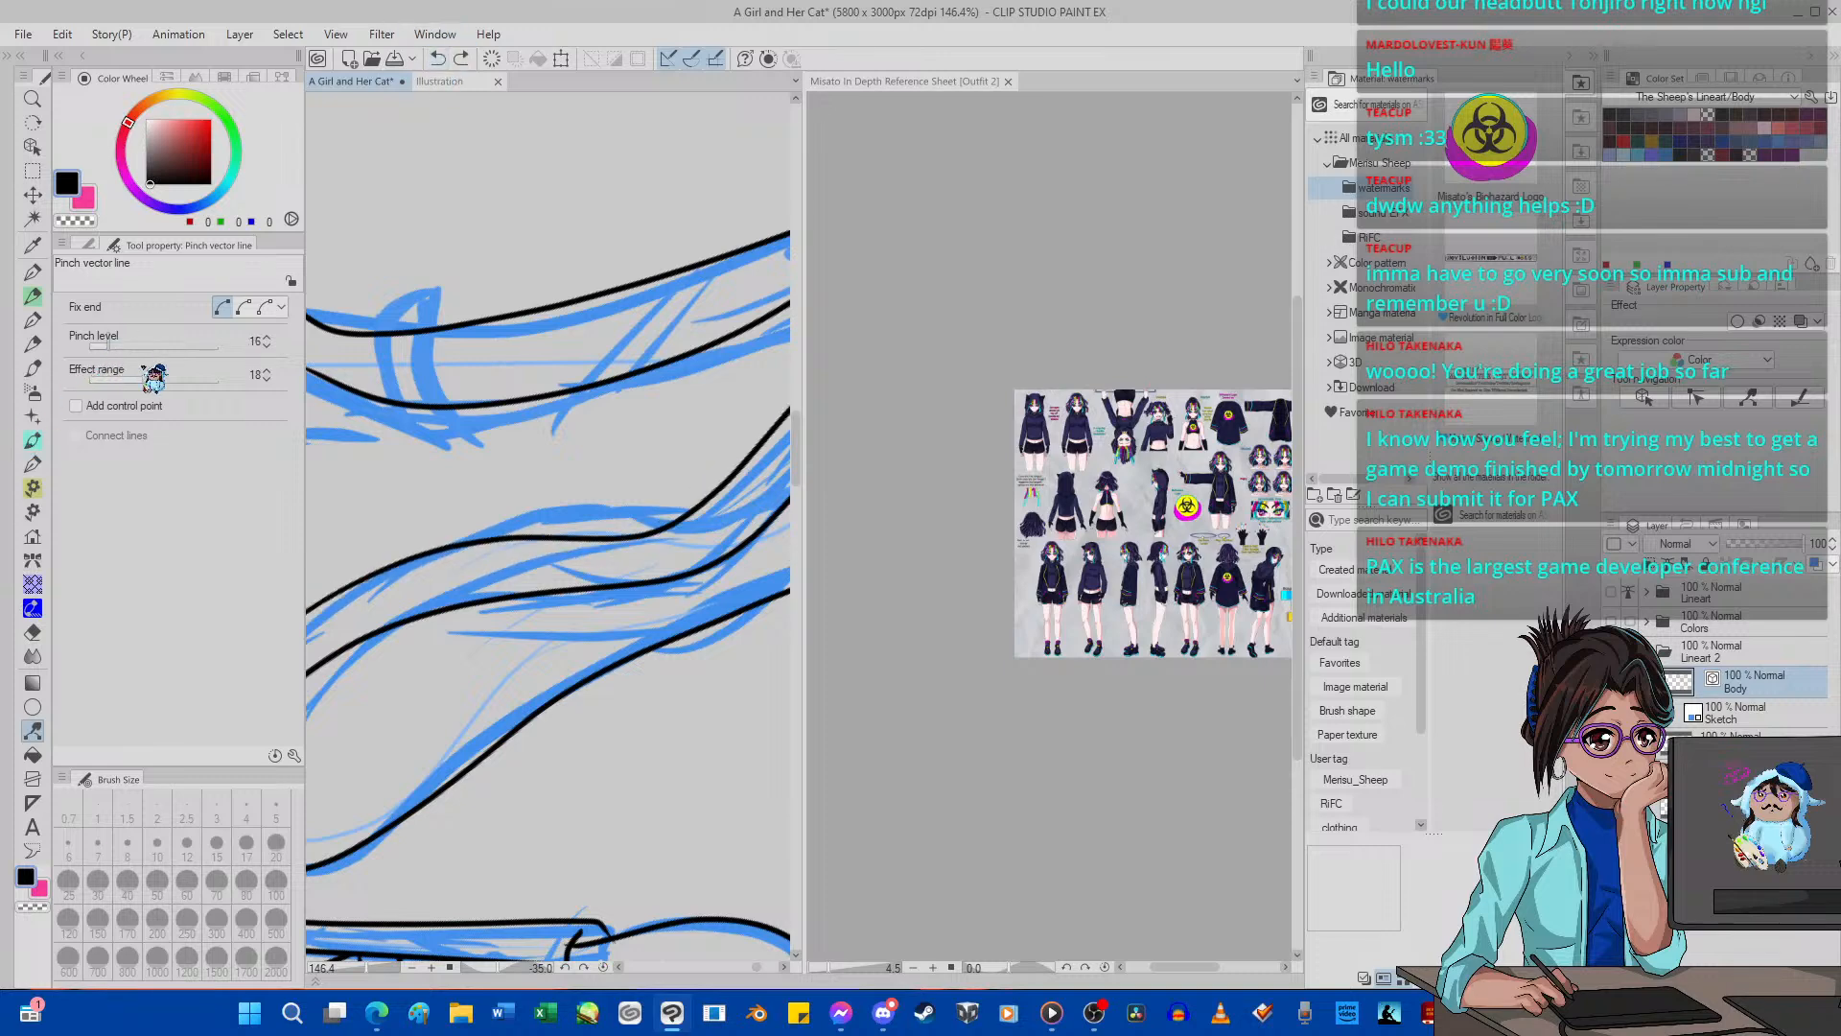
left_click_drag(468, 540, 472, 543)
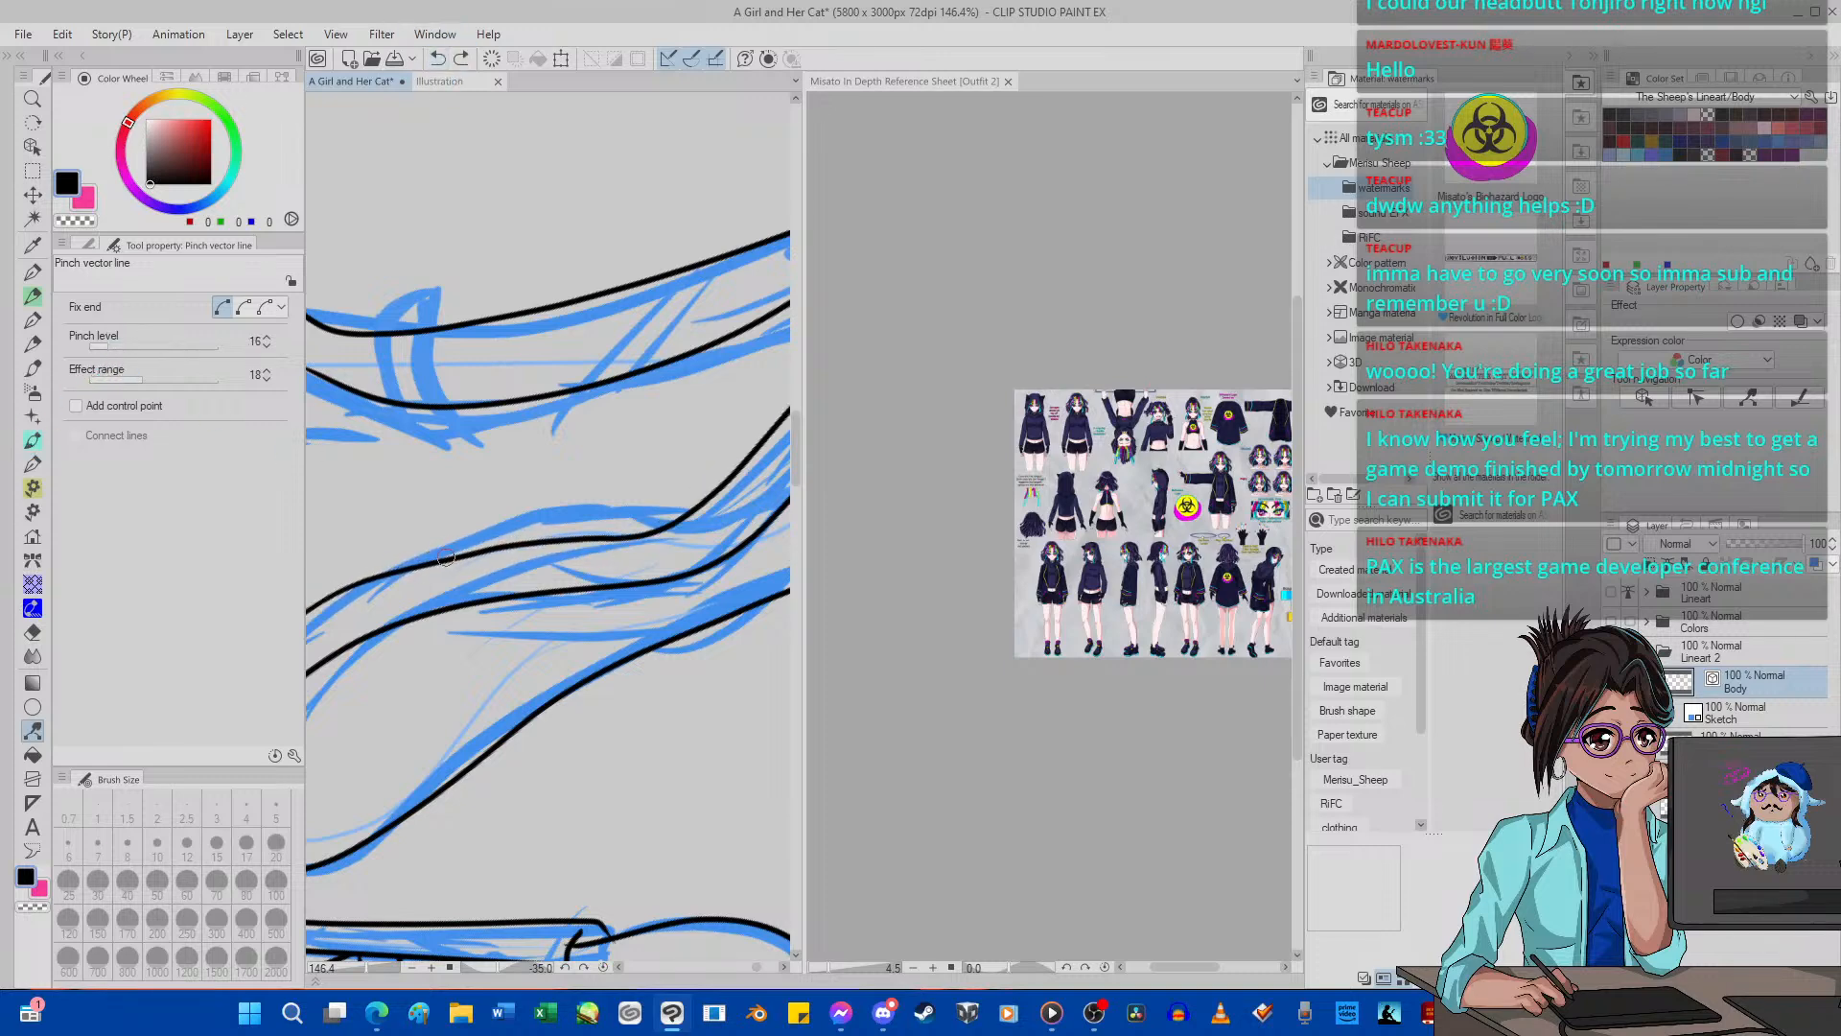
left_click(439, 59)
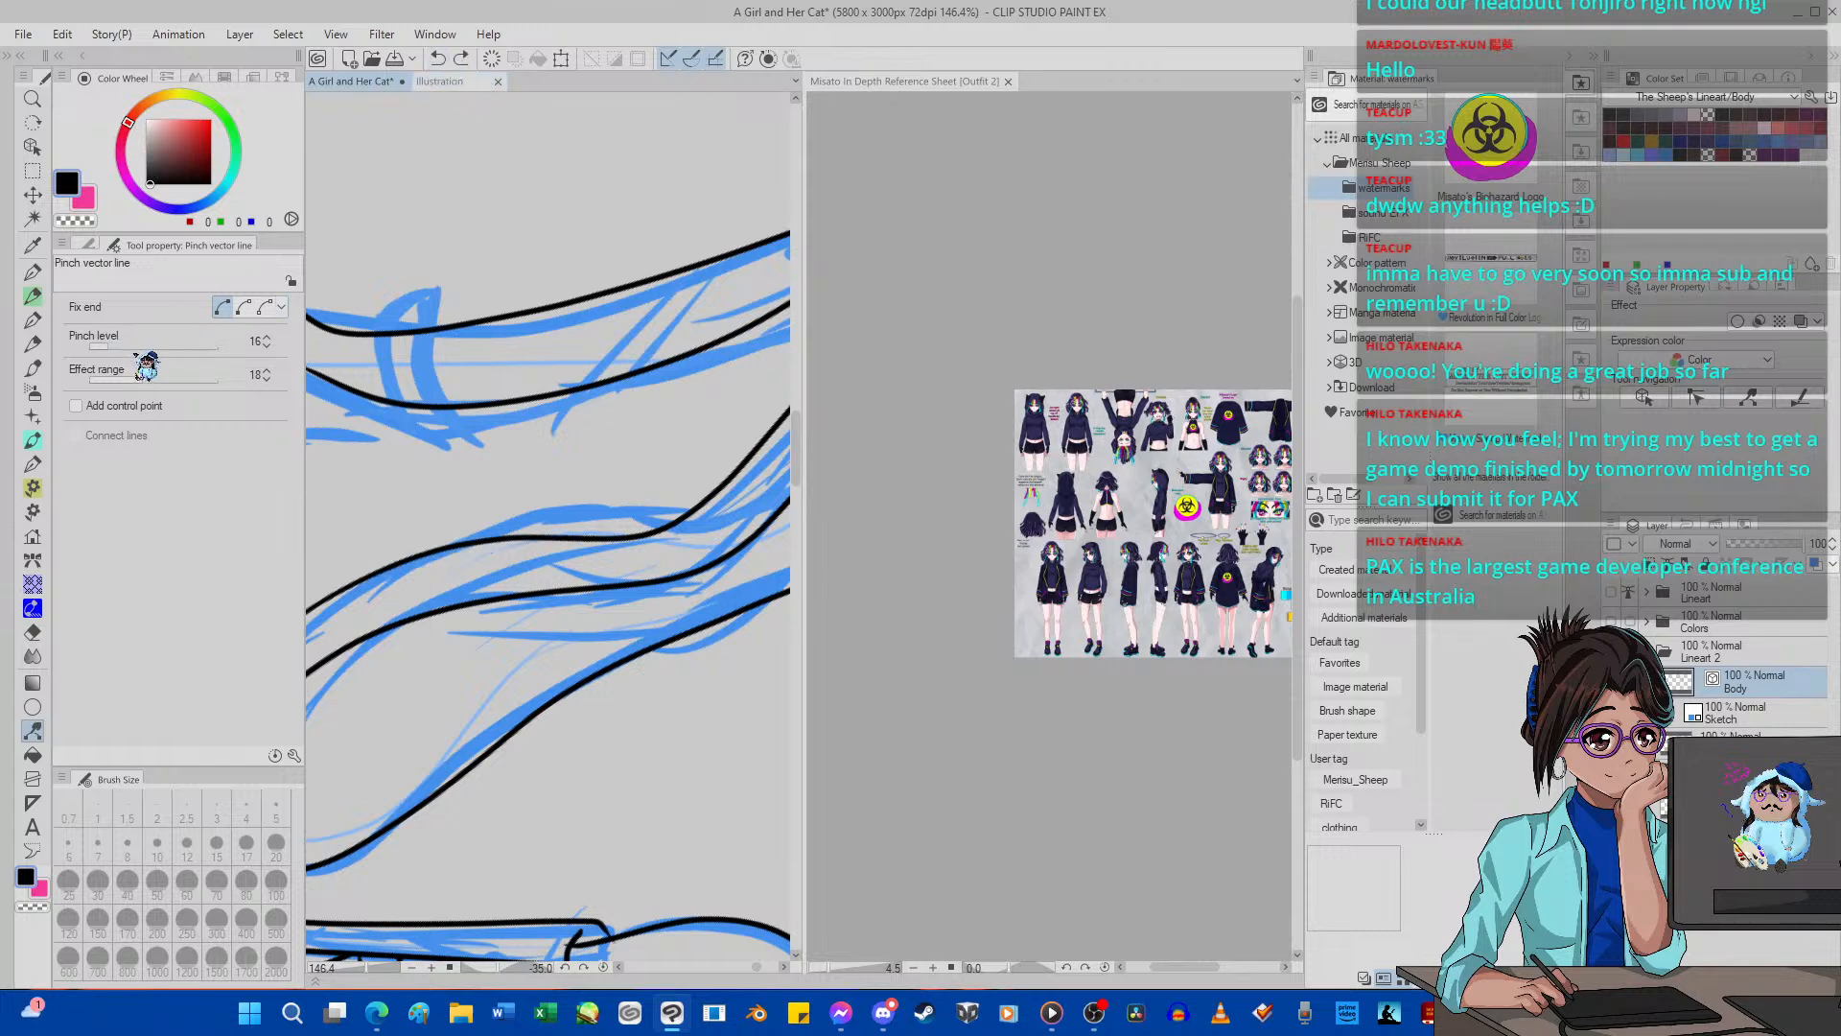
left_click_drag(470, 537, 467, 546)
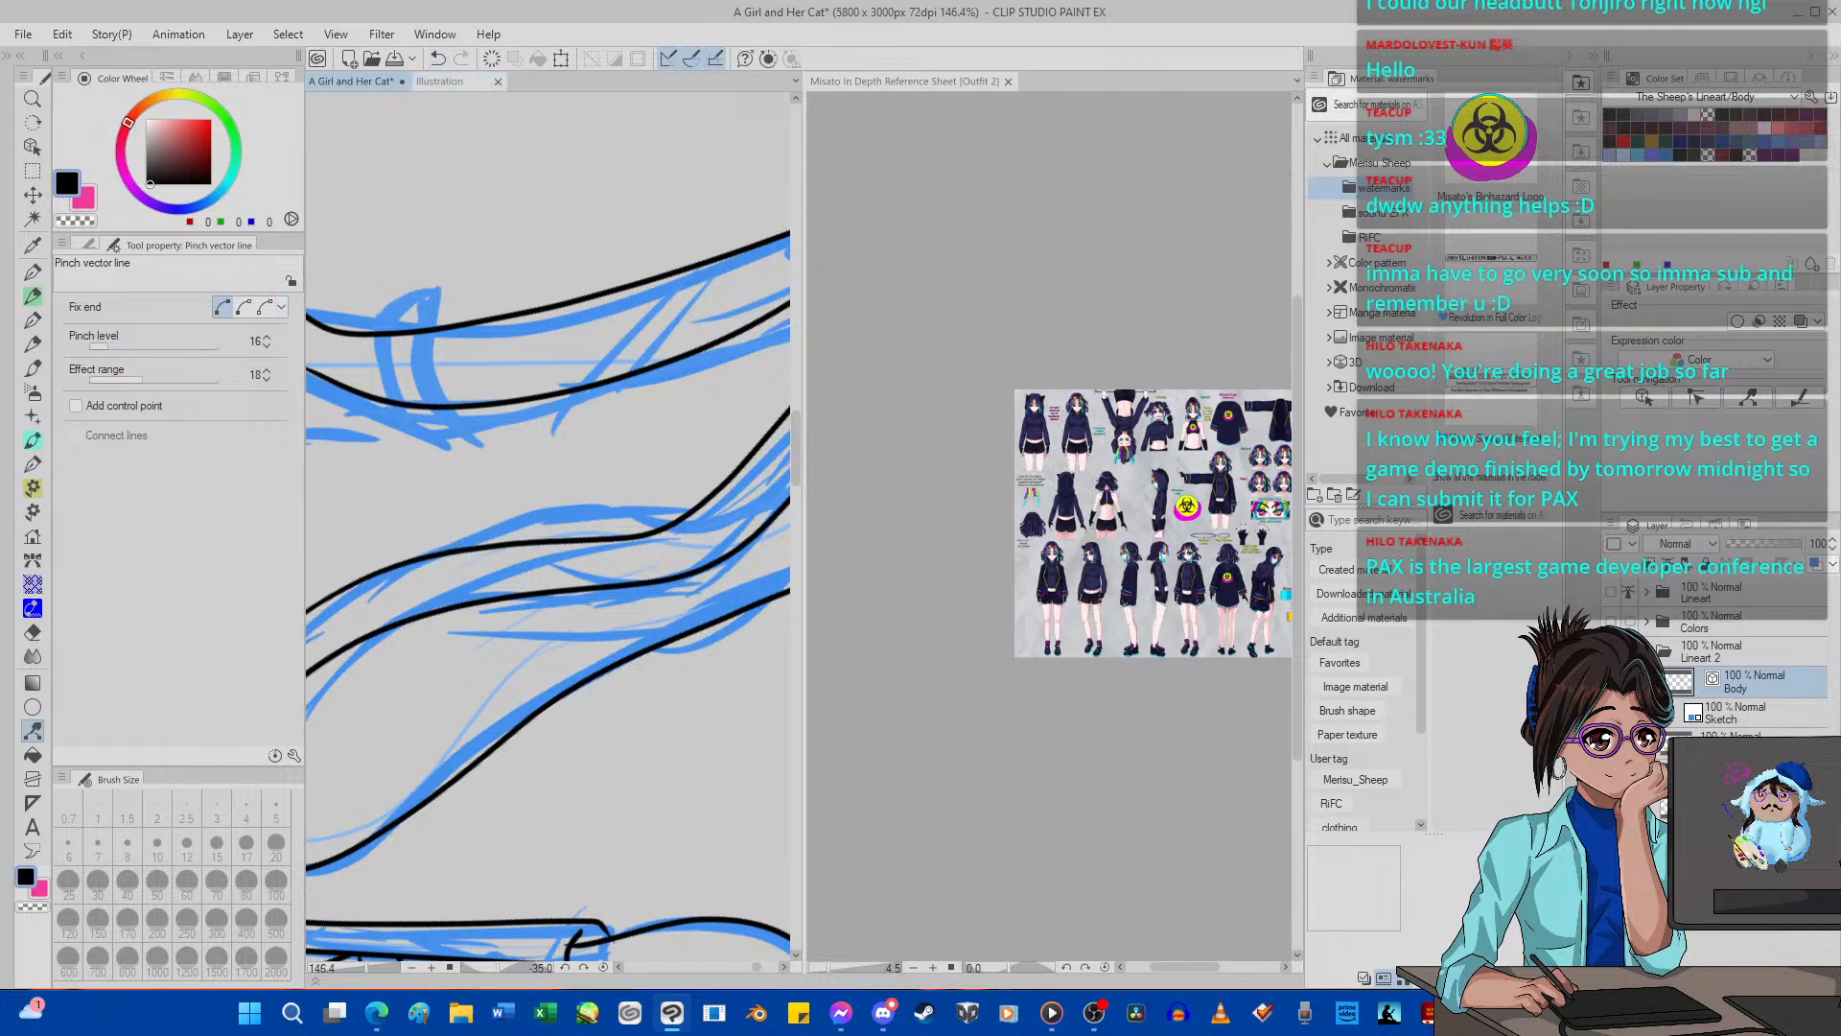
left_click(439, 59)
Reset the canvas rotation to 0 degrees and check the far shoe's sole lines from the heel to the toe.
left_click(120, 345)
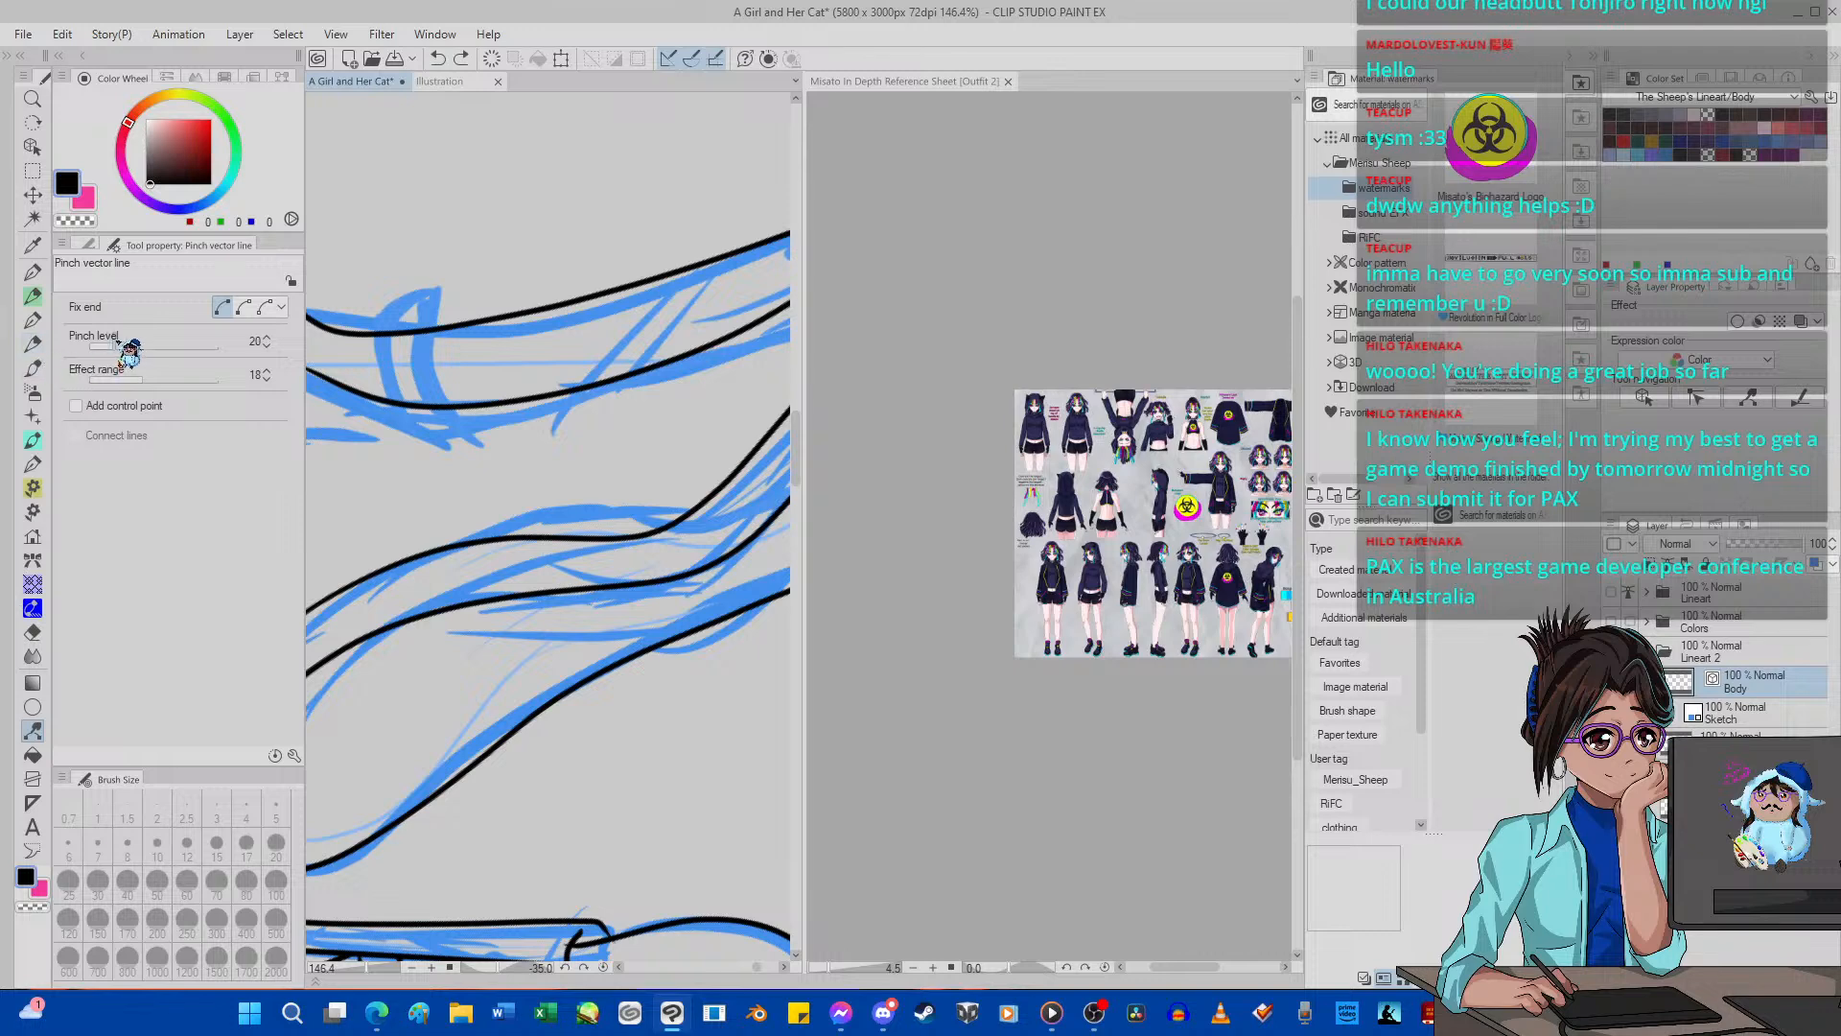
left_click(603, 966)
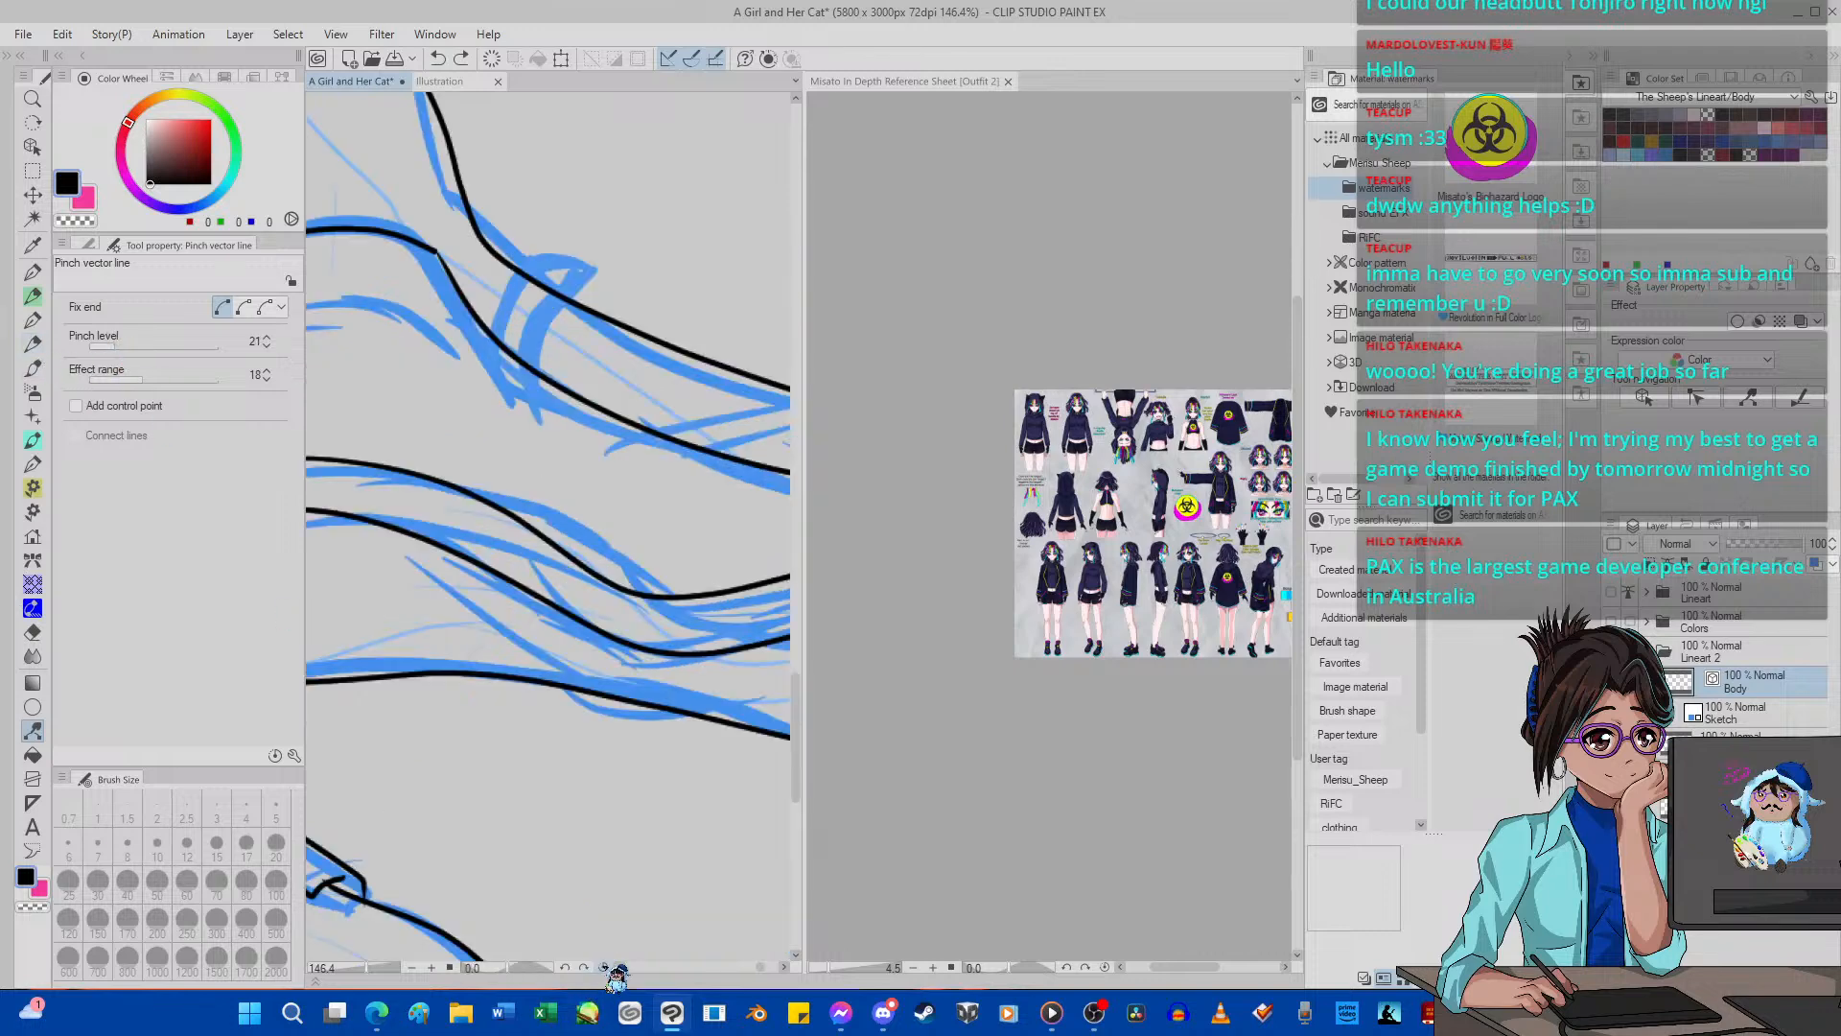
scroll(628, 643, "down", 6)
scroll(575, 597, "up", 6)
left_click_drag(573, 599, 549, 597)
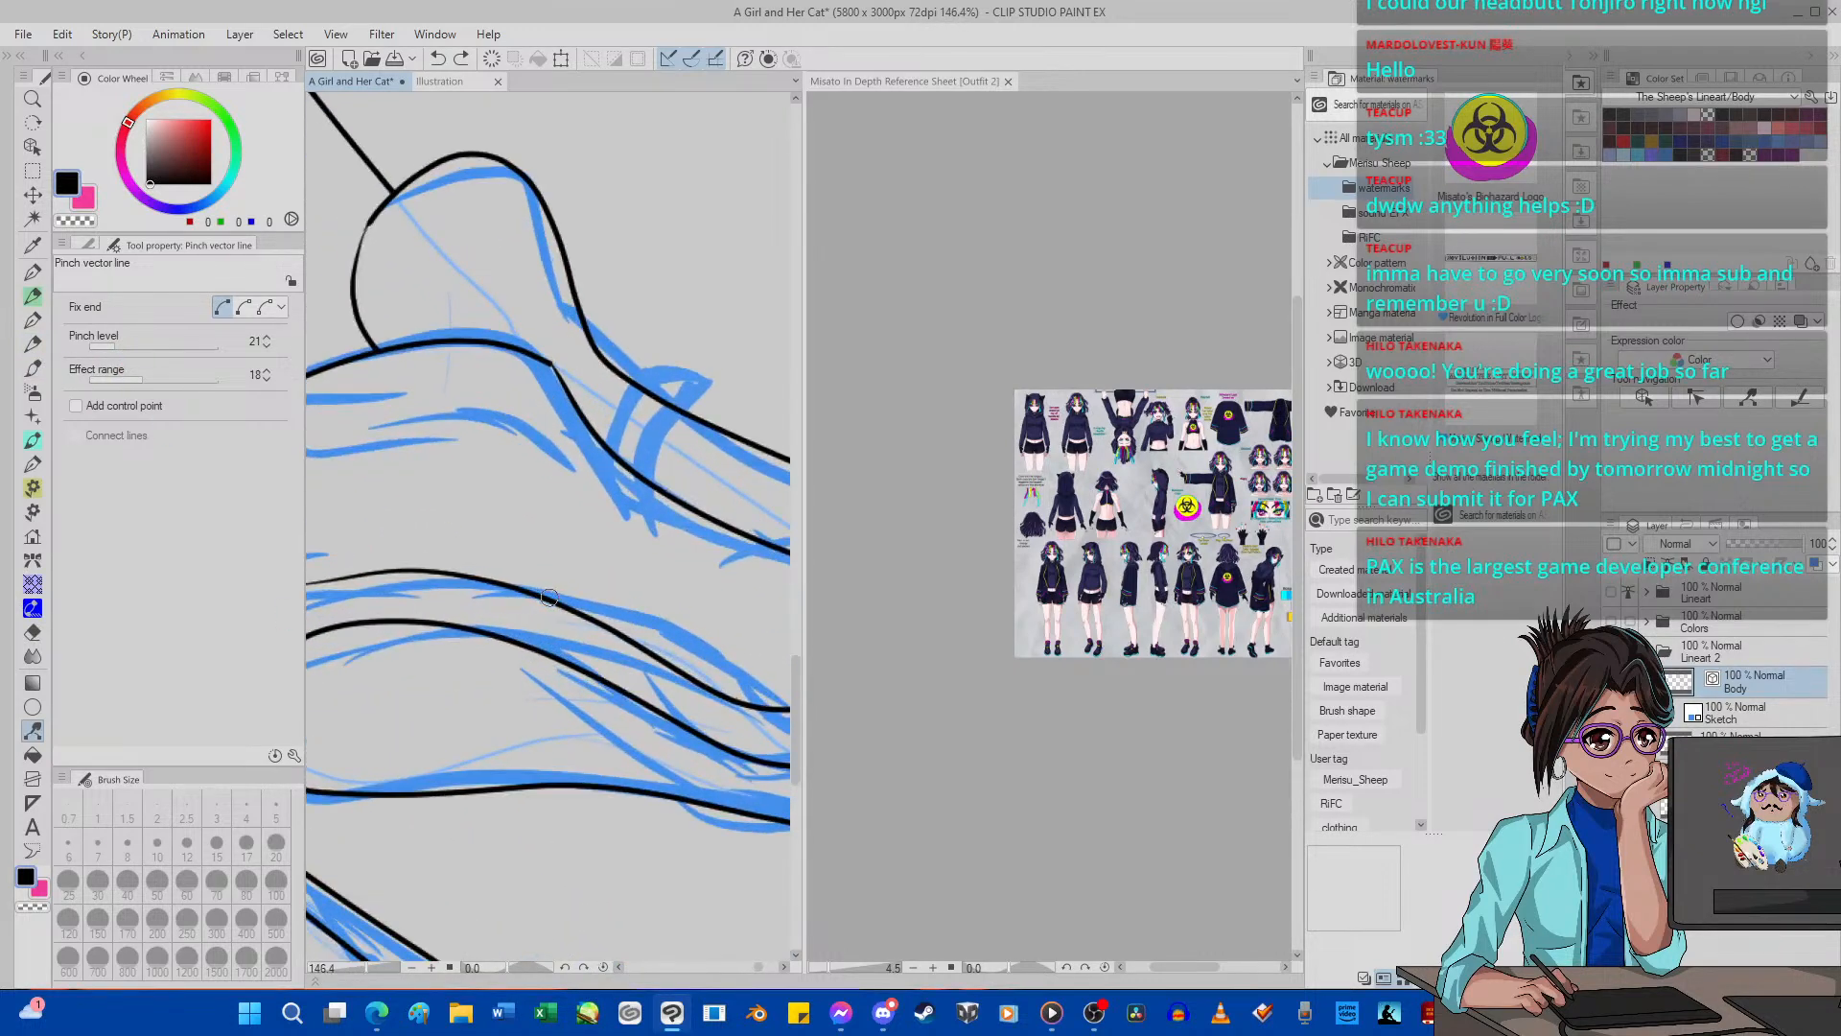
scroll(548, 598, "down", 4)
scroll(563, 629, "up", 3)
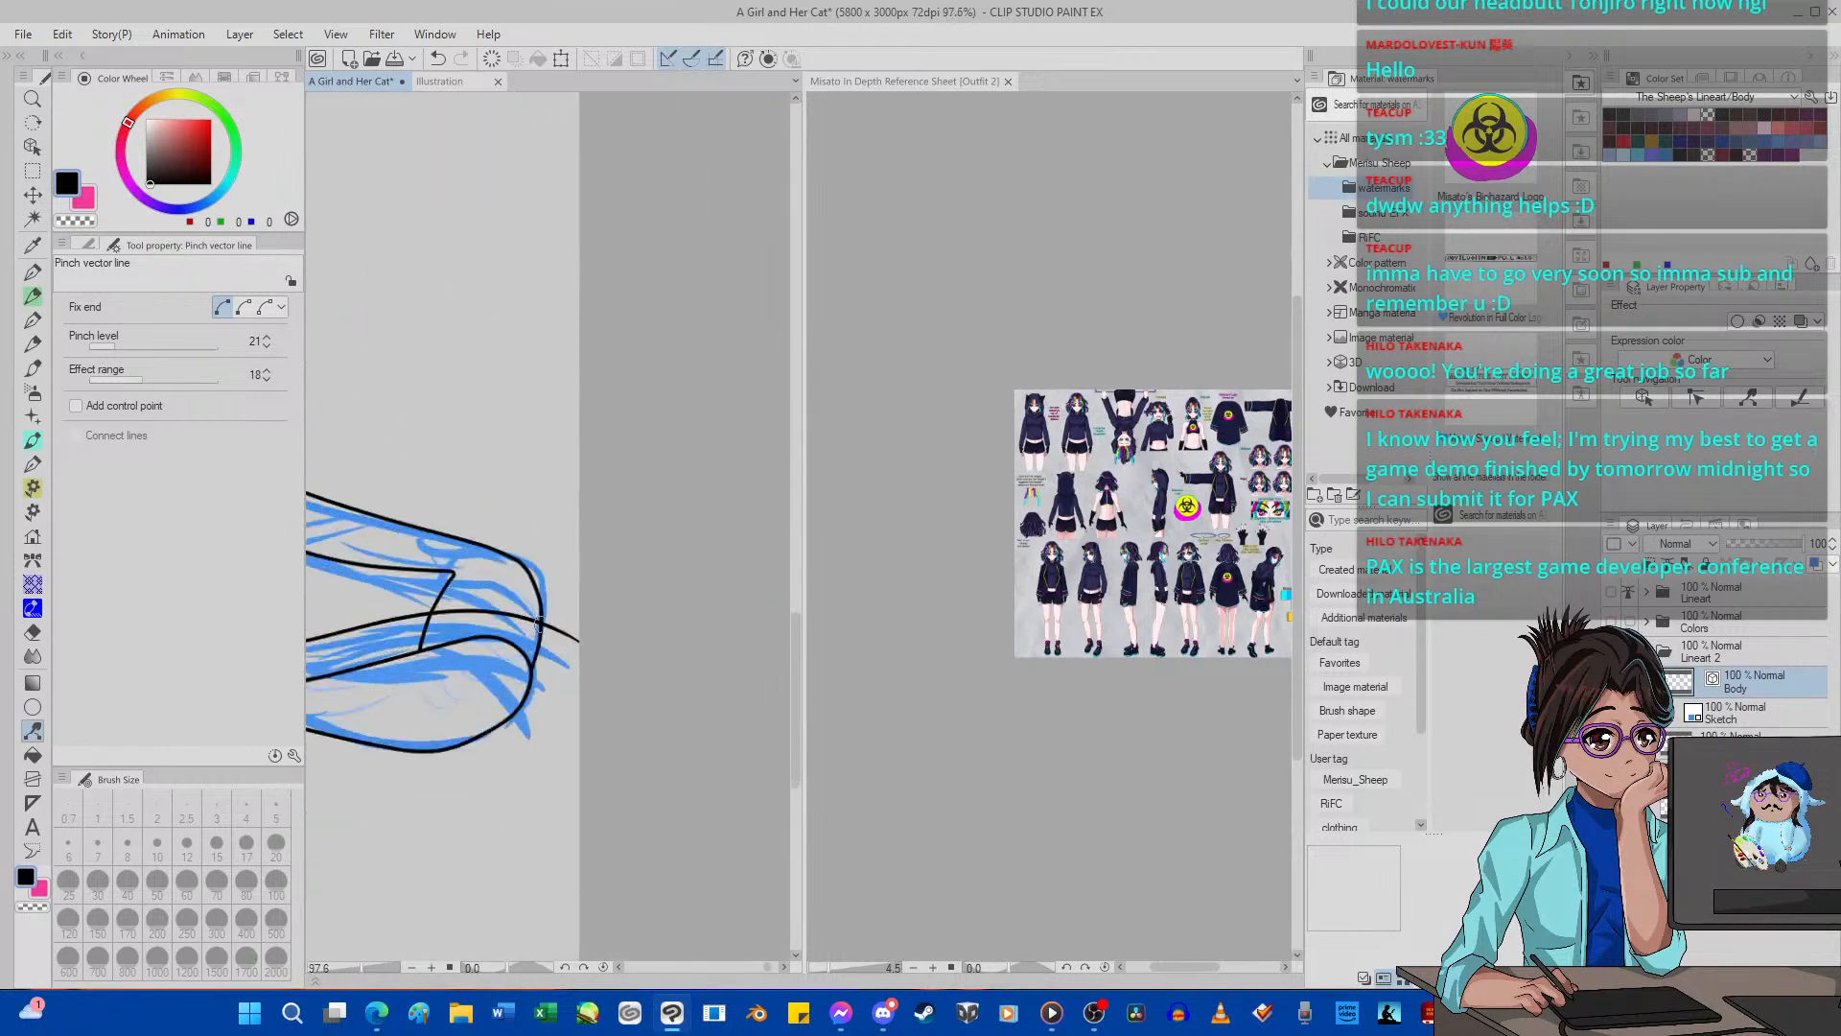
scroll(555, 629, "up", 5)
left_click_drag(519, 607, 513, 641)
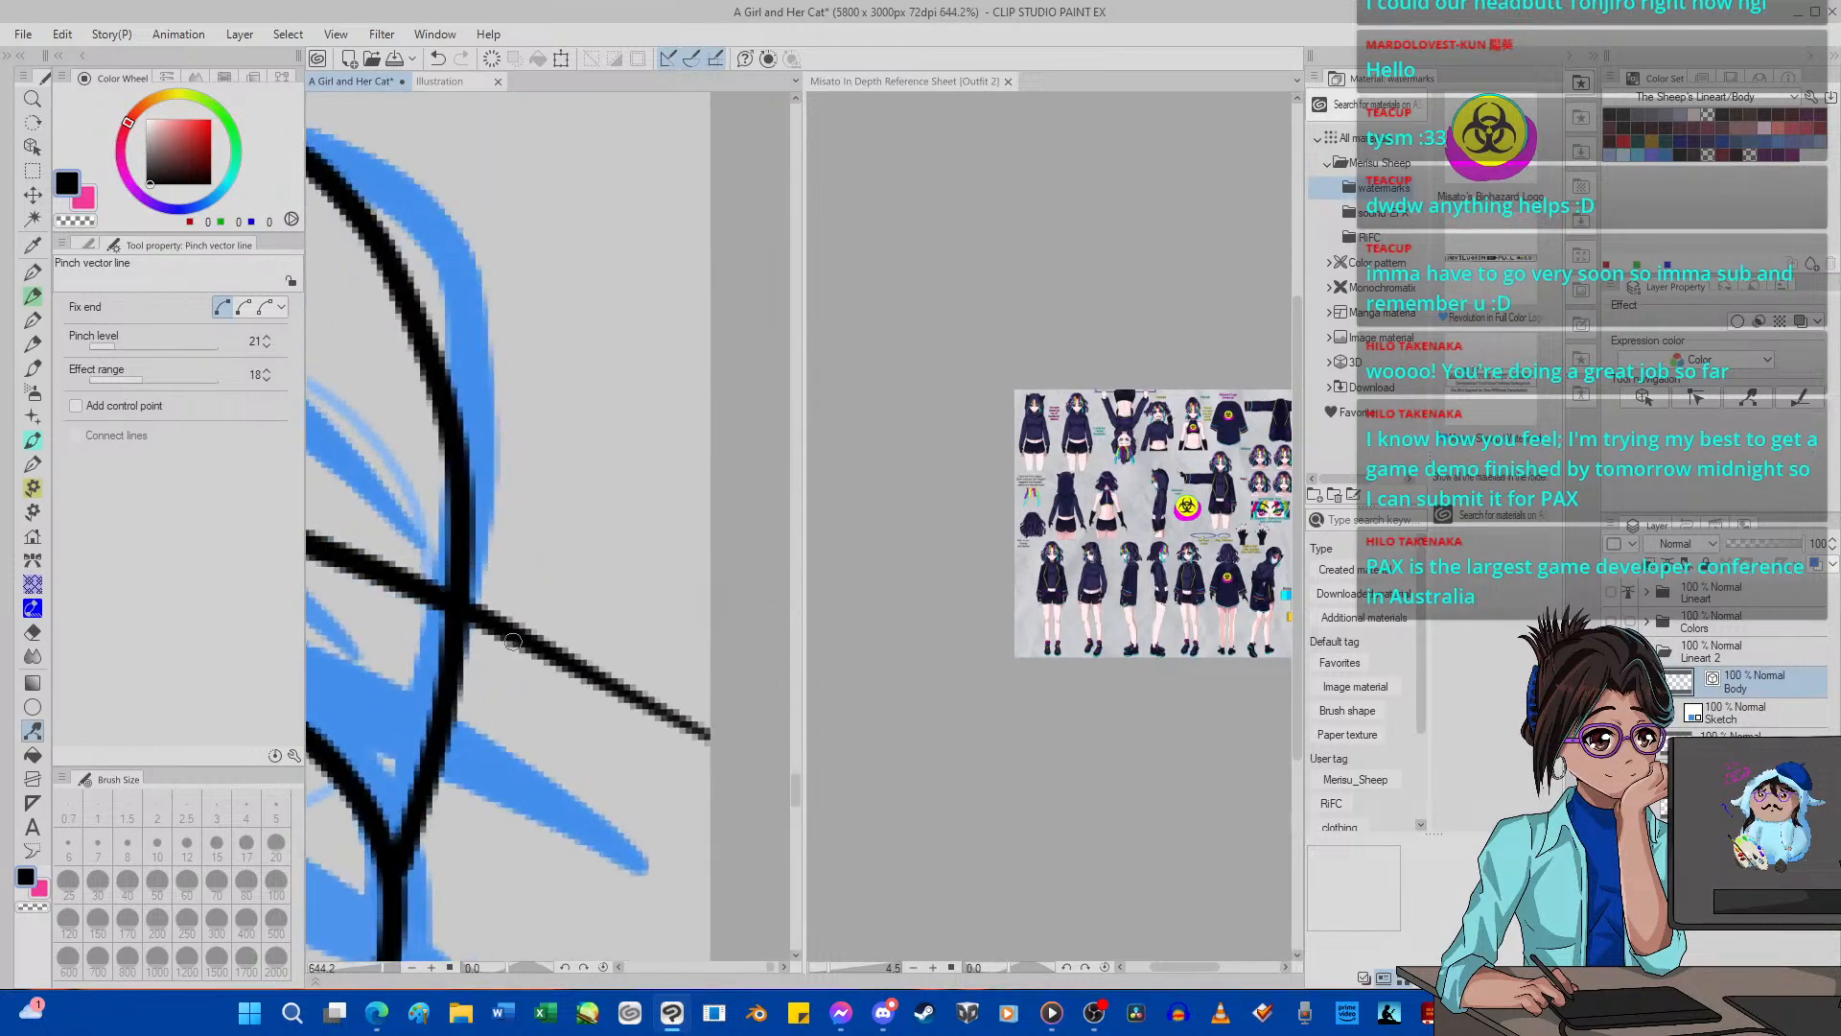
scroll(513, 642, "down", 9)
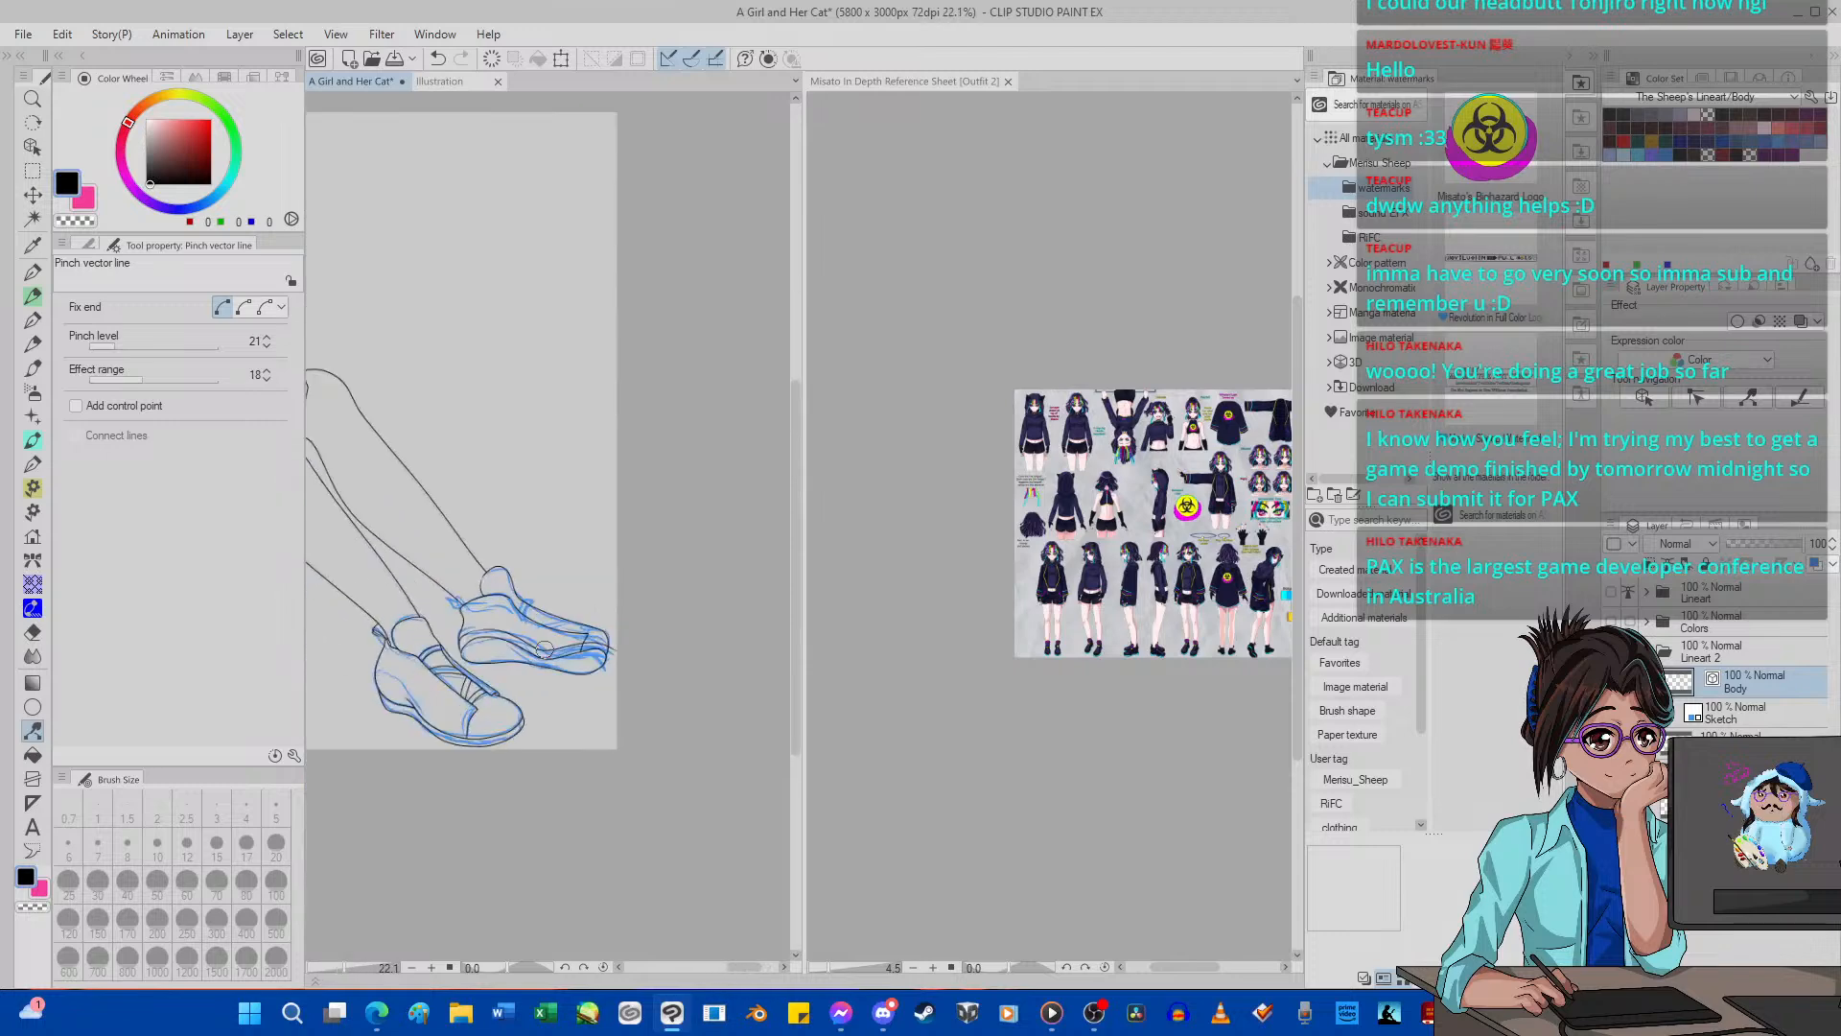
scroll(543, 649, "up", 5)
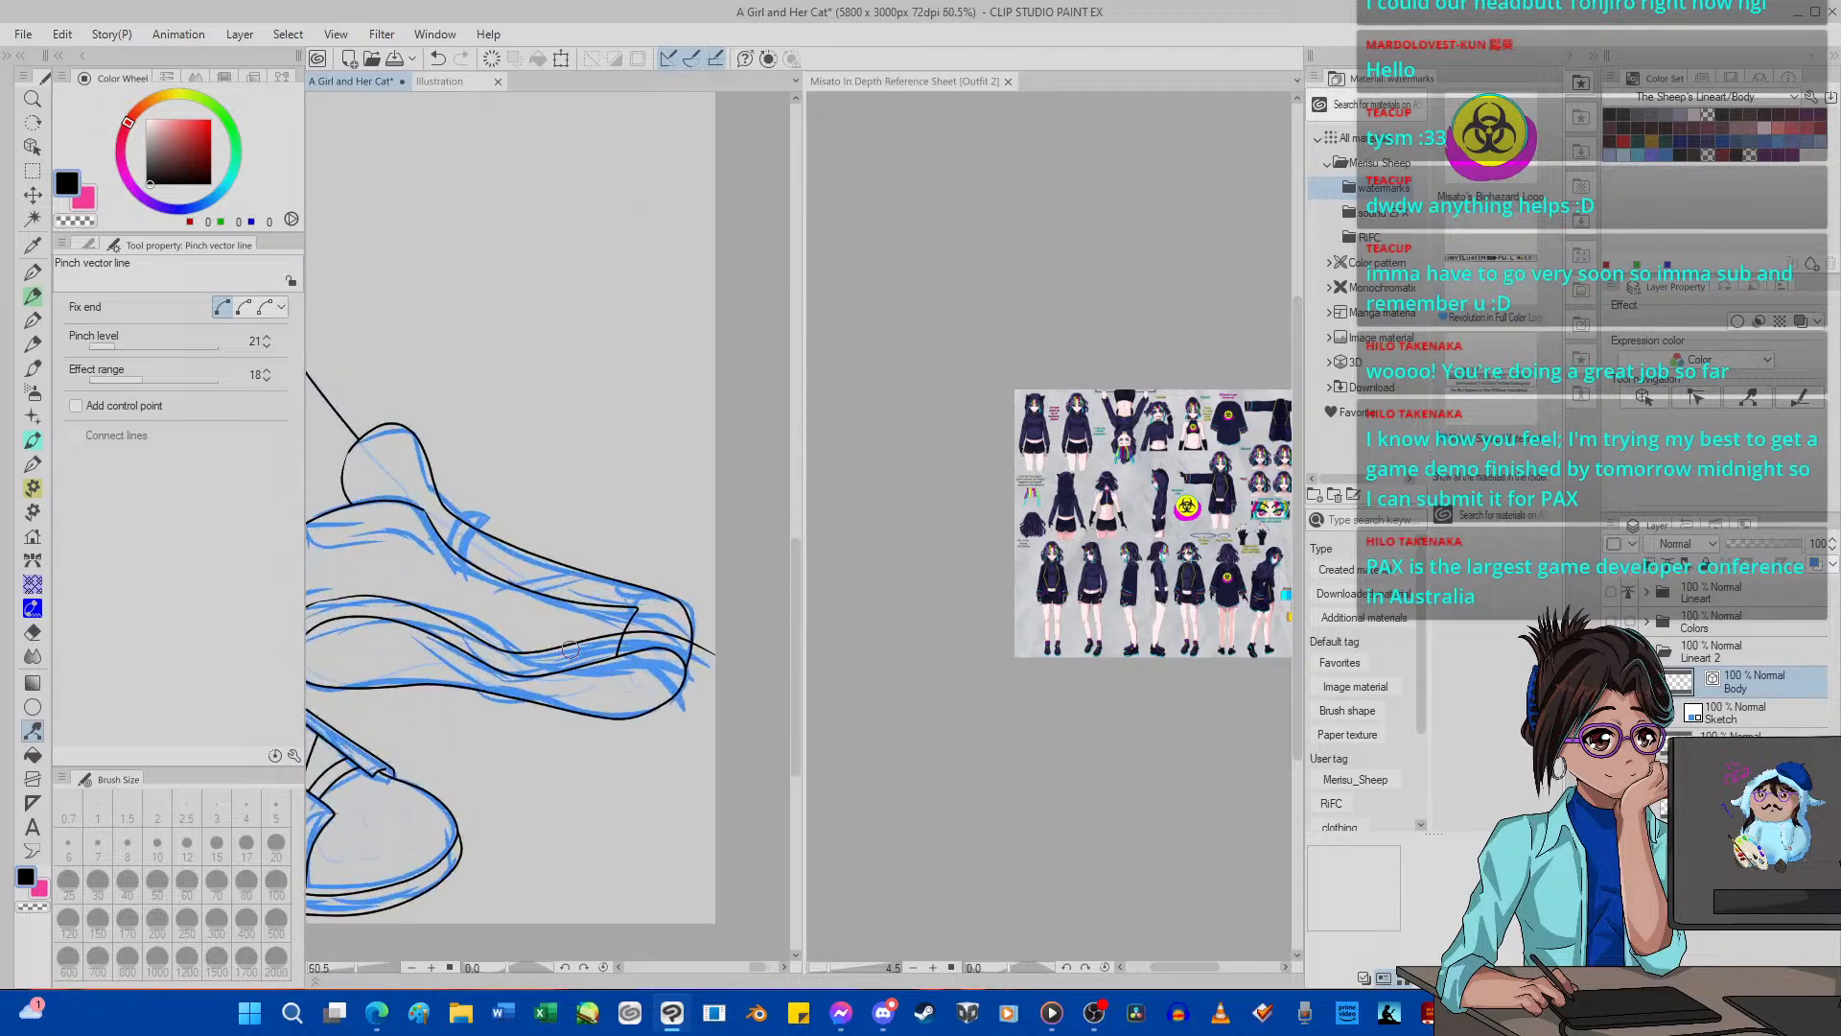
left_click(106, 346)
scroll(508, 619, "up", 3)
left_click_drag(588, 686, 582, 693)
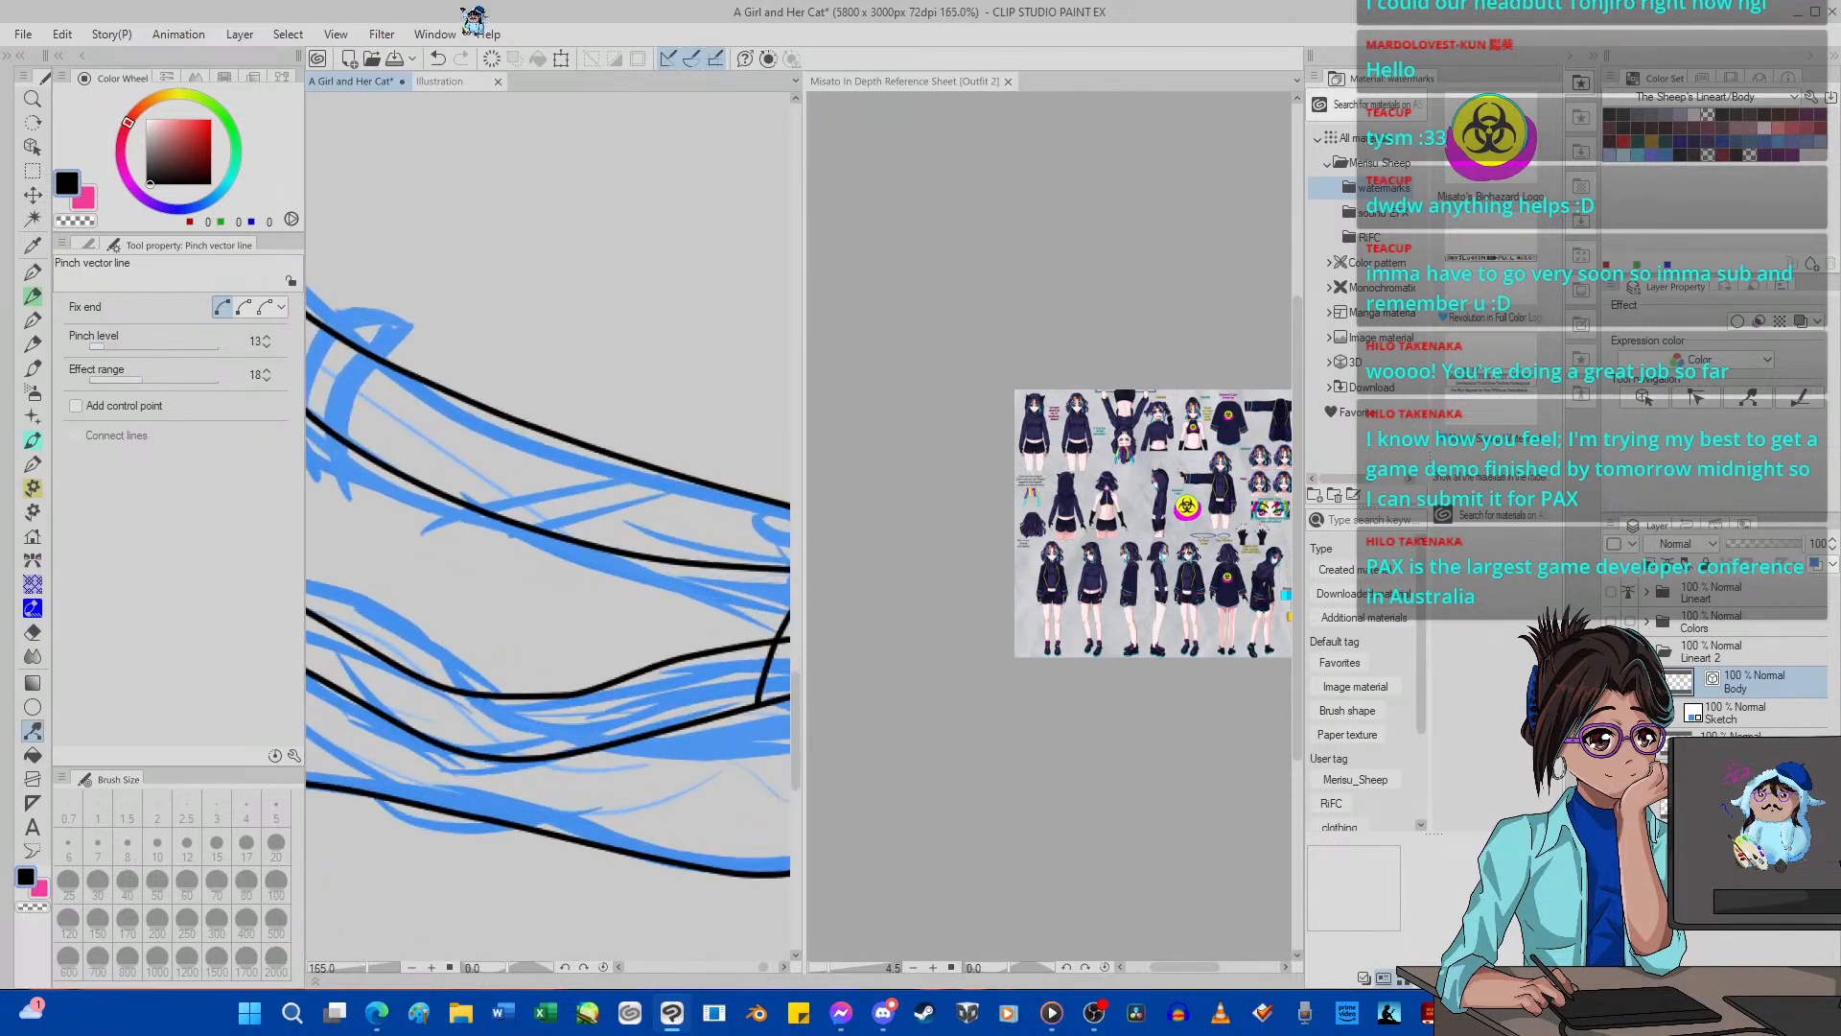
left_click(440, 59)
Set the pinch level to 22 and adjust the dip in the far shoe's upper sole line before the toe cap with Pinch vector line.
left_click(116, 346)
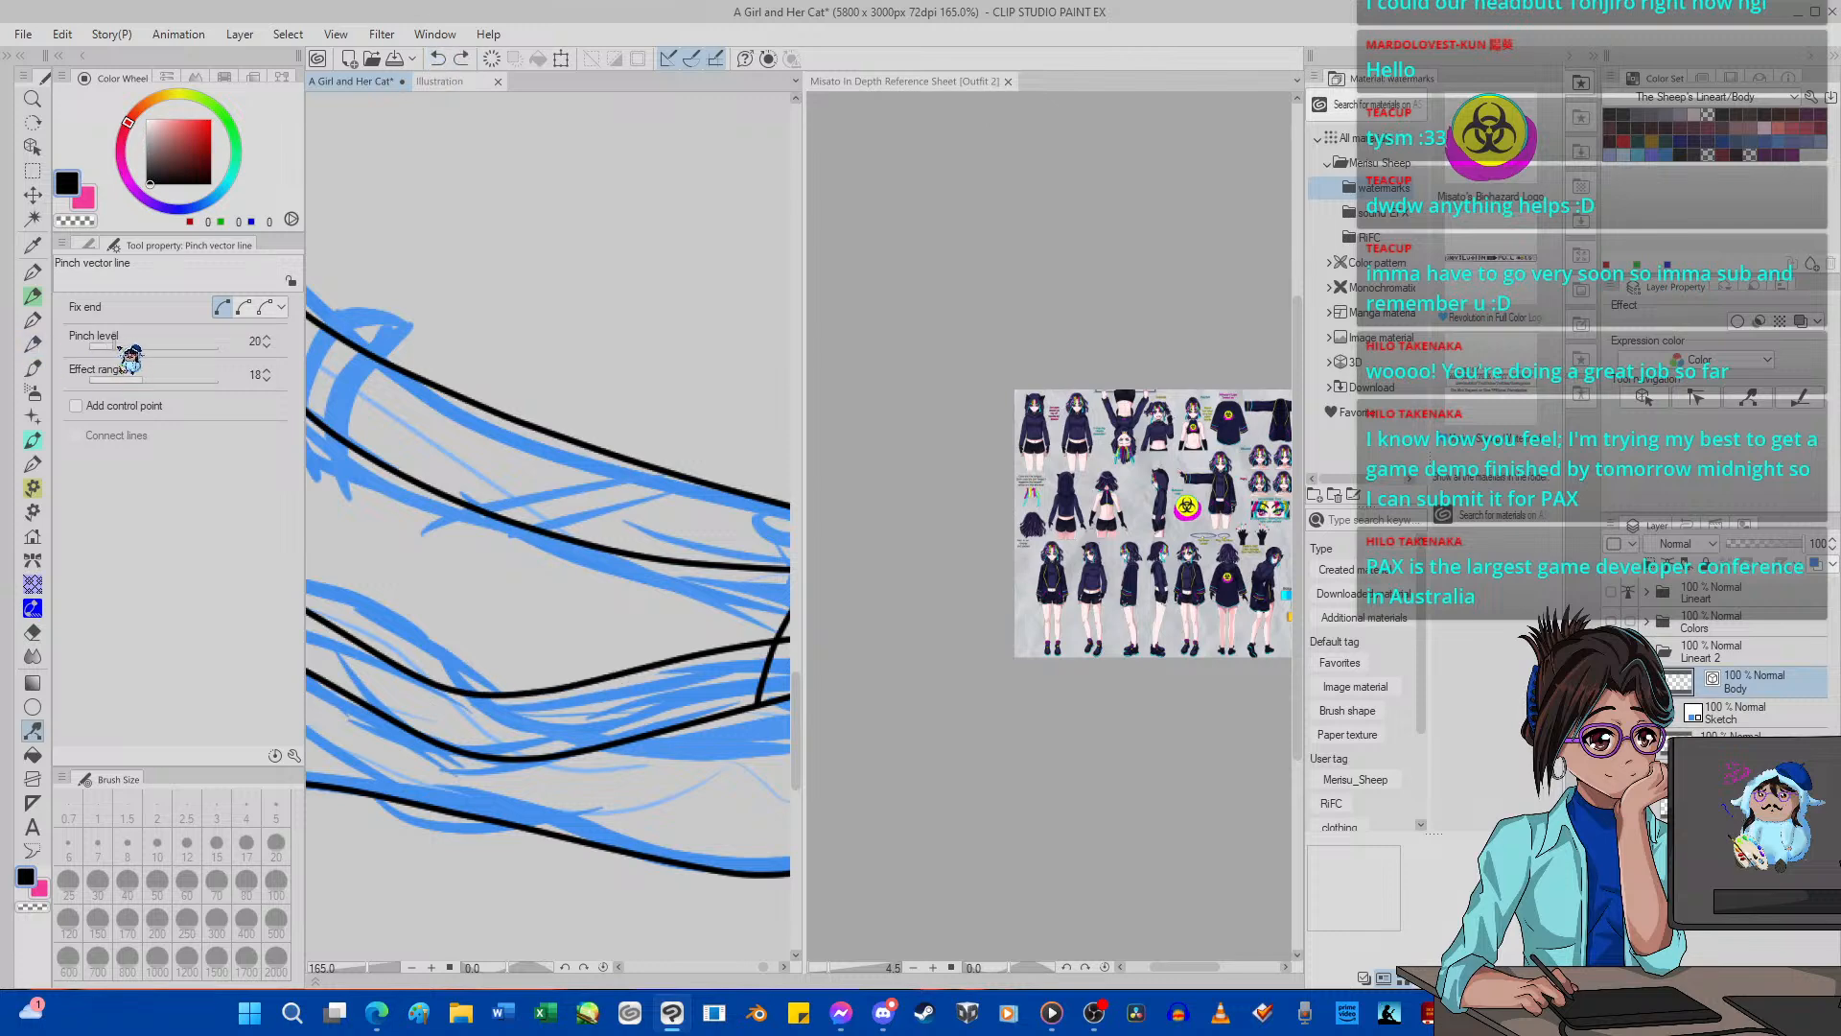
left_click_drag(116, 347, 118, 347)
left_click_drag(625, 669, 621, 682)
scroll(516, 612, "down", 5)
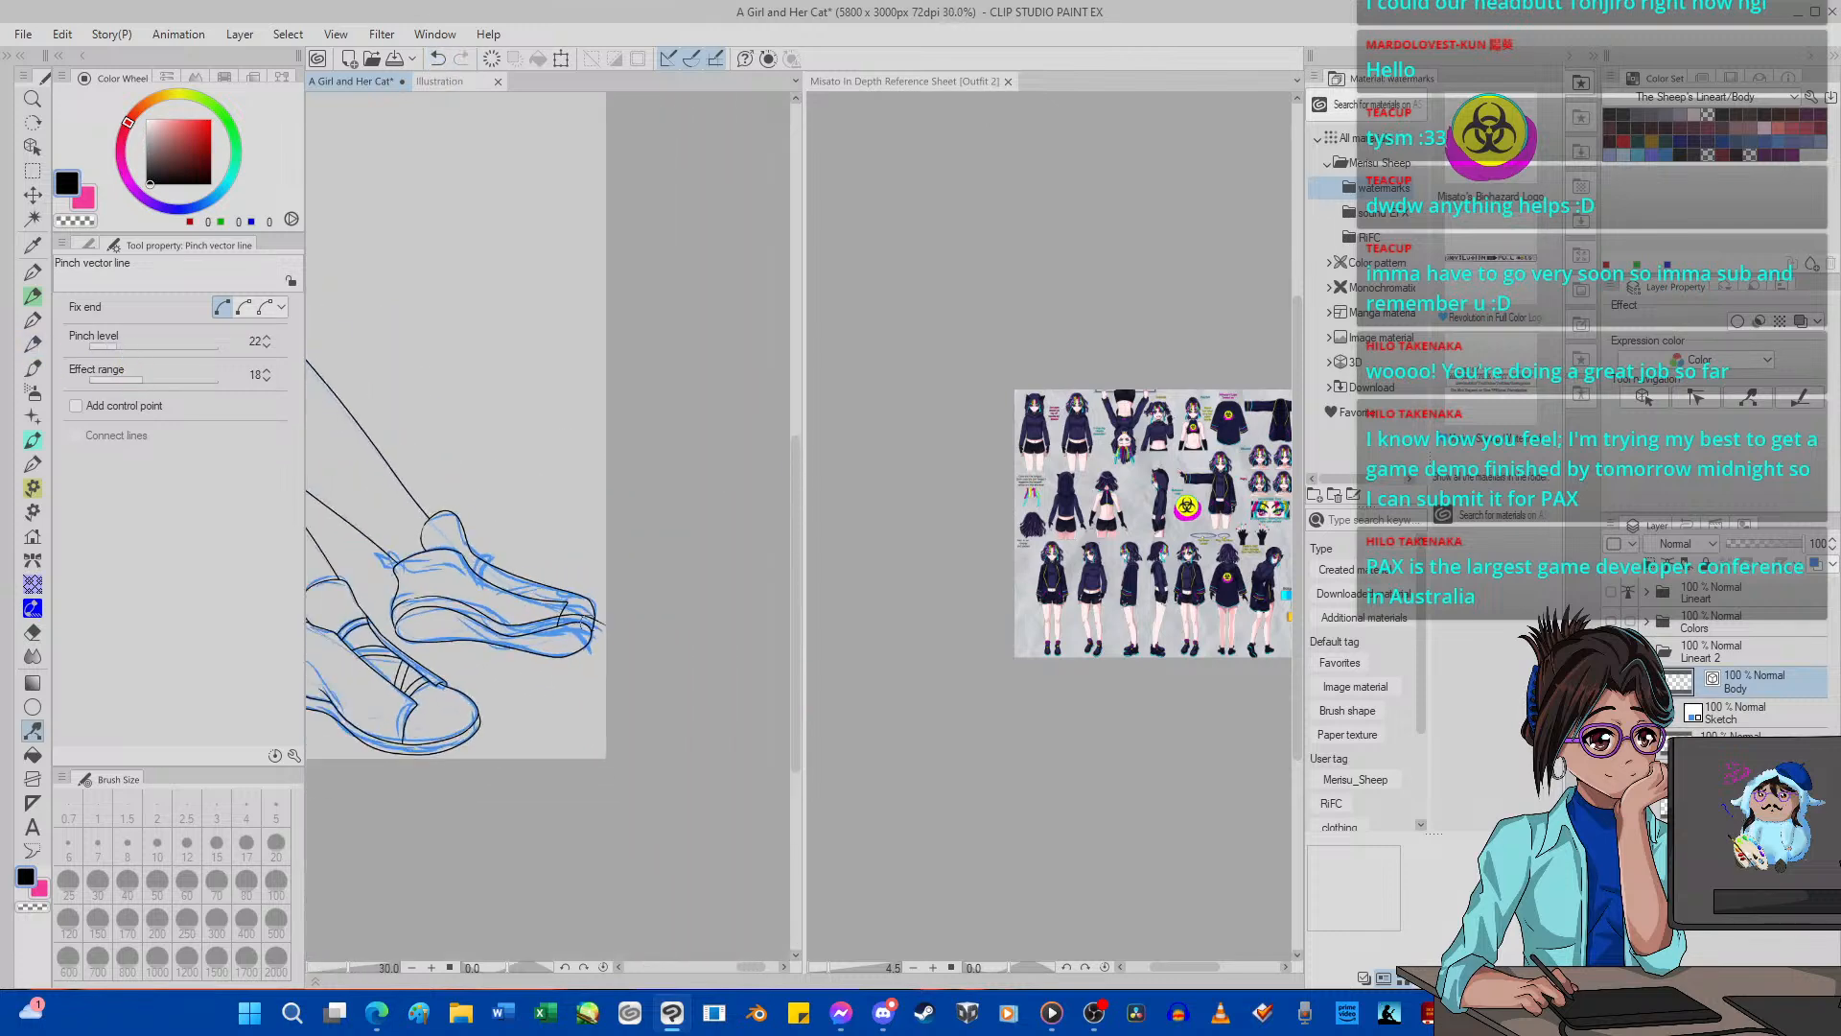
Ink a rounded front edge for the far shoe's sole with G-pen 2 and erase the overshooting line end and the toe outline inside it.
scroll(584, 623, "up", 8)
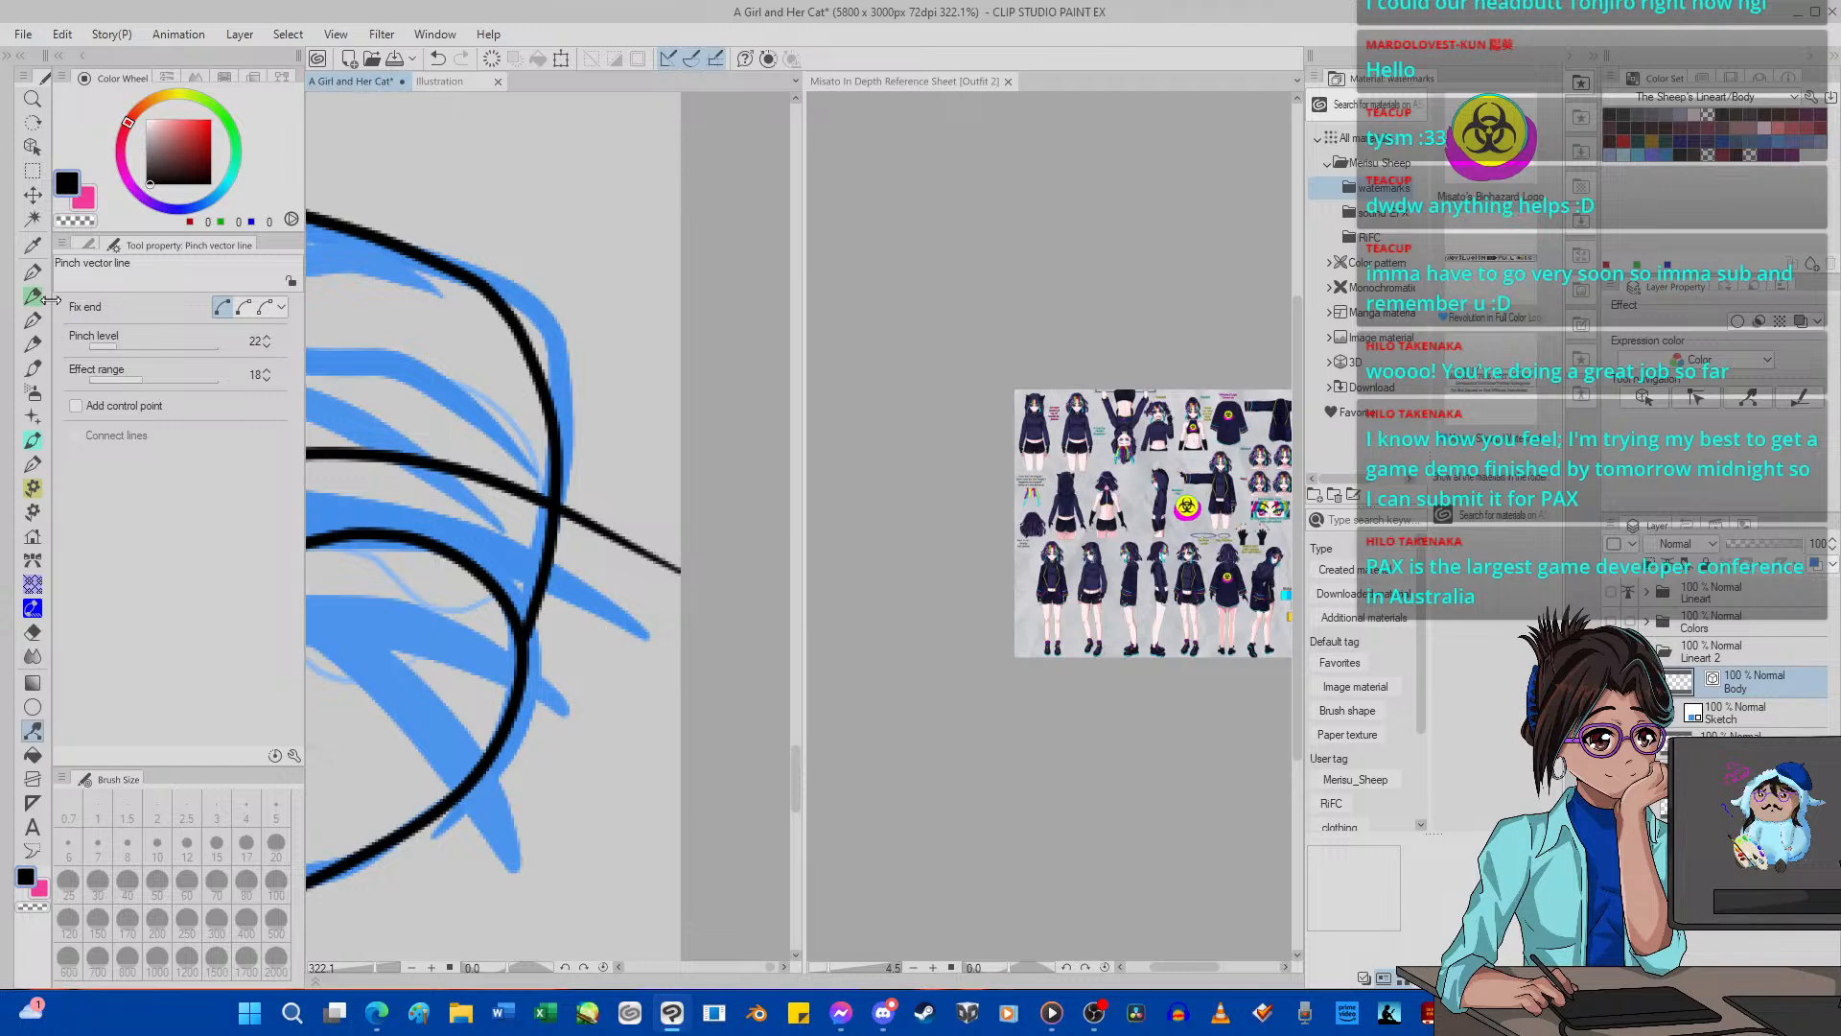
key("p")
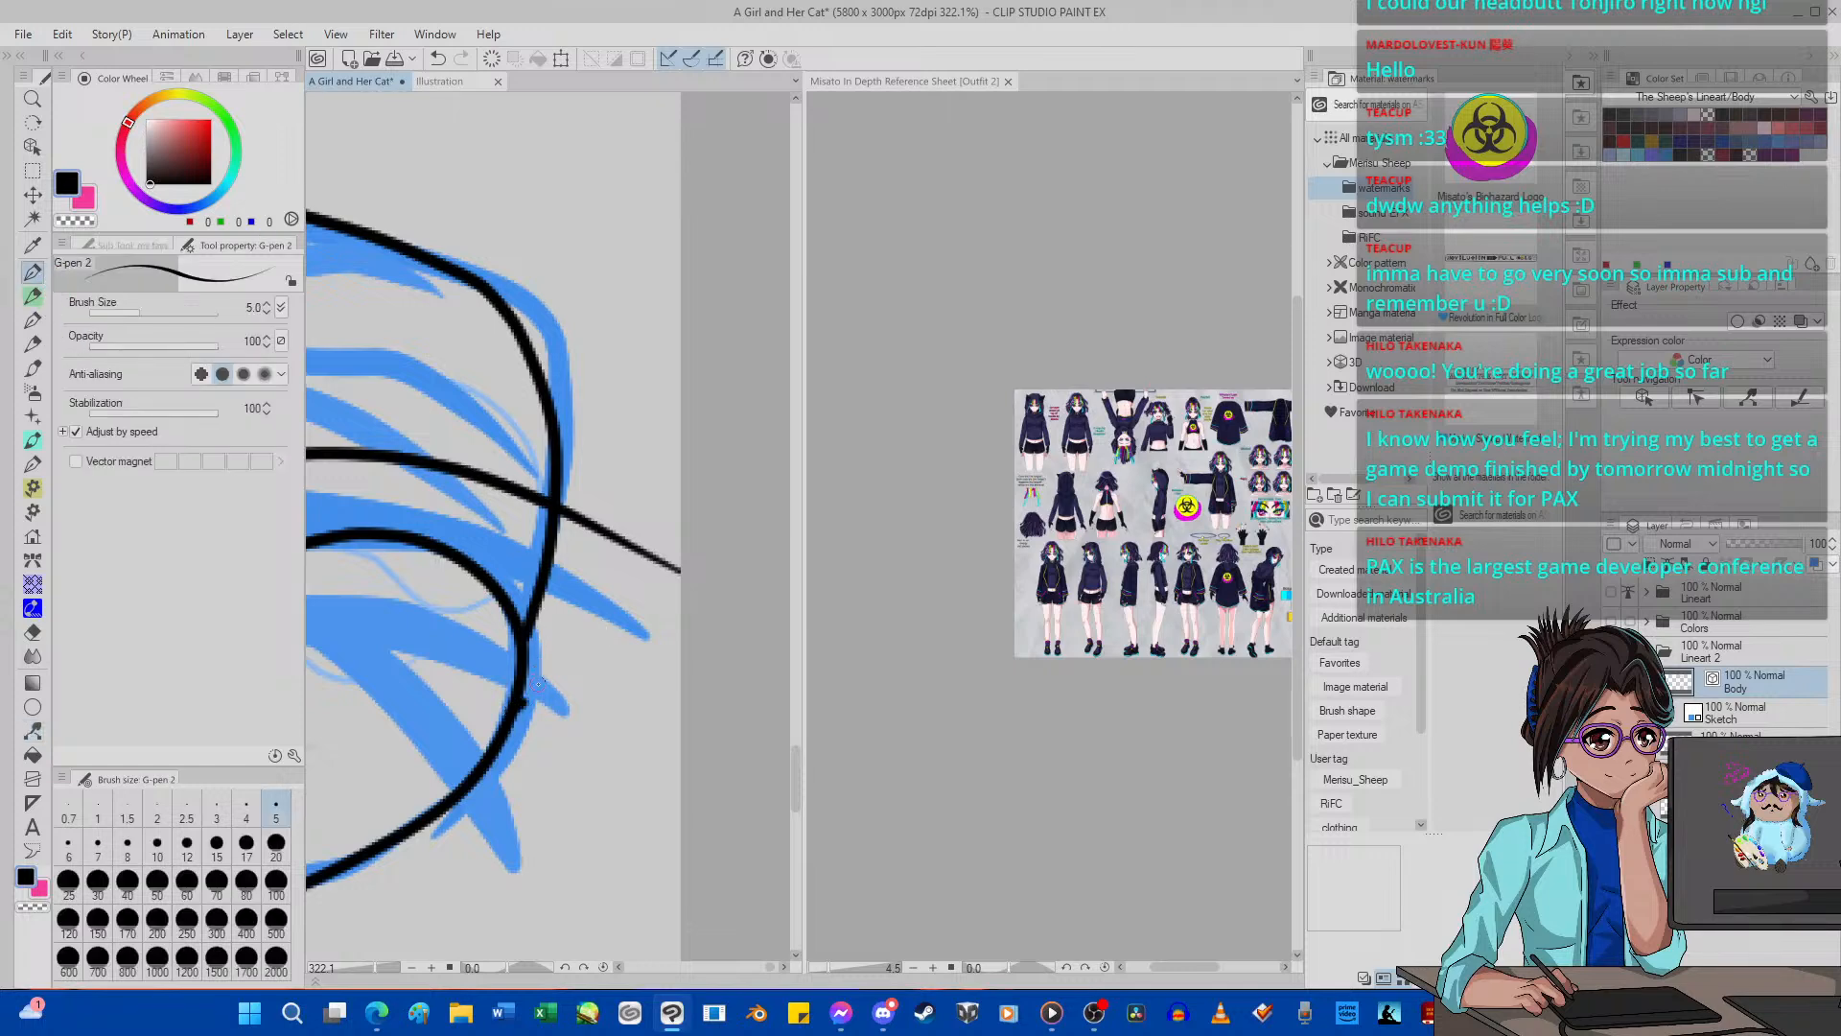
mouse_move(538, 684)
left_mouse_down()
mouse_move(581, 619)
mouse_move(581, 537)
mouse_move(527, 485)
left_mouse_up()
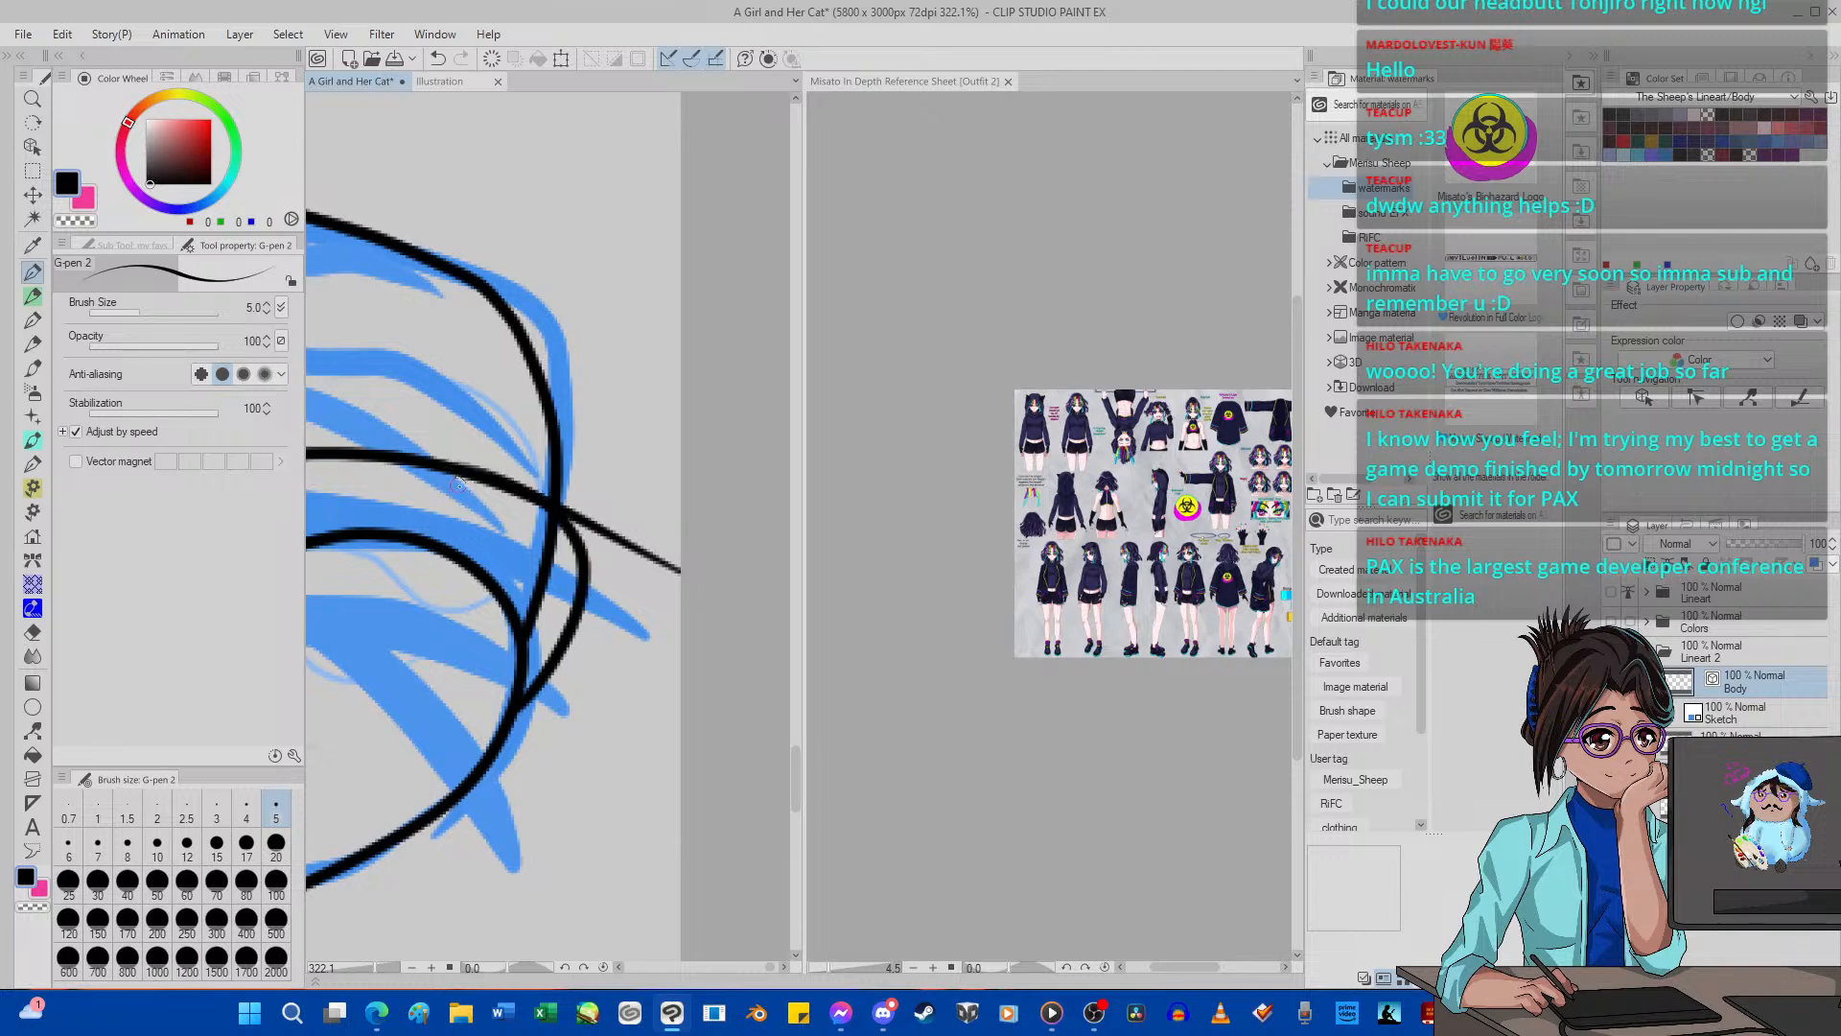
left_click(32, 632)
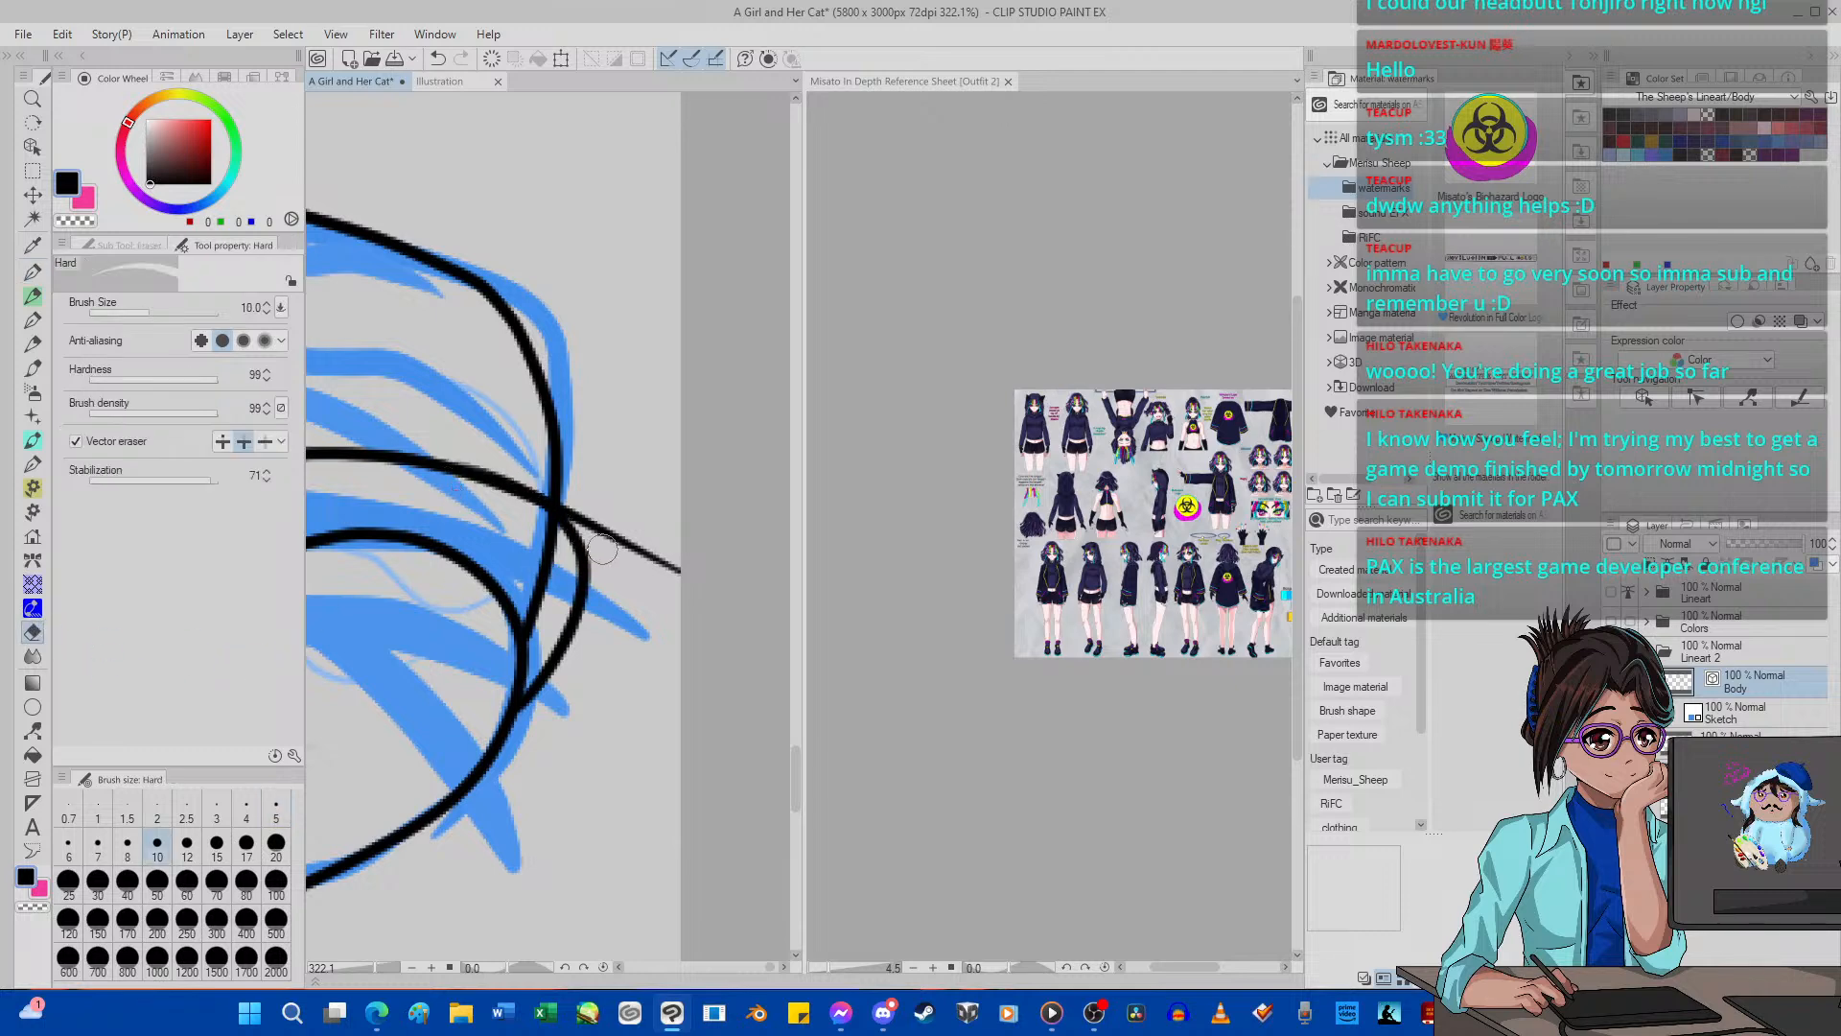
mouse_move(602, 550)
left_mouse_down()
mouse_move(609, 508)
mouse_move(554, 549)
mouse_move(523, 530)
left_mouse_up()
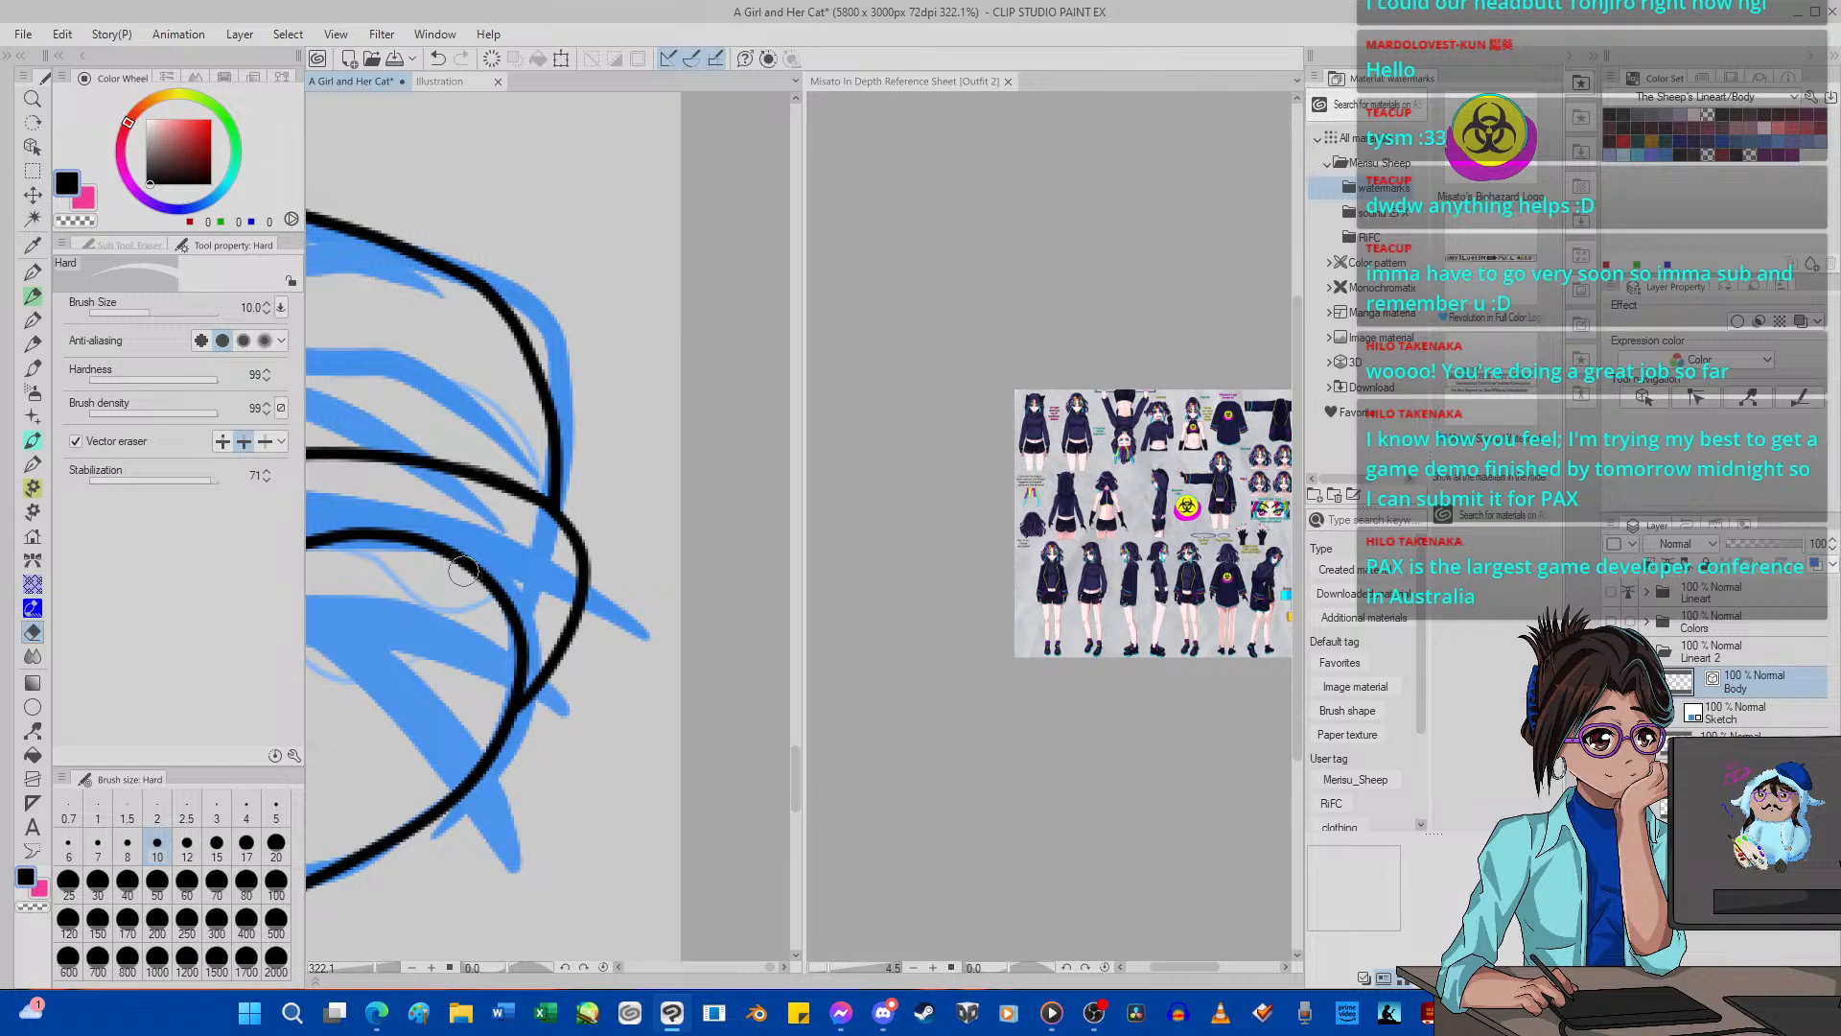
Ink the rounded band over the far shoe's instep with G-pen 2, redrawing its inner curve, and erase the overshoots and the outline crossing it.
scroll(463, 572, "down", 5)
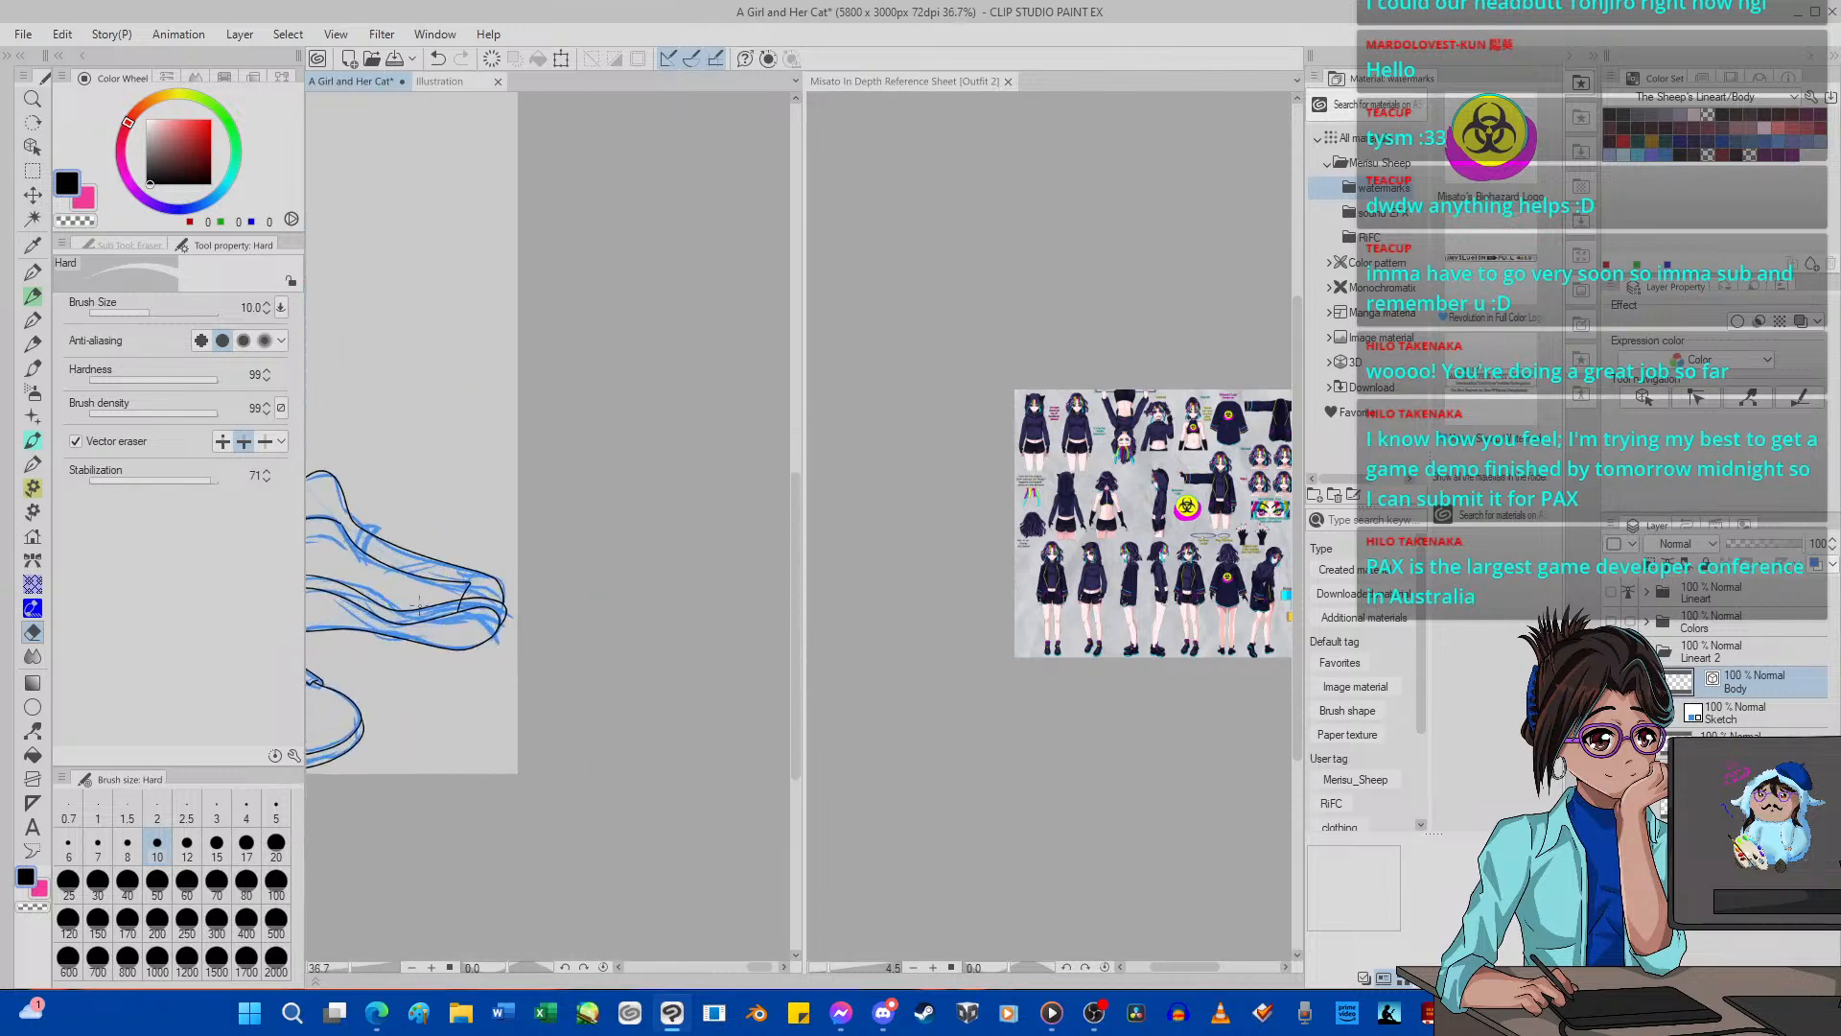
scroll(464, 609, "up", 5)
left_click_drag(516, 622, 542, 619)
scroll(509, 623, "up", 1)
scroll(490, 628, "down", 10)
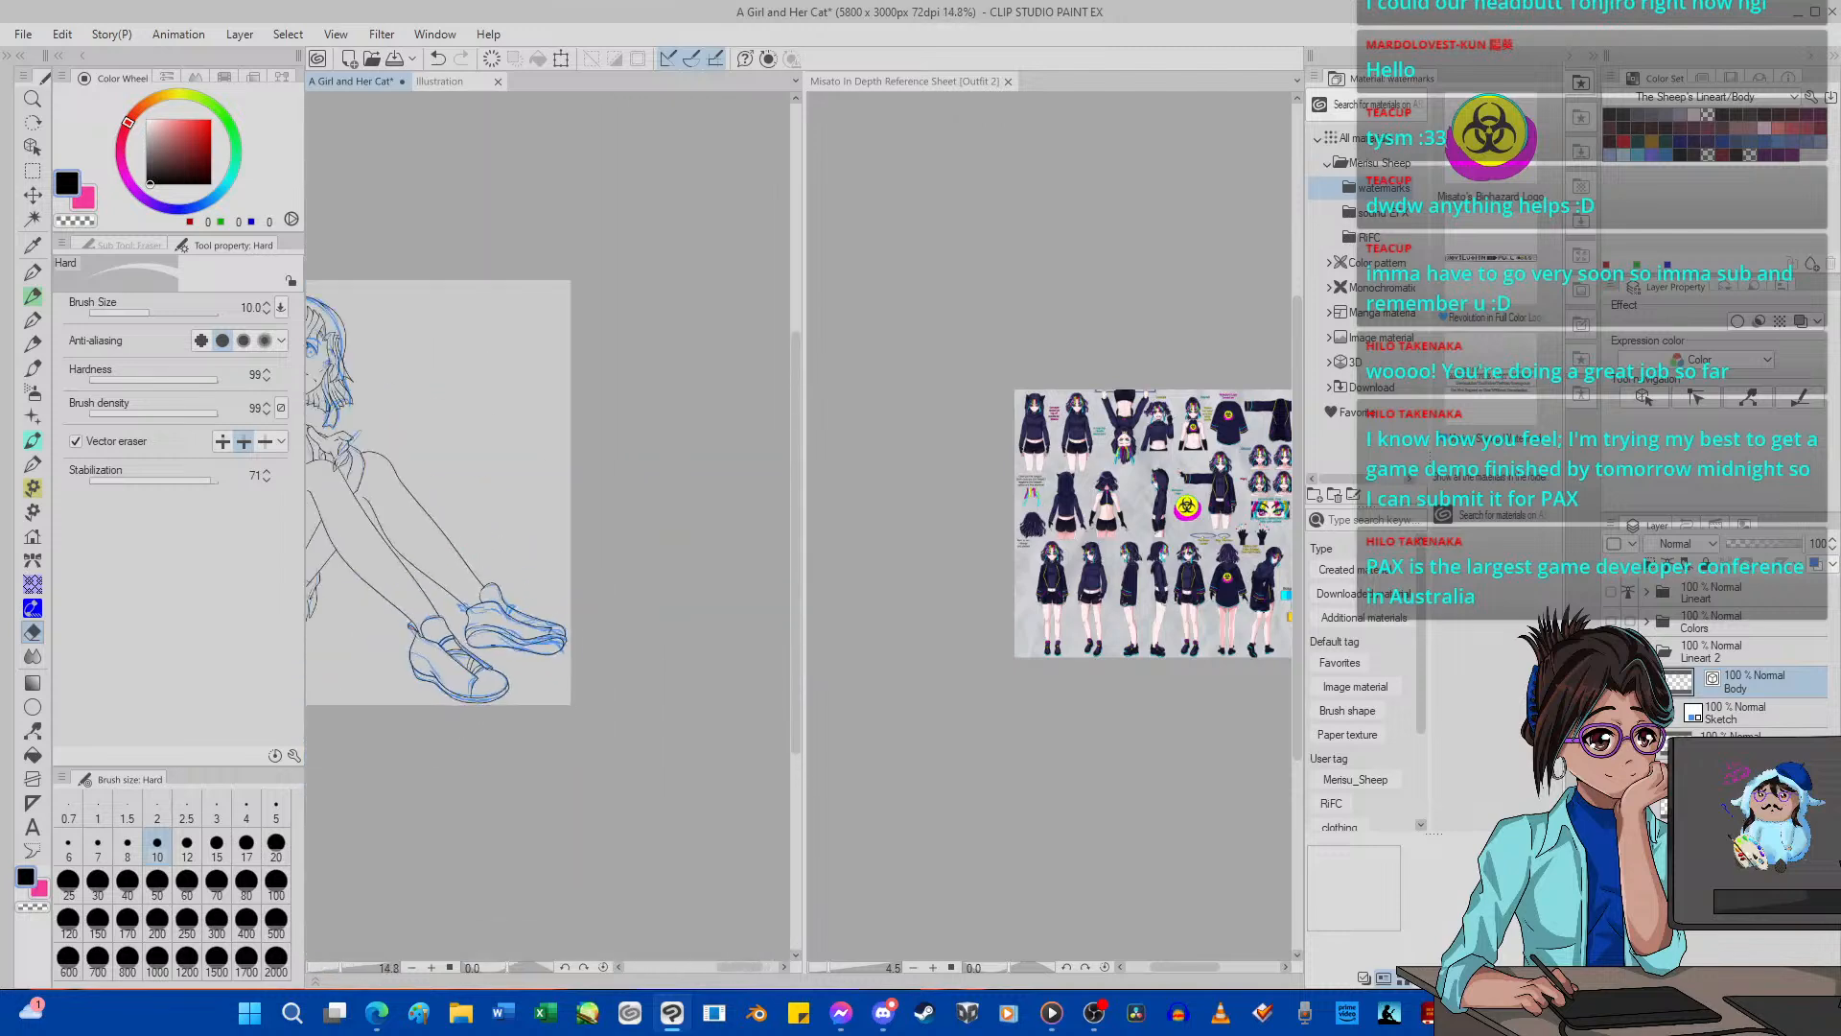
scroll(462, 614, "up", 5)
scroll(467, 647, "down", 5)
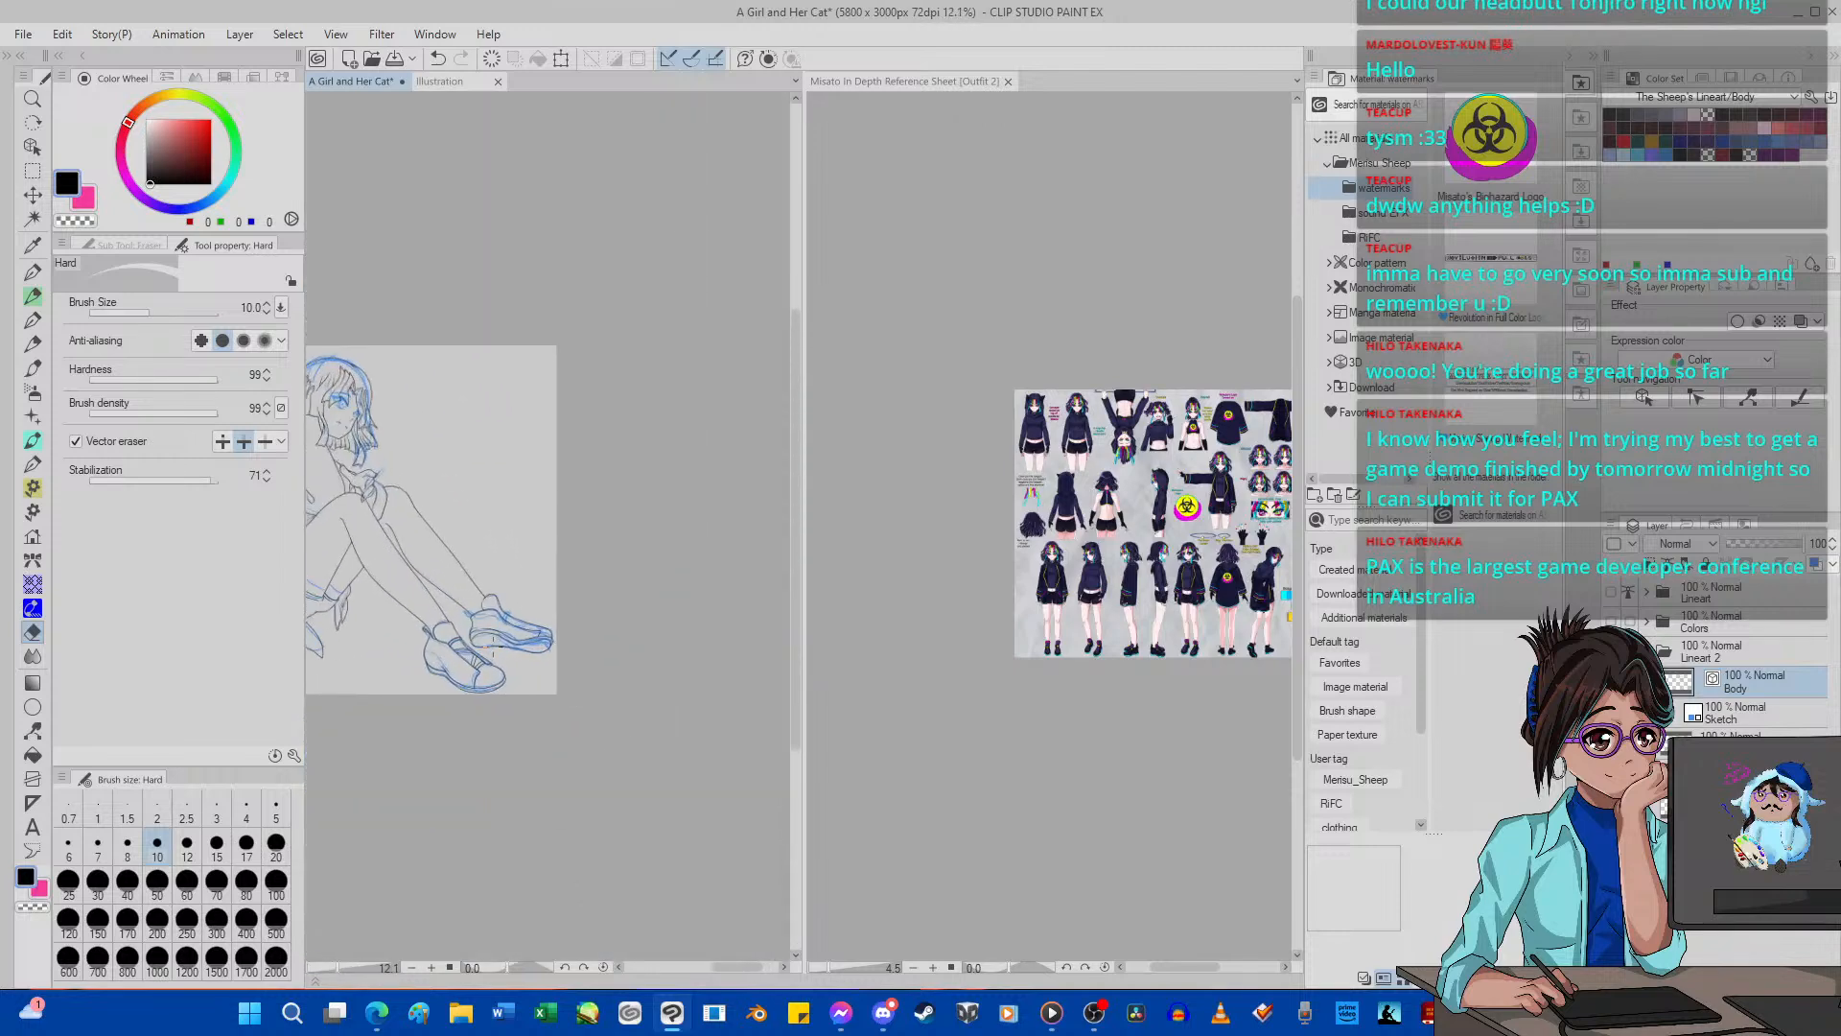
scroll(524, 608, "up", 10)
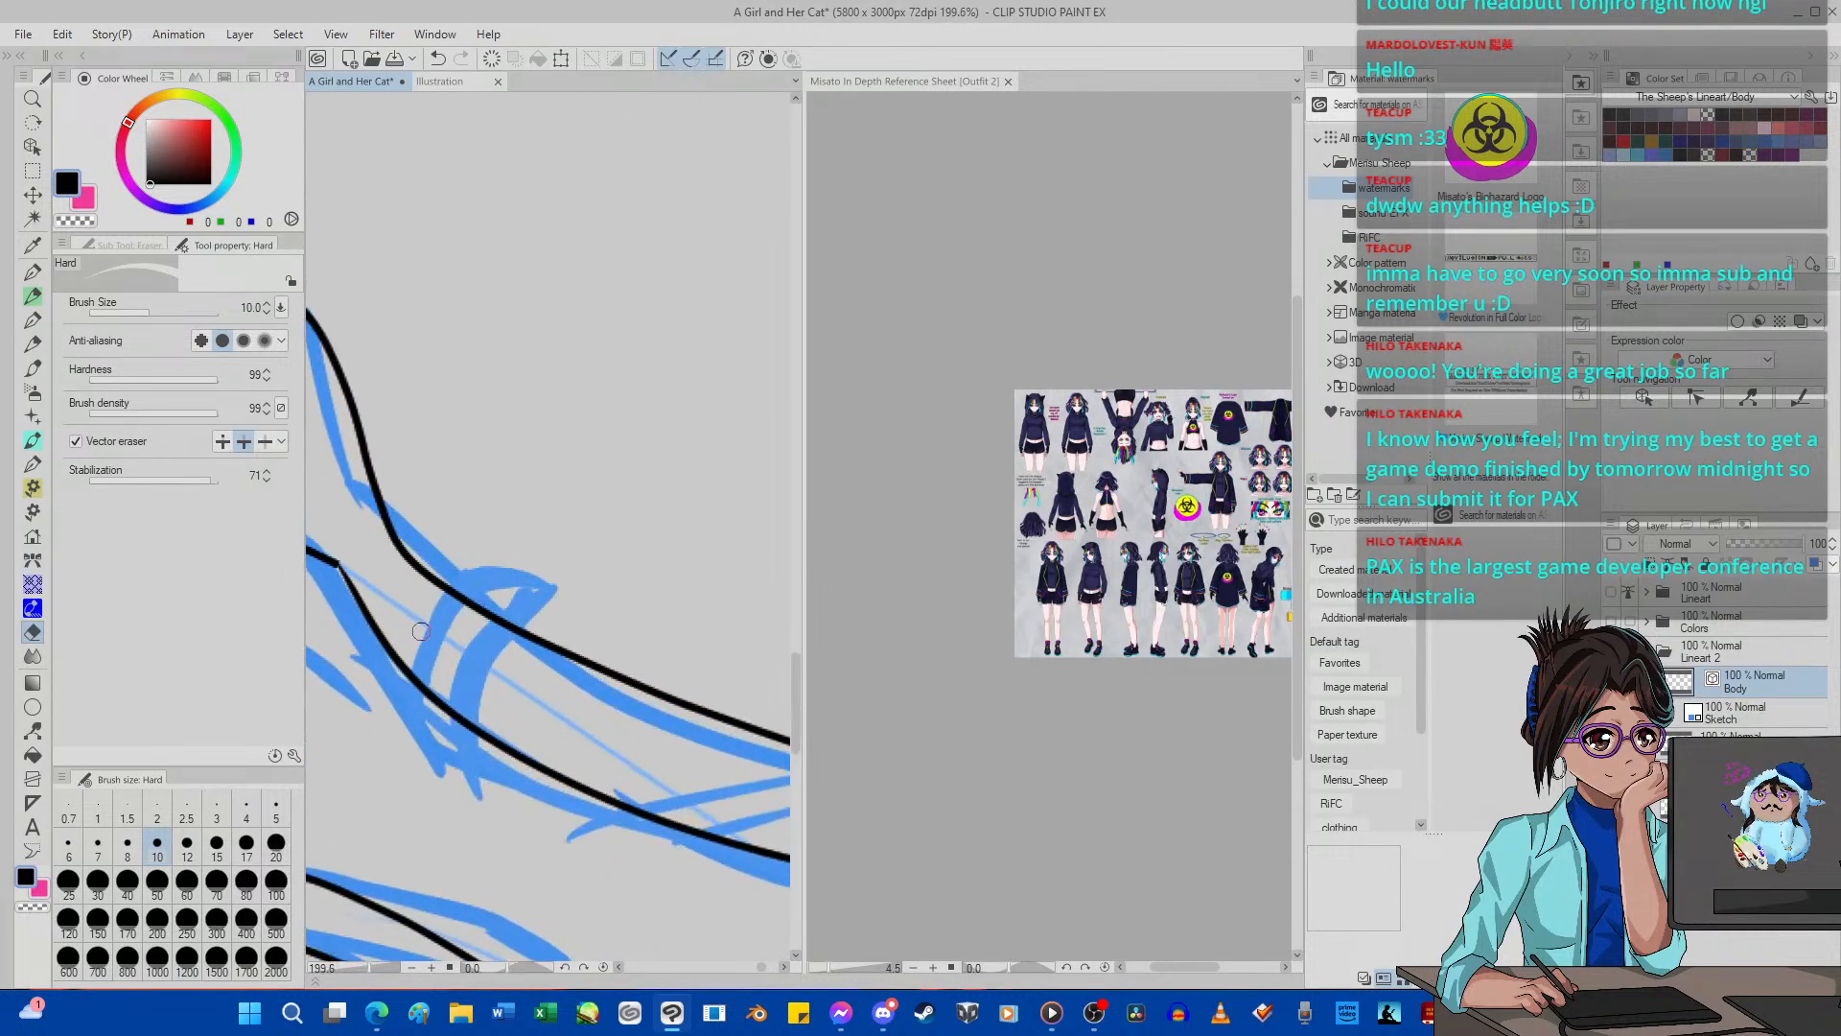
key("p")
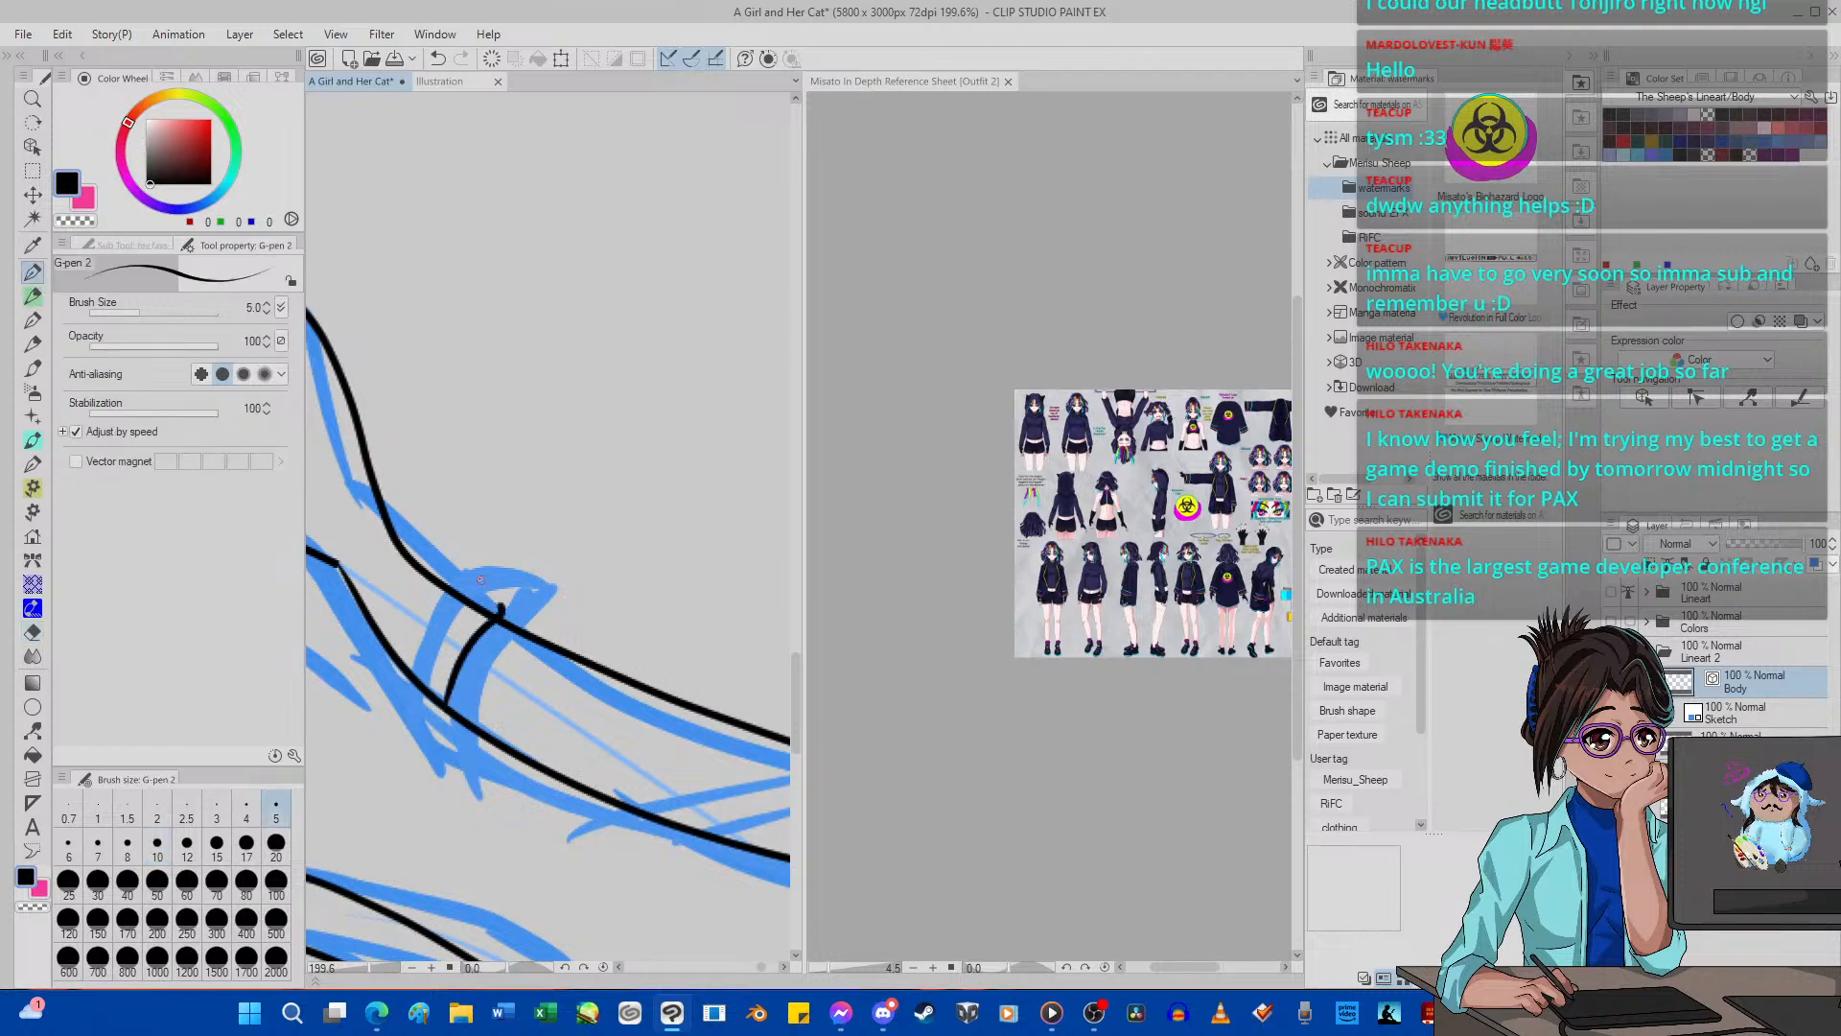
mouse_move(422, 558)
left_mouse_down()
mouse_move(349, 703)
mouse_move(466, 621)
left_mouse_up()
left_click(436, 59)
left_click(436, 59)
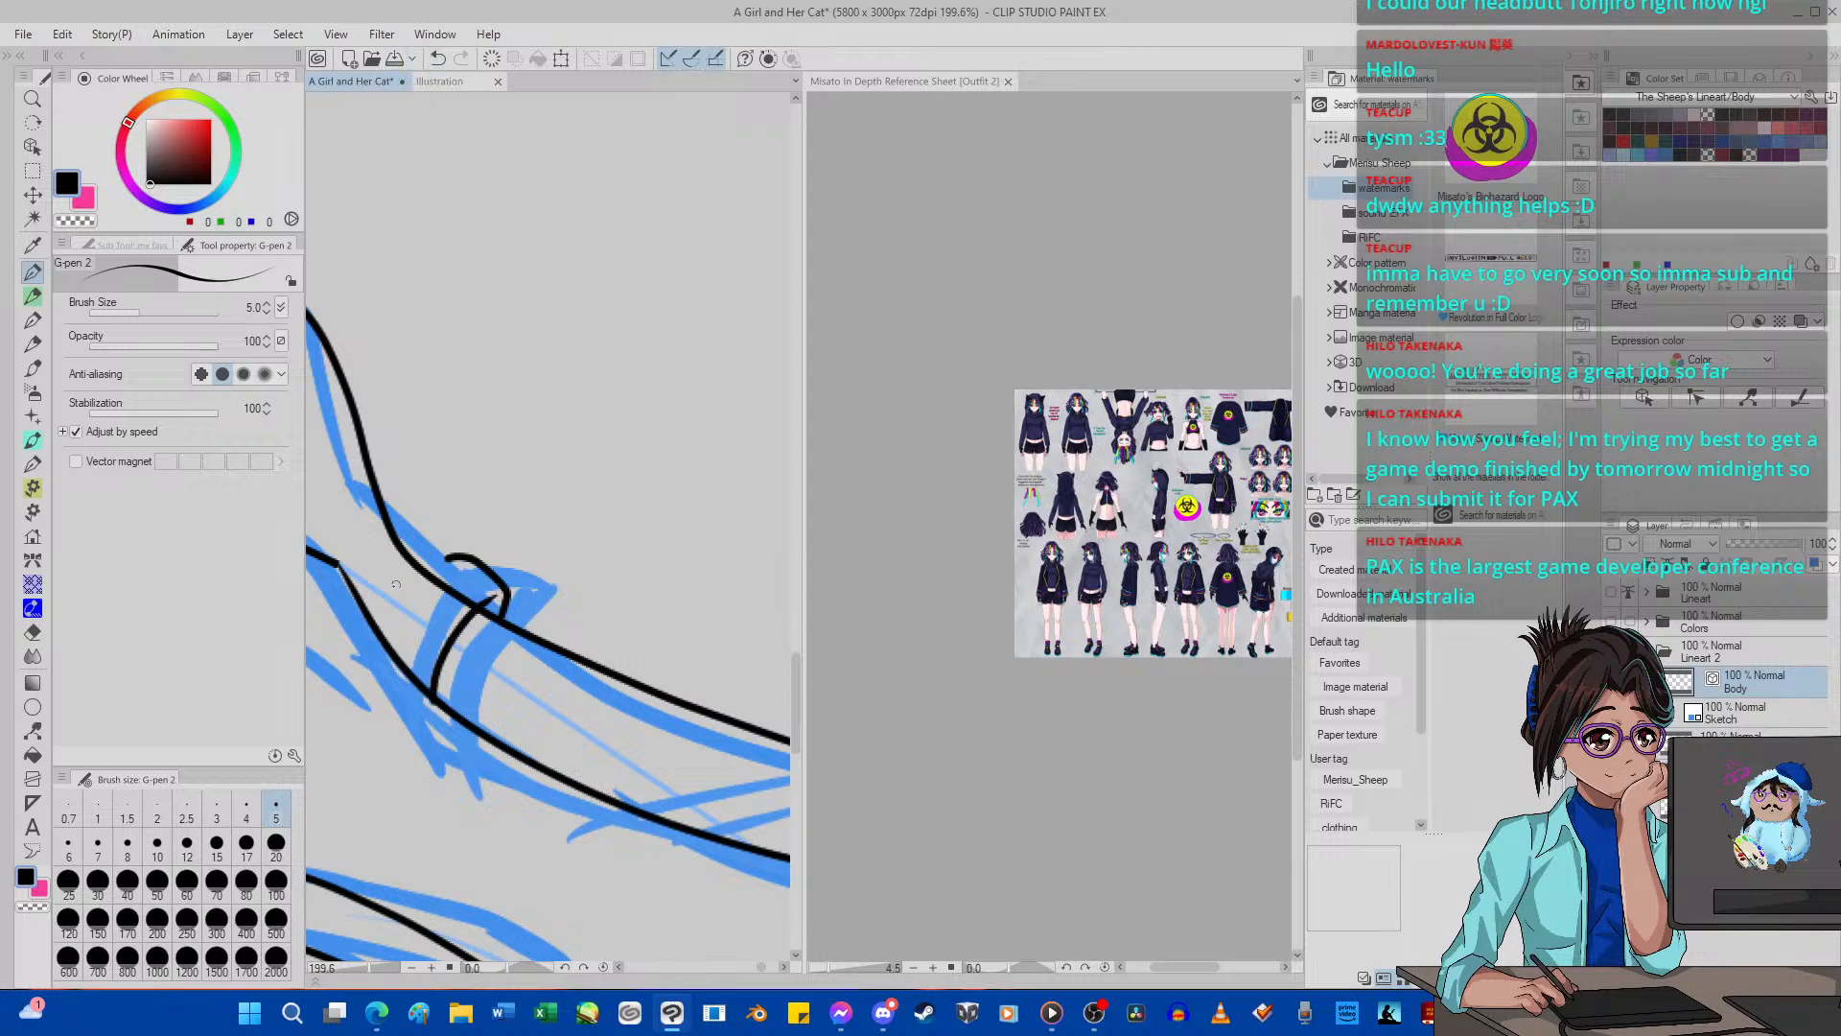
mouse_move(446, 557)
left_mouse_down()
mouse_move(376, 628)
mouse_move(344, 735)
left_mouse_up()
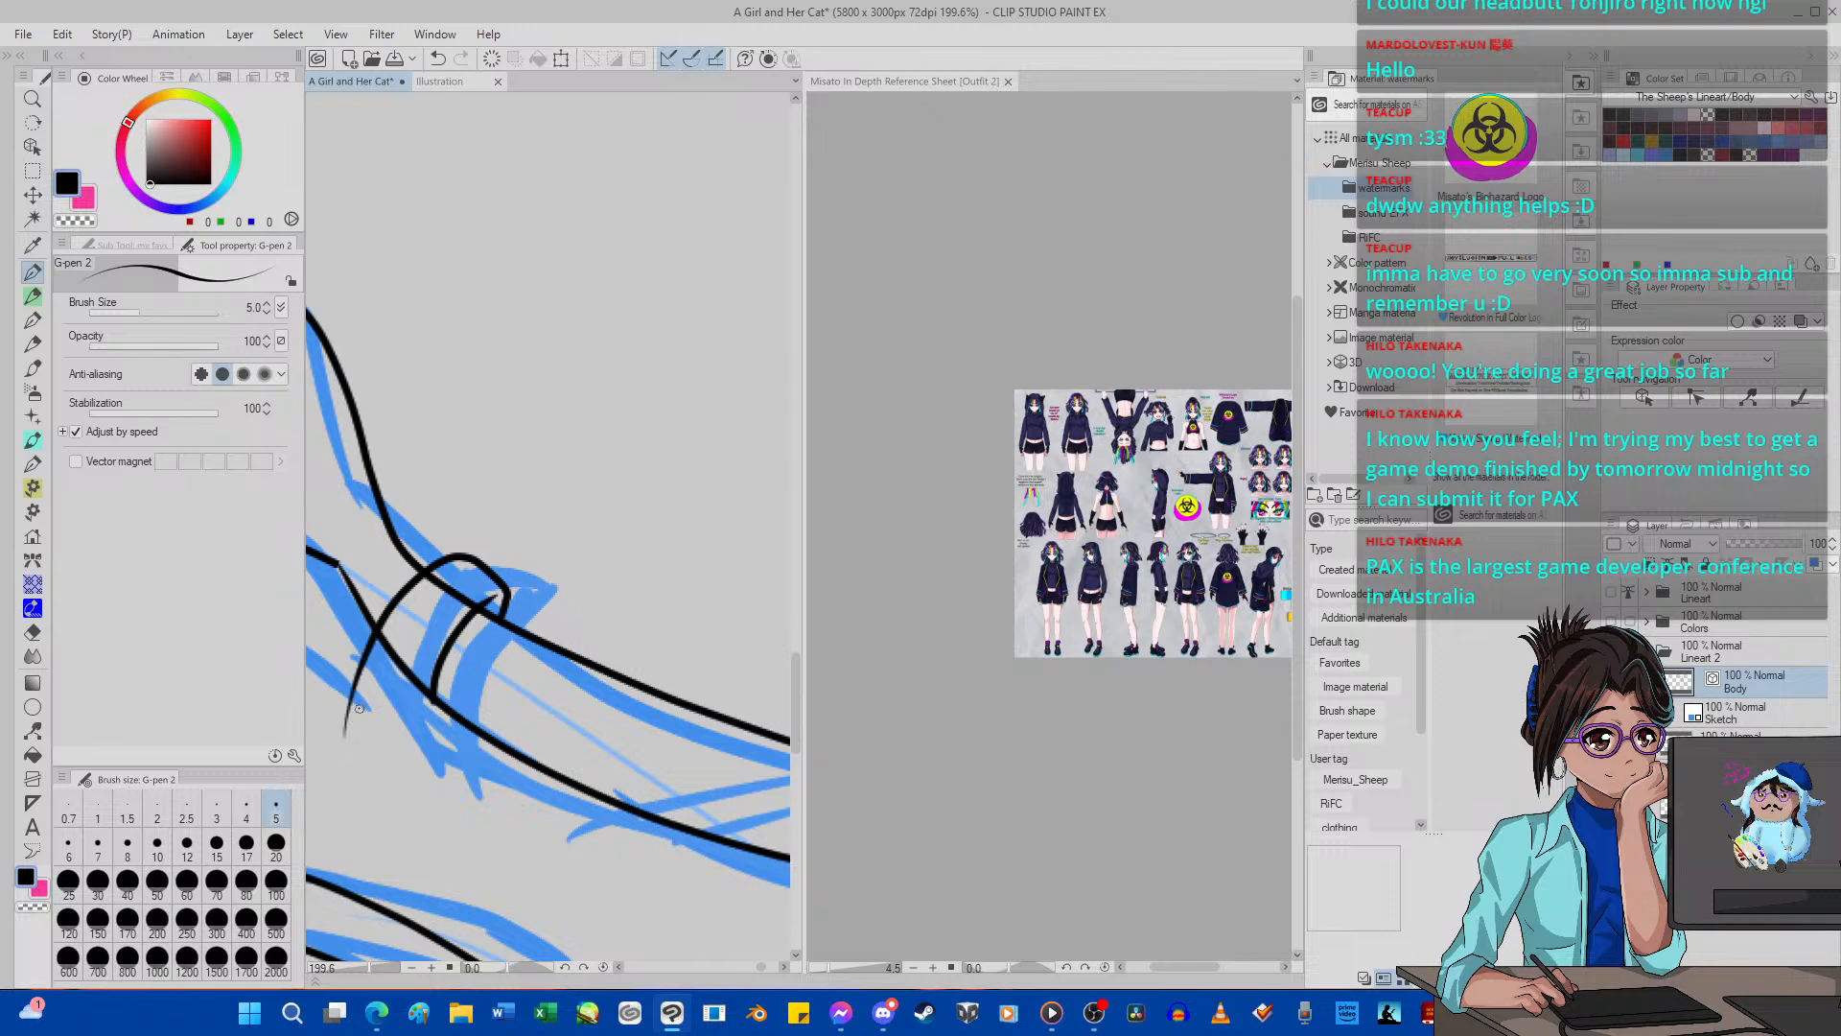
left_click(33, 632)
mouse_move(436, 582)
left_mouse_down()
mouse_move(343, 694)
mouse_move(397, 743)
left_mouse_up()
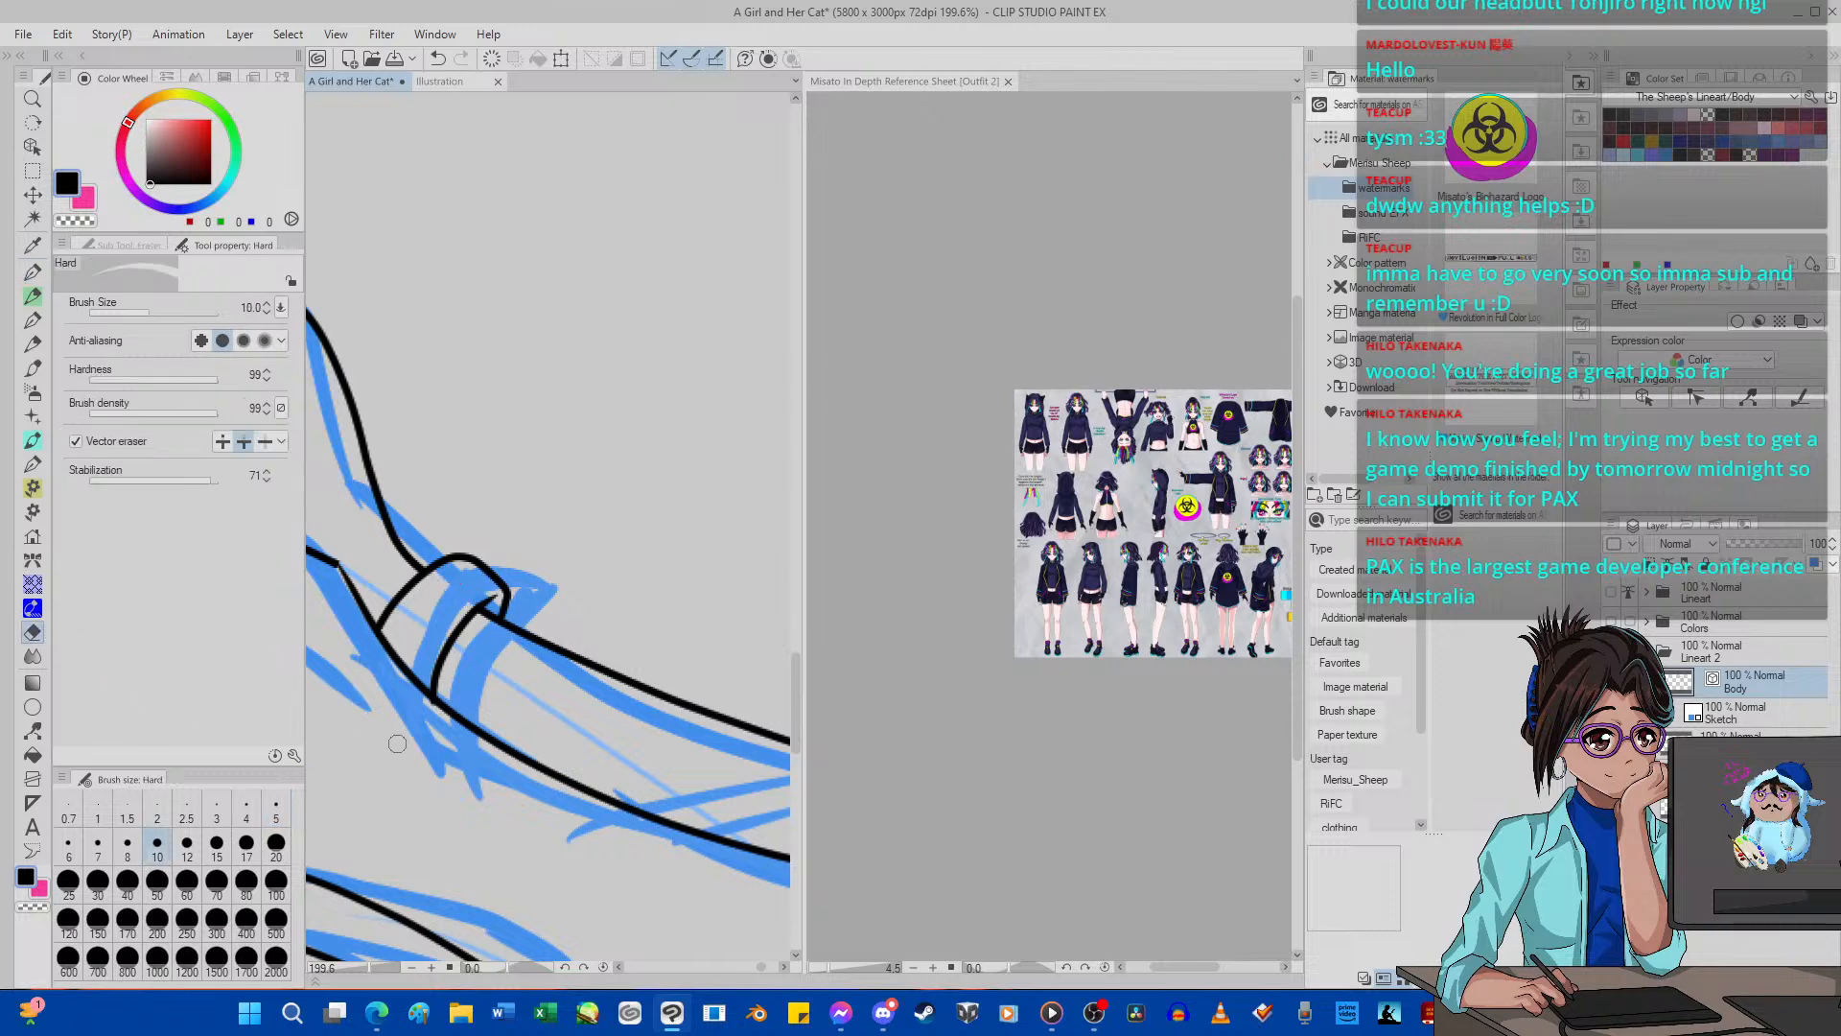
Ink two curved strap lines across the far shoe's instep and two short slanted lines before the toe cap, replacing the first toe-side stroke.
scroll(575, 461, "down", 20)
scroll(576, 461, "up", 8)
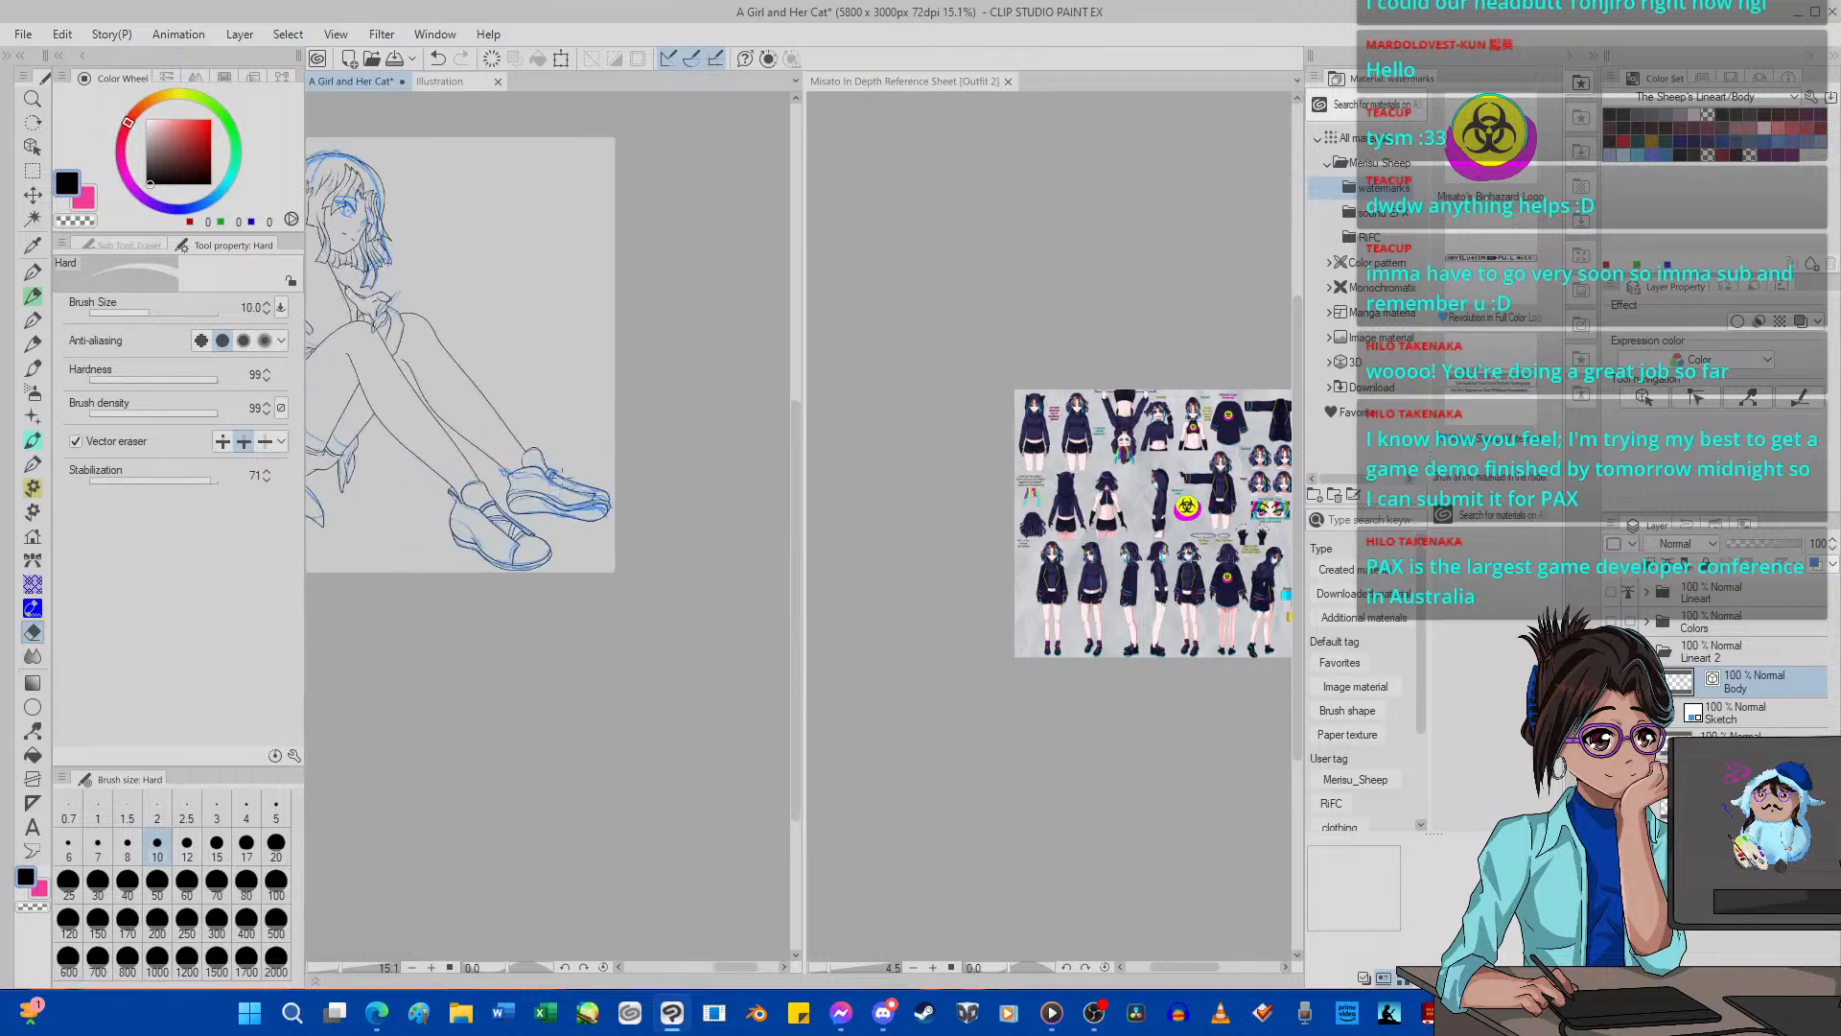
scroll(577, 461, "down", 1)
scroll(576, 461, "up", 6)
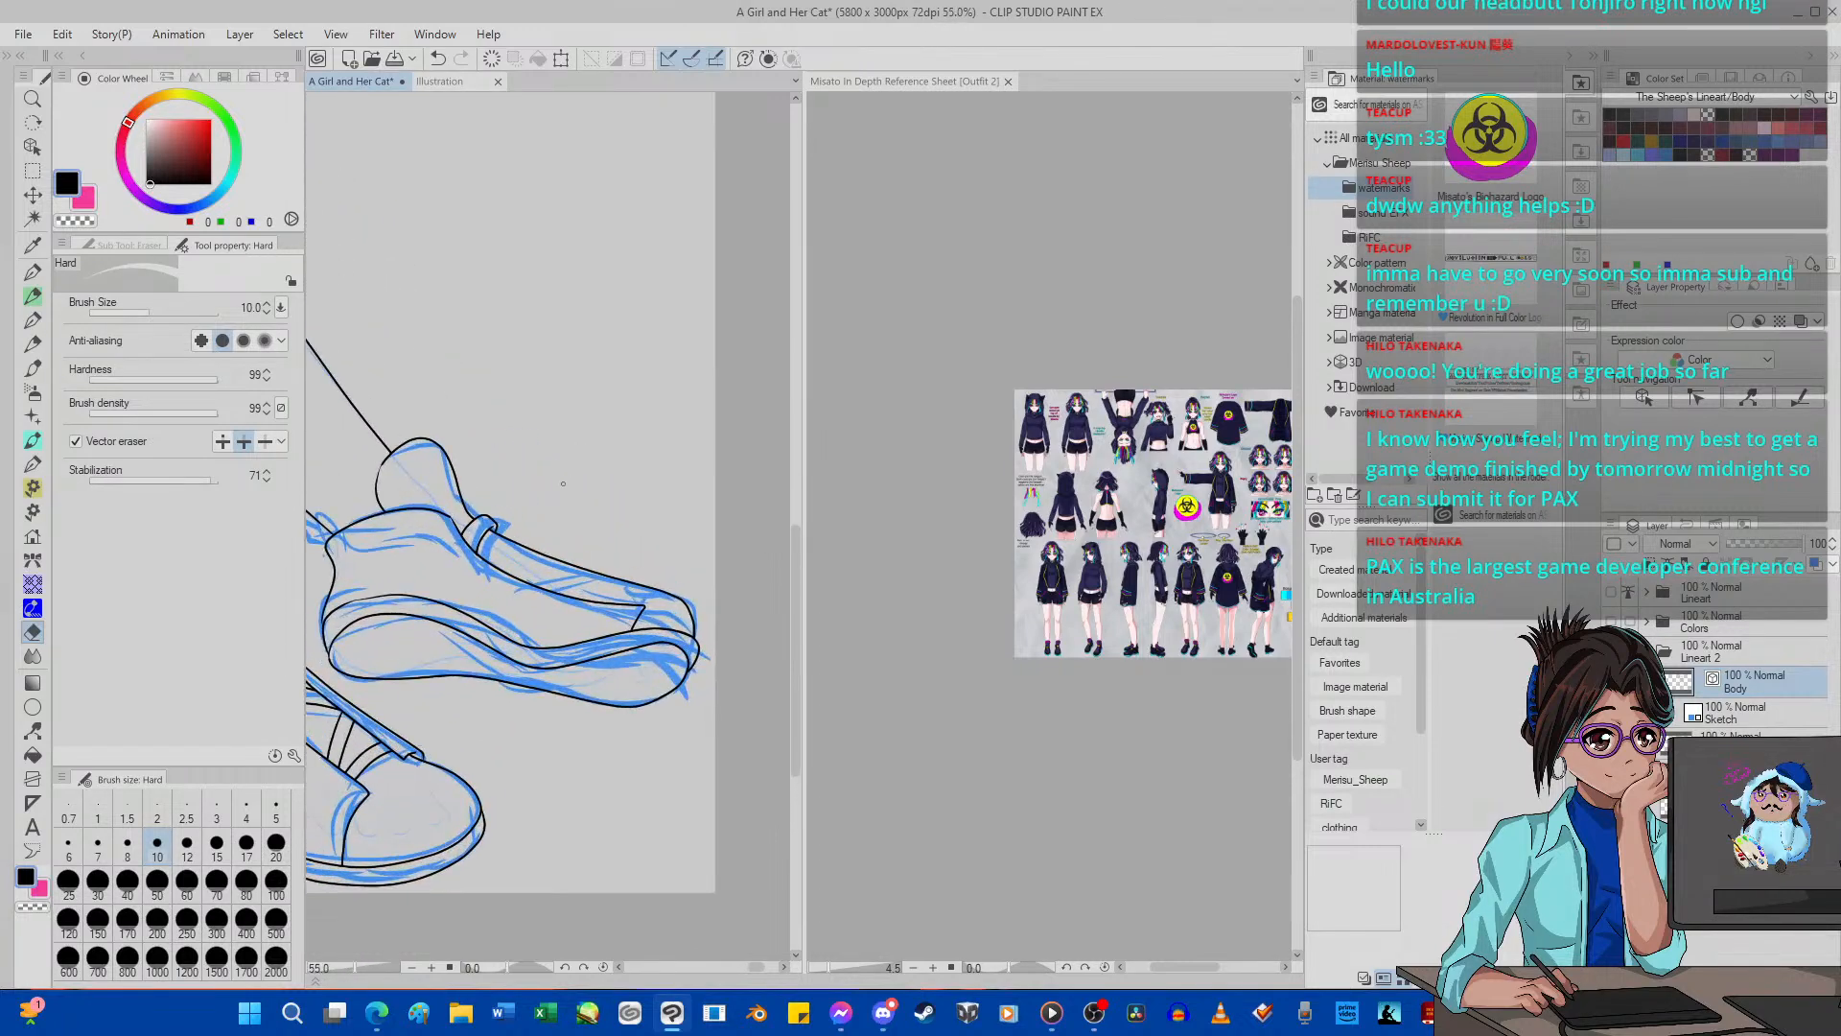
scroll(561, 499, "down", 5)
scroll(542, 544, "up", 1)
scroll(542, 545, "up", 8)
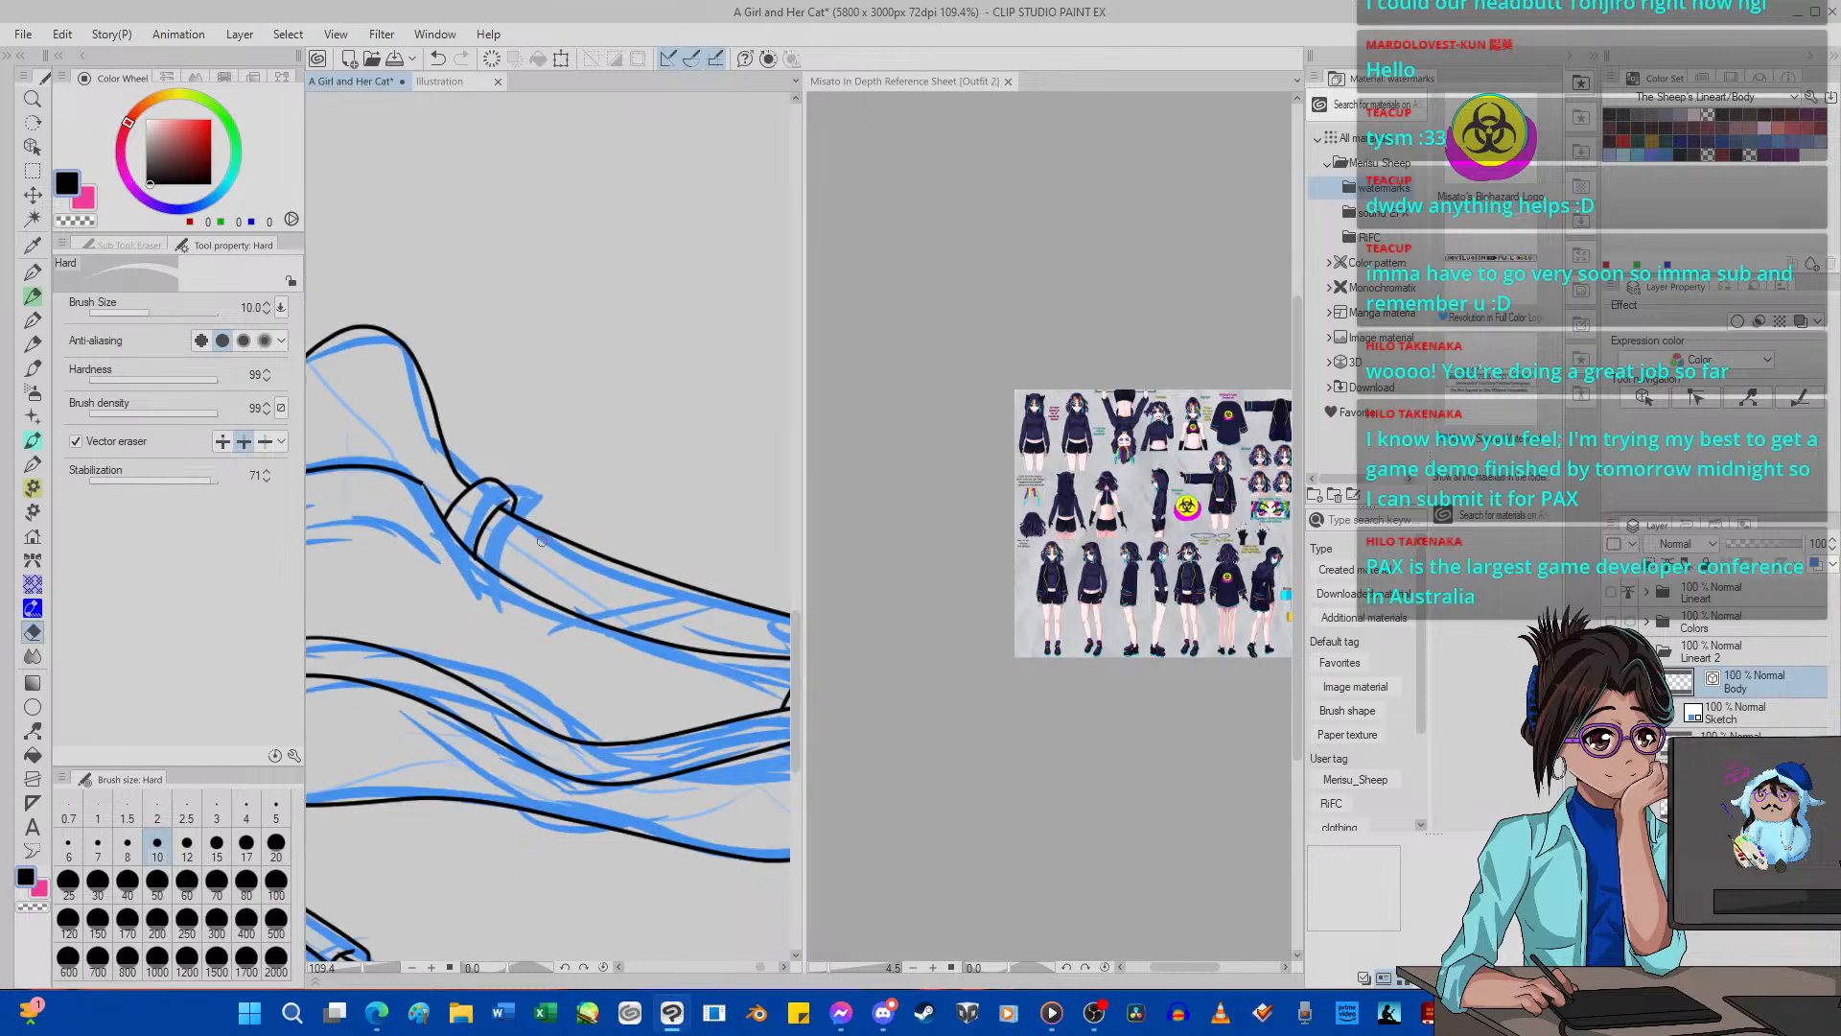
key("p")
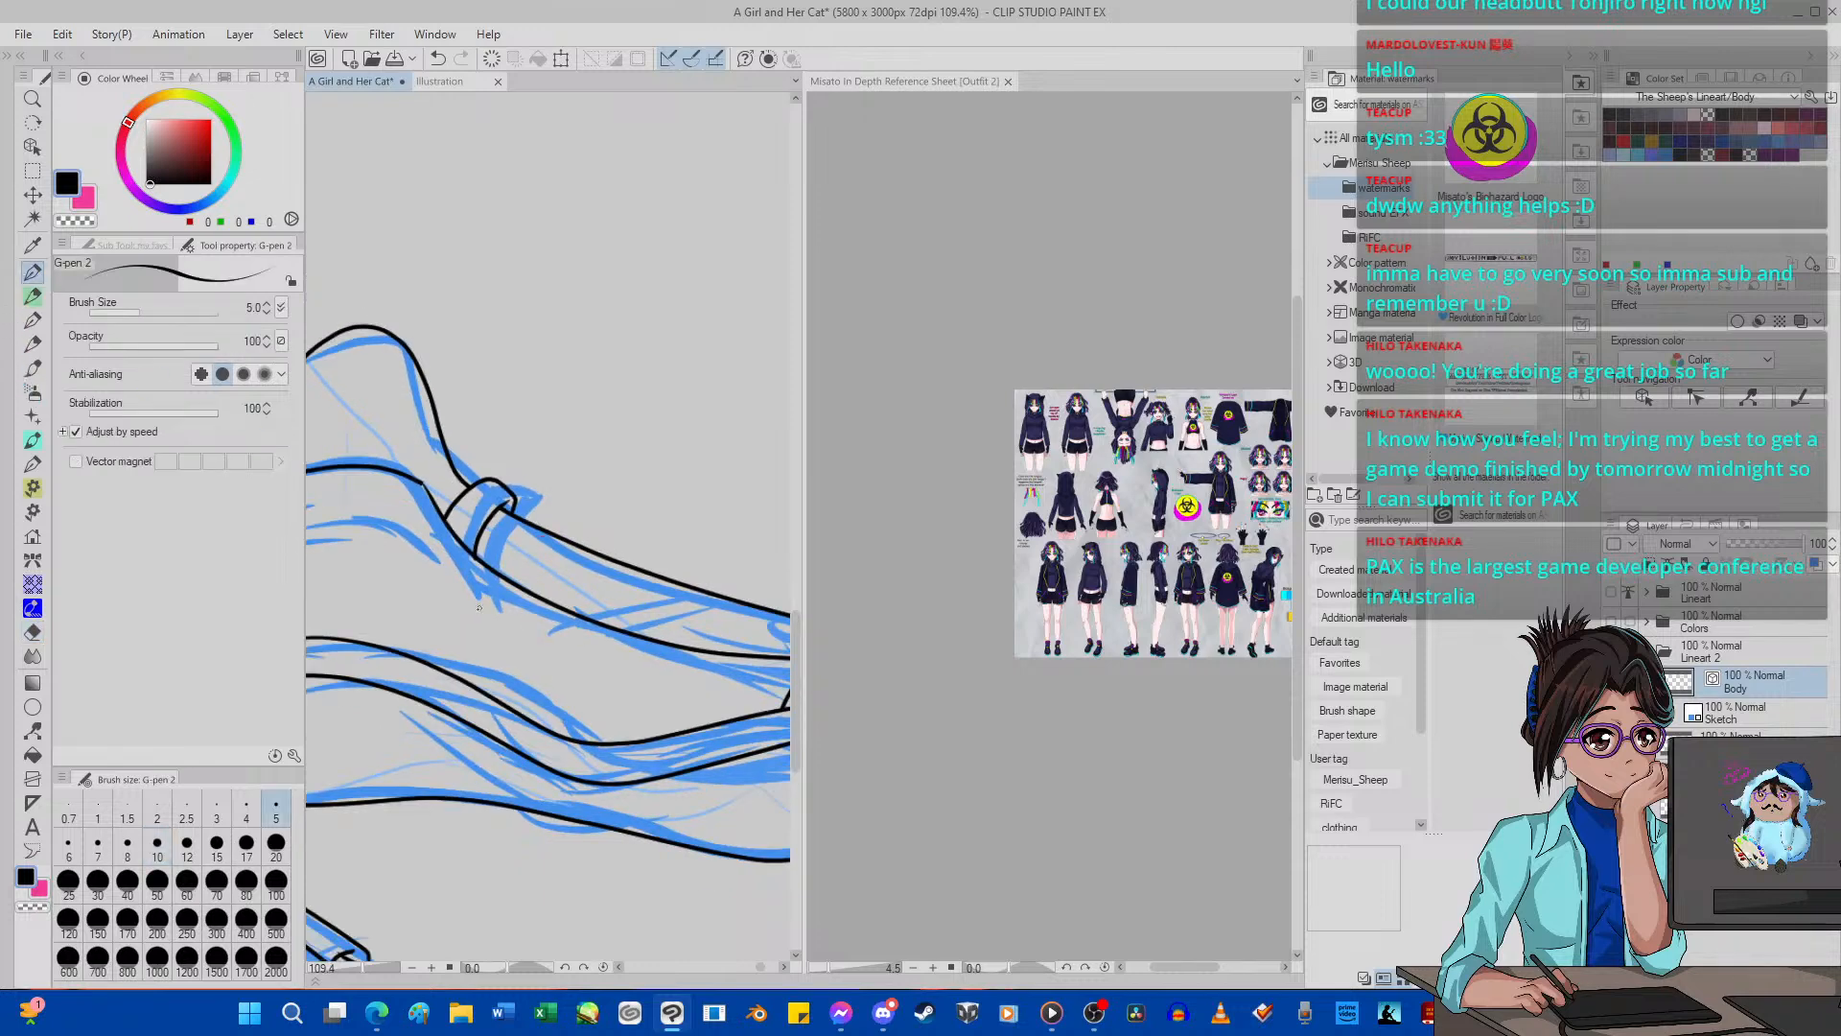
left_click_drag(553, 569, 701, 543)
mouse_move(557, 595)
left_mouse_down()
mouse_move(701, 561)
mouse_move(737, 611)
mouse_move(724, 747)
left_mouse_up()
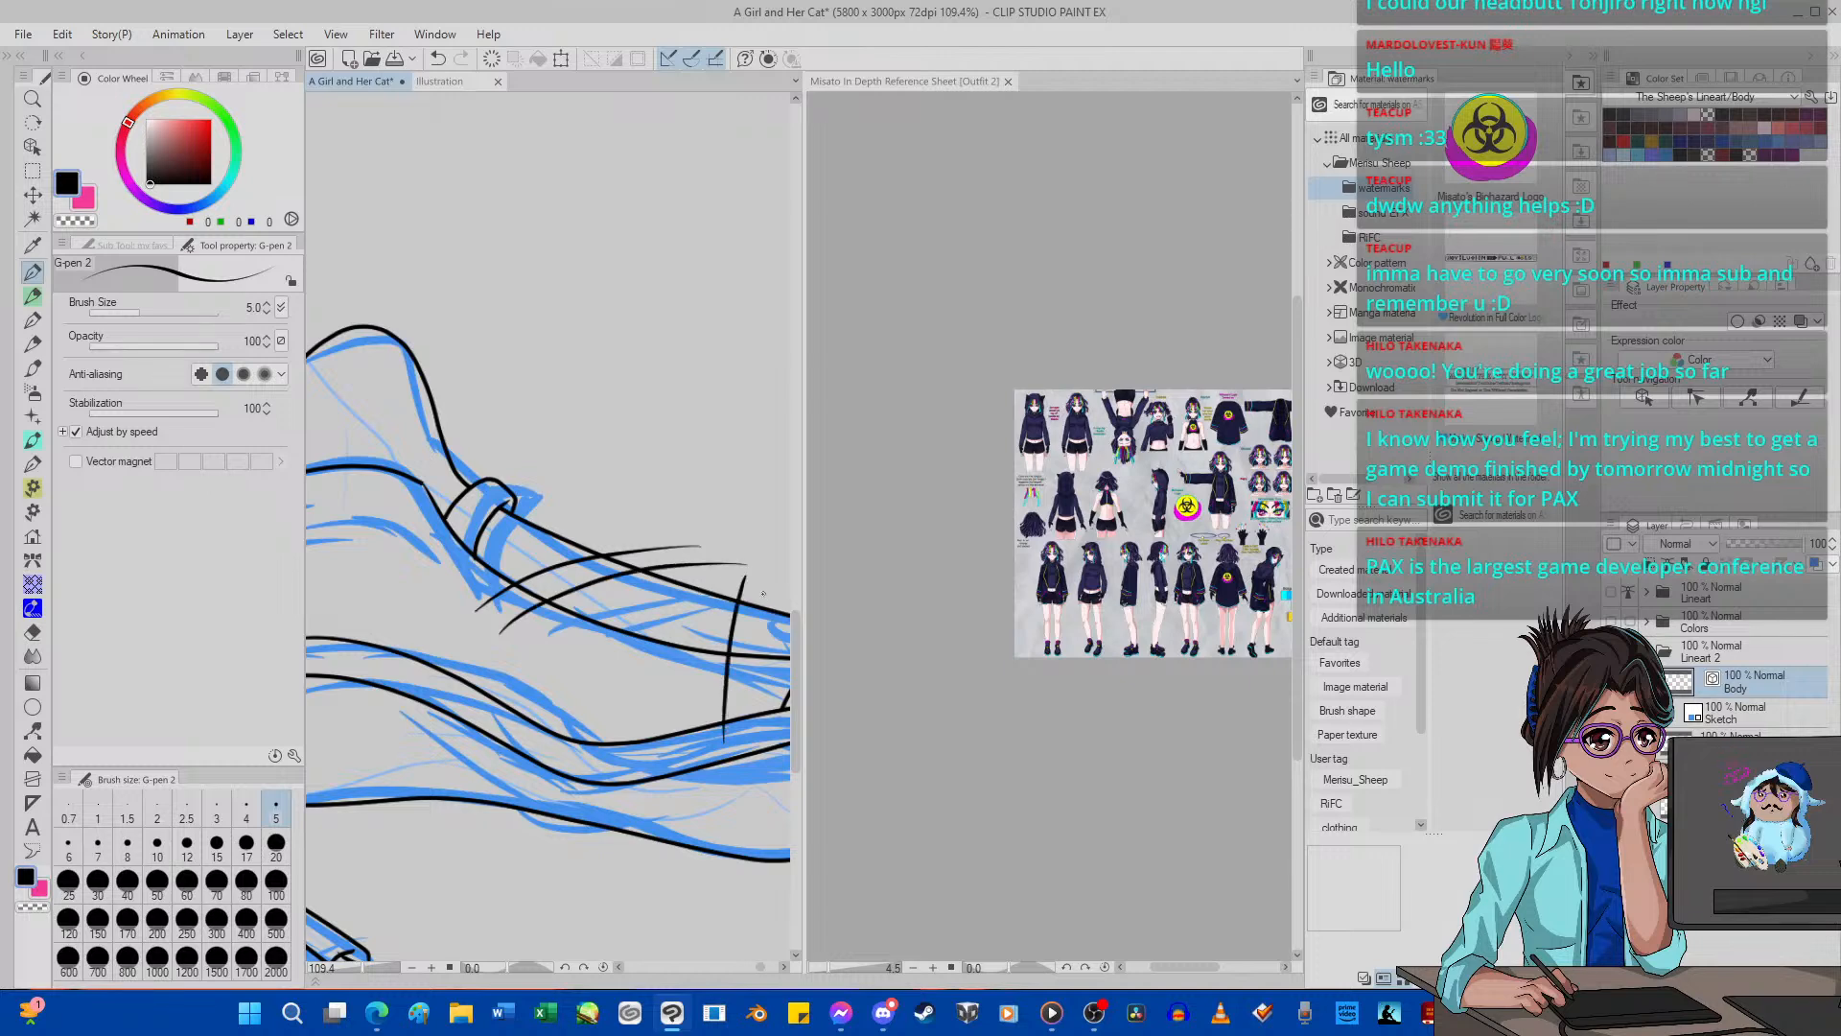
key("ctrl+z")
left_click_drag(714, 573, 753, 697)
left_click_drag(745, 575, 784, 701)
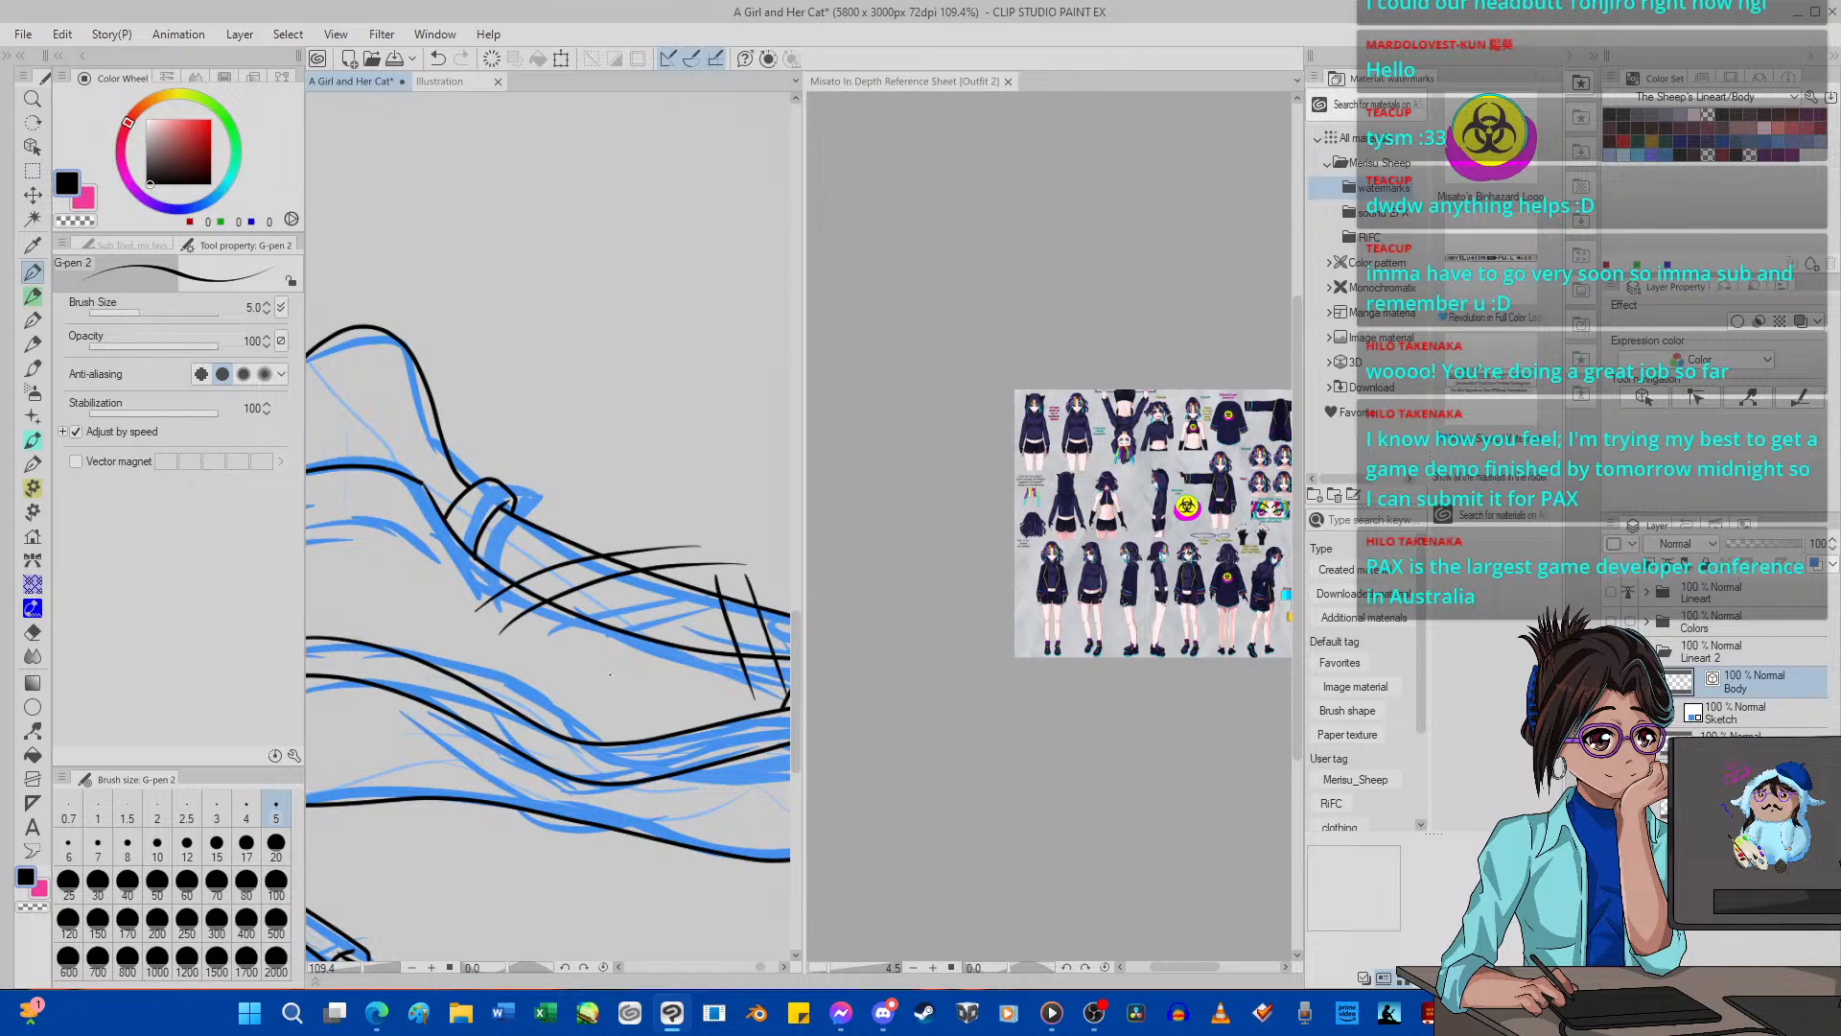
Erase the overshooting ends of the strap lines and short slanted lines outside the far shoe's instep outlines.
left_click(33, 632)
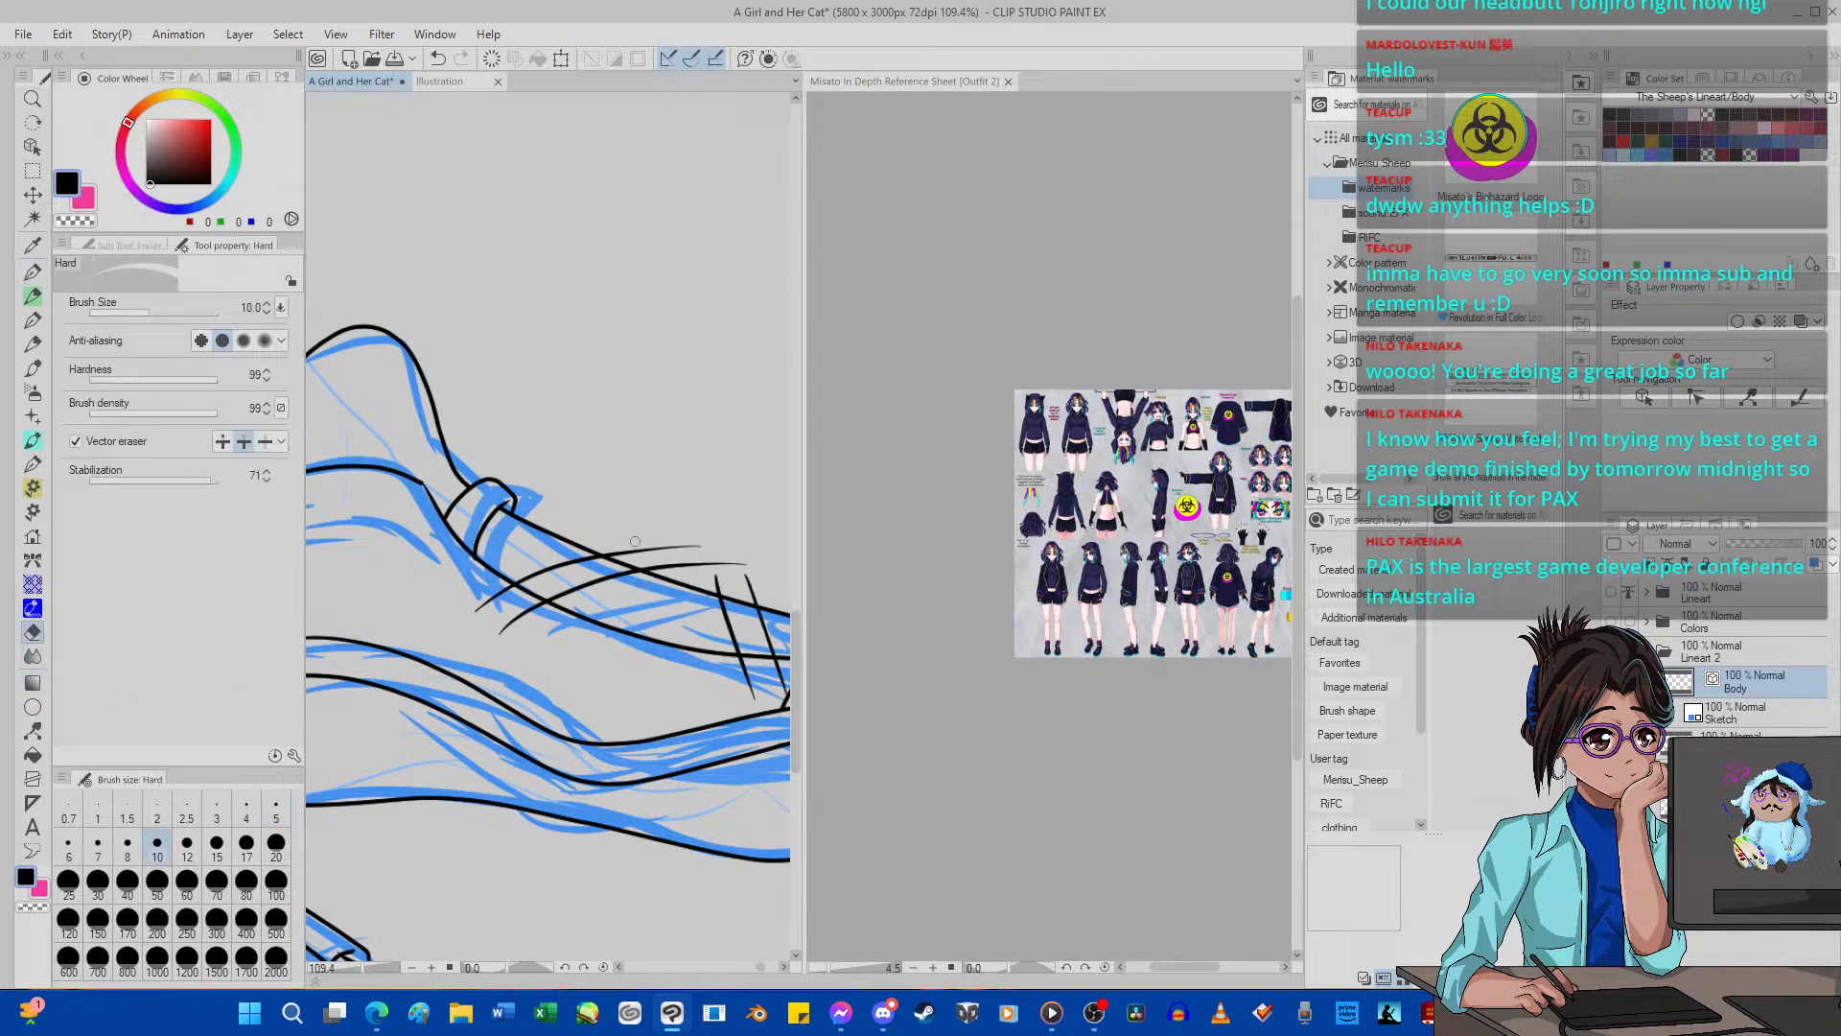
left_click_drag(714, 577, 764, 579)
left_click_drag(529, 634, 489, 605)
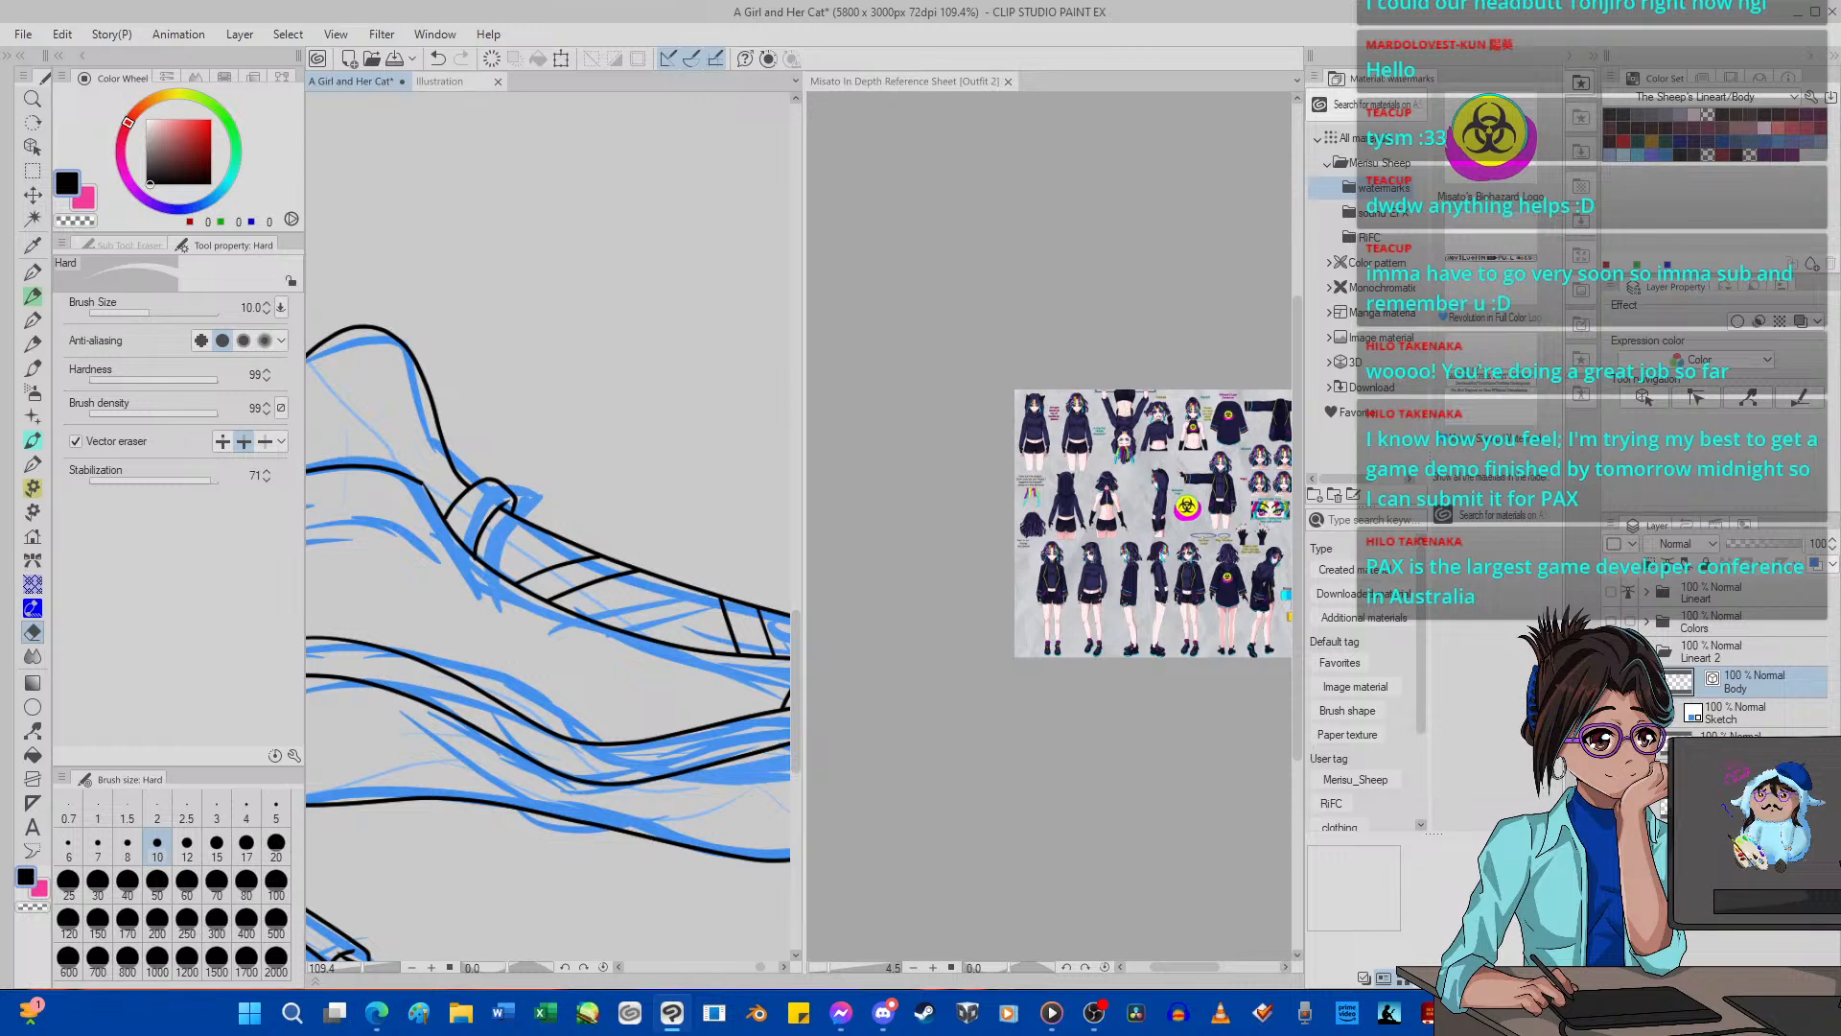
Ink a rounded corner for the far shoe's toe cap seam with G-pen 2 and erase the old angular seam and the overshoots.
scroll(482, 542, "down", 9)
scroll(516, 546, "up", 6)
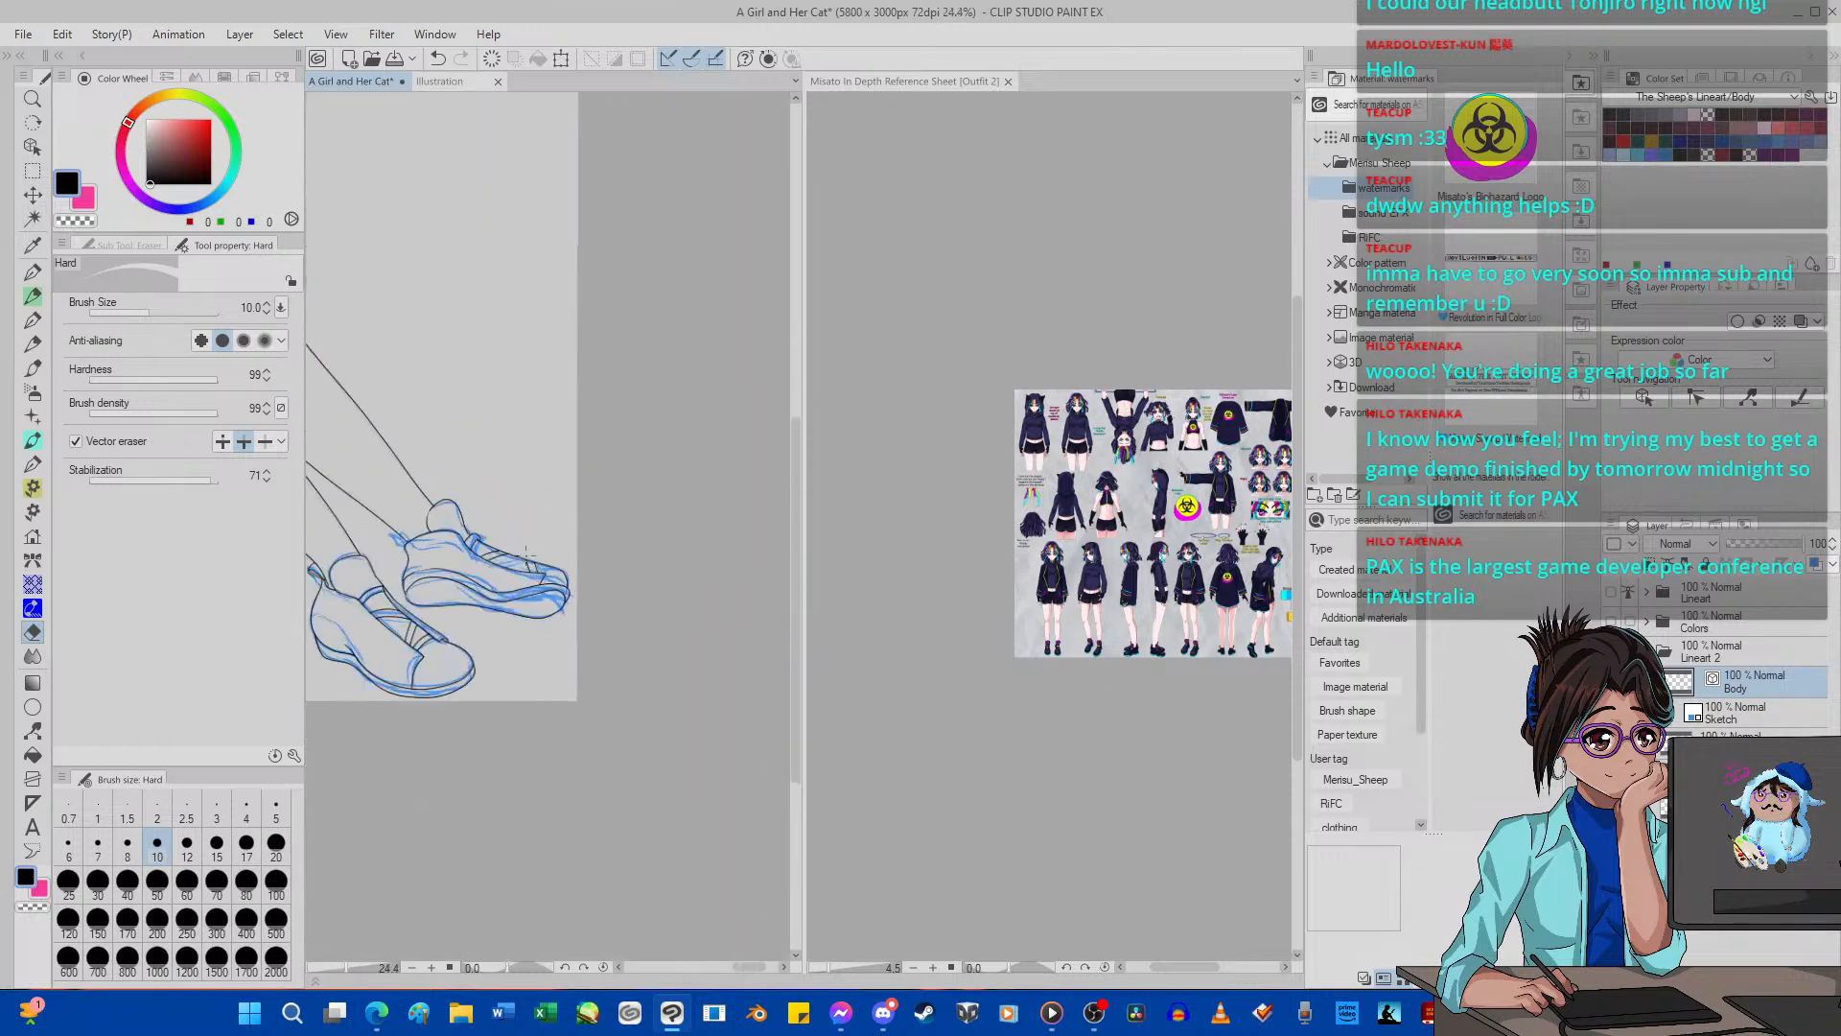
scroll(571, 581, "up", 5)
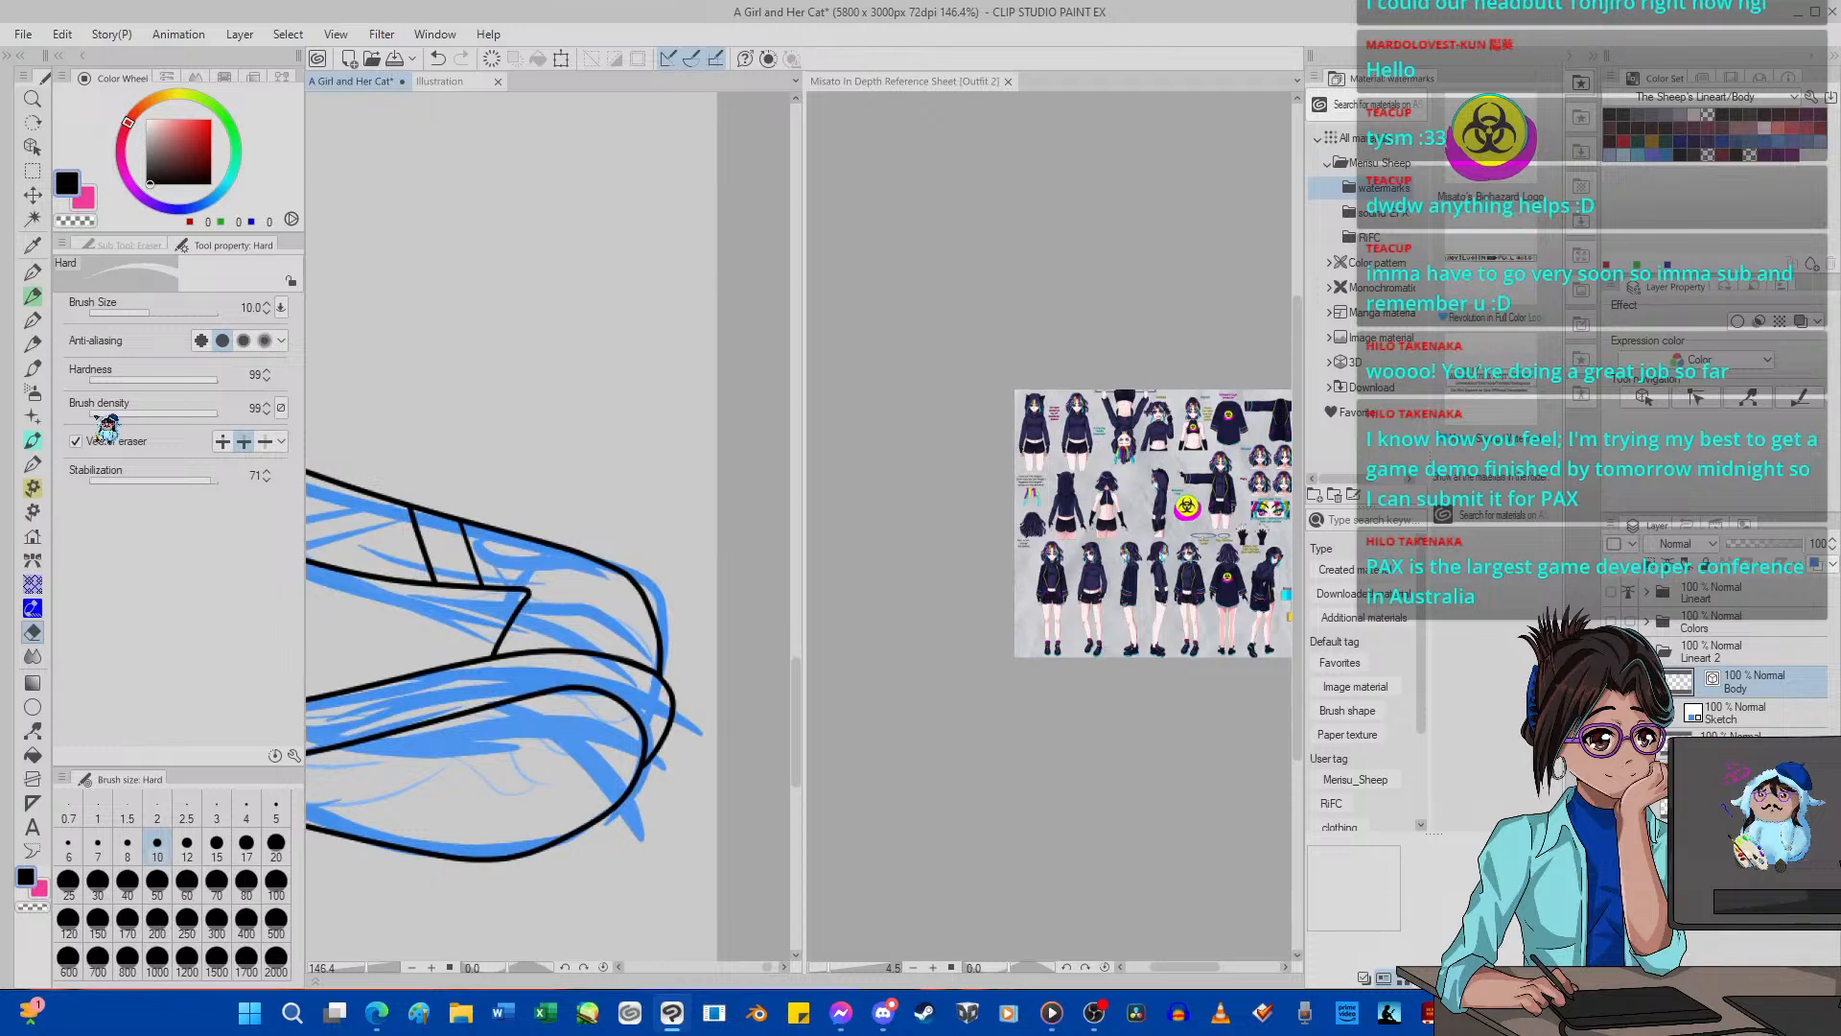
key("p")
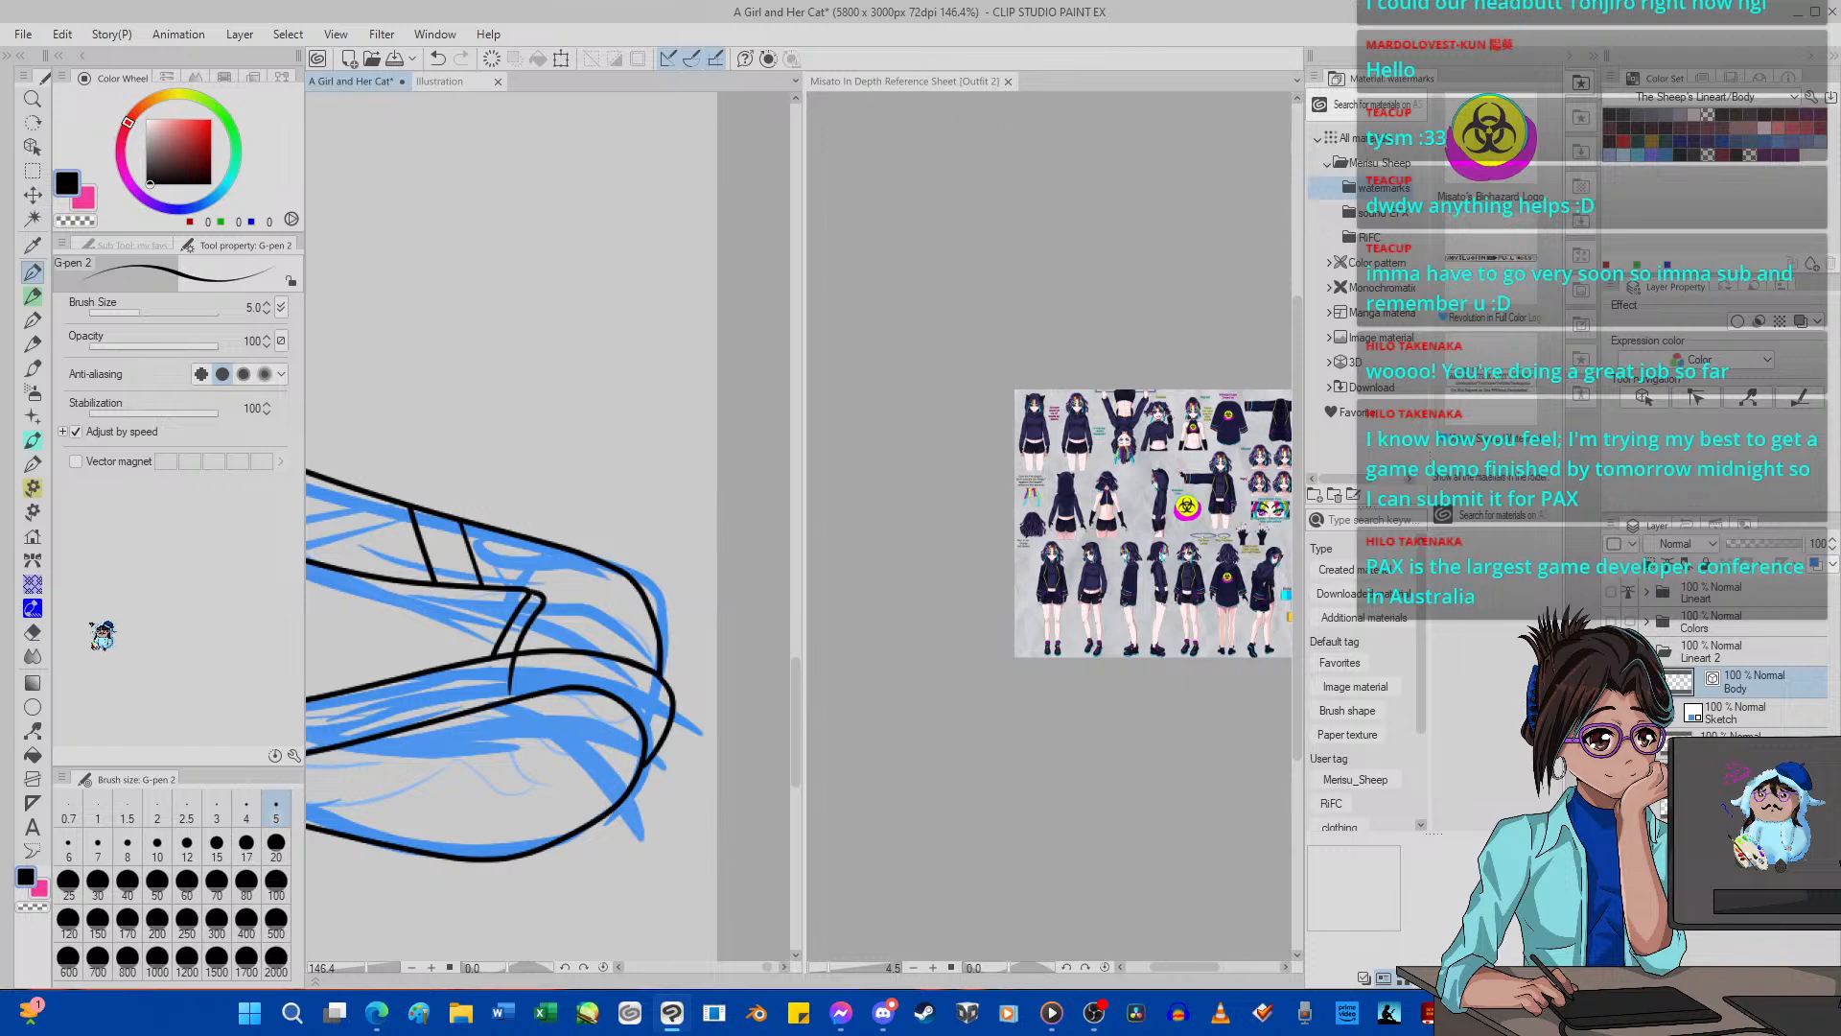
key("e")
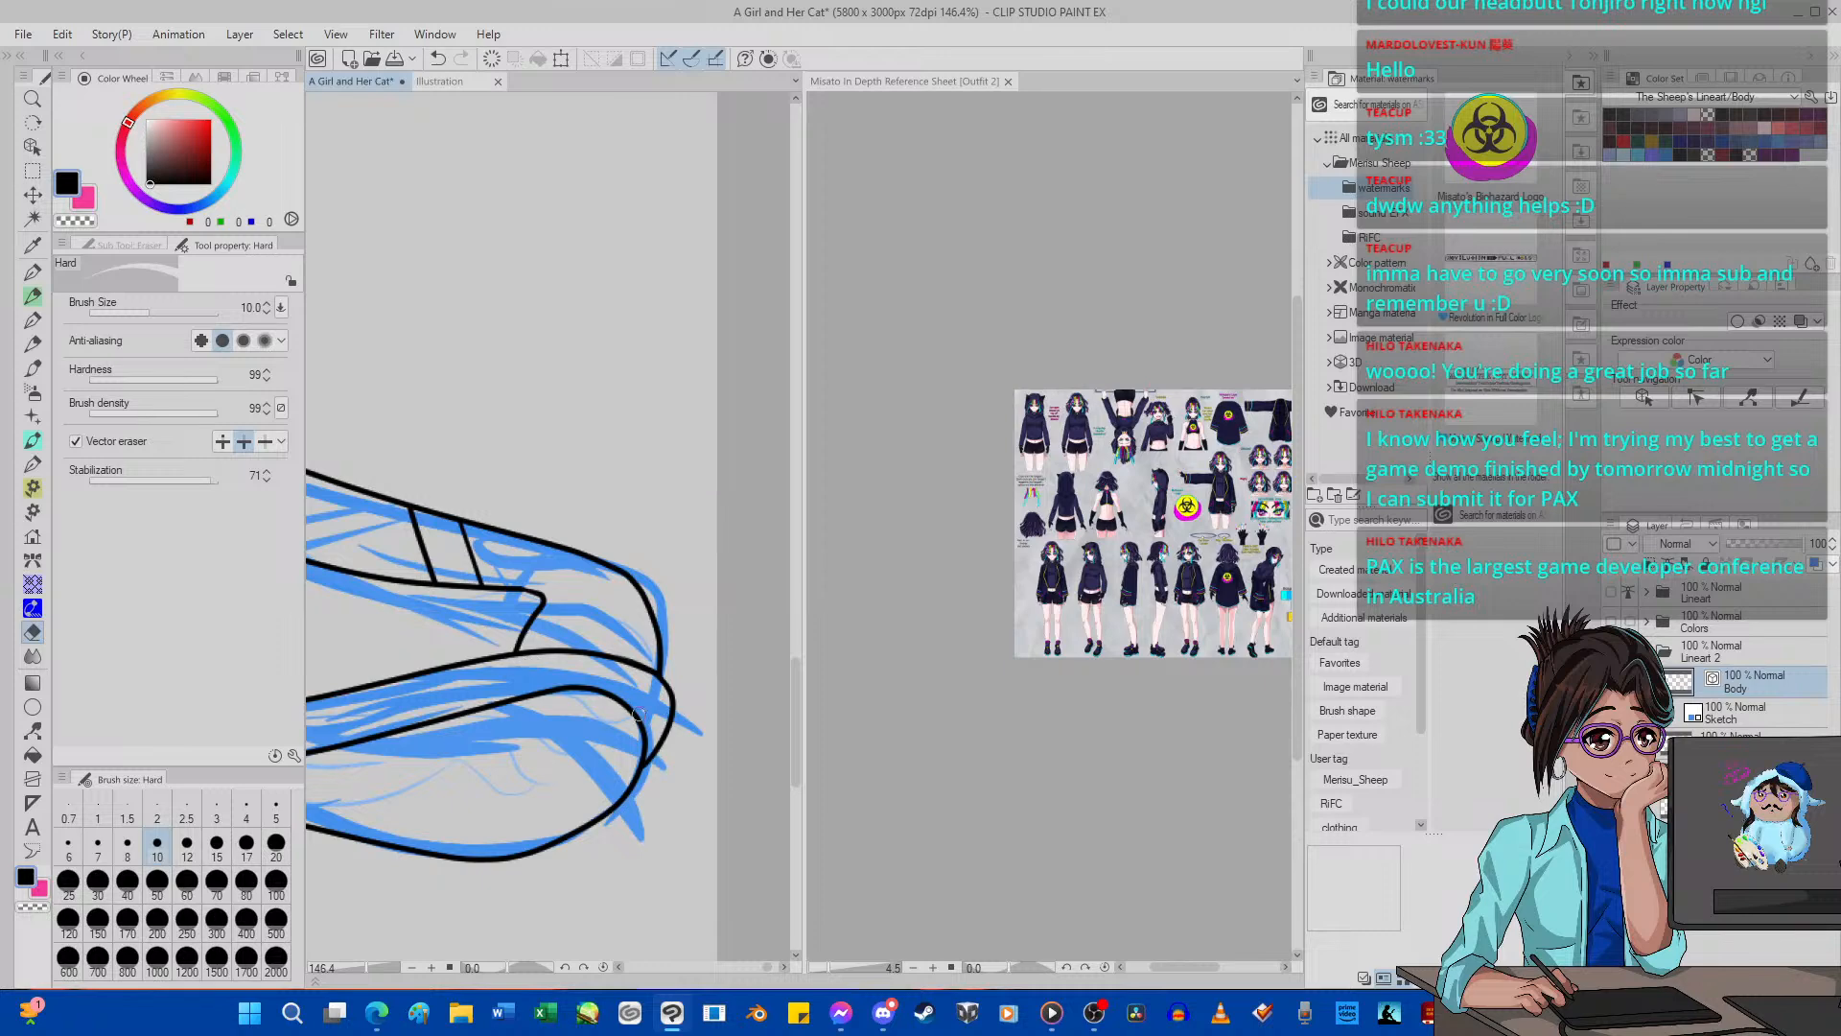
left_click_drag(670, 690, 655, 771)
key("p")
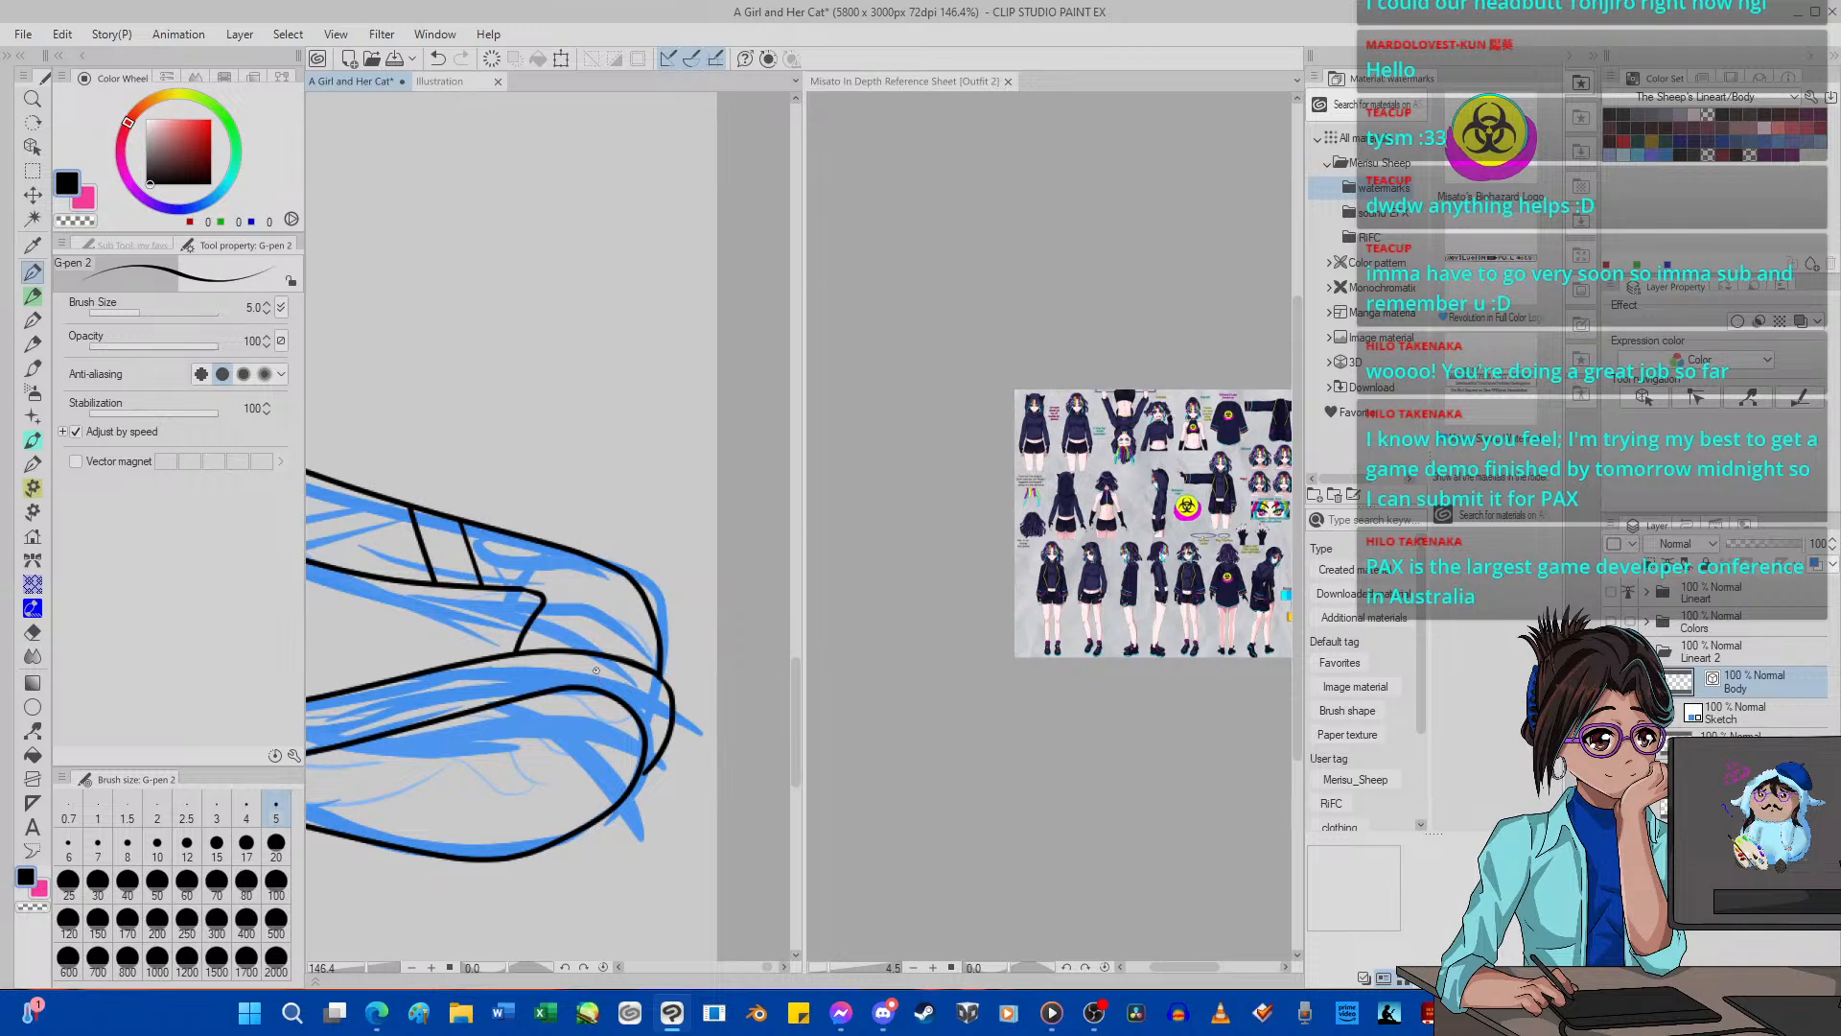
Try to reshape the far shoe's upper sole line with Pinch vector line, lowering the pinch level to 16.
scroll(595, 670, "down", 20)
scroll(596, 671, "up", 13)
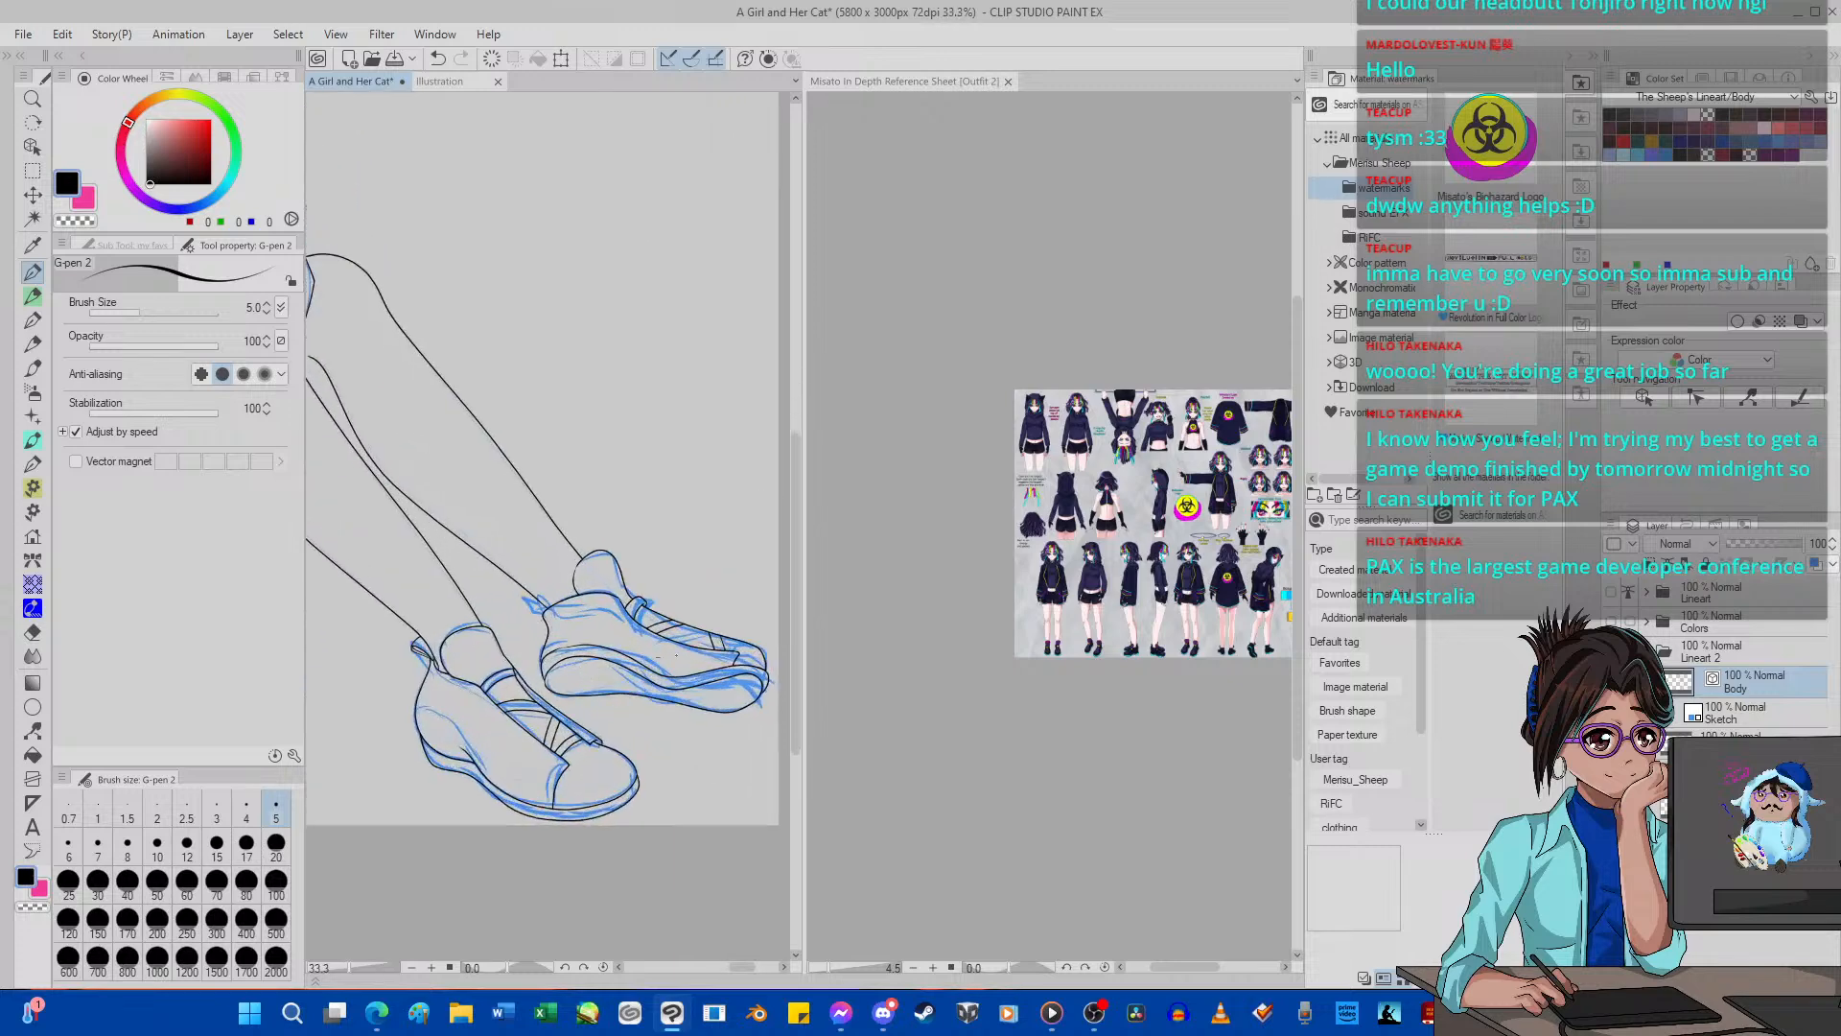
scroll(676, 655, "up", 8)
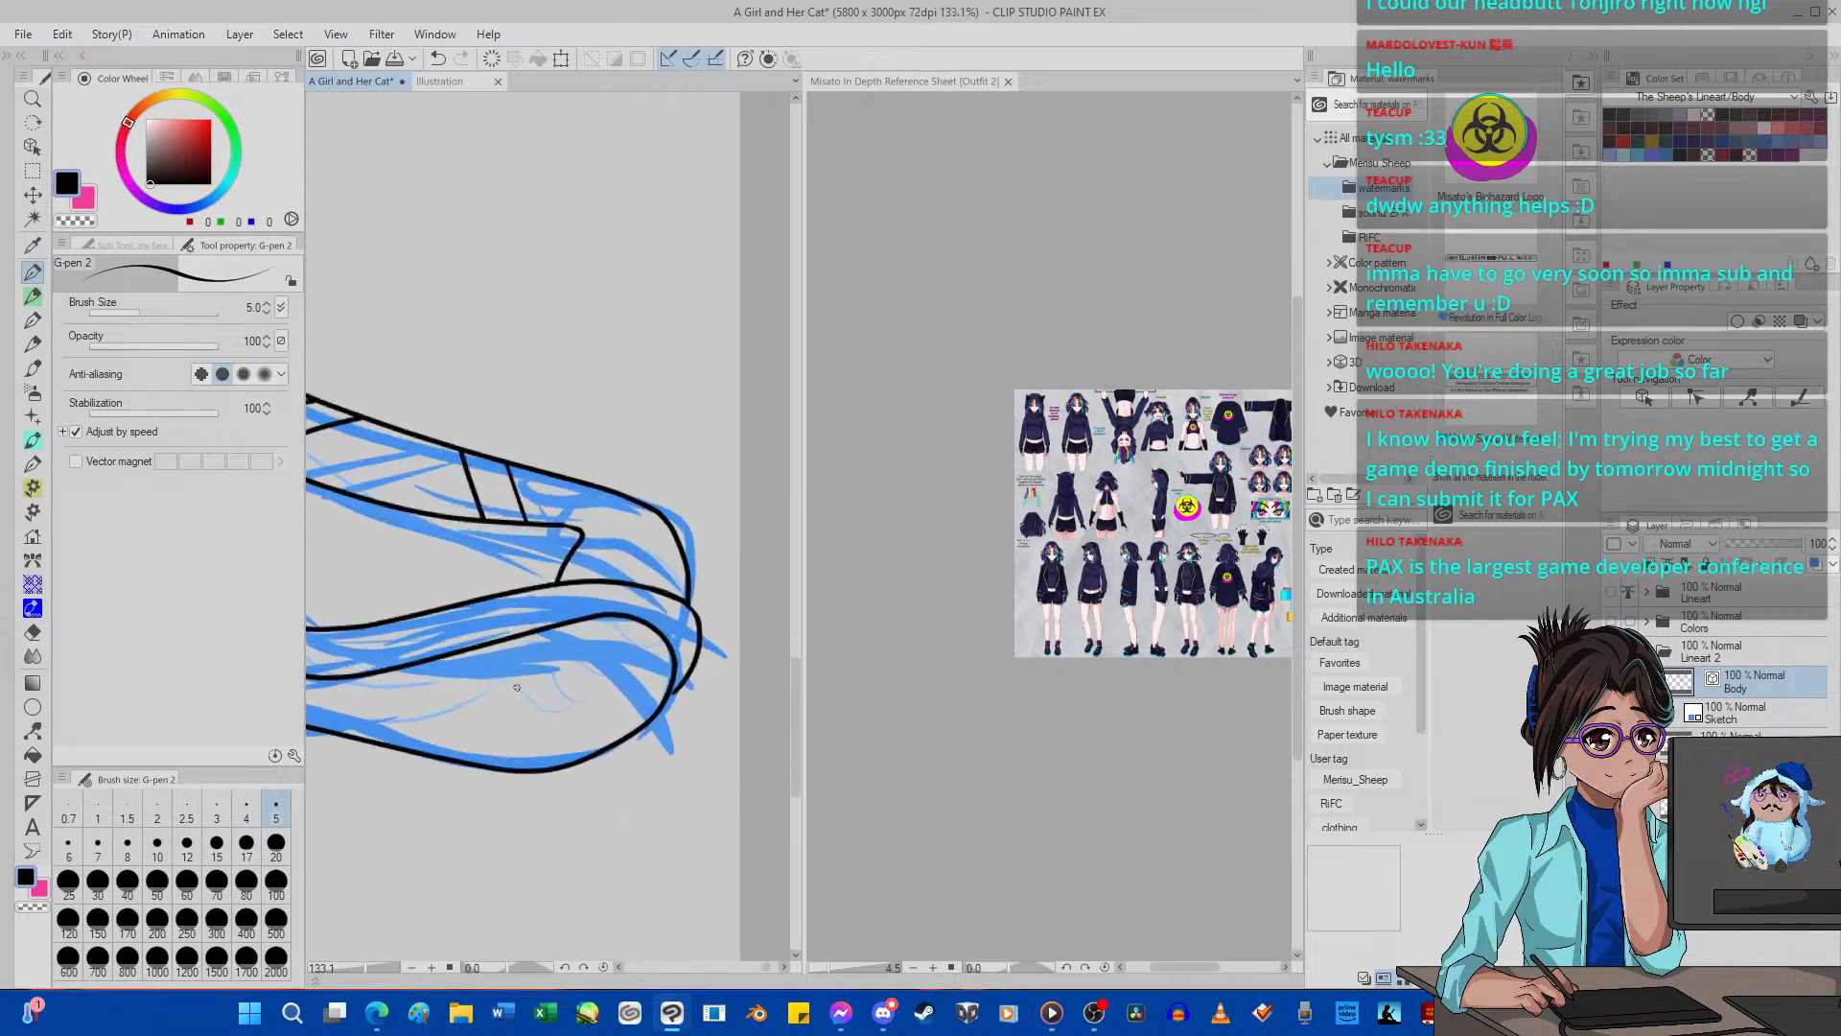
scroll(516, 688, "up", 1)
left_click(32, 731)
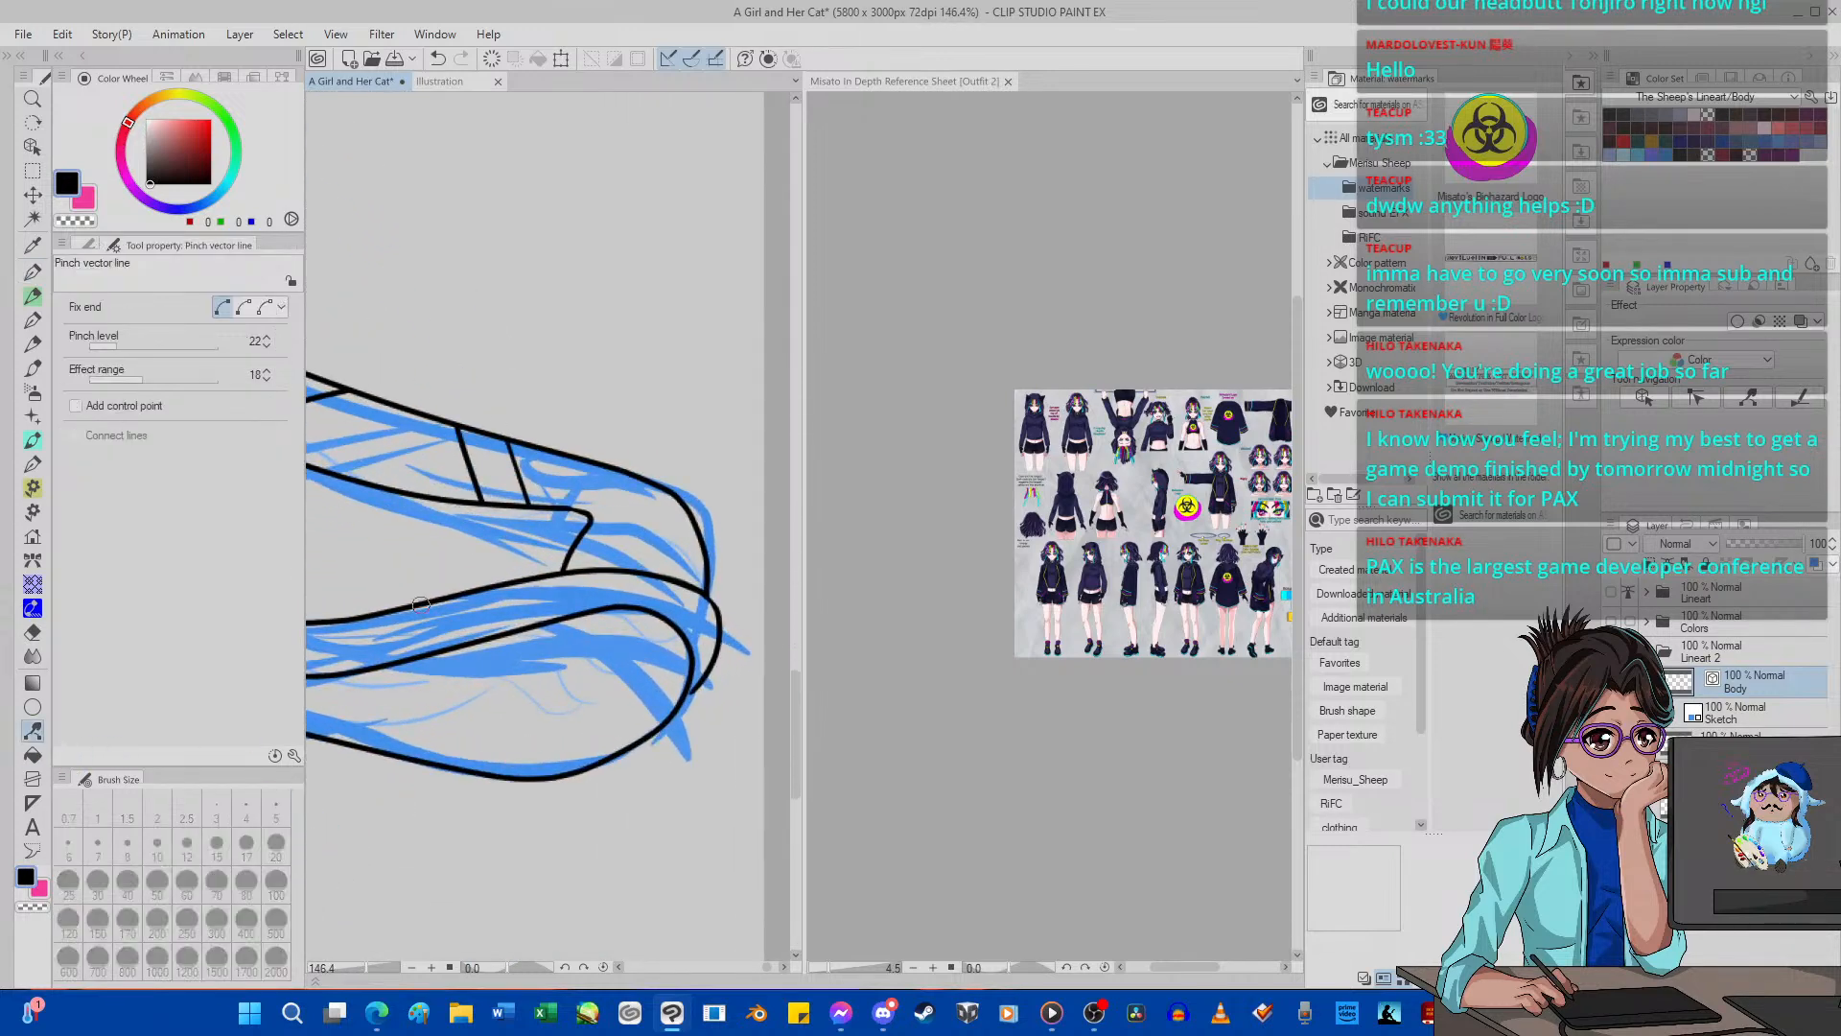
left_click_drag(421, 605, 421, 607)
left_click(441, 60)
left_click_drag(116, 346, 110, 349)
left_click_drag(459, 596, 458, 603)
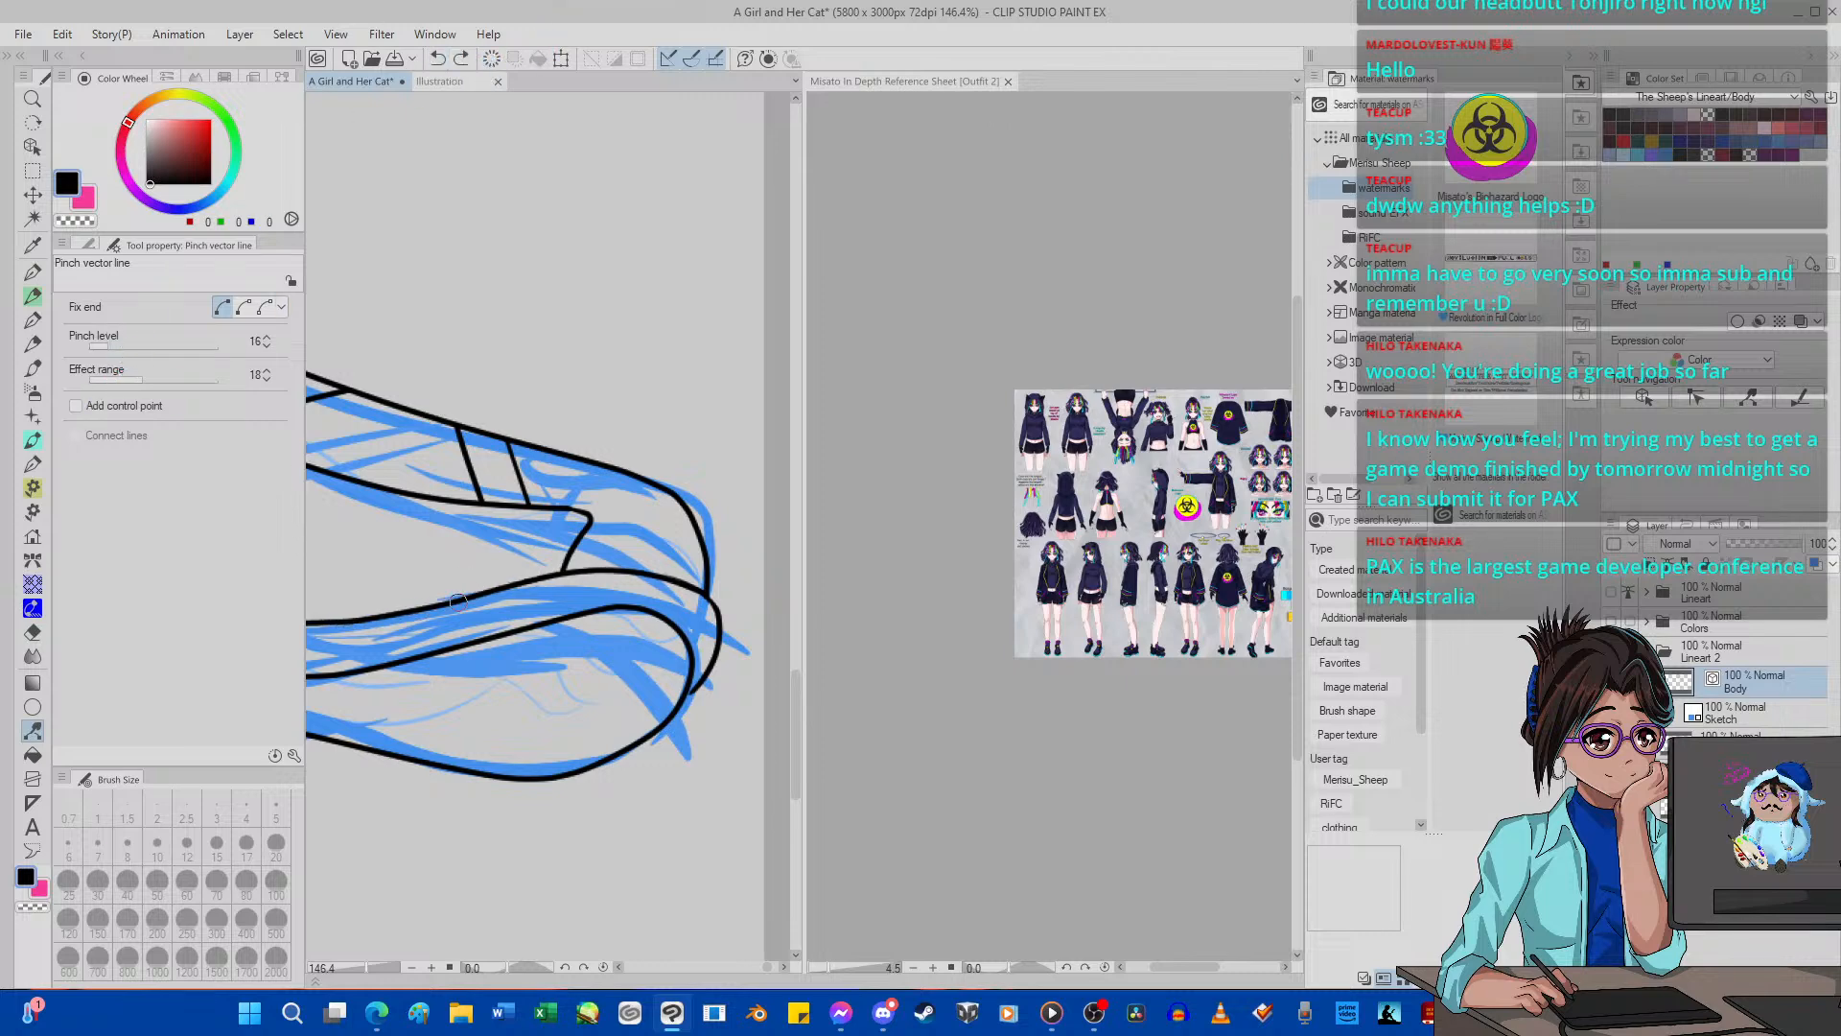
key("ctrl+z")
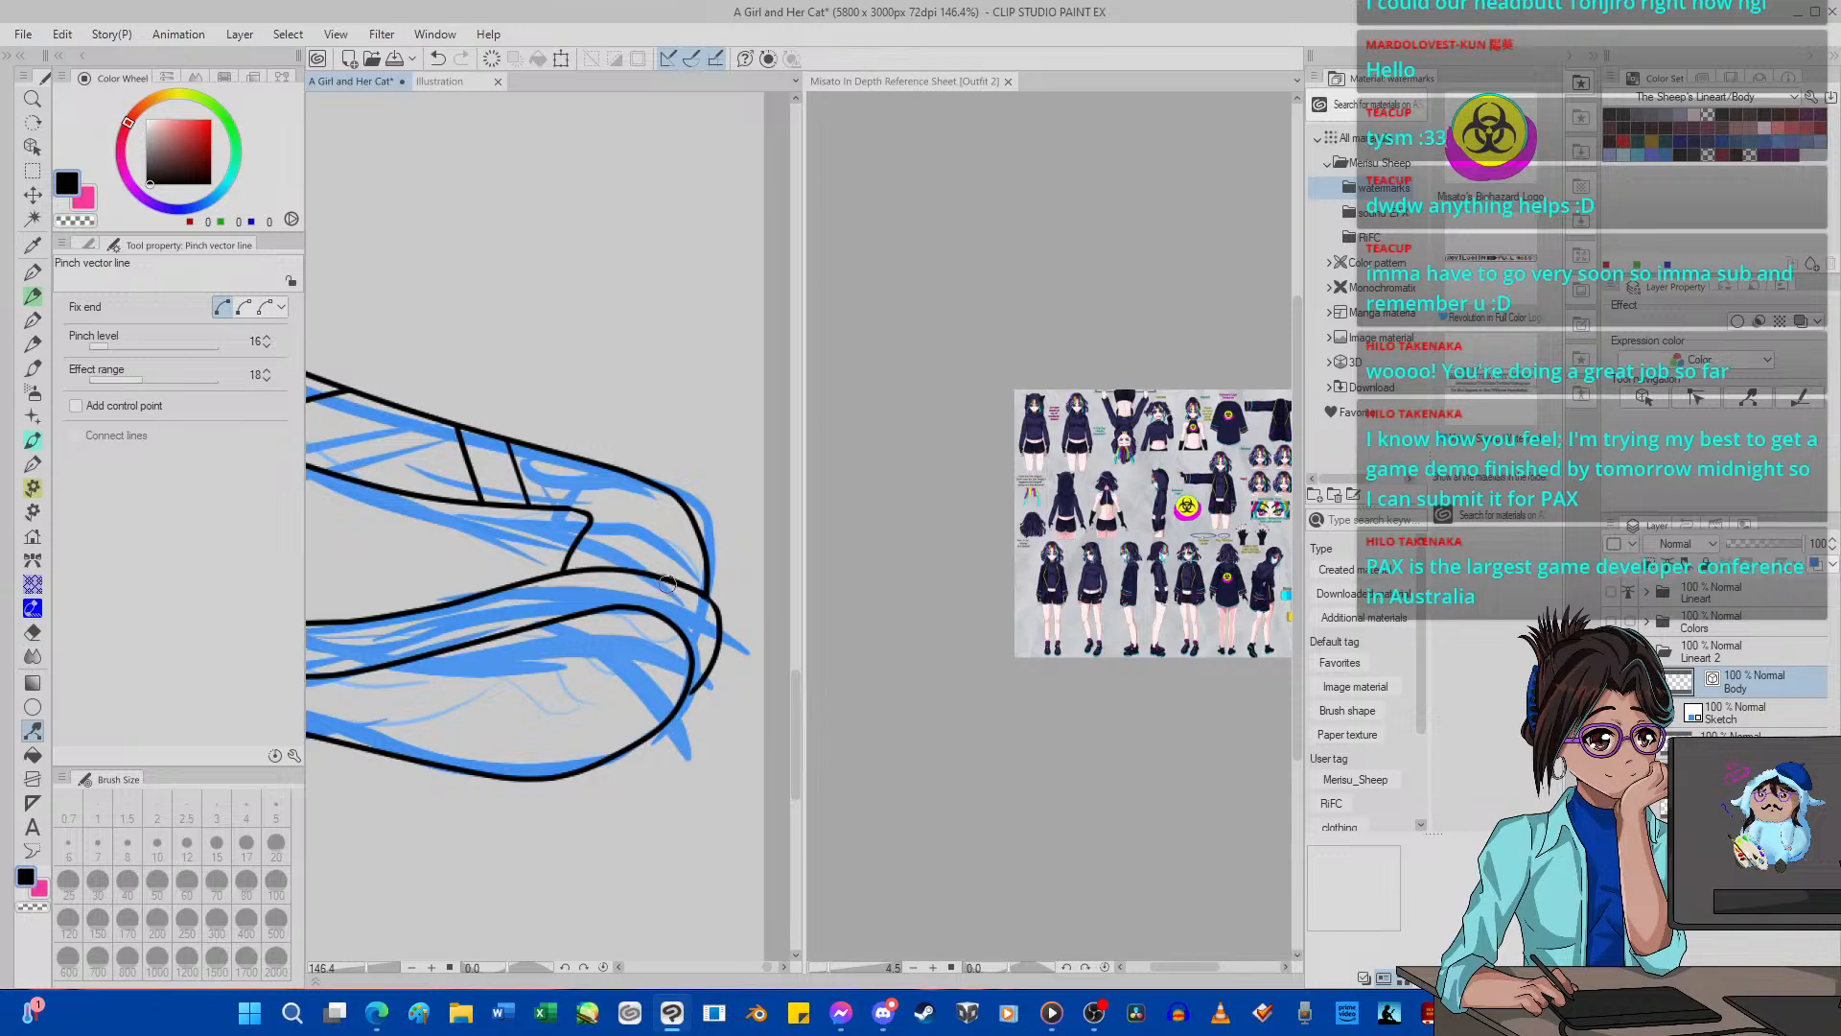
Set the pinch level to 39 and pull the middle of the far leg's calf line outward onto the sketch.
scroll(673, 588, "down", 10)
scroll(580, 601, "up", 5)
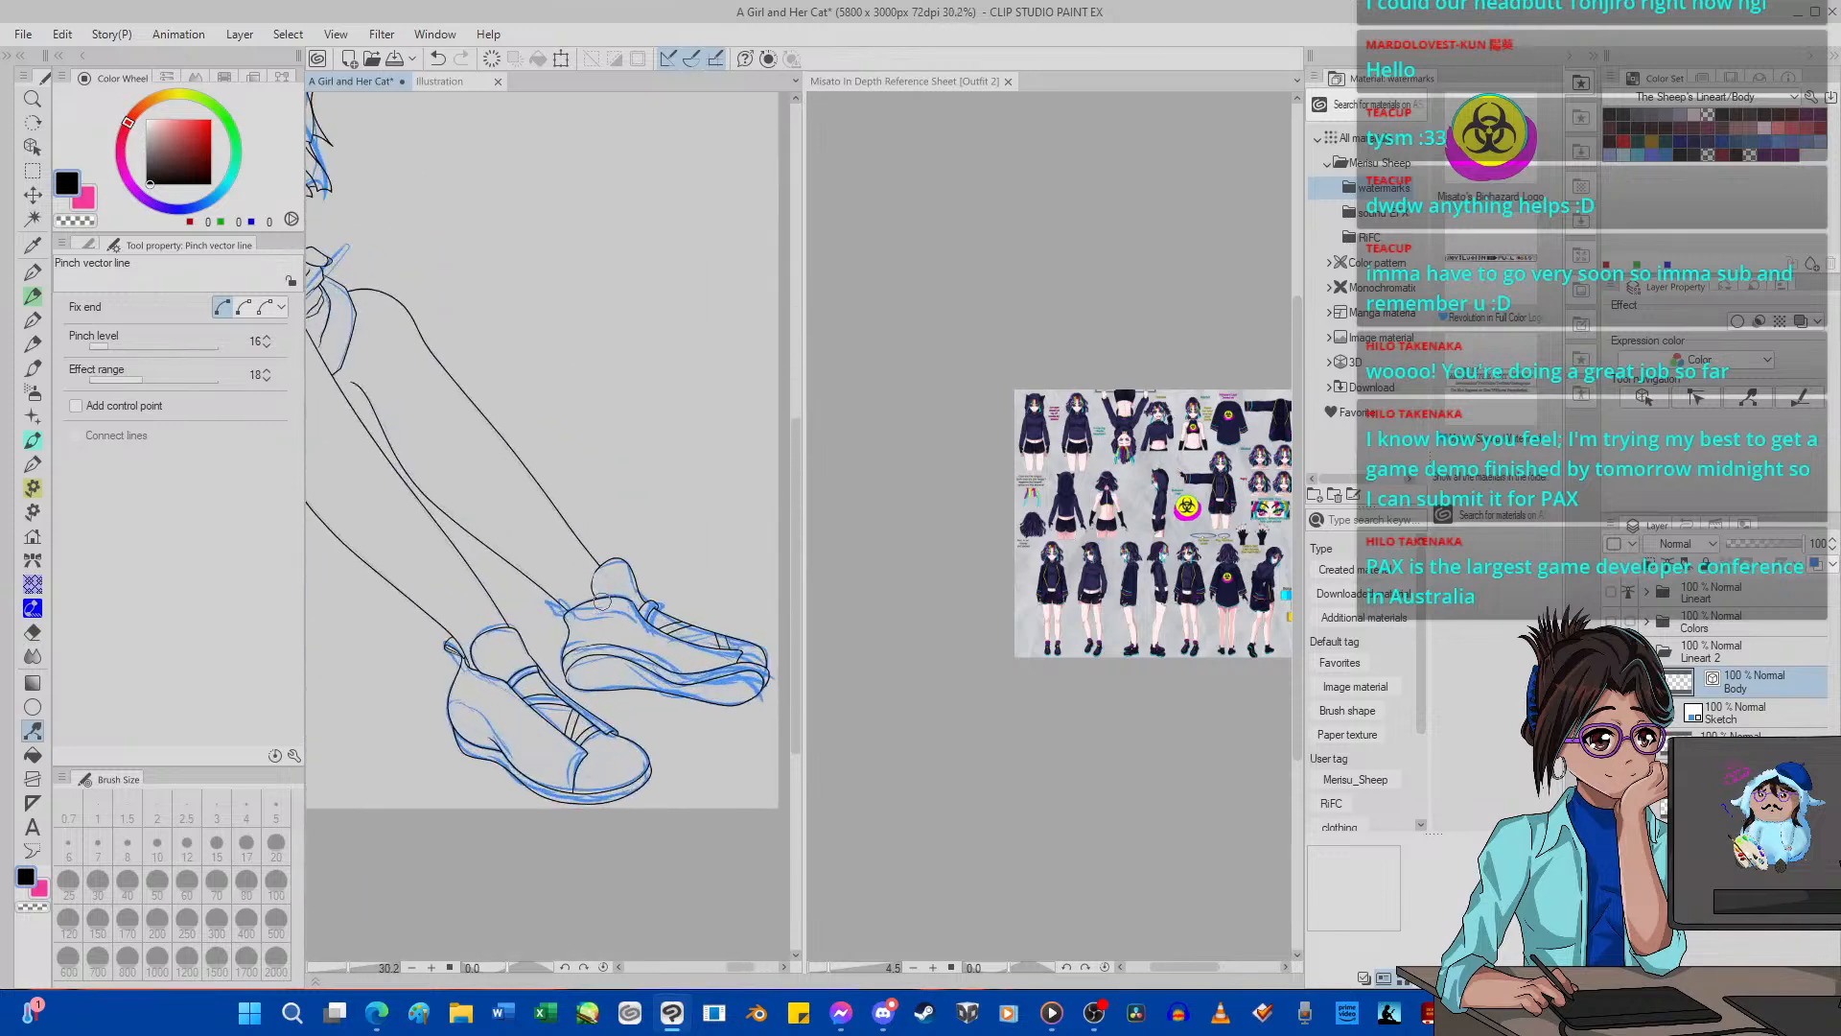
scroll(487, 587, "down", 5)
scroll(446, 526, "up", 10)
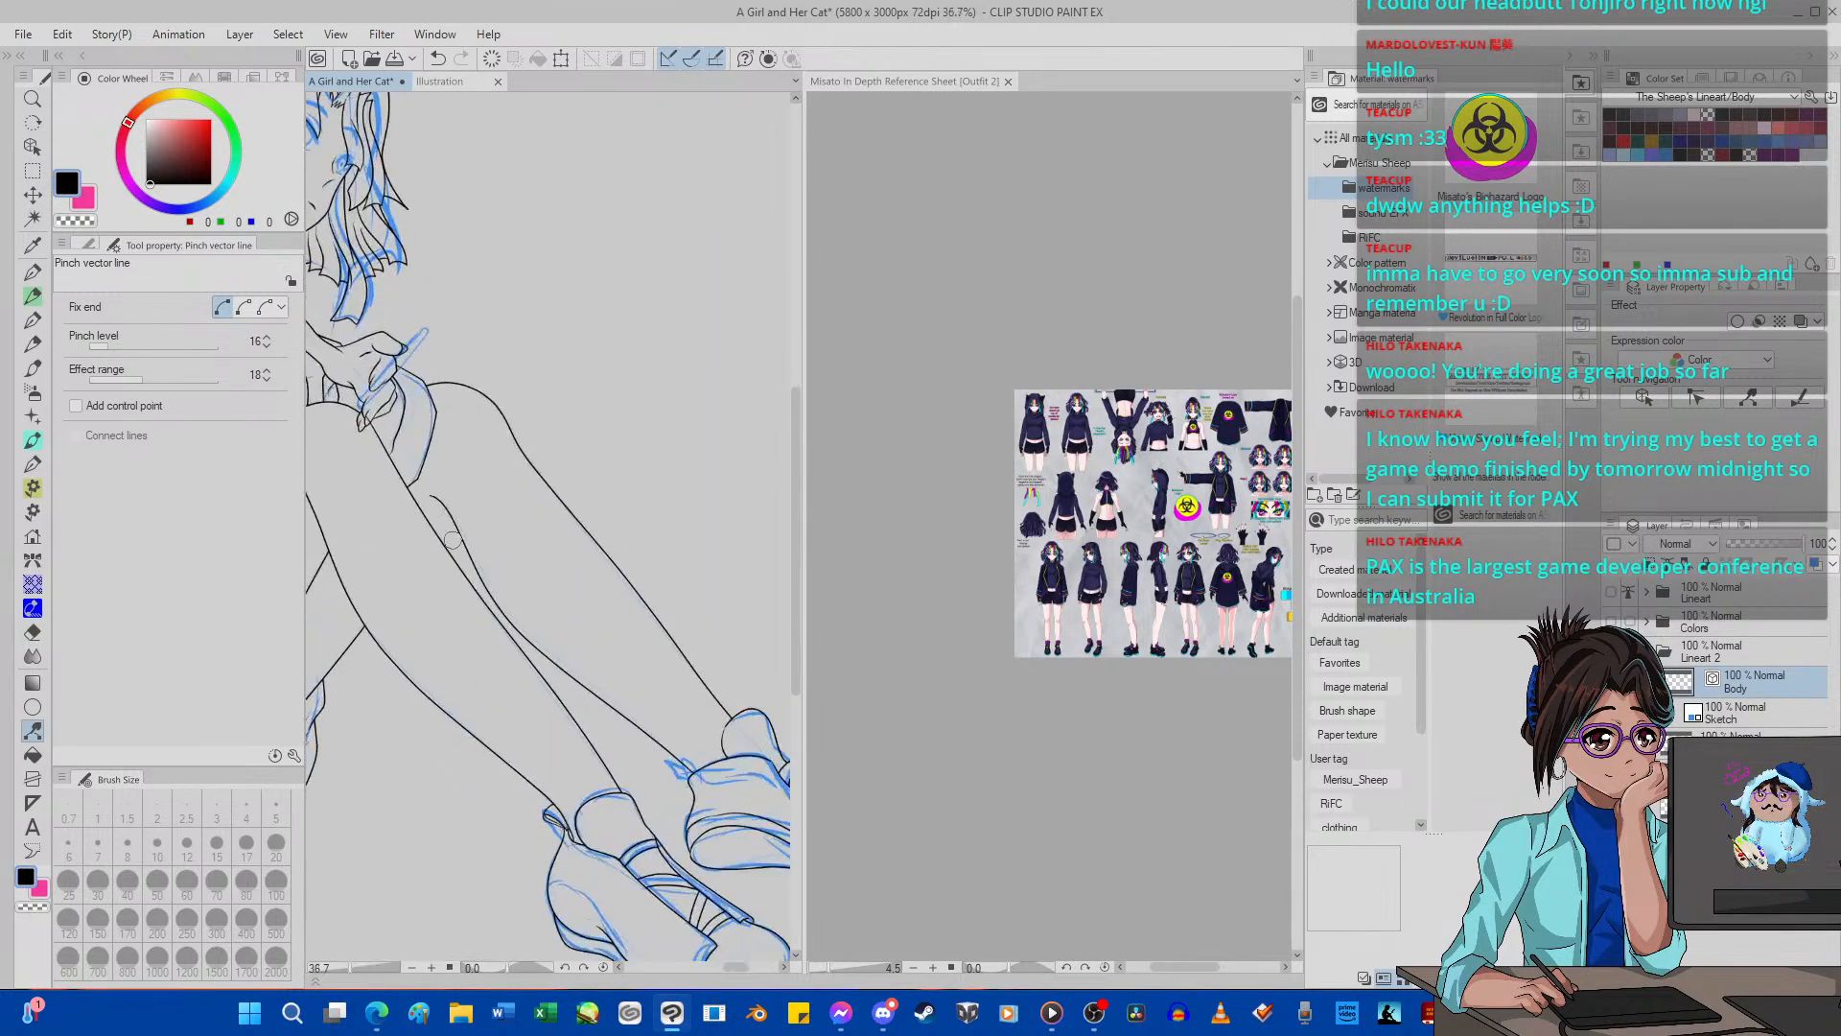
left_click_drag(132, 346, 139, 346)
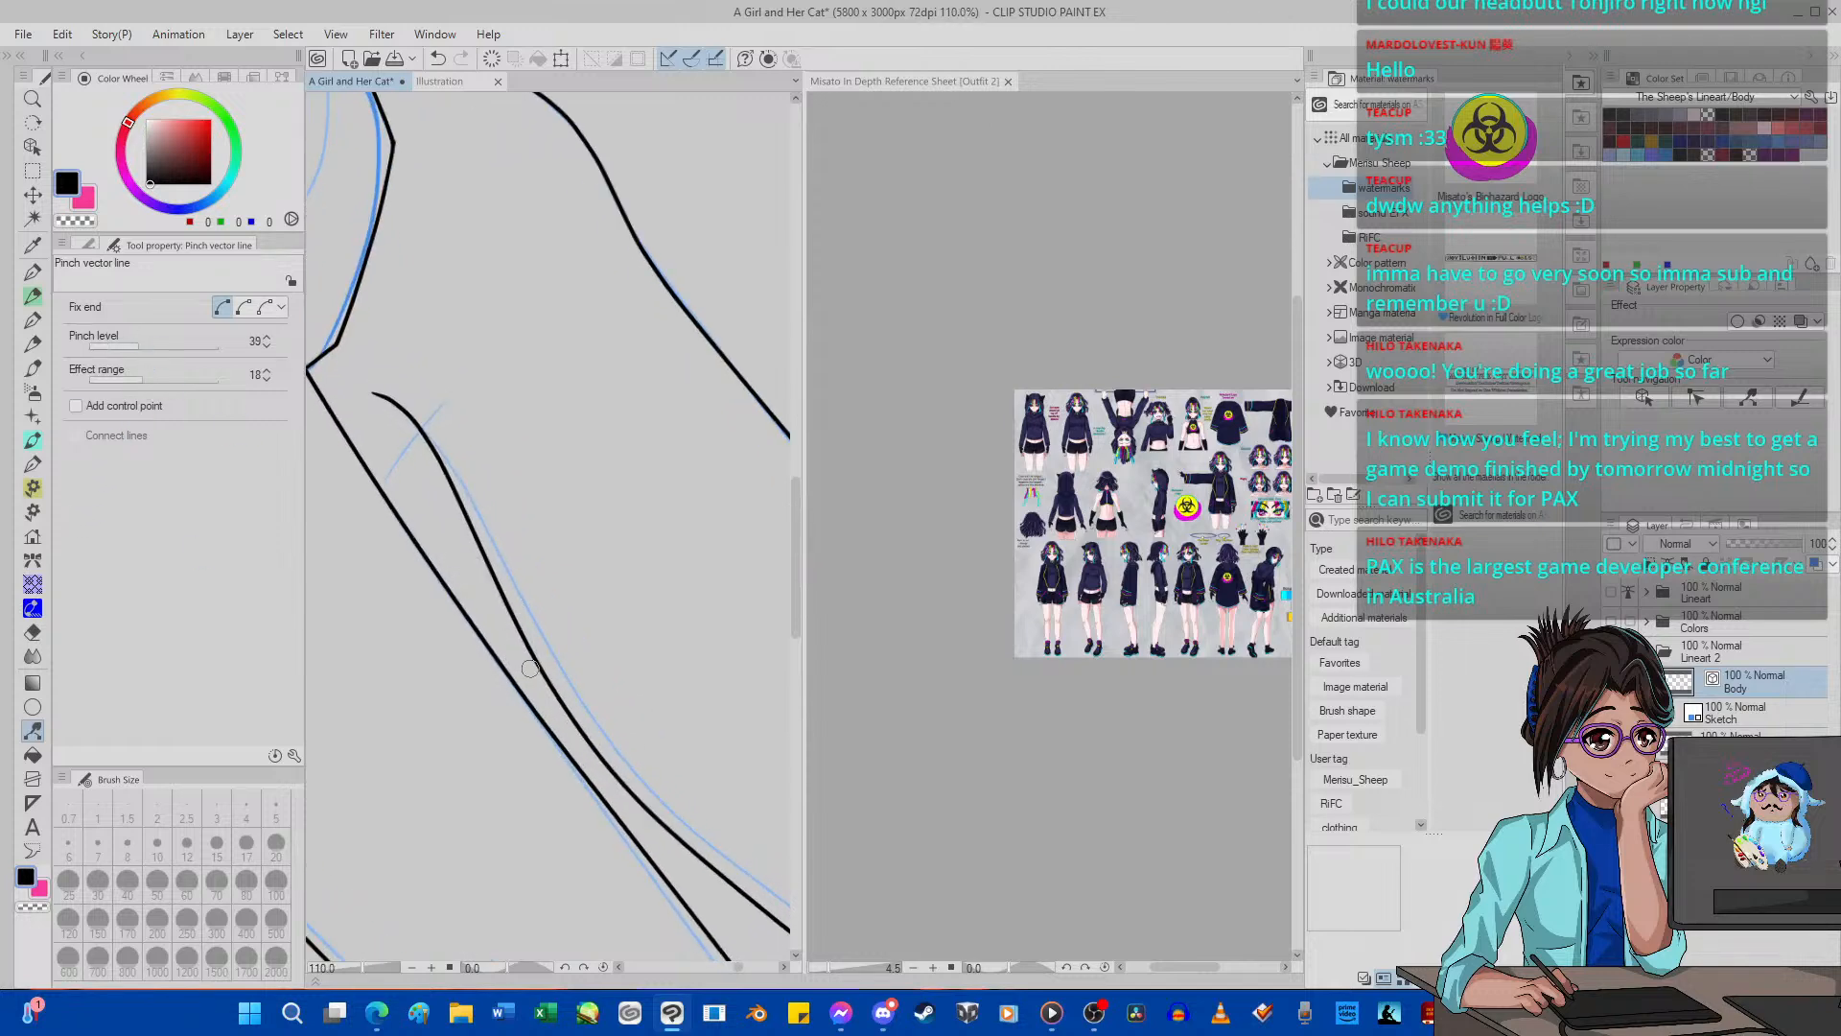
left_click_drag(532, 664, 545, 651)
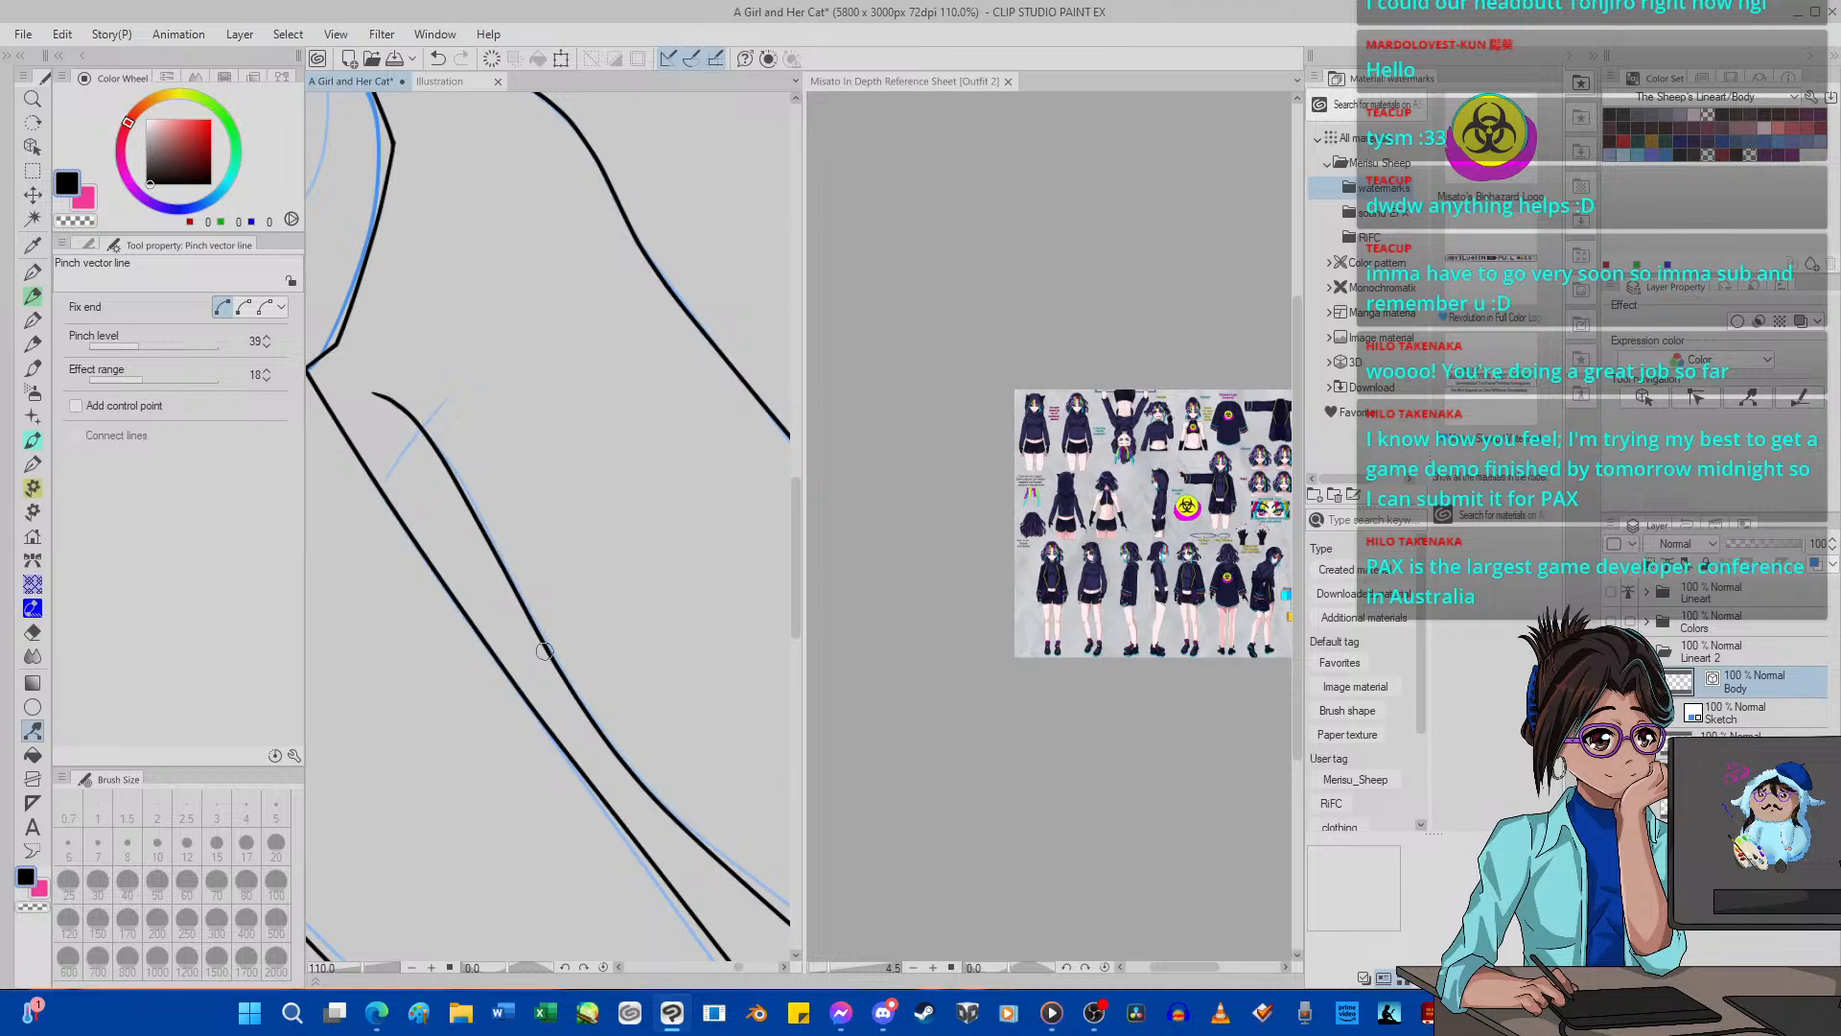
Try different pinch levels, including 25, to align the lower part of the far leg's calf line with the sketch.
scroll(544, 651, "down", 8)
scroll(559, 687, "up", 6)
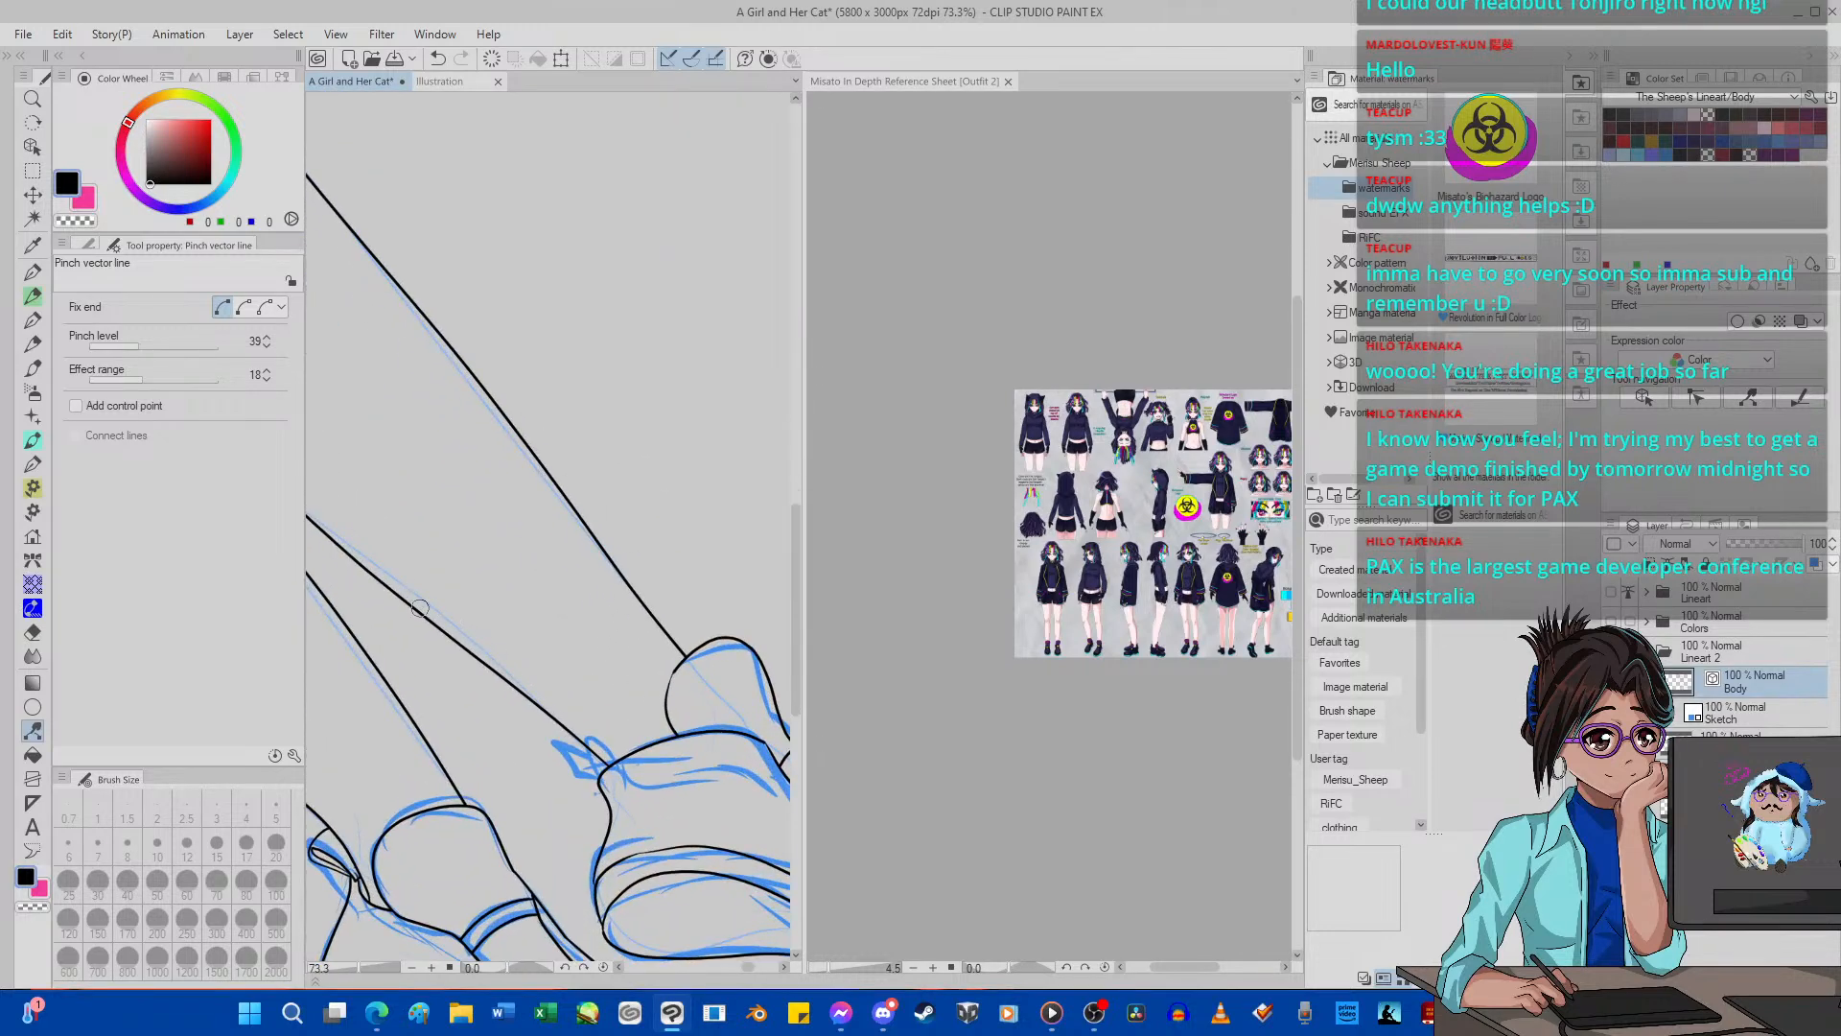
scroll(420, 608, "up", 1)
left_click_drag(130, 346, 122, 343)
scroll(575, 616, "down", 4)
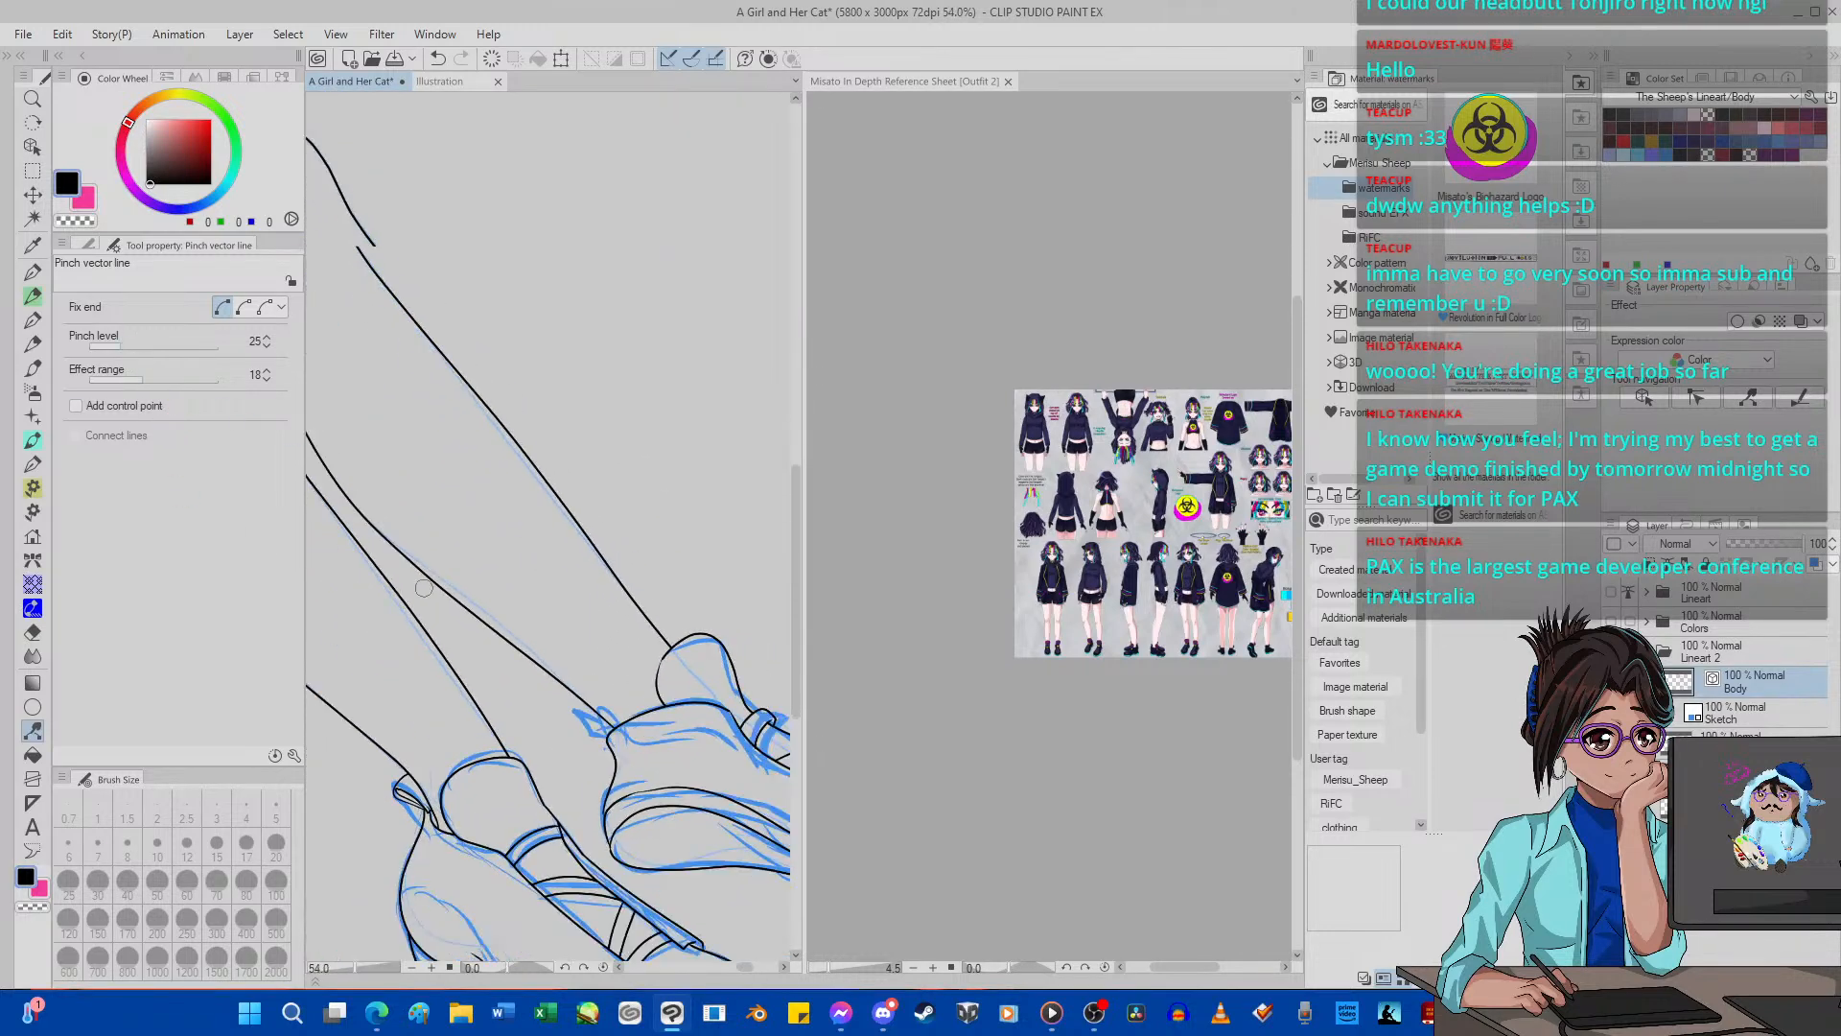
scroll(423, 587, "up", 1)
scroll(432, 585, "up", 1)
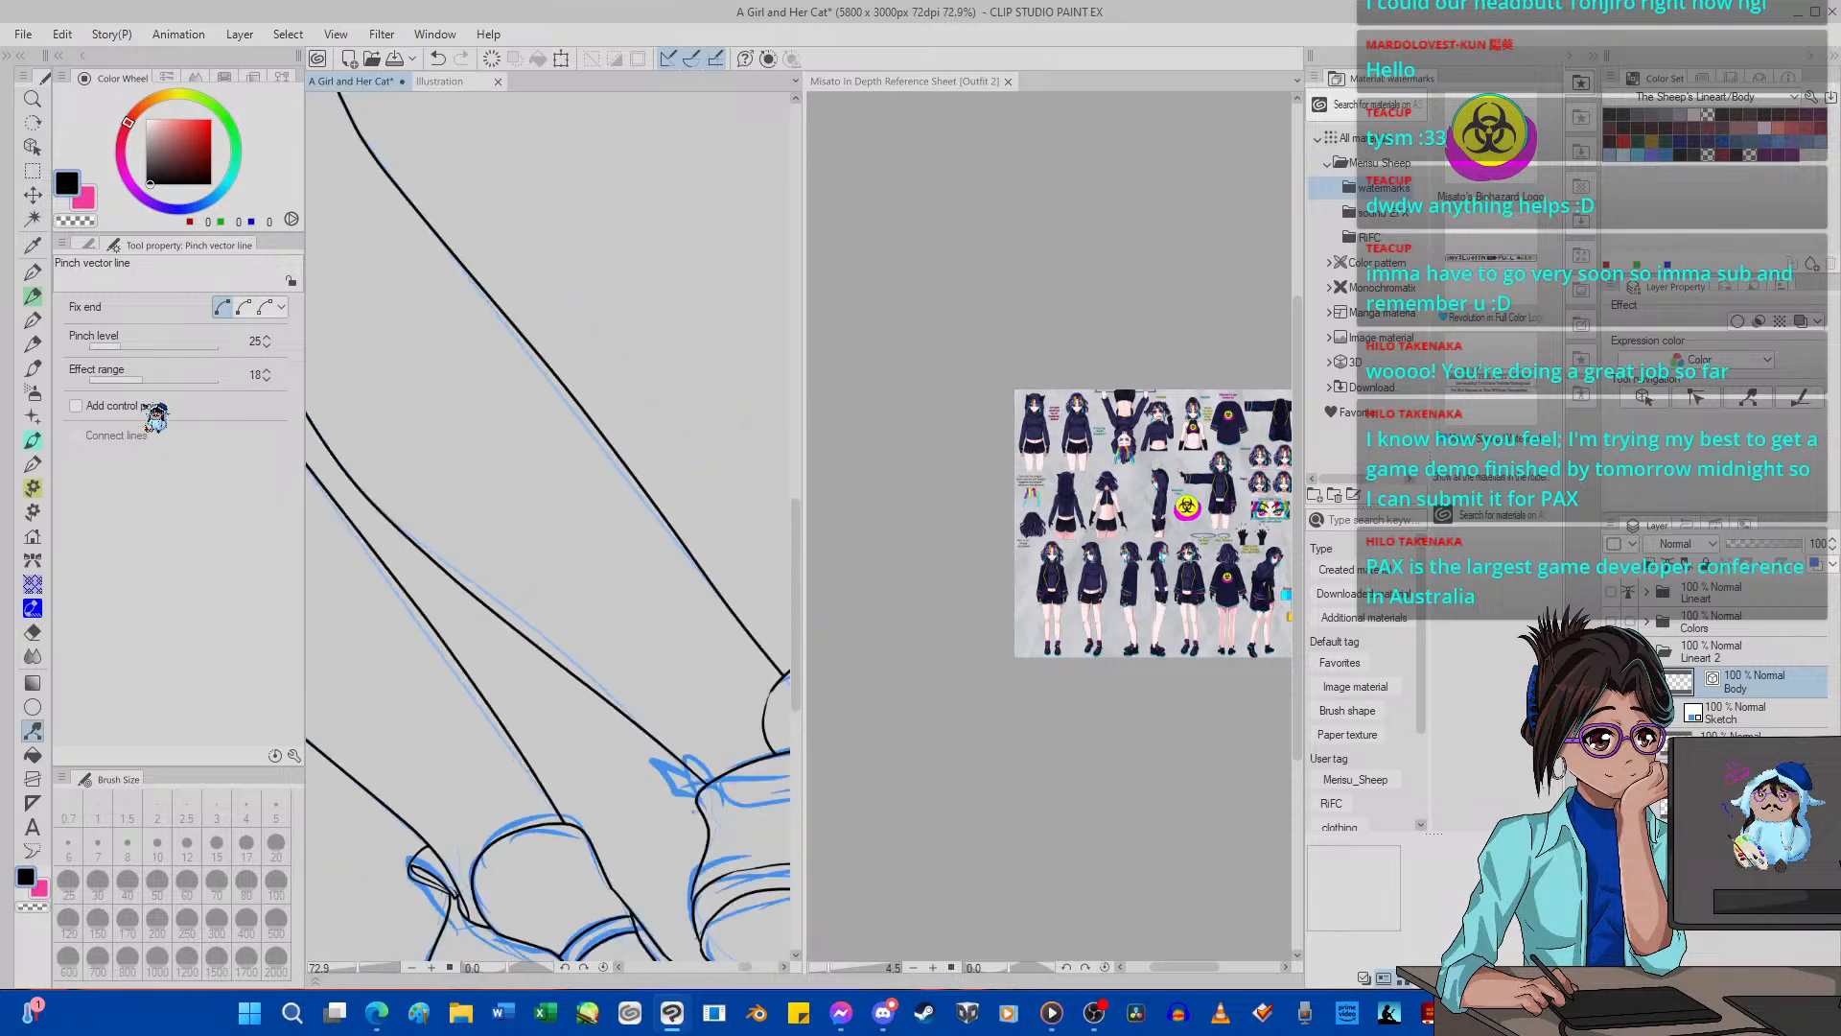
left_click_drag(119, 346, 104, 346)
left_click_drag(374, 505, 369, 508)
left_click(438, 59)
left_click_drag(116, 346, 124, 346)
left_click_drag(555, 662, 564, 654)
left_click(438, 60)
Set the pinch level to 30 and pull the lower part of the far leg's calf line onto the sketch above the ankle.
left_click_drag(132, 346, 128, 345)
left_click_drag(499, 614, 573, 652)
scroll(566, 652, "down", 2)
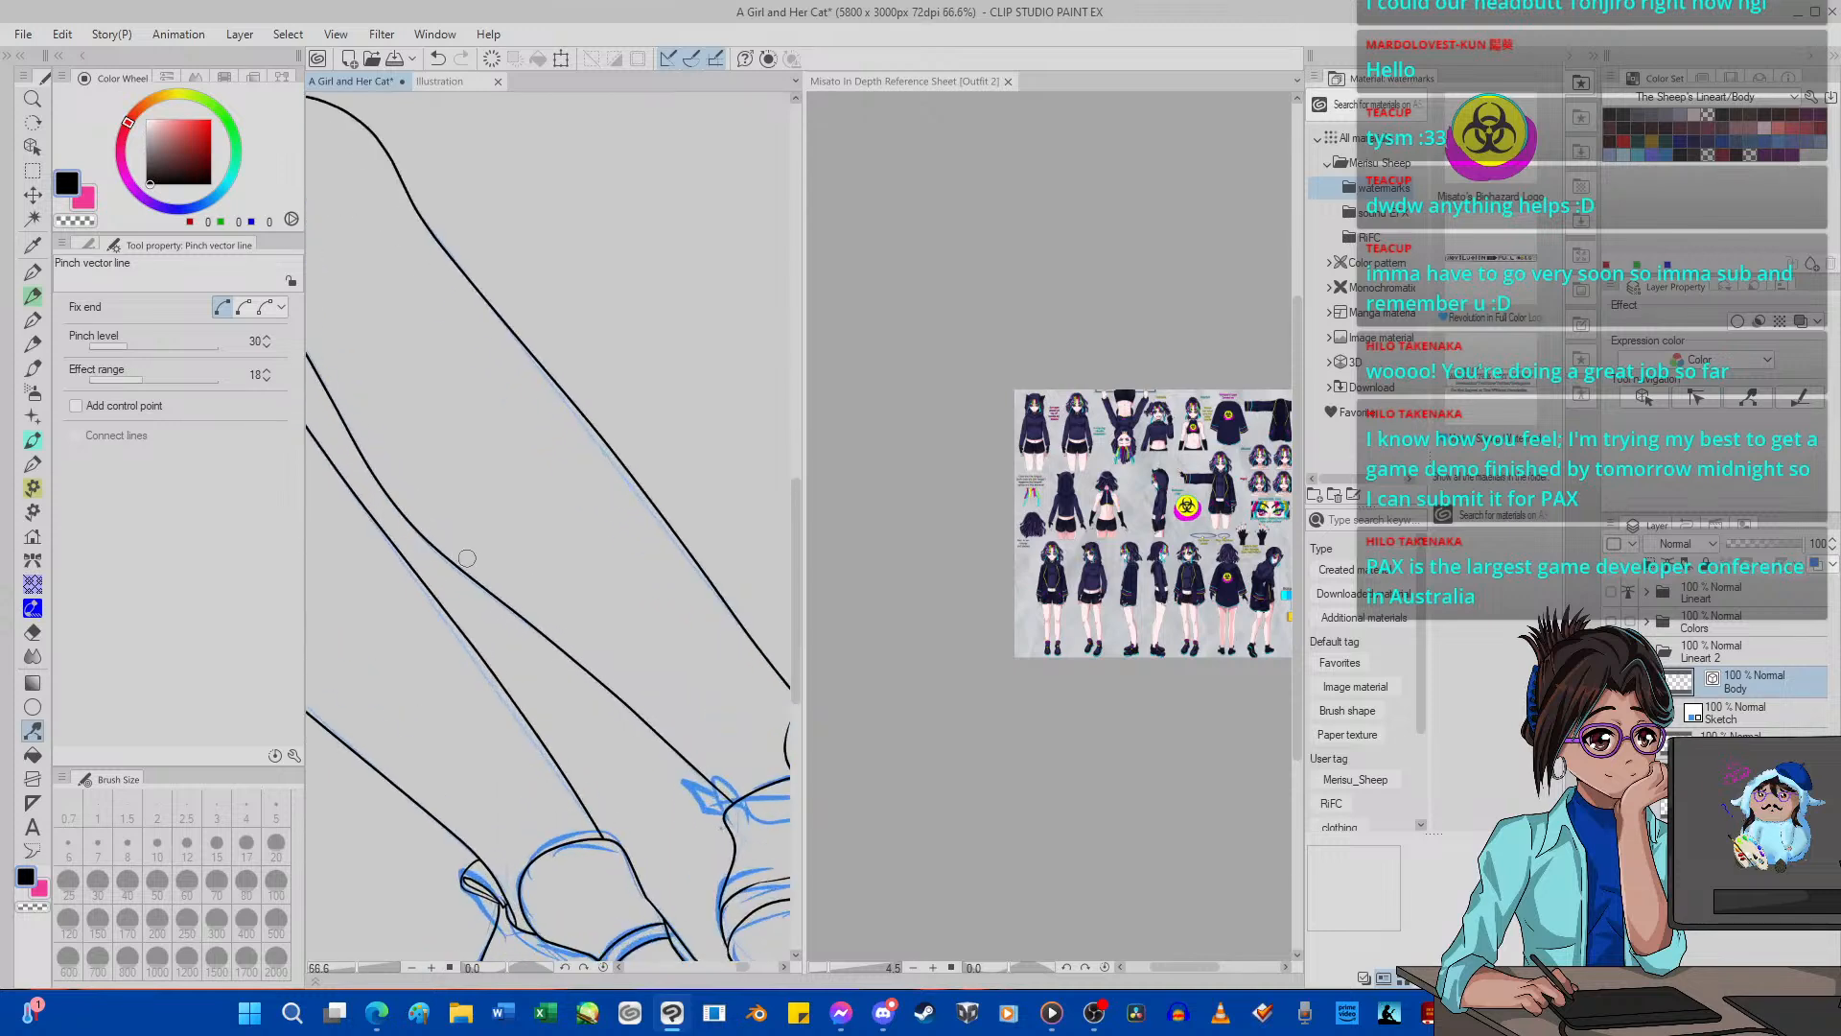
scroll(445, 575, "up", 10)
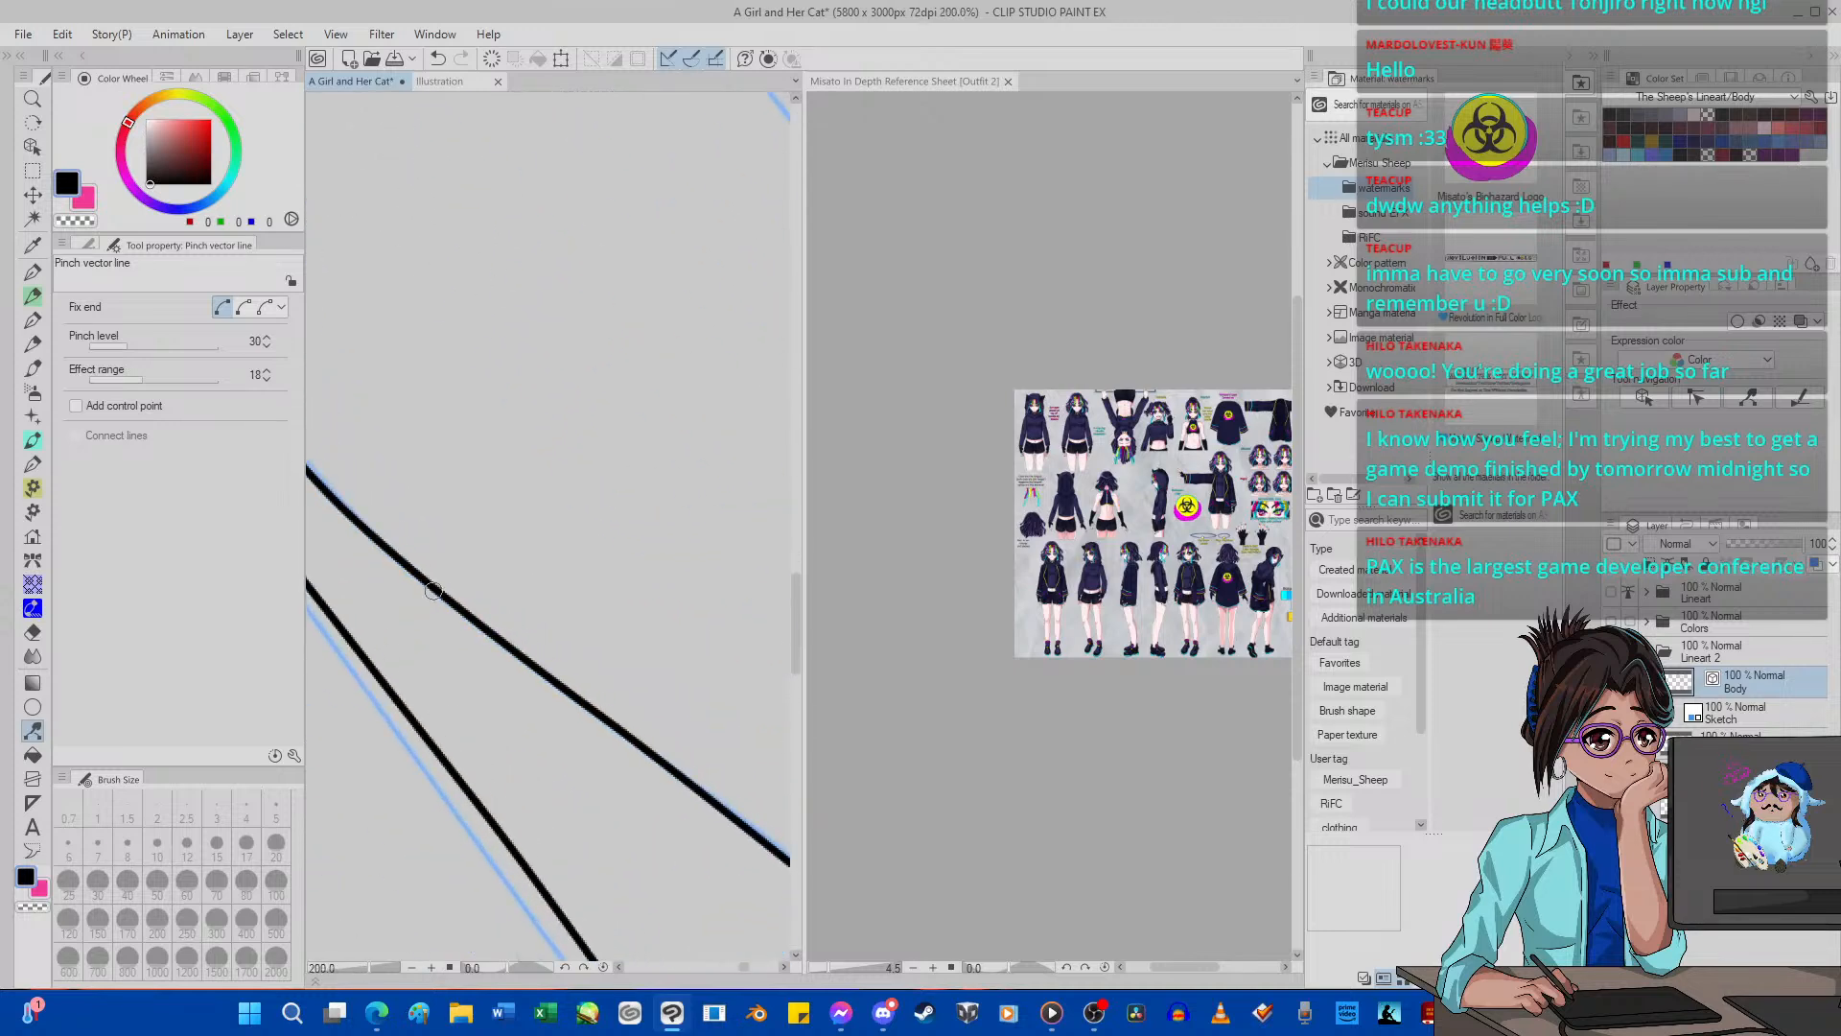
scroll(461, 600, "down", 12)
scroll(480, 619, "up", 8)
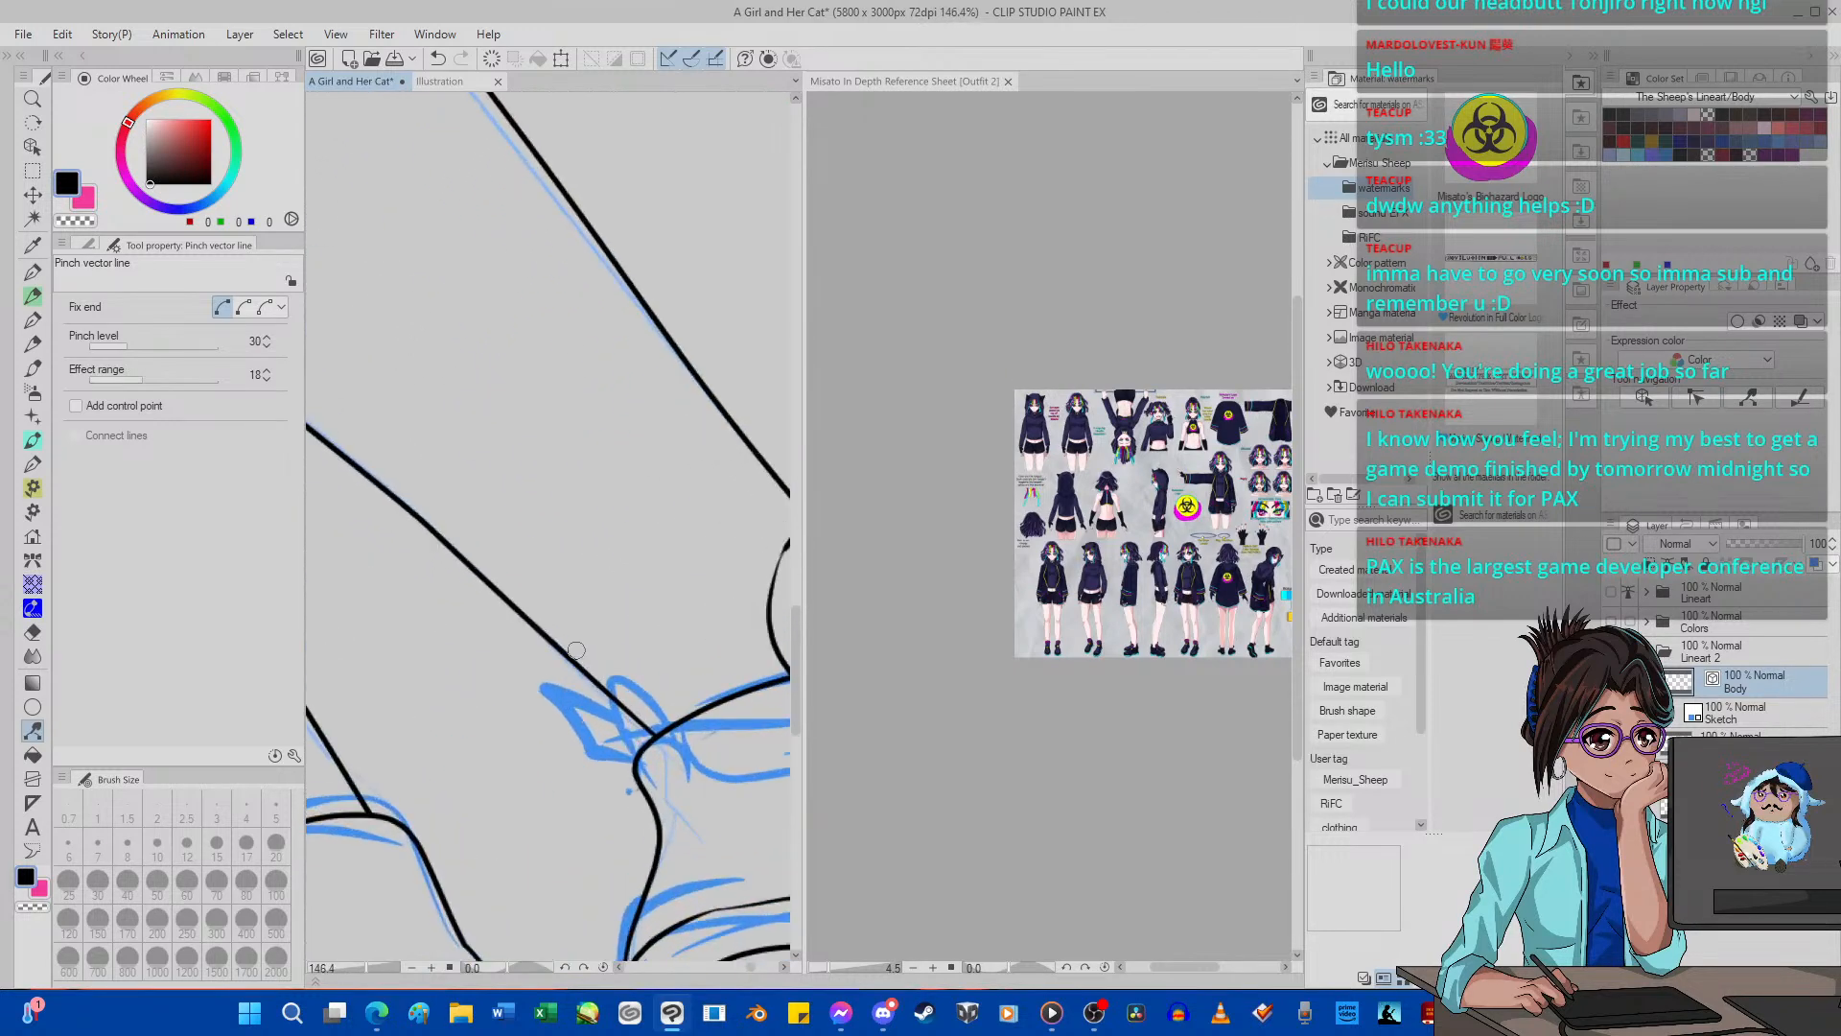
Pull the near leg's shin line onto the sketch at mid-shin, above the ankle and below the knee with Pinch vector line.
scroll(460, 614, "down", 12)
scroll(473, 602, "up", 4)
scroll(472, 602, "up", 3)
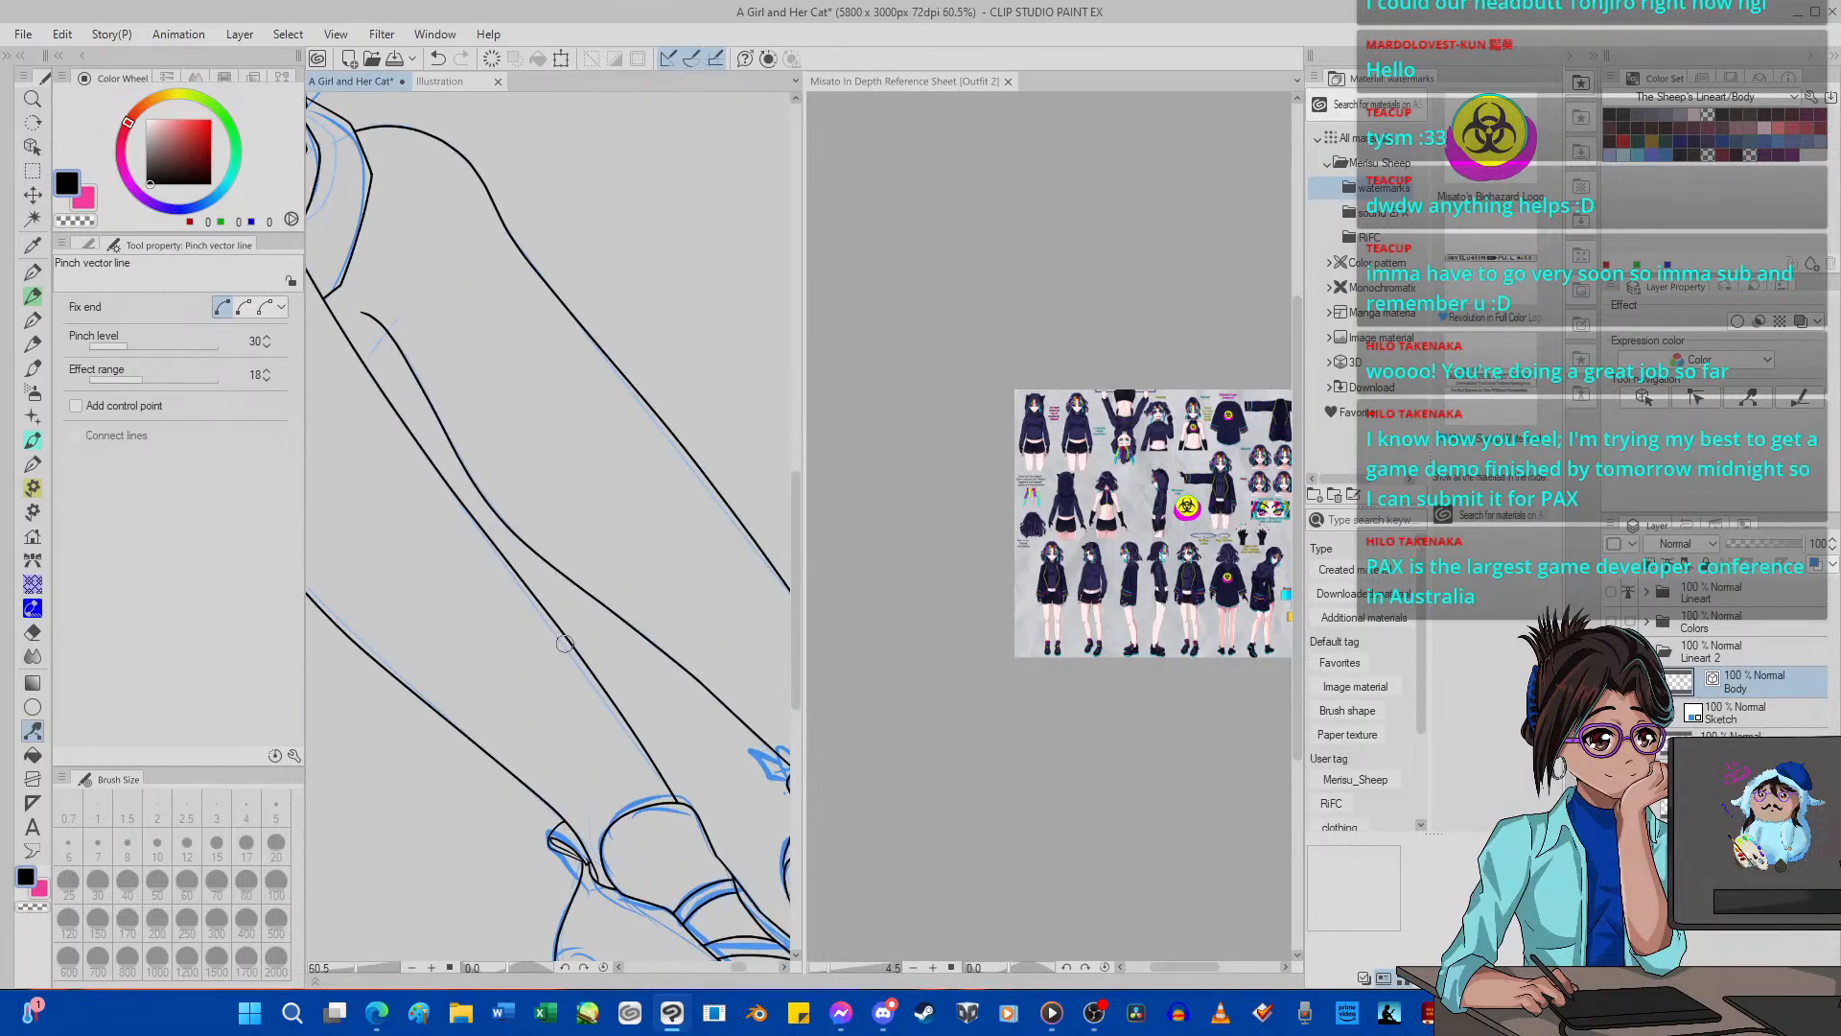
left_click_drag(565, 644, 565, 648)
left_click_drag(606, 709, 618, 724)
left_click_drag(501, 551, 473, 516)
scroll(548, 604, "up", 1)
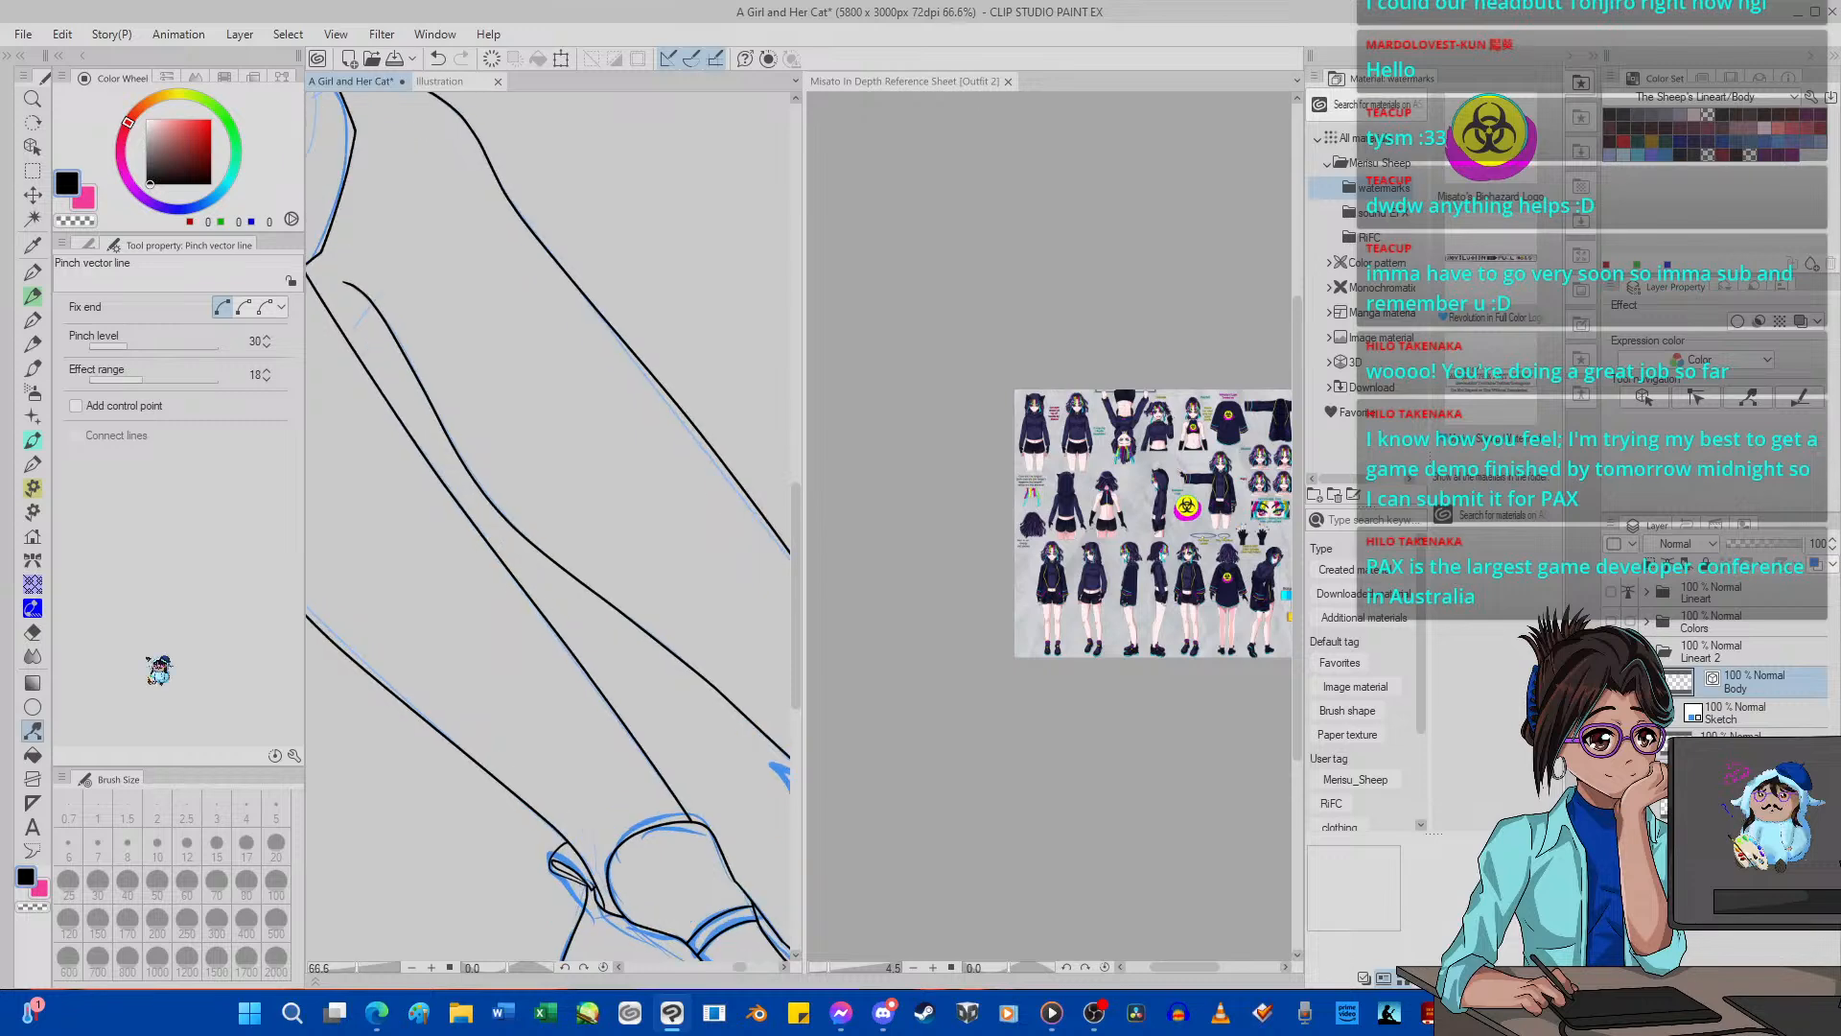
Set the pinch level to 35 and pull the ankle end of the near leg's shin line down onto the sock's edge.
left_click(134, 345)
scroll(508, 431, "down", 7)
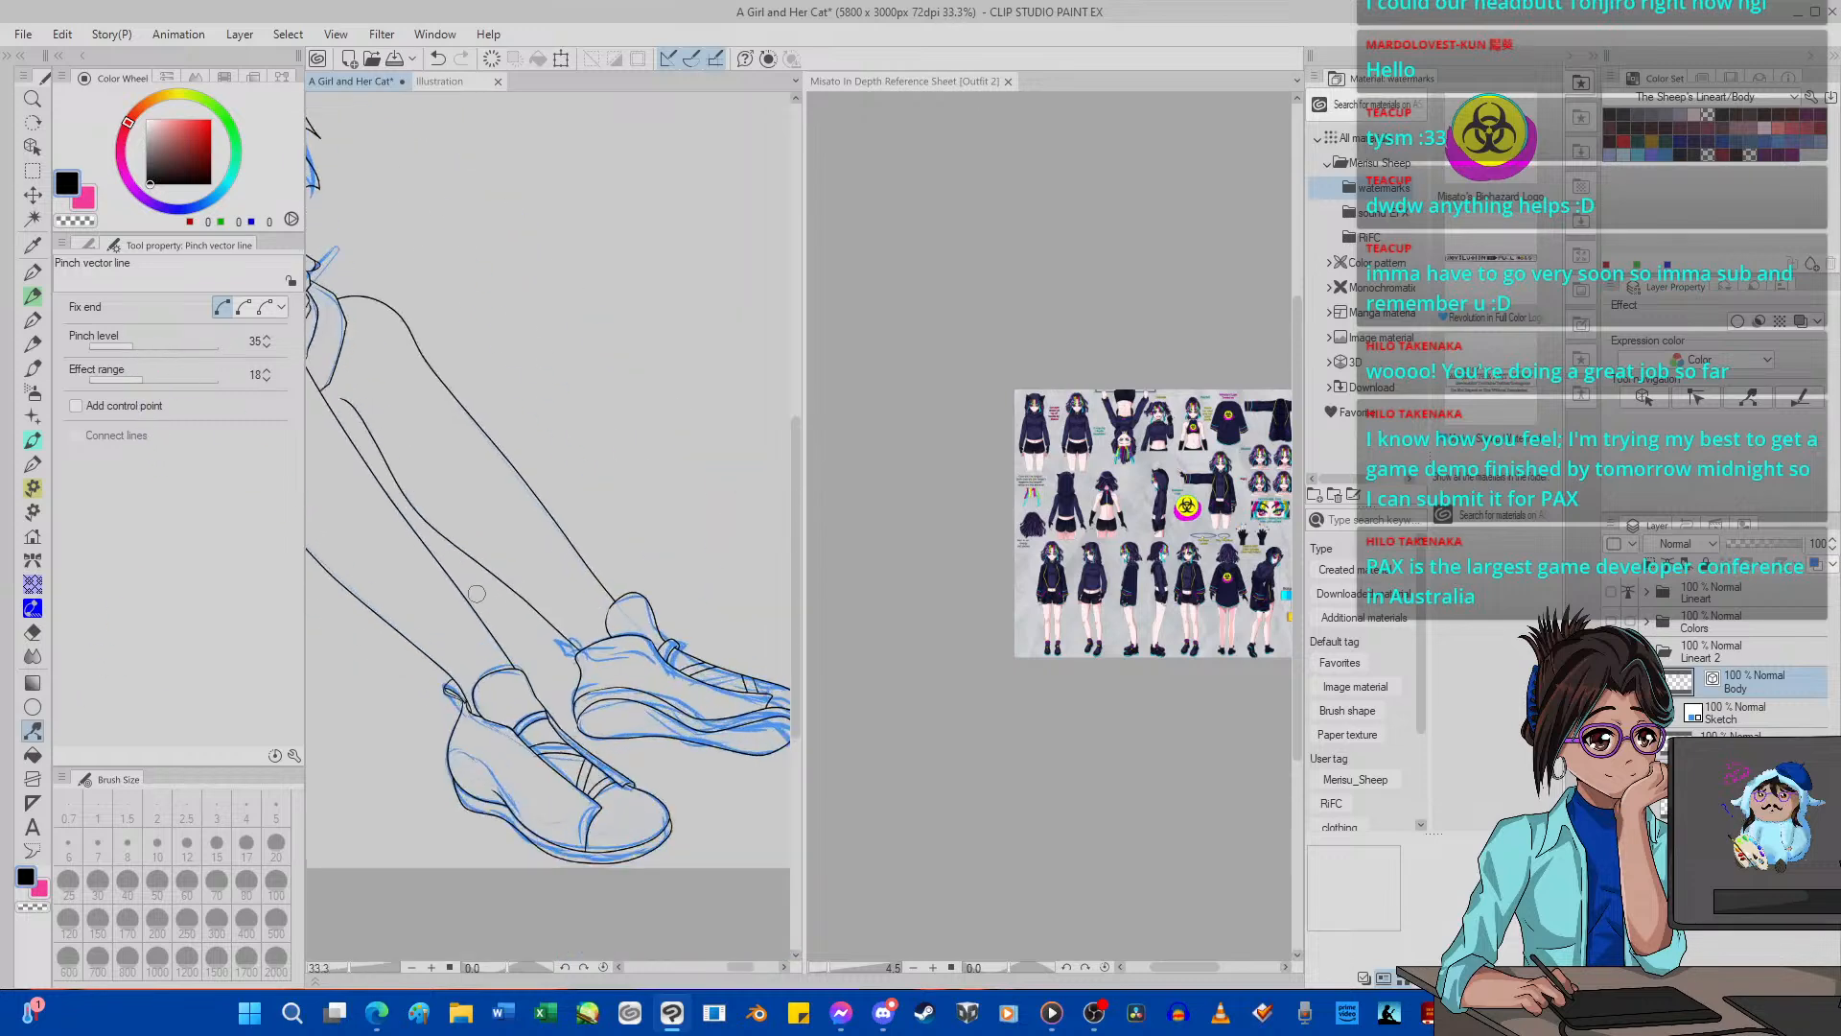
scroll(575, 537, "up", 12)
scroll(589, 786, "up", 1)
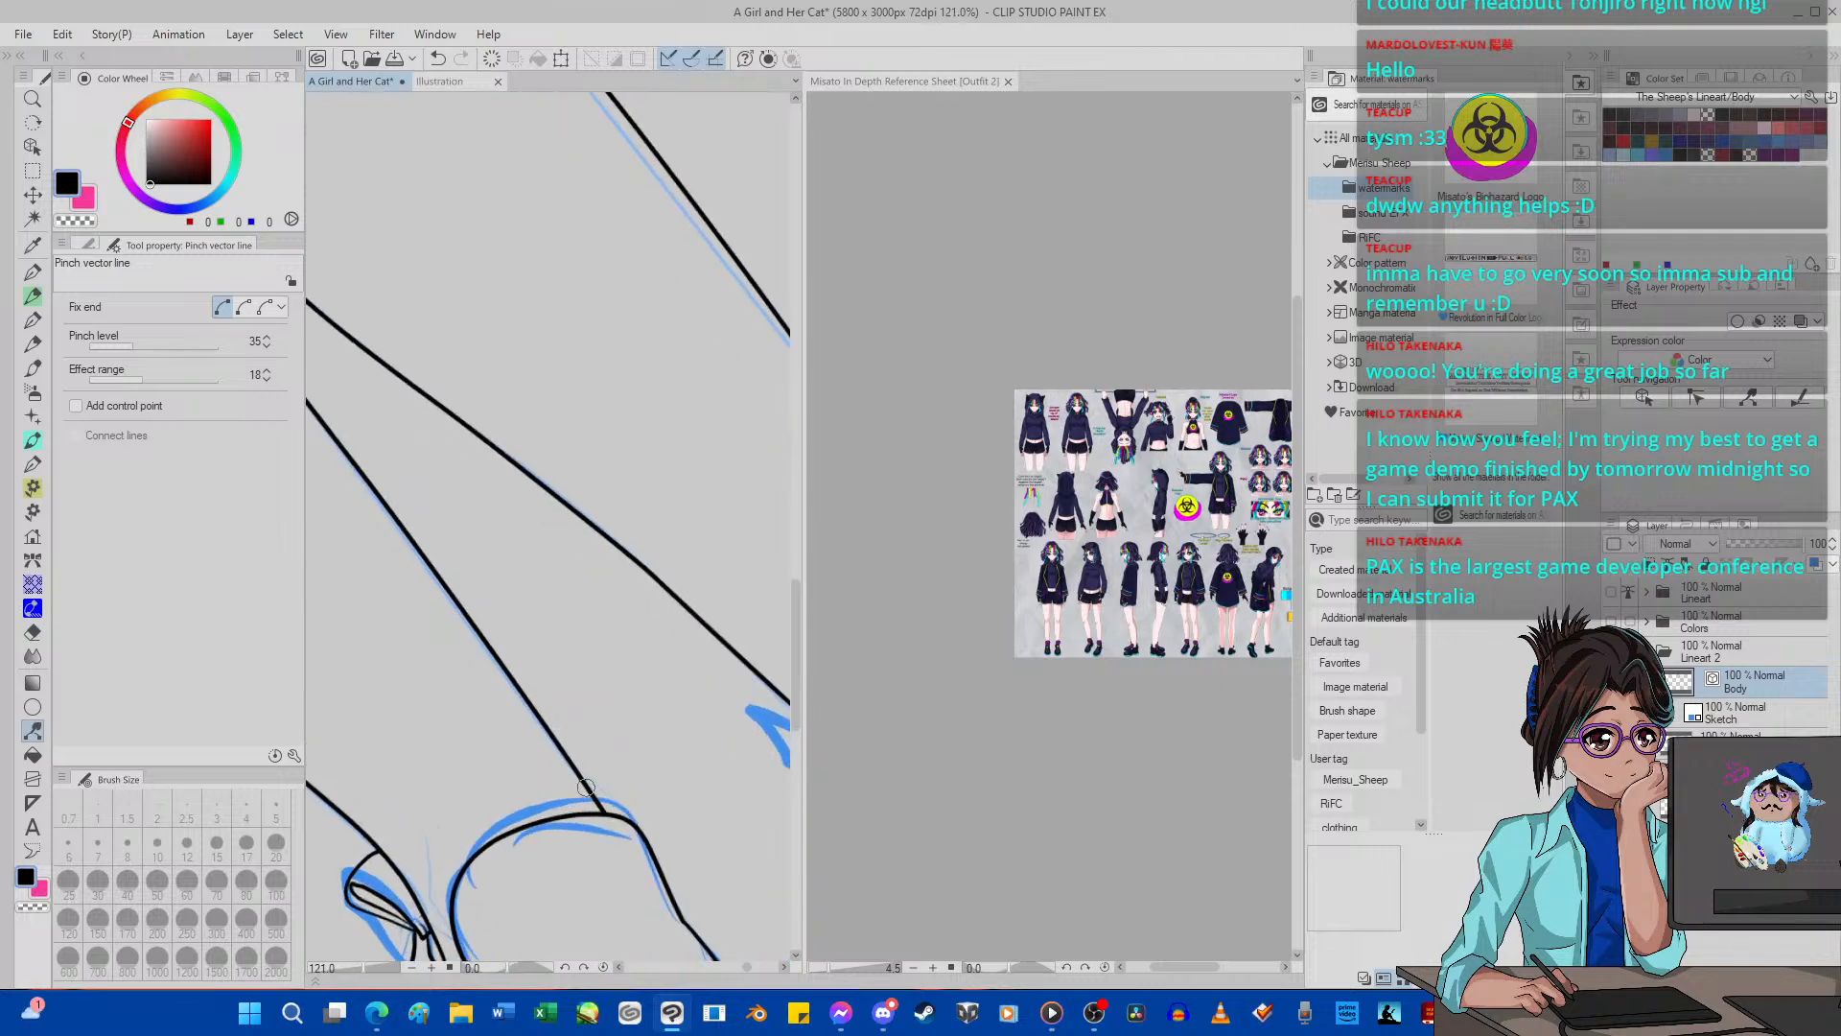
left_click_drag(586, 786, 602, 817)
scroll(602, 817, "down", 5)
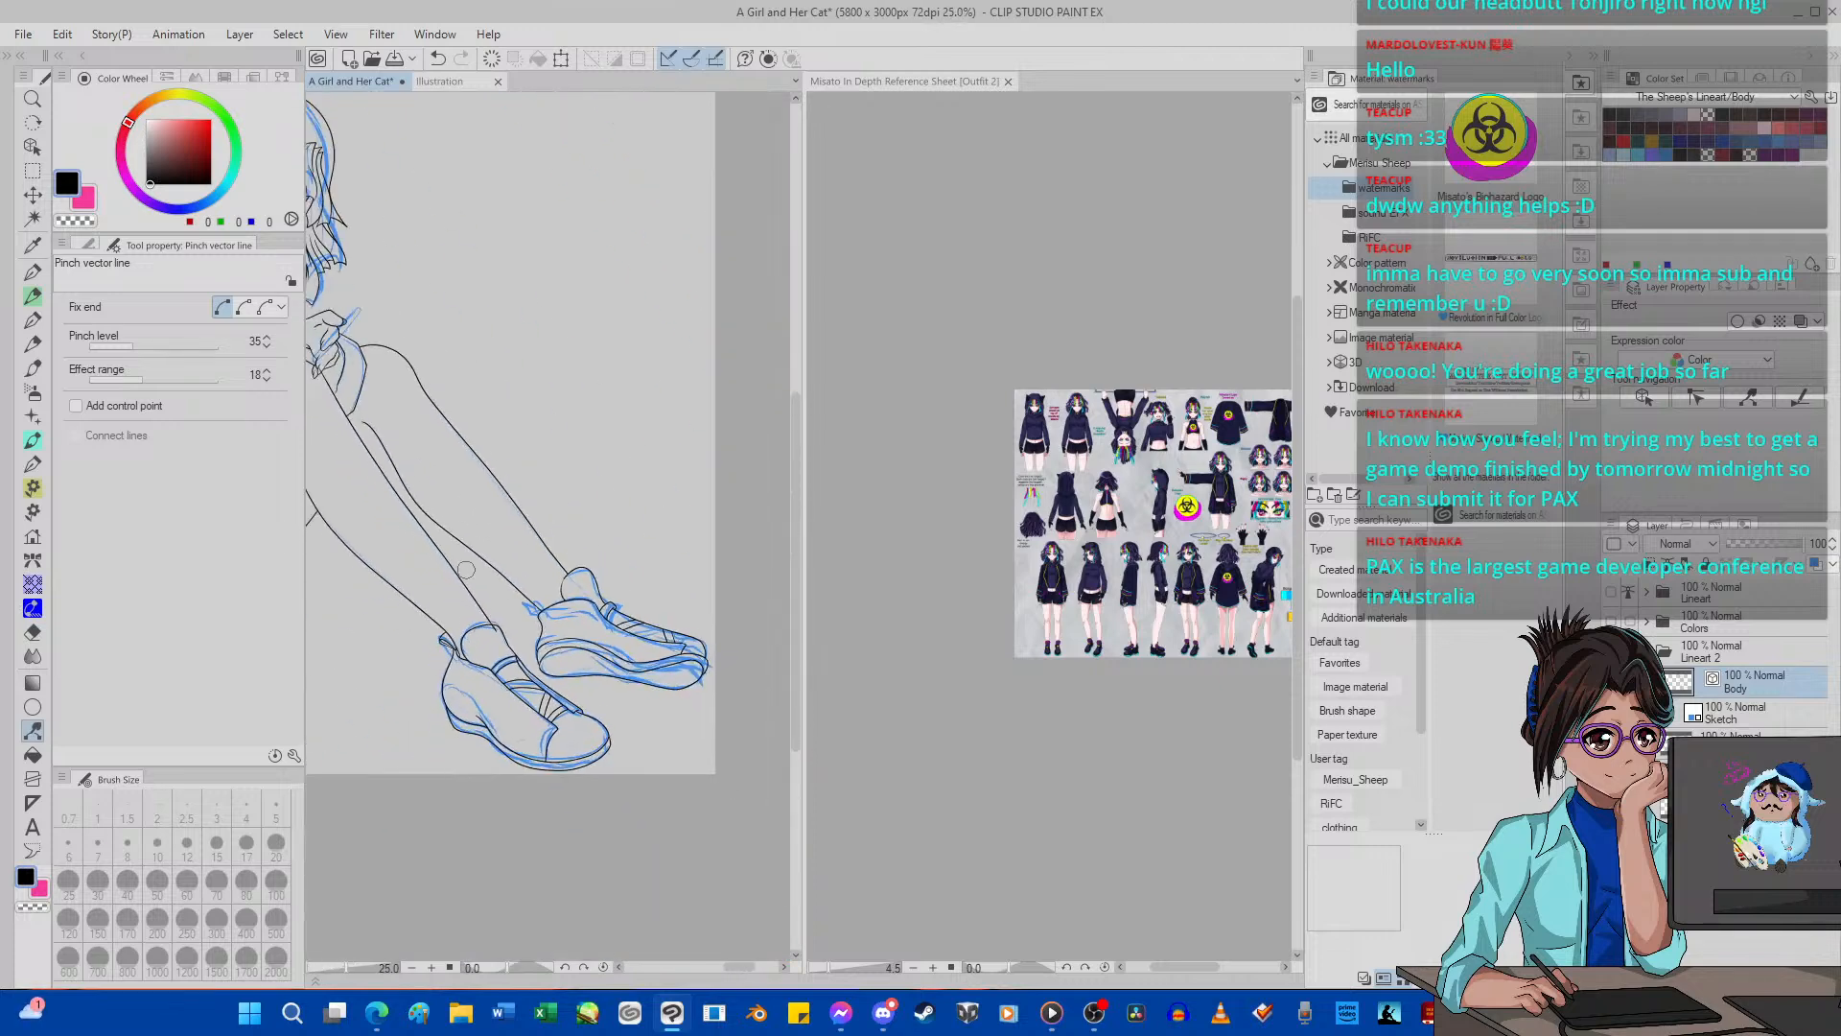
Adjust the far leg's calf line near the shoe's heel and at mid-calf with Pinch vector line.
scroll(479, 671, "up", 5)
scroll(394, 516, "down", 8)
scroll(394, 516, "up", 5)
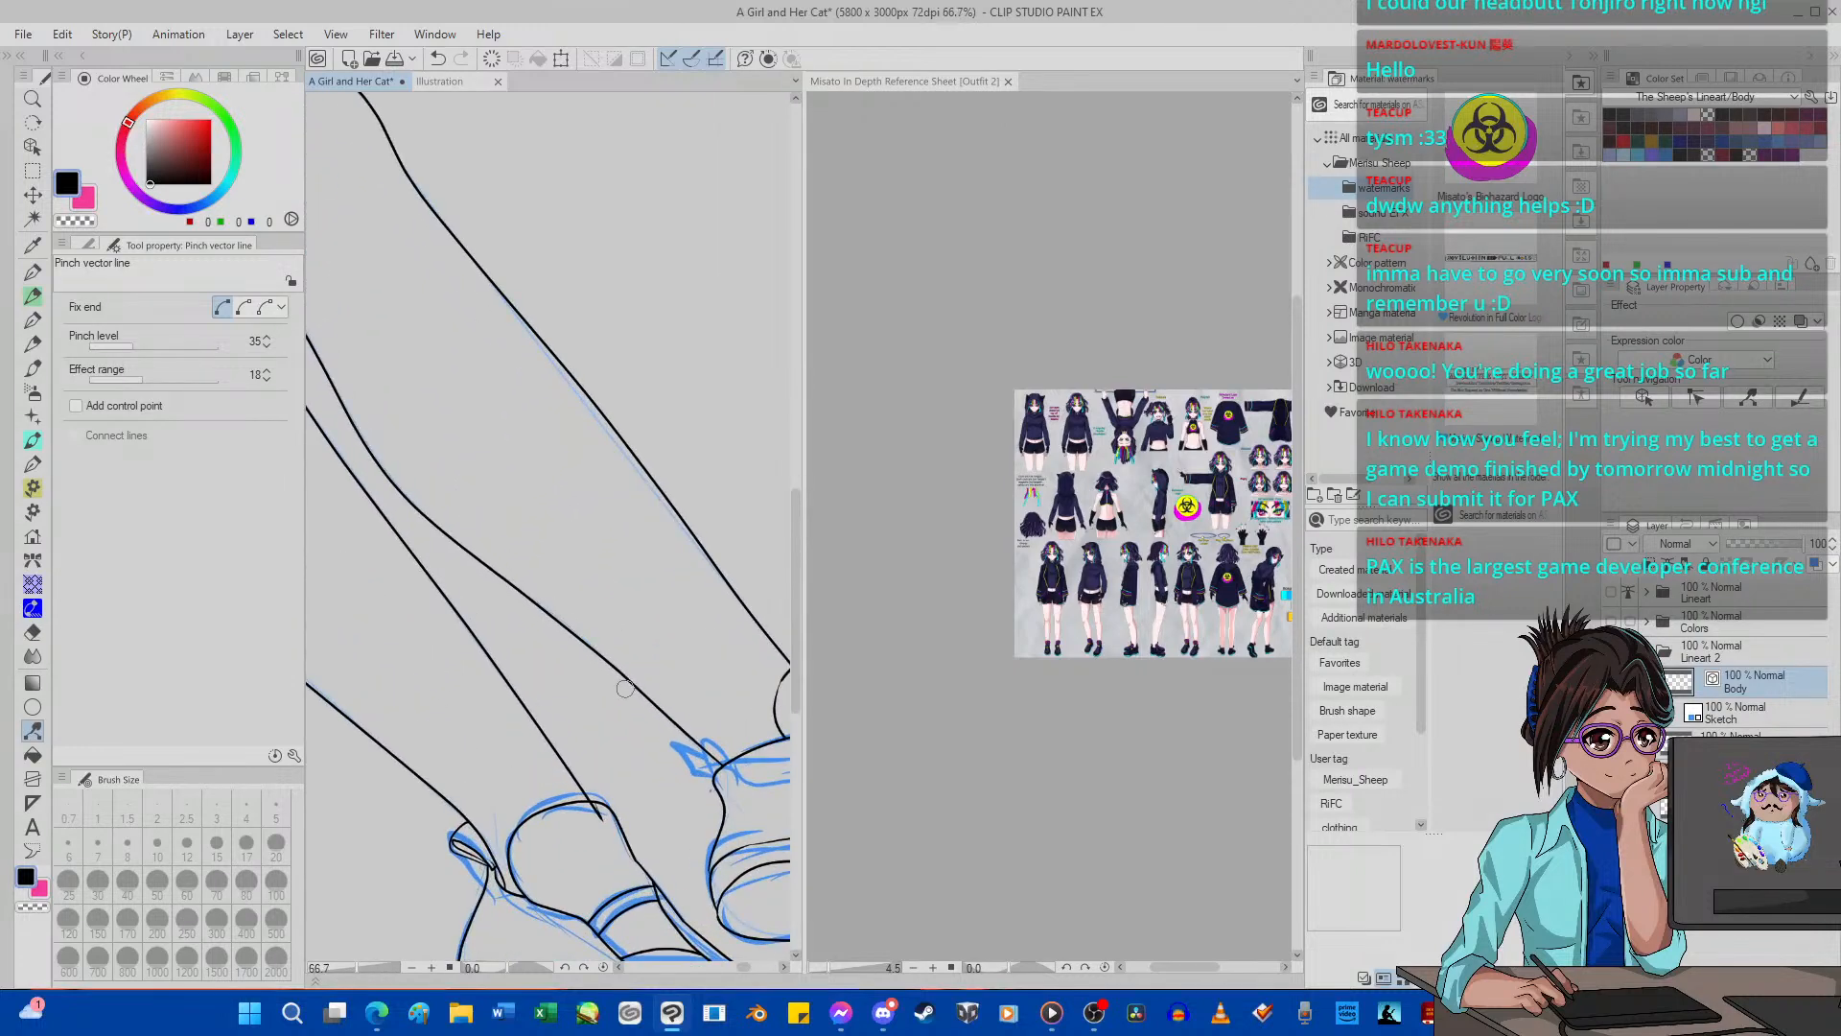
scroll(677, 738, "up", 5)
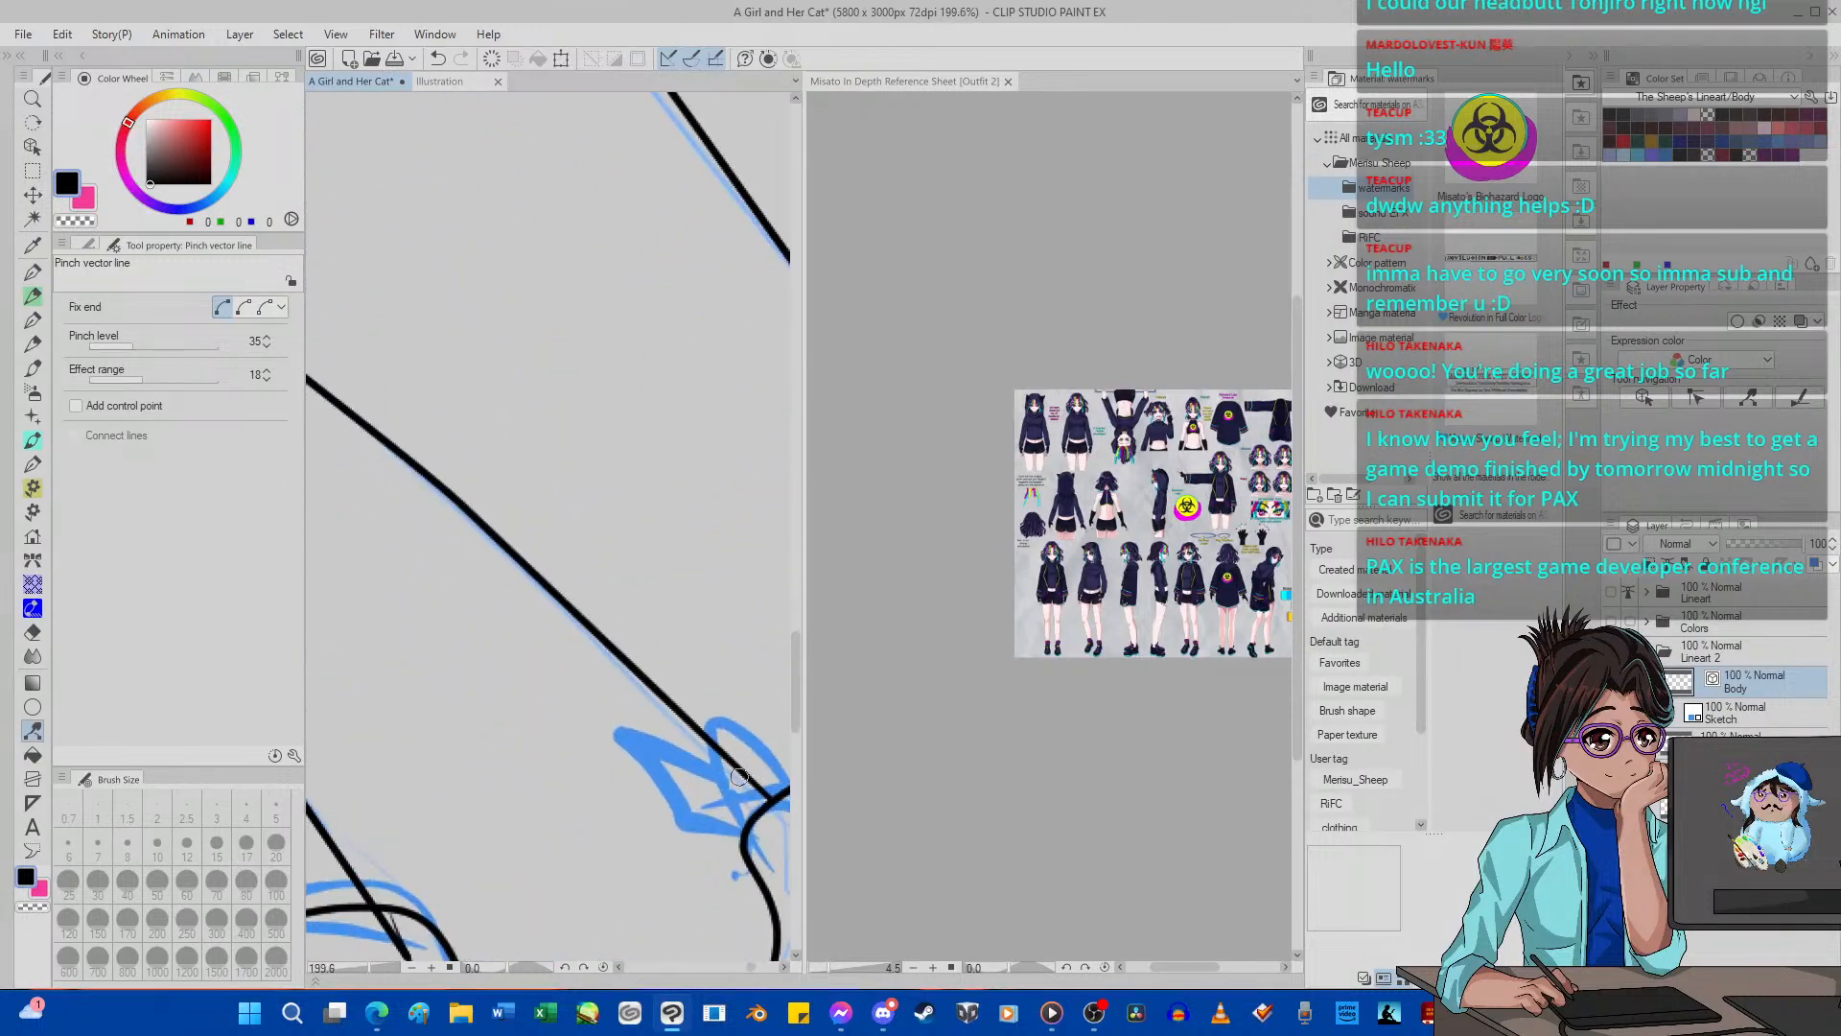
scroll(765, 803, "down", 6)
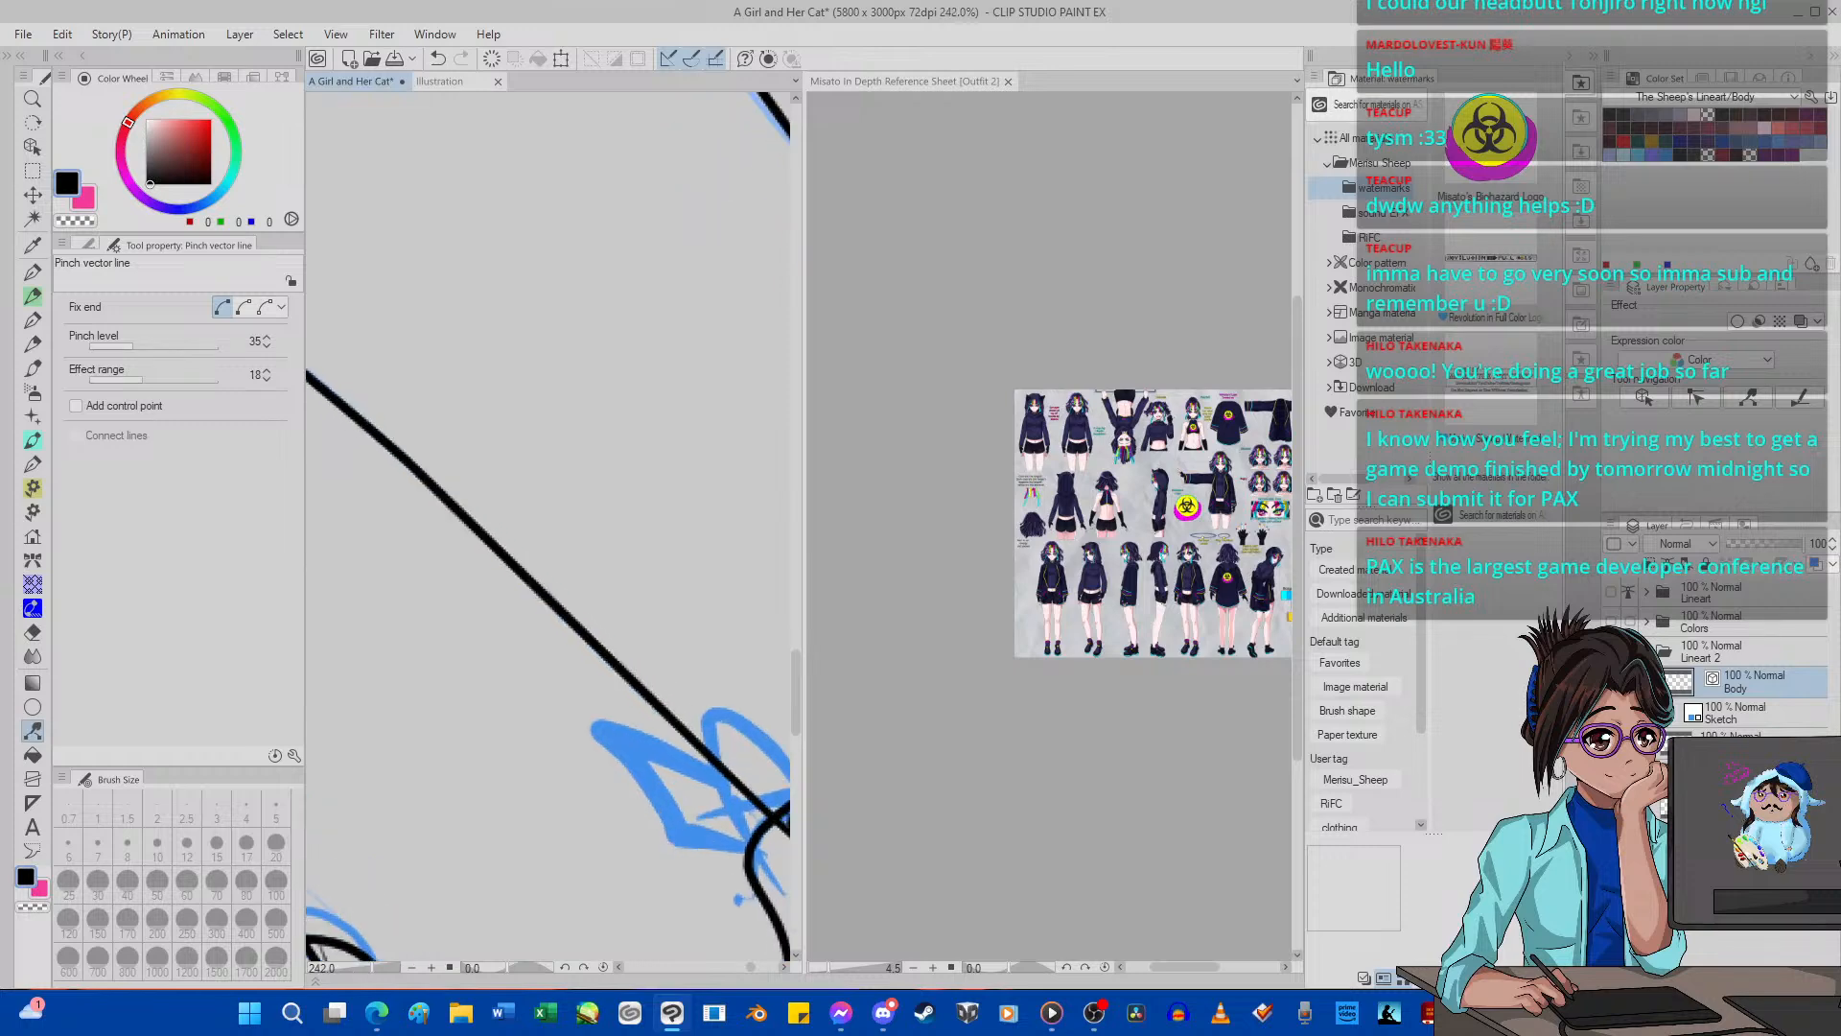
scroll(470, 543, "up", 3)
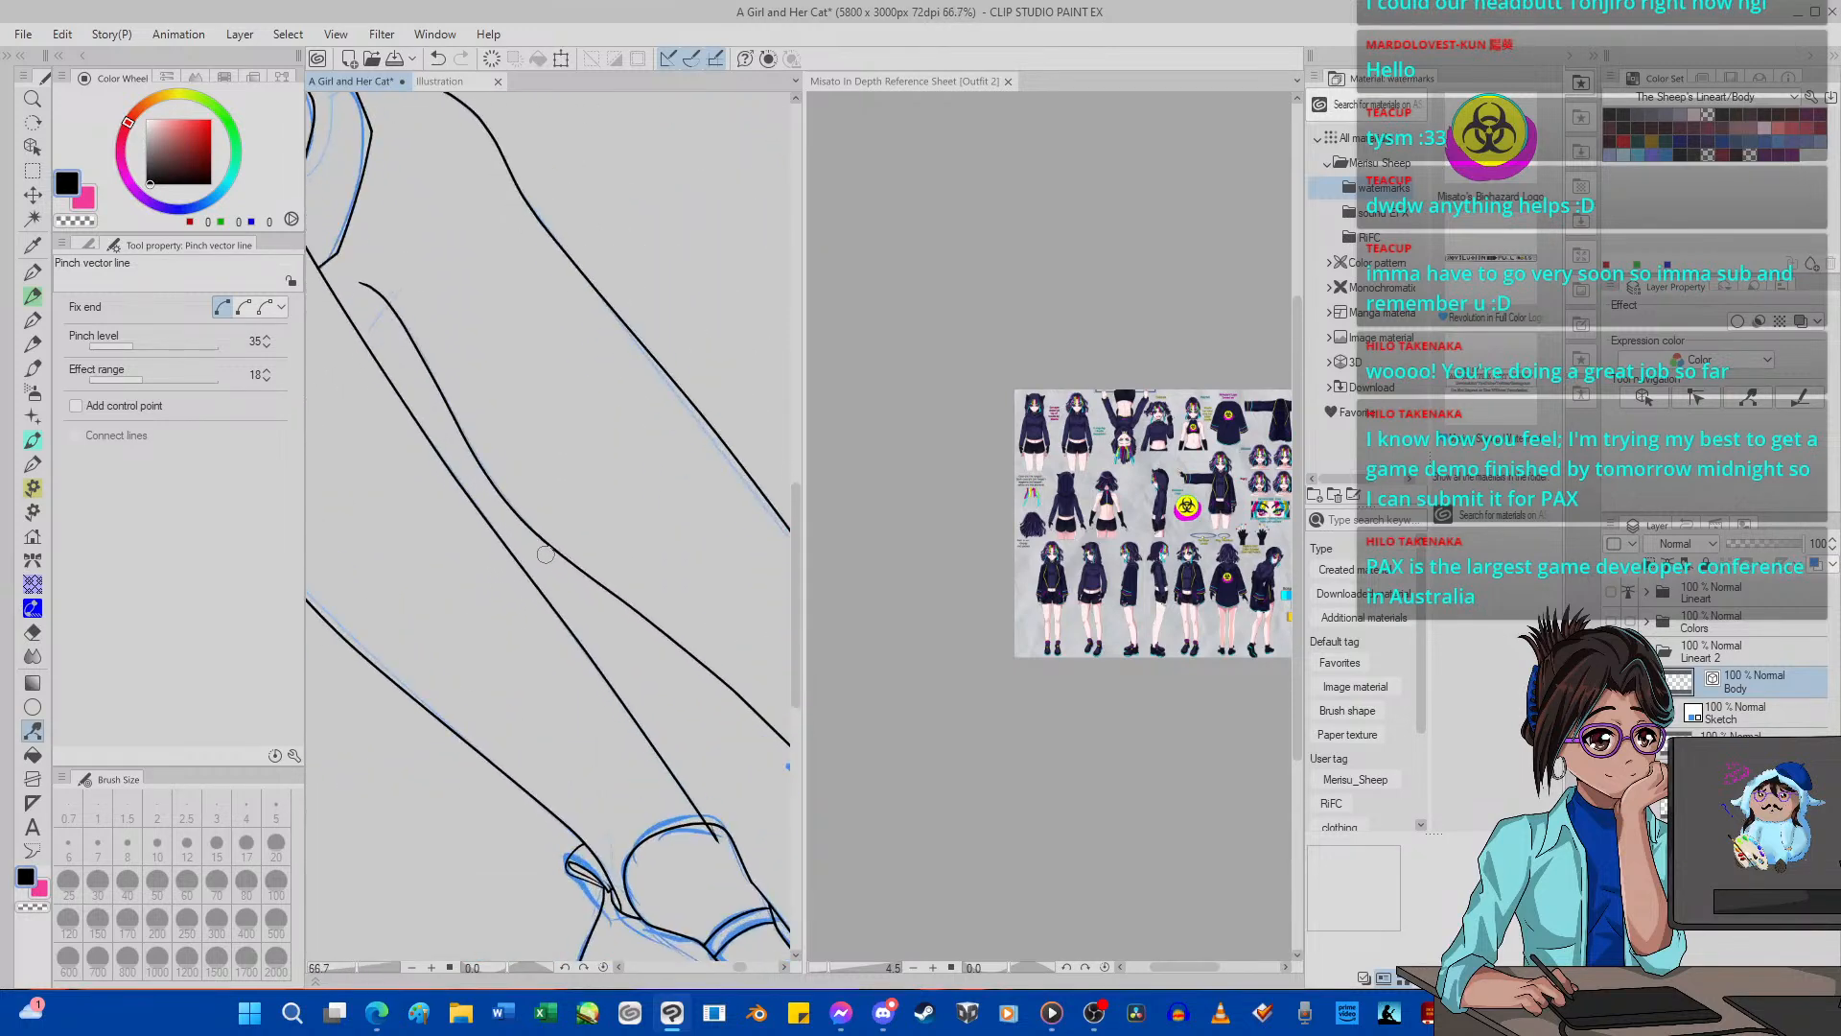
left_click_drag(512, 511, 506, 505)
scroll(512, 511, "down", 3)
scroll(605, 565, "up", 2)
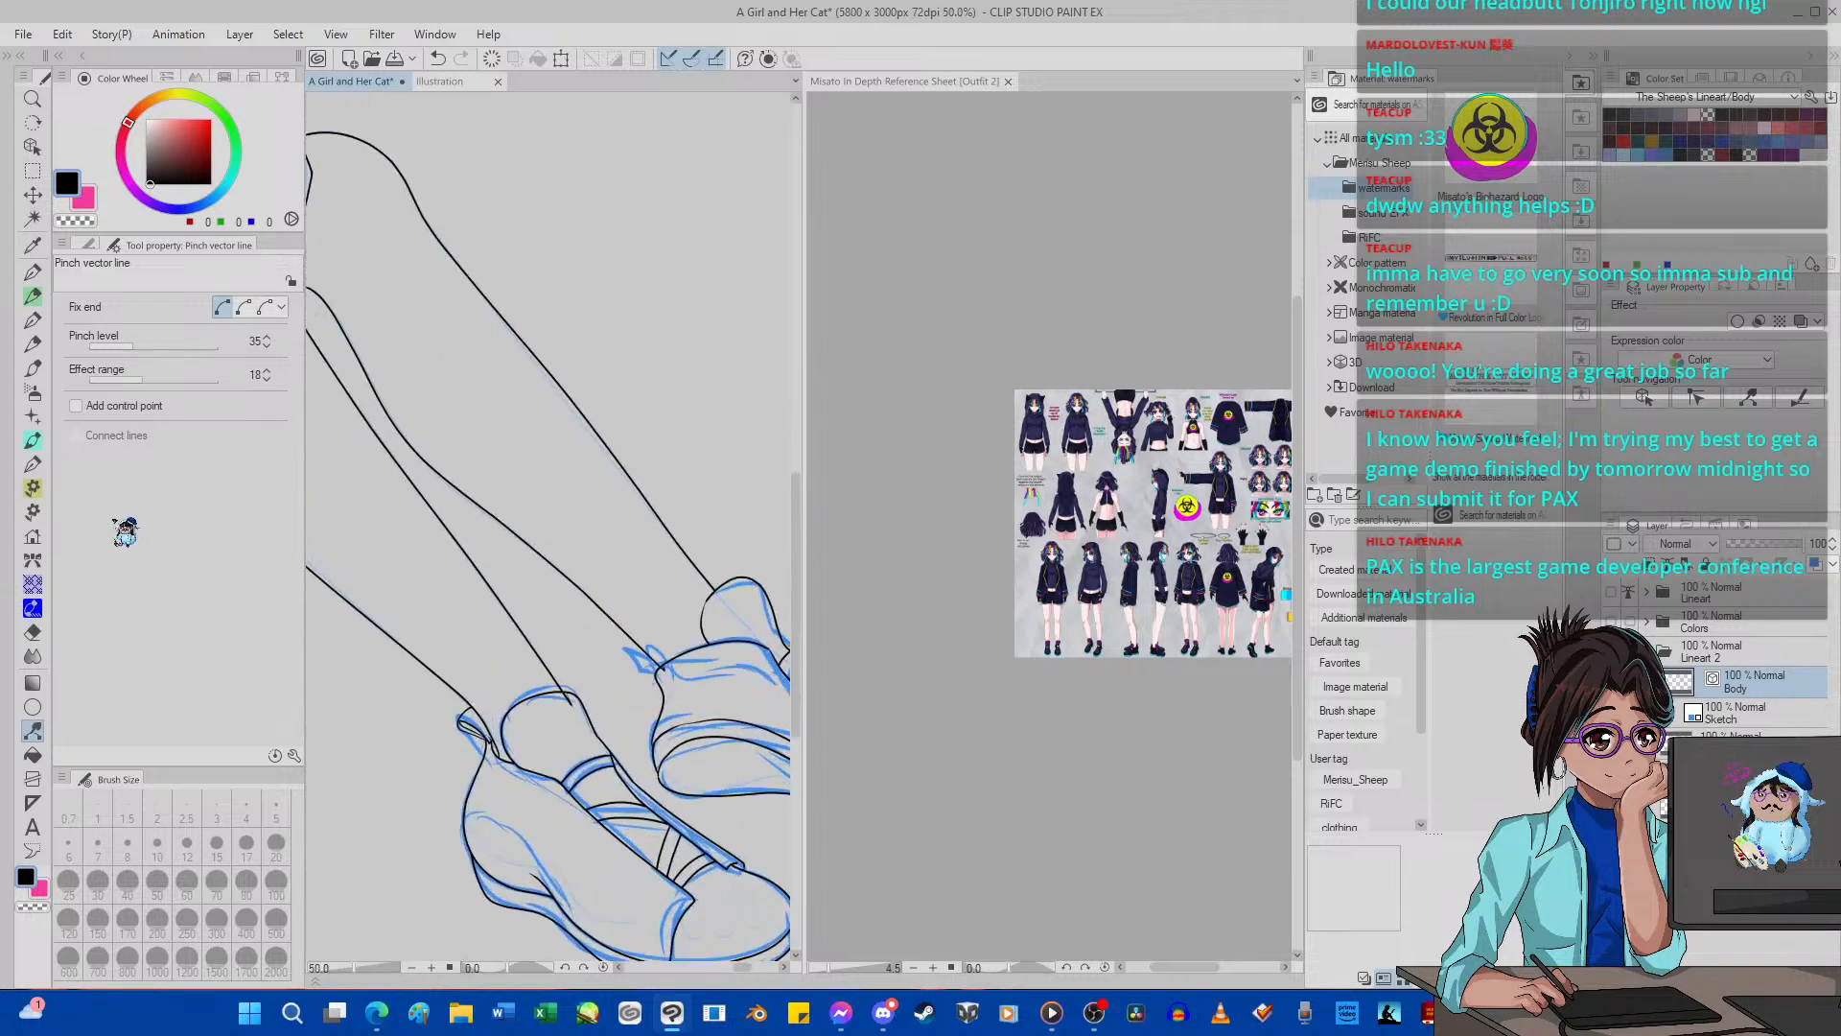
Switch the vector eraser to whole-line mode, remove the far leg's calf line, and rotate the canvas view to 36 degrees.
left_click(32, 632)
left_click(265, 441)
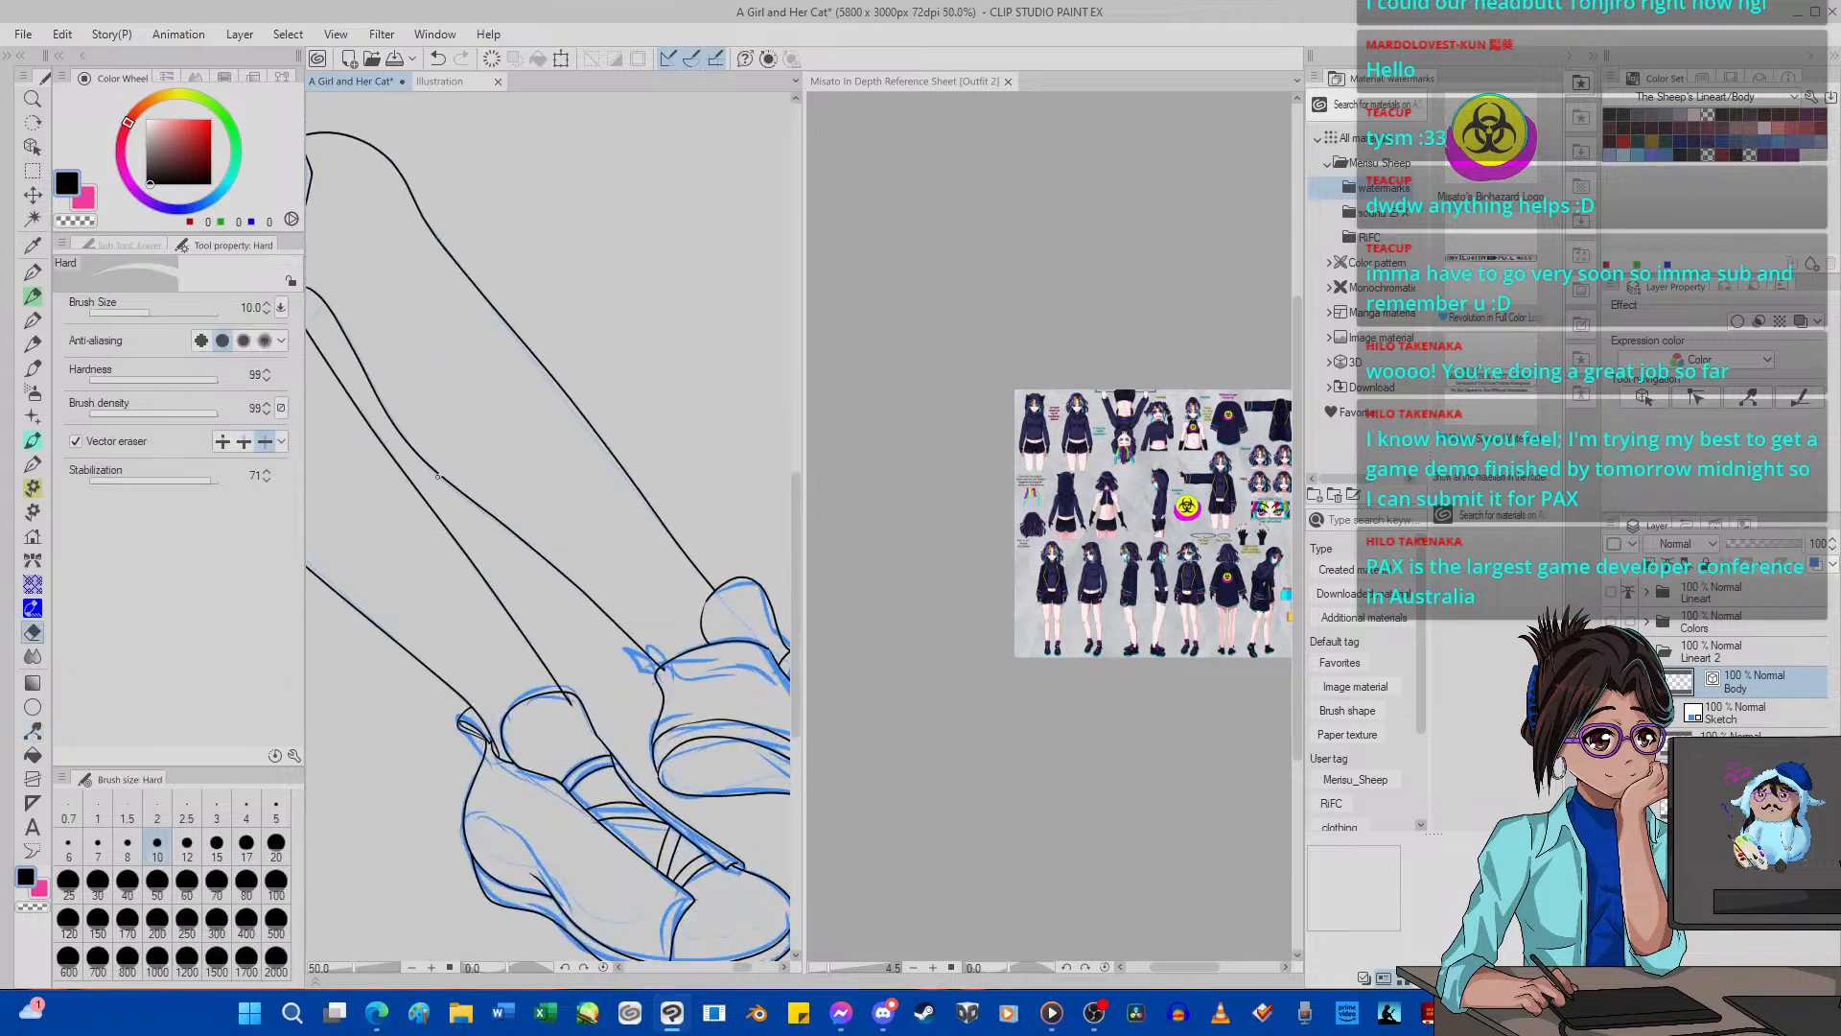
scroll(437, 477, "up", 2)
scroll(441, 476, "down", 5)
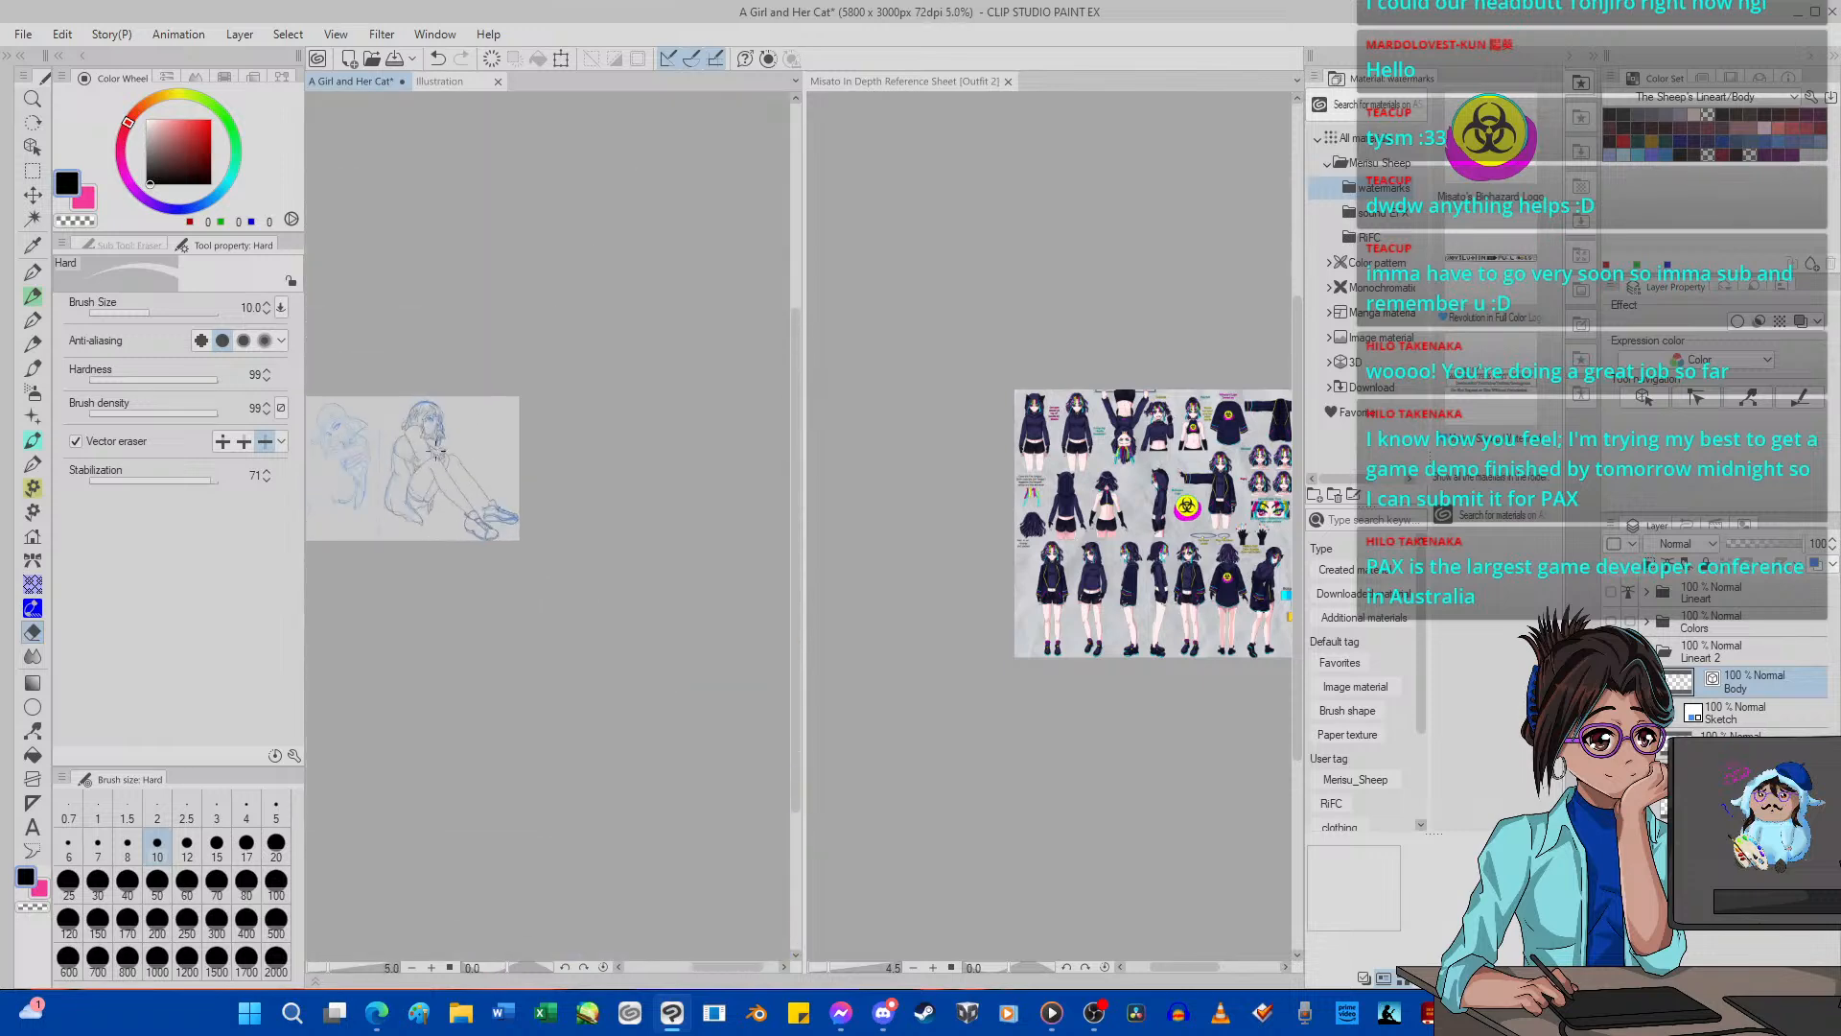
left_click(587, 967)
left_click(587, 968)
left_click(587, 967)
Redraw the far leg's calf line with G-pen 2 at size 5, from behind the knee down into the shoe's heel.
left_click(587, 968)
left_click(587, 968)
left_click(587, 968)
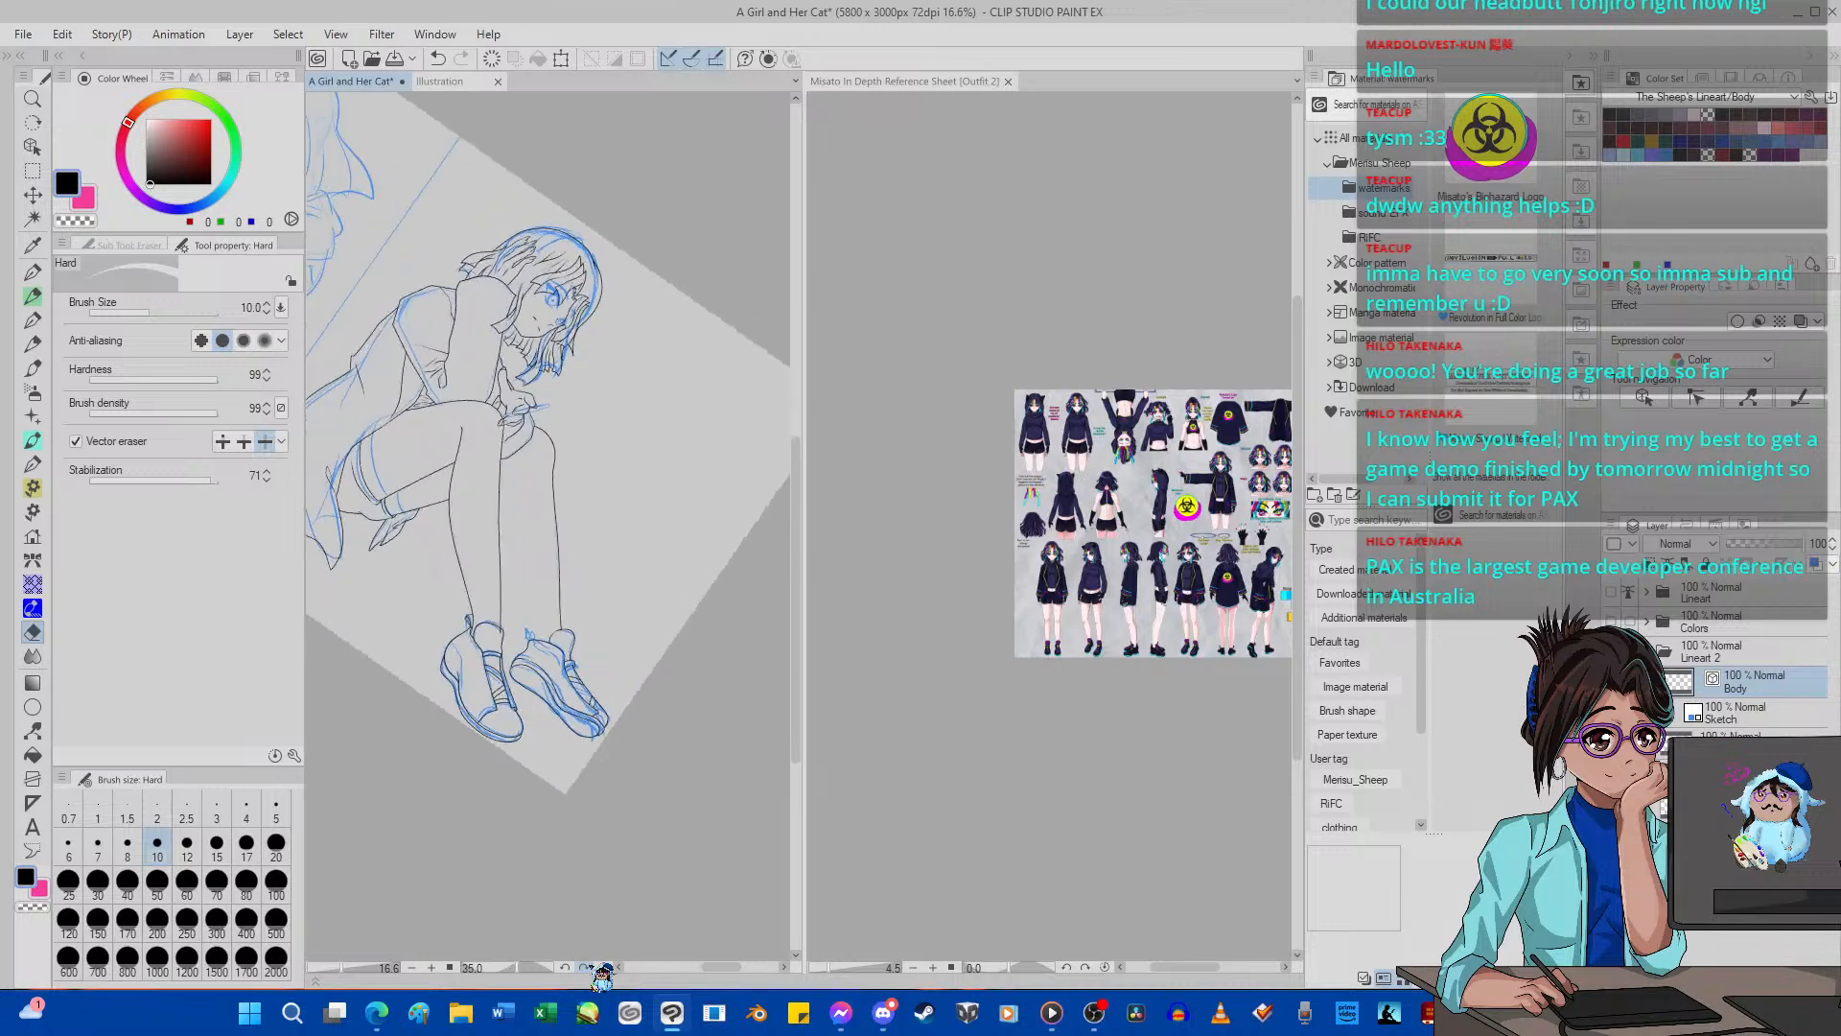
left_click(587, 968)
left_click(587, 967)
left_click(587, 968)
scroll(409, 406, "up", 5)
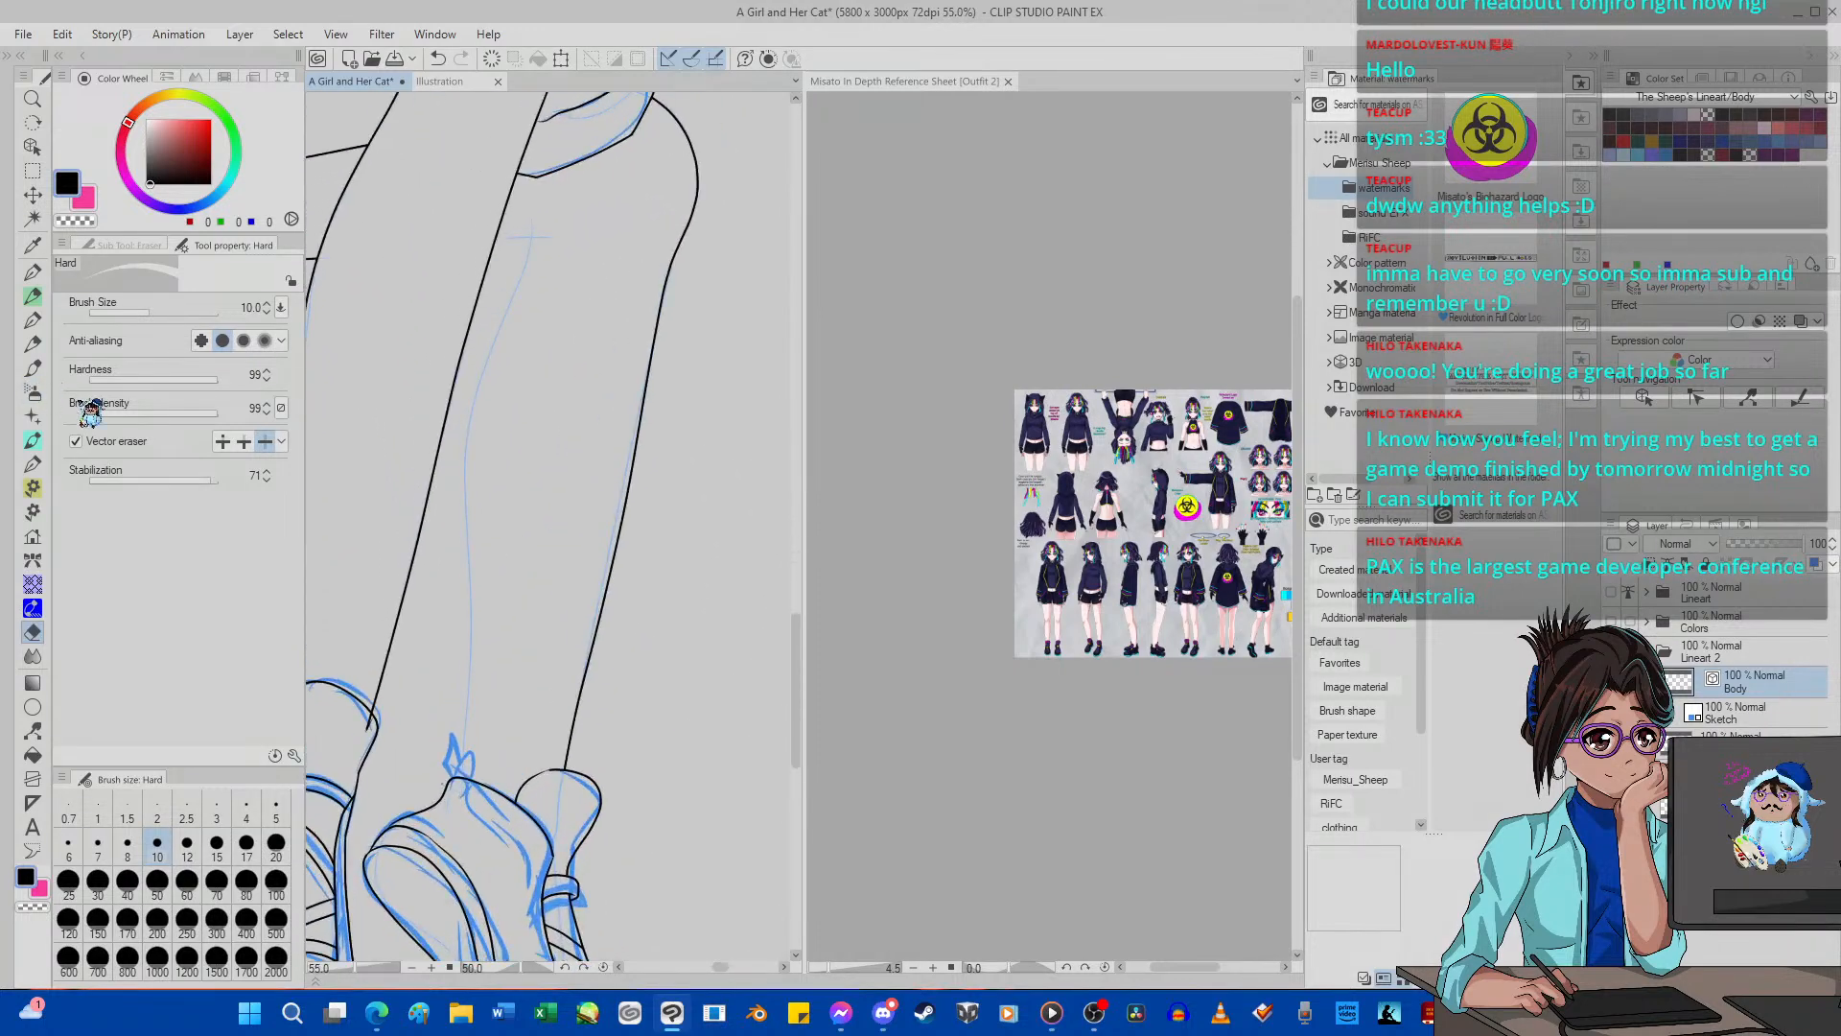
key("p")
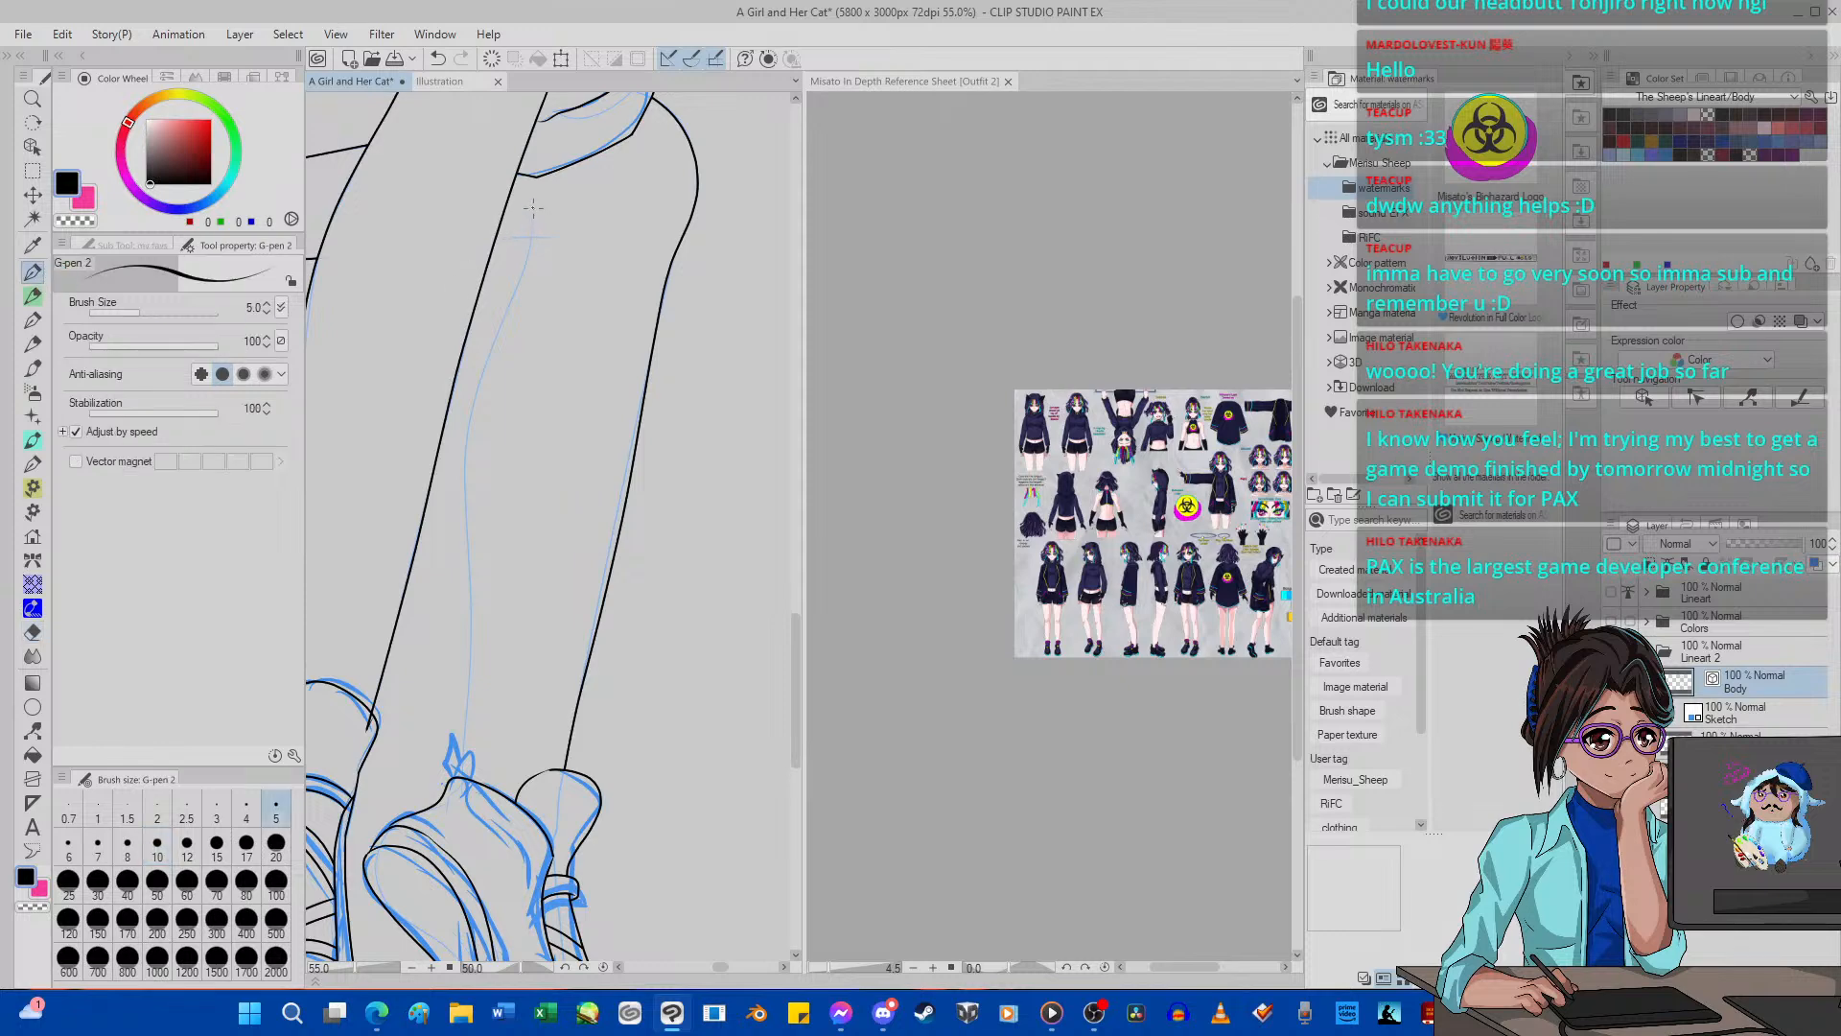
mouse_move(519, 278)
left_mouse_down()
mouse_move(467, 435)
mouse_move(451, 870)
left_mouse_up()
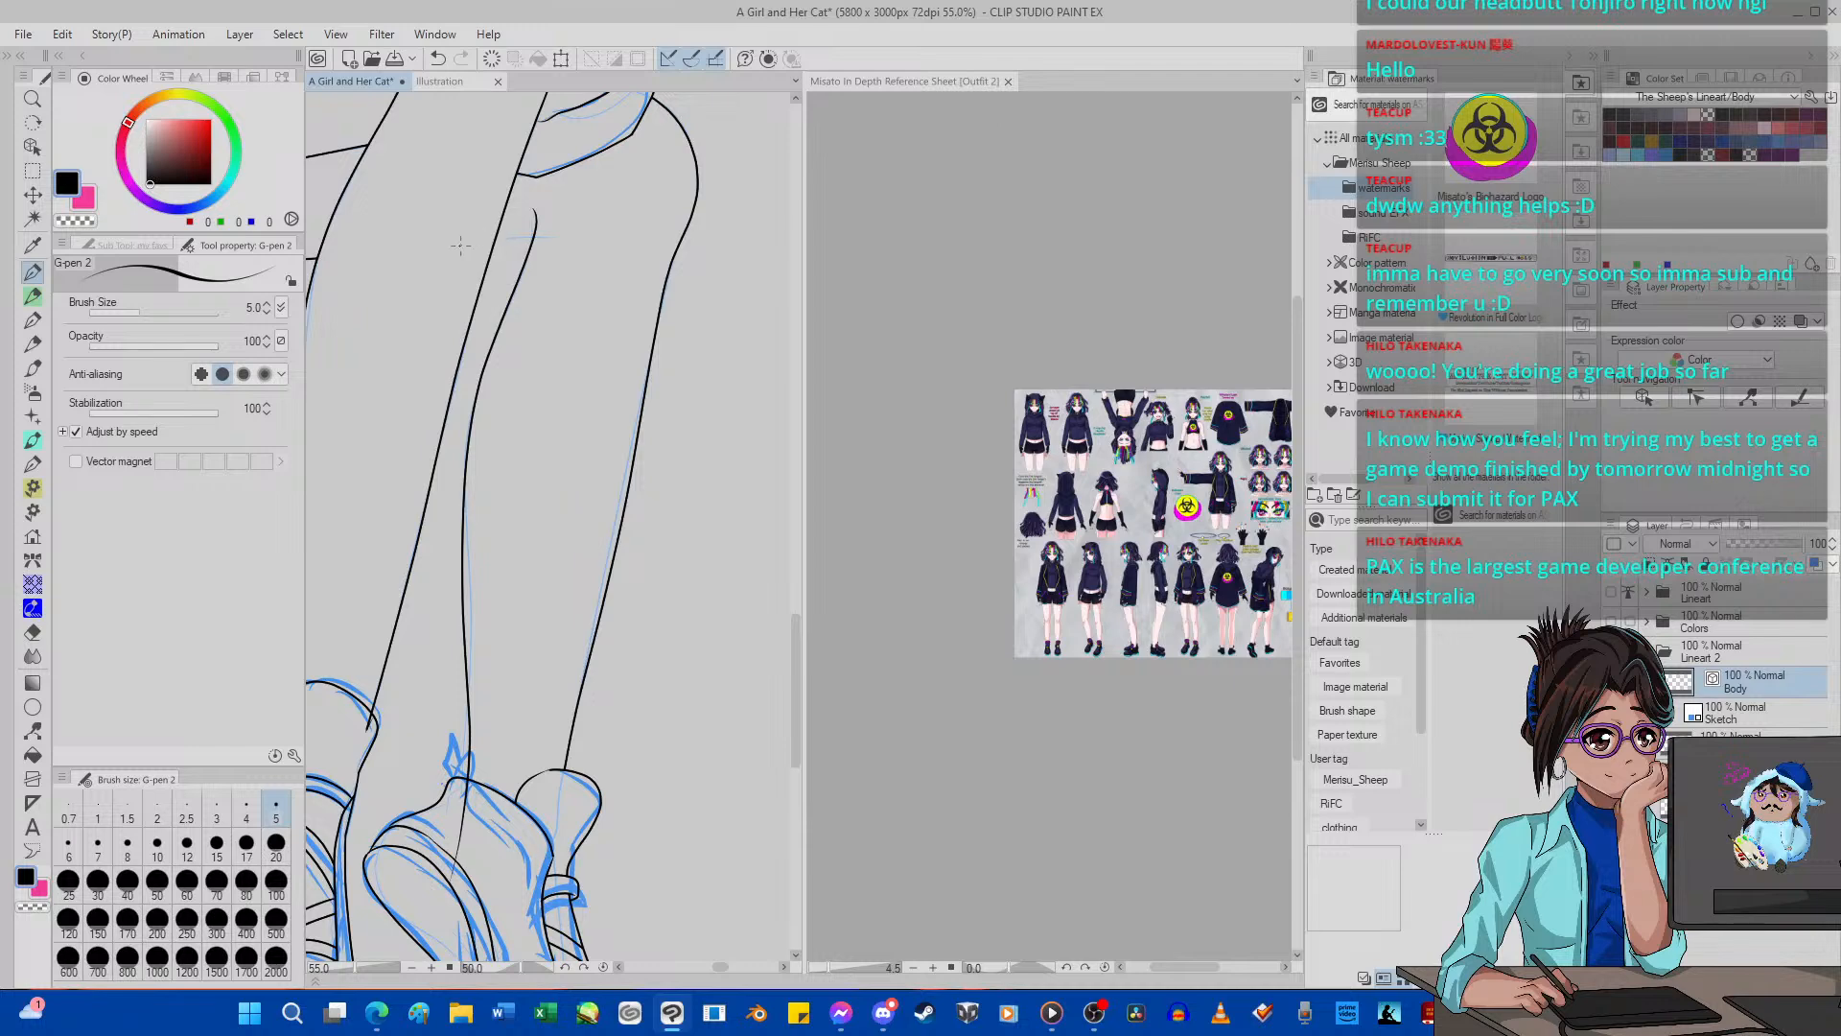
Ink a short crease across the upper end of the far leg's calf line, replacing the first attempt.
left_click_drag(518, 240, 569, 262)
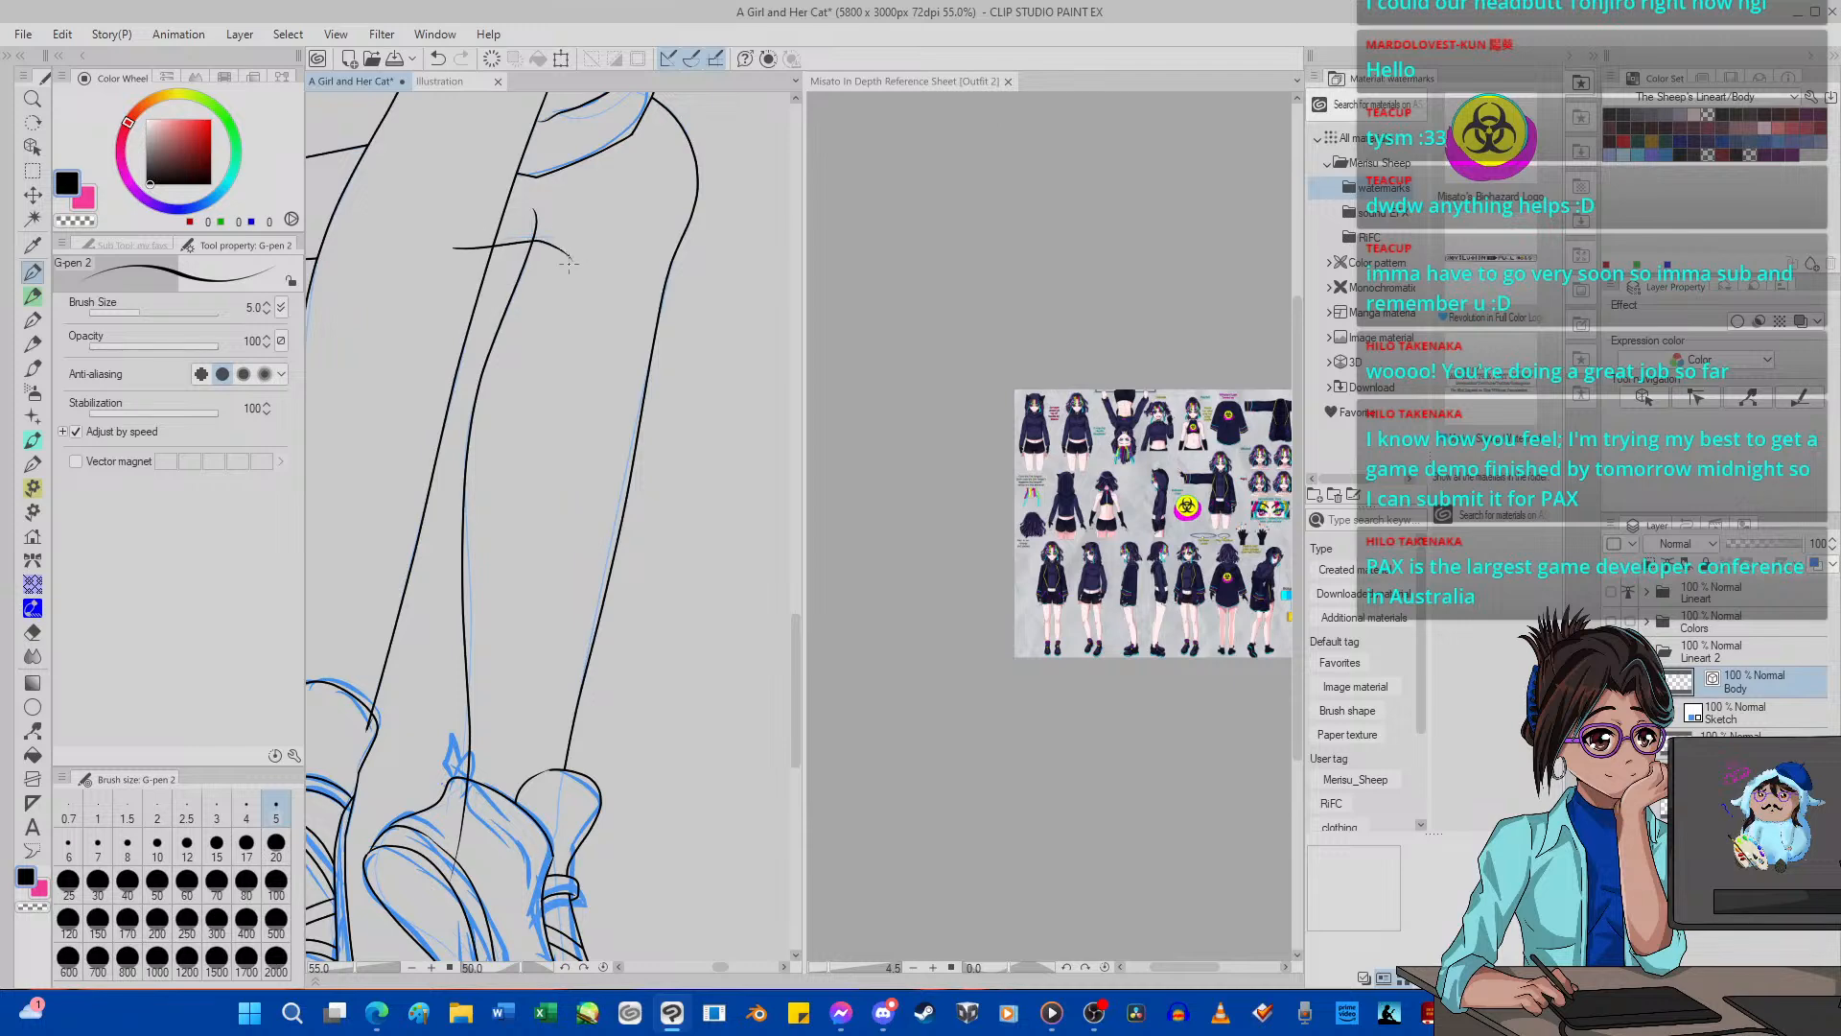
left_click(438, 59)
left_click_drag(567, 235, 522, 246)
Set the canvas rotation back to 0, switch the vector eraser to erase up to intersections, and trim the calf line's overshoot inside the far shoe.
left_click(603, 968)
scroll(623, 705, "down", 8)
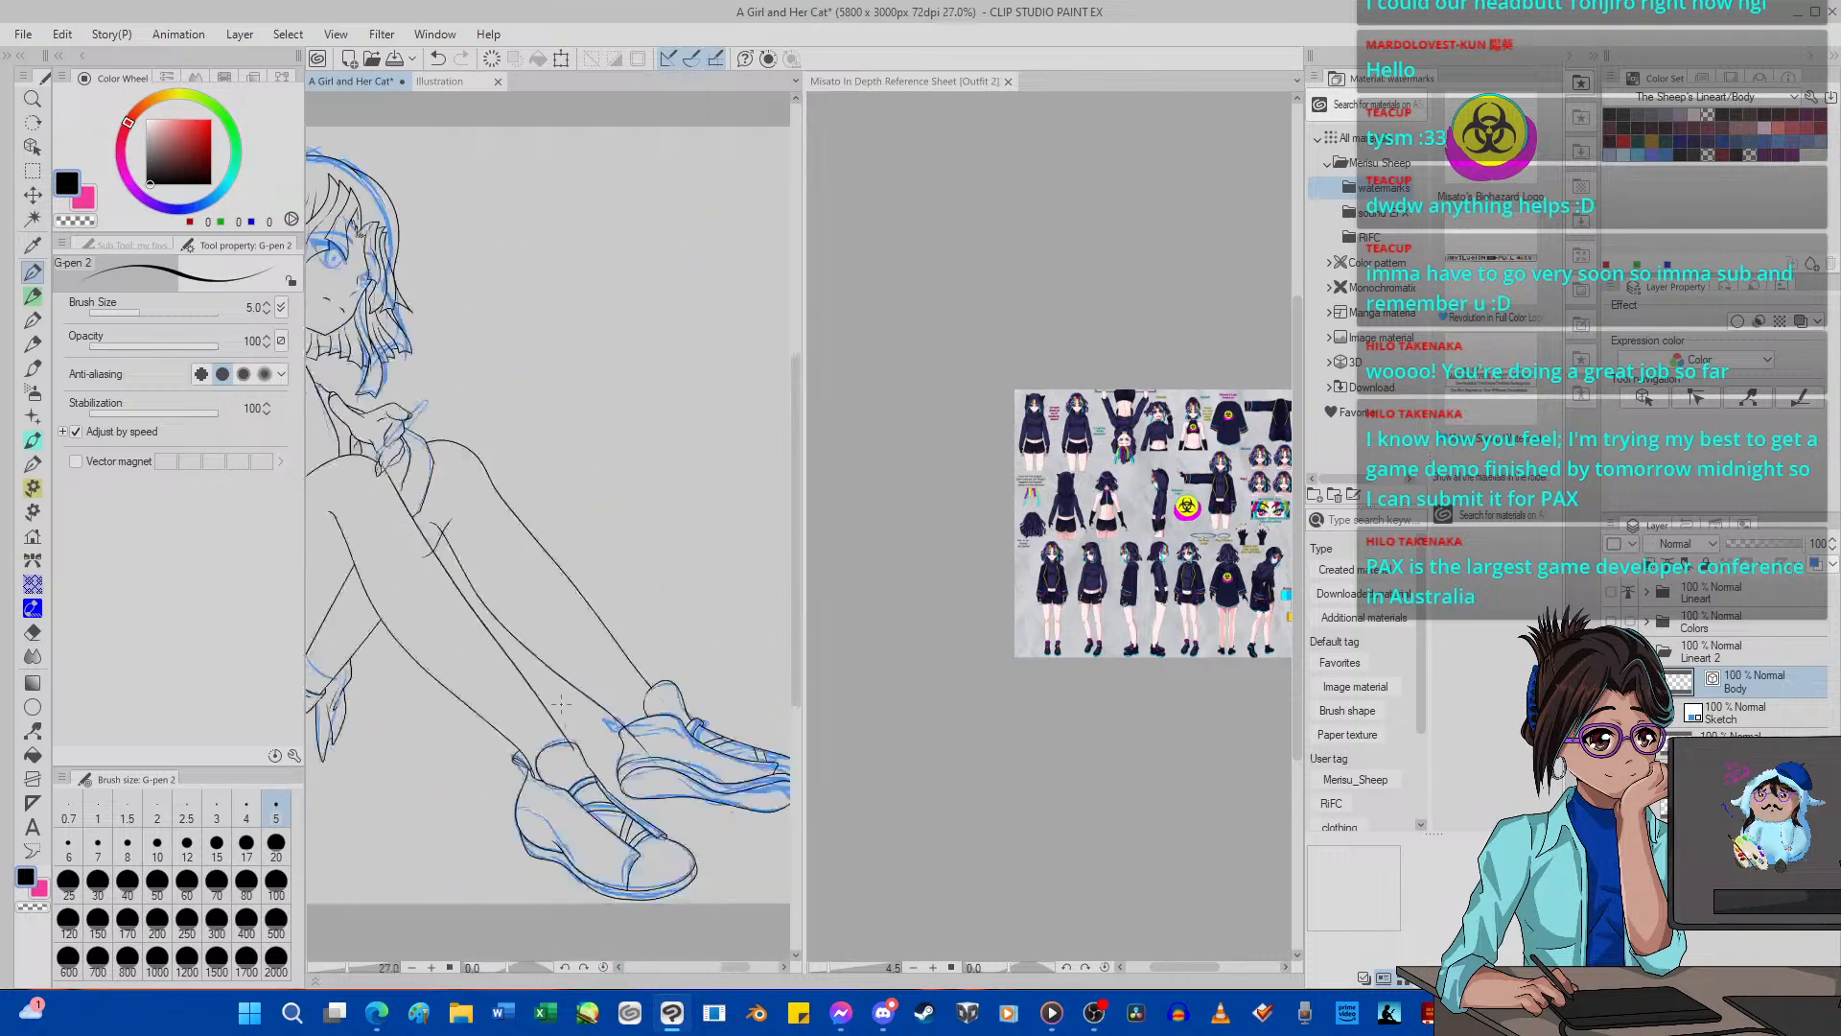
scroll(633, 734, "up", 15)
scroll(647, 741, "up", 1)
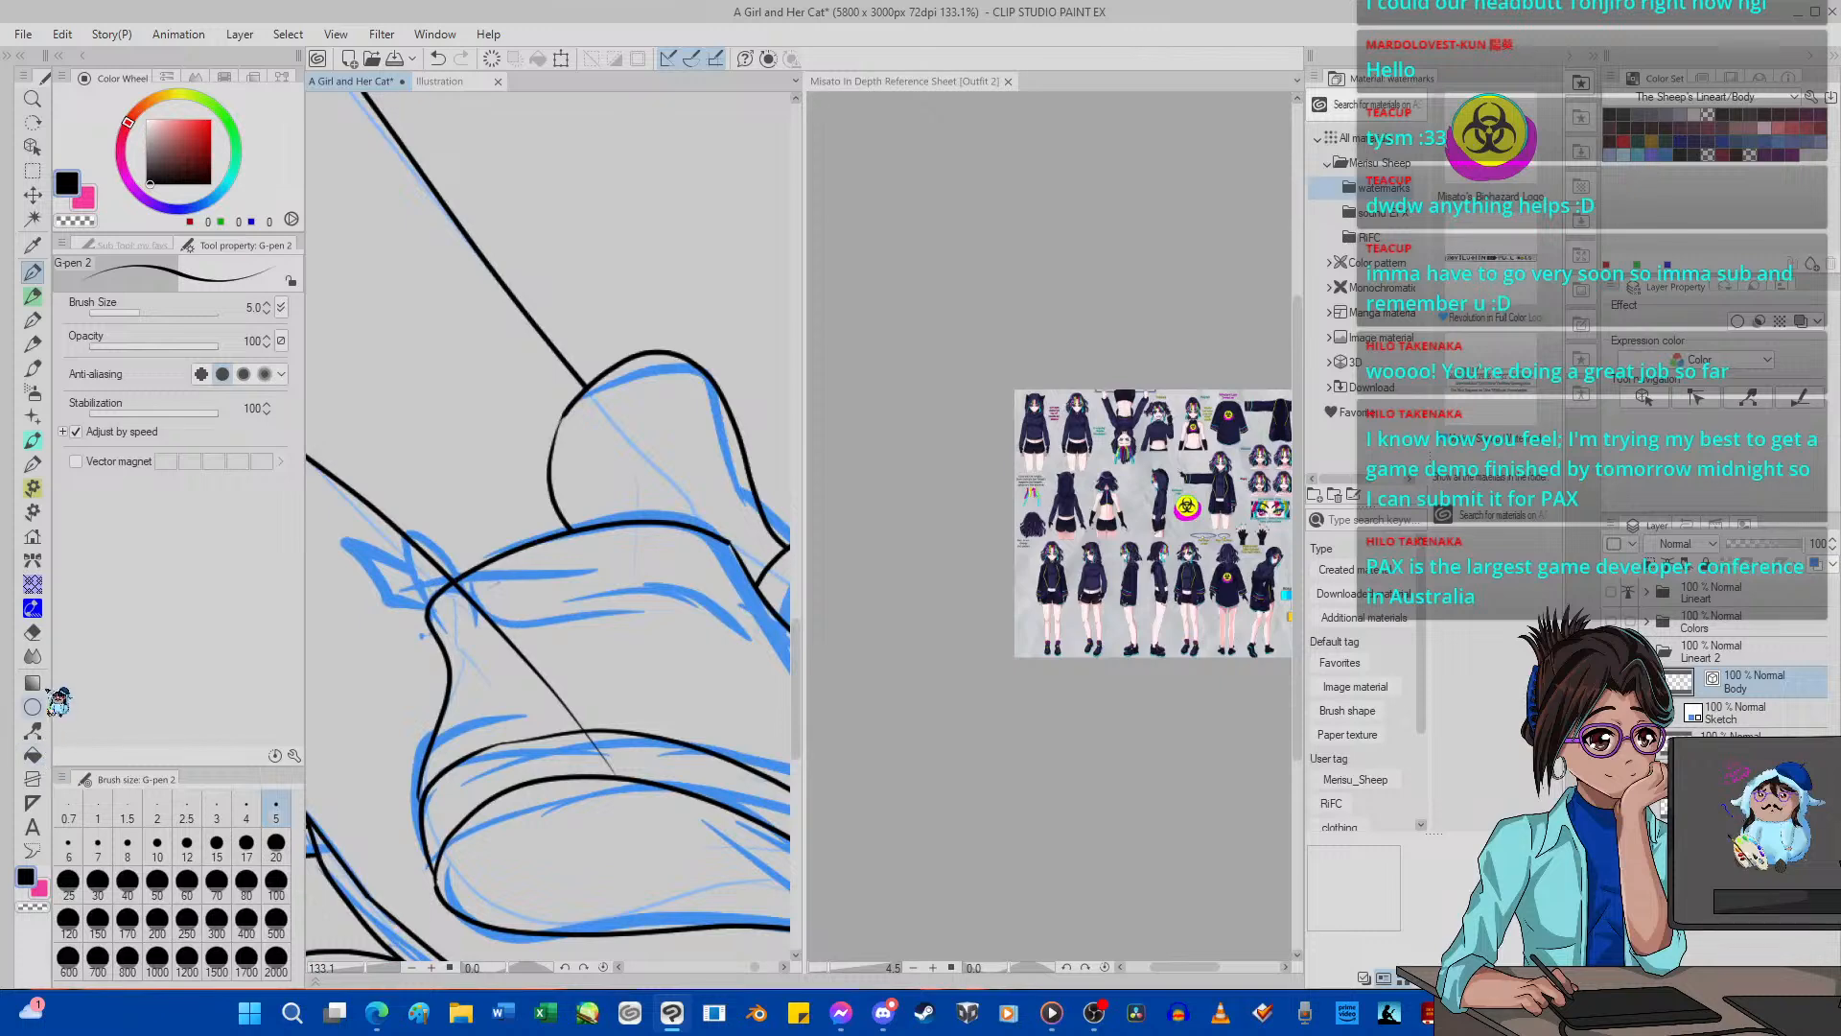
left_click(32, 632)
left_click_drag(574, 660, 511, 688)
scroll(511, 688, "down", 4)
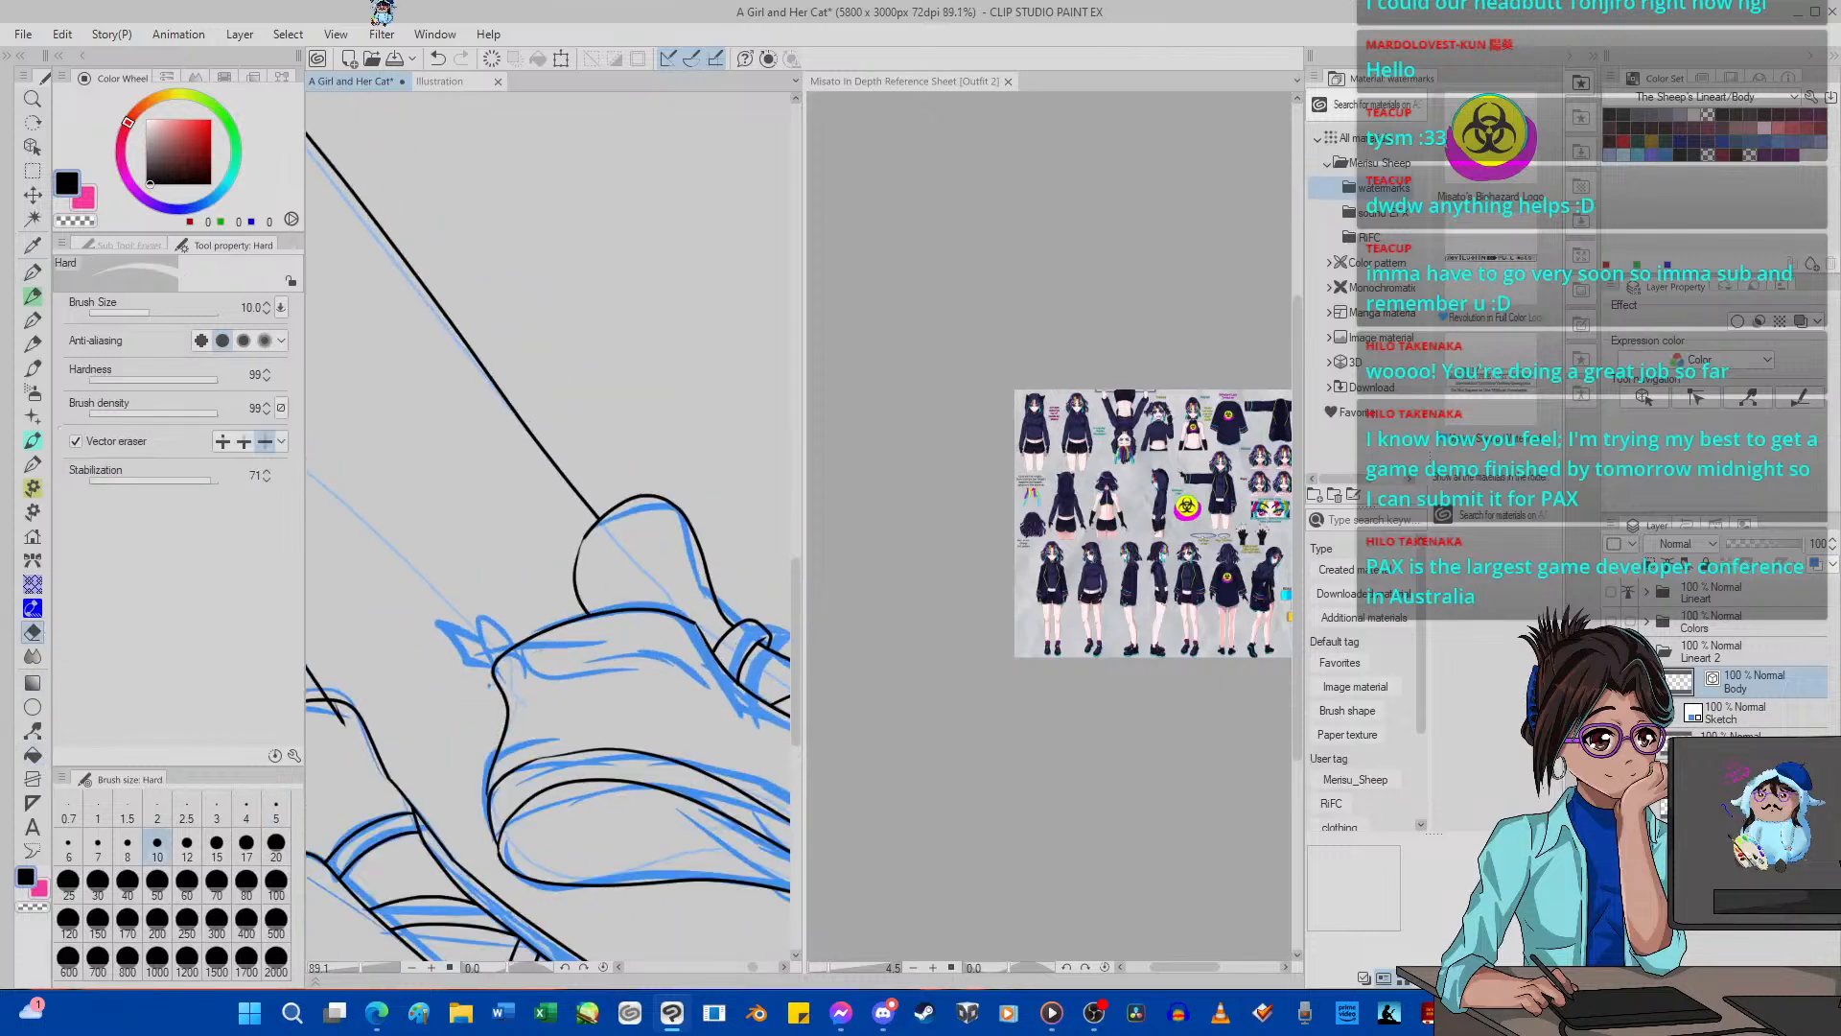
left_click(243, 441)
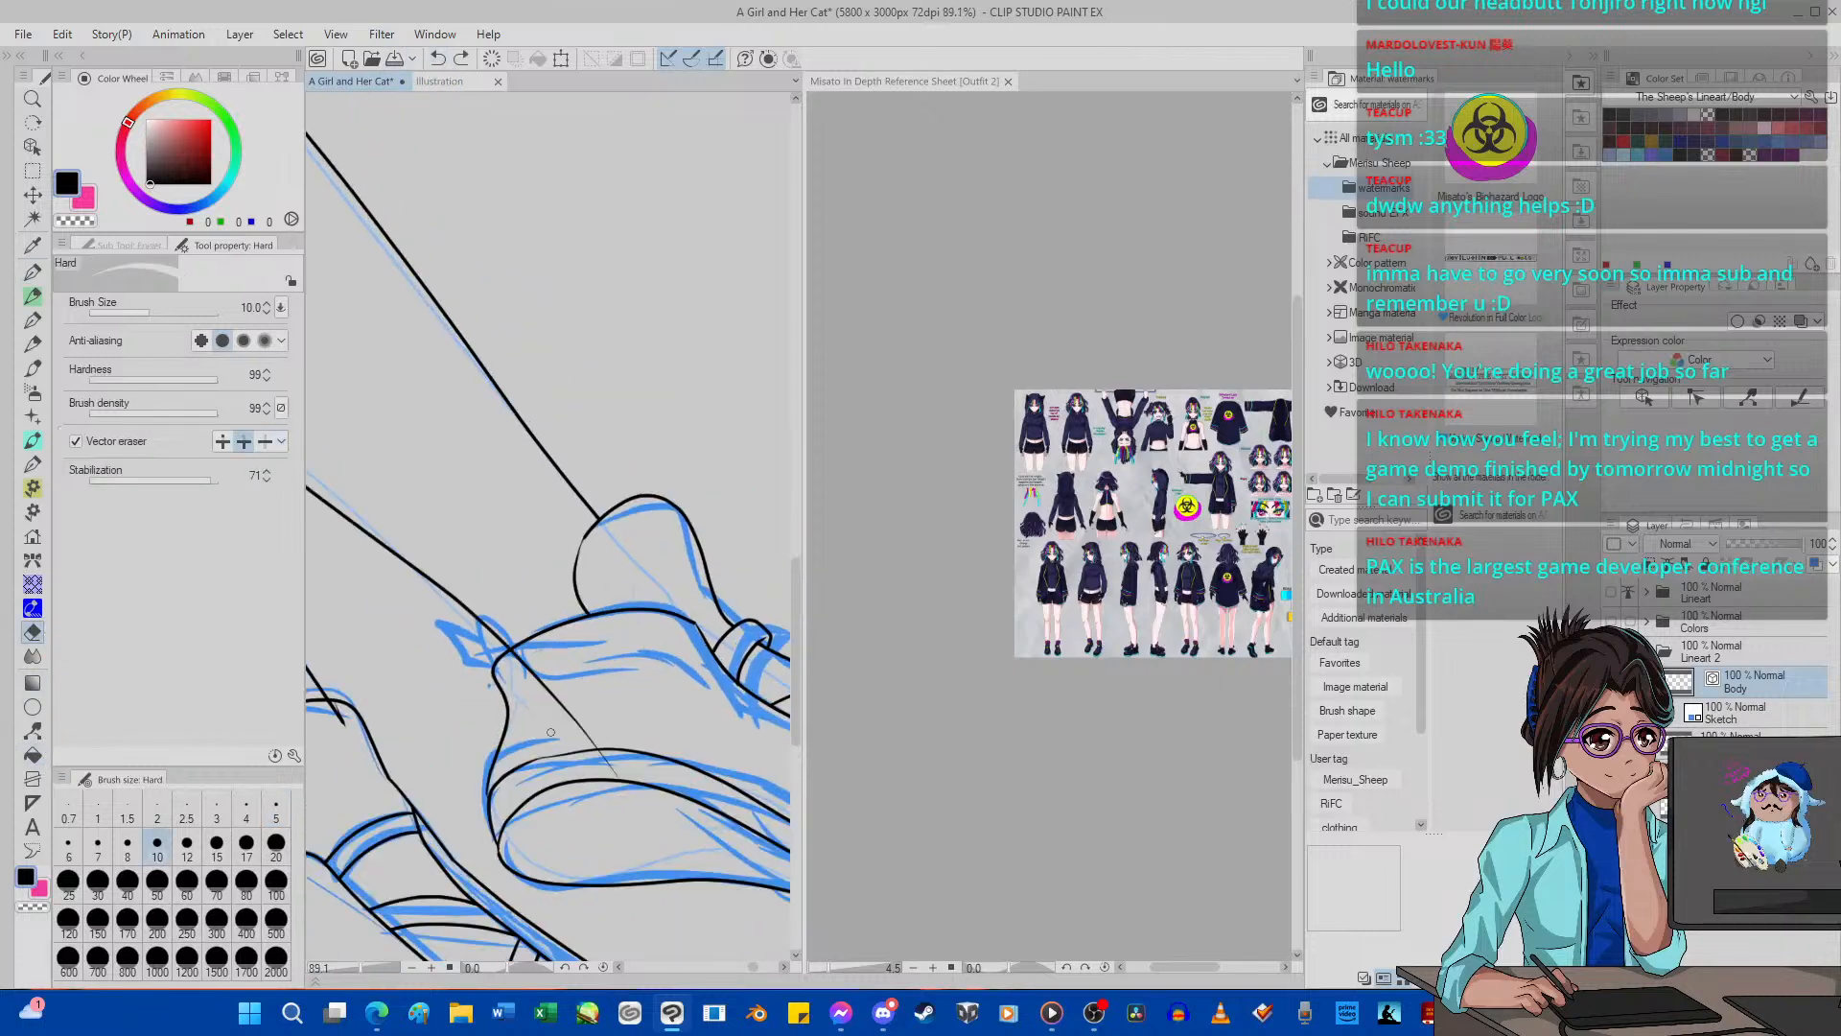
left_click(547, 719)
scroll(612, 766, "down", 10)
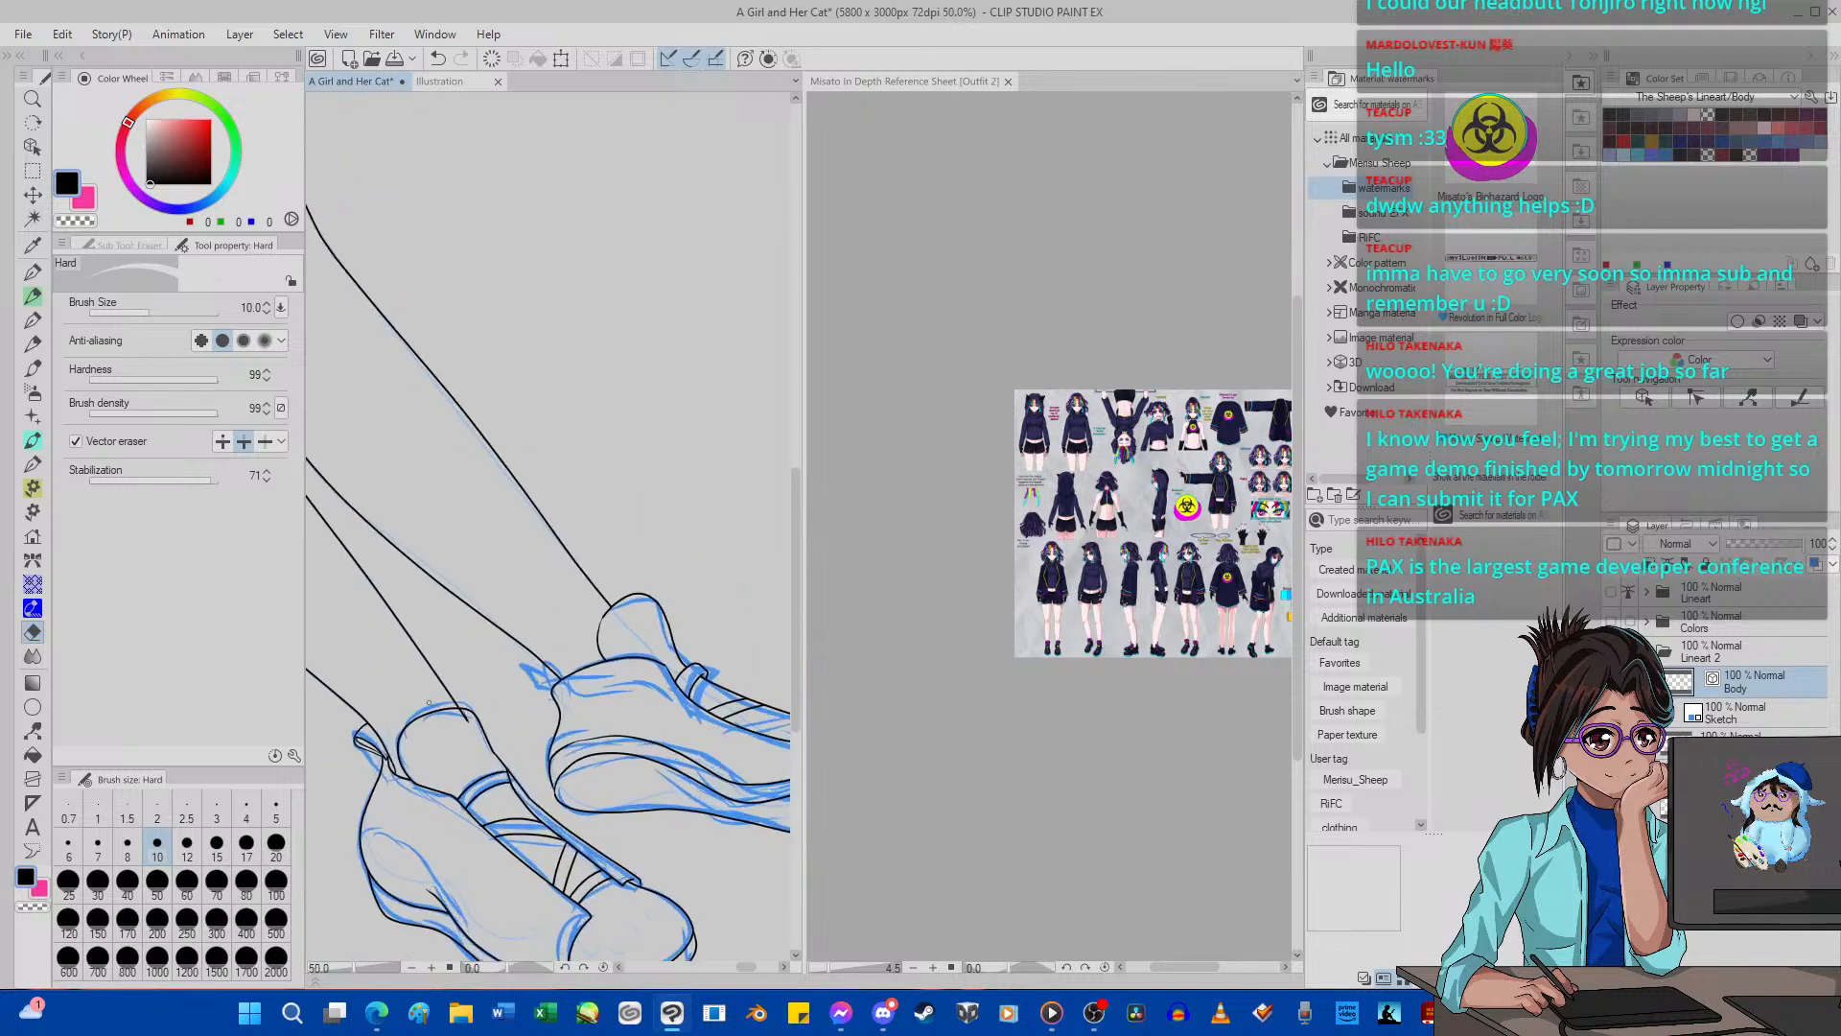
scroll(540, 587, "up", 8)
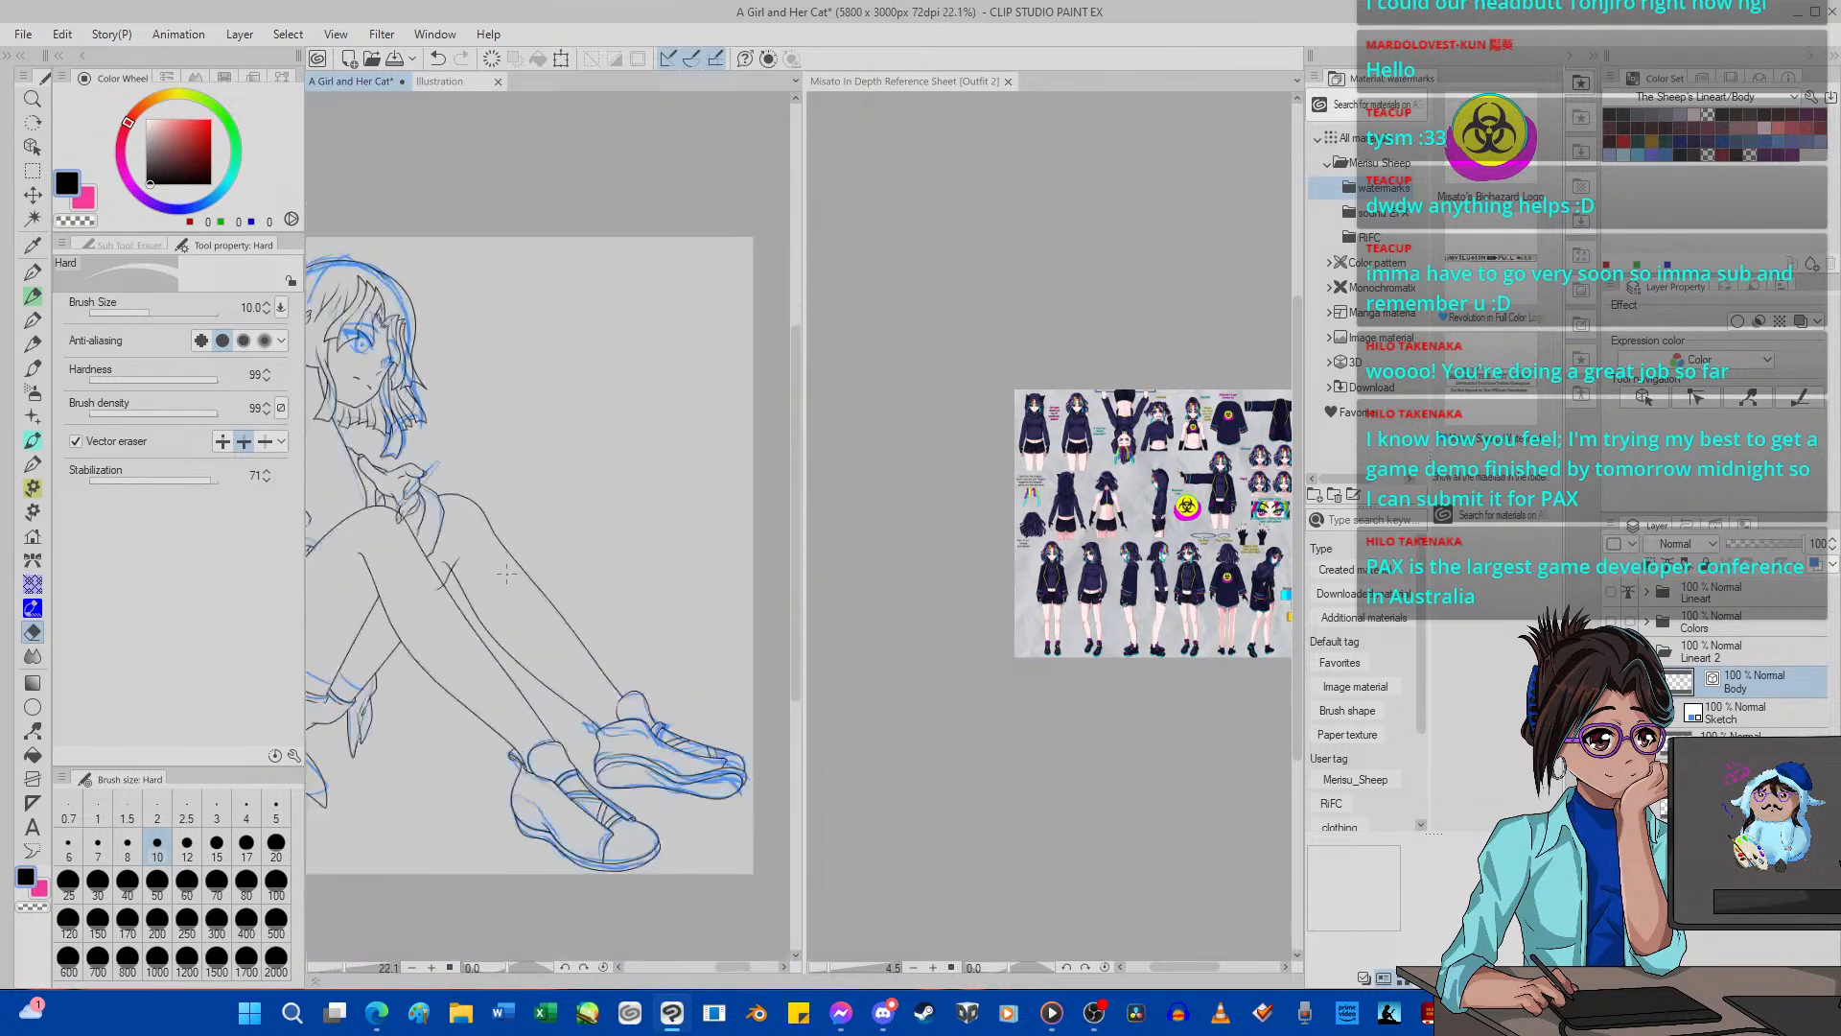
scroll(371, 530, "down", 3)
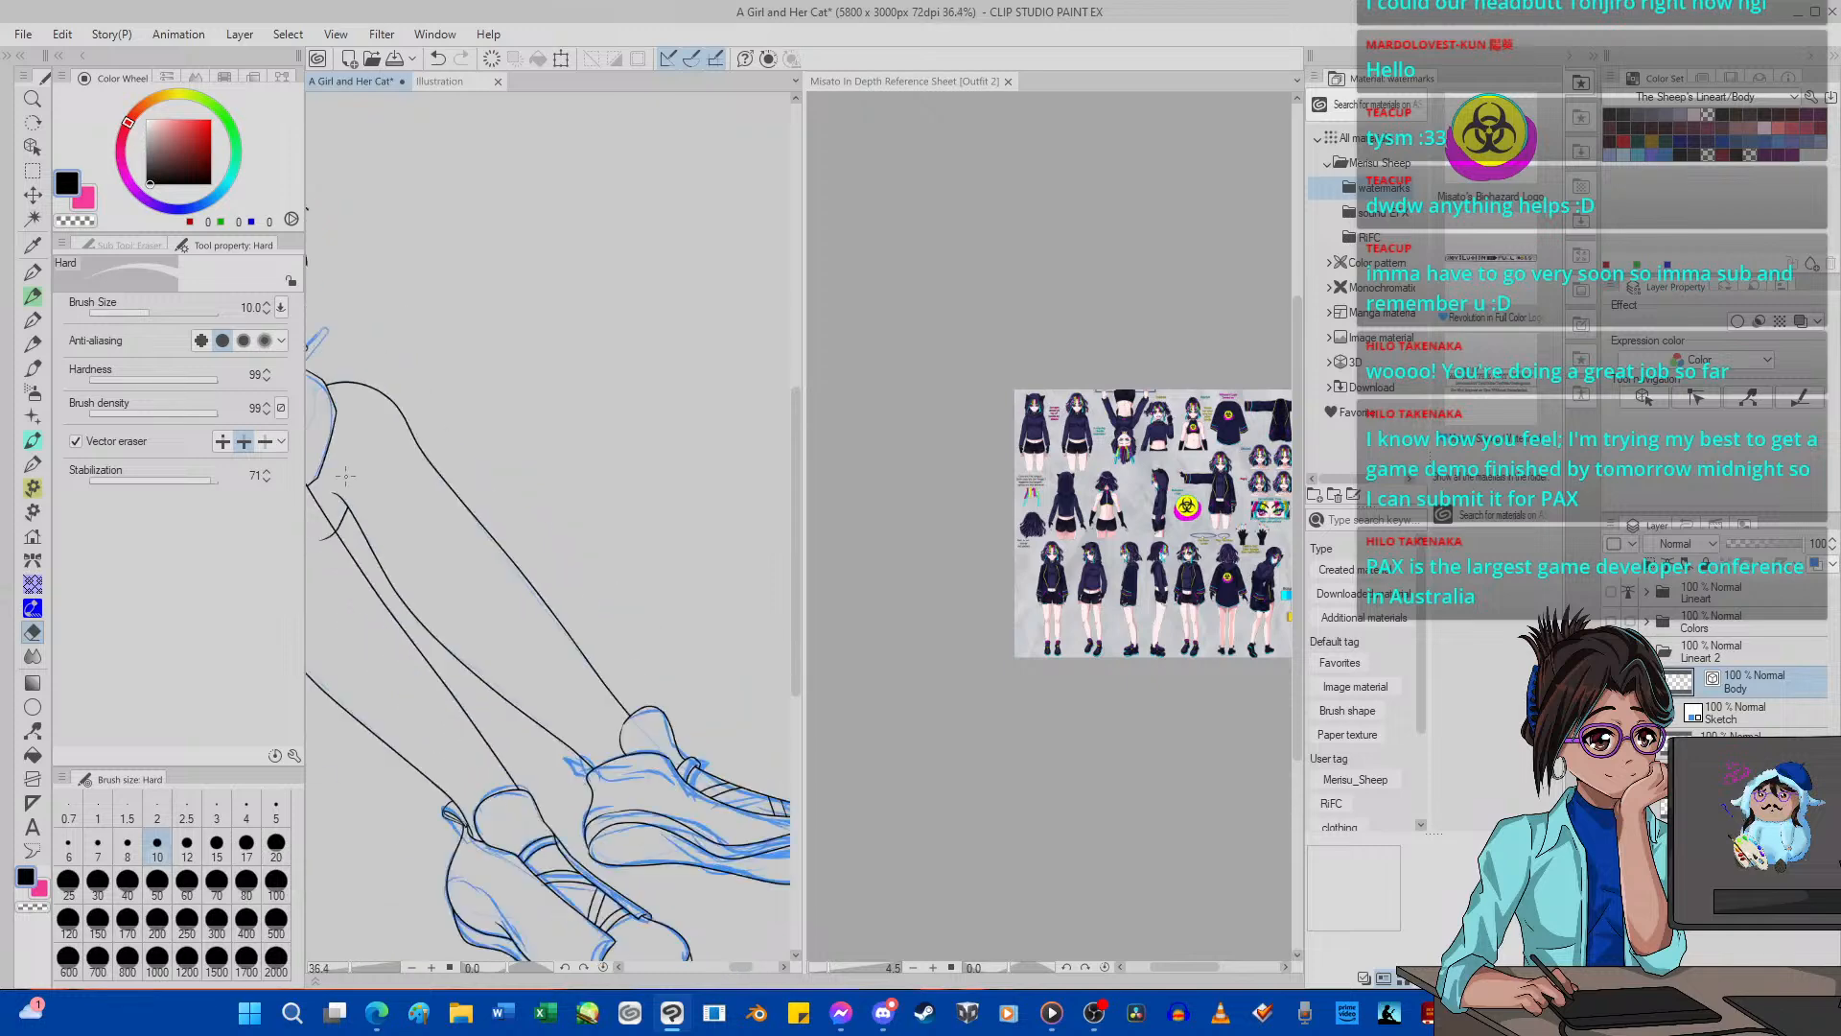
scroll(349, 538, "down", 5)
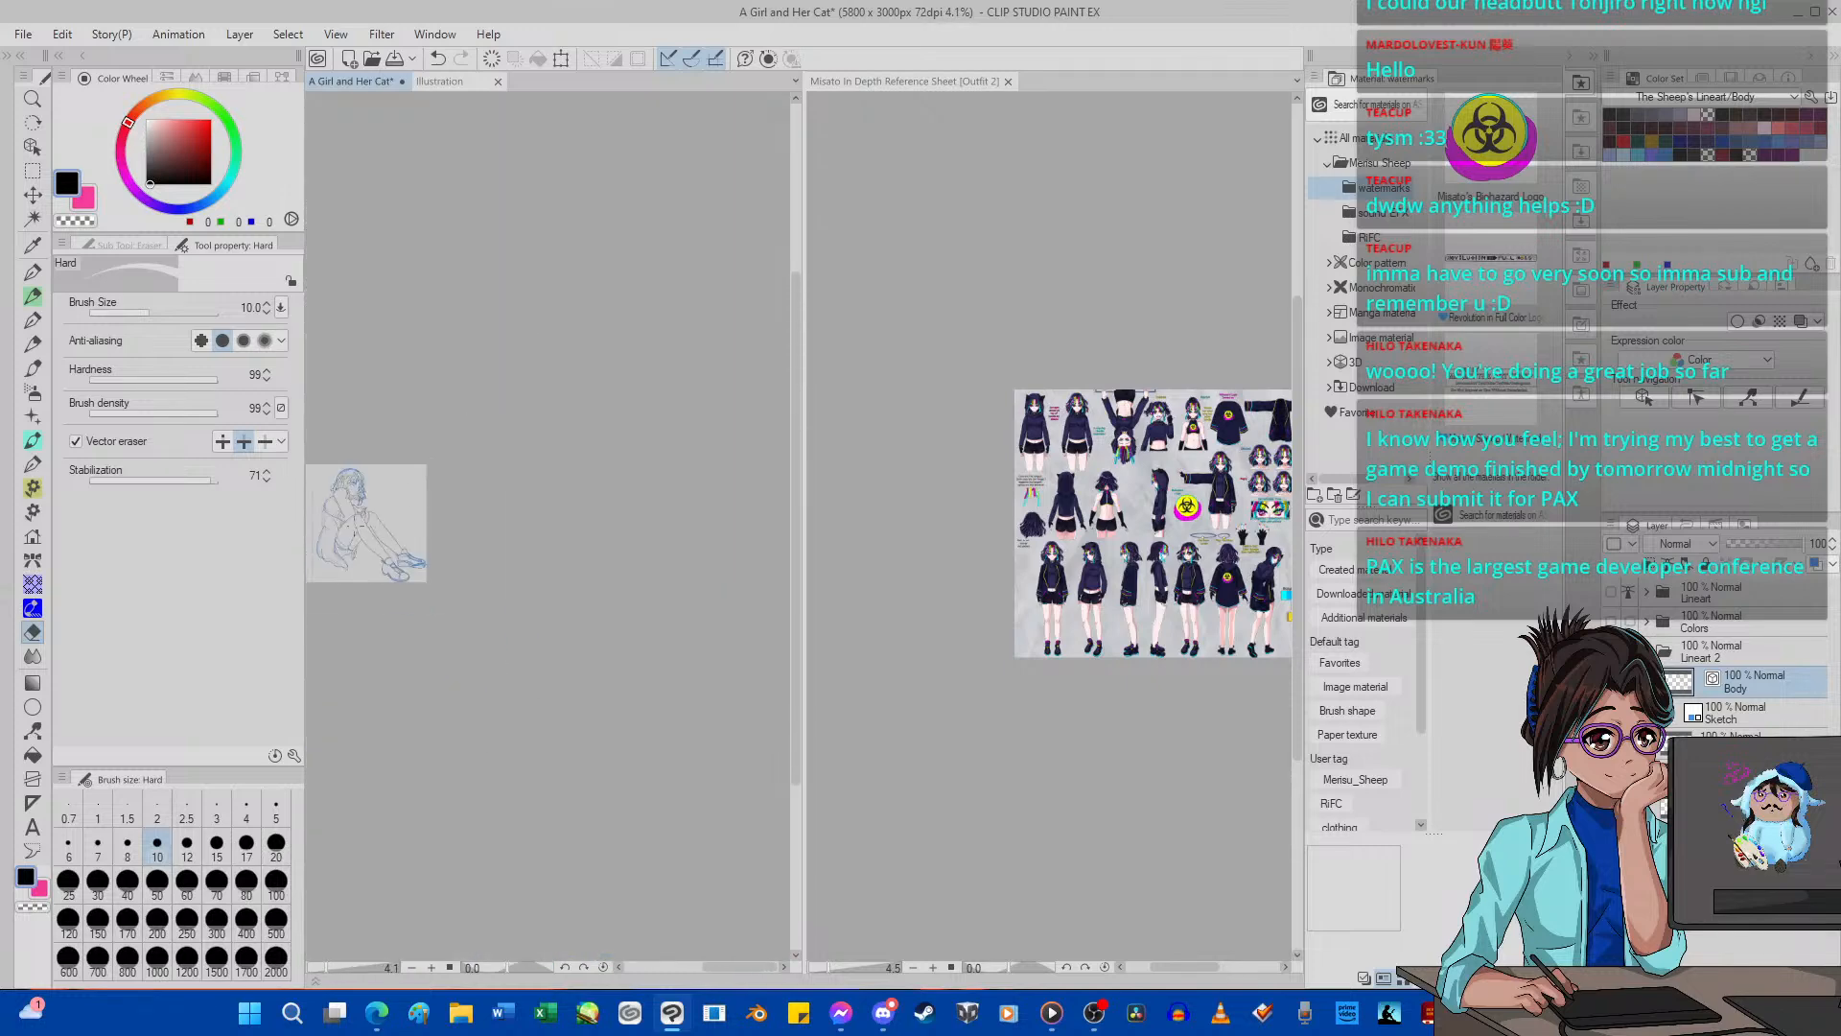
scroll(349, 528, "up", 1)
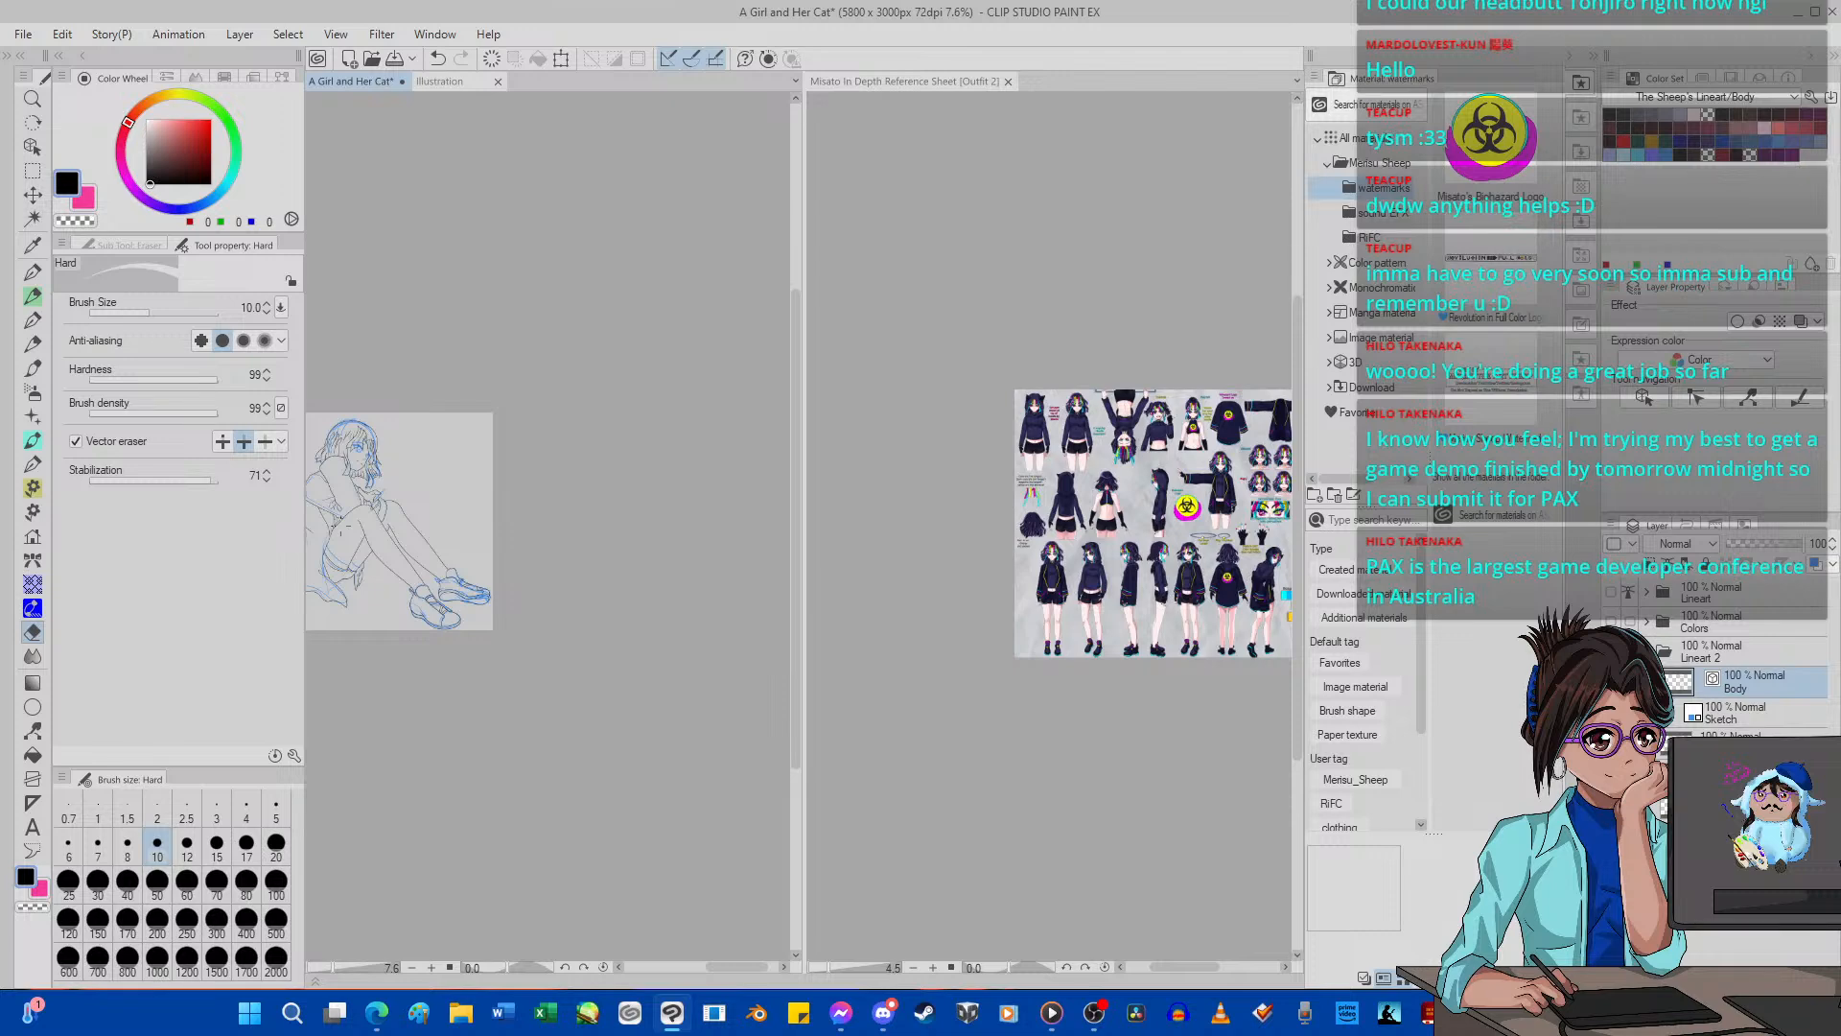
Look over the inked line art across the whole figure, checking the hands, sleeve and knee closely, with the eraser size at 5.
scroll(340, 537, "down", 2)
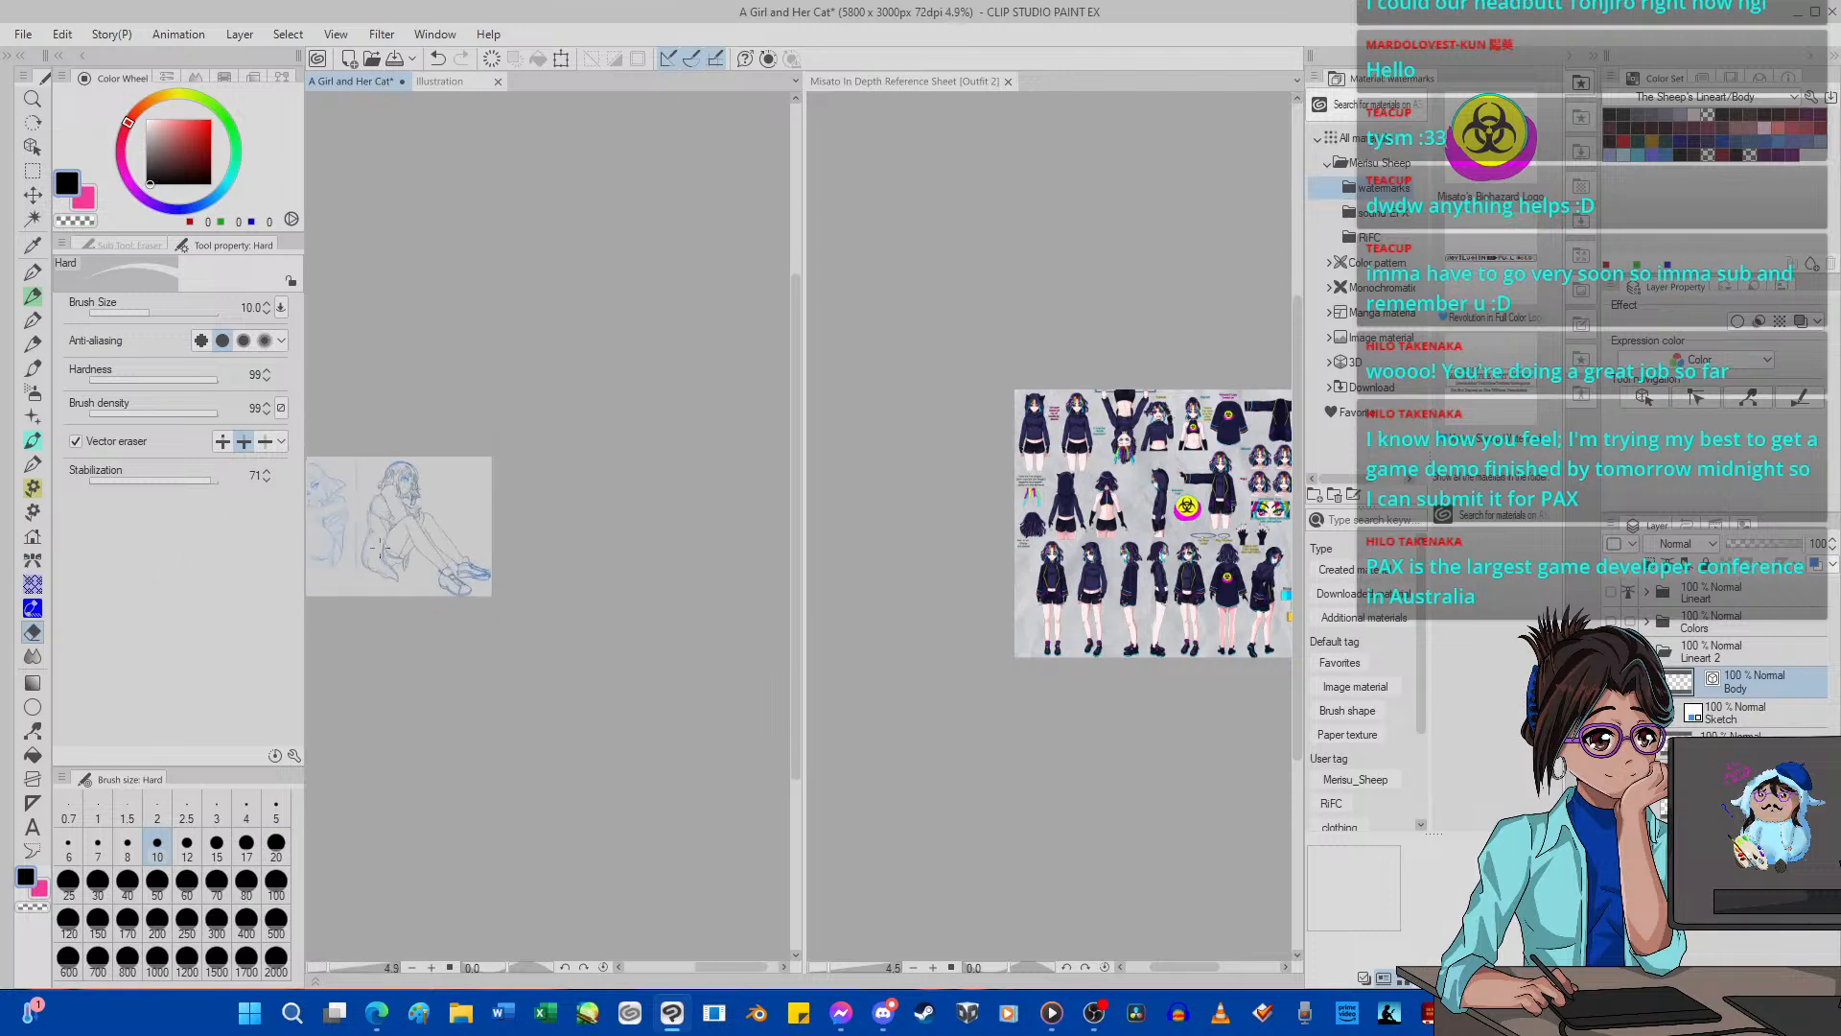
scroll(378, 548, "up", 1)
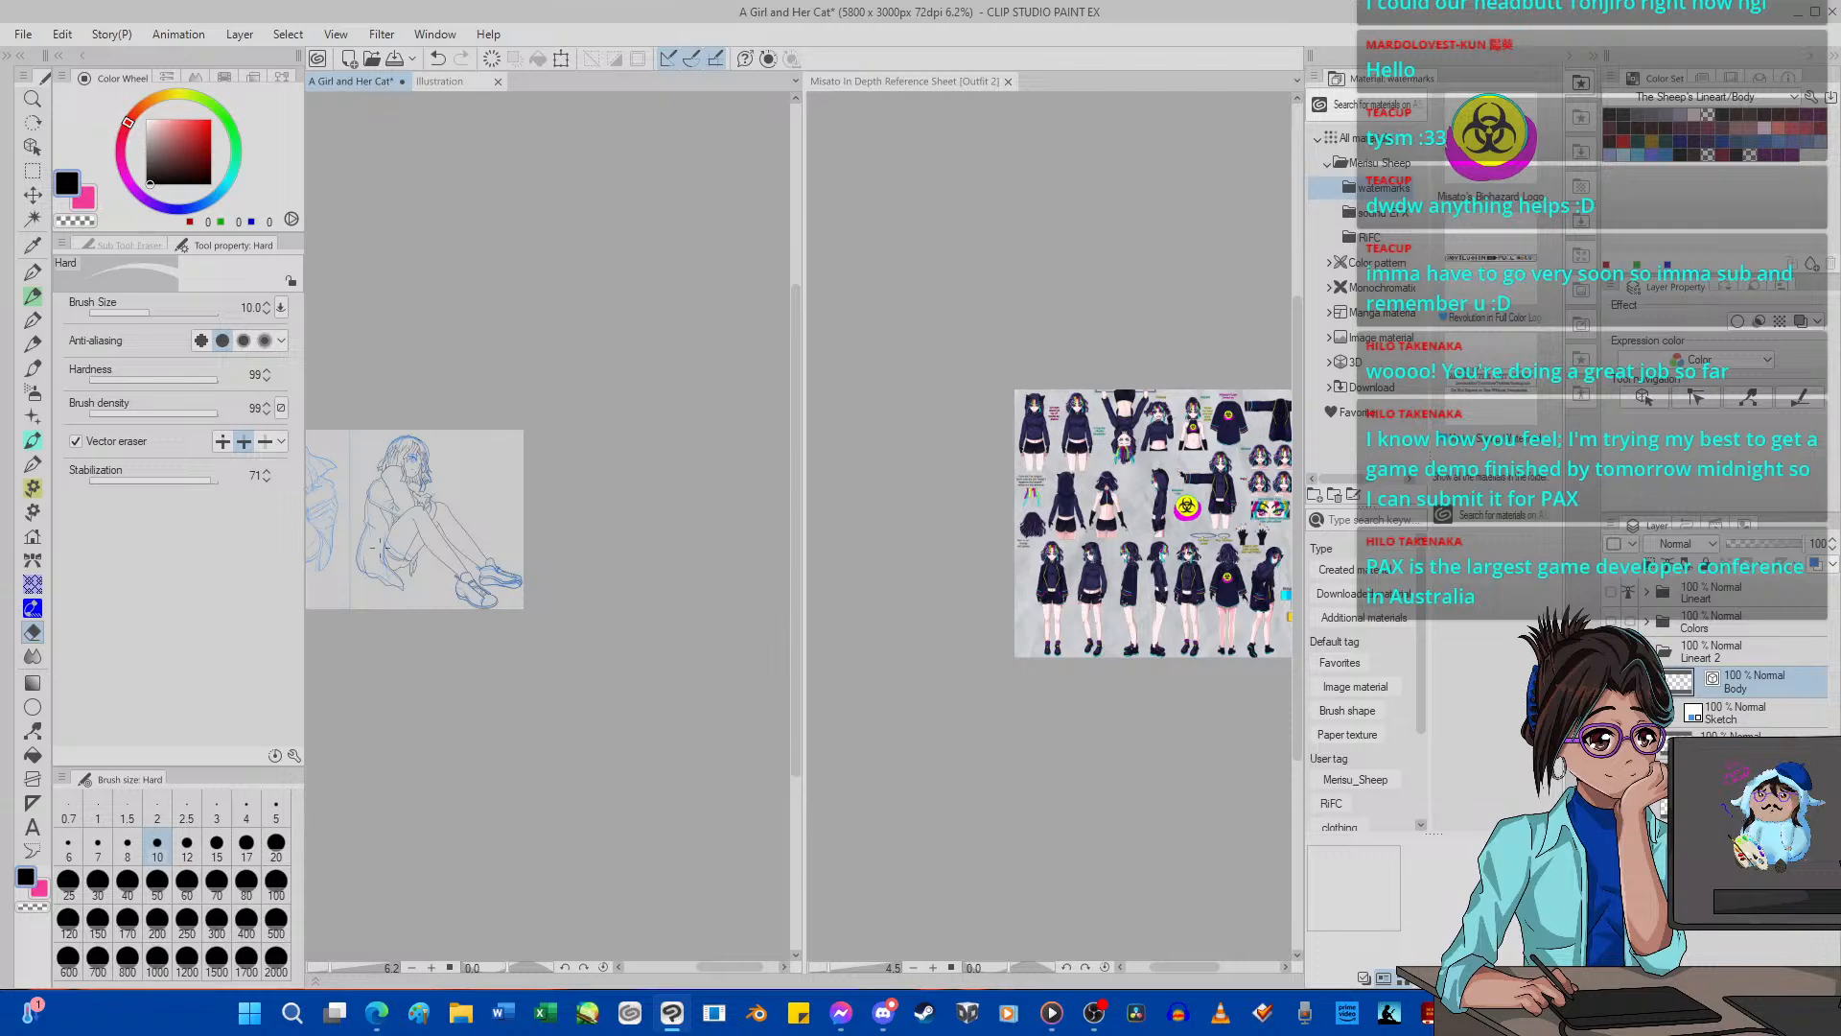
scroll(455, 417, "up", 3)
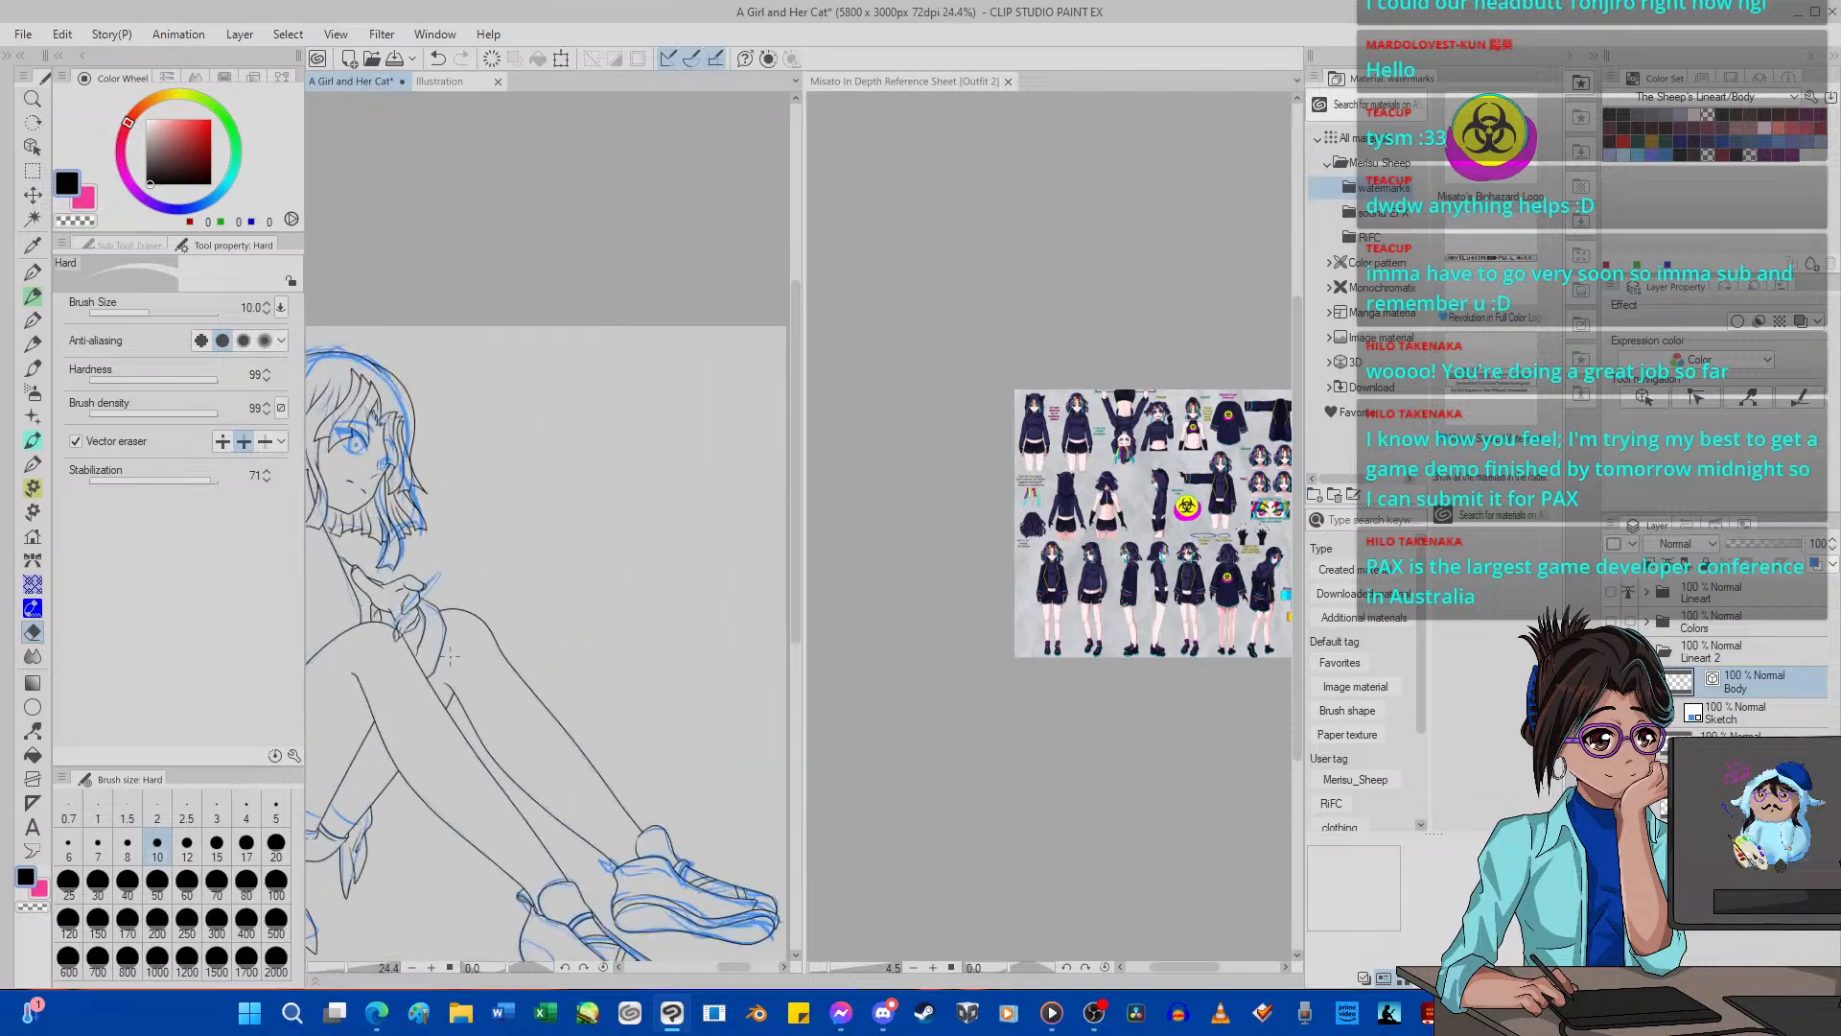
scroll(455, 417, "down", 1)
scroll(455, 418, "up", 1)
scroll(421, 613, "up", 5)
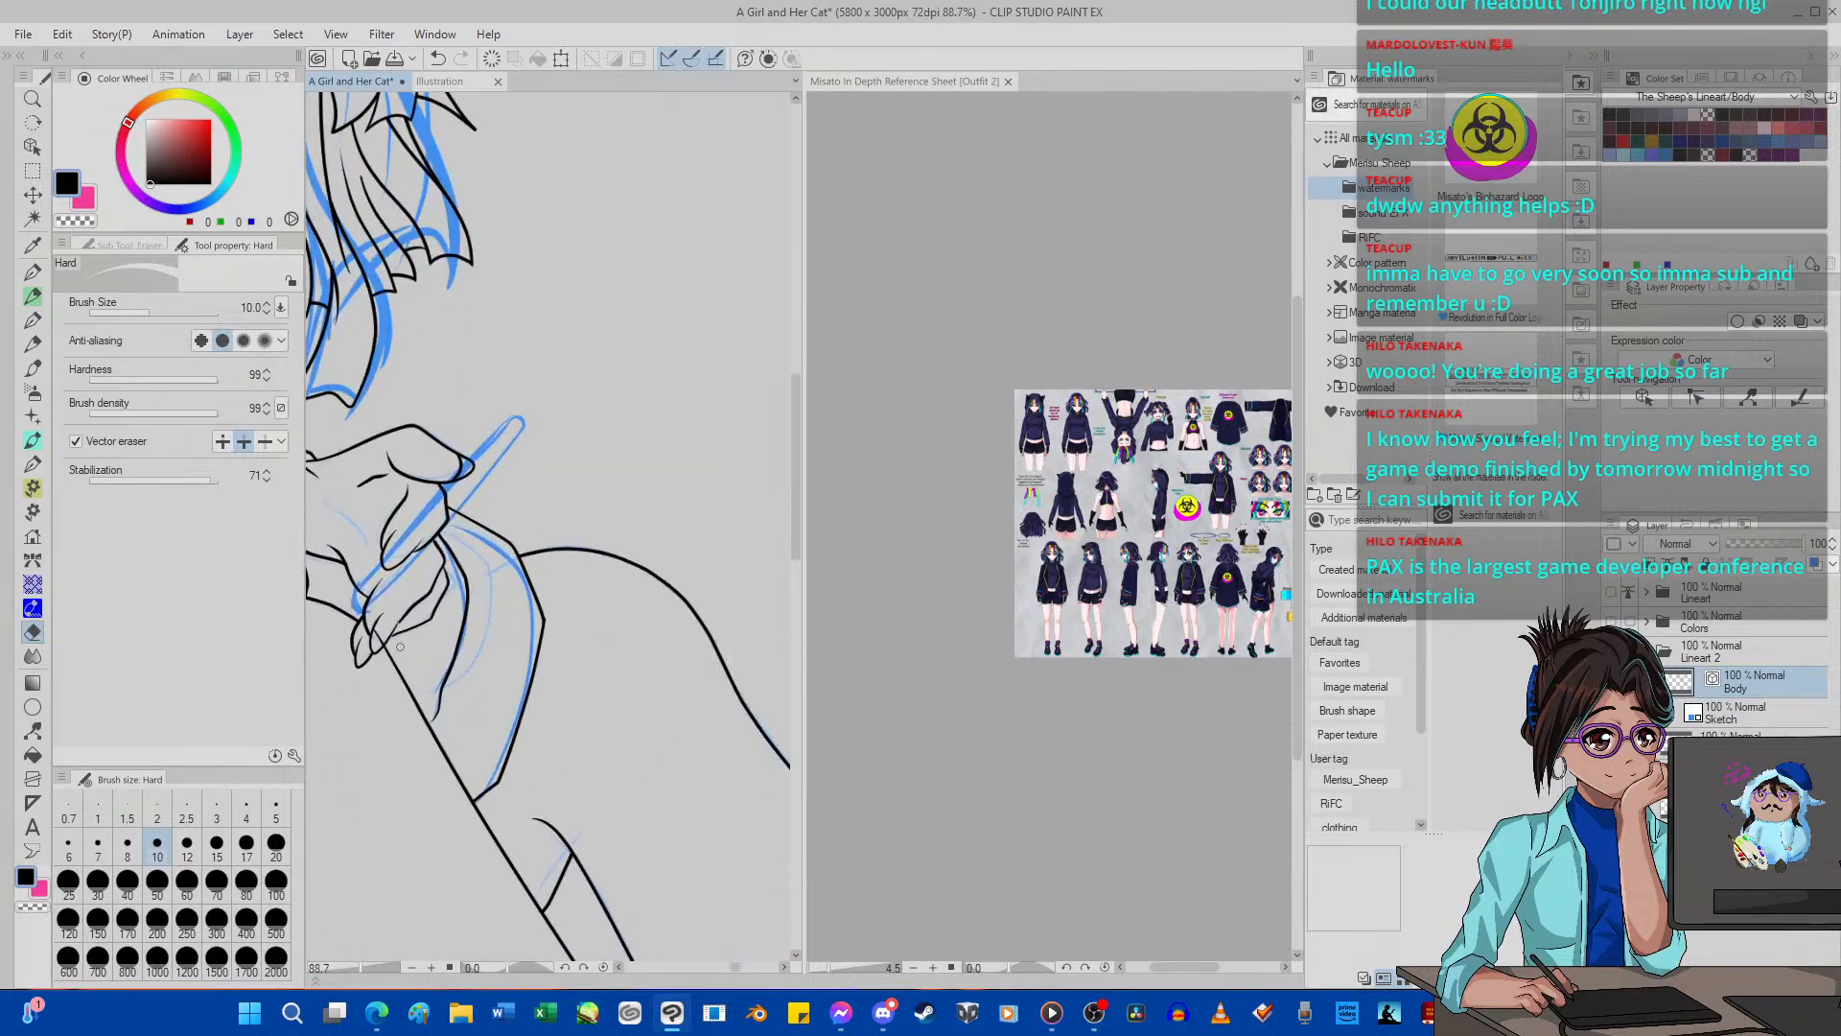
scroll(400, 647, "up", 1)
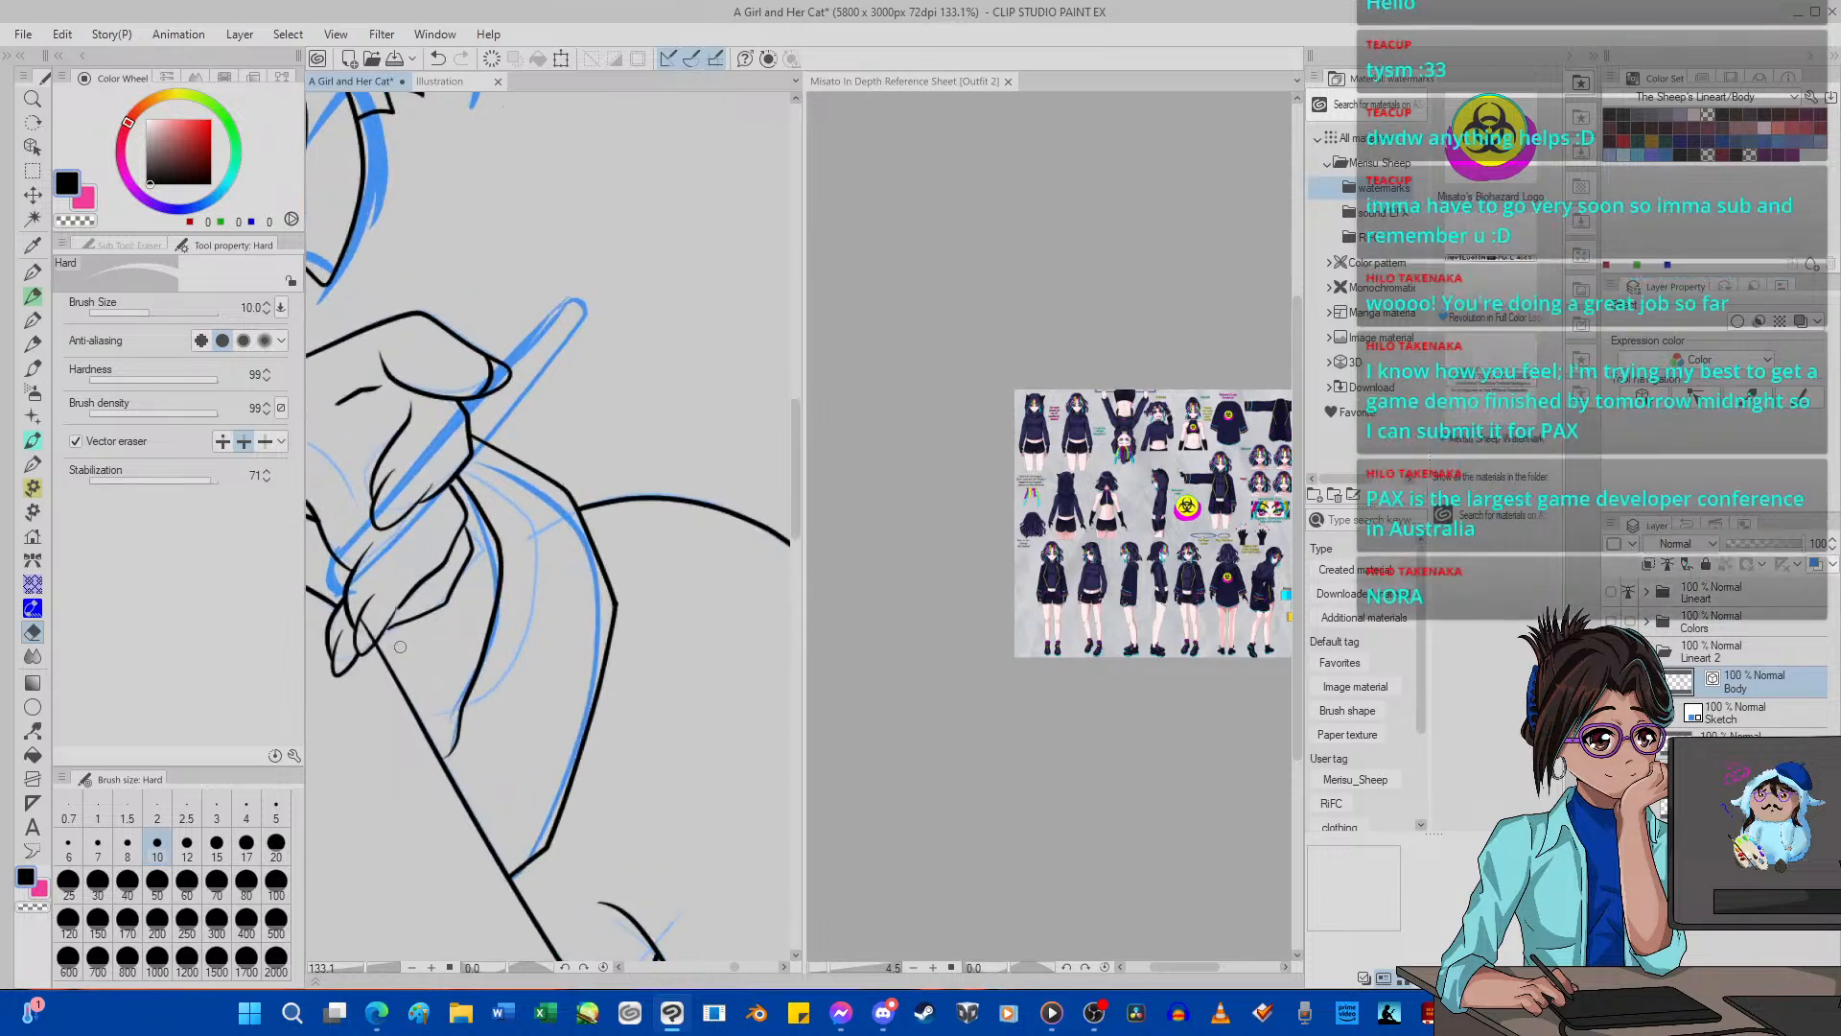
left_click(276, 813)
scroll(364, 825, "down", 1)
scroll(533, 637, "up", 3)
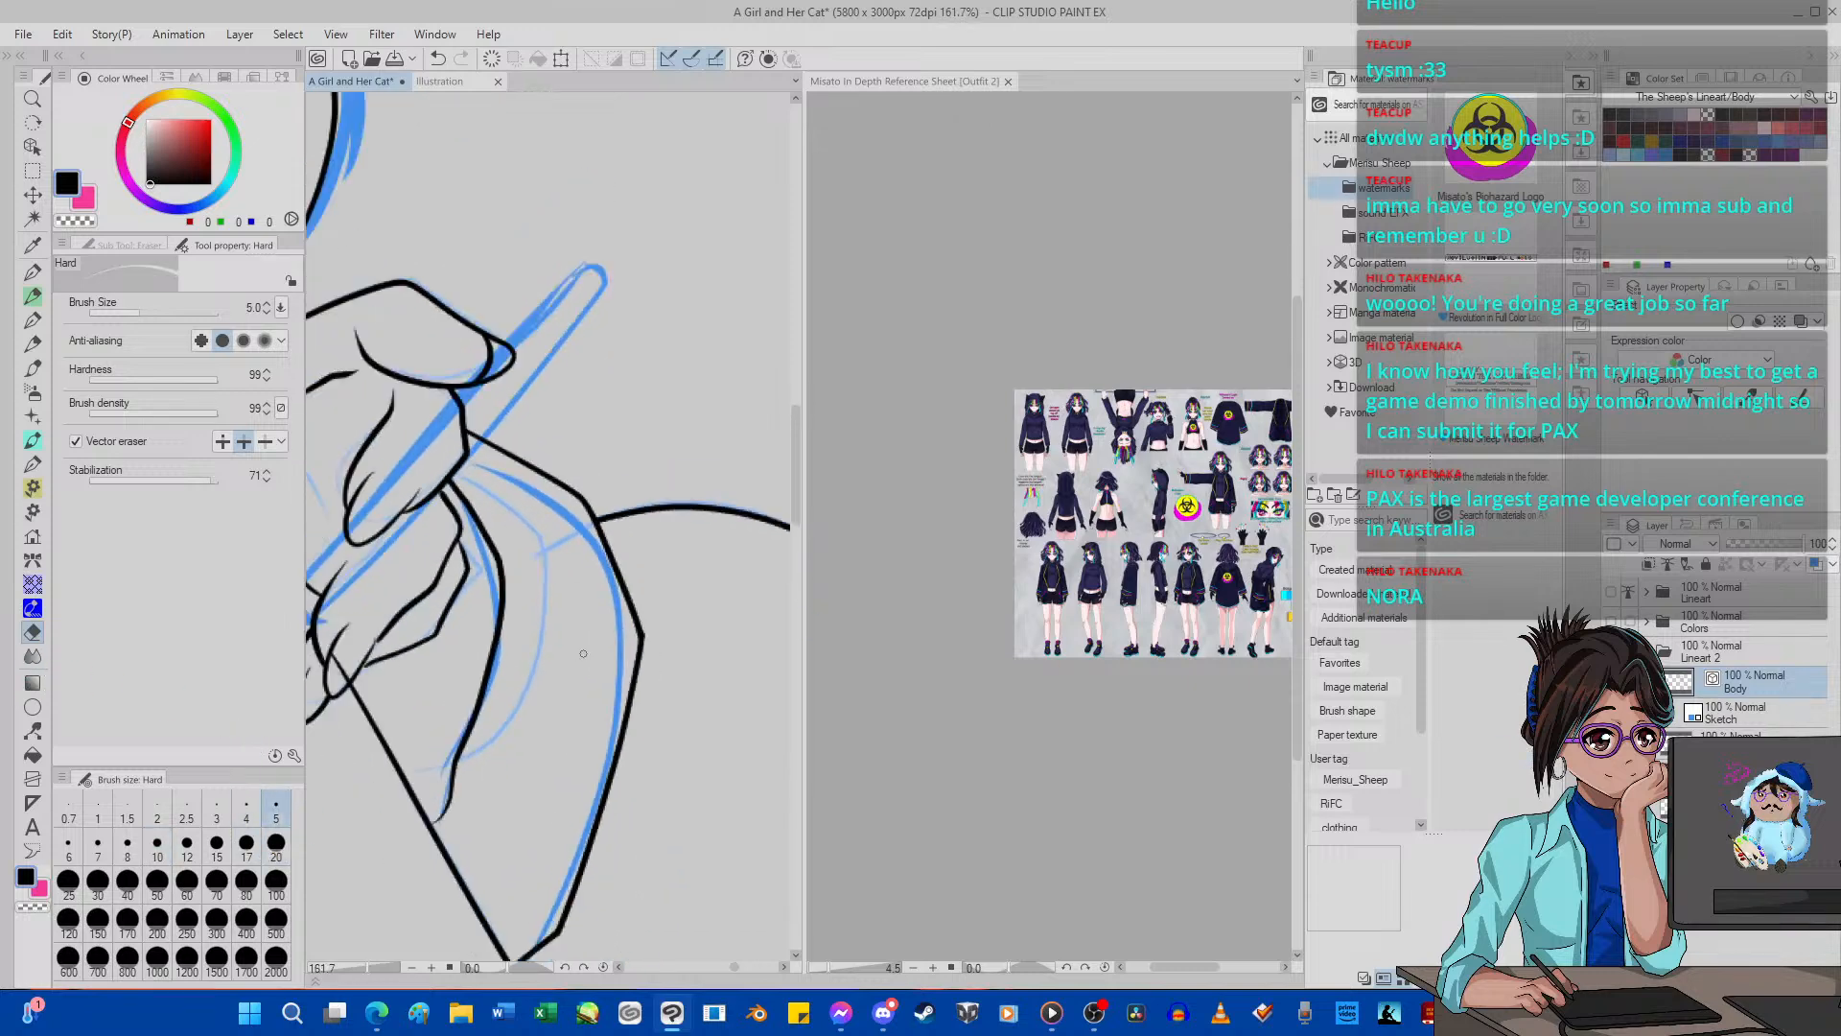
scroll(551, 640, "down", 20)
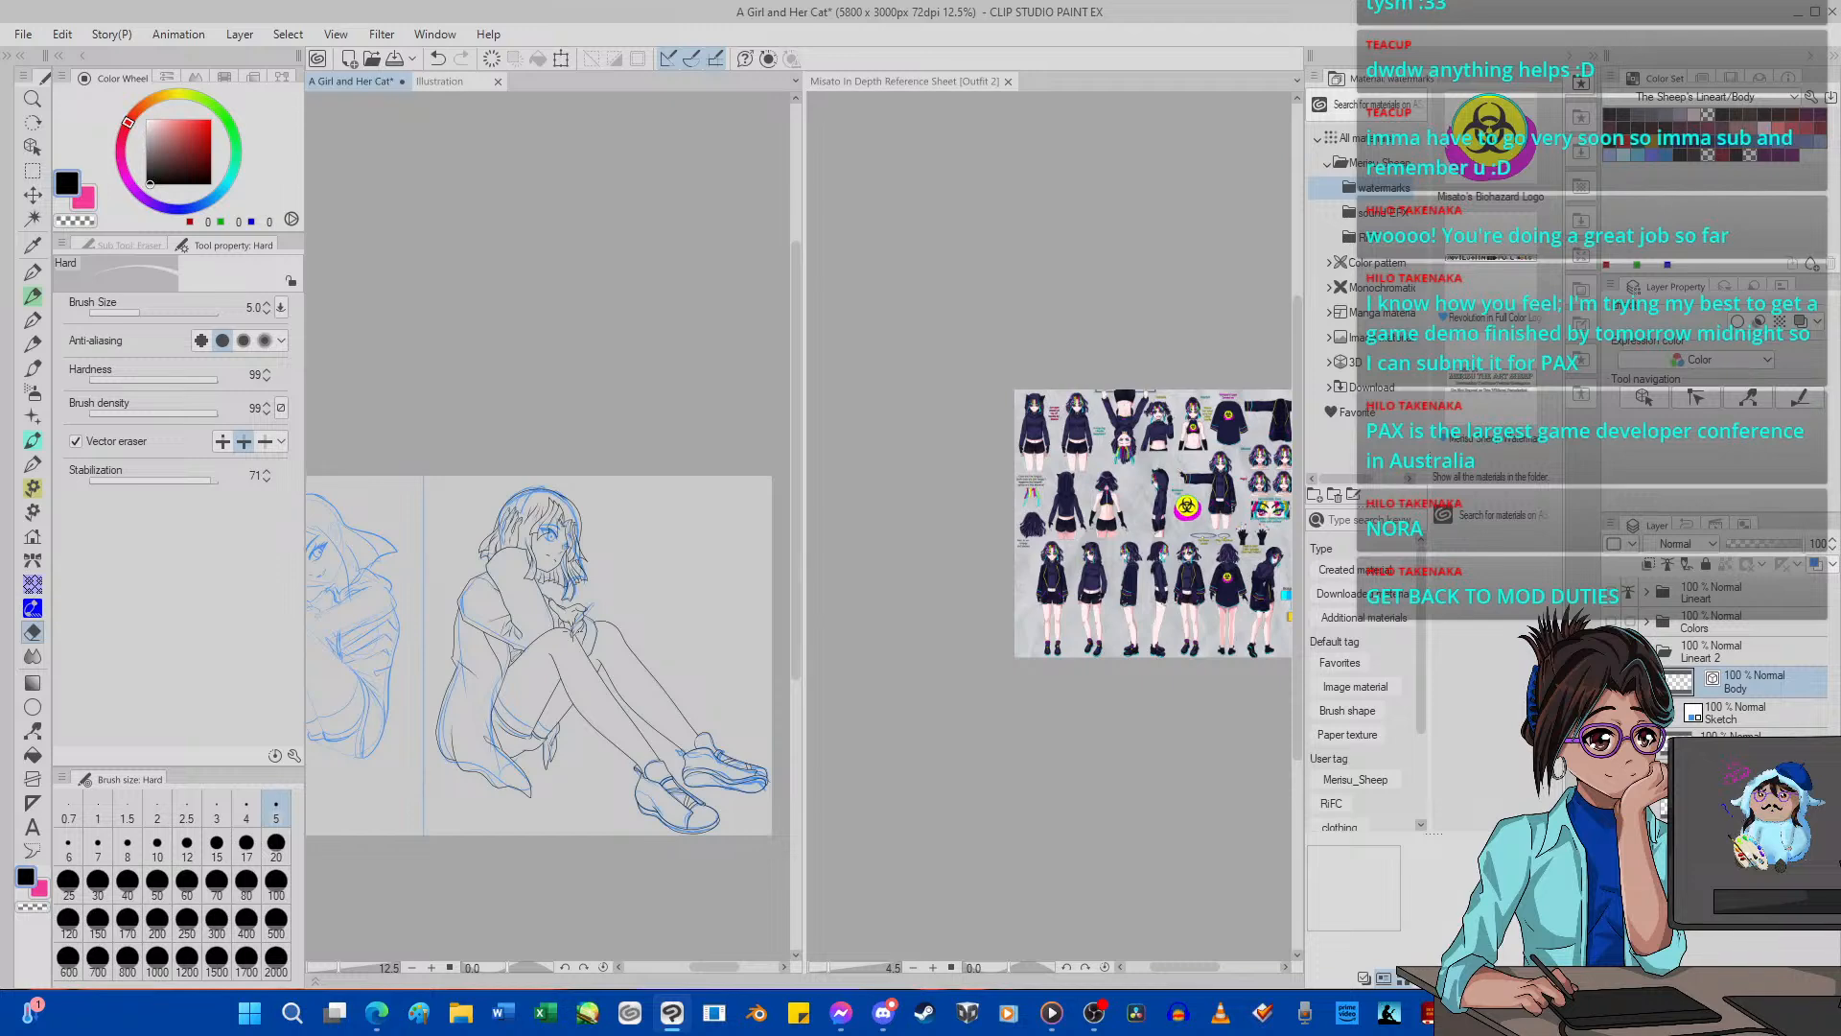
scroll(472, 824, "up", 10)
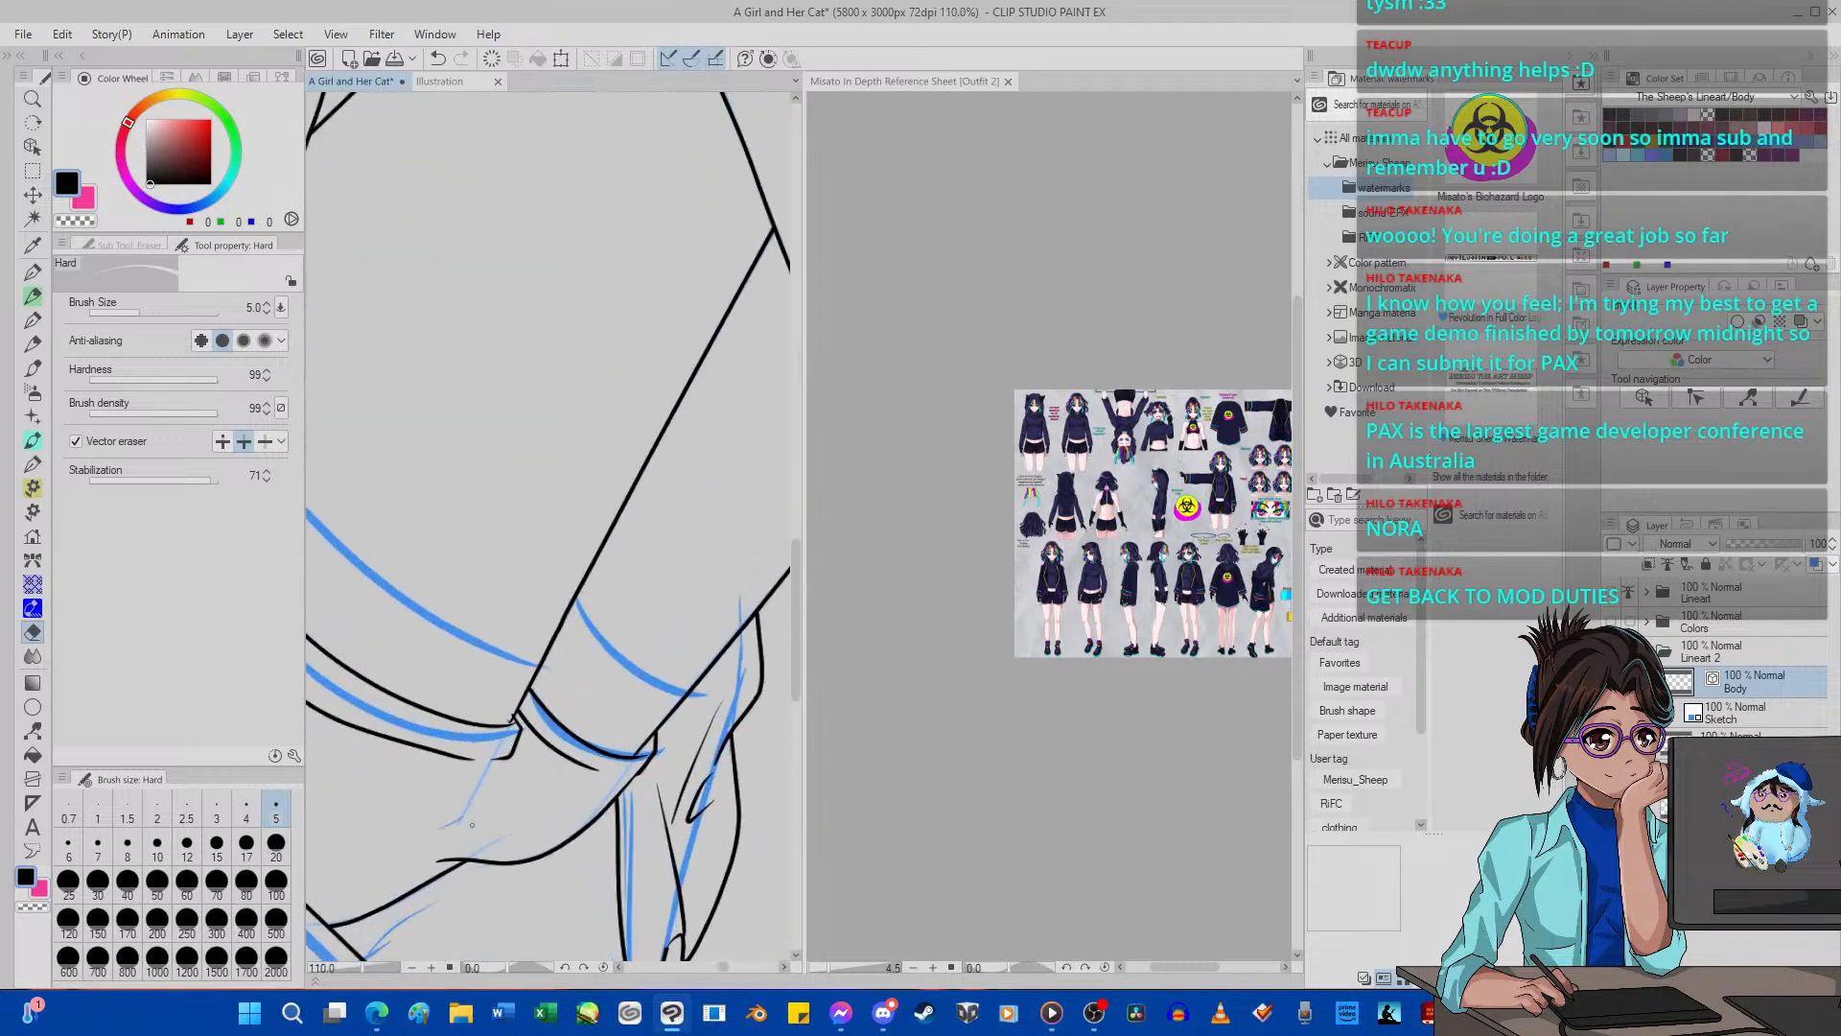
Ink a short fold line downward from the corner of the thigh's hem band with G-pen 2 at size 5.
key("p")
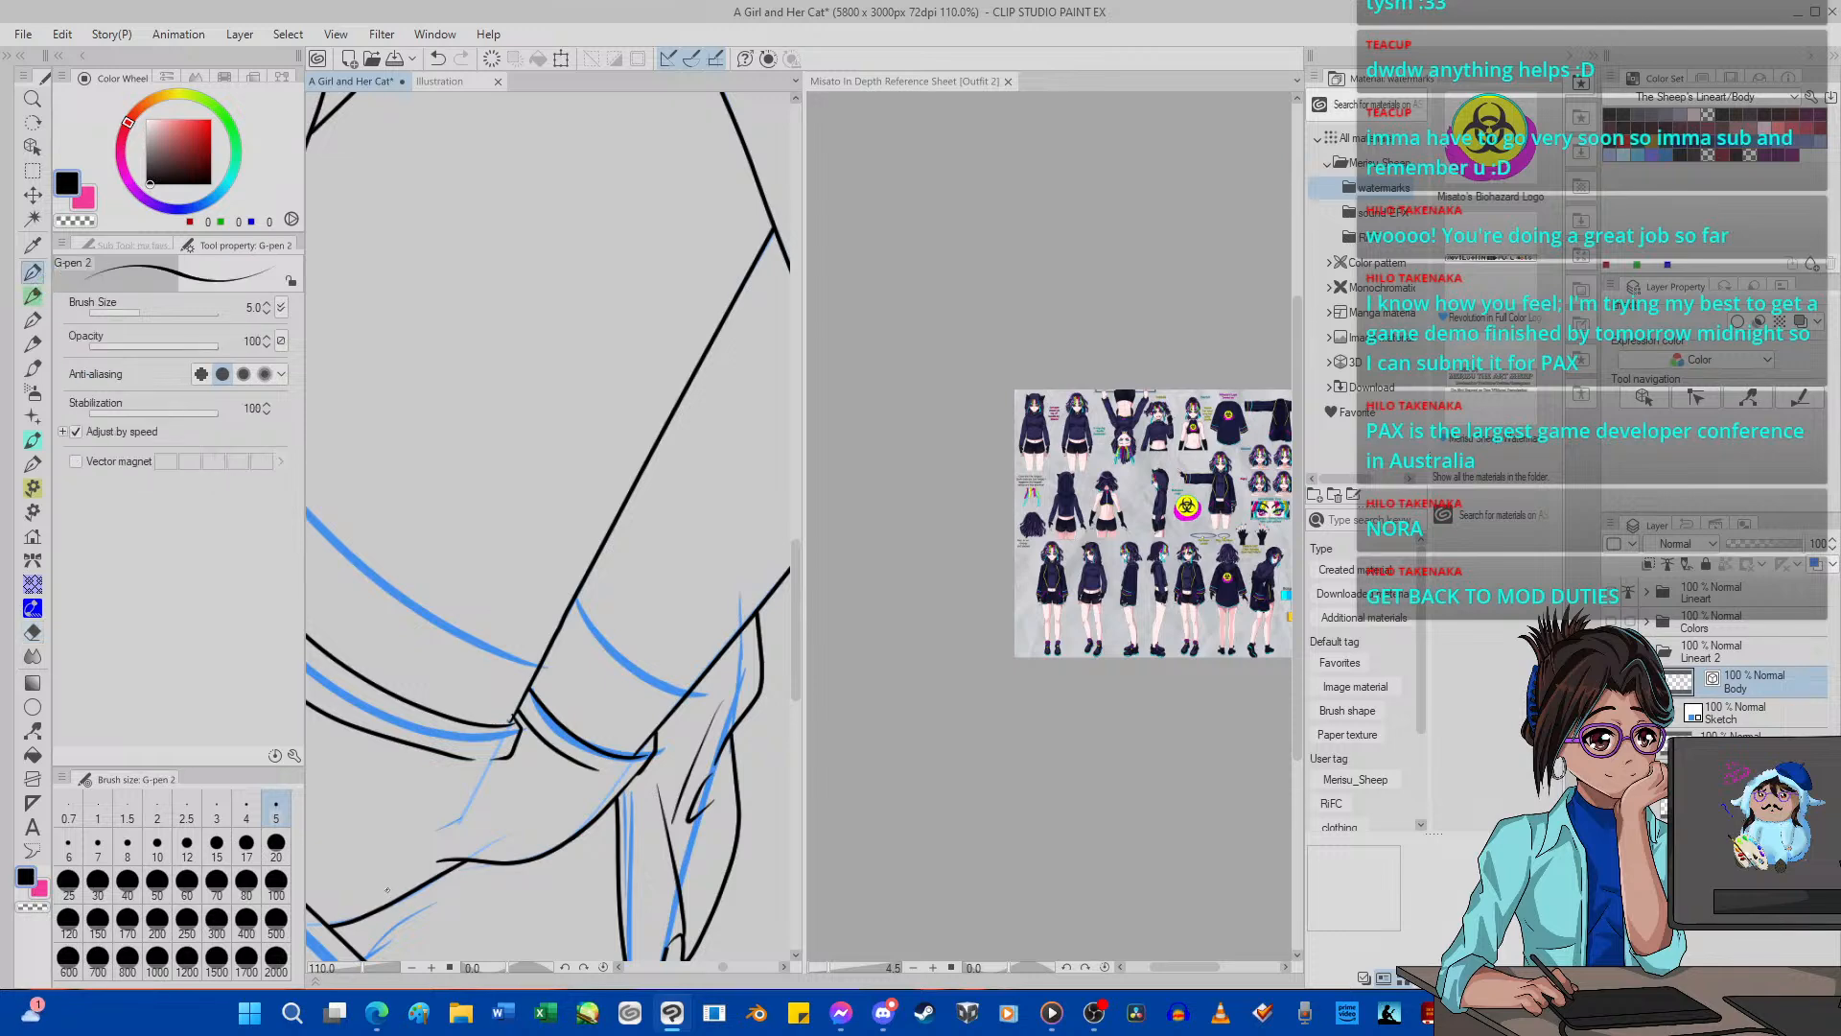
scroll(452, 814, "up", 5)
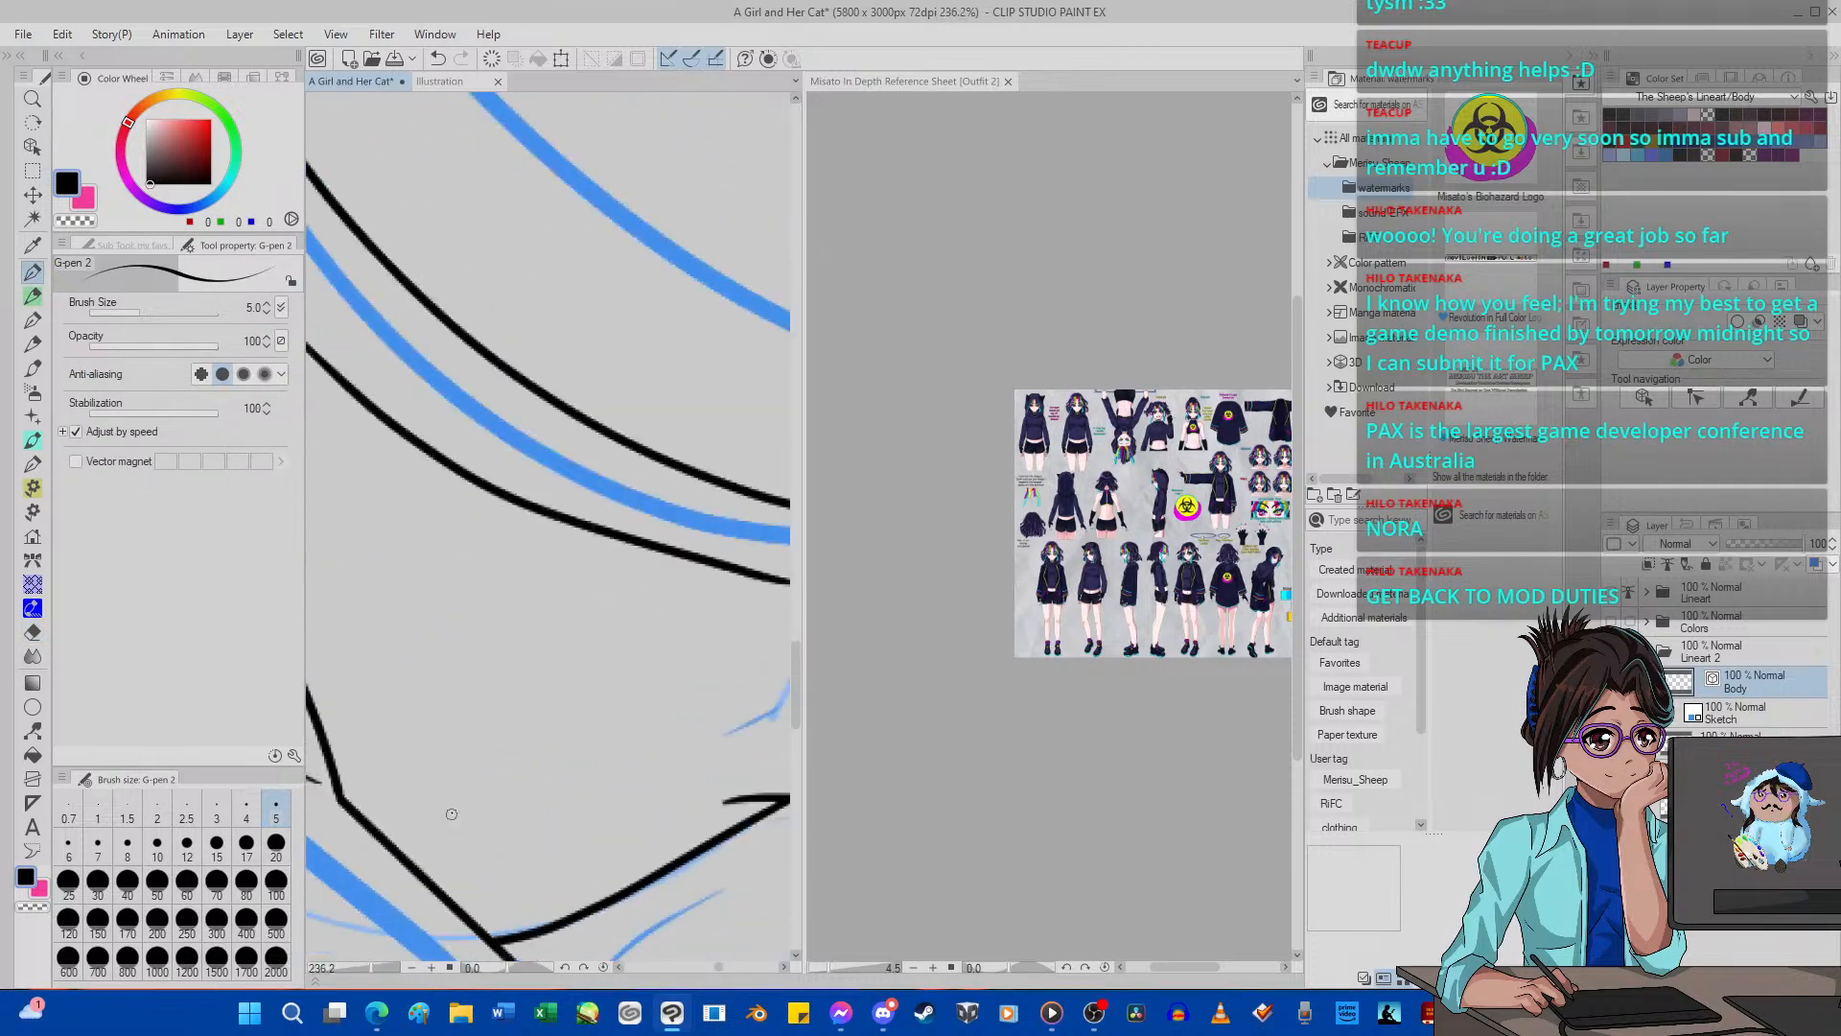
scroll(451, 814, "down", 4)
scroll(535, 848, "up", 2)
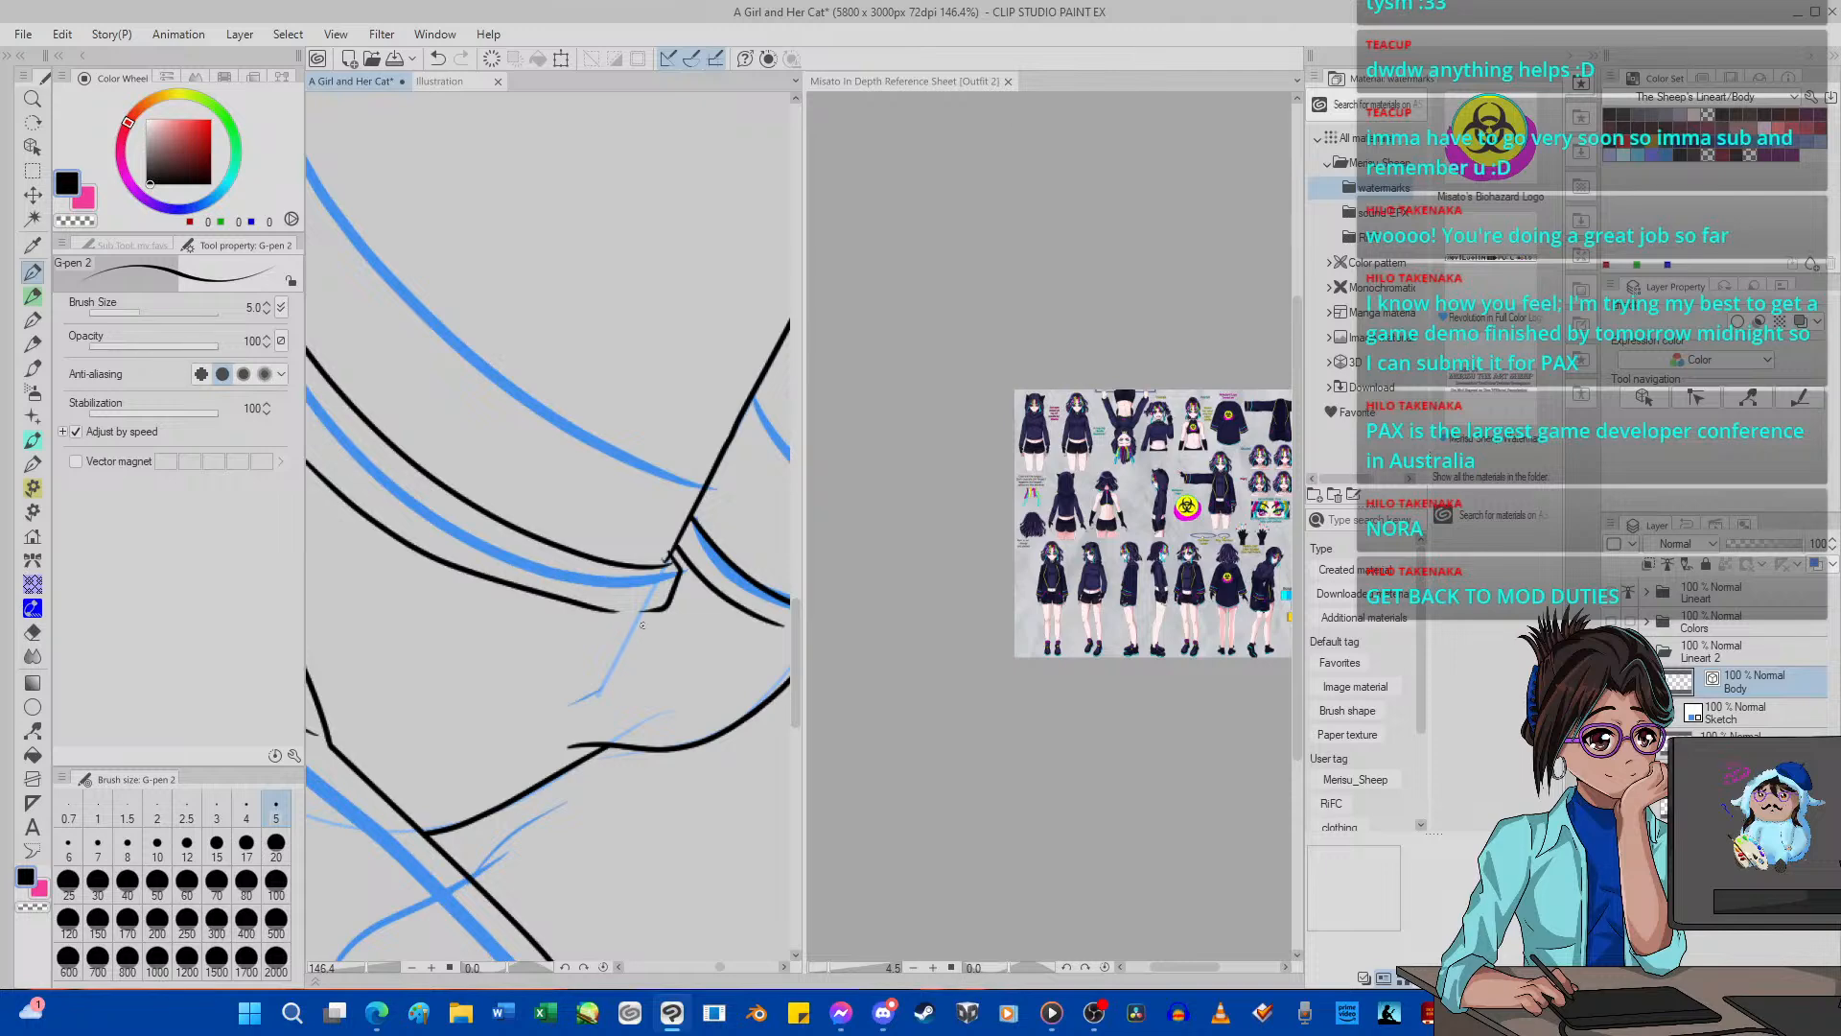
left_click_drag(655, 609, 592, 724)
Switch the vector eraser to whole-line mode and remove the line section under the thigh nearest the coat edge.
mouse_move(479, 800)
left_mouse_down()
mouse_move(705, 714)
mouse_move(595, 759)
mouse_move(607, 786)
mouse_move(561, 766)
mouse_move(526, 792)
mouse_move(573, 768)
left_mouse_up()
left_click(32, 631)
left_click(265, 441)
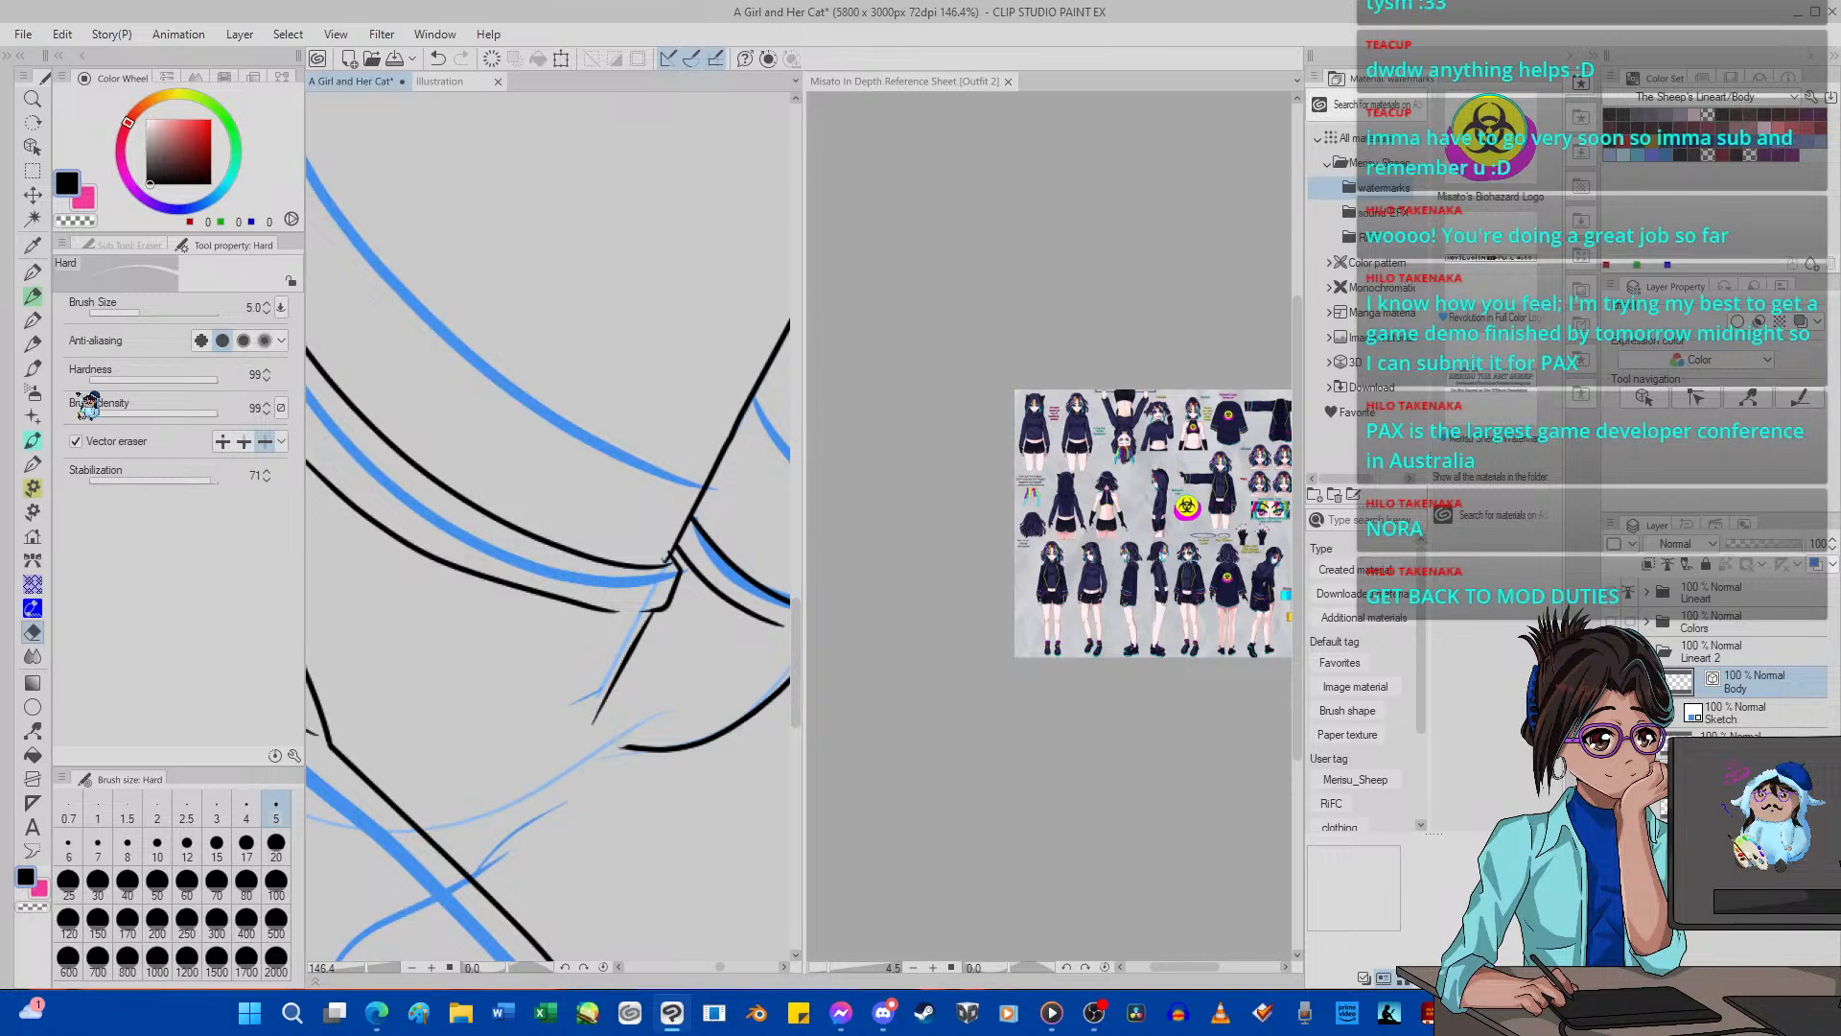
Try to redraw the line under the thigh with G-pen 2 from the coat edge, undoing each stroke.
key("p")
left_click_drag(398, 839, 693, 717)
left_click(441, 59)
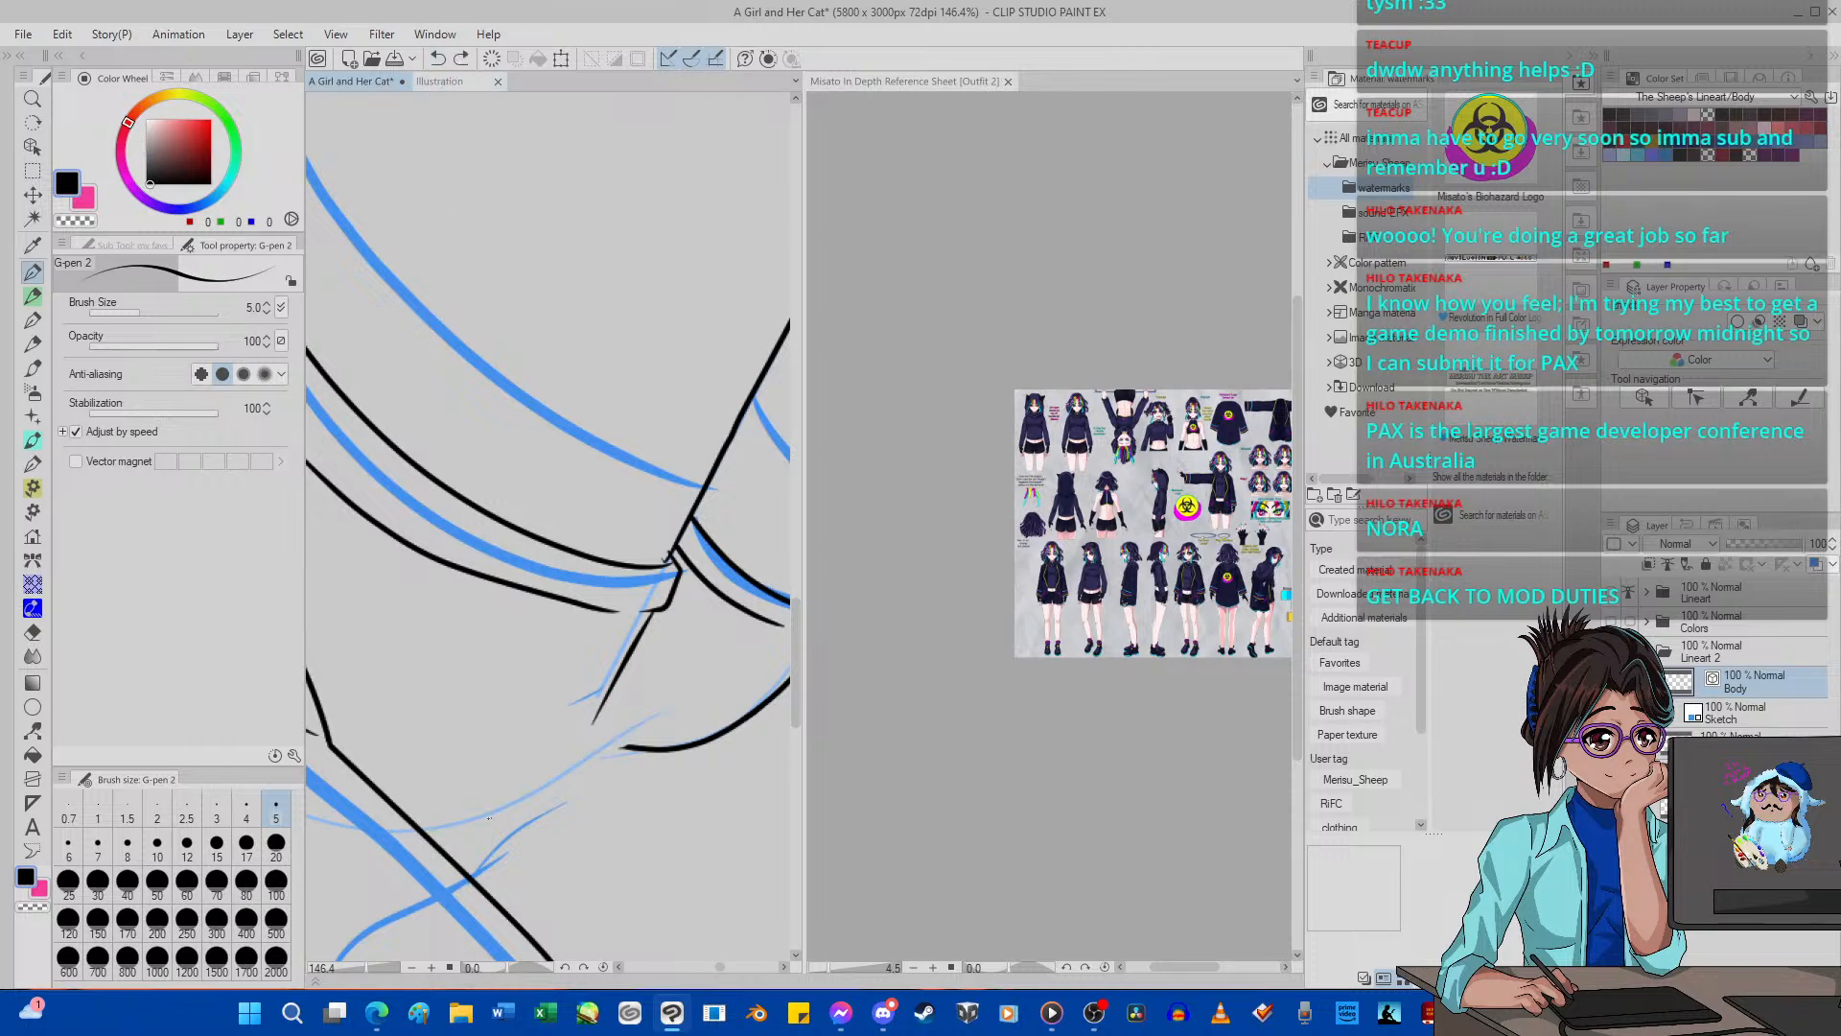
mouse_move(387, 839)
left_mouse_down()
mouse_move(427, 845)
mouse_move(707, 703)
left_mouse_up()
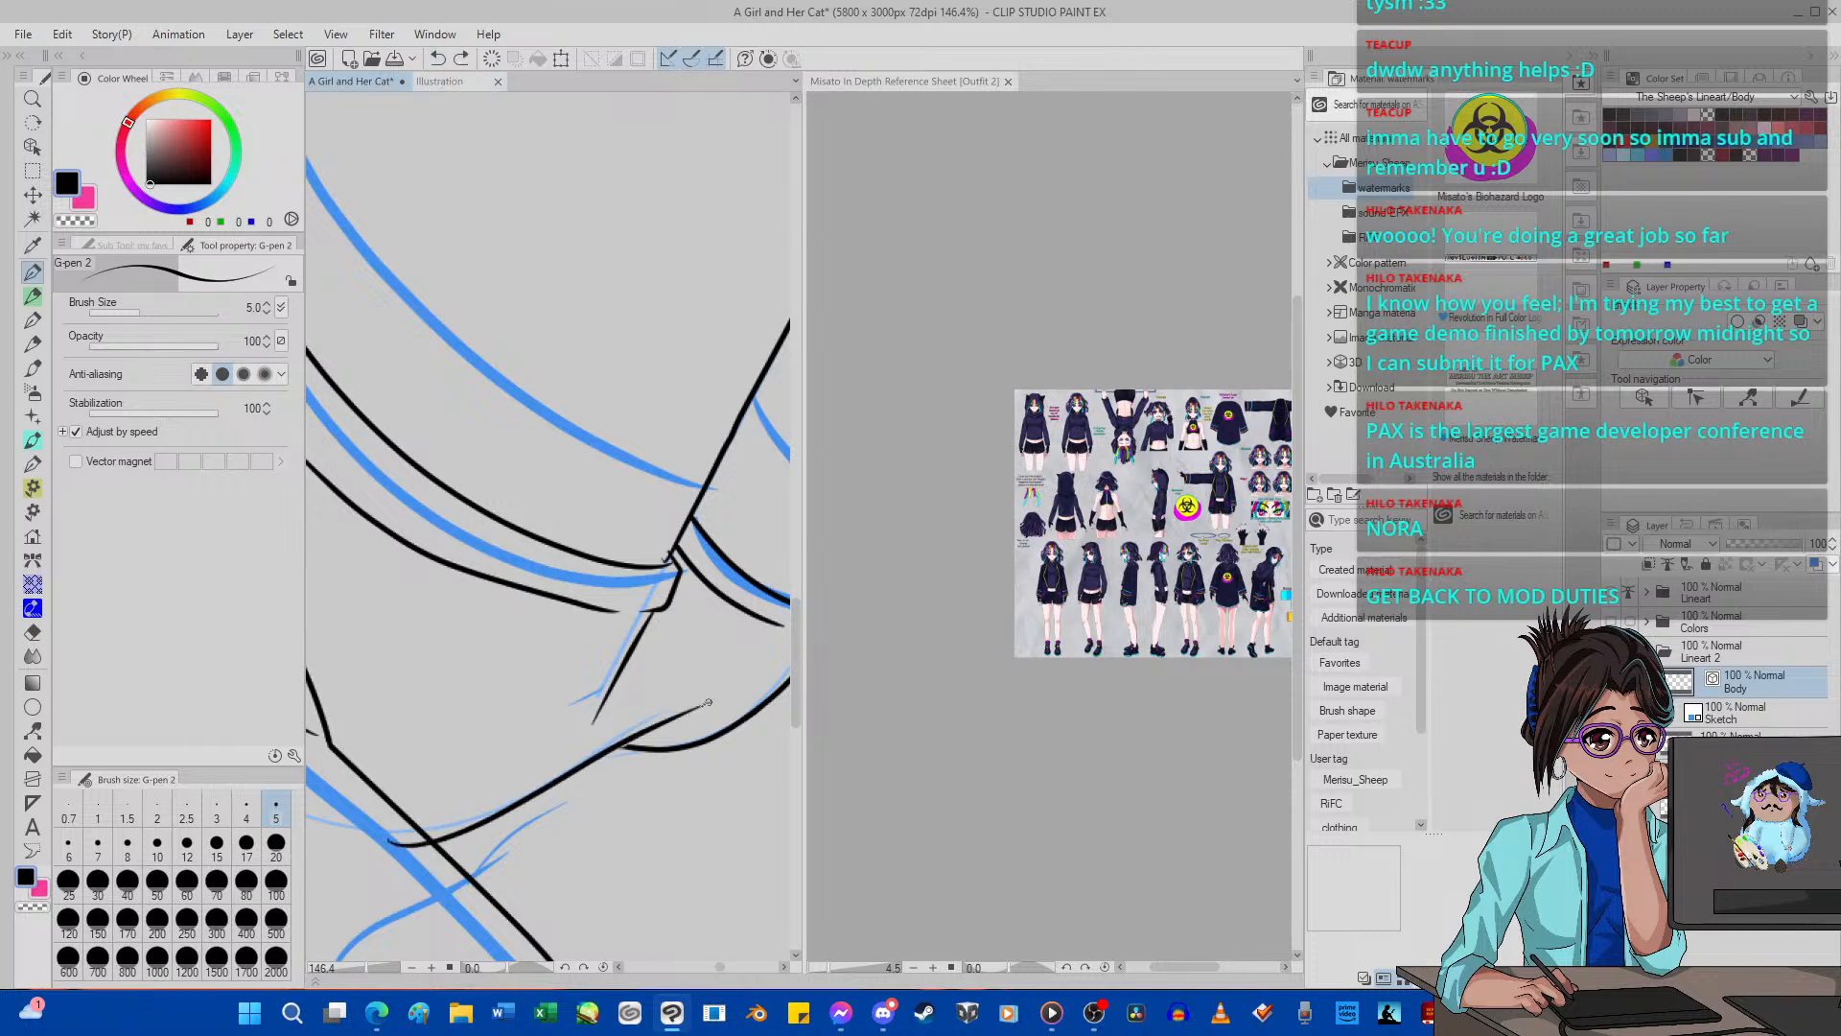
scroll(595, 659, "down", 16)
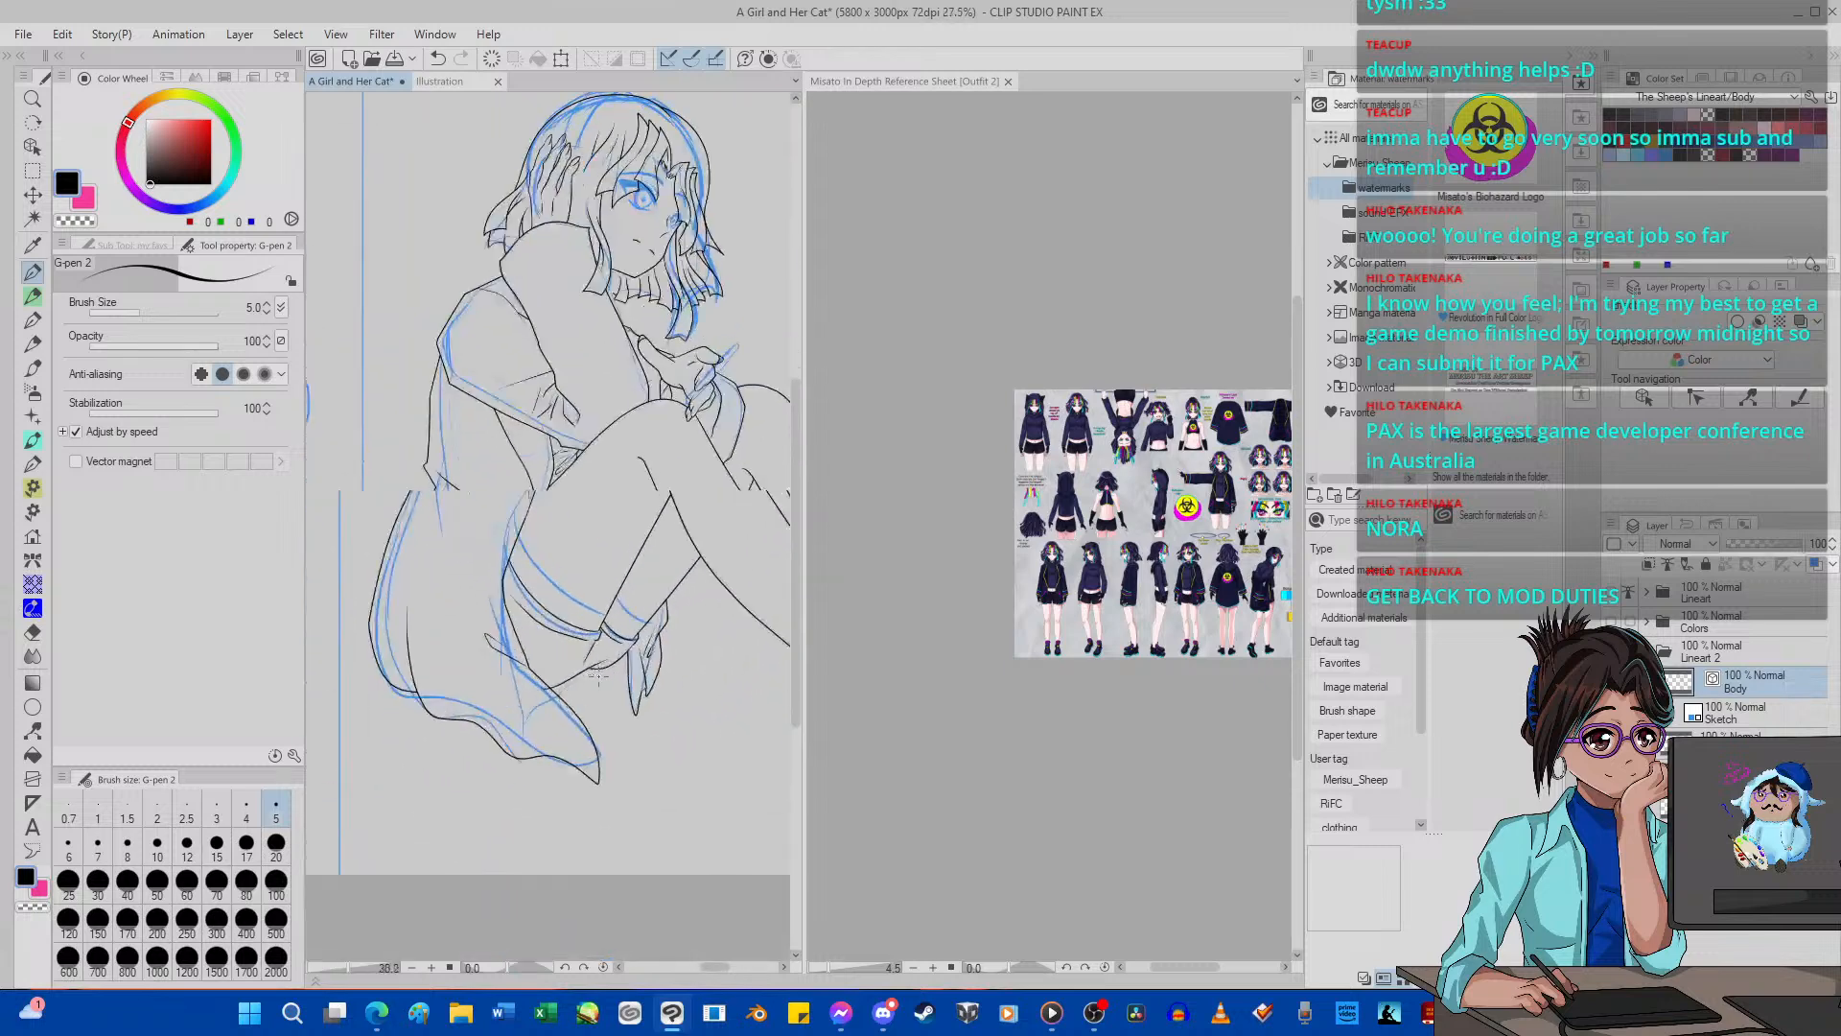
scroll(601, 675, "up", 15)
left_click(438, 59)
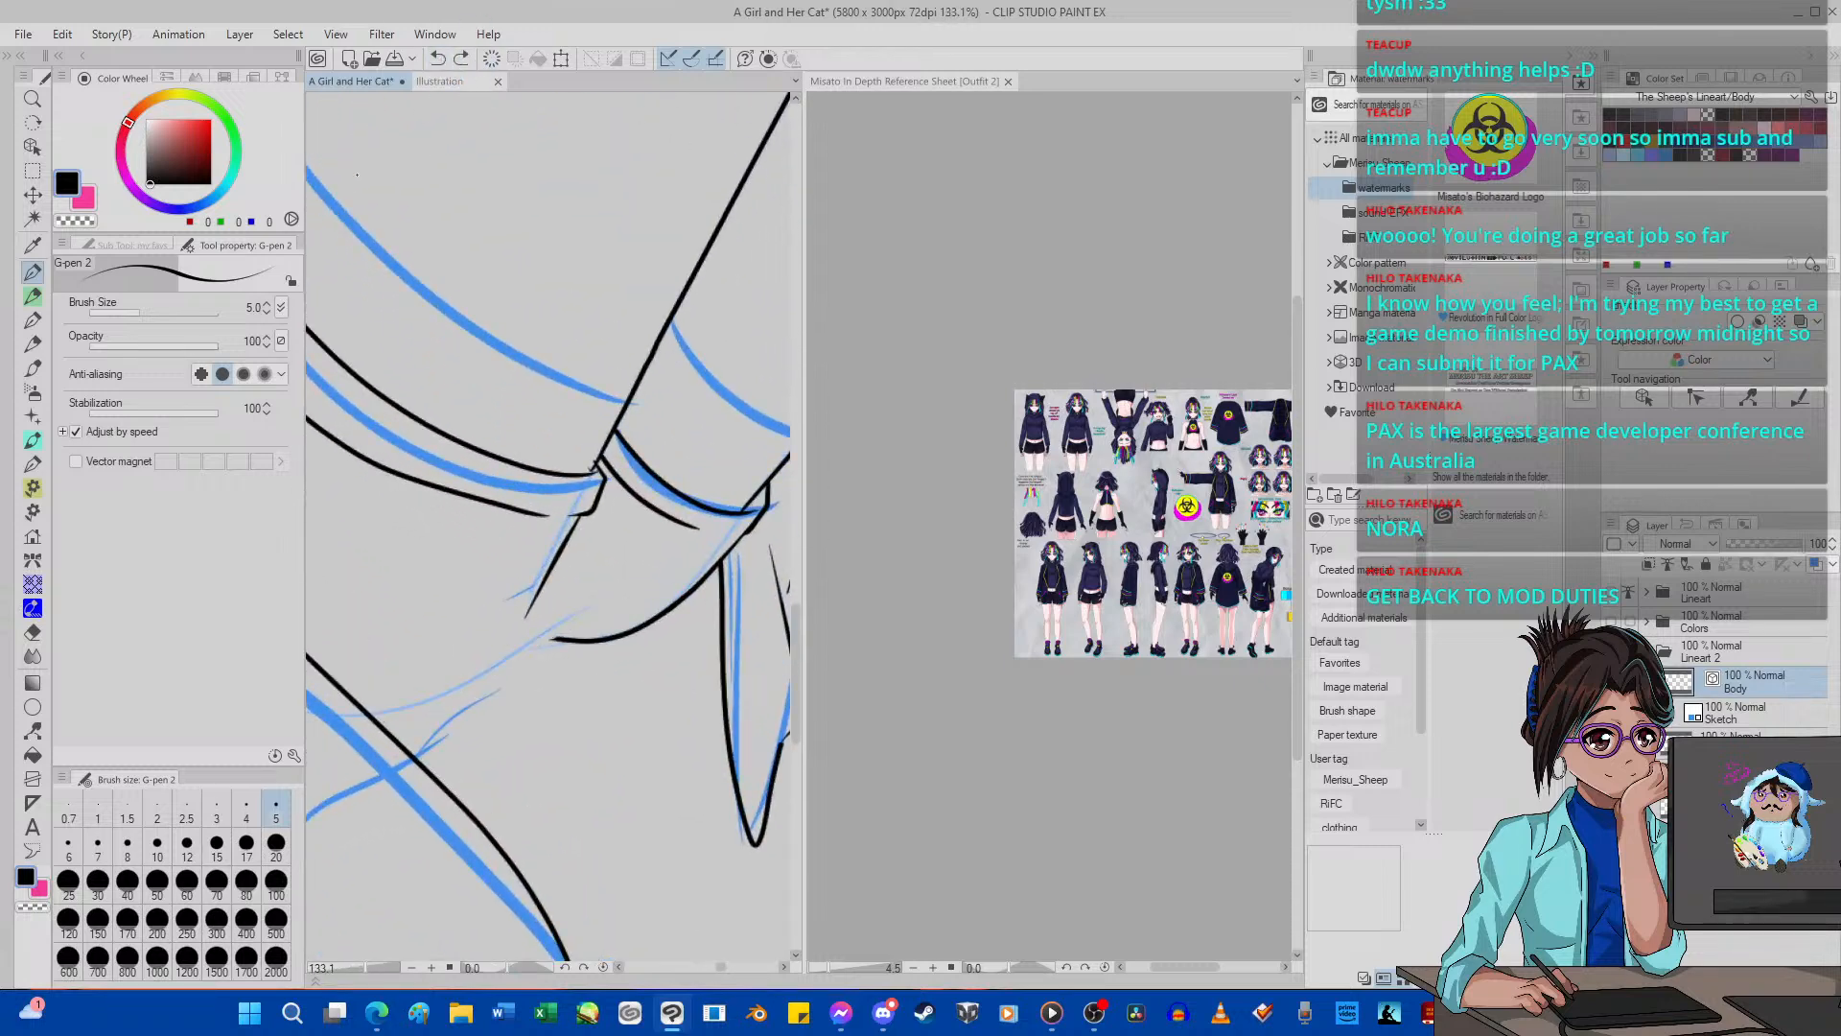
Set the vector eraser to size 80 and remove the remaining curve under the thigh below the hem band.
left_click(39, 632)
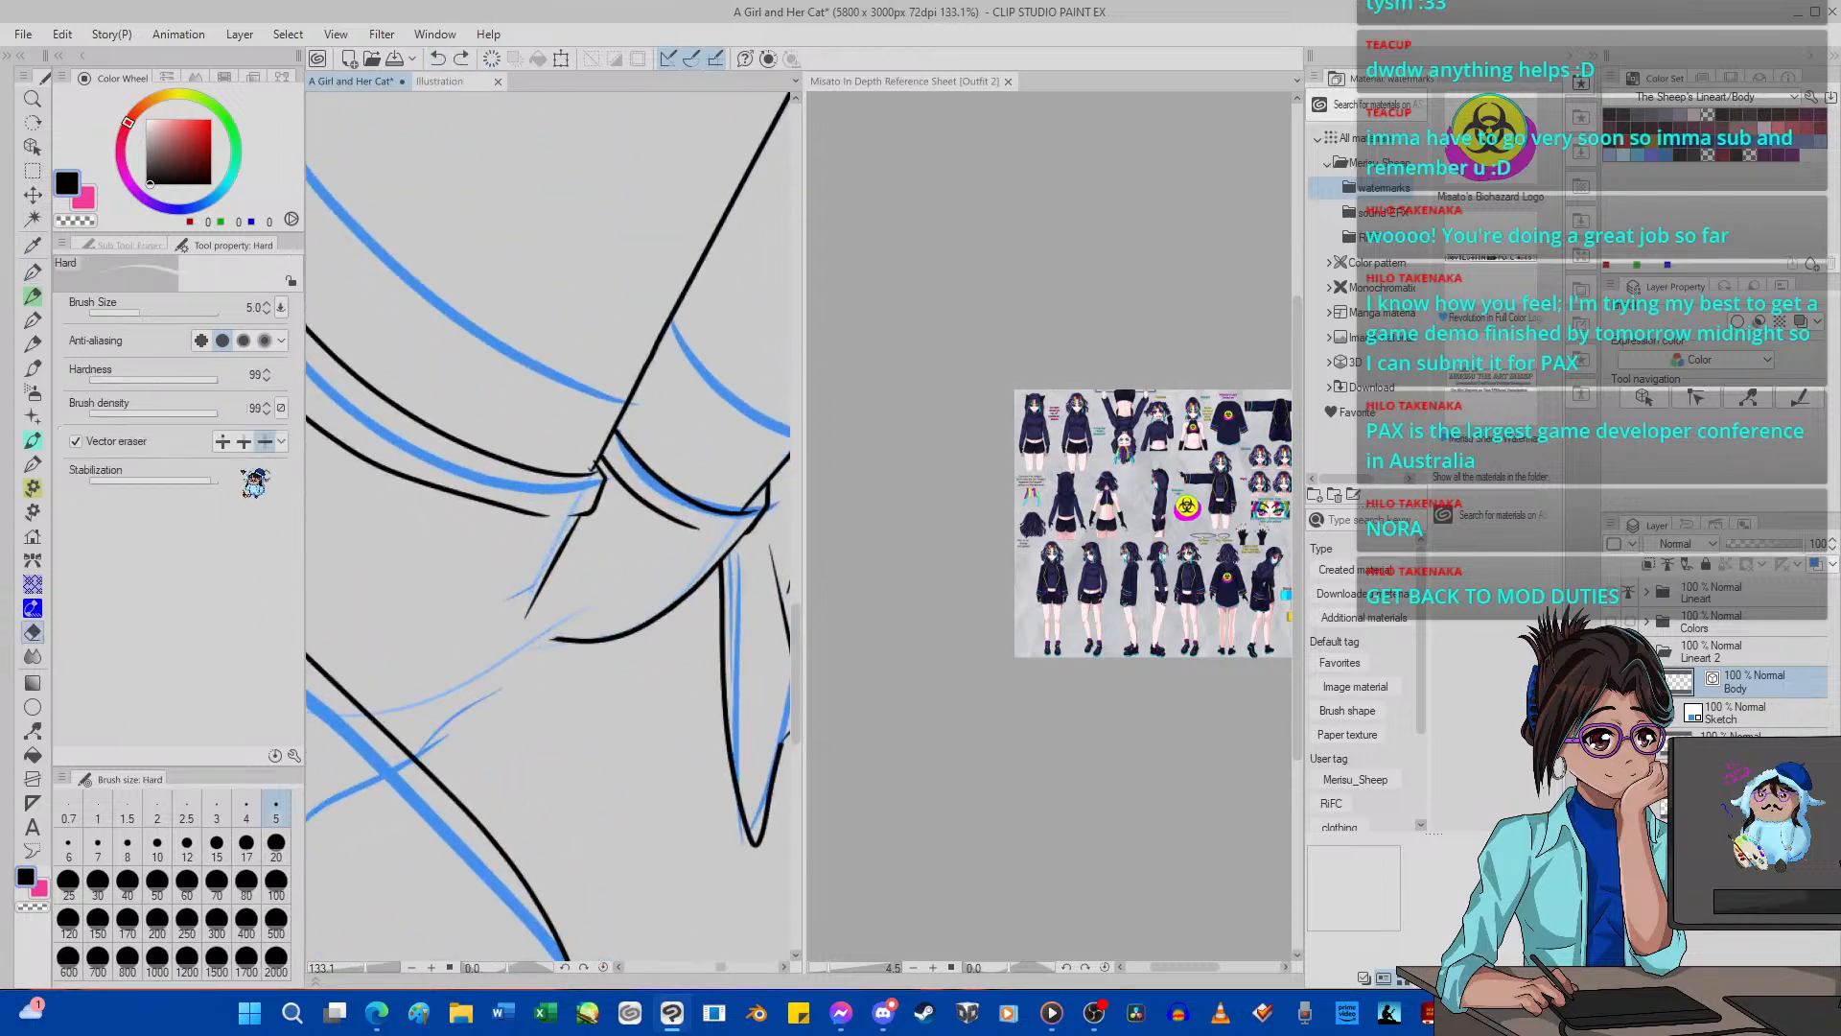
left_click(251, 880)
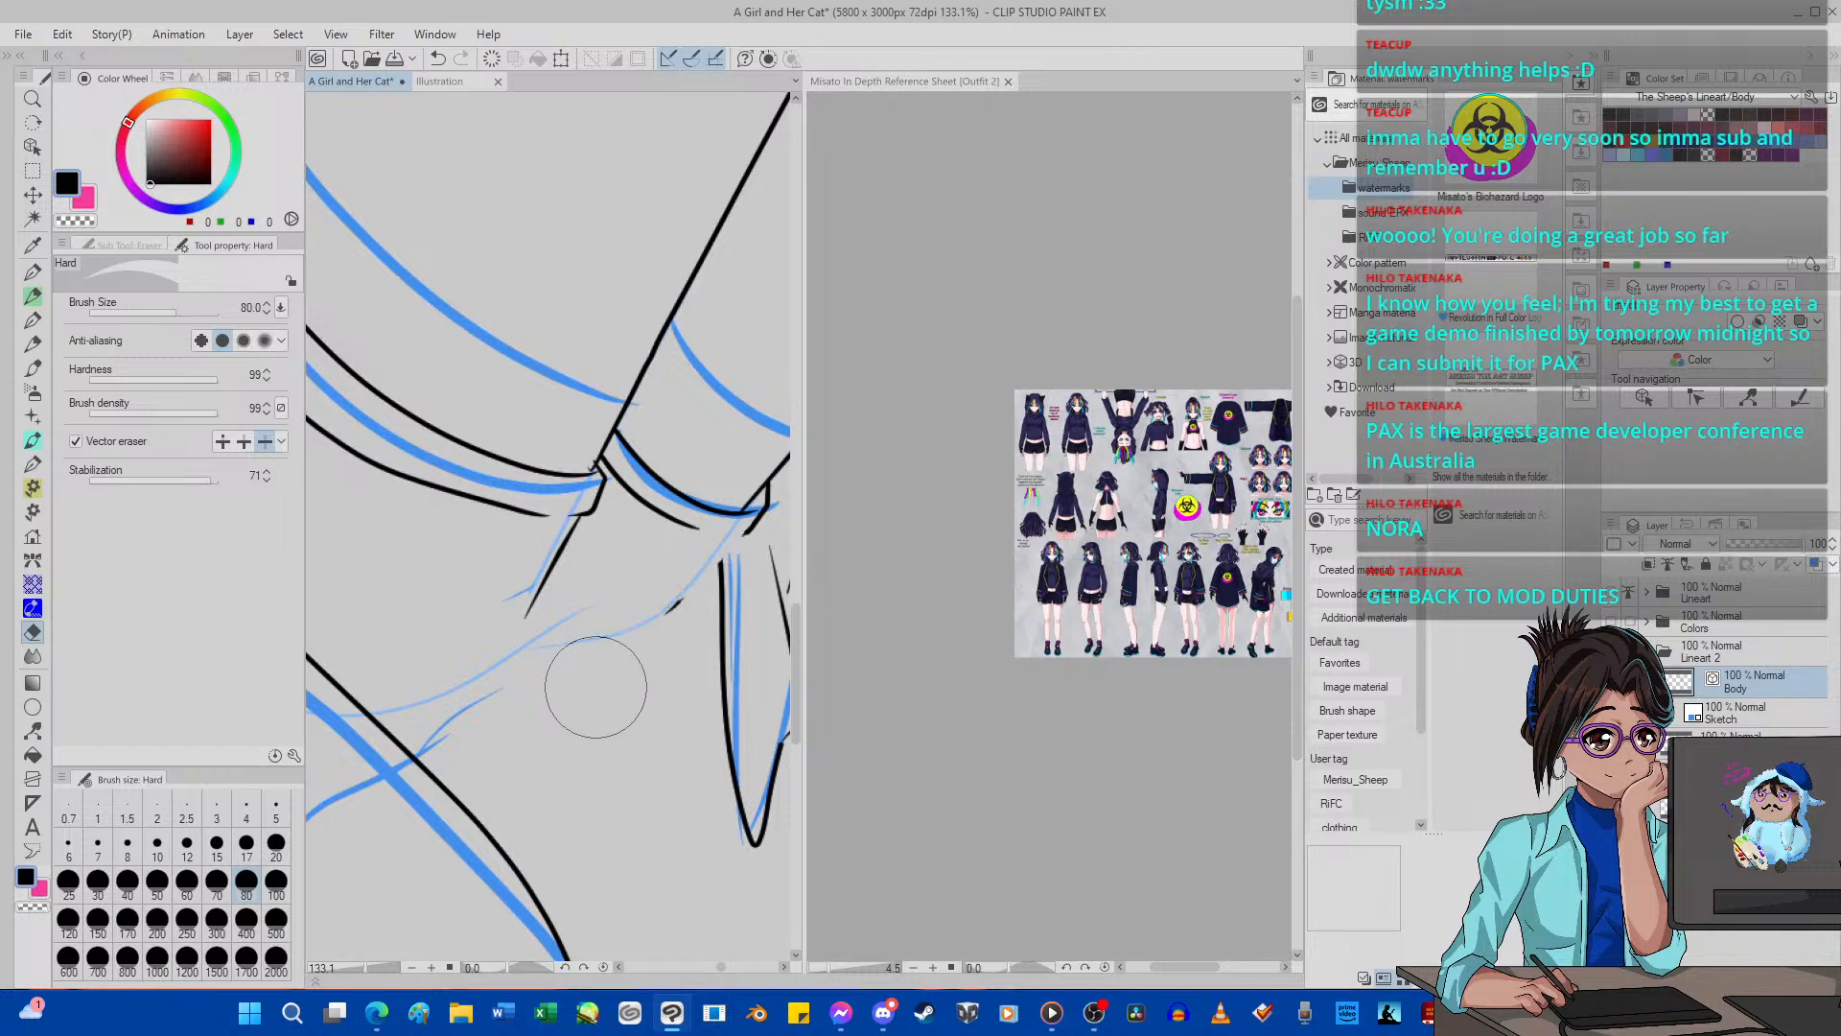
scroll(460, 652, "down", 5)
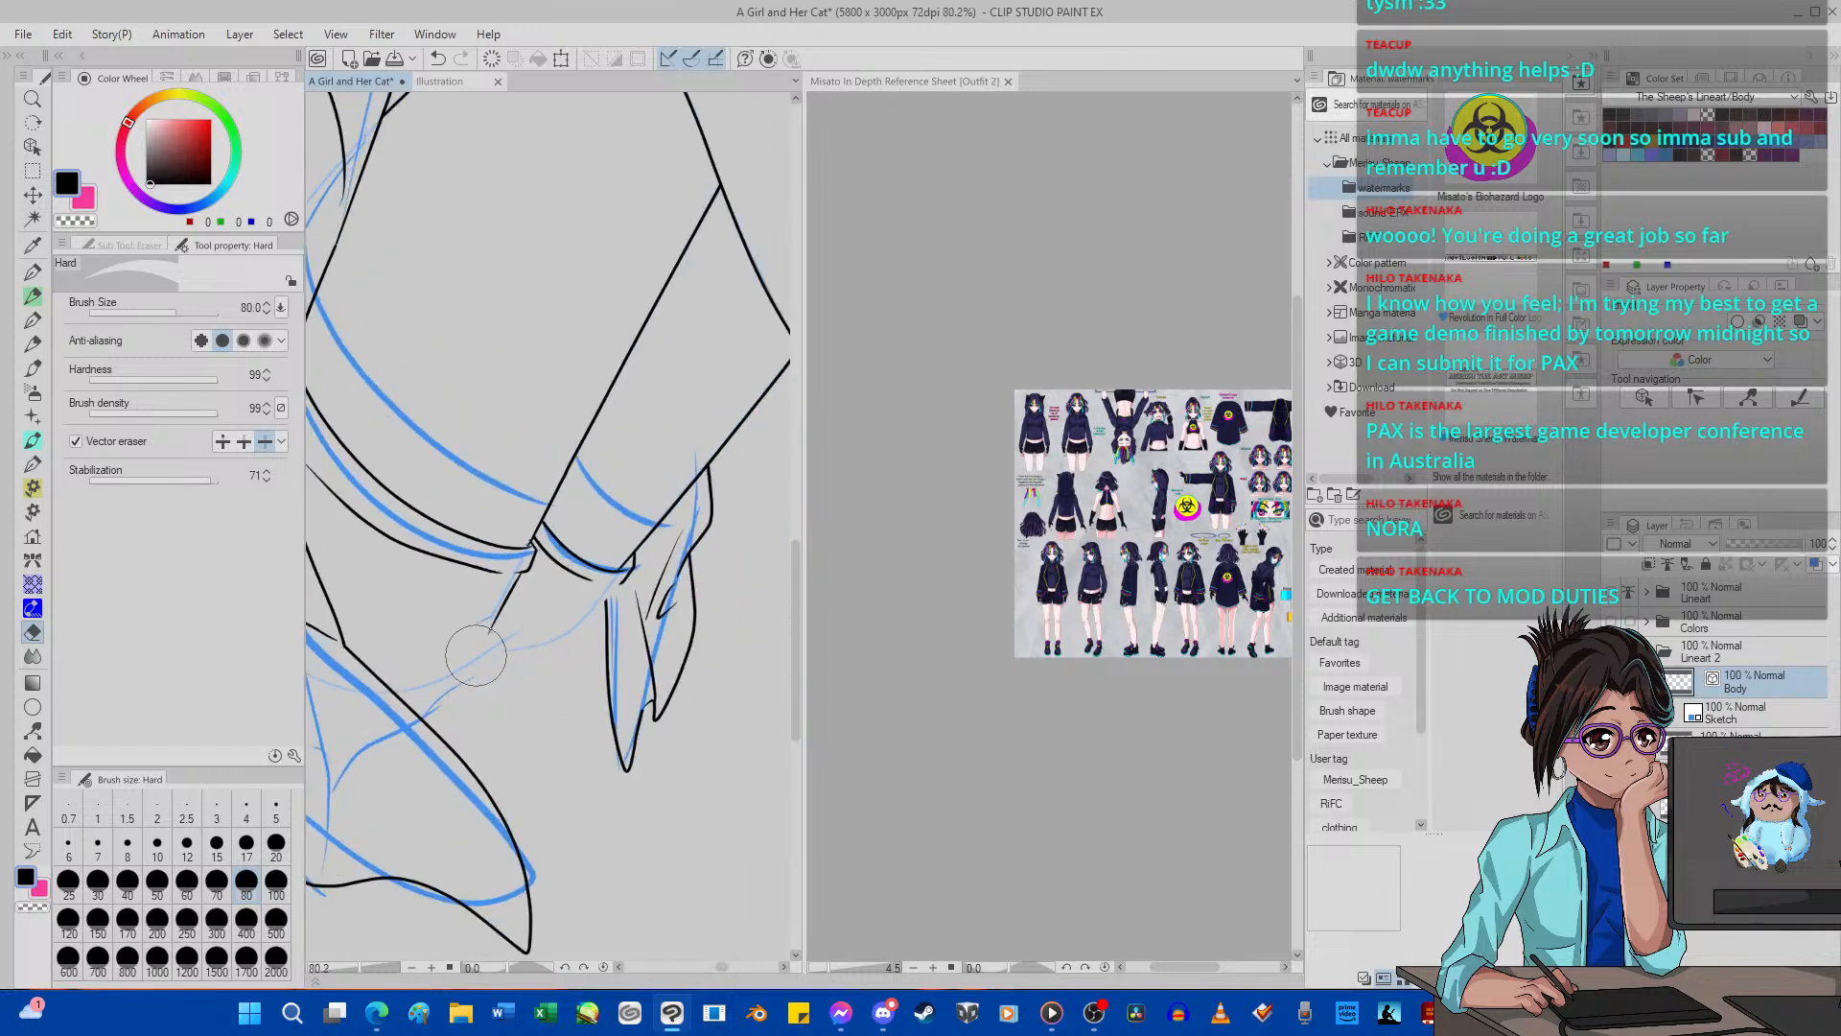
scroll(476, 655, "up", 5)
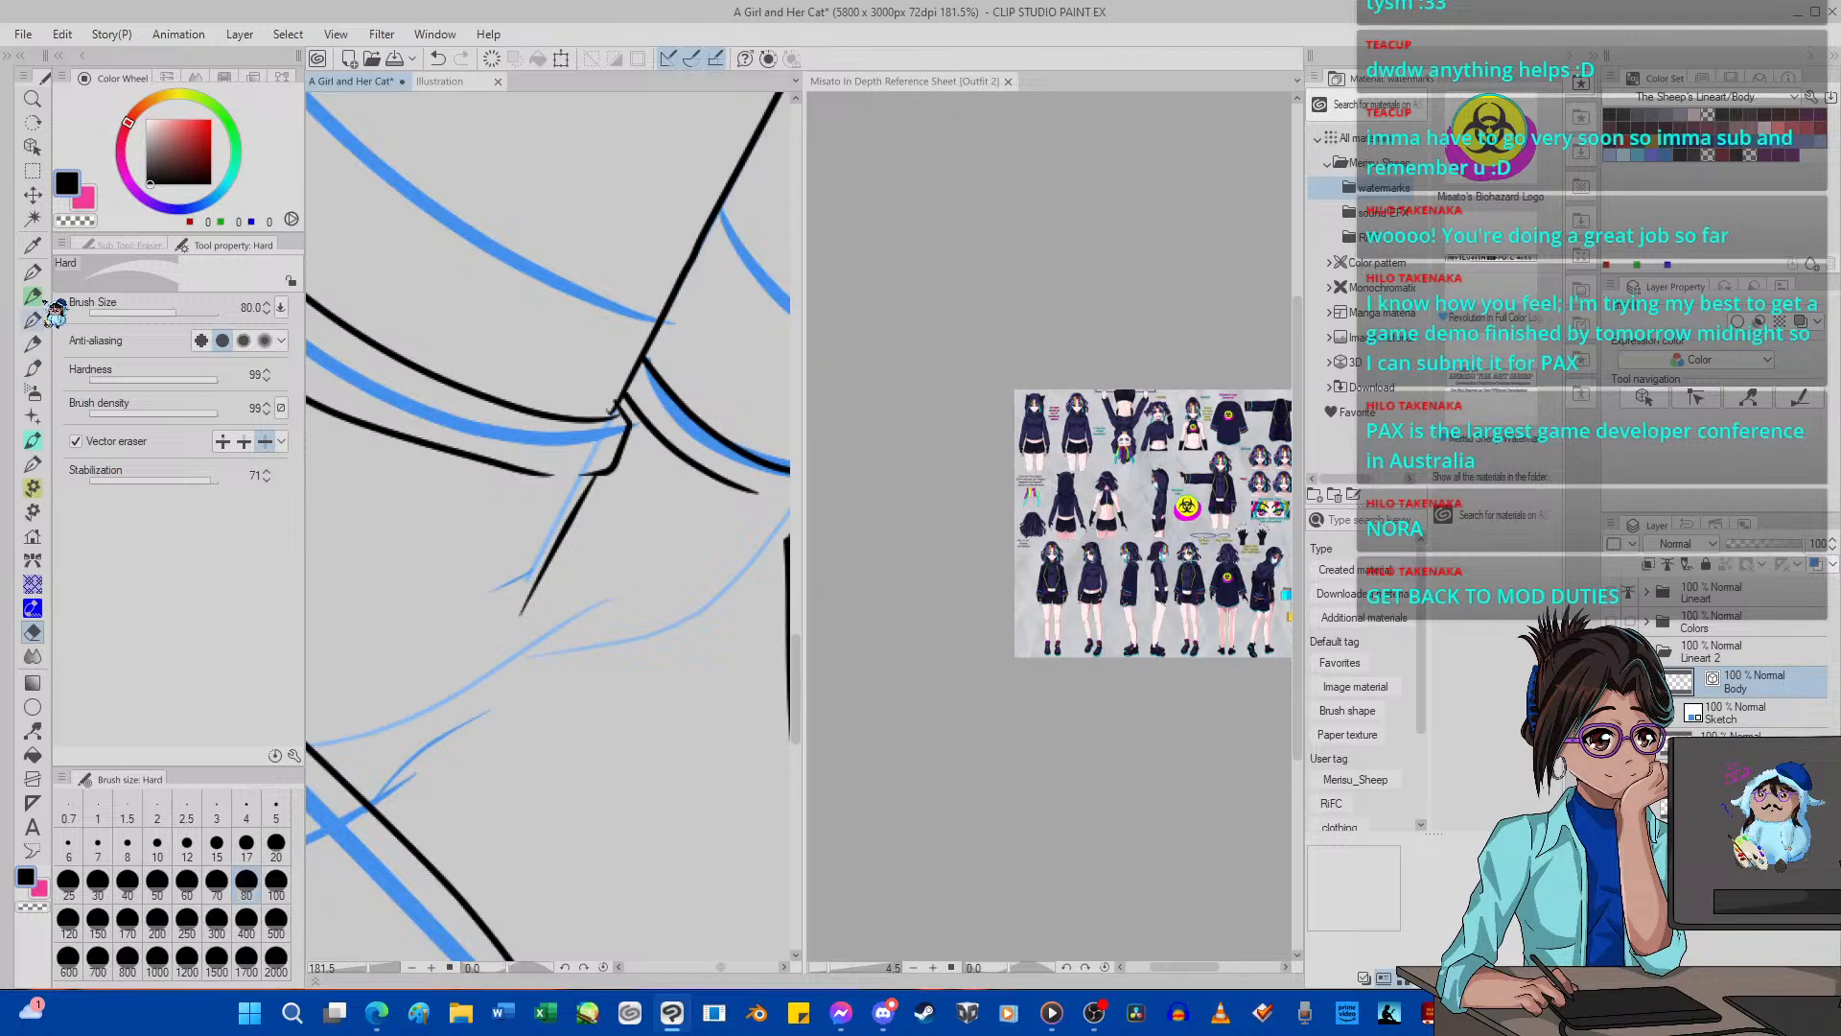
Redraw the thigh's underside with G-pen 2 from the coat edge to the hem band, replacing the first upper curve.
left_click(33, 273)
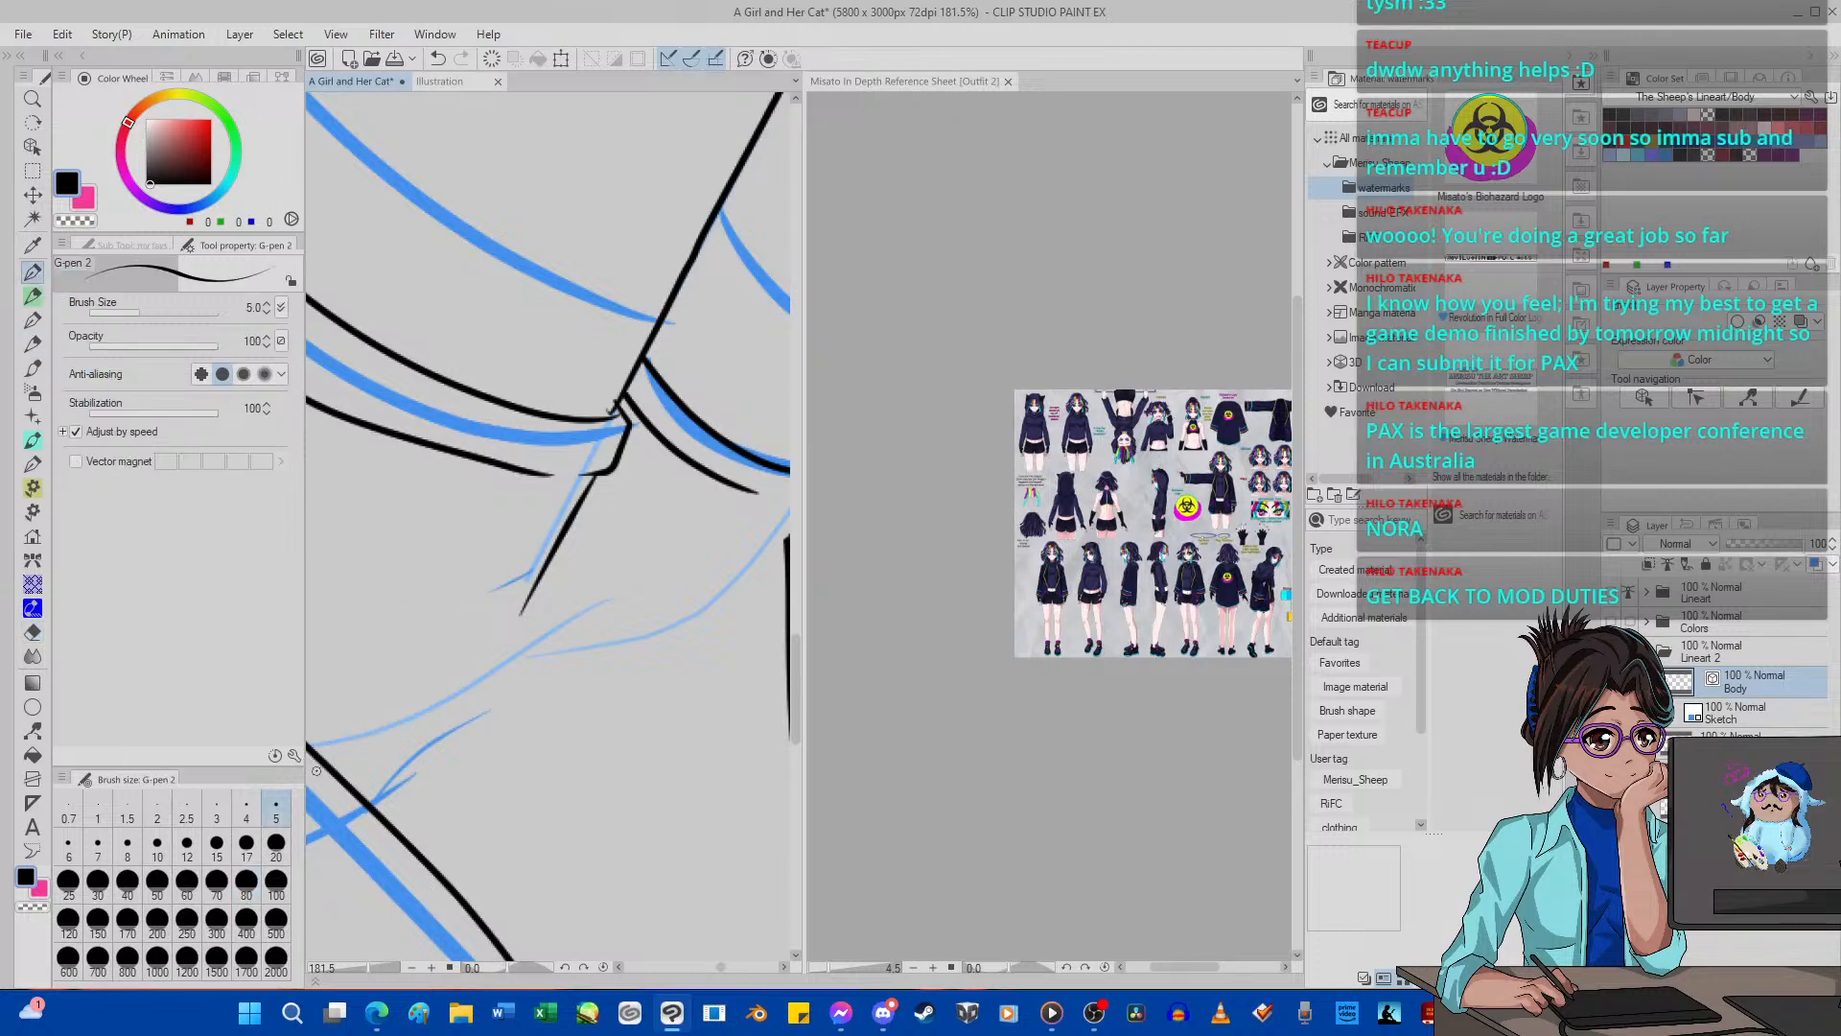
mouse_move(316, 770)
left_mouse_down()
mouse_move(558, 631)
mouse_move(546, 655)
mouse_move(660, 618)
mouse_move(802, 497)
left_mouse_up()
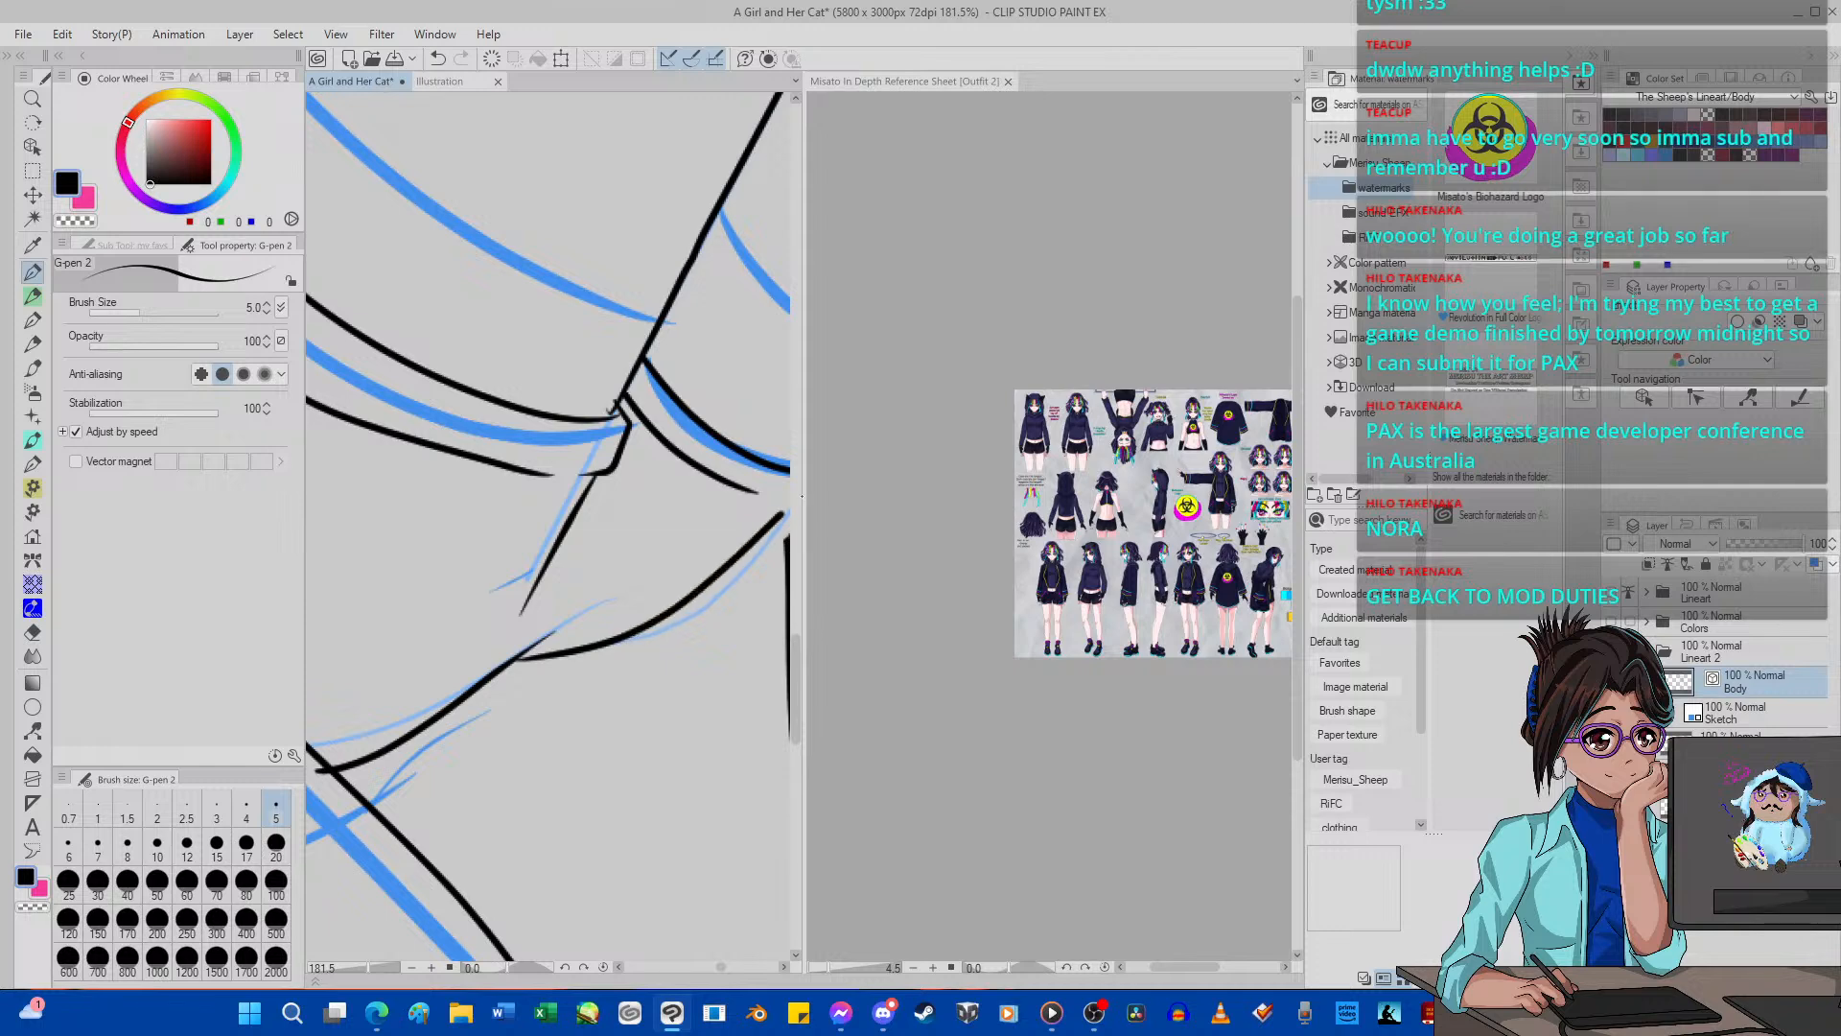
scroll(621, 534, "down", 10)
scroll(692, 534, "up", 11)
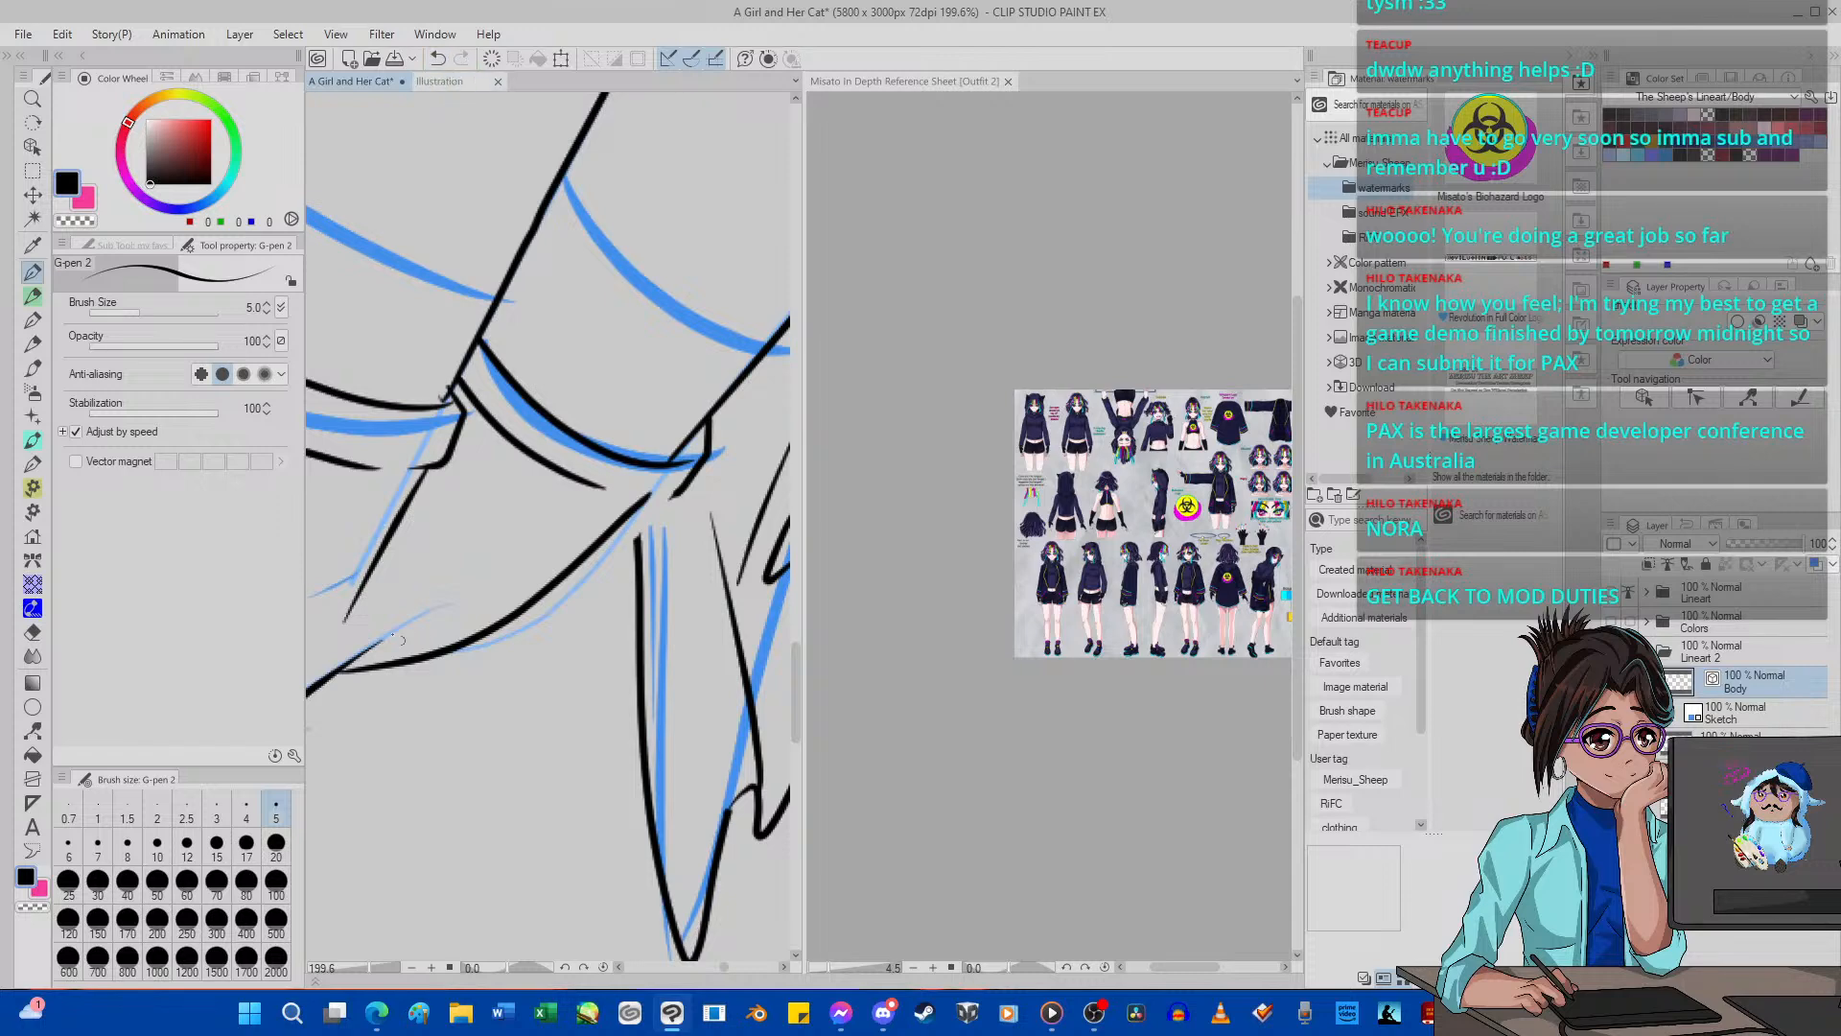
left_click(438, 58)
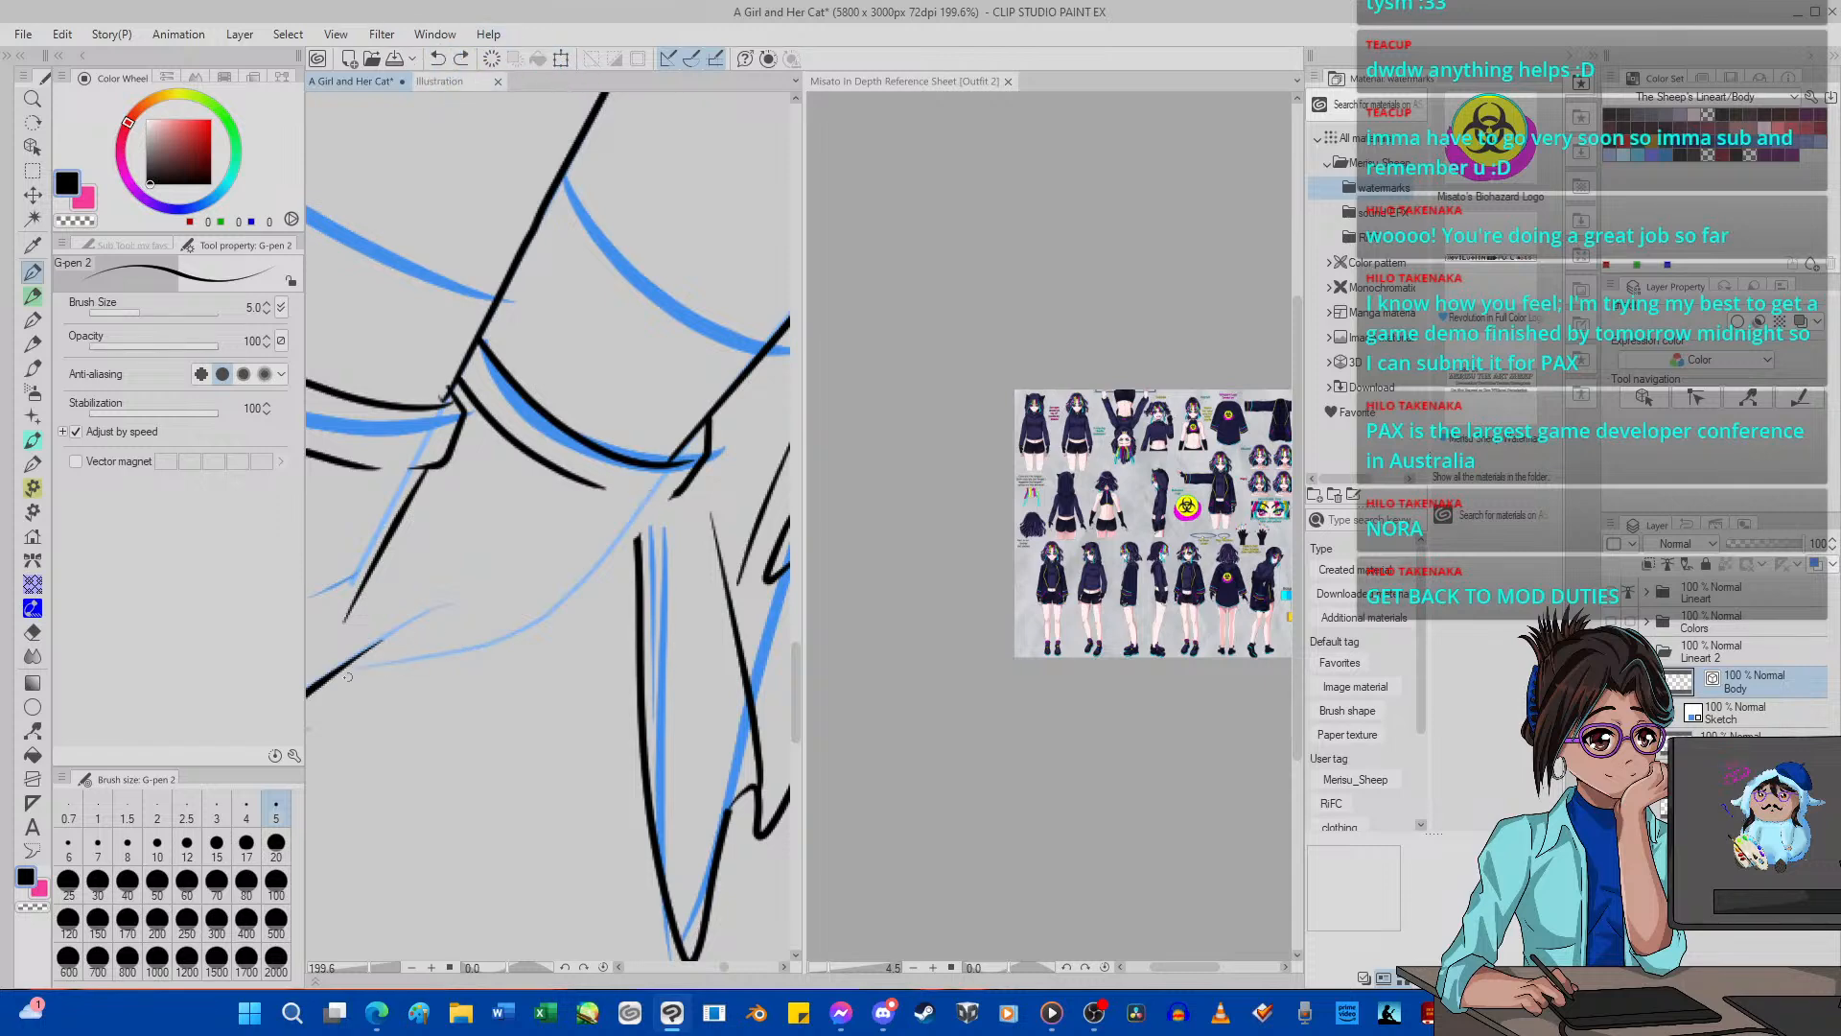
mouse_move(341, 674)
left_mouse_down()
mouse_move(479, 648)
mouse_move(630, 551)
mouse_move(679, 490)
left_mouse_up()
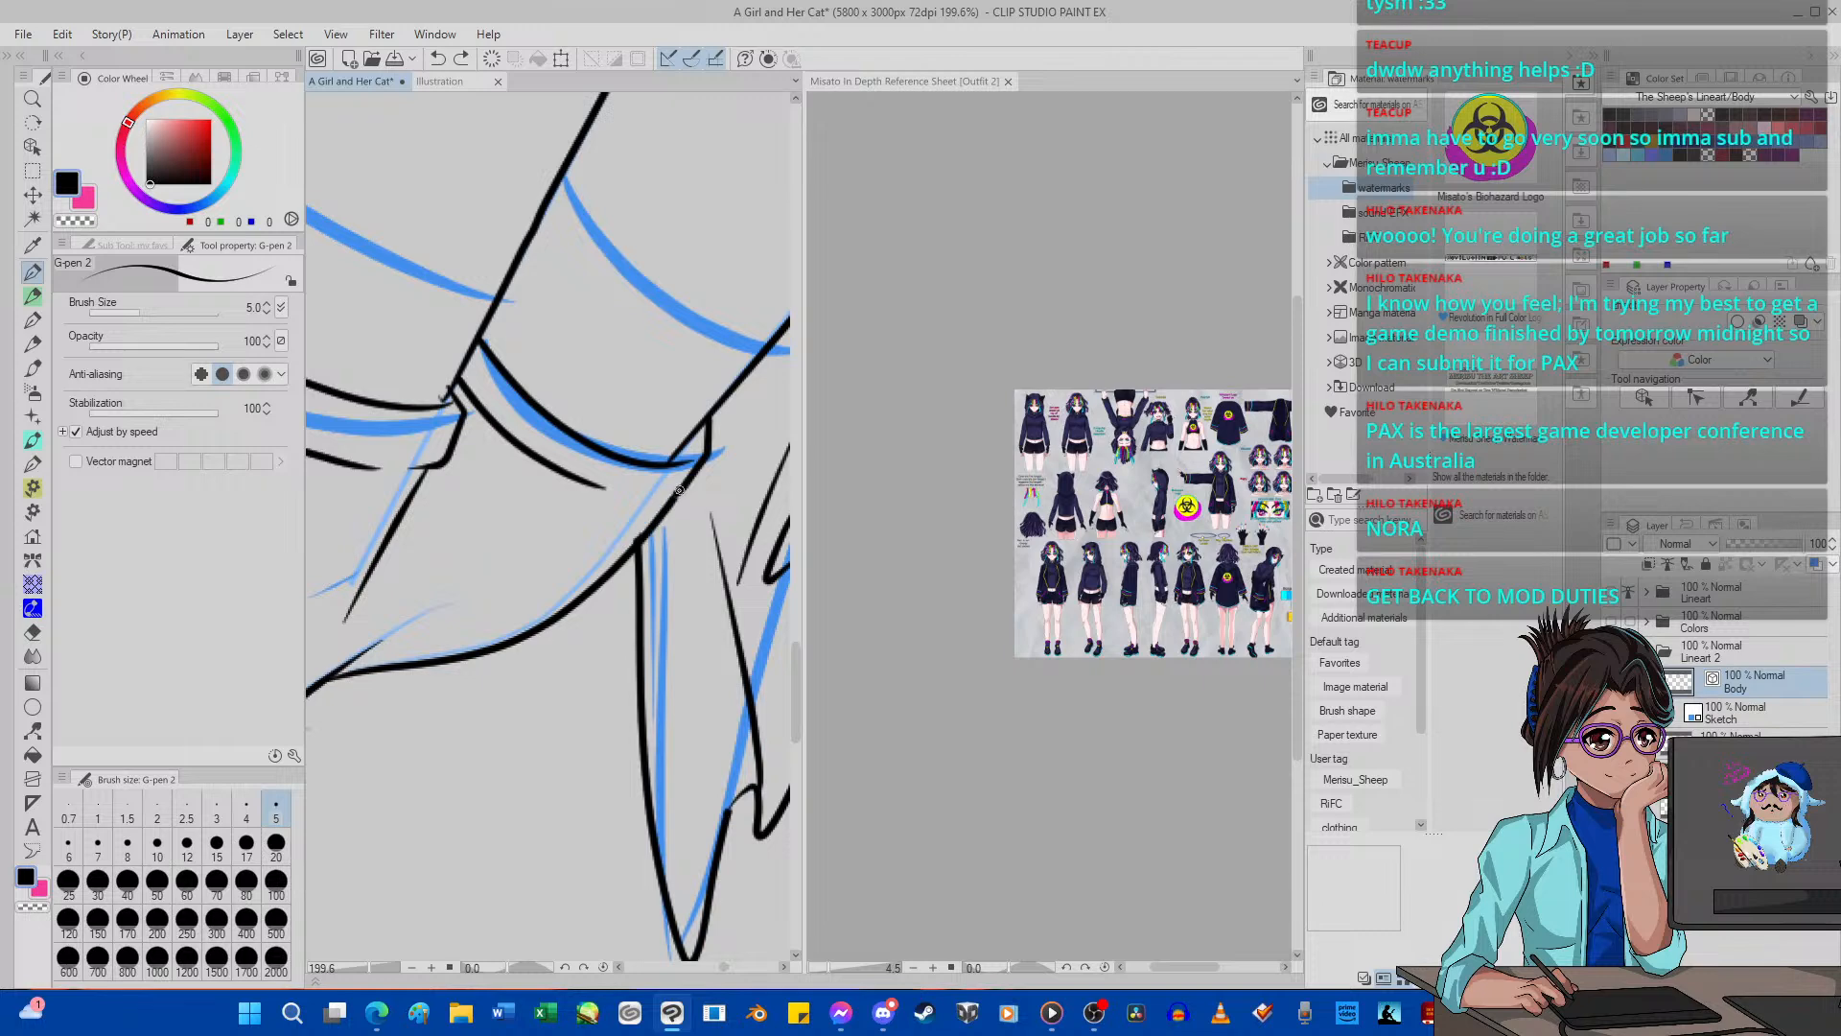
Try to trim the top of the pointed shape hanging below the thigh with the eraser at size 4, and undo it.
left_click(31, 632)
left_click(247, 808)
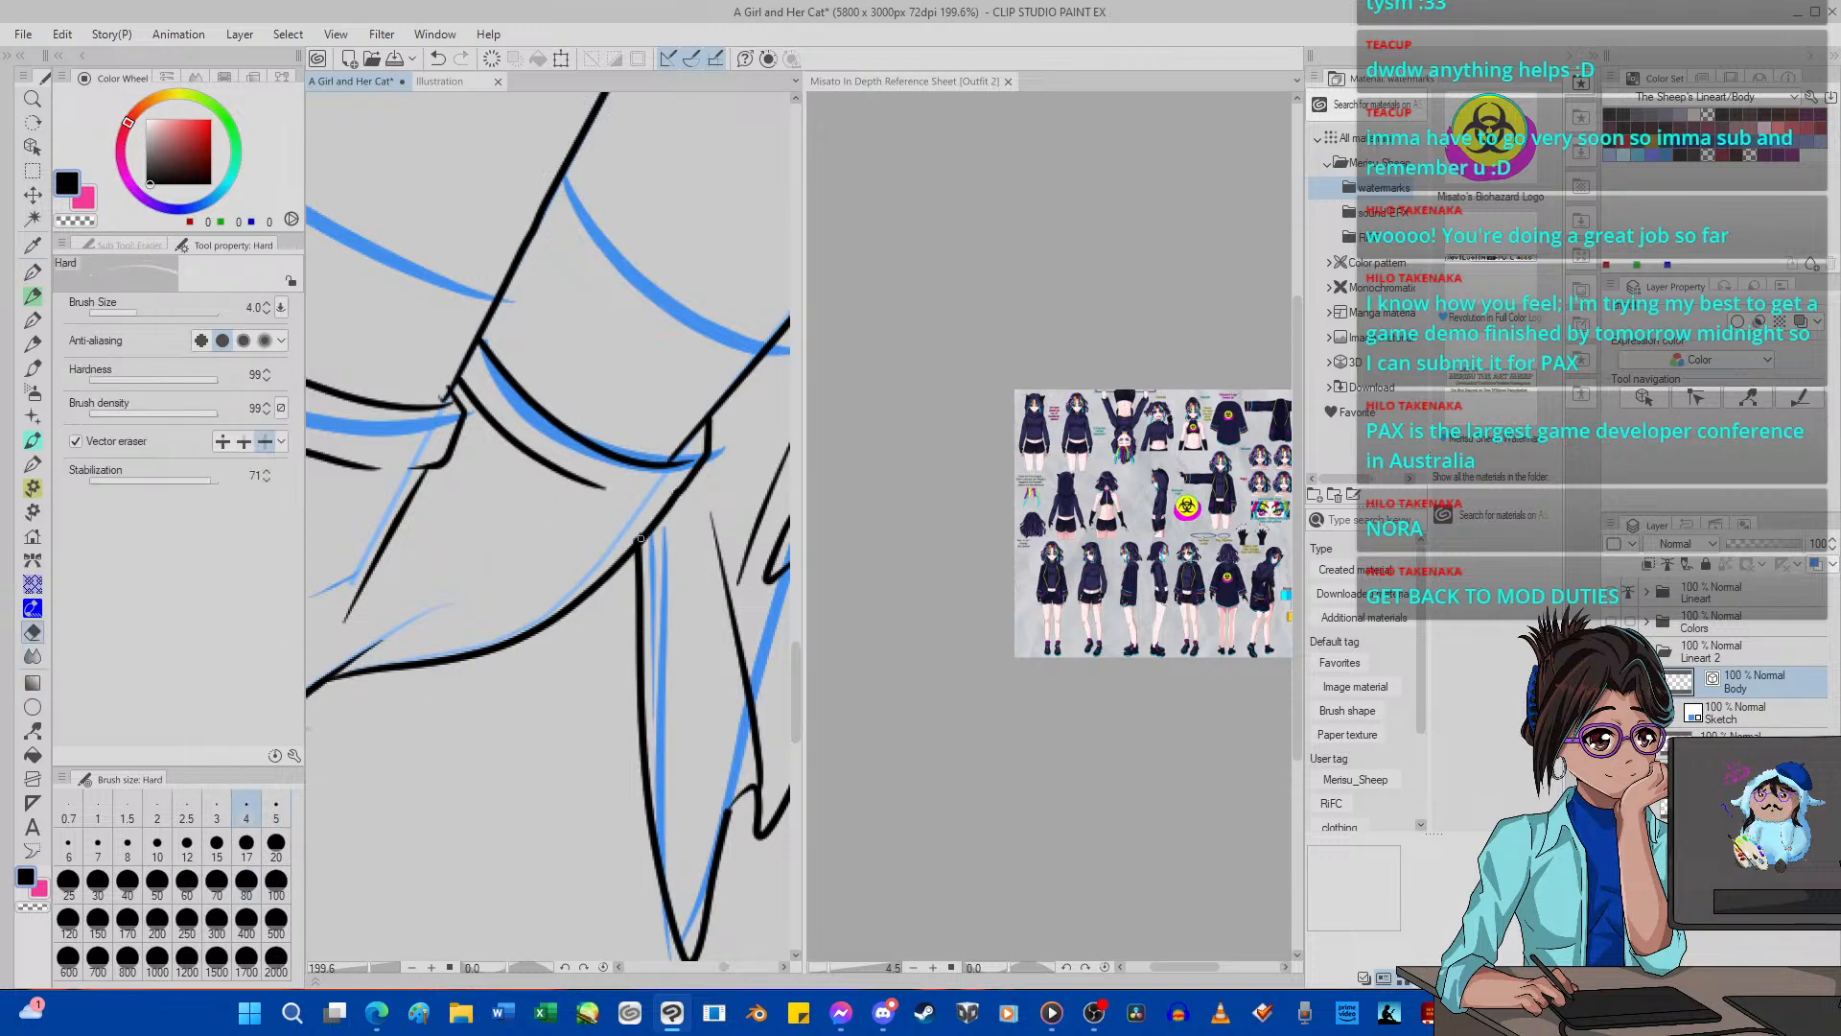
left_click_drag(640, 539, 647, 525)
left_click(438, 59)
Set the Control point tool to delete control points and target the overshooting top end of the hanging shape's line below the thigh.
left_click(32, 730)
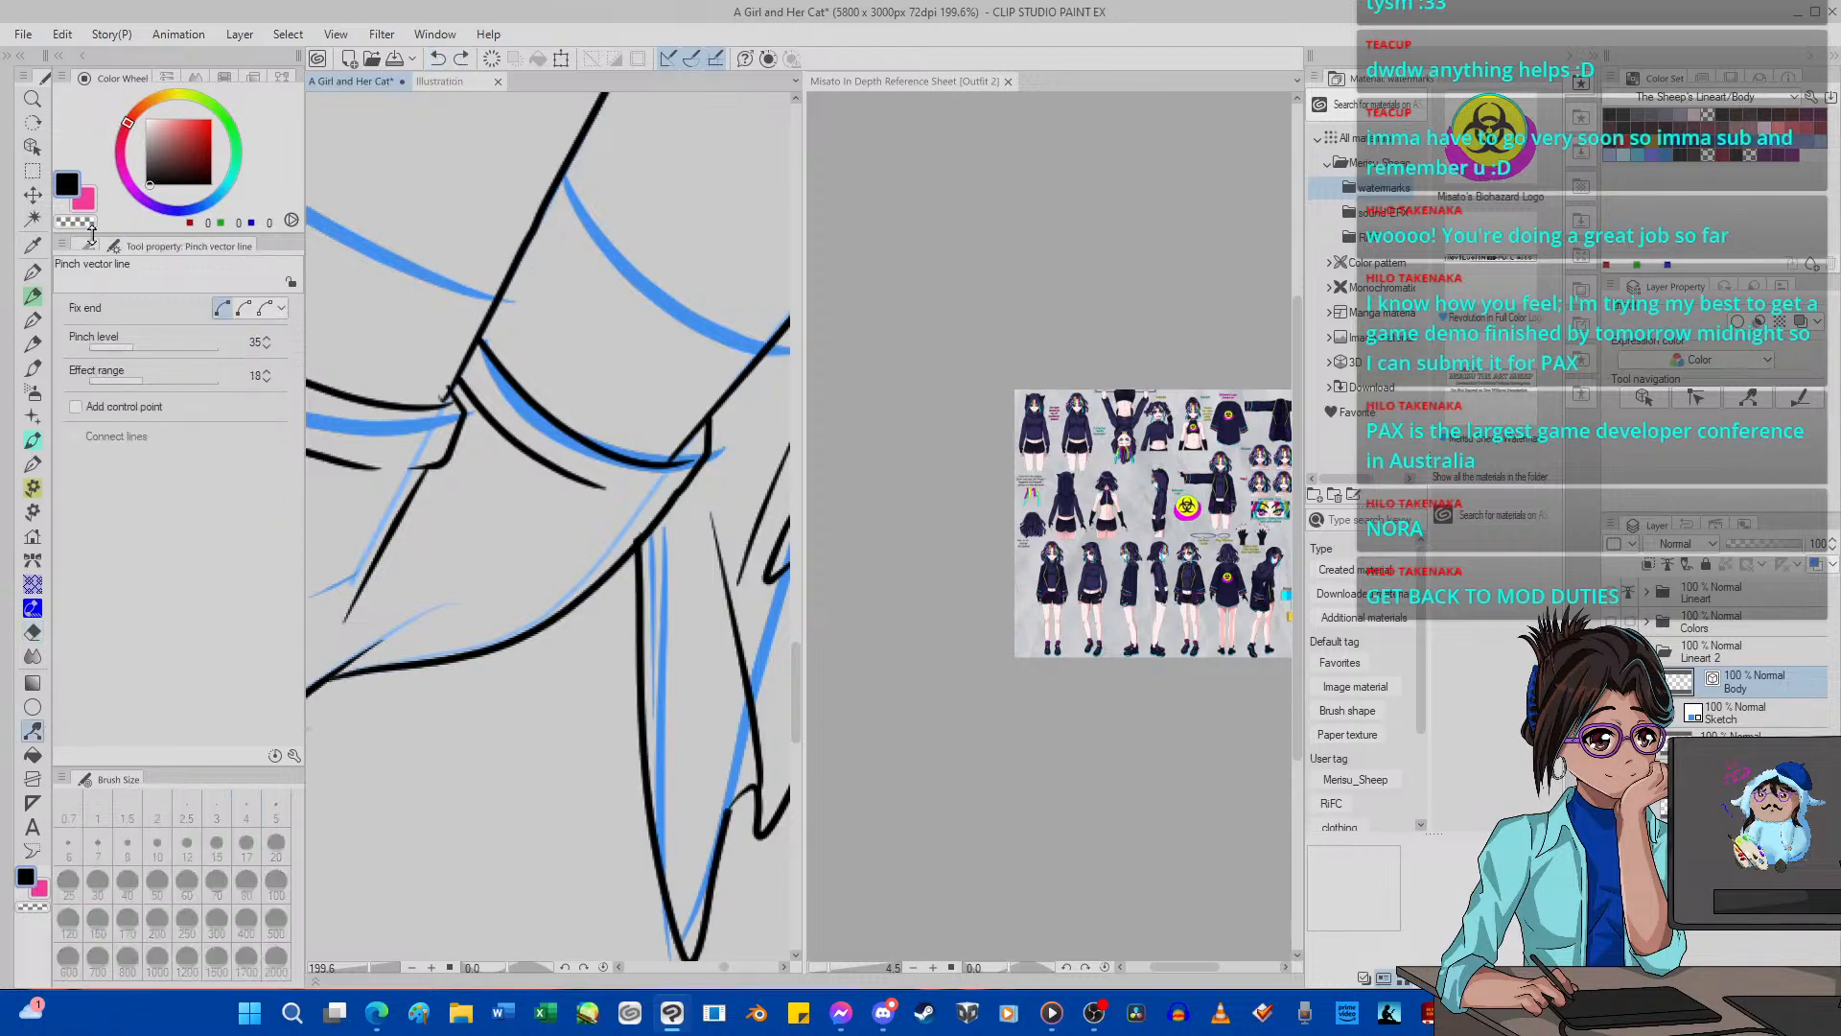
left_click(110, 246)
left_click(204, 244)
left_click(88, 246)
left_click(135, 294)
left_click(204, 244)
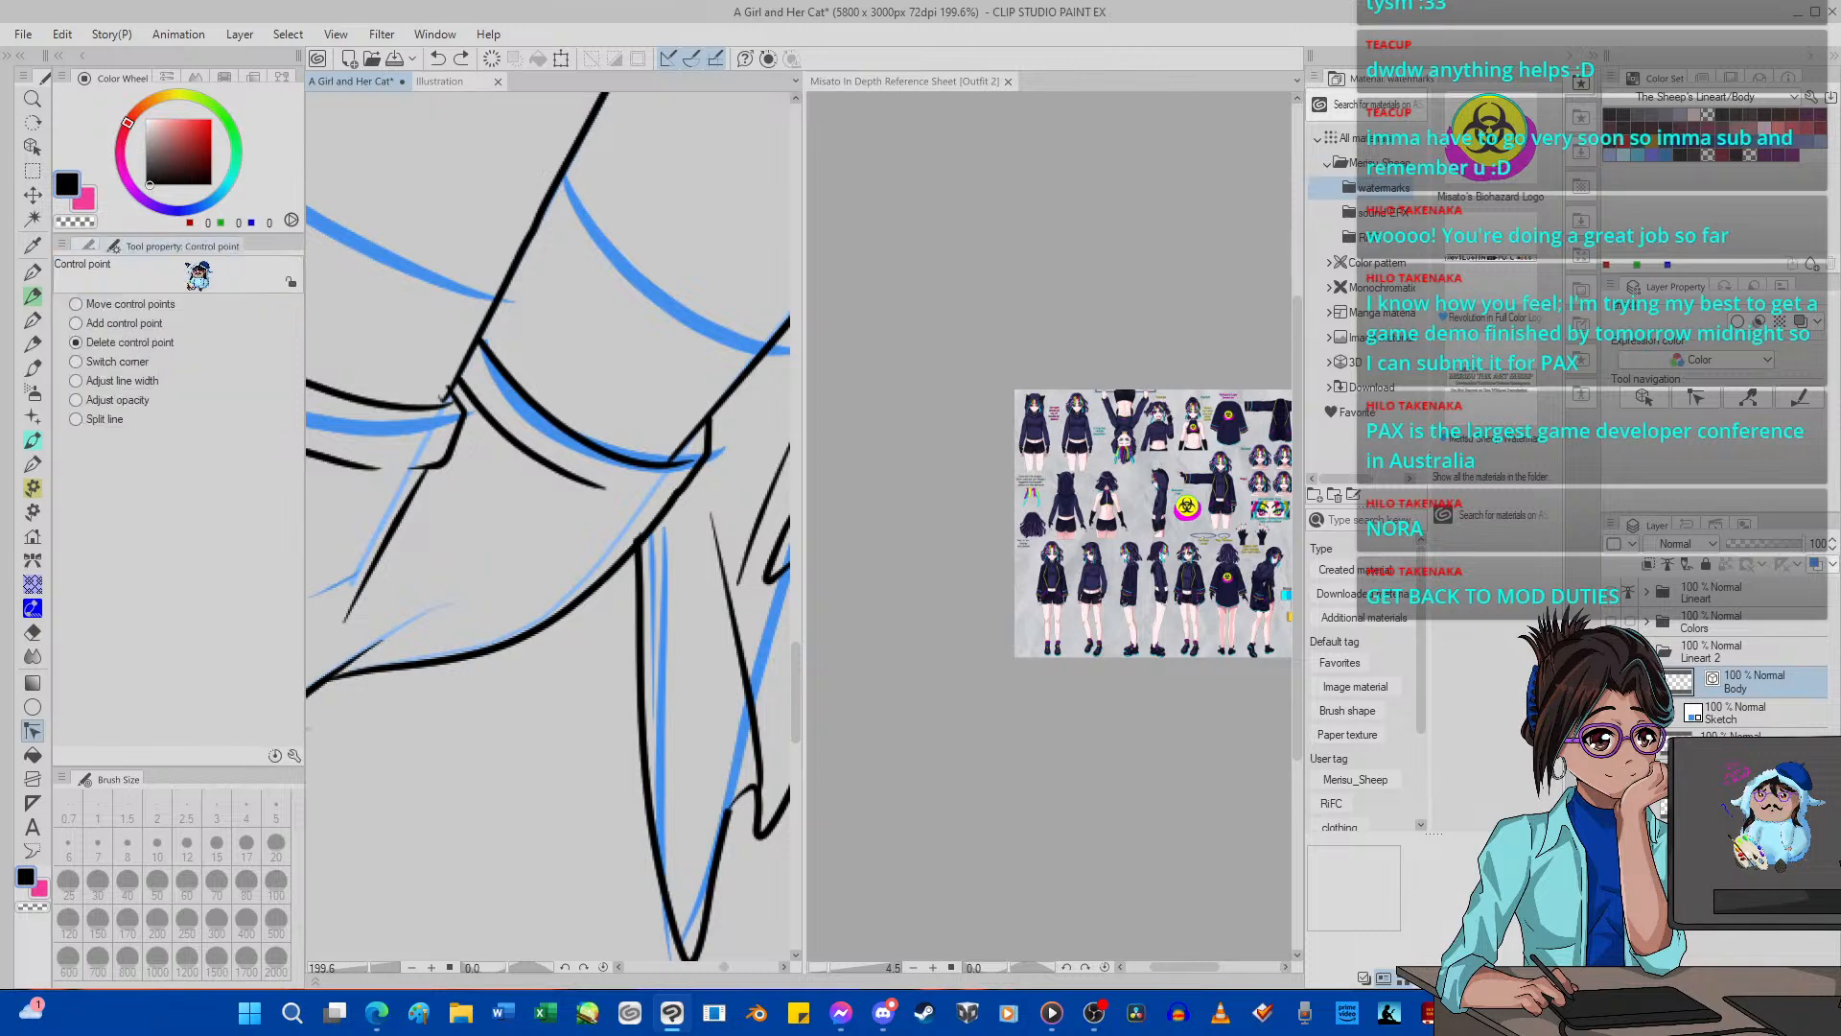
left_click(149, 345)
scroll(630, 516, "up", 5)
scroll(677, 578, "up", 2)
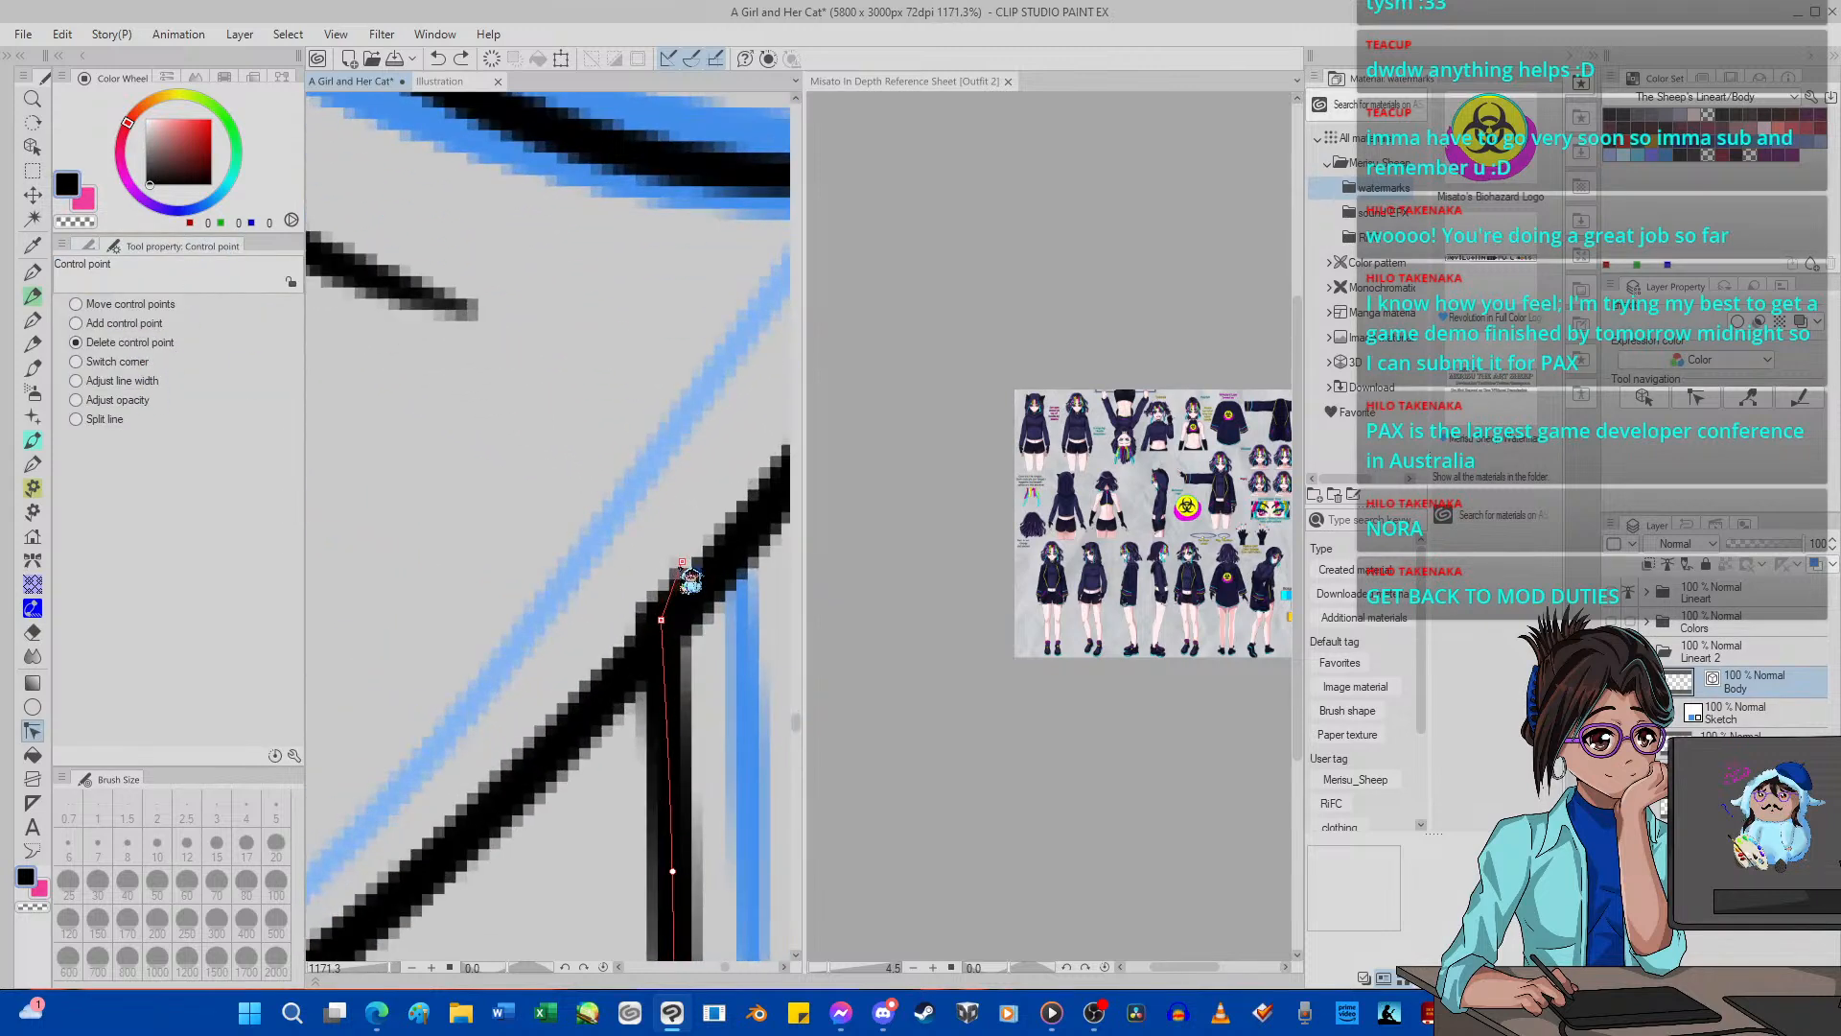
Try to ink a small looped tab at the far shoe's heel with G-pen 2 at size 5, and undo its strokes.
scroll(694, 573, "down", 15)
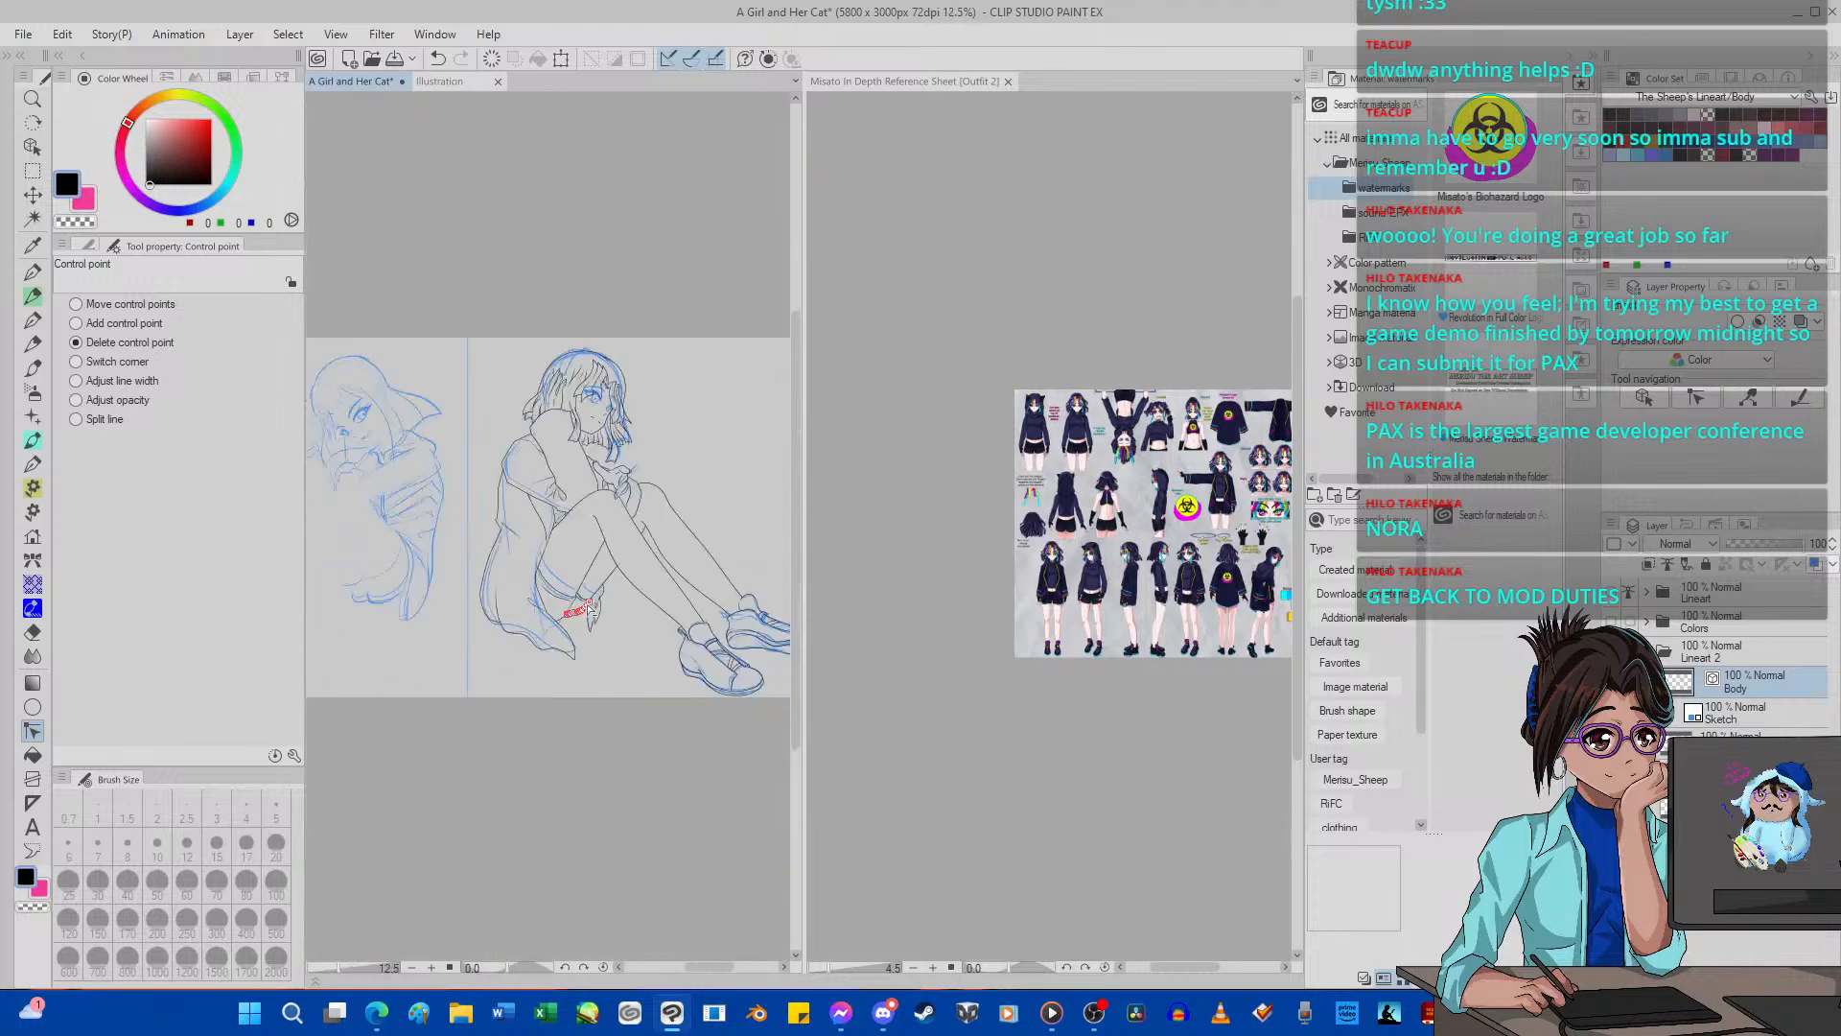
scroll(531, 614, "up", 8)
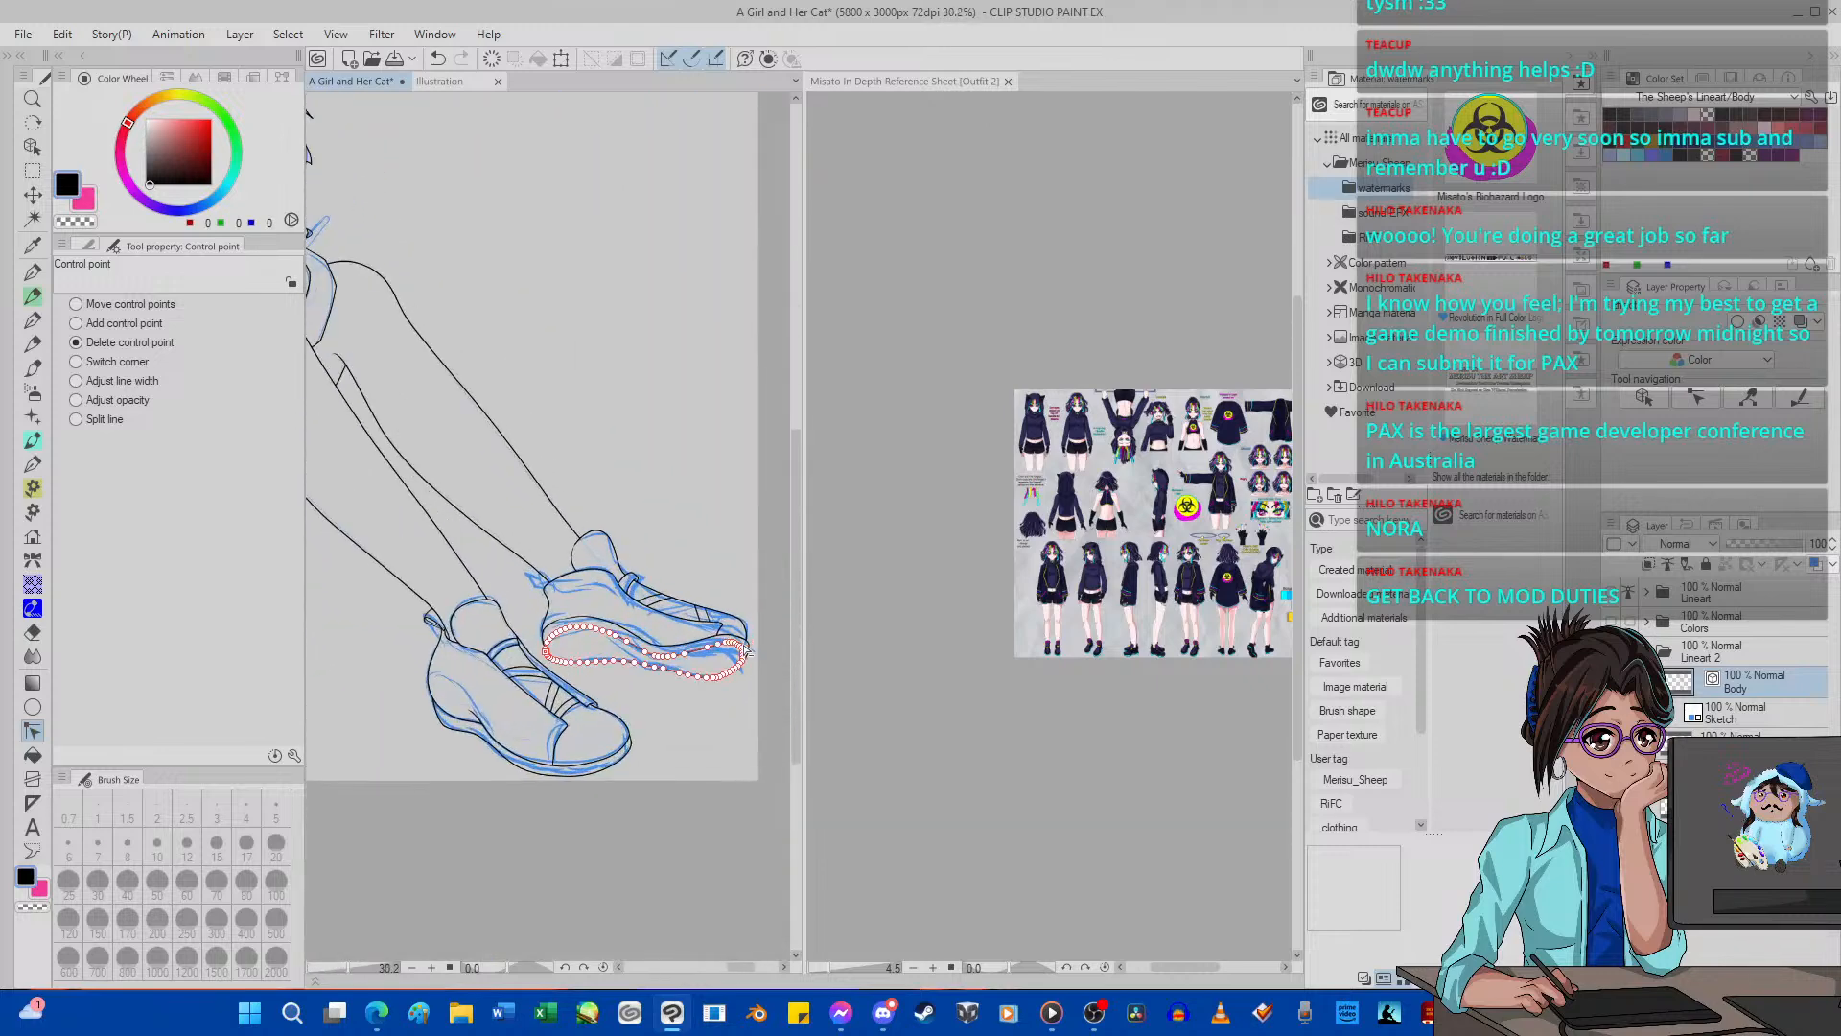
scroll(593, 632, "up", 4)
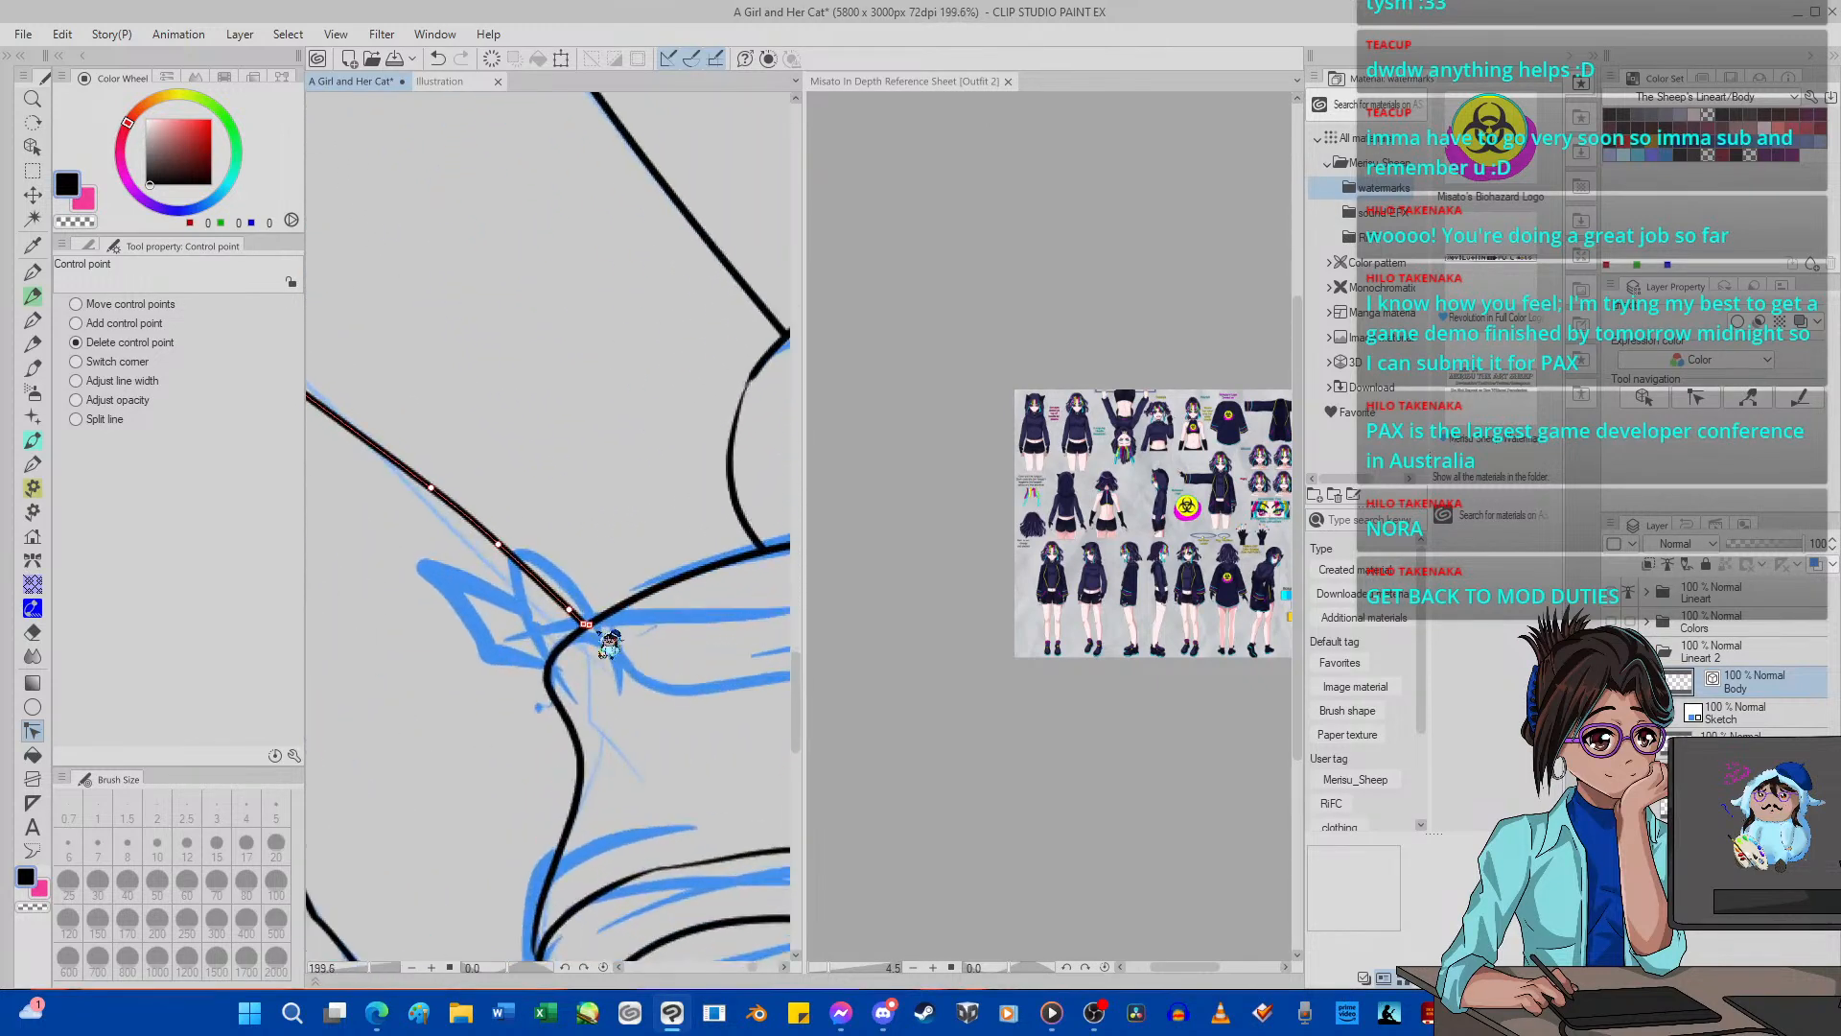
left_click(32, 272)
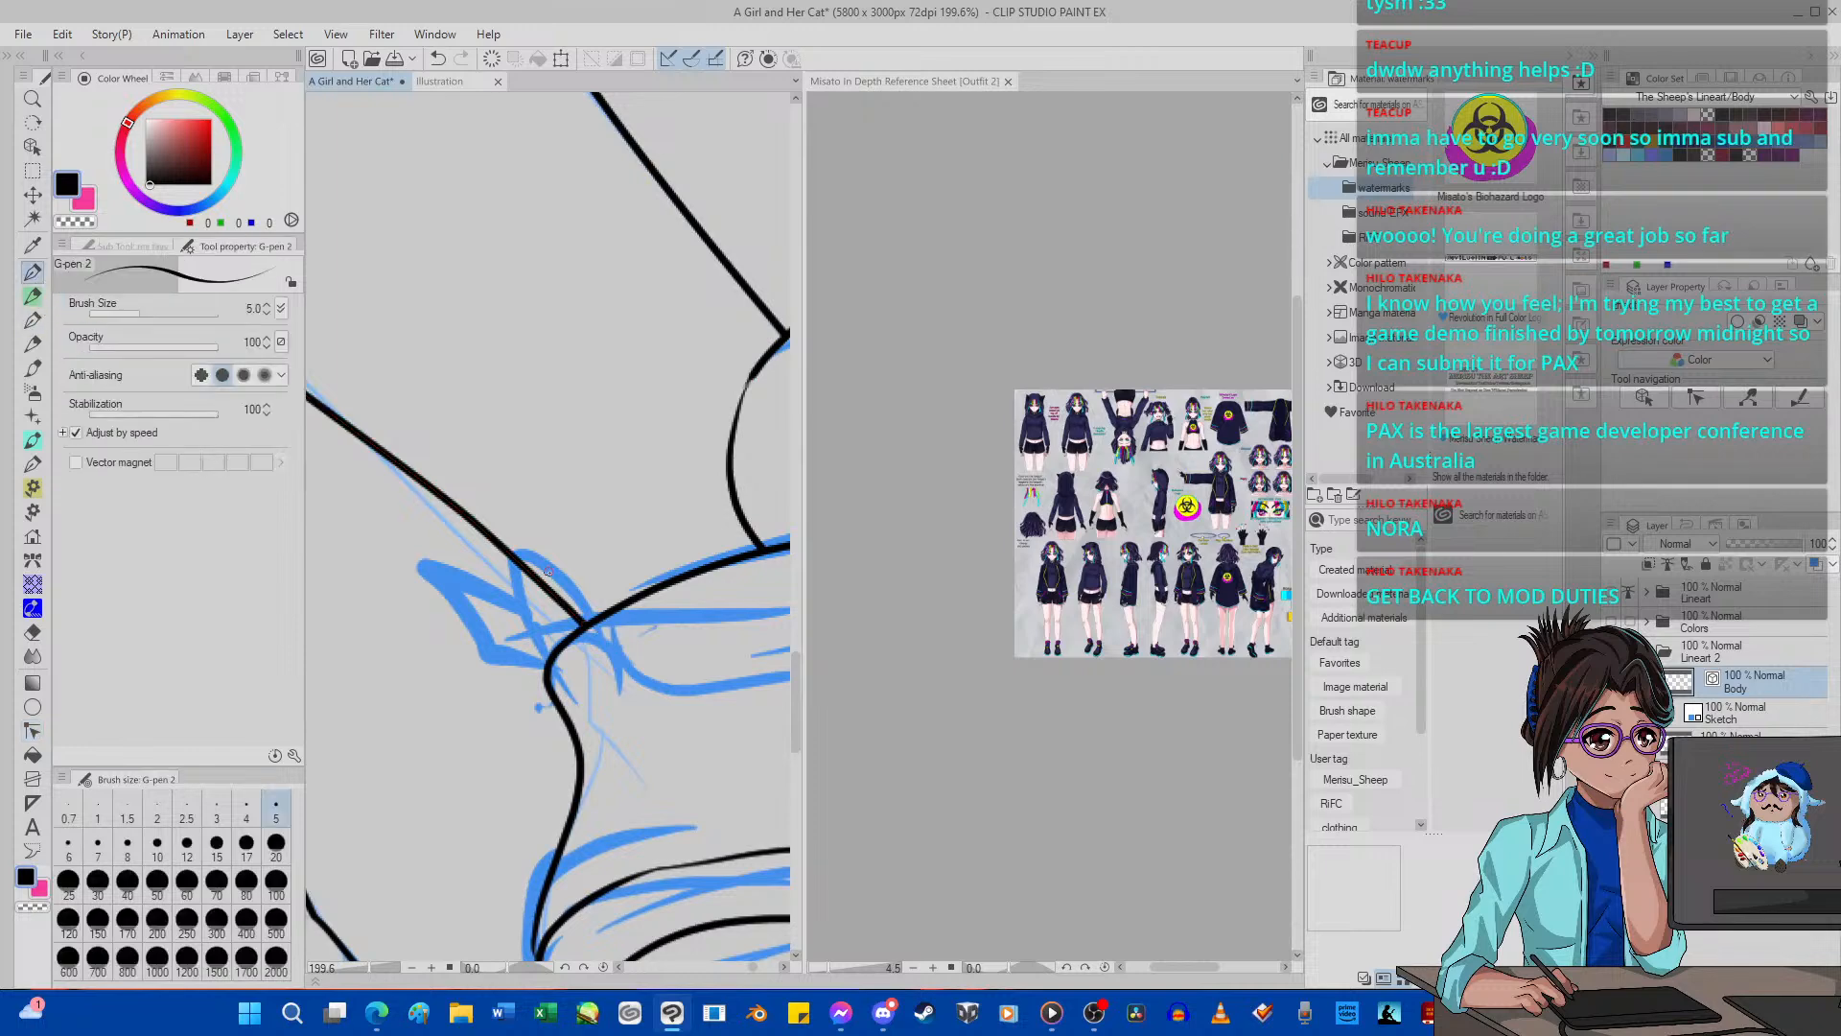
mouse_move(586, 601)
left_mouse_down()
mouse_move(504, 548)
mouse_move(491, 611)
mouse_move(587, 717)
left_mouse_up()
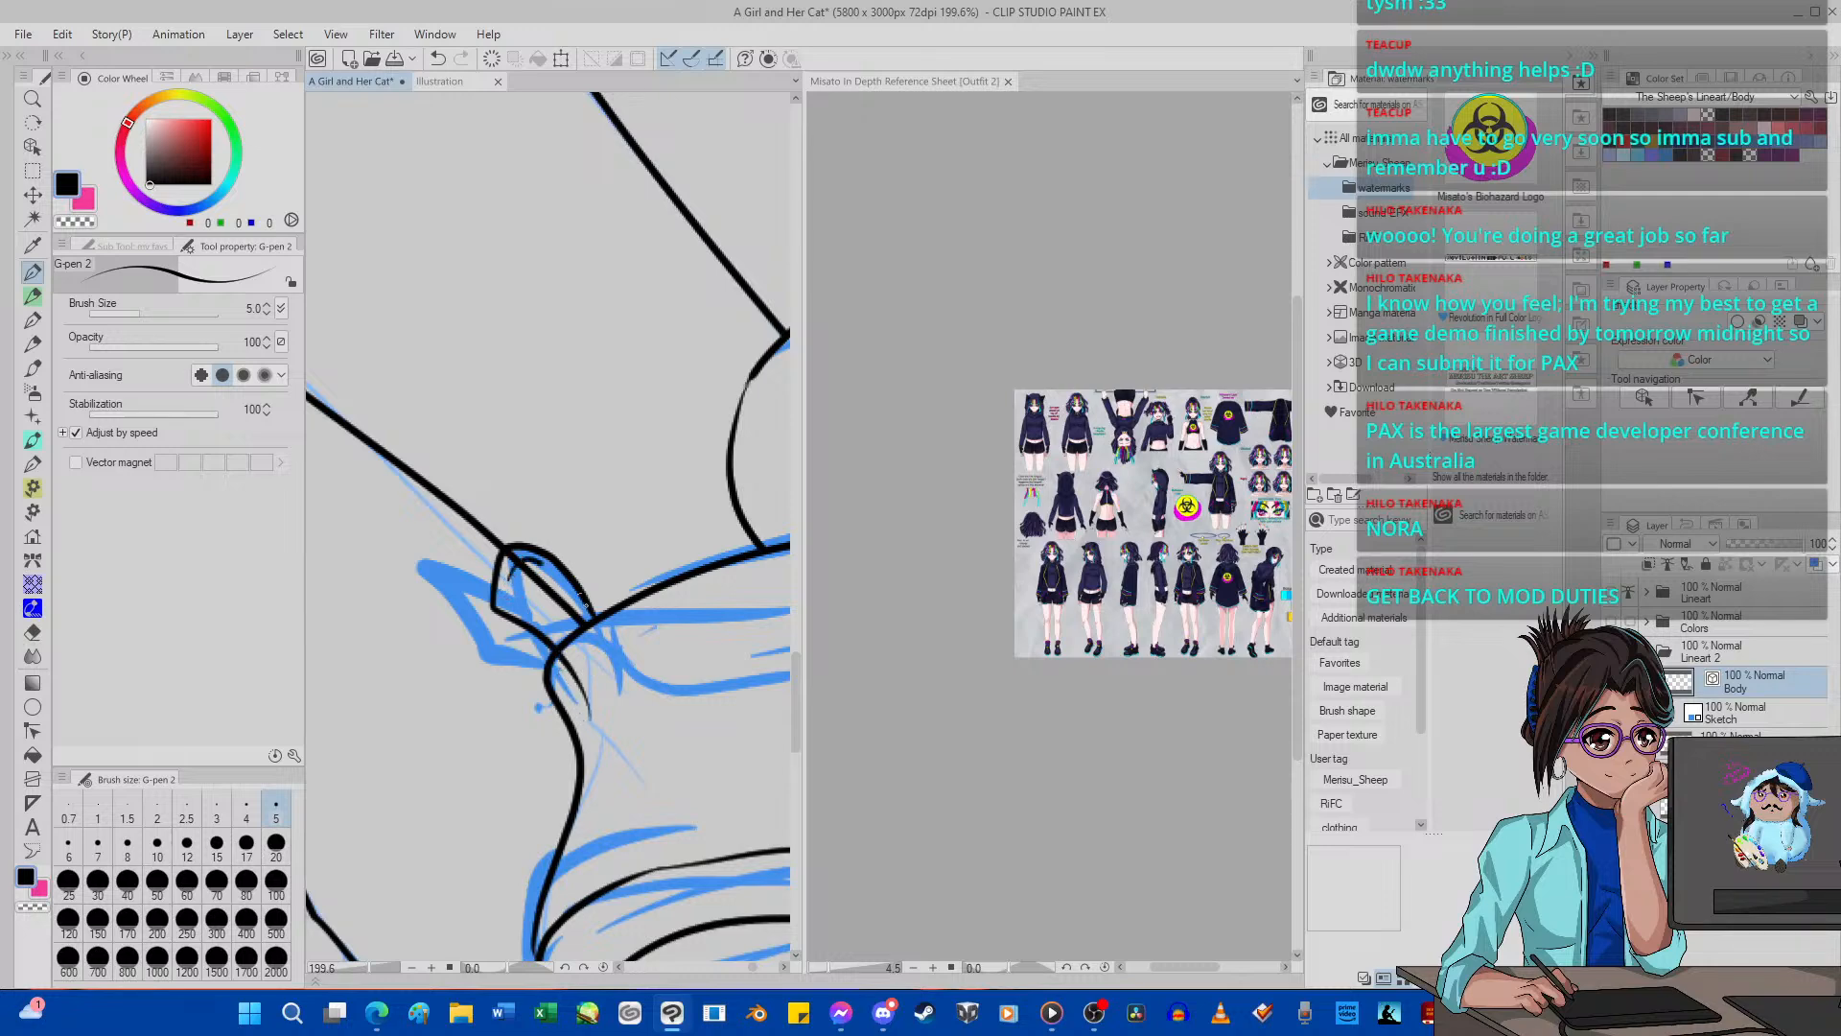
left_click(437, 59)
left_click(437, 59)
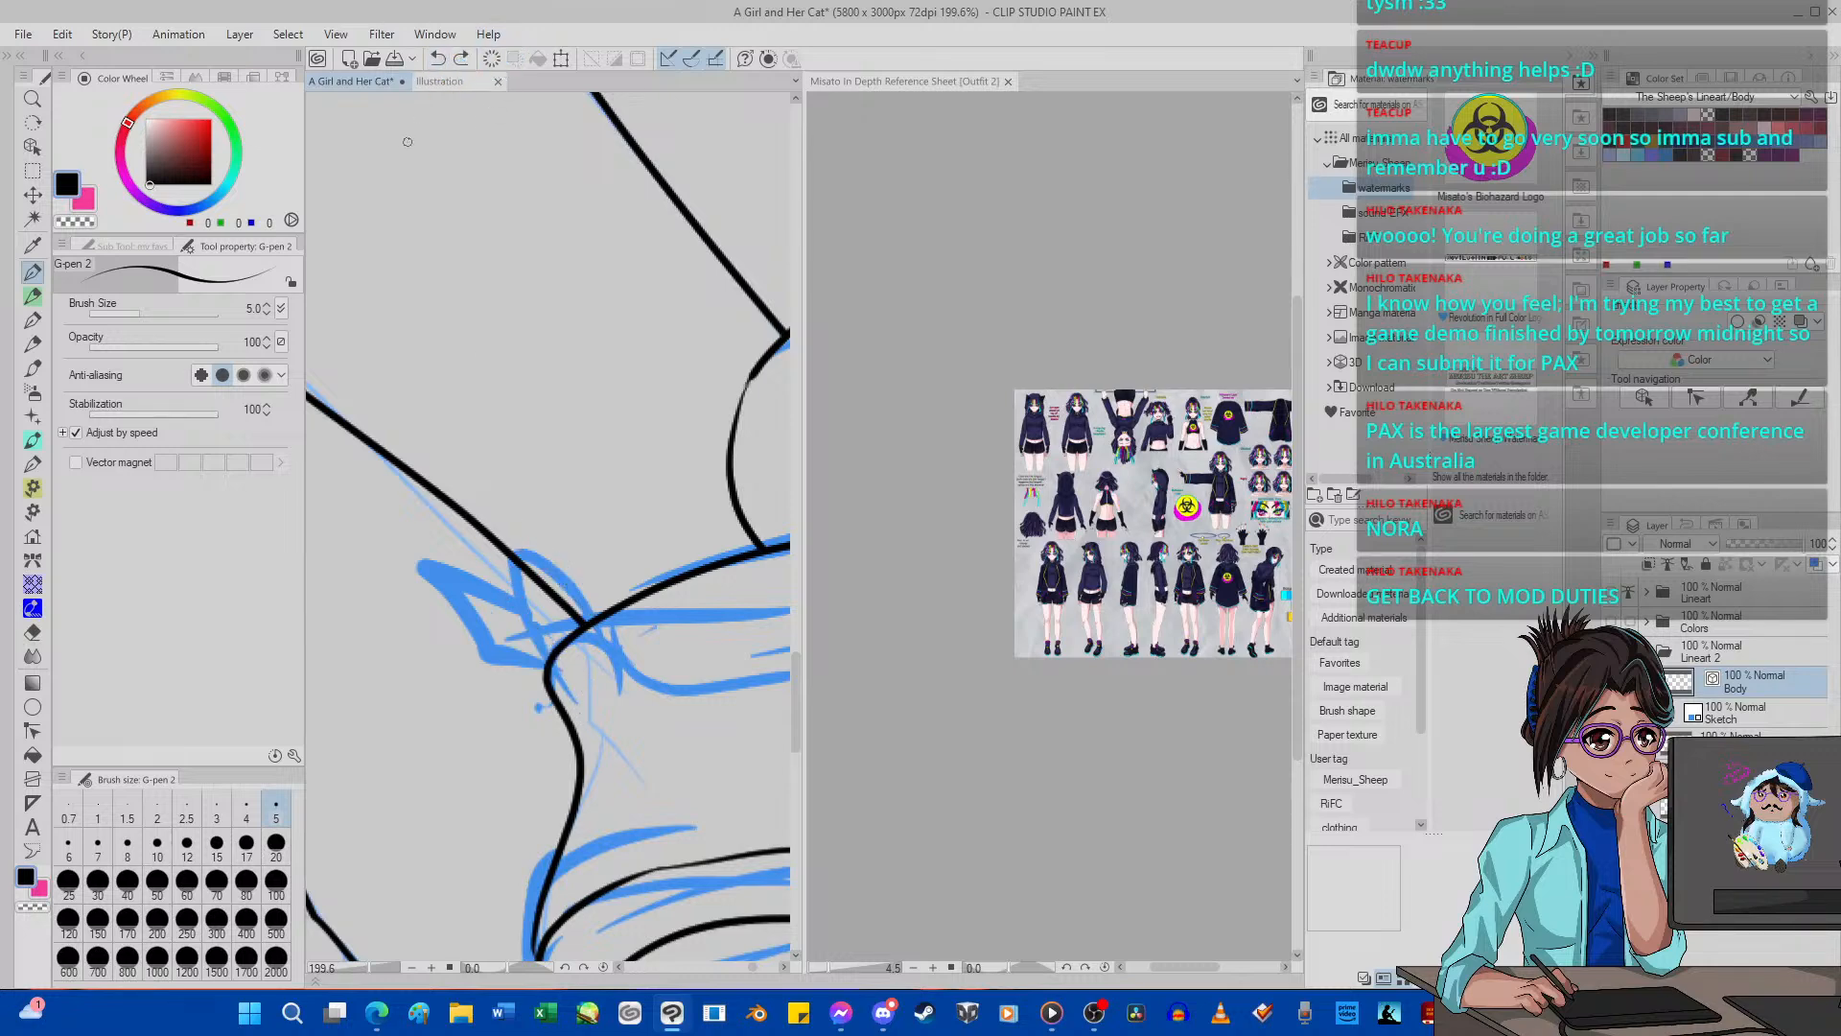
Ink the looped heel tab on the far shoe with G-pen 2 and trim its crossing ends with the vector eraser at size 4.
mouse_move(546, 664)
left_mouse_down()
mouse_move(459, 624)
mouse_move(446, 571)
mouse_move(520, 572)
mouse_move(575, 617)
mouse_move(596, 673)
mouse_move(473, 647)
mouse_move(449, 558)
mouse_move(507, 547)
mouse_move(566, 576)
mouse_move(649, 672)
mouse_move(642, 696)
mouse_move(622, 646)
left_mouse_up()
left_click(438, 59)
left_click(33, 632)
left_click(437, 59)
left_click(243, 442)
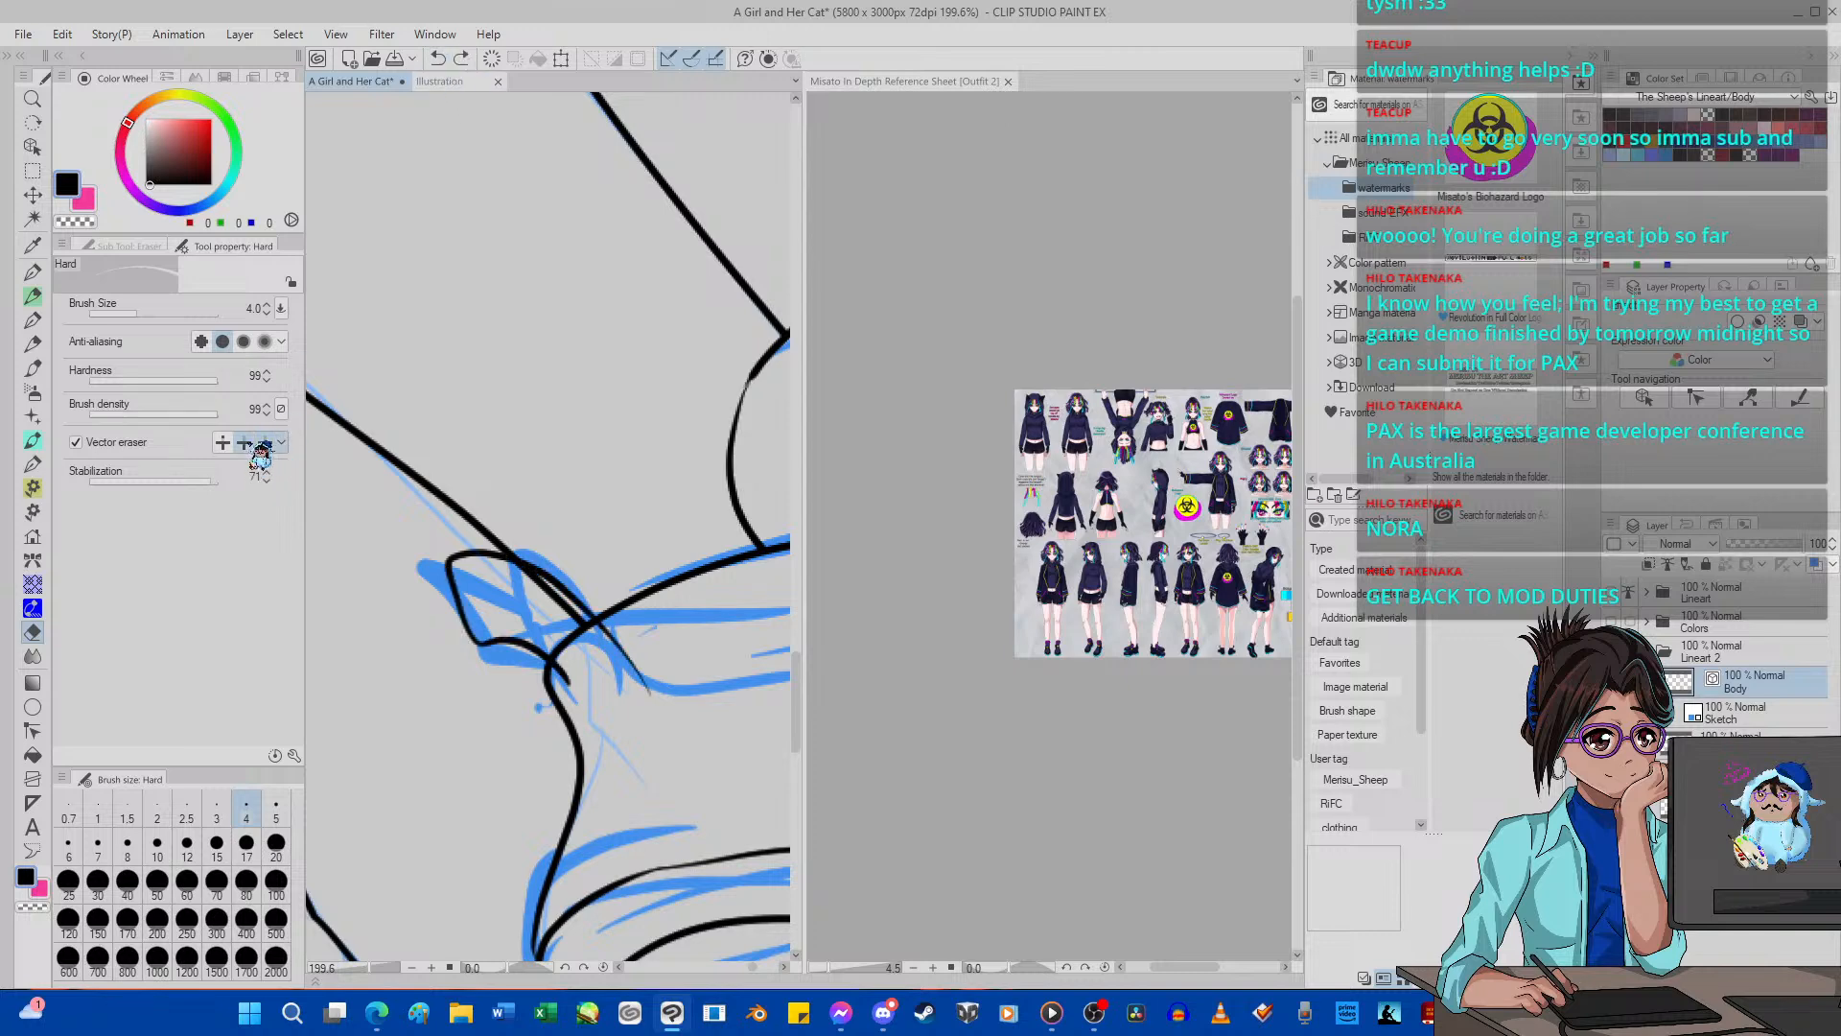
left_click_drag(638, 620, 581, 622)
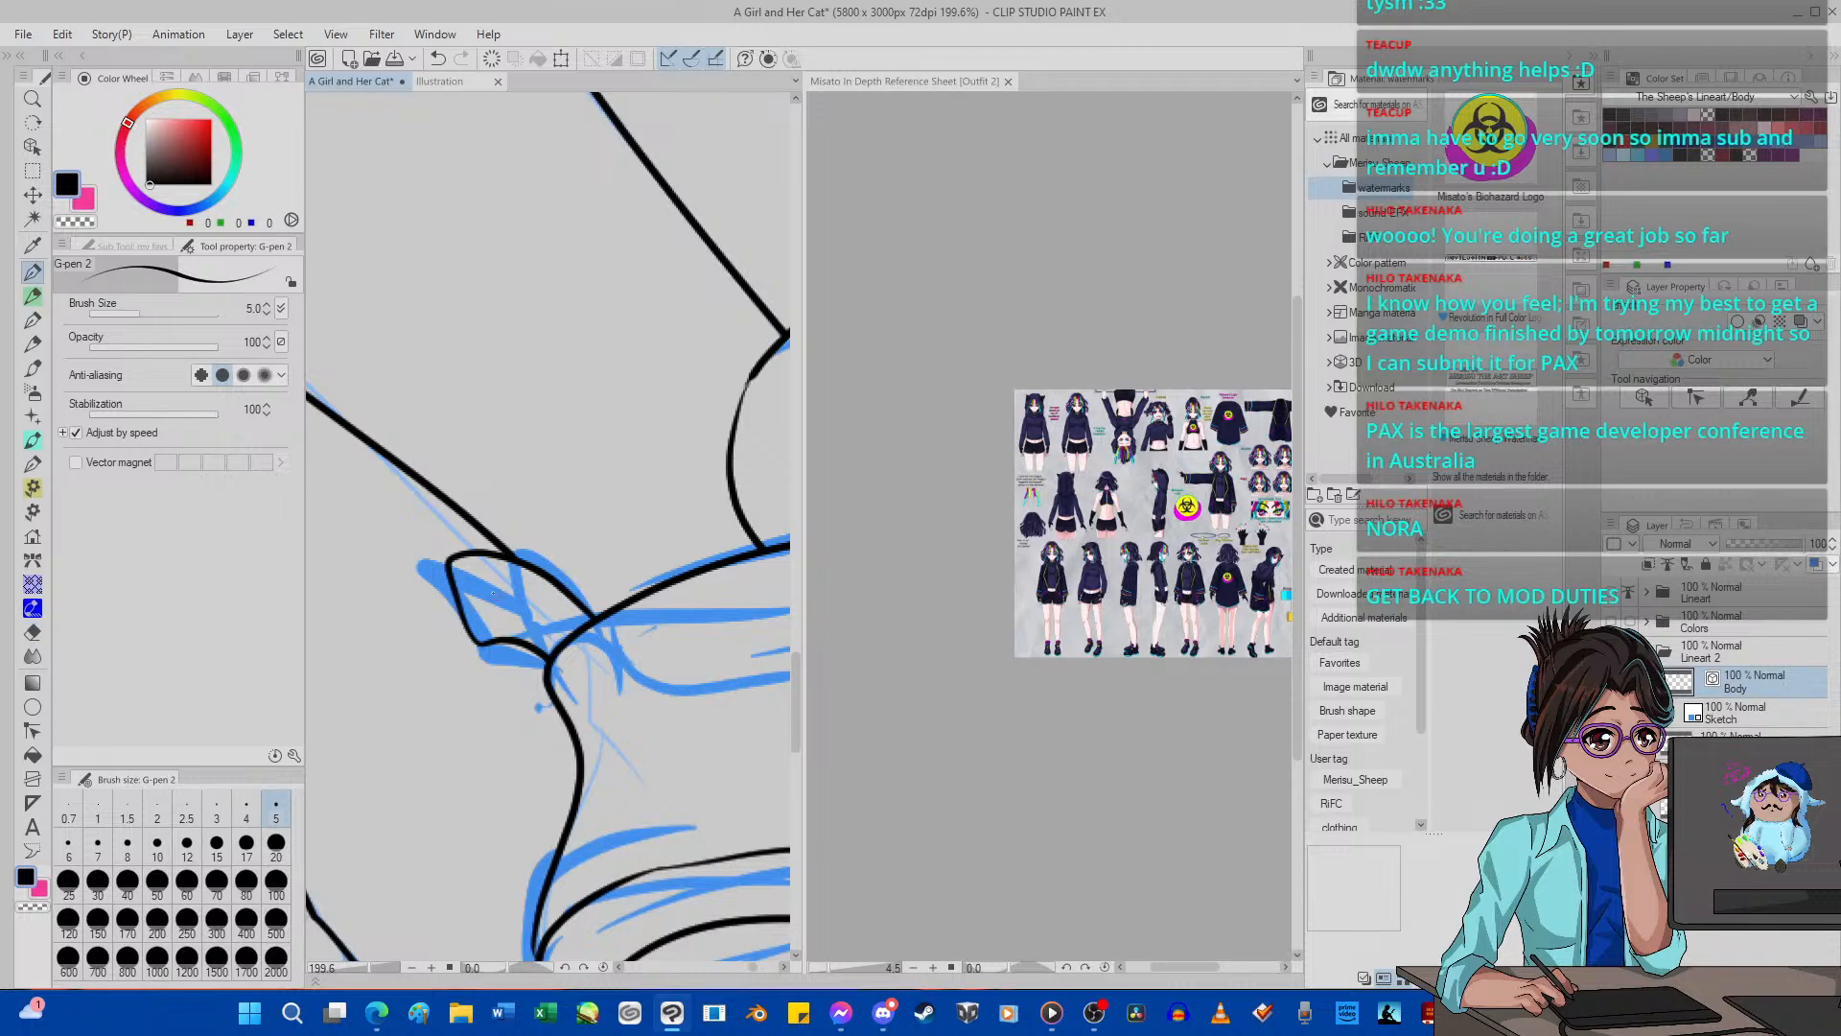
left_click_drag(470, 566, 575, 627)
Examine the inked shoes up close and compare them with the front-view shoes on the Misato reference sheet.
scroll(614, 611, "down", 12)
scroll(646, 609, "up", 2)
scroll(646, 609, "down", 2)
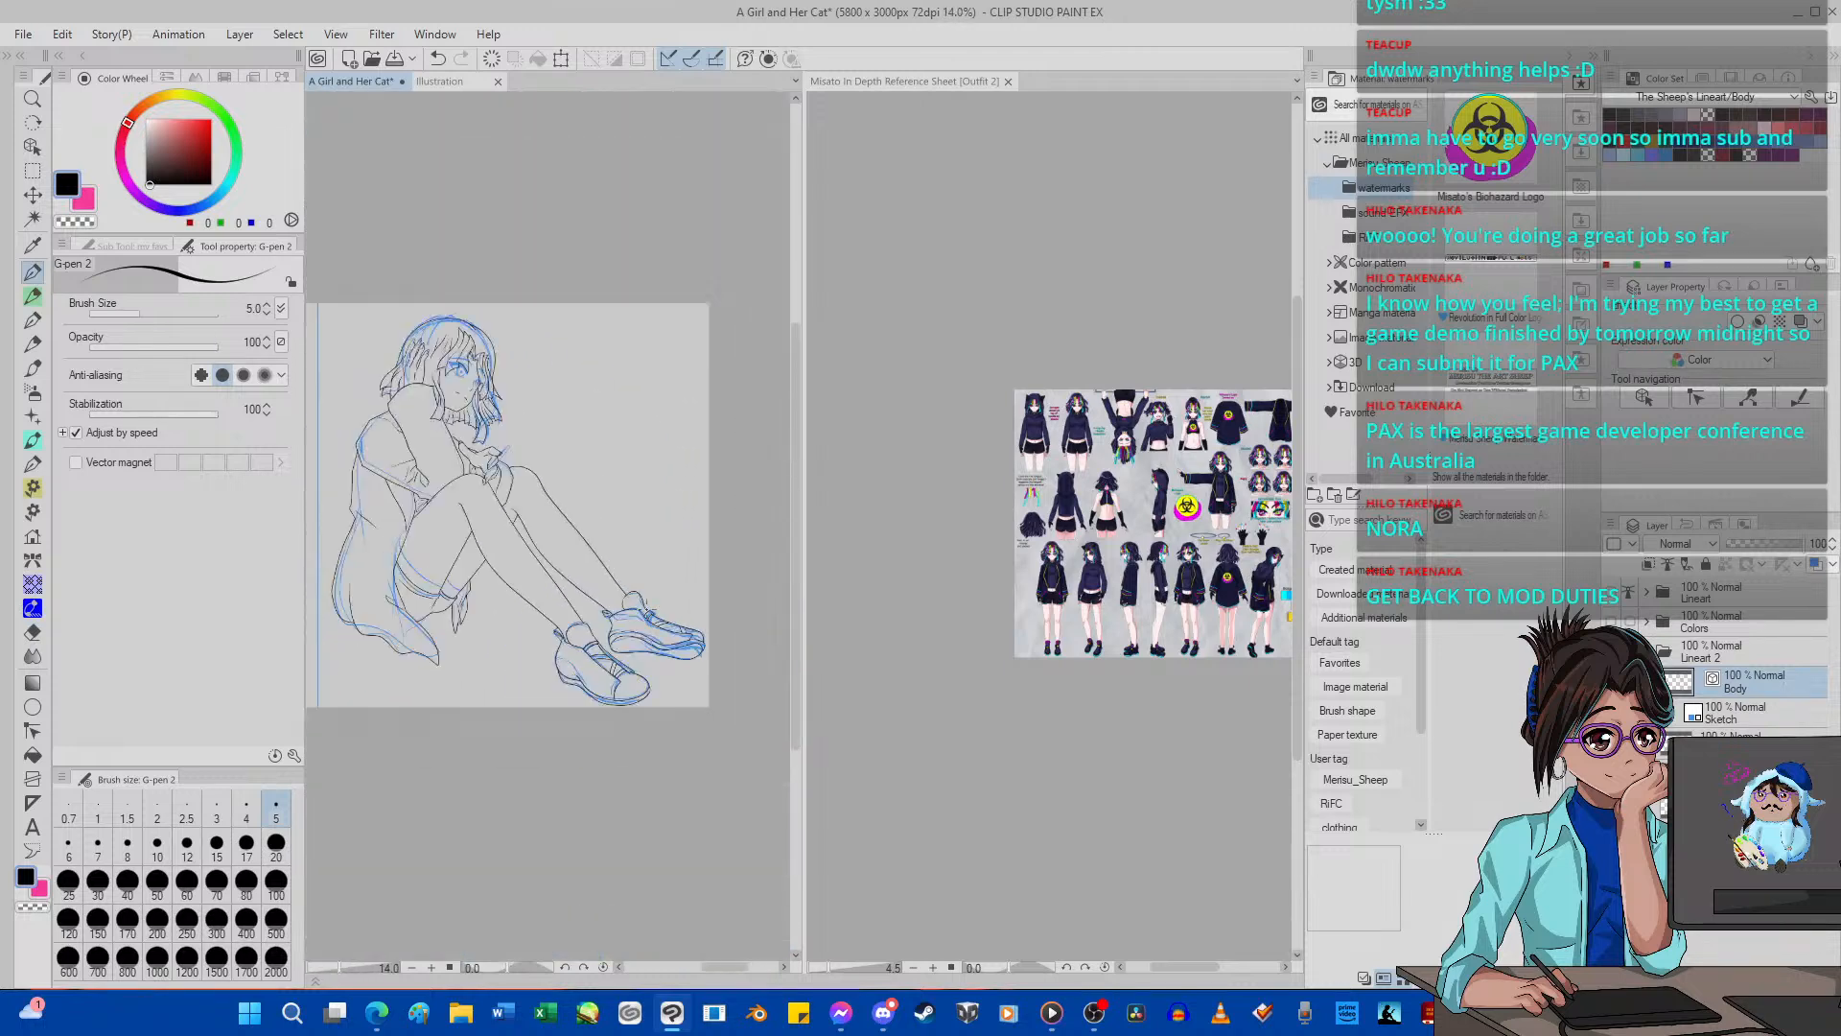
scroll(645, 673, "down", 2)
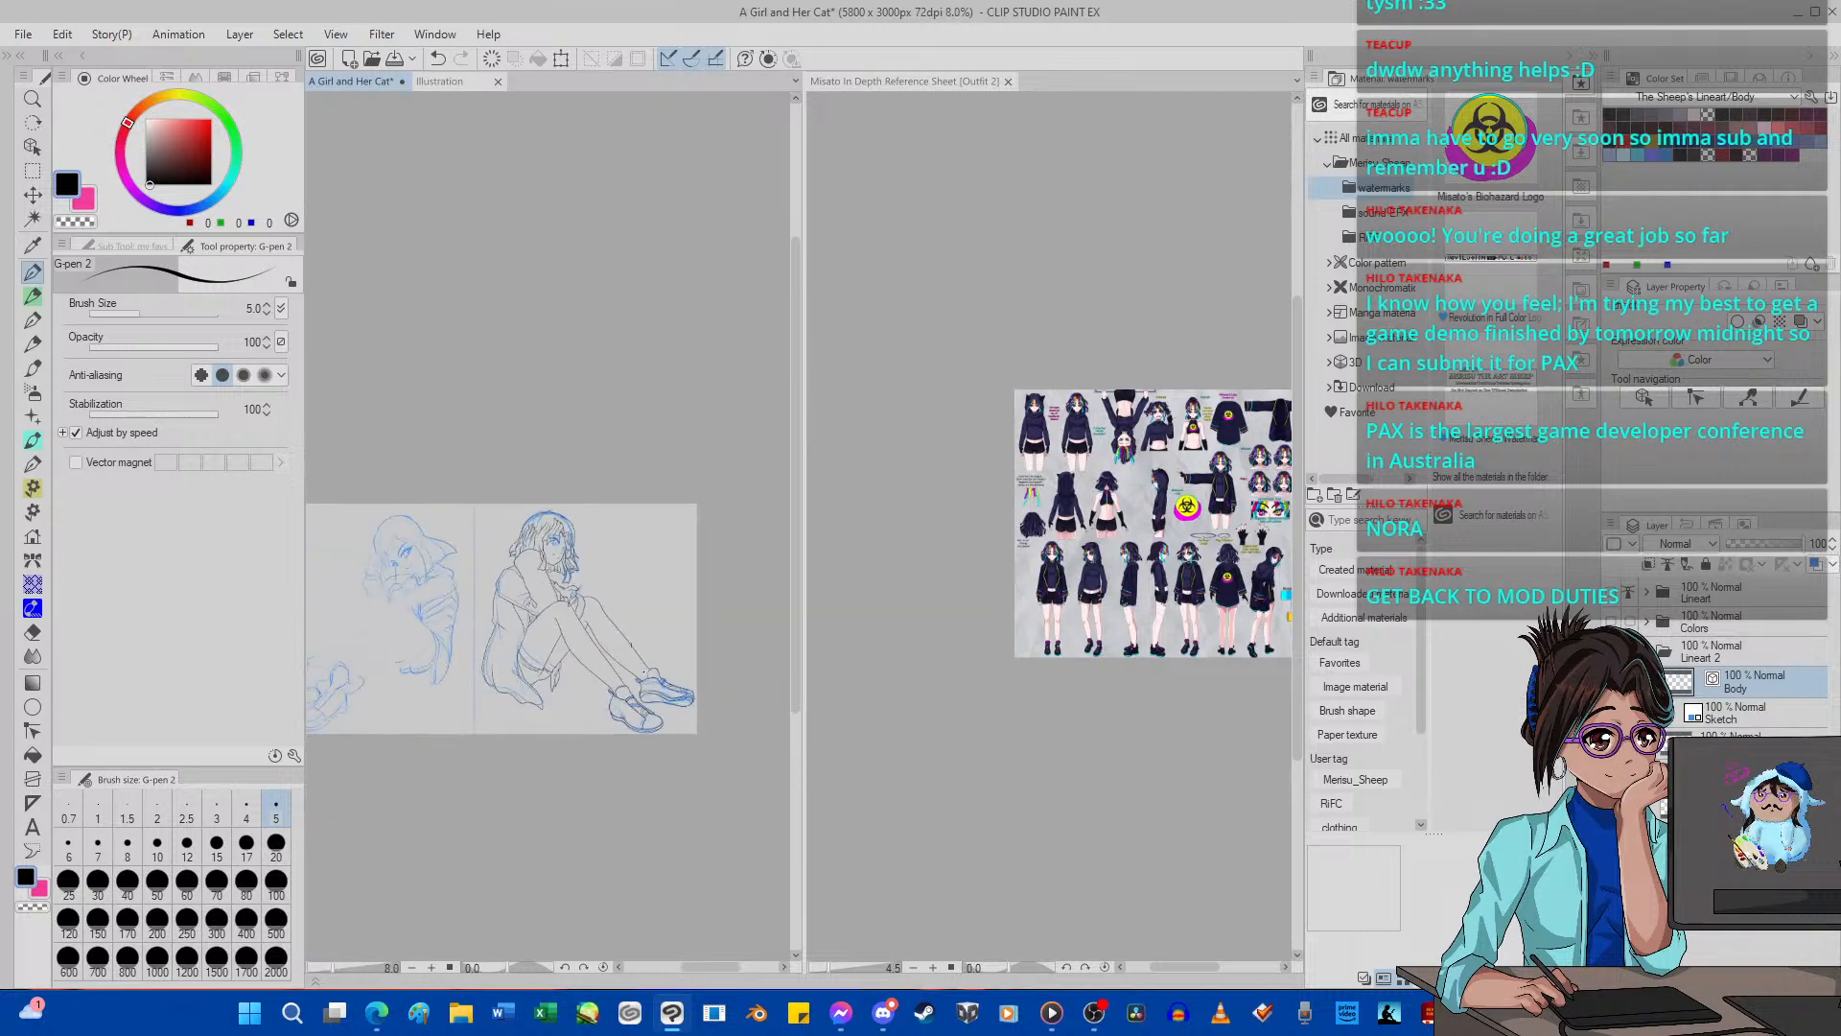
scroll(645, 671, "up", 10)
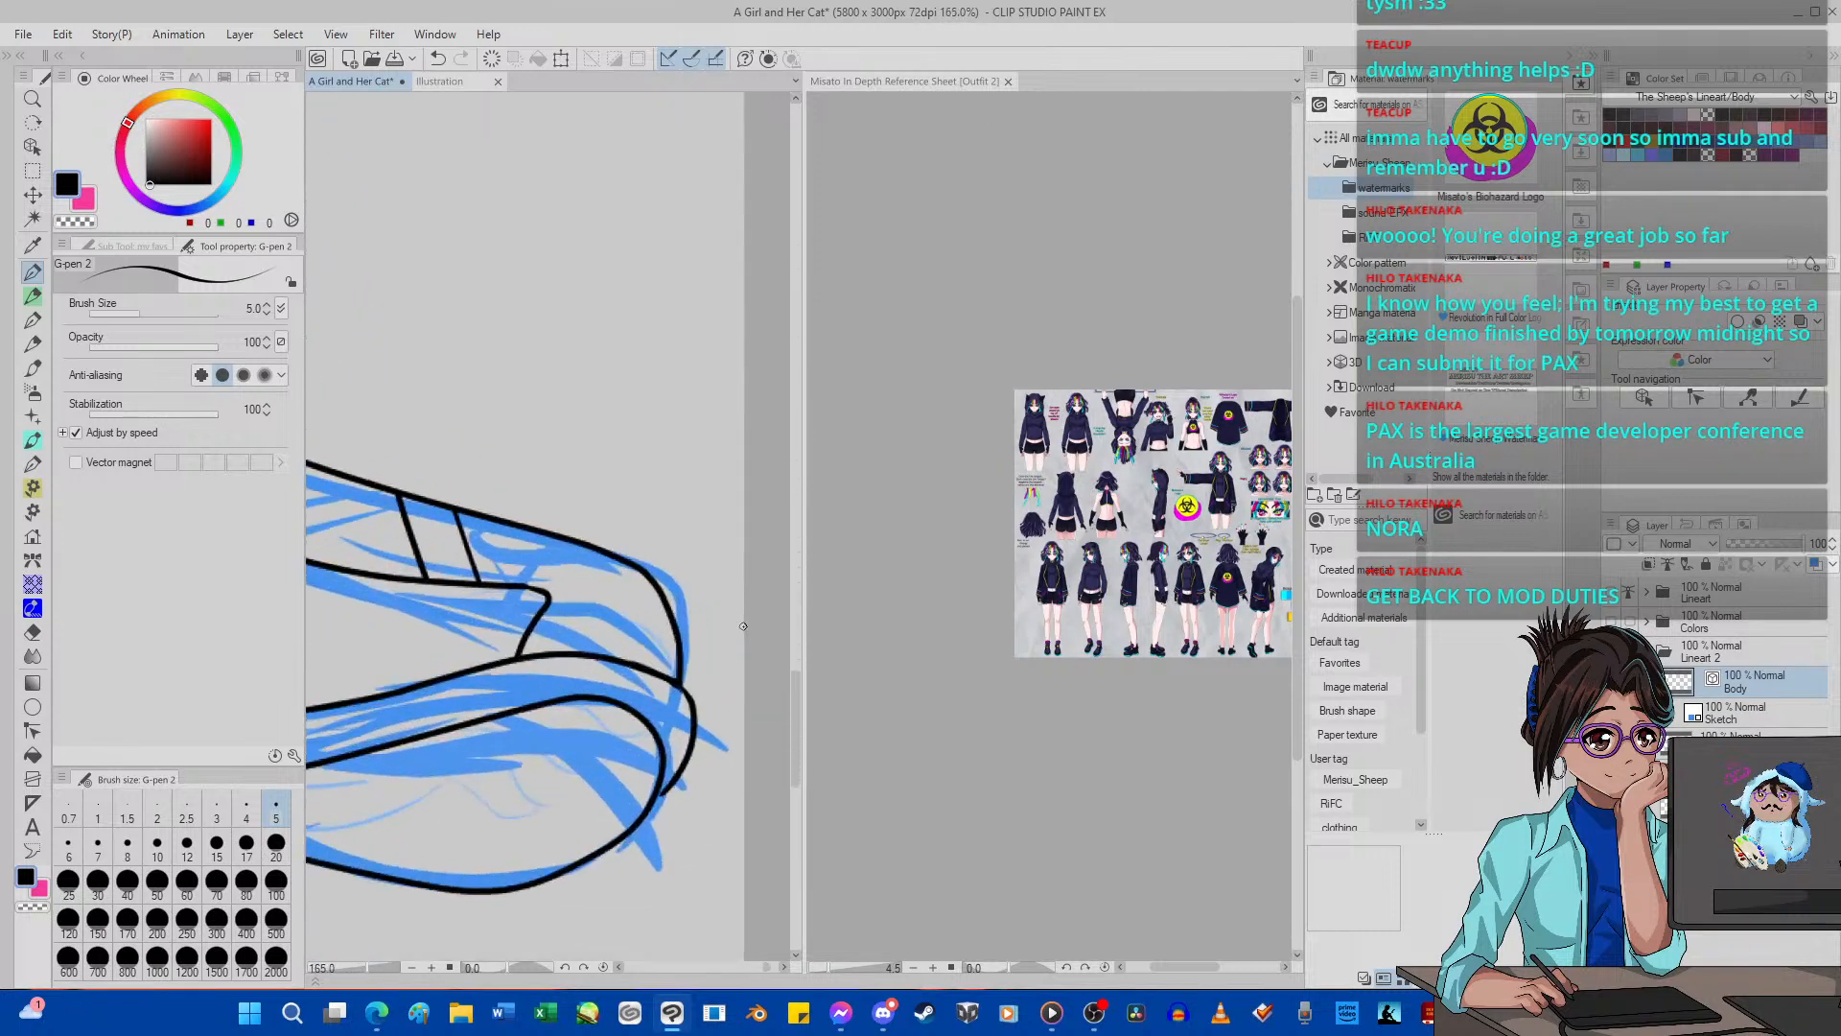
scroll(744, 638, "up", 2)
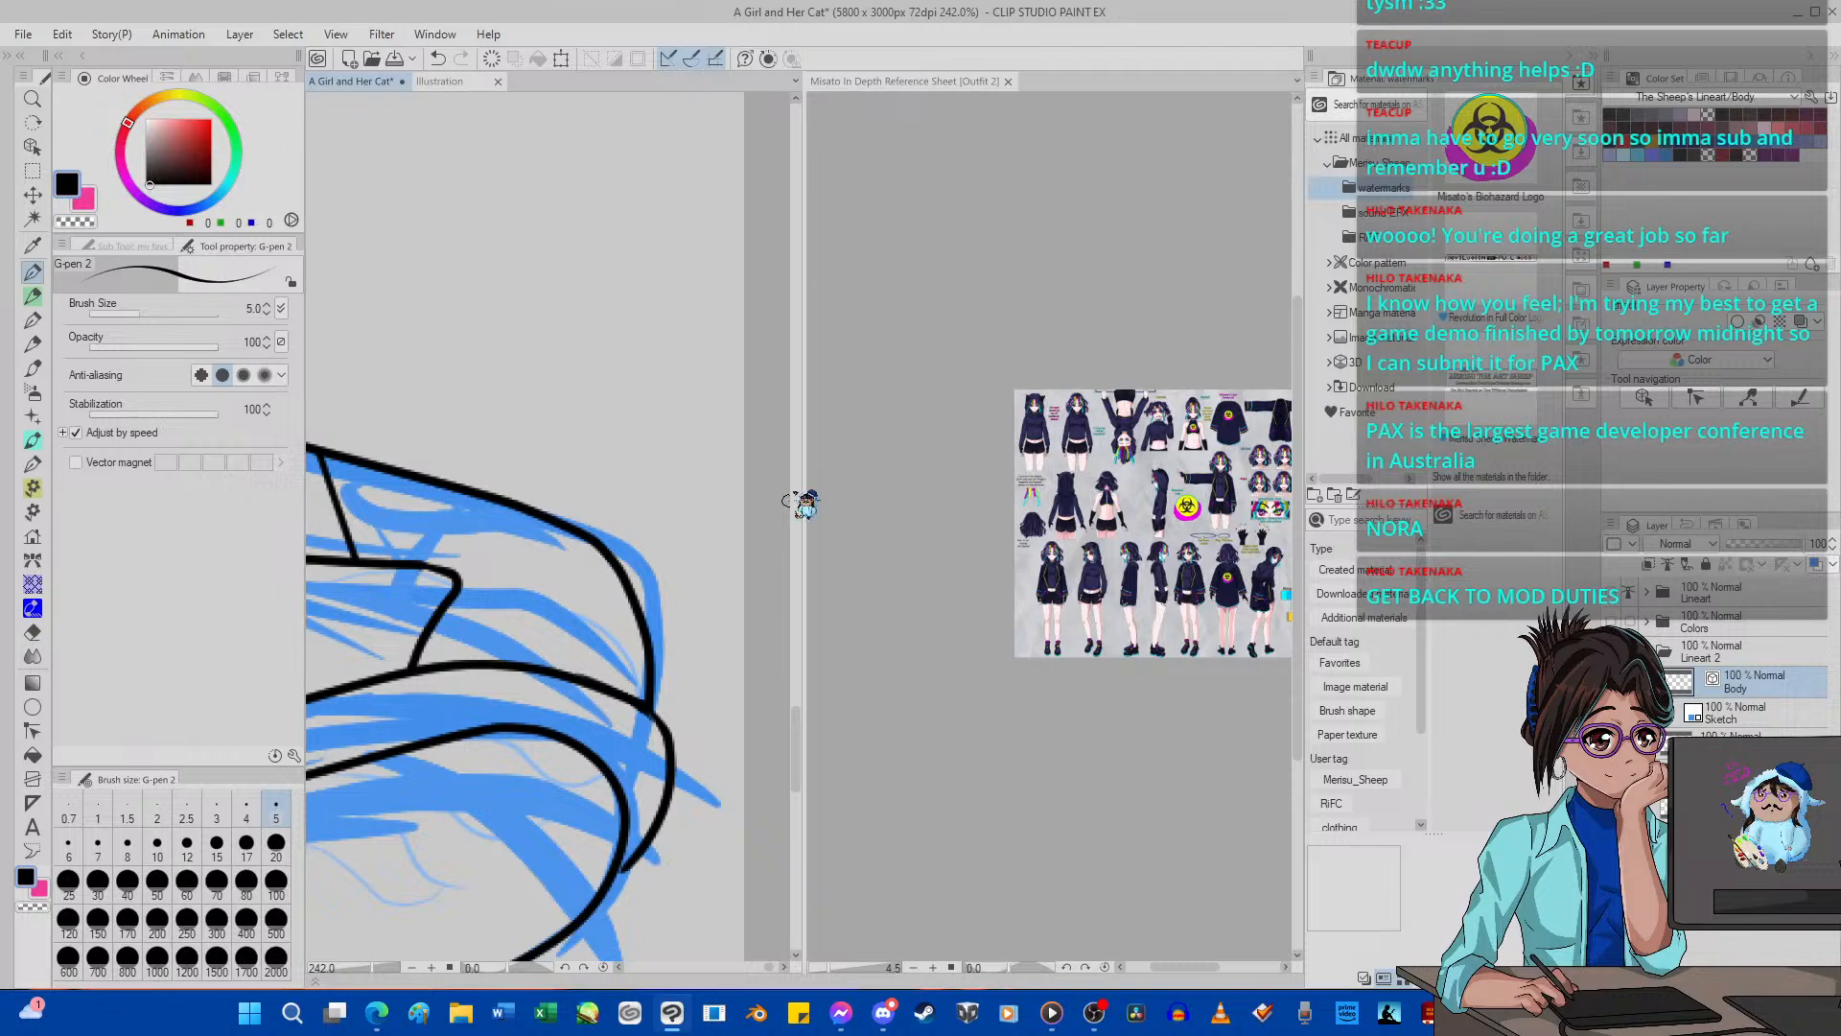
left_click(984, 674)
scroll(1065, 651, "up", 6)
scroll(1066, 652, "up", 1)
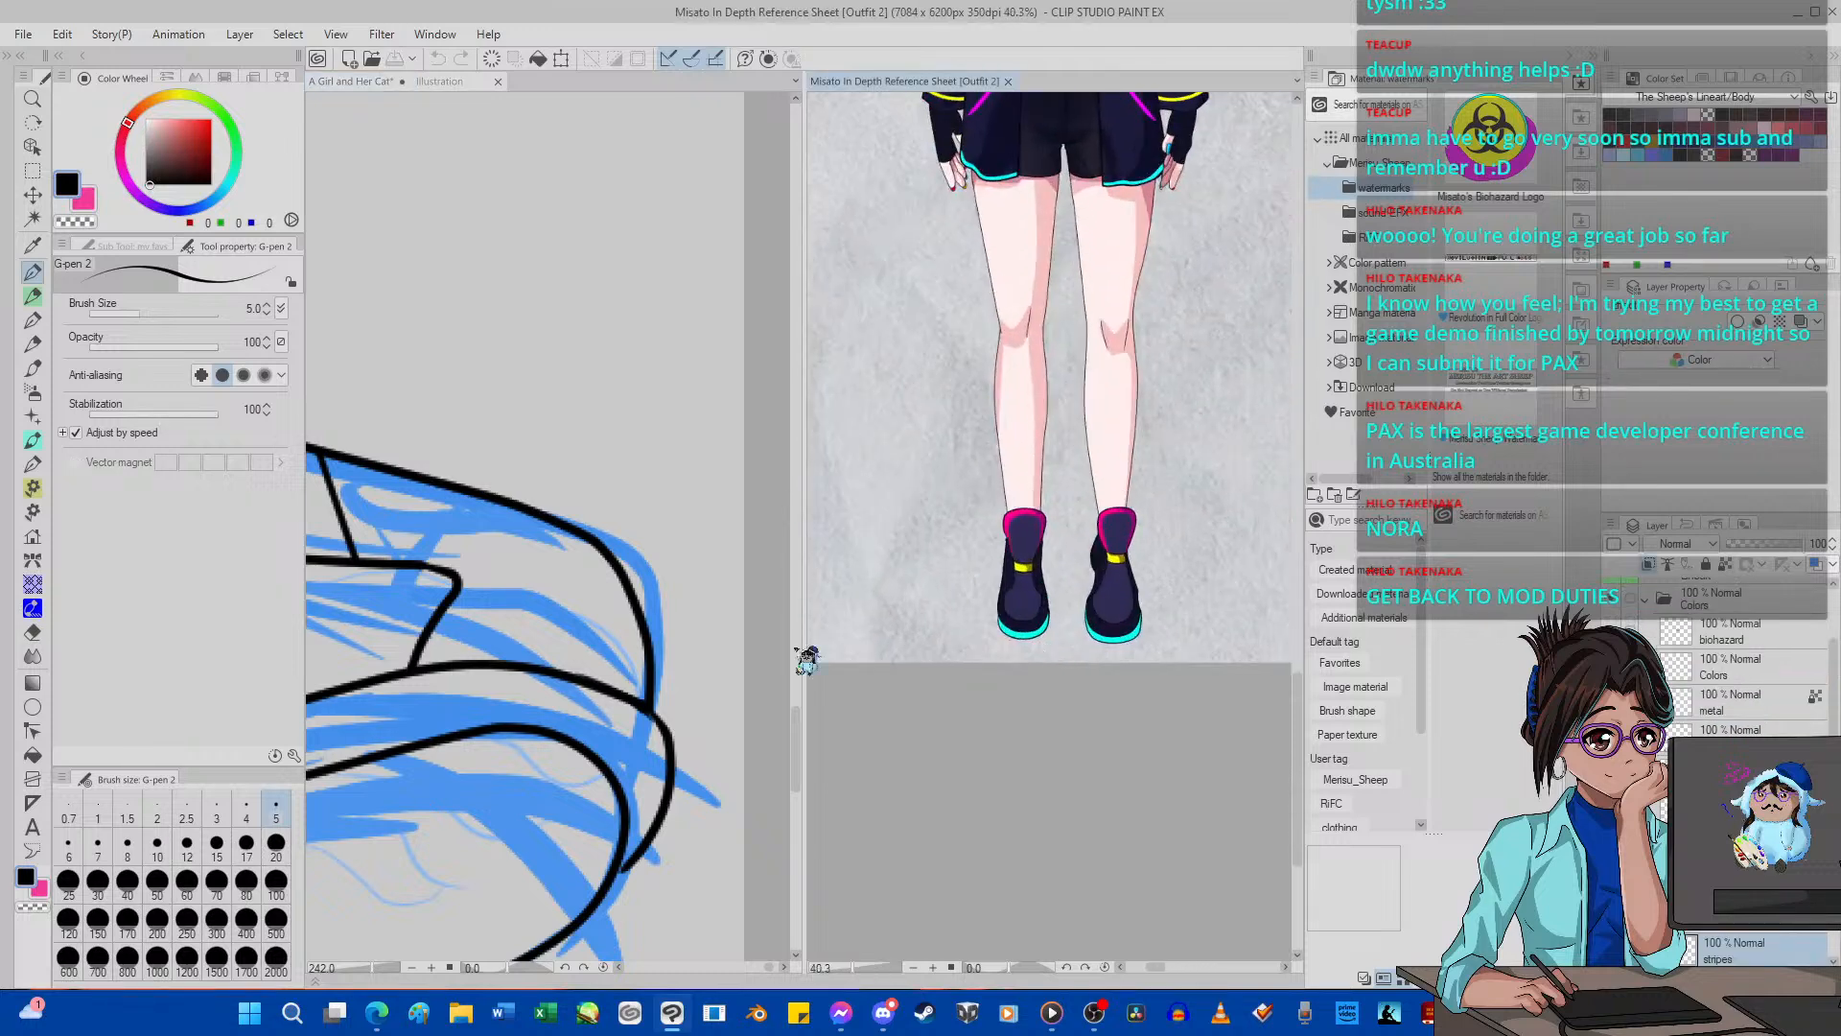
Review the line art of the whole seated girl, from the shoes up to the hair and face.
left_click(596, 604)
scroll(575, 596, "down", 10)
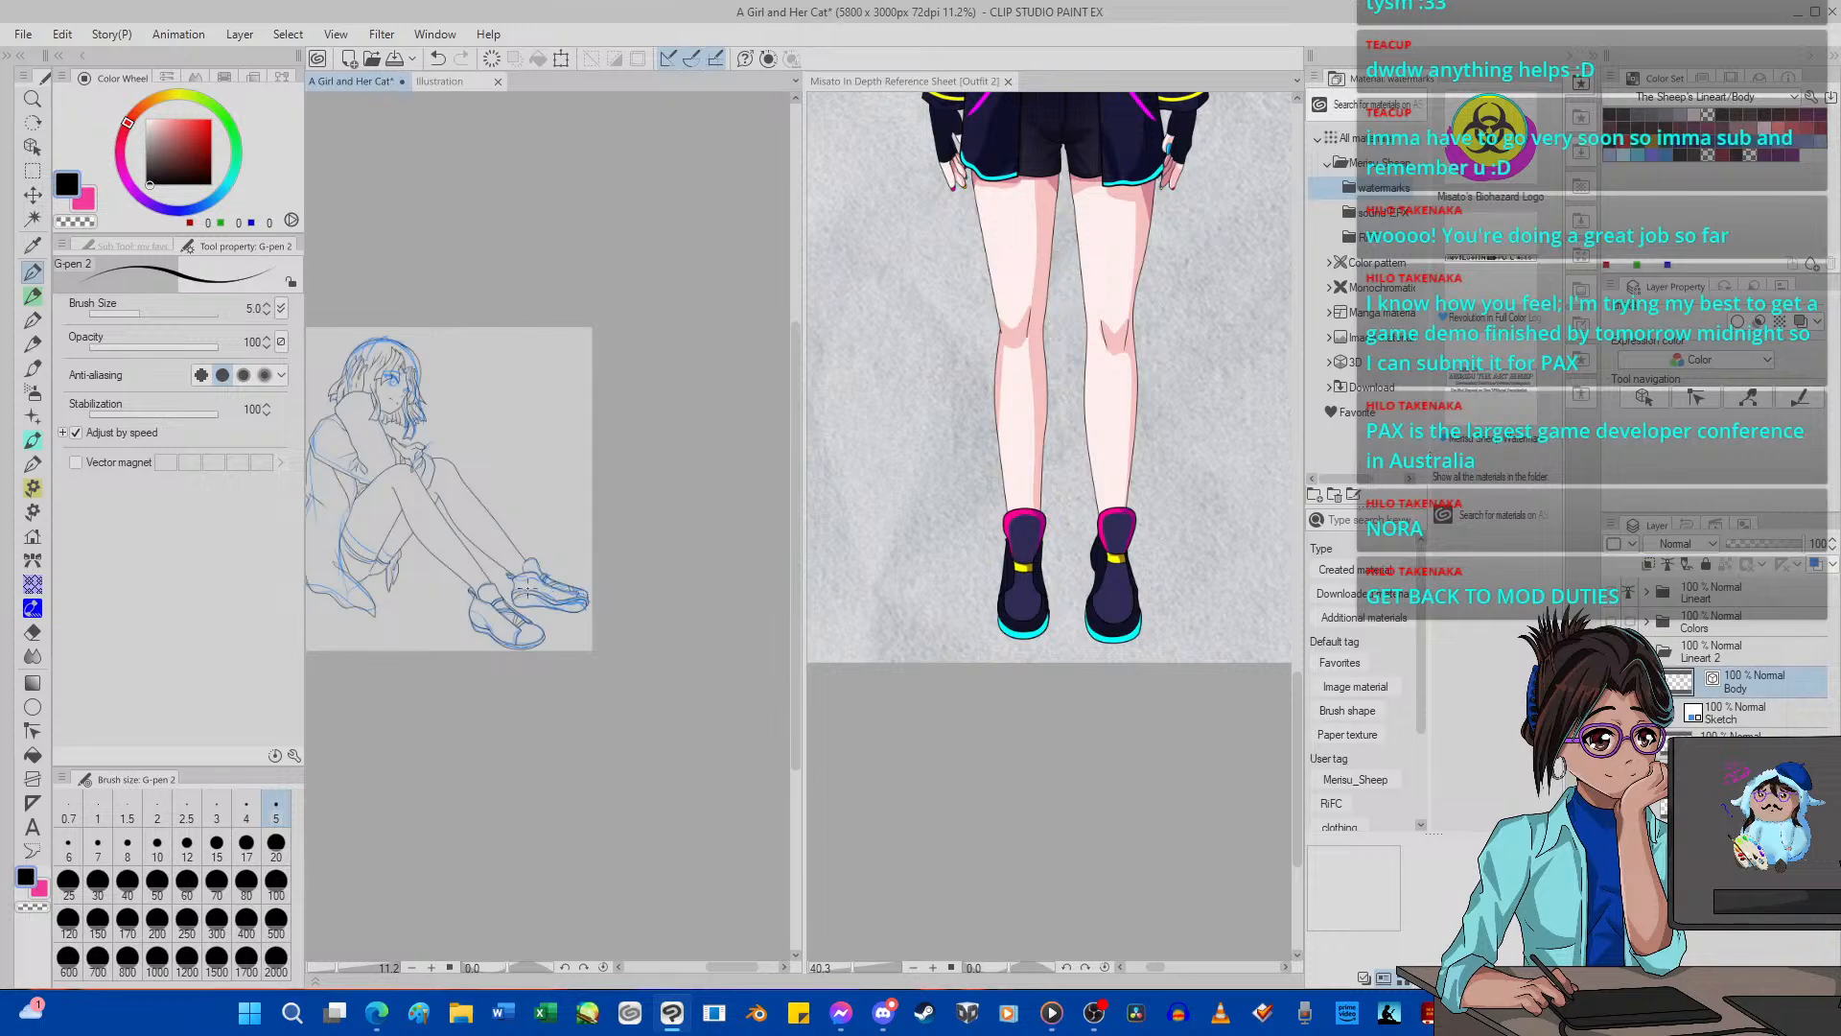
scroll(526, 595, "down", 5)
scroll(464, 407, "up", 11)
scroll(458, 566, "down", 8)
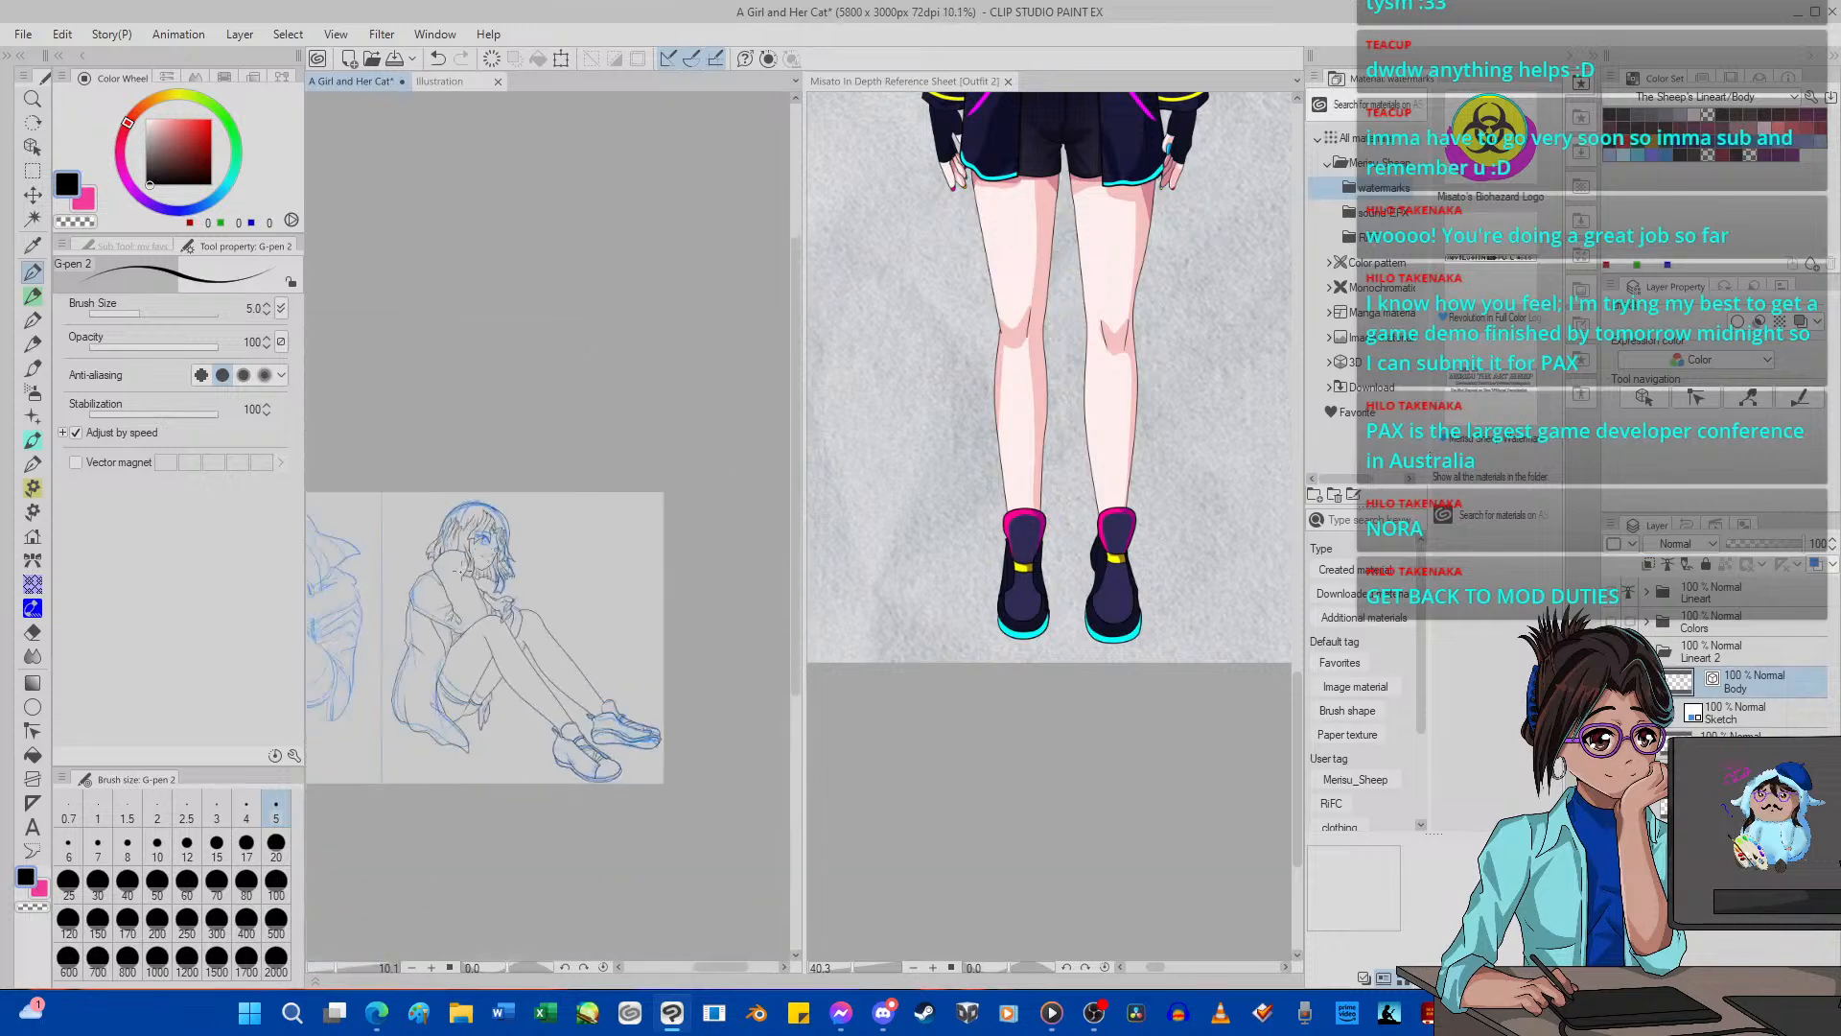
scroll(459, 568, "up", 5)
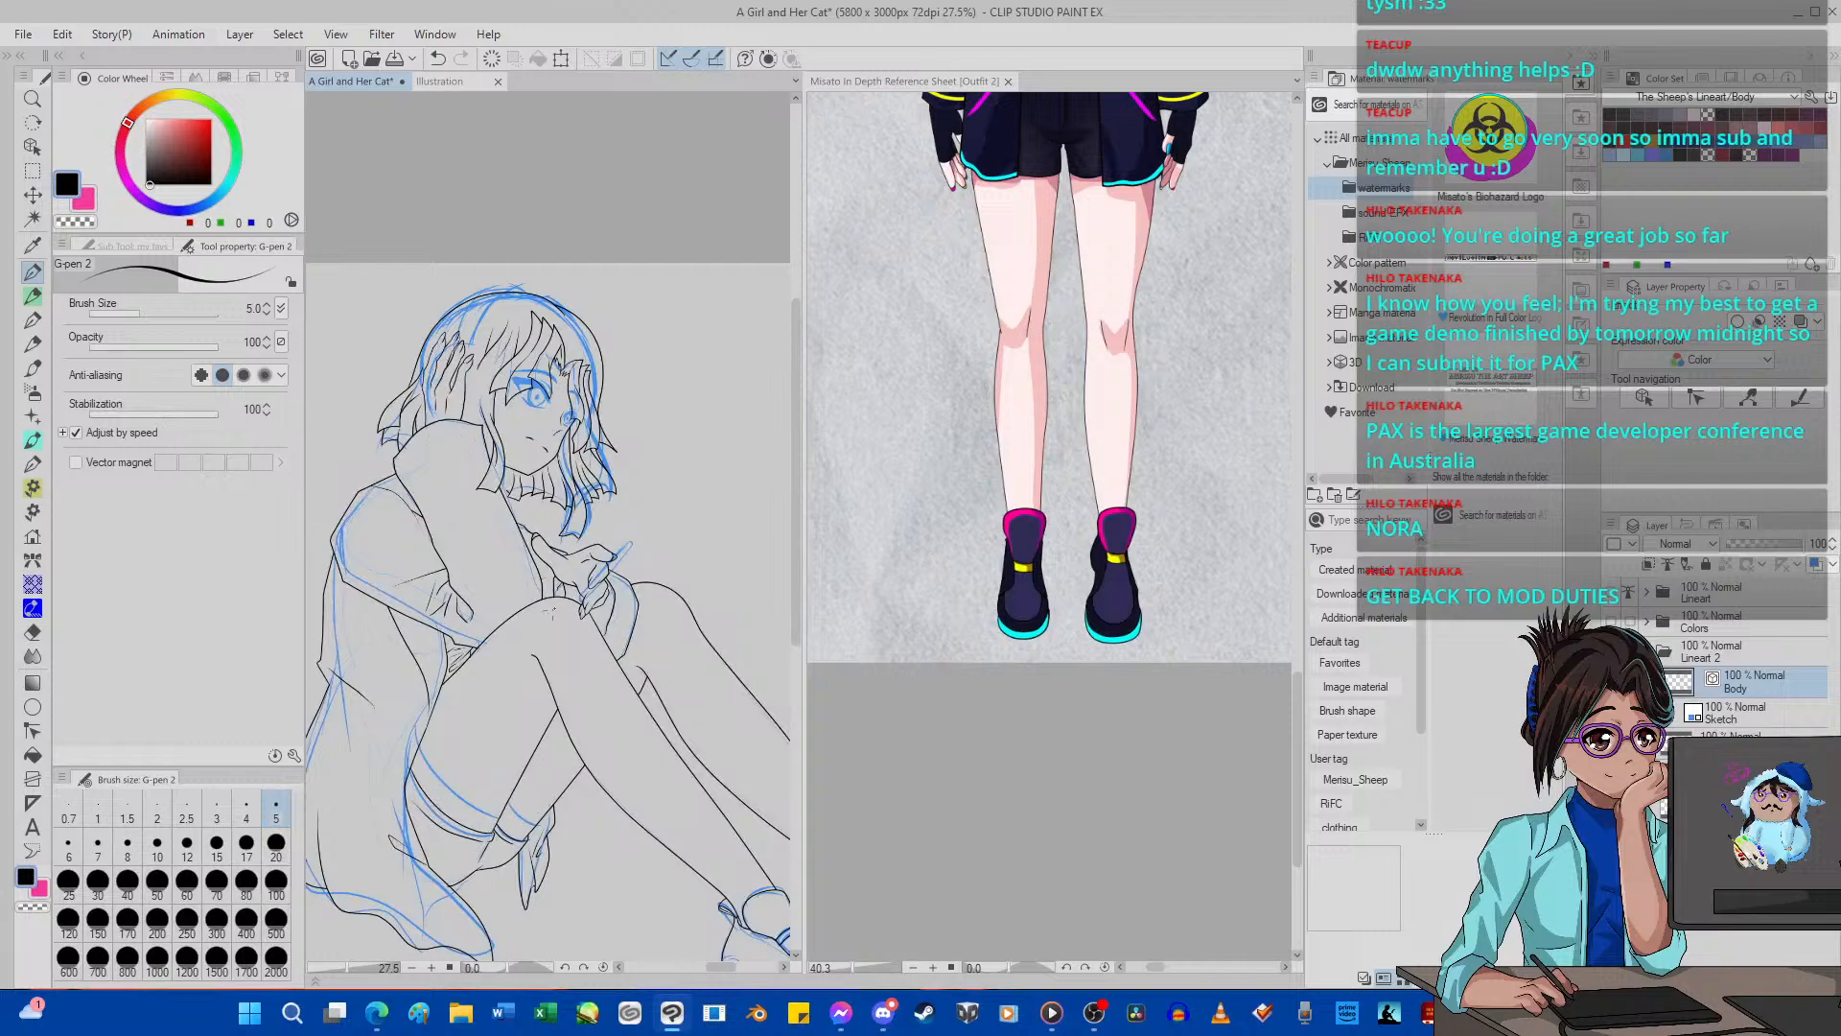
scroll(552, 611, "down", 2)
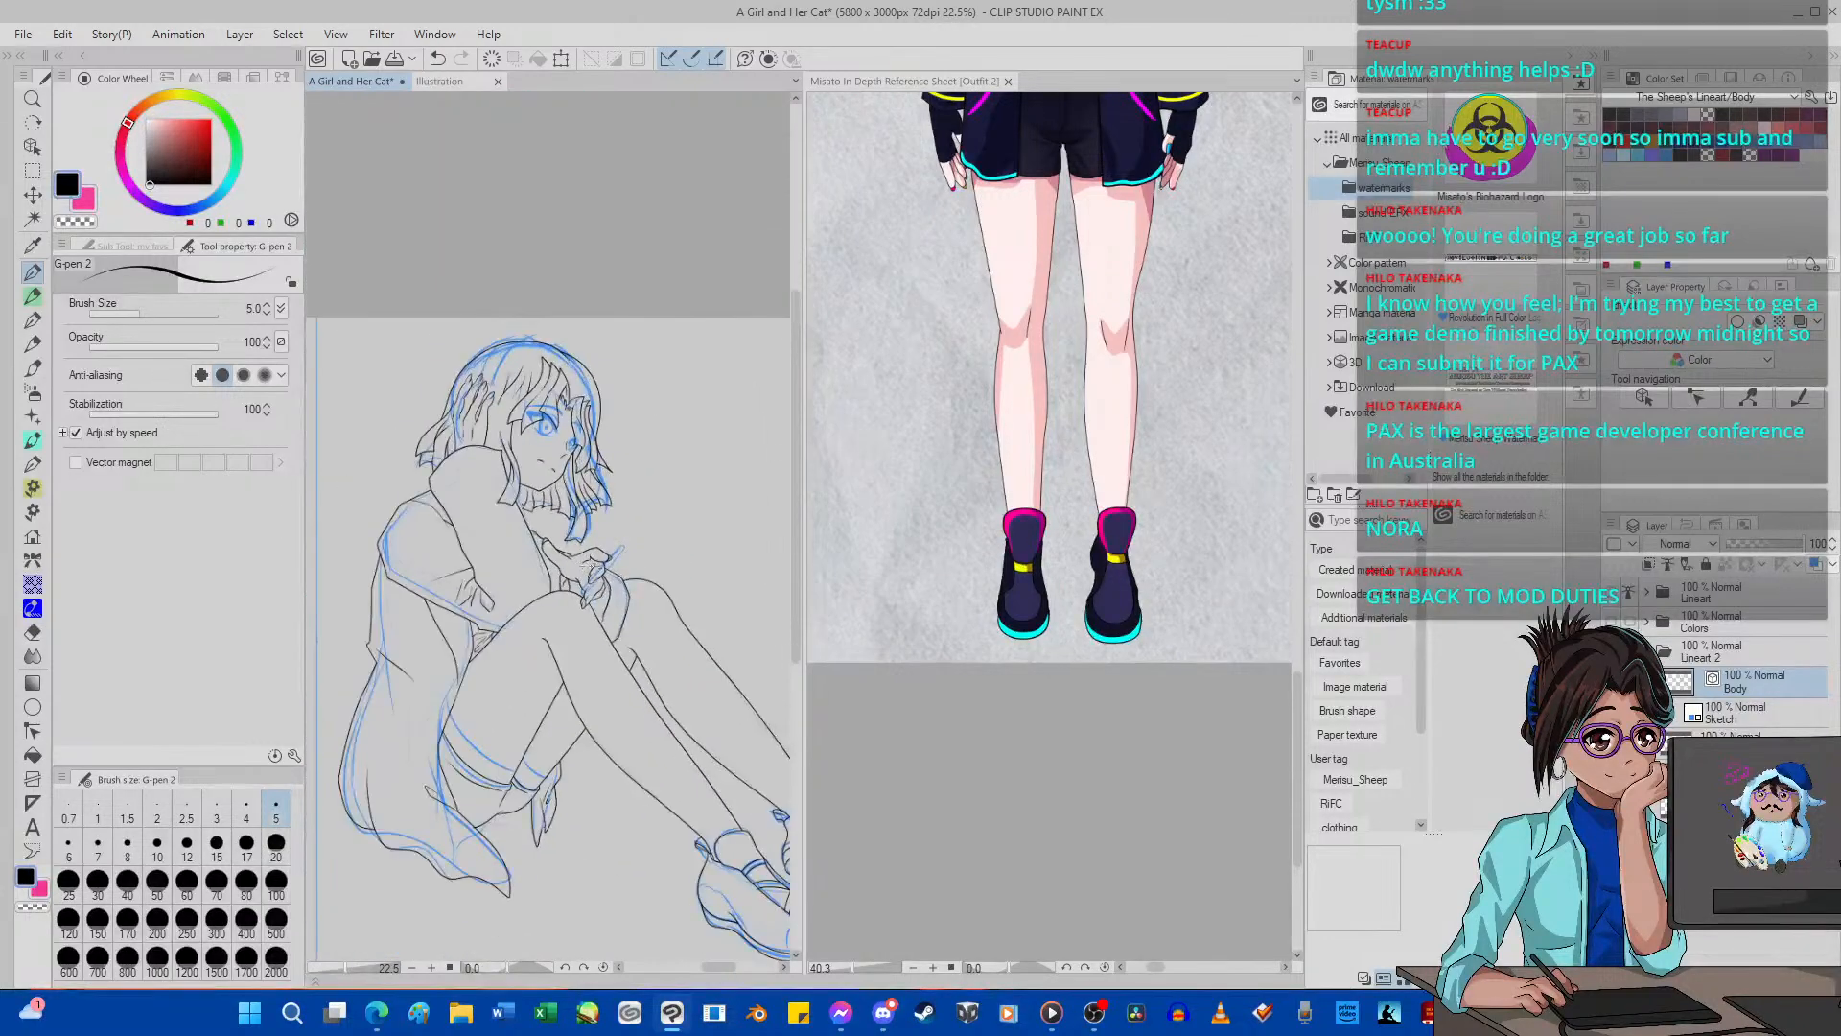
scroll(470, 360, "up", 3)
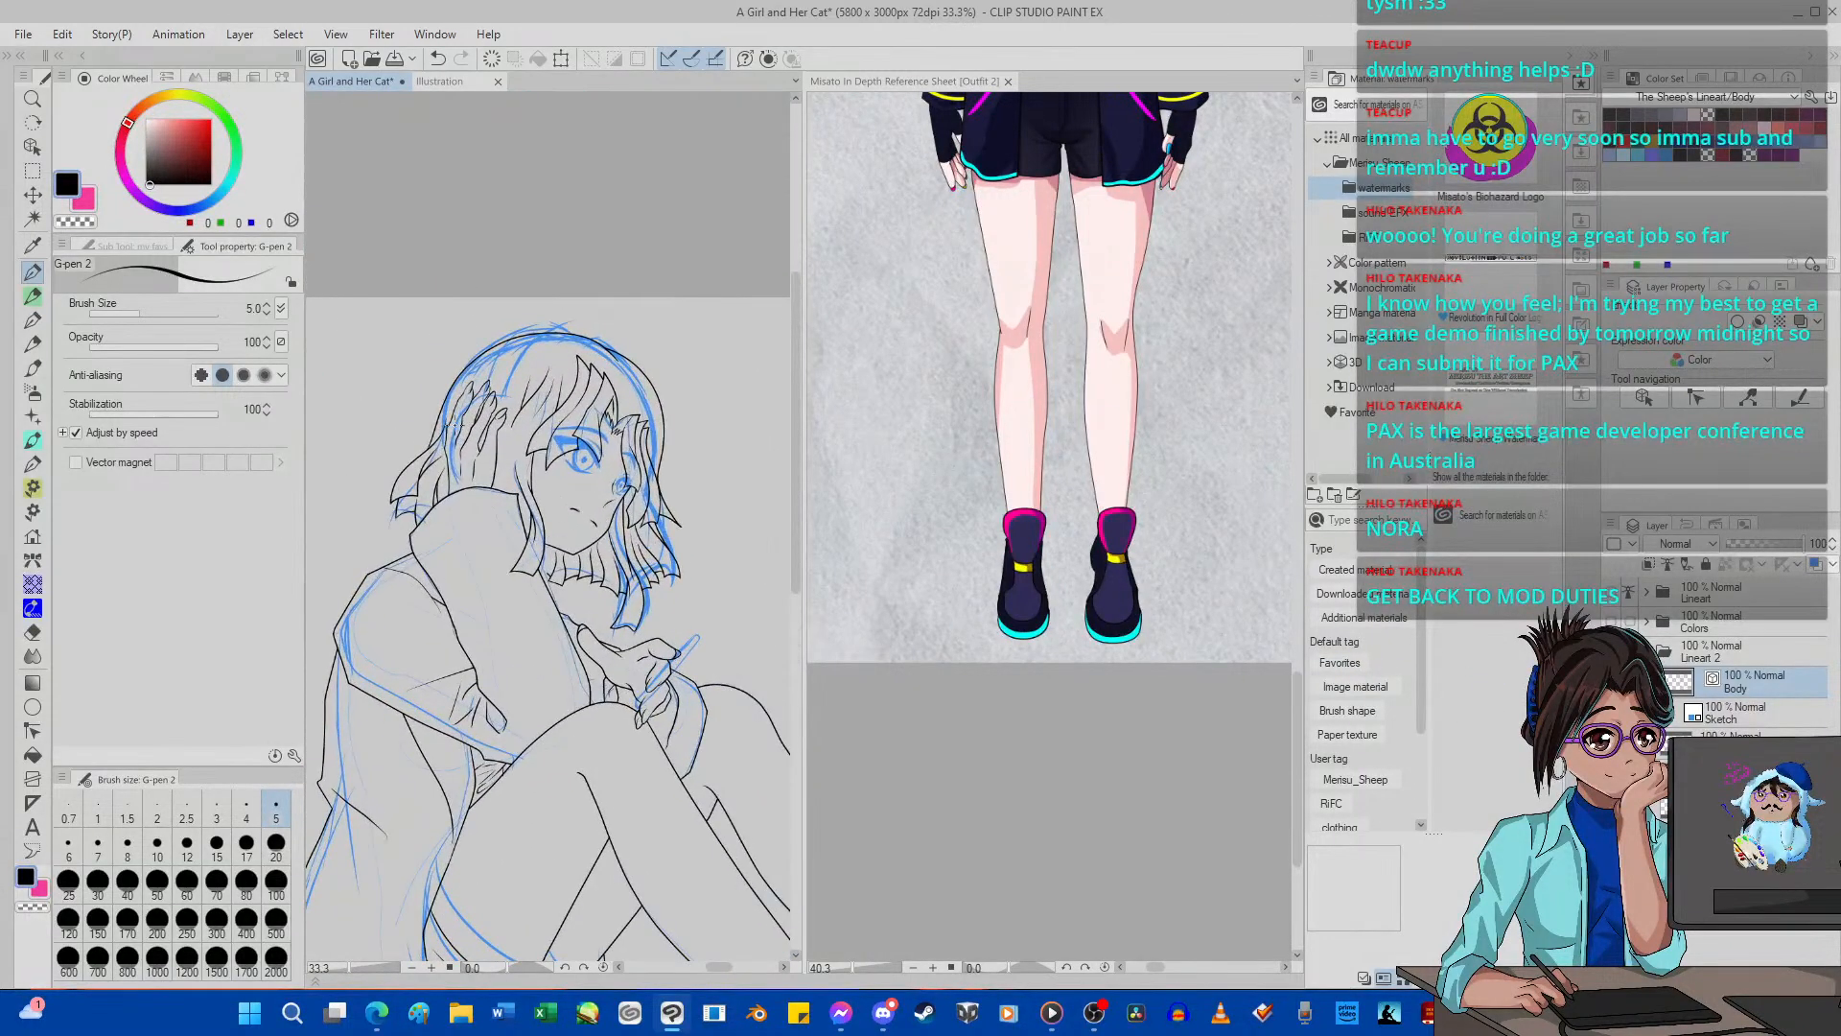
scroll(455, 422, "down", 4)
scroll(455, 421, "up", 3)
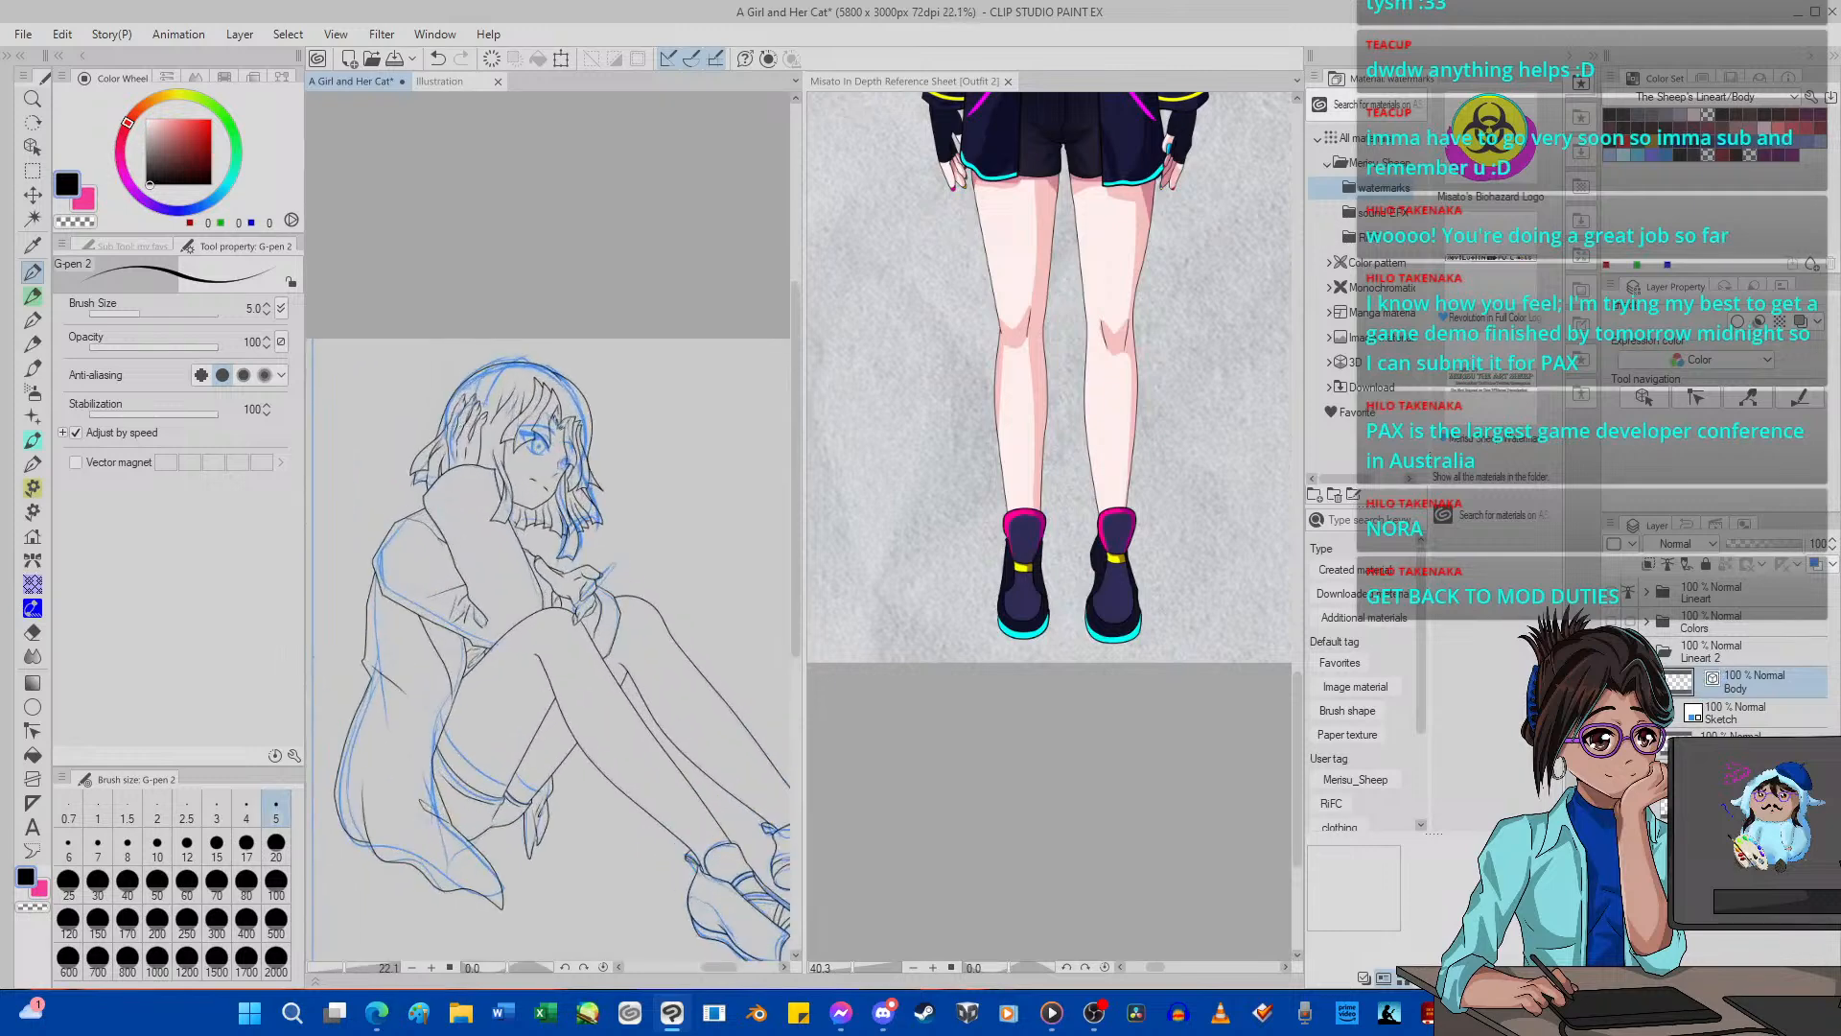
Add a new vector layer above the Body layer and hide the black body line art so only the blue sketch shows.
key("ctrl+shift+n")
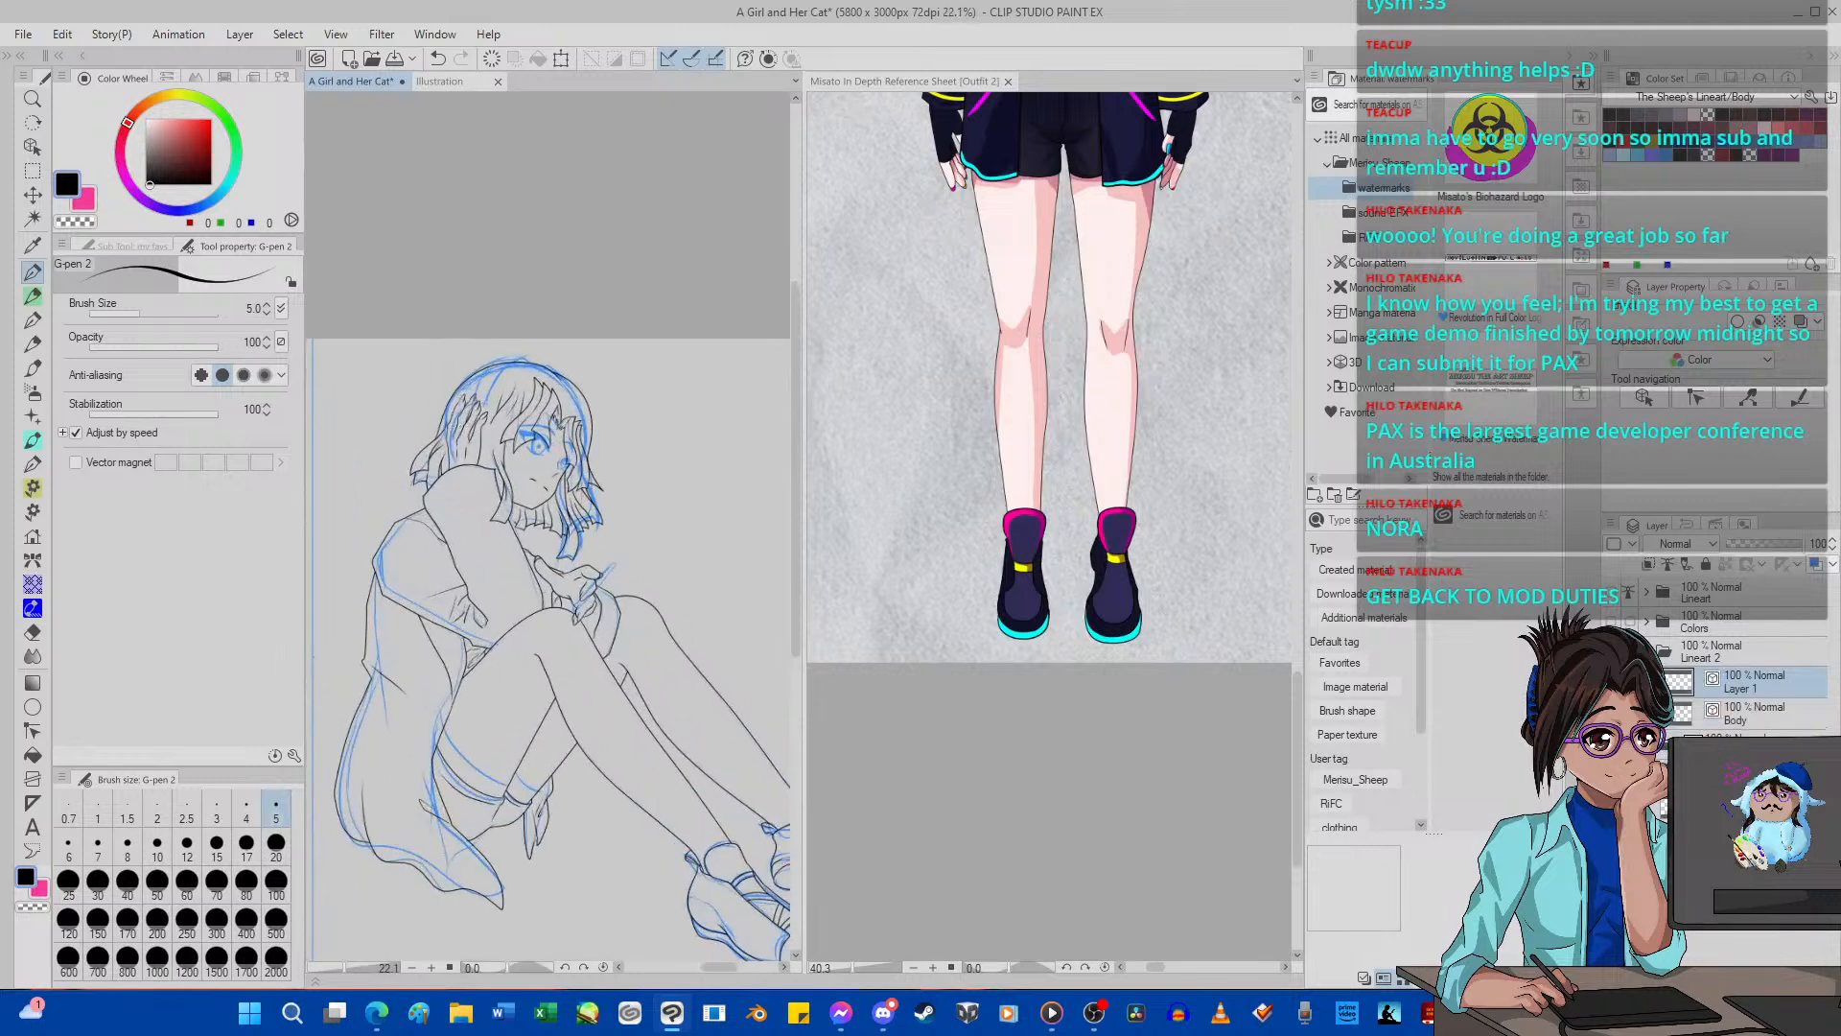
left_click(1755, 714, "shift")
key("shift+alt+e")
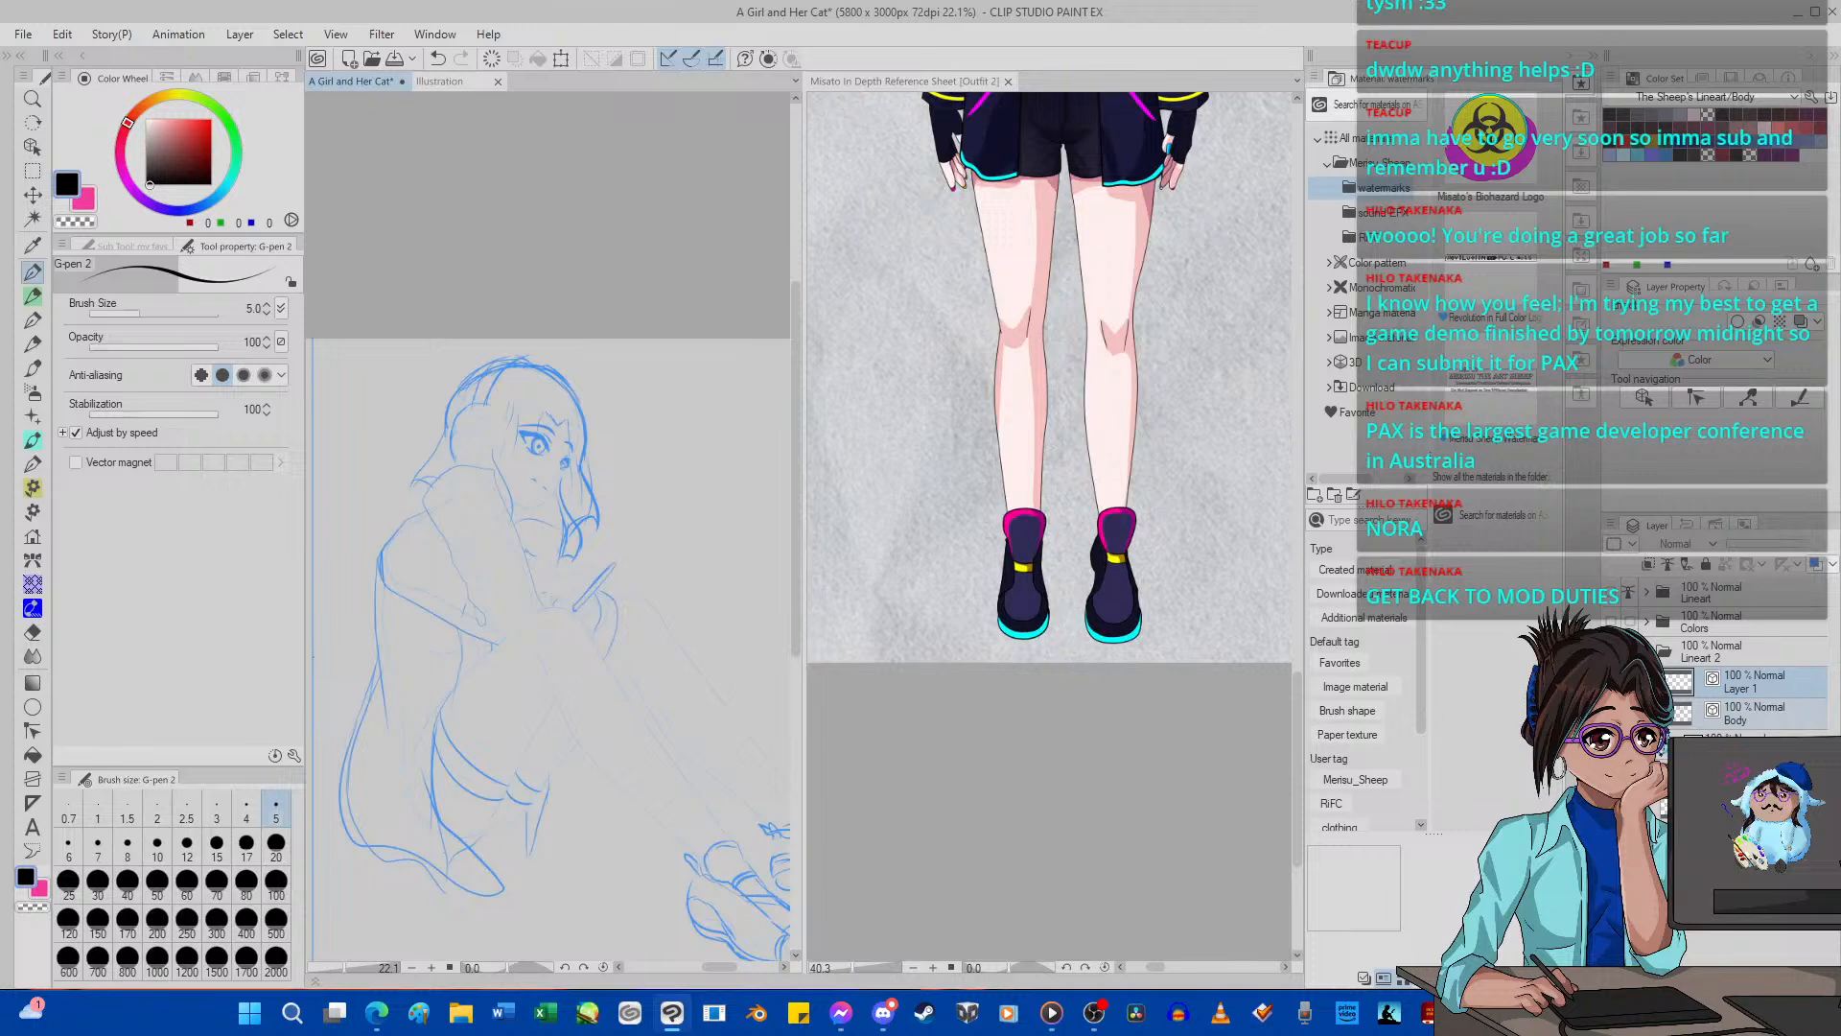
Try first lash strokes on the far eye with G-pen 2 at size 5 on a rotated canvas, and undo them.
scroll(525, 385, "up", 8)
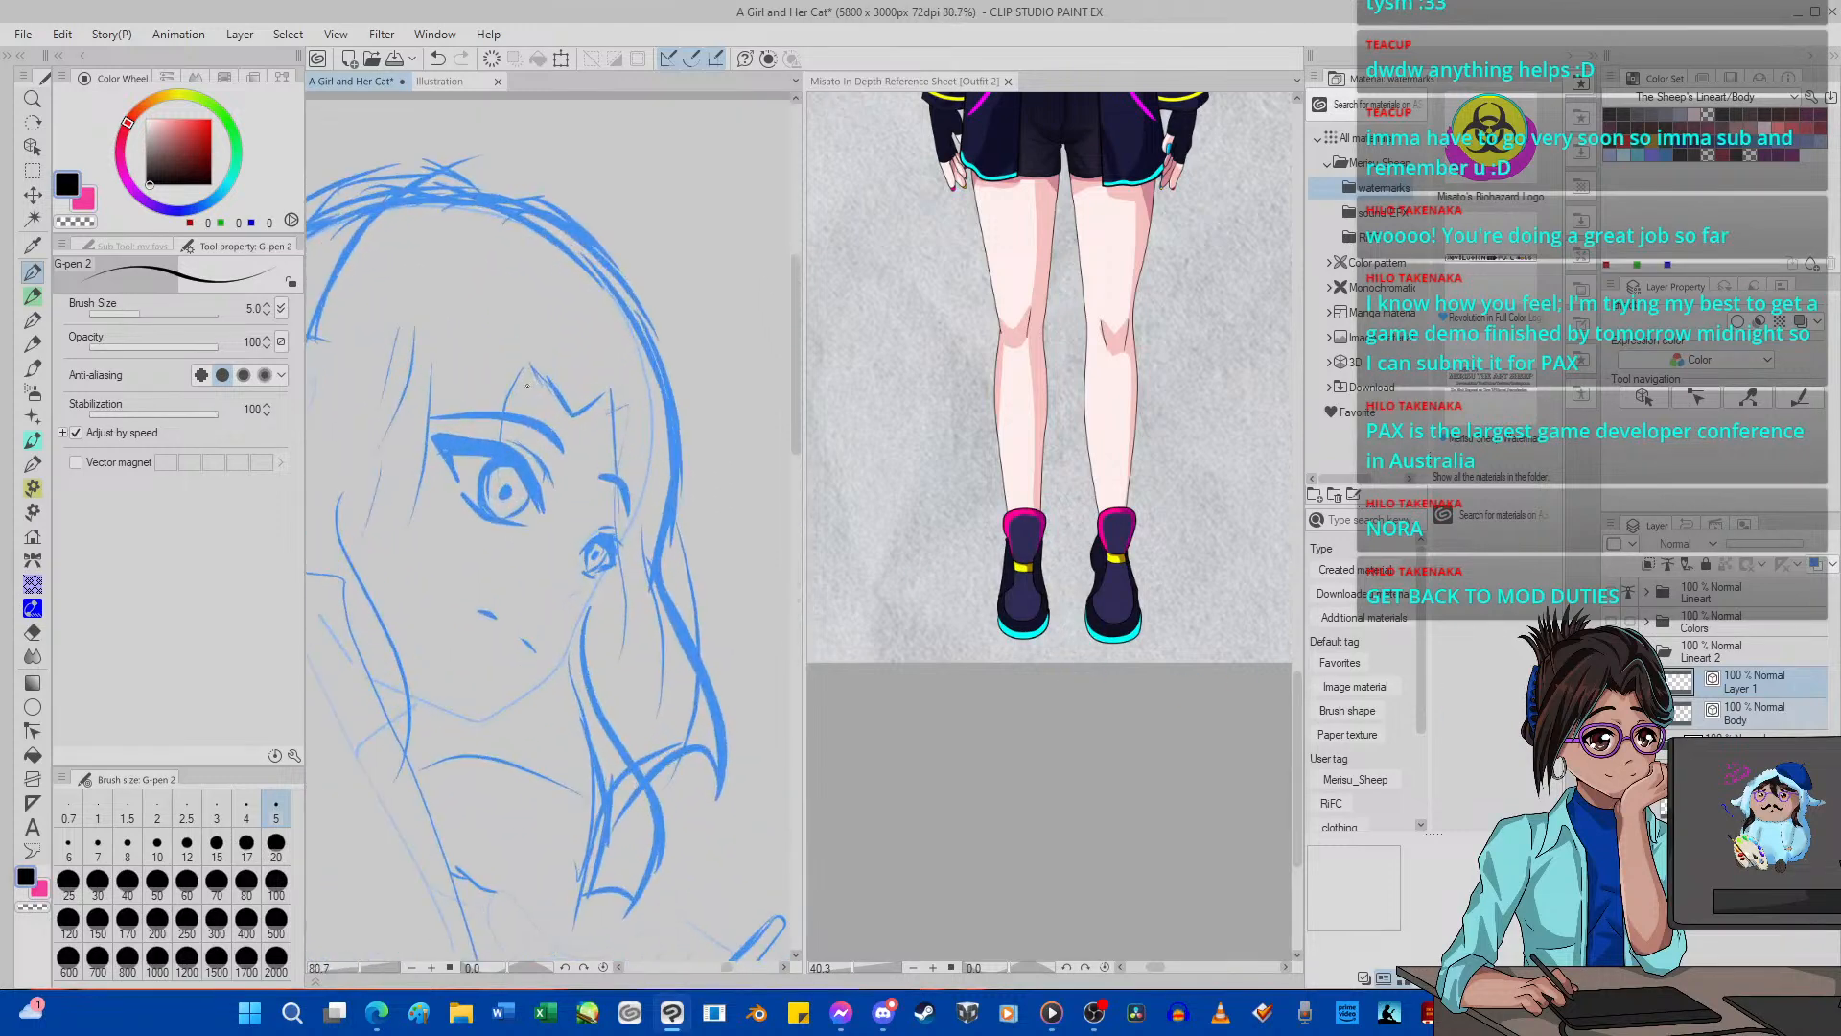
key("minus")
key("minus")
key("minus")
key("minus")
key("minus")
key("minus")
key("minus")
key("minus")
key("minus")
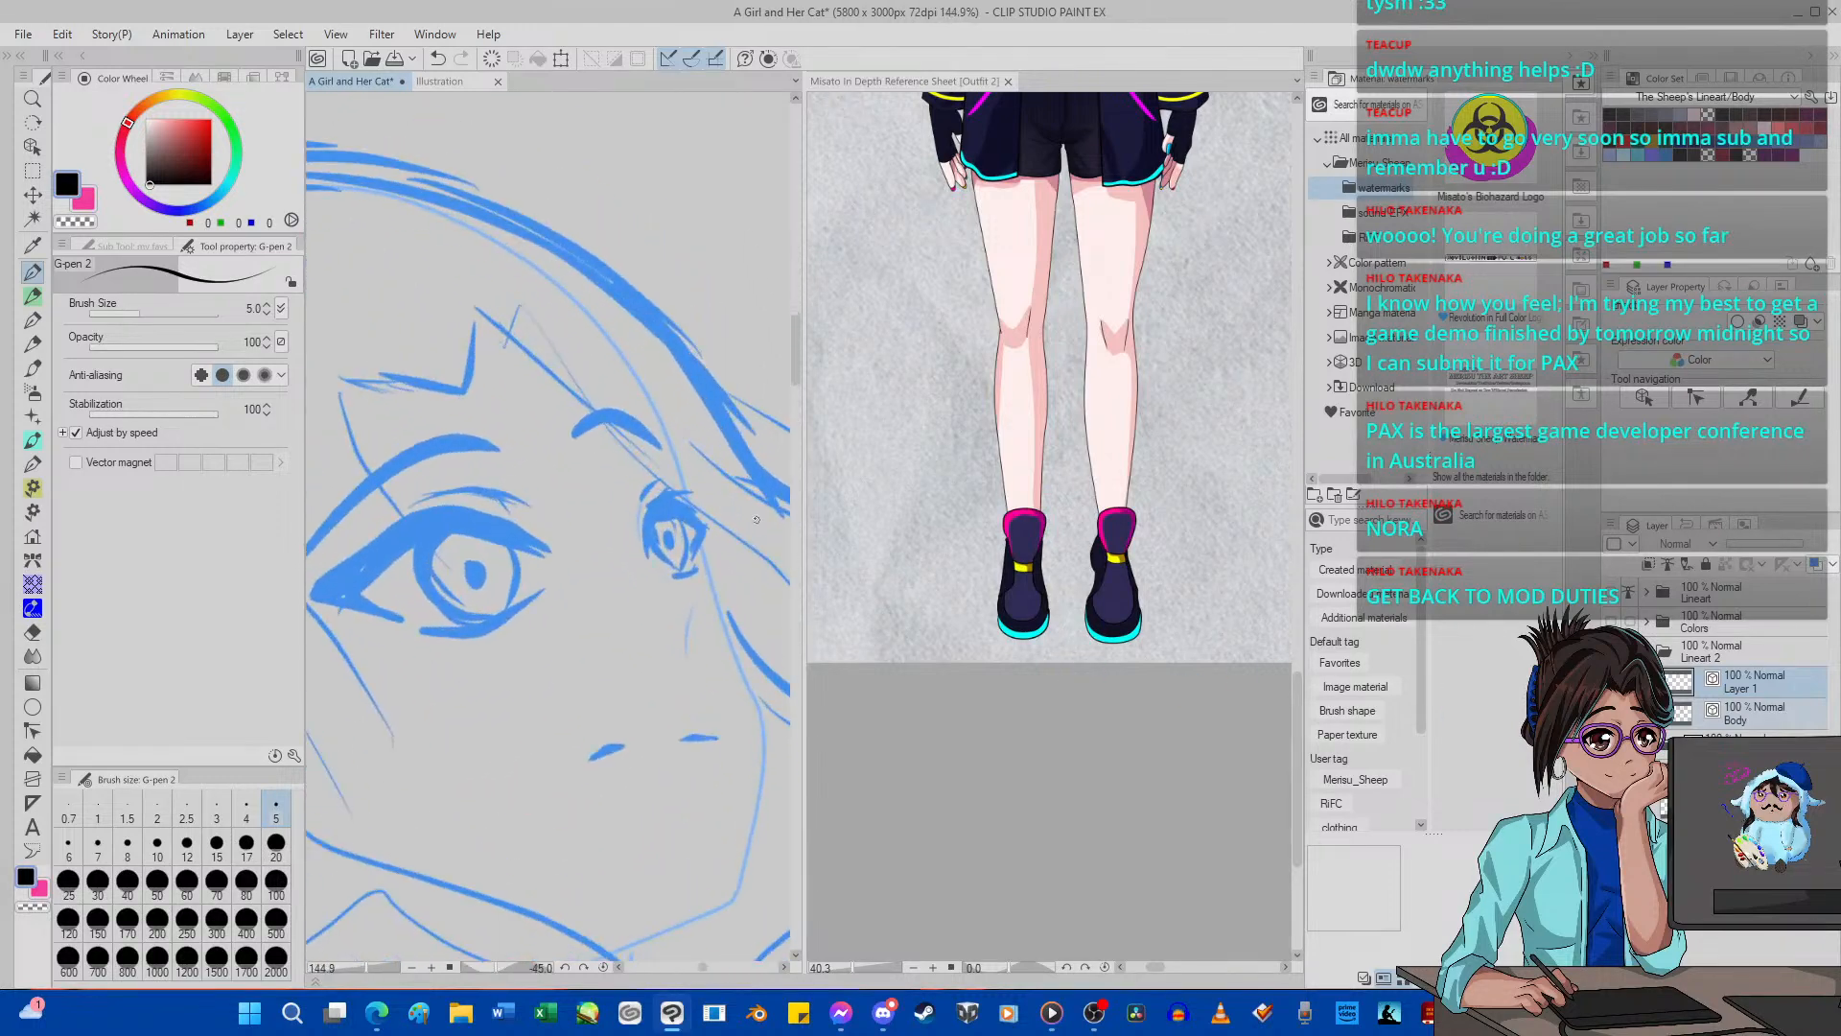
scroll(576, 517, "down", 2)
scroll(660, 514, "up", 3)
scroll(660, 514, "up", 3)
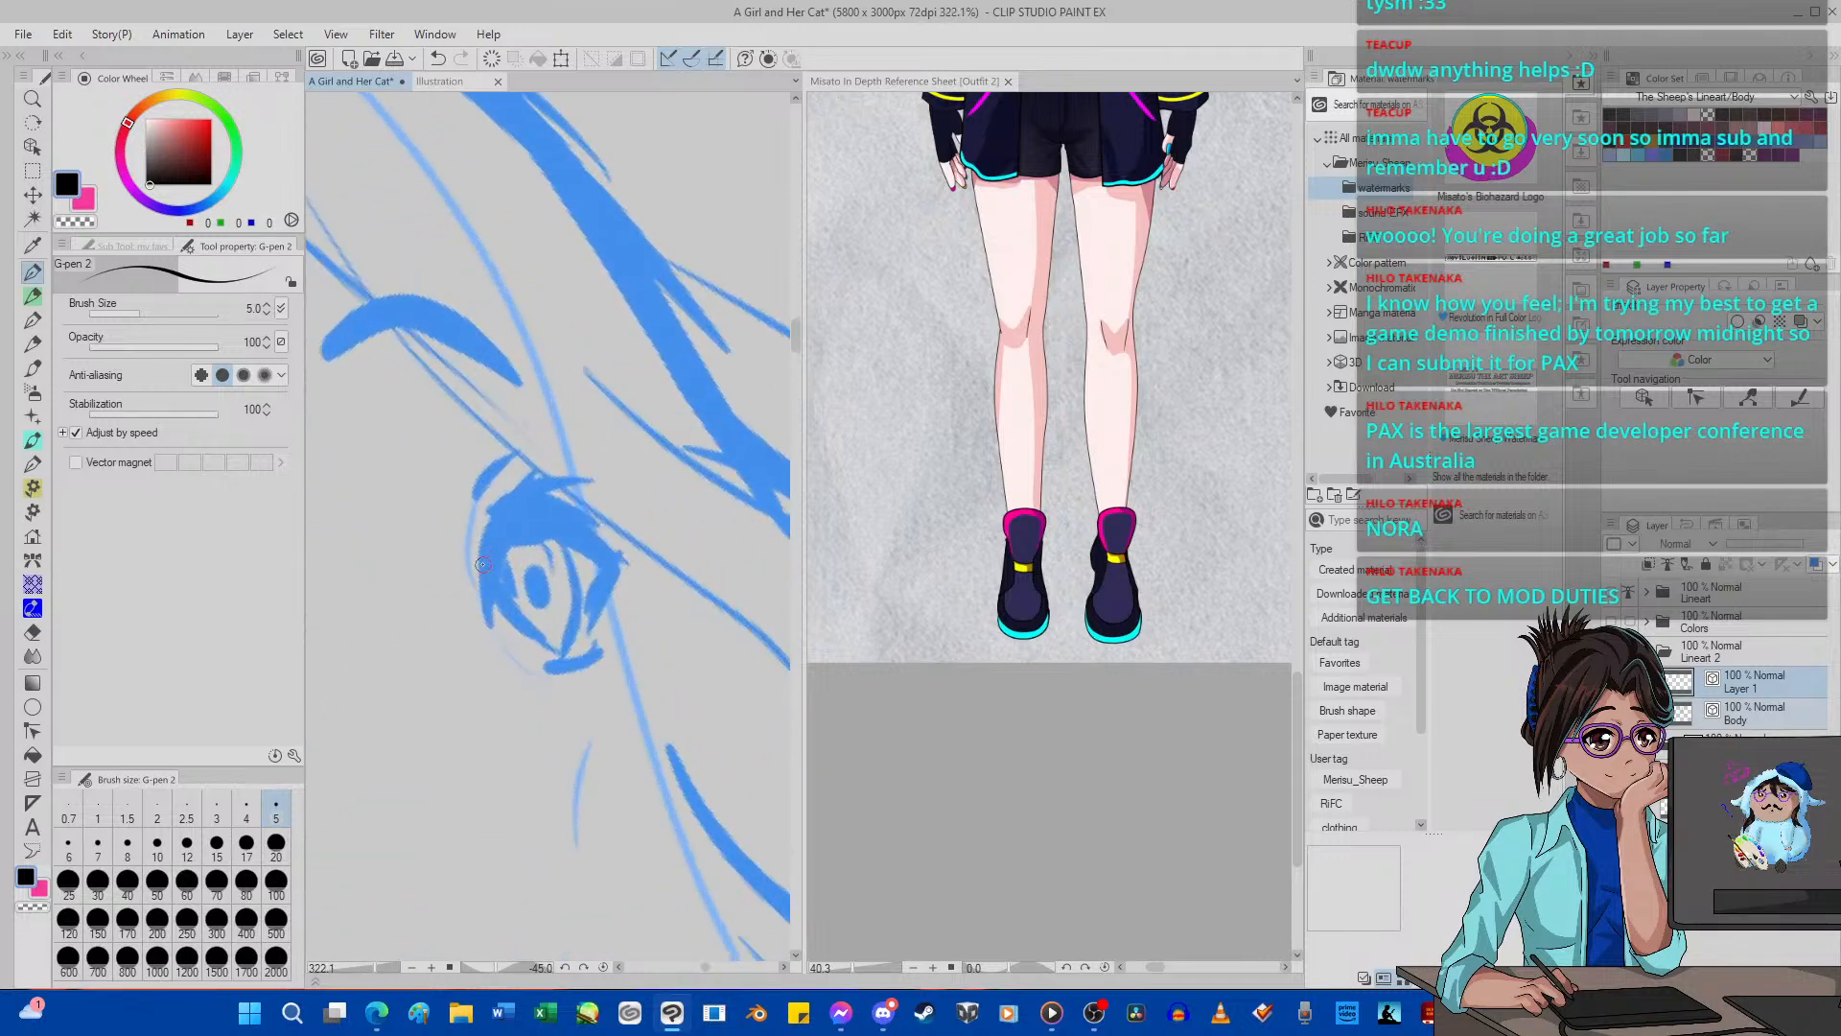
mouse_move(483, 564)
left_mouse_down()
mouse_move(480, 645)
mouse_move(510, 545)
mouse_move(525, 566)
left_mouse_up()
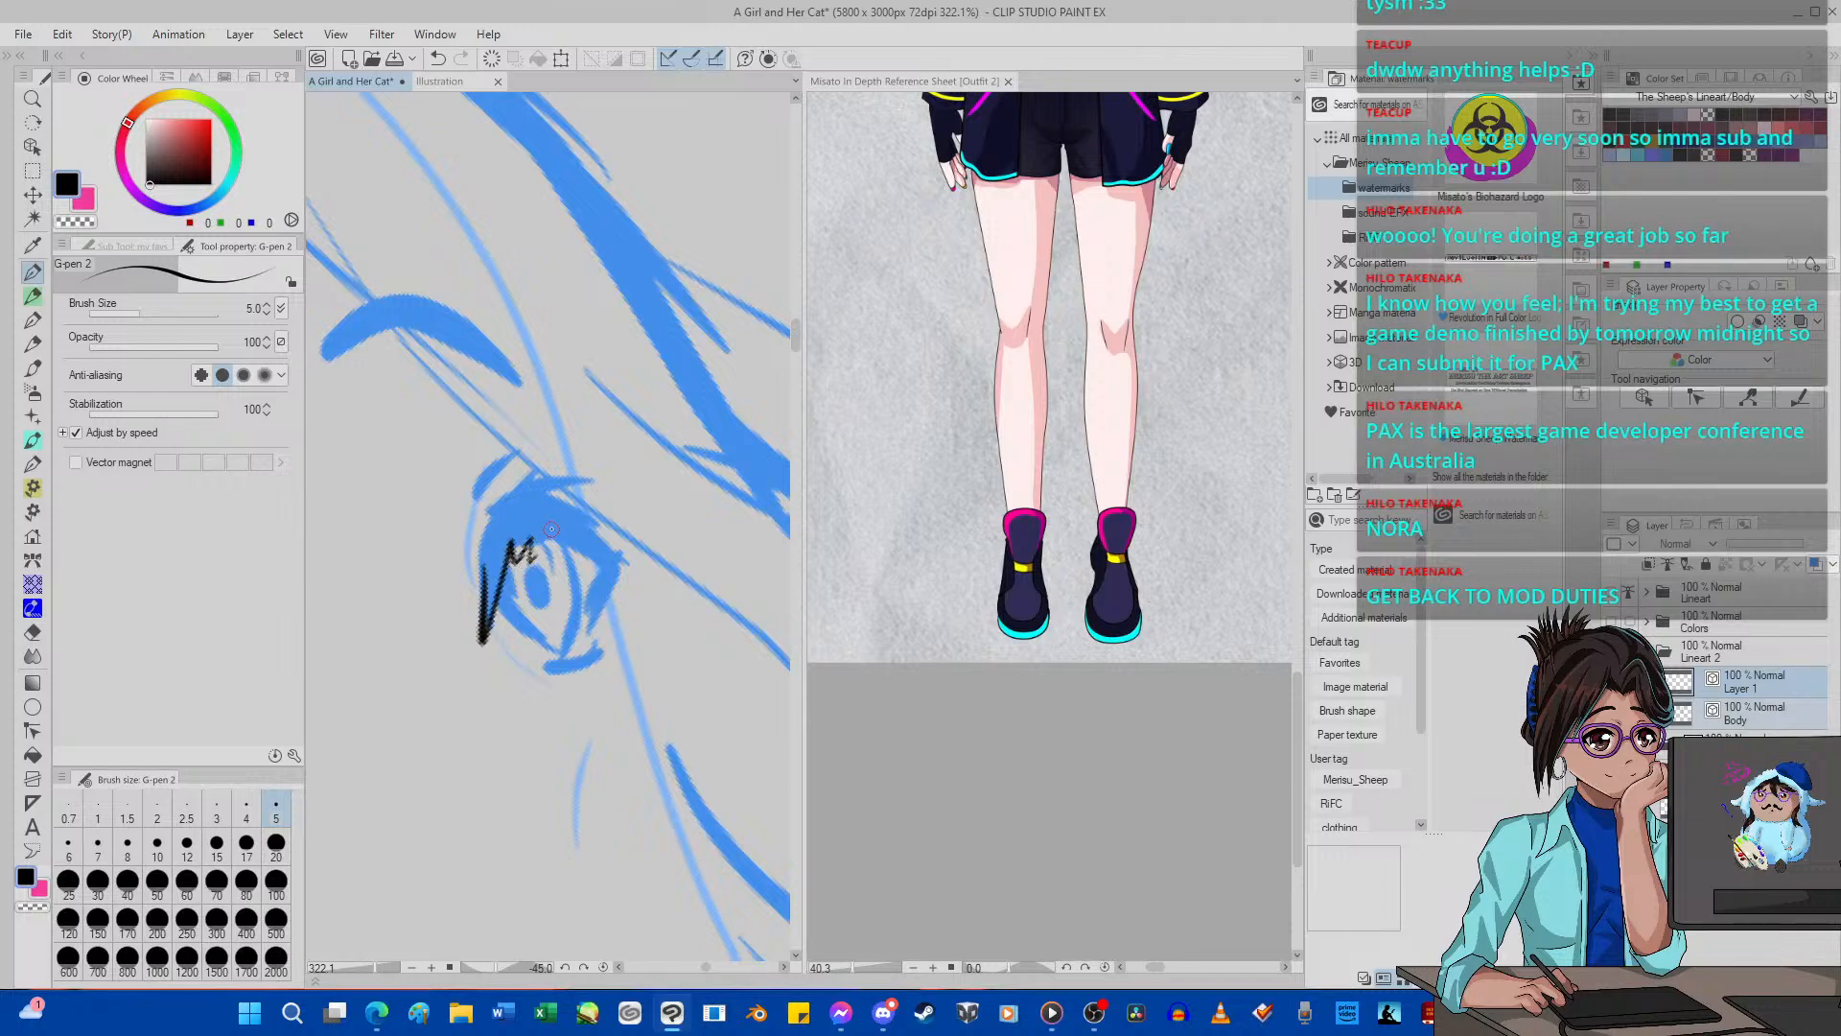
key("ctrl+z")
key("ctrl+z")
key("ctrl+z")
key("ctrl+z")
mouse_move(484, 559)
left_mouse_down()
mouse_move(477, 651)
mouse_move(514, 539)
mouse_move(612, 558)
mouse_move(592, 650)
mouse_move(624, 571)
mouse_move(662, 582)
mouse_move(577, 515)
mouse_move(642, 529)
mouse_move(582, 492)
mouse_move(516, 498)
mouse_move(467, 594)
left_mouse_up()
key("ctrl+z")
Ink the spiky upper lashes and lid outline of the far eye with G-pen 2 at size 5.
mouse_move(500, 512)
left_mouse_down()
mouse_move(585, 424)
mouse_move(526, 523)
mouse_move(637, 451)
mouse_move(589, 505)
mouse_move(523, 453)
mouse_move(513, 527)
left_mouse_up()
left_click_drag(576, 451, 508, 522)
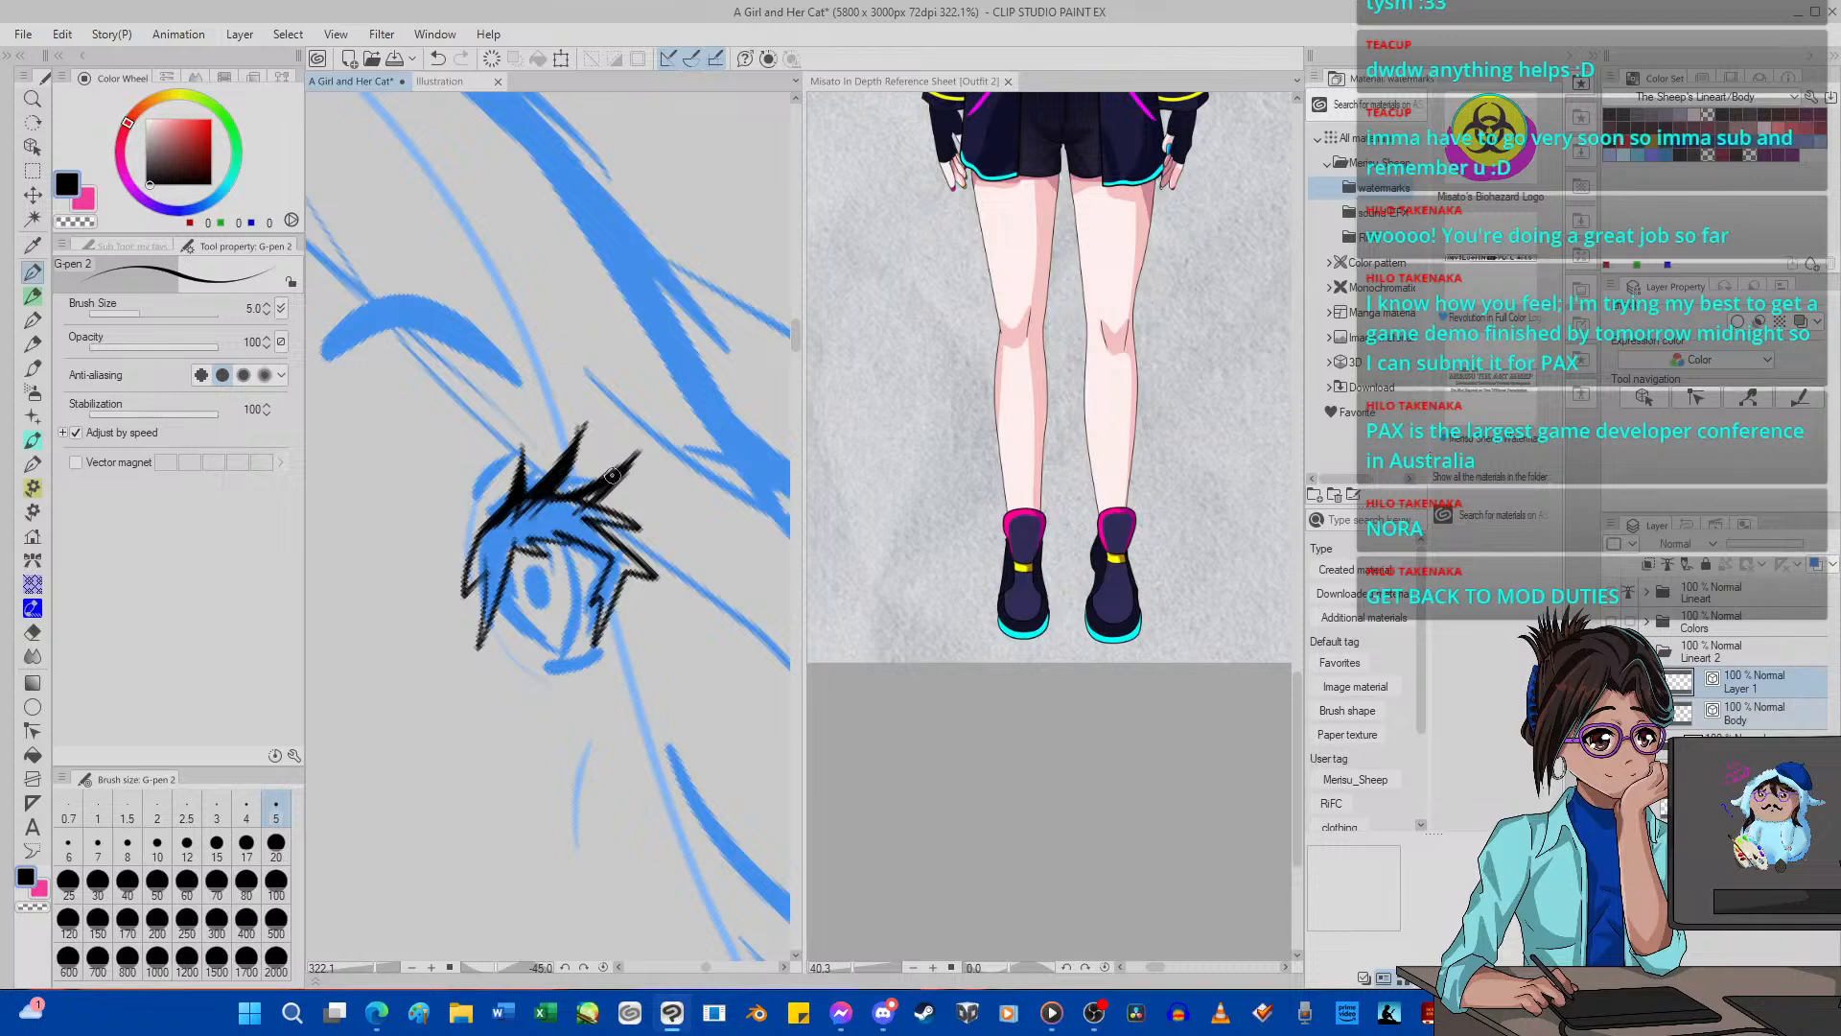
left_click_drag(612, 475, 533, 514)
Ink the far eye's iris, solid pupil and lower lash line with G-pen 2, undoing stray strokes.
left_click(603, 966)
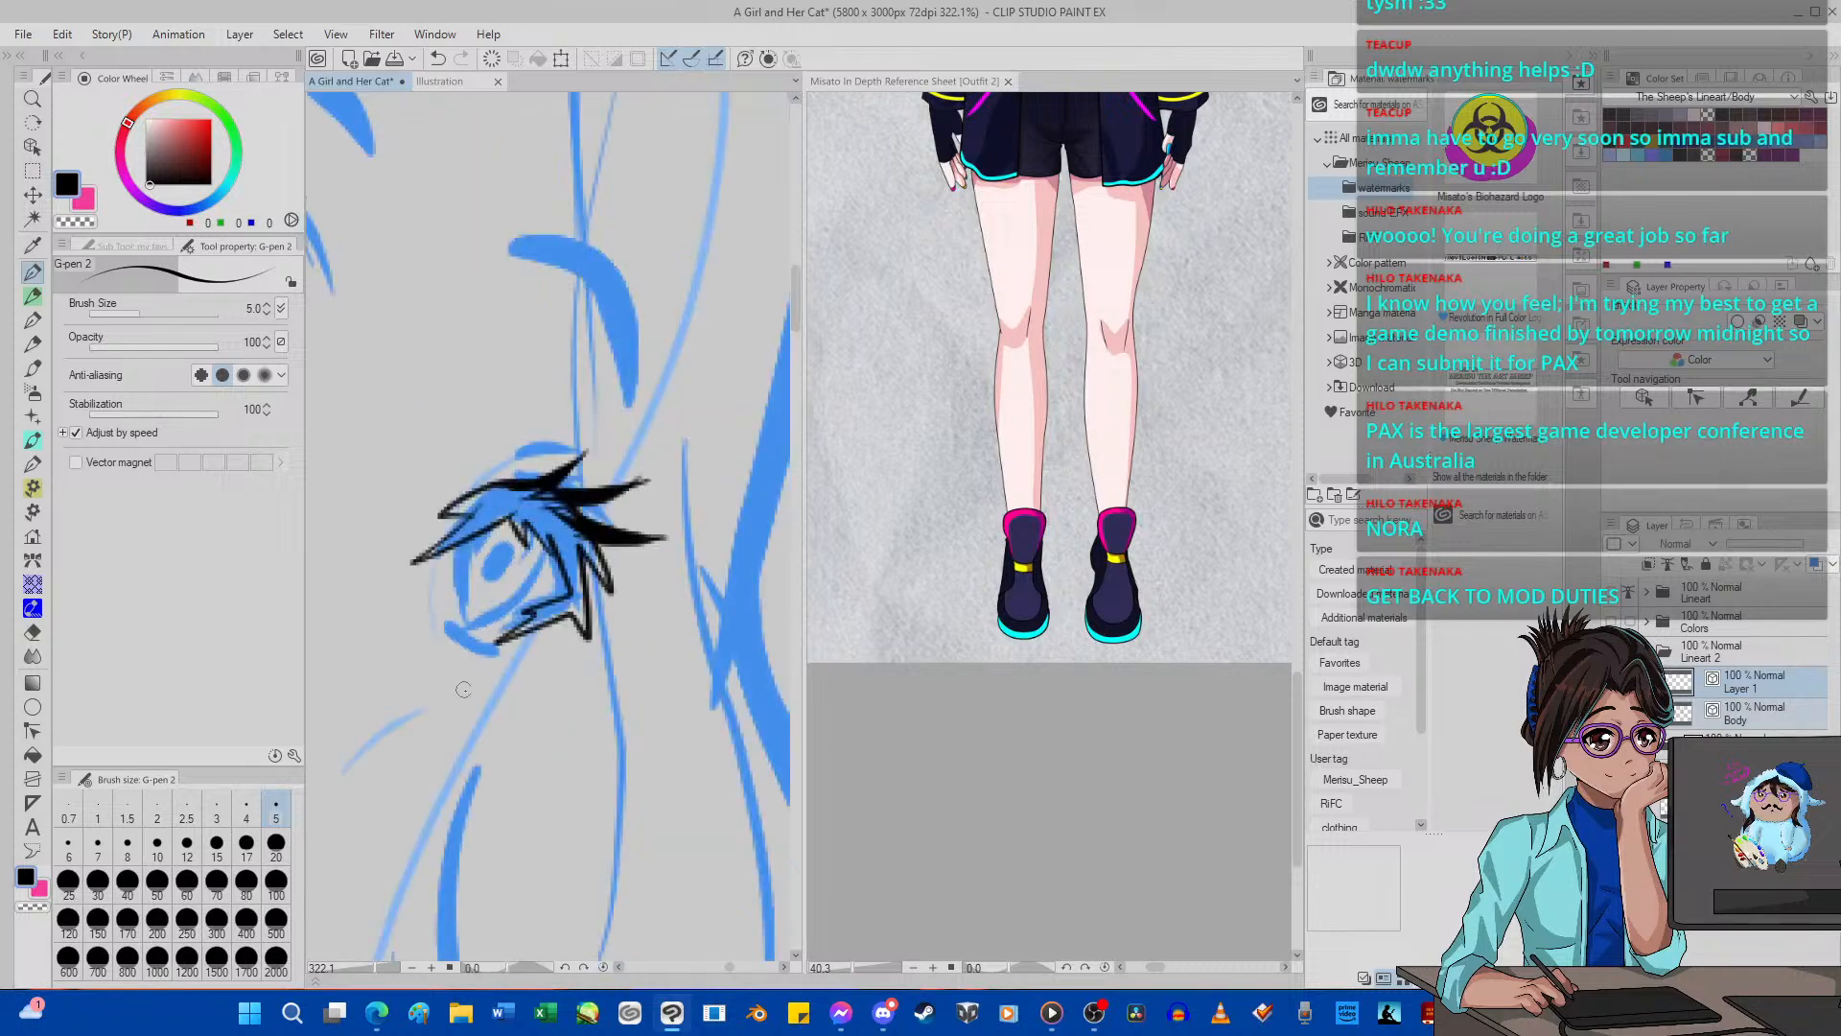
mouse_move(477, 534)
left_mouse_down()
mouse_move(457, 580)
mouse_move(467, 630)
mouse_move(536, 574)
mouse_move(543, 545)
mouse_move(494, 559)
mouse_move(488, 586)
mouse_move(512, 542)
mouse_move(470, 593)
mouse_move(497, 519)
mouse_move(526, 552)
mouse_move(512, 587)
mouse_move(534, 551)
mouse_move(524, 504)
mouse_move(501, 530)
mouse_move(510, 561)
mouse_move(530, 533)
mouse_move(537, 548)
mouse_move(495, 601)
mouse_move(520, 527)
left_mouse_up()
left_click(439, 59)
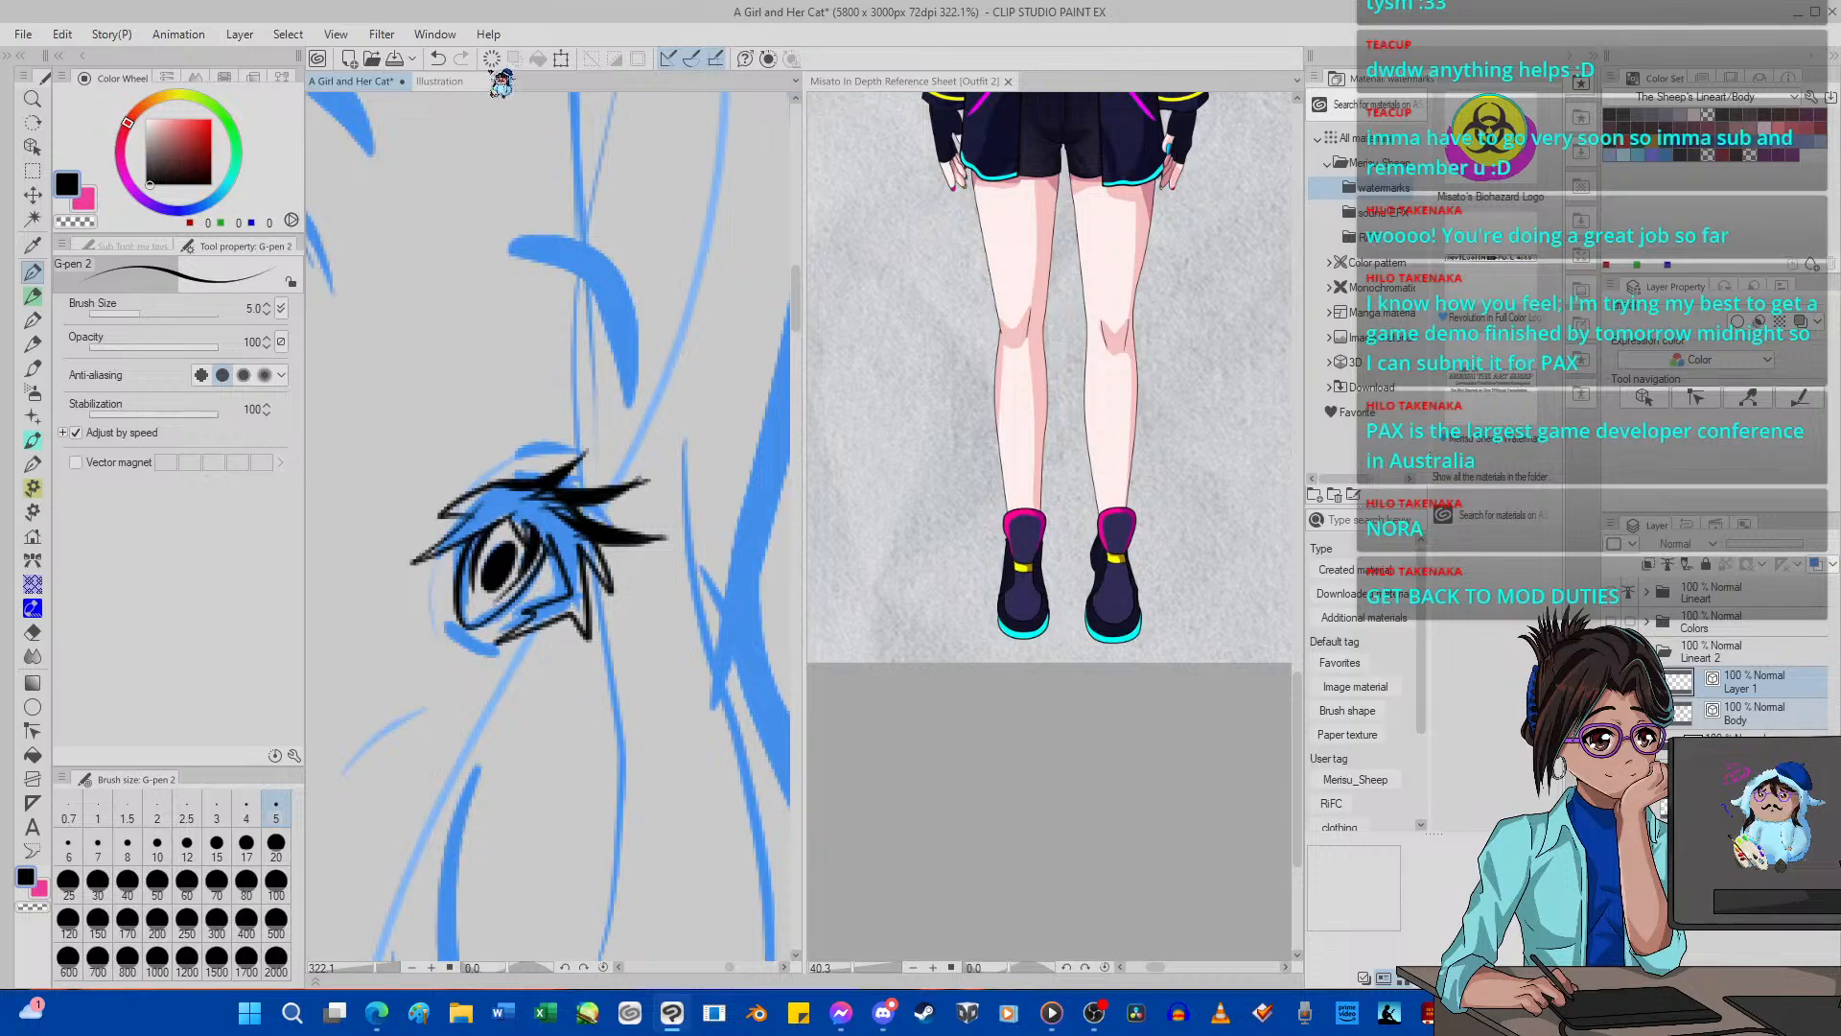
left_click(441, 59)
mouse_move(445, 610)
left_mouse_down()
mouse_move(492, 656)
mouse_move(447, 614)
left_mouse_up()
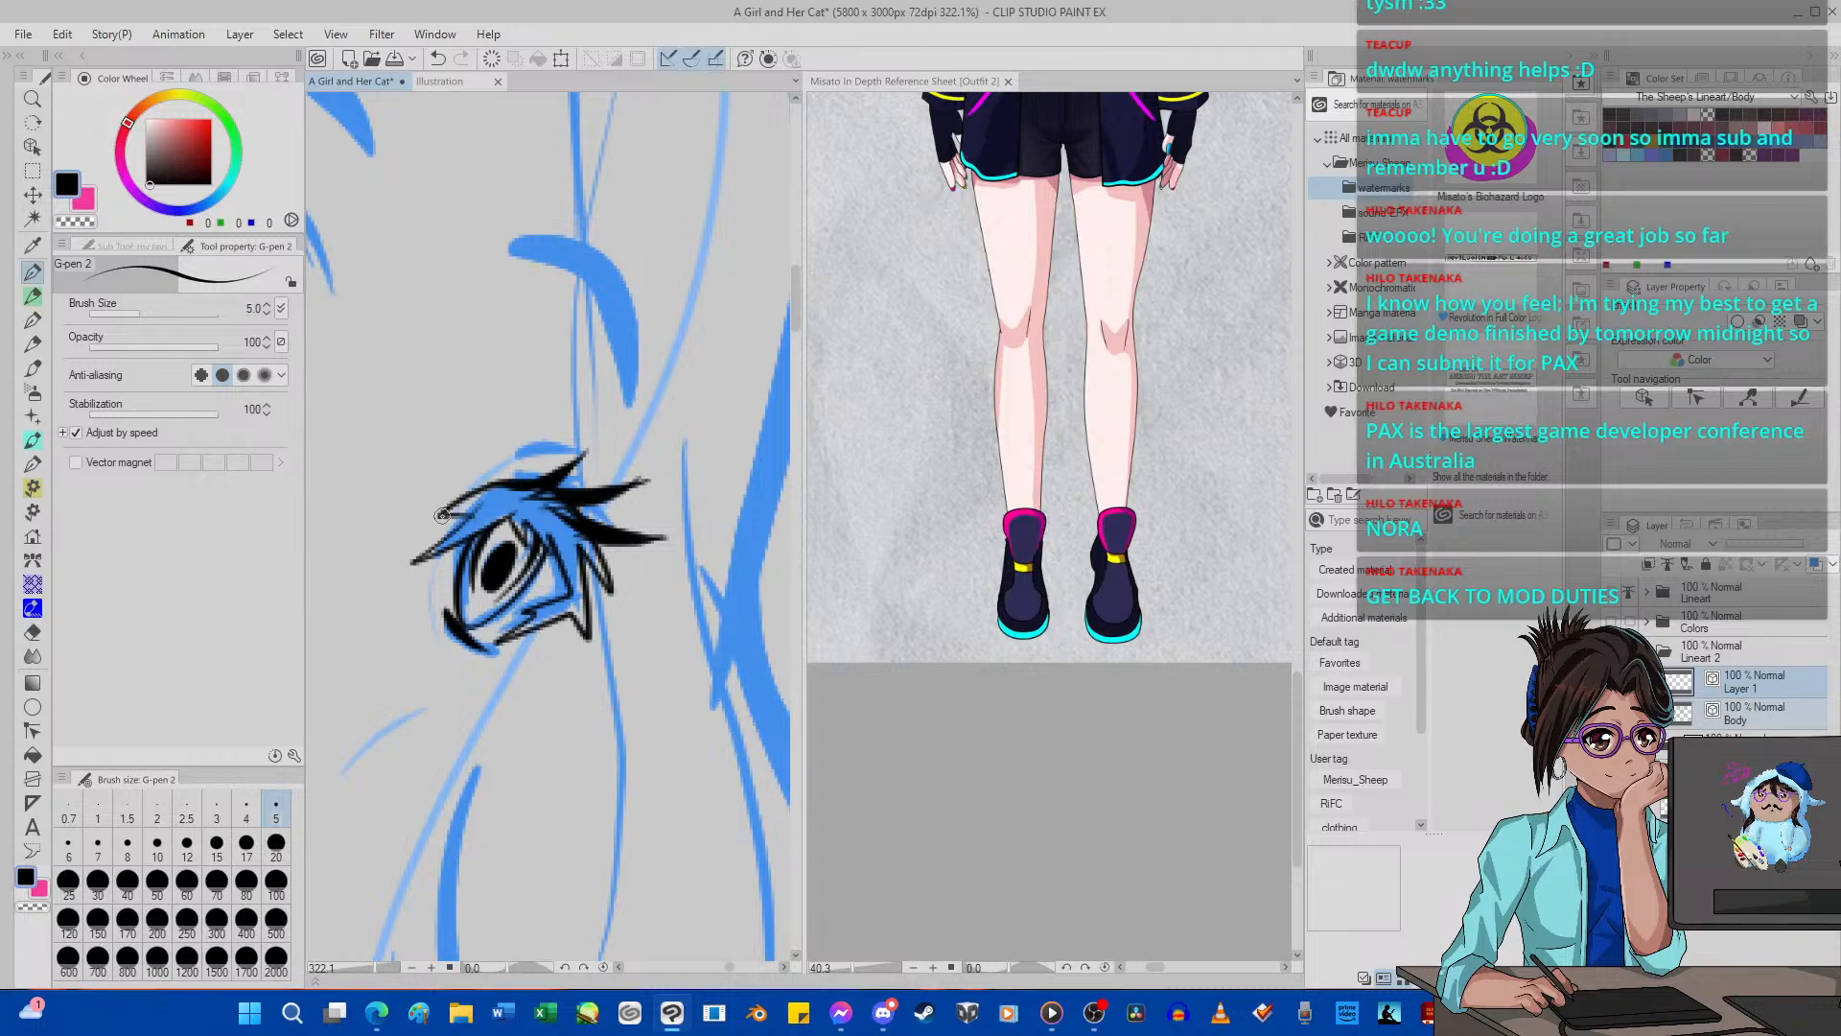
Try zigzag lash strokes along the near eye's upper lid with G-pen 2, and undo them.
scroll(442, 516, "down", 5)
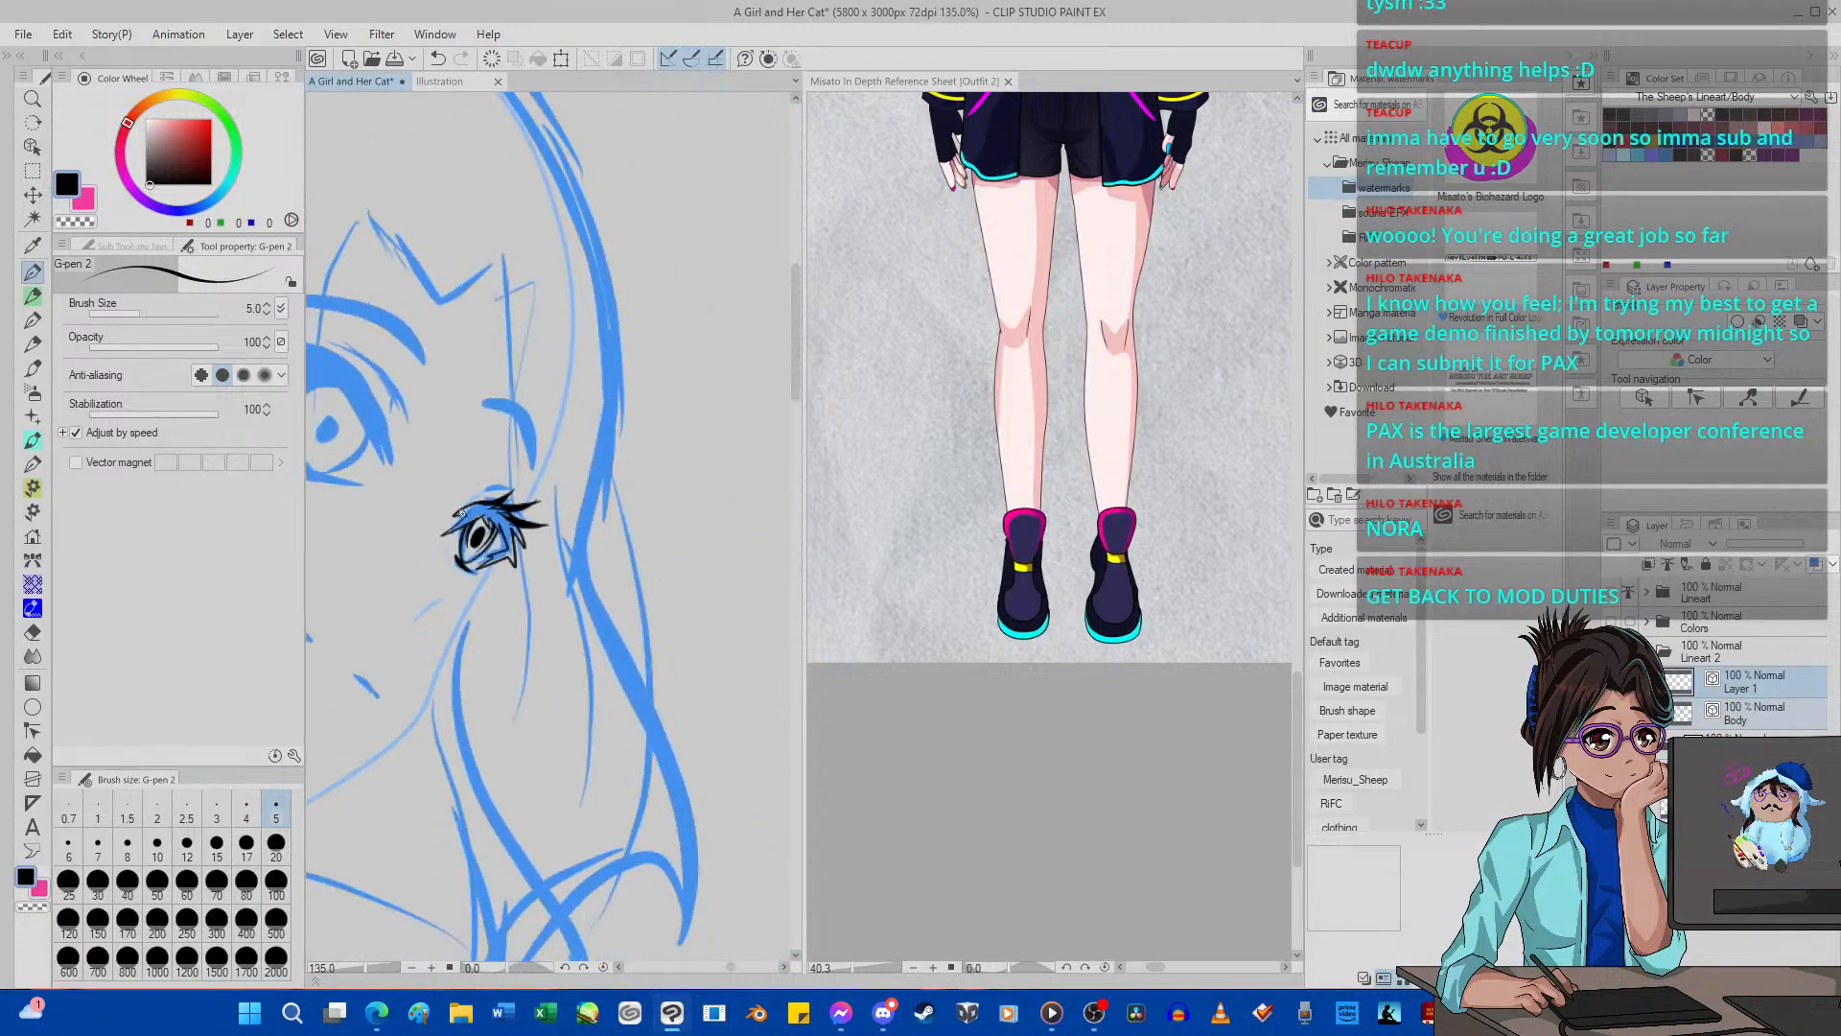
scroll(461, 513, "down", 5)
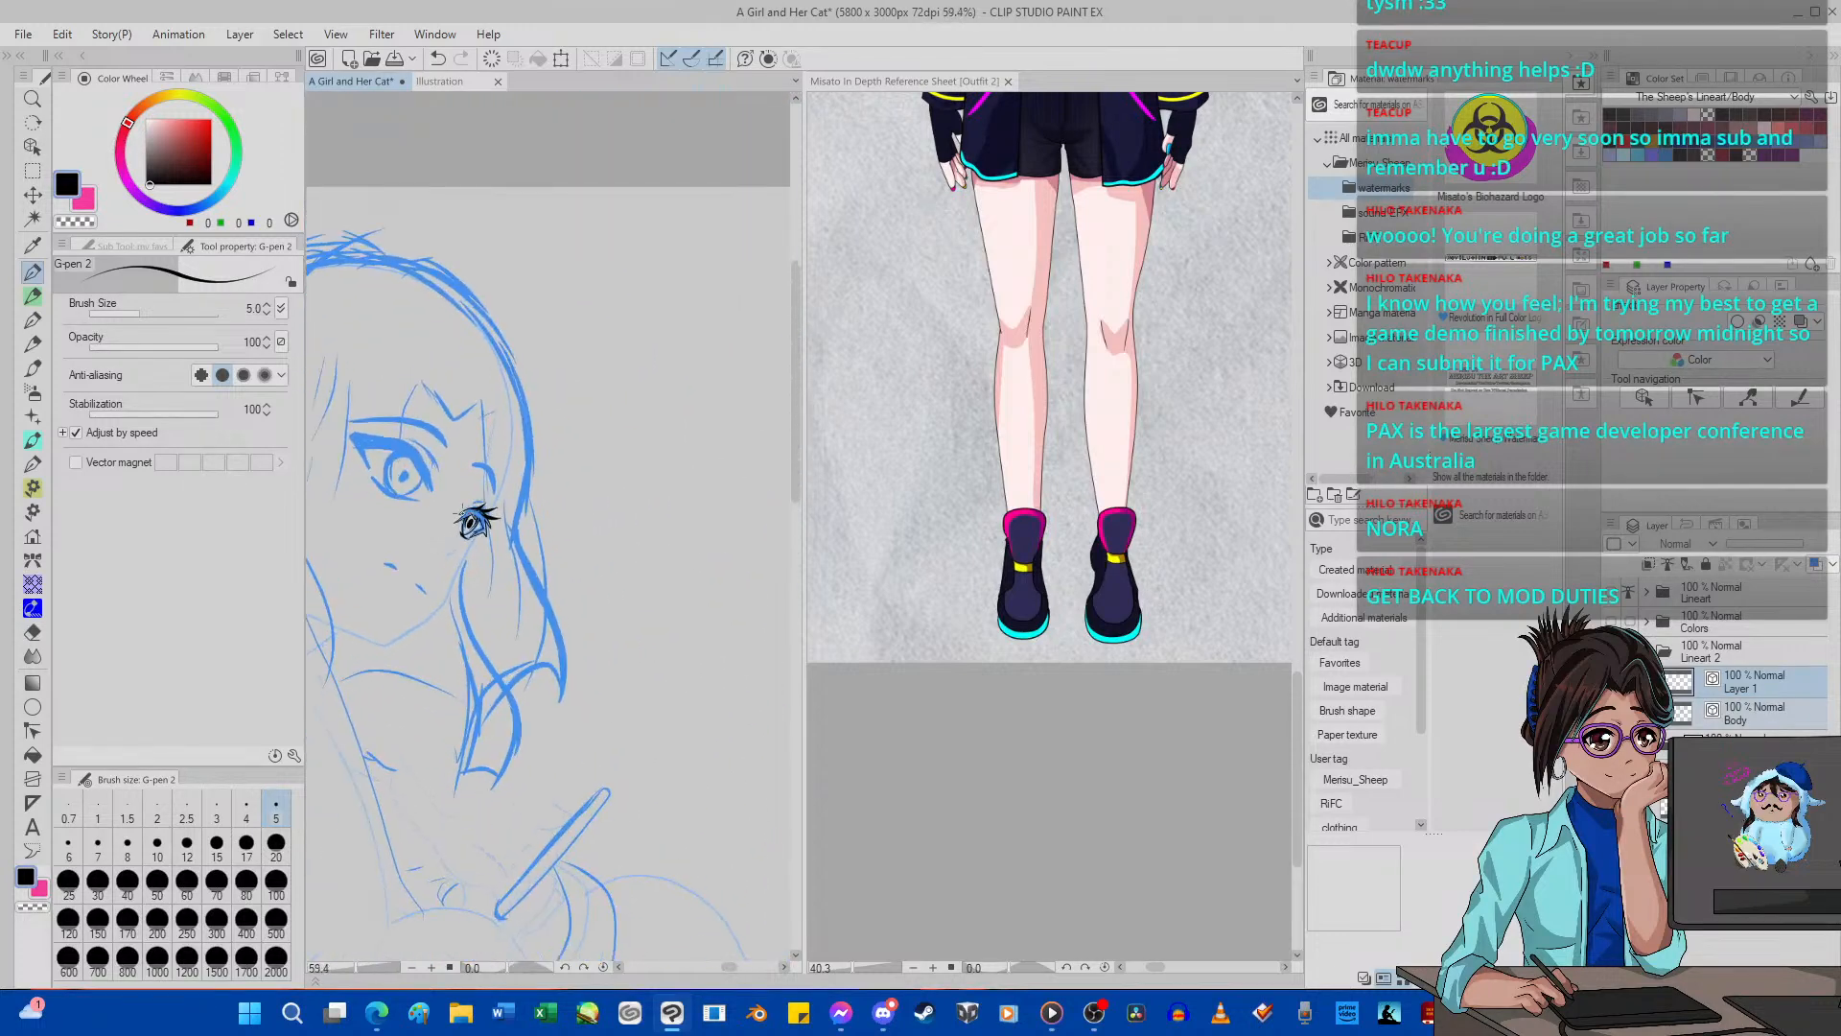
scroll(470, 519, "down", 5)
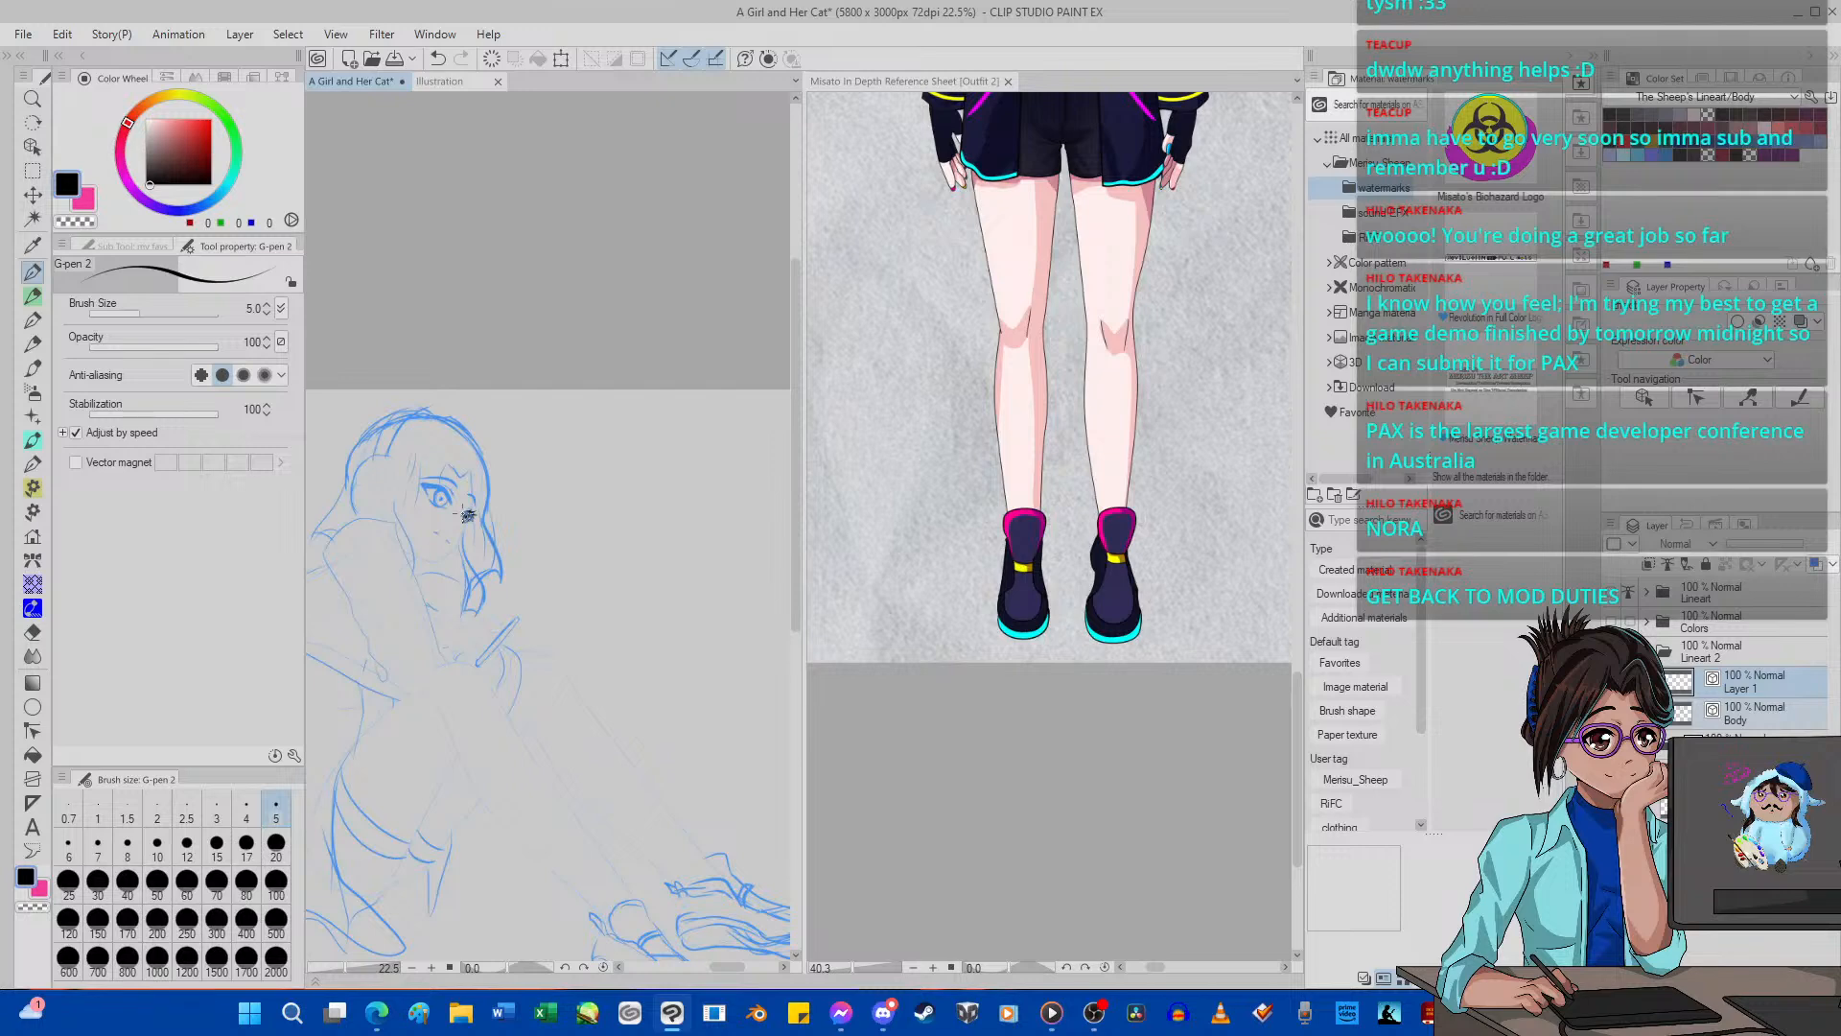
scroll(467, 515, "up", 6)
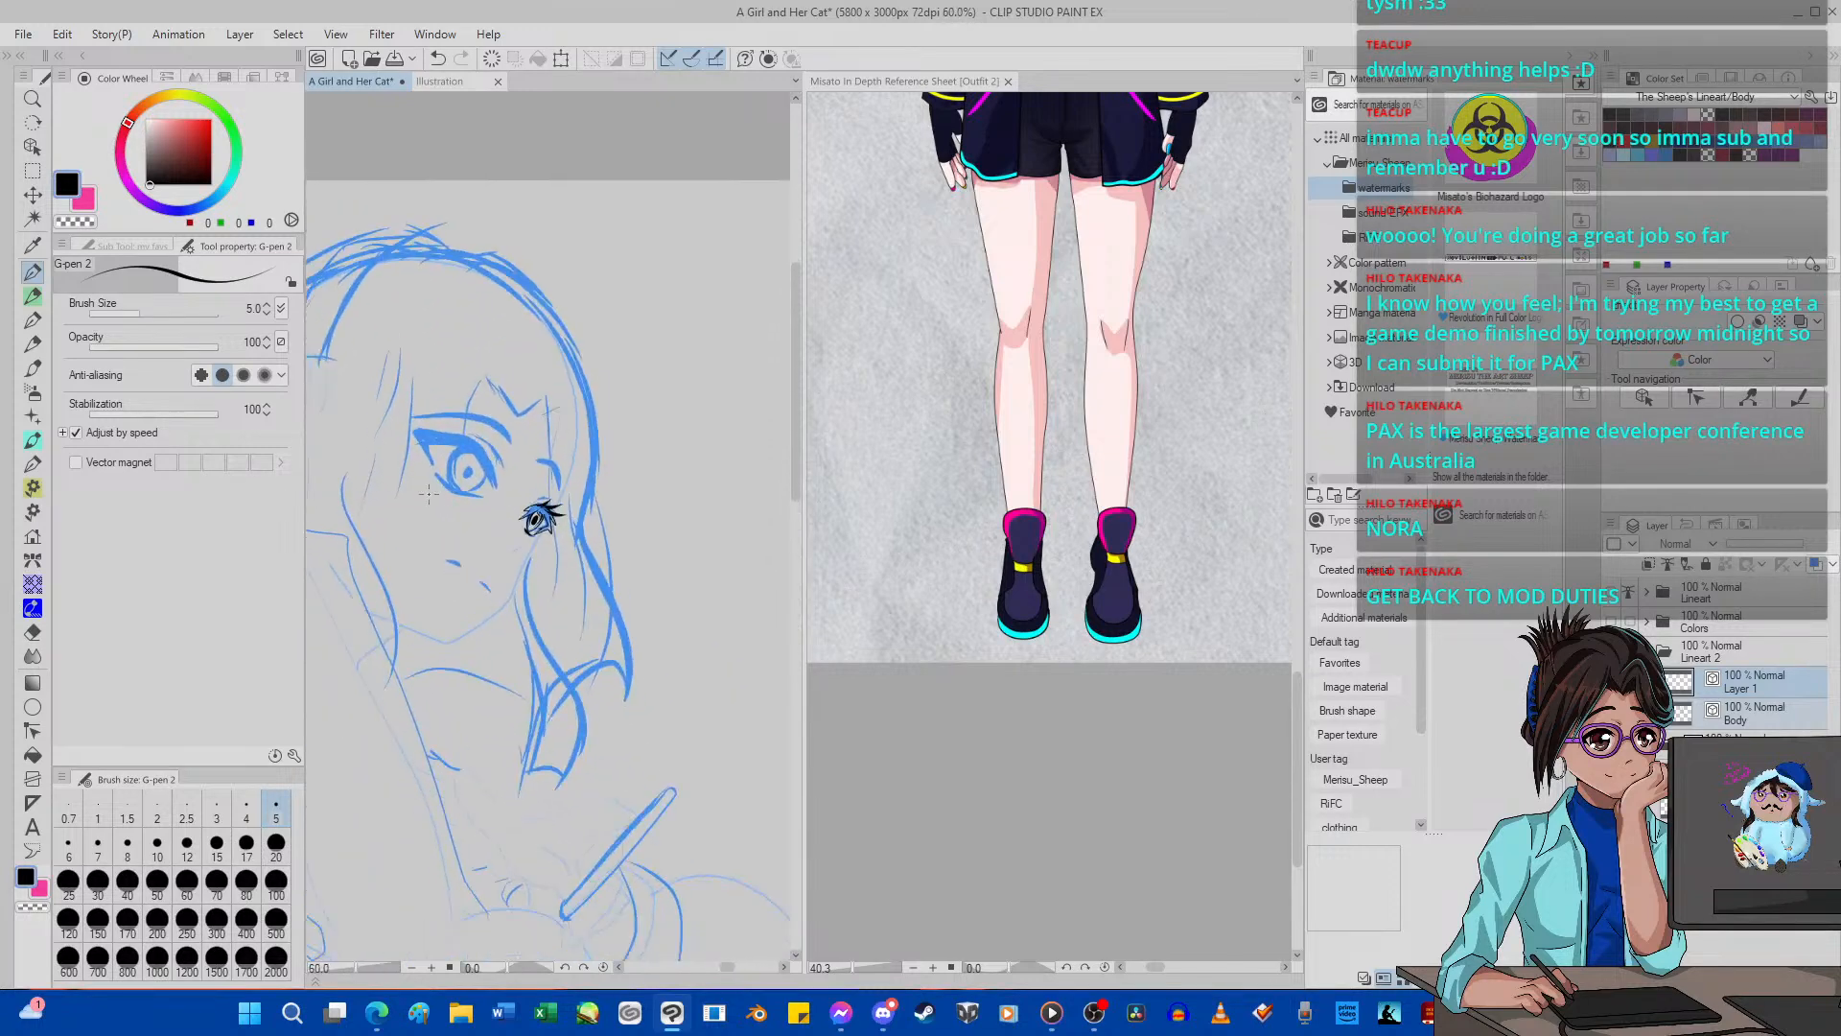
scroll(427, 492, "up", 4)
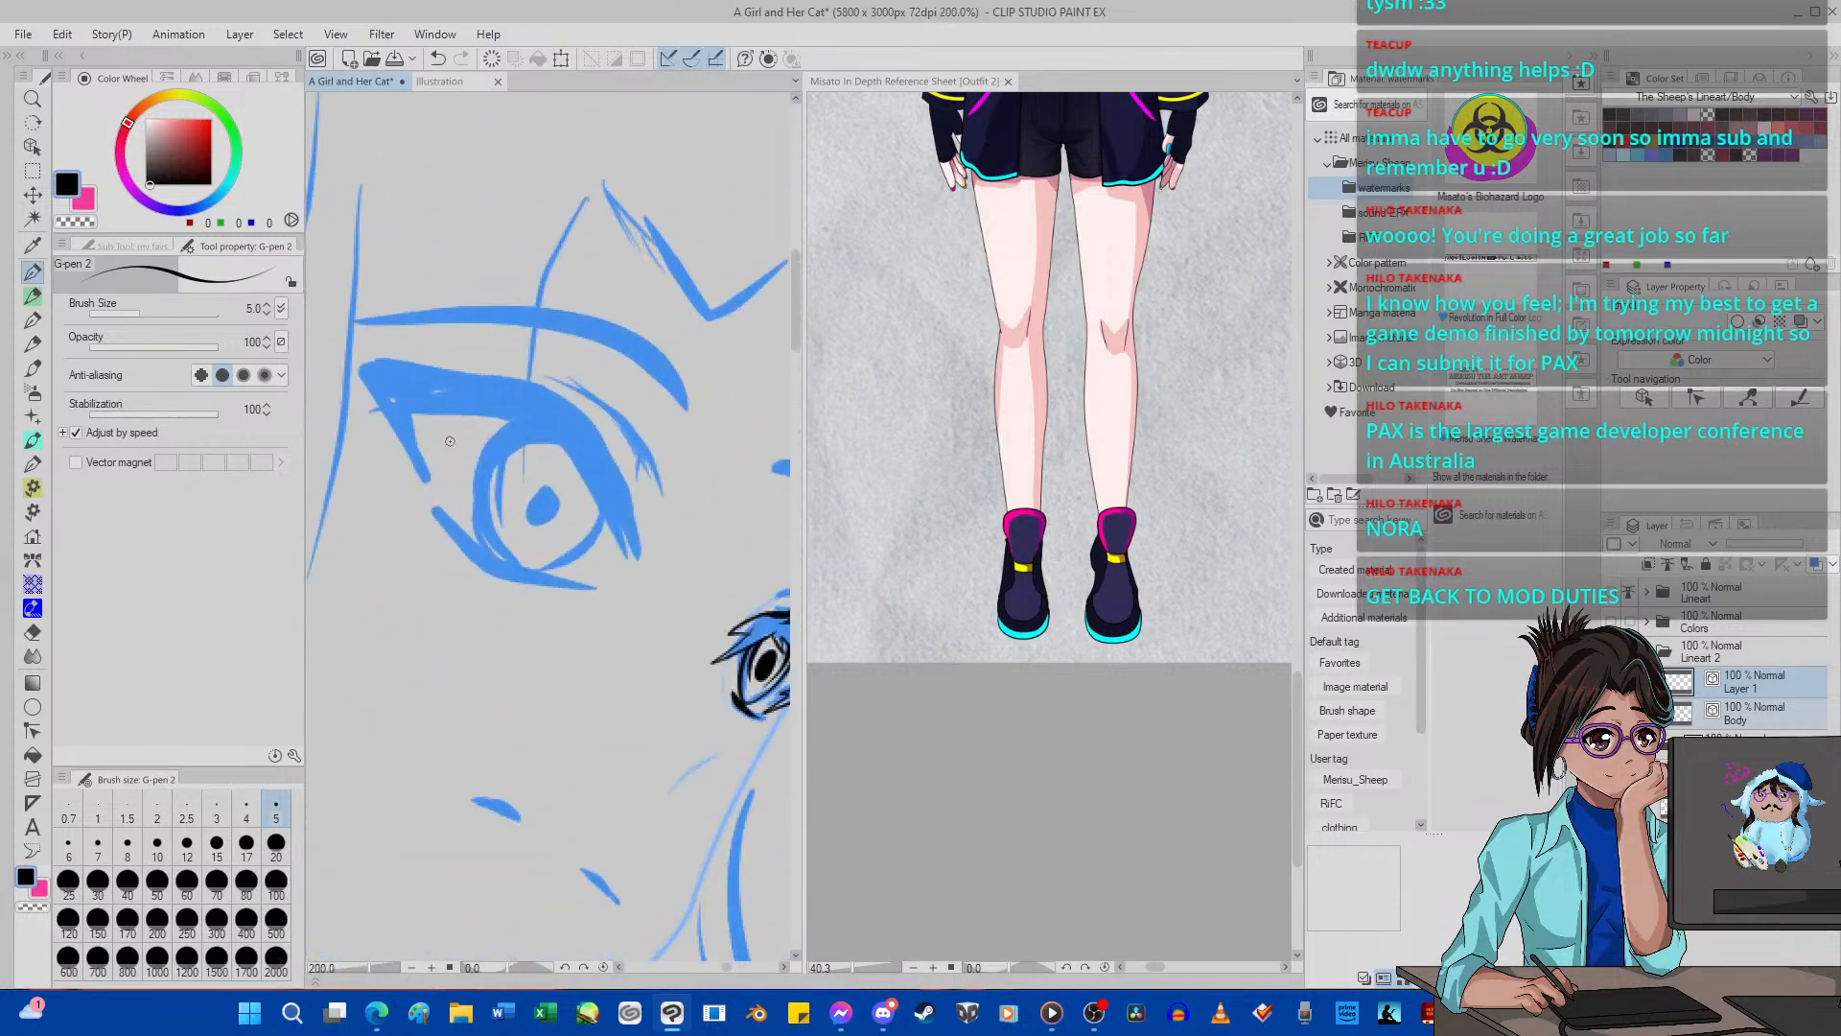
left_click_drag(501, 414, 553, 474)
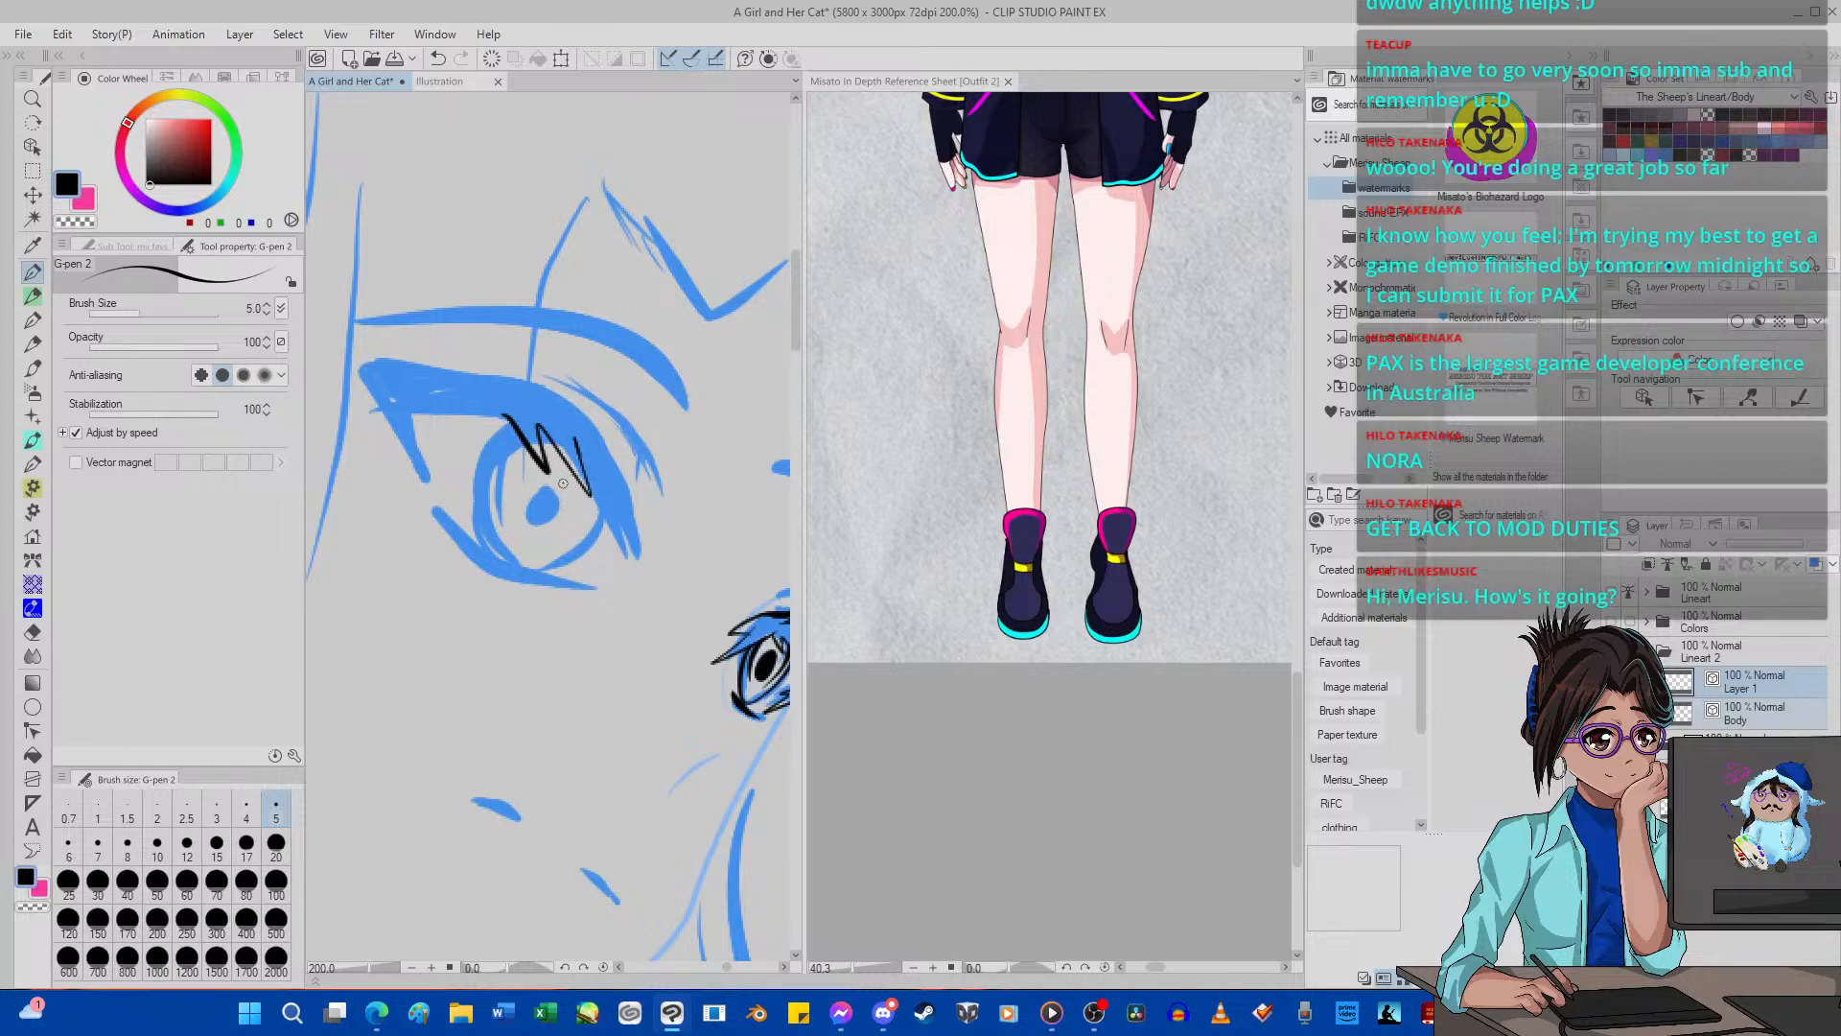
key("ctrl+z")
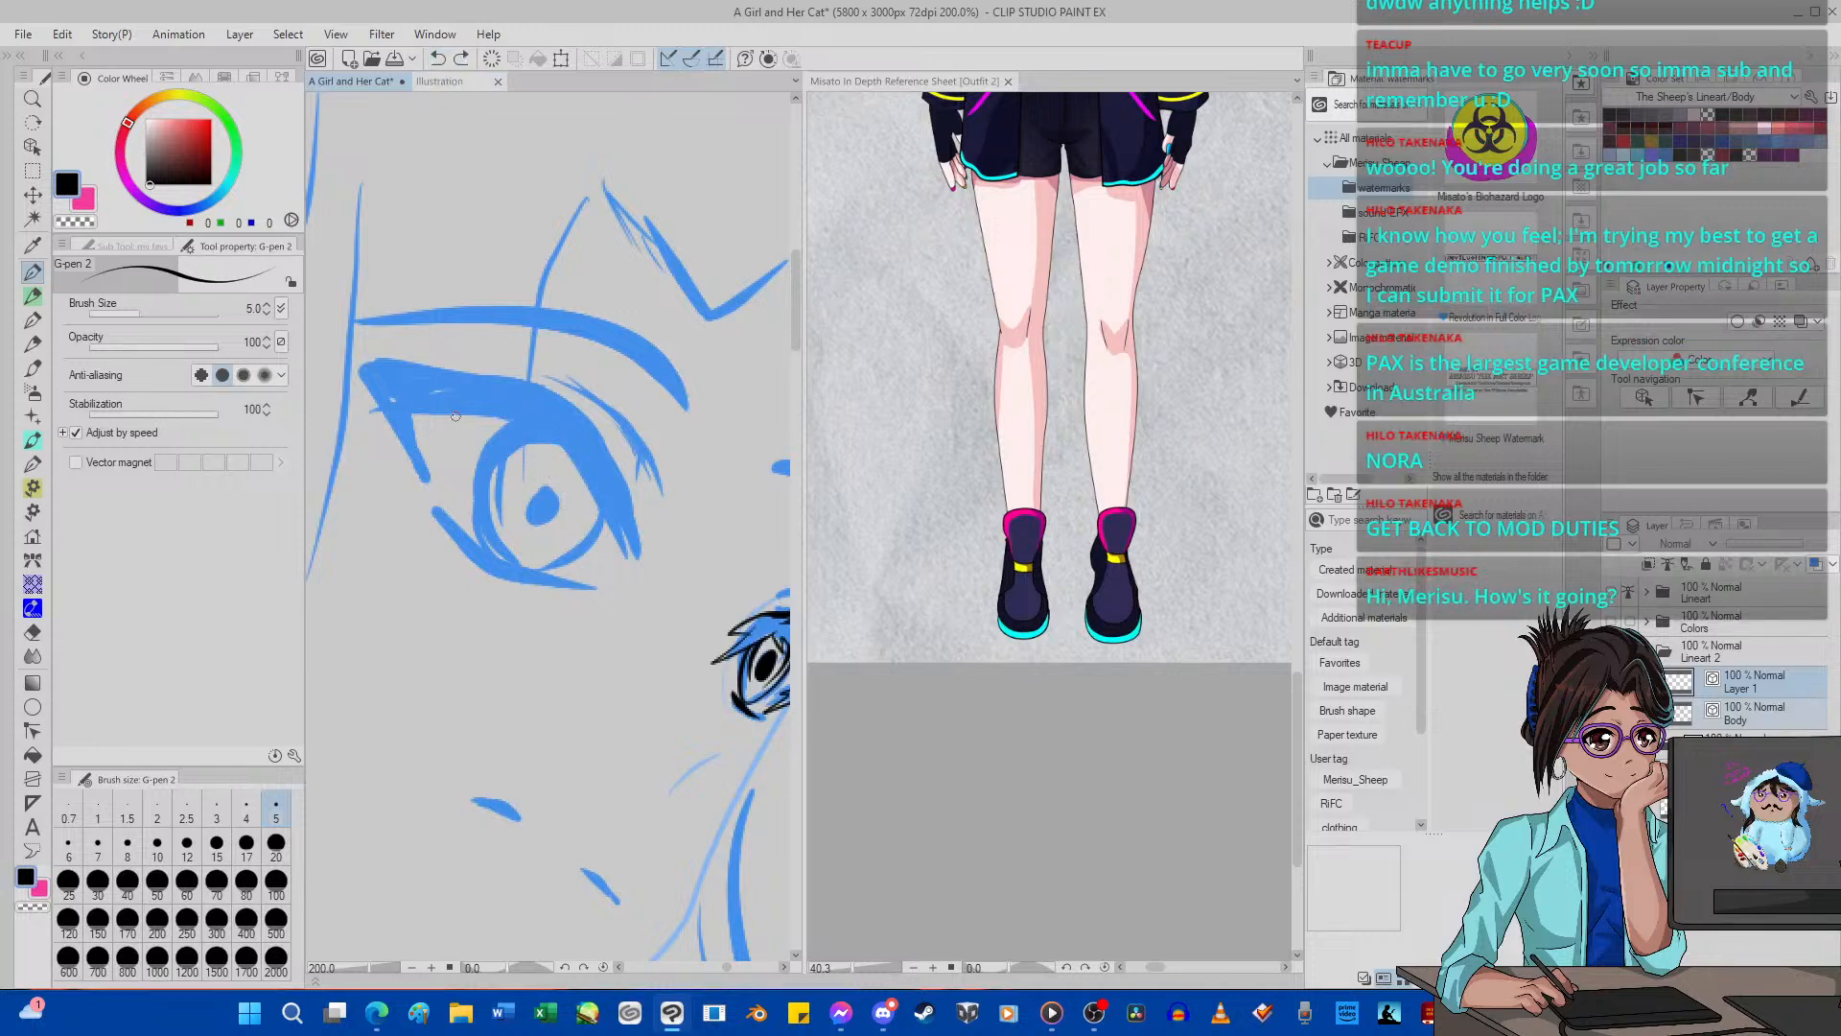
mouse_move(418, 398)
left_mouse_down()
mouse_move(448, 441)
mouse_move(430, 390)
mouse_move(518, 452)
mouse_move(497, 401)
mouse_move(548, 409)
mouse_move(519, 418)
mouse_move(567, 486)
mouse_move(556, 428)
mouse_move(605, 522)
mouse_move(585, 447)
mouse_move(638, 566)
left_mouse_up()
left_click(439, 60)
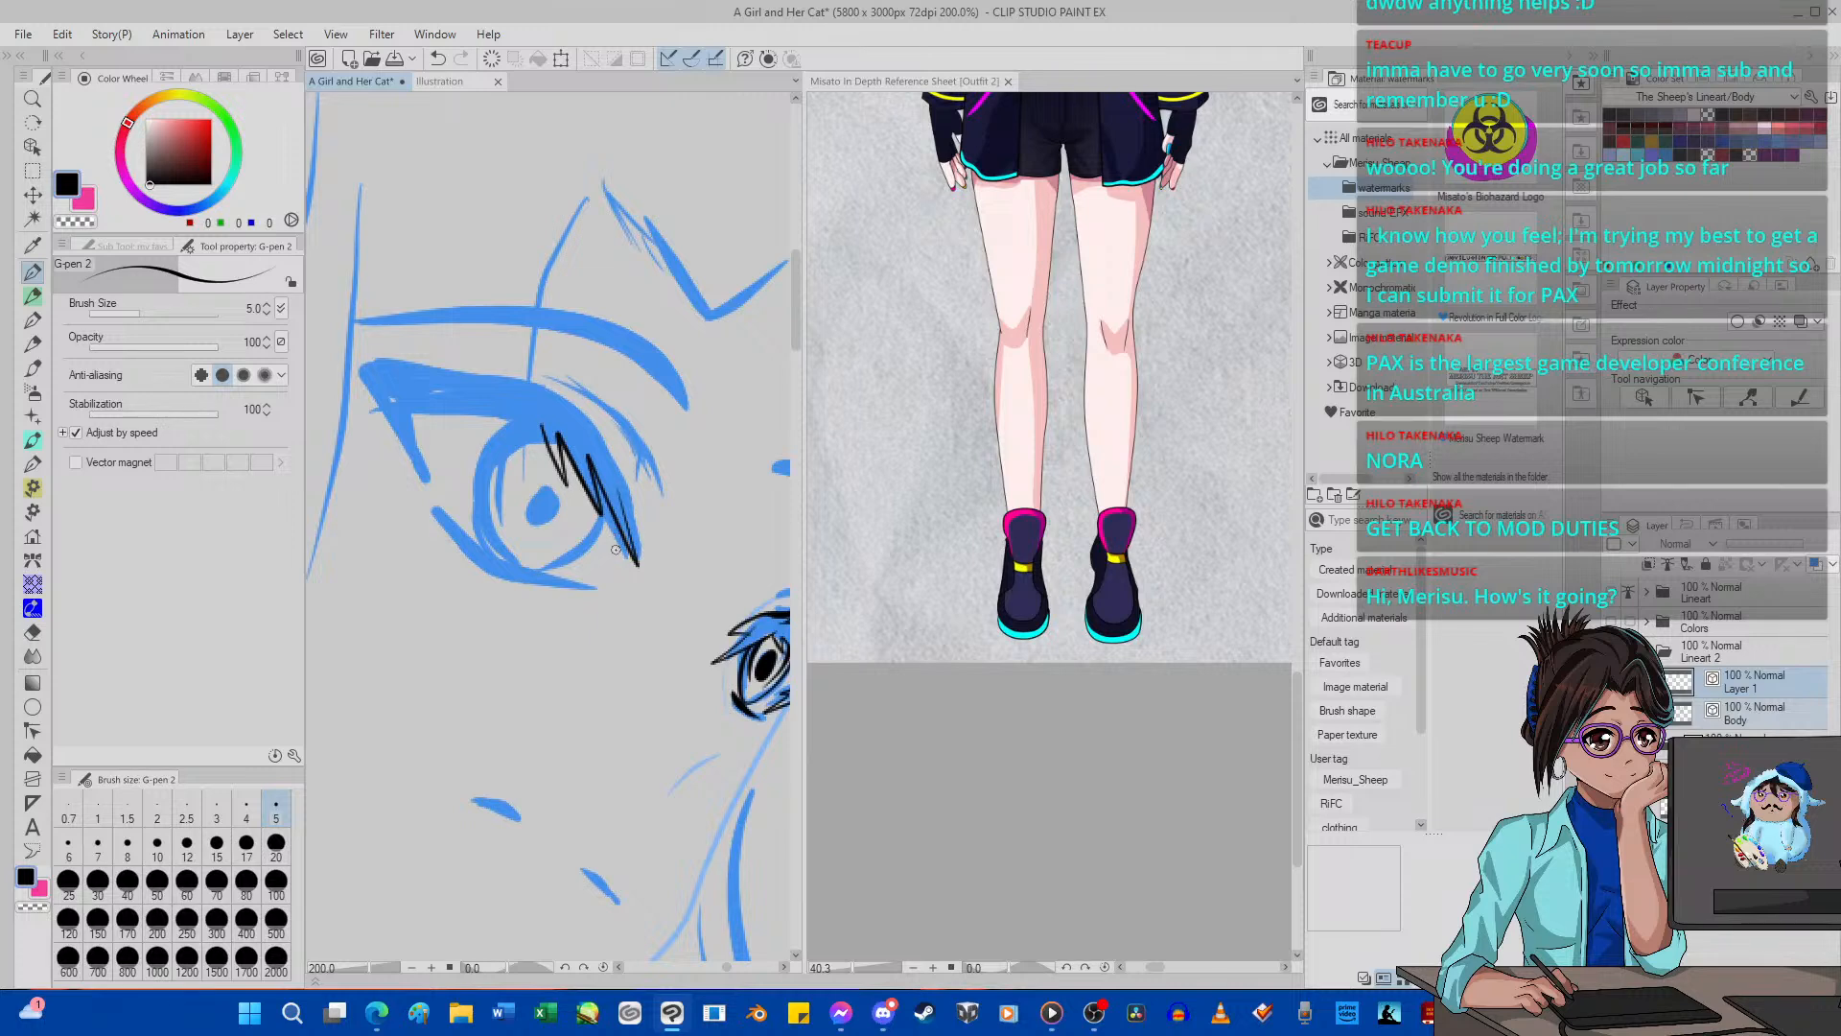
left_click(437, 59)
Try to outline the near eye's thick upper lash and pointed outer wing with G-pen 2, and undo it.
mouse_move(423, 482)
left_mouse_down()
mouse_move(360, 429)
mouse_move(409, 443)
mouse_move(332, 339)
mouse_move(582, 403)
mouse_move(650, 566)
mouse_move(627, 601)
mouse_move(594, 477)
mouse_move(542, 404)
mouse_move(409, 397)
left_mouse_up()
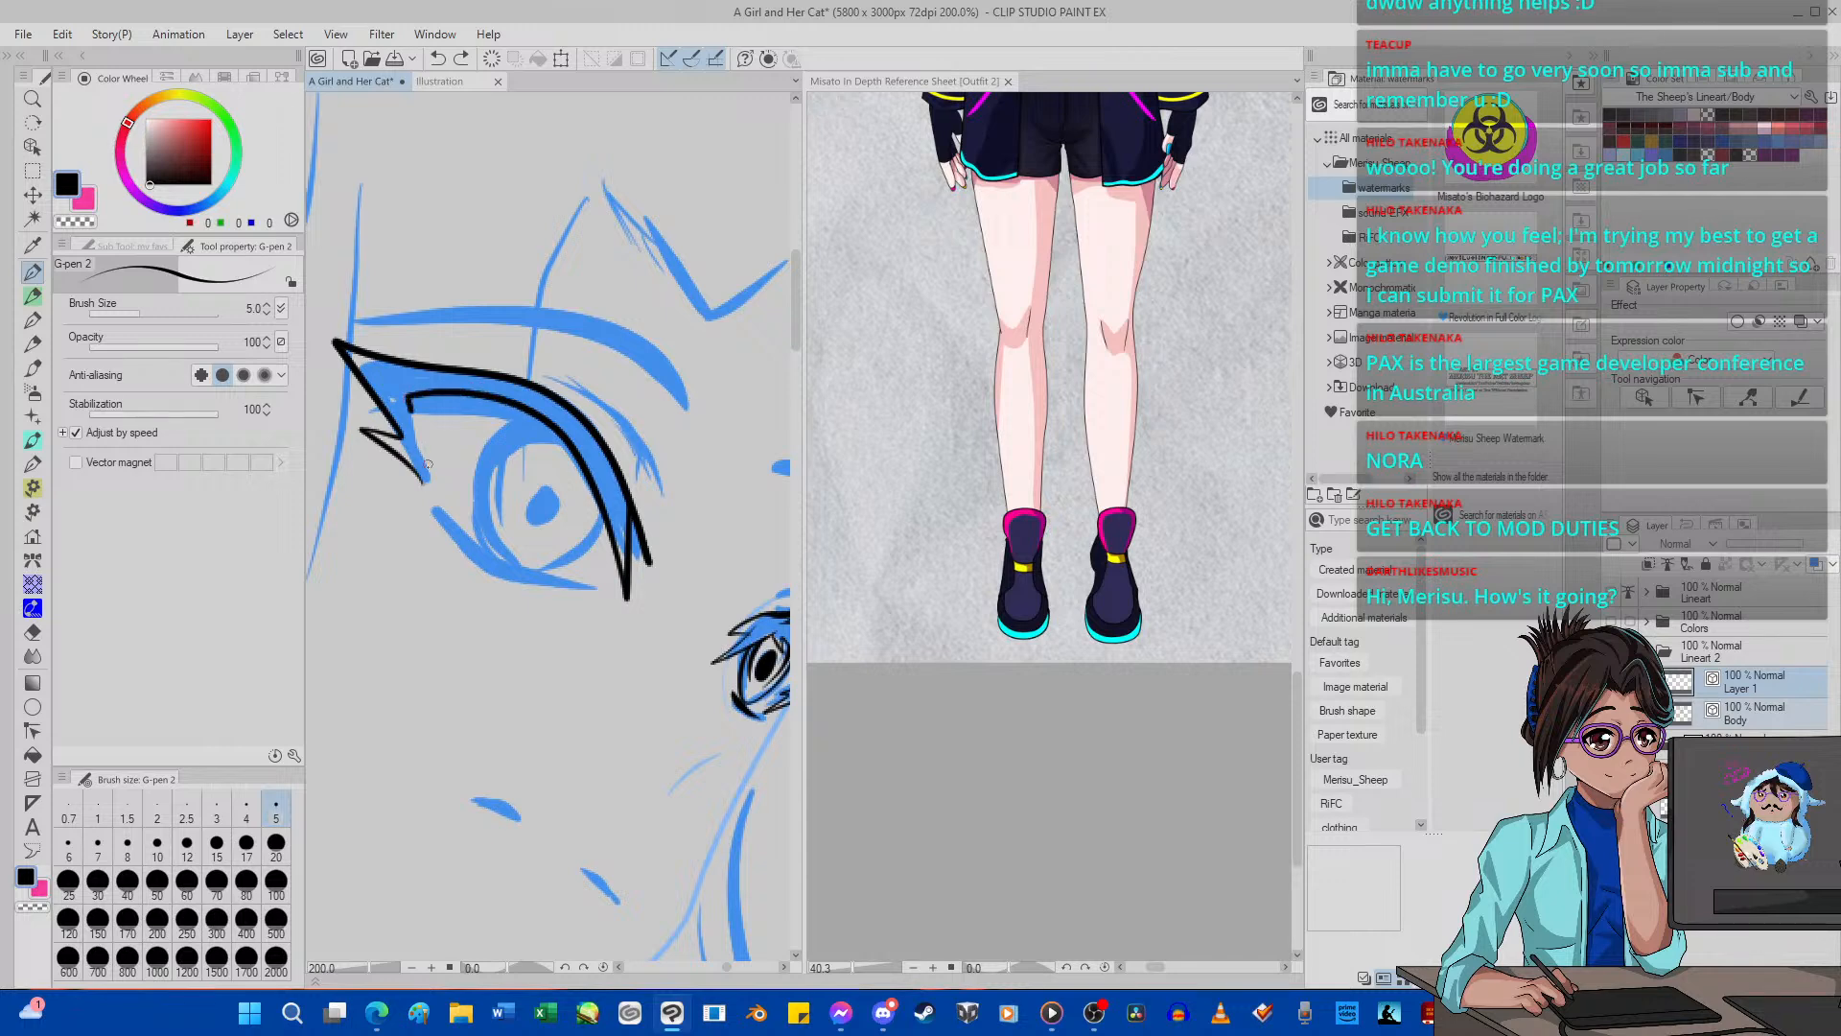
mouse_move(428, 464)
left_mouse_down()
mouse_move(432, 495)
mouse_move(399, 451)
left_mouse_up()
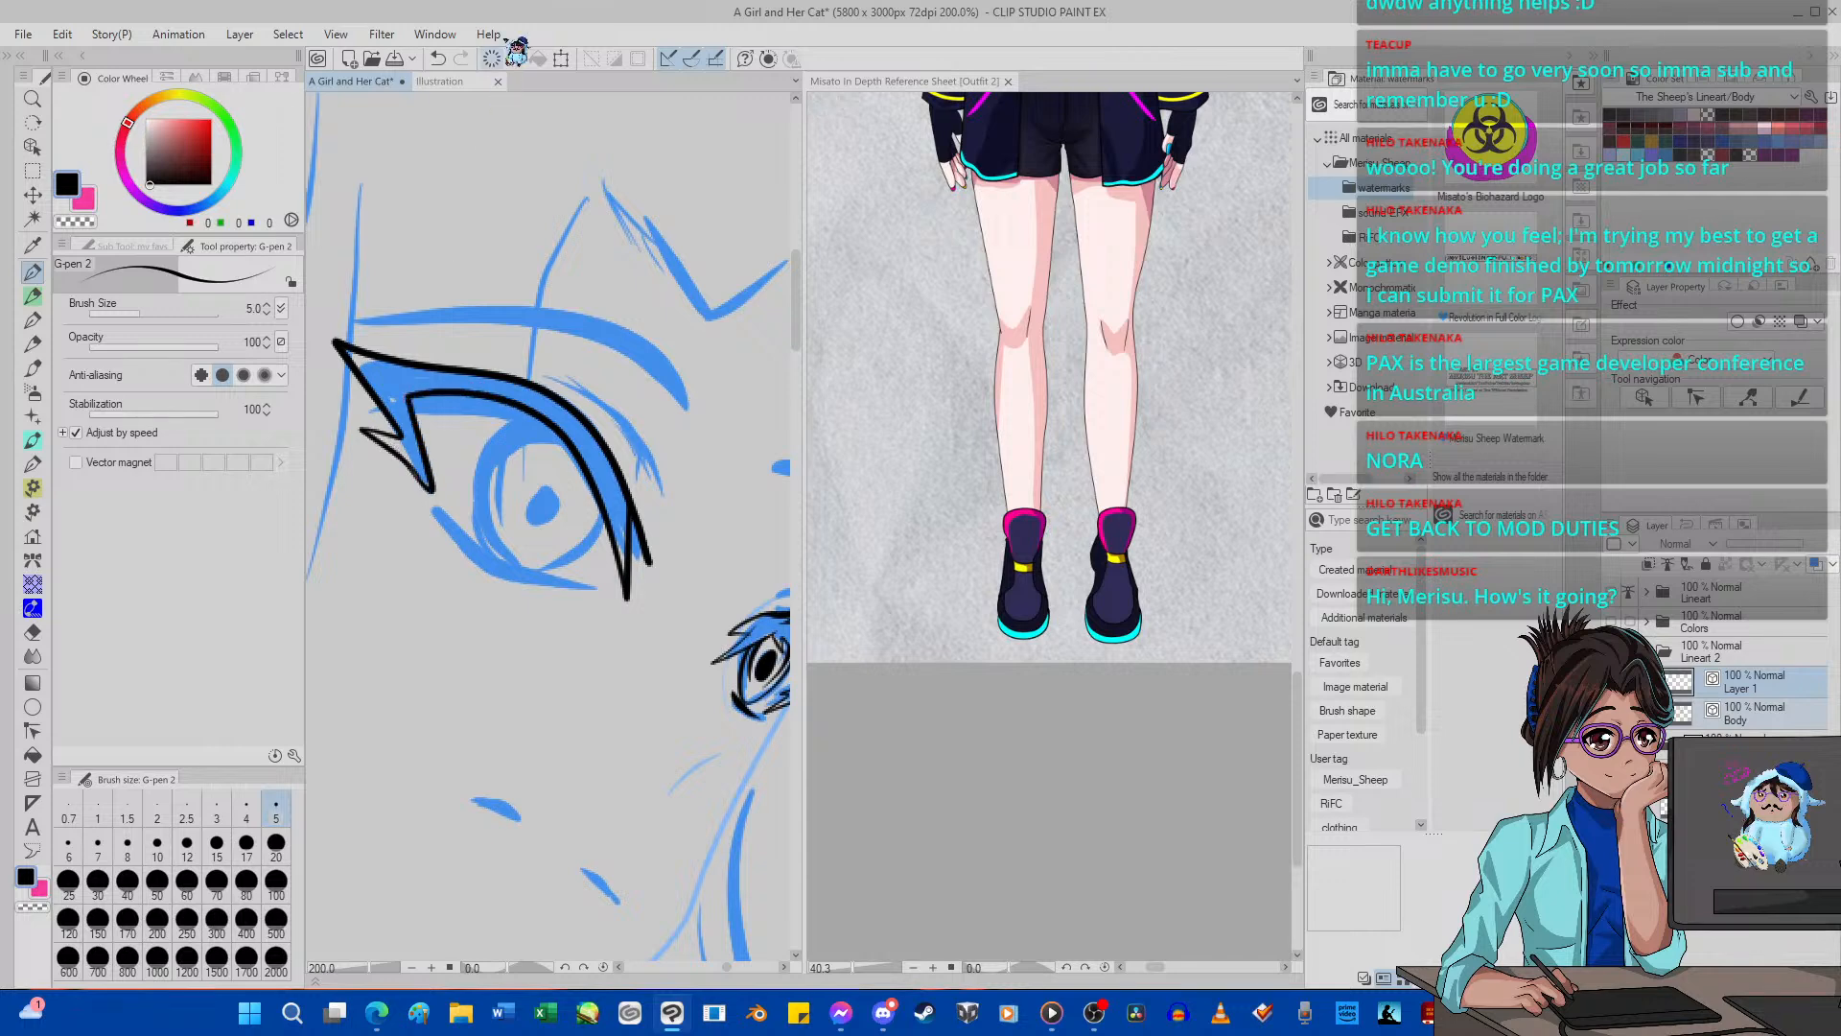
left_click(438, 59)
Try to ink the near eye's spiky upper lashes and thick lid outline on the rotated canvas with G-pen 2, and undo them.
scroll(422, 348, "down", 9)
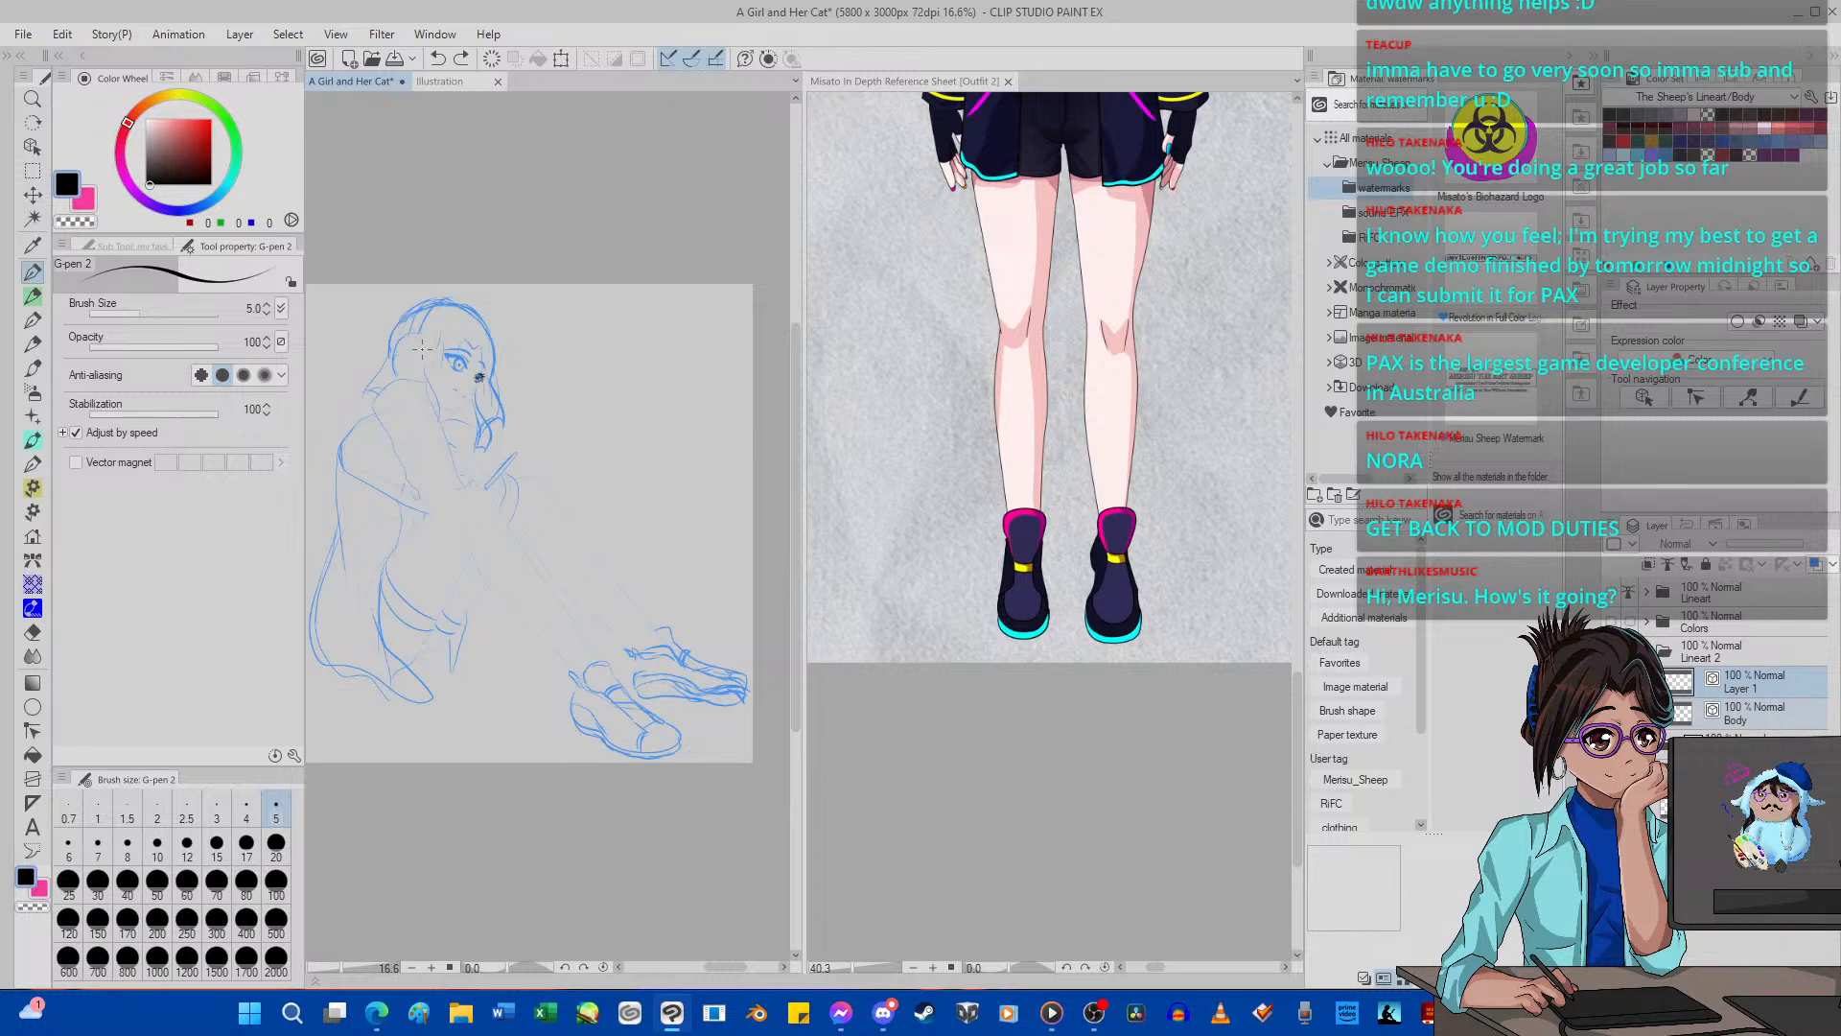
key("minus")
key("minus")
key("minus")
key("minus")
key("minus")
key("minus")
key("minus")
key("minus")
key("minus")
key("minus")
key("minus")
key("minus")
key("minus")
key("minus")
key("minus")
key("minus")
key("minus")
key("minus")
key("minus")
key("minus")
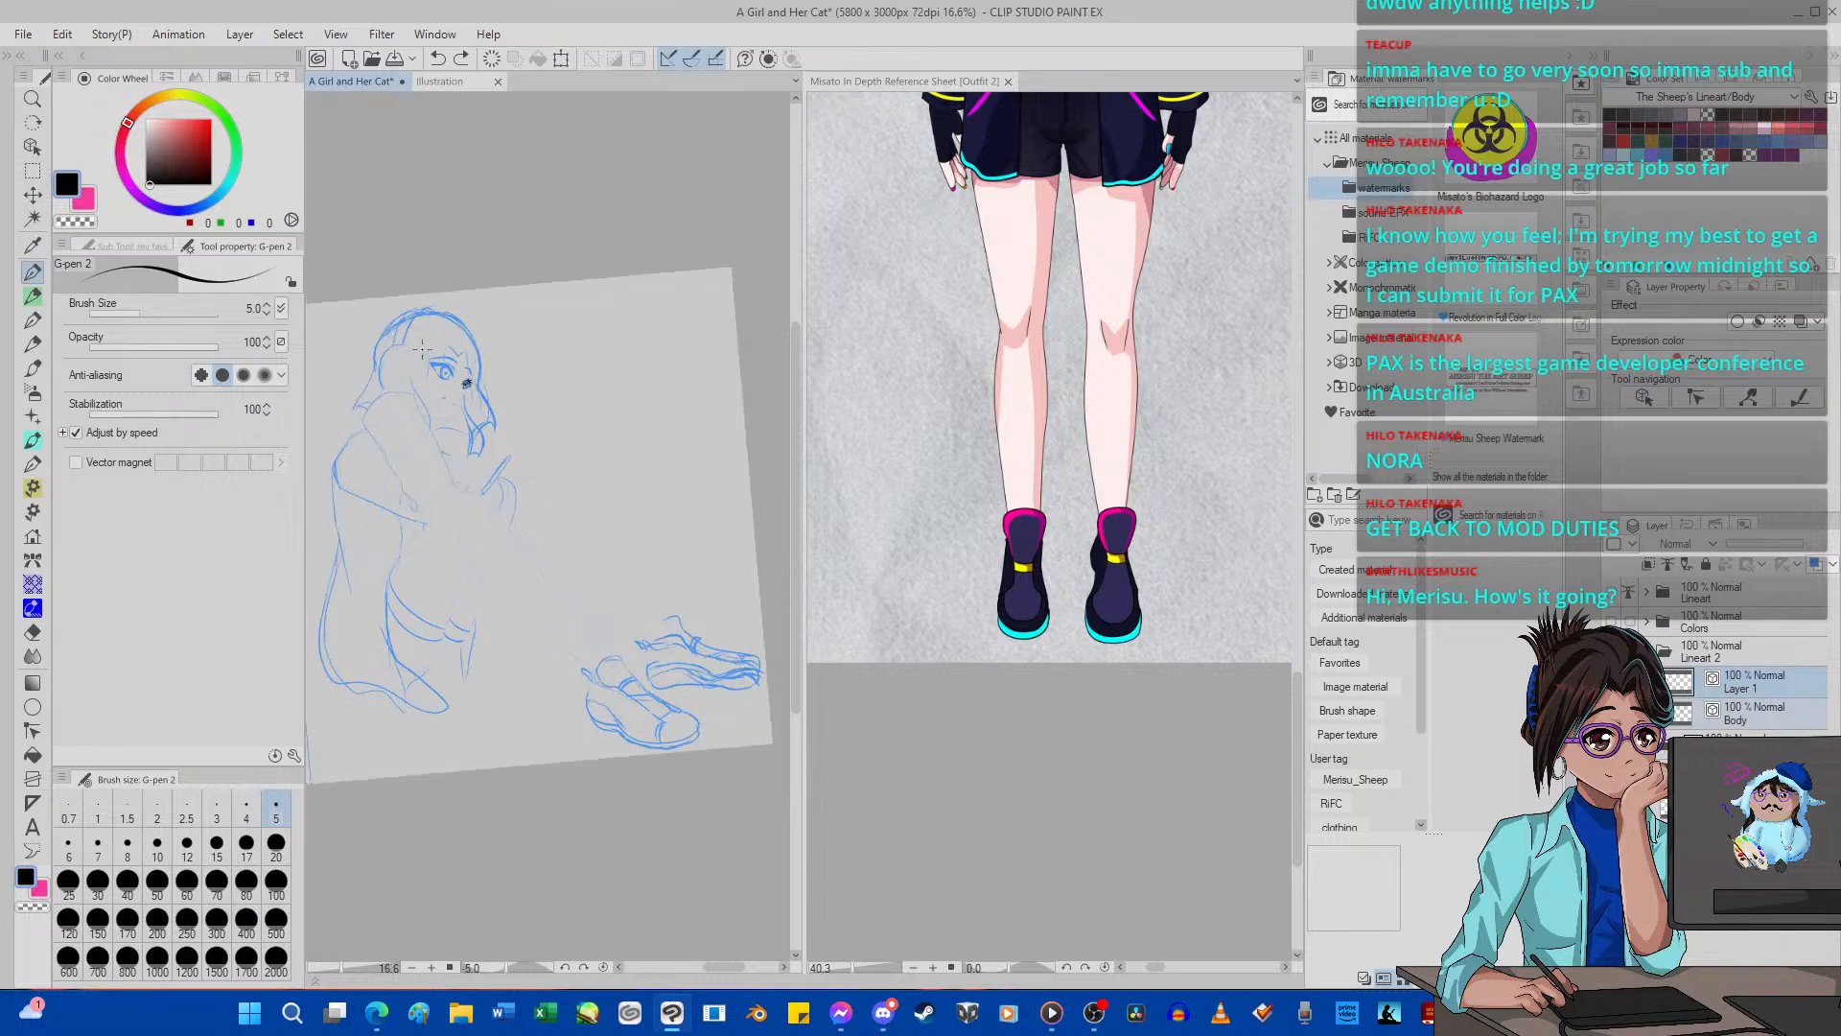
scroll(583, 710, "up", 10)
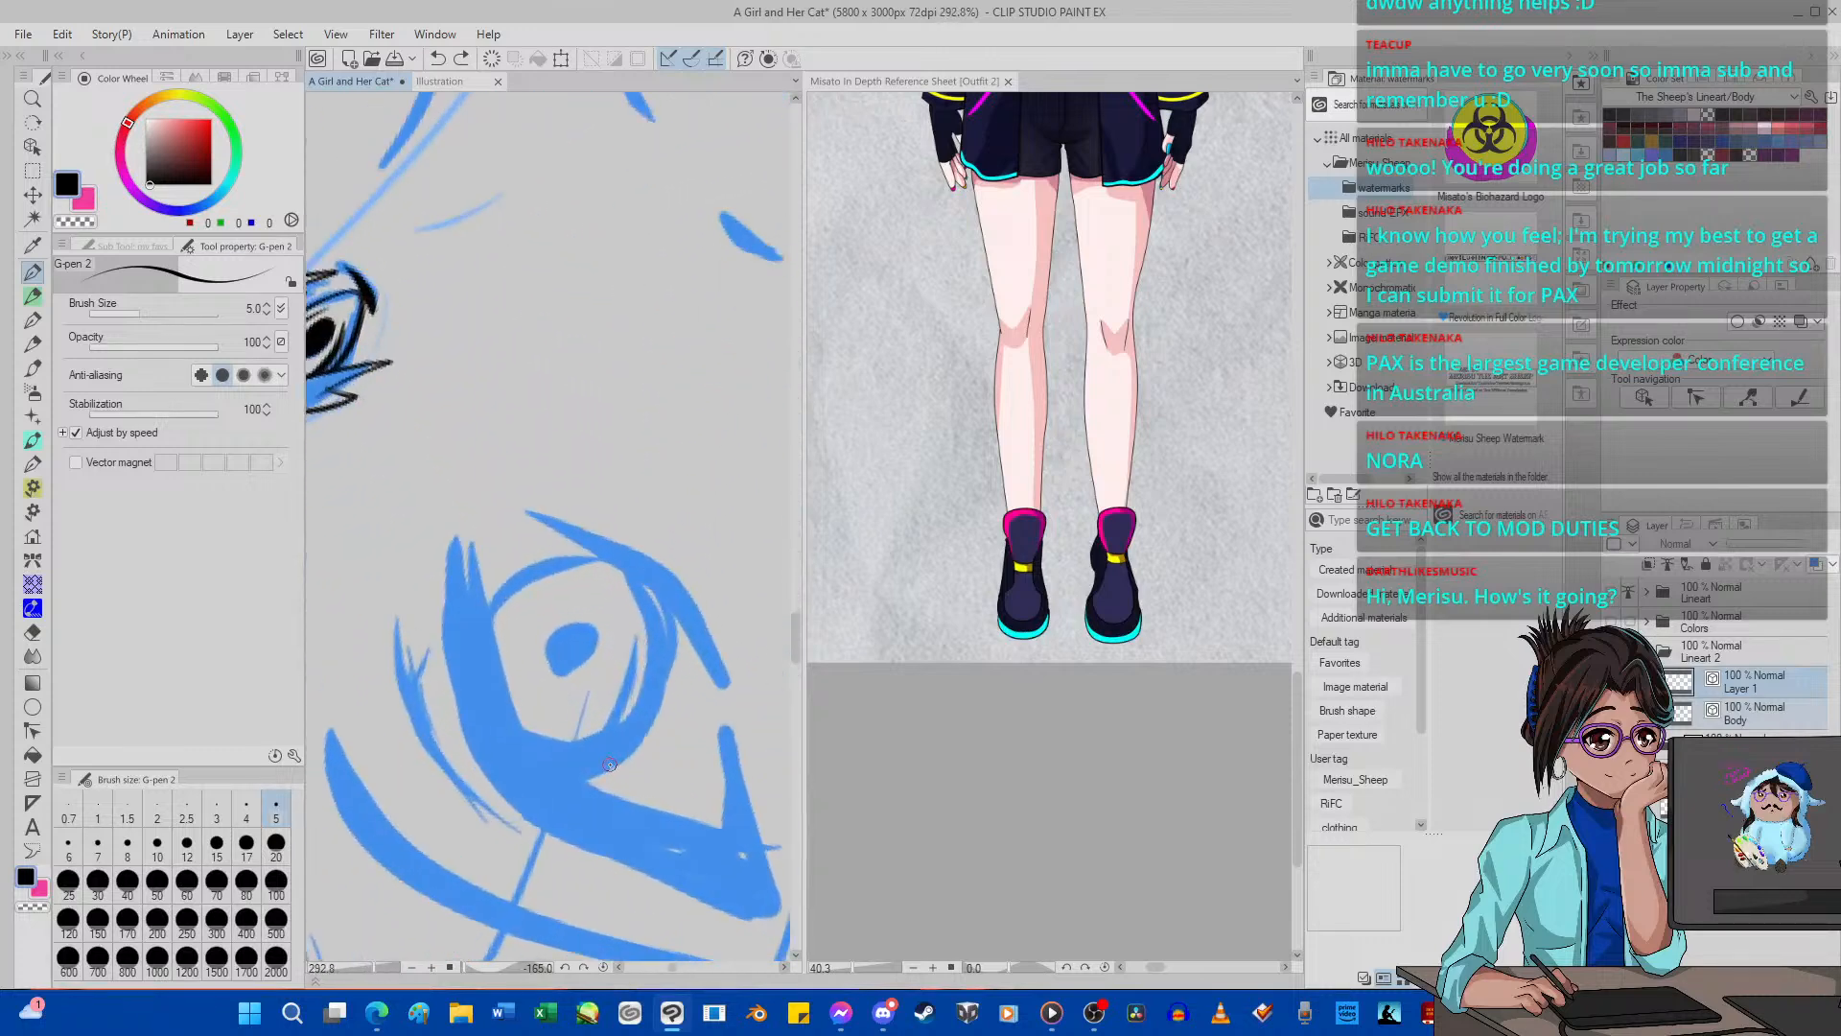
mouse_move(446, 601)
left_mouse_down()
mouse_move(445, 503)
mouse_move(476, 656)
mouse_move(503, 535)
mouse_move(498, 705)
mouse_move(516, 600)
mouse_move(530, 760)
mouse_move(537, 695)
mouse_move(552, 770)
mouse_move(750, 853)
left_mouse_up()
mouse_move(729, 785)
left_mouse_down()
mouse_move(721, 720)
mouse_move(801, 973)
left_mouse_up()
mouse_move(724, 919)
left_mouse_down()
mouse_move(664, 873)
mouse_move(714, 966)
mouse_move(573, 824)
mouse_move(623, 933)
mouse_move(512, 806)
mouse_move(408, 550)
mouse_move(454, 637)
left_mouse_up()
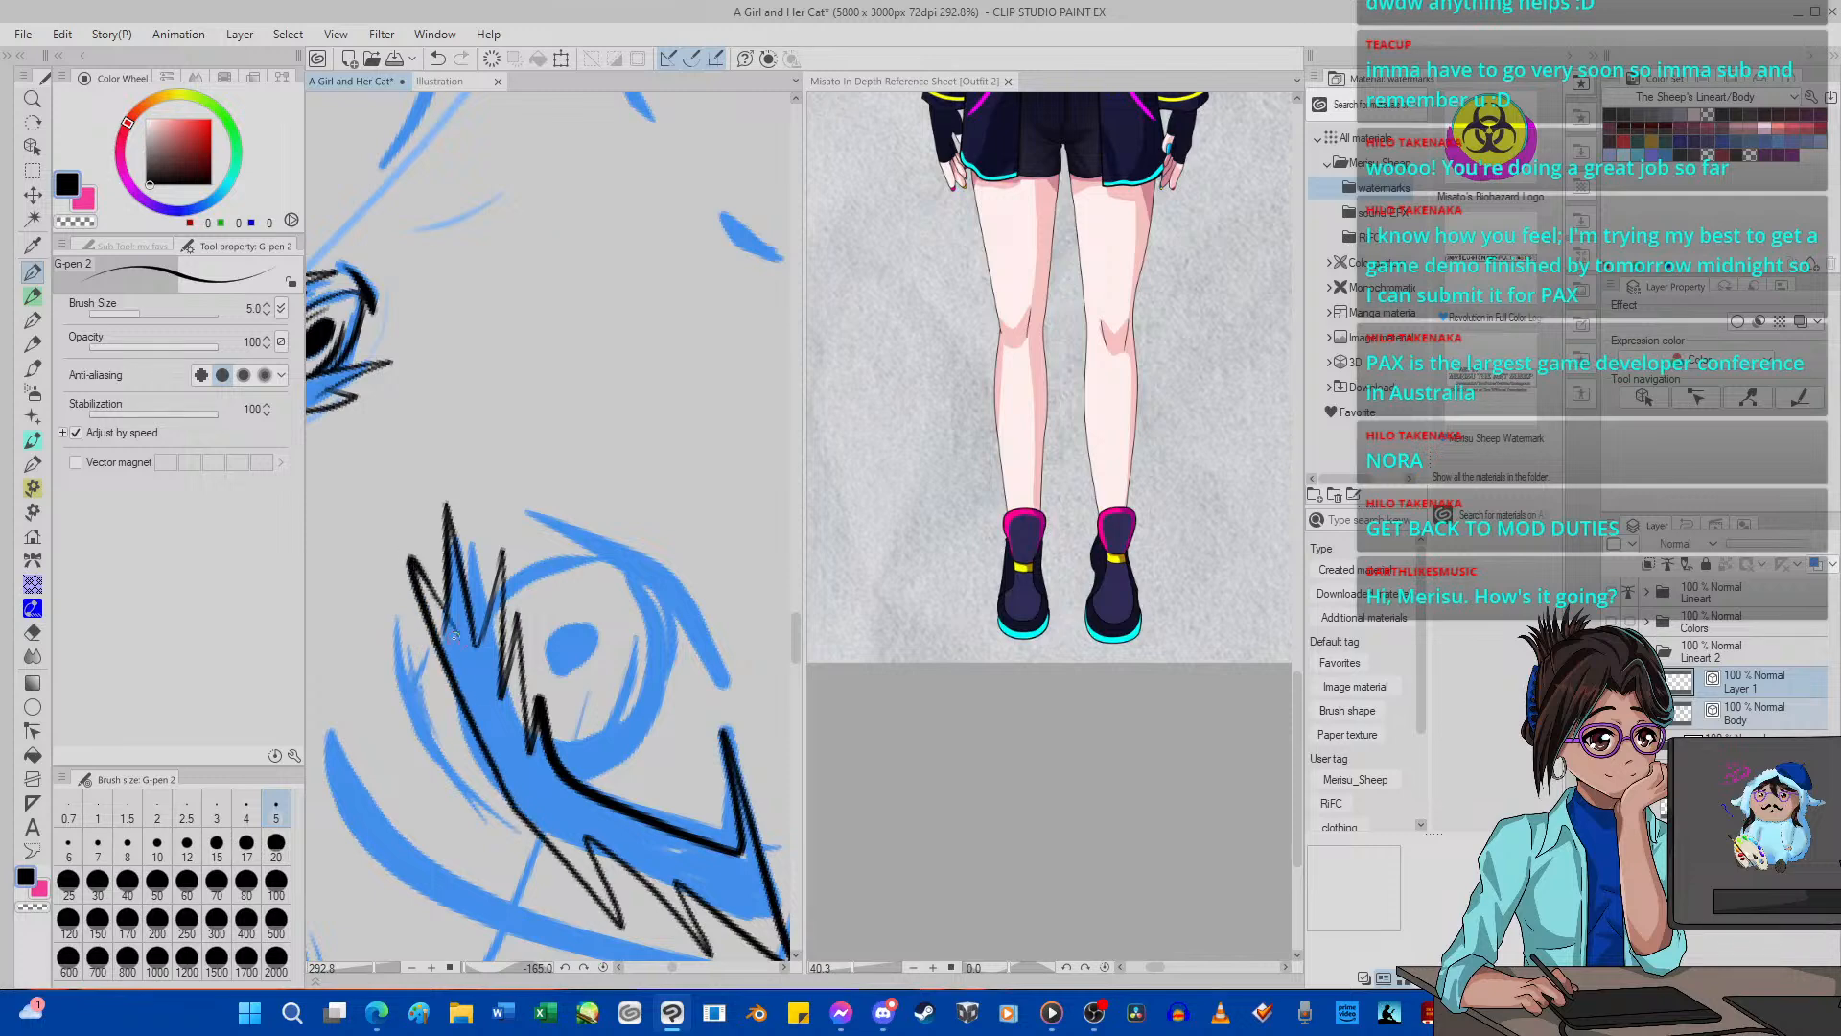
left_click(603, 966)
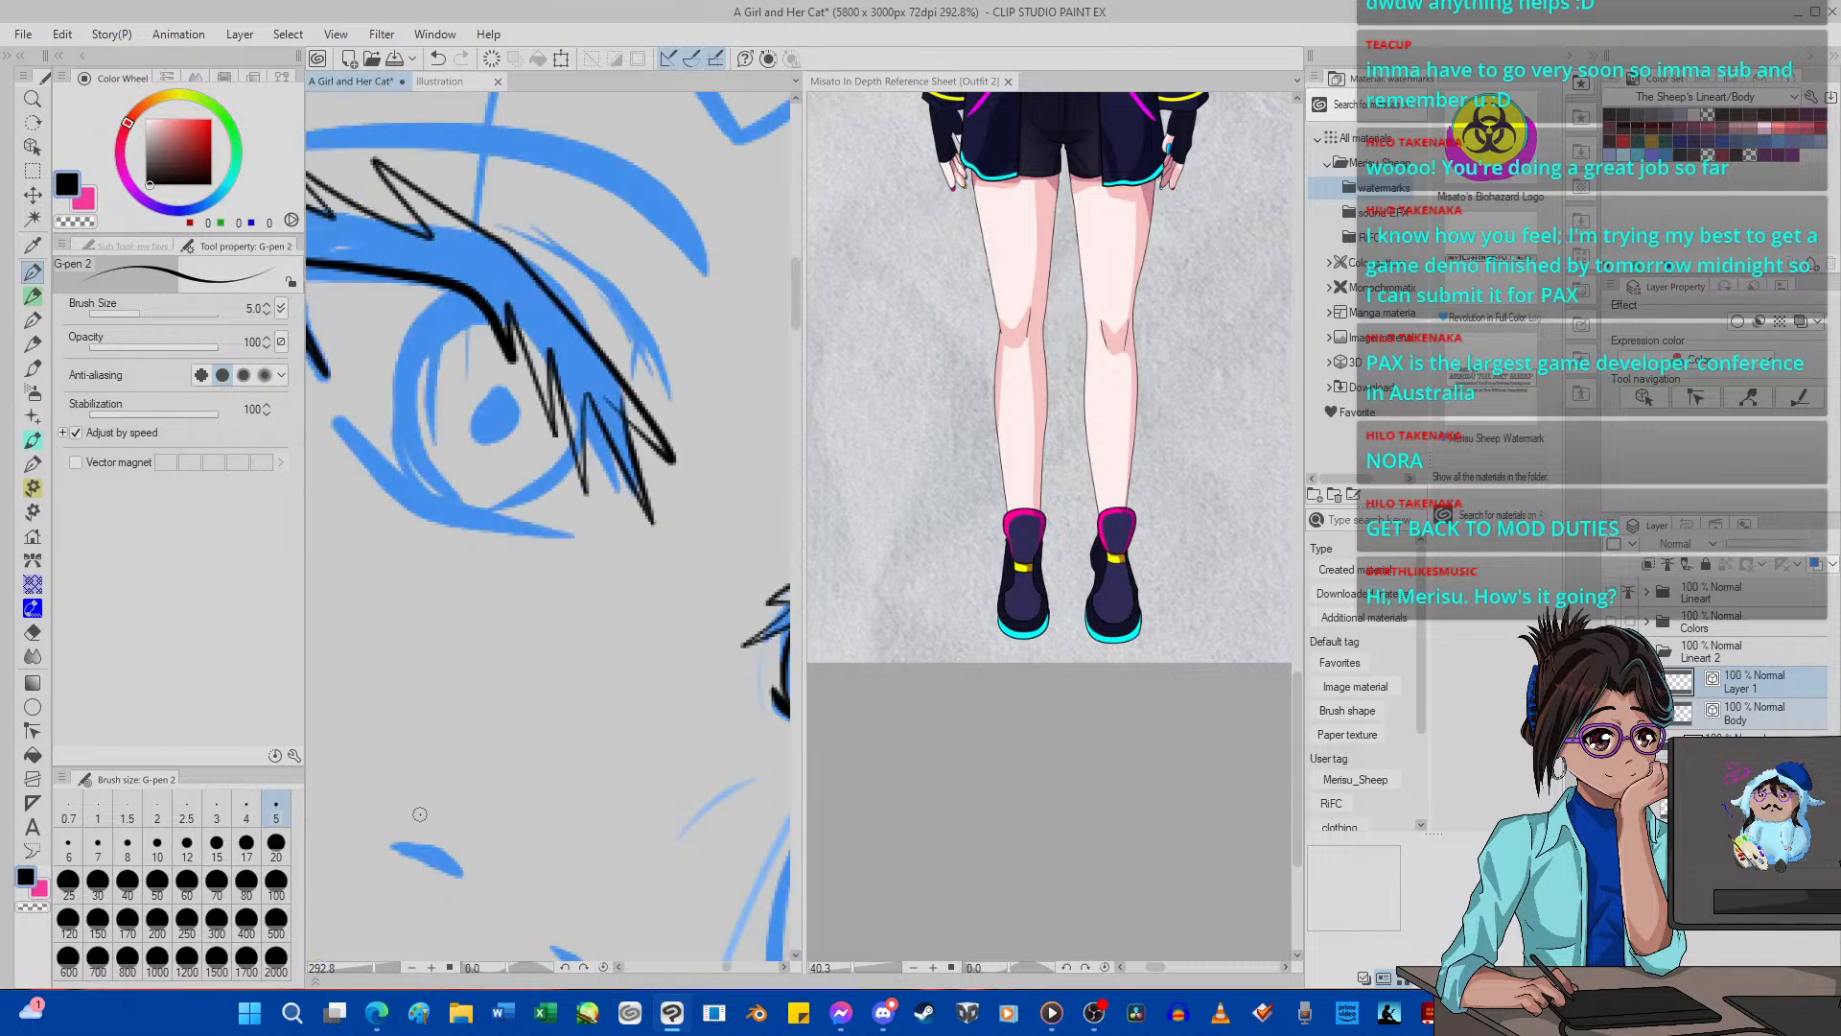
scroll(451, 808, "down", 8)
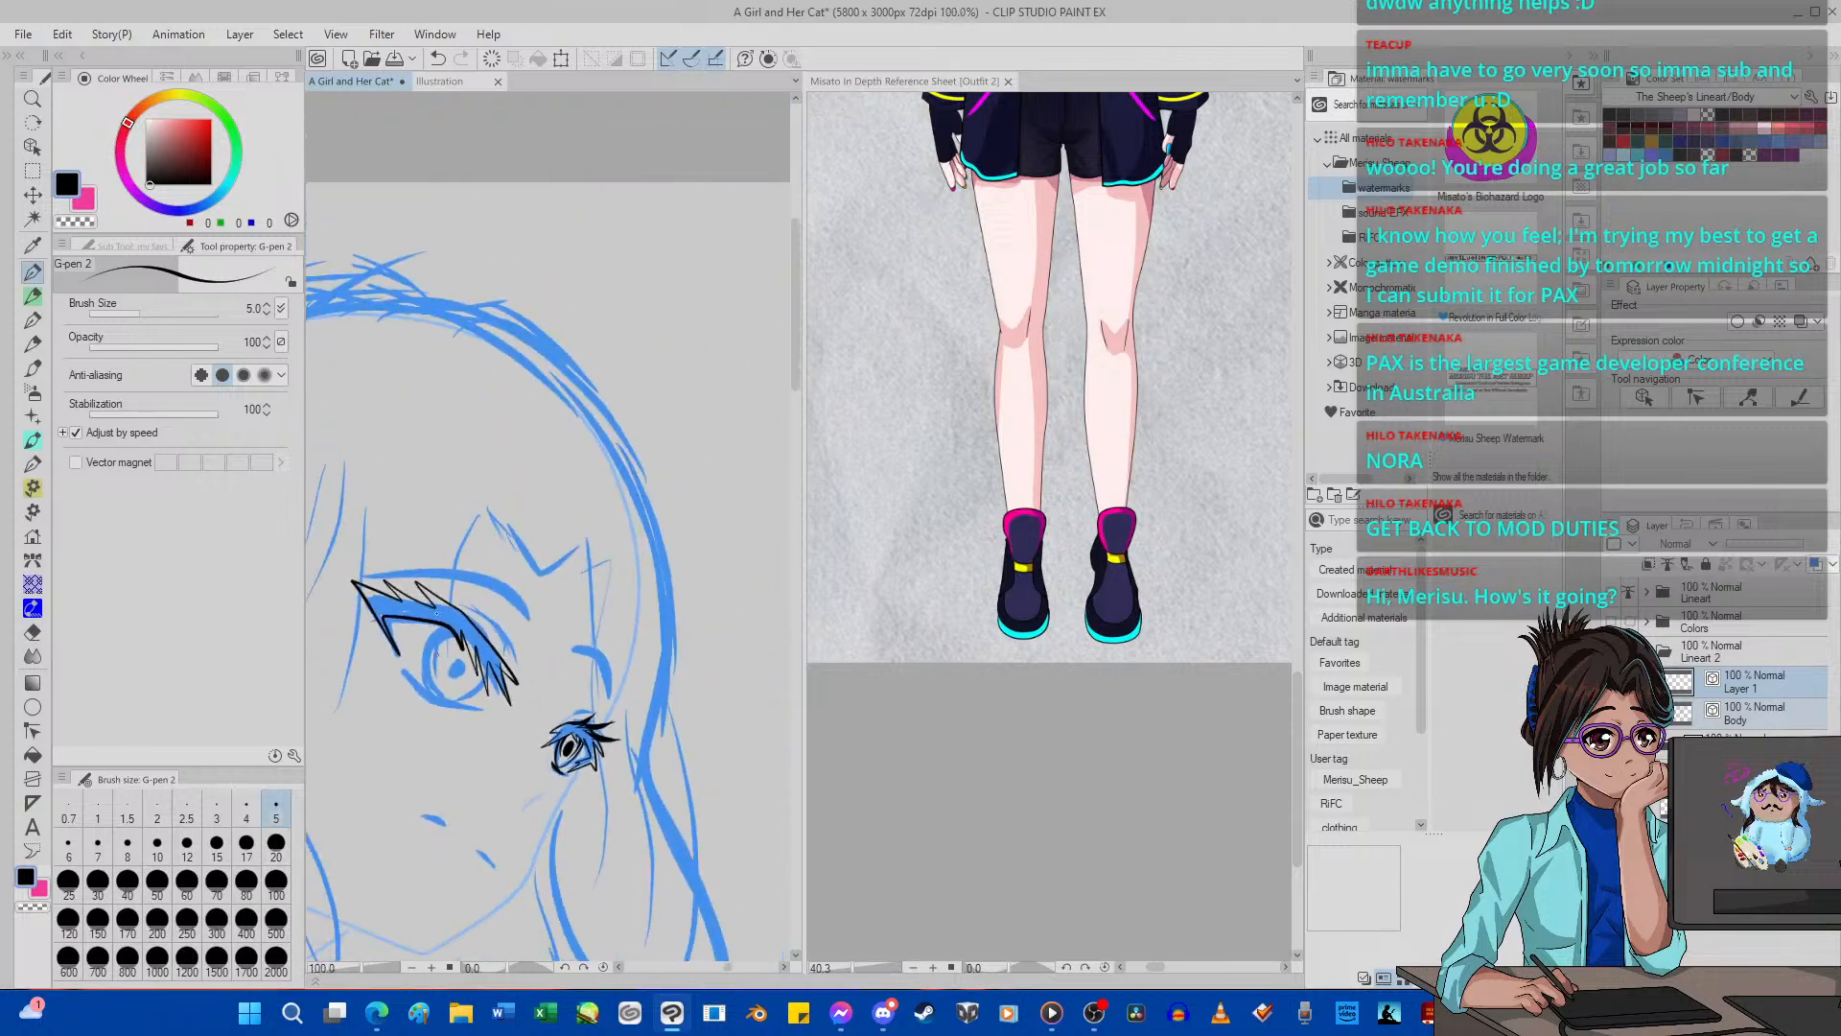
scroll(487, 576, "up", 3)
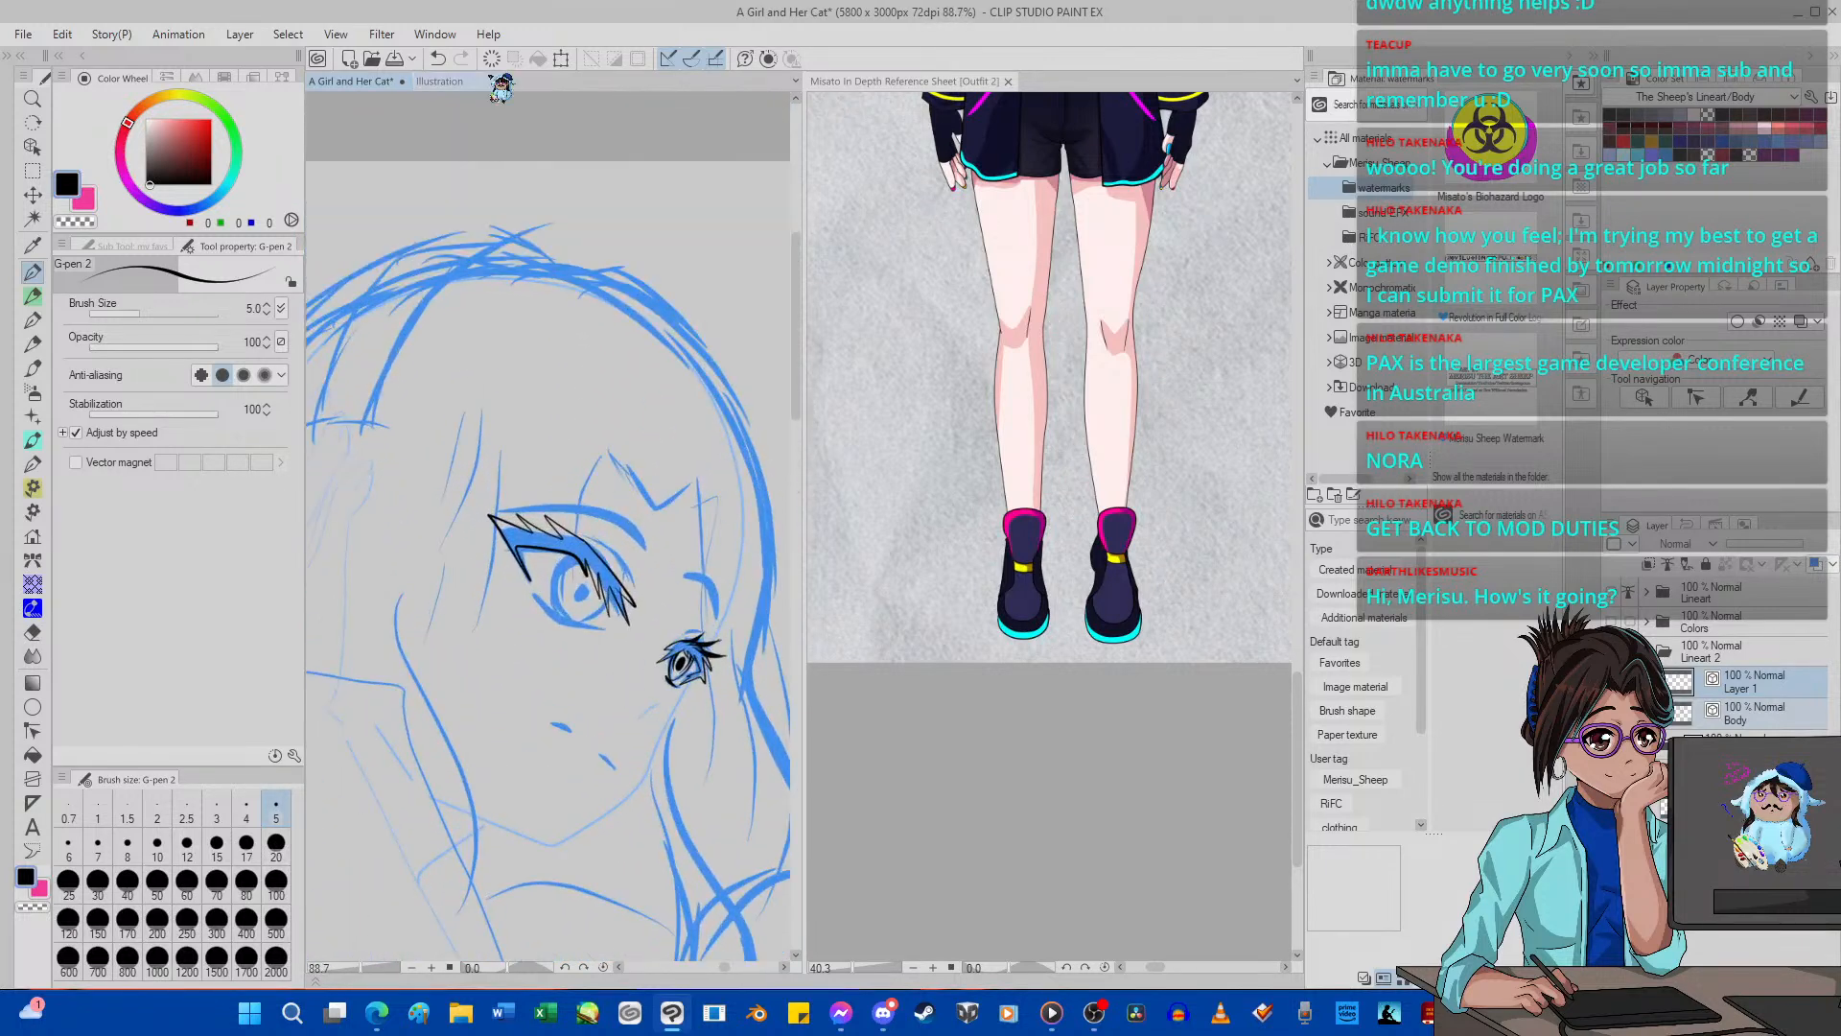
left_click(492, 61)
left_click(441, 59)
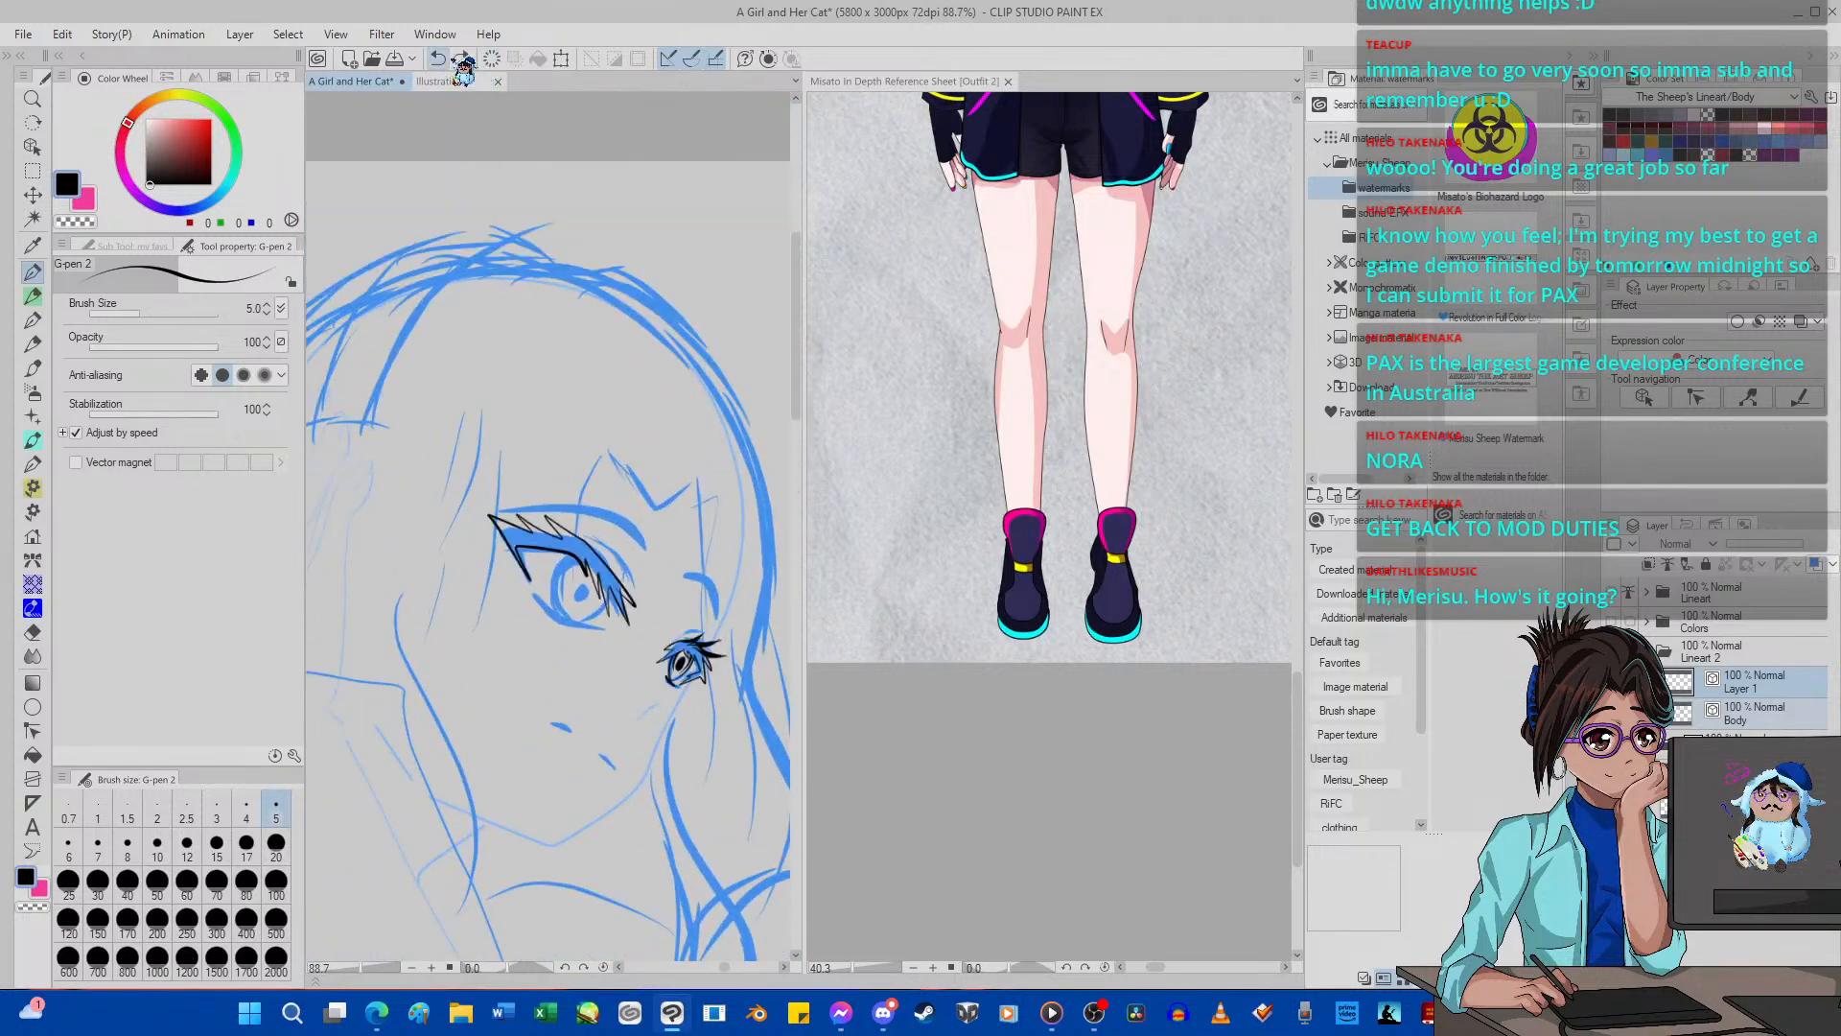
left_click(442, 59)
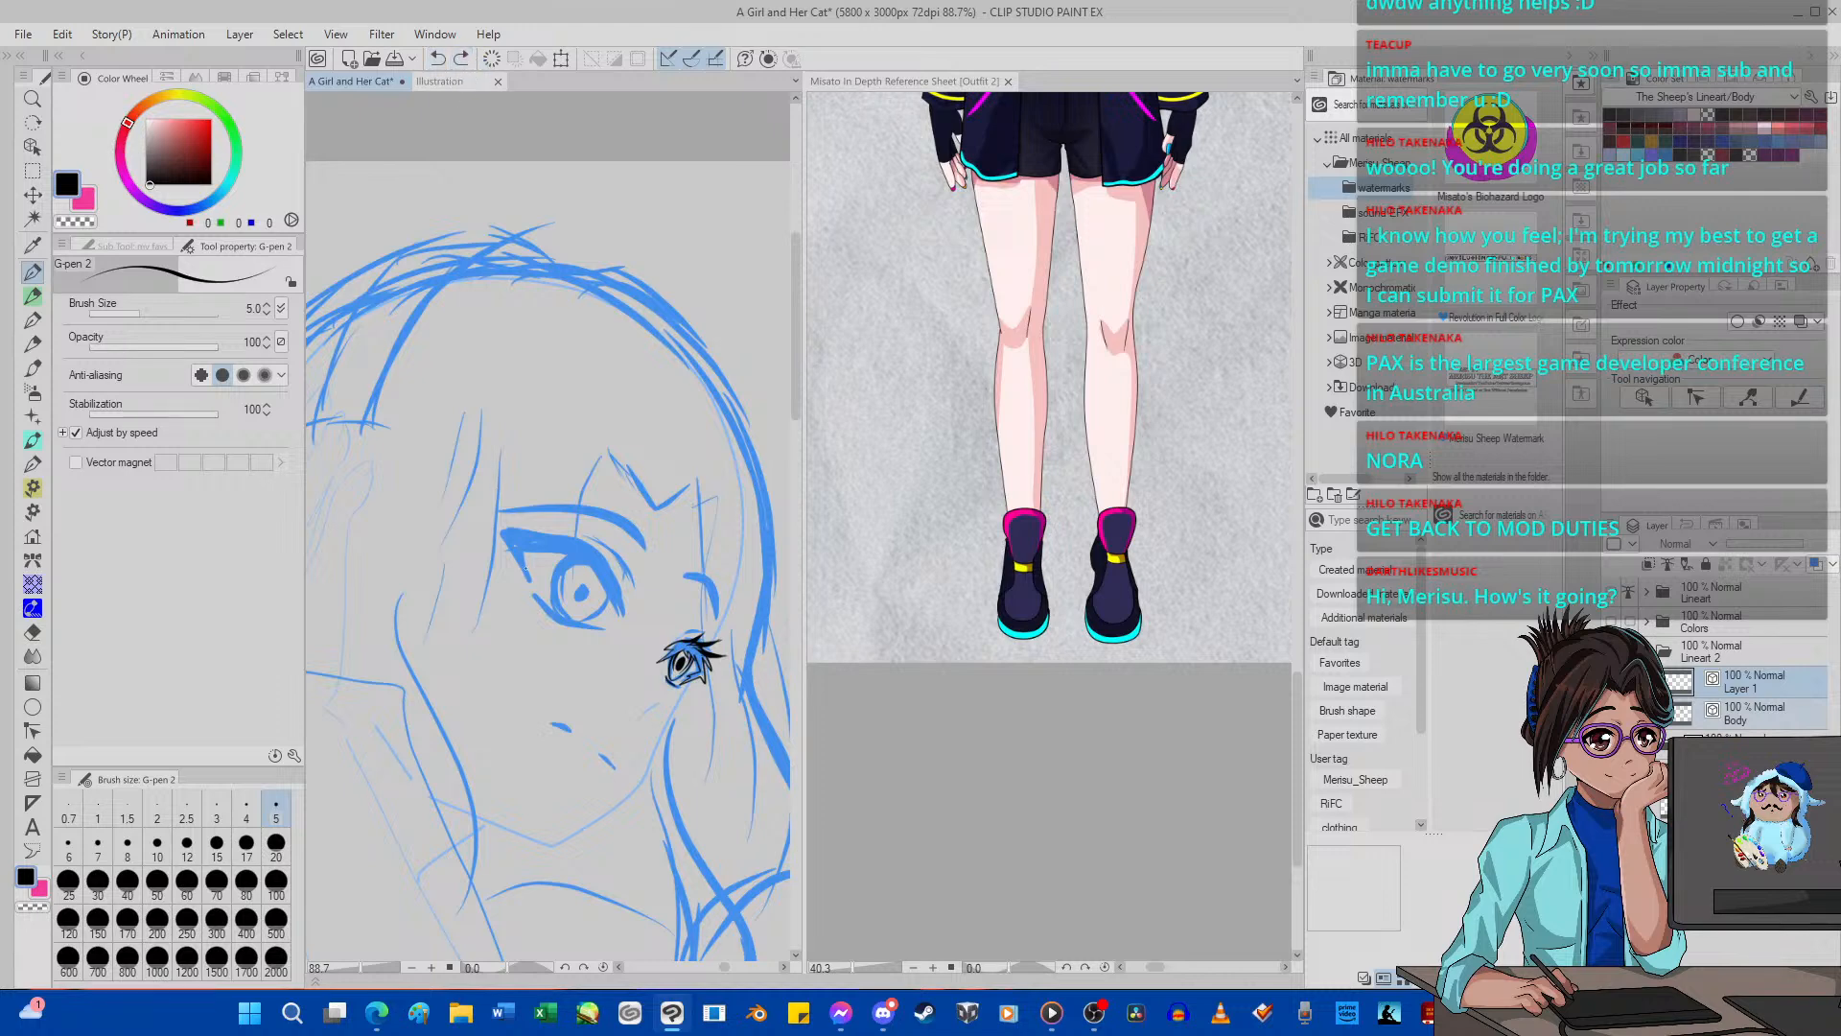
Ink jagged inner-corner lashes and the upper lash edge of the near eye with G-pen 2 at size 5.
scroll(574, 585, "down", 5)
scroll(576, 578, "up", 8)
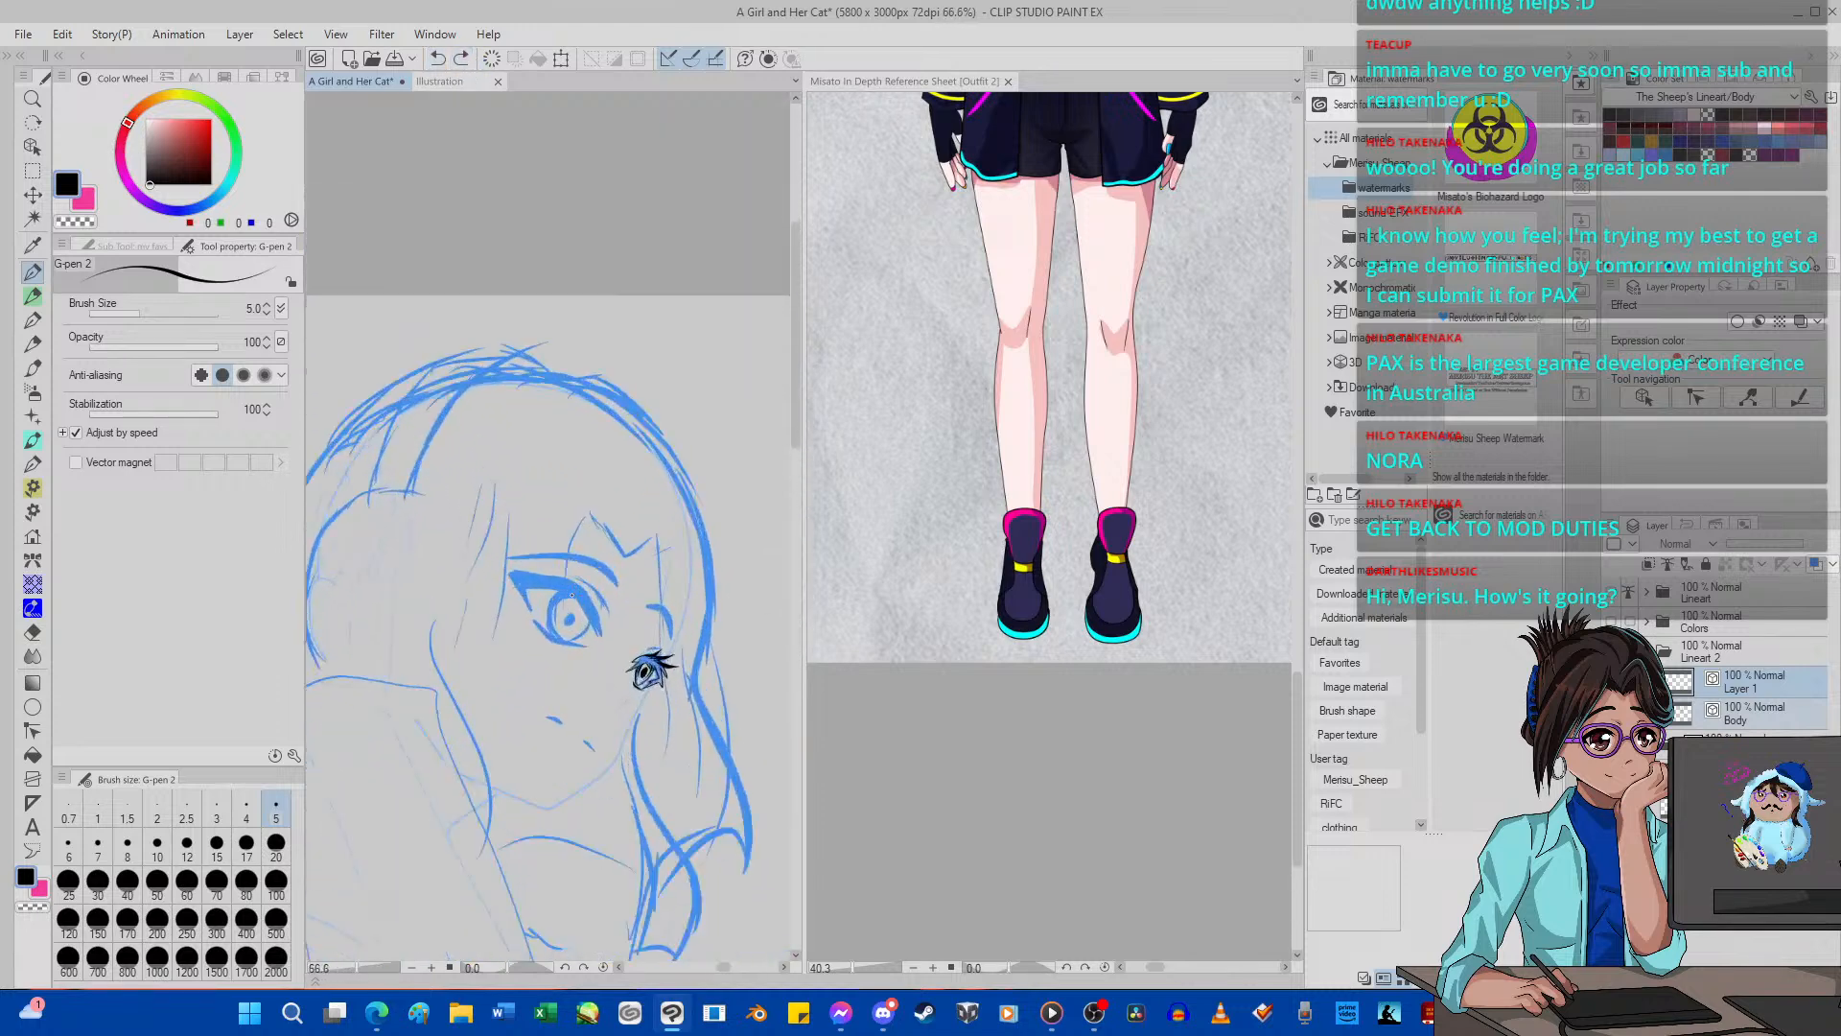
scroll(553, 621, "up", 3)
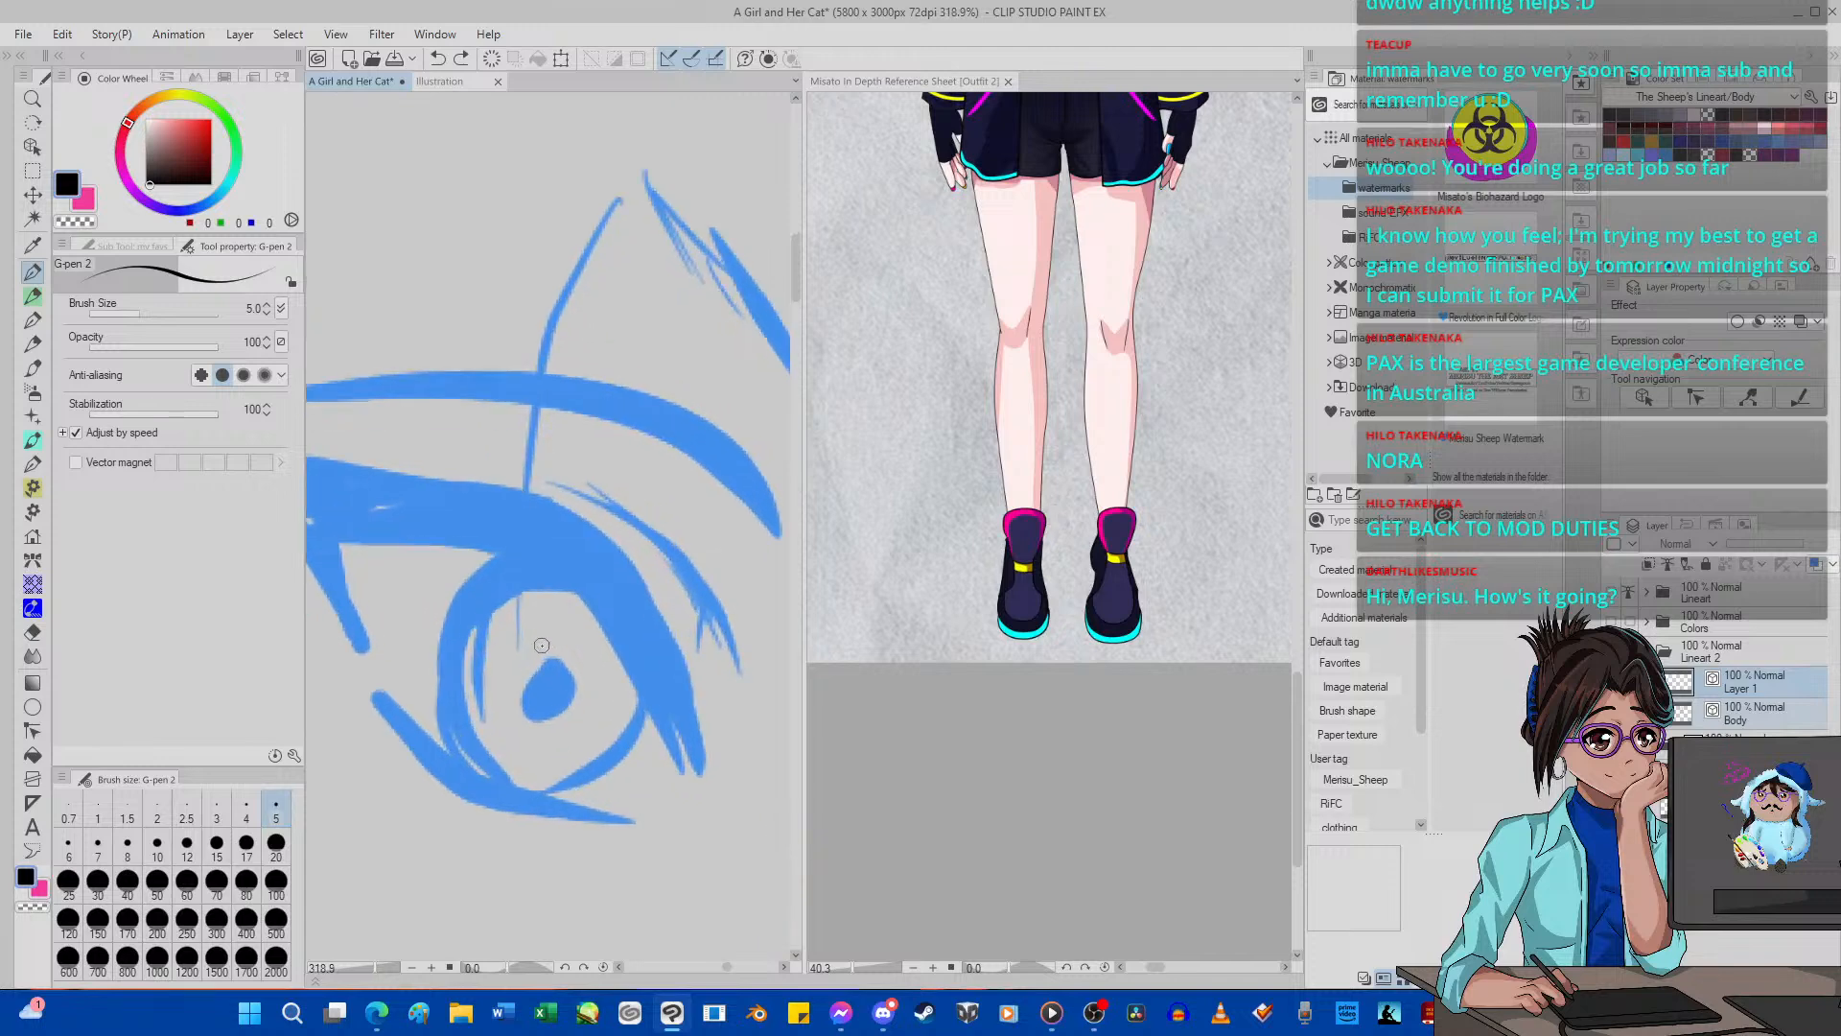
left_click_drag(569, 572, 608, 660)
mouse_move(607, 597)
left_mouse_down()
mouse_move(659, 723)
mouse_move(647, 638)
mouse_move(709, 821)
left_mouse_up()
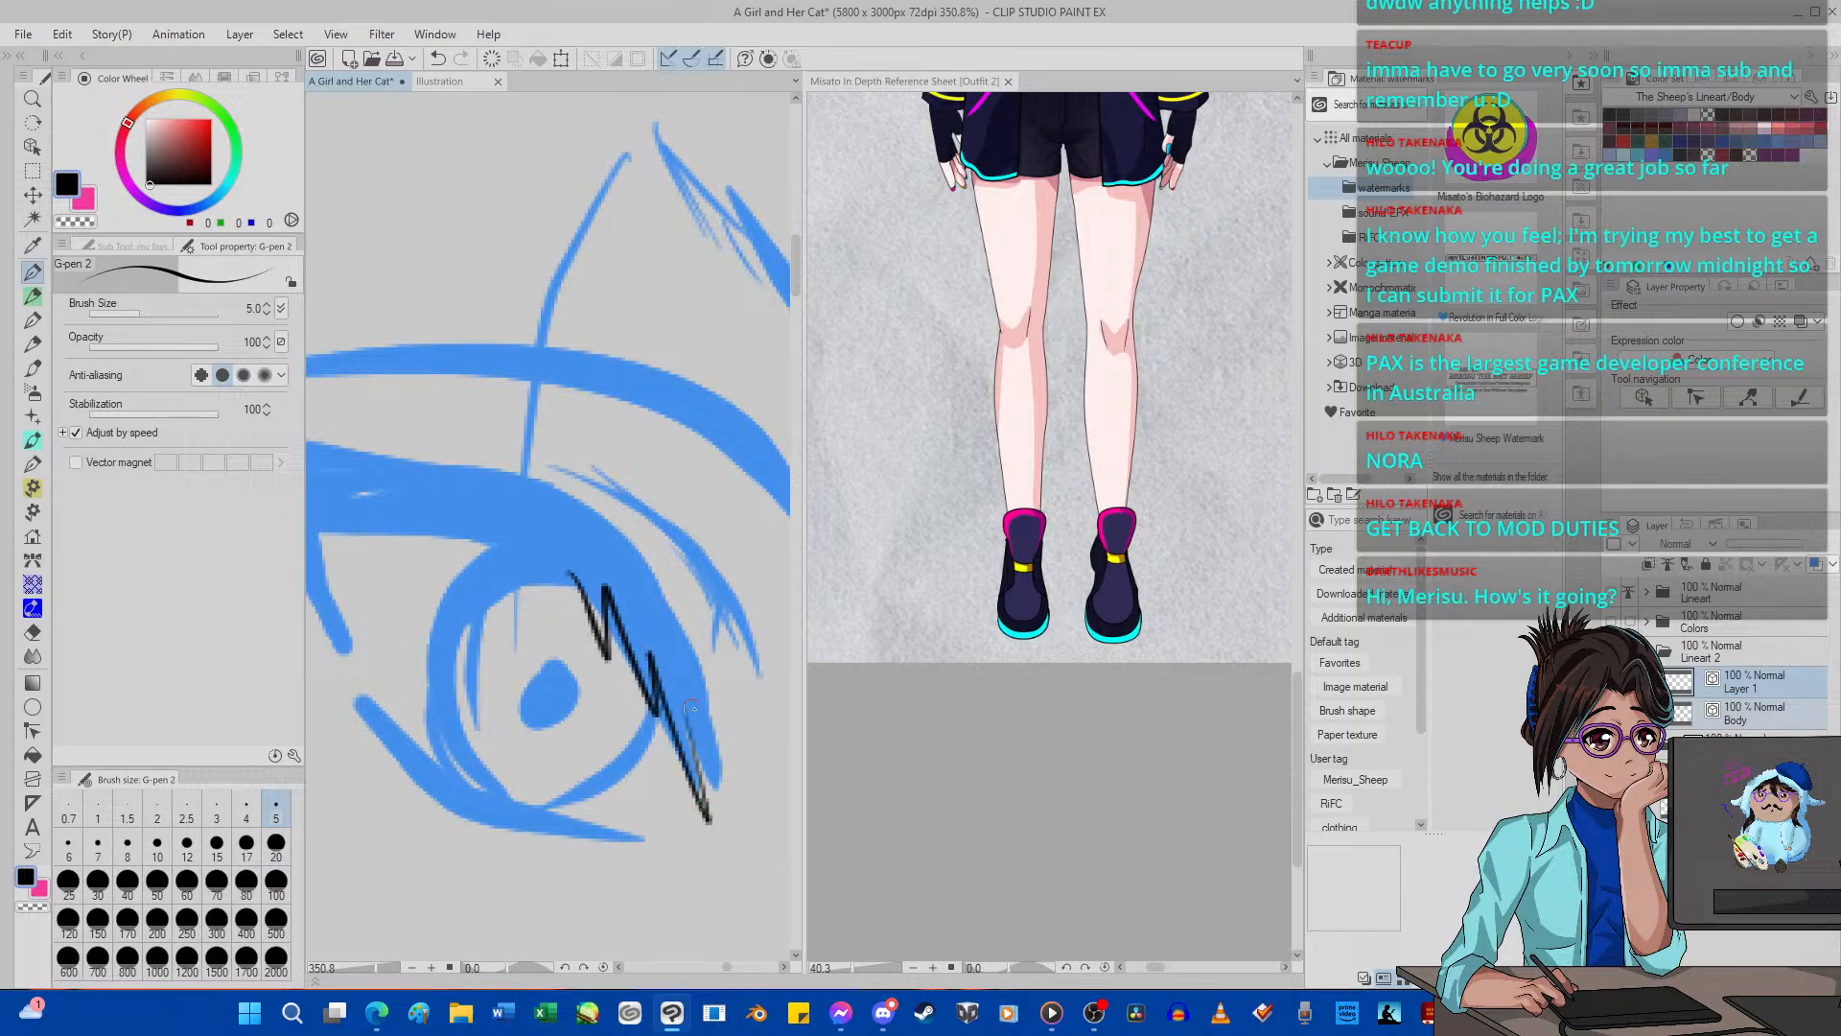
mouse_move(692, 733)
left_mouse_down()
mouse_move(749, 811)
mouse_move(690, 650)
mouse_move(767, 774)
mouse_move(674, 605)
mouse_move(432, 347)
mouse_move(522, 499)
left_mouse_up()
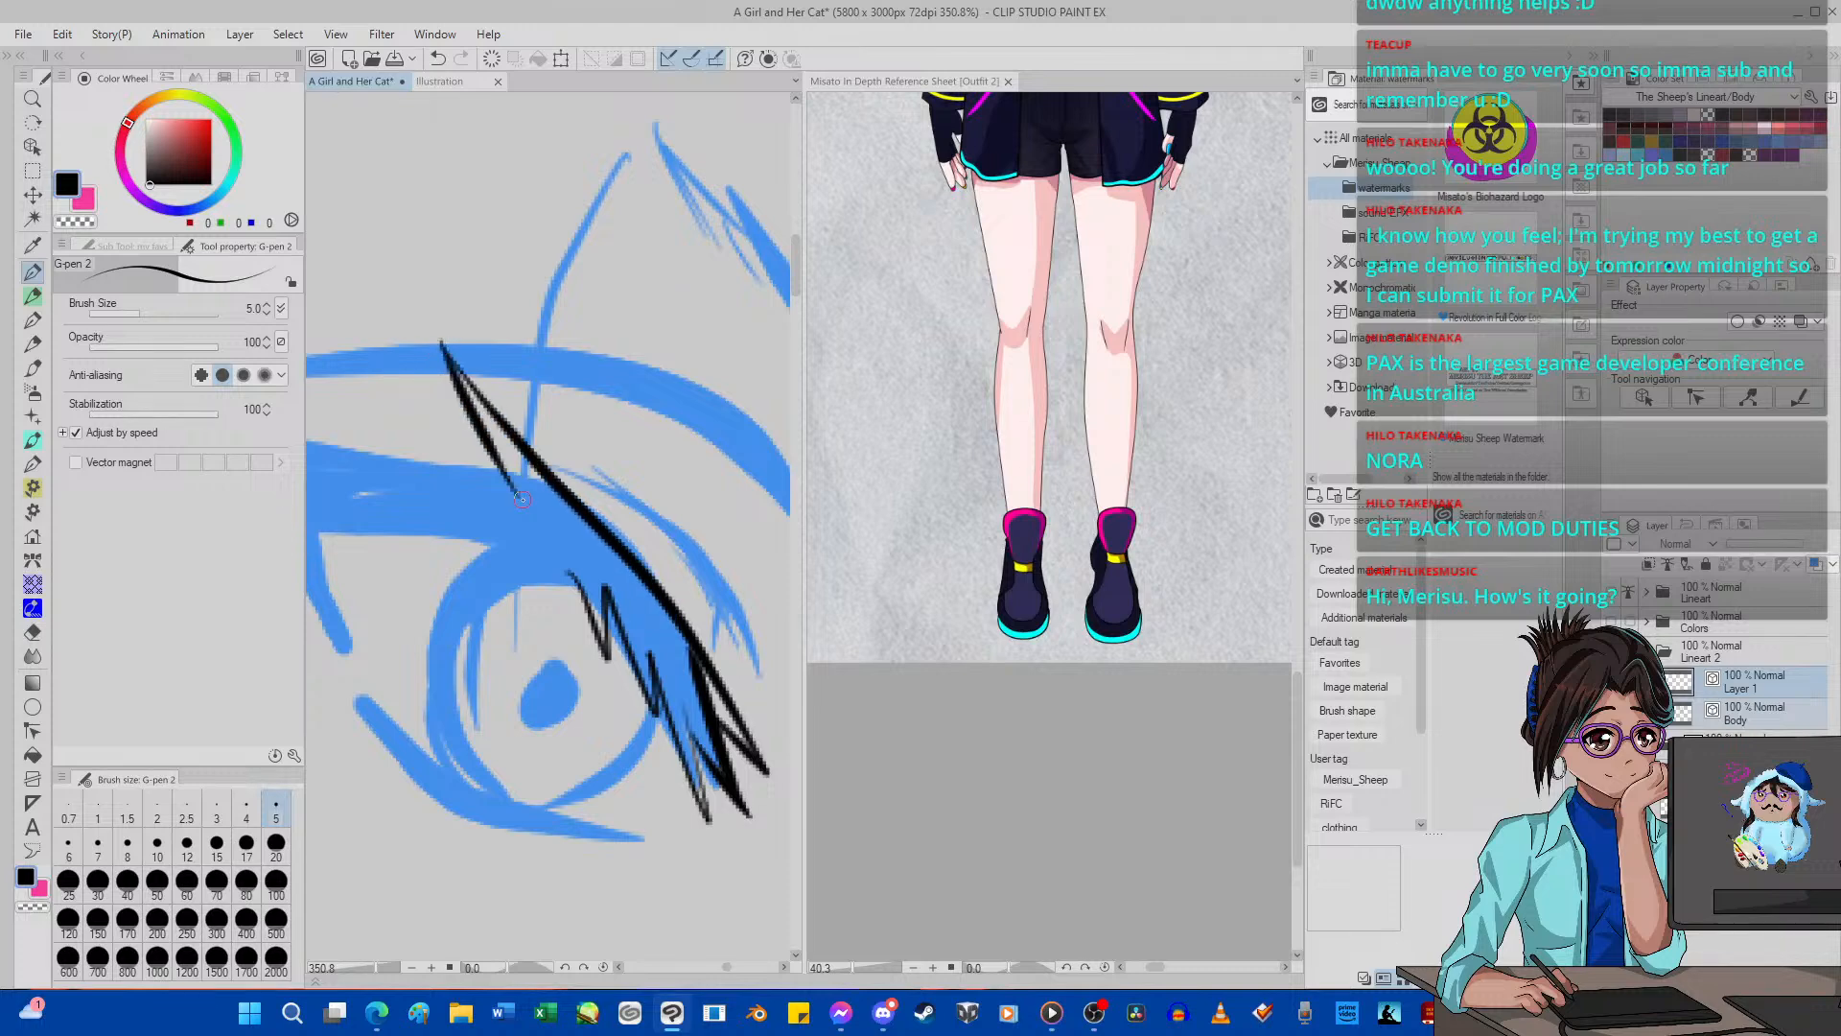
Bring the character's face and eye makeup into view on the Outfit 2 reference sheet, and return to the drawing.
left_click(966, 444)
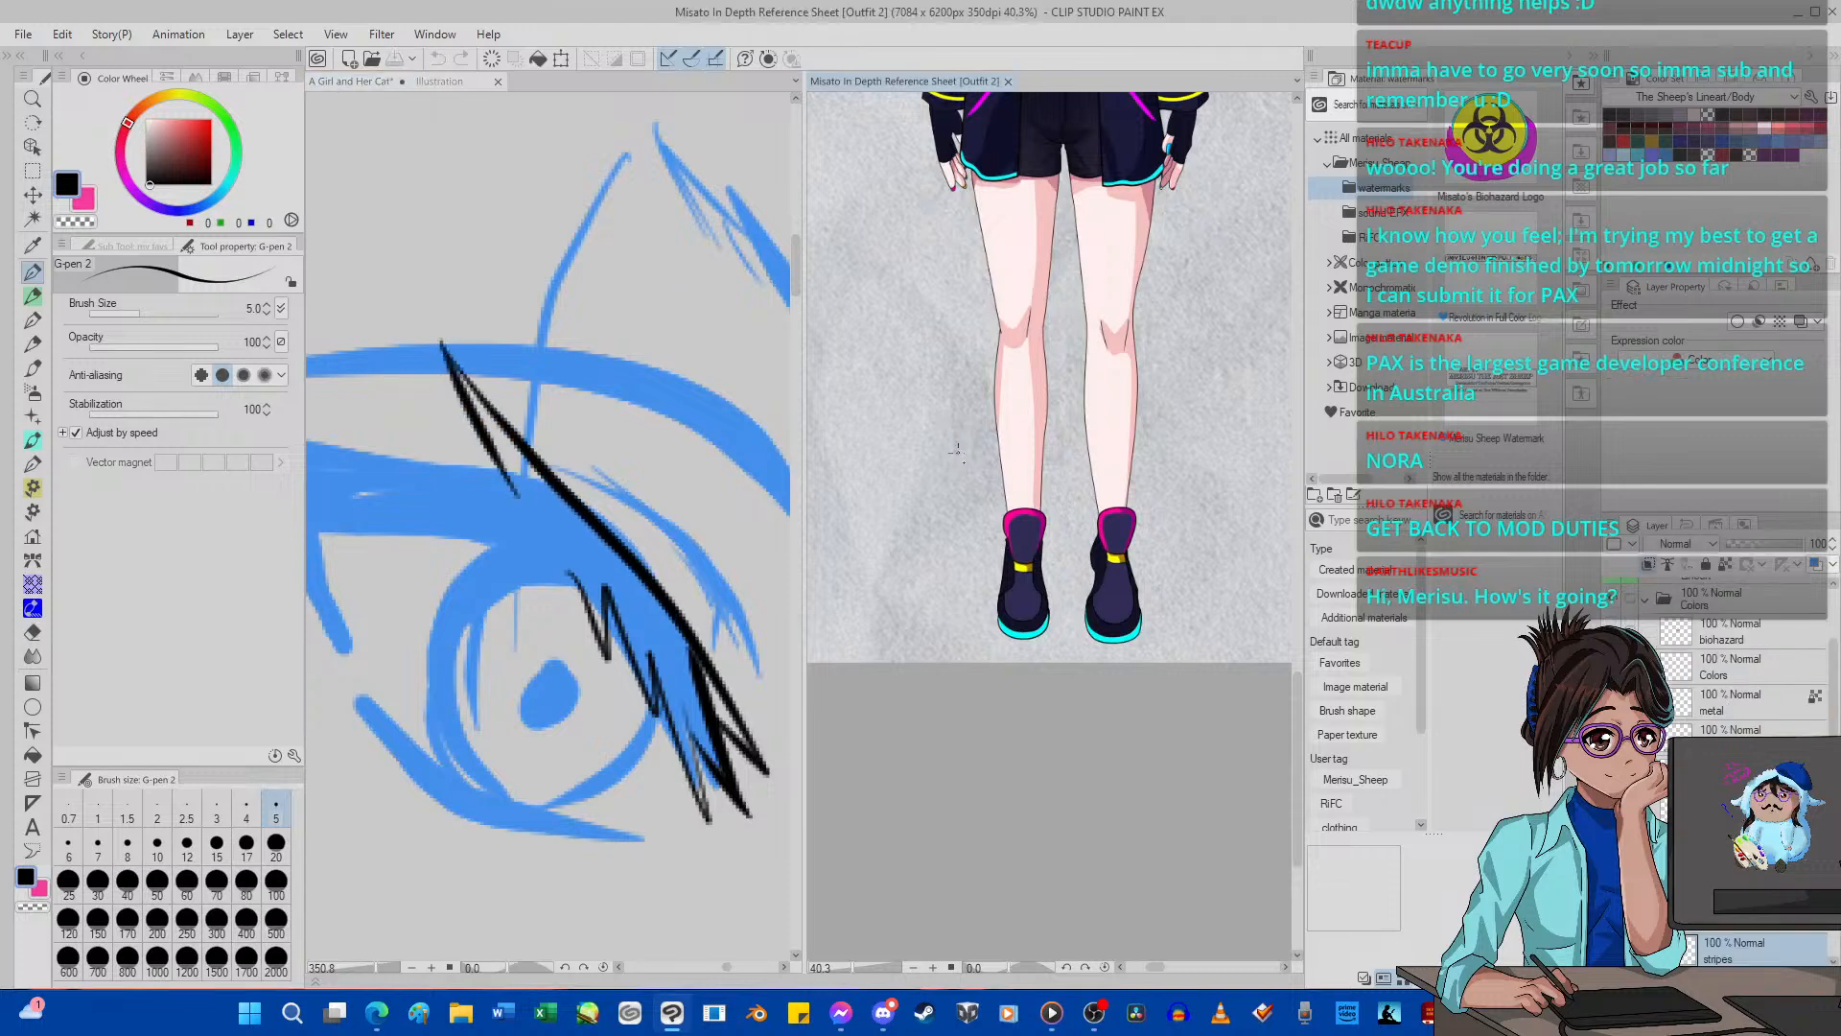
scroll(1112, 621, "down", 5)
scroll(1096, 496, "up", 4)
scroll(1110, 456, "up", 7)
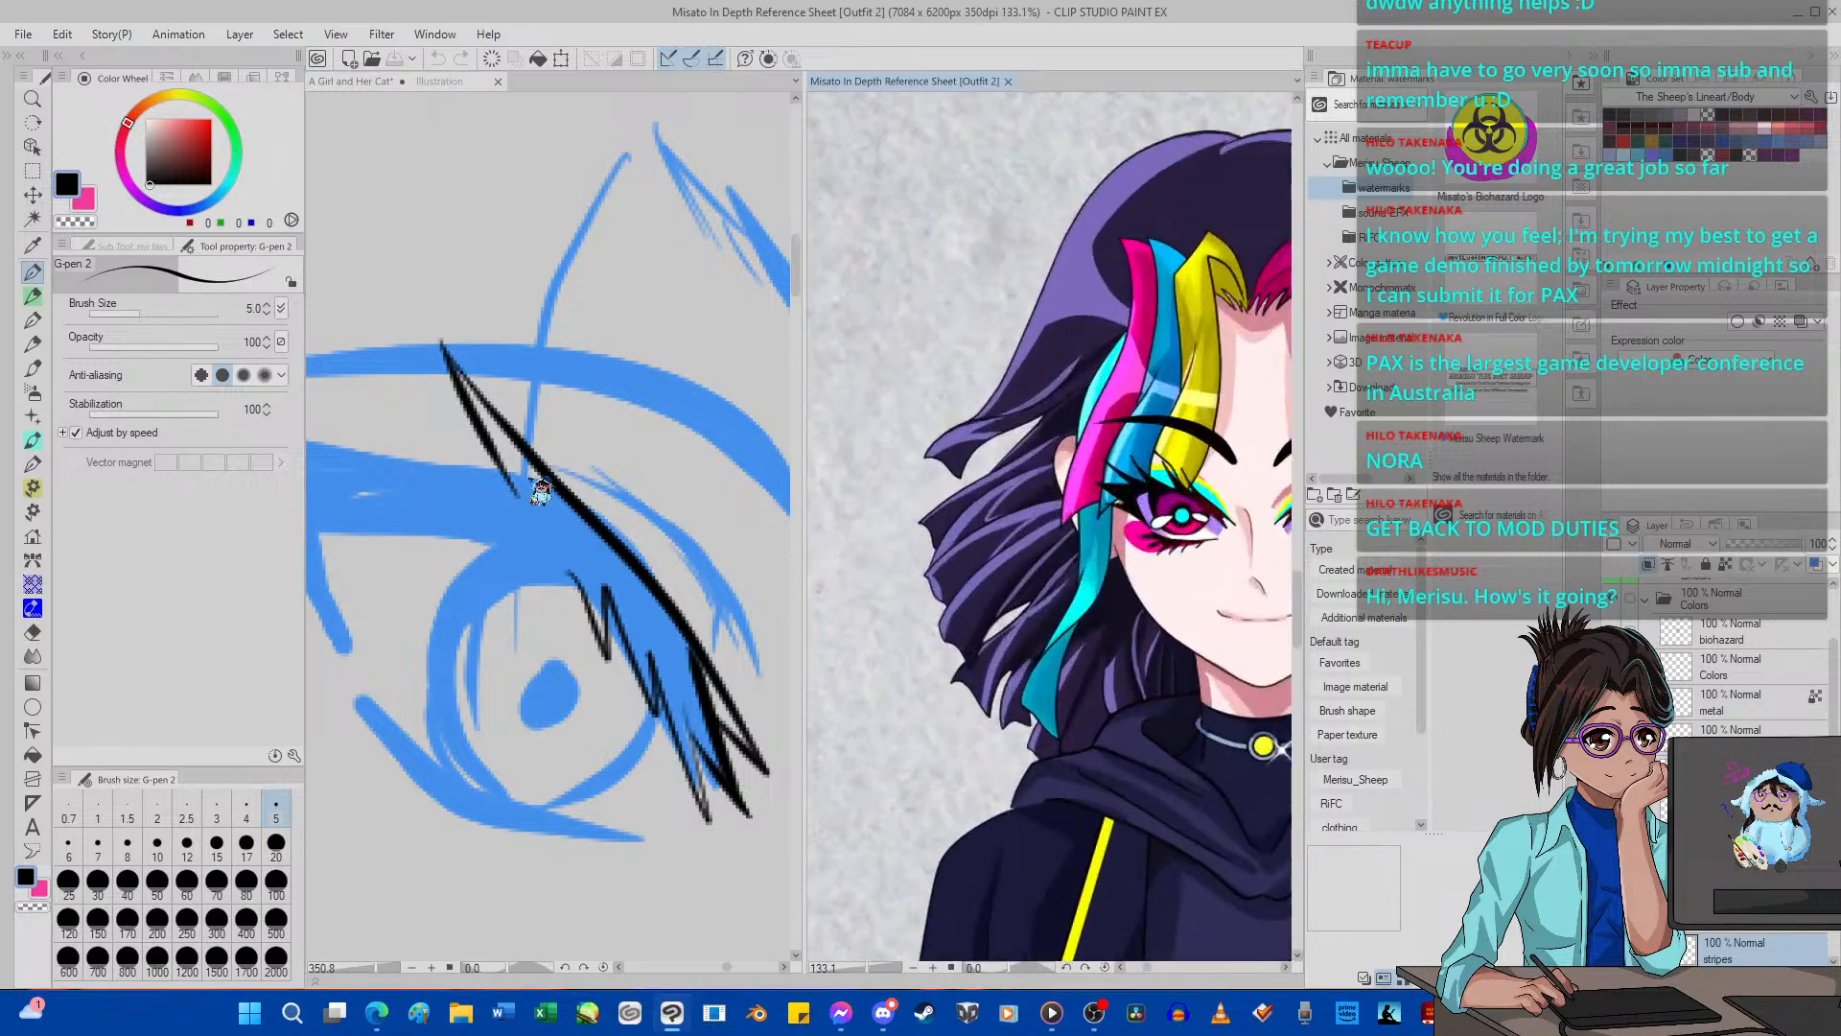
left_click(540, 491)
Ink spiky lashes along the near eye's upper lid out to the pointed outer wing with G-pen 2, undoing an overlong lash.
scroll(538, 487, "down", 6)
scroll(508, 483, "up", 3)
scroll(583, 487, "up", 2)
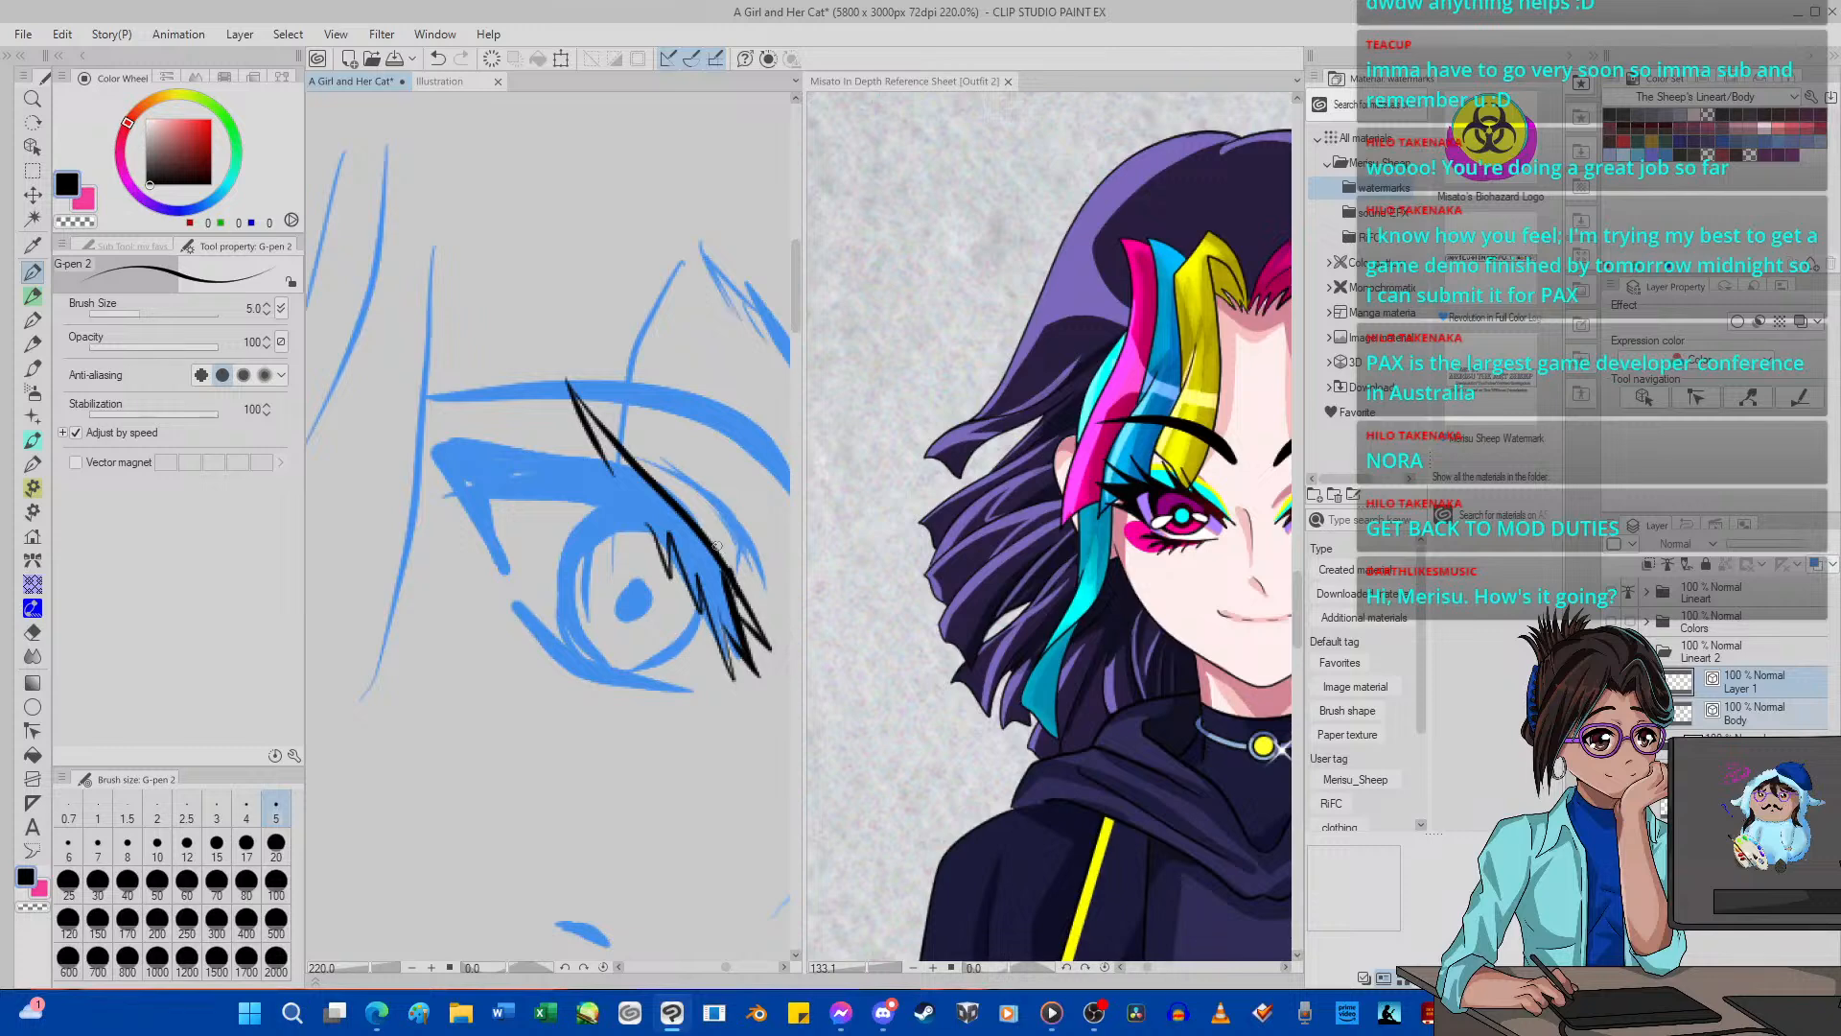
left_click_drag(716, 546, 638, 472)
left_click_drag(701, 531, 669, 414)
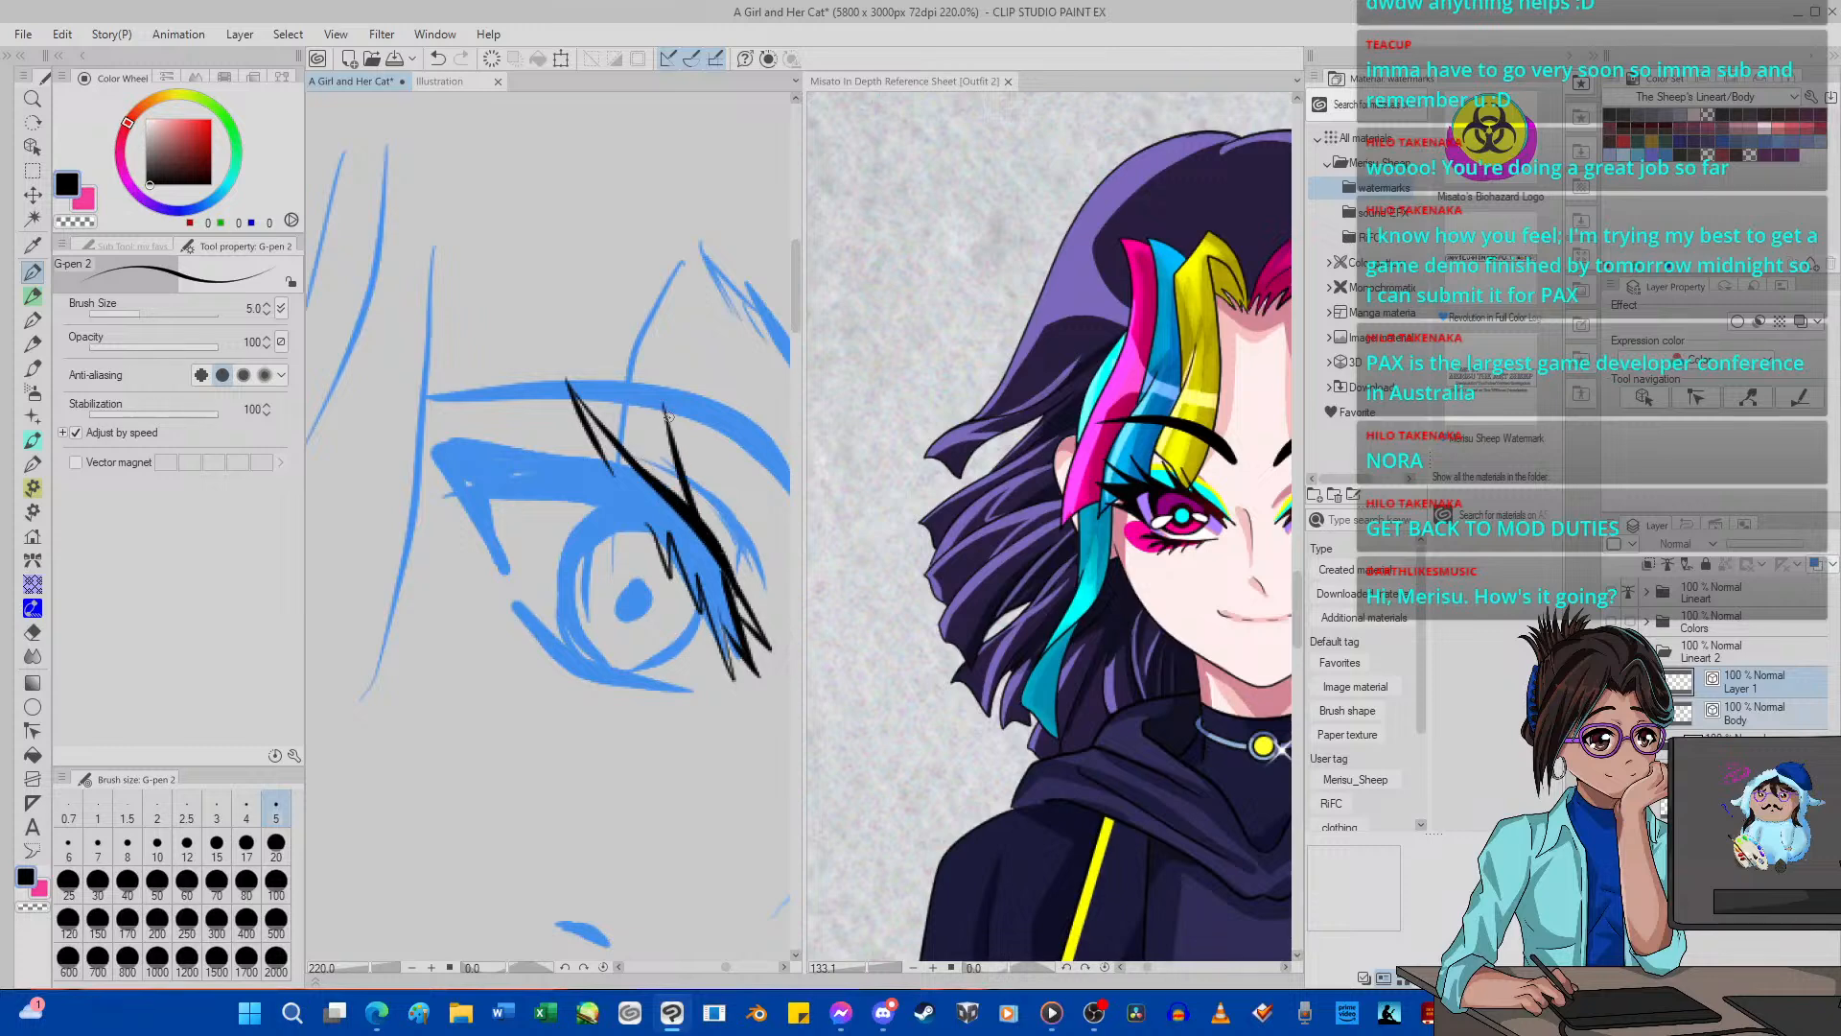
left_click(437, 58)
mouse_move(716, 545)
left_mouse_down()
mouse_move(658, 435)
mouse_move(684, 510)
left_mouse_up()
left_click_drag(588, 449, 518, 395)
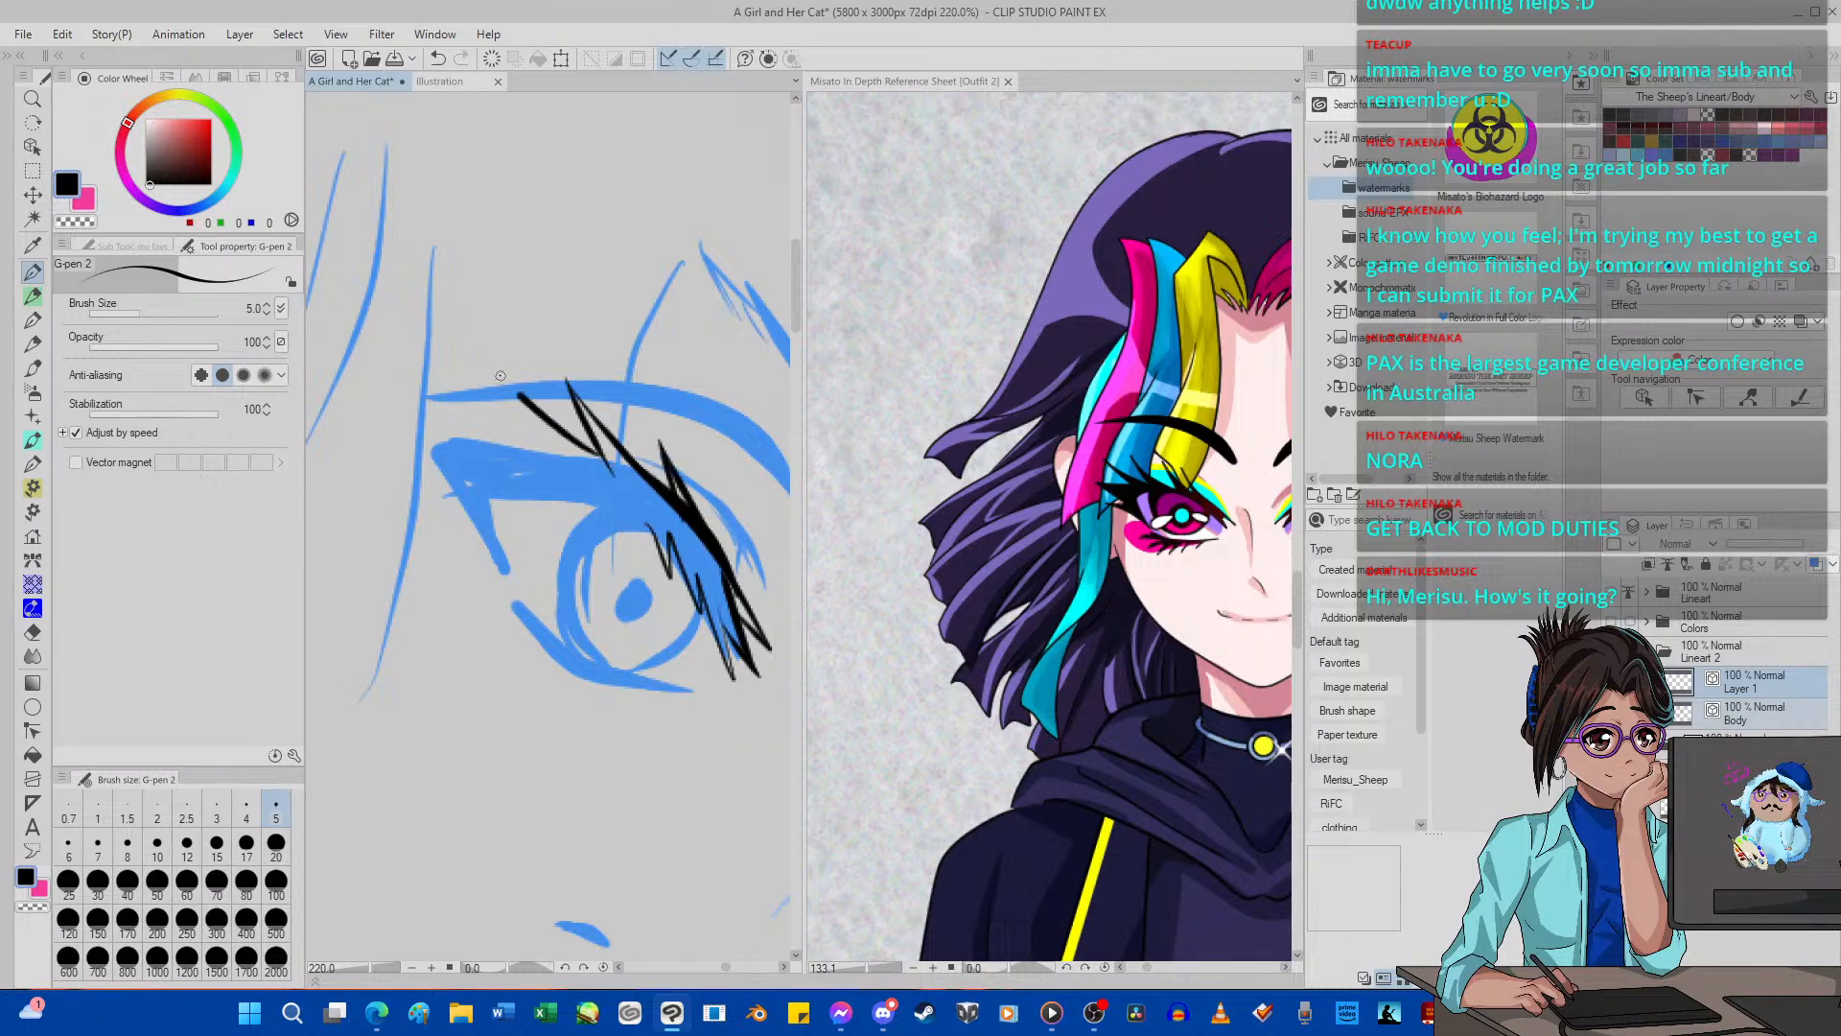
left_click_drag(556, 472, 506, 384)
left_click_drag(539, 443, 423, 363)
left_click_drag(501, 457, 436, 379)
mouse_move(494, 447)
left_mouse_down()
mouse_move(336, 377)
mouse_move(399, 449)
left_mouse_up()
Ink the near eye's curved inner lid line from the outer corner to the inner lashes, undoing stray attempts.
mouse_move(462, 519)
left_mouse_down()
mouse_move(489, 559)
mouse_move(481, 532)
mouse_move(402, 504)
mouse_move(518, 594)
mouse_move(493, 494)
mouse_move(673, 554)
left_mouse_up()
left_click(441, 59)
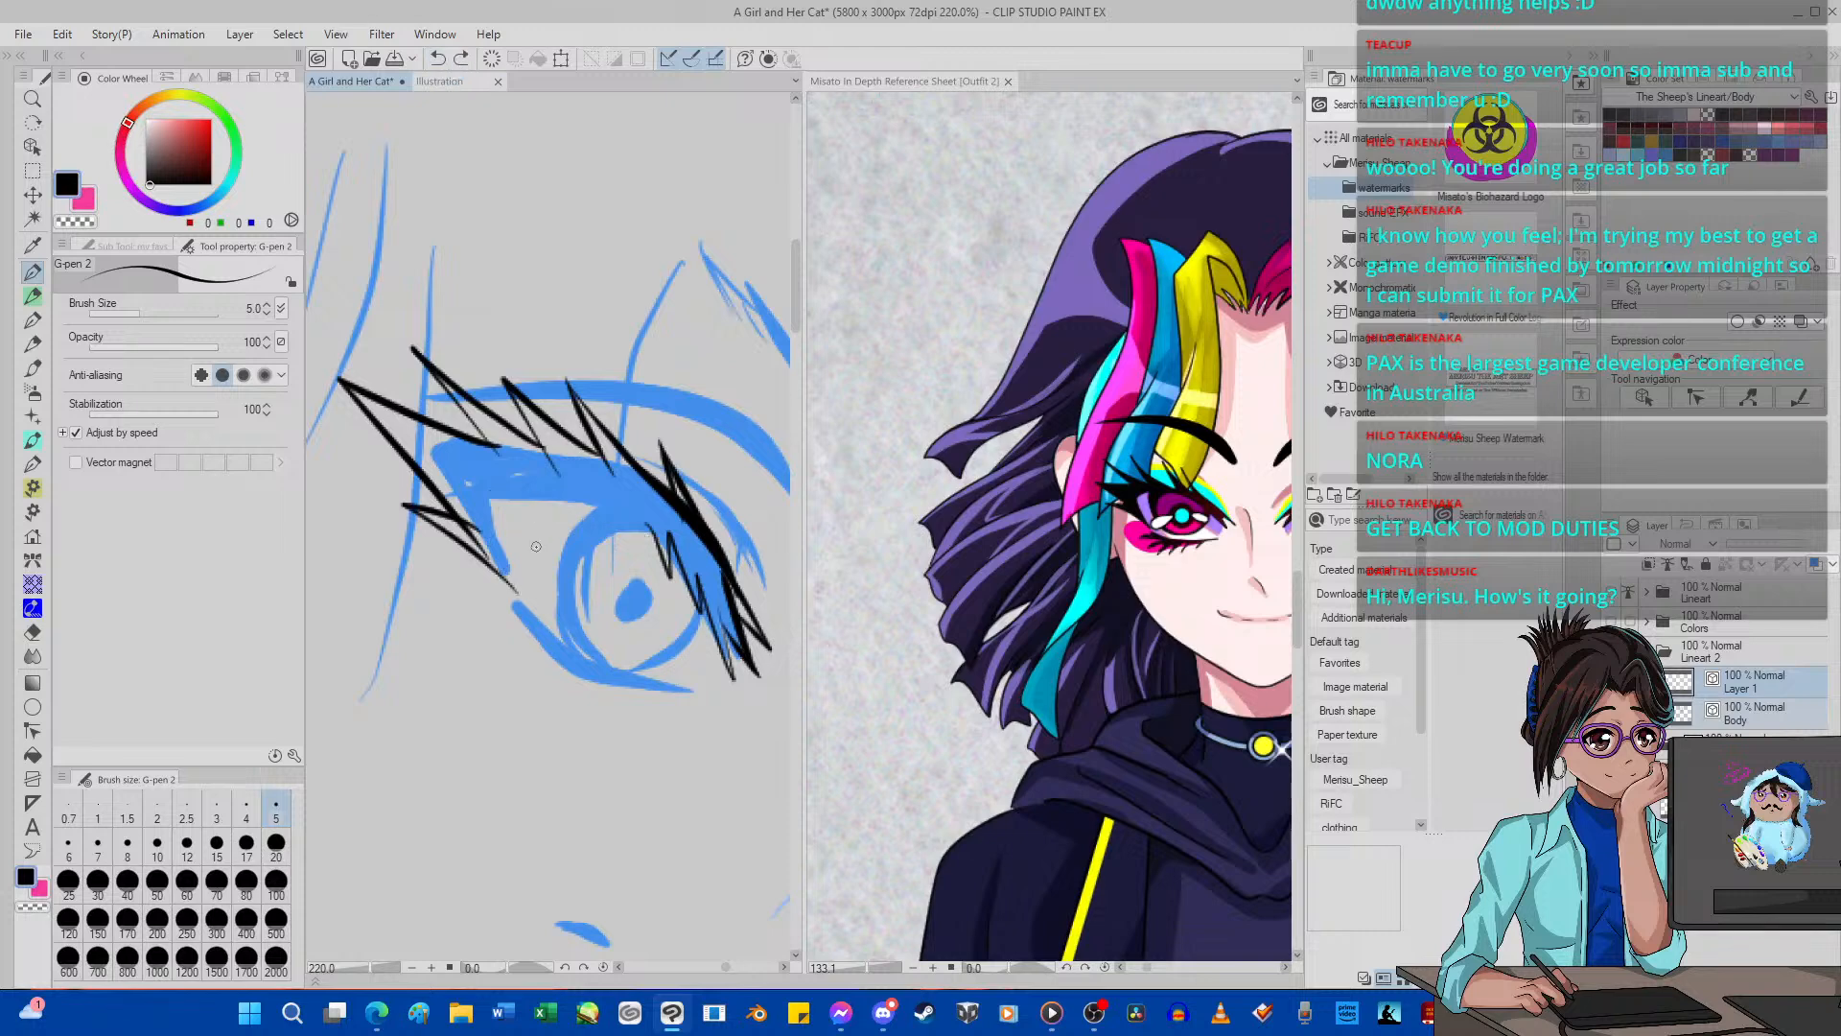
mouse_move(515, 584)
left_mouse_down()
mouse_move(480, 497)
mouse_move(518, 481)
mouse_move(604, 504)
mouse_move(675, 557)
left_mouse_up()
left_click(437, 58)
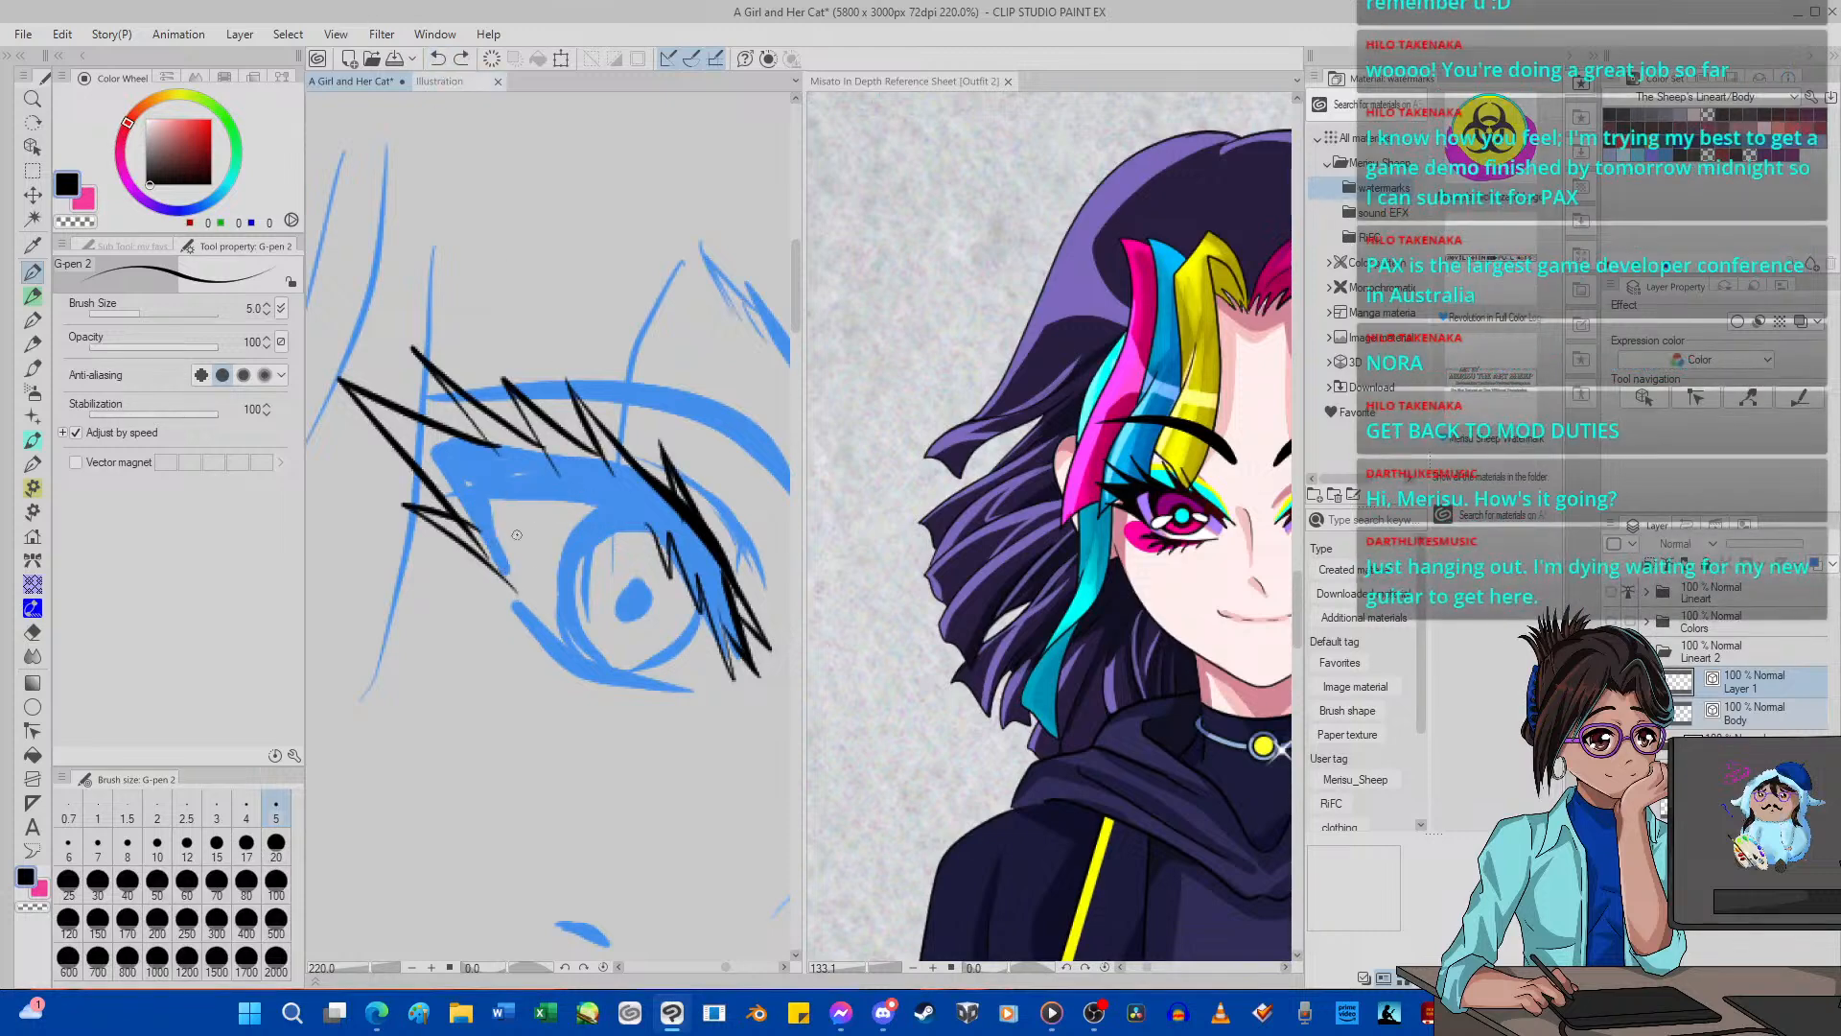
mouse_move(513, 584)
left_mouse_down()
mouse_move(485, 523)
mouse_move(539, 489)
mouse_move(614, 510)
mouse_move(647, 545)
left_mouse_up()
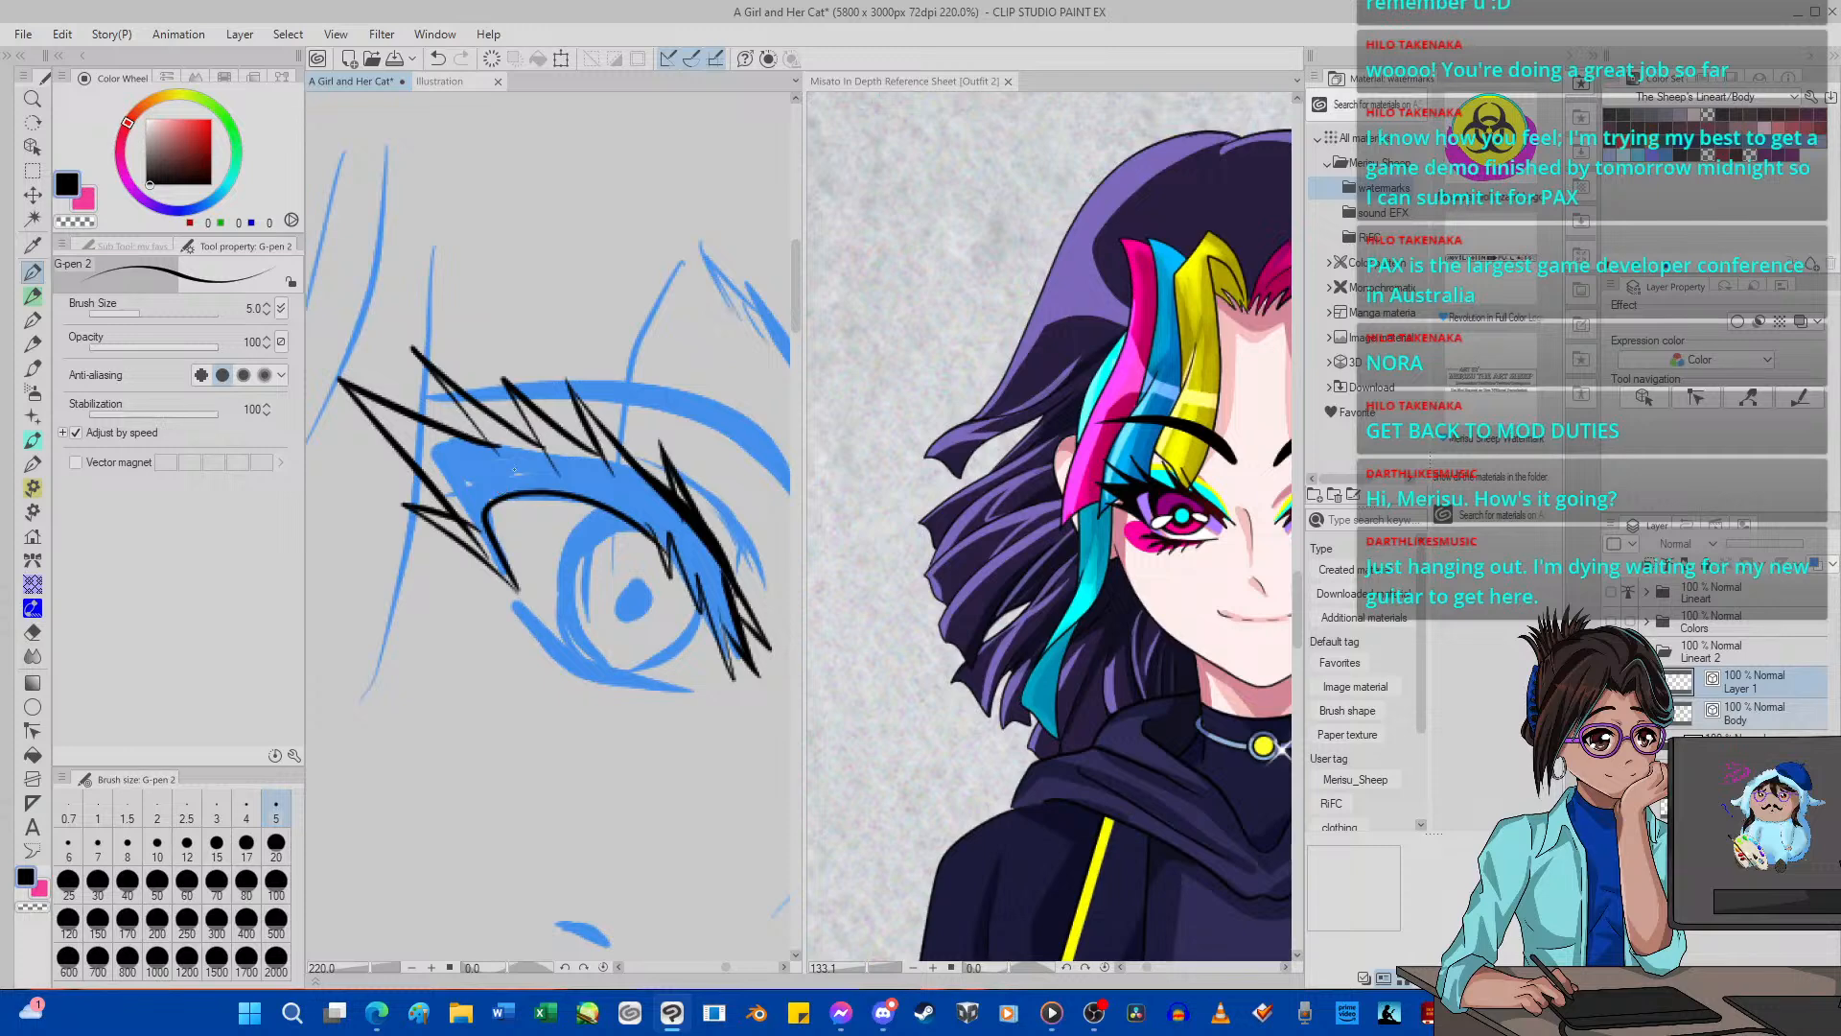
Rotate the canvas and ink the near eye's iris outline with inner contour lines on both sides, undoing stray strokes.
scroll(575, 441, "down", 16)
scroll(601, 467, "down", 10)
scroll(603, 470, "up", 9)
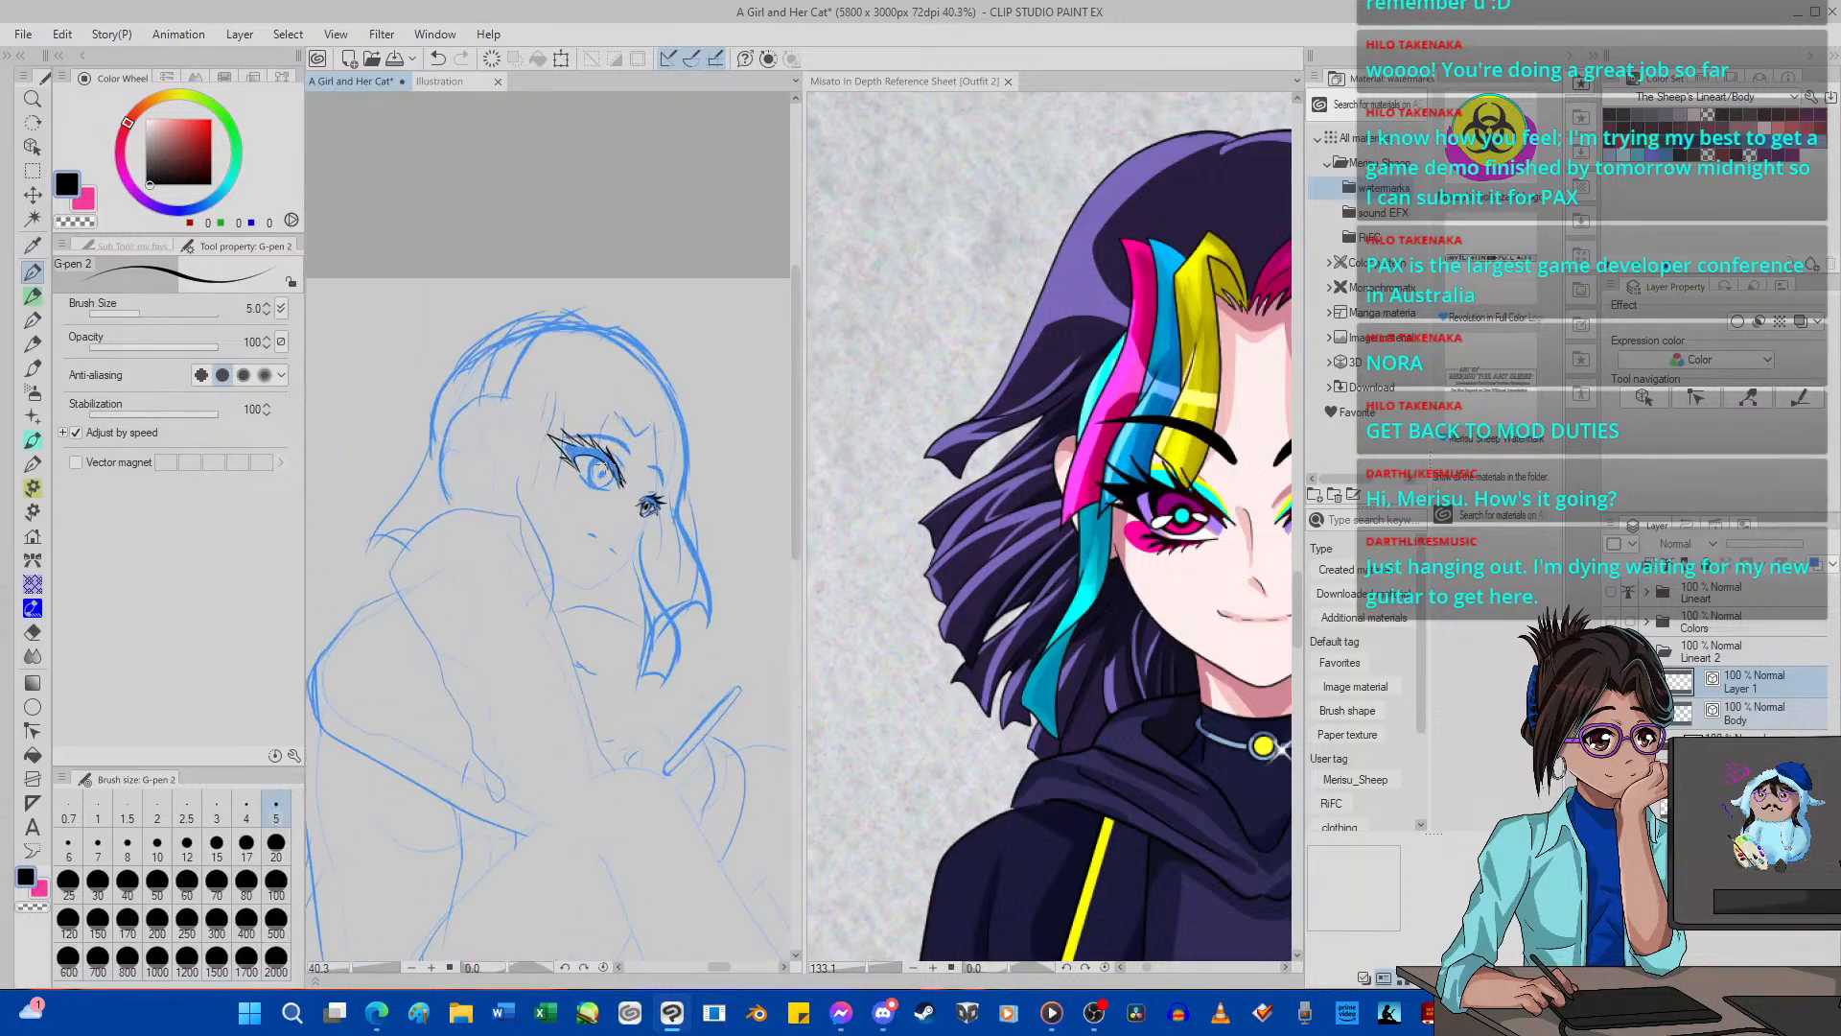
scroll(601, 468, "up", 1)
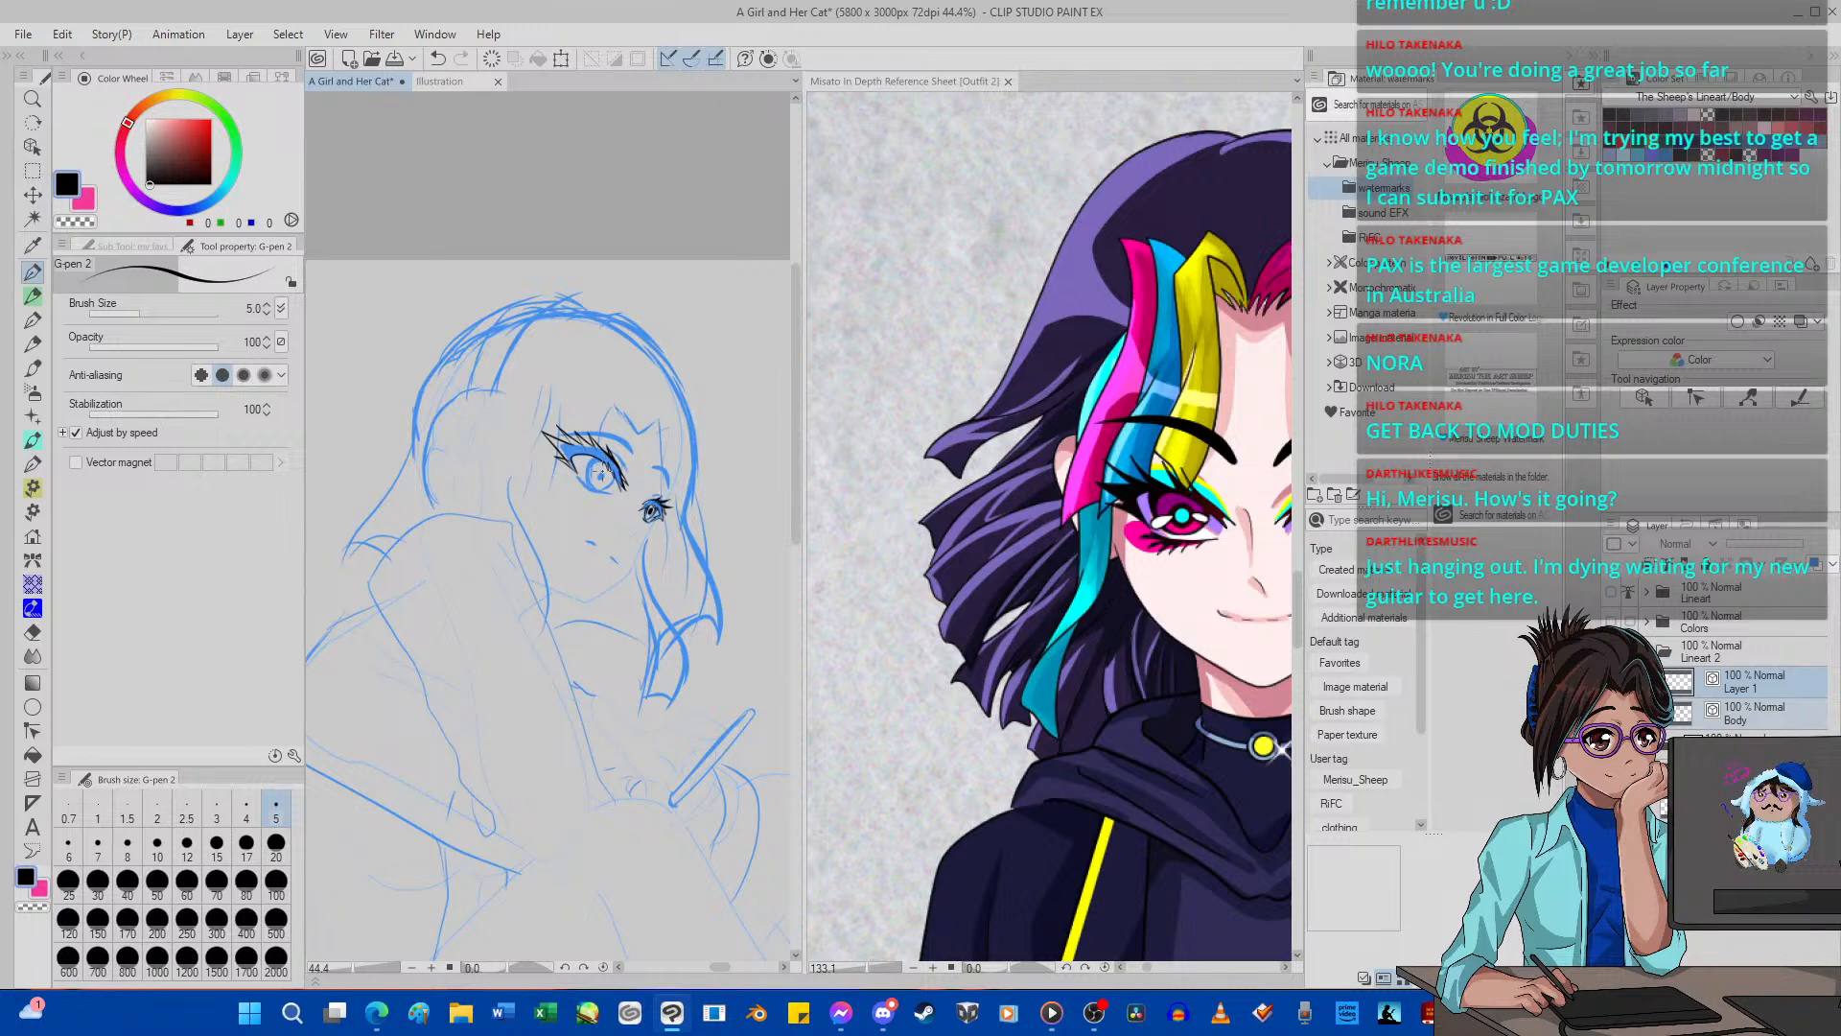
scroll(601, 470, "up", 8)
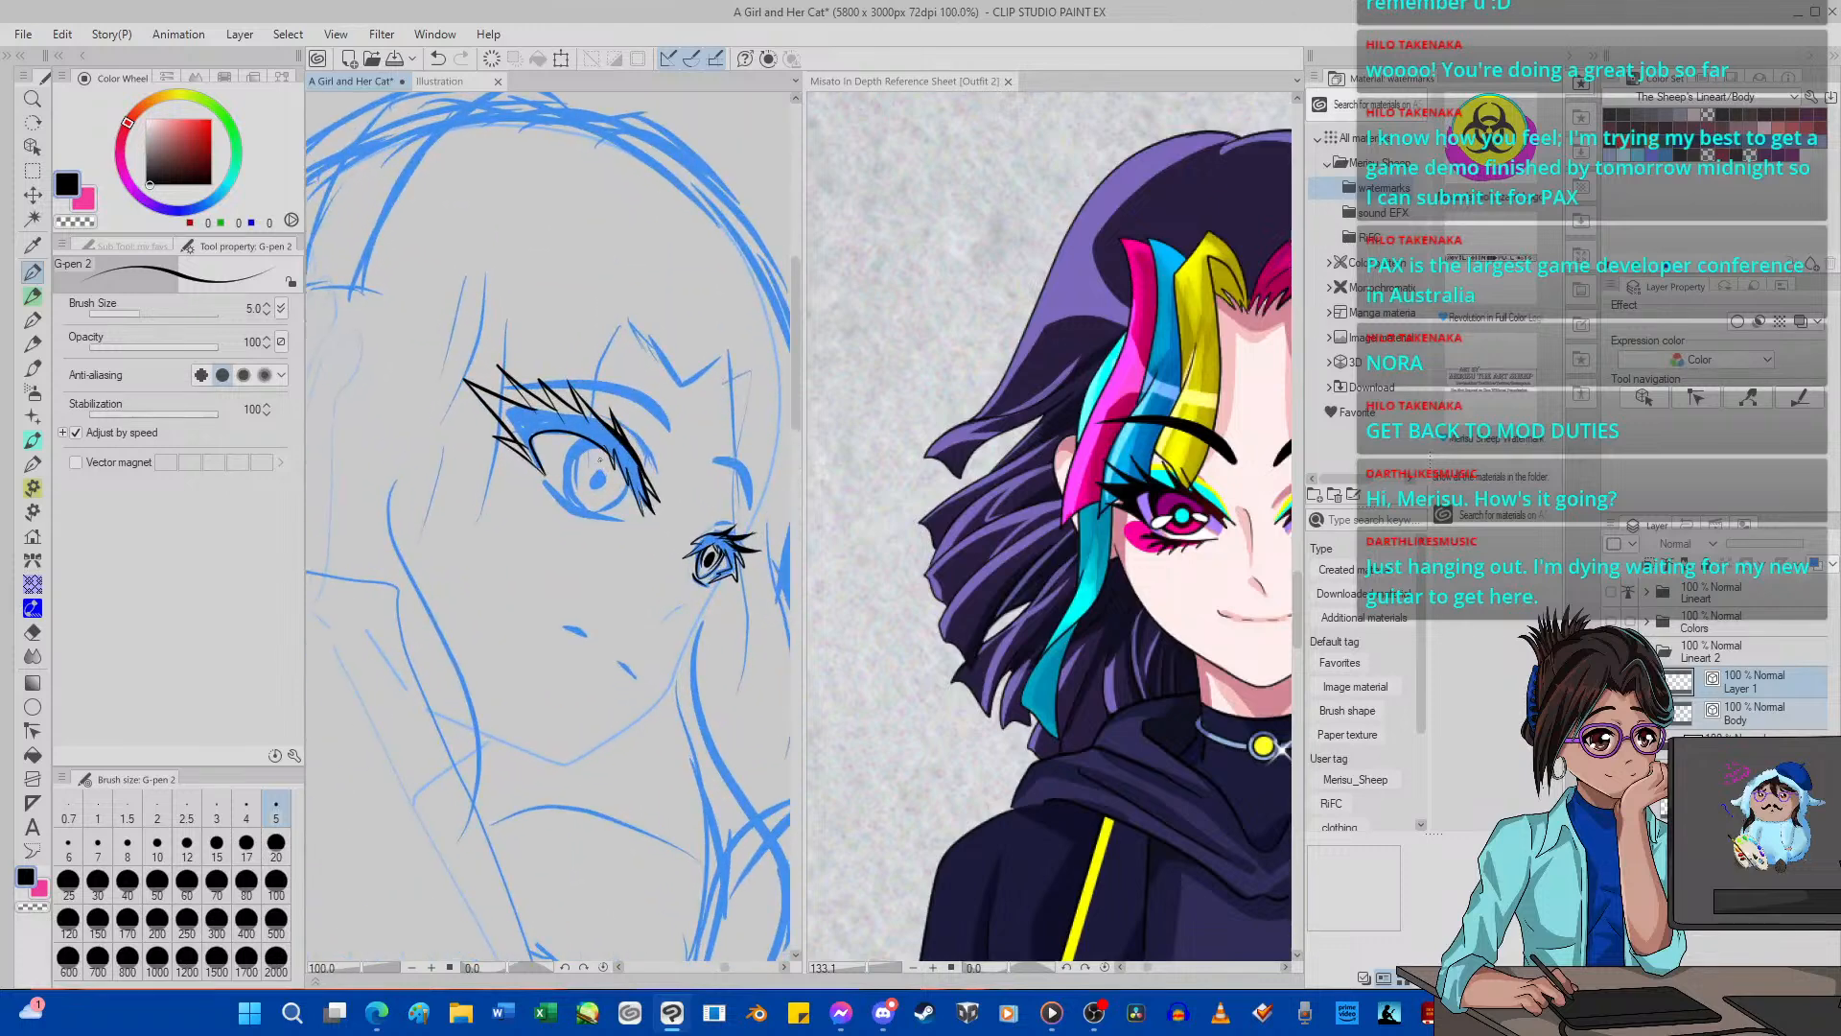
key("minus")
key("minus")
key("minus")
key("minus")
key("minus")
key("minus")
key("minus")
key("minus")
key("minus")
key("minus")
scroll(542, 413, "up", 7)
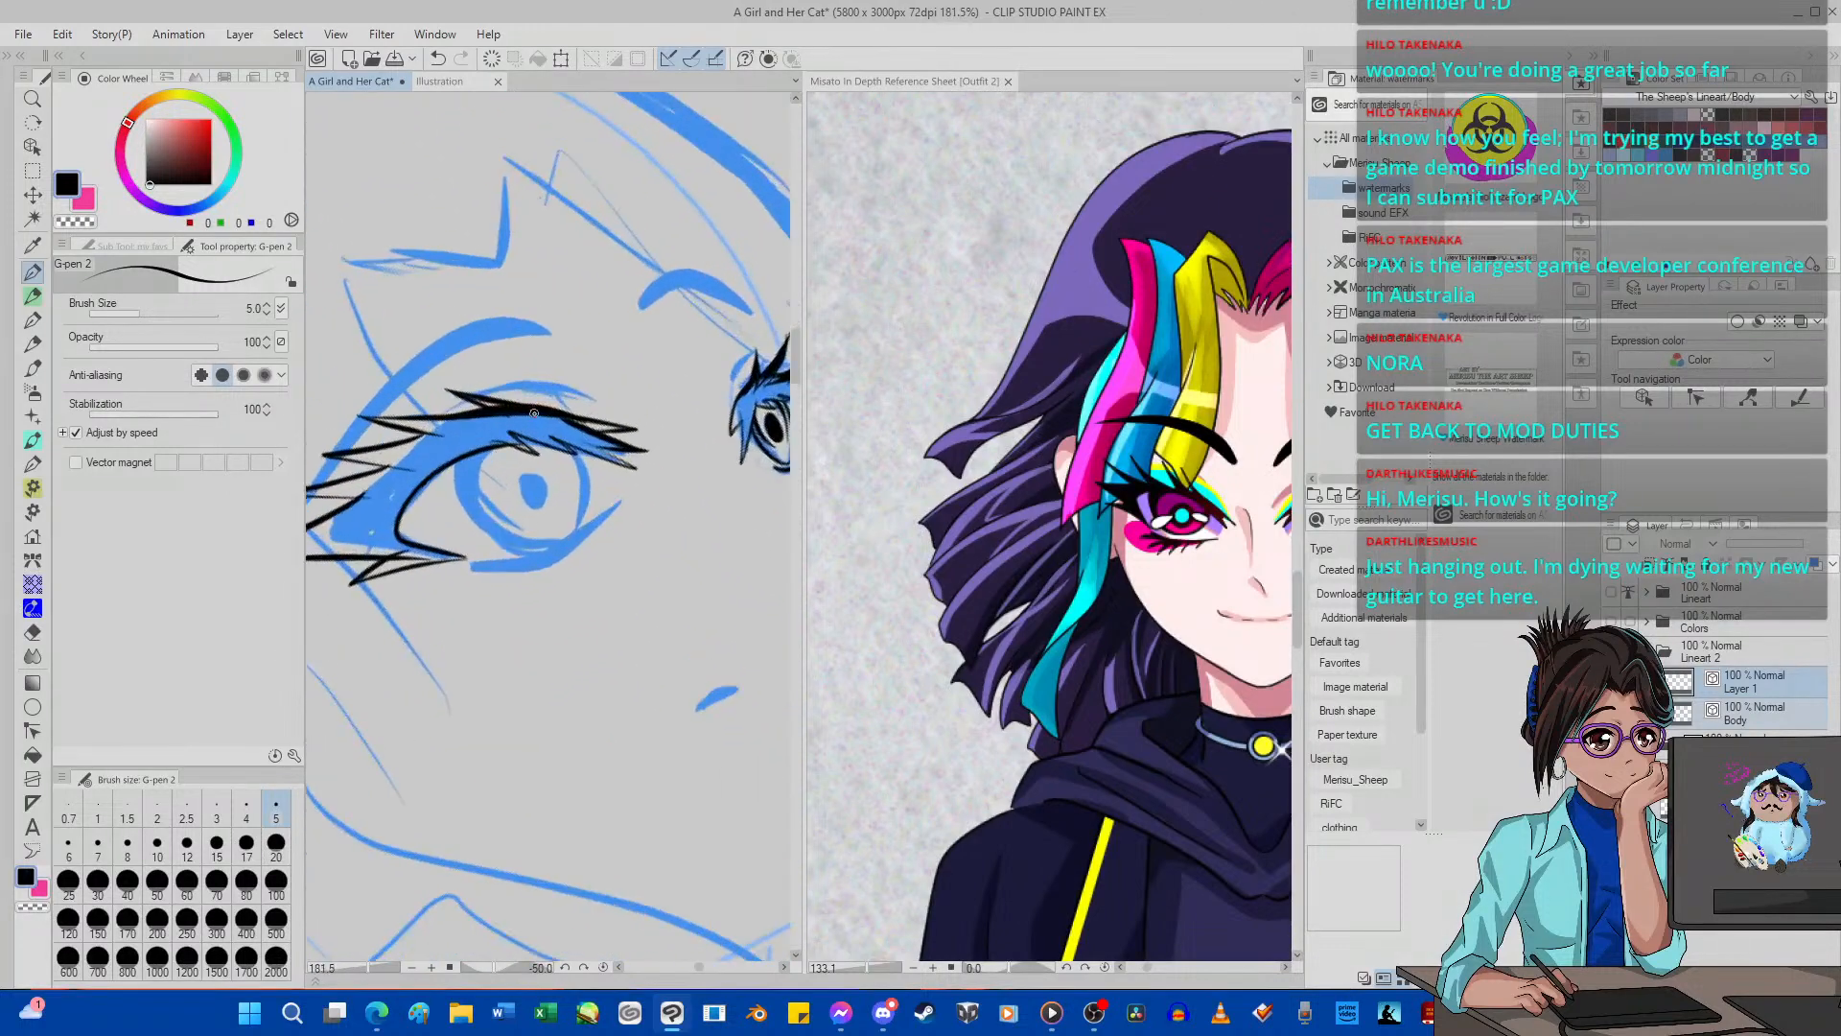
scroll(534, 414, "up", 7)
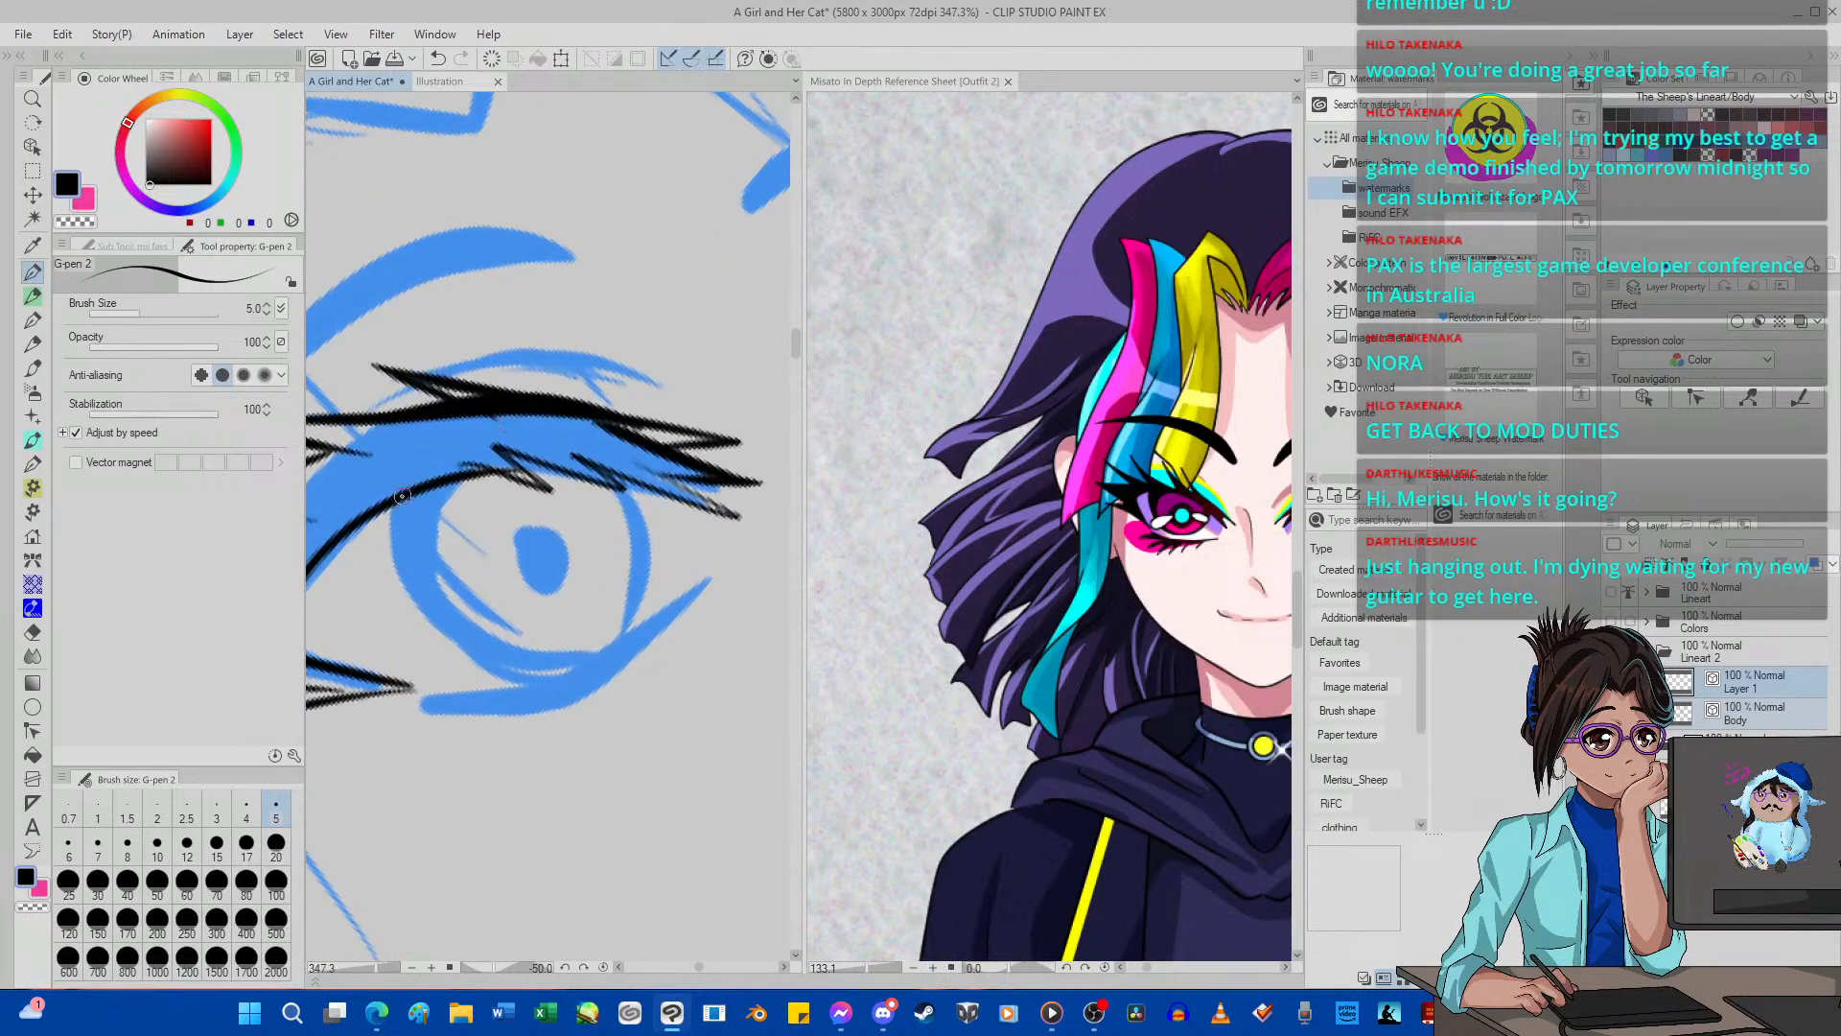
mouse_move(393, 523)
left_mouse_down()
mouse_move(398, 580)
mouse_move(484, 675)
mouse_move(619, 638)
left_mouse_up()
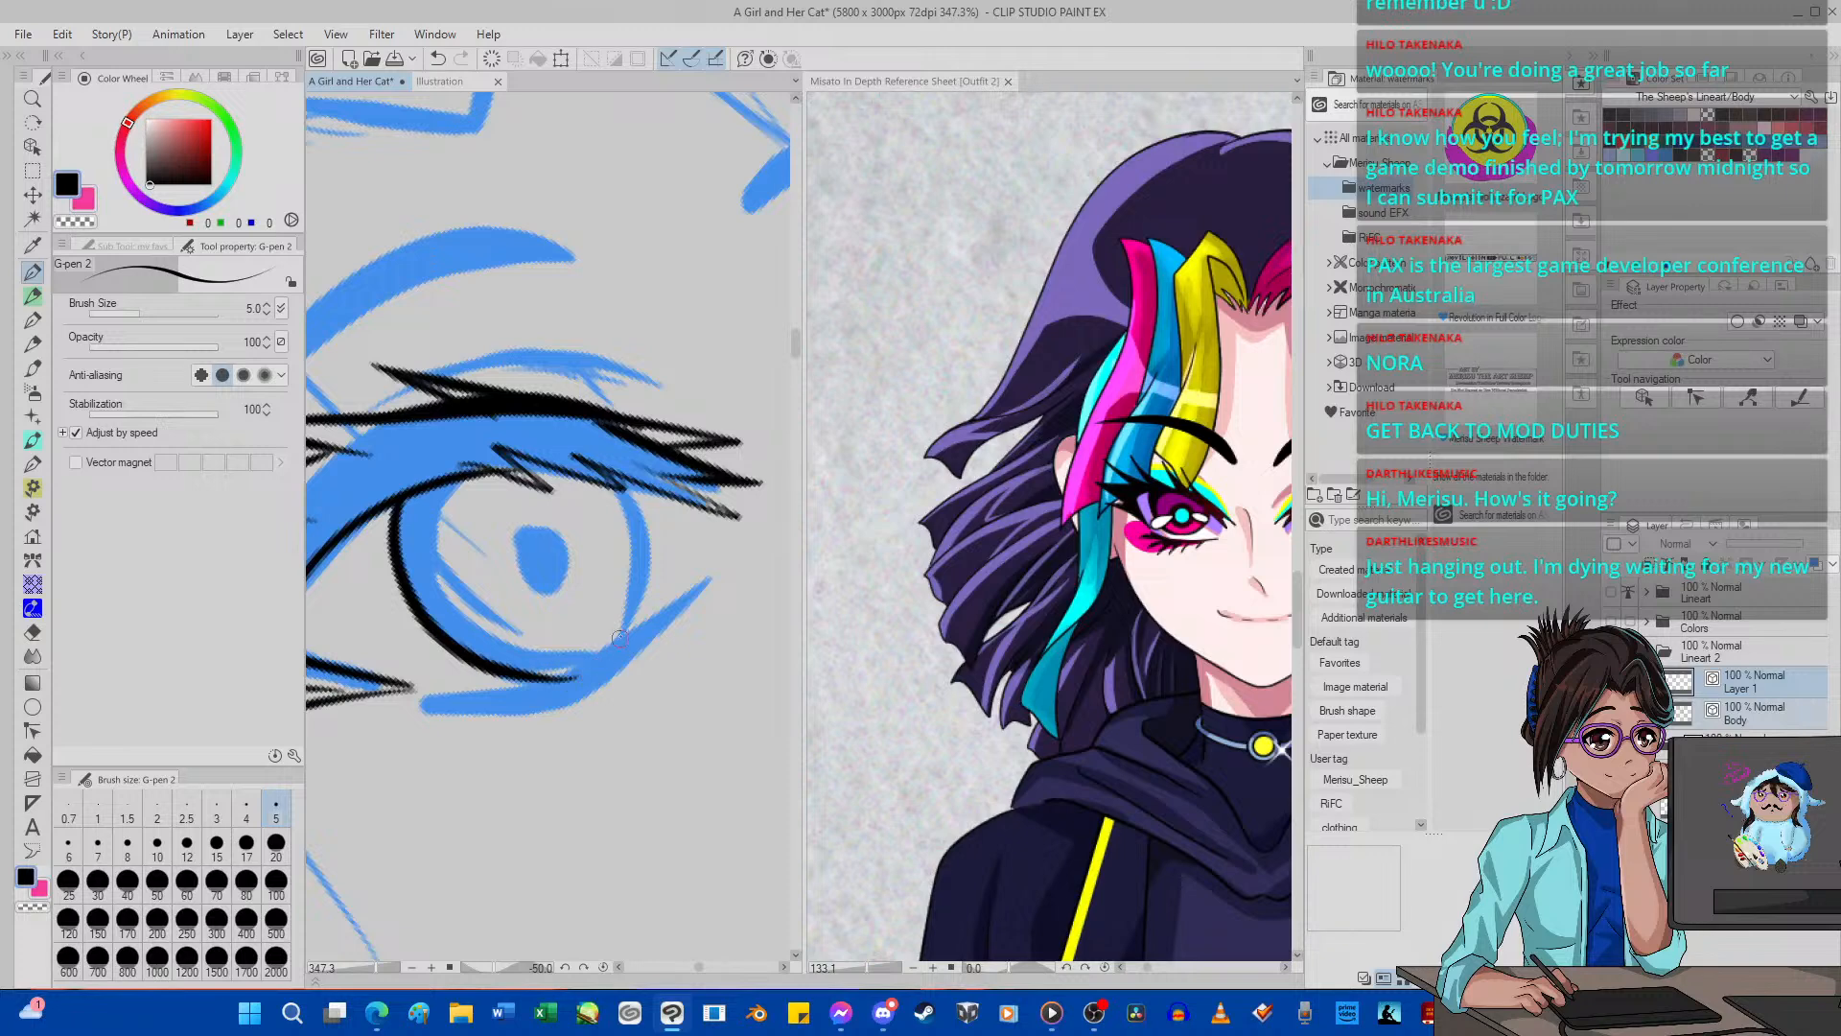
left_click(437, 58)
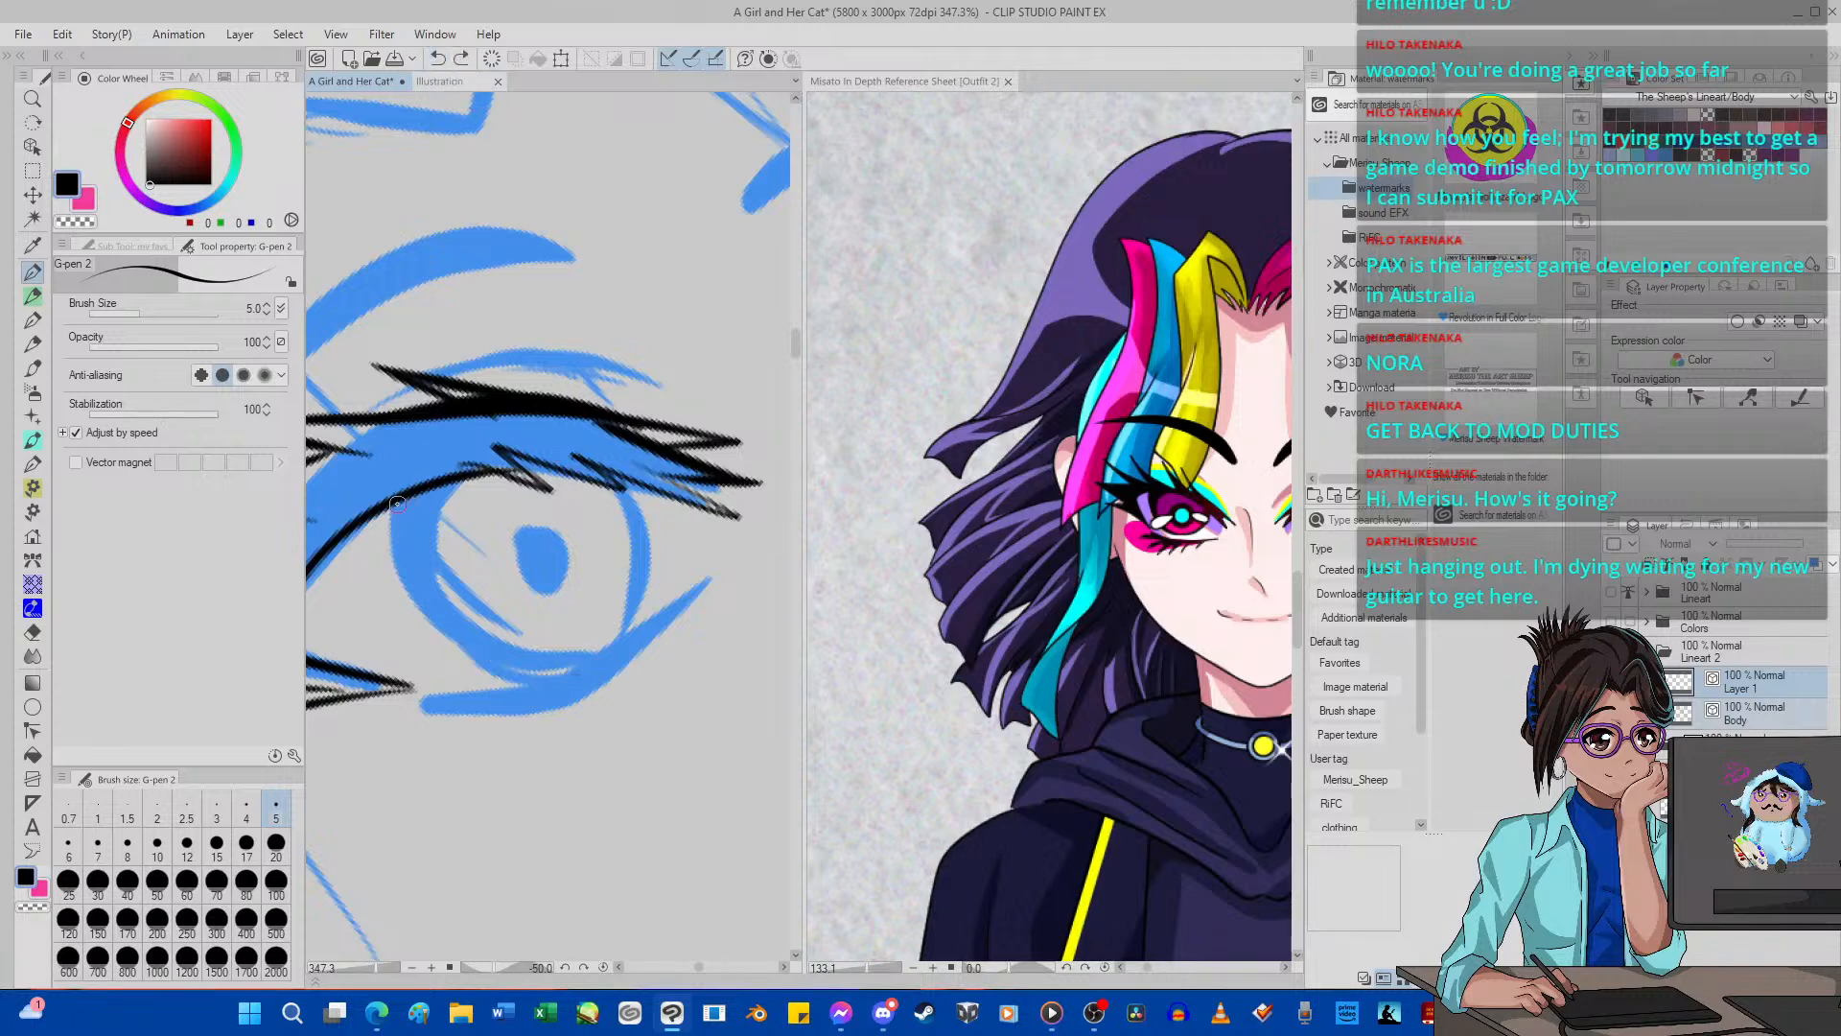
mouse_move(396, 503)
left_mouse_down()
mouse_move(387, 562)
mouse_move(460, 651)
mouse_move(570, 664)
mouse_move(611, 648)
mouse_move(656, 584)
mouse_move(653, 537)
left_mouse_up()
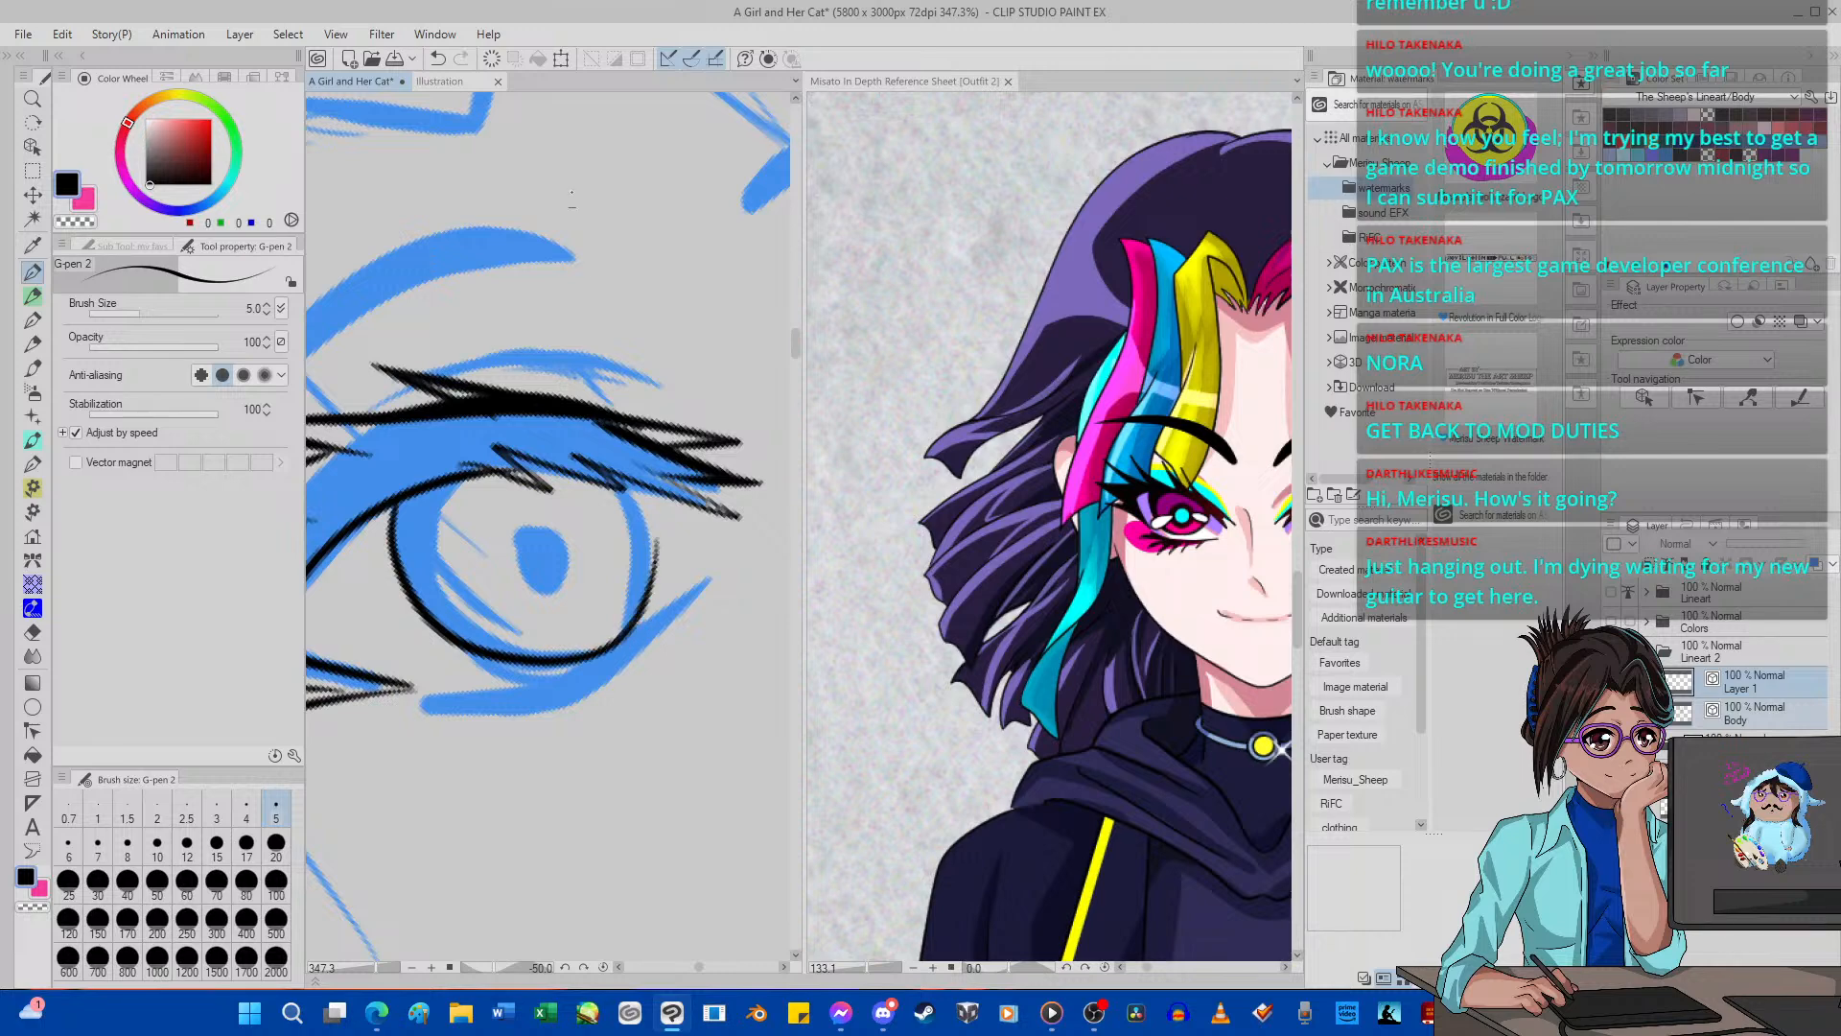
left_click(437, 59)
mouse_move(401, 496)
left_mouse_down()
mouse_move(403, 598)
mouse_move(449, 654)
mouse_move(589, 652)
mouse_move(645, 602)
mouse_move(655, 542)
mouse_move(611, 504)
mouse_move(630, 610)
mouse_move(615, 662)
left_mouse_up()
left_click(437, 58)
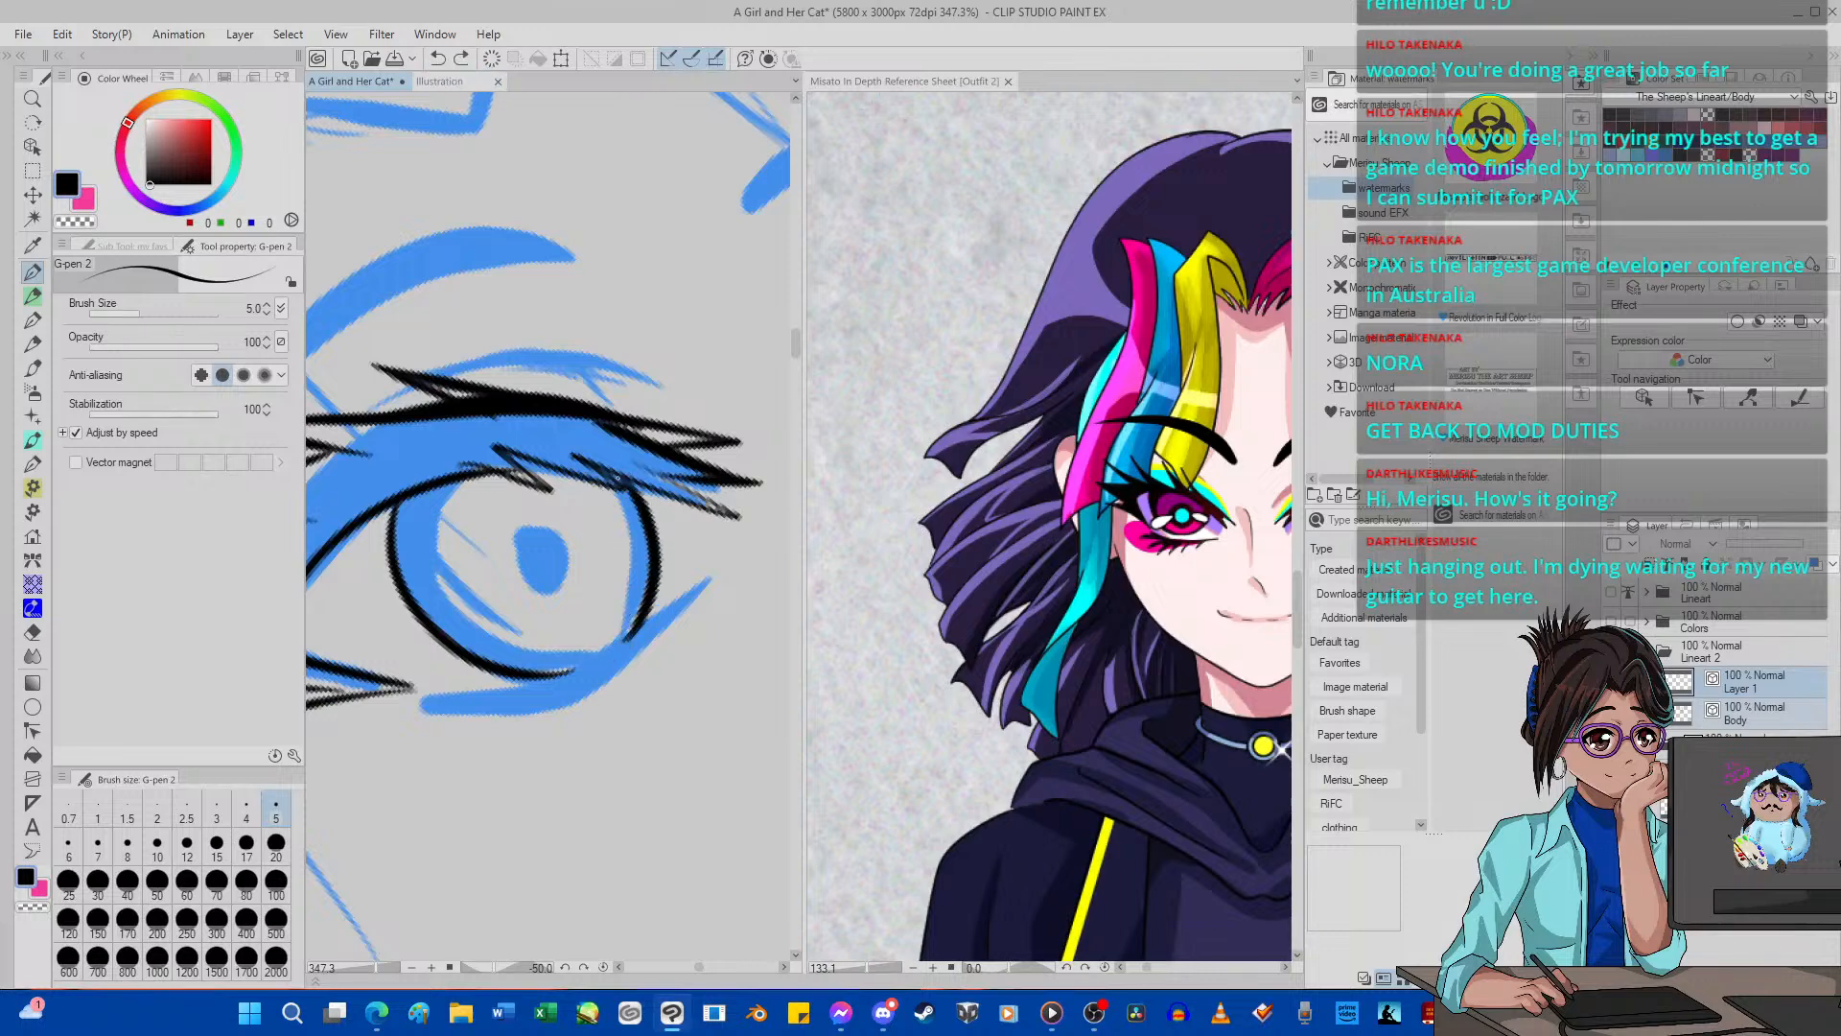
mouse_move(590, 486)
left_mouse_down()
mouse_move(630, 532)
mouse_move(642, 612)
mouse_move(610, 655)
left_mouse_up()
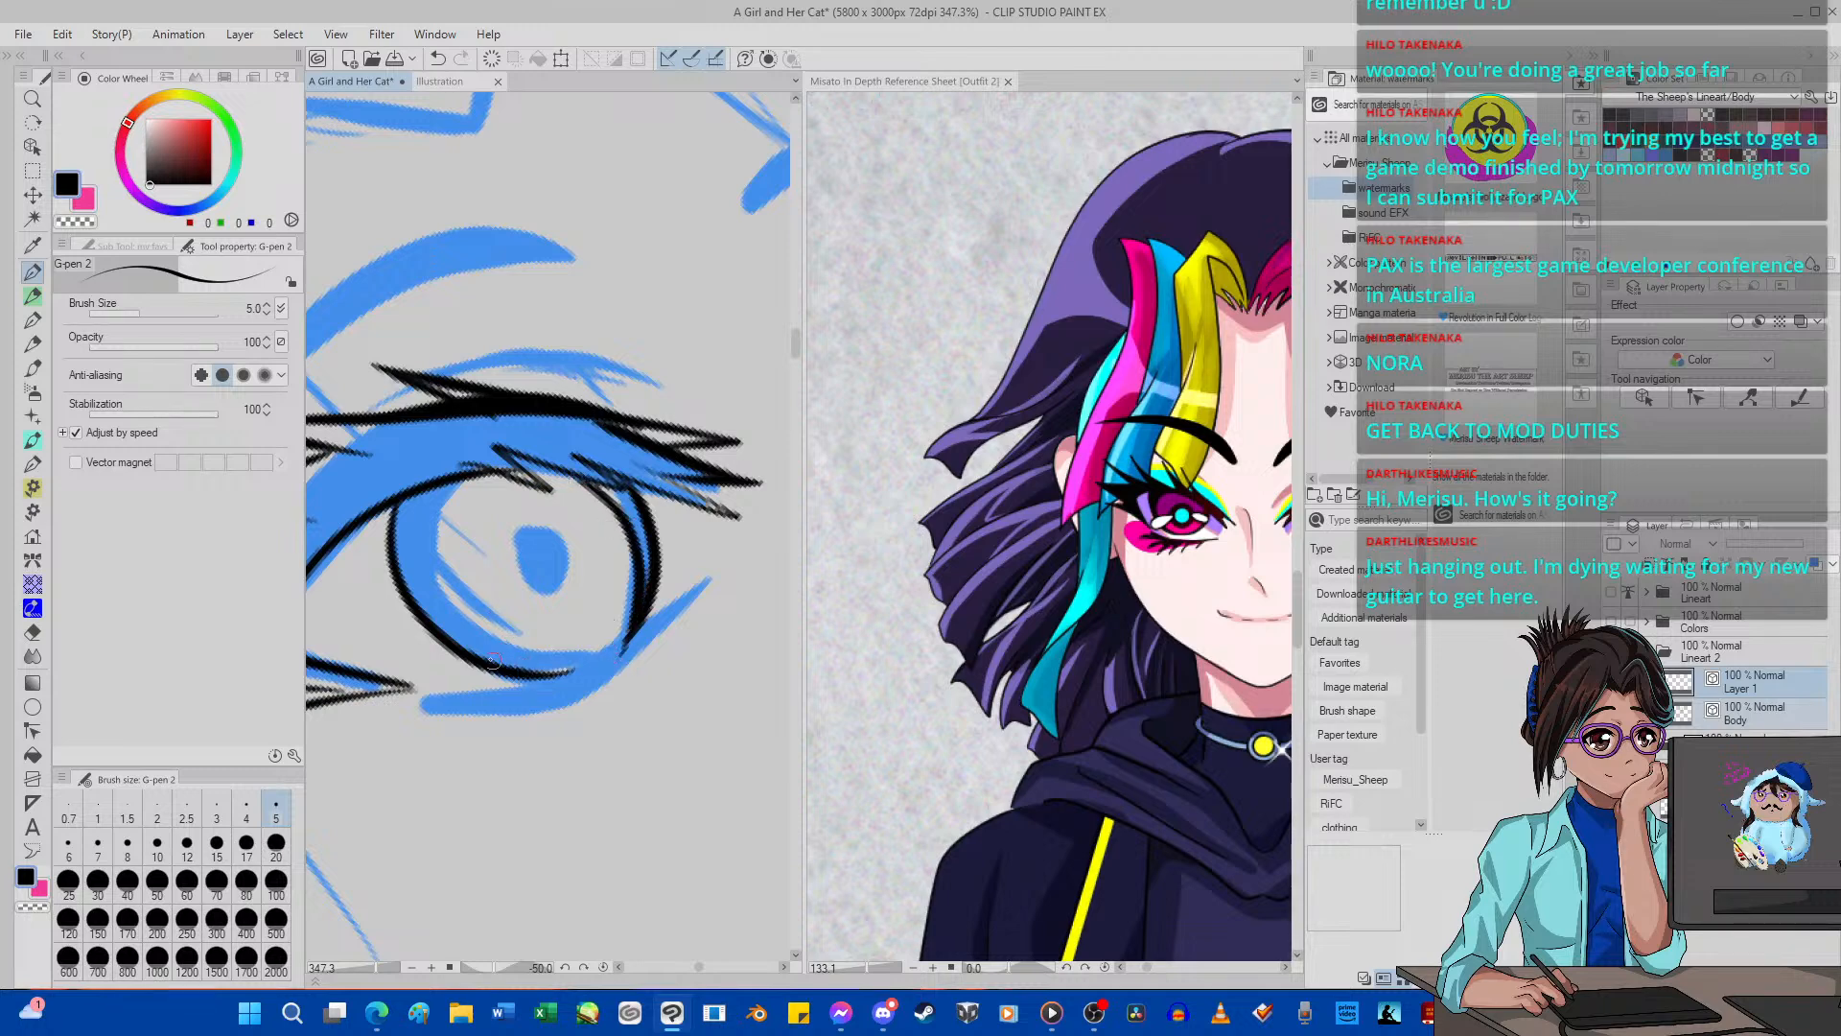
mouse_move(493, 660)
left_mouse_down()
mouse_move(434, 611)
mouse_move(454, 477)
left_mouse_up()
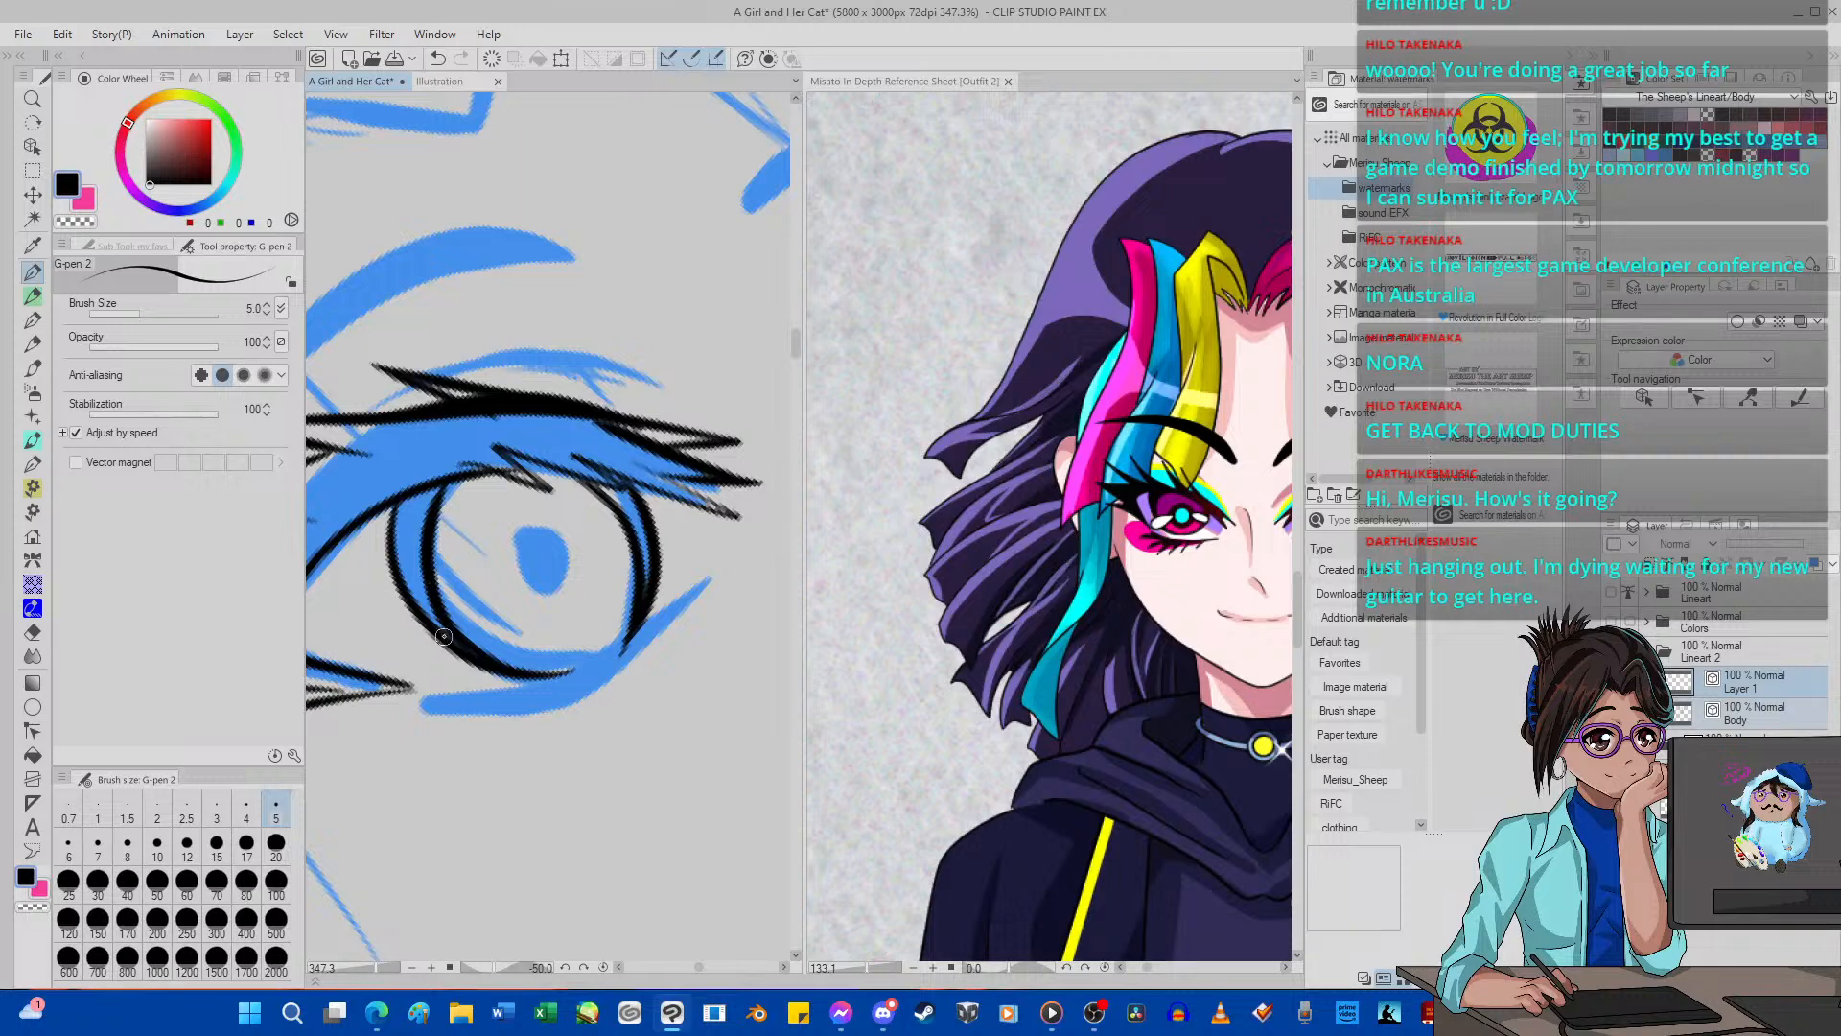
Ink the near eye's tapered, thickened lower lash line beneath the iris with G-pen 2, undoing the first attempts.
mouse_move(437, 701)
left_mouse_down()
mouse_move(574, 678)
mouse_move(680, 600)
left_mouse_up()
left_click(437, 59)
mouse_move(434, 699)
left_mouse_down()
mouse_move(564, 685)
mouse_move(663, 620)
left_mouse_up()
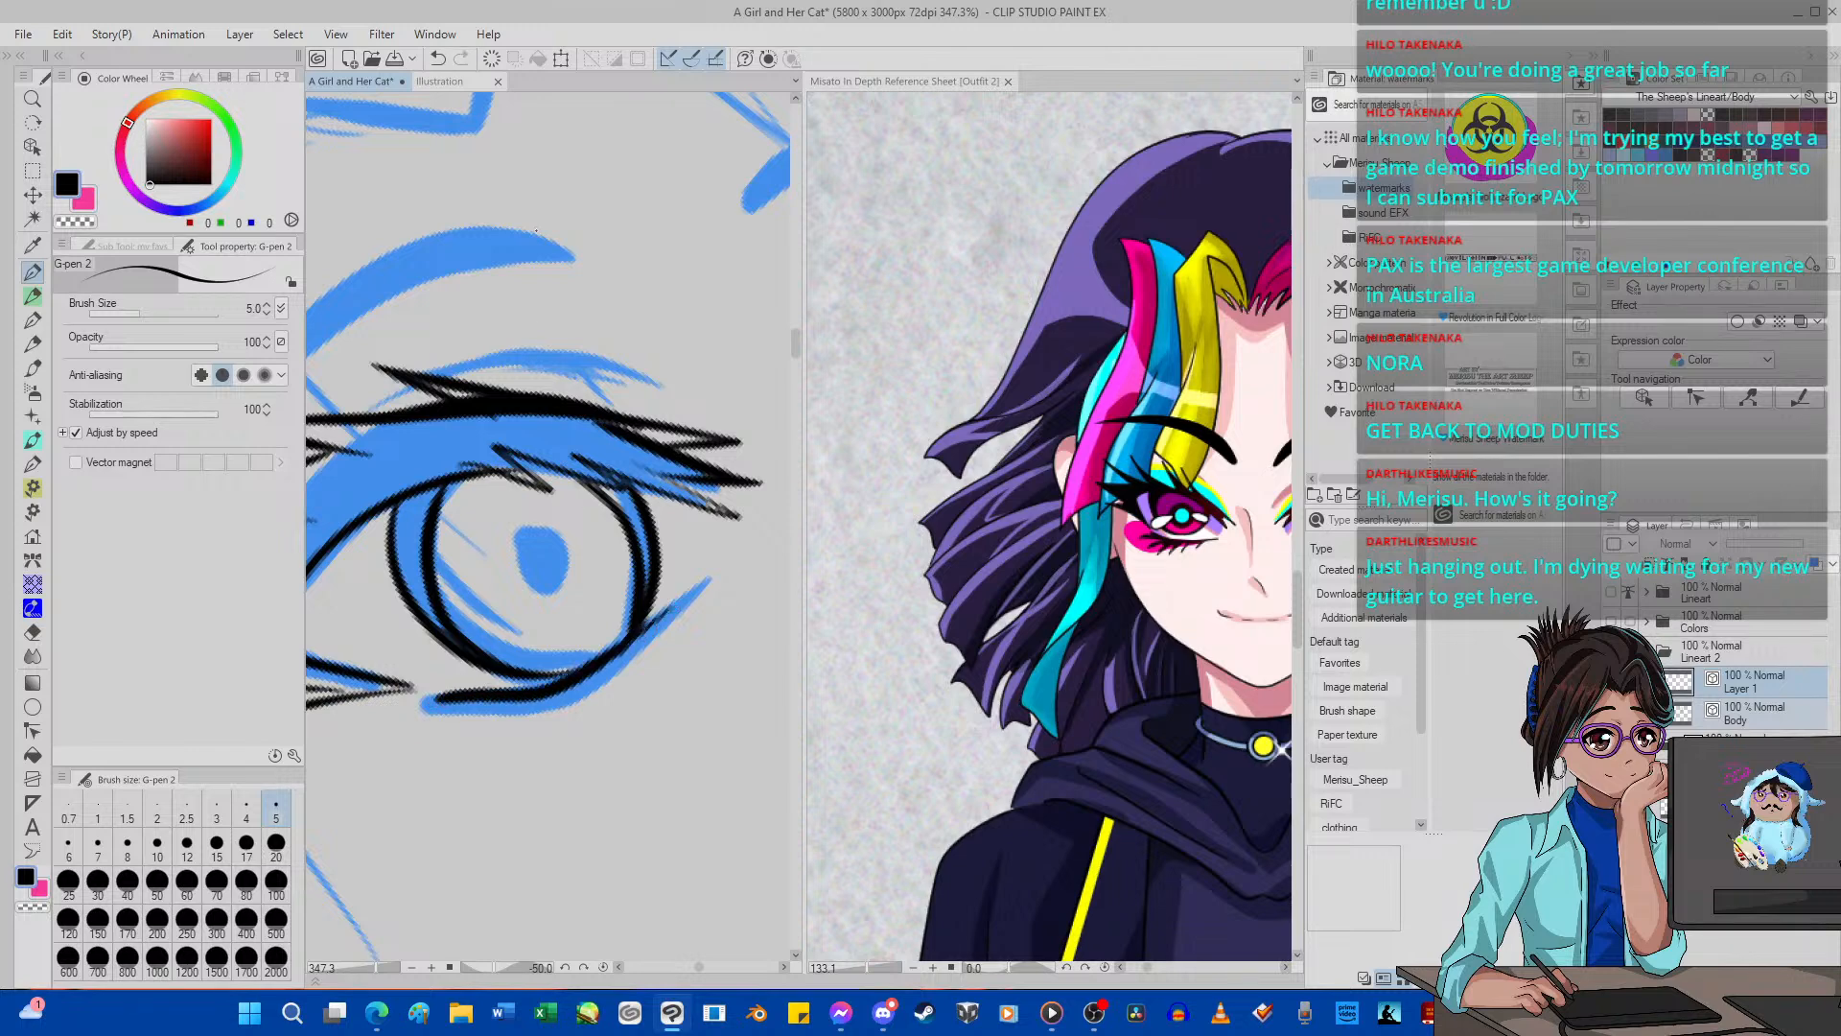
left_click(438, 58)
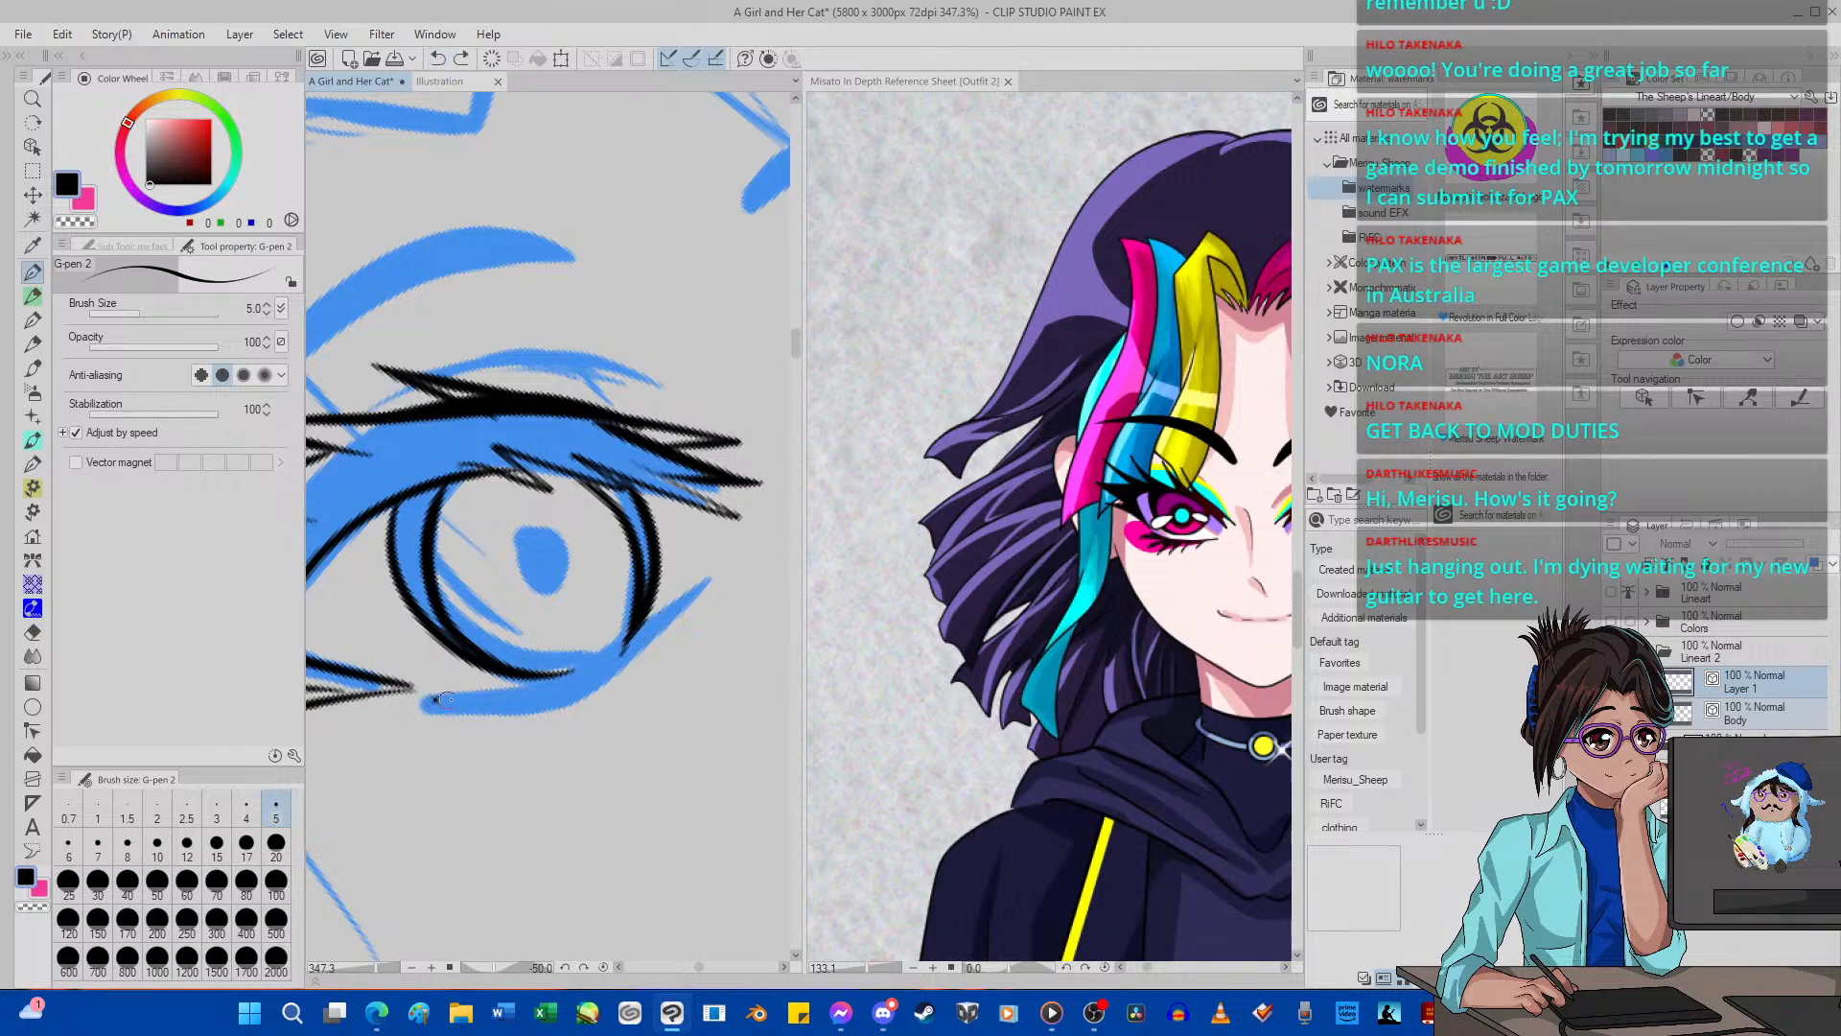
mouse_move(440, 699)
left_mouse_down()
mouse_move(545, 689)
mouse_move(683, 597)
left_mouse_up()
left_click_drag(517, 688, 671, 608)
mouse_move(436, 703)
left_mouse_down()
mouse_move(514, 718)
mouse_move(643, 628)
left_mouse_up()
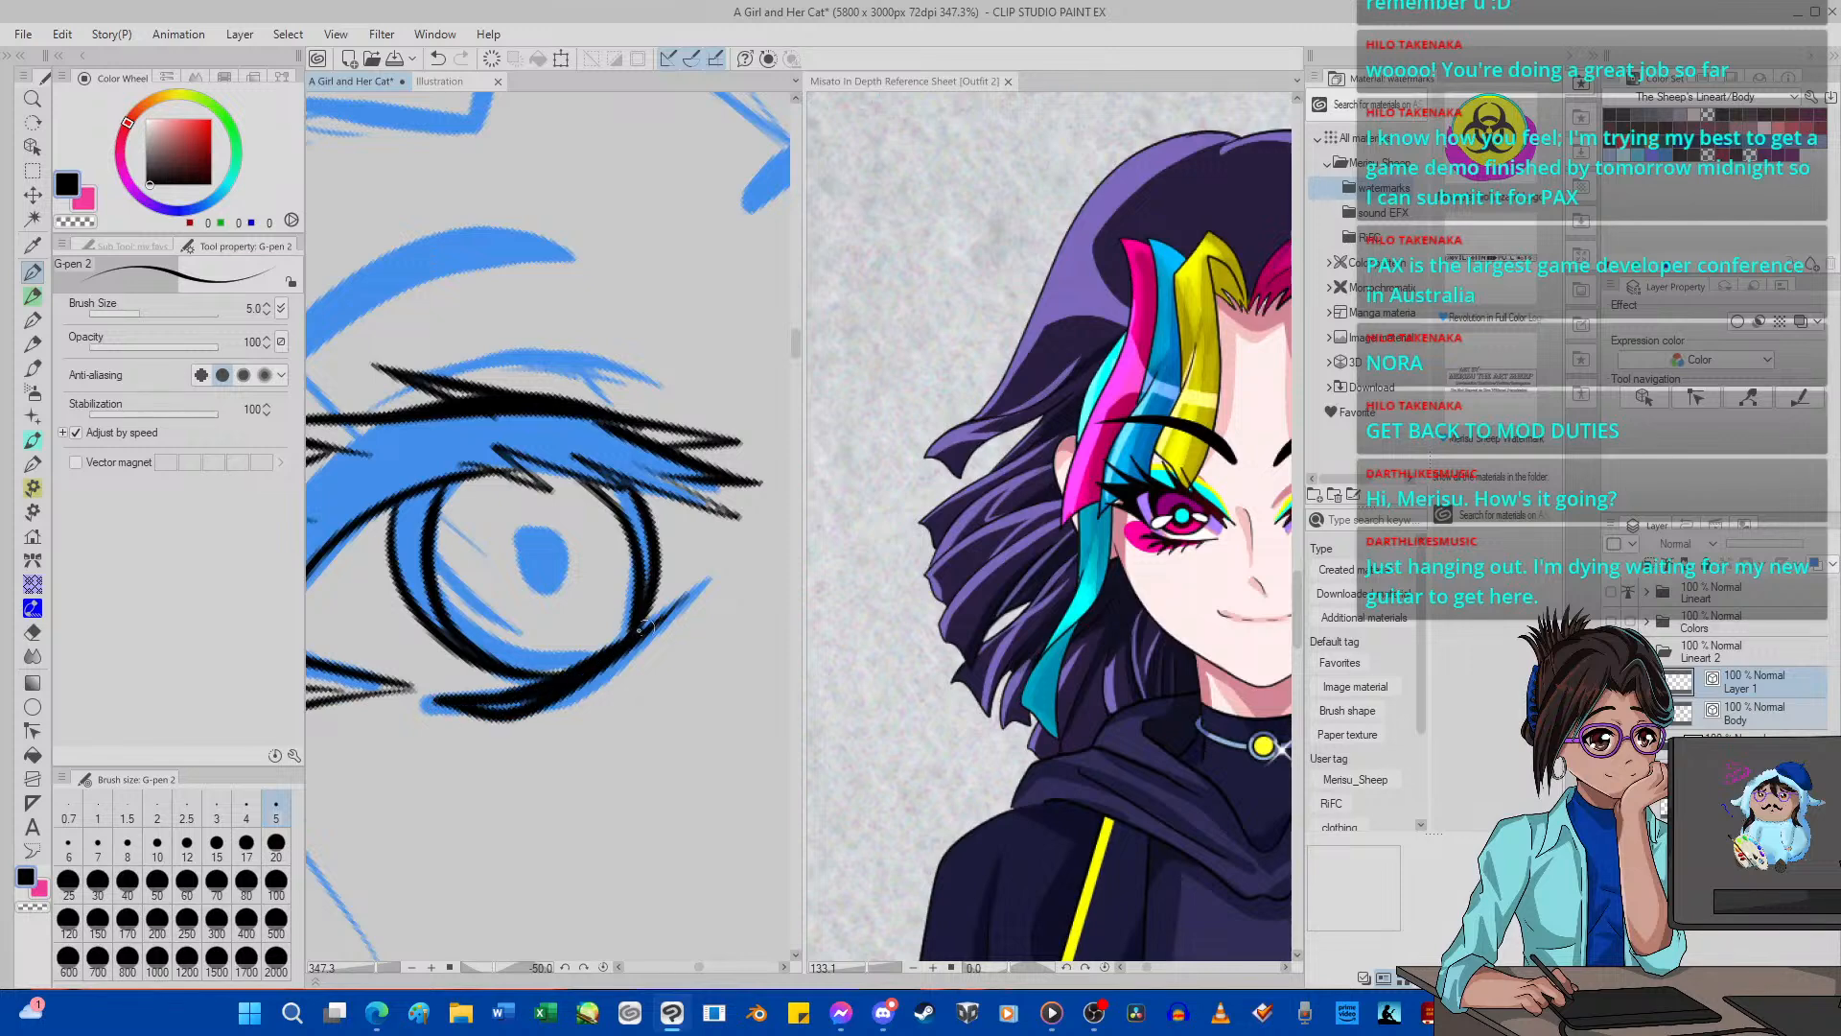
Reset the canvas rotation and thicken the outer end of the near eye's lower lash line with G-pen 2, undoing the trial lashes.
left_click(603, 967)
left_click(441, 60)
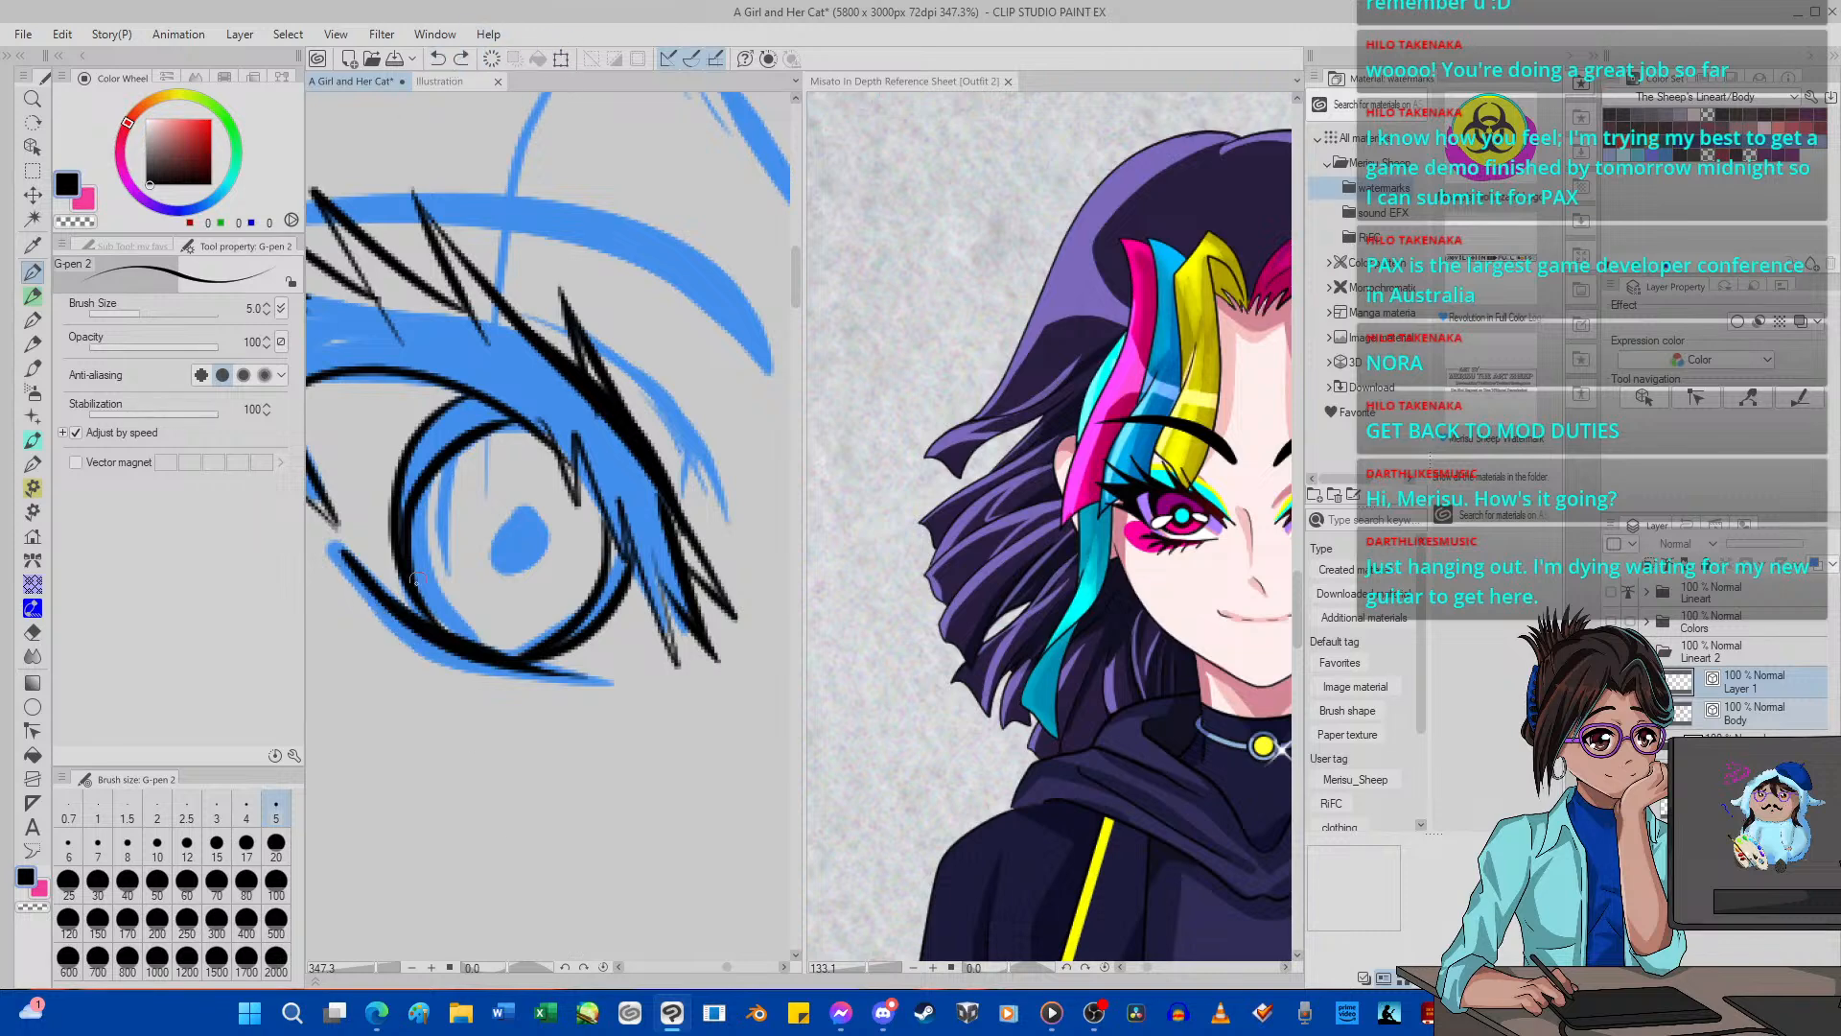
left_click_drag(355, 570, 440, 639)
mouse_move(334, 546)
left_mouse_down()
mouse_move(398, 626)
mouse_move(497, 659)
left_mouse_up()
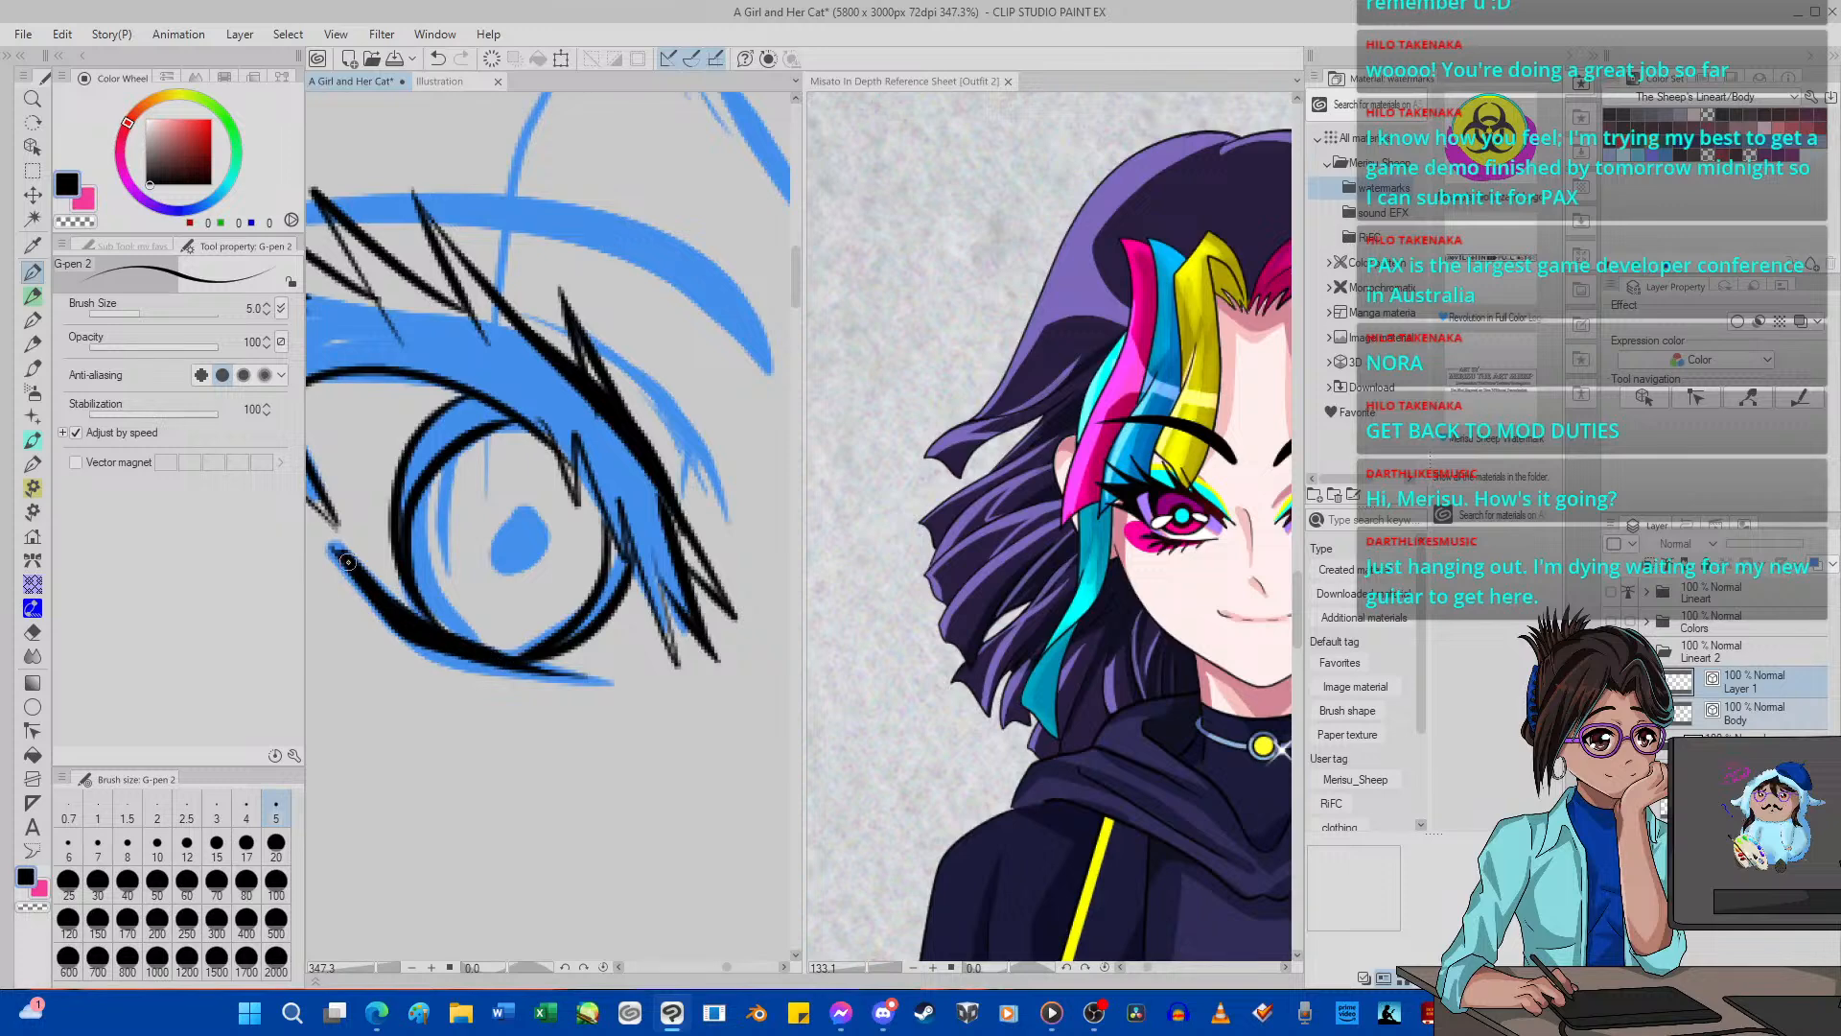
mouse_move(339, 557)
left_mouse_down()
mouse_move(398, 635)
mouse_move(347, 664)
mouse_move(345, 608)
mouse_move(316, 630)
left_mouse_up()
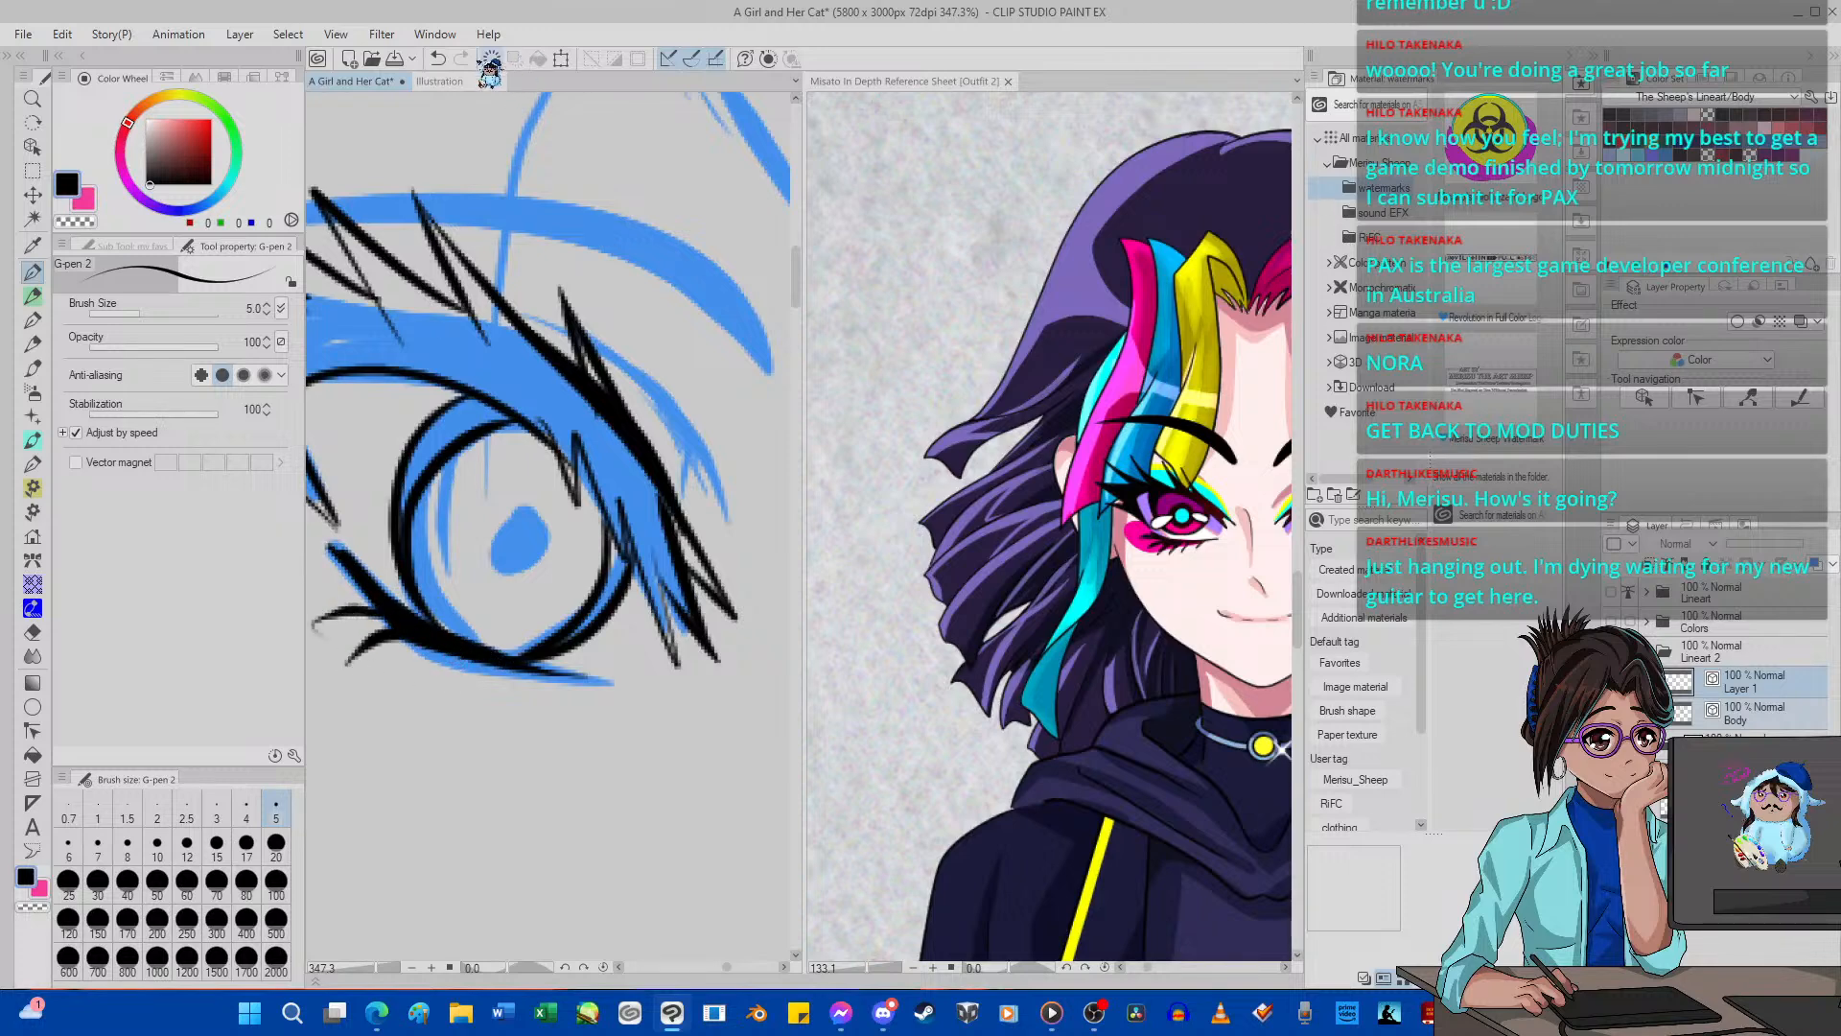
left_click(437, 58)
left_click(437, 59)
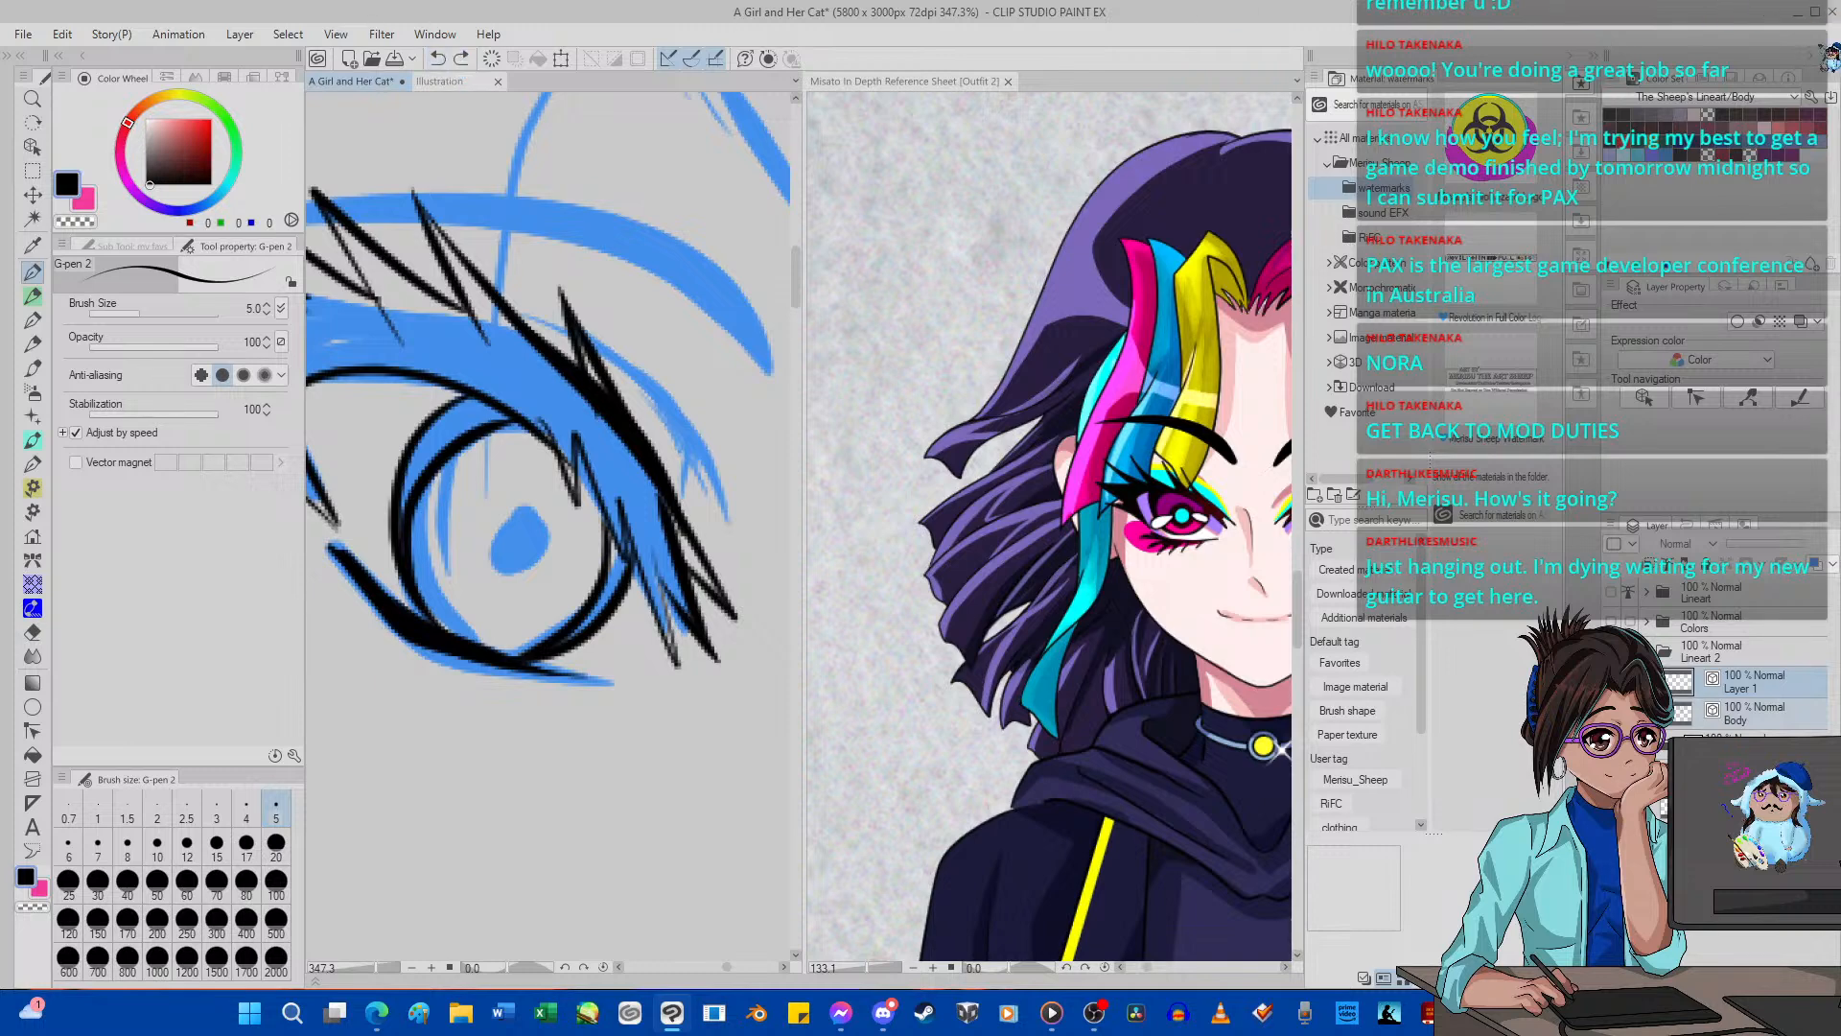
Rotate the canvas and ink short spiky lashes fanning out from the near eye's outer lower lash line with G-pen 2.
scroll(711, 307, "down", 3)
scroll(711, 306, "down", 2)
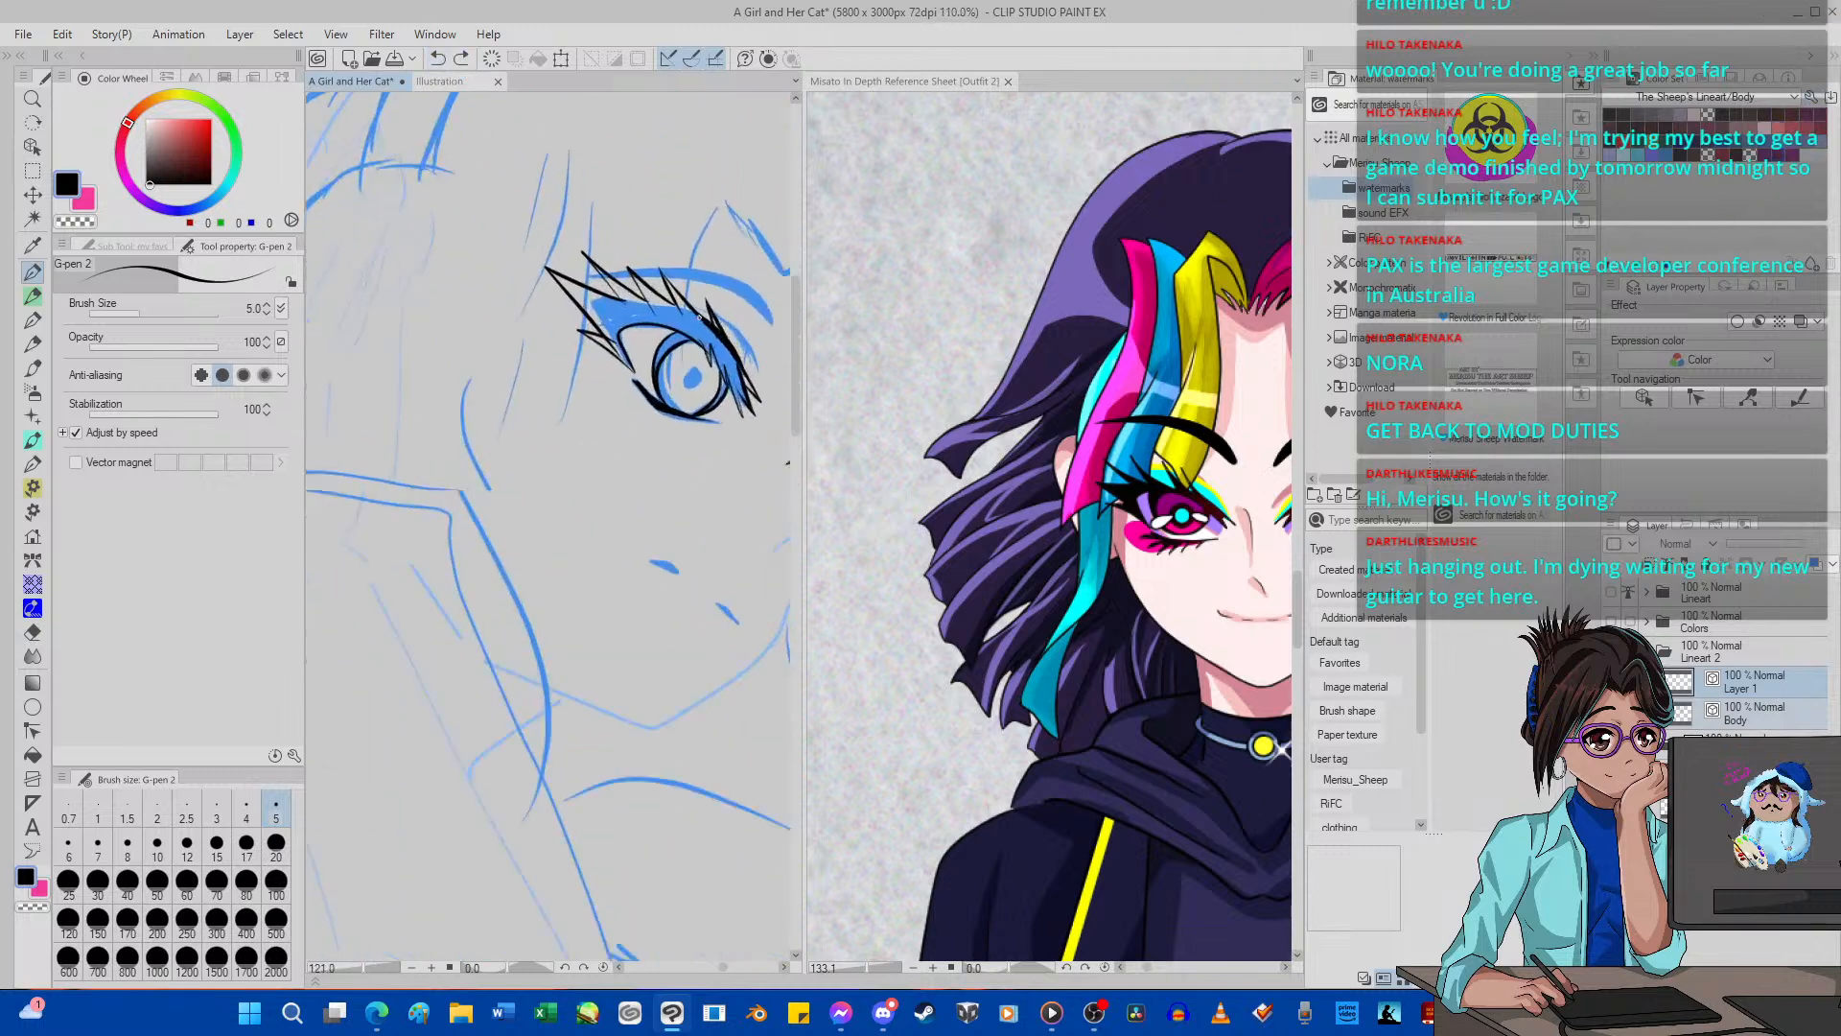
scroll(670, 333, "up", 3)
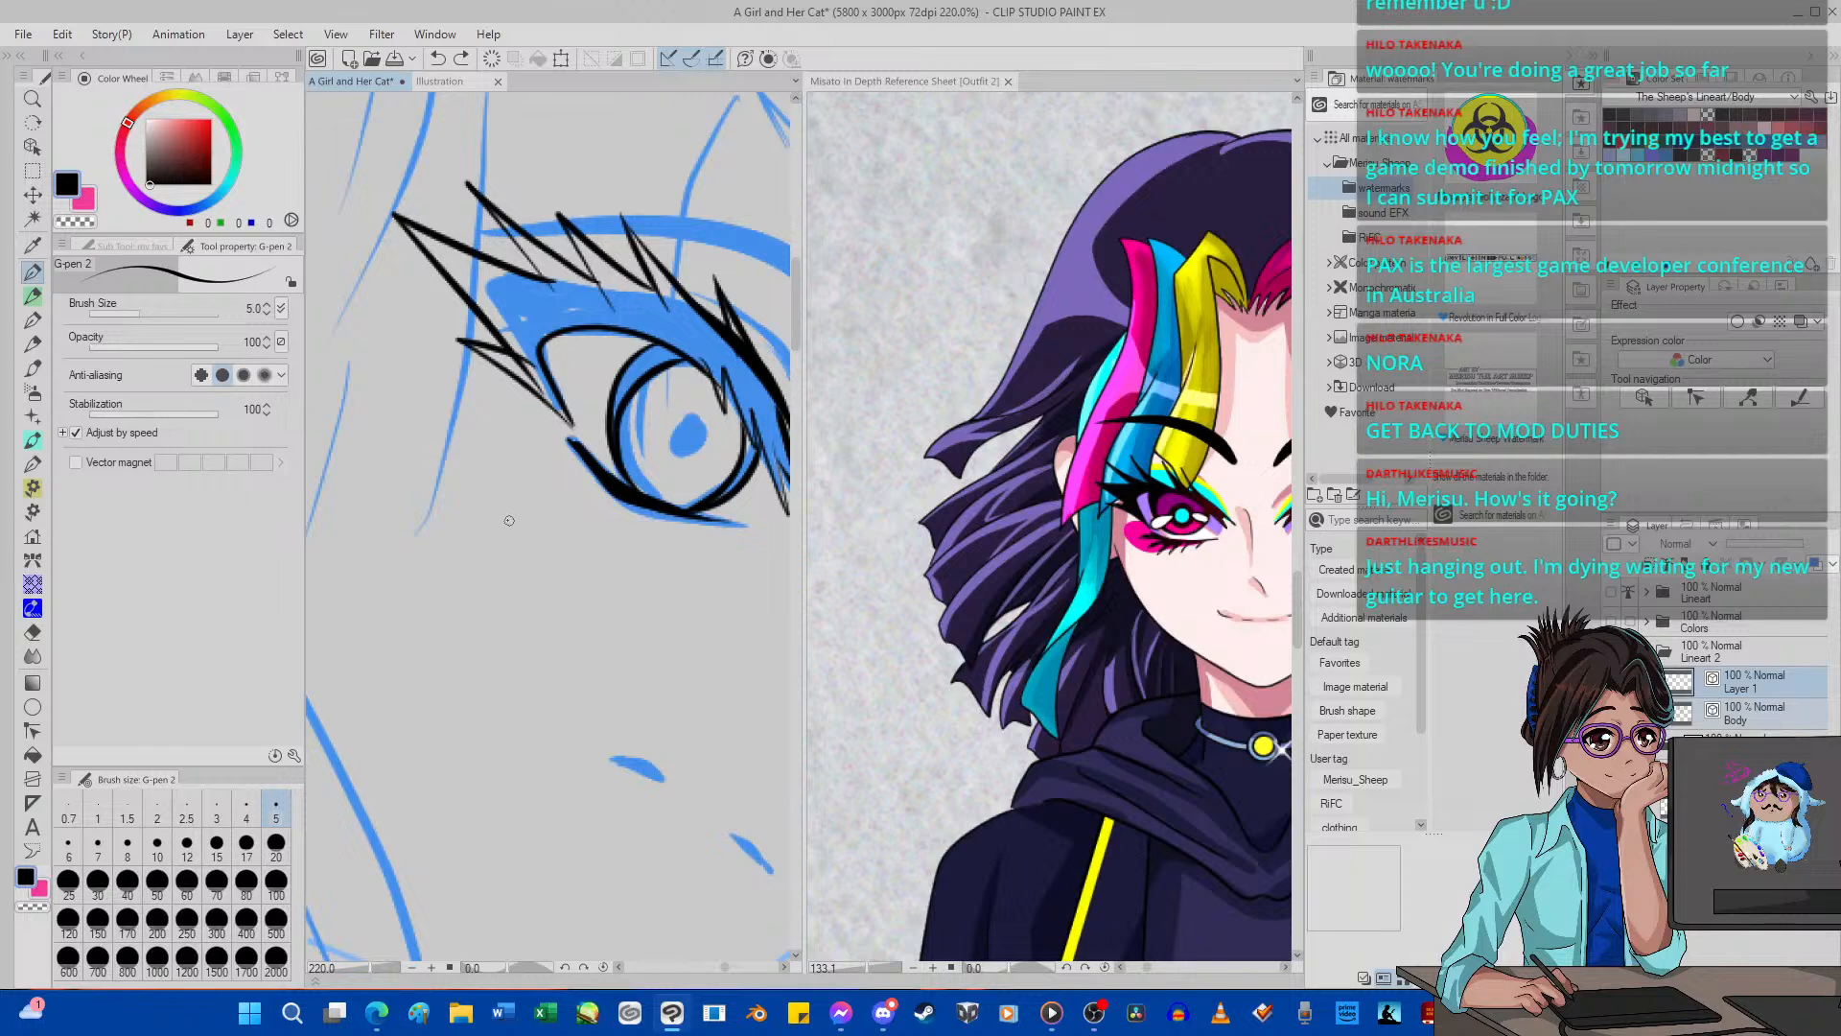
left_click_drag(509, 519, 618, 469)
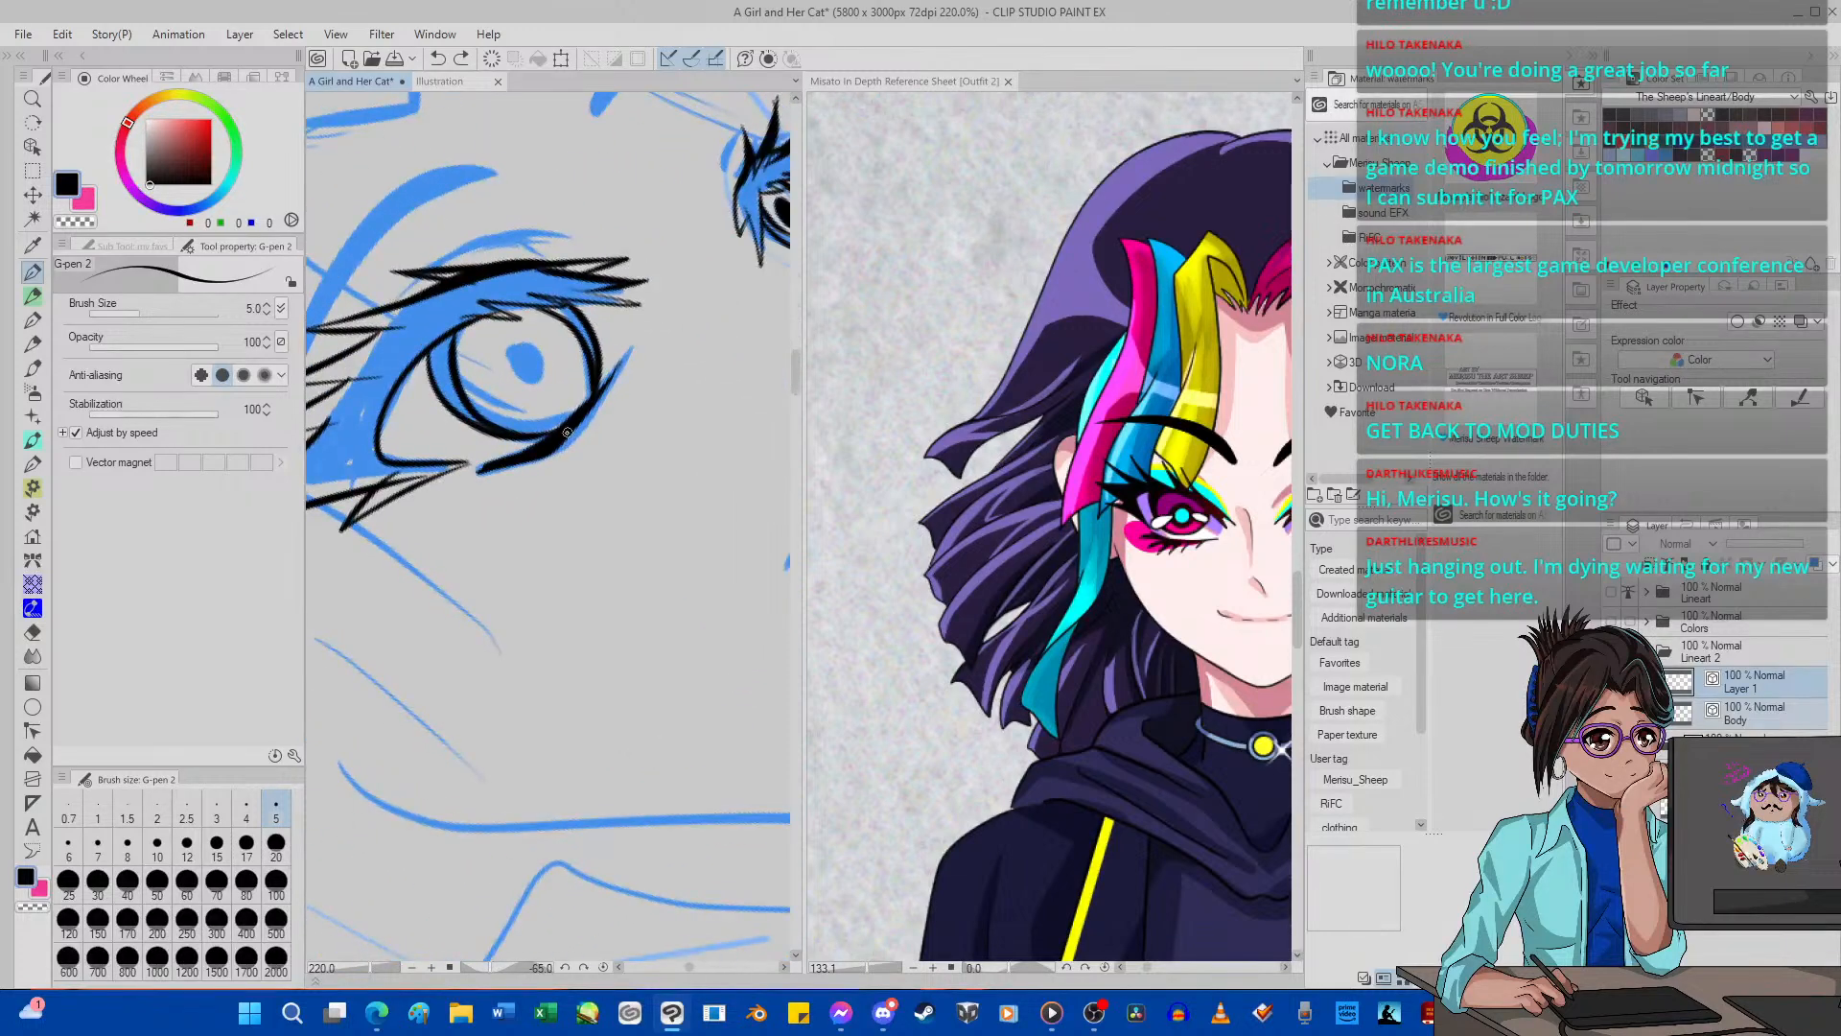
mouse_move(529, 509)
left_mouse_down()
mouse_move(567, 442)
mouse_move(556, 482)
left_mouse_up()
mouse_move(555, 484)
left_mouse_down()
mouse_move(594, 439)
mouse_move(480, 527)
left_mouse_up()
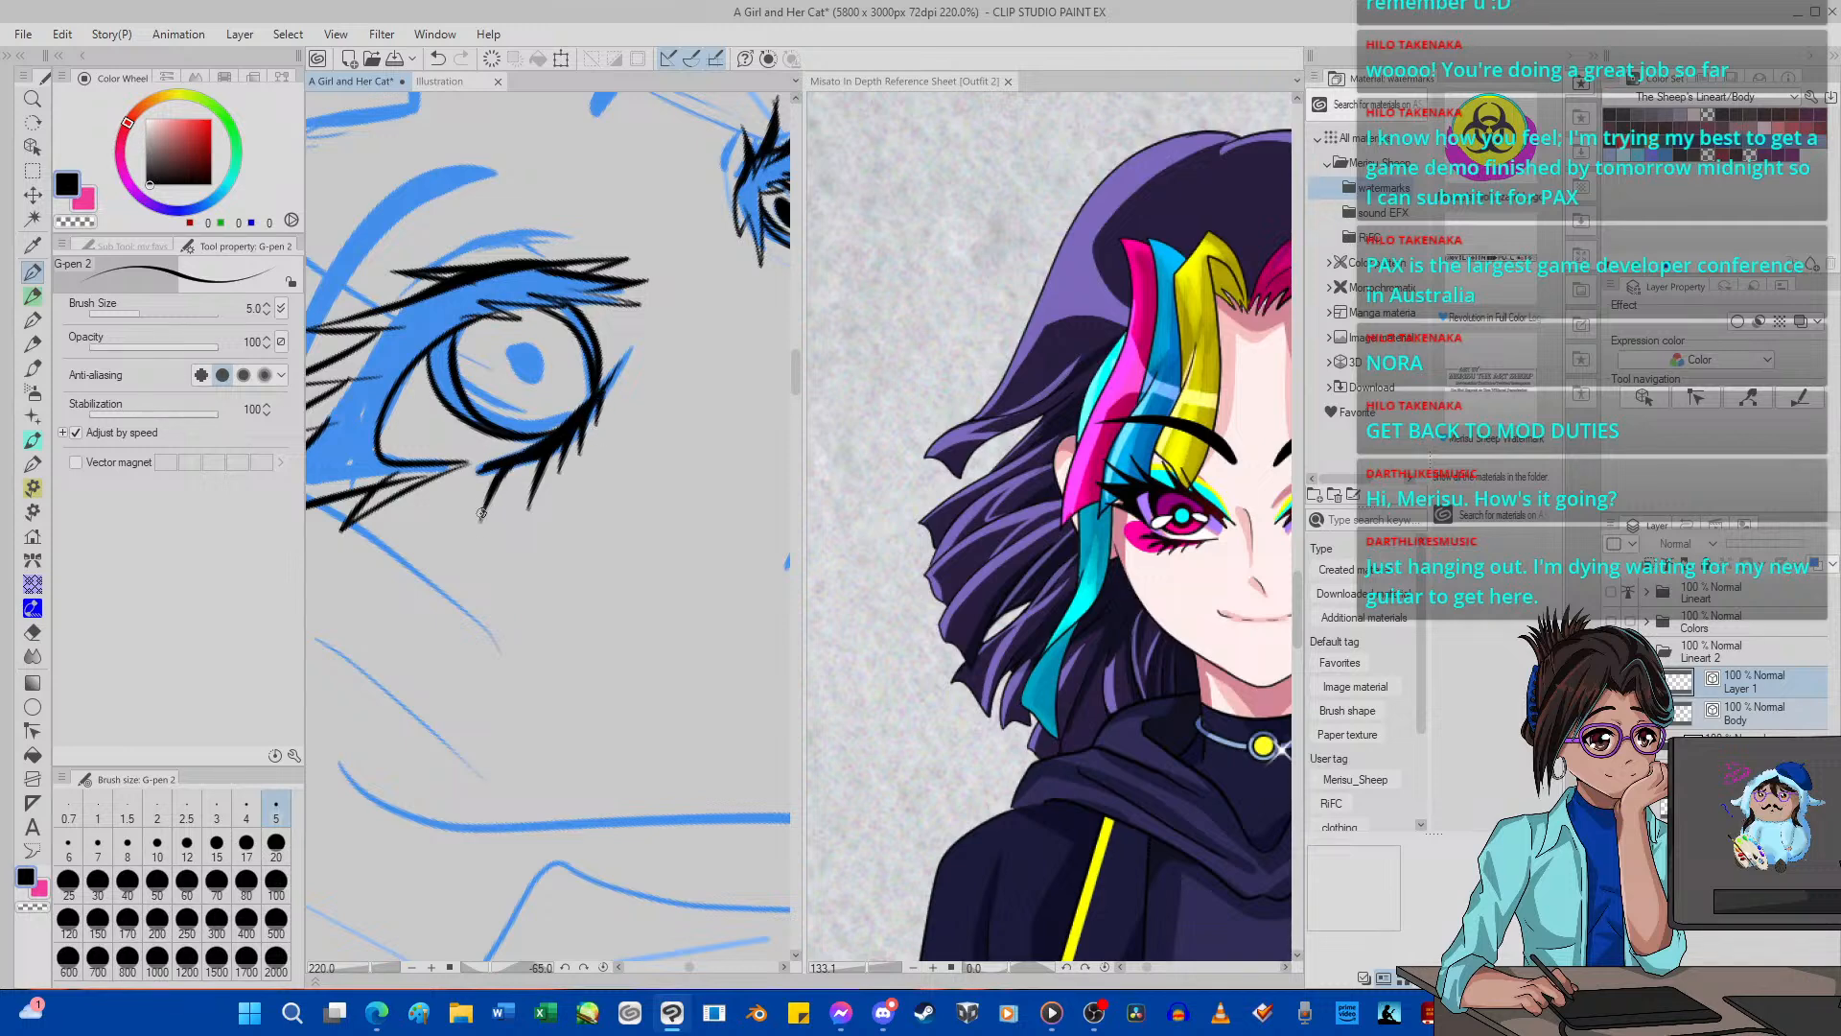
mouse_move(531, 462)
left_mouse_down()
mouse_move(499, 489)
mouse_move(541, 463)
mouse_move(532, 486)
mouse_move(544, 449)
mouse_move(524, 533)
left_mouse_up()
scroll(561, 429, "down", 8)
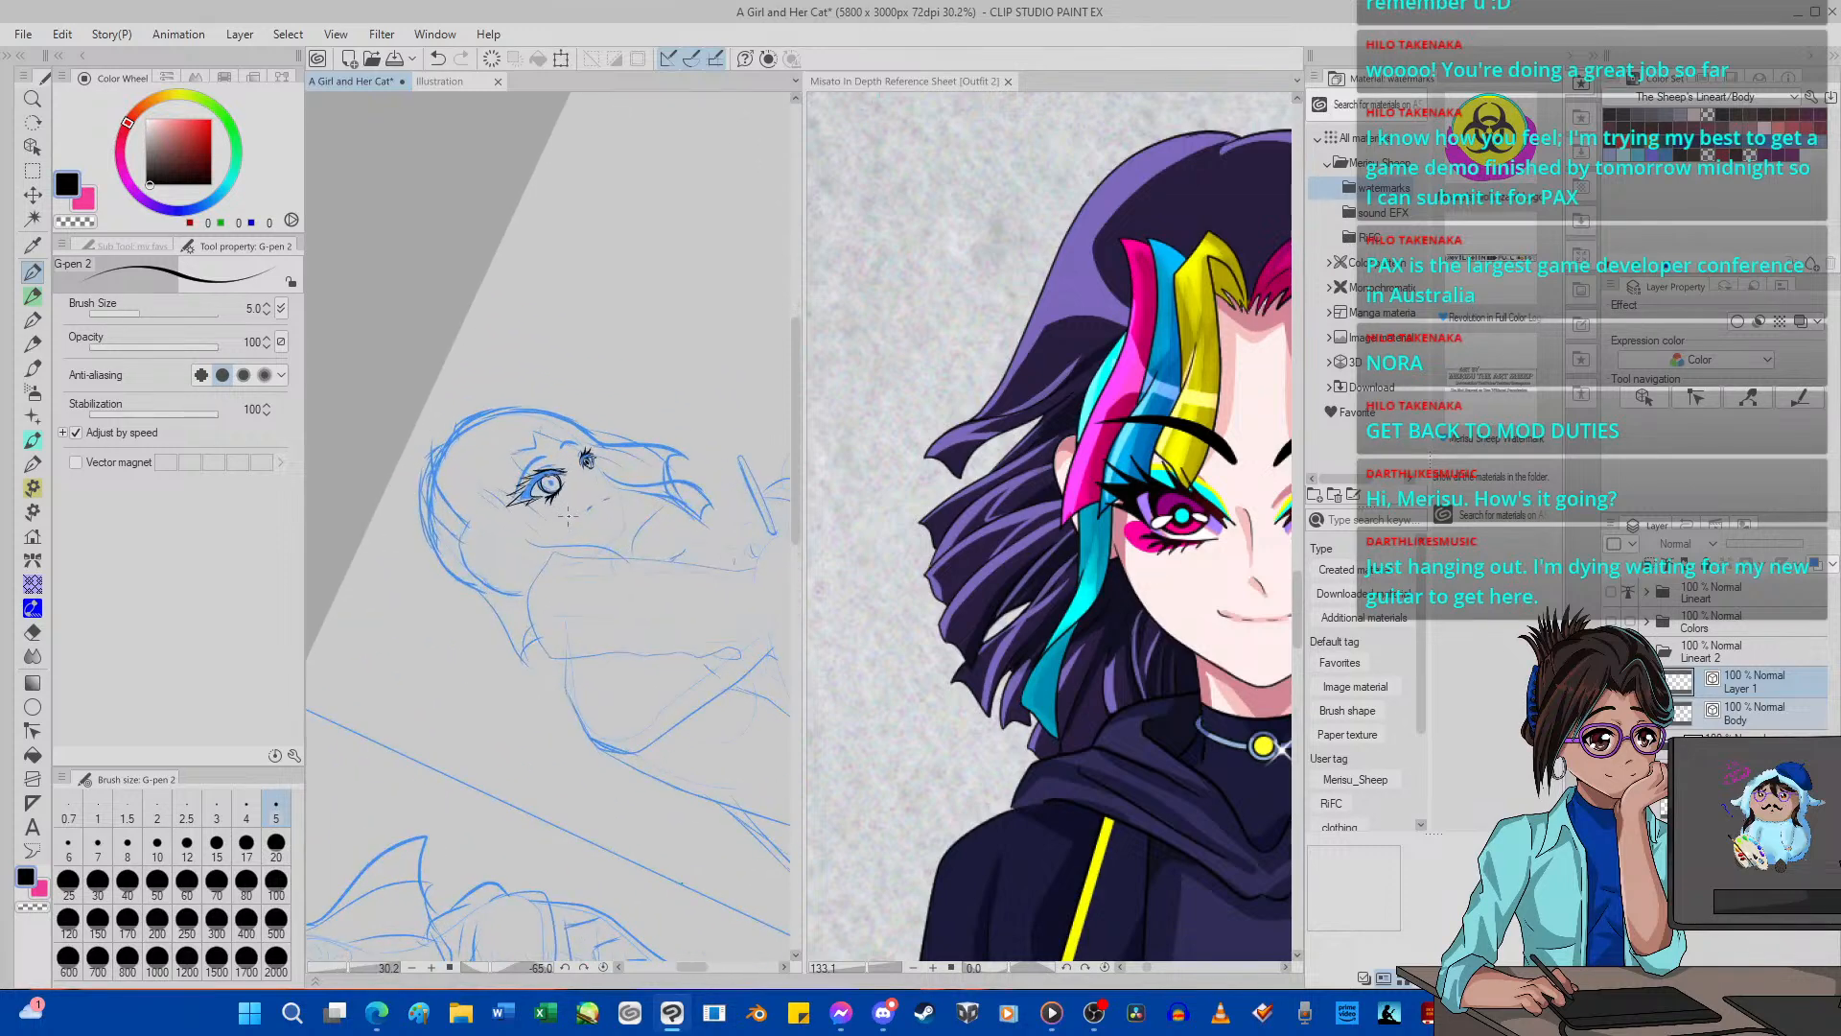
Straighten the canvas and ink a thin oval pupil outline inside the near eye's iris, undoing the heavier and incomplete attempts.
scroll(568, 516, "up", 1)
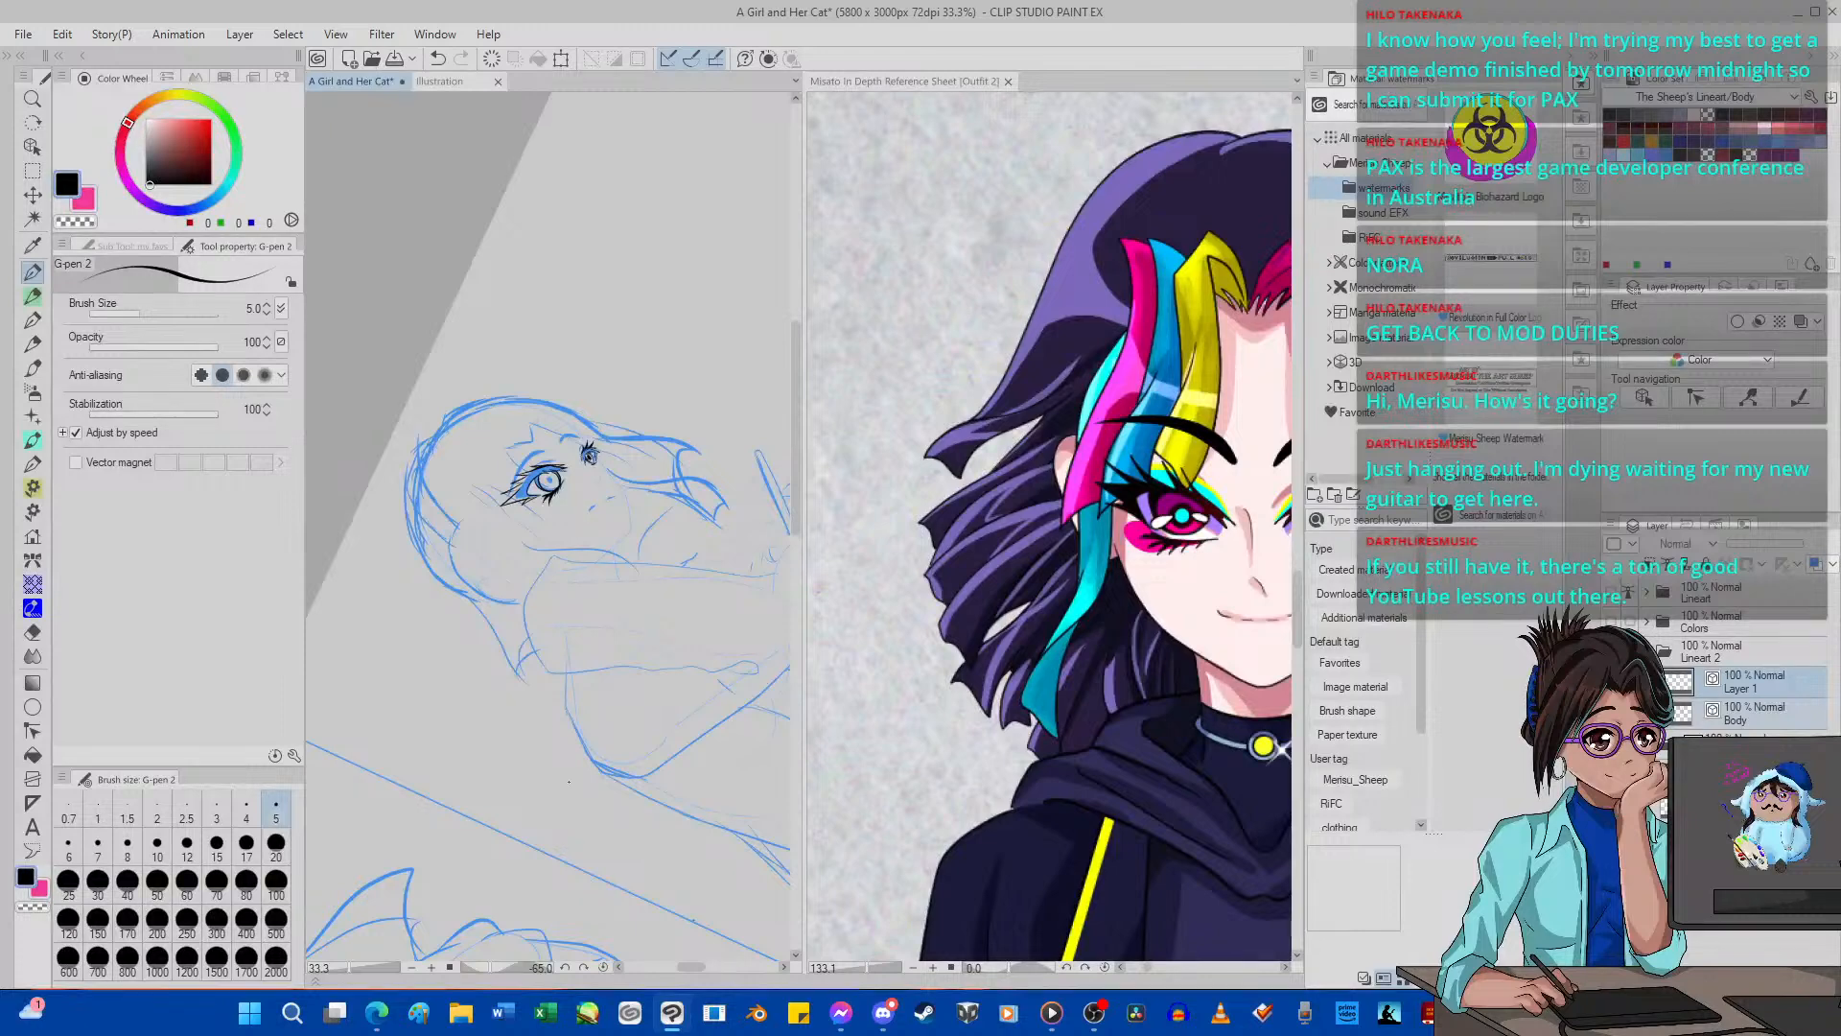
left_click(603, 967)
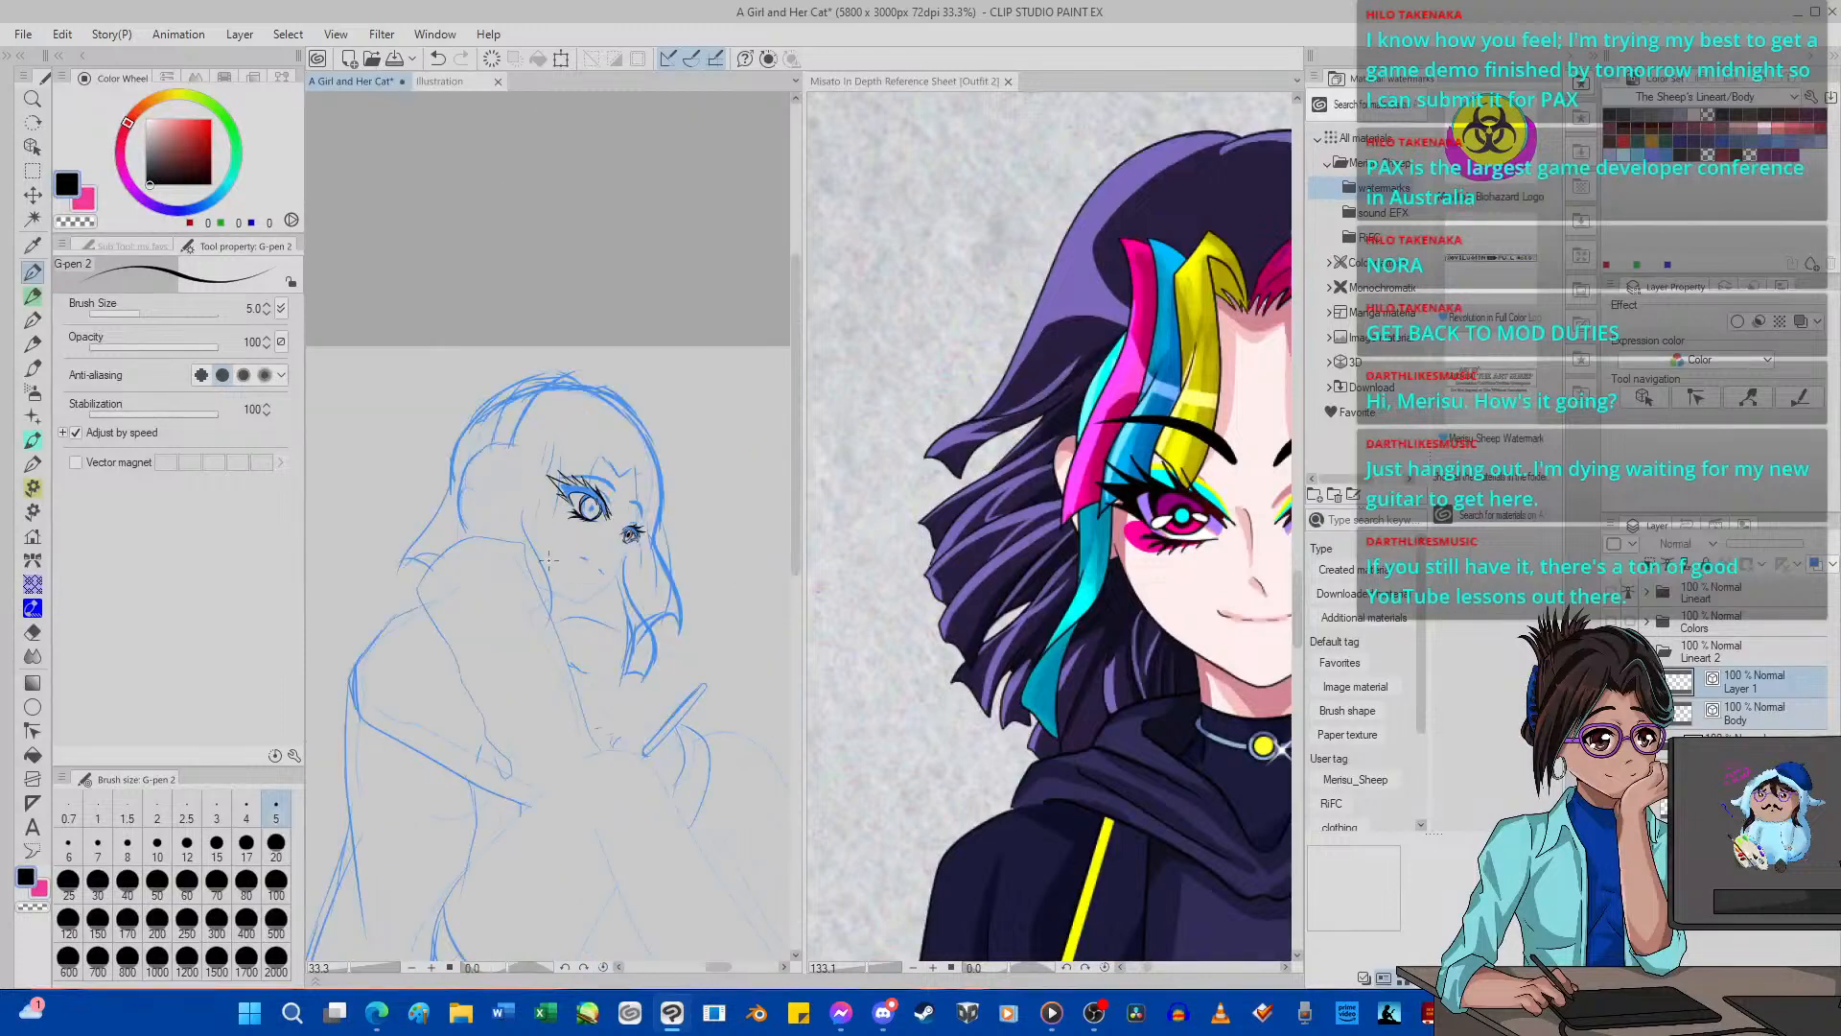
scroll(600, 484, "up", 6)
scroll(600, 484, "up", 8)
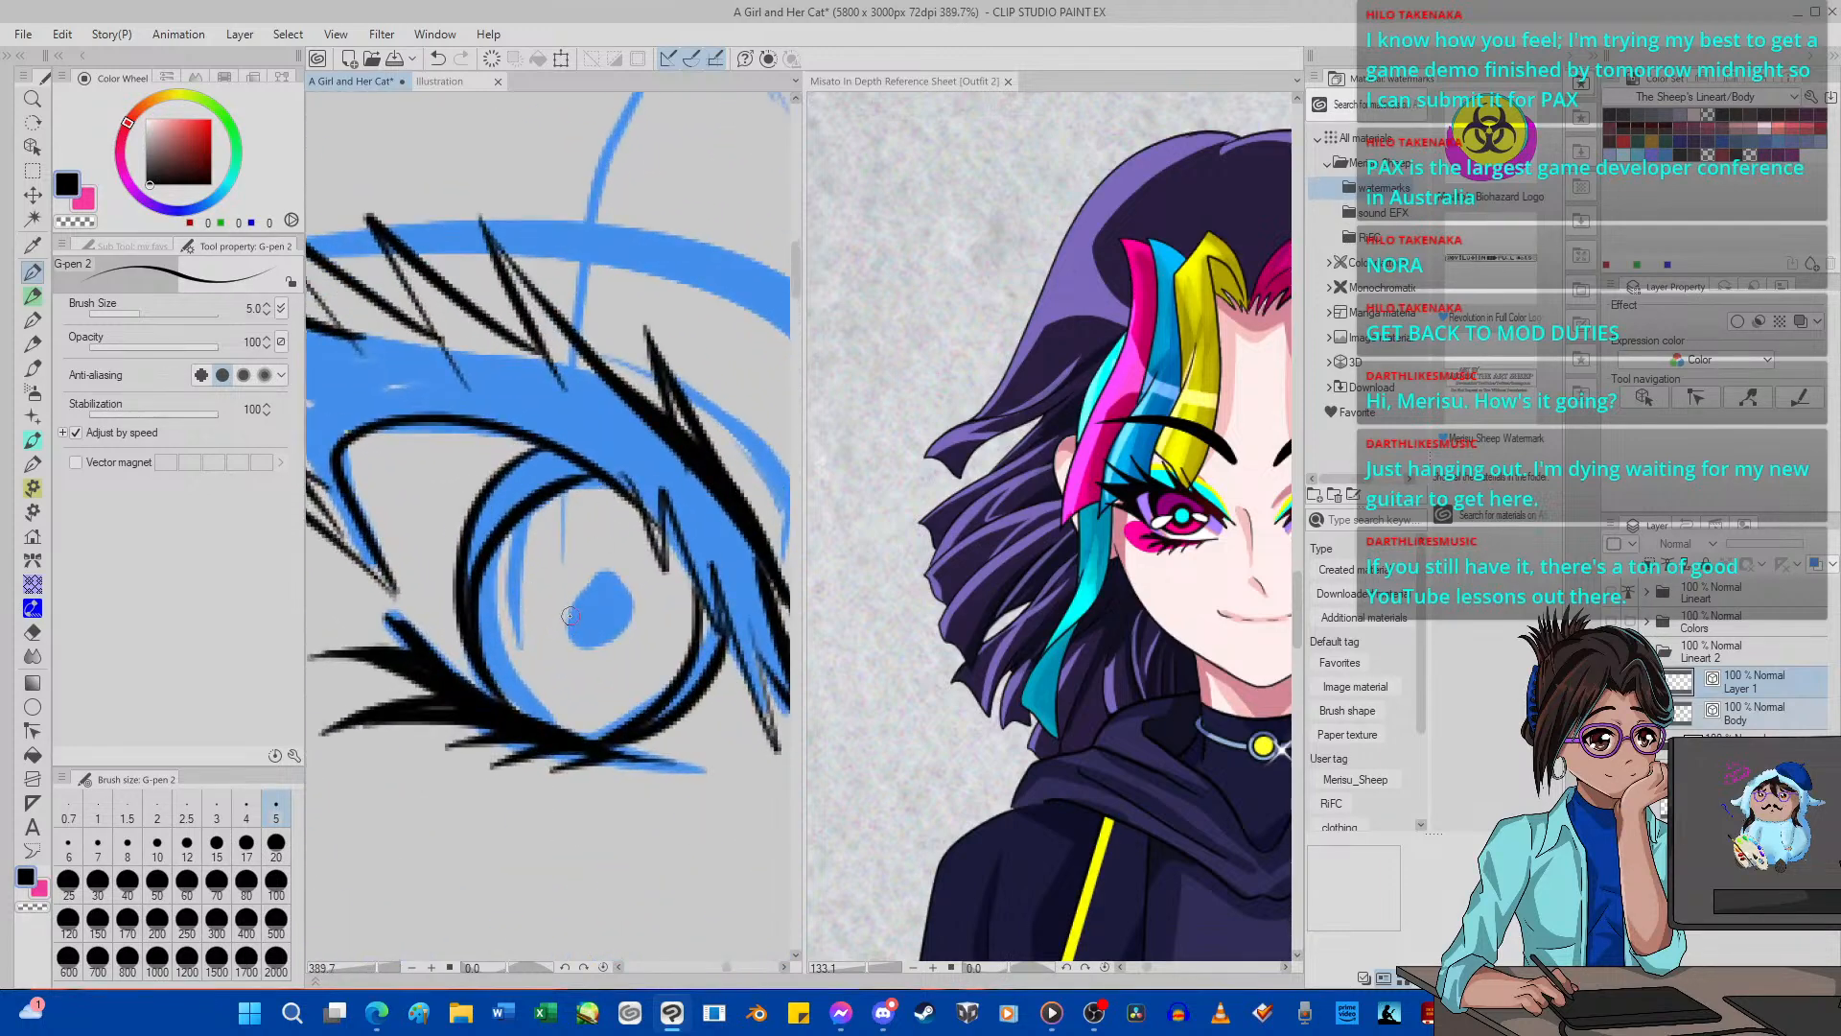
mouse_move(571, 616)
left_mouse_down()
mouse_move(596, 654)
mouse_move(638, 594)
mouse_move(634, 564)
mouse_move(599, 558)
mouse_move(564, 639)
mouse_move(580, 633)
mouse_move(563, 634)
mouse_move(565, 598)
mouse_move(626, 567)
left_mouse_up()
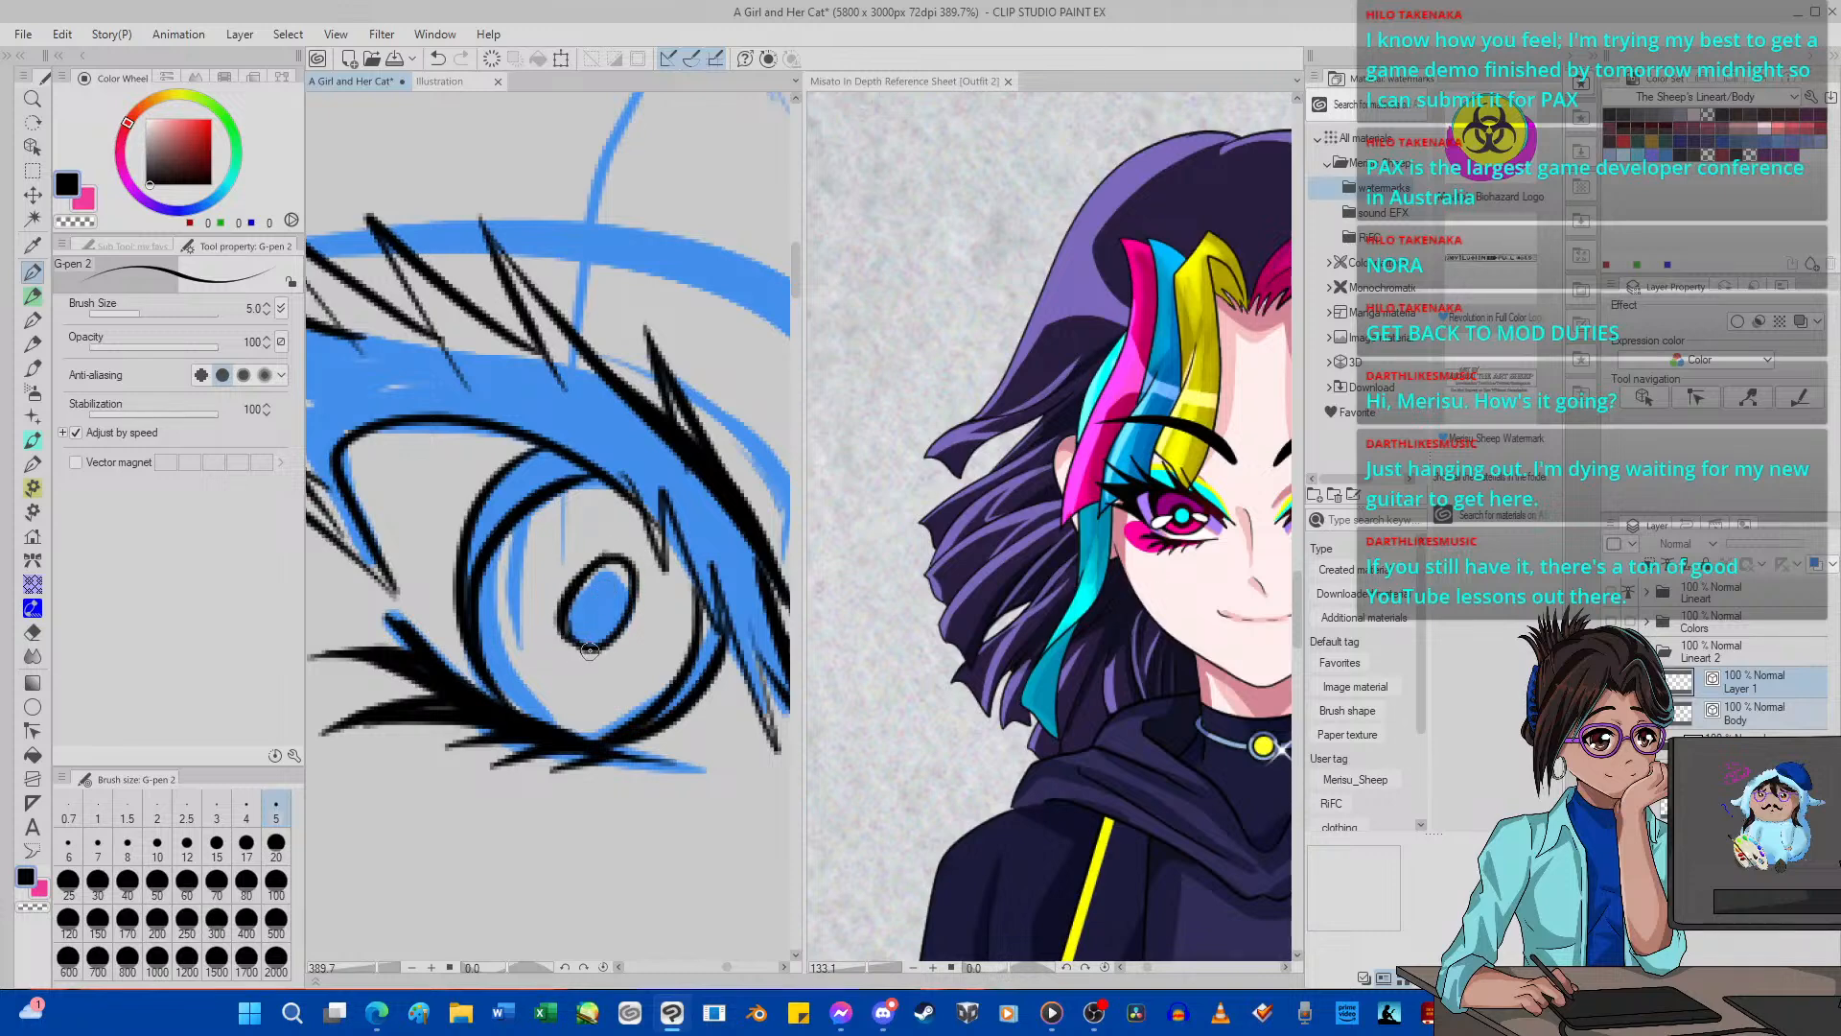
mouse_move(590, 650)
left_mouse_down()
mouse_move(556, 631)
mouse_move(565, 587)
mouse_move(620, 541)
mouse_move(629, 600)
mouse_move(622, 570)
mouse_move(618, 625)
mouse_move(585, 650)
mouse_move(563, 625)
mouse_move(590, 571)
mouse_move(616, 558)
mouse_move(627, 589)
mouse_move(587, 588)
mouse_move(621, 534)
mouse_move(633, 612)
left_mouse_up()
left_click(32, 632)
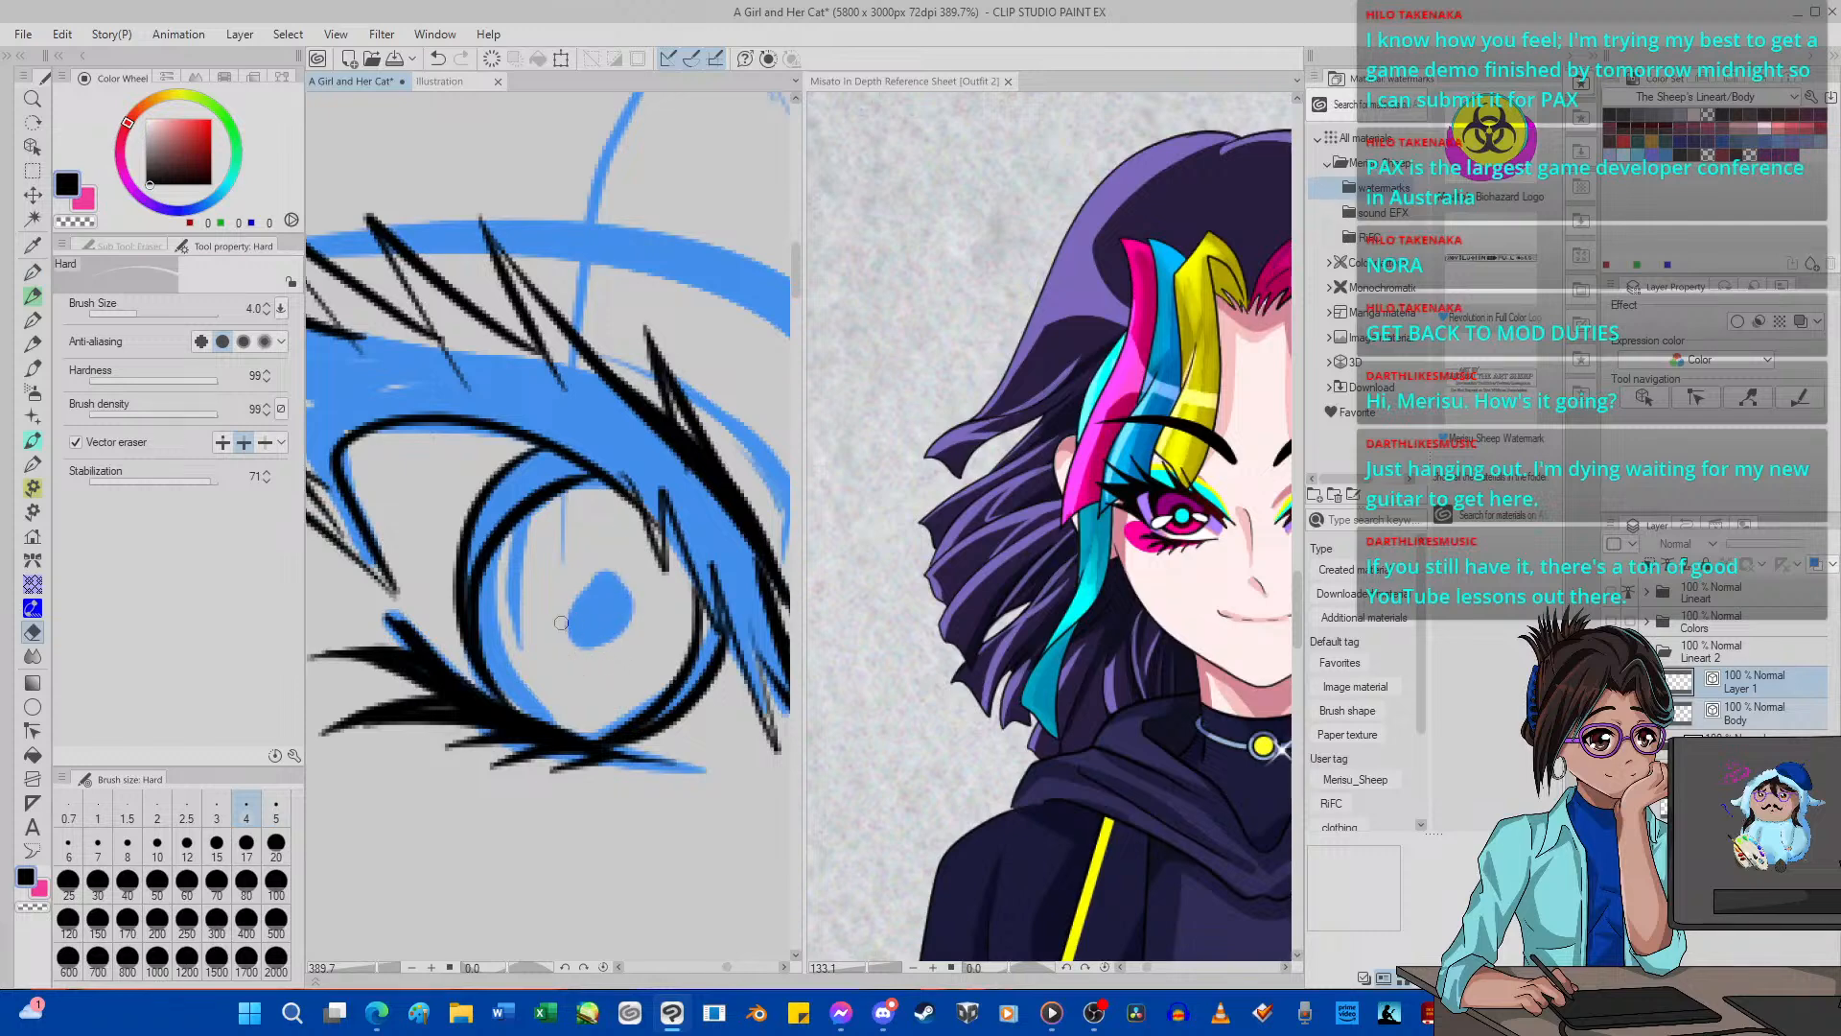
left_click(33, 272)
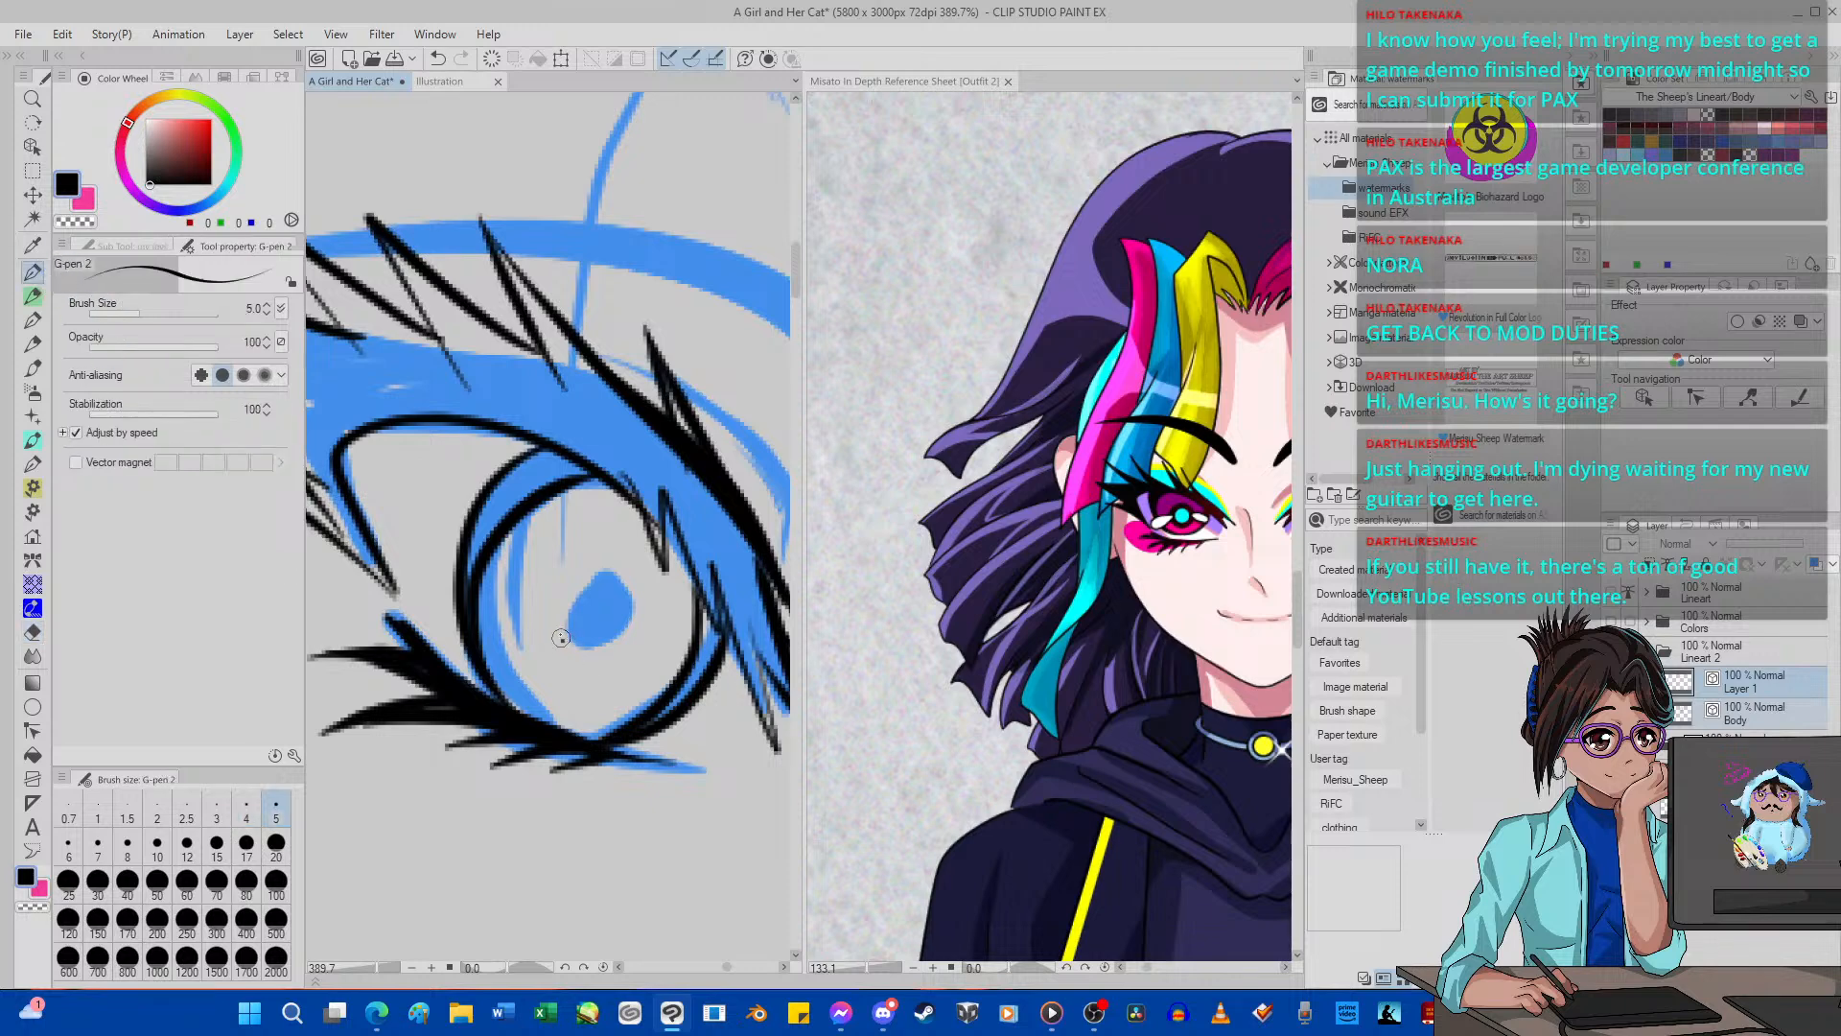
mouse_move(561, 638)
left_mouse_down()
mouse_move(609, 567)
mouse_move(631, 573)
mouse_move(637, 610)
mouse_move(578, 671)
left_mouse_up()
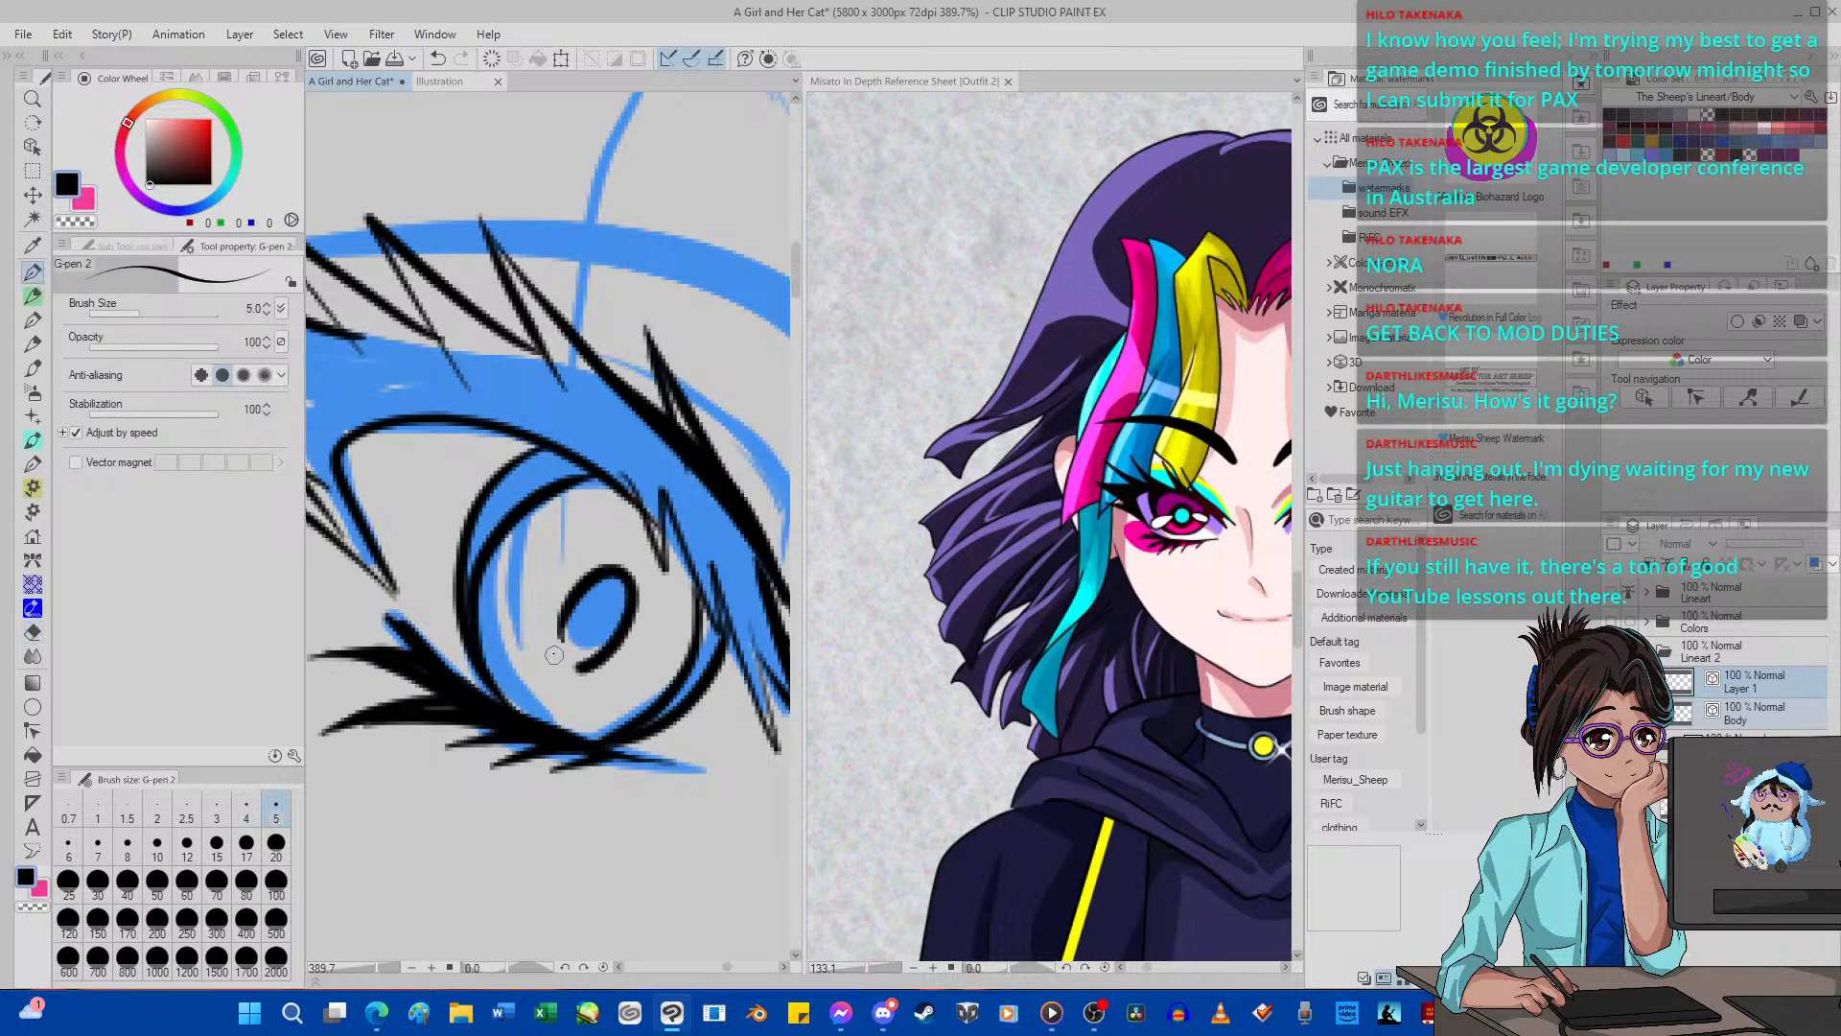
left_click(437, 58)
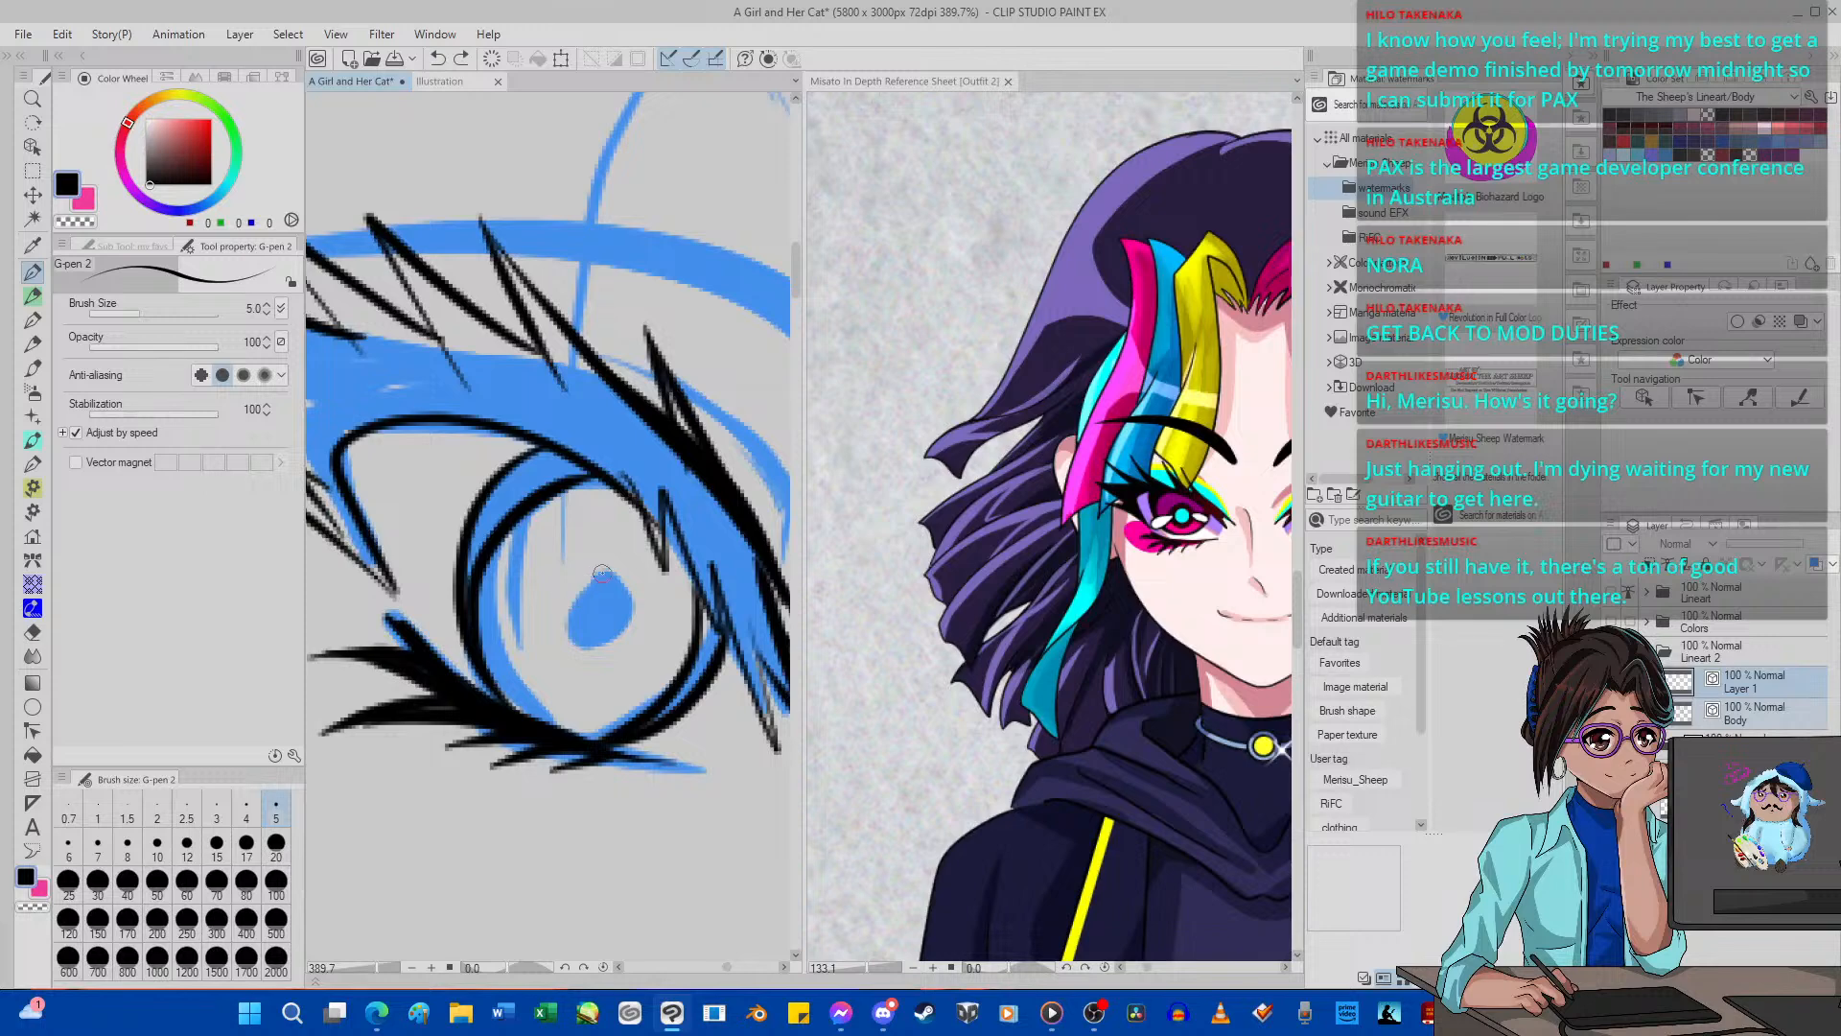
mouse_move(602, 572)
left_mouse_down()
mouse_move(565, 605)
mouse_move(559, 653)
mouse_move(601, 657)
mouse_move(635, 605)
mouse_move(630, 565)
mouse_move(566, 596)
mouse_move(566, 660)
mouse_move(602, 653)
mouse_move(628, 564)
mouse_move(588, 563)
mouse_move(569, 639)
left_mouse_up()
left_click(437, 59)
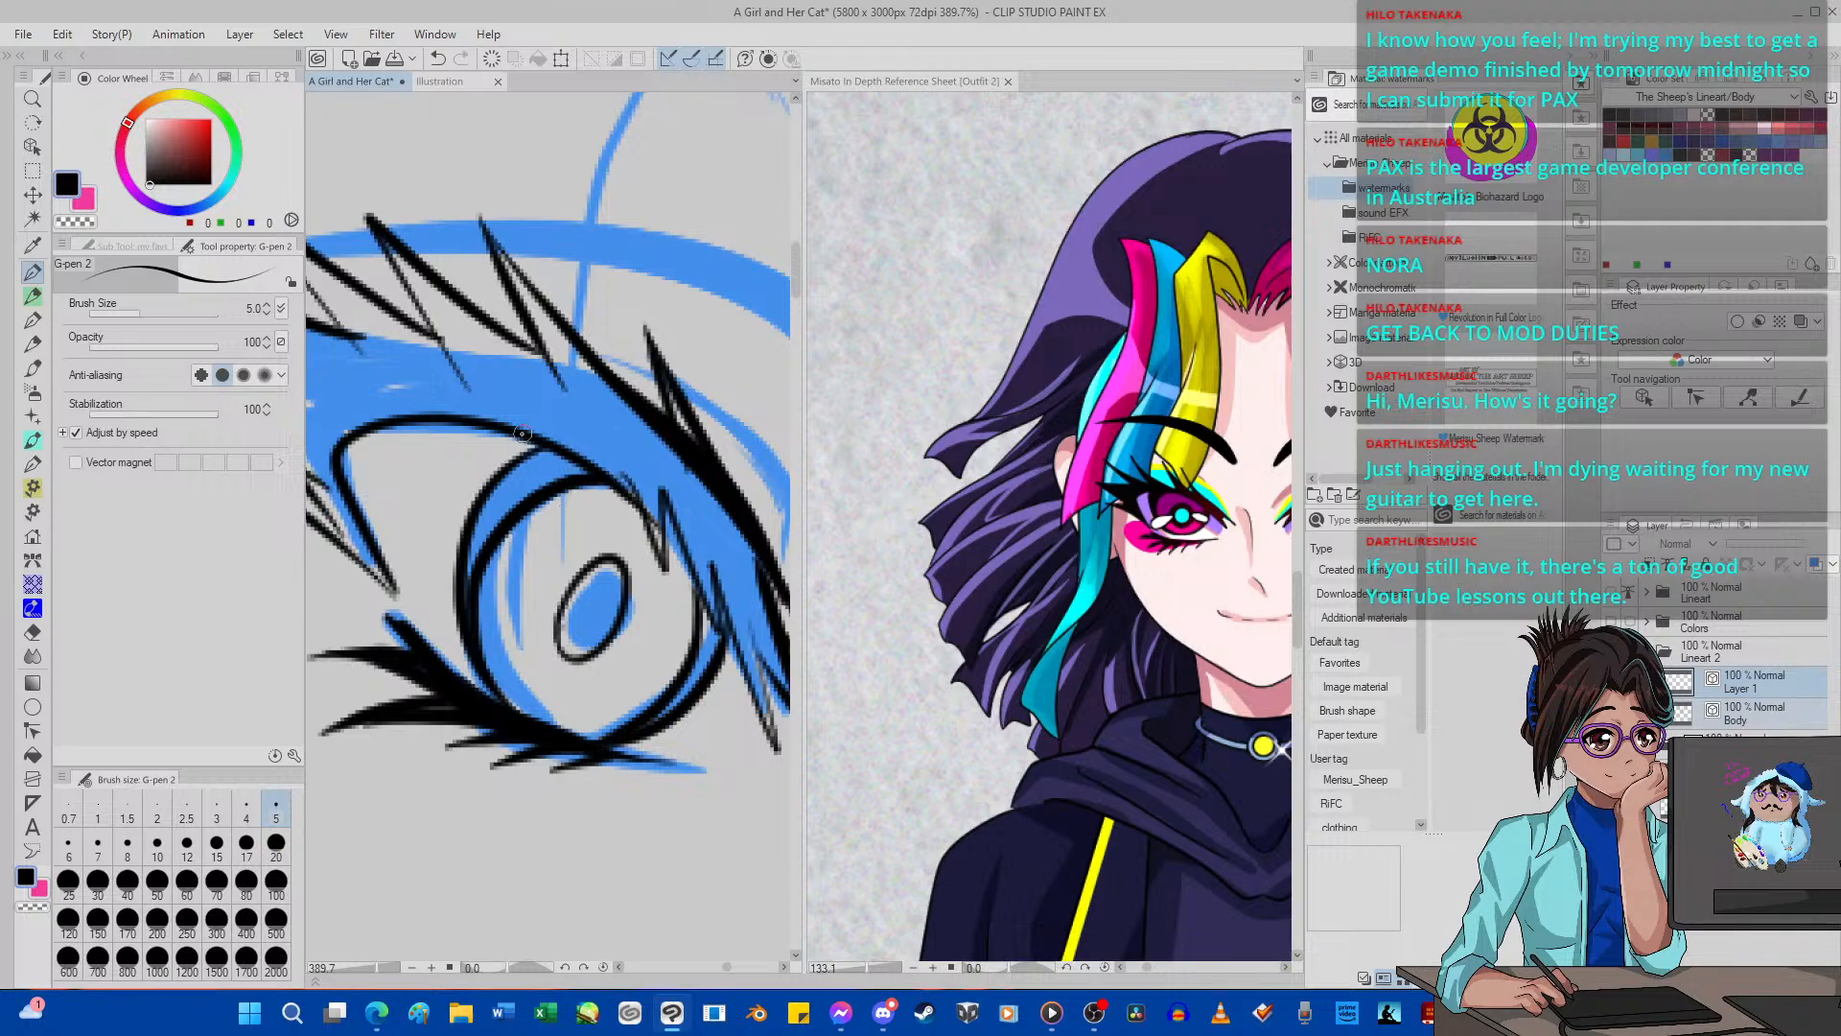
Ink the curved eyelid crease above the near eye's inner corner with G-pen 2, undoing the first two strokes.
scroll(523, 434, "down", 10)
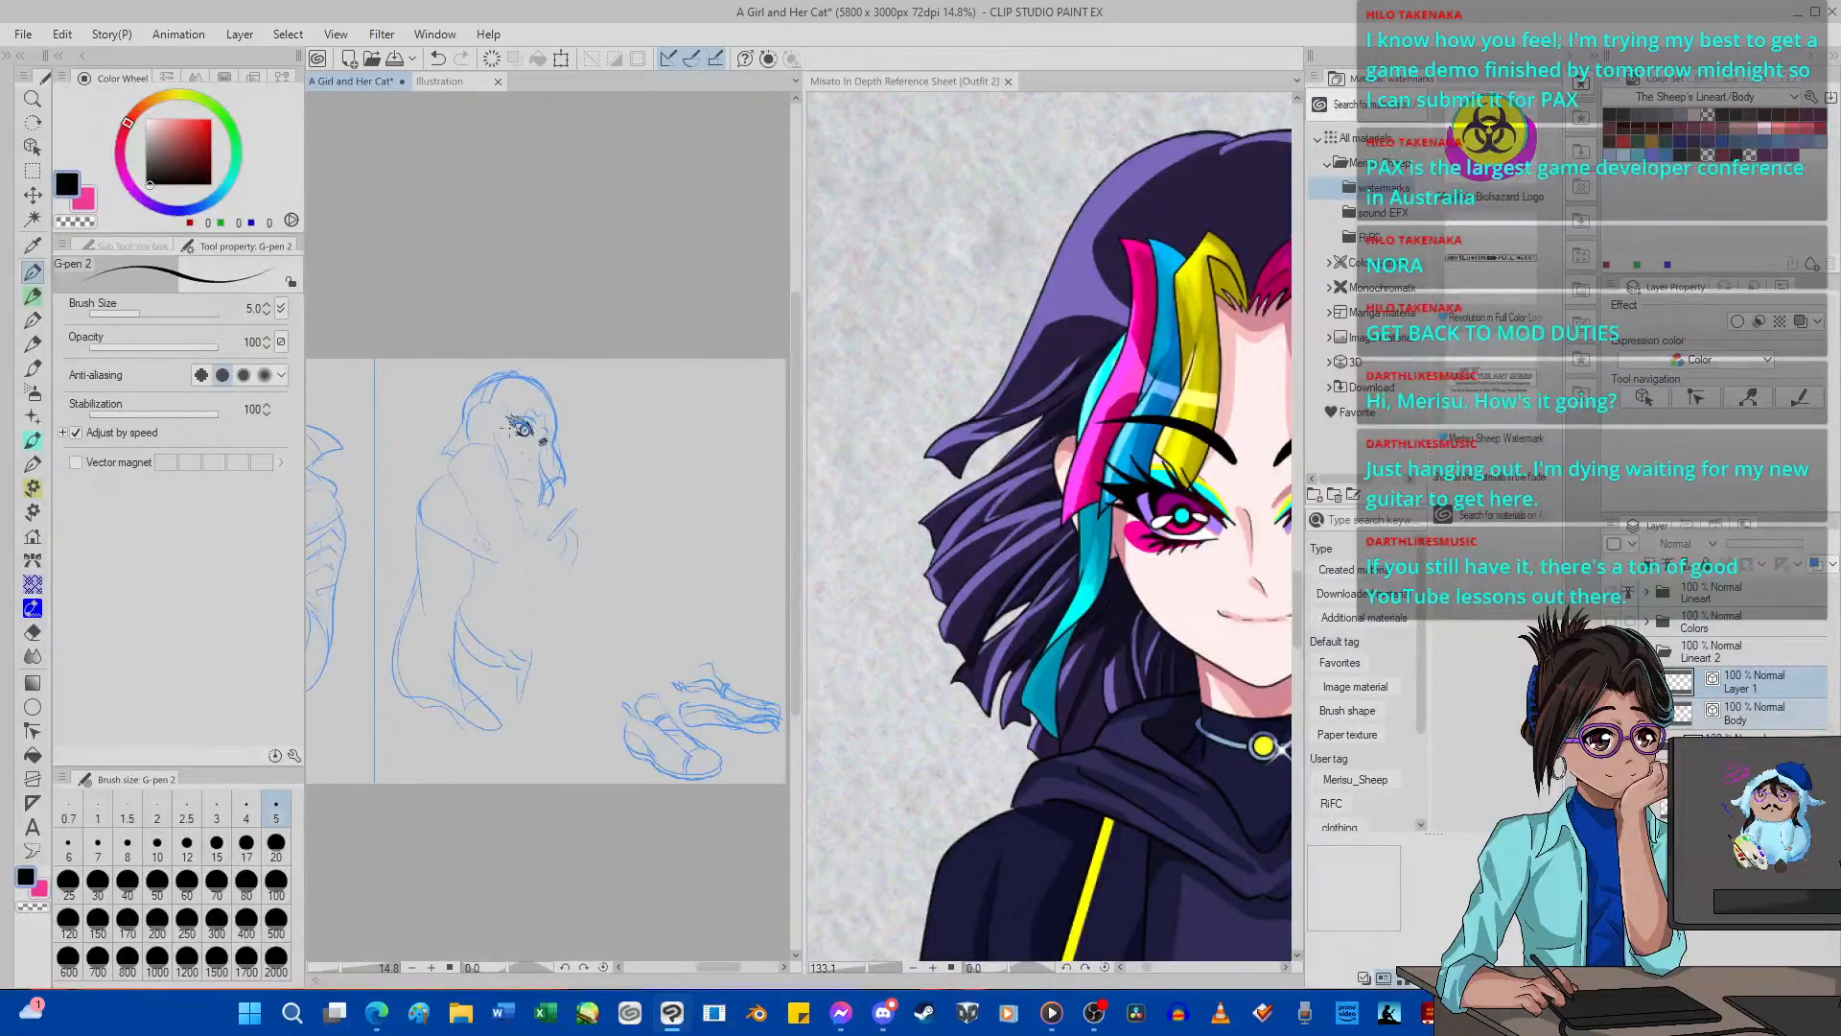
scroll(522, 430, "up", 6)
scroll(604, 407, "up", 2)
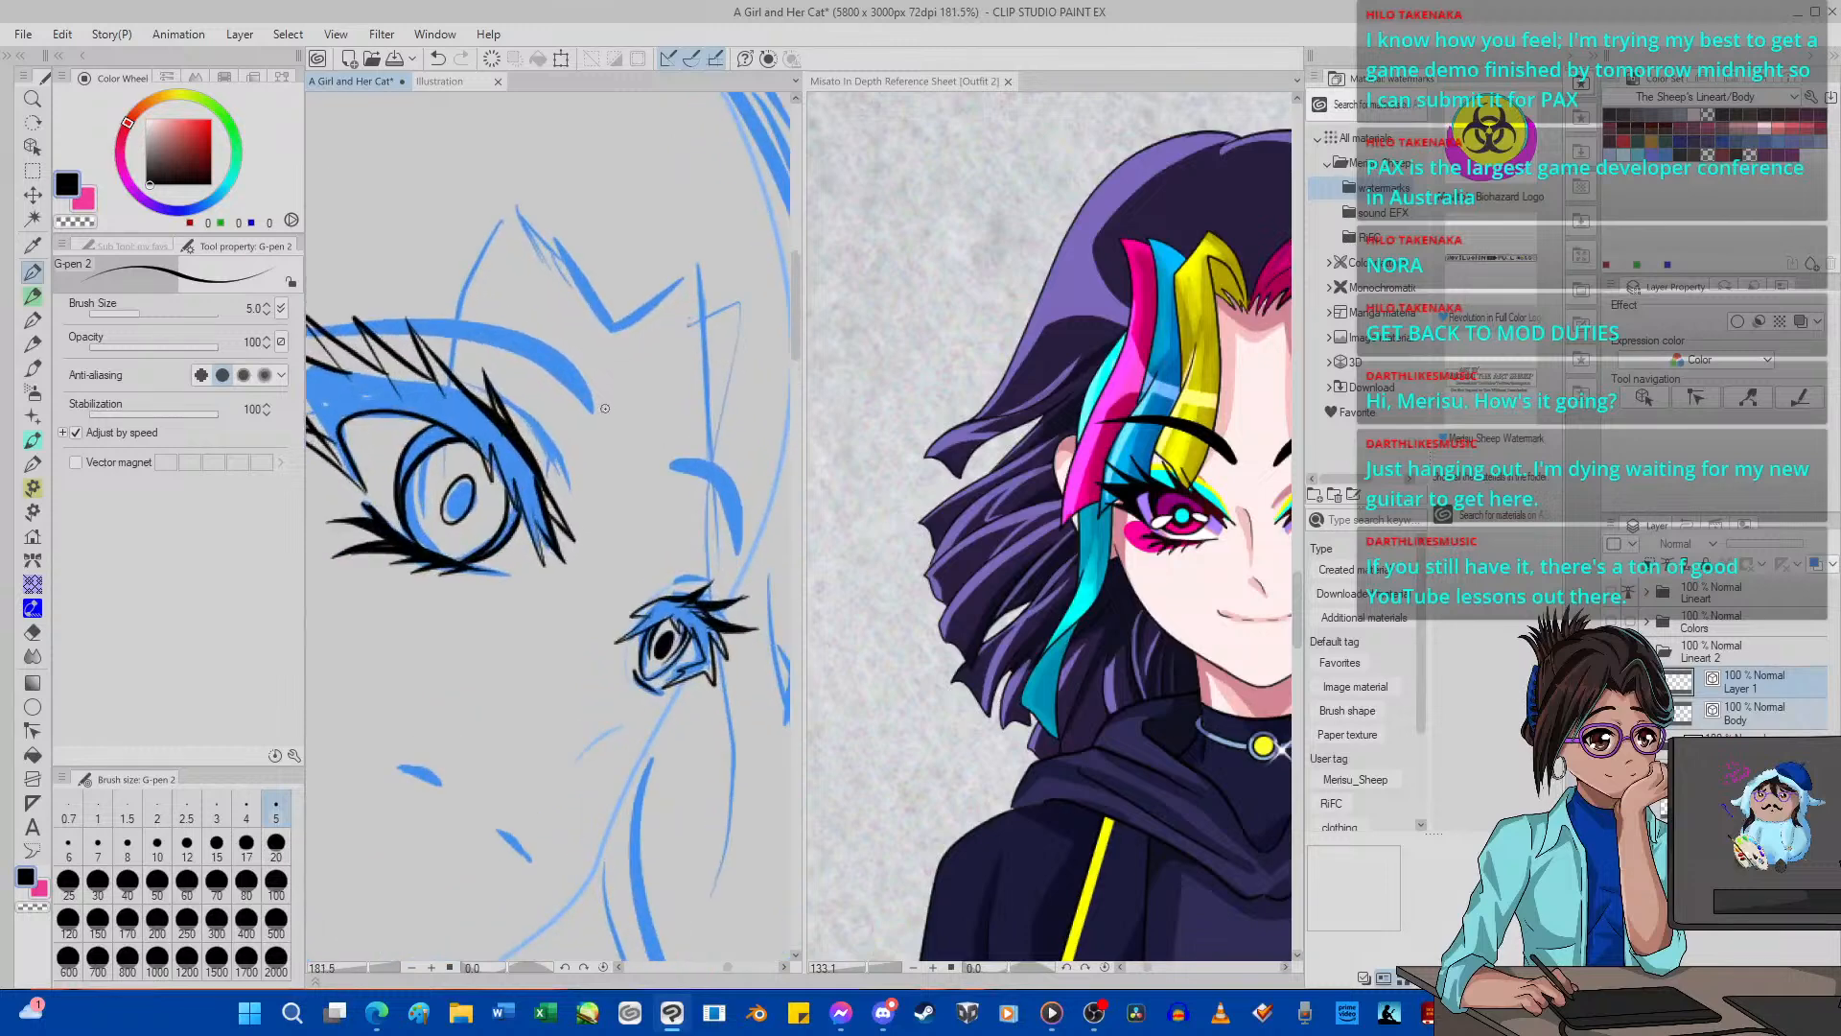
left_click_drag(554, 445, 576, 485)
left_click_drag(533, 416, 569, 489)
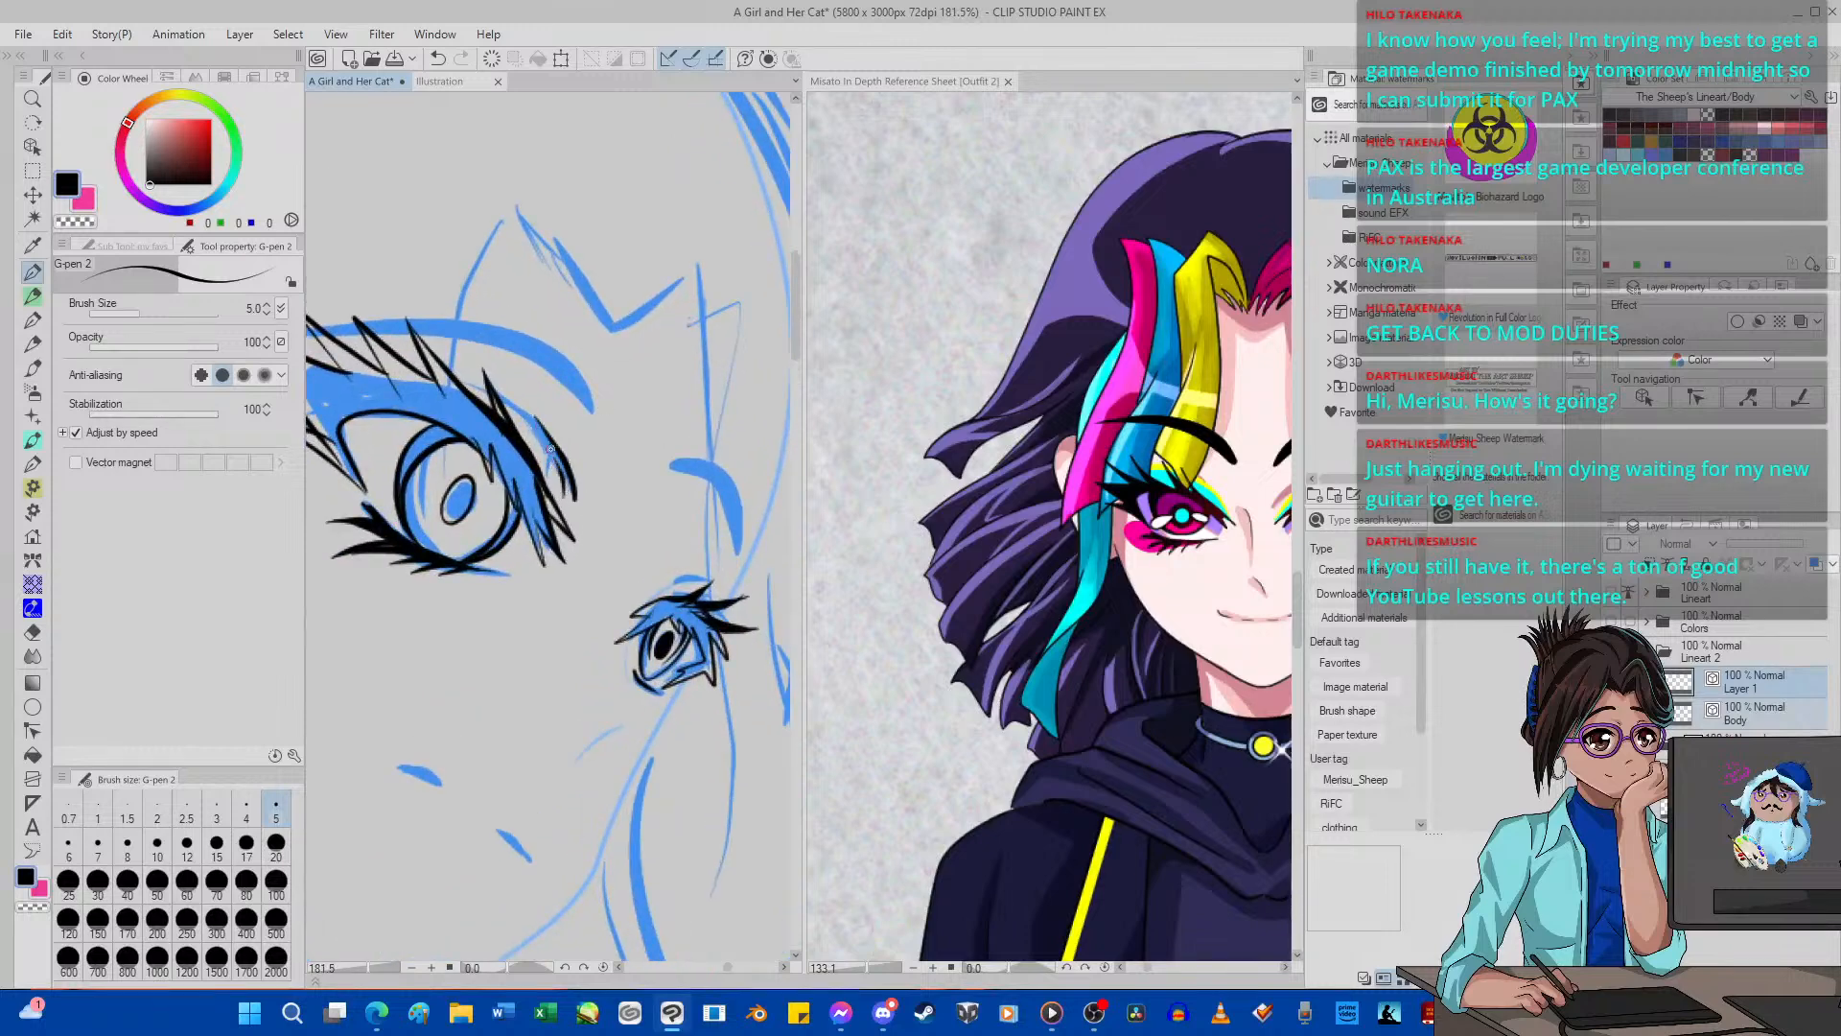
left_click(437, 58)
left_click(437, 59)
mouse_move(565, 492)
left_mouse_down()
mouse_move(510, 409)
mouse_move(553, 471)
left_mouse_up()
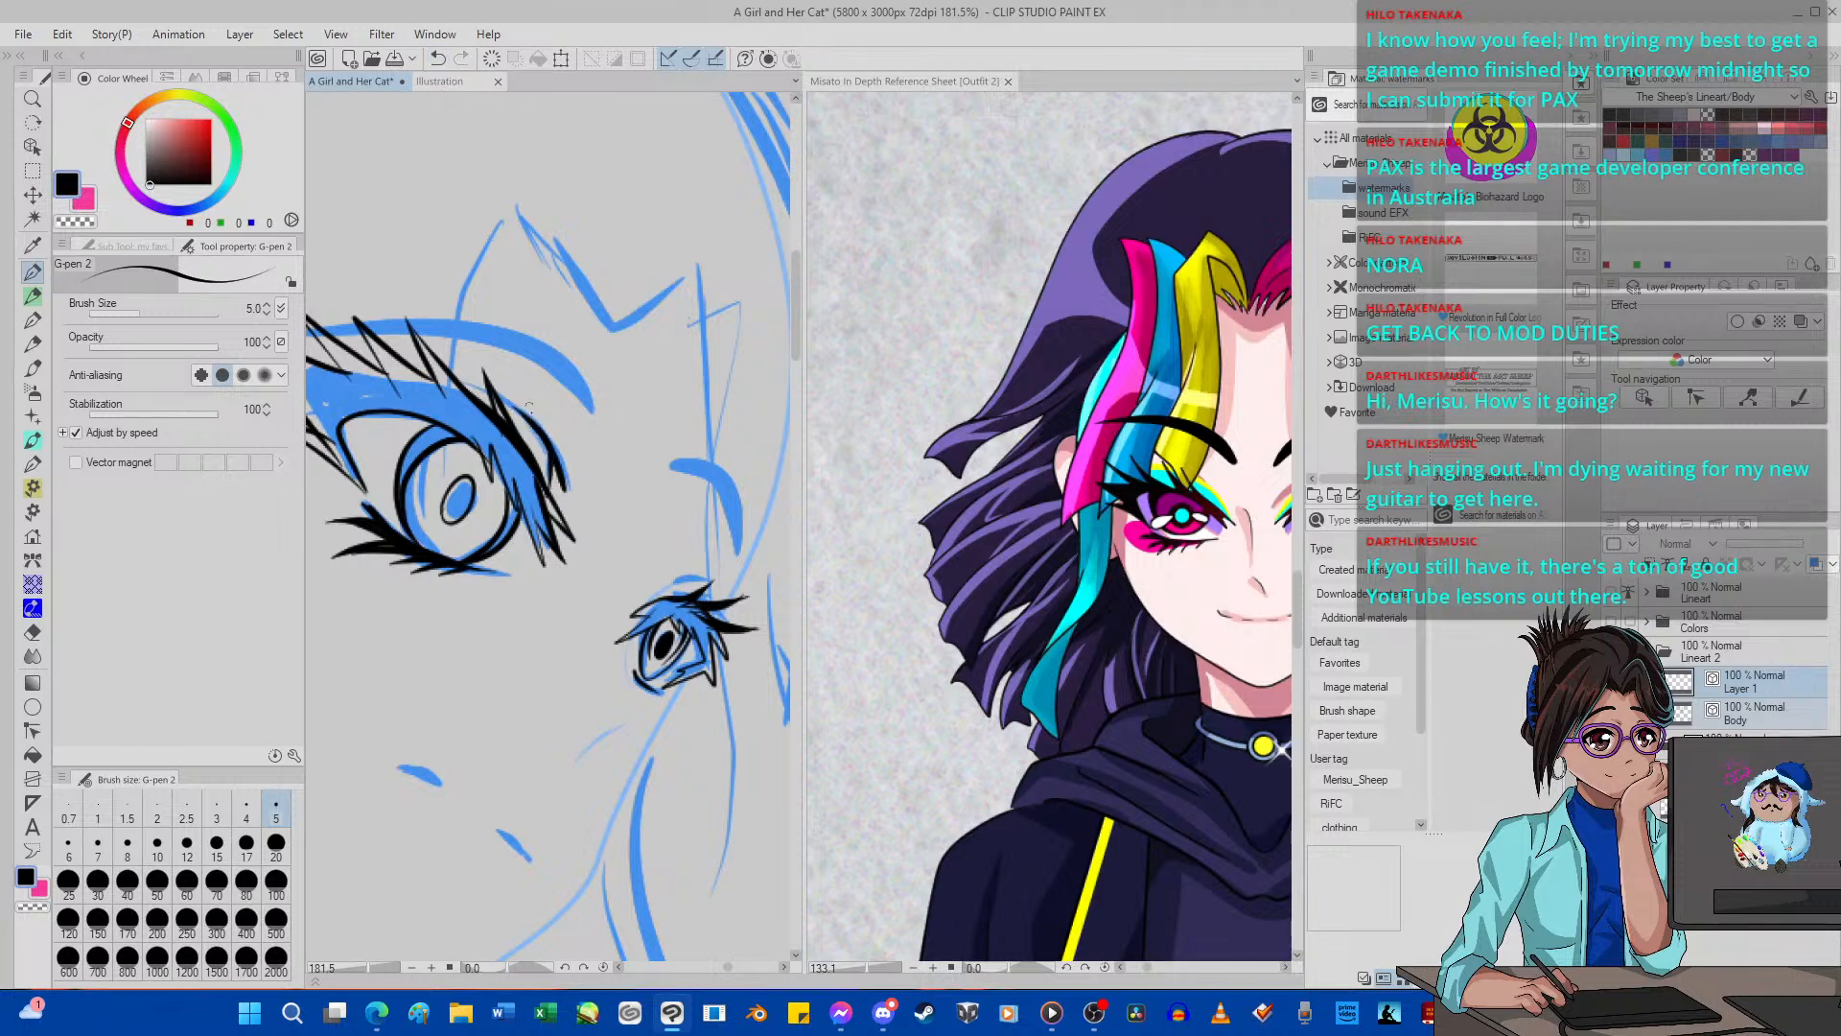
Ink the short crease above the far eye's lid and the curved outline of the far eyebrow with G-pen 2.
left_click_drag(672, 585, 707, 579)
mouse_move(673, 473)
left_mouse_down()
mouse_move(725, 513)
mouse_move(733, 569)
mouse_move(702, 455)
mouse_move(662, 461)
mouse_move(666, 477)
left_mouse_up()
scroll(682, 477, "down", 6)
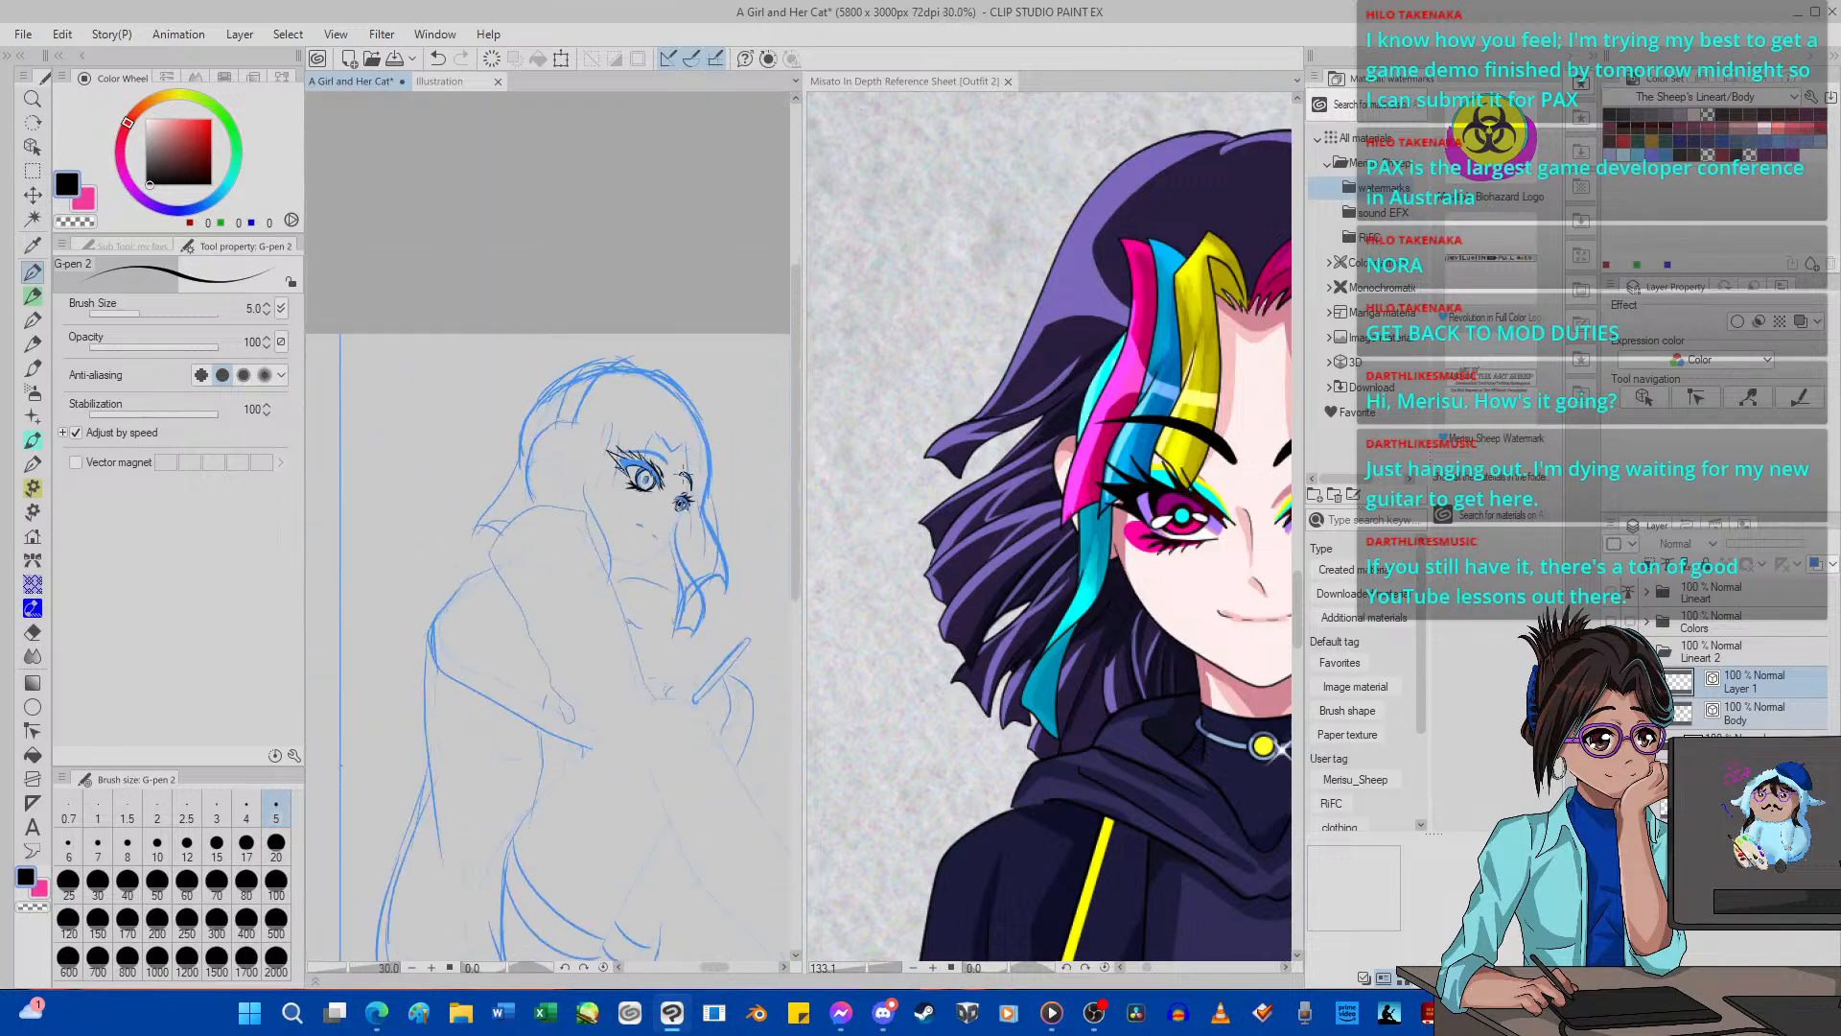
scroll(682, 477, "down", 1)
scroll(688, 473, "up", 5)
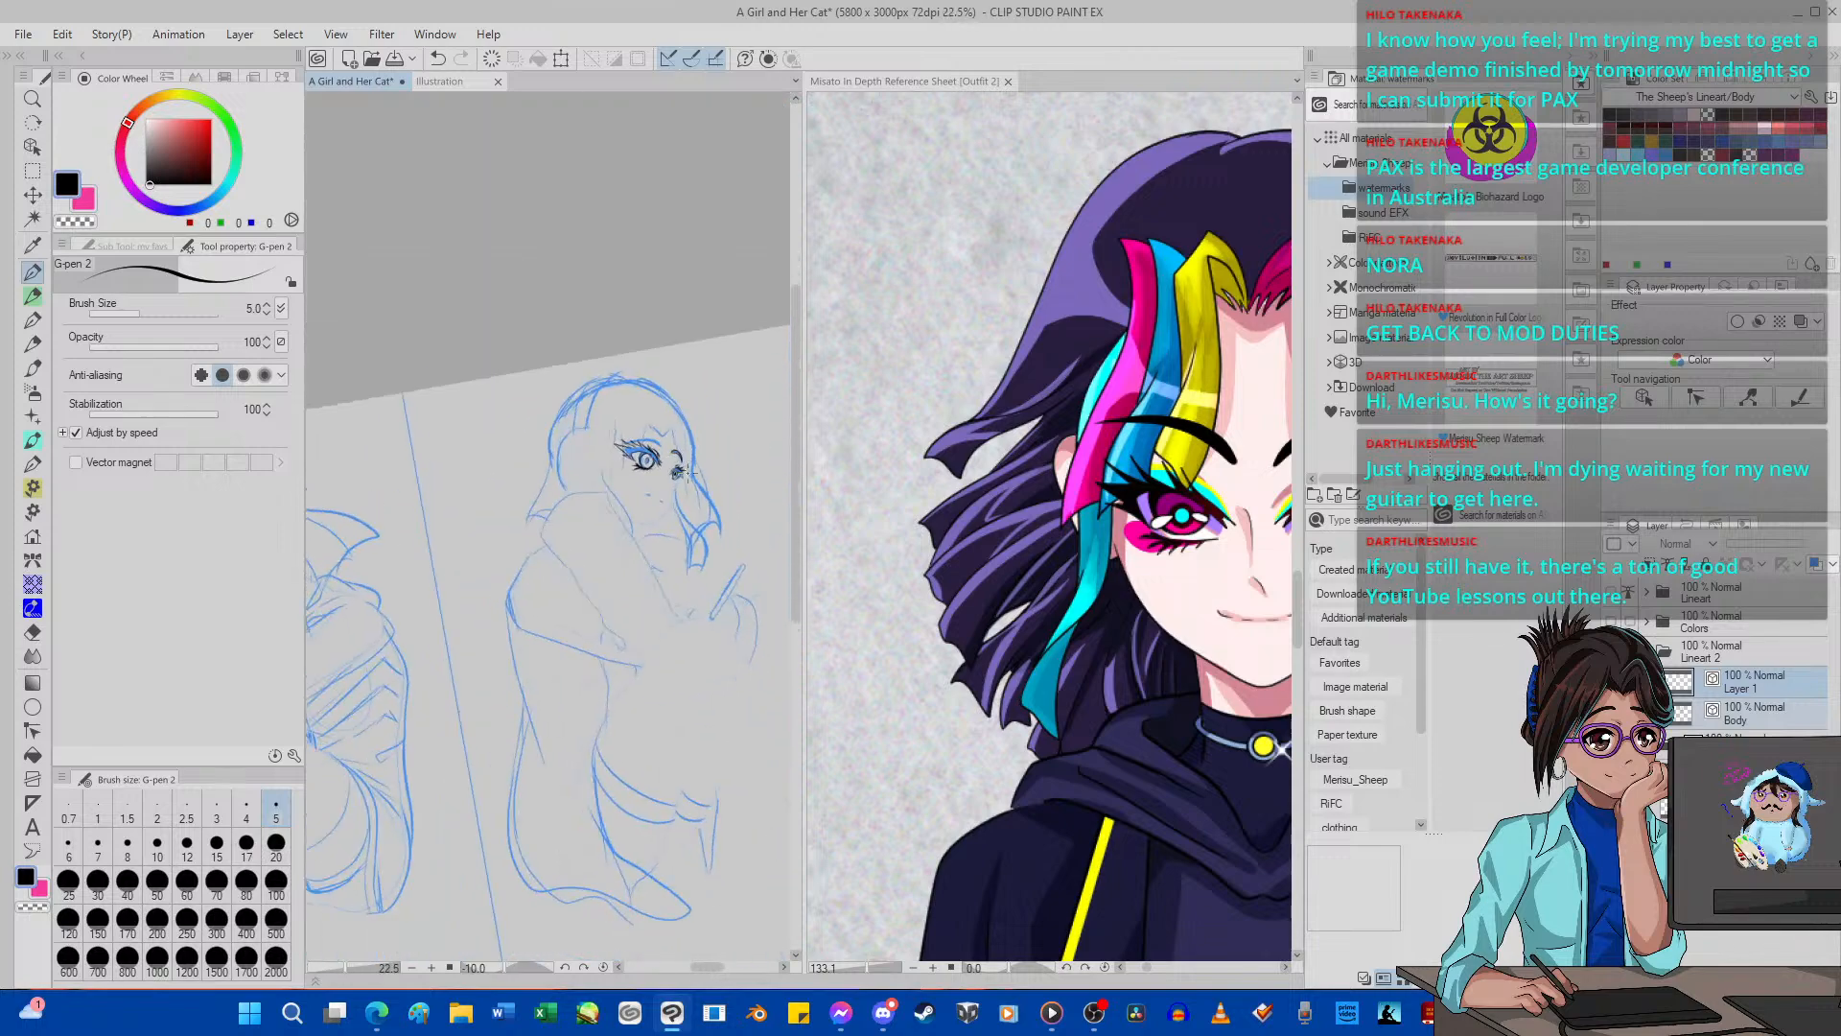
scroll(456, 399, "up", 5)
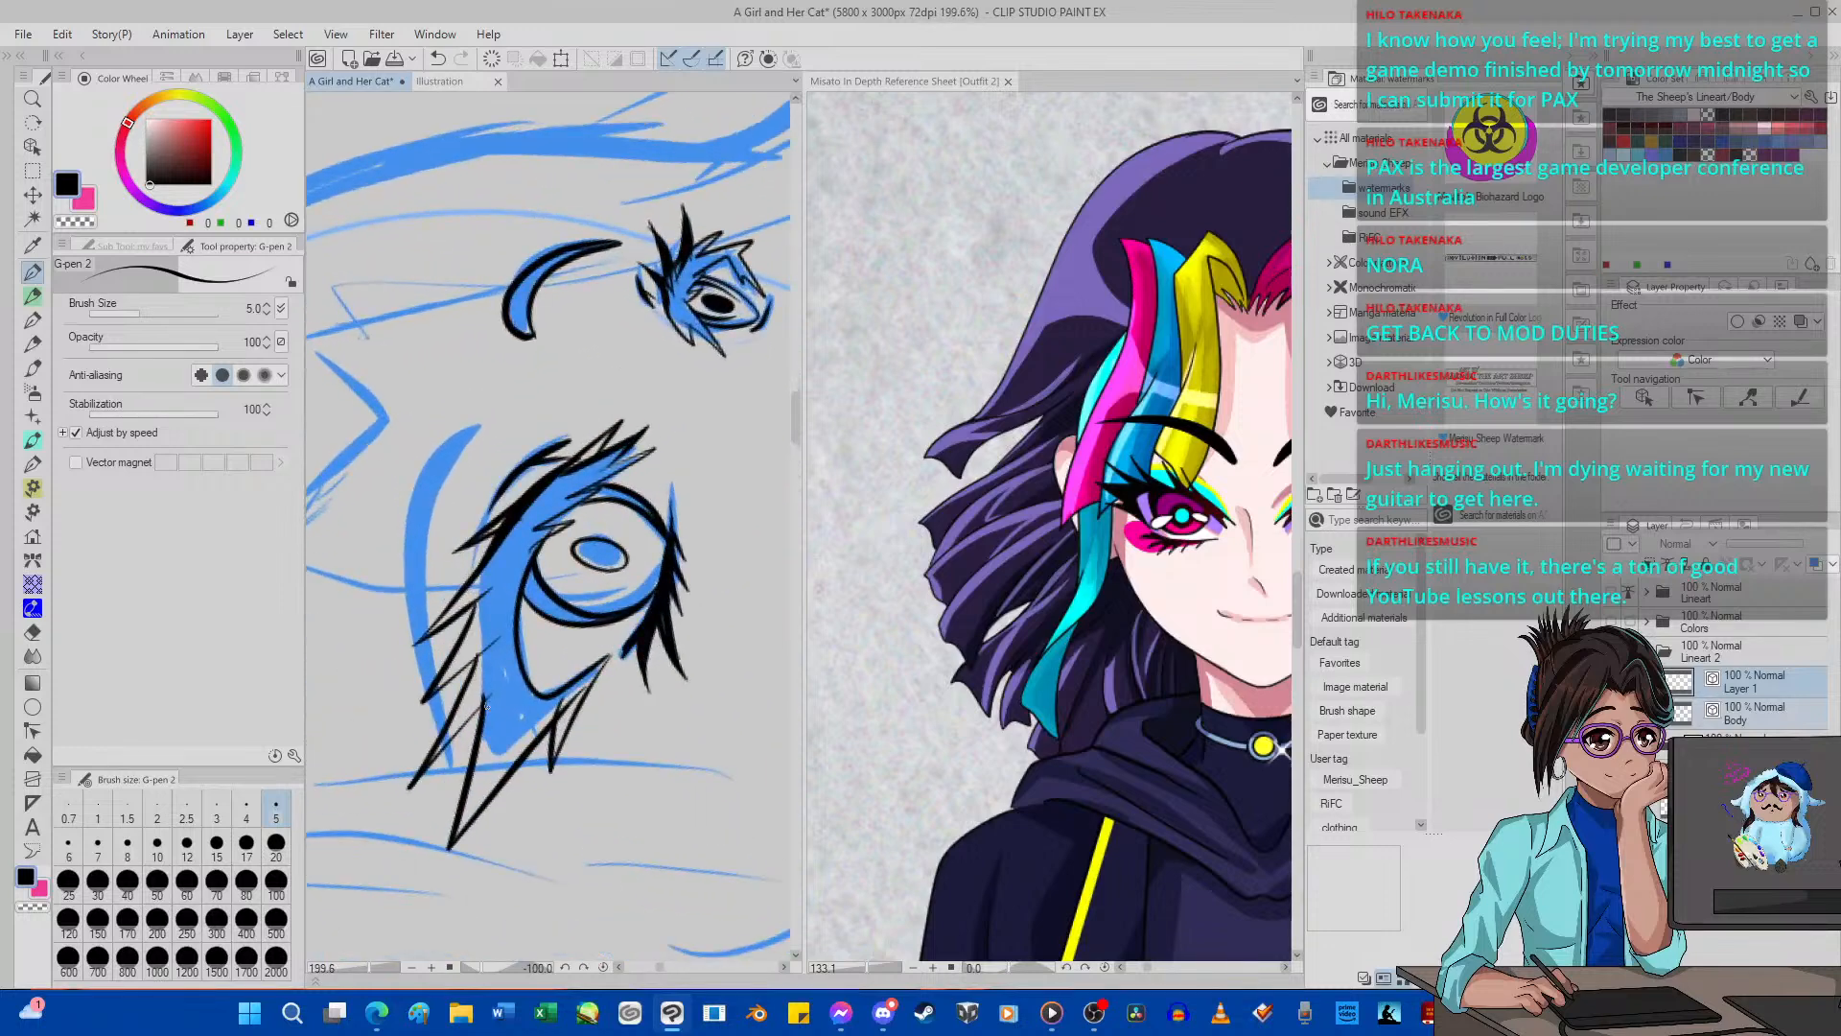
Add a new vector layer above Layer 1 and ink the near eyebrow's long tapered outline, undoing uneven attempts, and reset the canvas rotation.
left_click(1707, 688)
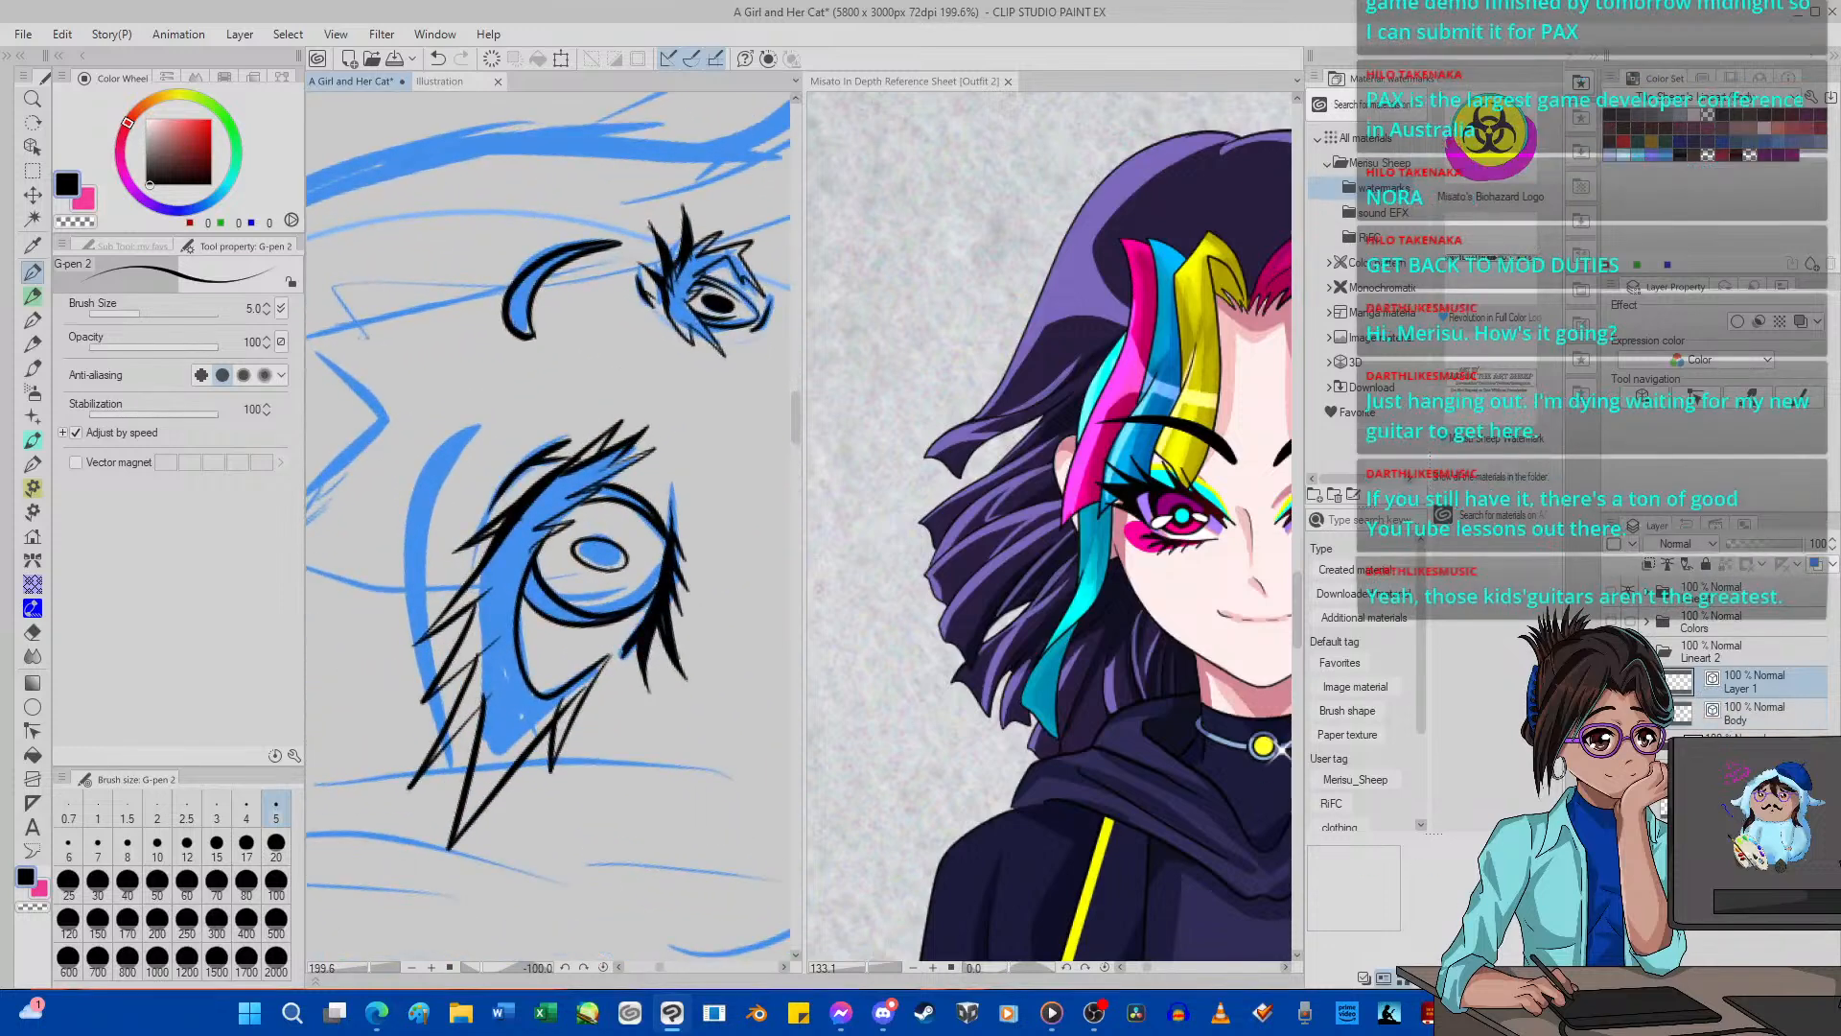
left_click(1734, 973)
mouse_move(441, 752)
left_mouse_down()
mouse_move(417, 529)
mouse_move(442, 454)
mouse_move(479, 420)
mouse_move(457, 418)
mouse_move(428, 437)
mouse_move(386, 534)
mouse_move(384, 601)
mouse_move(448, 788)
left_mouse_up()
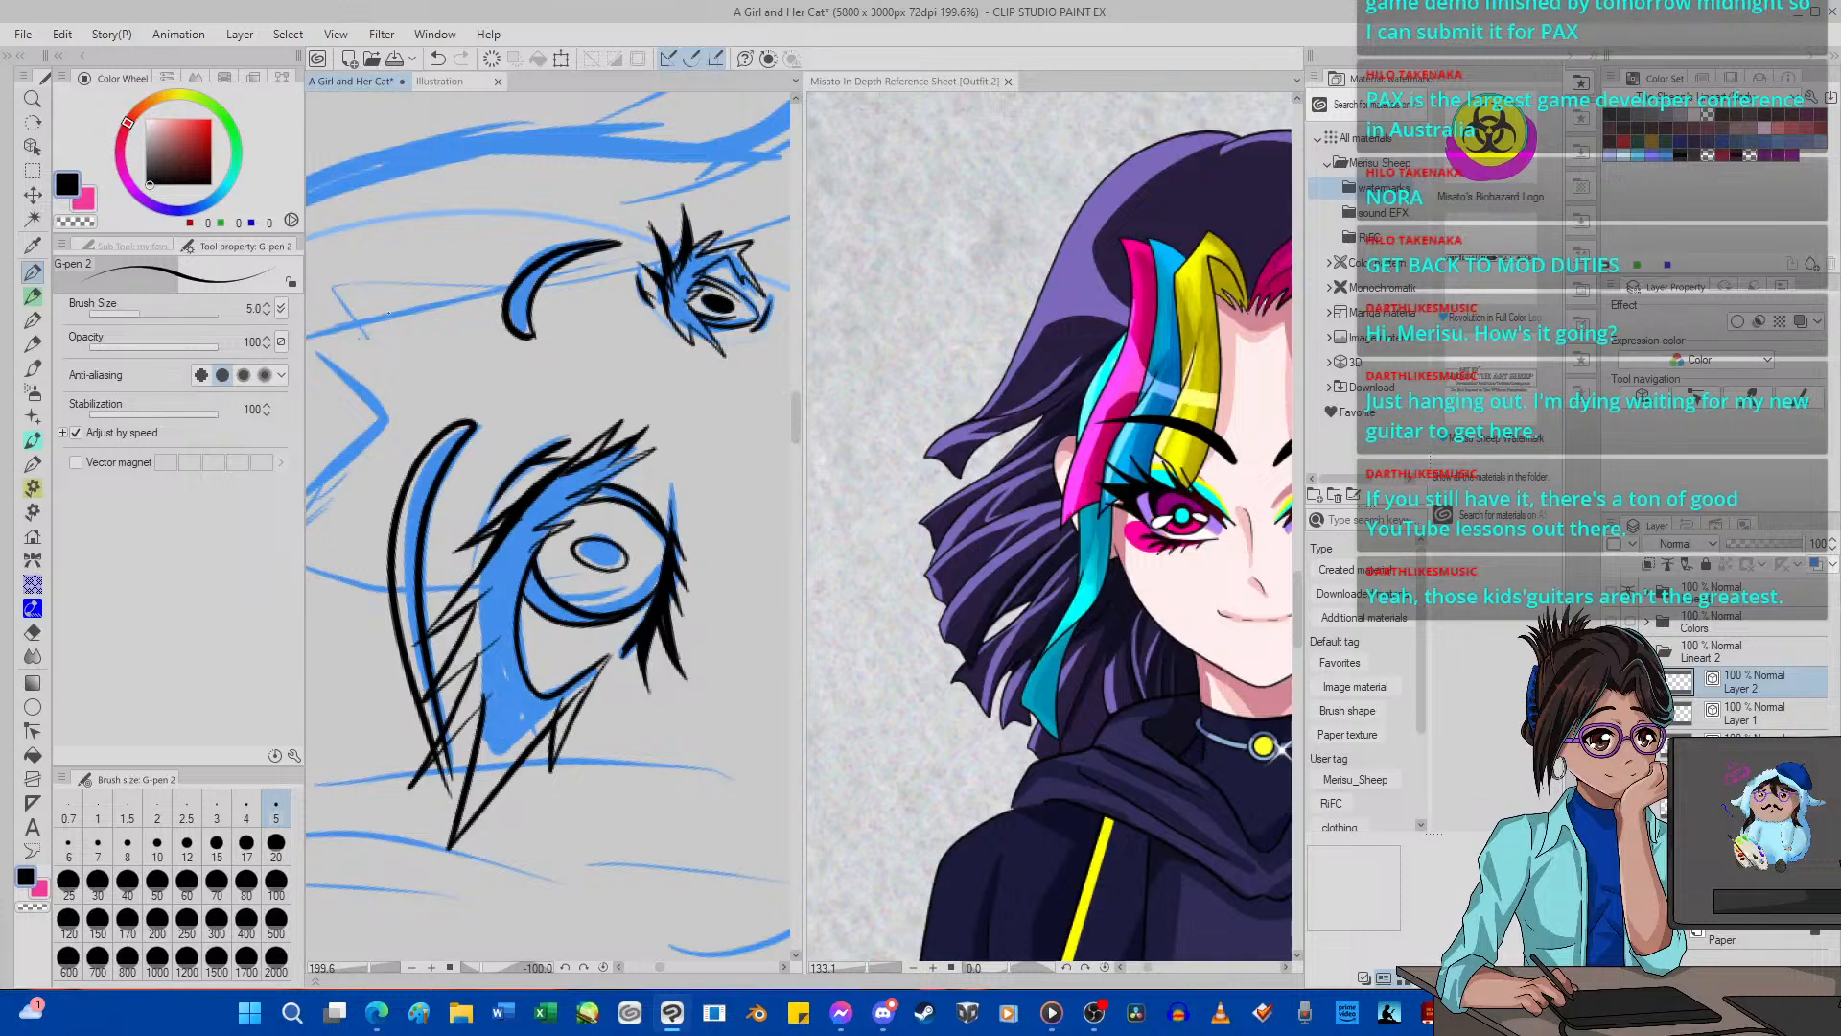
key("ctrl+z")
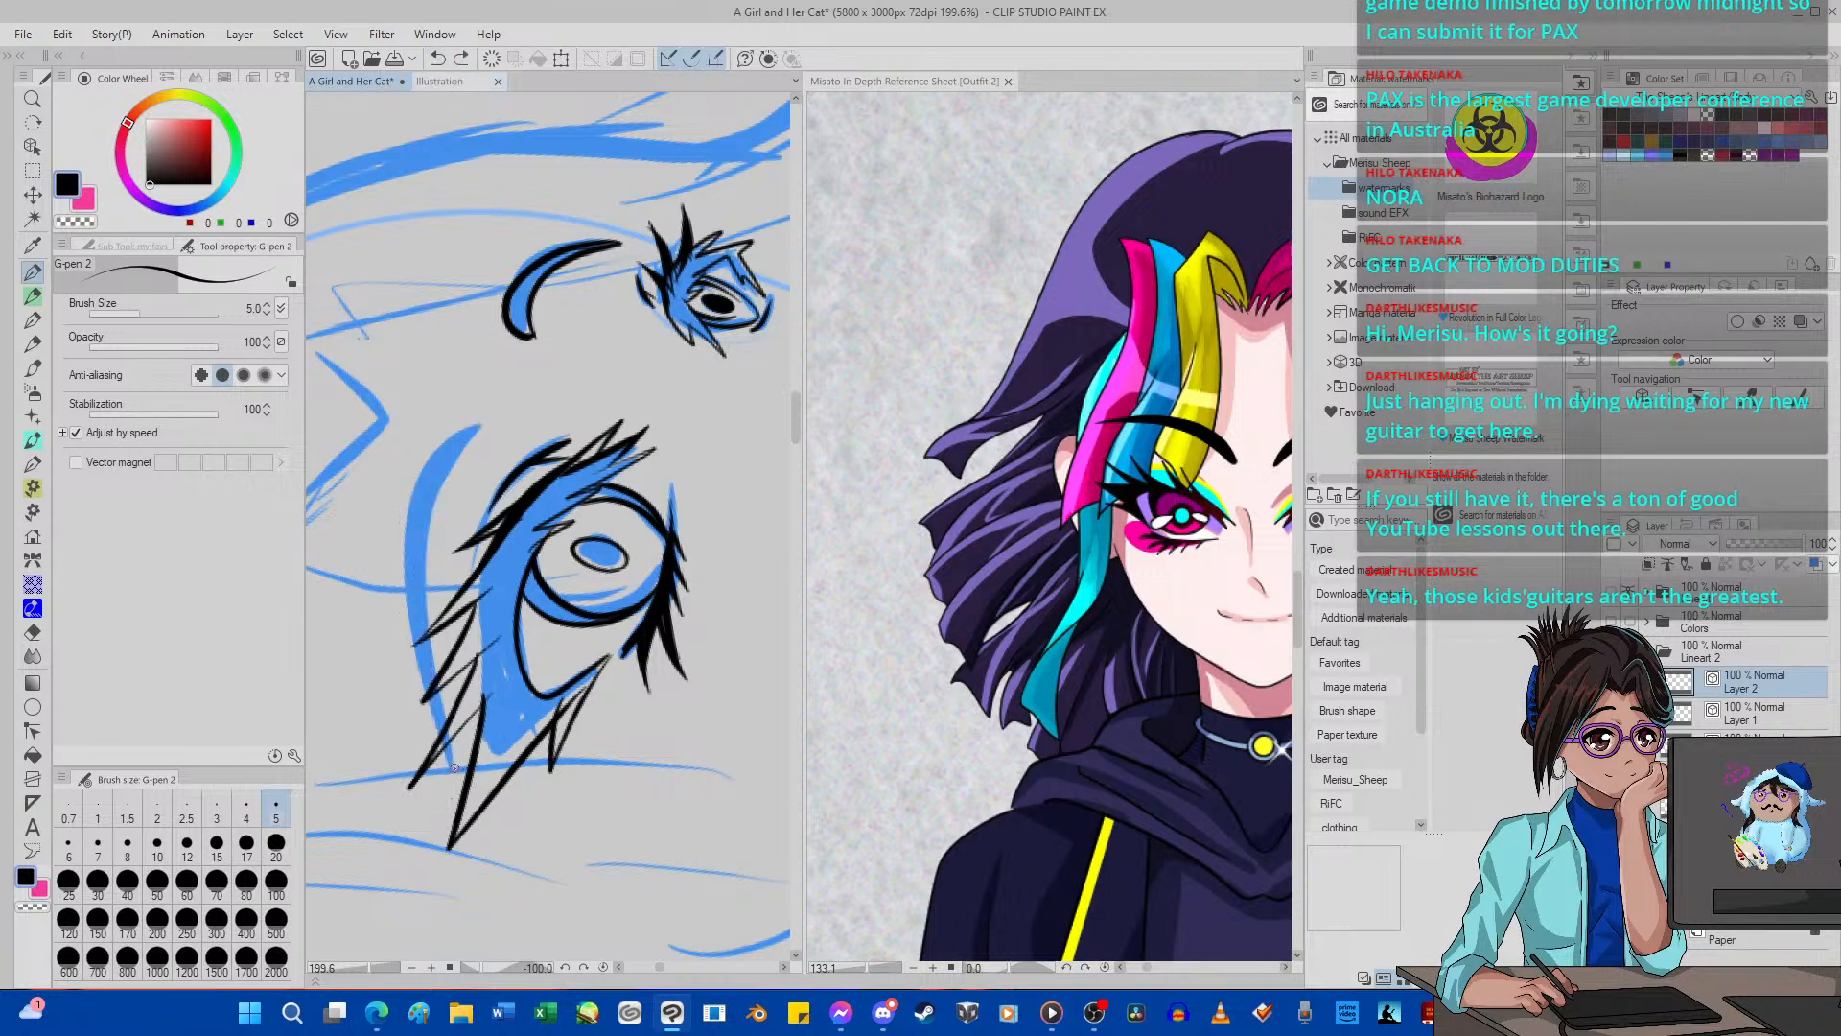
mouse_move(454, 767)
left_mouse_down()
mouse_move(397, 557)
mouse_move(406, 502)
mouse_move(486, 415)
left_mouse_up()
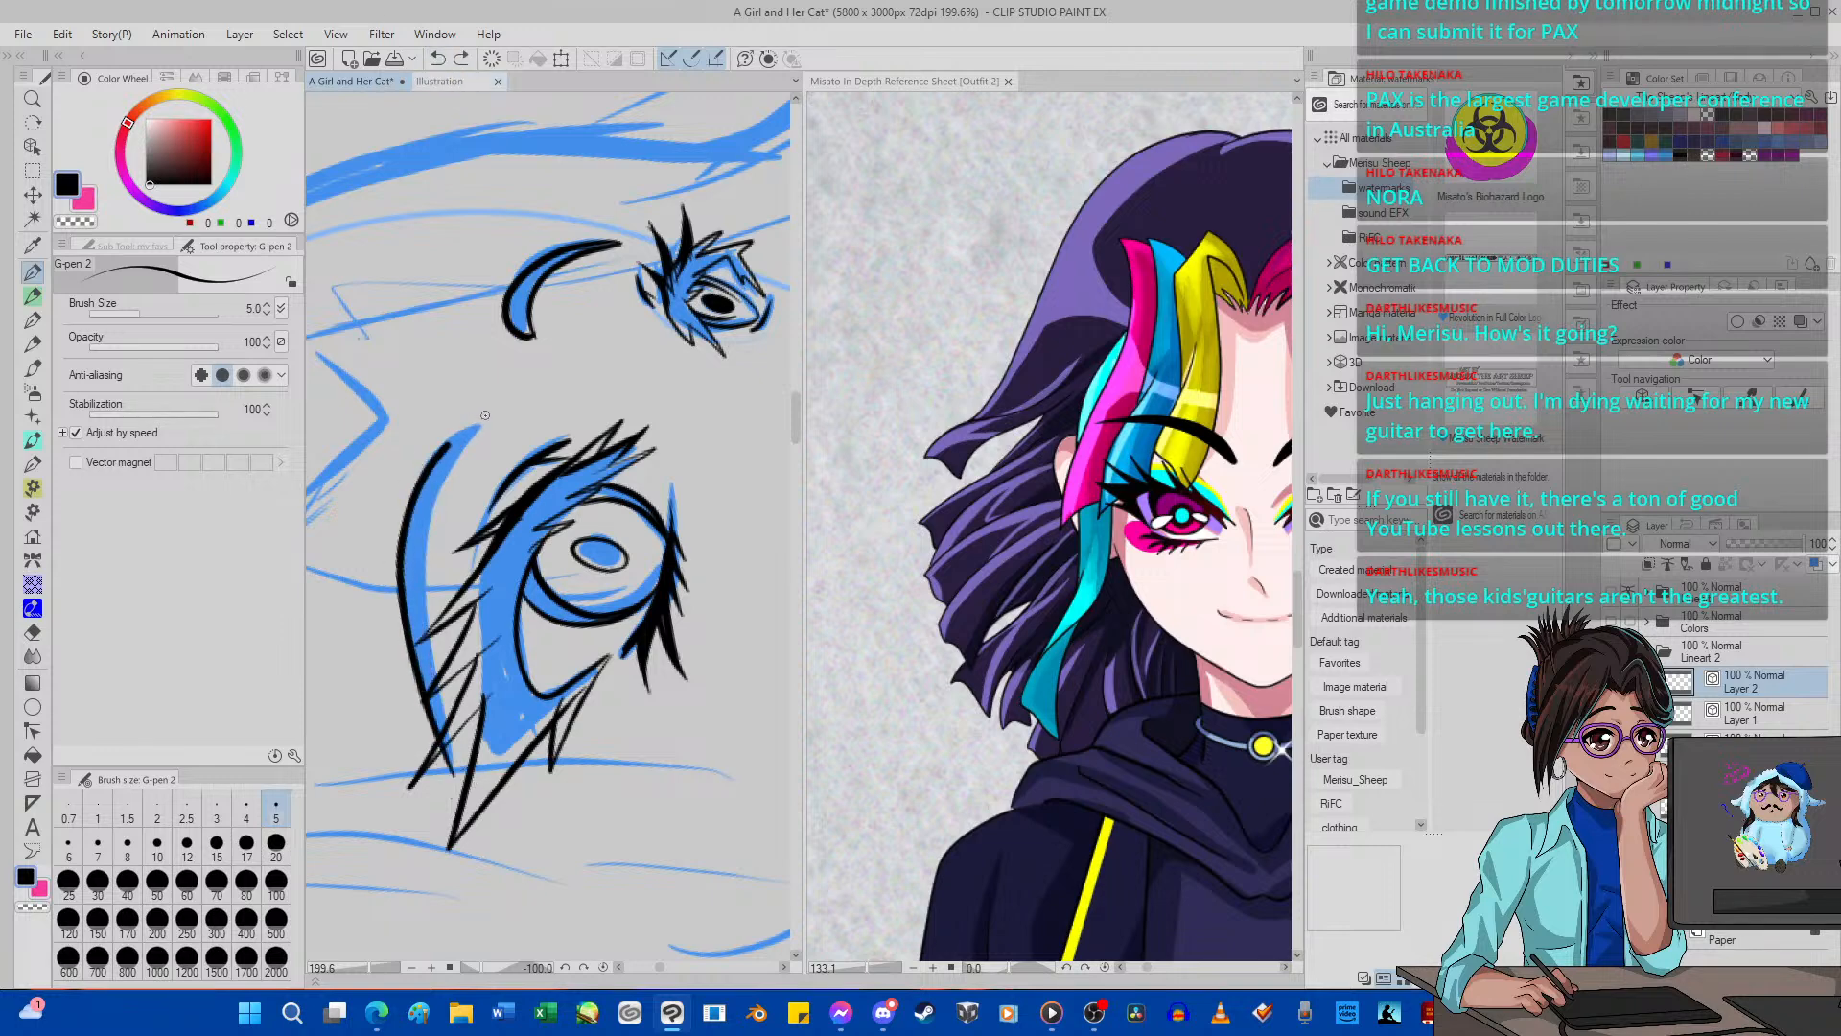
key("ctrl+z")
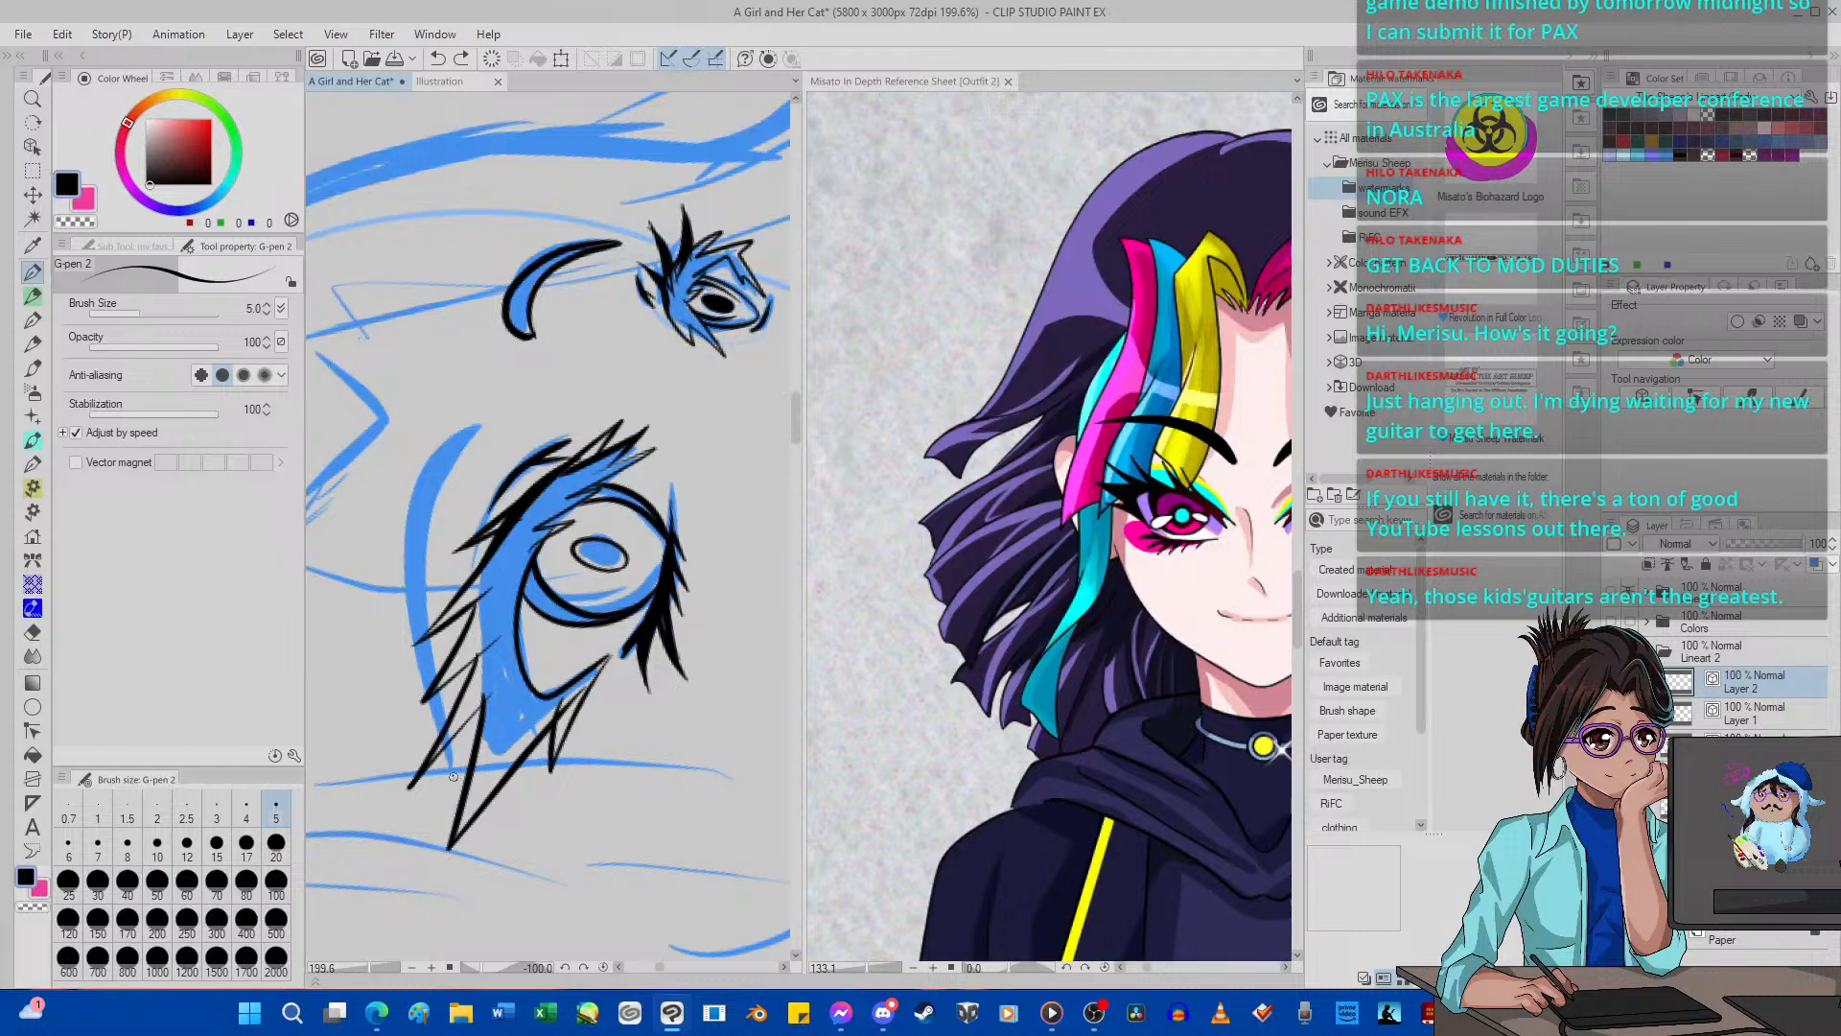
mouse_move(453, 775)
left_mouse_down()
mouse_move(401, 557)
mouse_move(421, 470)
mouse_move(478, 428)
mouse_move(437, 541)
mouse_move(424, 669)
left_mouse_up()
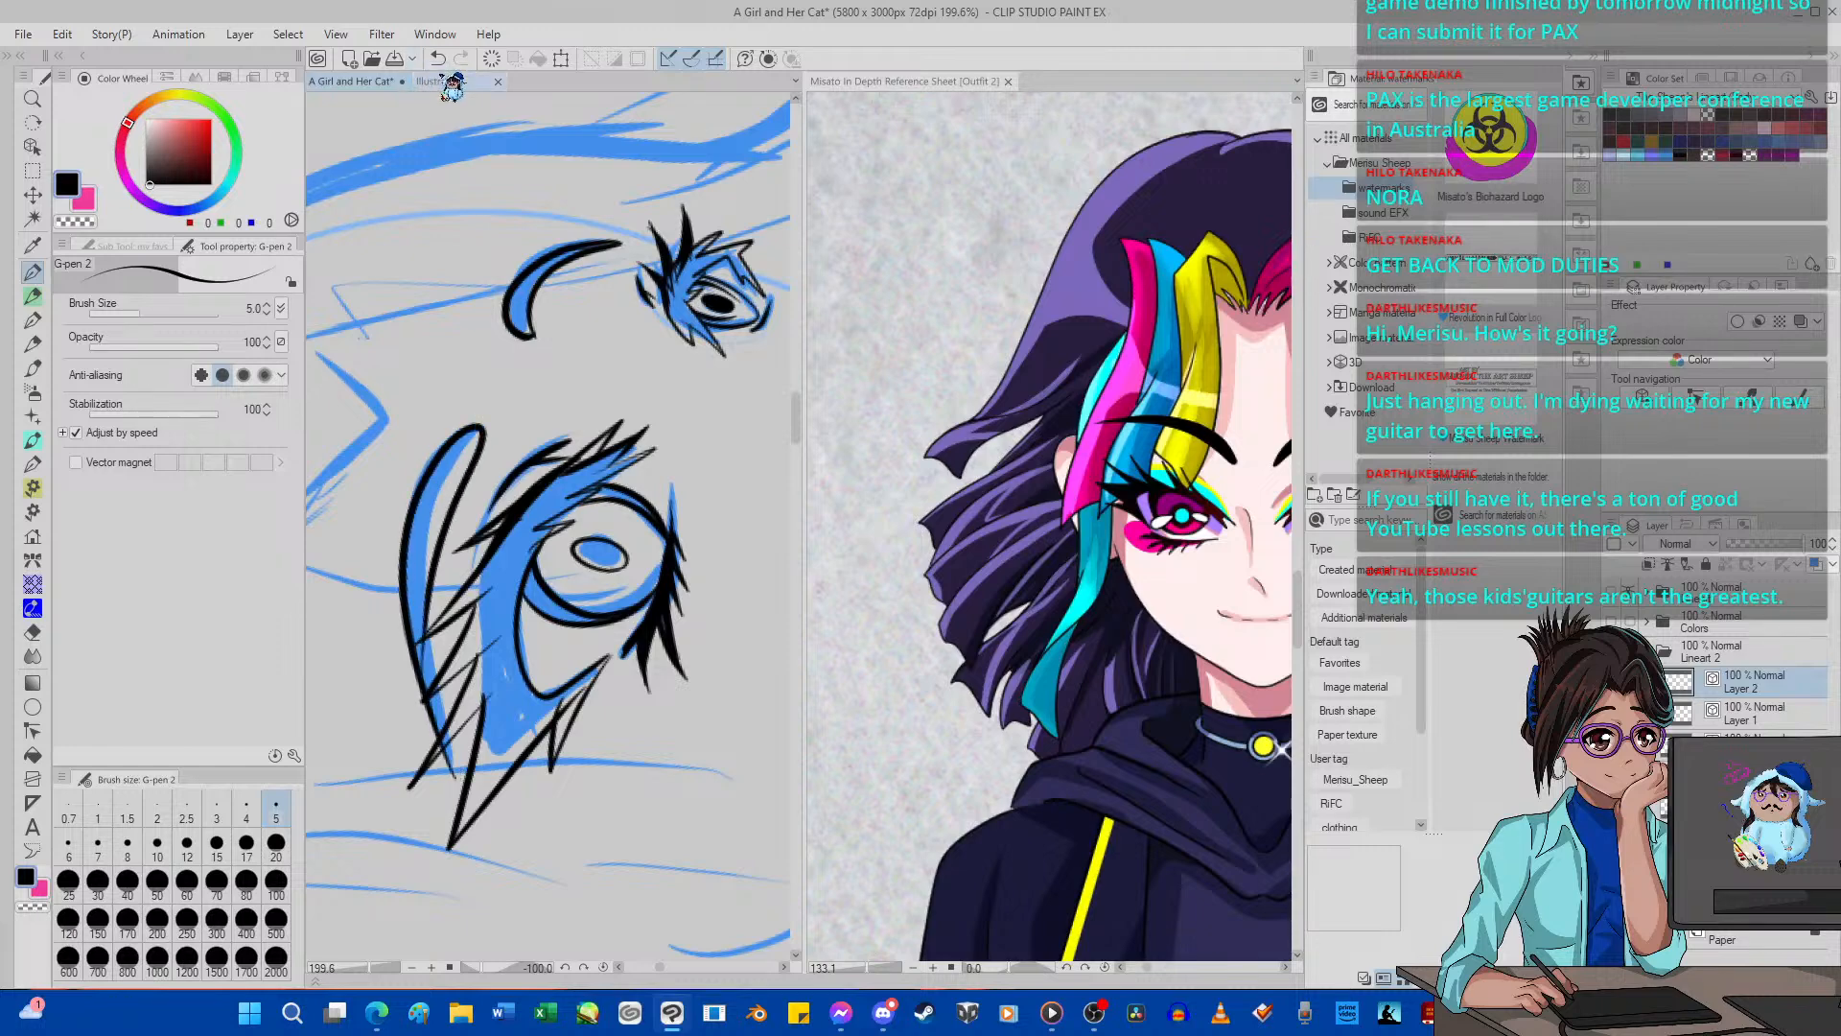
left_click(437, 58)
mouse_move(457, 779)
left_mouse_down()
mouse_move(399, 557)
mouse_move(414, 470)
mouse_move(482, 416)
mouse_move(497, 422)
mouse_move(444, 470)
mouse_move(418, 557)
mouse_move(447, 741)
left_mouse_up()
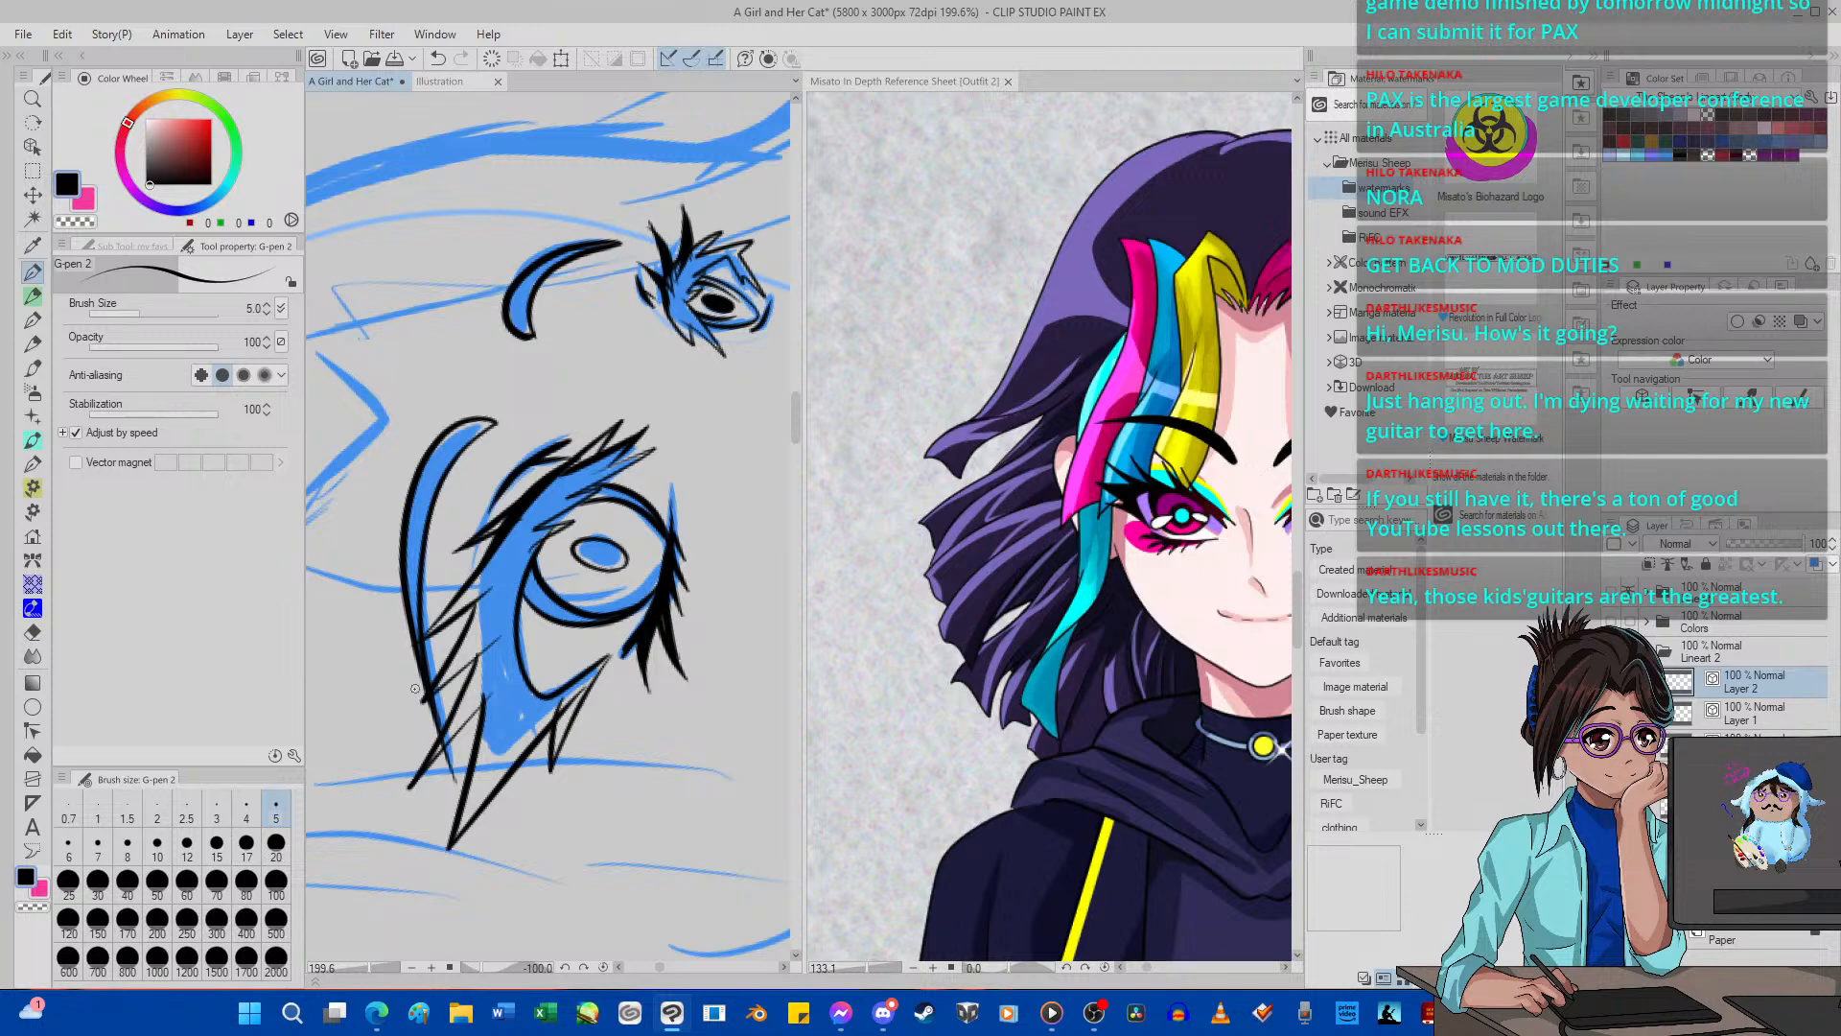
key("ctrl+plus")
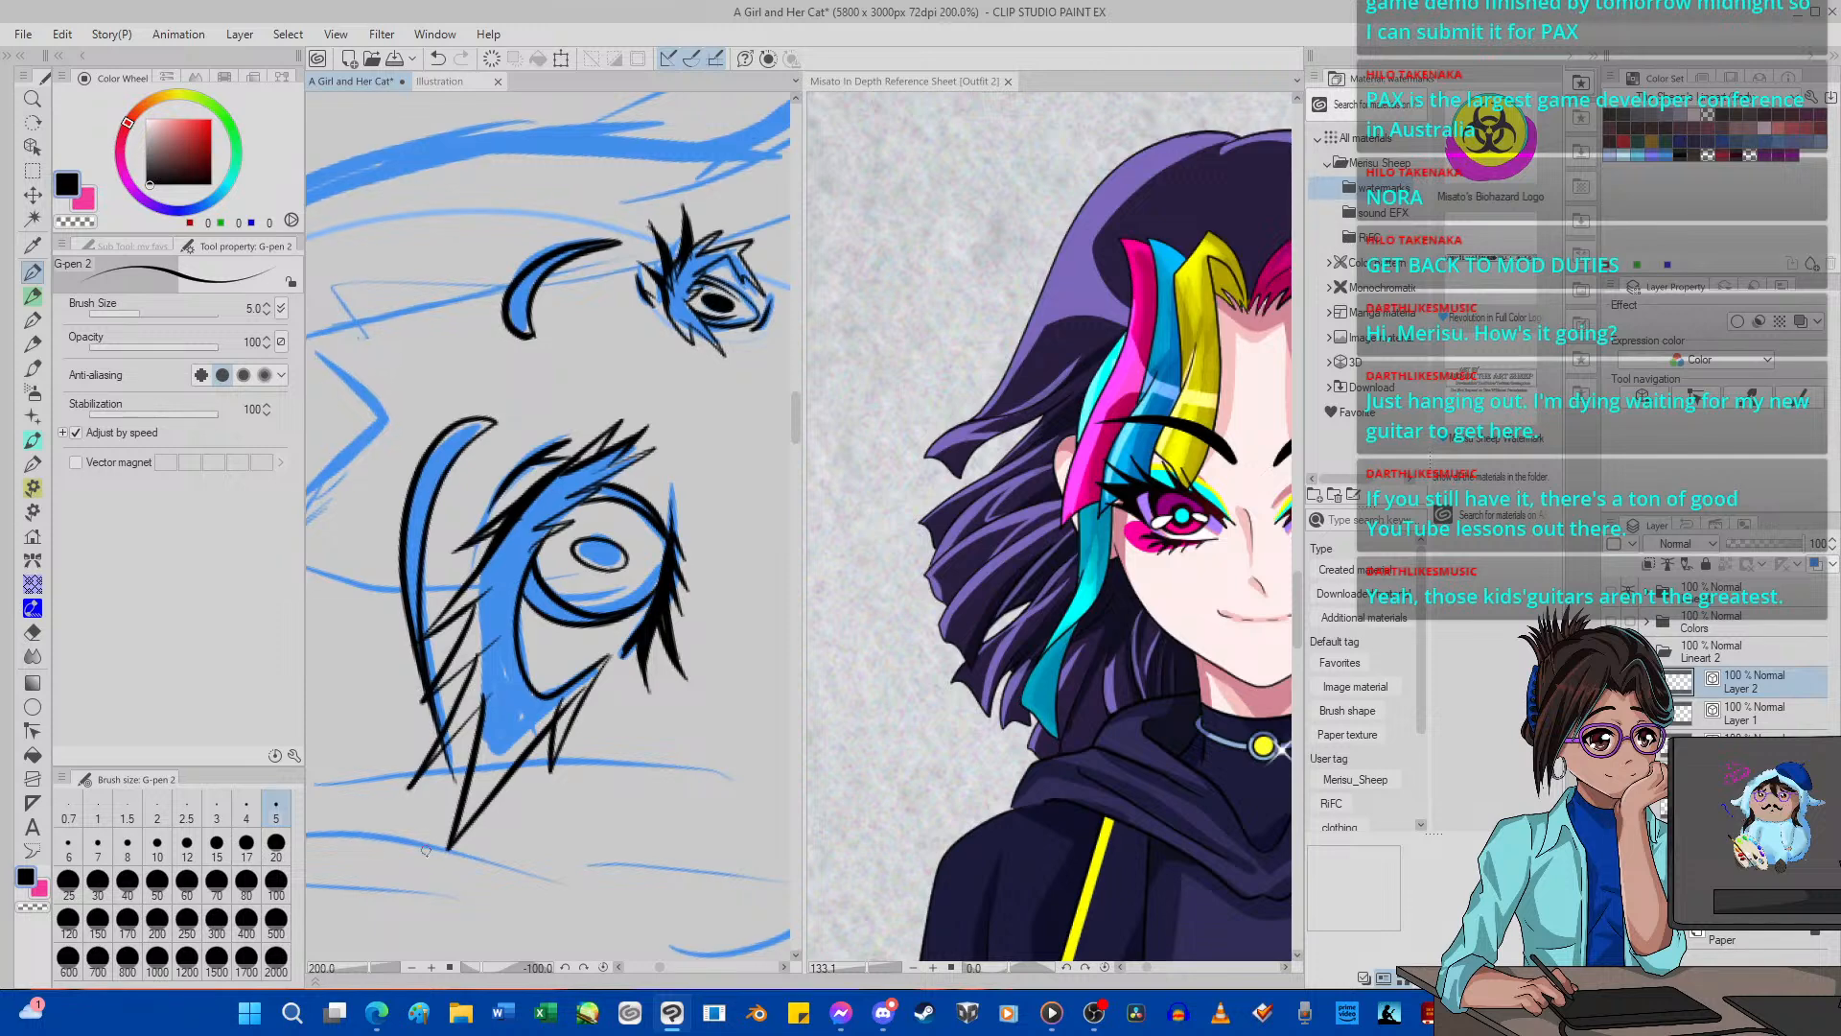
left_click(606, 967)
scroll(581, 640, "up", 12)
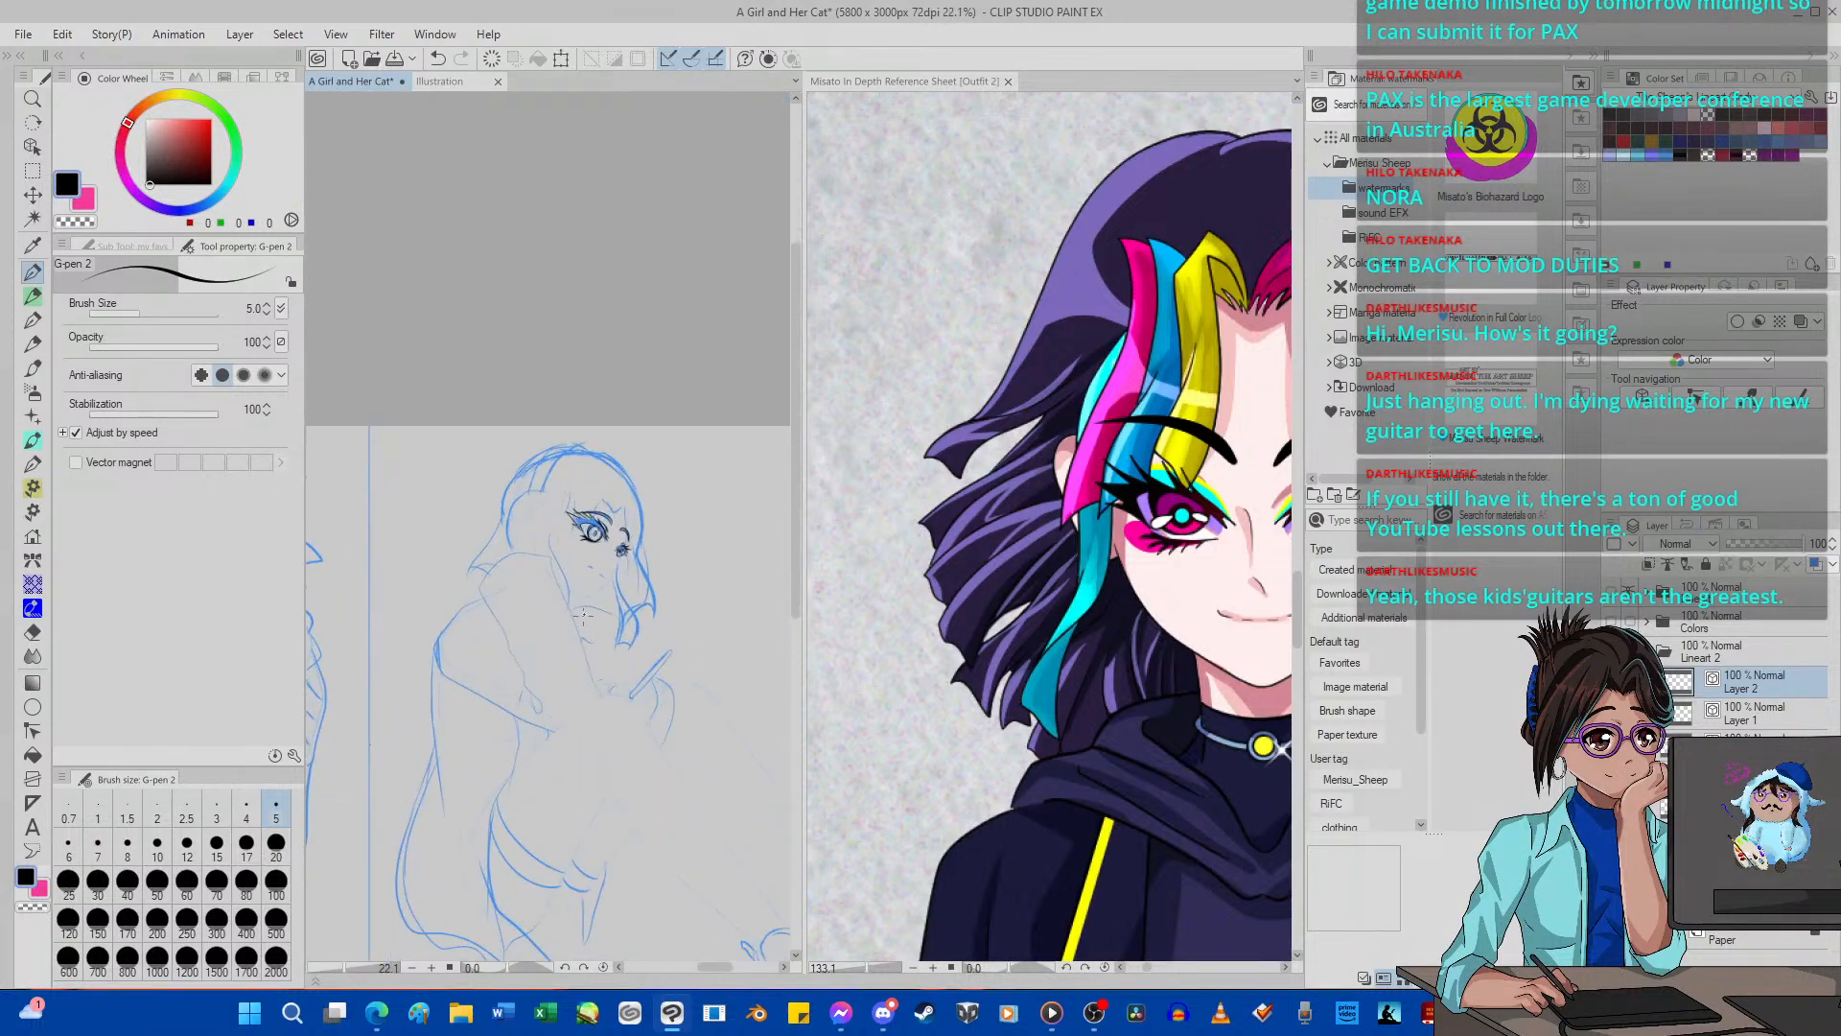
scroll(594, 584, "up", 3)
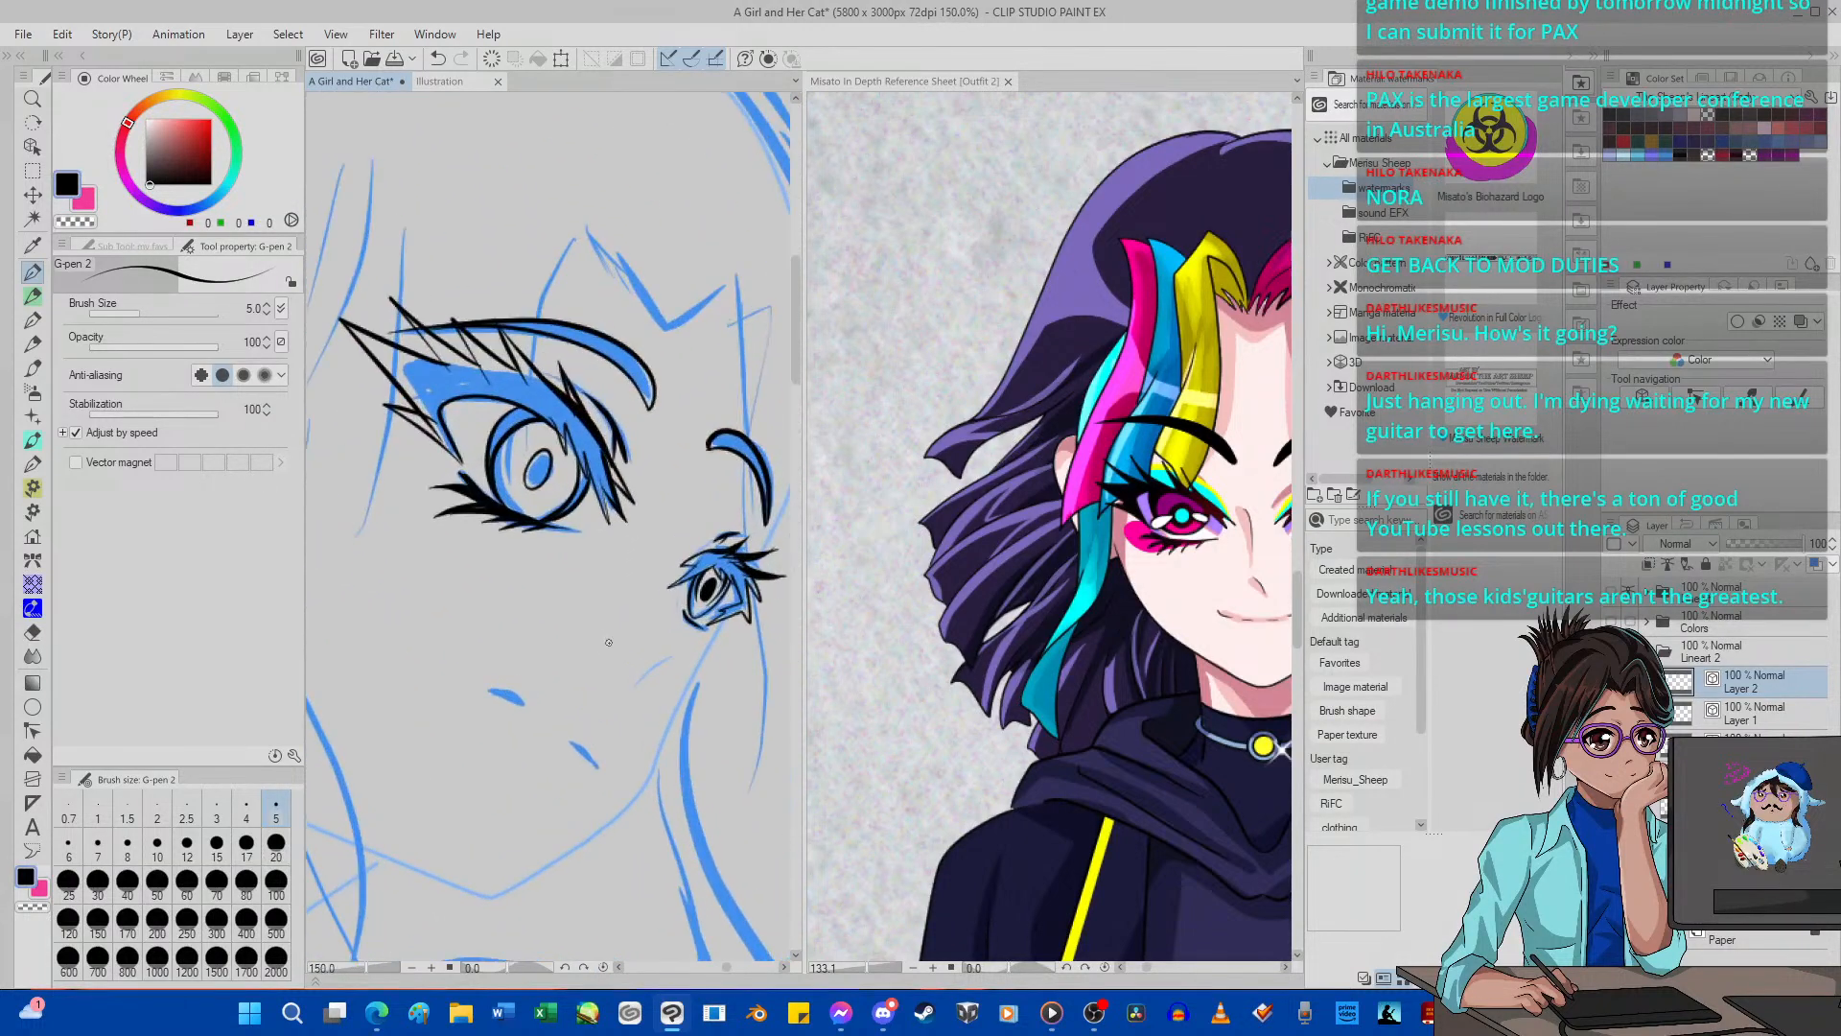
Merge Layer 2 into Layer 1 and rename the combined layer "Eyes".
scroll(599, 594, "down", 14)
scroll(608, 640, "up", 5)
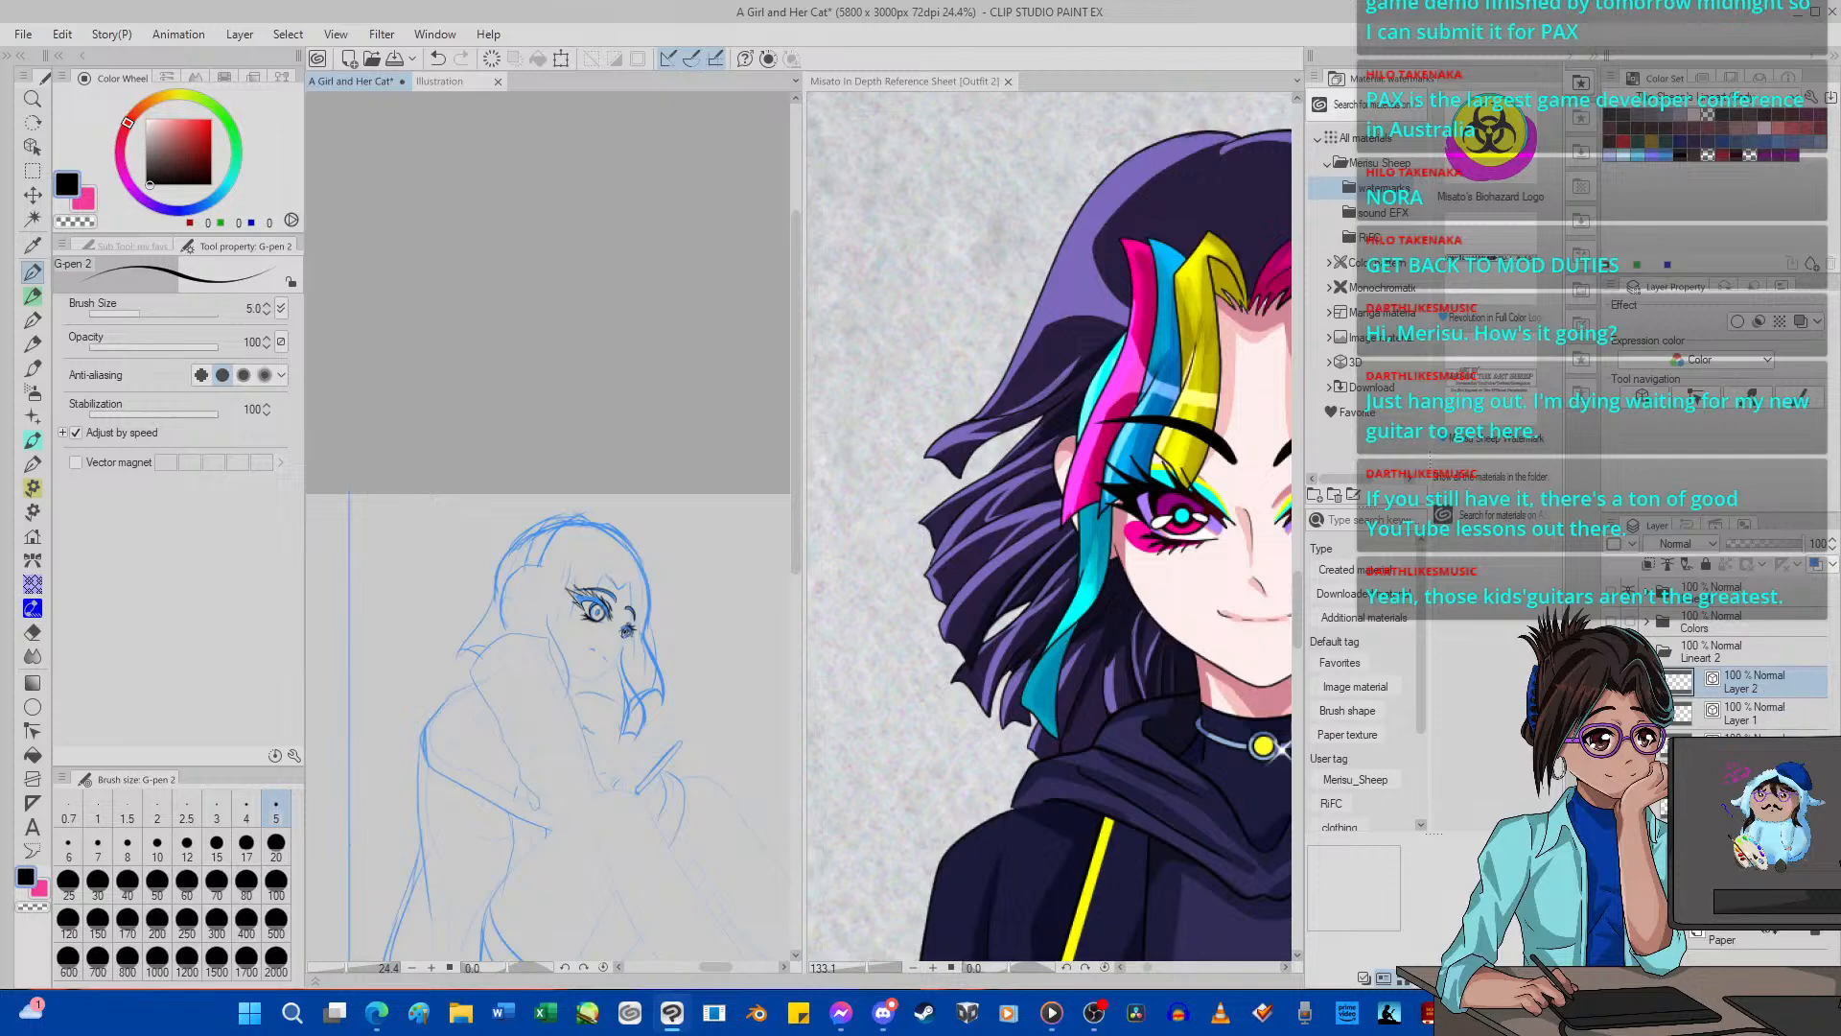
left_click(1811, 974)
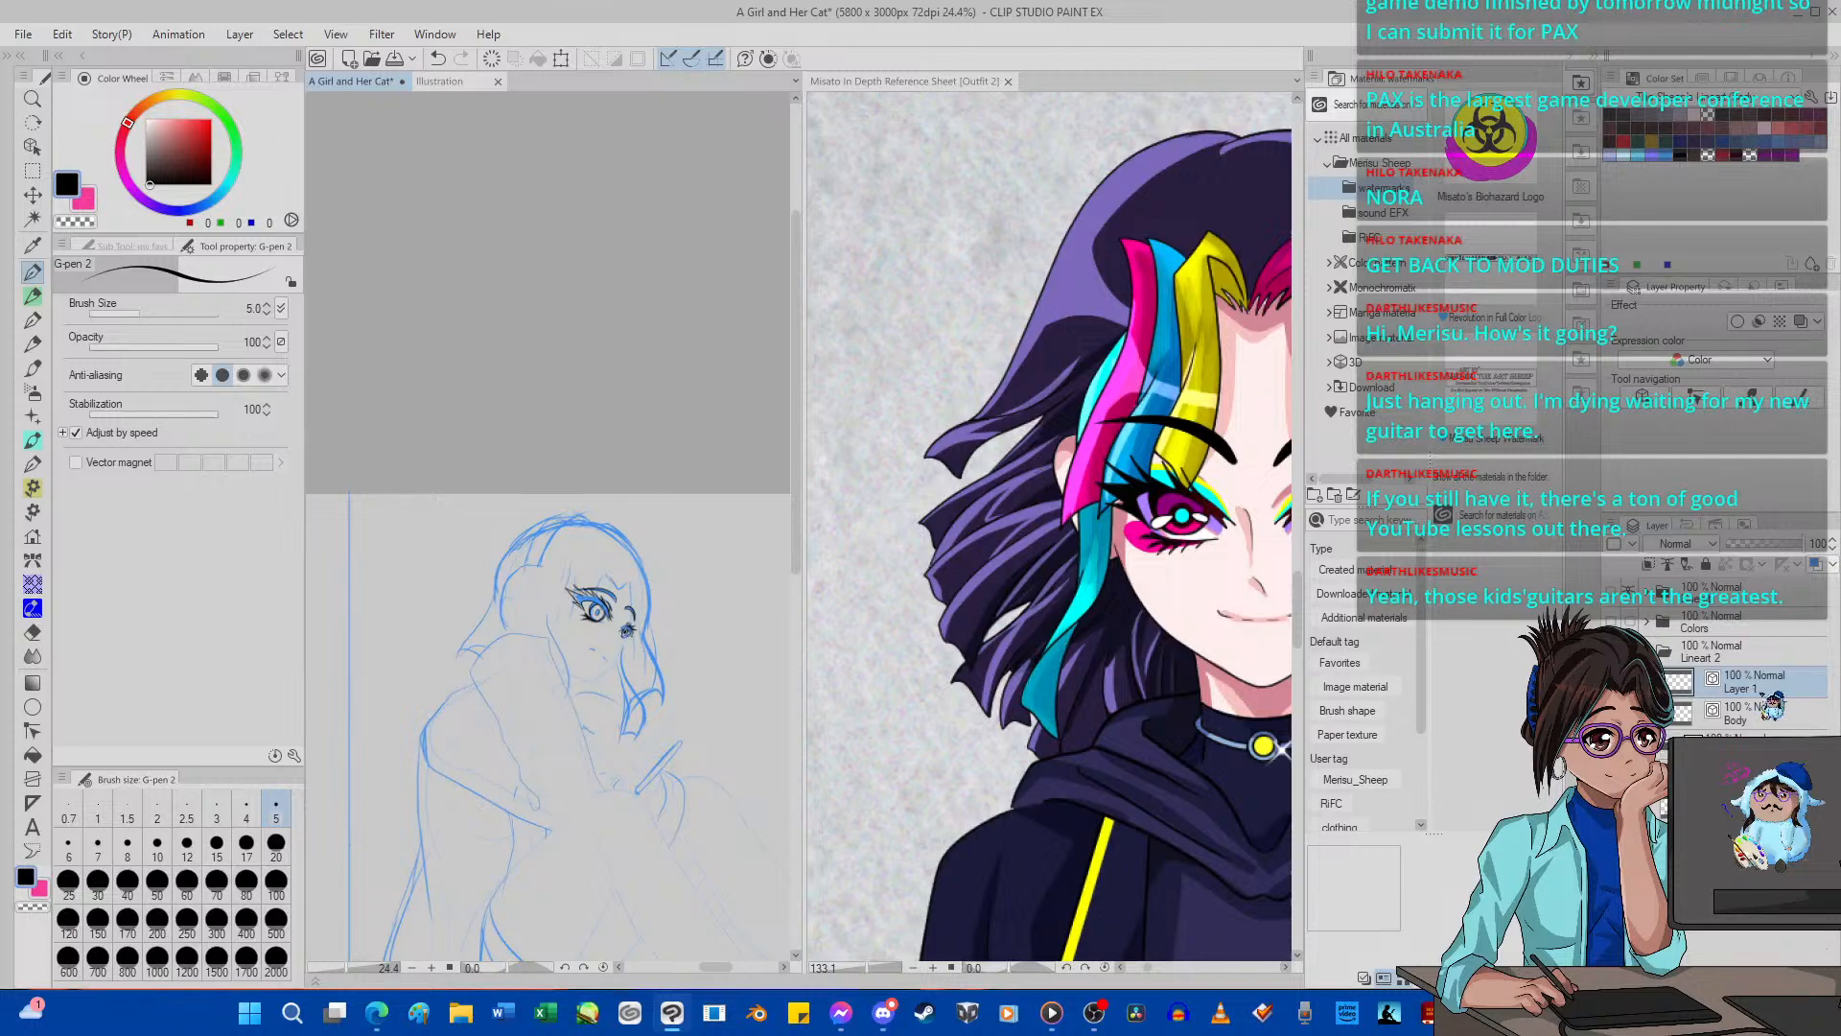
double_click(1779, 692)
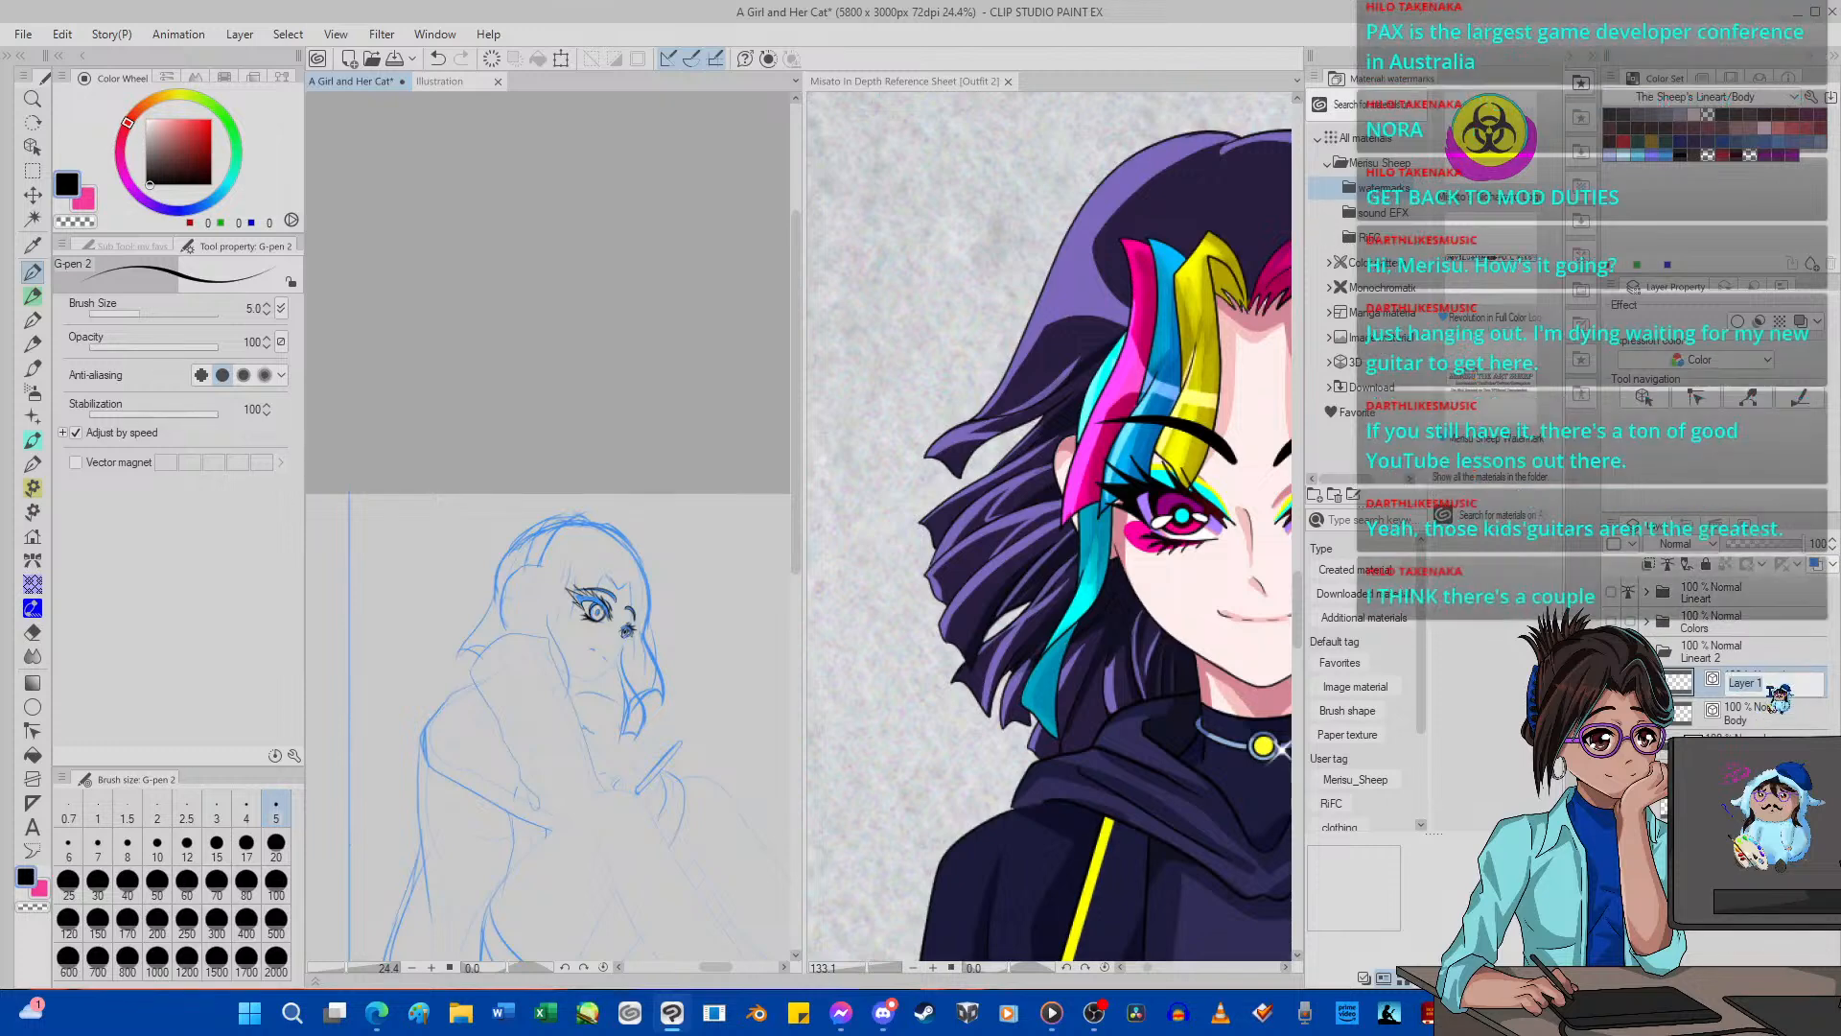
type("Eyes")
key("Return")
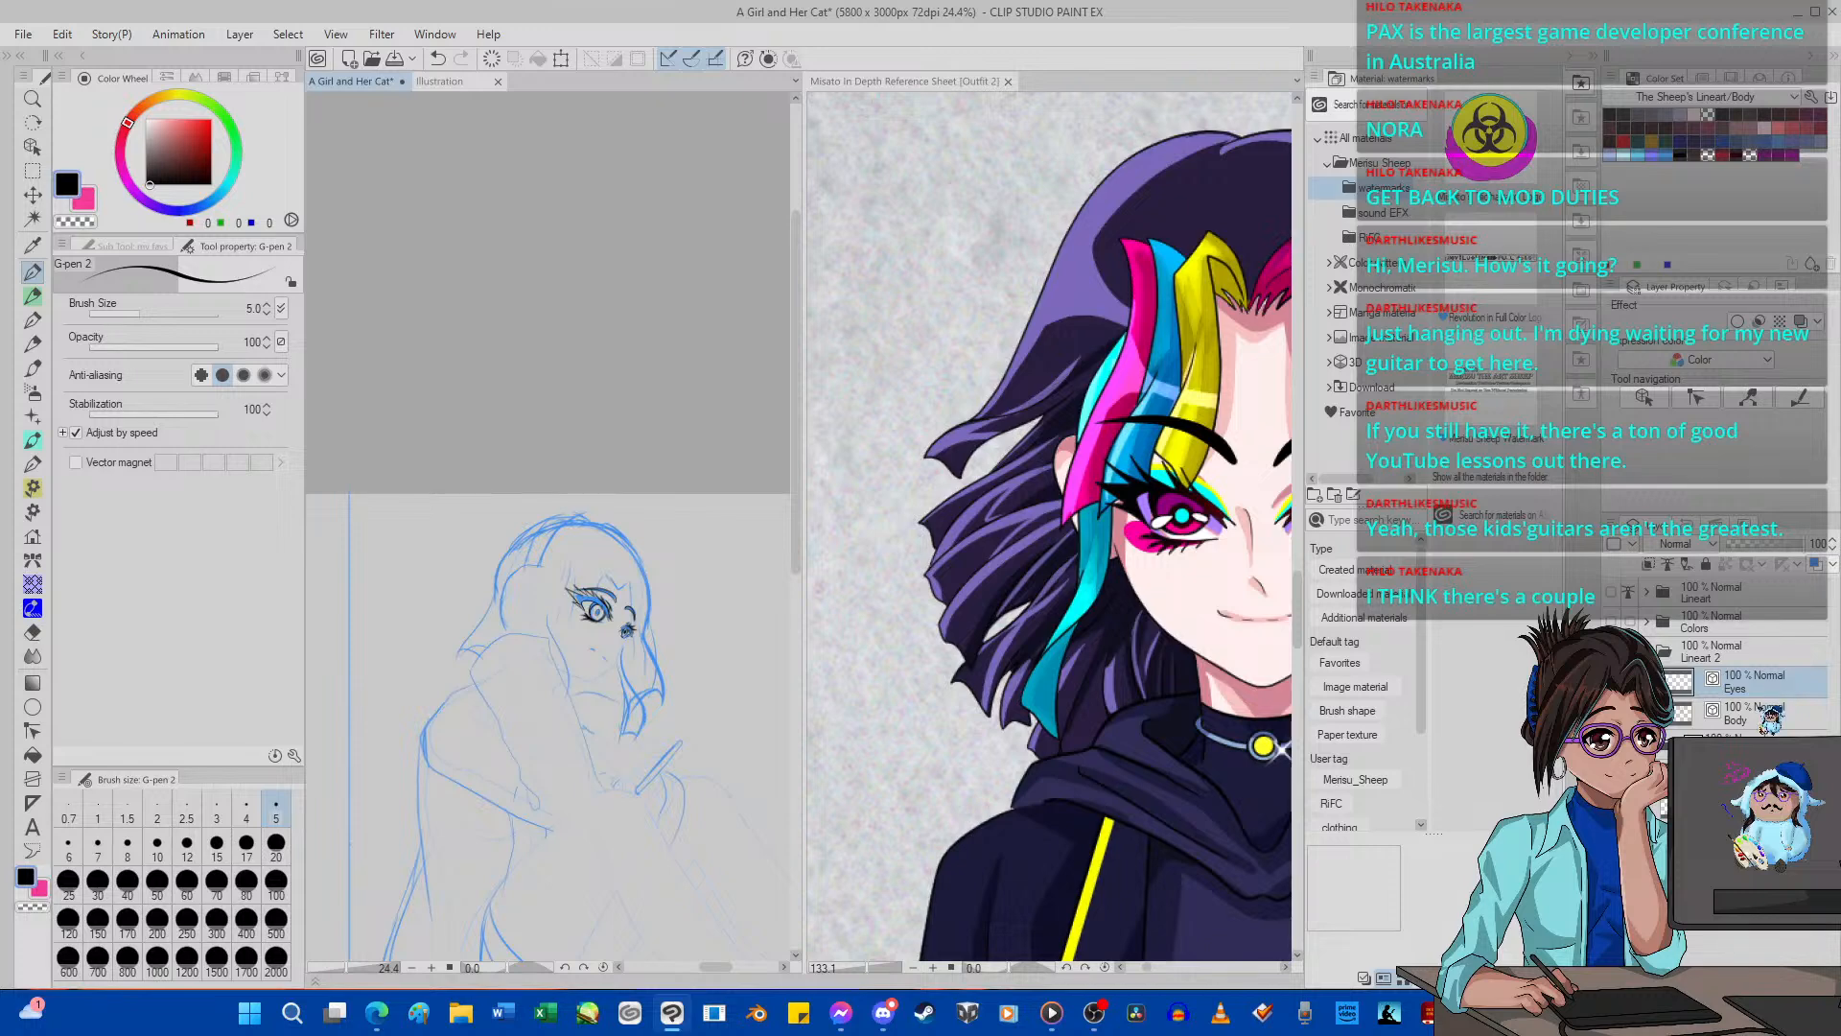
Examine the inked eyes and eyebrows at several zoom levels, switching between the Body and Eyes layers.
left_click(1764, 712)
scroll(484, 474, "down", 4)
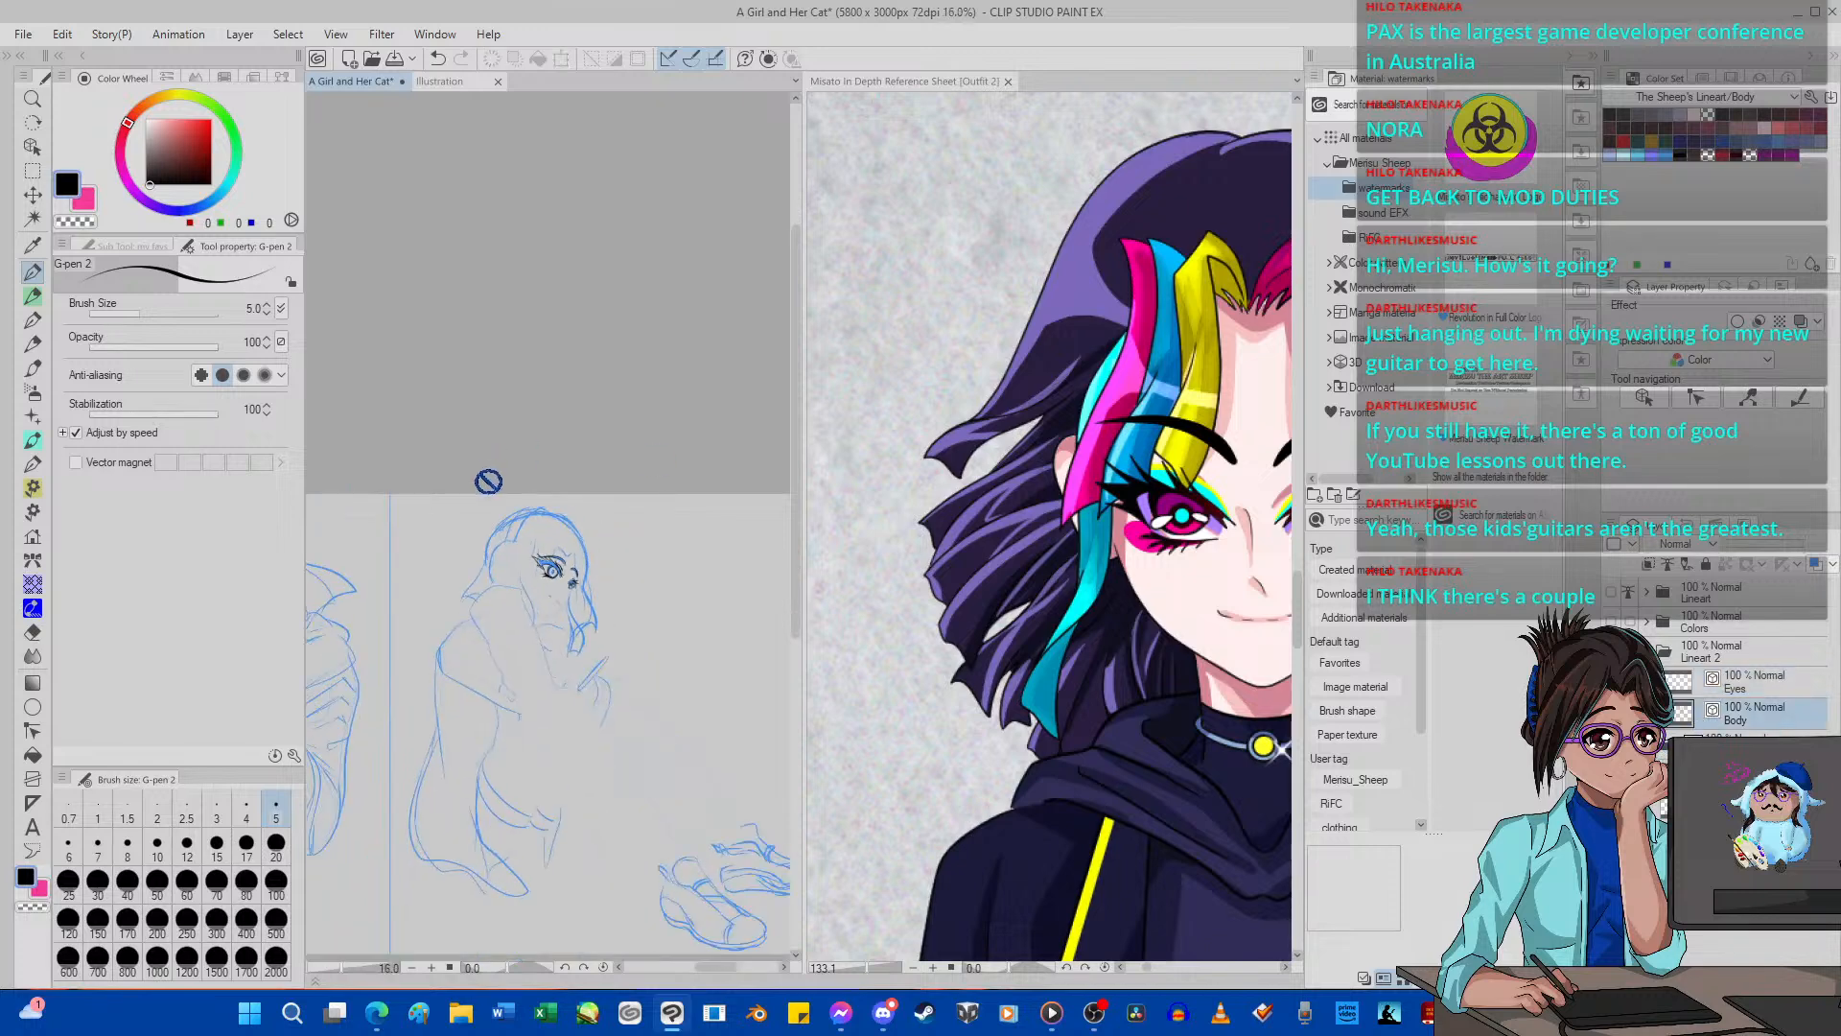
scroll(508, 529, "up", 5)
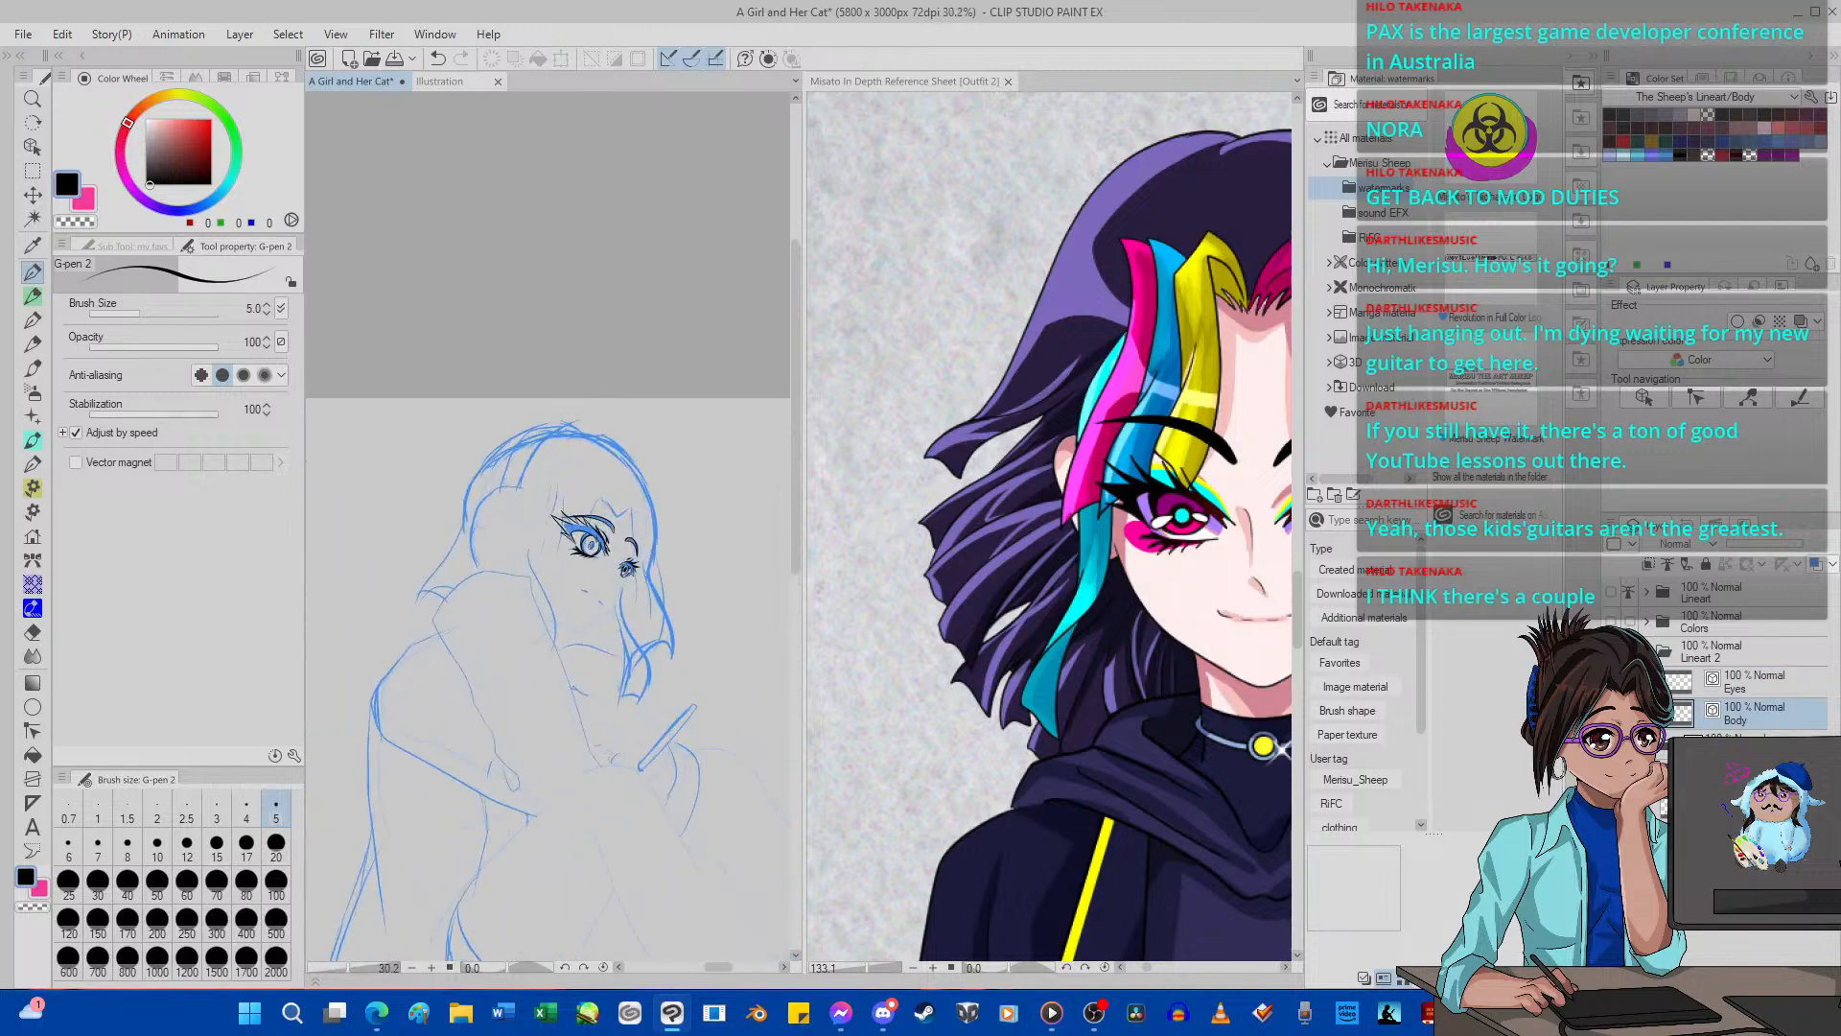
left_click(1731, 686)
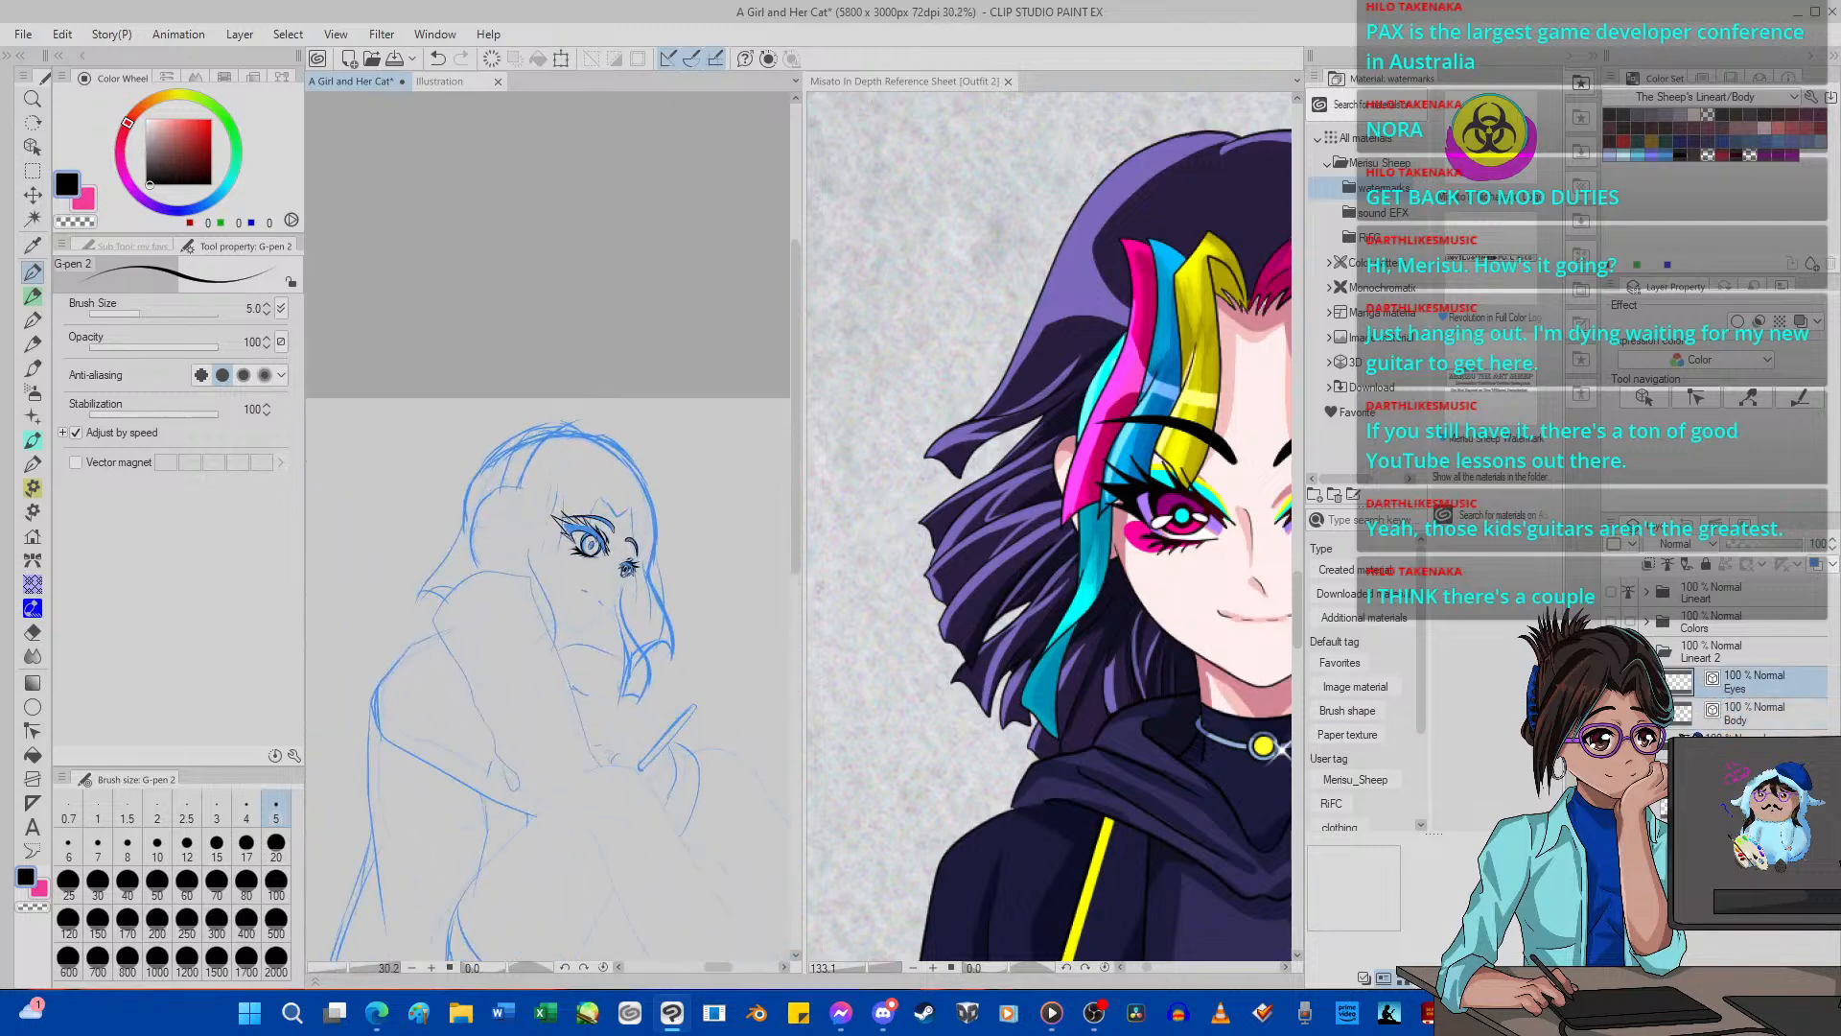
scroll(607, 592, "down", 2)
scroll(607, 592, "up", 4)
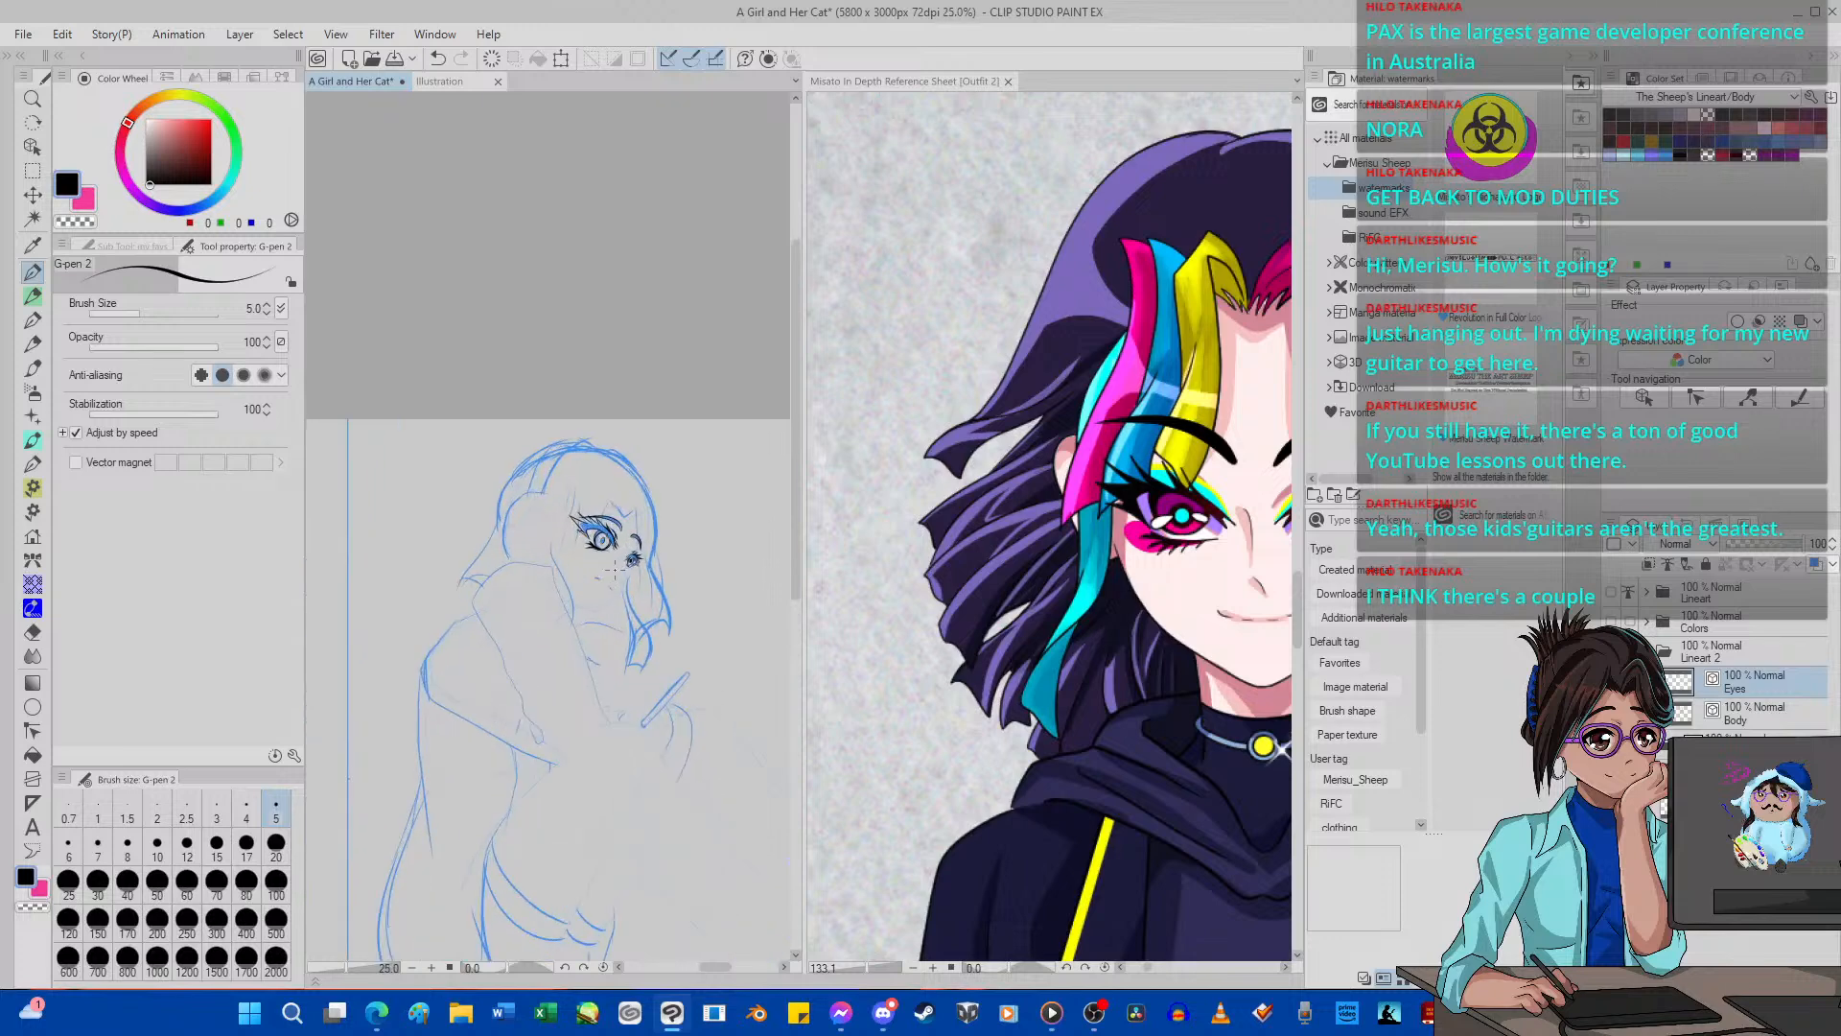
scroll(636, 562, "up", 3)
scroll(470, 461, "down", 6)
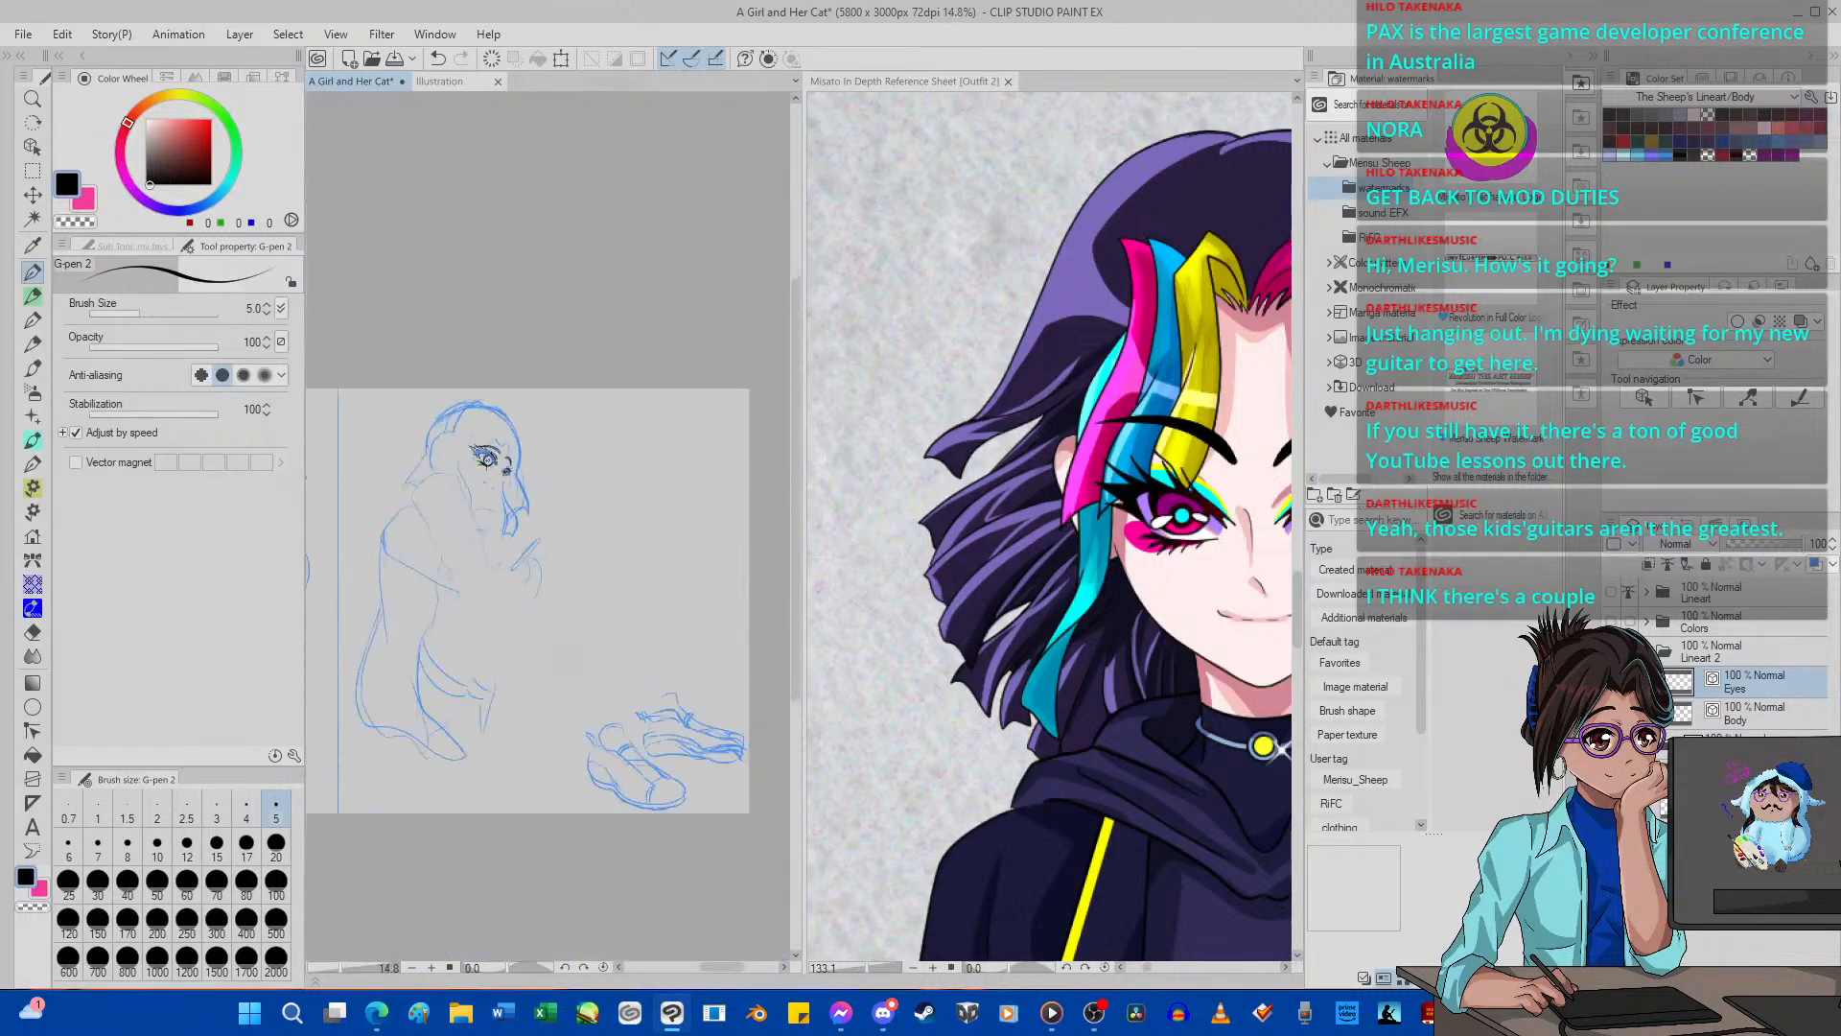
scroll(469, 462, "up", 2)
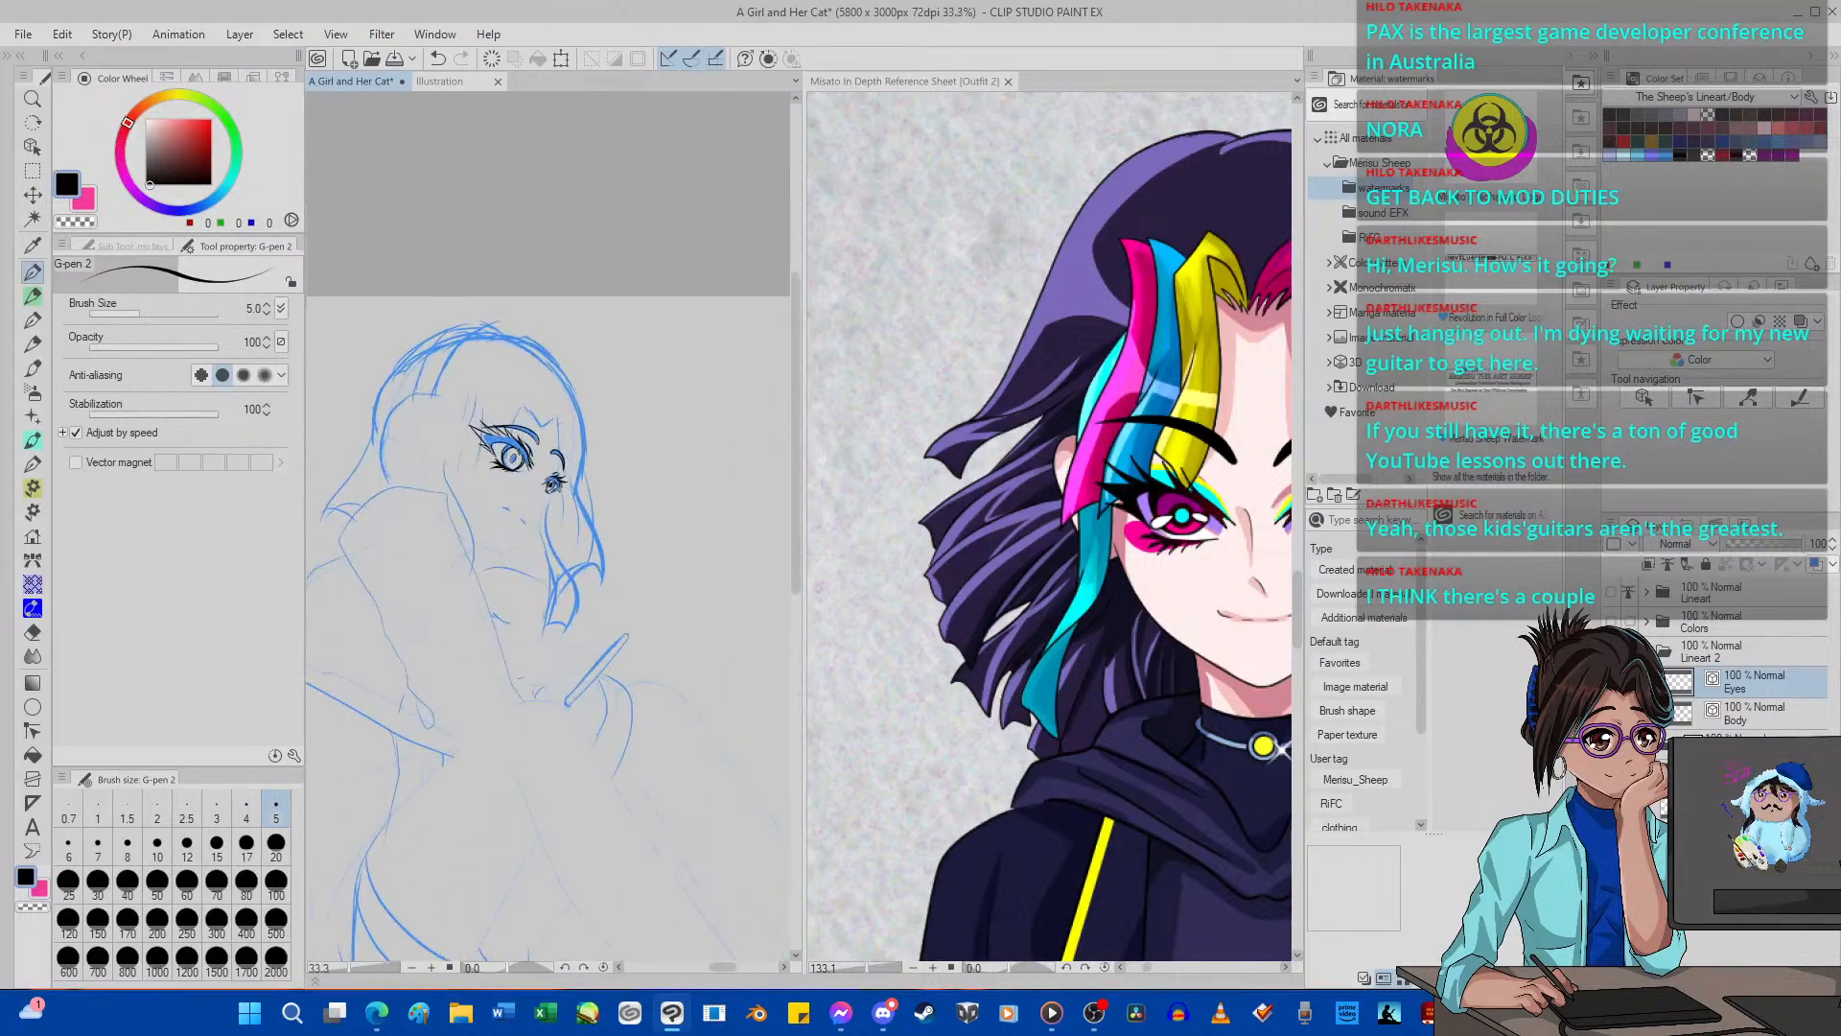
left_click(1729, 724)
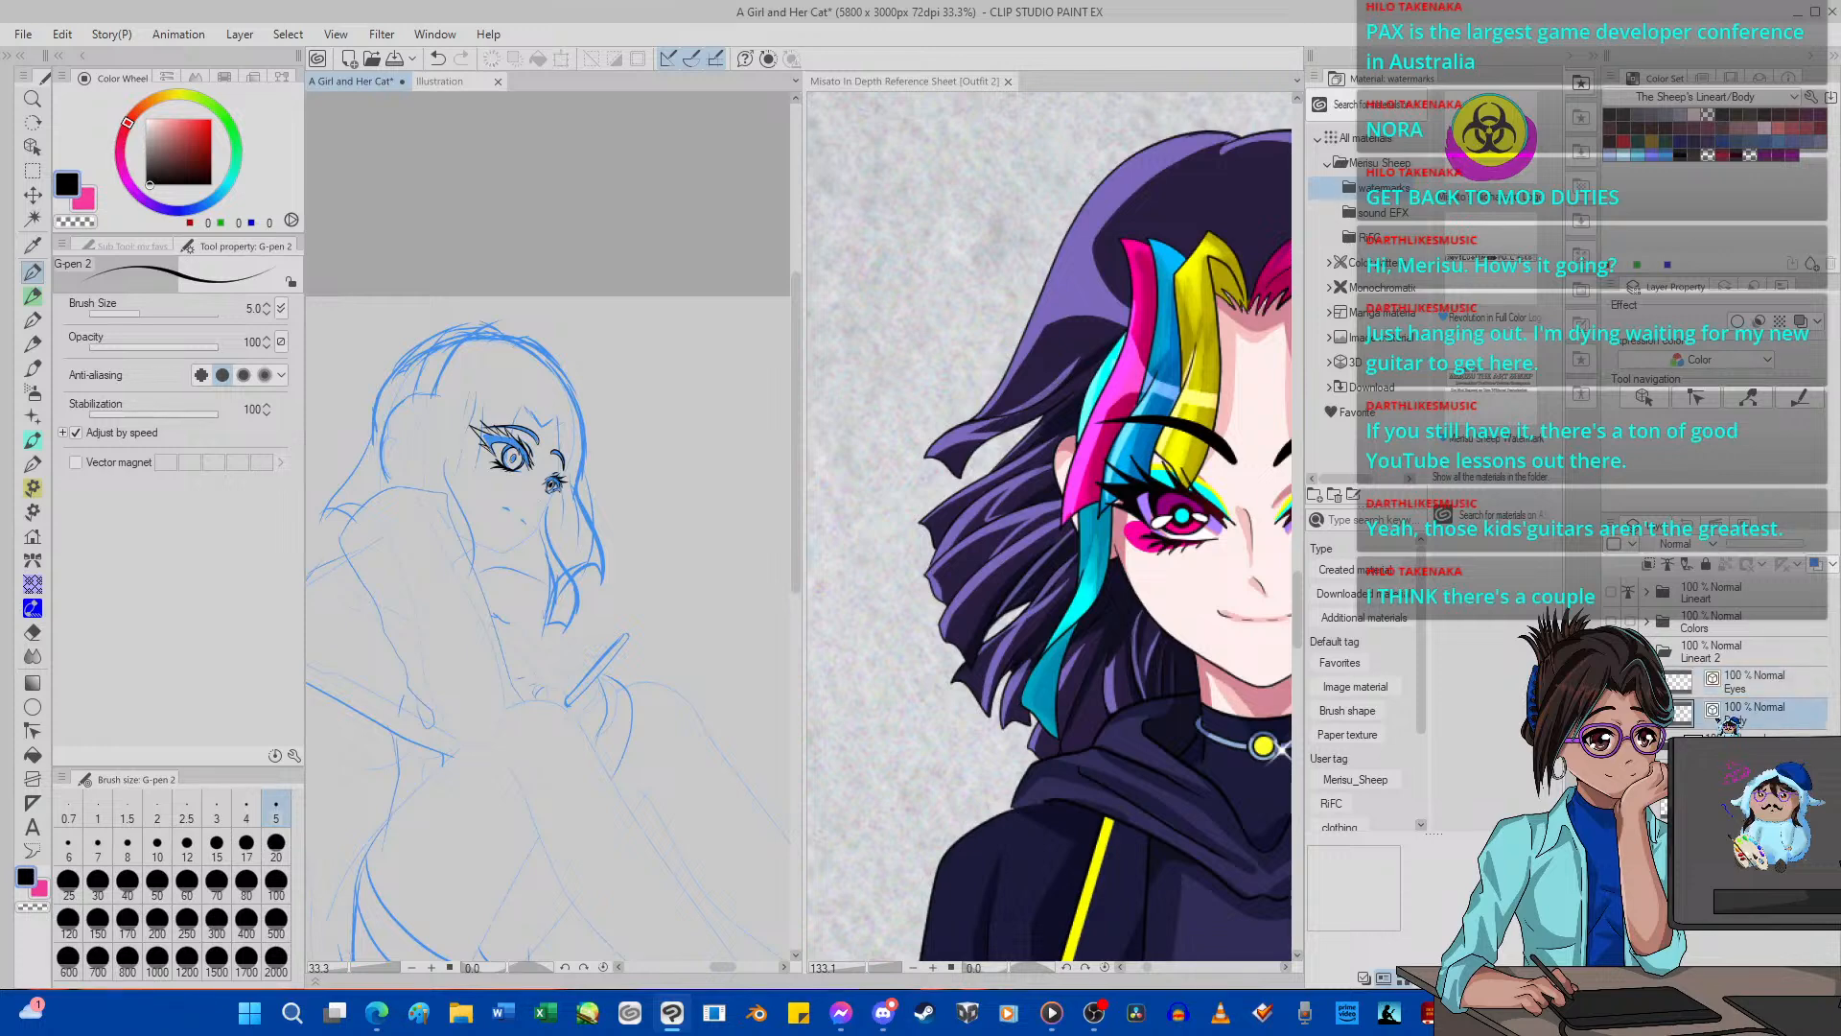
left_click(1734, 682)
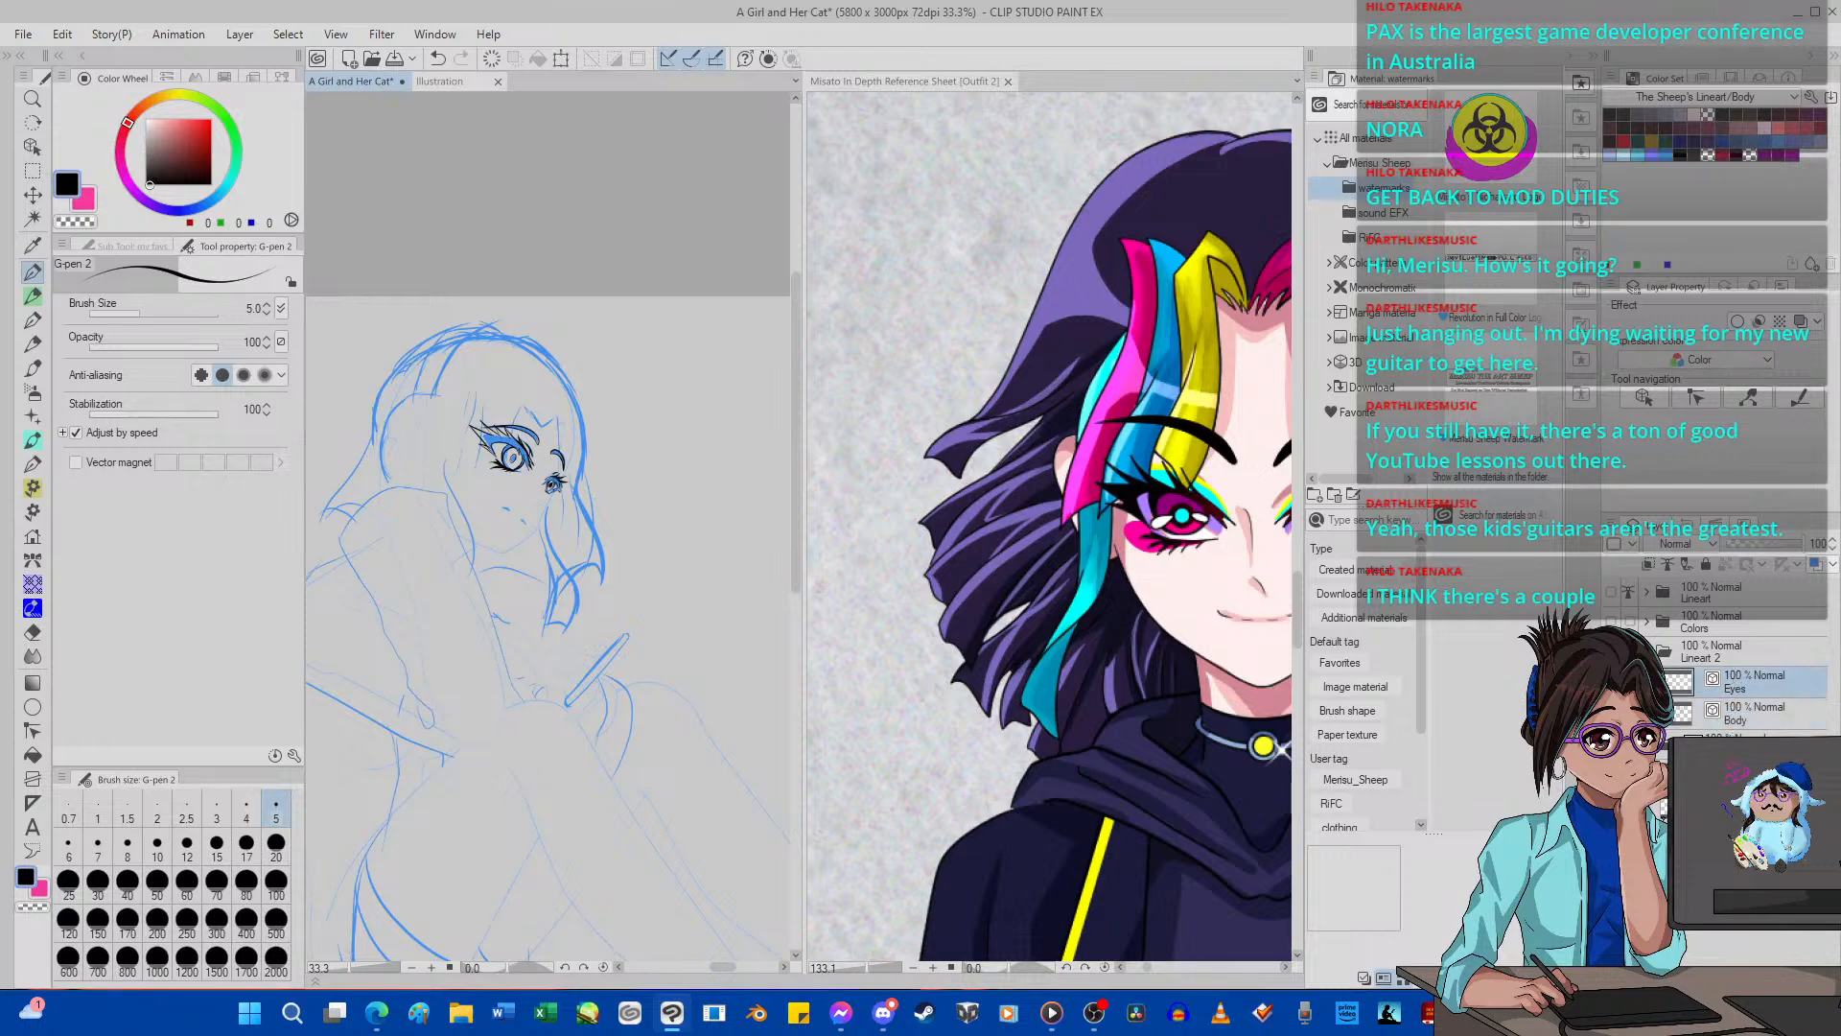
scroll(746, 515, "down", 4)
scroll(583, 431, "up", 4)
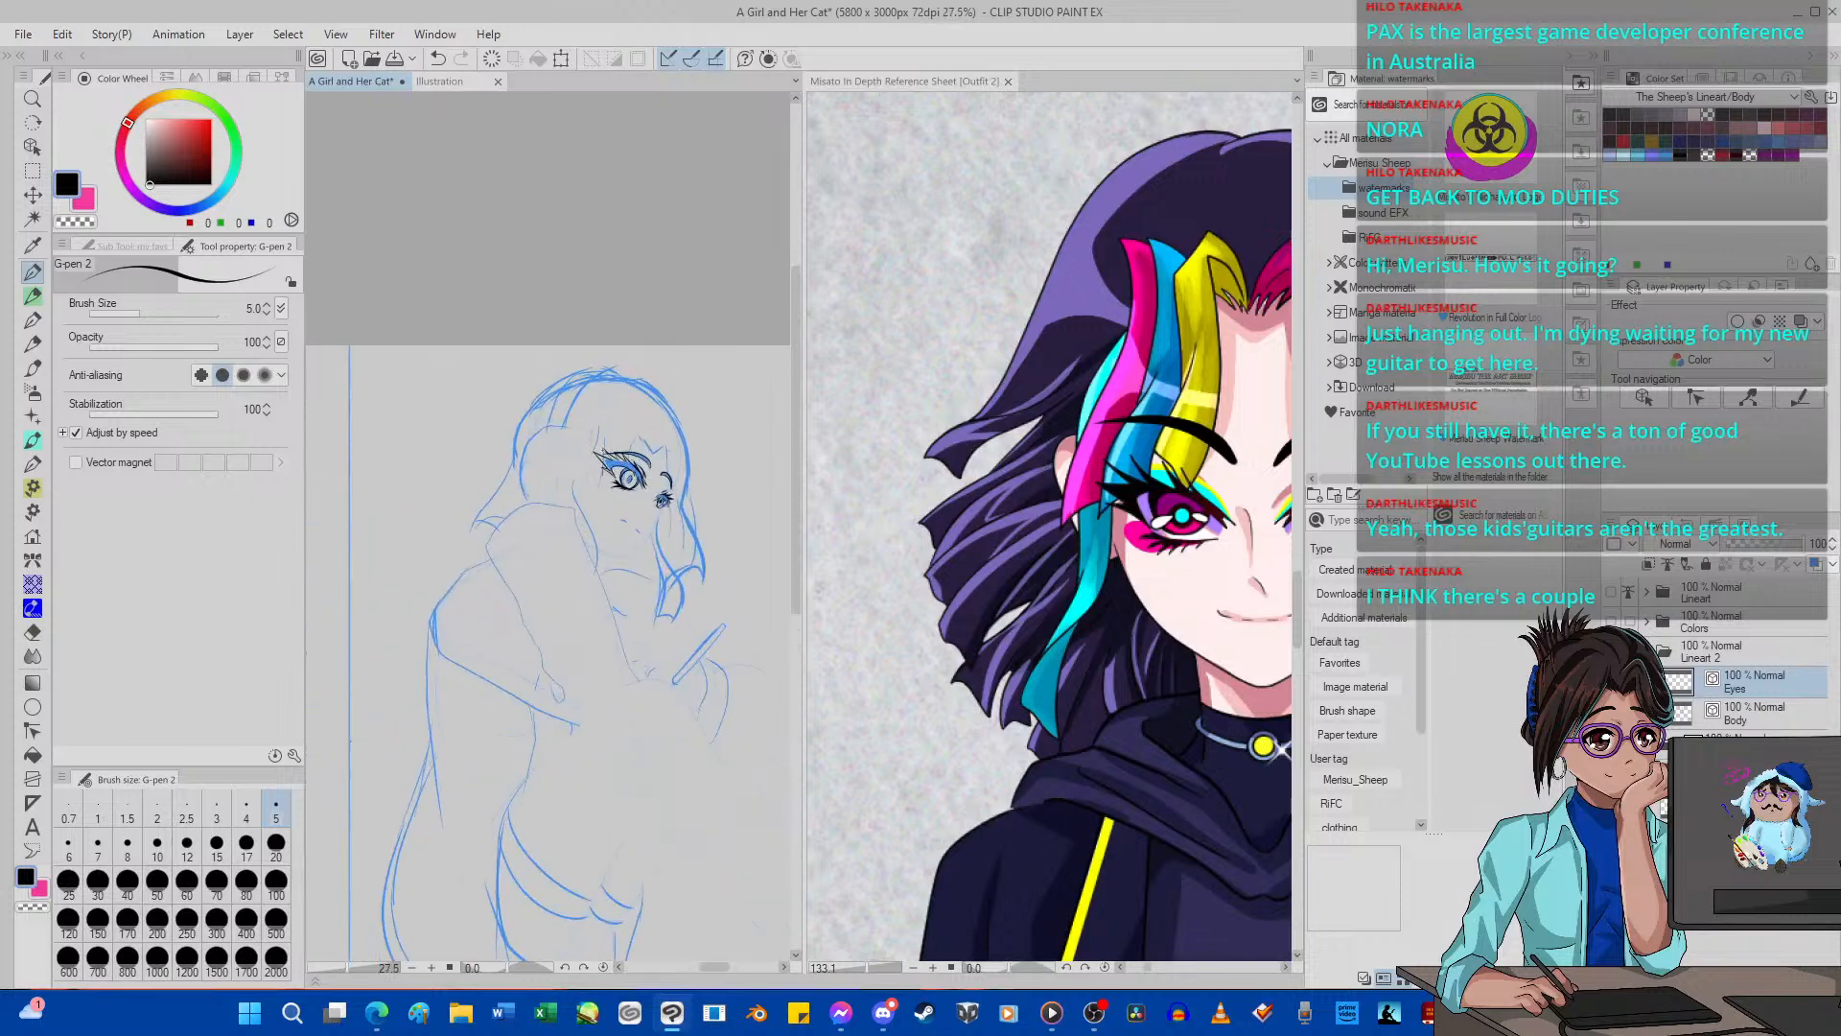
scroll(577, 393, "up", 3)
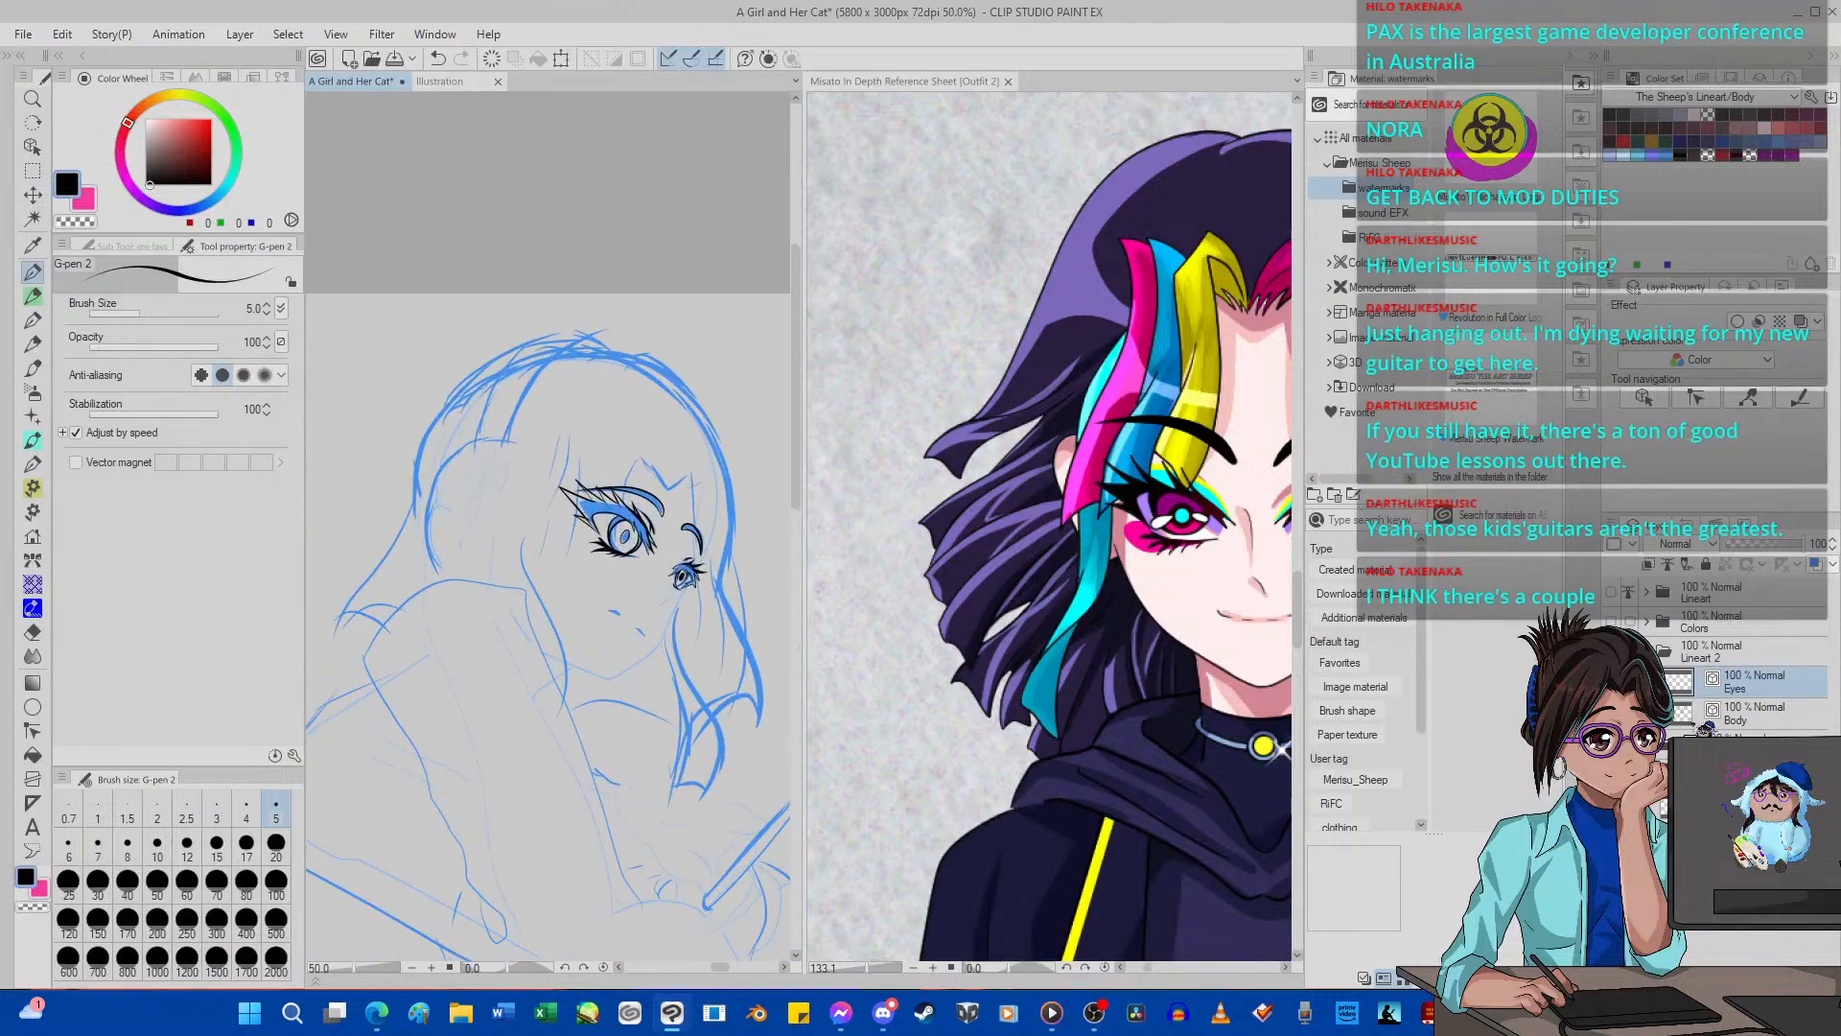
Hide the Eyes layer, show the Body layer, and review the girl's body line art beside the character reference sheet.
left_click(1611, 682)
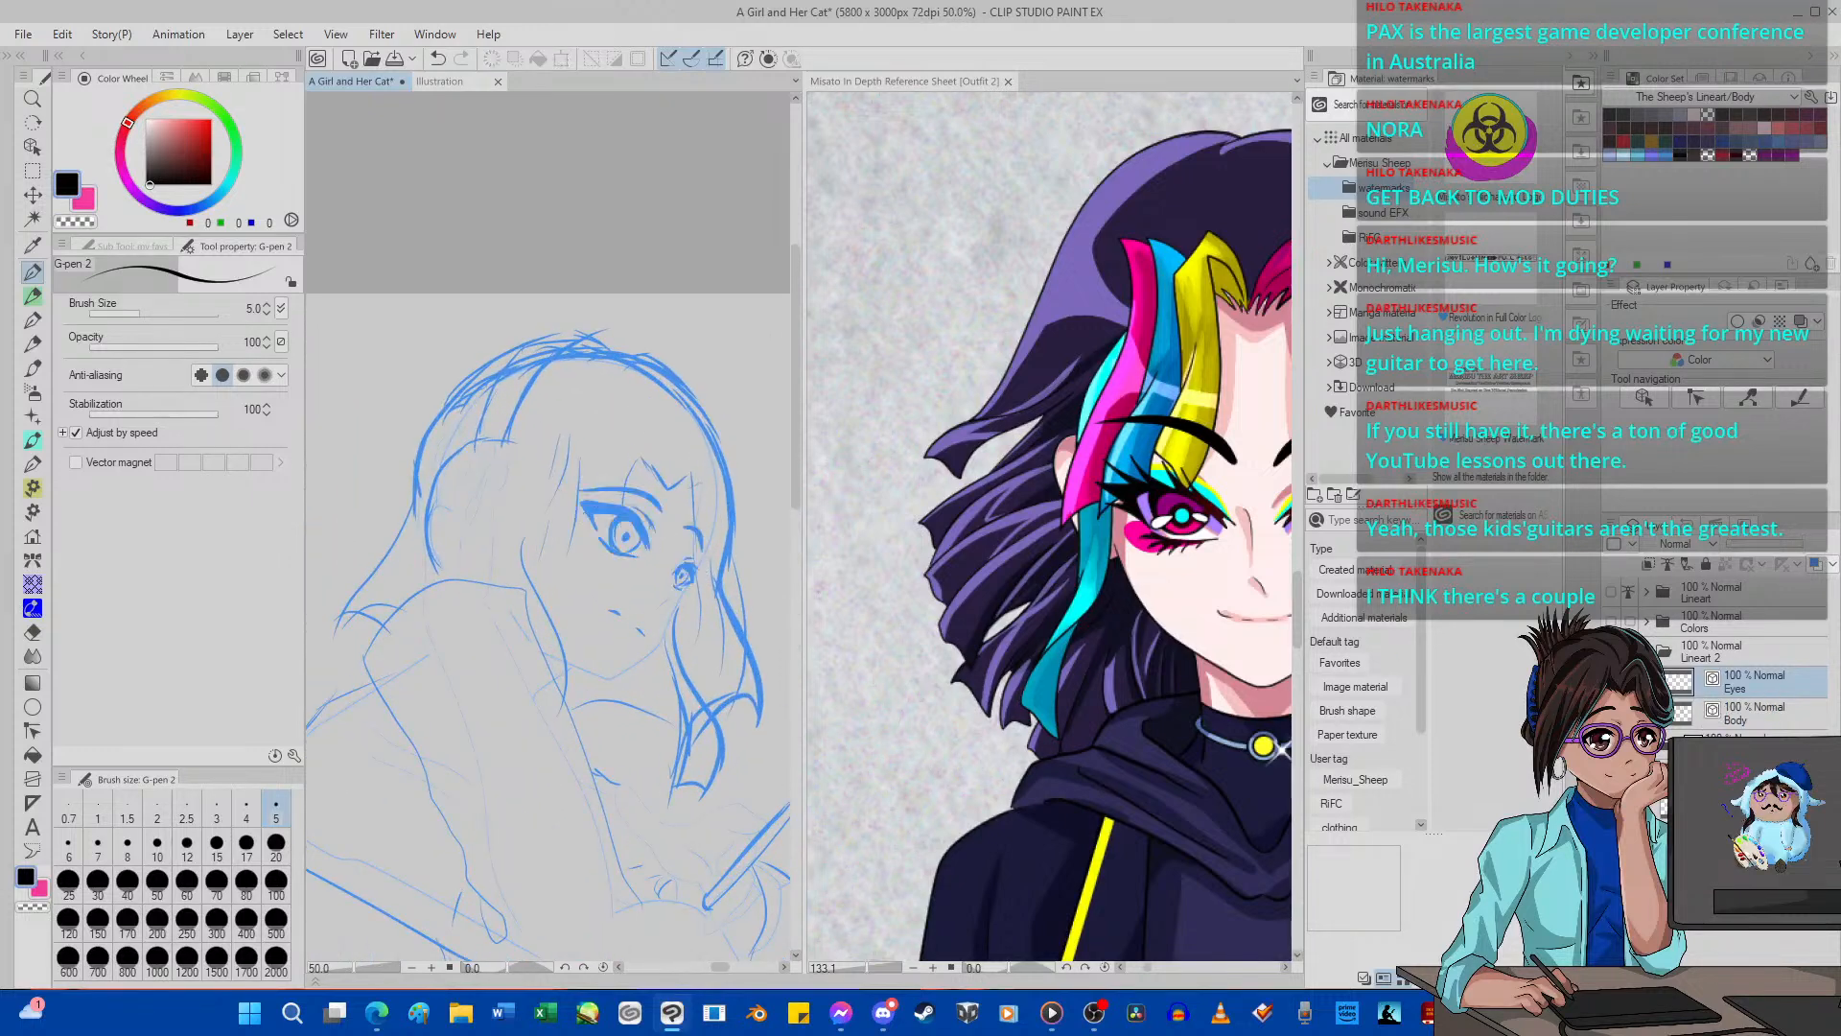
left_click(1611, 713)
scroll(483, 467, "down", 7)
scroll(484, 469, "up", 3)
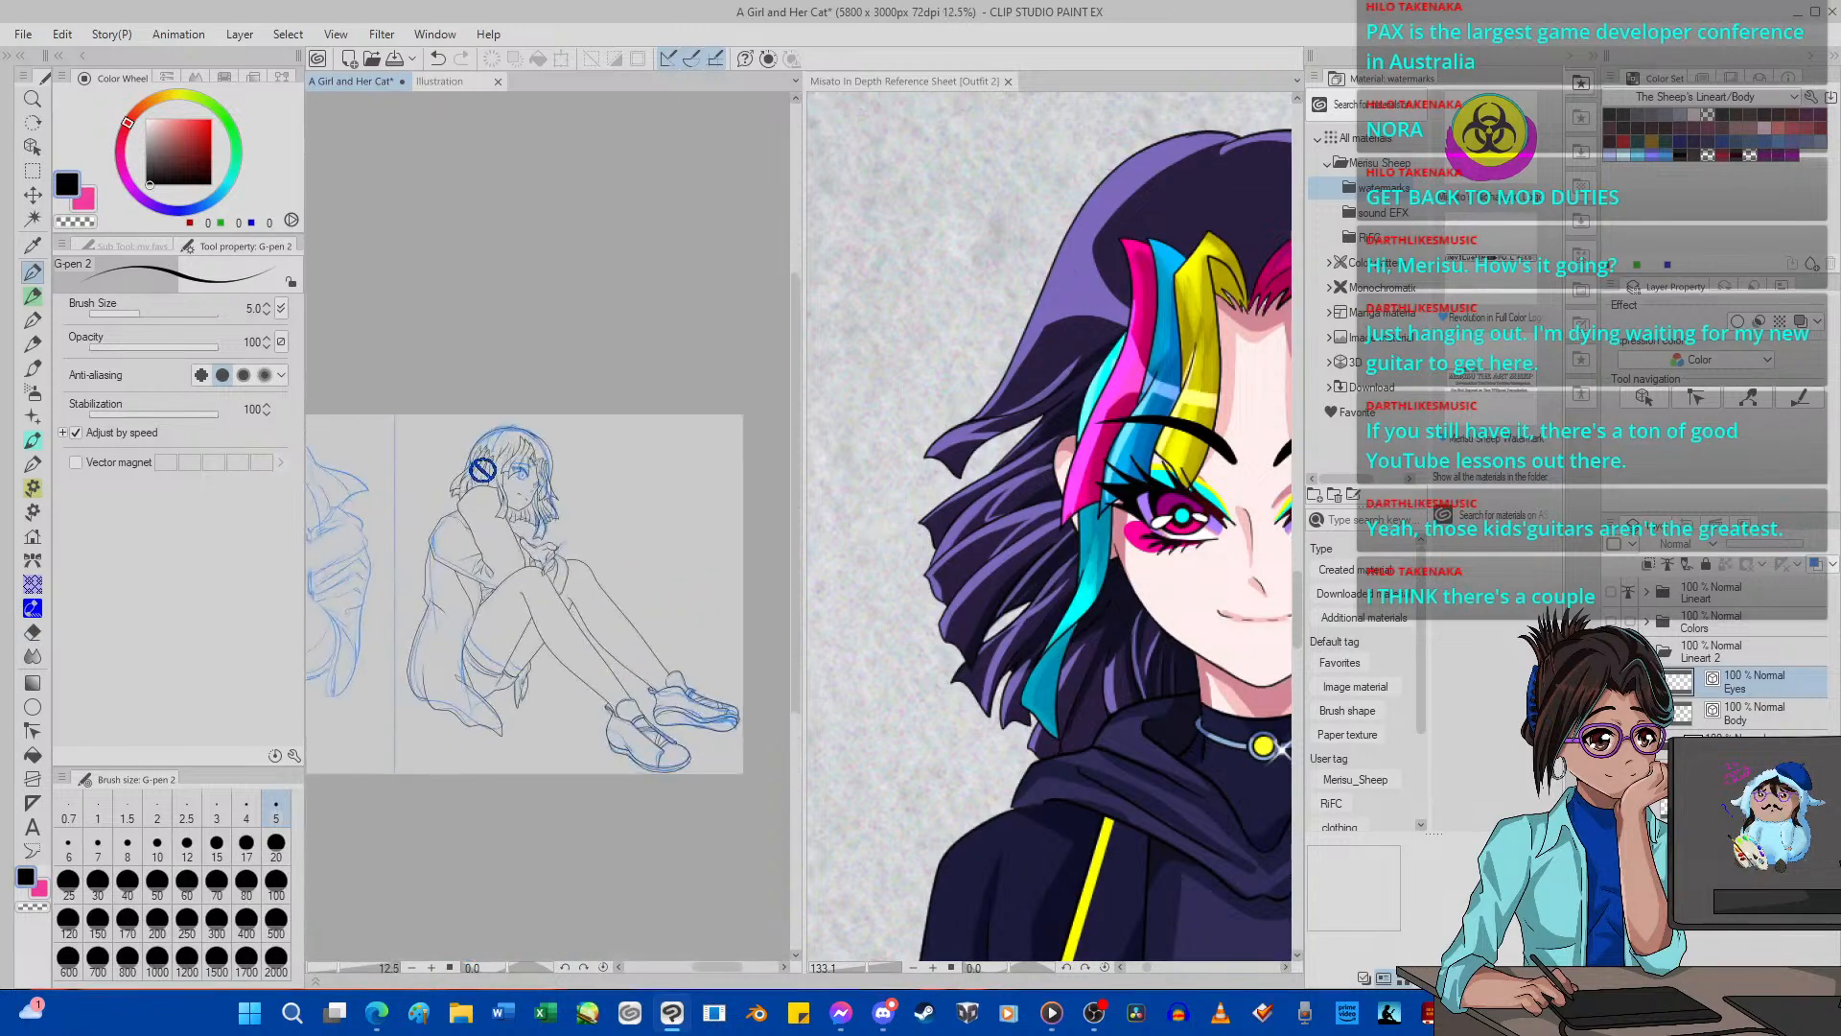
scroll(482, 469, "up", 4)
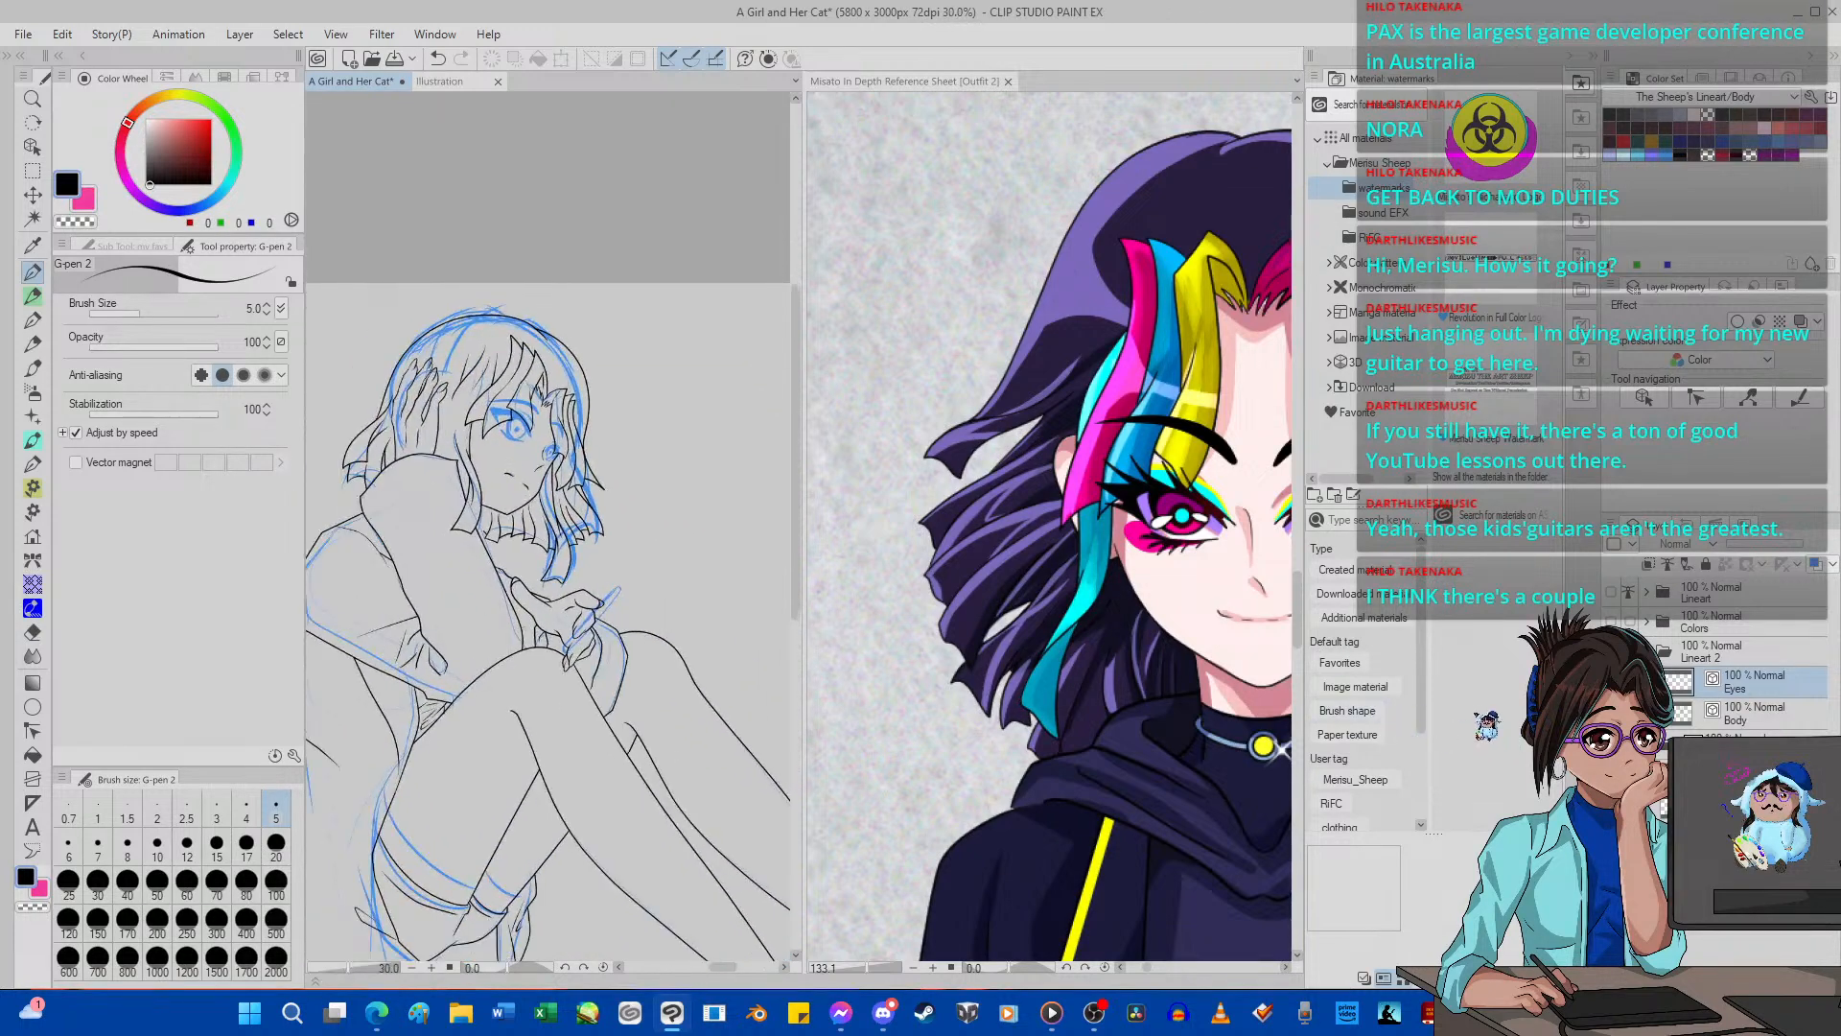
scroll(559, 455, "up", 2)
scroll(481, 431, "up", 2)
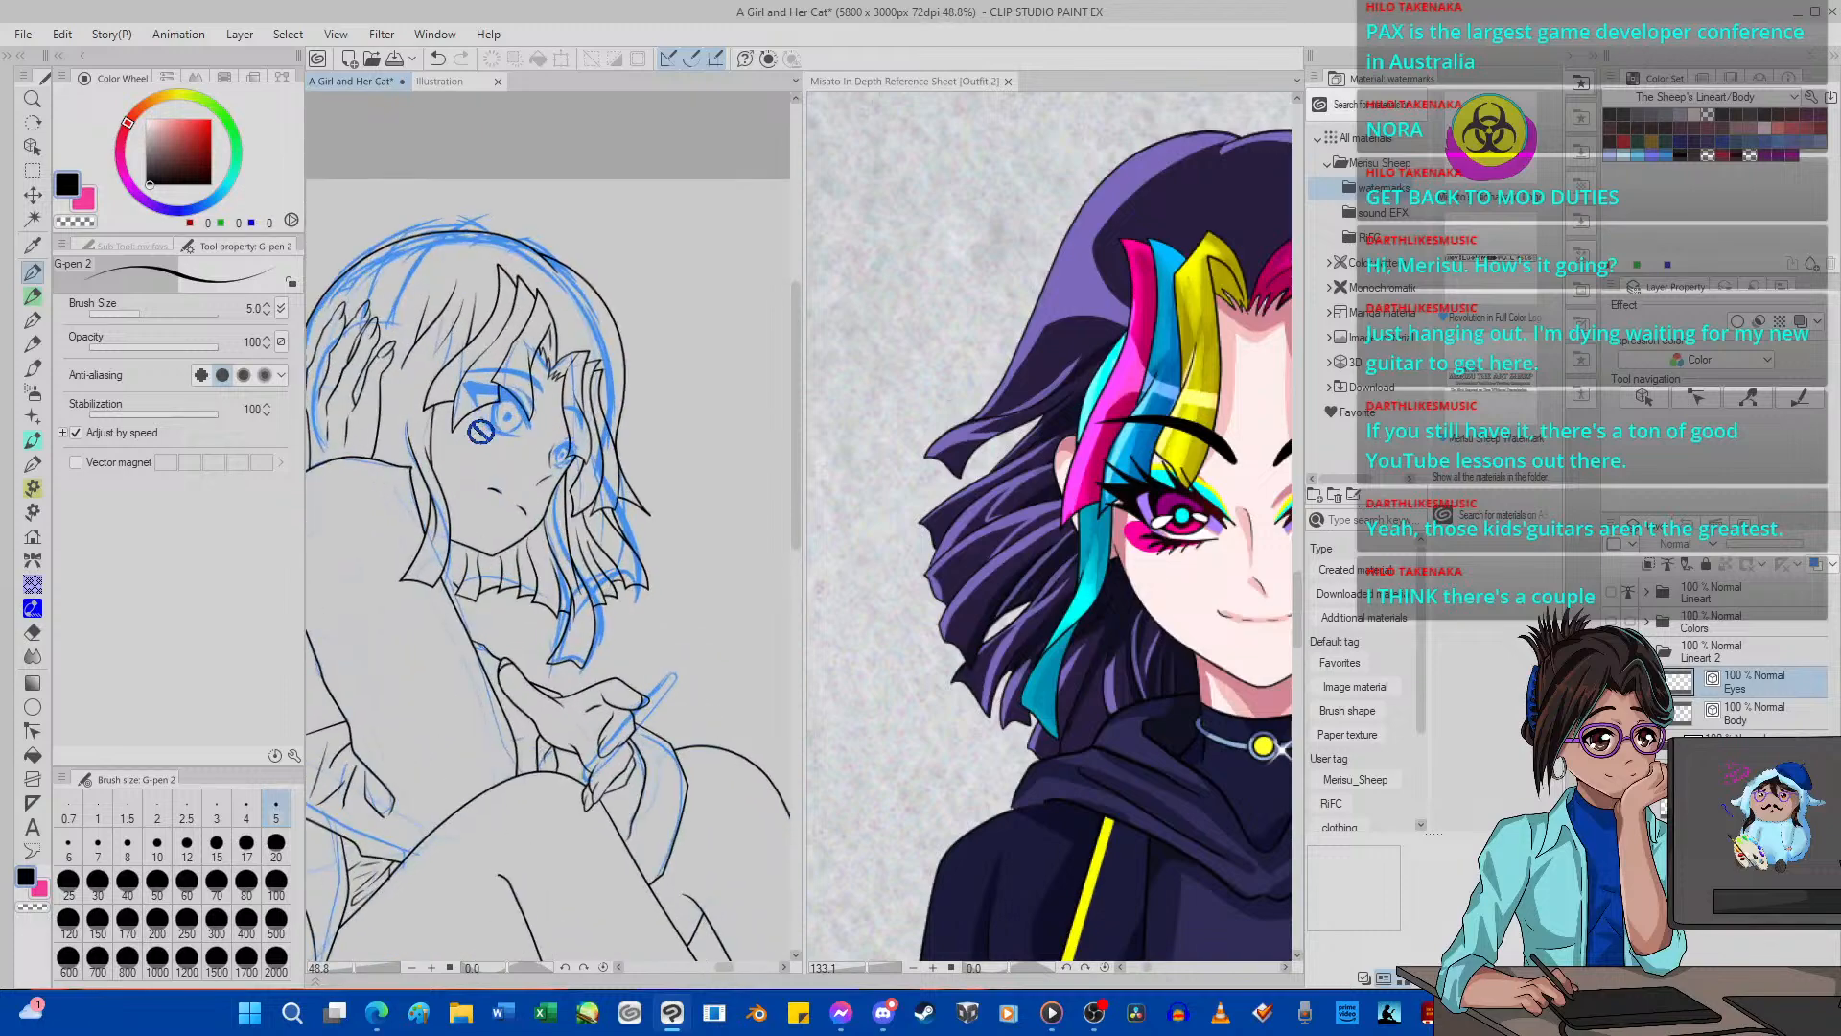
scroll(451, 436, "down", 2)
scroll(402, 444, "up", 1)
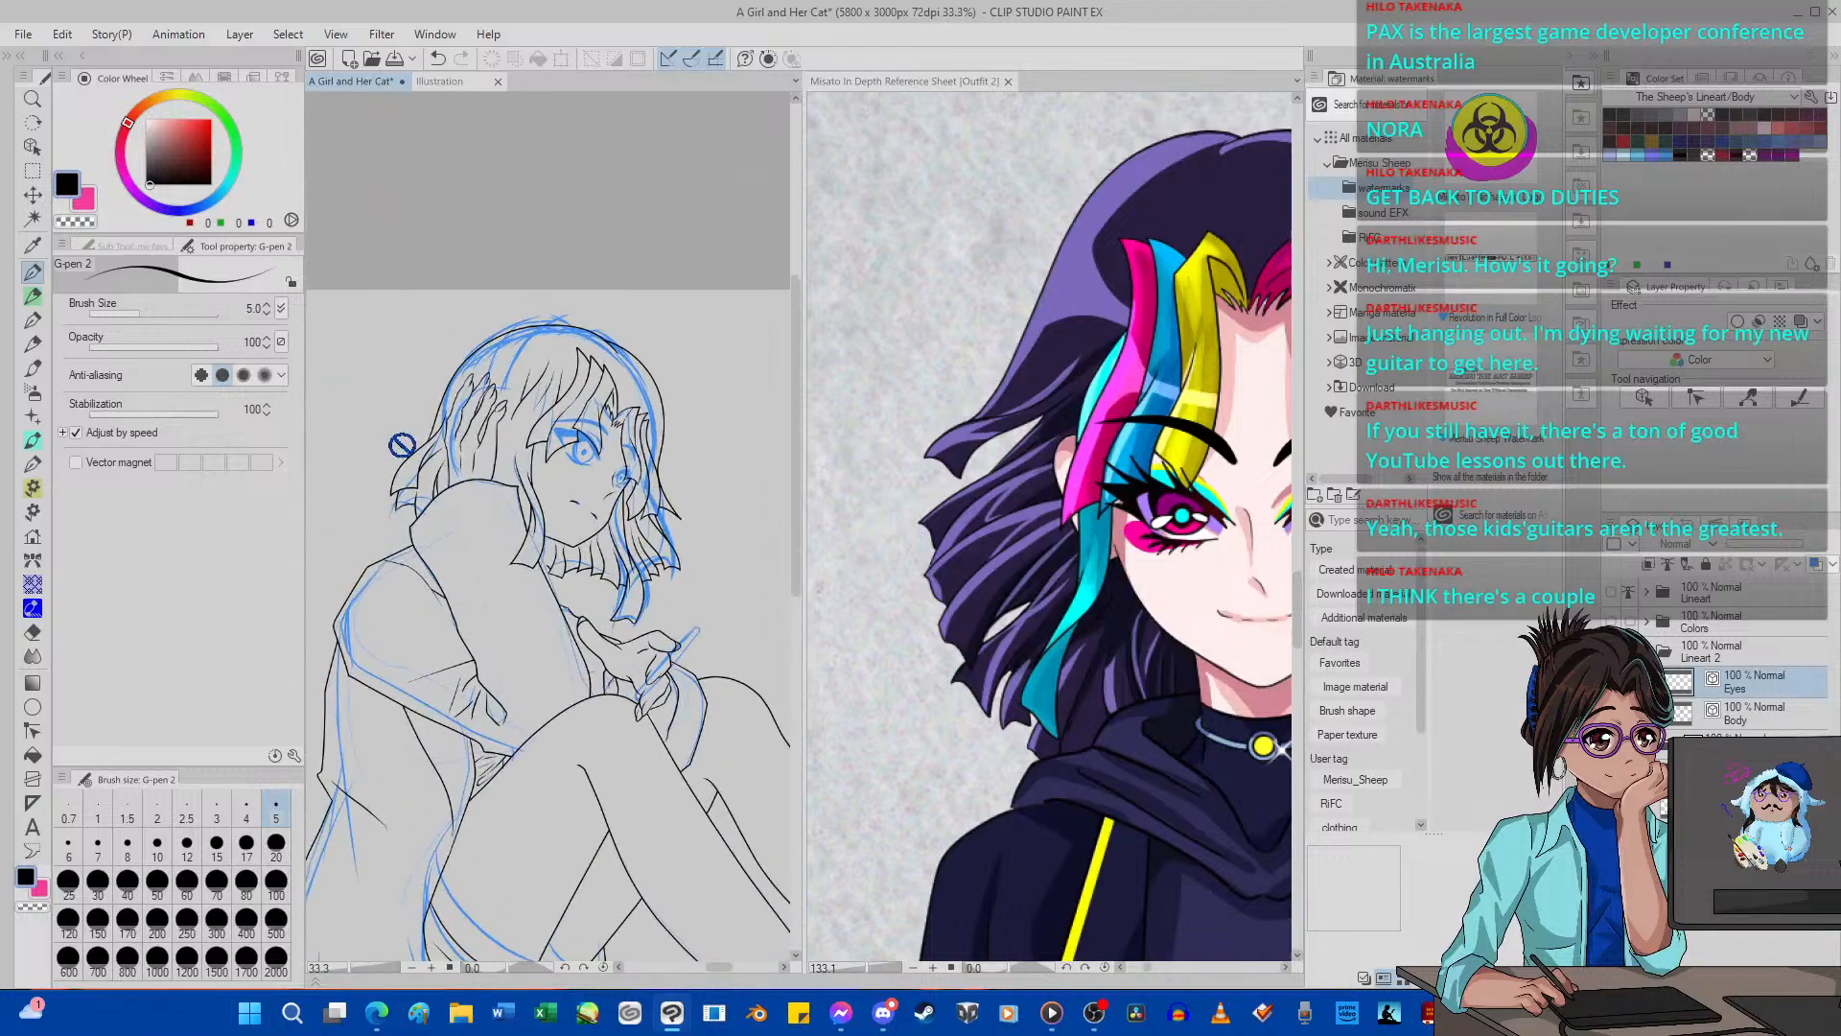
scroll(402, 444, "down", 2)
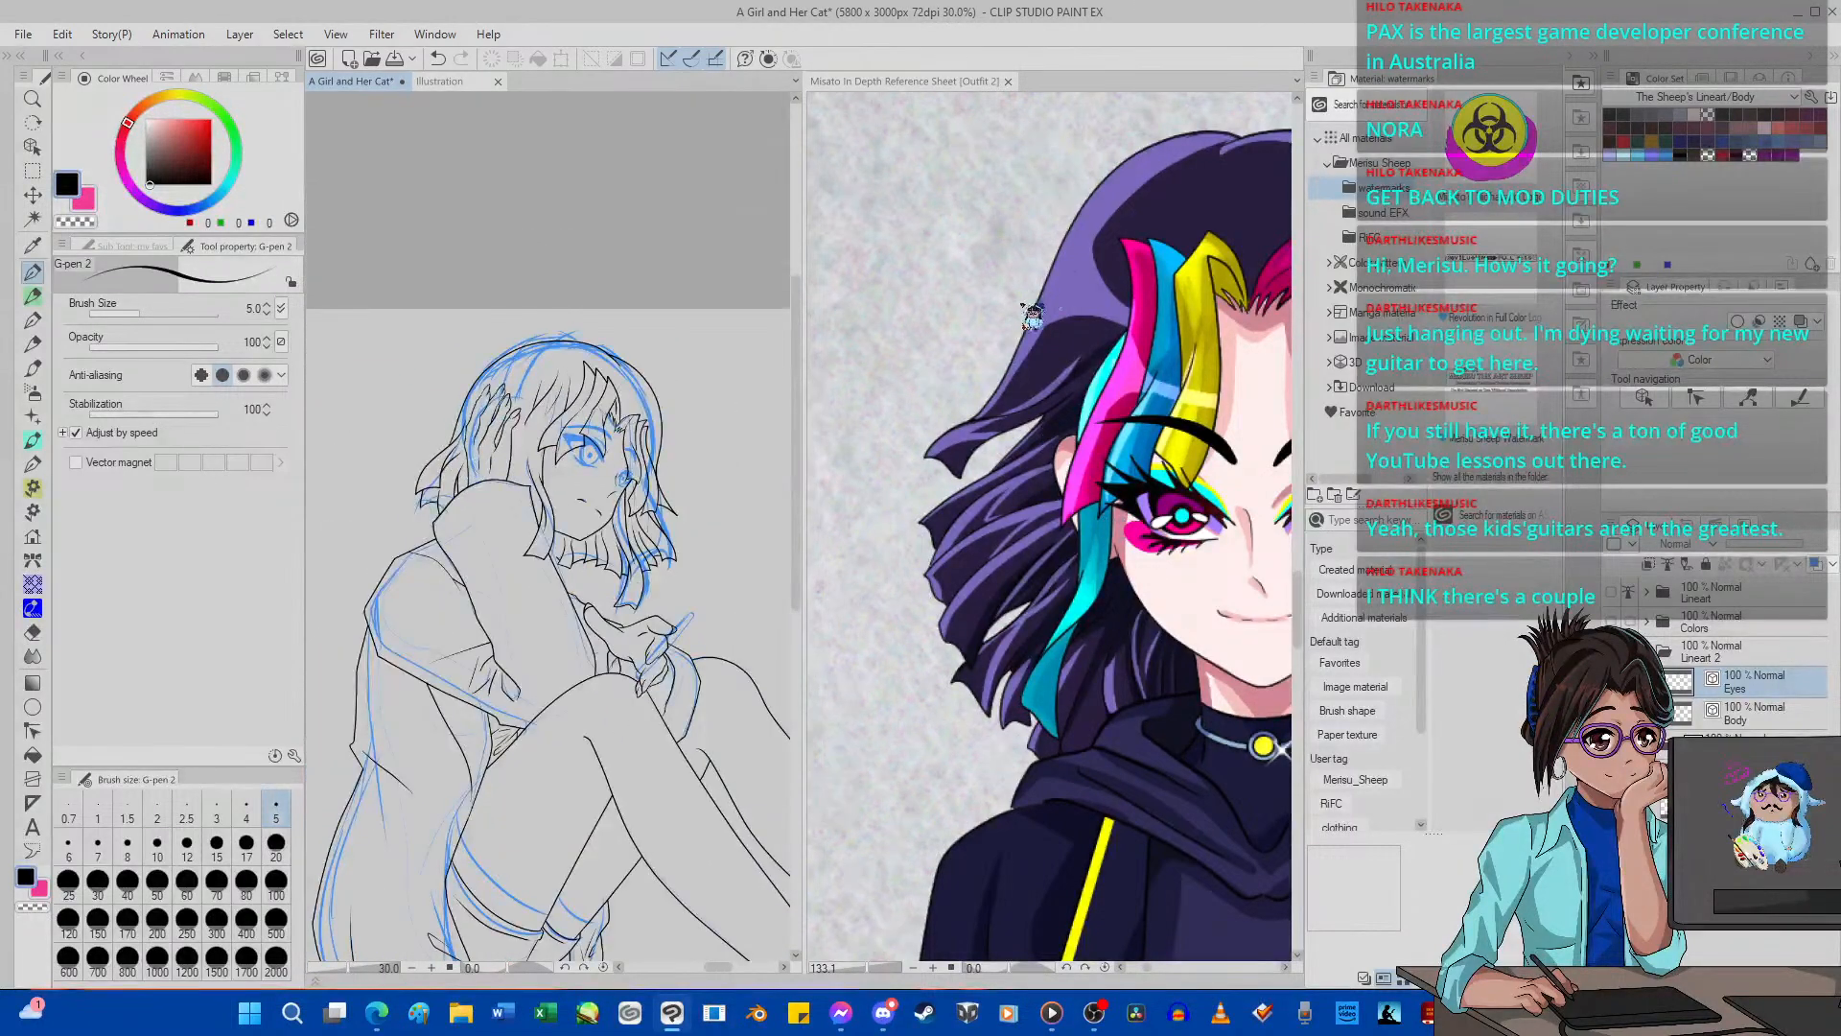
left_click(993, 227)
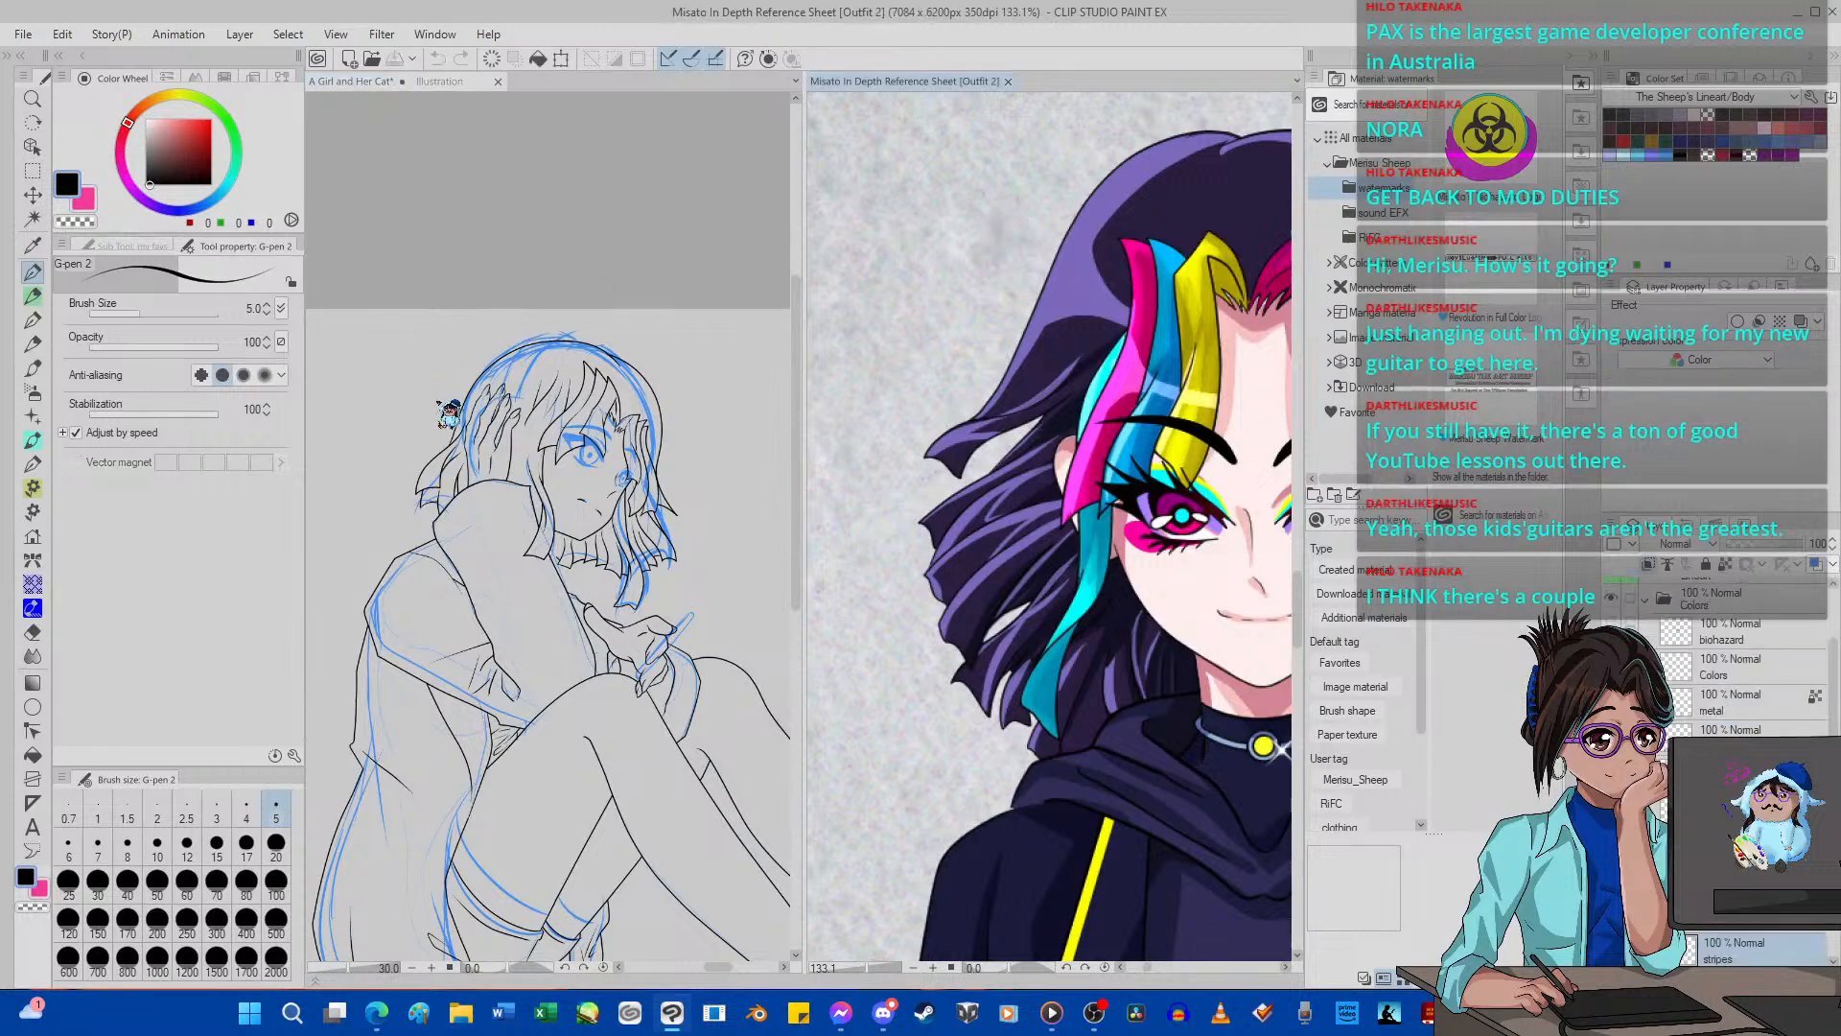
Add a new vector layer above Body and try a freehand G-pen 2 curve along the blue oval around the girl's raised hand.
scroll(448, 413, "up", 5)
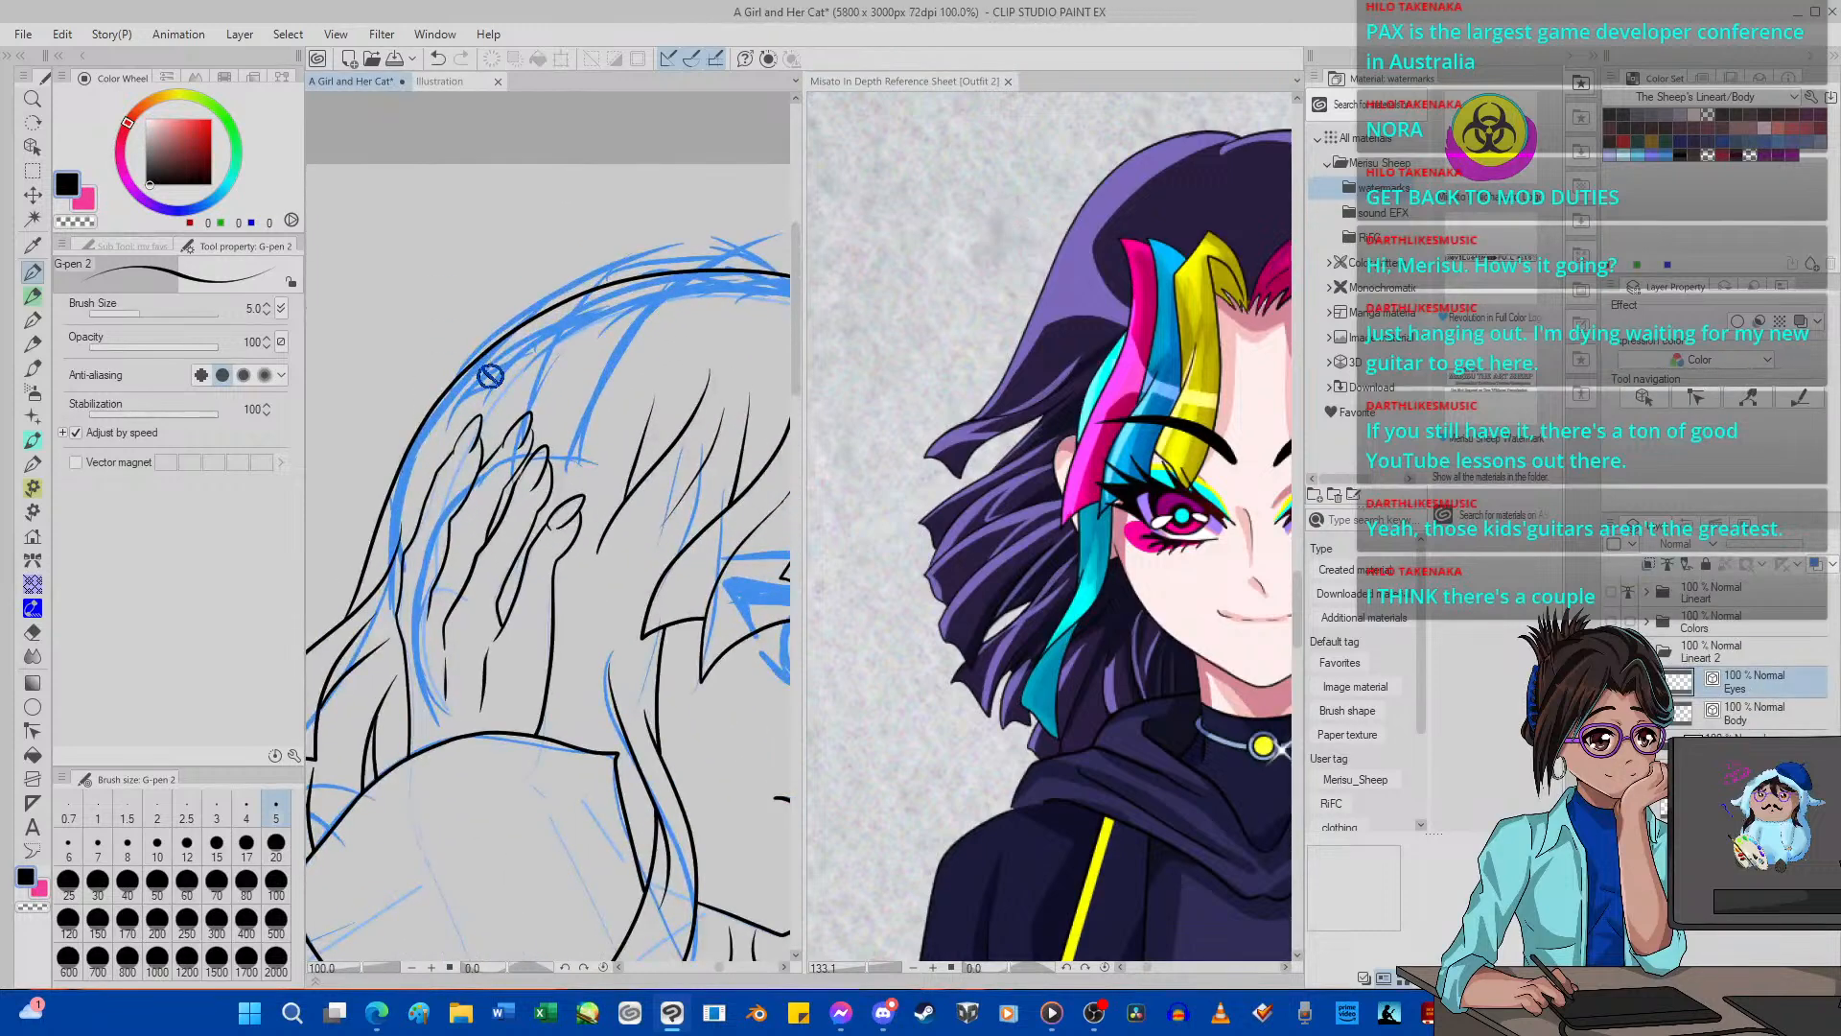
left_click(1758, 718)
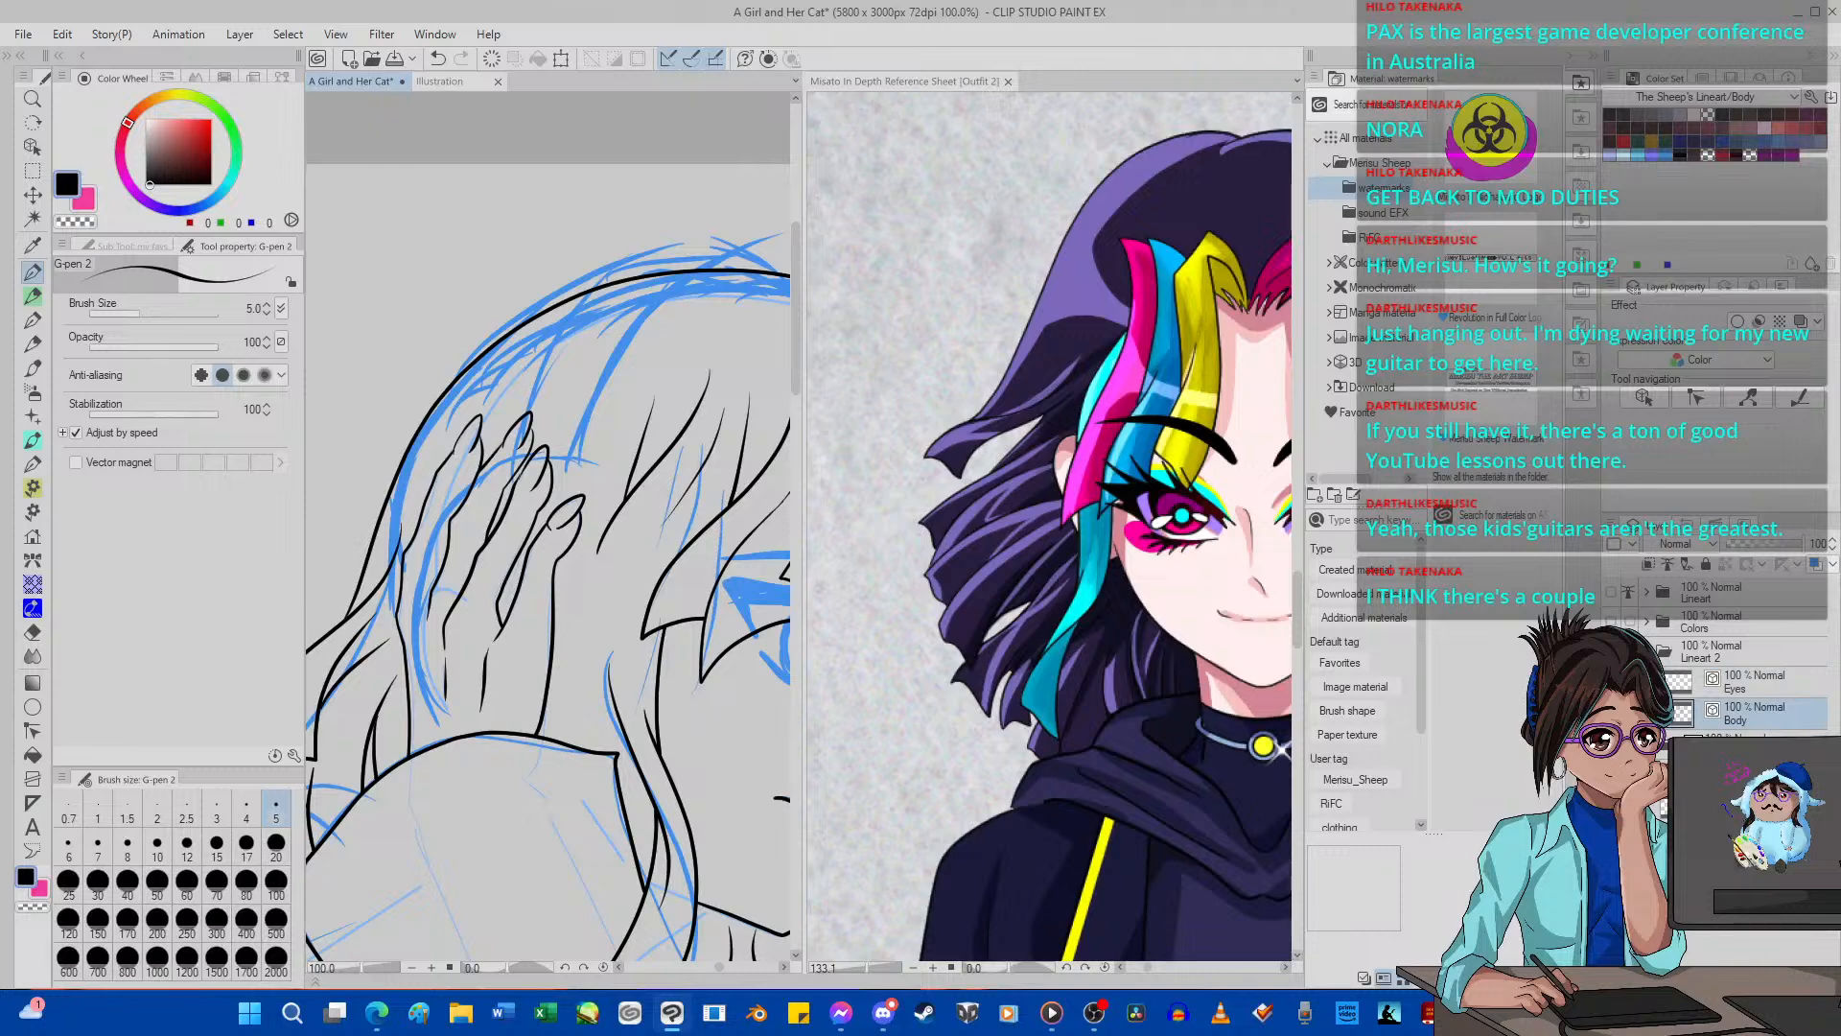
key("ctrl+shift+n")
left_click(34, 296)
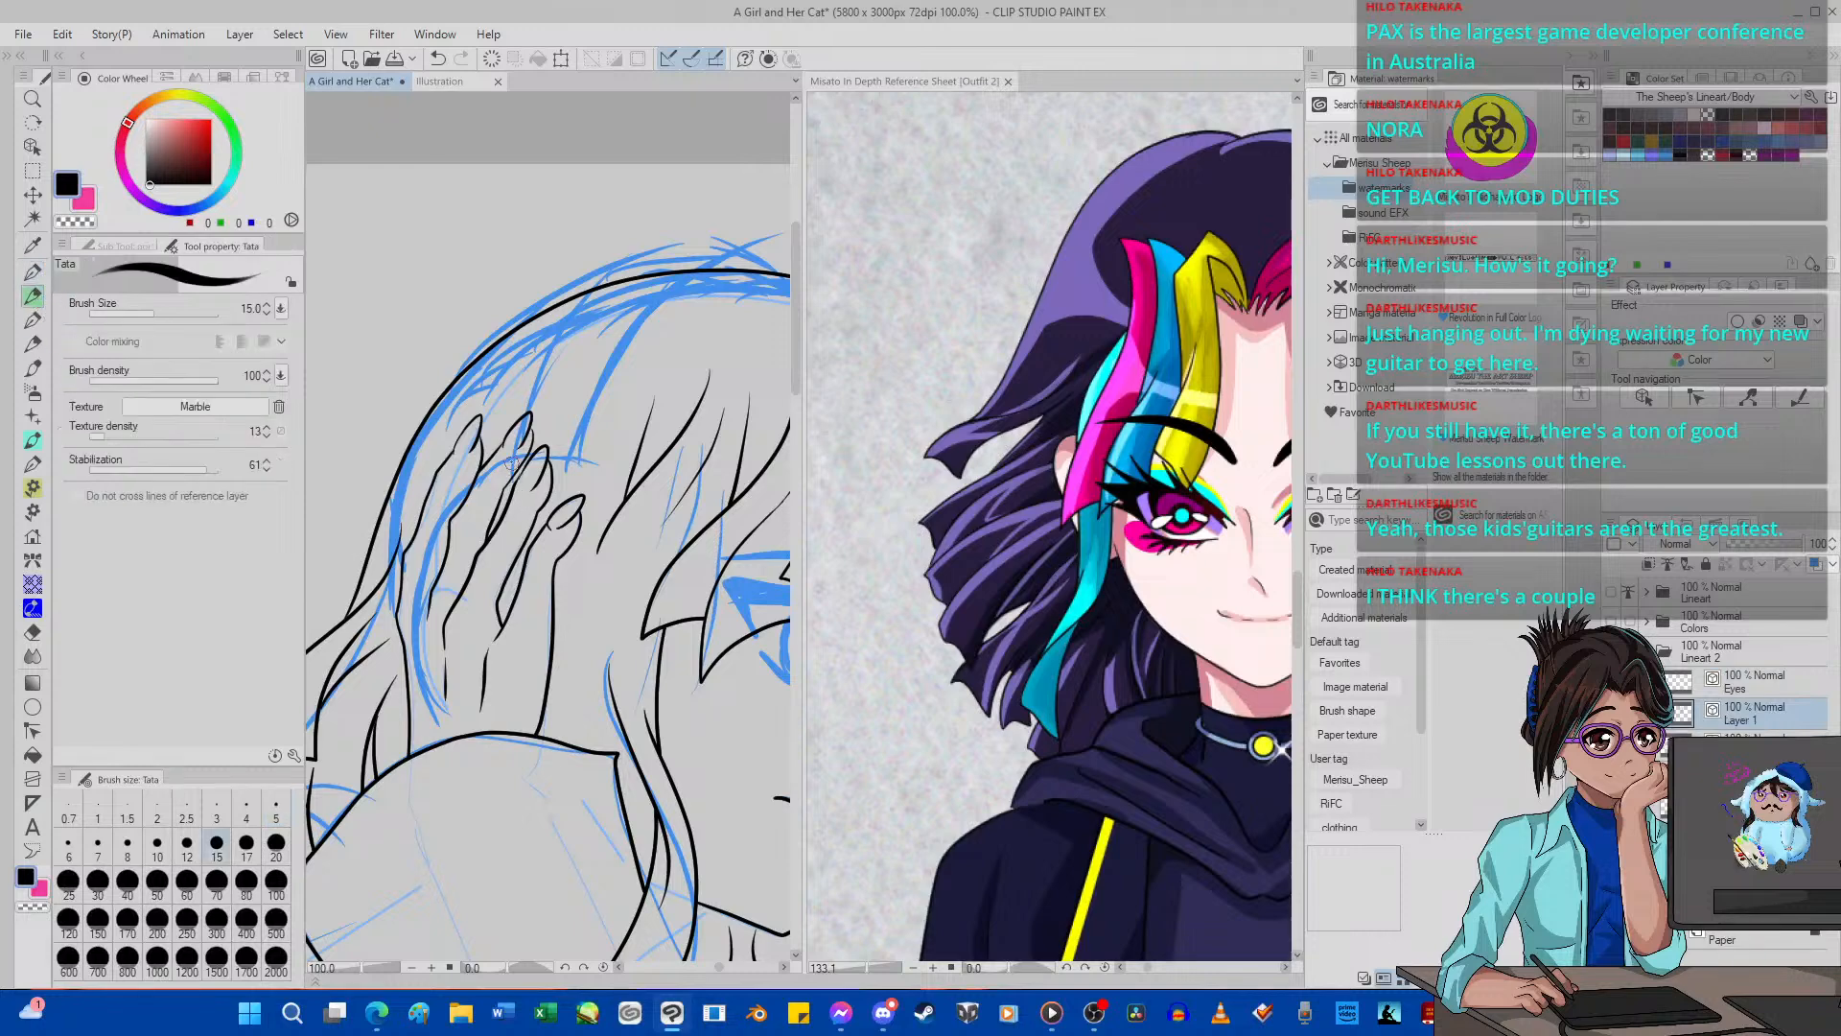
left_click(33, 273)
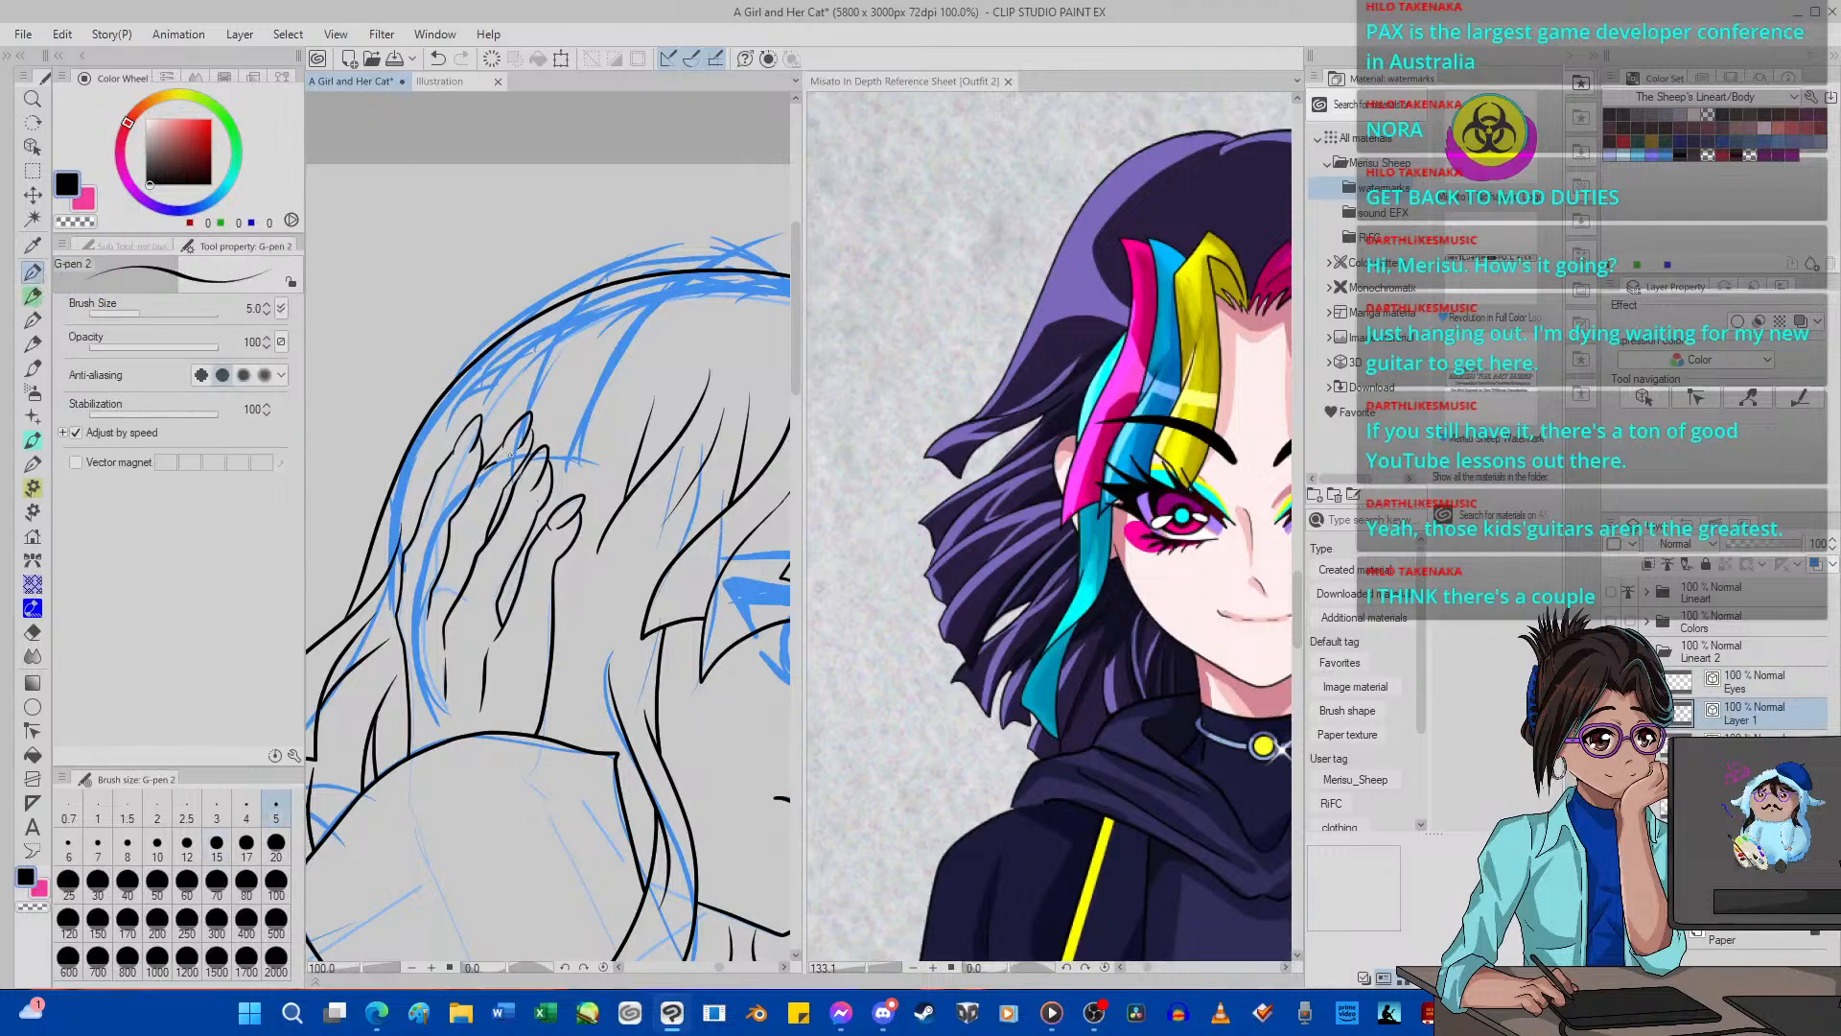
mouse_move(499, 451)
left_mouse_down()
mouse_move(567, 449)
mouse_move(608, 488)
mouse_move(611, 554)
mouse_move(557, 700)
mouse_move(518, 733)
left_mouse_up()
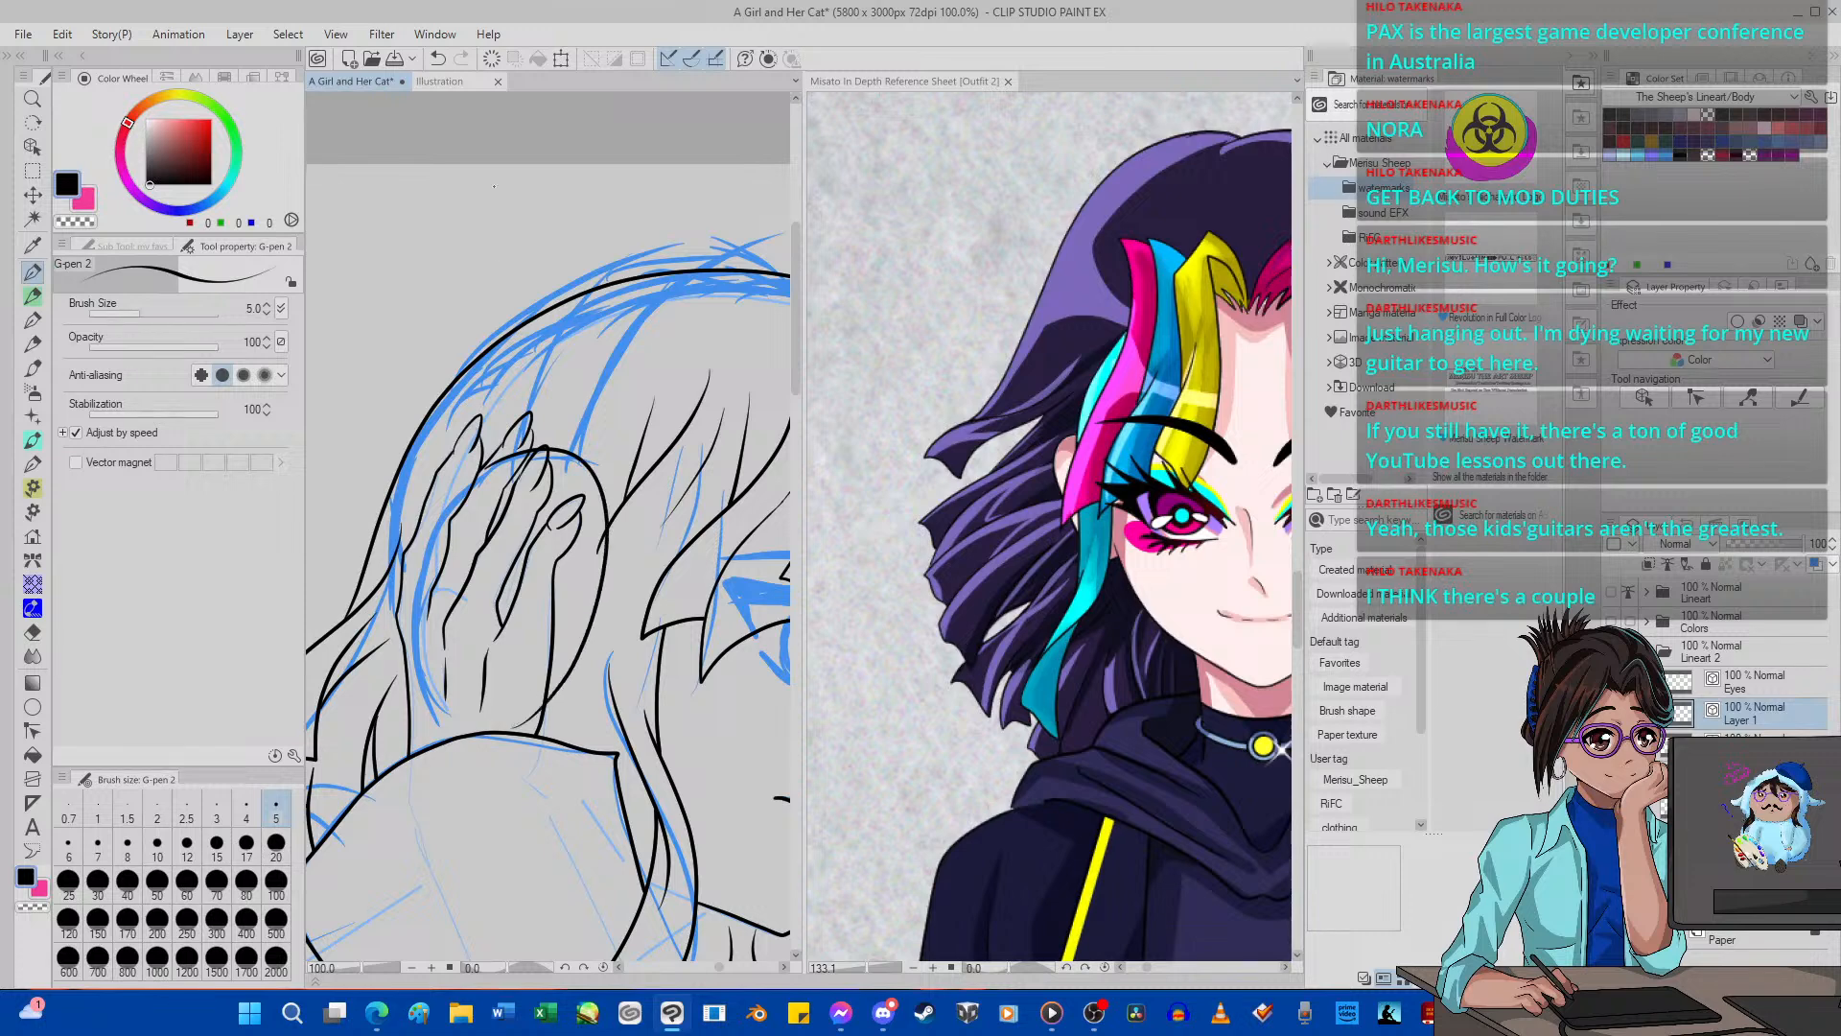
Draw an upright ellipse, then scale it to 90%, rotate it about 12° and fit it over the blue oval around the raised hand.
left_click(32, 706)
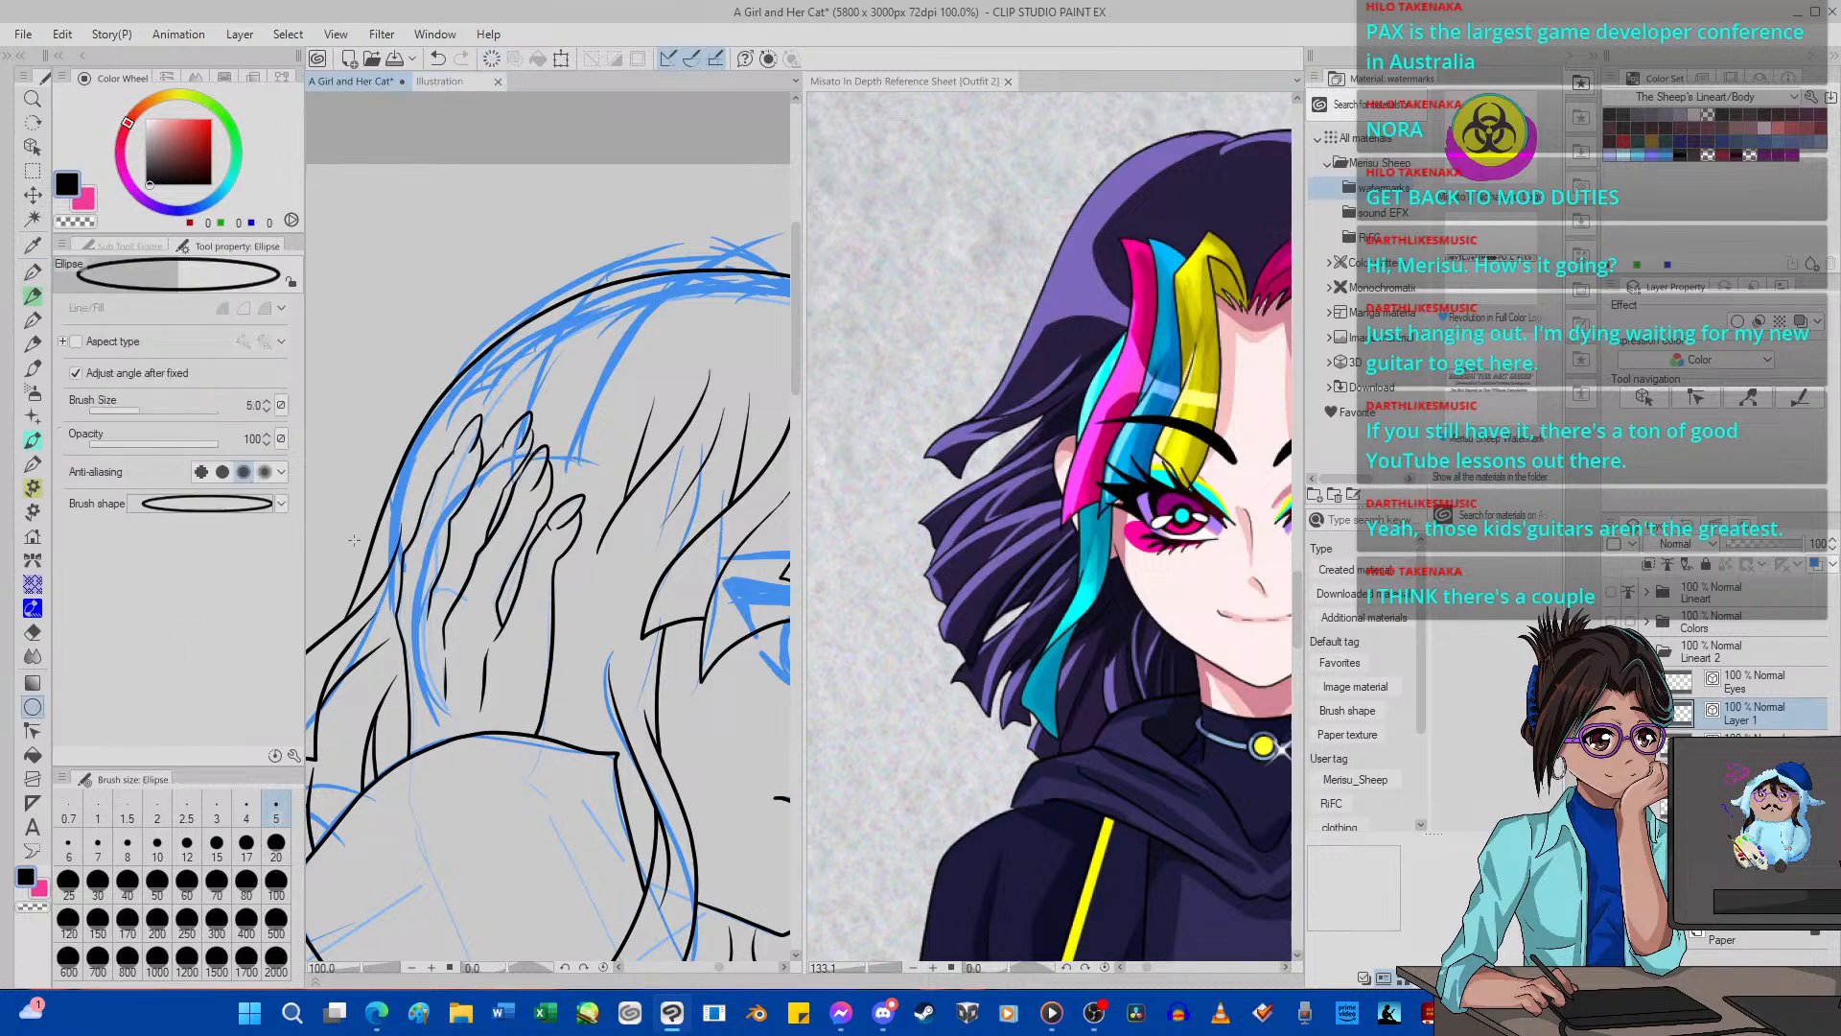
mouse_move(487, 306)
left_mouse_down()
mouse_move(668, 630)
mouse_move(684, 636)
mouse_move(686, 614)
left_mouse_up()
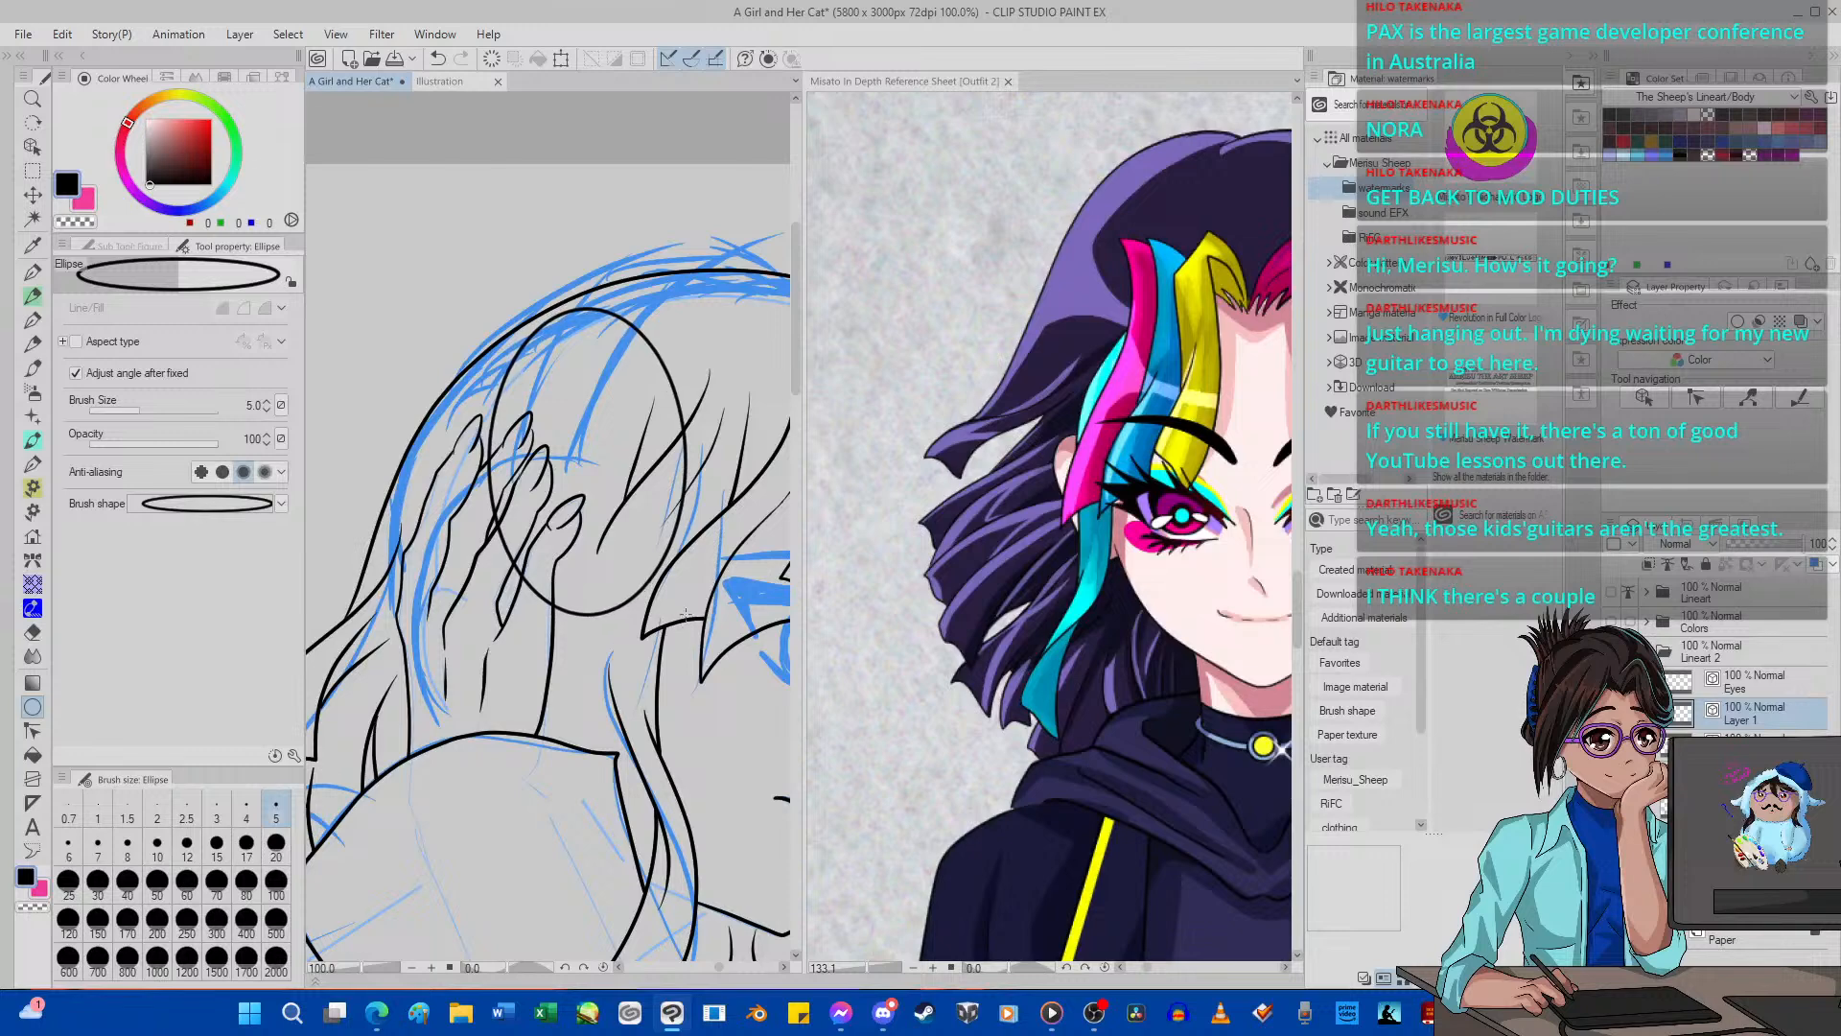
left_click(561, 59)
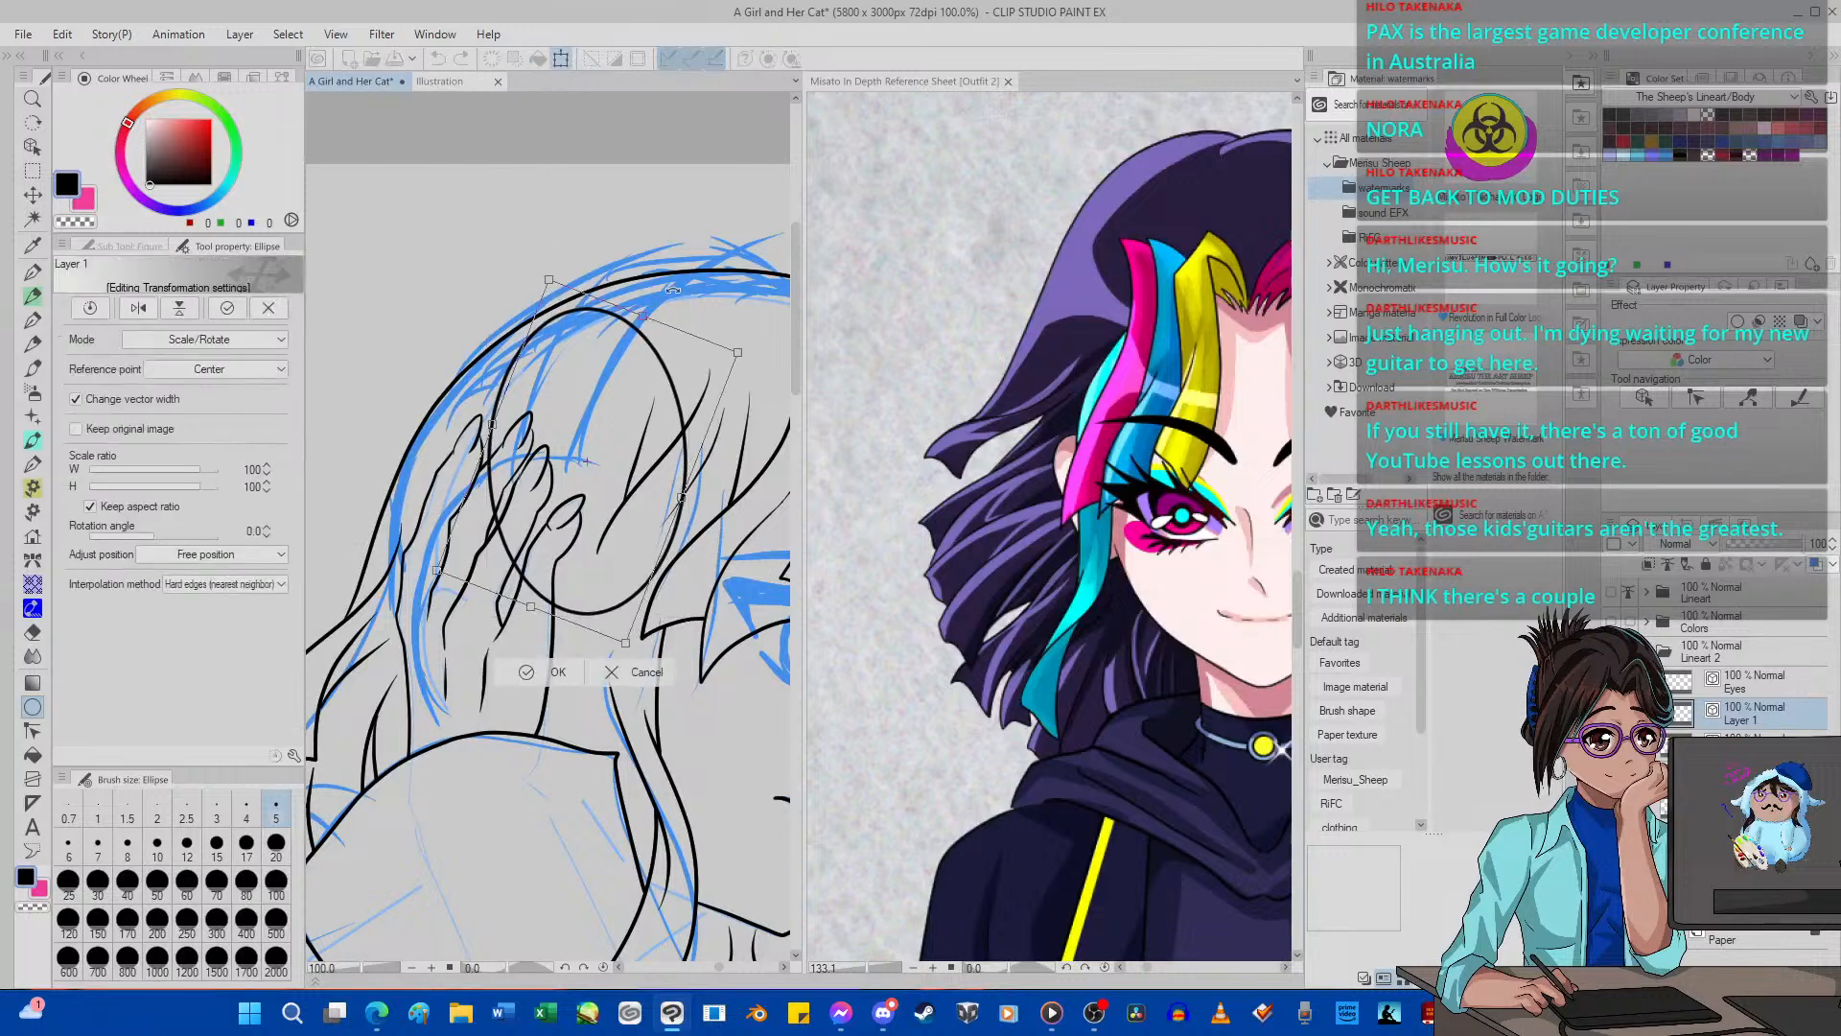
left_click_drag(673, 290, 670, 289)
mouse_move(601, 422)
left_mouse_down()
mouse_move(539, 562)
mouse_move(583, 403)
left_mouse_up()
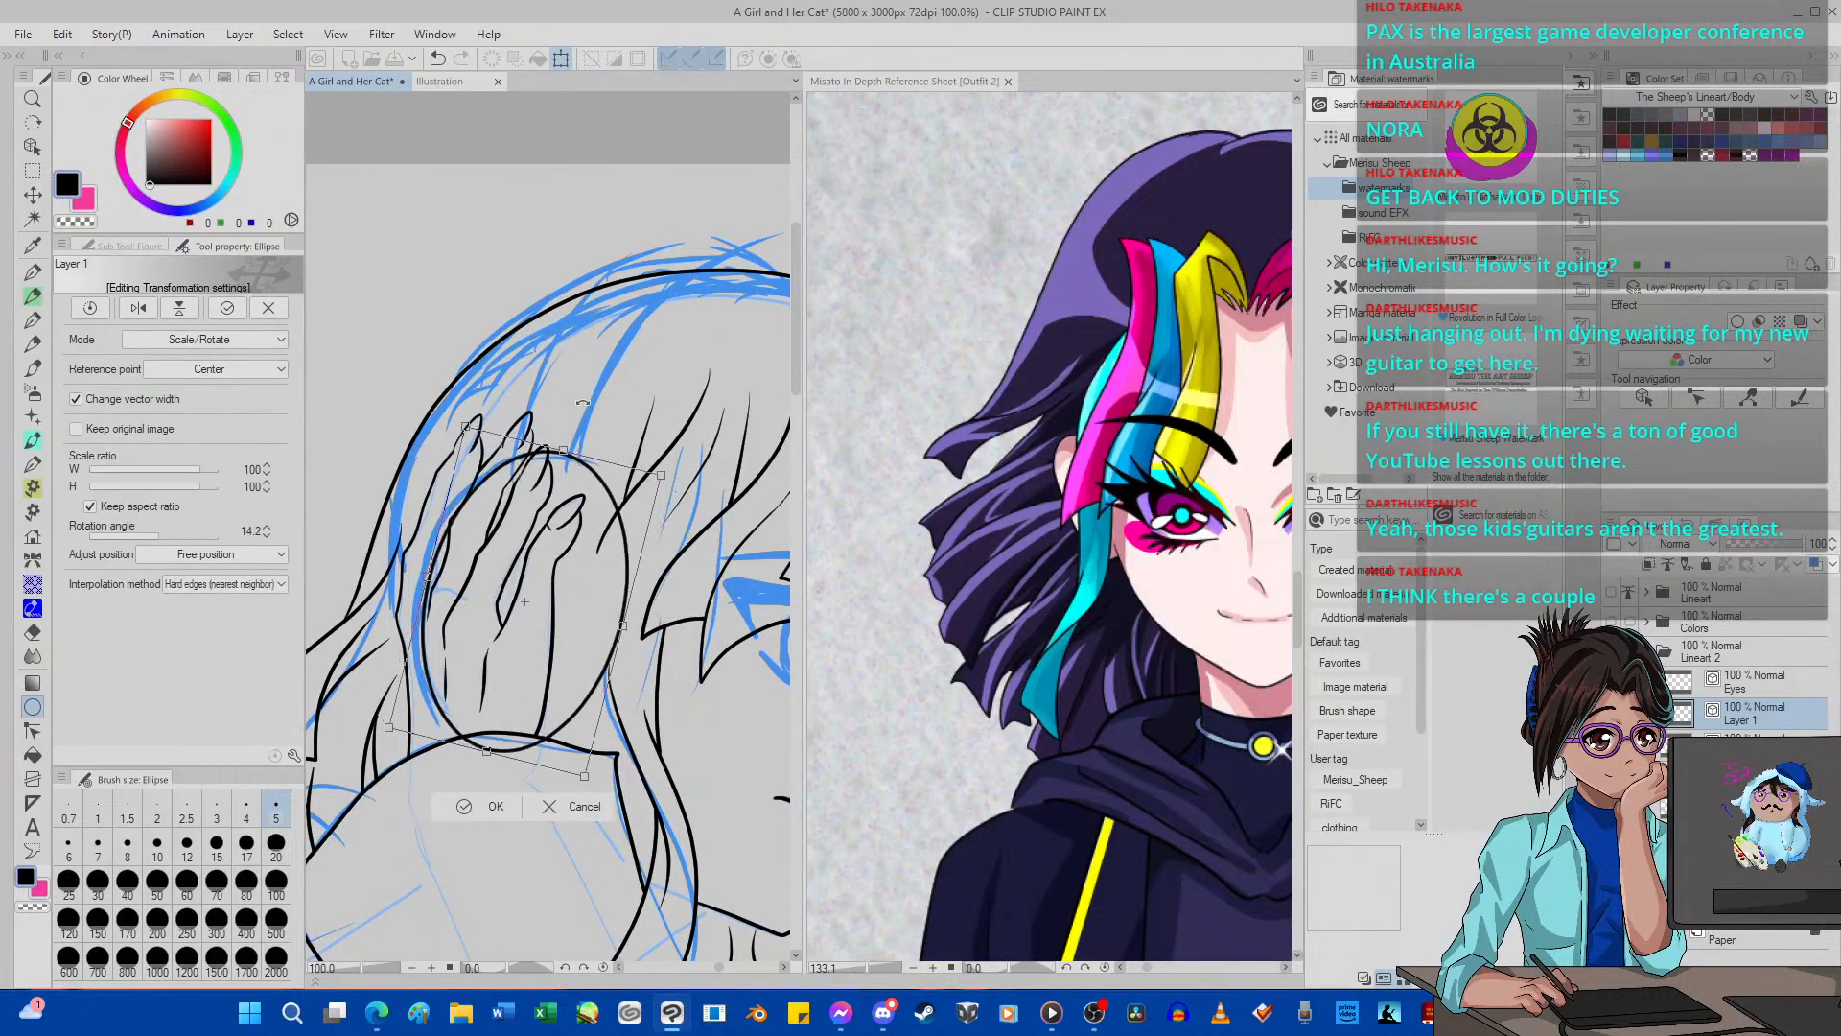
left_click_drag(497, 757, 498, 724)
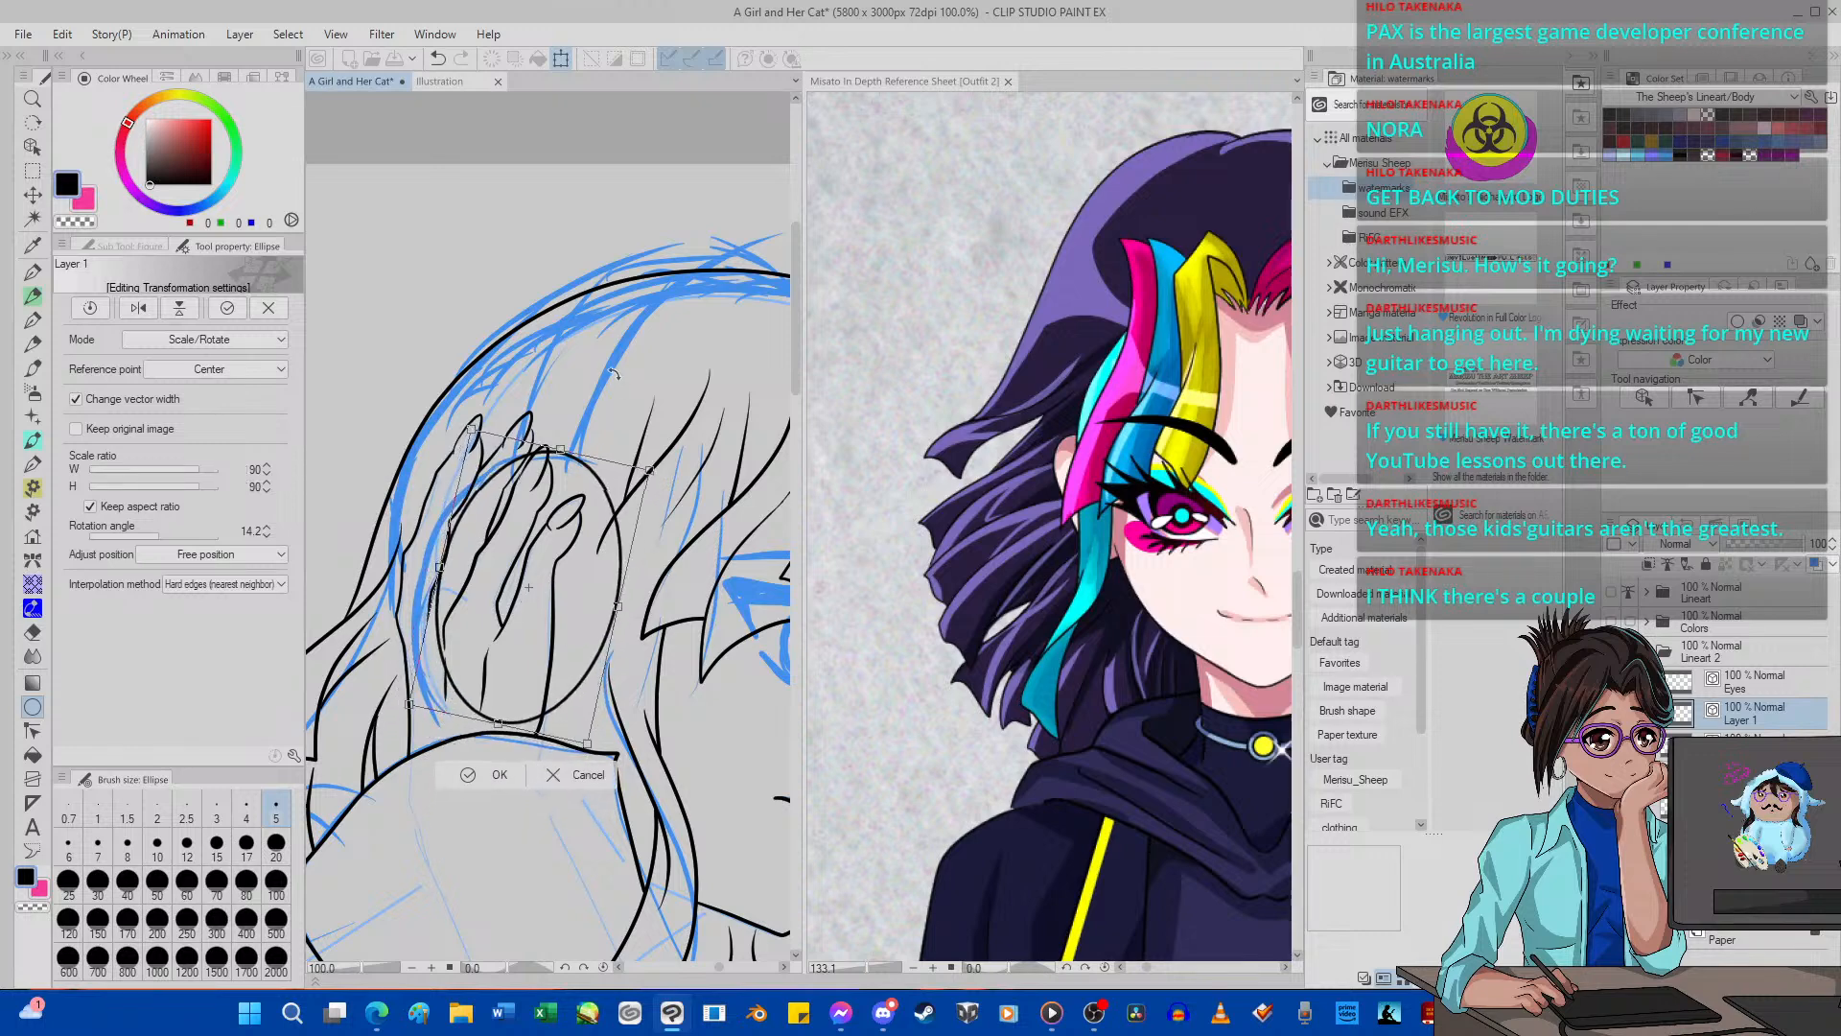
left_click_drag(518, 569, 508, 567)
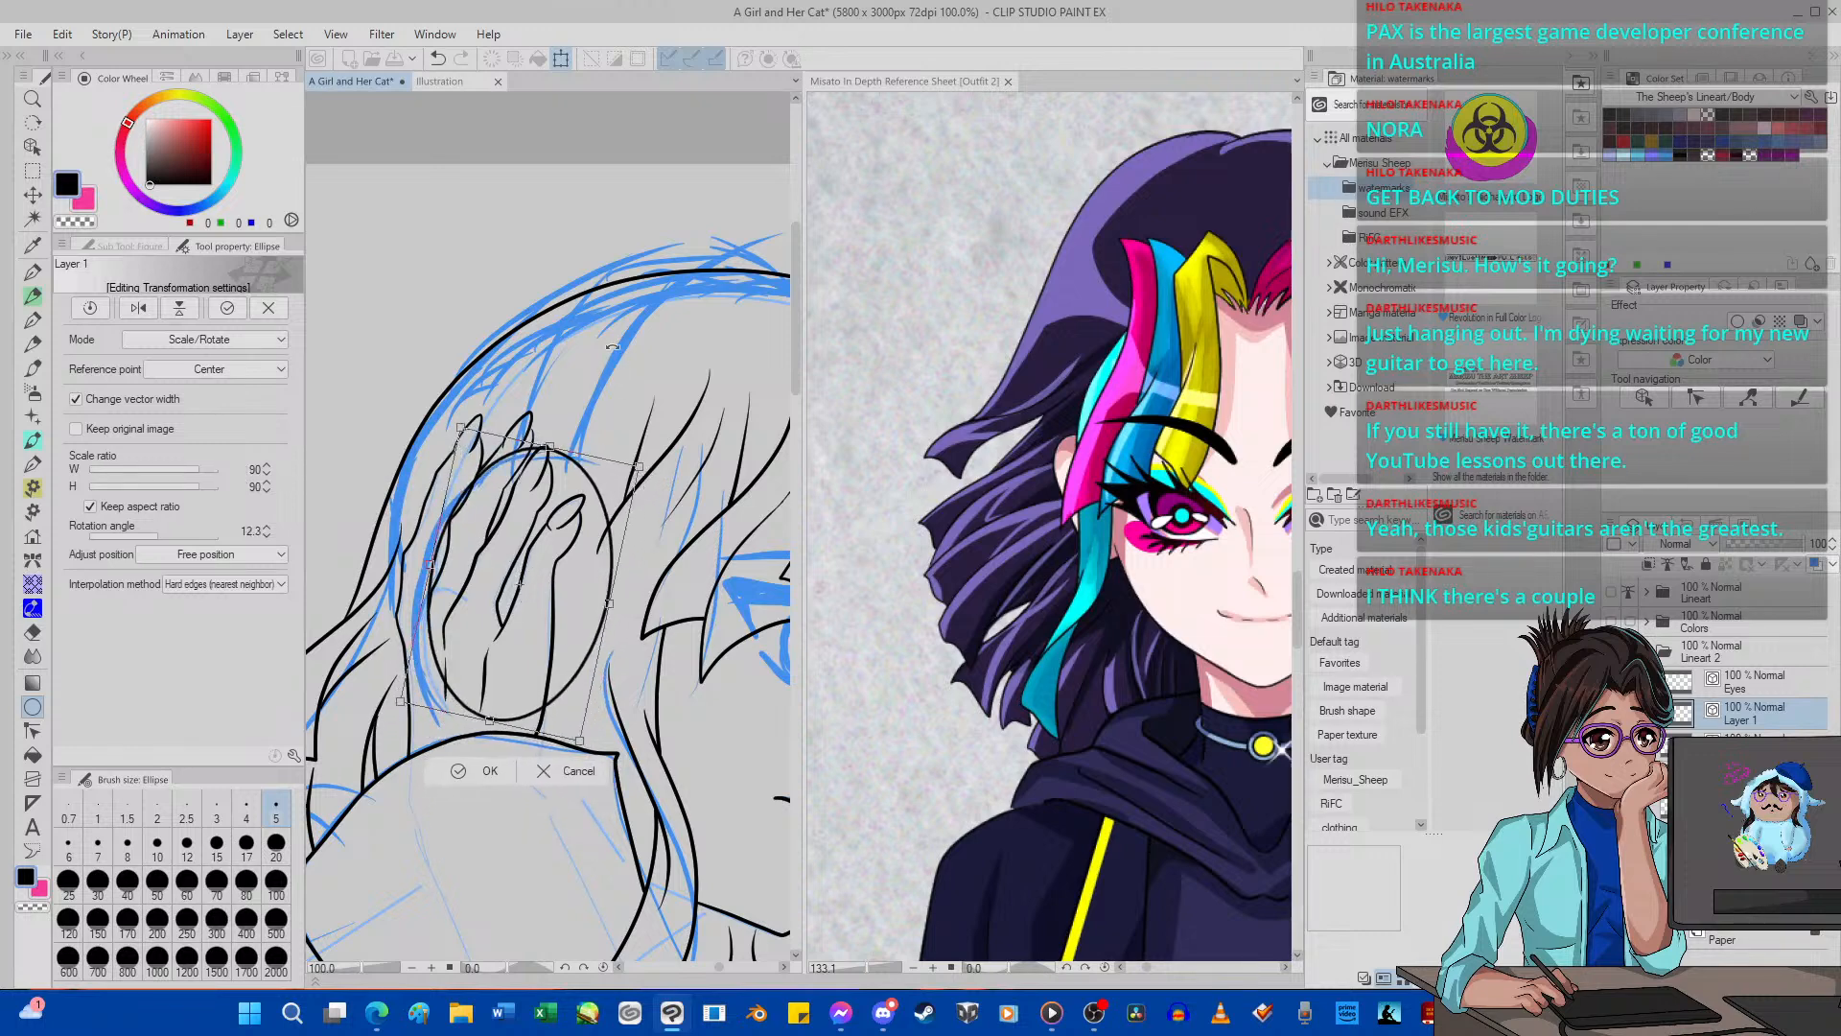
left_click(475, 771)
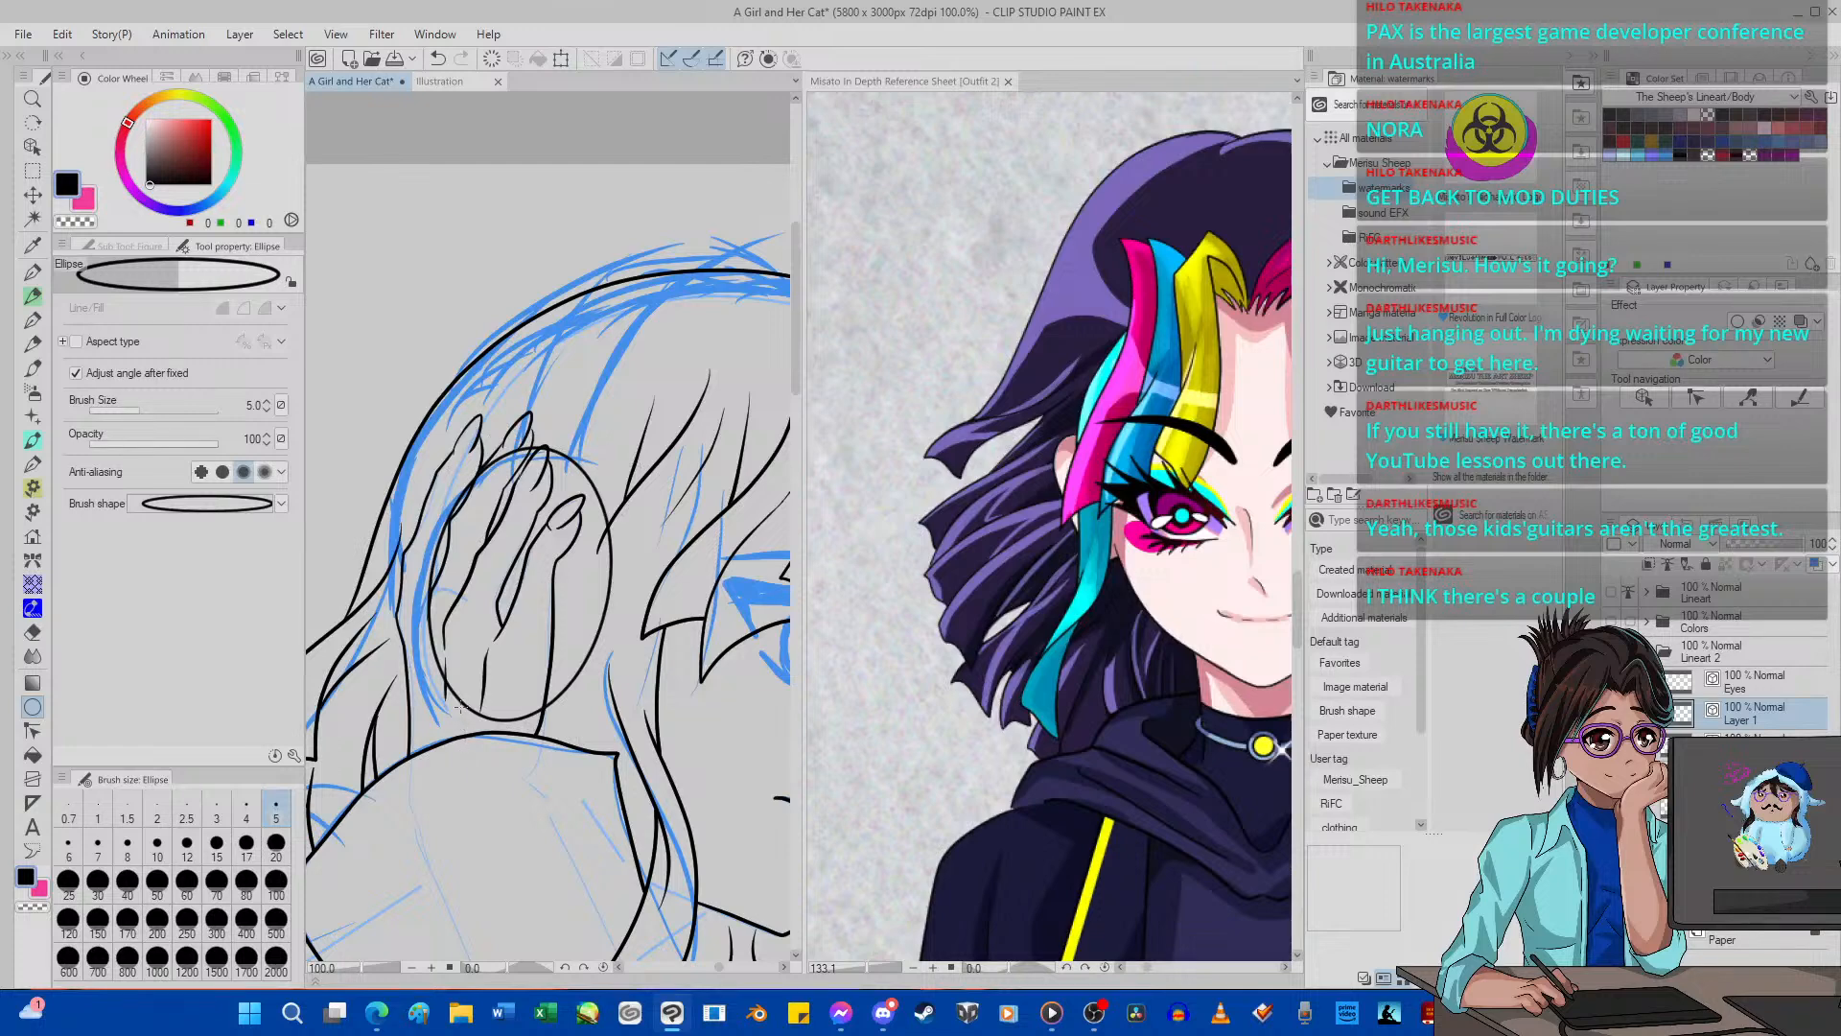
Duplicate the ellipse by pasting a copy of its layer above the original.
mouse_move(1054, 1013)
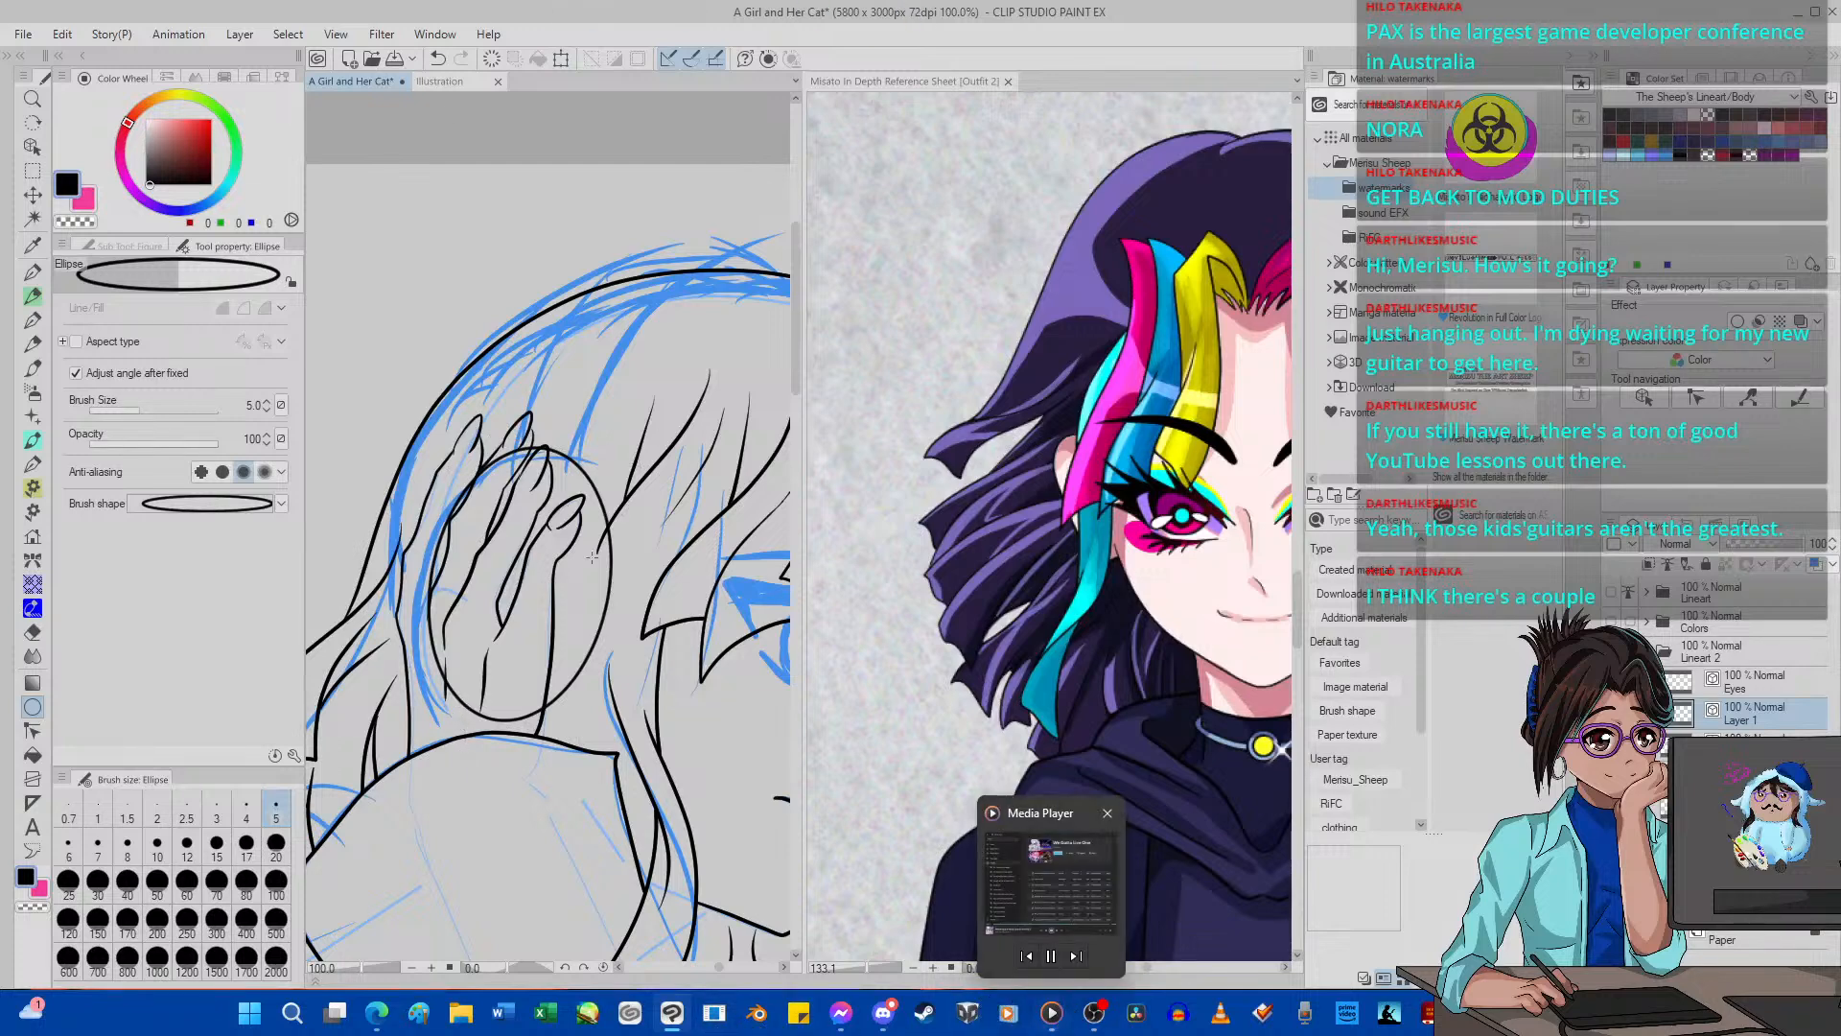
scroll(575, 528, "down", 2)
key("ctrl+v")
scroll(560, 474, "down", 1)
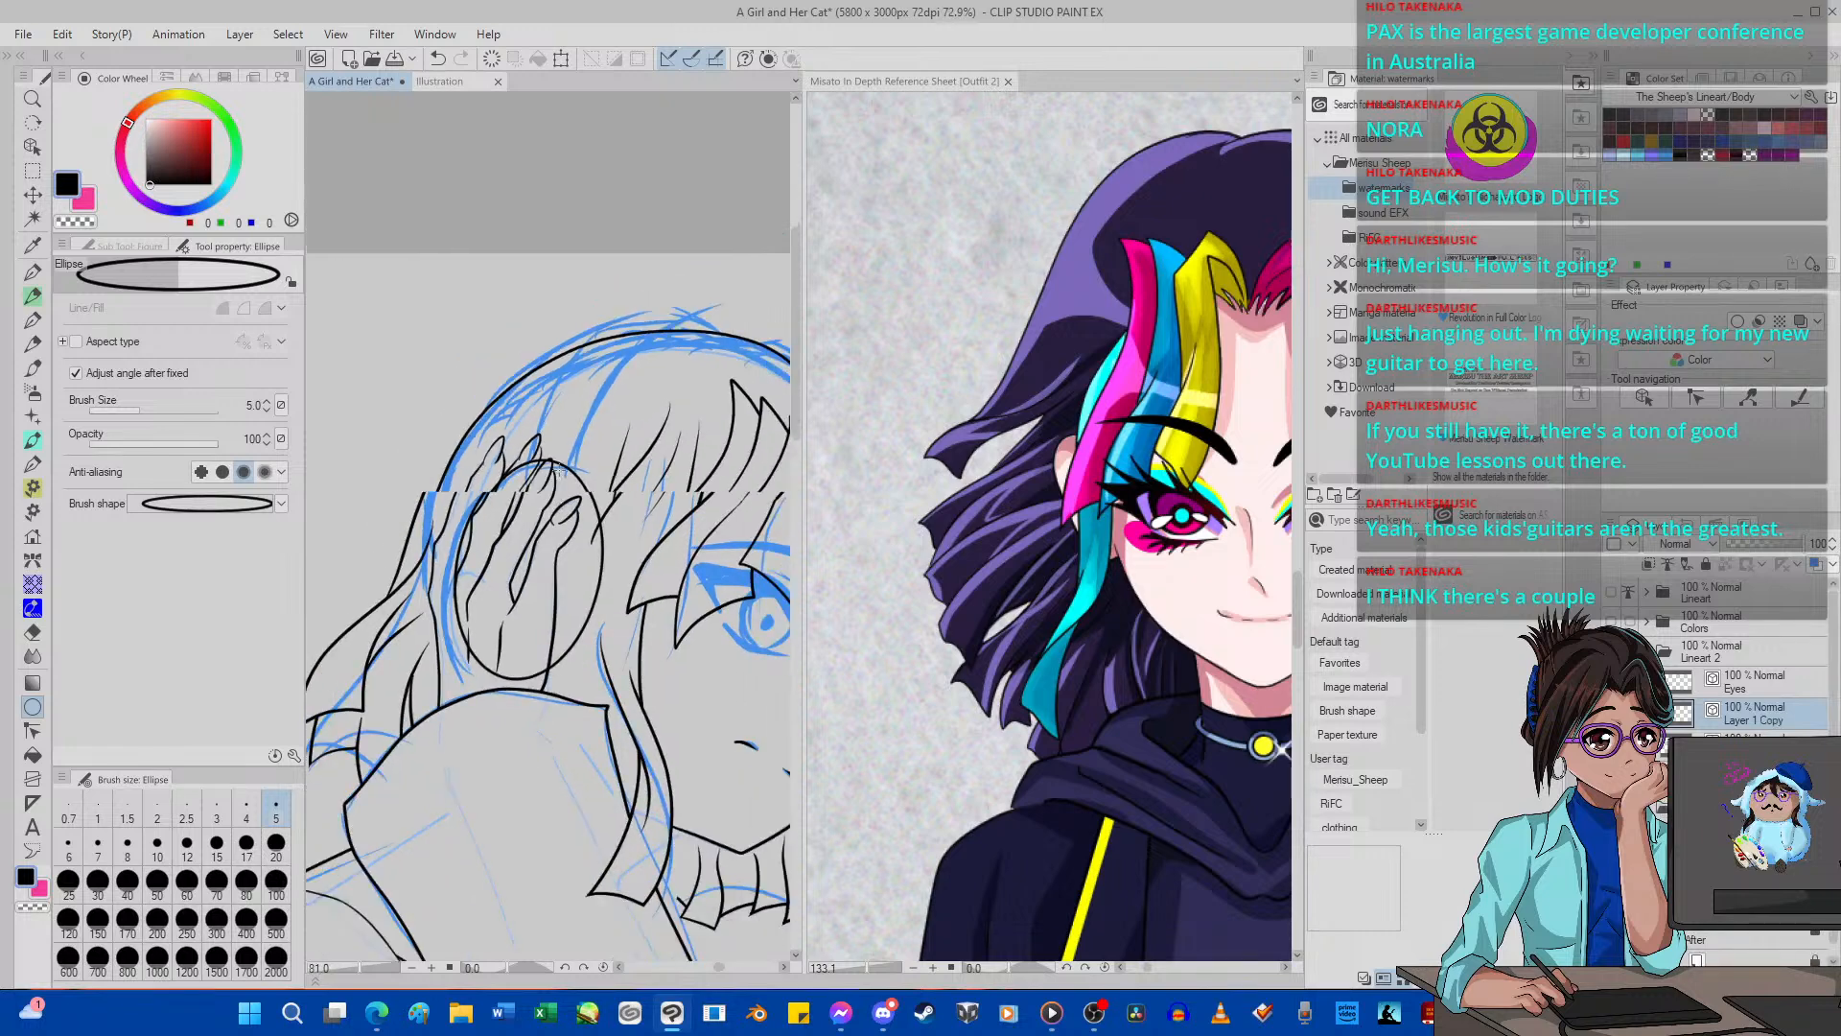
Free-transform the copied ellipse to 108% width, 105% height and a 2° rotation, offset from the original to form an outer rim.
left_click(562, 60)
scroll(606, 333, "up", 3)
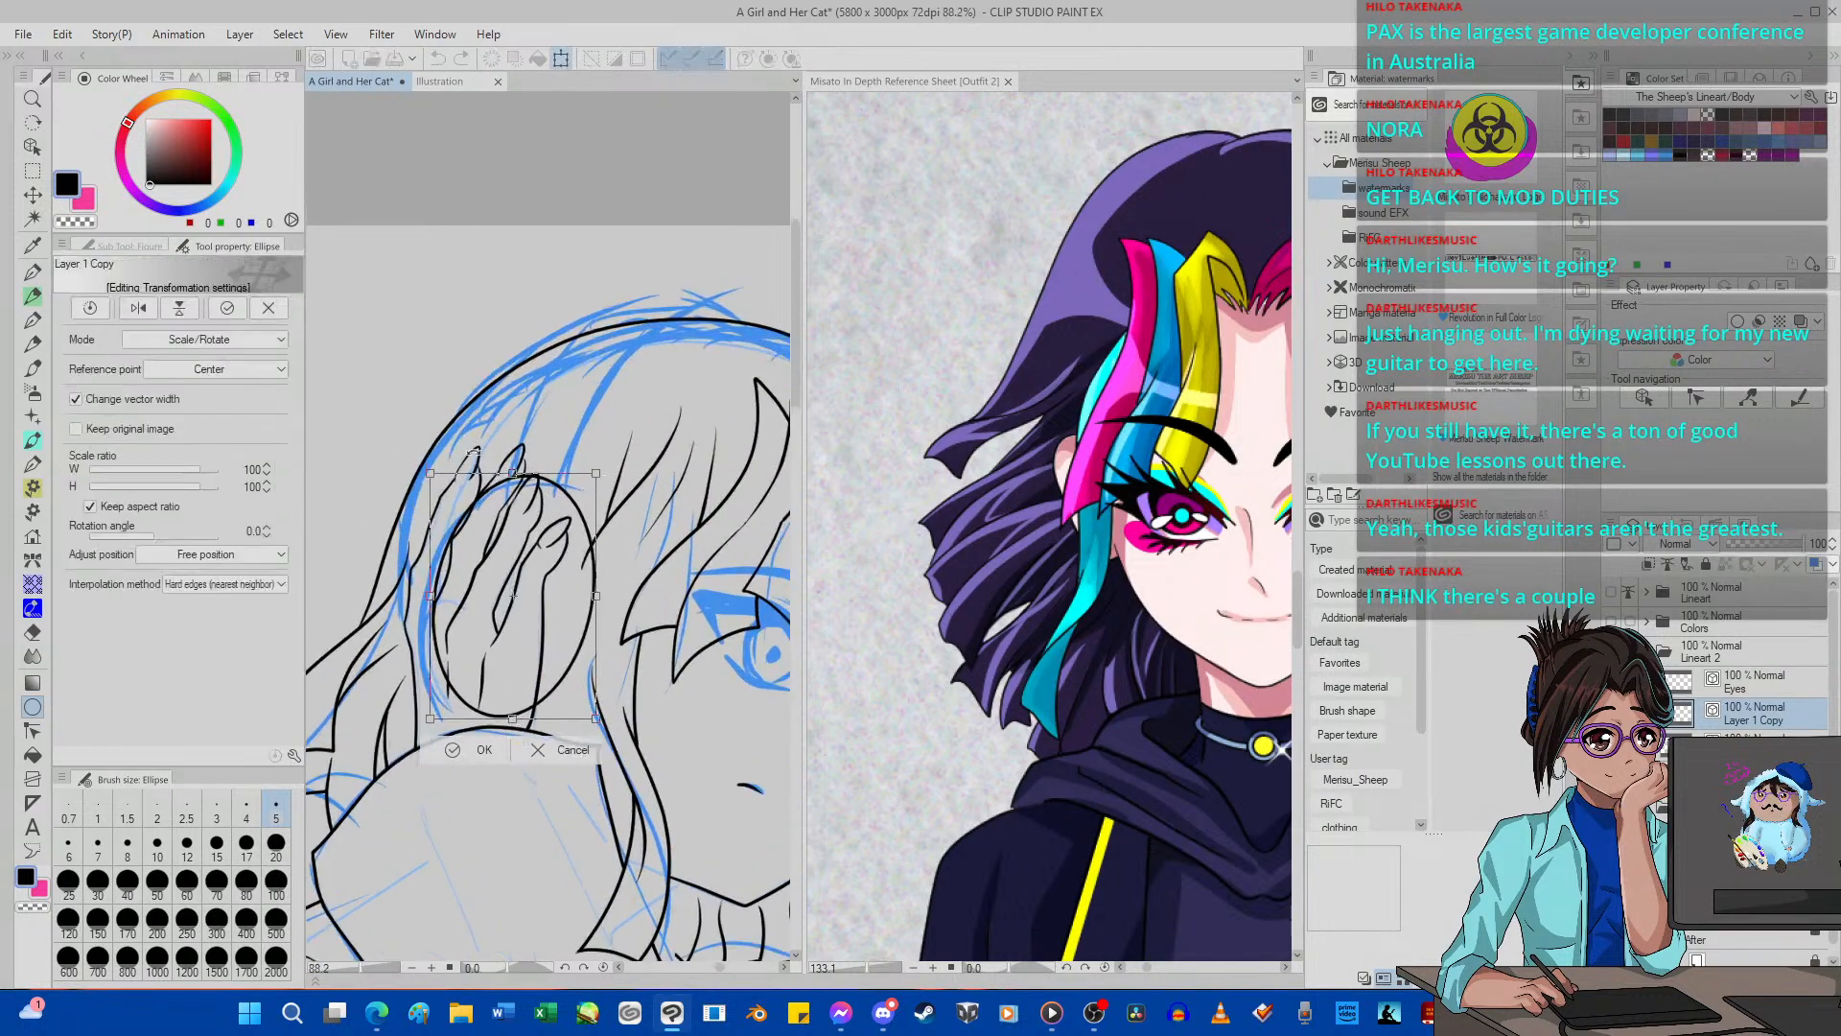
left_click(168, 340)
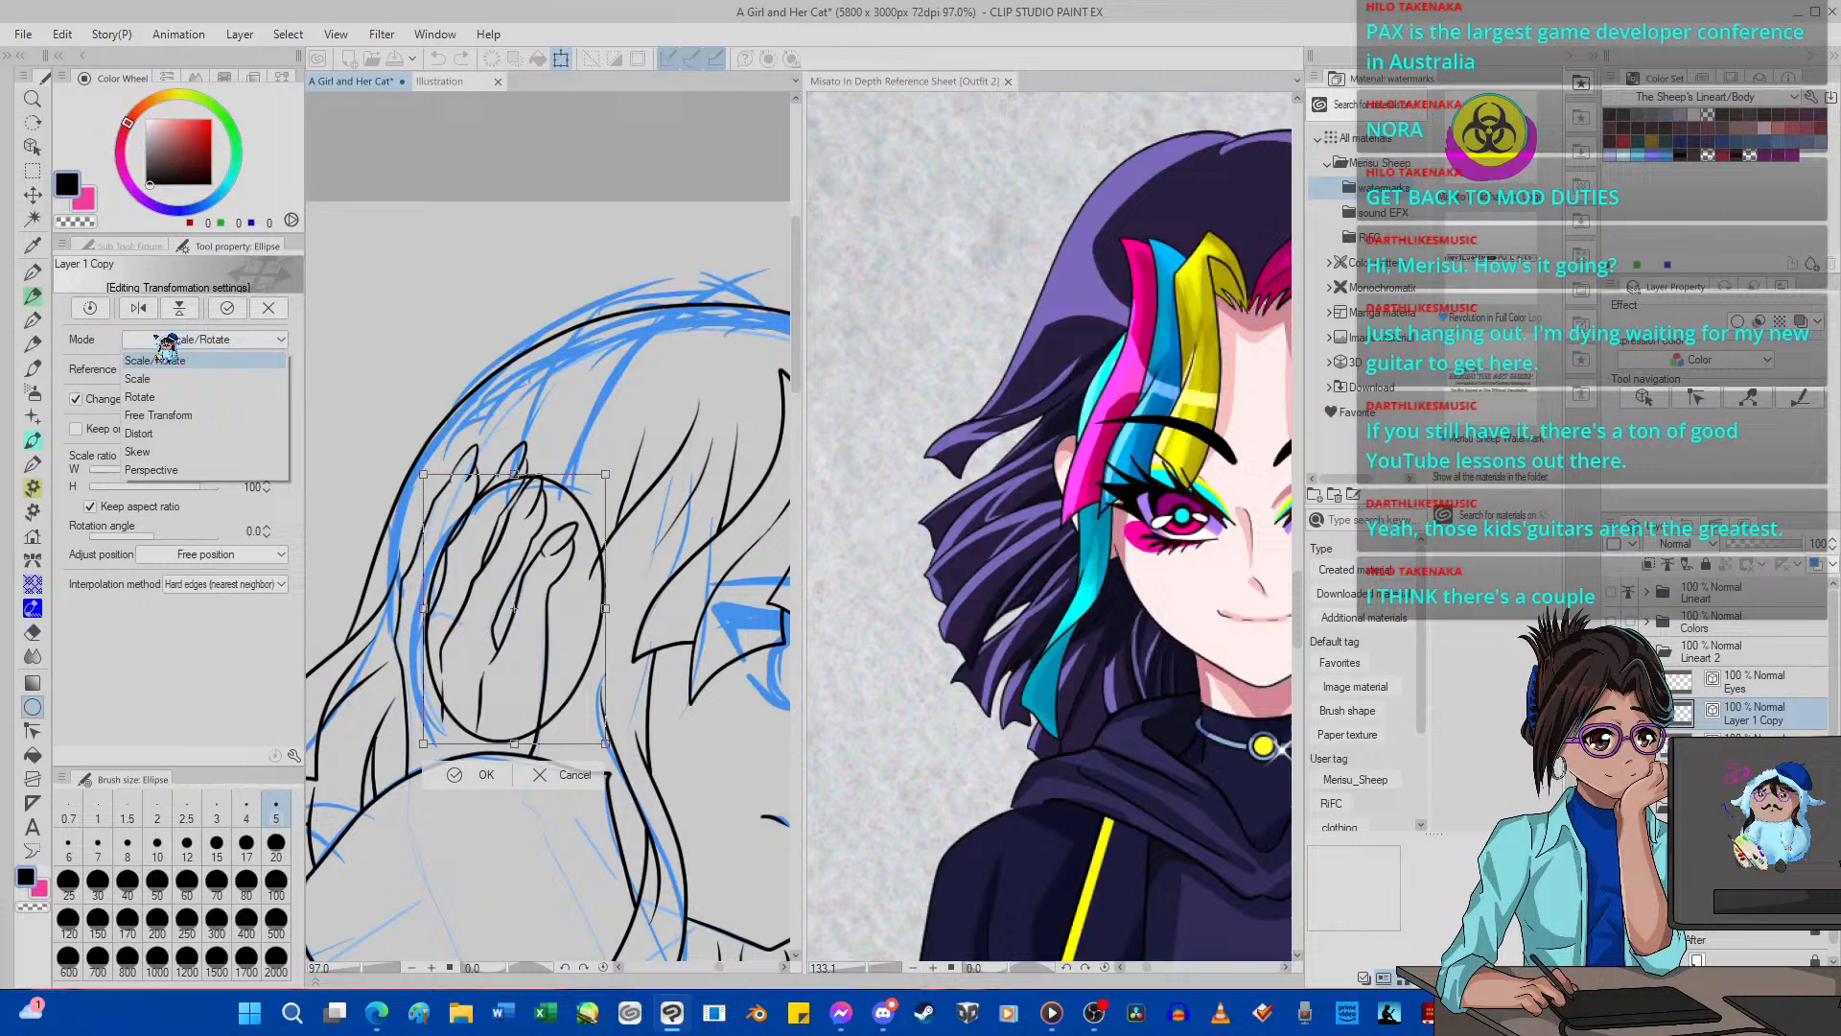
left_click(158, 414)
scroll(542, 610, "up", 2)
left_click_drag(616, 611, 639, 617)
left_click_drag(518, 690, 524, 696)
left_click_drag(526, 458, 526, 448)
scroll(538, 469, "down", 3)
scroll(538, 469, "up", 3)
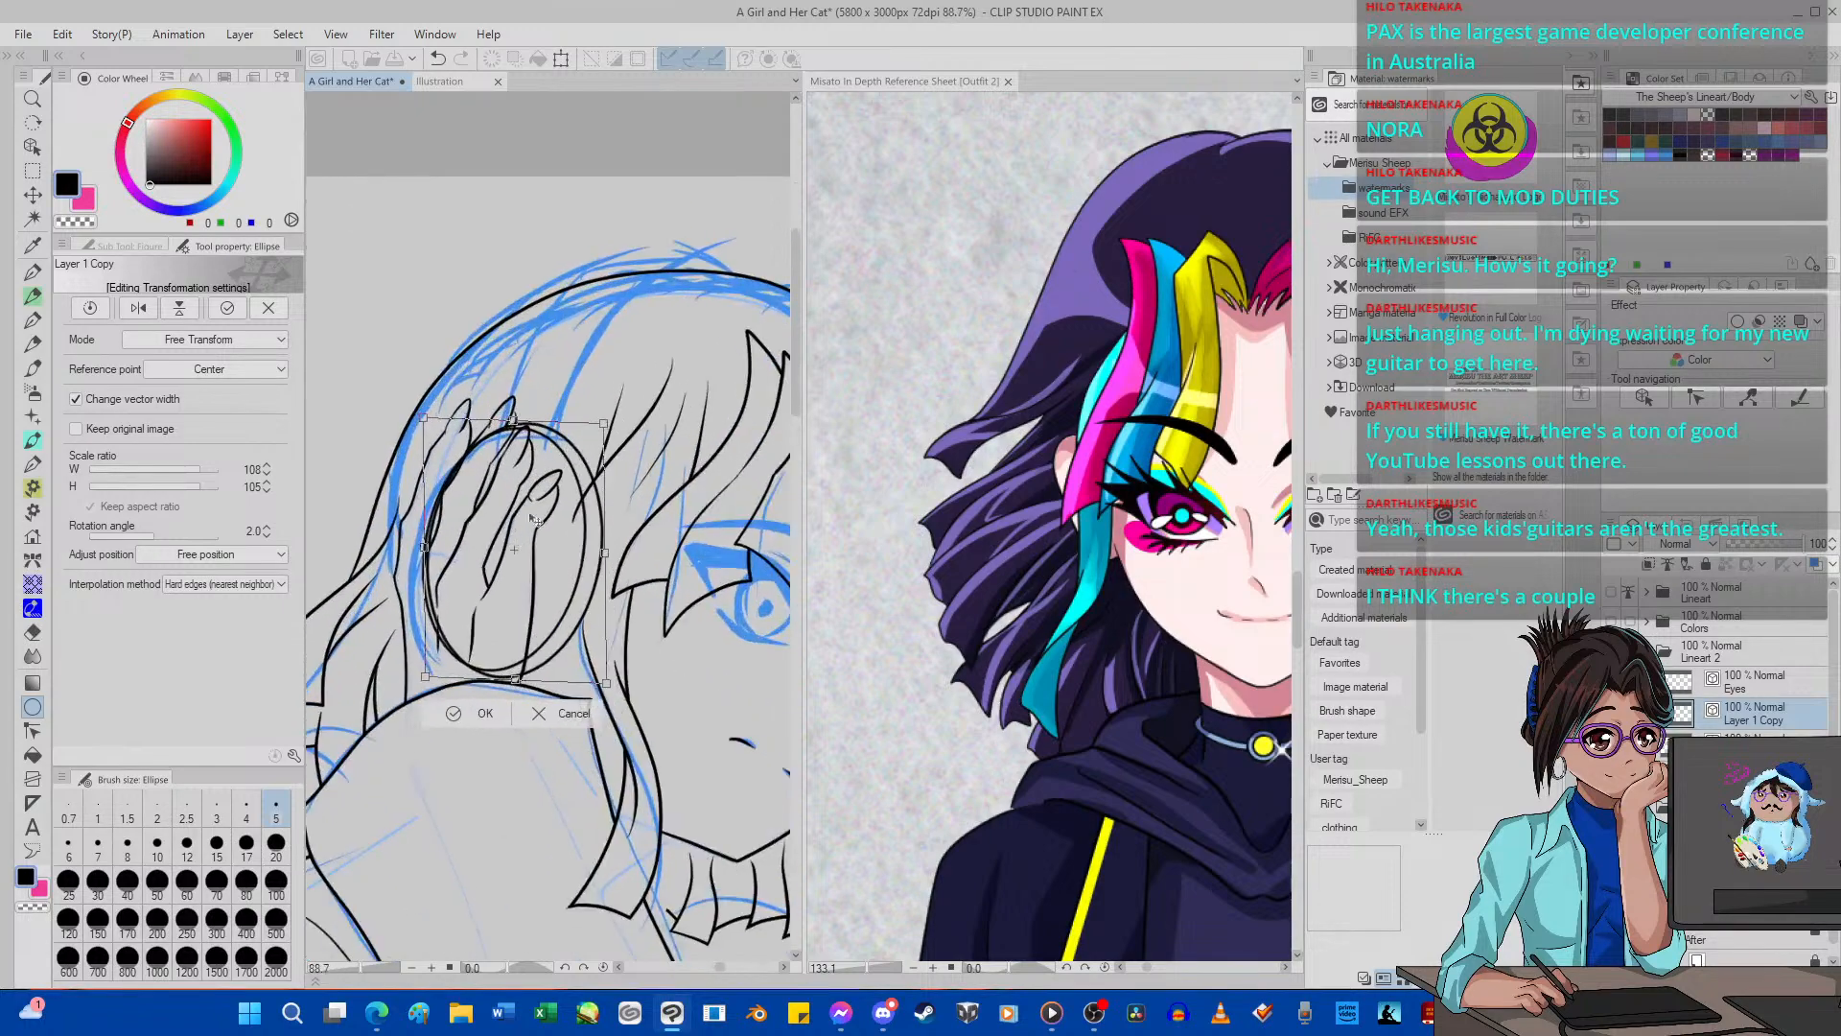
left_click(486, 714)
With the Body line art hidden, vector-erase the overlapping left edge between the two ellipses and merge their layers into Layer 1.
scroll(538, 467, "up", 2)
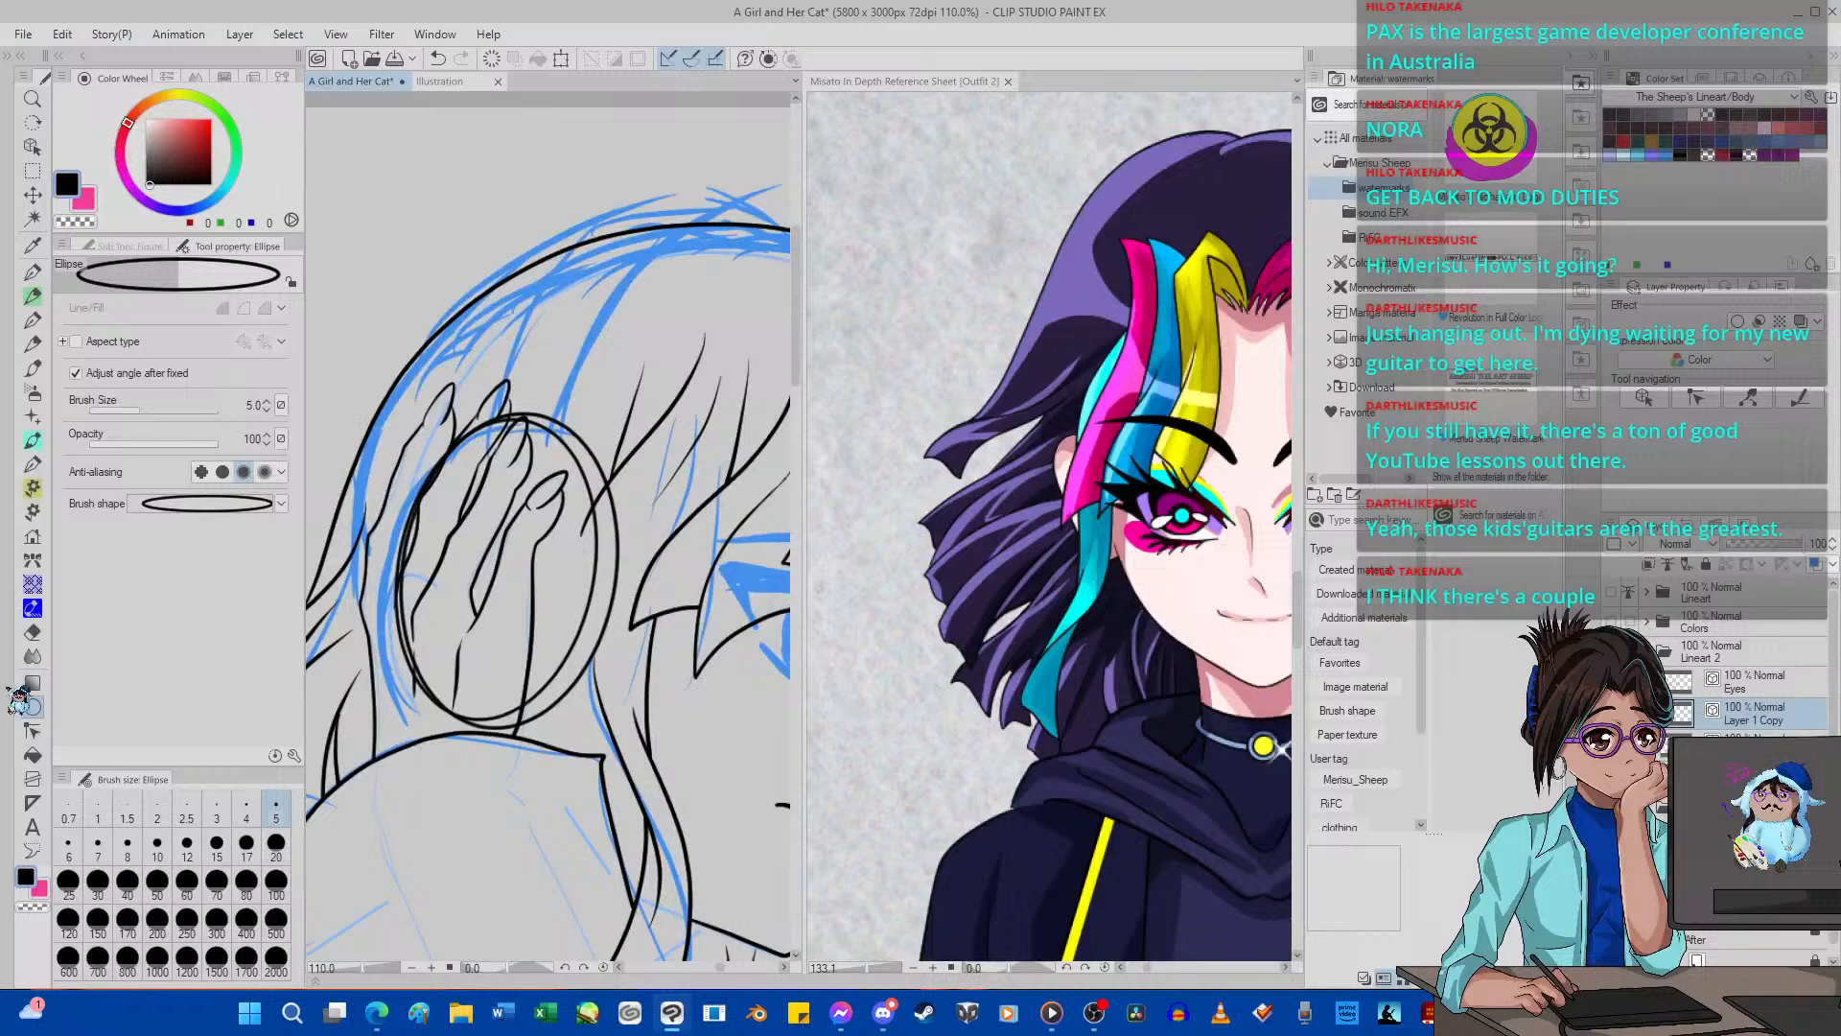
left_click(31, 632)
left_click(1612, 744)
scroll(618, 448, "up", 3)
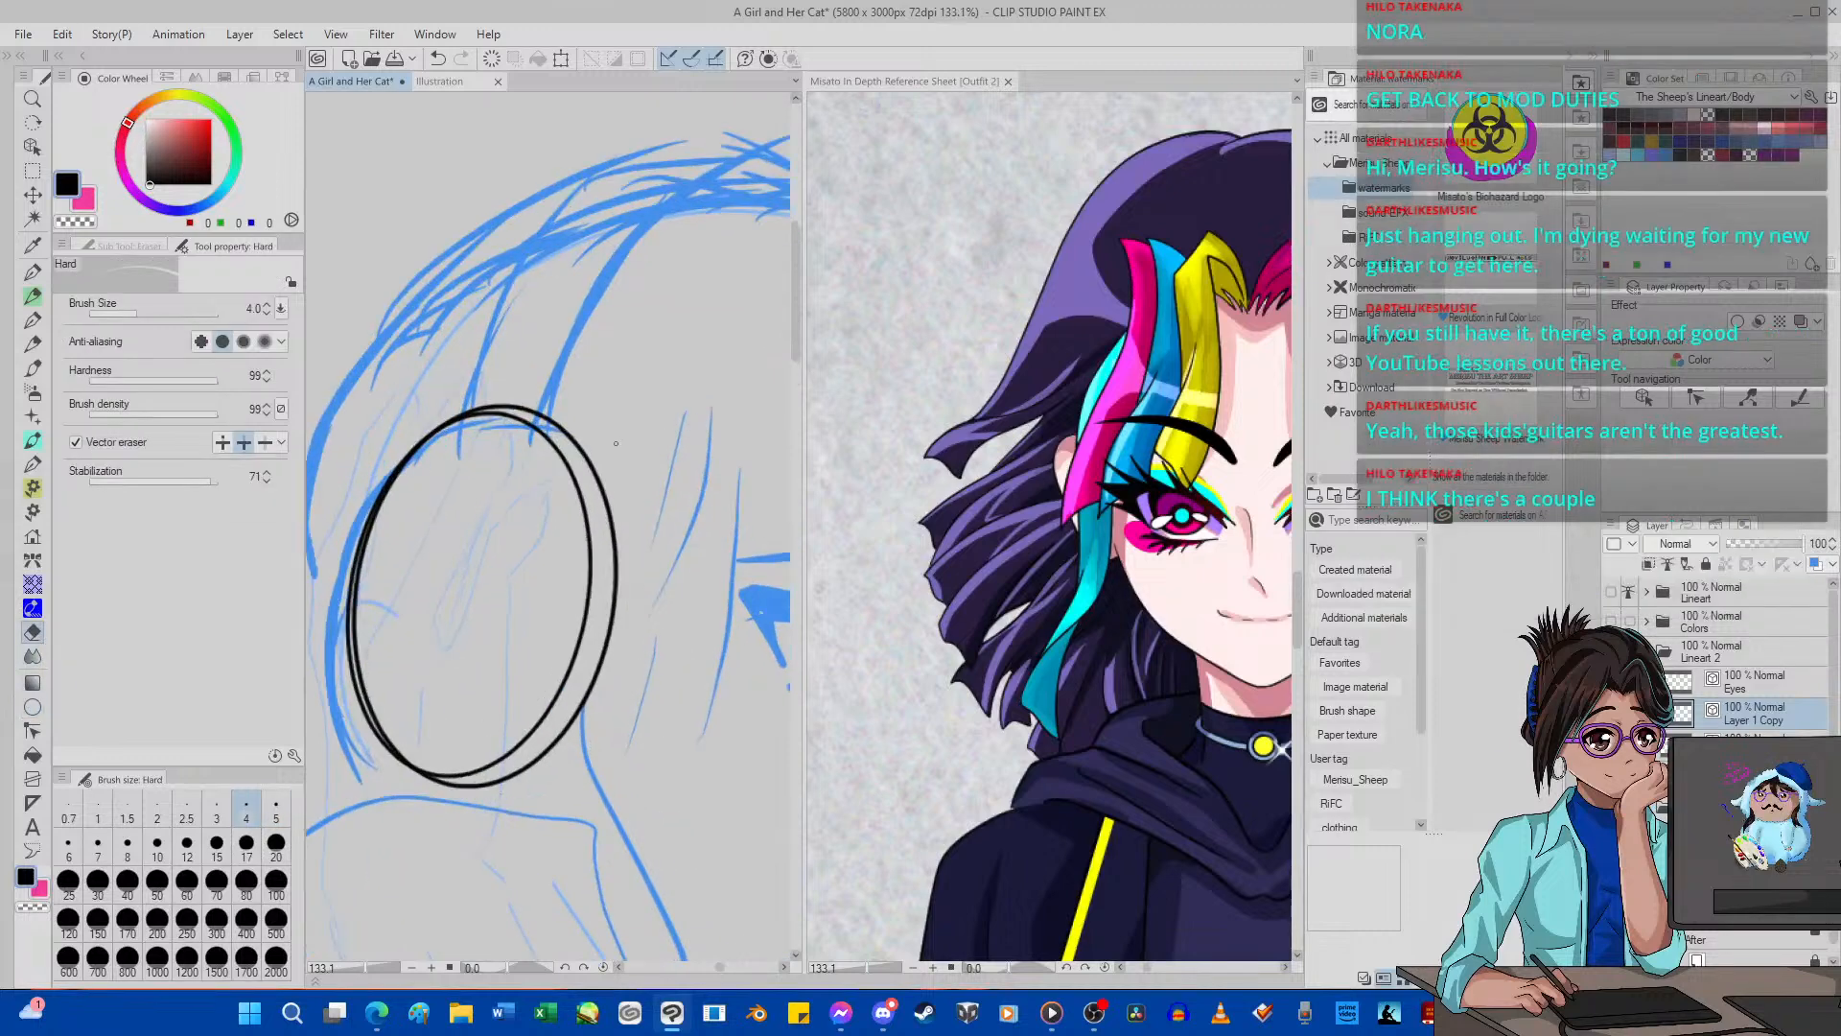
left_click(335, 515)
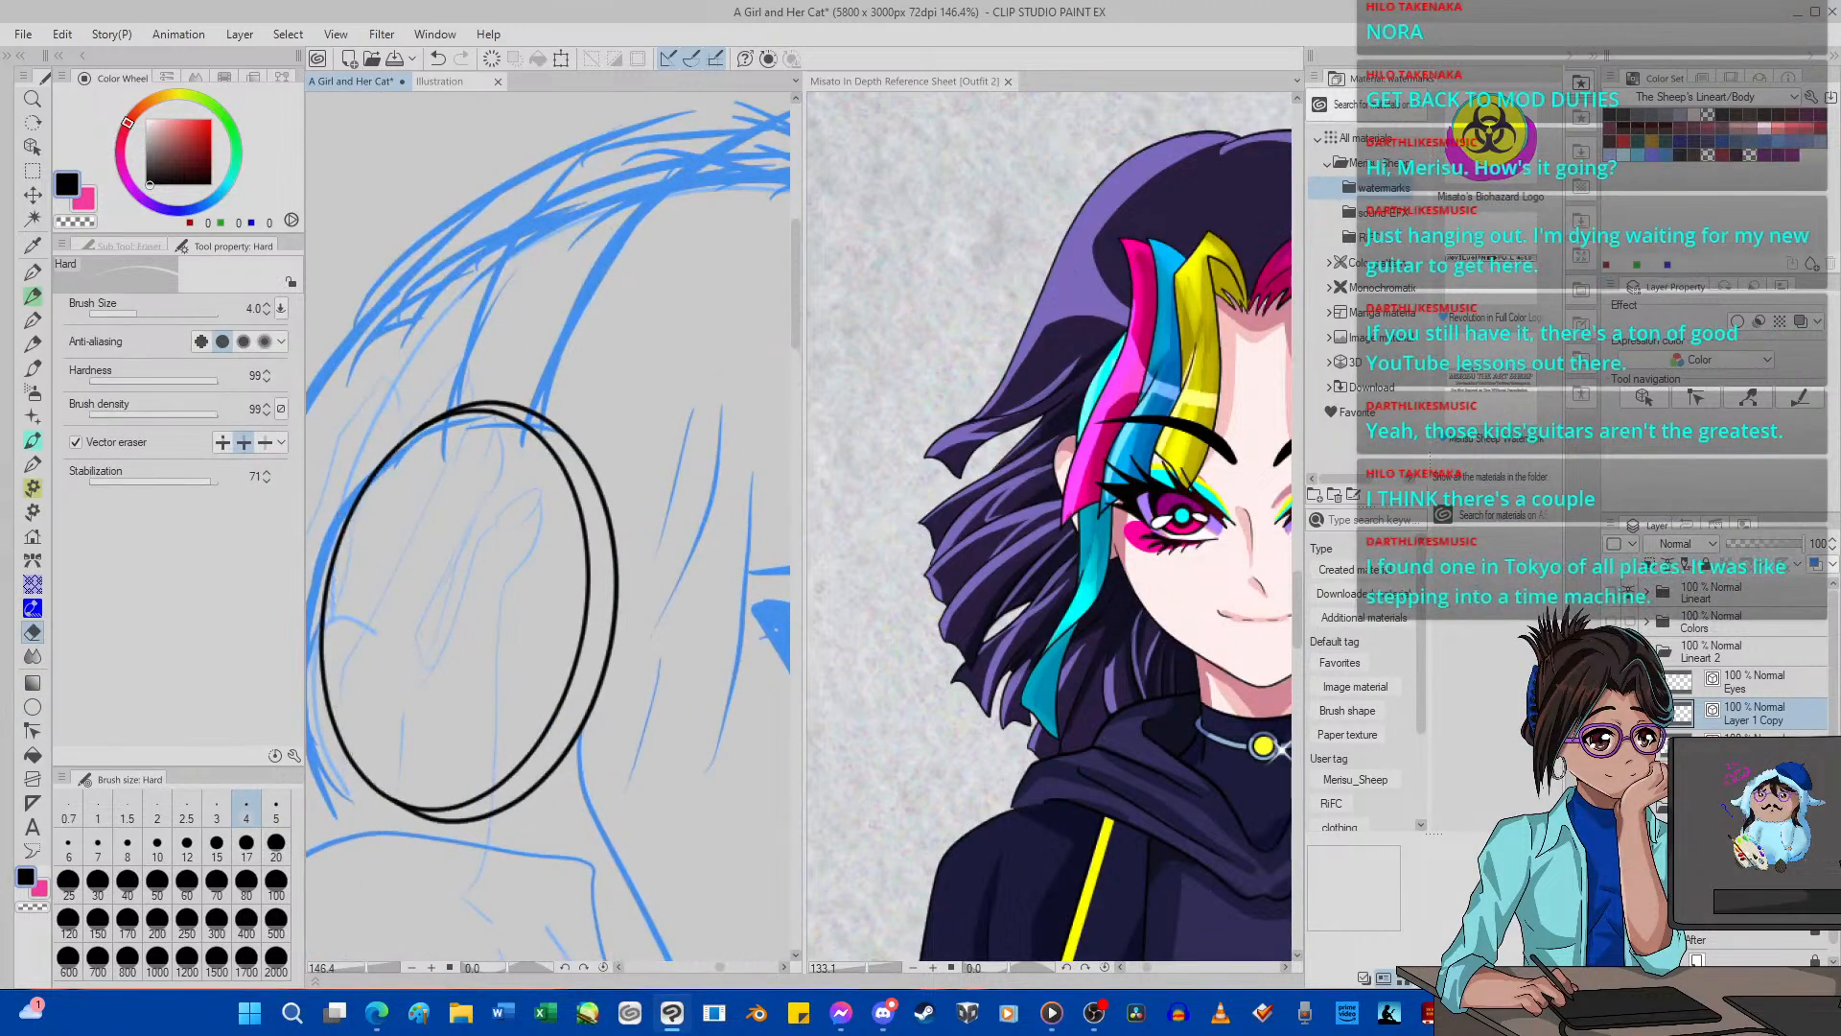
scroll(335, 515, "down", 6)
scroll(531, 445, "up", 3)
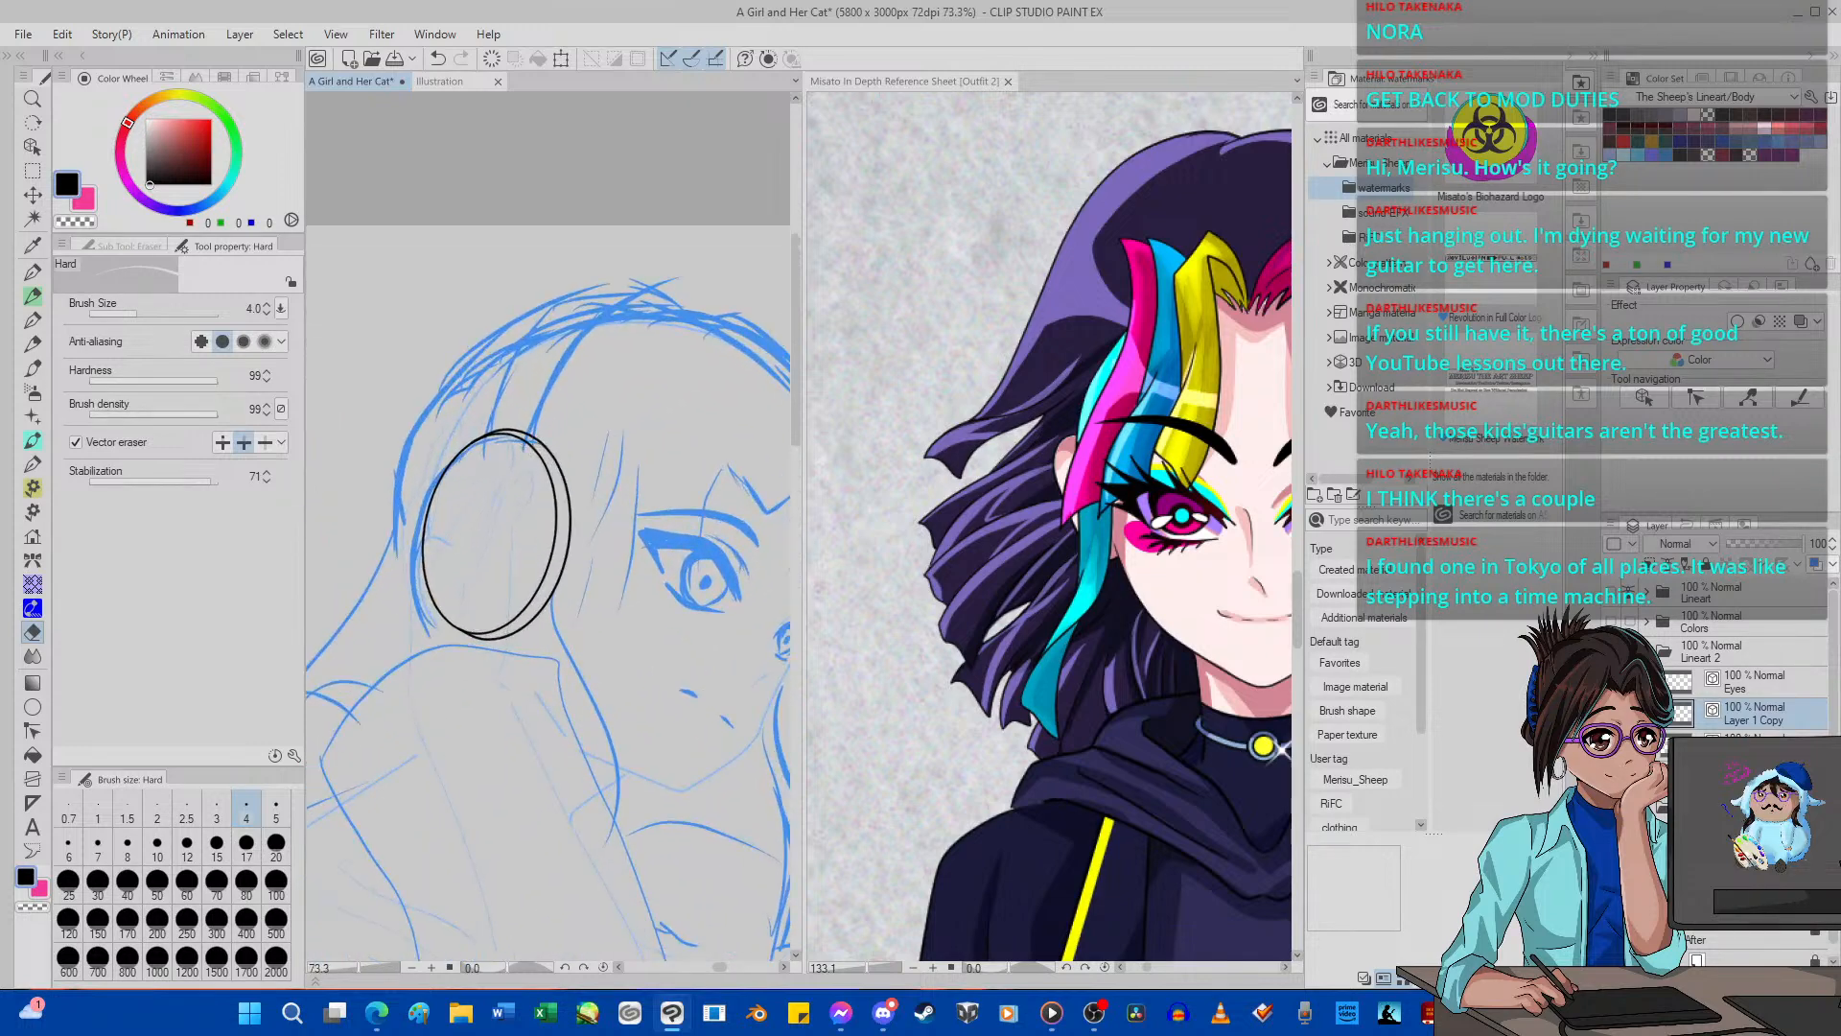
scroll(686, 547, "up", 1)
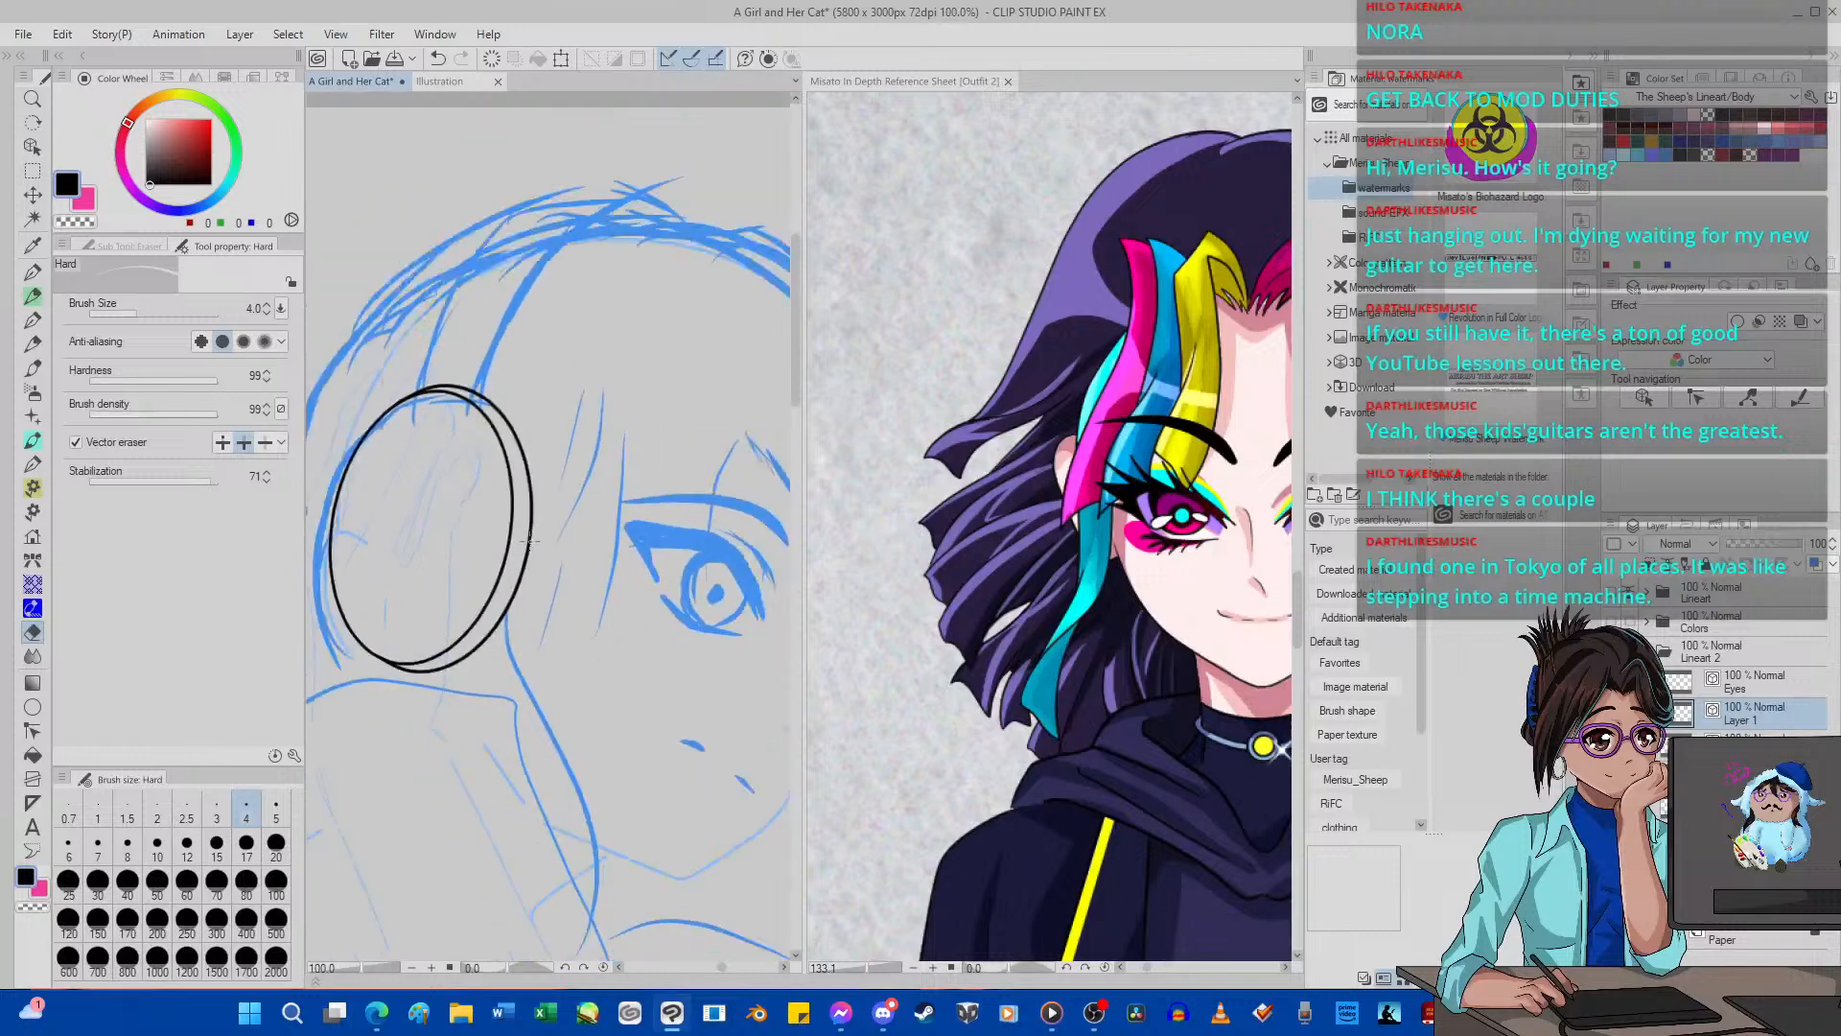
Move the merged ellipses slightly to the left over the blue sketch oval.
left_click_drag(532, 540, 670, 578)
left_click(33, 195)
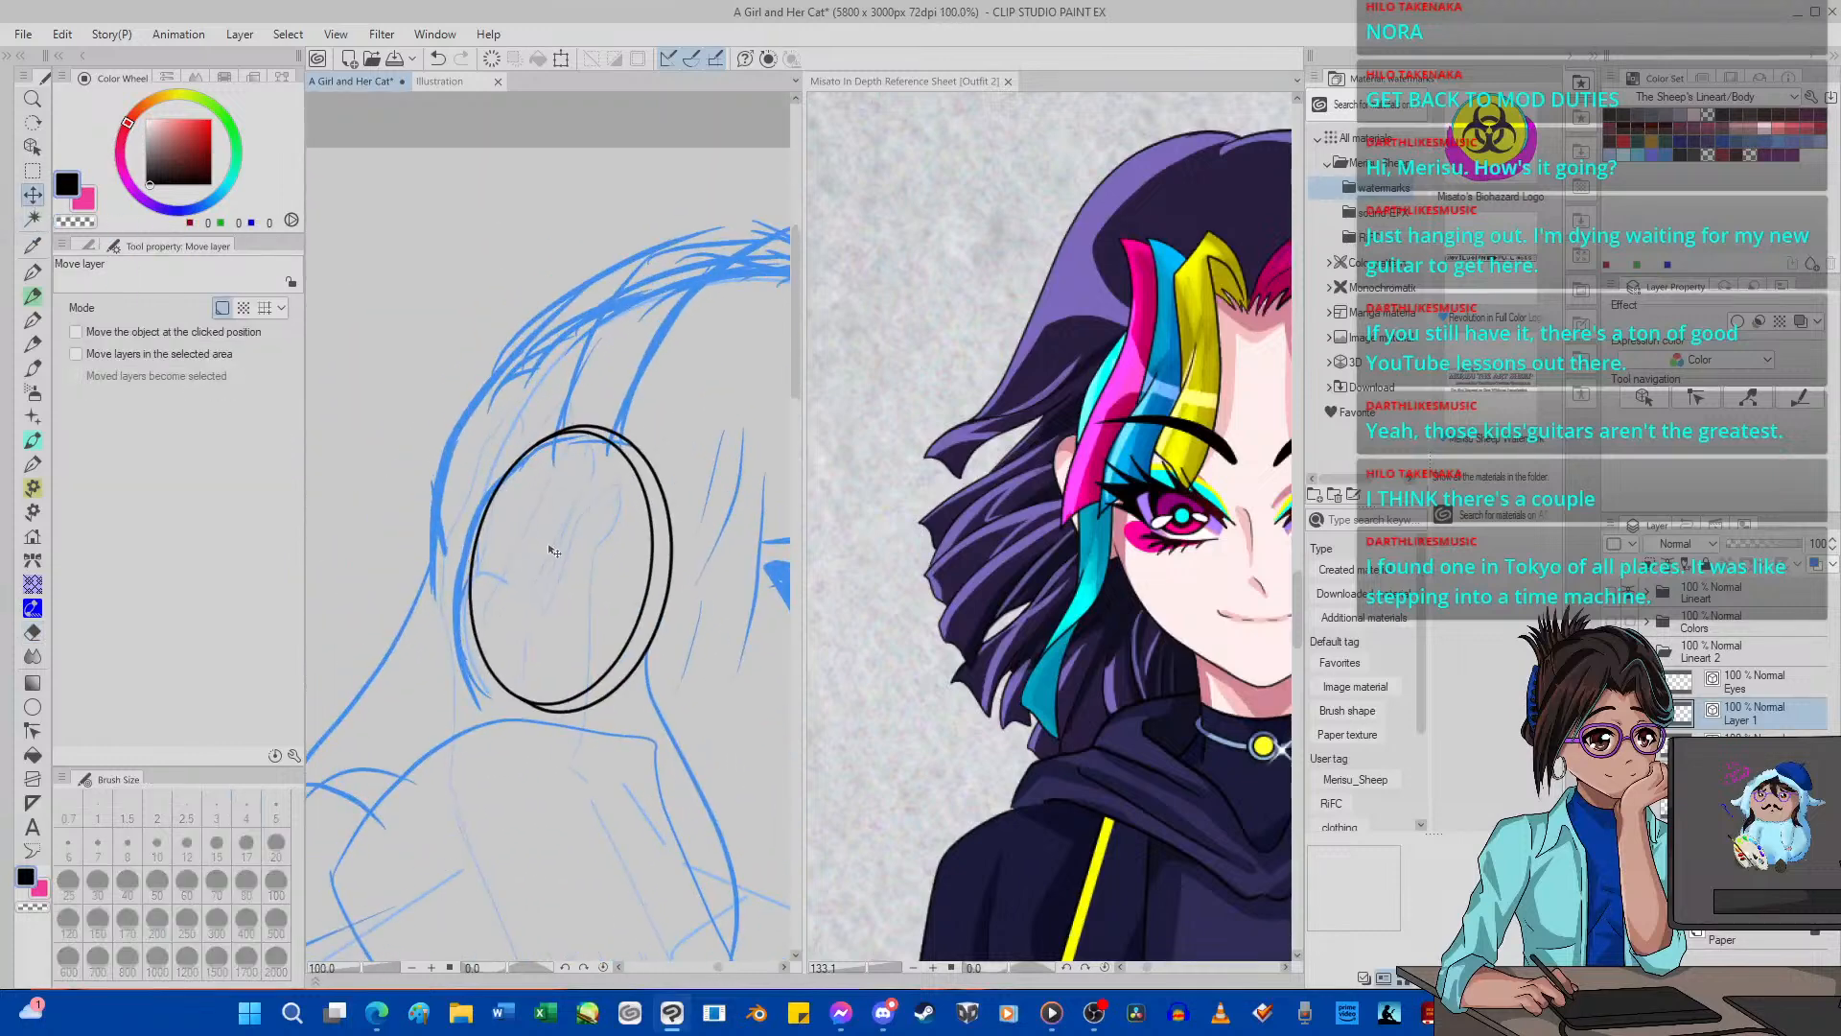
left_click_drag(551, 550, 534, 548)
scroll(724, 630, "up", 5)
scroll(600, 618, "down", 3)
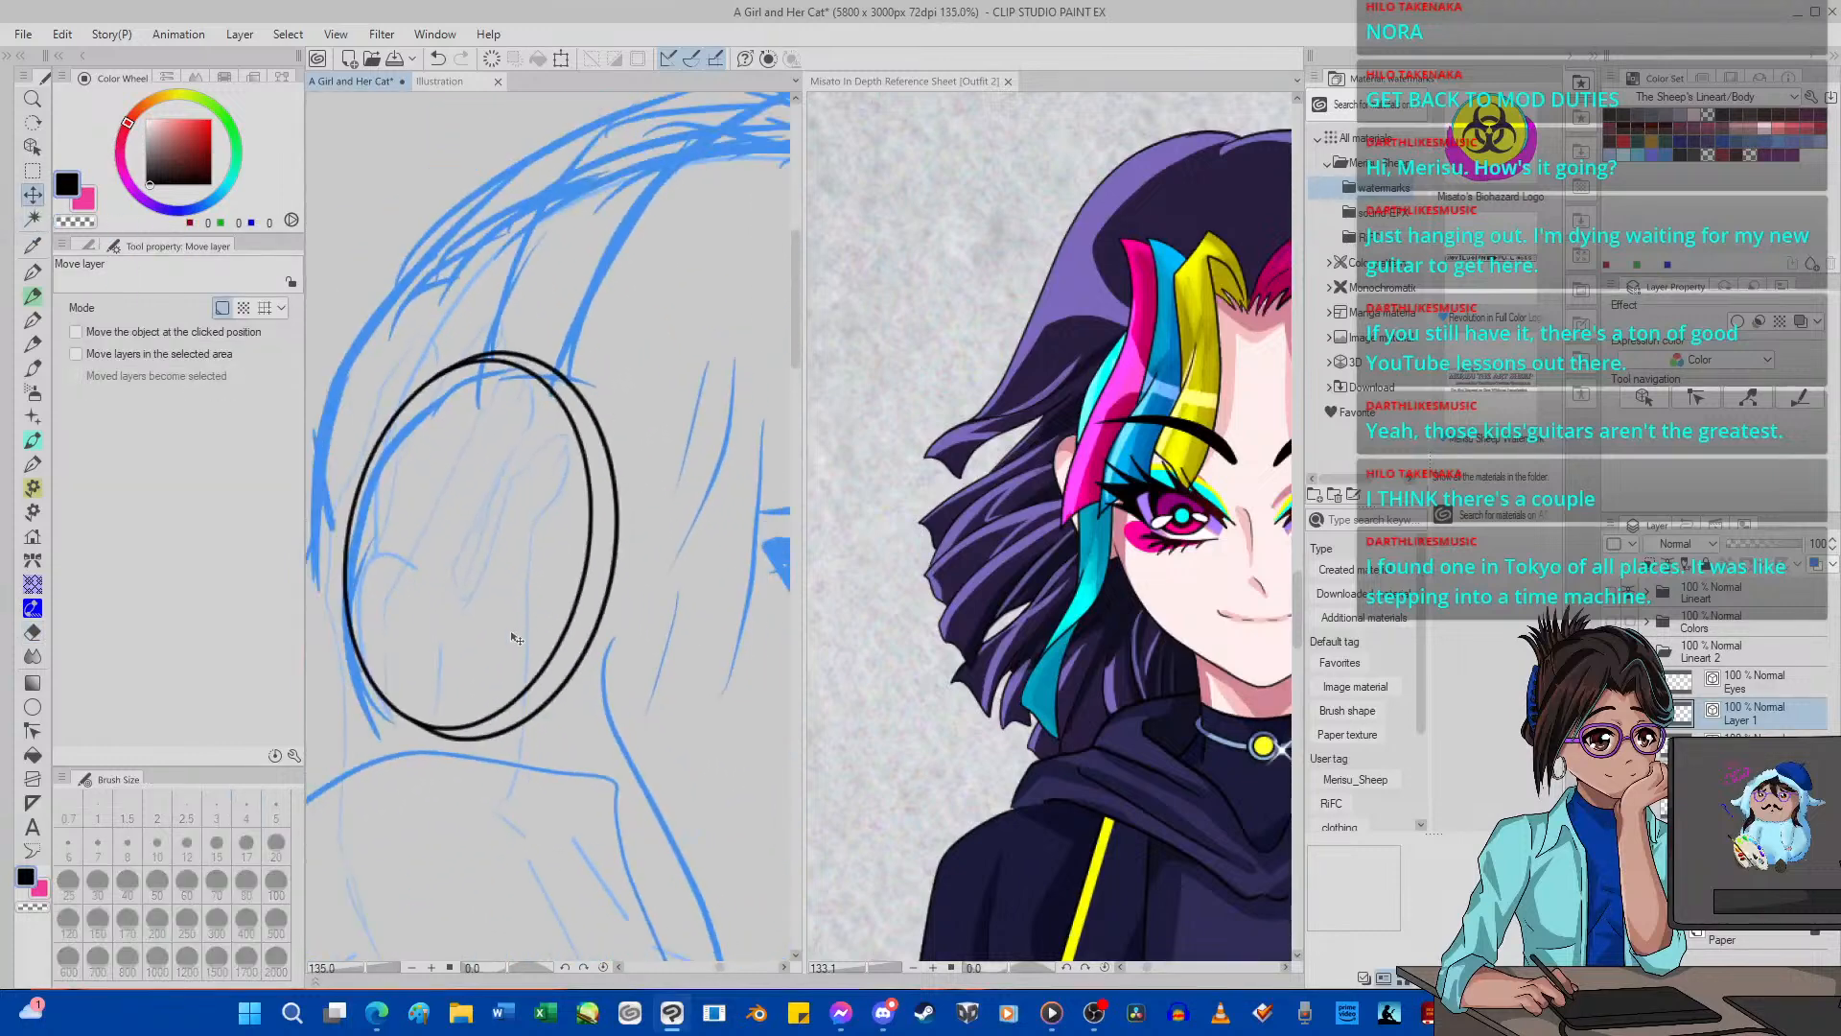
scroll(515, 638, "up", 1)
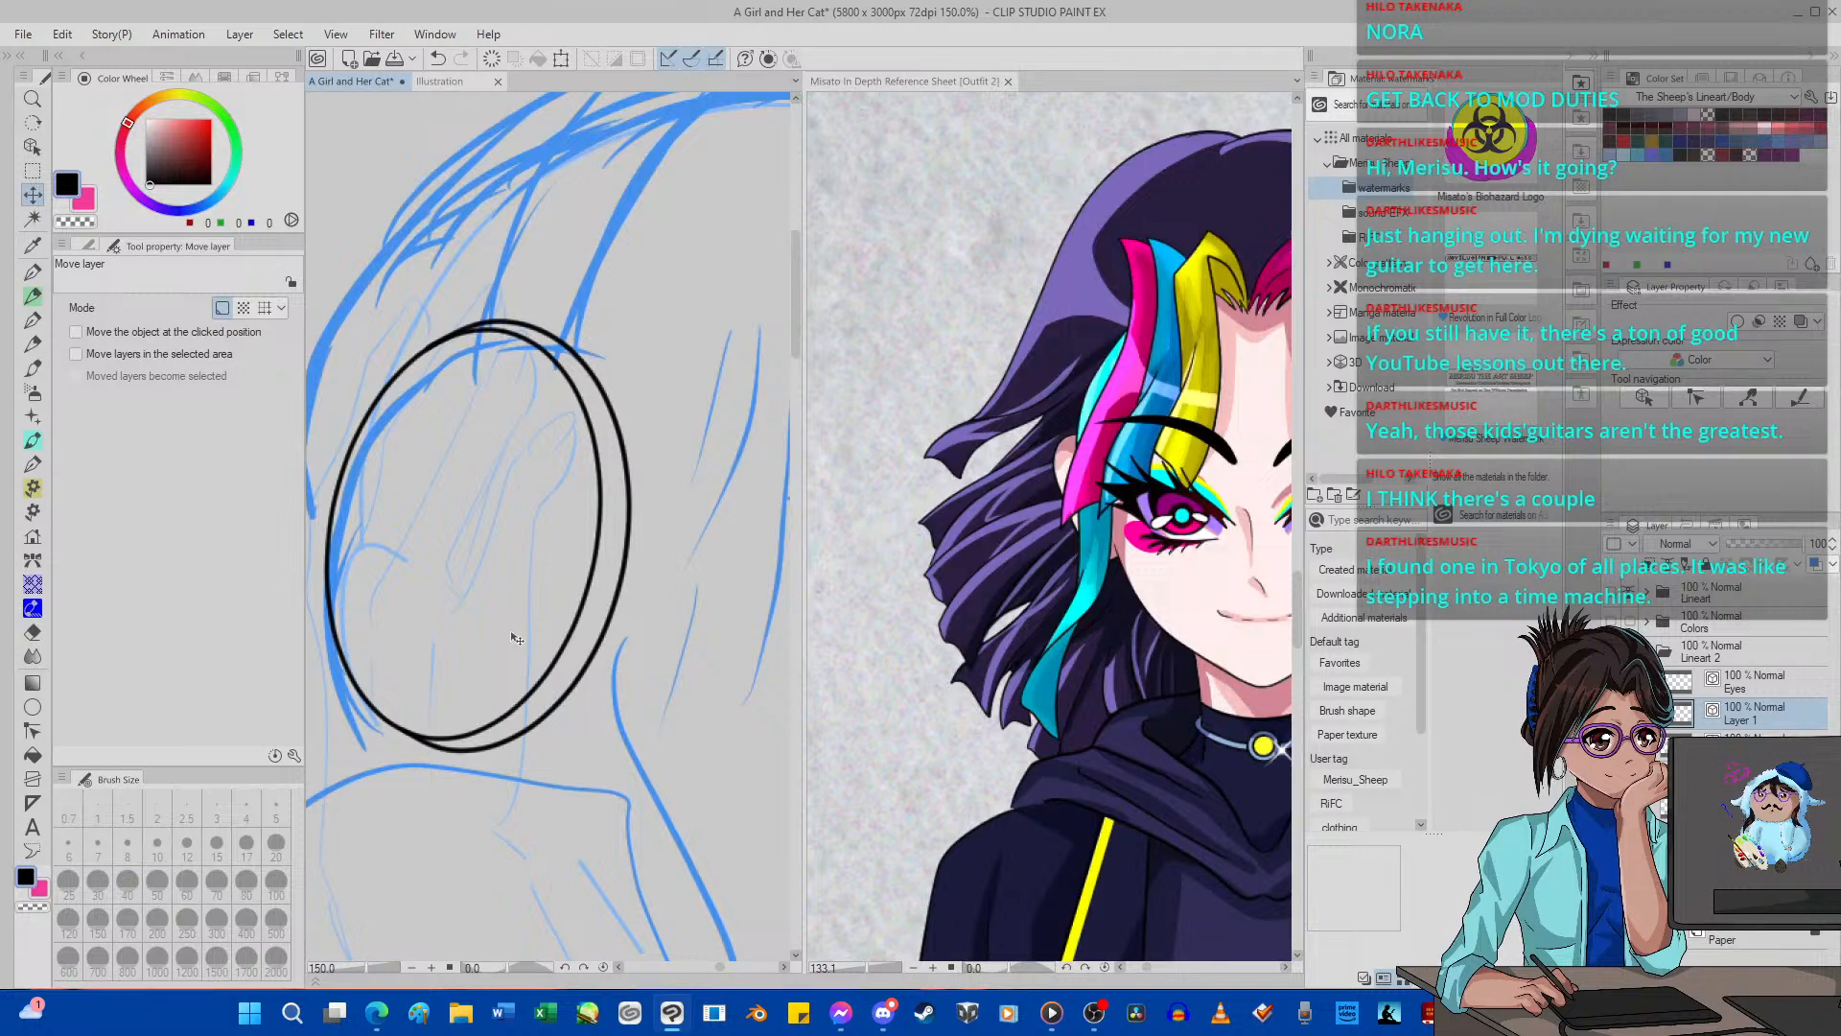
Ink a bumpy cushion outline around the rim's right side with G-pen 2 at size 5 and add short crease marks inside it.
left_click(33, 272)
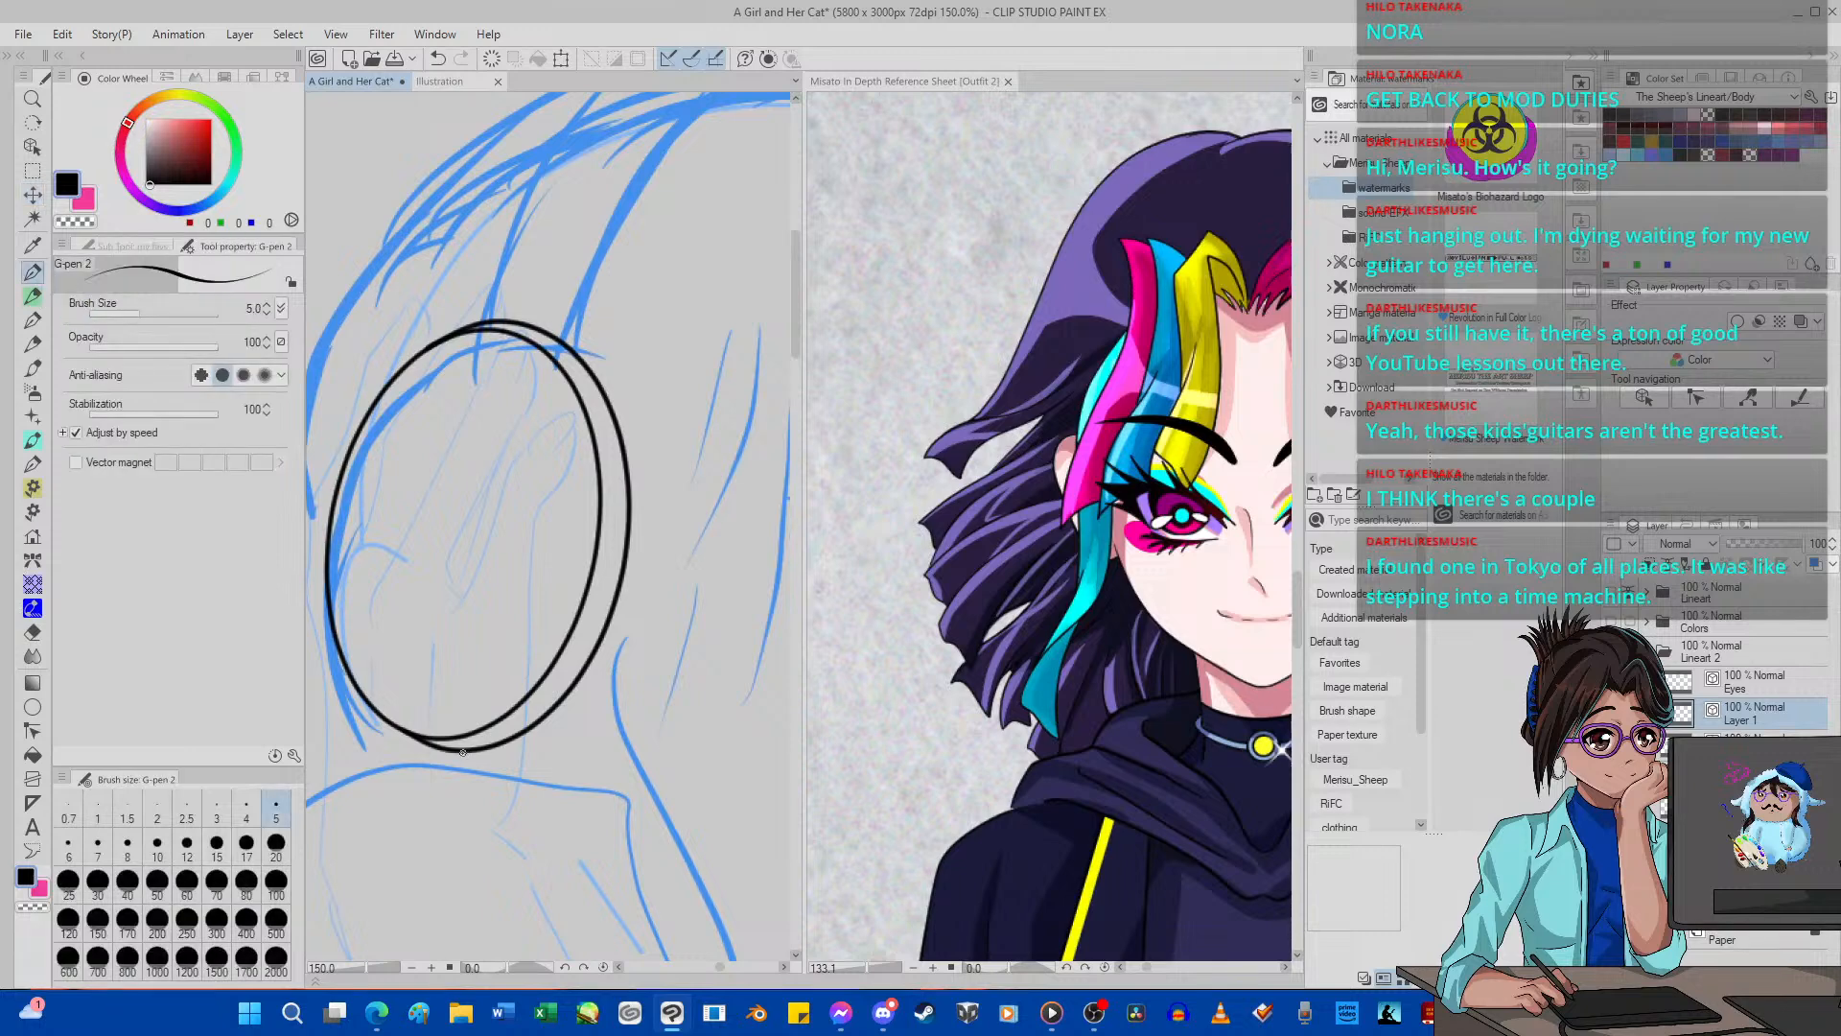
mouse_move(462, 752)
left_mouse_down()
mouse_move(516, 764)
mouse_move(564, 732)
left_mouse_up()
mouse_move(541, 748)
left_mouse_down()
mouse_move(625, 639)
mouse_move(616, 692)
mouse_move(633, 667)
mouse_move(654, 572)
mouse_move(665, 608)
mouse_move(664, 544)
left_mouse_up()
left_click_drag(639, 407, 674, 497)
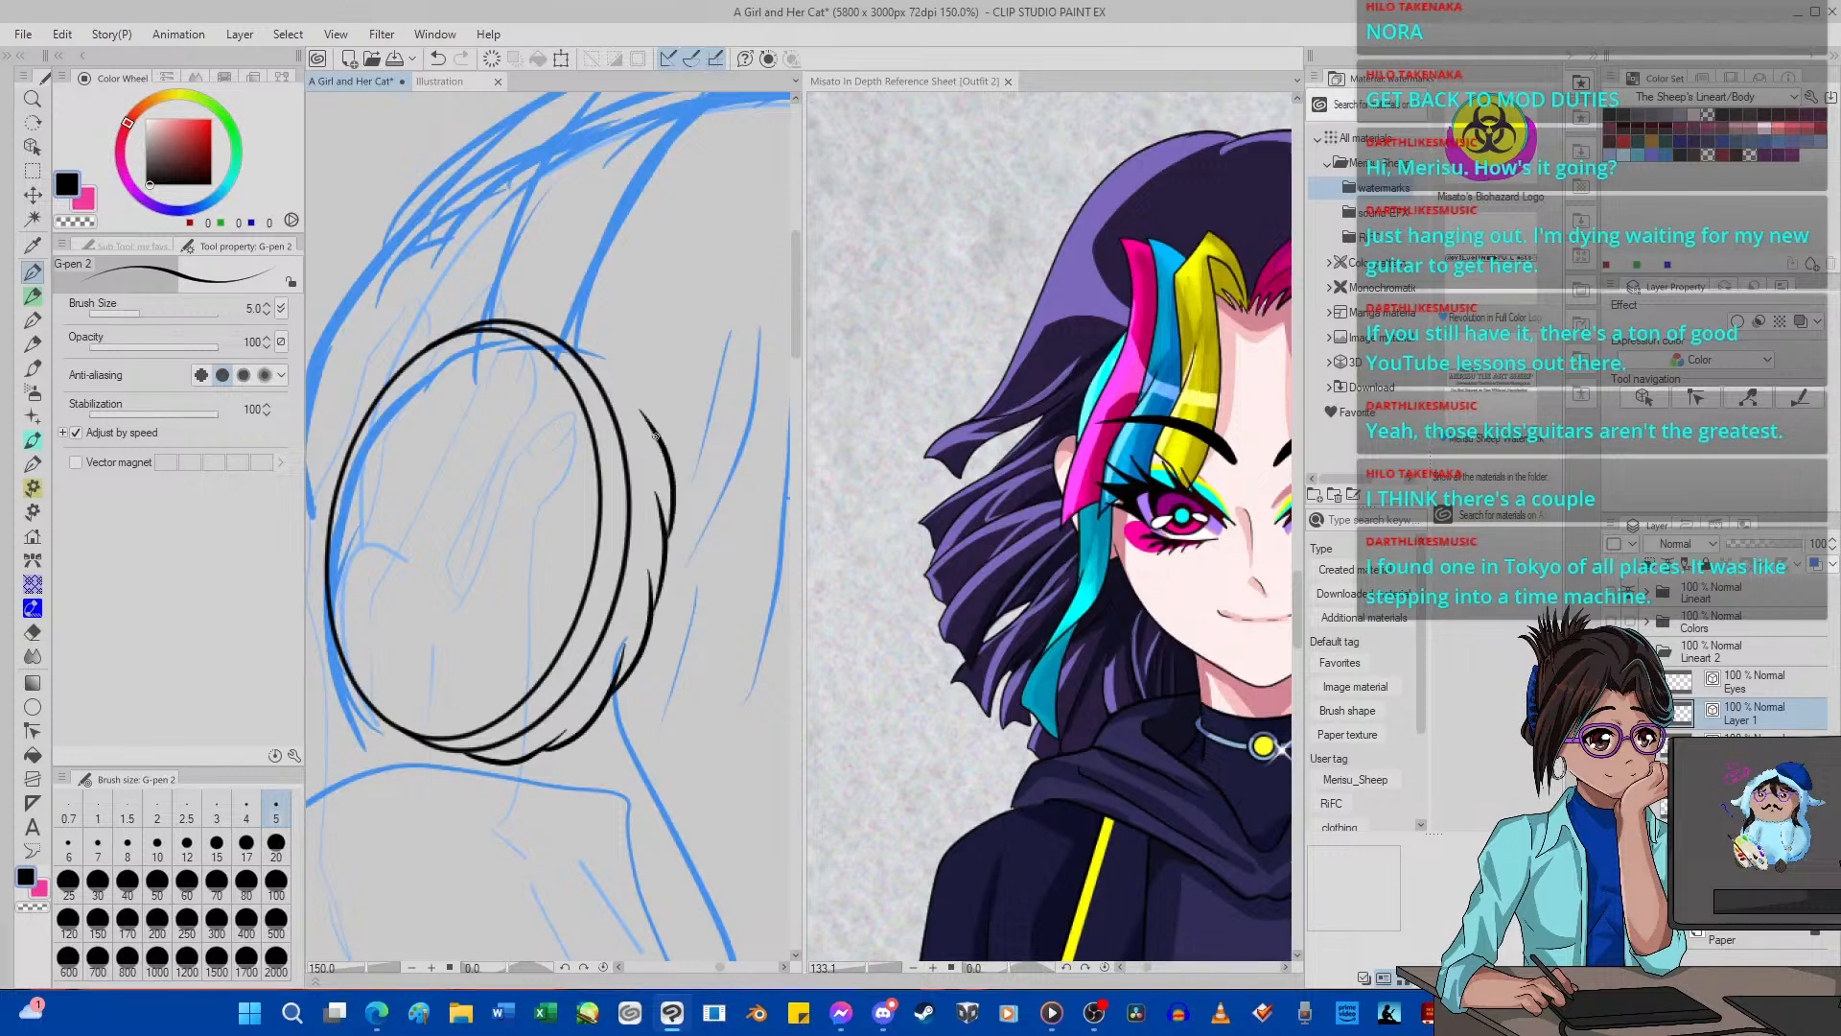
mouse_move(655, 422)
left_mouse_down()
mouse_move(556, 297)
mouse_move(499, 295)
mouse_move(476, 326)
left_mouse_up()
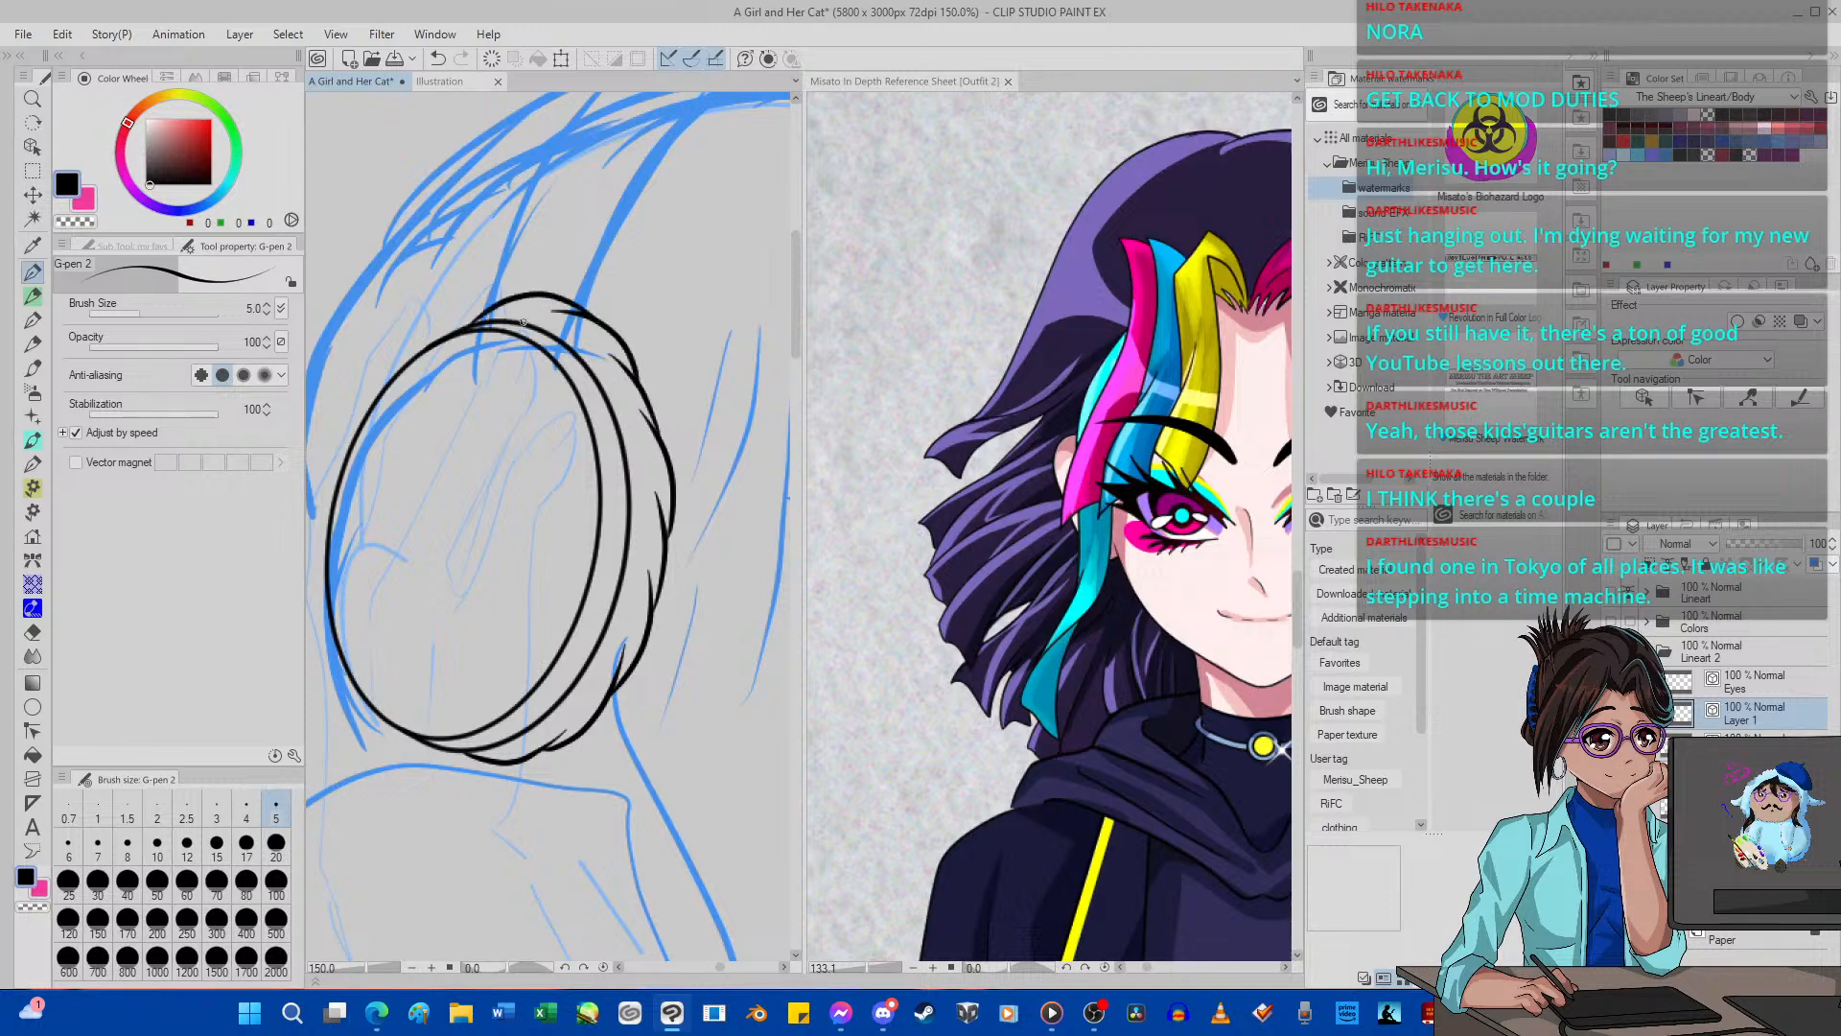
left_click(437, 58)
mouse_move(567, 296)
left_mouse_down()
mouse_move(531, 288)
mouse_move(454, 337)
left_mouse_up()
left_click_drag(623, 436, 652, 464)
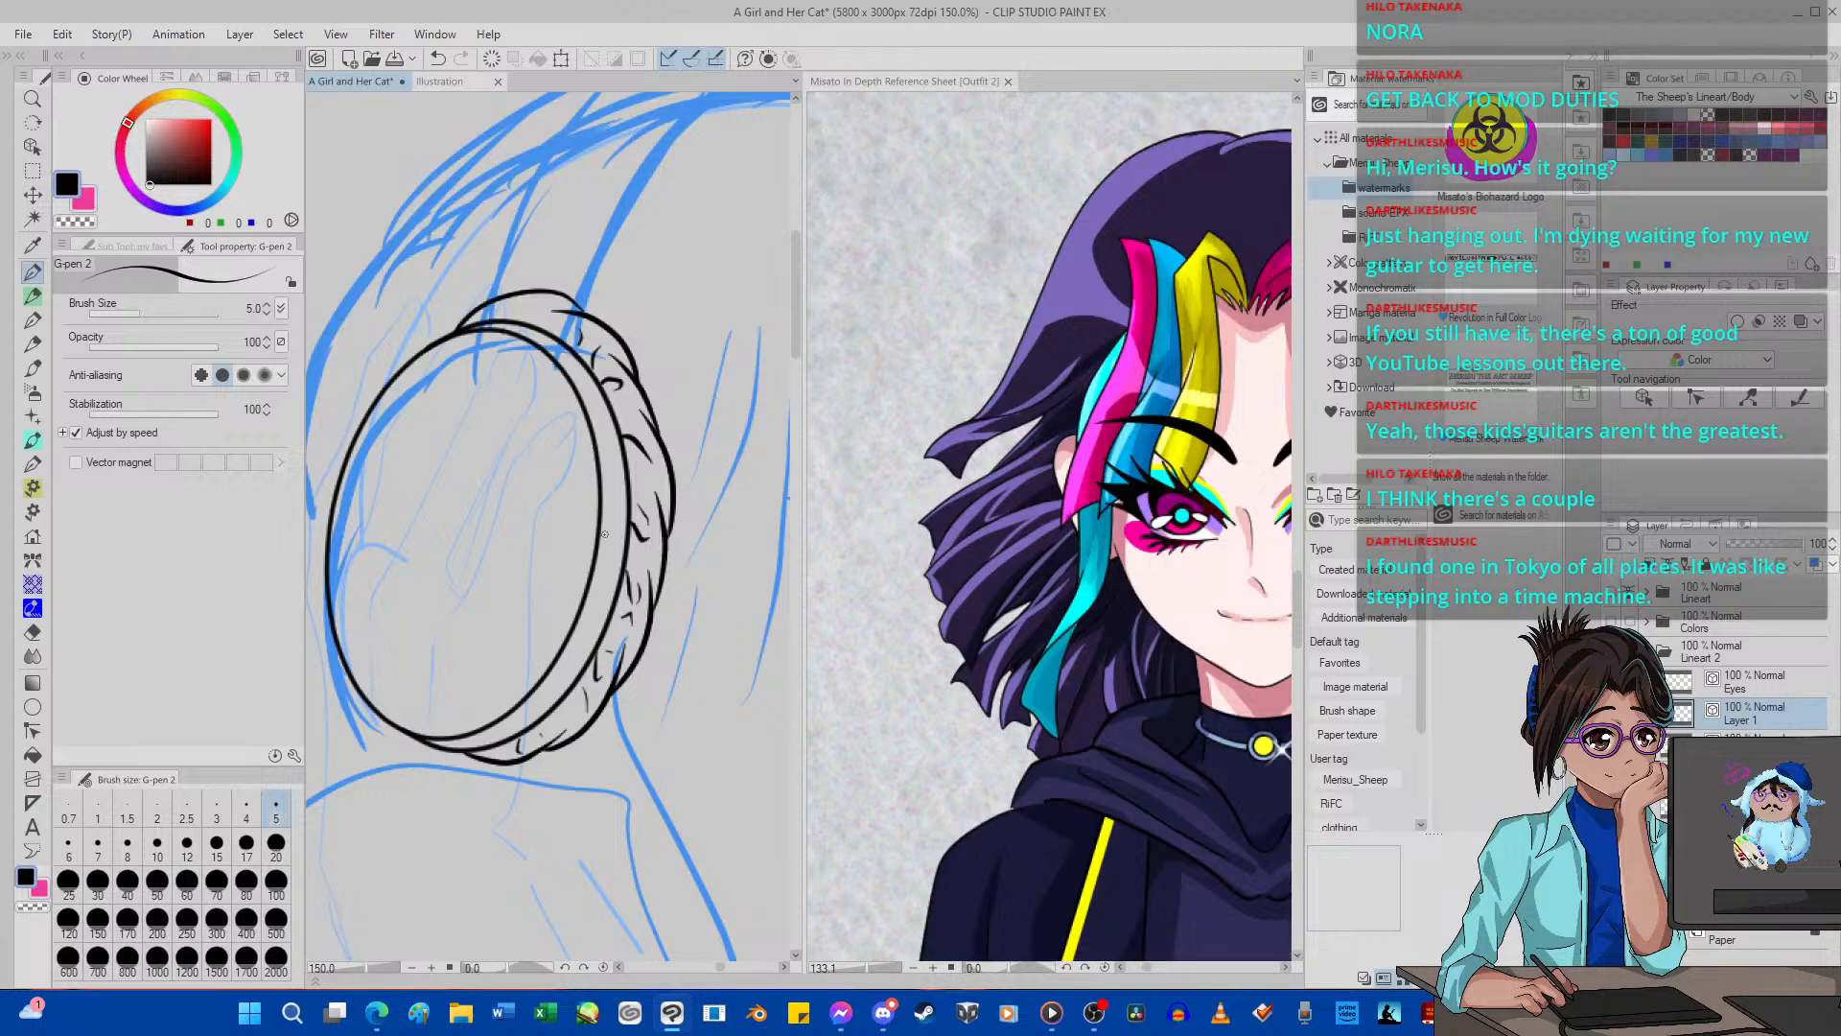
Rotate the canvas, vector-erase the cushion's top end curve, redraw it closer to the rim with G-pen 2, and reset the rotation.
key("minus")
key("minus")
key("minus")
key("minus")
key("minus")
key("minus")
key("minus")
key("minus")
key("minus")
key("minus")
key("minus")
key("minus")
key("minus")
key("minus")
key("minus")
key("minus")
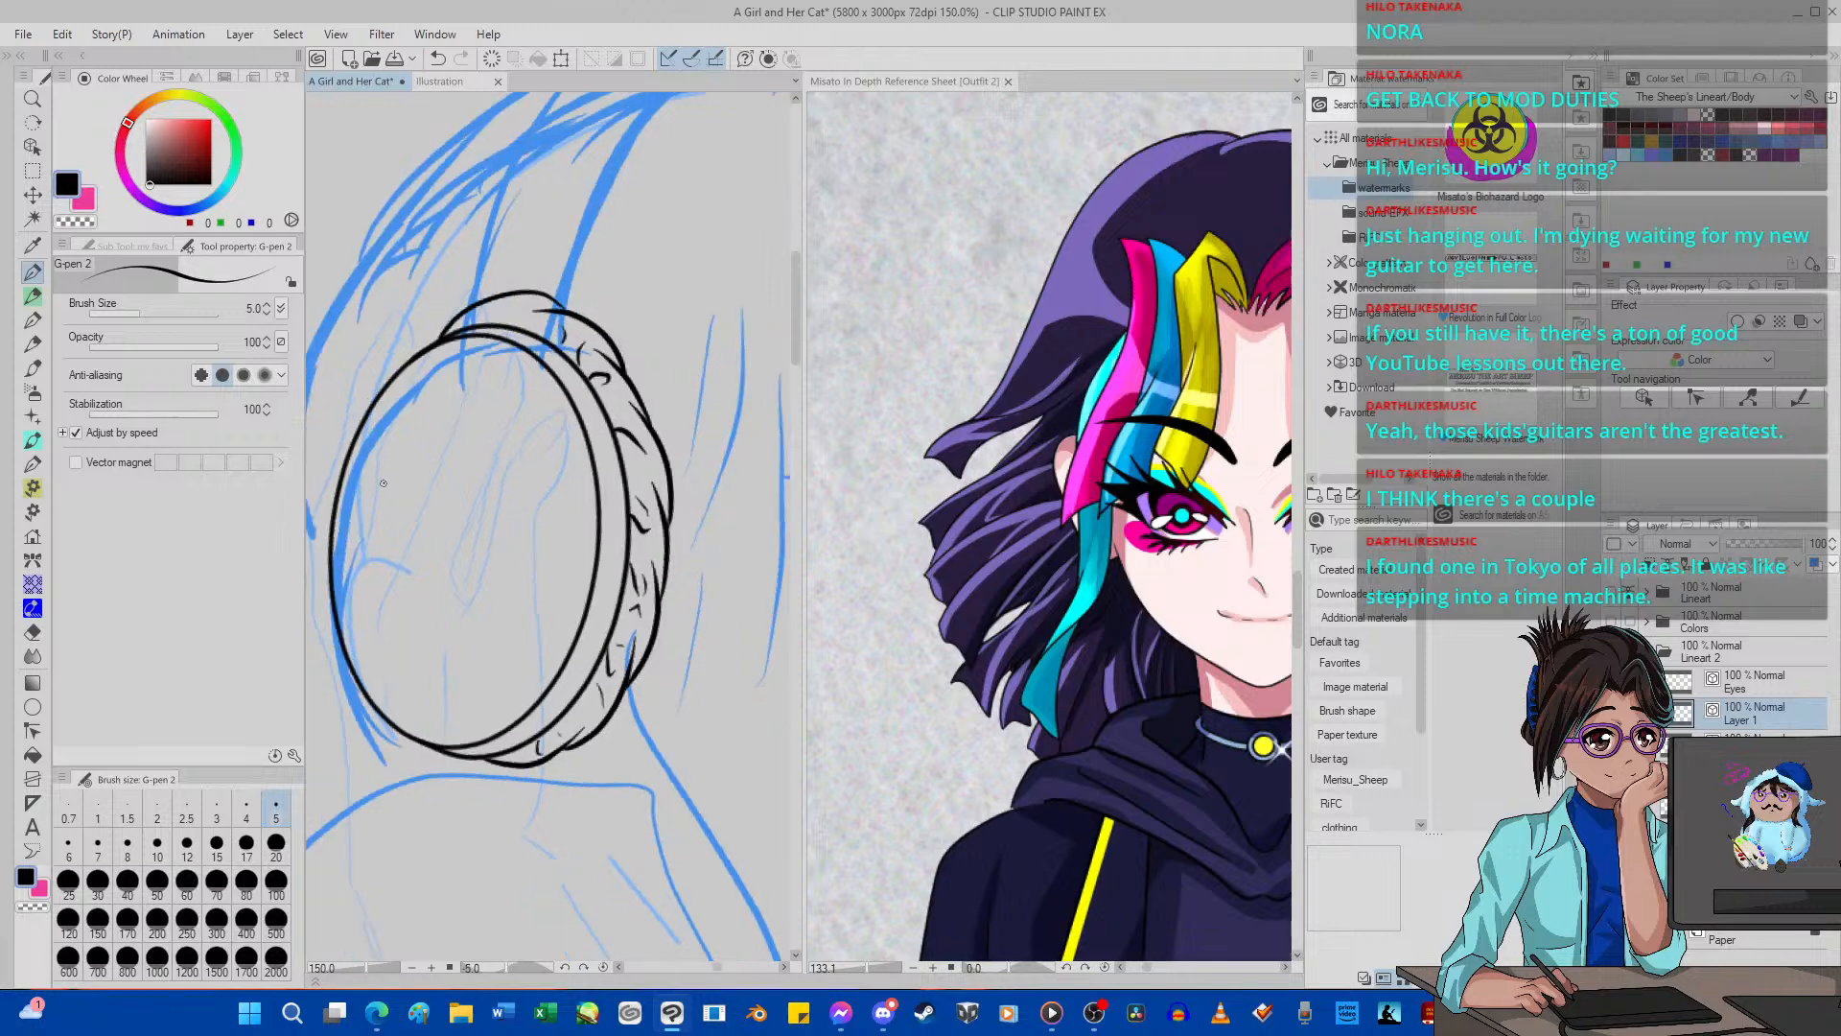
scroll(365, 437, "down", 8)
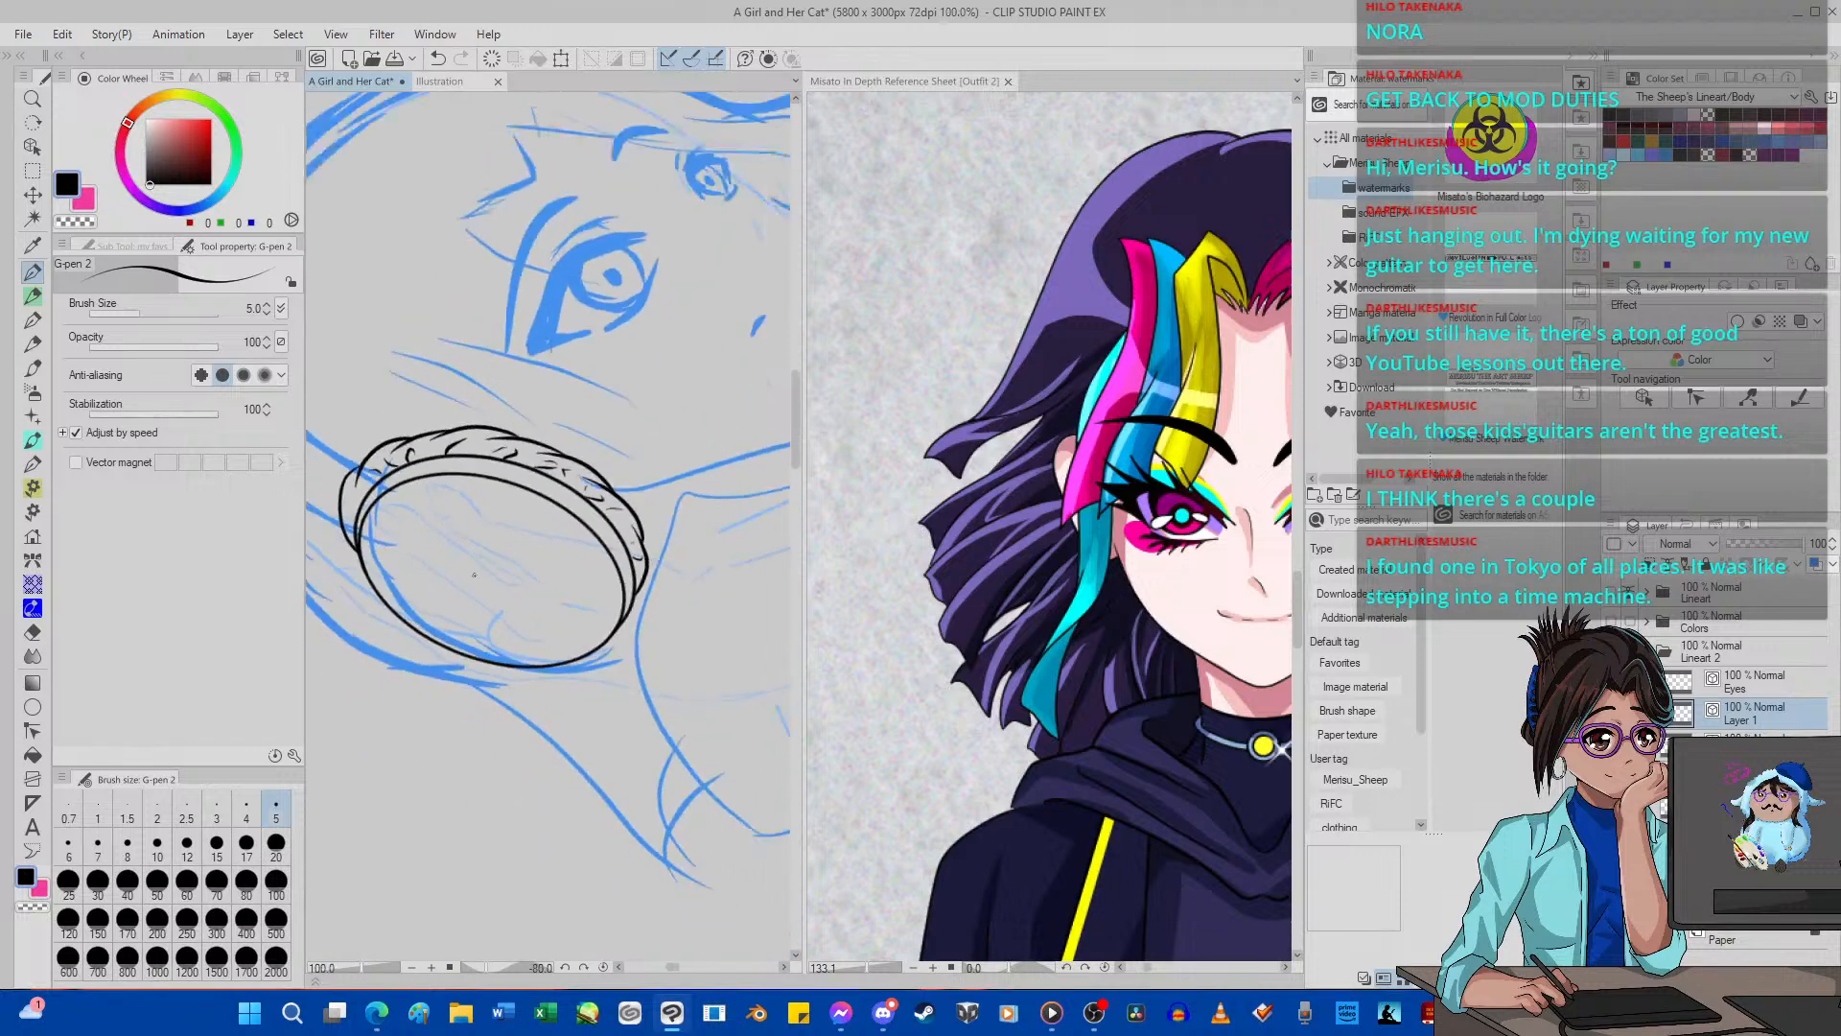
scroll(394, 510, "up", 14)
scroll(428, 532, "up", 1)
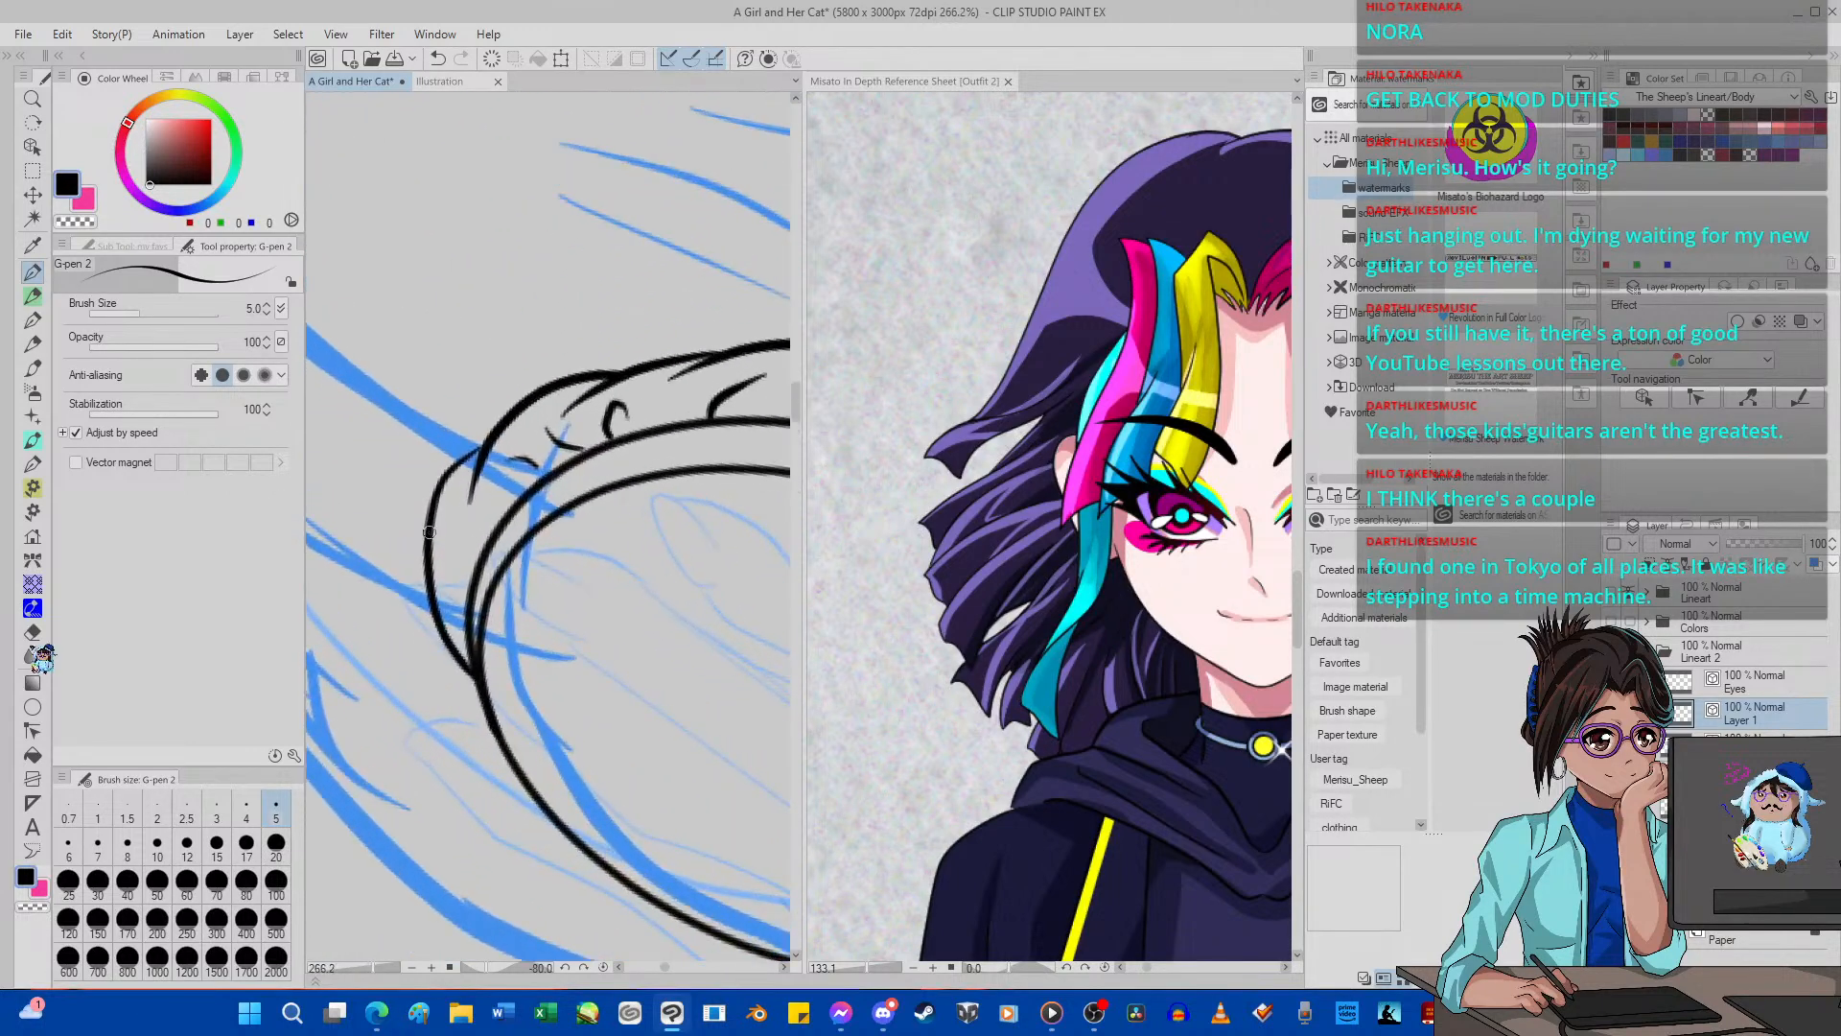
left_click(32, 632)
left_click(427, 522)
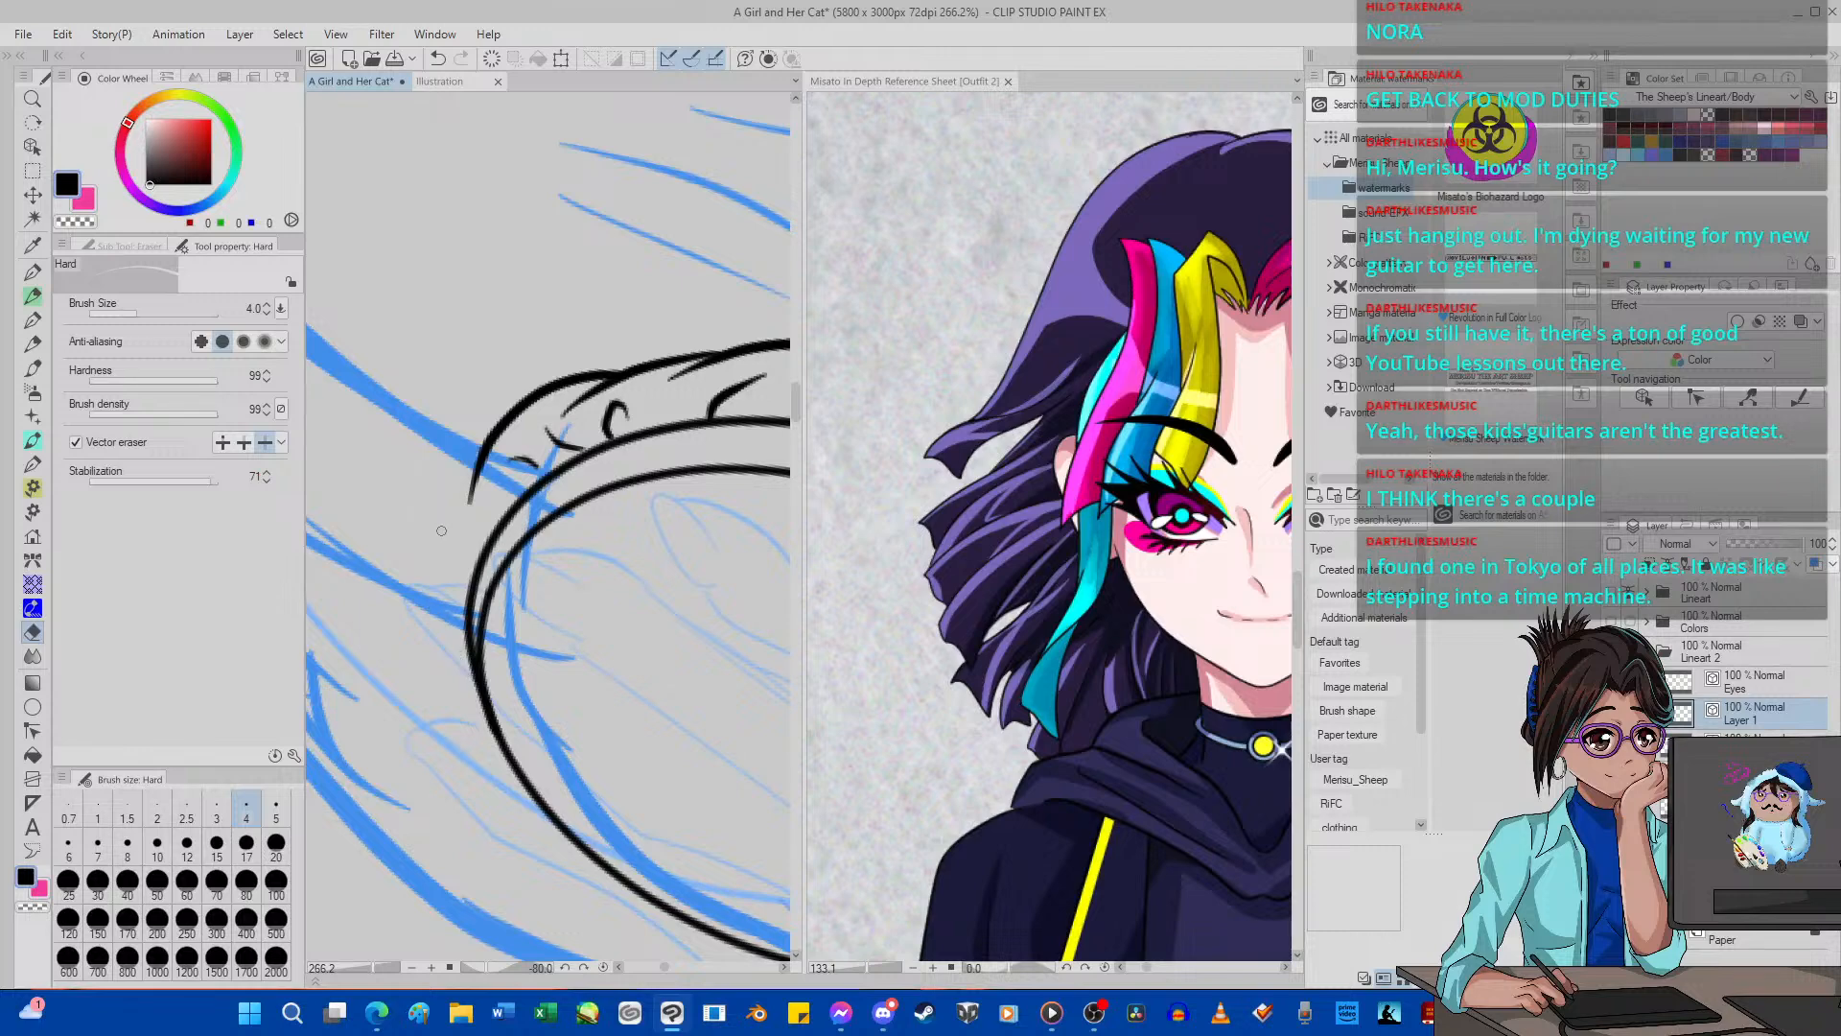
left_click(31, 272)
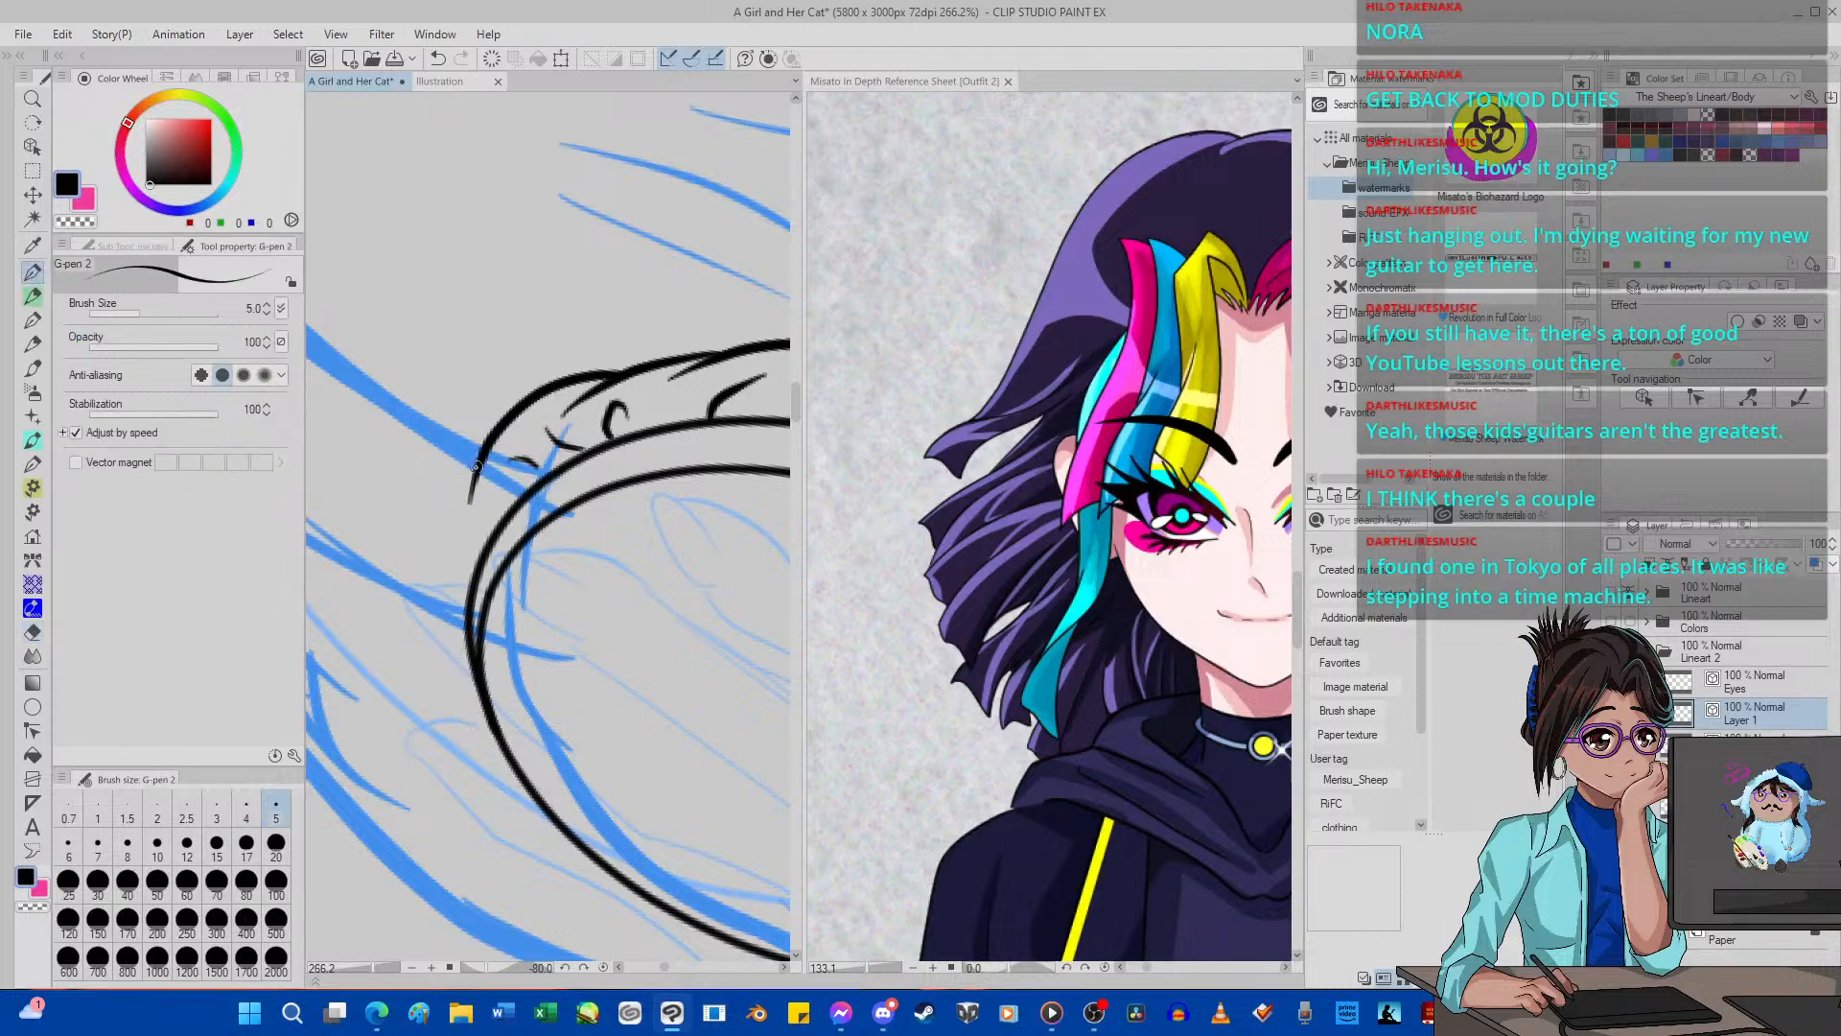
mouse_move(471, 474)
left_mouse_down()
mouse_move(443, 537)
mouse_move(467, 660)
left_mouse_up()
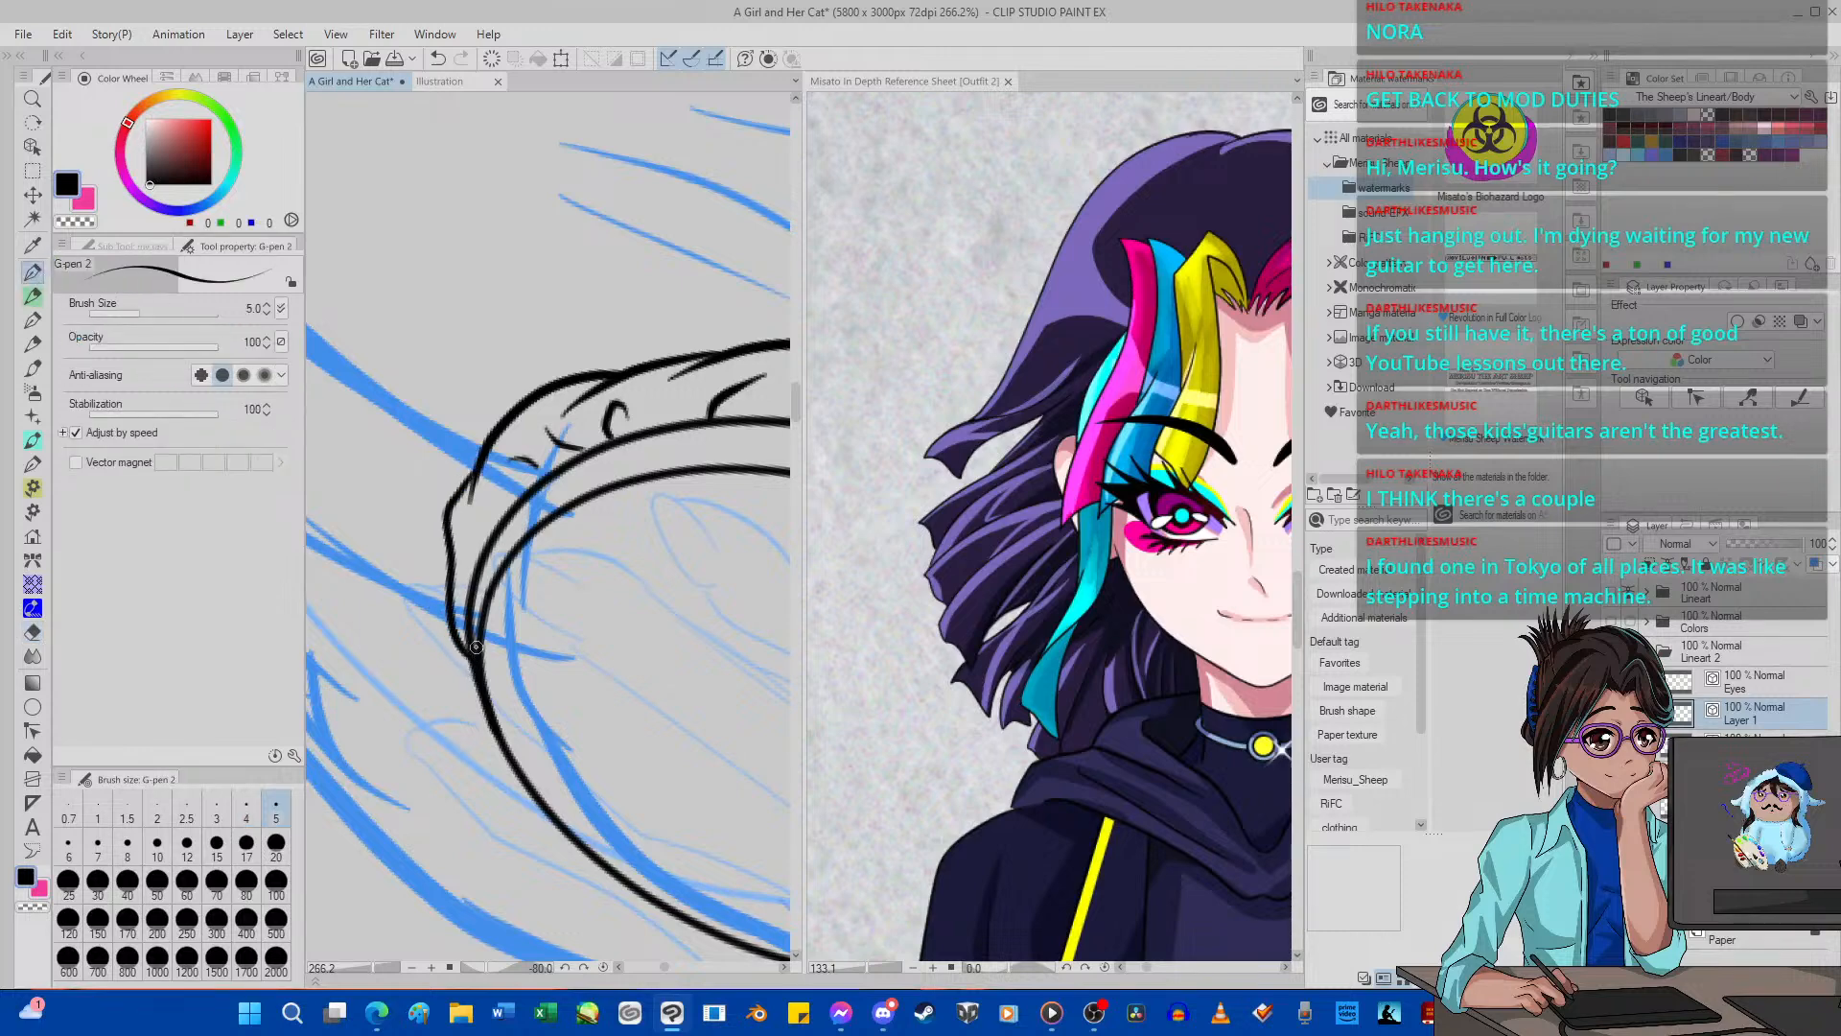
scroll(428, 558, "down", 19)
scroll(449, 577, "up", 3)
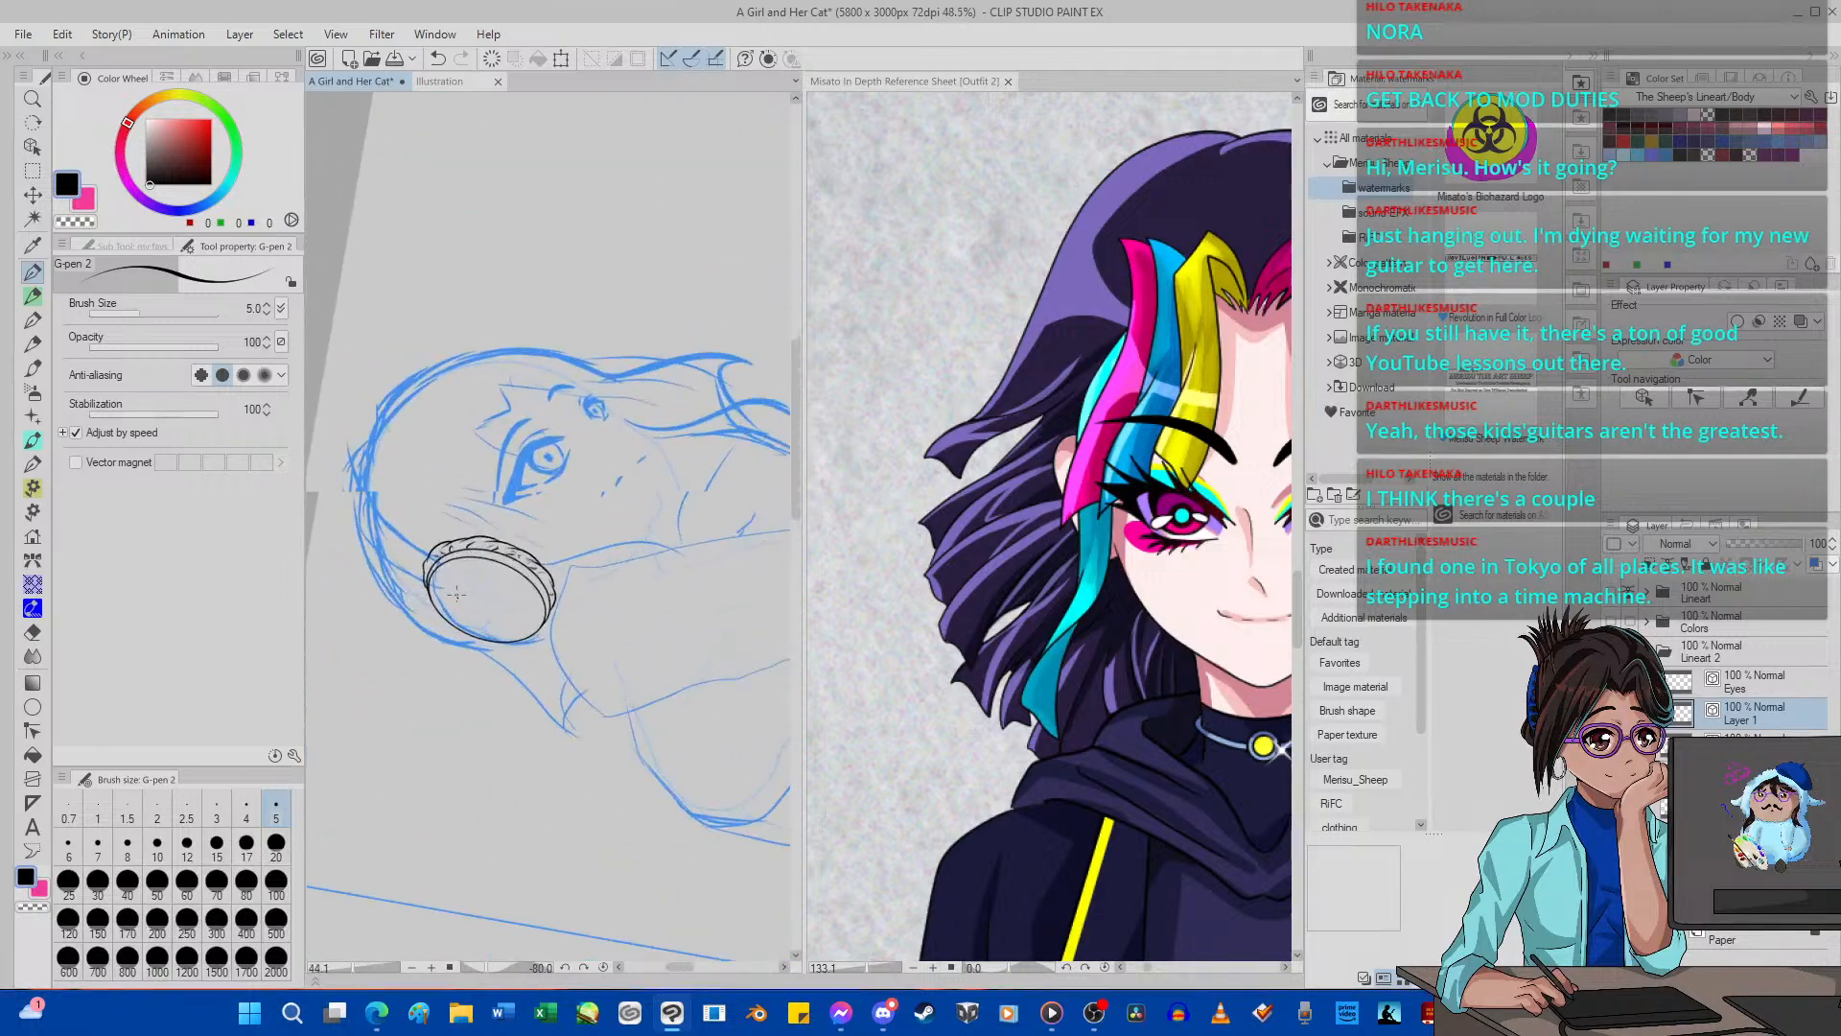
left_click(604, 967)
scroll(429, 439, "up", 15)
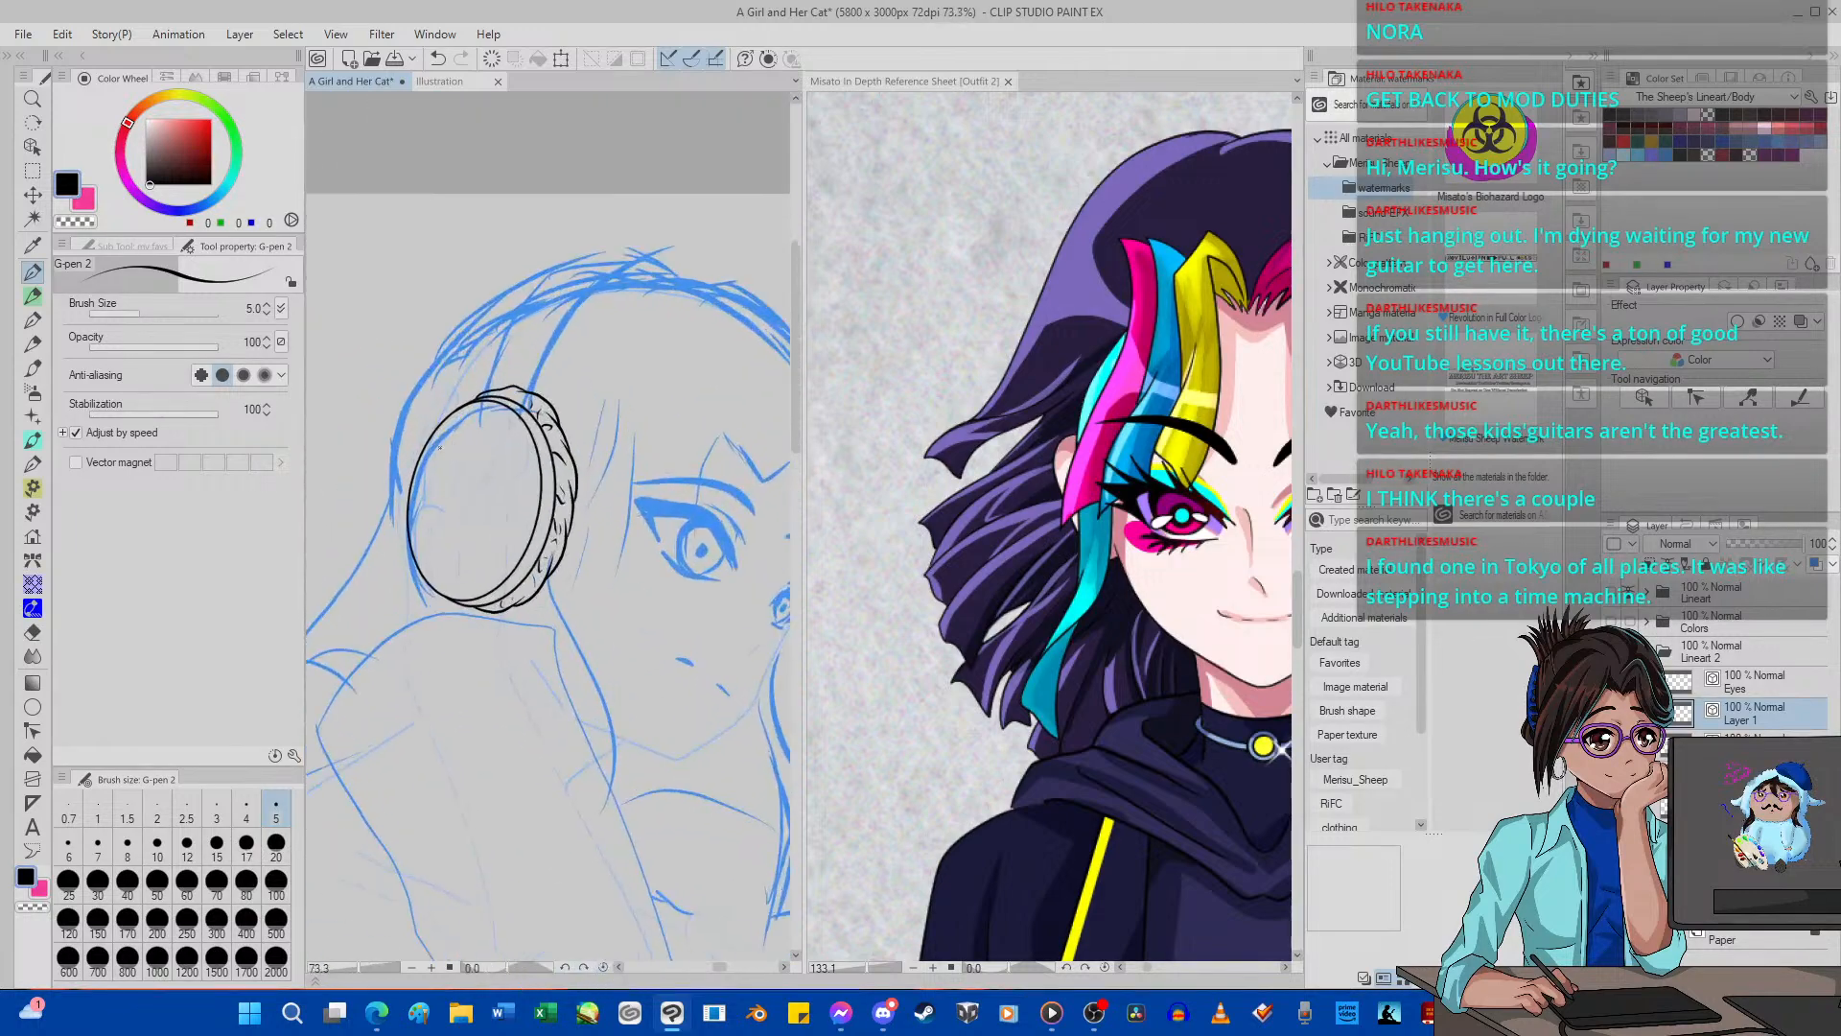
scroll(443, 473, "down", 8)
scroll(444, 471, "up", 1)
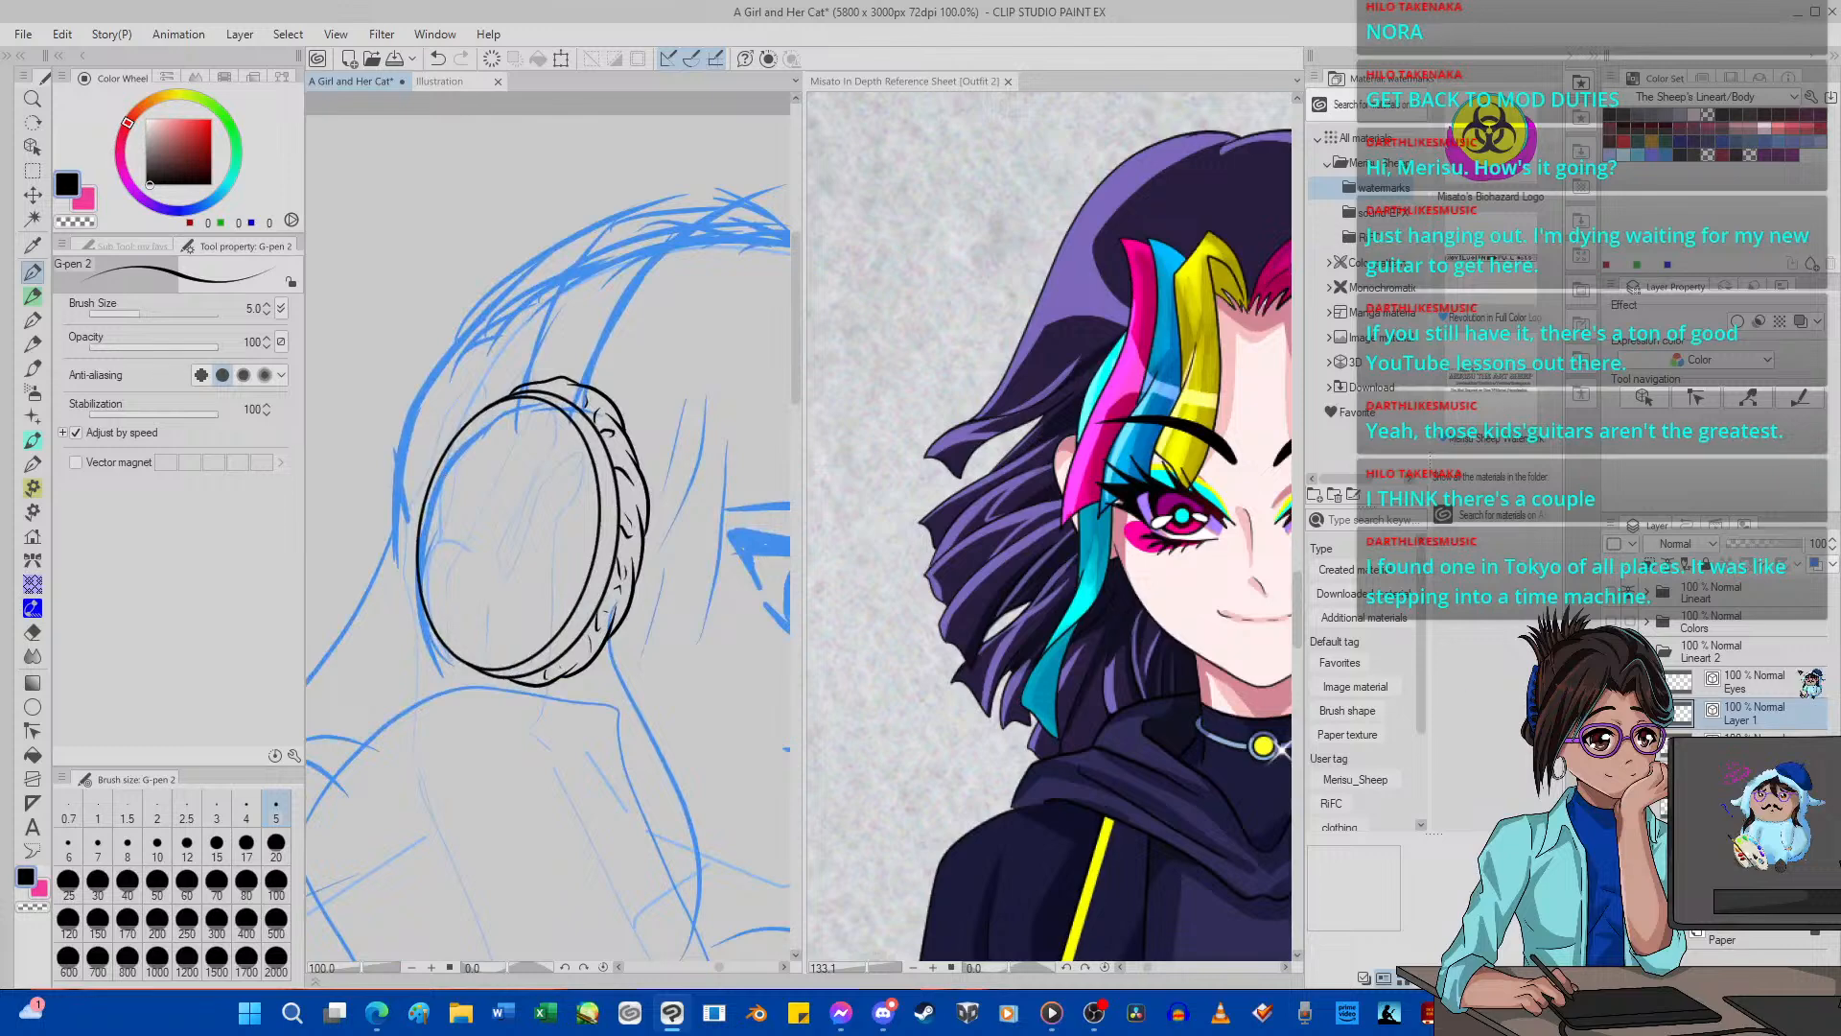
Add a new vector layer directly above Layer 1.
left_click(1786, 683)
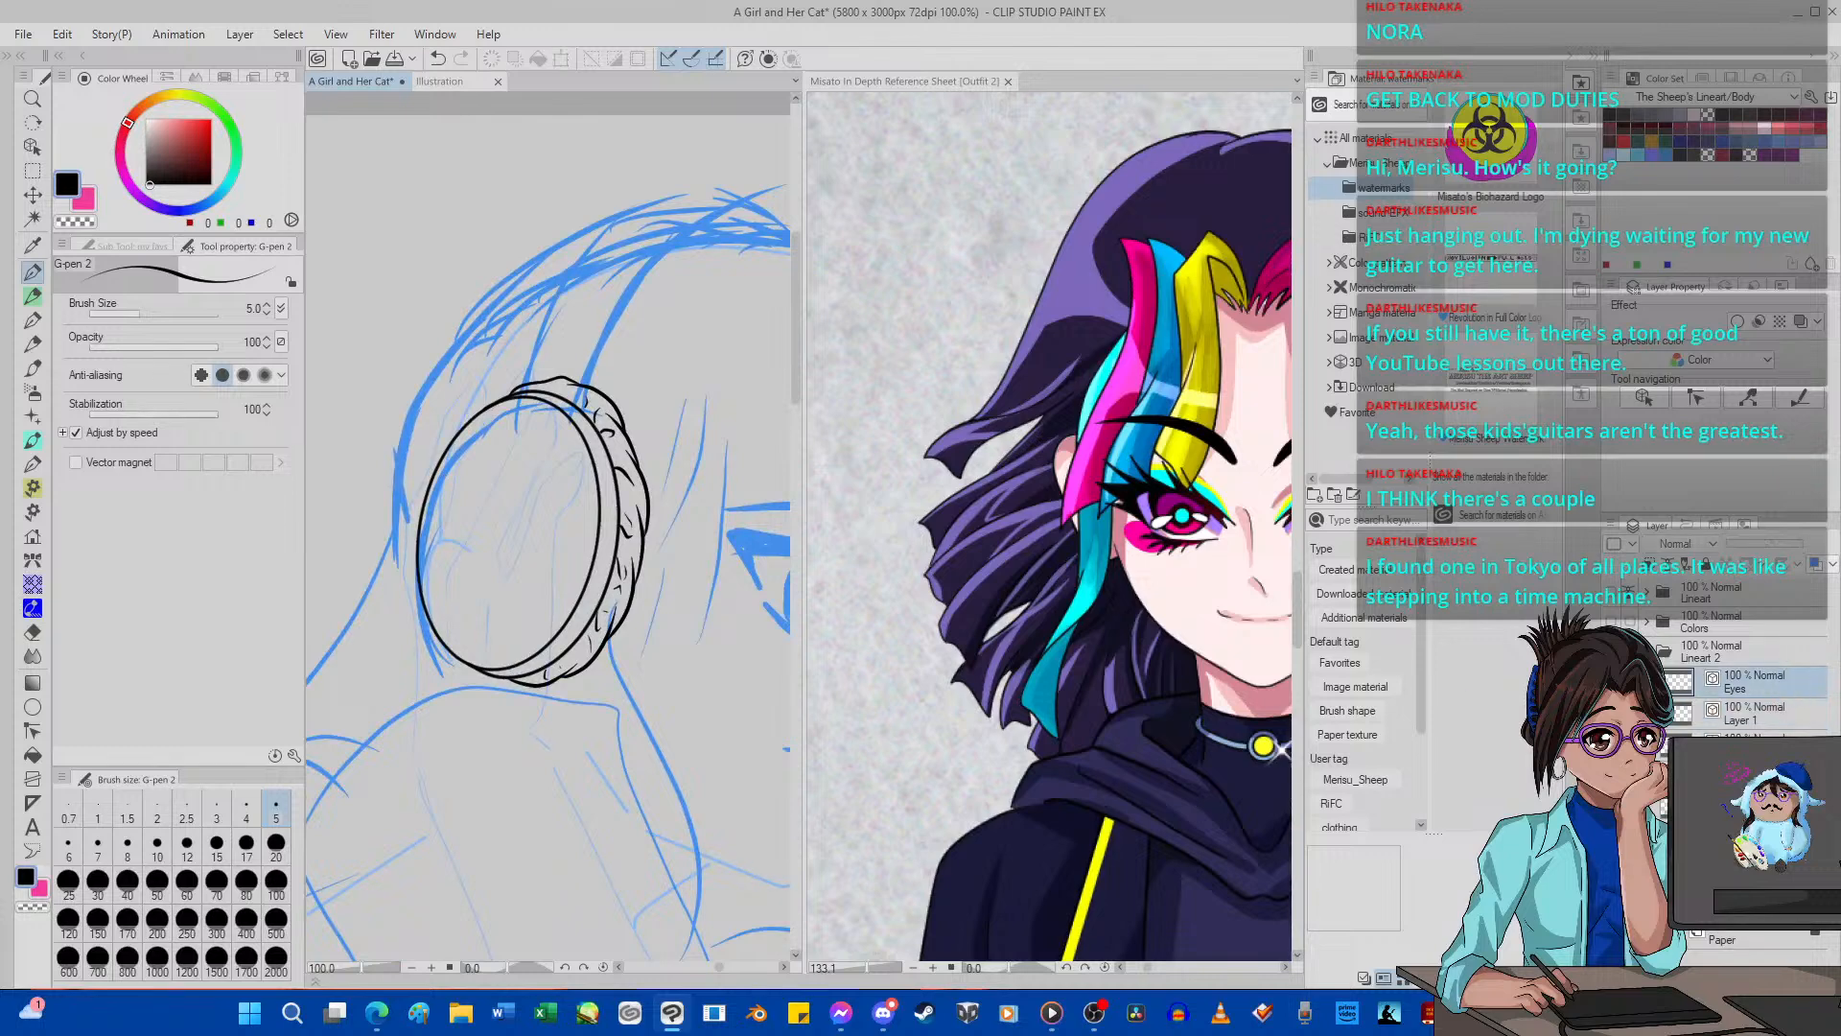
left_click(1754, 744)
left_click(1755, 718)
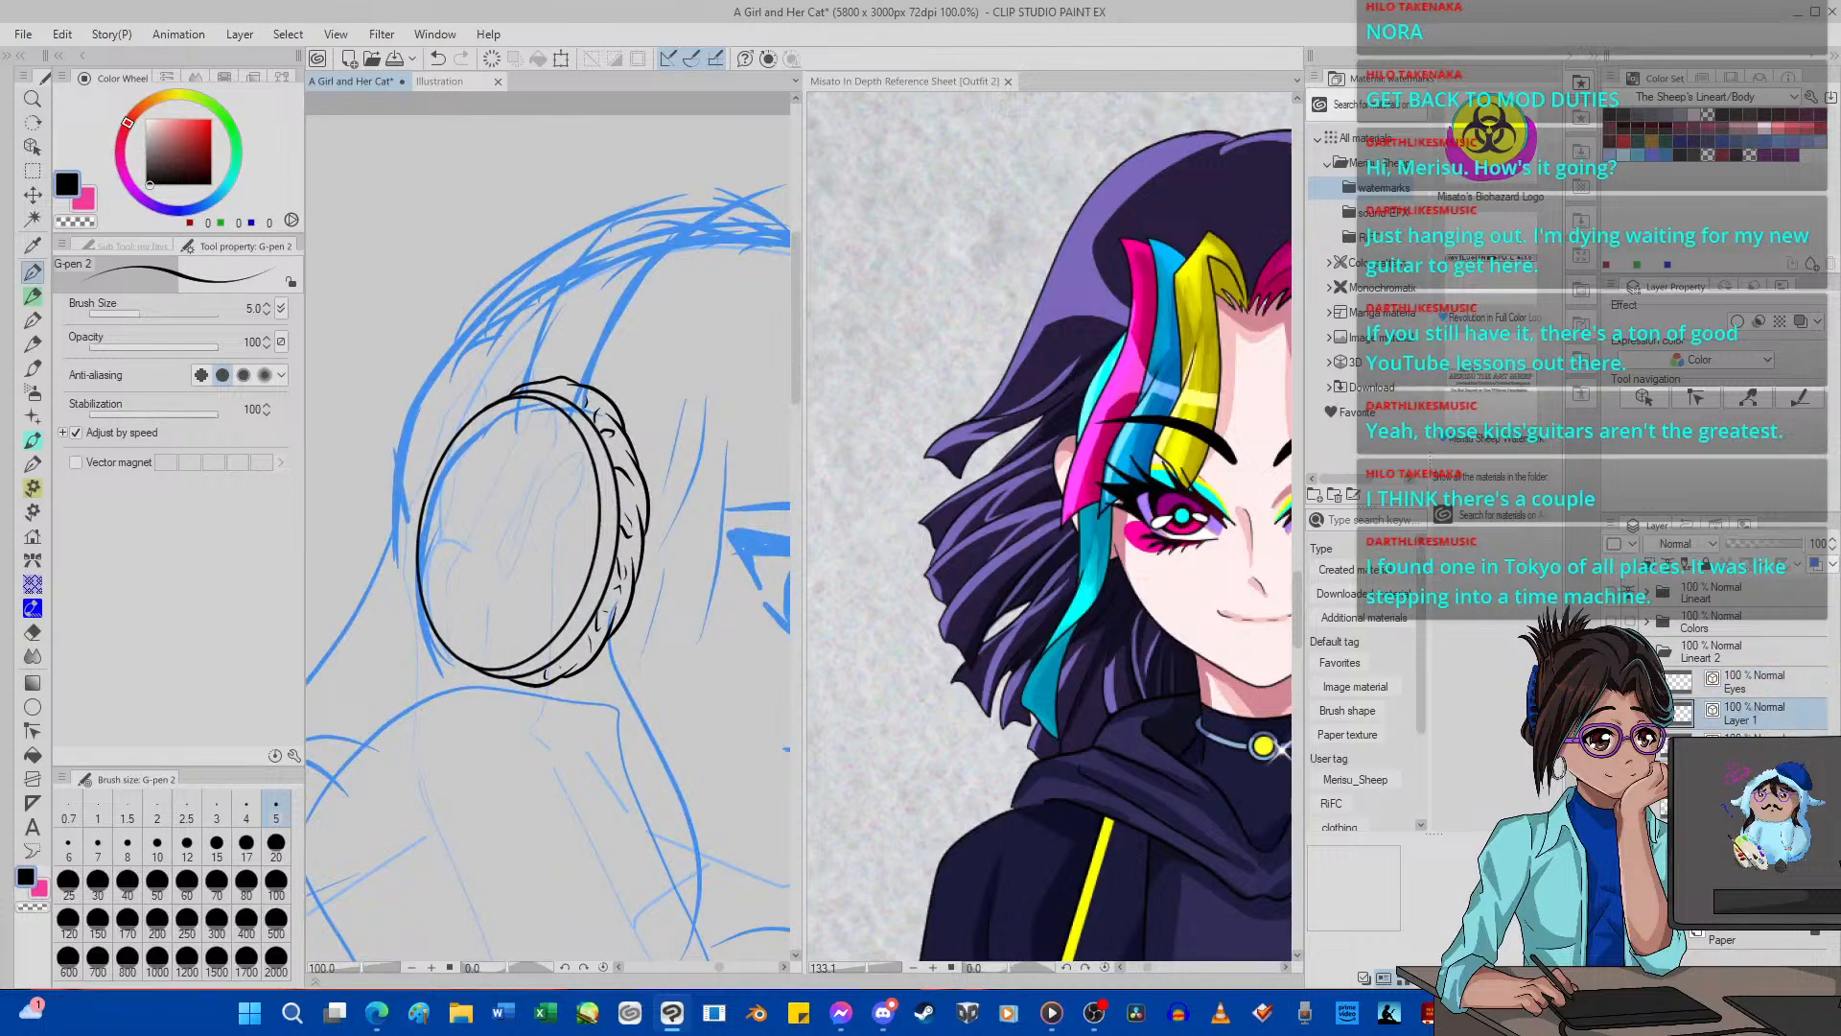
key("ctrl+shift+n")
scroll(467, 491, "up", 6)
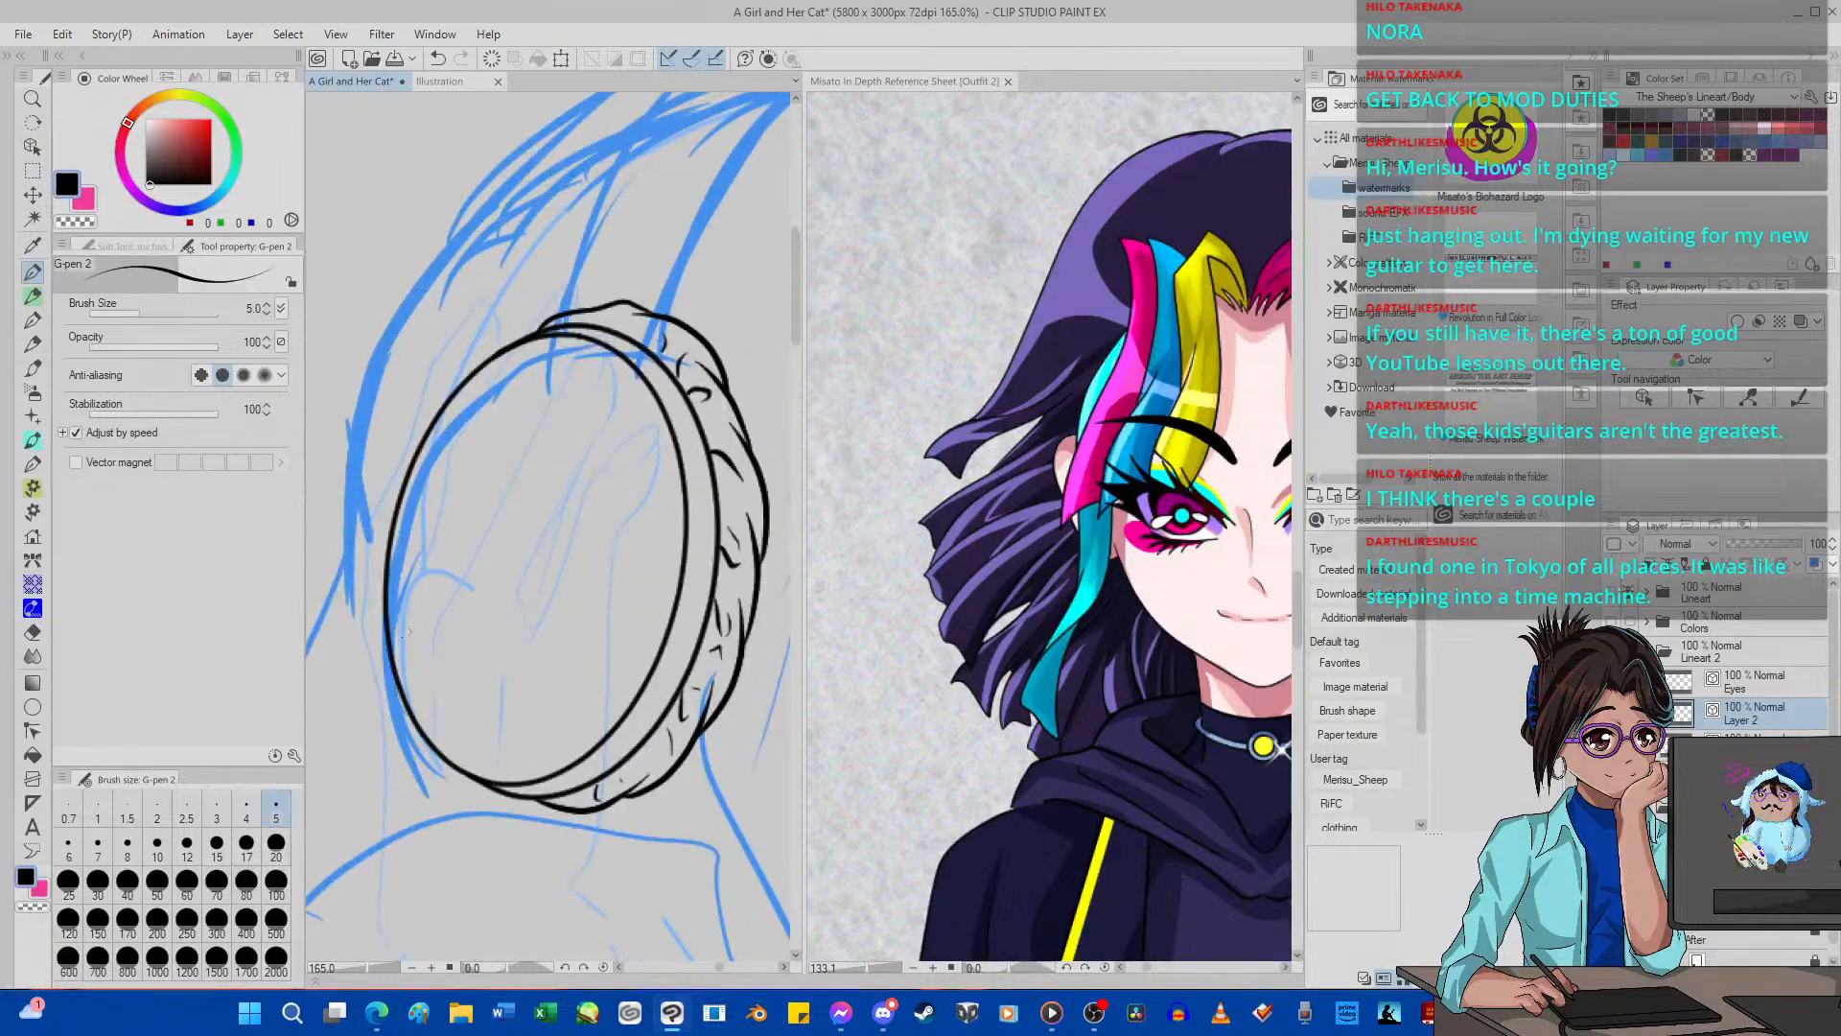
mouse_move(353, 616)
left_mouse_down()
mouse_move(435, 620)
mouse_move(408, 624)
mouse_move(429, 506)
mouse_move(482, 422)
mouse_move(544, 401)
mouse_move(620, 467)
mouse_move(599, 660)
left_mouse_up()
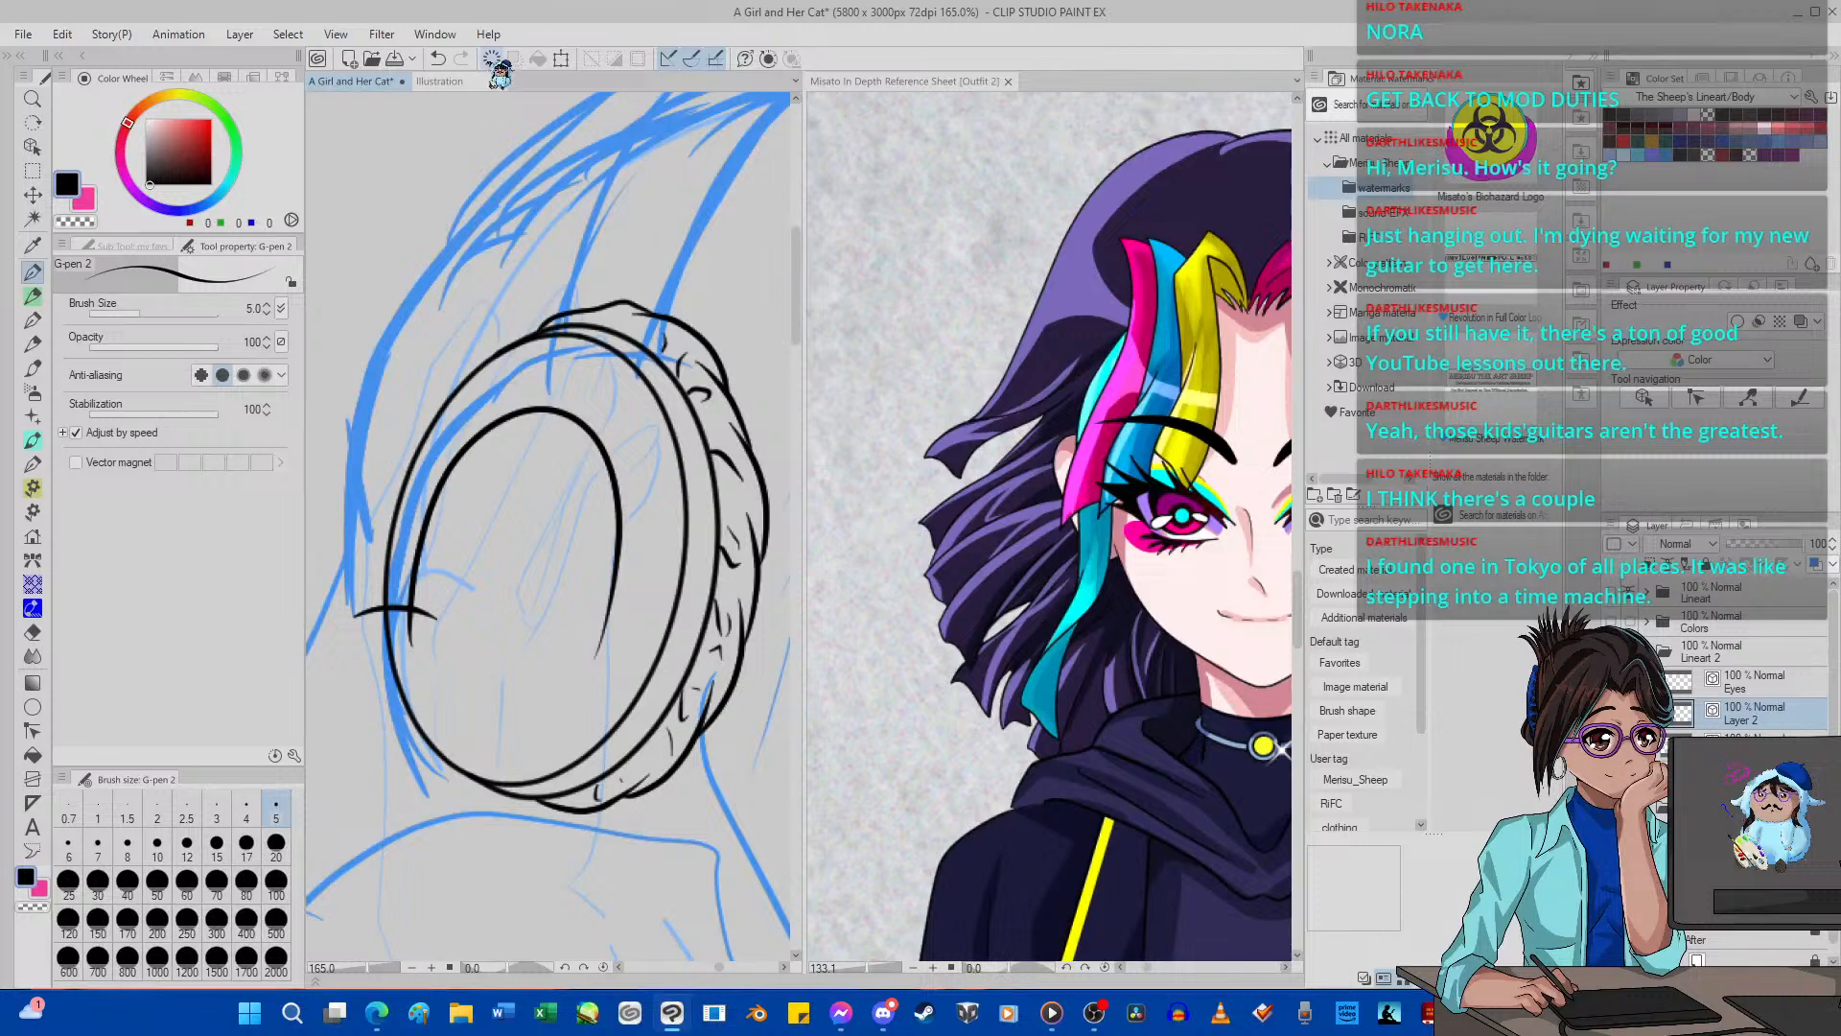
left_click(439, 59)
left_click(493, 58)
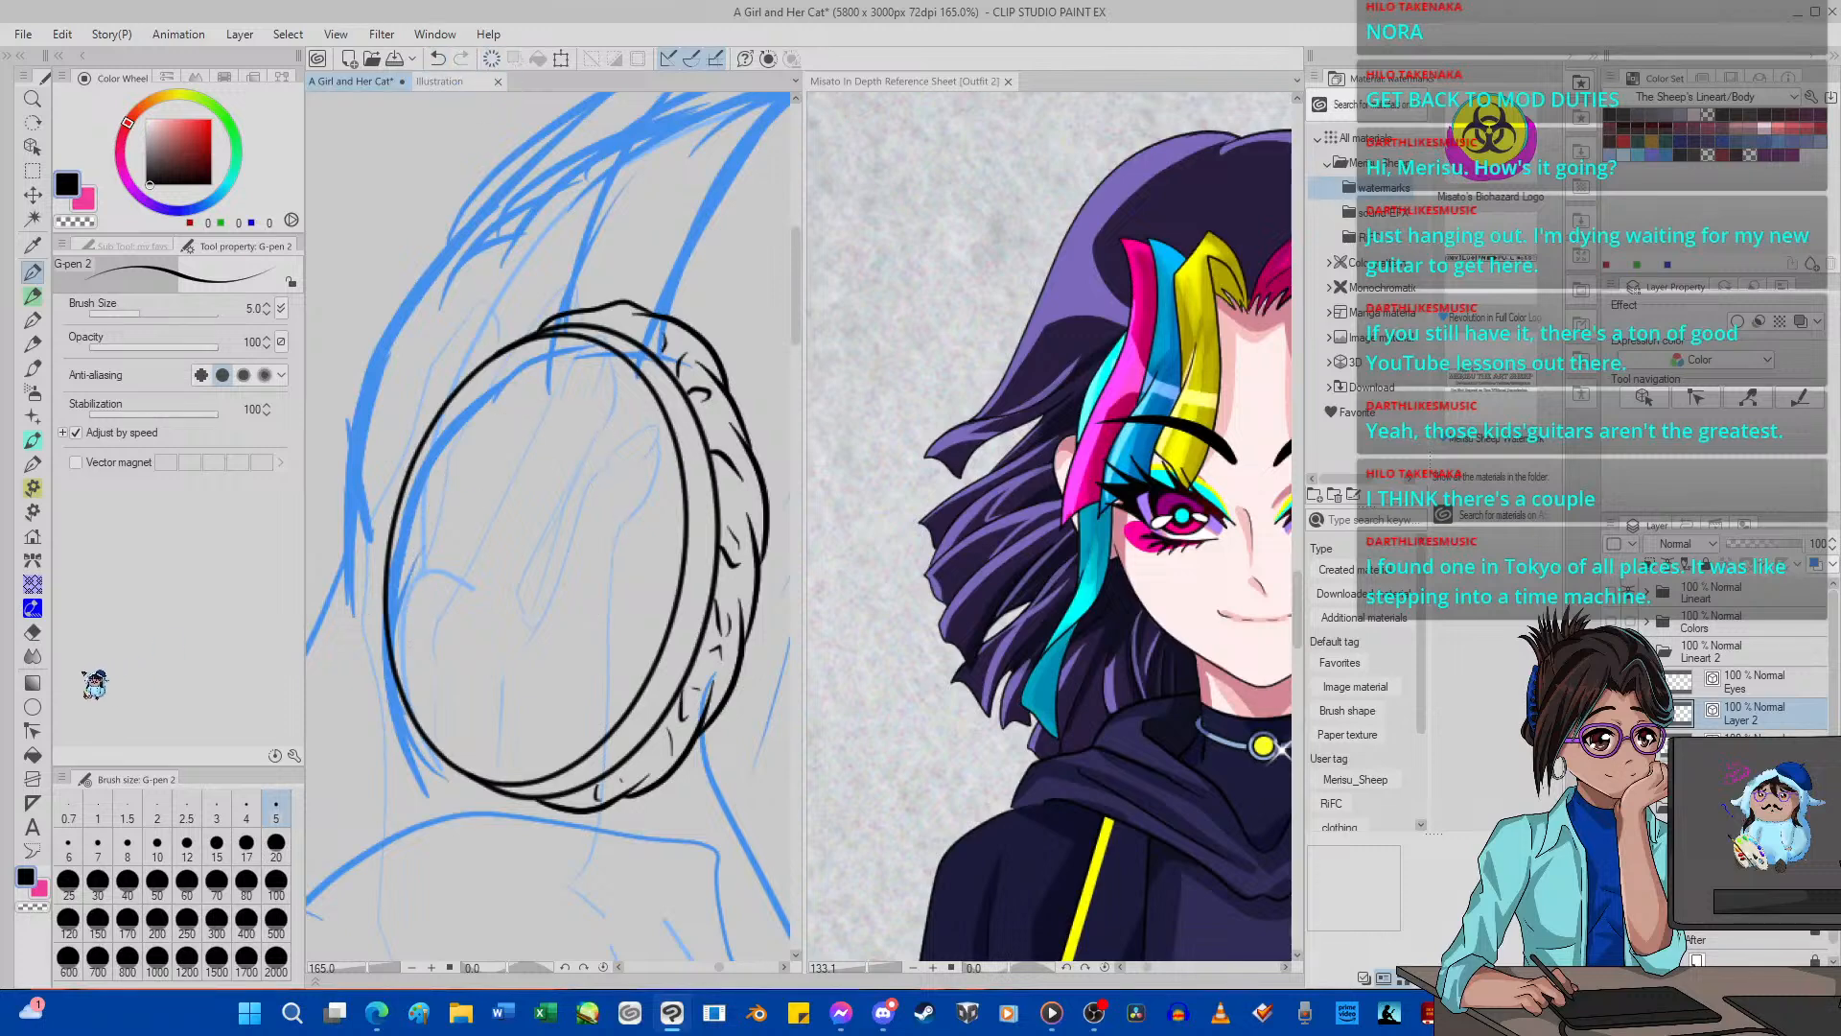
Draw a smaller ellipse, rotate it 10.9°, stretch its height to 108% and center it inside the large oval.
left_click(33, 707)
mouse_move(429, 479)
left_mouse_down()
mouse_move(606, 758)
mouse_move(645, 773)
mouse_move(679, 832)
left_mouse_up()
left_click(678, 831)
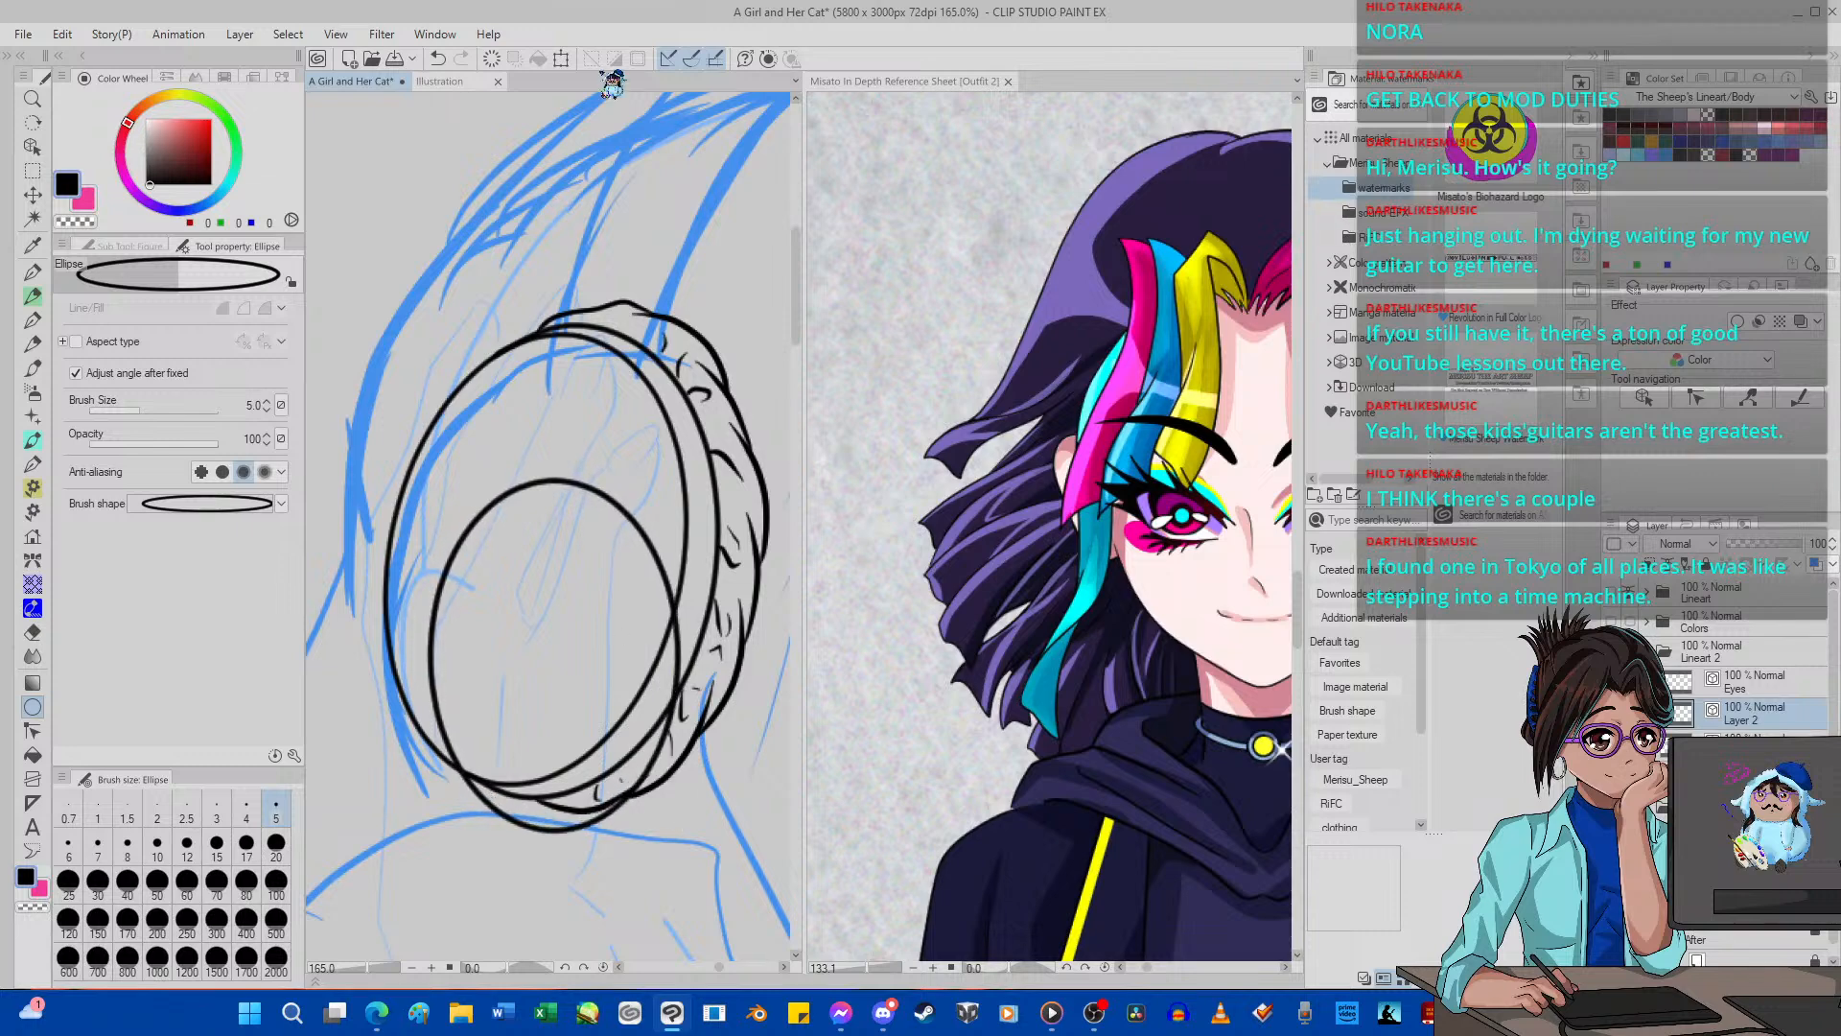
left_click(561, 59)
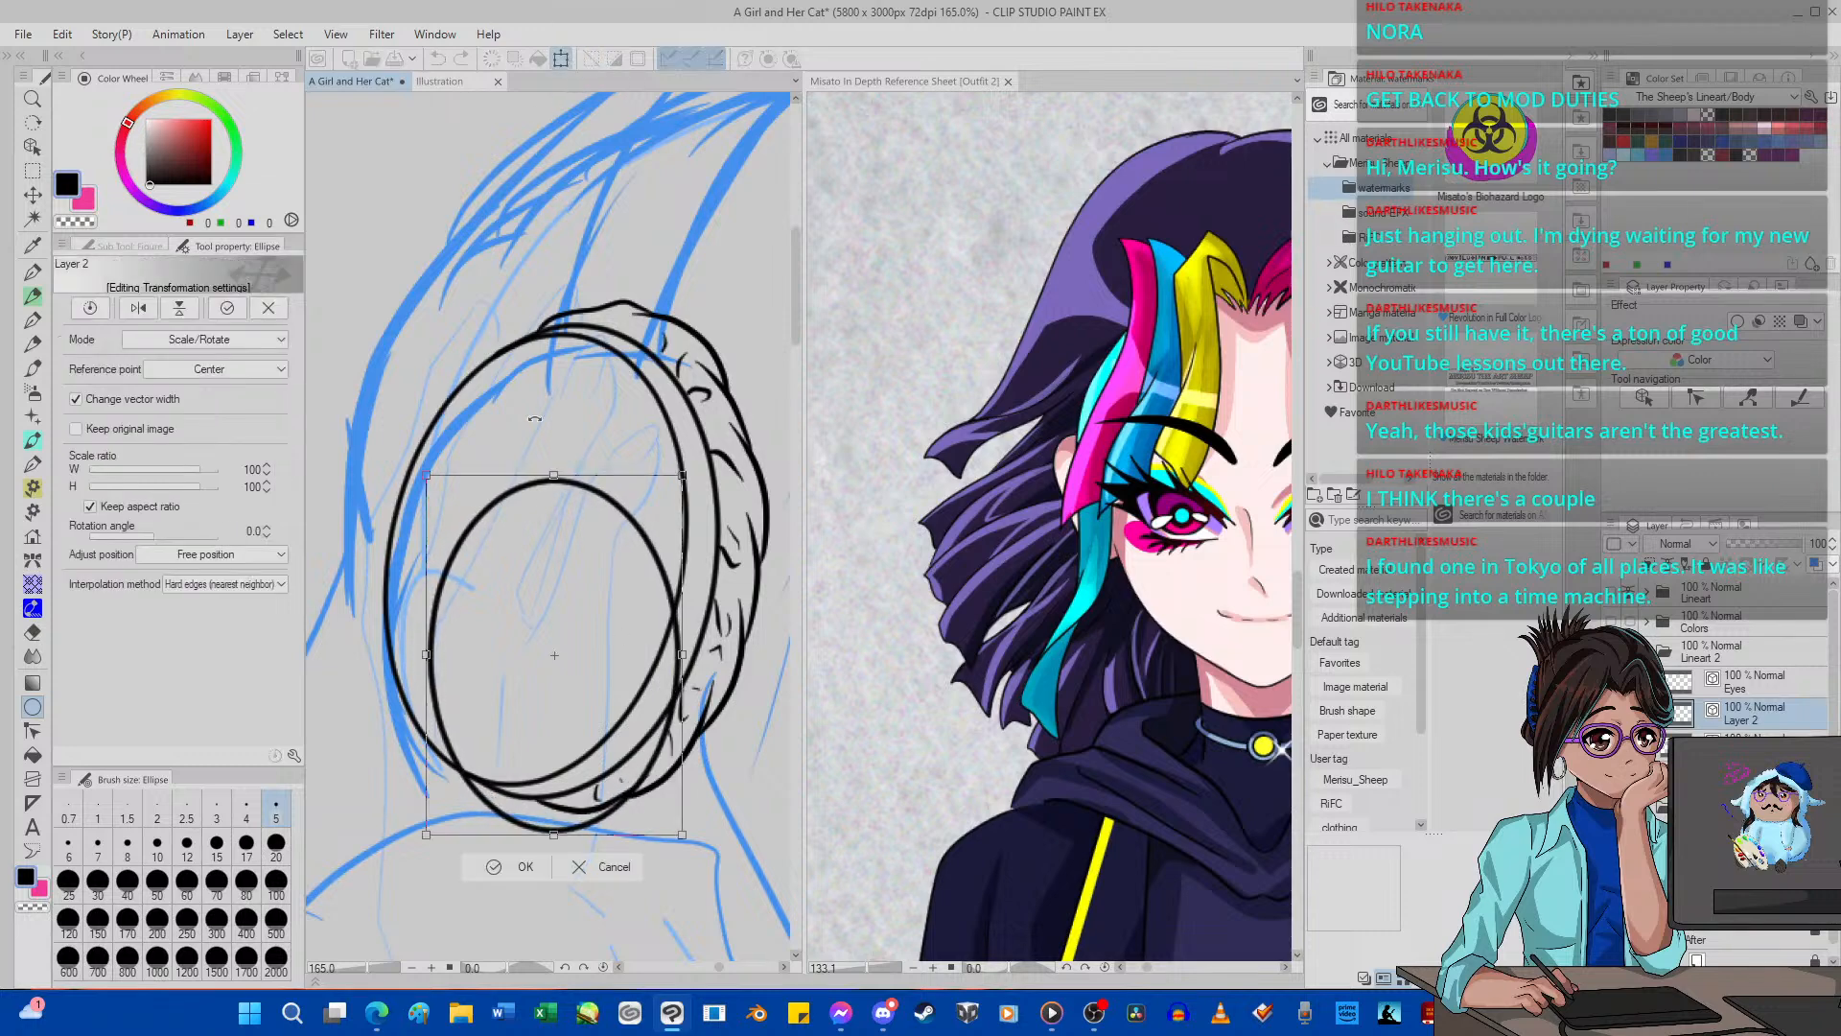
left_click_drag(626, 304, 636, 341)
left_click_drag(562, 527, 567, 502)
left_click(253, 340)
left_click(159, 415)
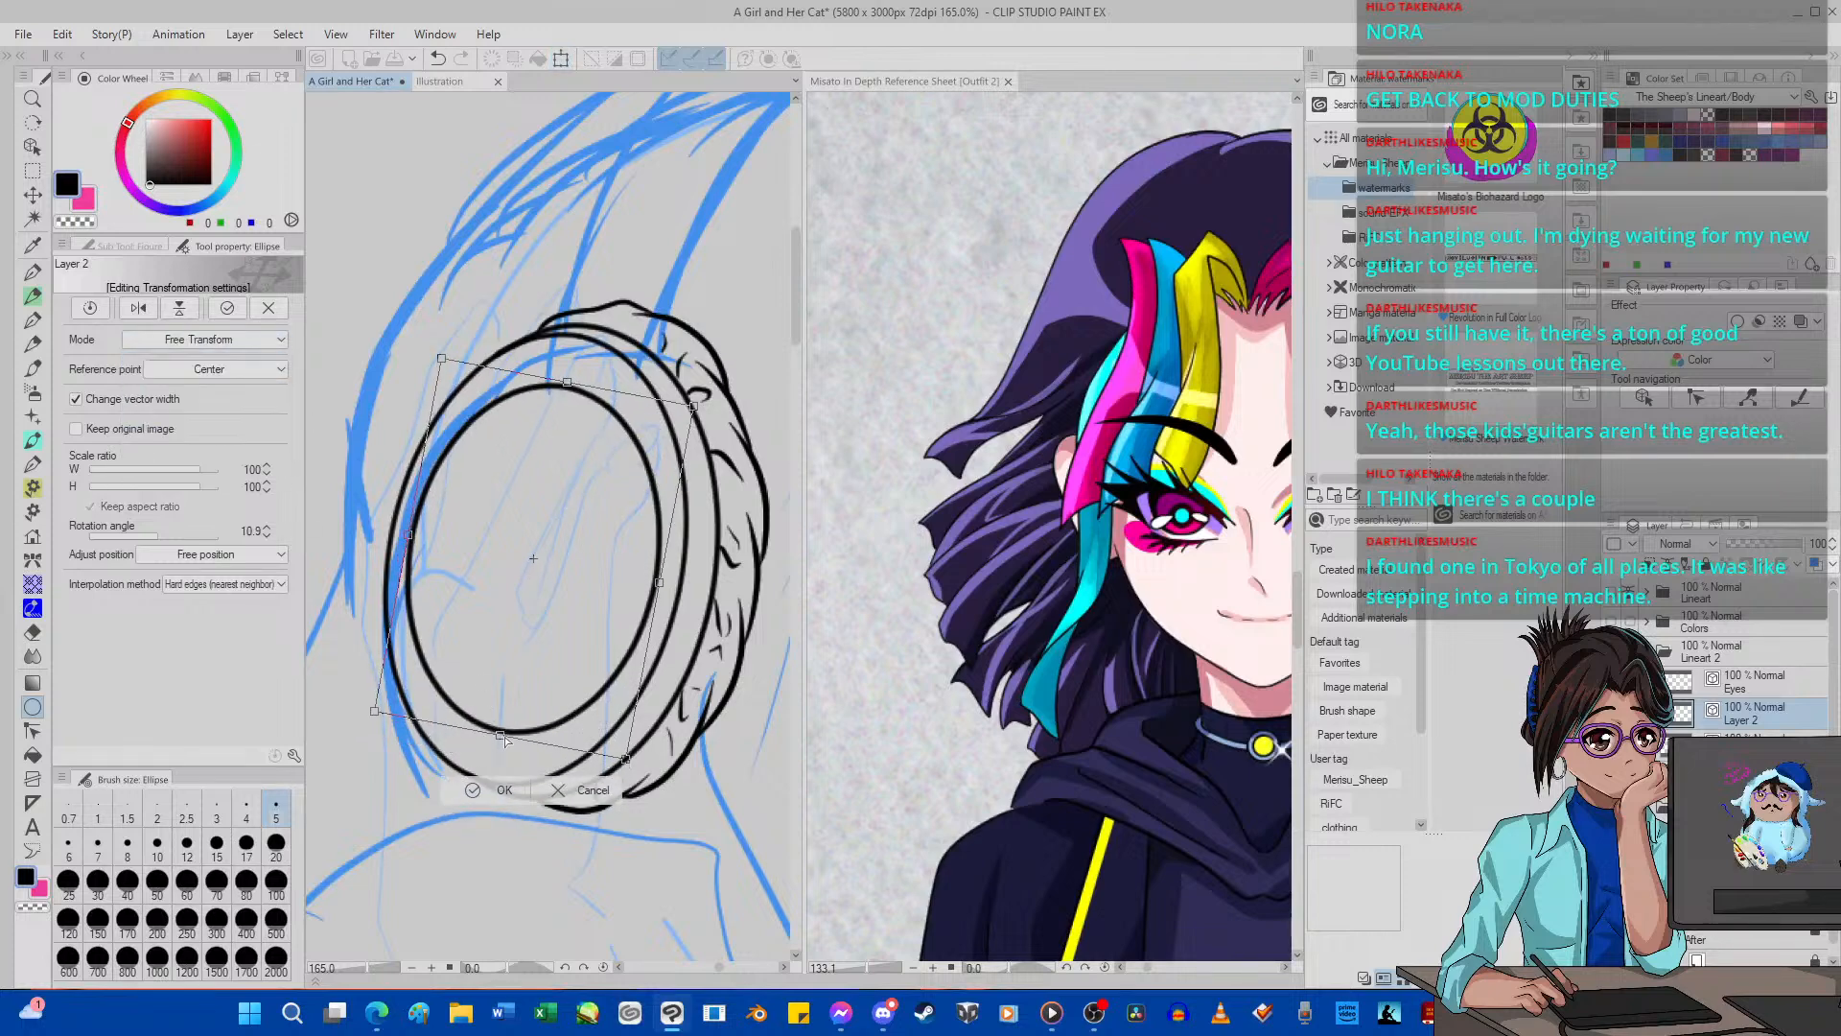
left_click_drag(500, 734, 501, 762)
left_click_drag(582, 535, 551, 492)
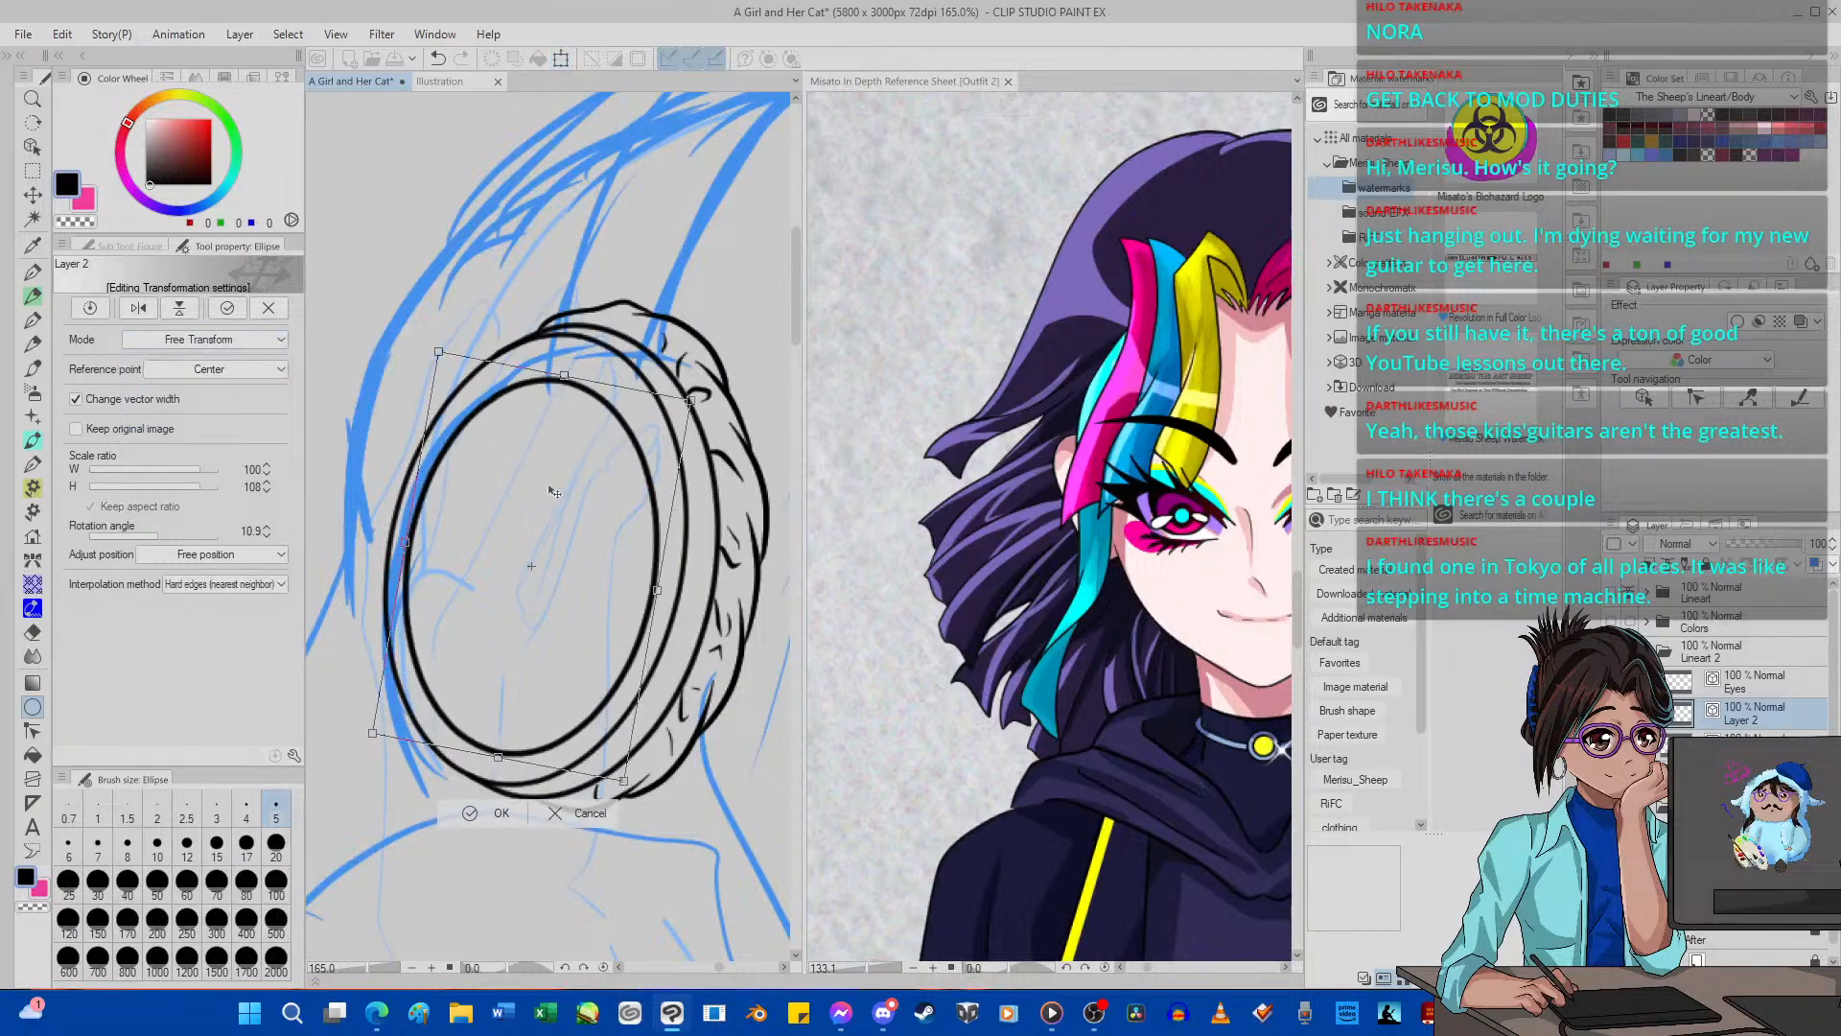
left_click(493, 812)
left_click(31, 245)
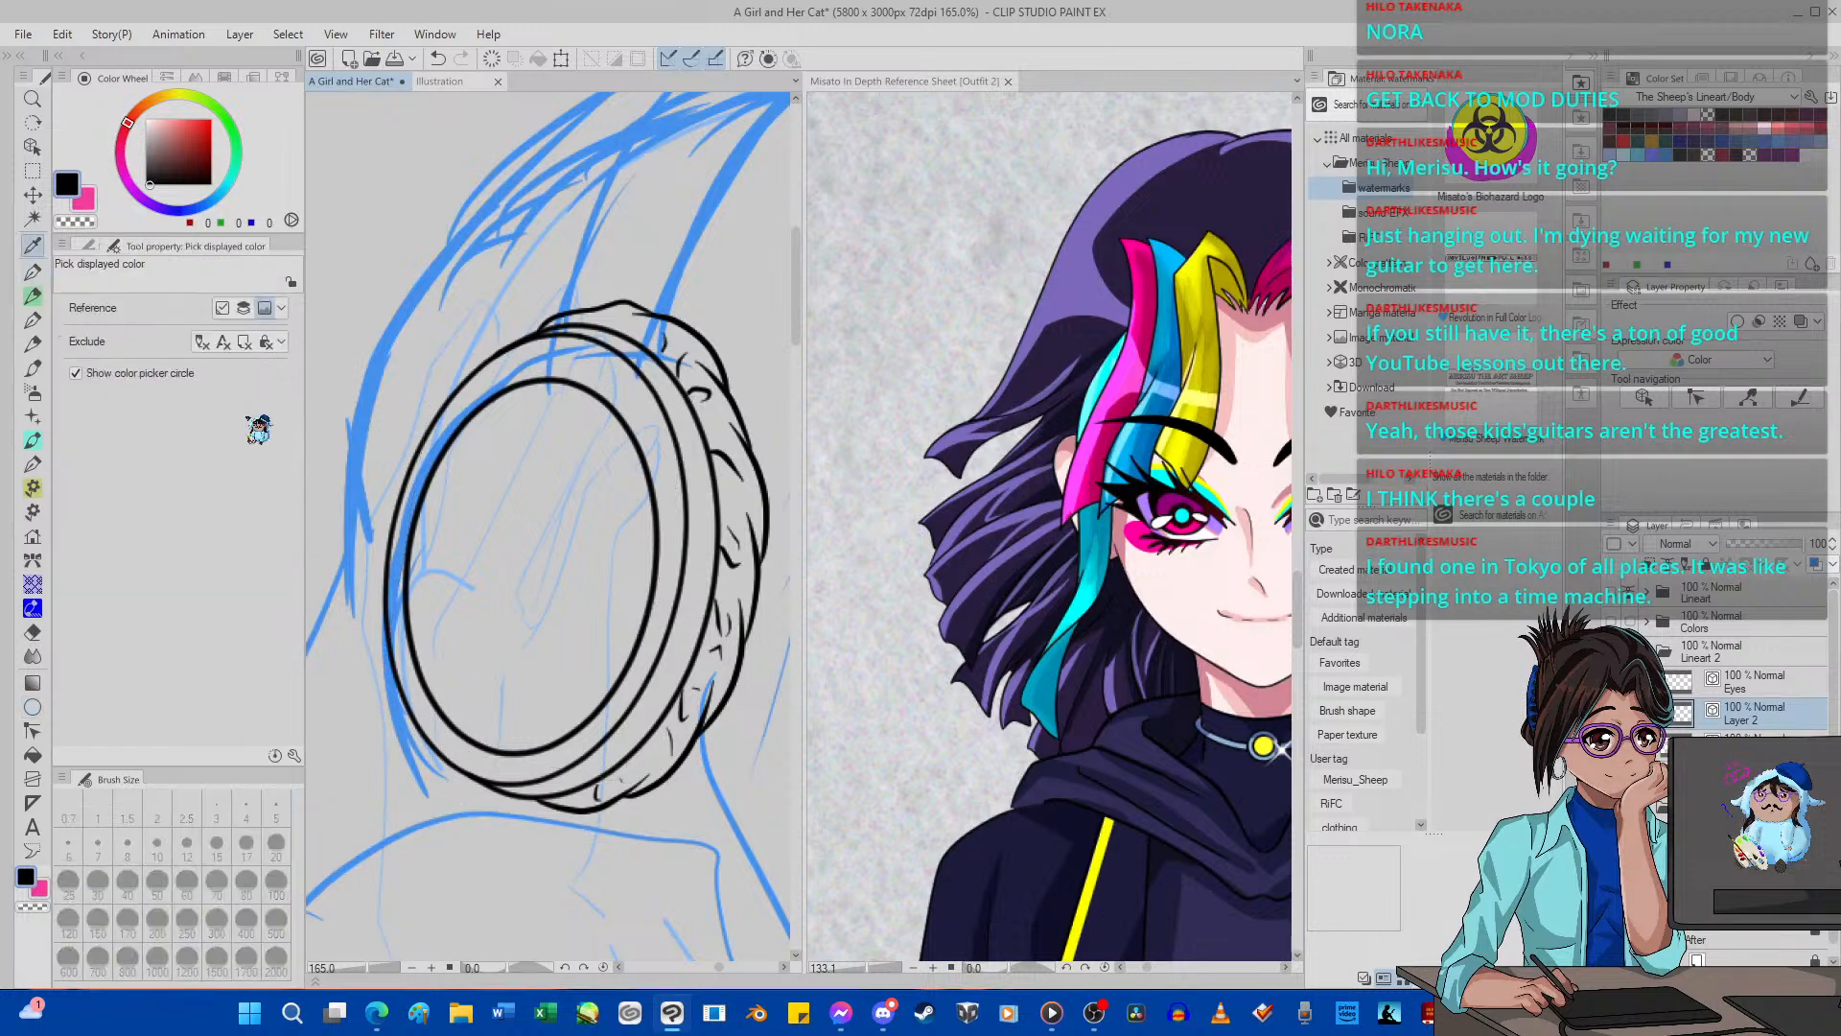
Ink a short cross-line over the ear cup rim's left edge with G-pen 2 at size 5.
left_click(33, 273)
left_click_drag(416, 550, 373, 539)
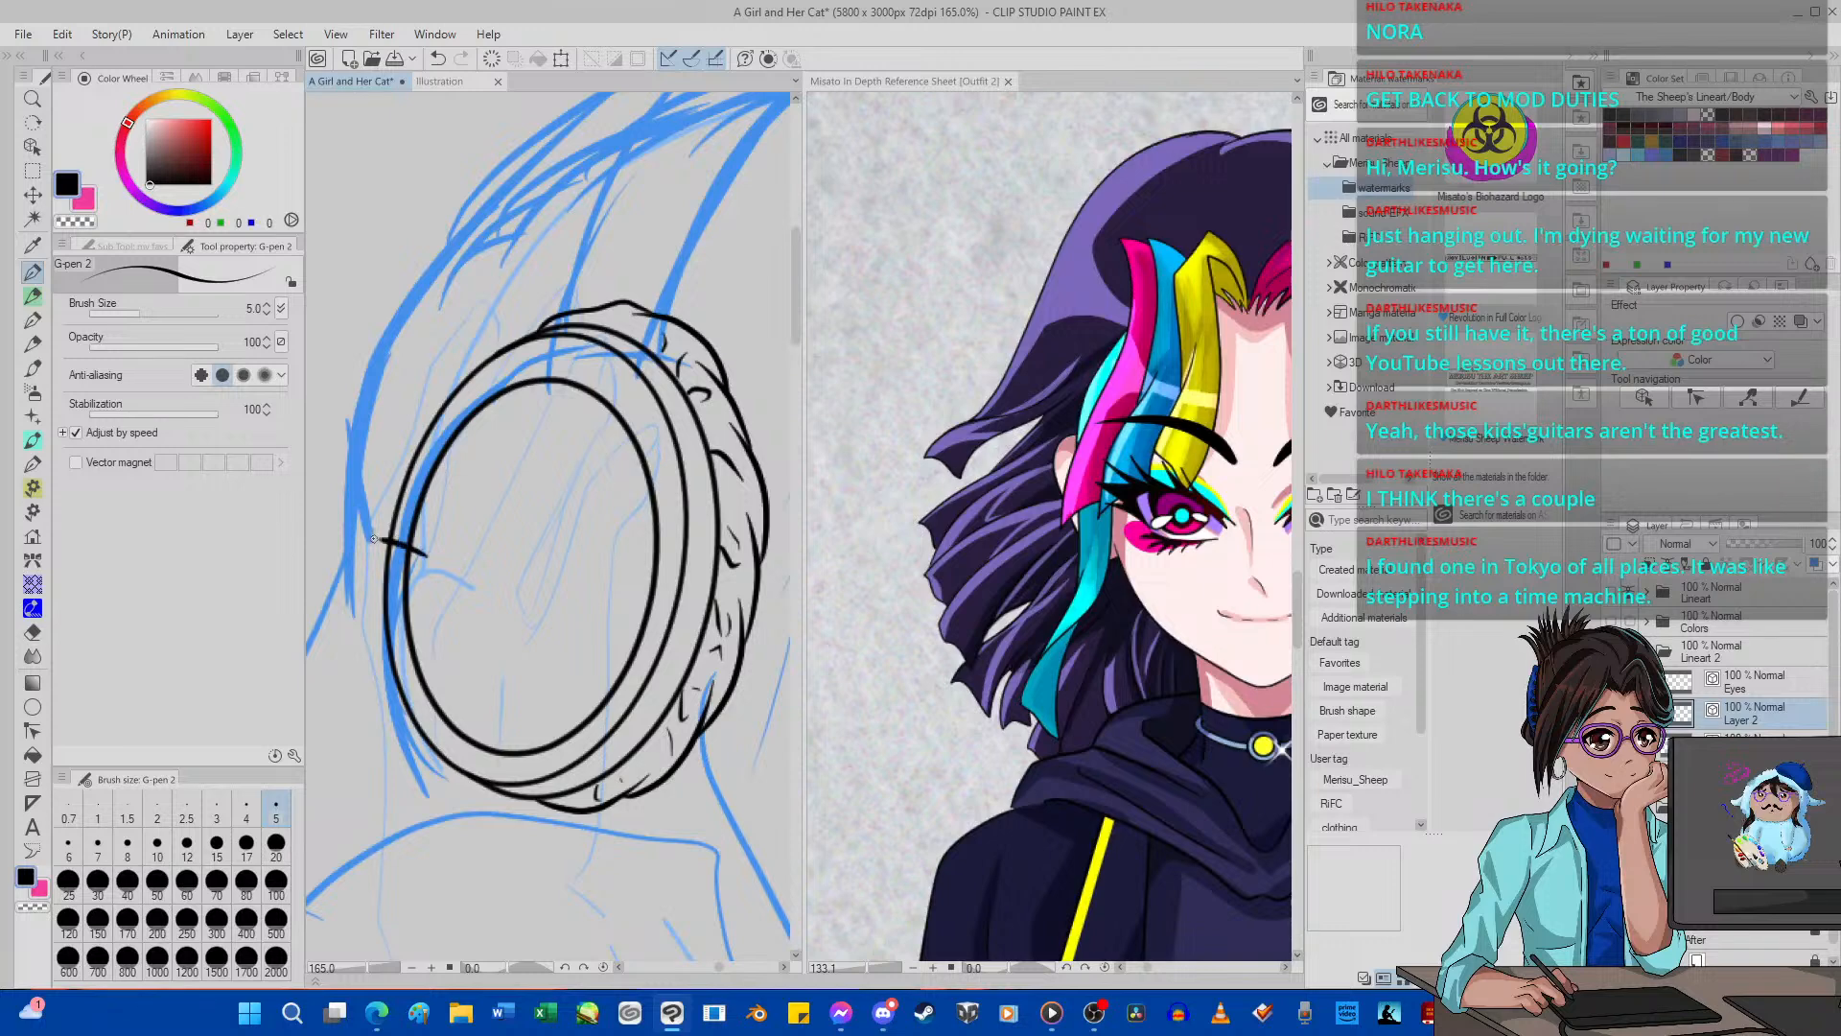
left_click(437, 58)
mouse_move(406, 577)
left_mouse_down()
mouse_move(375, 521)
mouse_move(416, 422)
mouse_move(468, 364)
mouse_move(577, 336)
left_mouse_up()
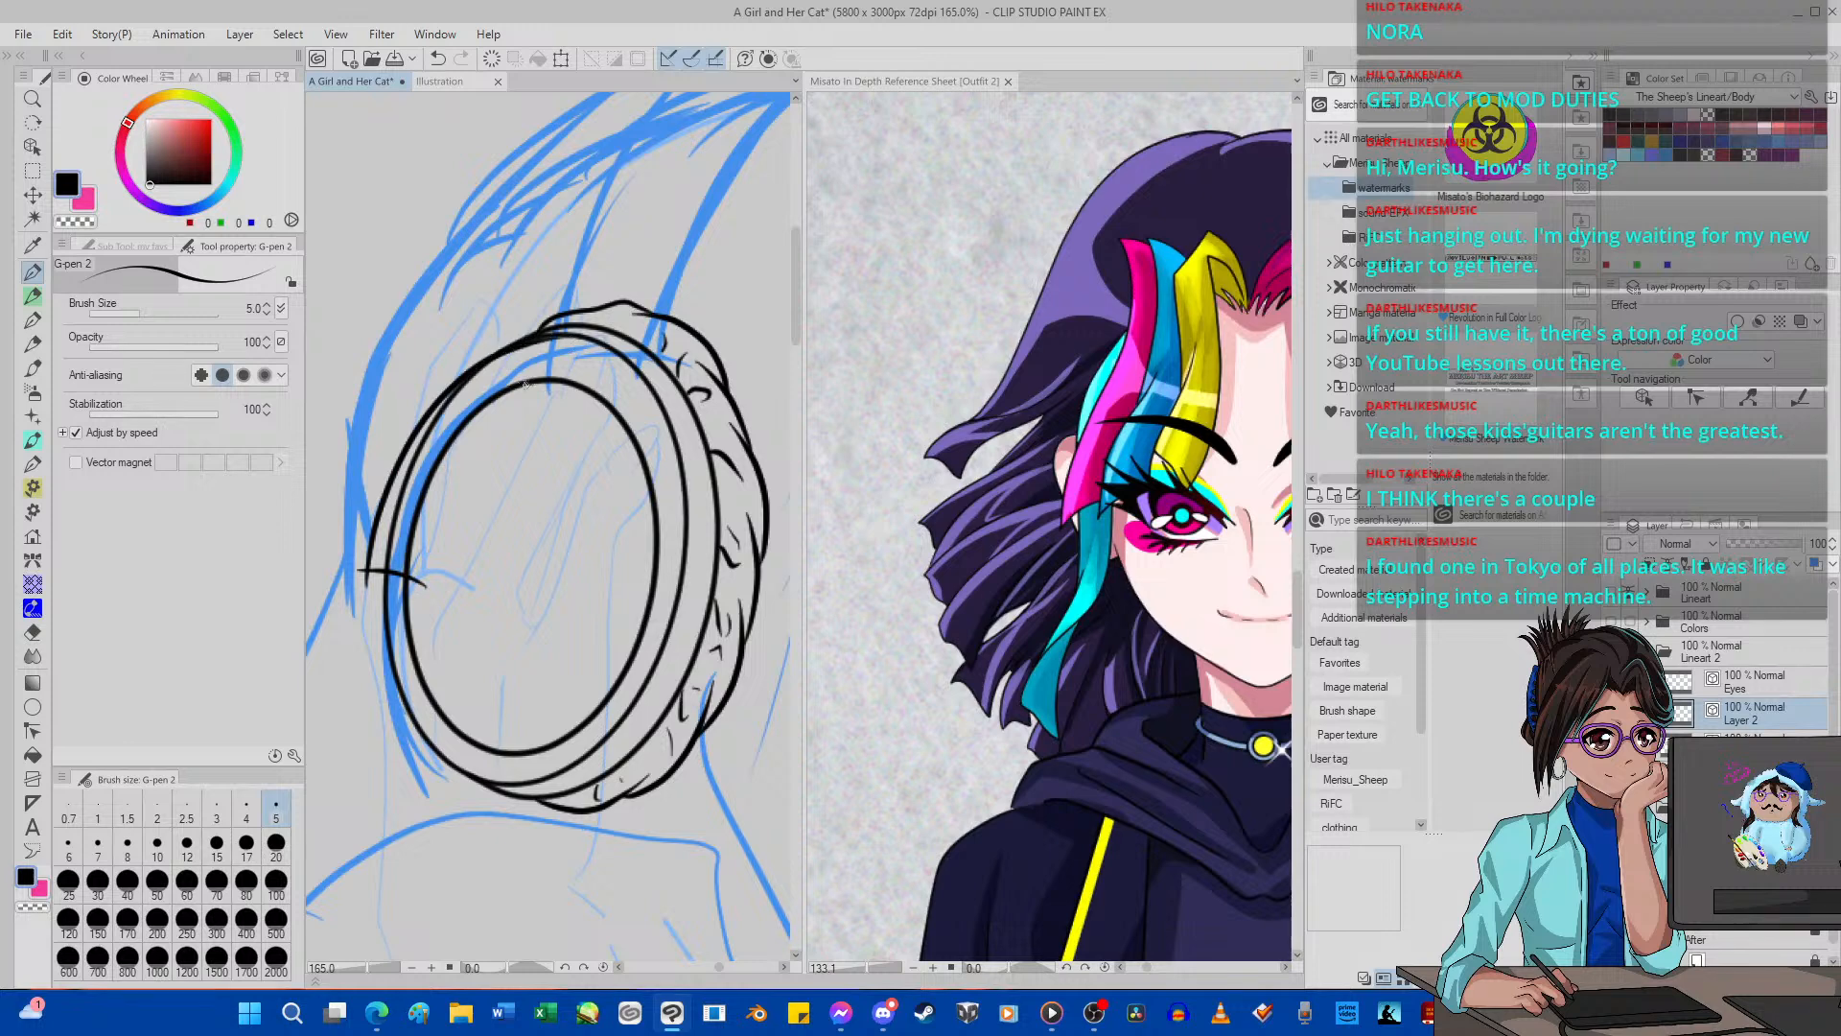
Try out an outer arc from the left cross-line to the rim's top and a matching inner edge on the right.
left_click(437, 58)
mouse_move(365, 592)
left_mouse_down()
mouse_move(378, 508)
mouse_move(476, 344)
mouse_move(531, 320)
mouse_move(599, 324)
left_mouse_up()
left_click(437, 59)
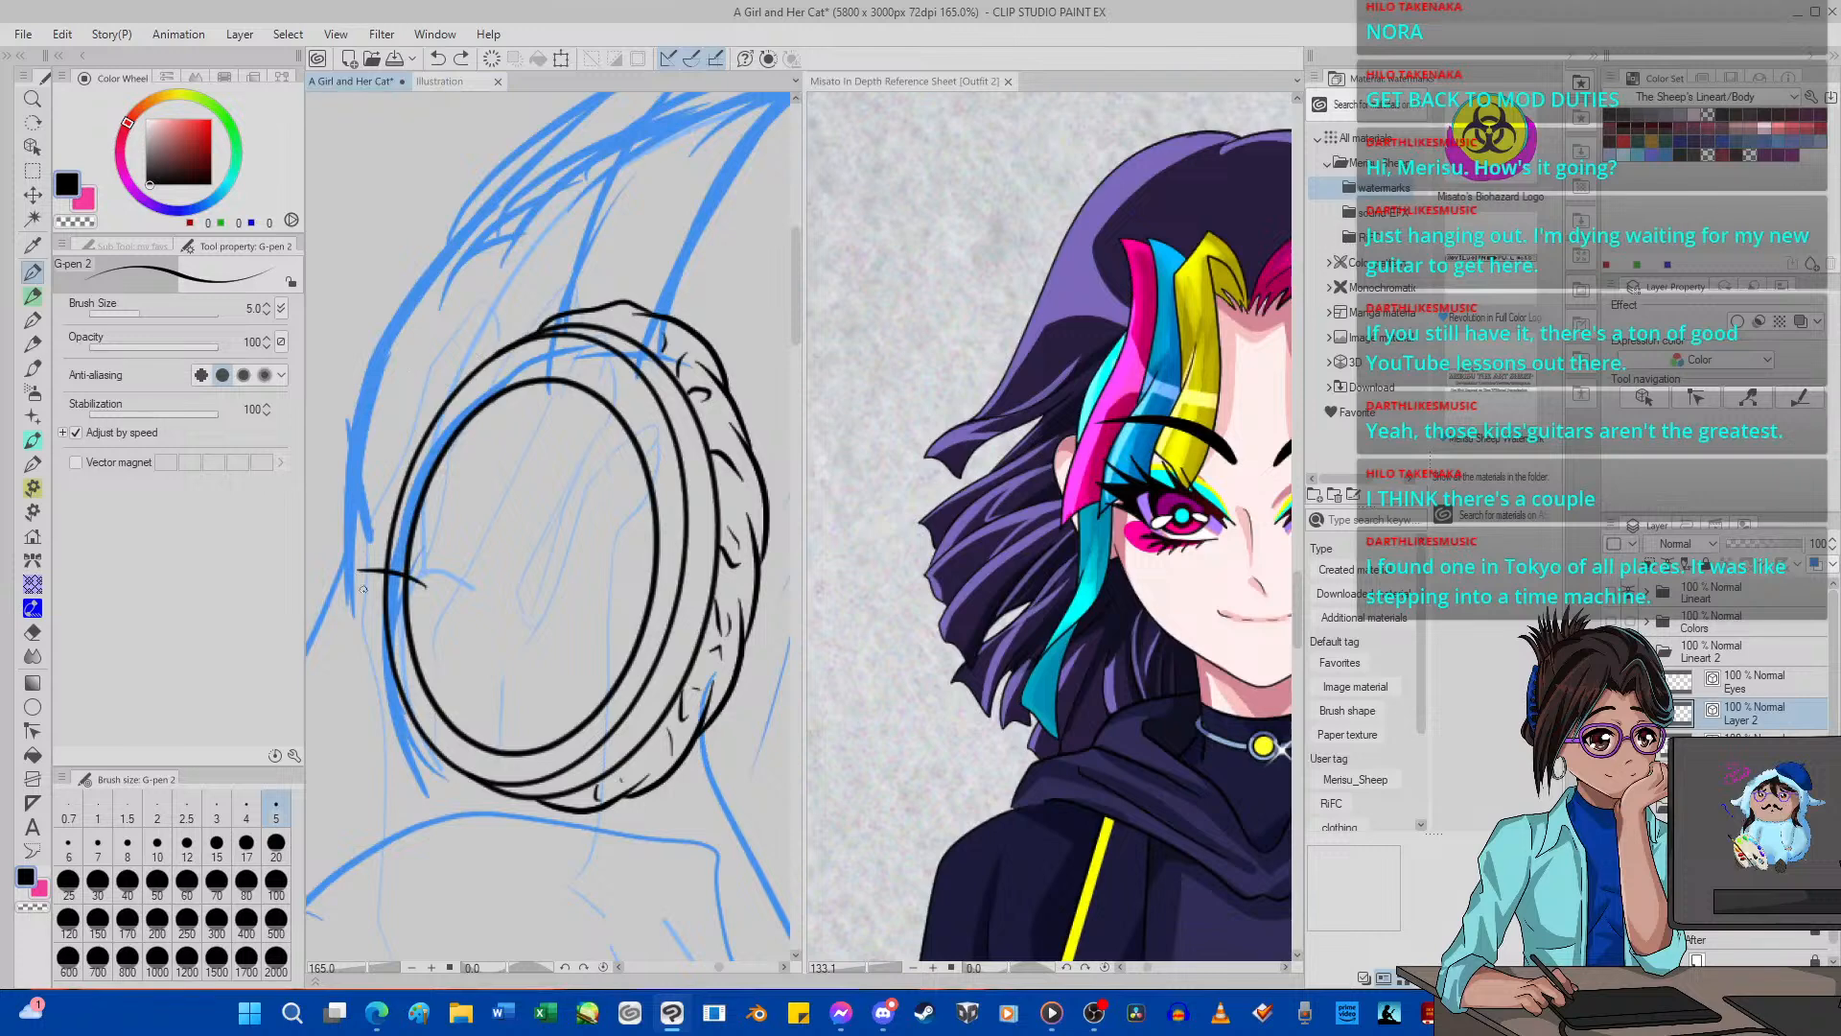
mouse_move(364, 589)
left_mouse_down()
mouse_move(372, 530)
mouse_move(451, 392)
mouse_move(555, 361)
left_mouse_up()
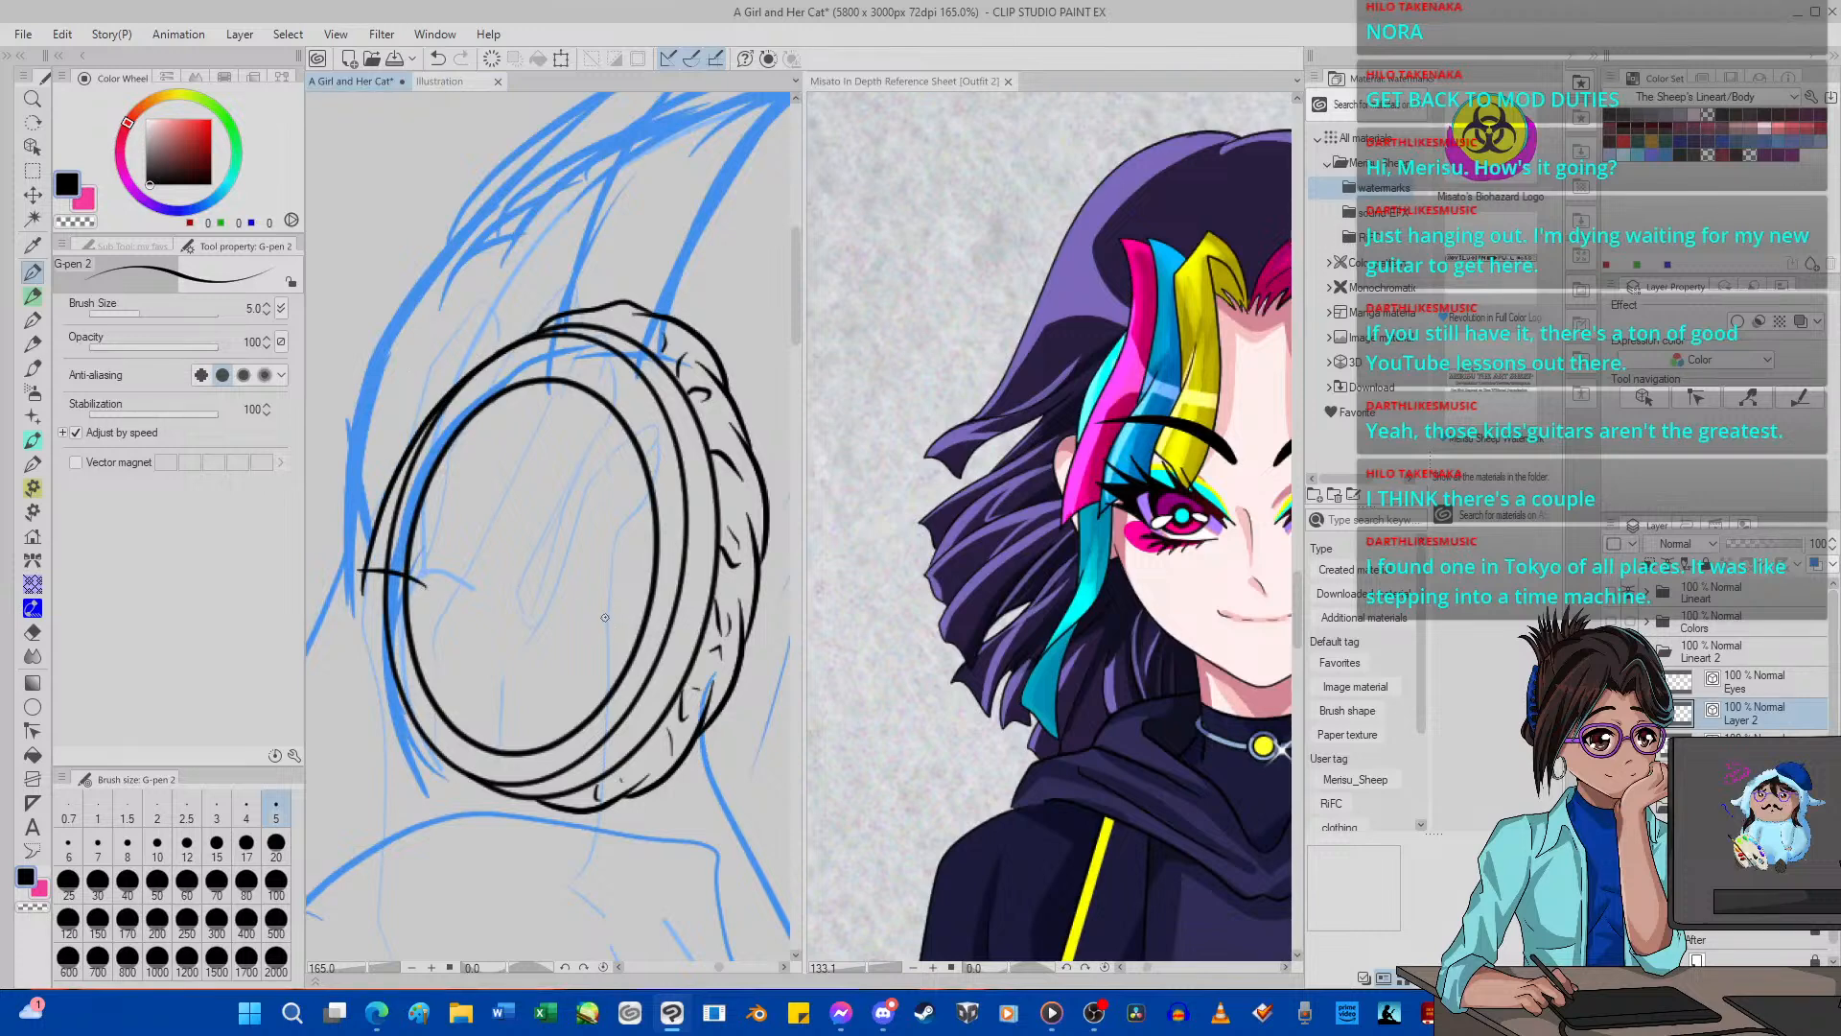
mouse_move(591, 611)
left_mouse_down()
mouse_move(684, 624)
mouse_move(606, 631)
mouse_move(628, 462)
mouse_move(586, 379)
mouse_move(534, 372)
left_mouse_up()
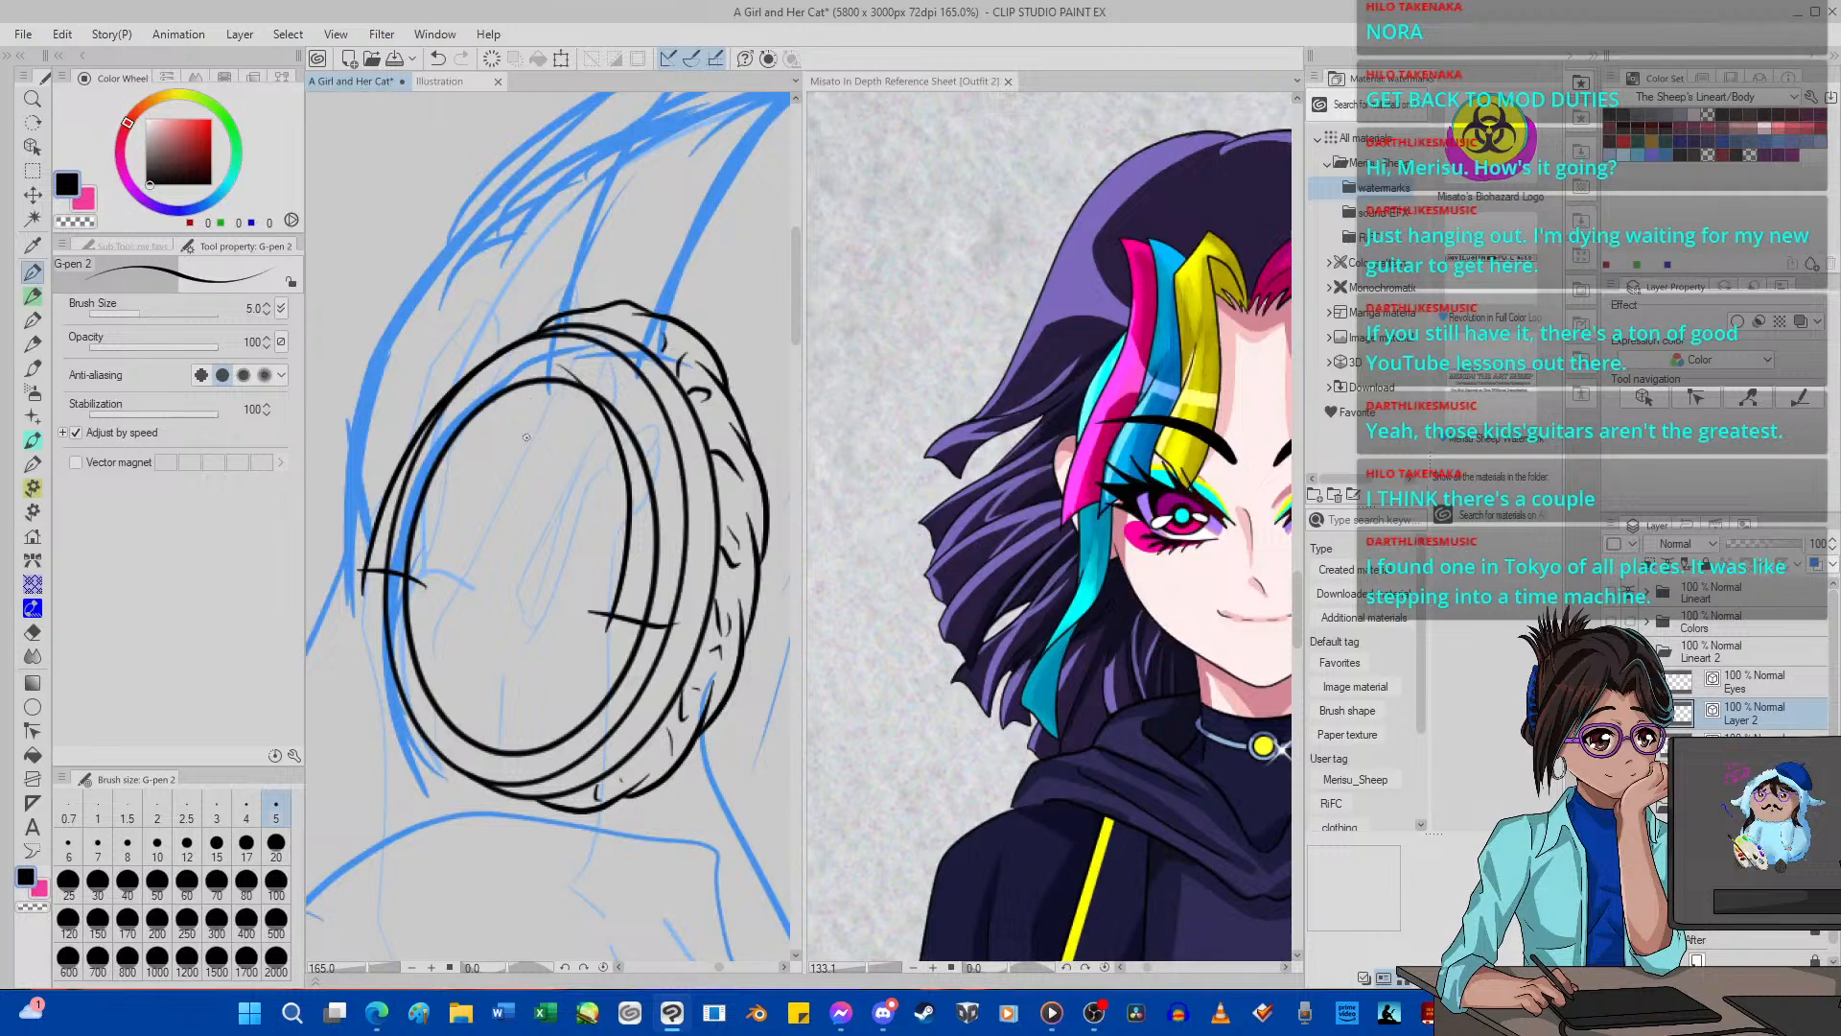
left_click(437, 58)
left_click(437, 59)
left_click(437, 58)
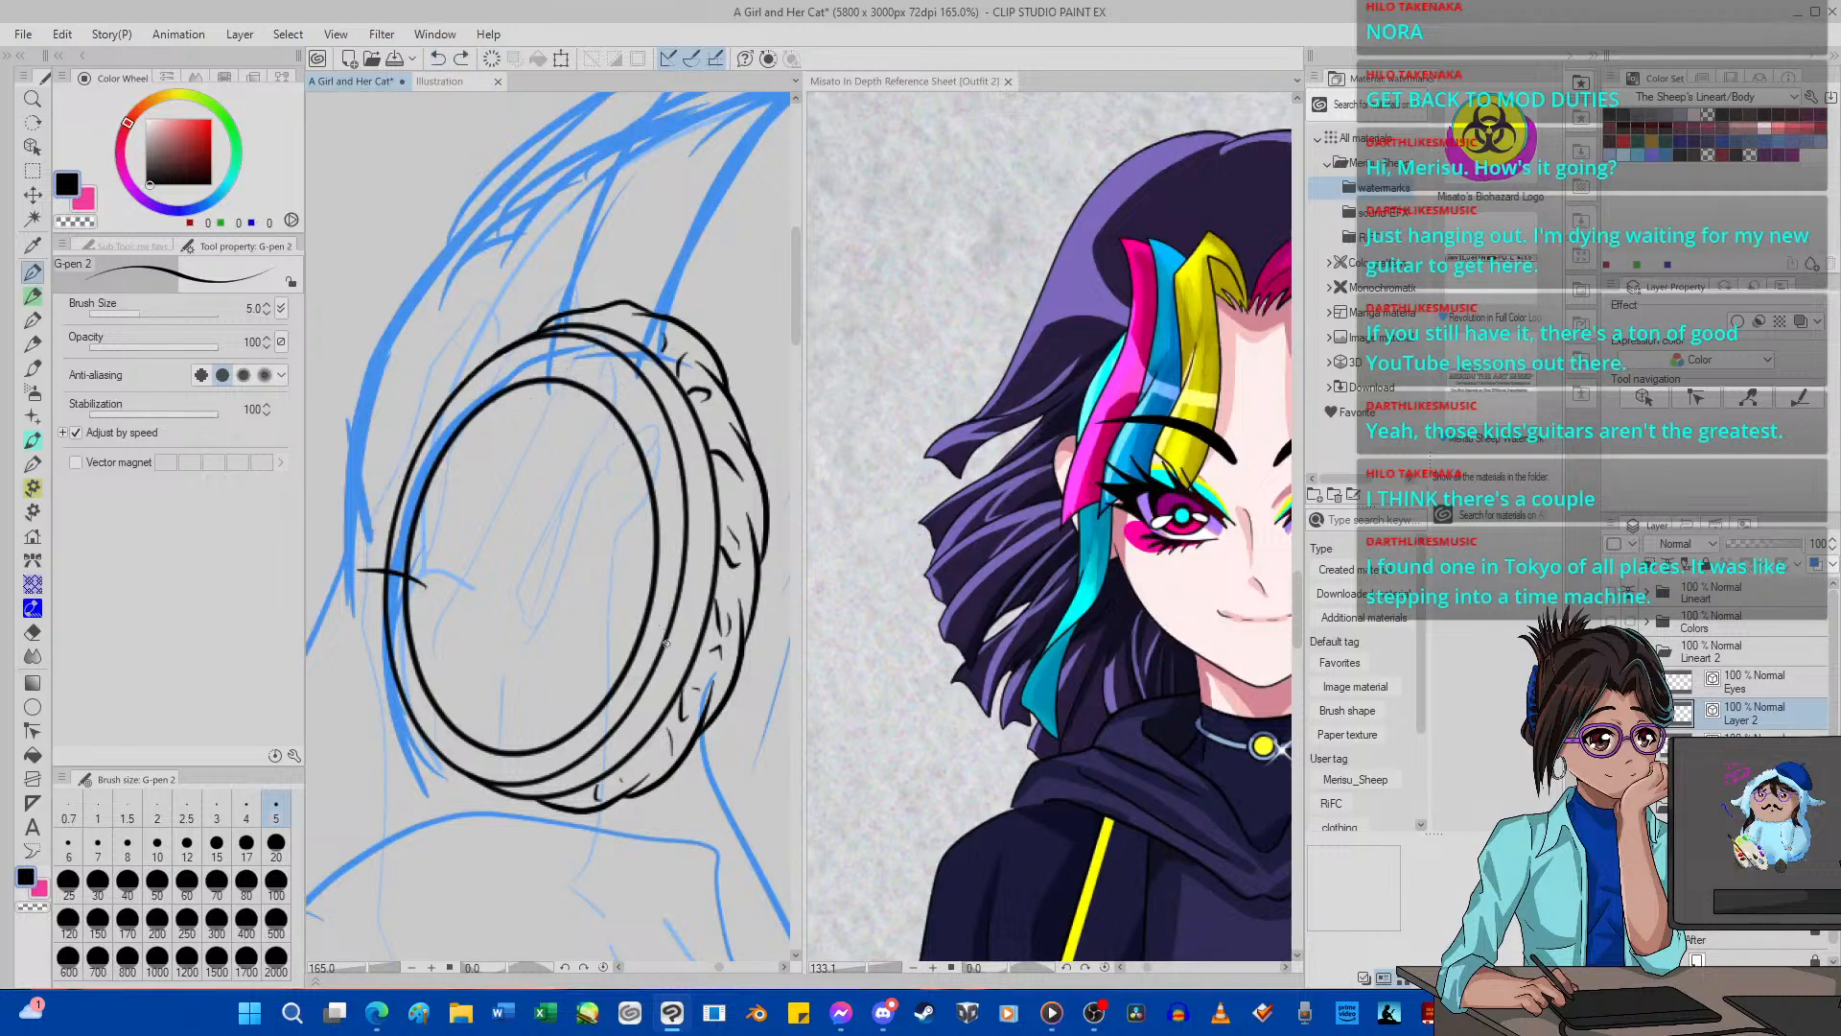
Ink an outer arc from the left cross-line to the rim's top, plus a right inner edge ending at a short cross-line.
mouse_move(359, 567)
left_mouse_down()
mouse_move(400, 449)
mouse_move(479, 361)
mouse_move(532, 343)
left_mouse_up()
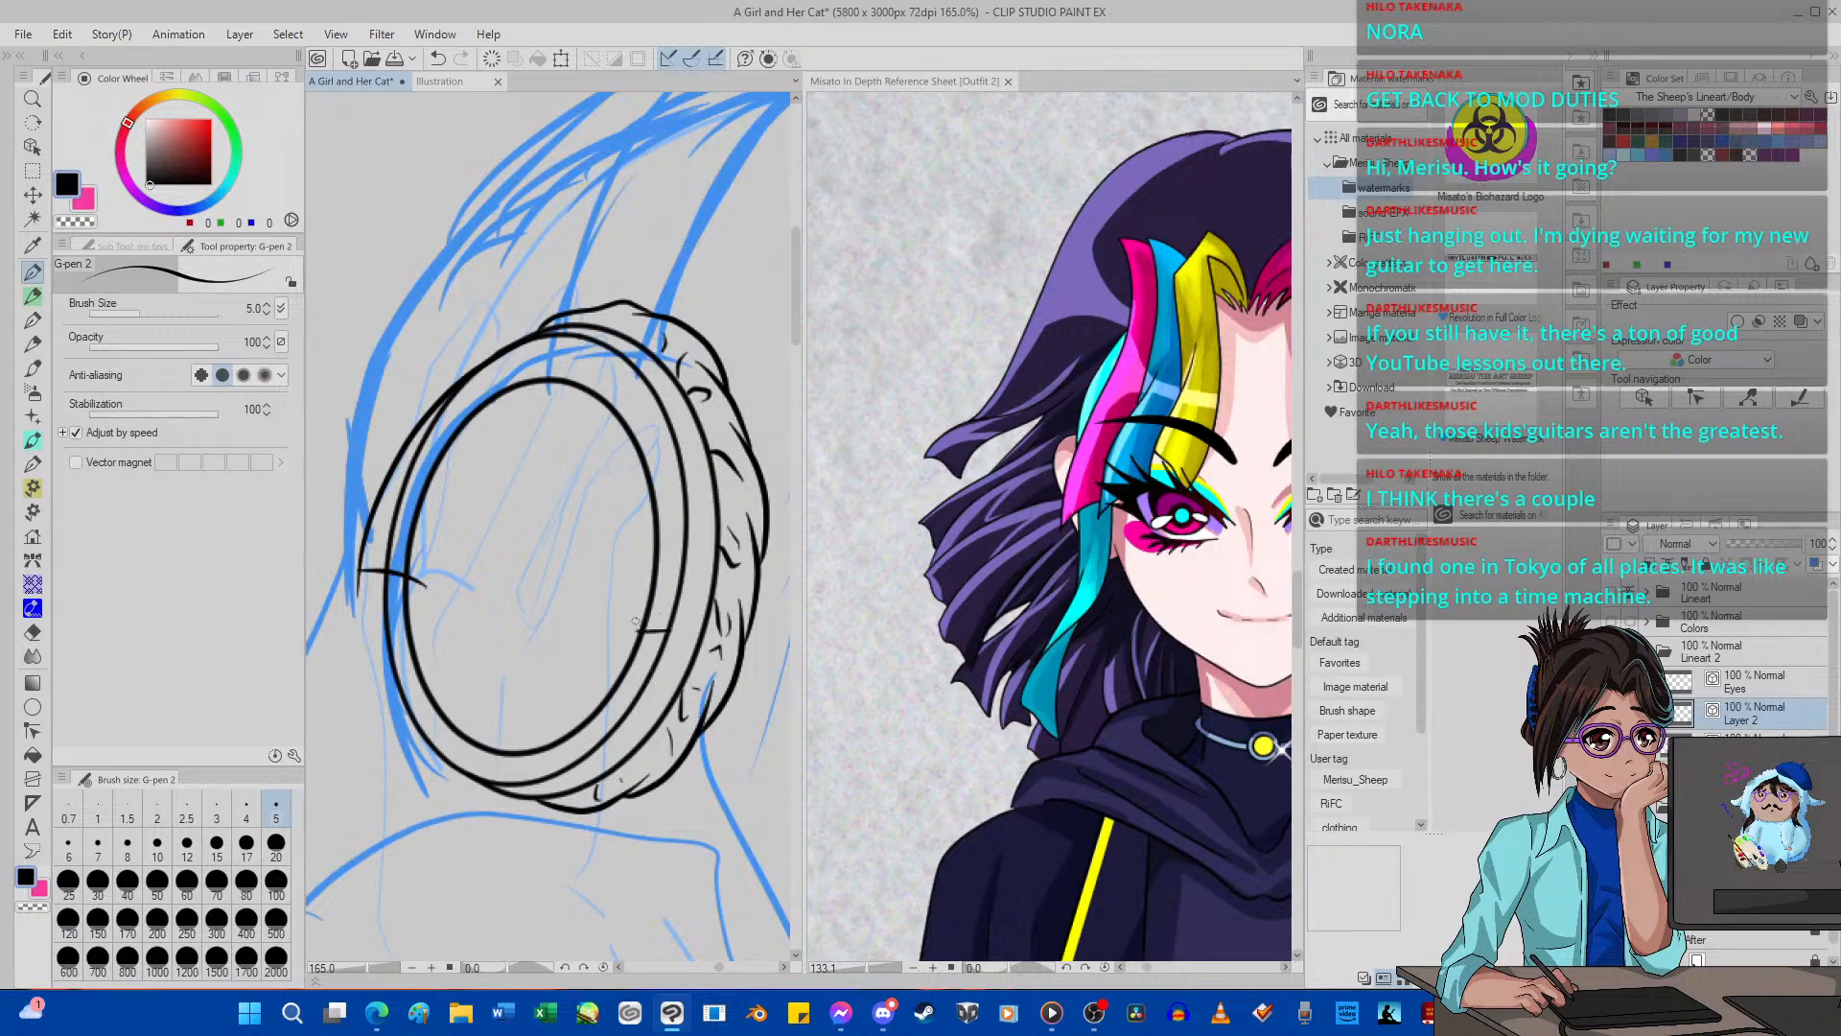
mouse_move(635, 622)
left_mouse_down()
mouse_move(651, 497)
mouse_move(623, 414)
left_mouse_up()
Hide Layer 1 and extend the left cross-line's outer end past the arc by moving its control point.
left_click(34, 633)
scroll(389, 584, "up", 2)
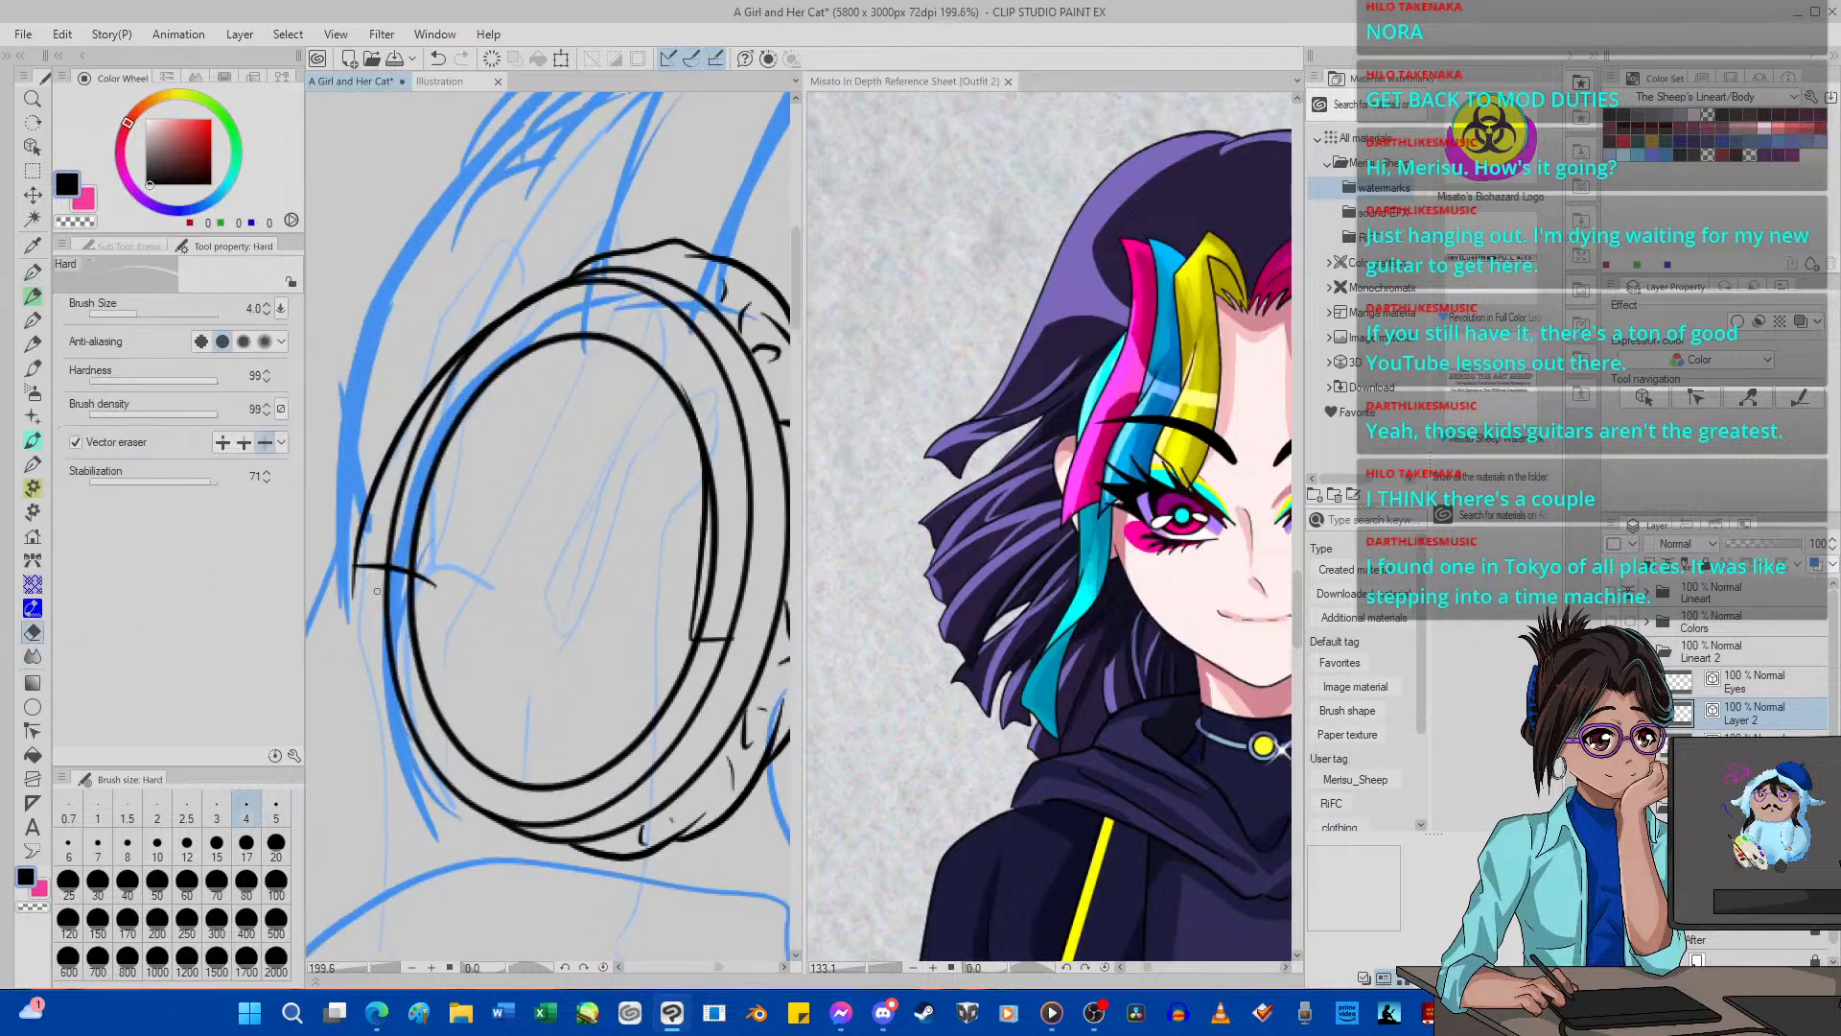
left_click(1612, 744)
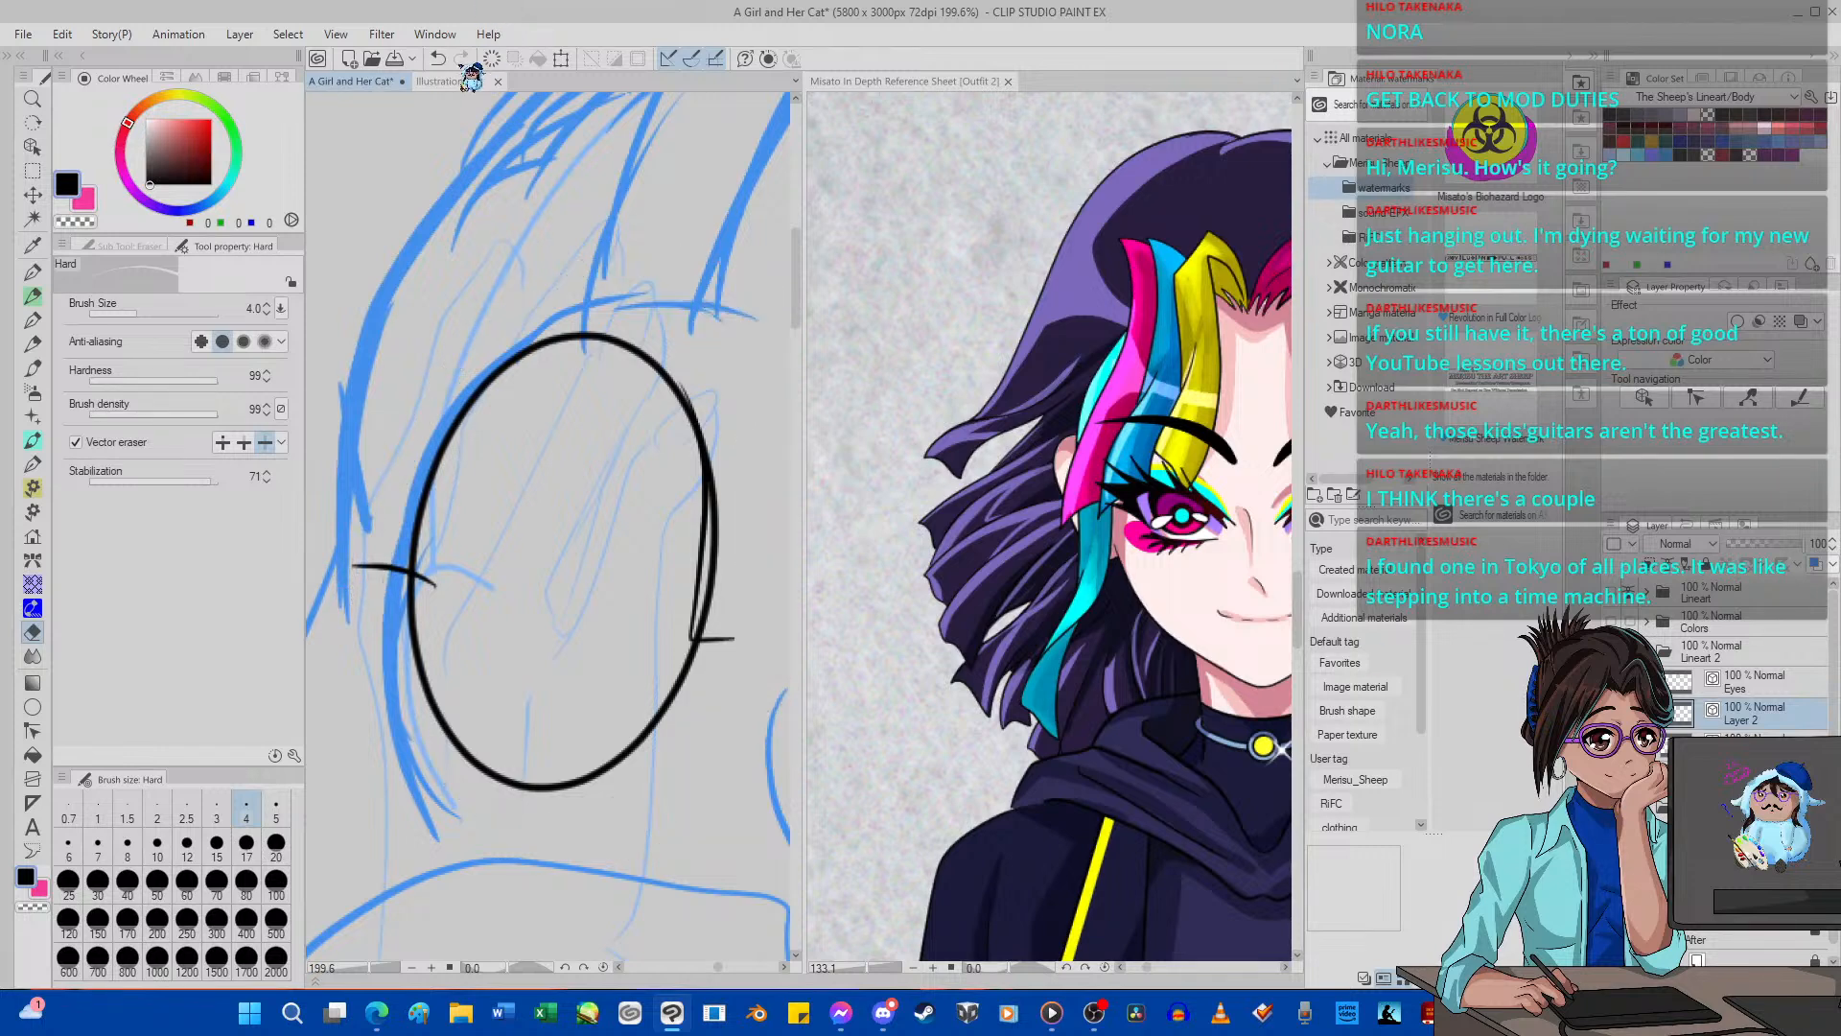
scroll(388, 670, "up", 2)
scroll(387, 670, "up", 2)
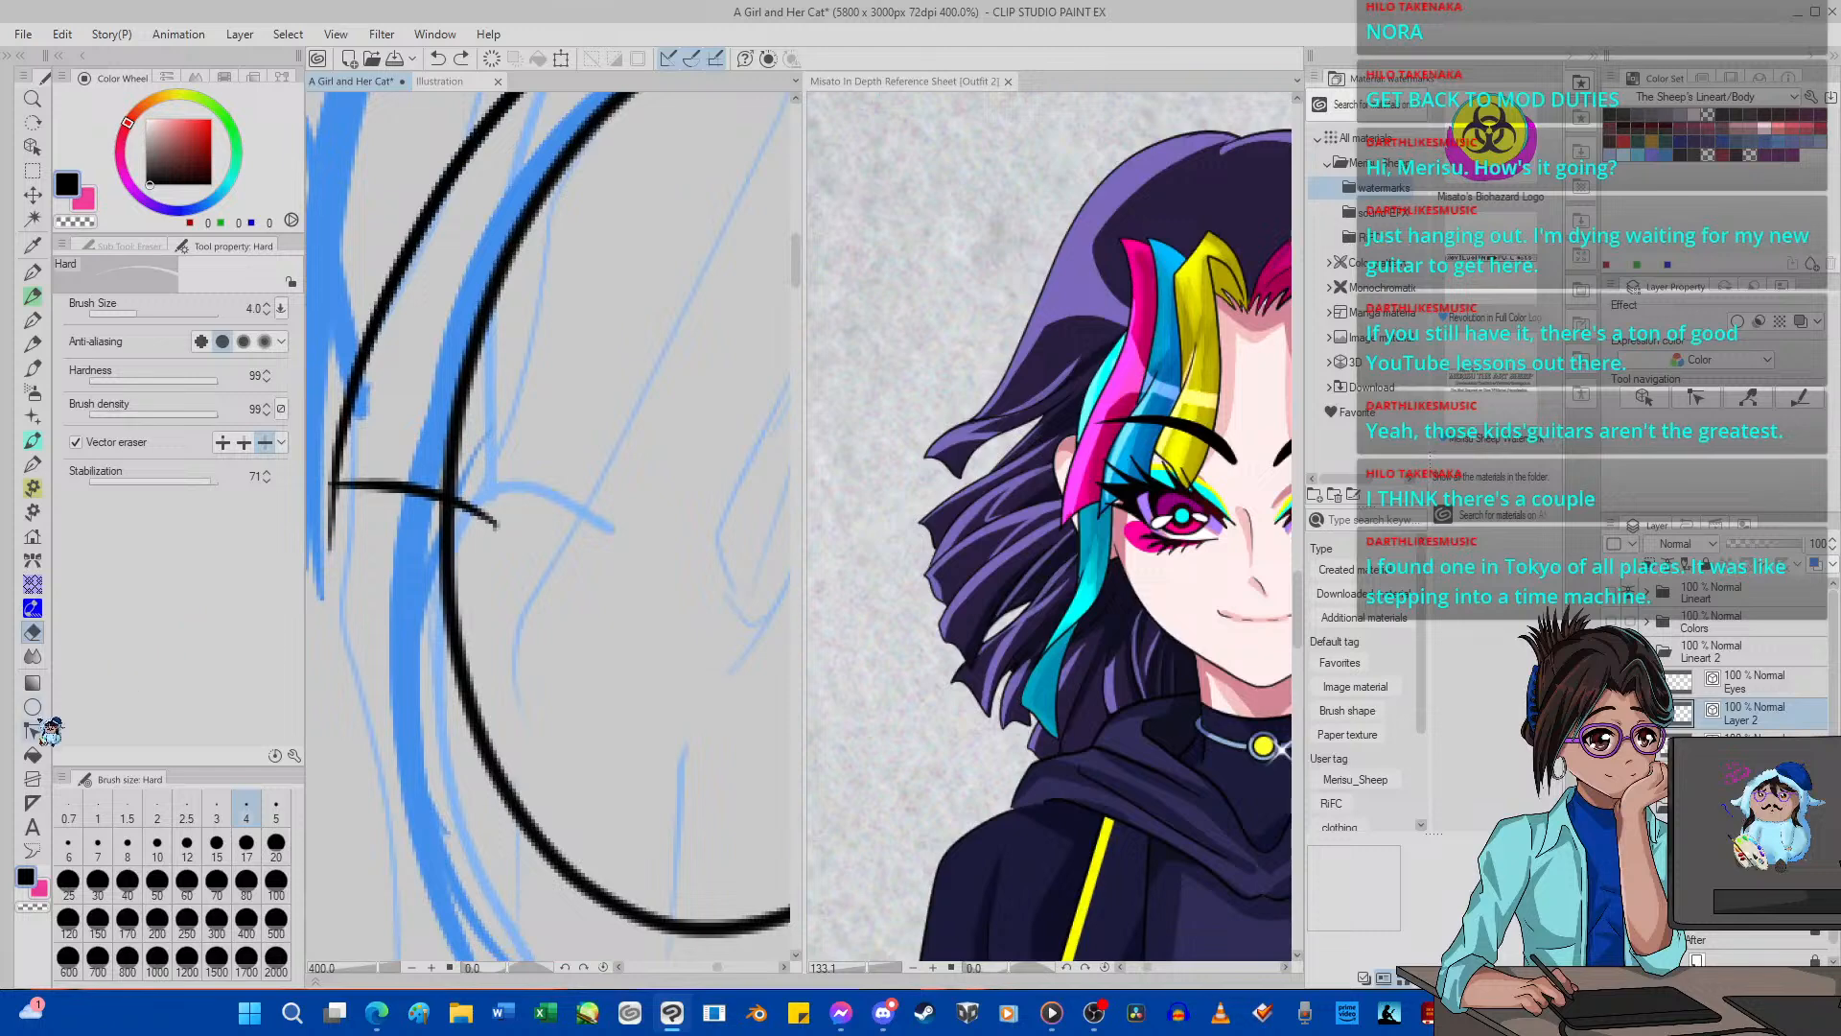
left_click(33, 731)
left_click(338, 490)
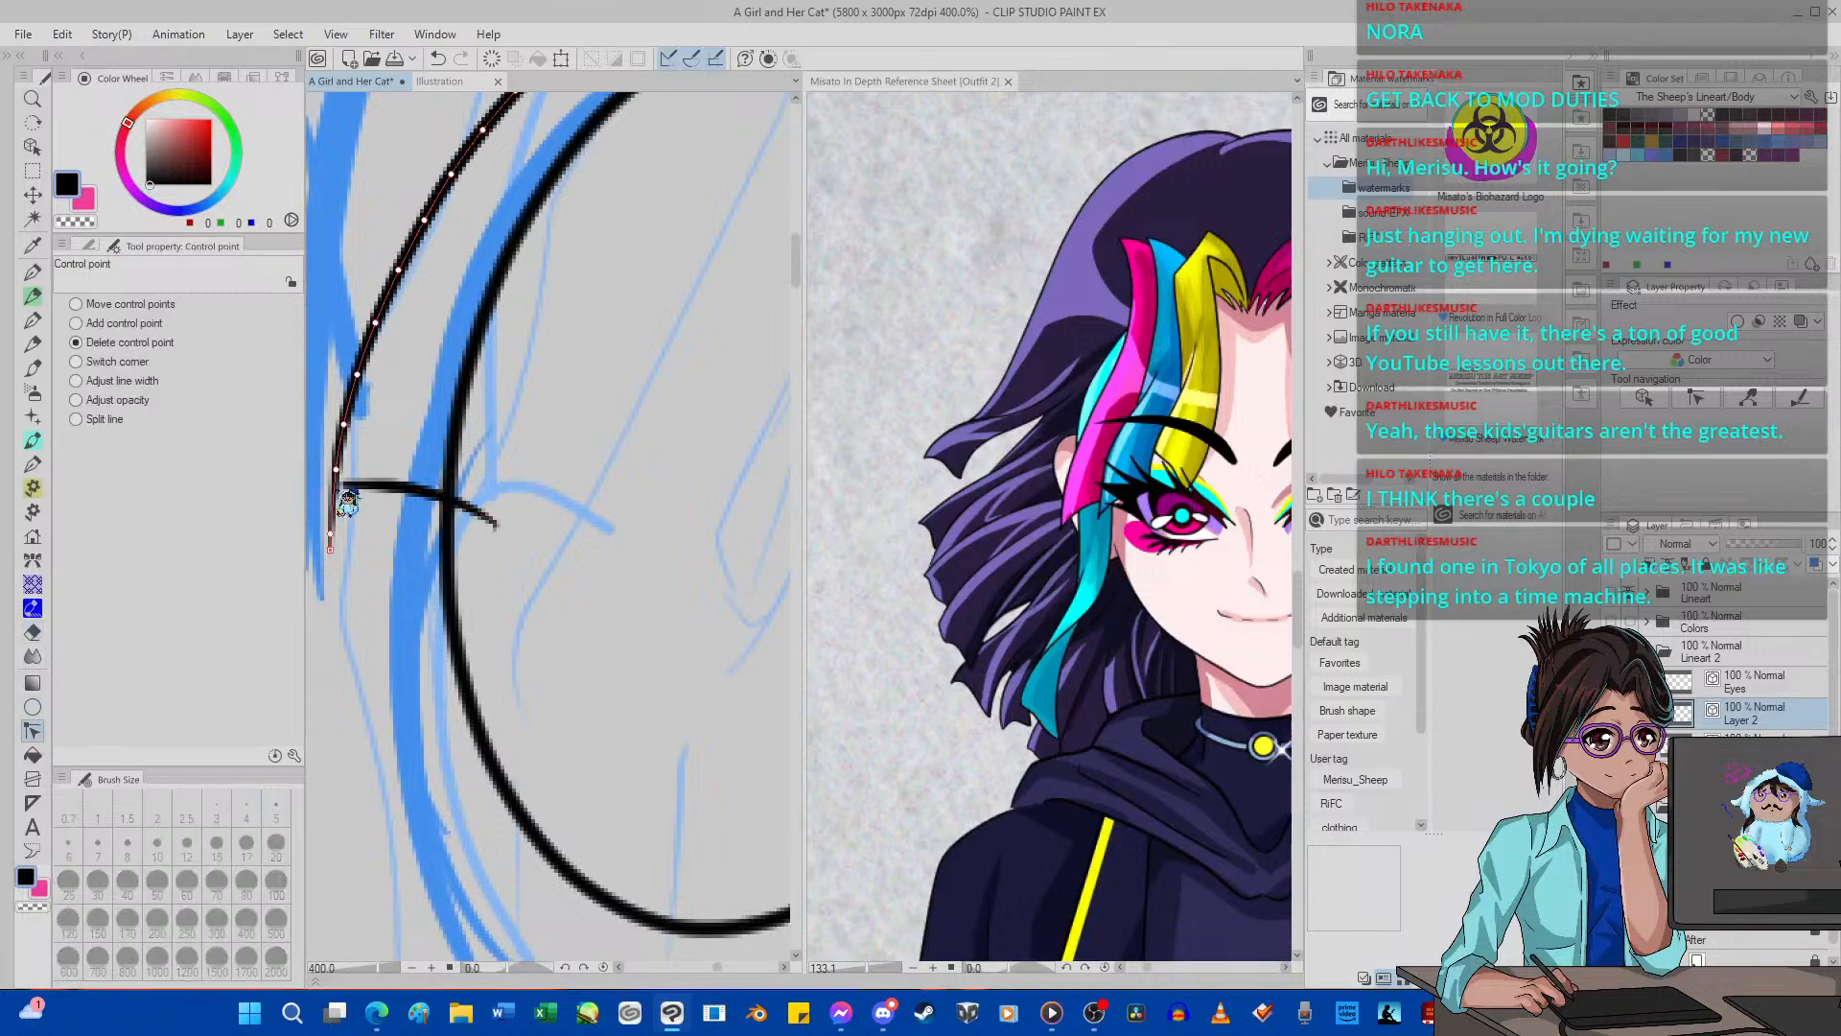
left_click(441, 60)
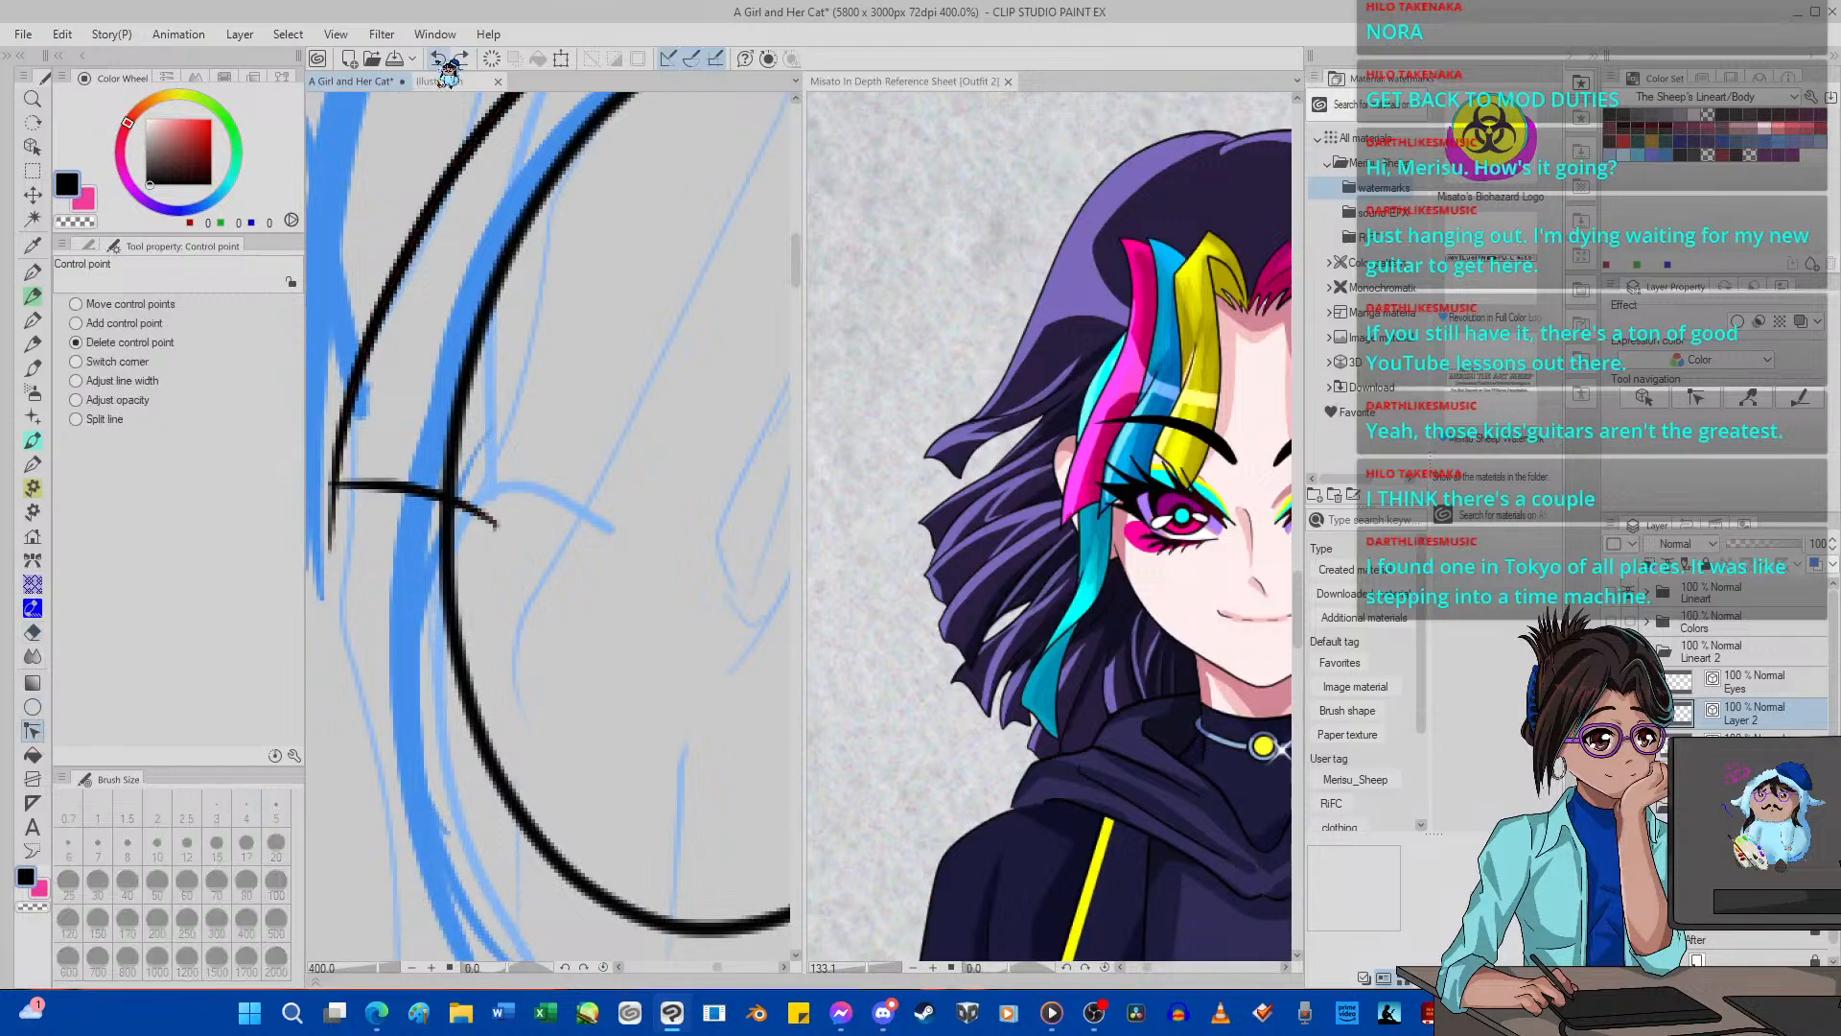
left_click(104, 304)
left_click_drag(329, 487, 303, 487)
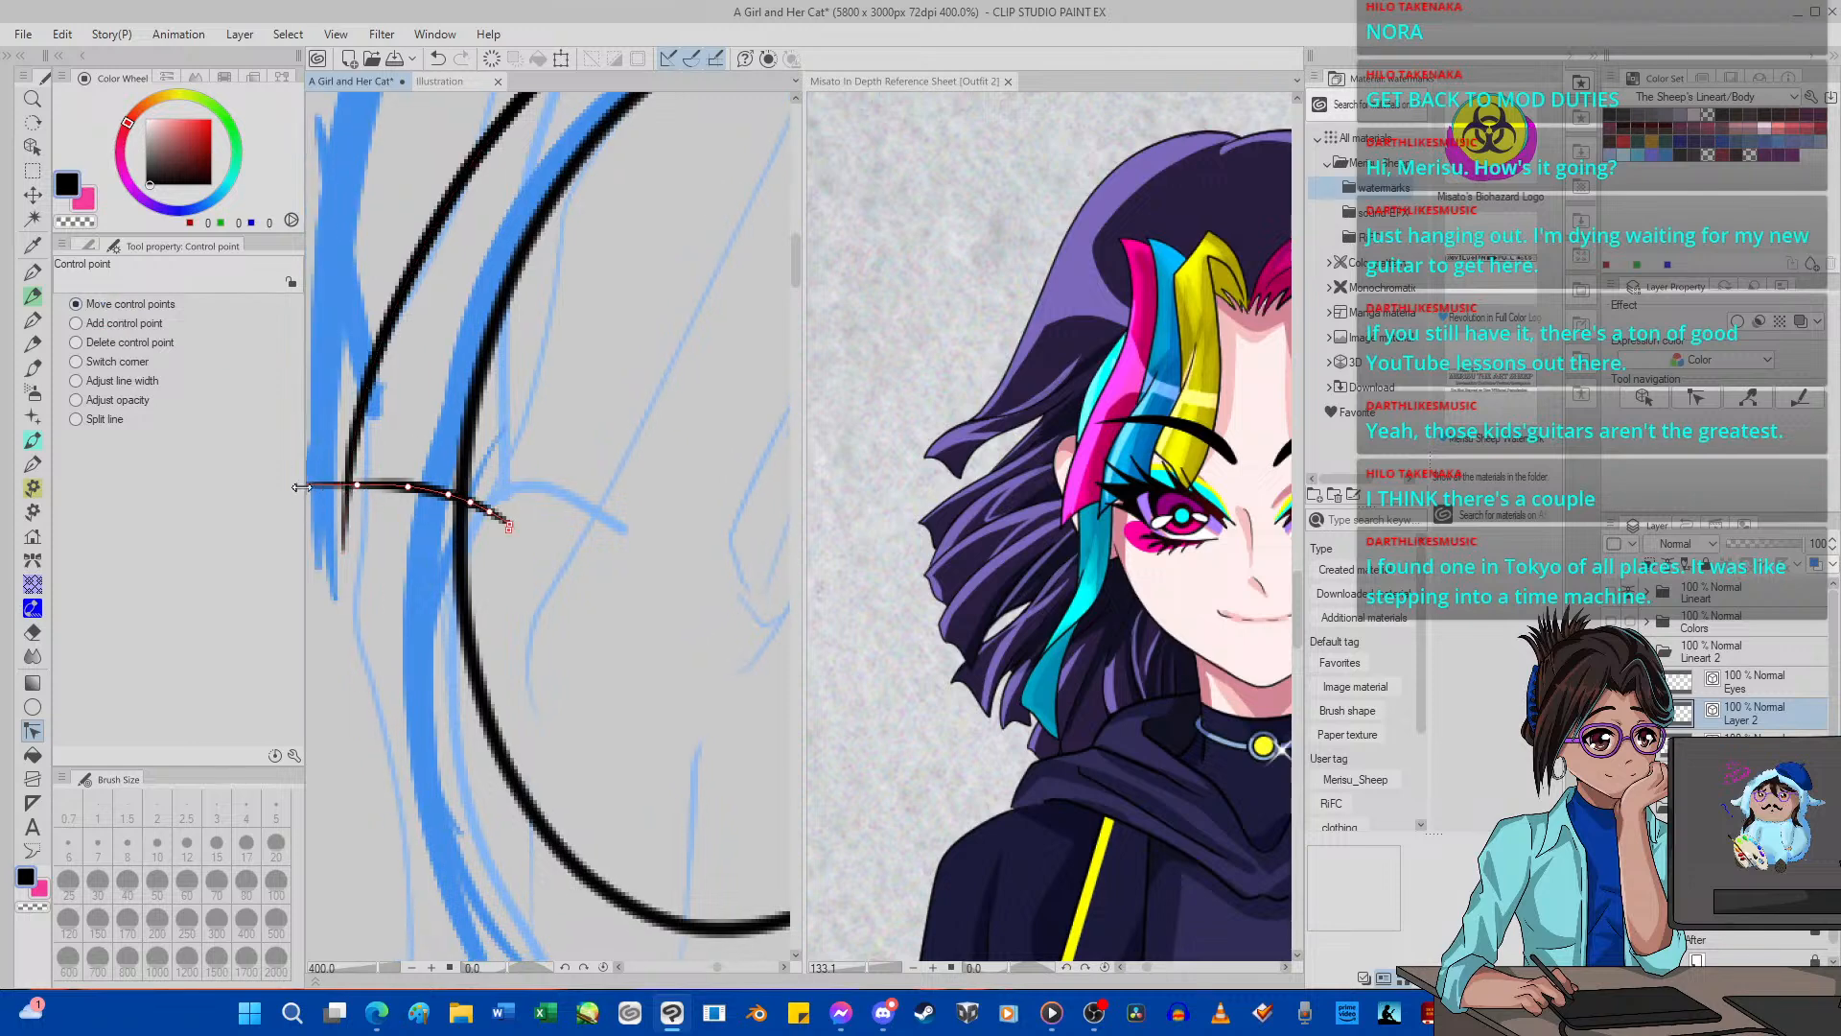
Vector-erase the overhanging ends at the left corner and inner oval, and the oval's doubled line beside the right edge.
left_click(33, 632)
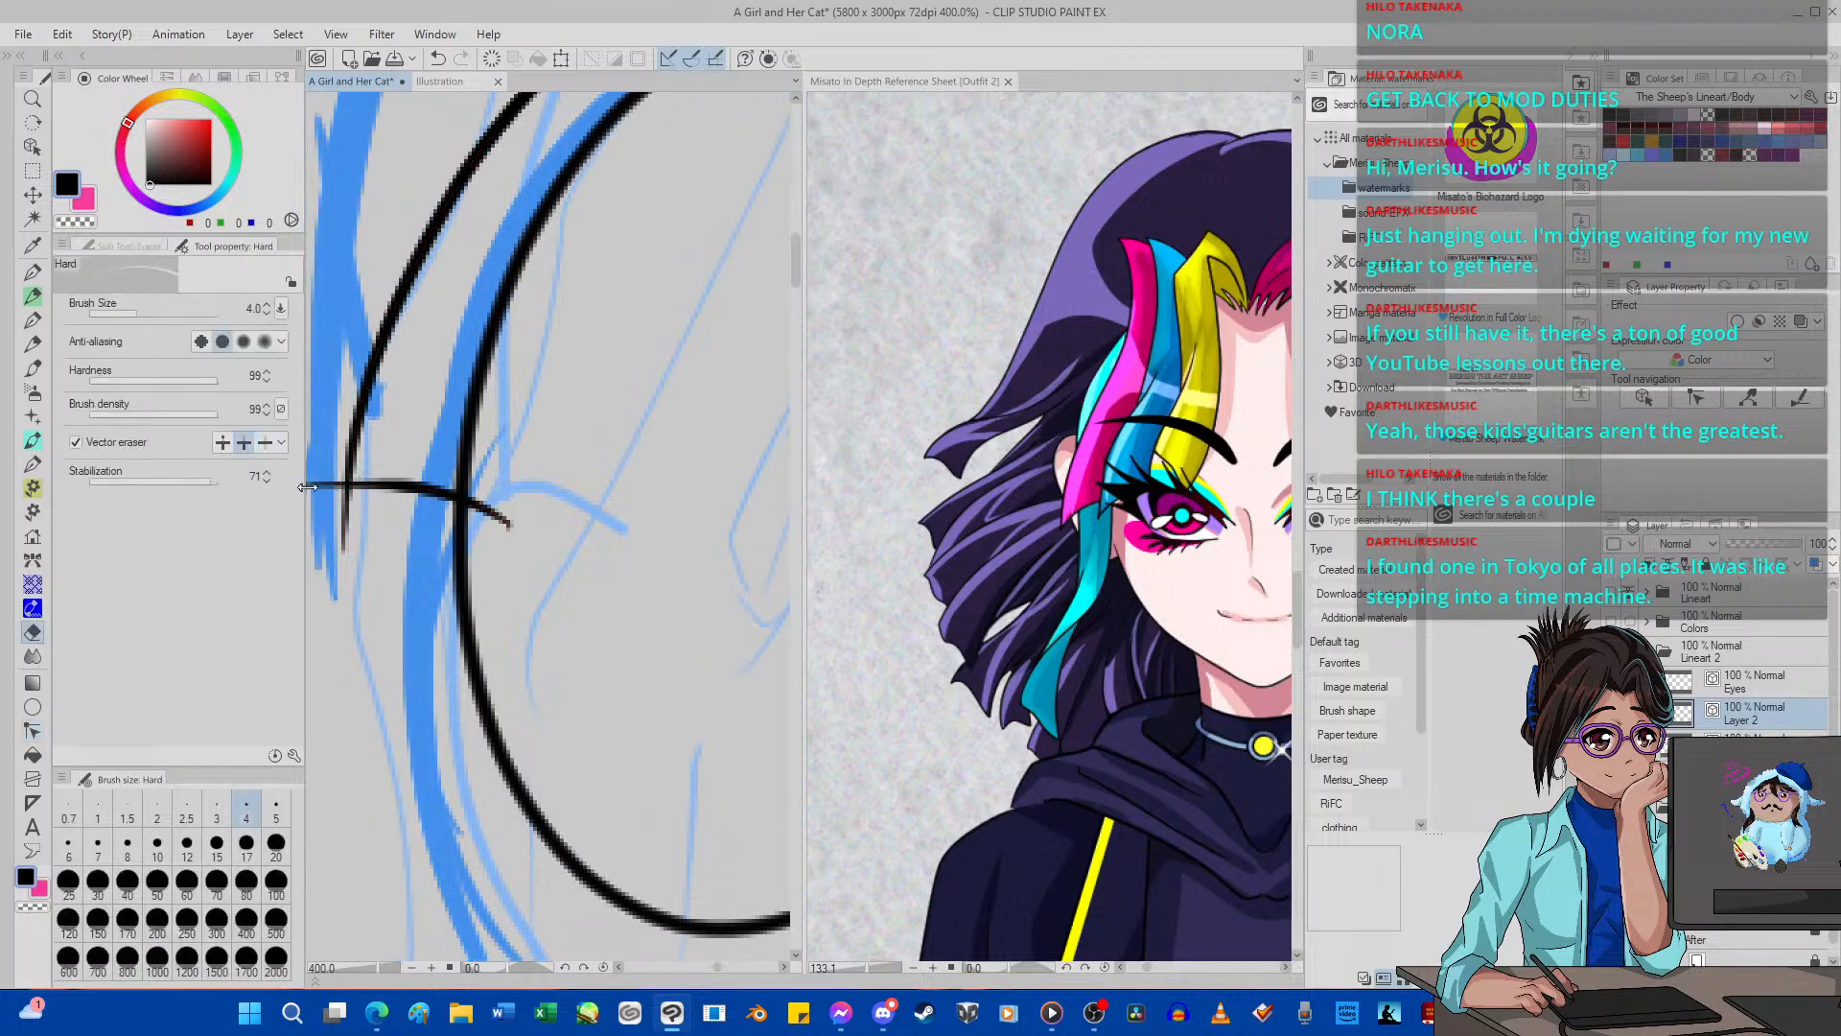
scroll(362, 538, "down", 5)
scroll(362, 538, "up", 2)
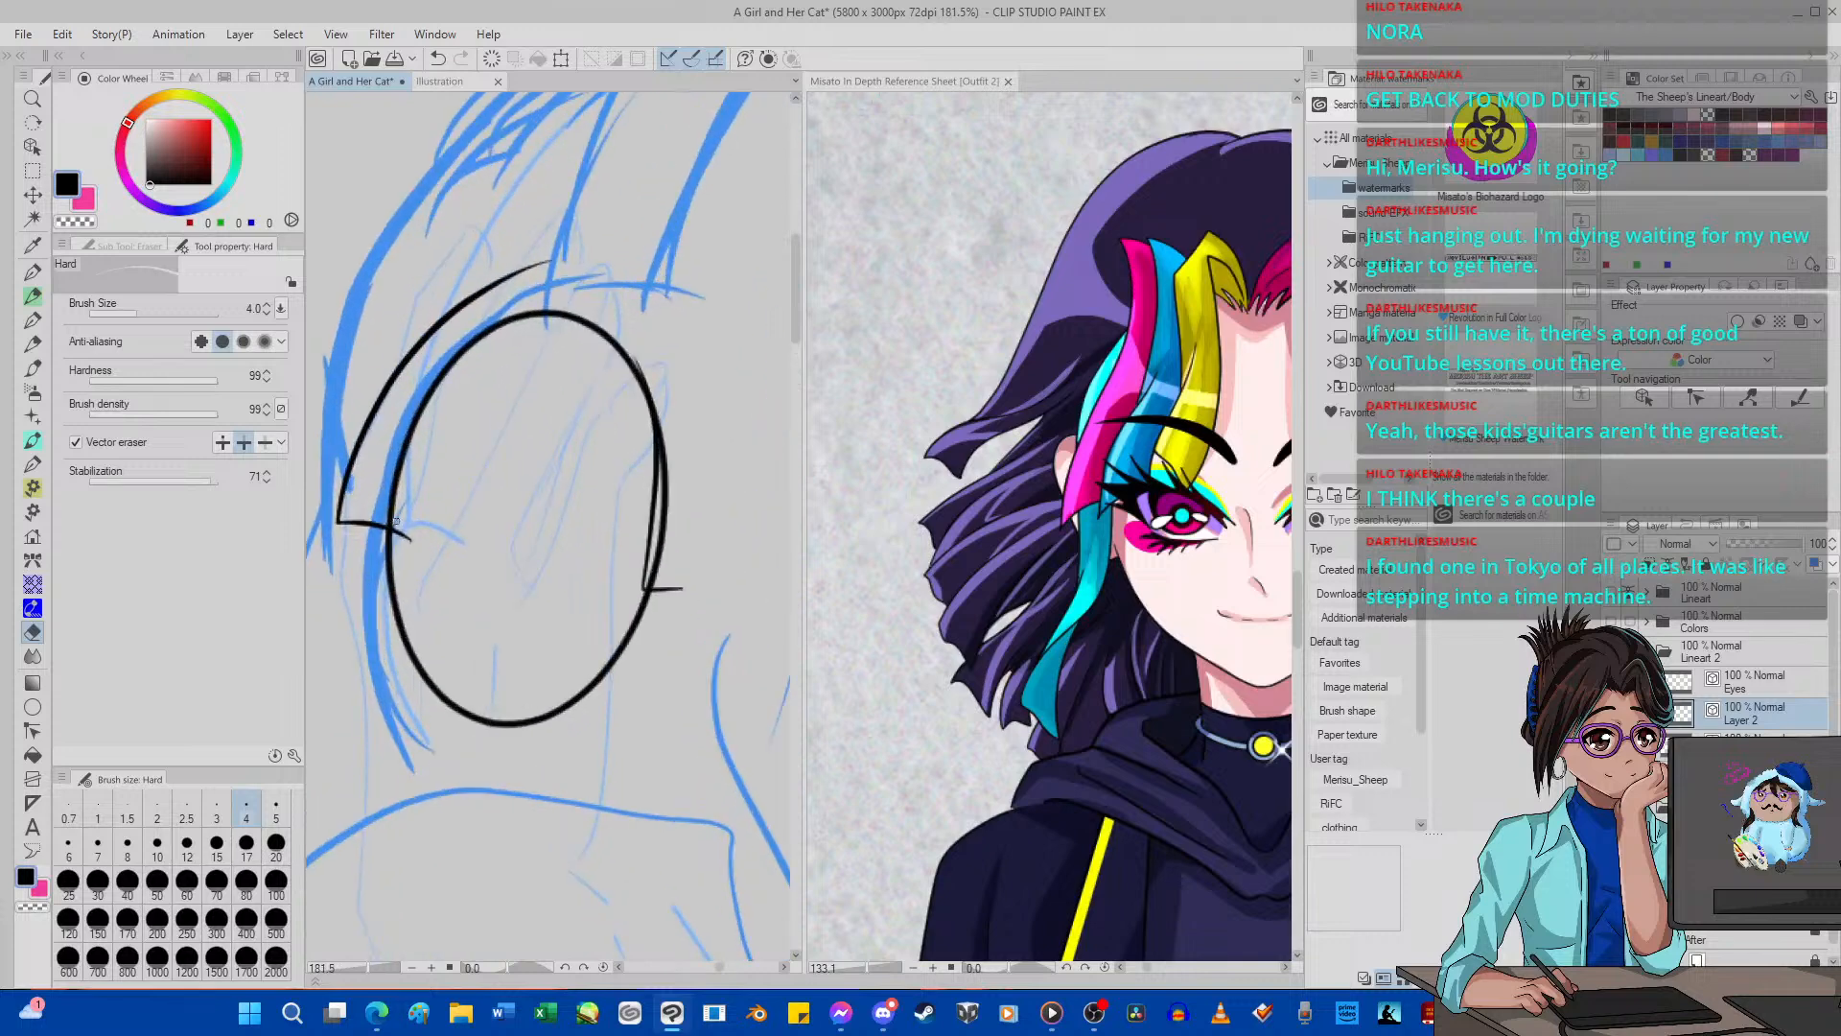
left_click_drag(667, 548, 664, 524)
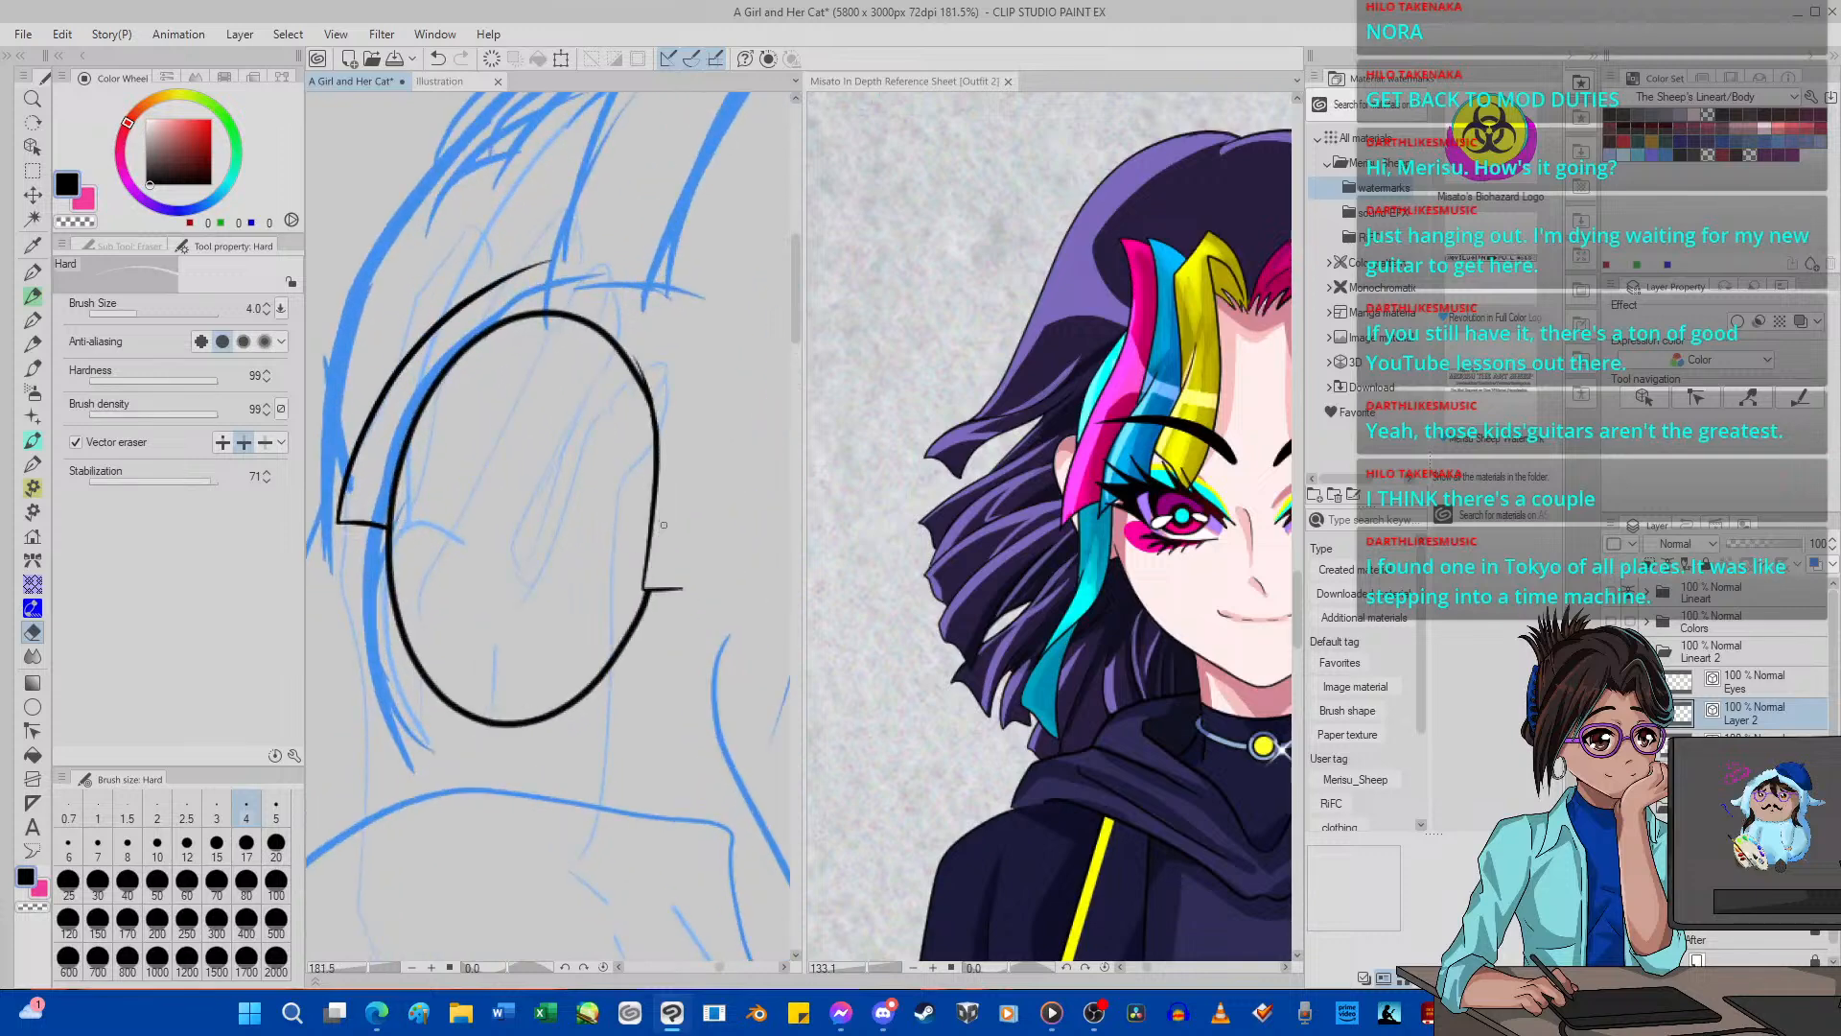
Show Layer 1 again and merge Layer 2 down into it.
scroll(646, 373, "down", 5)
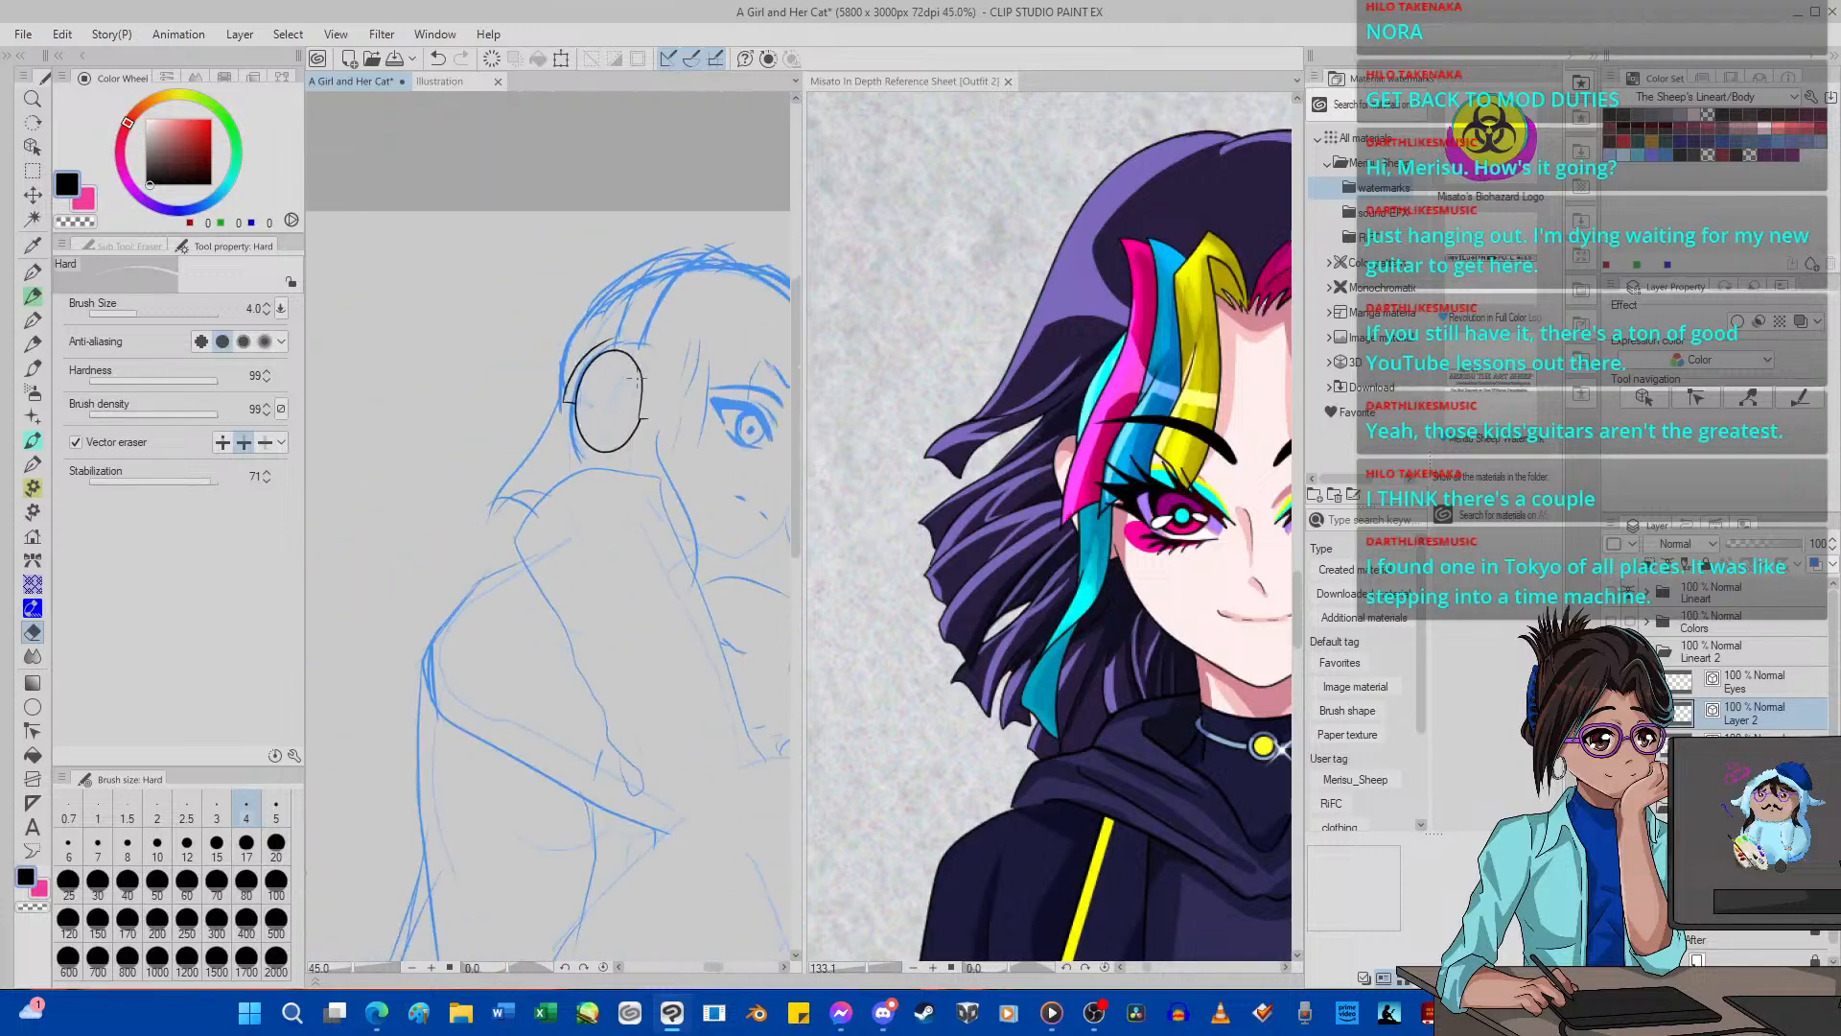
scroll(634, 388, "down", 2)
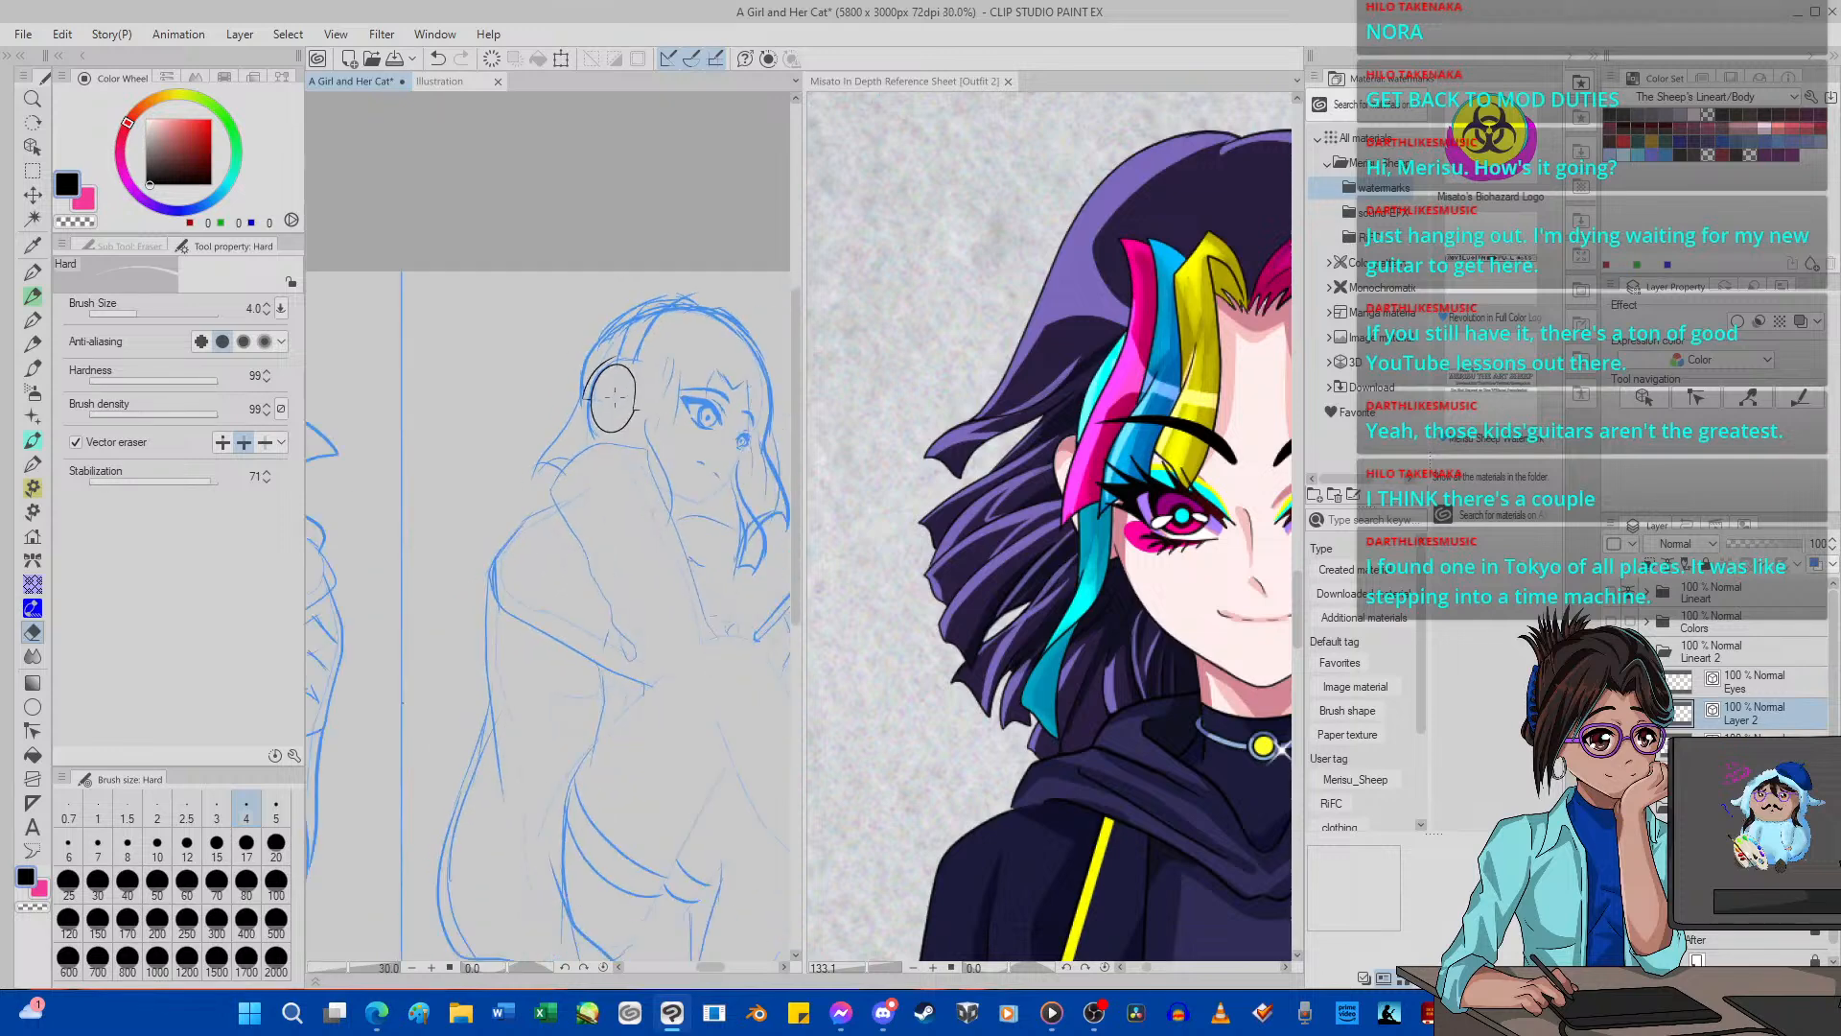
scroll(585, 427, "up", 5)
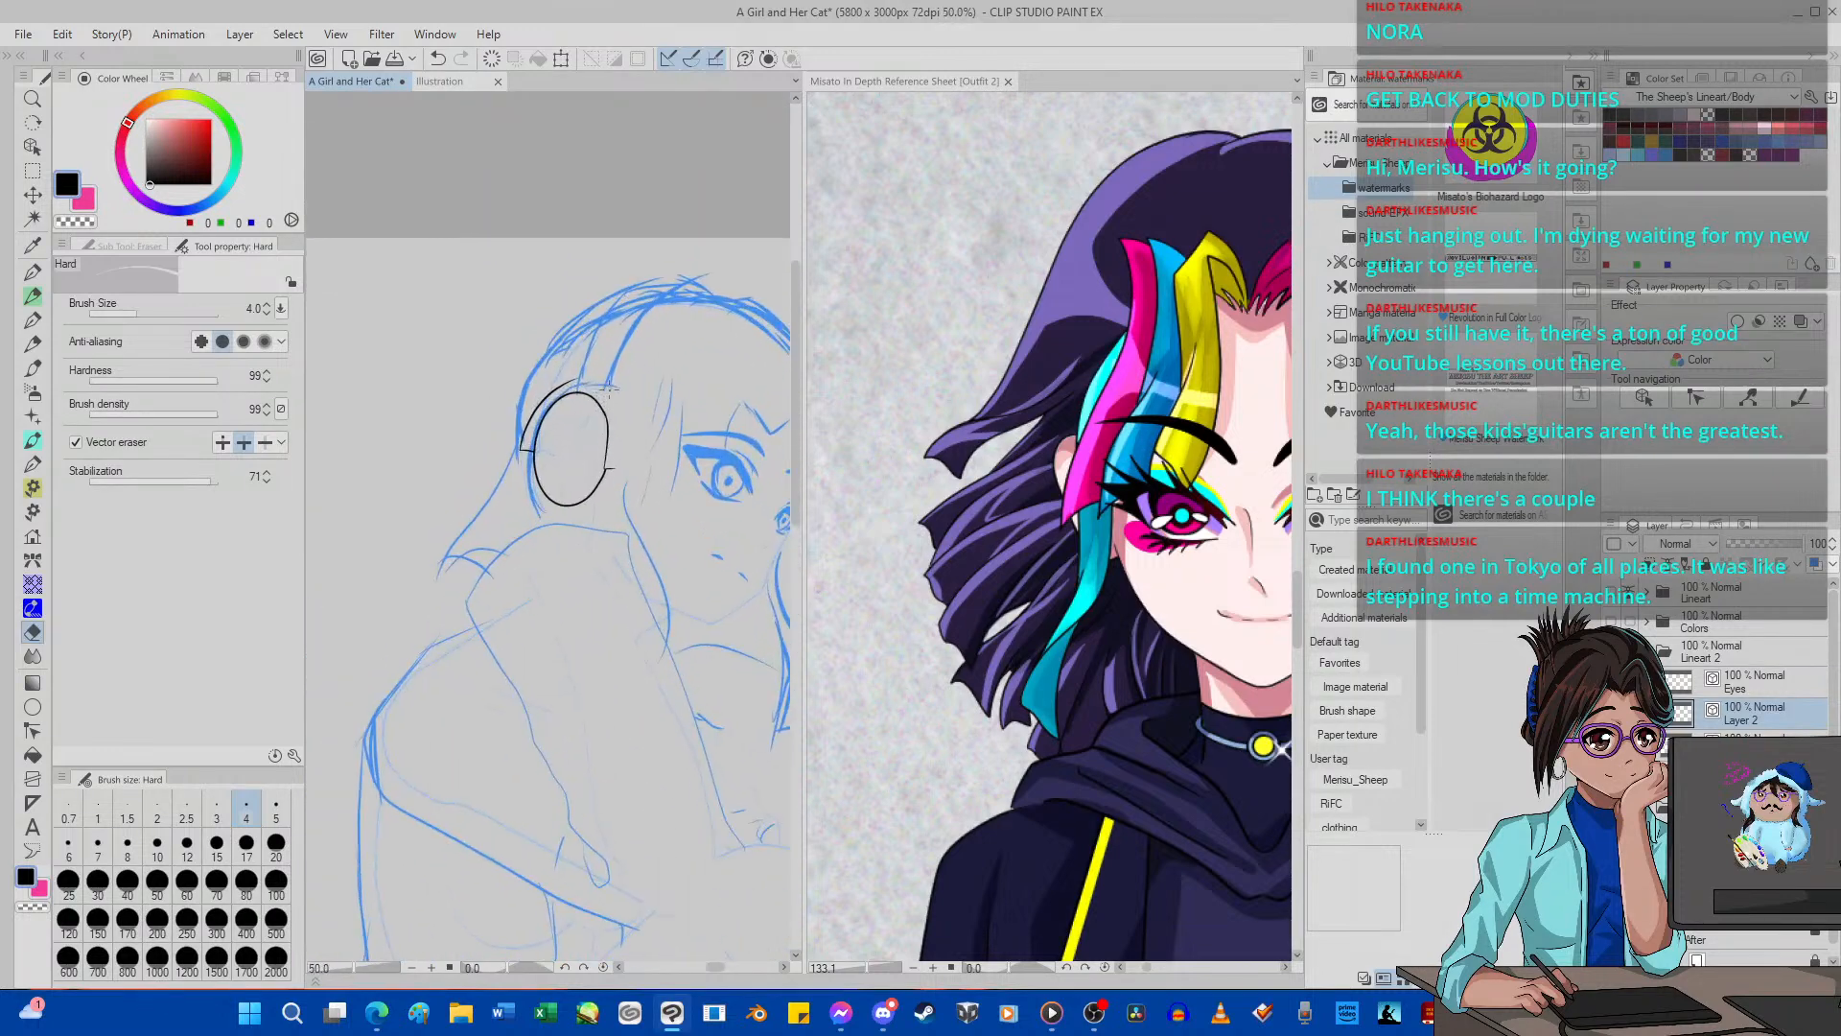
scroll(563, 393, "down", 2)
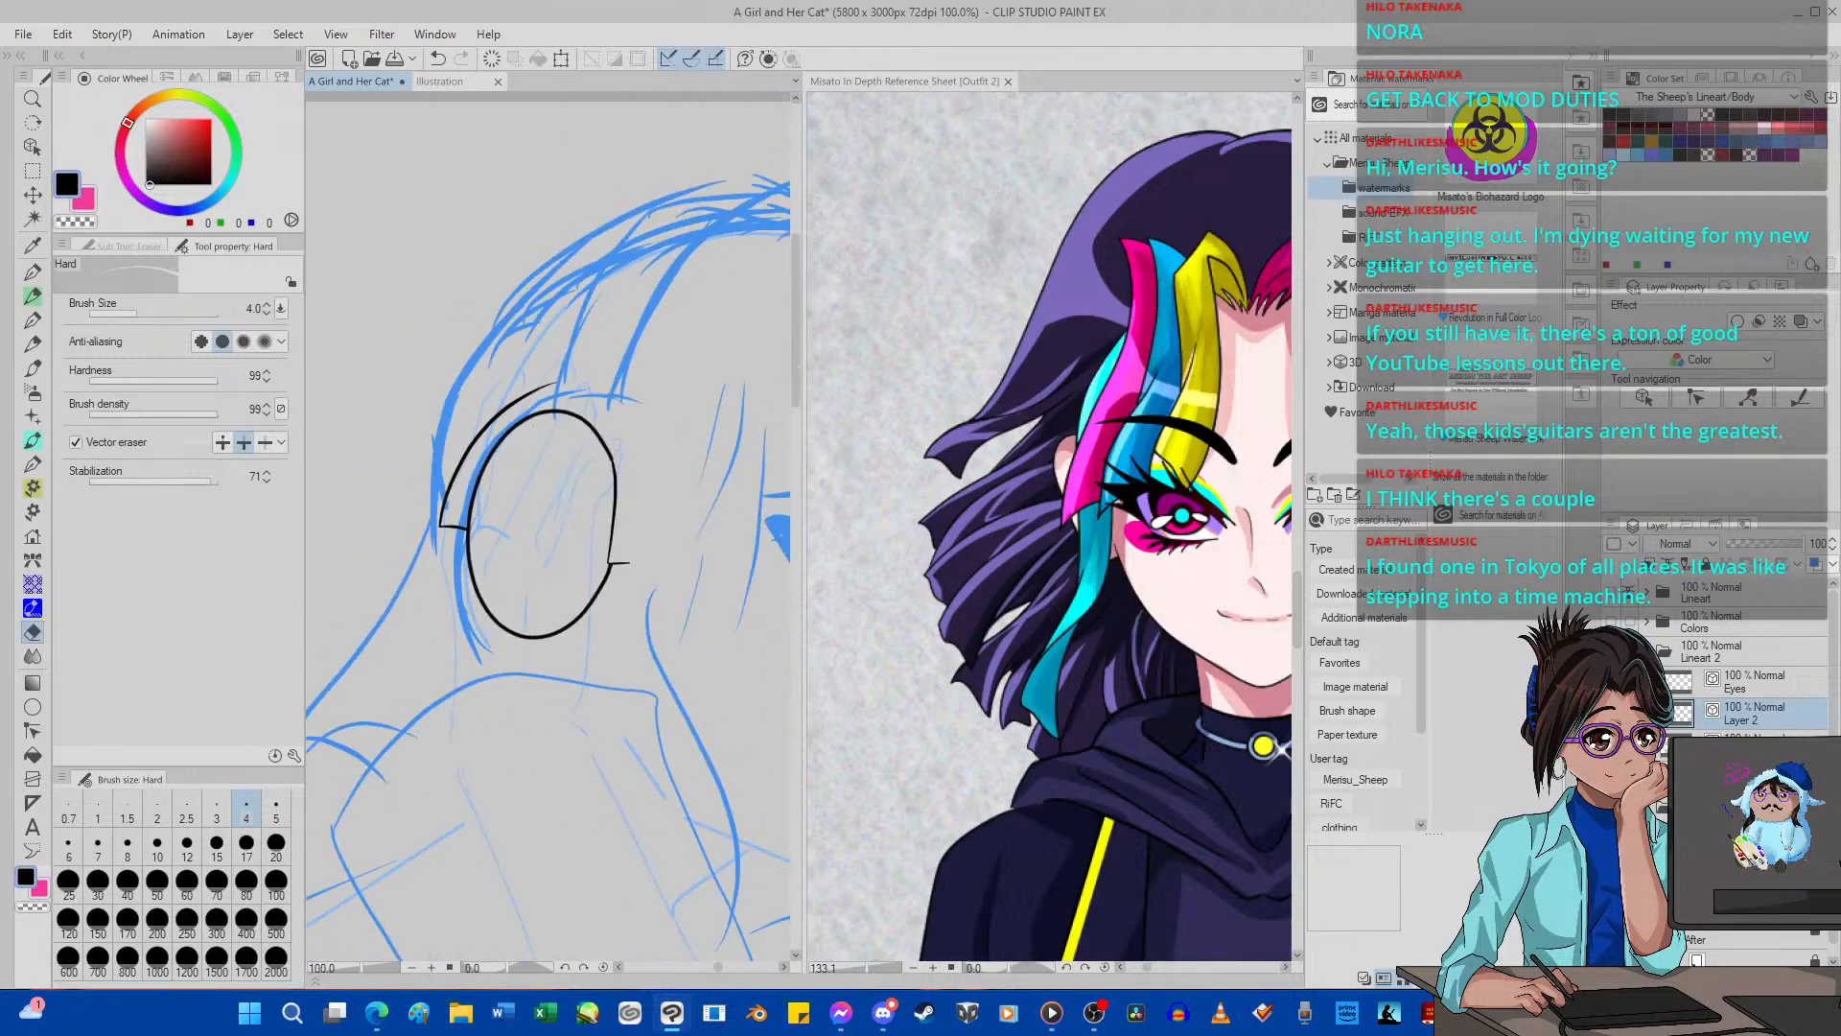
left_click(1612, 744)
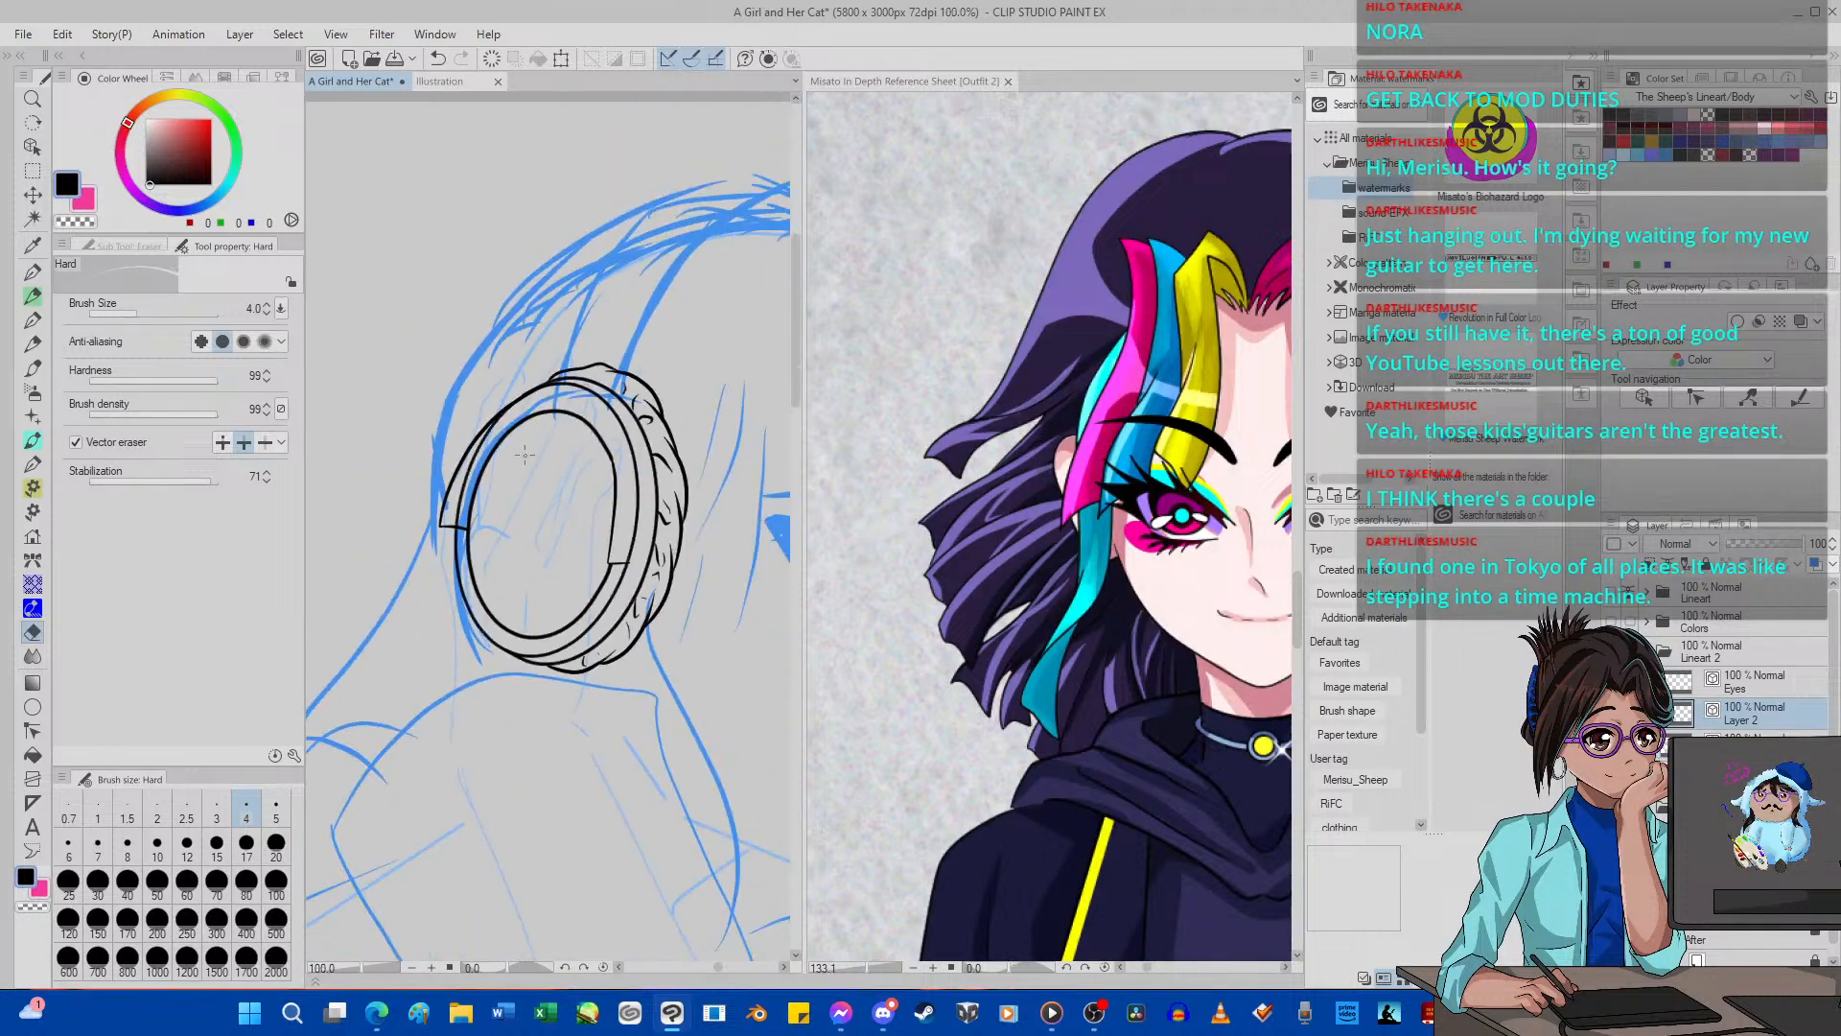
scroll(525, 455, "up", 4)
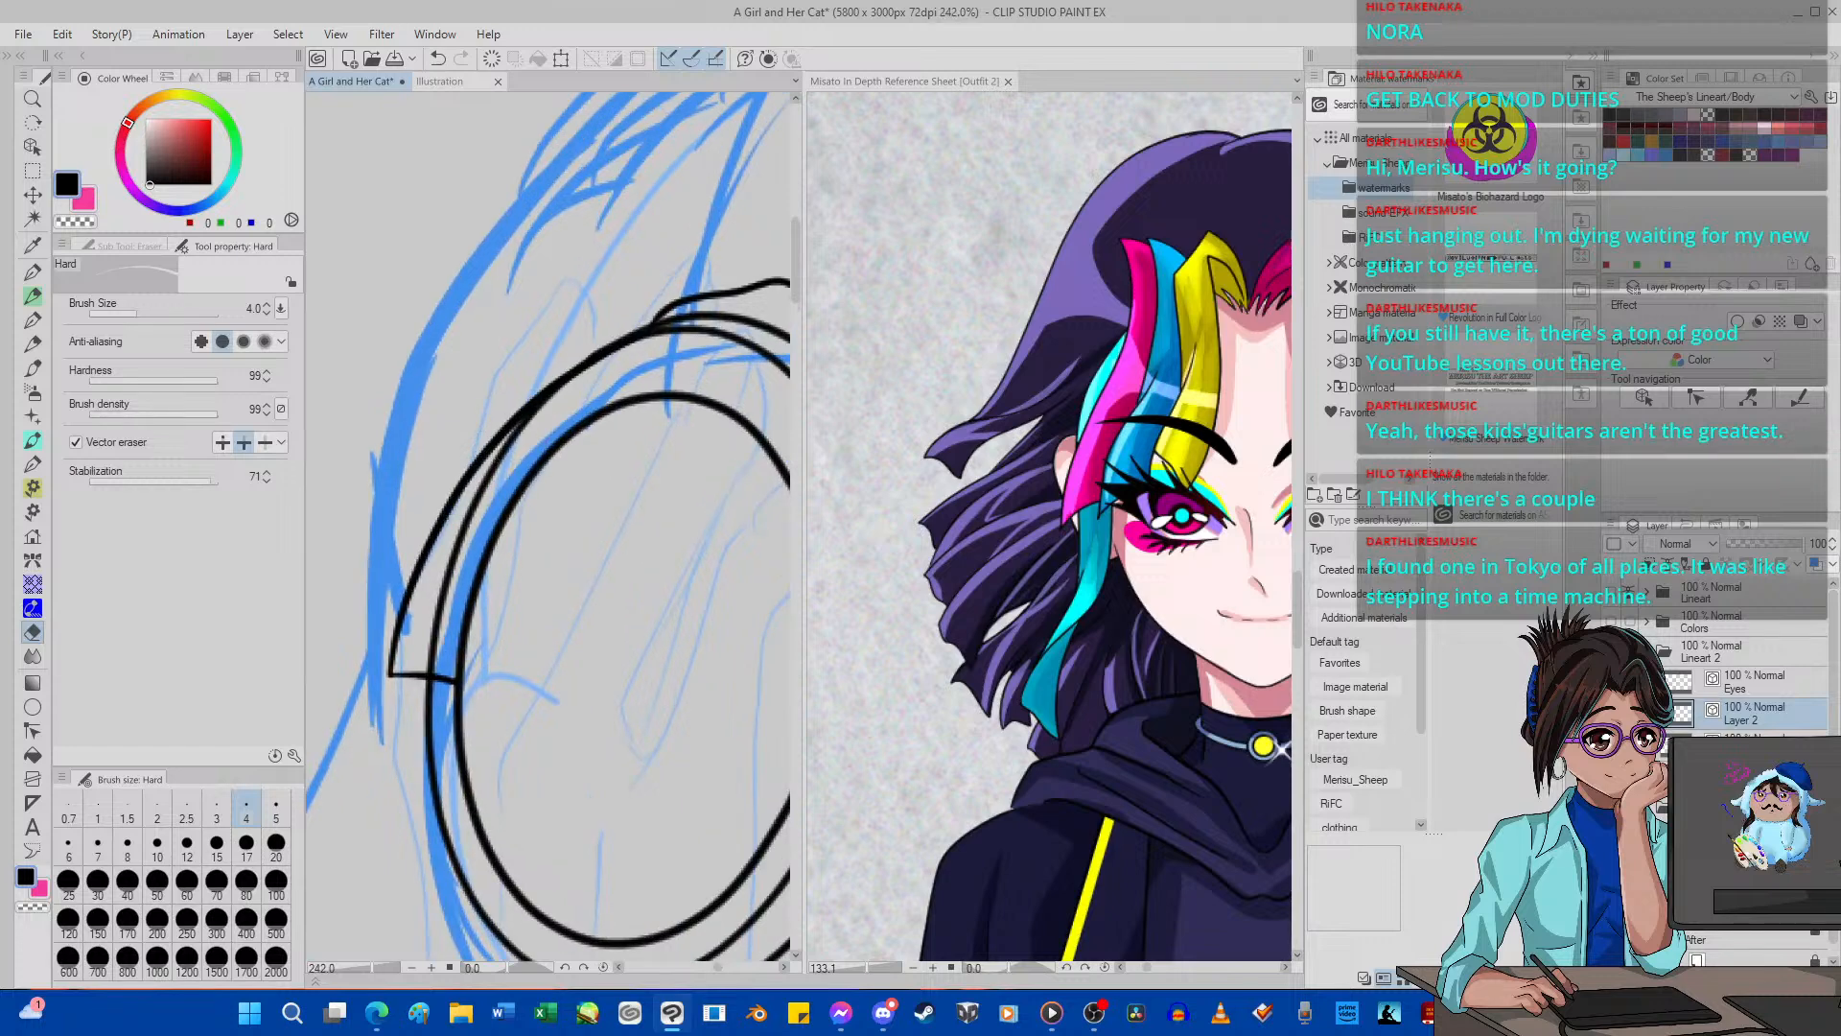
key("ctrl+e")
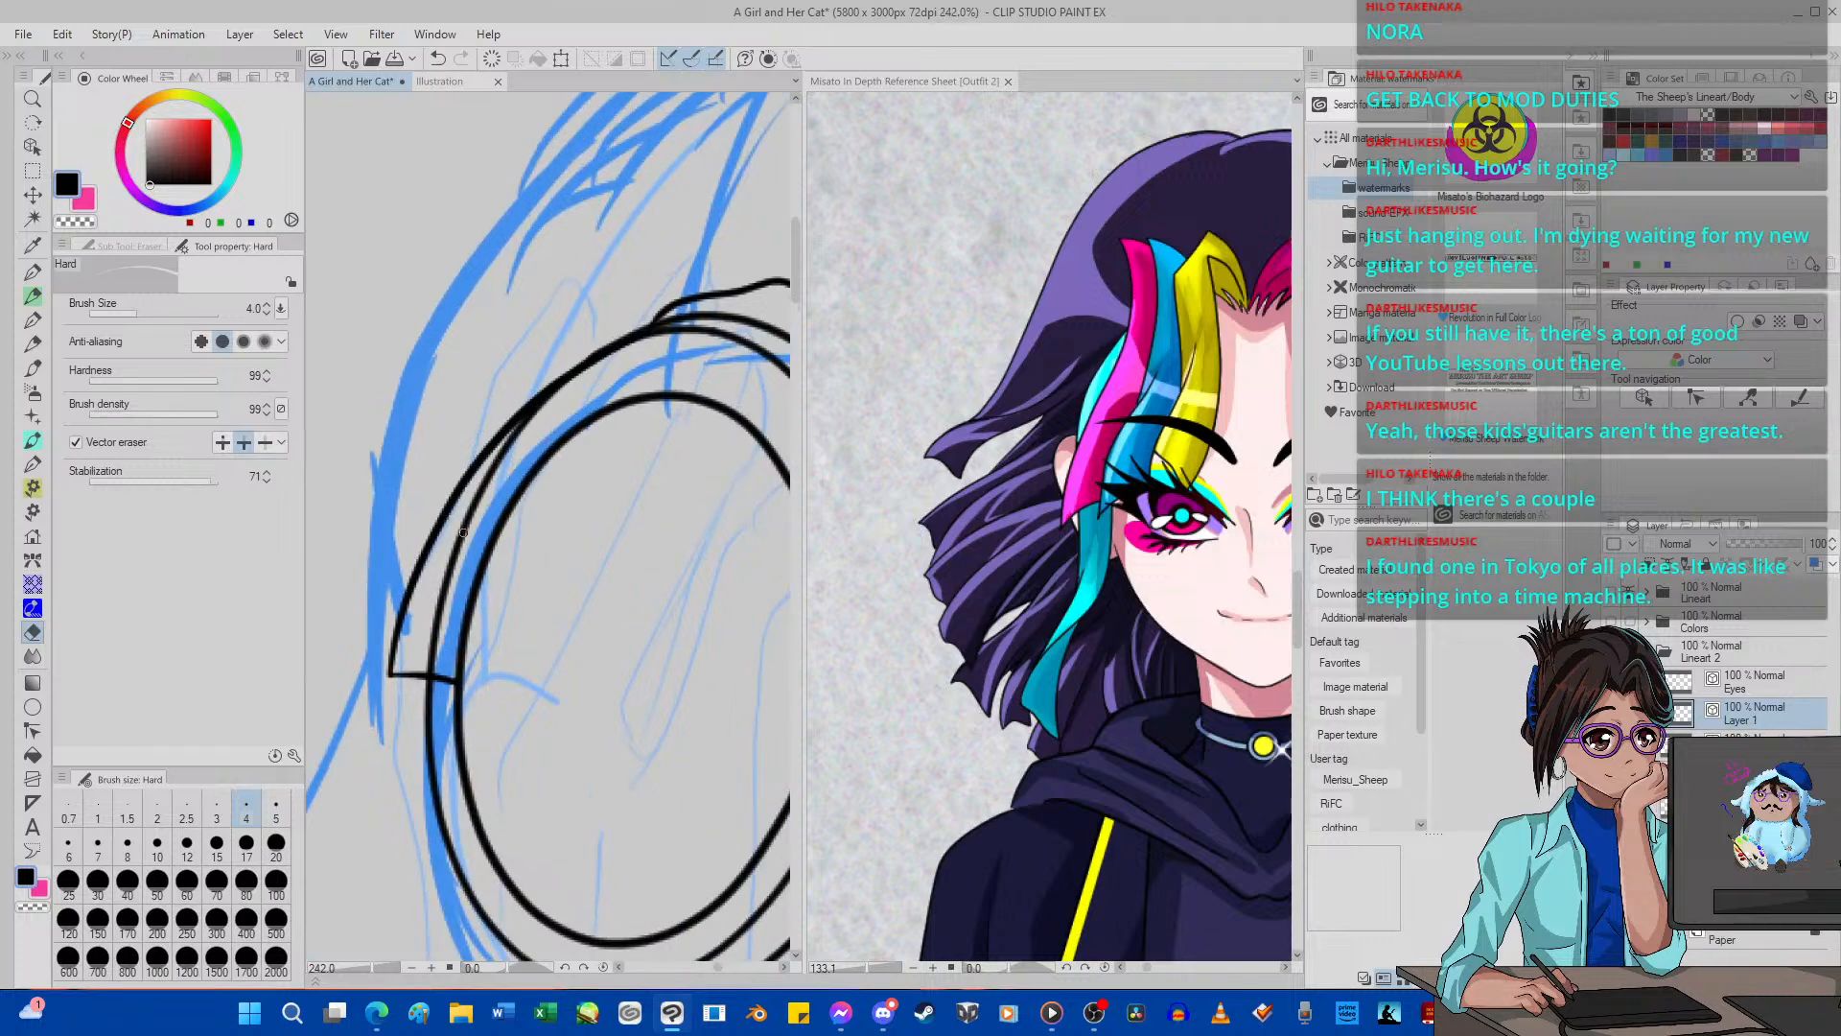
Vector-erase the inner oval's right edge and redraw it farther inward with G-pen 2, ending in a short cross-line to the rim.
scroll(463, 533, "down", 7)
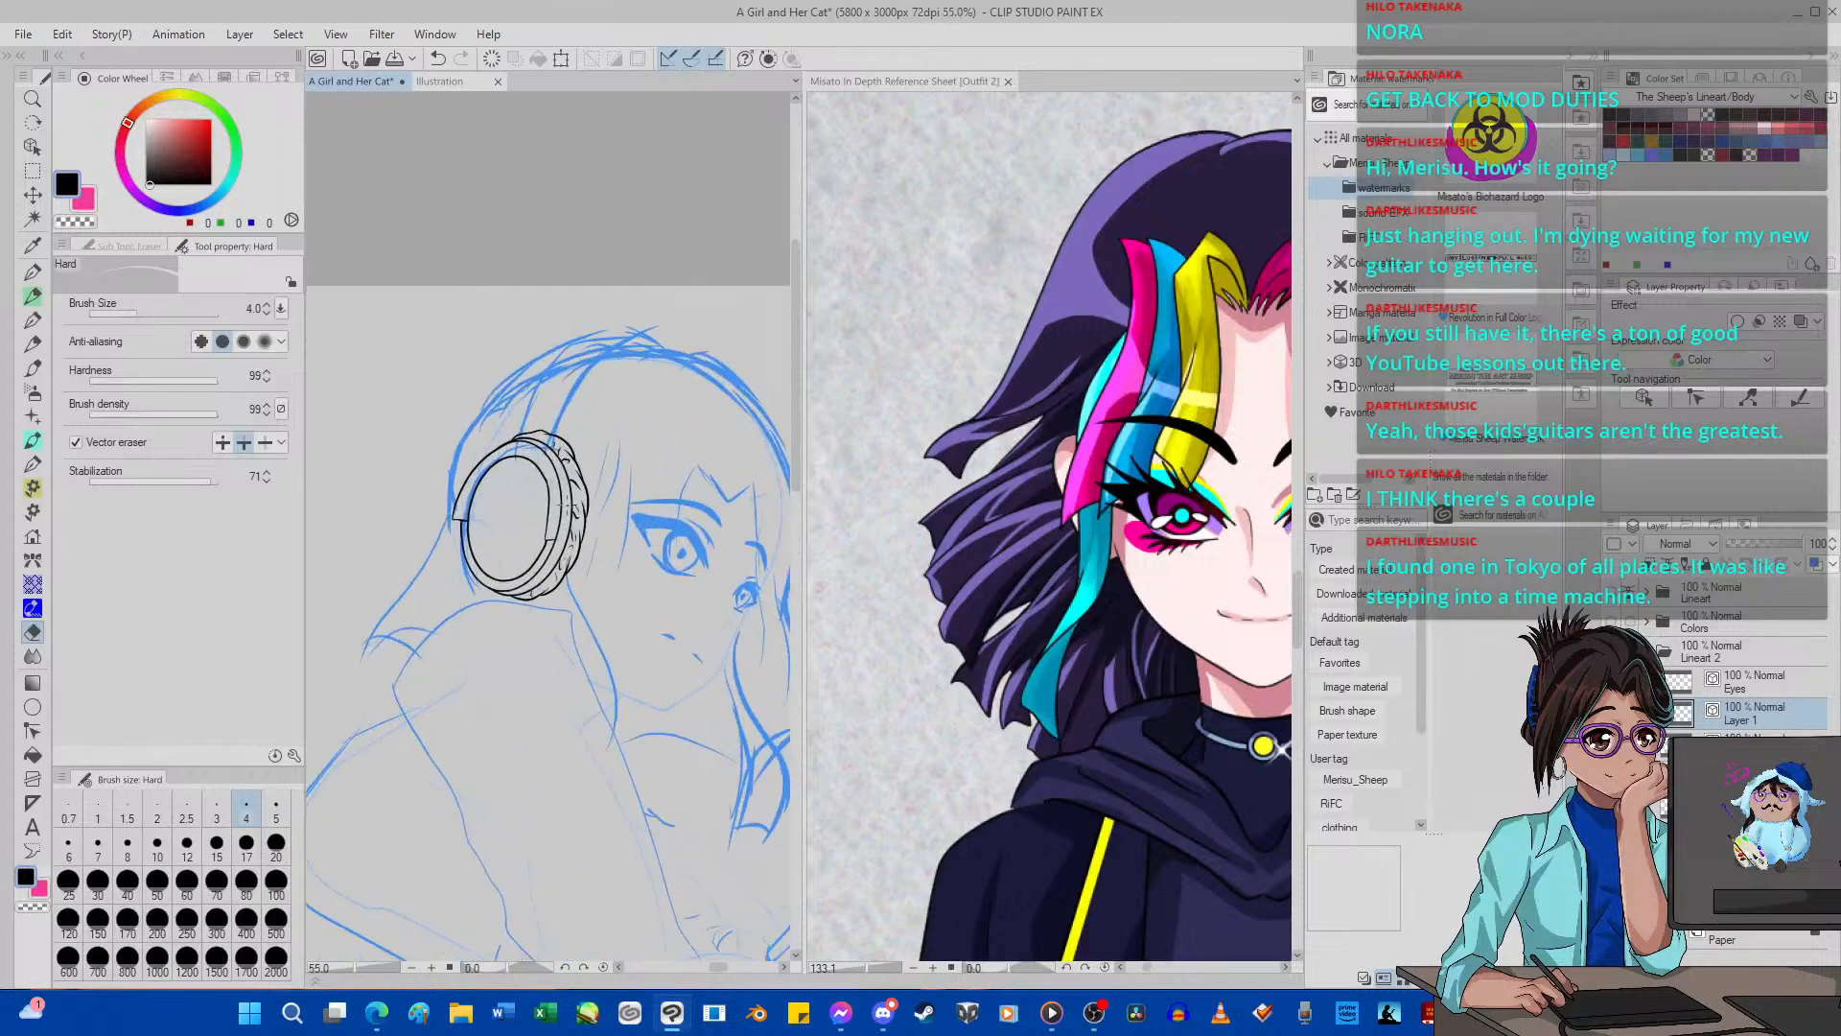
scroll(510, 497, "up", 5)
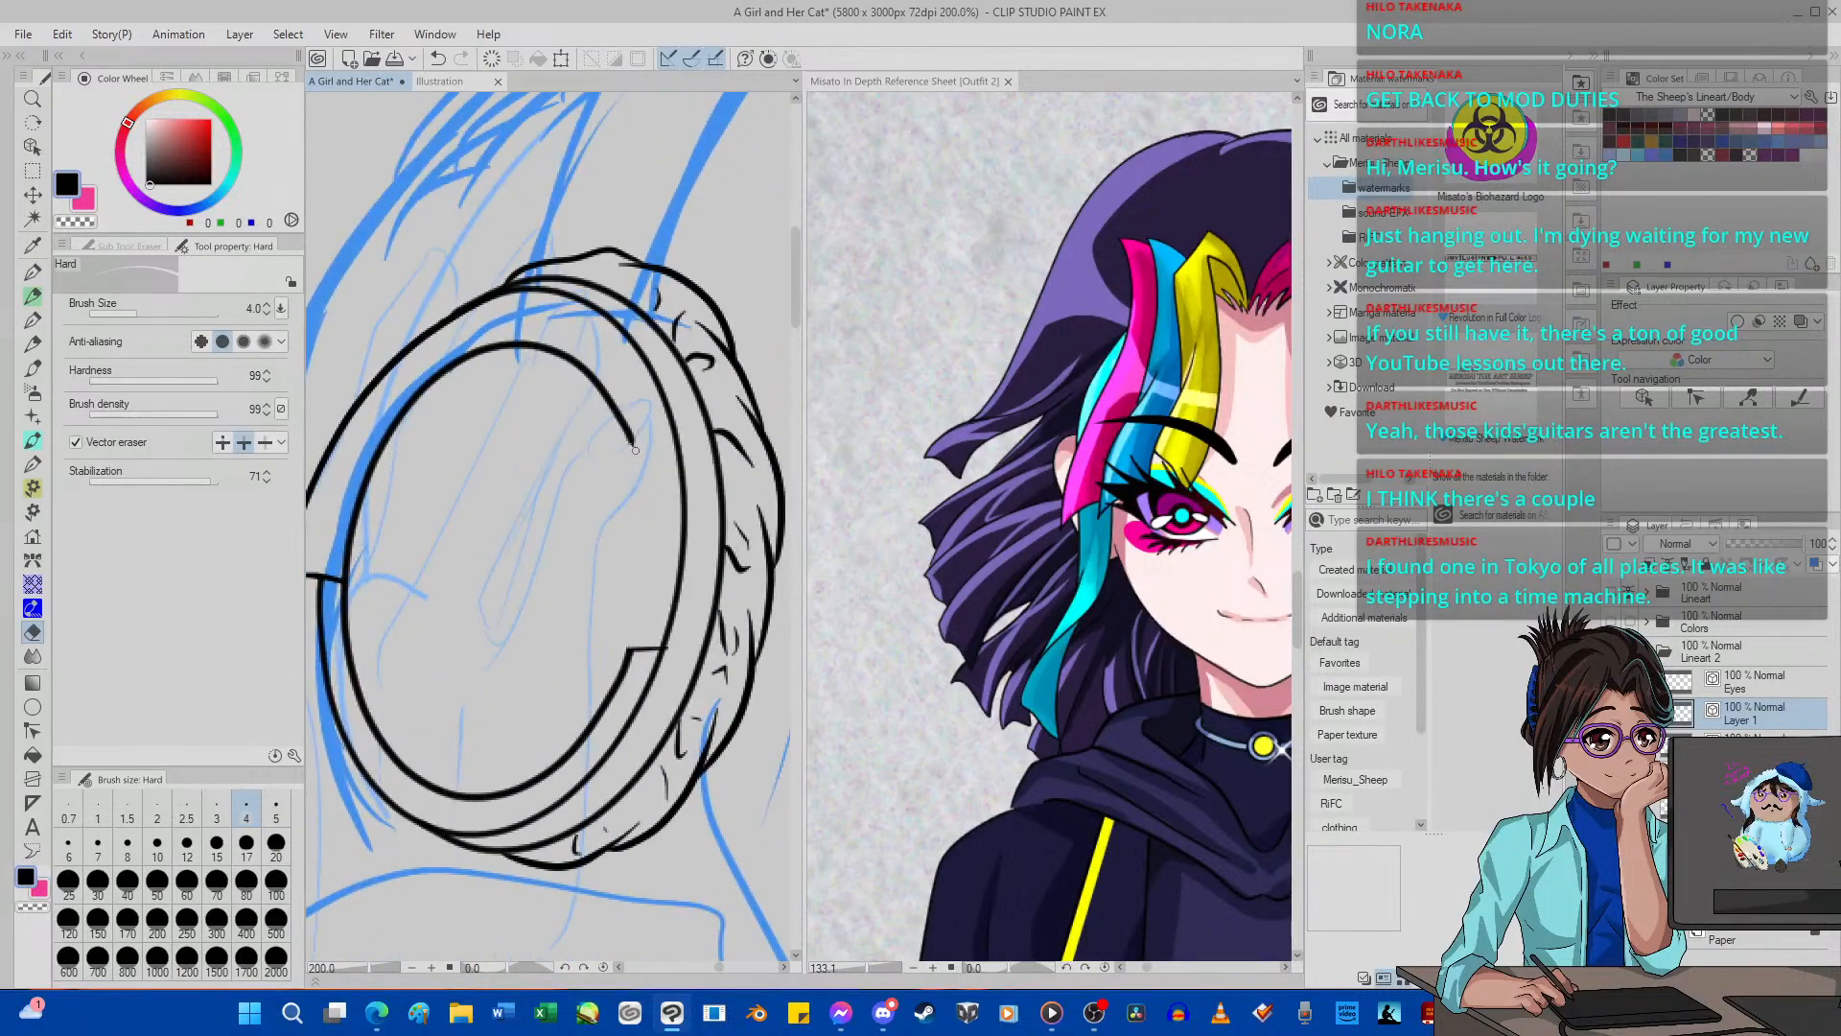
key("p")
left_click_drag(611, 403, 586, 641)
left_click(439, 60)
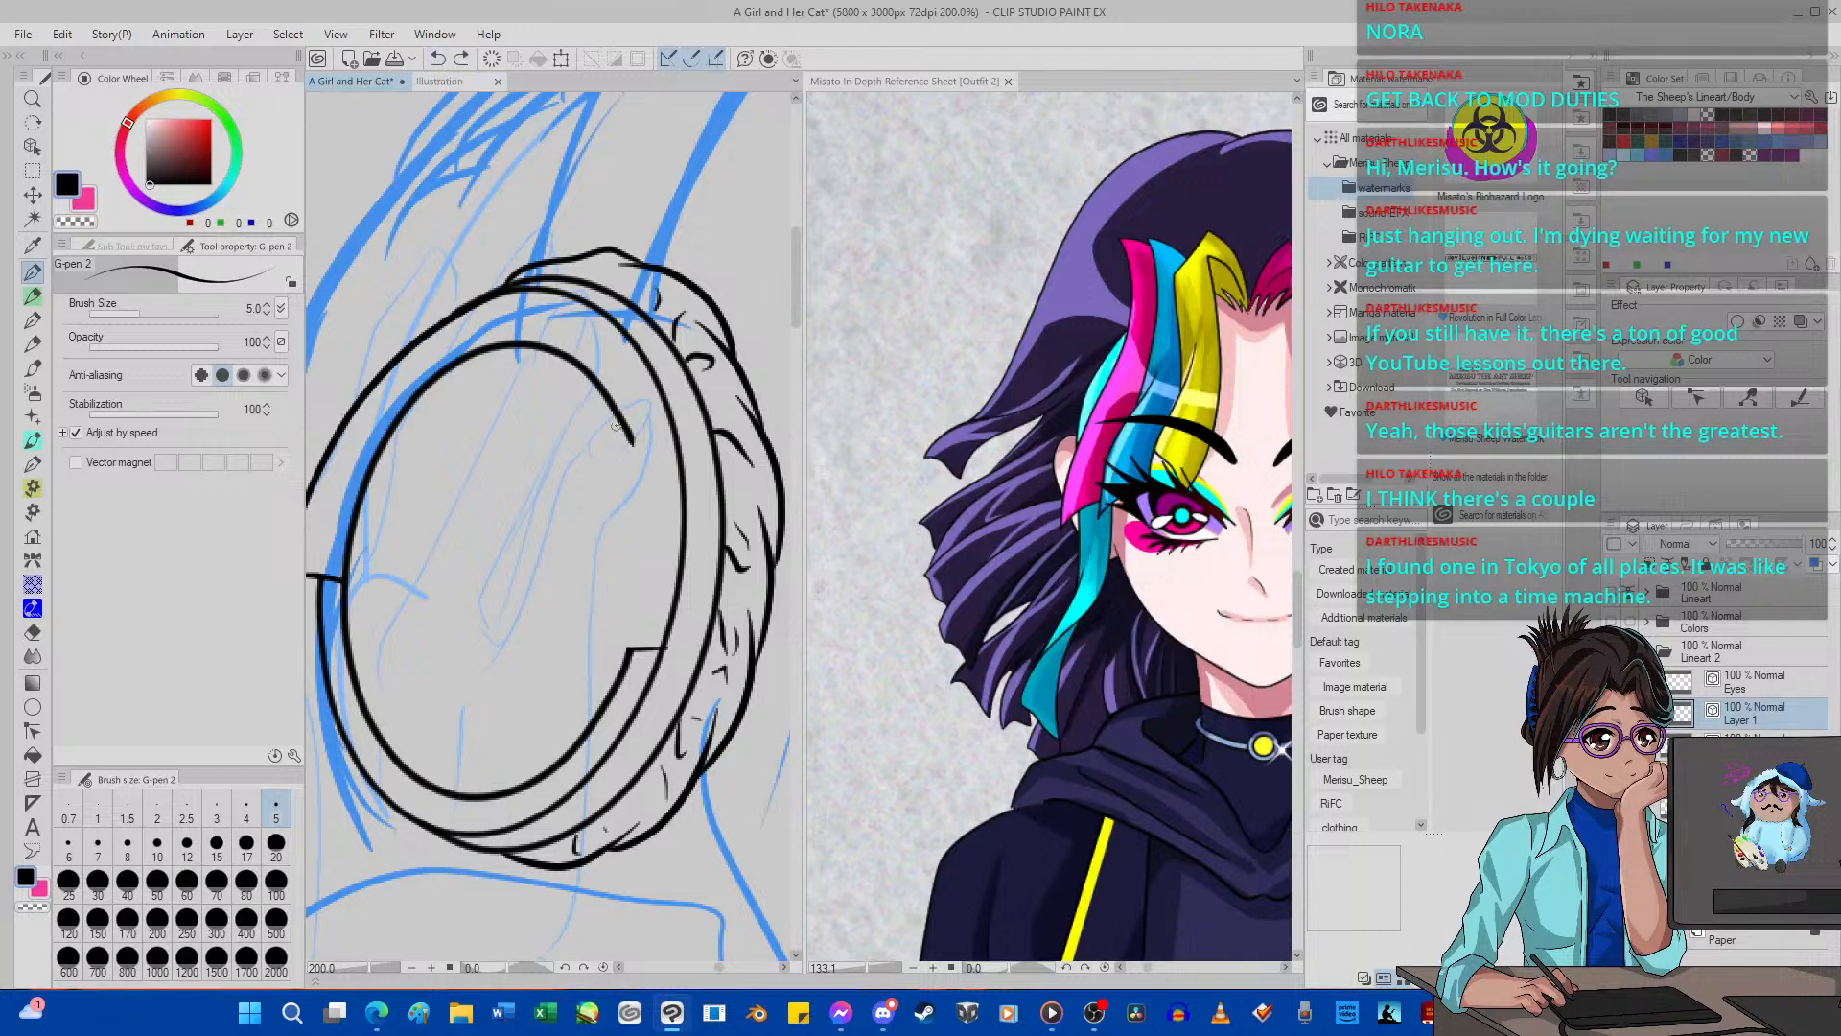
mouse_move(601, 387)
left_mouse_down()
mouse_move(621, 537)
mouse_move(594, 648)
mouse_move(662, 654)
left_mouse_up()
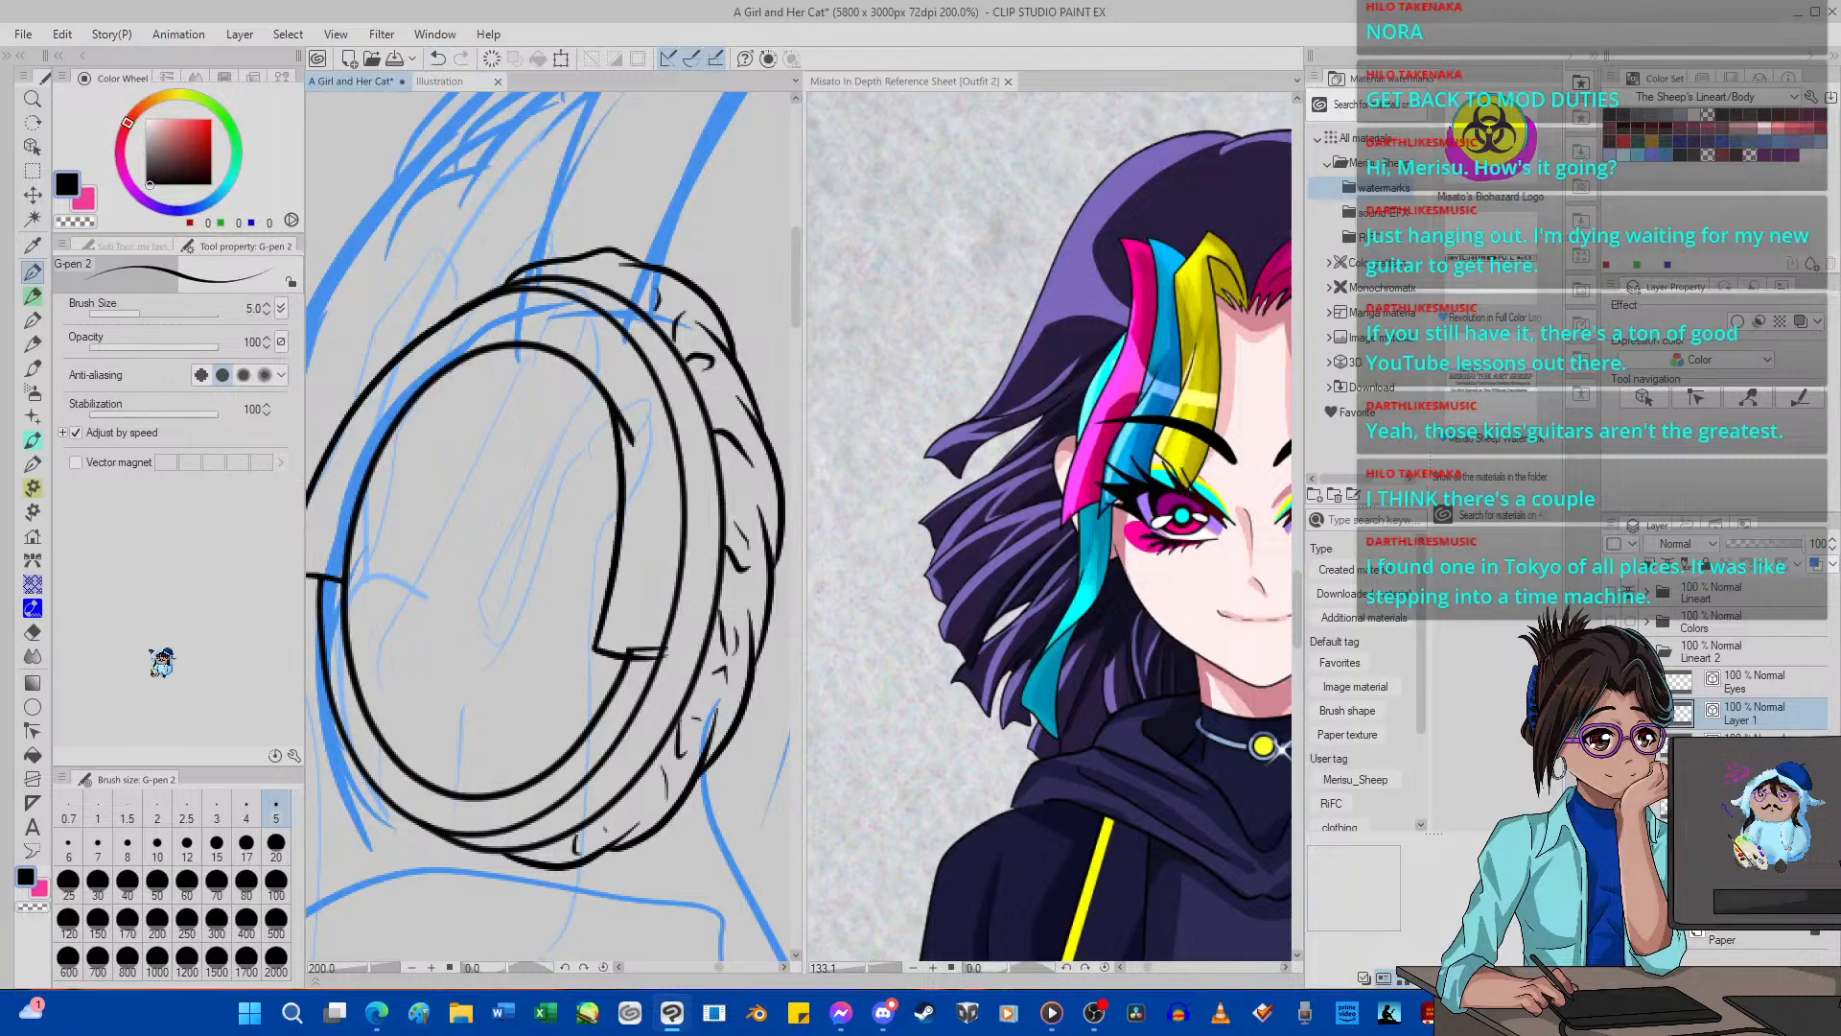
Vector-erase the leftover line stubs at both ends of the redrawn right edge.
left_click(32, 632)
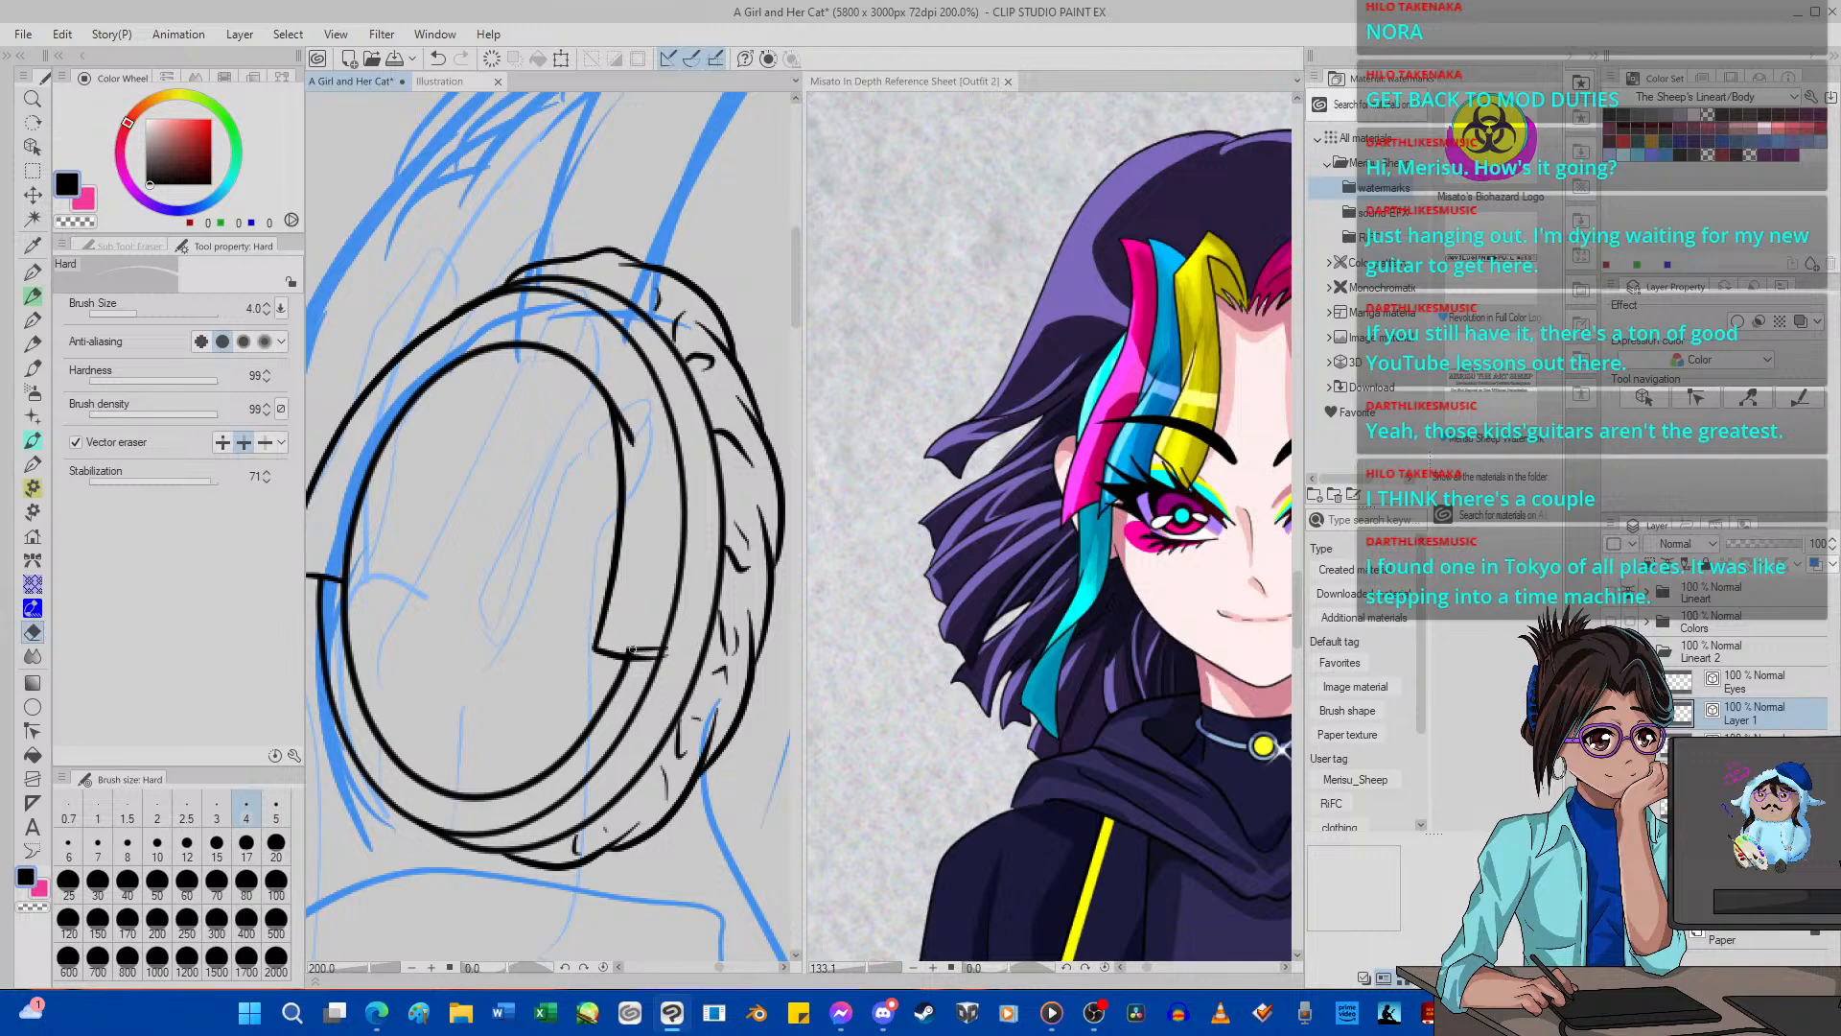
left_click_drag(632, 649, 628, 645)
left_click_drag(626, 411, 633, 433)
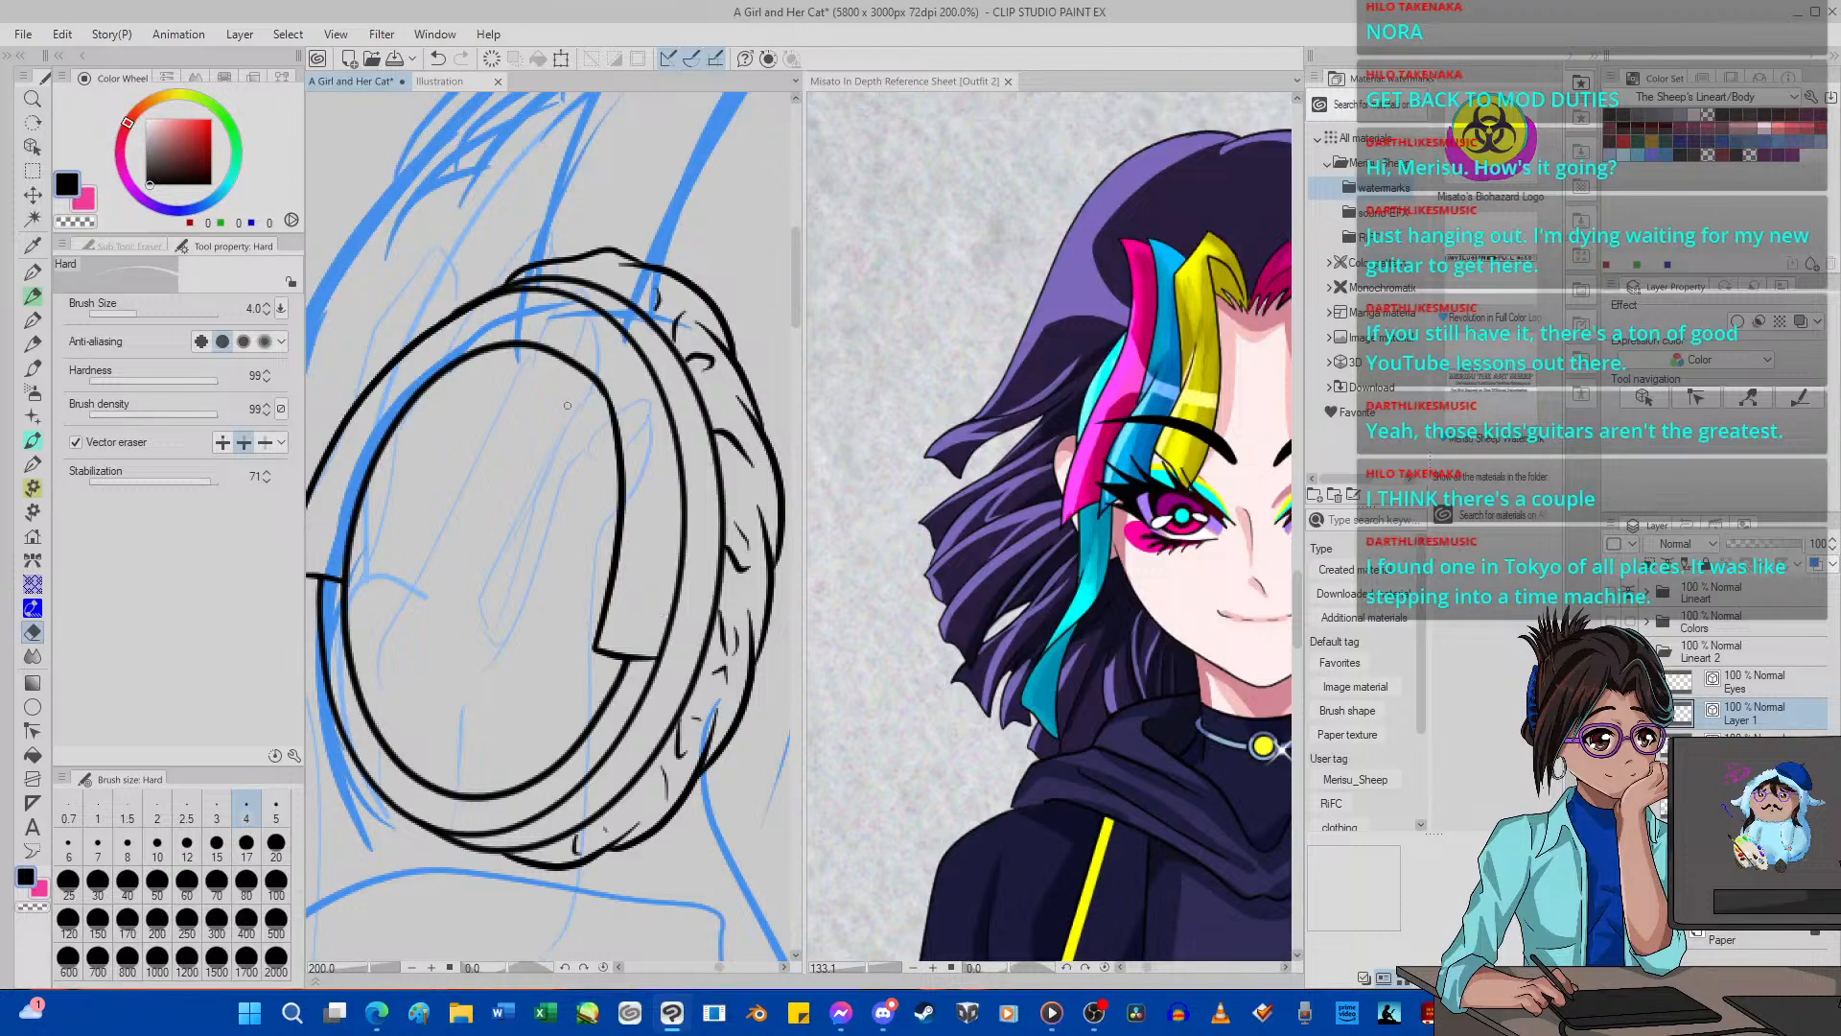
Ink a short diagonal line with G-pen 2 from the left corner down to the rim to give the piece thickness.
scroll(567, 406, "down", 7)
scroll(475, 403, "up", 4)
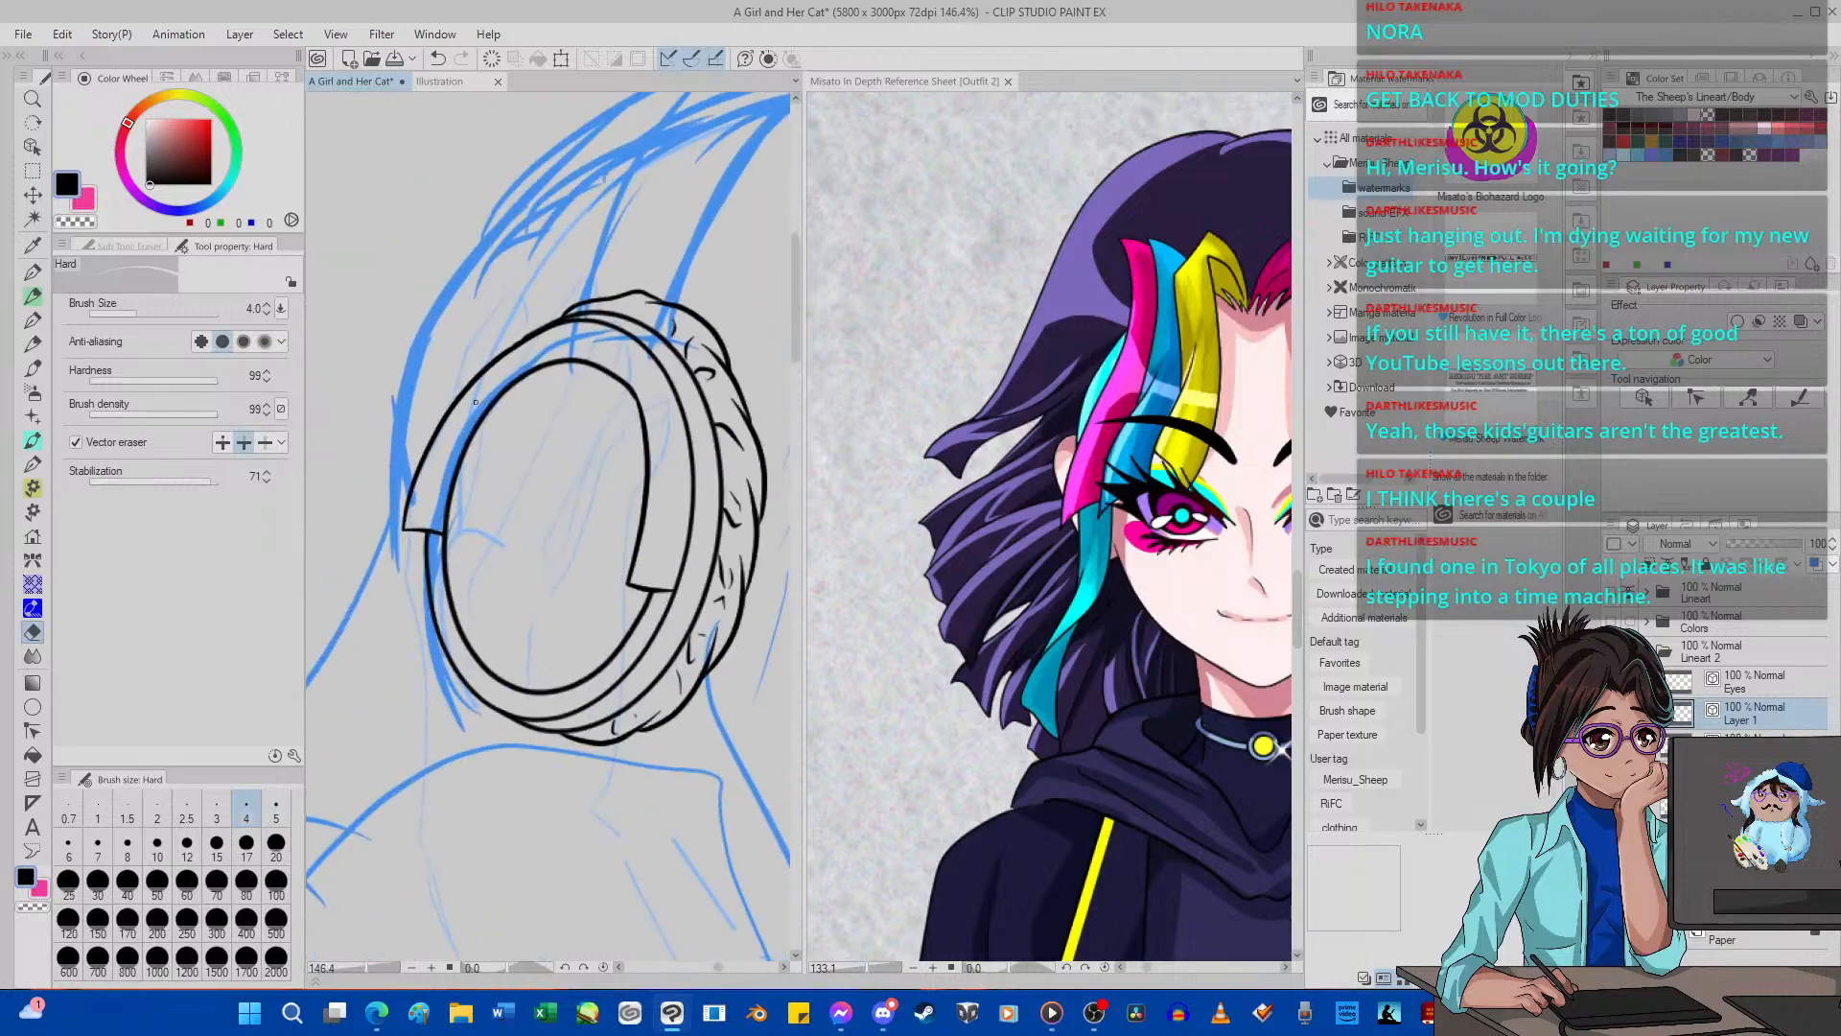
scroll(603, 359, "up", 2)
scroll(603, 361, "down", 6)
scroll(471, 452, "up", 11)
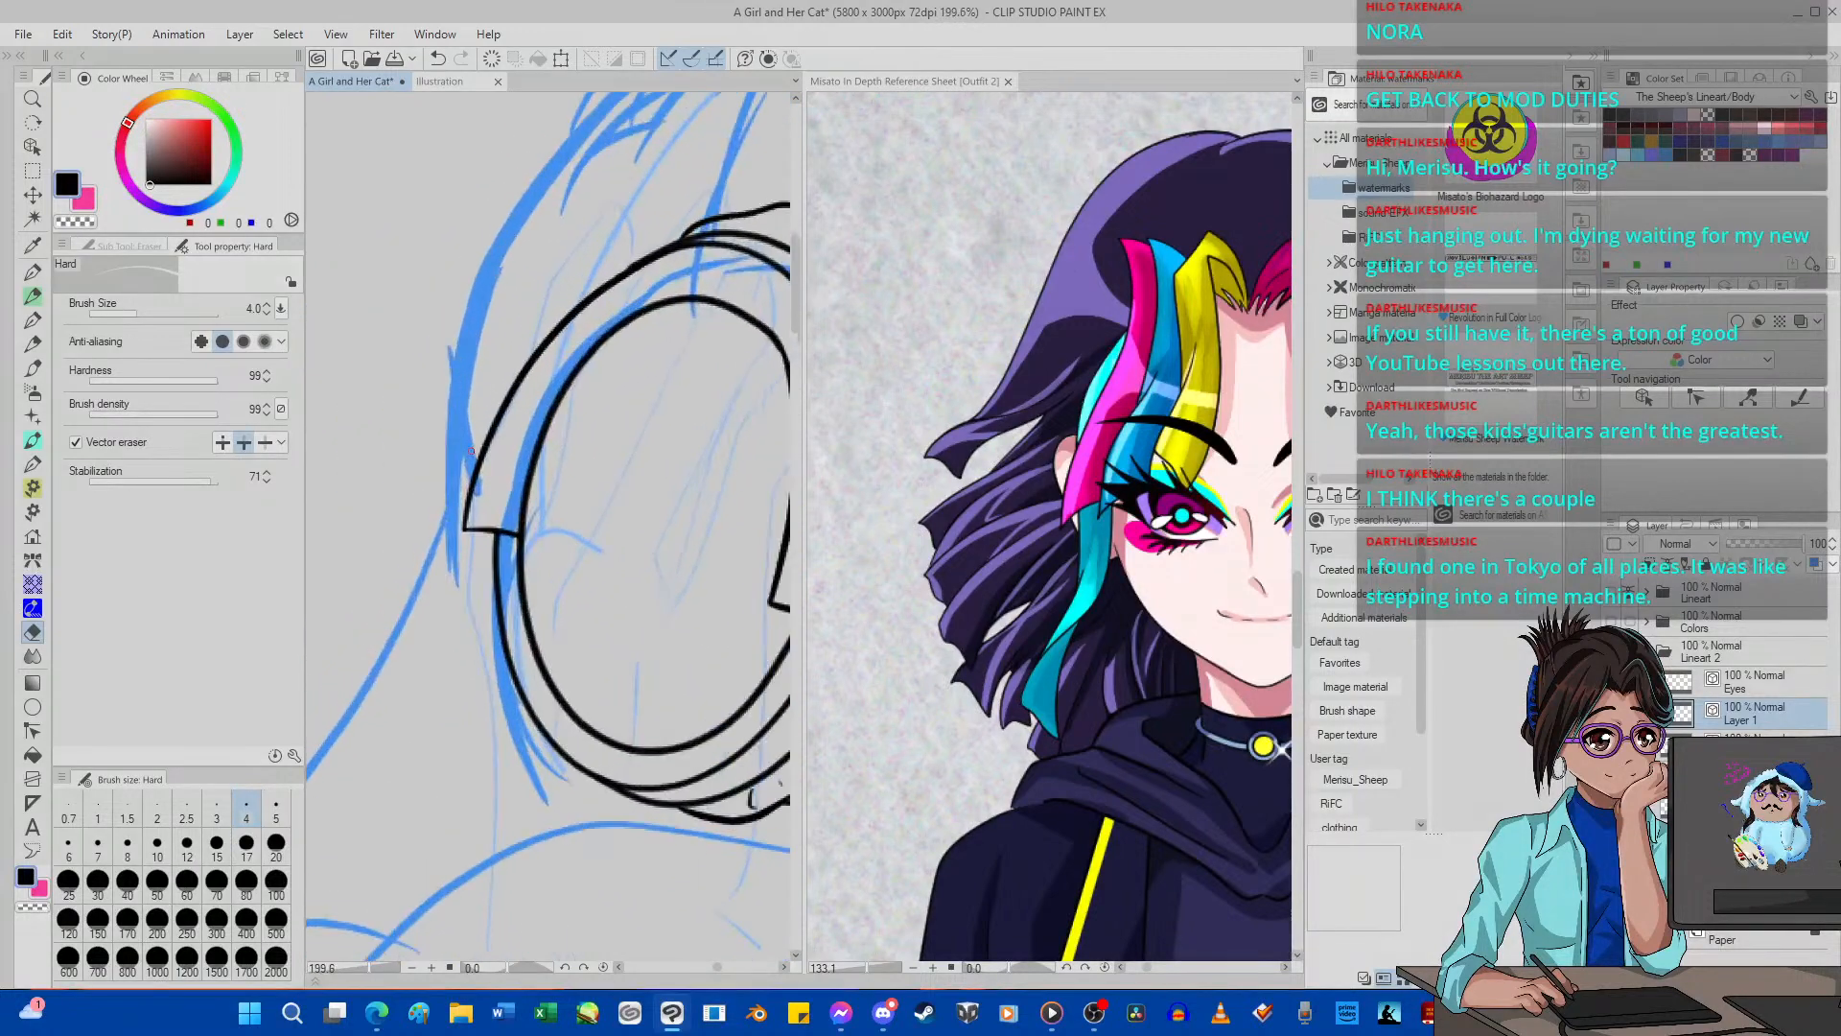
key("p")
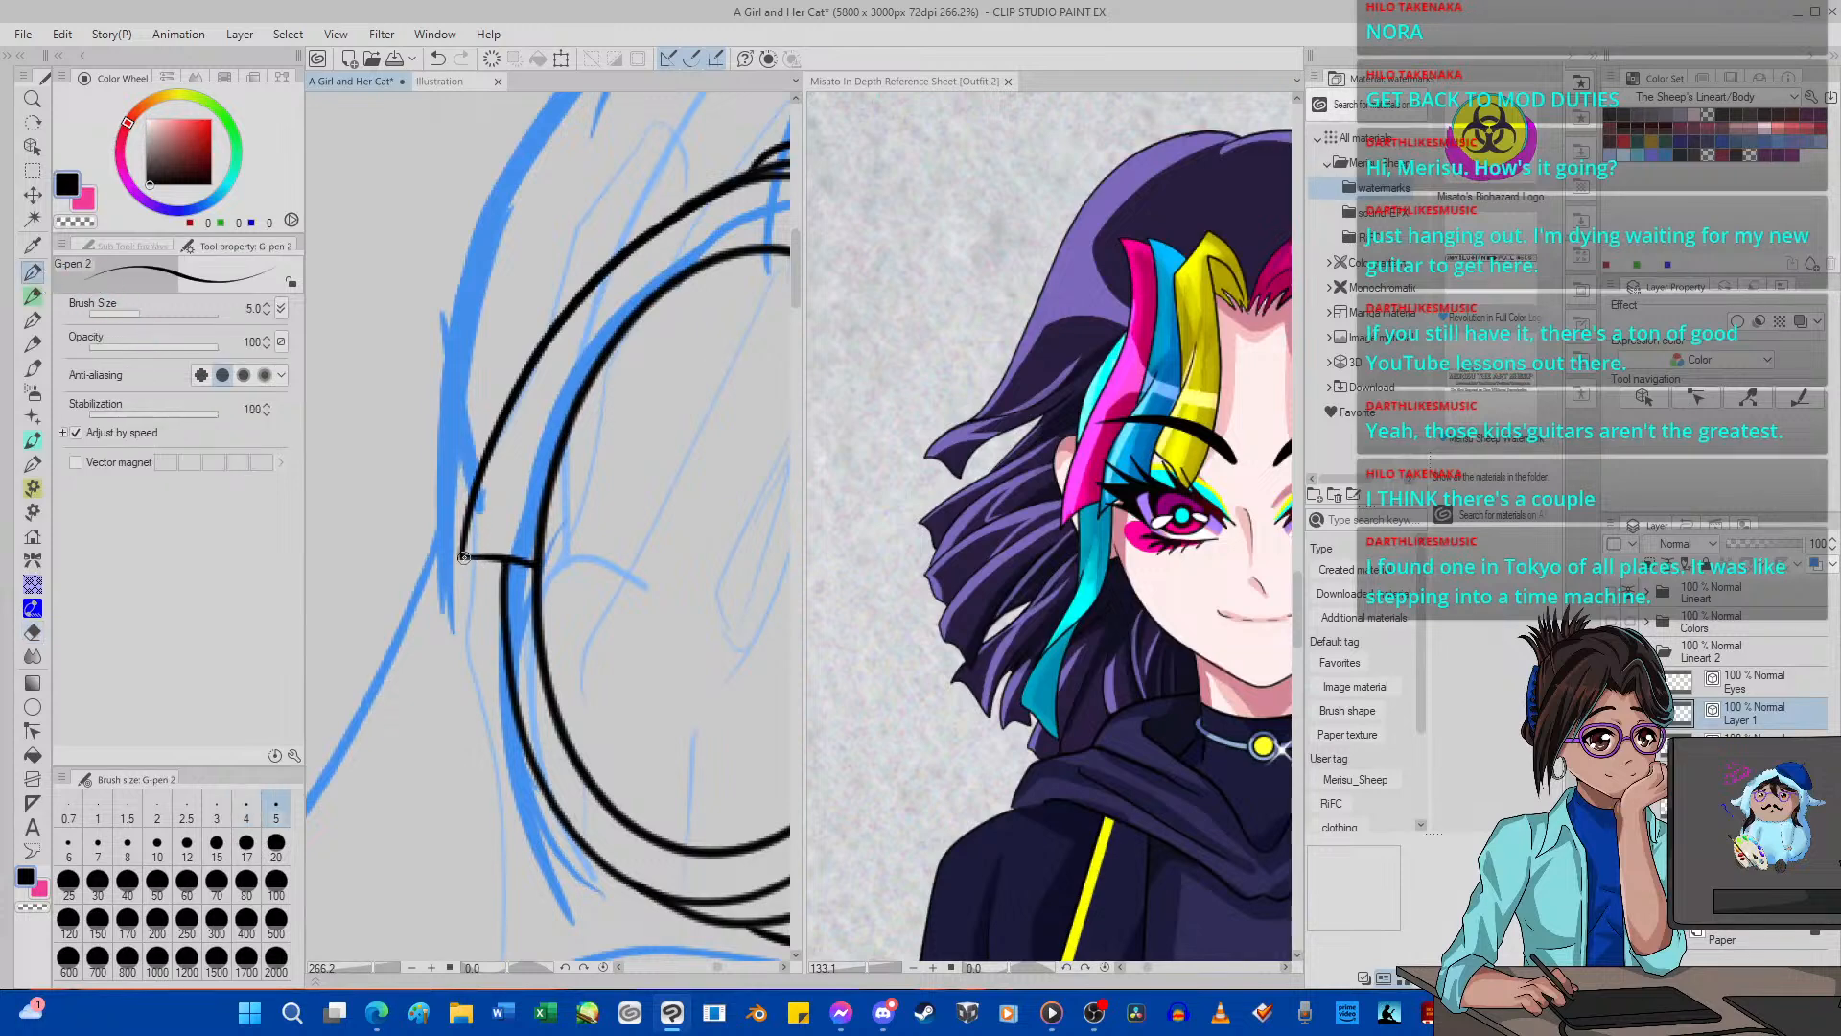
left_click_drag(463, 557, 500, 596)
scroll(494, 569, "down", 15)
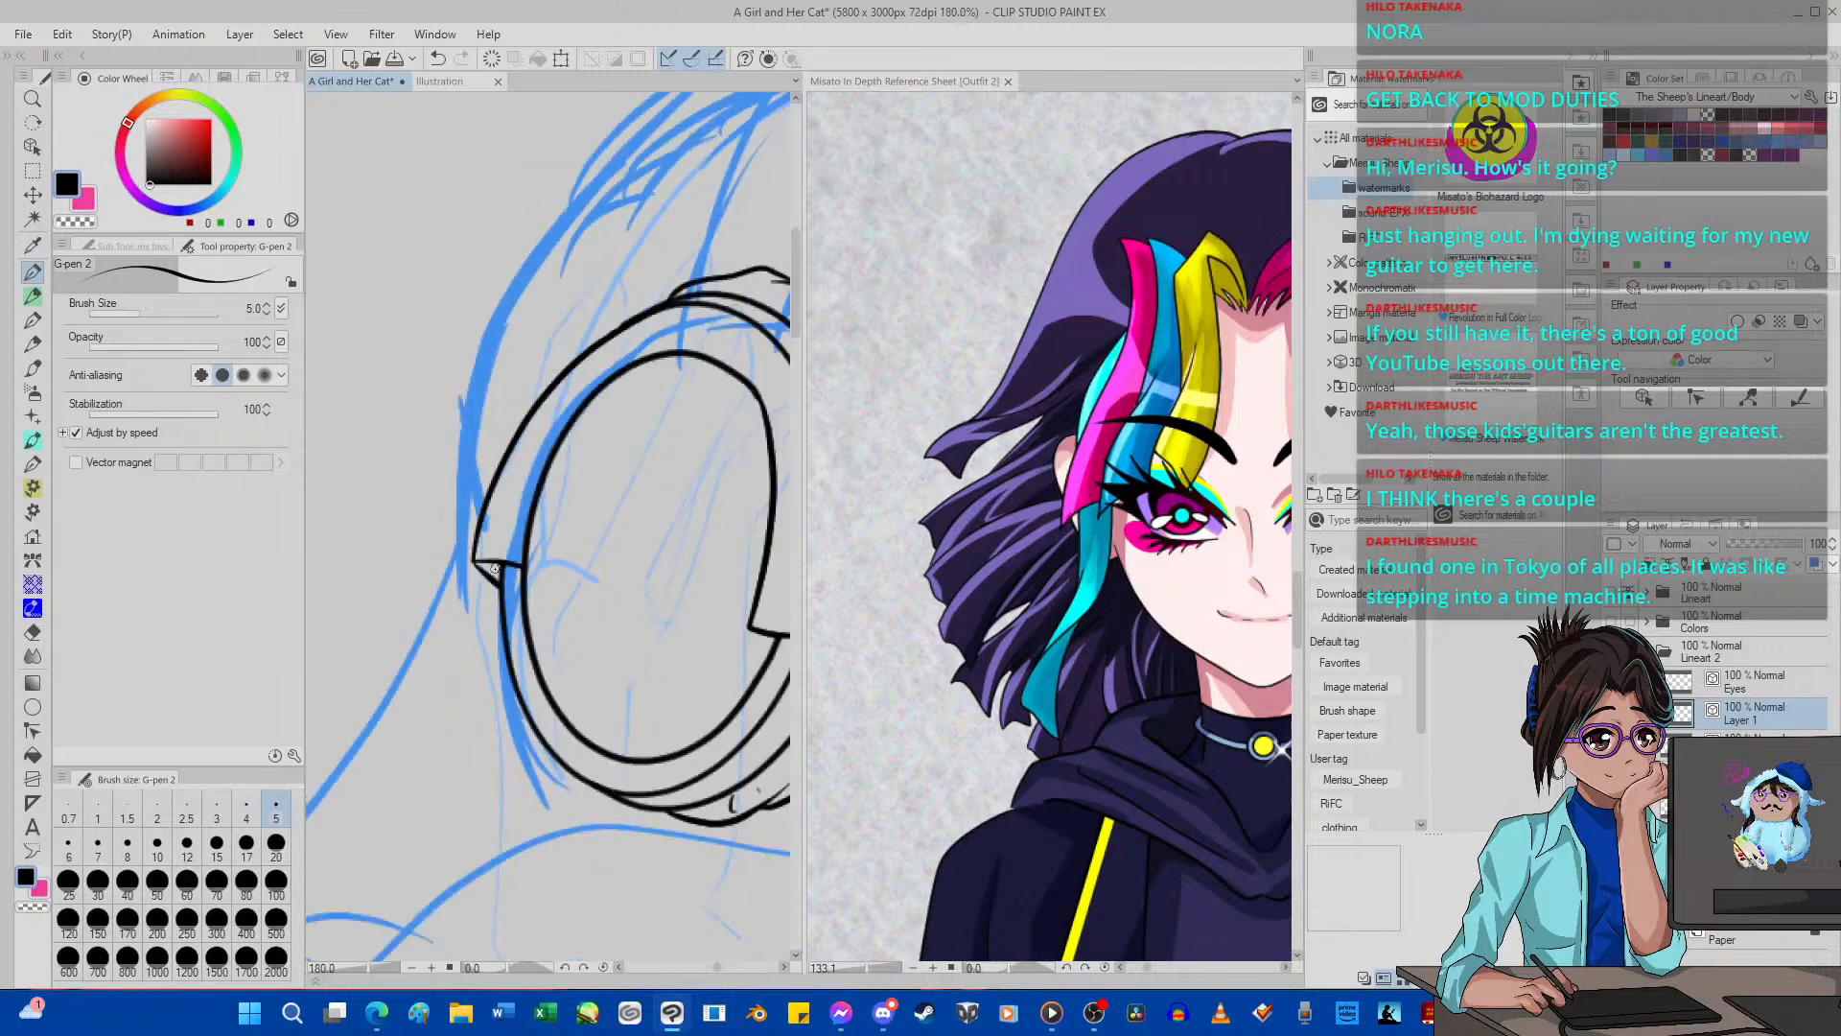
scroll(495, 589, "up", 9)
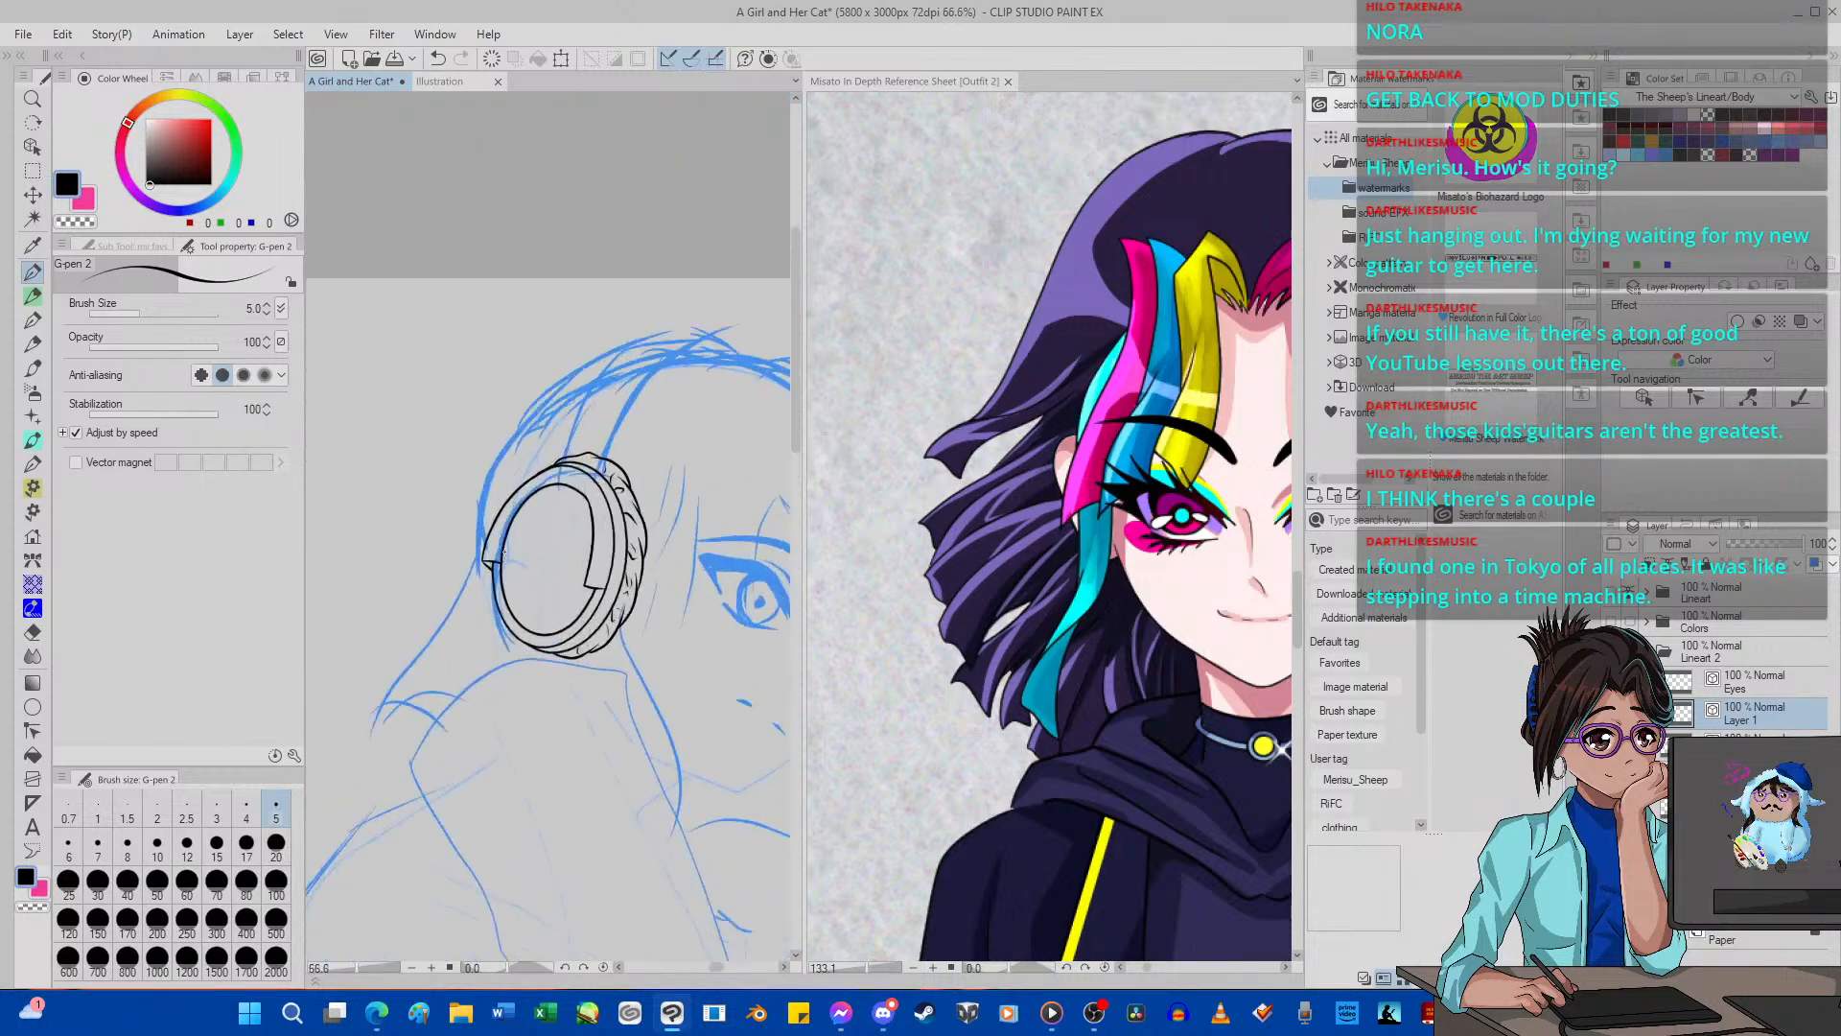
scroll(503, 558, "up", 5)
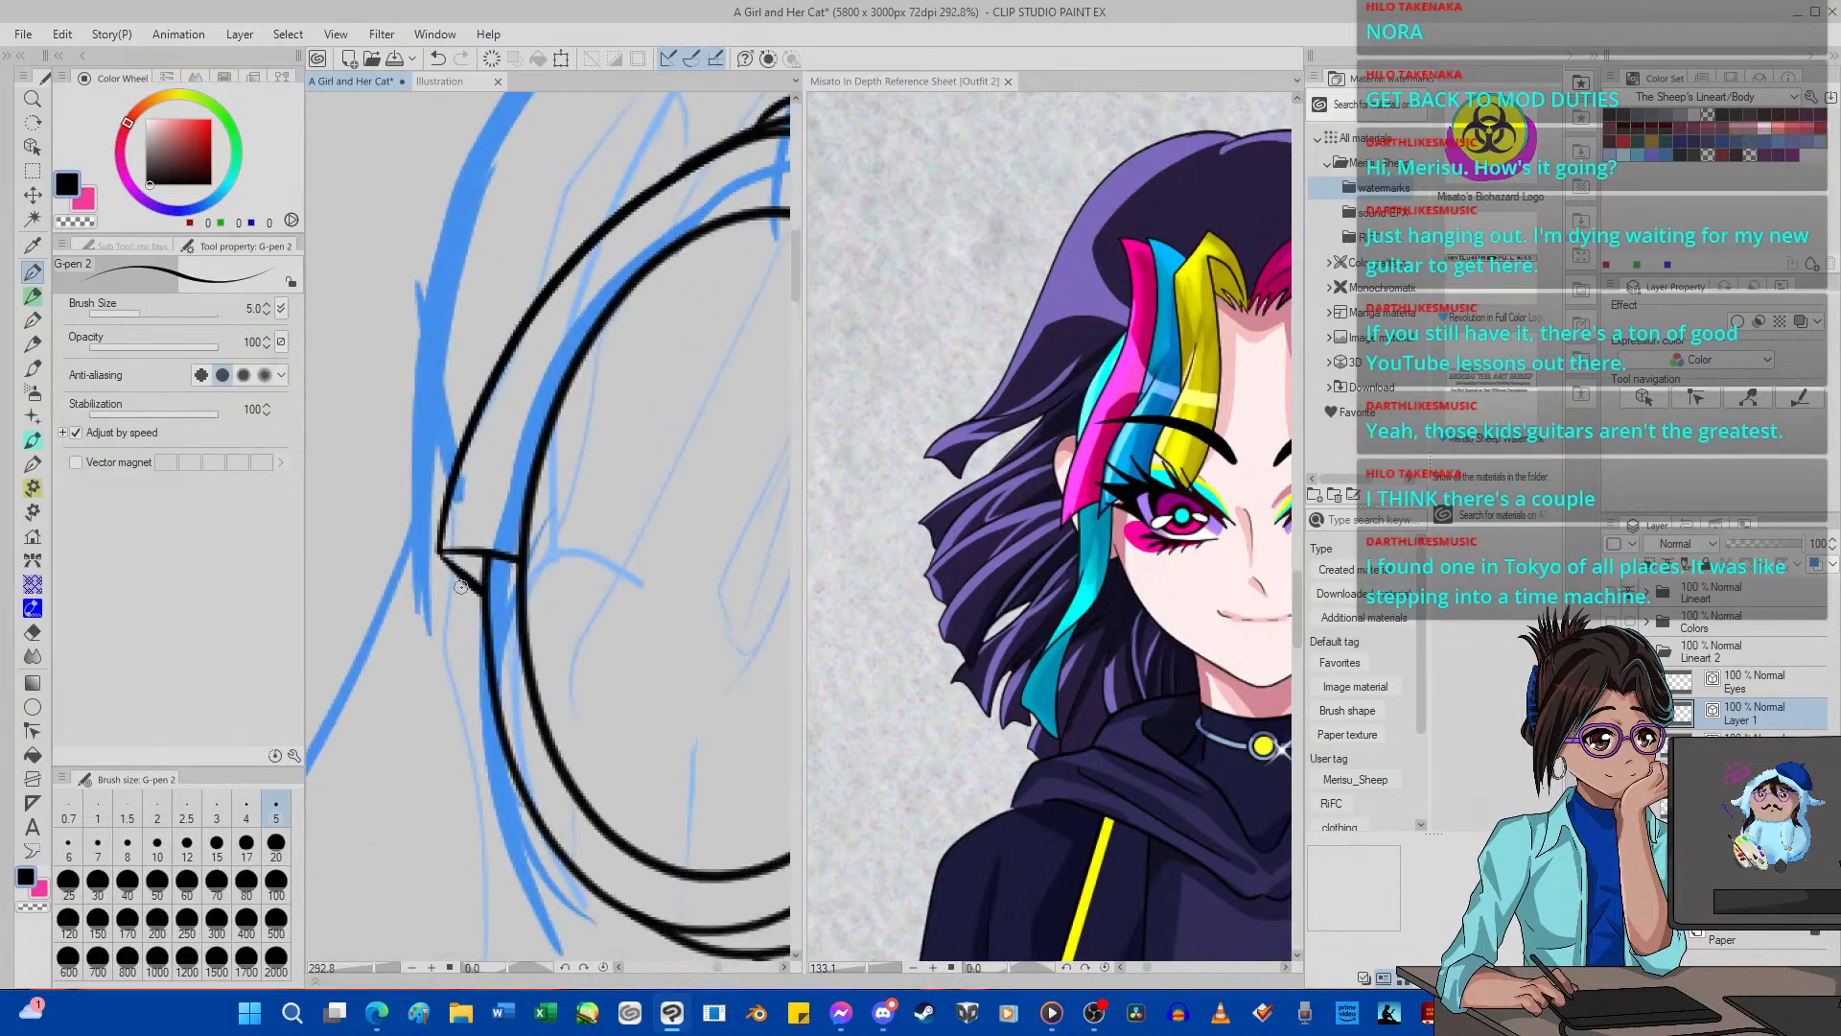
Vector-erase the overshooting end of the short diagonal line where it meets the ear cup's outer rim.
left_click(31, 632)
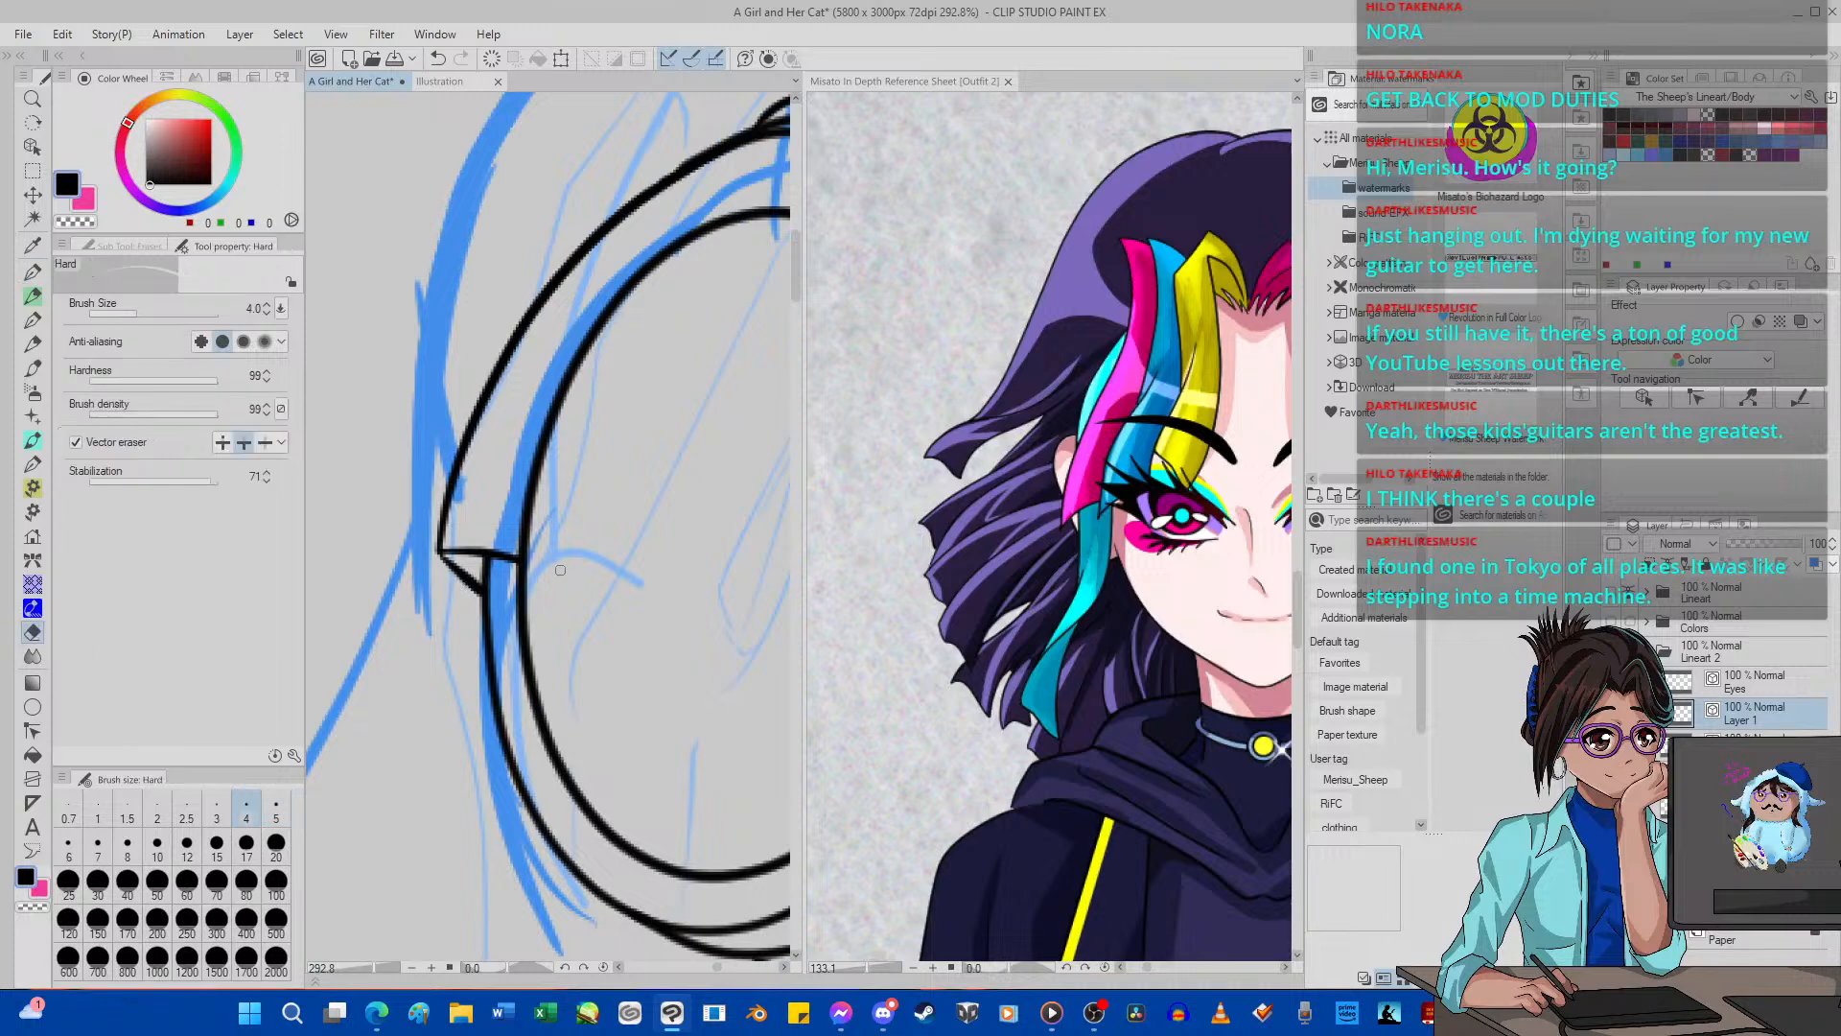
left_click_drag(481, 563, 499, 589)
scroll(435, 457, "down", 10)
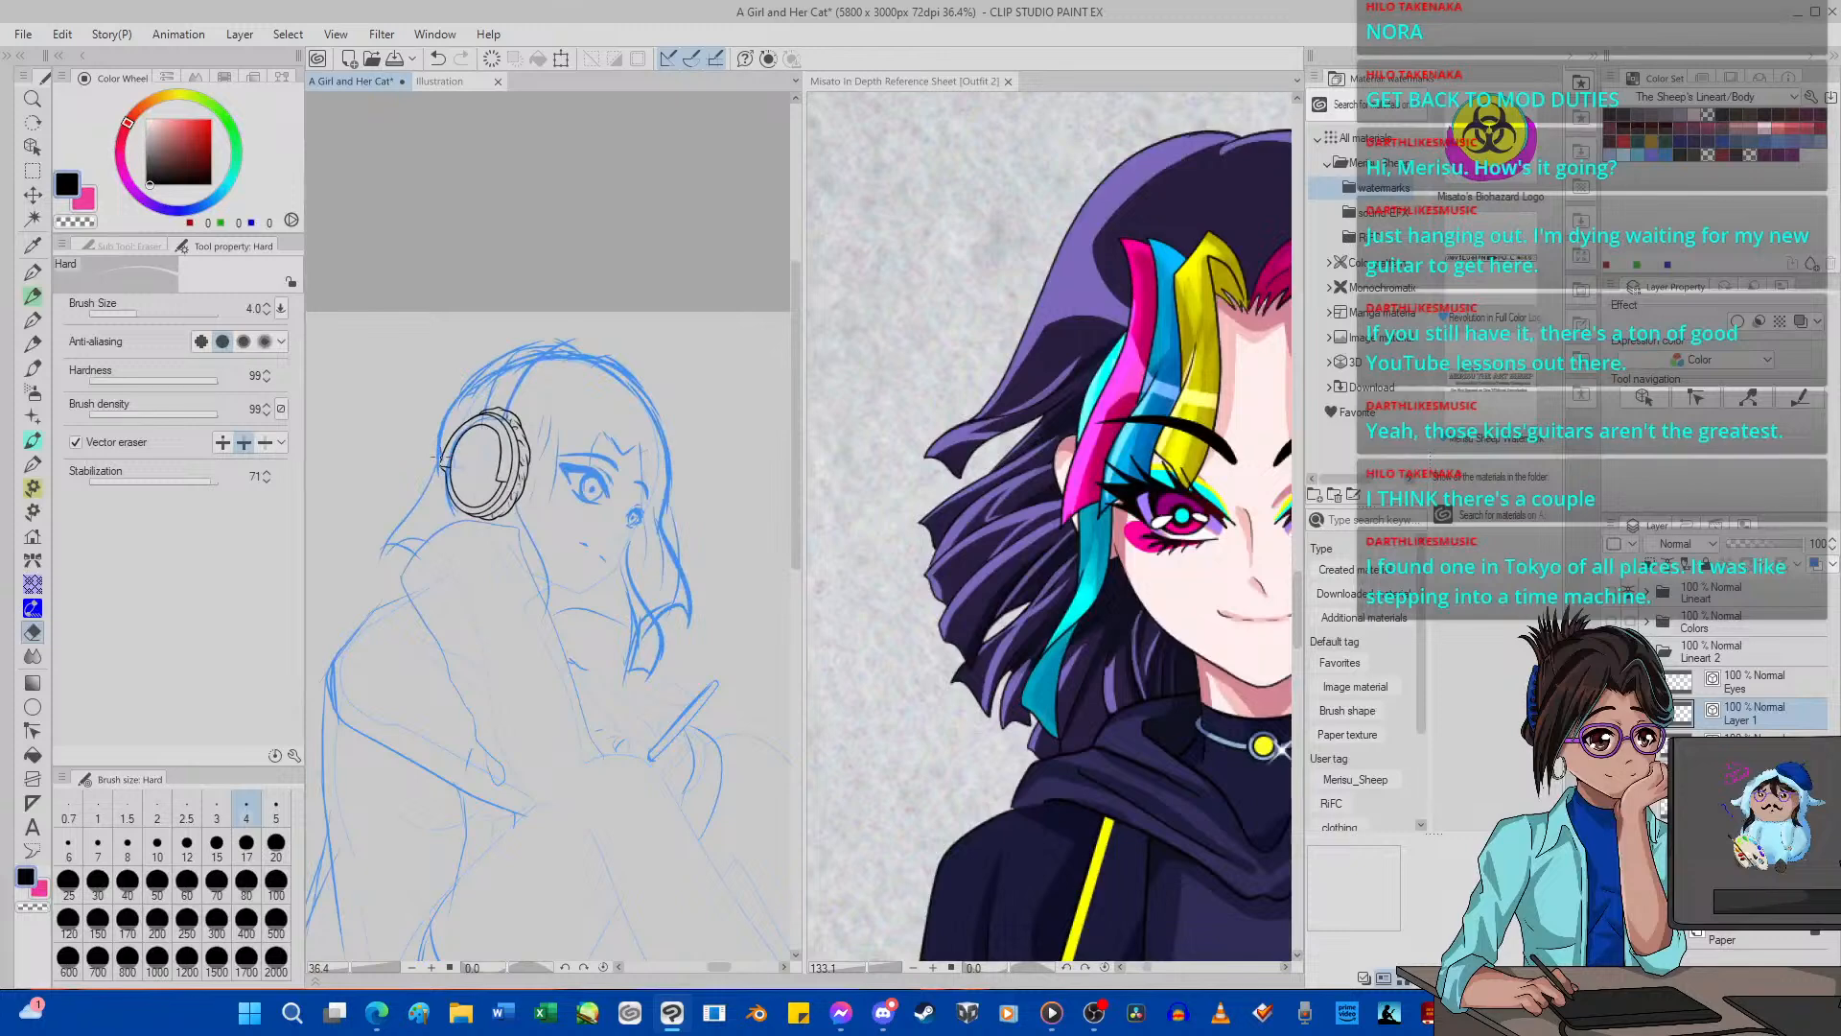
Delete surplus control points at the inner oval's upper-right bend and shift a remaining point slightly outward to smooth the curve.
scroll(434, 457, "up", 10)
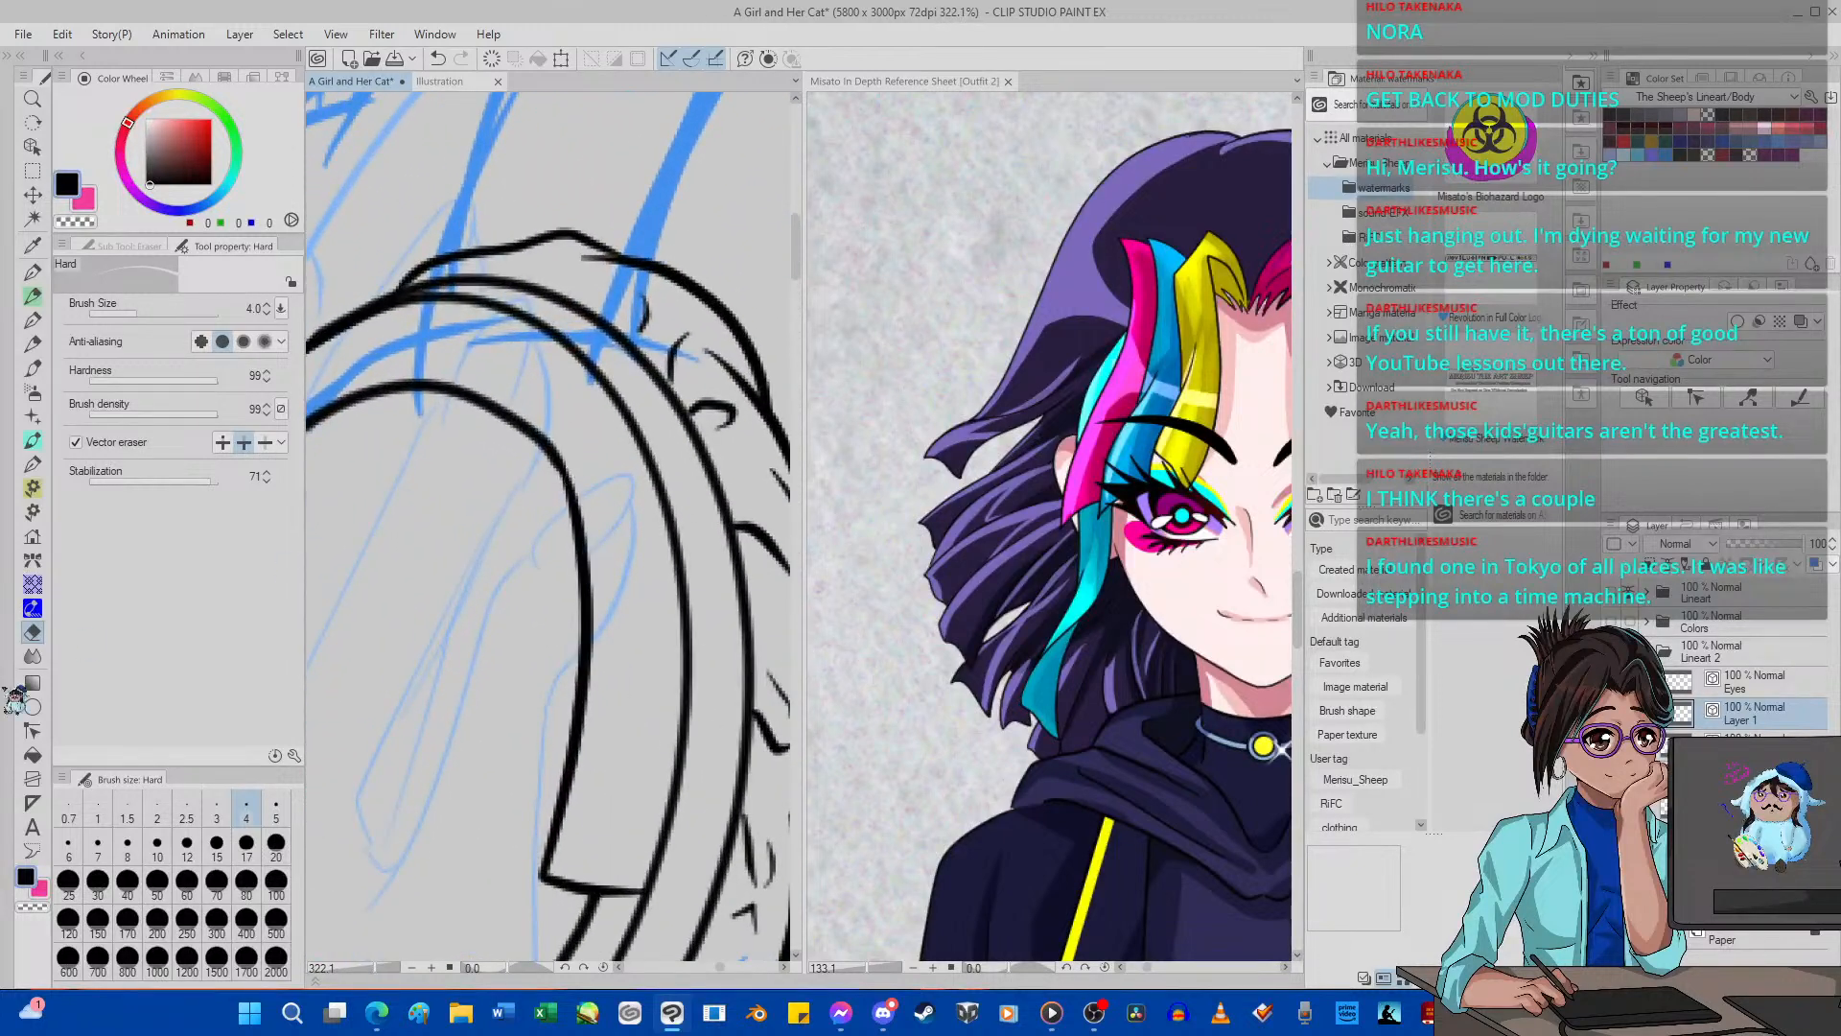
left_click(32, 730)
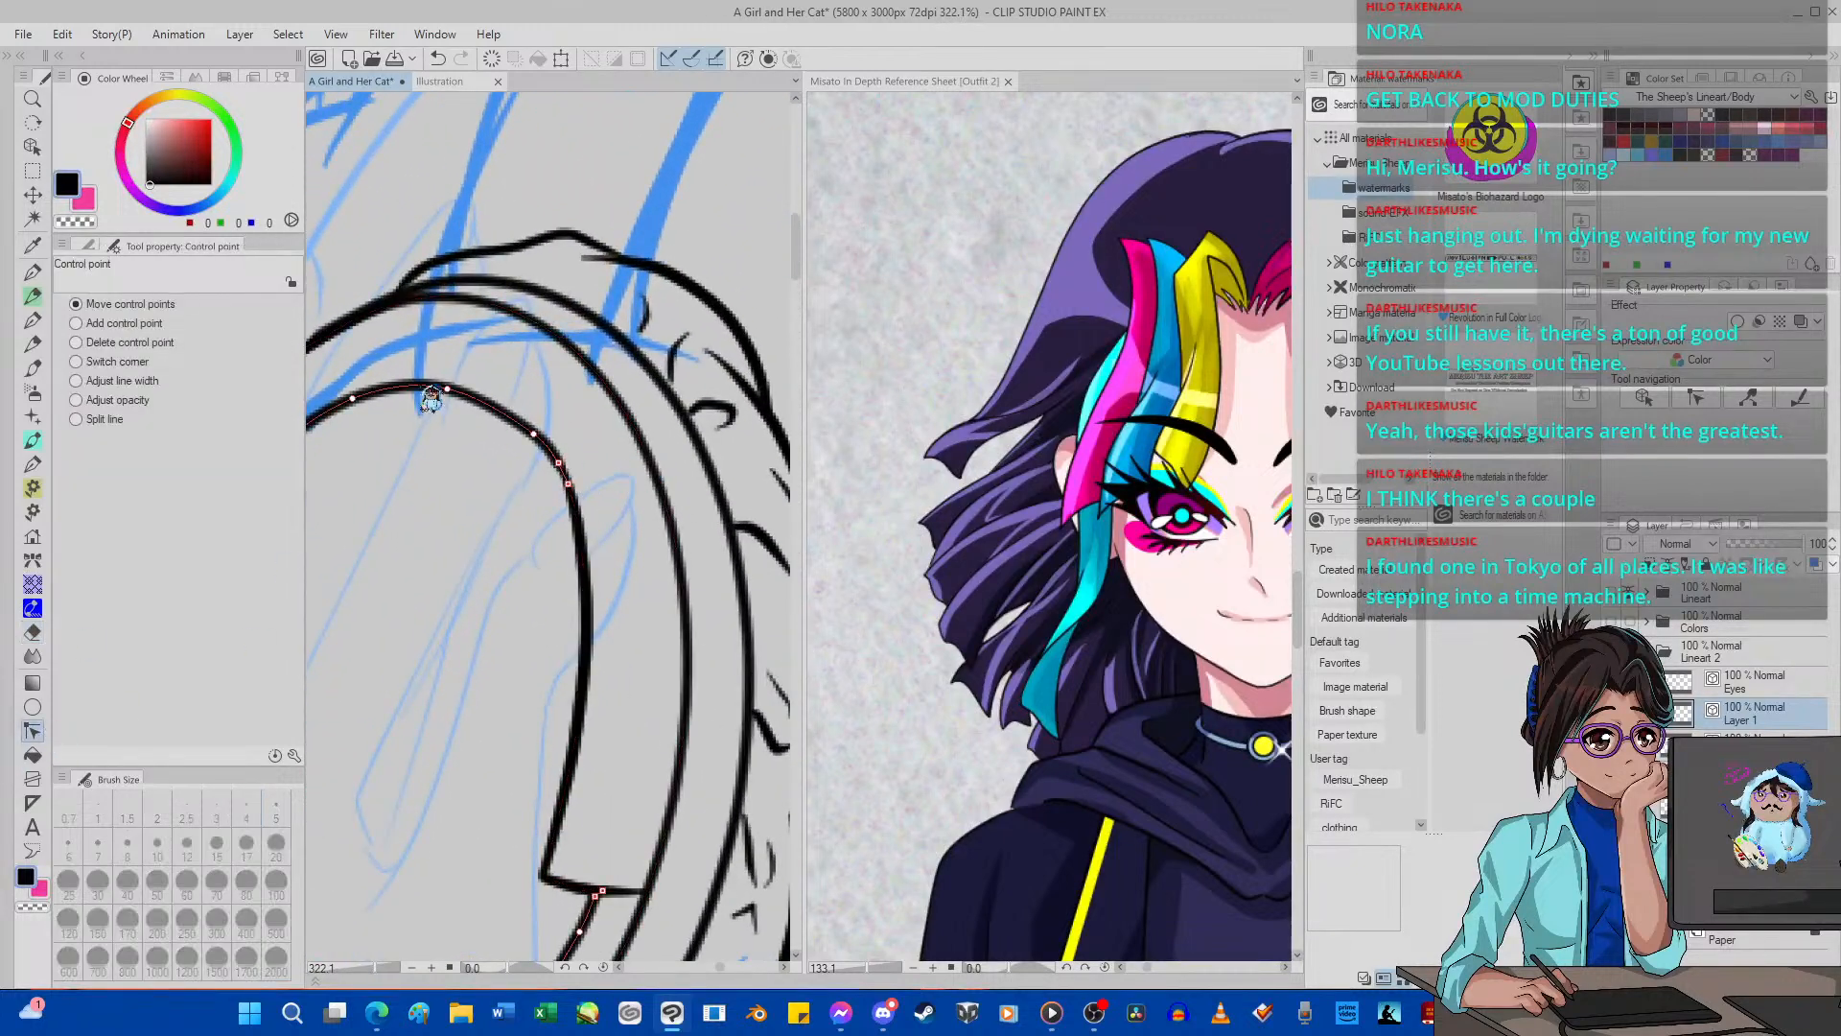
left_click(154, 343)
scroll(542, 489, "up", 5)
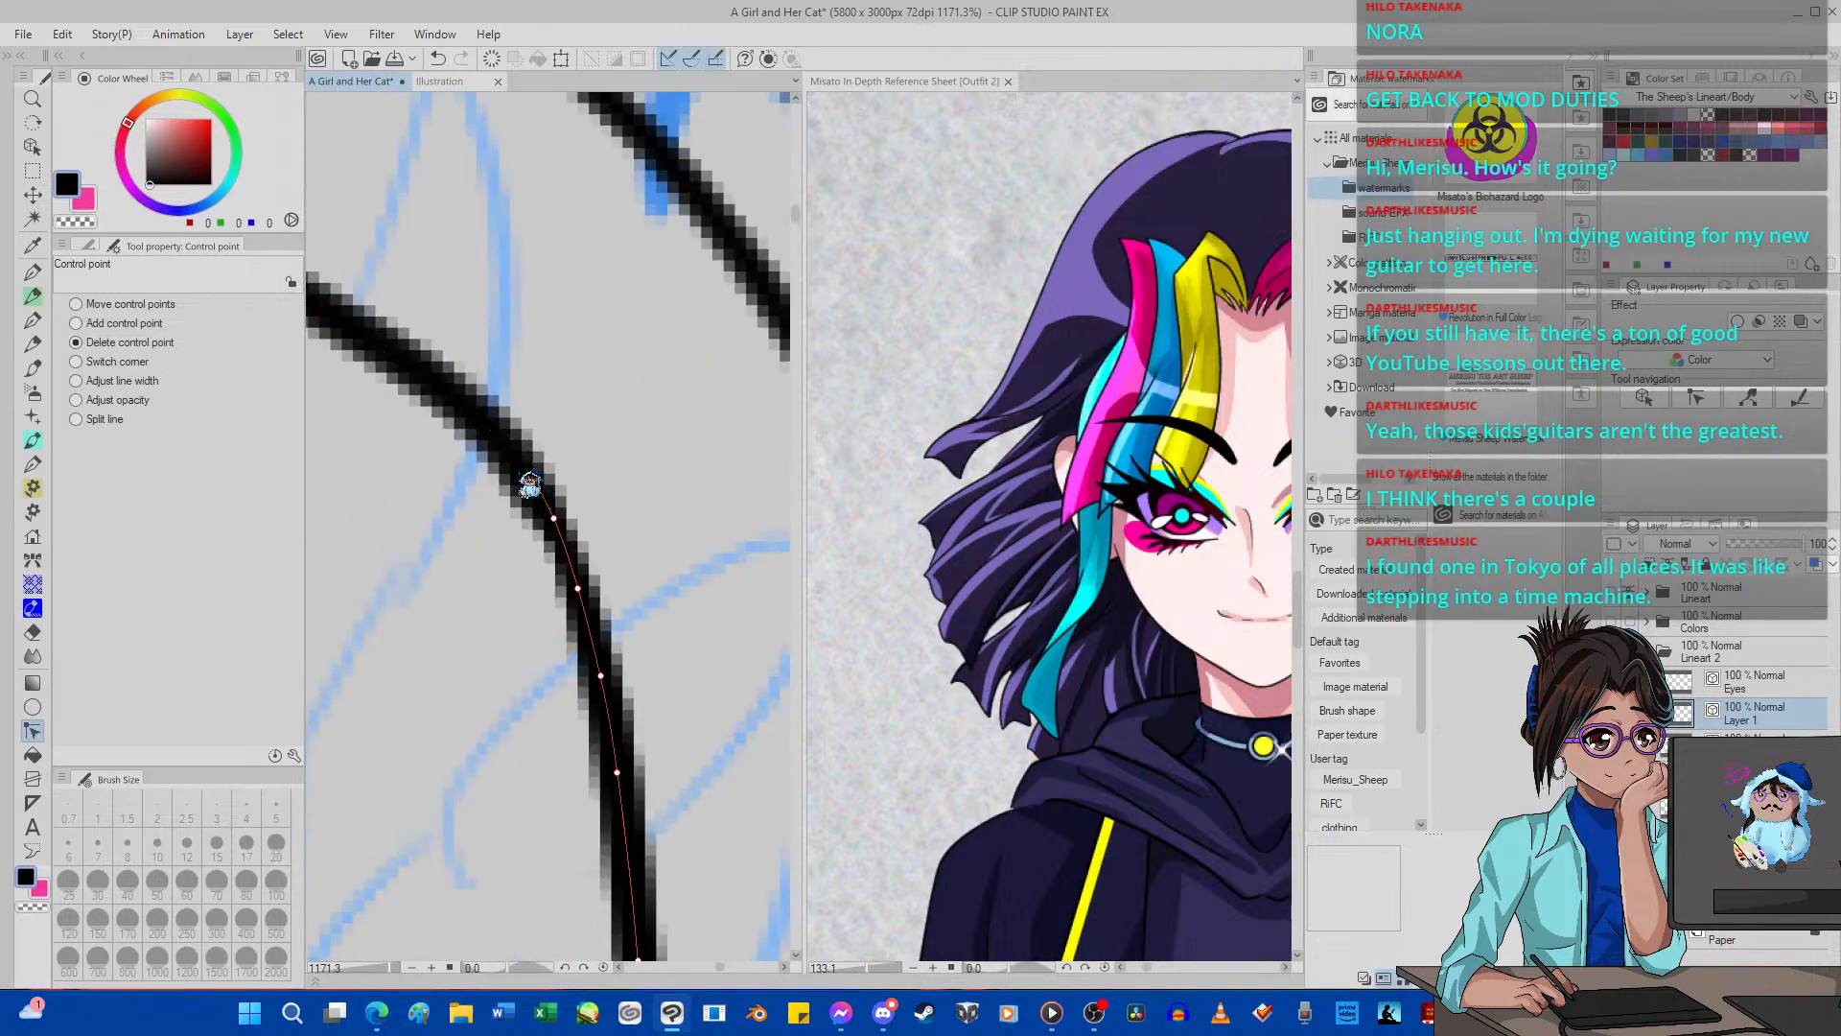
scroll(537, 487, "down", 4)
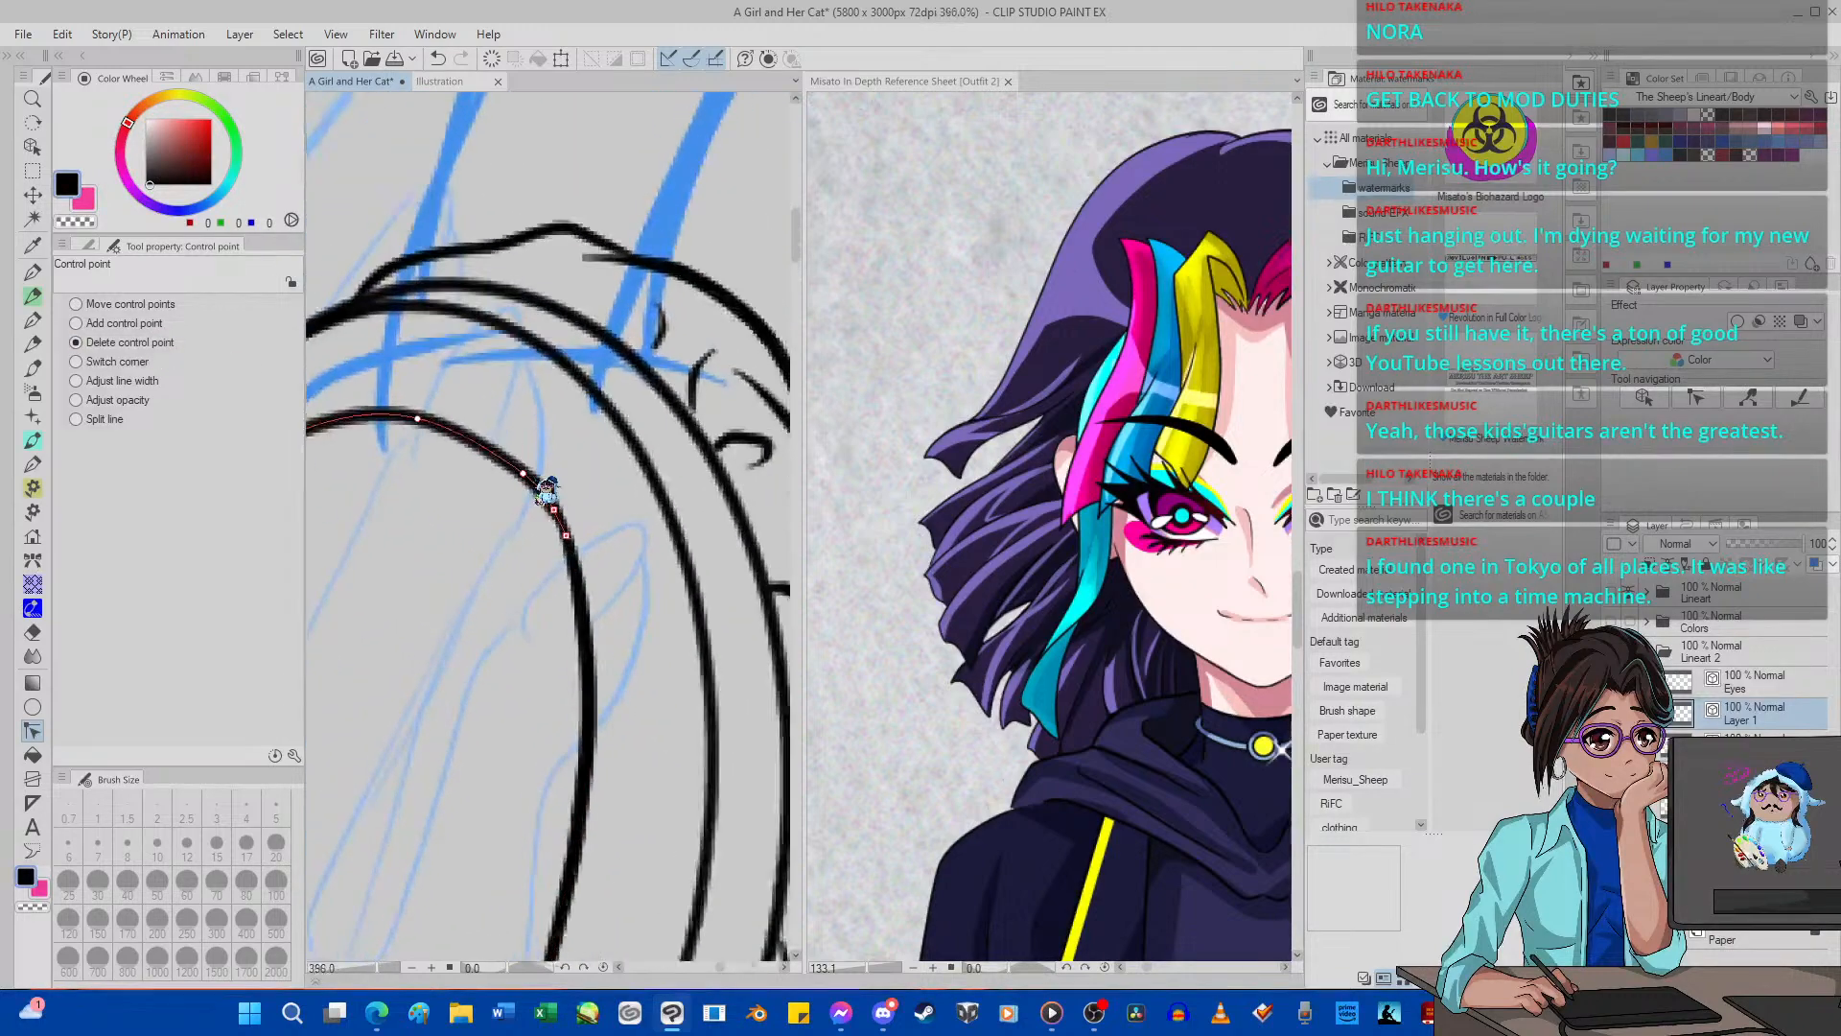
left_click(134, 305)
left_click_drag(520, 471, 526, 467)
scroll(527, 474, "down", 7)
scroll(462, 456, "up", 2)
scroll(470, 465, "up", 5)
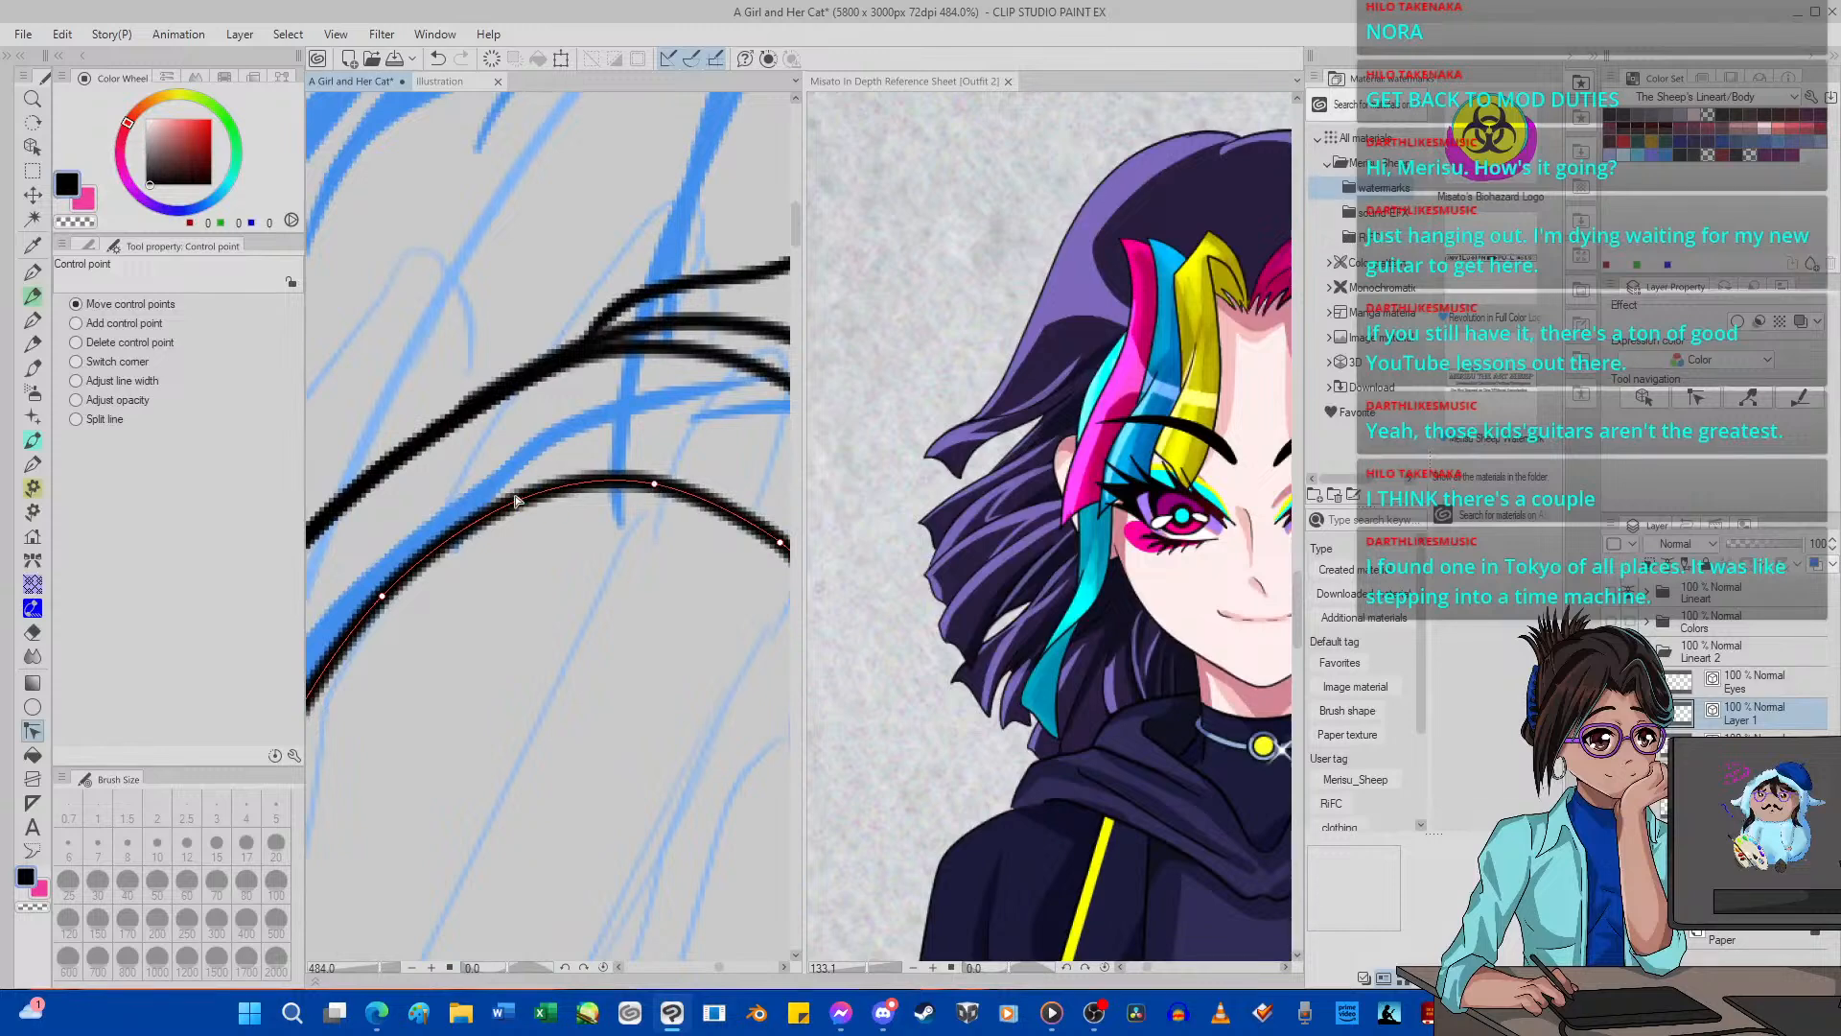
scroll(542, 518, "down", 4)
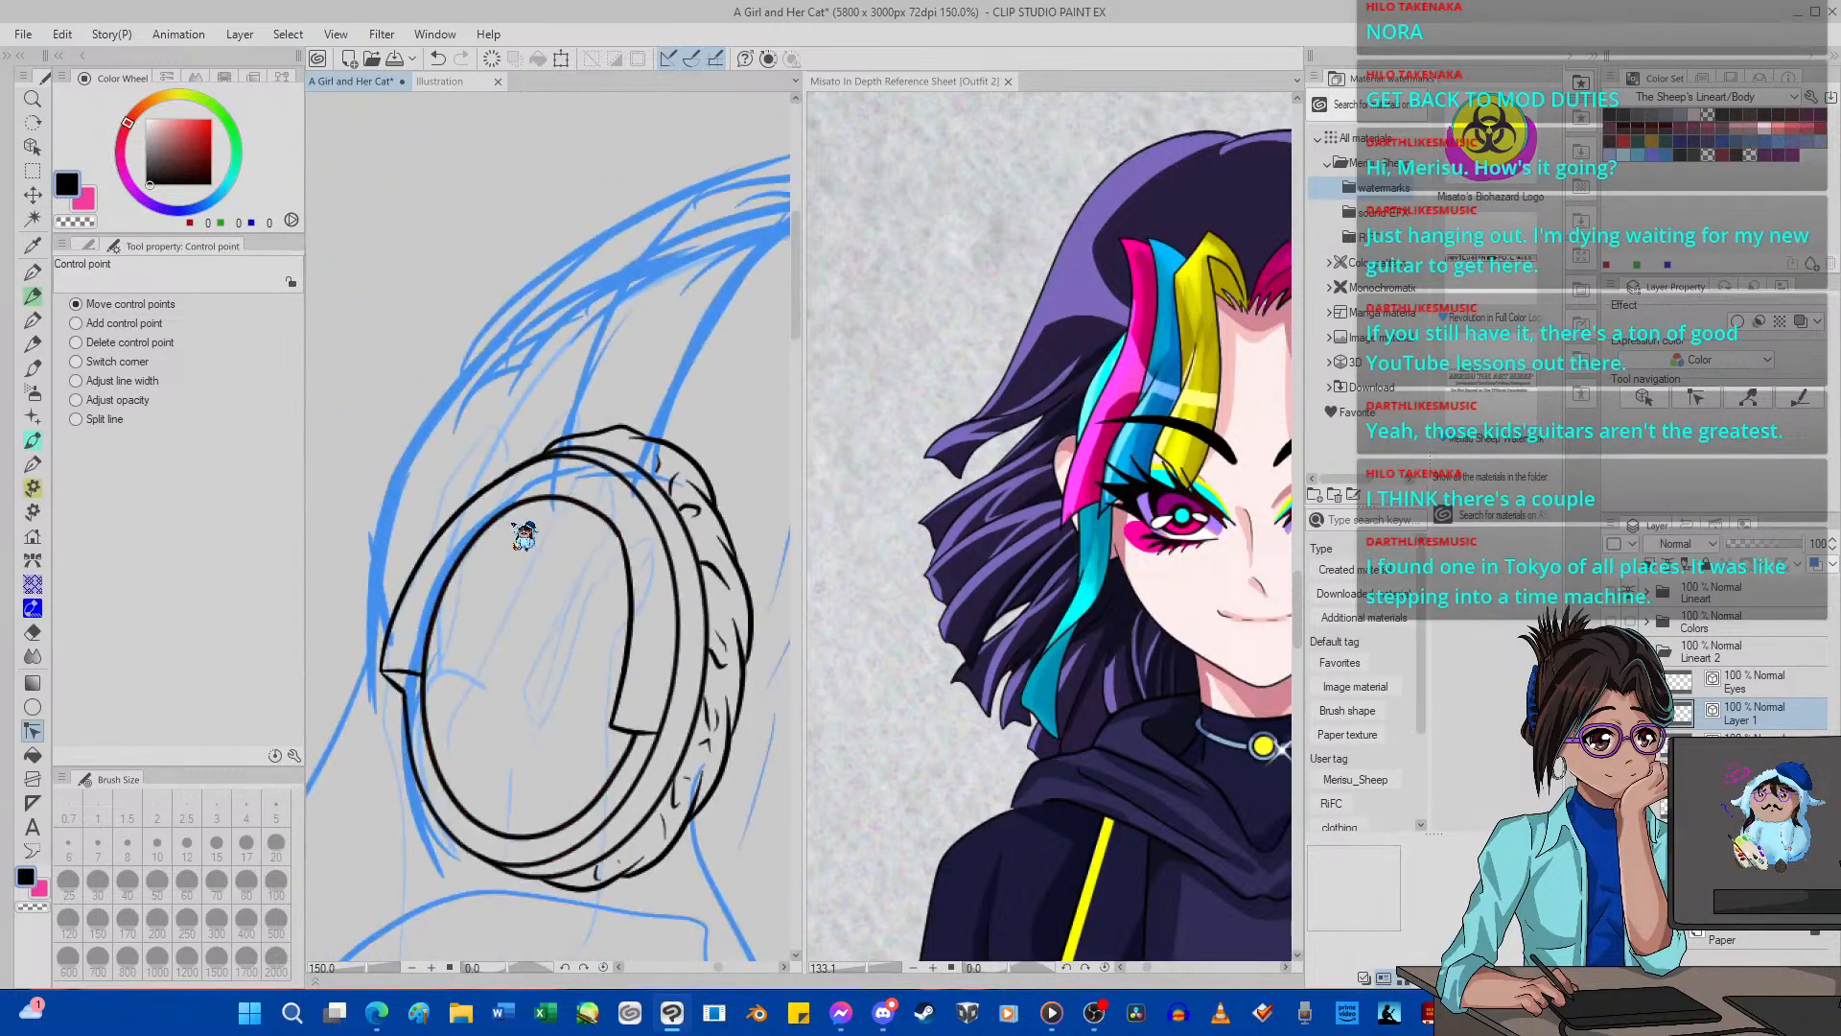
Adjust the line width of the inner oval's right edge with the Control point tool.
scroll(584, 527, "up", 4)
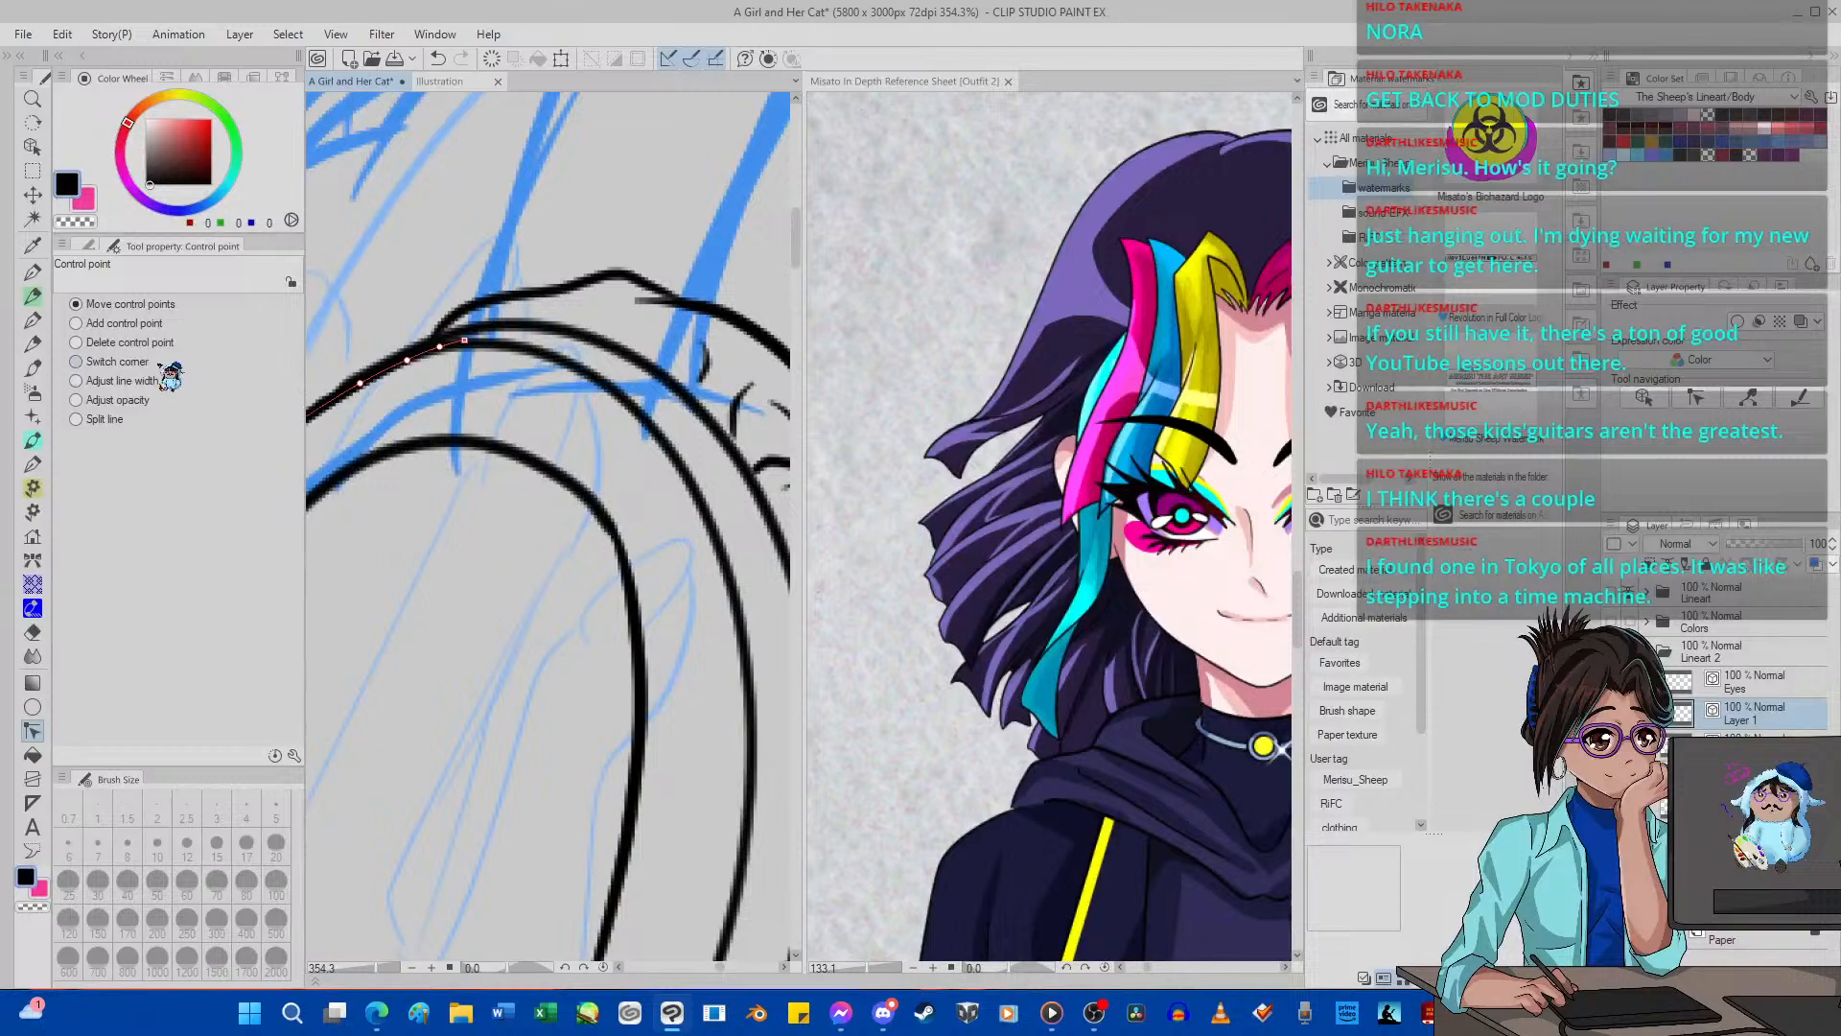
left_click(148, 381)
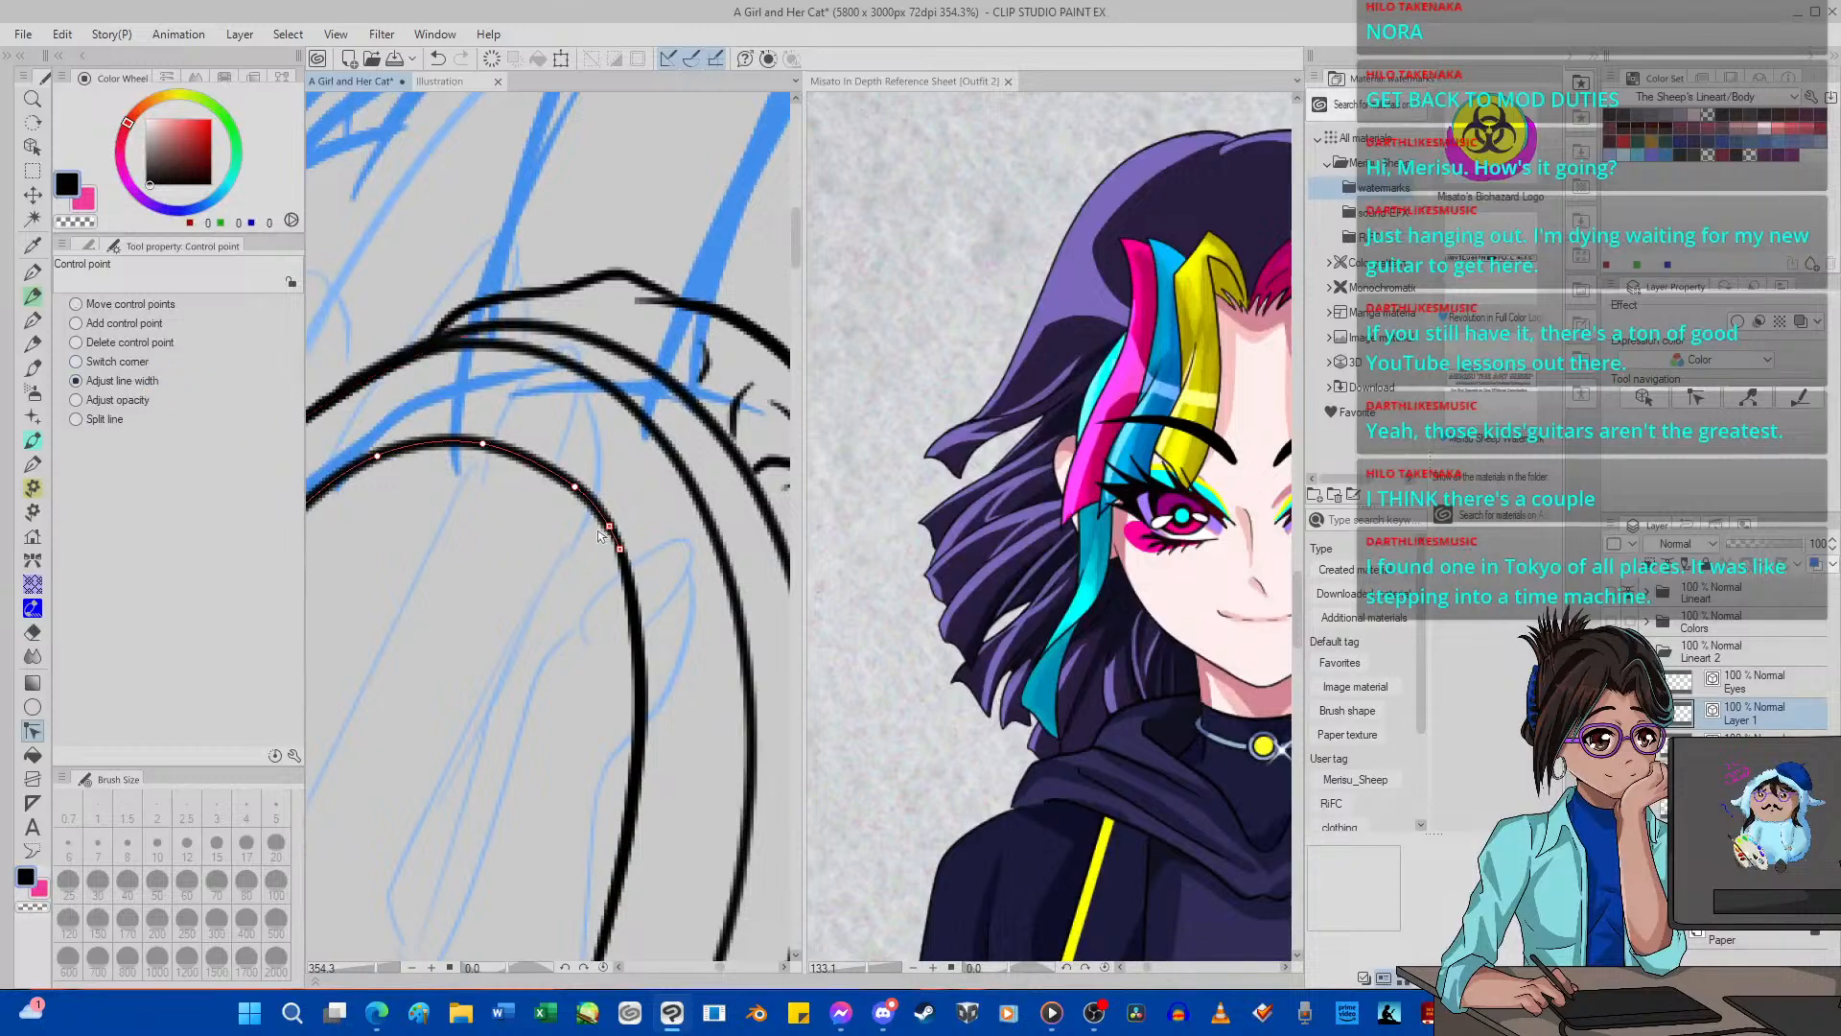
scroll(580, 542, "down", 10)
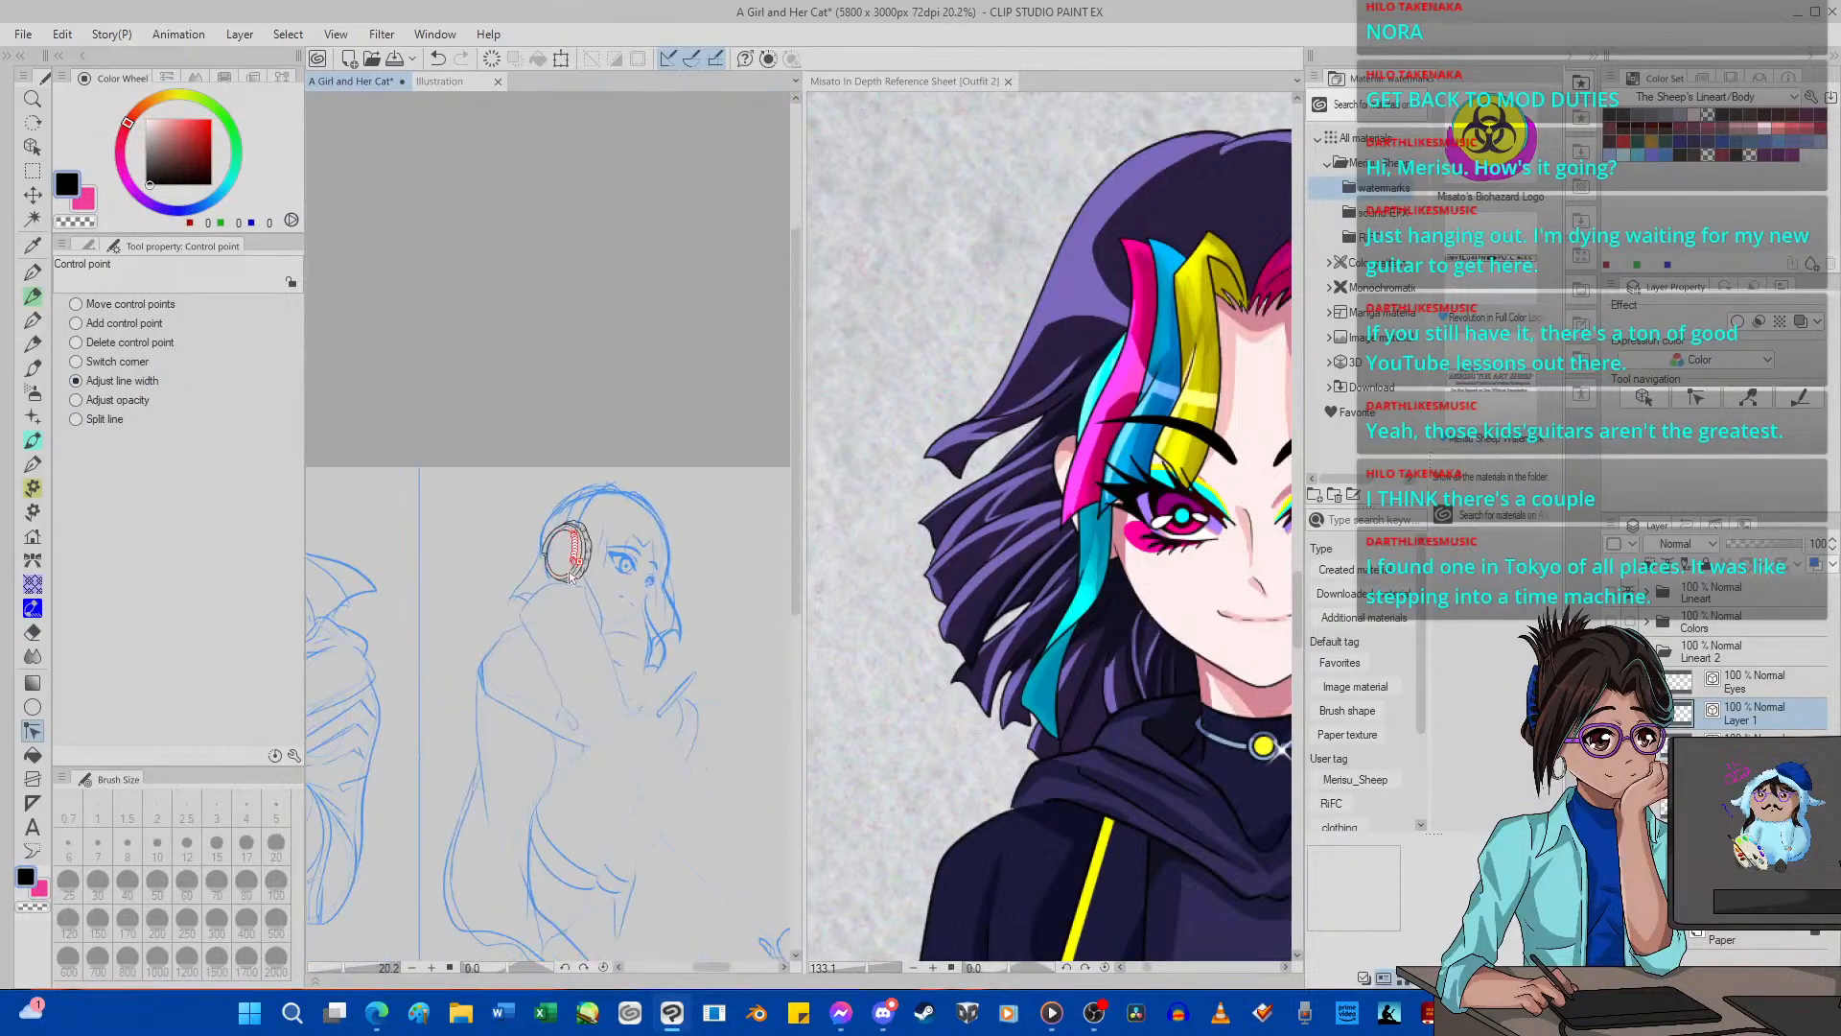
scroll(570, 575, "up", 8)
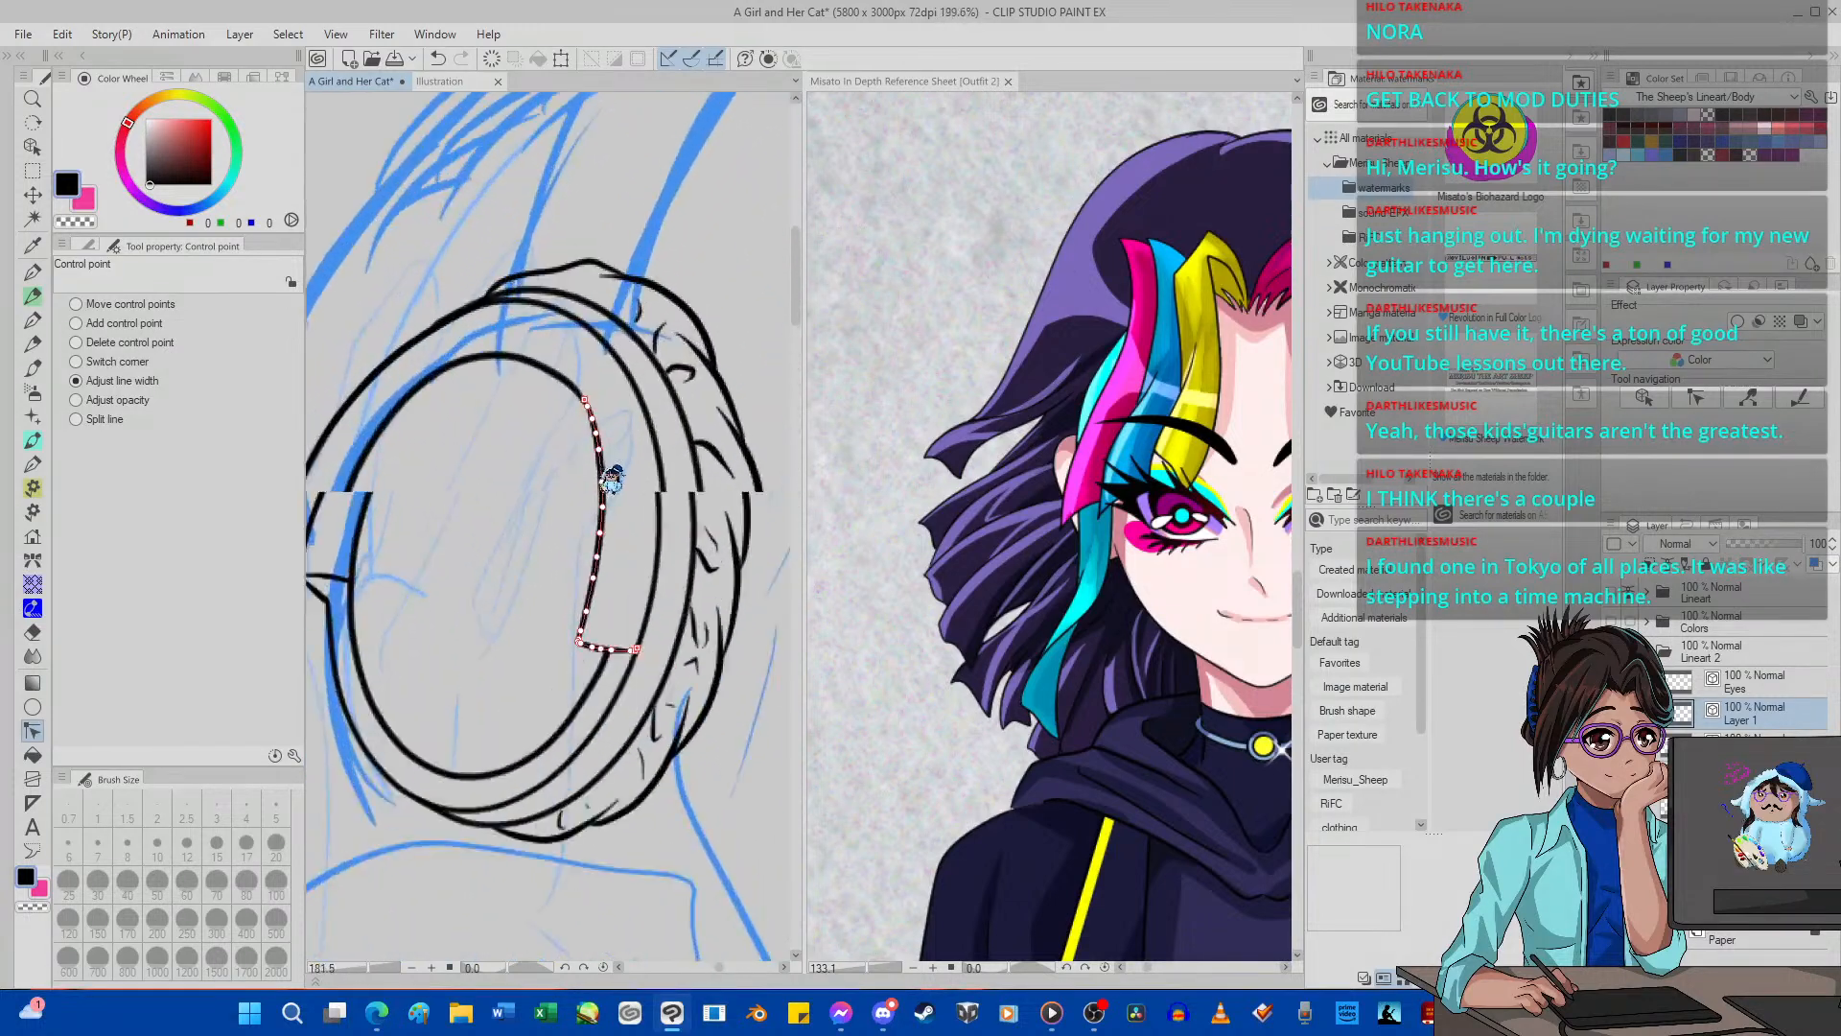
Nudge the inner oval's right edge slightly outward with Pinch vector line.
scroll(612, 477, "up", 2)
left_click(88, 245)
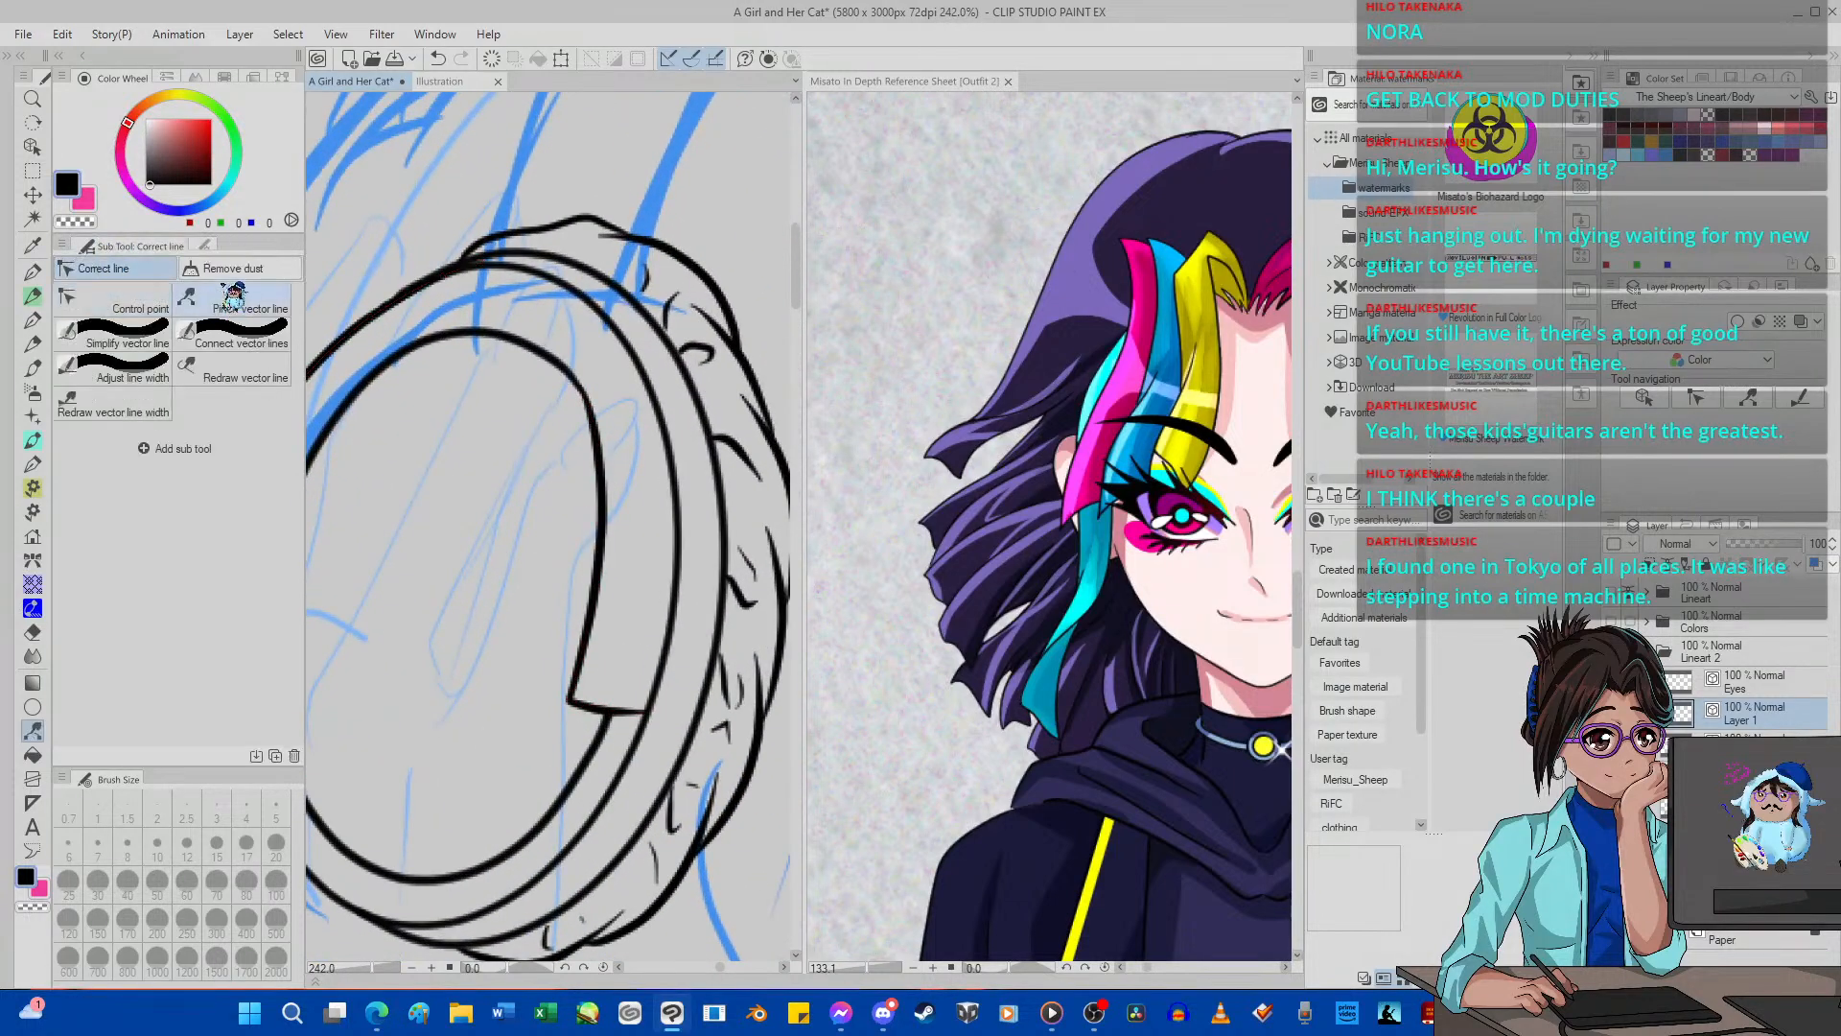
left_click(233, 295)
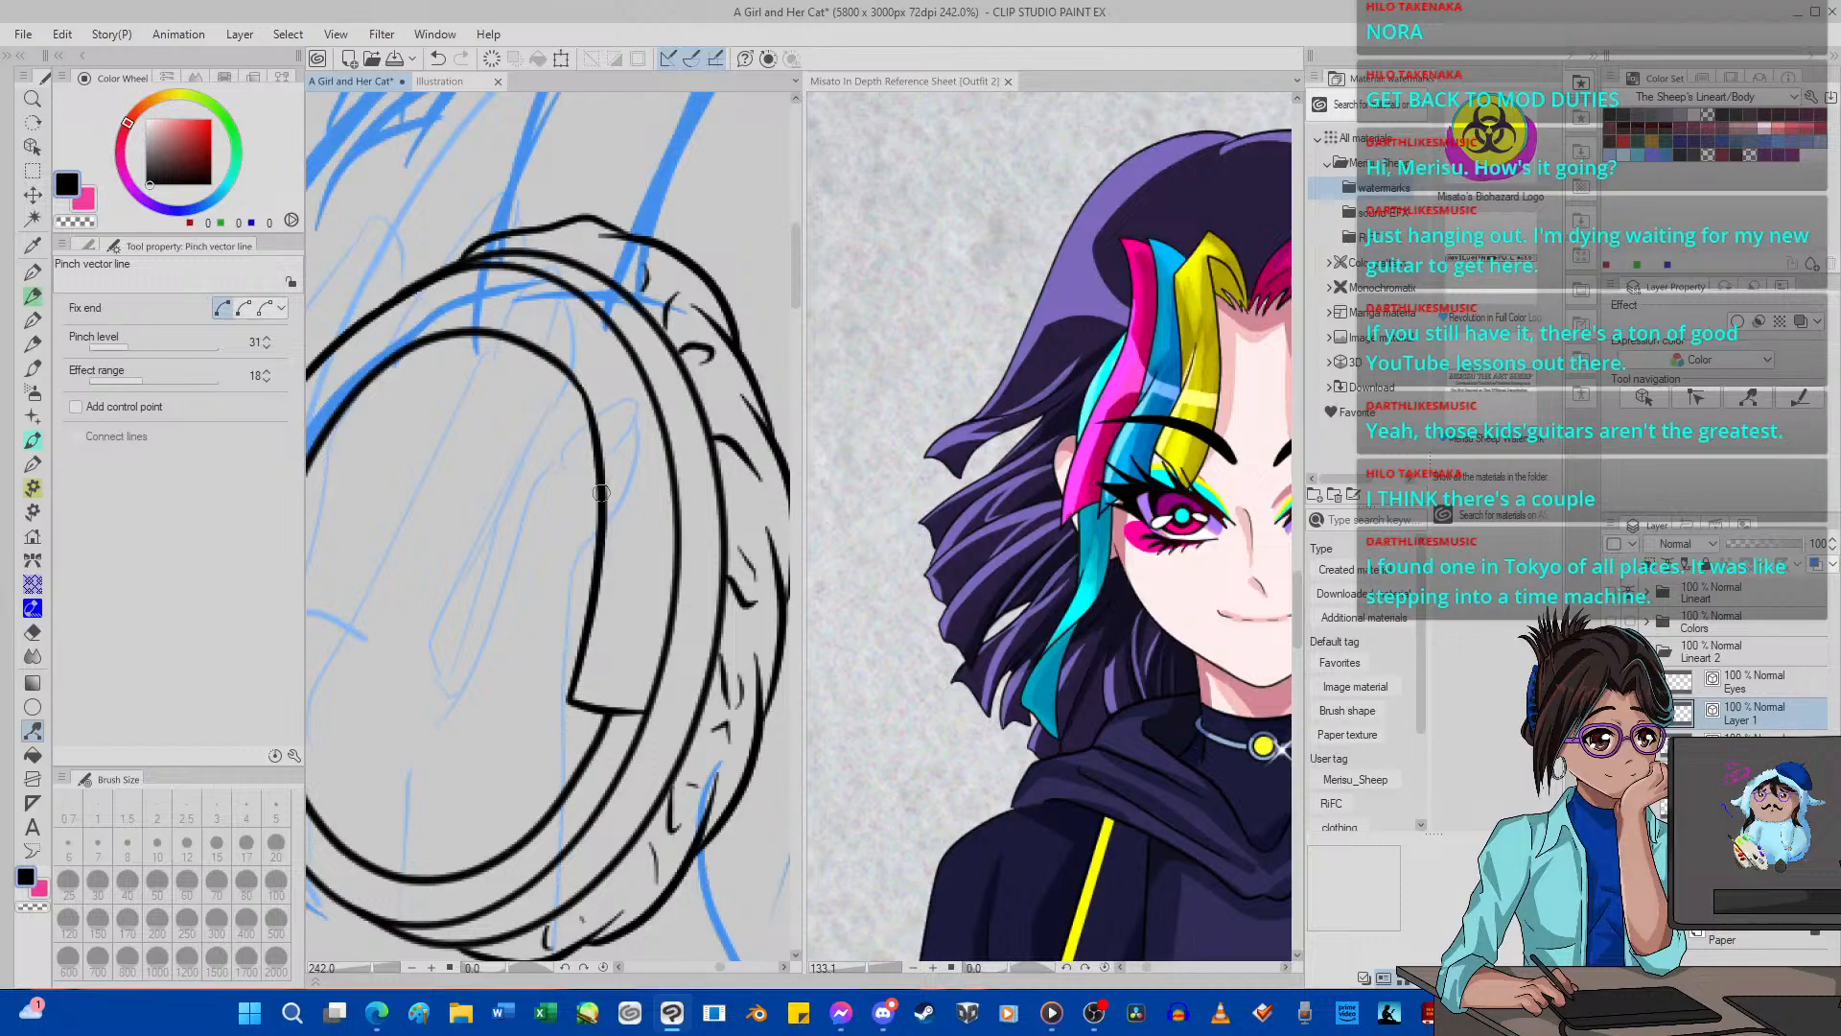
left_click_drag(601, 502, 606, 509)
scroll(605, 510, "down", 8)
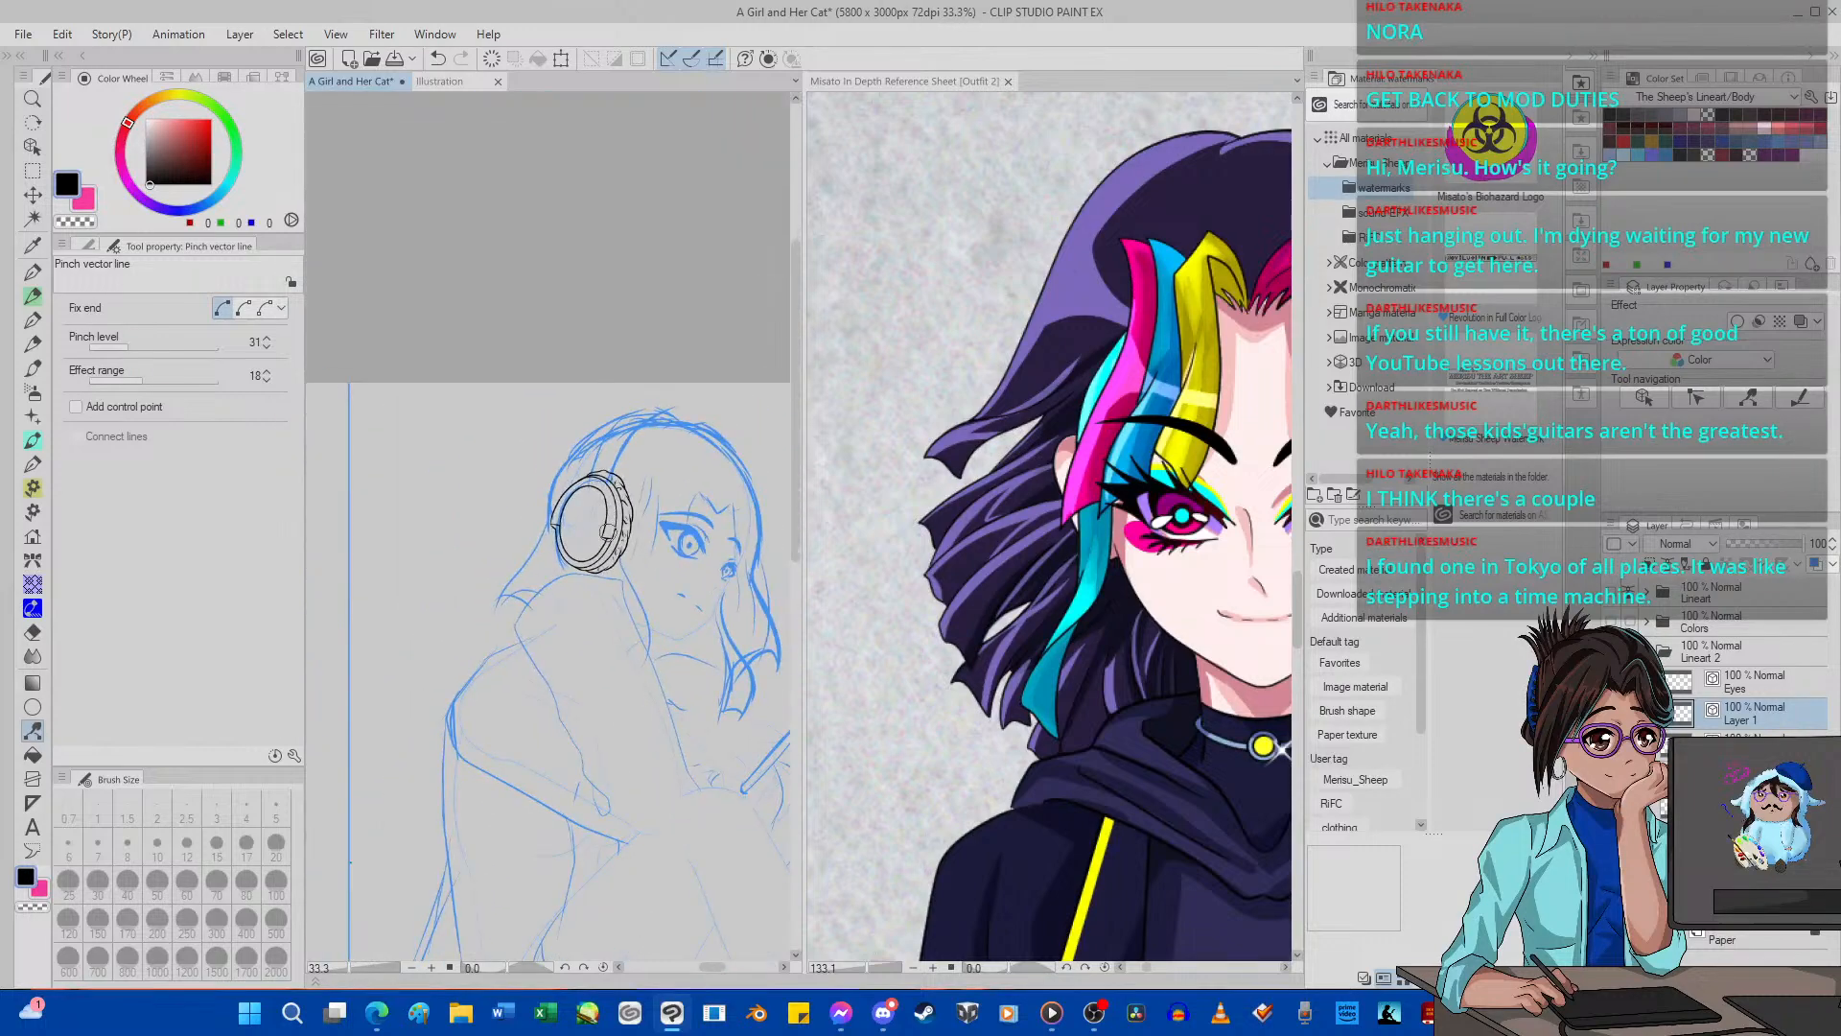
scroll(607, 531, "down", 5)
Add a new vector layer above Layer 1 and switch to G-pen 2 at brush size 5.
scroll(606, 531, "up", 9)
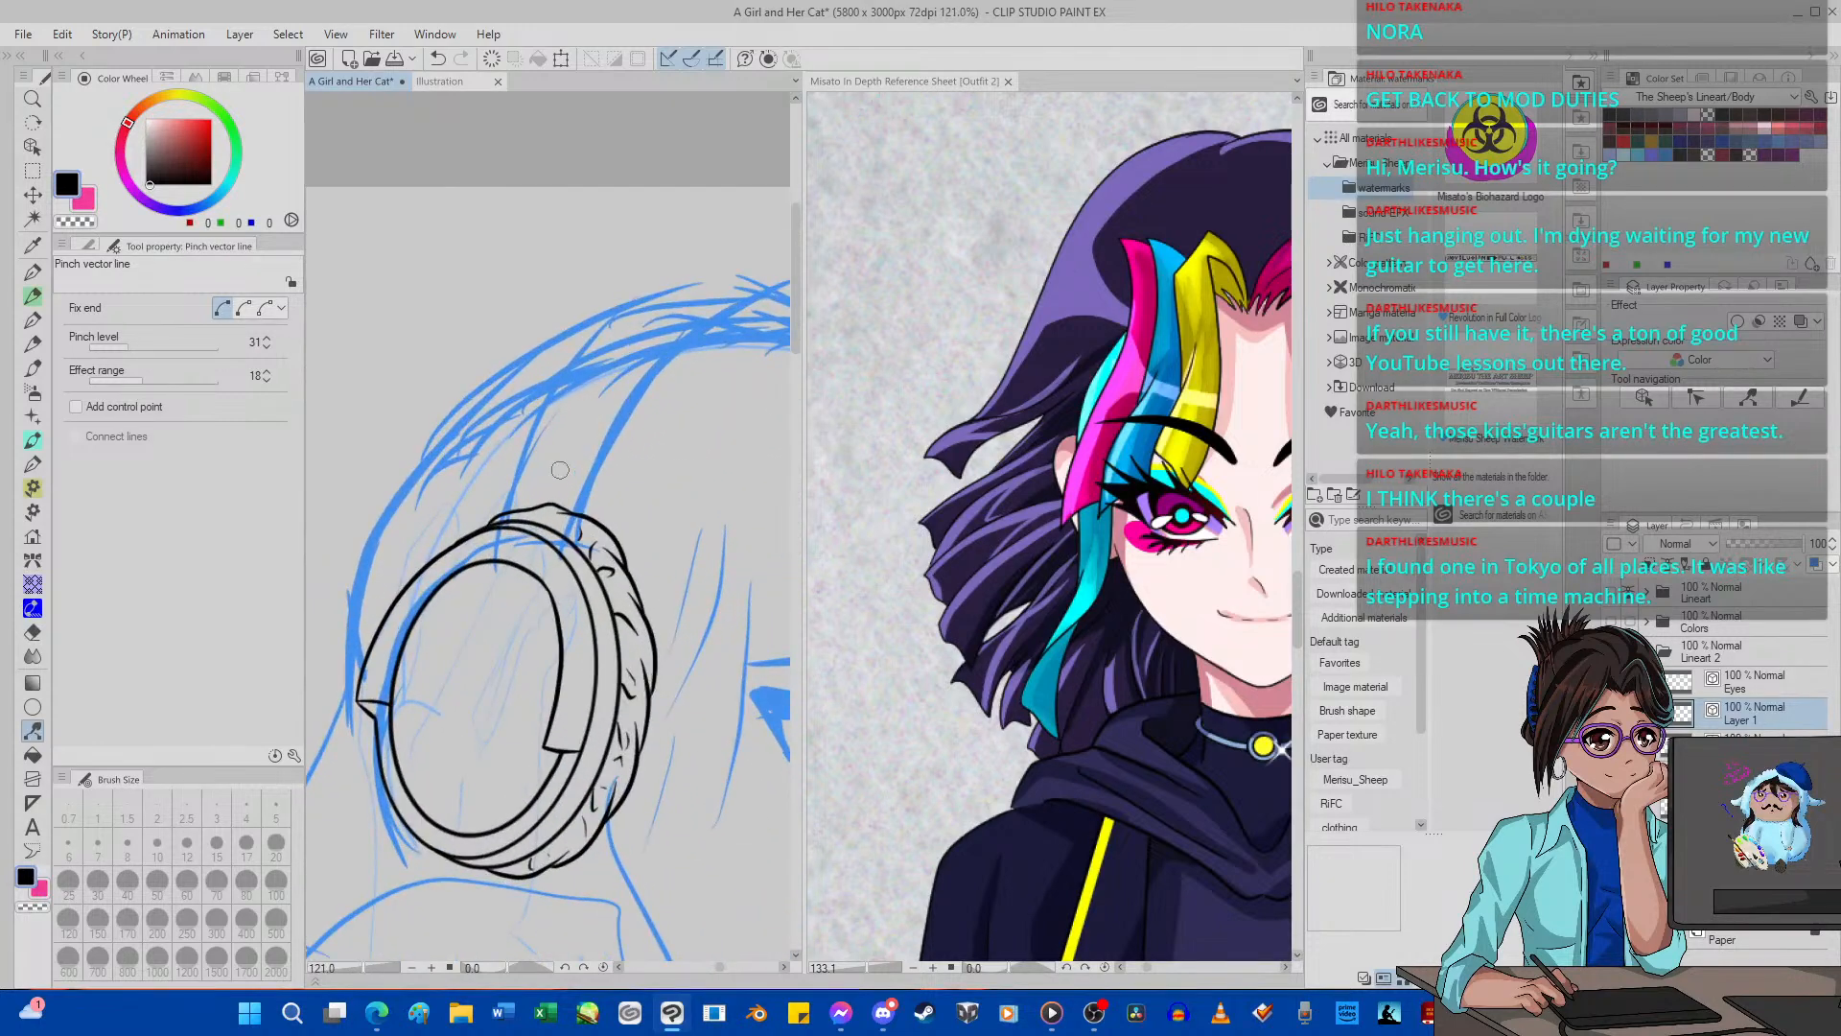
left_click(1766, 660)
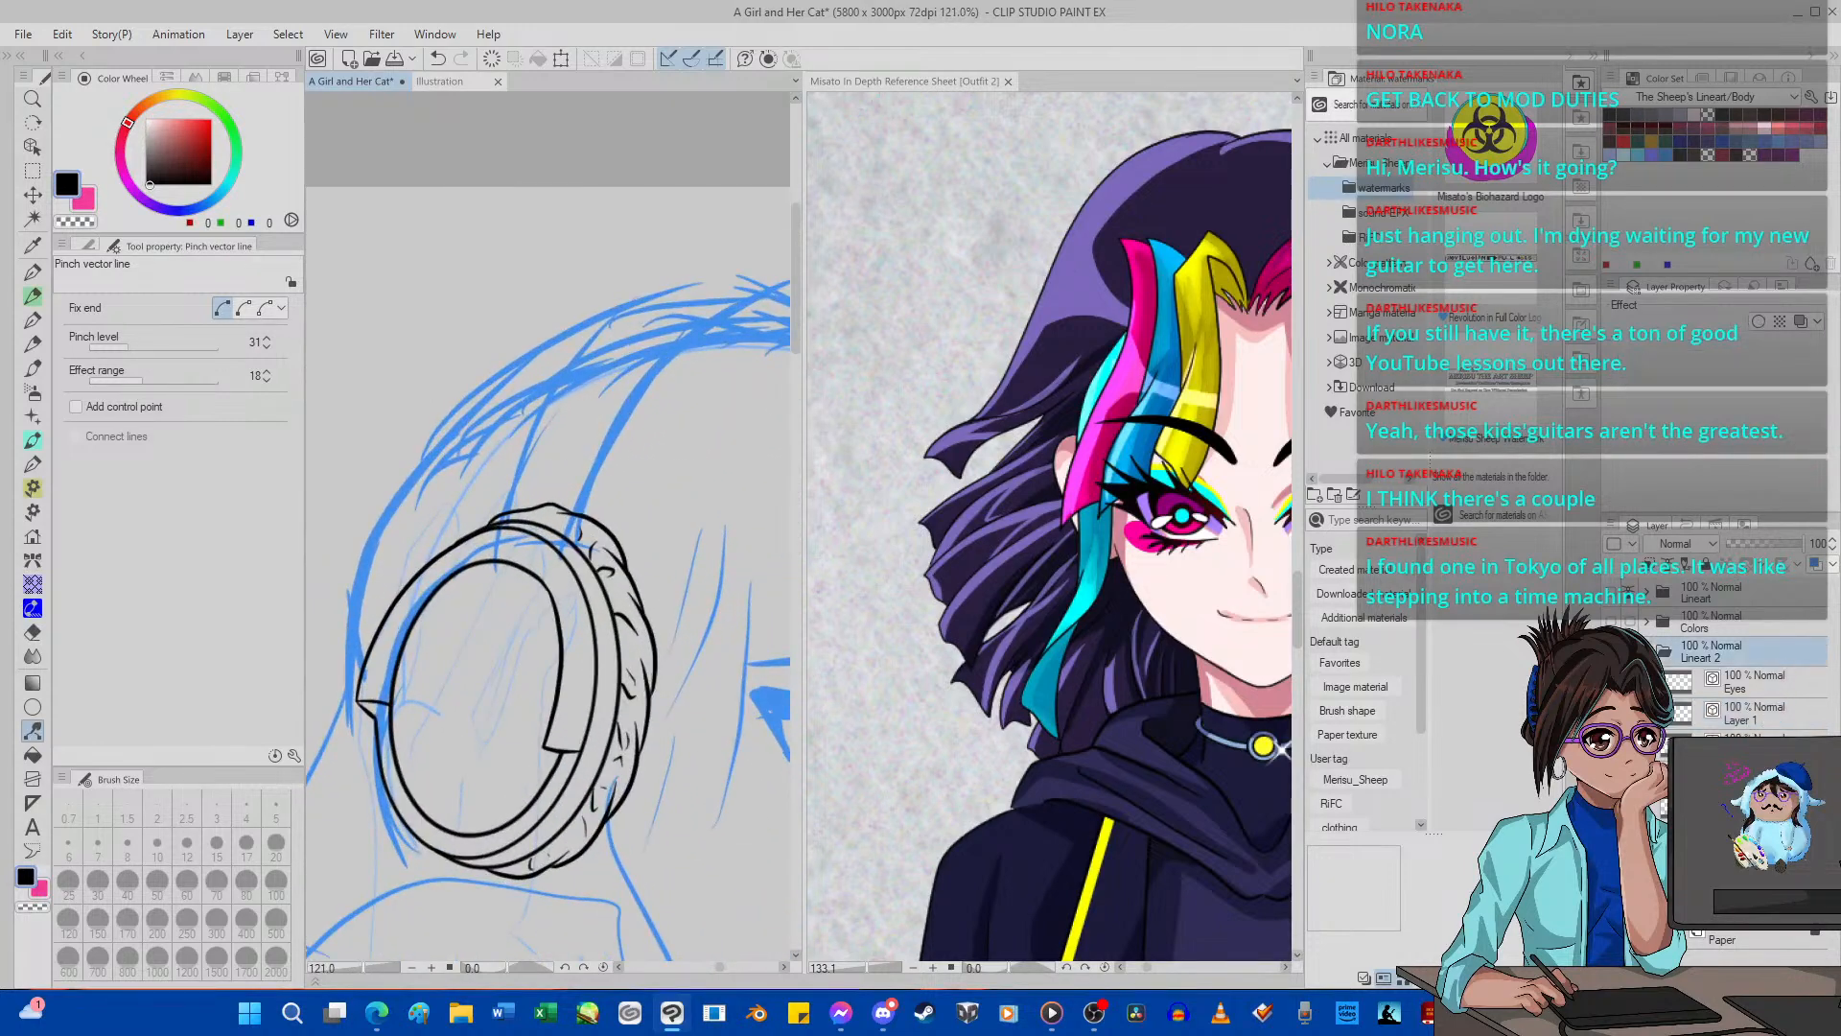
left_click(1742, 683)
left_click(1747, 714)
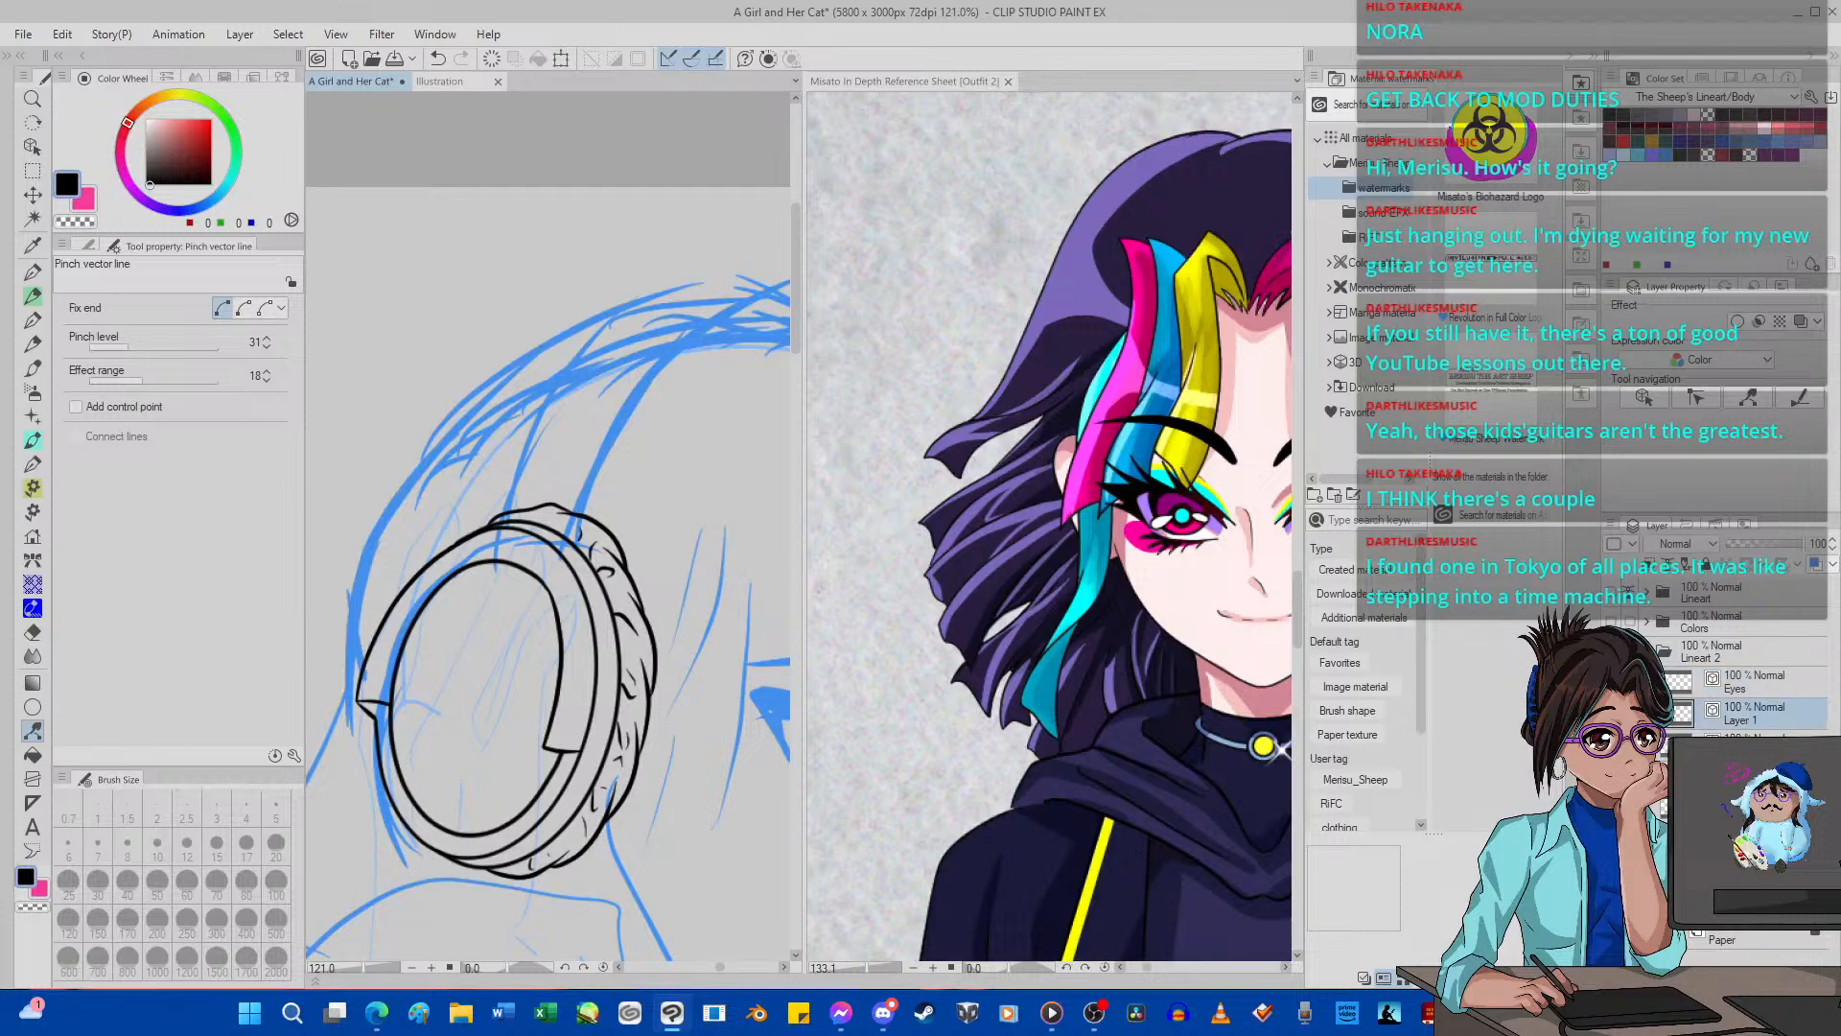
left_click(1635, 976)
left_click(33, 272)
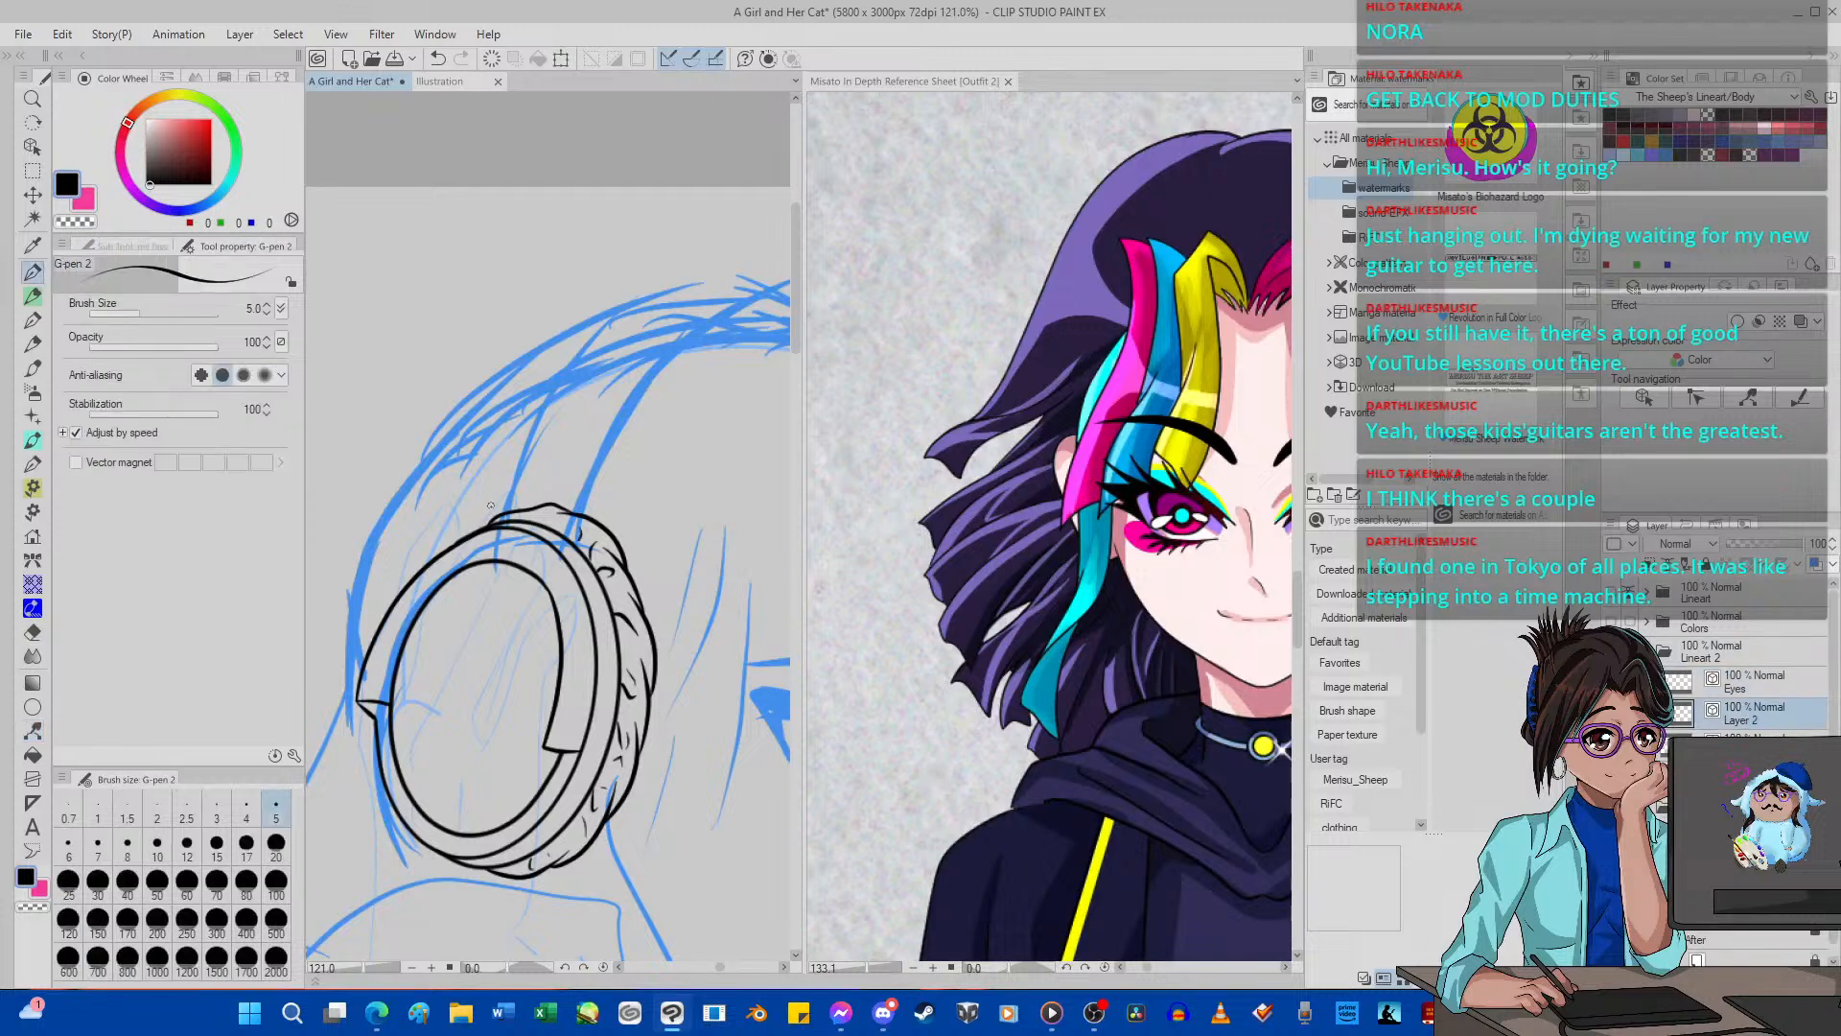
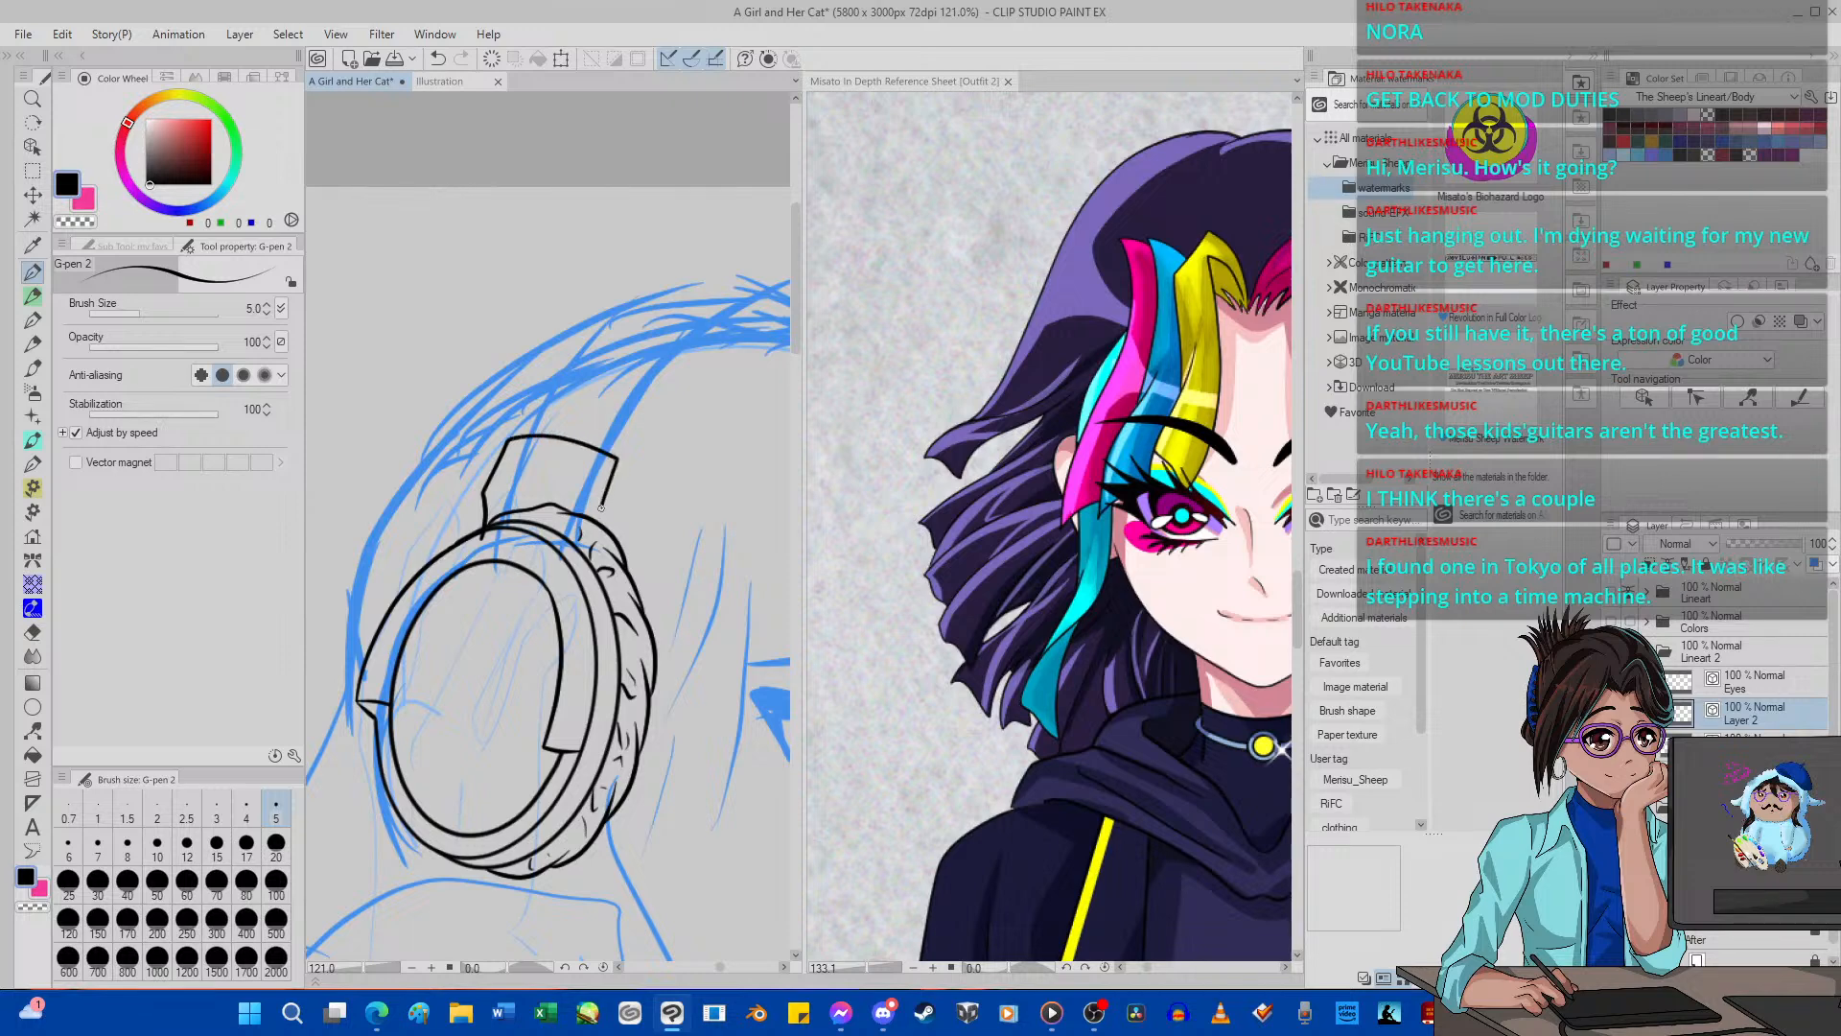
Hide the ear cup's layer and ink the headband bracket's cross curve, lower leg curves and angled side face.
left_click_drag(541, 576, 545, 581)
left_click(1613, 743)
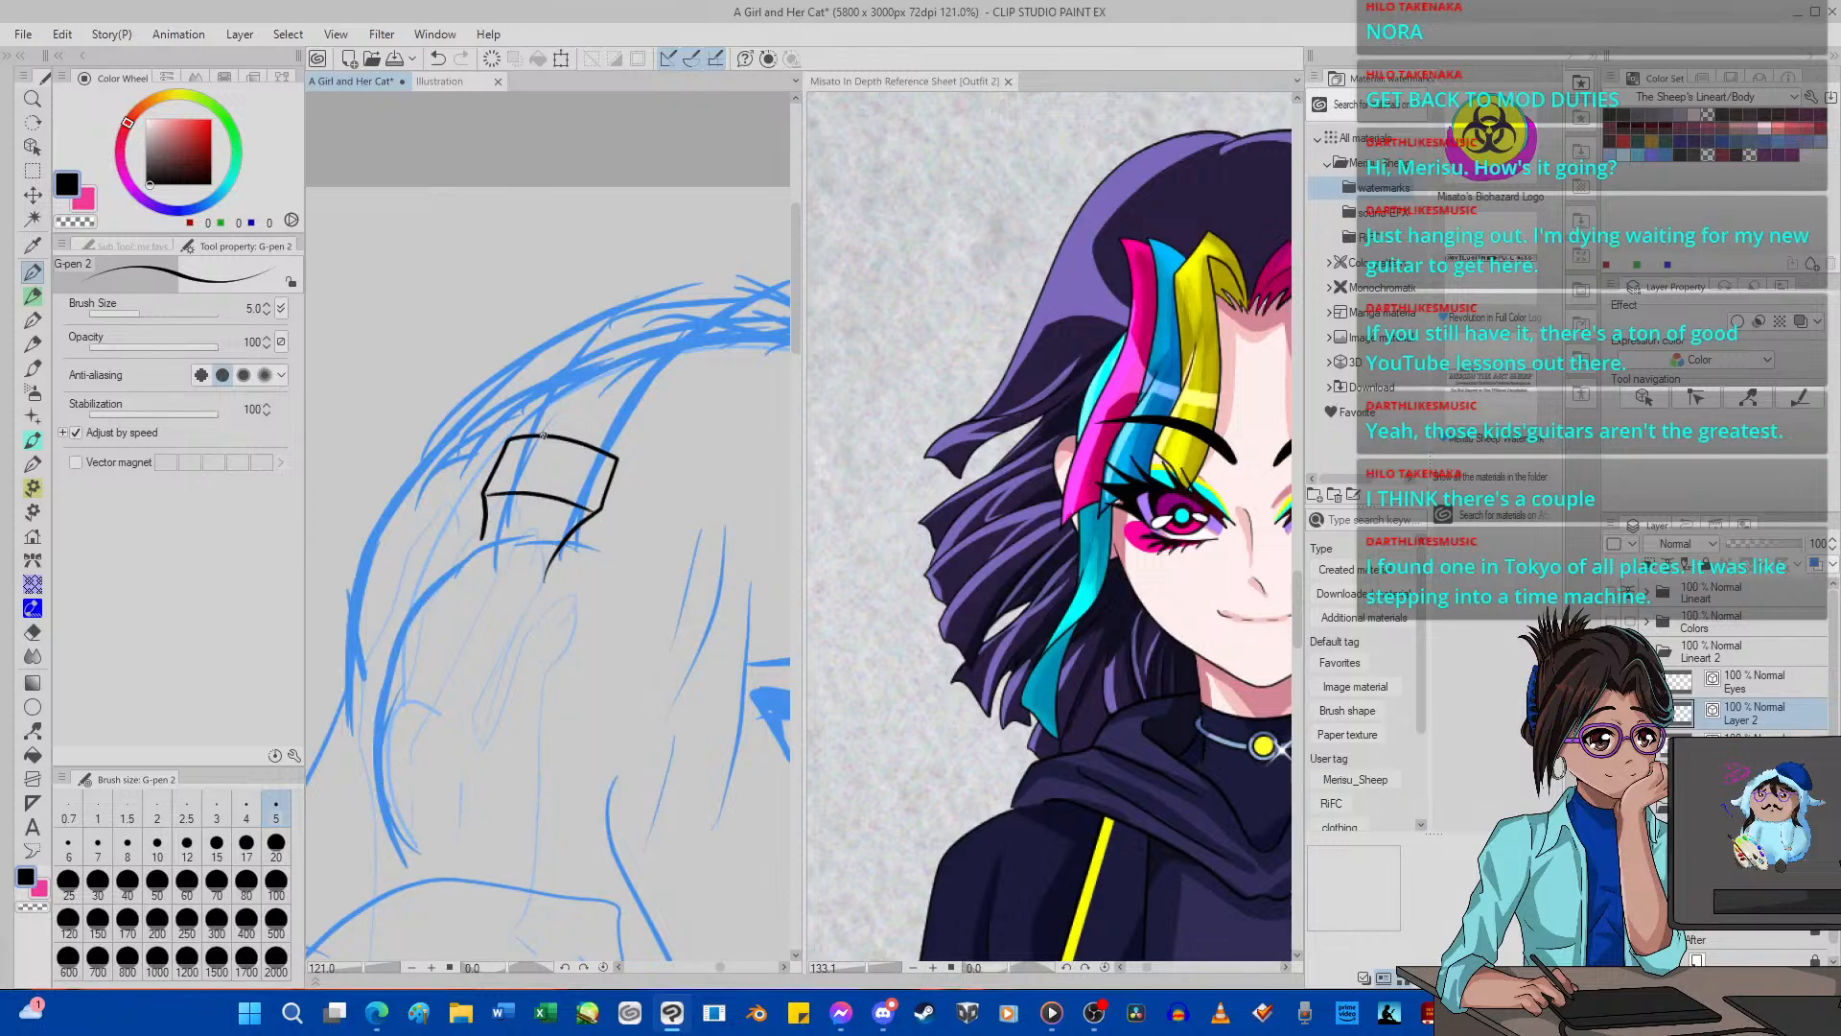
scroll(551, 504, "up", 12)
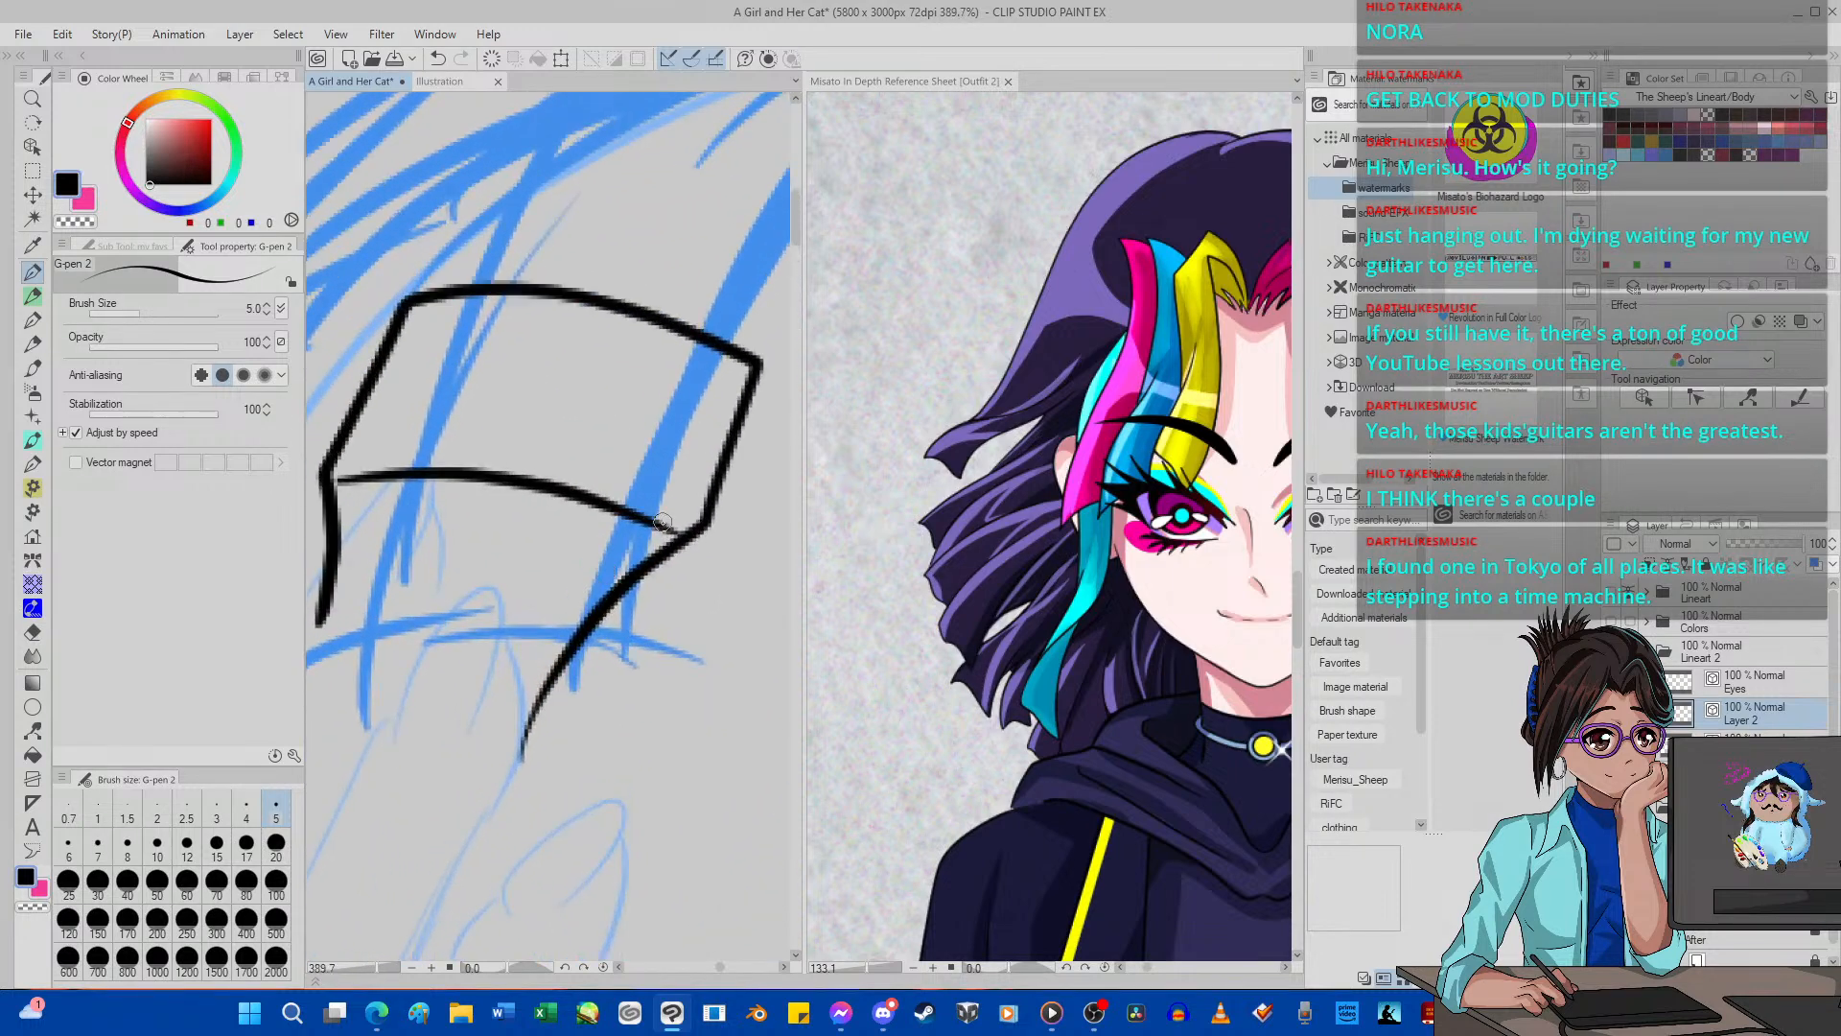
left_click_drag(661, 522, 721, 345)
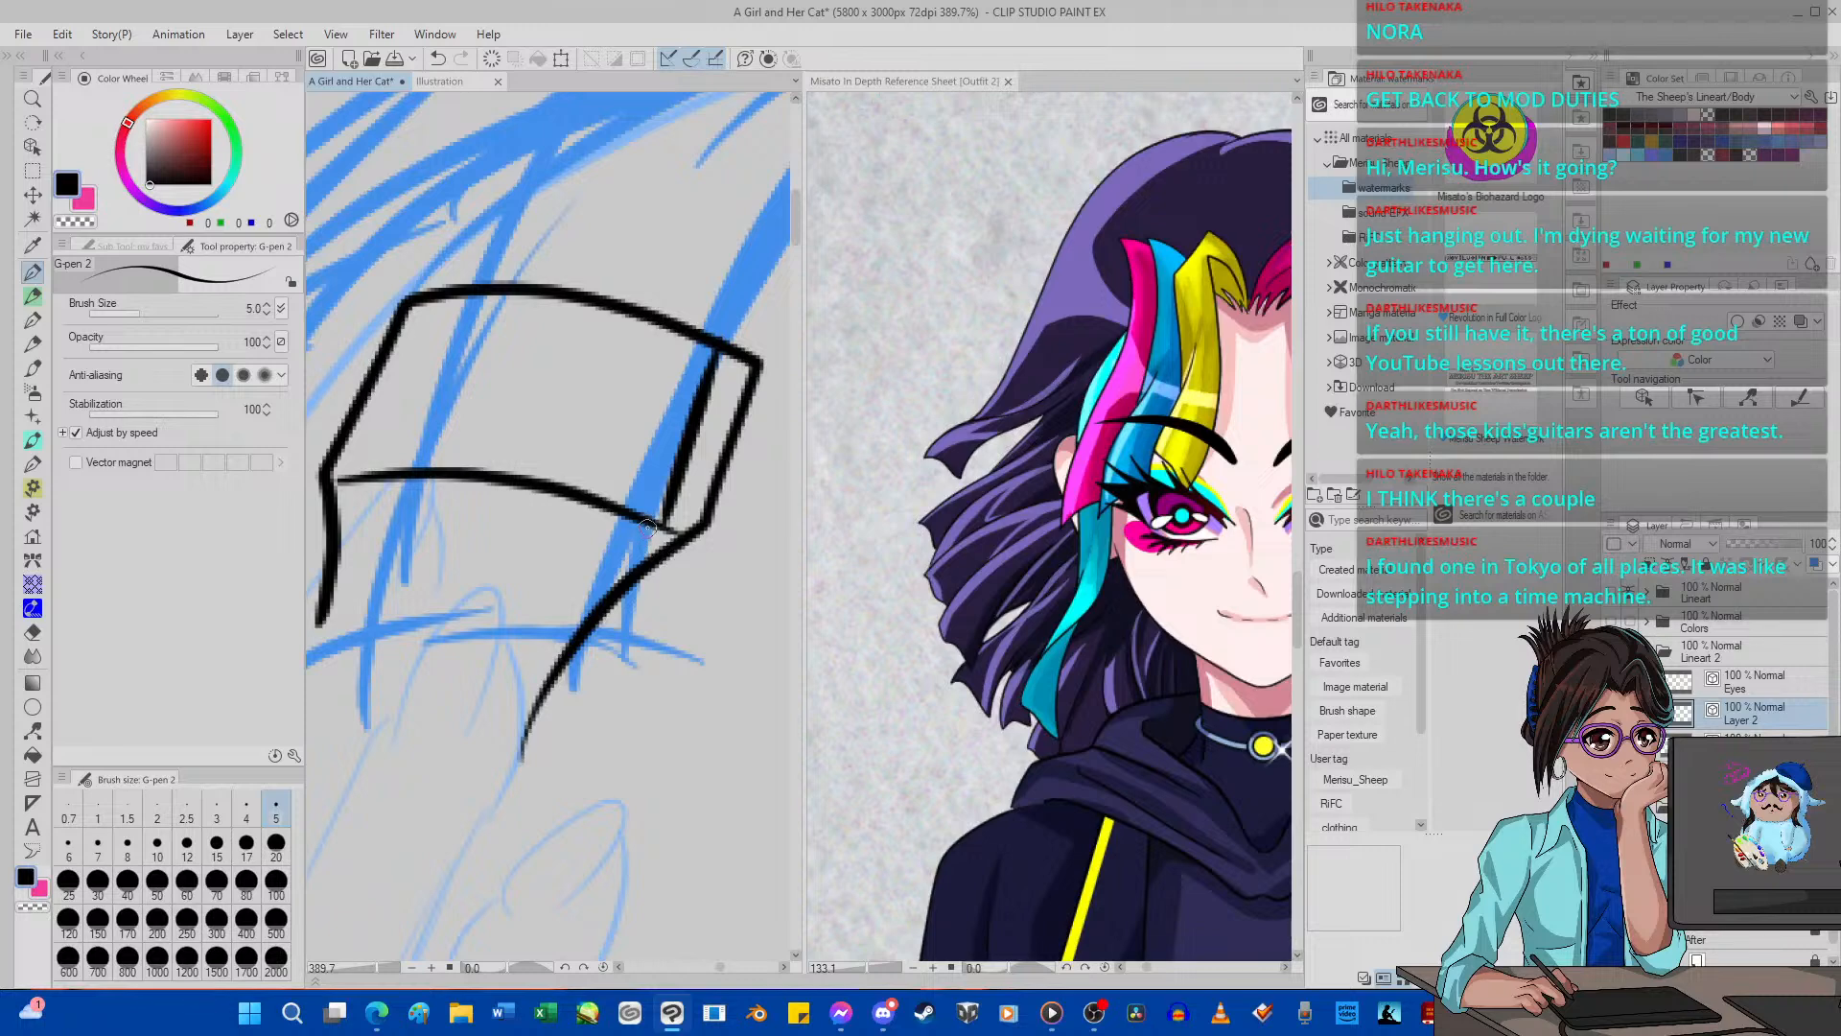
mouse_move(647, 525)
left_mouse_down()
mouse_move(542, 621)
mouse_move(506, 724)
left_mouse_up()
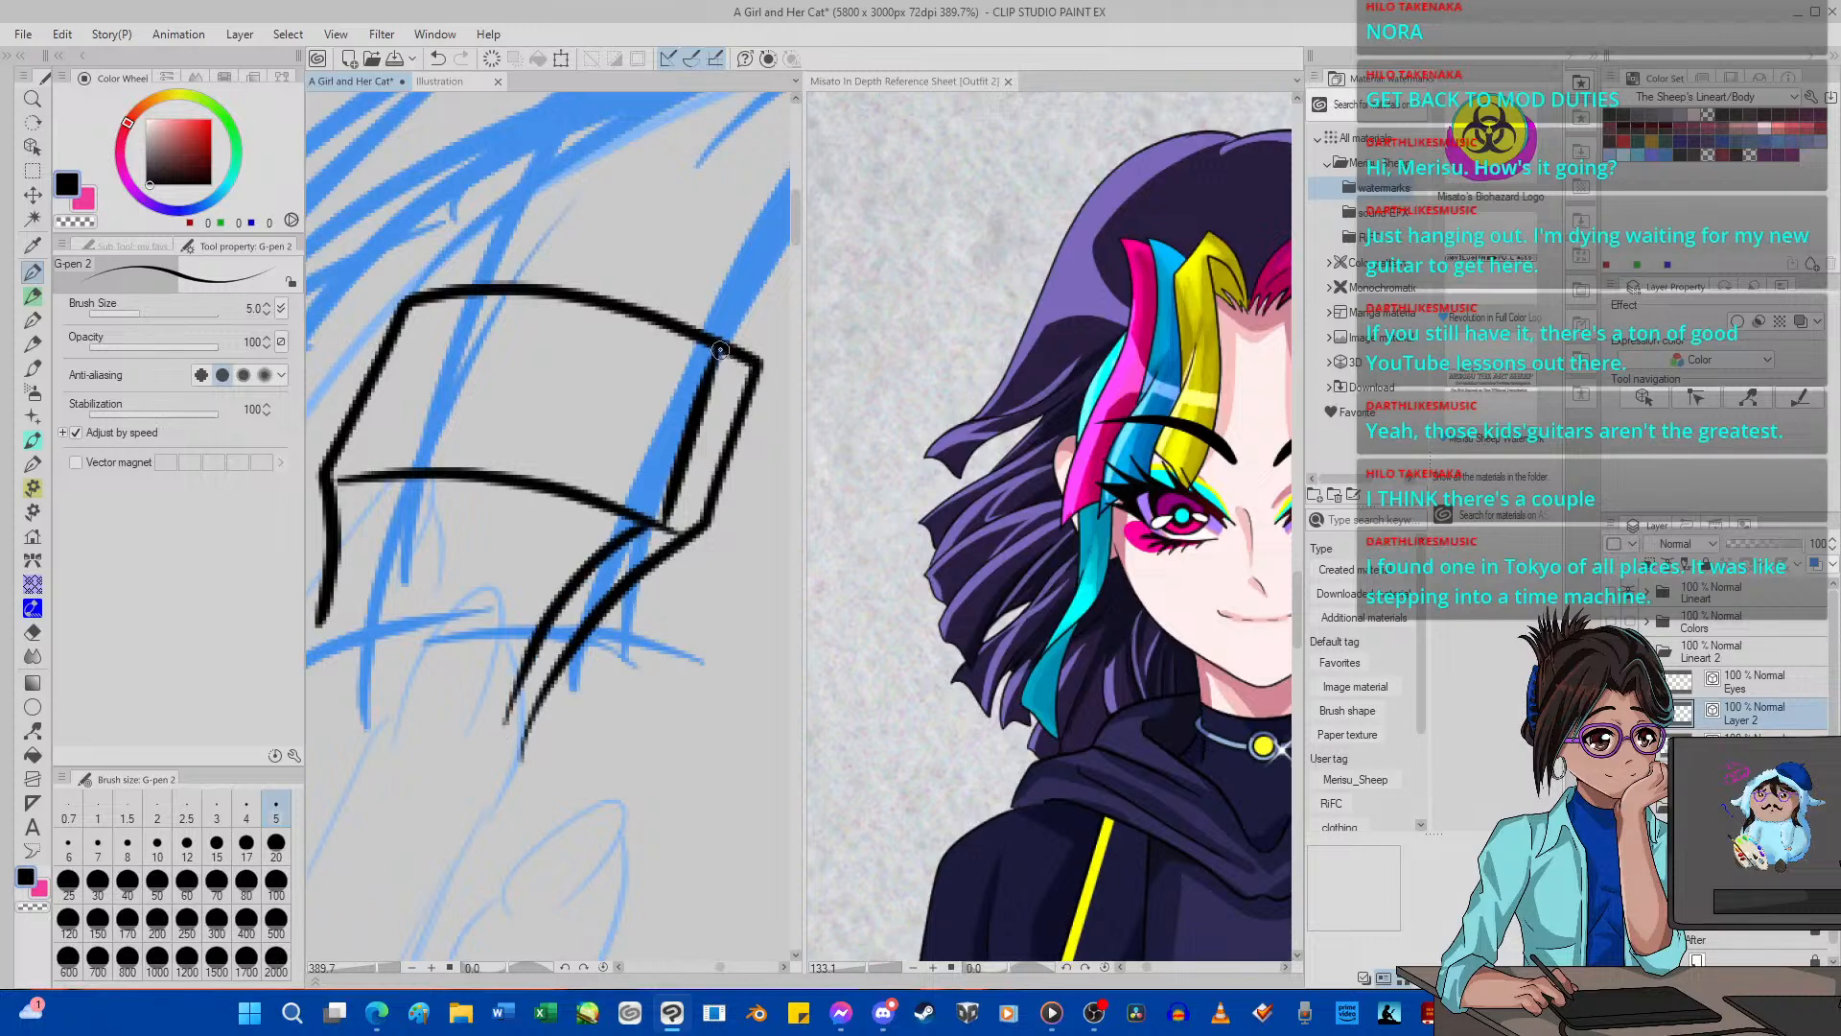
left_click_drag(720, 349, 757, 443)
Erase the bracket's protruding upper outer corner and the outer lower leg curve with the Hard vector eraser.
left_click(33, 631)
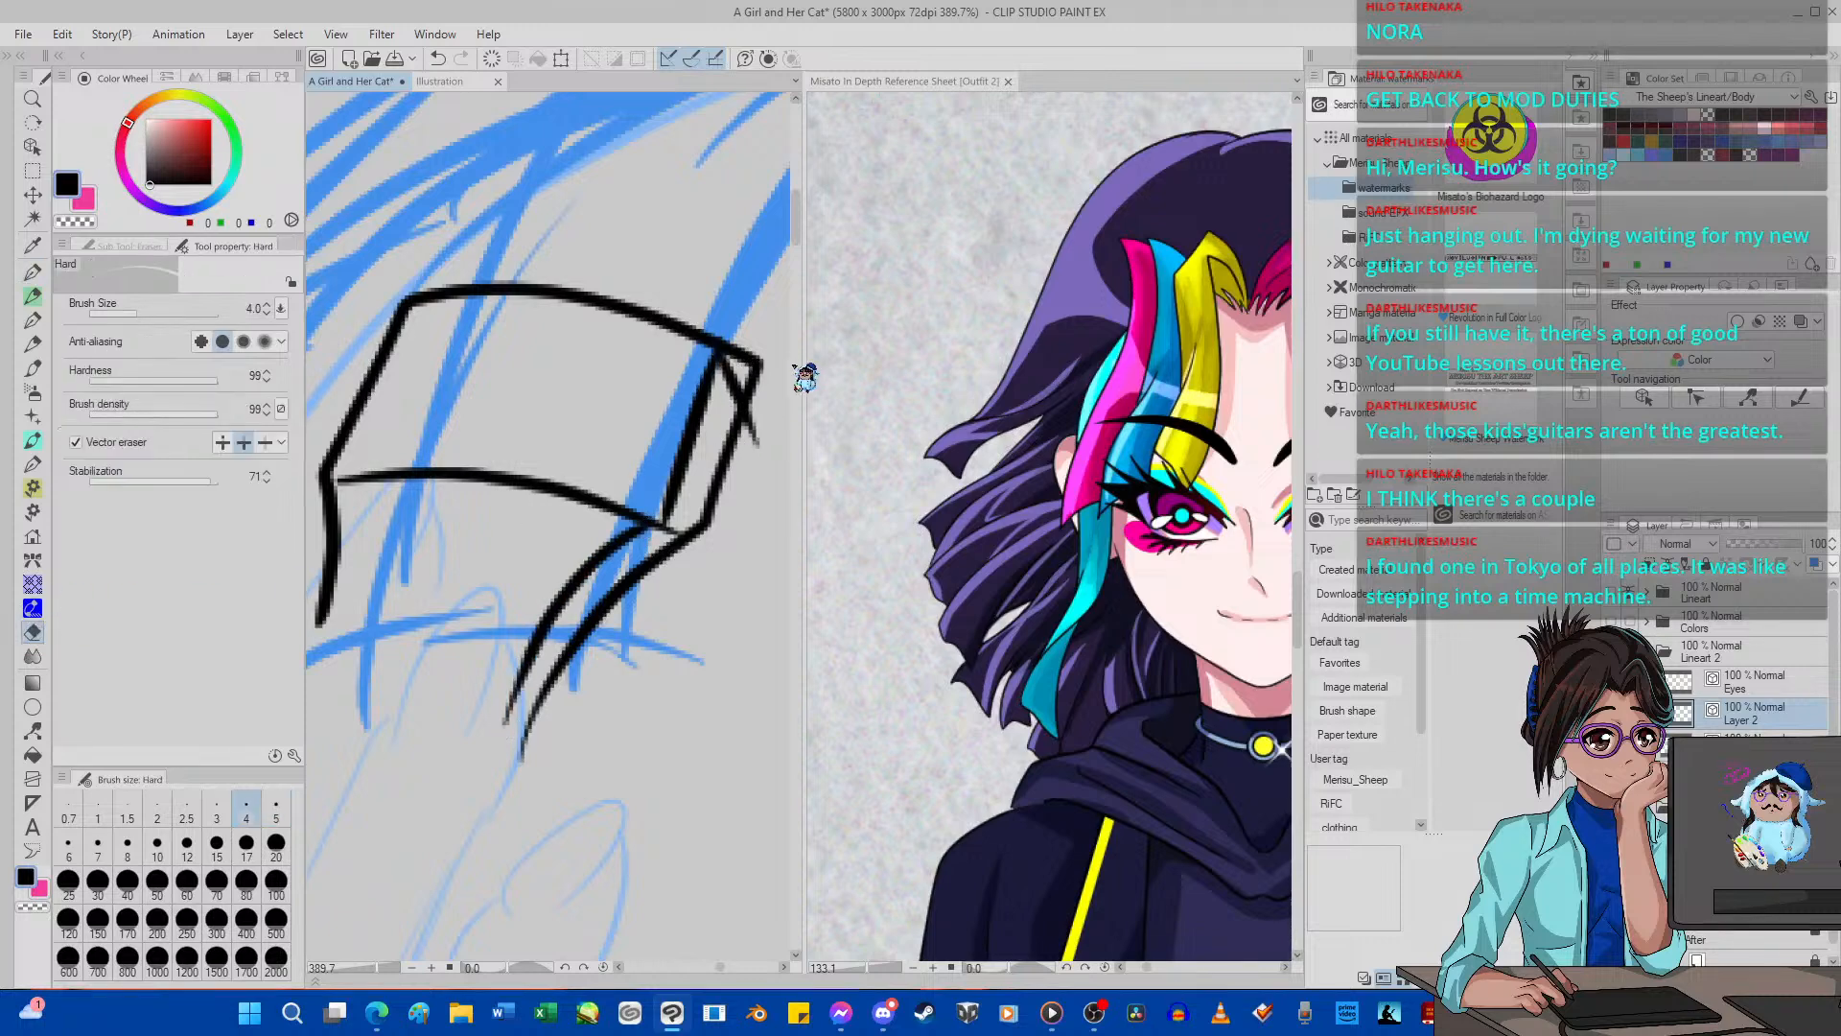
left_click_drag(740, 350, 759, 390)
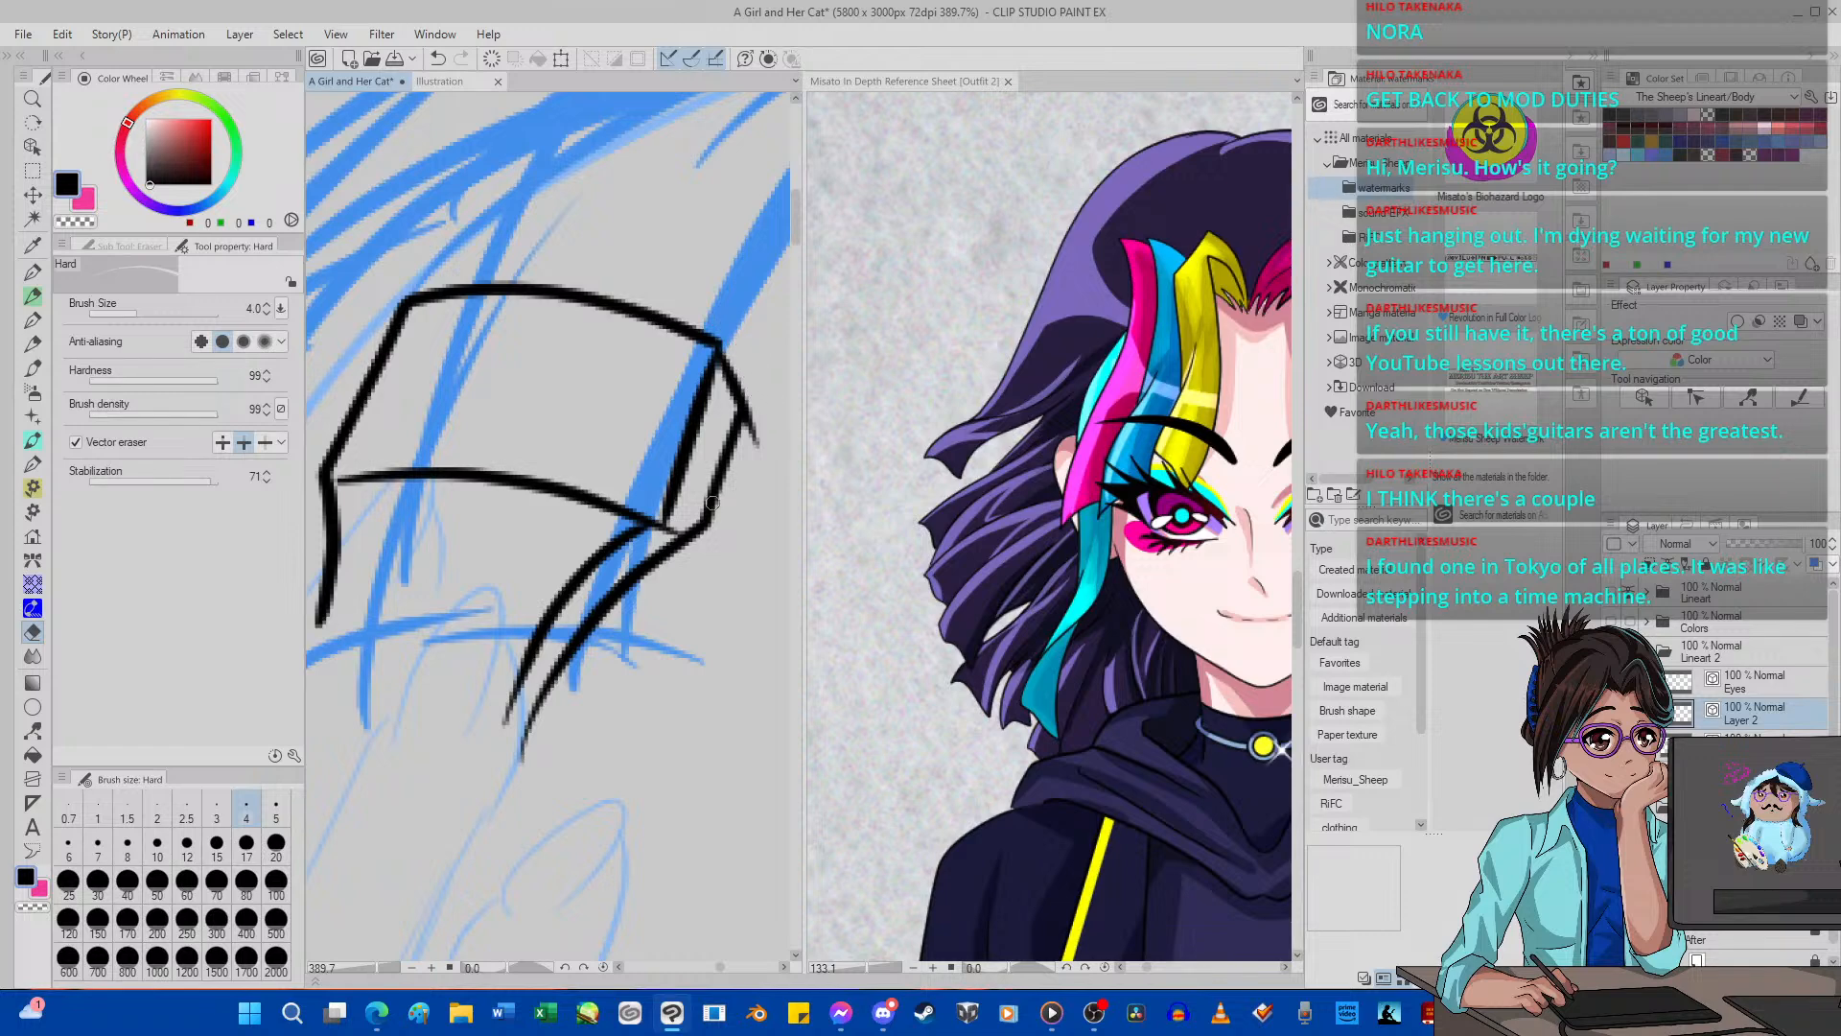
left_click_drag(654, 579, 703, 550)
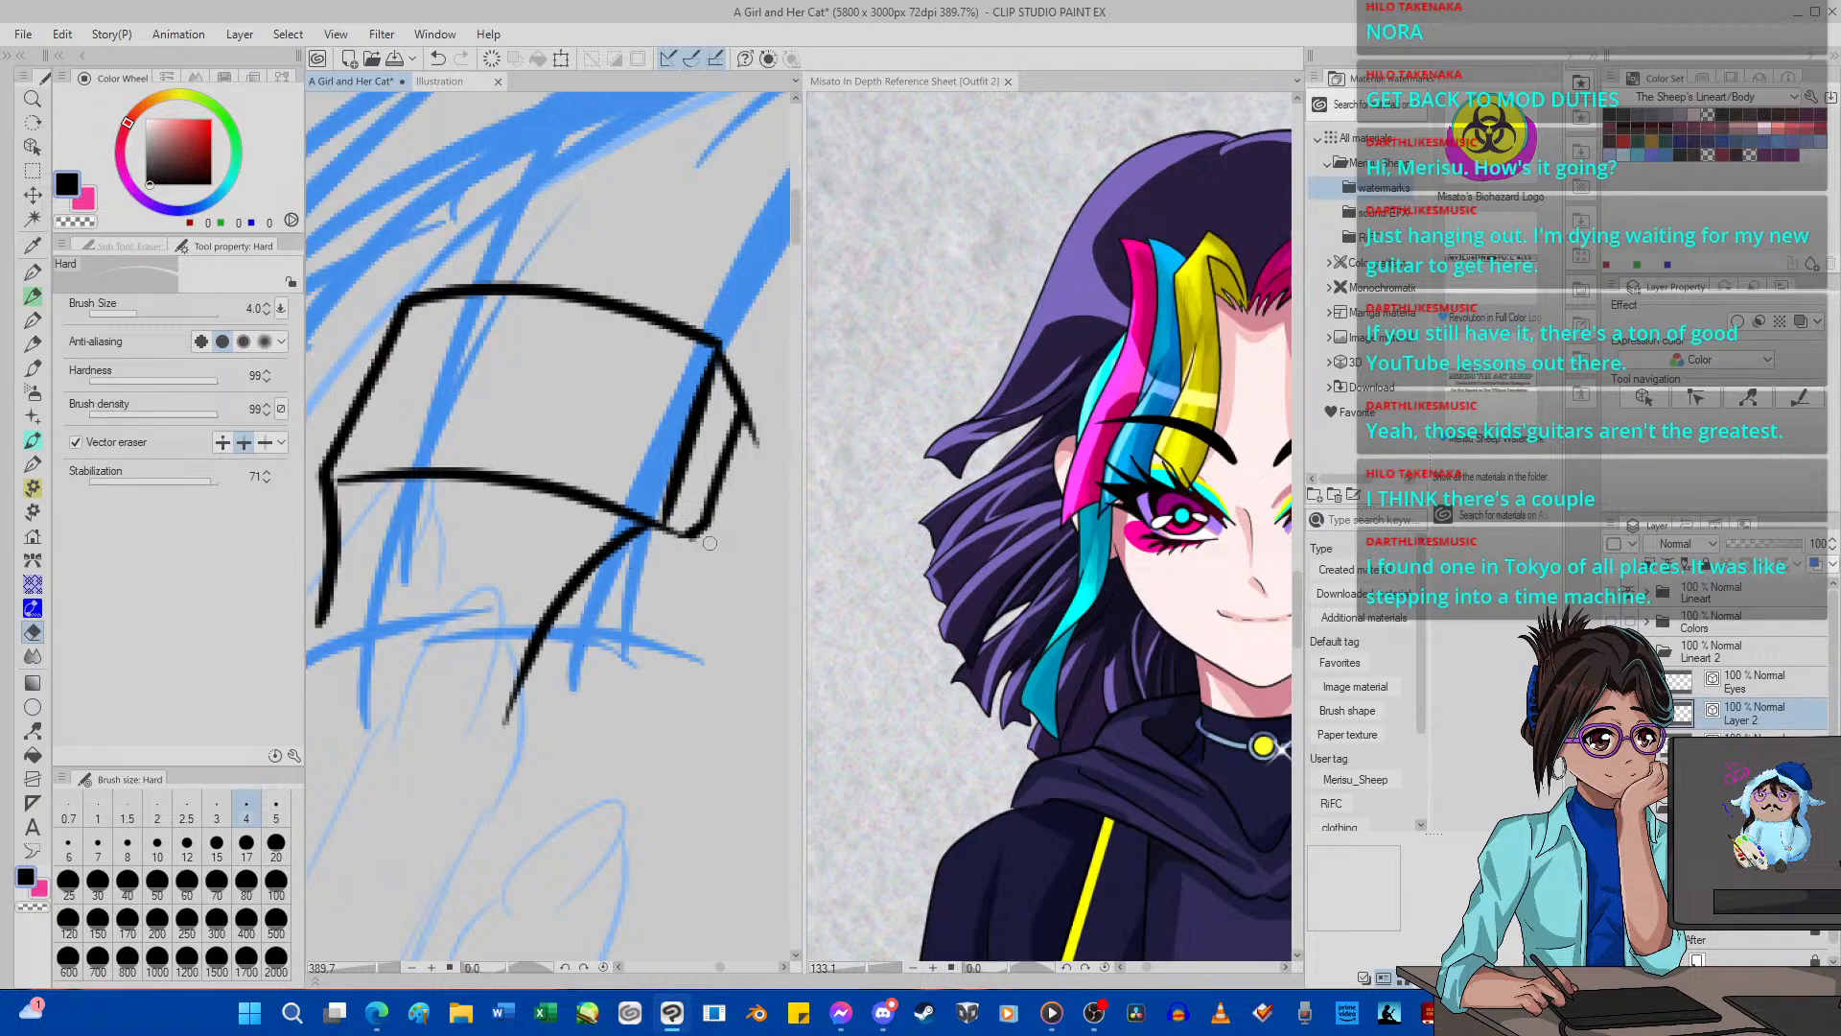
Redraw the bracket's outer lower leg curve with G-pen 2, running close and parallel to the inner leg curve.
left_click(33, 271)
mouse_move(690, 541)
left_mouse_down()
mouse_move(609, 620)
mouse_move(594, 738)
left_mouse_up()
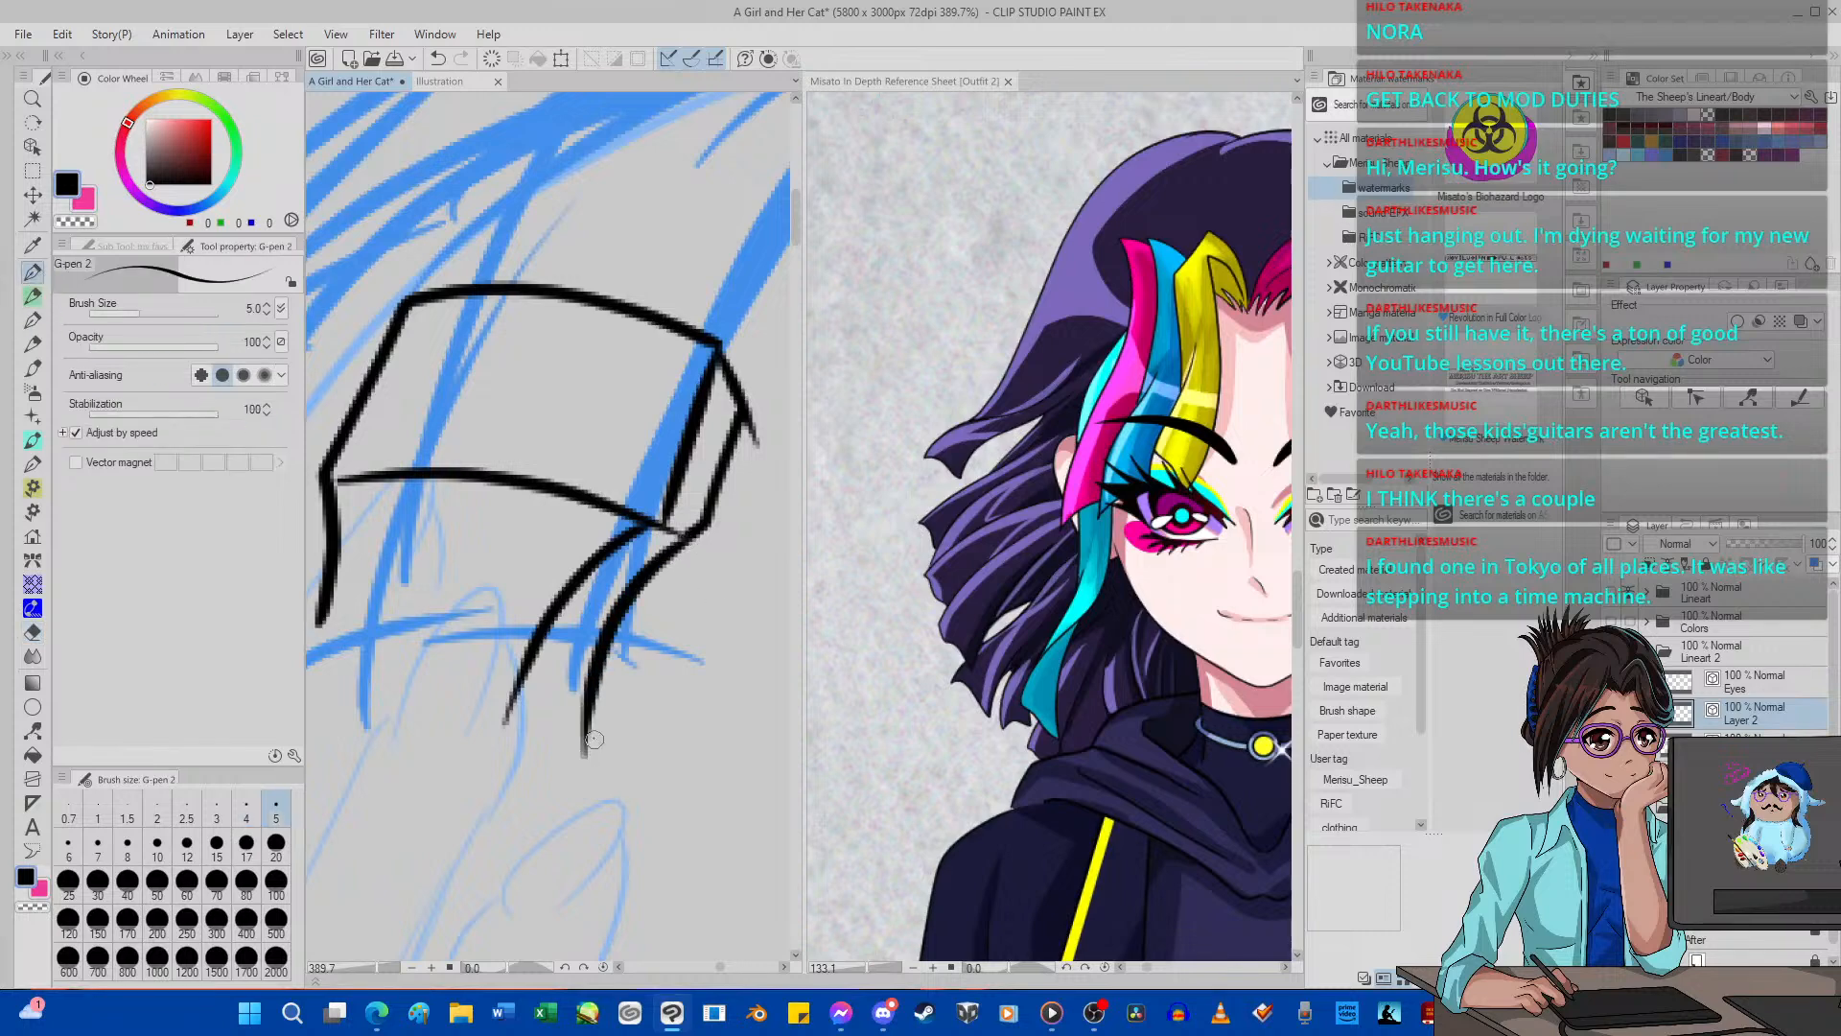
left_click(437, 58)
mouse_move(680, 539)
left_mouse_down()
mouse_move(599, 608)
mouse_move(563, 735)
left_mouse_up()
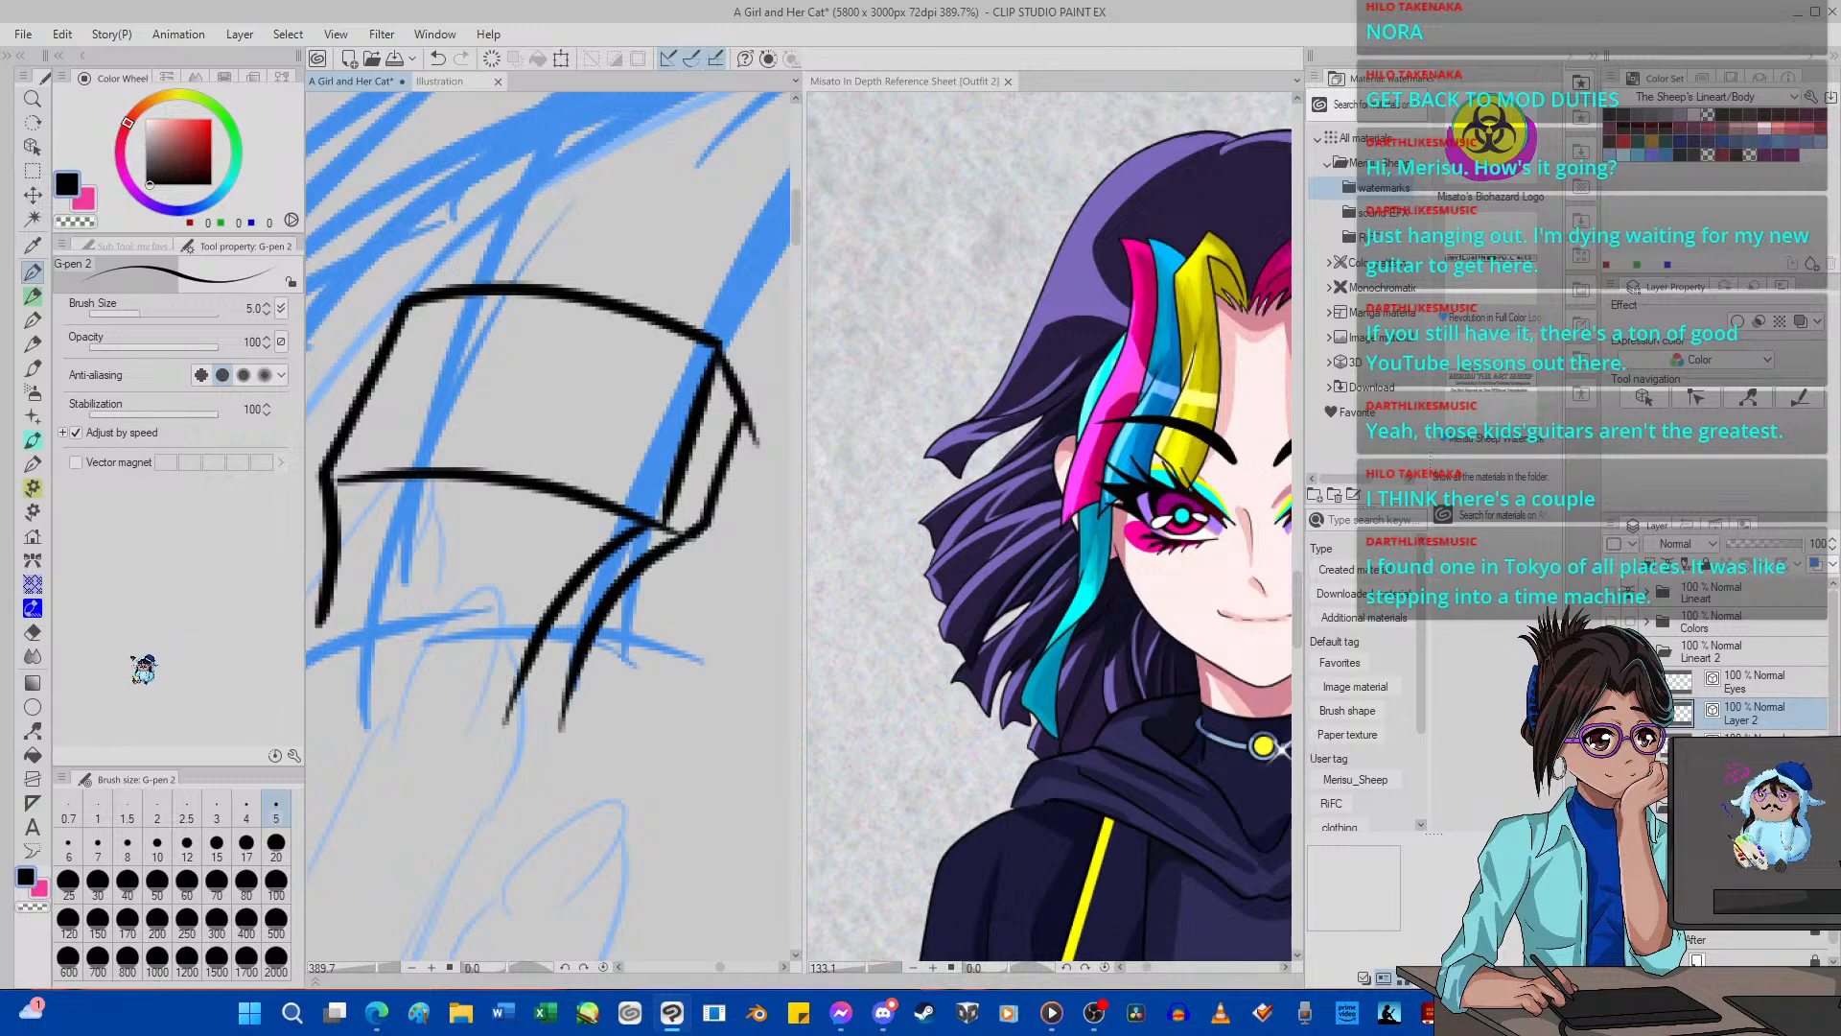
Trim the bevel line's overshoot beyond the bracket's outer side edge with the vector eraser.
left_click(32, 631)
left_click_drag(742, 468, 767, 410)
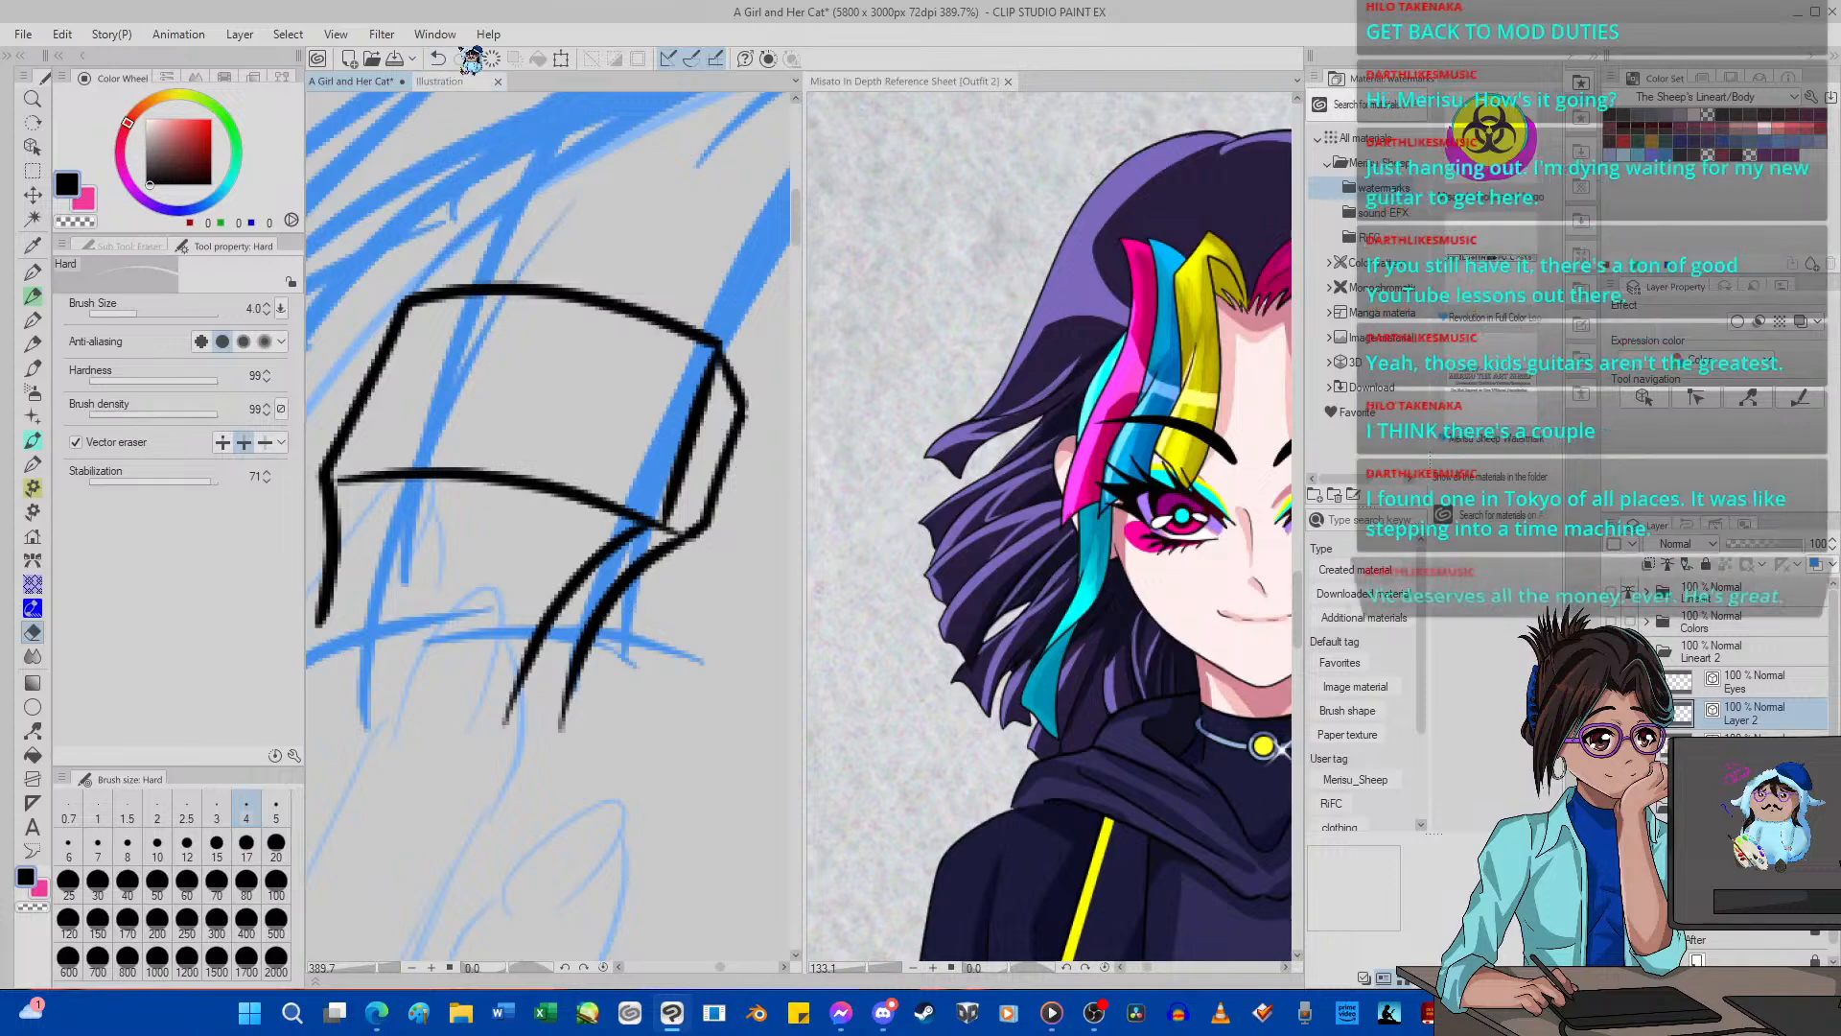
left_click(438, 58)
left_click_drag(743, 438, 766, 423)
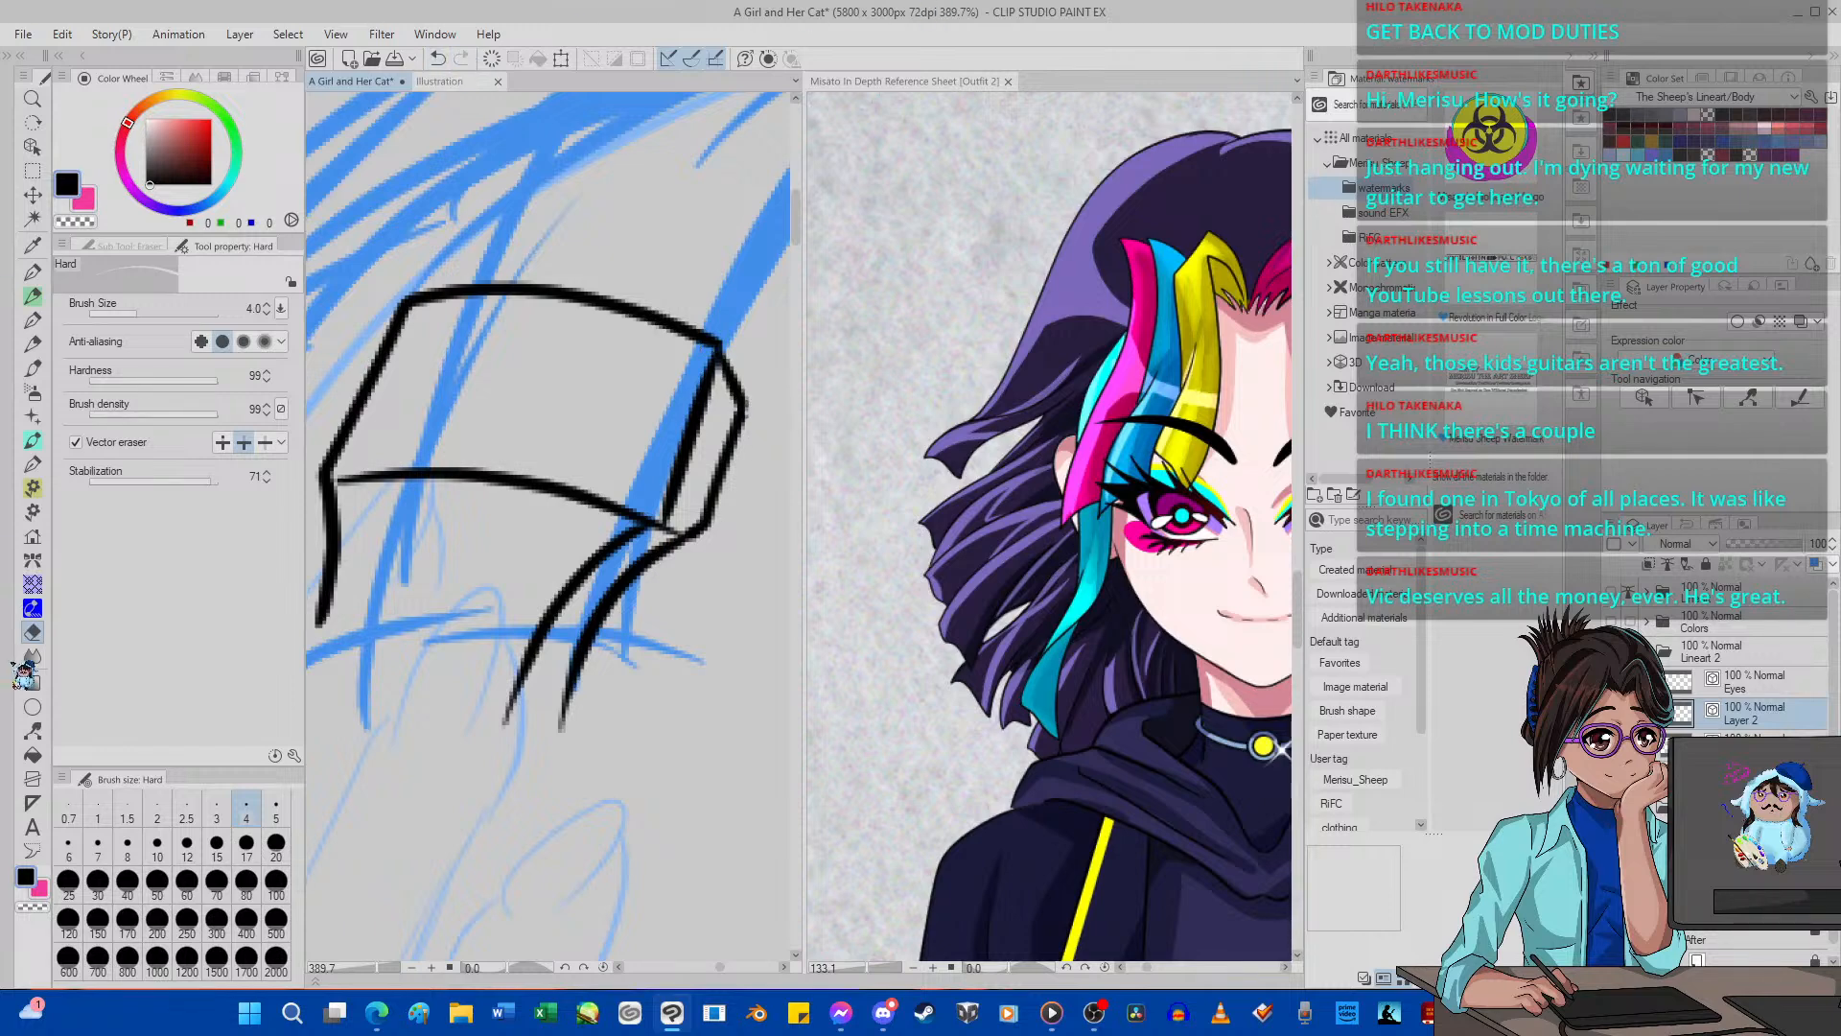
Refine the bracket's side-face edges and lower leg curves with Pinch vector line.
left_click(33, 731)
scroll(412, 545, "down", 5)
scroll(698, 431, "up", 3)
scroll(572, 495, "up", 4)
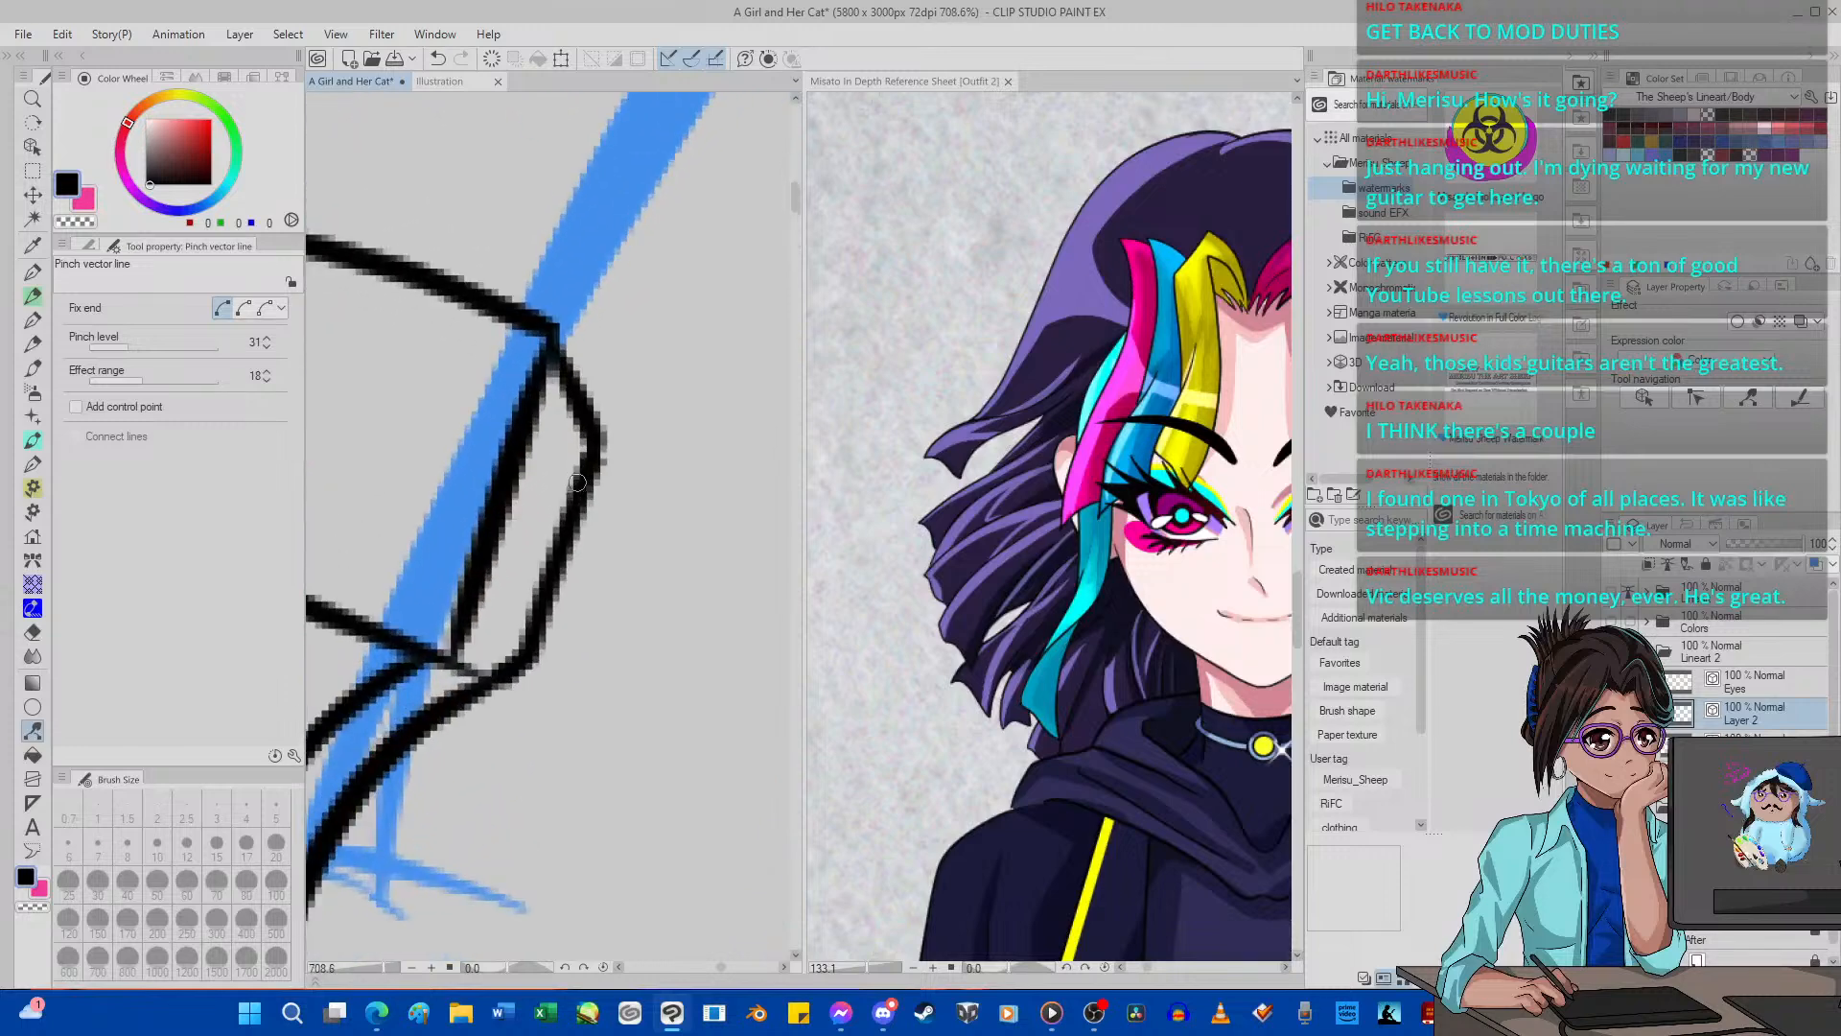
left_click_drag(575, 501, 553, 524)
scroll(541, 537, "down", 10)
scroll(534, 543, "up", 9)
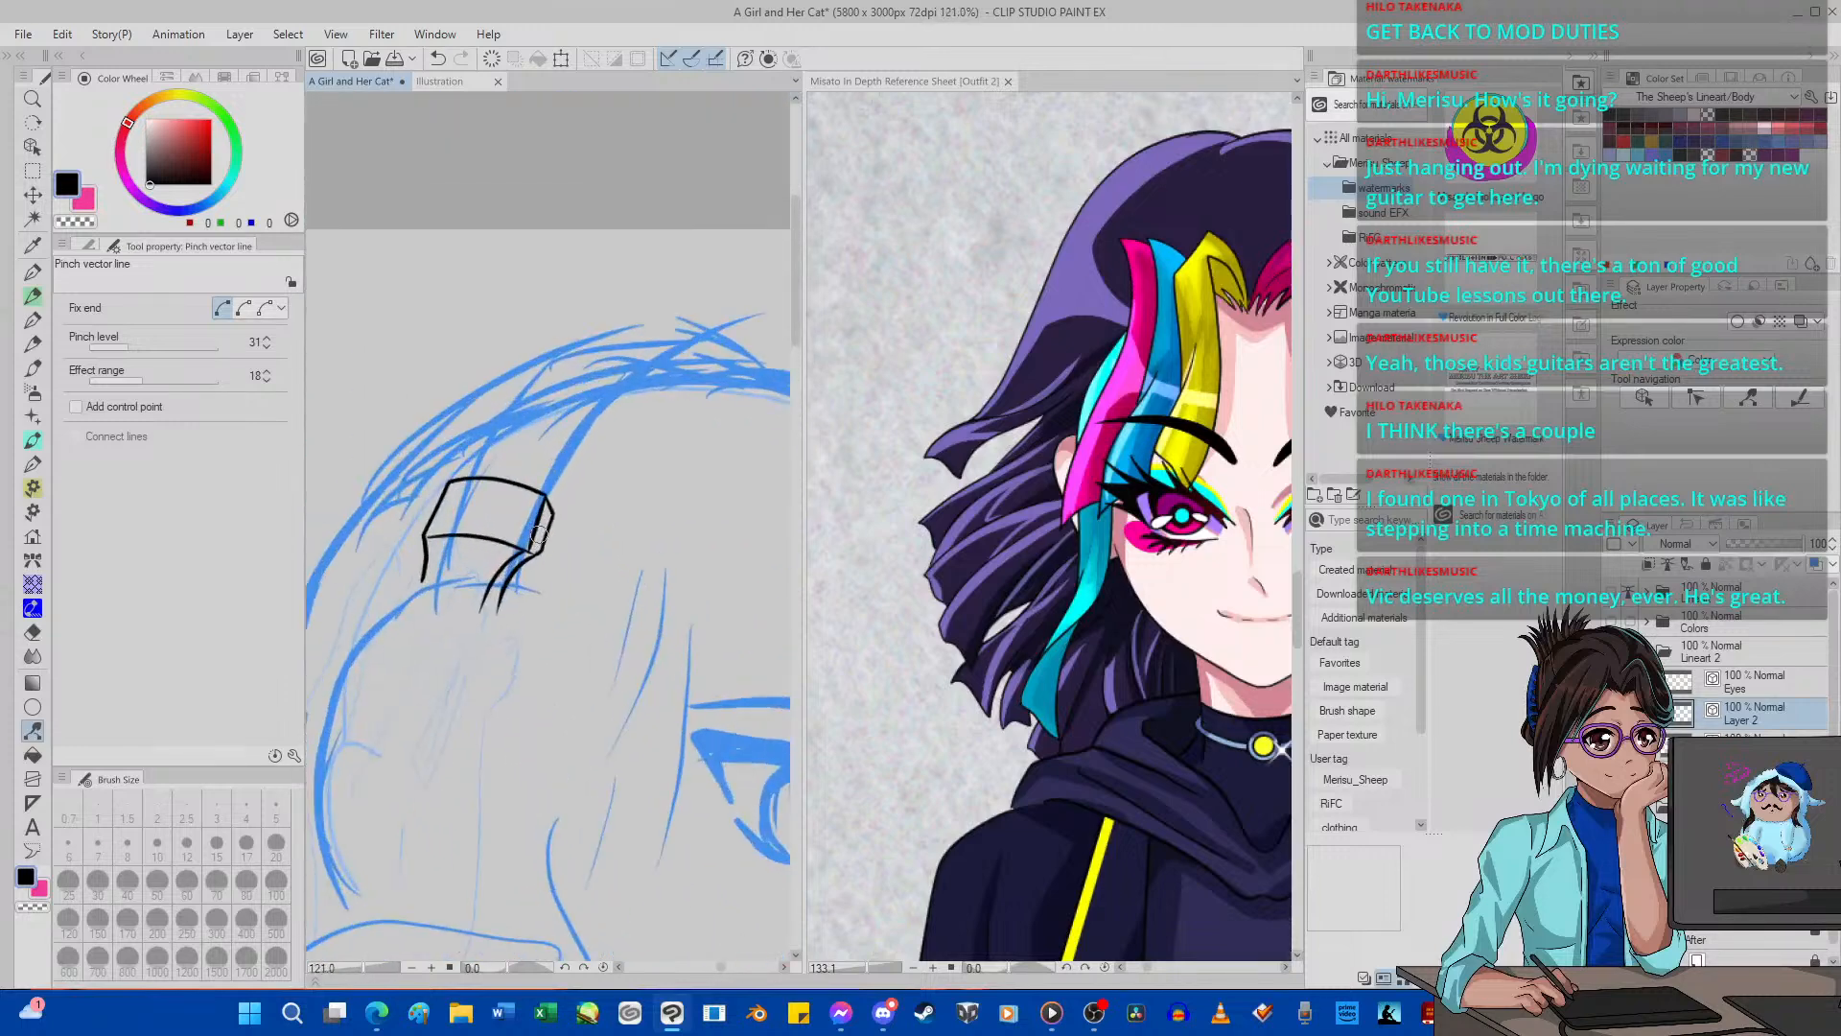
left_click_drag(505, 585, 491, 586)
left_click_drag(534, 513, 516, 523)
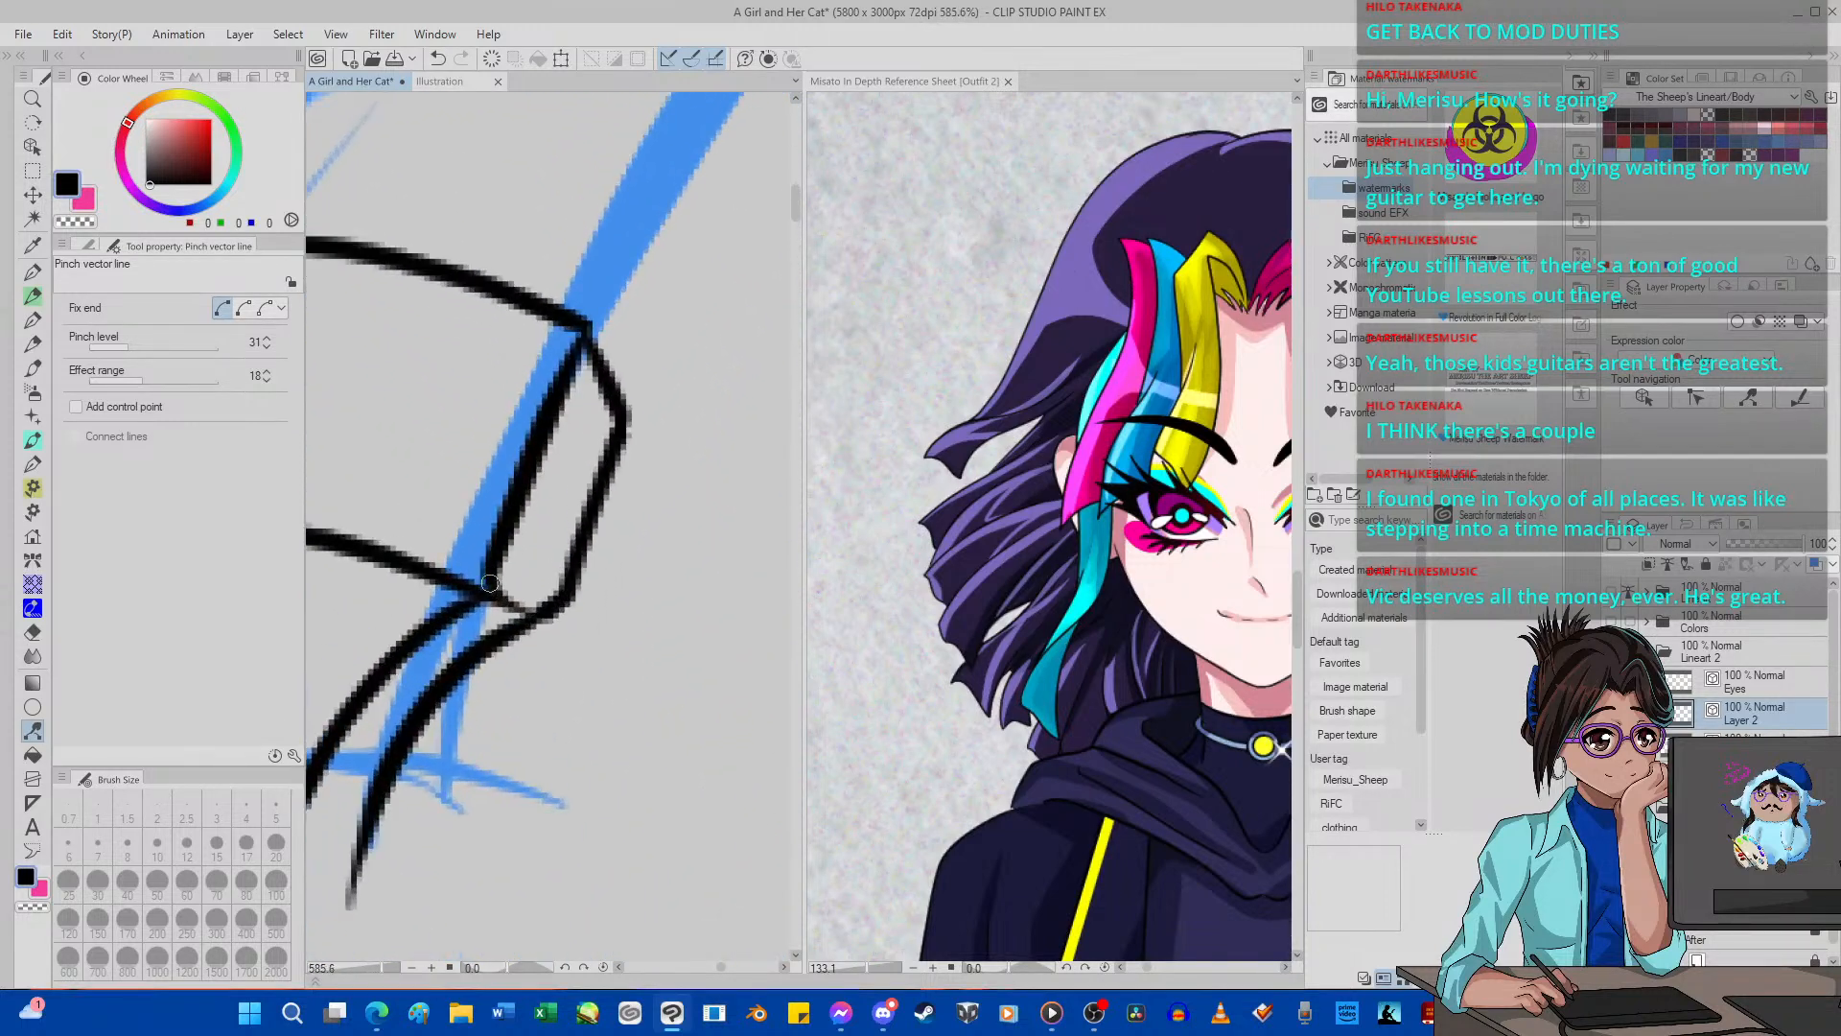
Ink the headband's inner edge with G-pen 2, curving from the bracket's side up along the sketch to the crown.
scroll(512, 556, "down", 12)
scroll(513, 546, "up", 6)
scroll(514, 544, "up", 15)
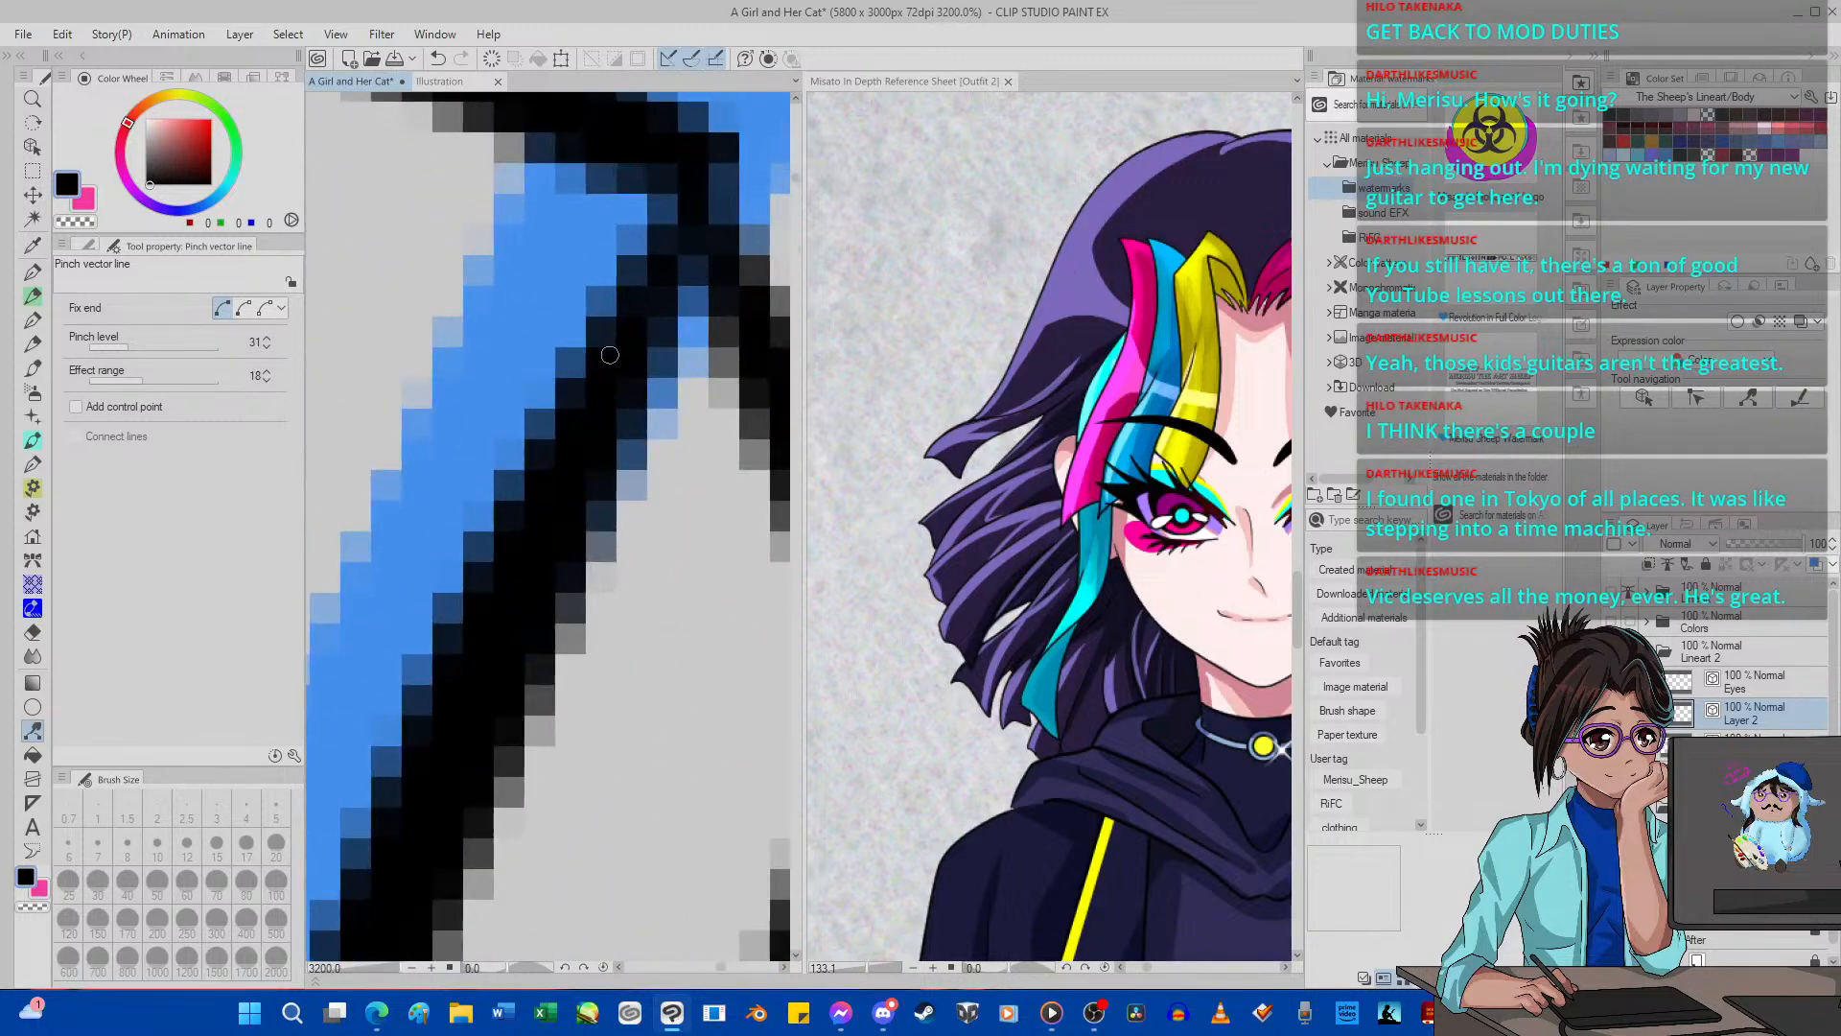
scroll(650, 402, "down", 20)
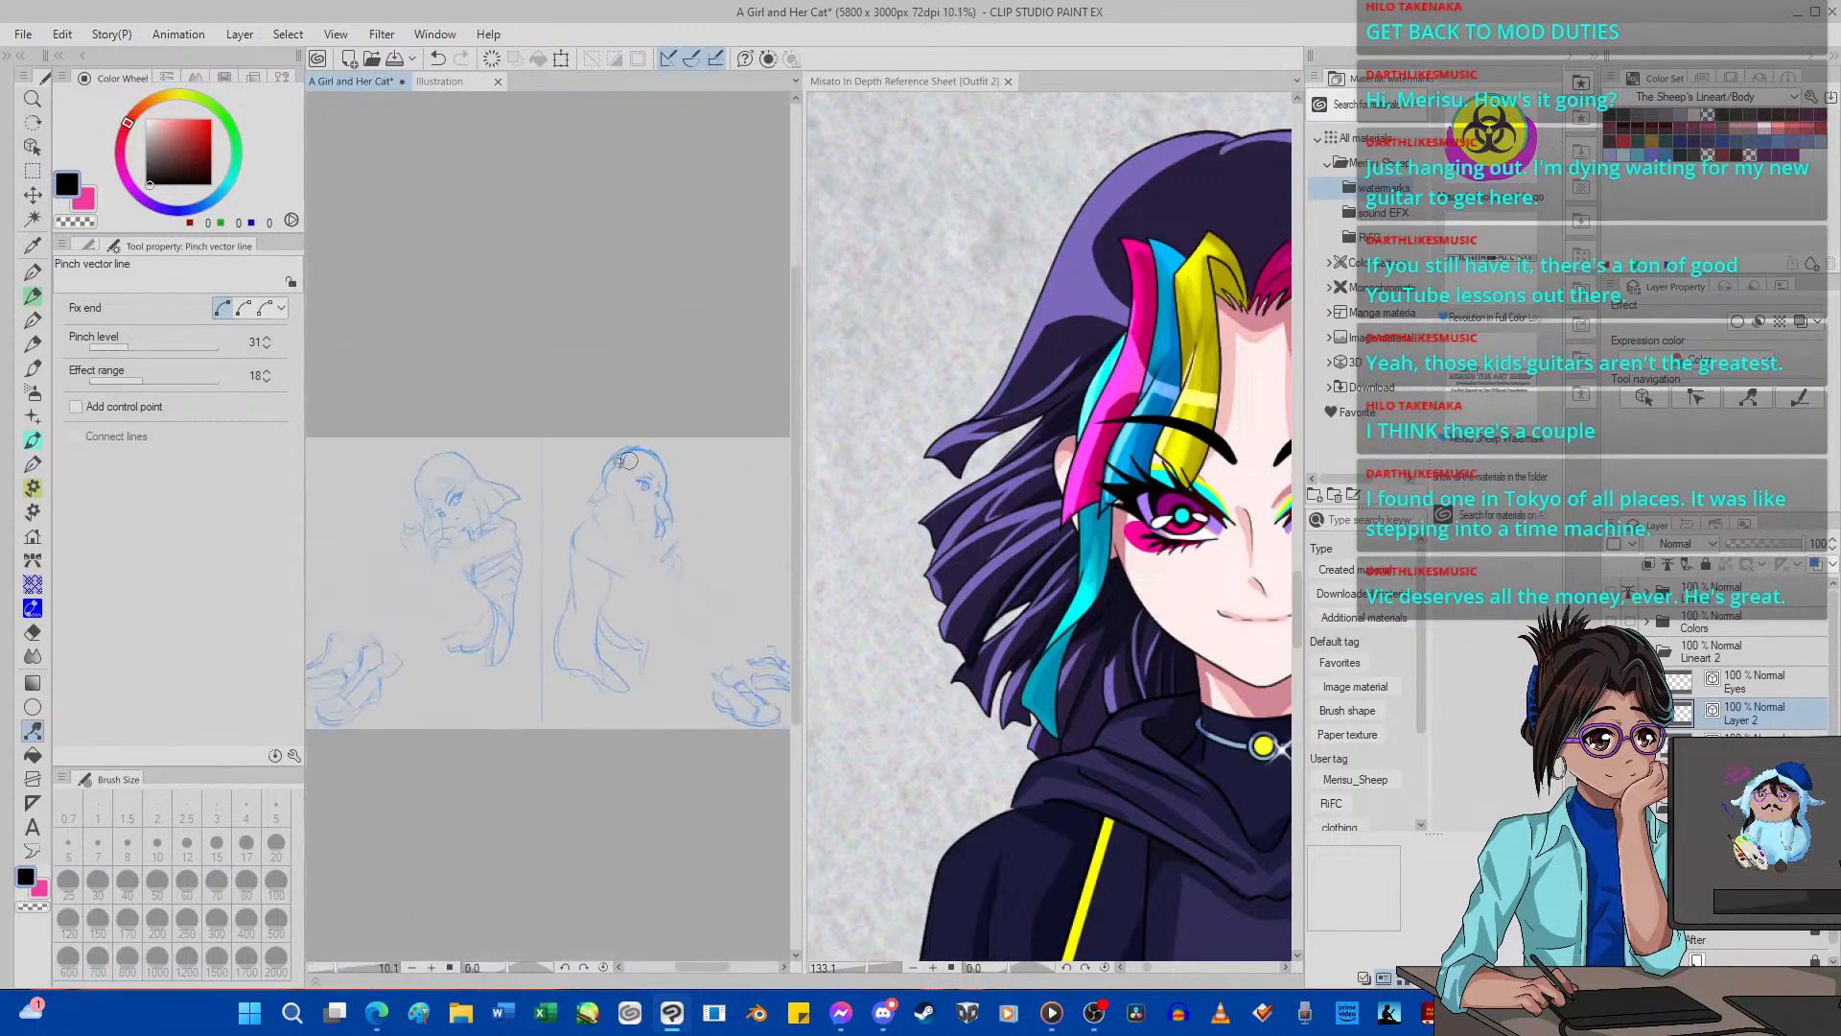
scroll(630, 461, "up", 8)
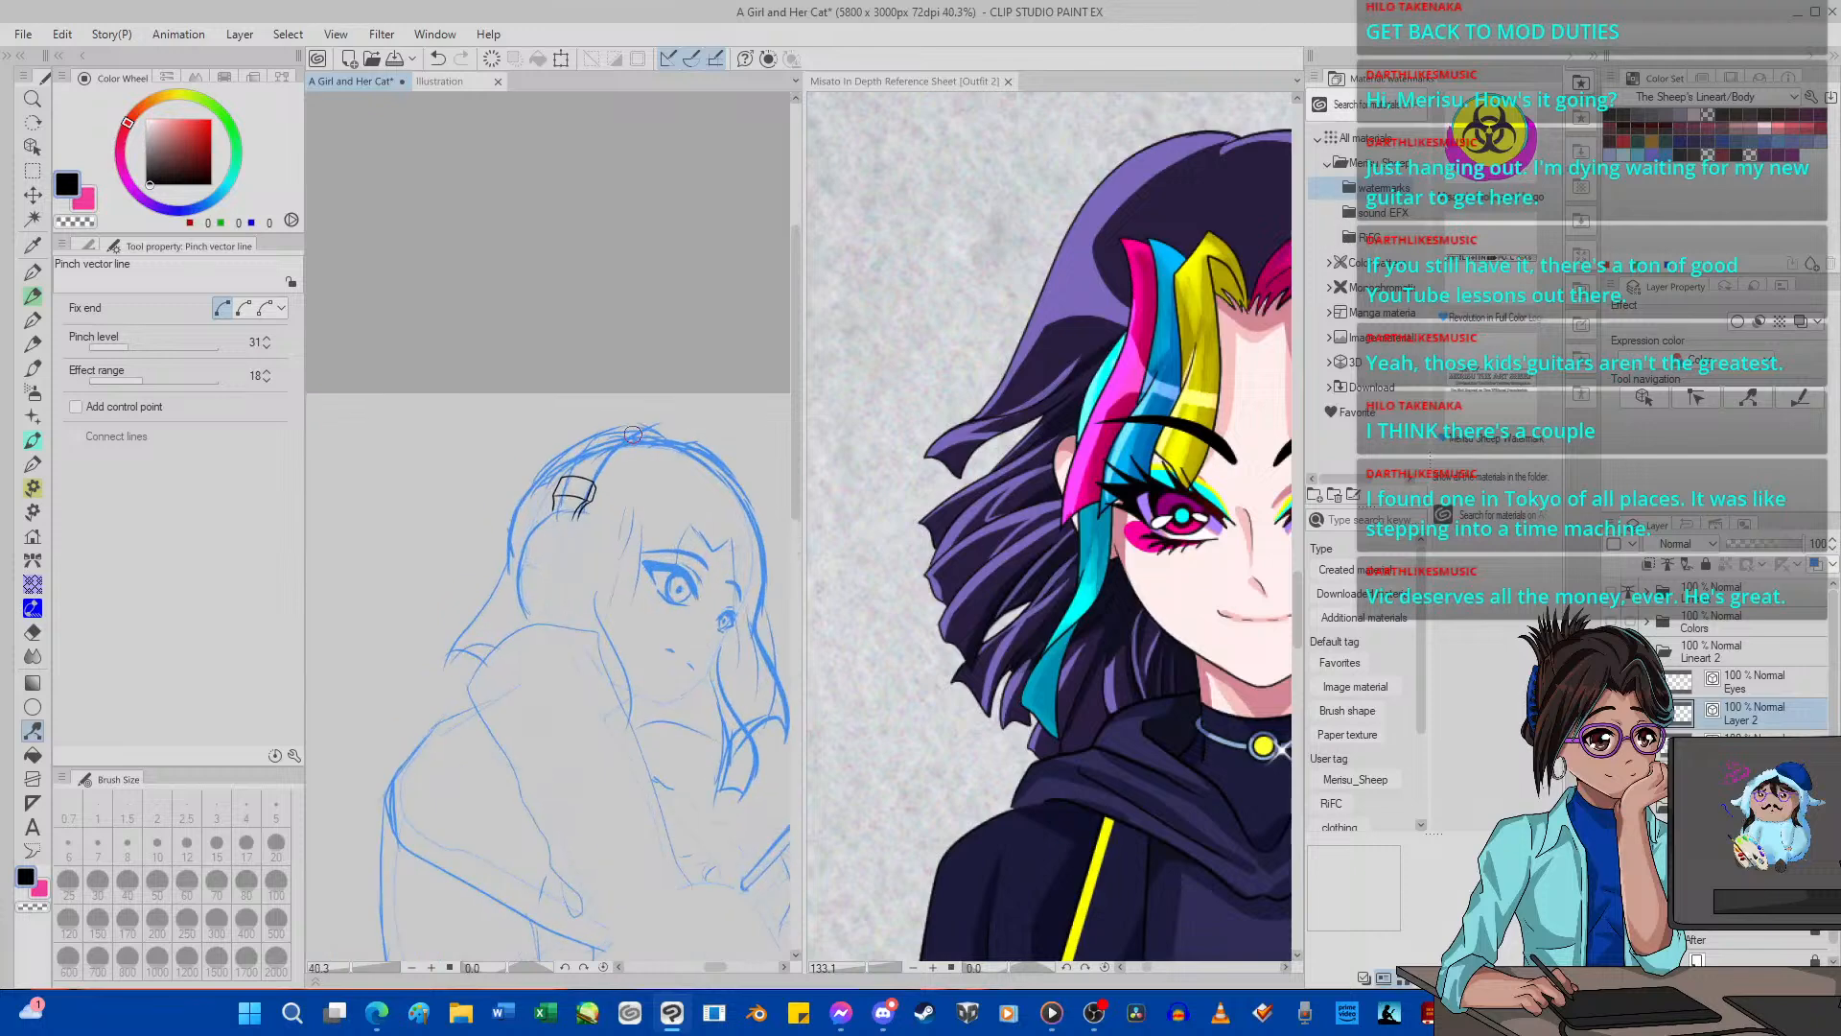
scroll(632, 435, "up", 2)
scroll(632, 435, "up", 3)
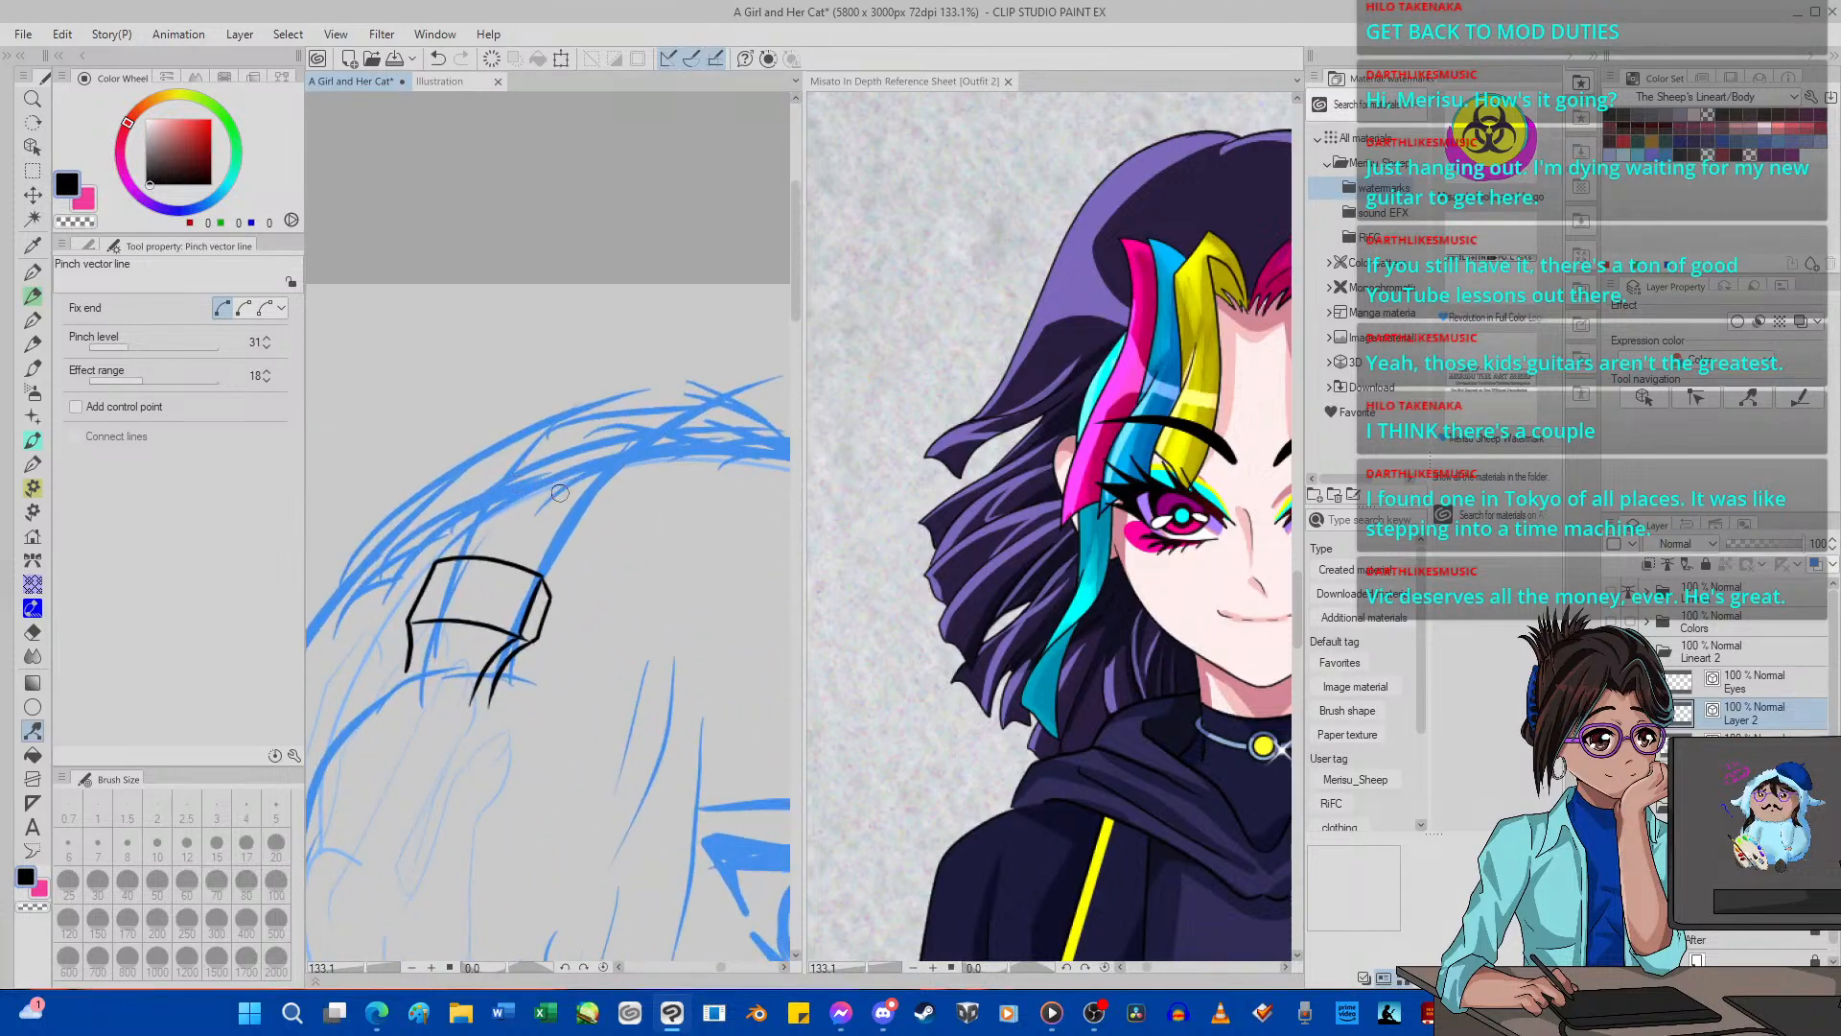
key("p")
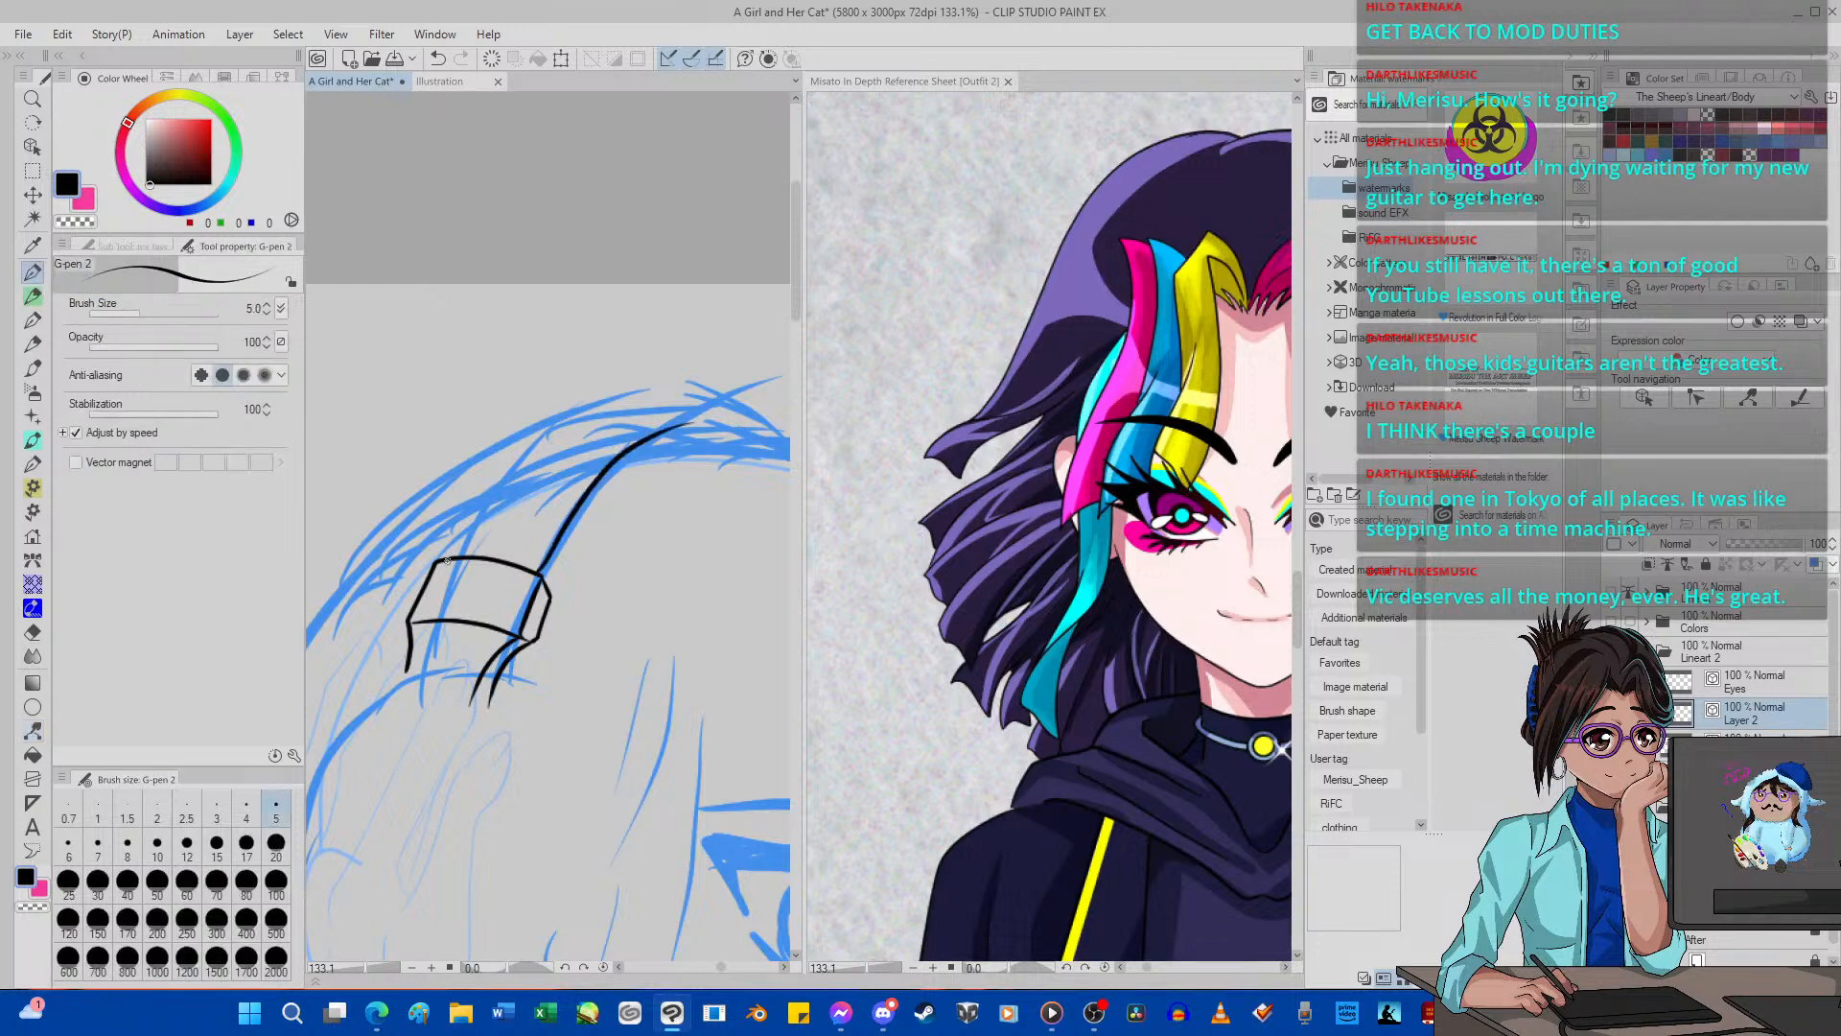
left_click_drag(511, 457, 584, 412)
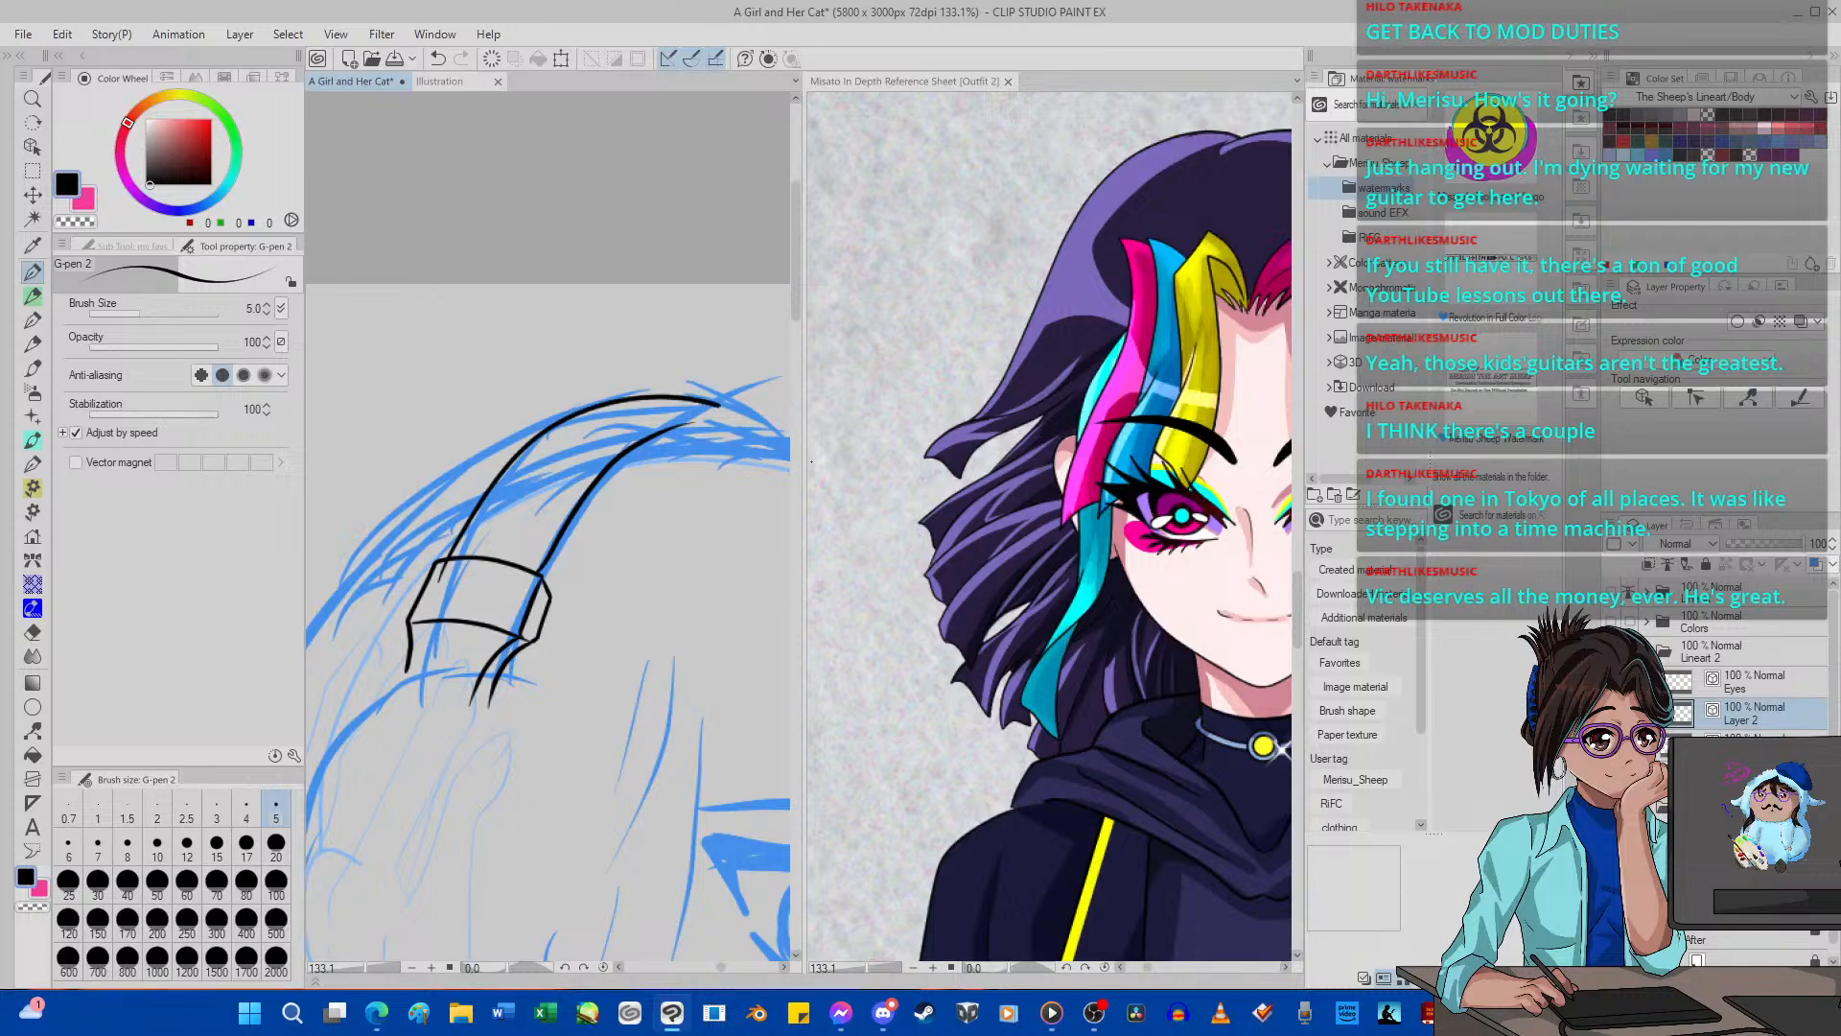
left_click_drag(811, 462, 814, 465)
left_click(437, 58)
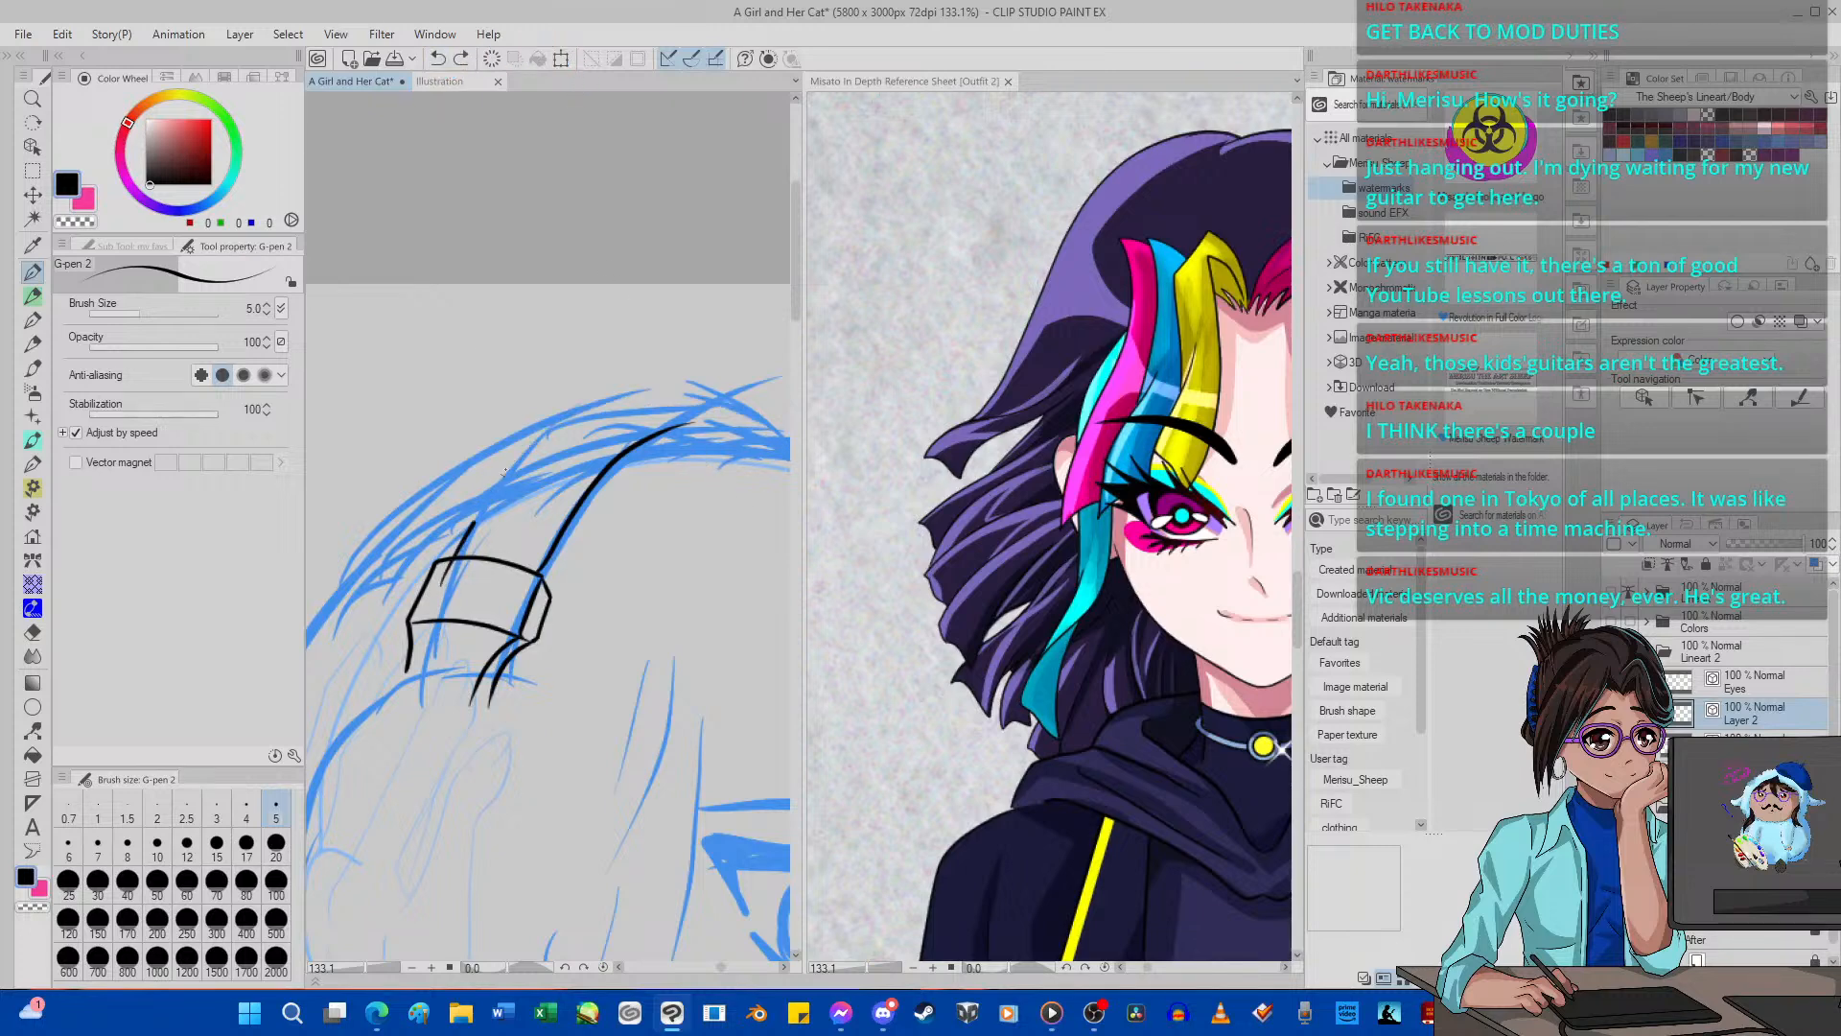
mouse_move(504, 472)
left_mouse_down()
mouse_move(623, 407)
mouse_move(806, 413)
left_mouse_up()
left_click(437, 59)
Ink the headband's tall outer arc from the bracket over the crown, plus a middle curve running alongside the inner edge.
mouse_move(441, 542)
left_mouse_down()
mouse_move(651, 352)
mouse_move(792, 411)
left_mouse_up()
left_click_drag(506, 564, 600, 434)
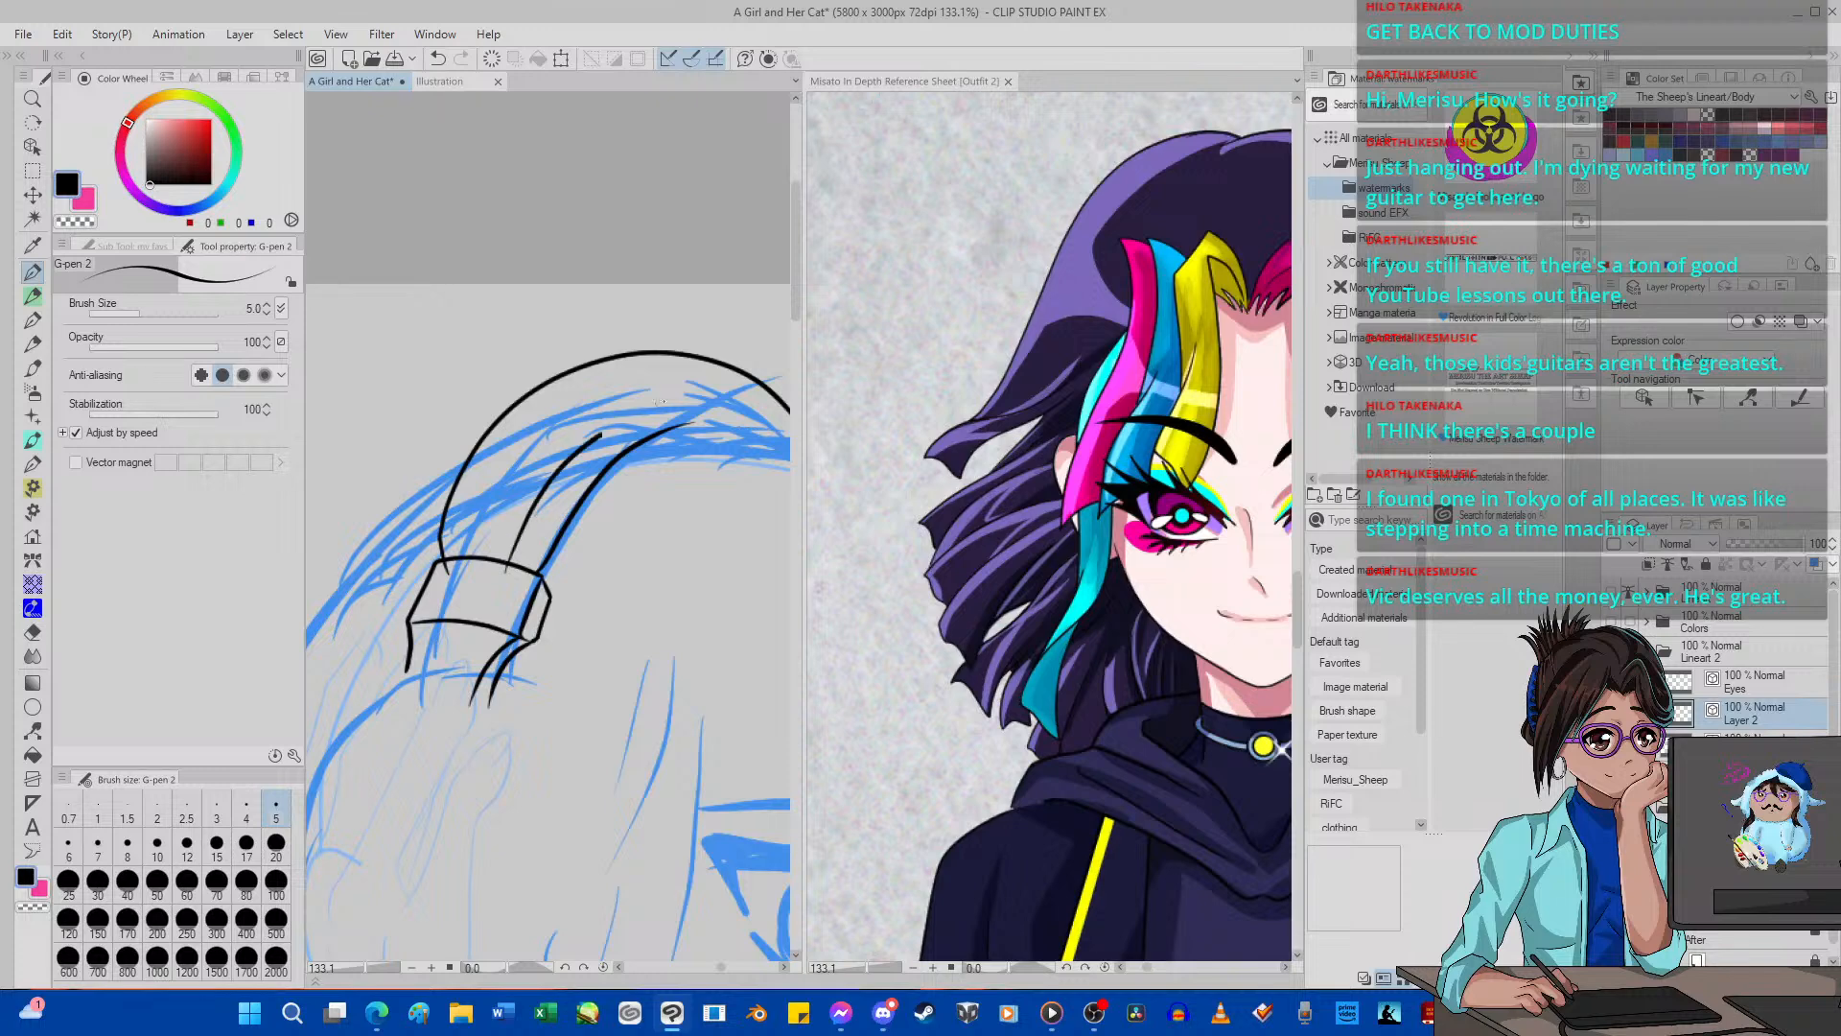
left_click_drag(758, 402, 801, 440)
Nudge the headband's inner edge slightly toward the middle curve with Pinch vector line.
scroll(647, 457, "down", 15)
scroll(575, 488, "up", 17)
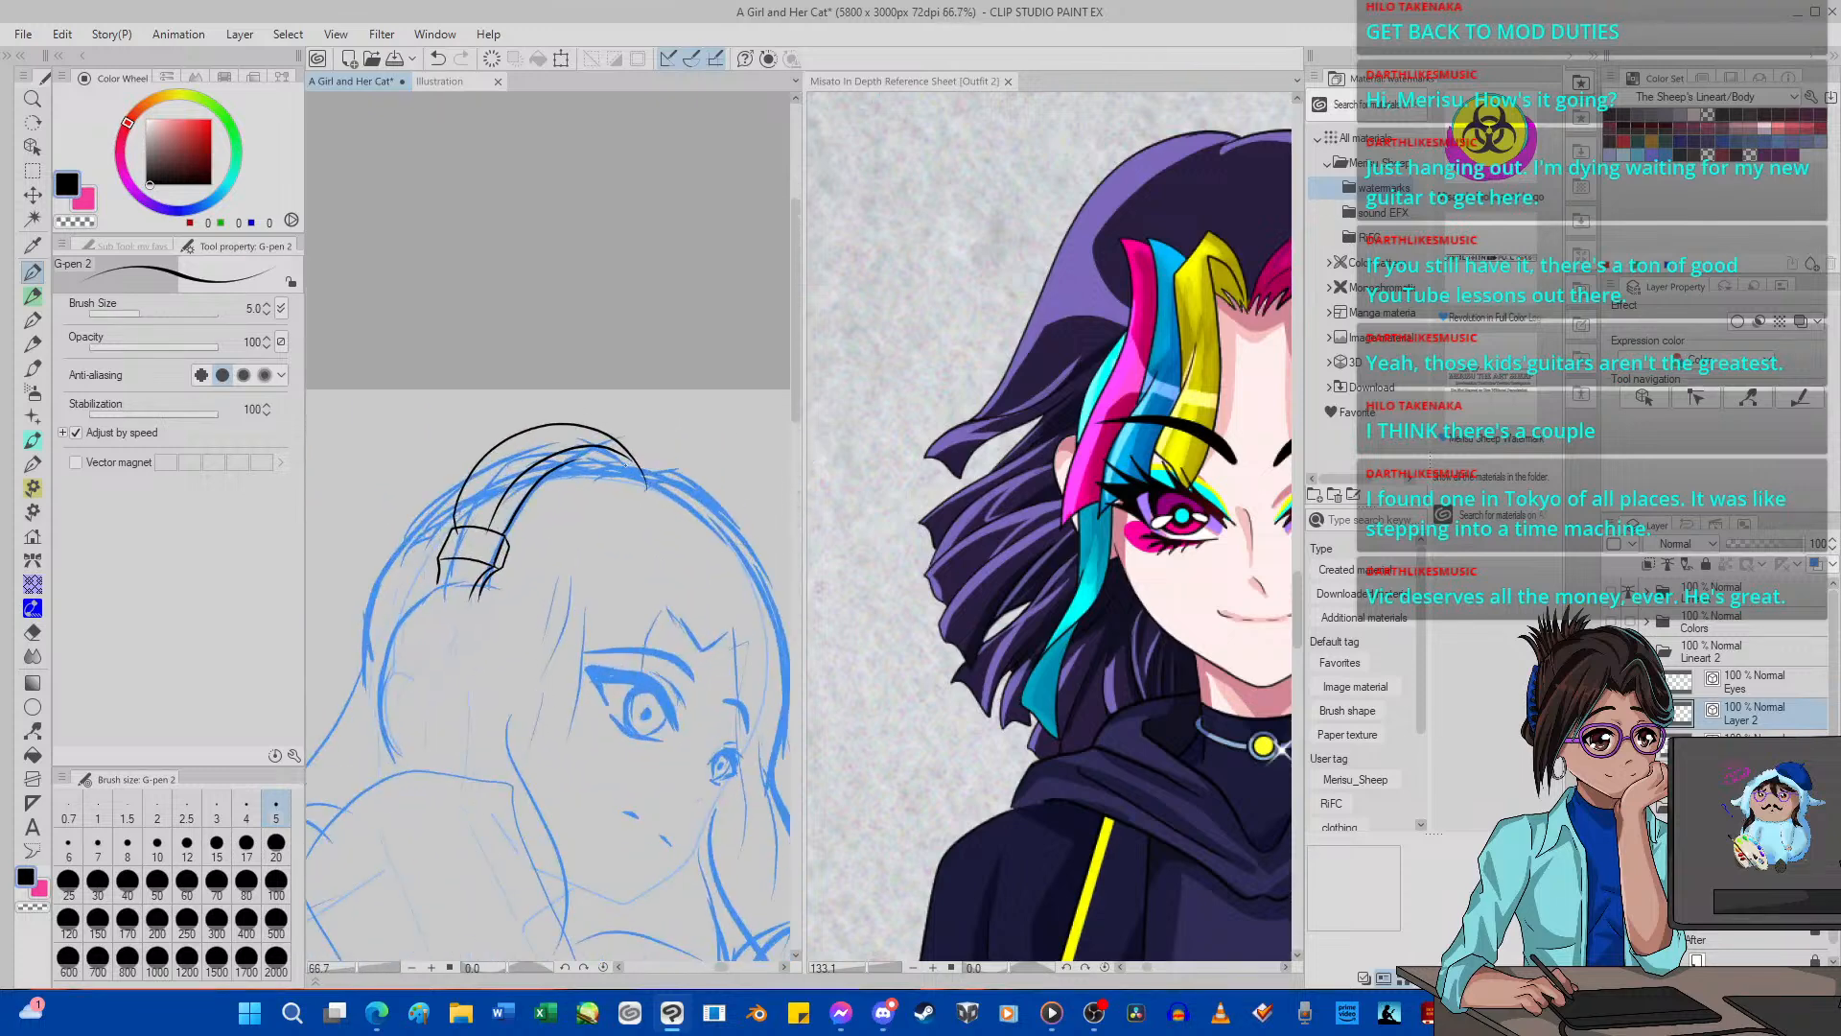
scroll(571, 484, "up", 1)
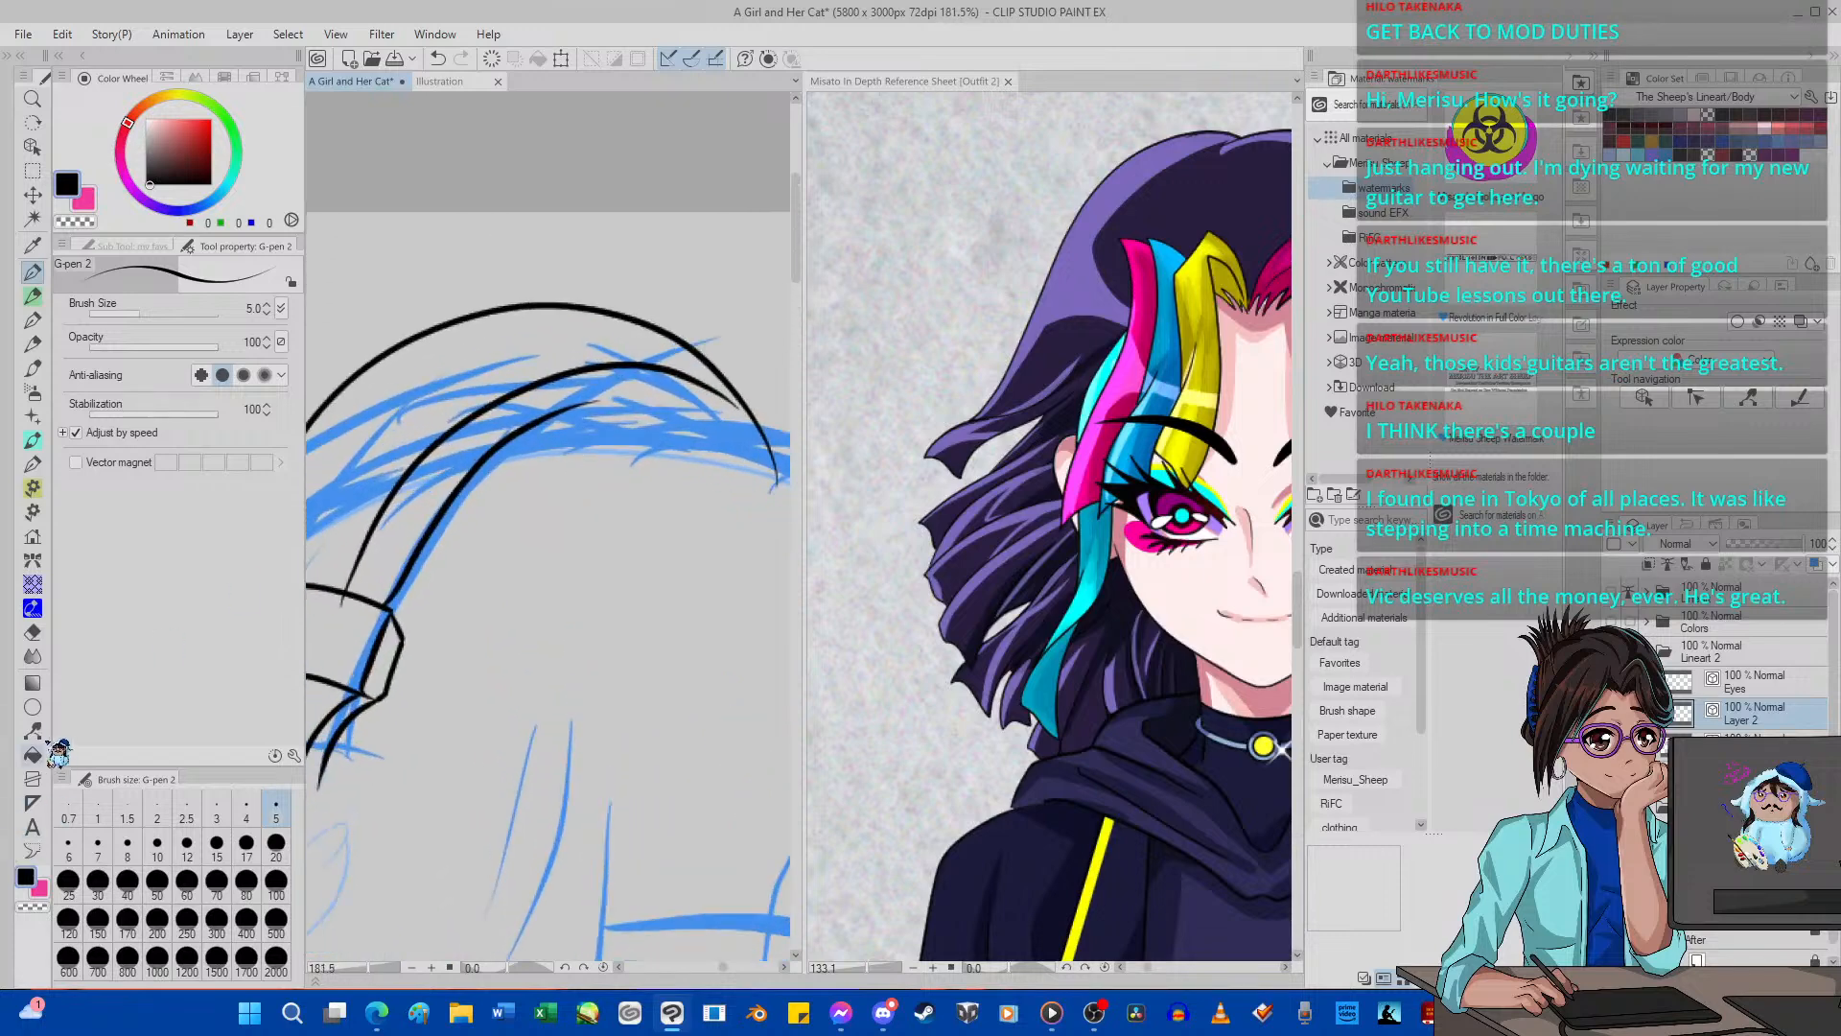
key("y")
left_click_drag(449, 516, 433, 518)
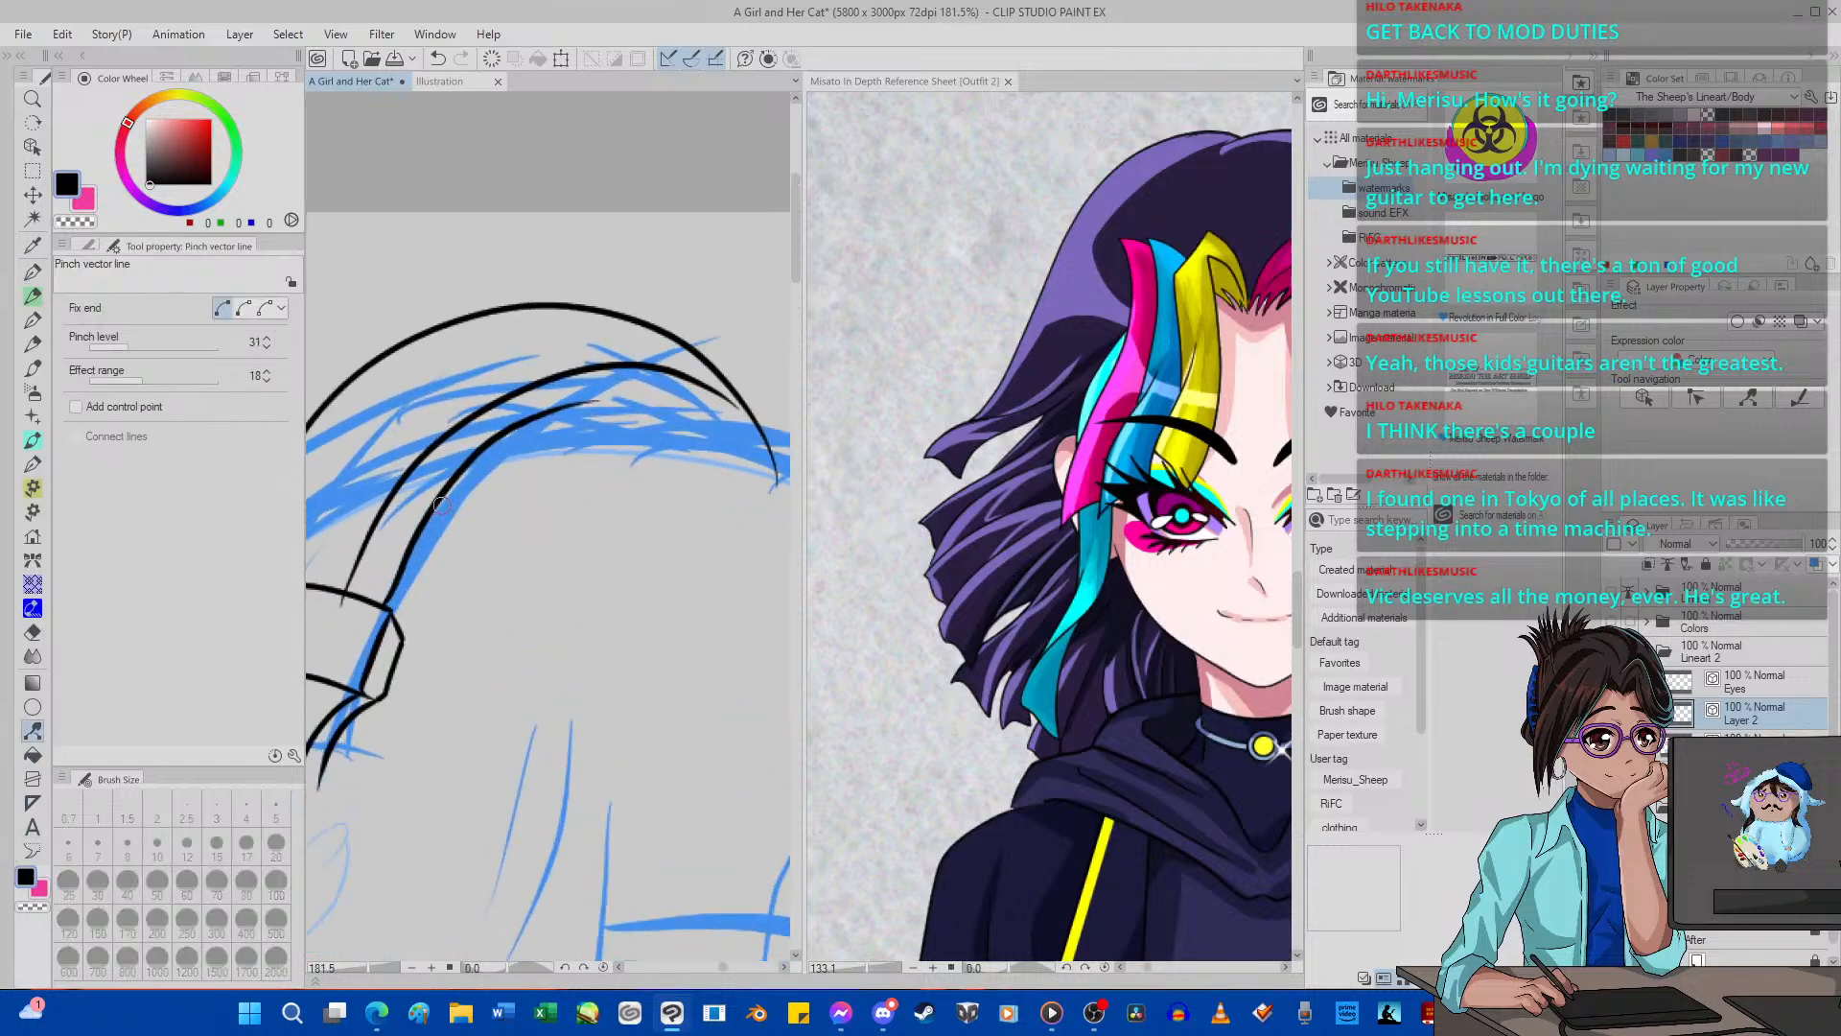
Try to join the headband's middle curve to the bracket by pulling its lower end and inking a short connecting stroke.
scroll(422, 523, "down", 12)
scroll(561, 487, "up", 10)
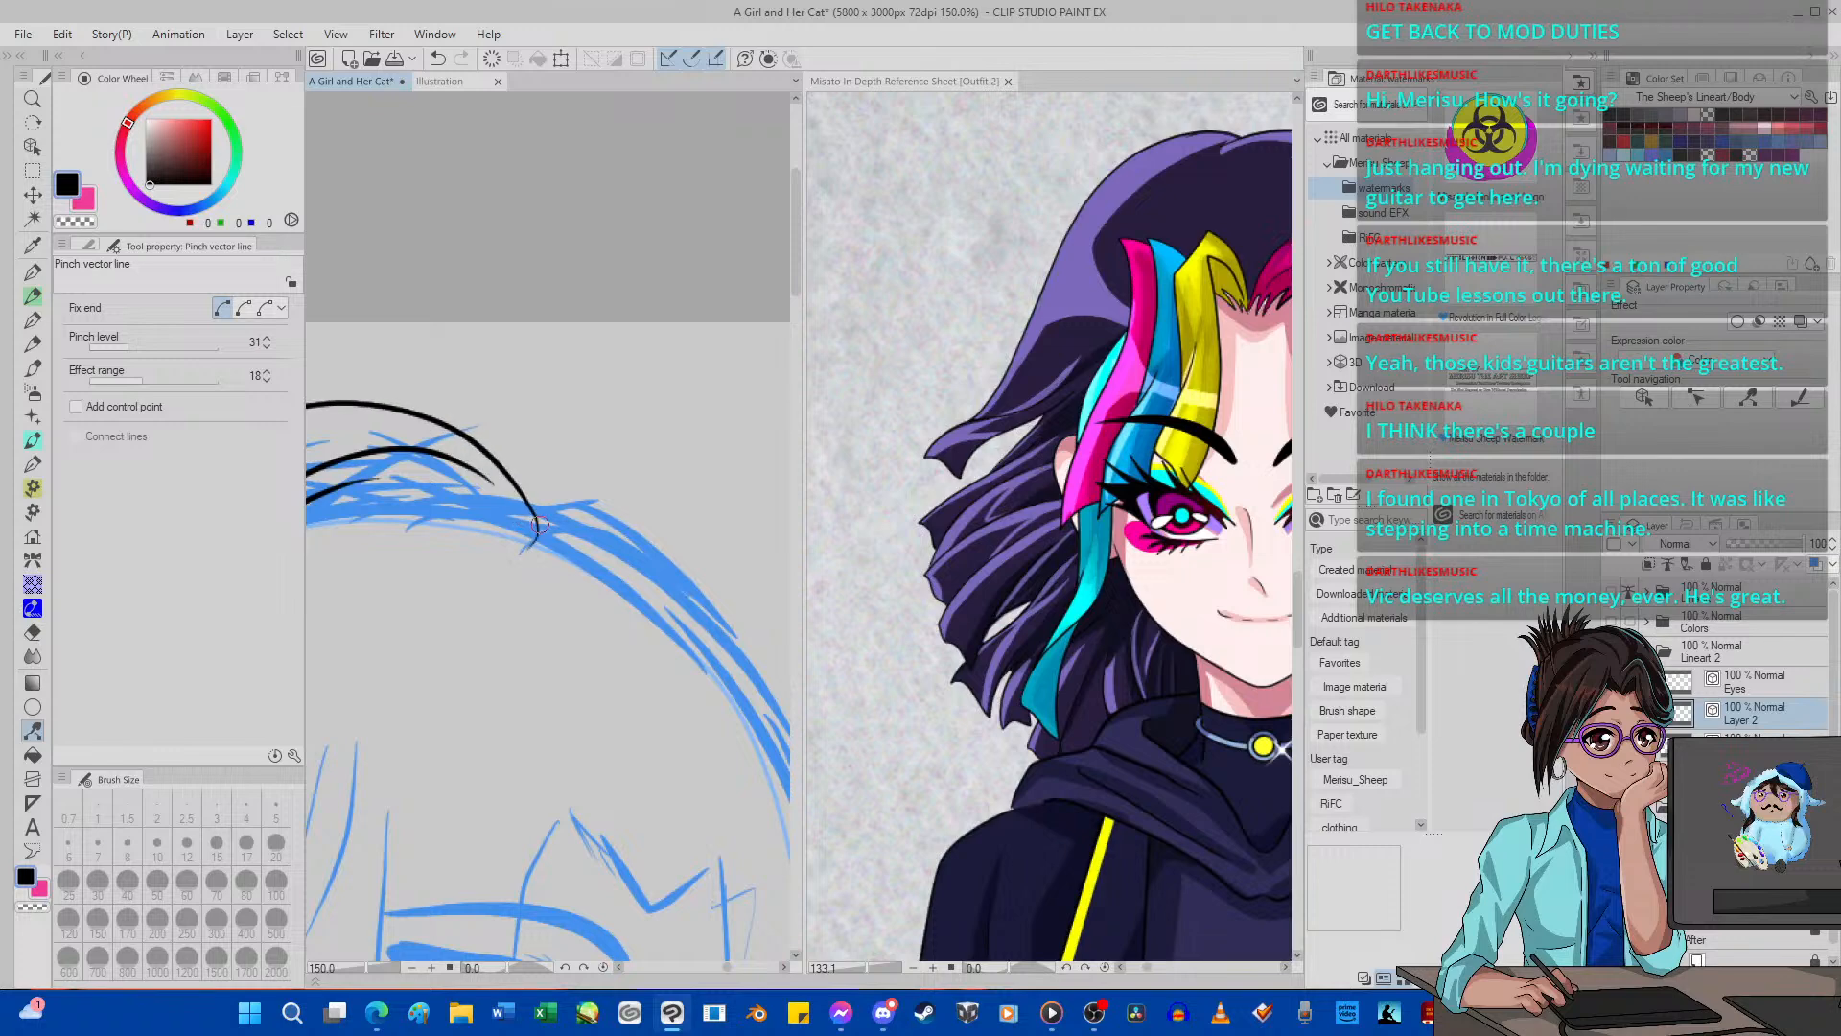
scroll(542, 520, "down", 12)
scroll(461, 606, "up", 15)
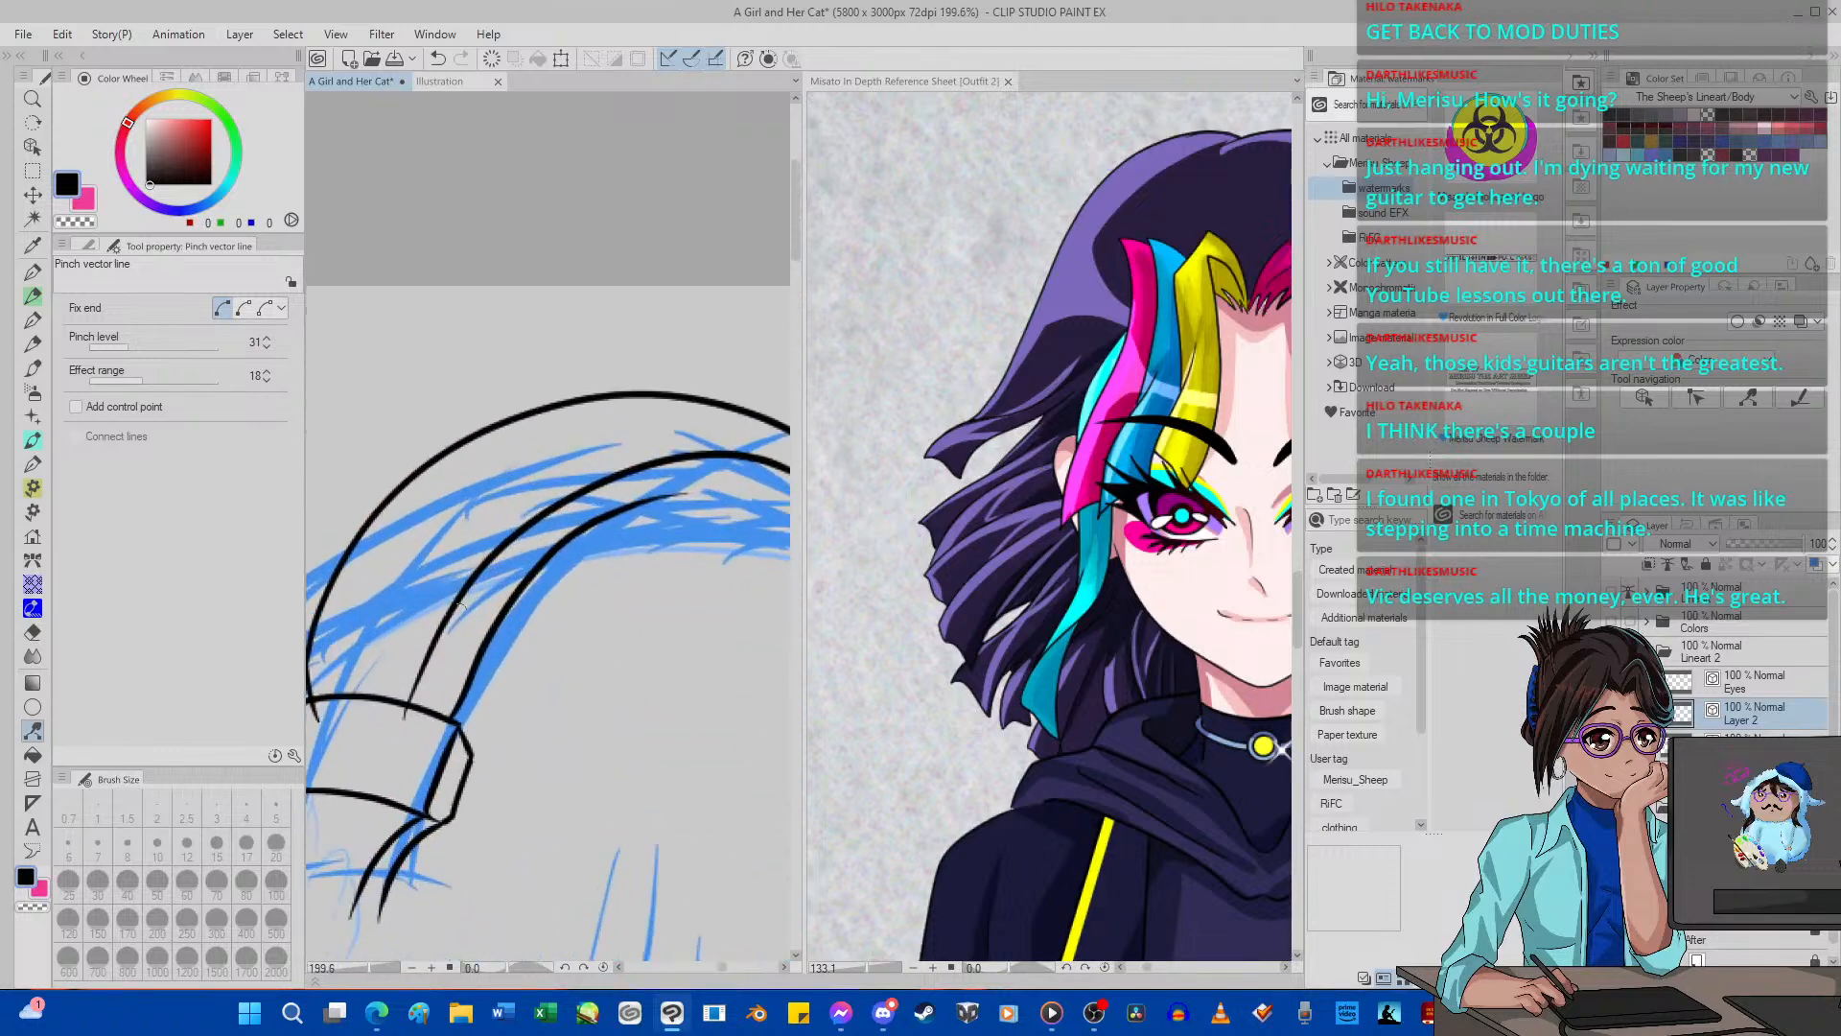
left_click_drag(401, 724, 412, 738)
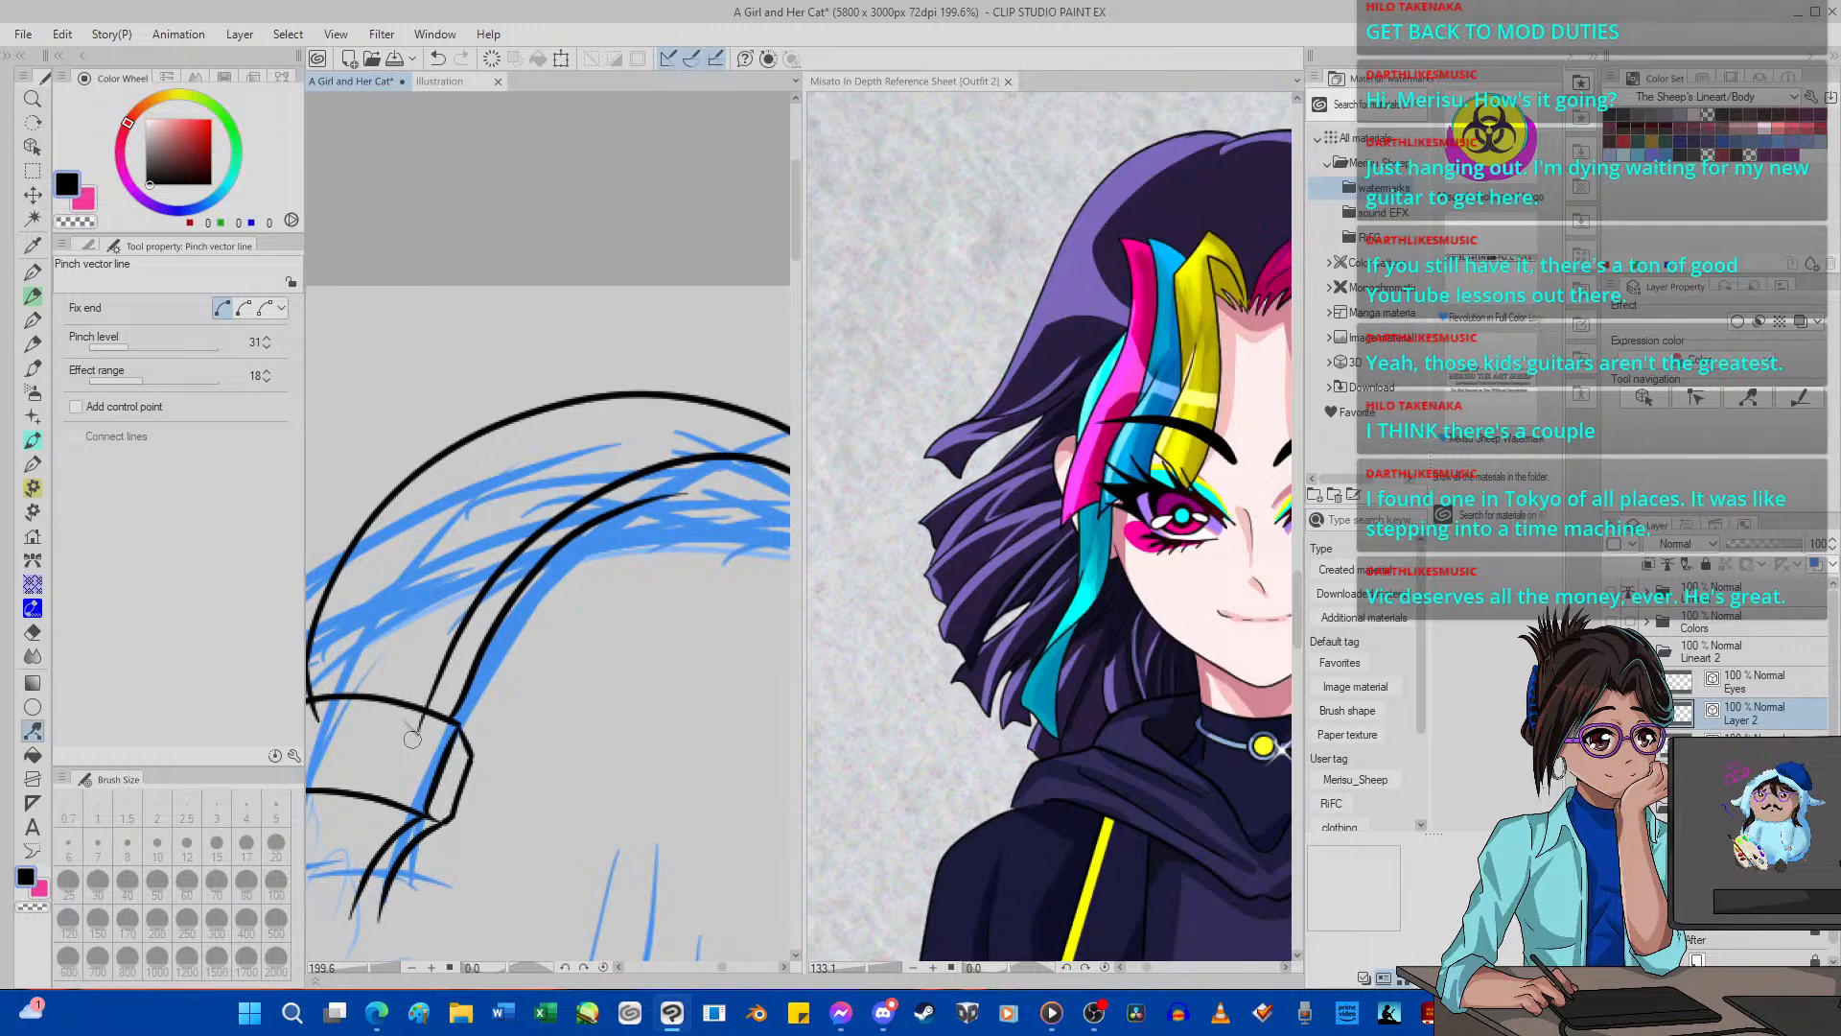
key("p")
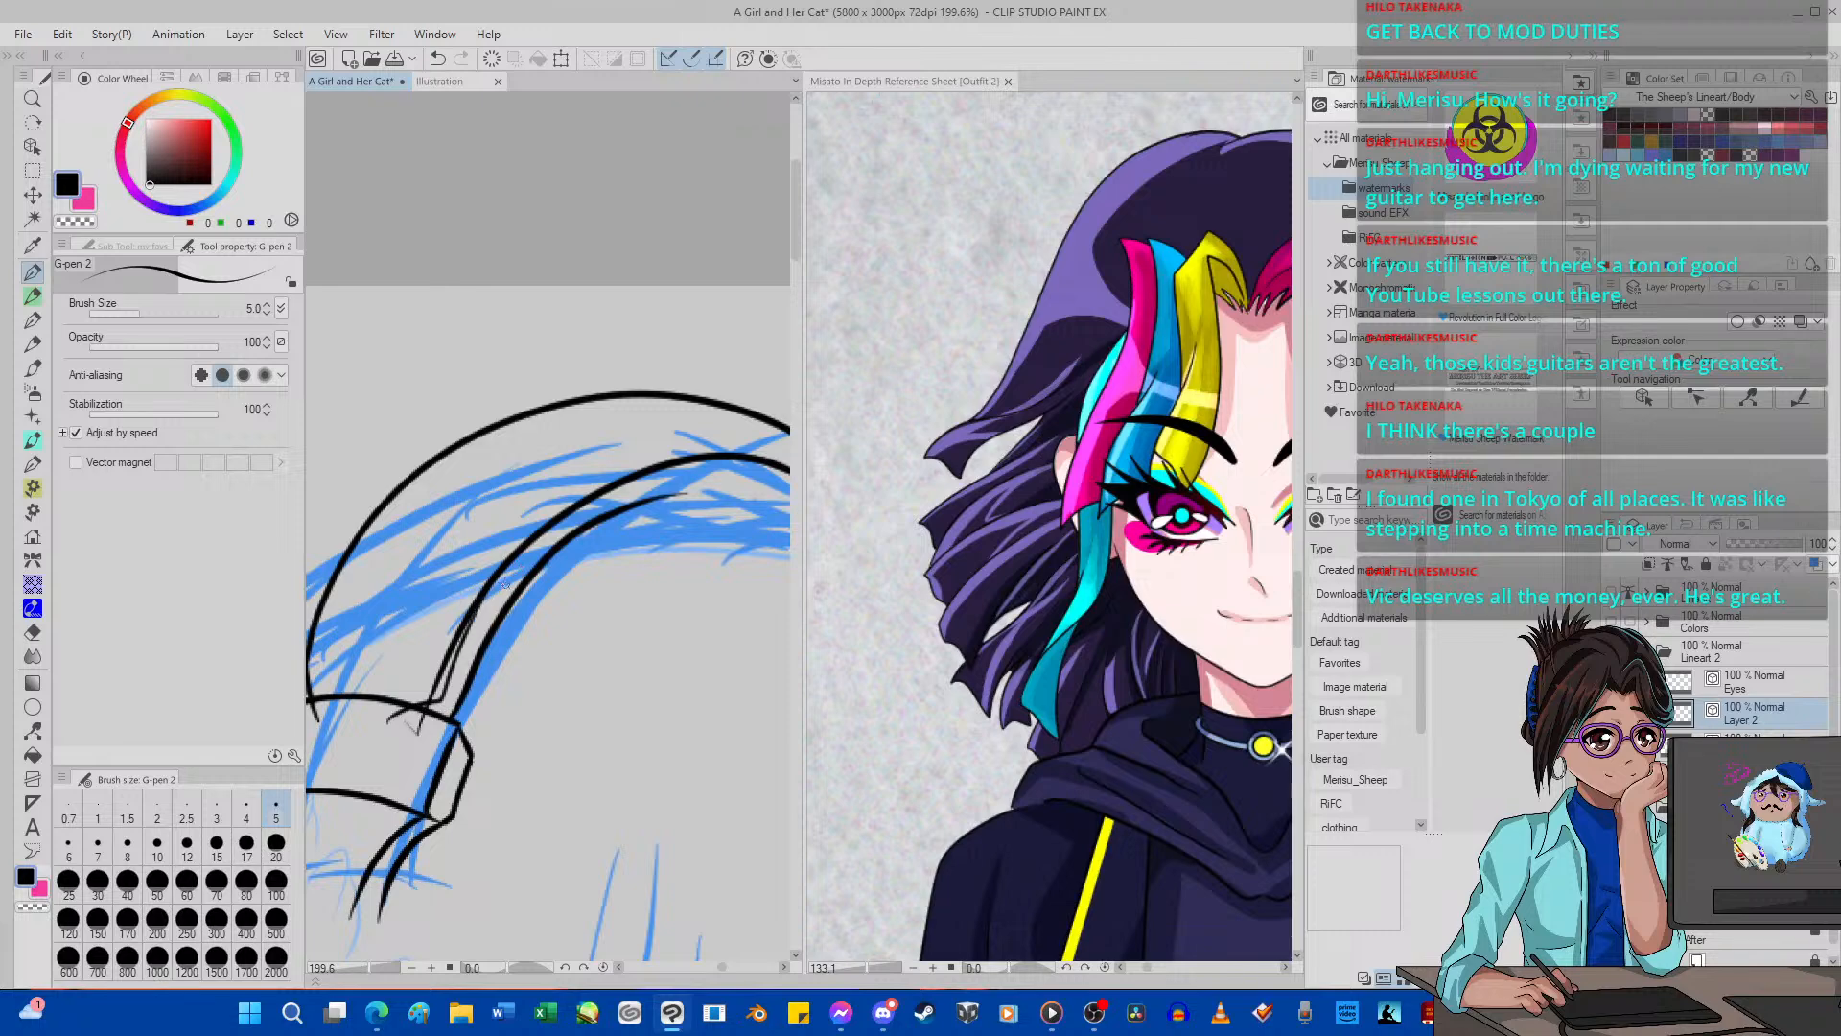
Erase the headband's middle curve and its short connecting stroke, and redraw the curve from the bracket's top edge over the crown.
left_click(35, 632)
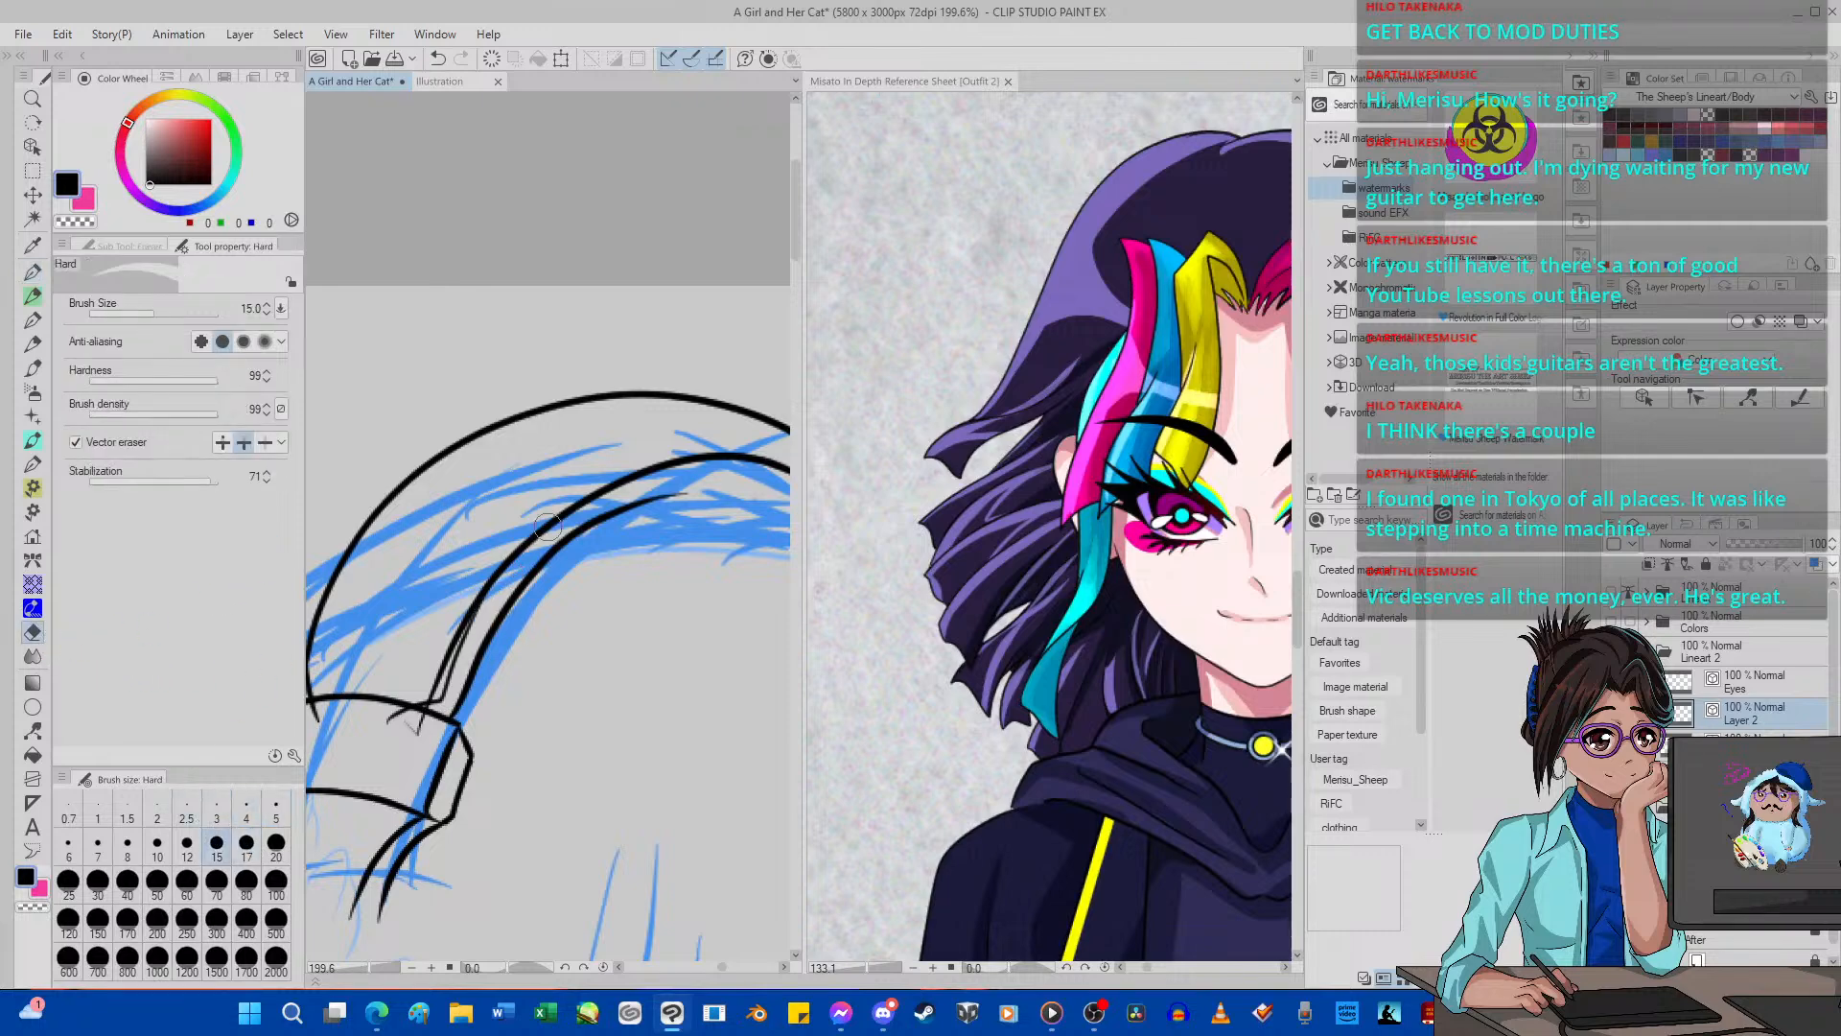
left_click_drag(387, 721, 418, 729)
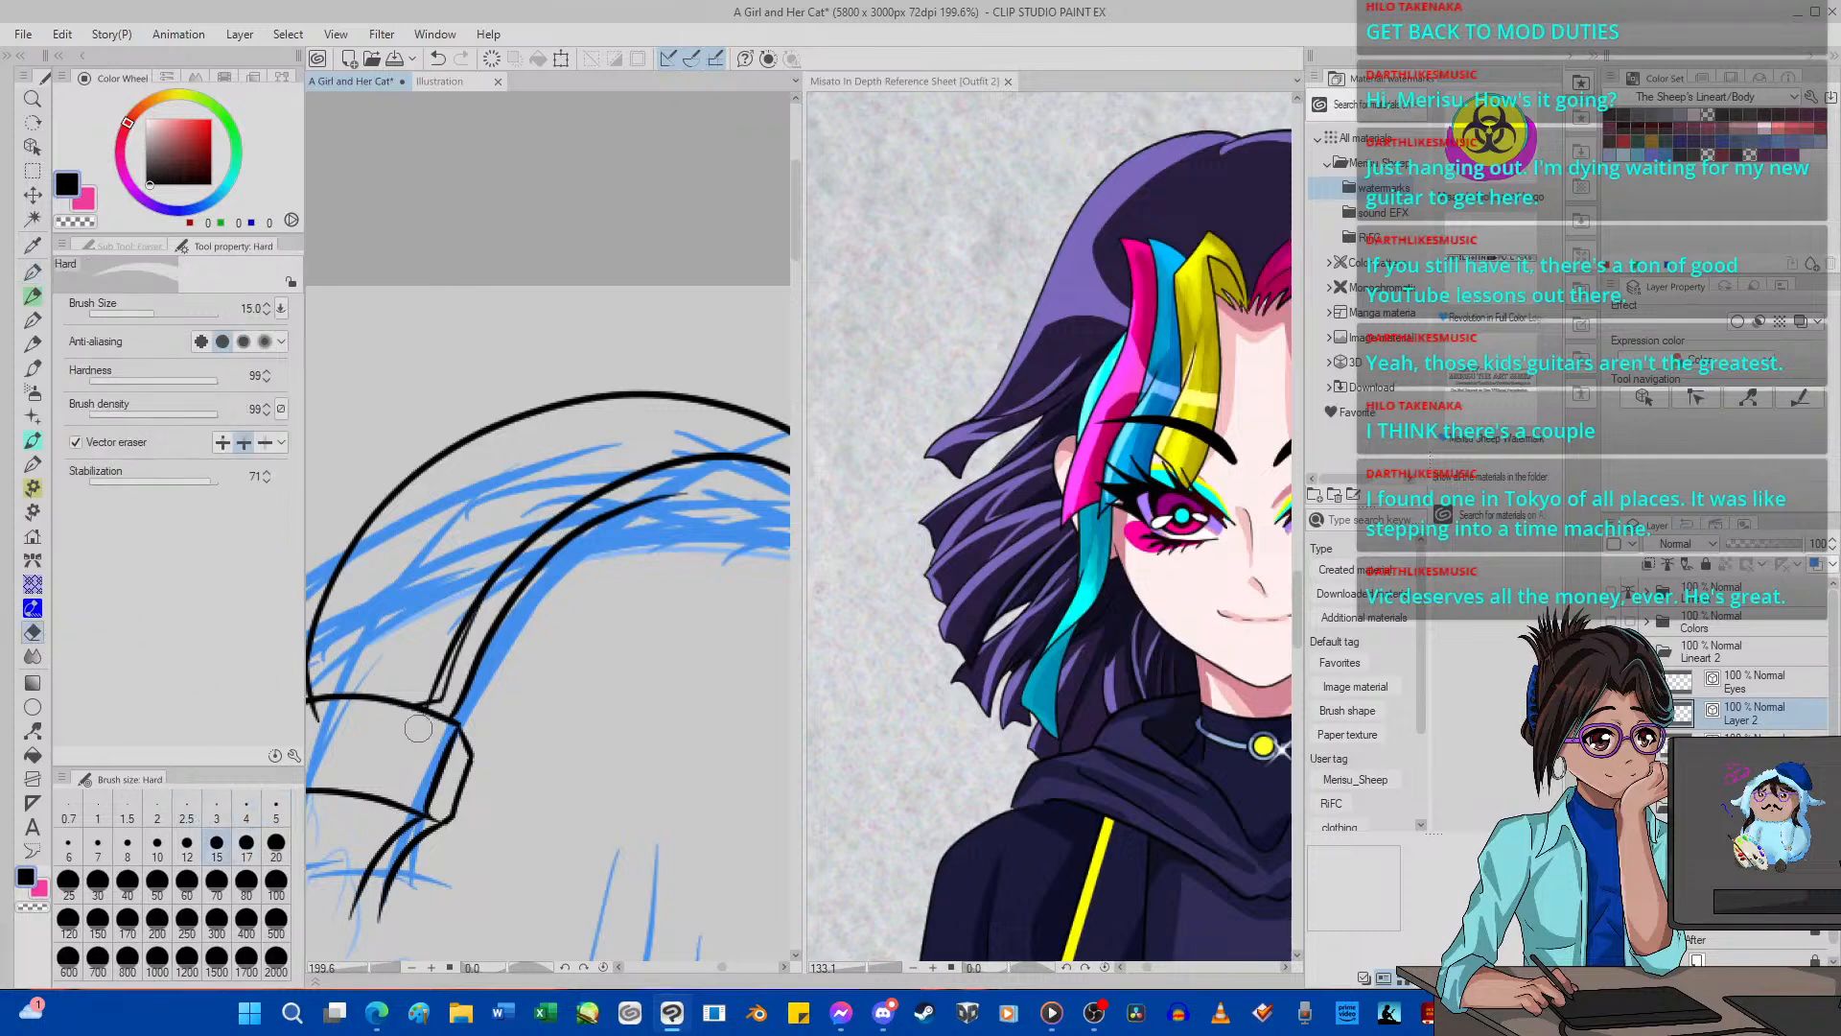
left_click(437, 661)
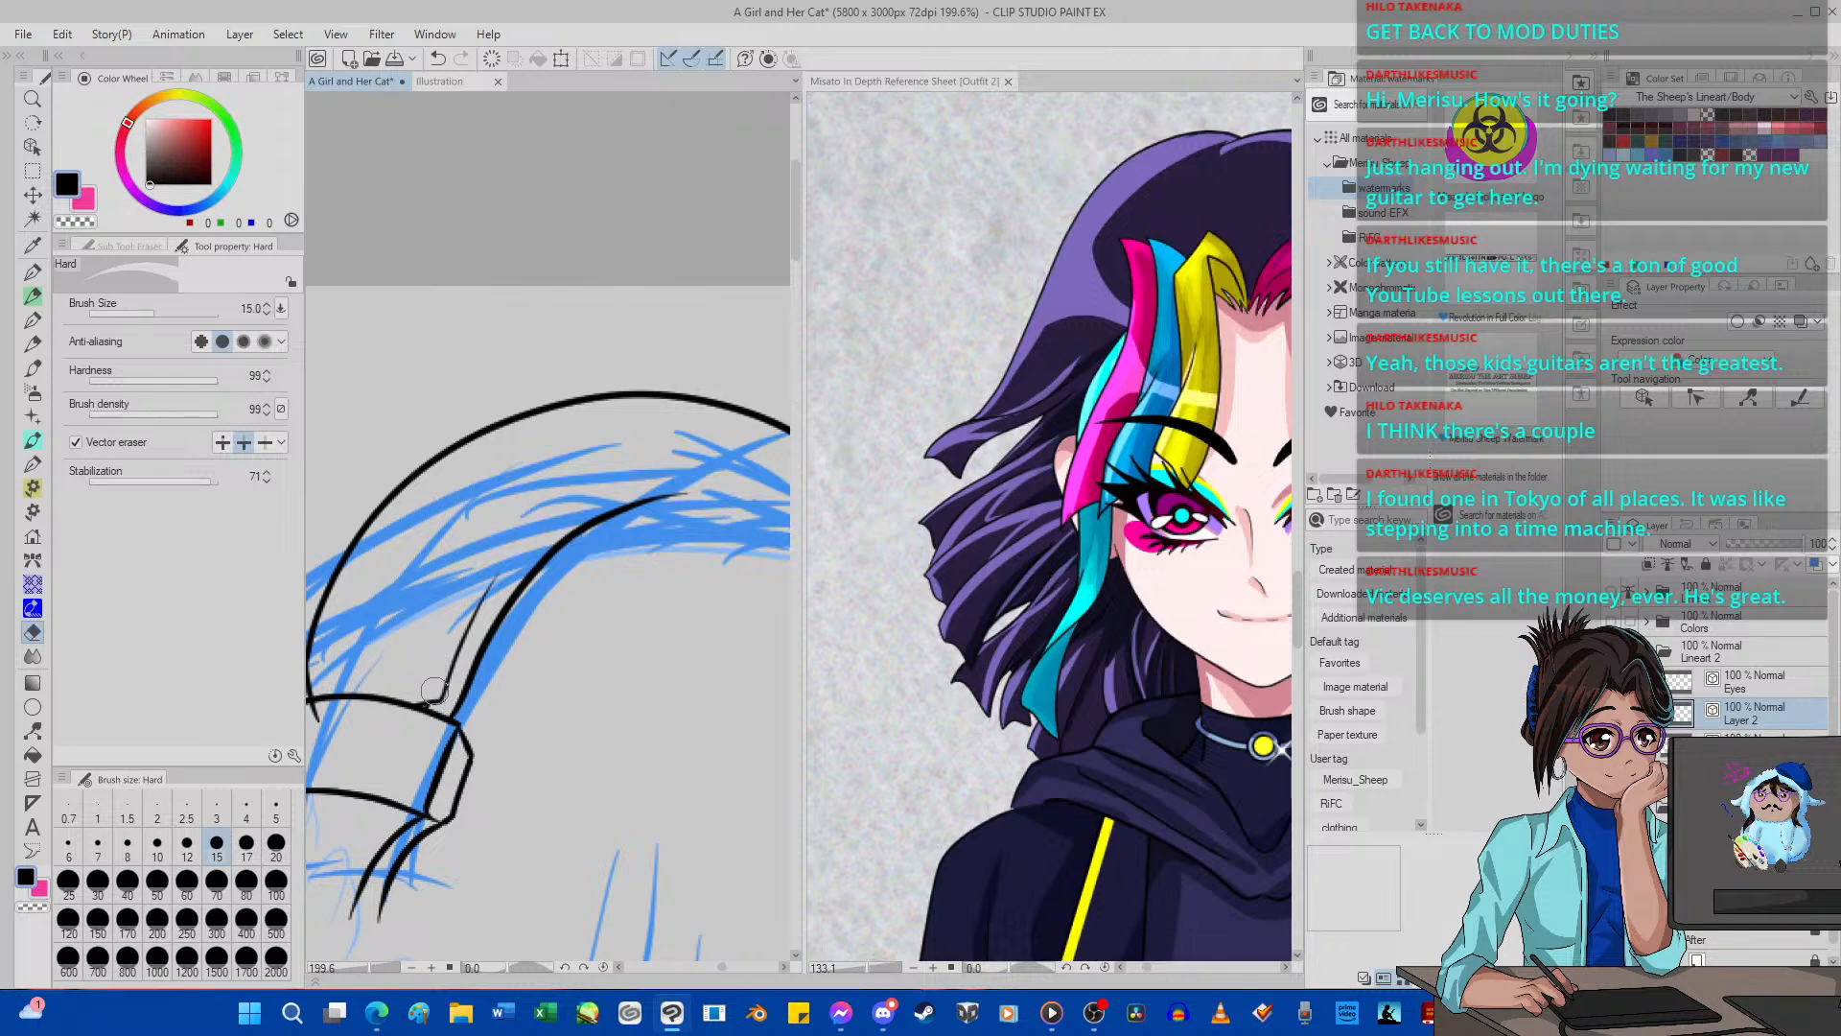
left_click(433, 690)
left_click(437, 58)
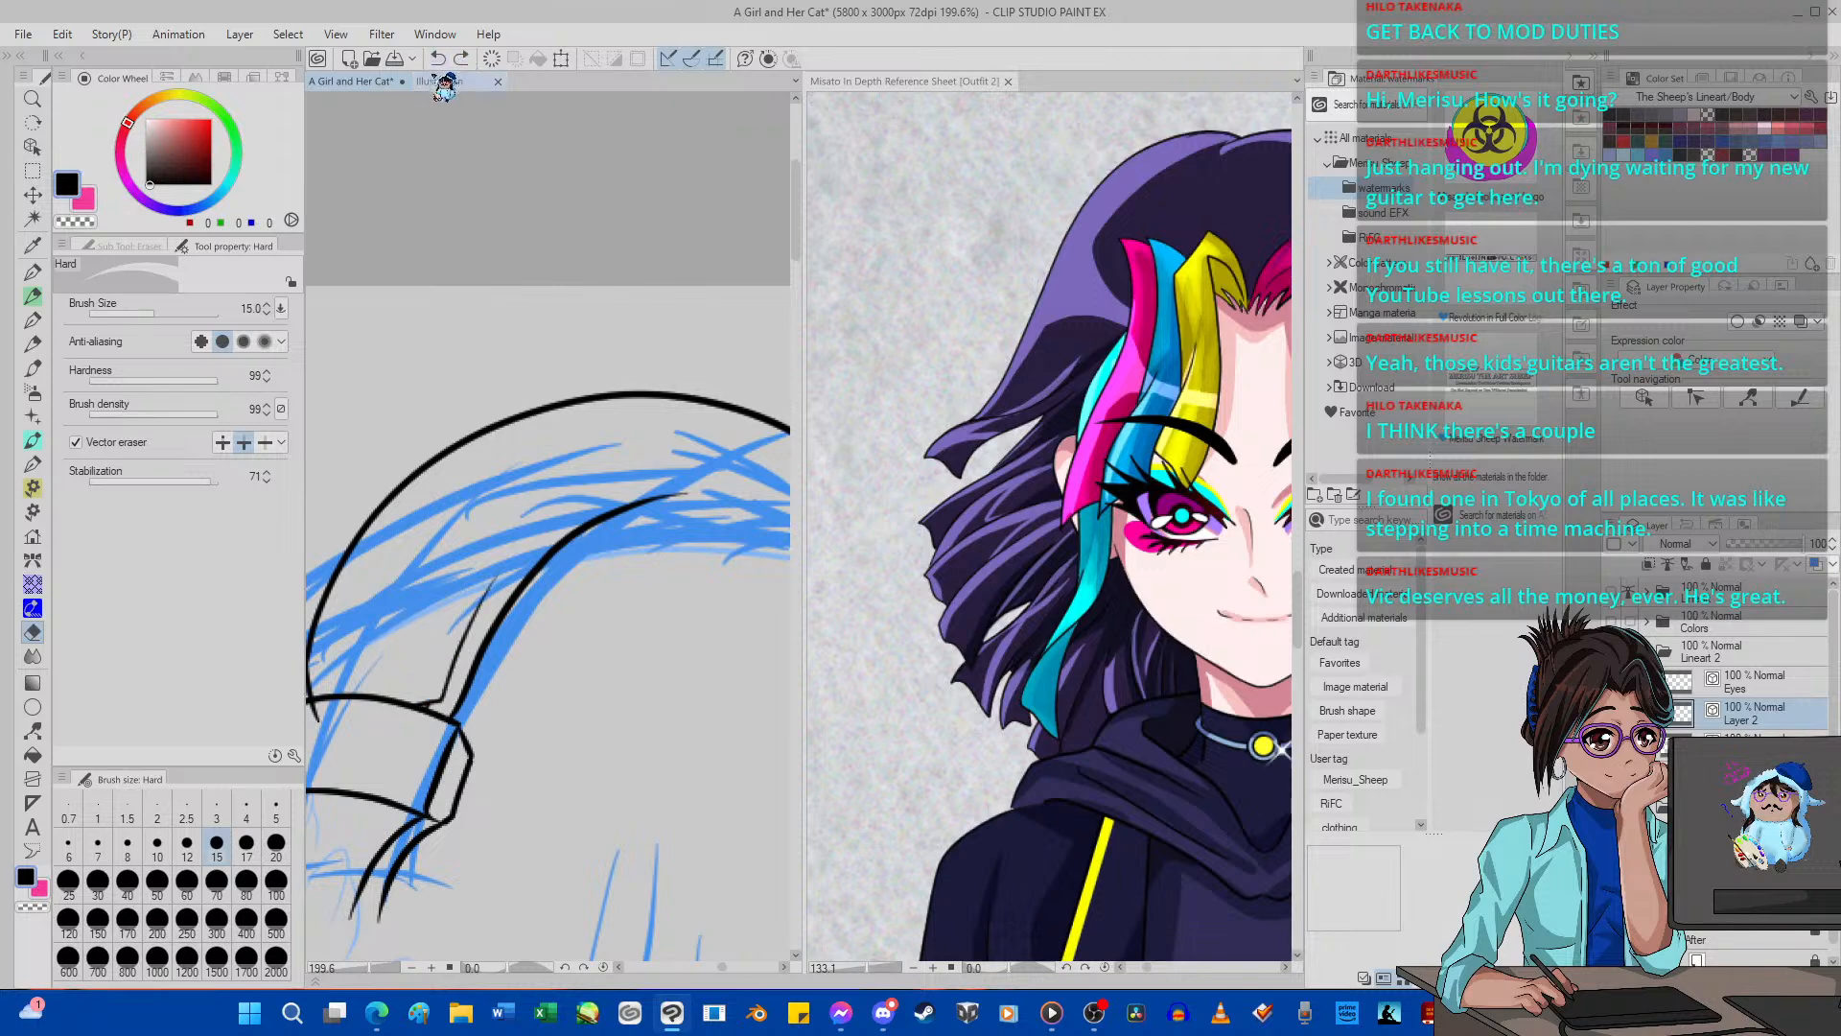
left_click_drag(428, 684, 433, 694)
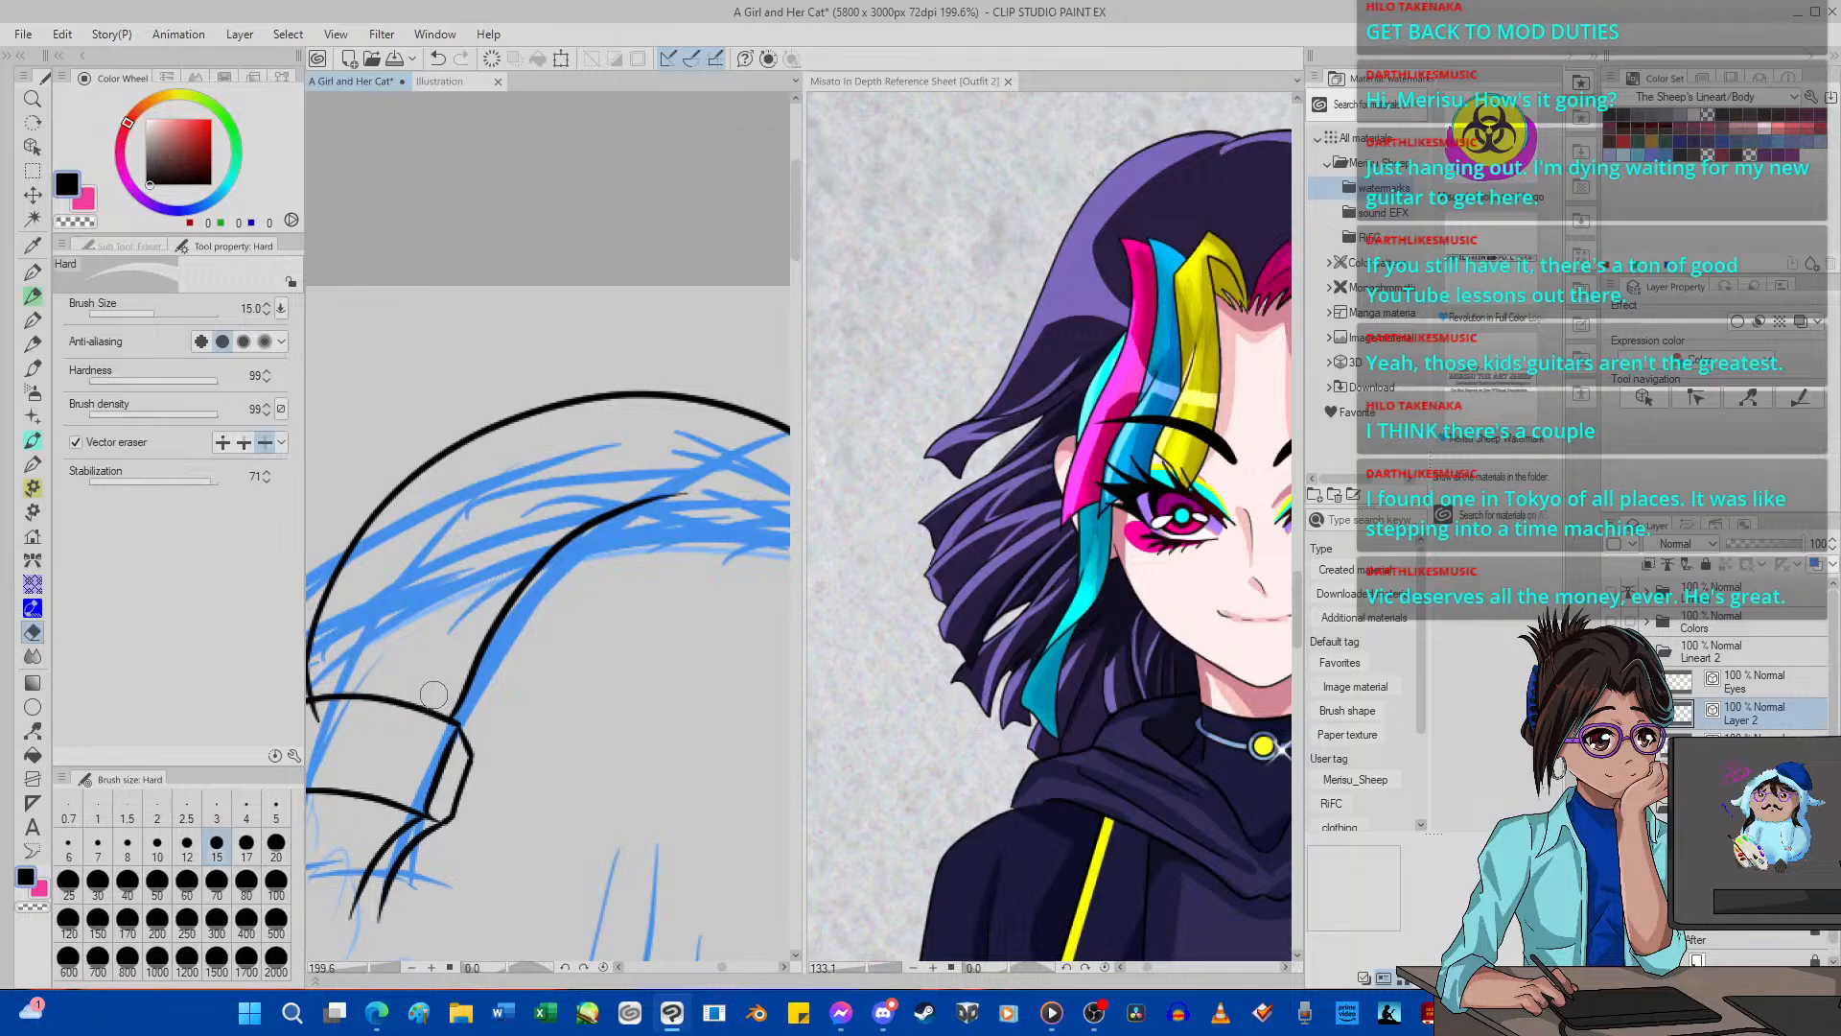
left_click(31, 273)
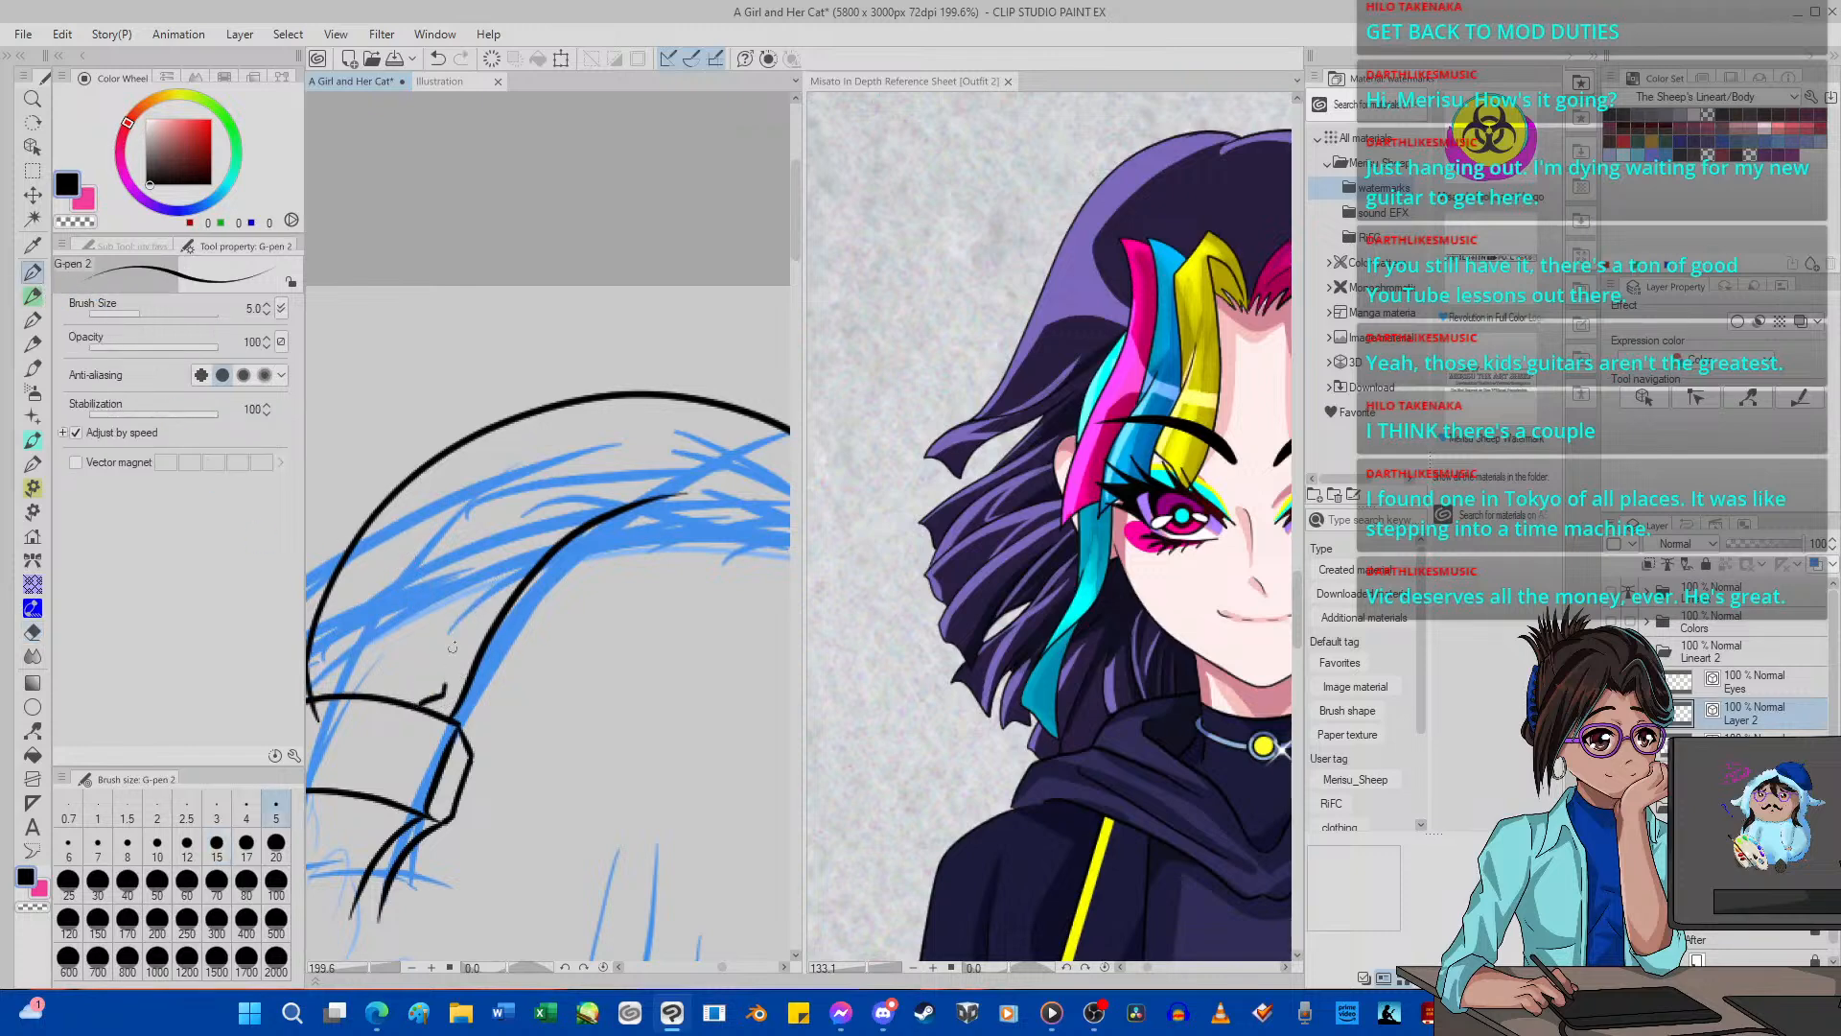
mouse_move(447, 683)
left_mouse_down()
mouse_move(585, 486)
mouse_move(663, 452)
mouse_move(790, 455)
left_mouse_up()
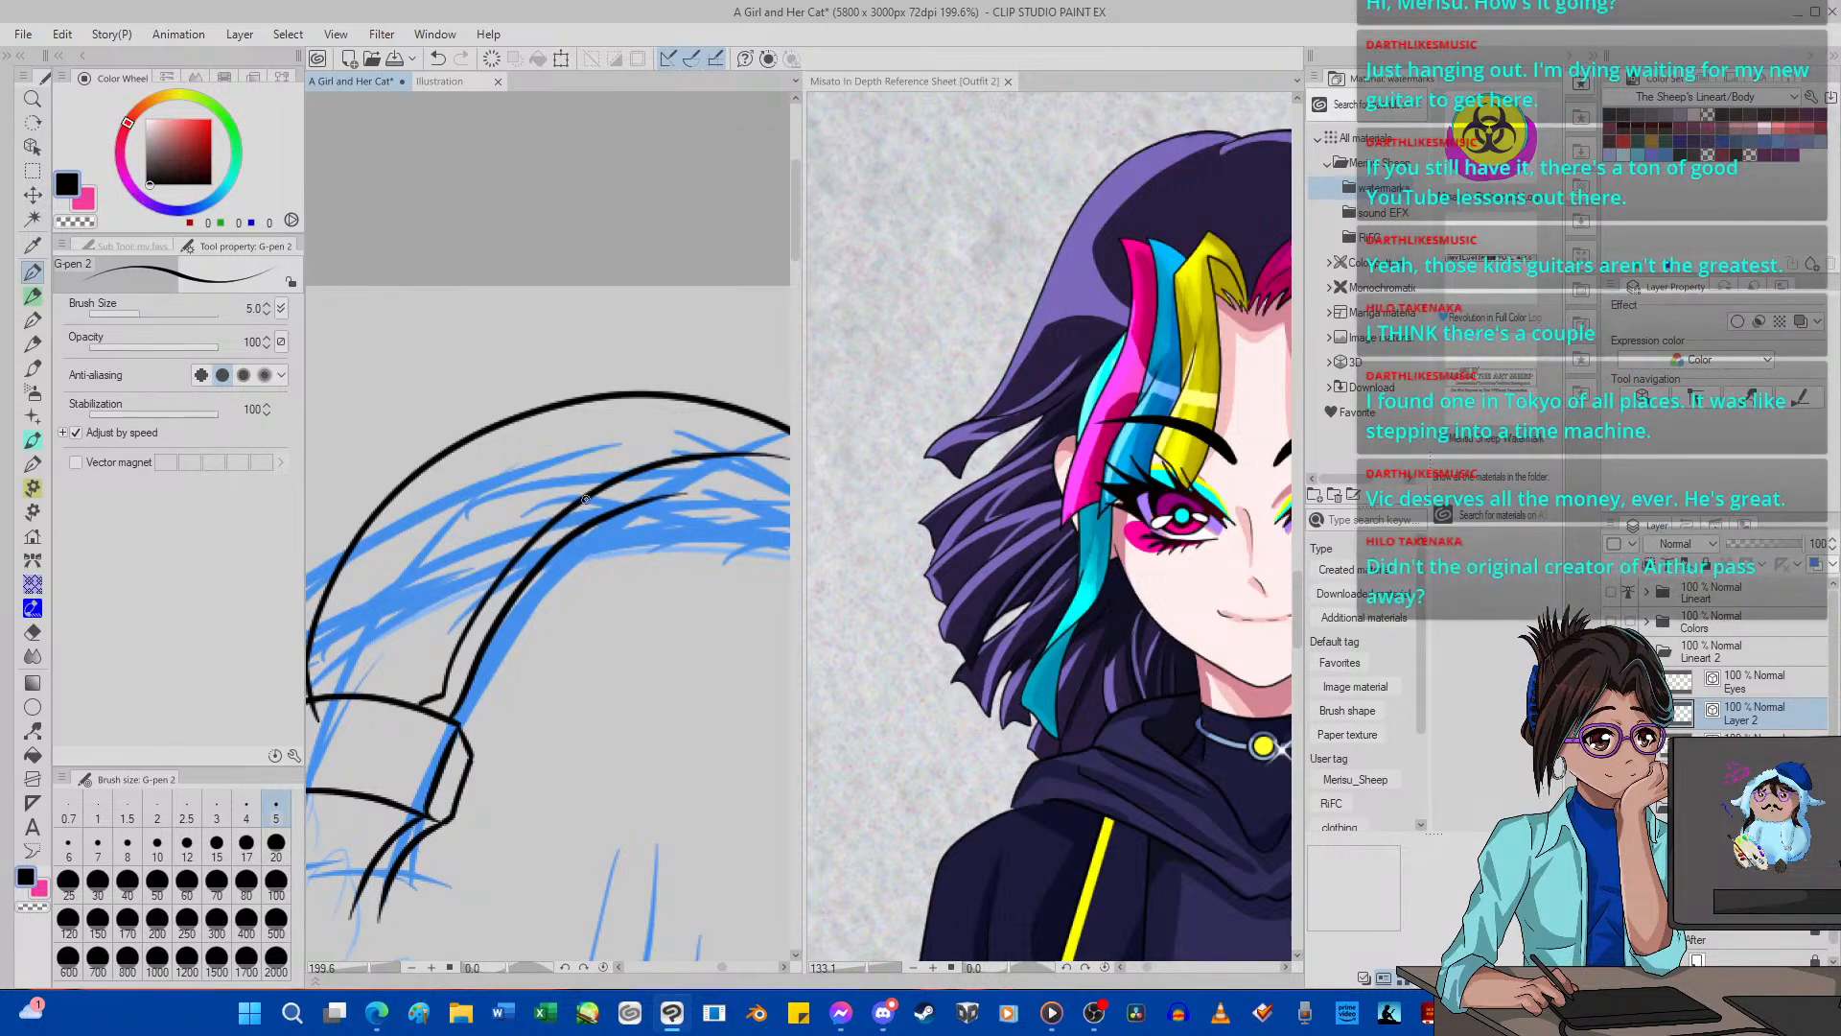
left_click(32, 728)
scroll(657, 533, "up", 1)
scroll(662, 489, "up", 1)
scroll(519, 513, "down", 4)
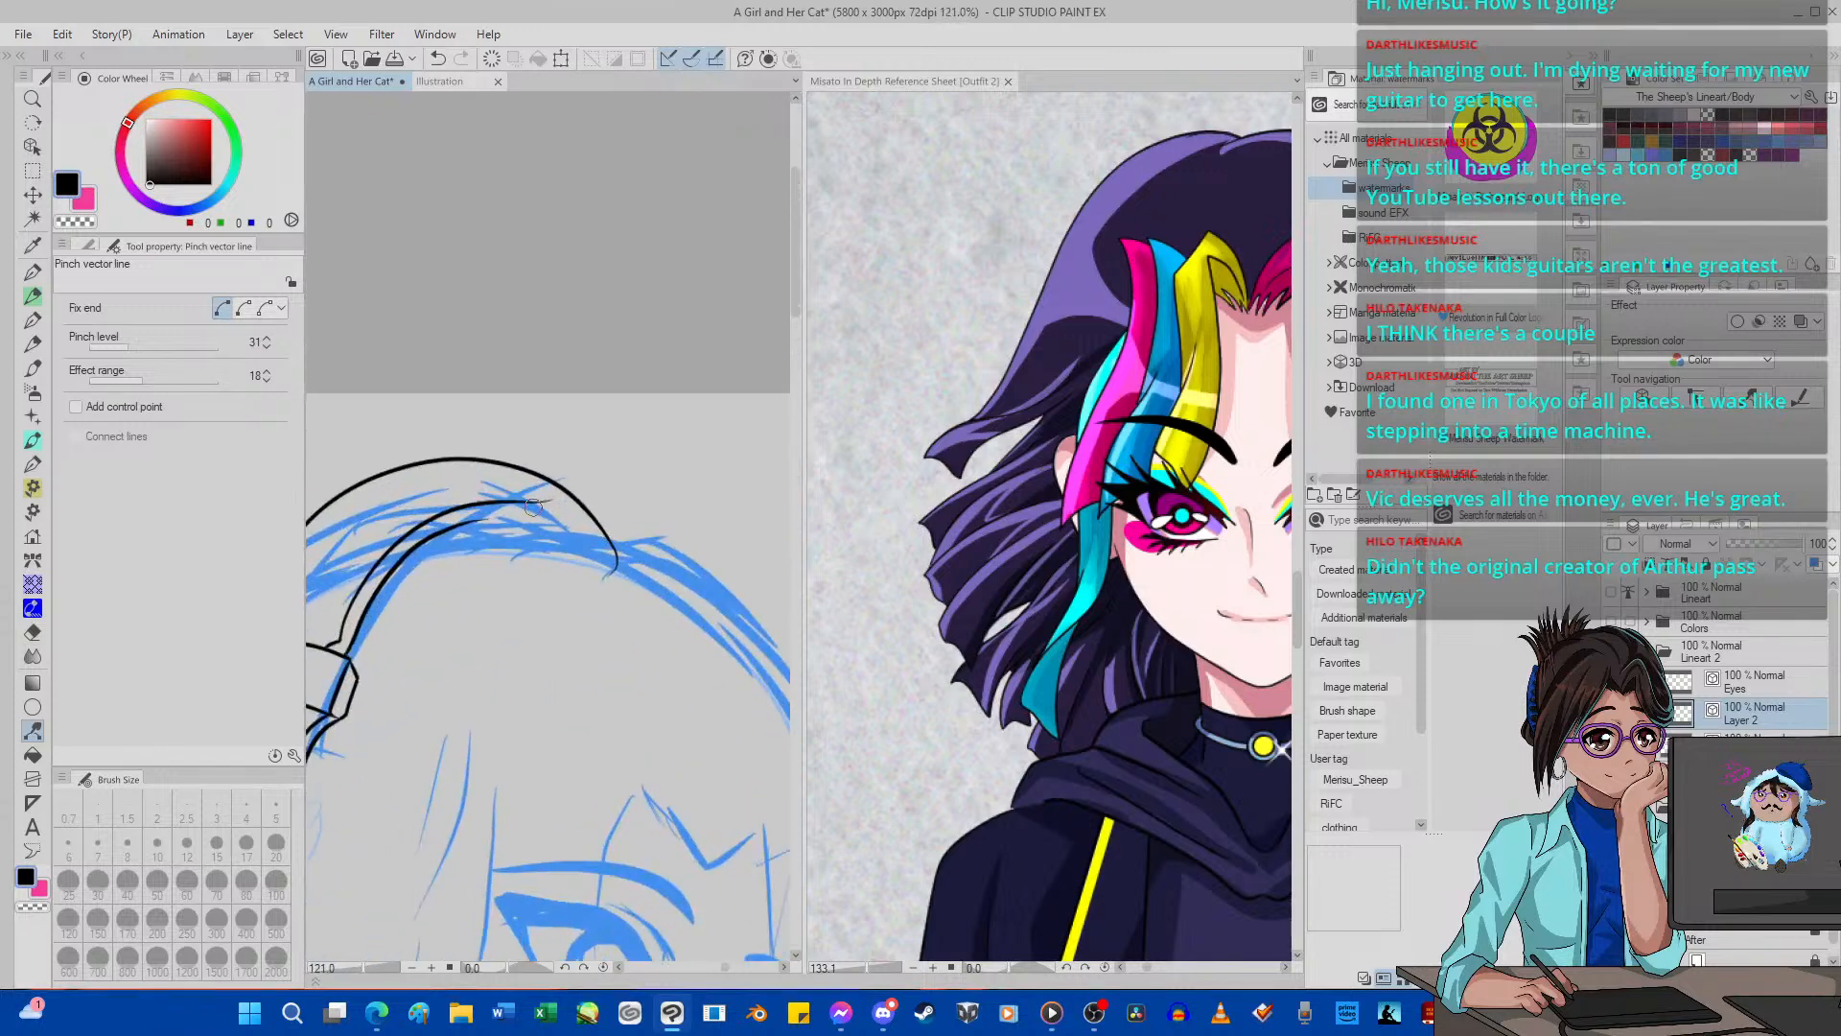
scroll(539, 503, "down", 3)
scroll(545, 510, "up", 7)
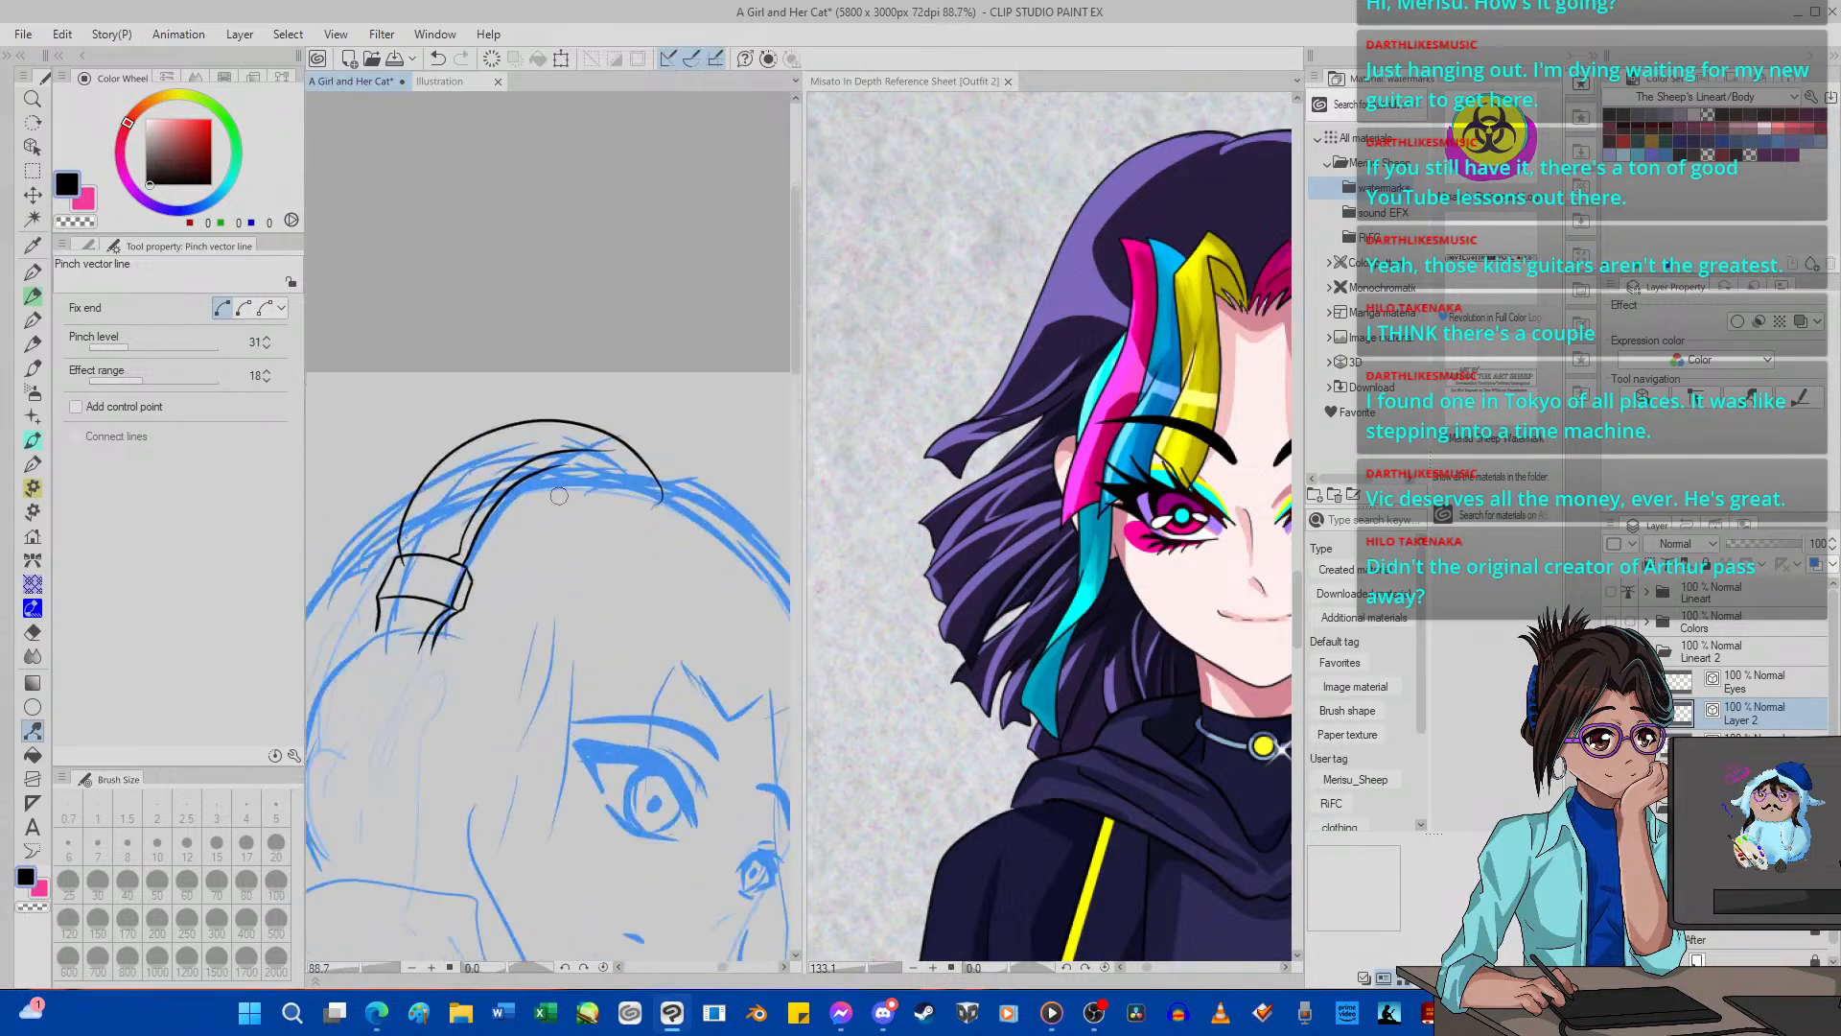
Try to erase the end of the headband's outer arc that overshoots into the bracket with the Hard vector eraser, and undo the attempts.
left_click(32, 632)
left_click_drag(446, 709, 436, 663)
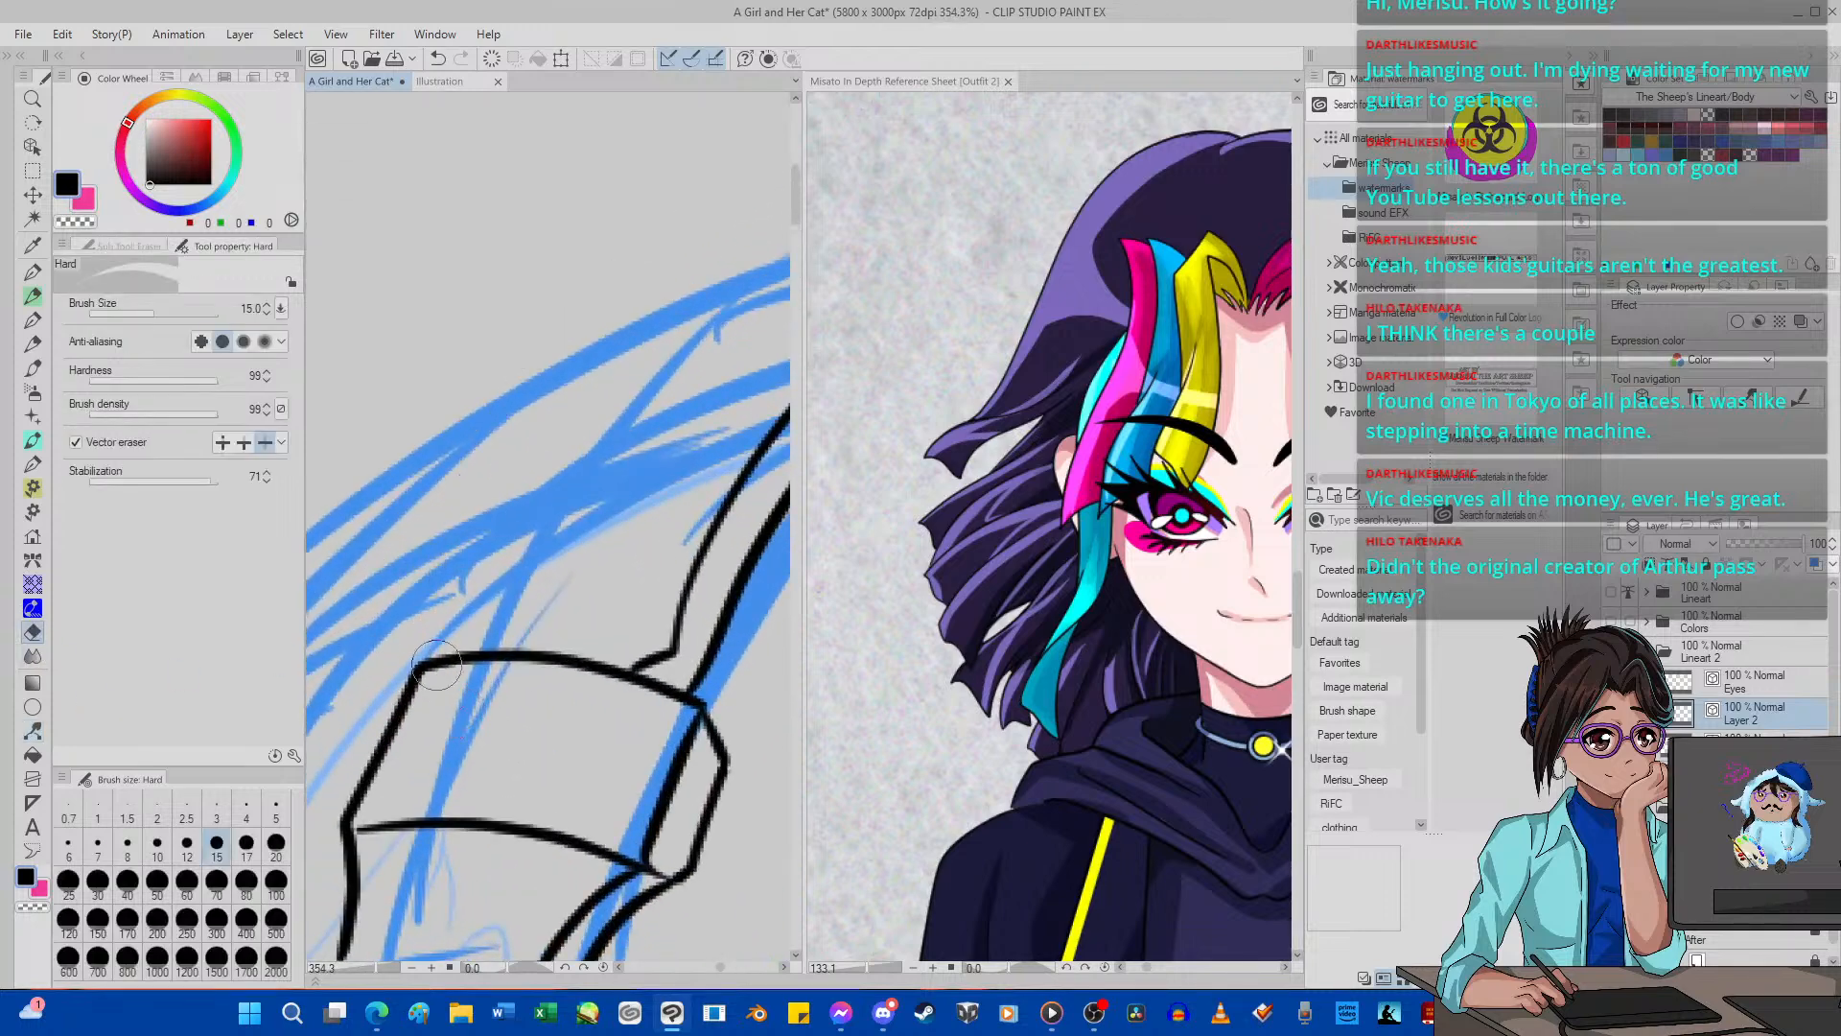
left_click(437, 58)
left_click_drag(482, 746, 462, 710)
left_click(437, 58)
Switch the vector eraser to erase up to intersections and trim the outer arc's overshoot below the bracket's top edge.
left_click(244, 442)
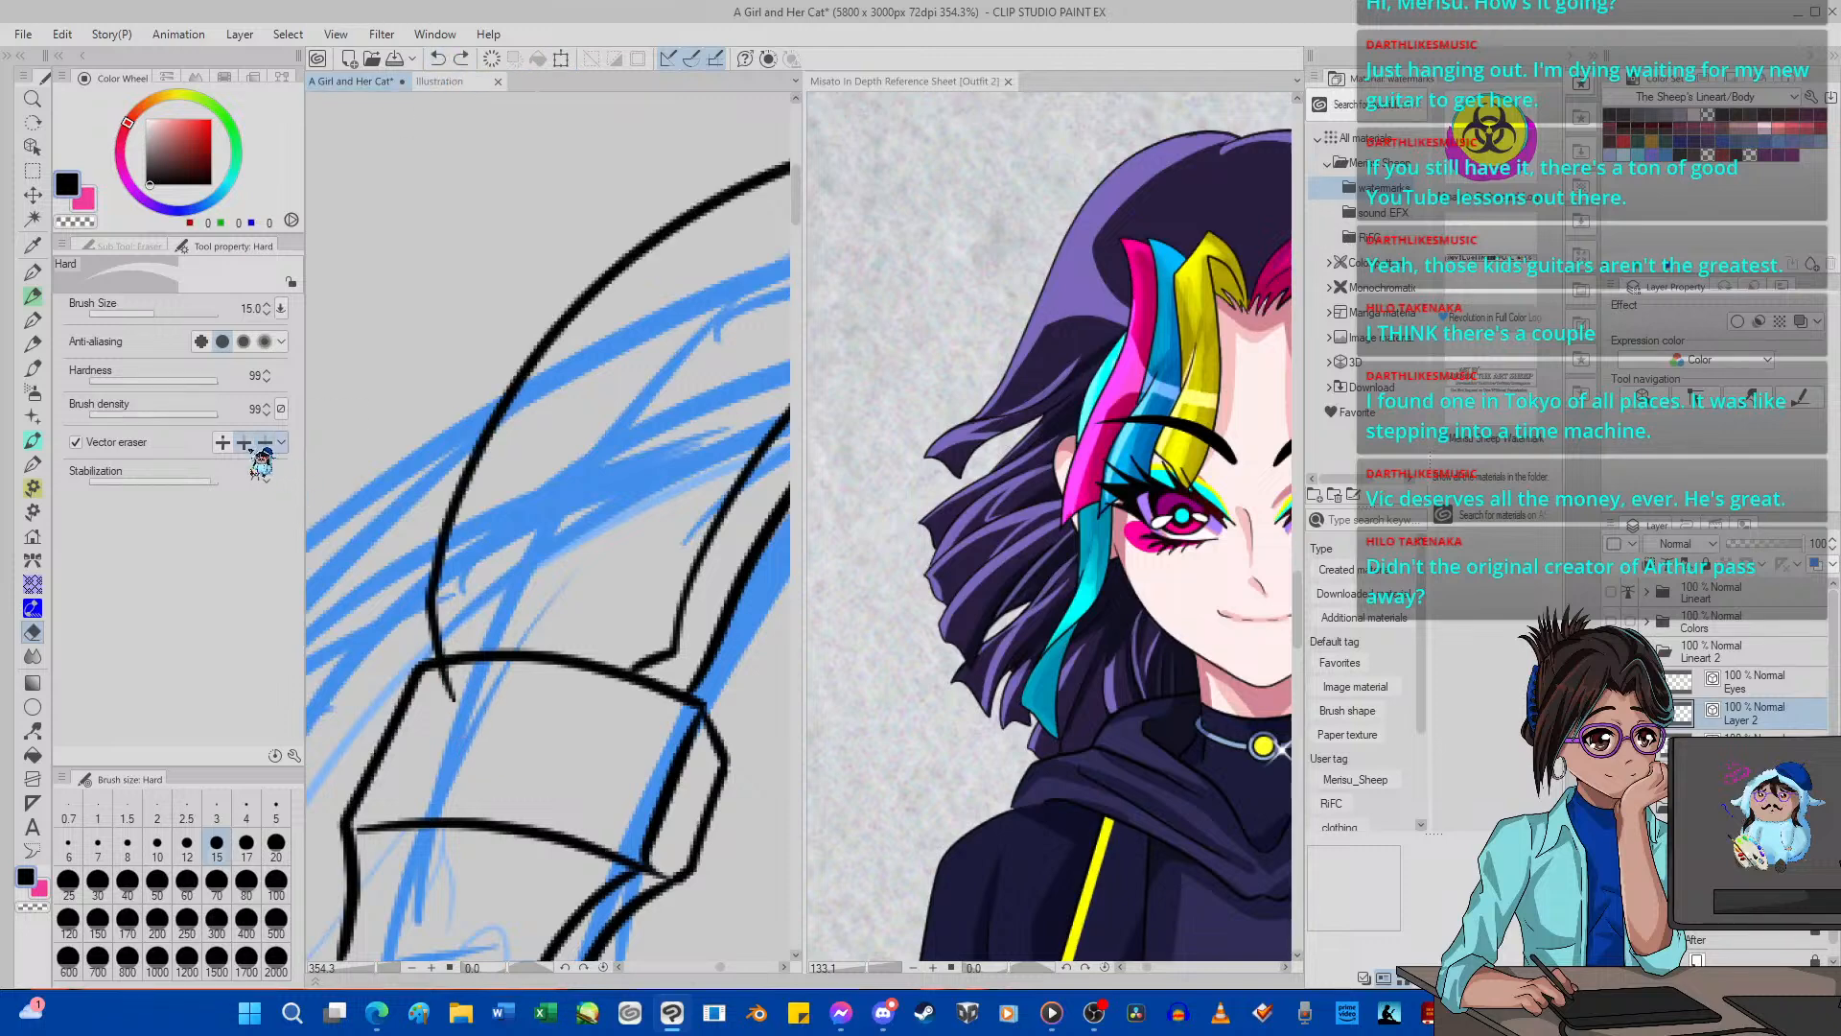
left_click_drag(458, 718, 450, 719)
scroll(422, 542, "down", 9)
scroll(435, 564, "up", 4)
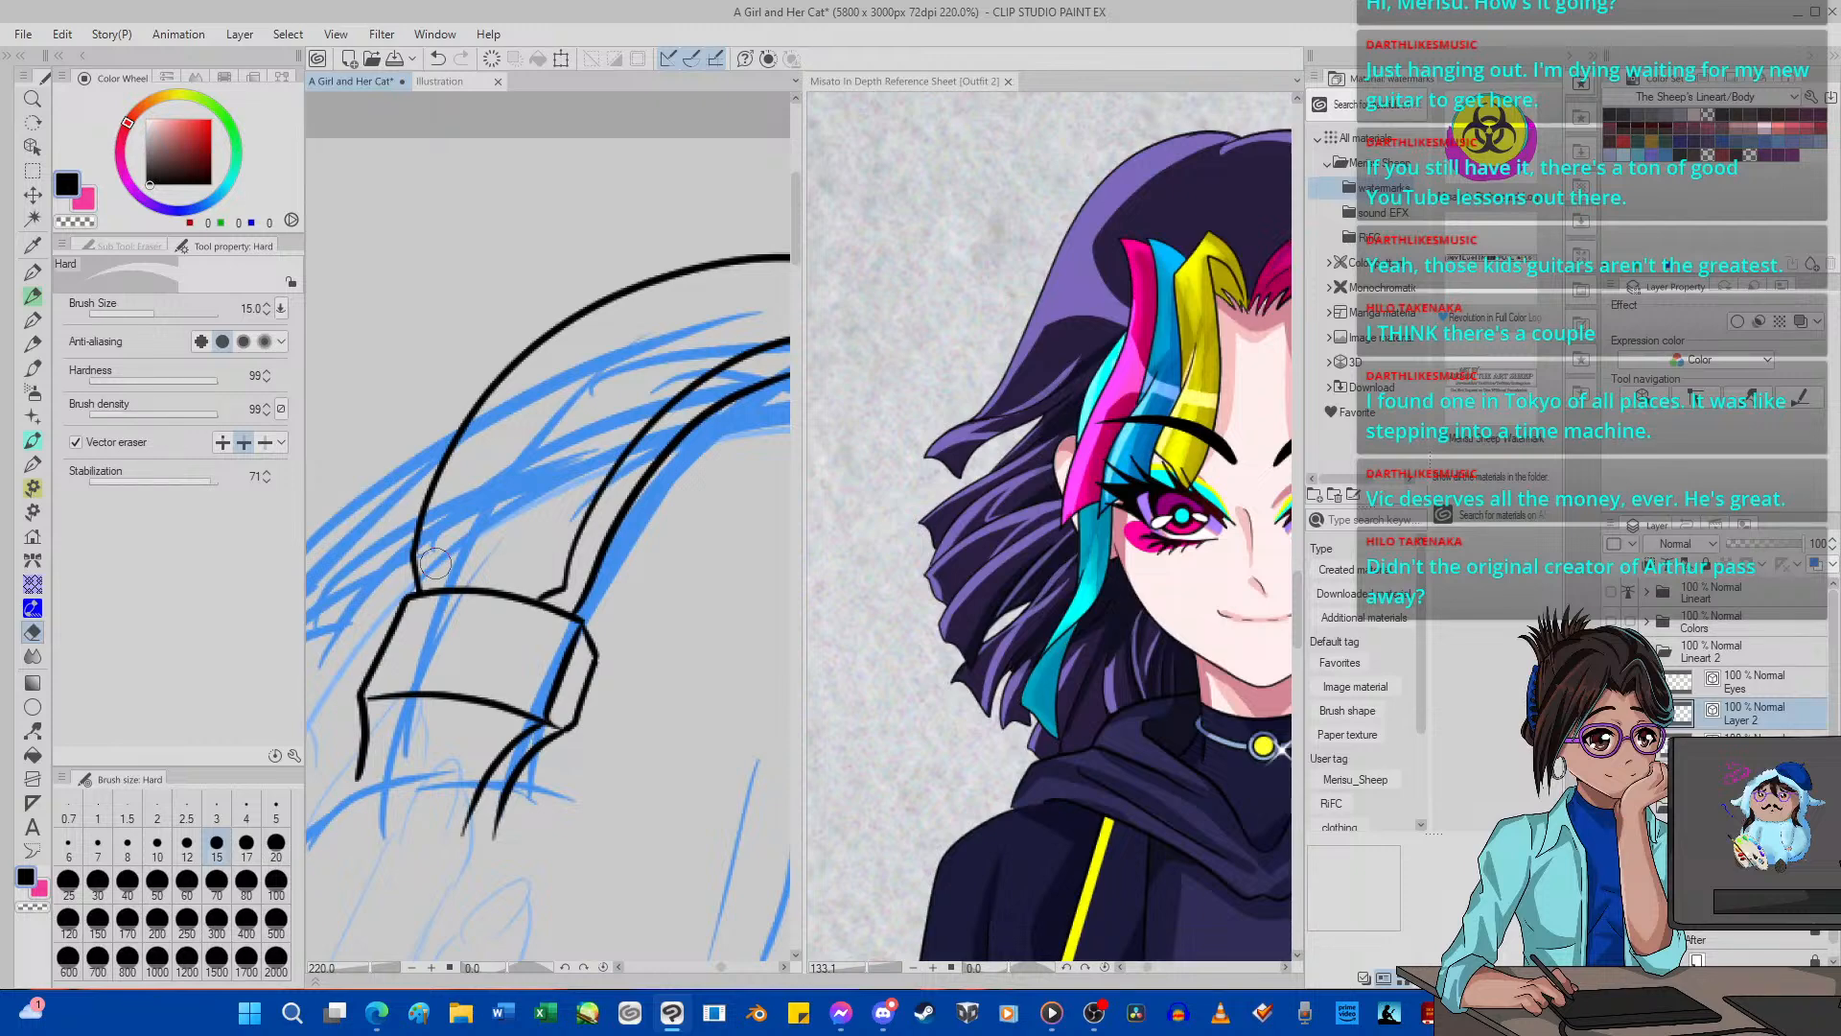
Ink a short curved line with G-pen 2 across the base of the headband, just above the bracket's top edge.
key("p")
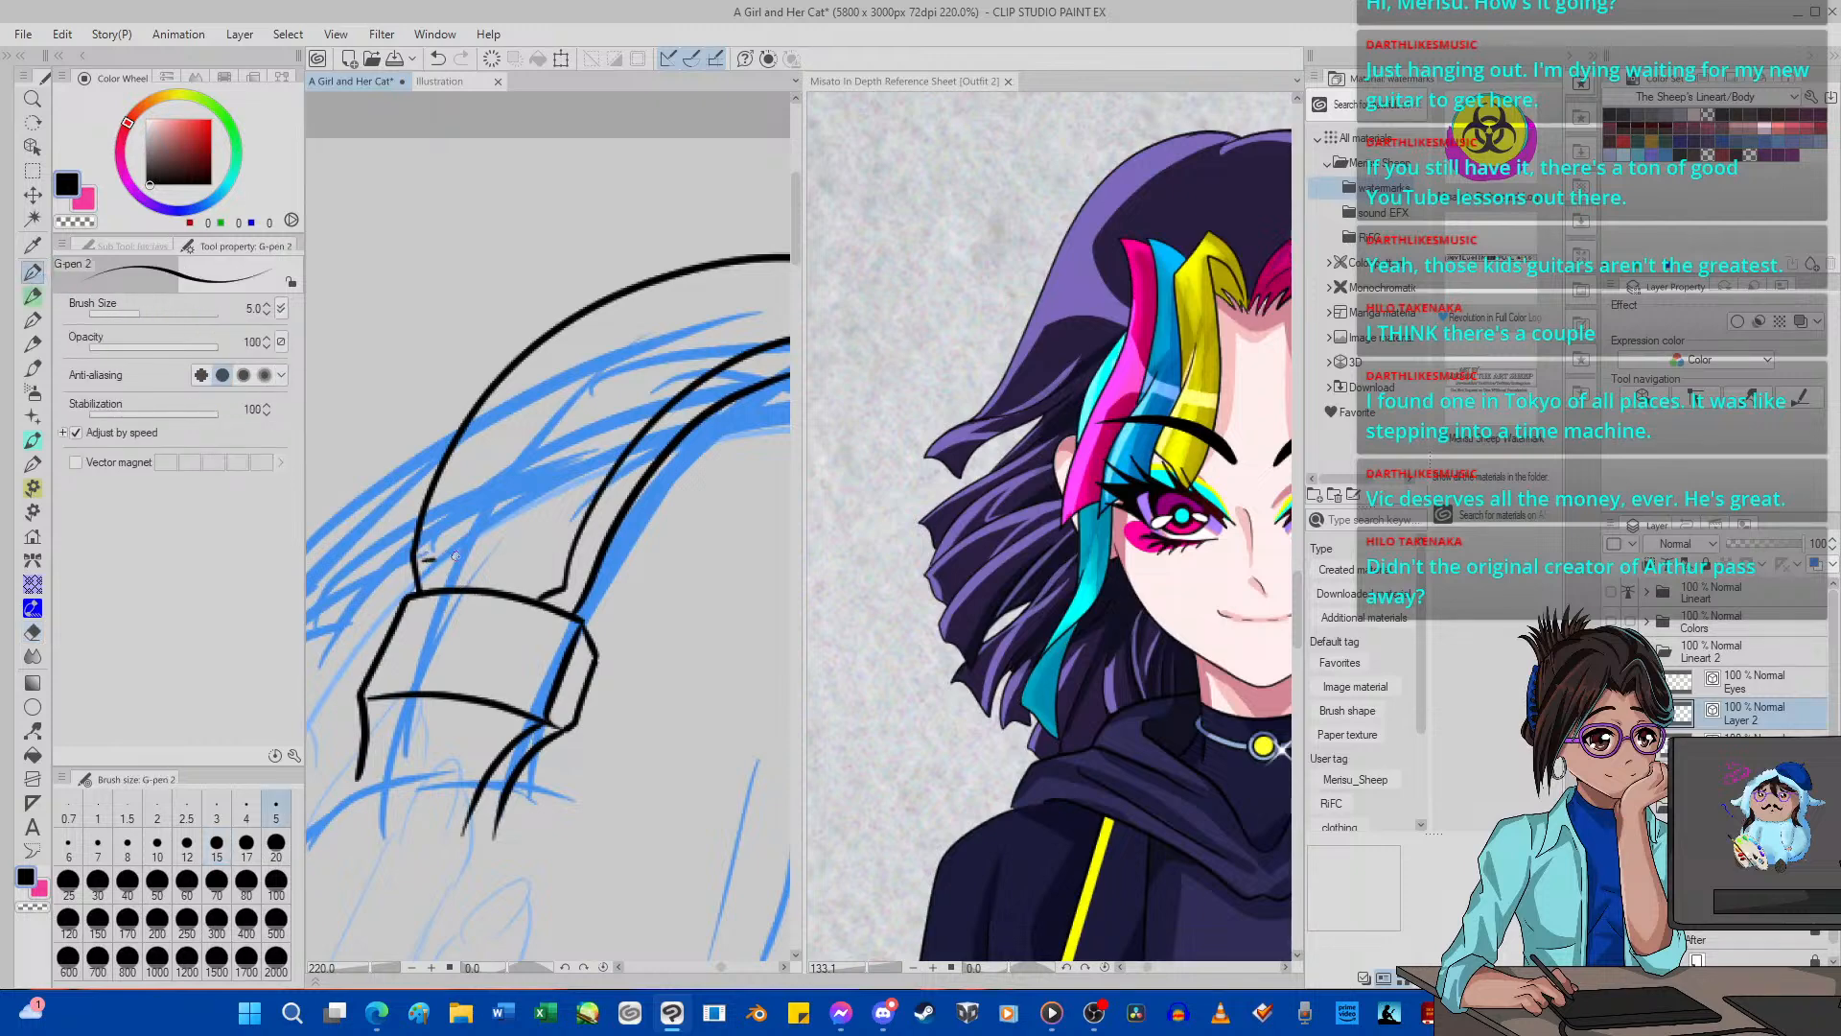
left_click_drag(457, 556, 549, 578)
scroll(543, 493, "down", 8)
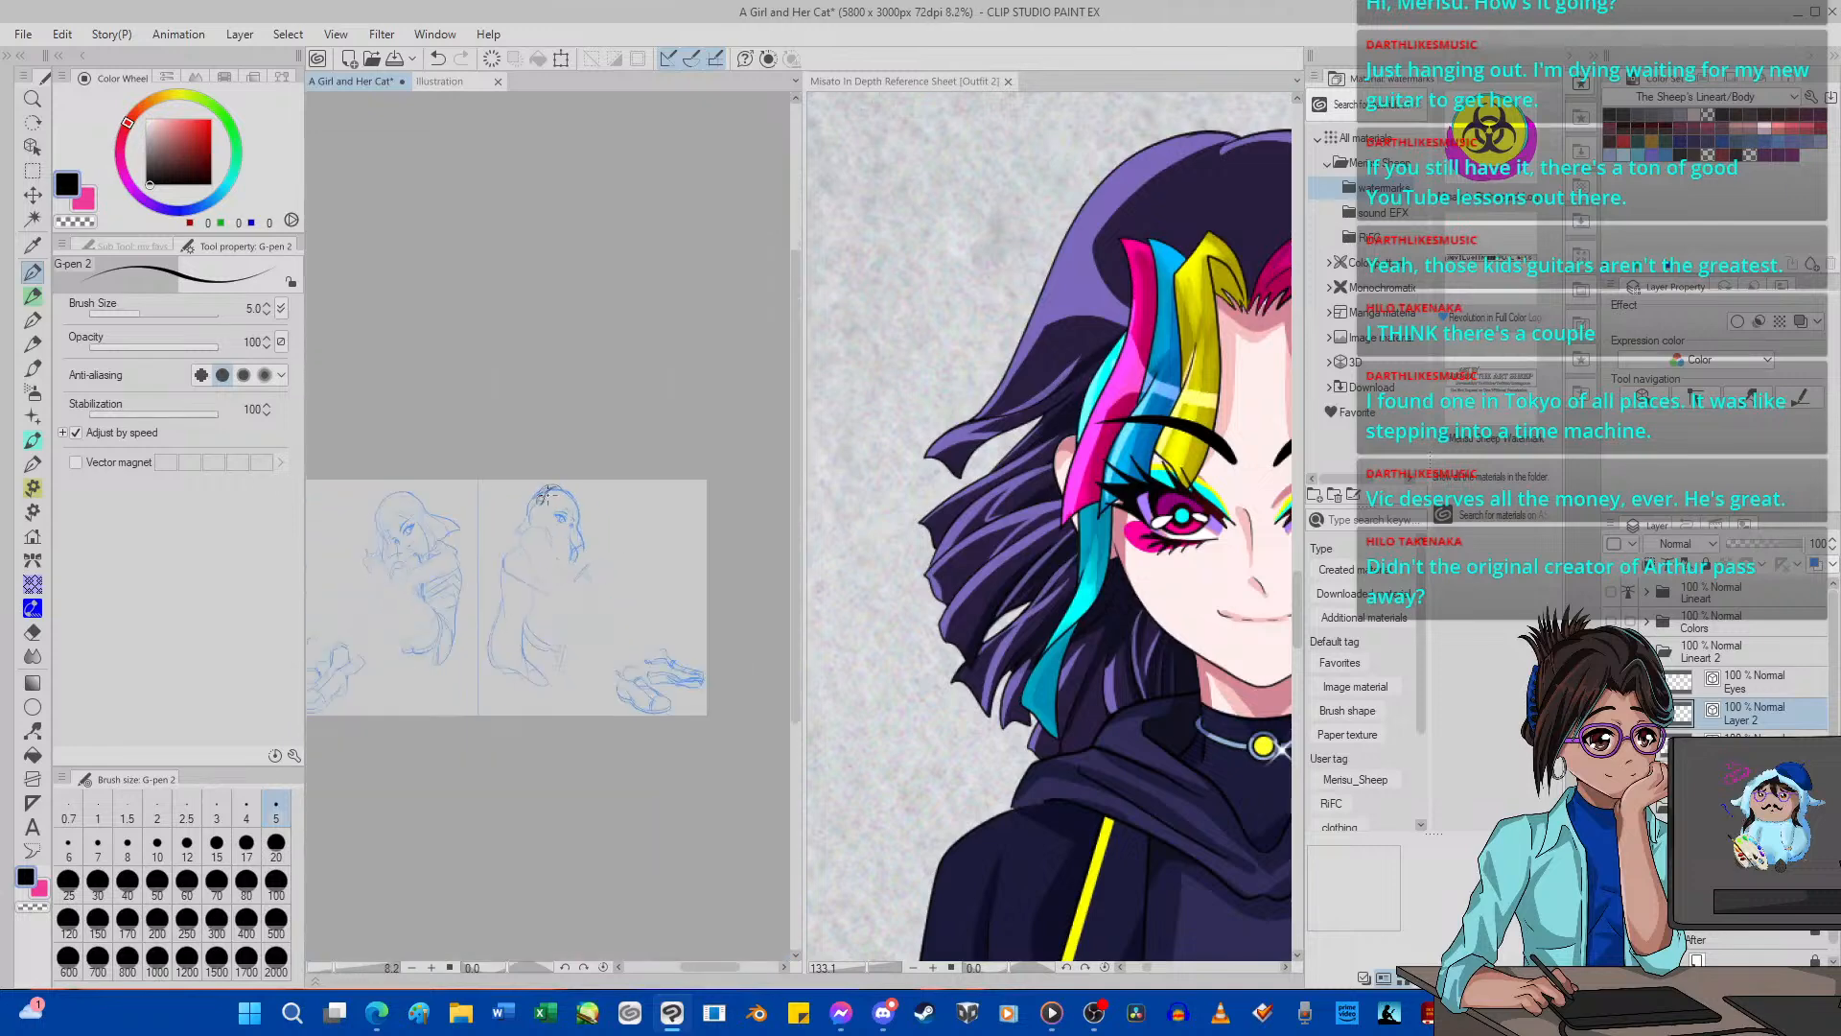
scroll(543, 493, "up", 3)
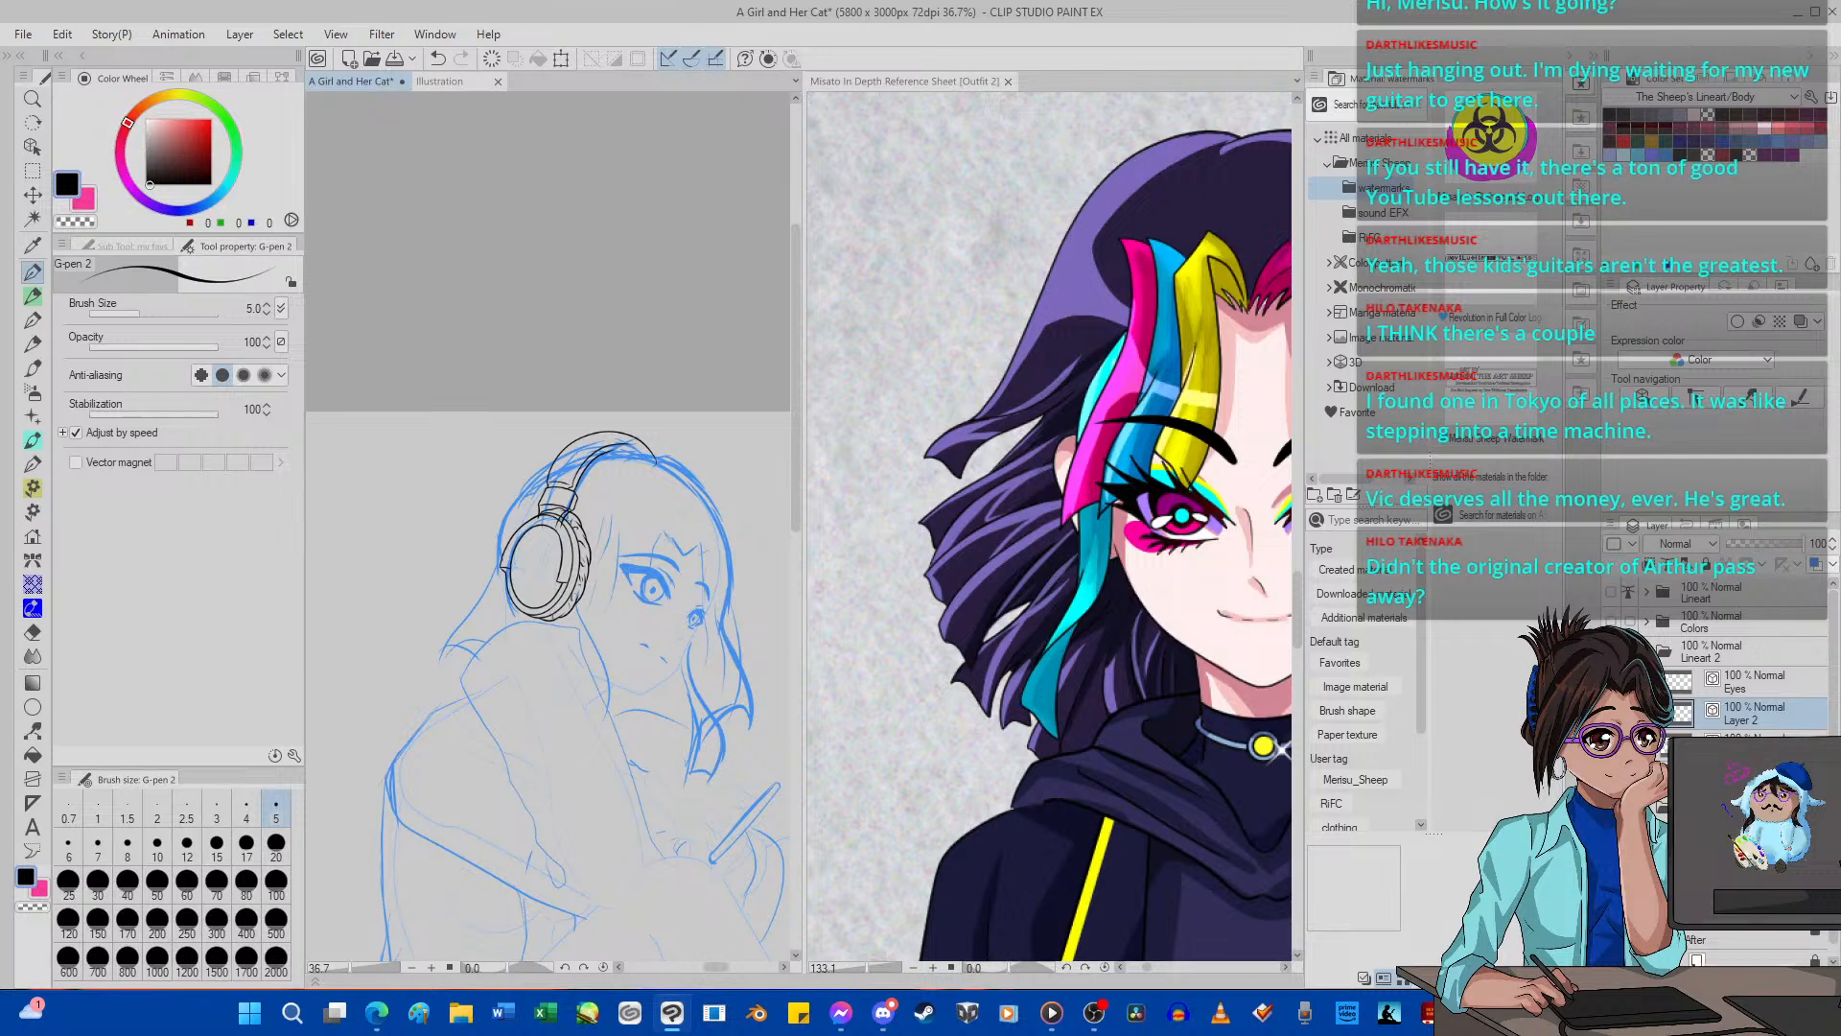
Hide the blue sketch and shift the headband and bracket lineart slightly up and to the right over the ear cup.
left_click(1611, 809)
scroll(610, 477, "up", 13)
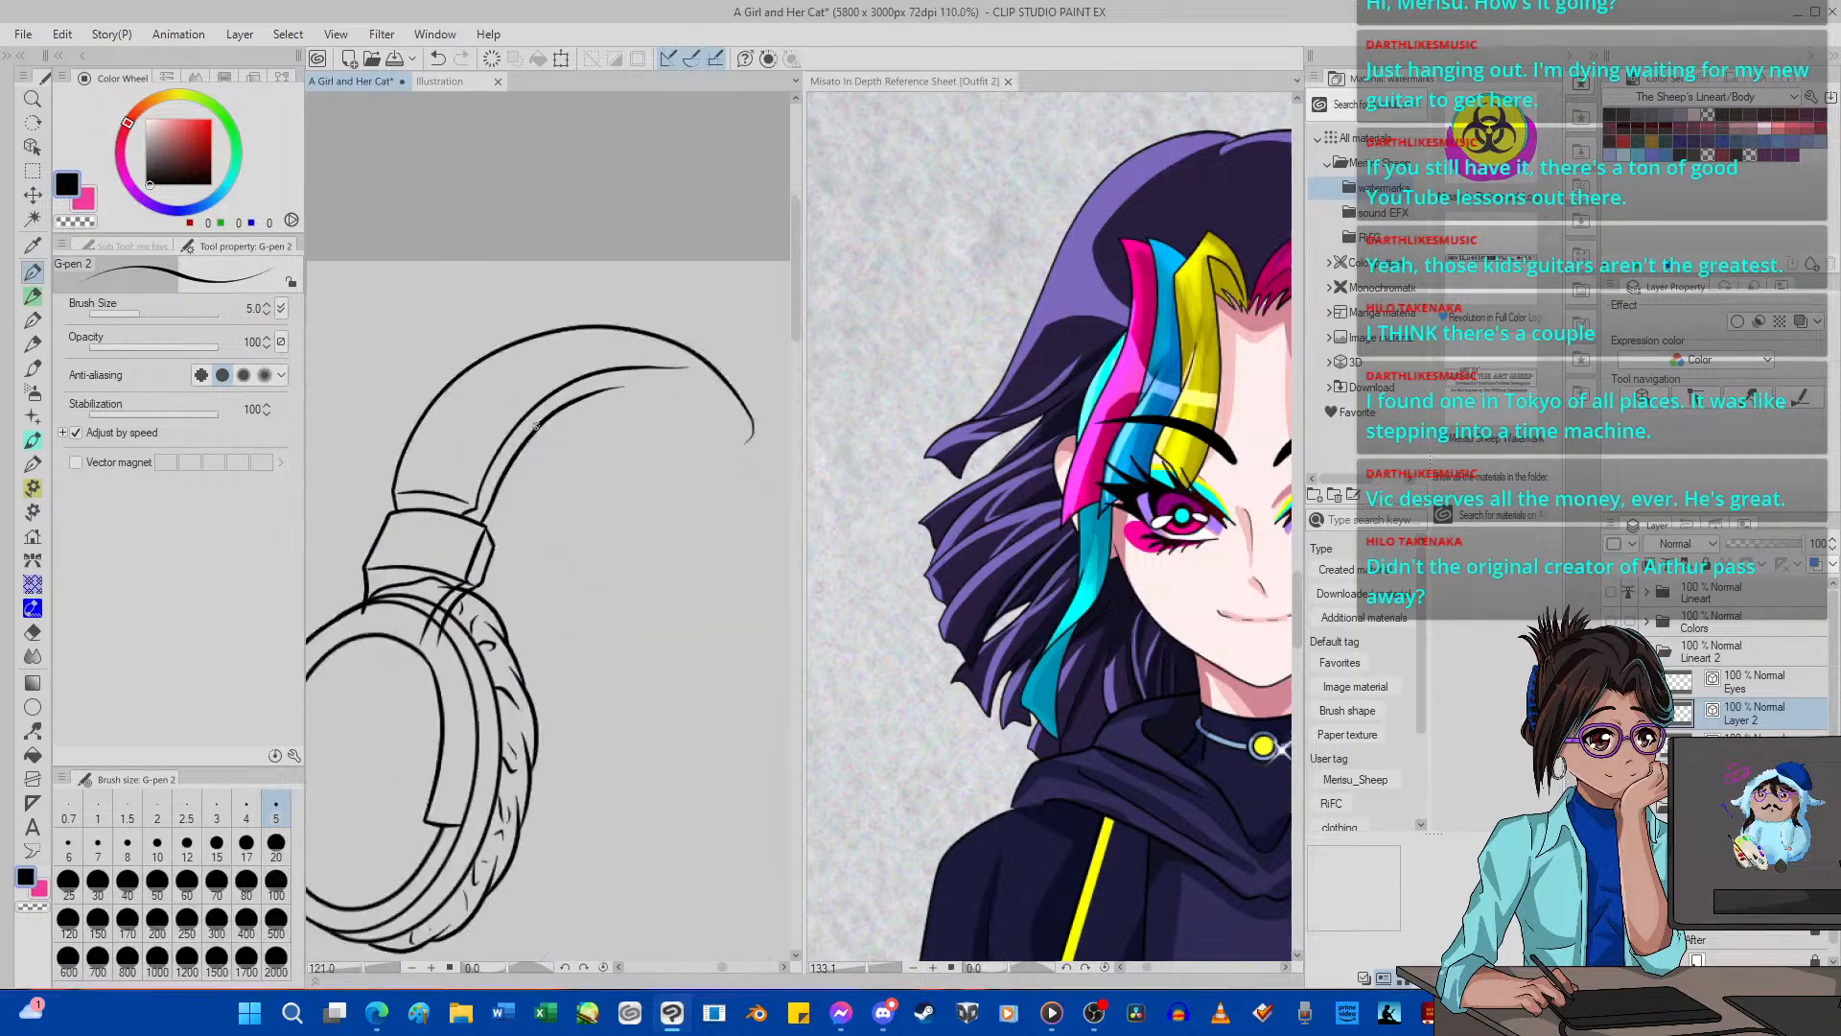
left_click(33, 194)
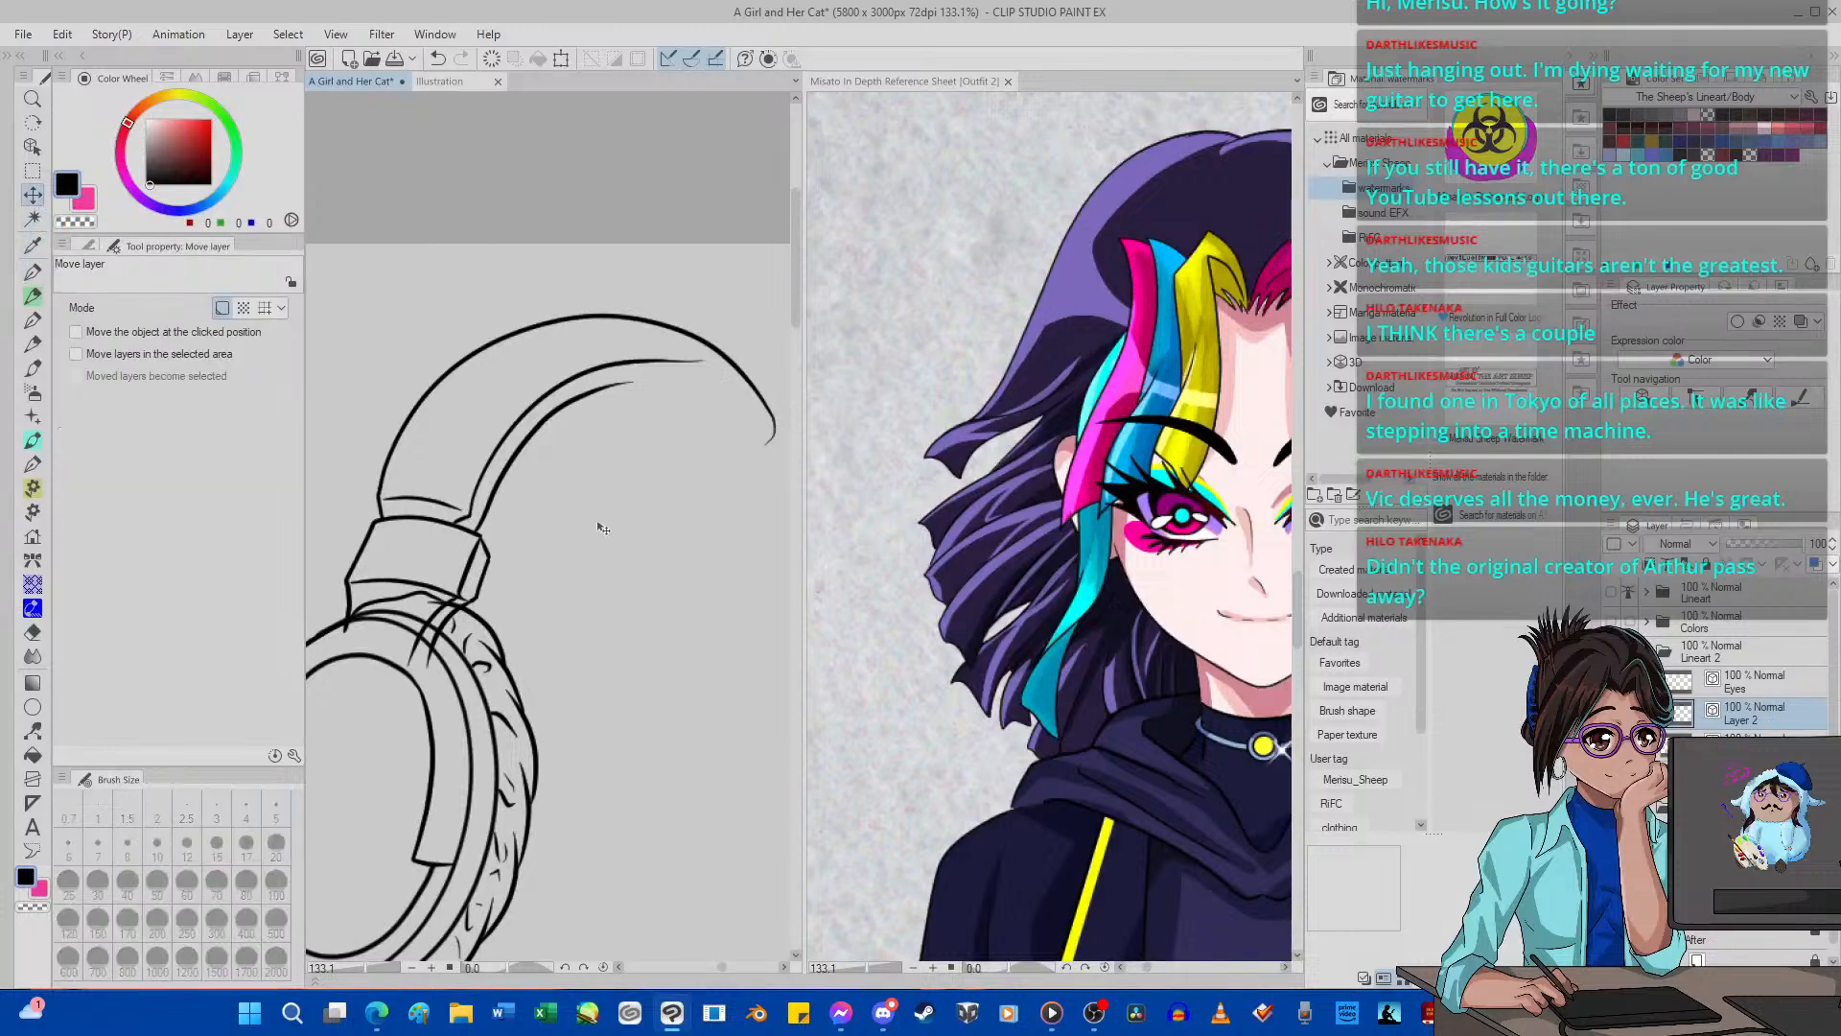
left_click_drag(484, 486, 492, 477)
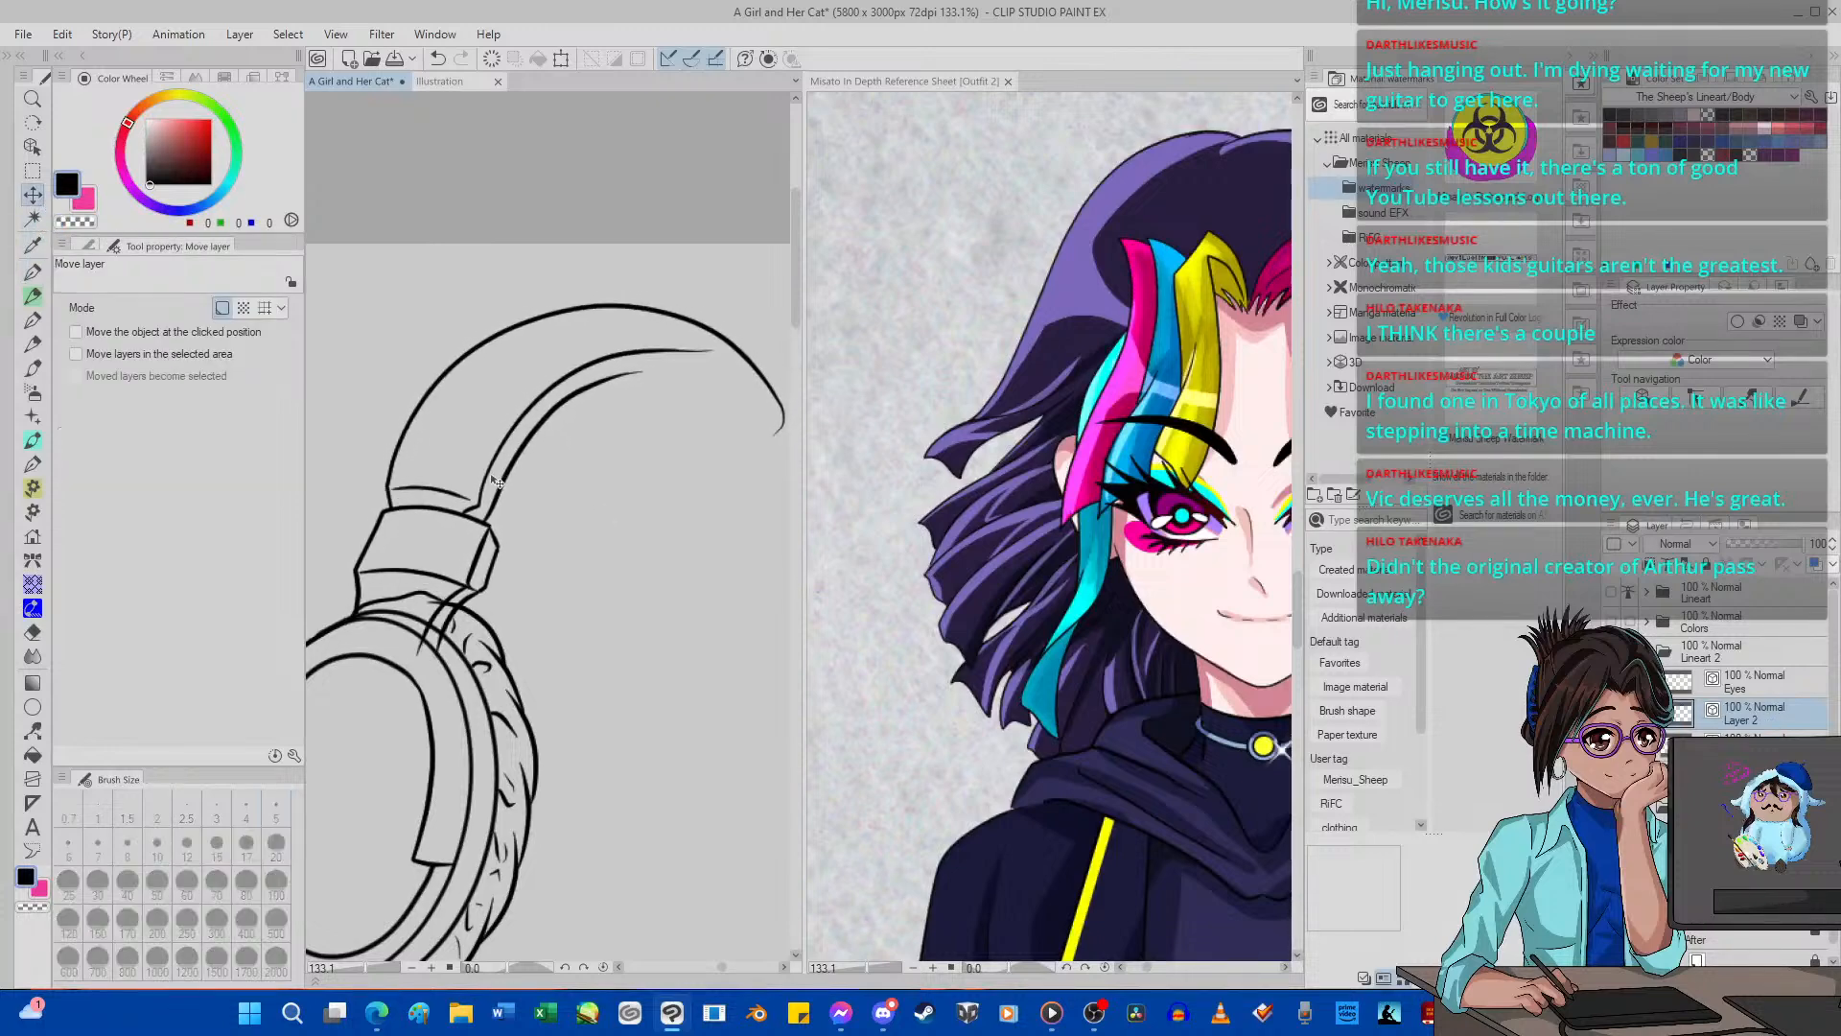
Trim the overlapping lines where the bracket's struts meet the top of the ear cup, erasing on both headphone layers.
left_click(33, 632)
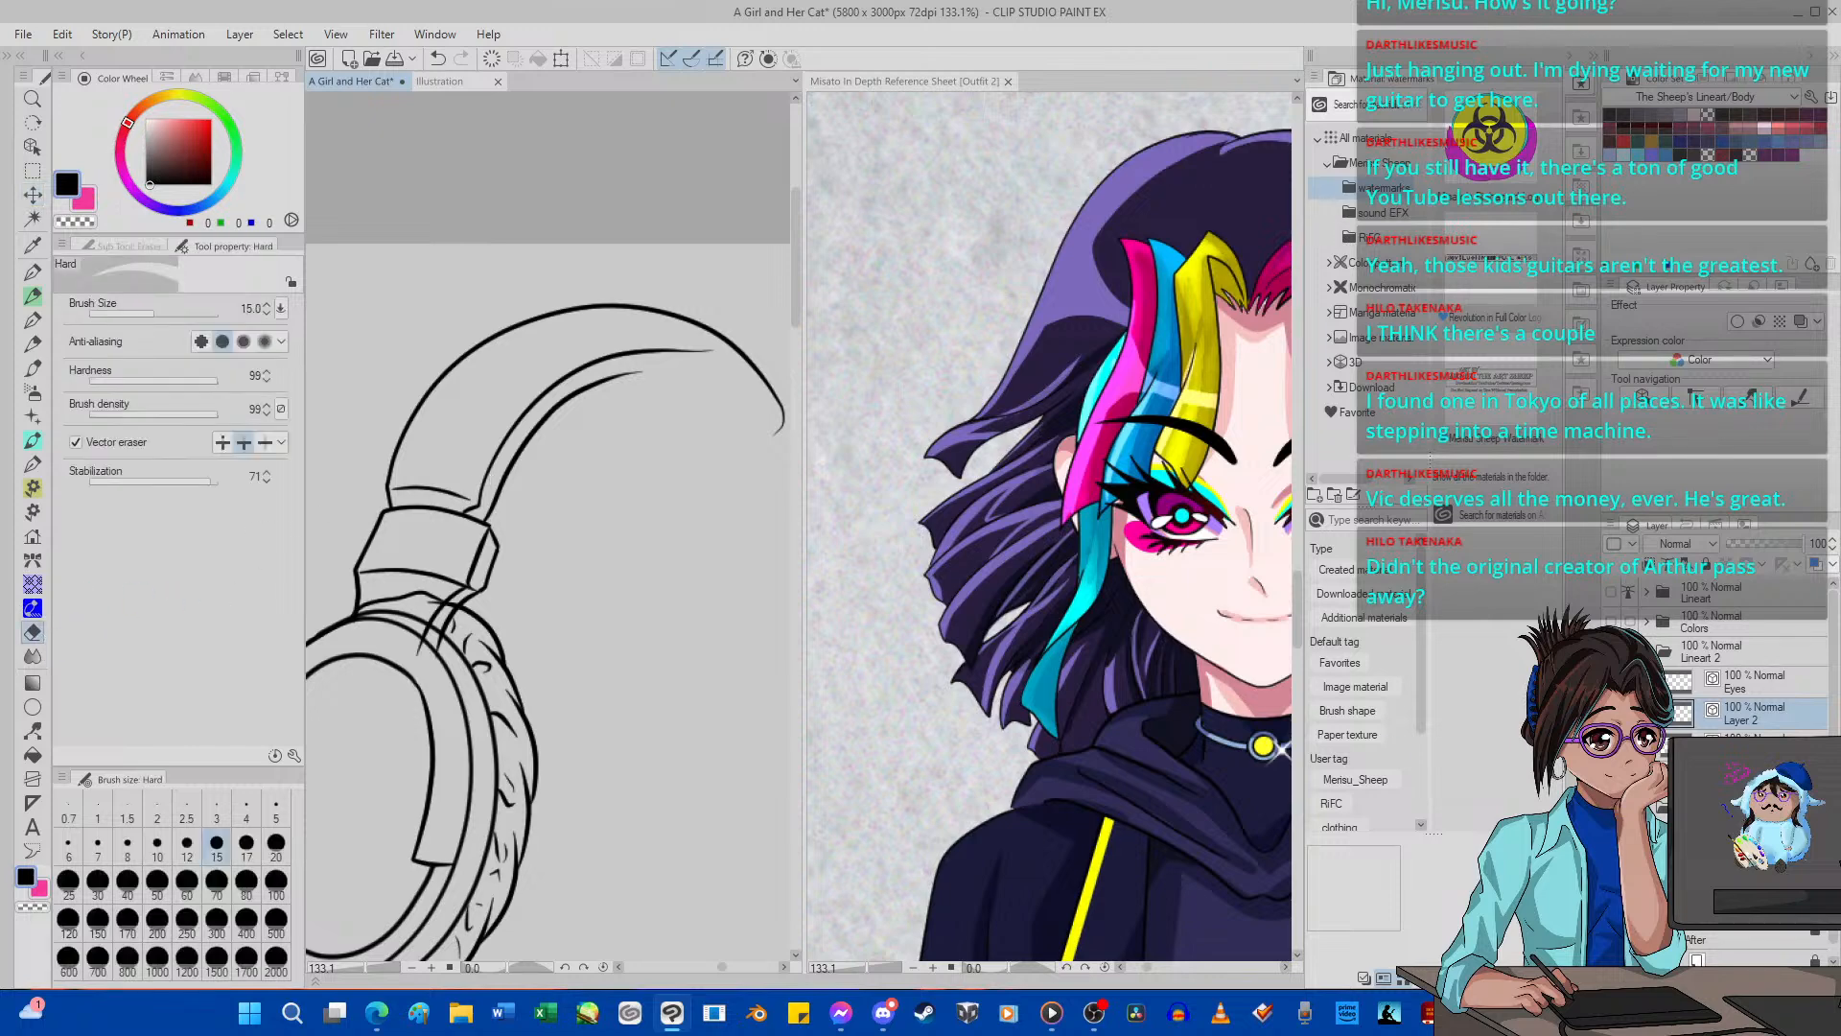
left_click(1745, 743)
scroll(336, 638, "up", 4)
left_click(468, 665)
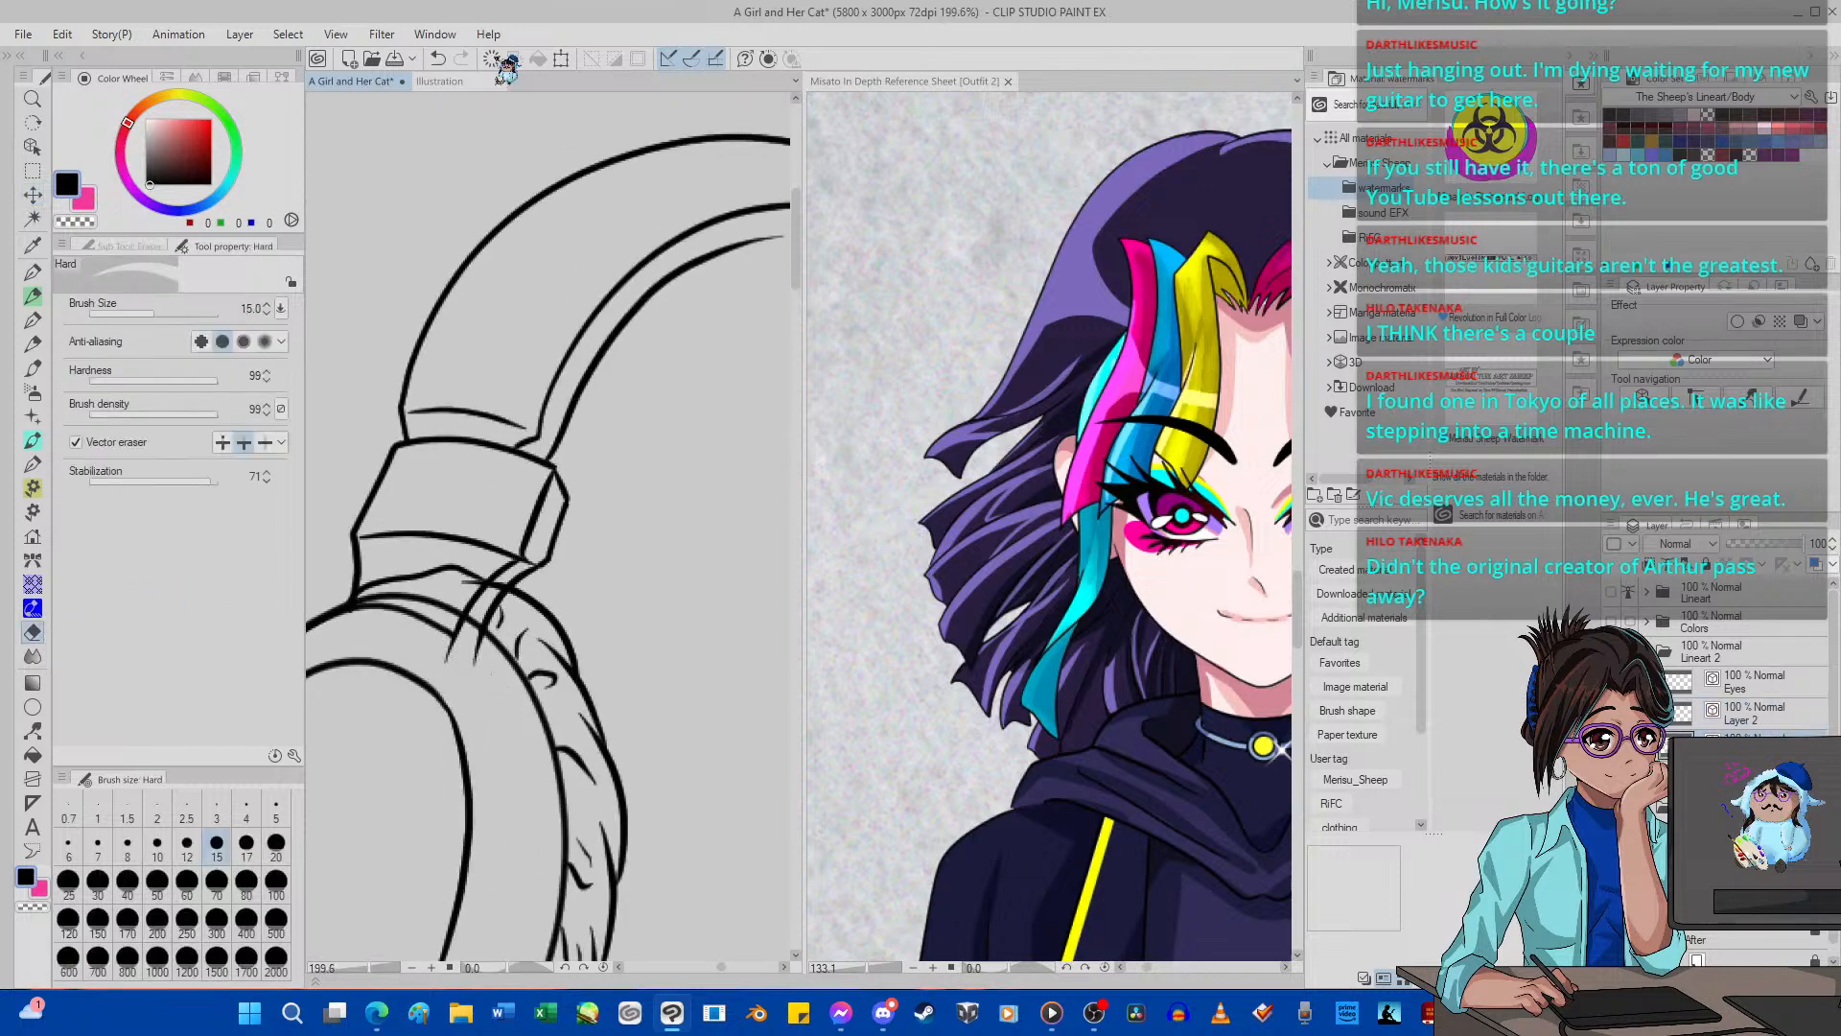
left_click(439, 58)
left_click(438, 59)
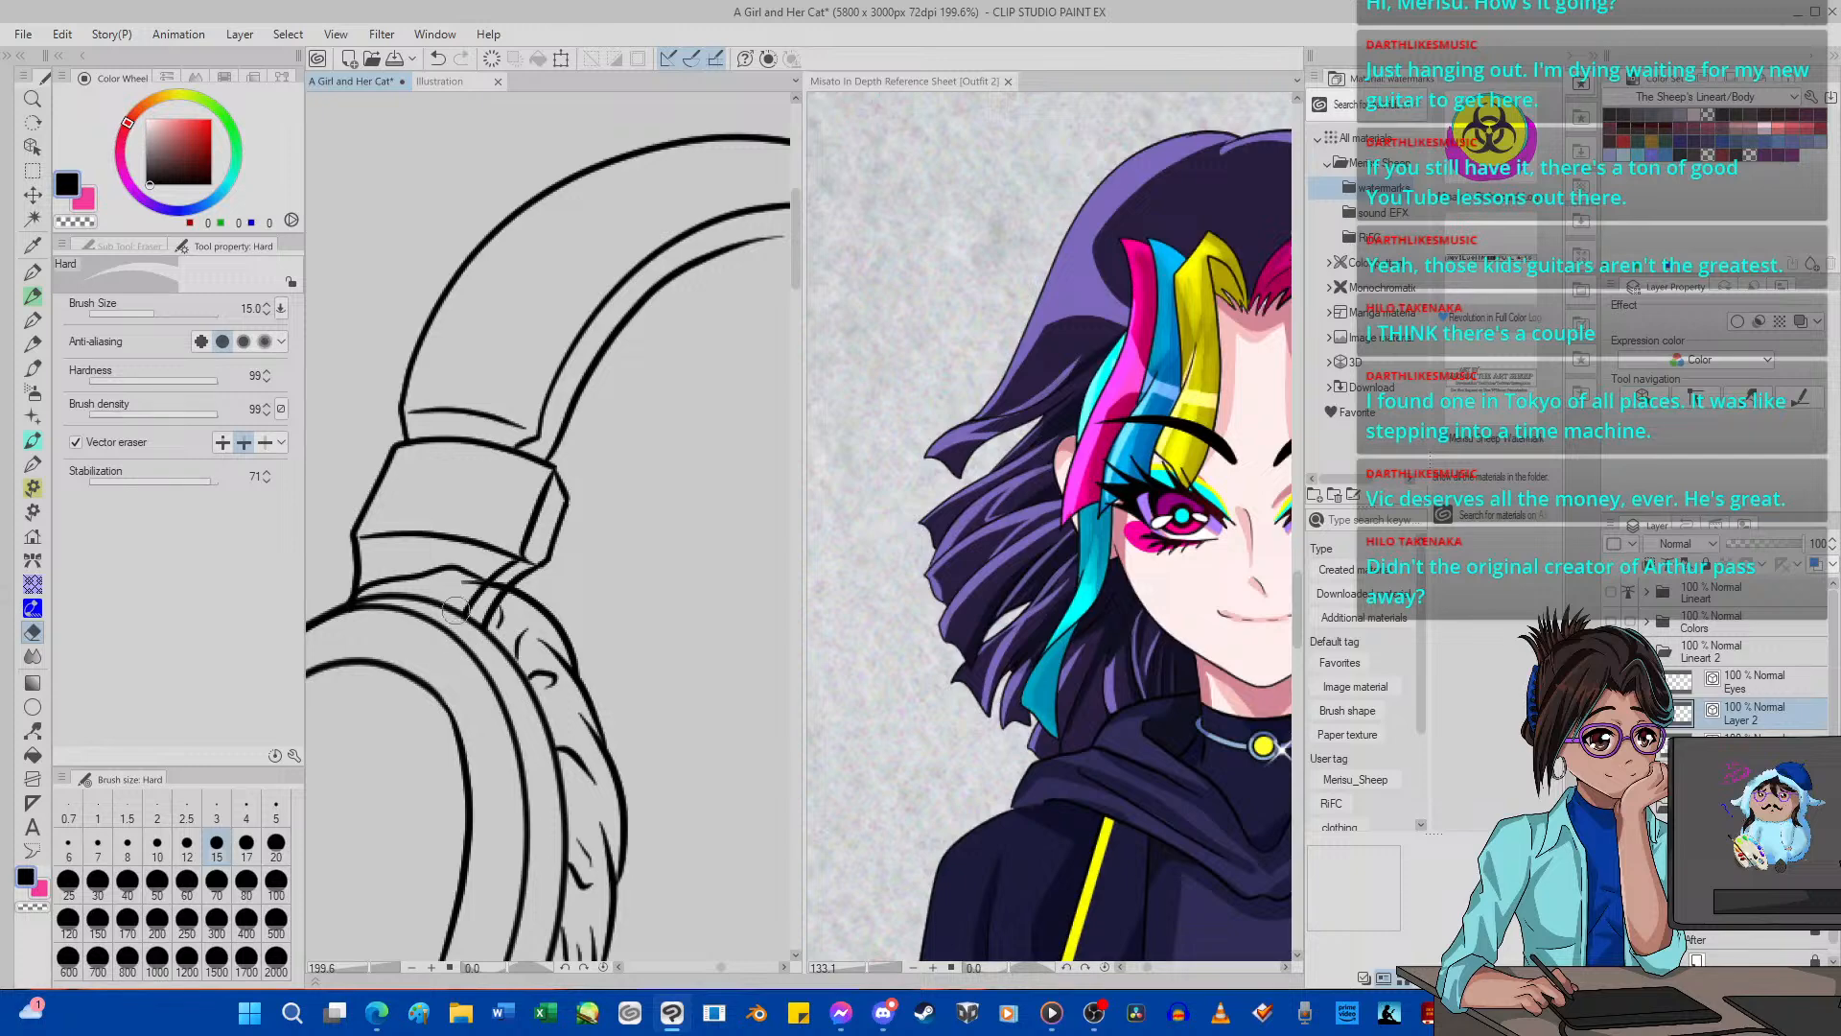
left_click(1752, 740)
mouse_move(426, 581)
left_mouse_down()
mouse_move(449, 563)
mouse_move(477, 580)
left_mouse_up()
scroll(479, 576, "down", 8)
scroll(503, 537, "up", 3)
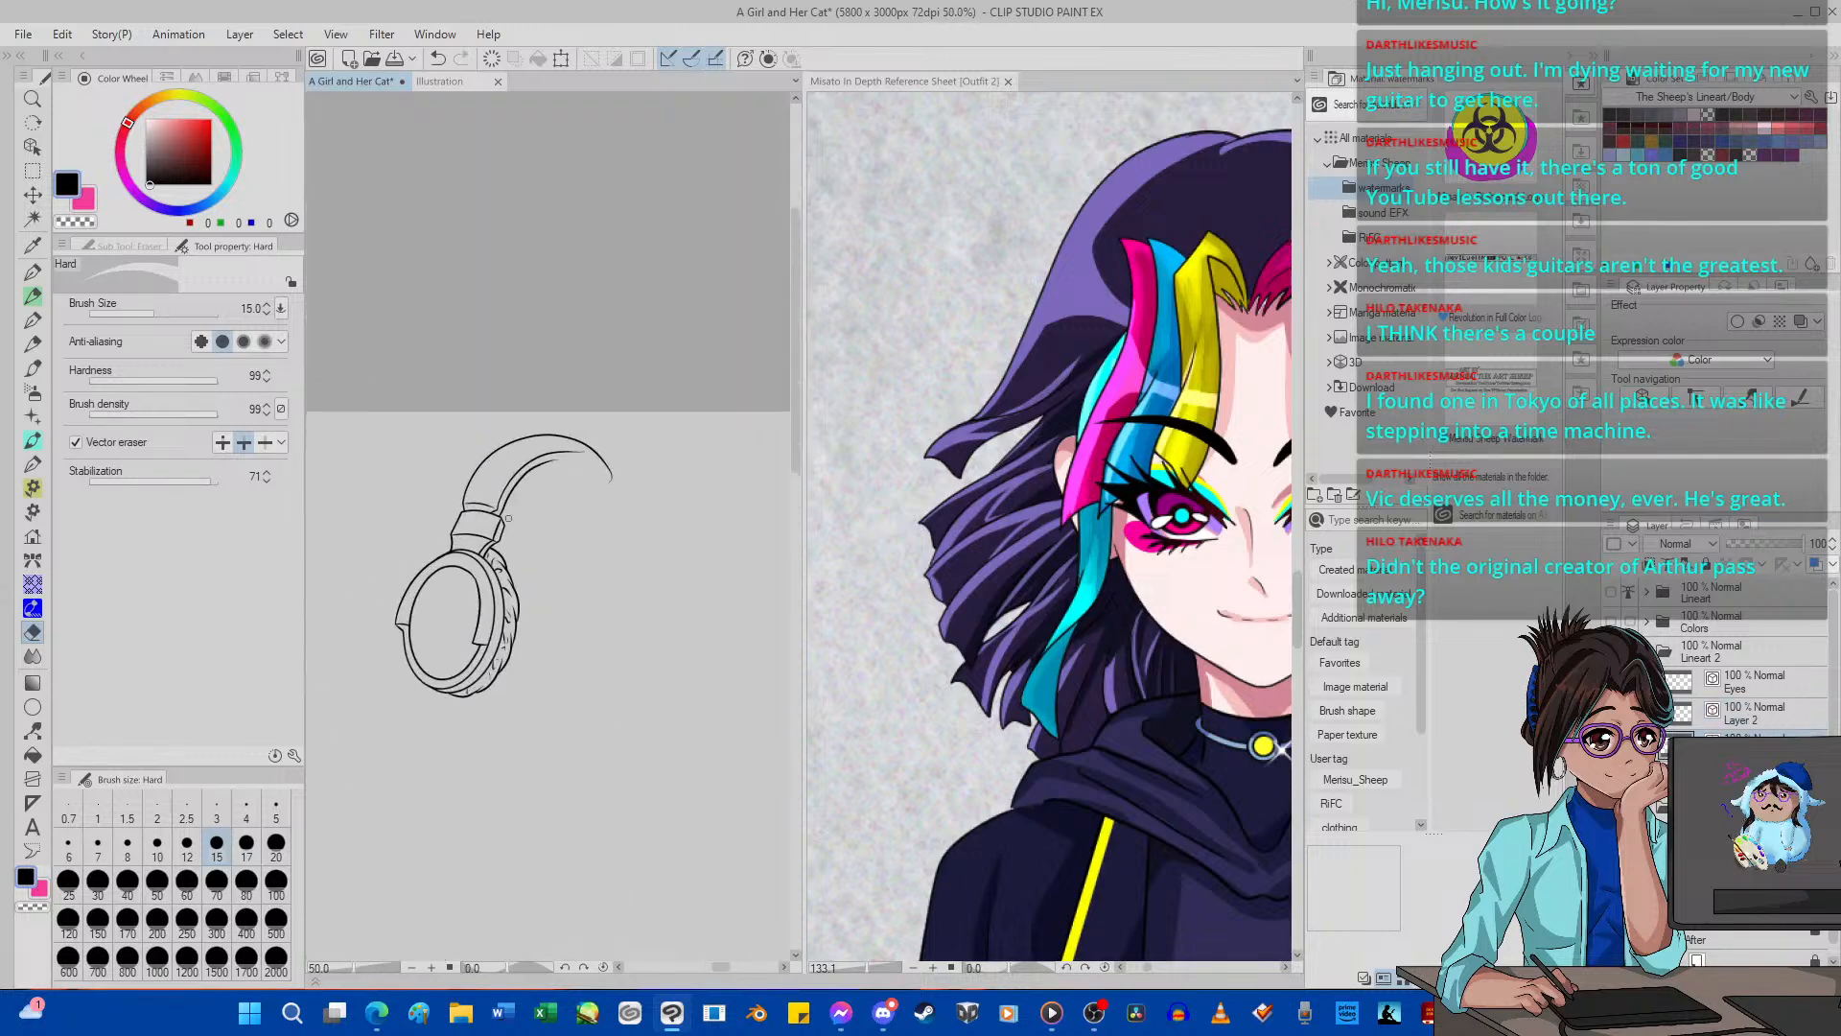
scroll(508, 518, "down", 3)
scroll(508, 518, "up", 2)
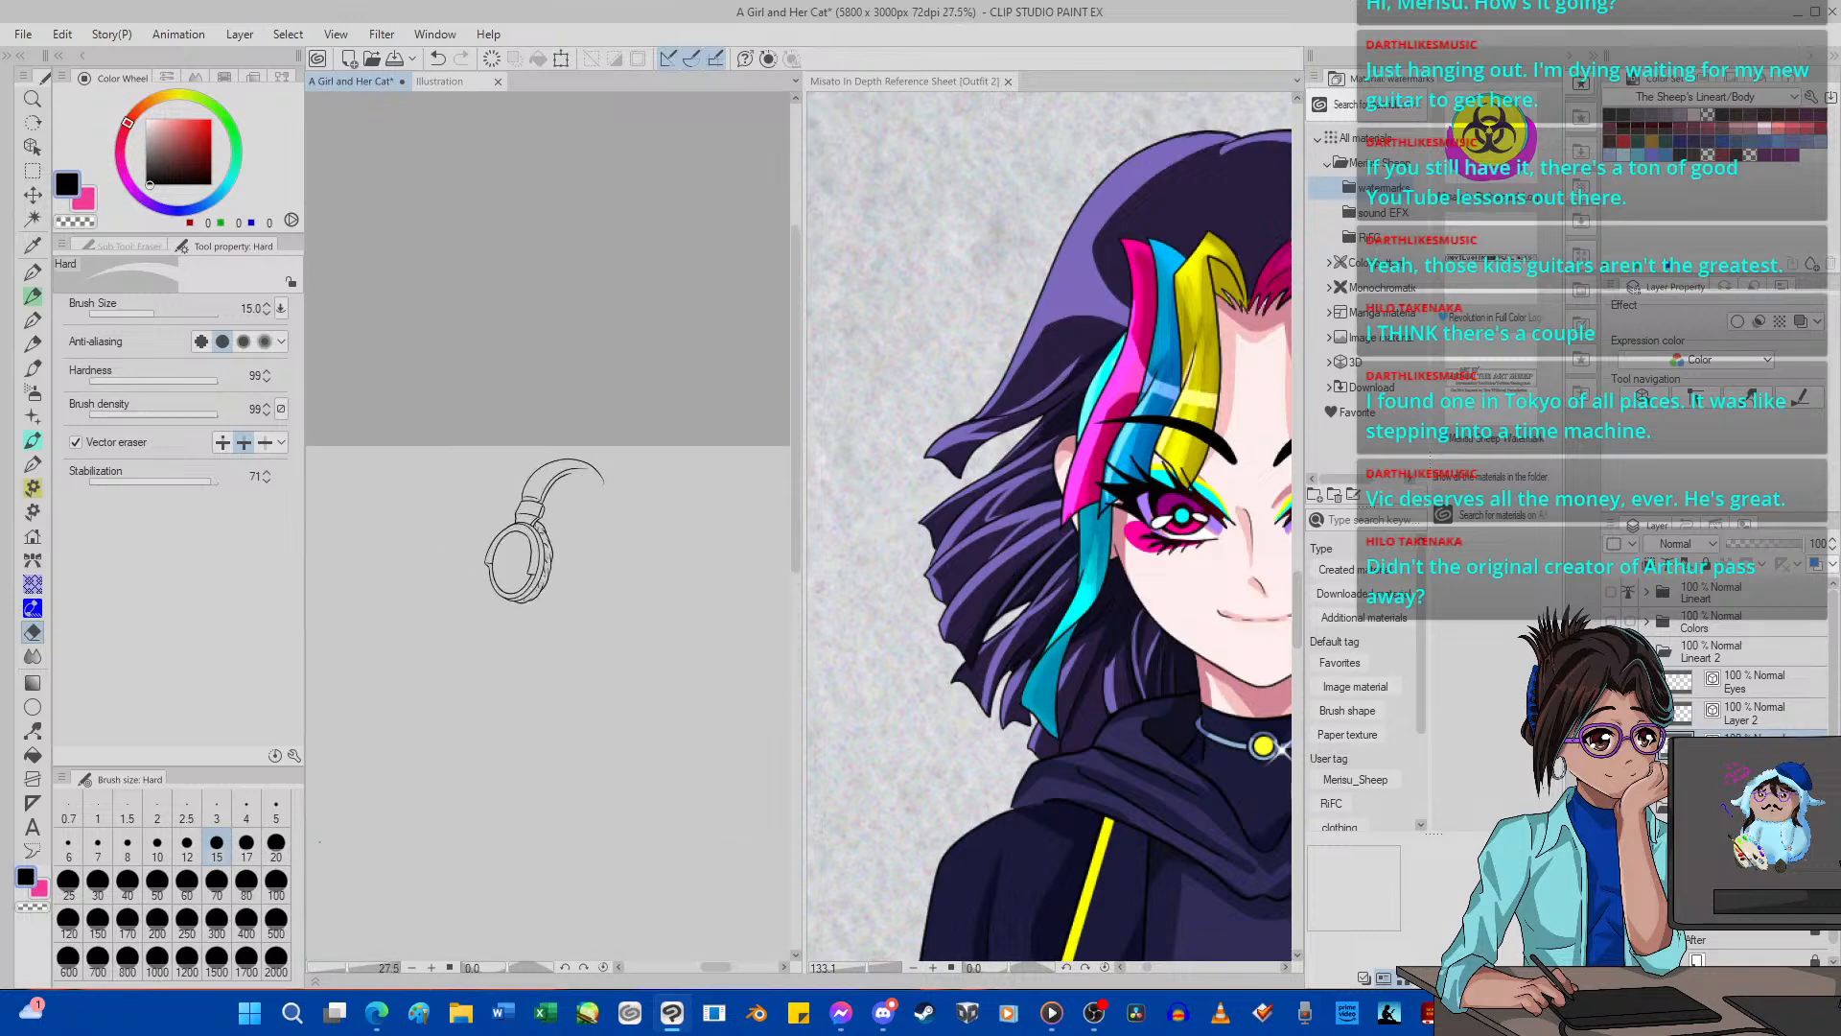
Merge the headband's Layer 2 into the ear cup's Layer 1 and show the figure's lineart with the headphones.
left_click(1789, 719)
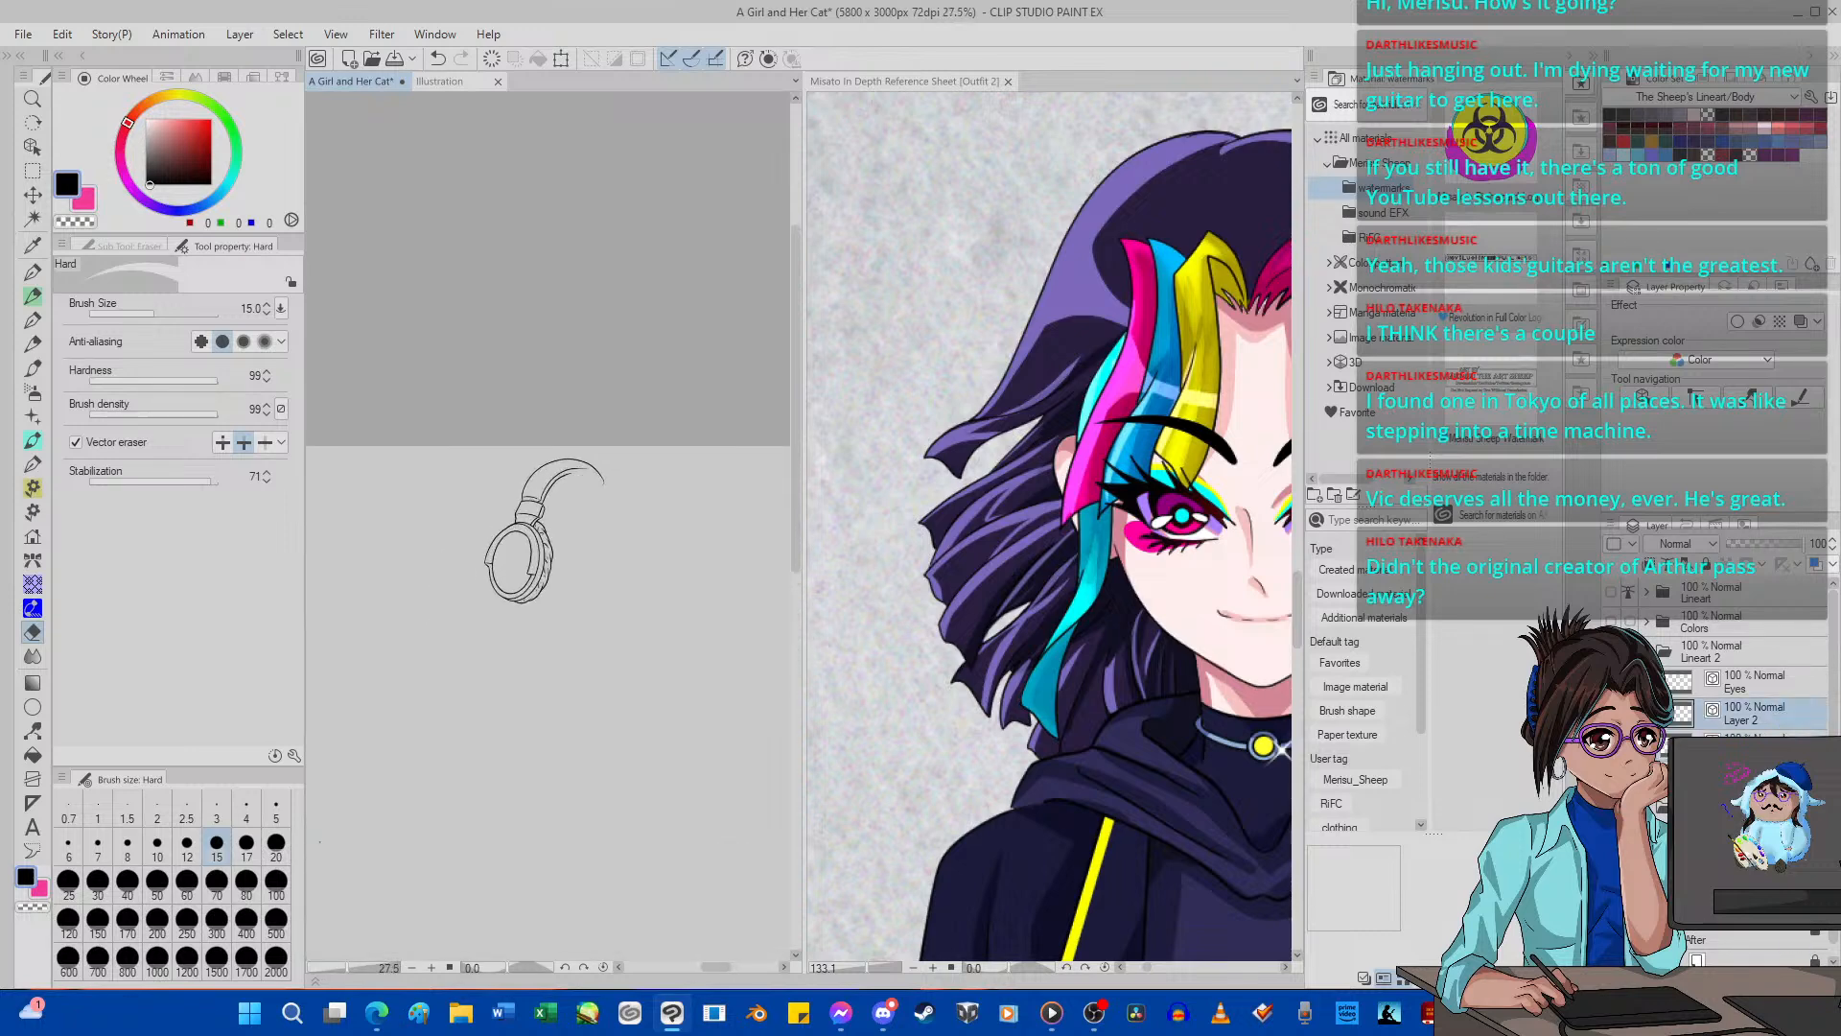
key("ctrl+e")
scroll(508, 562, "up", 5)
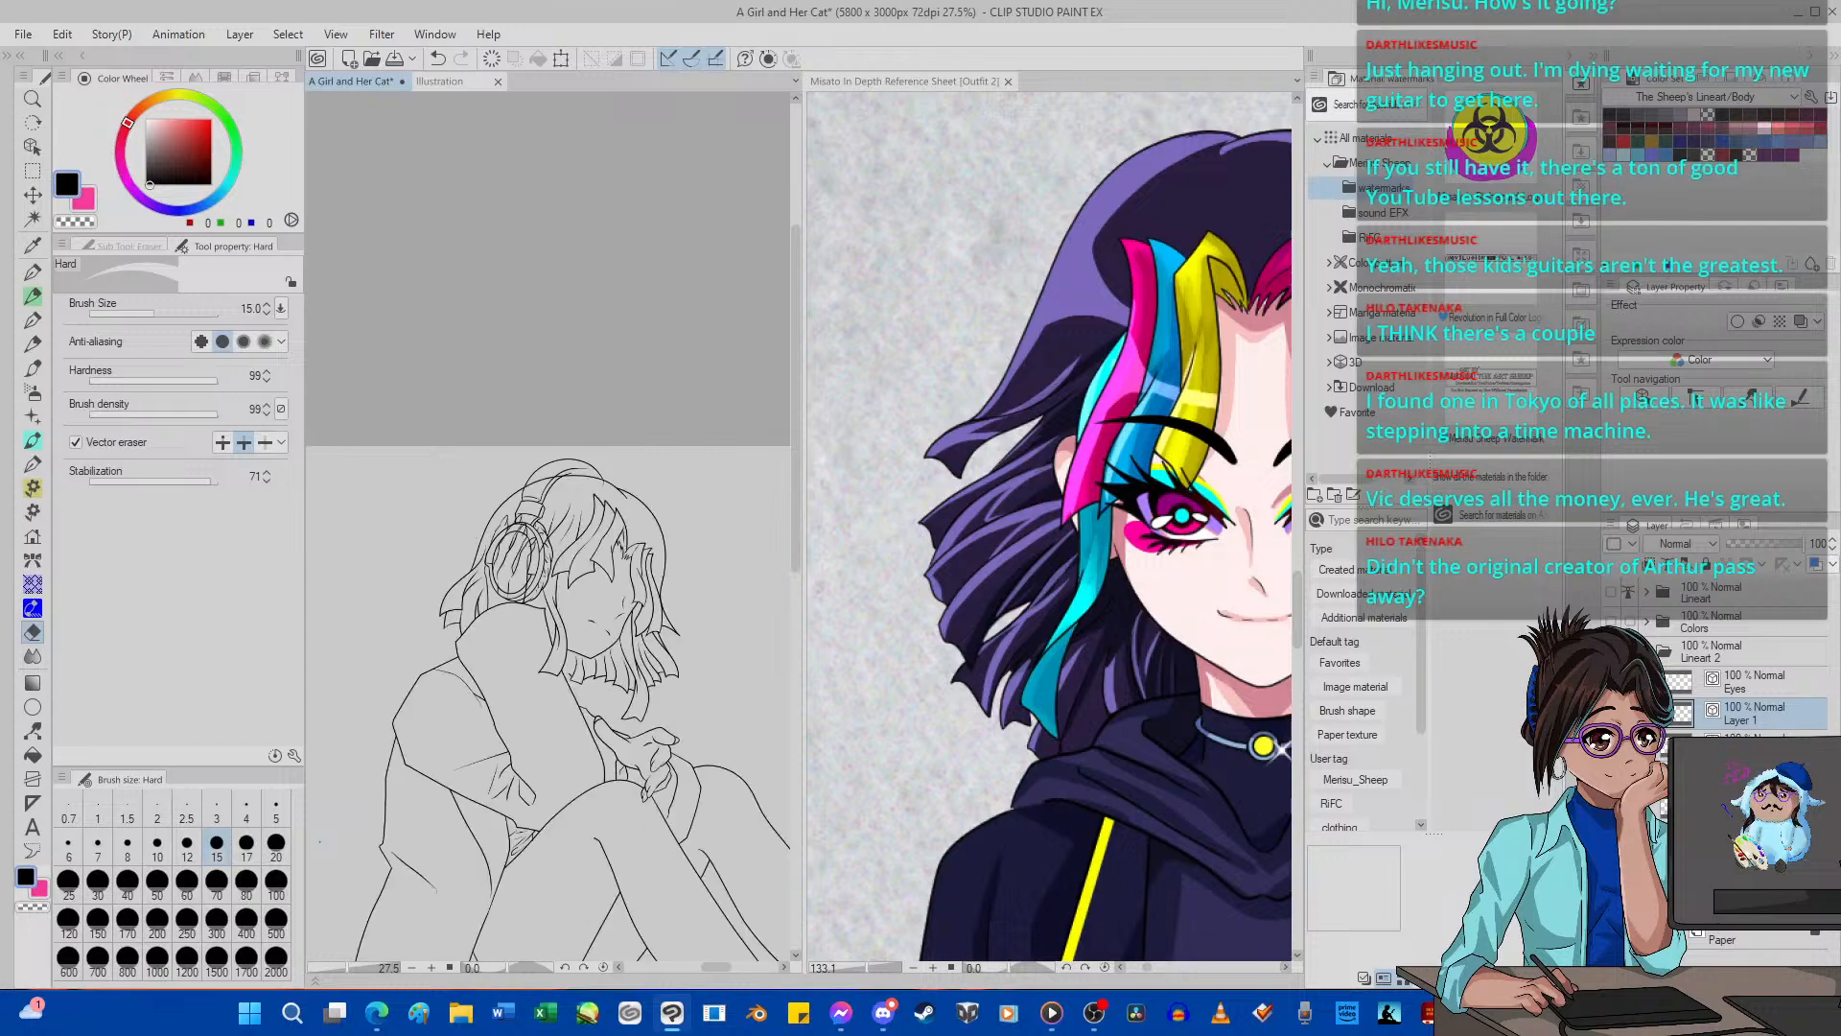
scroll(509, 562, "up", 3)
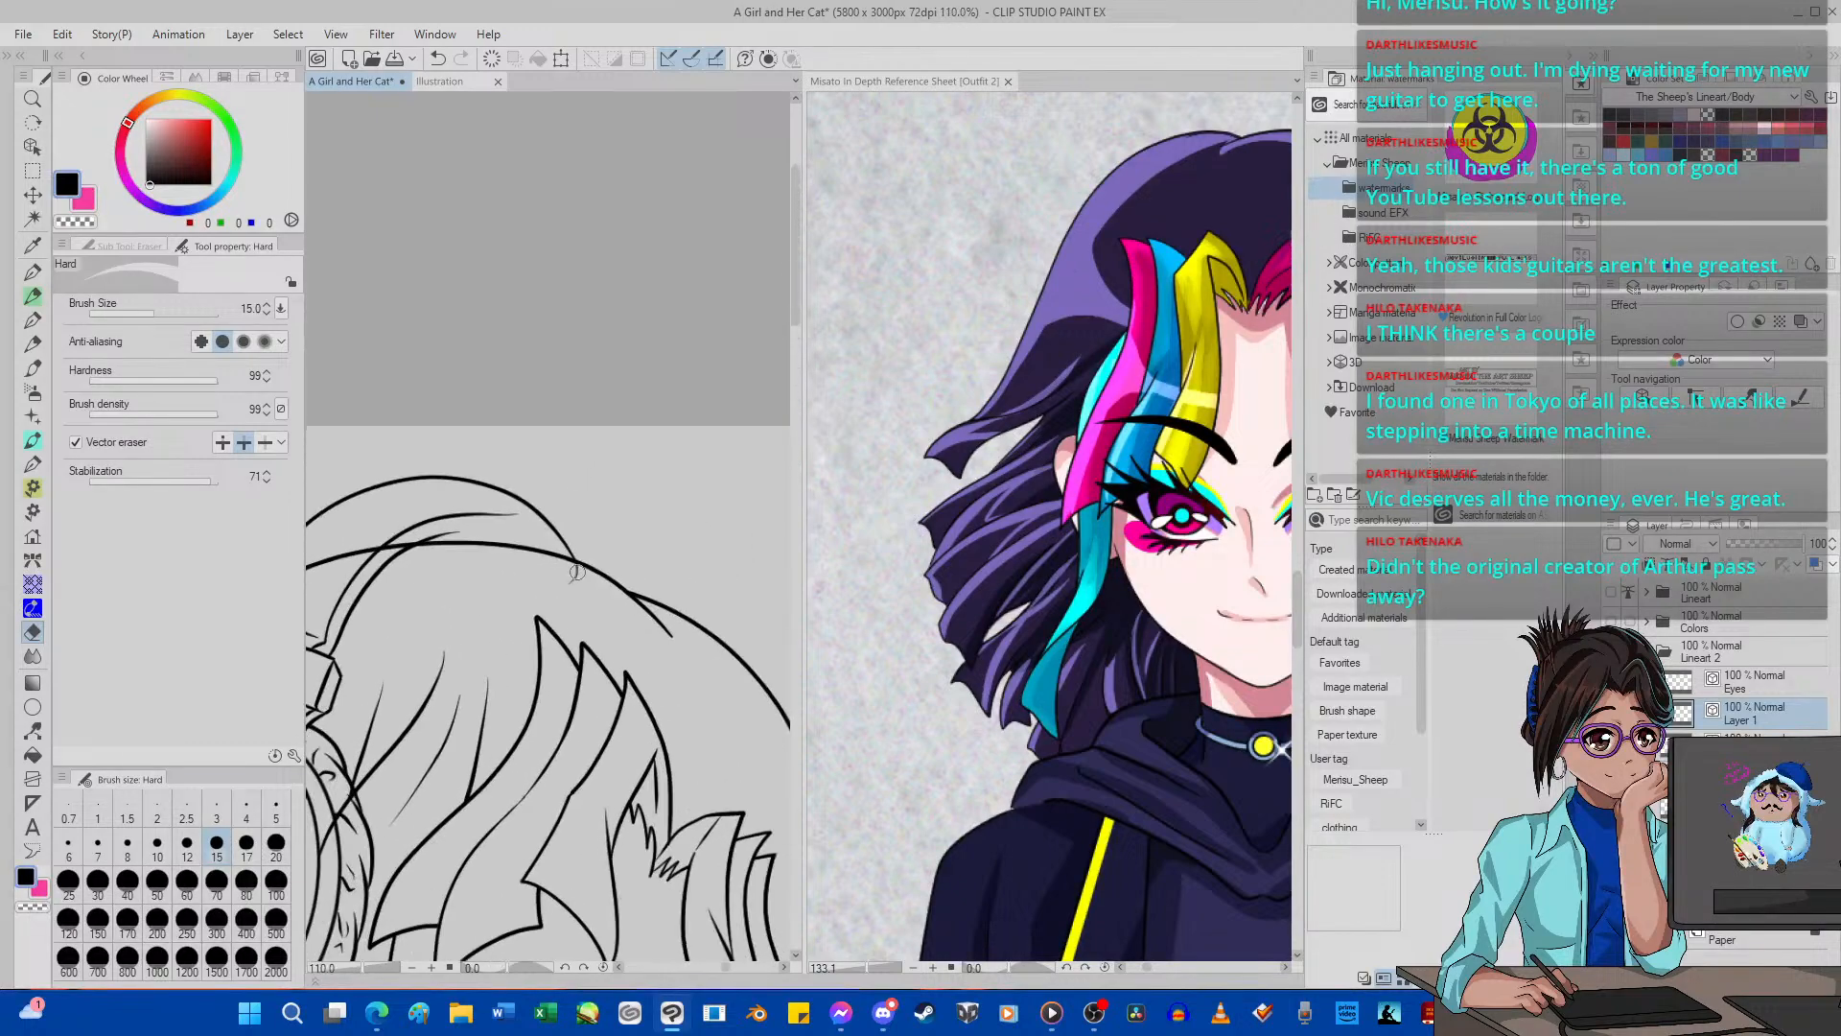
scroll(578, 576, "down", 5)
scroll(612, 545, "up", 4)
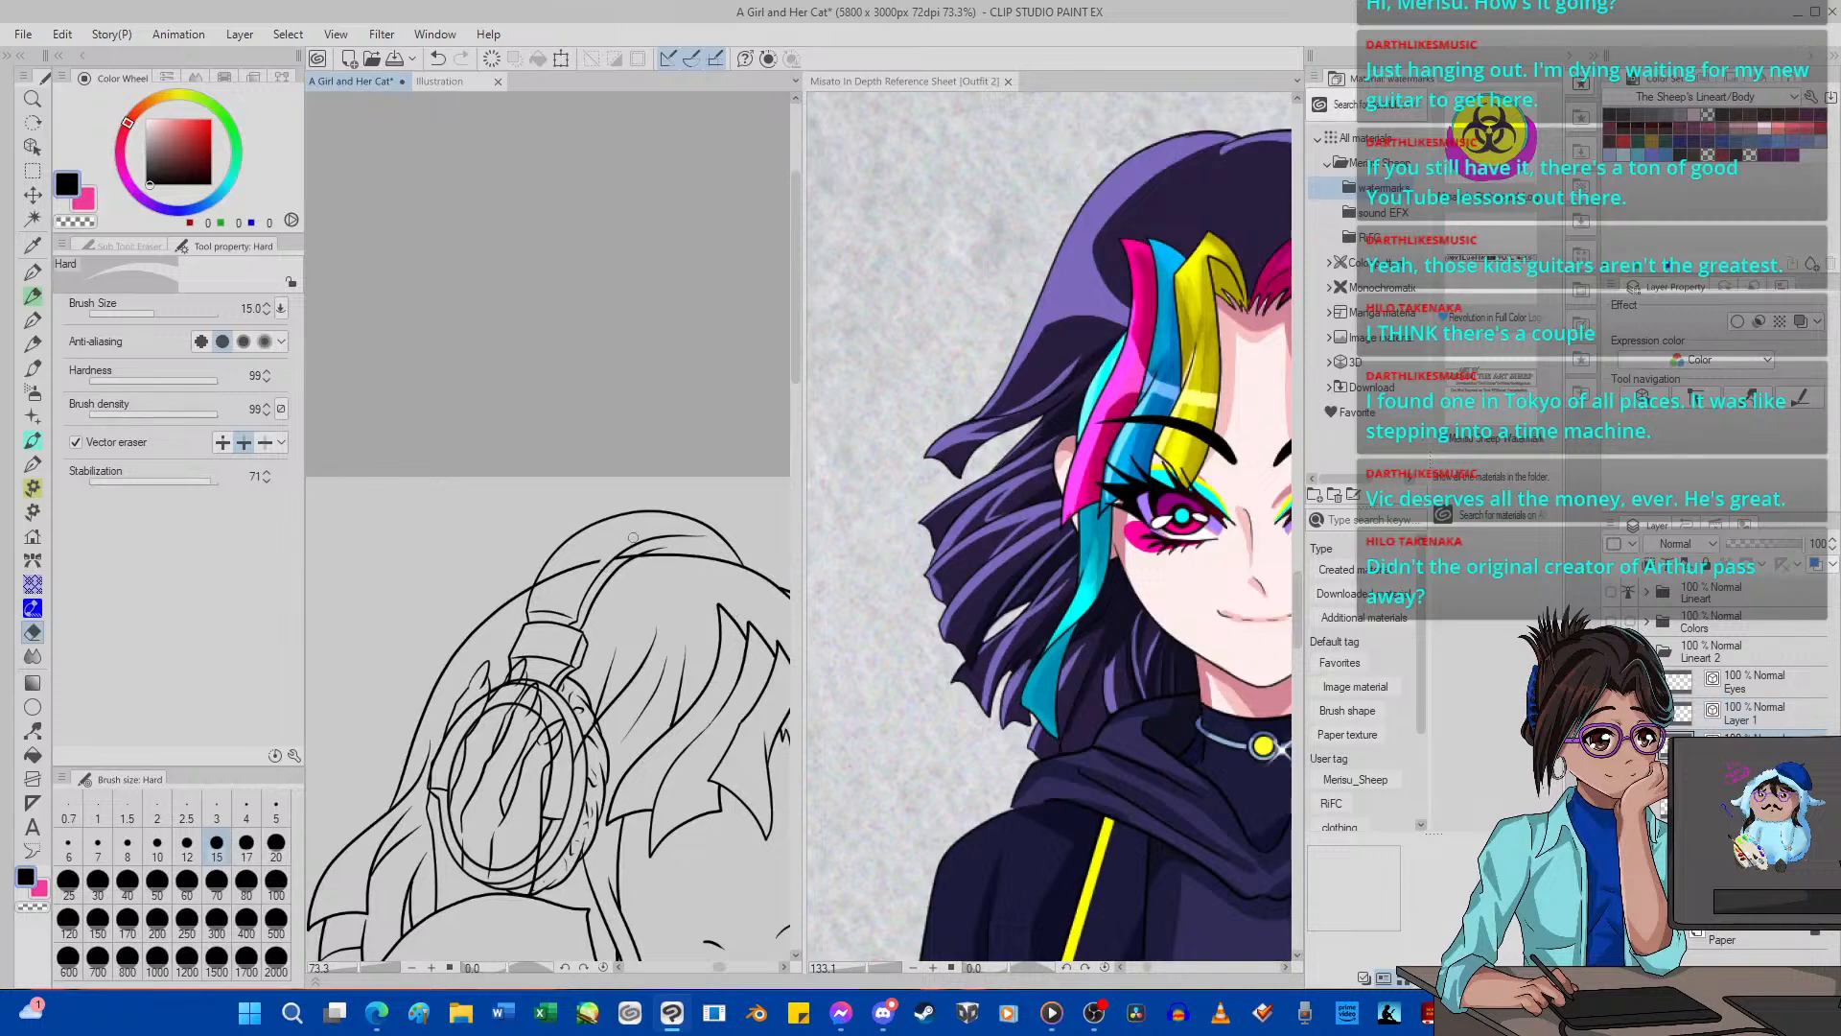
scroll(540, 631, "down", 3)
scroll(540, 631, "up", 4)
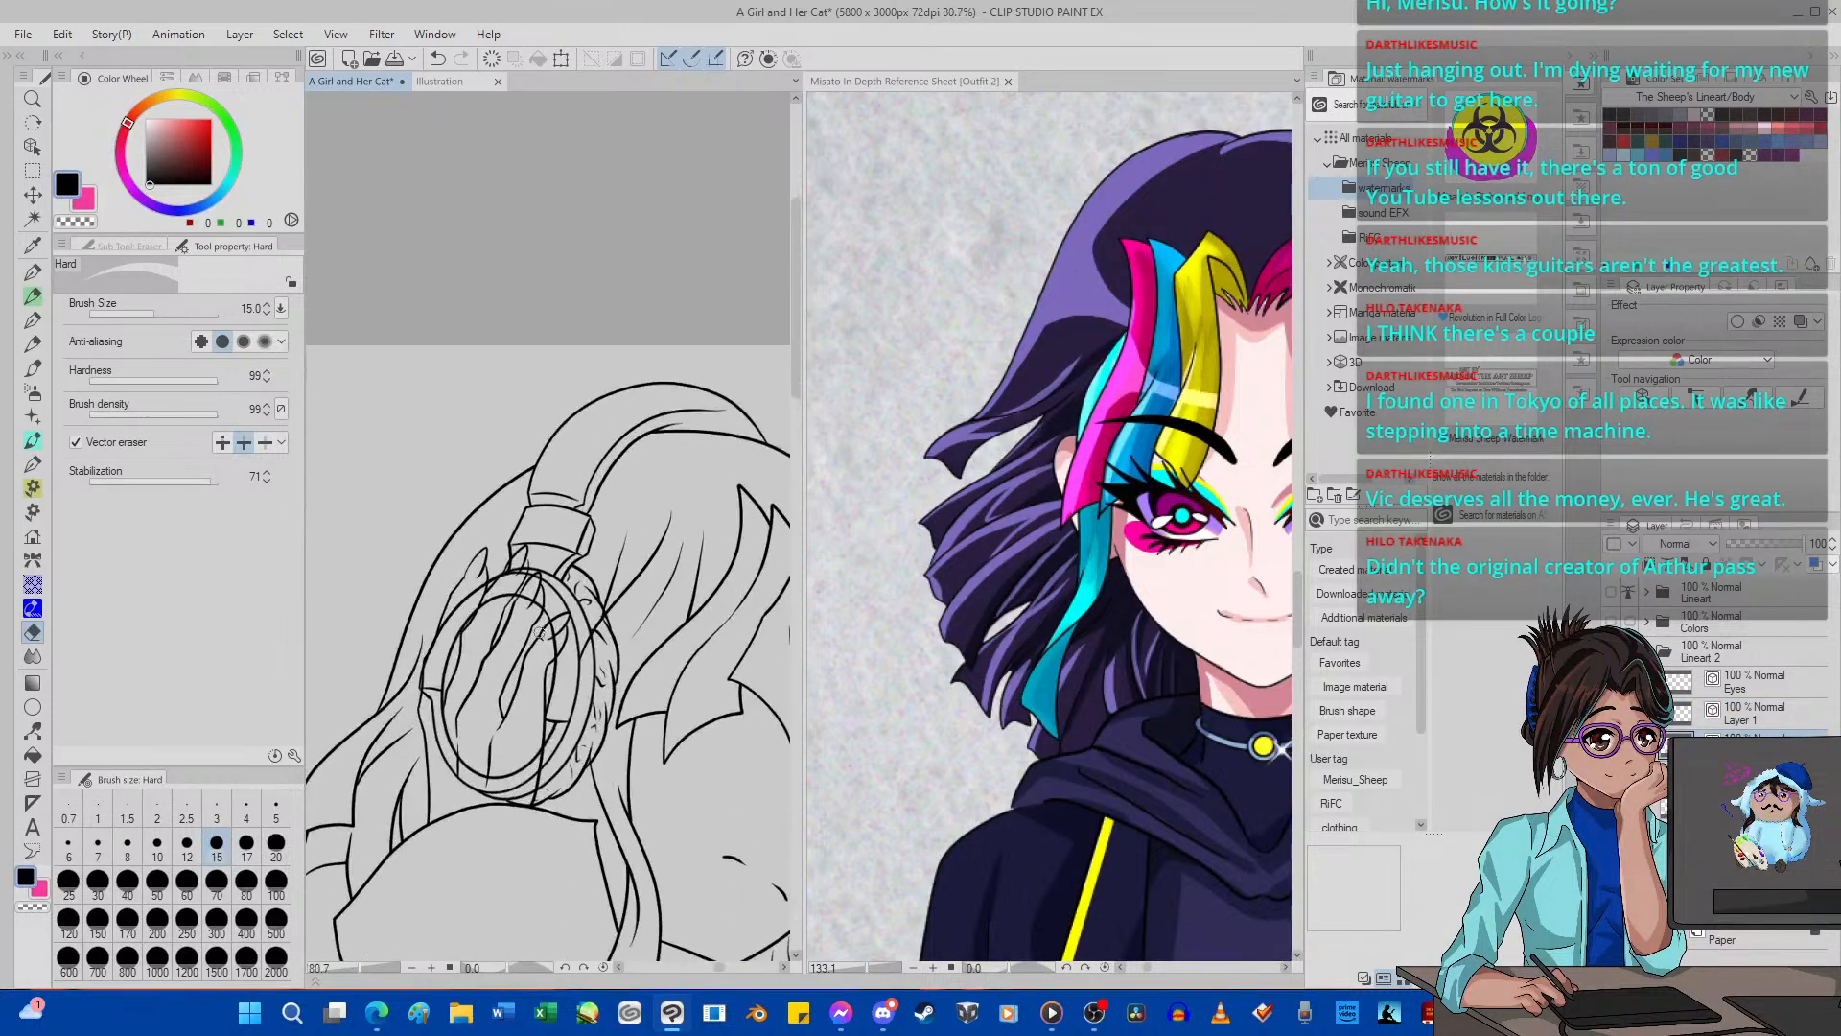
Apply a blue layer color to the headphone layer and erase the ear cup lines that cross the raised hand and fingers.
left_click(1800, 713)
left_click(1816, 565)
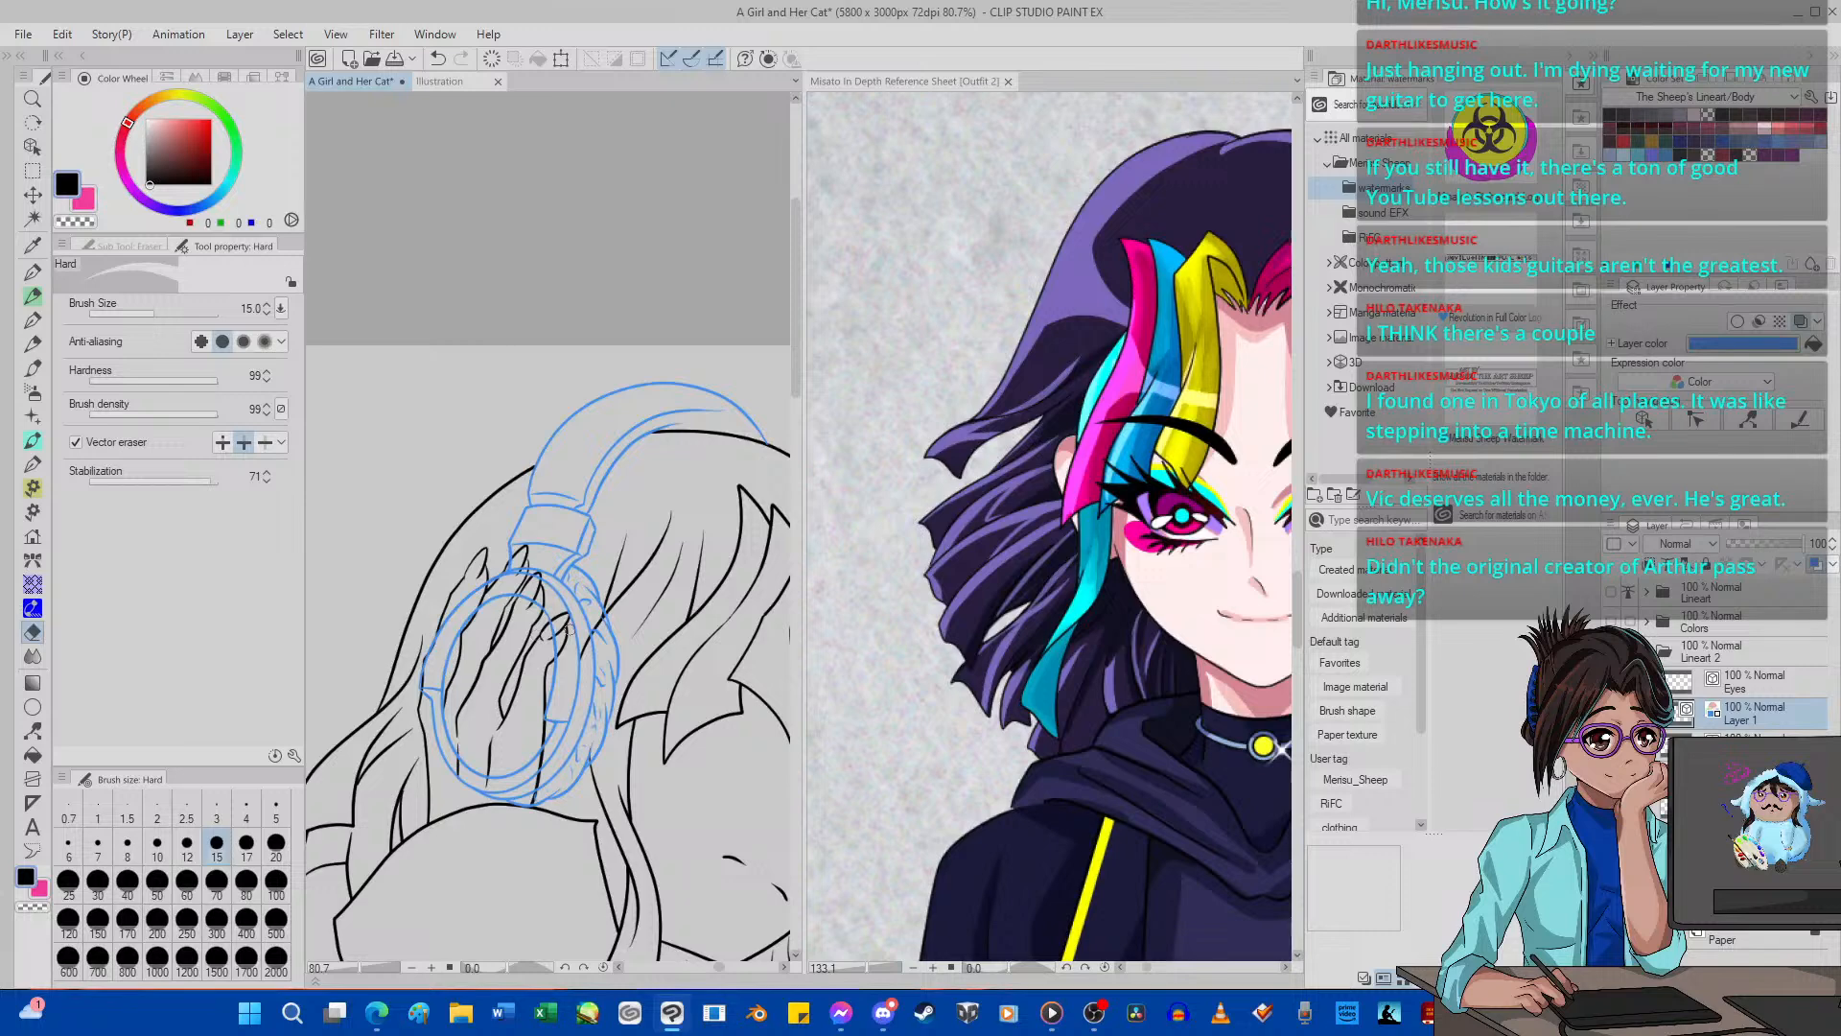
left_click_drag(438, 715, 433, 663)
scroll(437, 634, "up", 1)
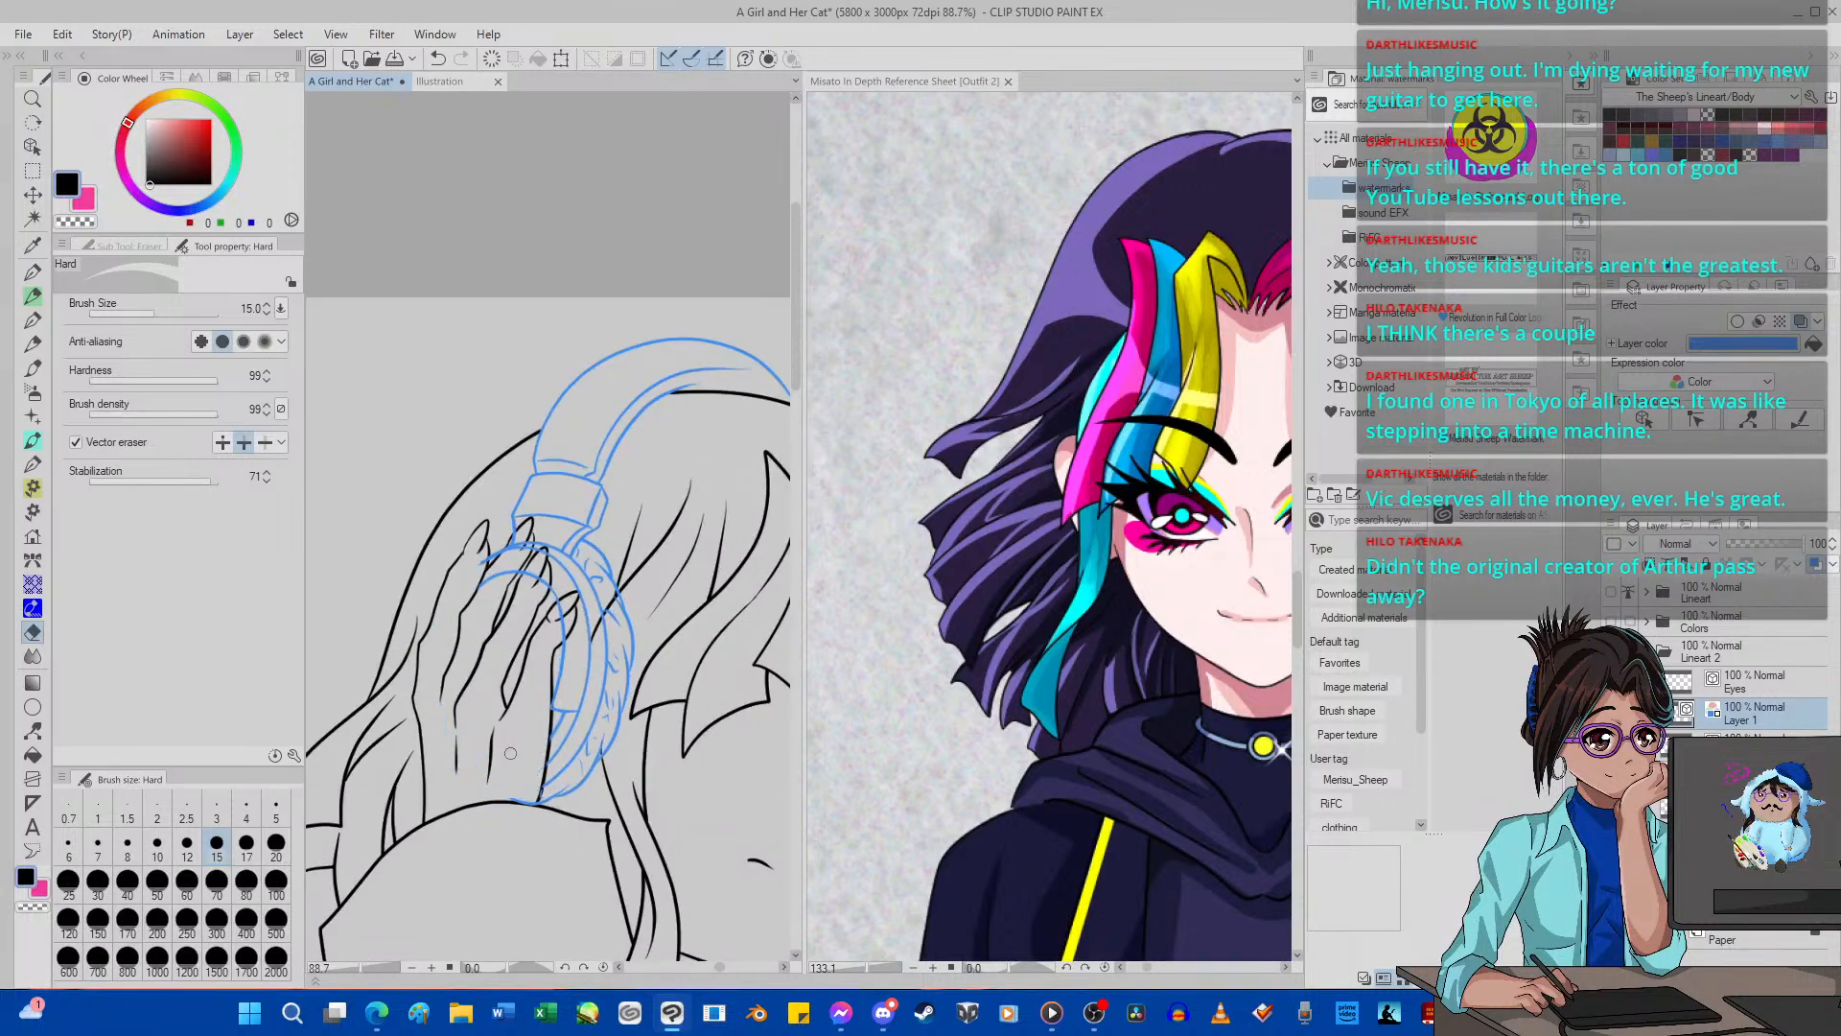
scroll(519, 797, "up", 6)
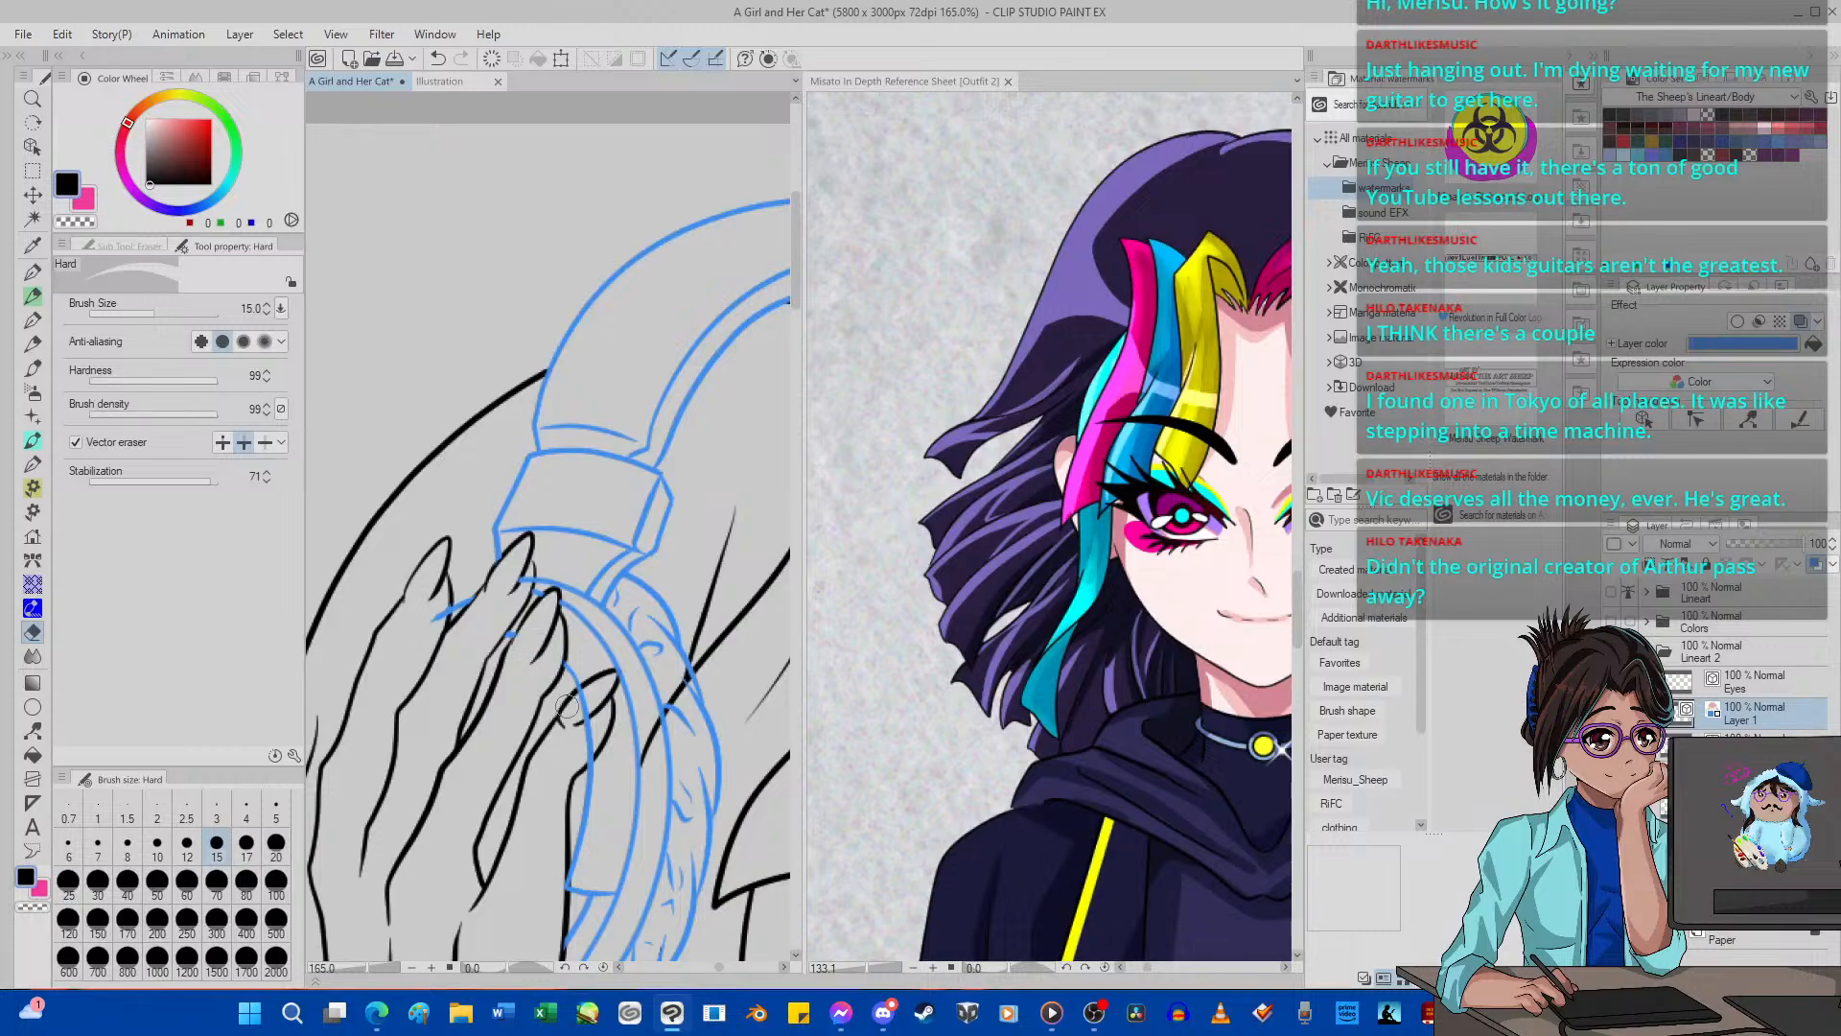
scroll(585, 705, "down", 4)
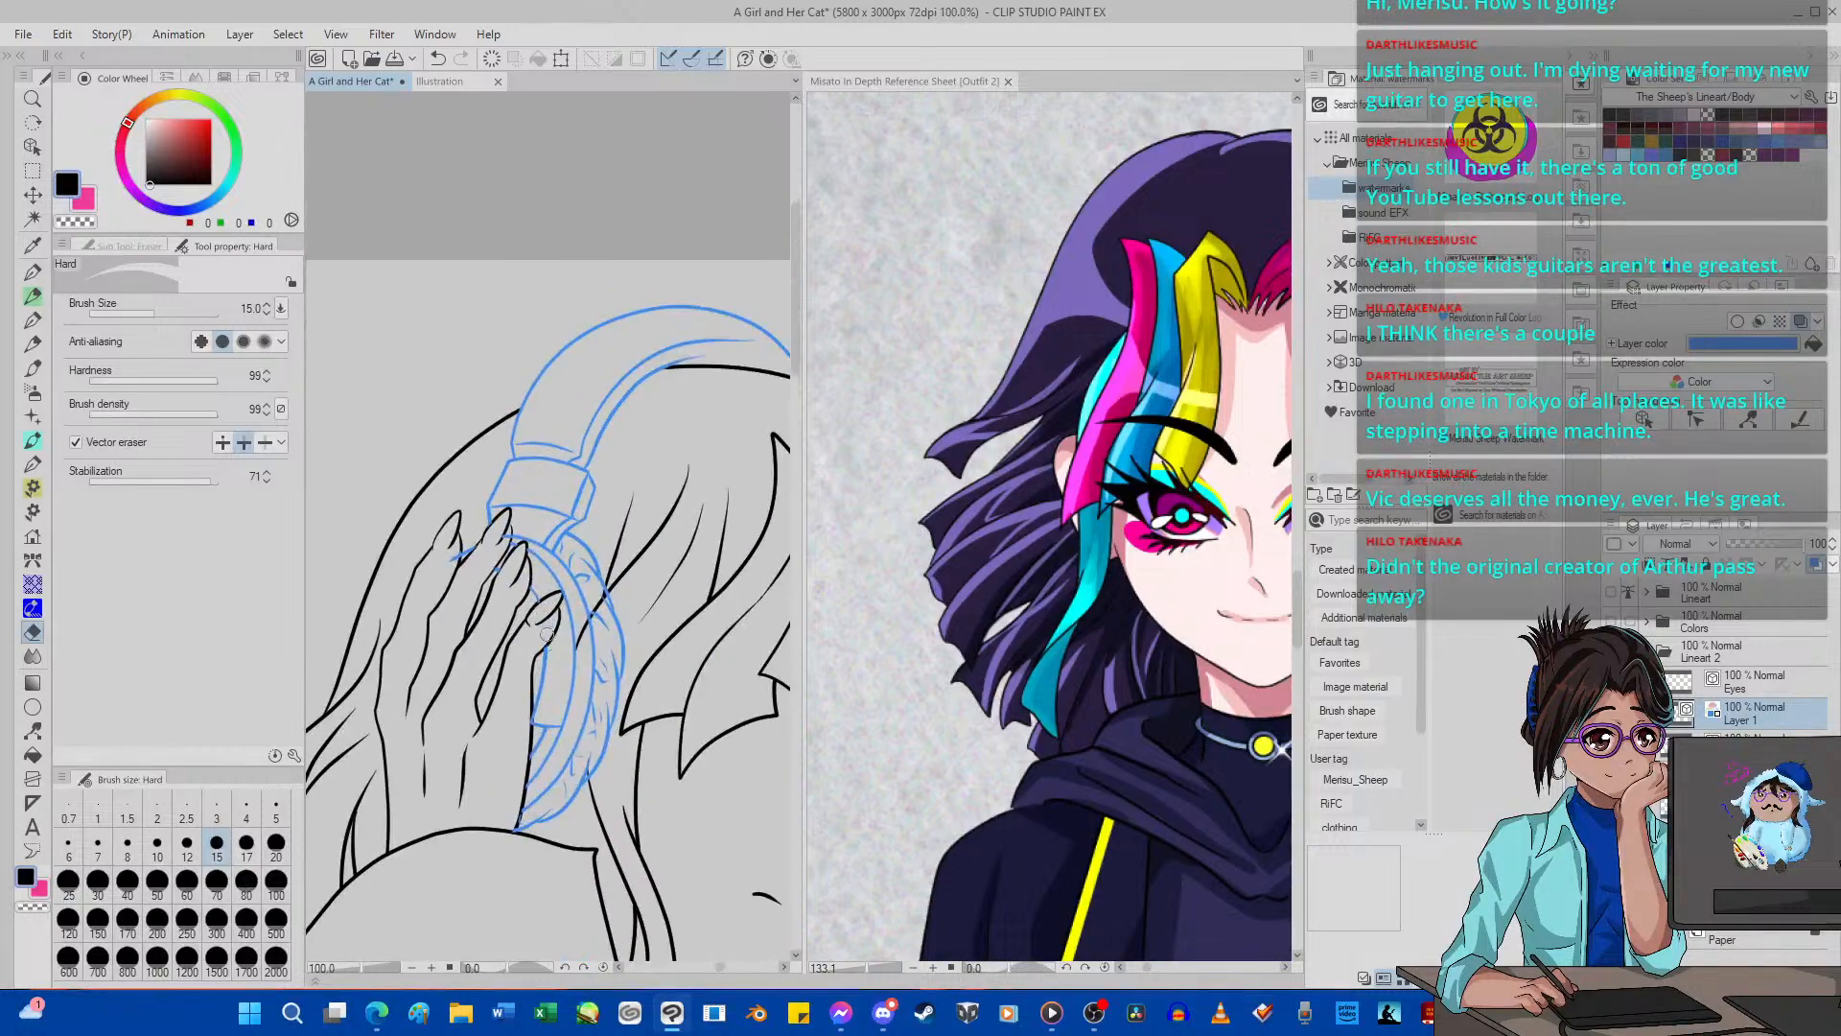
scroll(547, 635, "up", 5)
scroll(576, 508, "down", 2)
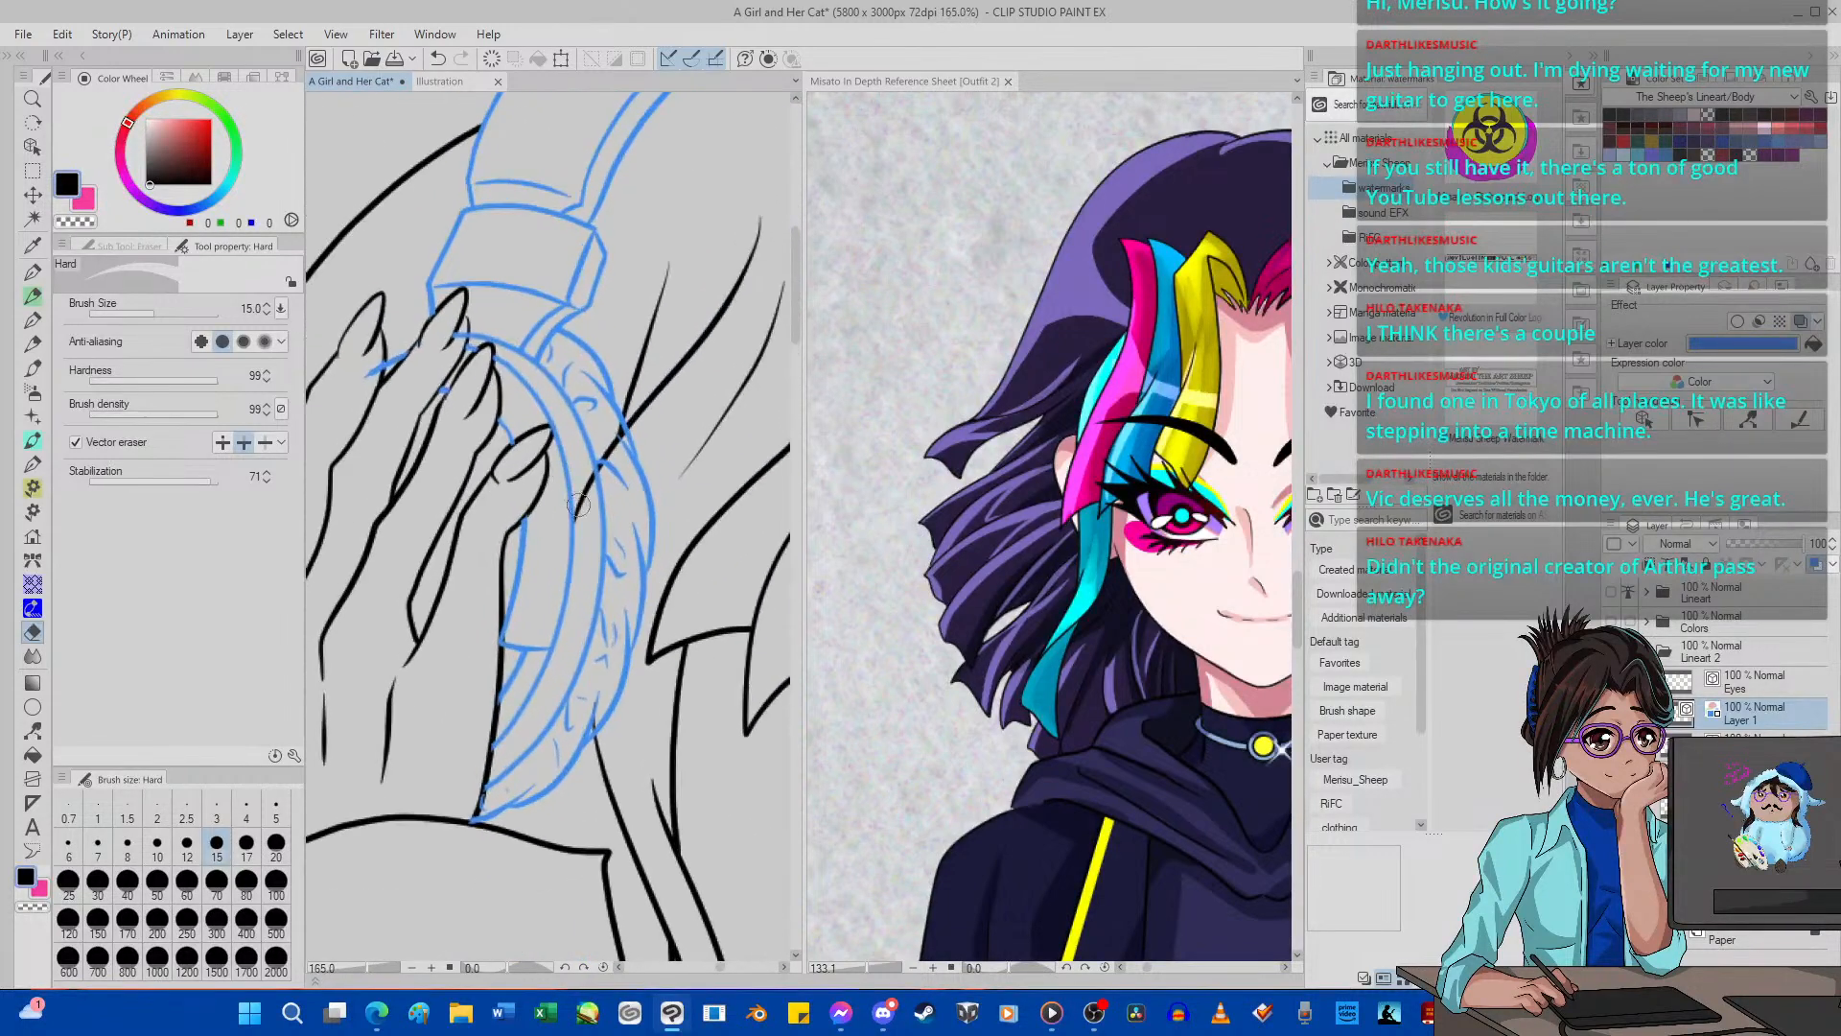
Erase the hair strand lines that run through the ear cup on the figure's lineart layer.
left_click(1753, 743)
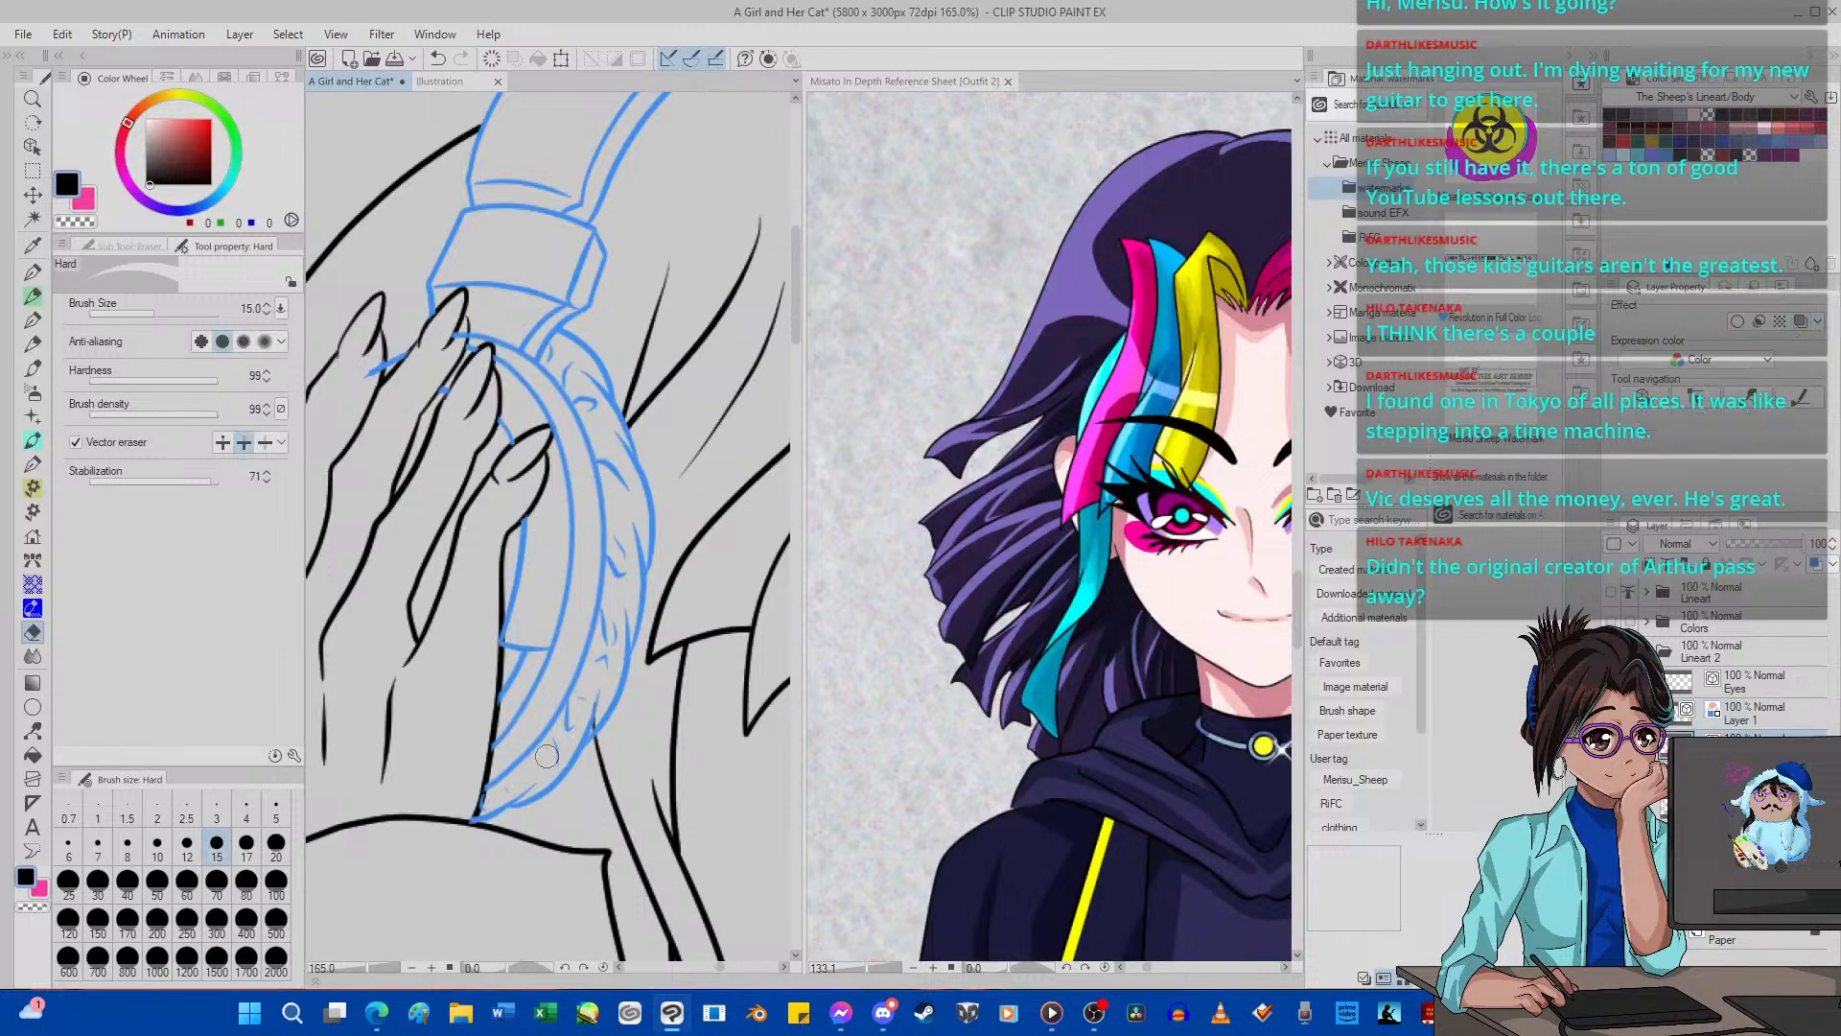
scroll(594, 704, "down", 5)
scroll(436, 522, "up", 6)
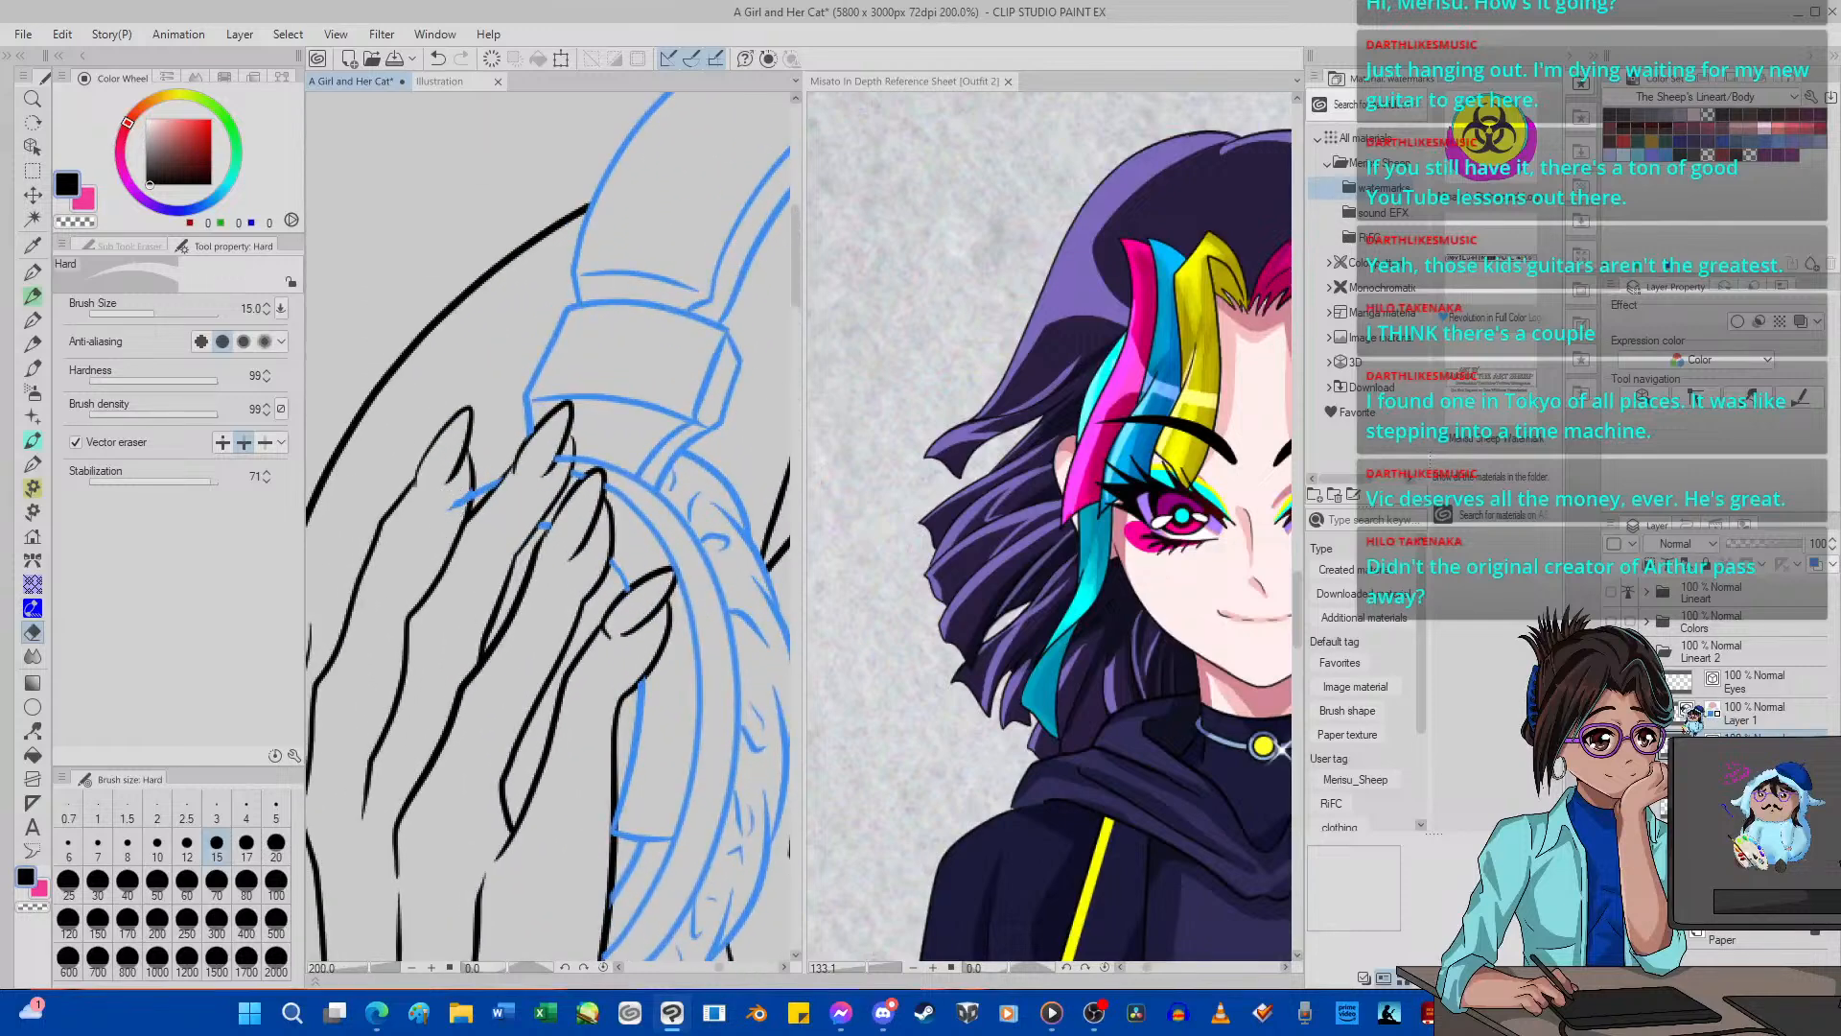
Erase the leftover ear cup line fragments around the fingertips on the headphone layer.
left_click(1702, 714)
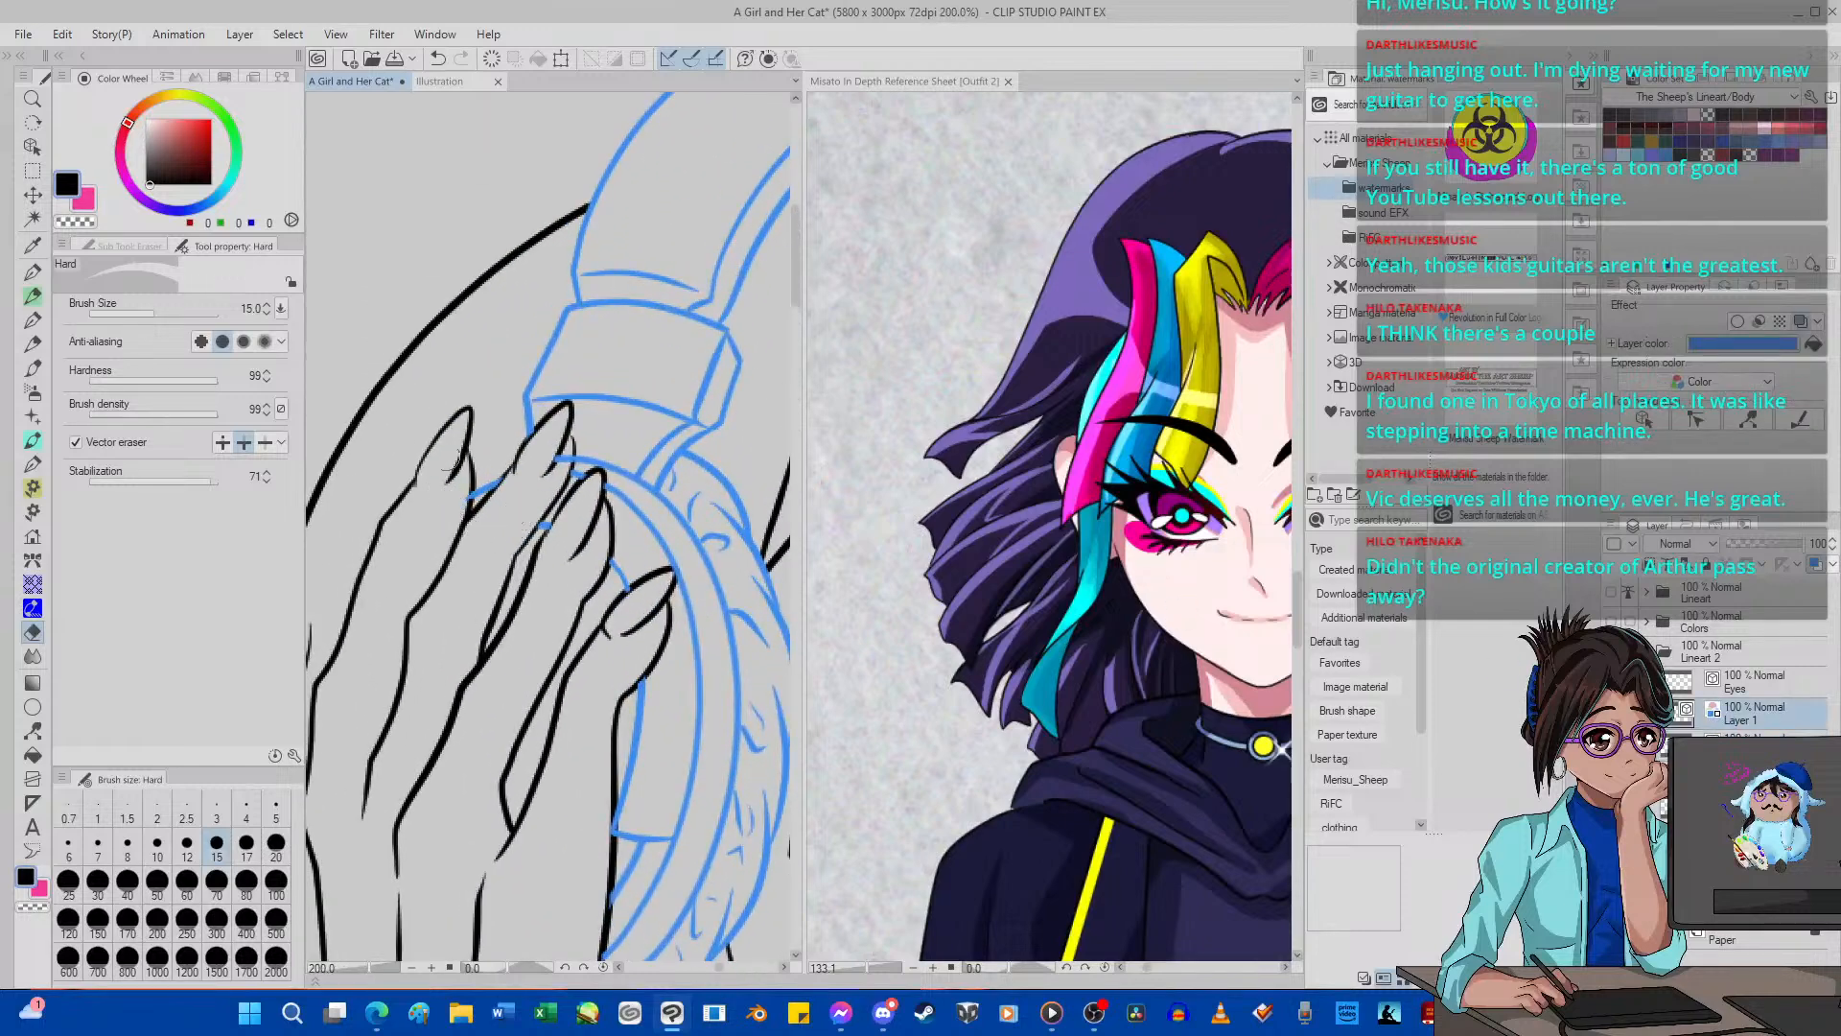
scroll(422, 489, "up", 3)
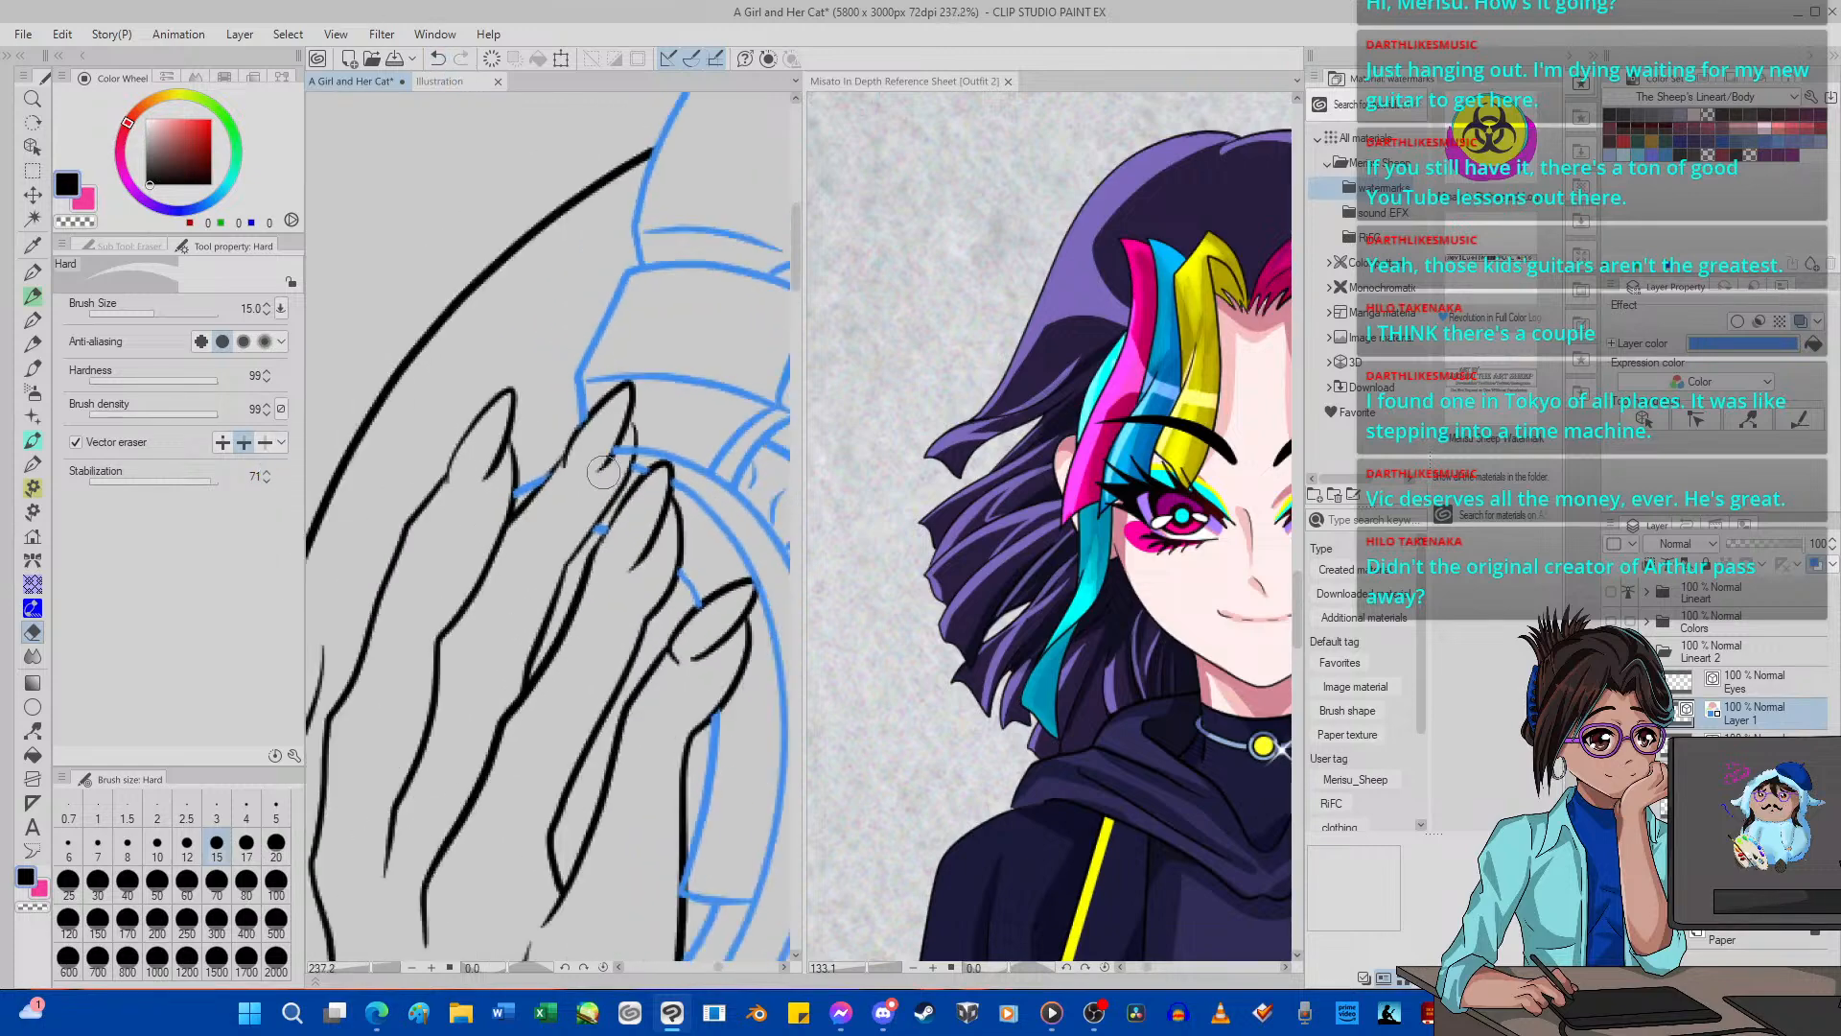
scroll(460, 486, "down", 10)
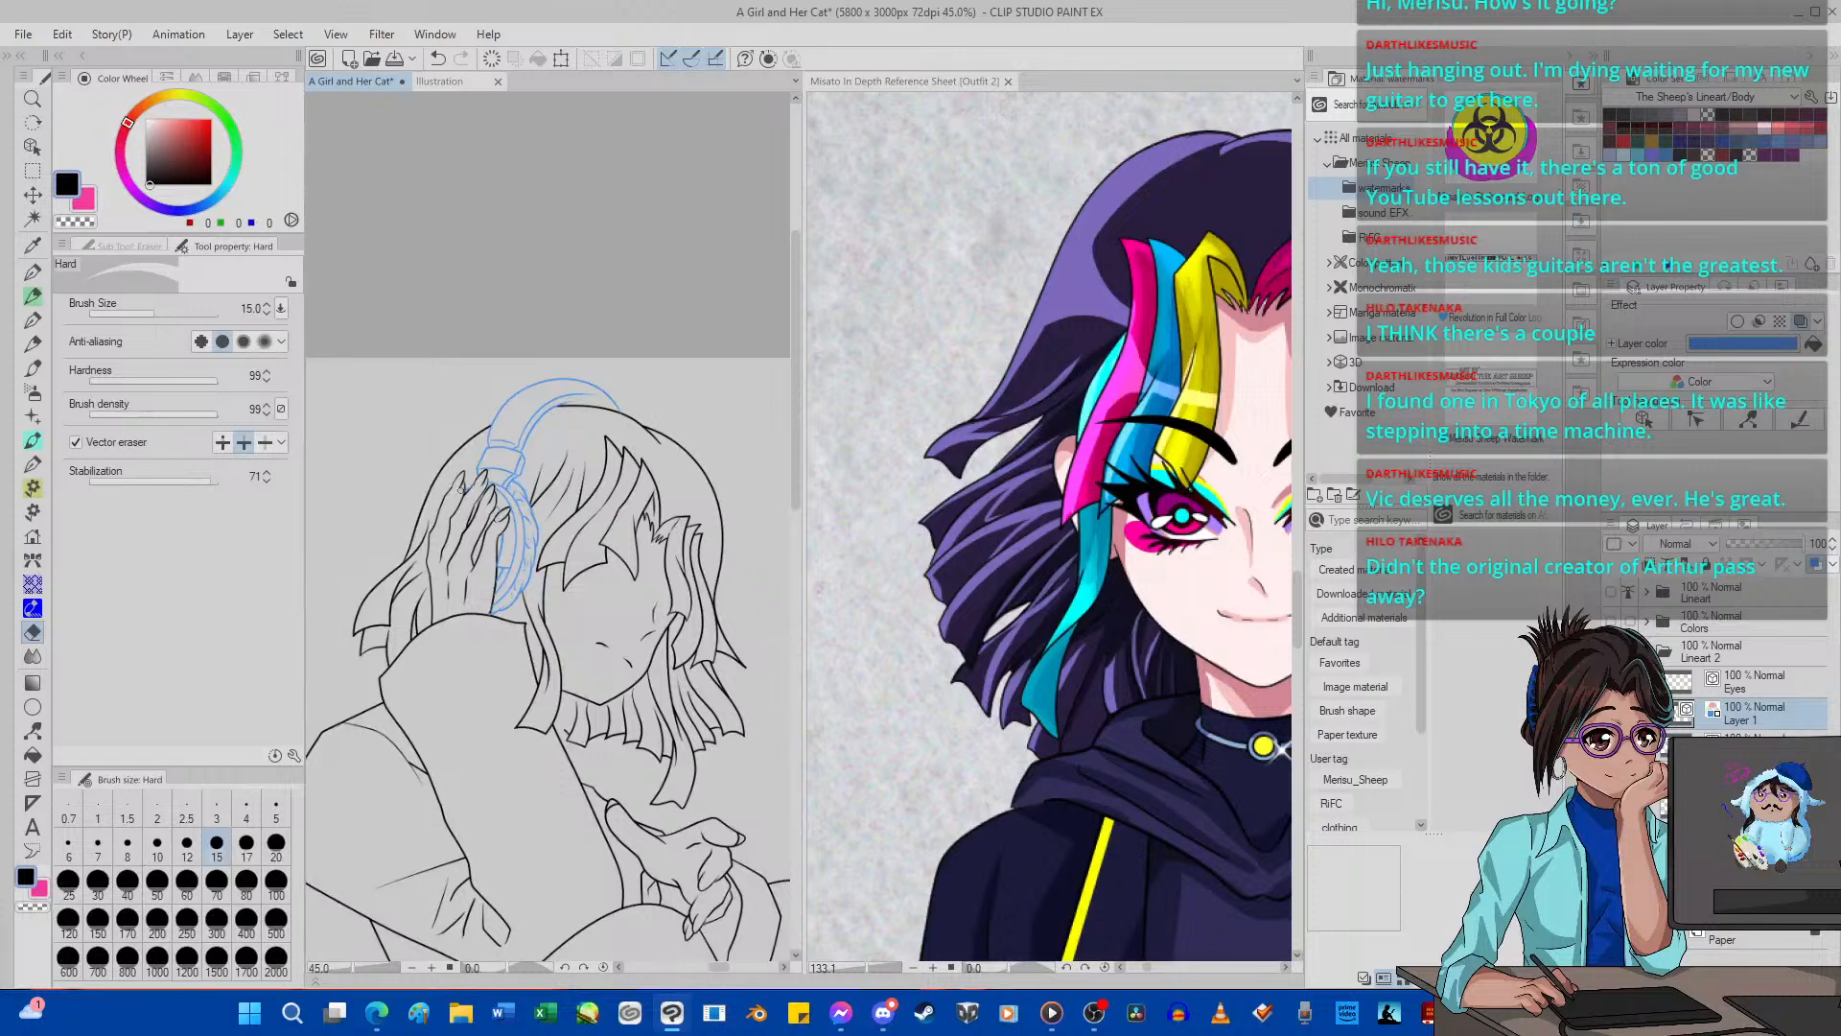
scroll(461, 489, "down", 4)
scroll(518, 524, "up", 4)
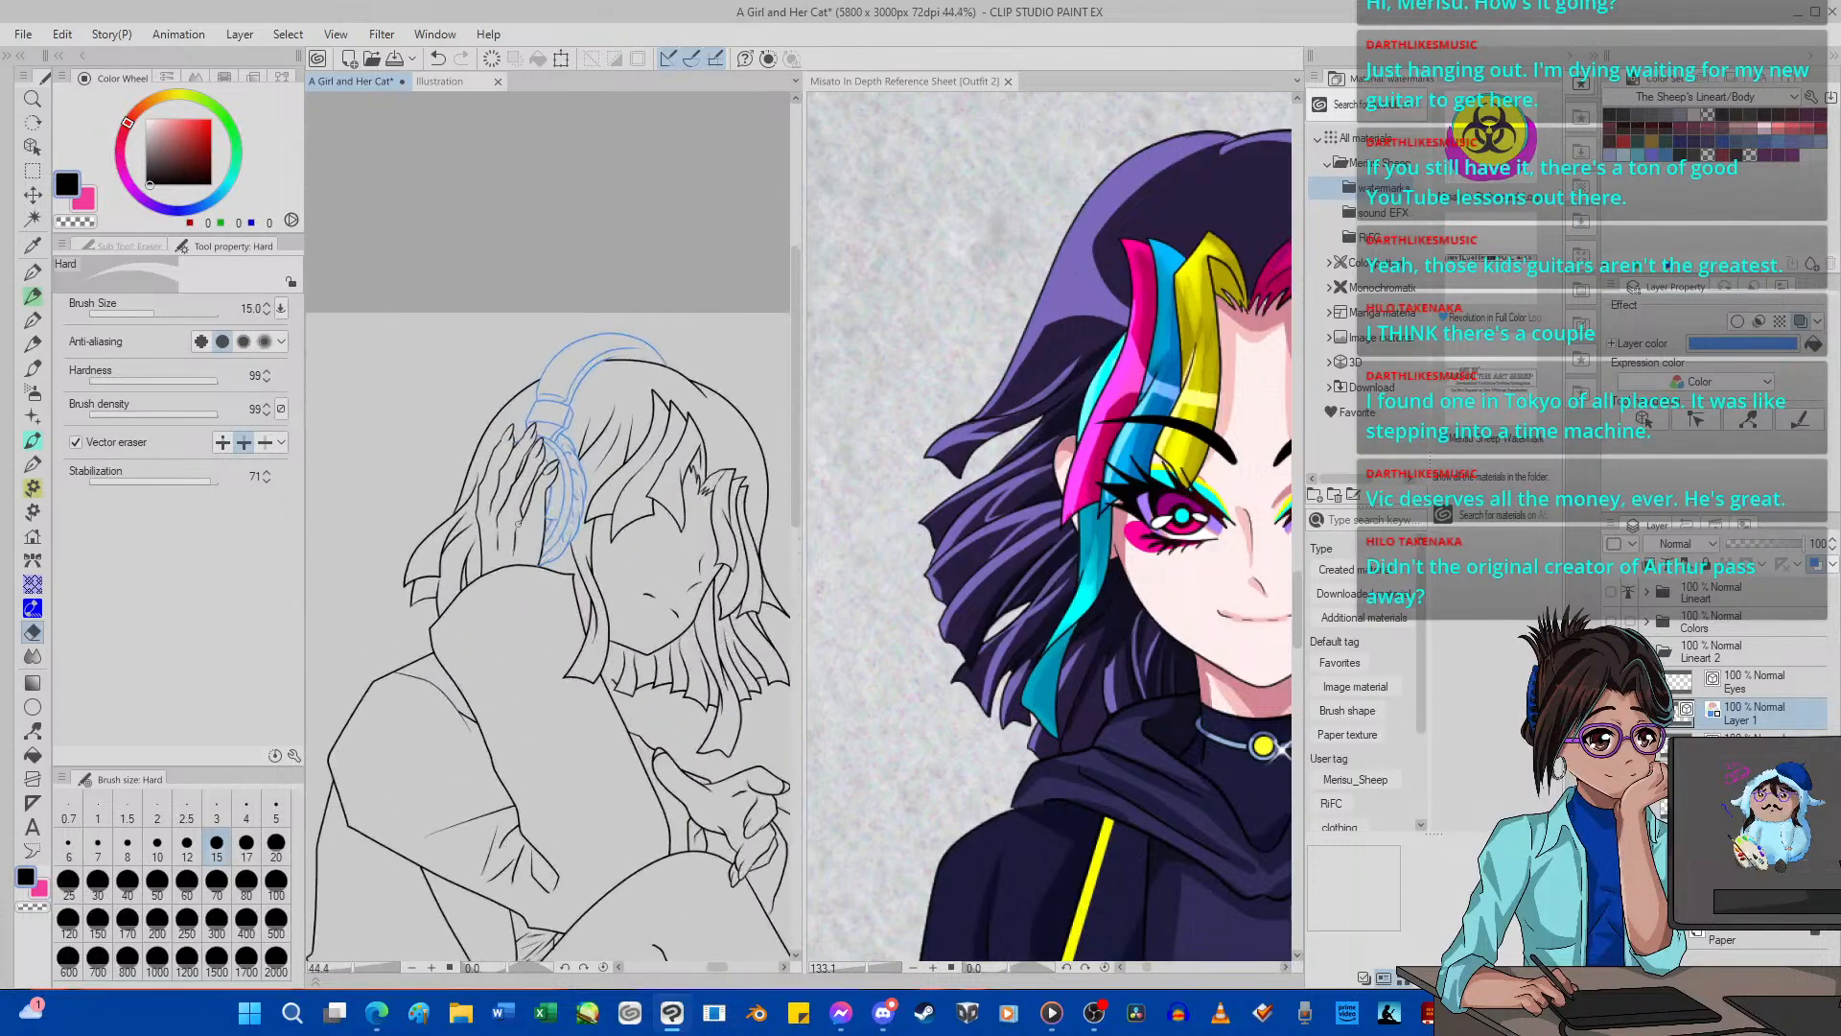
scroll(517, 524, "up", 1)
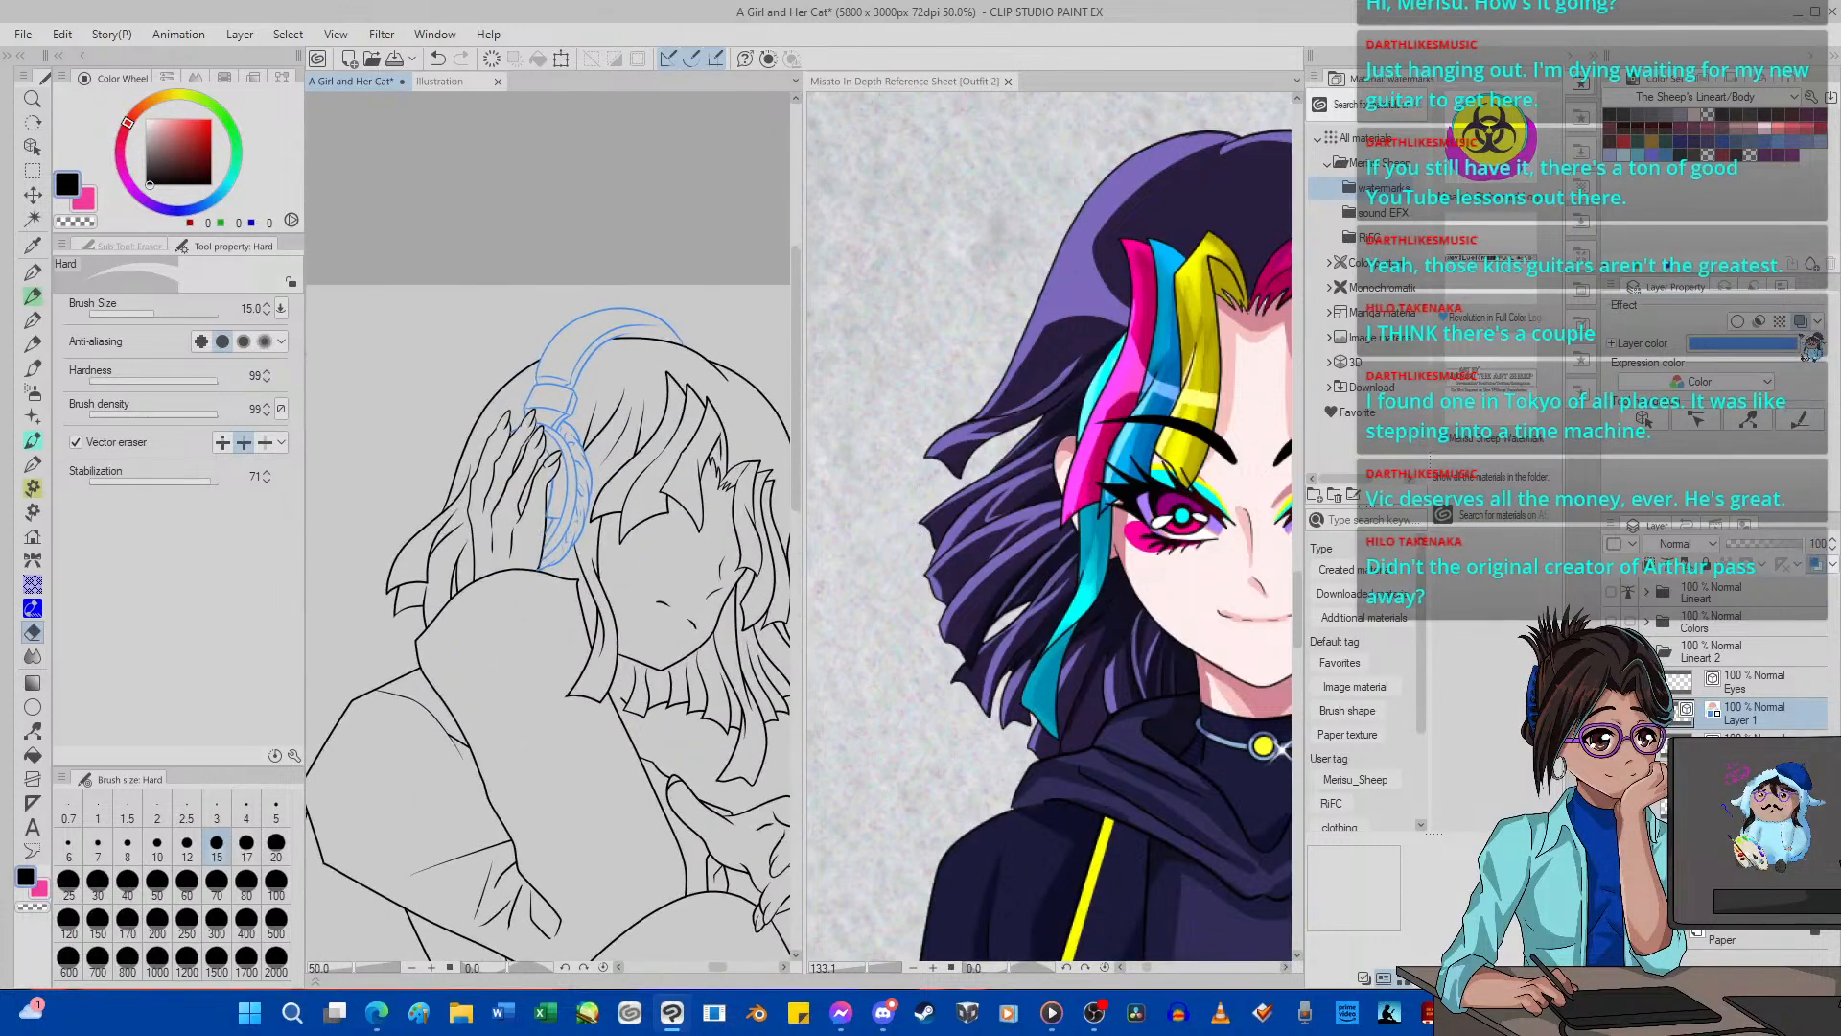
Turn off the blue layer color on the headphone layer and check the whole figure.
left_click(1800, 321)
scroll(660, 376, "down", 5)
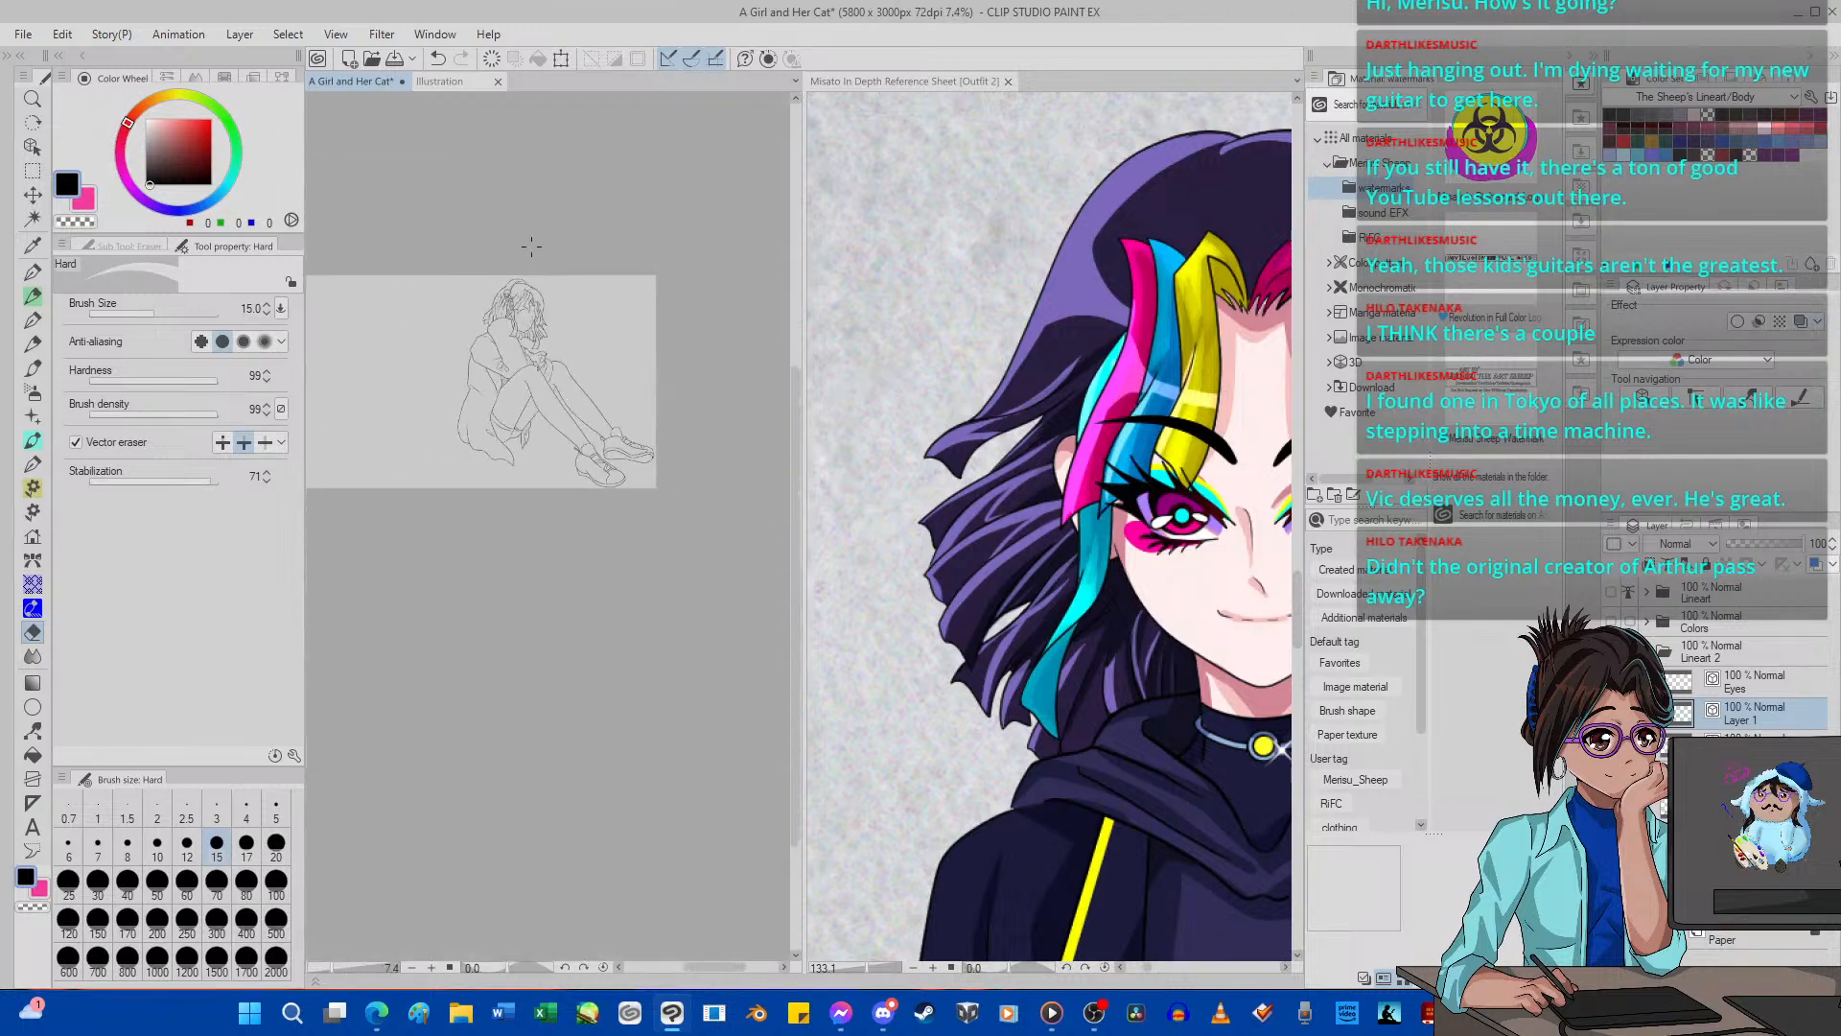
scroll(660, 376, "up", 2)
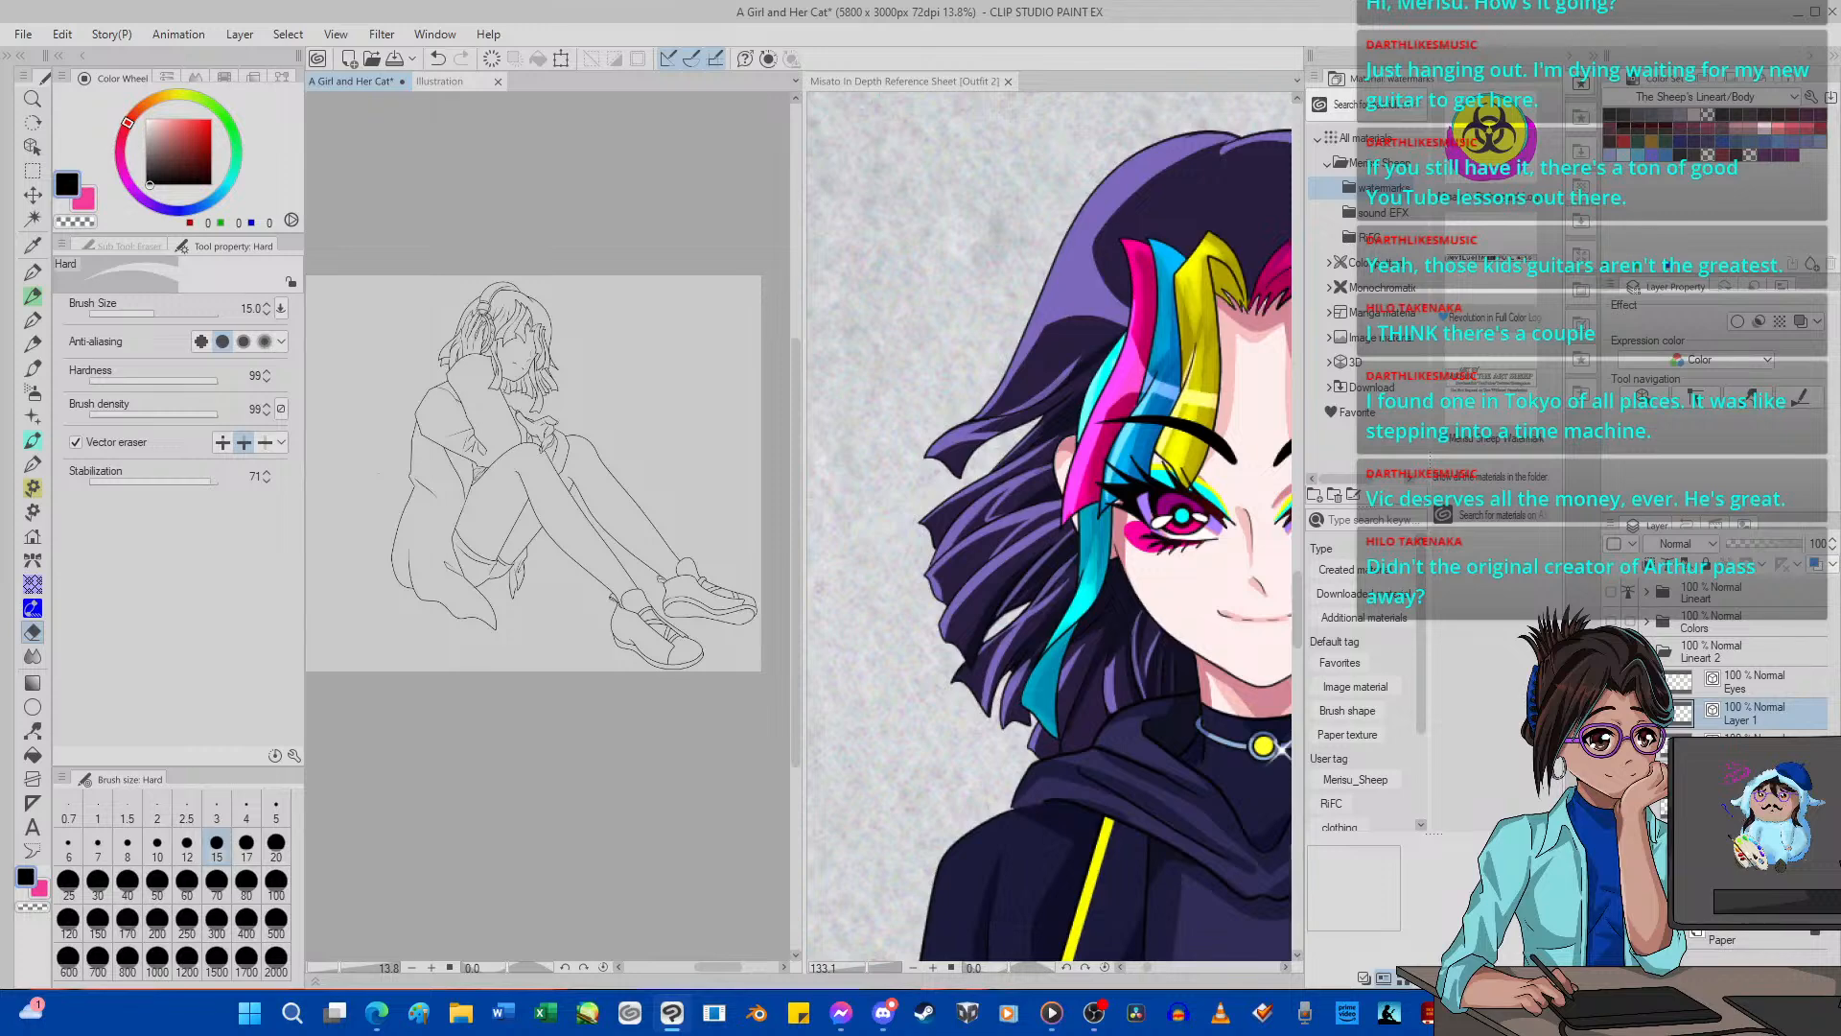
Merge the headphone layer down into the Body layer and save the drawing.
key("ctrl+e")
scroll(577, 431, "down", 3)
scroll(537, 374, "up", 4)
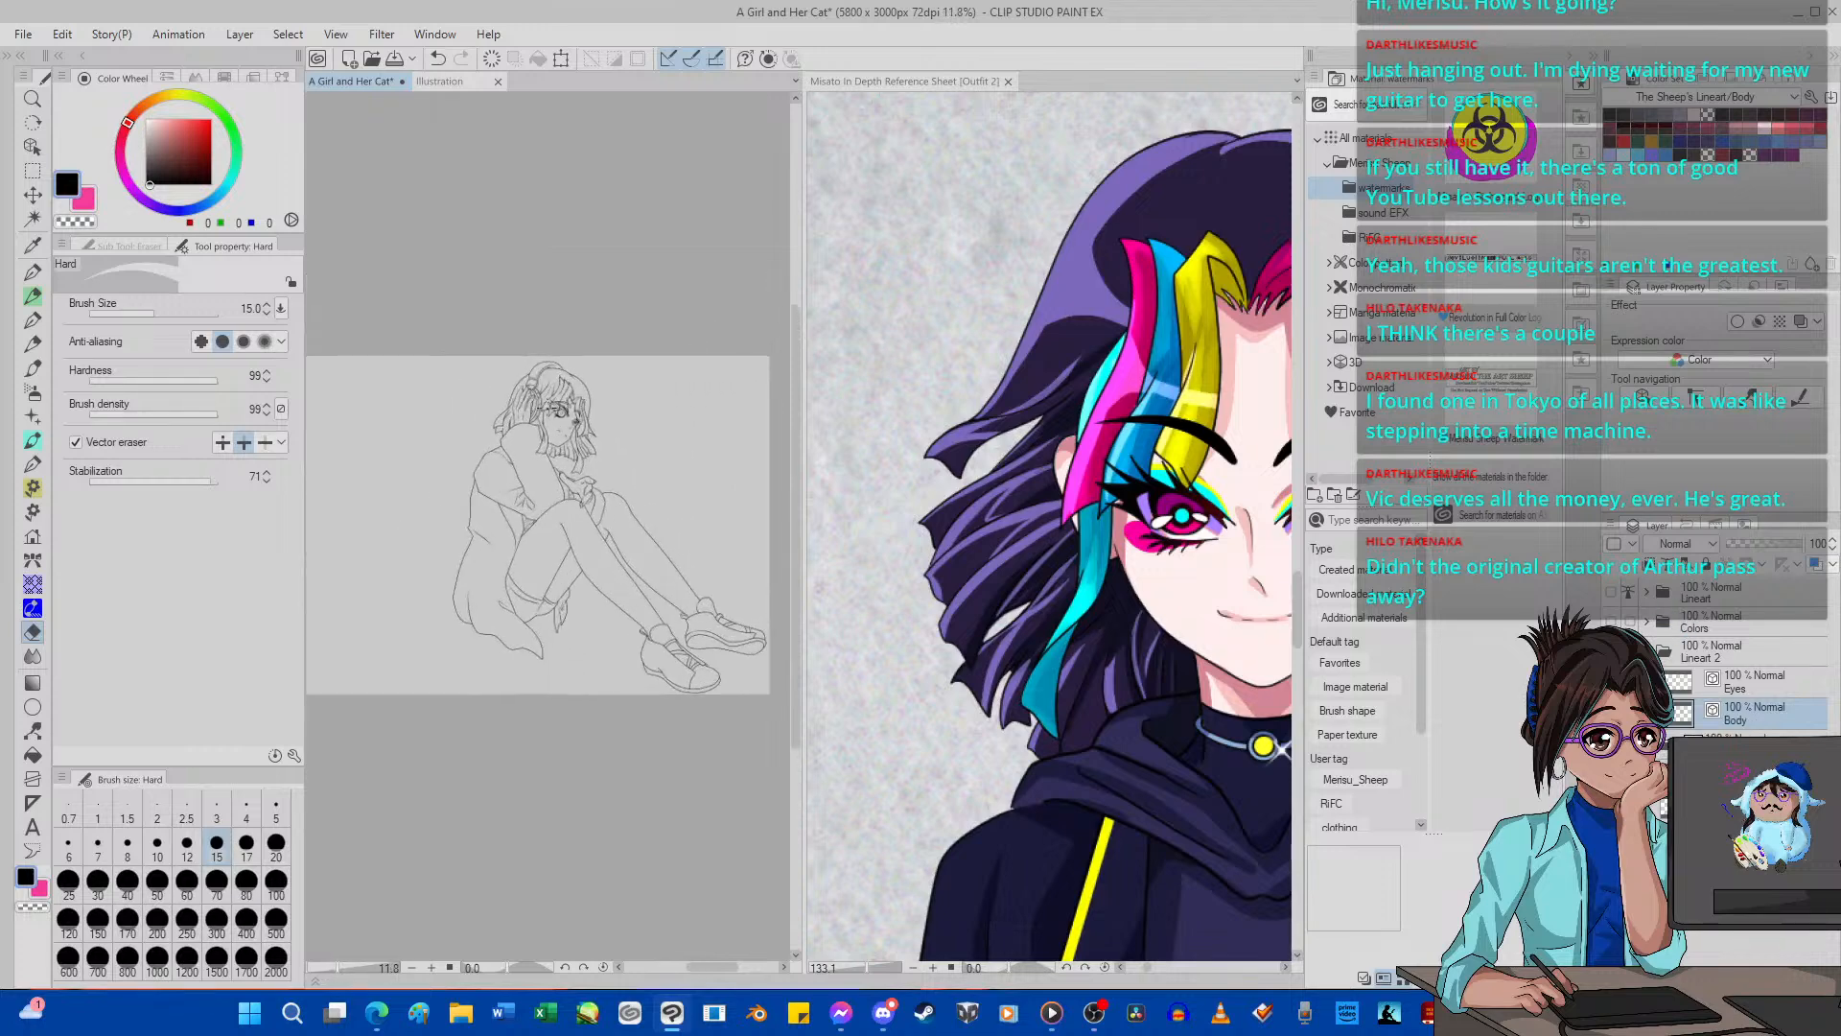
key("ctrl+s")
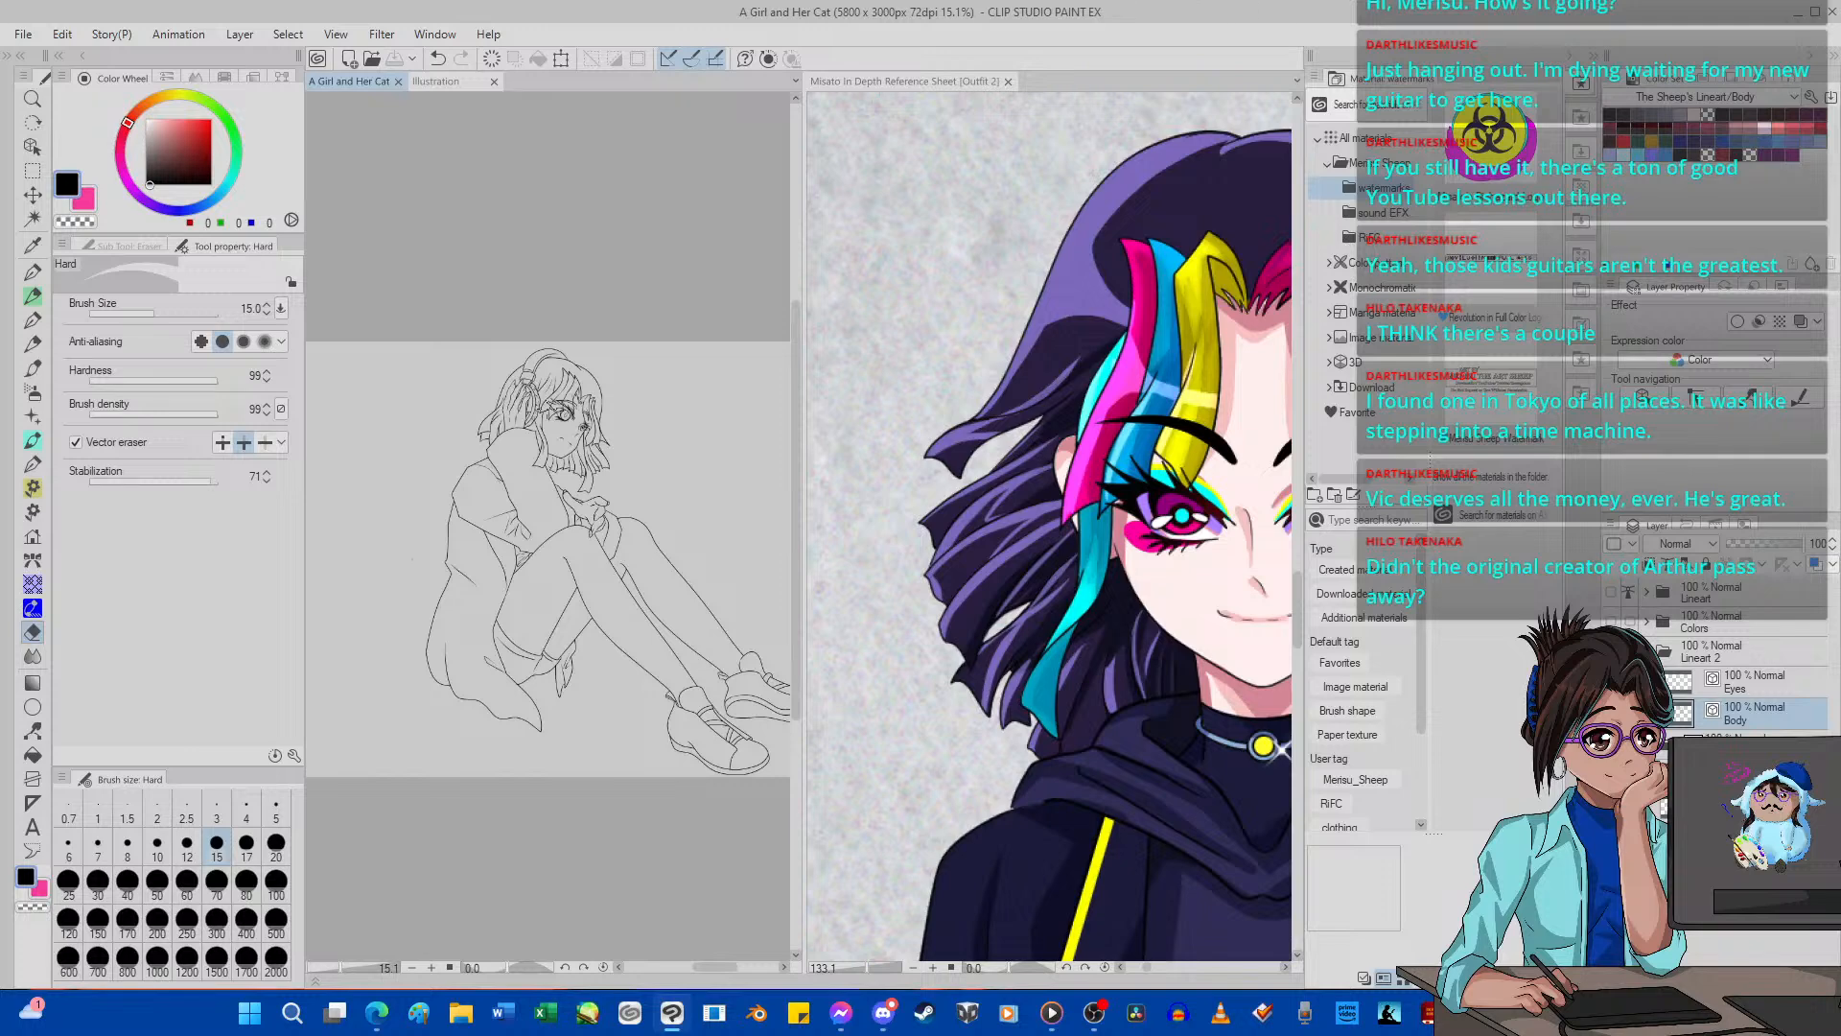
Set up the Bezier Curve tool with a plain line brush shape and create a new vector layer above Body.
scroll(595, 524, "up", 5)
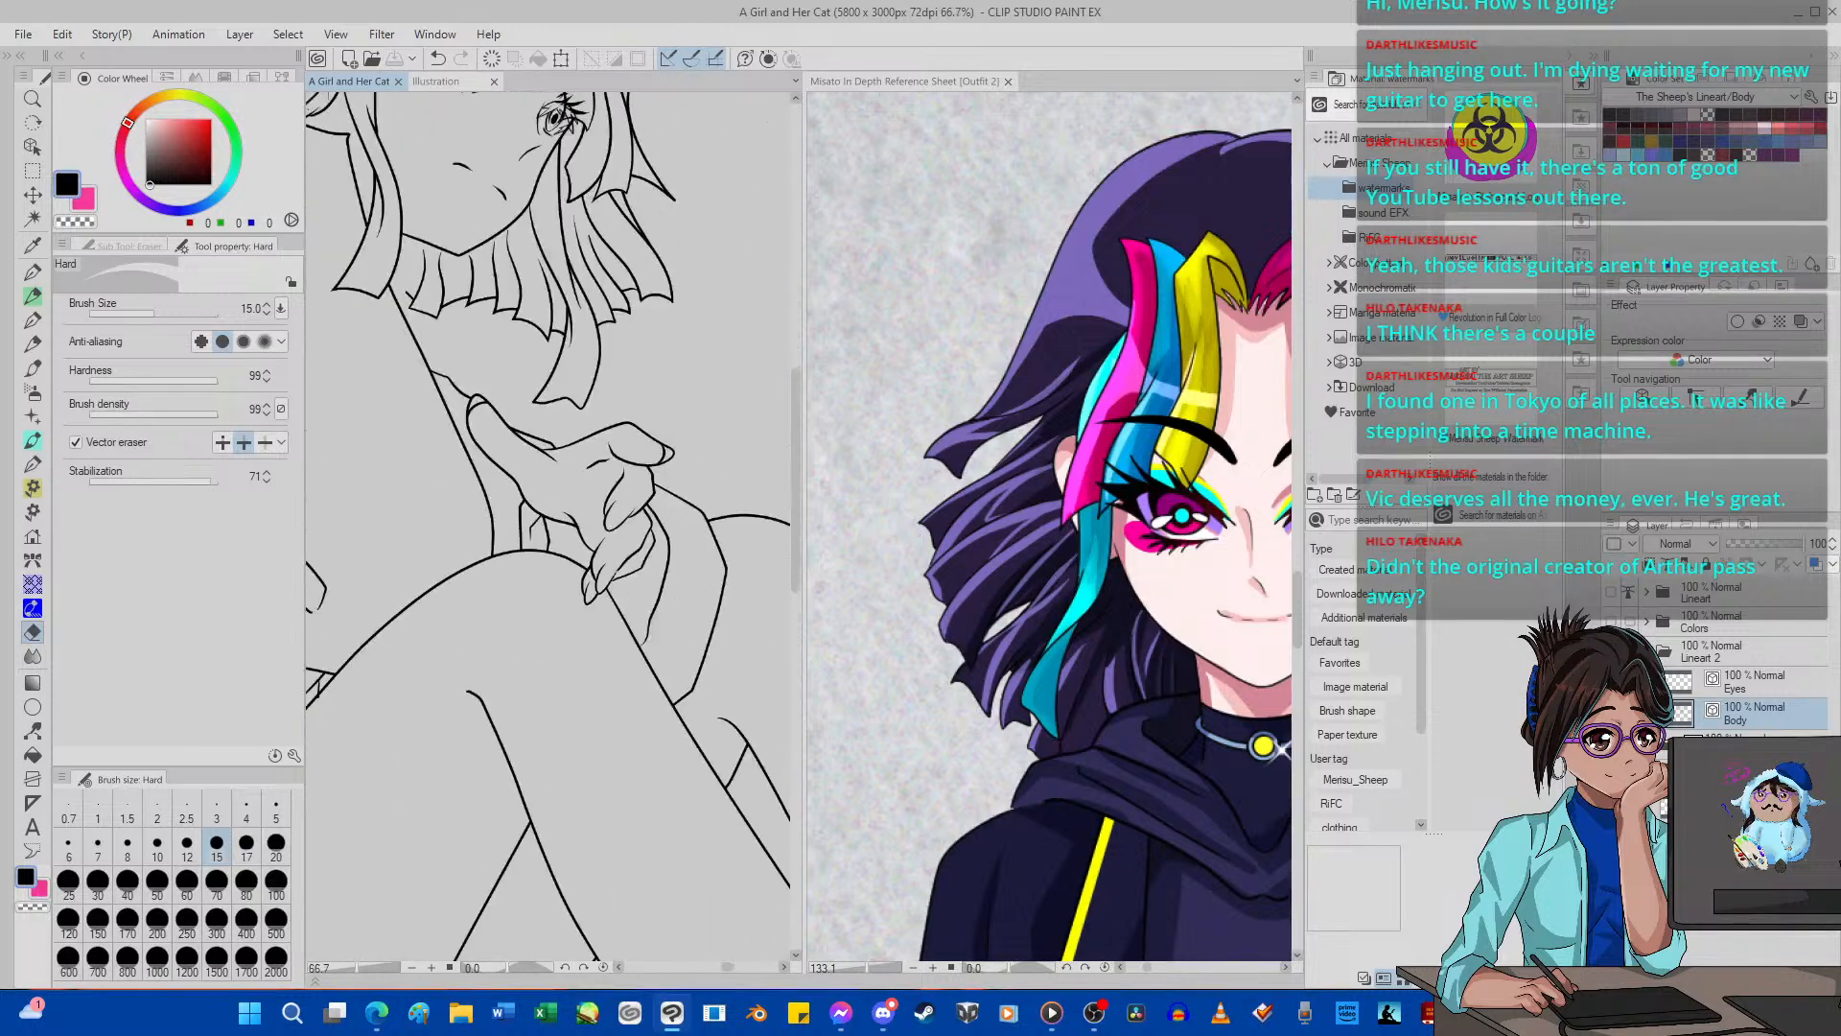
left_click(32, 706)
left_click(129, 247)
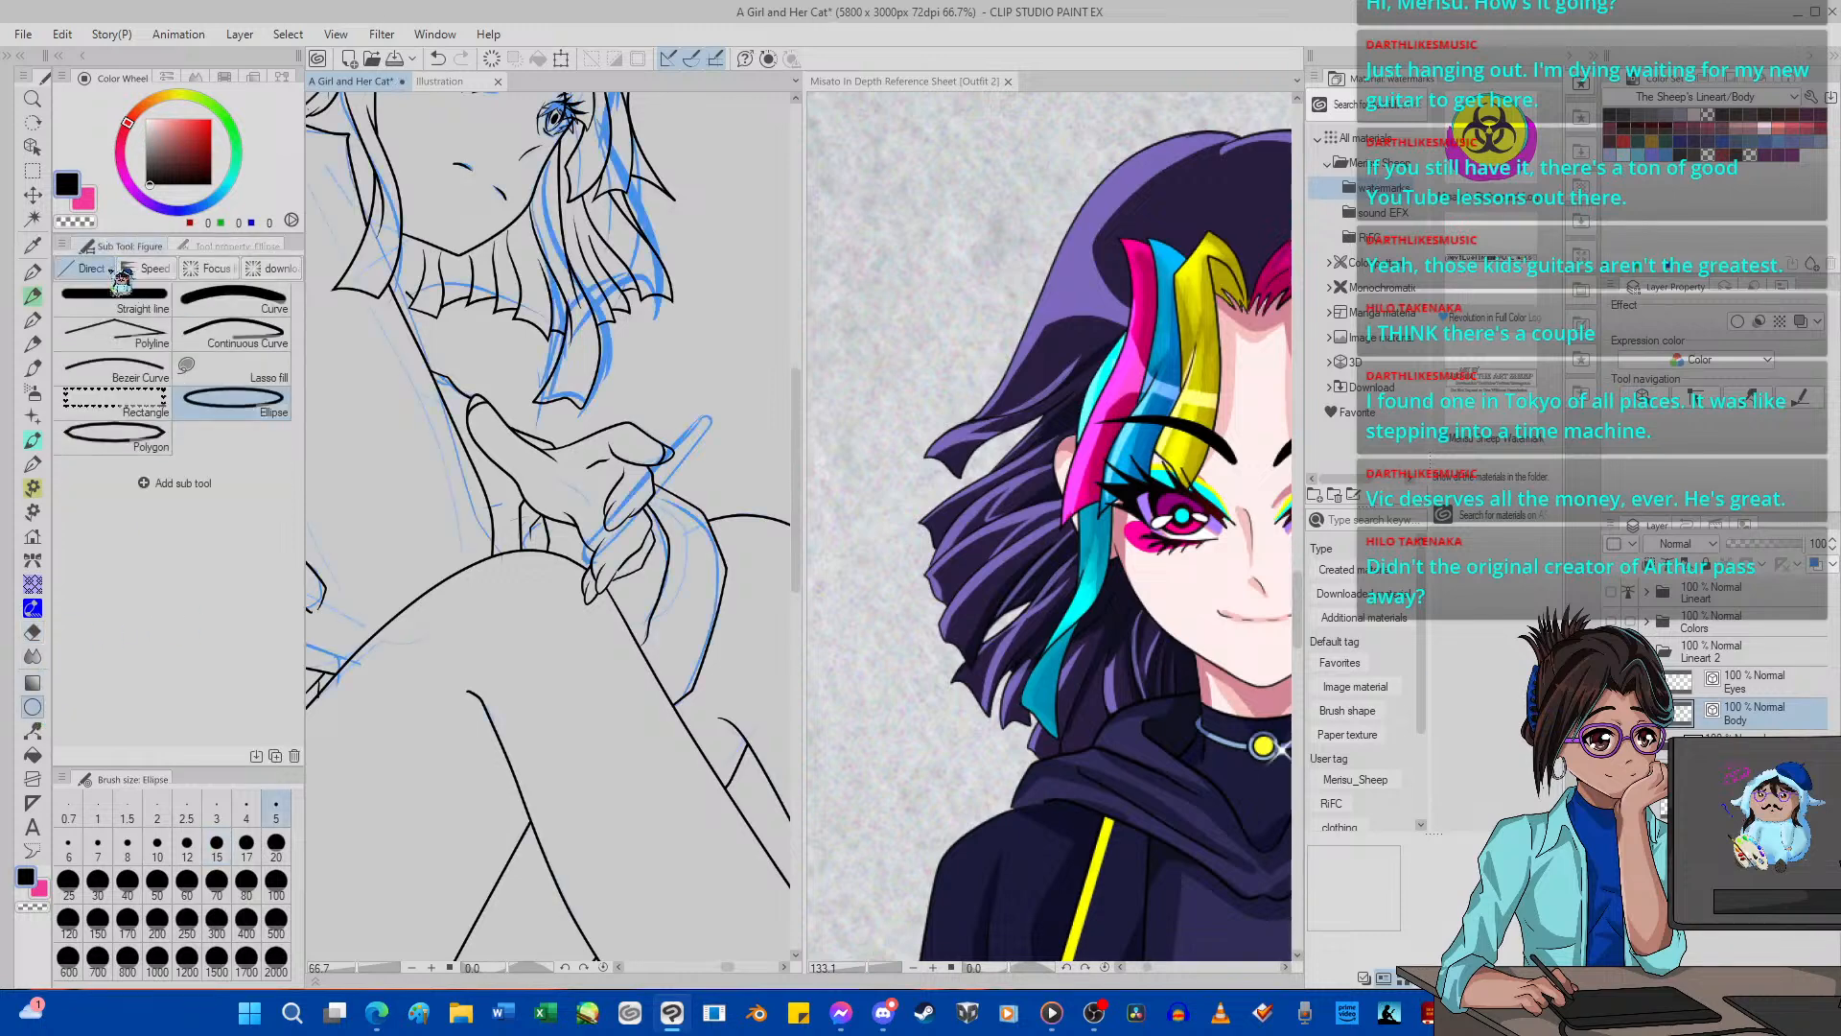
left_click(143, 369)
left_click(183, 247)
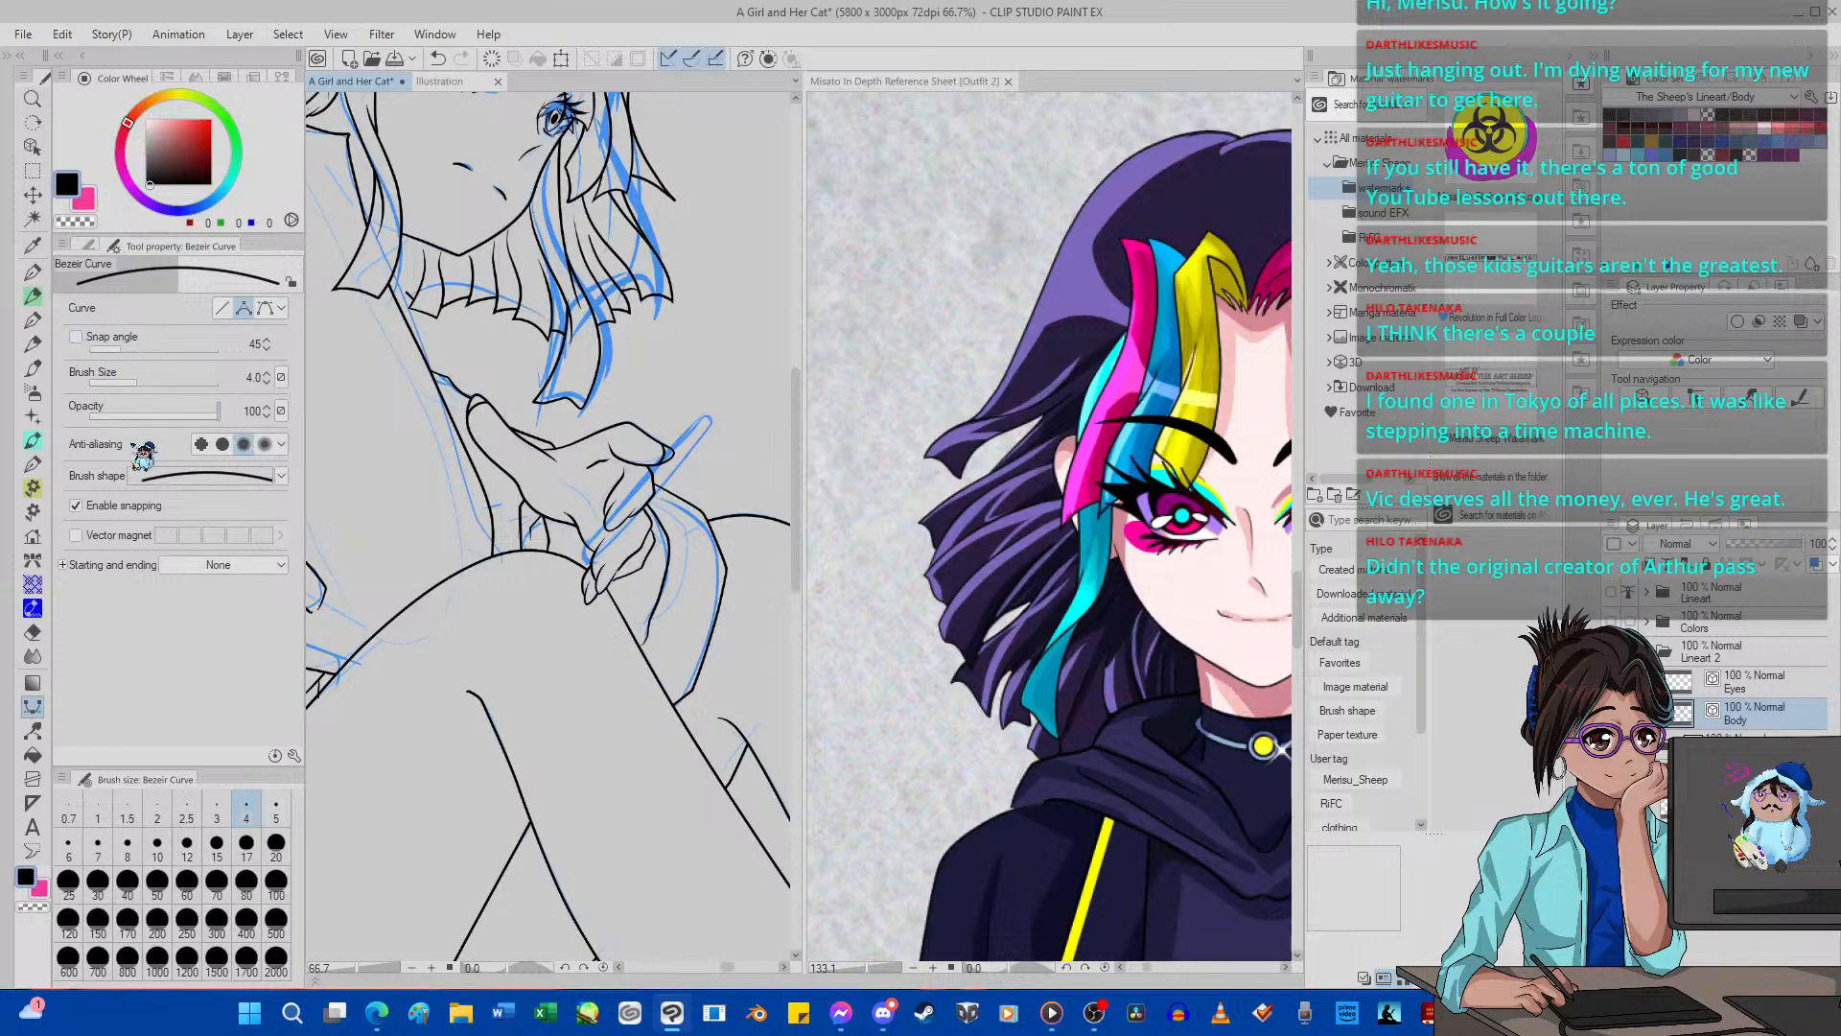
left_click(280, 476)
left_click(214, 548)
key("ctrl+shift+n")
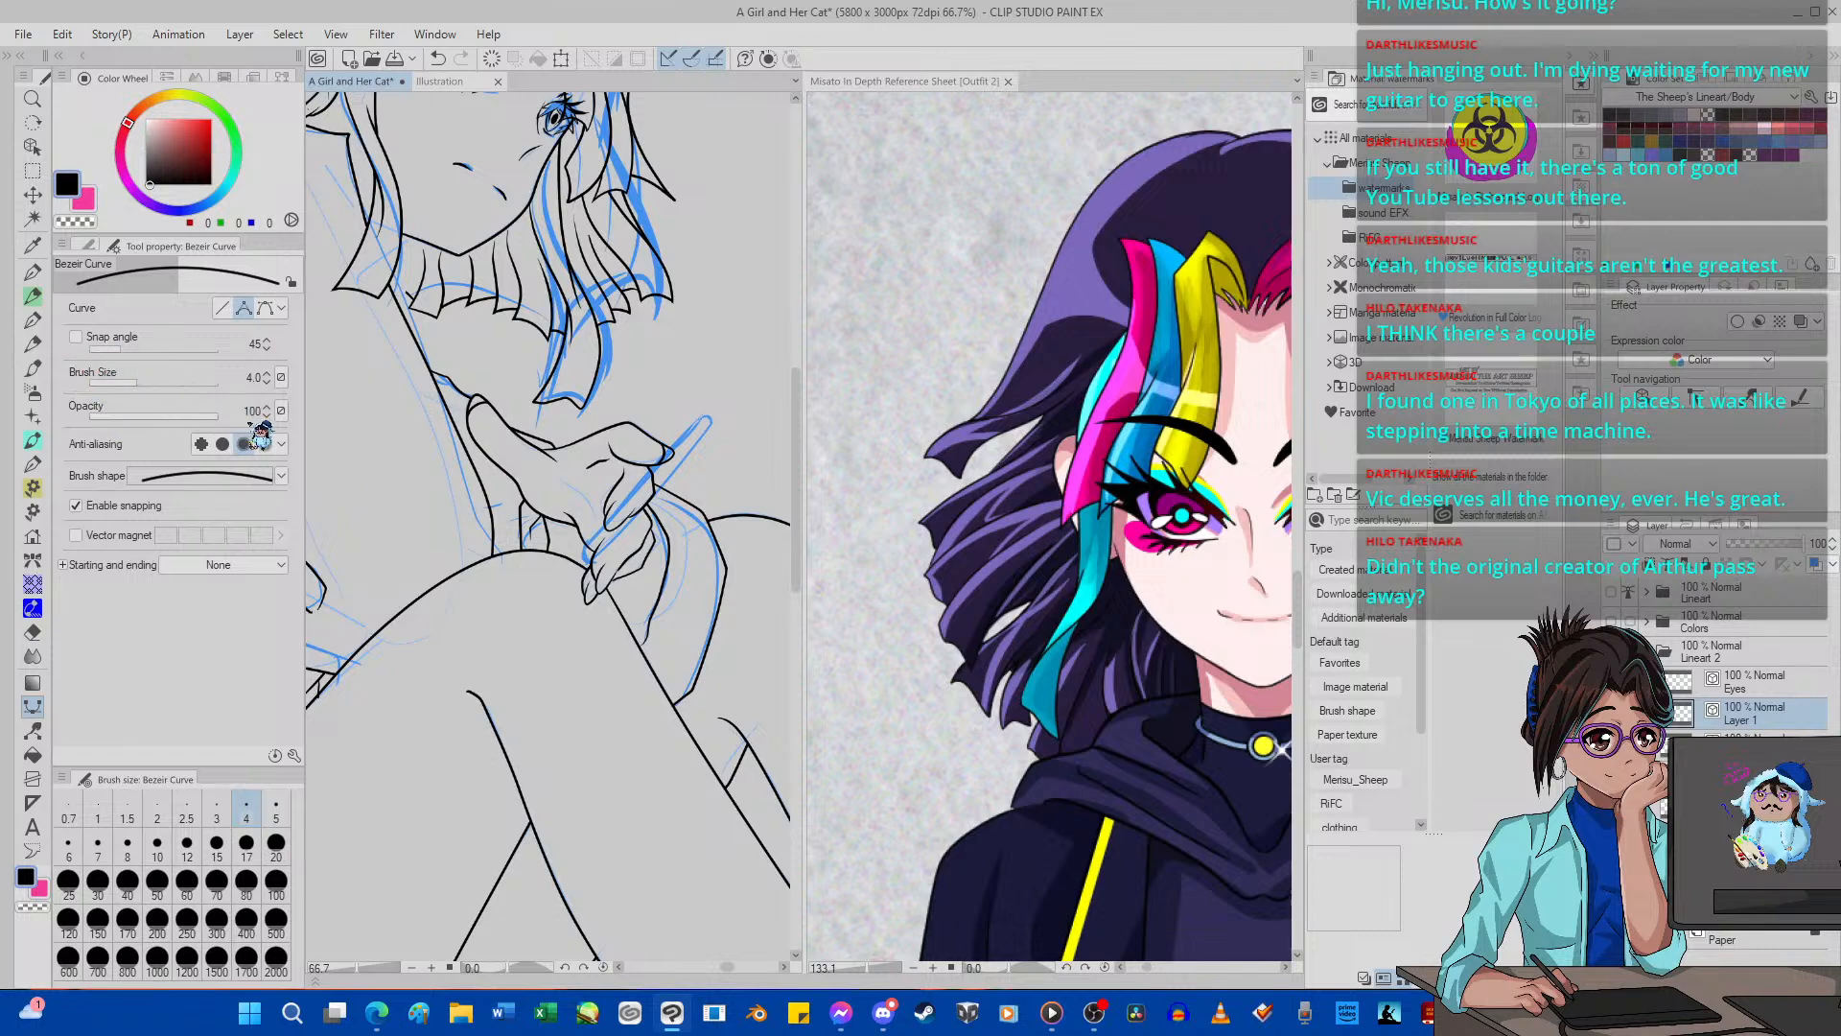
left_click(736, 401)
left_click_drag(667, 430, 634, 354)
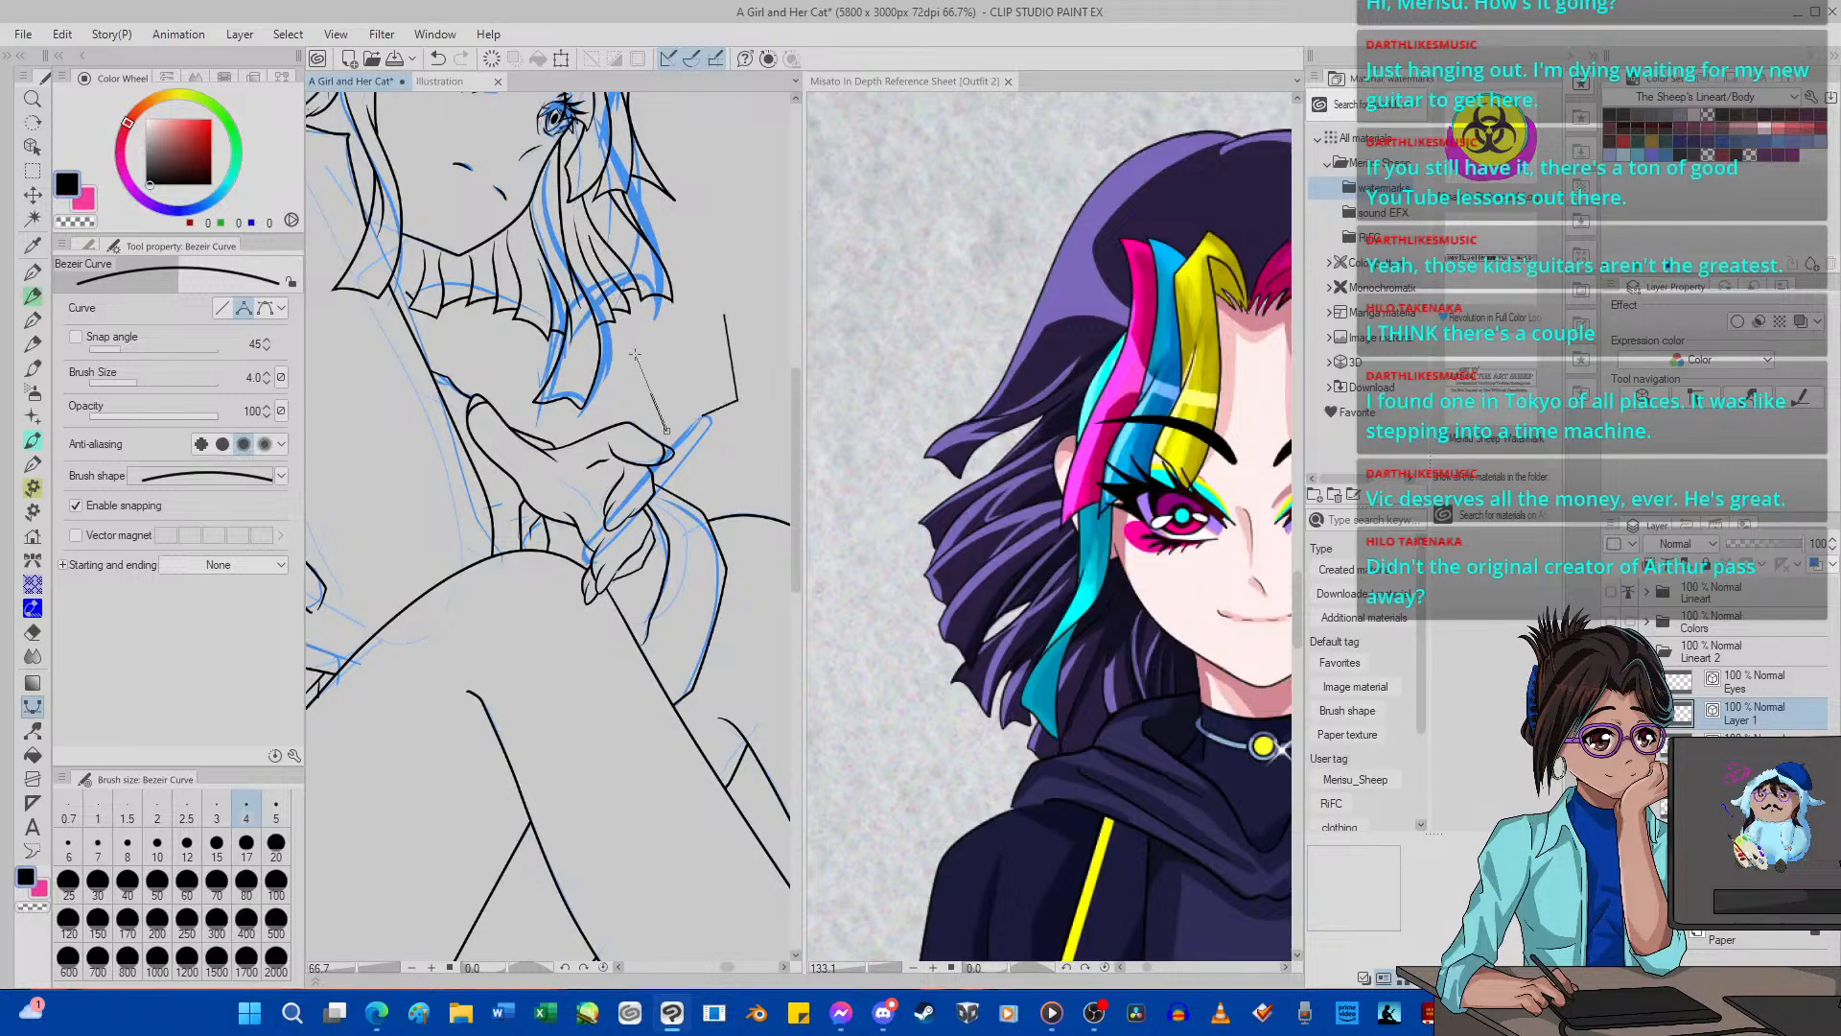
left_click(441, 58)
Set up the Rectangle figure tool with a solid line brush shape and rounded corners.
left_click(89, 244)
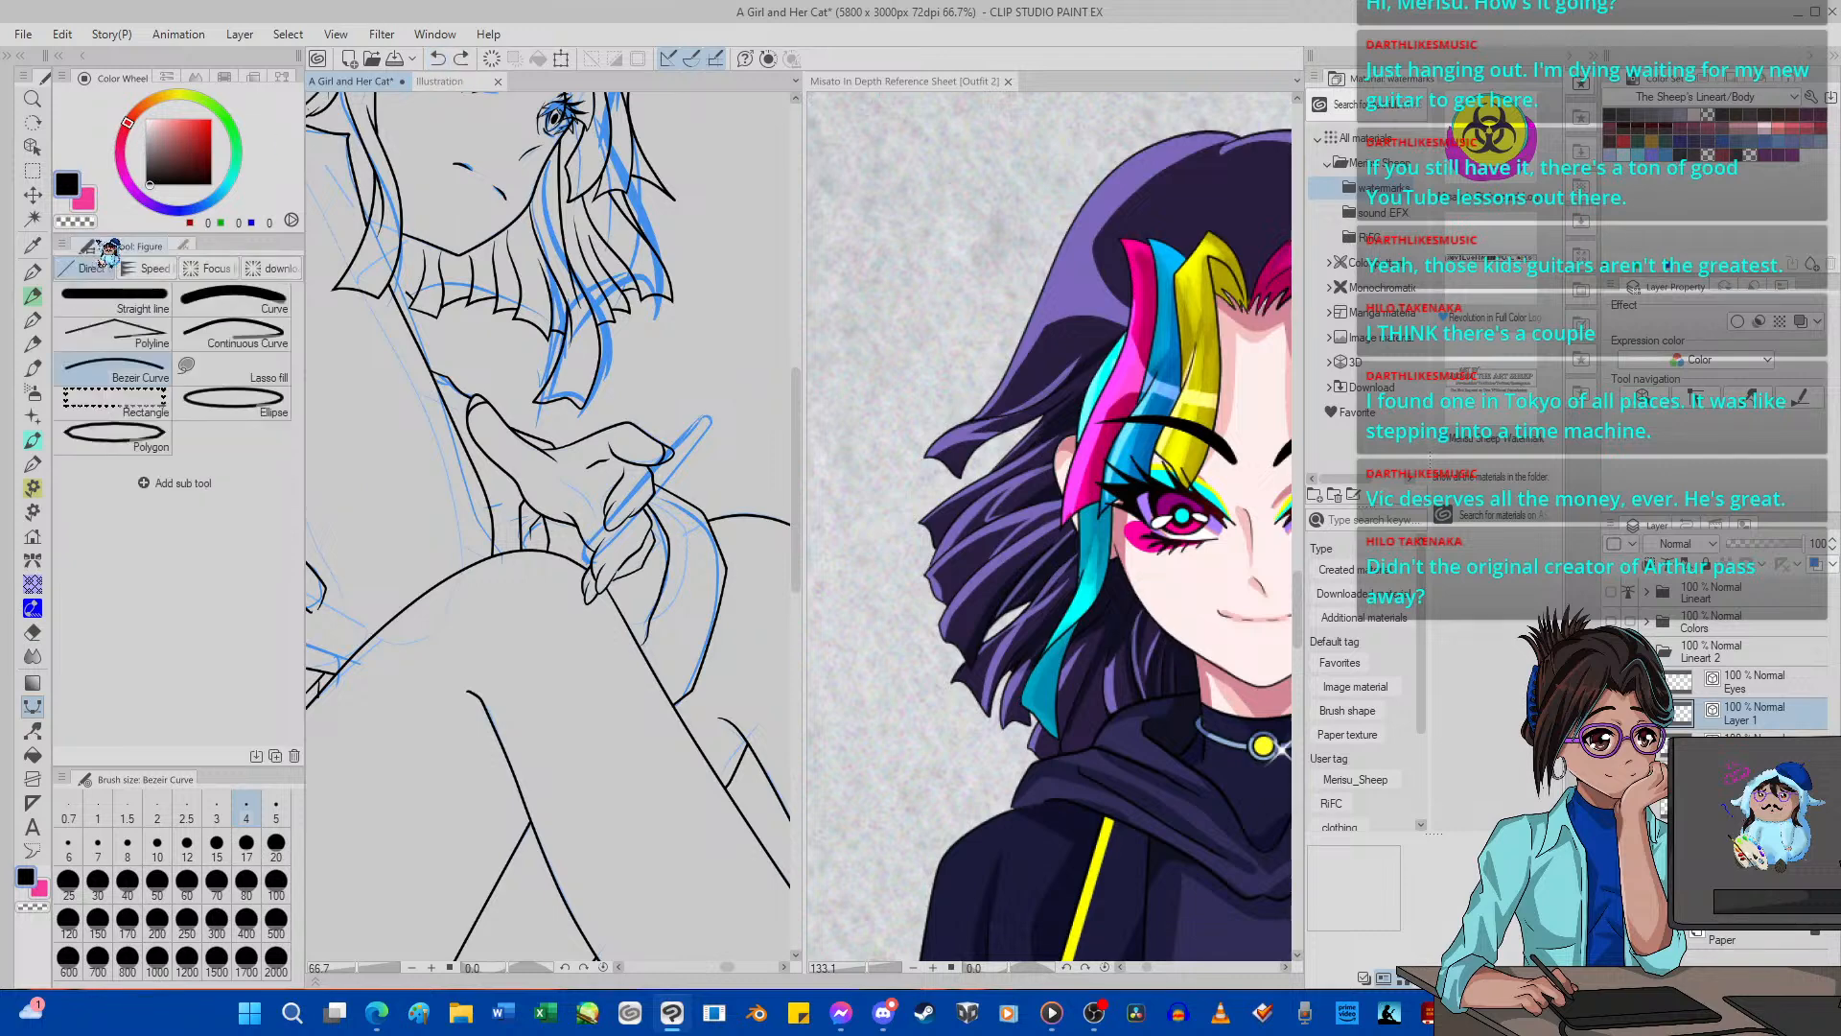
left_click(115, 401)
left_click(242, 246)
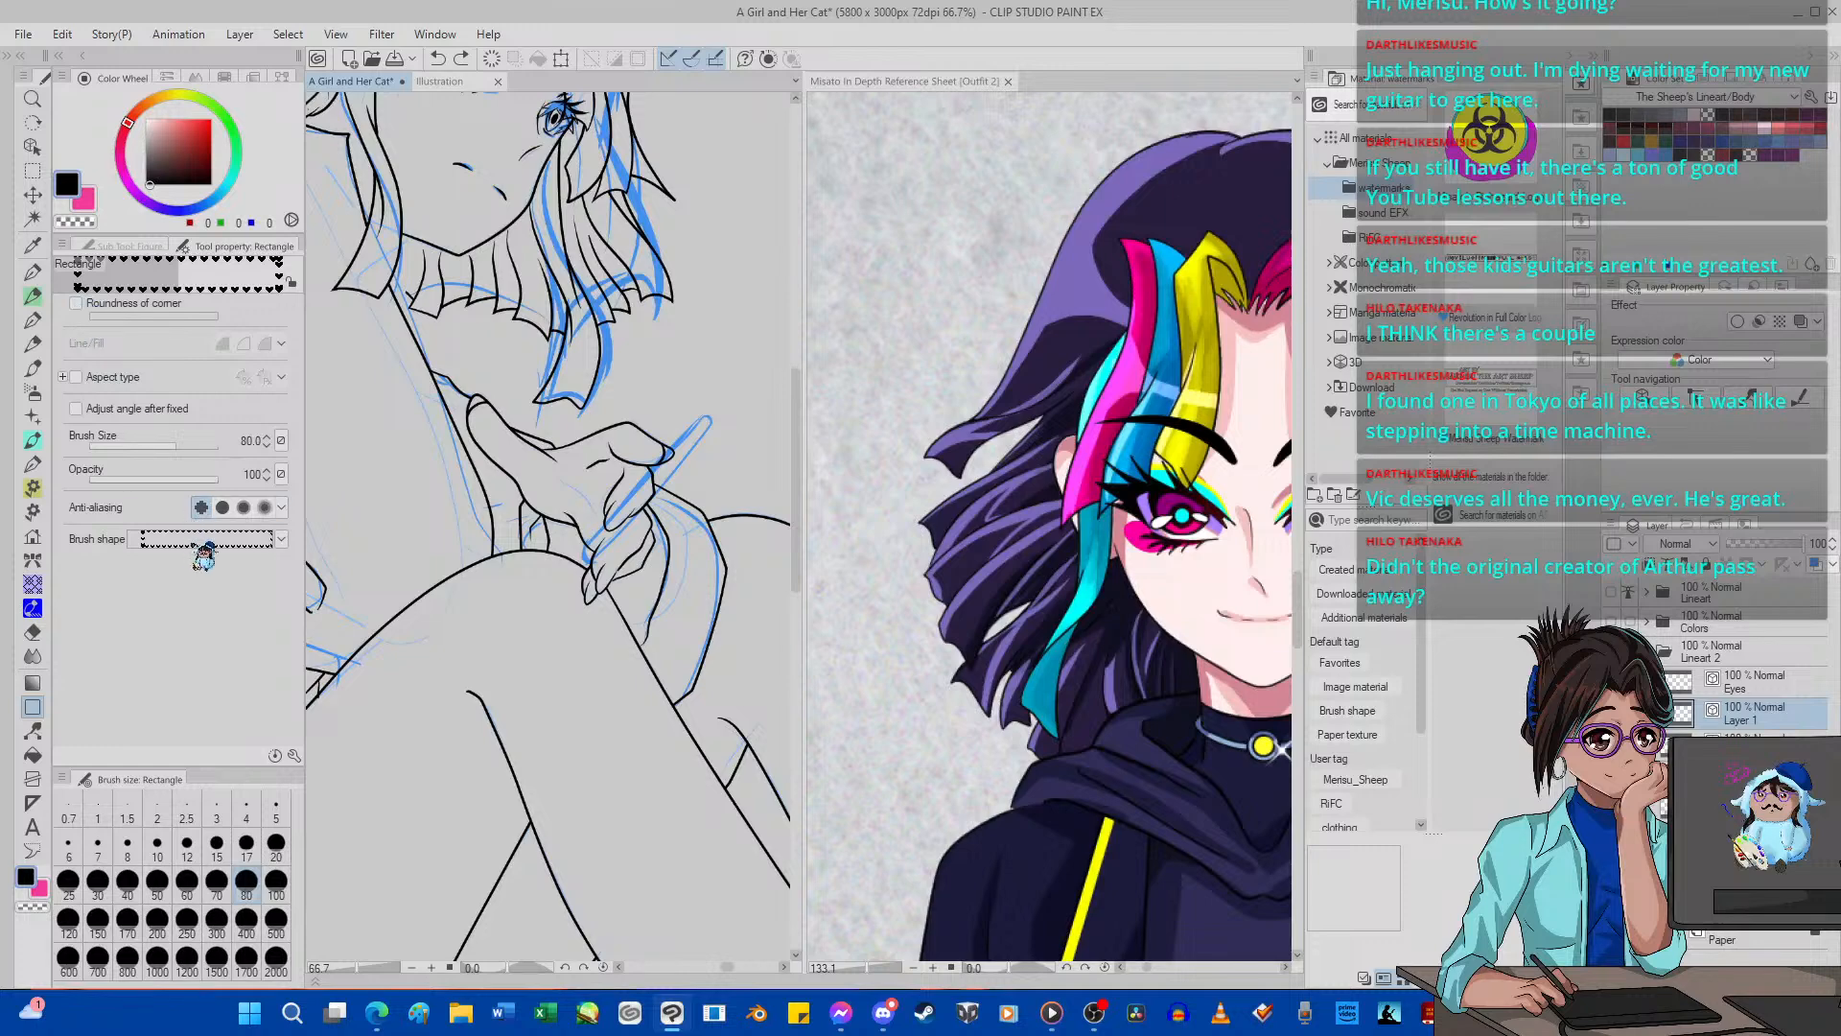
left_click(281, 537)
left_click(216, 600)
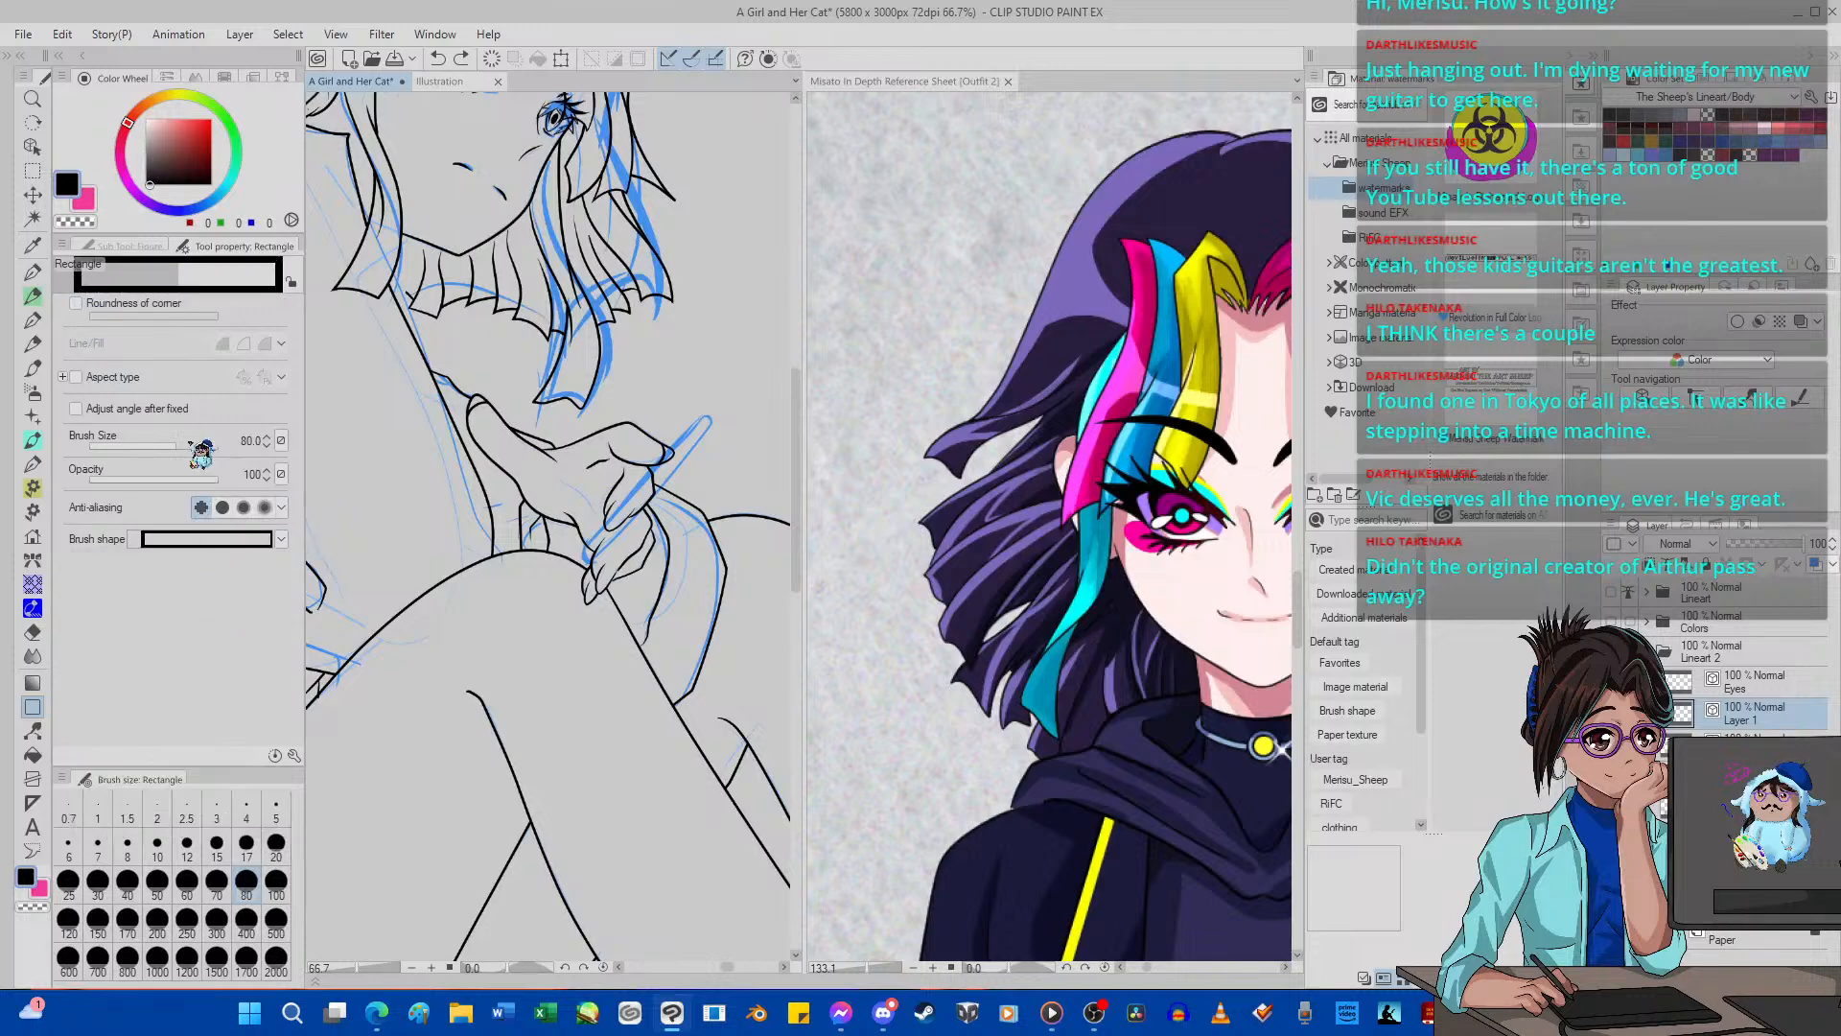
left_click(79, 303)
left_click_drag(614, 431, 430, 492)
mouse_move(626, 379)
left_mouse_down()
mouse_move(632, 457)
mouse_move(726, 674)
left_mouse_up()
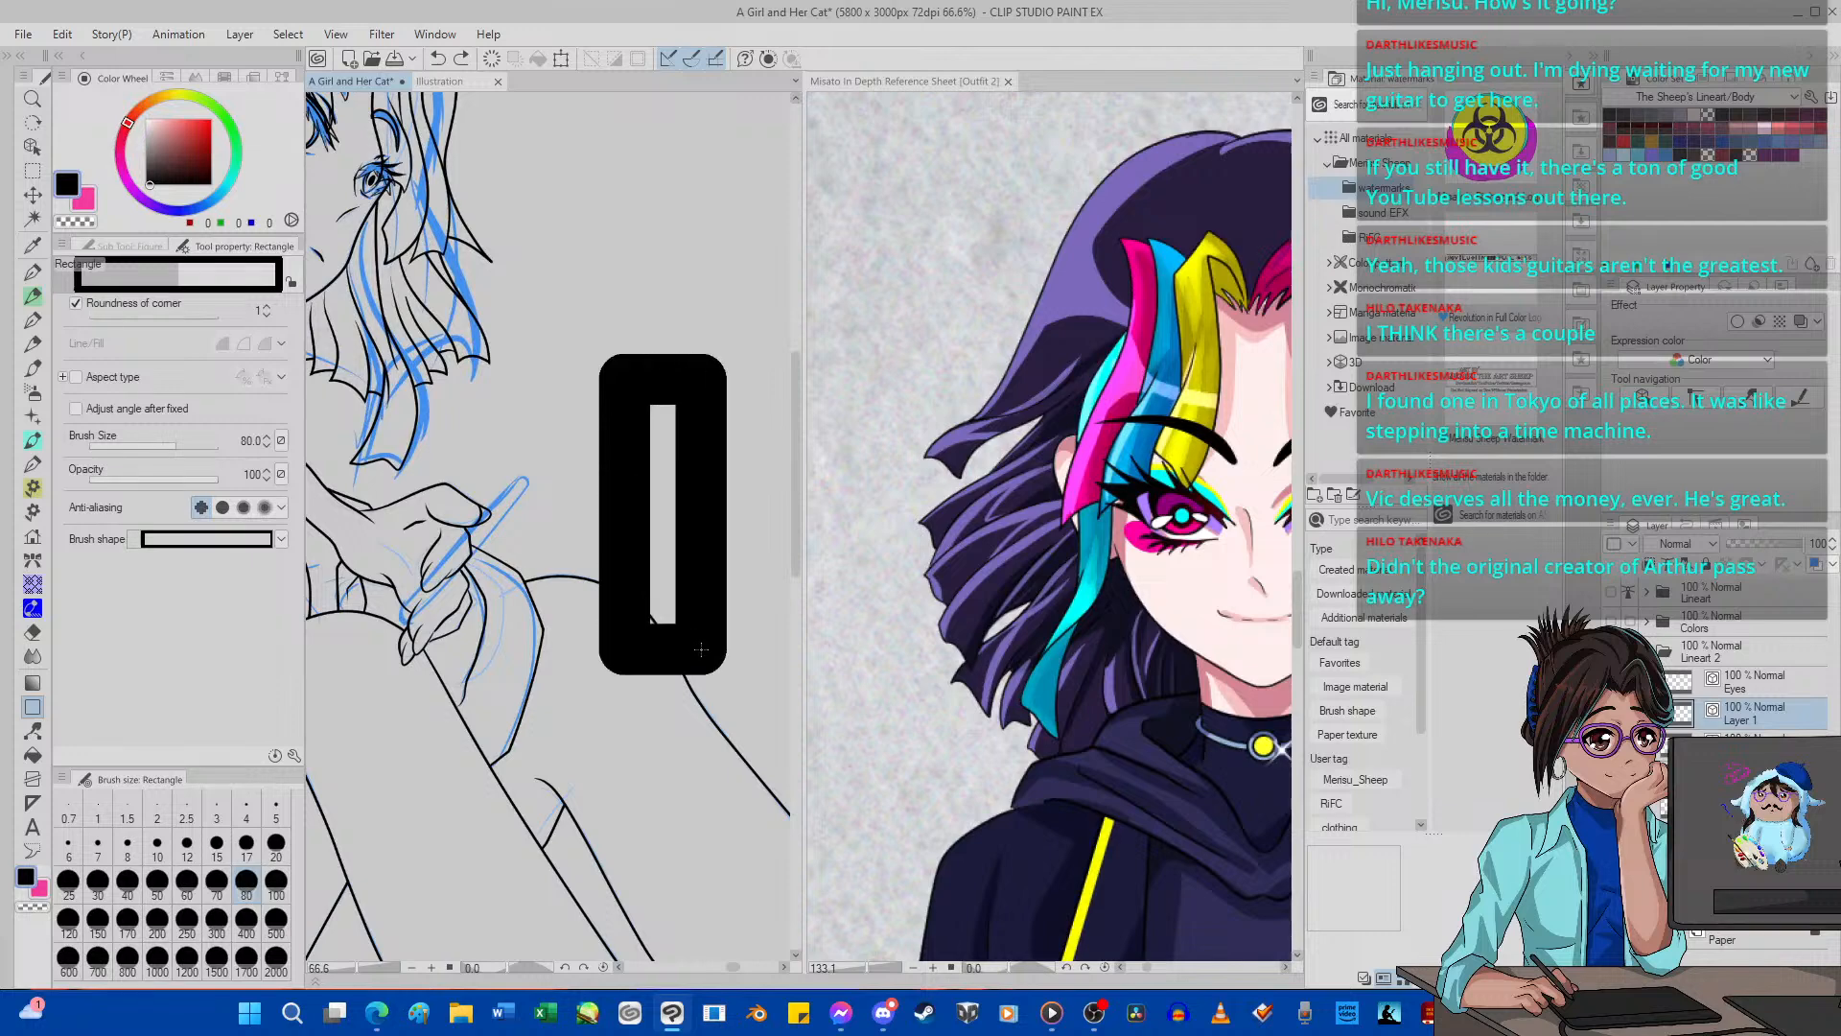
left_click(438, 58)
Draw a narrow upright rectangle beside the hand with brush size 4 and corner roundness 14.
left_click(246, 805)
left_click(120, 315)
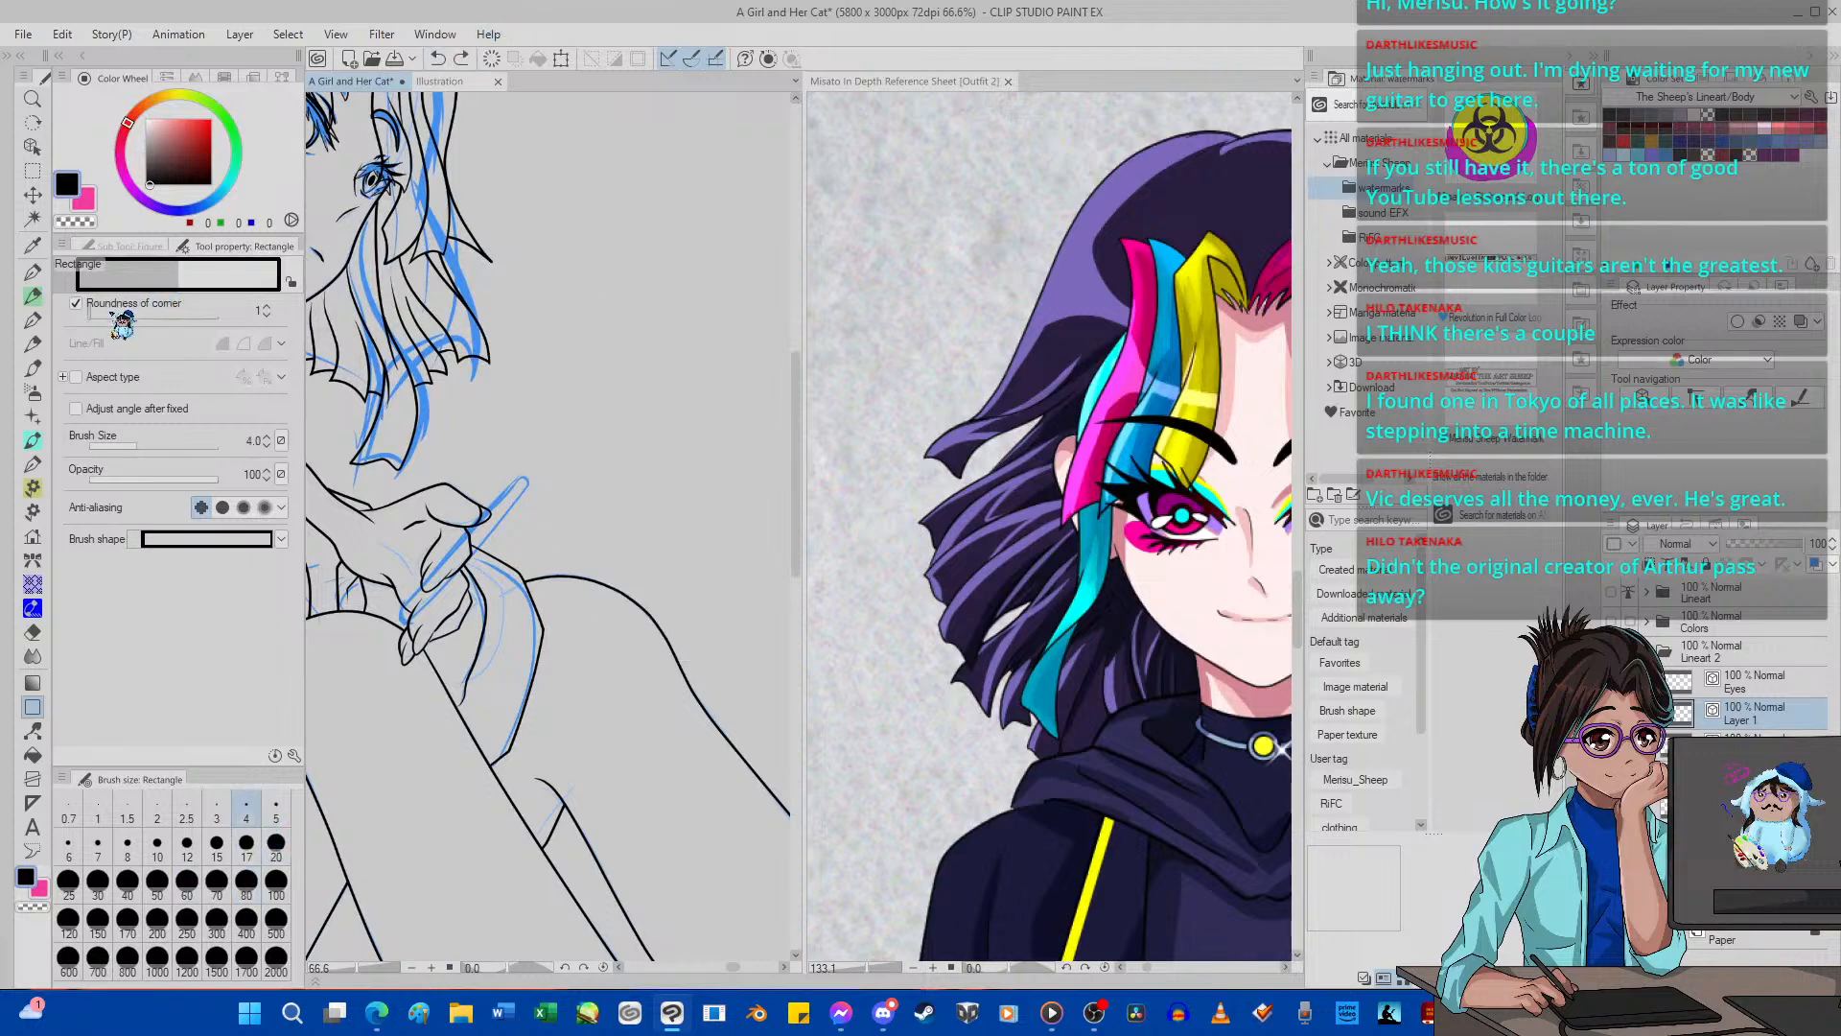
left_click_drag(122, 315, 157, 316)
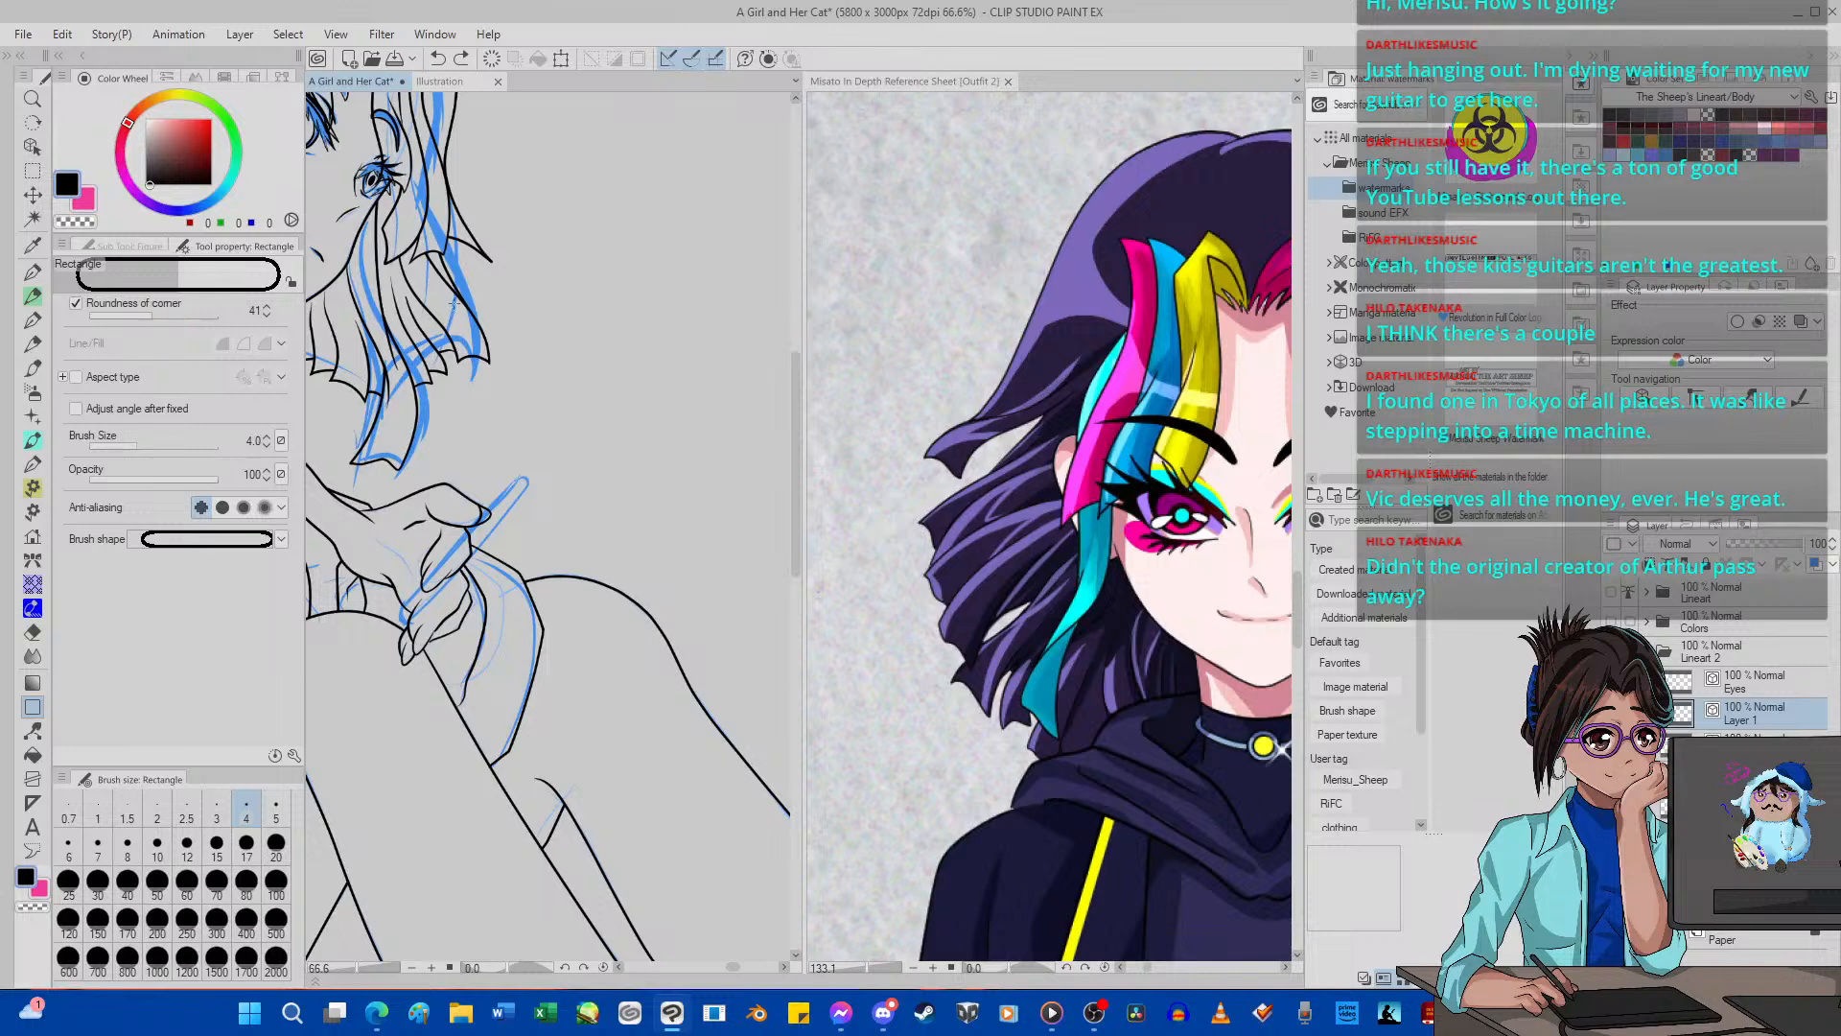
left_click_drag(587, 312, 600, 570)
left_click(437, 59)
left_click(131, 316)
left_click_drag(620, 266, 635, 505)
Rotate the narrow rectangle to 48 degrees and move it over the sketched stick in the girl's lowered hand.
left_click(561, 58)
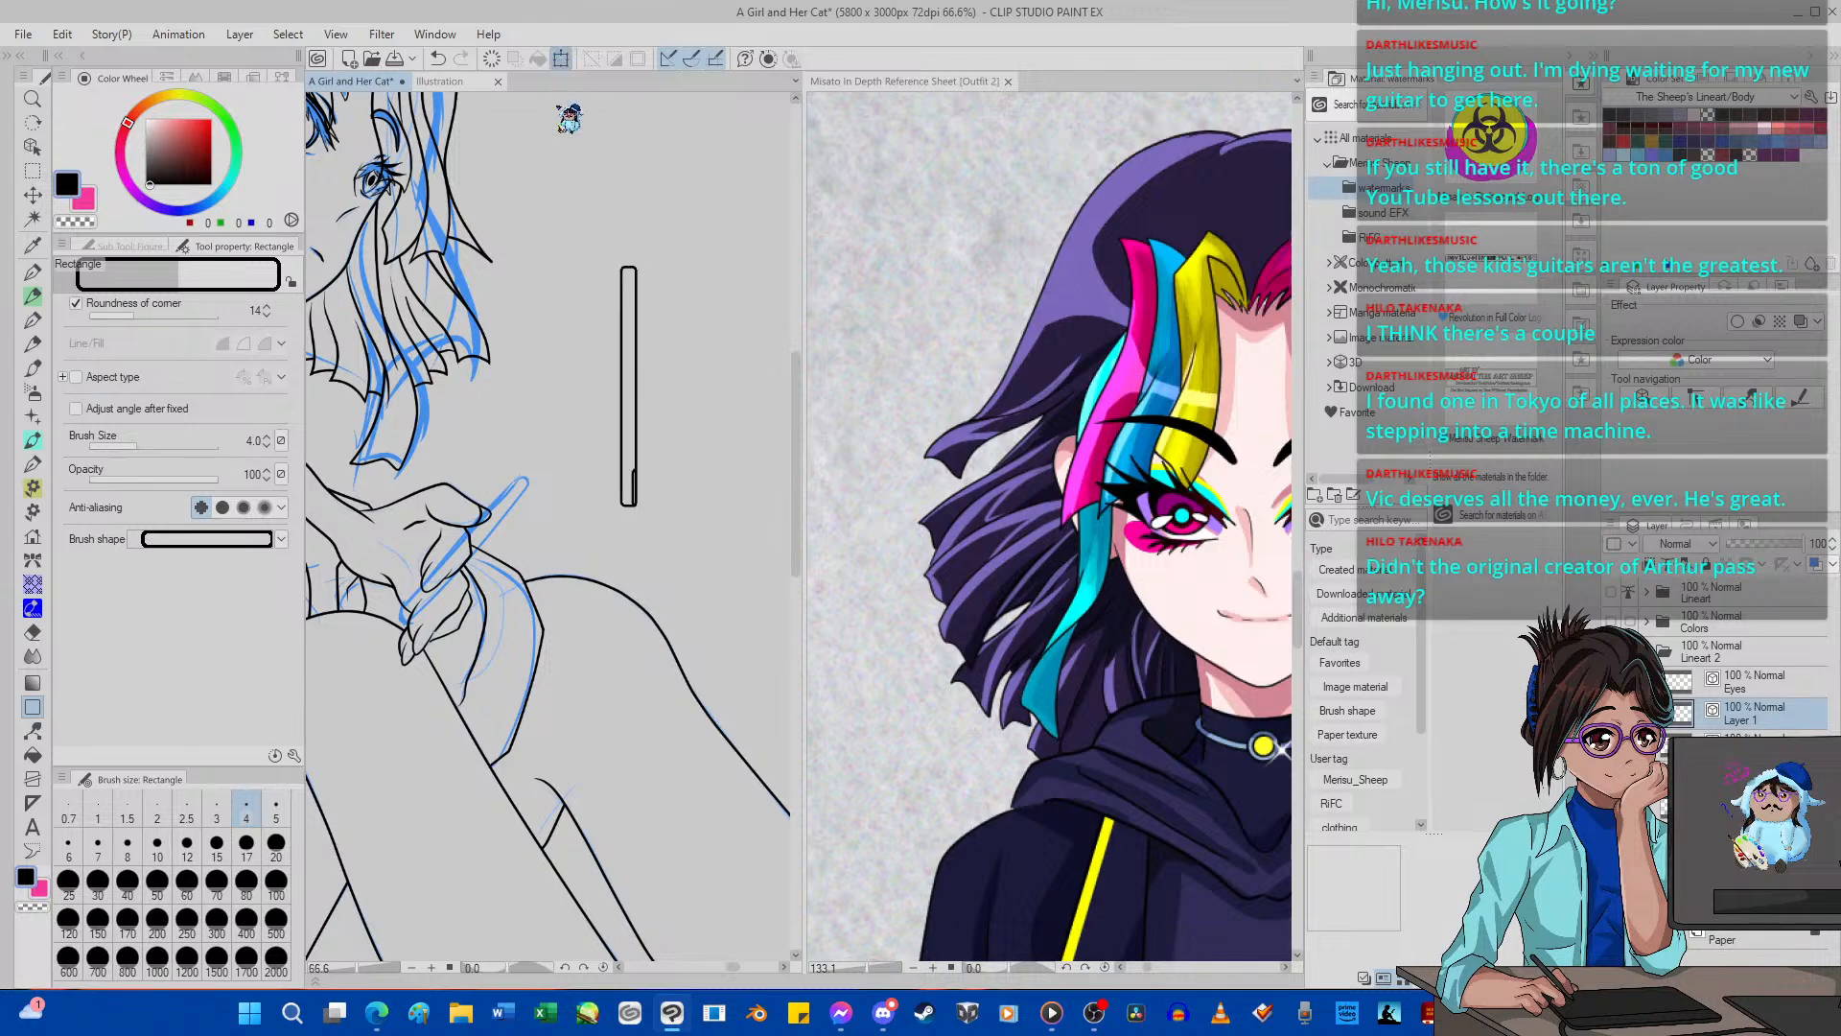
left_click_drag(635, 261, 648, 300)
scroll(647, 371, "up", 3)
left_click_drag(646, 381, 422, 513)
left_click_drag(469, 345, 594, 435)
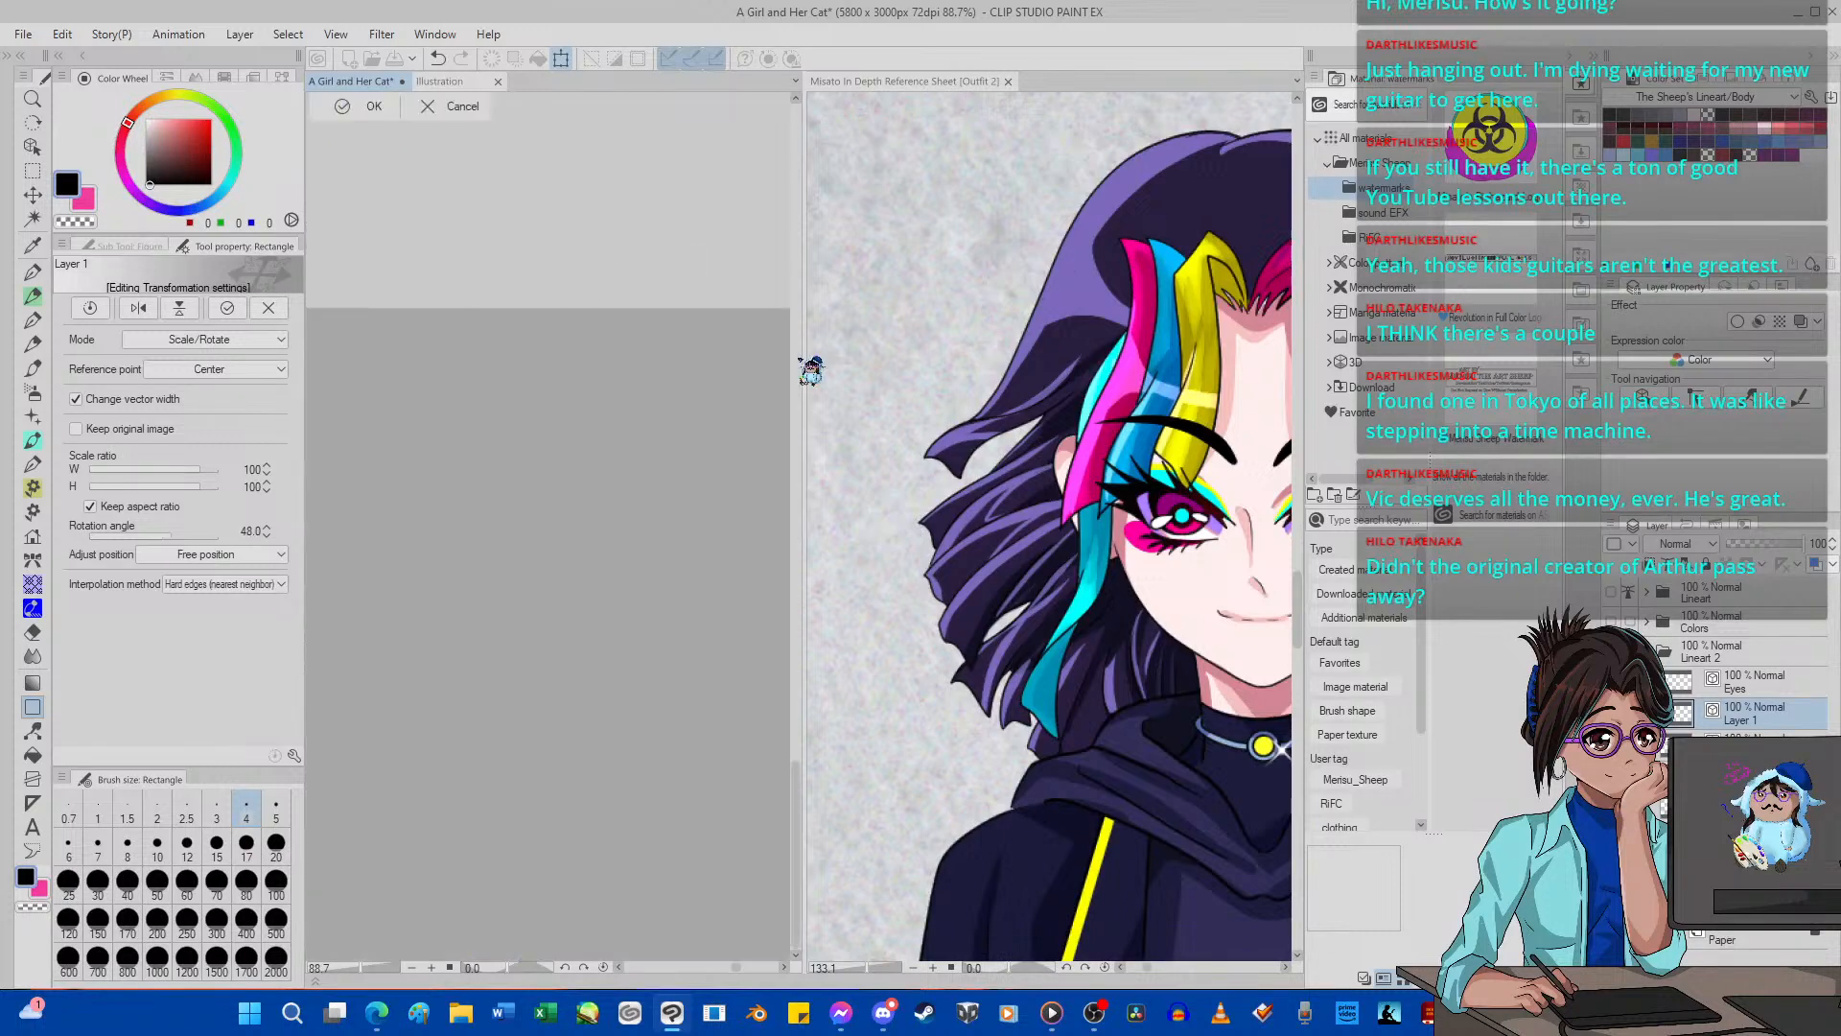
scroll(627, 103, "down", 10)
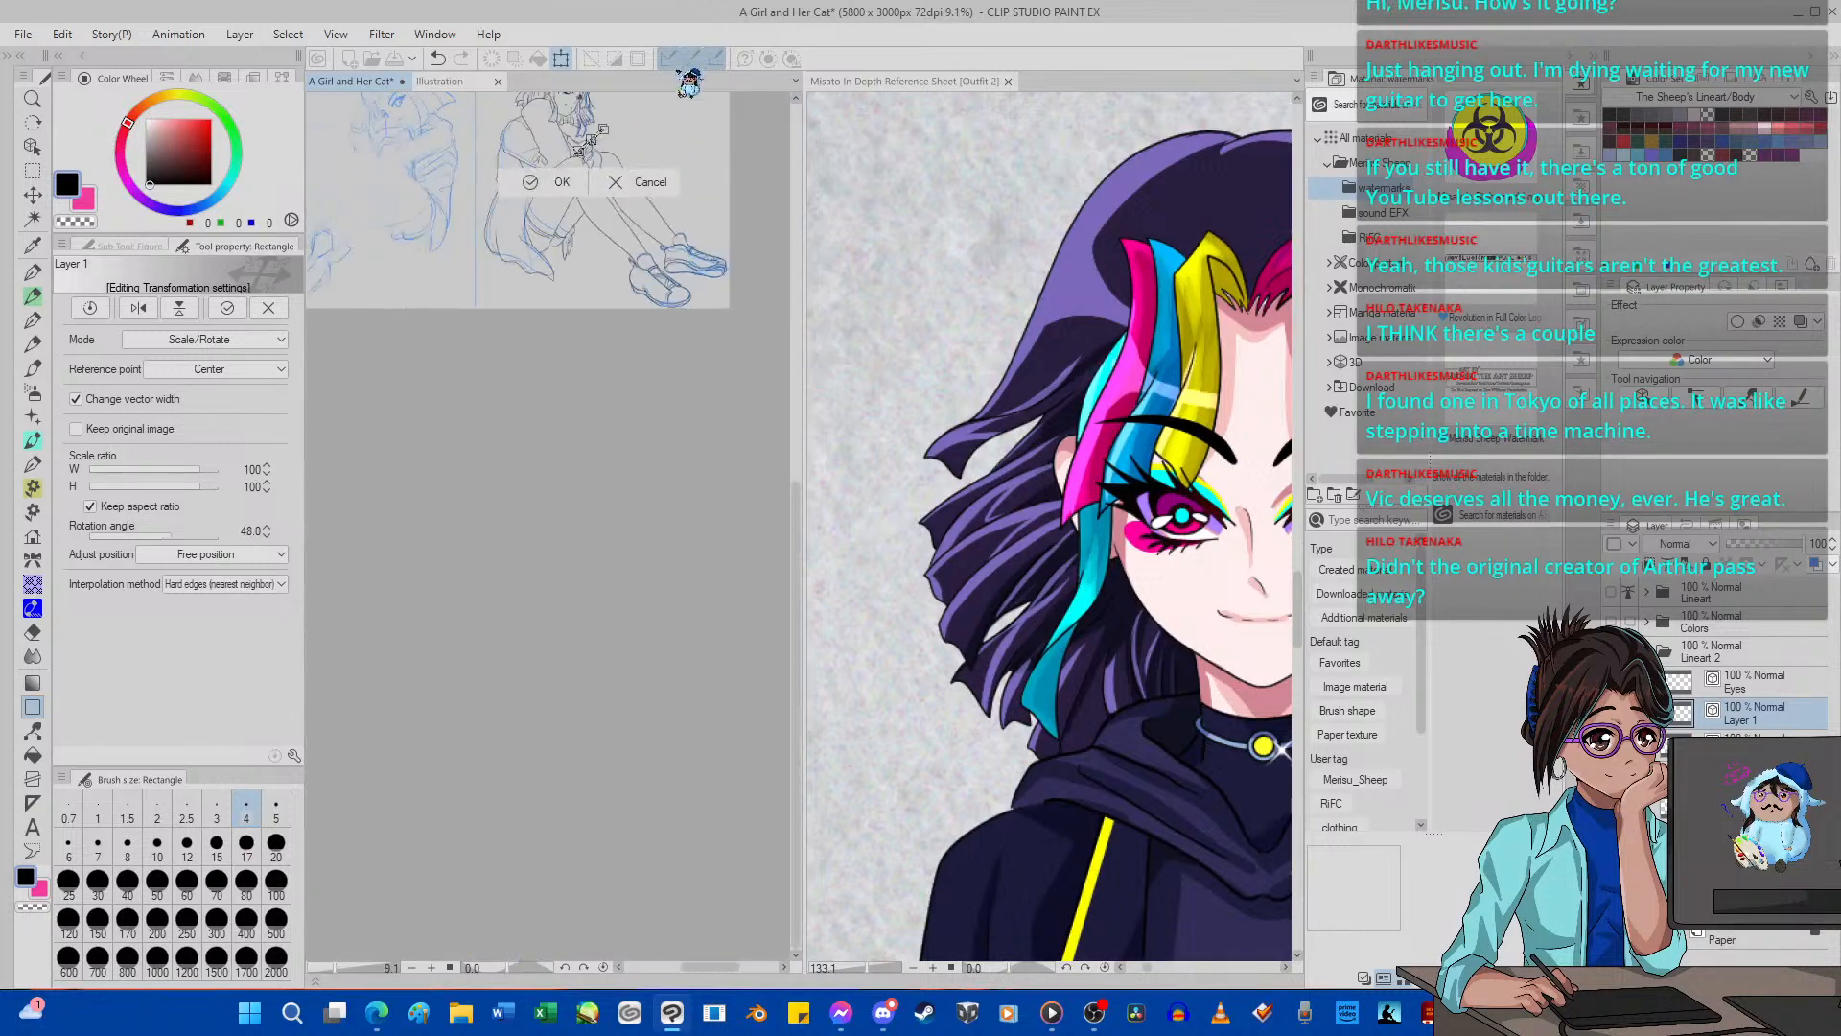
scroll(604, 235, "up", 10)
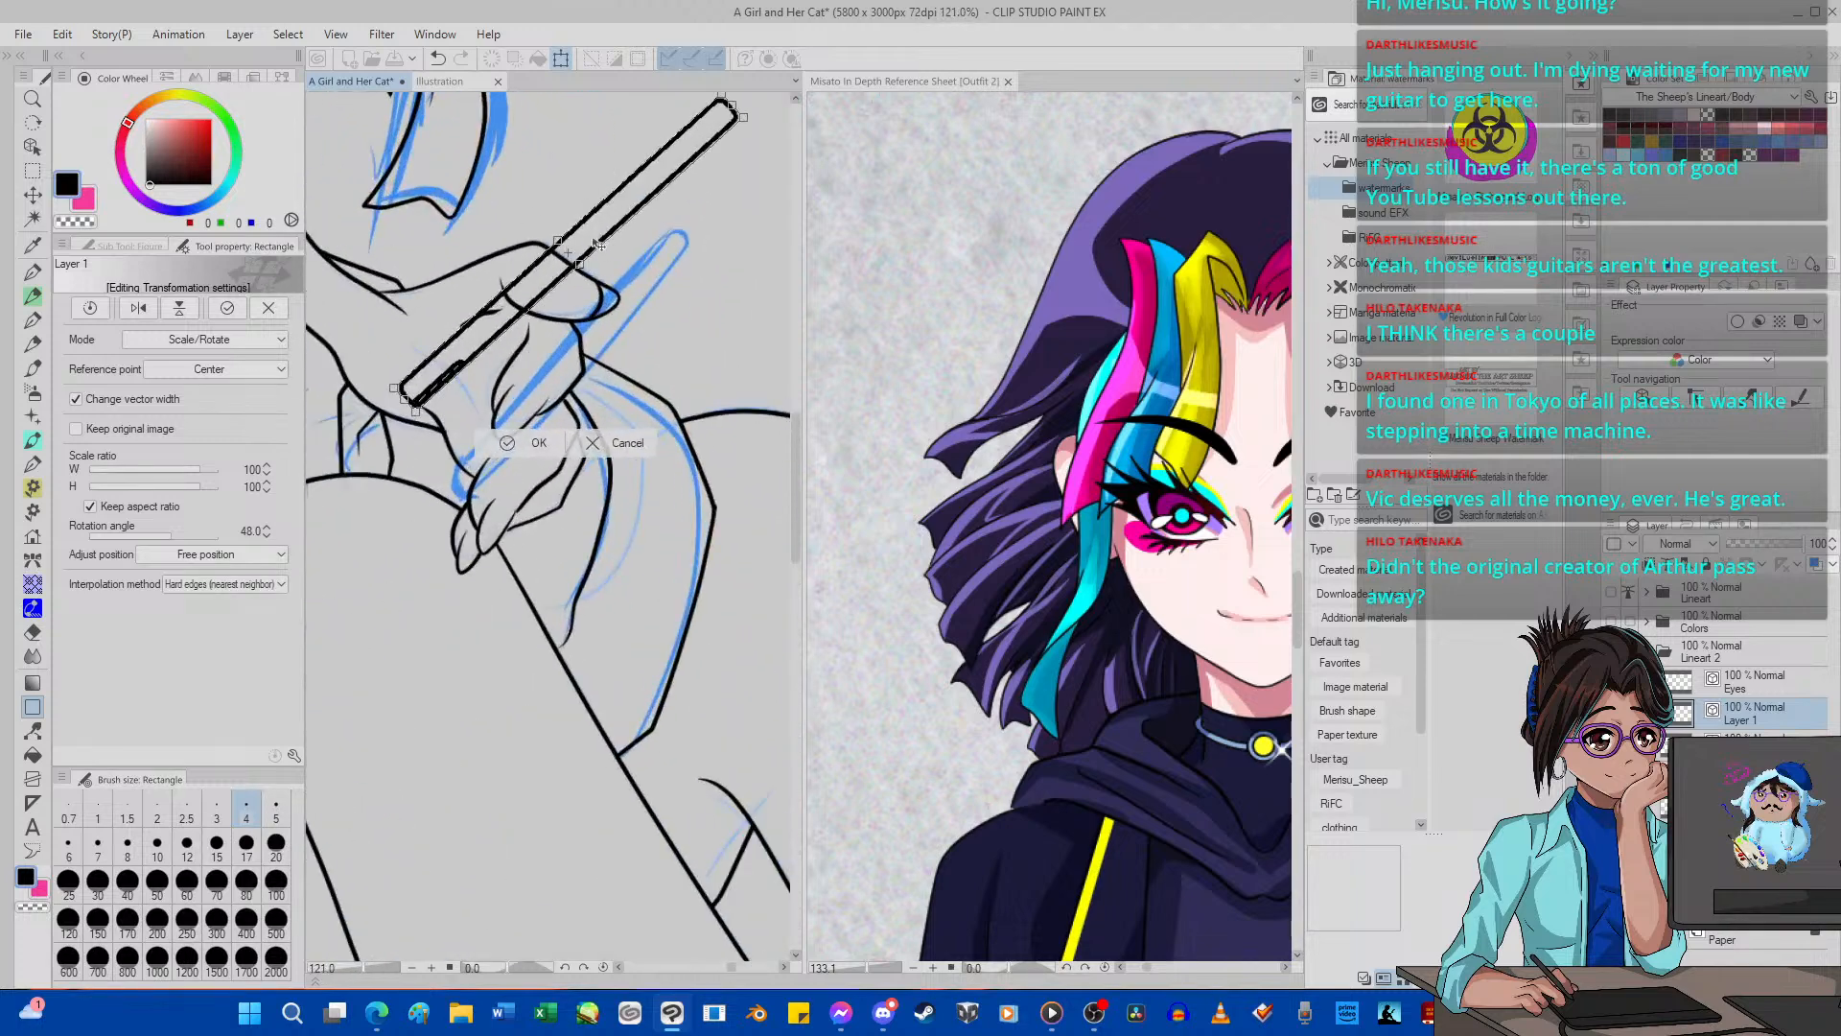
left_click_drag(629, 286, 646, 265)
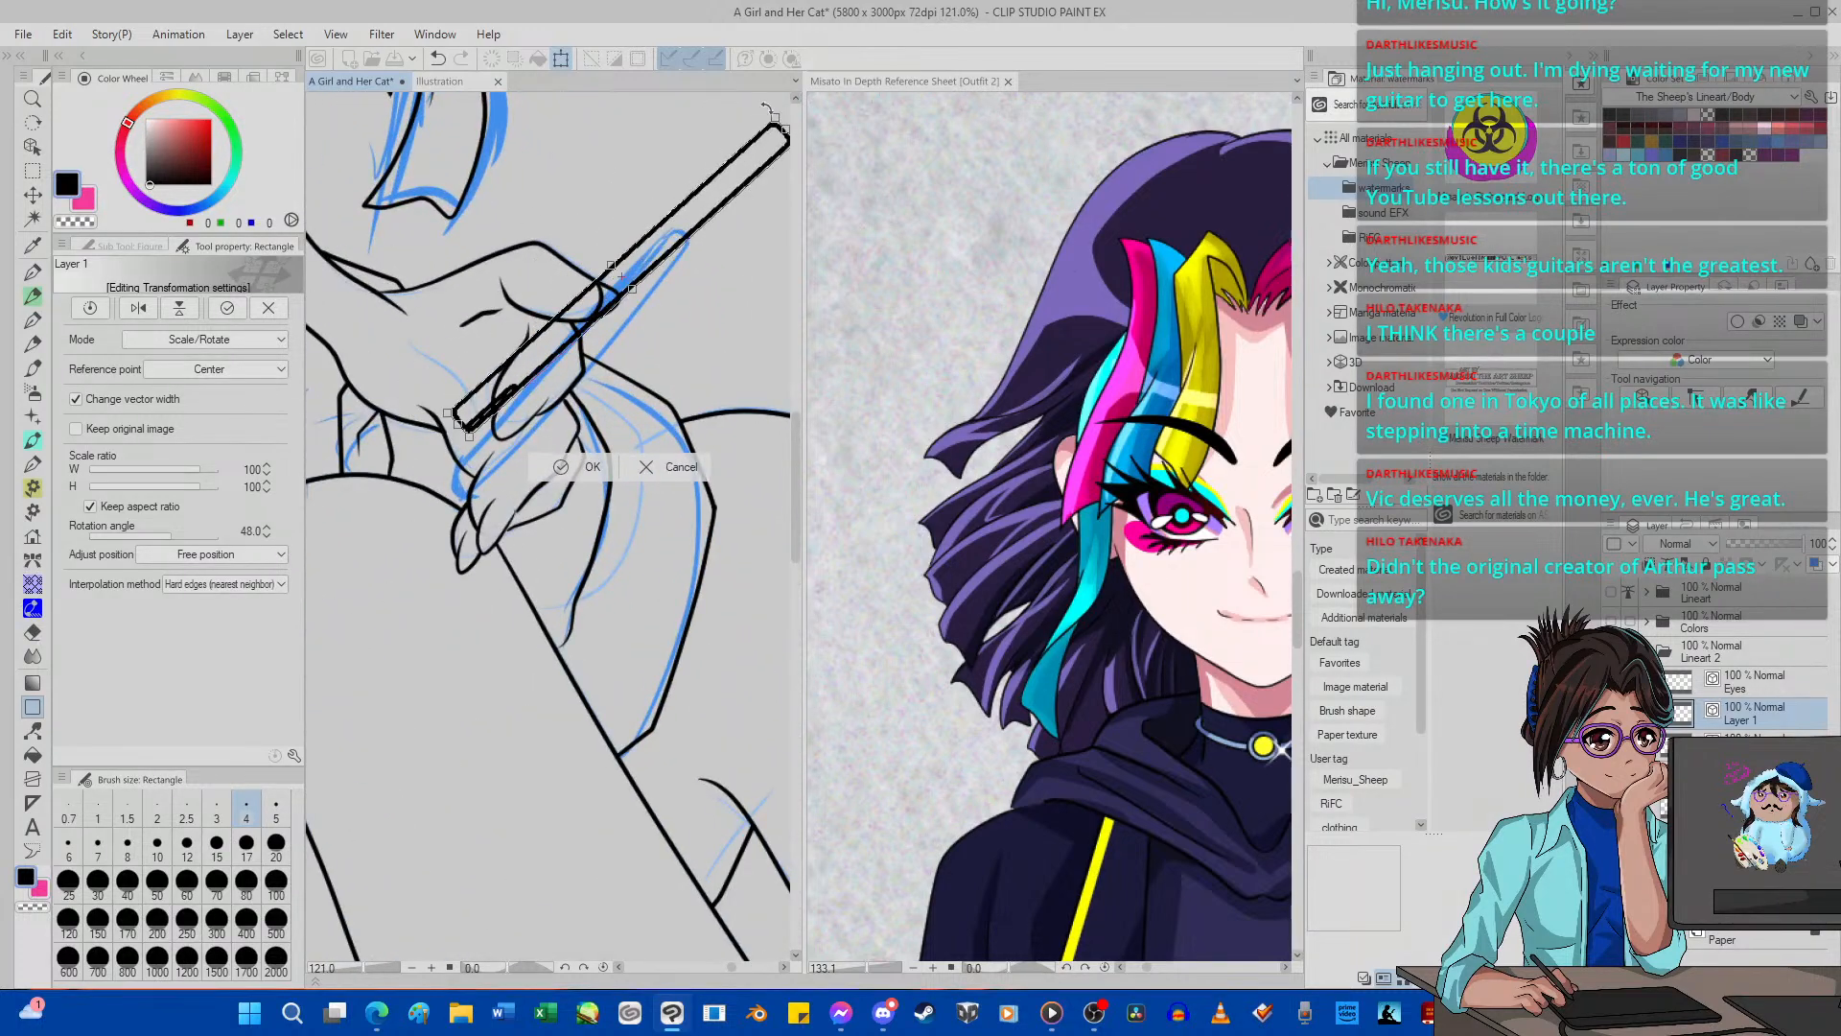
Scale the rectangle to 71%, rotate it to 51.1 degrees along the sketched stick, and apply the transformation.
left_click_drag(768, 111, 687, 209)
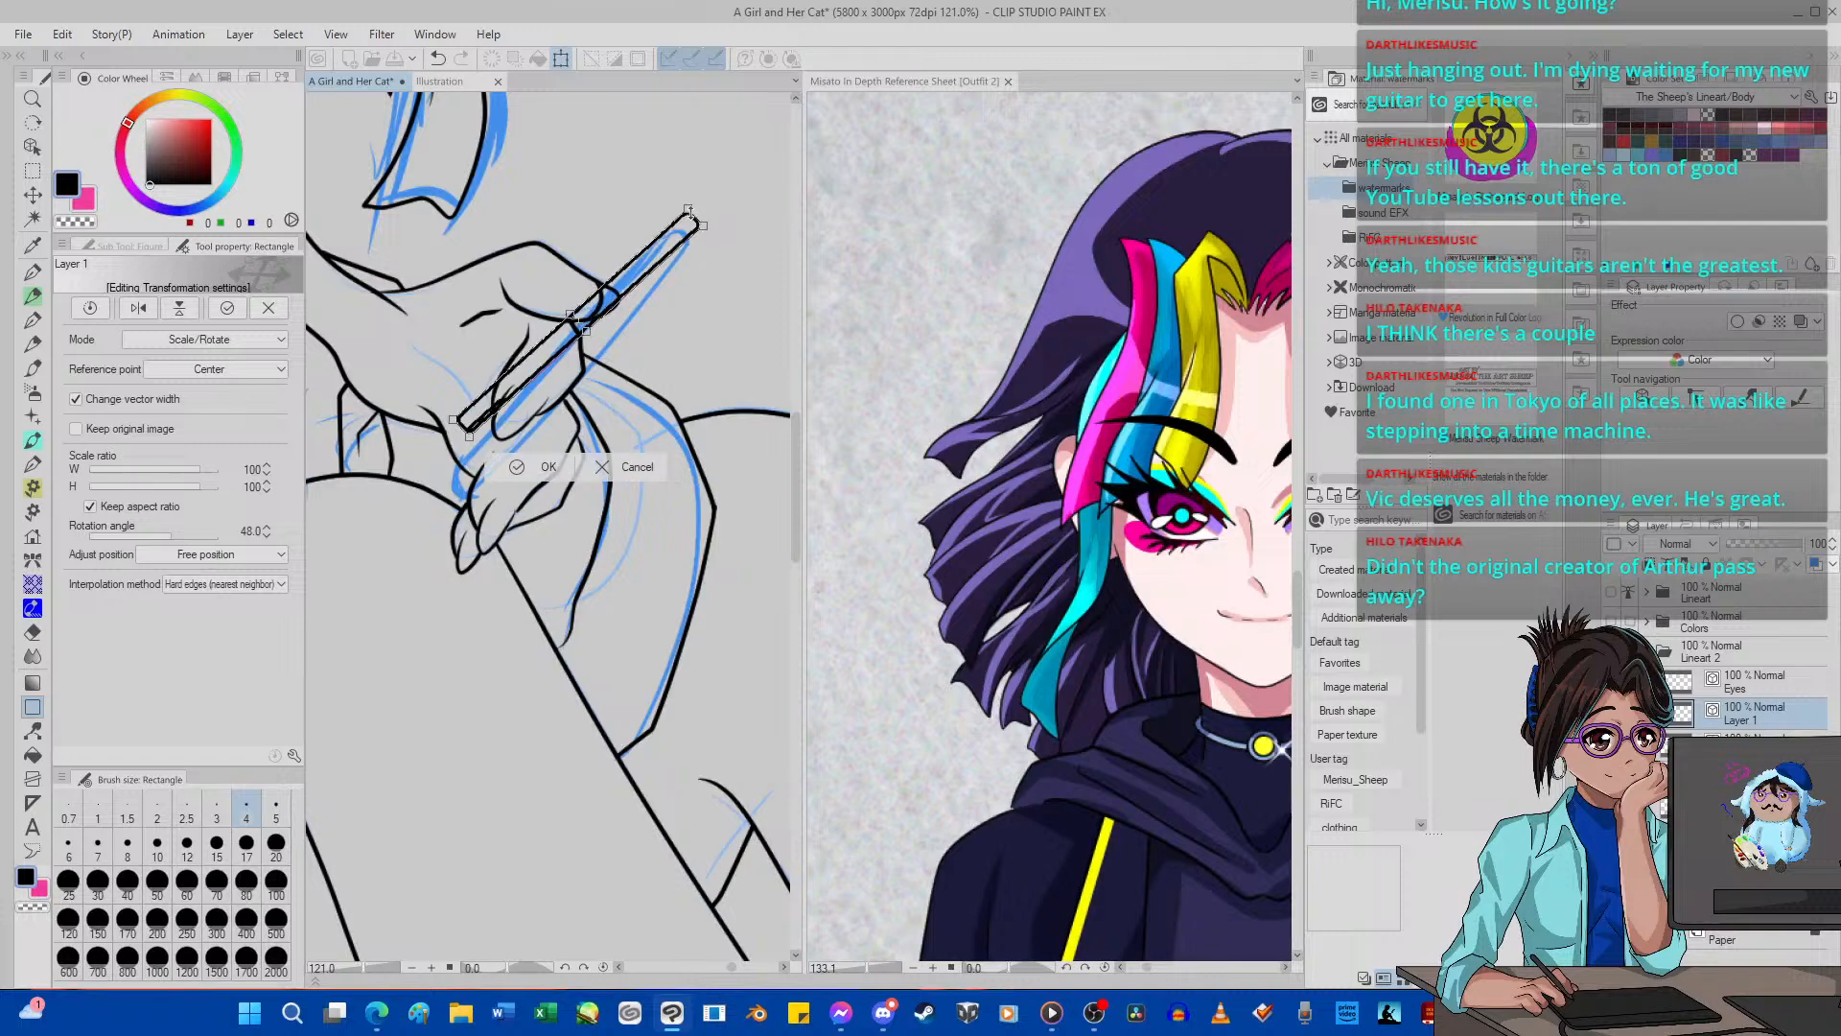
scroll(581, 342, "up", 1)
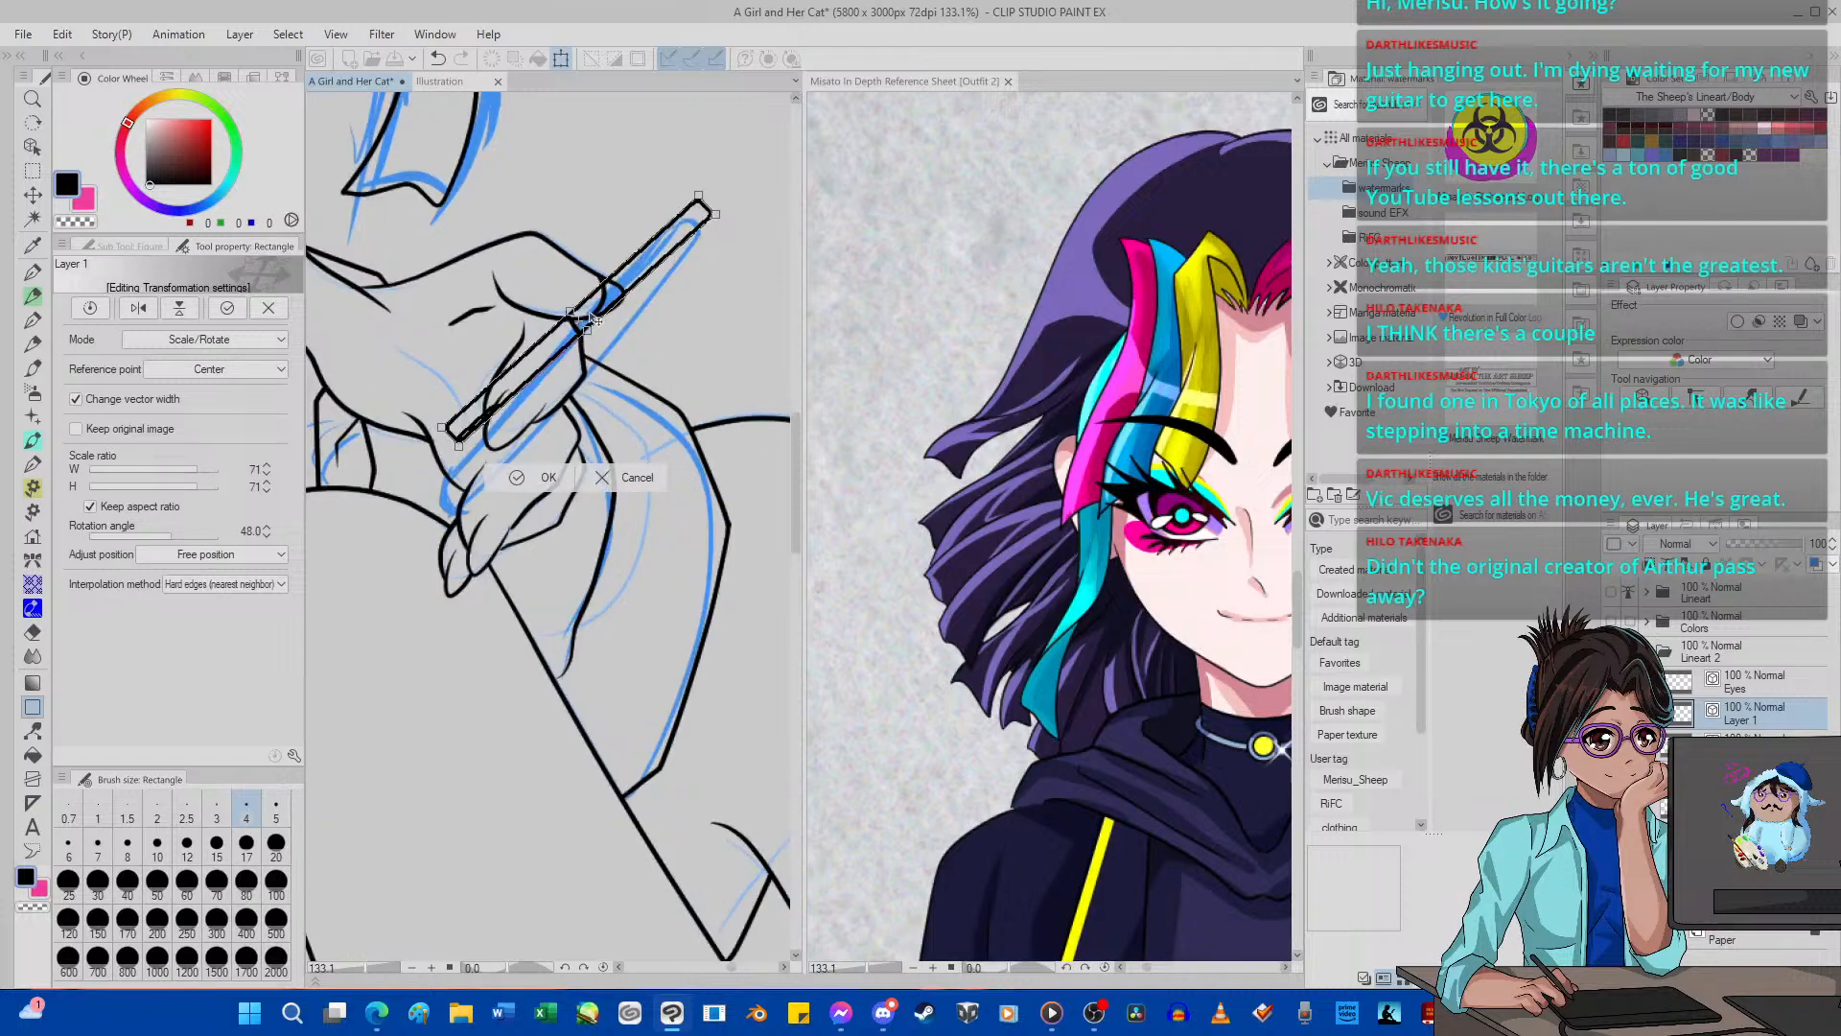
left_click_drag(618, 173, 626, 173)
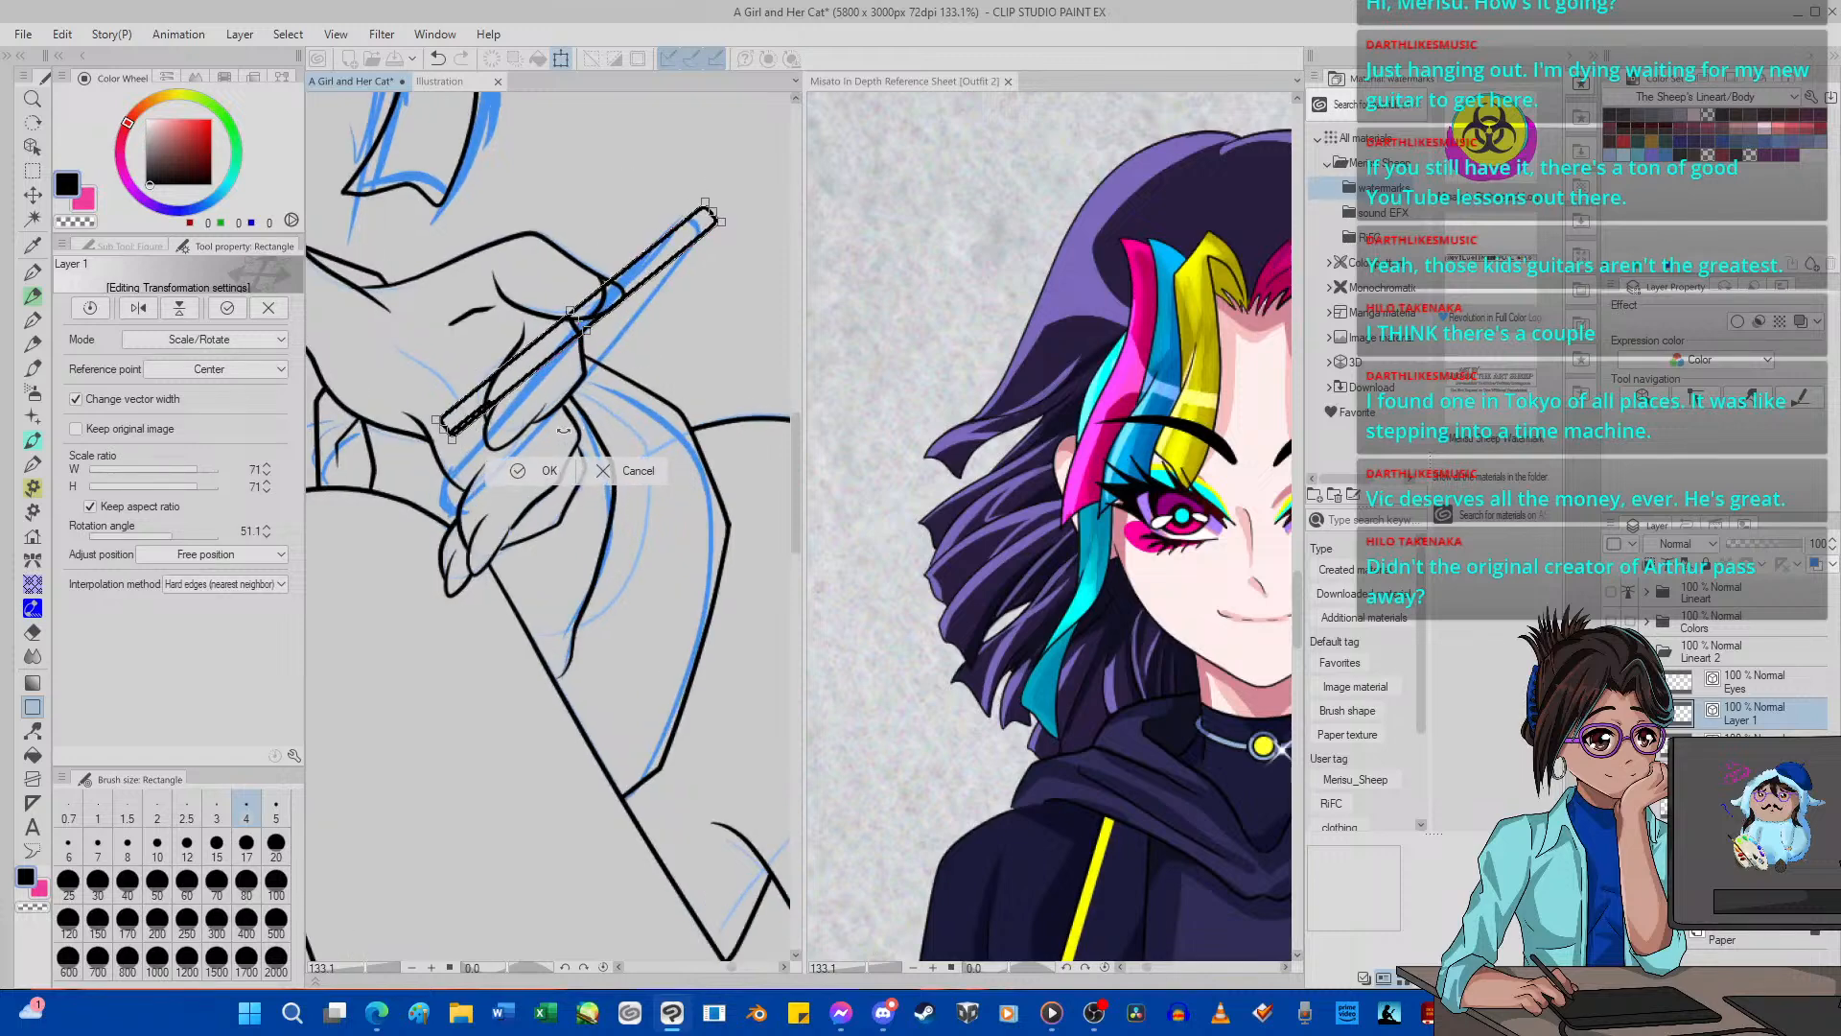
left_click(546, 472)
Erase the middle part of the rectangle's lines where they cross the fingers of the lowered hand.
scroll(517, 432, "up", 2)
key("e")
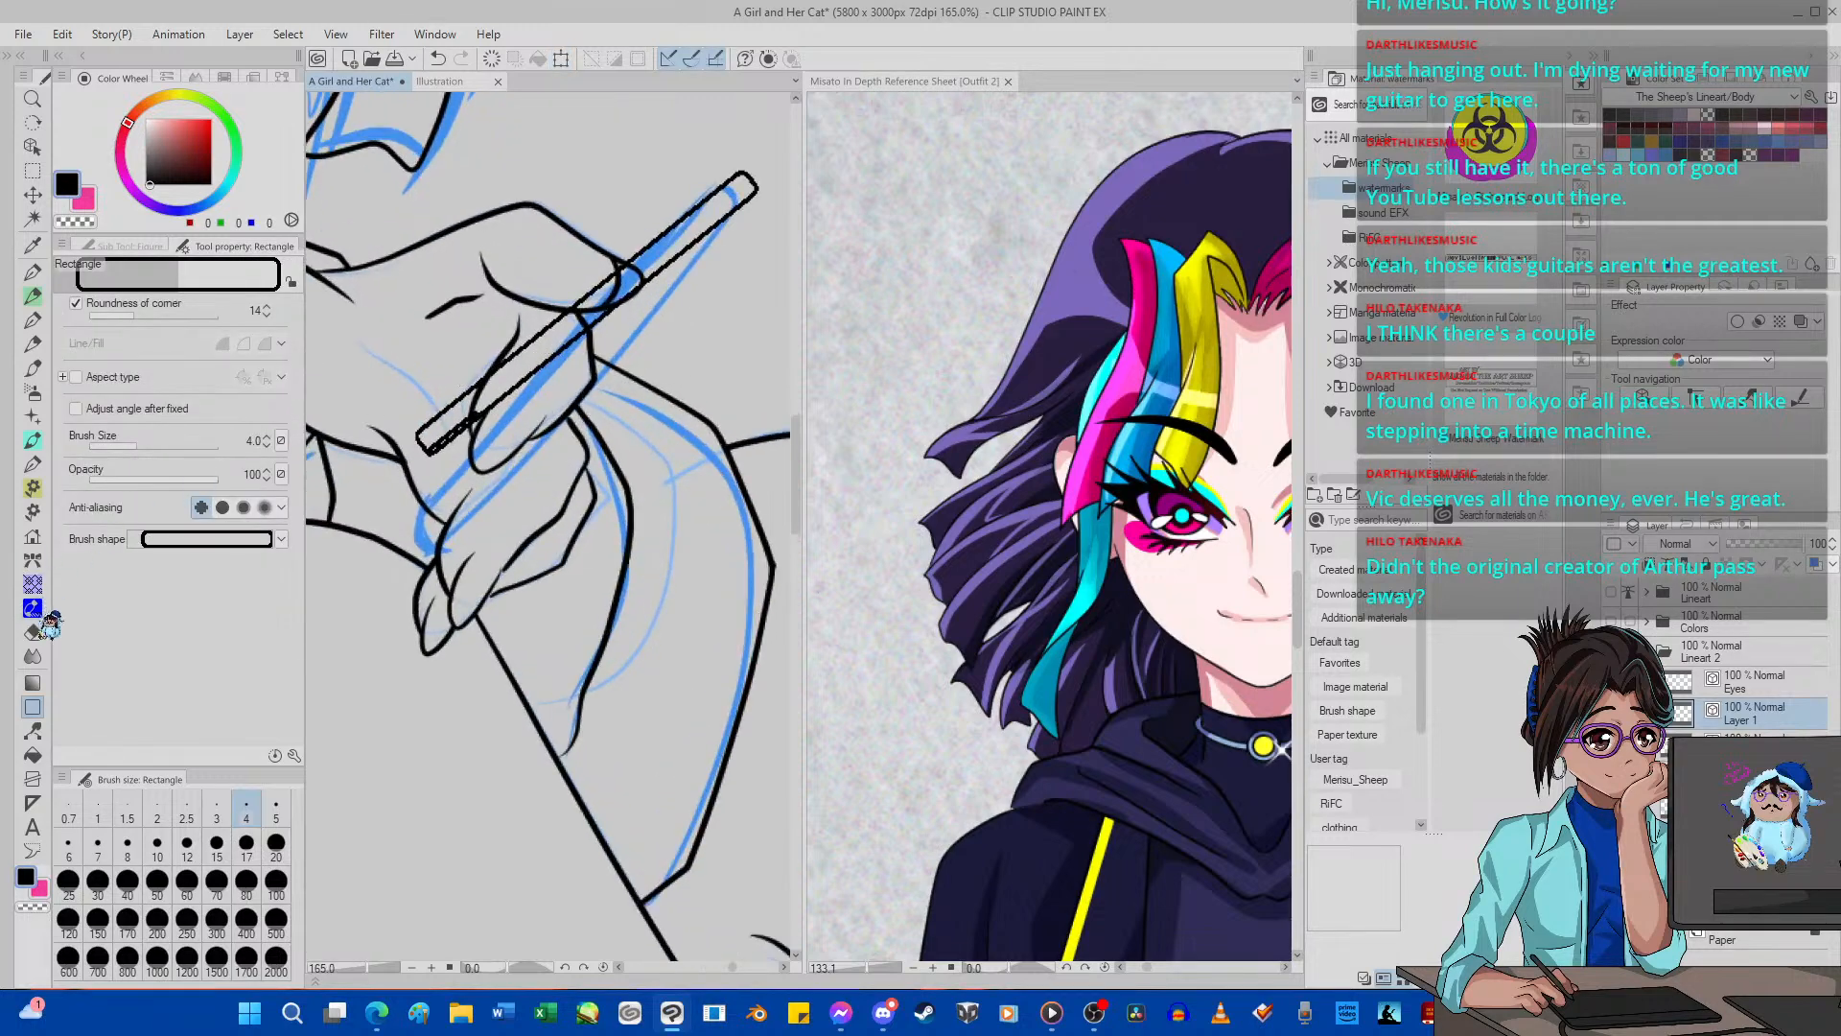
left_click_drag(540, 392, 540, 333)
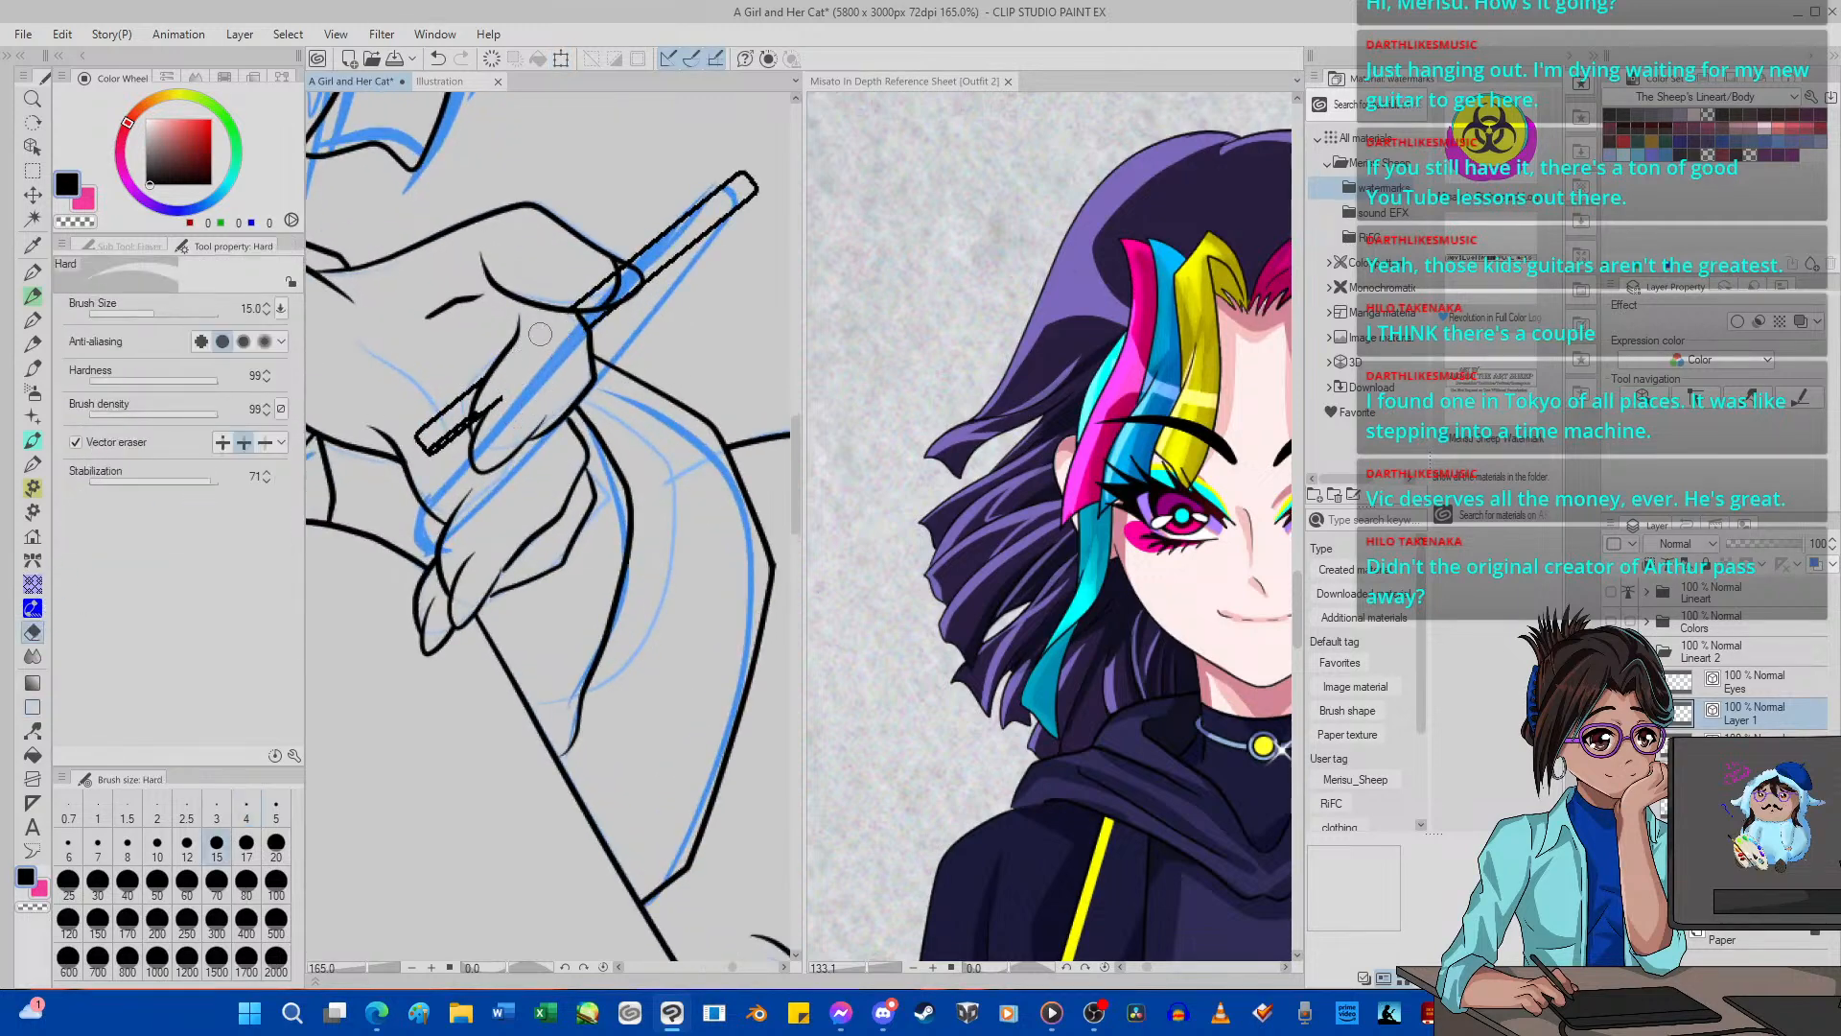
Clear the rounded rectangle from the new layer and check the whole figure.
scroll(487, 414, "down", 6)
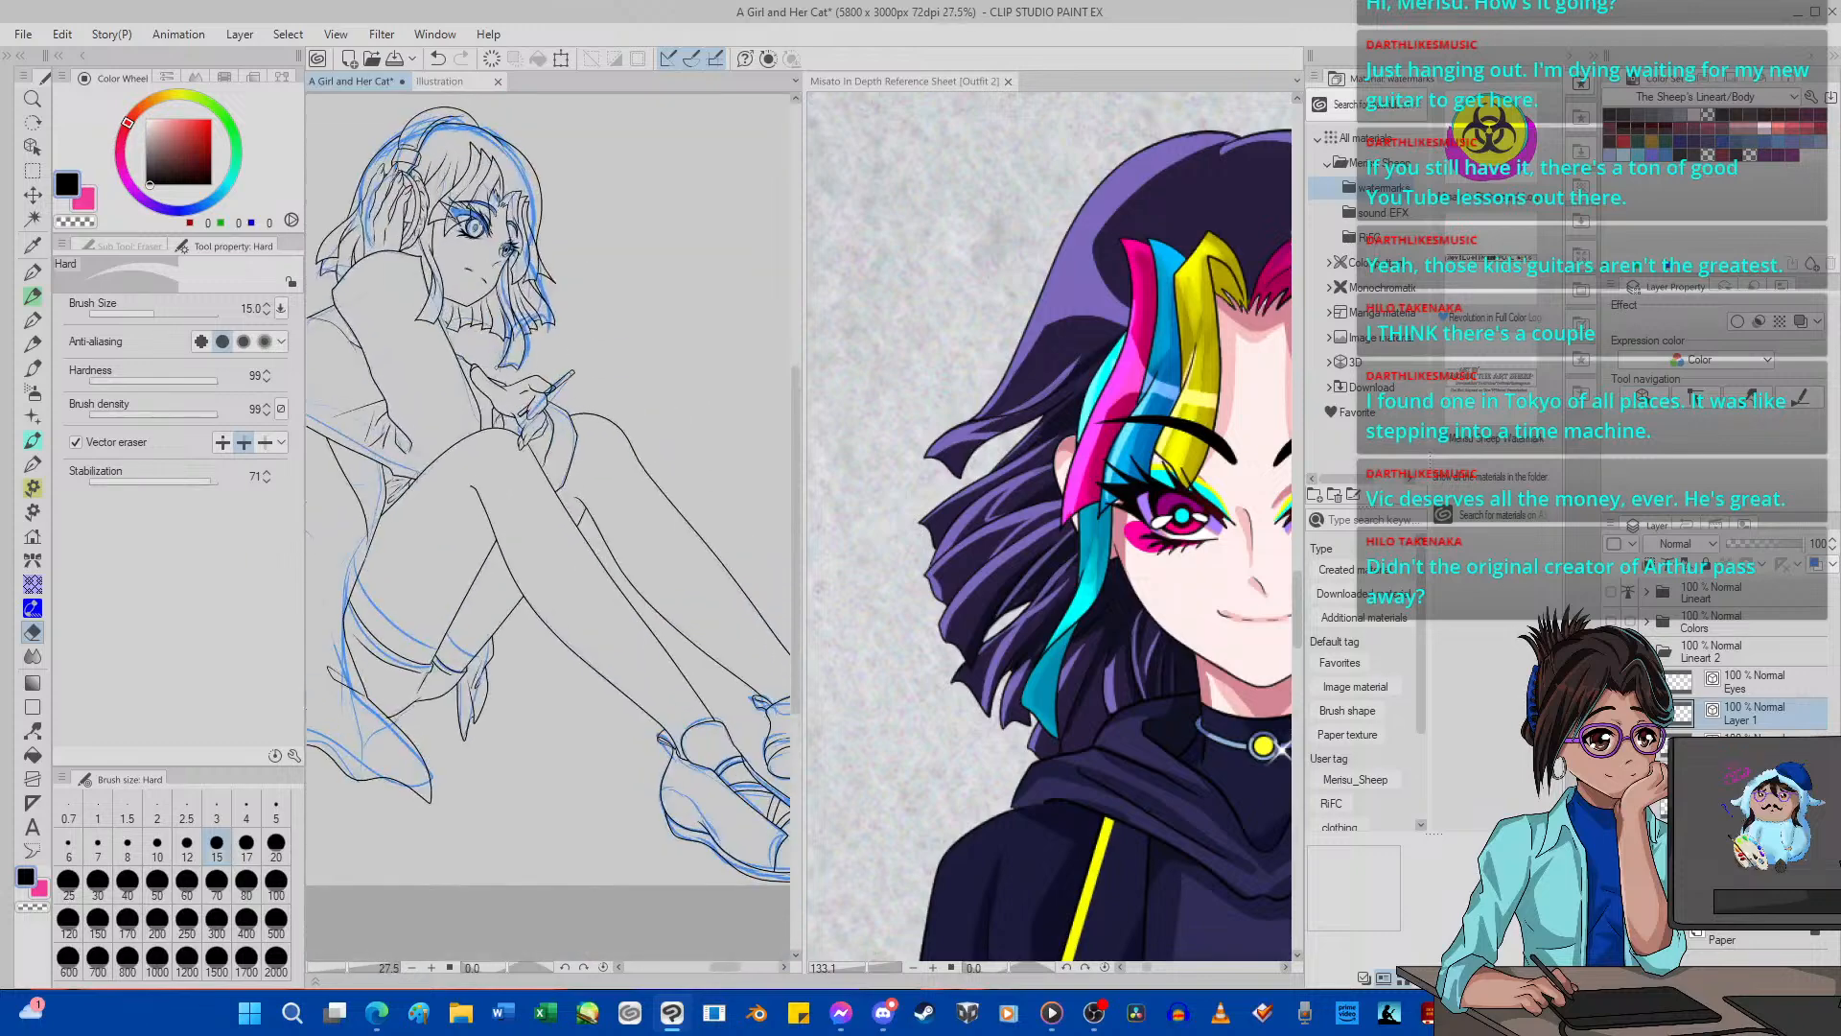
left_click(492, 58)
scroll(571, 413, "down", 4)
scroll(522, 361, "up", 5)
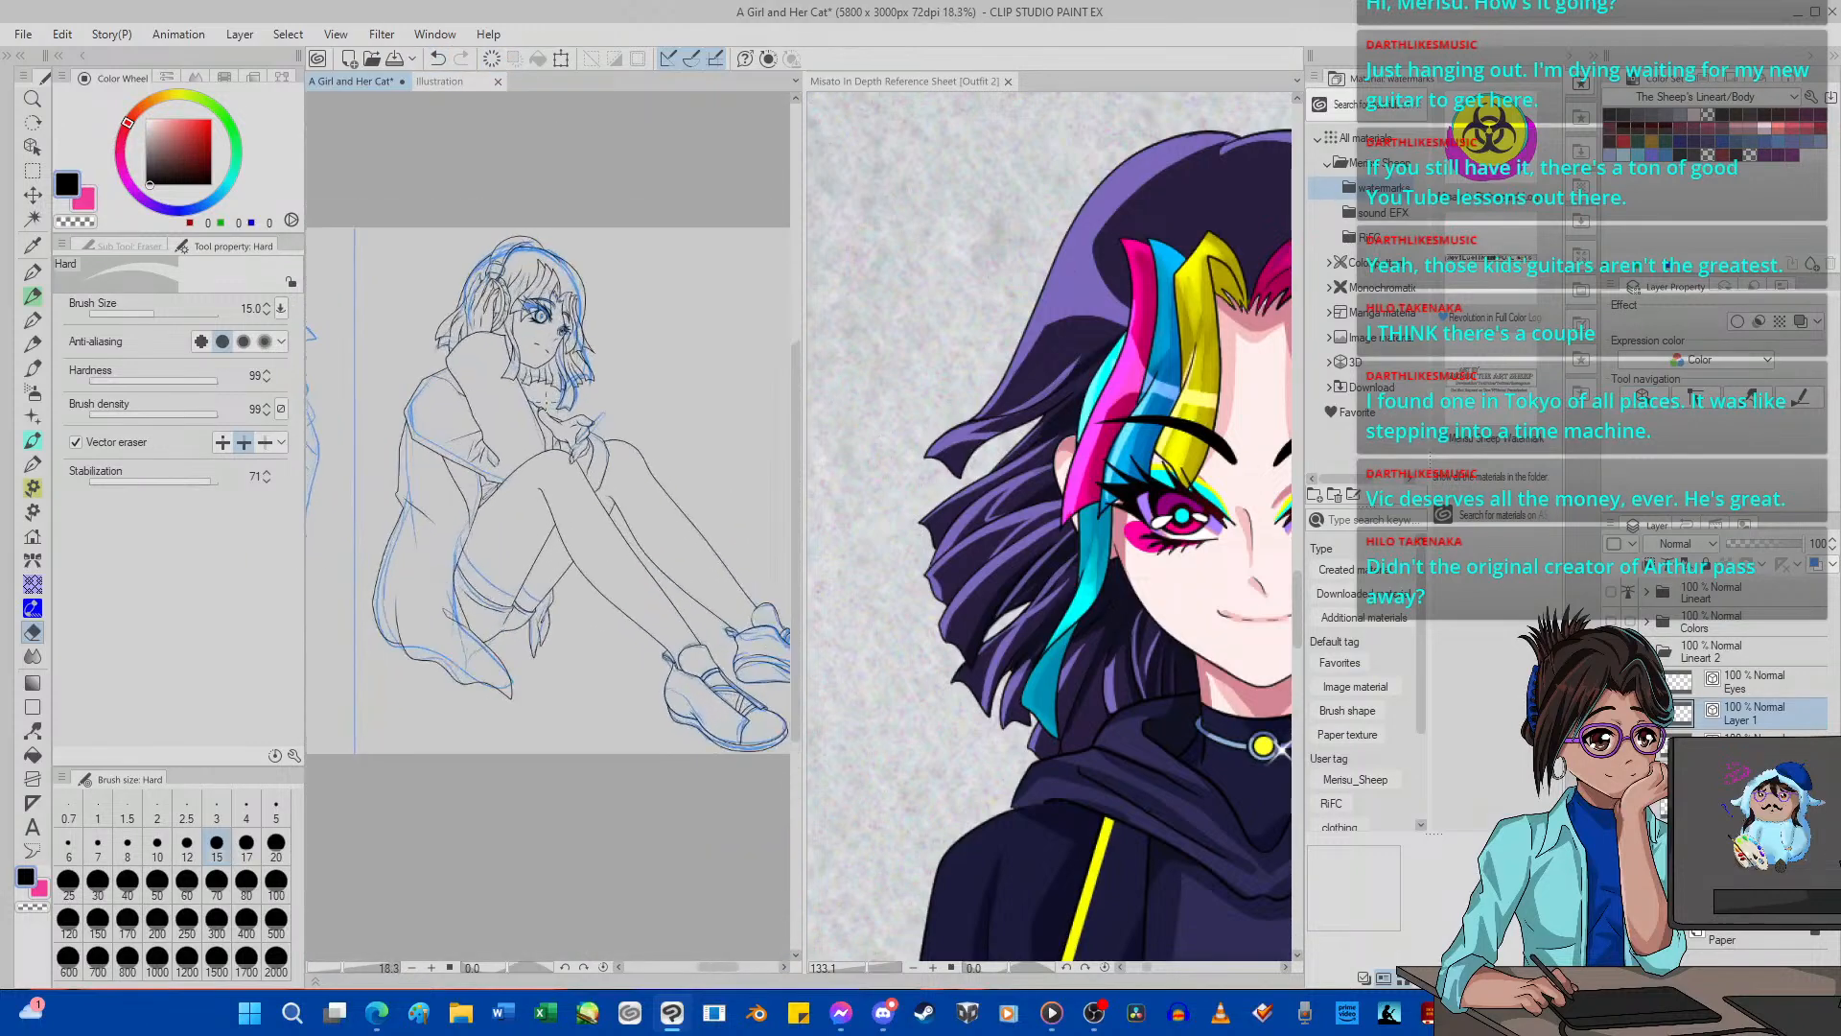
scroll(662, 397, "down", 1)
Sample the lightest skin tone (255, 238, 237) from the Skin swatches on the character reference sheet.
left_click(1171, 531)
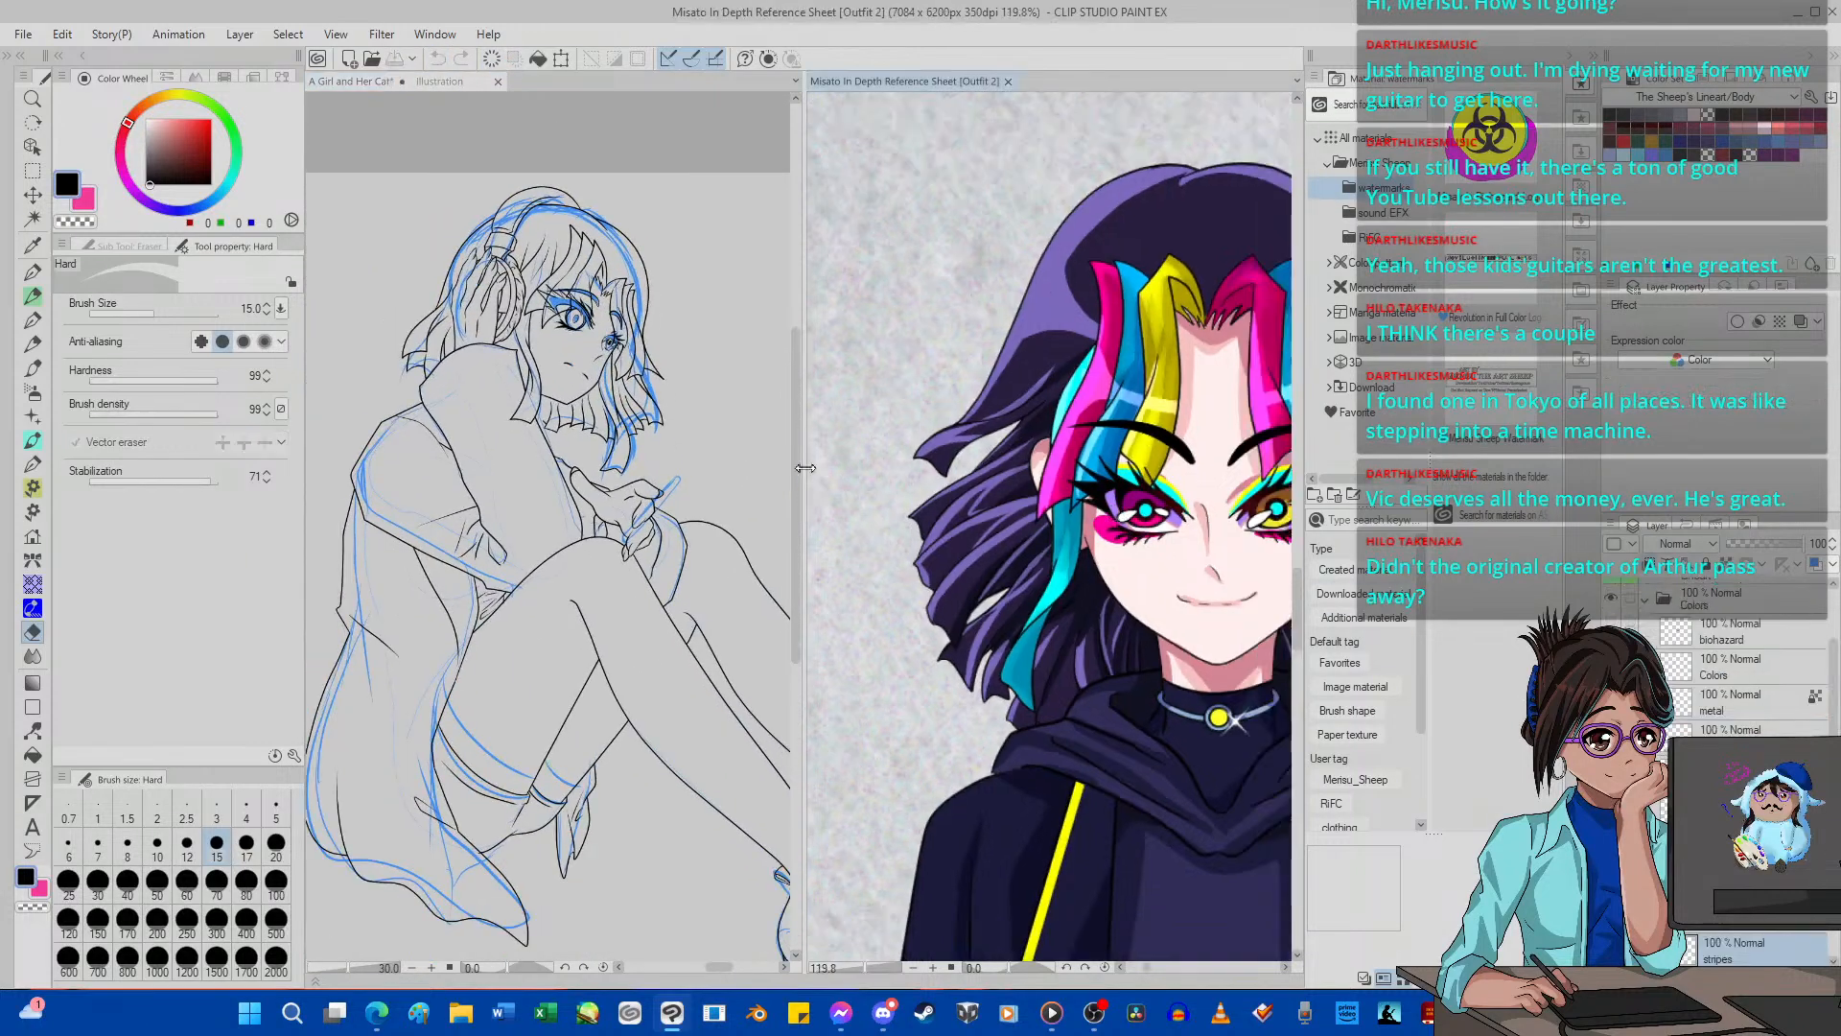
scroll(1172, 530, "down", 10)
scroll(1214, 561, "up", 1)
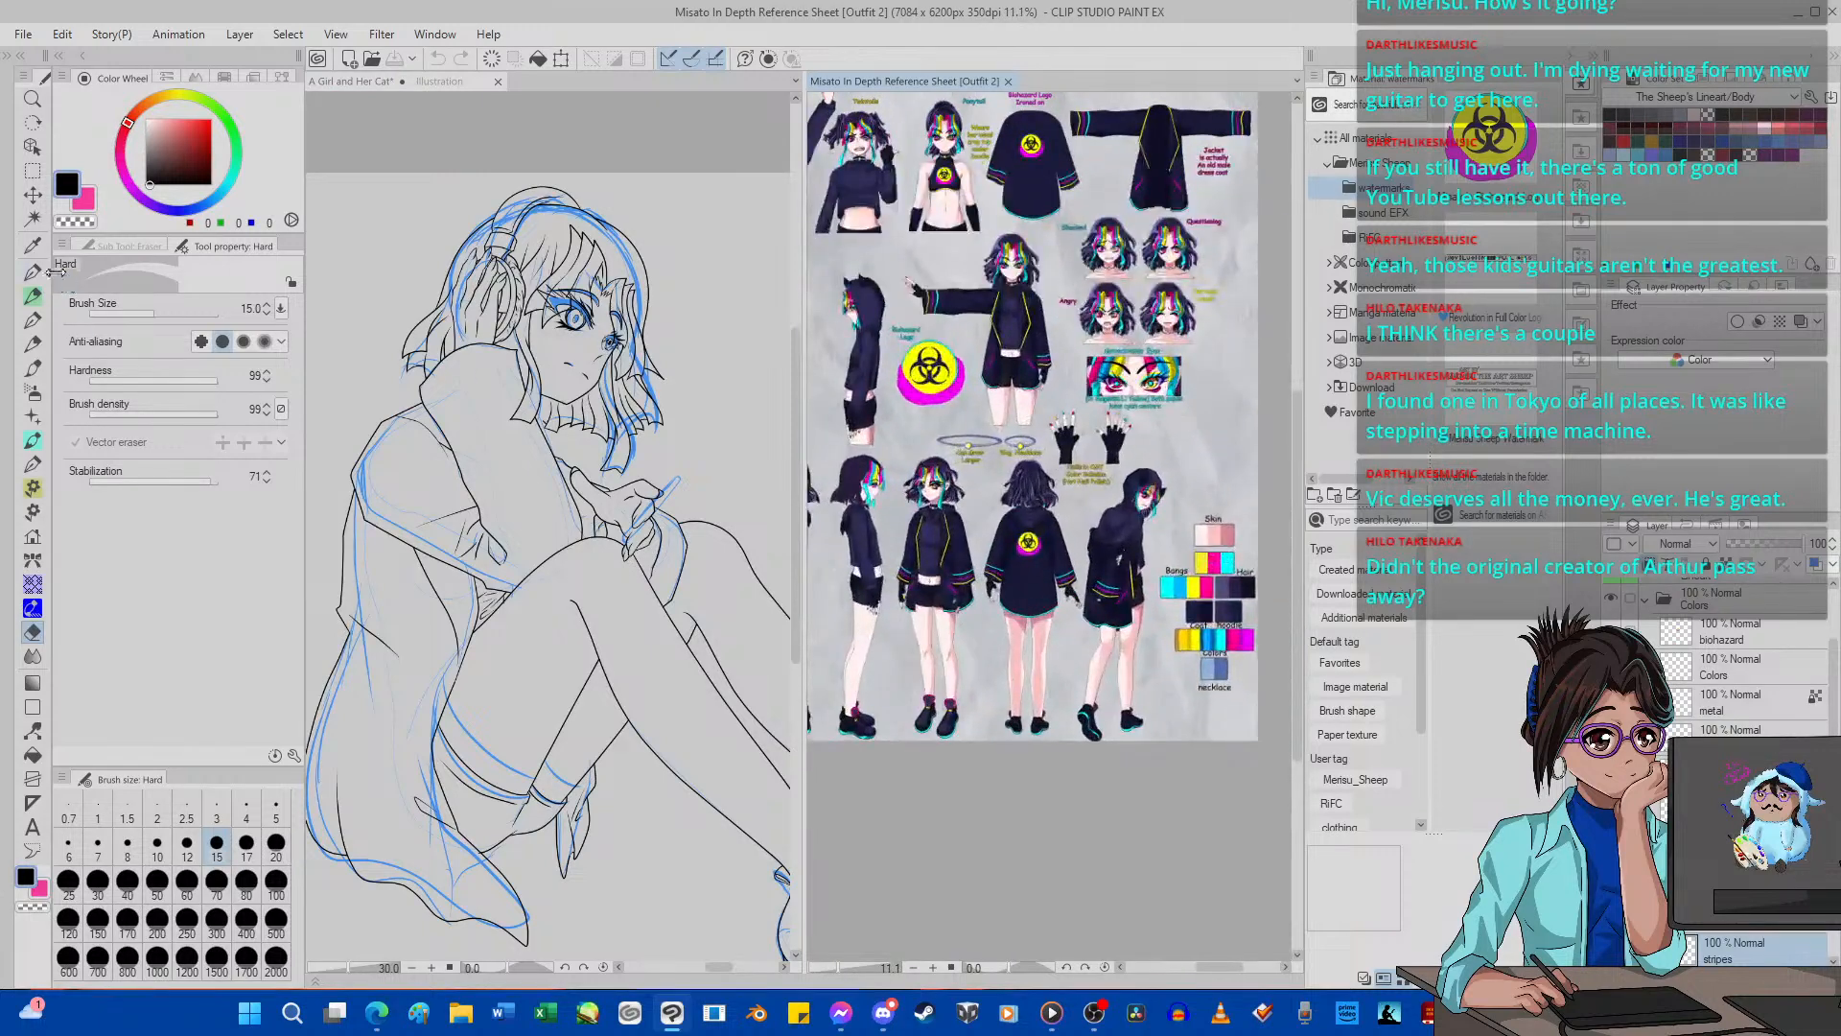
left_click(32, 243)
left_click(1202, 537)
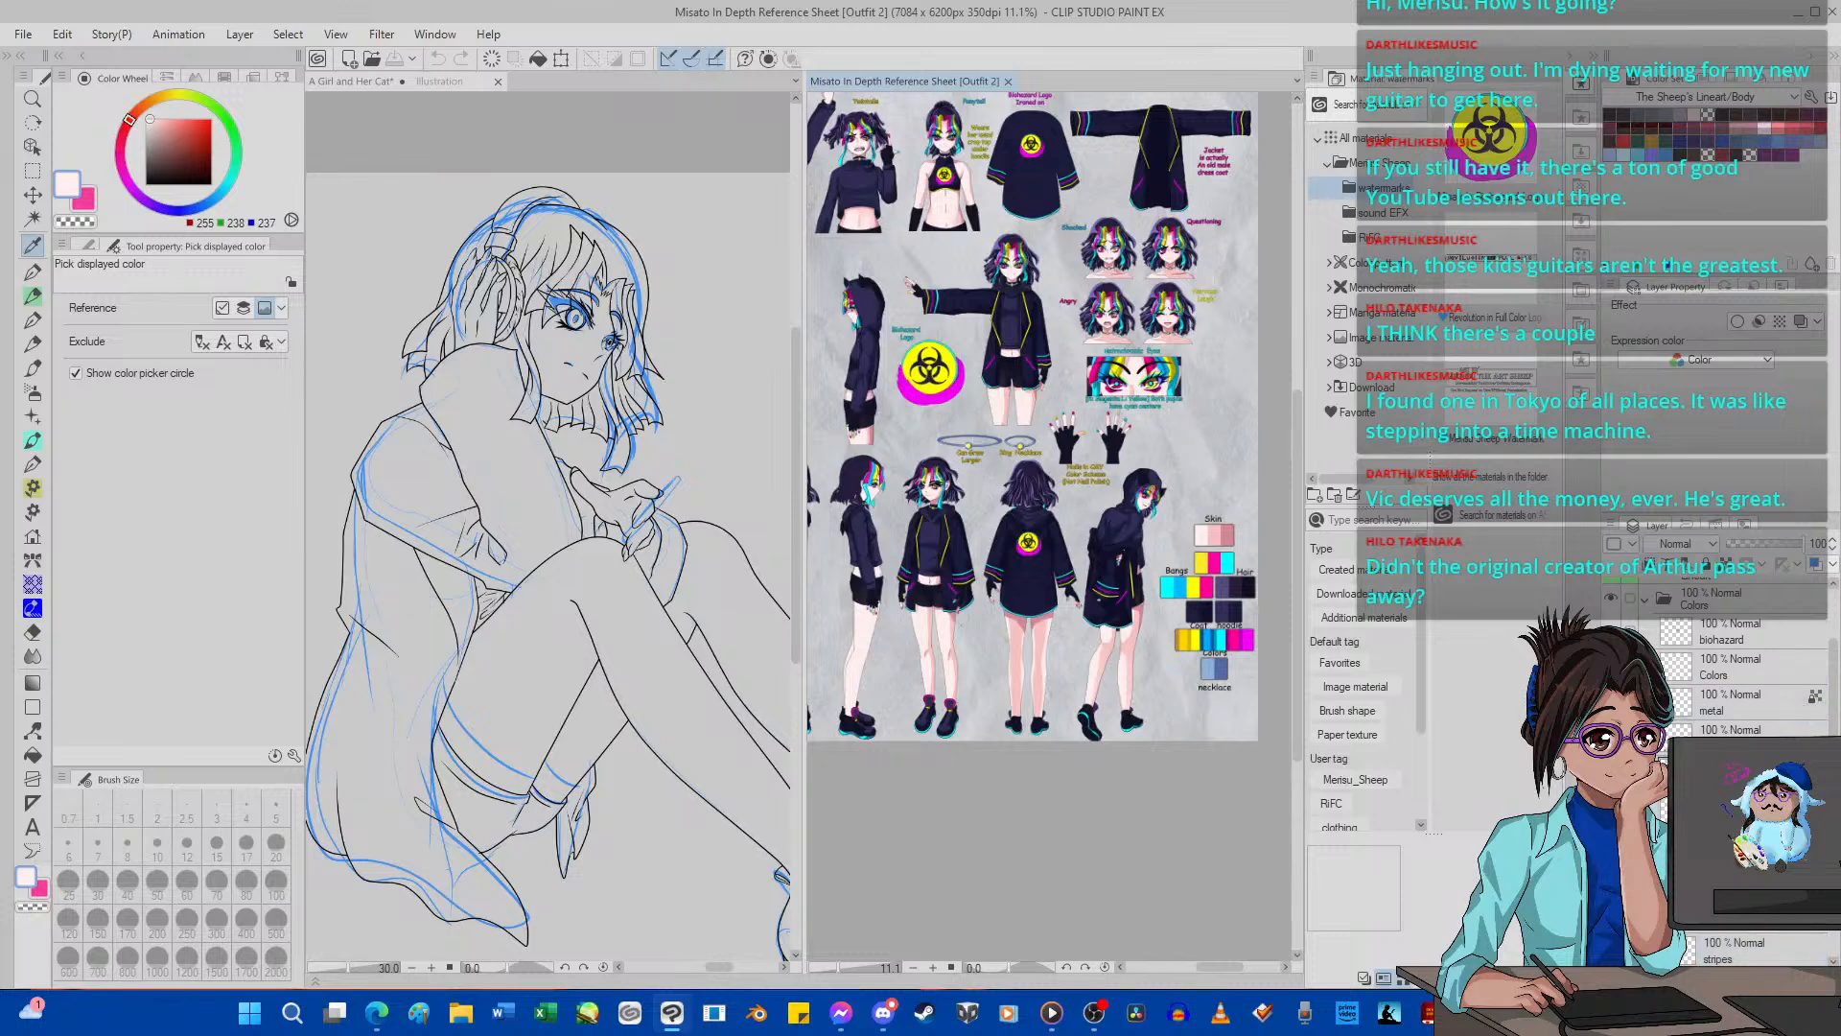
Collapse the reference sheet's Colors folder, close that document without saving, and return to the drawing.
scroll(1717, 680, "up", 3)
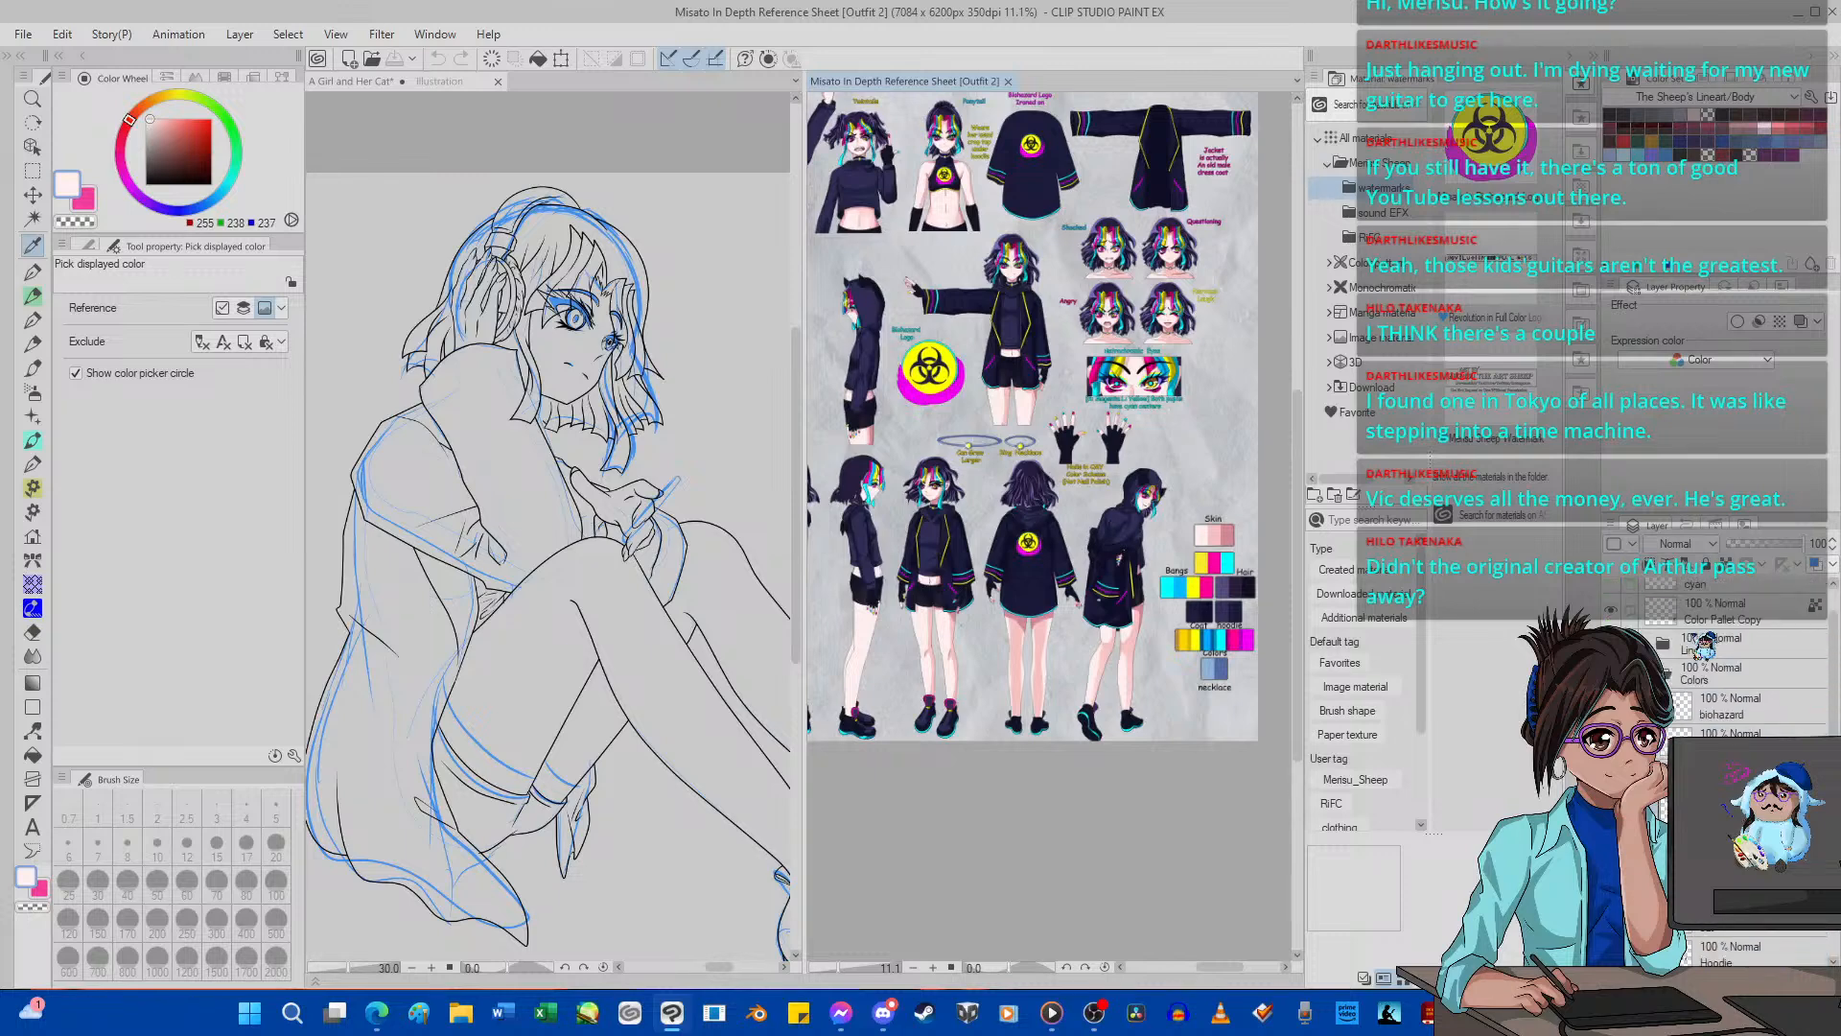
left_click(1651, 674)
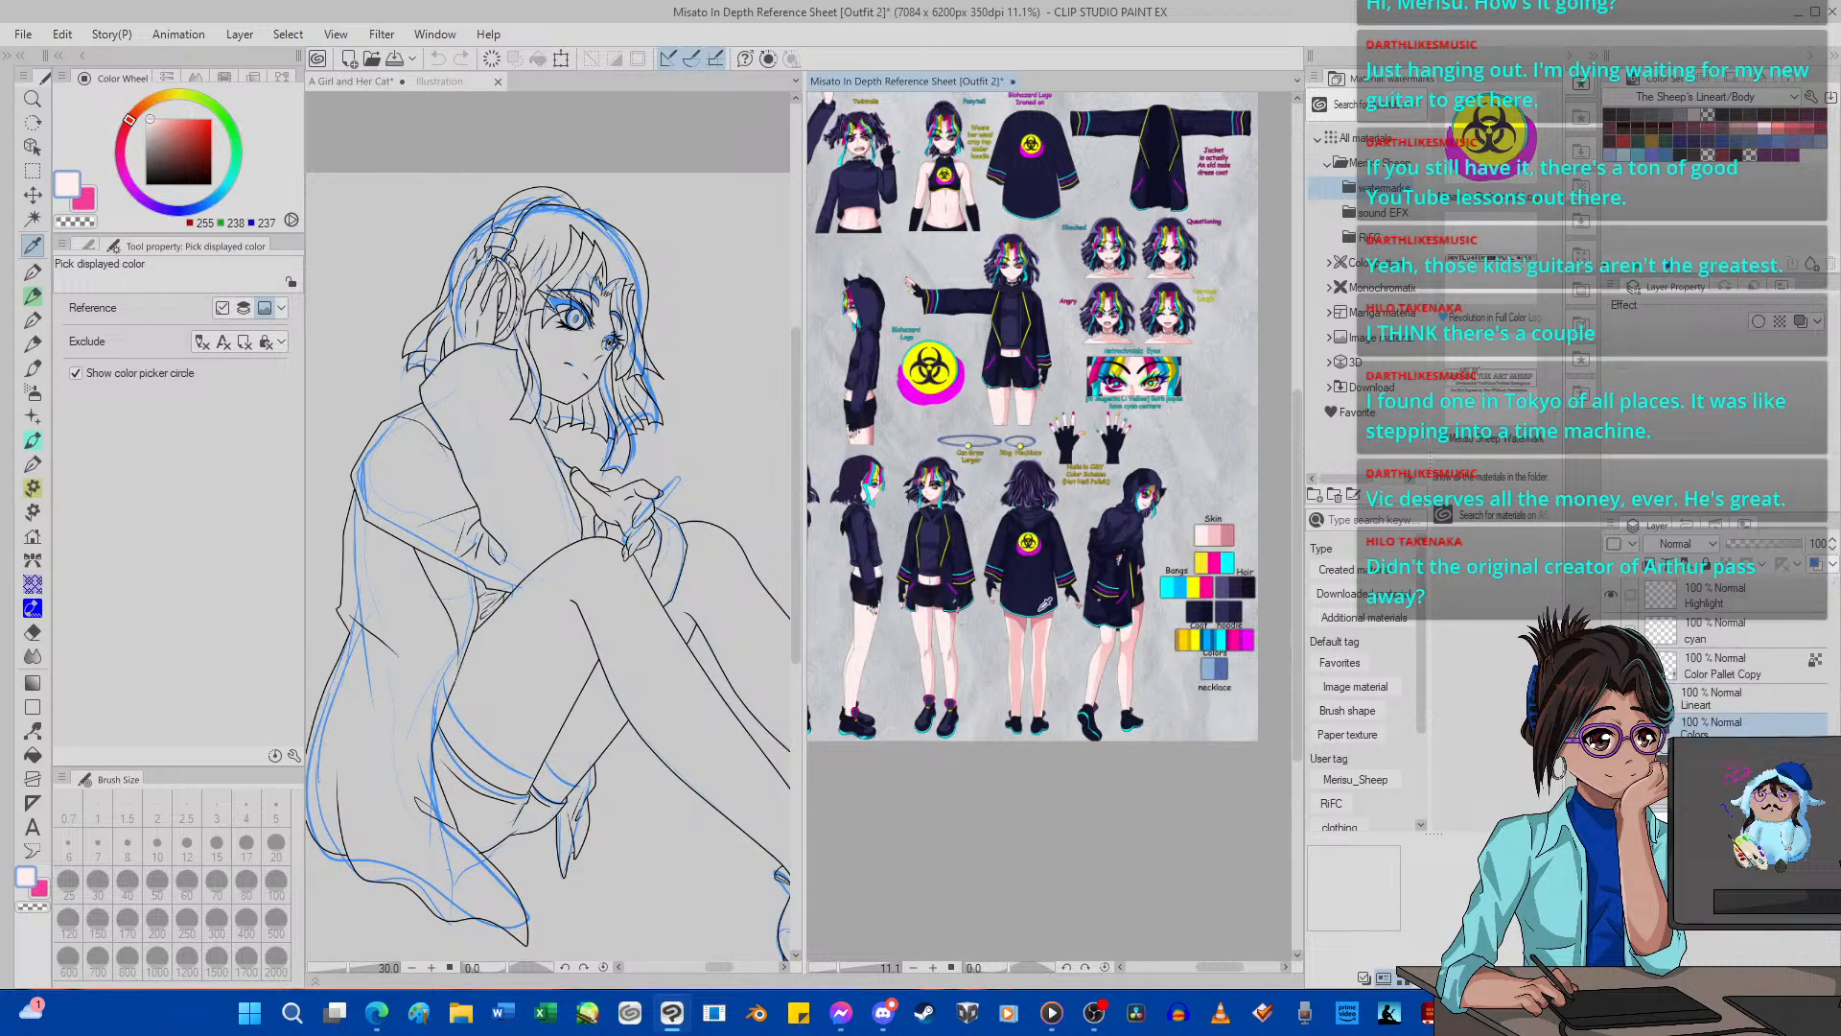
scroll(1054, 652, "down", 5)
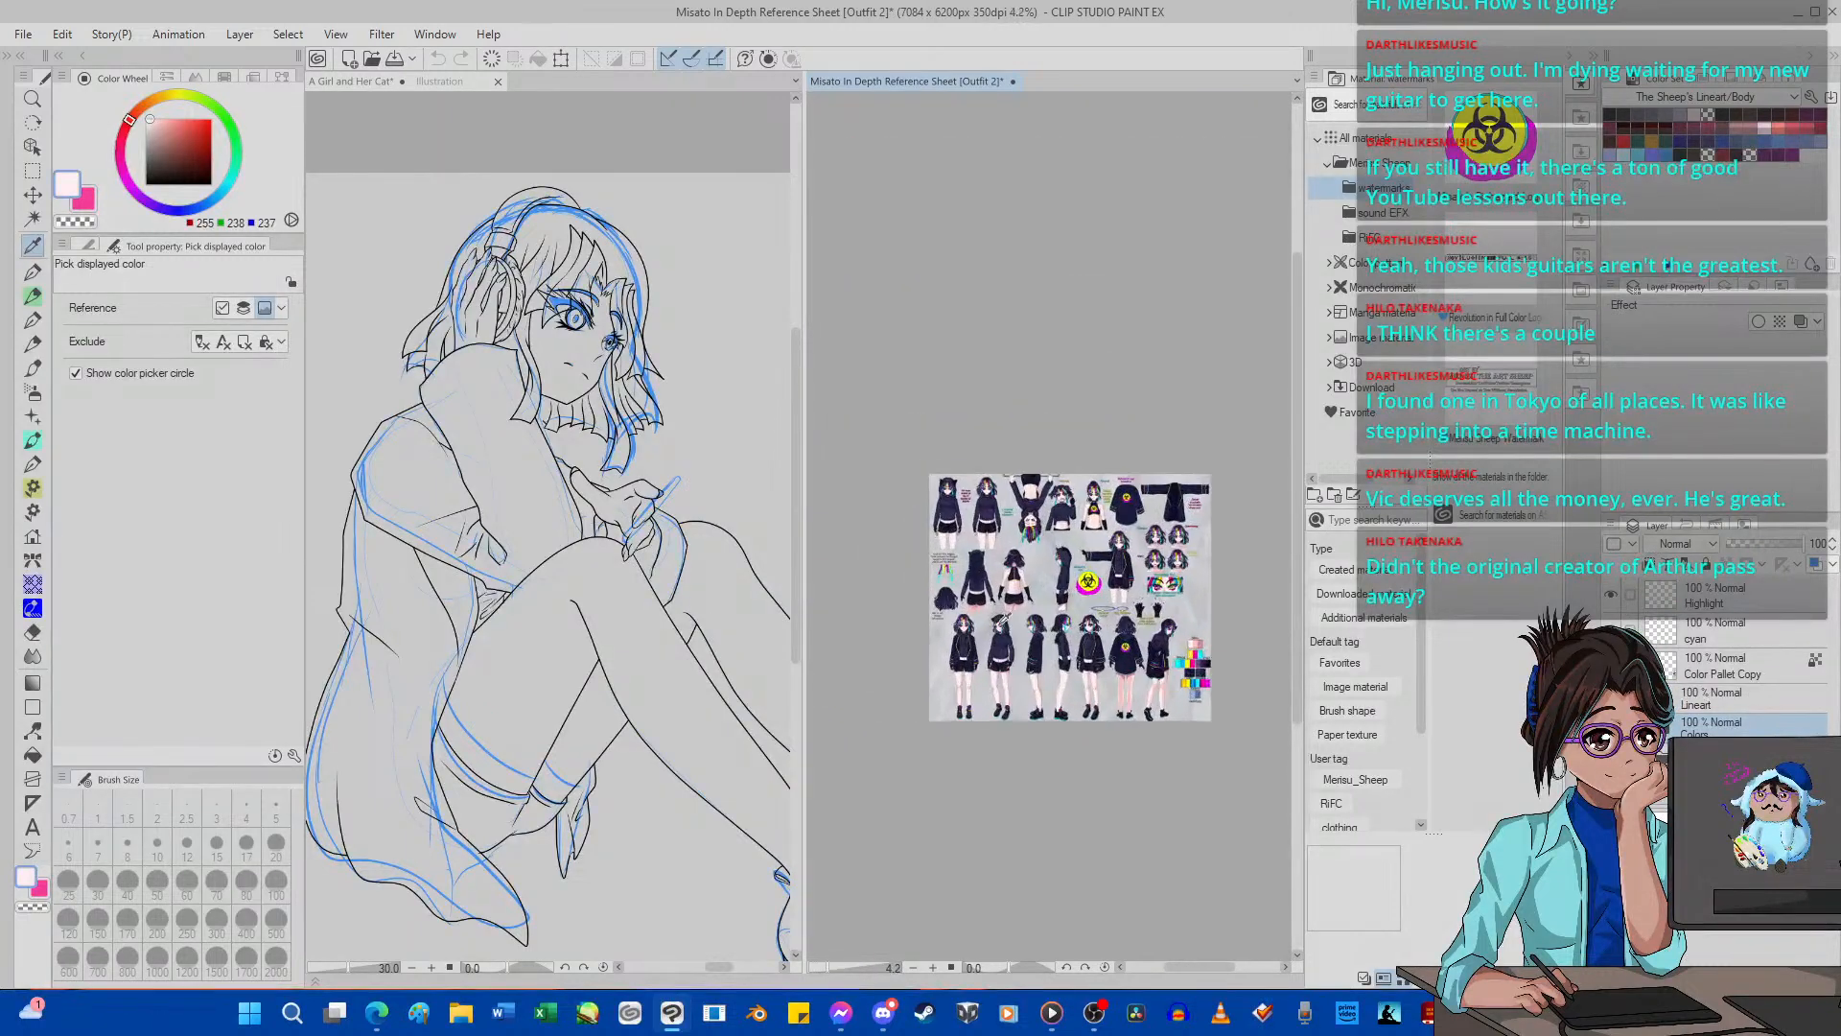
left_click(1013, 82)
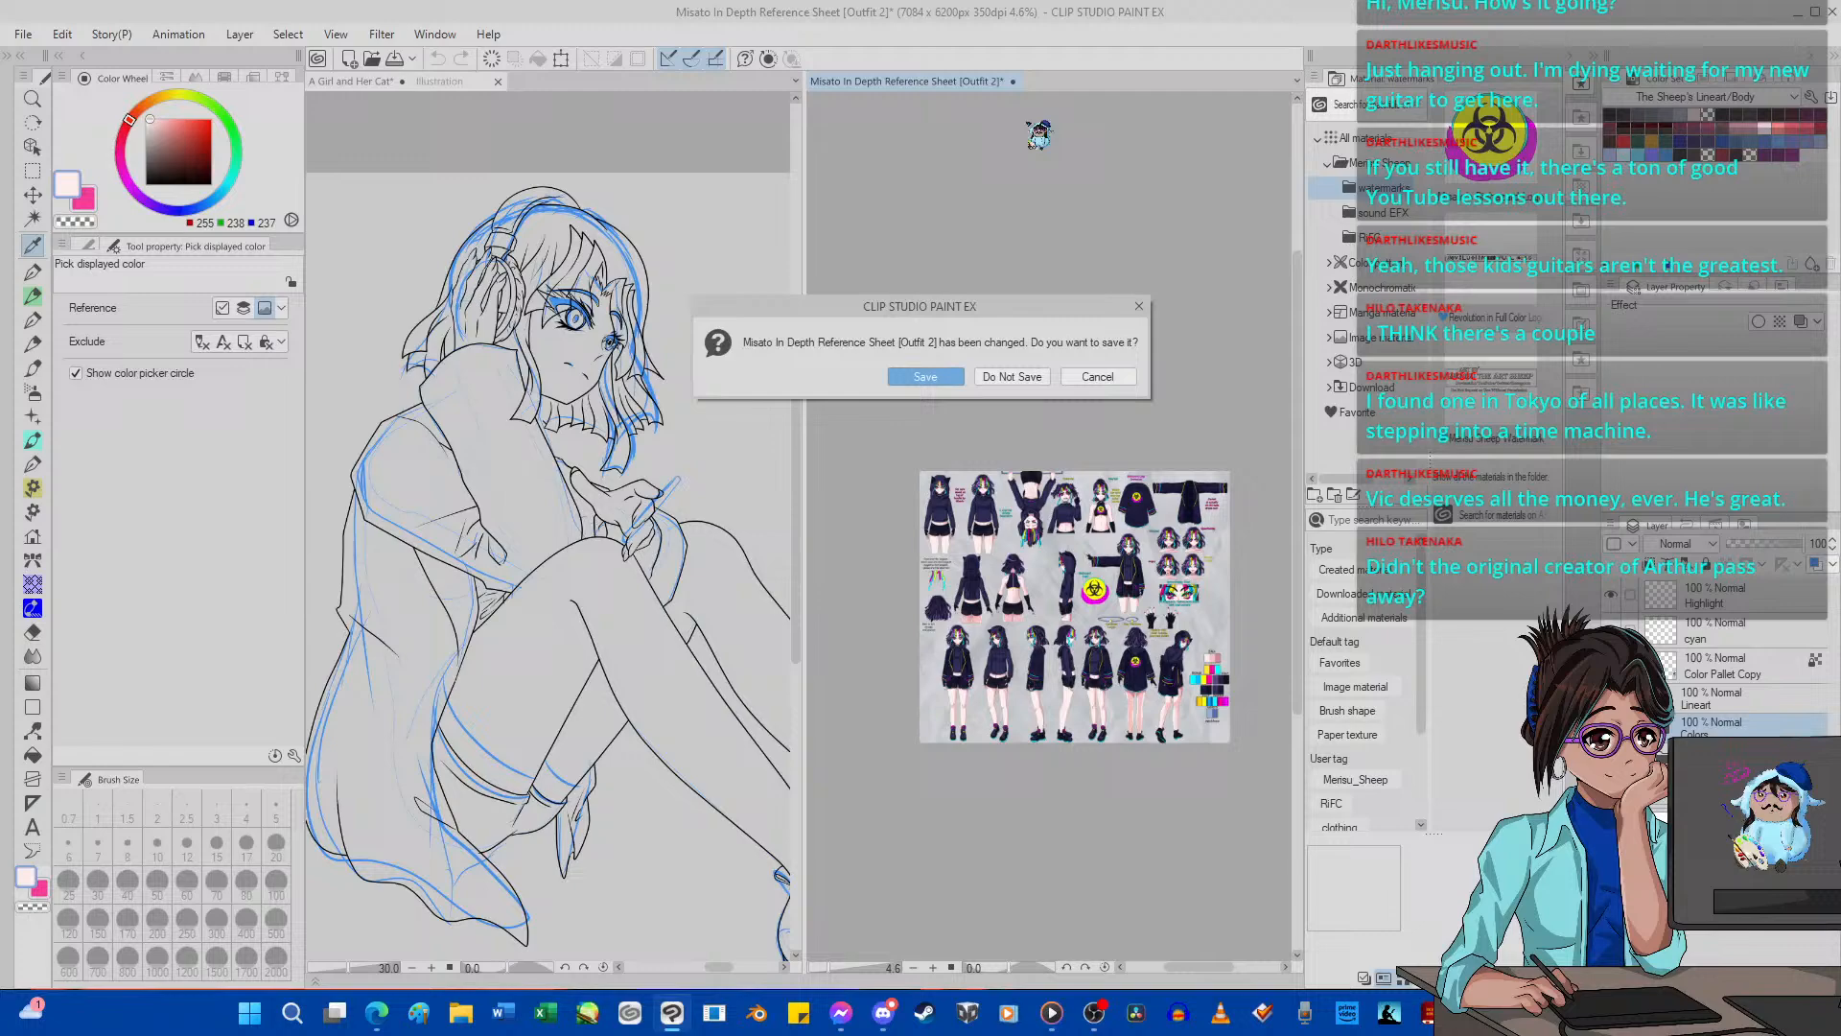
left_click(1036, 378)
key("ctrl+0")
scroll(796, 449, "up", 2)
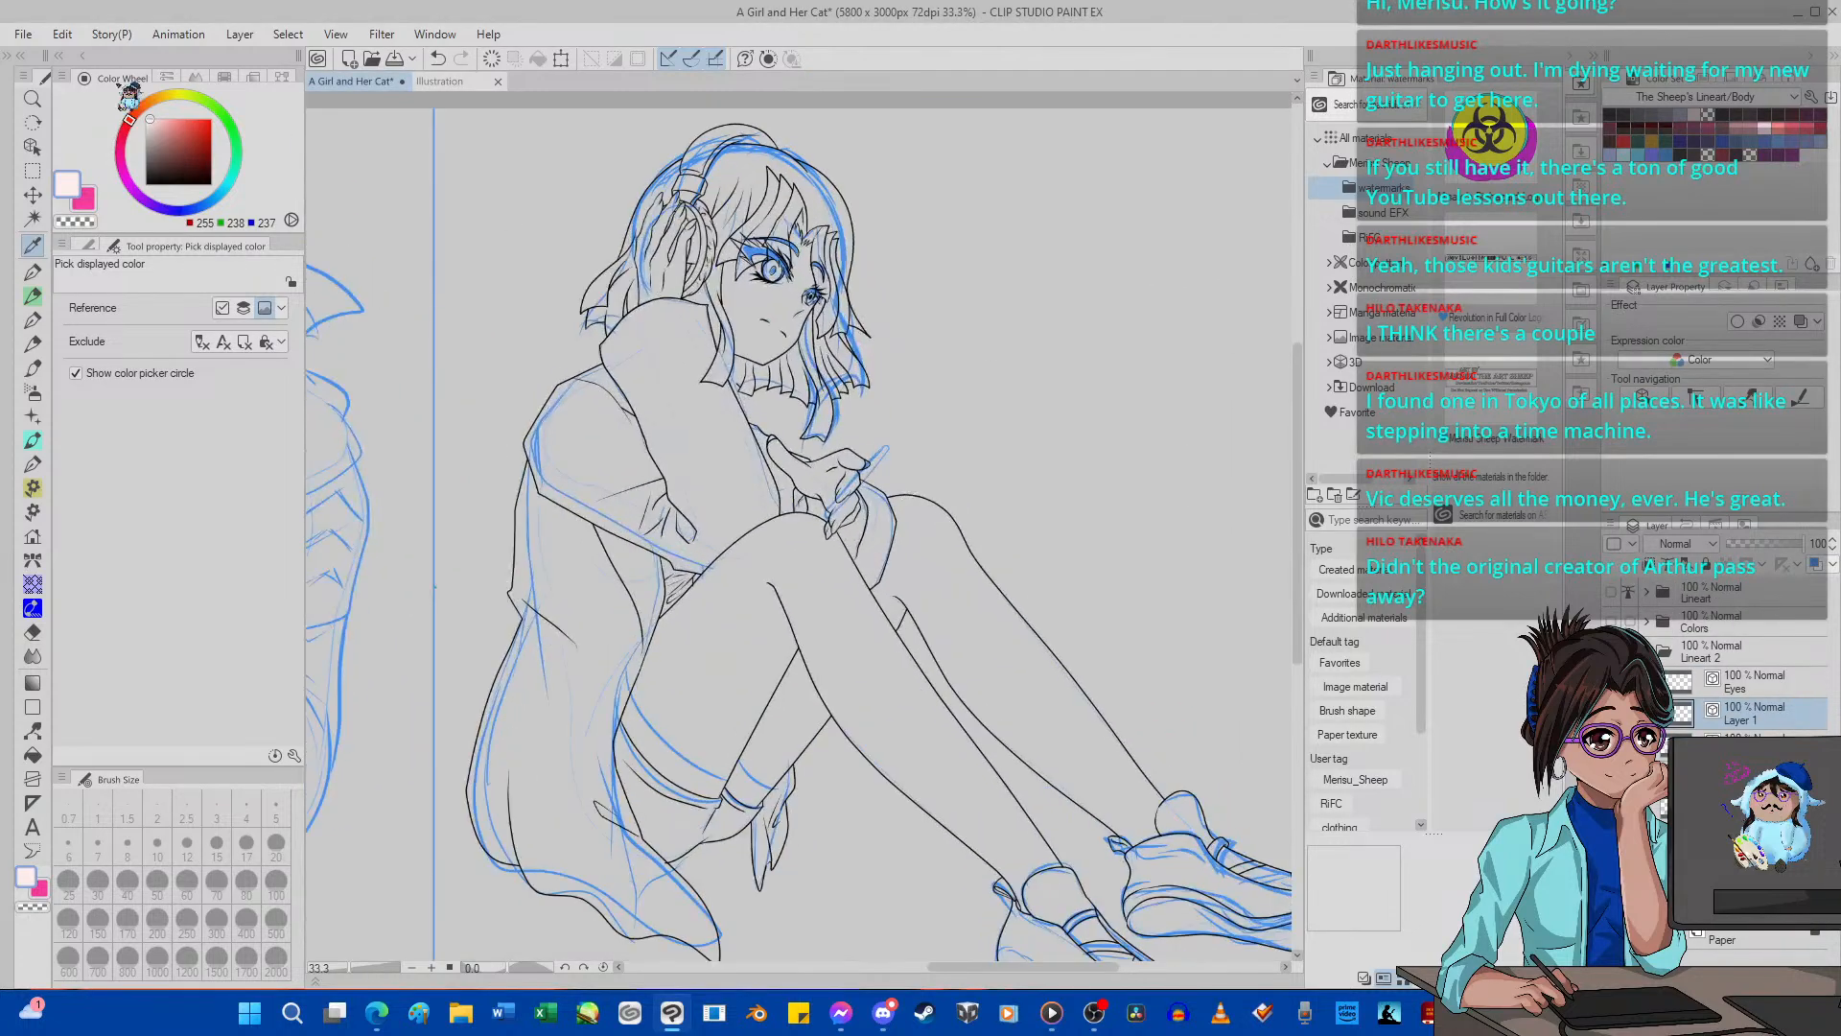
Open Misato In Depth Reference Sheet [Outfit 2].png from the RiFC folder.
left_click(23, 33)
left_click(57, 80)
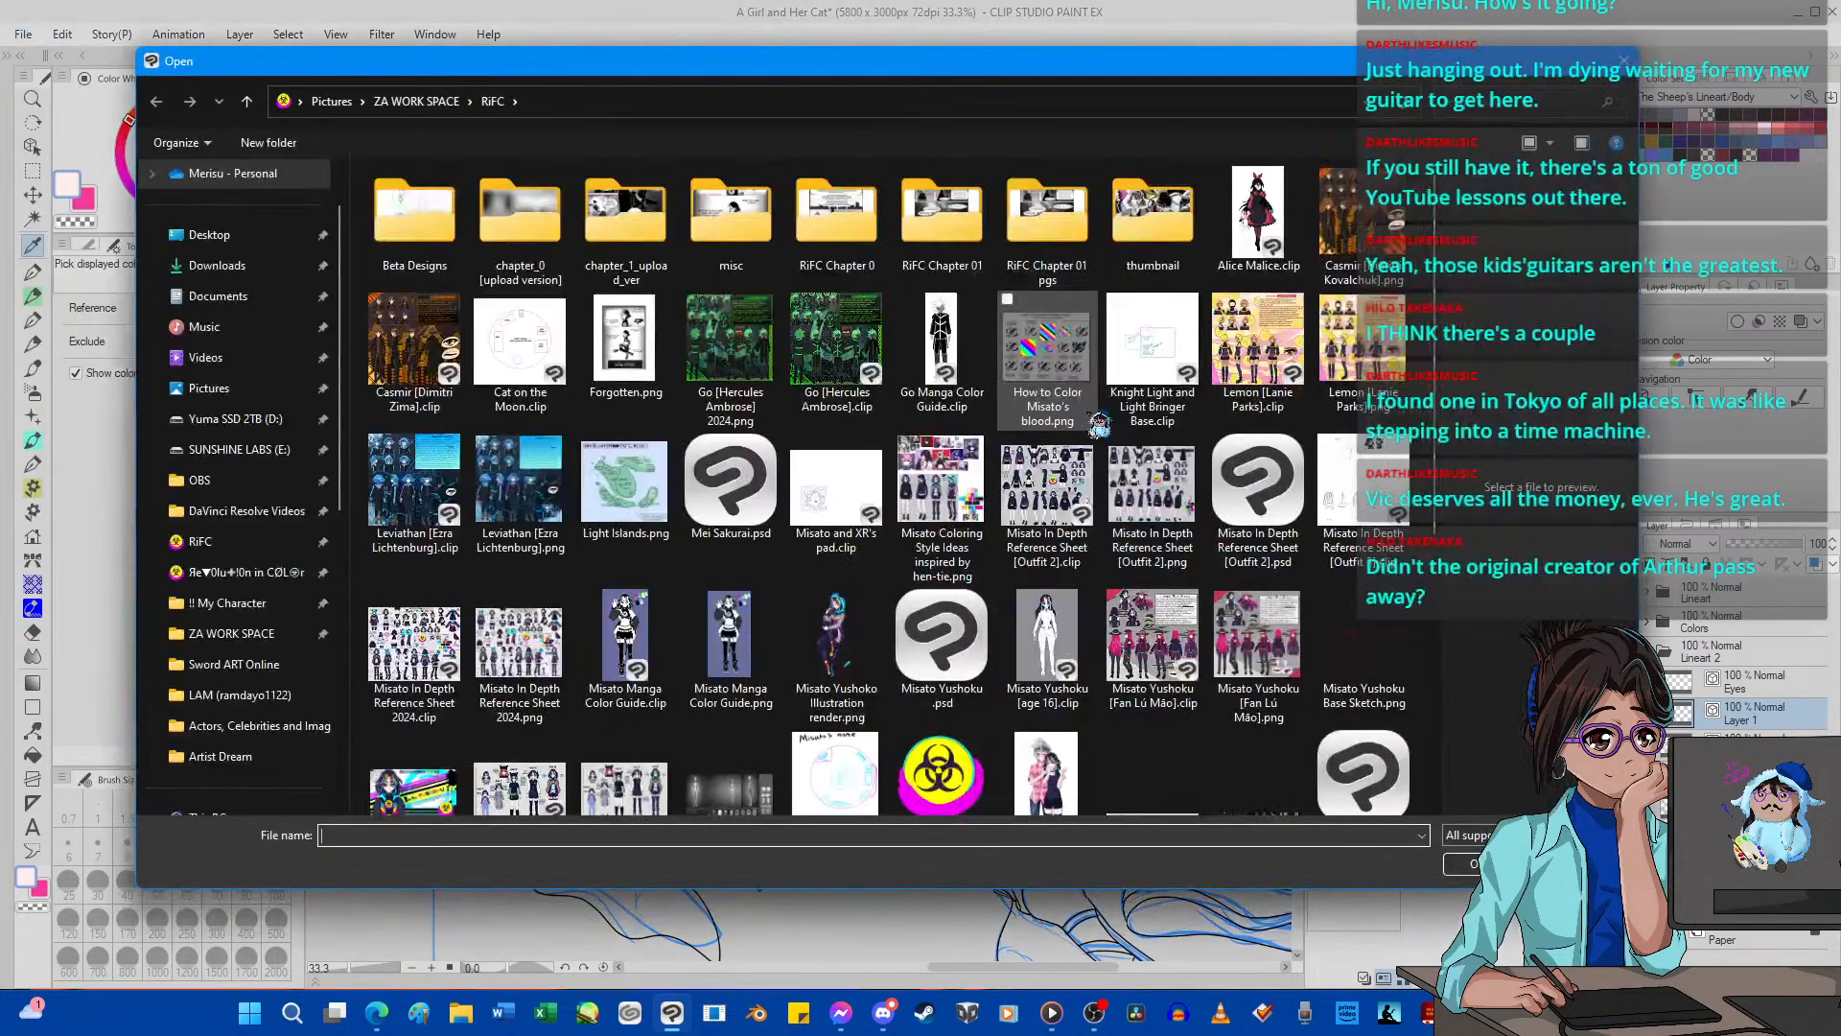
left_click(1152, 479)
left_click(1465, 863)
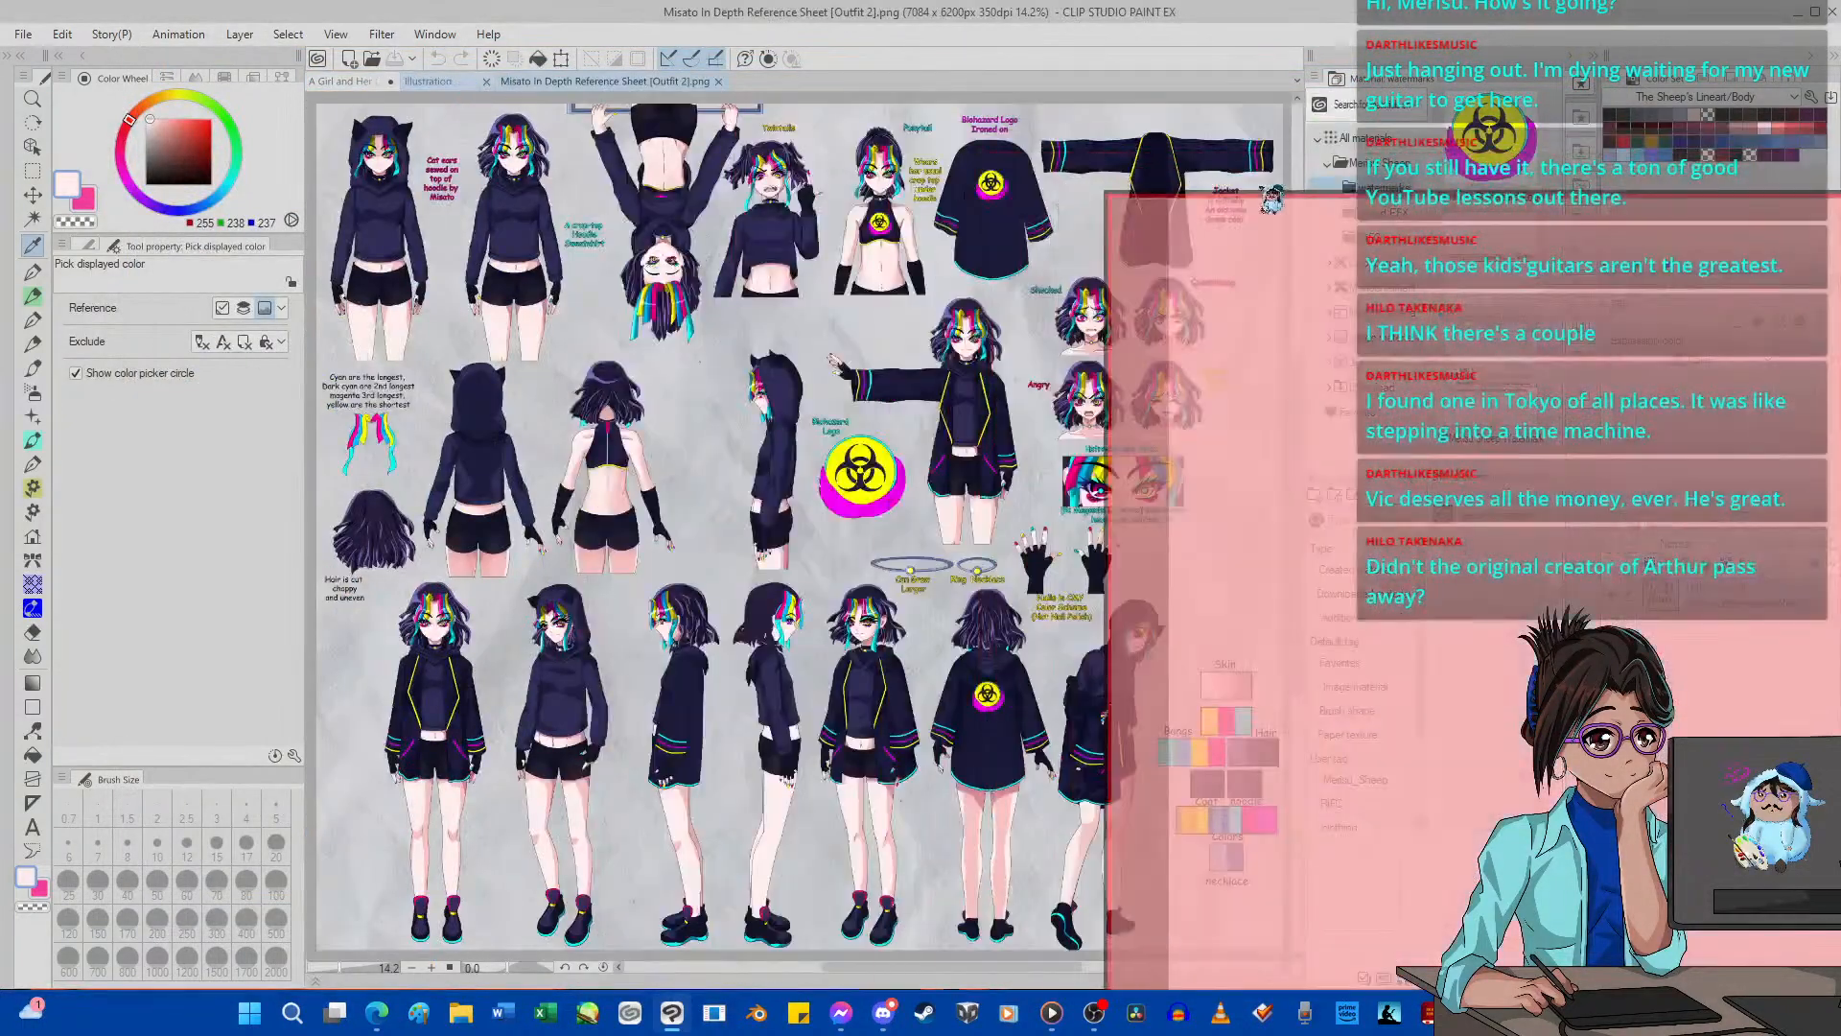
Close the Illustration document and dock the reference sheet beside the drawing, enlarged on its color swatches.
left_click_drag(1285, 191, 1119, 269)
left_click(1537, 265)
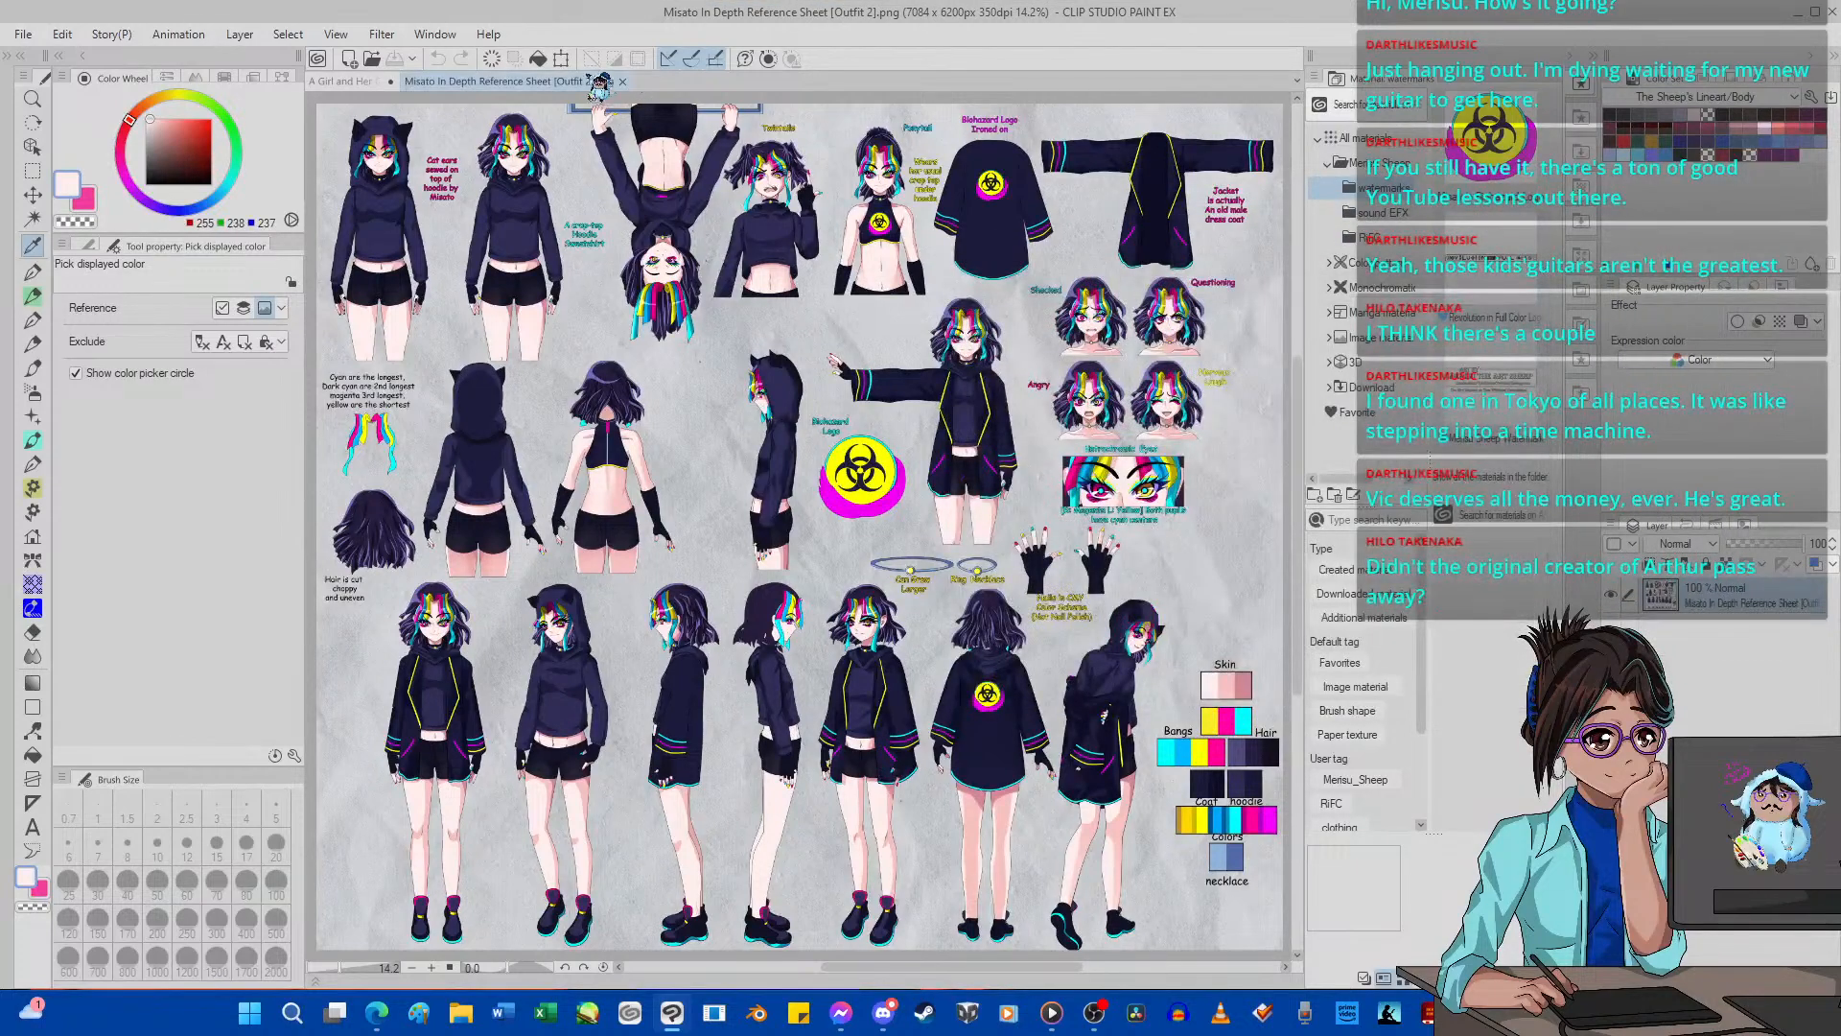
left_click_drag(584, 79, 1271, 211)
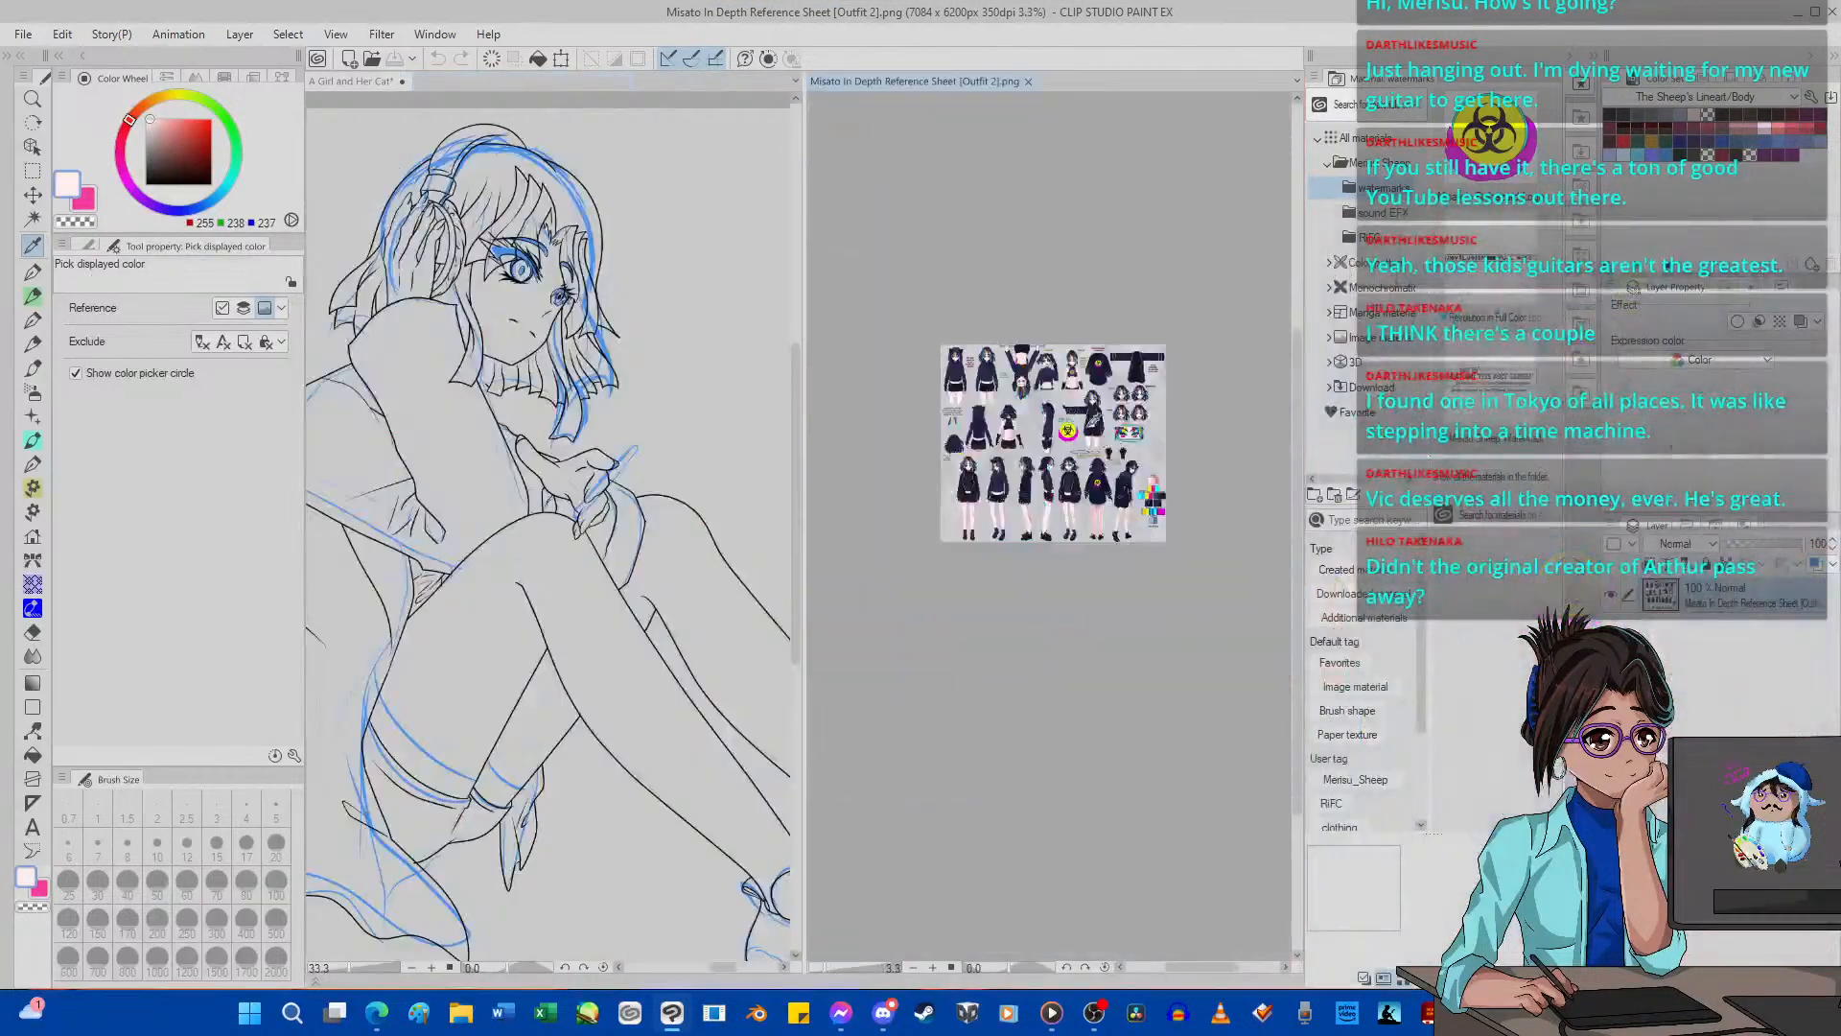
scroll(1237, 628, "up", 3)
Create a layer folder named Colors directly below the Lineart 2 folder and add a new raster layer inside it.
key("g")
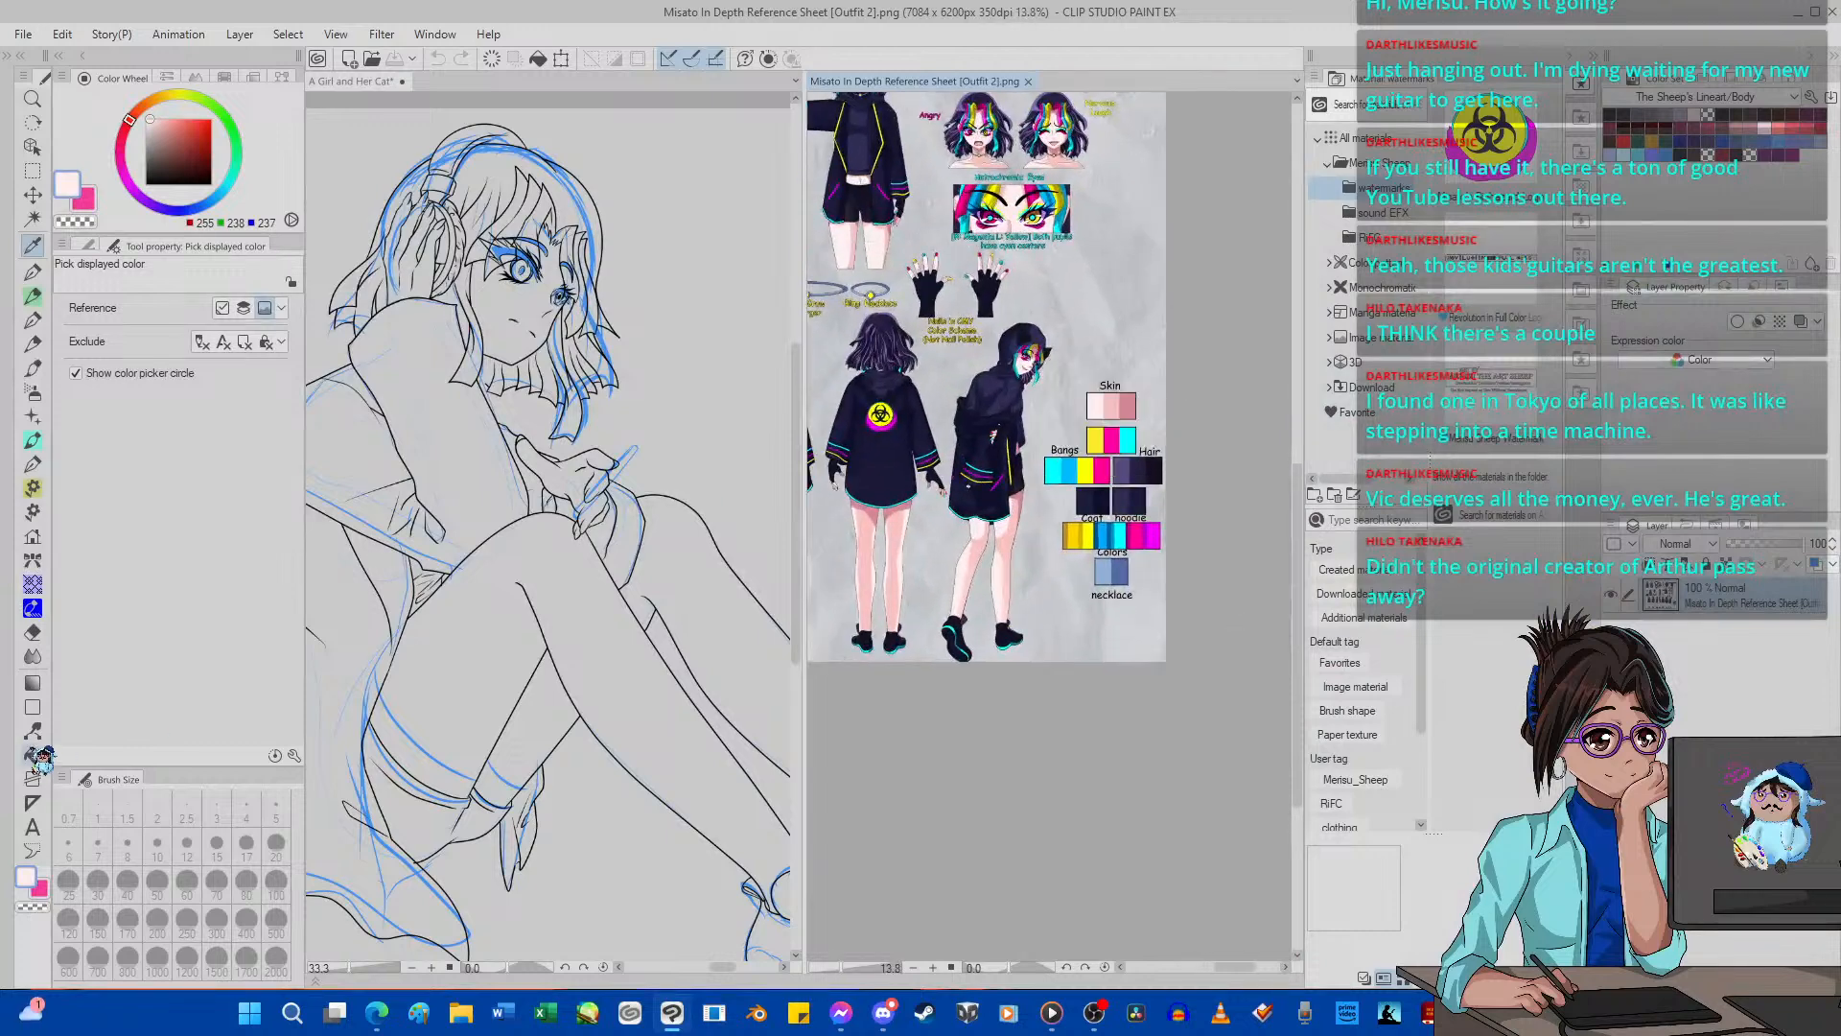
left_click(652, 697)
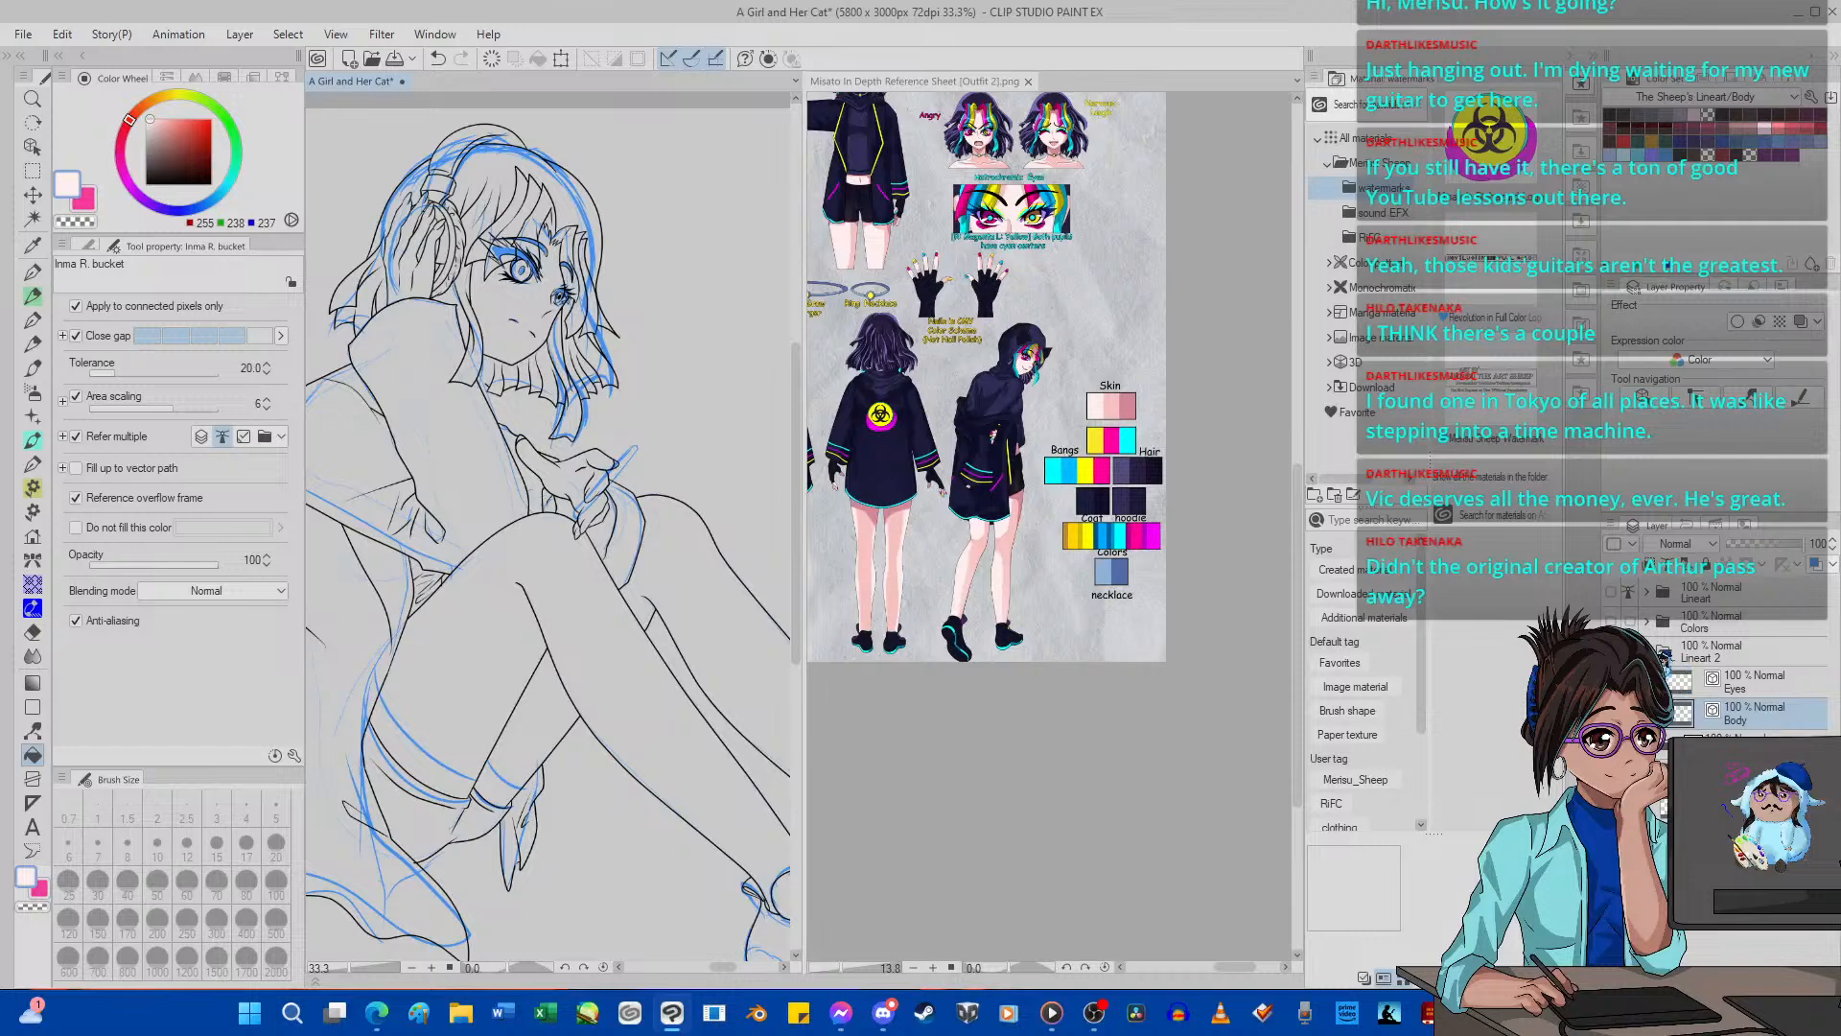
double_click(1751, 658)
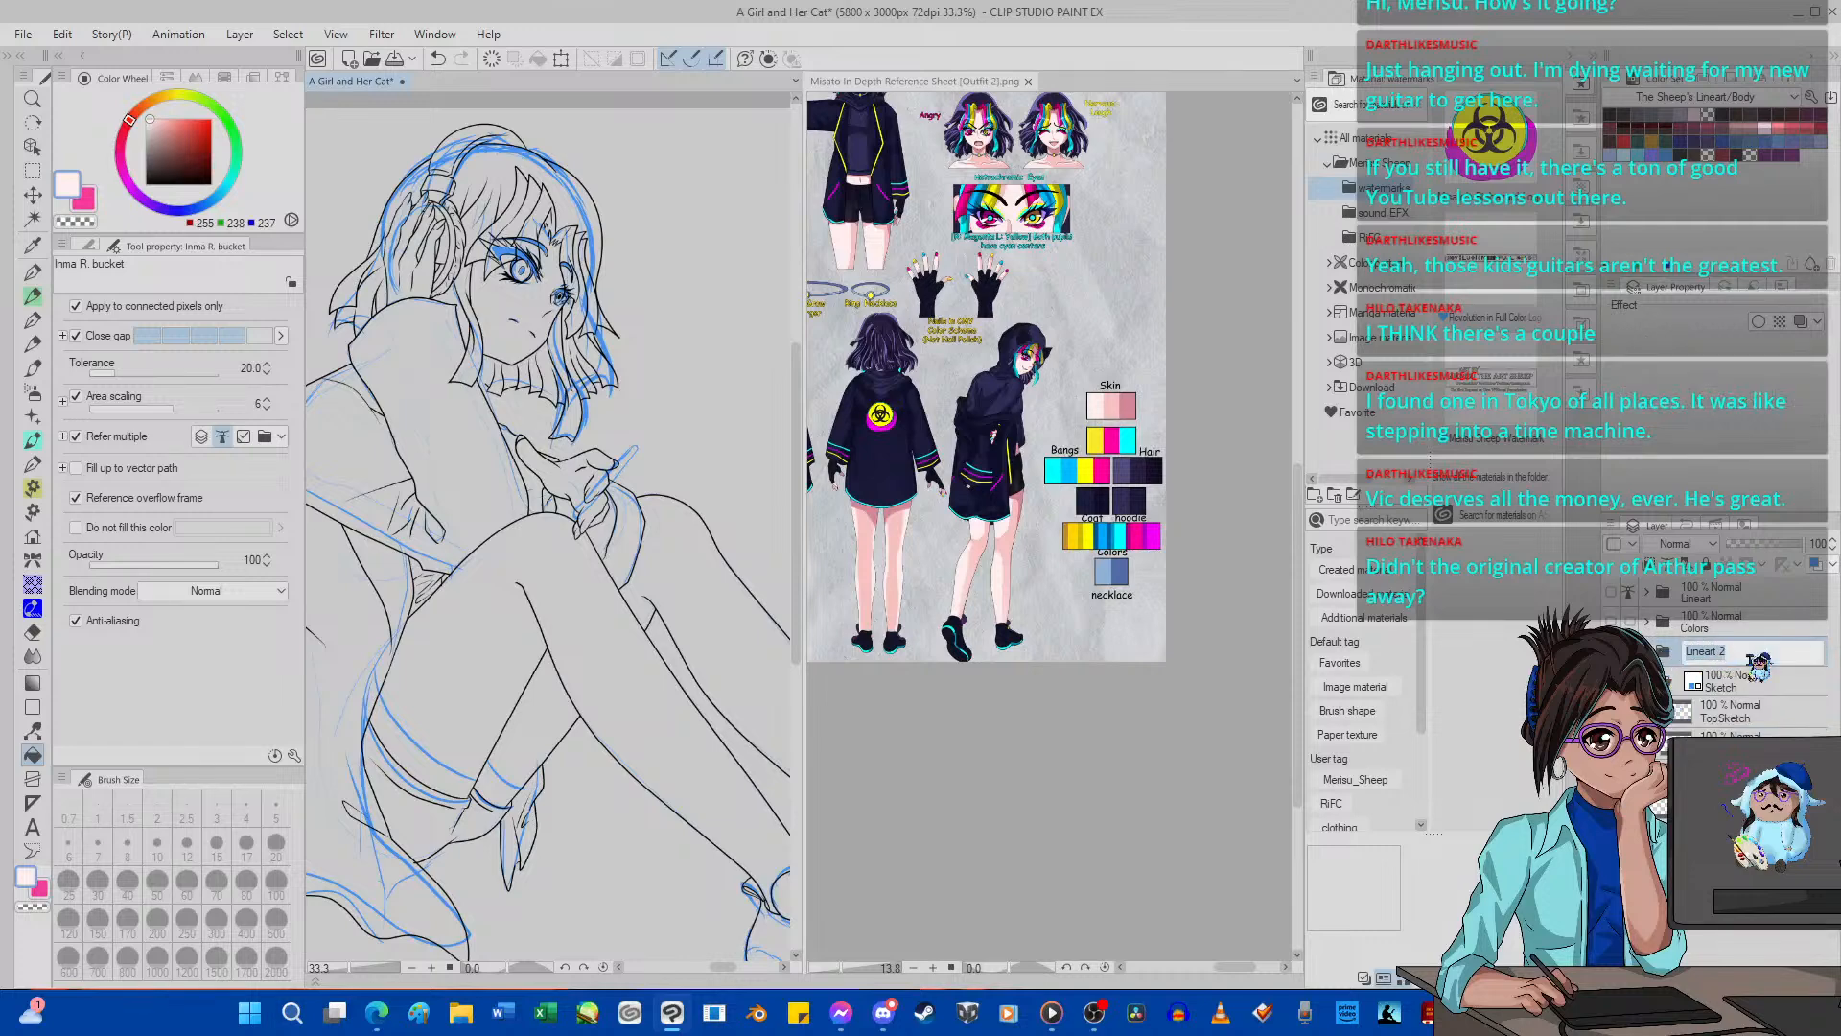
key("Return")
left_click(1674, 977)
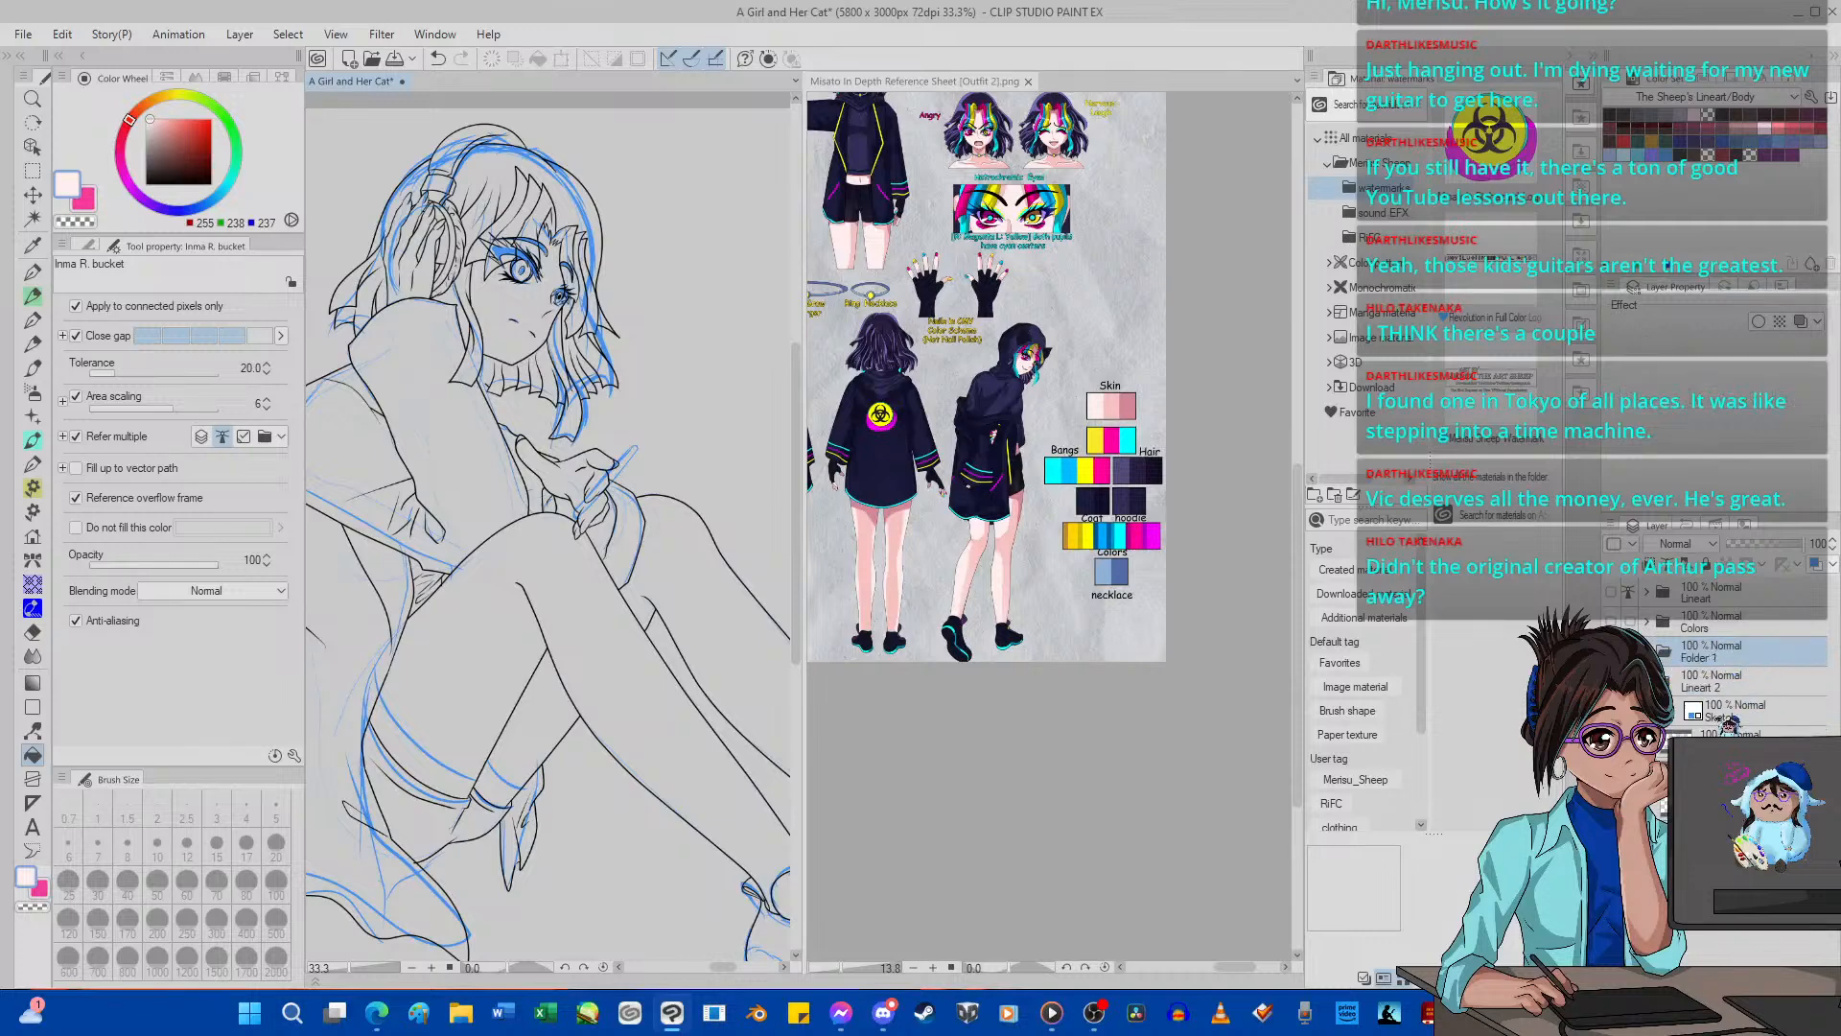
left_click_drag(1730, 658, 1739, 688)
double_click(1748, 690)
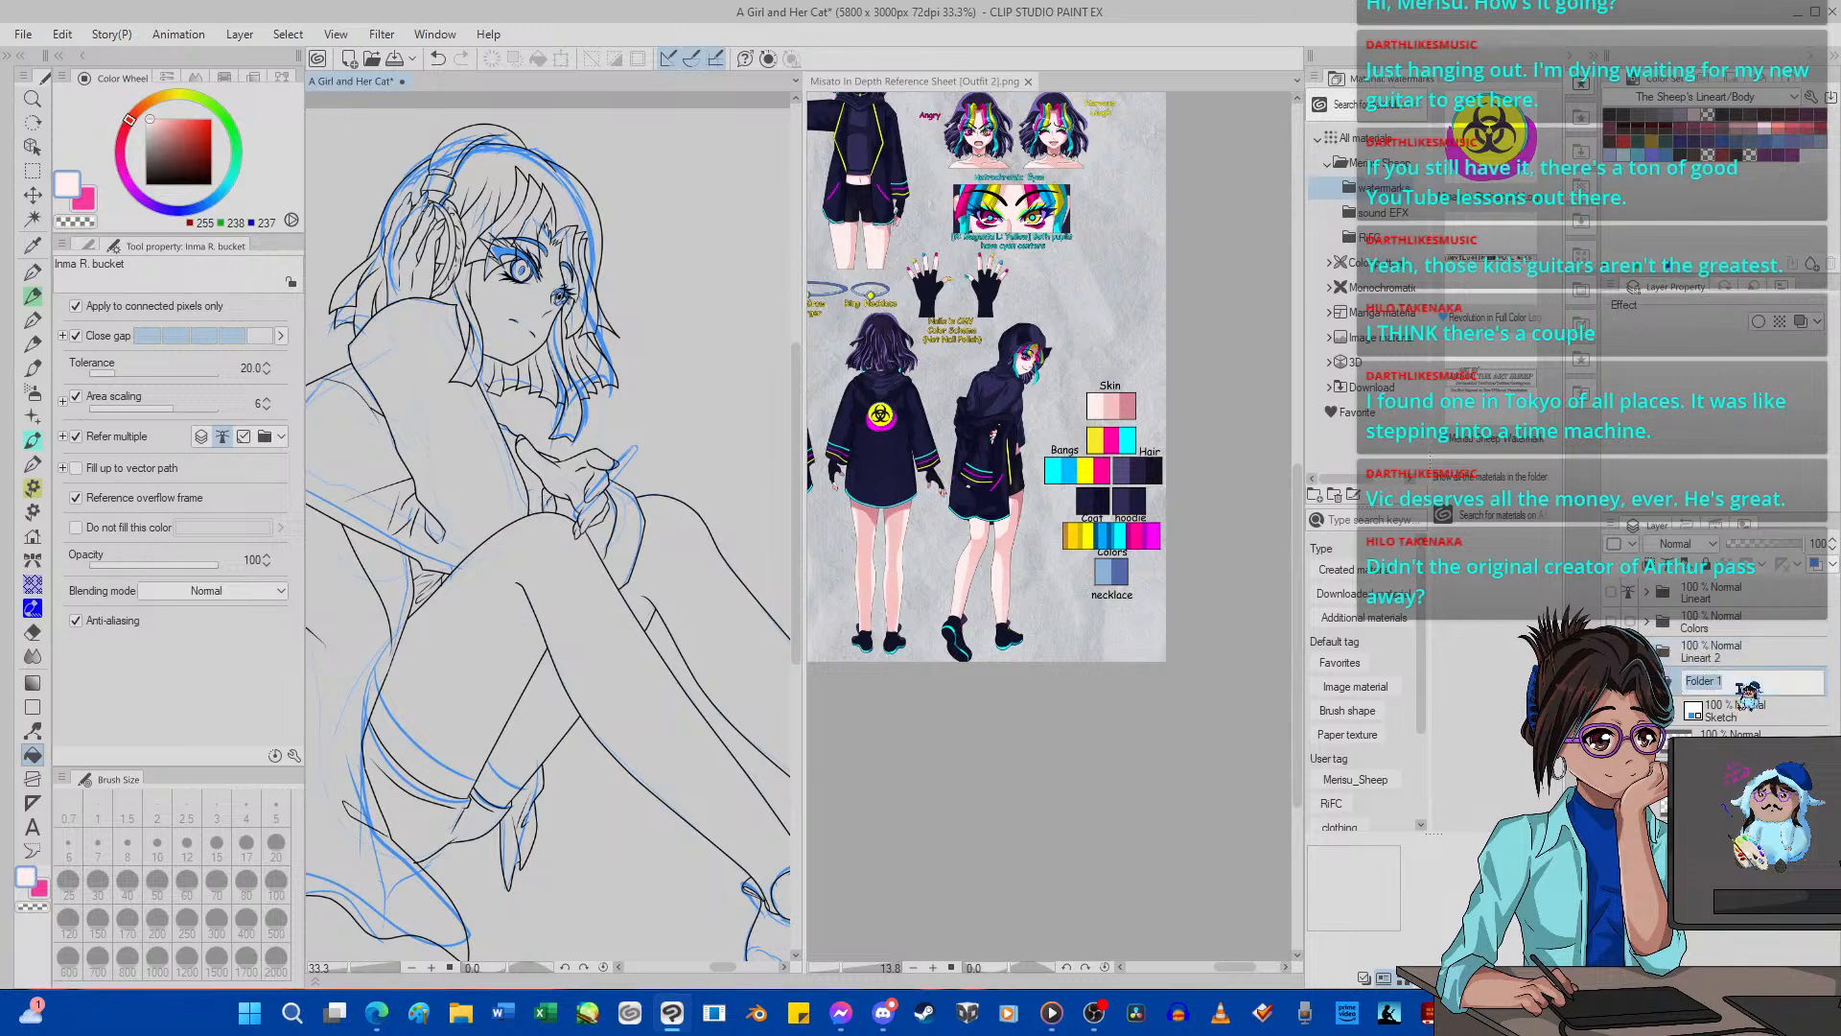
type("Colors")
key("Return")
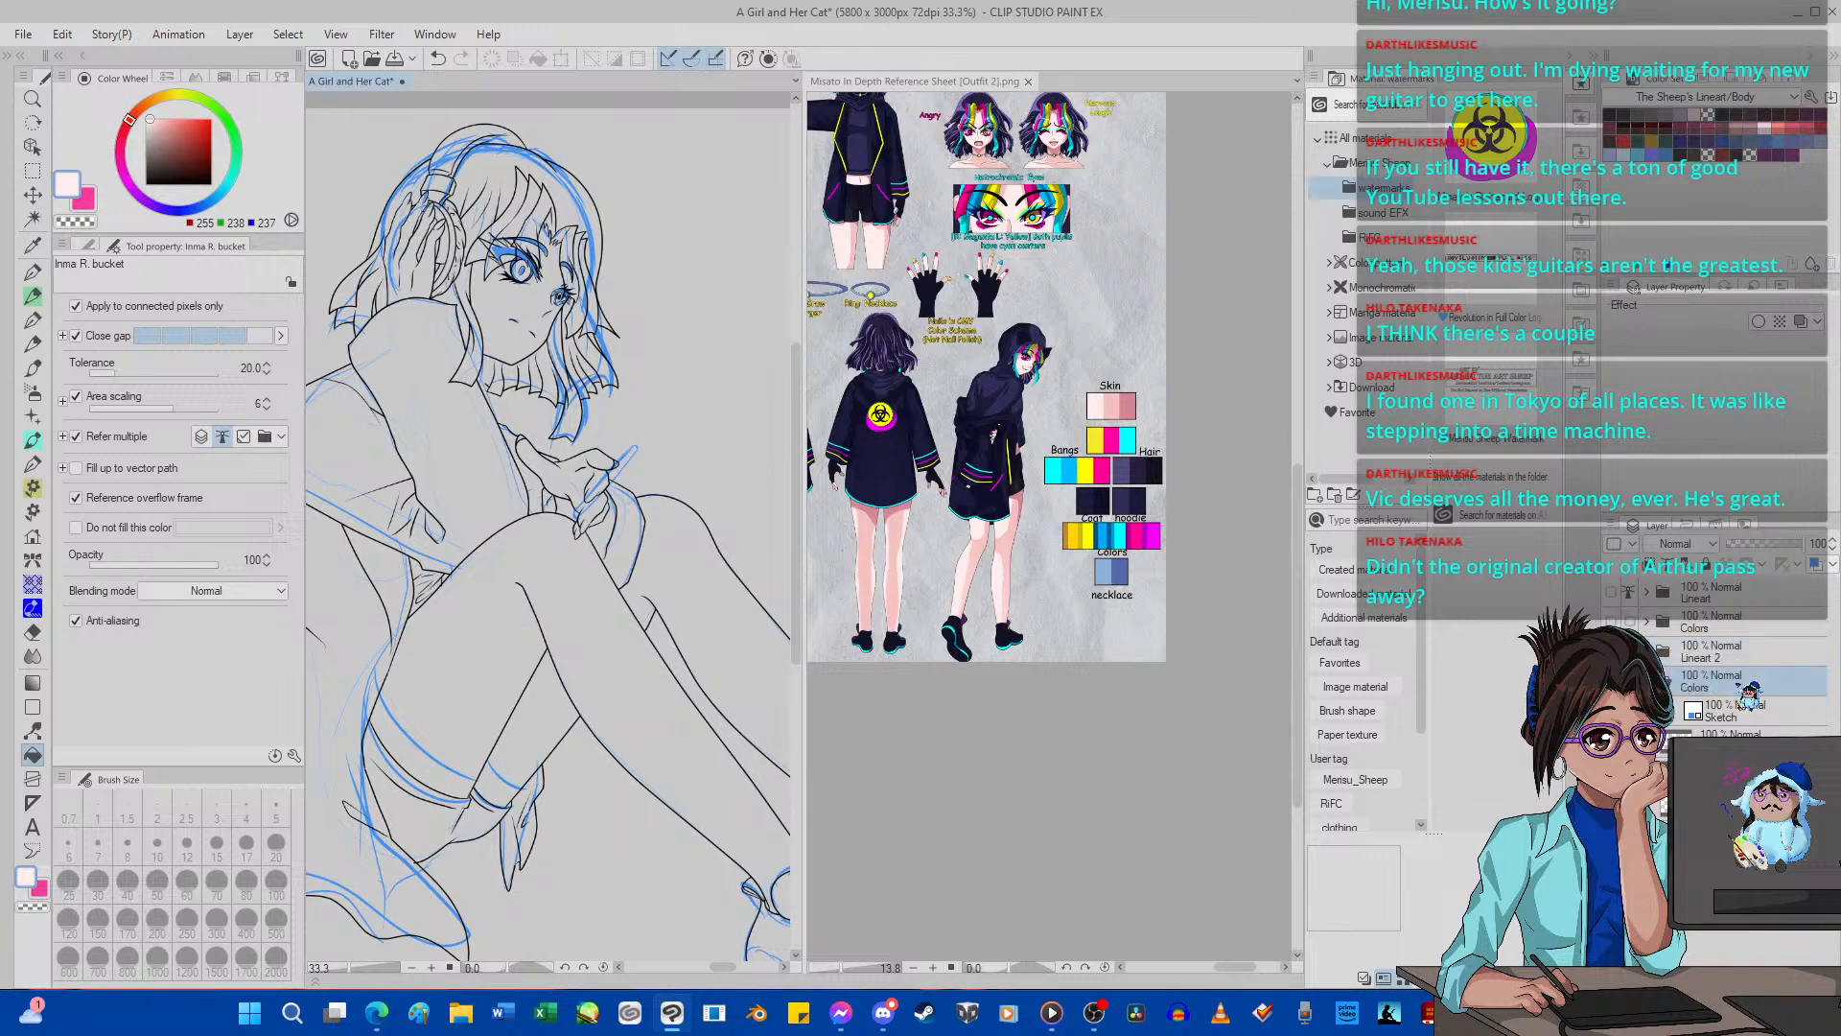
left_click(1632, 977)
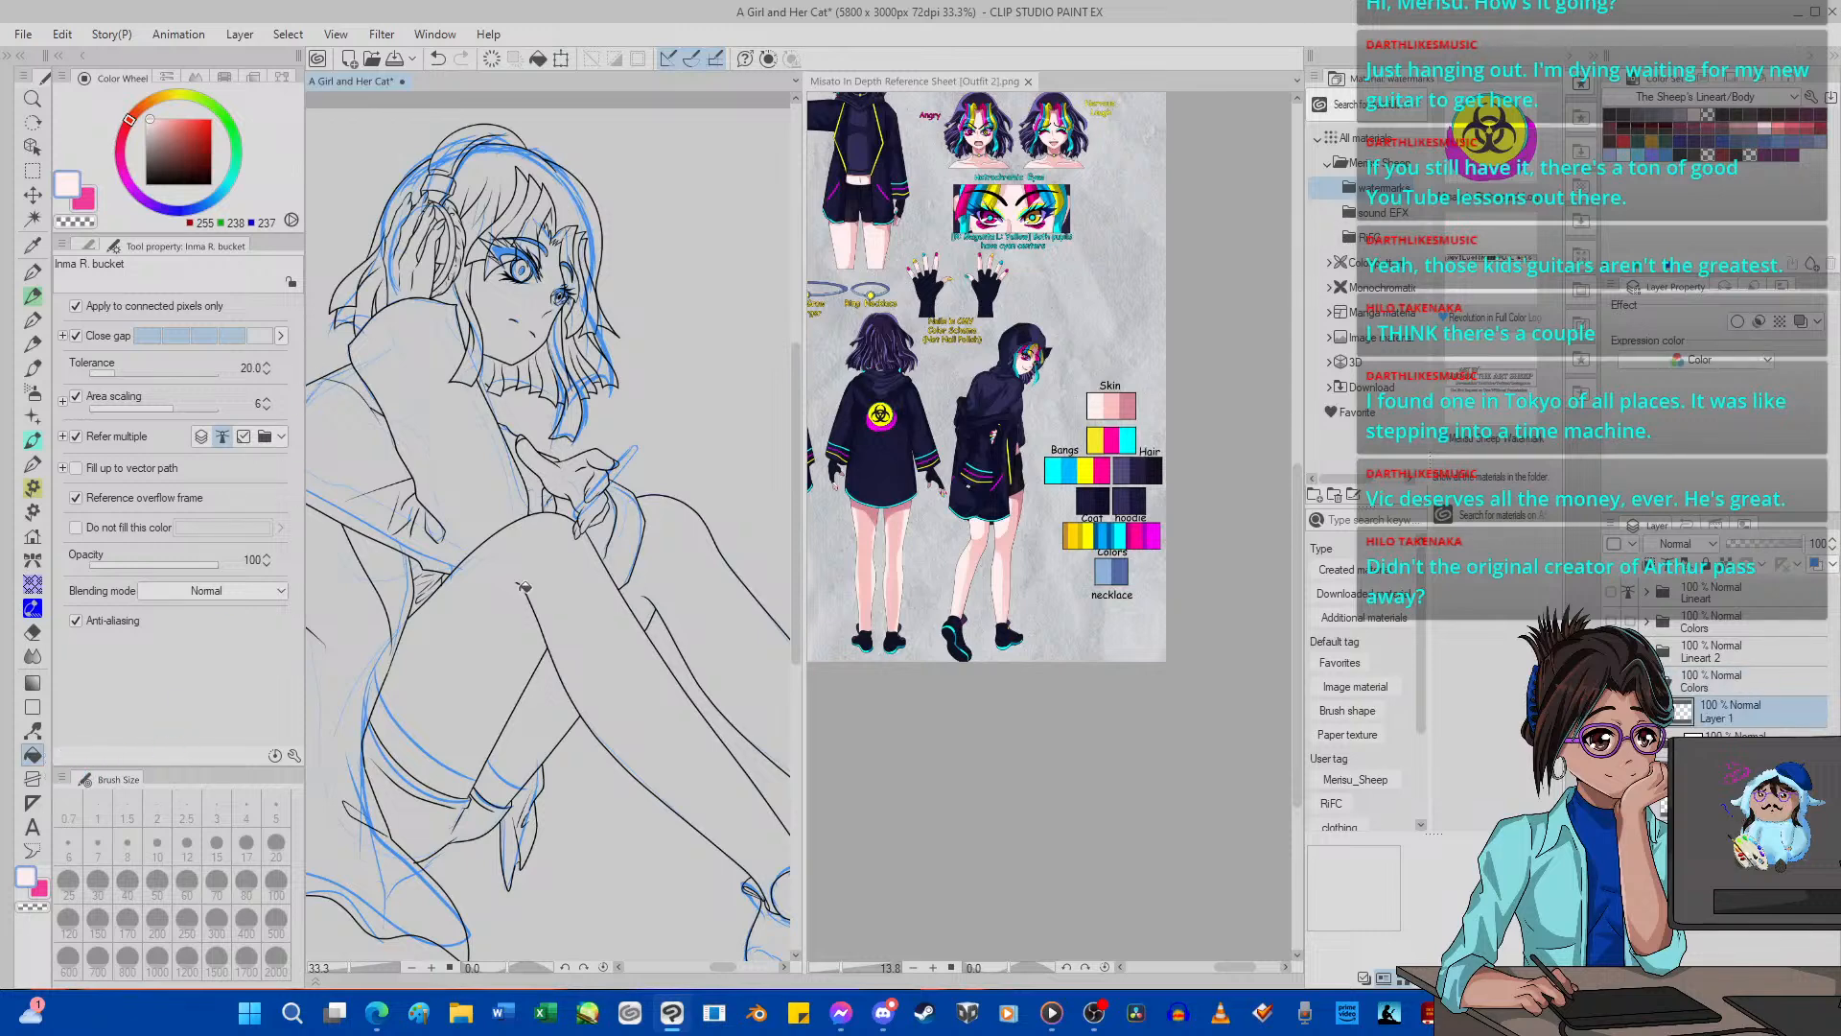
Fill both legs with the light skin tone on the new layer, undoing the first trial fill.
left_click(524, 586)
left_click(437, 59)
left_click(1738, 652)
left_click(1717, 711)
left_click(558, 577)
left_click(676, 559)
left_click(540, 721)
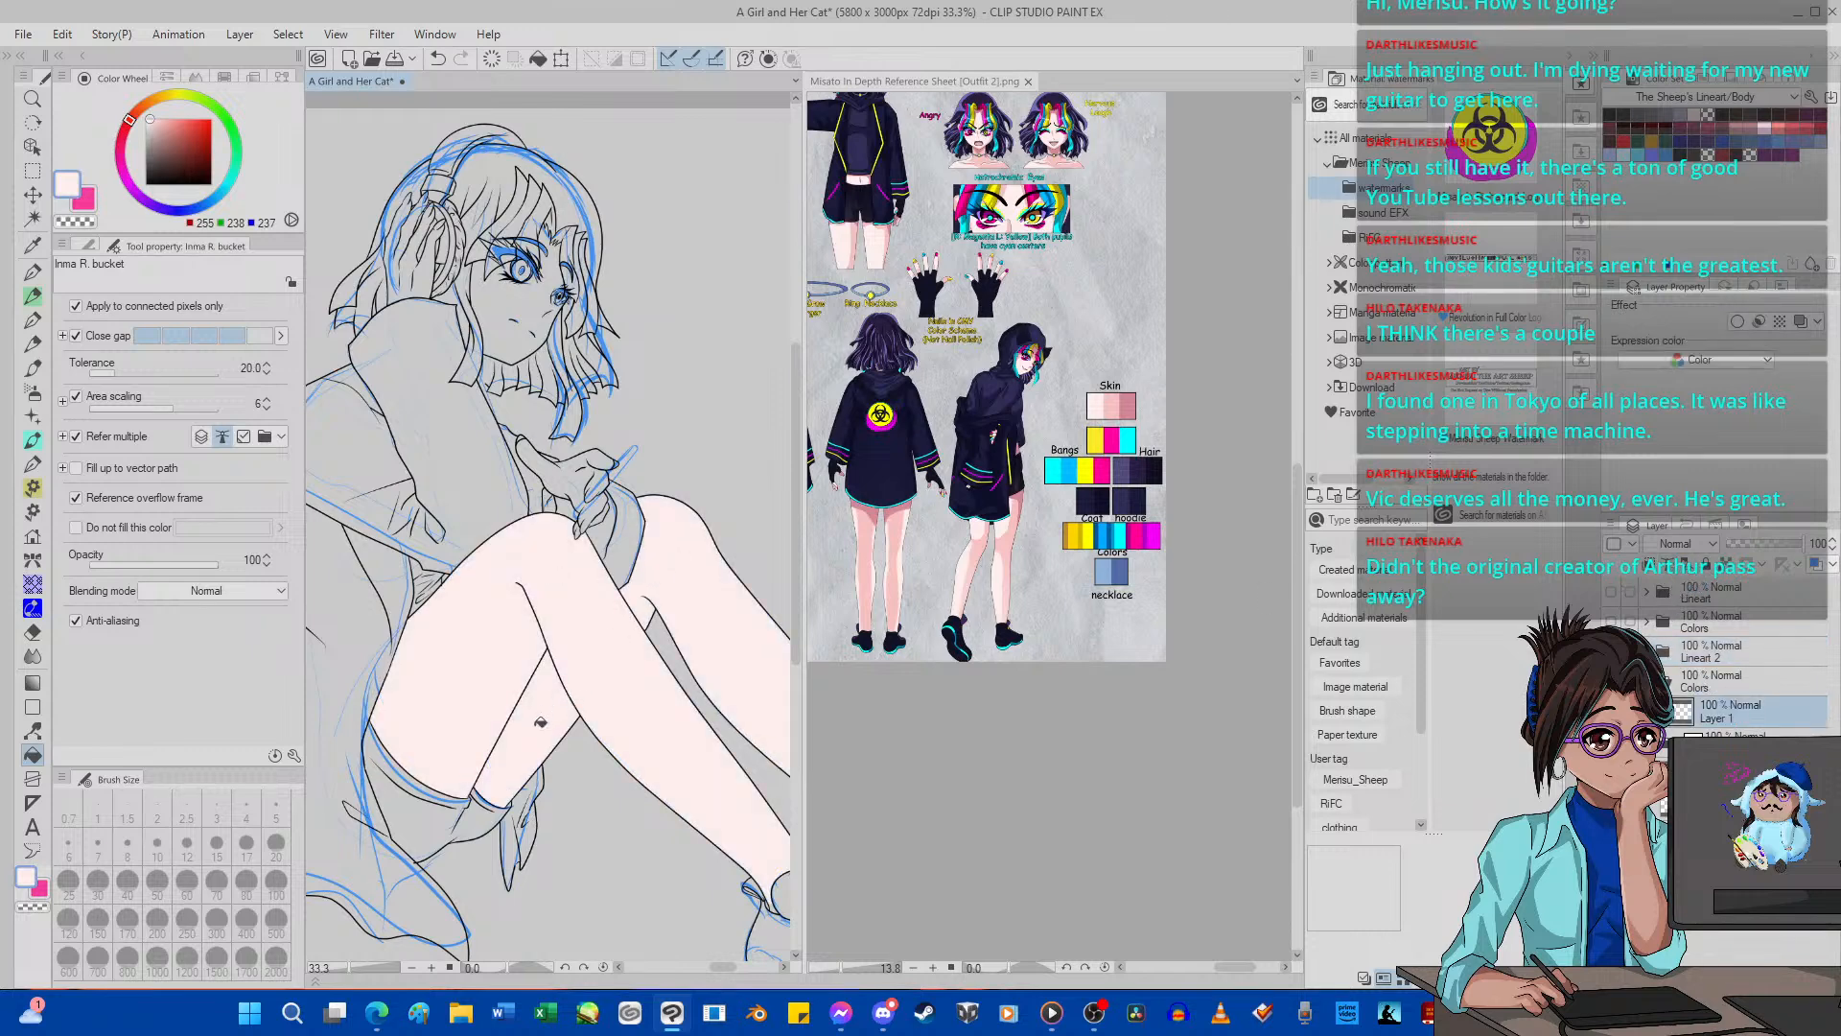
Hide the blue sketch and fill the remaining parts of the lowered hand with the light skin tone.
scroll(553, 567, "up", 3)
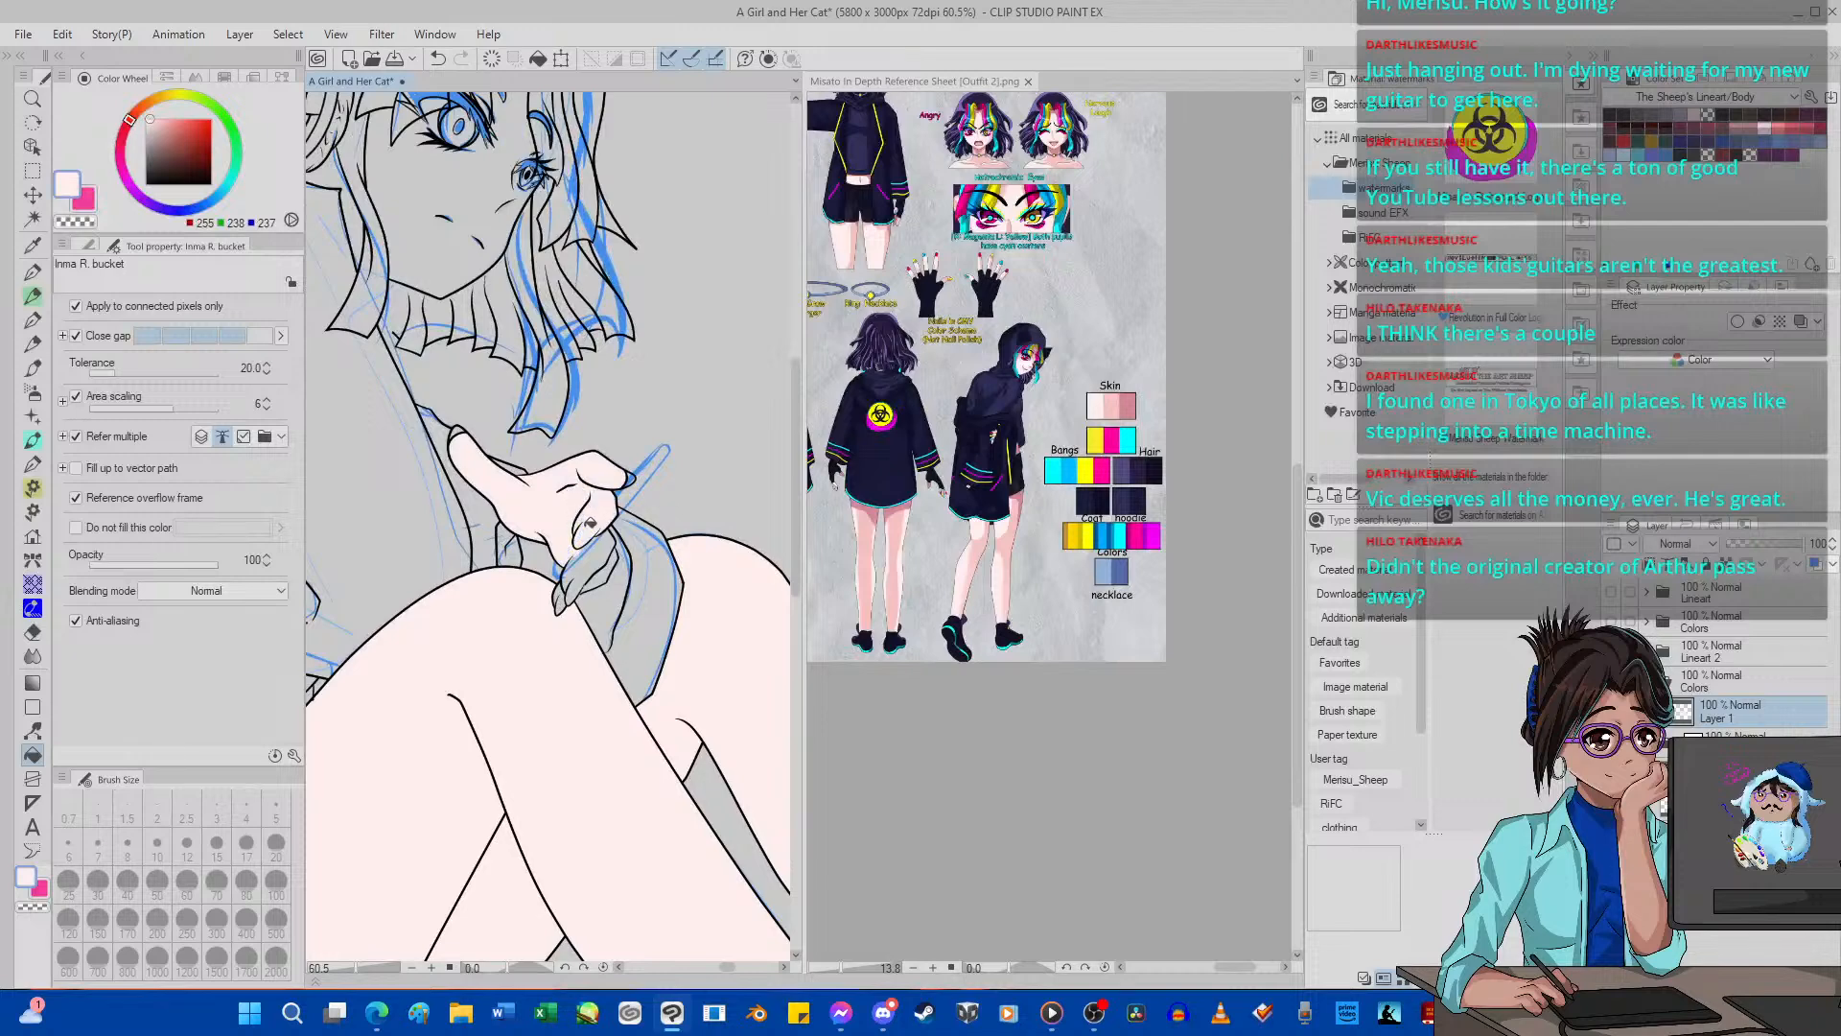
left_click(1611, 803)
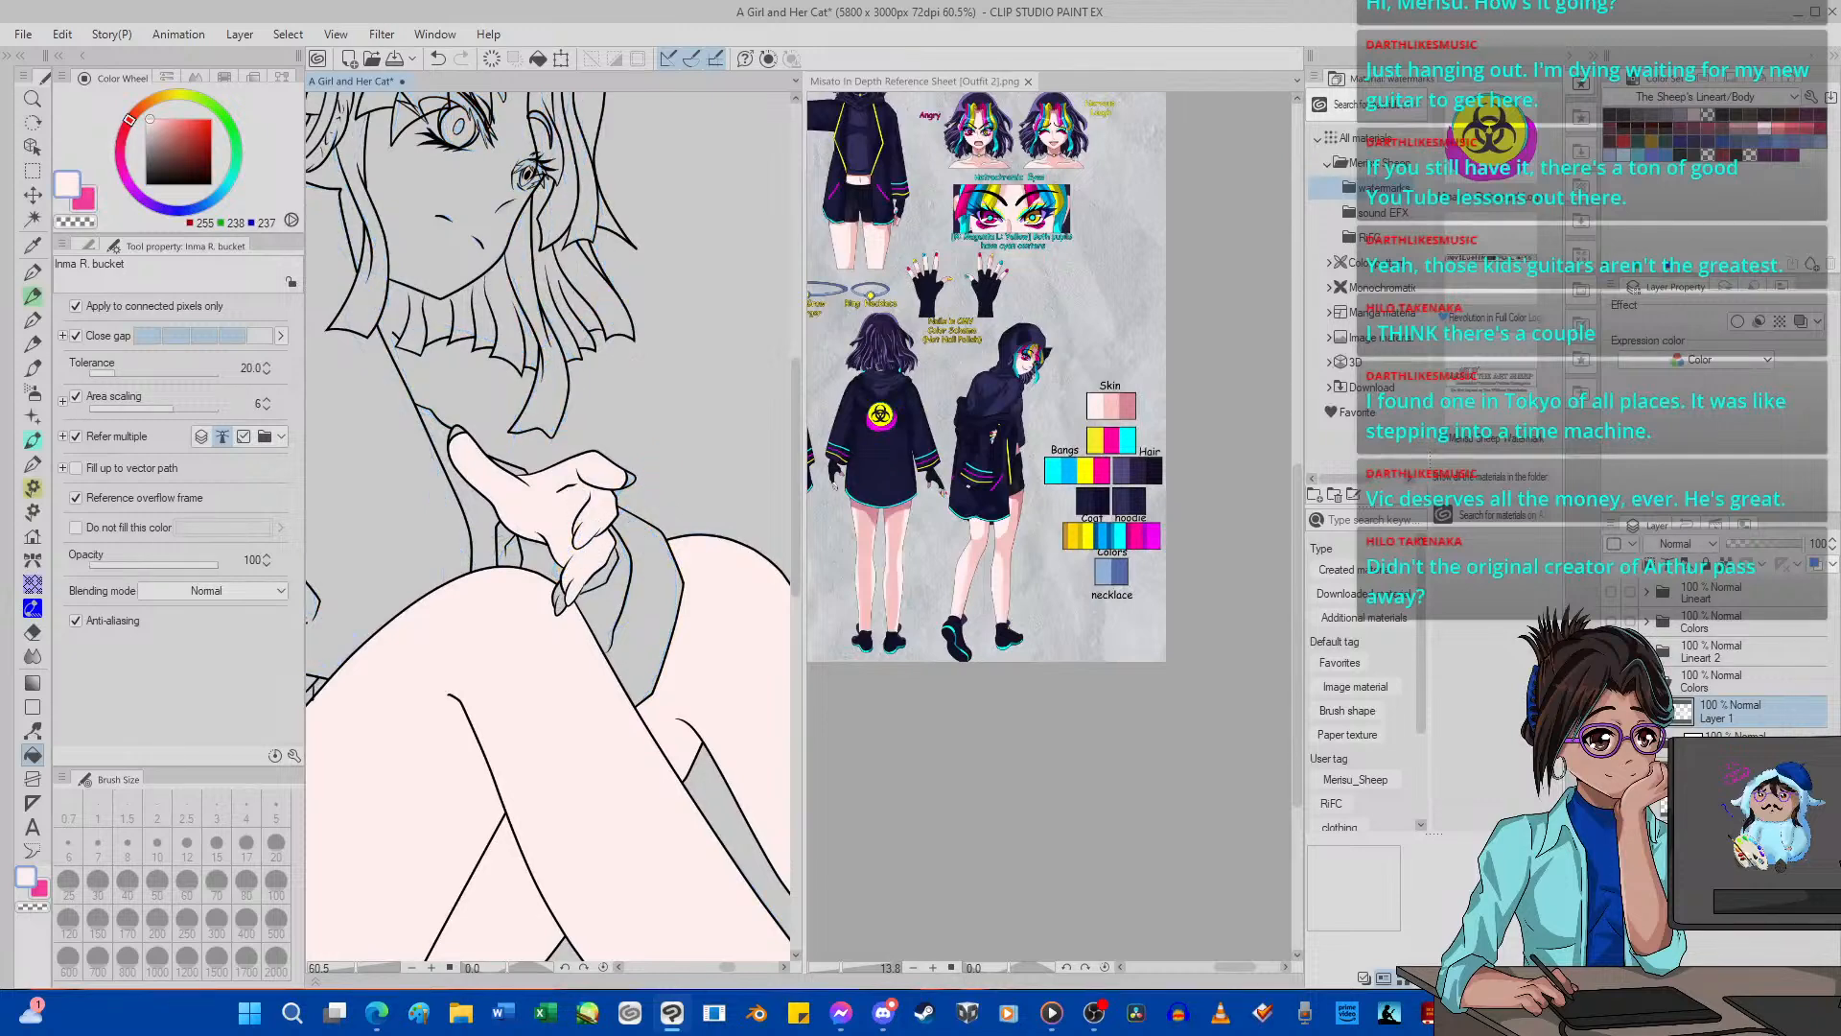
scroll(550, 577, "down", 3)
scroll(566, 580, "up", 4)
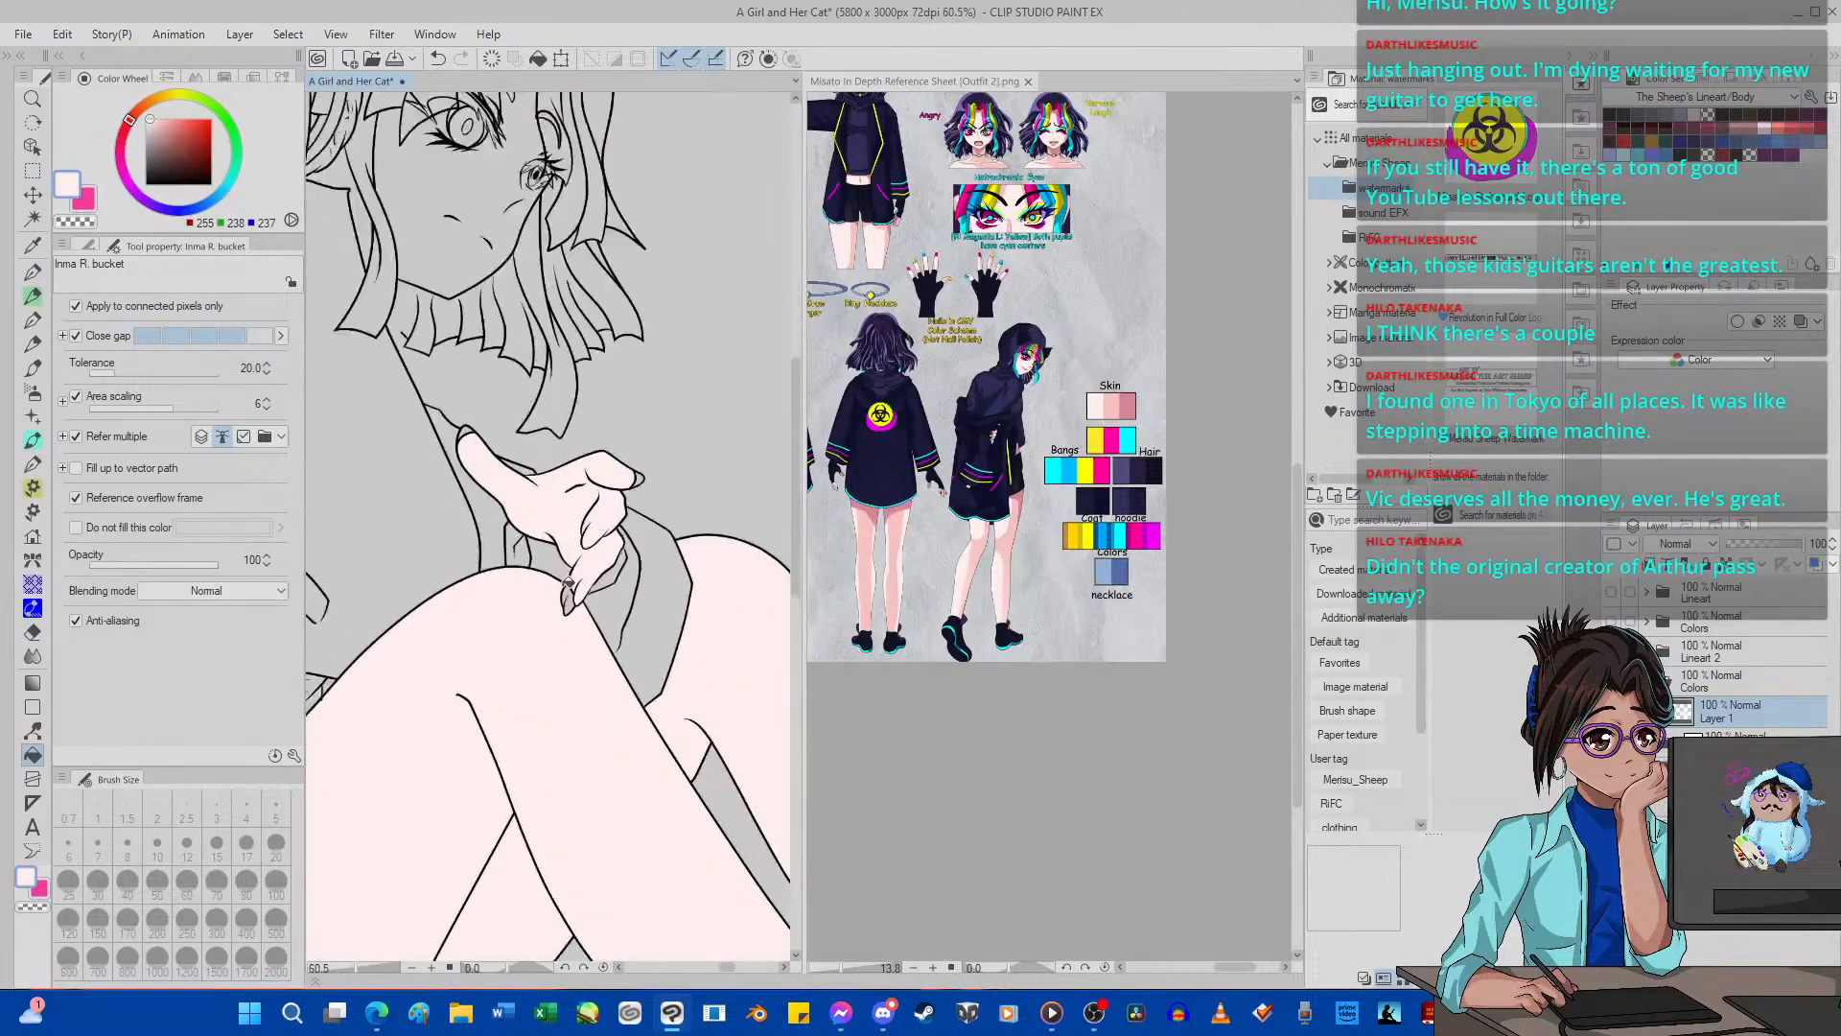
left_click(656, 453)
scroll(656, 453, "down", 2)
scroll(416, 388, "up", 5)
left_click(414, 391)
scroll(608, 511, "down", 9)
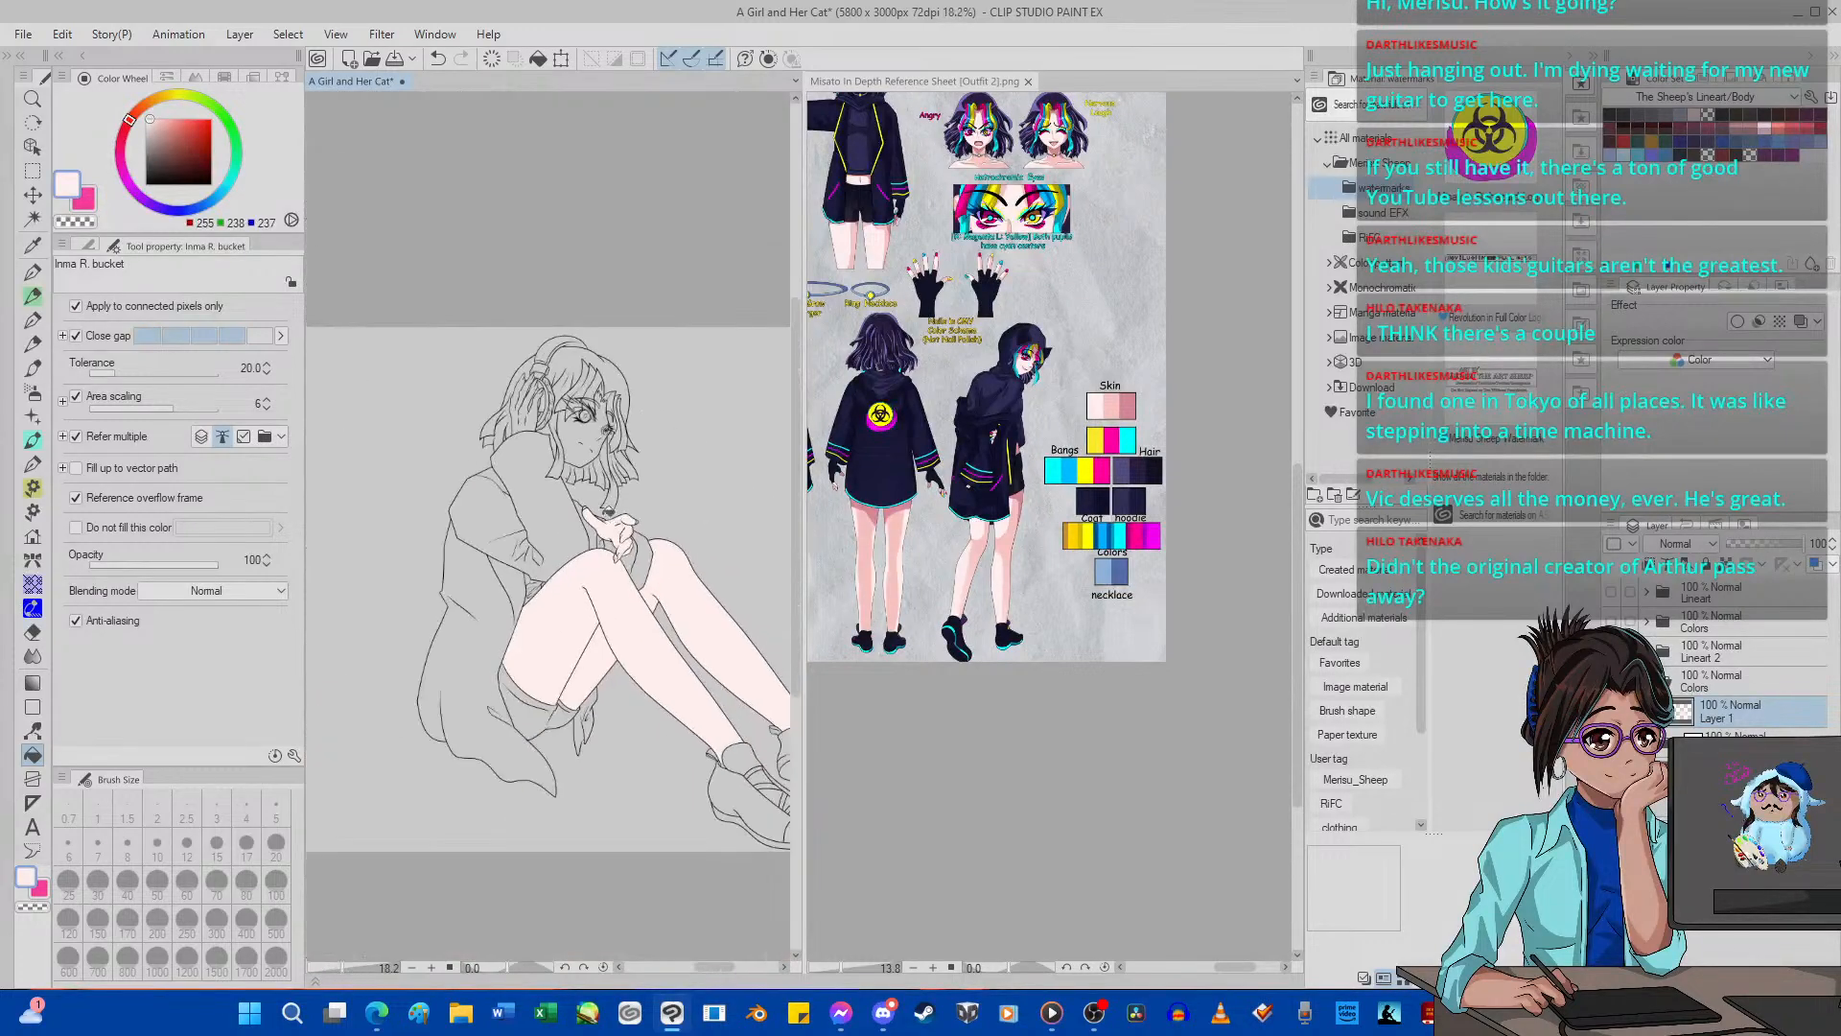
Fill the raised hand and fingers over the headphones with the light skin tone.
scroll(518, 403, "up", 5)
left_click(567, 290)
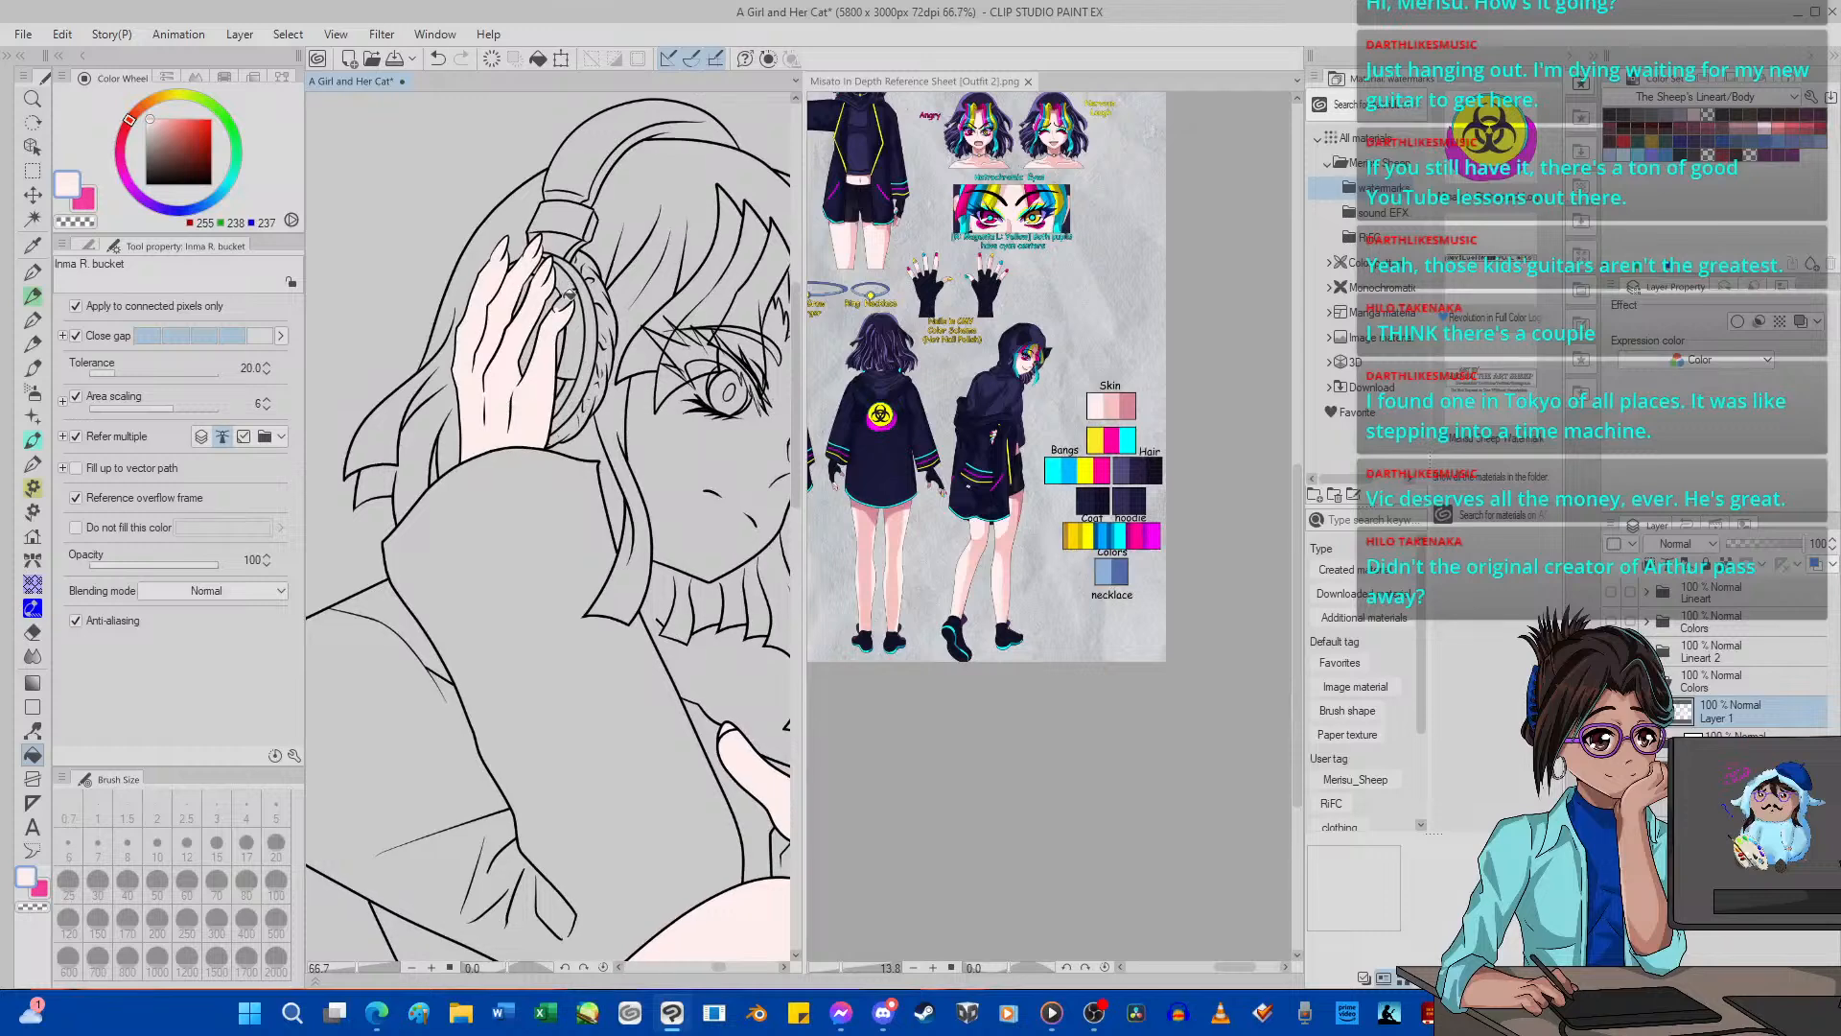
left_click(564, 303)
scroll(504, 441, "down", 10)
scroll(504, 441, "up", 5)
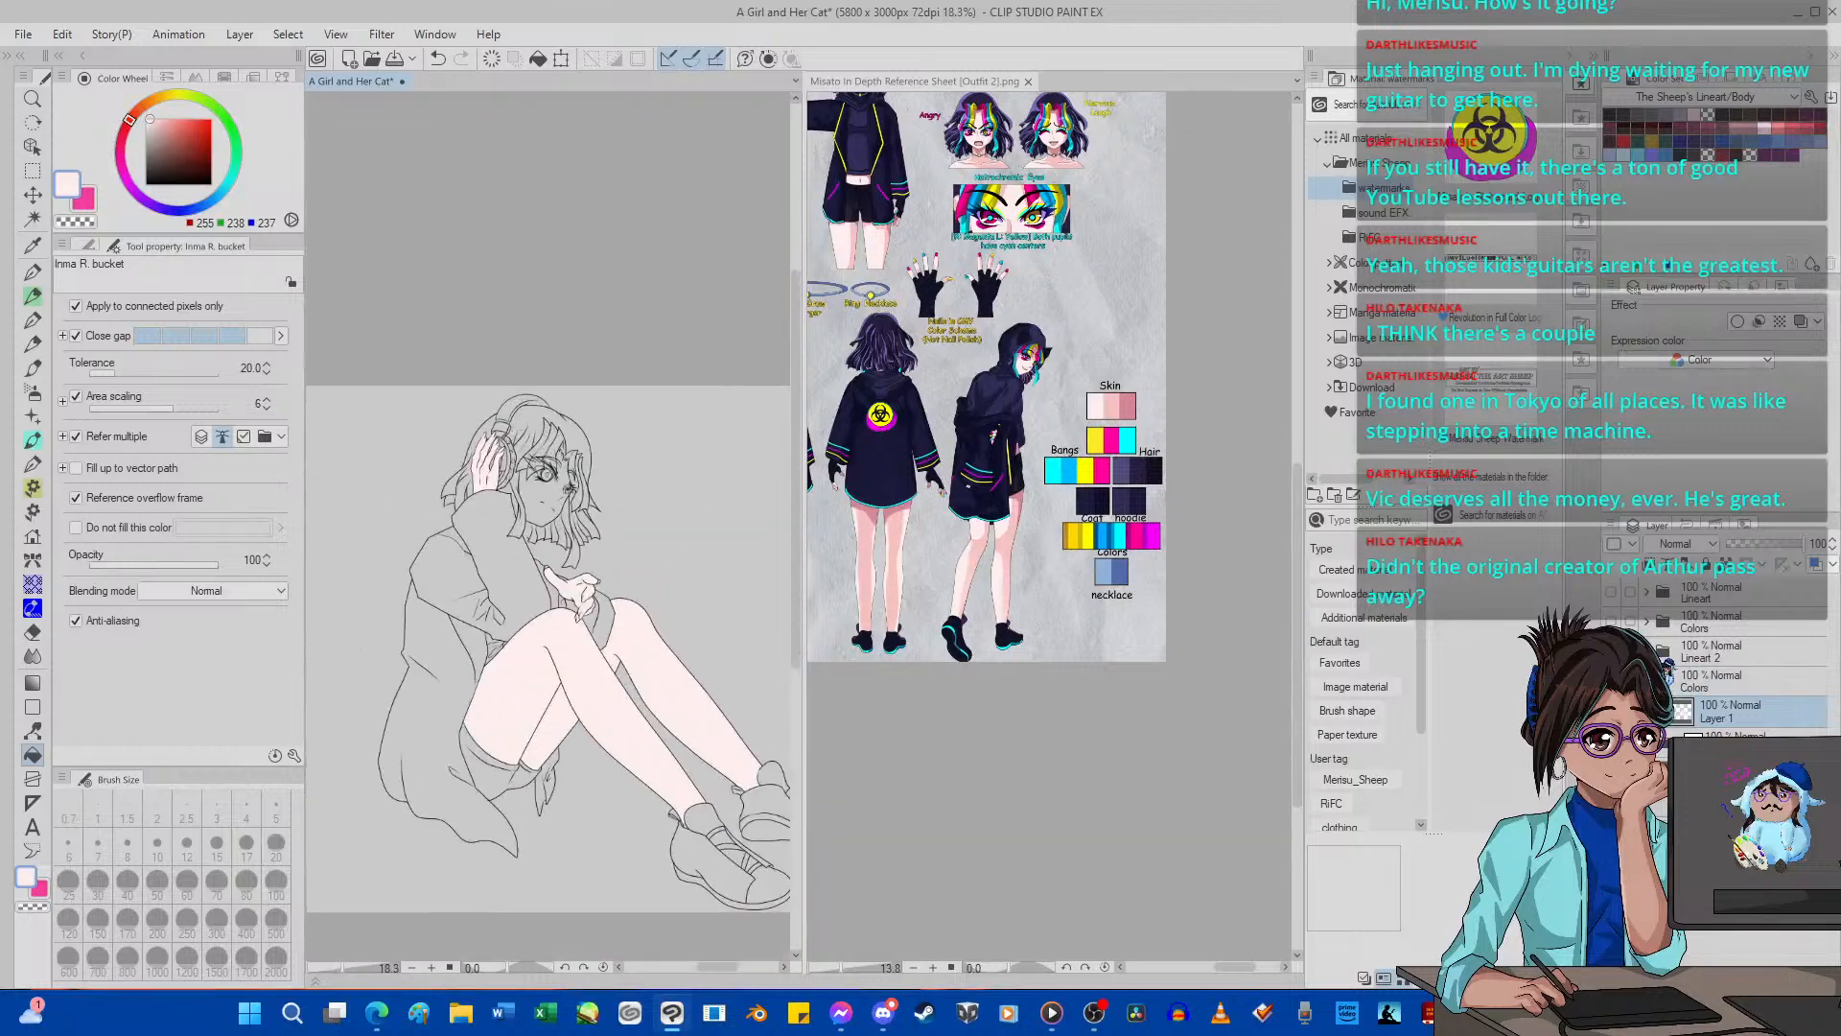
Hide the Eyes layer in the Lineart 2 folder and fill the face with the light skin tone on Layer 1.
left_click(1651, 652)
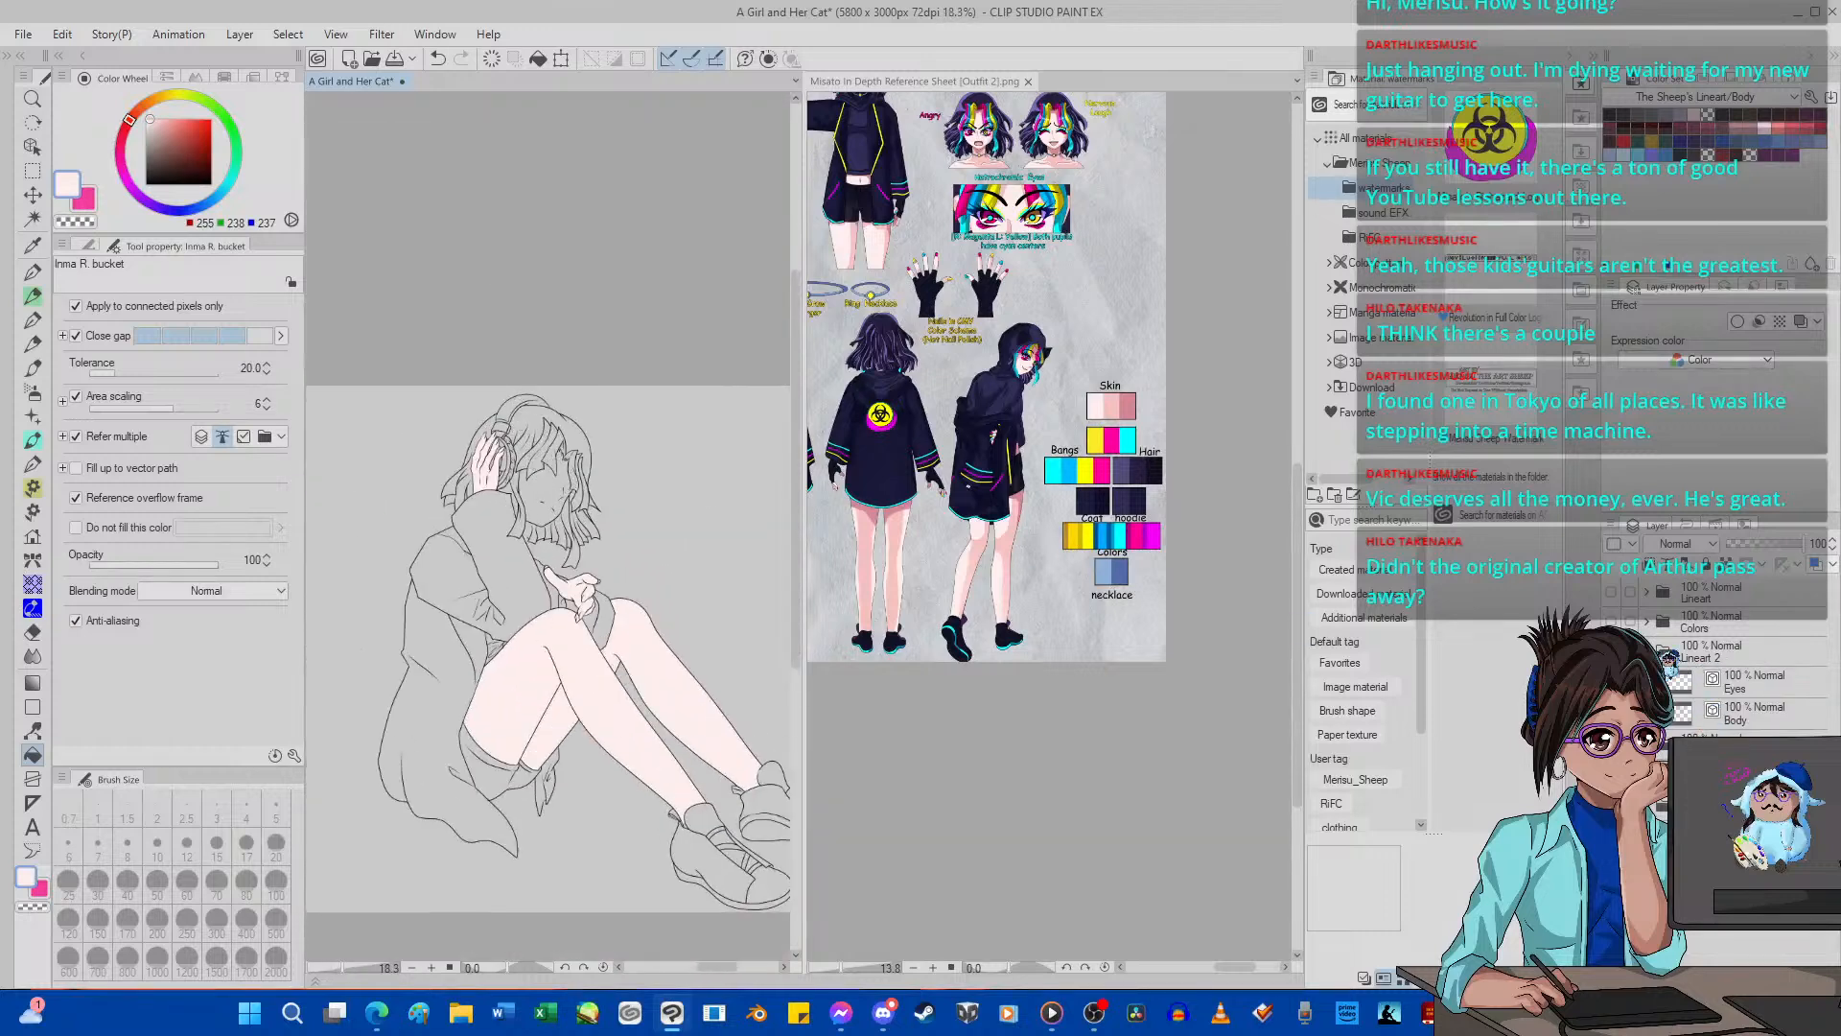
left_click(1667, 656)
left_click(1665, 654)
left_click(1707, 712)
scroll(544, 458, "up", 3)
left_click(570, 501)
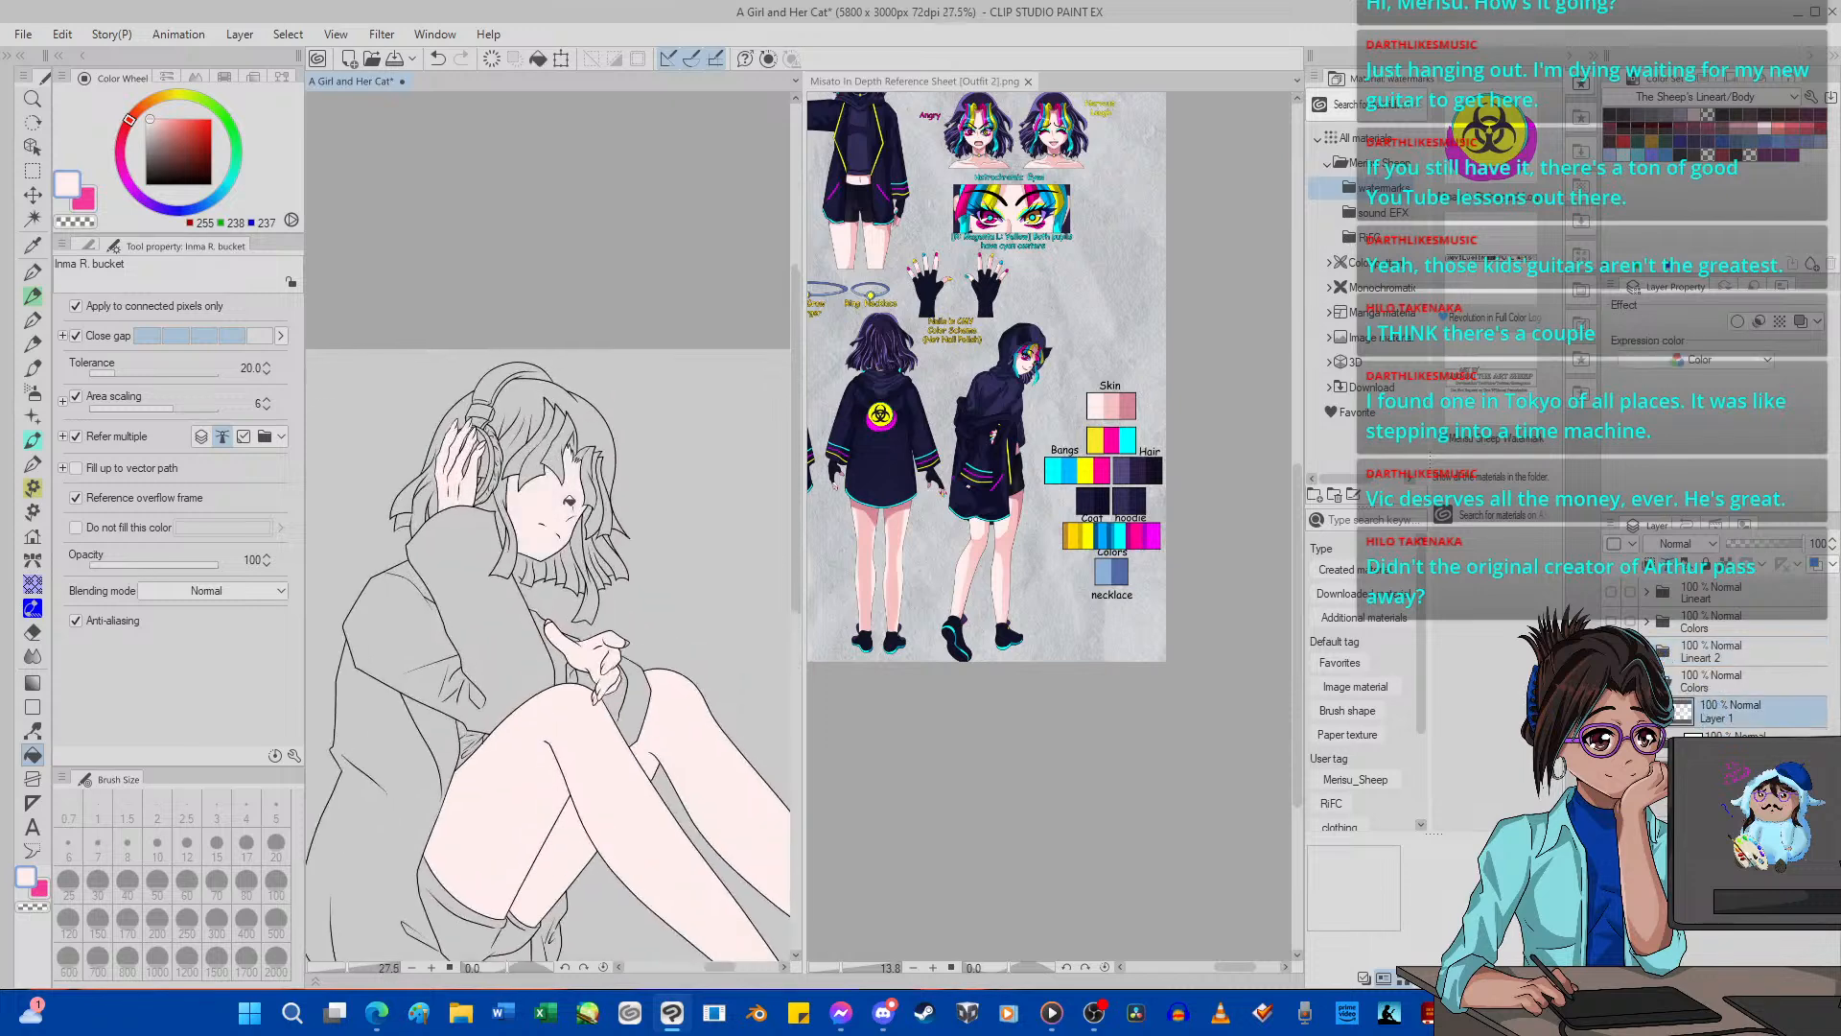
Examine the skin fills on the face, hands and legs for missed areas.
scroll(570, 501, "up", 4)
scroll(622, 527, "down", 8)
scroll(617, 540, "up", 5)
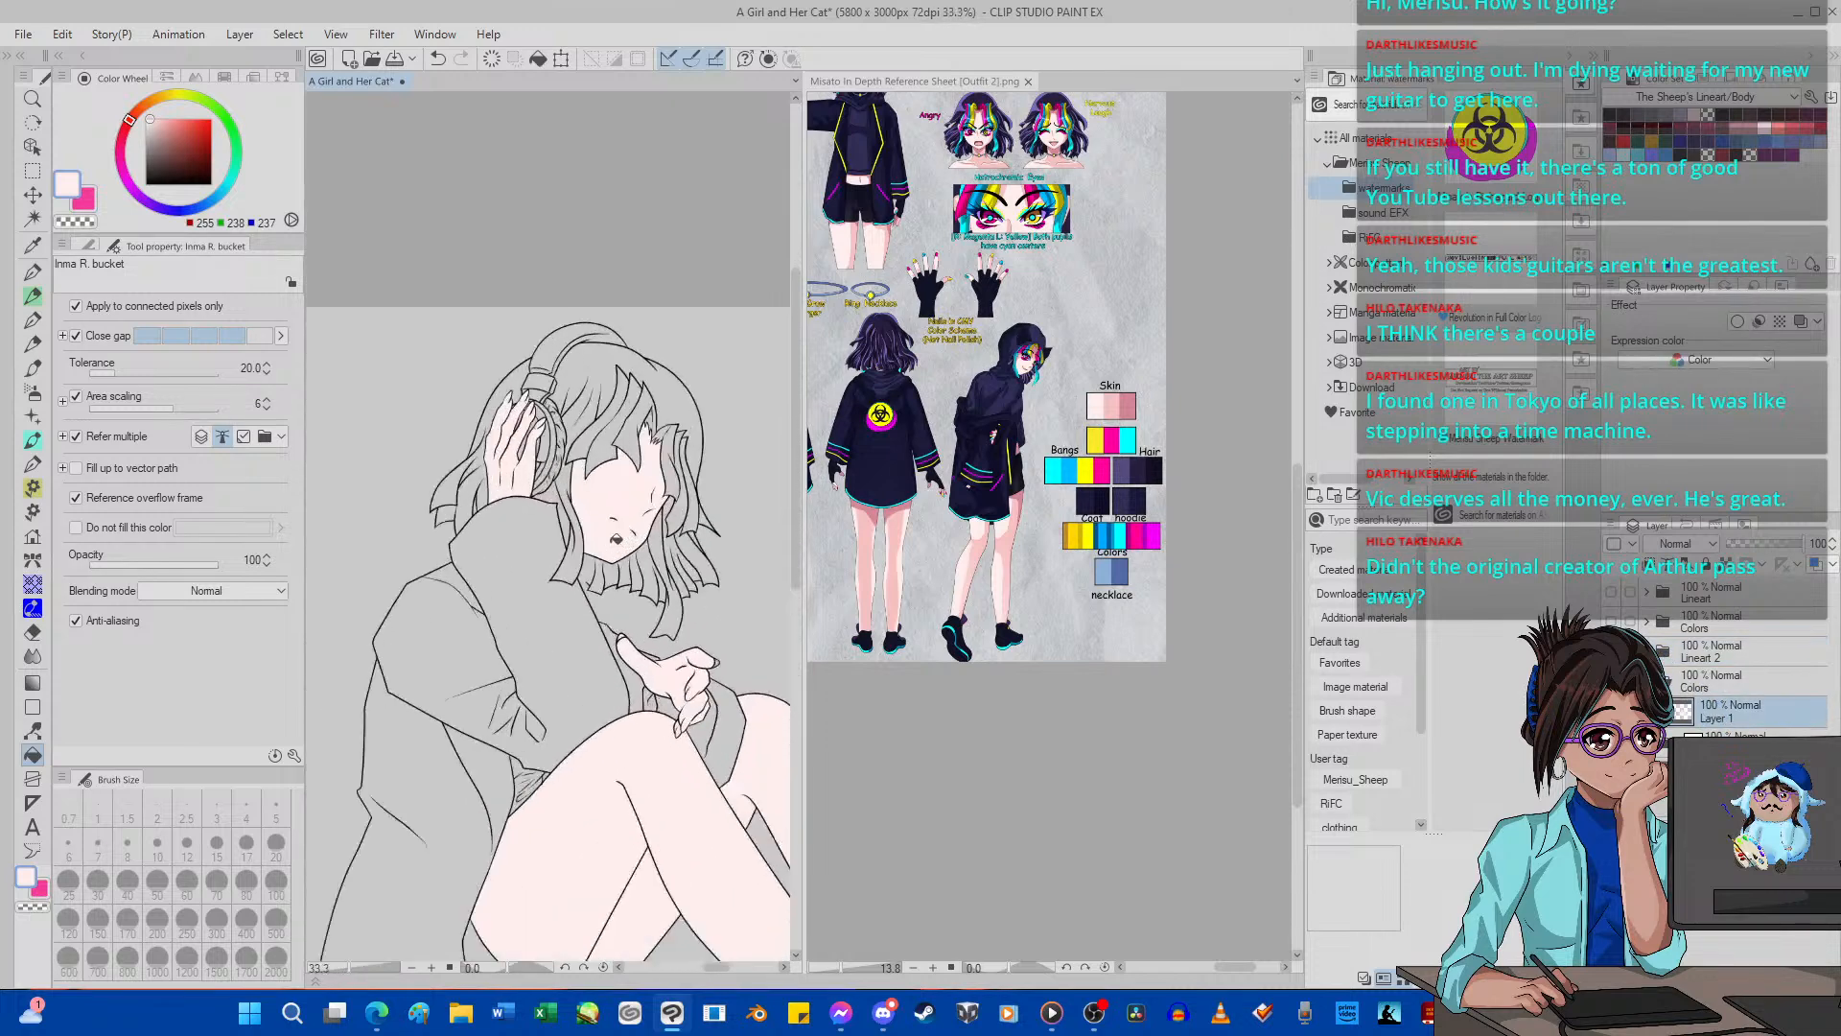
scroll(616, 540, "up", 3)
scroll(571, 498, "down", 4)
scroll(539, 481, "up", 2)
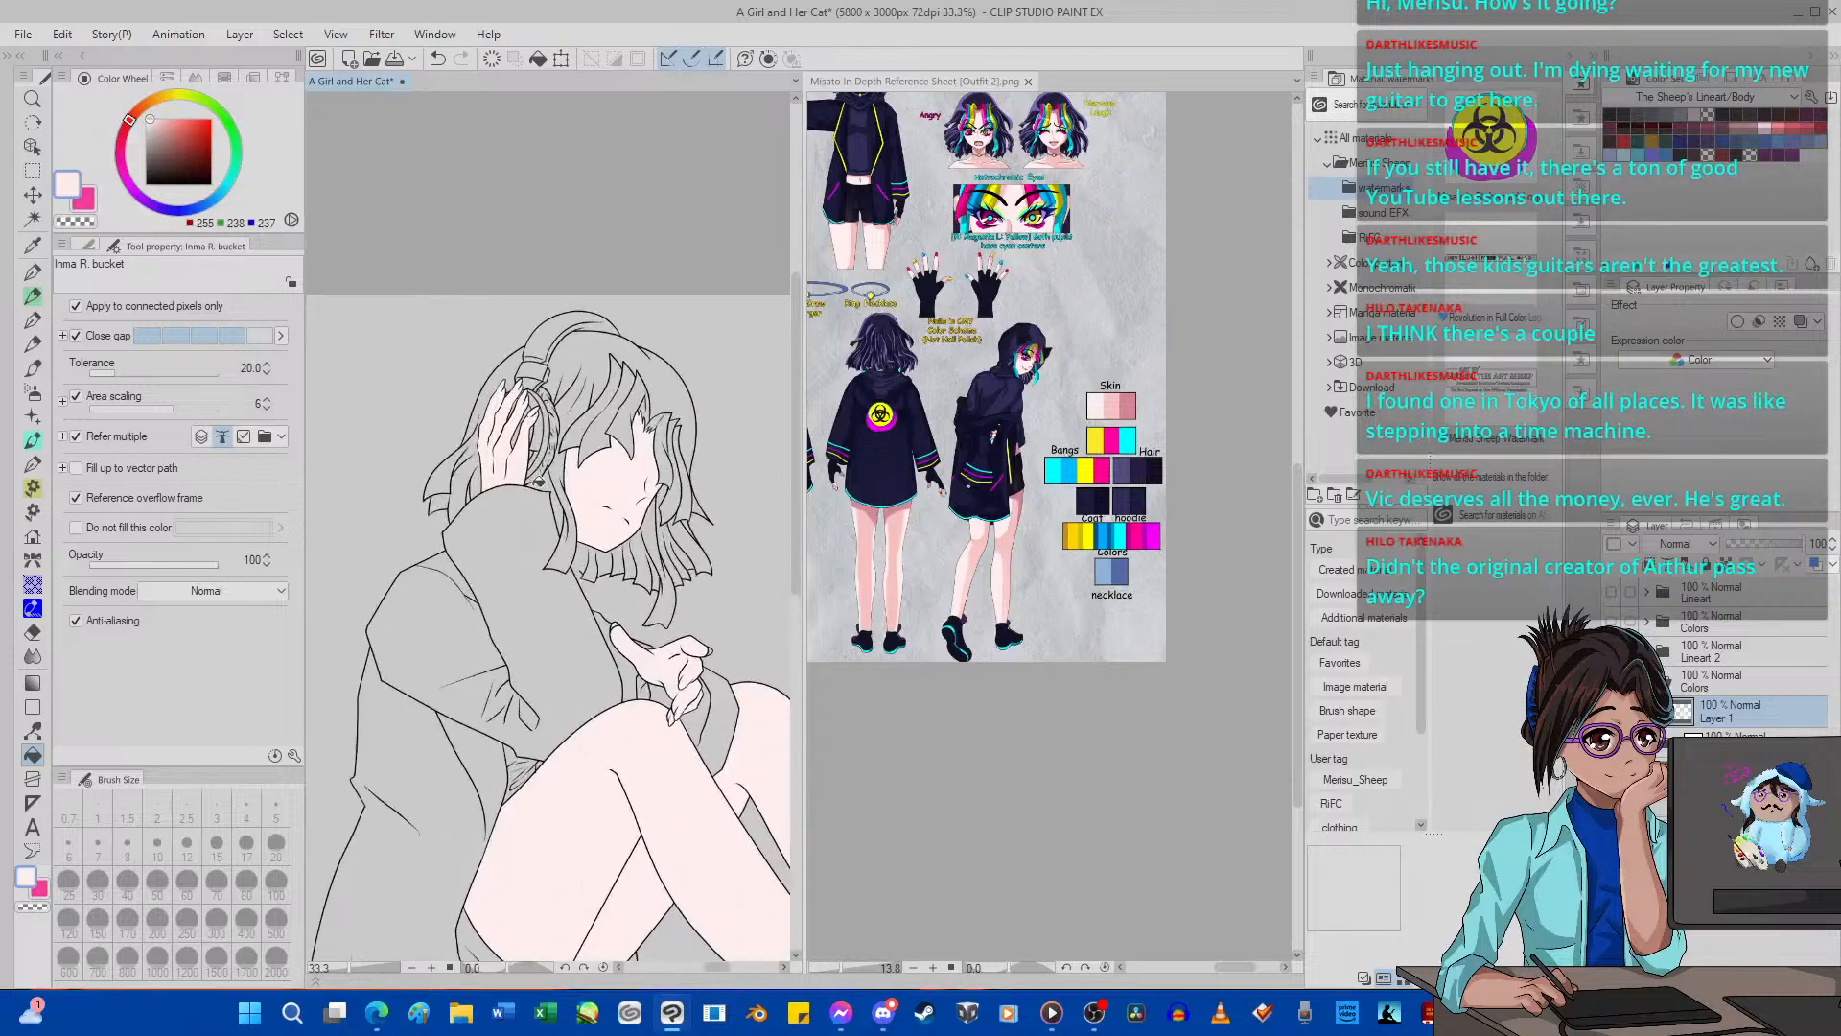
scroll(640, 677, "up", 3)
scroll(636, 643, "down", 5)
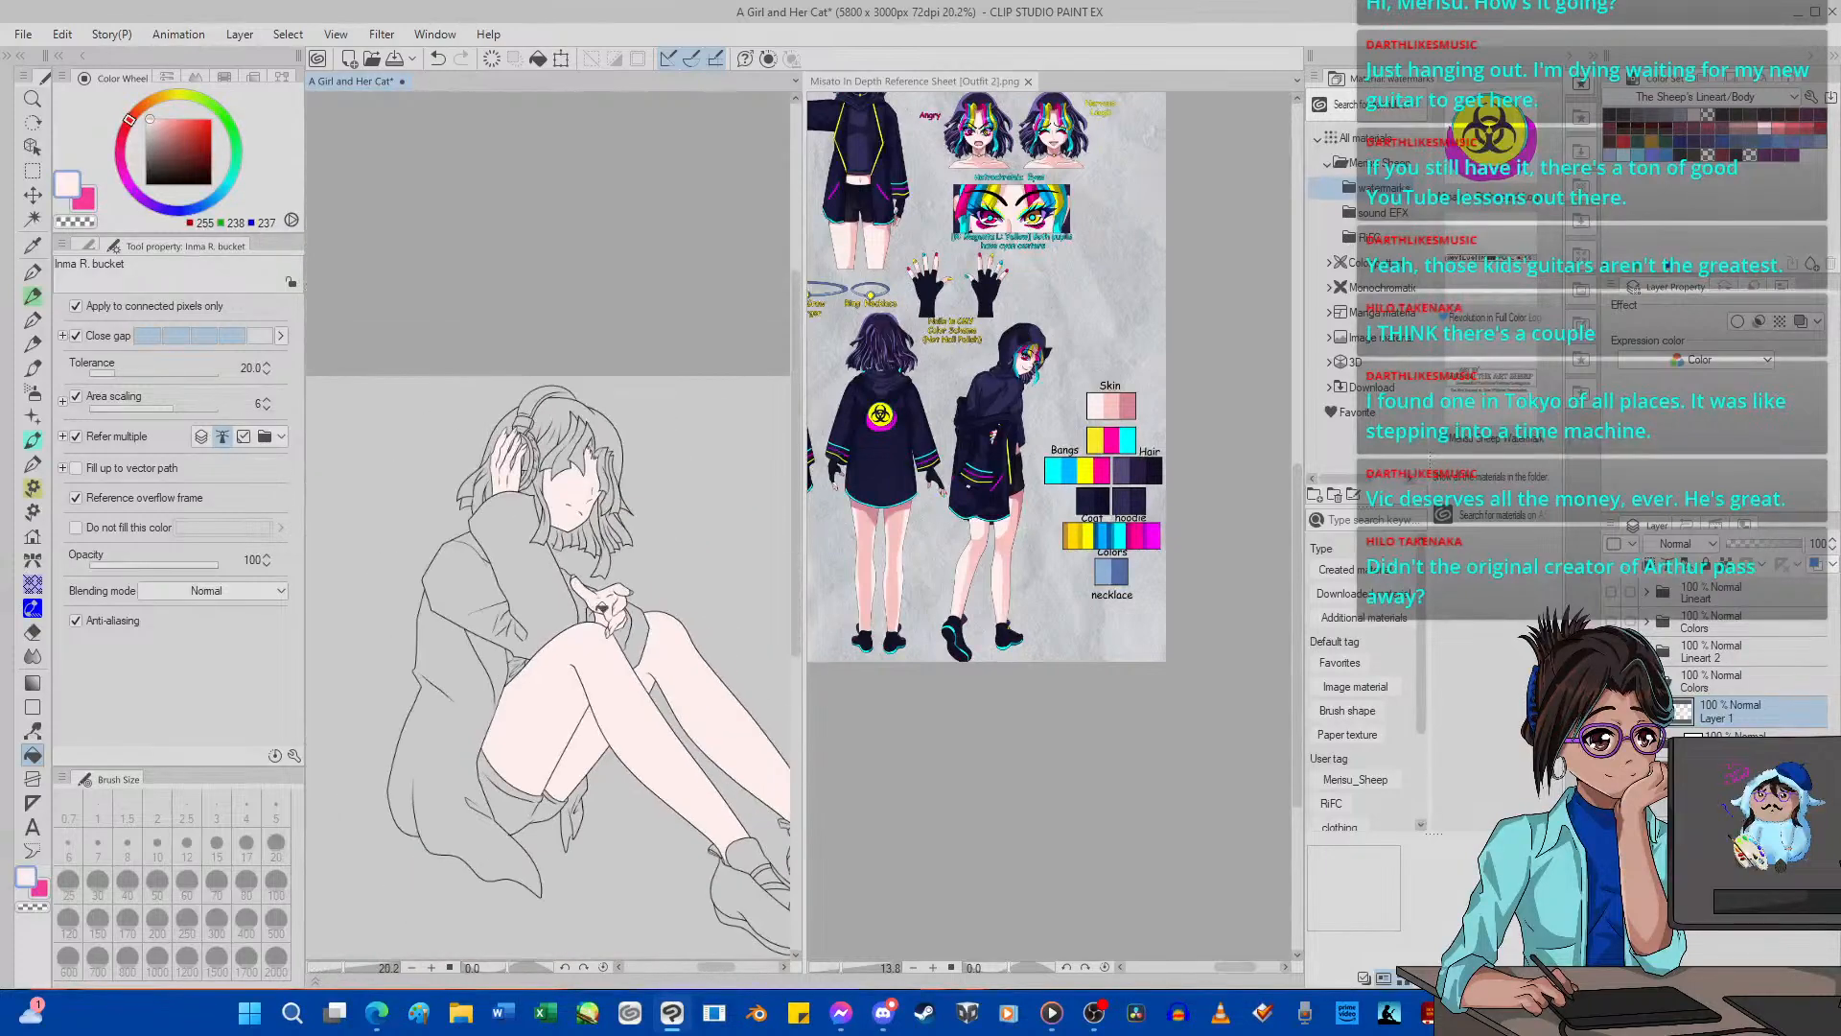
scroll(597, 631, "up", 3)
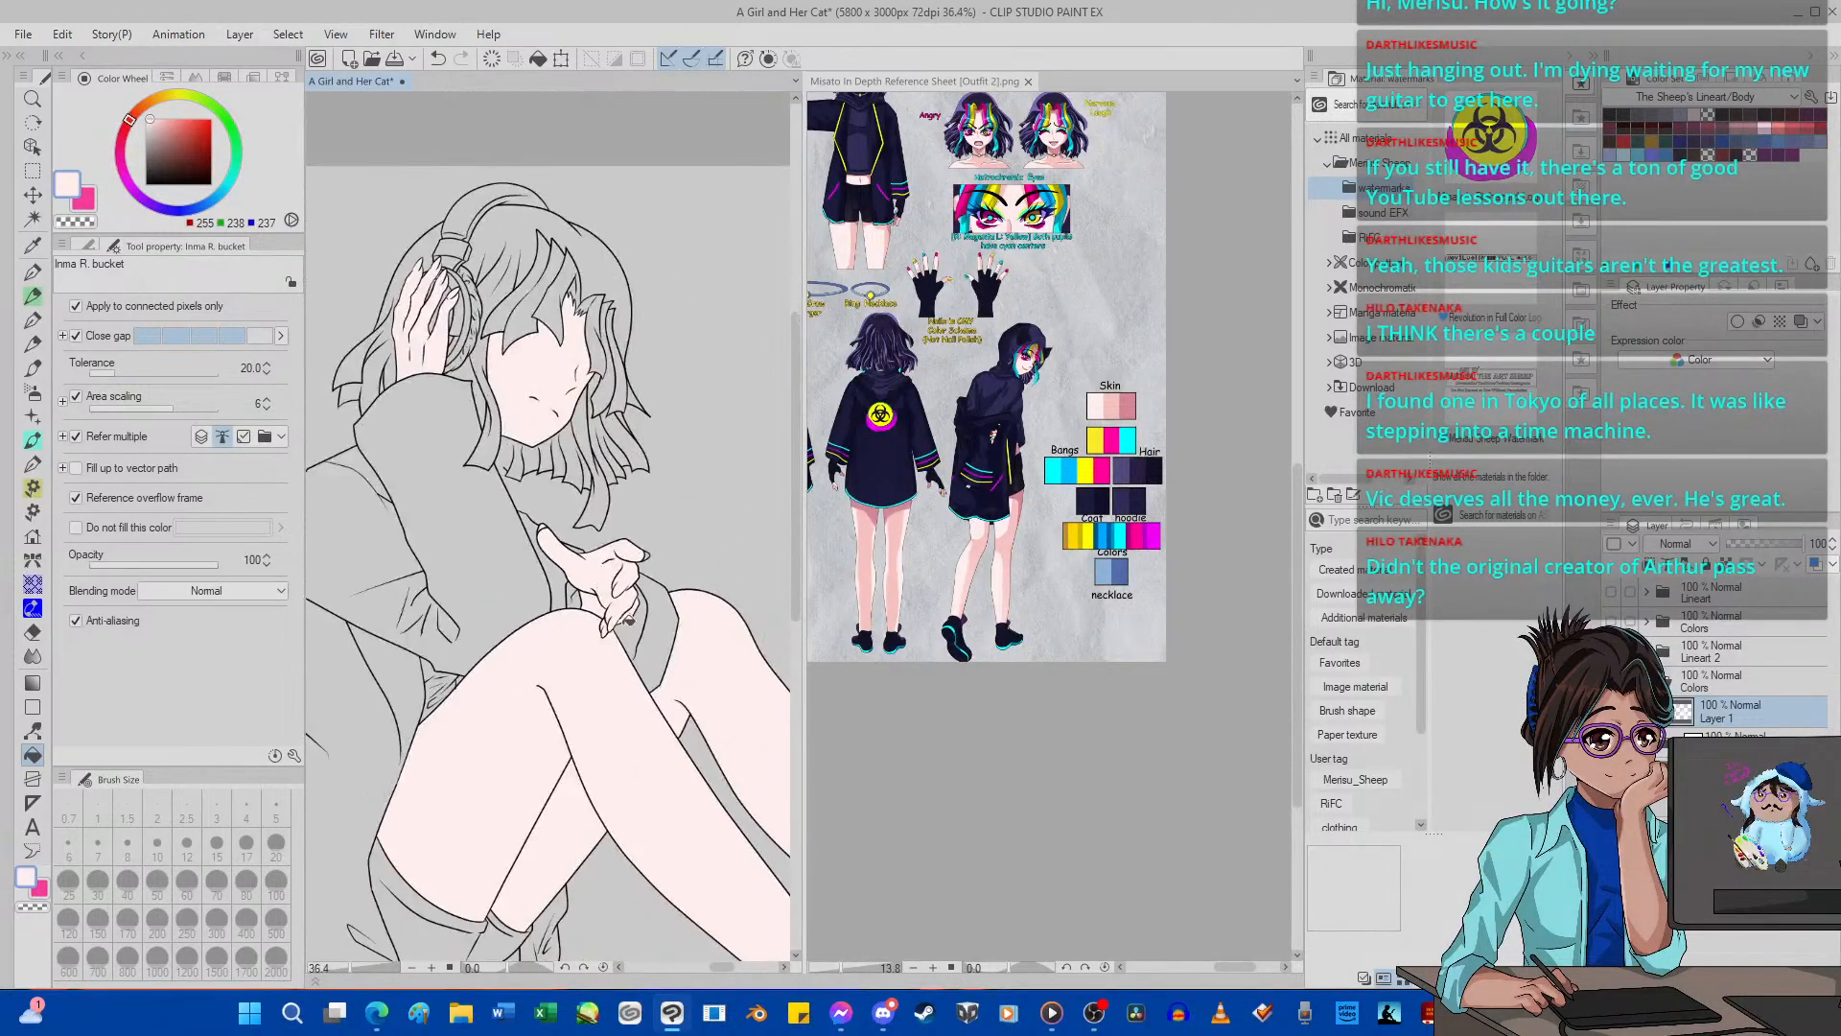
scroll(628, 621, "up", 4)
scroll(691, 647, "down", 4)
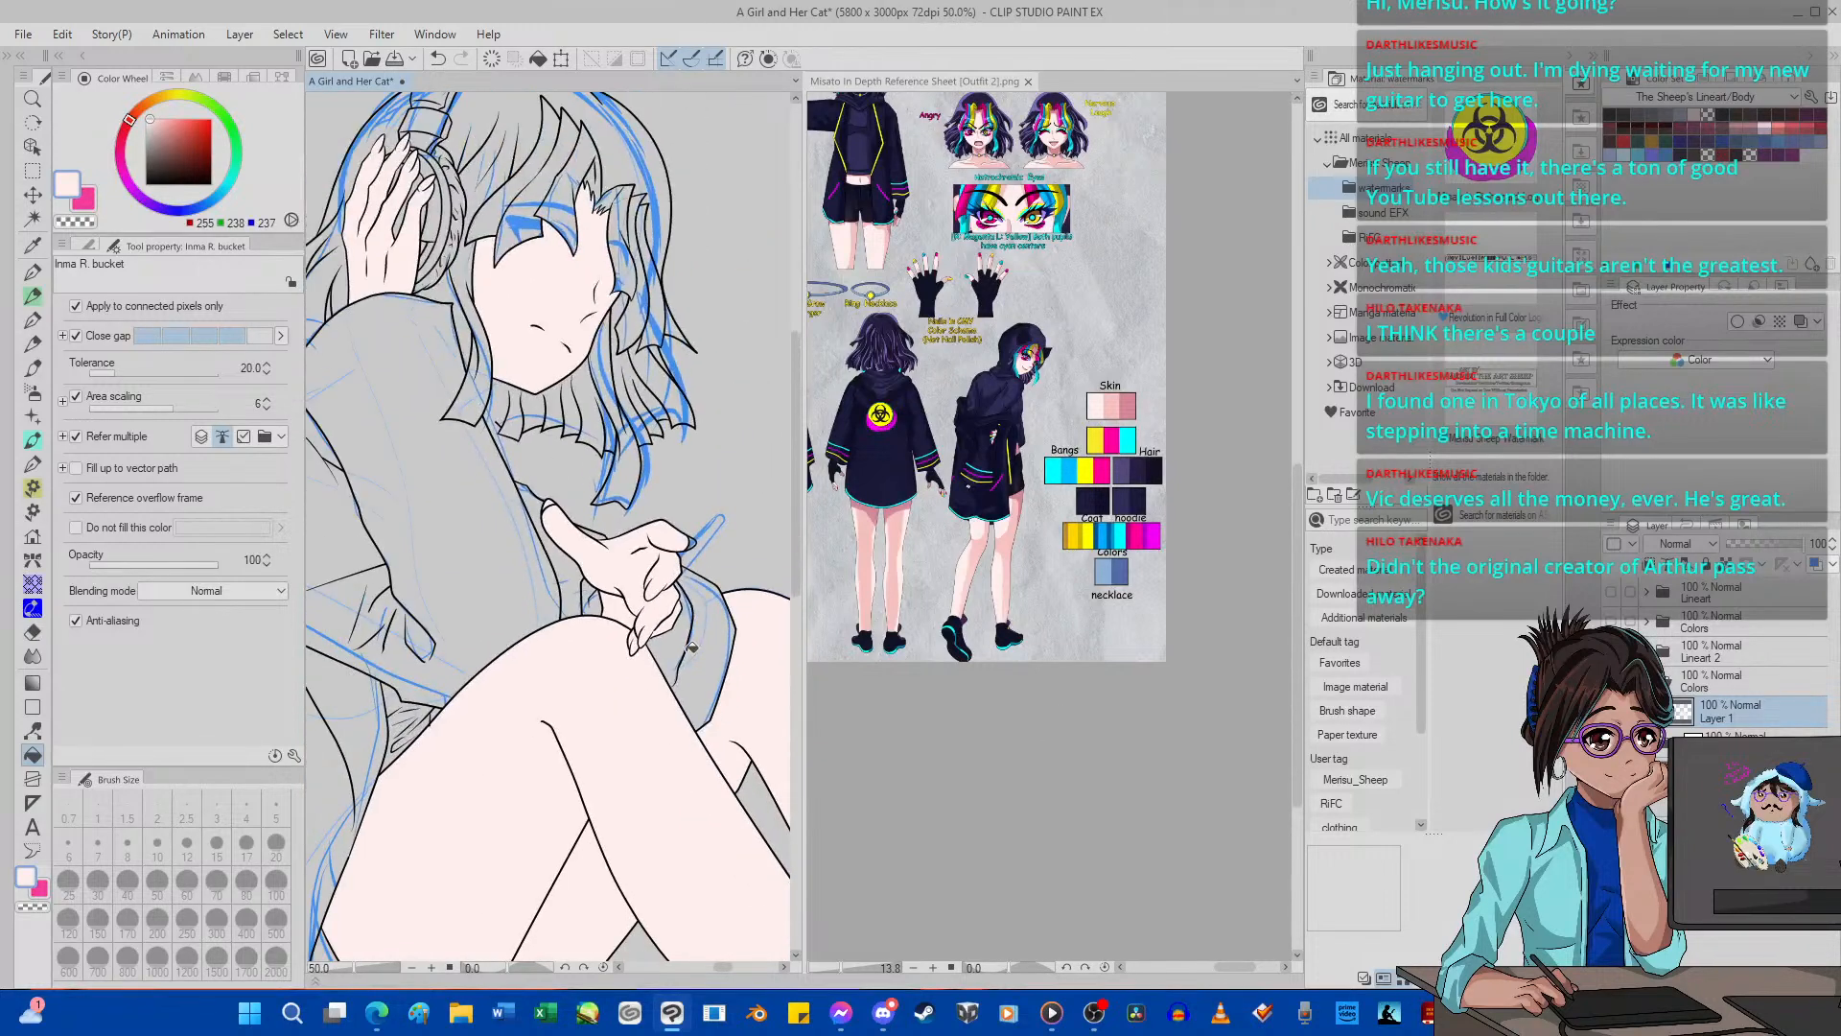
Draw the missing sleeve and finger lines around the lowered hand in black with G-pen 2, size 5, on the Body layer.
scroll(691, 648, "up", 4)
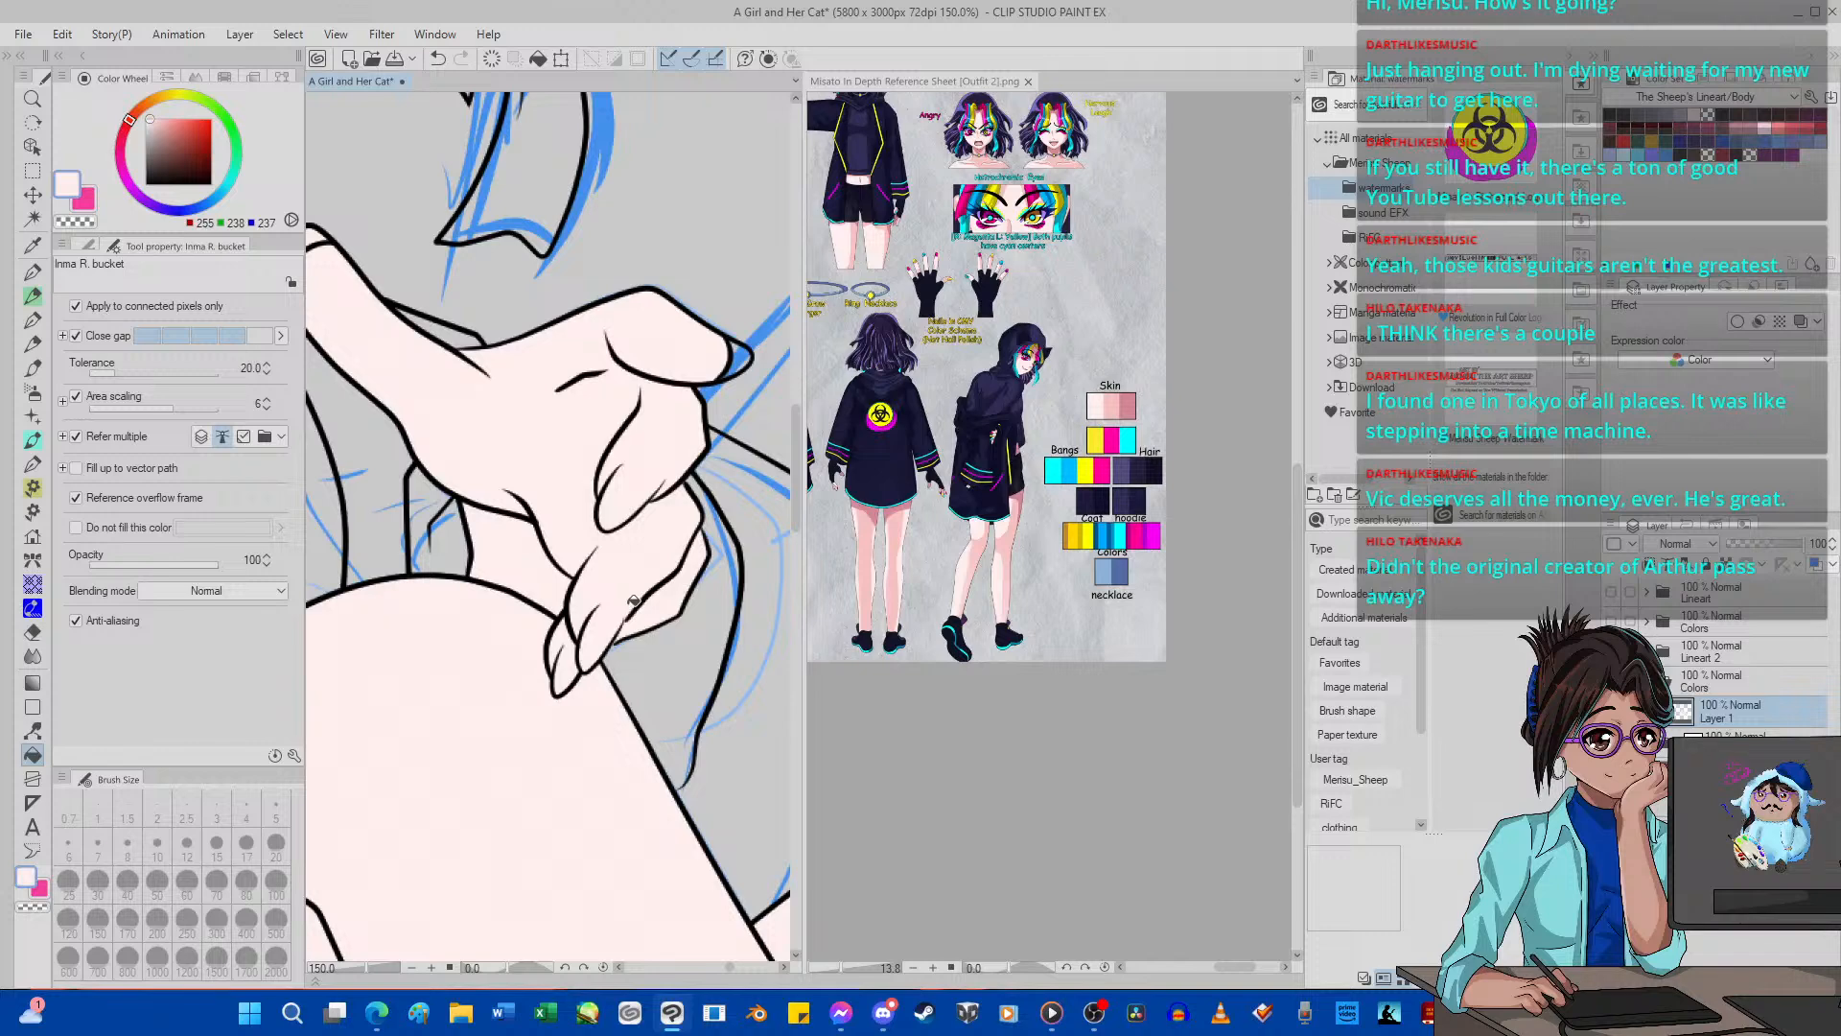
left_click(32, 272)
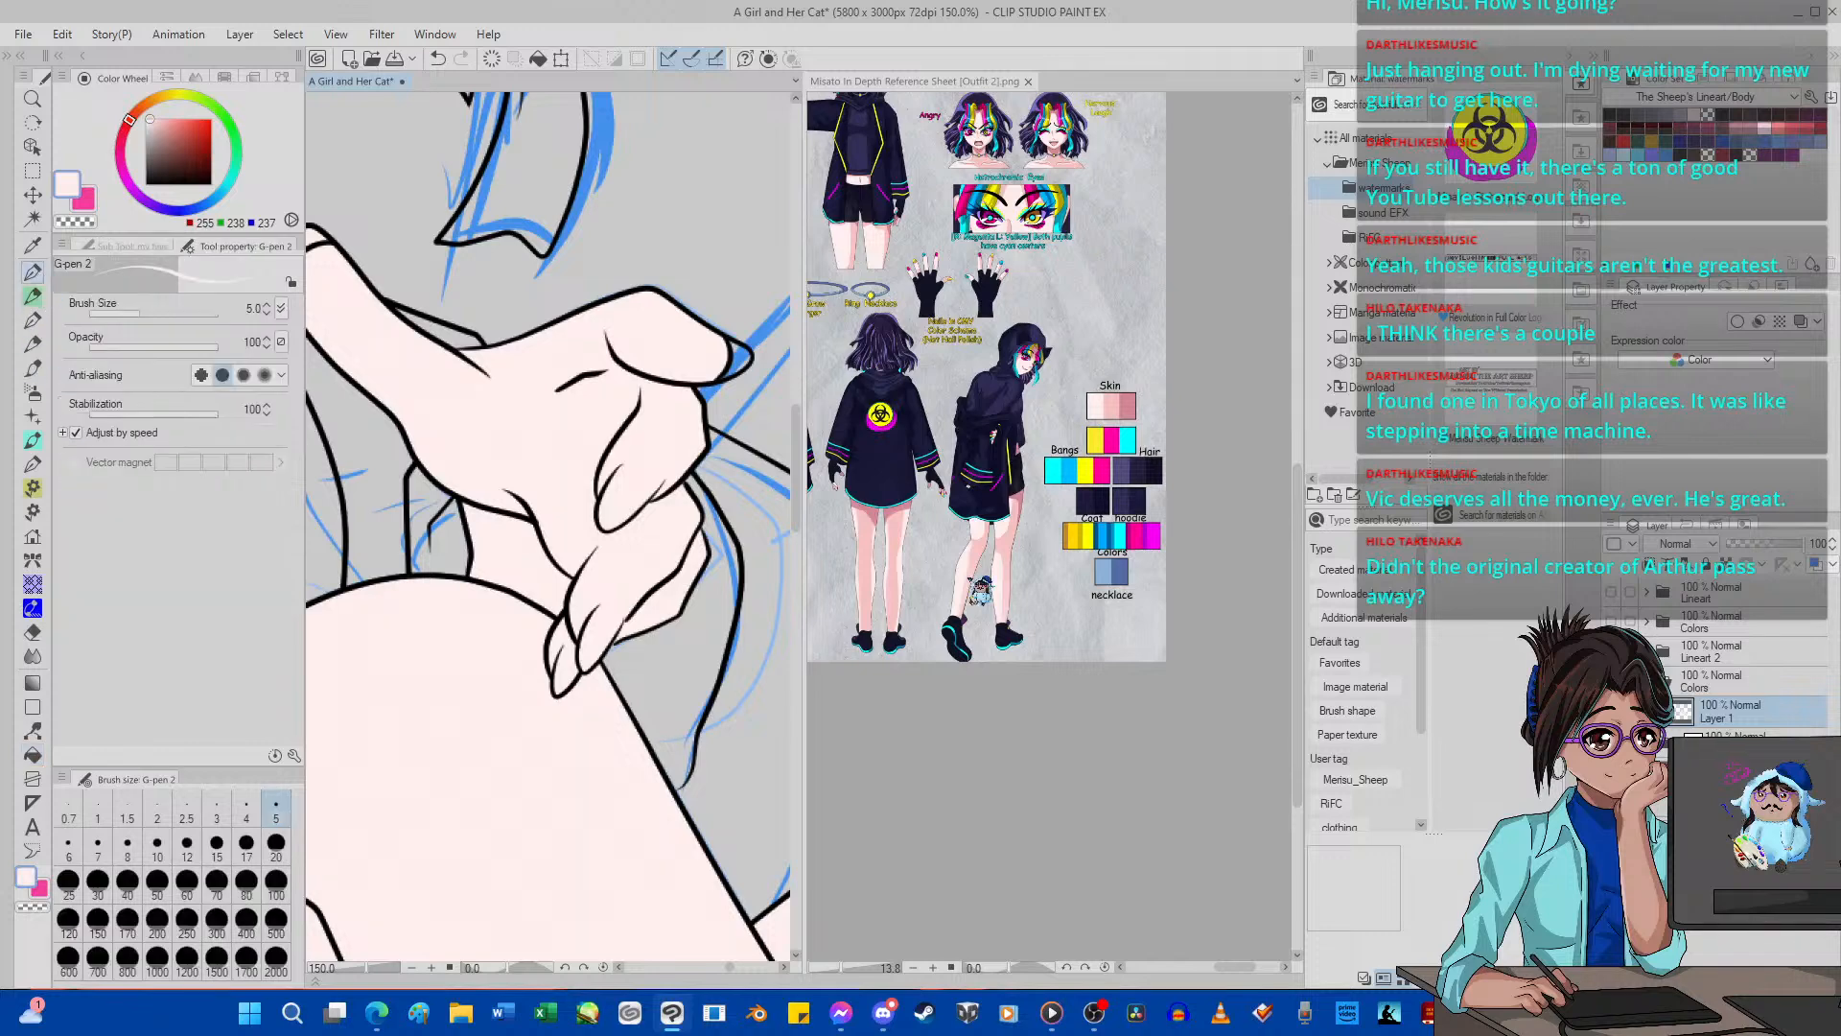
left_click(1673, 652)
left_click(1650, 652)
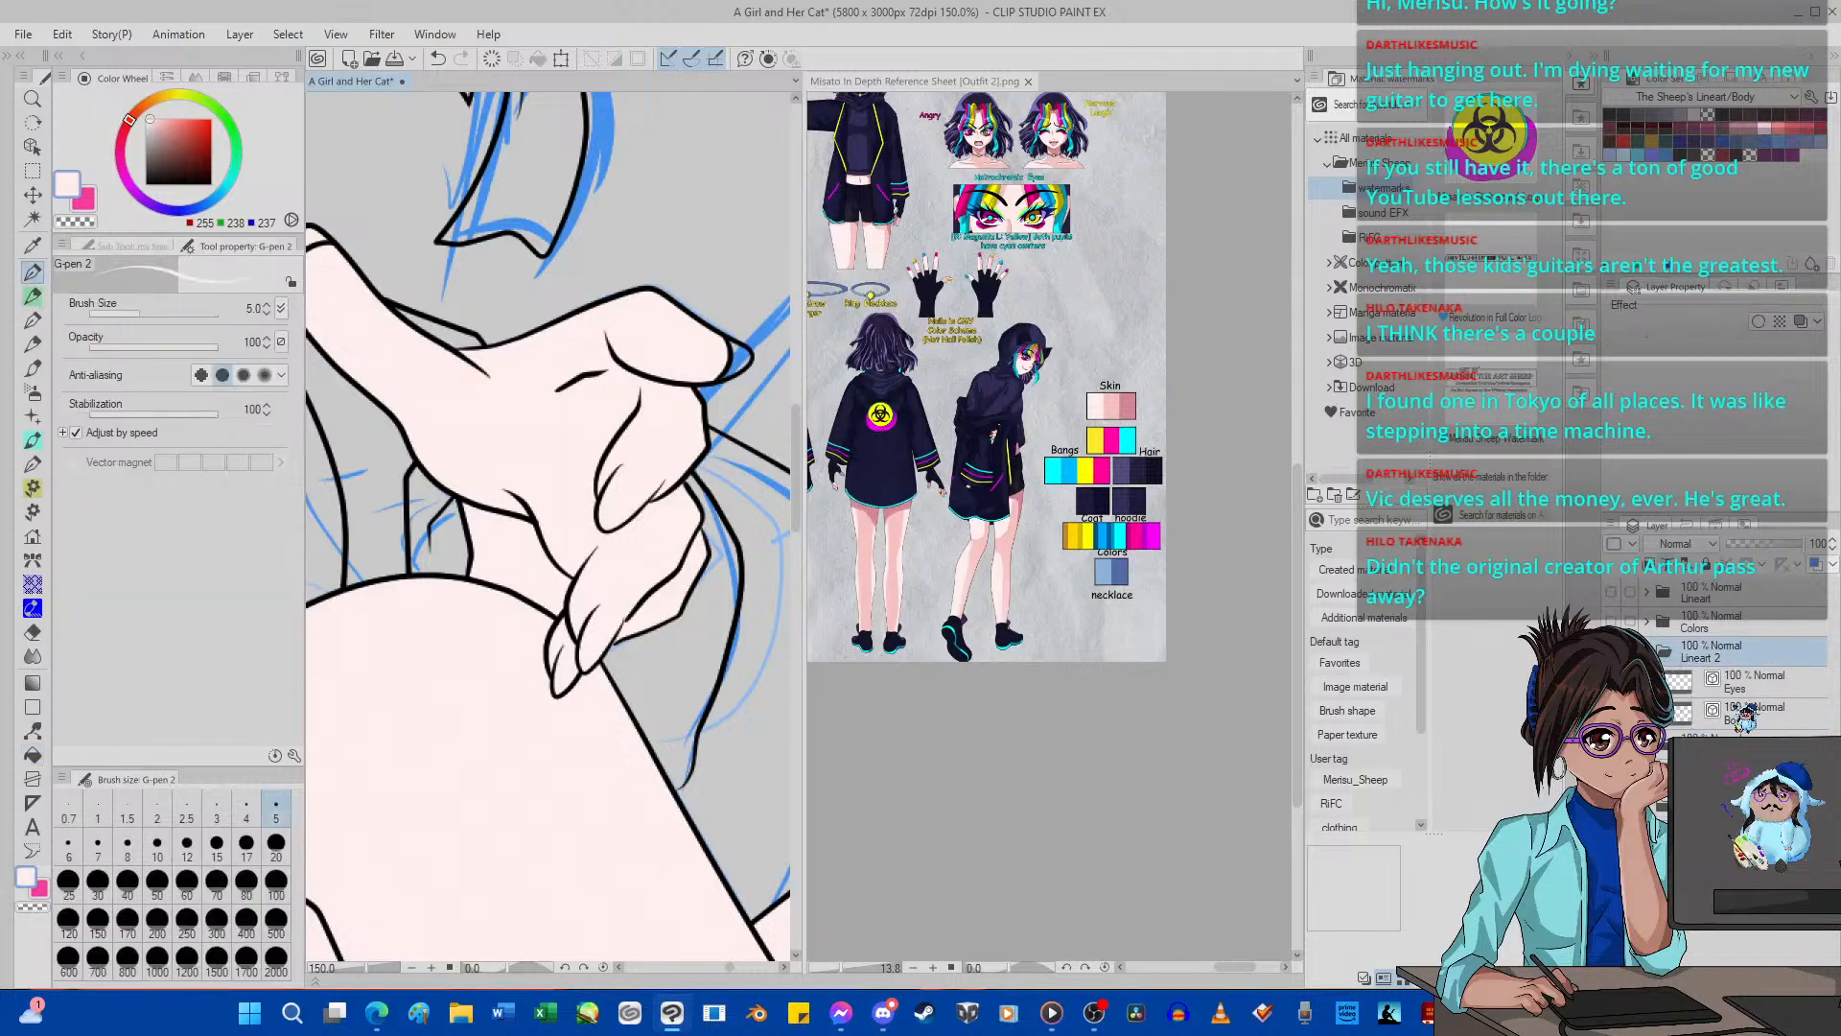
left_click(1747, 714)
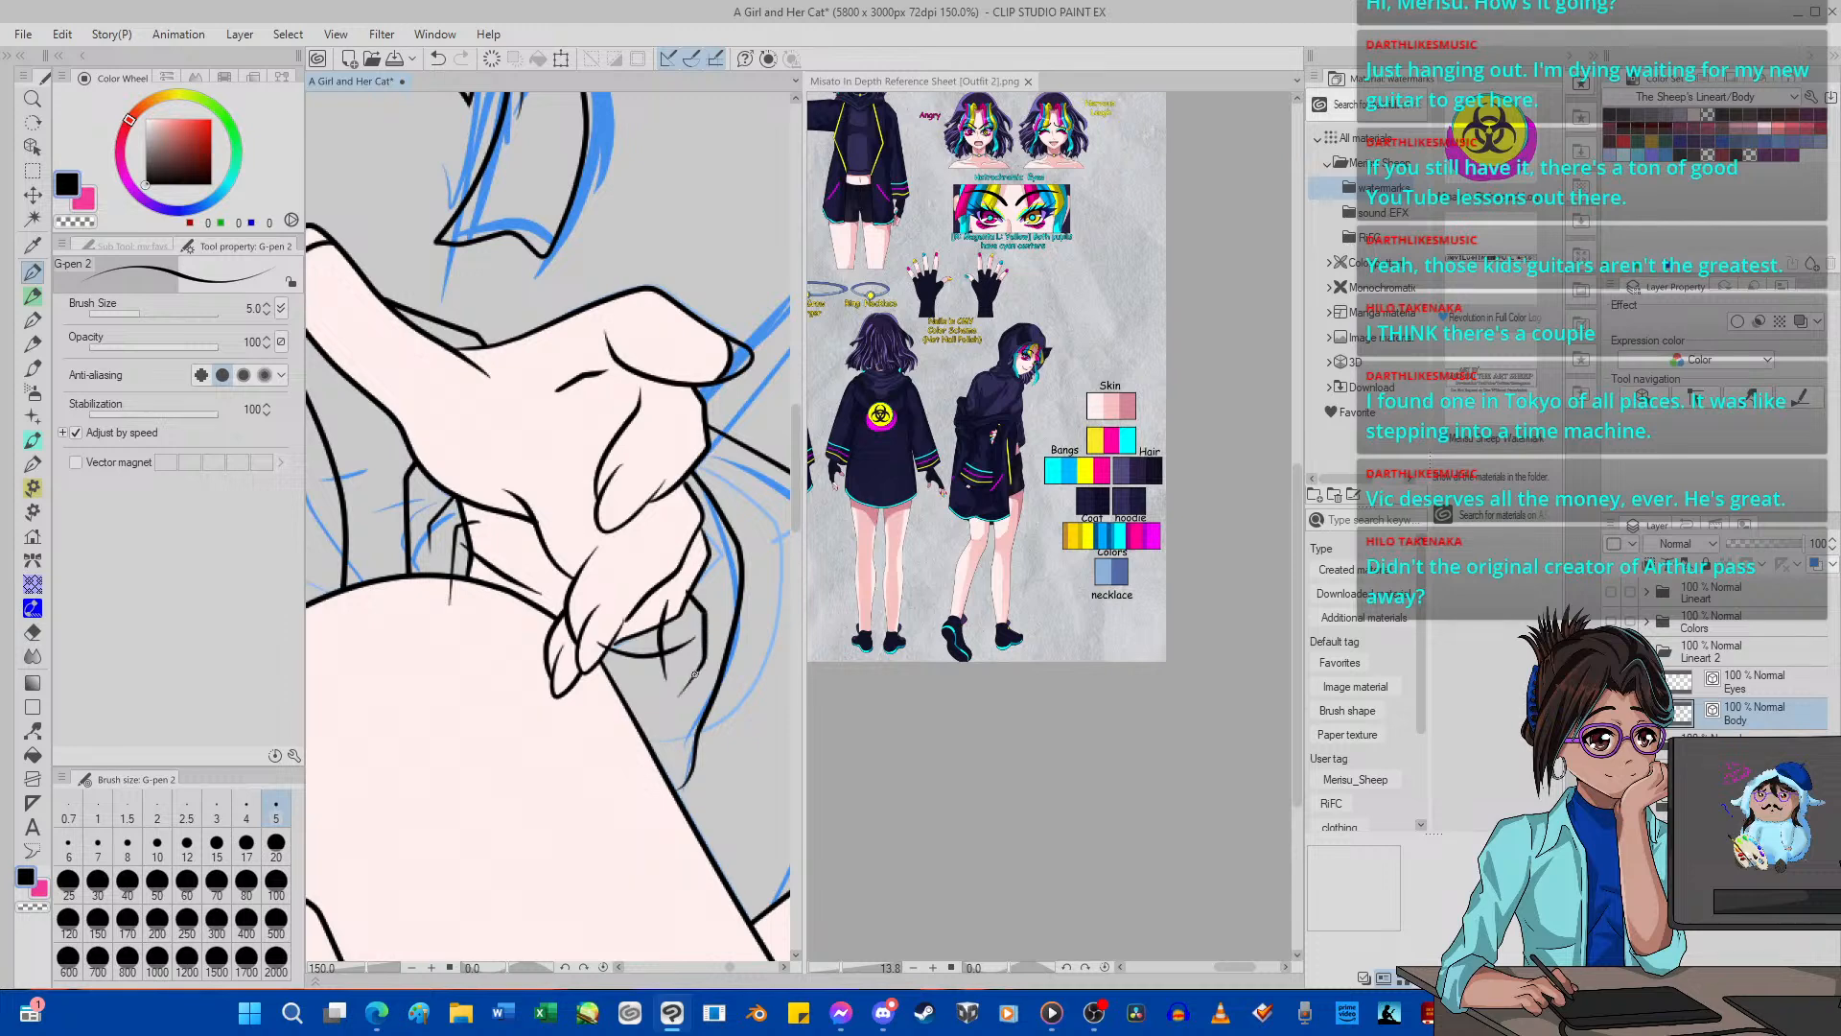
mouse_move(615, 736)
left_mouse_down()
mouse_move(667, 752)
mouse_move(741, 716)
left_mouse_up()
Erase the overshooting ends of the new sleeve line and remove the wrist's lower line with the size 15 vector eraser set to whole lines.
left_click(32, 633)
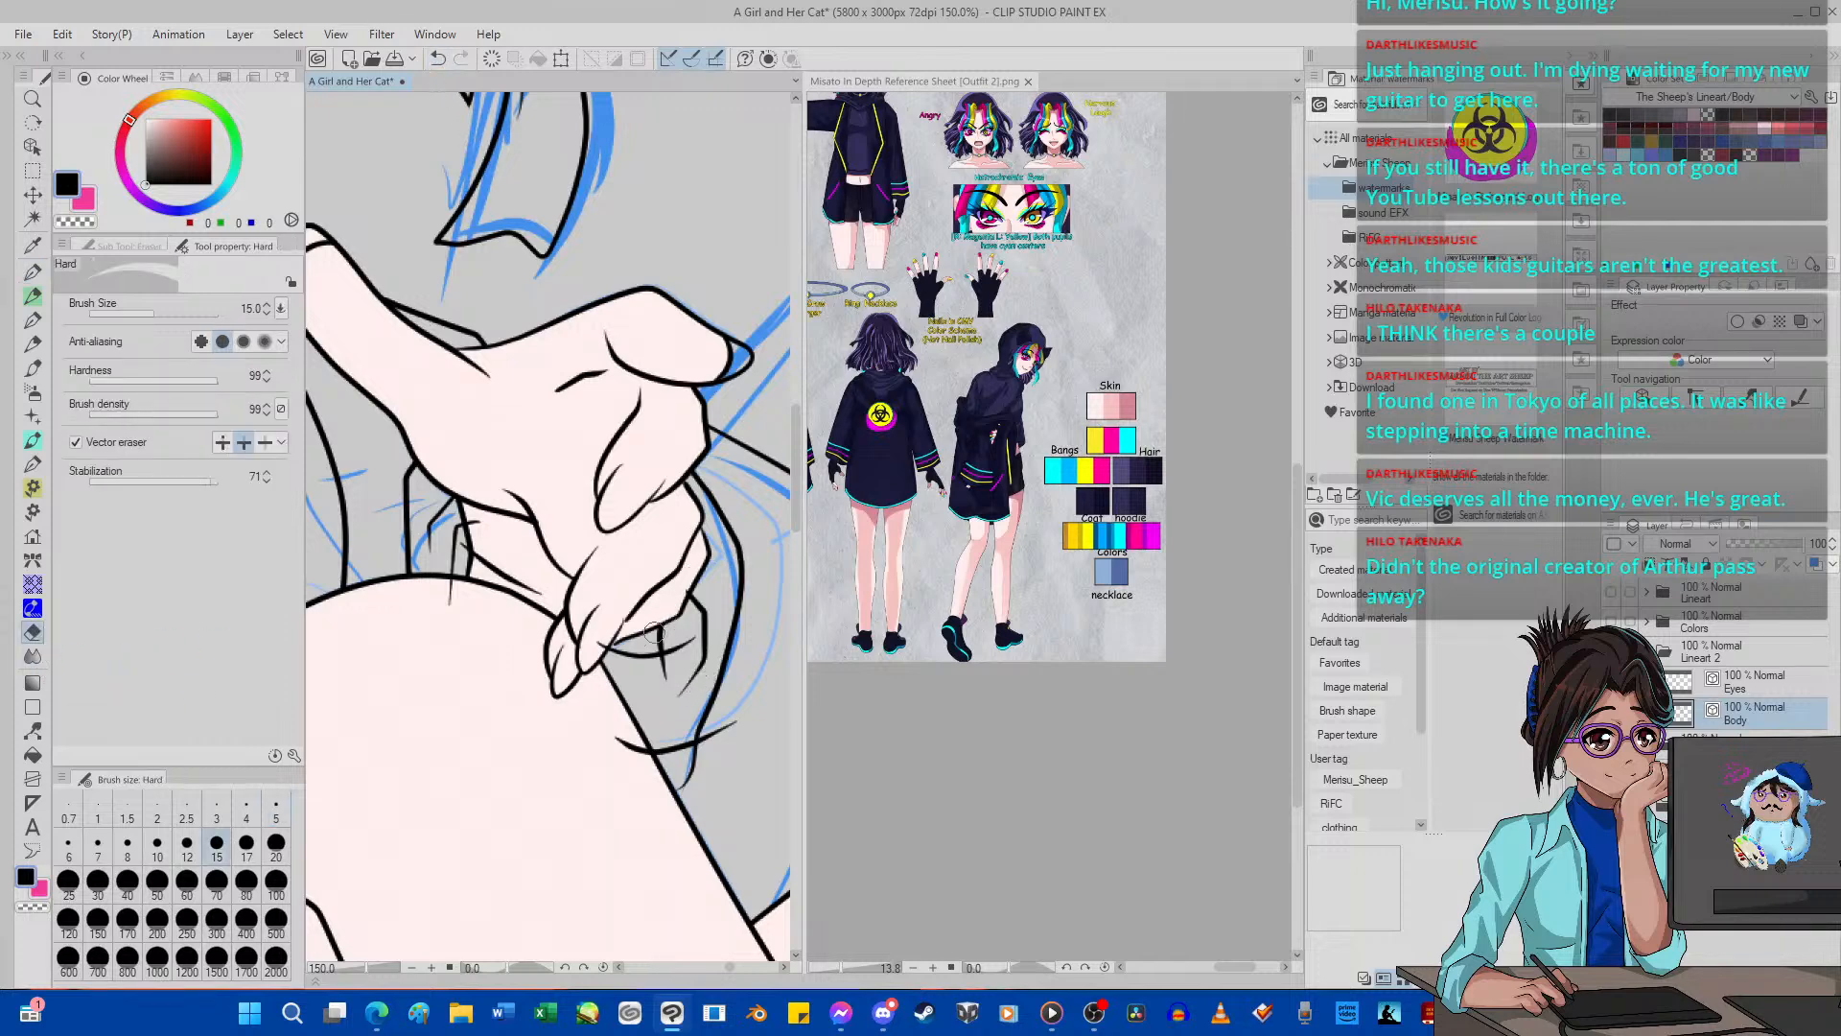
mouse_move(636, 773)
left_mouse_down()
mouse_move(726, 755)
mouse_move(724, 717)
left_mouse_up()
scroll(470, 591, "up", 3)
left_click(265, 442)
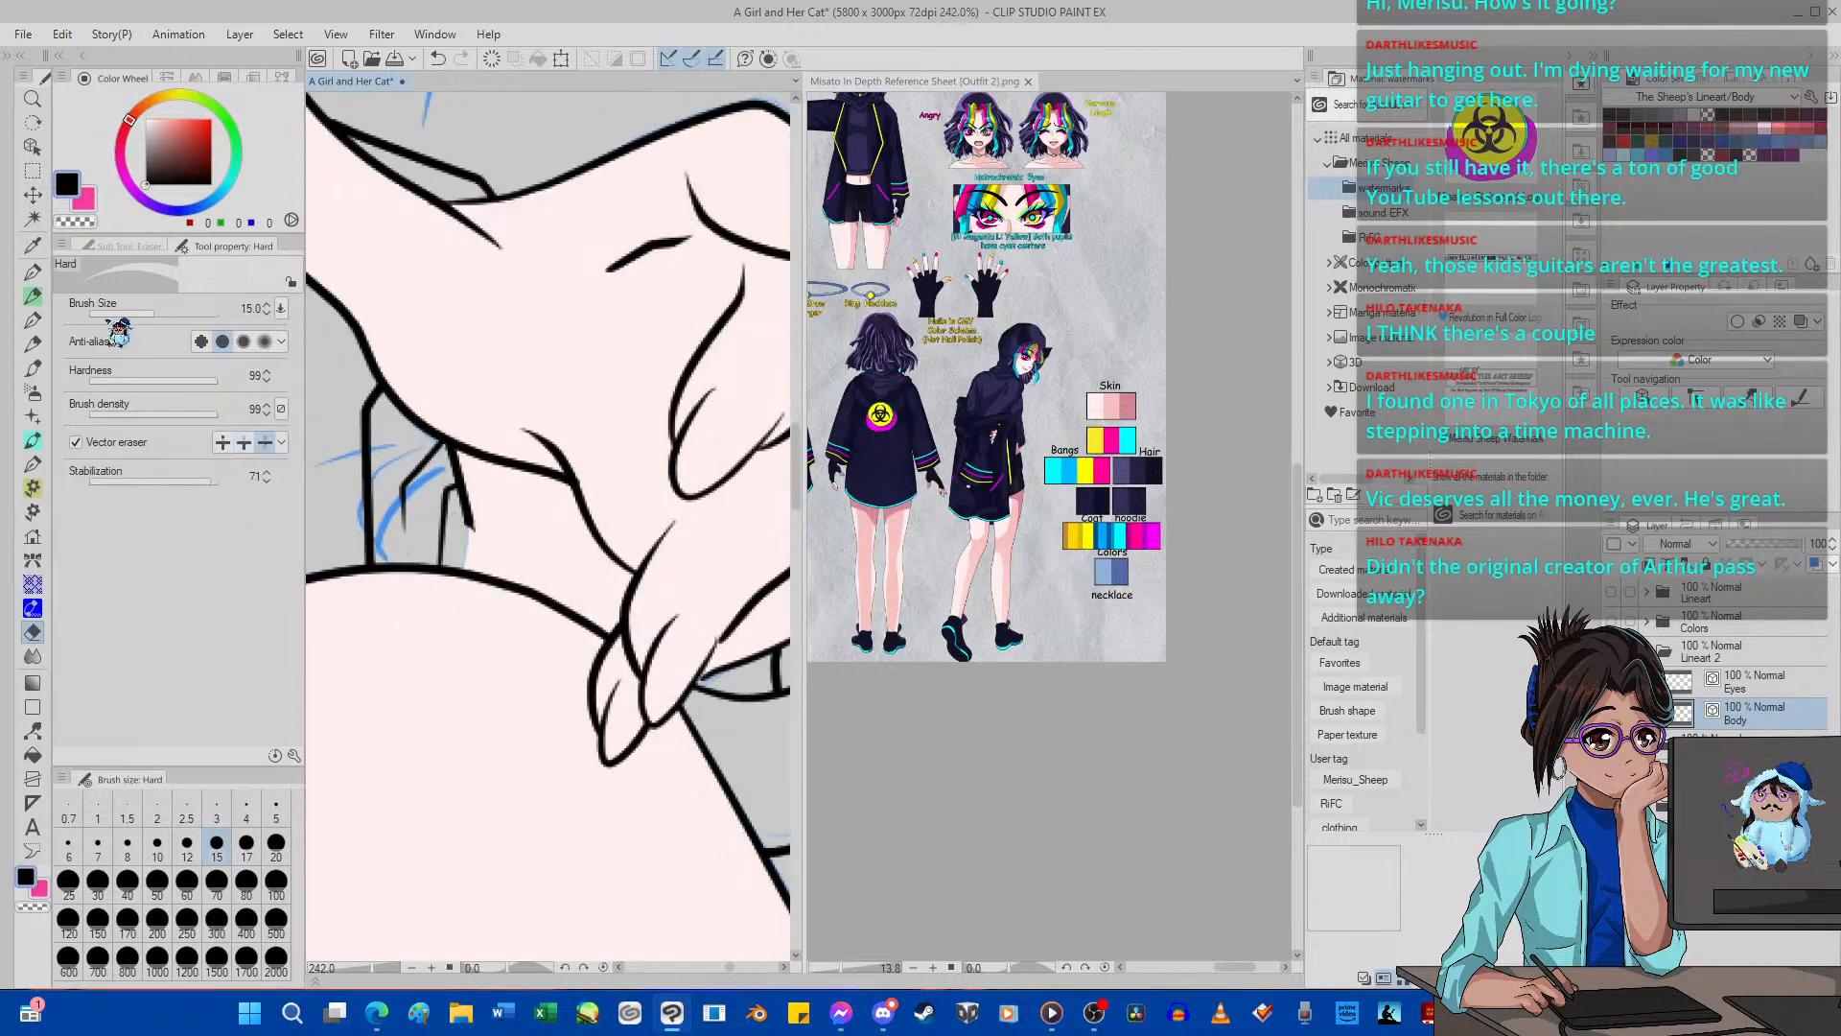
Redraw the lower edge of the lowered hand above the knee with G-pen 2 and switch back to the Inma R. bucket.
left_click(32, 272)
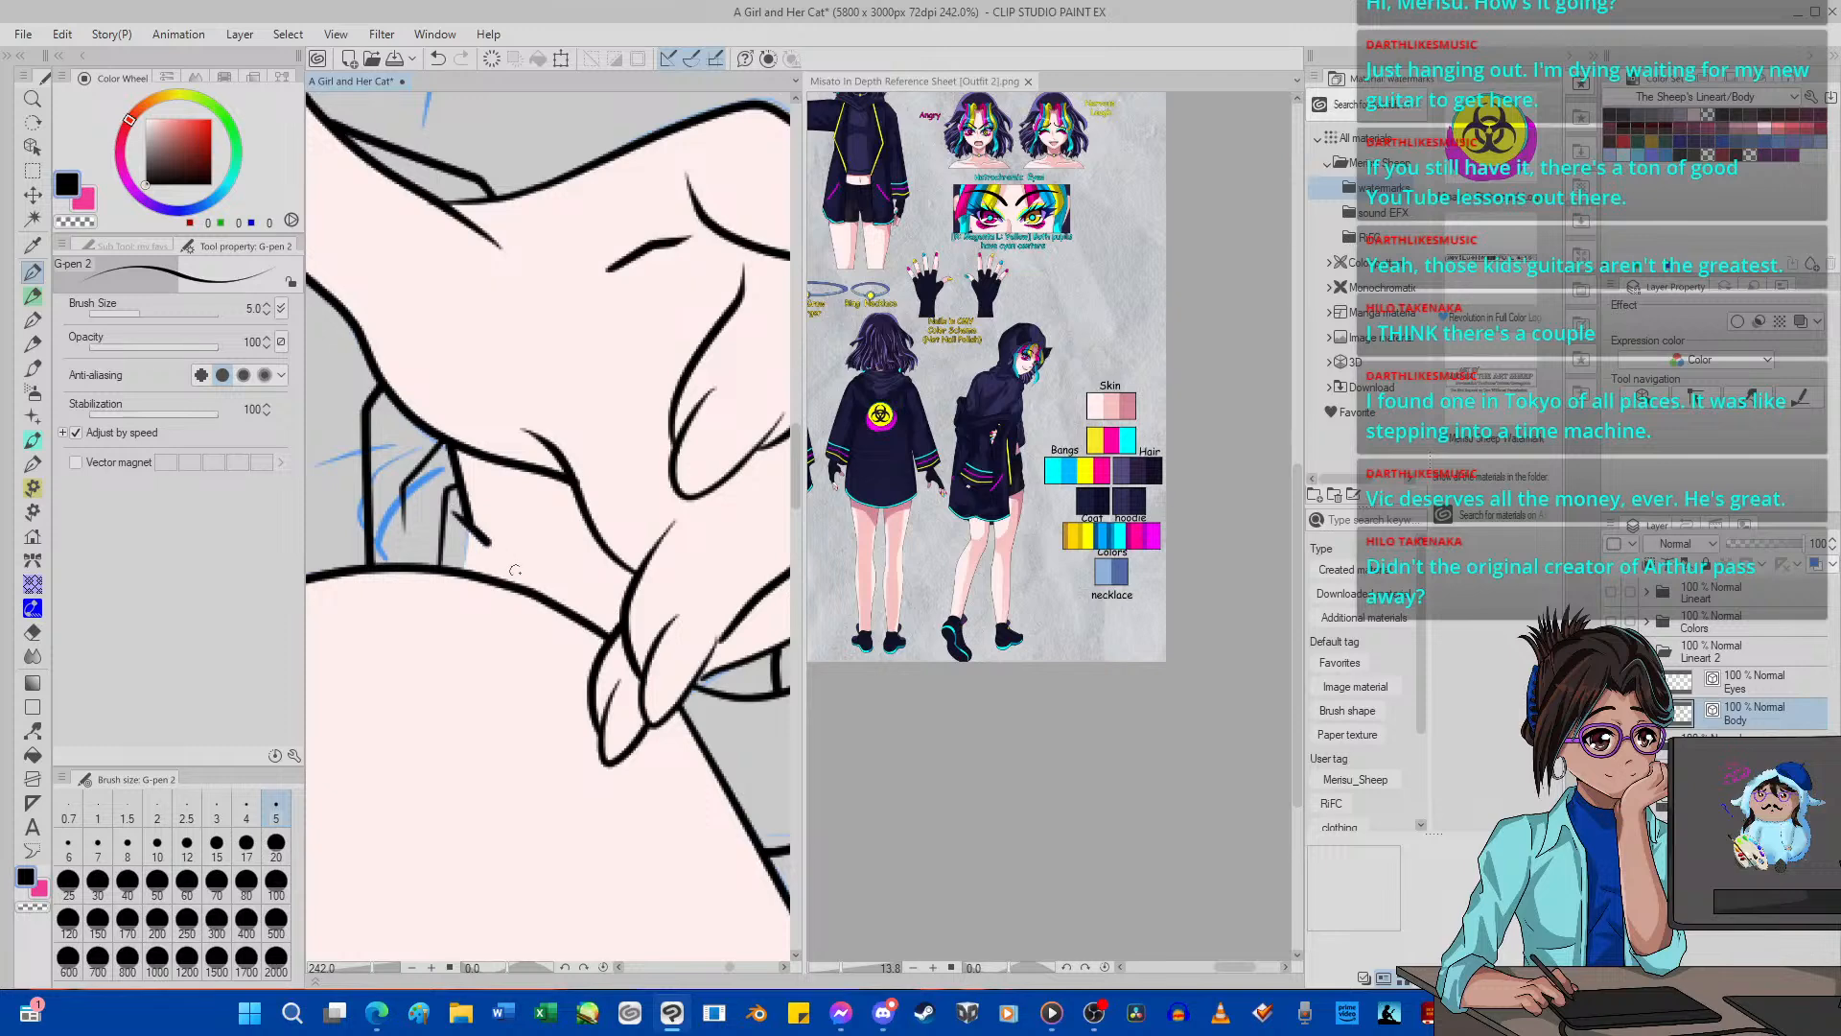
left_click_drag(515, 570, 597, 614)
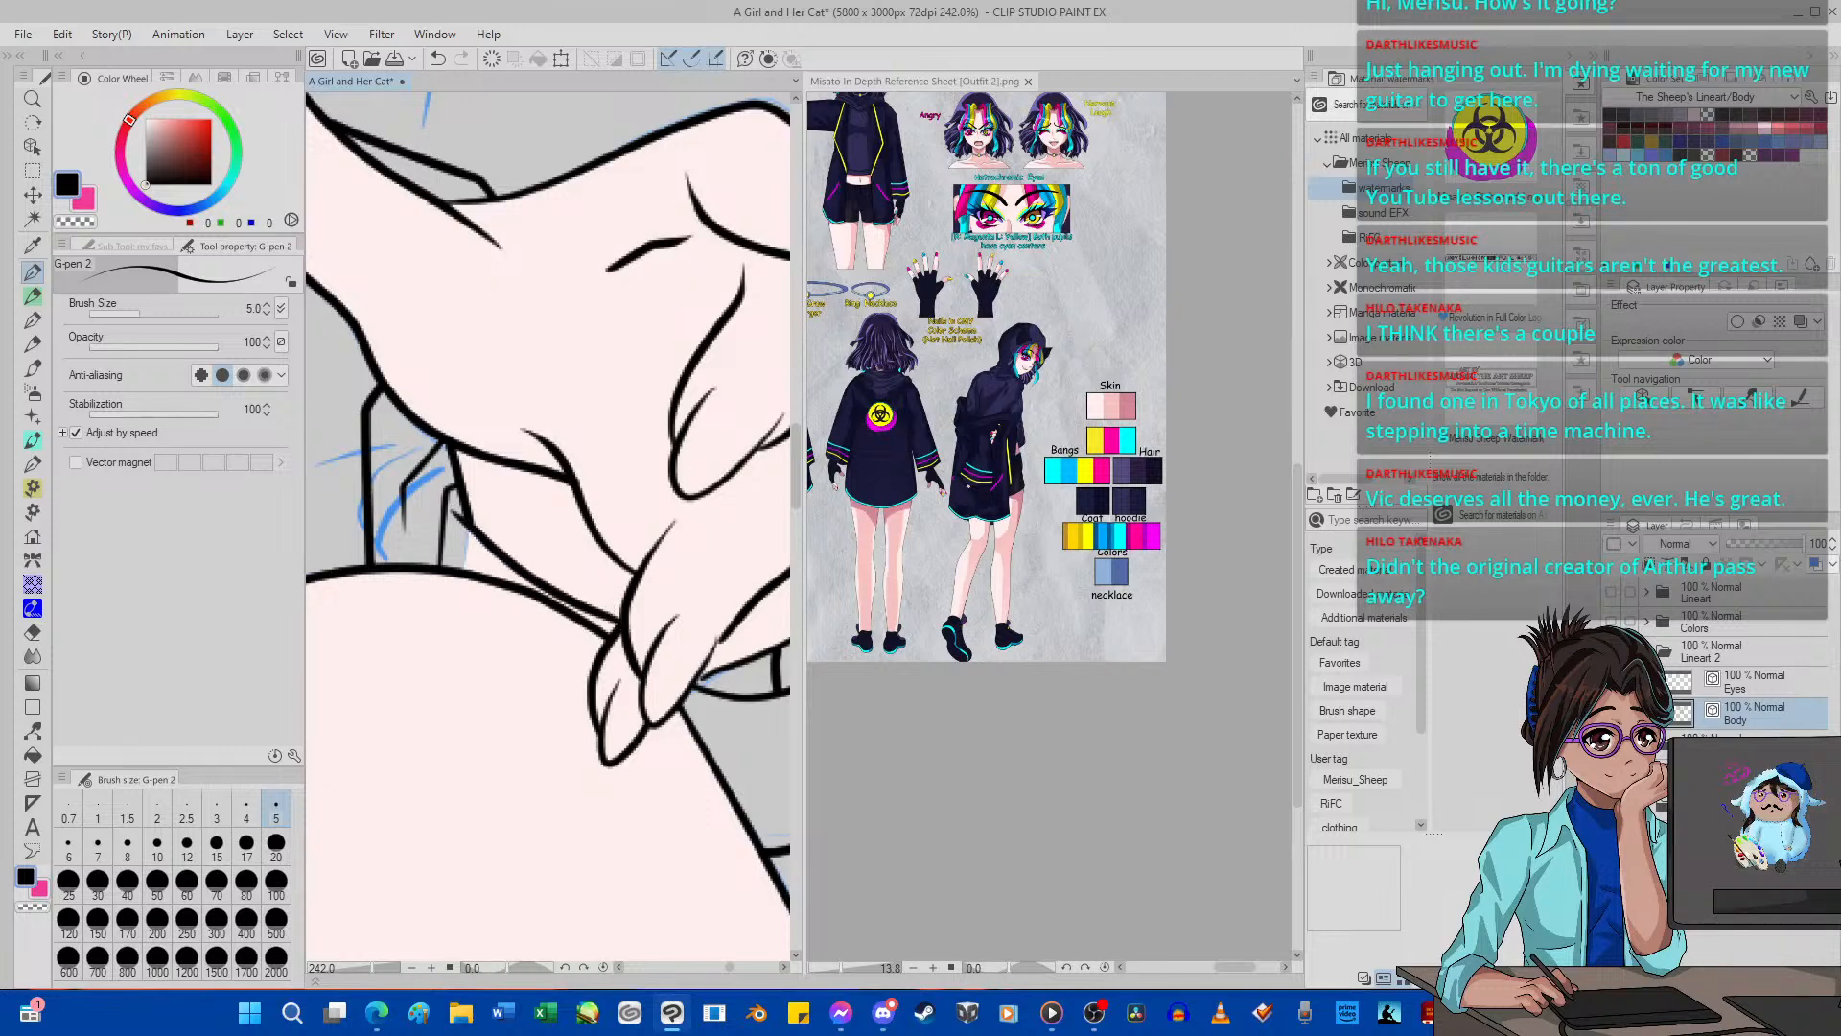
left_click(31, 779)
scroll(489, 723, "down", 3)
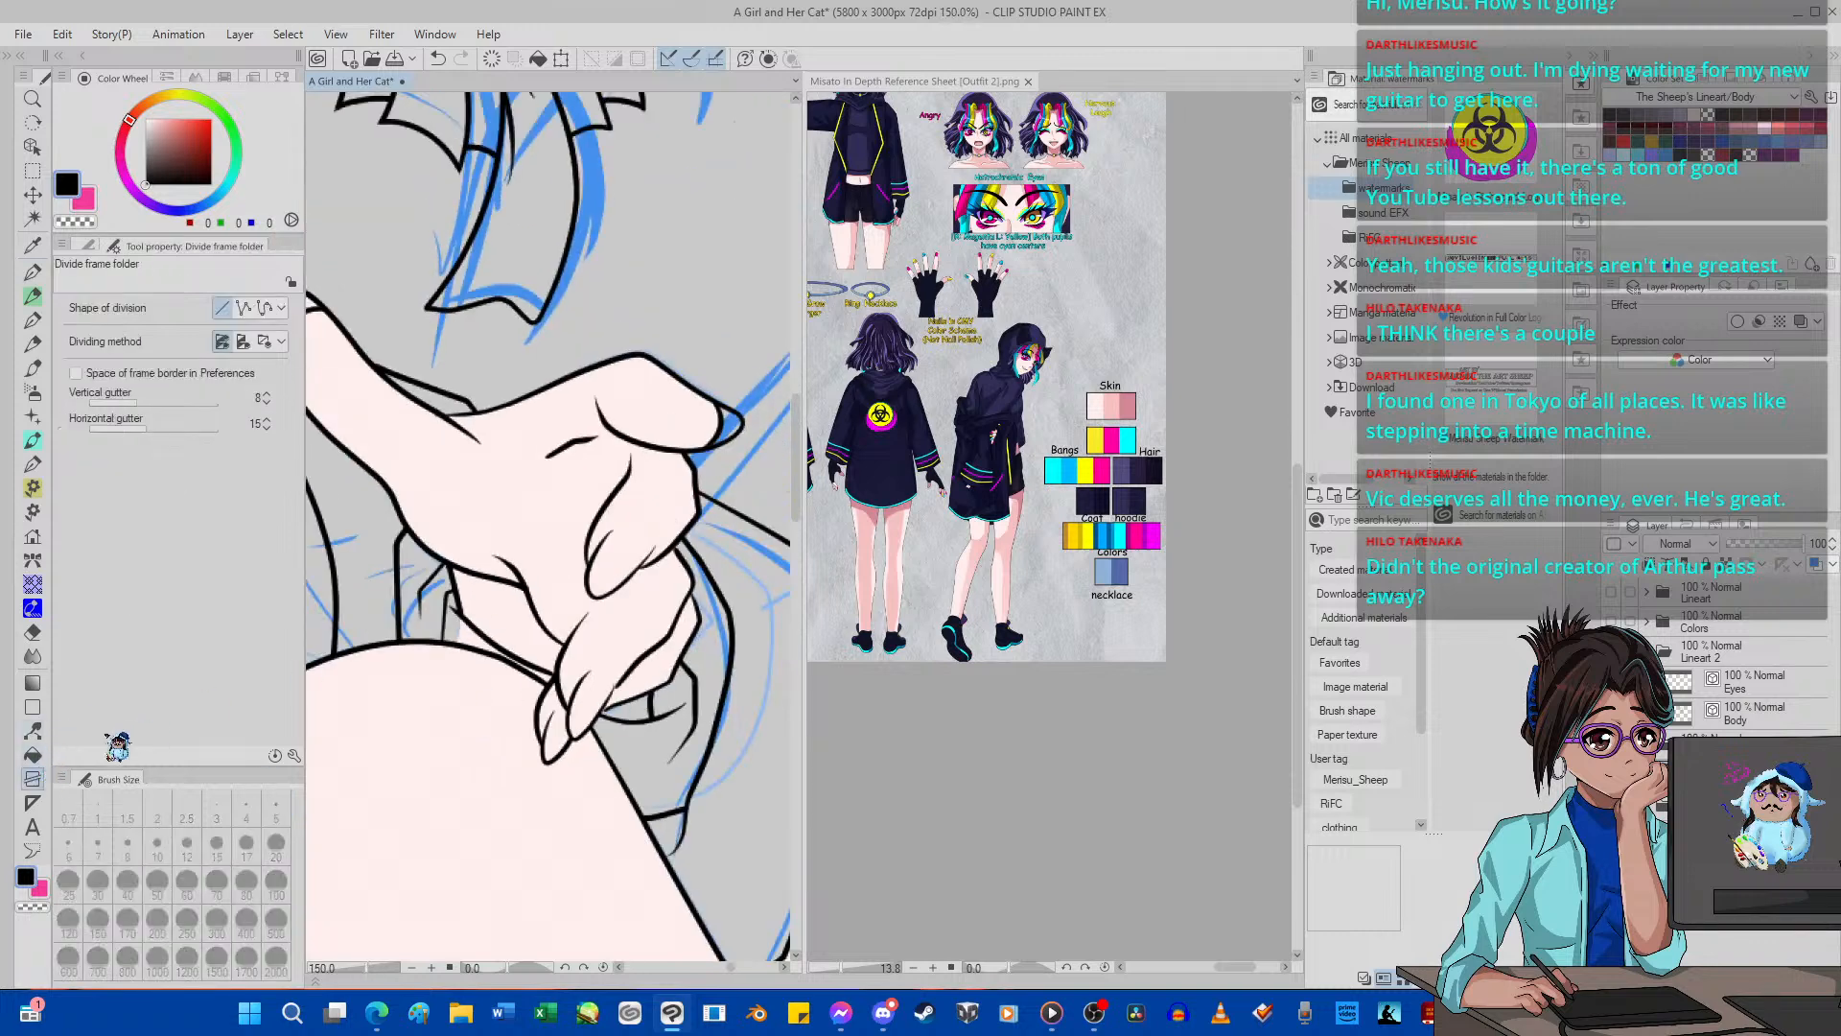
left_click(32, 755)
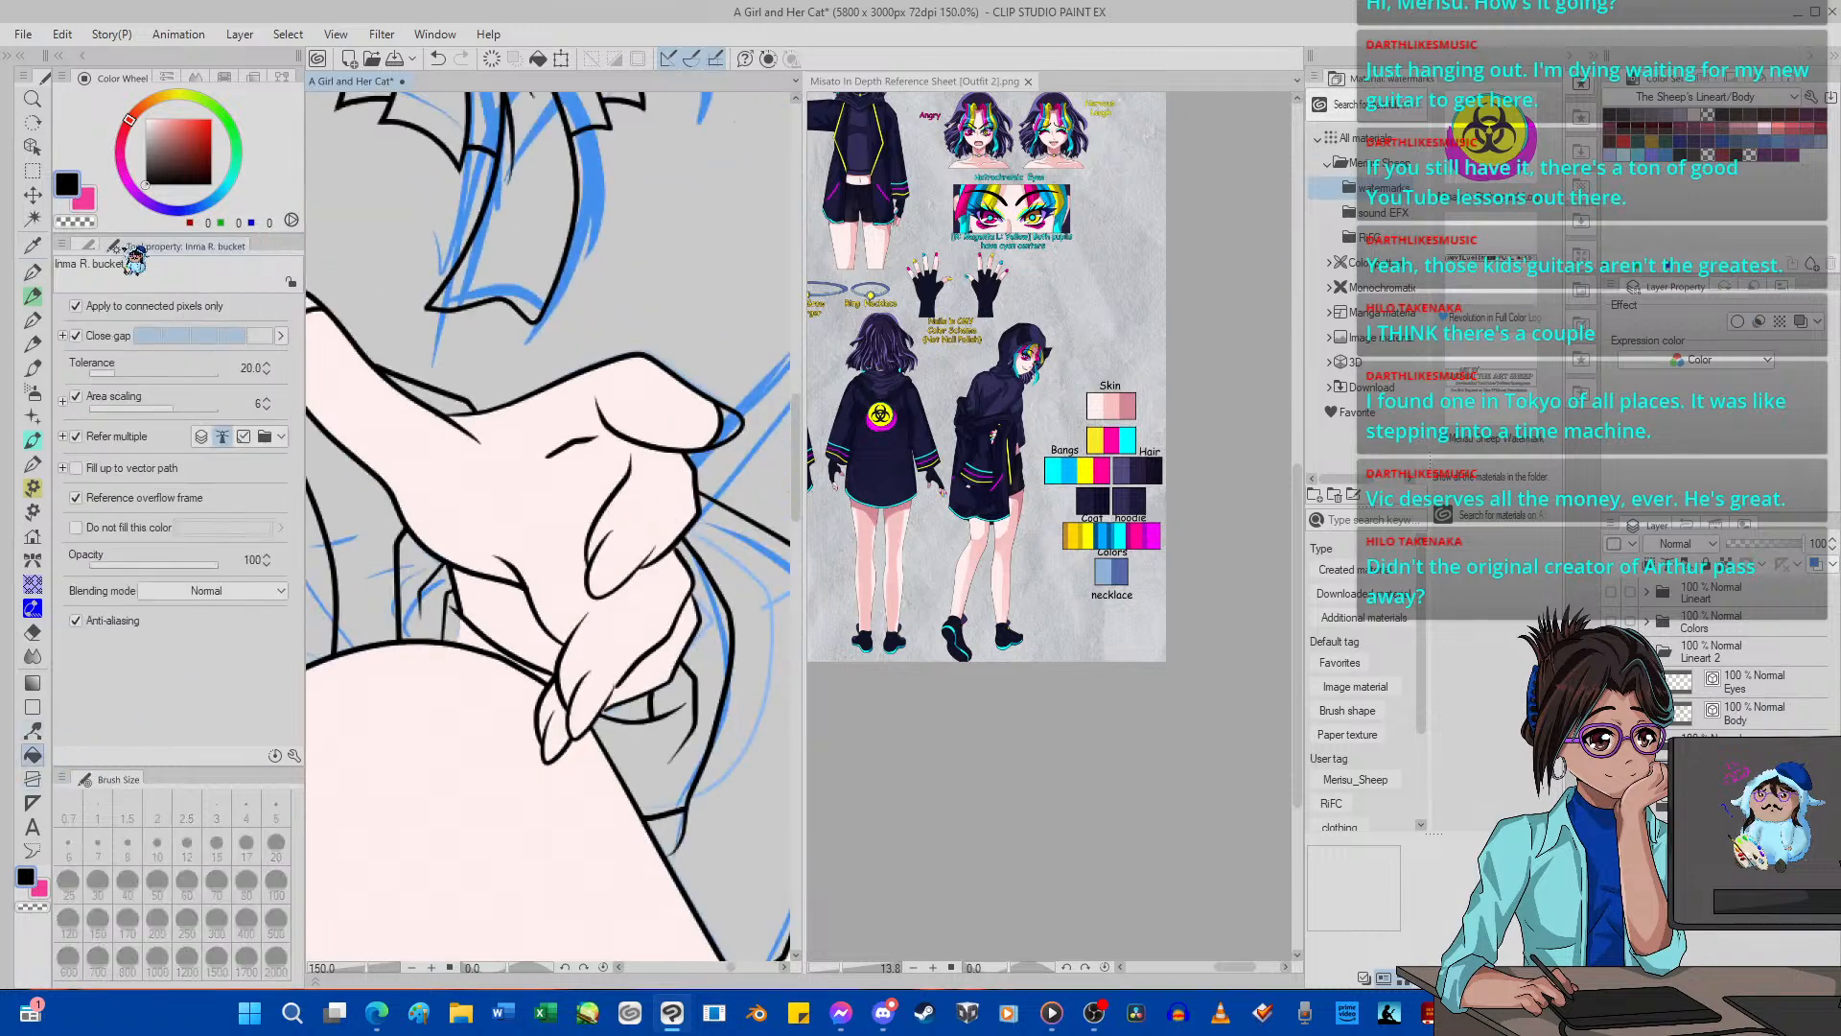
Sample the lightest skin swatch (255, 238, 237) from the reference sheet and fill the remaining small areas under the lowered hand's fingers.
left_click(33, 246)
left_click(1099, 402)
left_click(1097, 402)
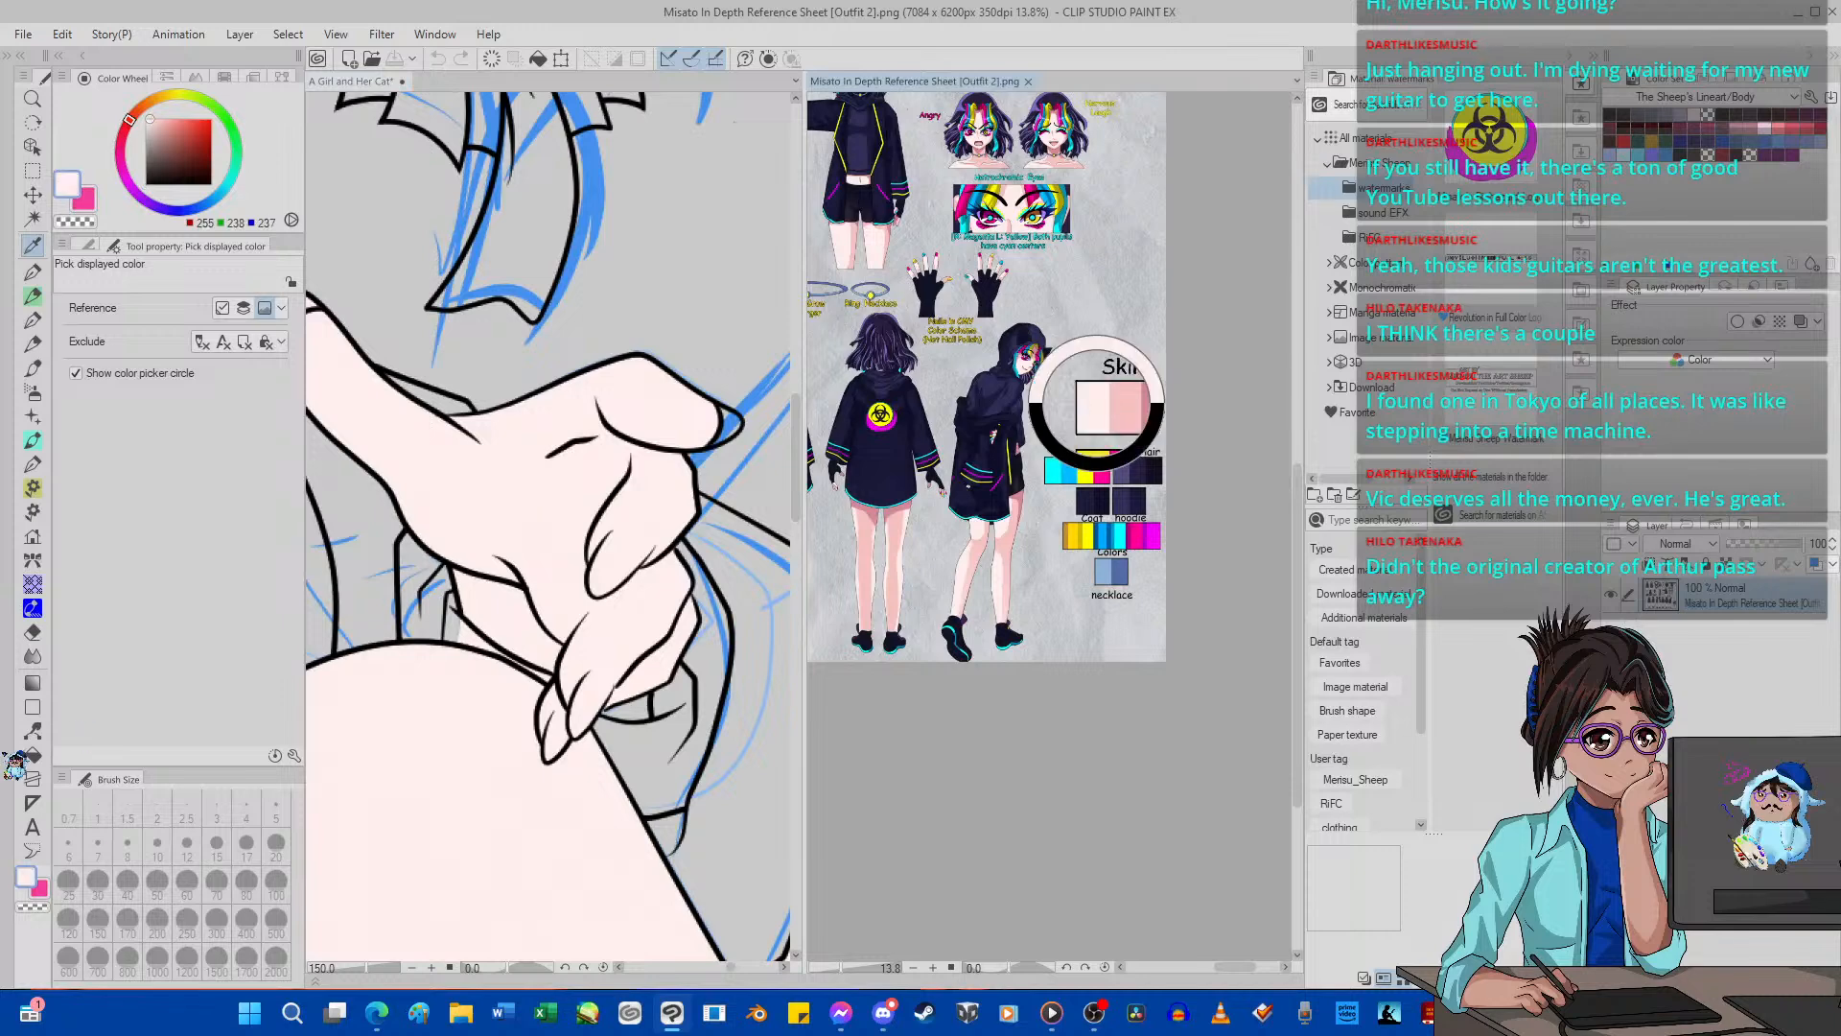
left_click(32, 755)
left_click(652, 715)
left_click(629, 714)
scroll(608, 635, "down", 10)
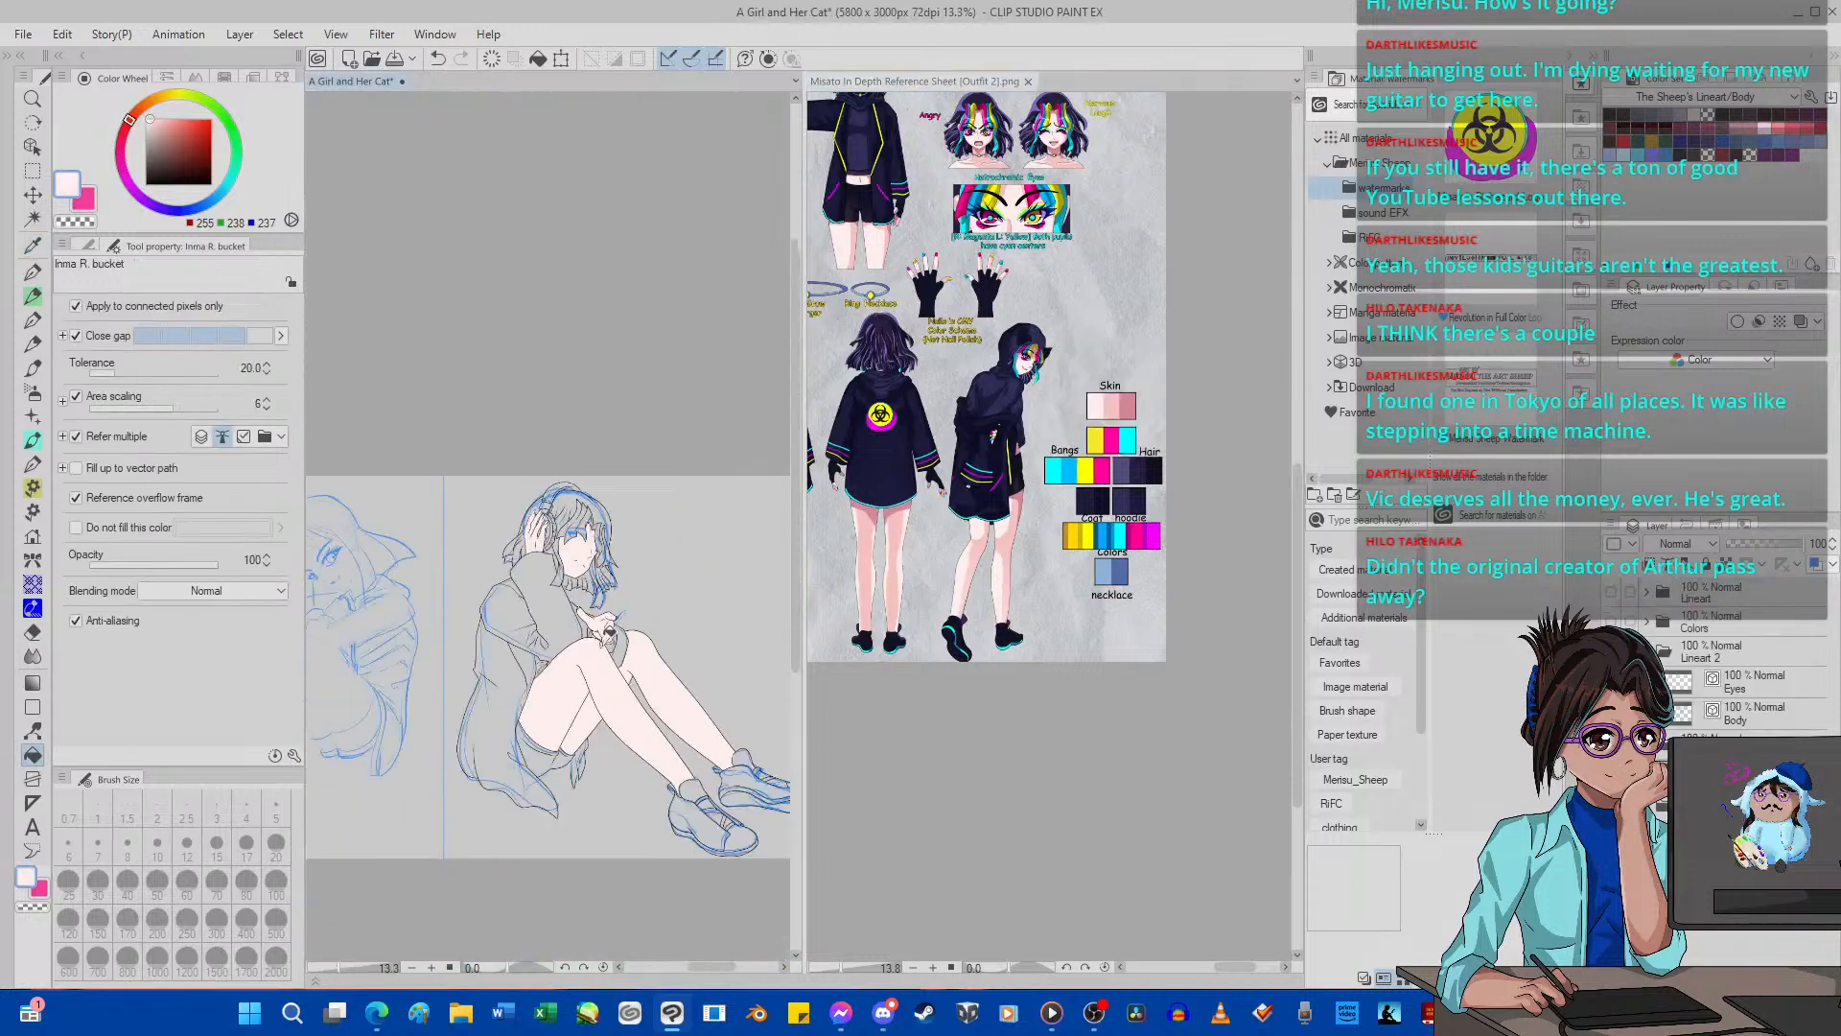
Sample the dark purple hair swatch (41, 30, 63) from the reference sheet and fill the hair on top of the girl's head.
scroll(608, 633, "up", 4)
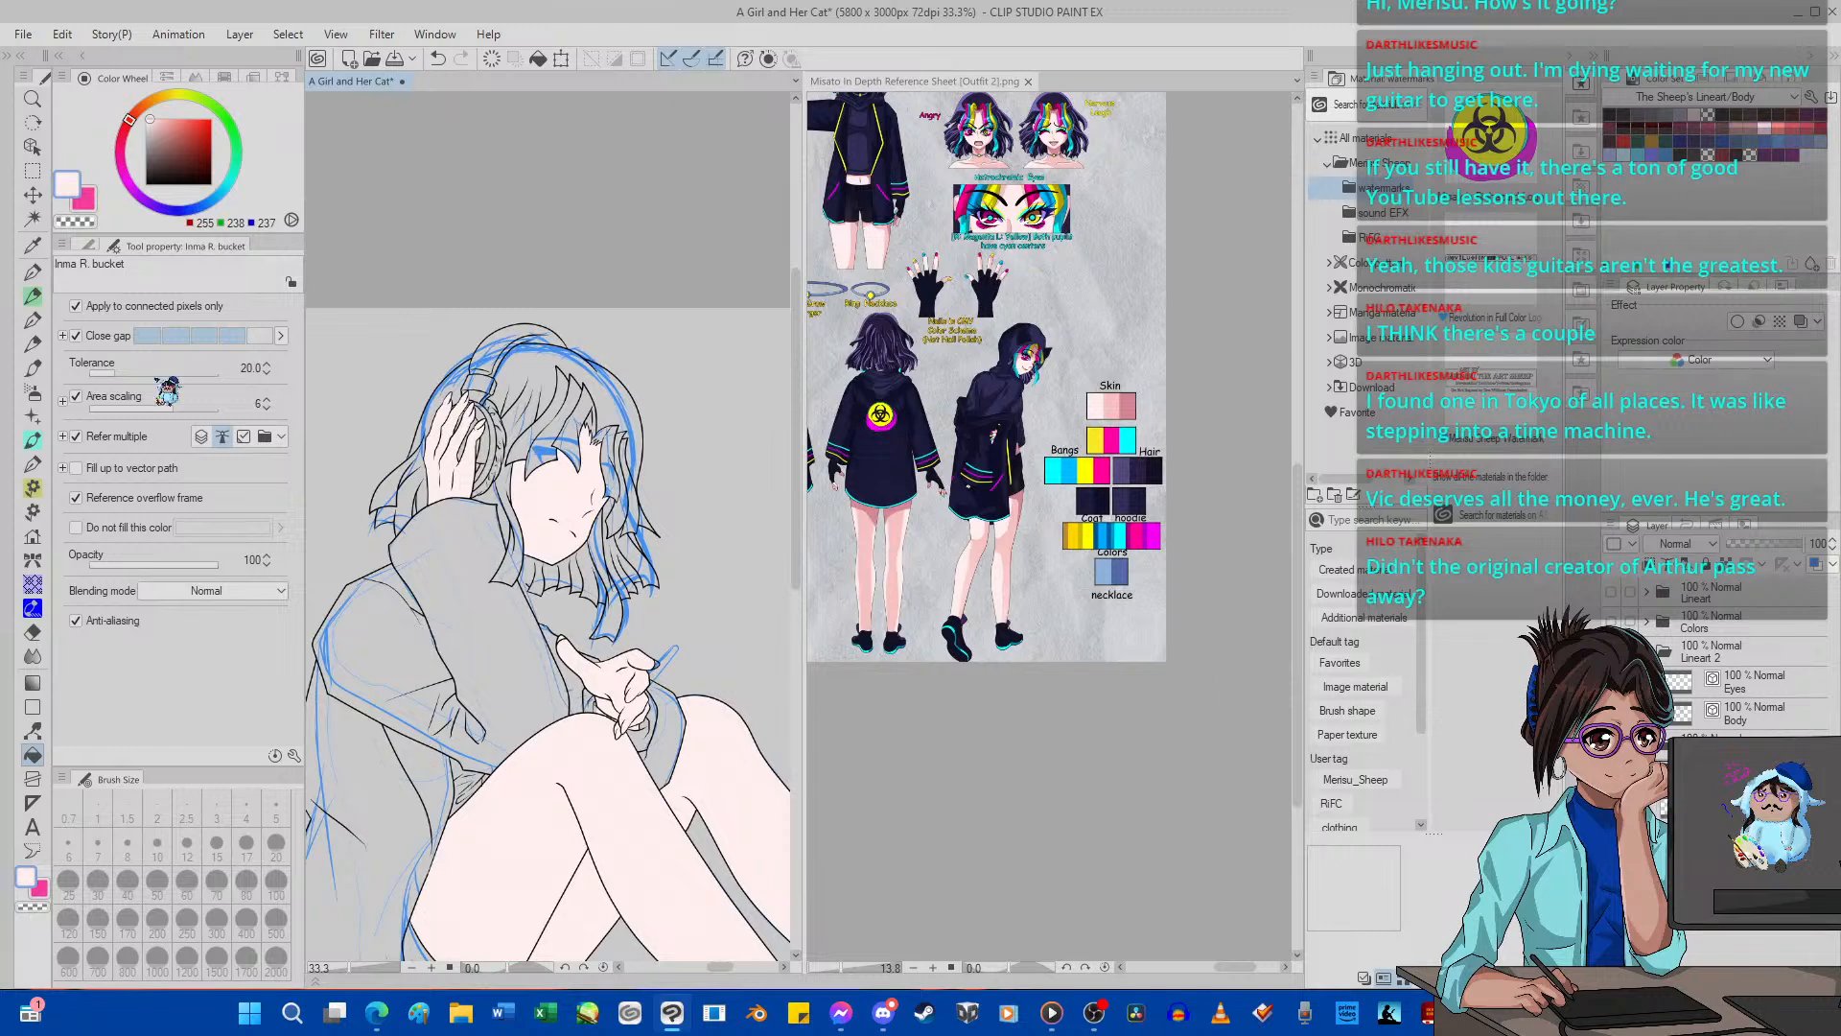
left_click(31, 244)
left_click(1103, 422)
scroll(1103, 421, "up", 2)
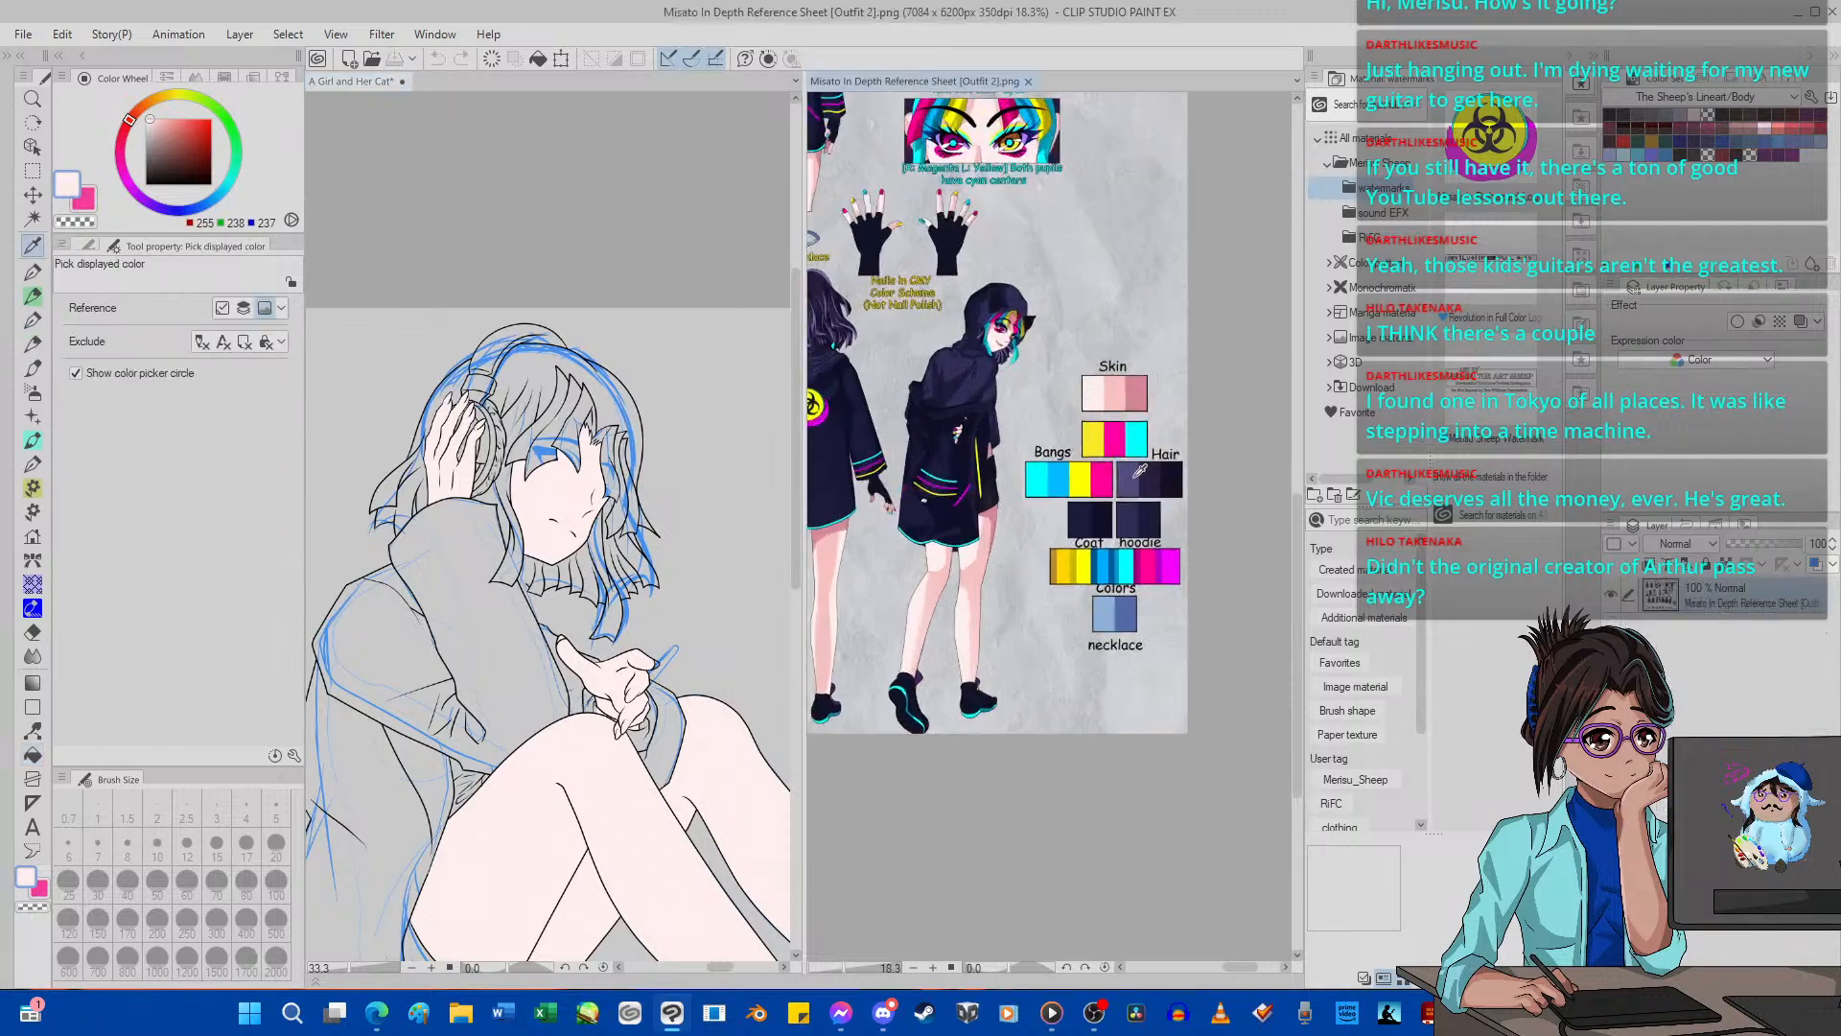
left_click(1146, 479)
left_click(32, 755)
left_click(505, 469)
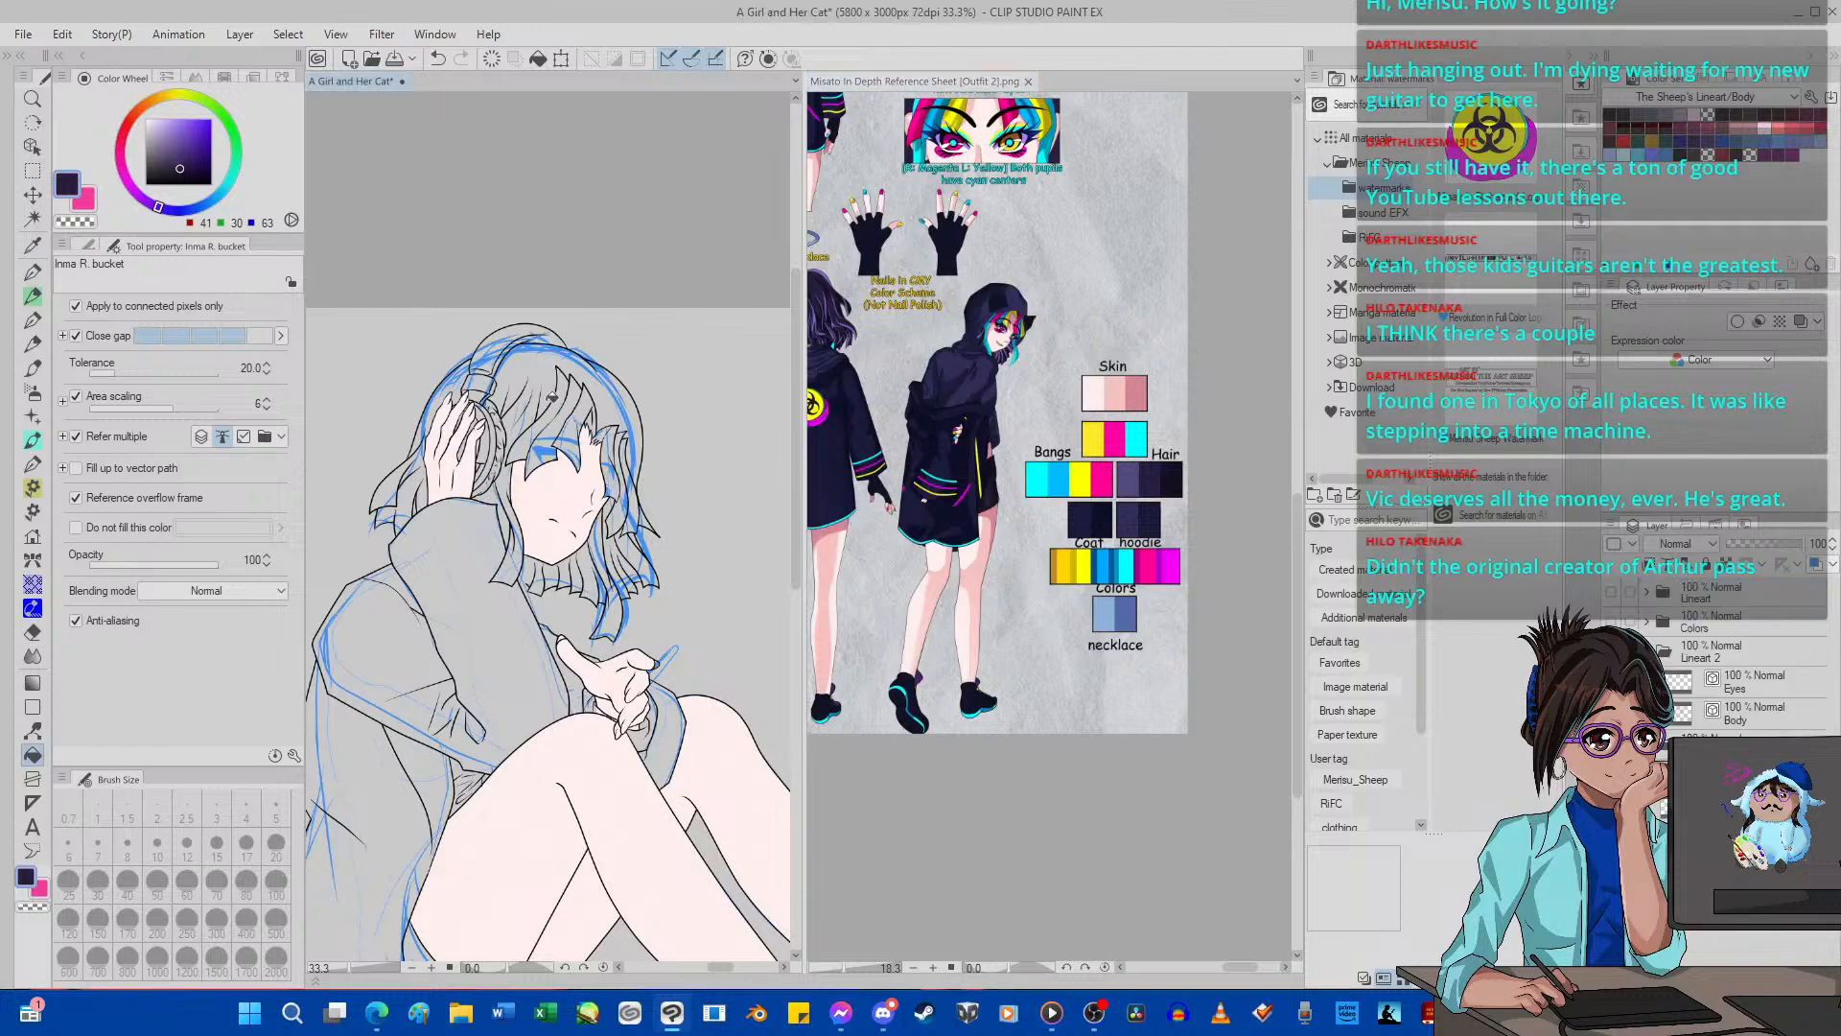
left_click(544, 379)
Fill the hair sections behind the raised hand and beside the headphones with the same dark purple.
scroll(431, 384, "up", 3)
left_click(375, 551)
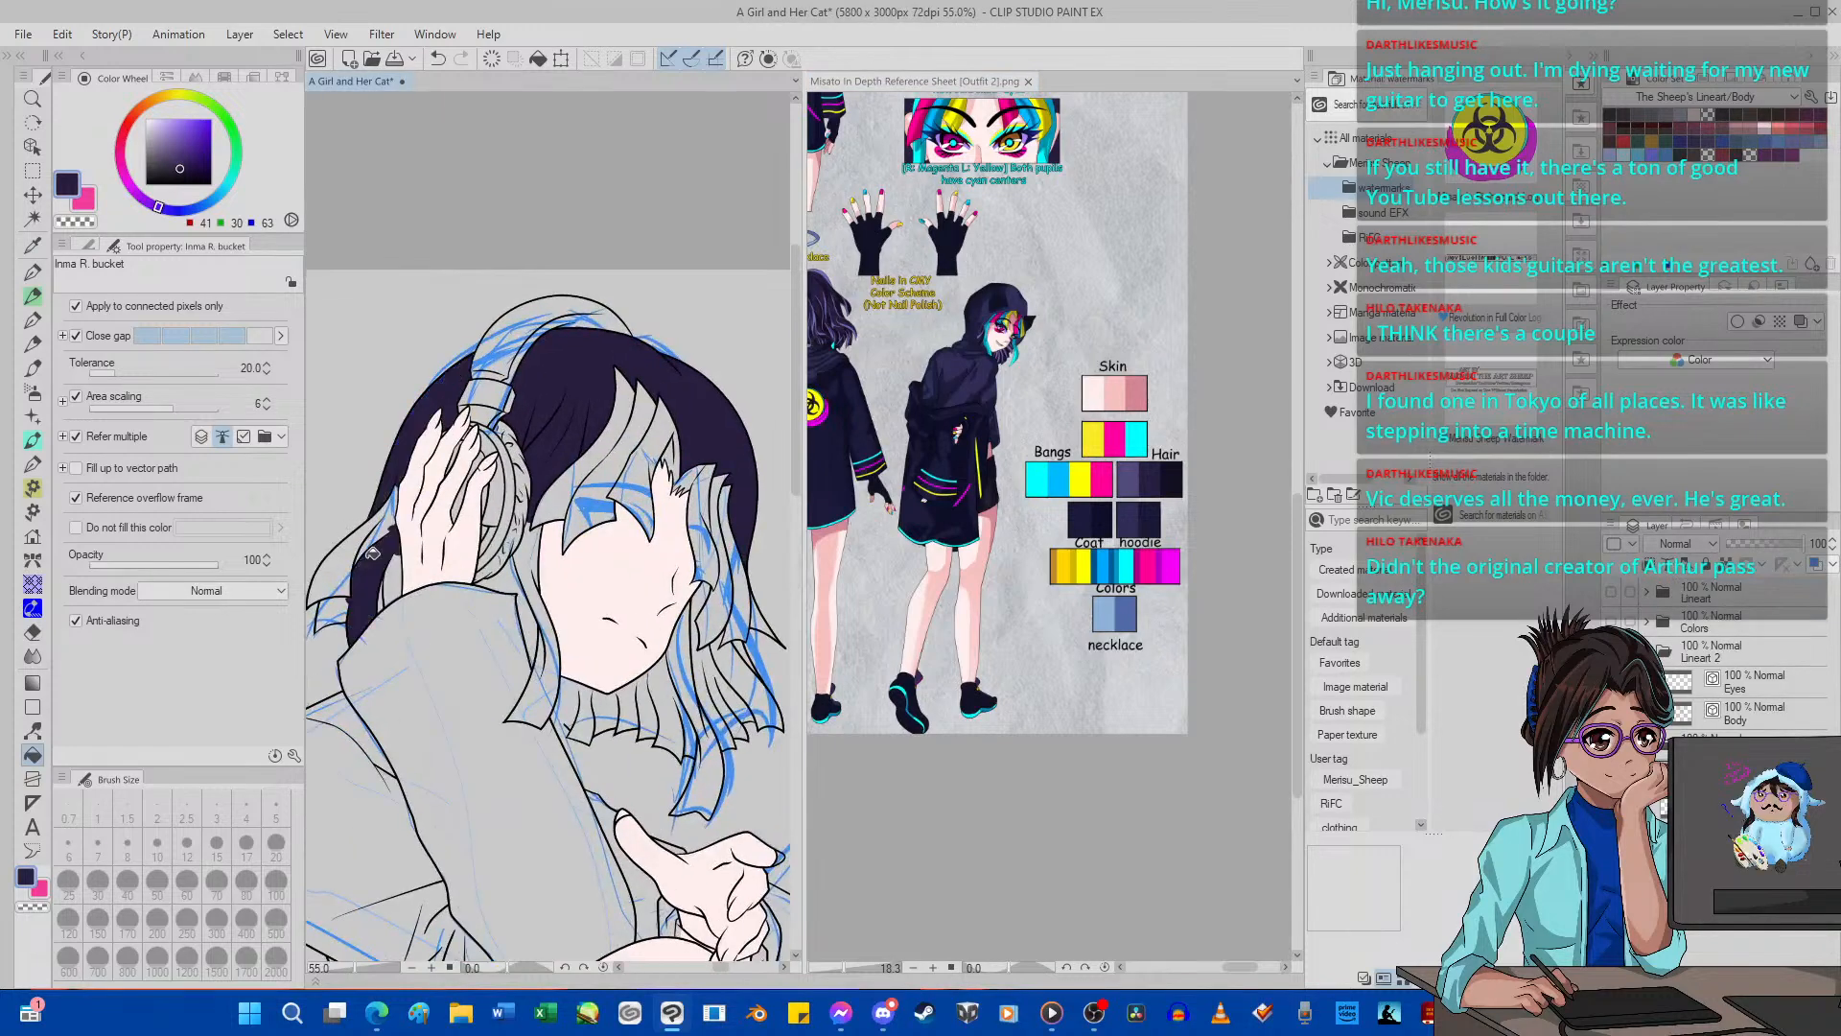
left_click(360, 547)
left_click(387, 518)
left_click(343, 606)
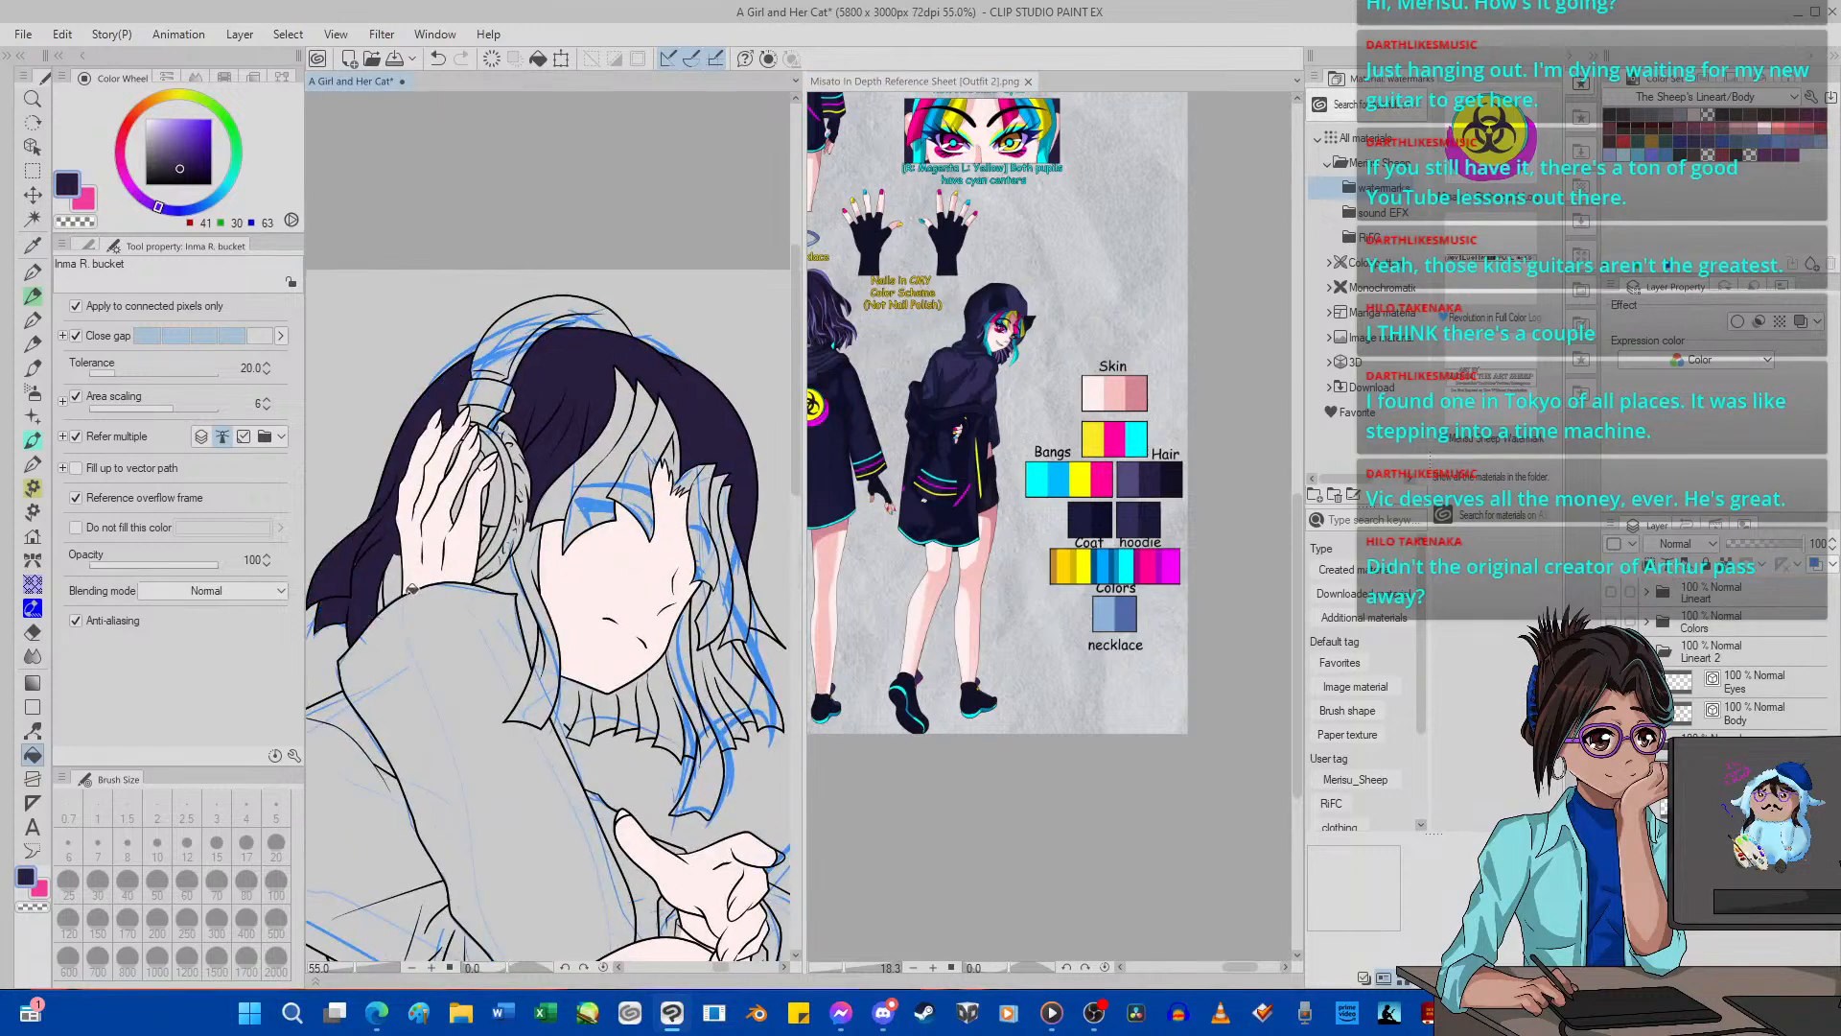
left_click(390, 586)
left_click(525, 588)
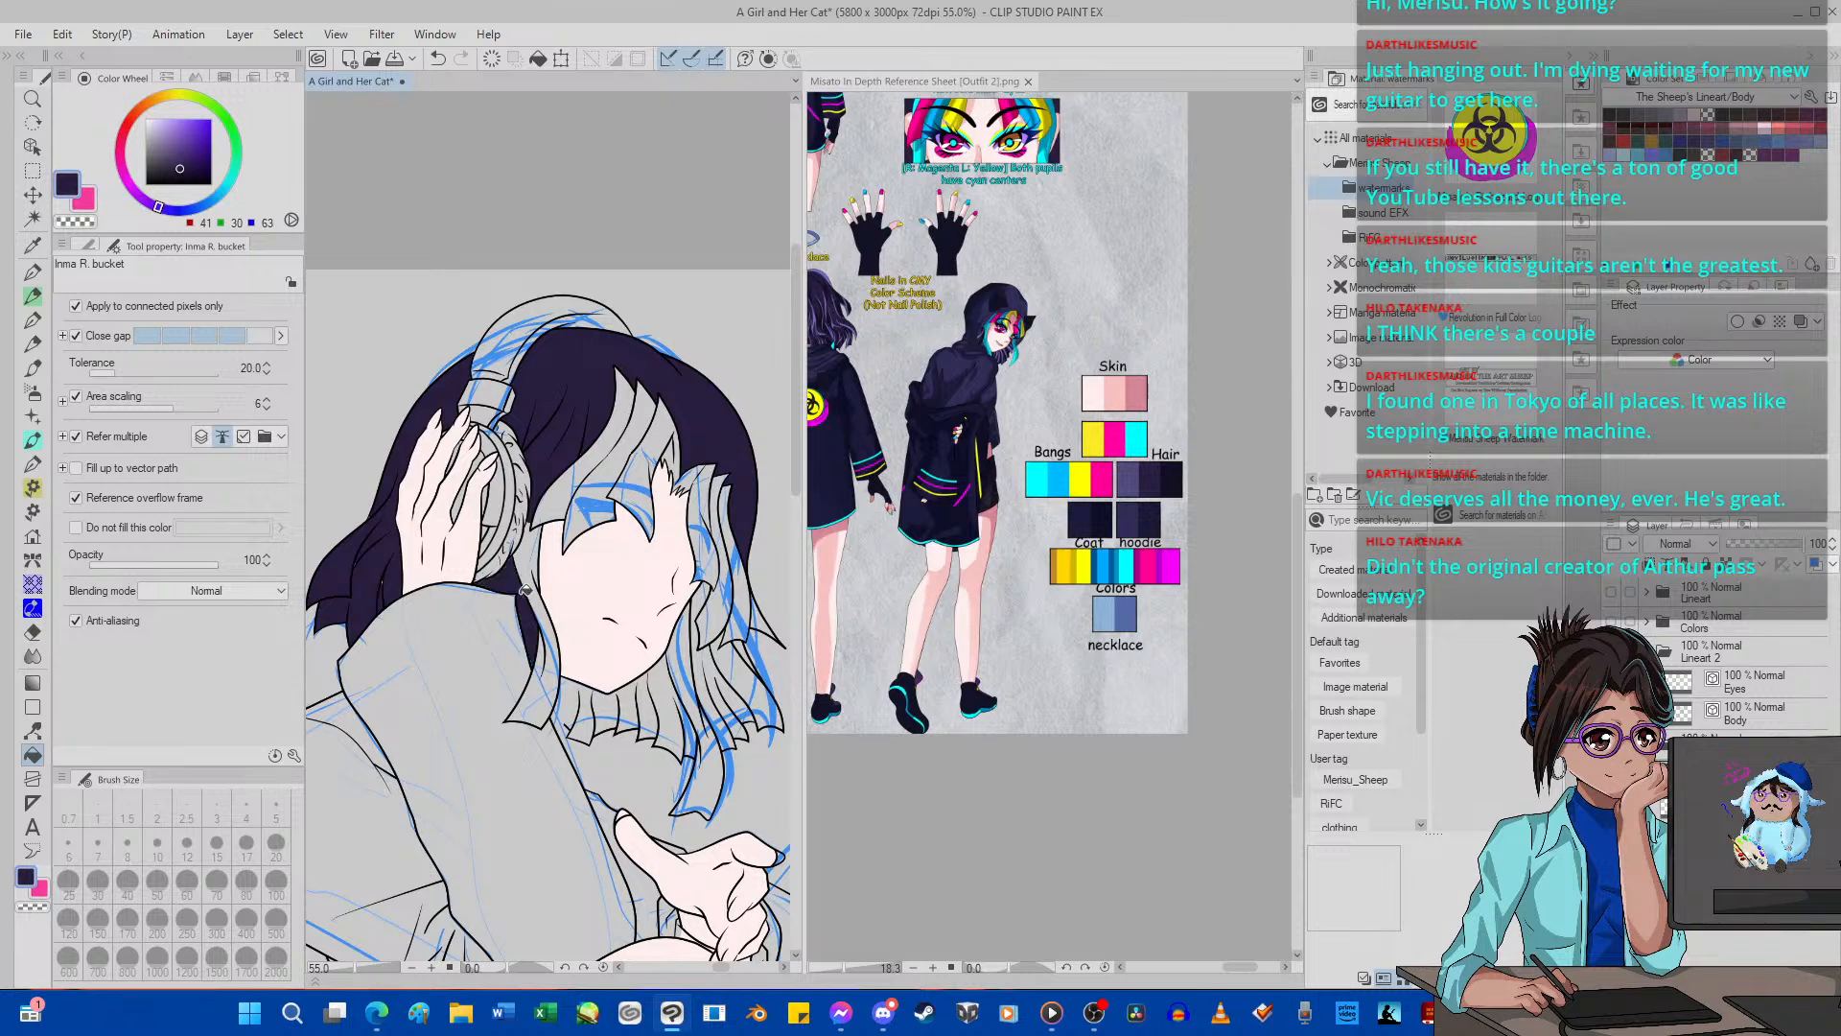
Fill the lower hair beneath the chin and the back strands beside the face with the dark purple.
left_click_drag(574, 697, 674, 696)
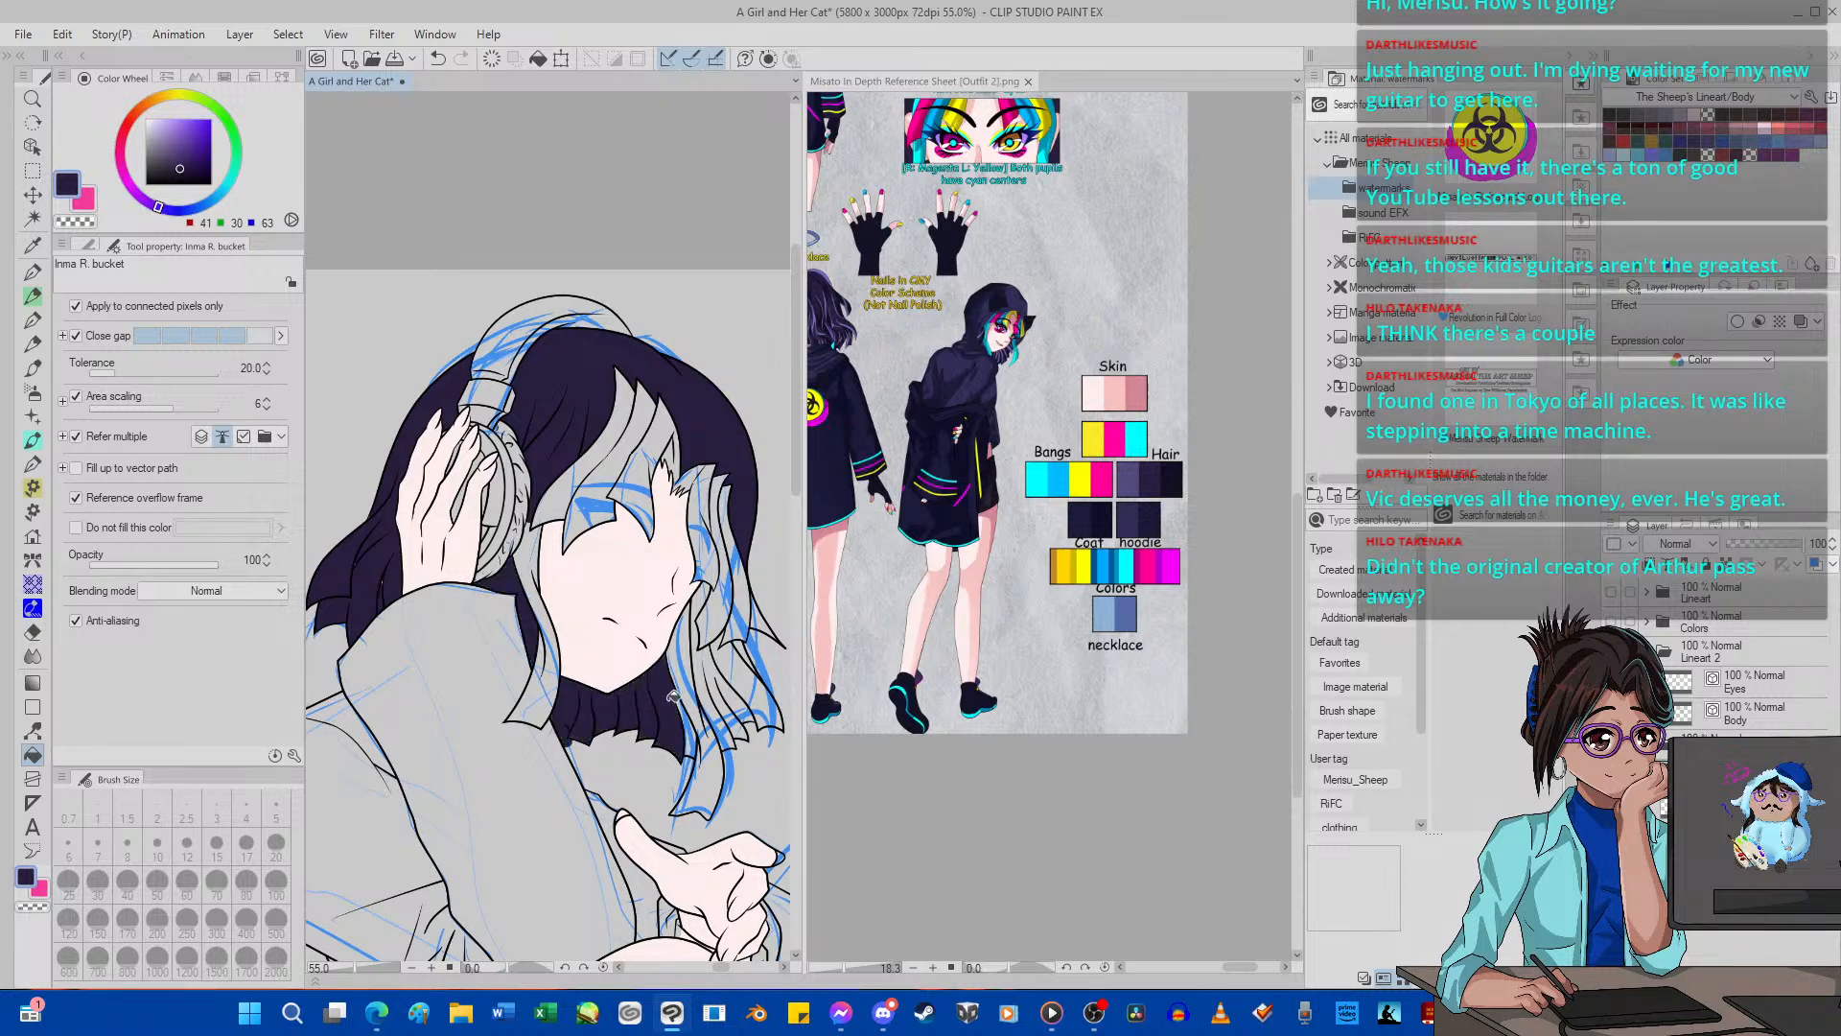
left_click(731, 675)
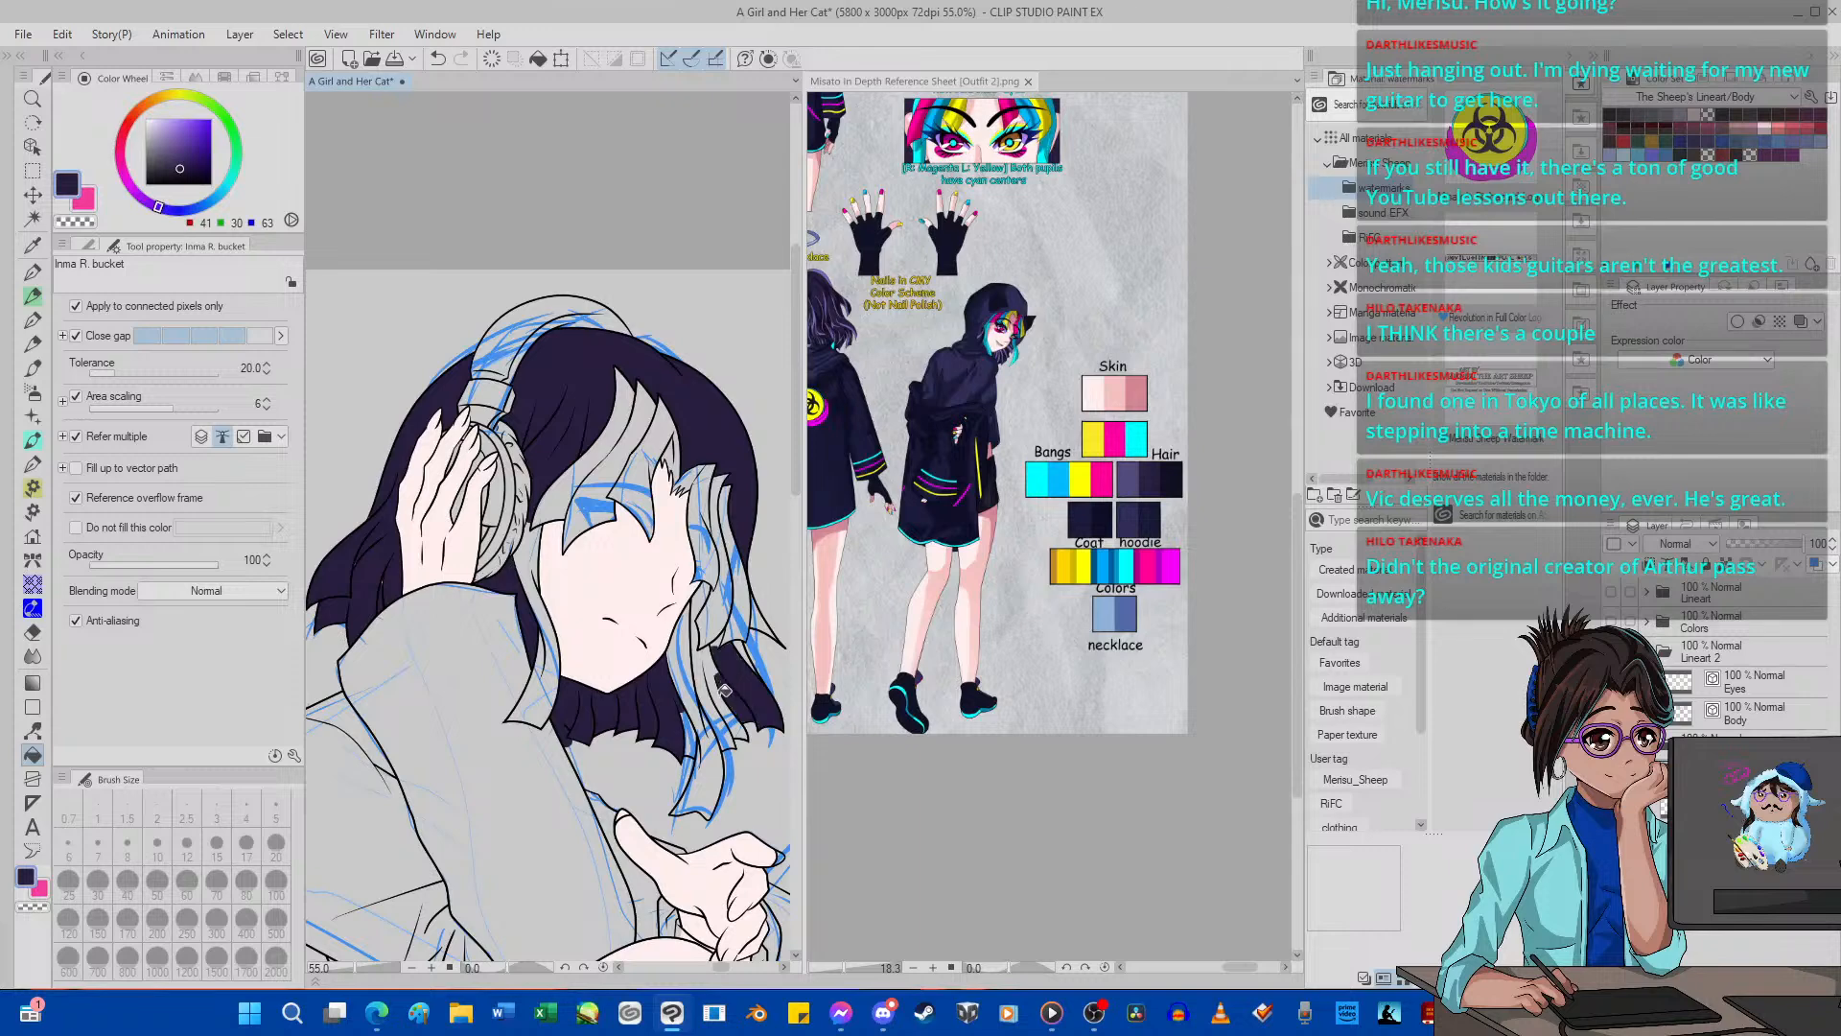
left_click(718, 675)
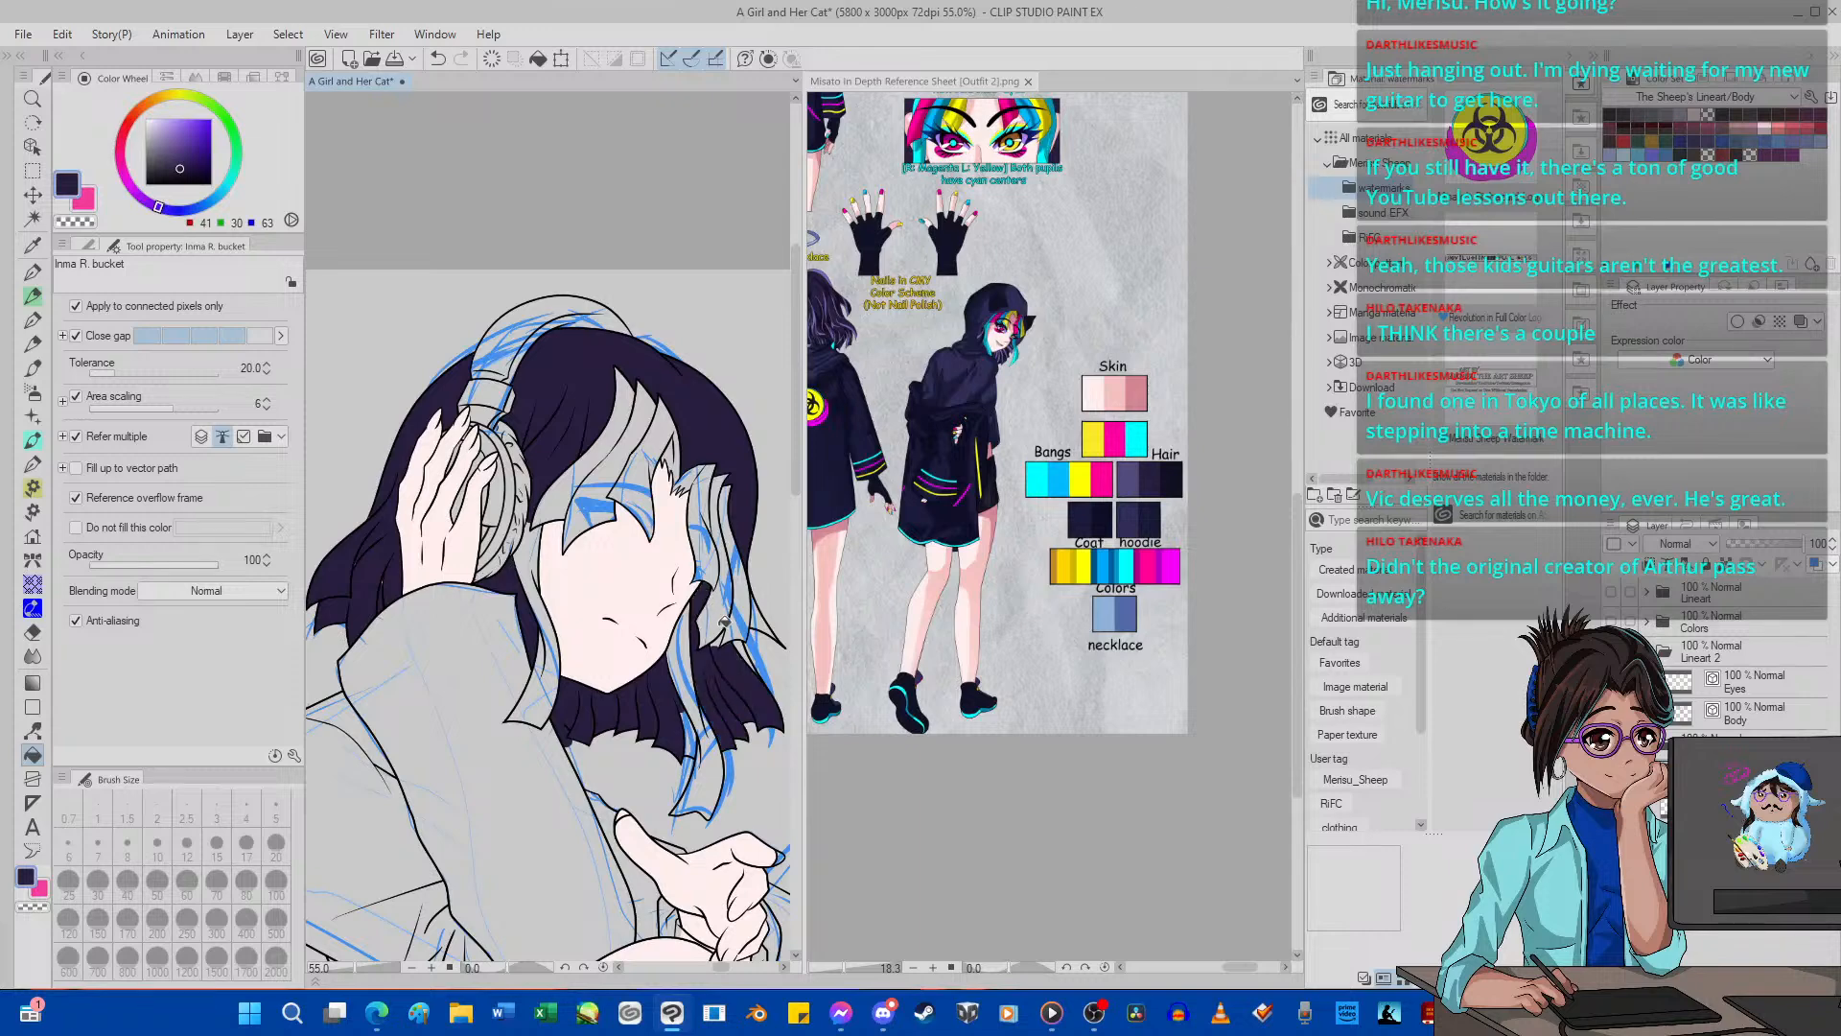
Erase the dark purple spill beyond the lower hair's edge beside the arm with the Hard eraser at size 20.
scroll(727, 667, "up", 6)
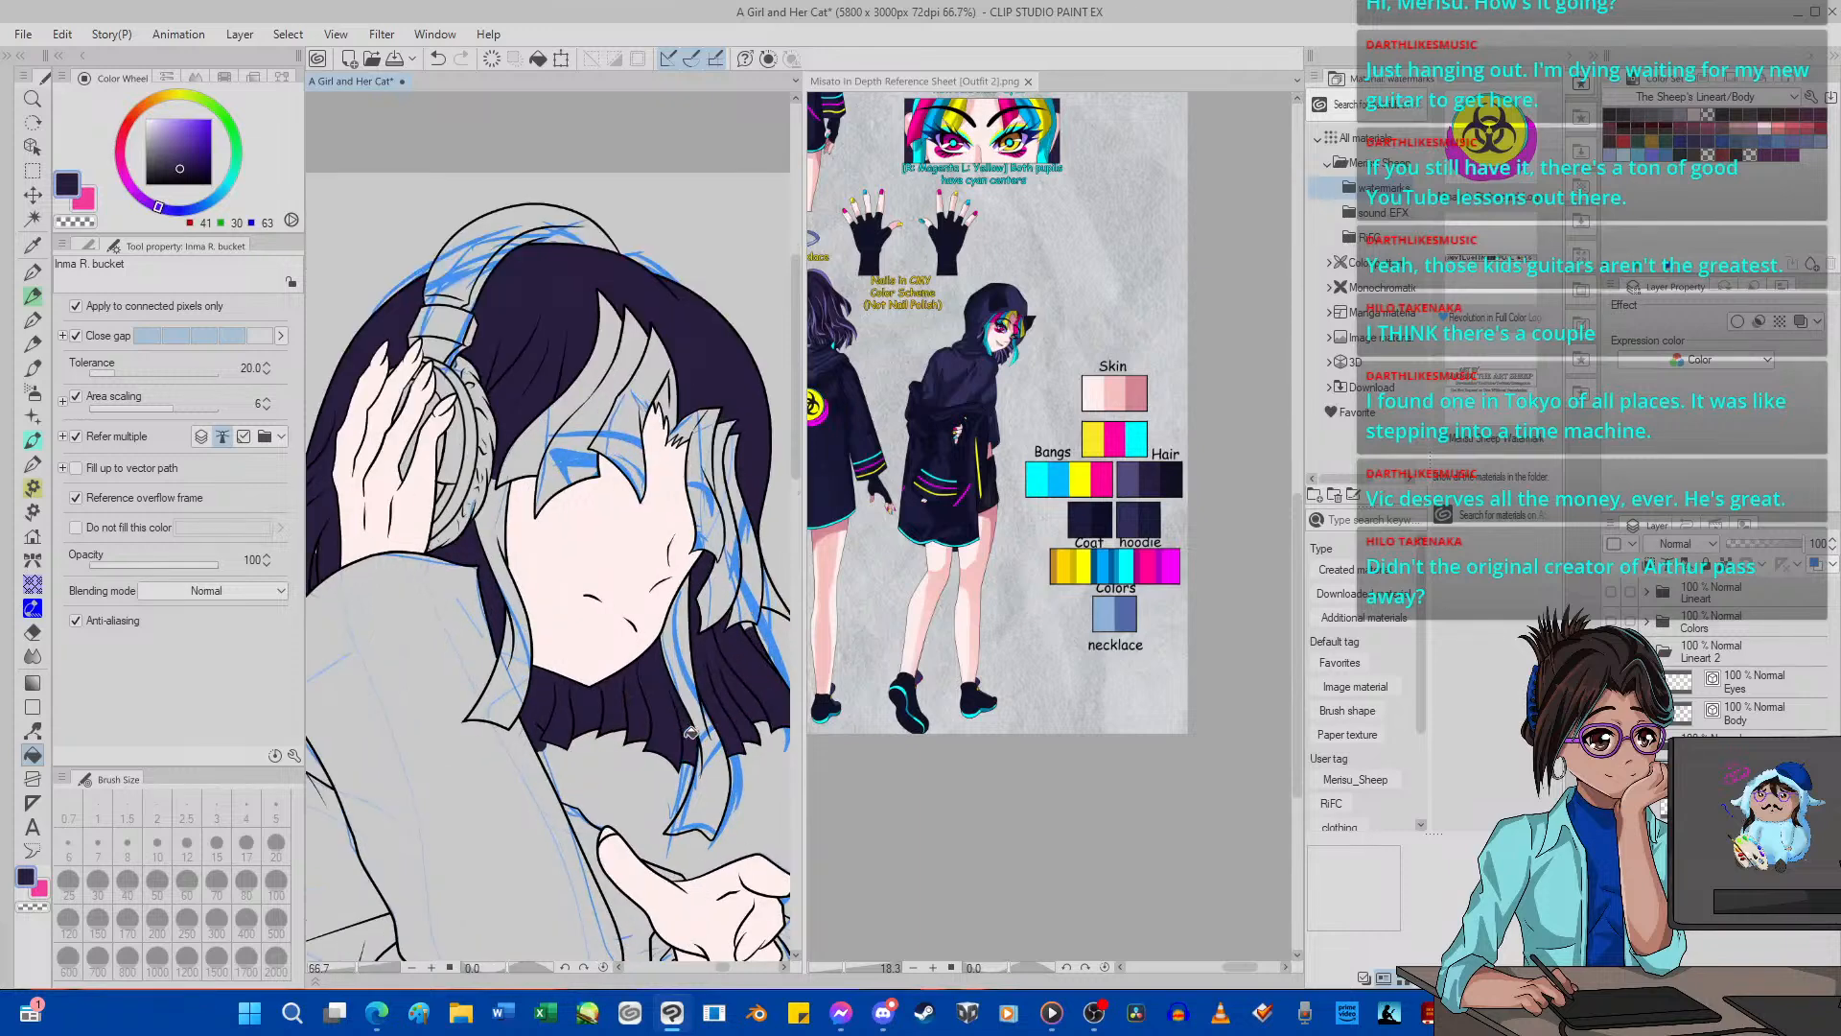
scroll(431, 779, "down", 1)
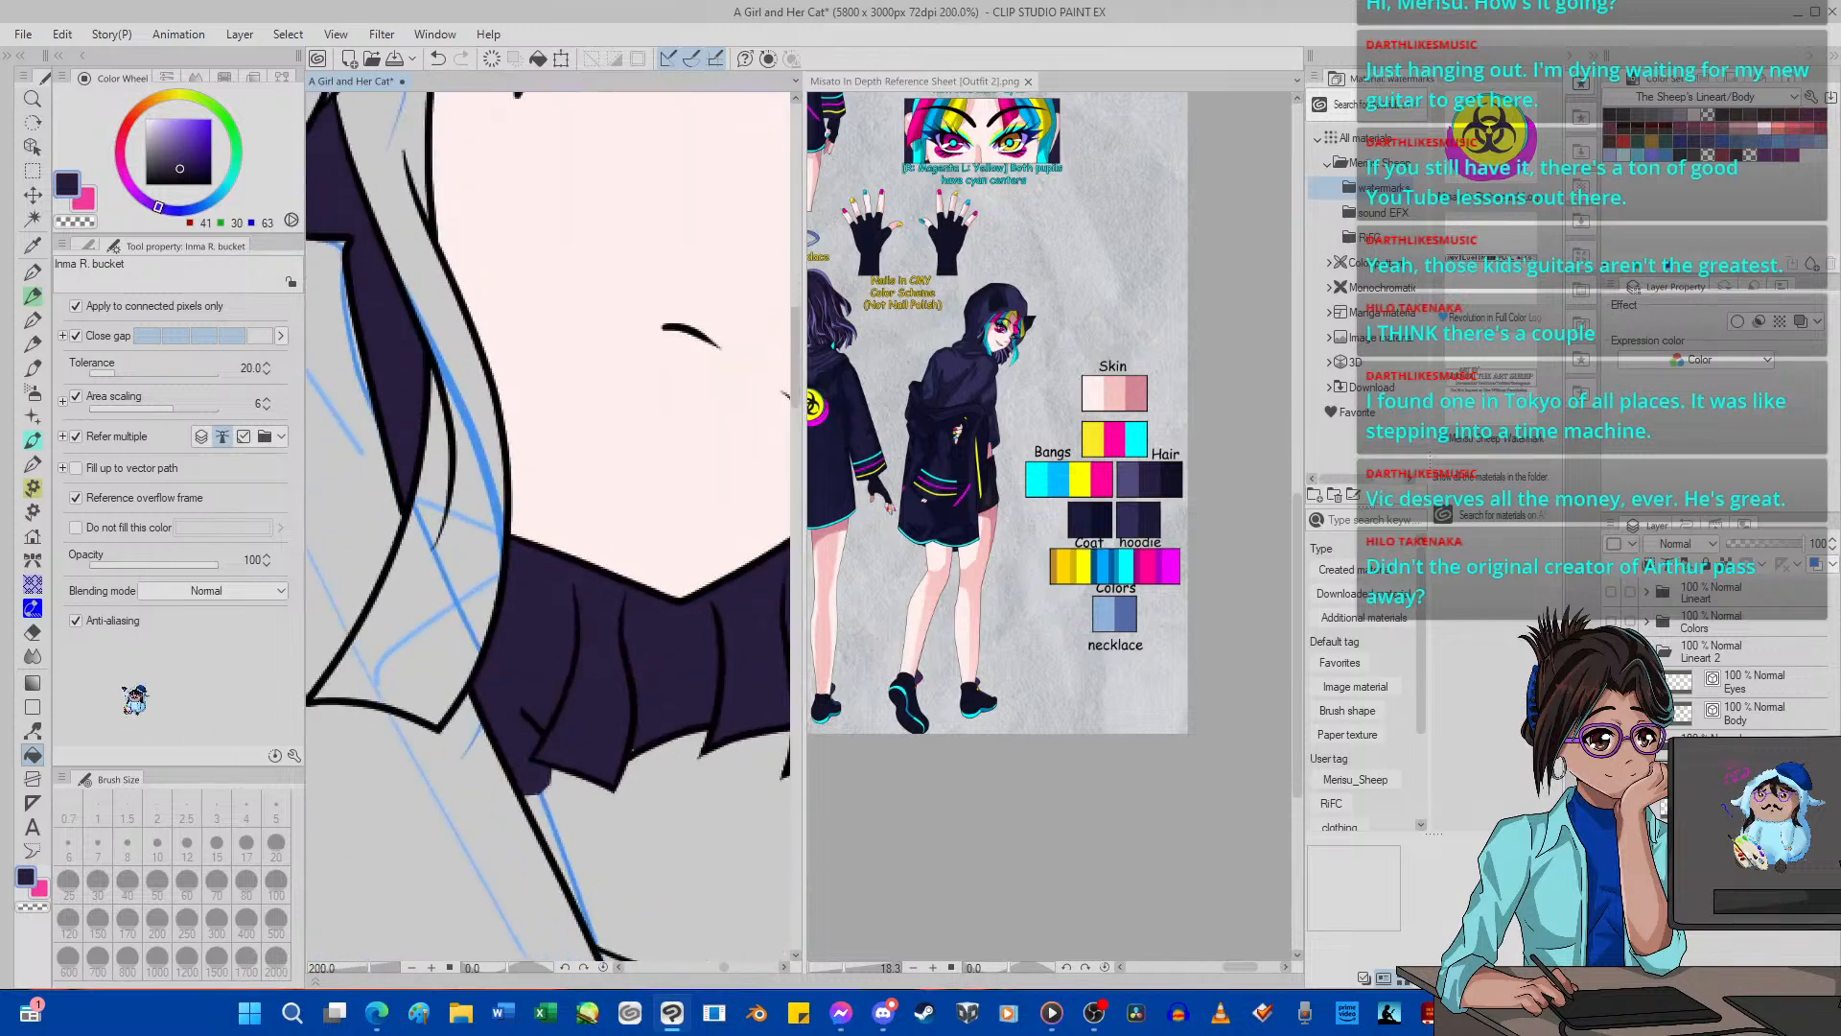
left_click(32, 631)
left_click(276, 842)
scroll(490, 714, "up", 3)
mouse_move(490, 715)
left_mouse_down()
mouse_move(533, 749)
mouse_move(530, 796)
mouse_move(584, 853)
mouse_move(501, 773)
mouse_move(520, 802)
mouse_move(573, 829)
mouse_move(464, 701)
left_mouse_up()
scroll(464, 701, "down", 10)
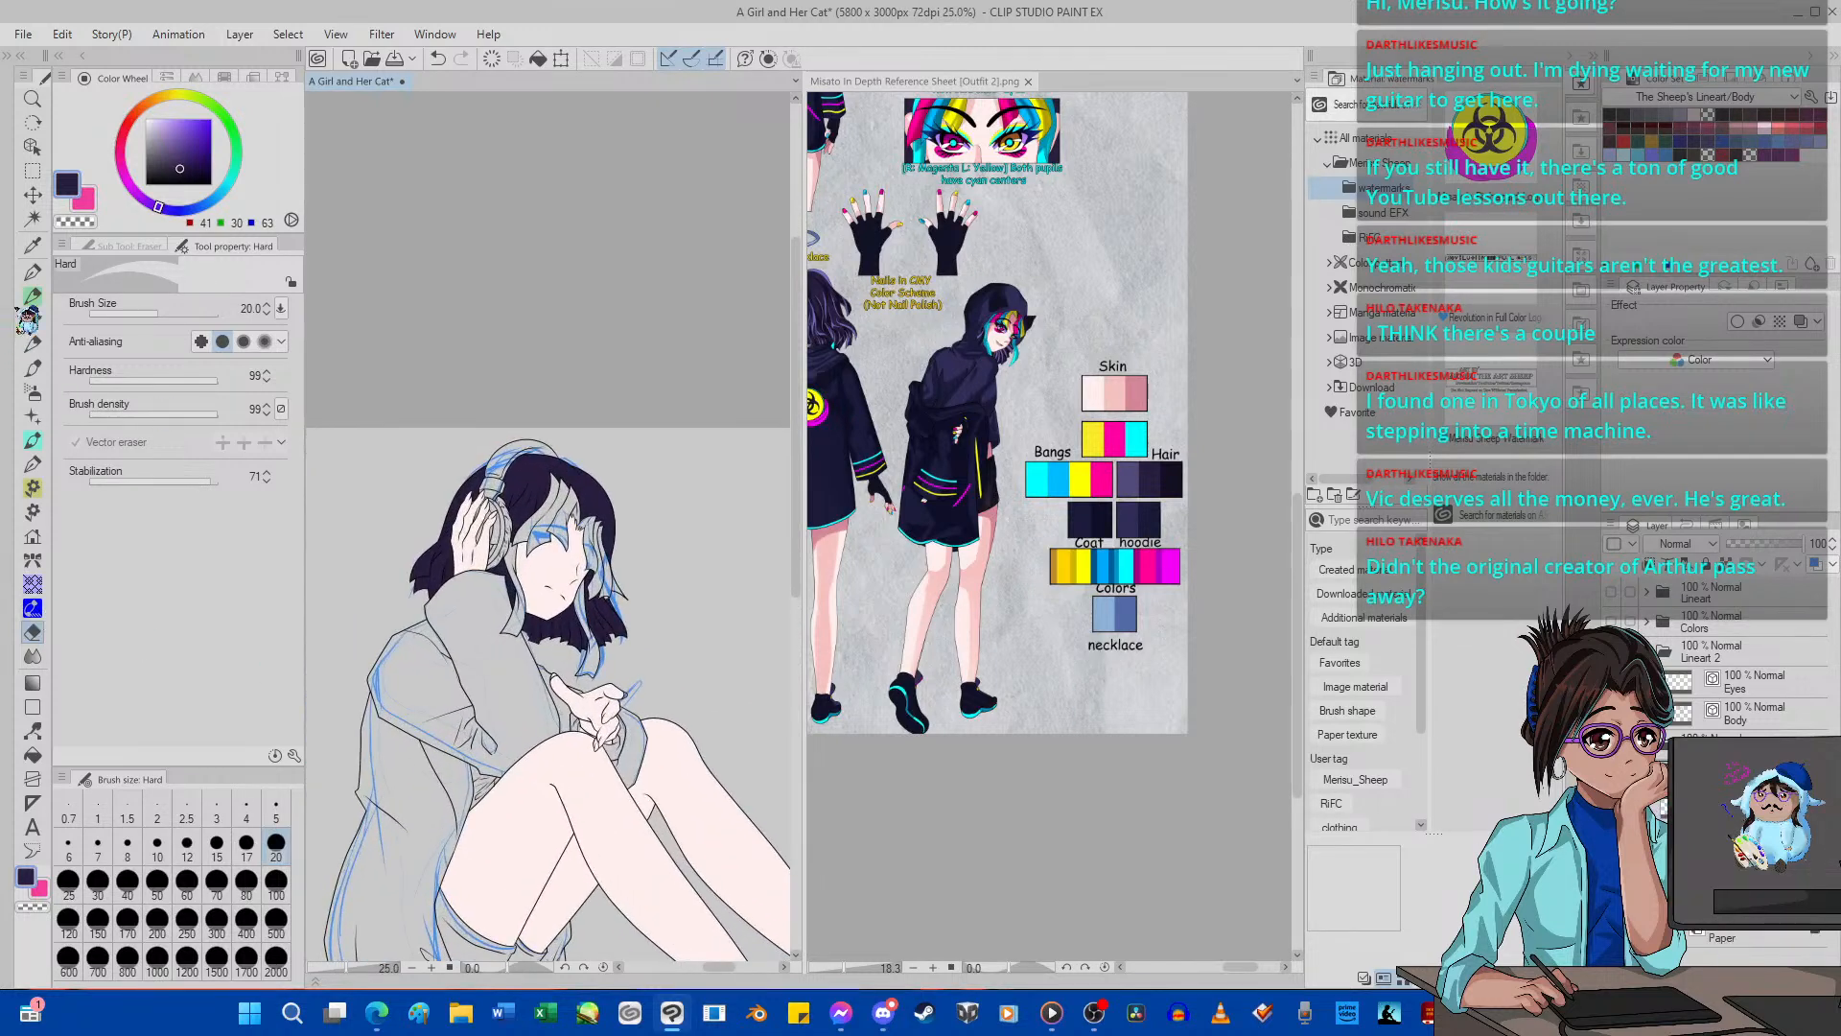
Sample the hoodie's blue-purple (49, 45, 87) from the reference's side-view figure and fill the clothing area between the bent arm and thigh.
left_click(32, 246)
left_click(1023, 548)
left_click(973, 384)
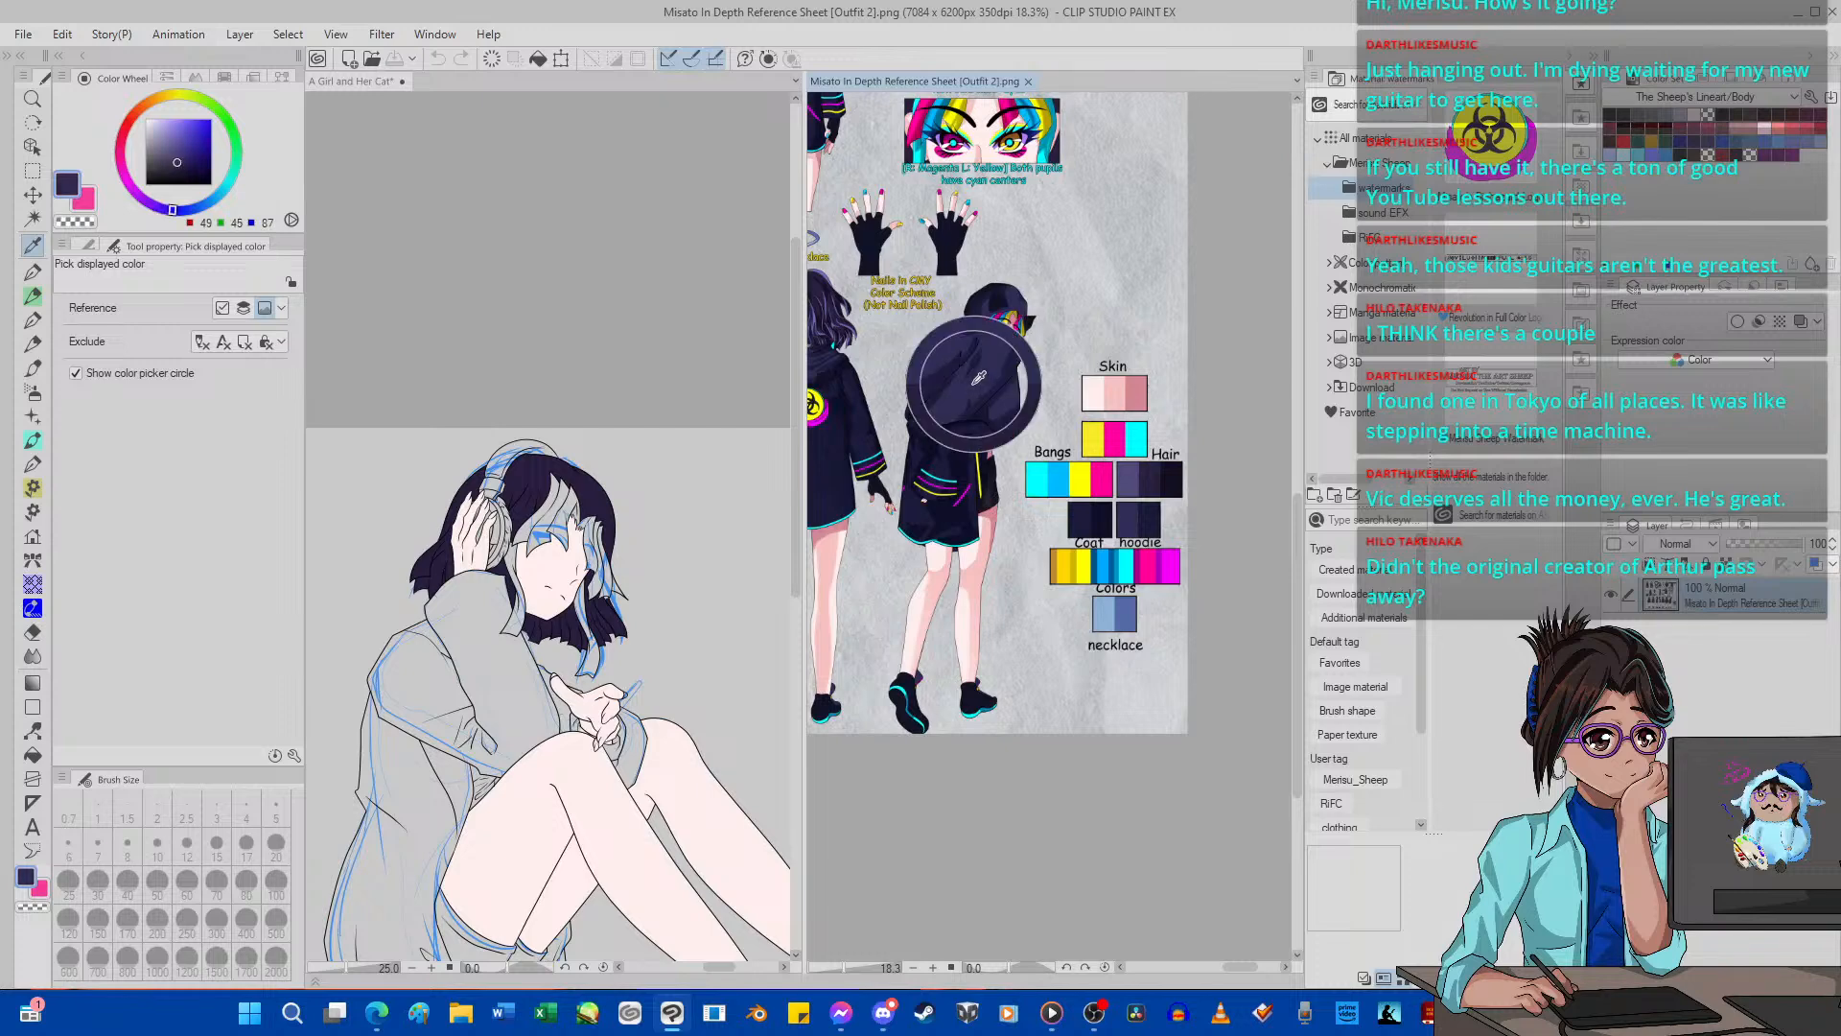
left_click(32, 755)
left_click(449, 661)
scroll(506, 784, "up", 2)
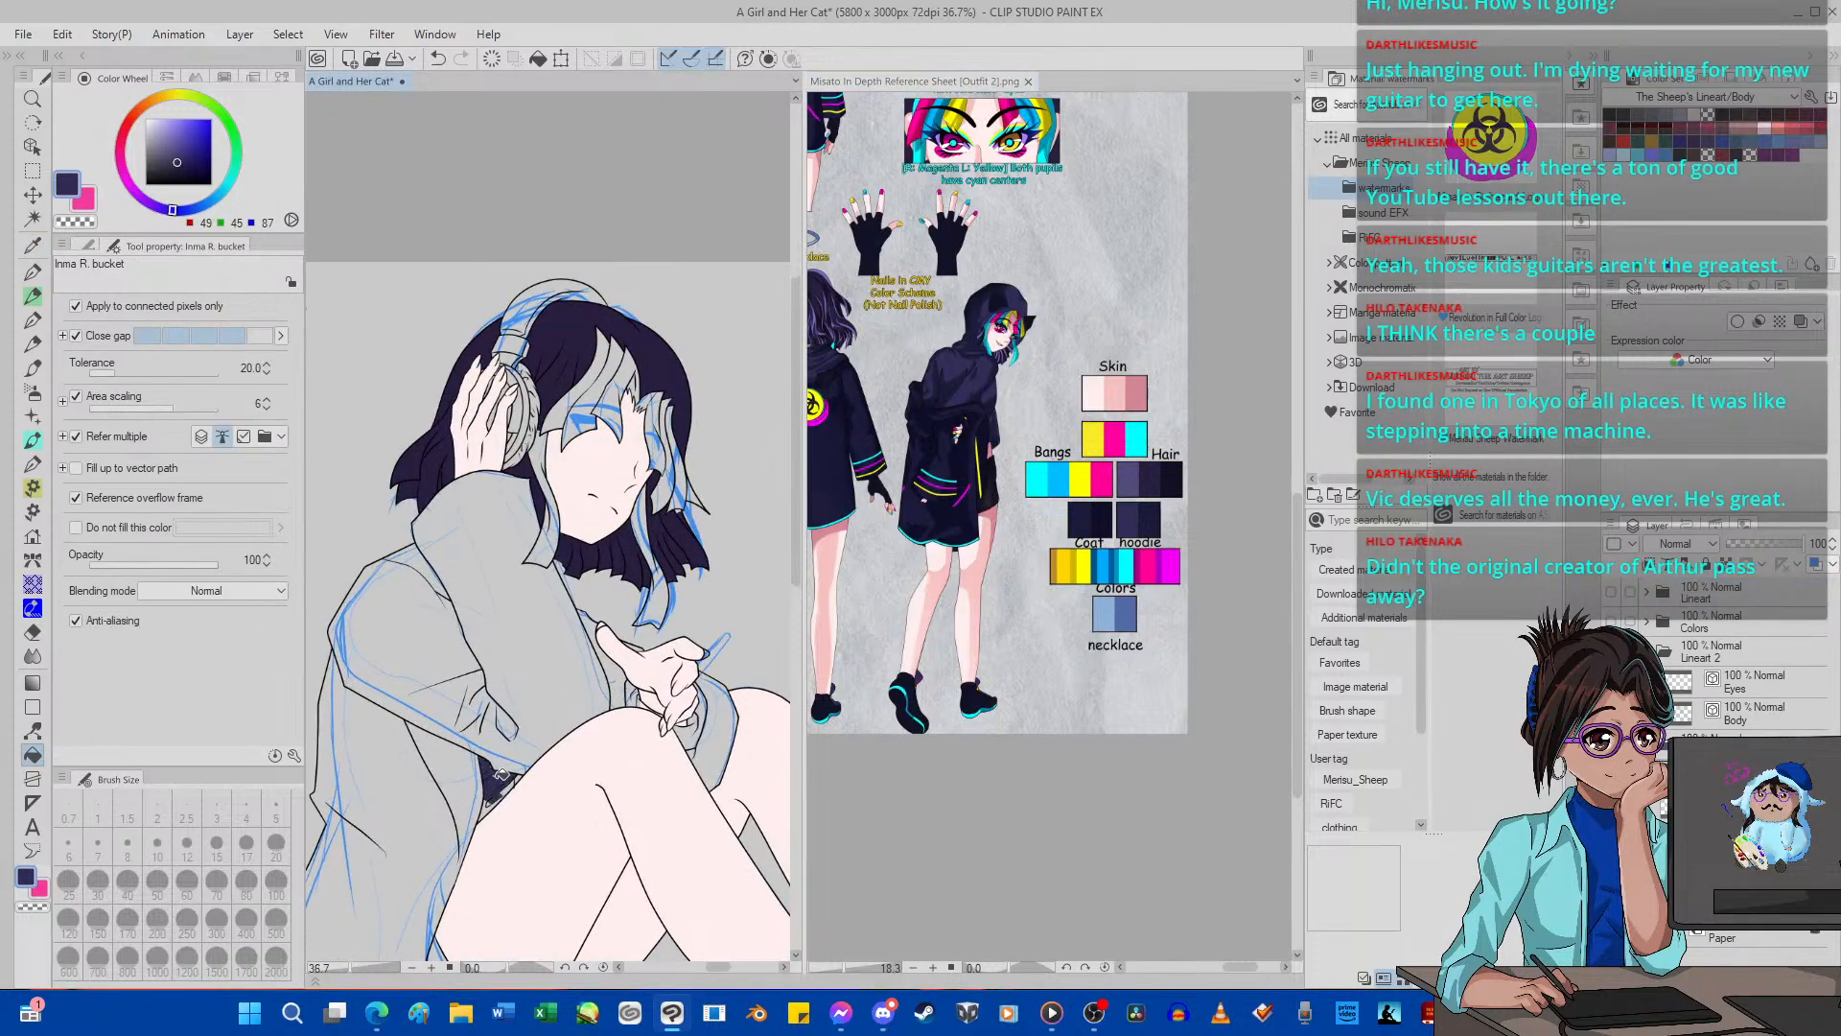
scroll(496, 782, "up", 5)
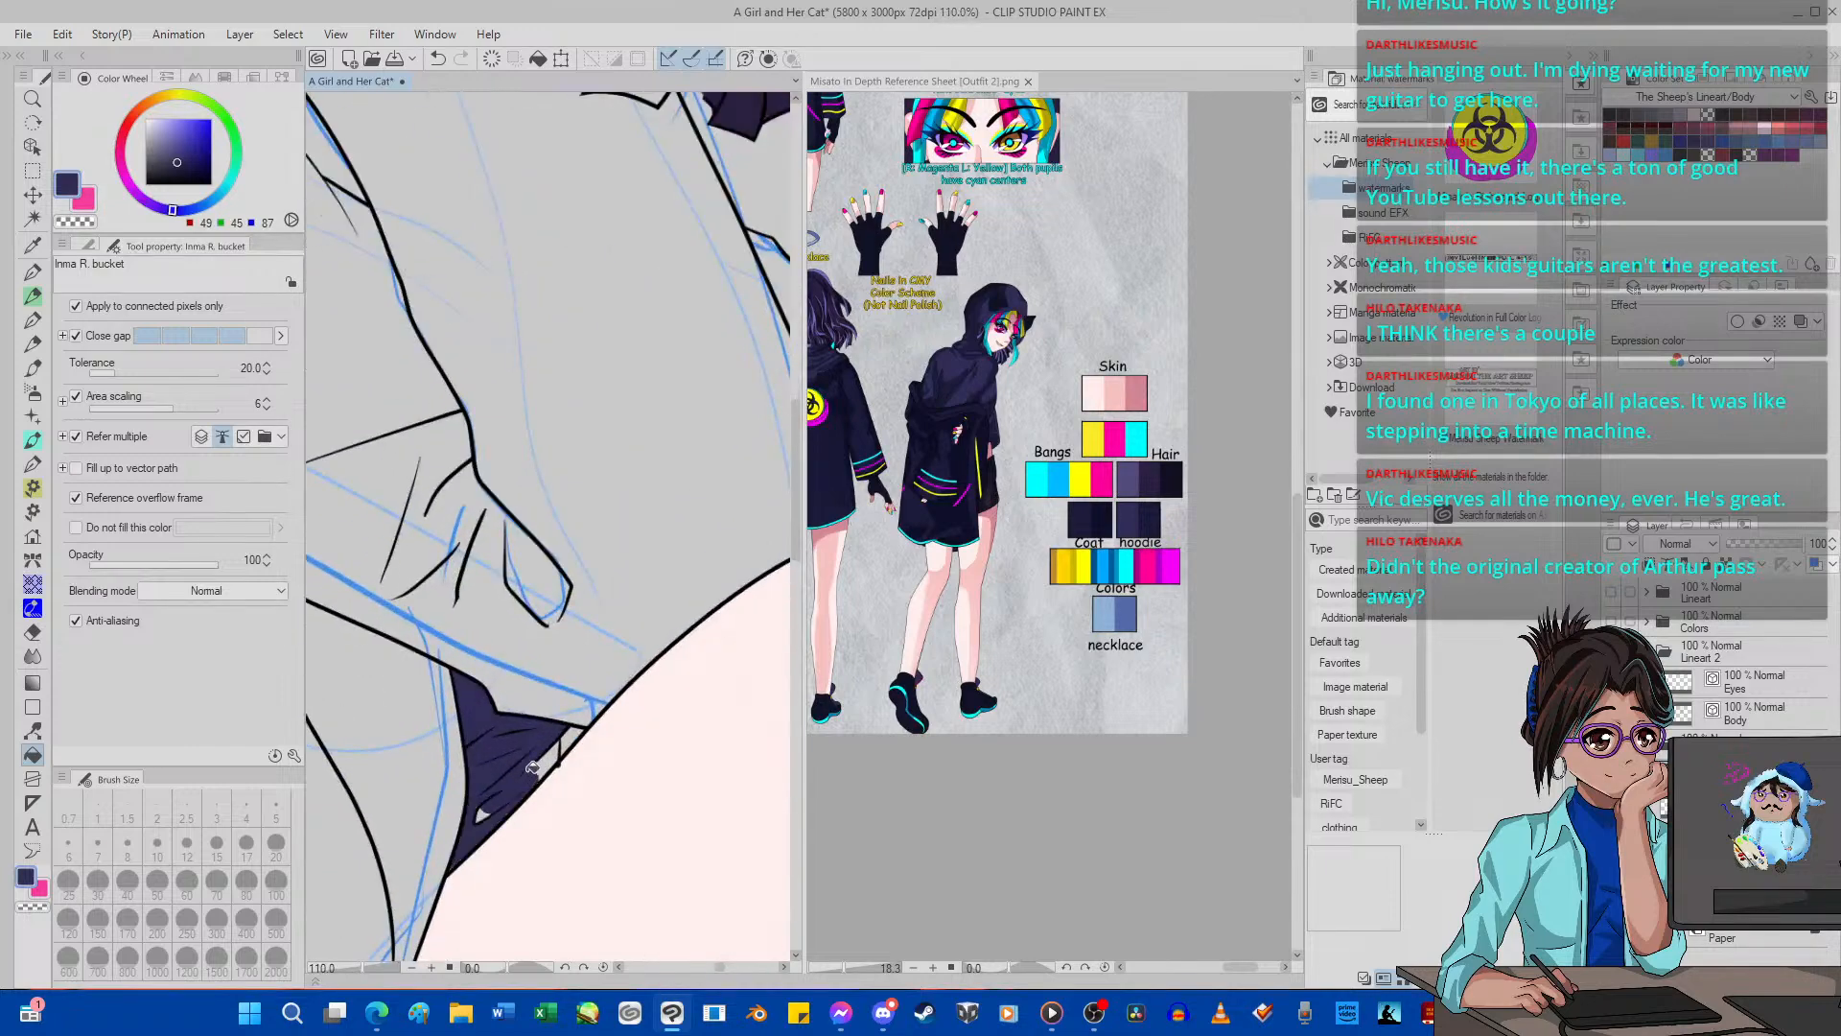
left_click(490, 809)
scroll(496, 803, "down", 5)
Fill the inner sleeve areas around the lowered hand with the blue-purple hoodie color.
scroll(624, 710, "up", 2)
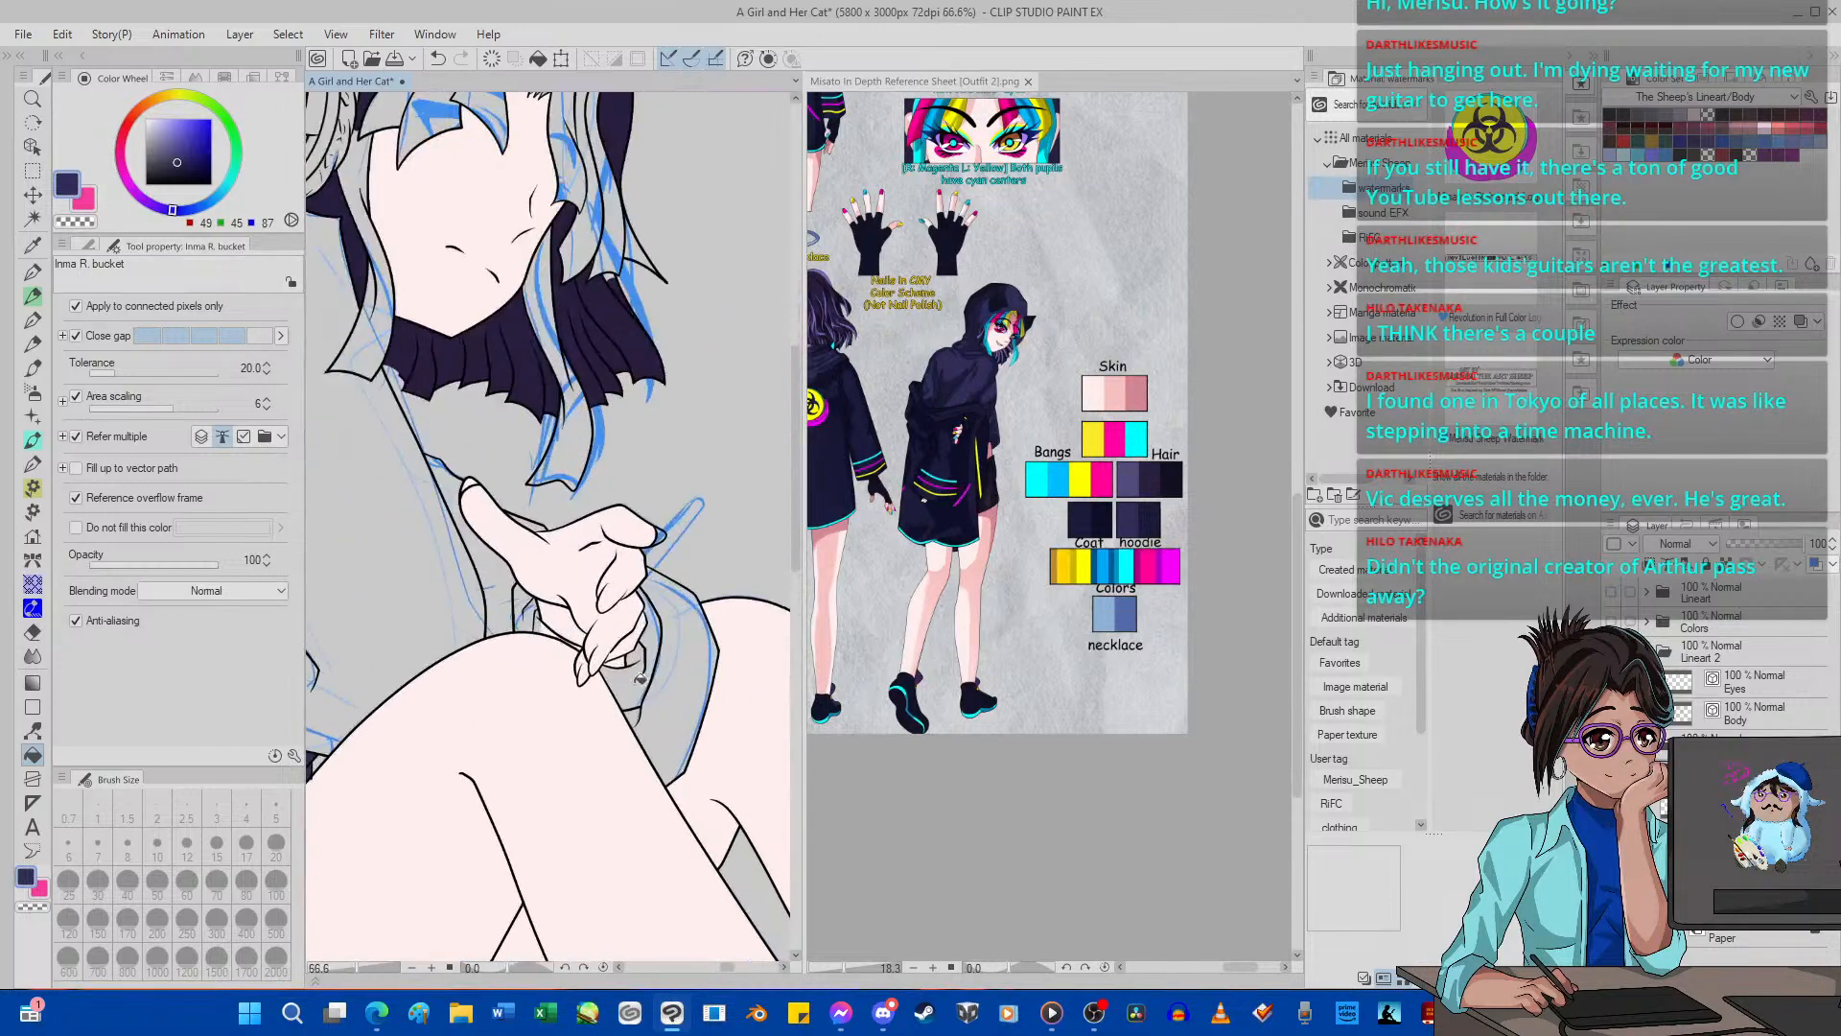
left_click(633, 689)
left_click(650, 642)
scroll(533, 621, "up", 1)
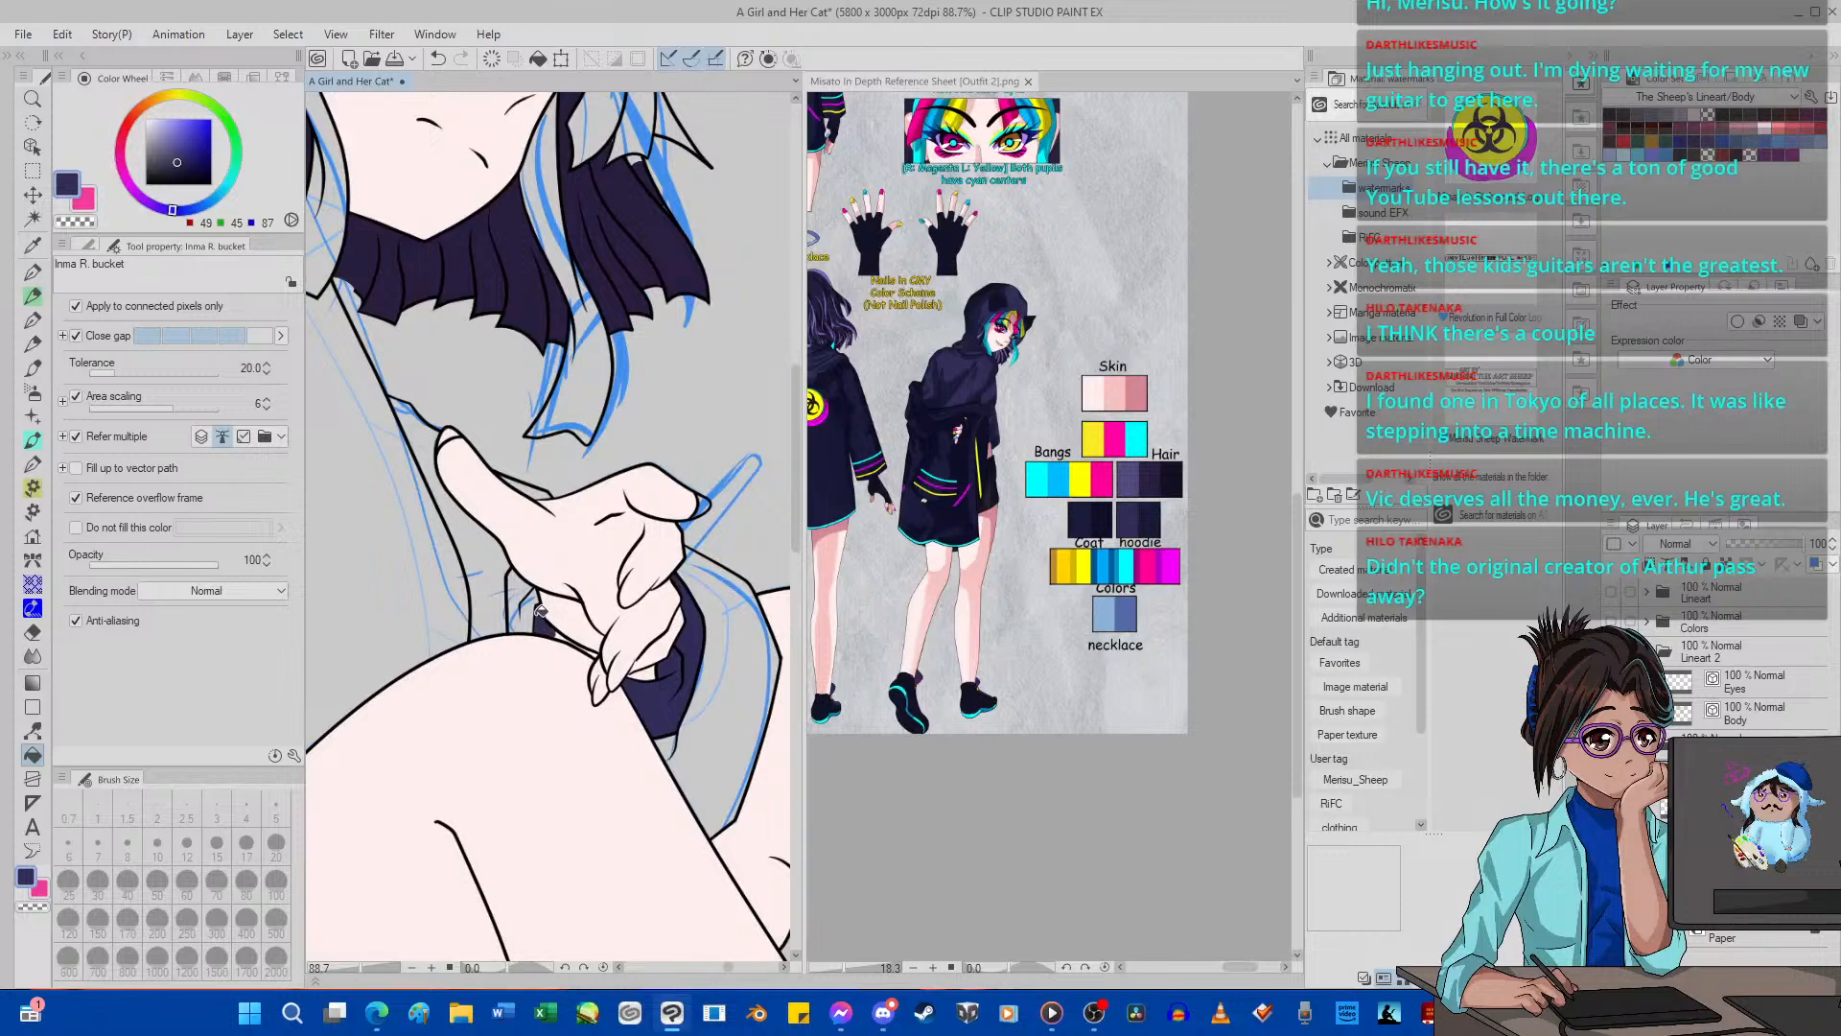
scroll(575, 642, "up", 4)
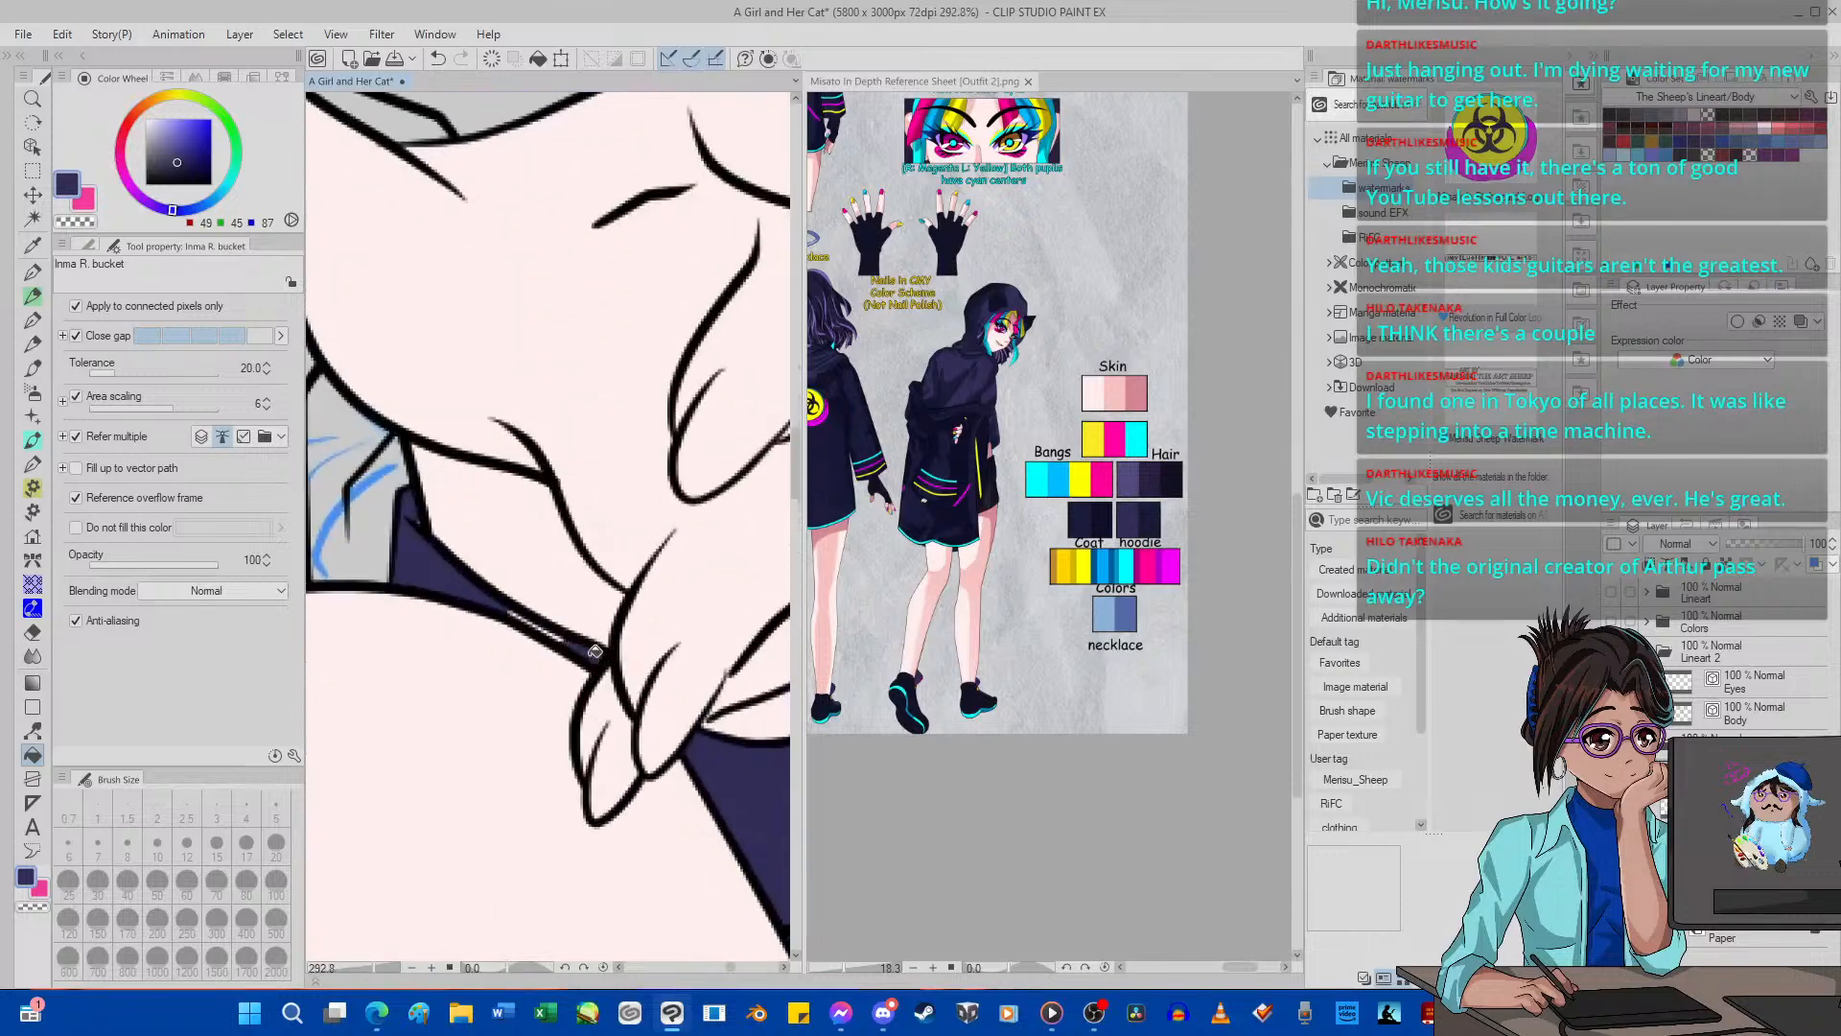
Paint over the unfilled sliver of the inner sleeve between the lowered hand and knee with G-pen 2 at size 4.
left_click(31, 273)
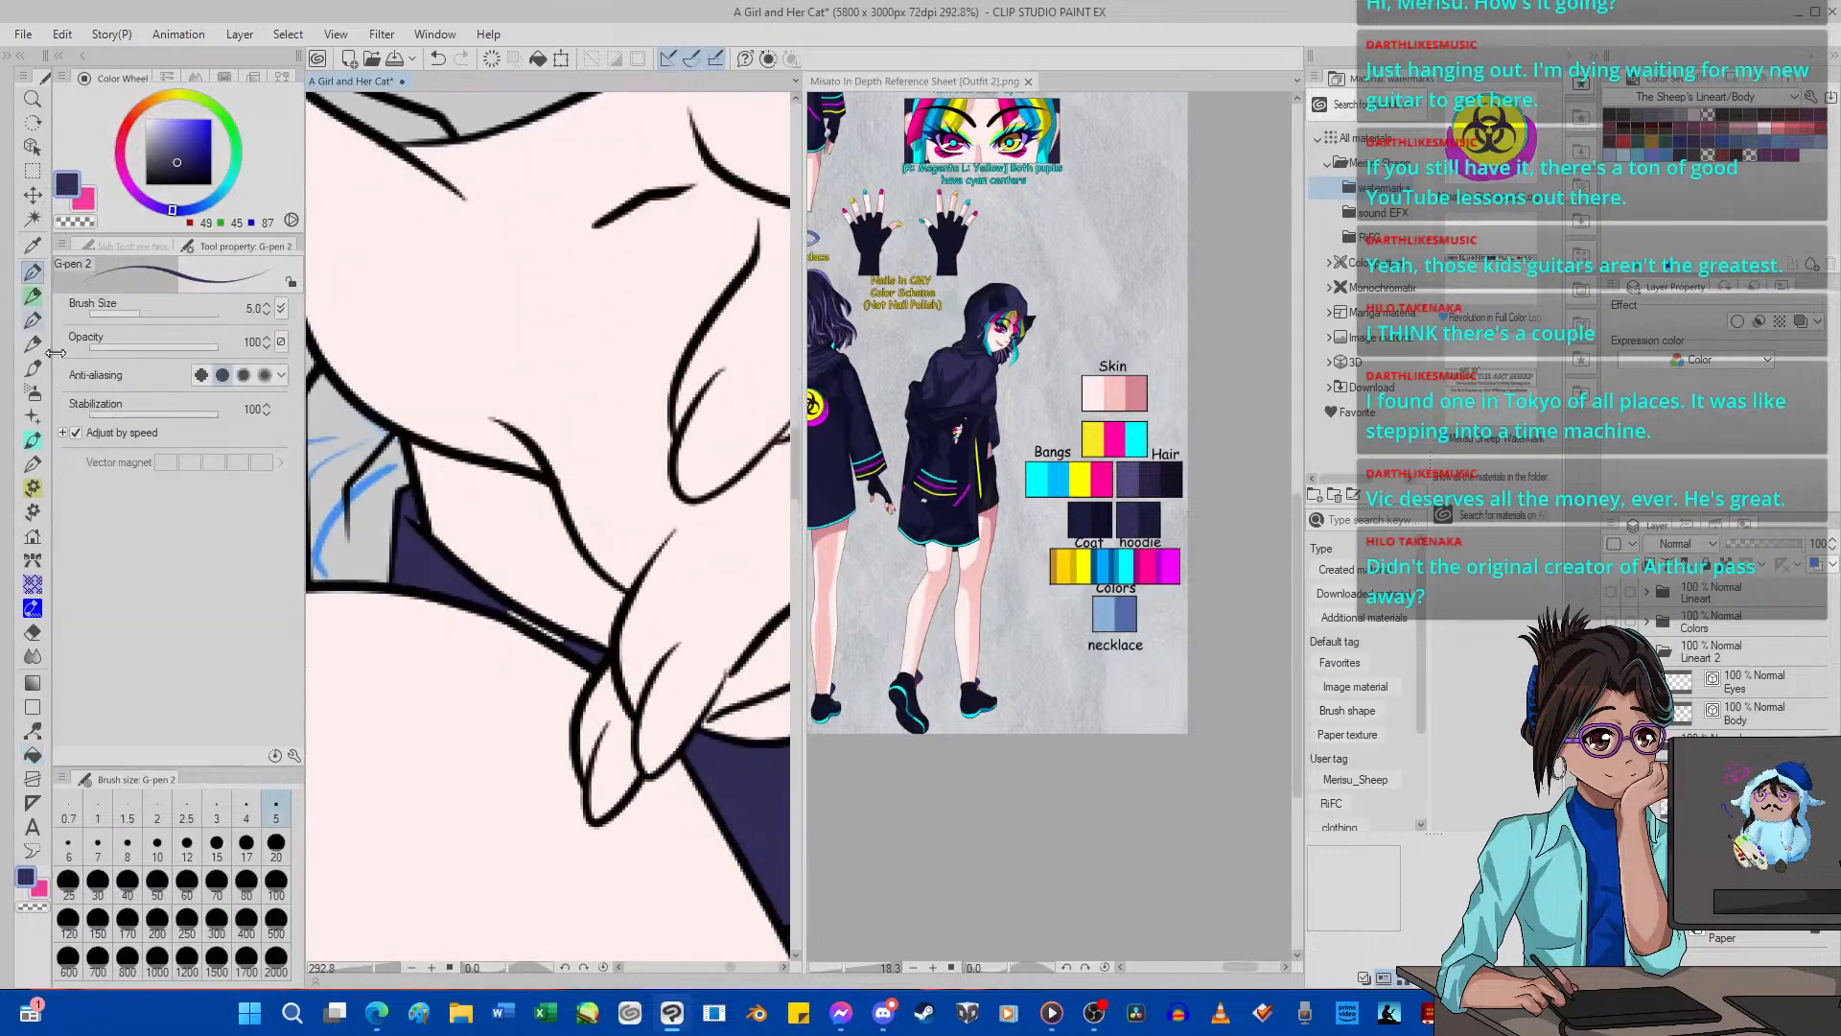
left_click(247, 810)
scroll(567, 609, "up", 1)
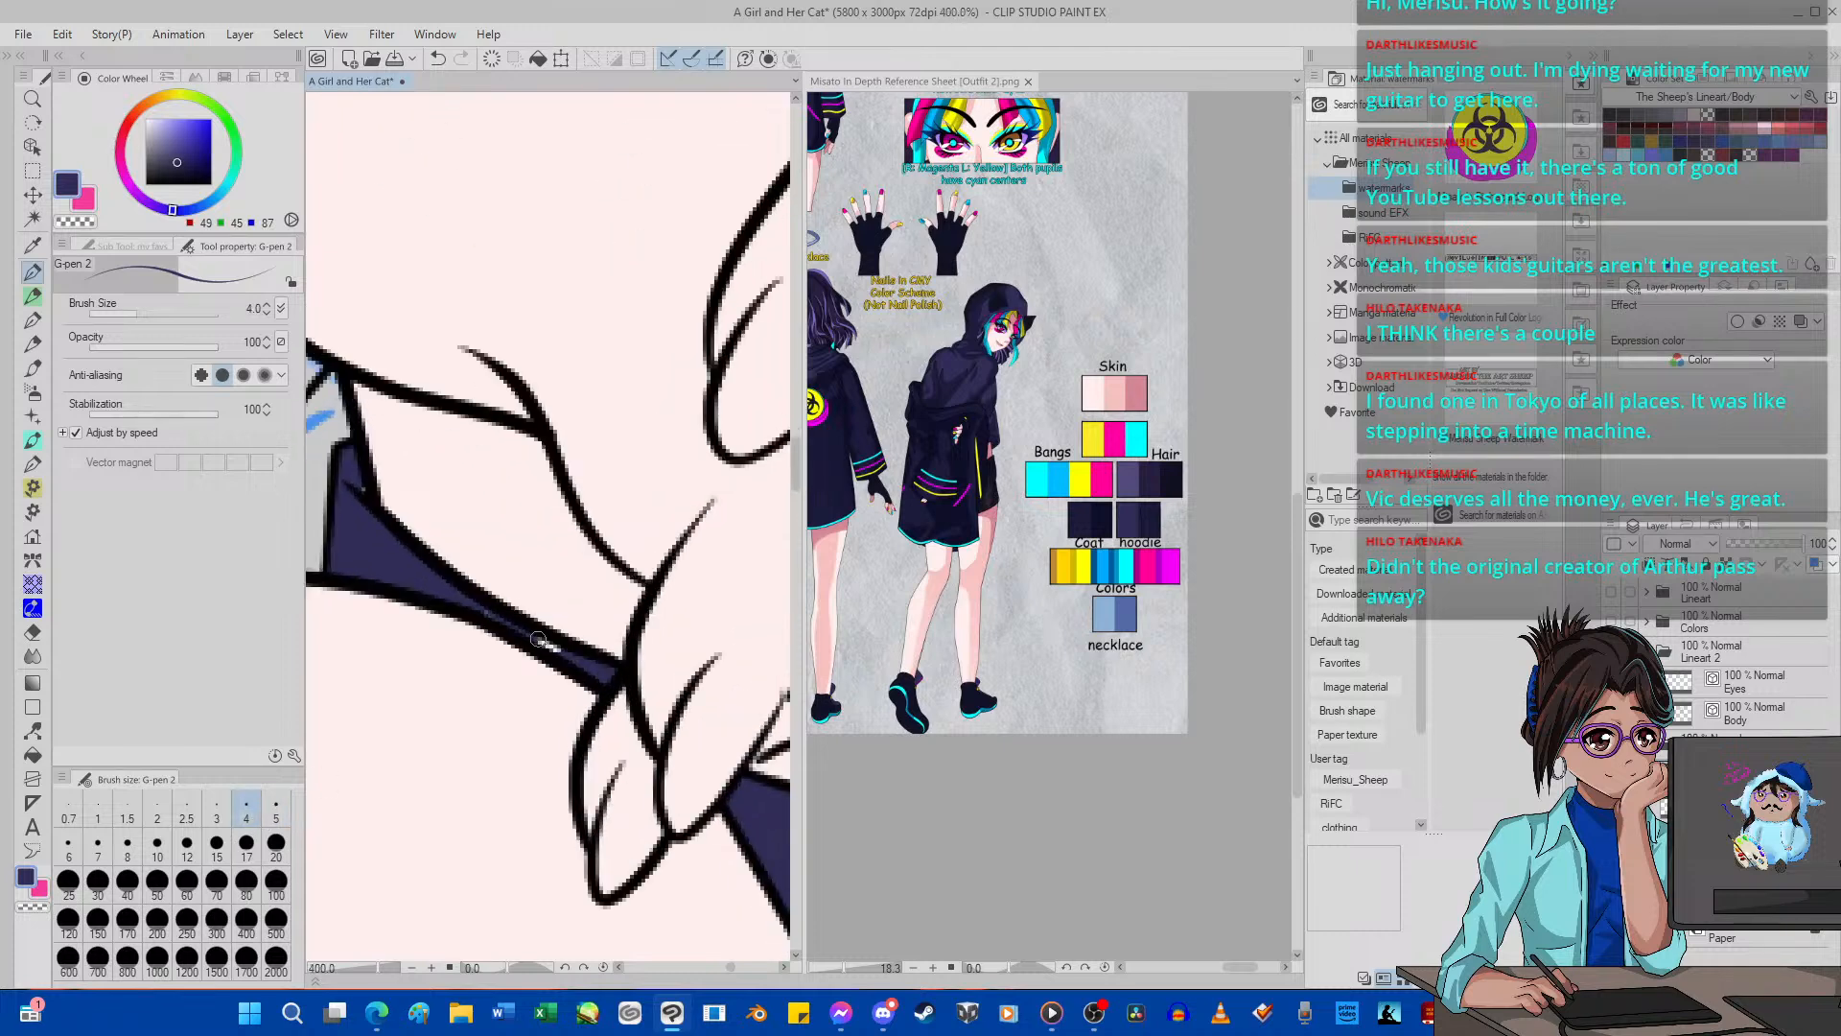
scroll(567, 609, "down", 12)
scroll(480, 508, "up", 6)
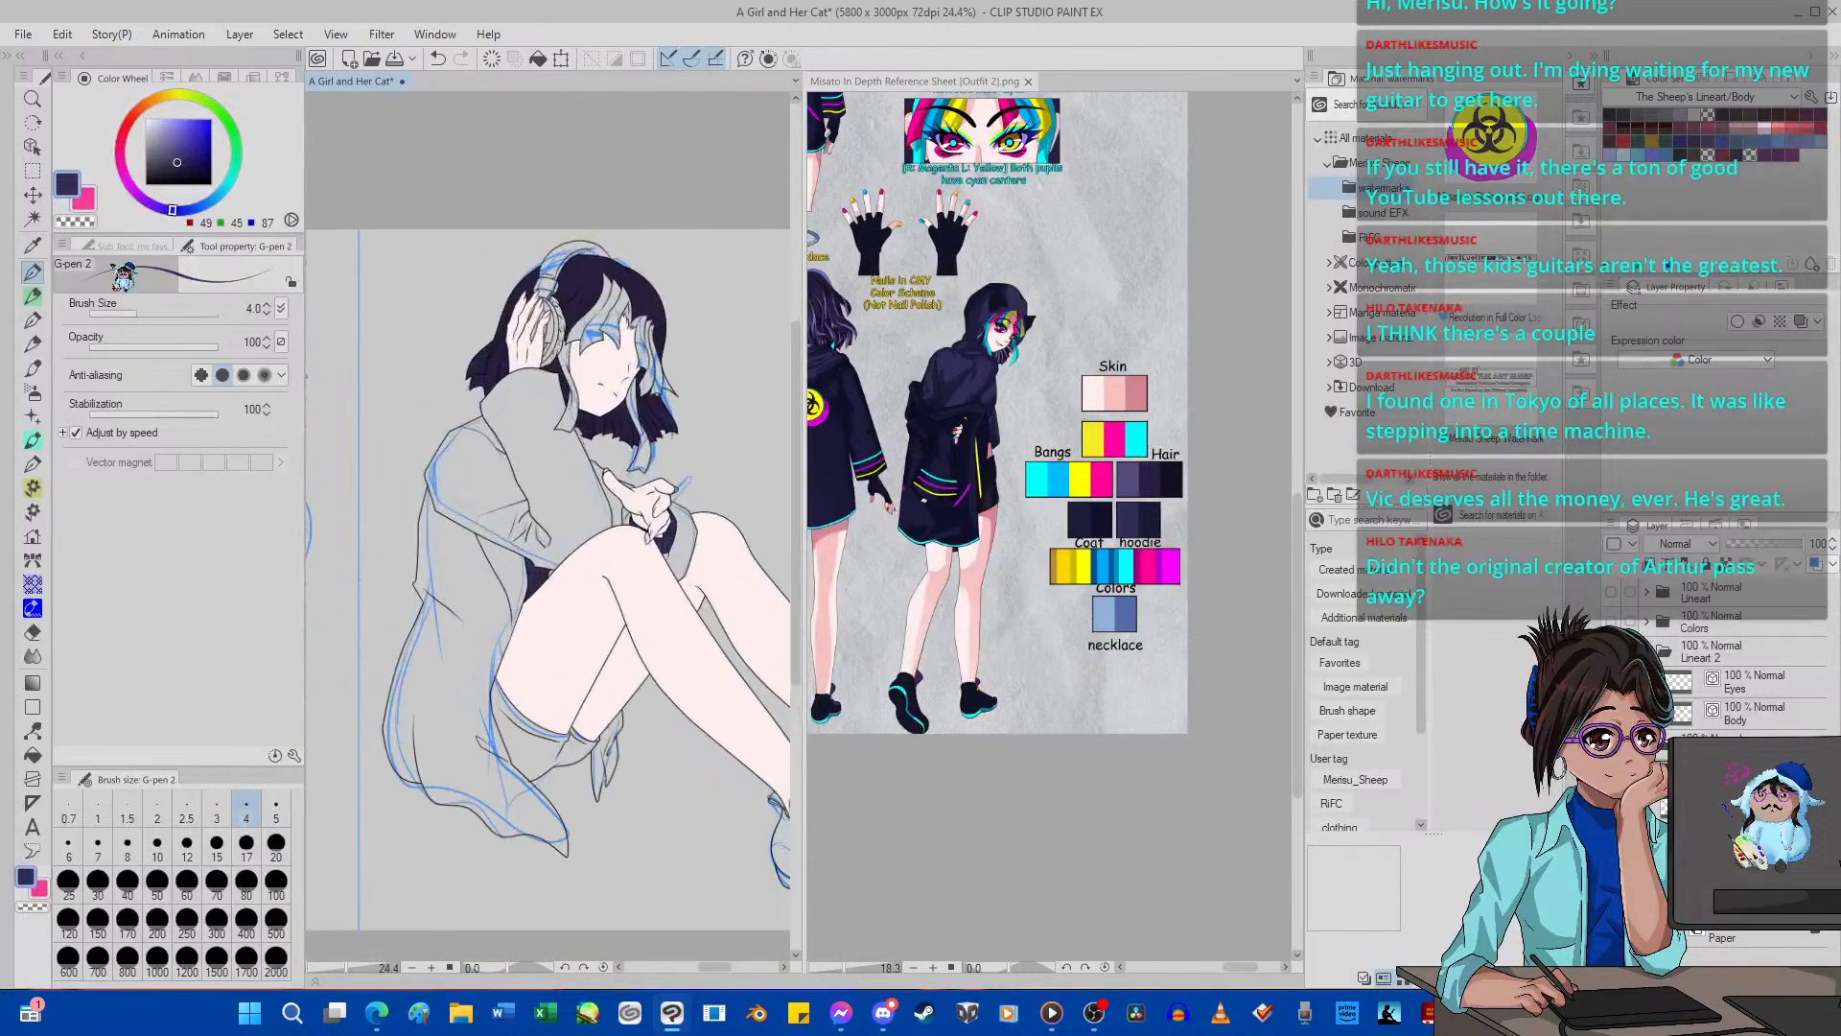
Sample the coat's dark navy (27, 27, 58) from the reference figure and fill the coat's body and the raised arm's sleeve.
key("i")
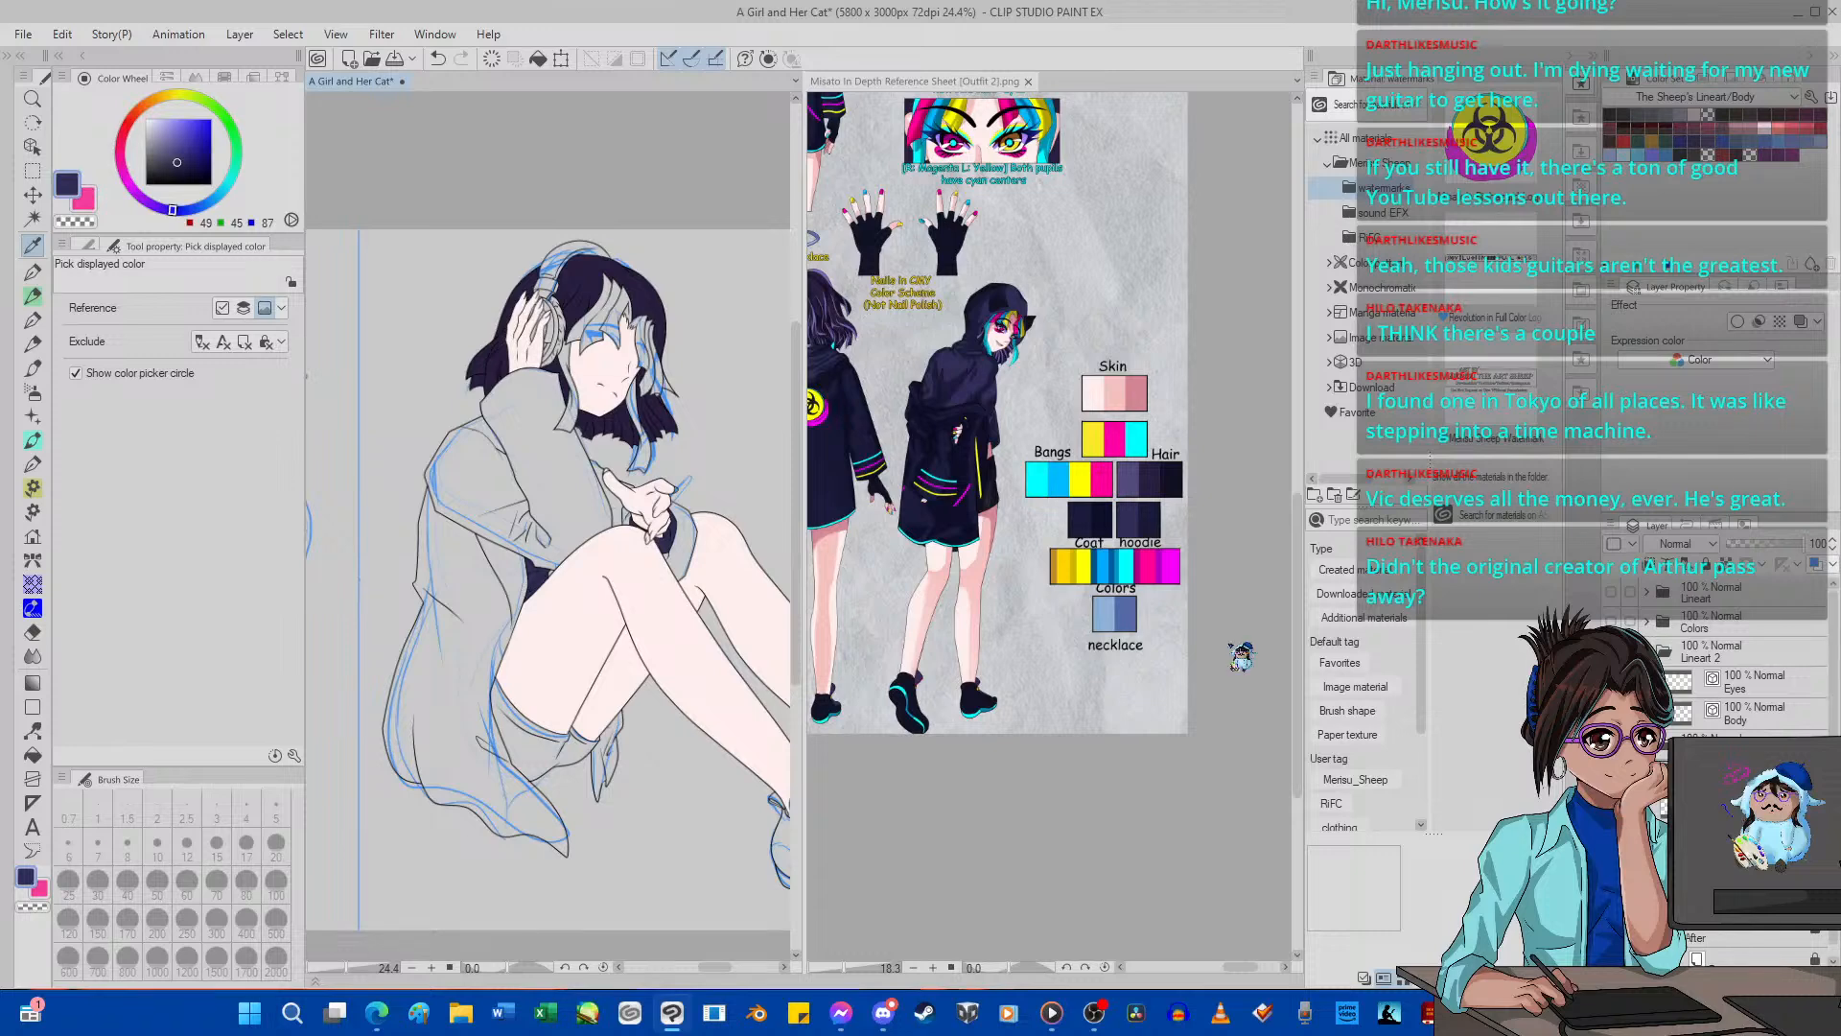
left_click(966, 397)
left_click(944, 451)
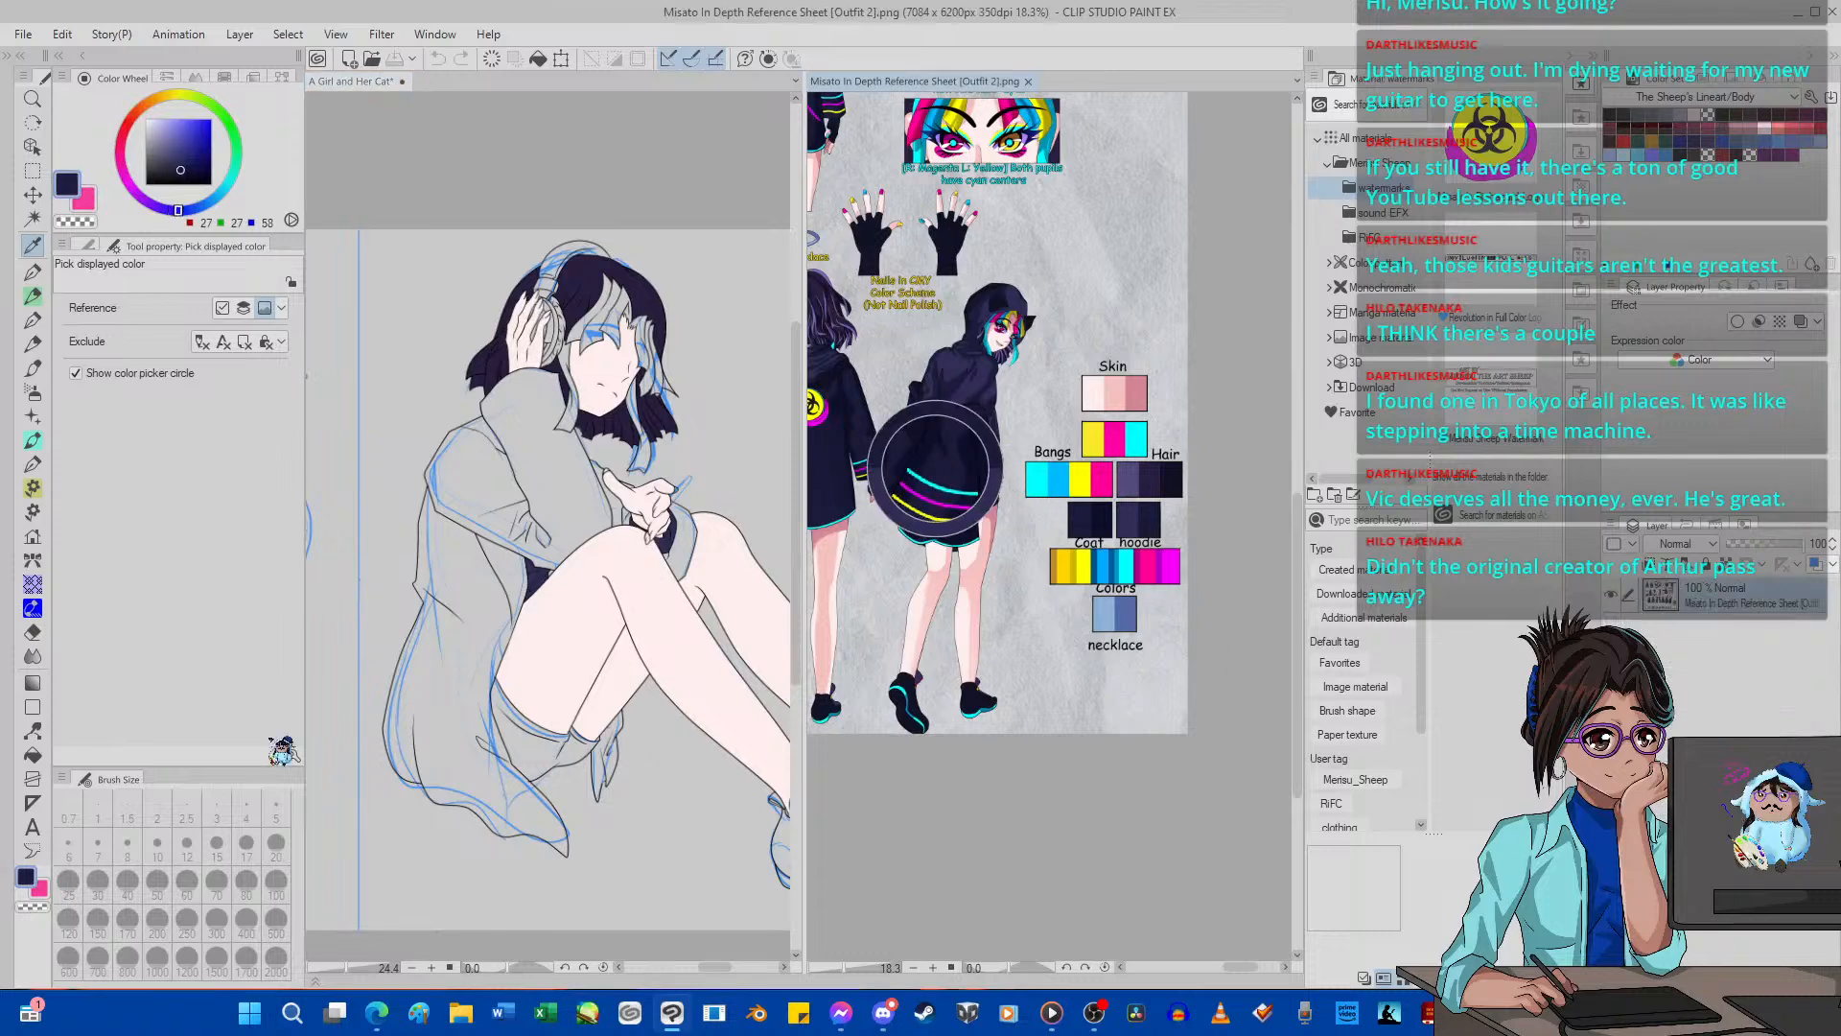
left_click(33, 755)
left_click(465, 614)
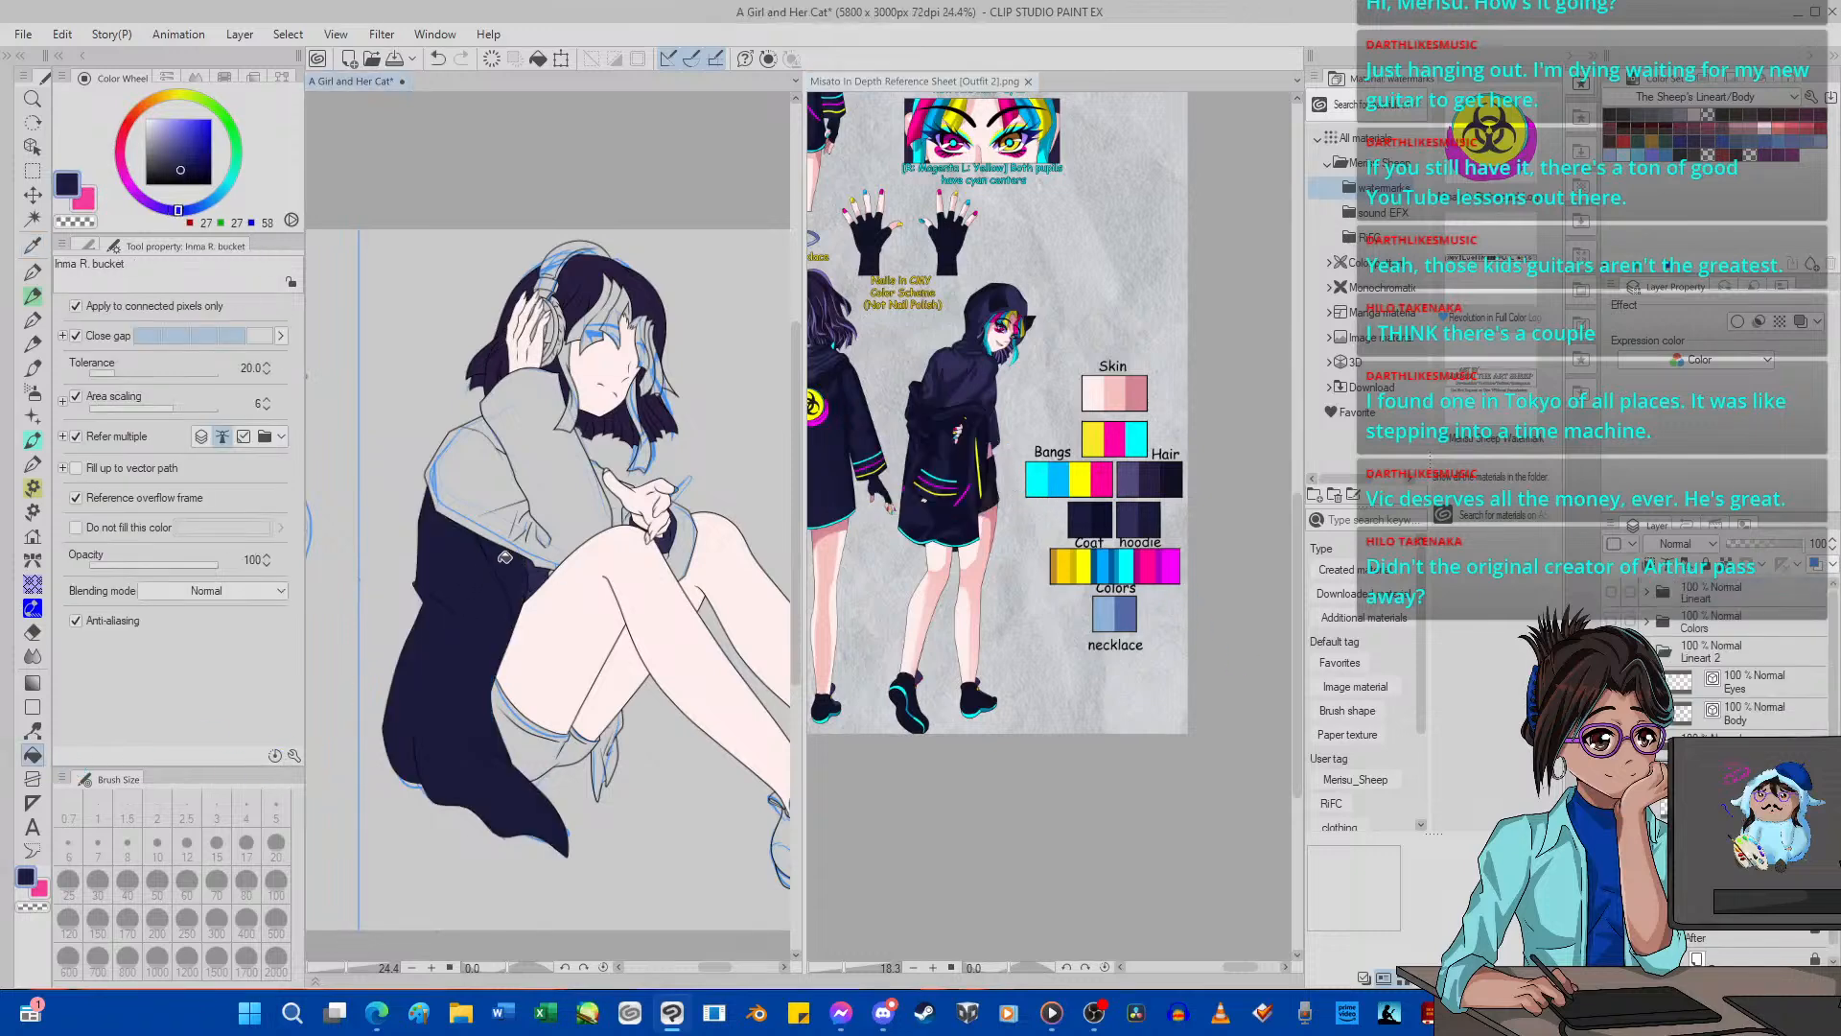
left_click(482, 490)
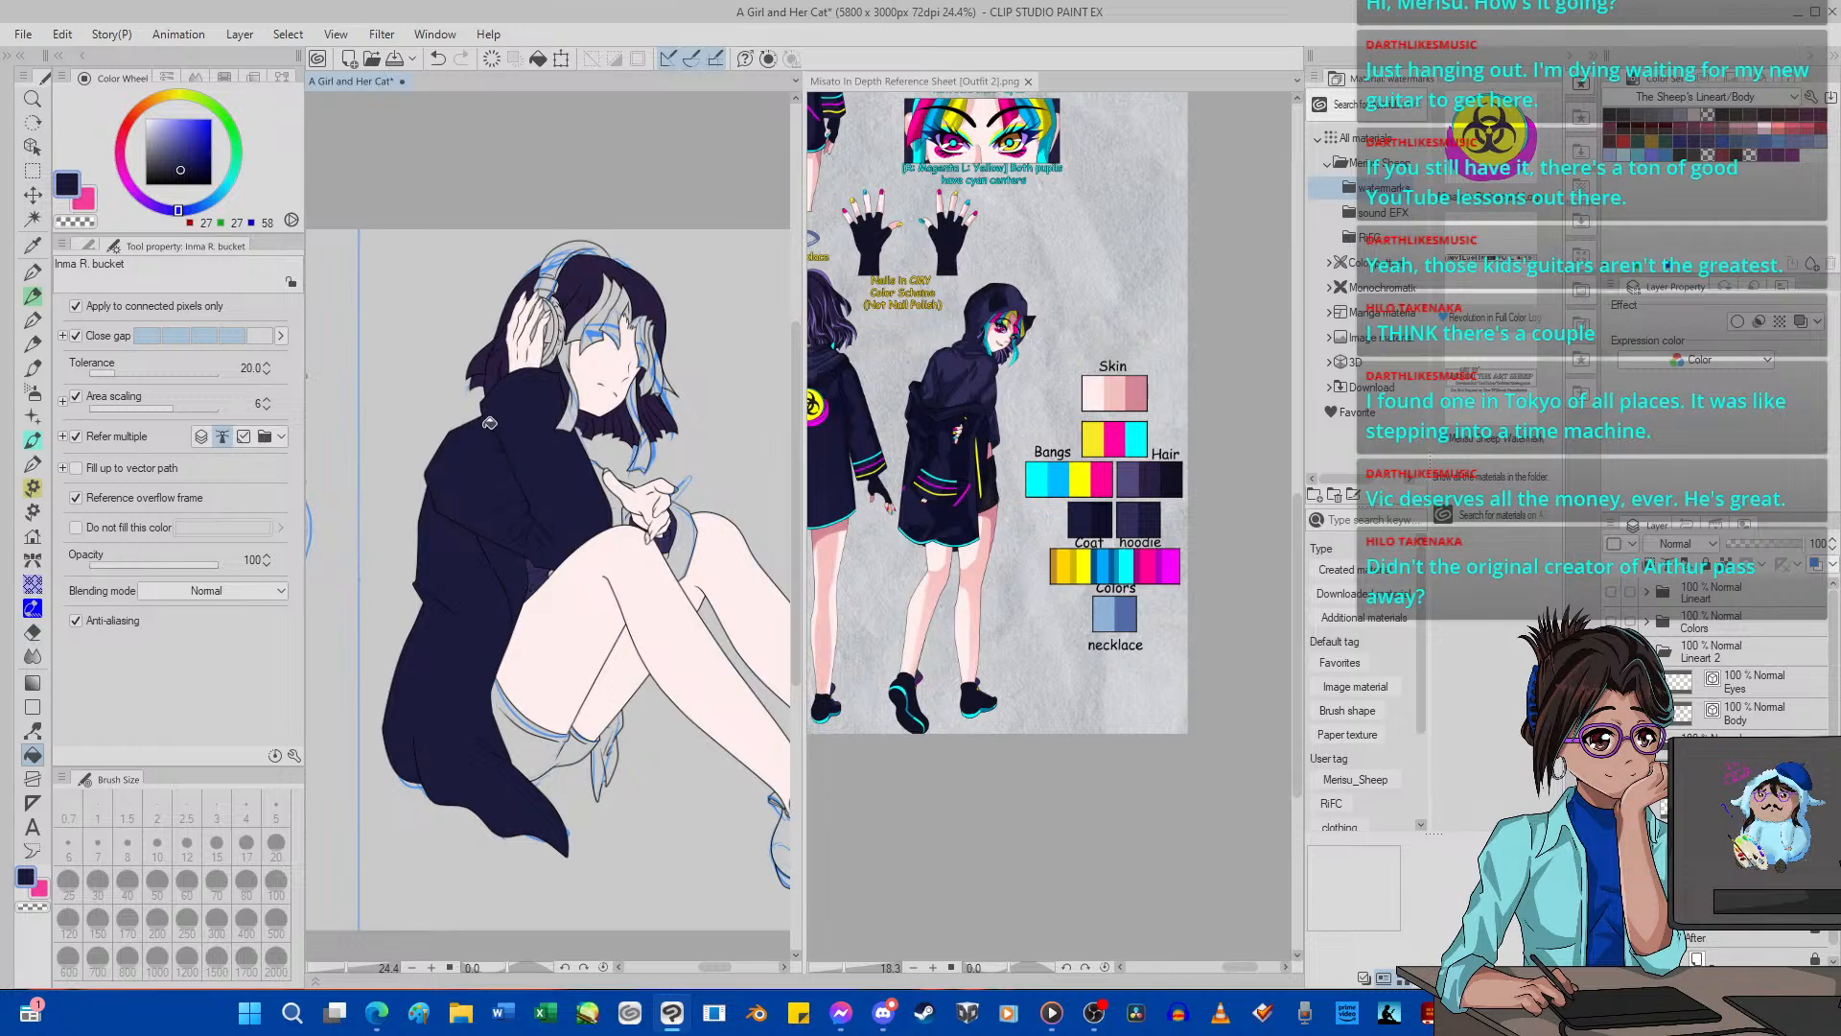
Fill the lowered arm's sleeve and the remaining coat areas around the lowered hand with the dark navy.
scroll(502, 448, "up", 3)
left_click(763, 587)
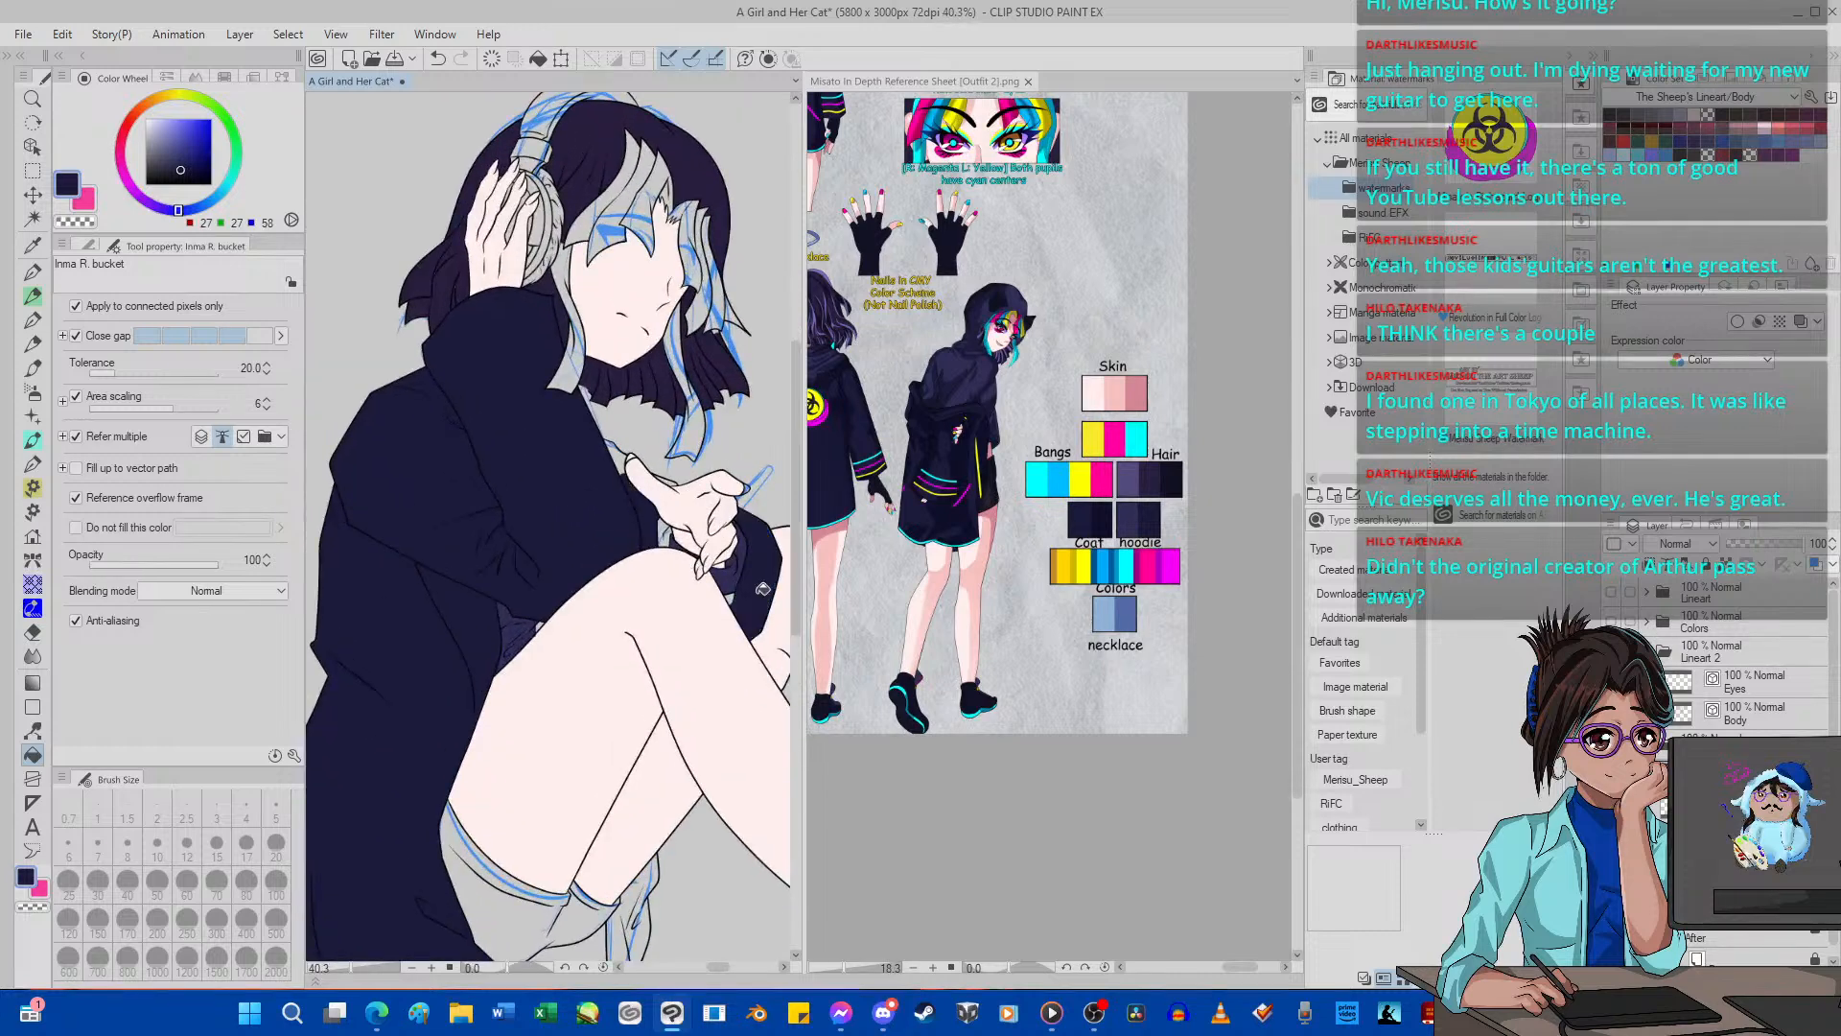
scroll(737, 595, "up", 2)
left_click(645, 510)
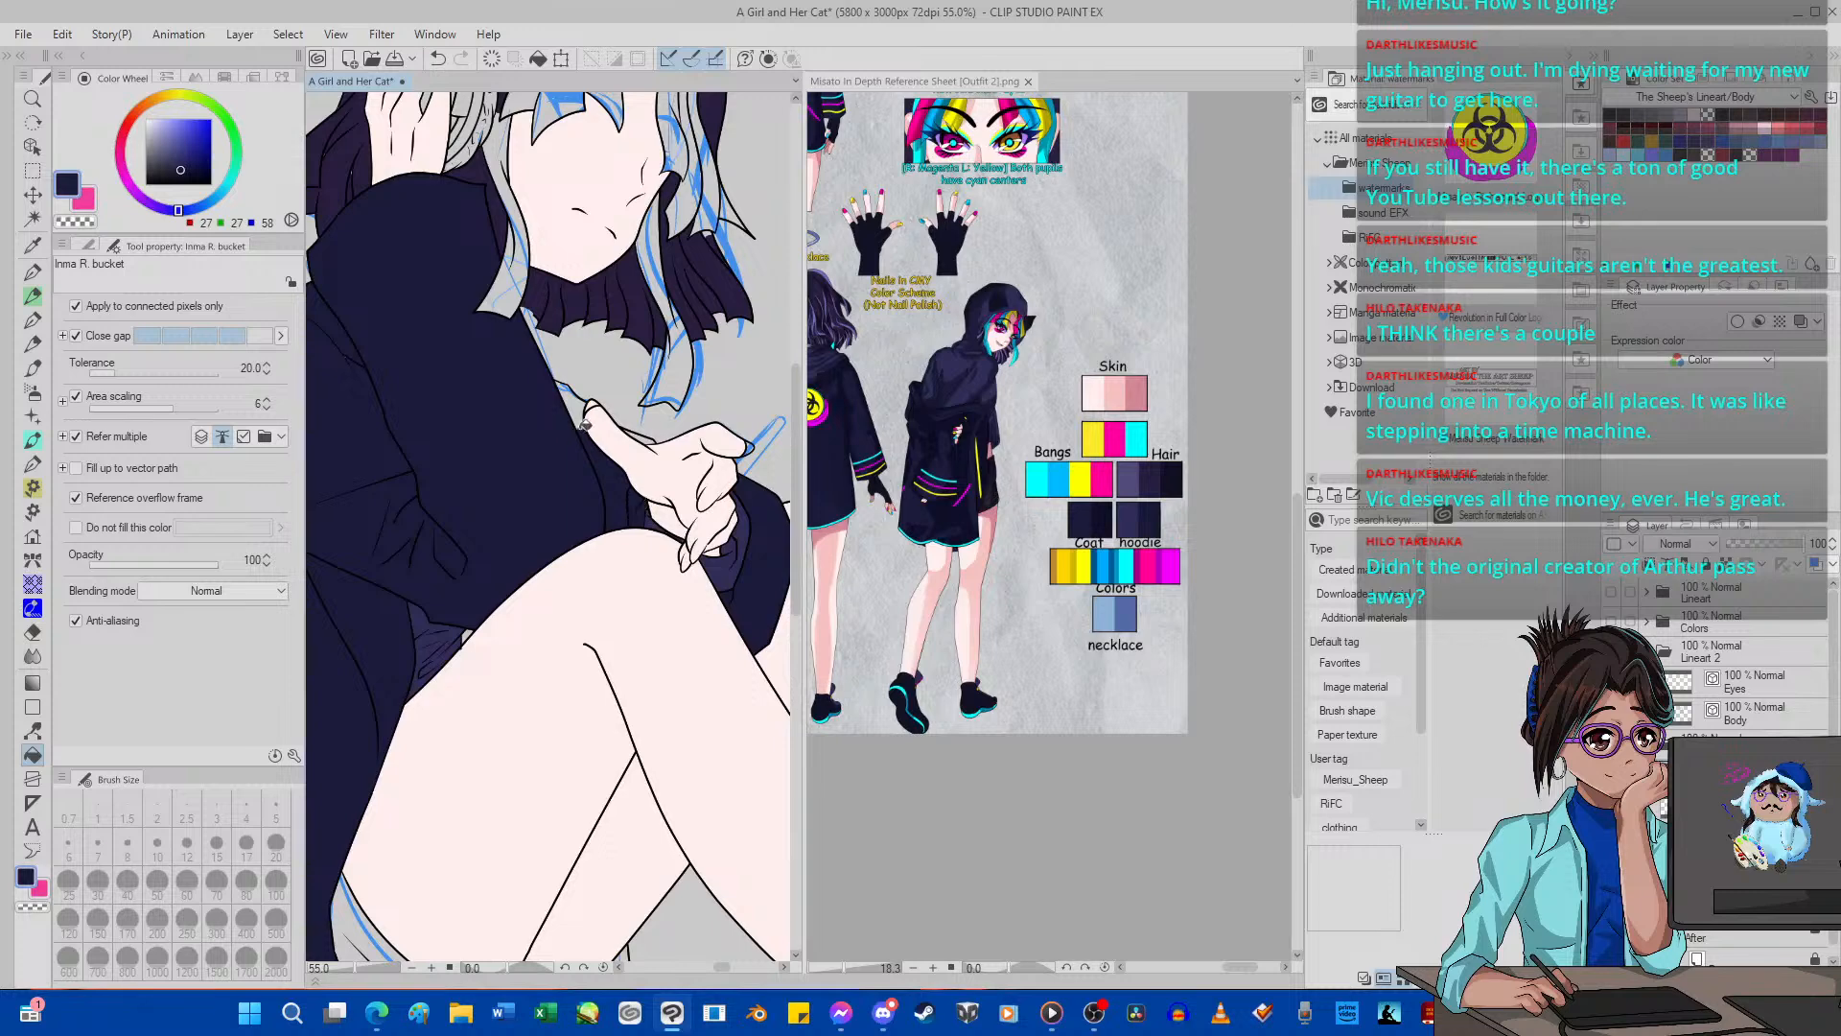
left_click(585, 424)
scroll(590, 432, "down", 6)
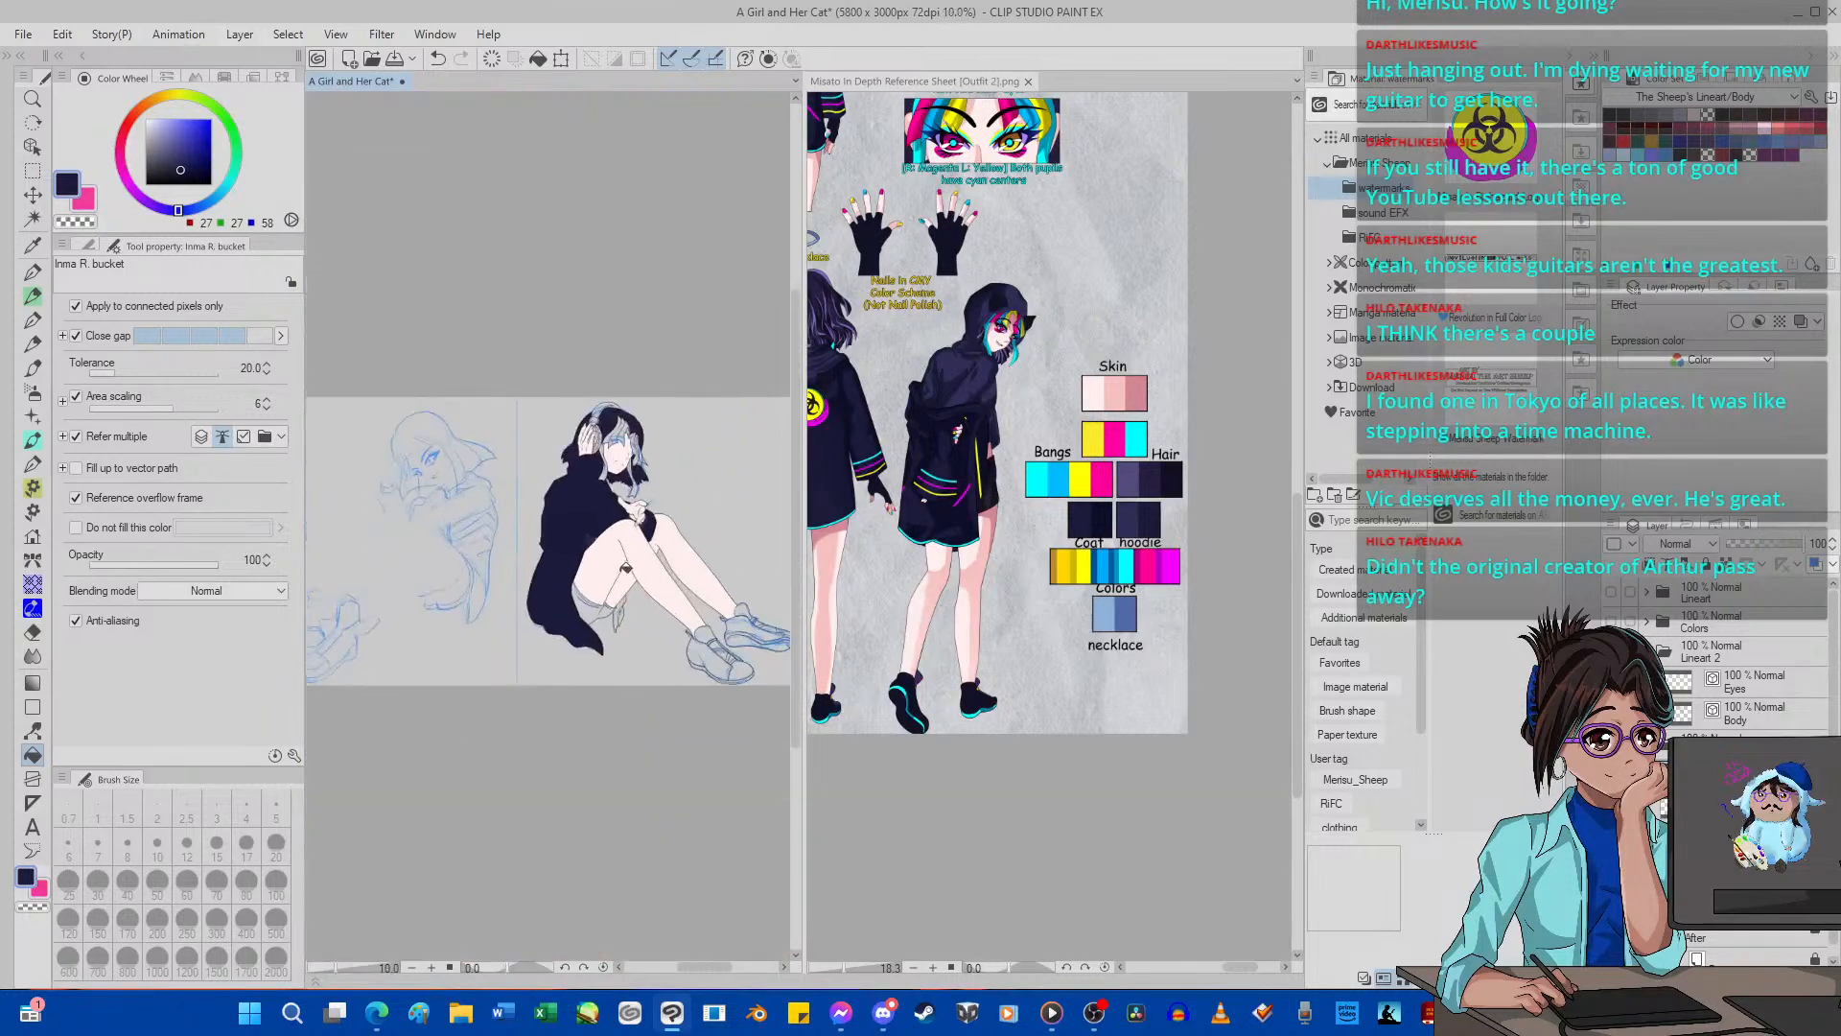
Sample the shorts' near-black color (26, 23, 37) from the reference figure and fill the girl's shorts beneath the thighs.
scroll(627, 568, "up", 4)
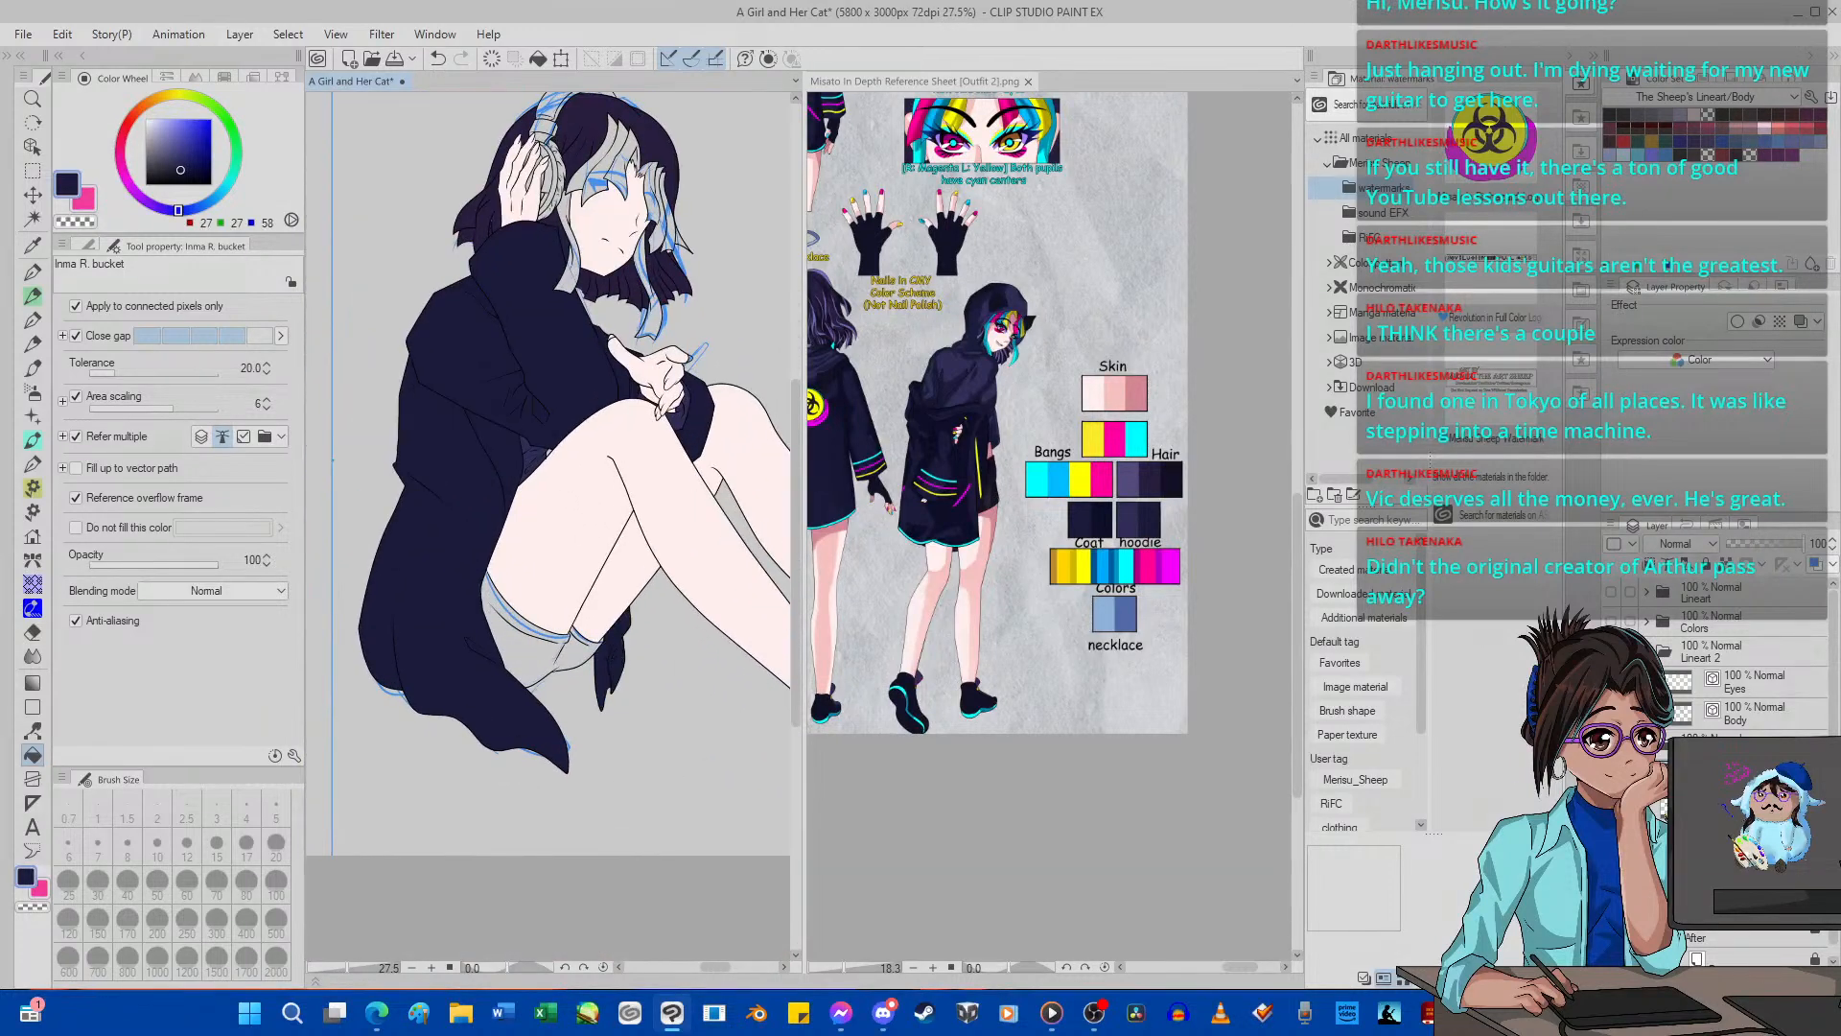
left_click(31, 246)
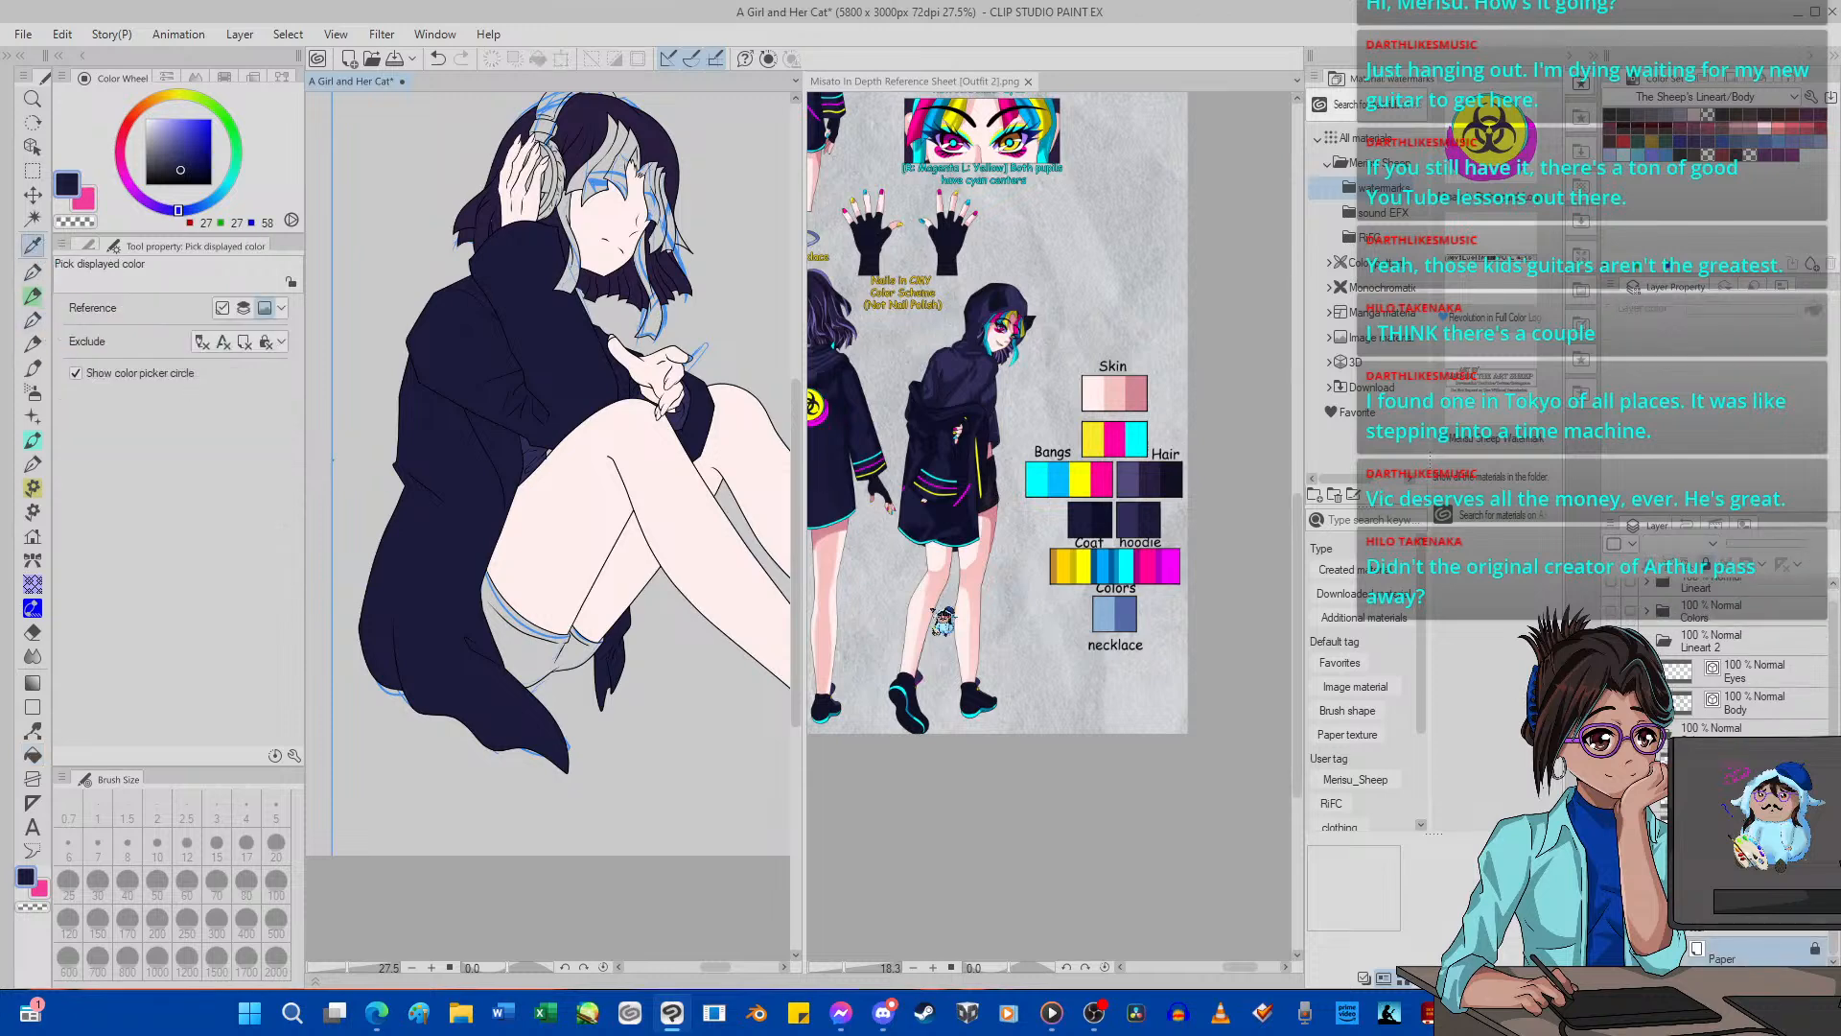
left_click(955, 553)
scroll(955, 553, "up", 5)
left_click(1024, 479)
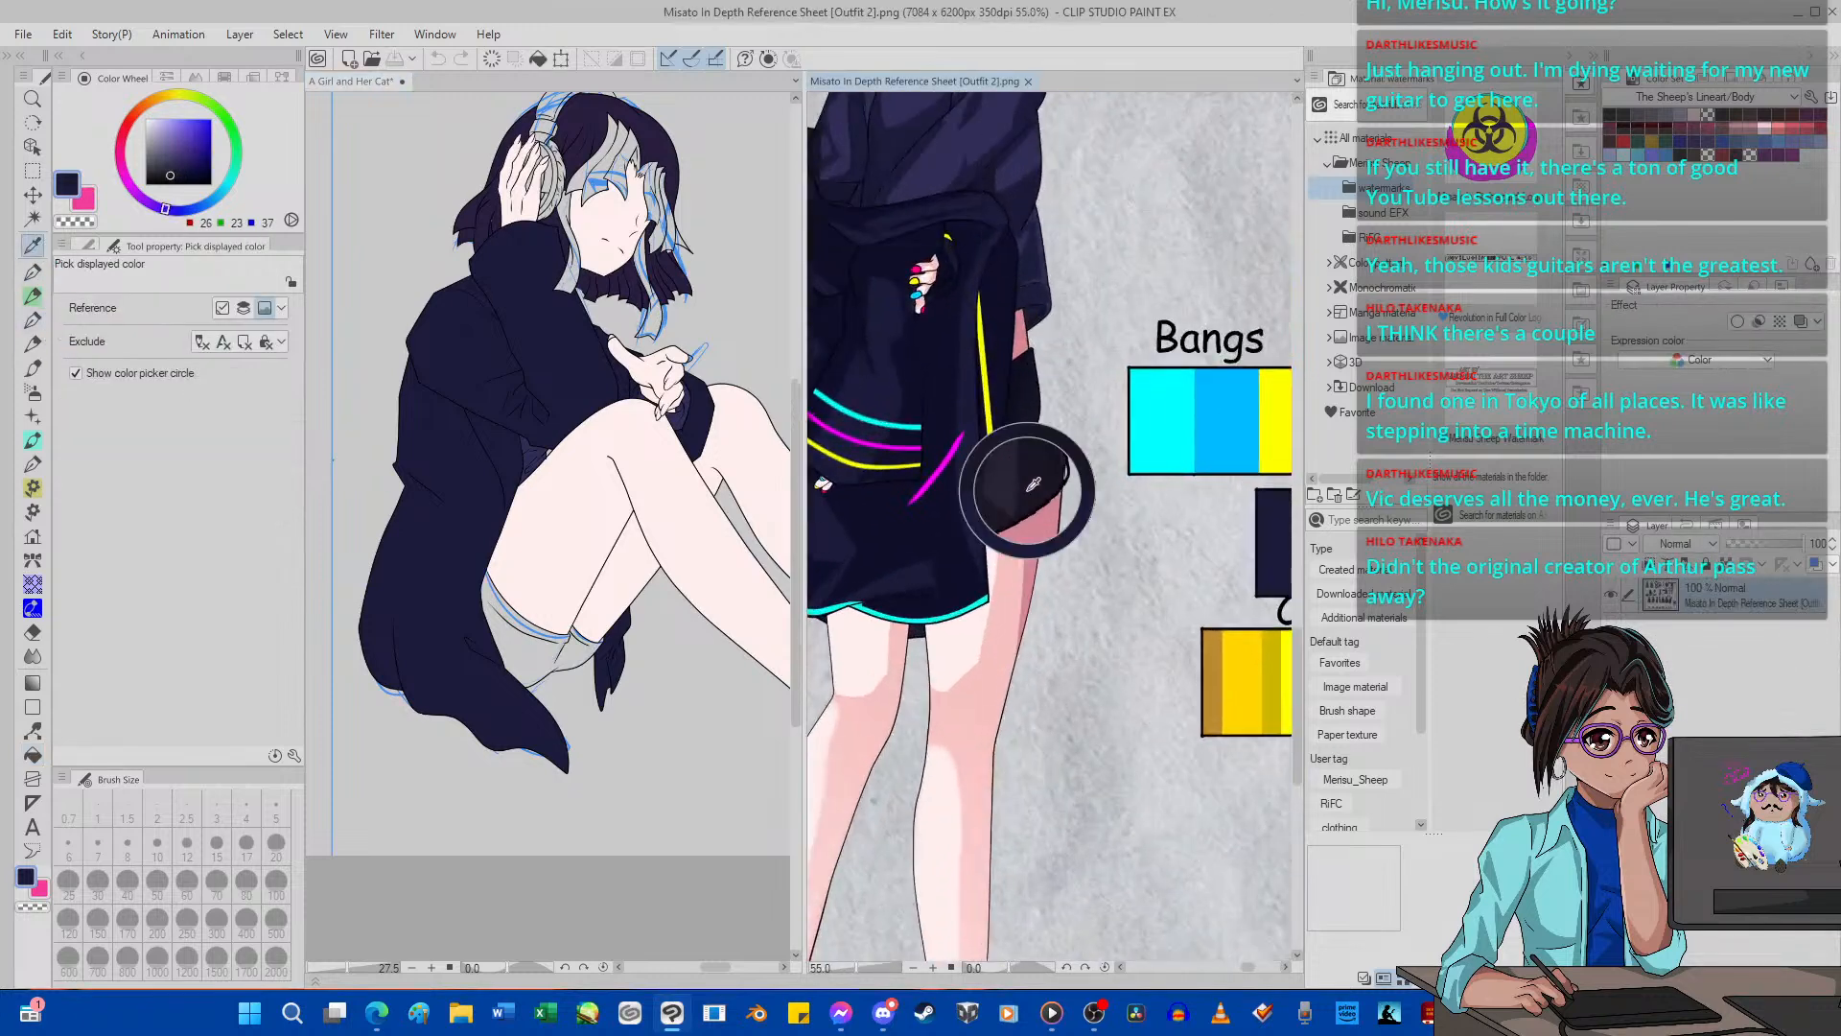
left_click(32, 754)
left_click(554, 664)
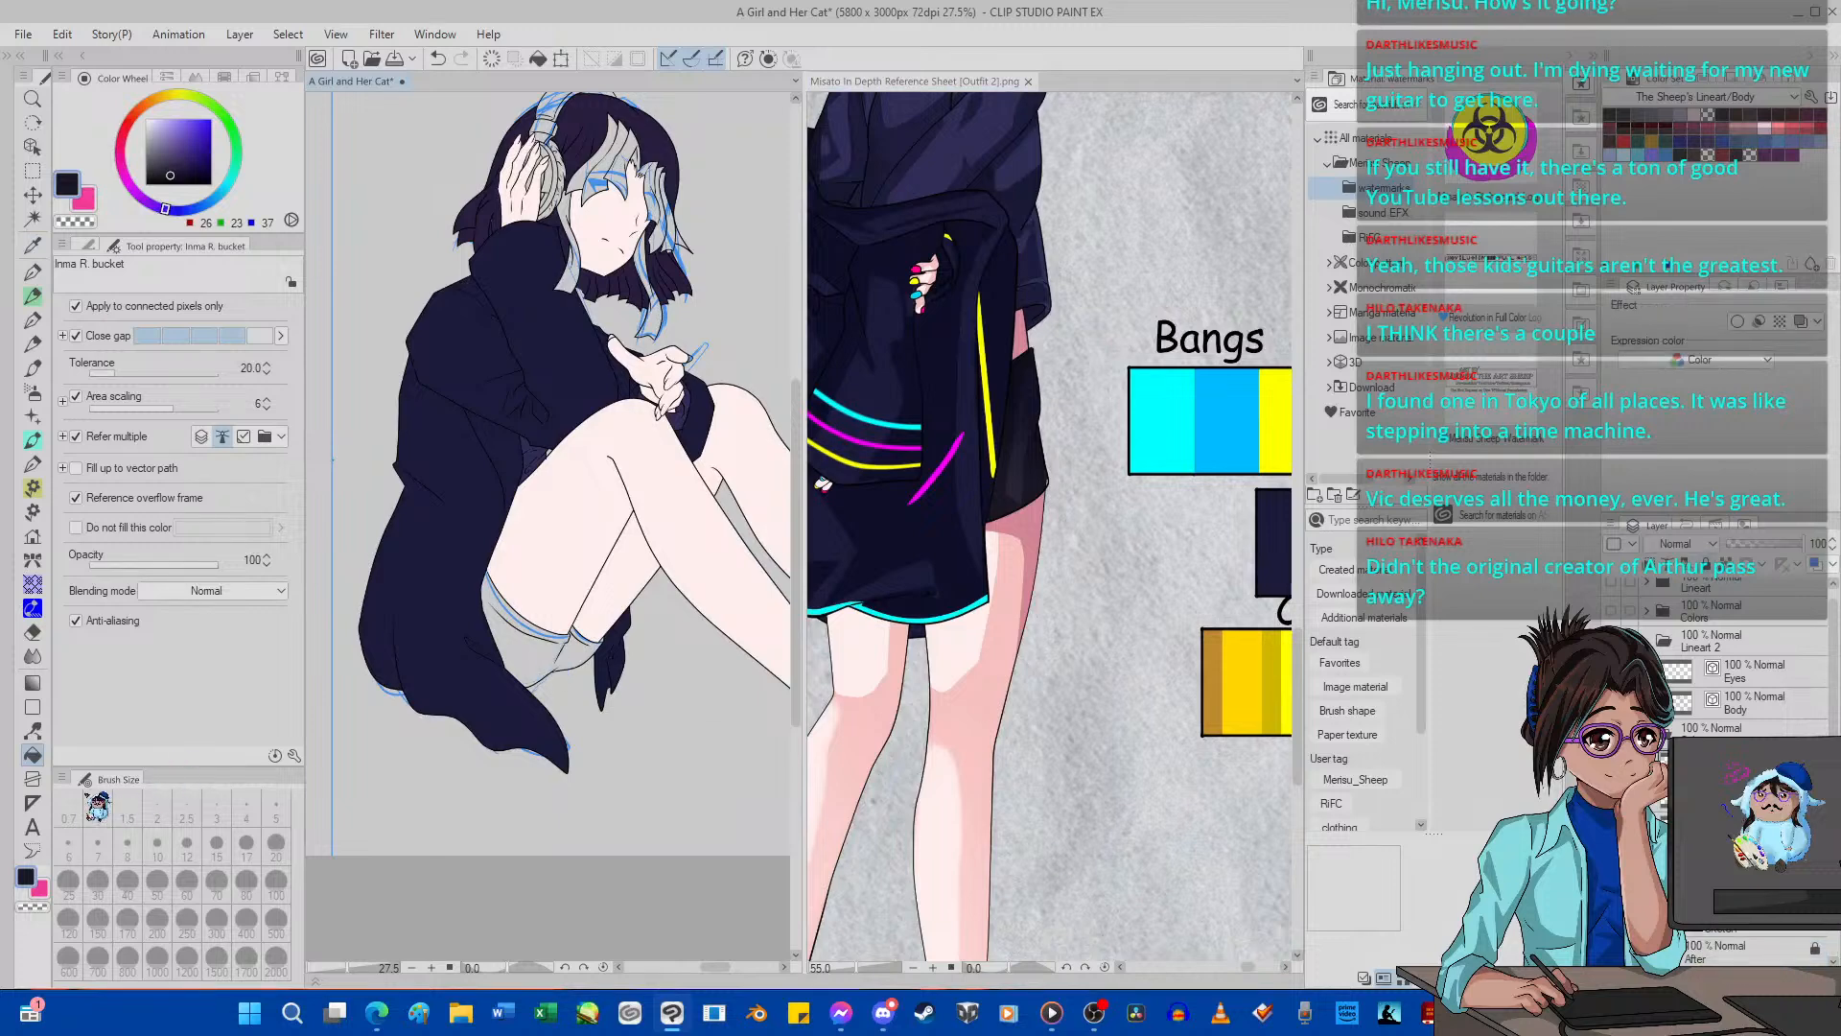
left_click(534, 645)
scroll(529, 634, "down", 6)
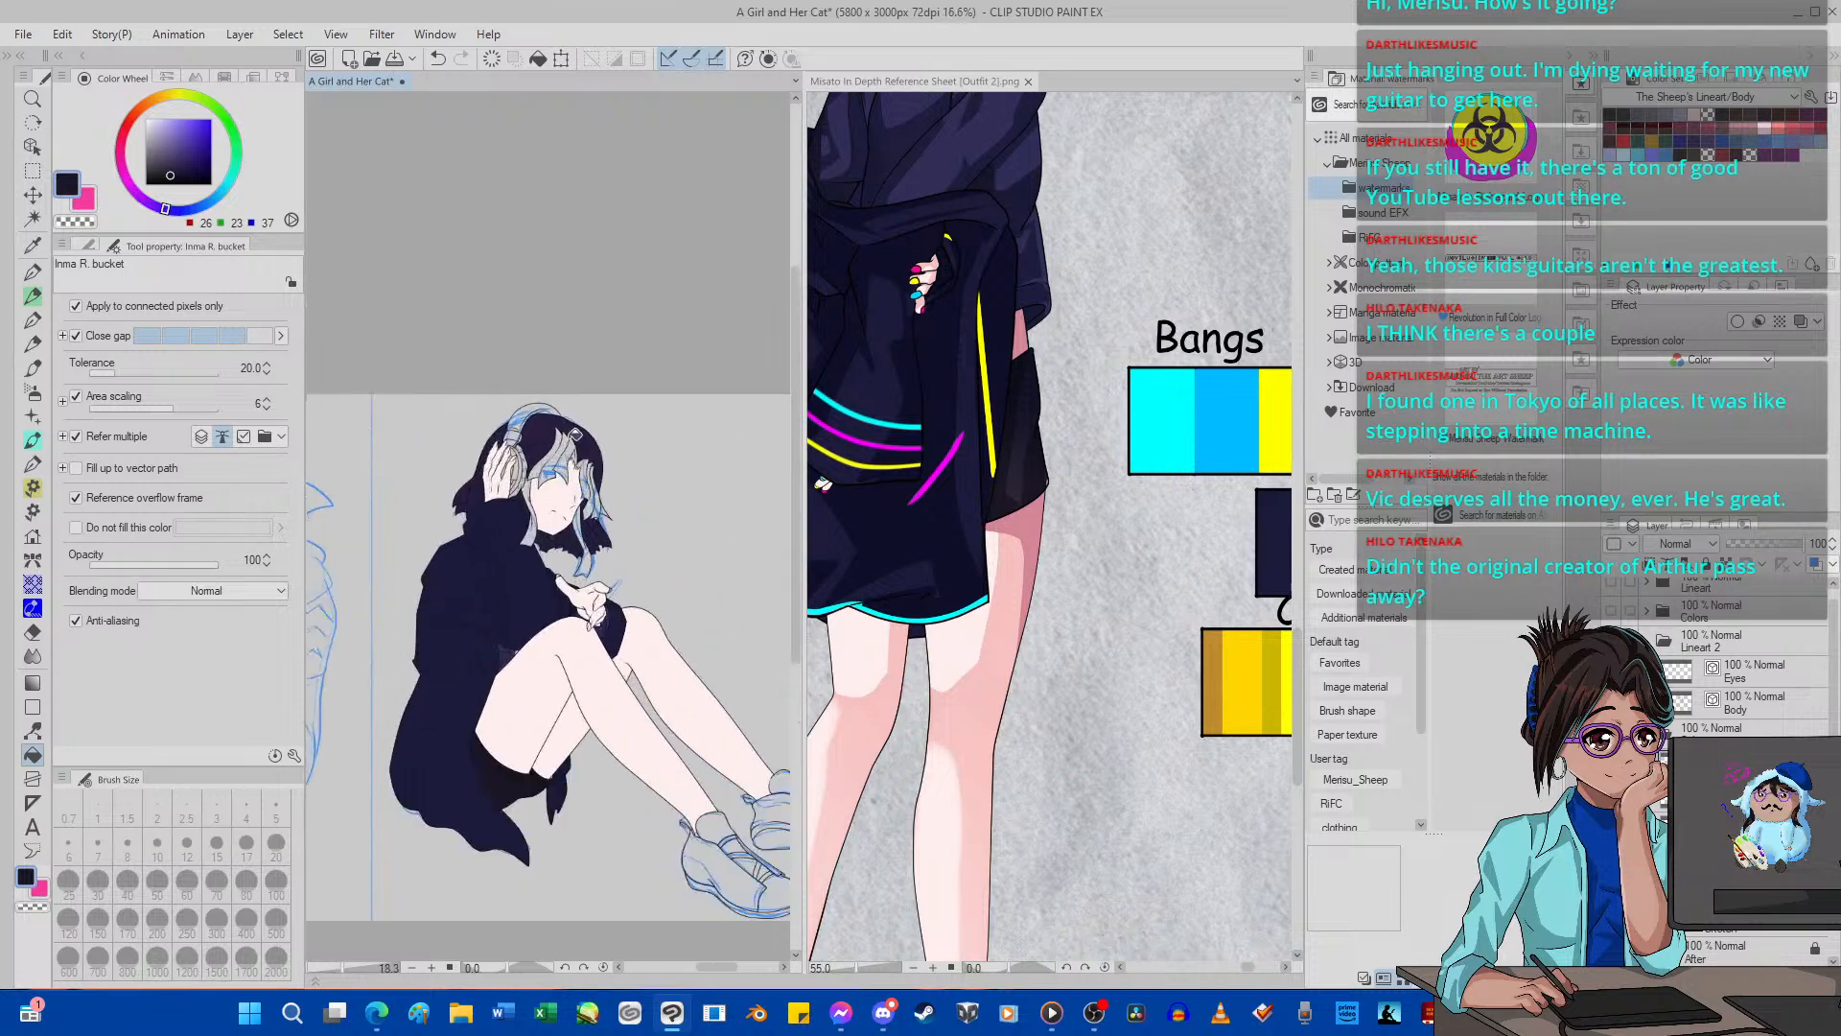
Sample the shoes' dark navy (18, 18, 38) from the reference figure and fill the side panels of both shoes.
scroll(550, 737, "up", 12)
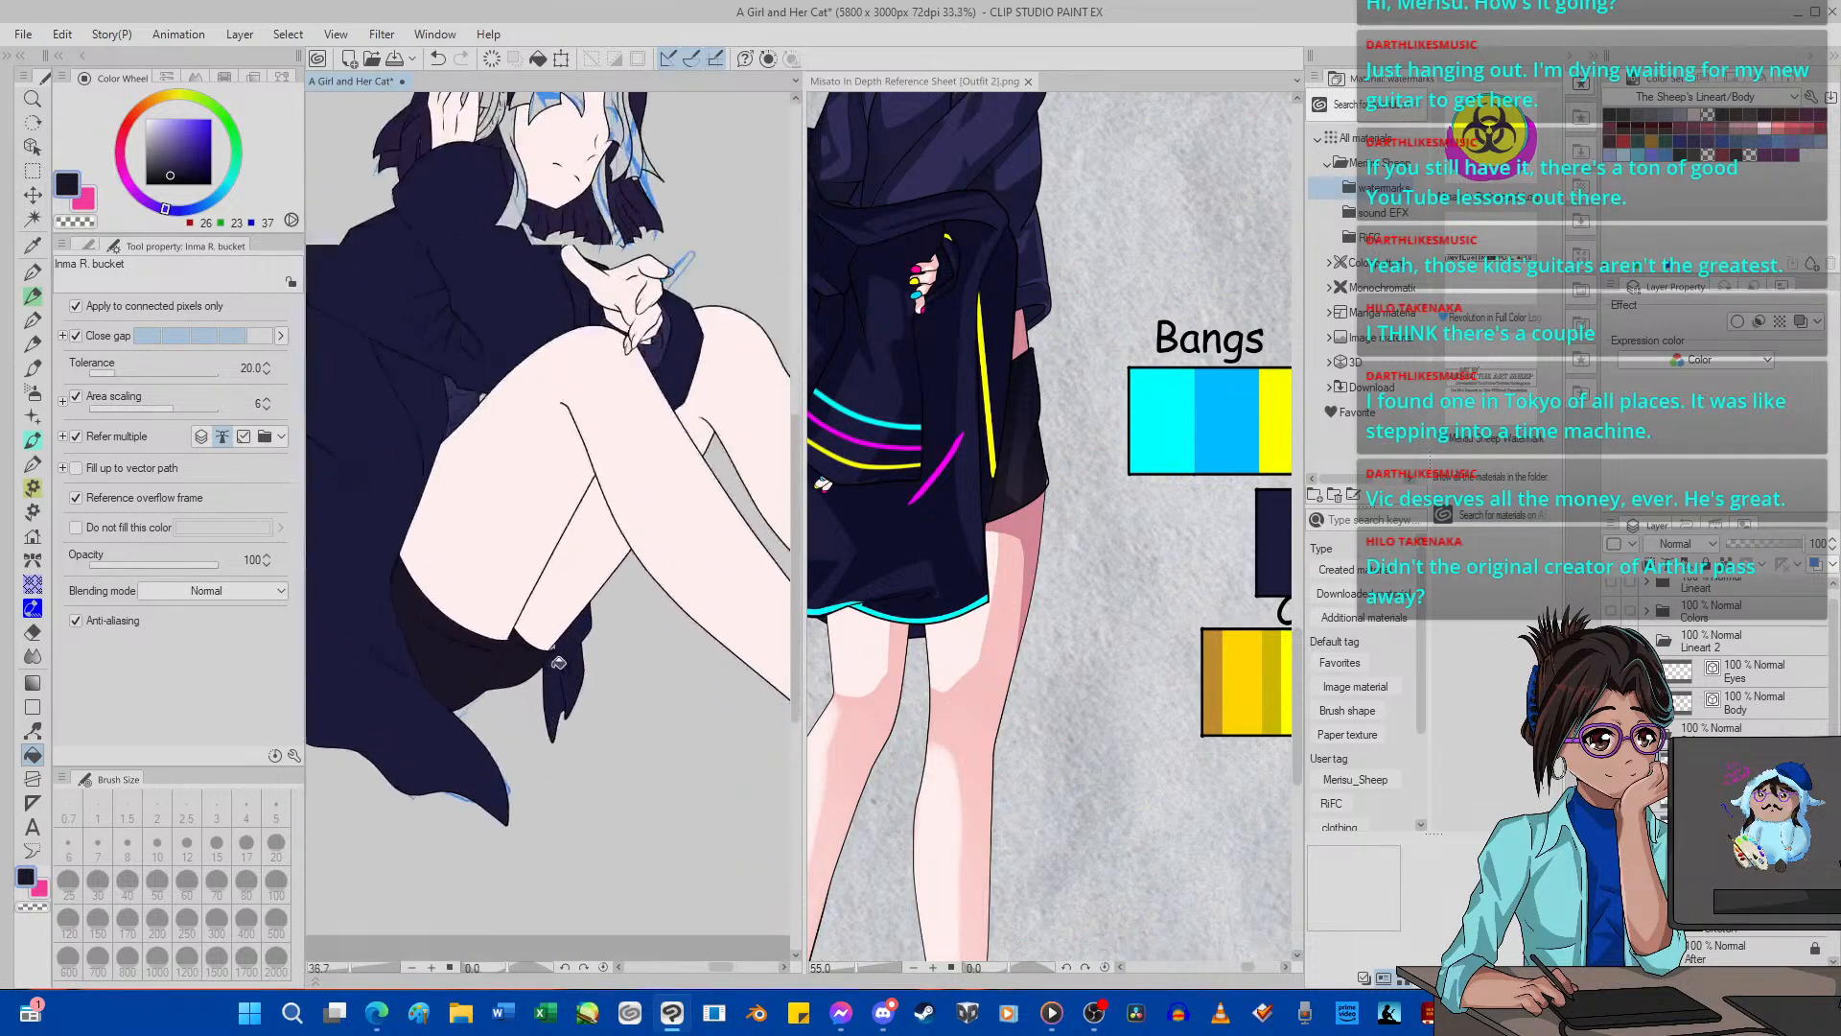
scroll(559, 618, "down", 13)
scroll(559, 618, "up", 3)
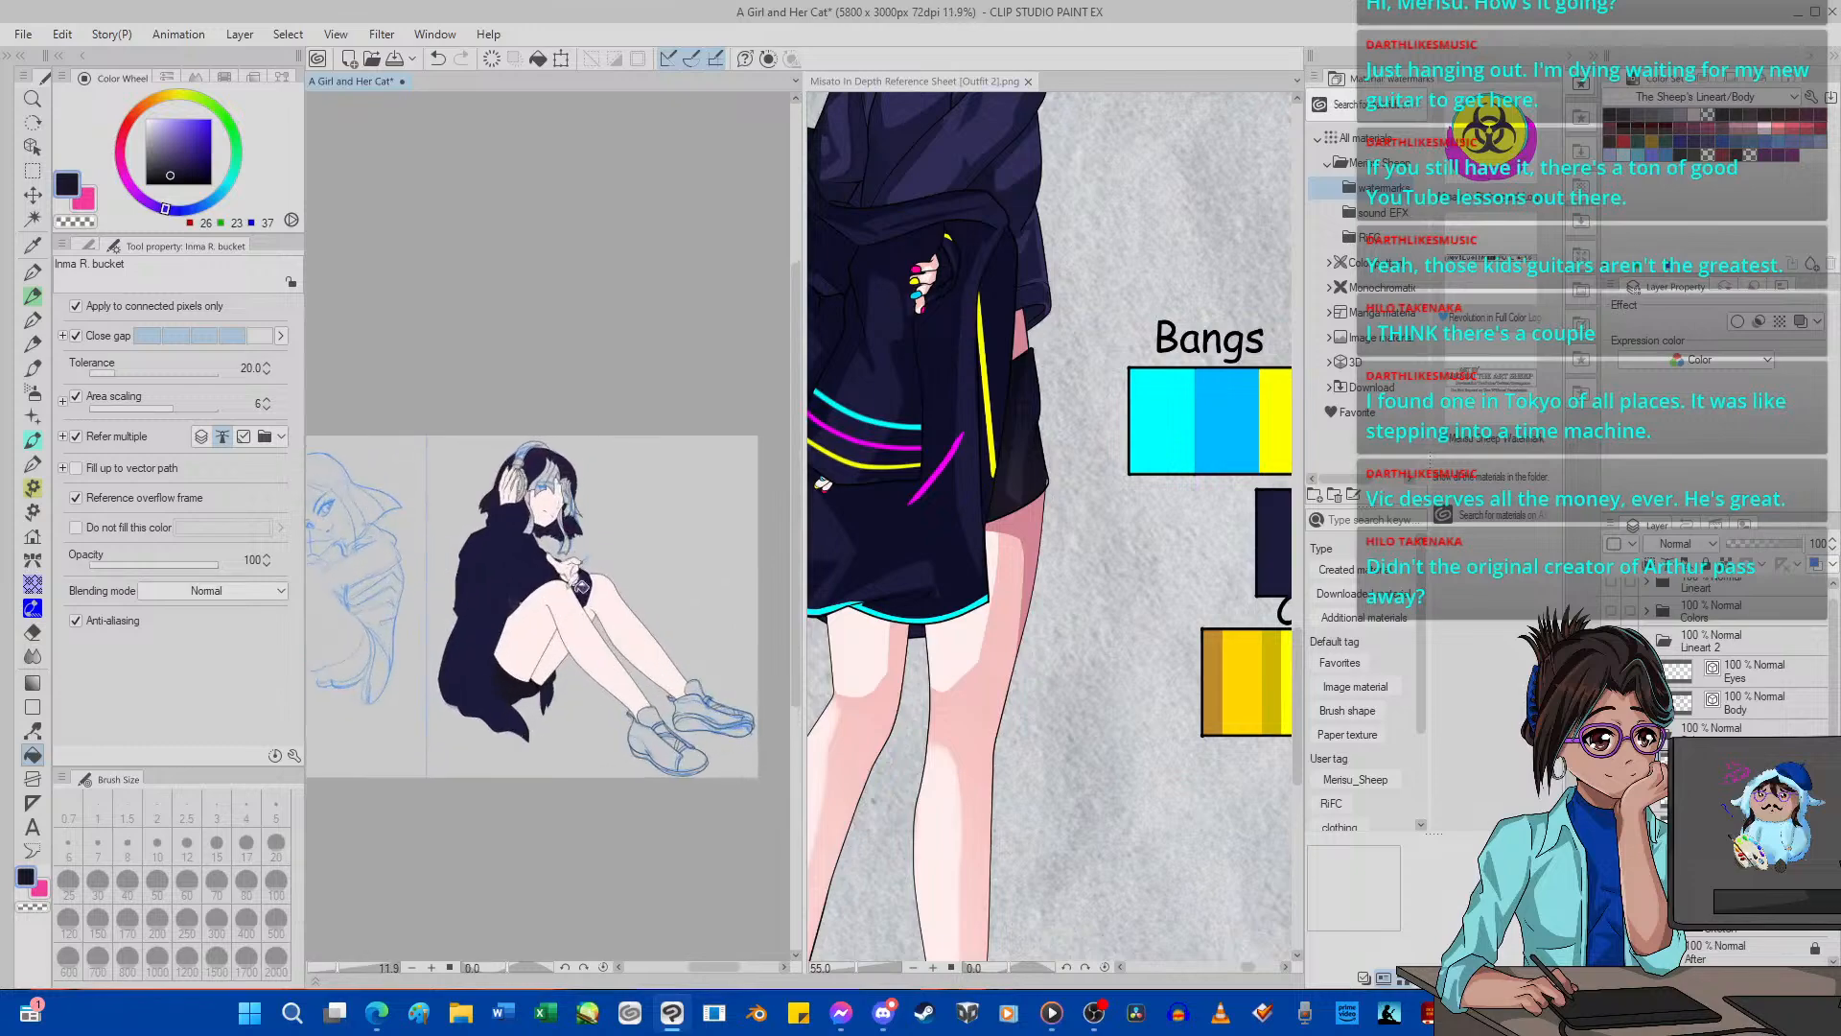
scroll(1110, 752, "down", 5)
scroll(1018, 740, "up", 2)
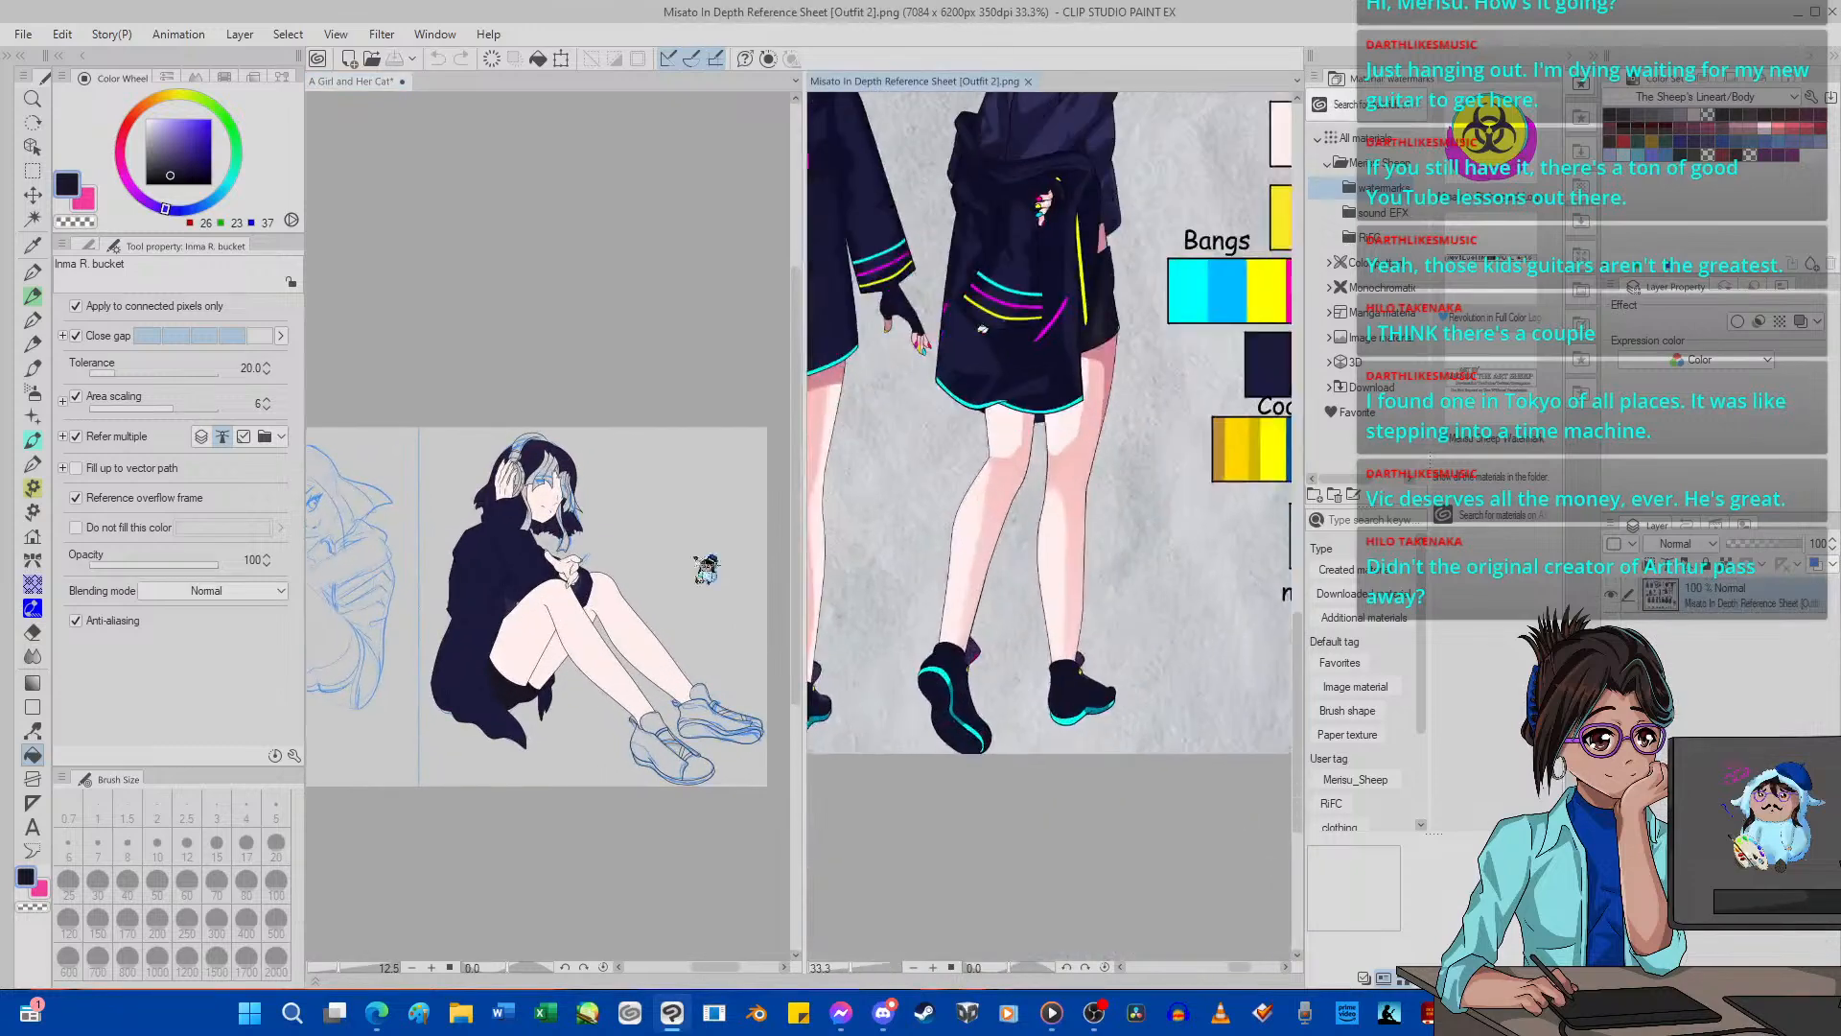
key("i")
left_click(954, 657)
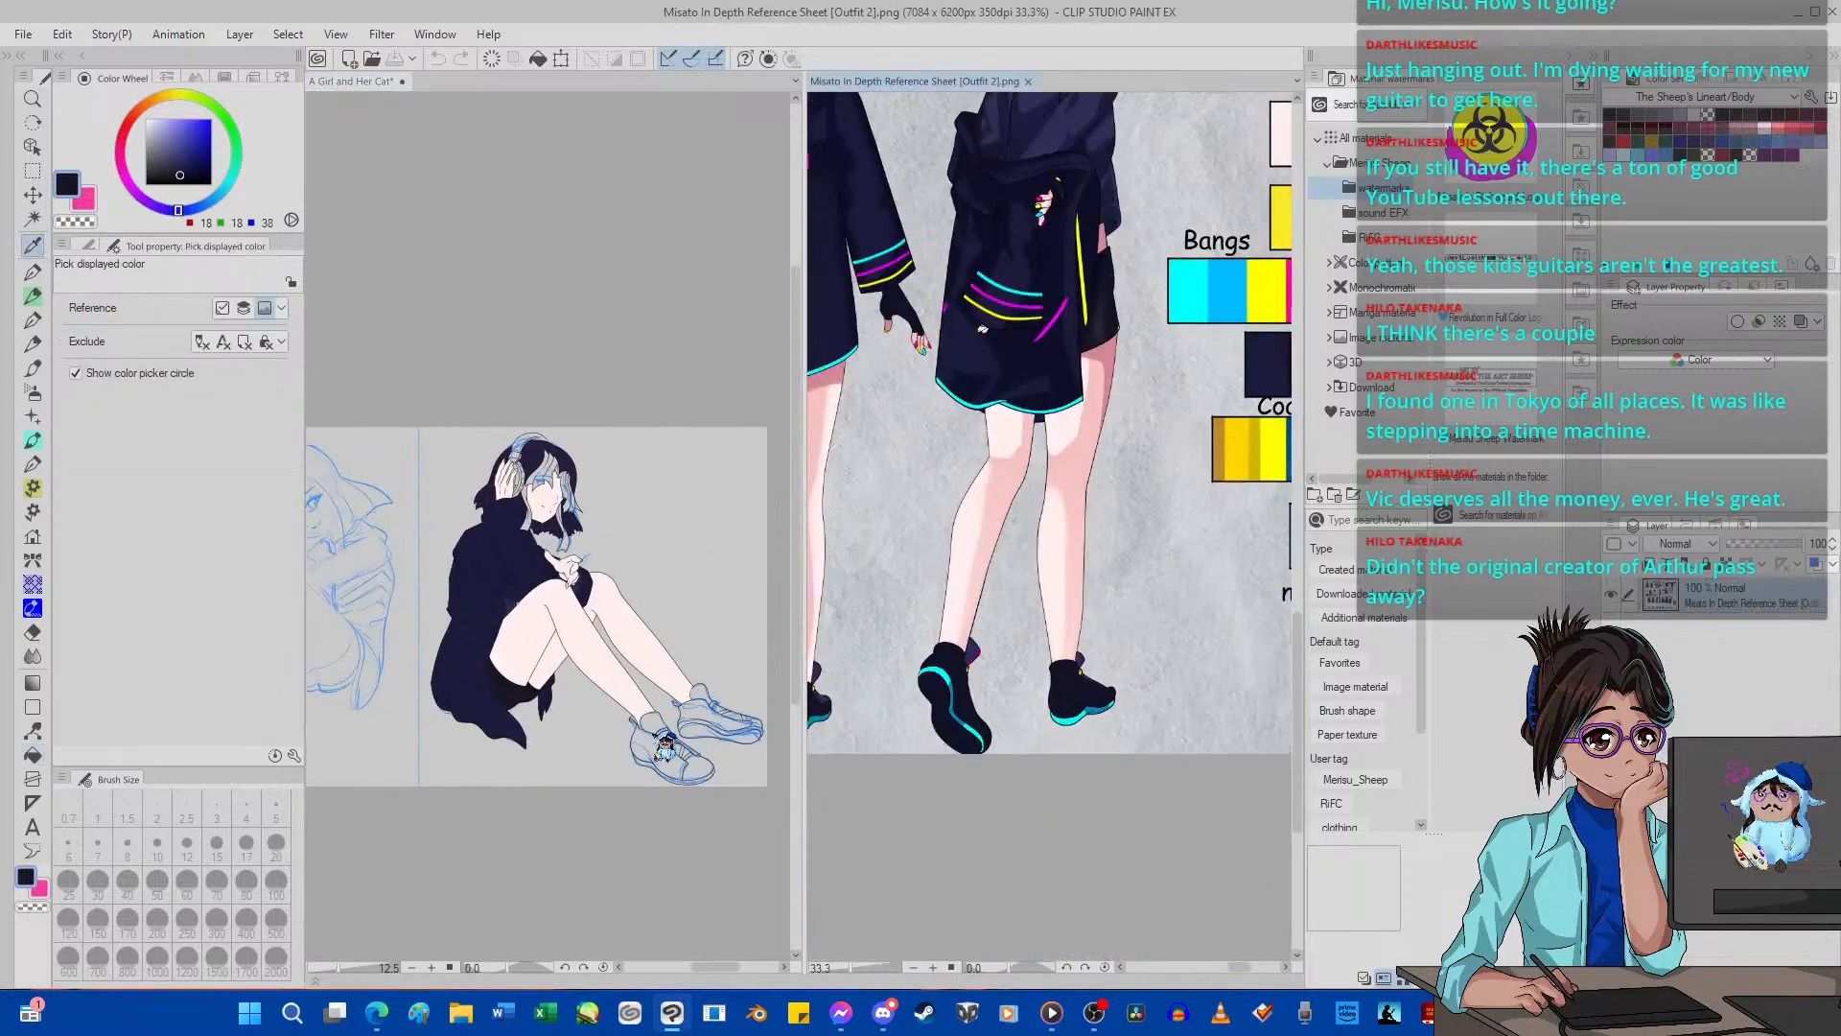
left_click(33, 755)
scroll(649, 754, "up", 3)
left_click(649, 754)
scroll(534, 710, "down", 3)
scroll(650, 708, "up", 4)
left_click(649, 707)
scroll(583, 688, "down", 3)
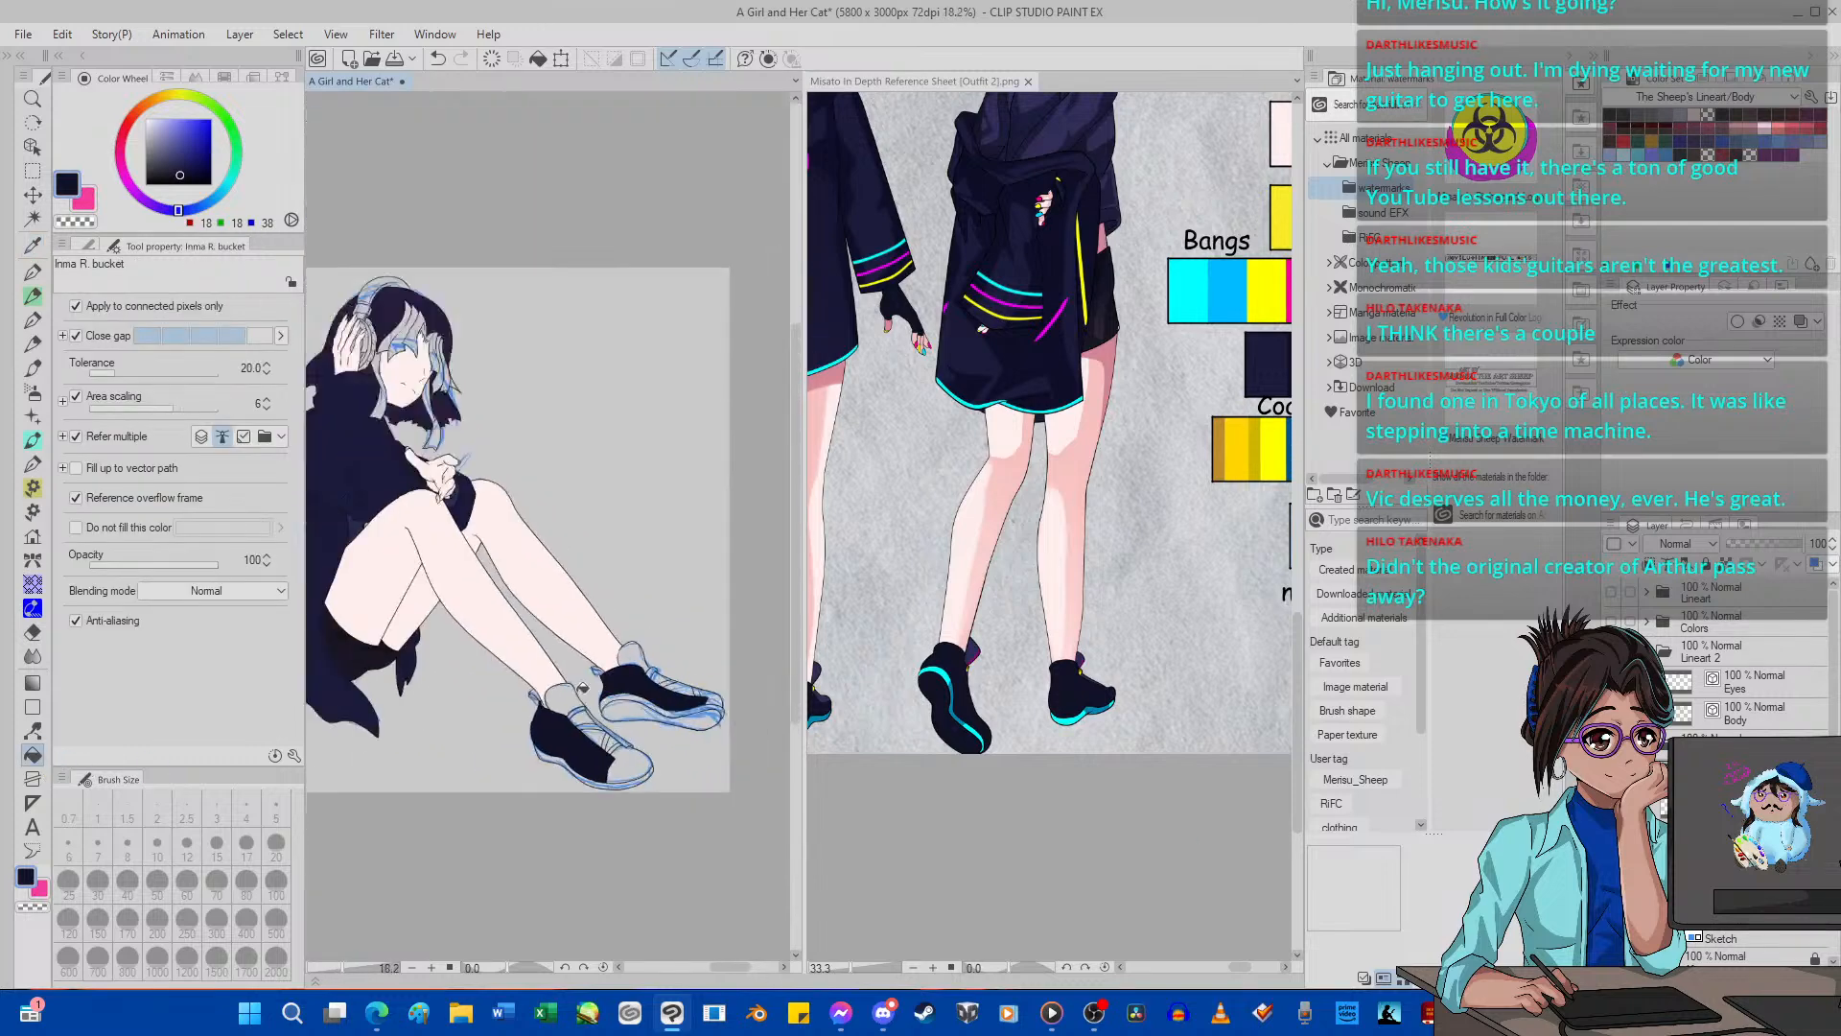
scroll(583, 688, "up", 4)
scroll(585, 729, "down", 3)
scroll(585, 754, "up", 3)
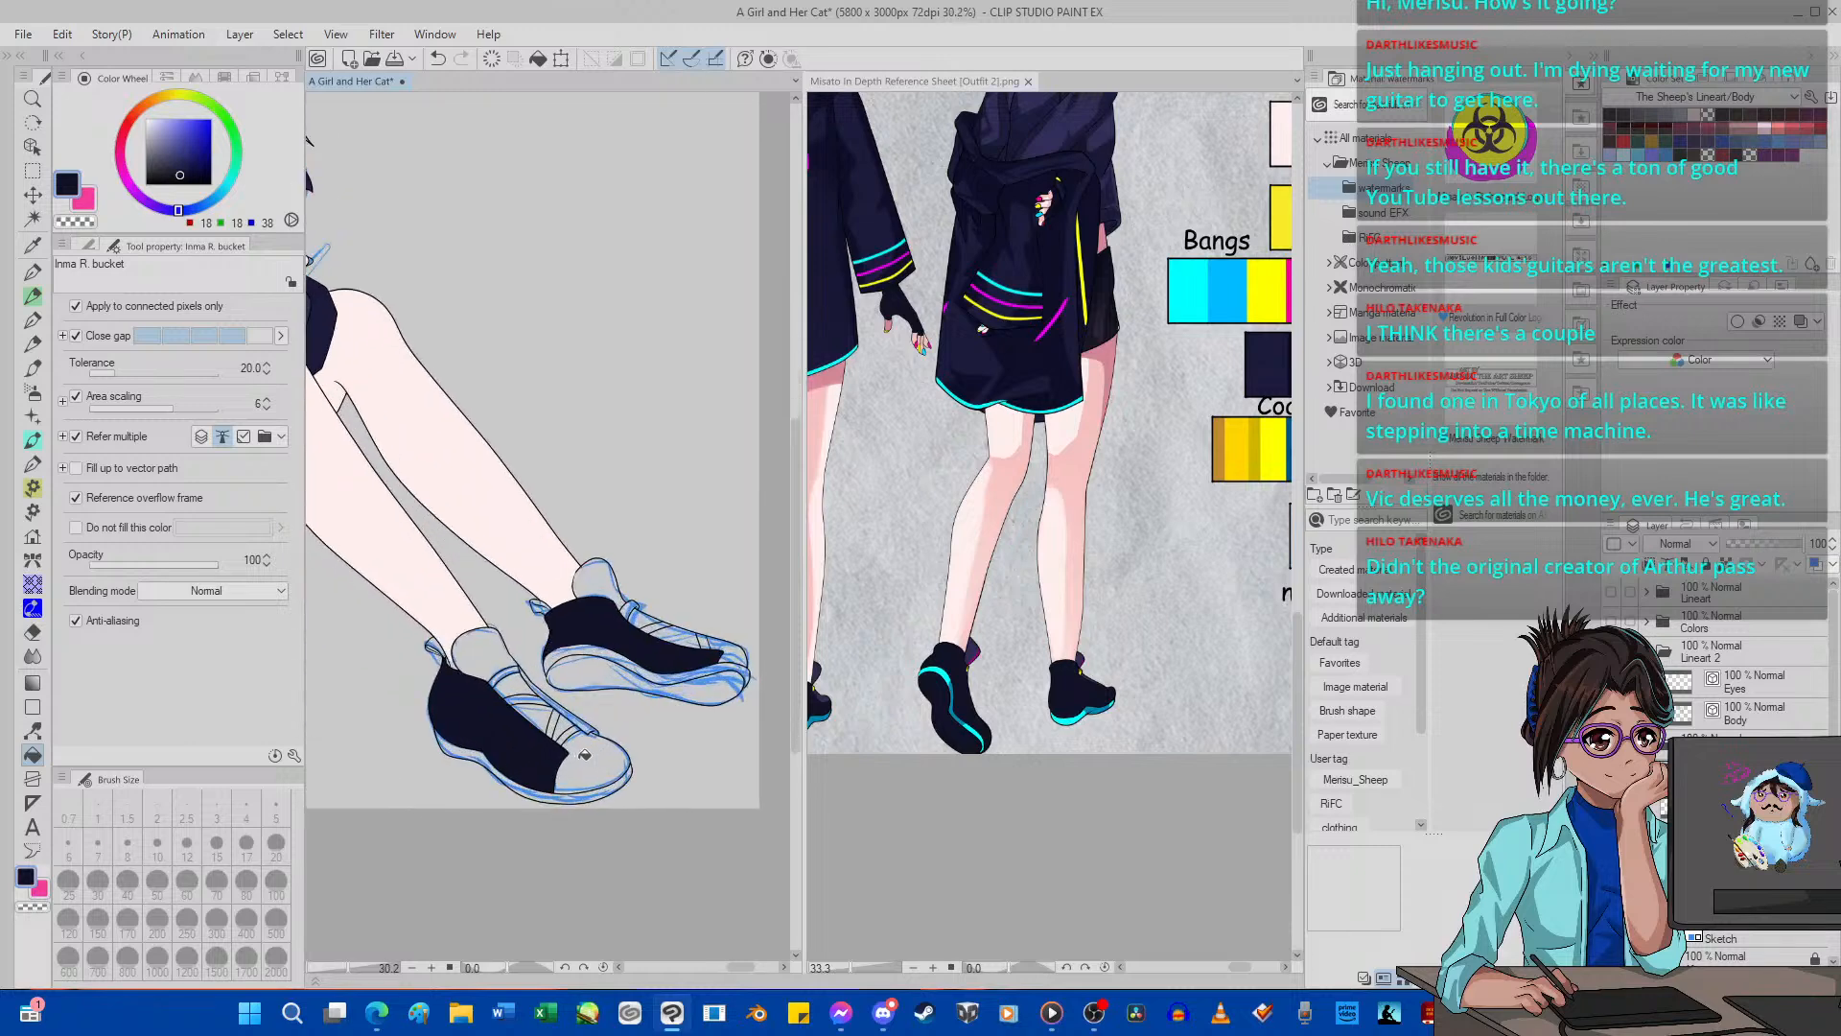
left_click(585, 754)
left_click(437, 58)
scroll(549, 566, "down", 2)
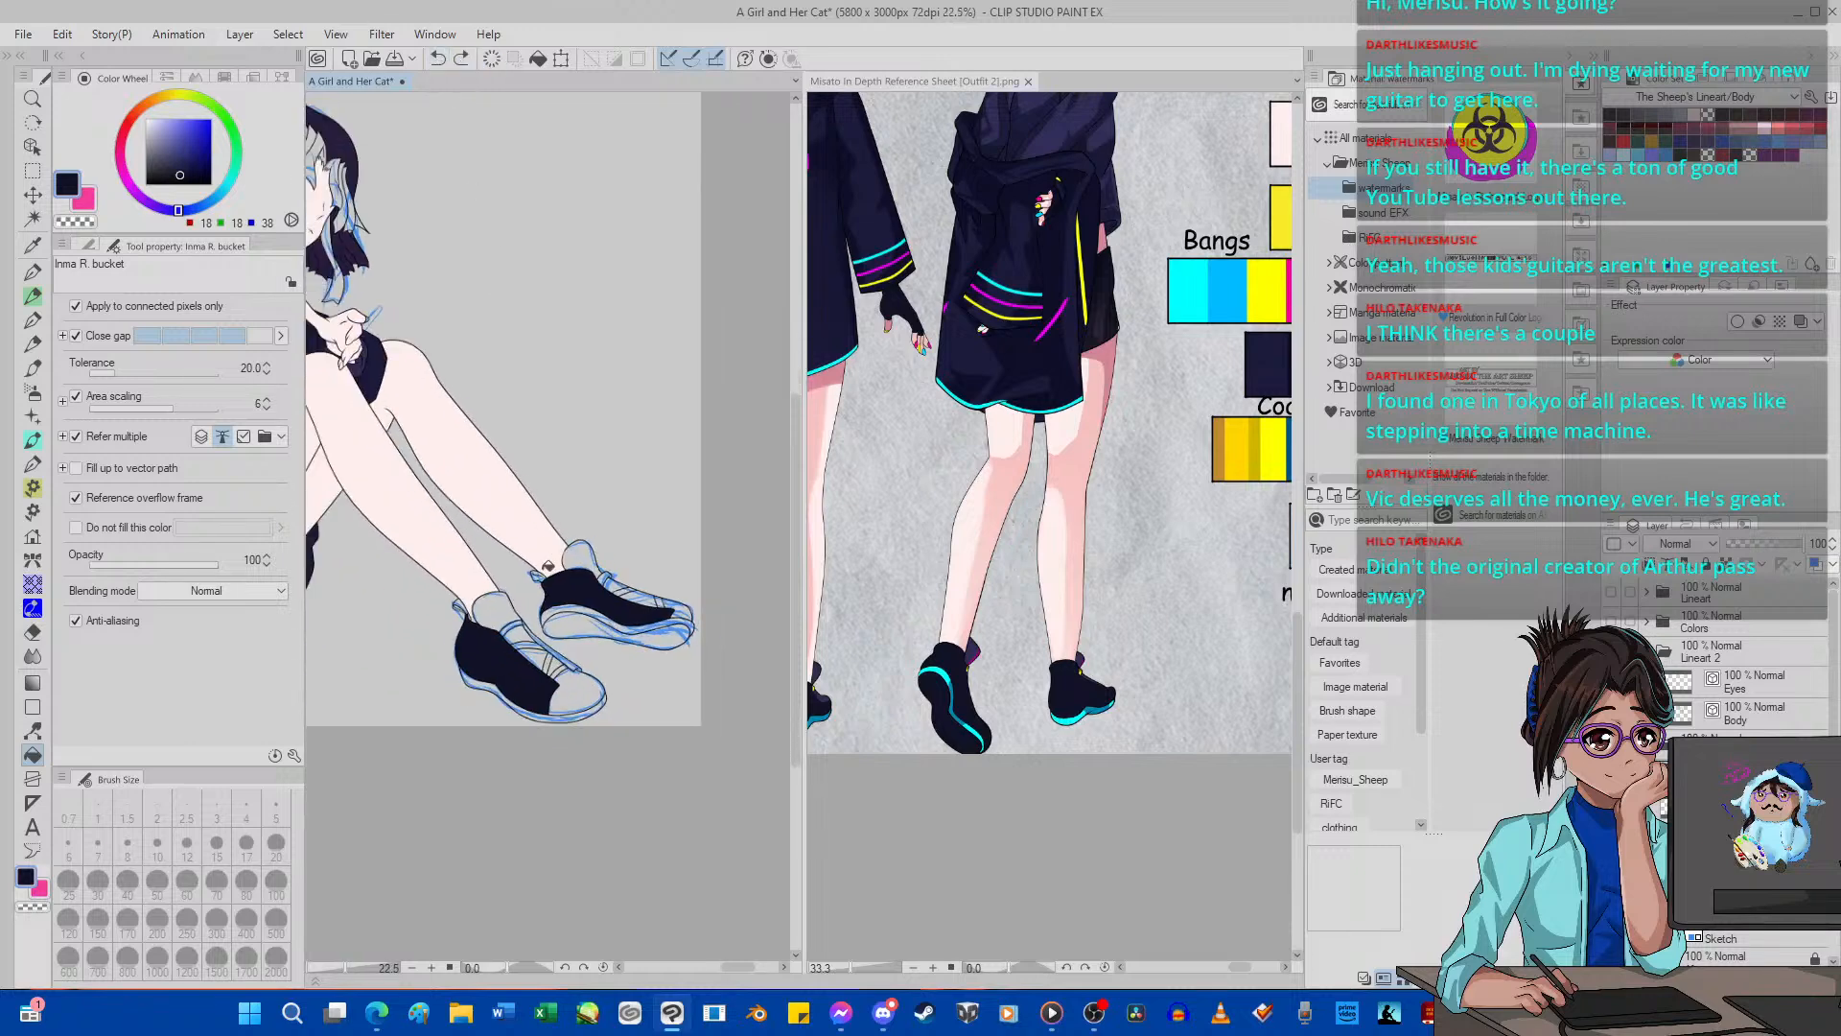
scroll(461, 630, "up", 3)
scroll(479, 703, "down", 2)
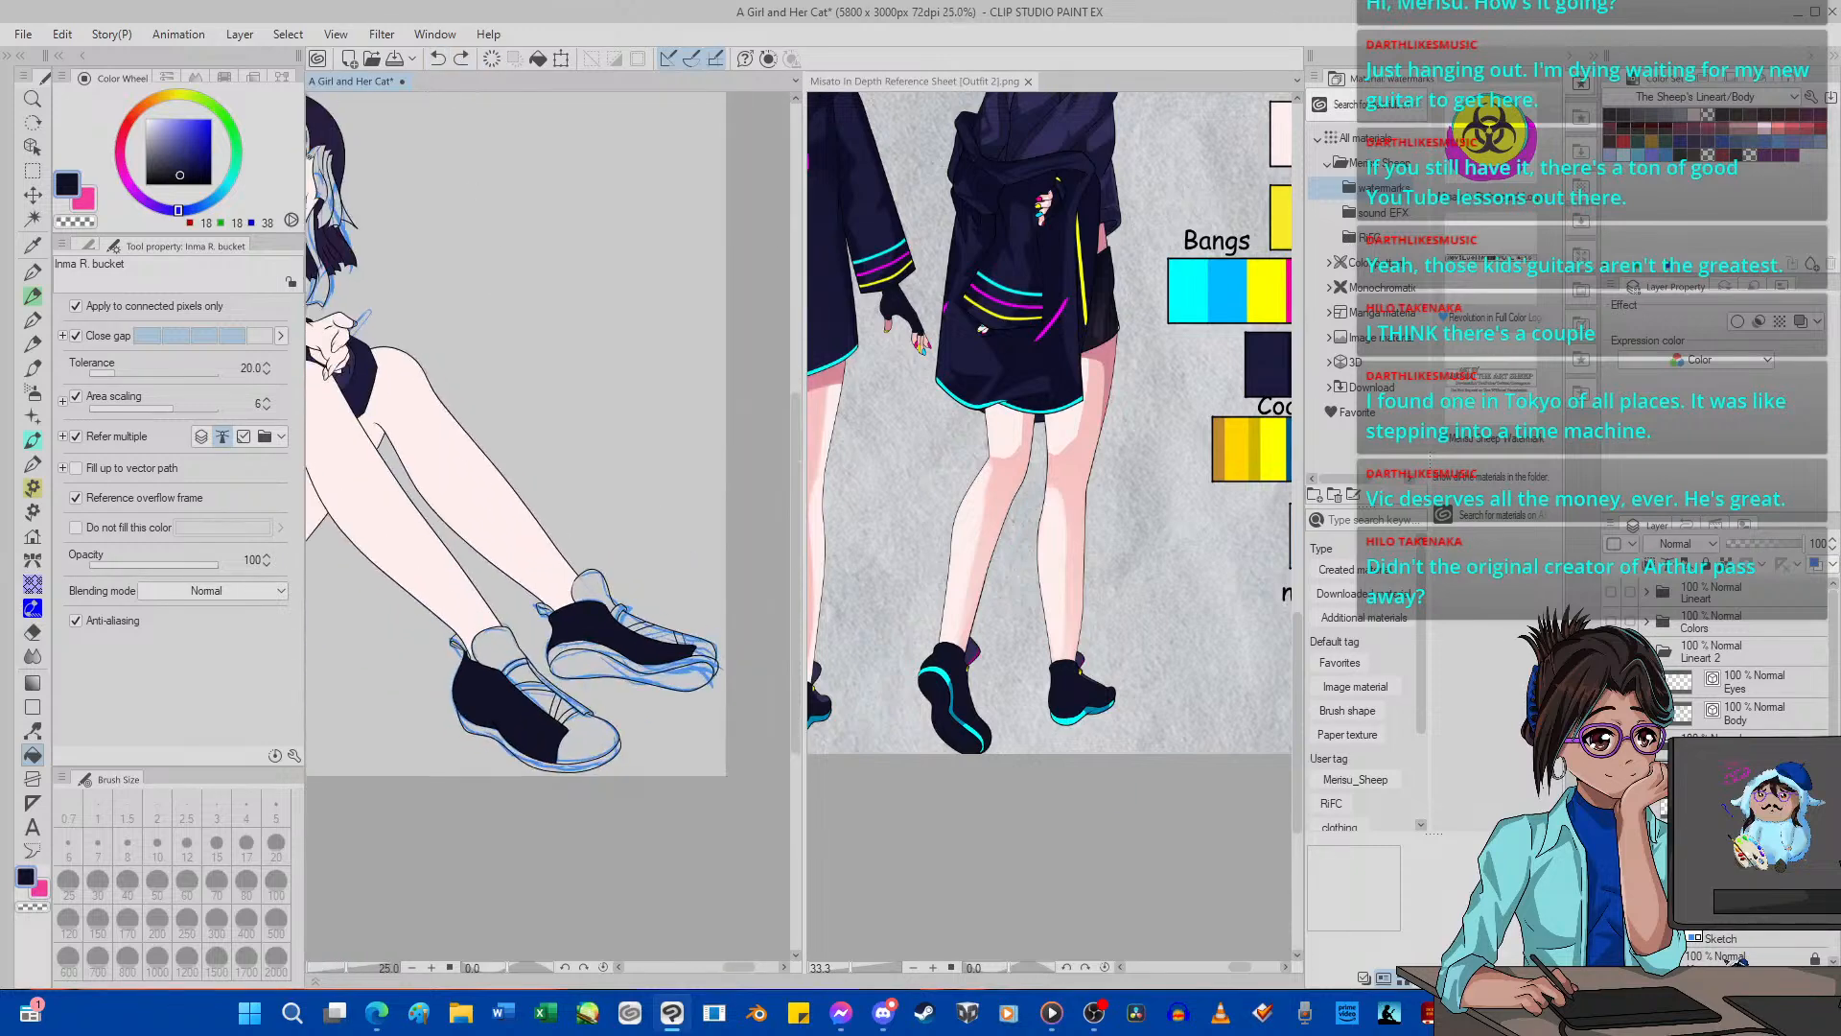
Add a new layer and fill the underside of the far shoe's sole with the dark navy.
key("ctrl+shift+n")
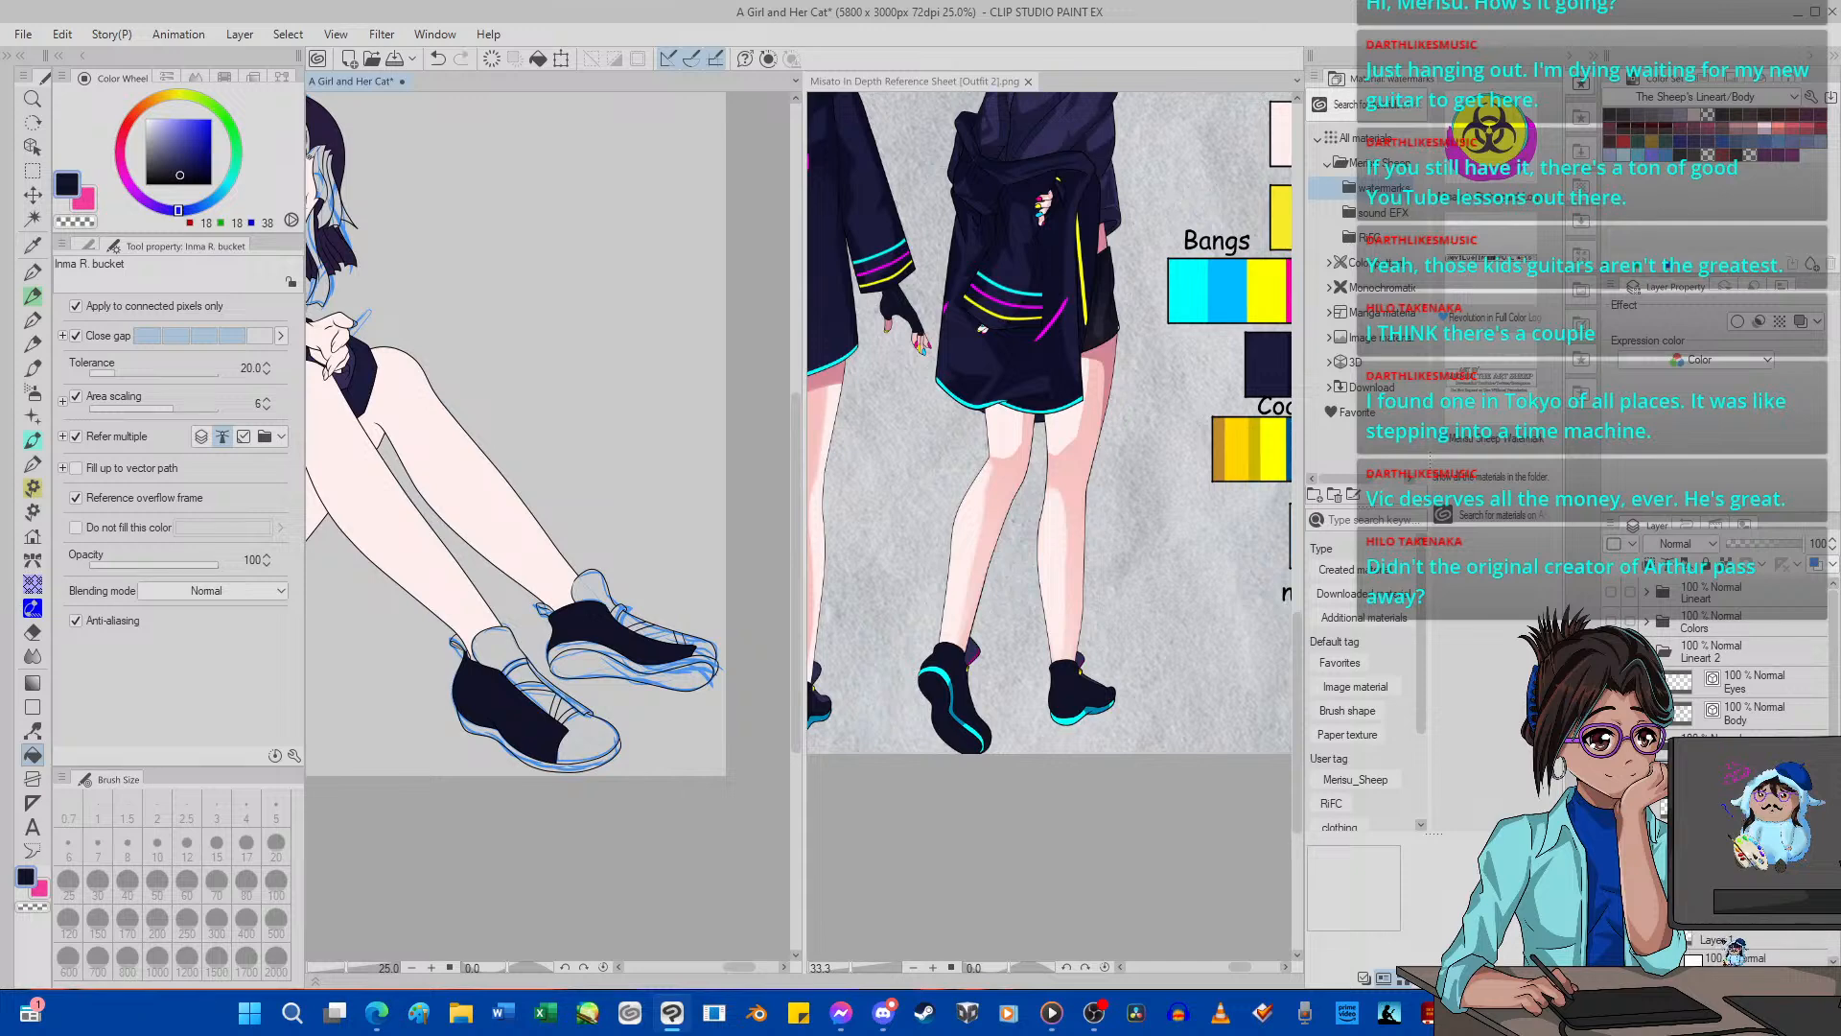
key("p")
scroll(1048, 714, "up", 3)
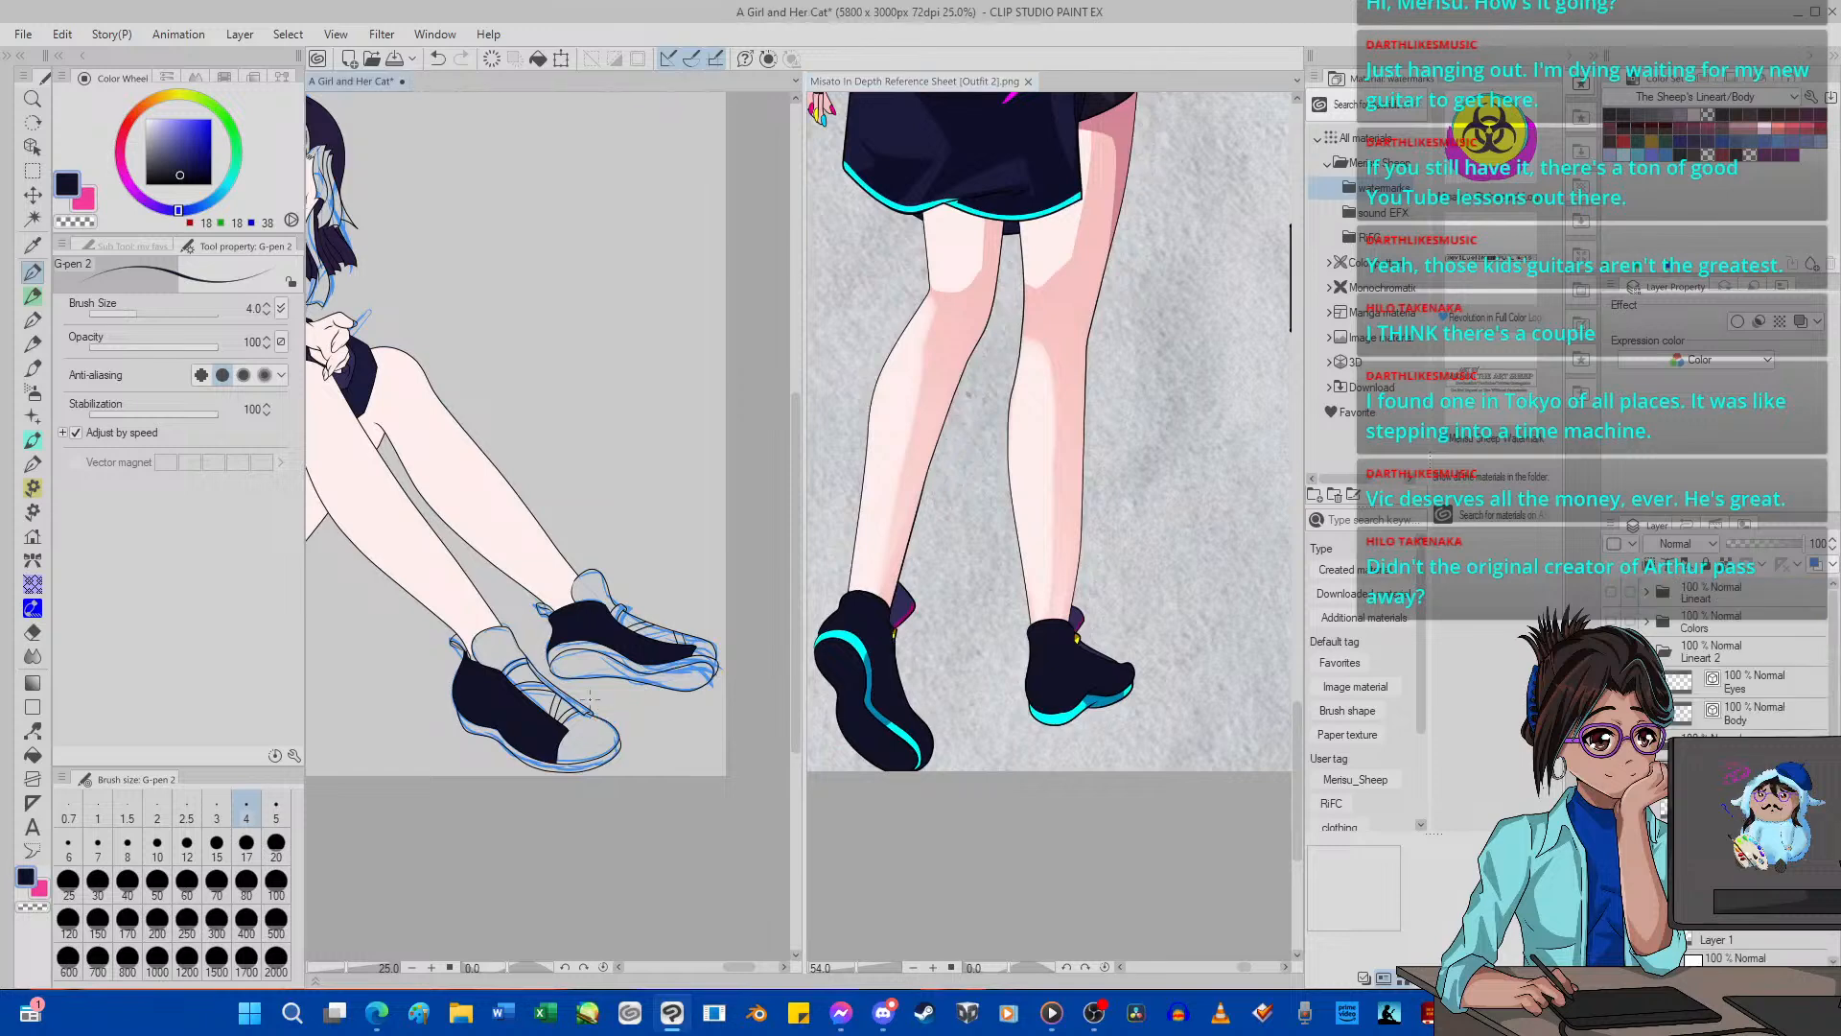
scroll(604, 709, "up", 1)
key("g")
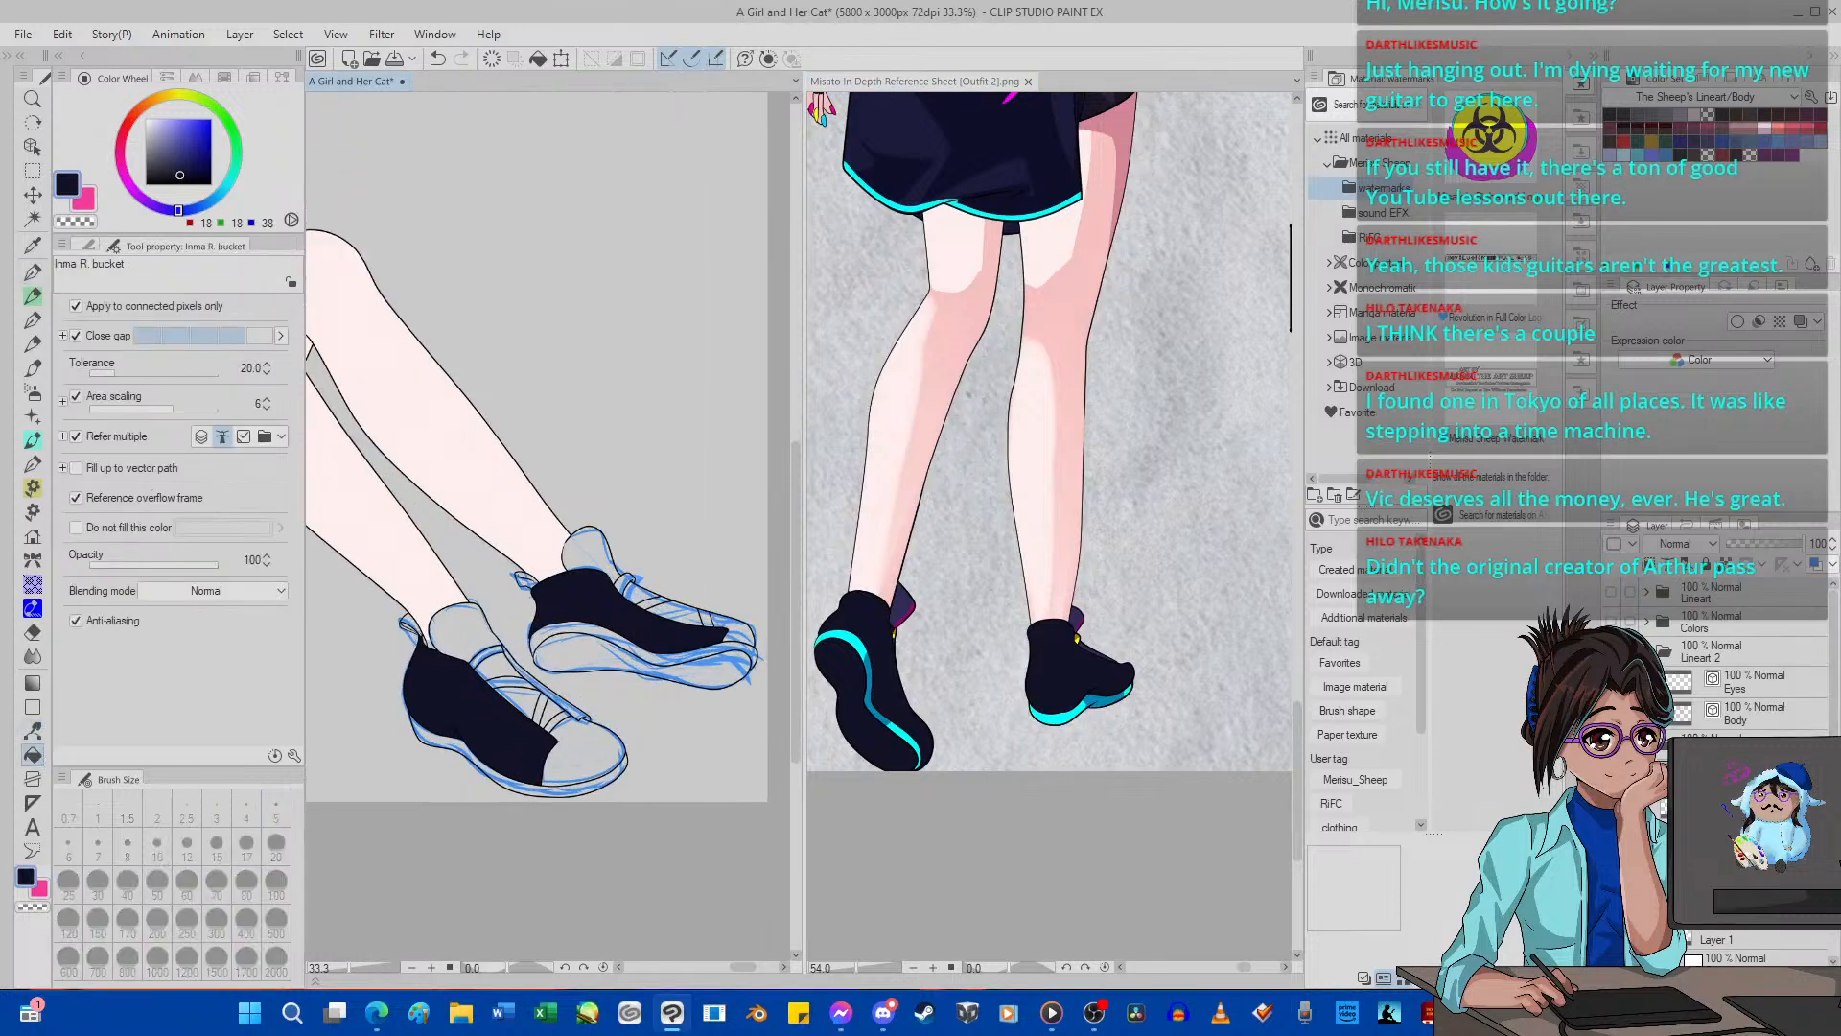
left_click(583, 639)
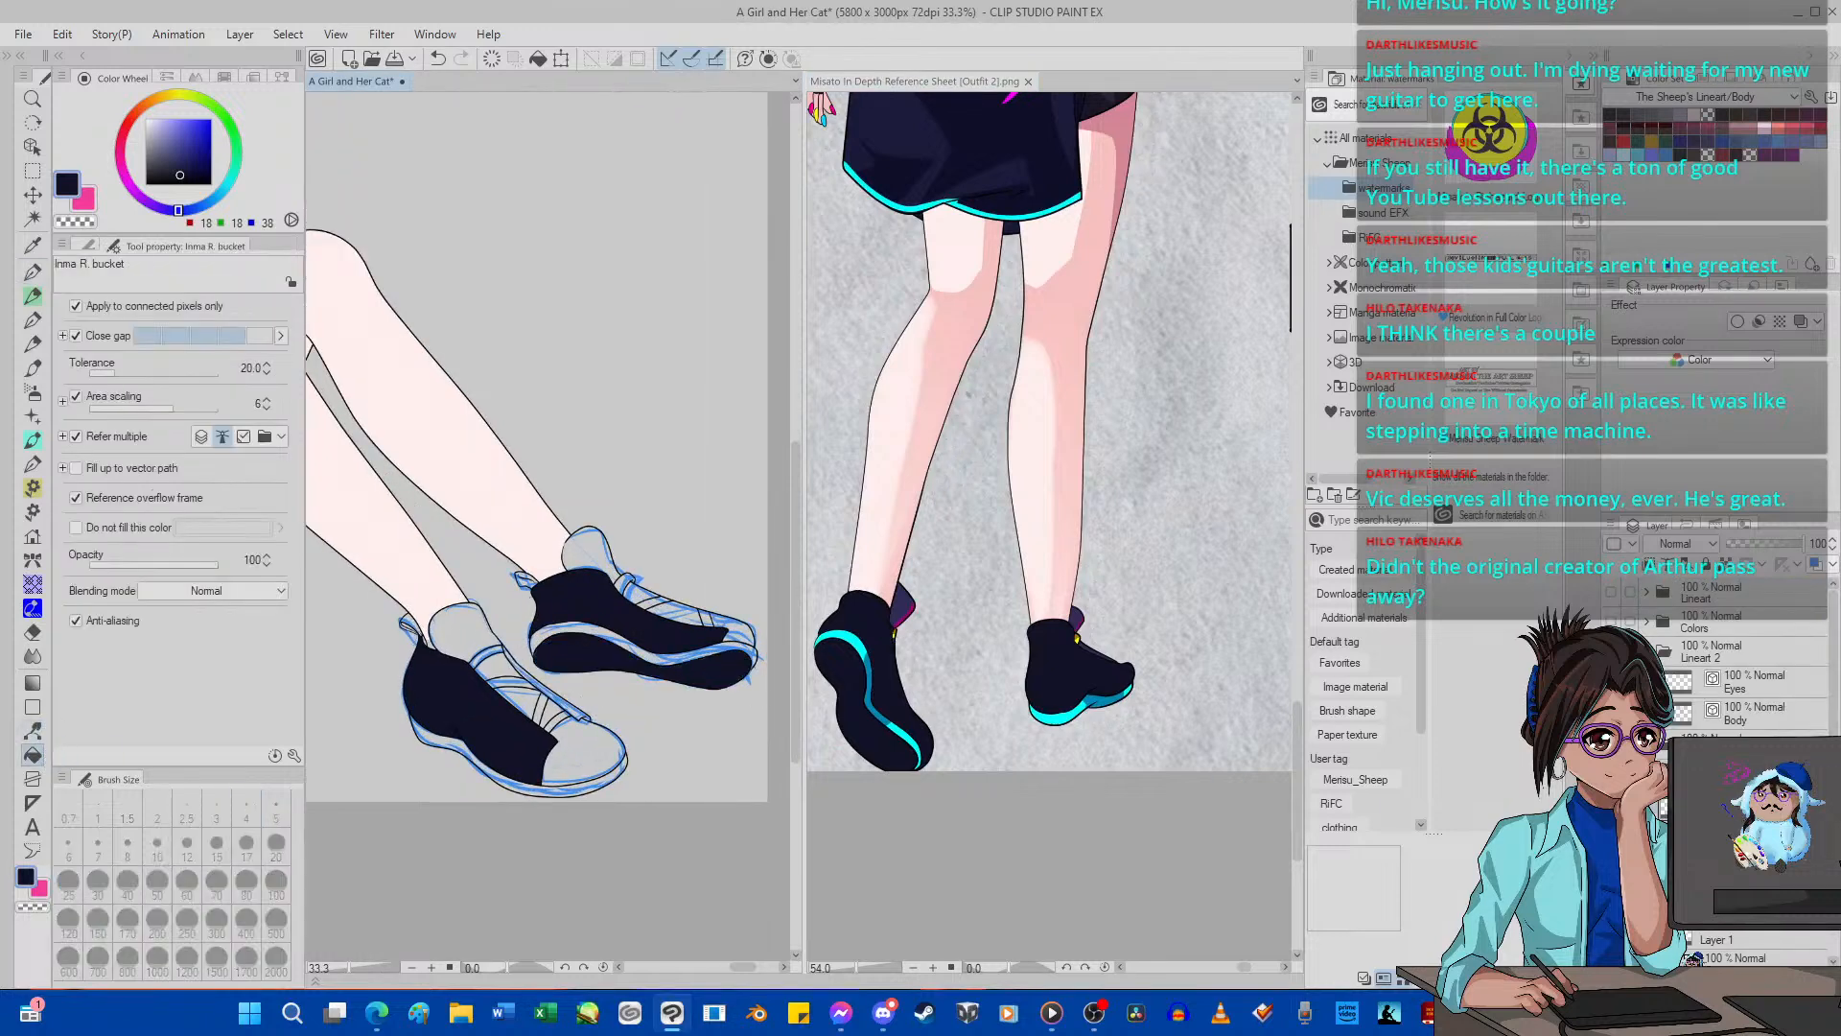
Sample the reference shoe's purple (48, 44, 87) and fill the tongues, toe caps and panels between the laces on both shoes.
left_click(33, 245)
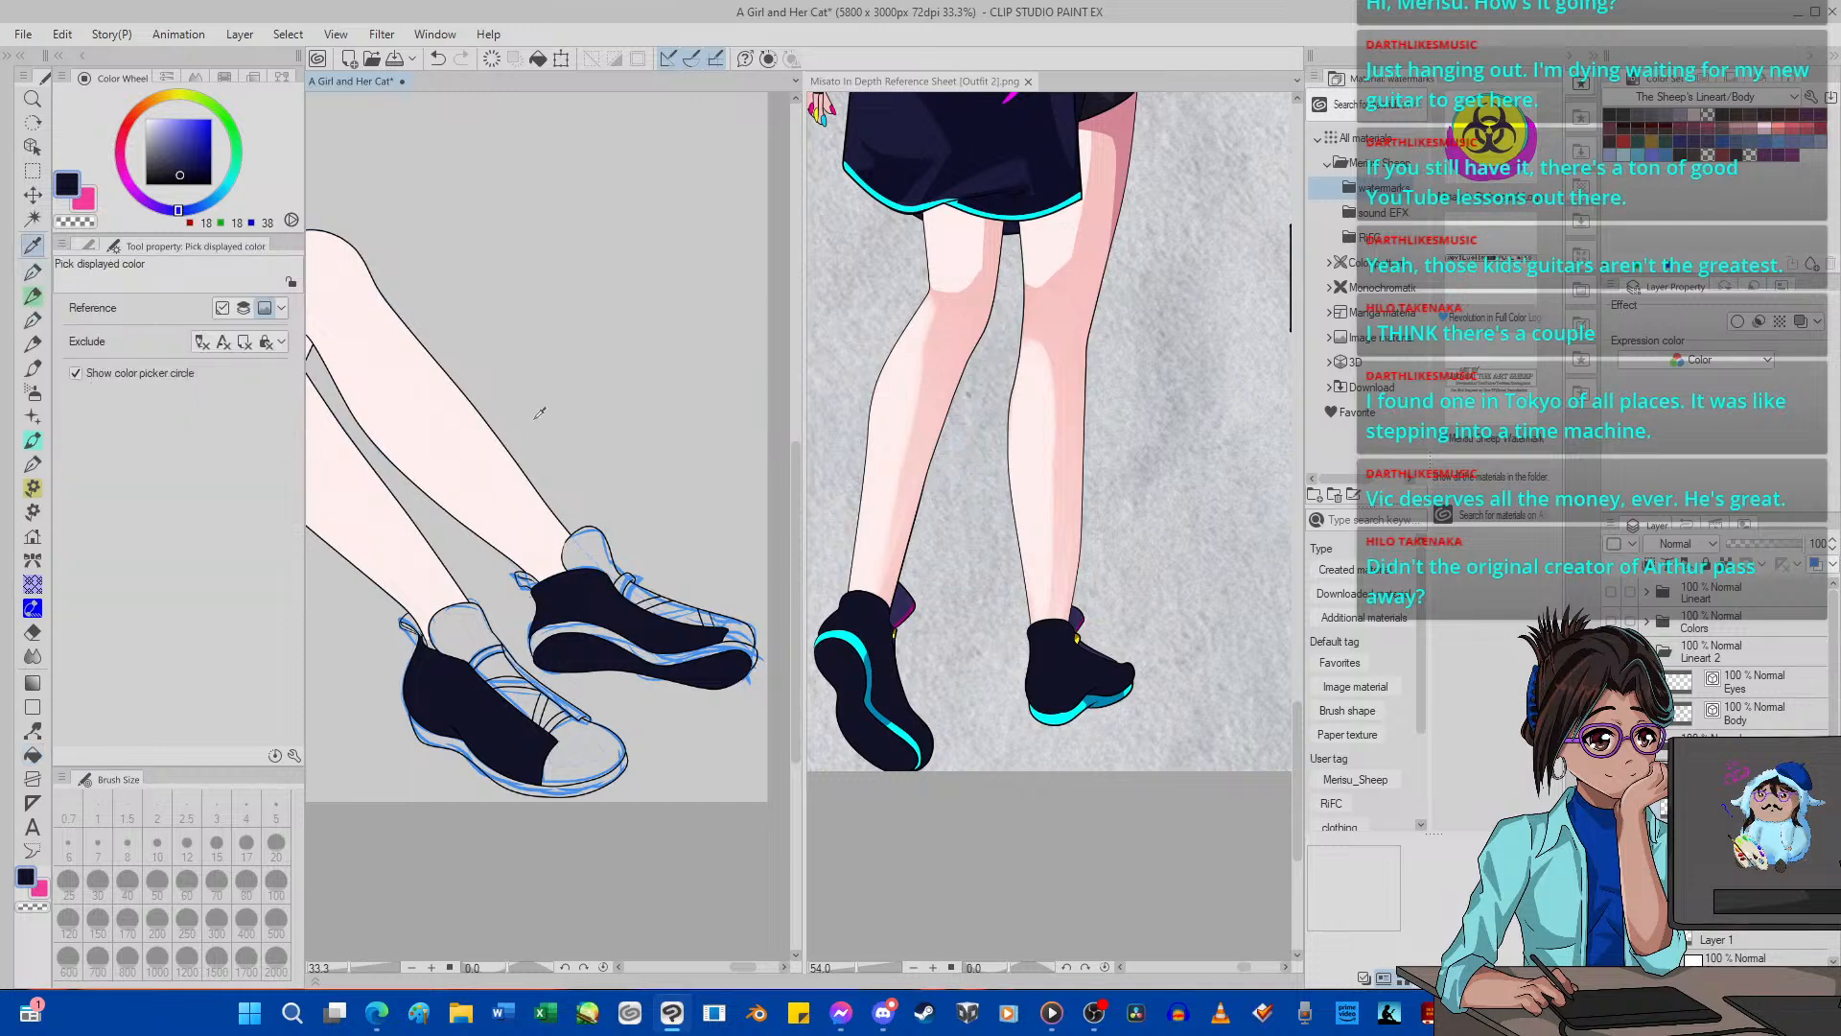
left_click(917, 611)
left_click(903, 604)
left_click(32, 755)
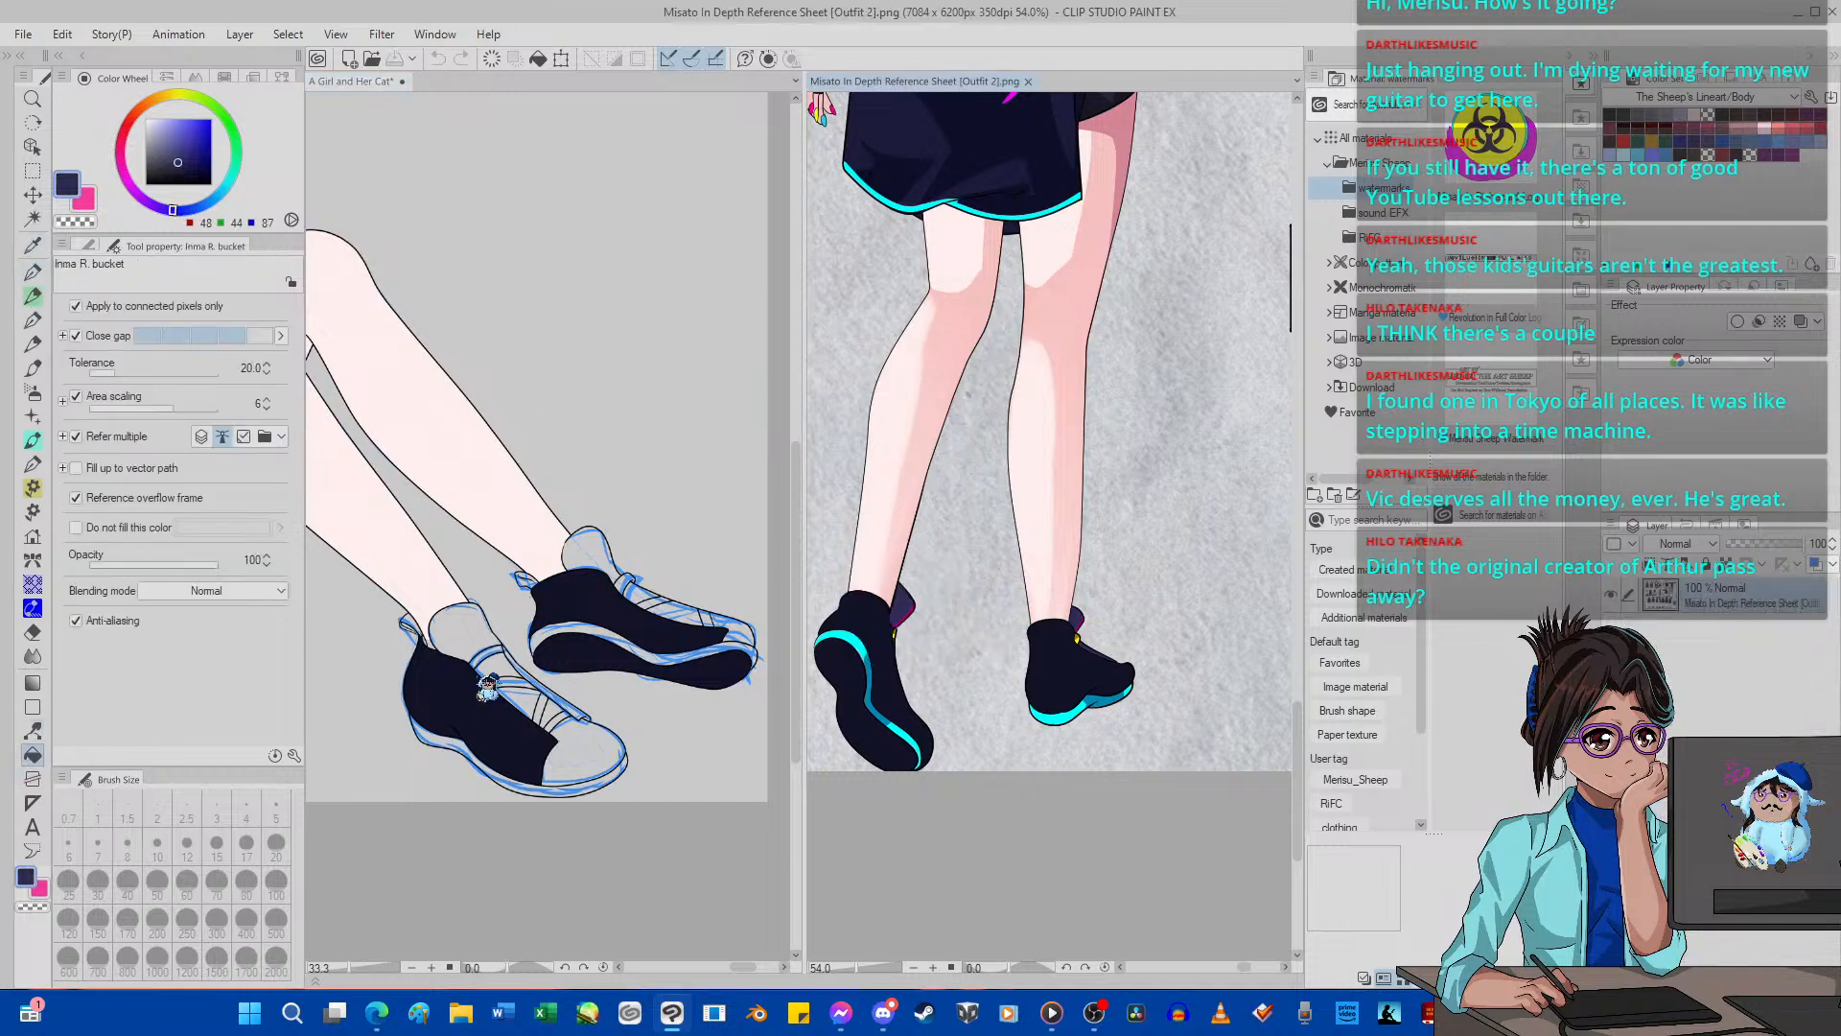
left_click(480, 638)
left_click(523, 692)
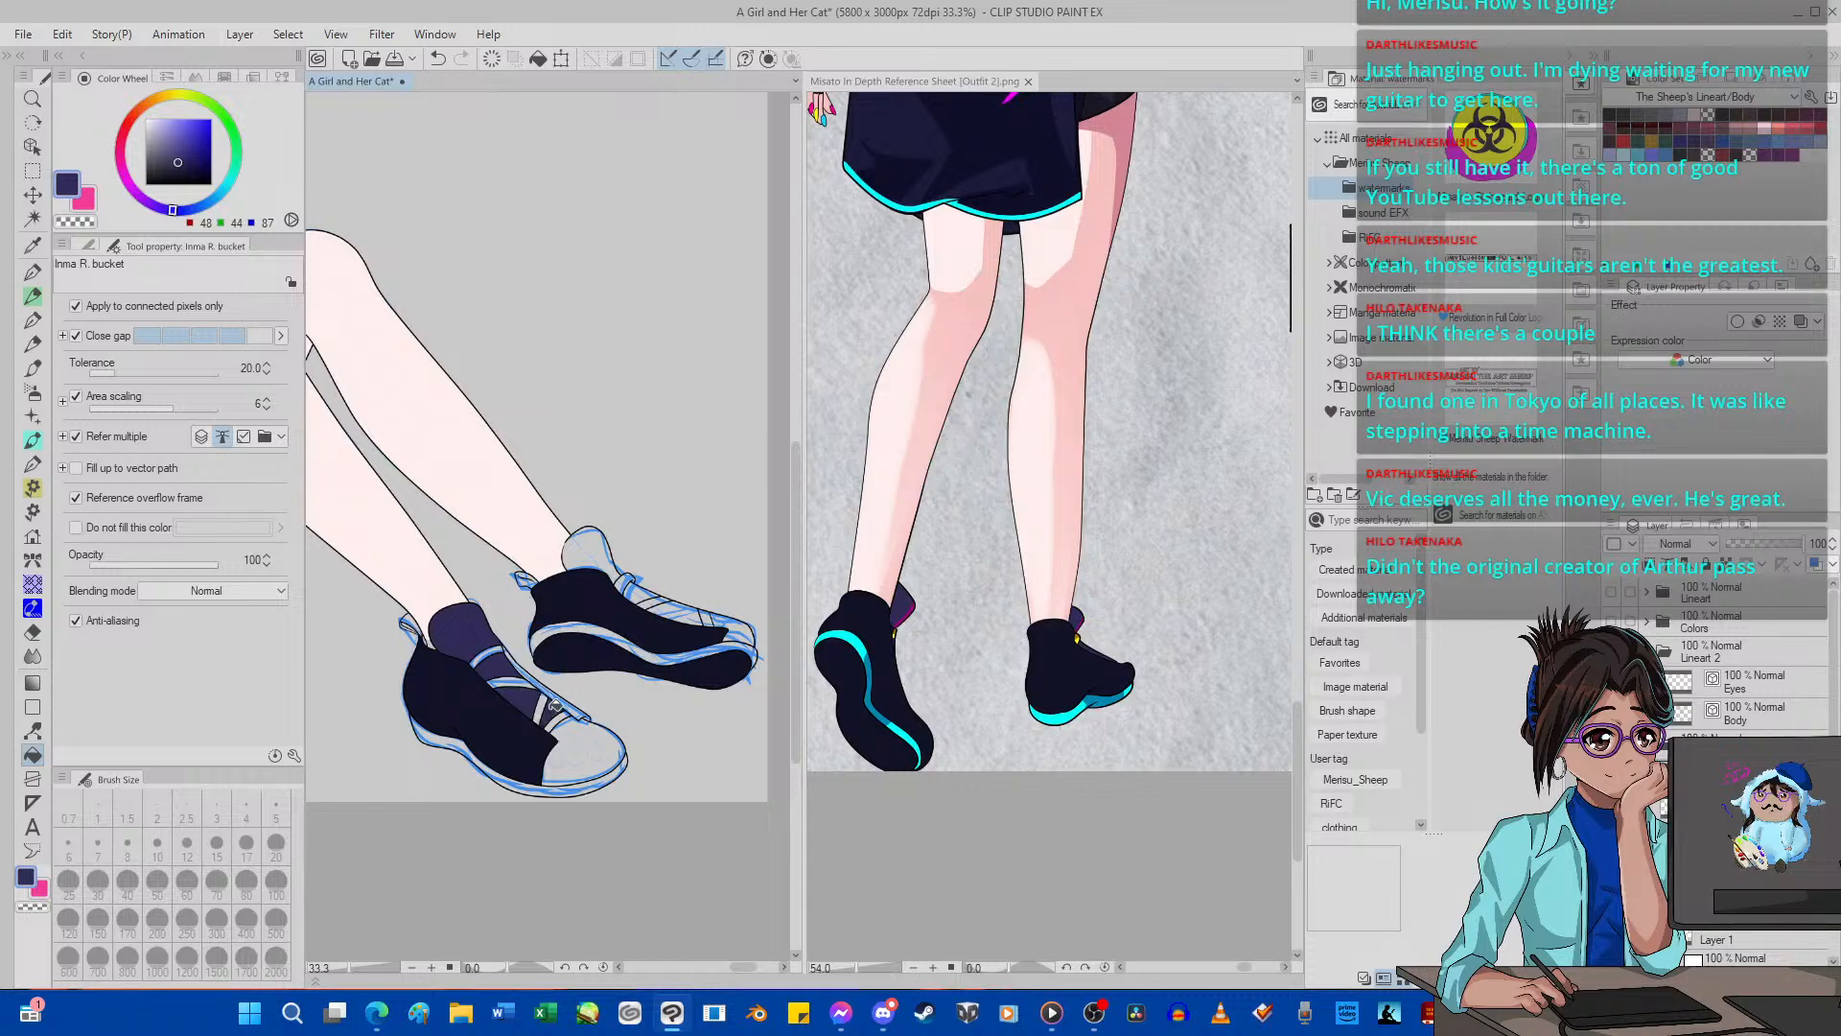
left_click(578, 744)
left_click(605, 573)
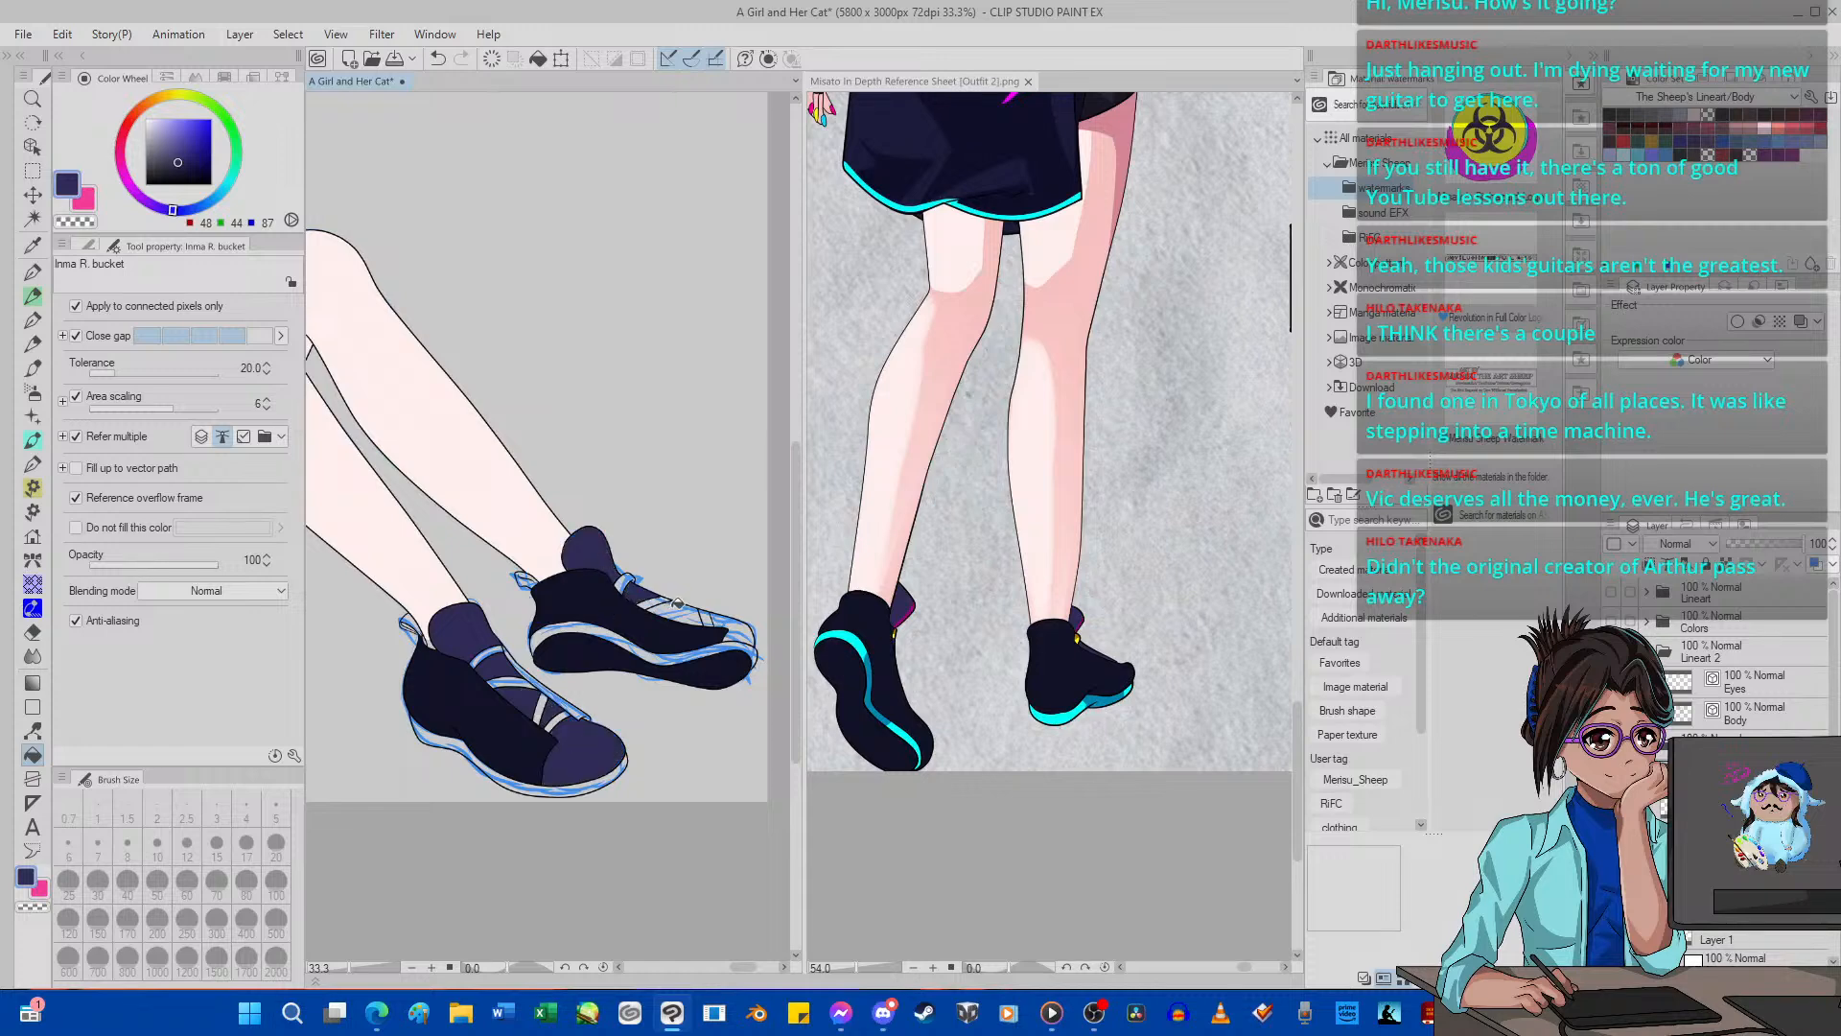
left_click(677, 604)
left_click(734, 629)
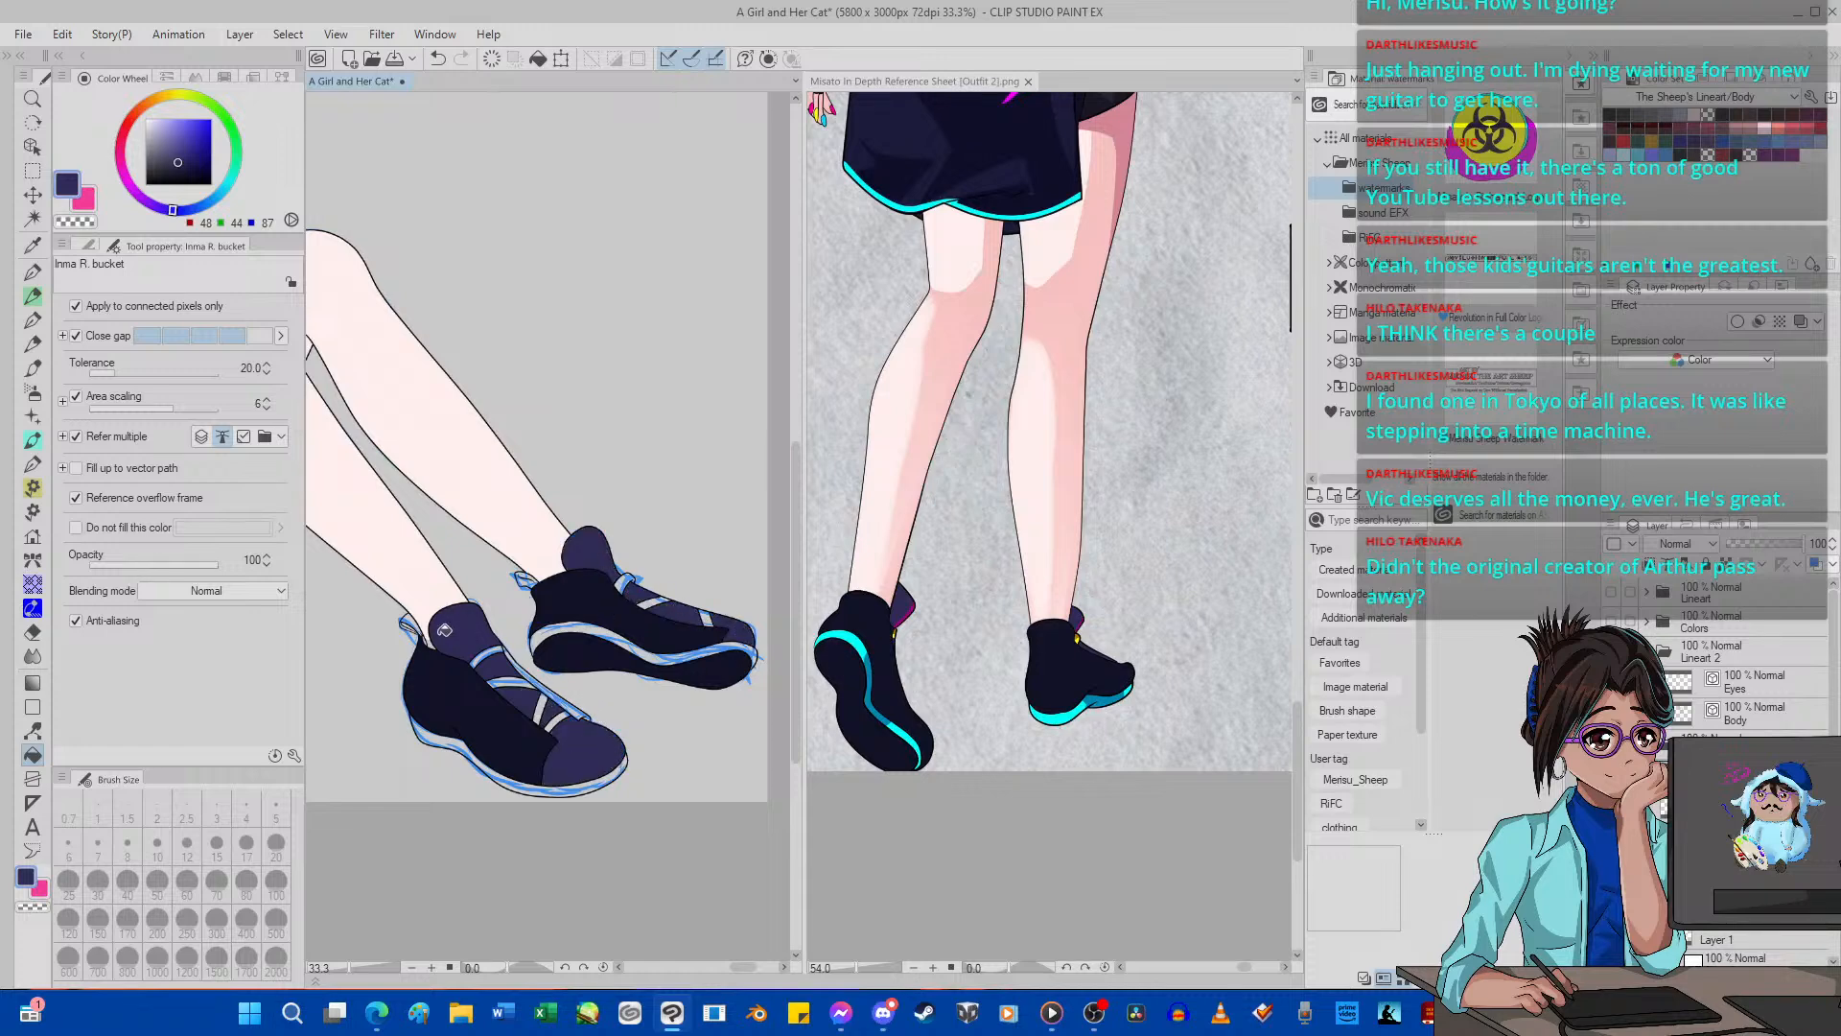
Touch up the small gaps around the near ankle using the shoe's dark navy (18, 18, 38) and the leg's skin color (255, 230, 237).
scroll(444, 630, "up", 5)
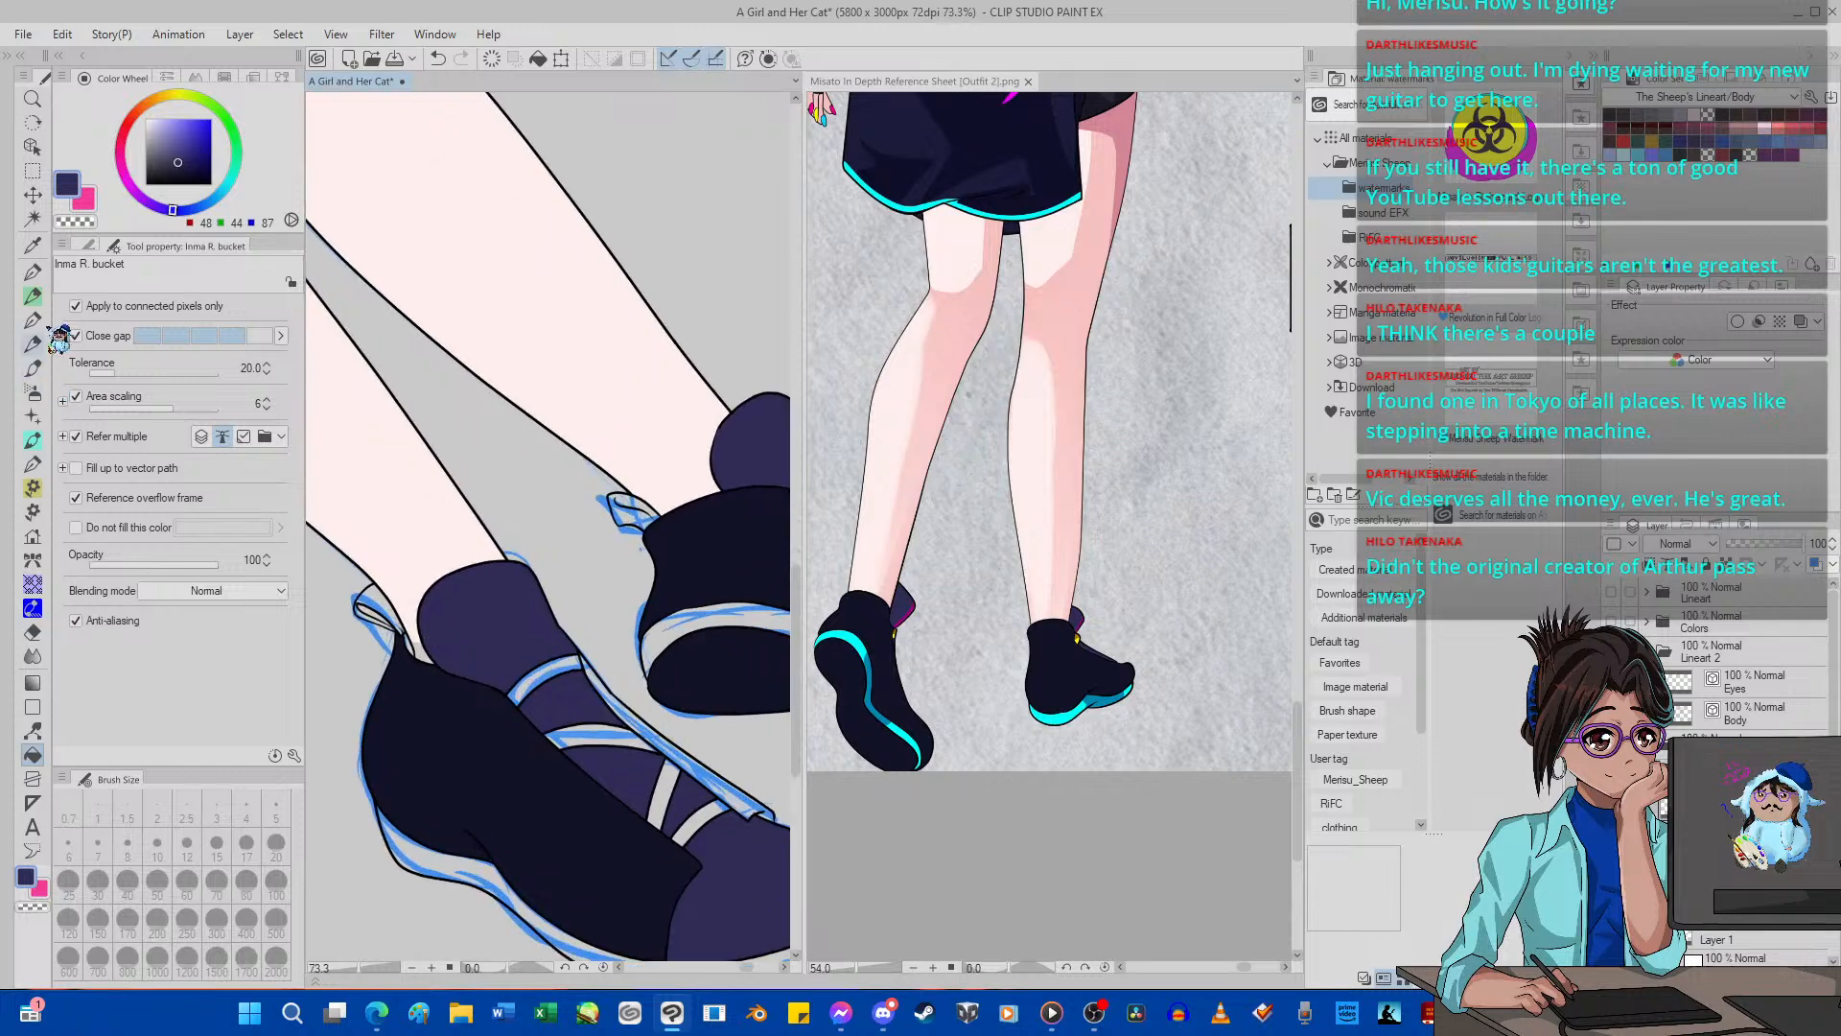
left_click(31, 244)
left_click(412, 721)
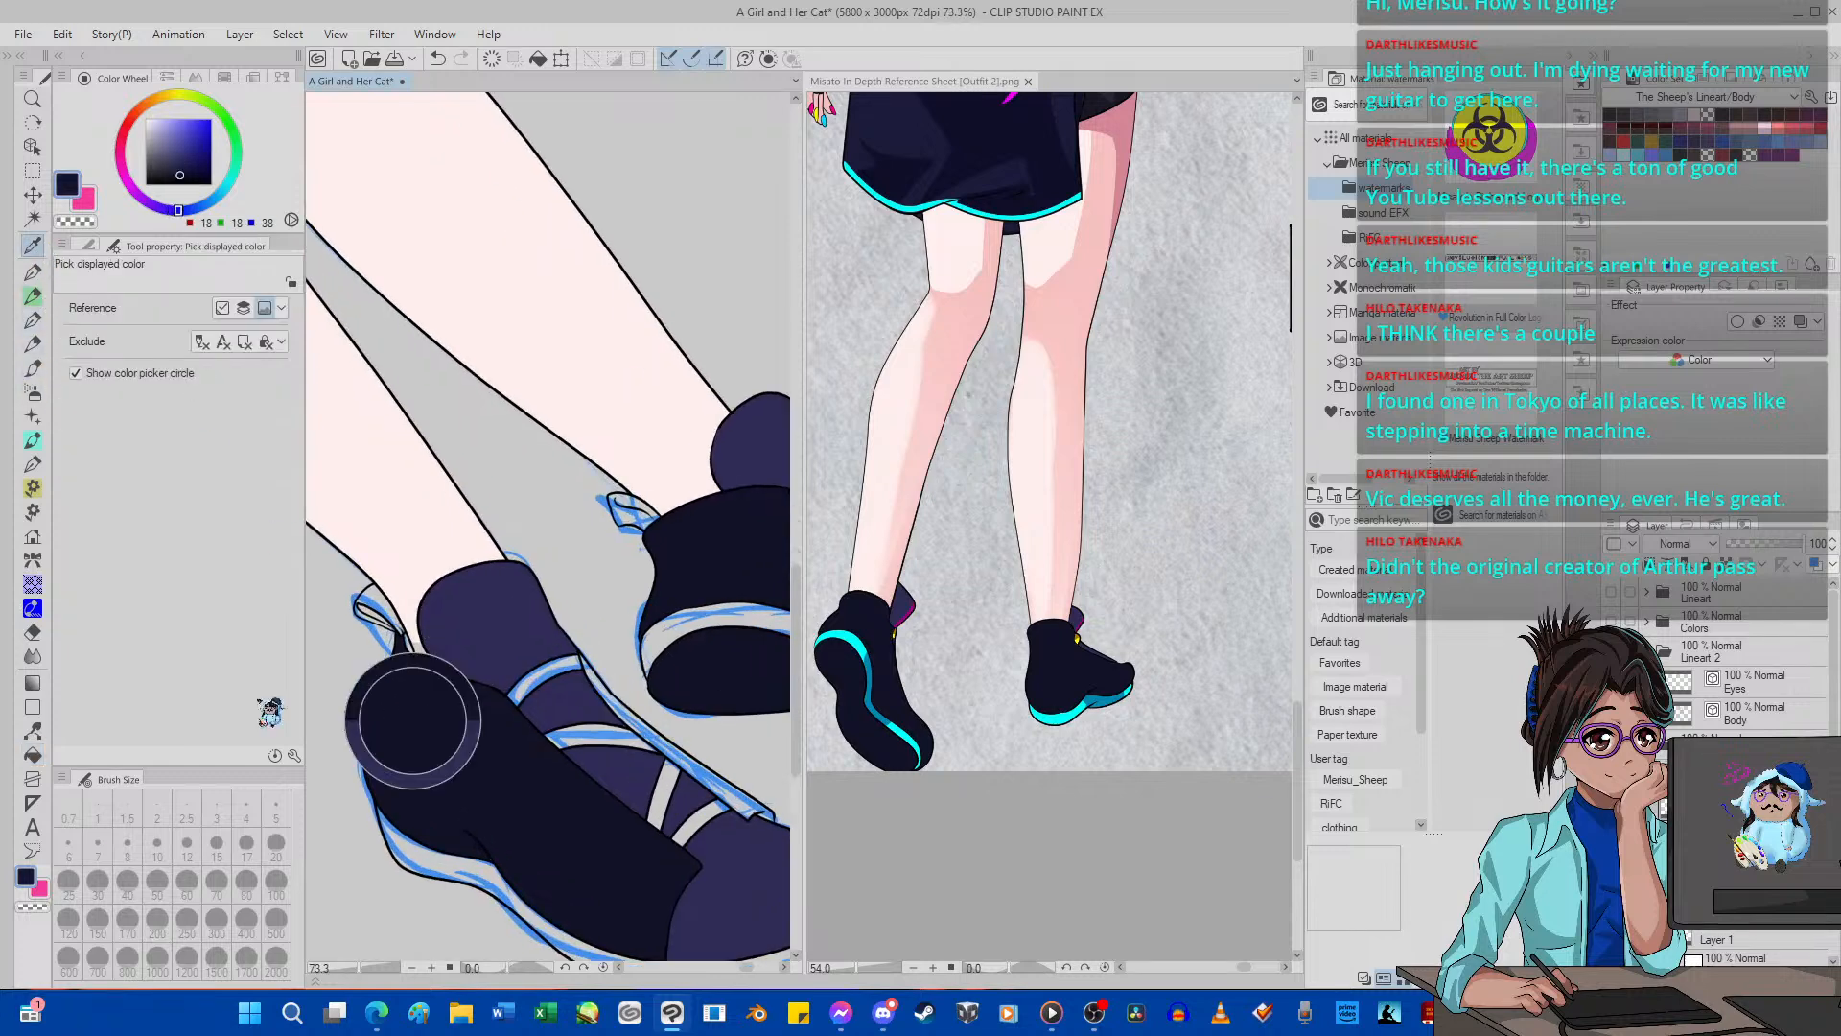
left_click(32, 753)
scroll(404, 652, "up", 2)
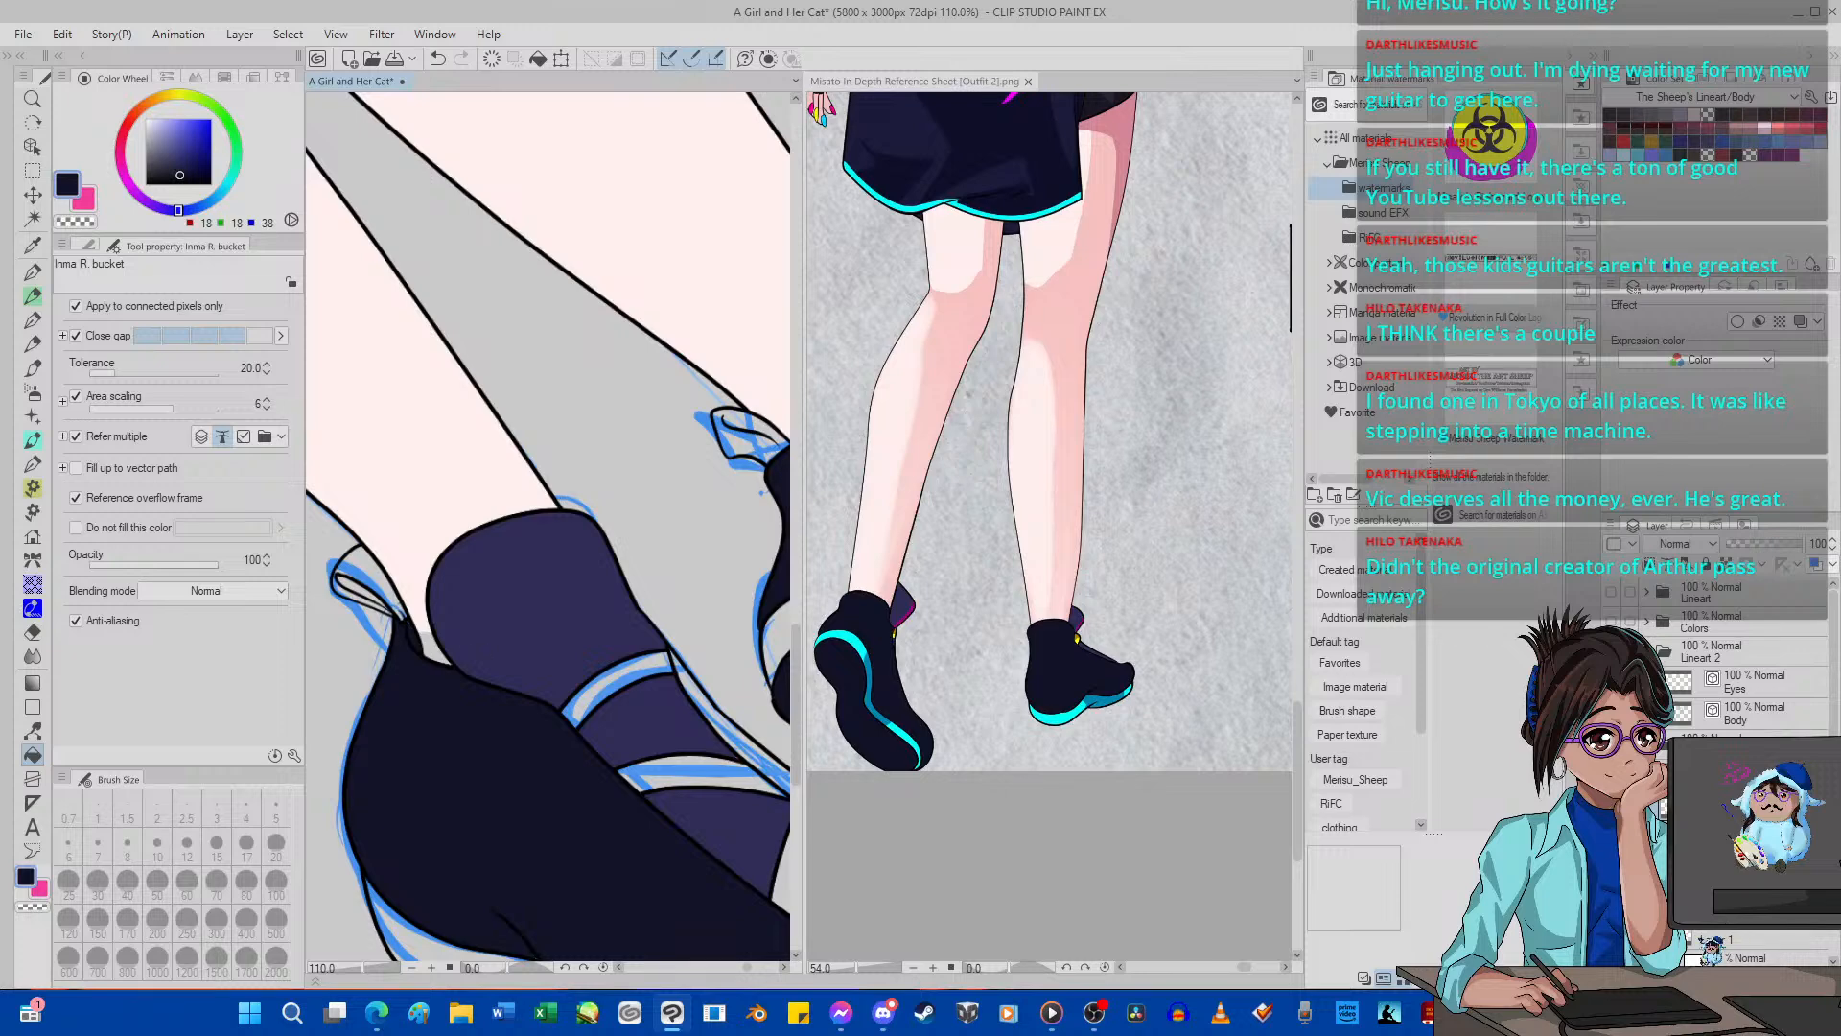
left_click(32, 245)
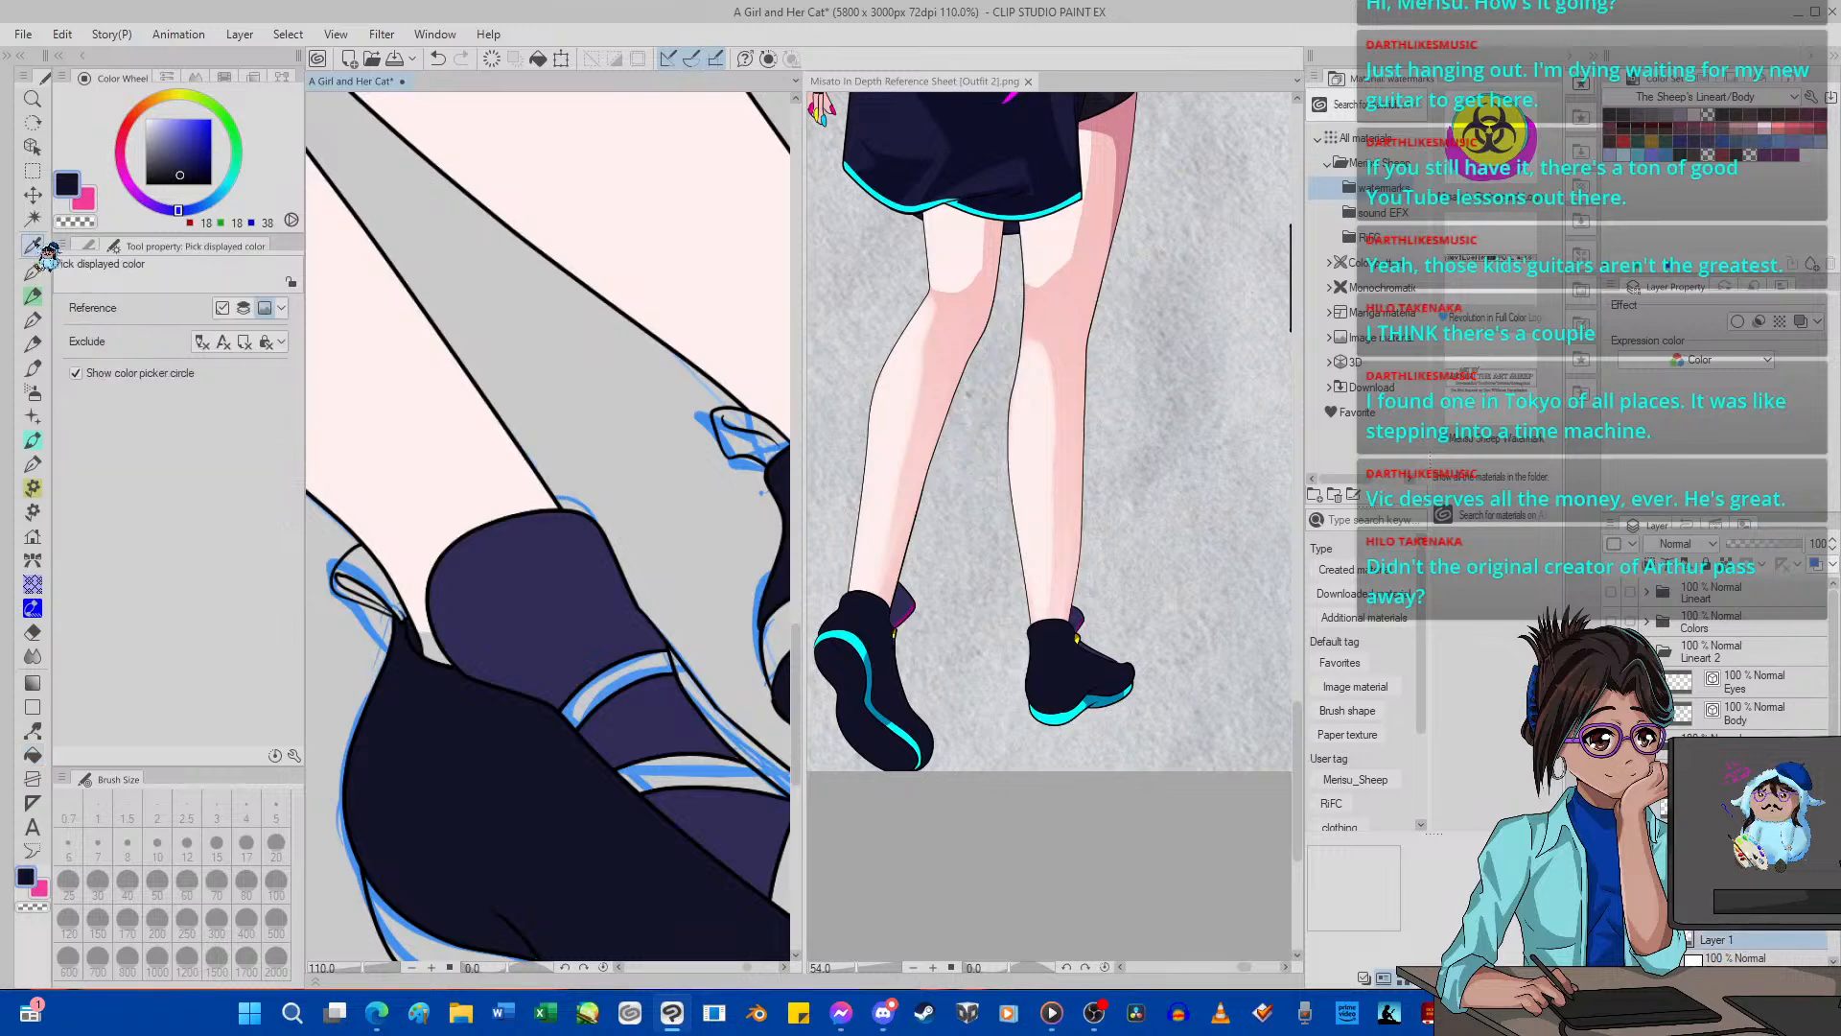
left_click(449, 427)
left_click(33, 755)
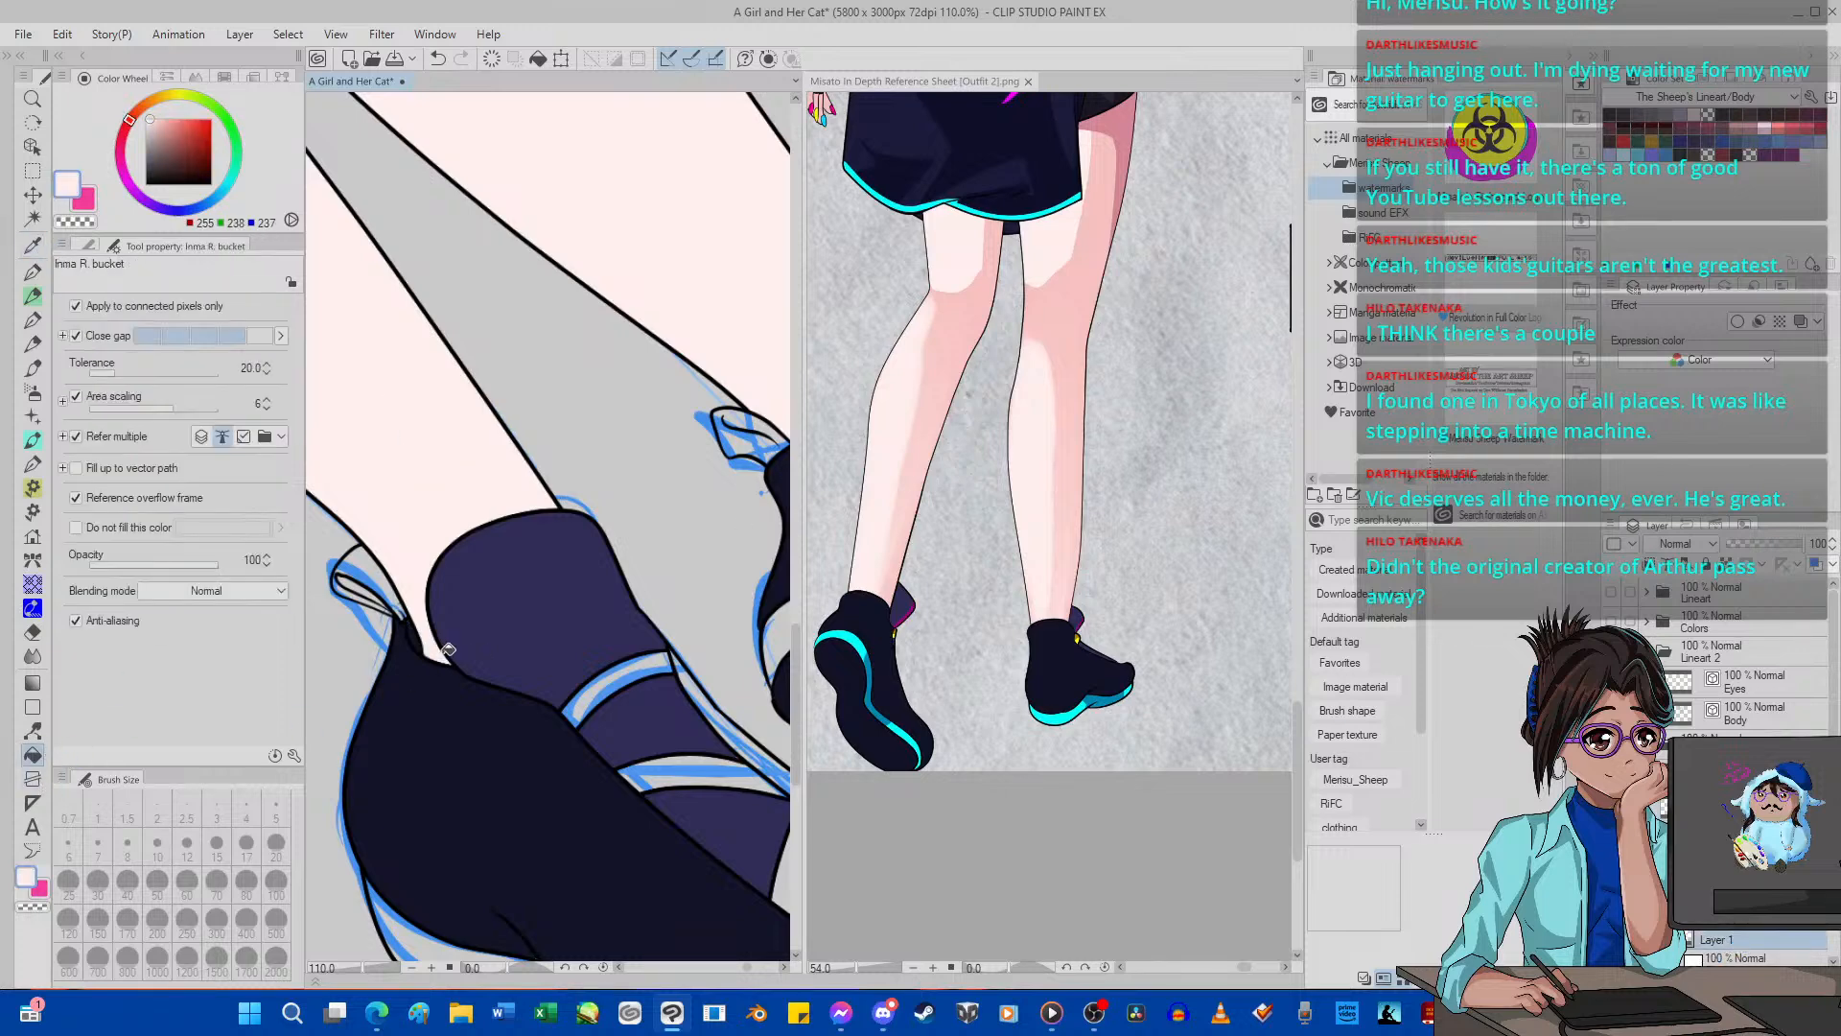
scroll(446, 650, "down", 5)
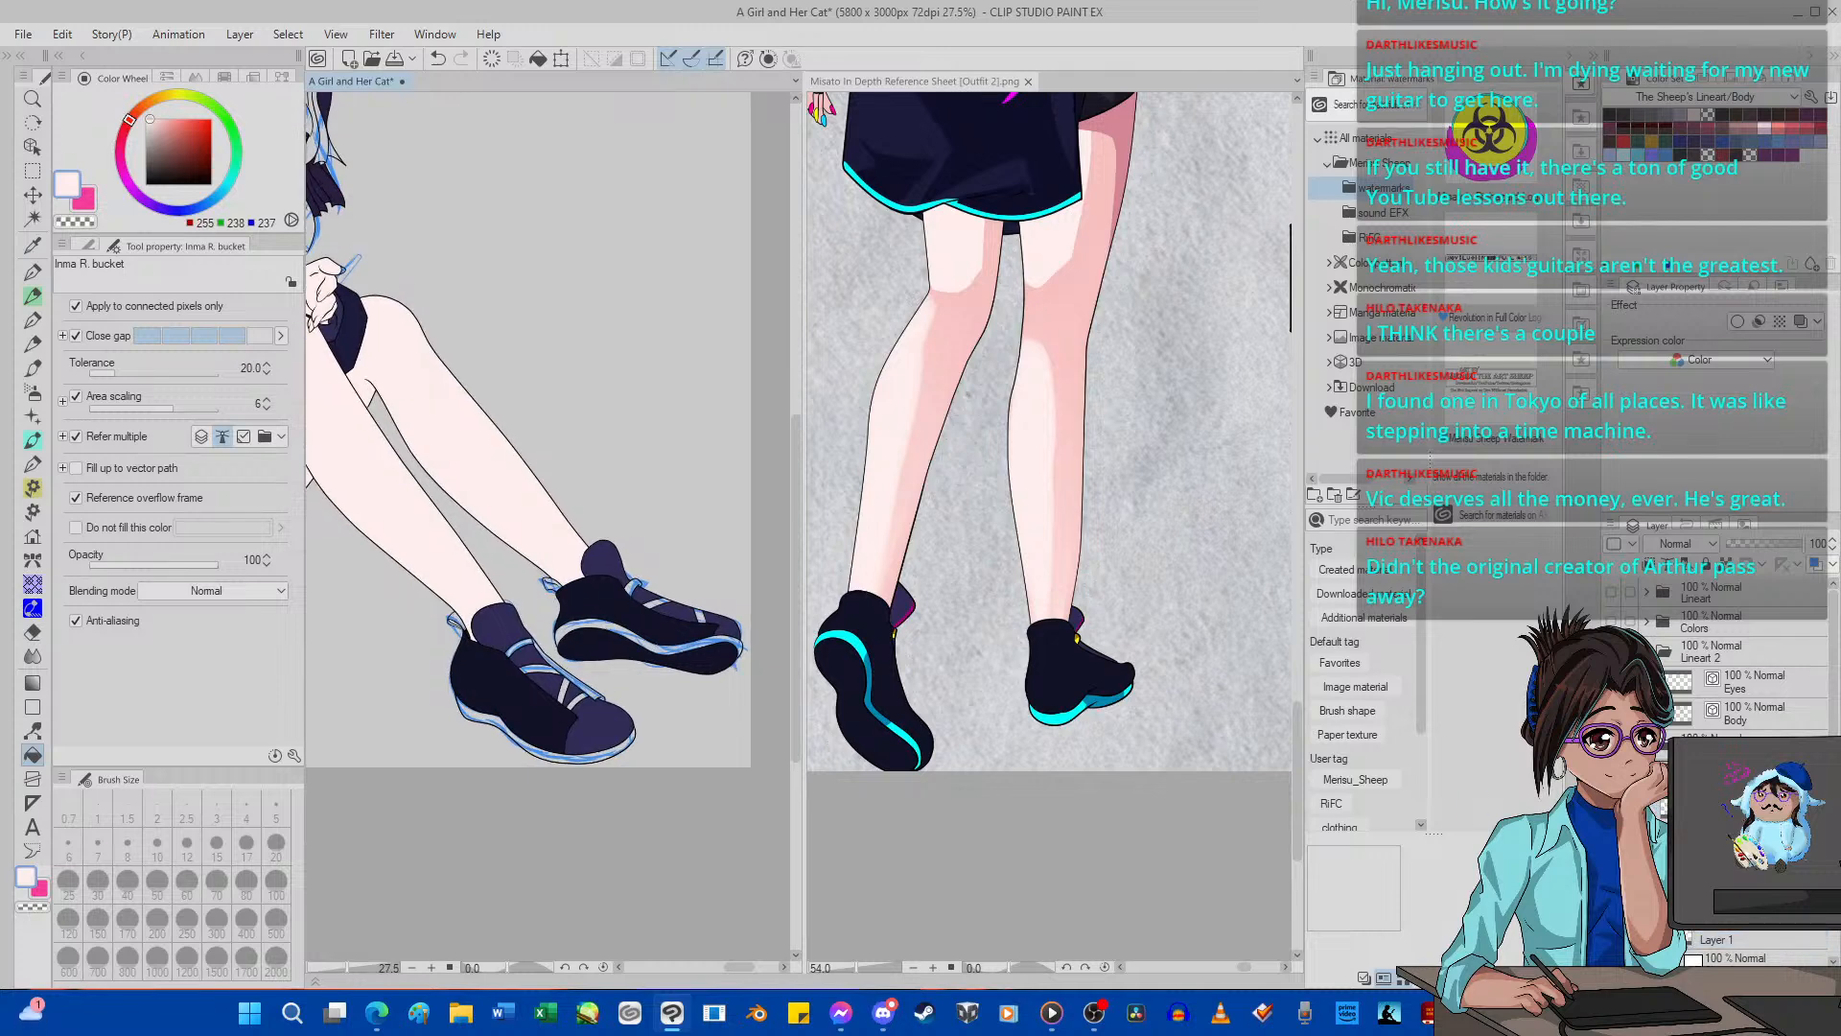
Sample the reference shoe's teal trim, brighten it to cyan (0, 255, 255) and fill the sole strips of both shoes.
left_click(32, 245)
left_click(861, 640)
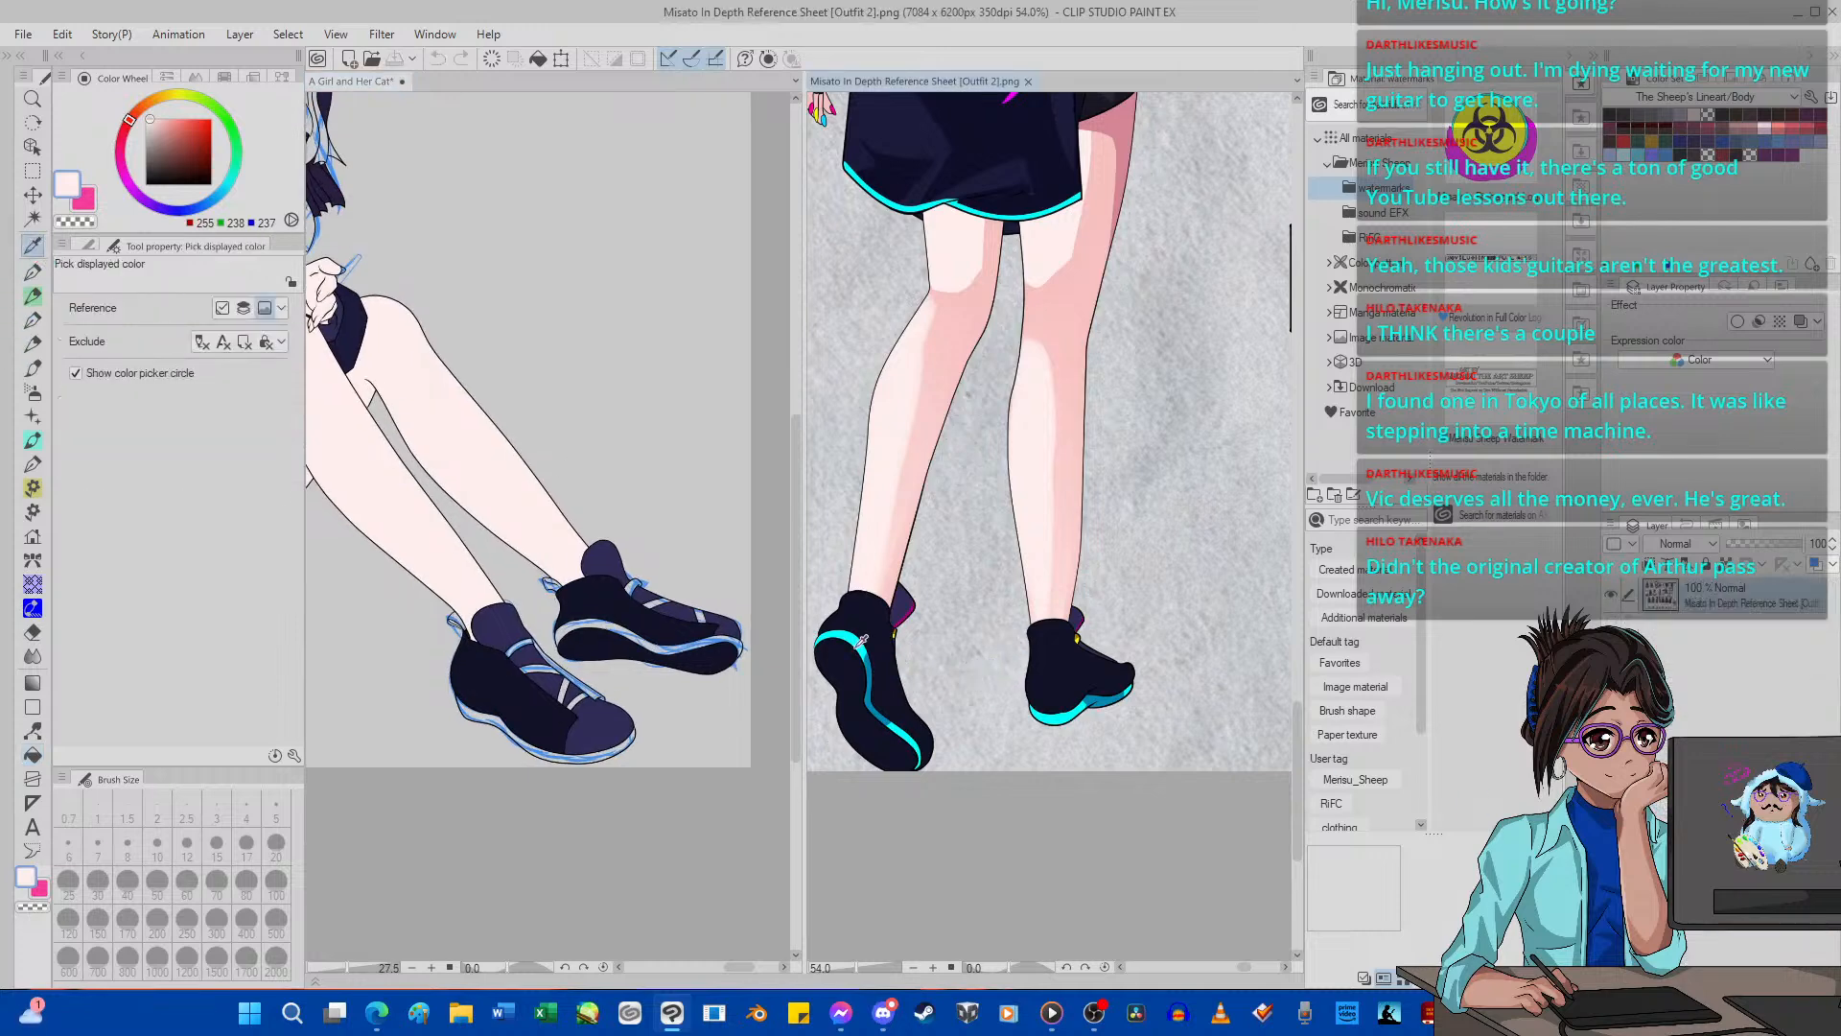
left_click(861, 640)
left_click(32, 755)
left_click(473, 715)
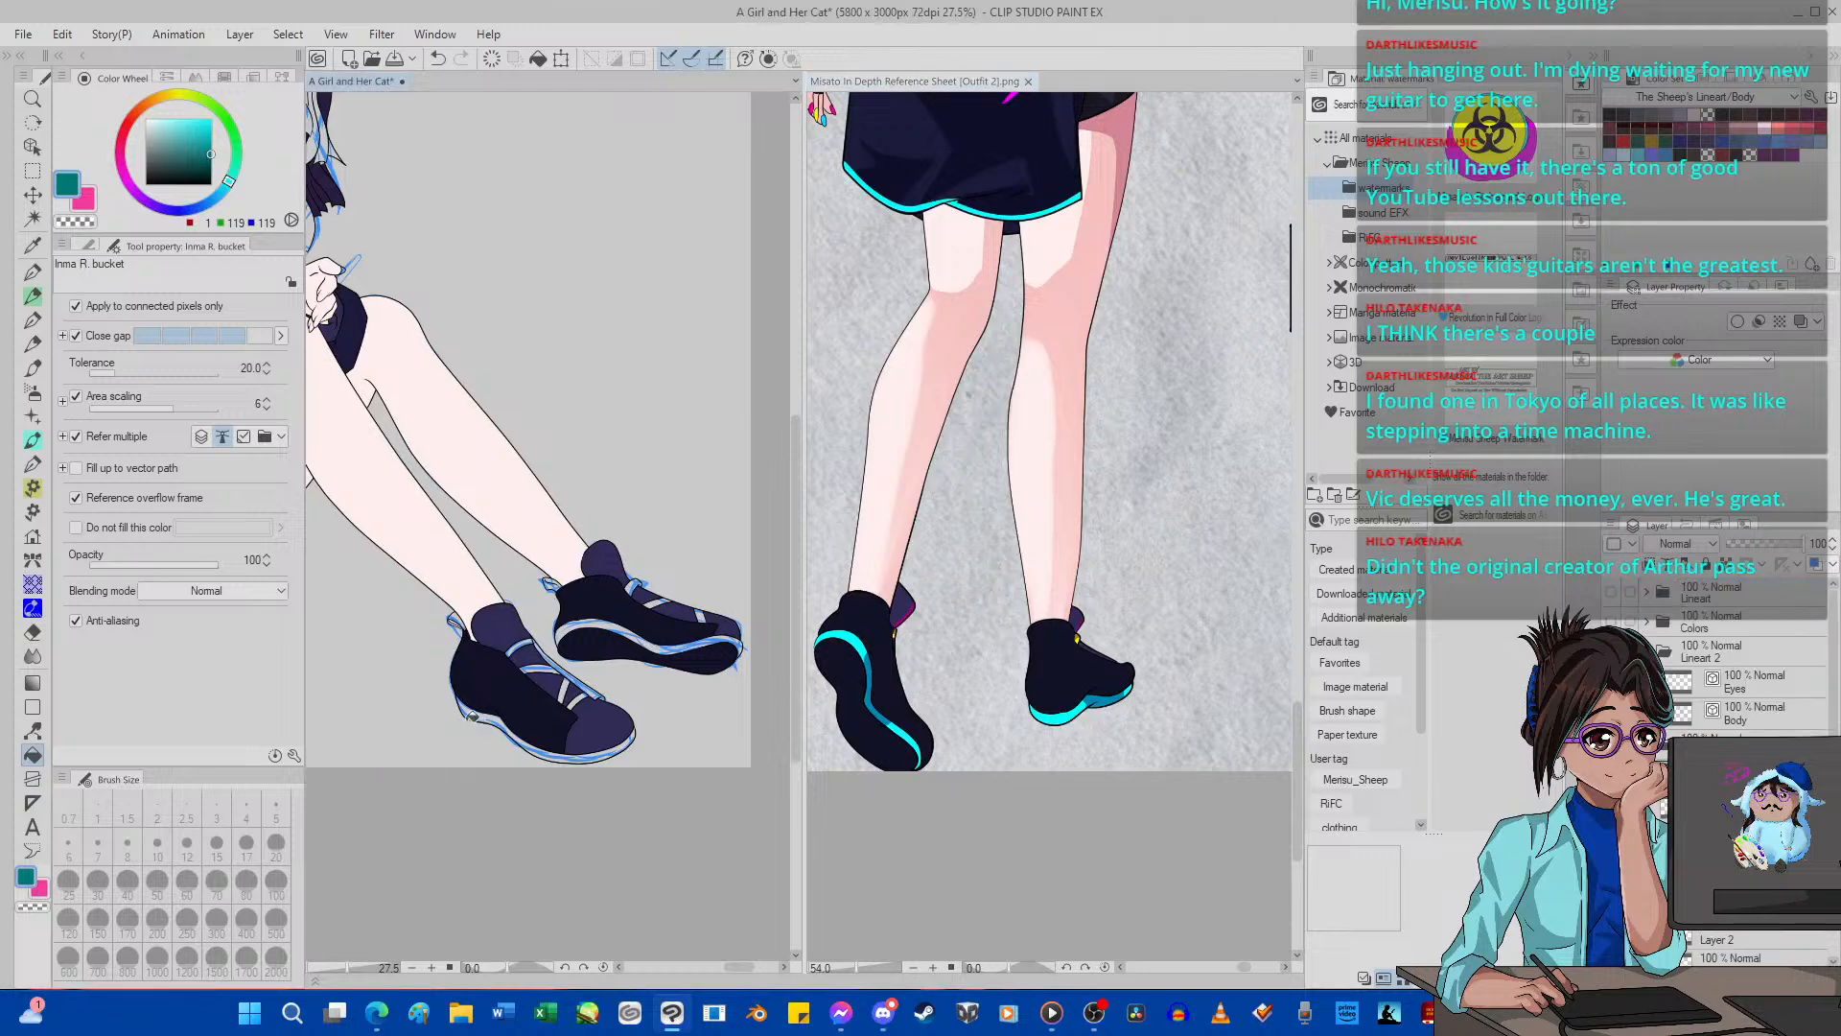
left_click(472, 717)
scroll(575, 741, "up", 1)
left_click_drag(195, 129, 252, 99)
scroll(454, 677, "up", 2)
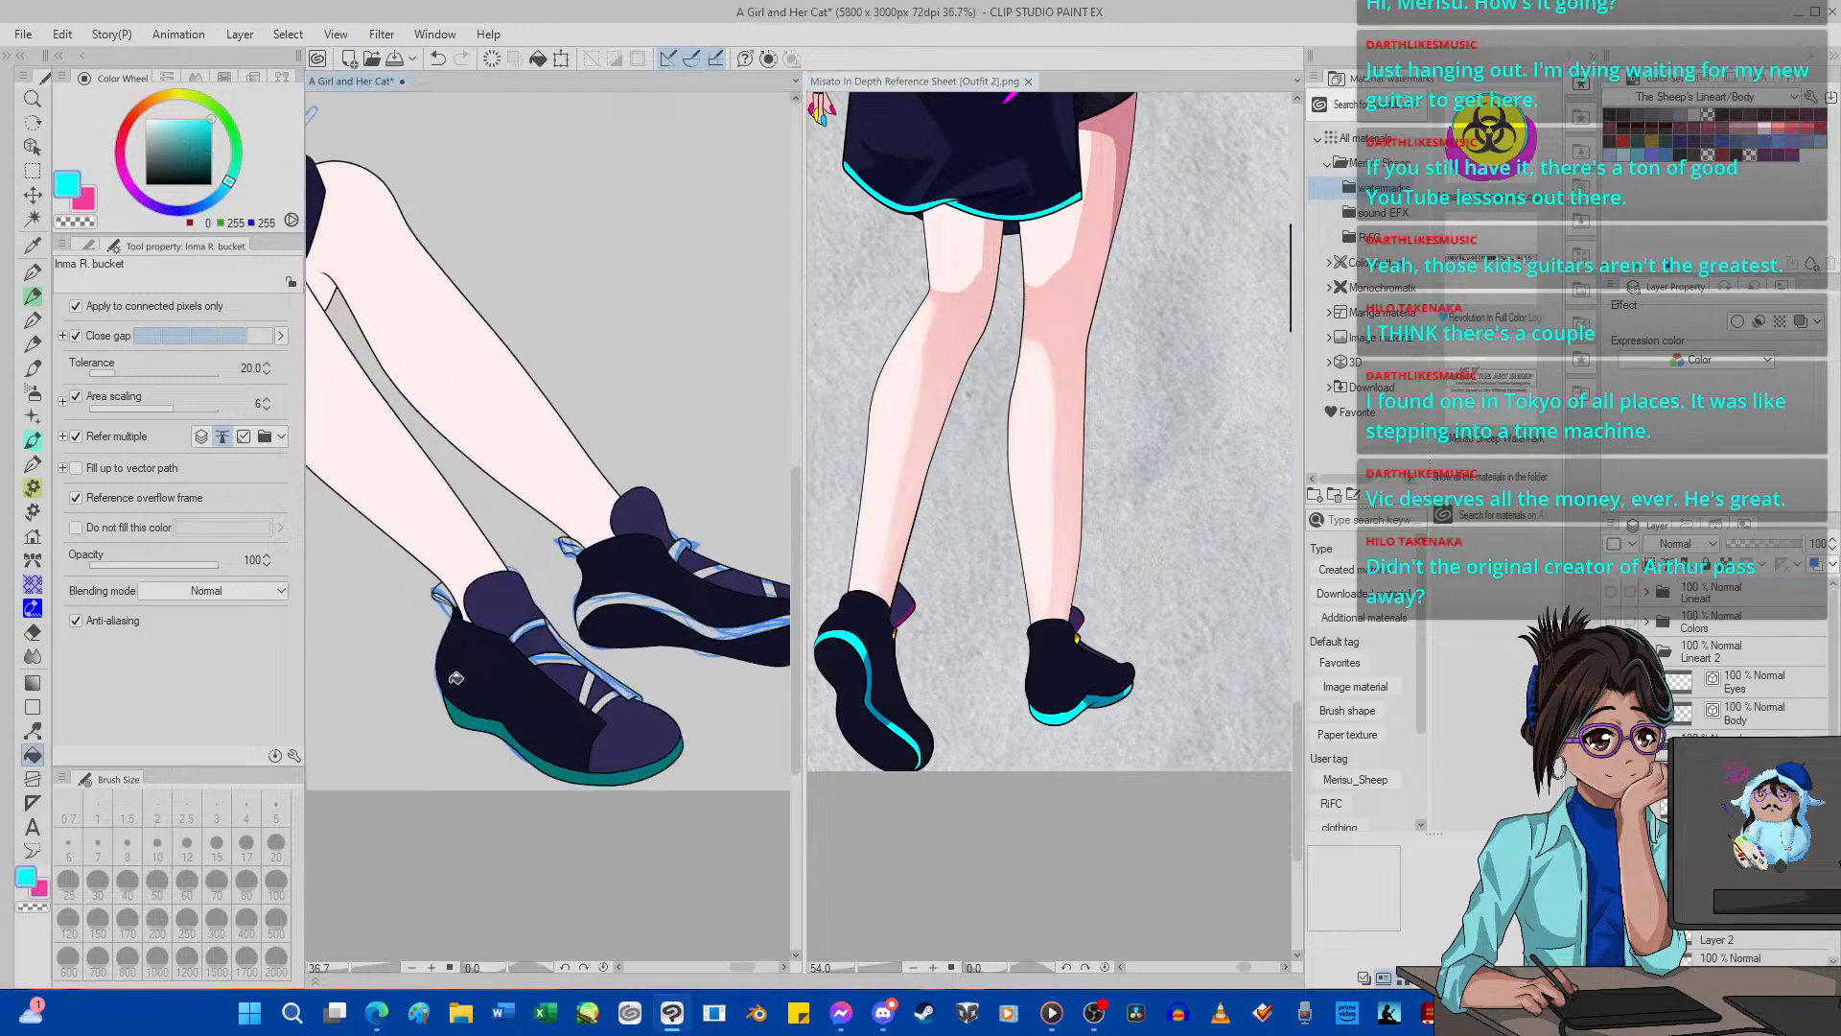
left_click(486, 733)
left_click(671, 609)
scroll(712, 579, "down", 1)
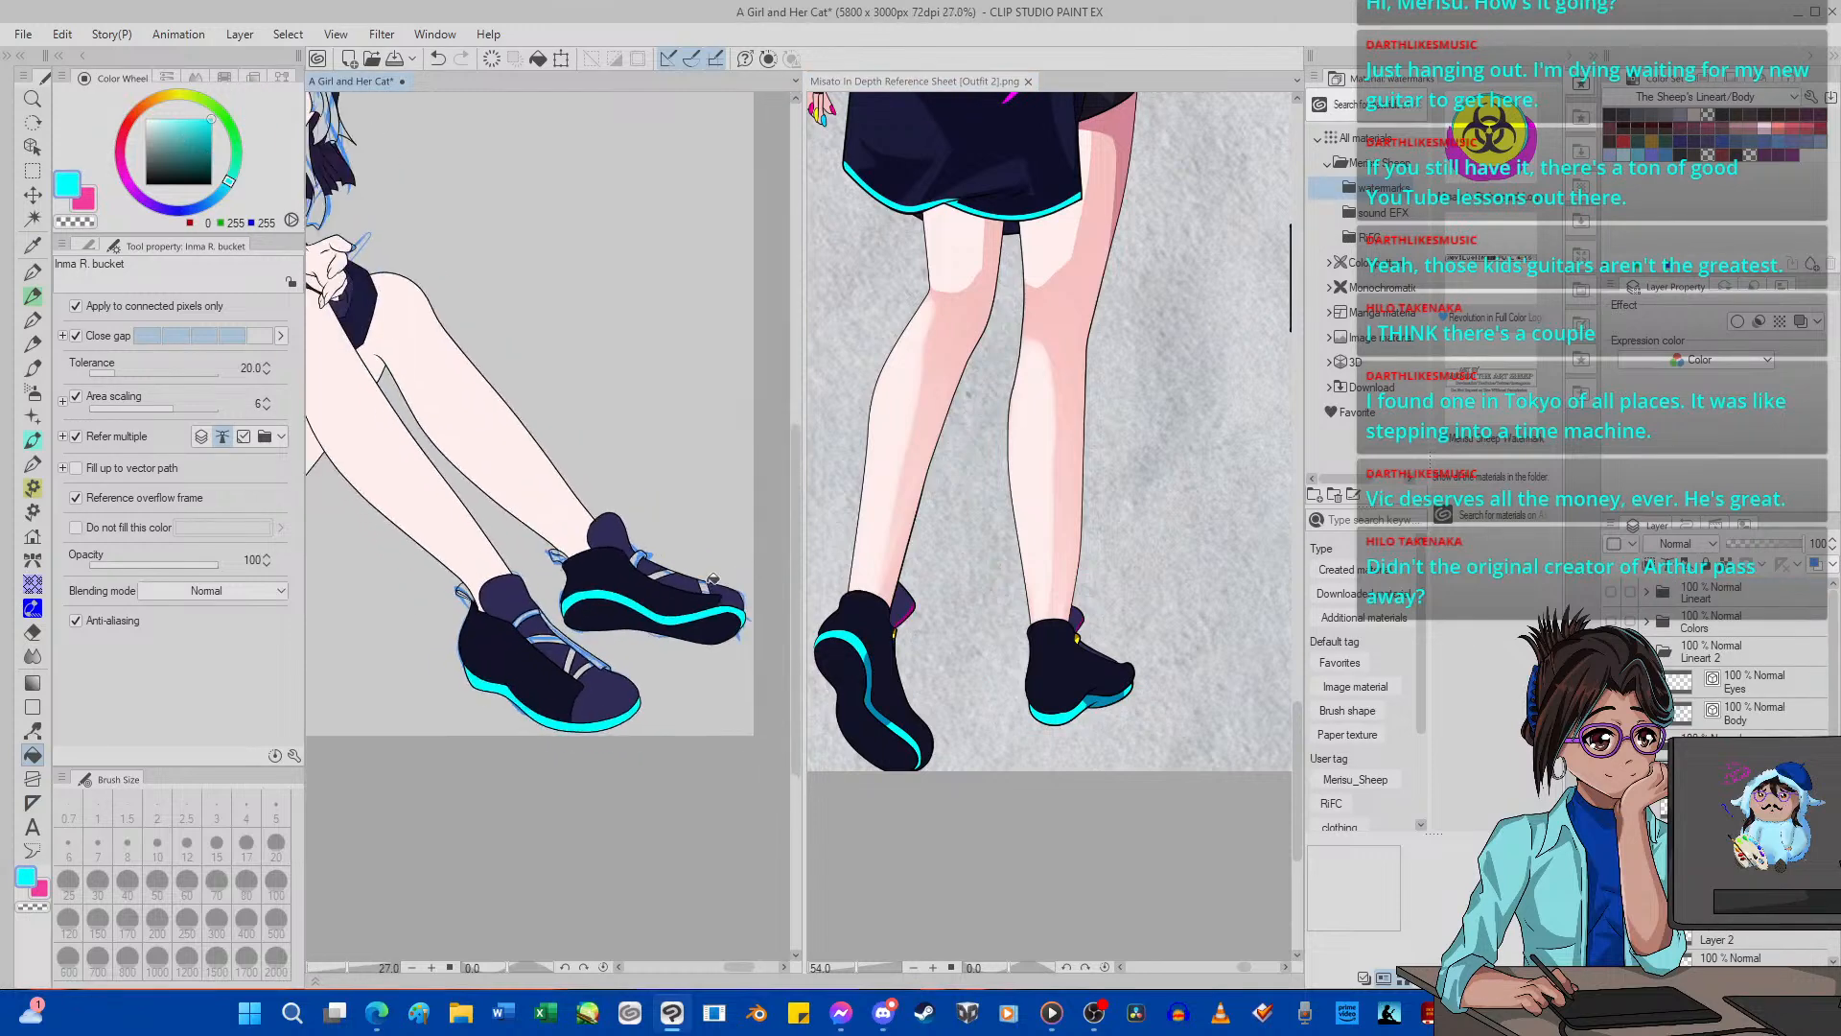
Set the secondary color to the hot pink (255, 0, 151) sampled from the tongue outline of the reference shoe.
scroll(712, 579, "up", 1)
left_click(85, 200)
left_click(33, 245)
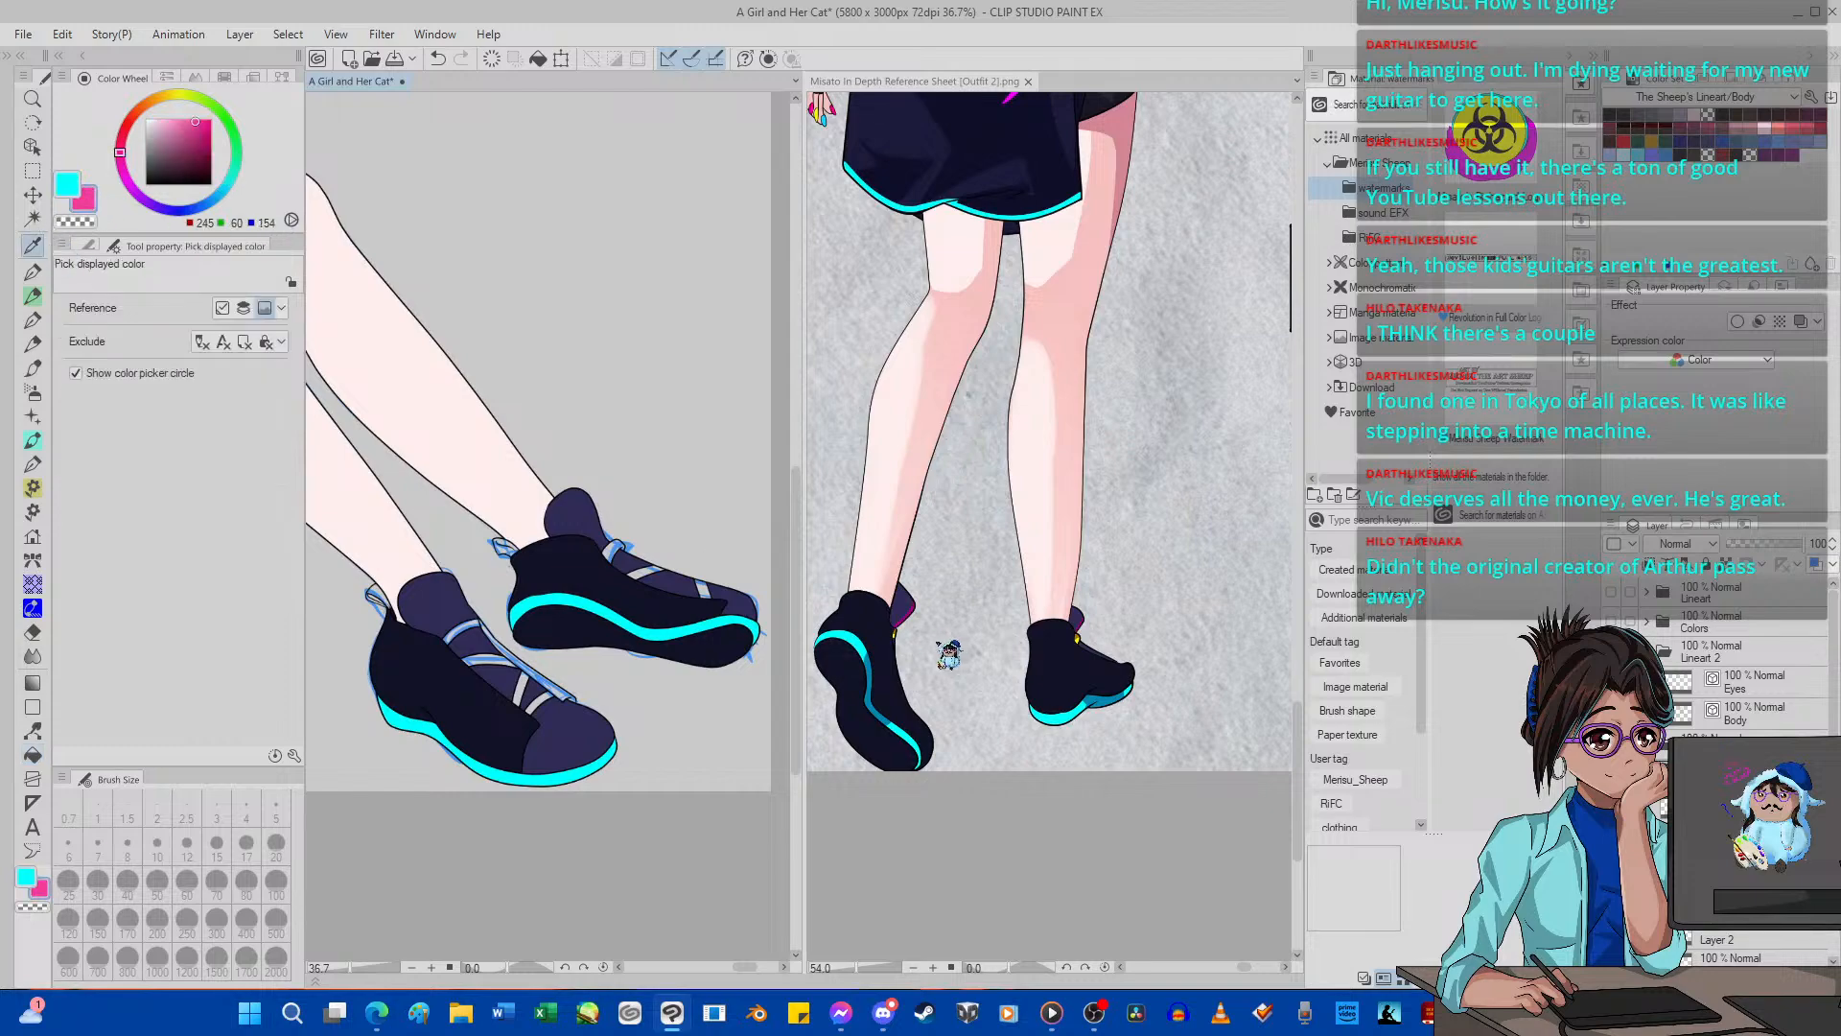
scroll(1009, 633, "down", 3)
scroll(1009, 633, "up", 7)
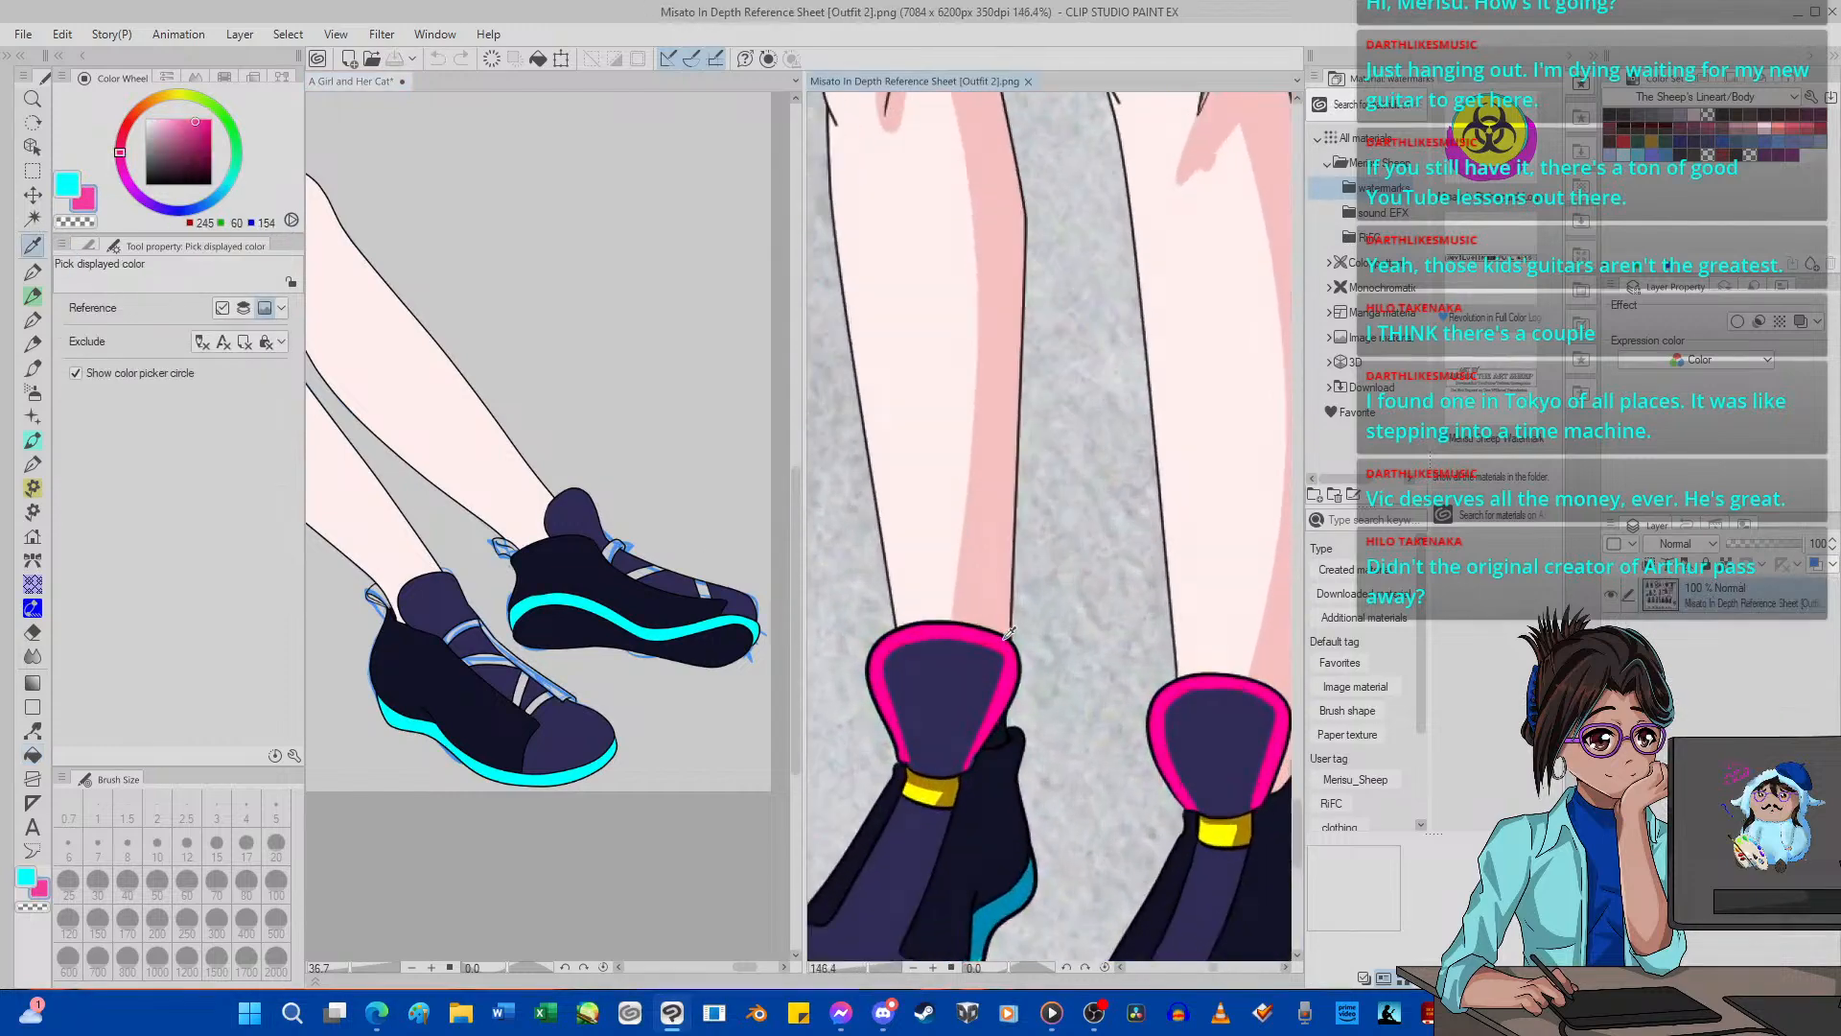
left_click(1009, 633)
left_click(33, 754)
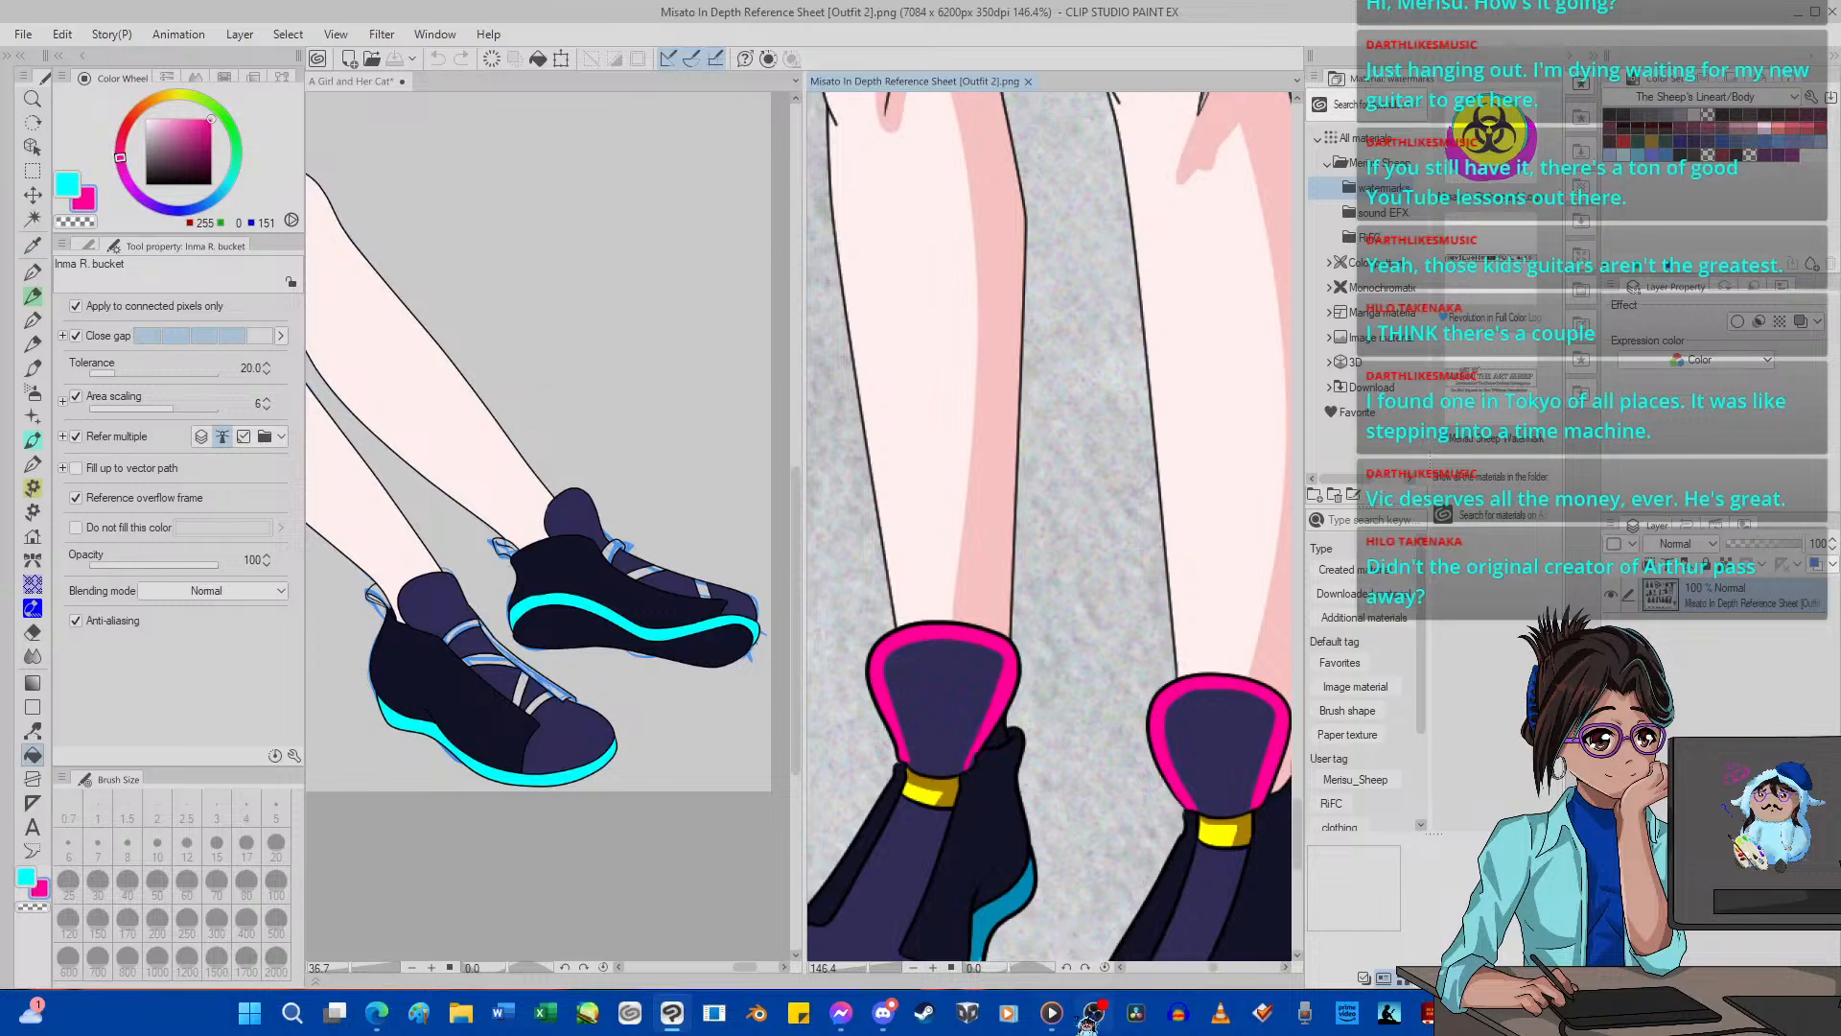
Switch to Media Player, skip to the next track, and return to the drawing.
left_click(1051, 1012)
left_click(940, 905)
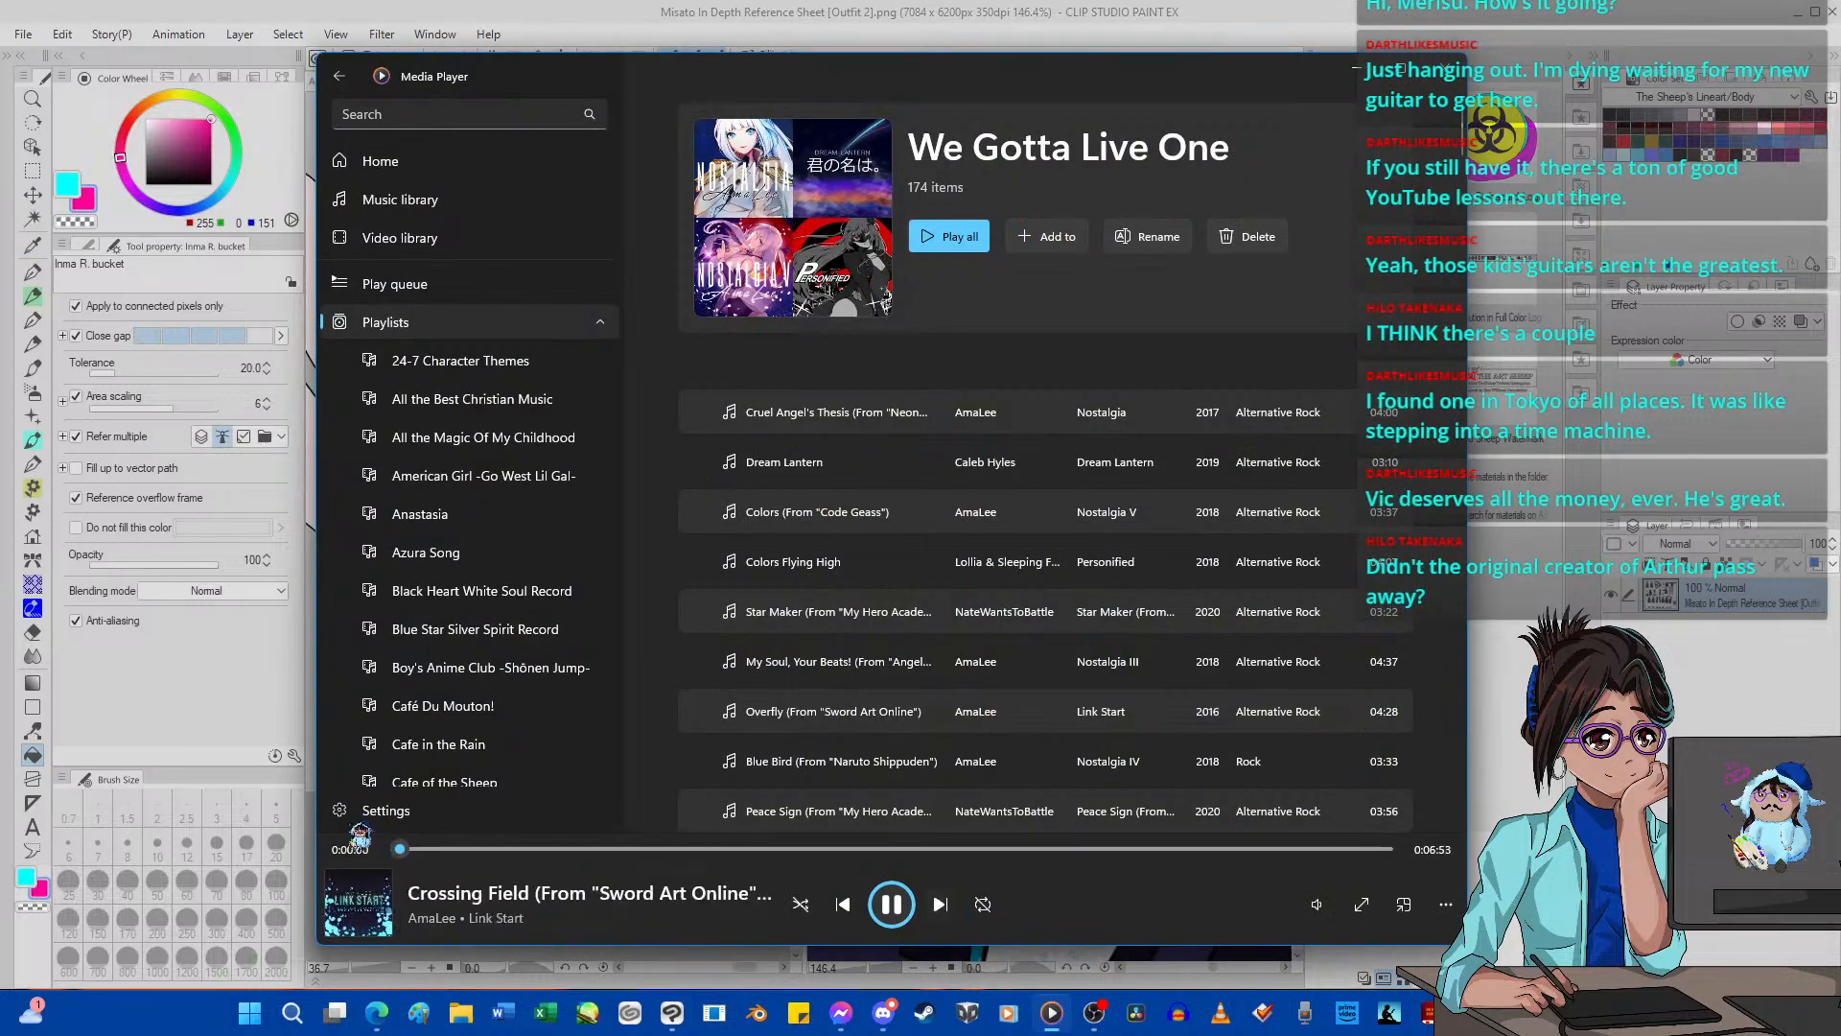
left_click(247, 700)
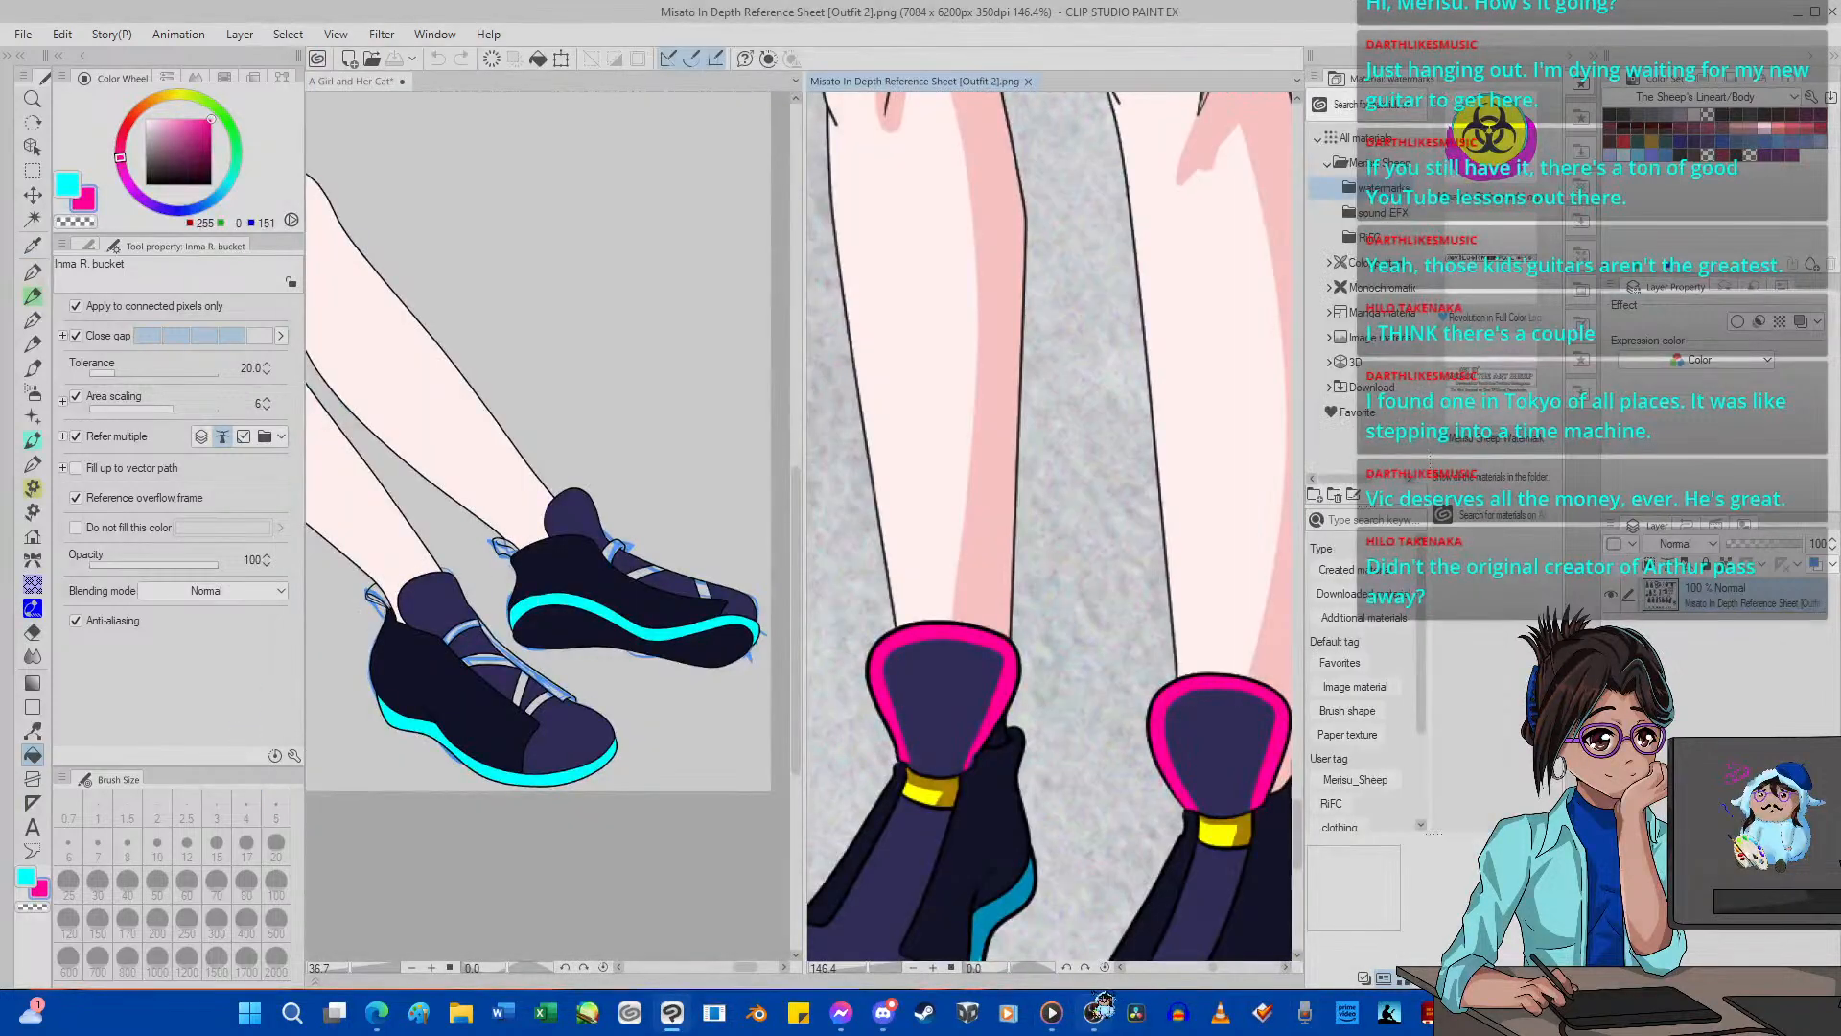
left_click(1096, 1010)
Fill the two upper laces of the near shoe with the hot pink (255, 0, 151).
scroll(831, 707, "down", 4)
left_click(700, 911)
scroll(565, 788, "up", 2)
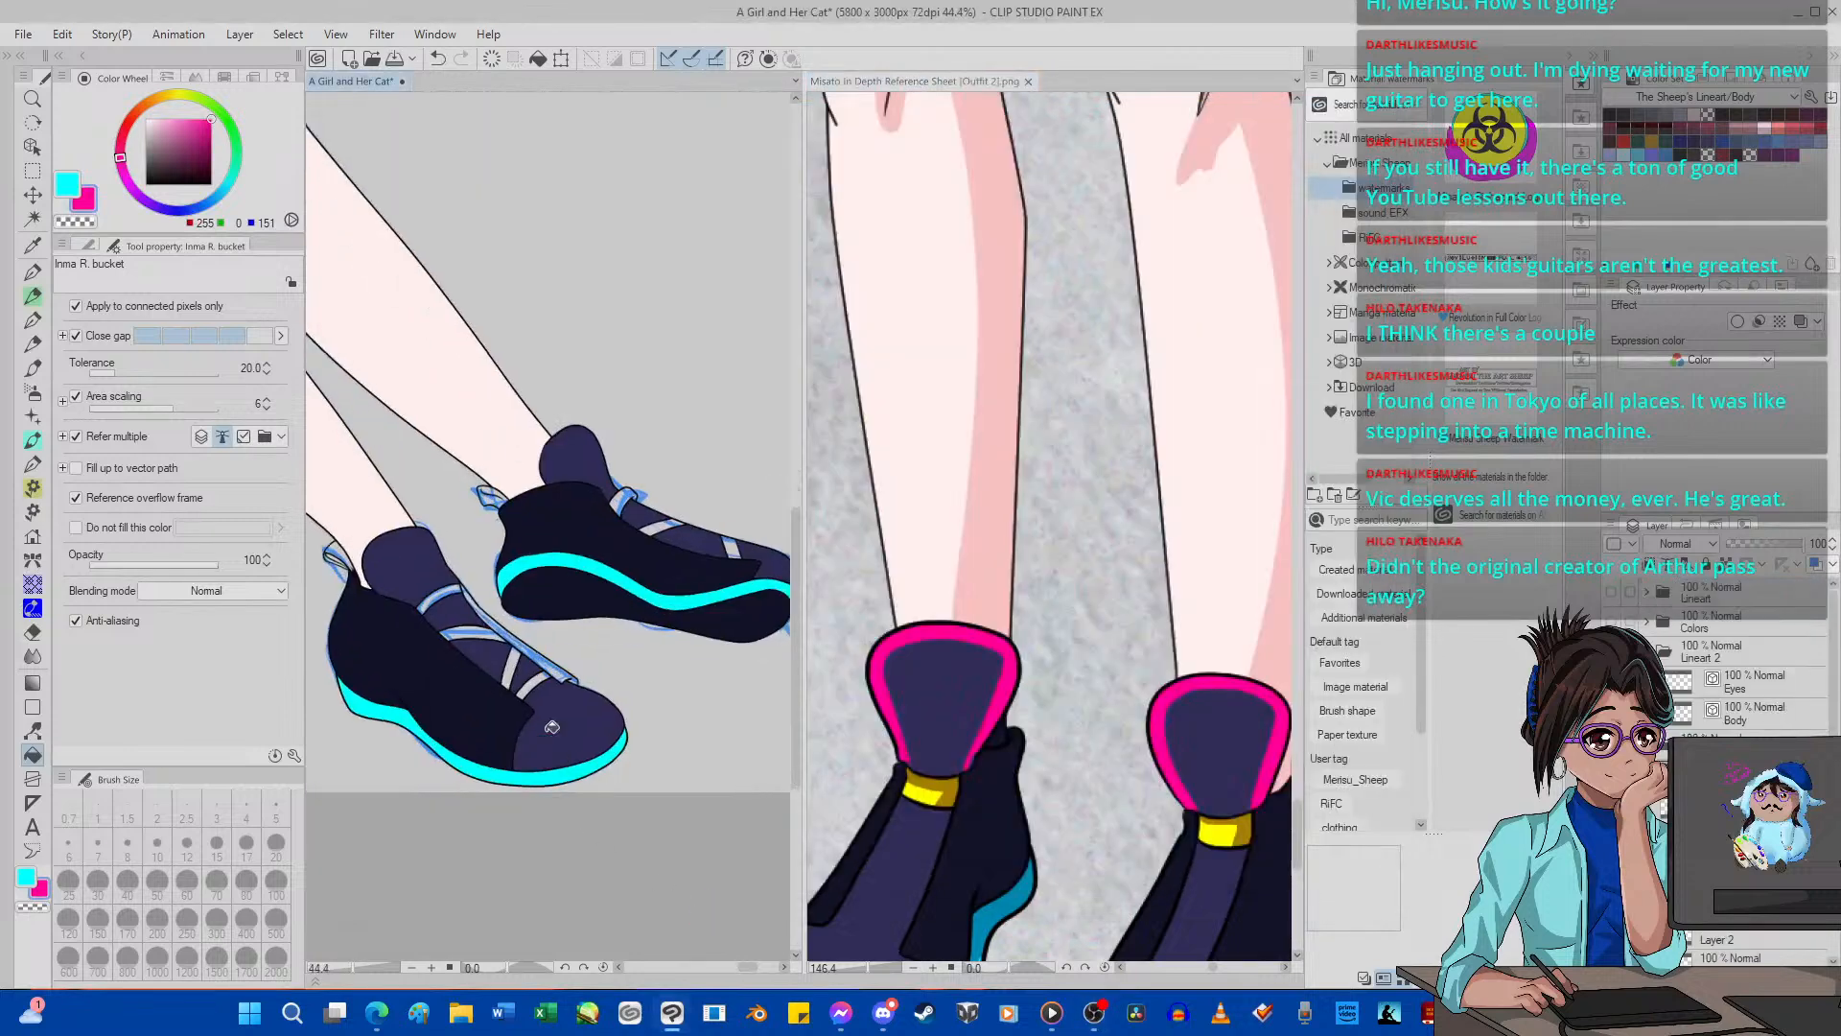
scroll(499, 625, "up", 3)
left_click(416, 570)
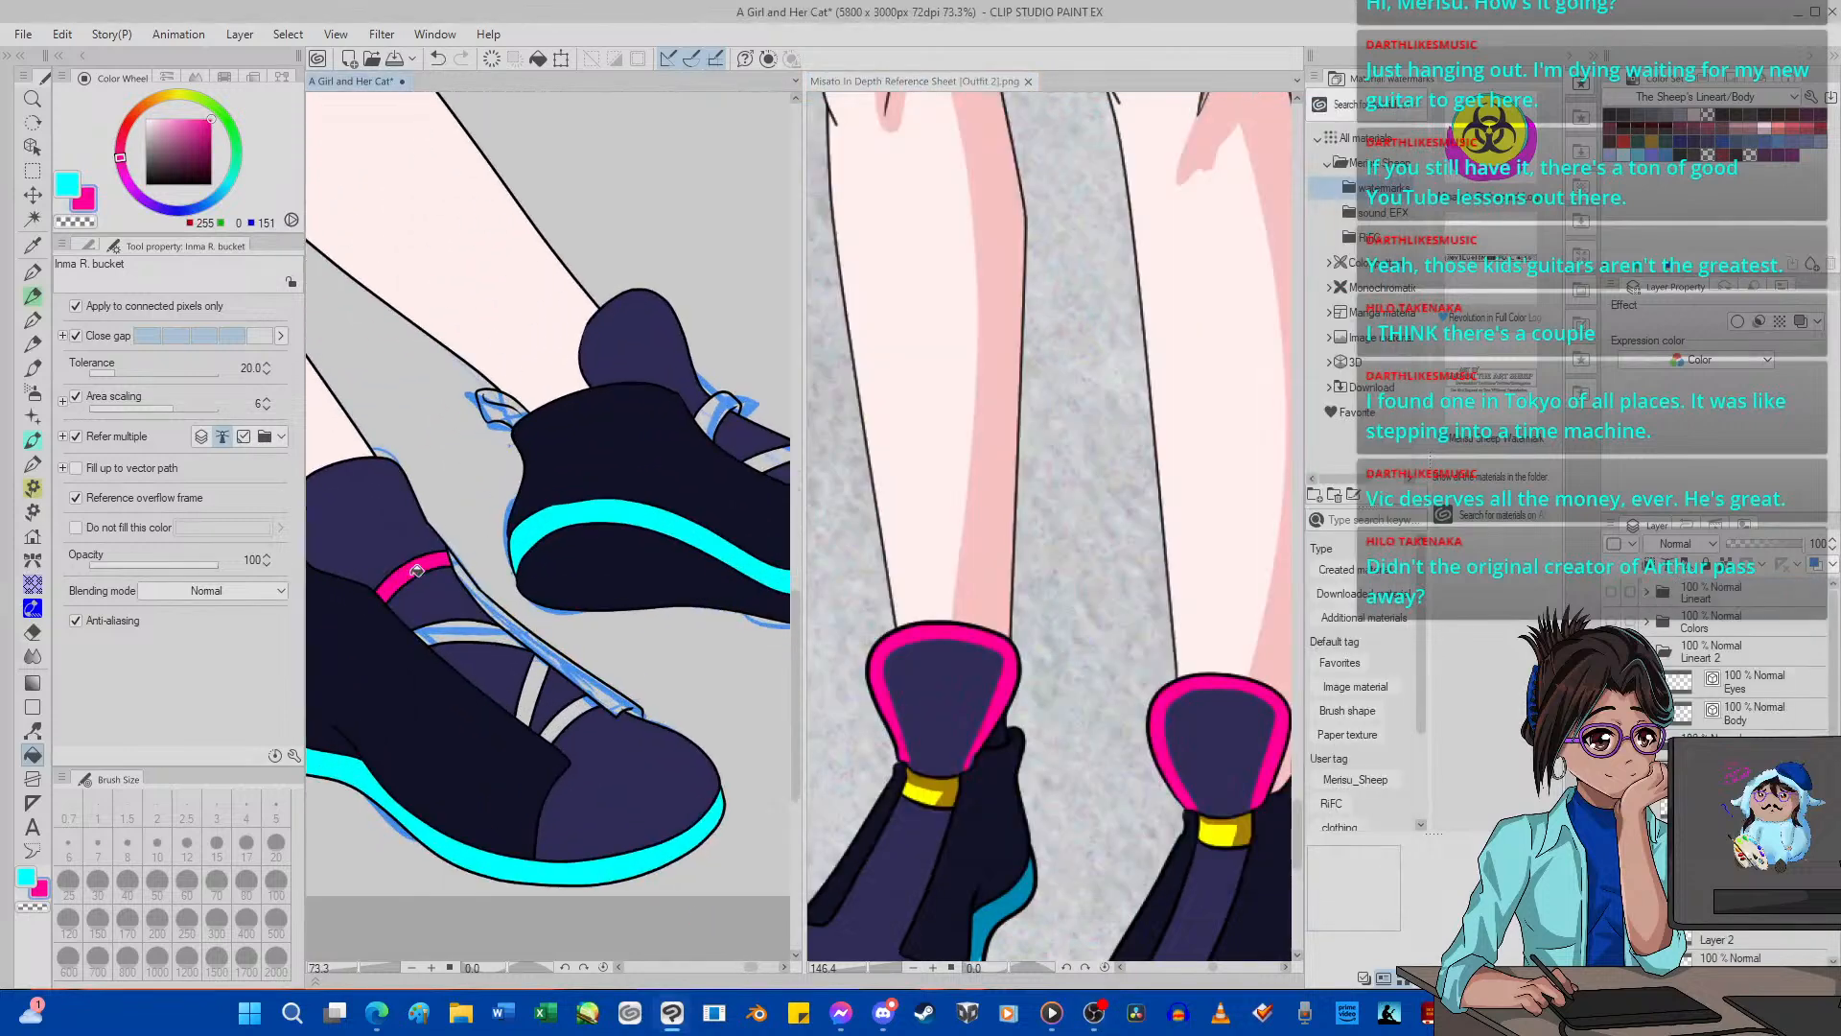
left_click(483, 631)
scroll(460, 403, "down", 2)
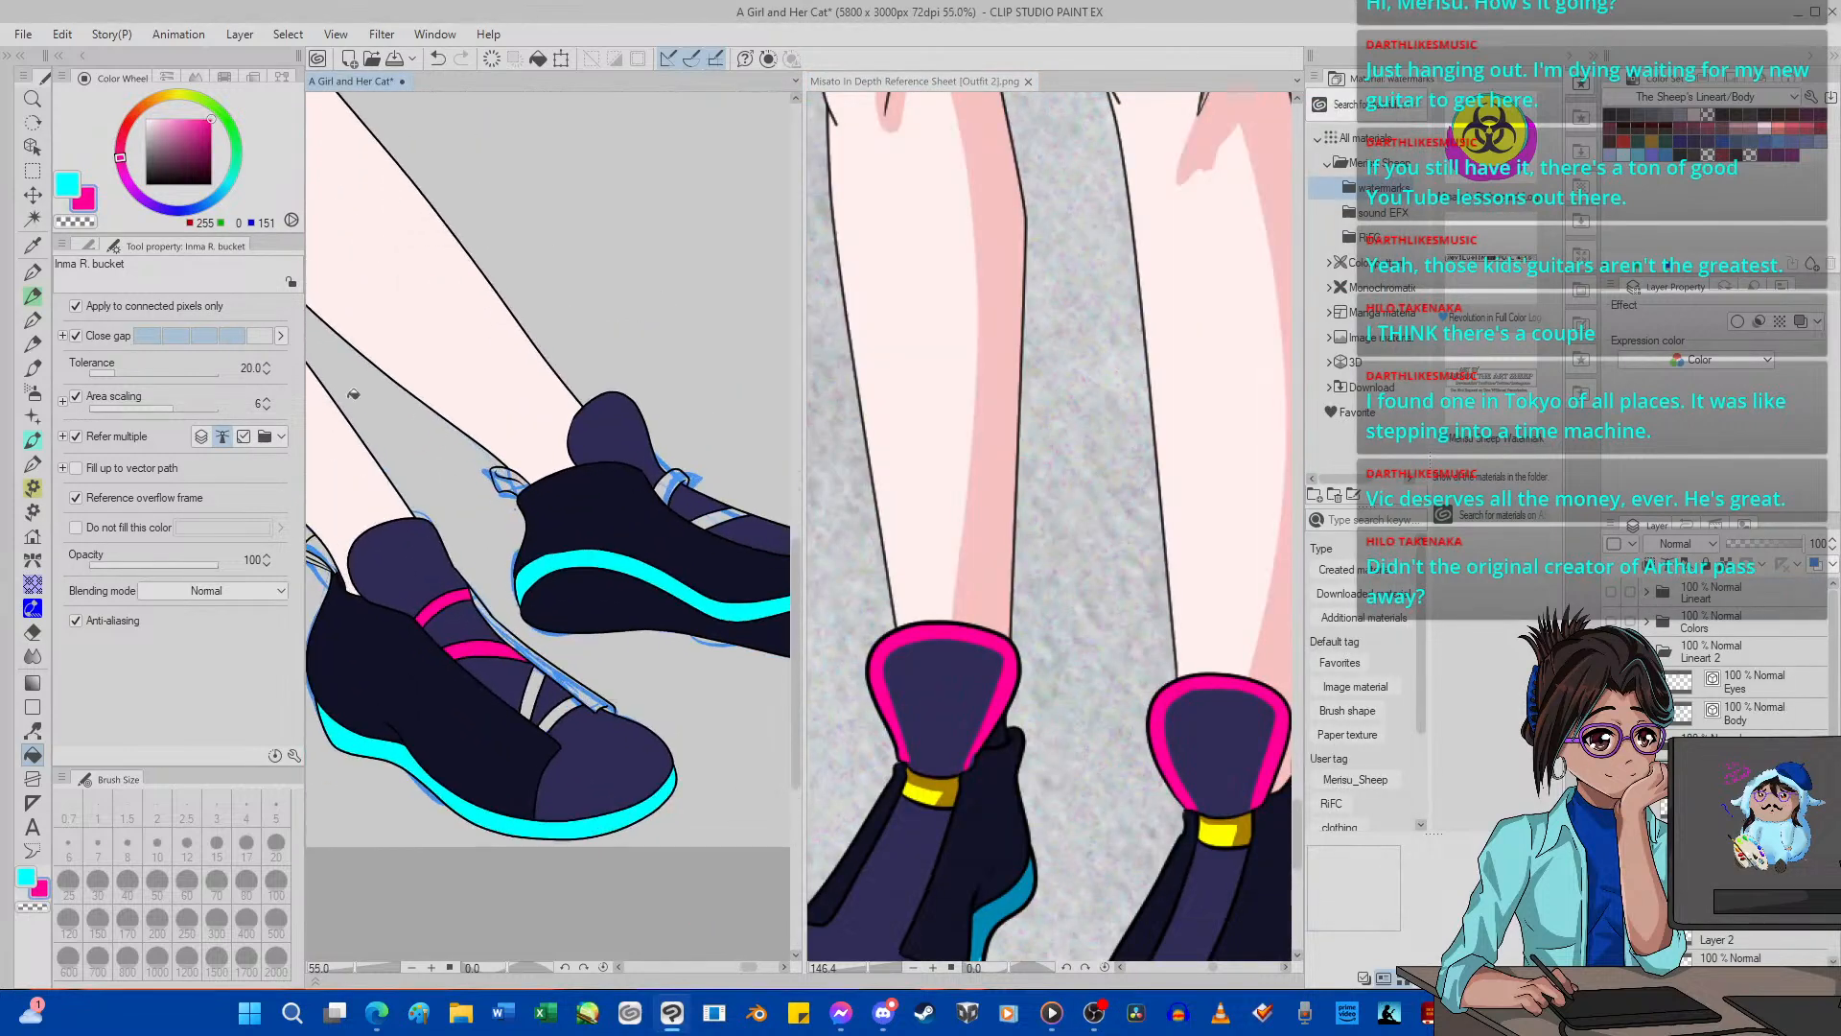
Undo the two hot pink lace fills on the near shoe and set the main color to yellow (255, 253, 0).
left_click(439, 60)
left_click(438, 59)
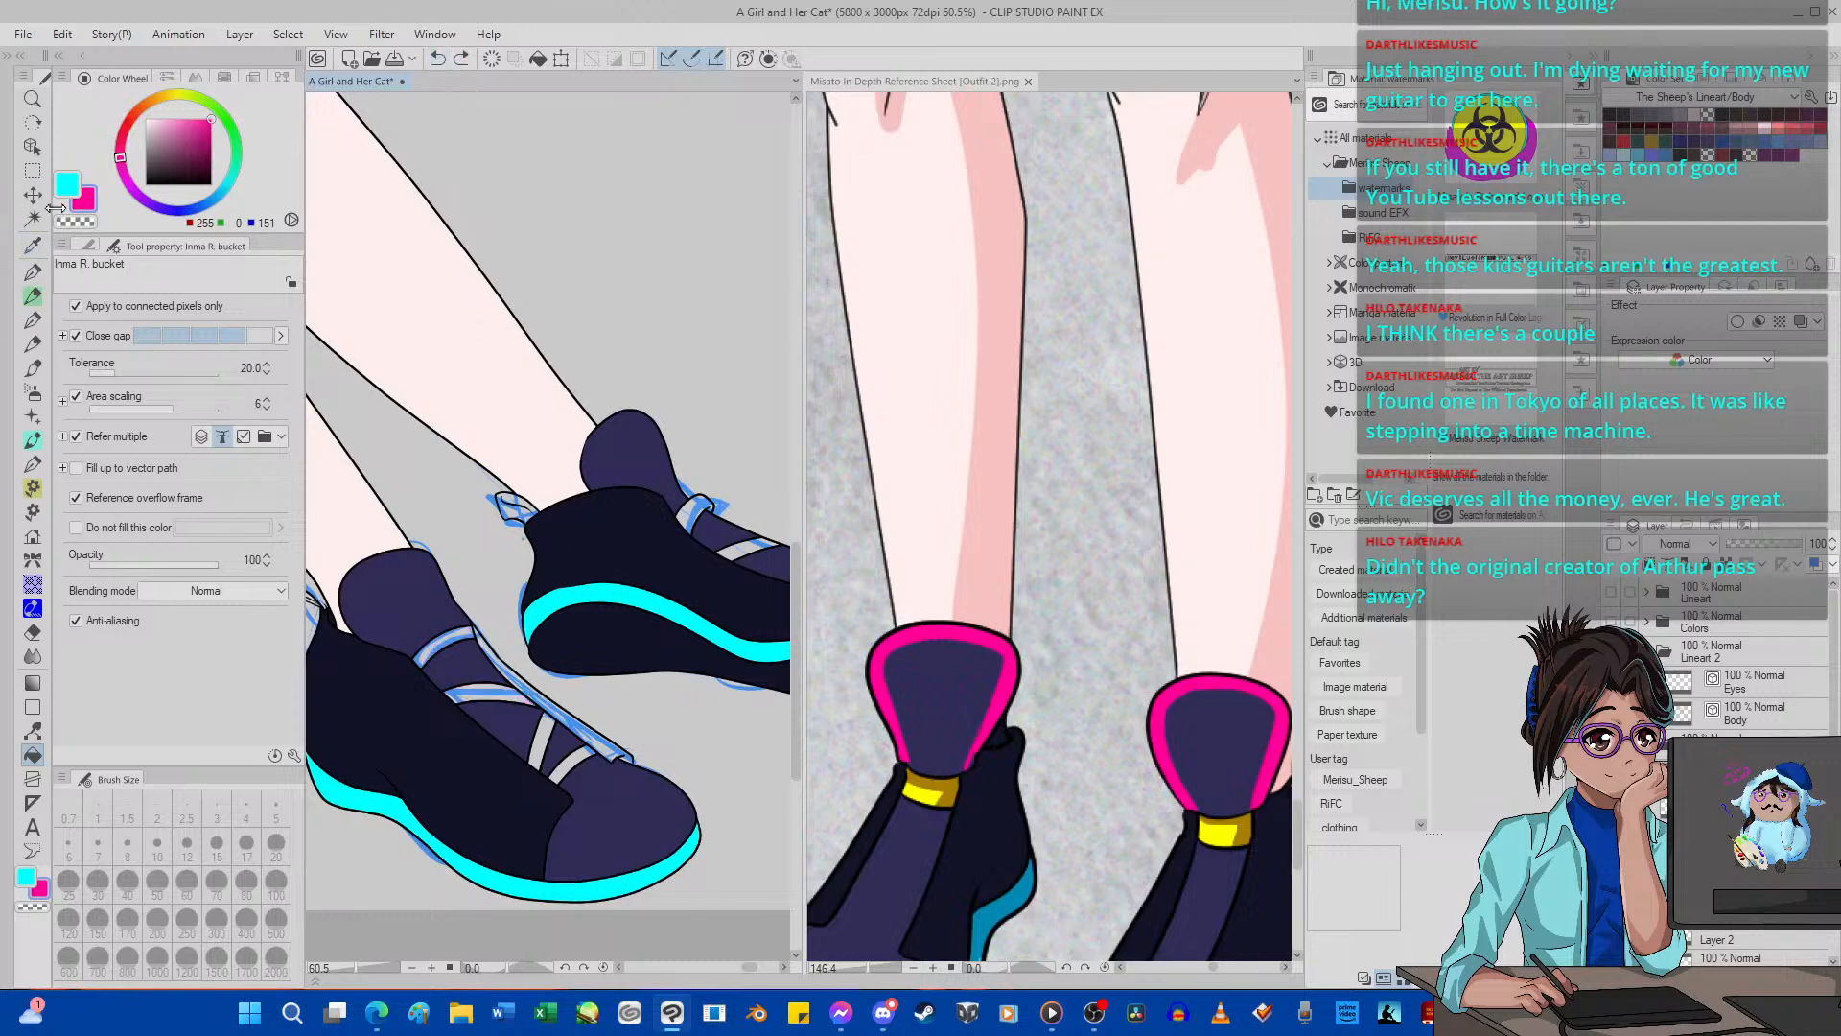
left_click(67, 182)
left_click(179, 94)
left_click_drag(191, 120, 216, 103)
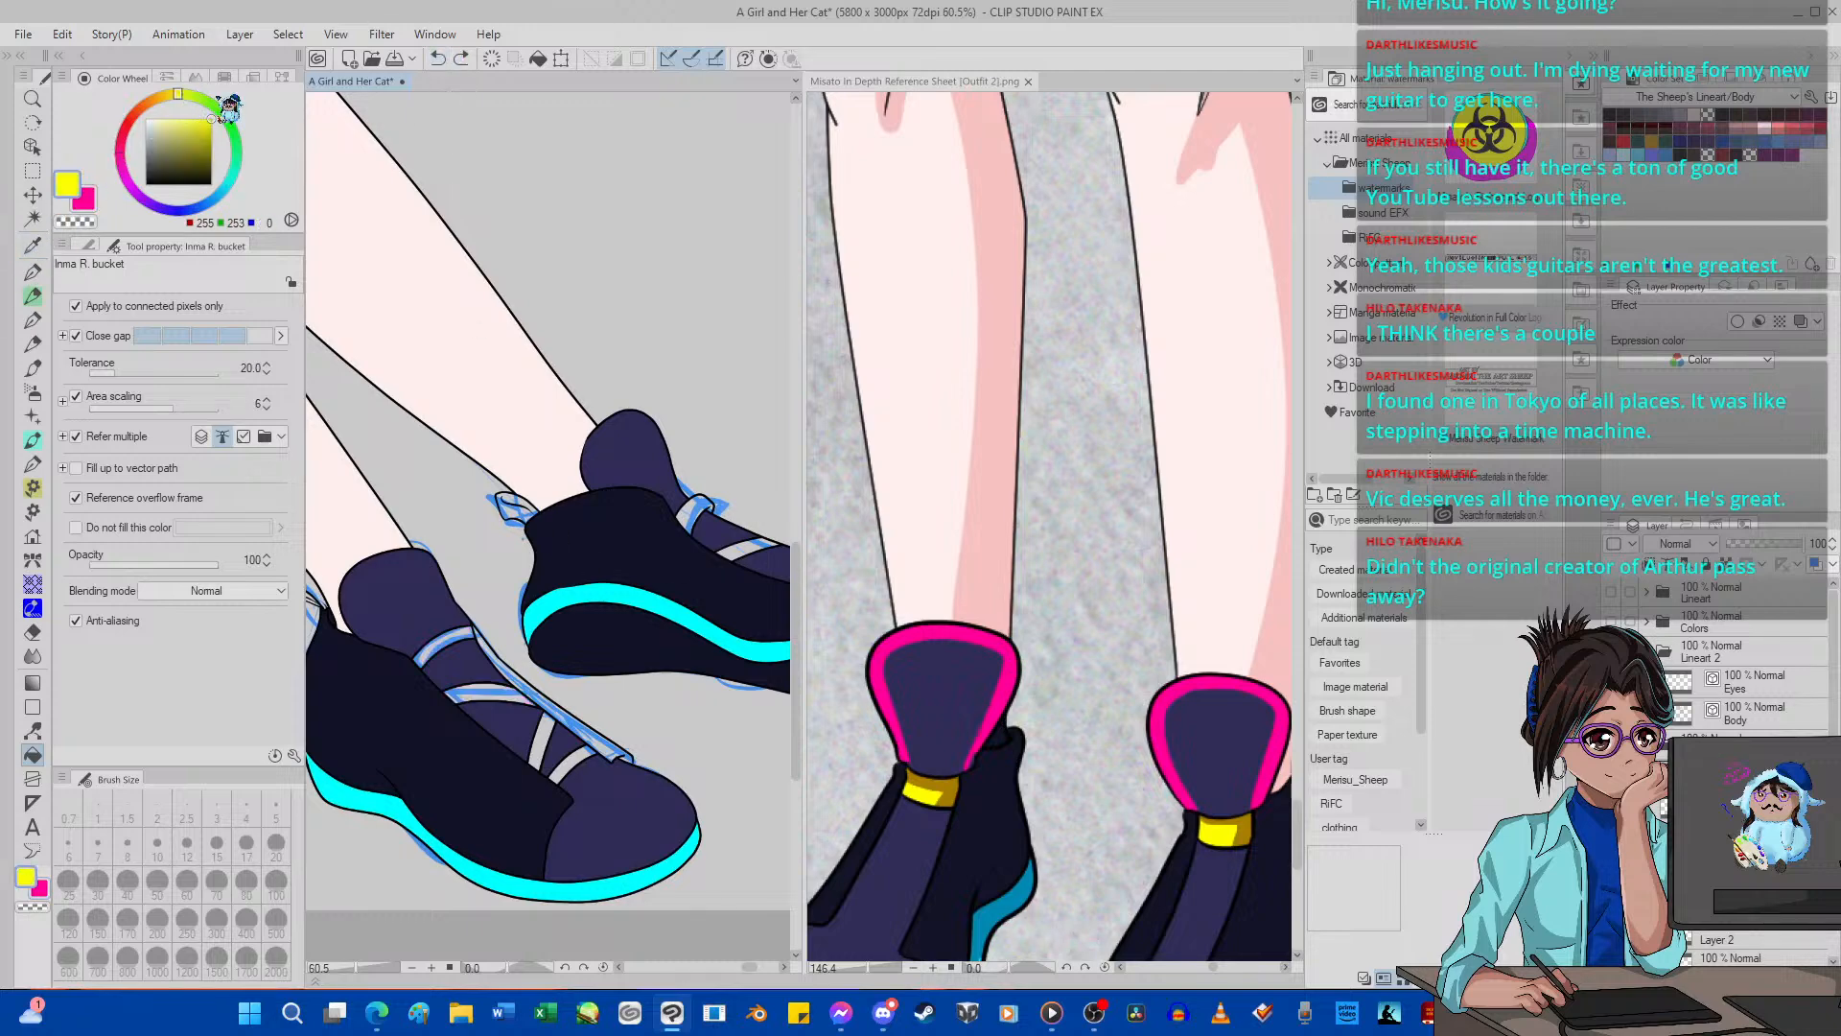
Fill all four laces of the near shoe with yellow (255, 253, 0).
scroll(462, 692, "up", 2)
left_click(476, 687)
left_click(439, 634)
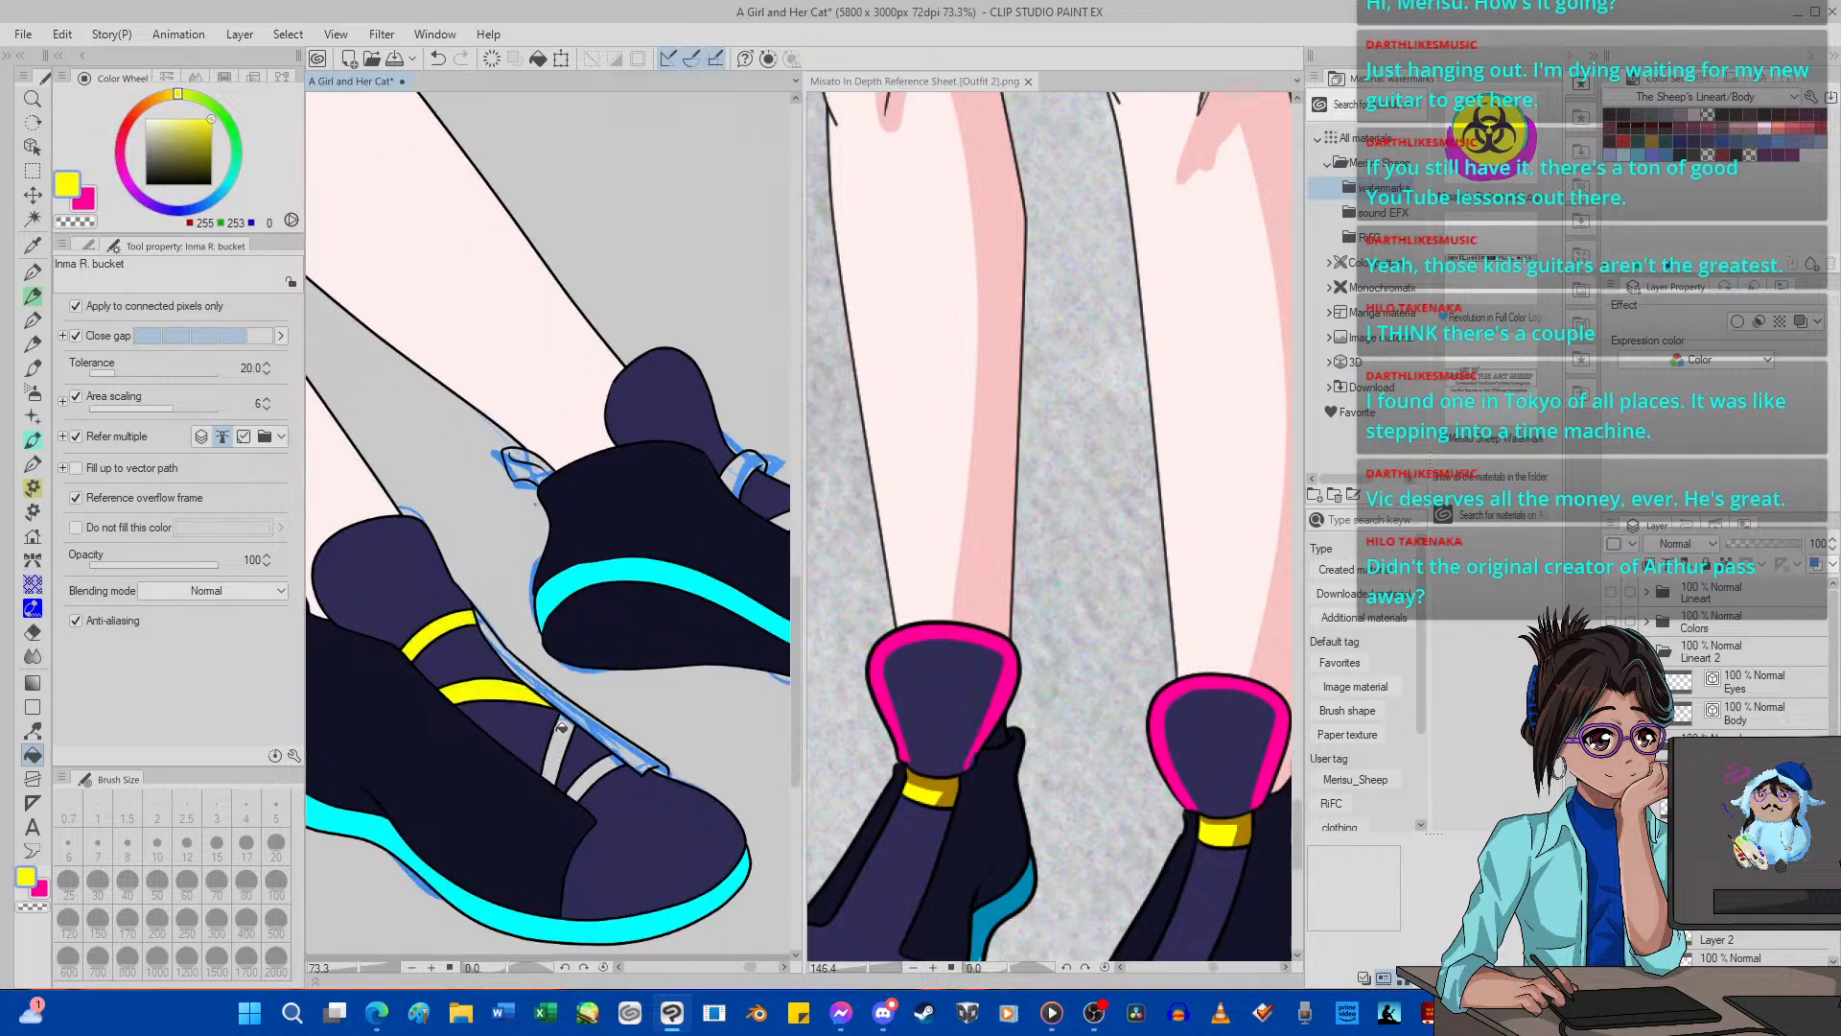
left_click(558, 748)
left_click(595, 777)
Fill the laces of the far shoe with the same yellow.
scroll(608, 638, "down", 3)
scroll(607, 638, "up", 2)
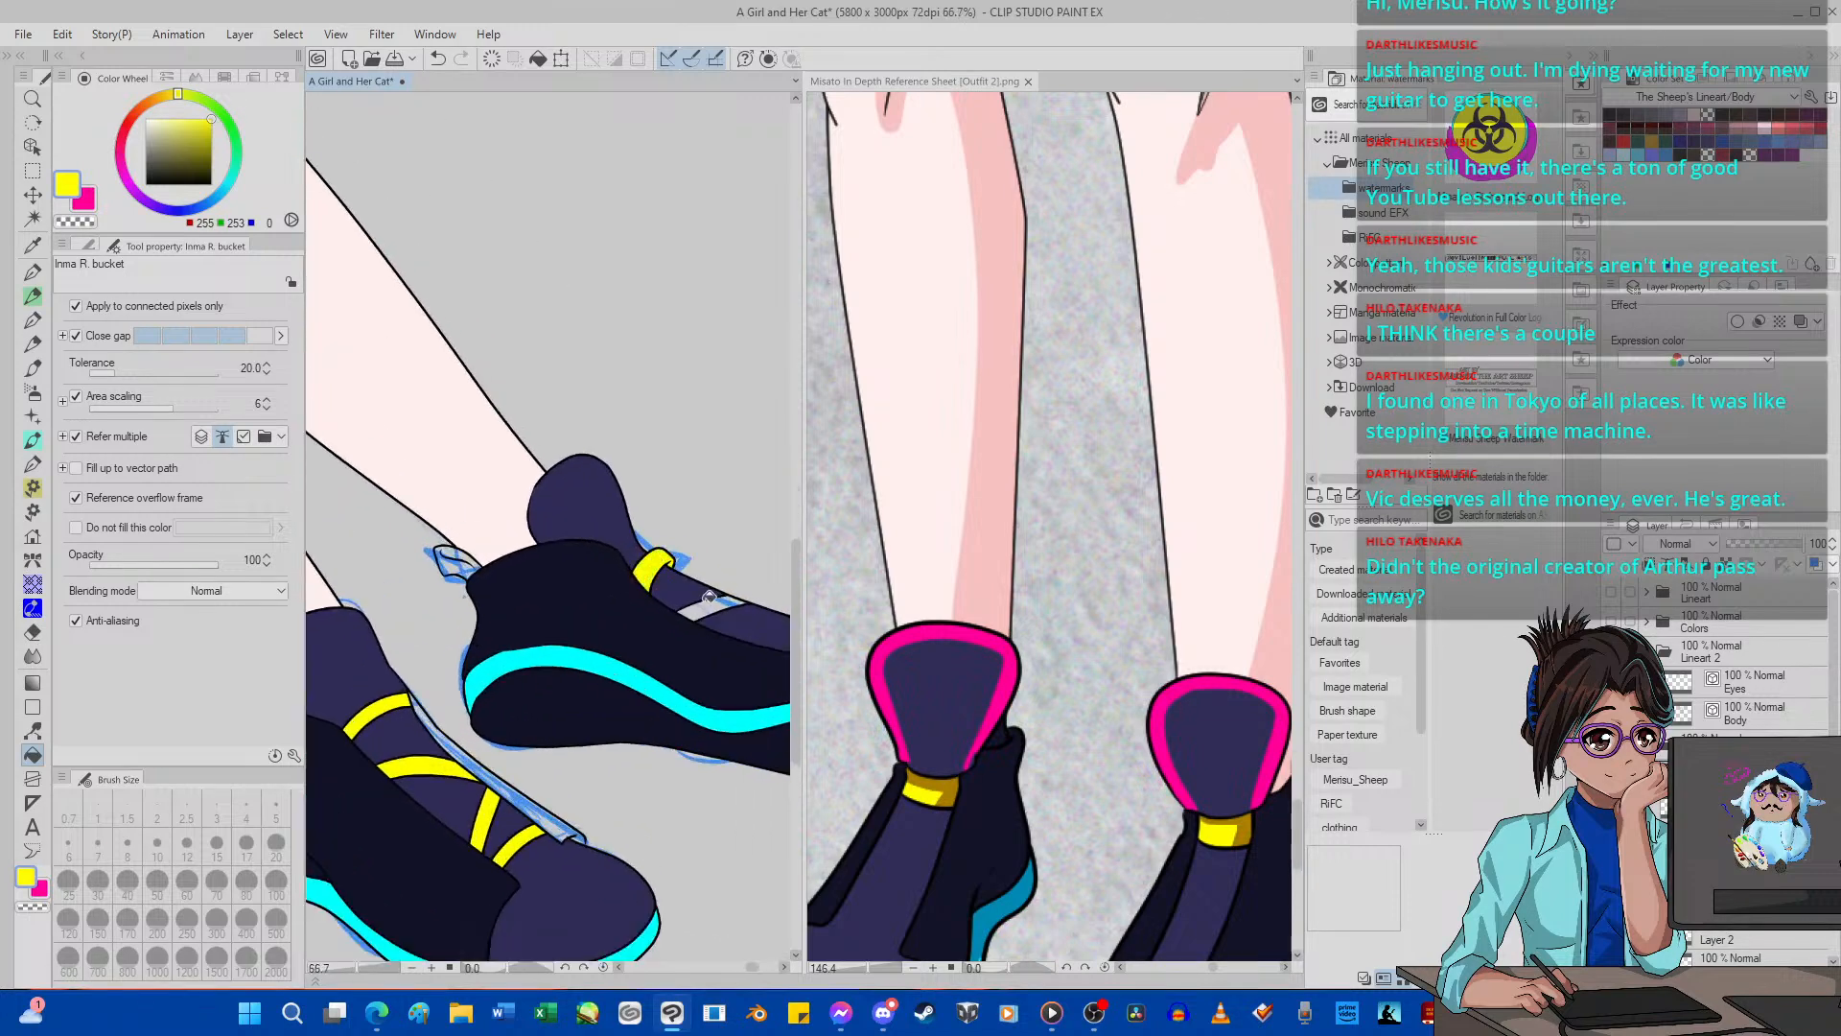
scroll(672, 599, "down", 2)
scroll(665, 608, "up", 2)
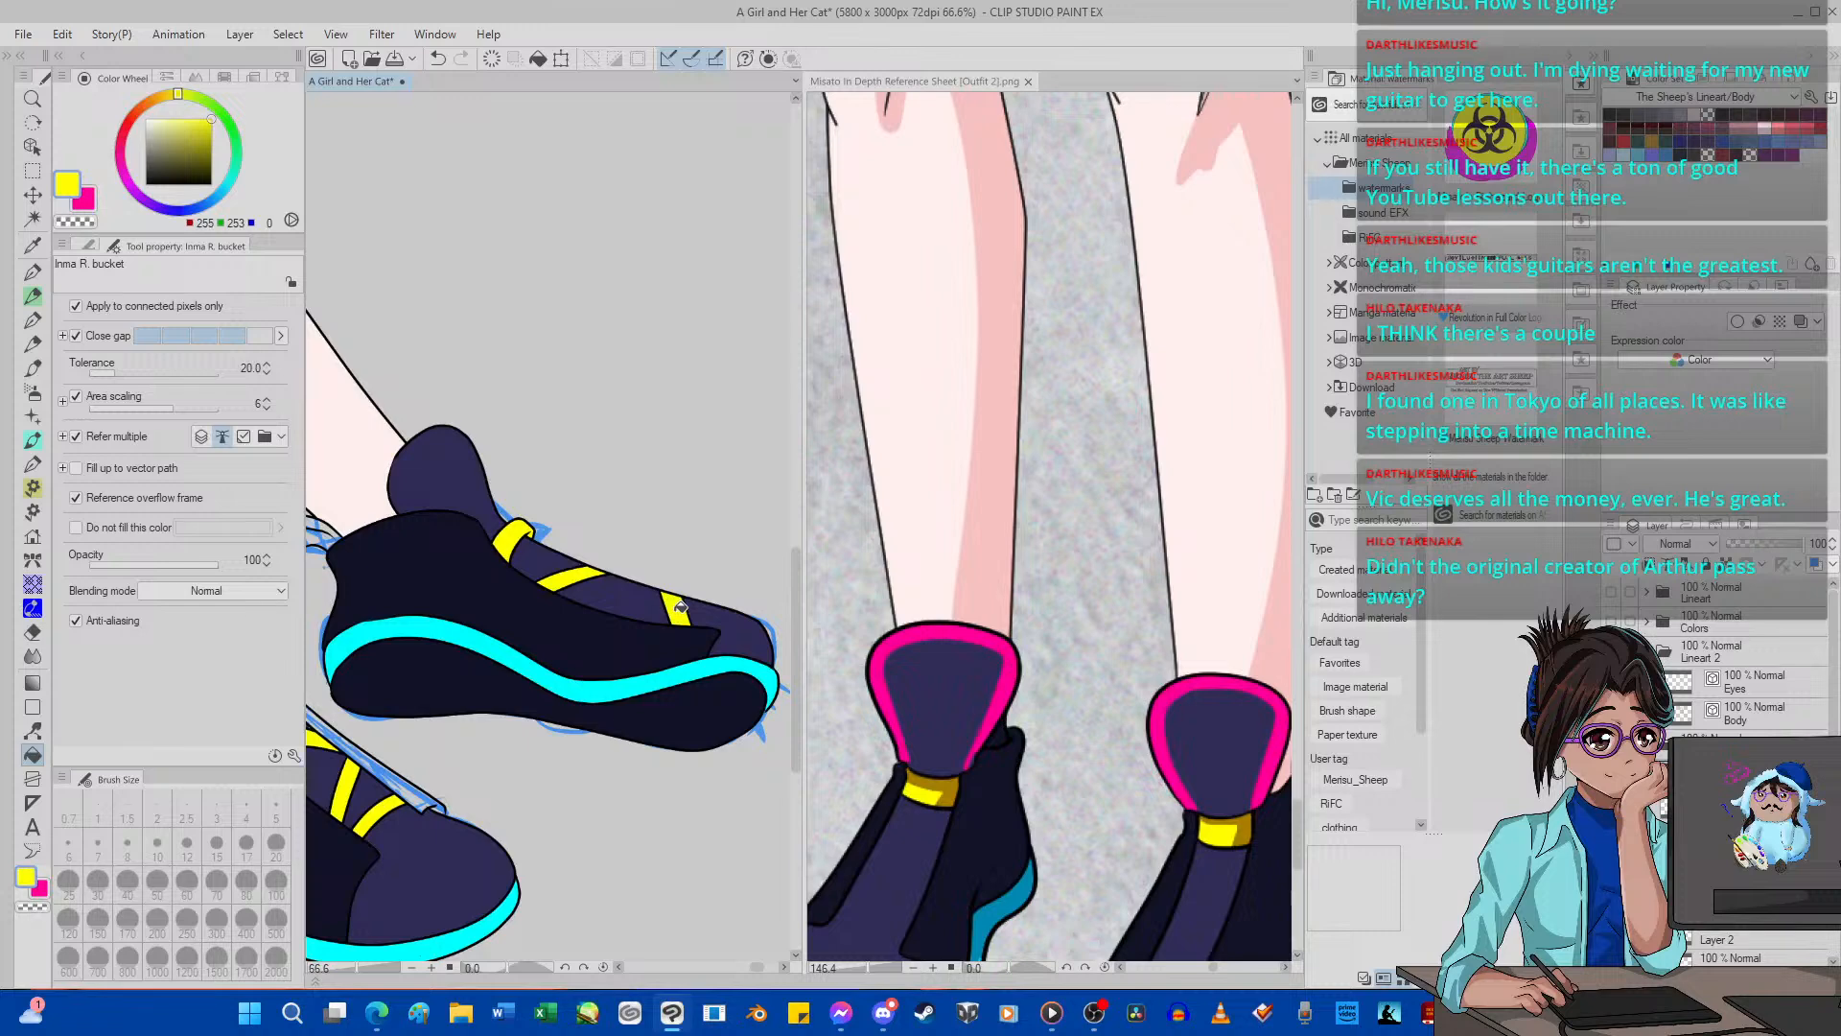
scroll(678, 606, "down", 3)
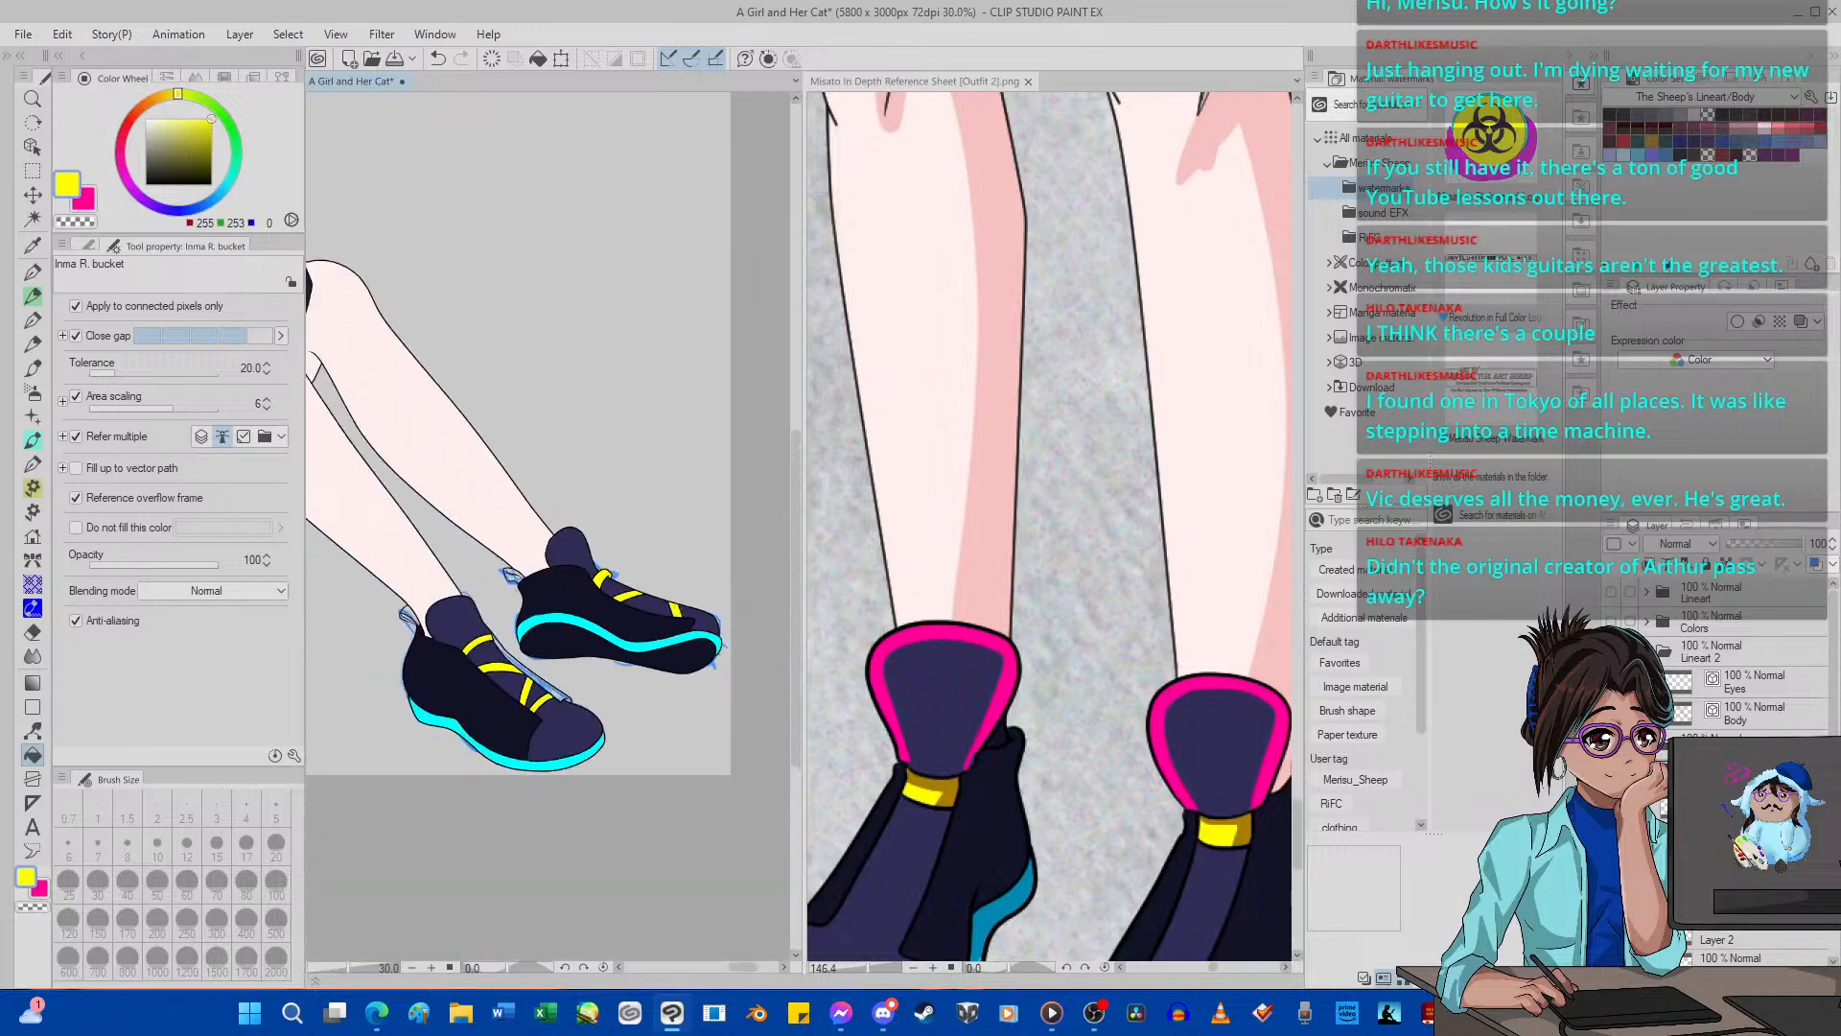
Switch to the hot pink secondary color (255, 0, 151) and fill the heel pull loops of both shoes.
left_click(84, 199)
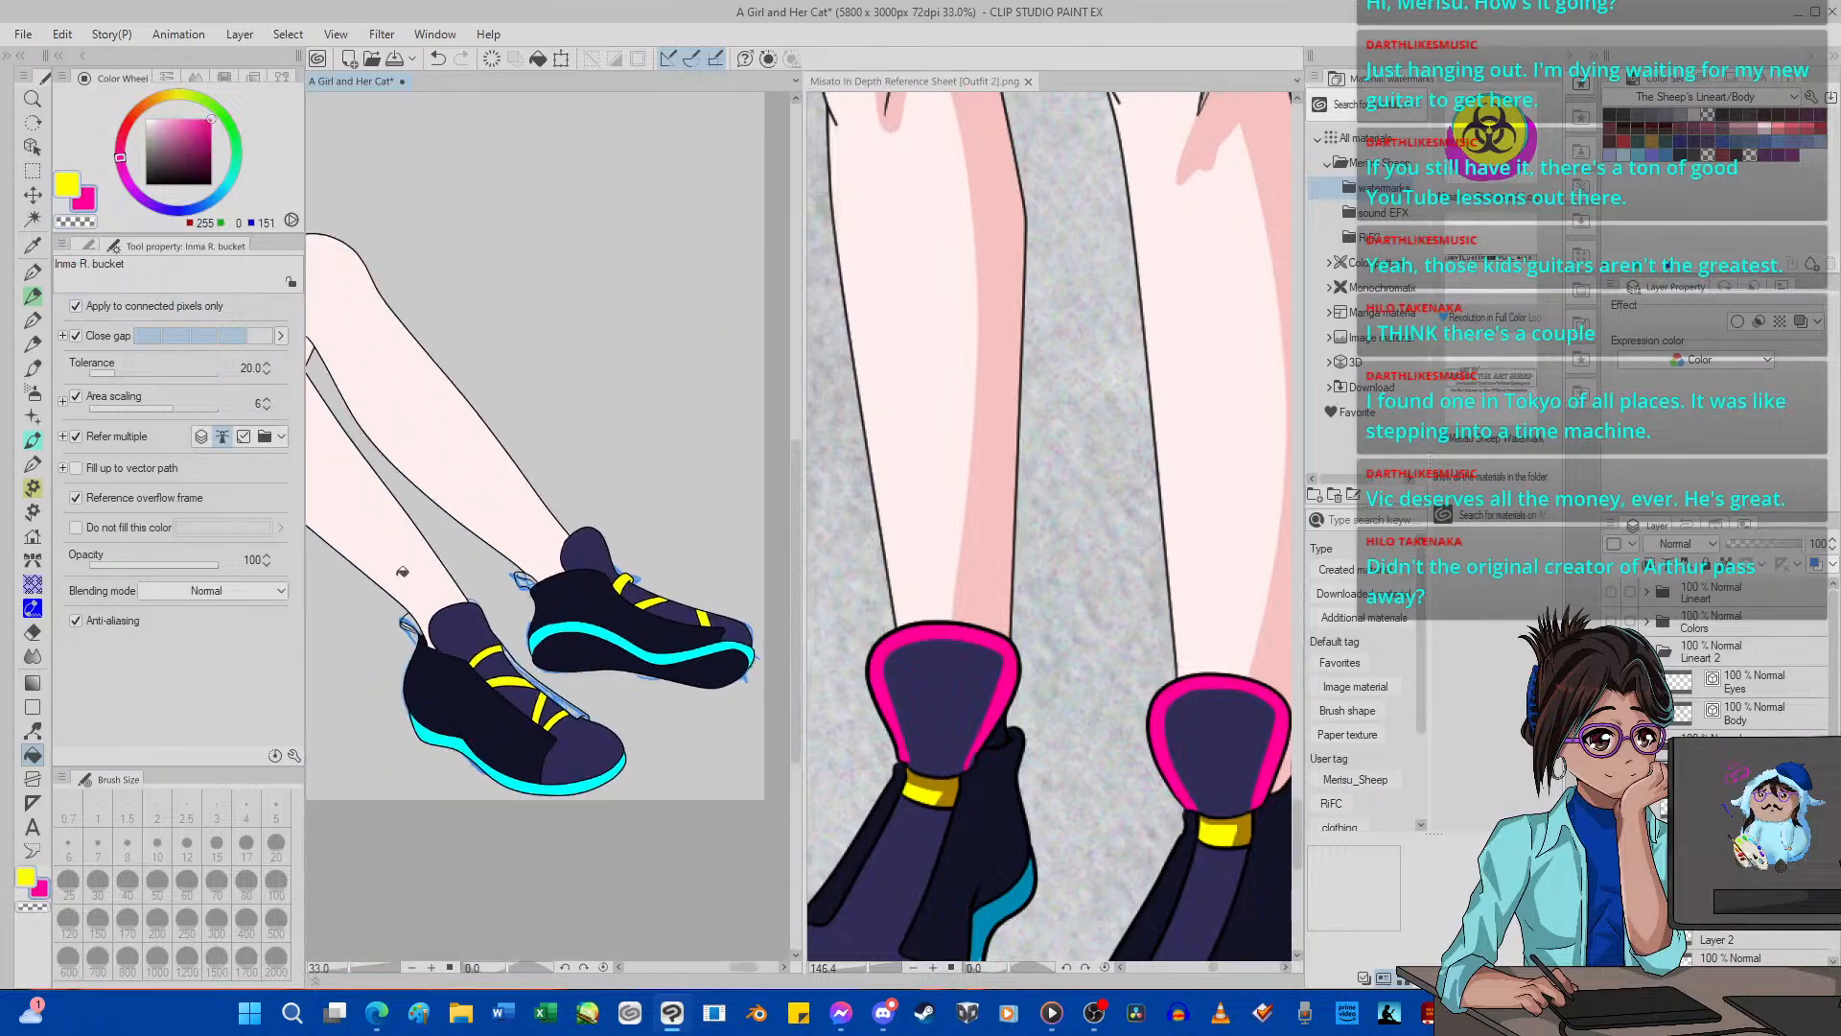
scroll(420, 631, "up", 3)
scroll(532, 614, "up", 1)
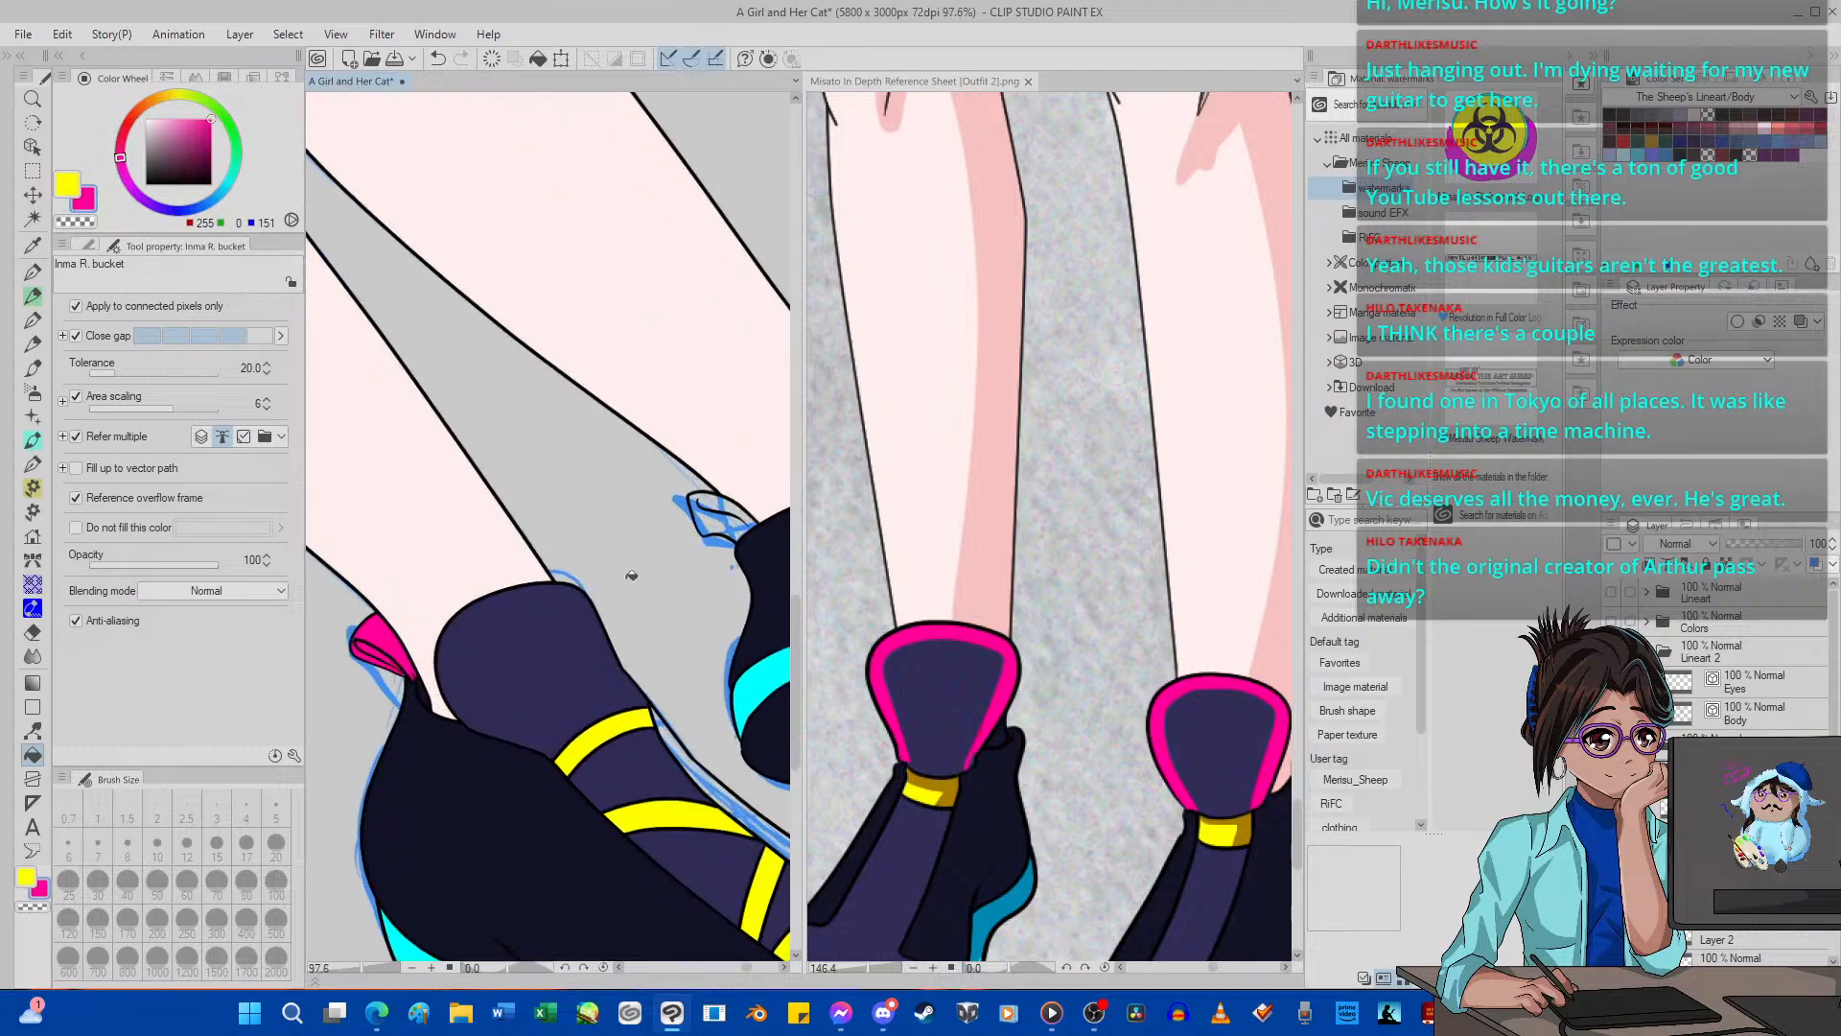
scroll(729, 520, "down", 10)
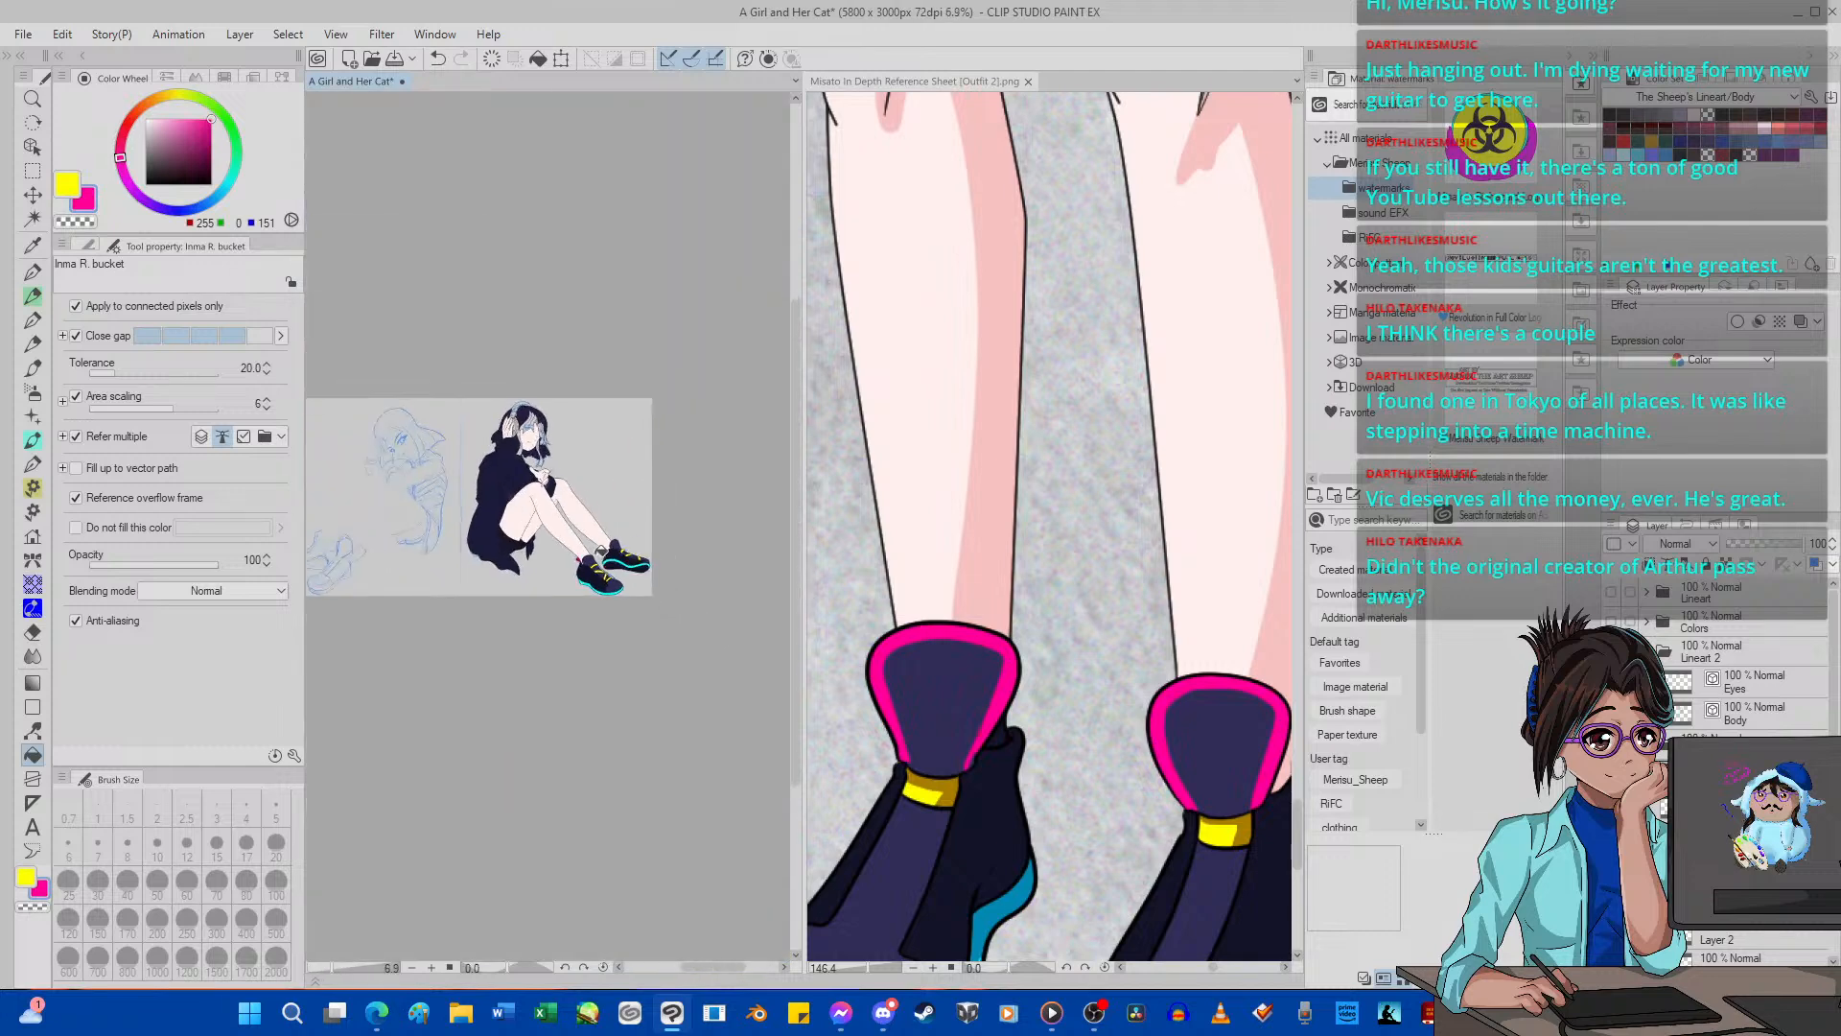
scroll(606, 581, "up", 1)
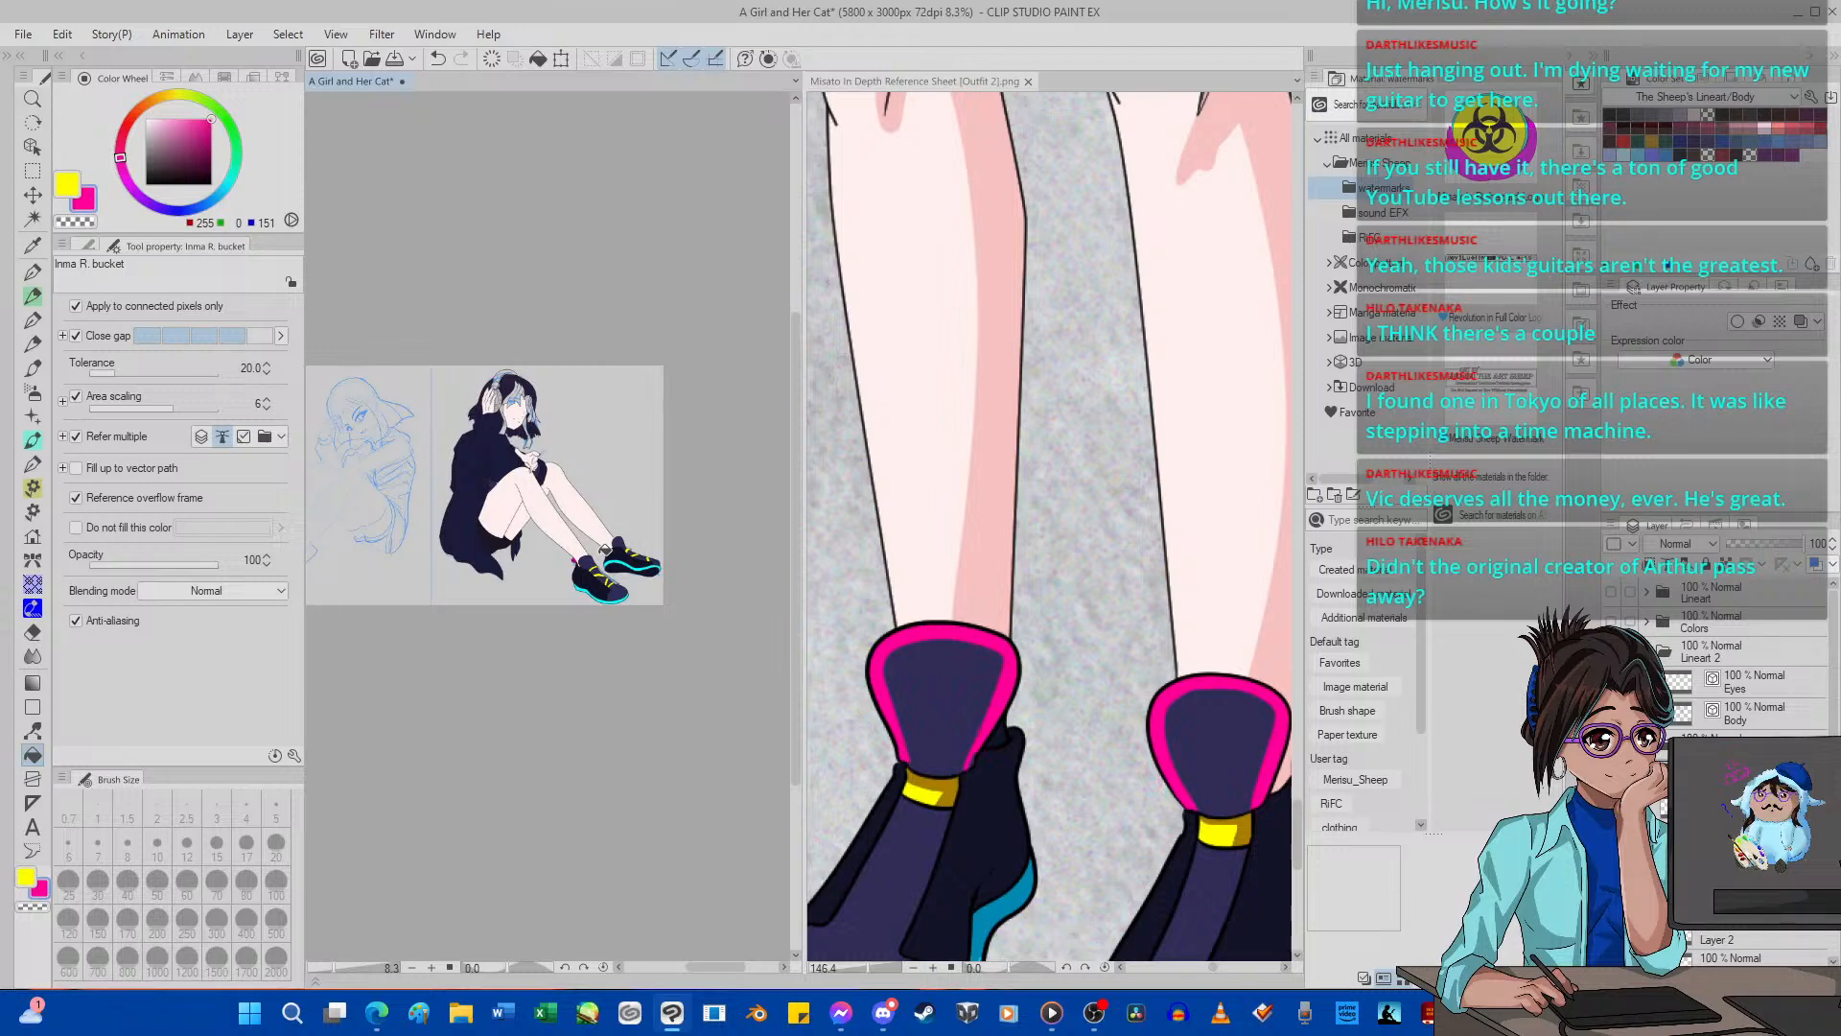
scroll(632, 523, "up", 4)
scroll(633, 526, "down", 4)
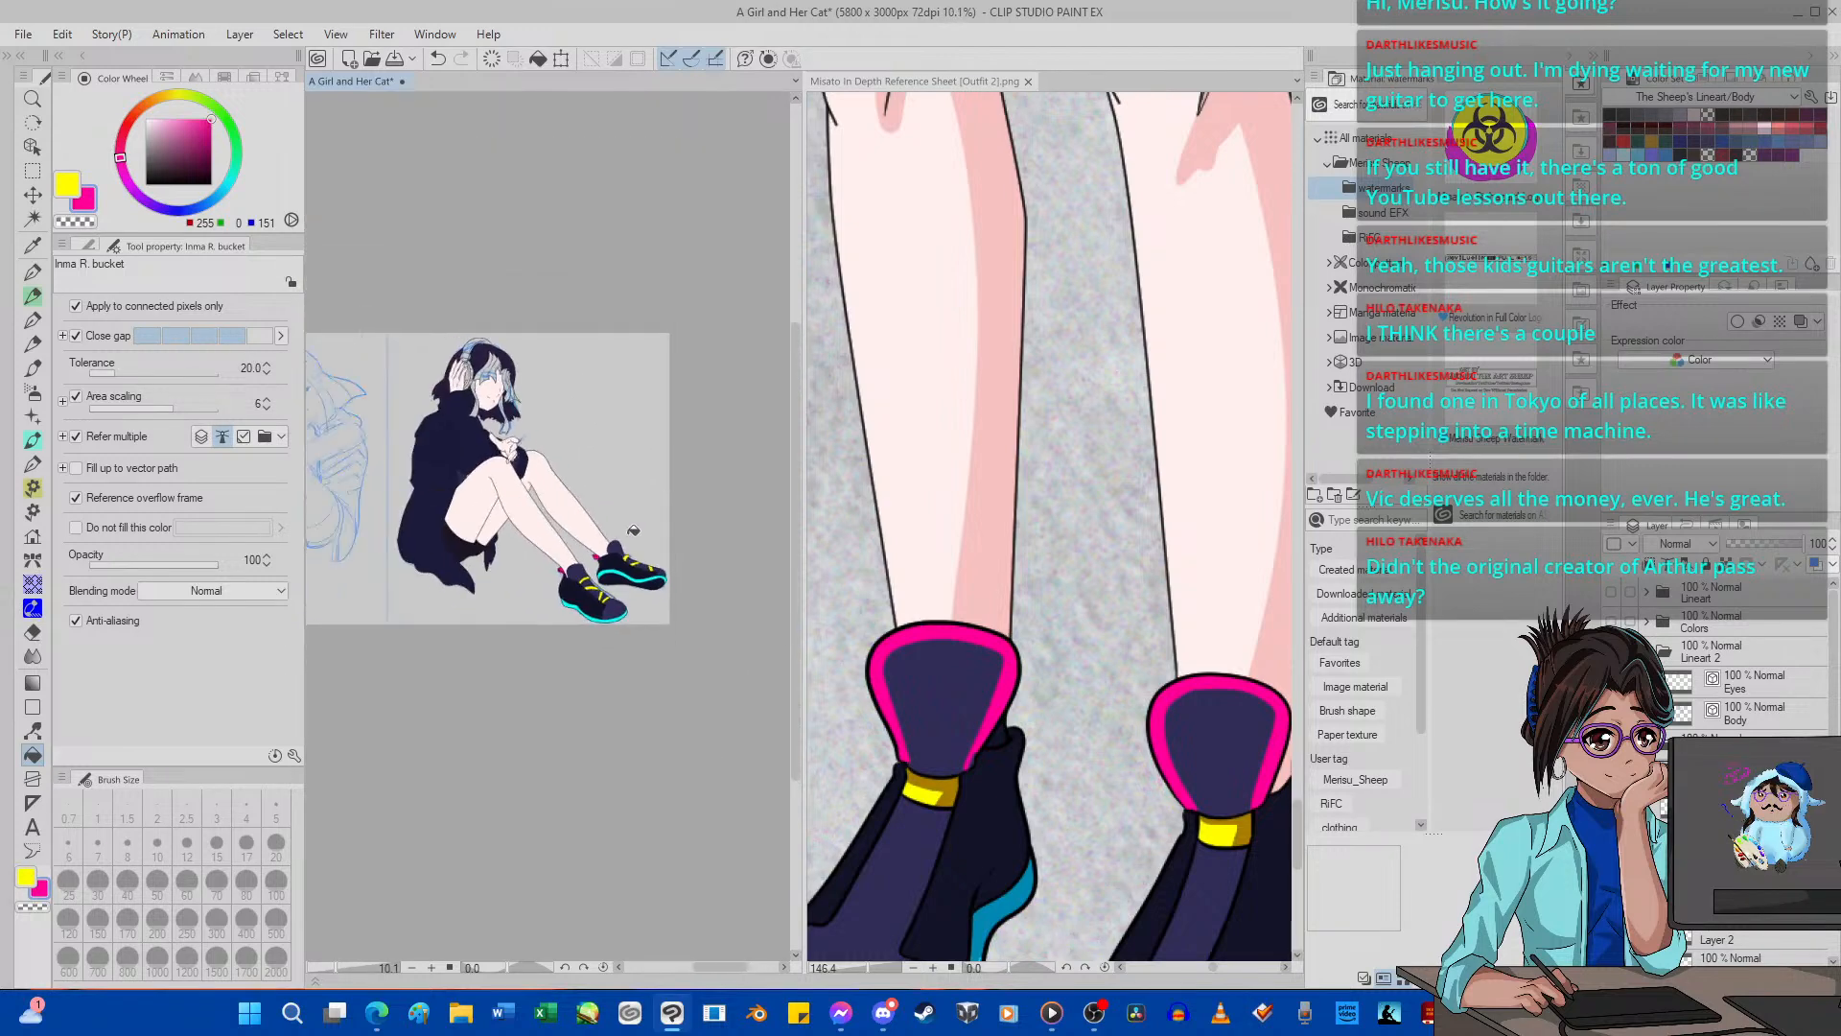
Using the reference sheet's front view as a guide, fill the first bang streak on each side of the parting with hot pink (255, 0, 151).
scroll(586, 470, "up", 3)
scroll(484, 424, "down", 1)
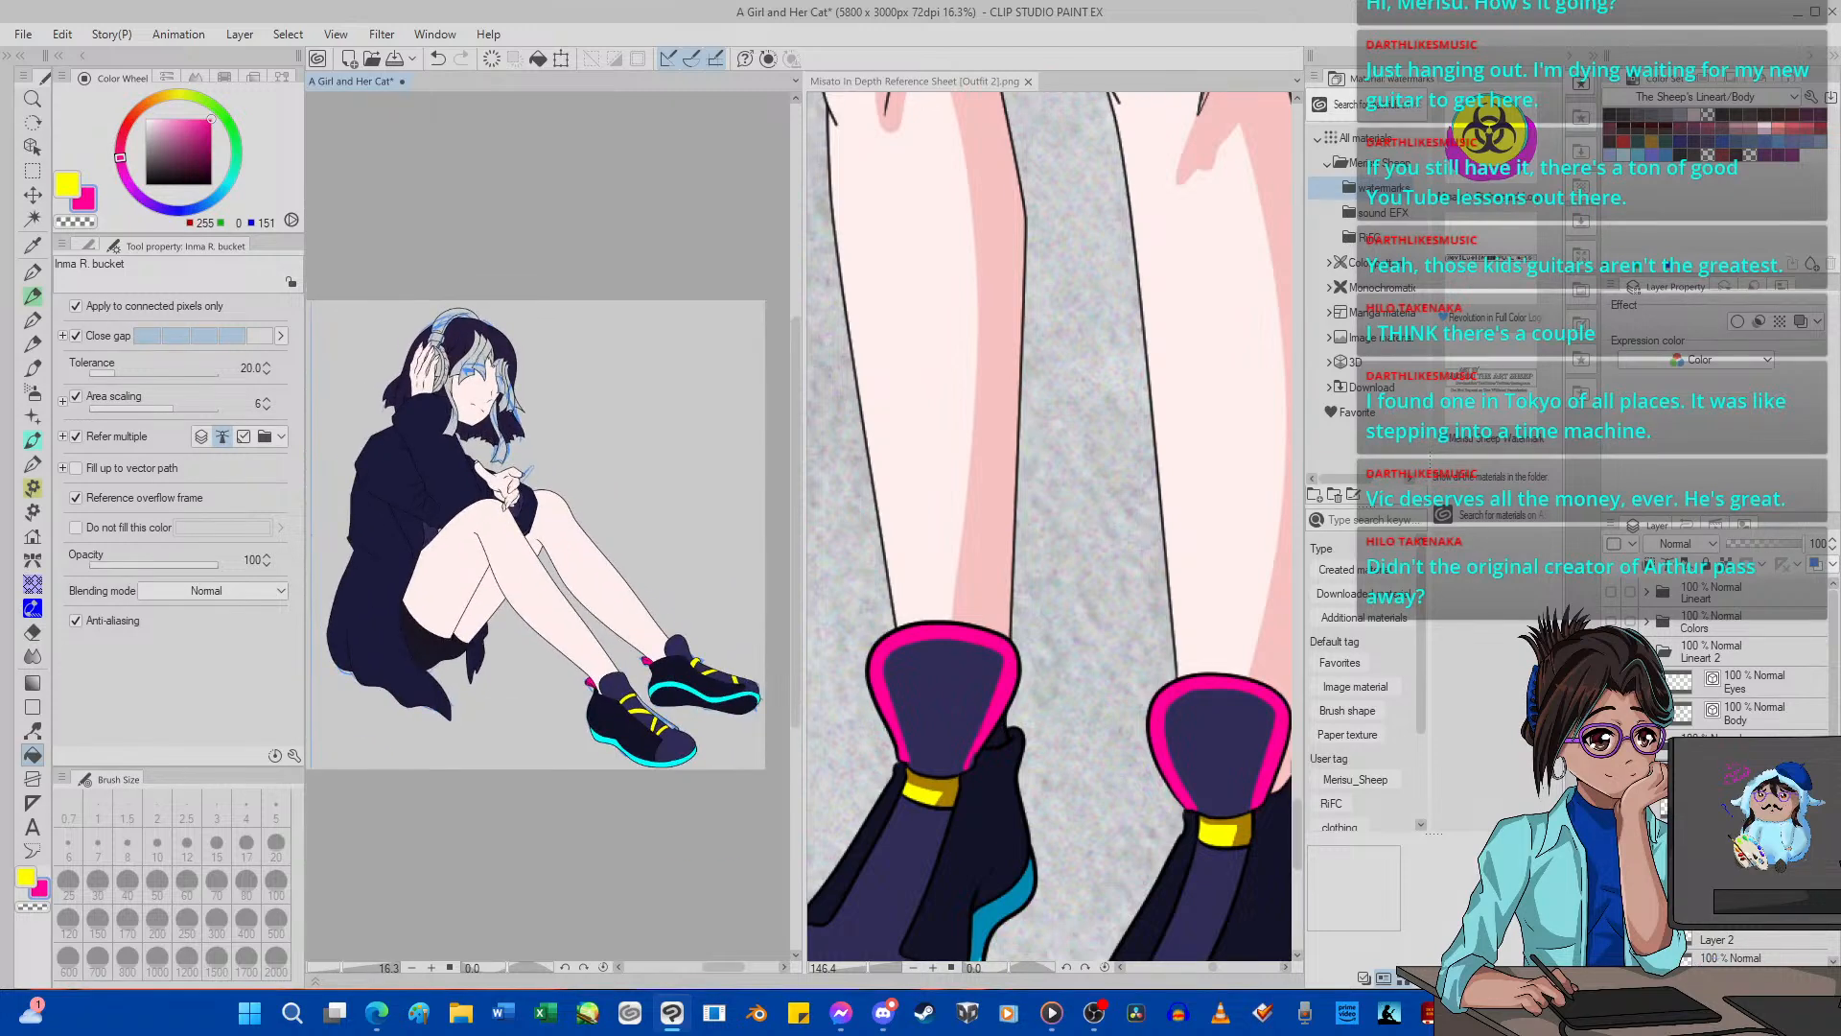
scroll(521, 300, "up", 2)
scroll(1069, 583, "down", 10)
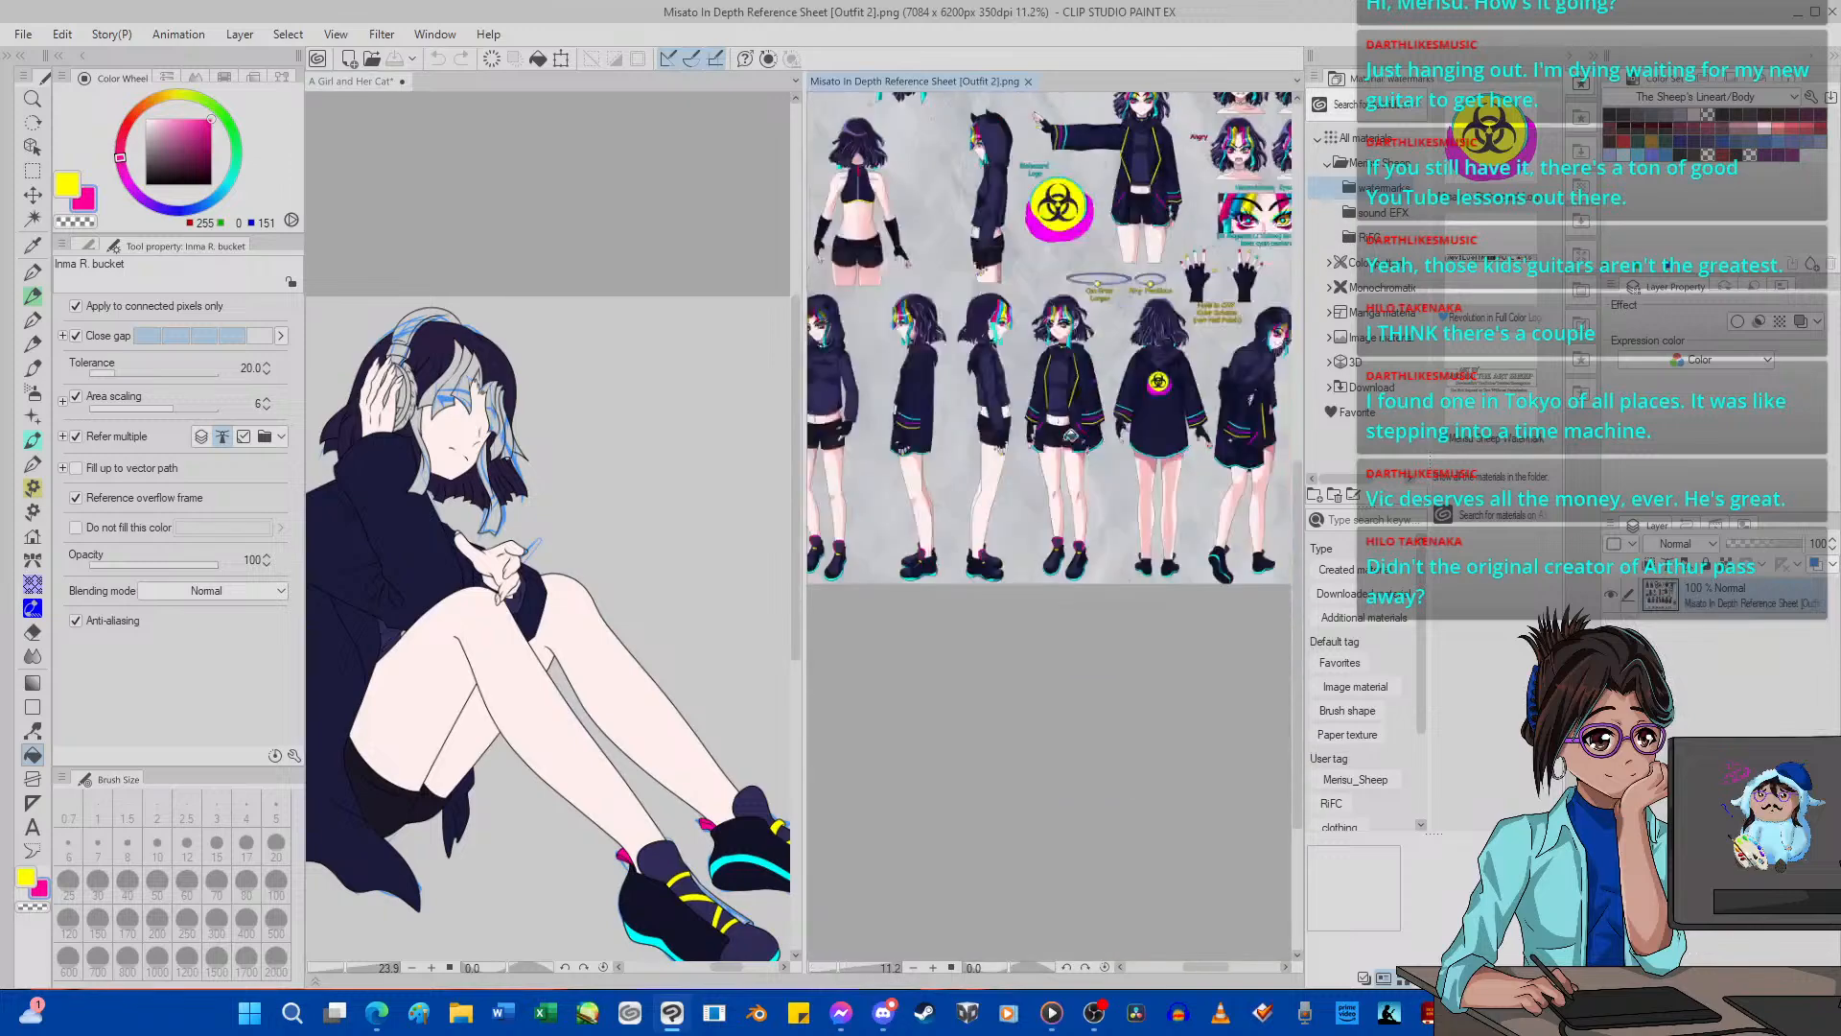
scroll(1069, 437, "up", 7)
scroll(476, 393, "up", 5)
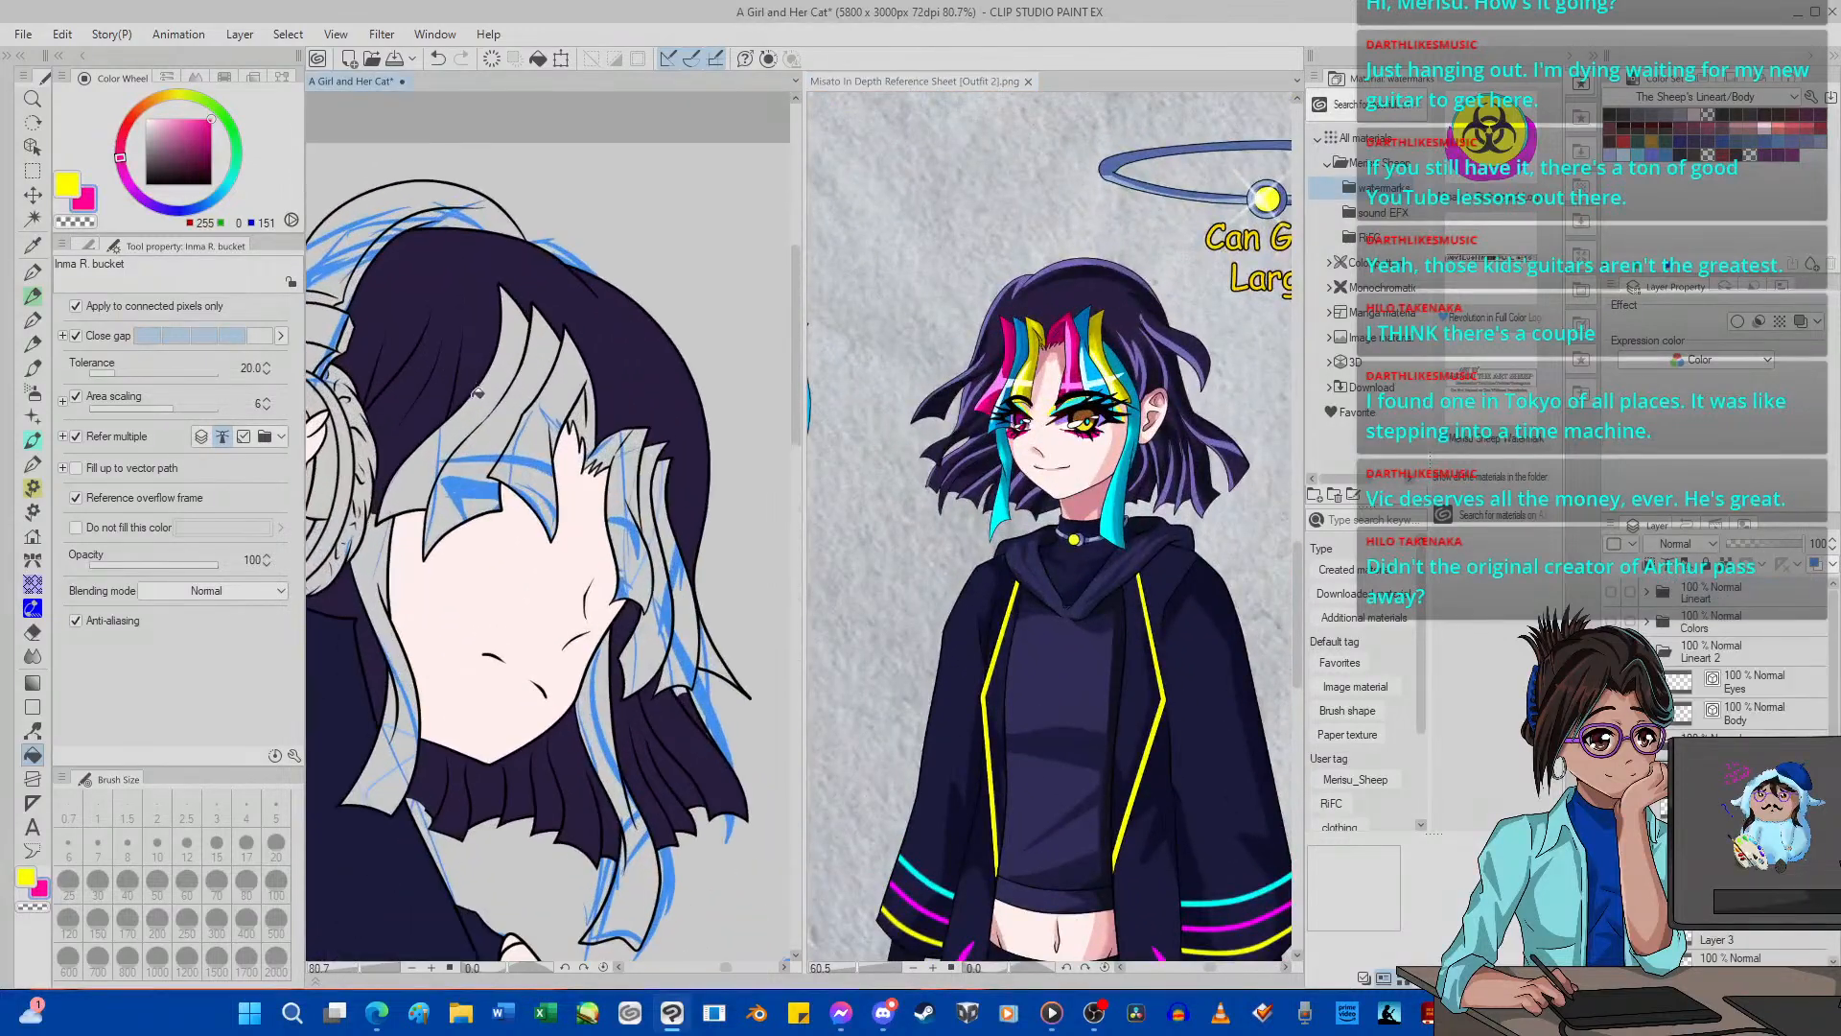
left_click(476, 394)
left_click(630, 486)
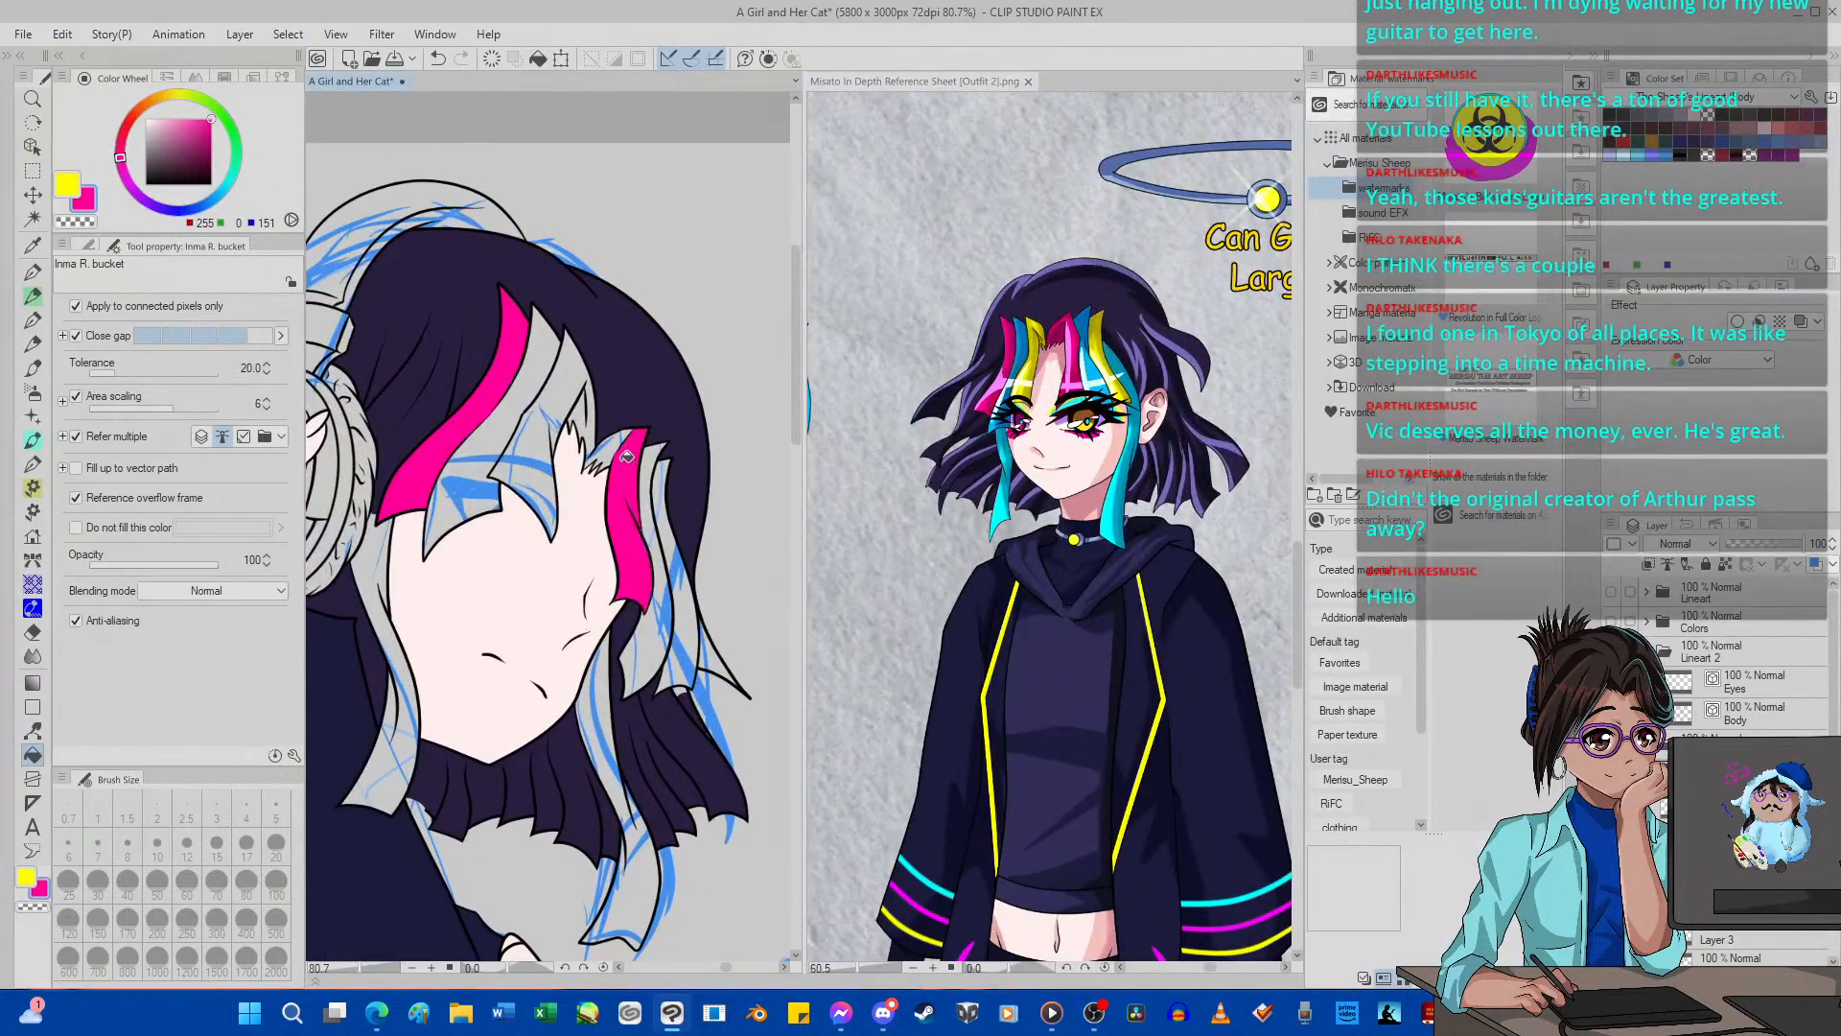
left_click(617, 441)
scroll(617, 441, "down", 2)
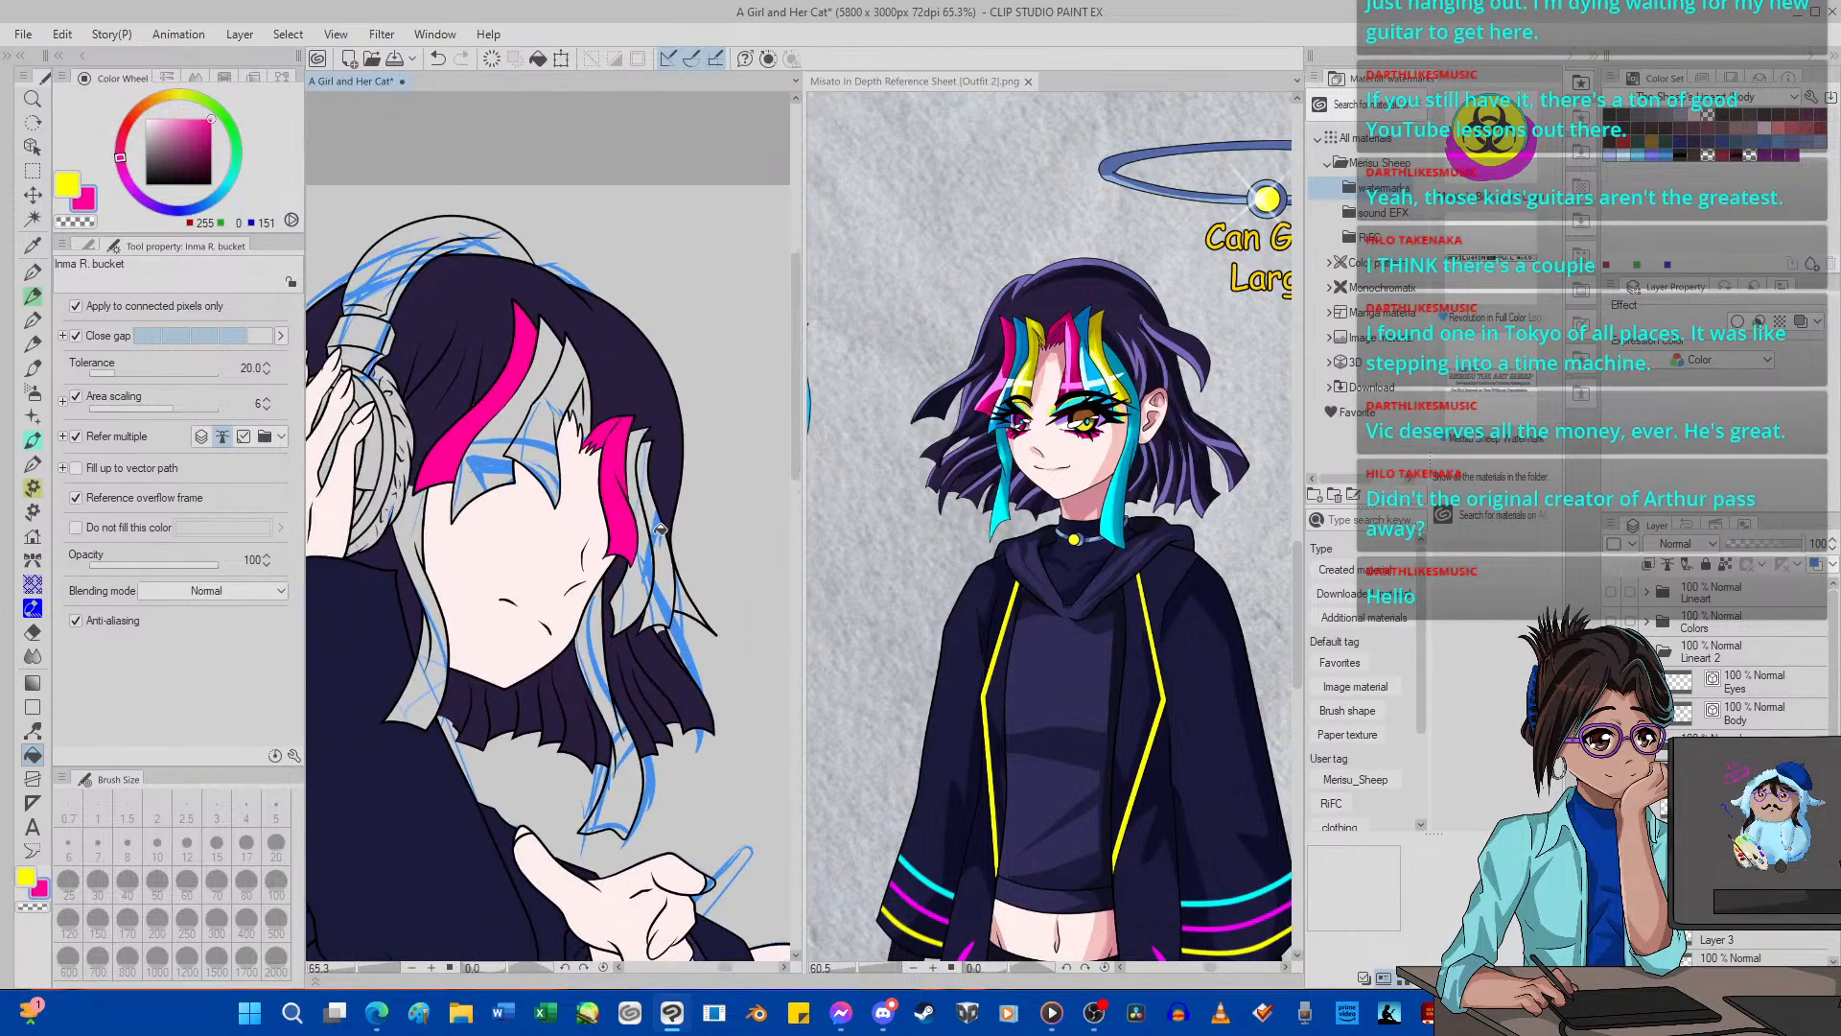
Sample the blue (0, 187, 255) from the reference hair streaks and fill the streak beside each pink one.
left_click(33, 245)
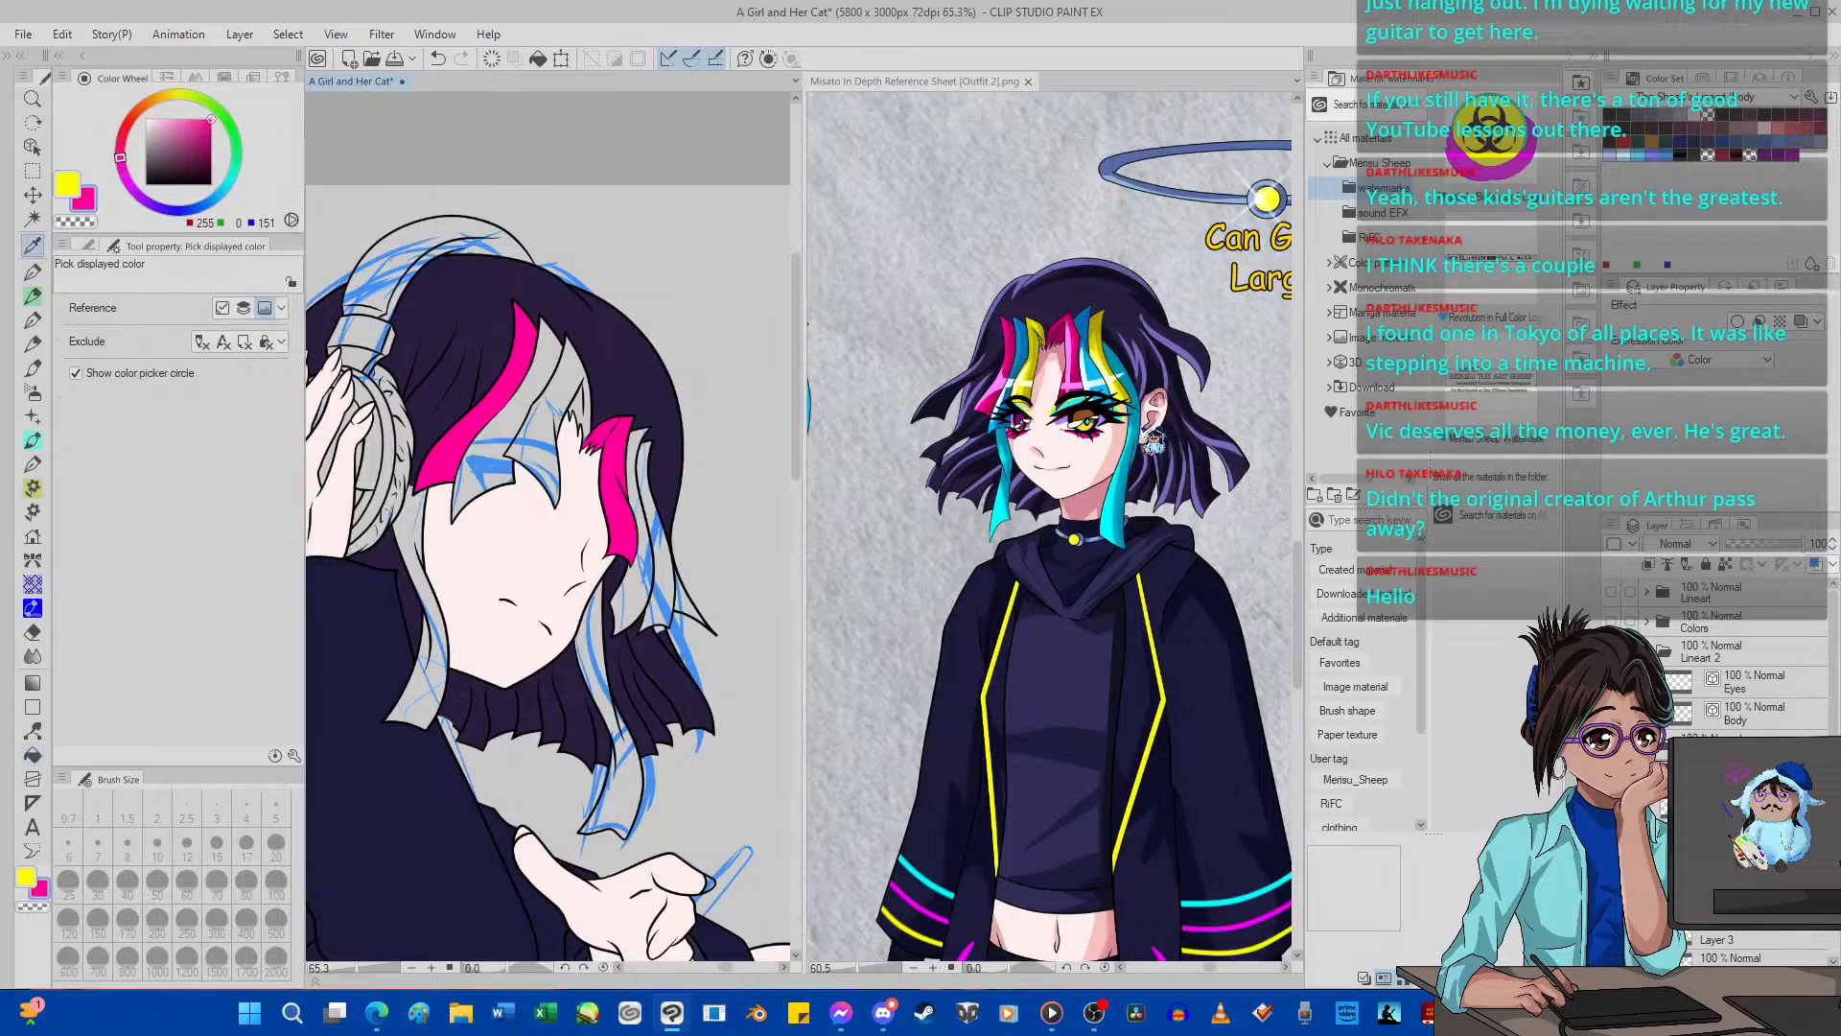
left_click(1110, 387)
left_click(1107, 367)
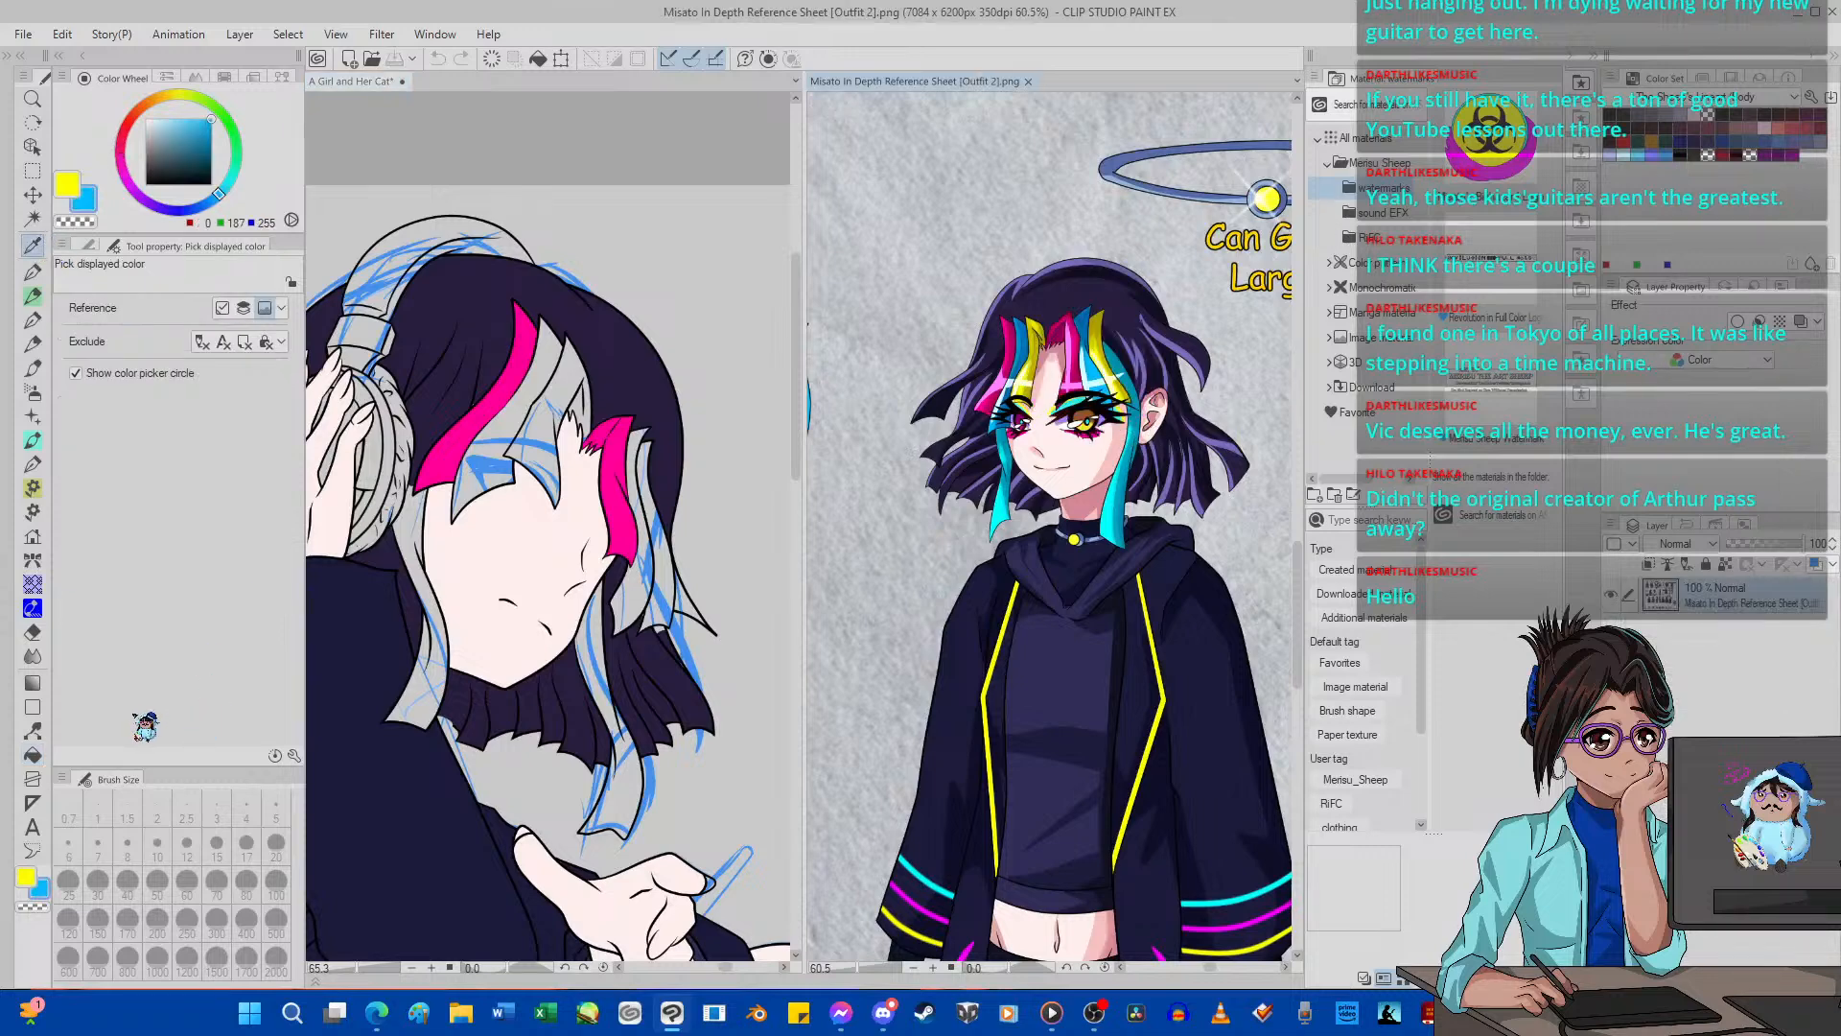
left_click(32, 755)
left_click(511, 446)
left_click(511, 443)
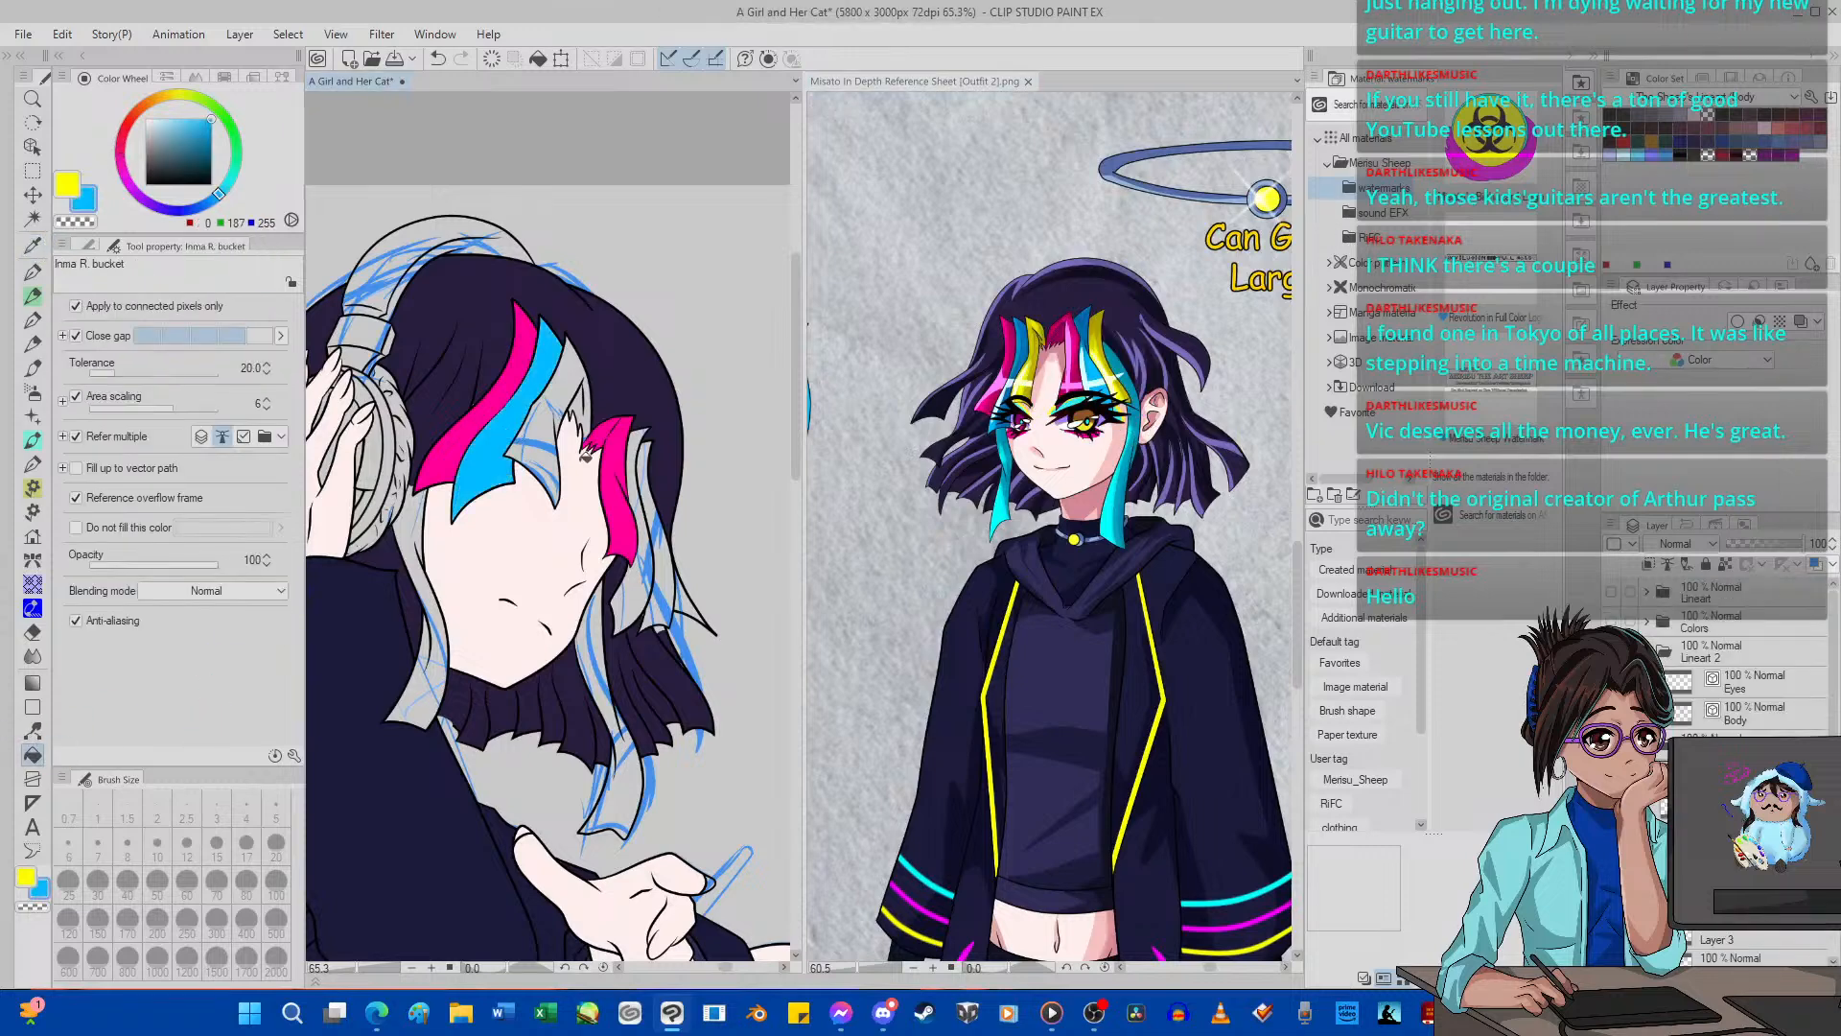
left_click(637, 476)
Switch to the yellow (255, 253, 0) and fill the remaining bang streak on each side of the parting.
key("x")
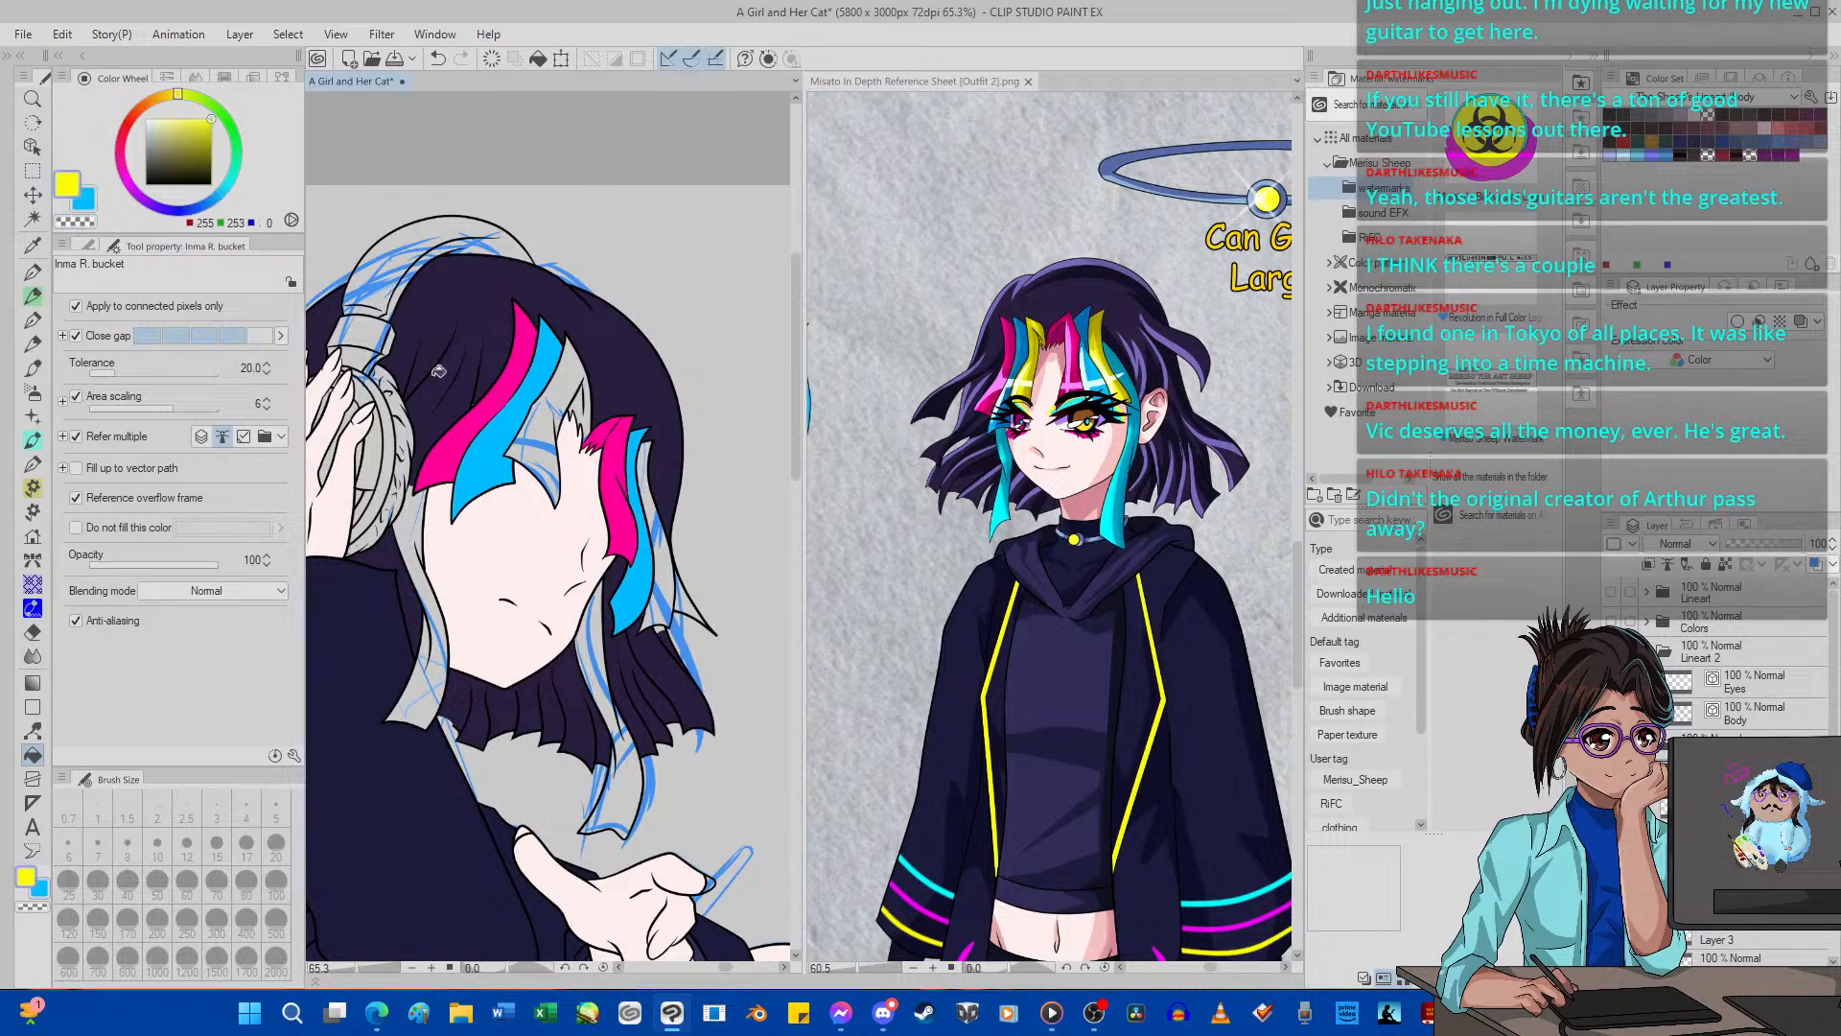
left_click(578, 391)
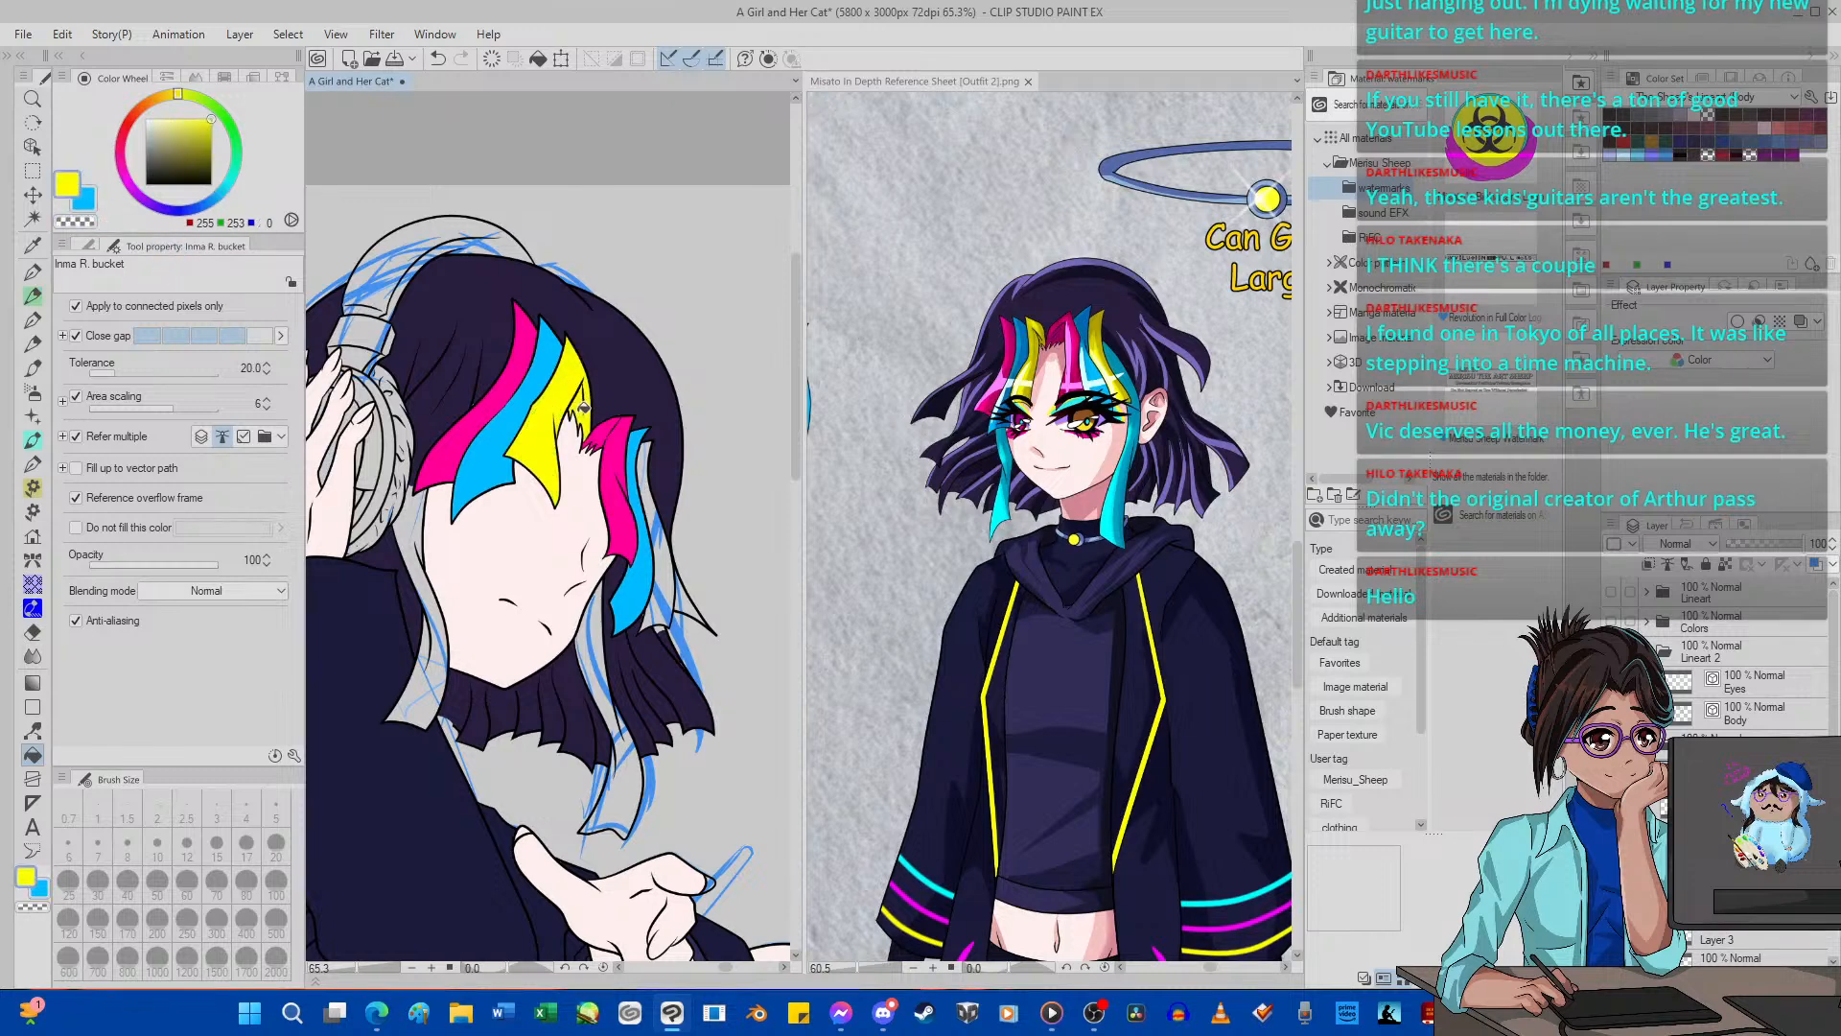
left_click(664, 533)
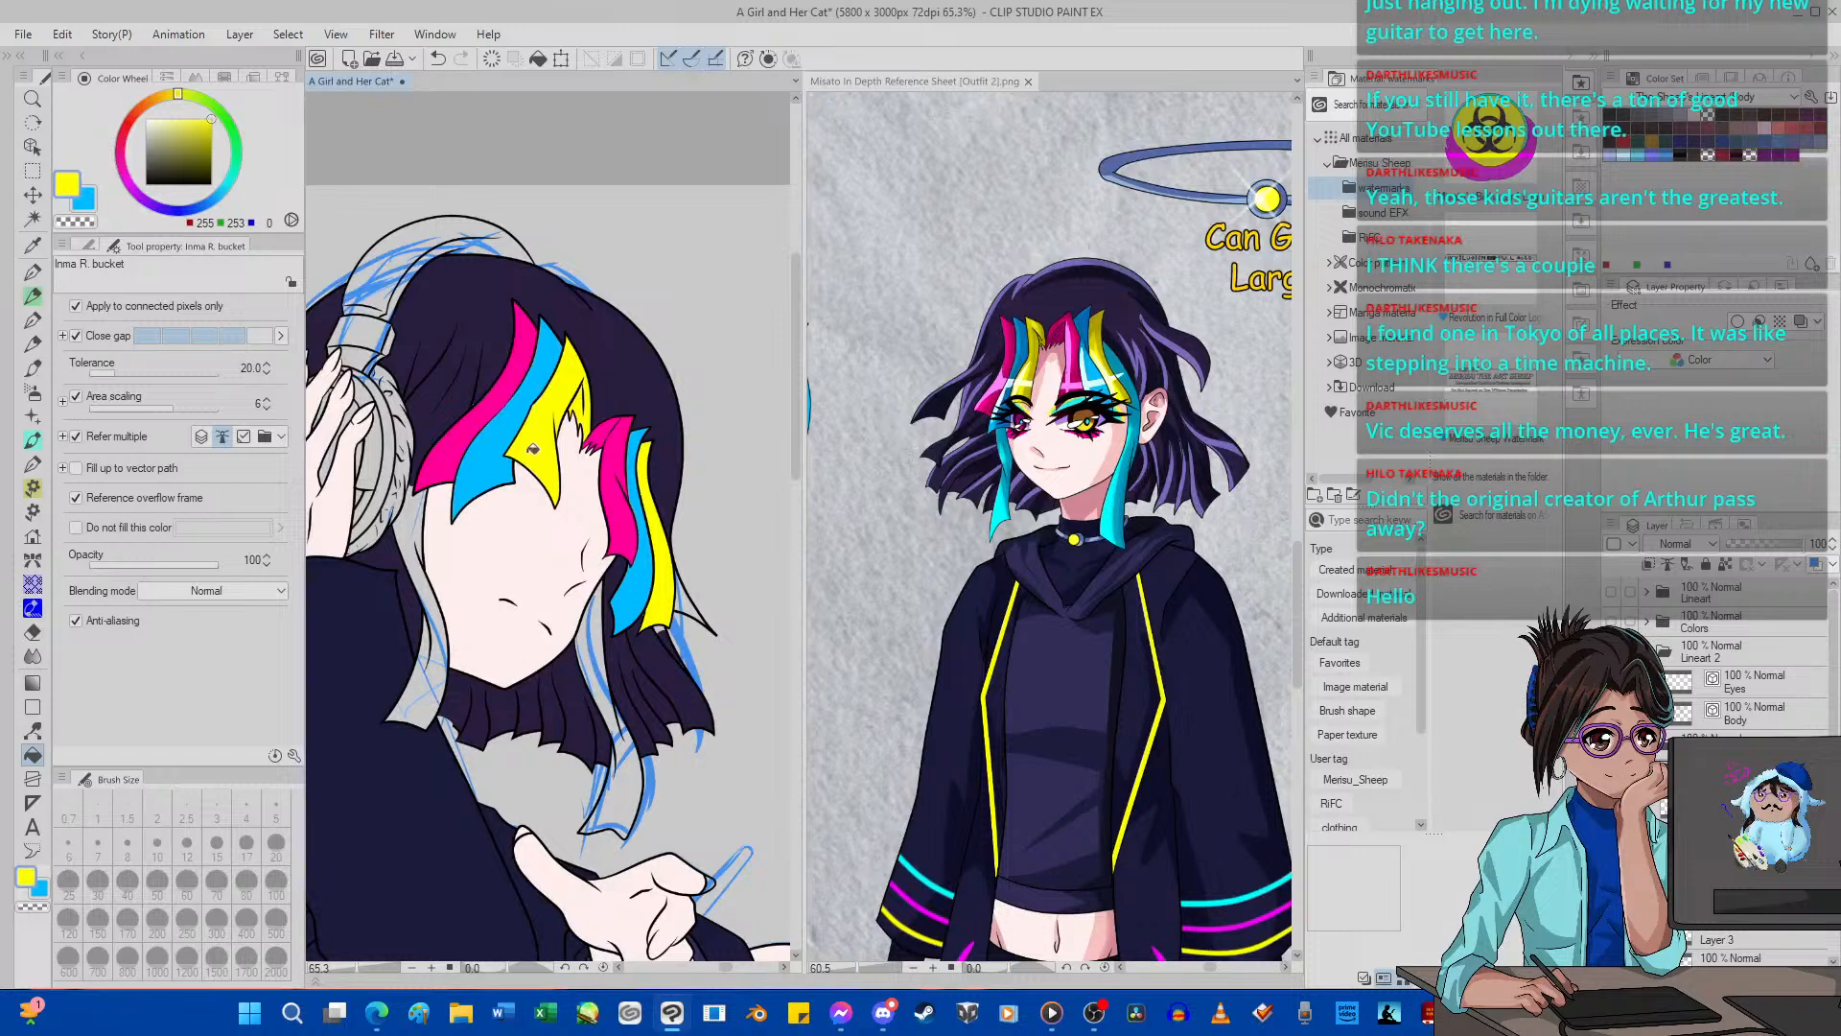
Sample the dark purple hair color (41, 30, 63) from the drawing and fill the unfilled pointed hair tip beside the yellow streak.
key("i")
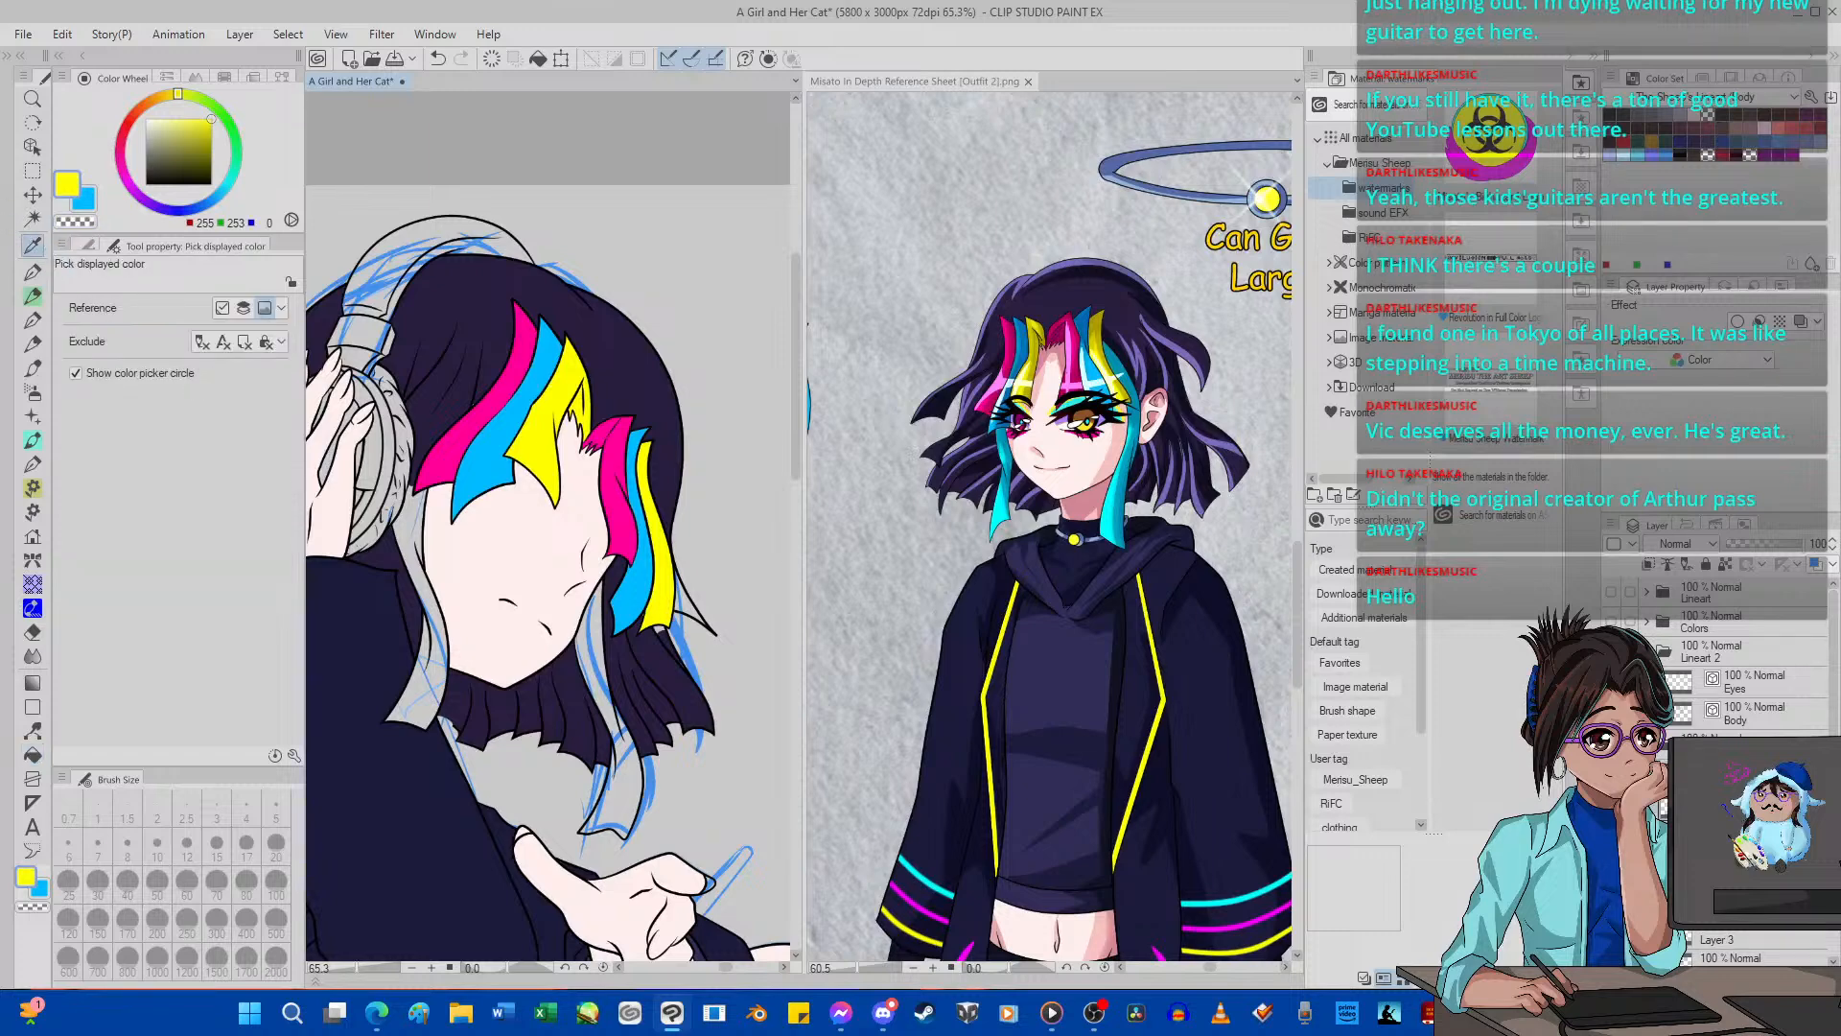
scroll(1740, 709, "down", 3)
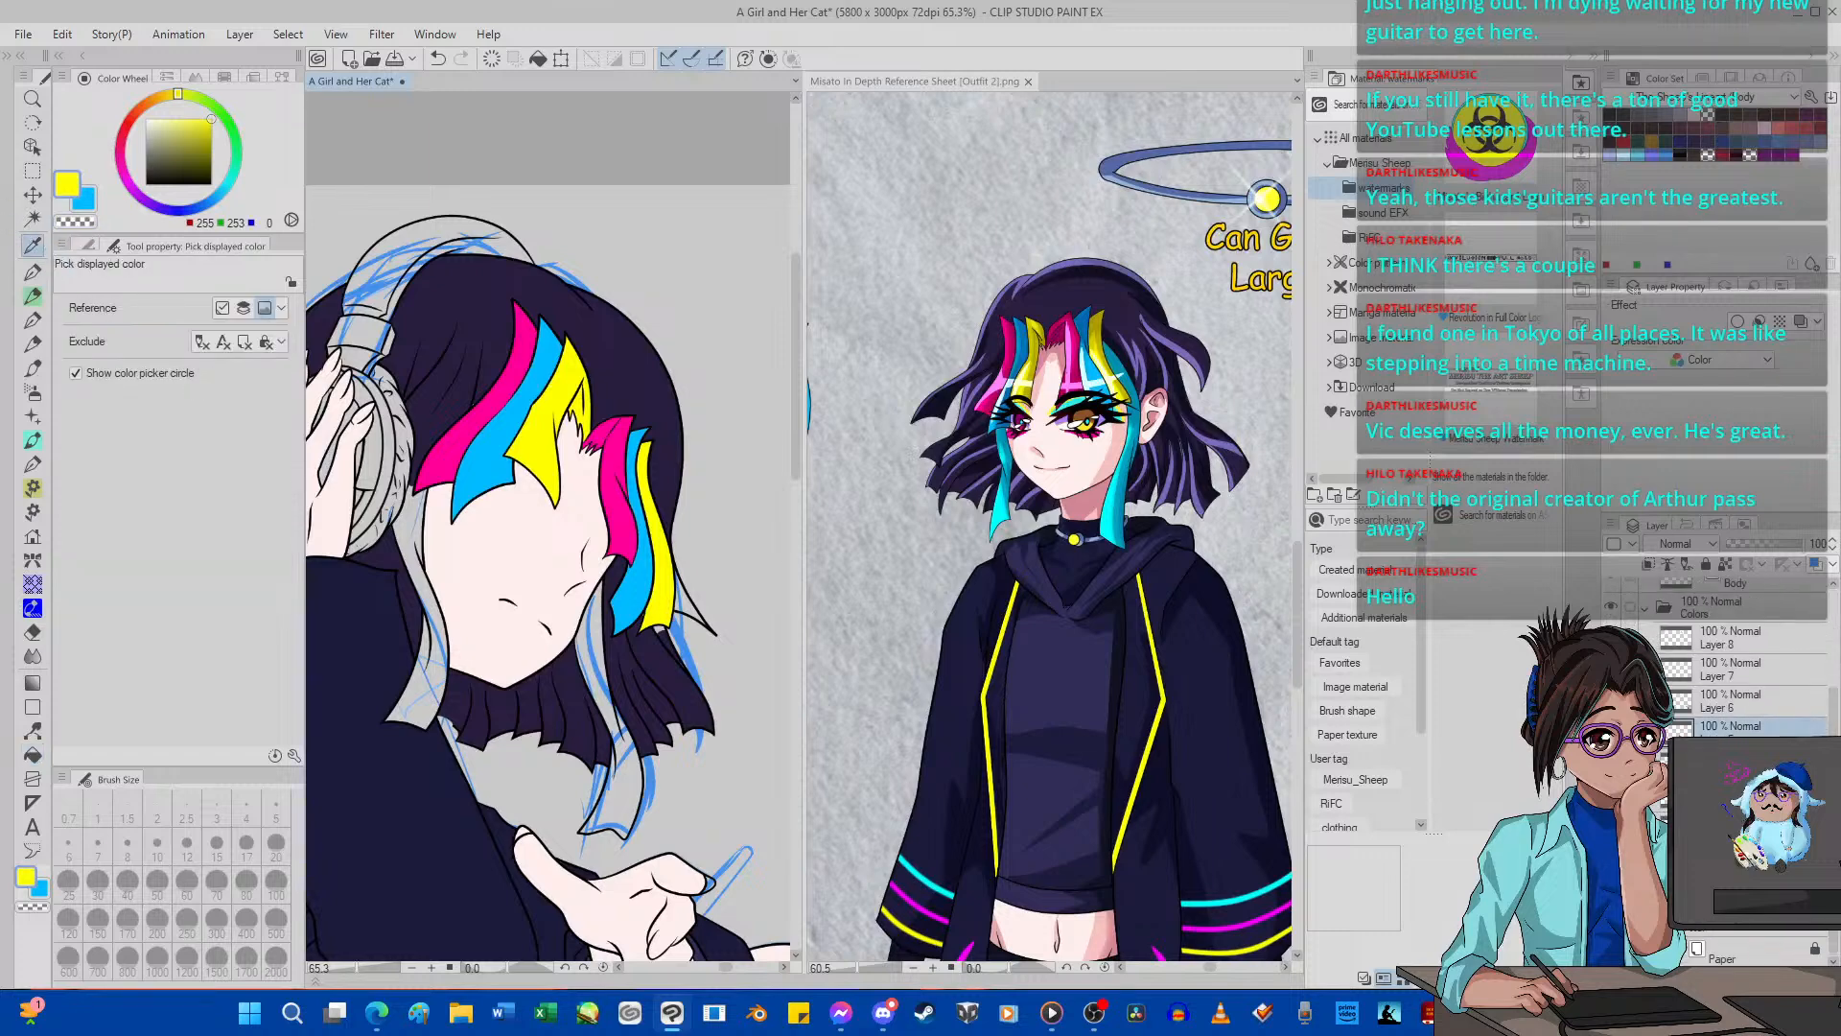
left_click(691, 650)
key("g")
scroll(741, 606, "up", 2)
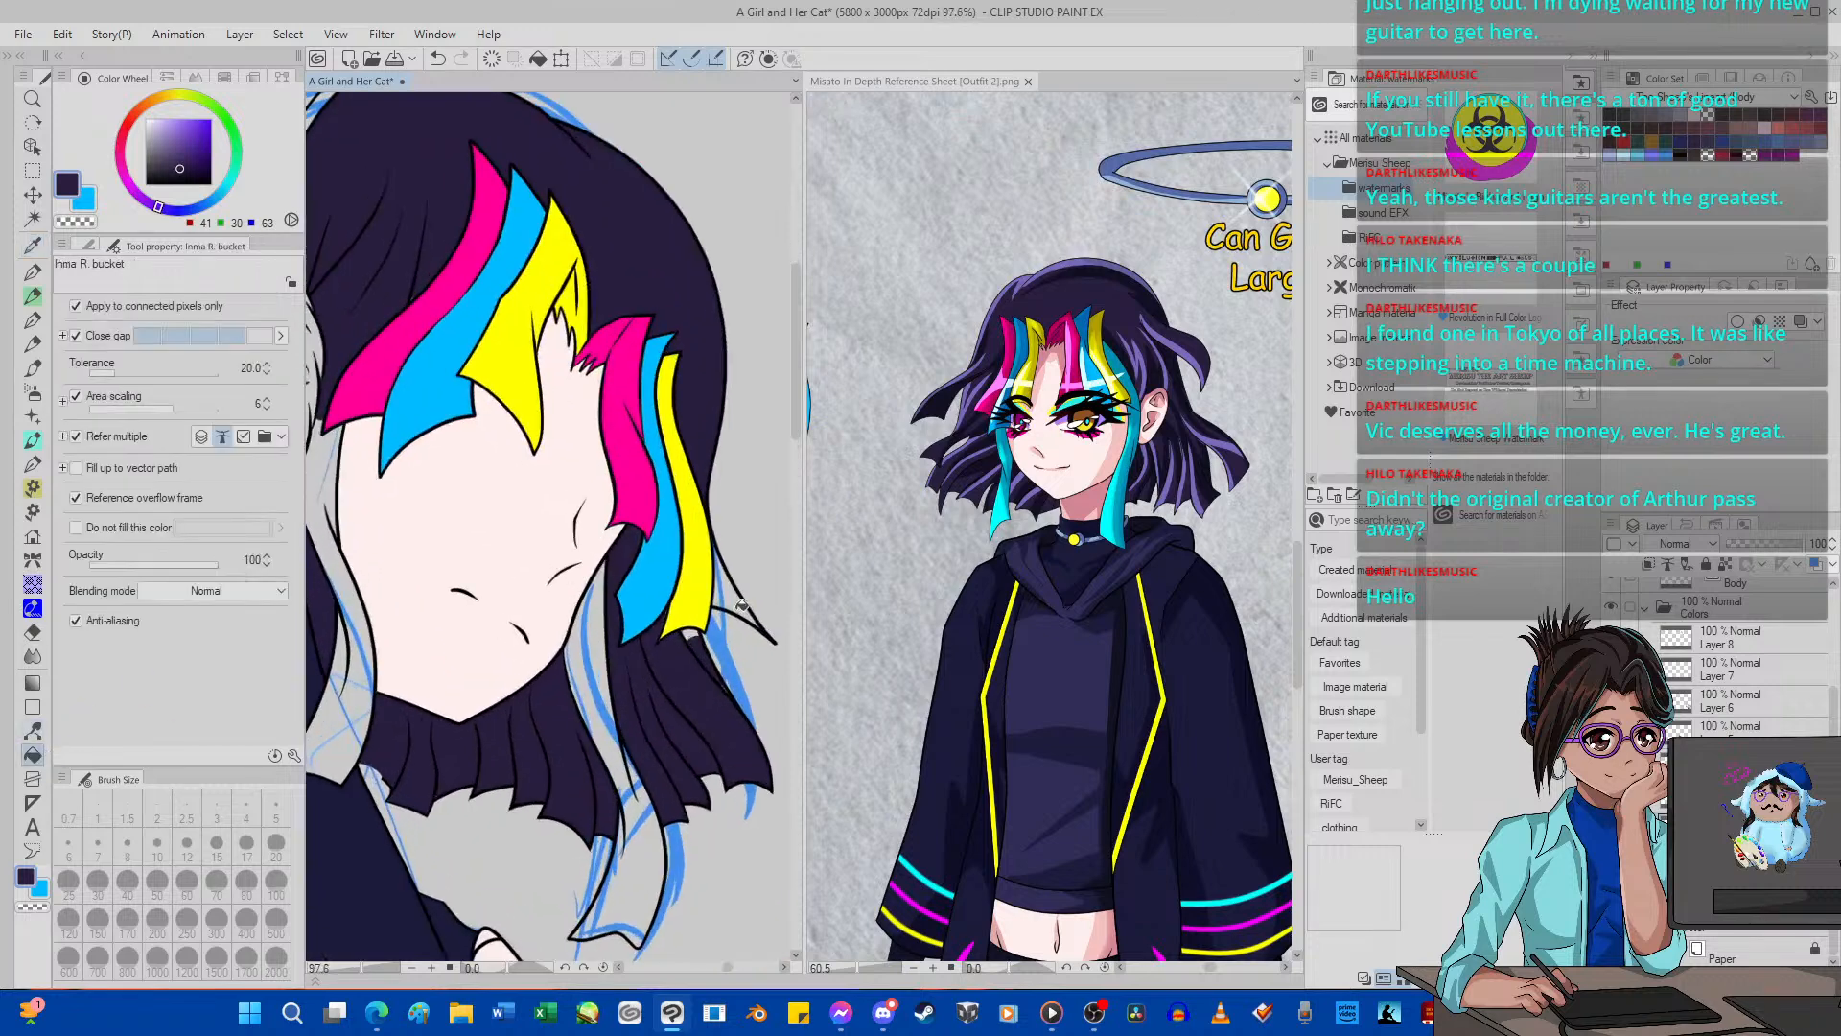
left_click(741, 606)
Sample the cyan (0, 255, 255) of the reference's long side locks and fill both long locks framing the girl's face.
scroll(676, 593, "down", 8)
scroll(676, 593, "up", 4)
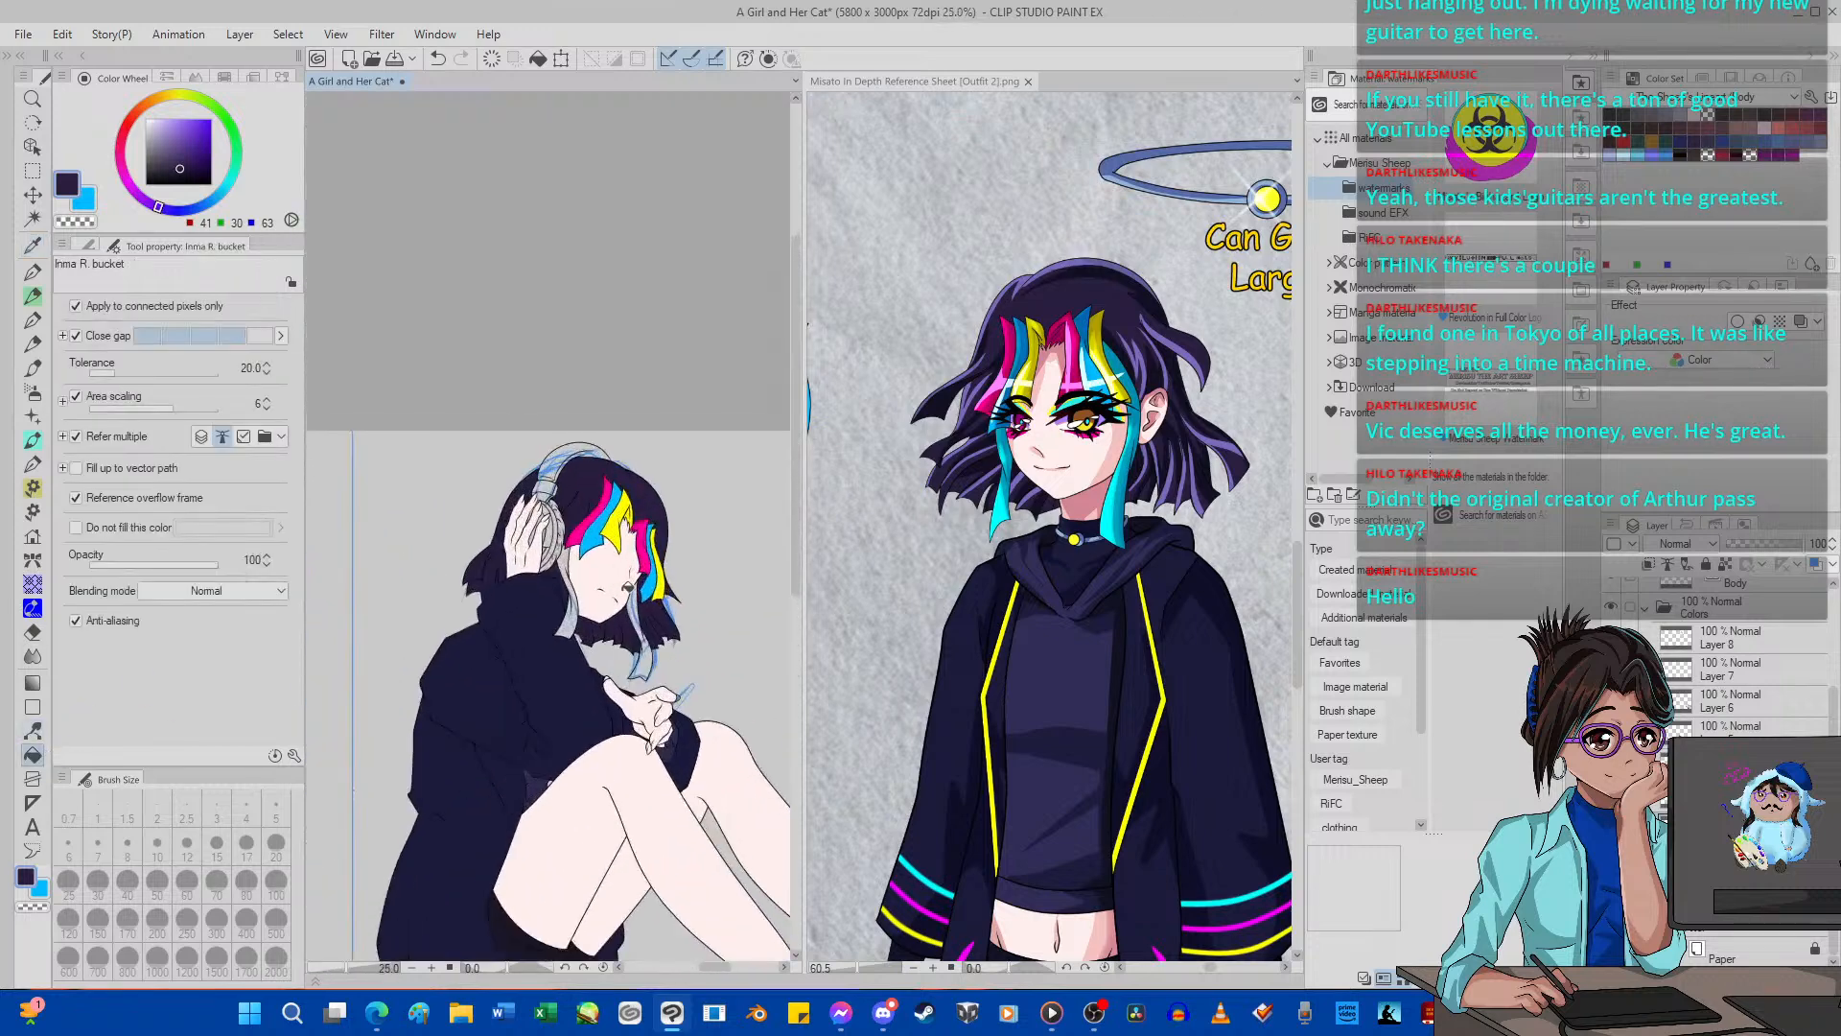
left_click(32, 244)
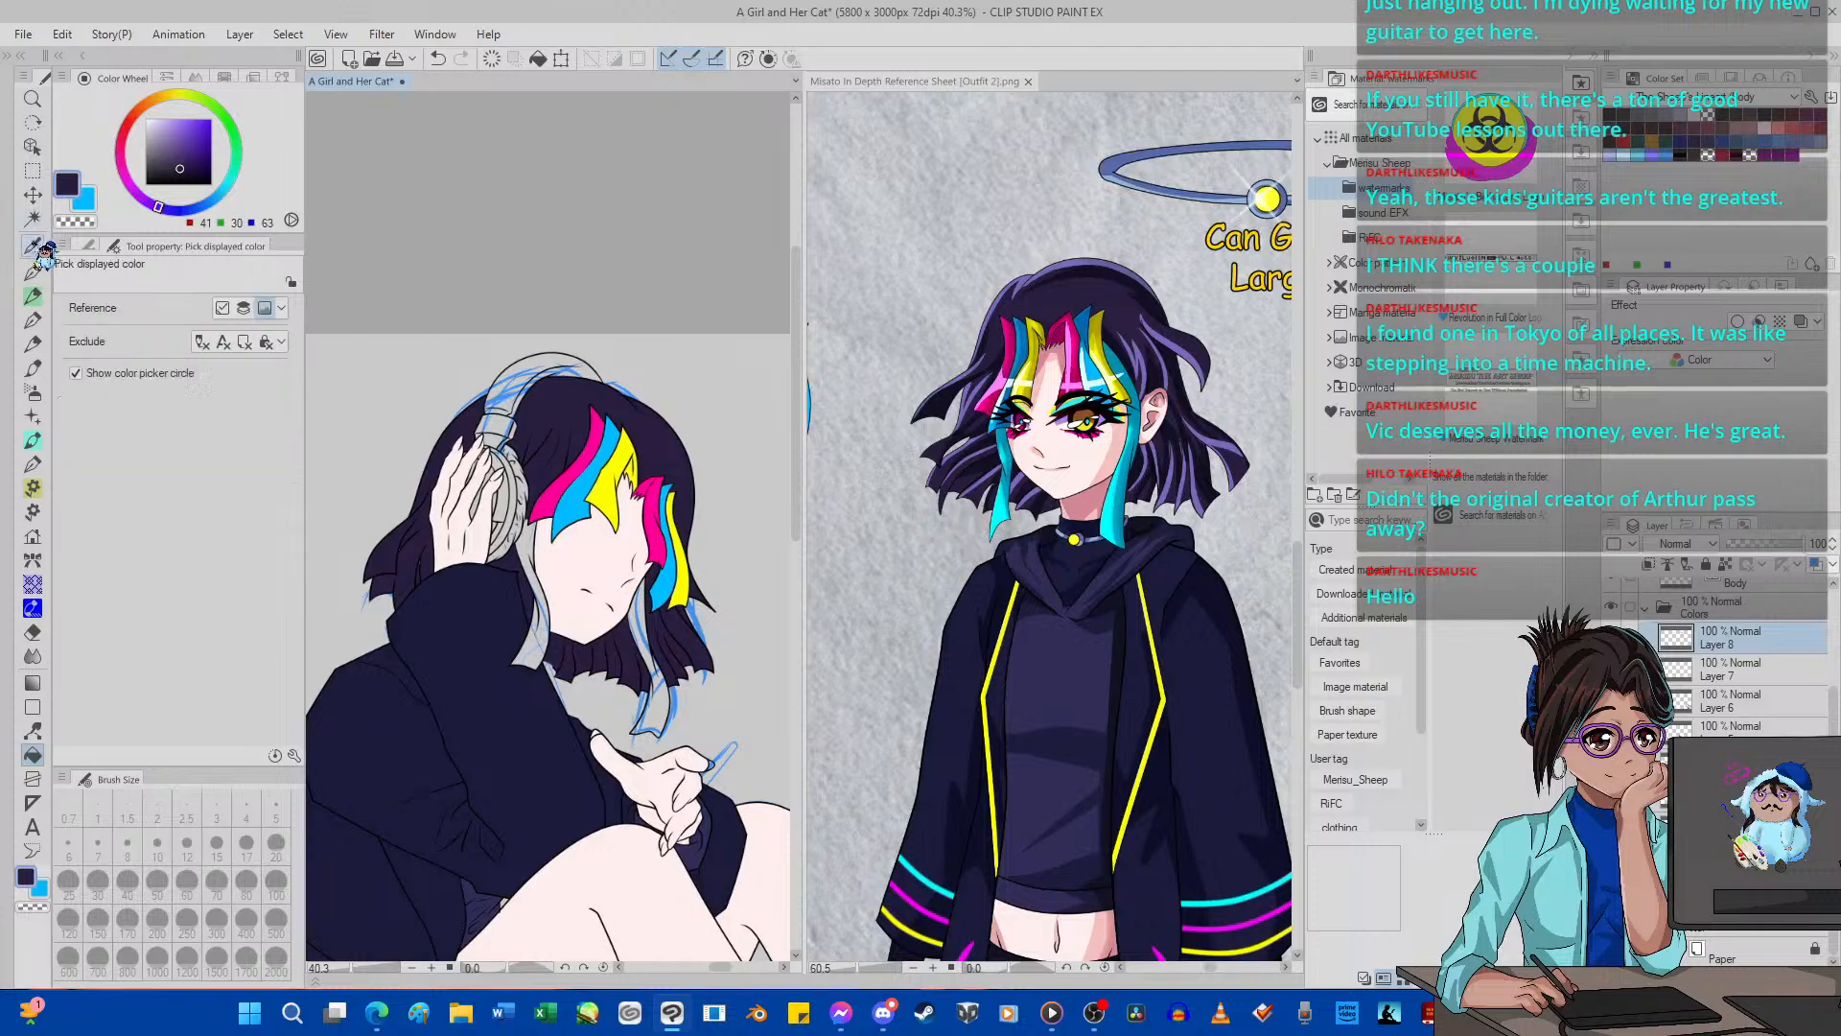
left_click(1007, 508)
left_click(1001, 515)
key("g")
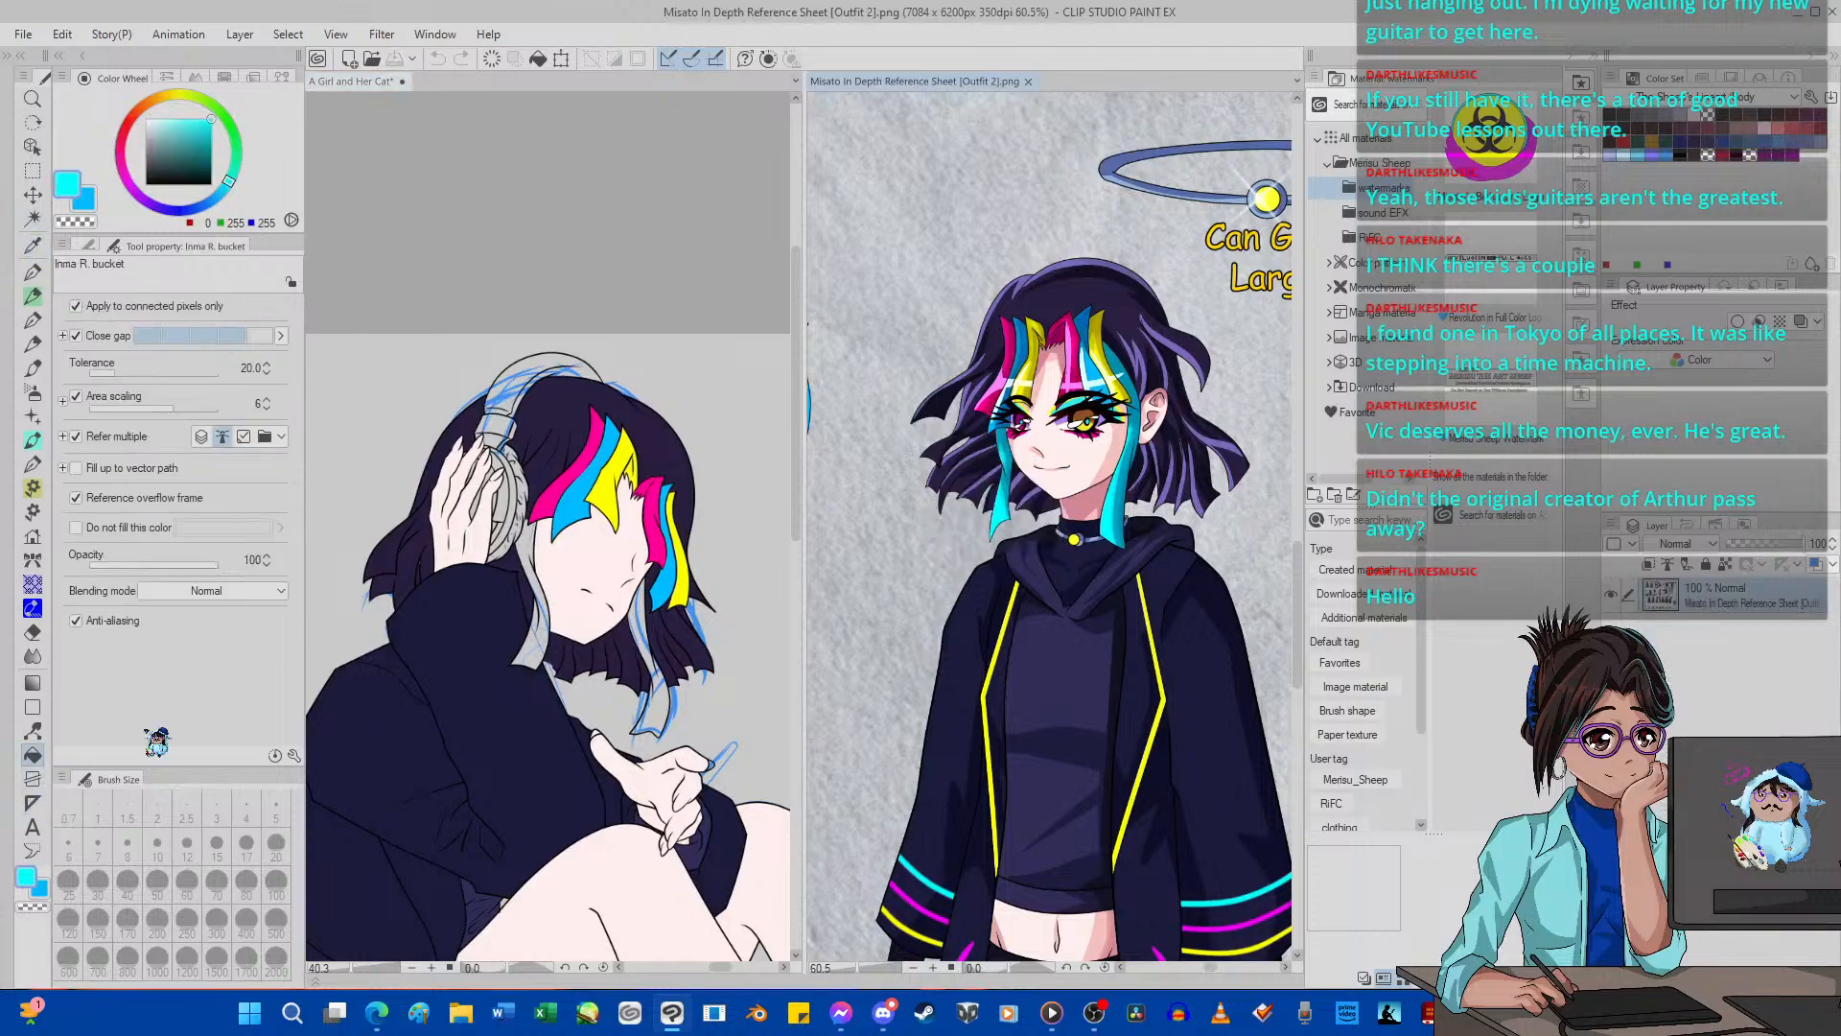
left_click(649, 655)
left_click(649, 655)
left_click(545, 623)
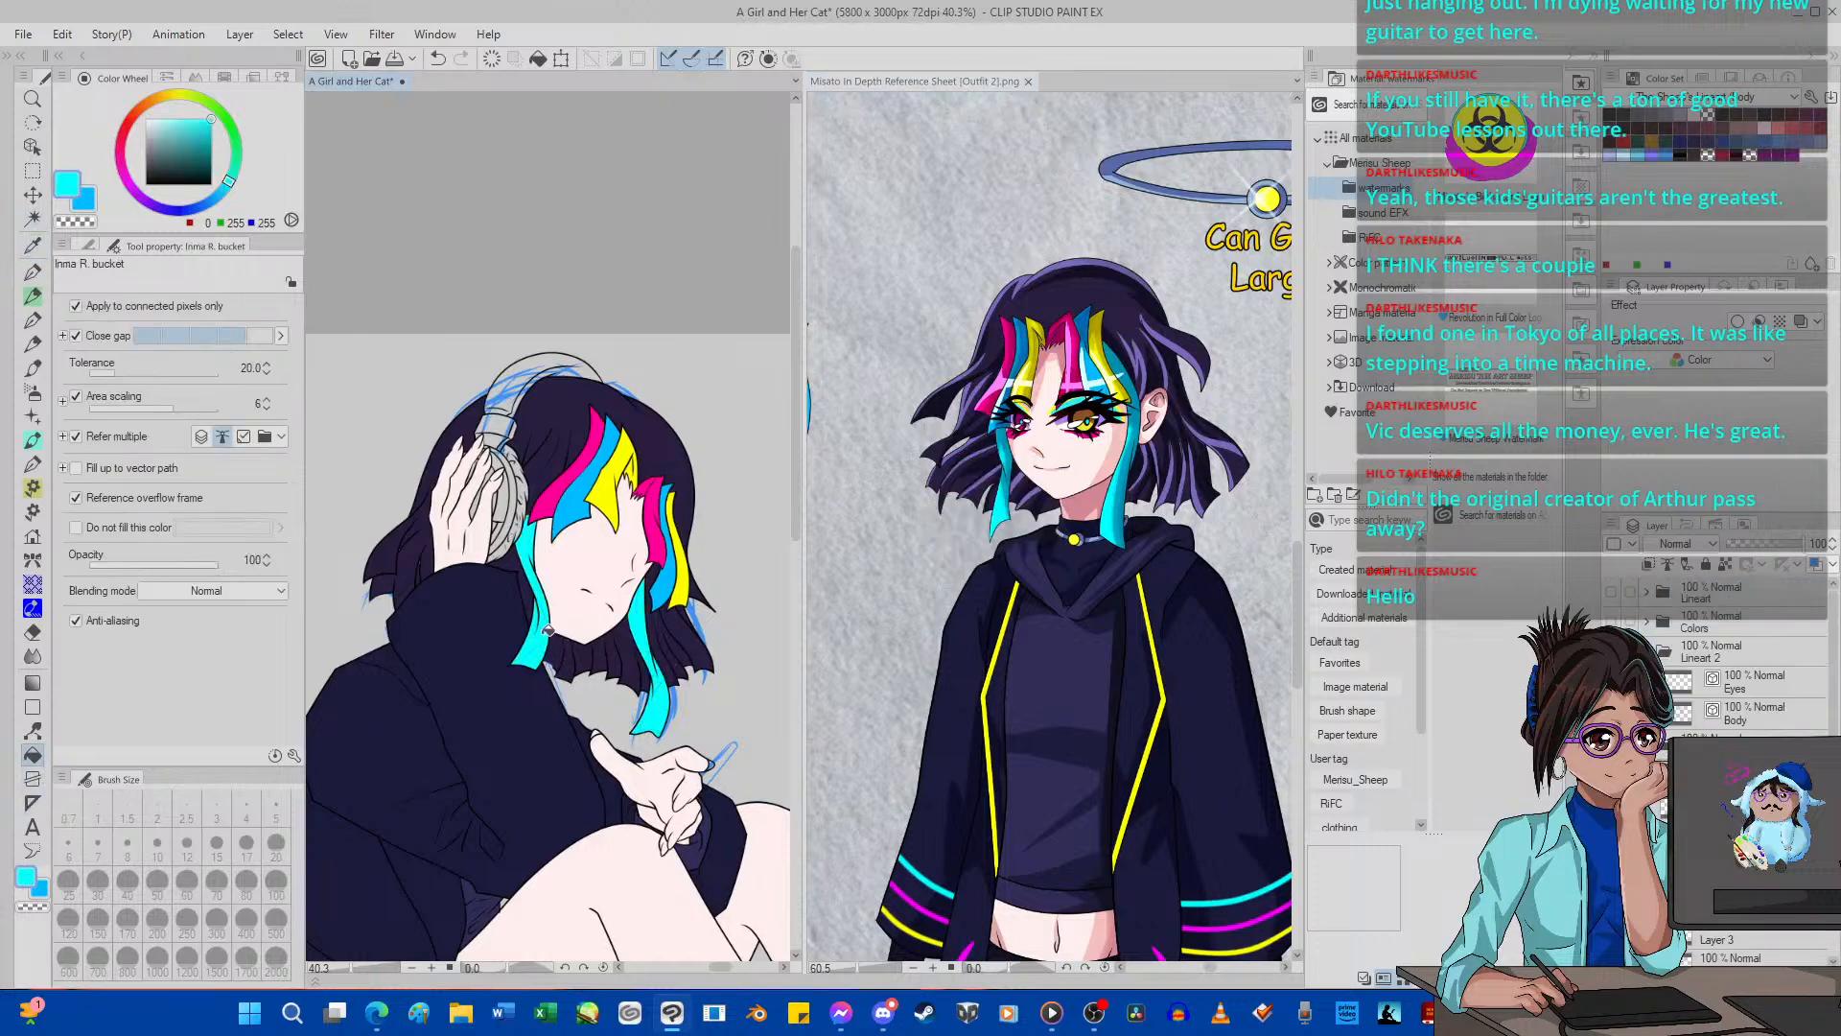
scroll(559, 499, "down", 5)
scroll(557, 469, "up", 5)
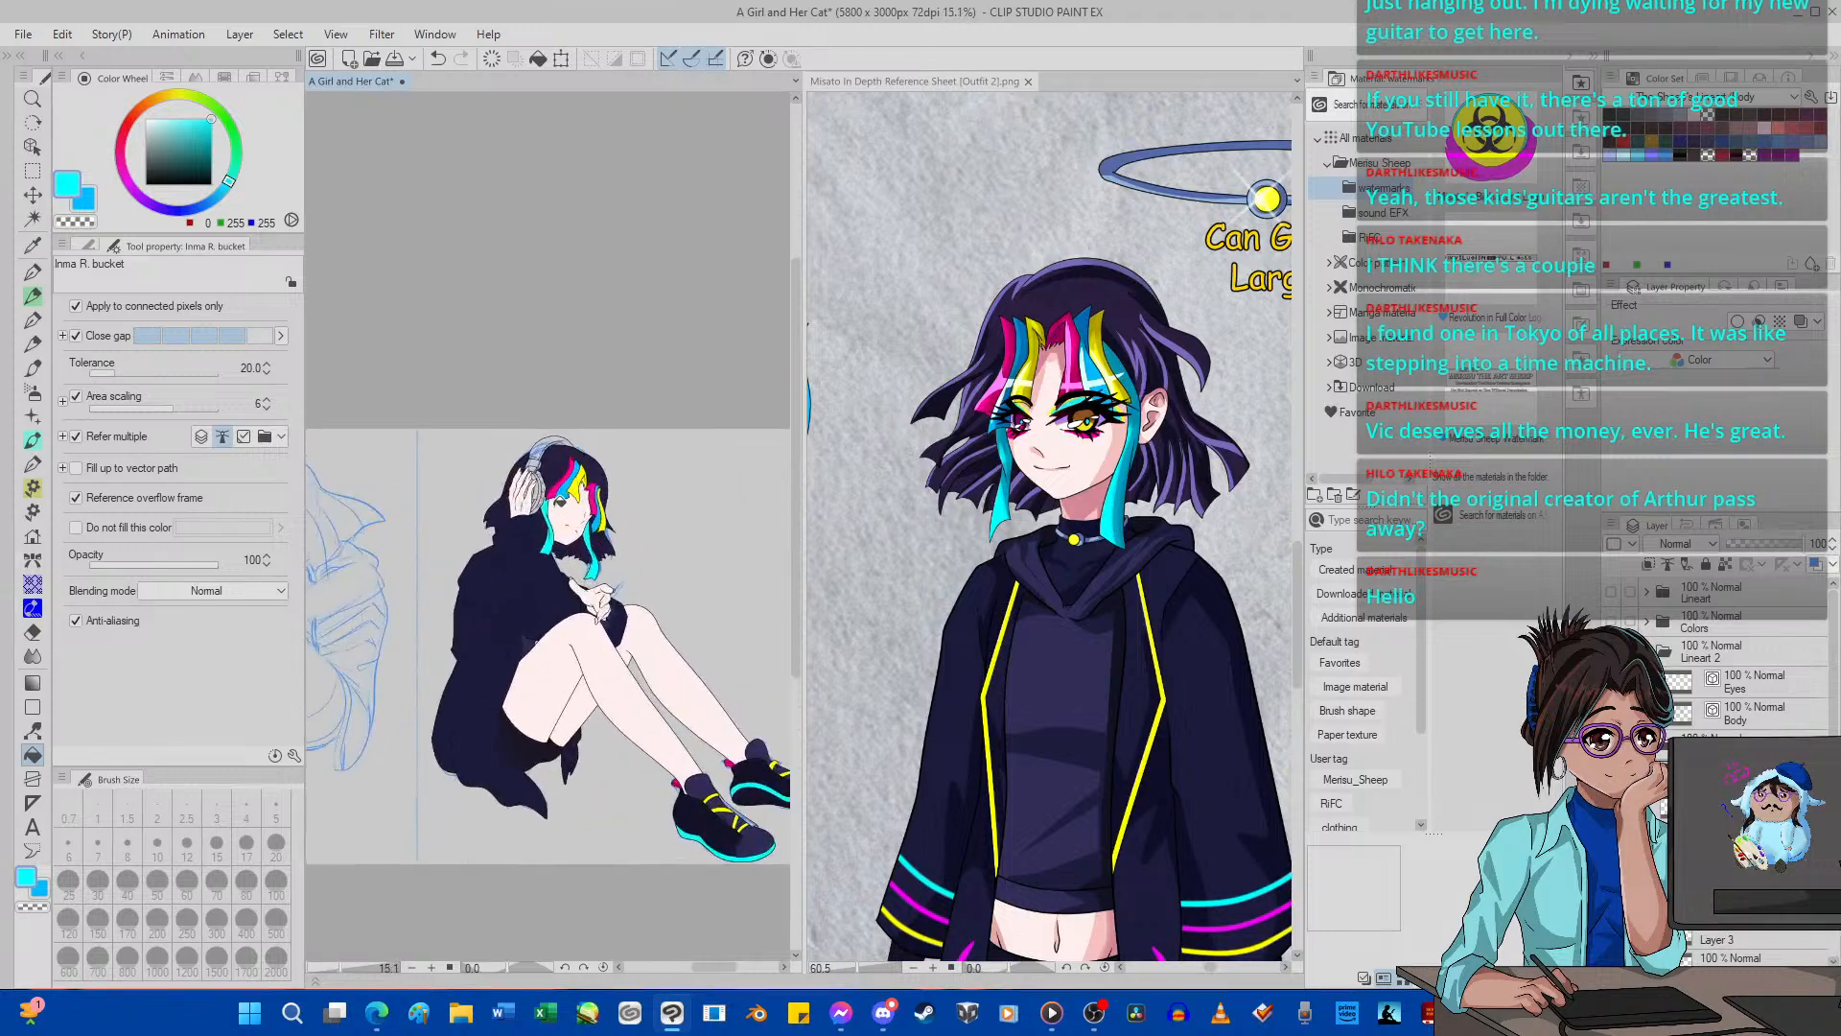
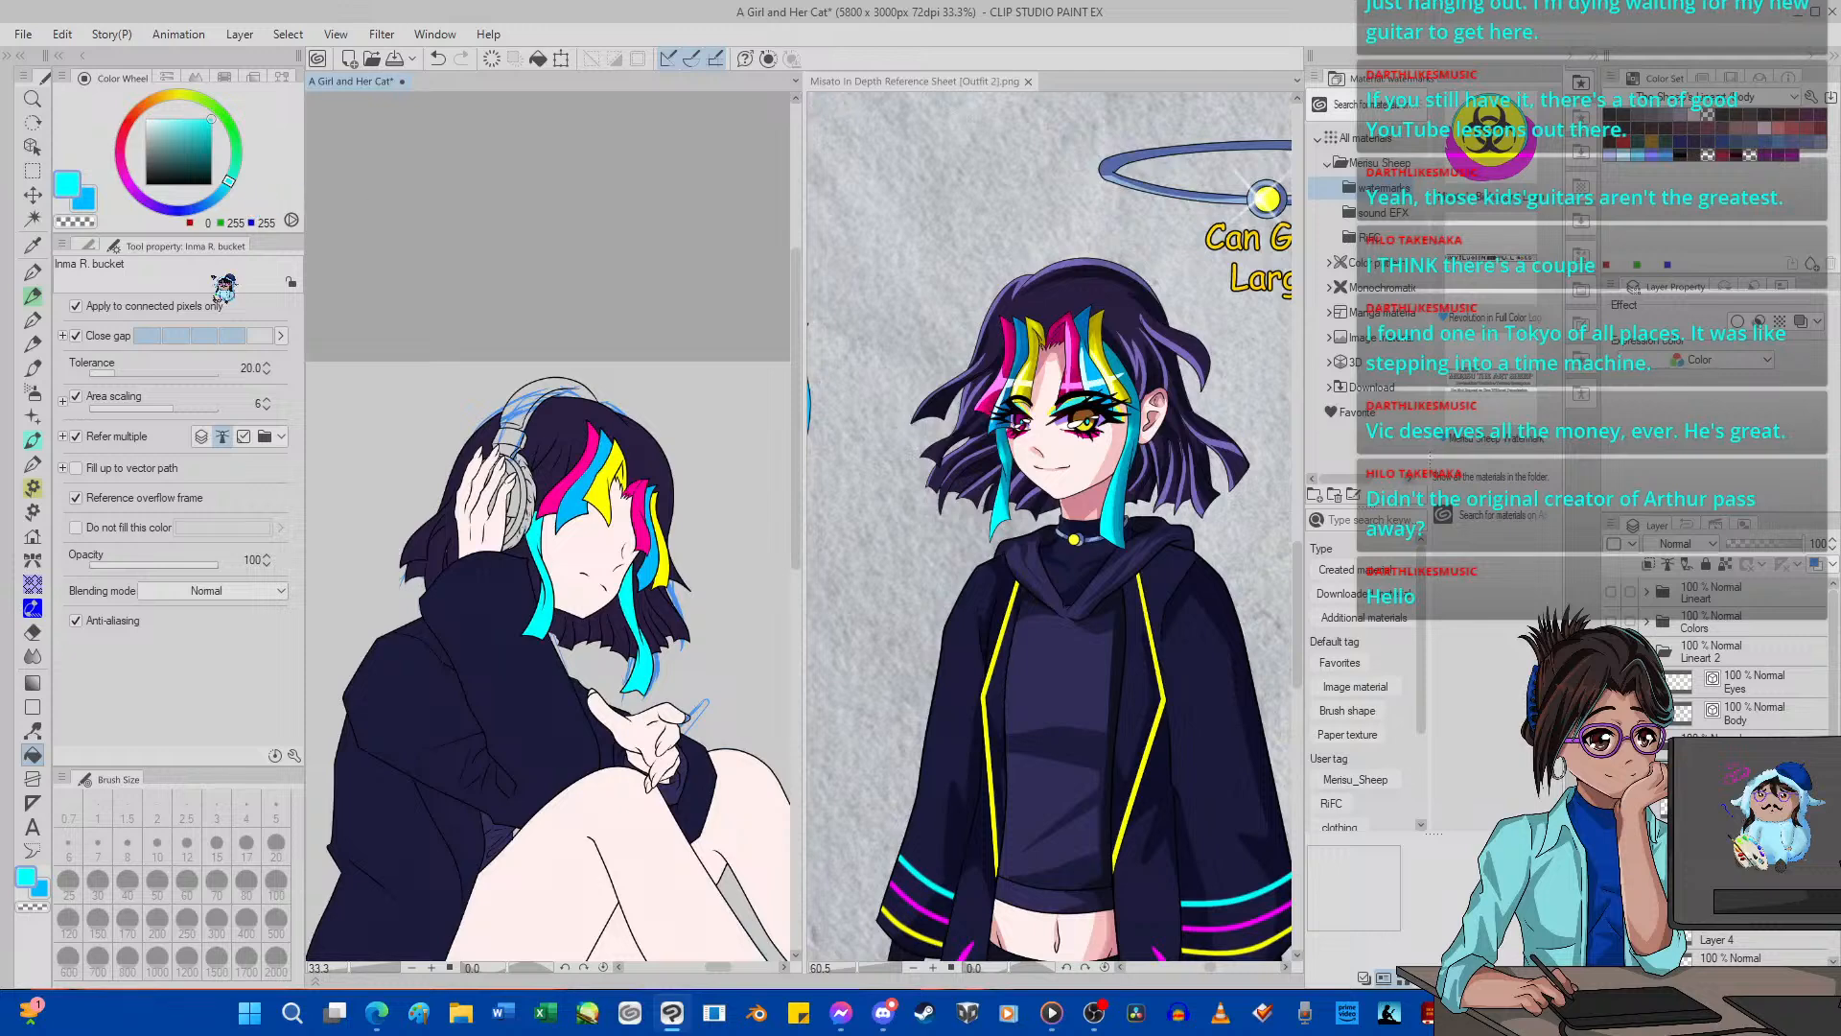
Fill all sections of the headphones' headband with cyan.
scroll(523, 479, "up", 4)
left_click(523, 482)
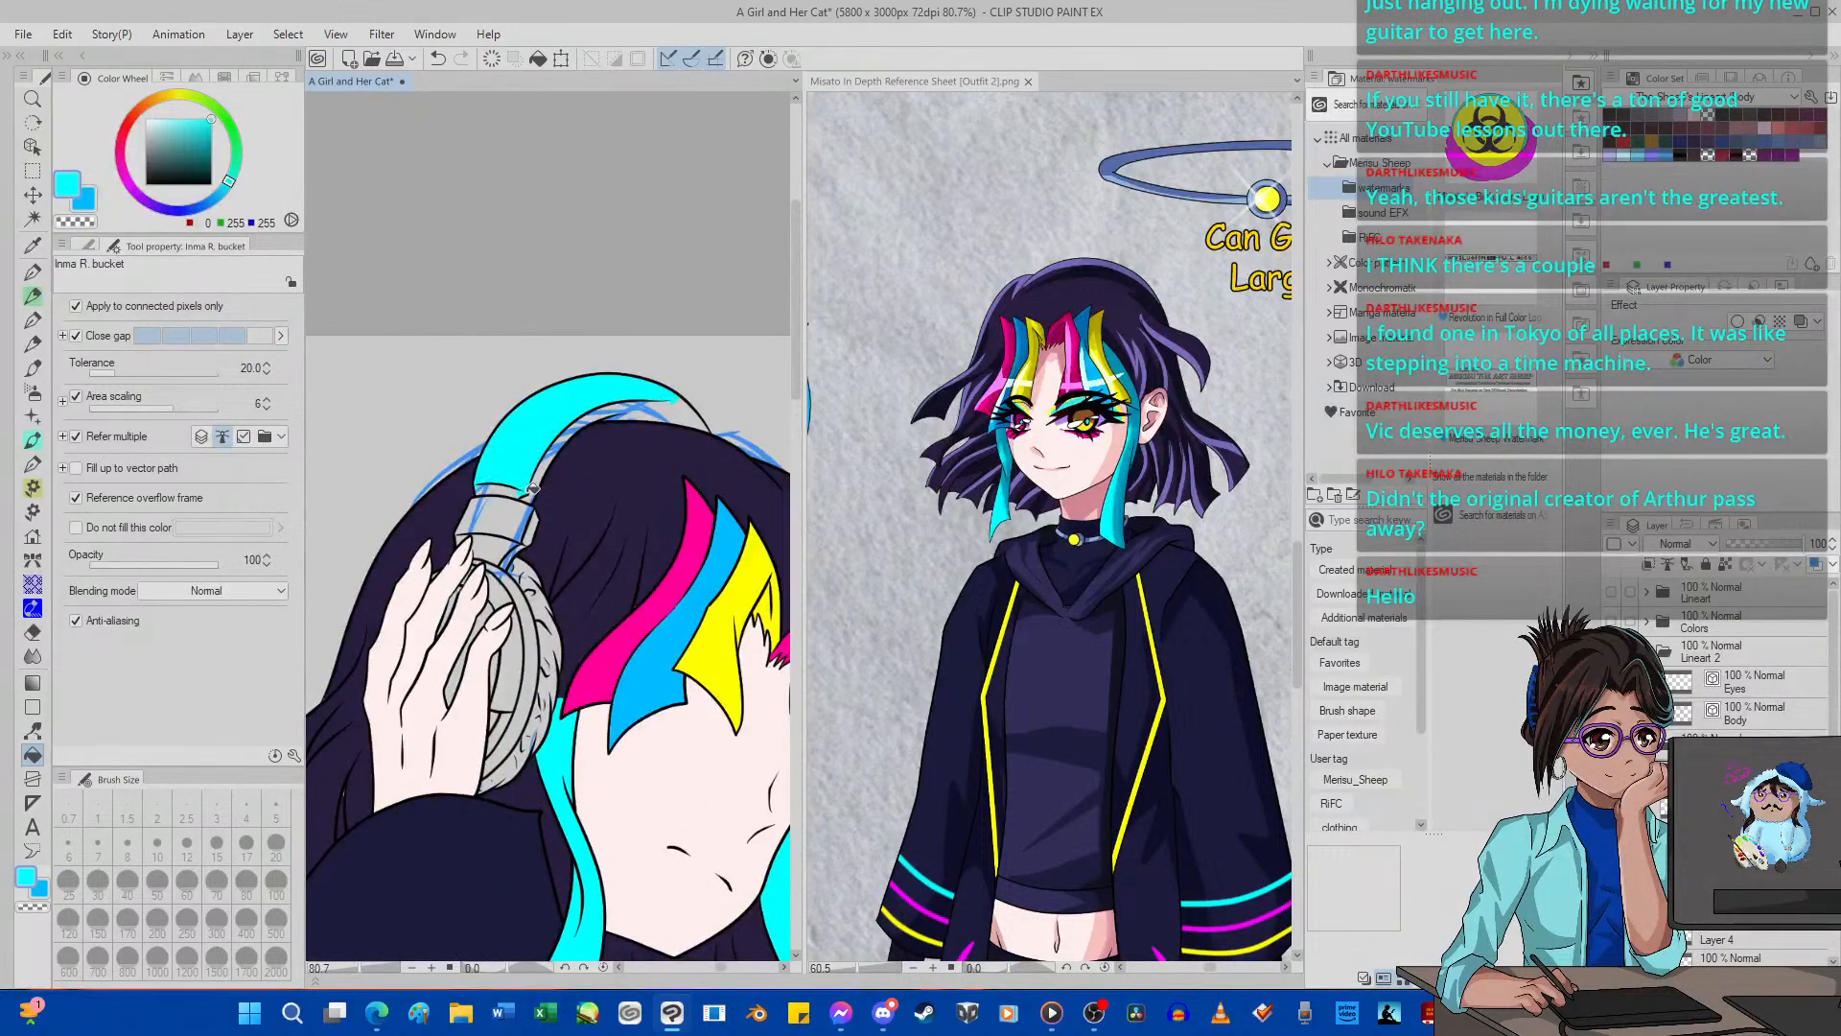
left_click(662, 398)
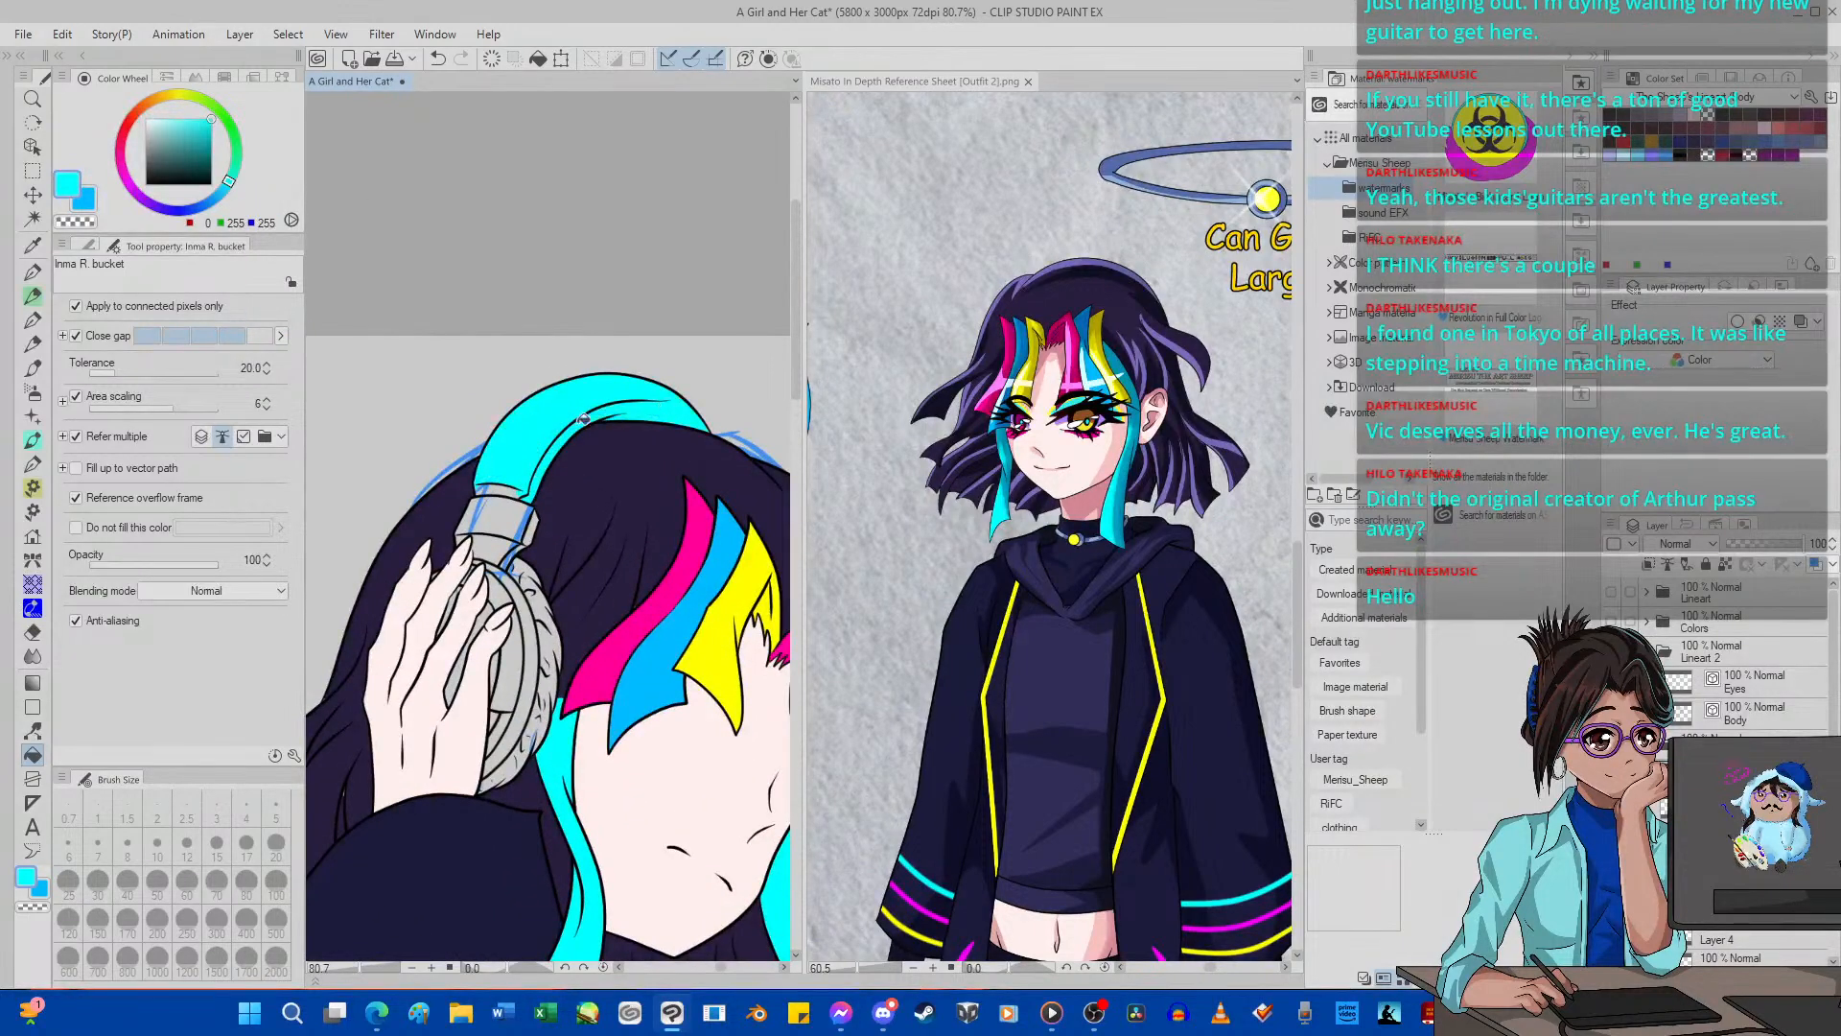
left_click(515, 489)
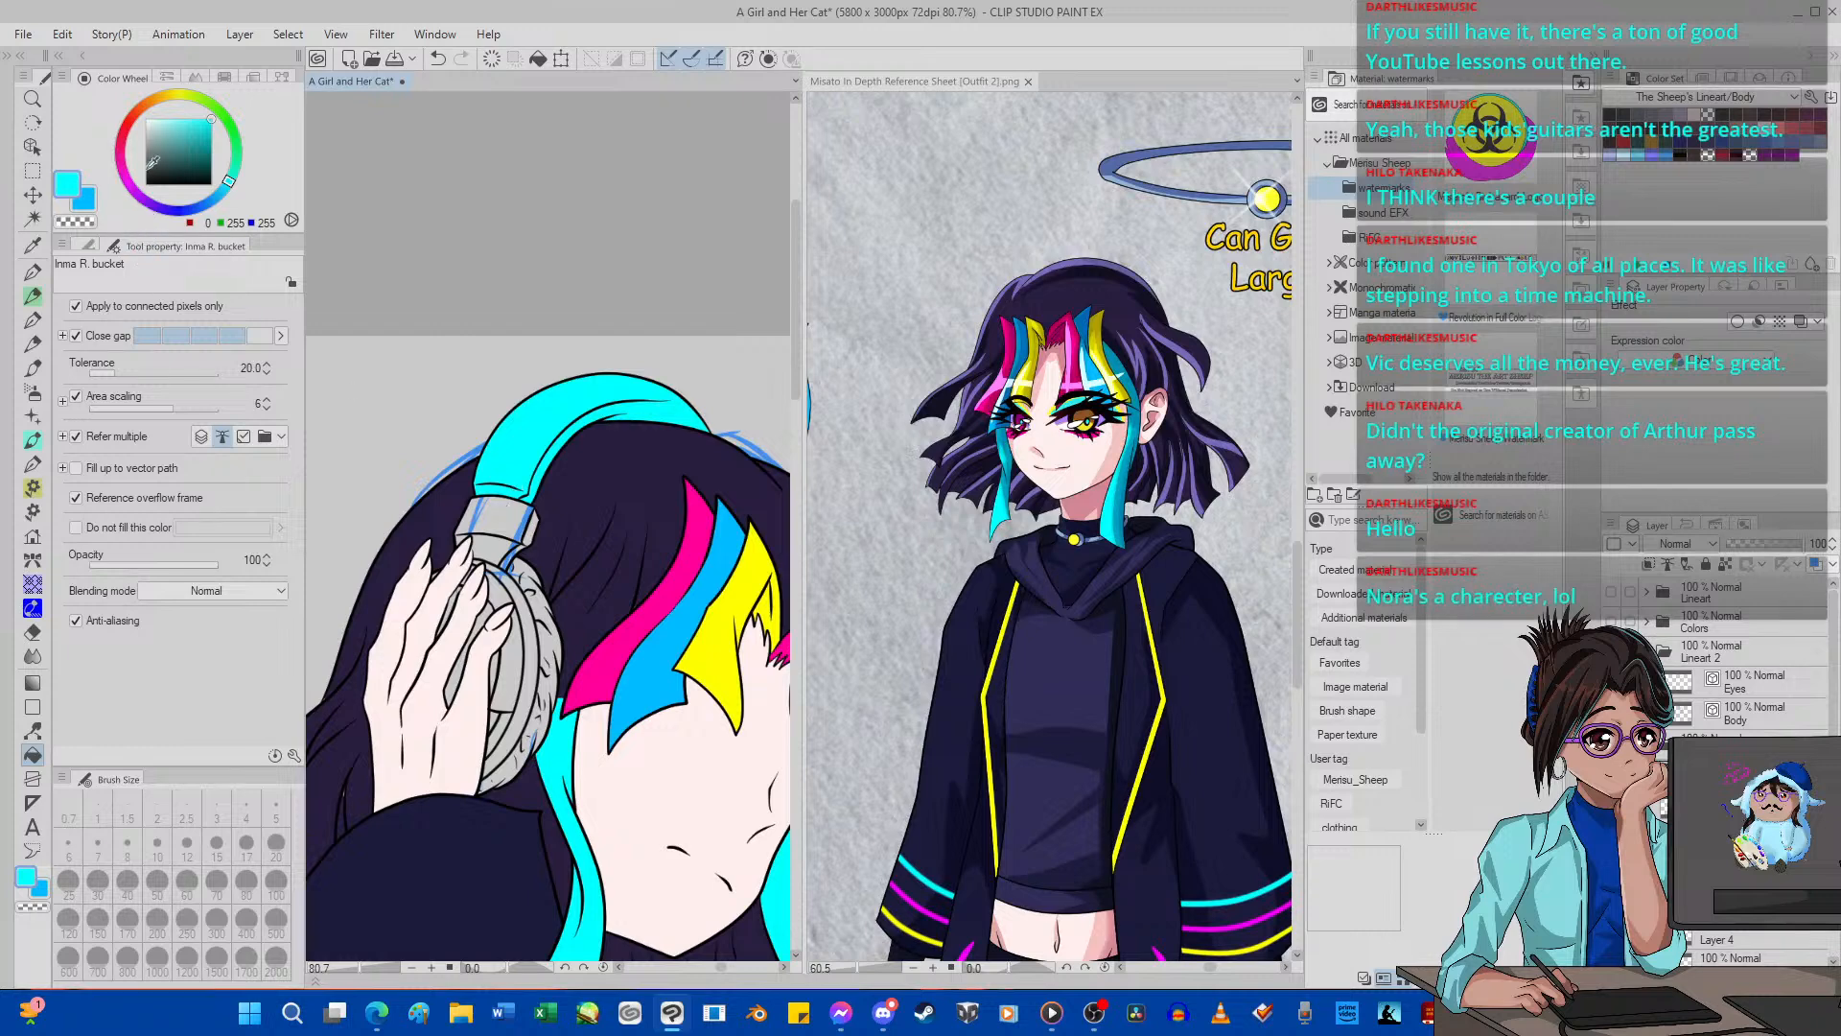
Fill the headphones' connector piece below the headband with yellow (255, 240, 0).
left_click(175, 94)
left_click(506, 525)
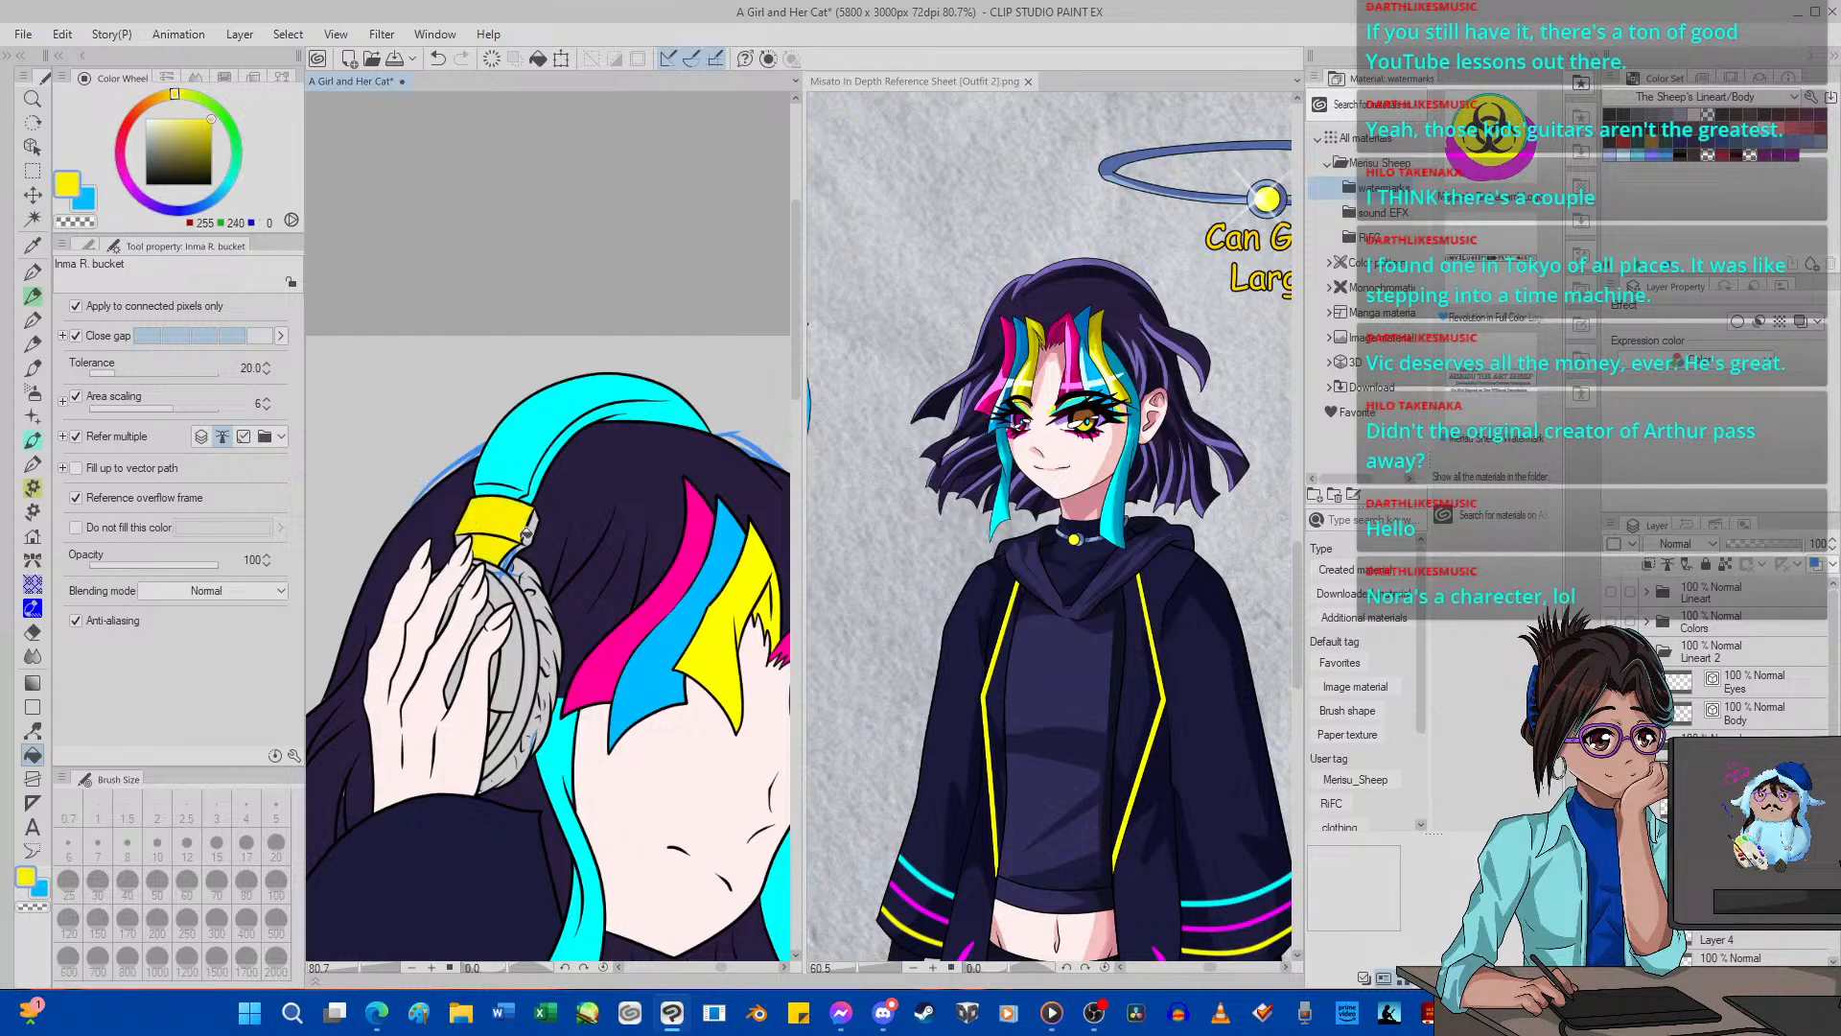
scroll(458, 527, "up", 3)
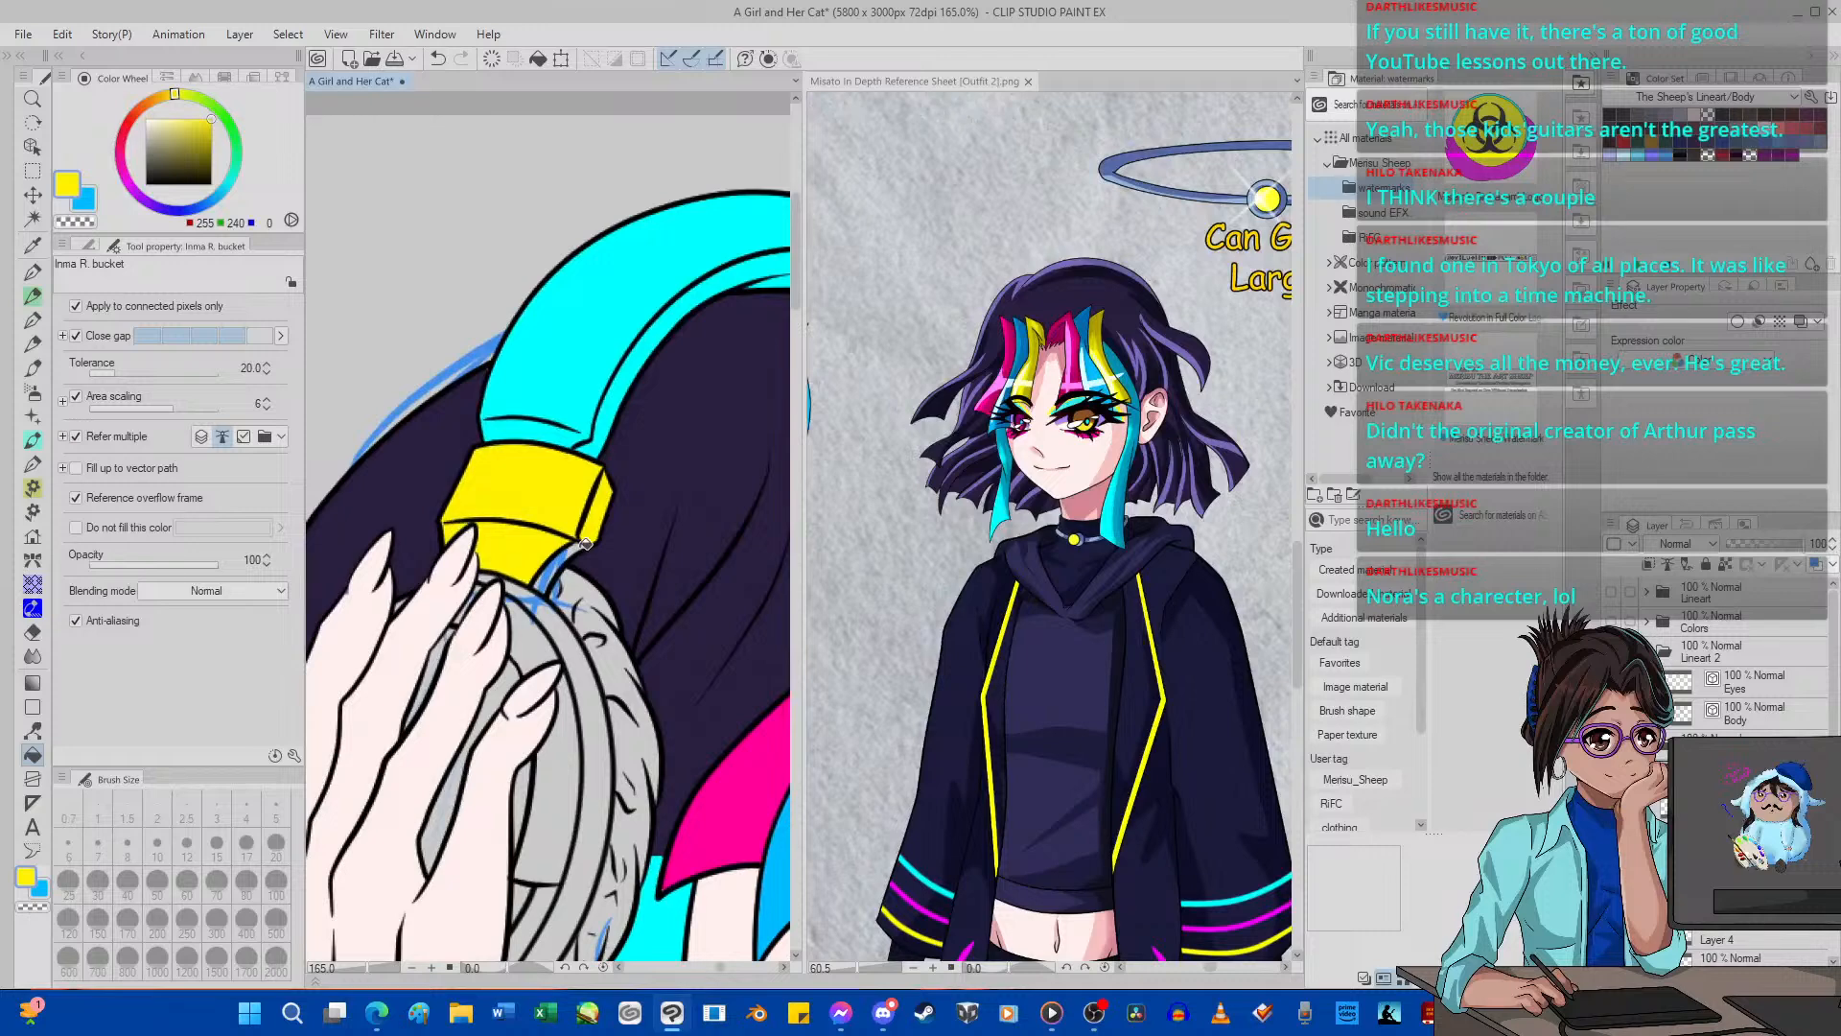
Fill every section of the fluffy ear cushion with magenta (255, 0, 197).
left_click(127, 183)
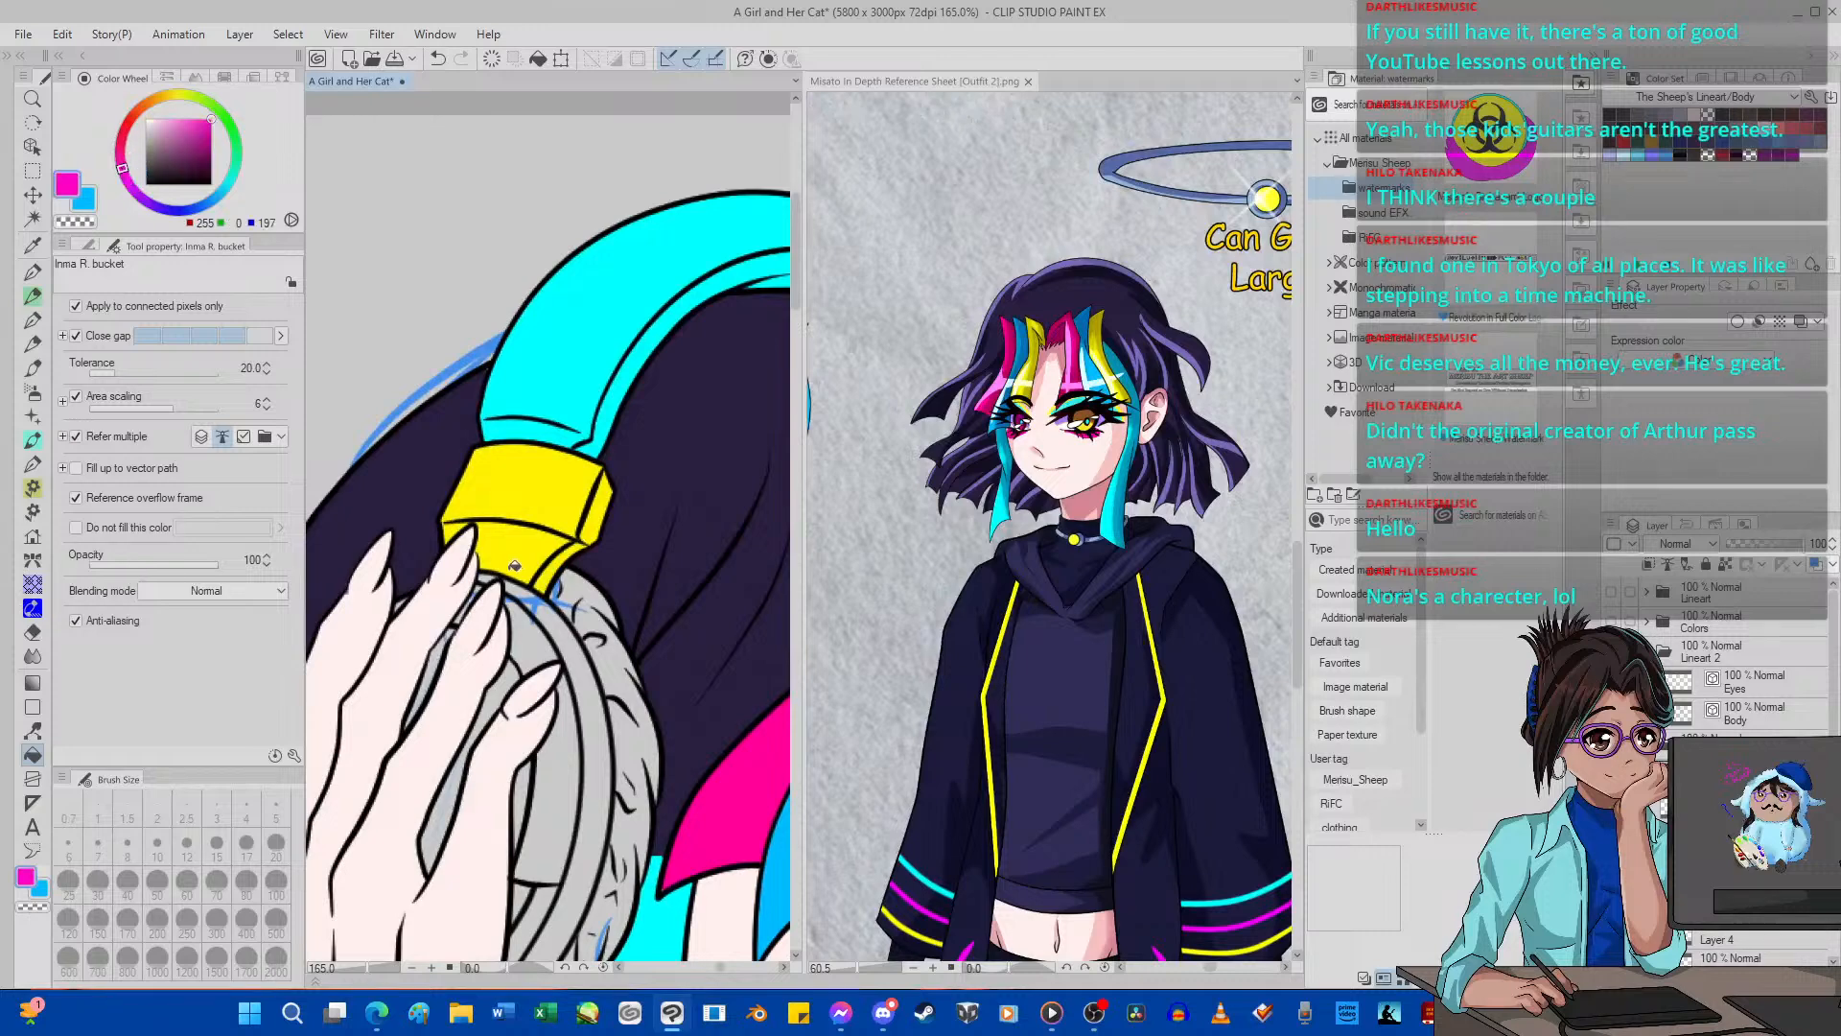
left_click(599, 628)
scroll(613, 700, "down", 1)
left_click(597, 715)
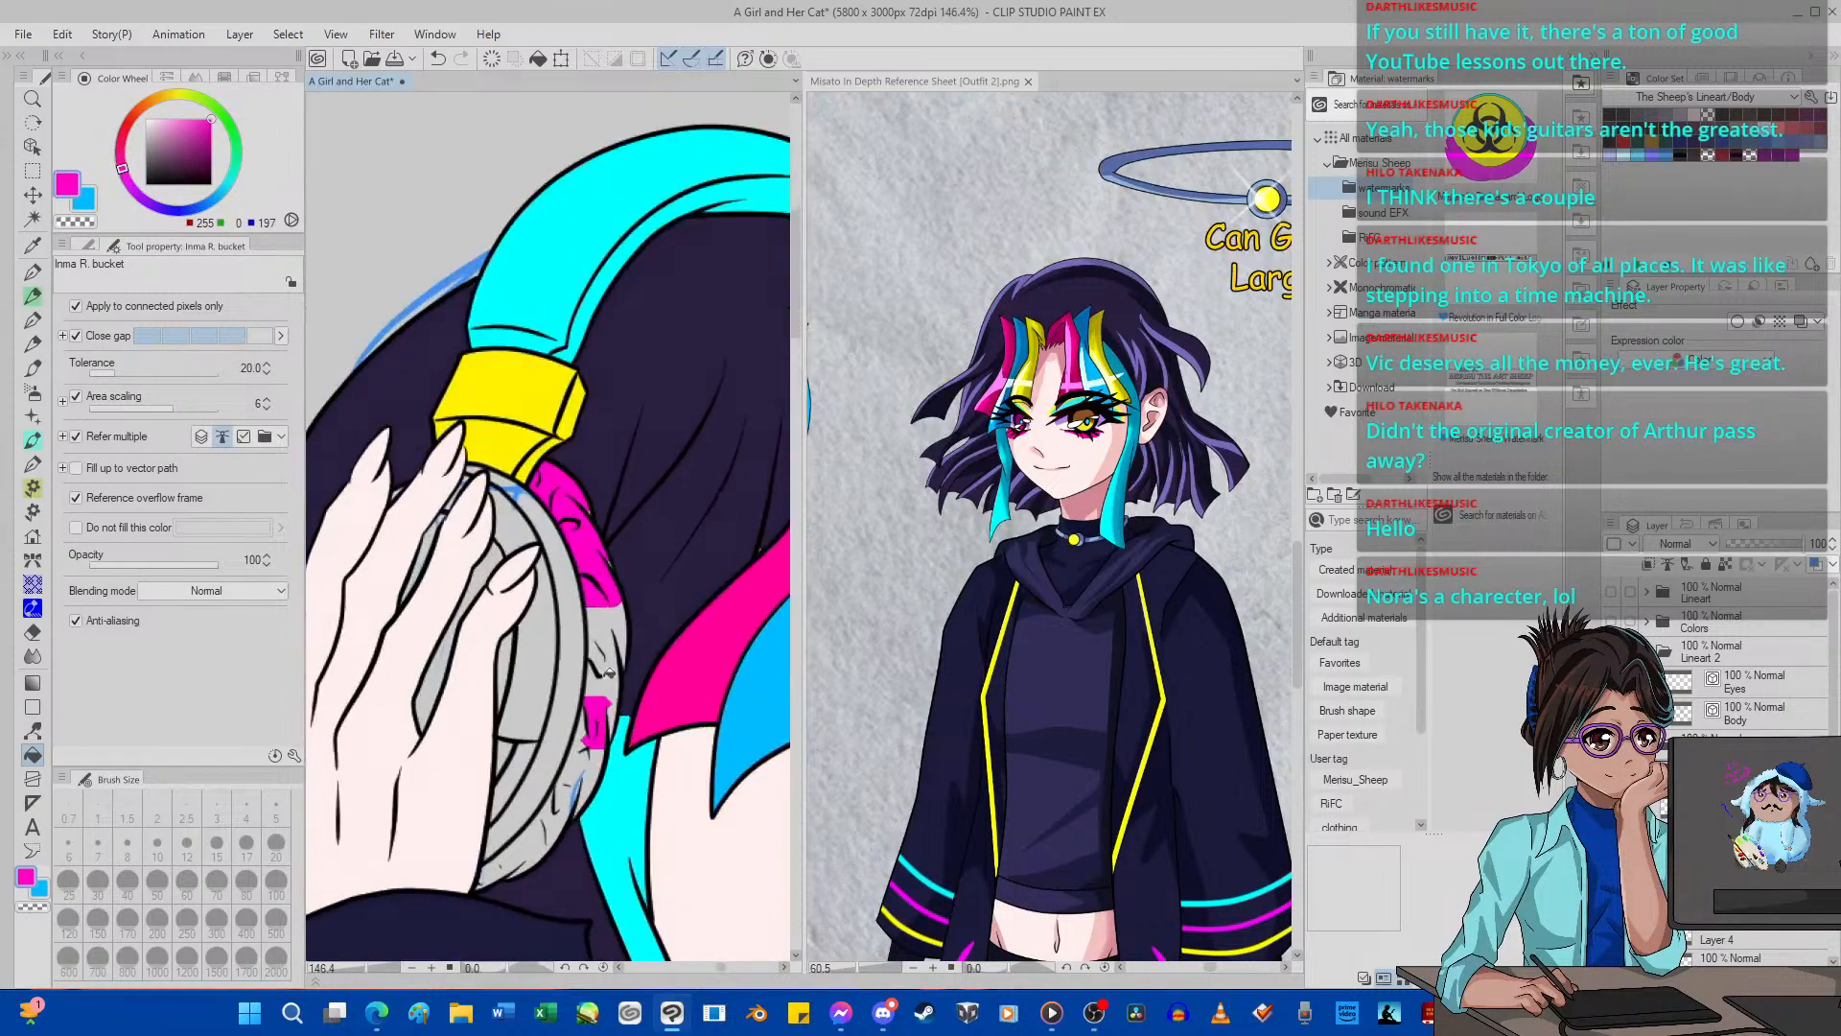
mouse_move(607, 672)
left_mouse_down()
mouse_move(609, 596)
mouse_move(573, 790)
mouse_move(530, 842)
left_mouse_up()
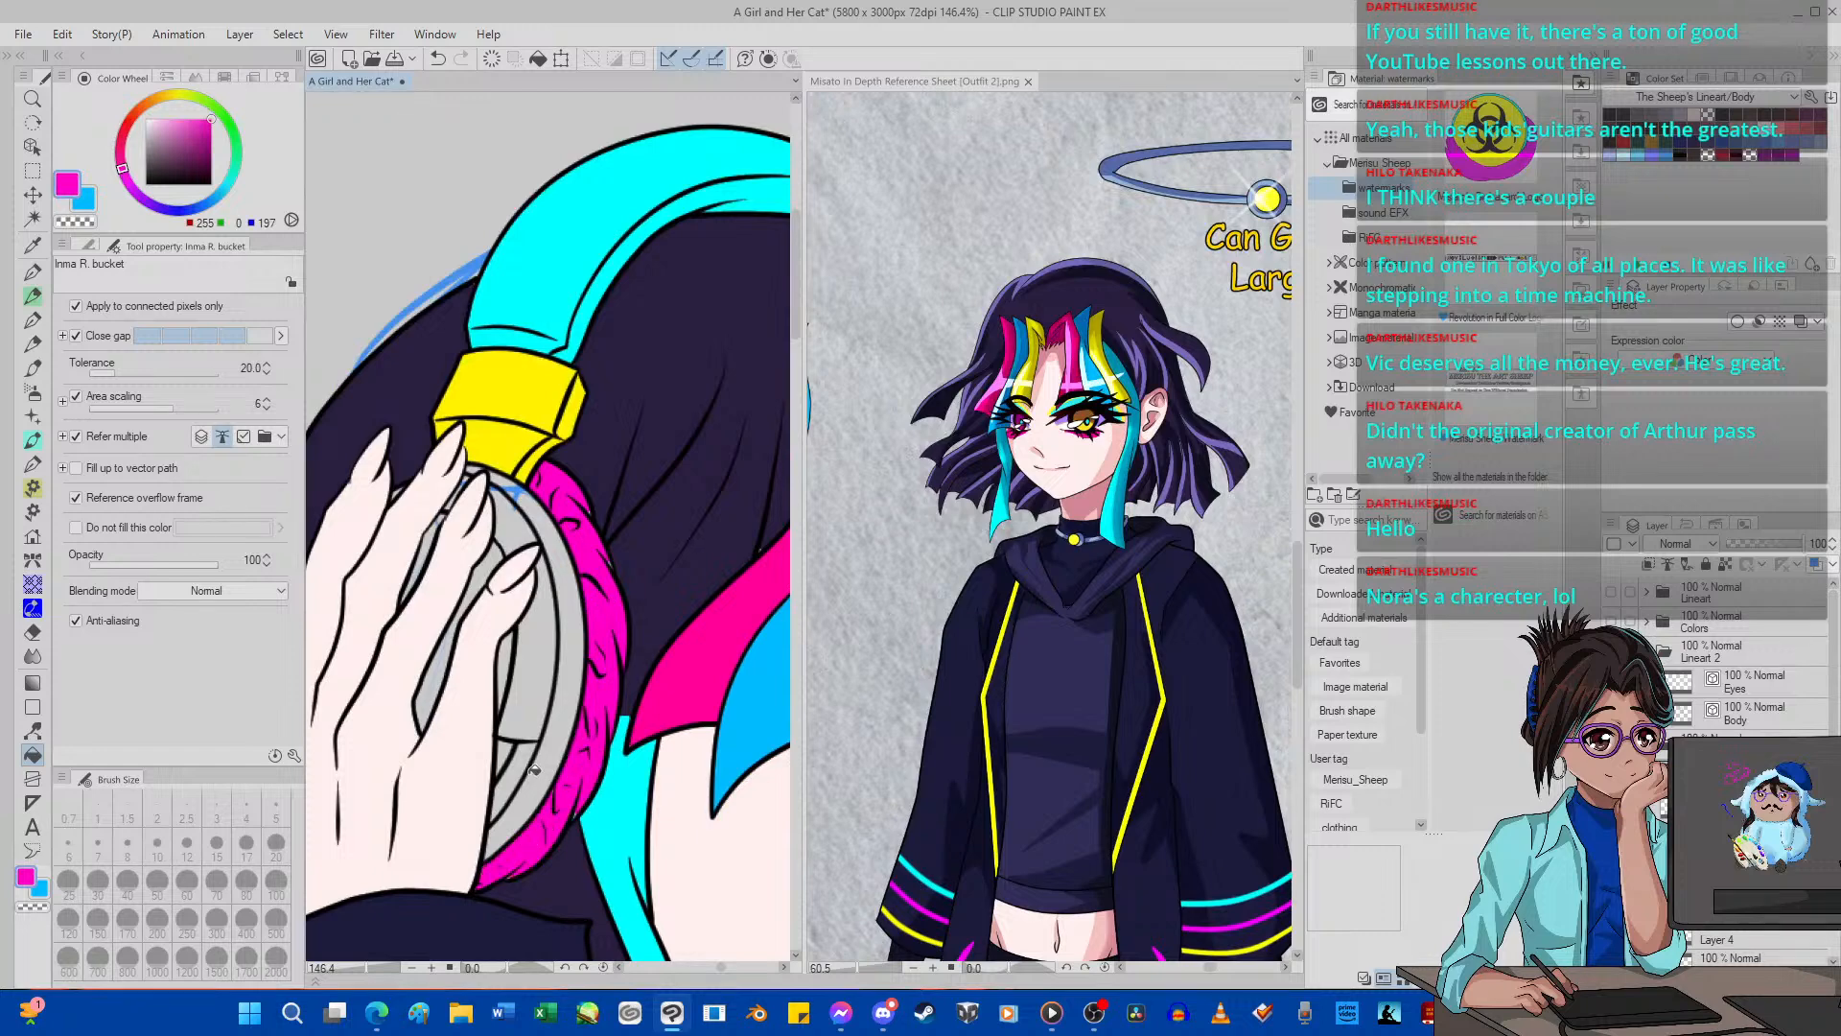
scroll(534, 770, "down", 2)
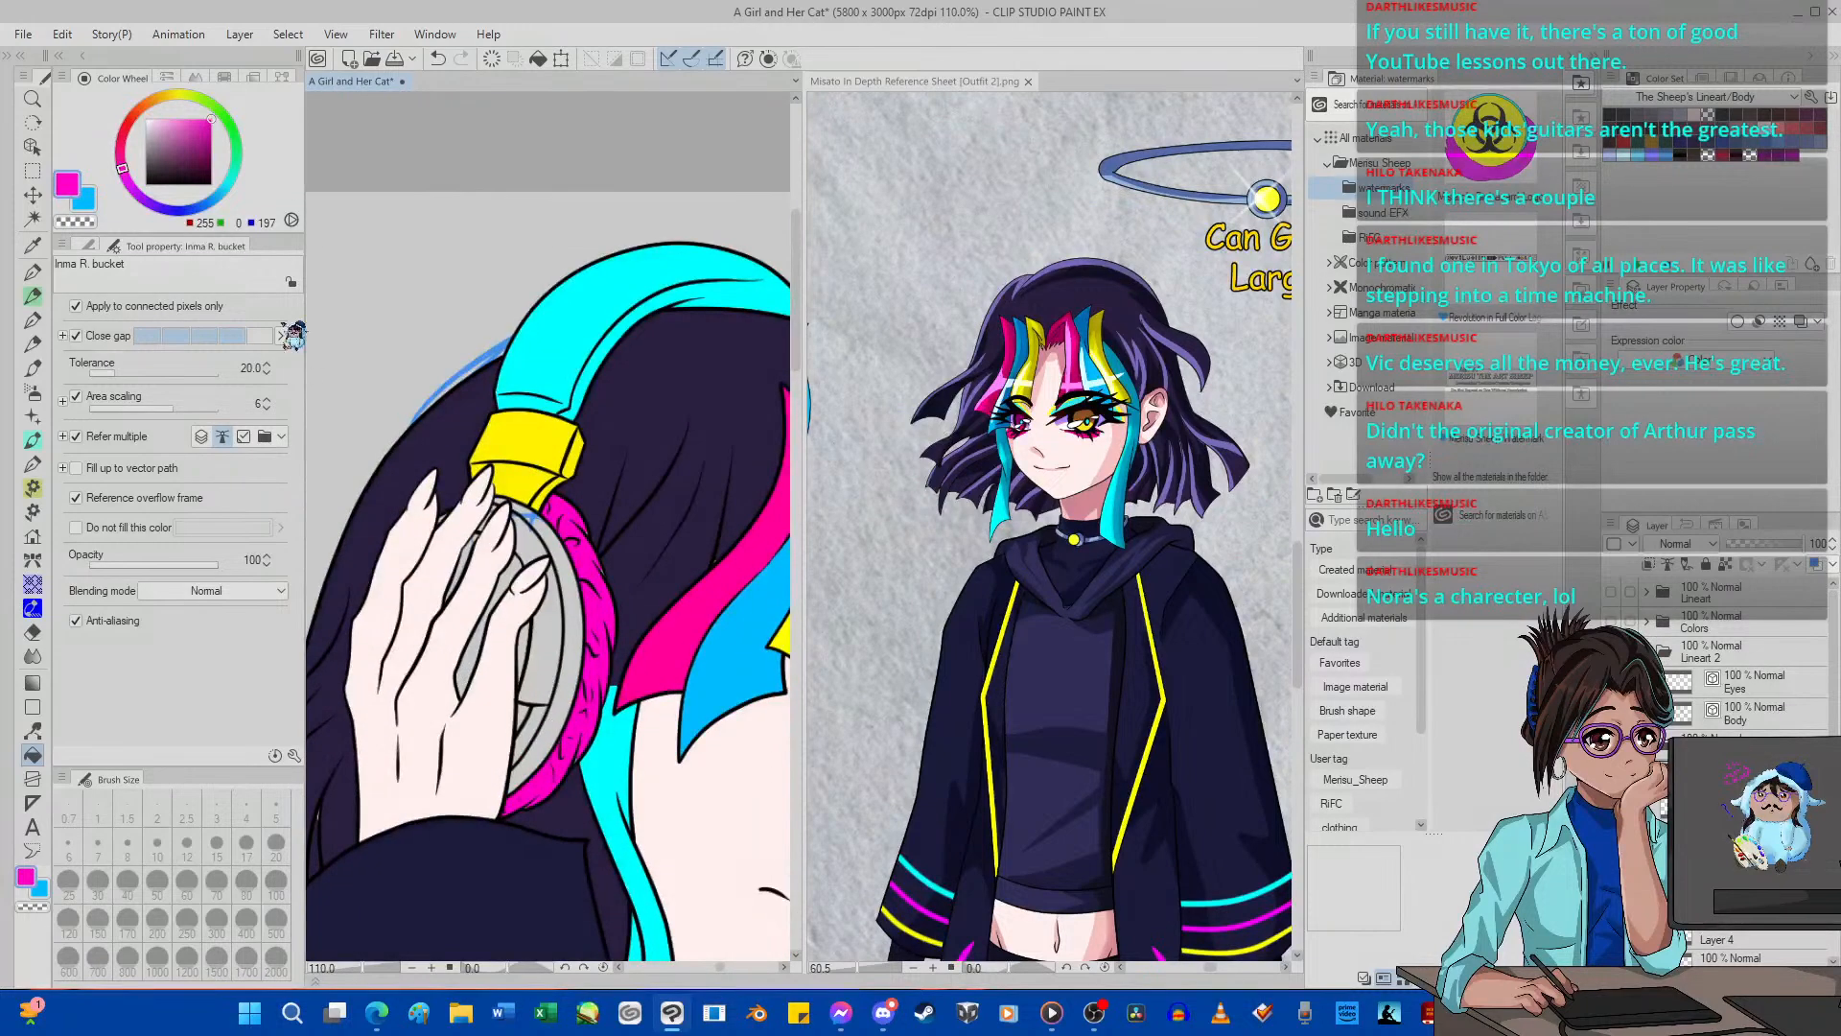
Fill the ear cup's rings with blue (0, 158, 255) and undo the stray fill on the hand.
left_click(217, 196)
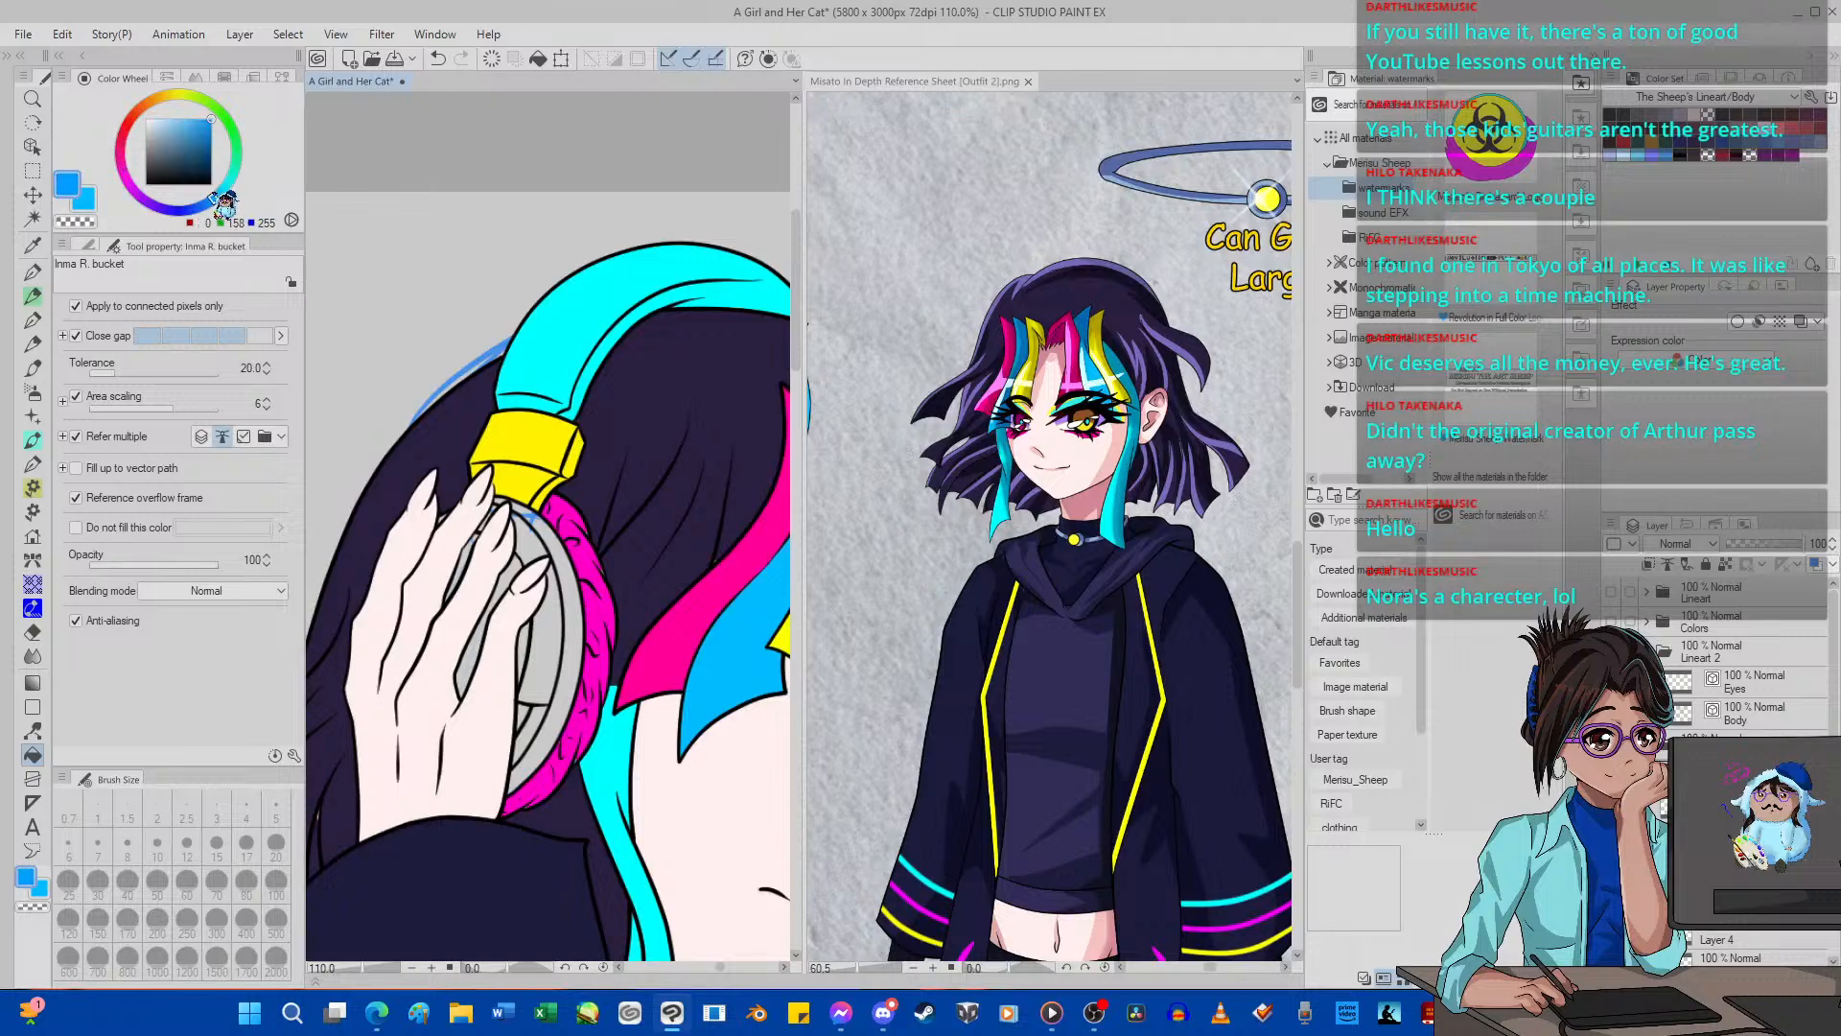
left_click(577, 668)
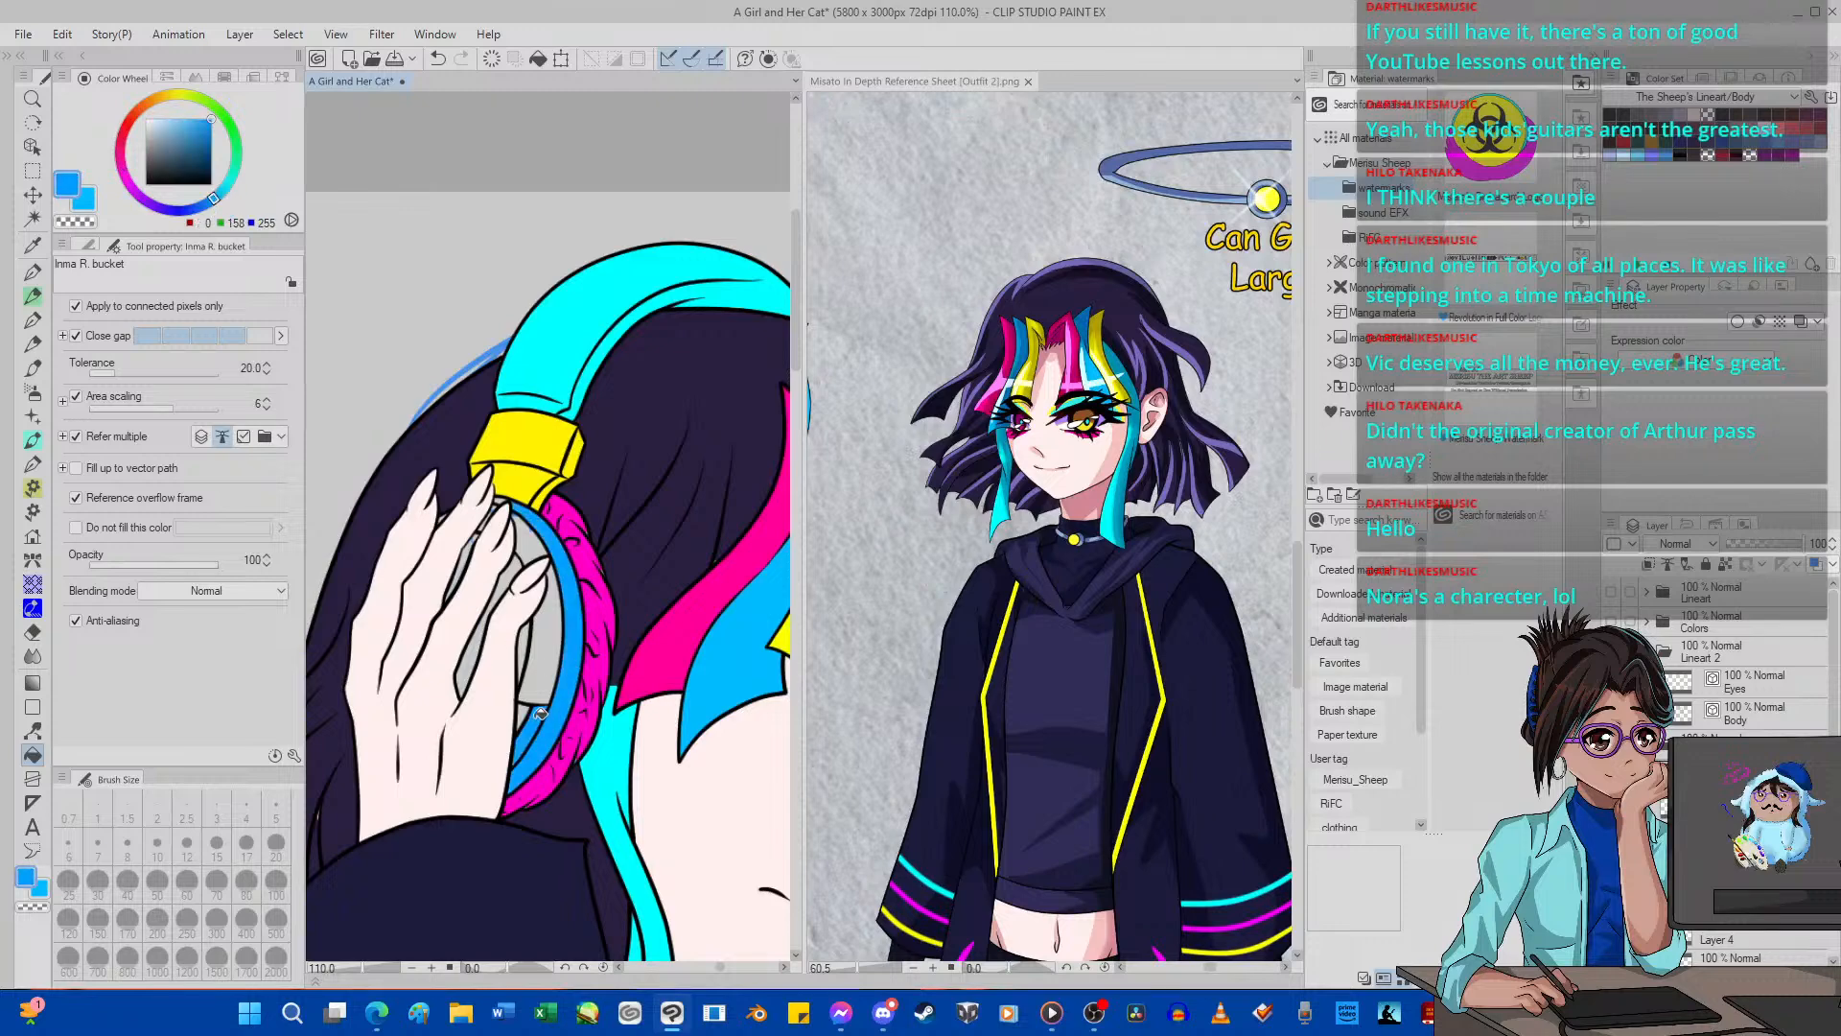
left_click(547, 677)
left_click(500, 522)
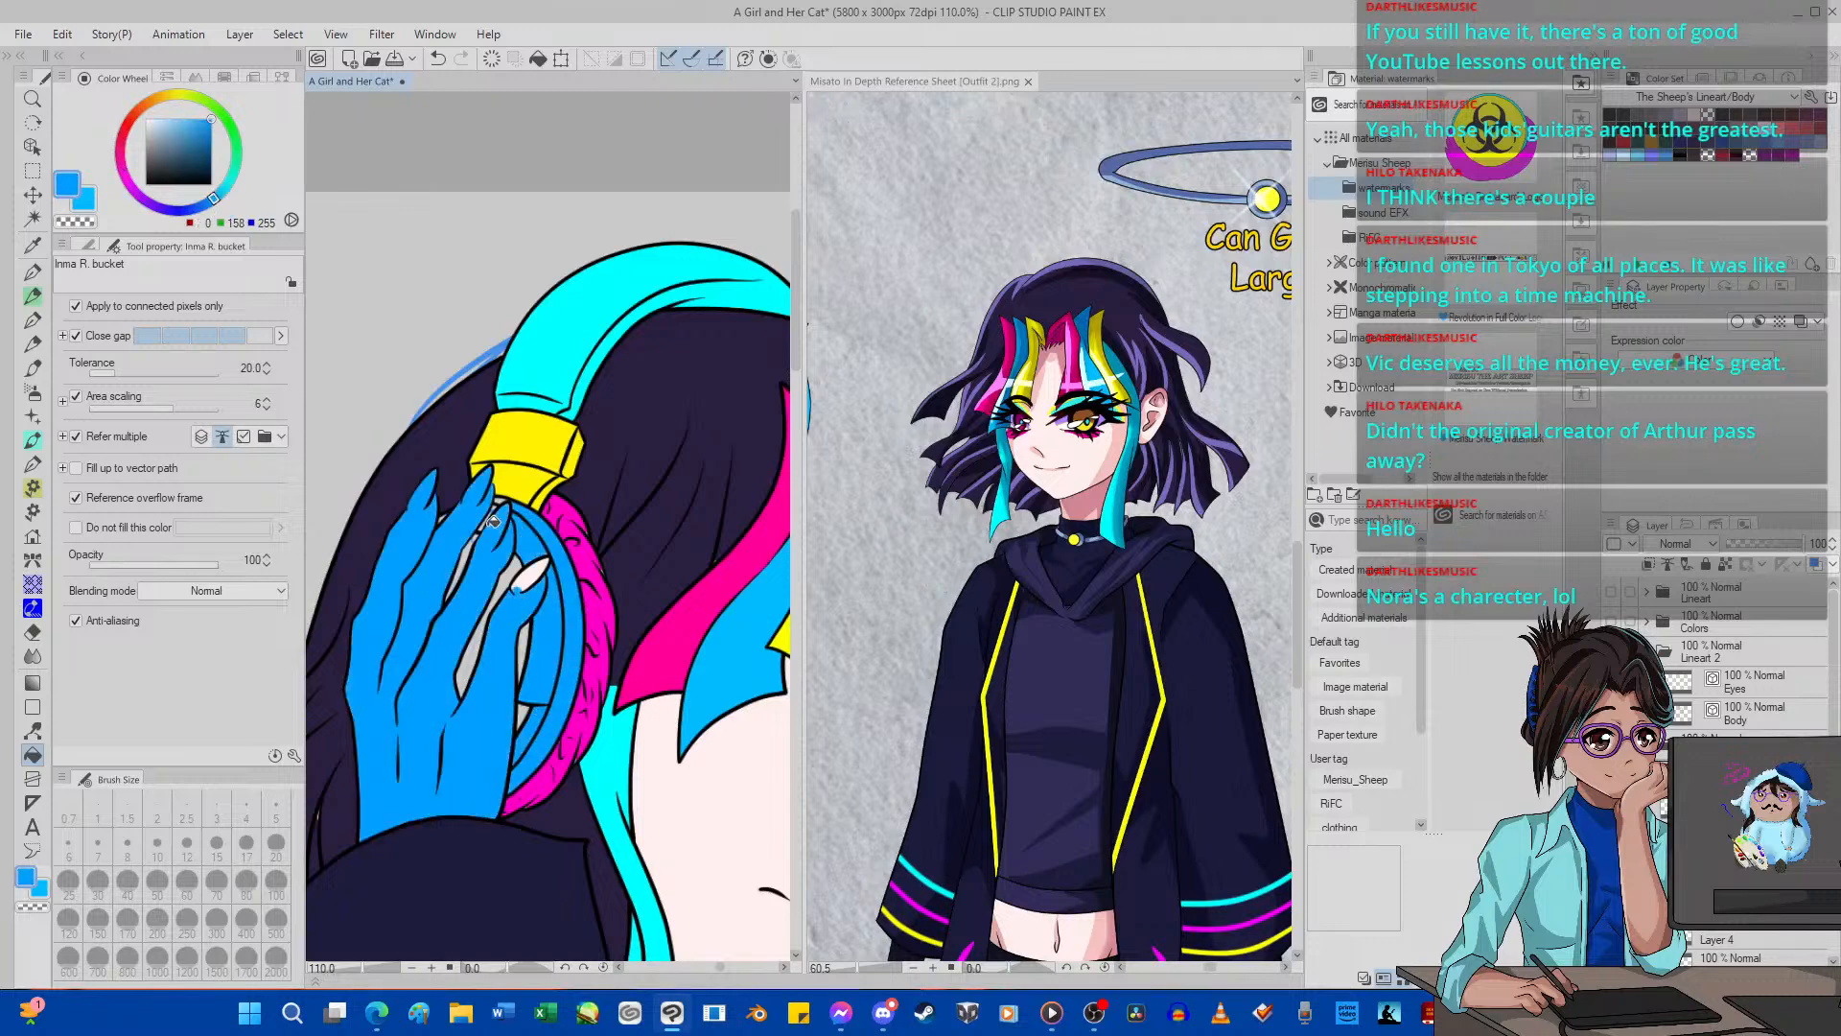
scroll(495, 497, "up", 2)
left_click(437, 60)
Fill the inner ear cup areas between the fingers with yellow (253, 255, 0).
scroll(487, 531, "up", 3)
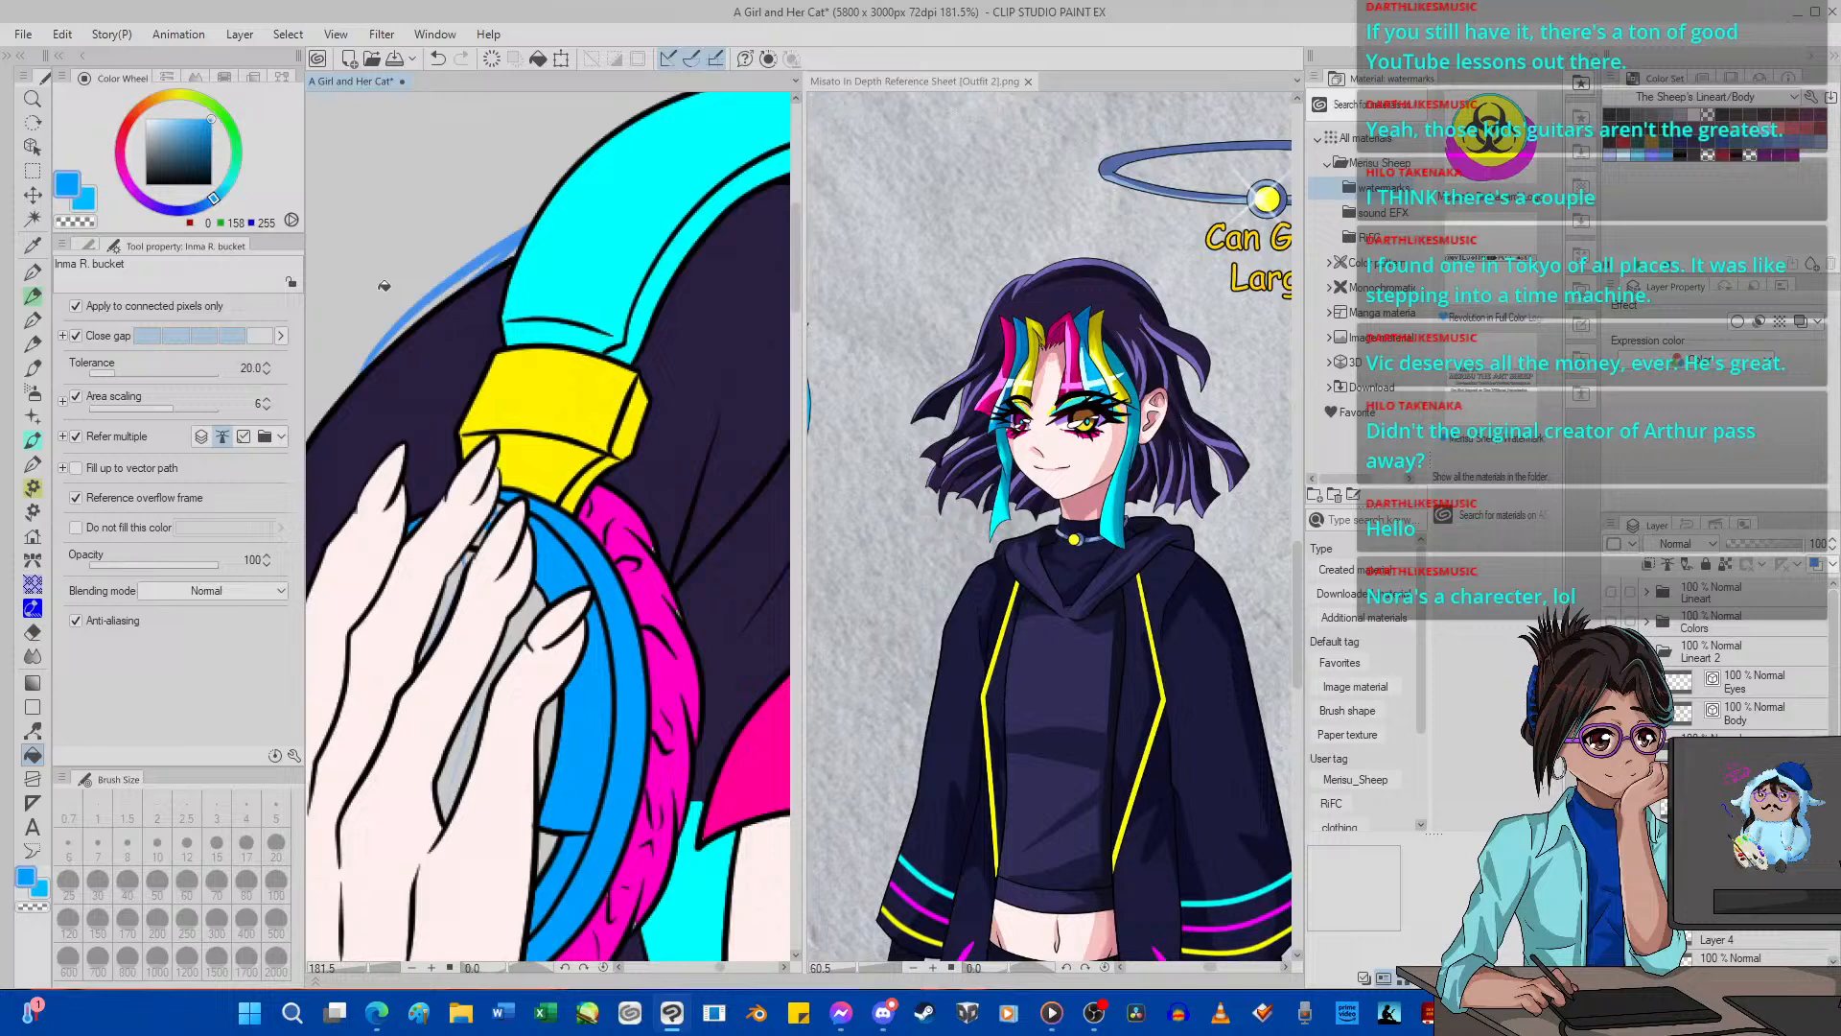
left_click(178, 94)
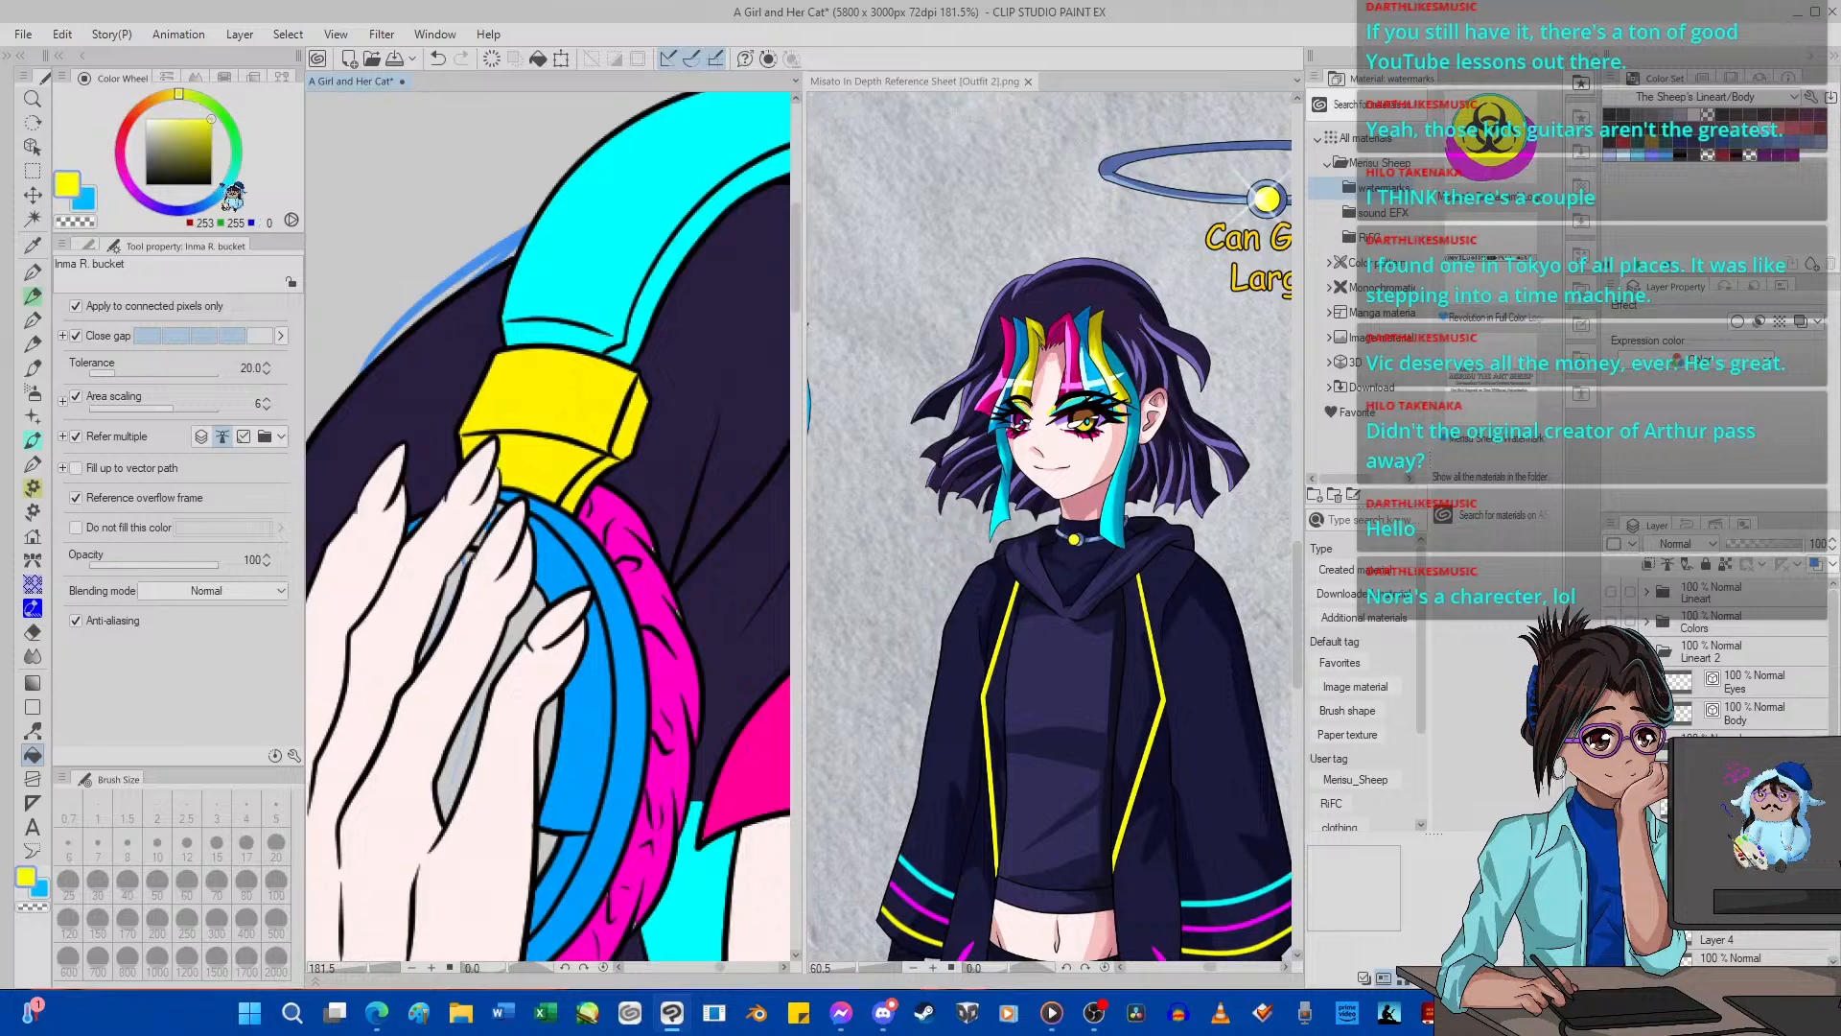
left_click(469, 724)
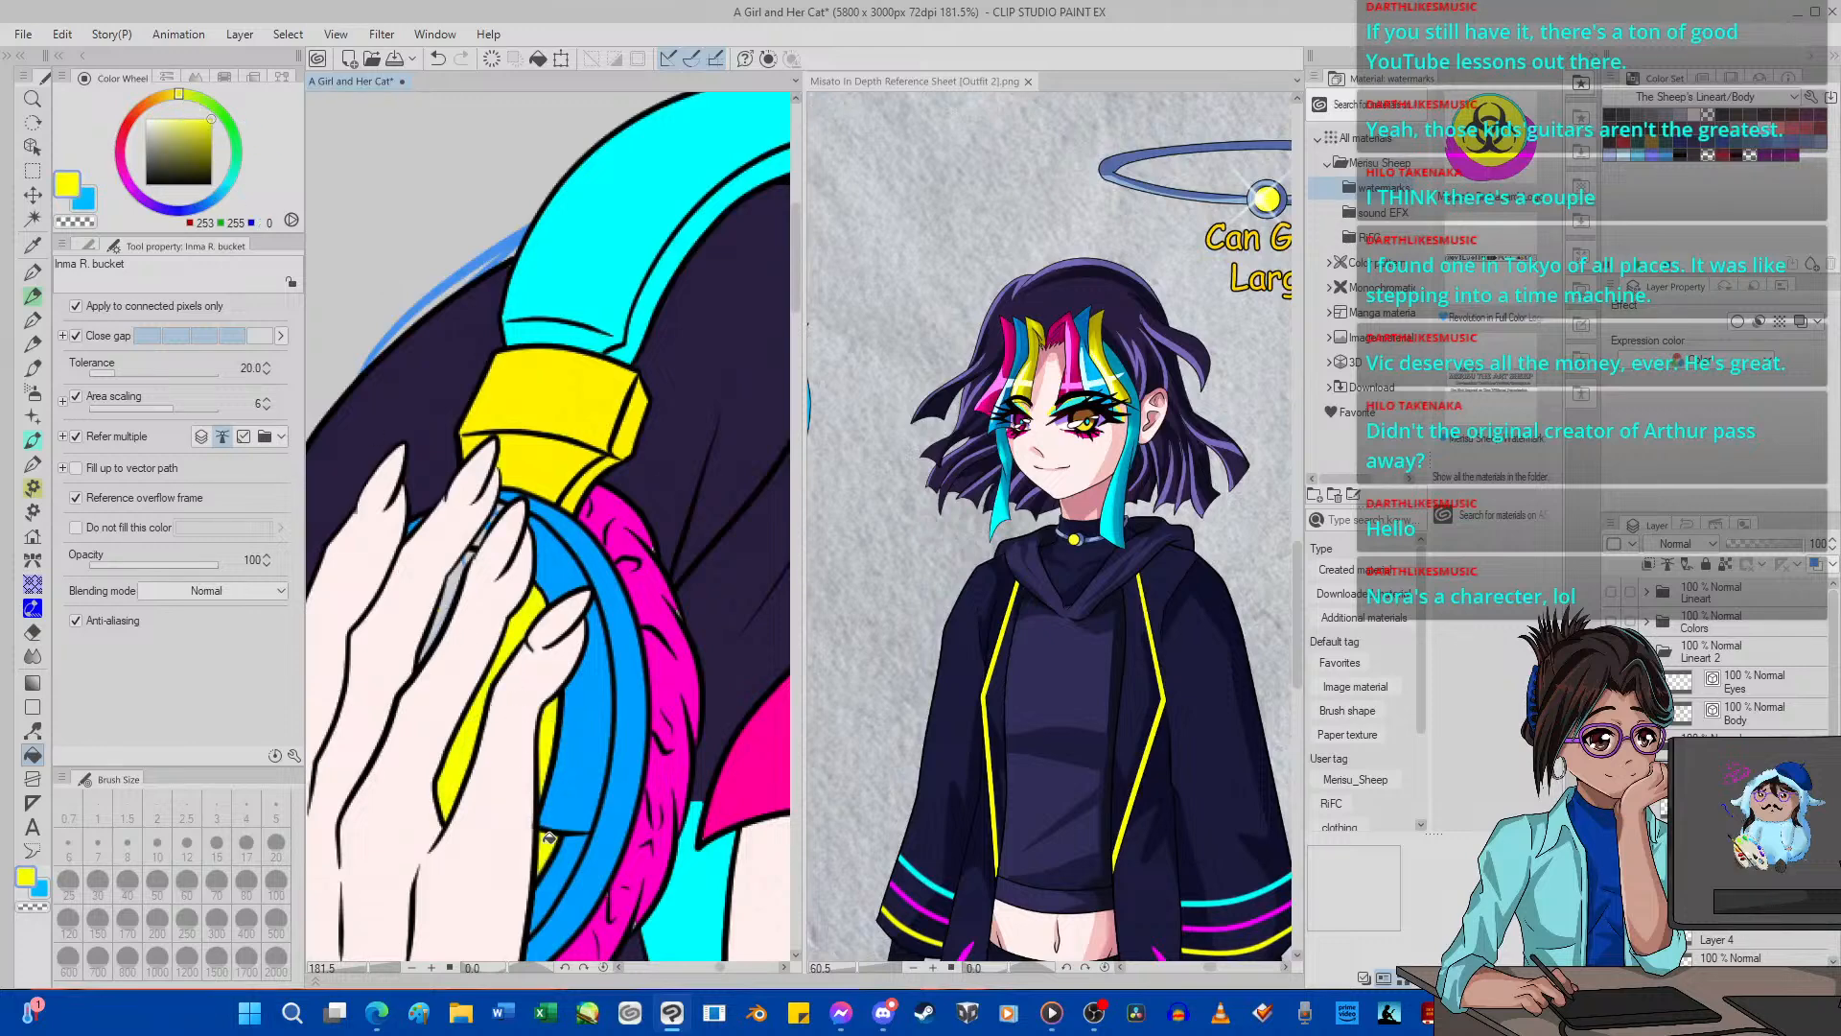
Switch to the G-pen with white as the color, and select and show the Eyes layer.
left_click(84, 199)
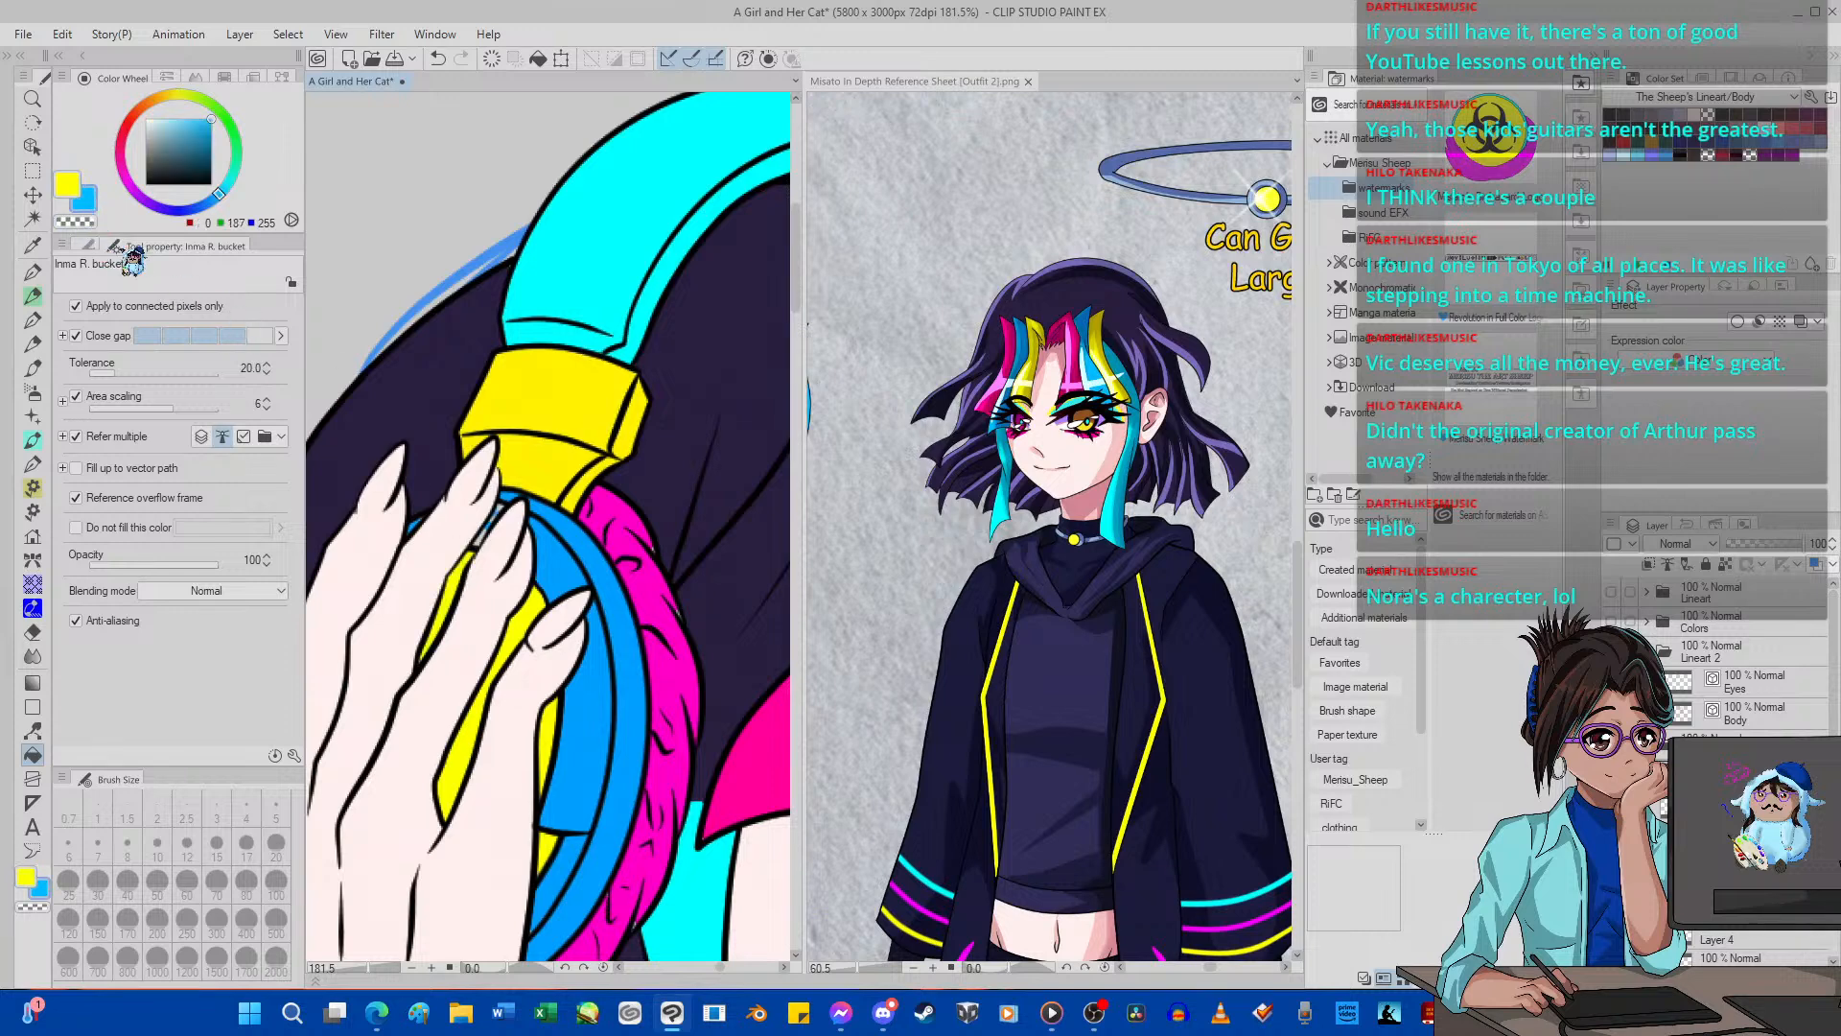
scroll(485, 537, "down", 12)
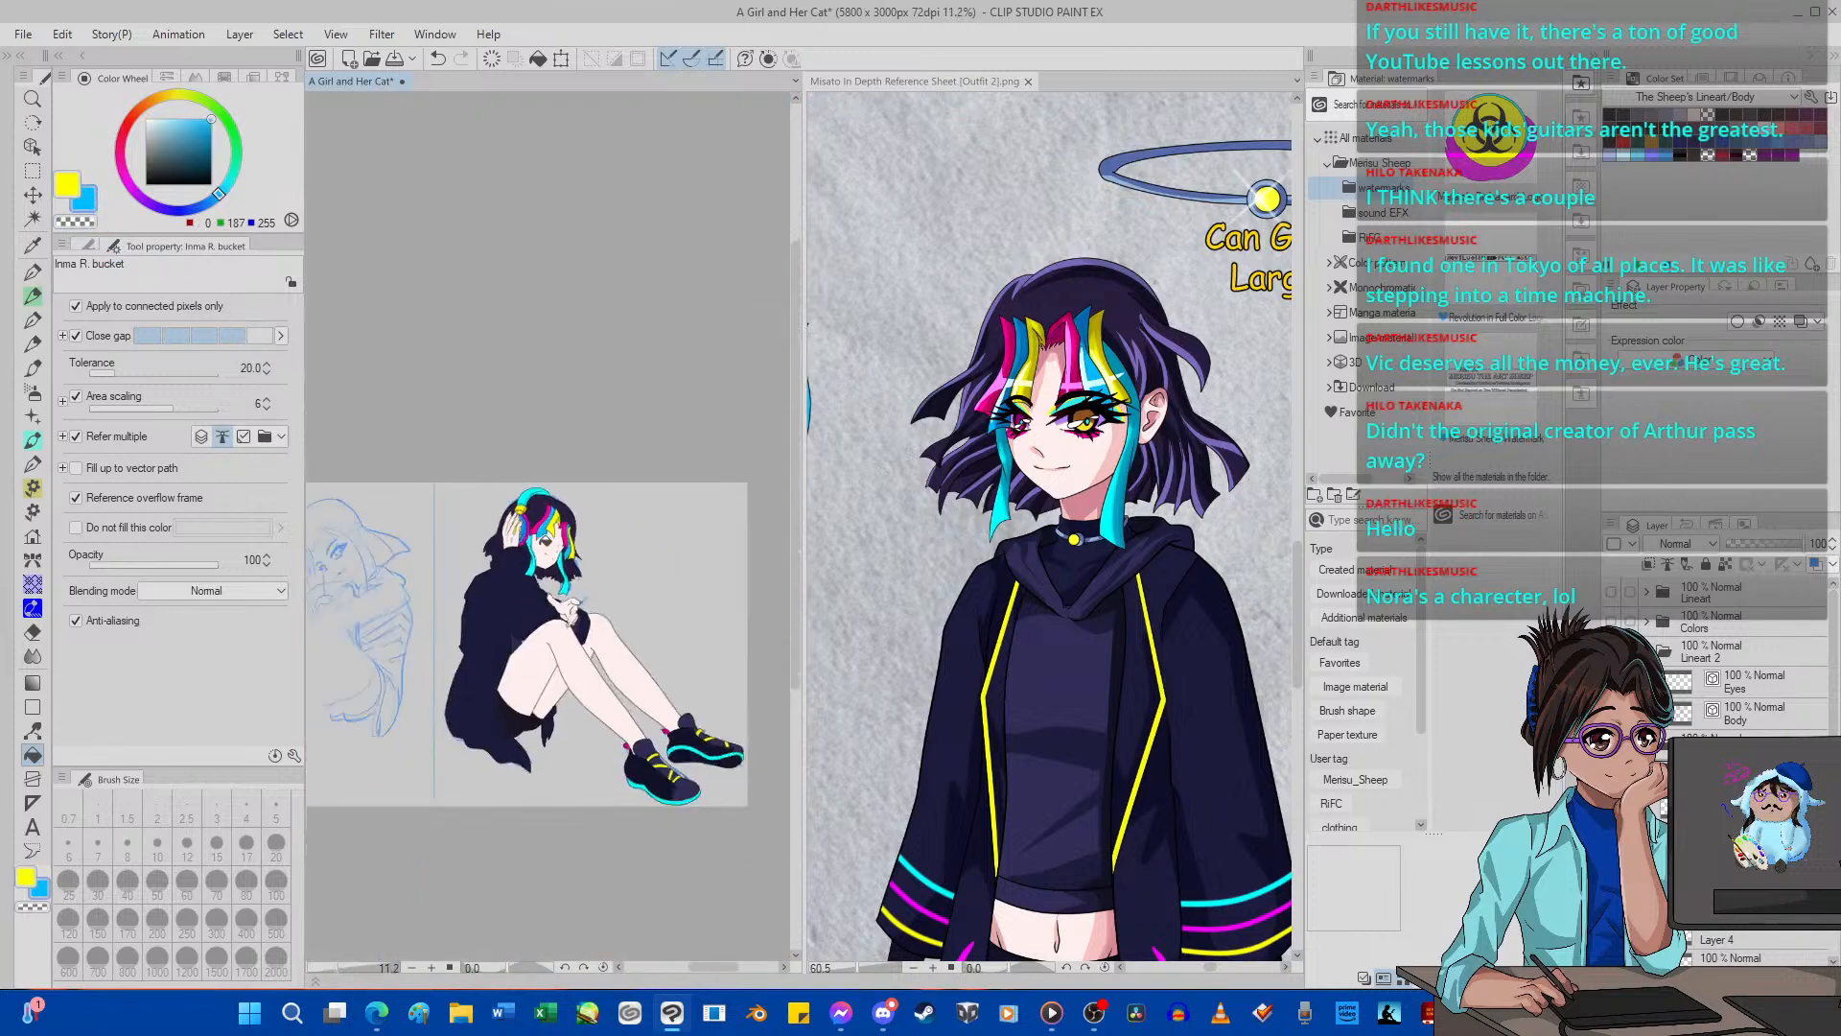
scroll(541, 560, "up", 3)
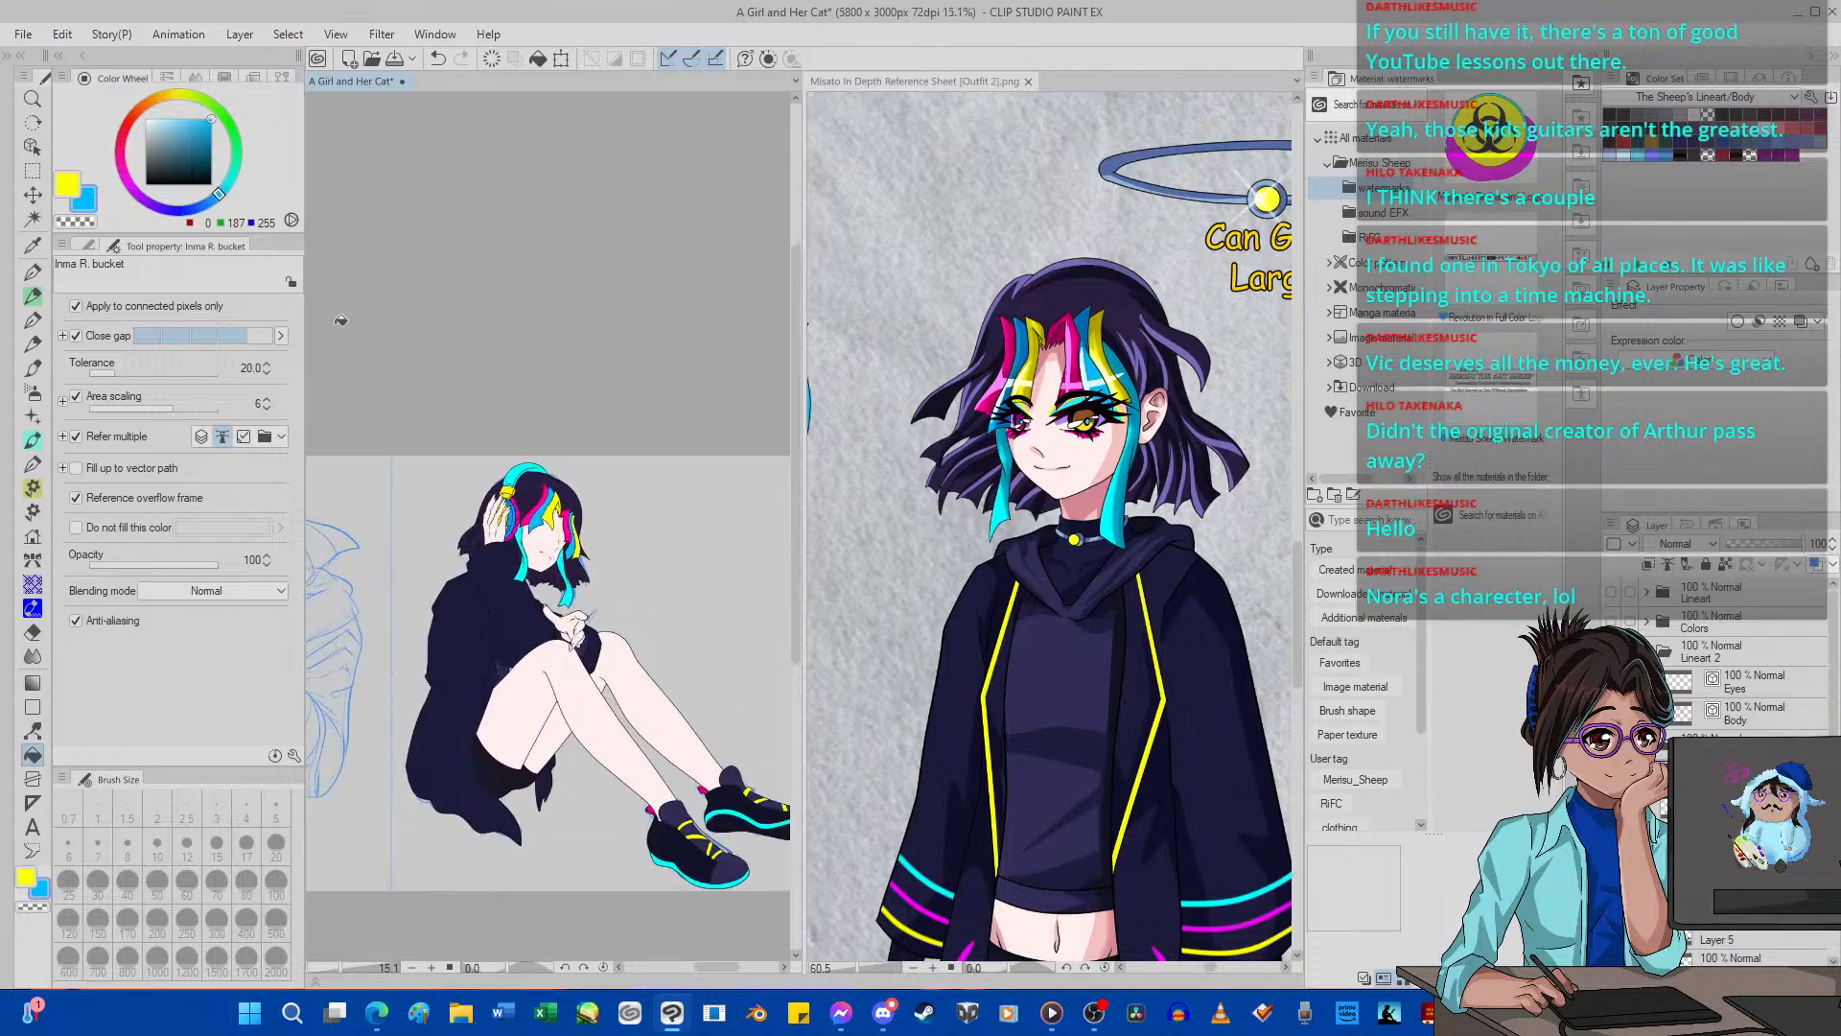
left_click_drag(199, 150, 86, 52)
left_click(32, 273)
left_click(187, 844)
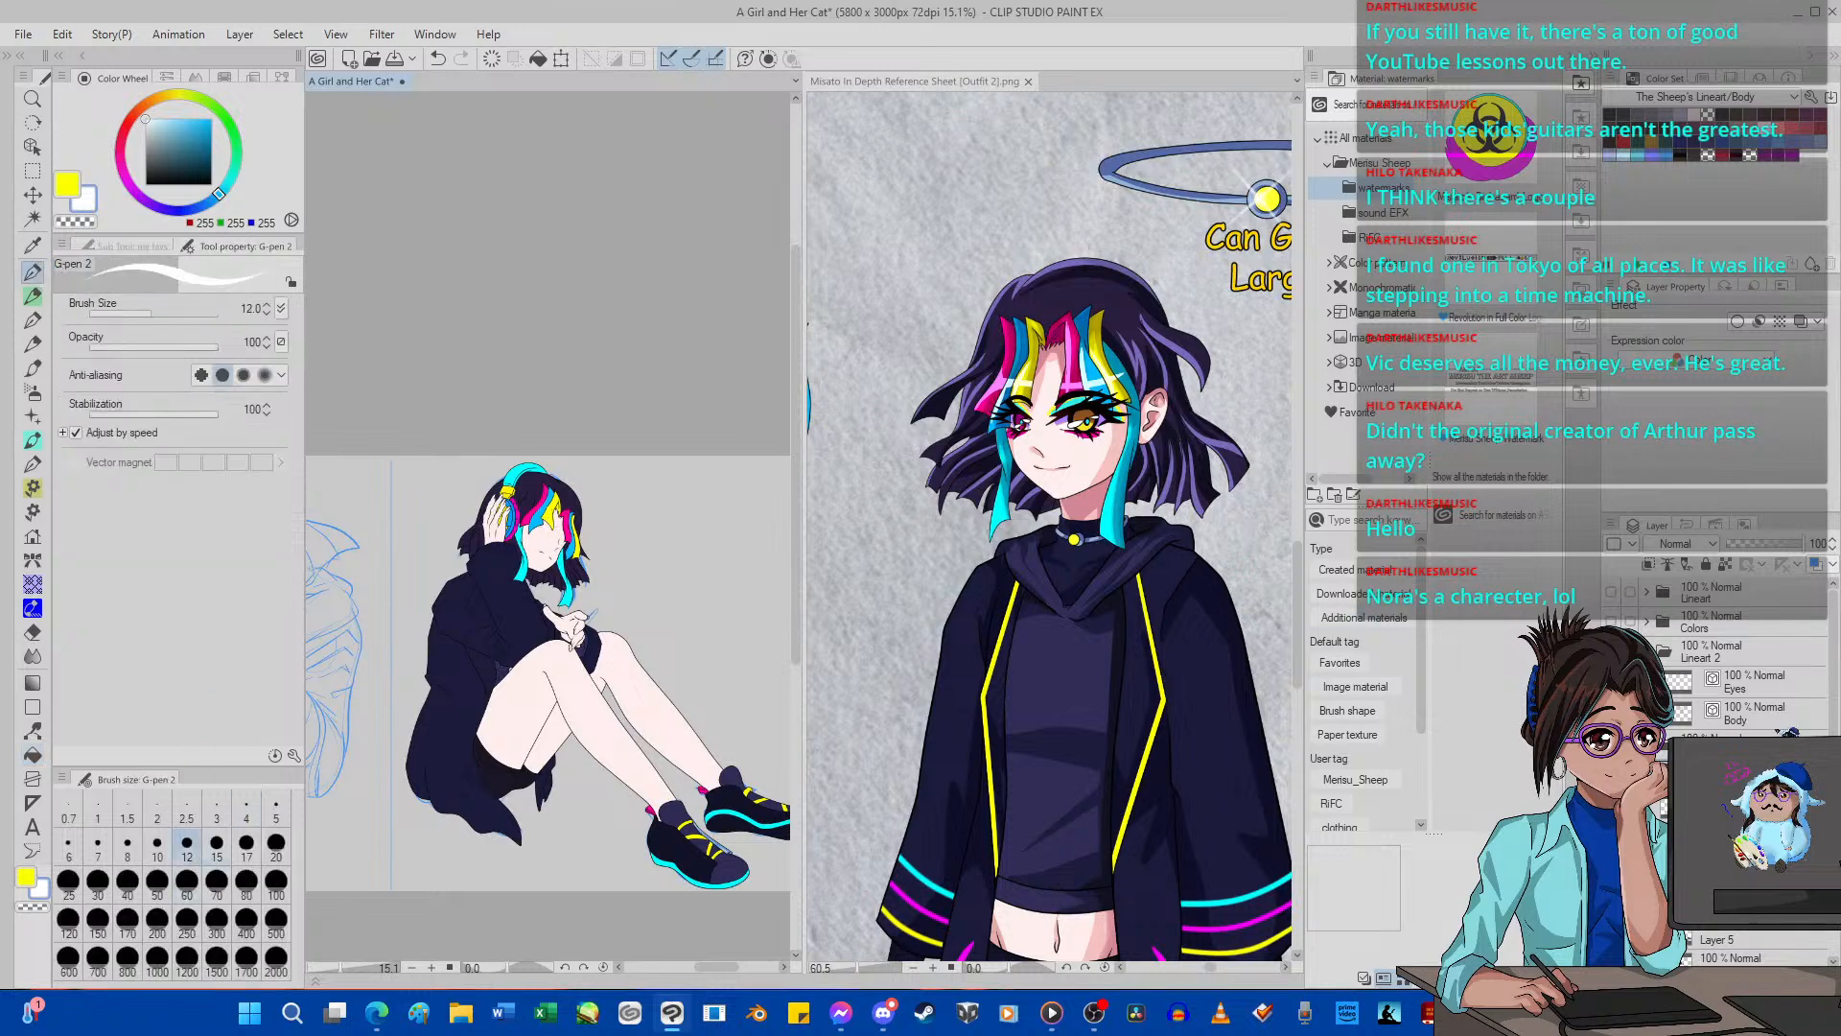
left_click(1757, 681)
scroll(559, 582, "up", 3)
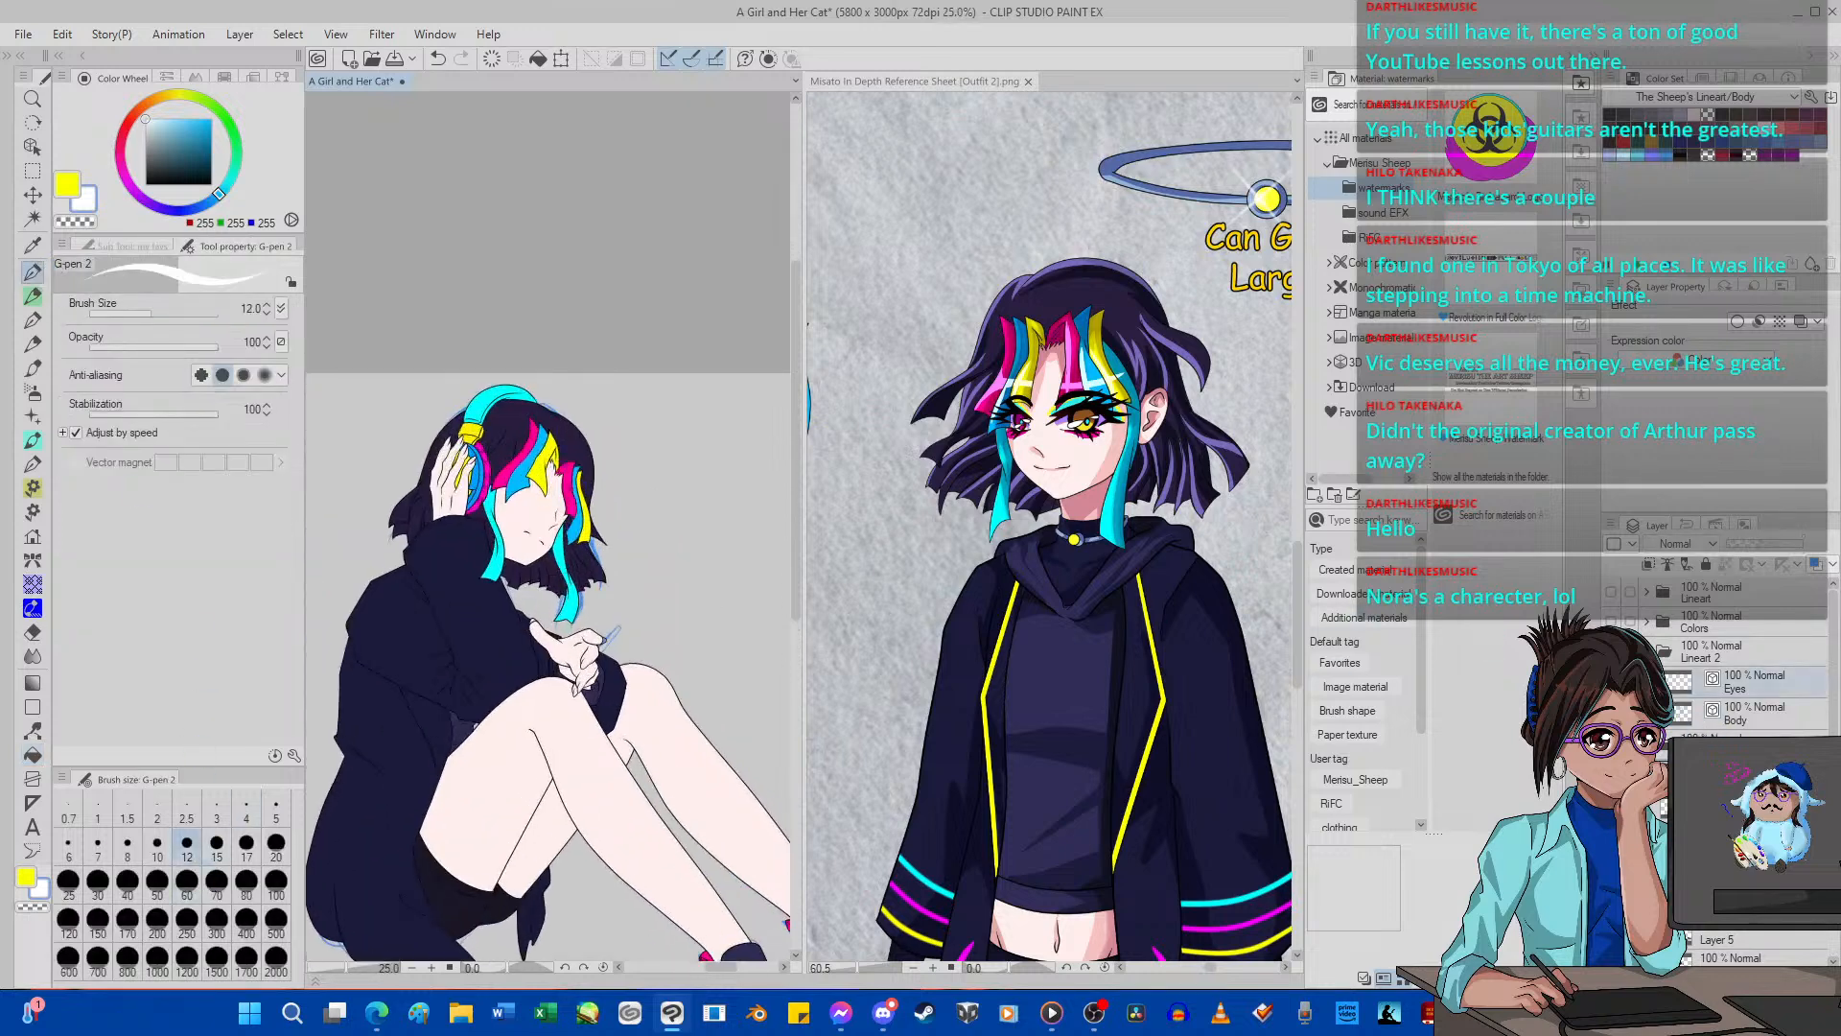
left_click(1611, 682)
Paint the near eye white with the G-pen at size 50.
left_click(158, 879)
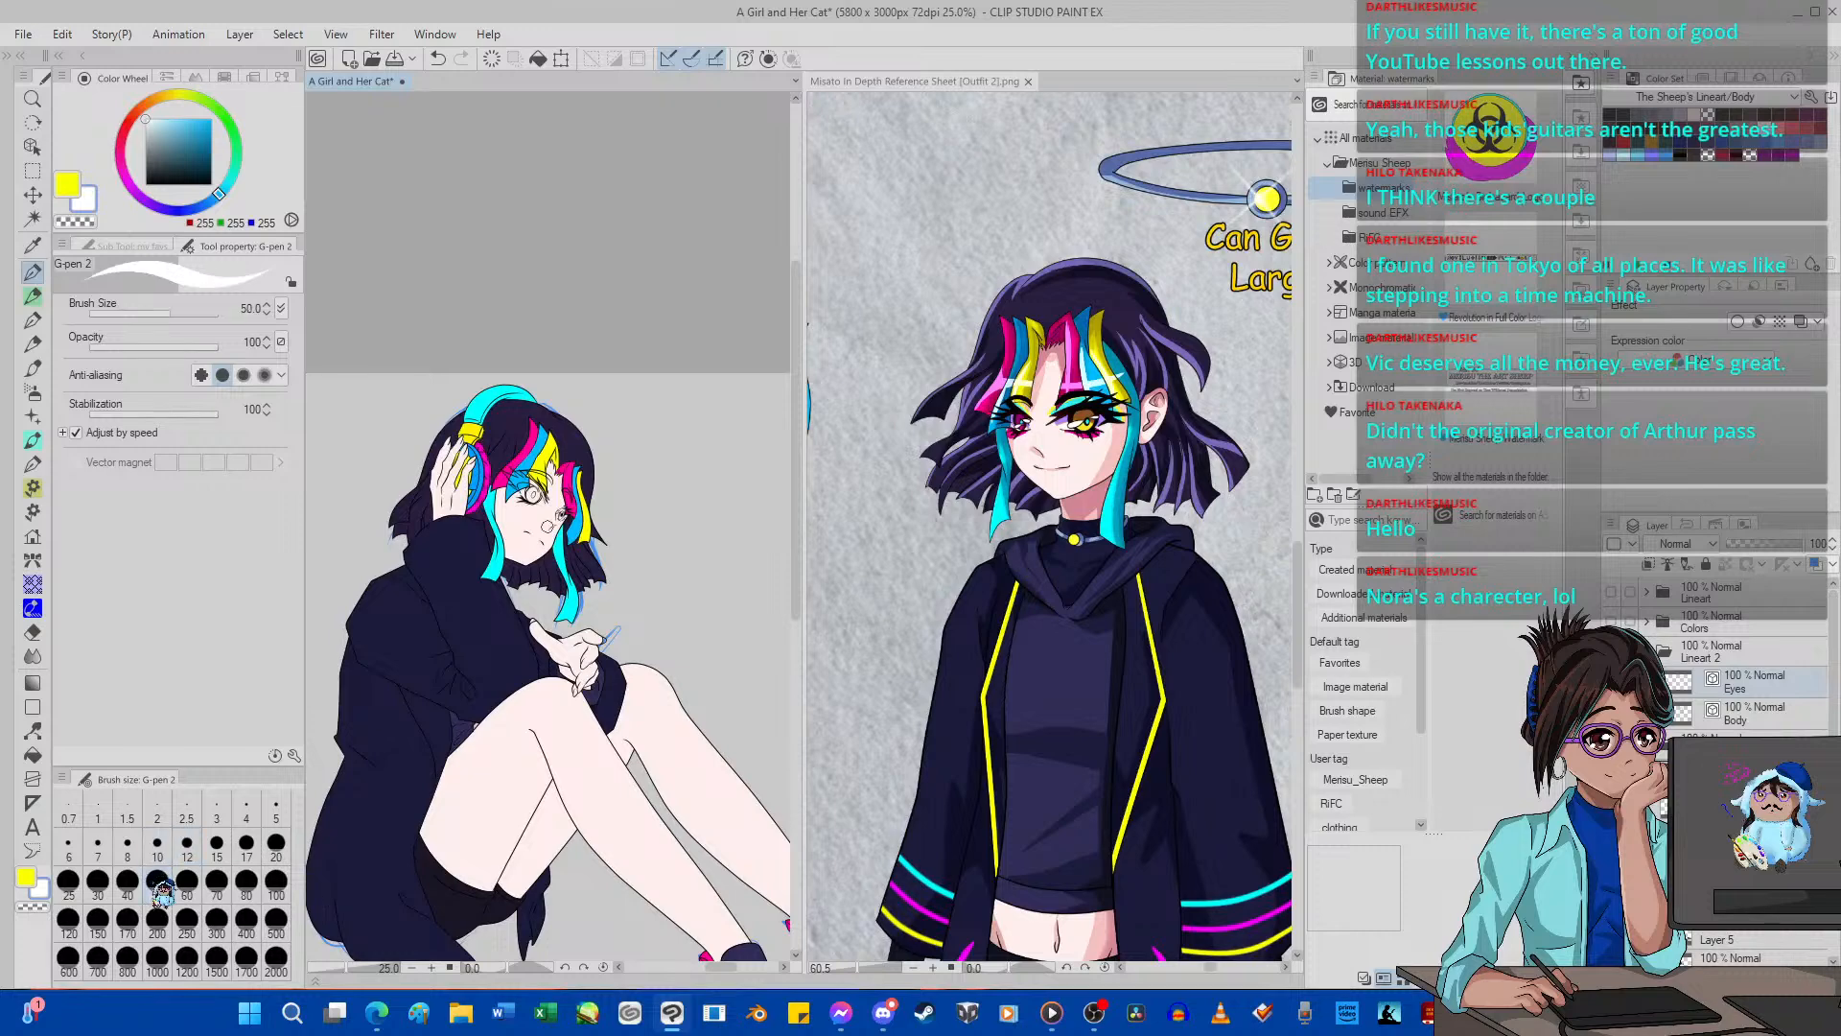
scroll(507, 491, "up", 5)
mouse_move(507, 492)
left_mouse_down()
mouse_move(602, 570)
mouse_move(527, 490)
left_mouse_up()
scroll(518, 490, "down", 1)
scroll(720, 629, "up", 1)
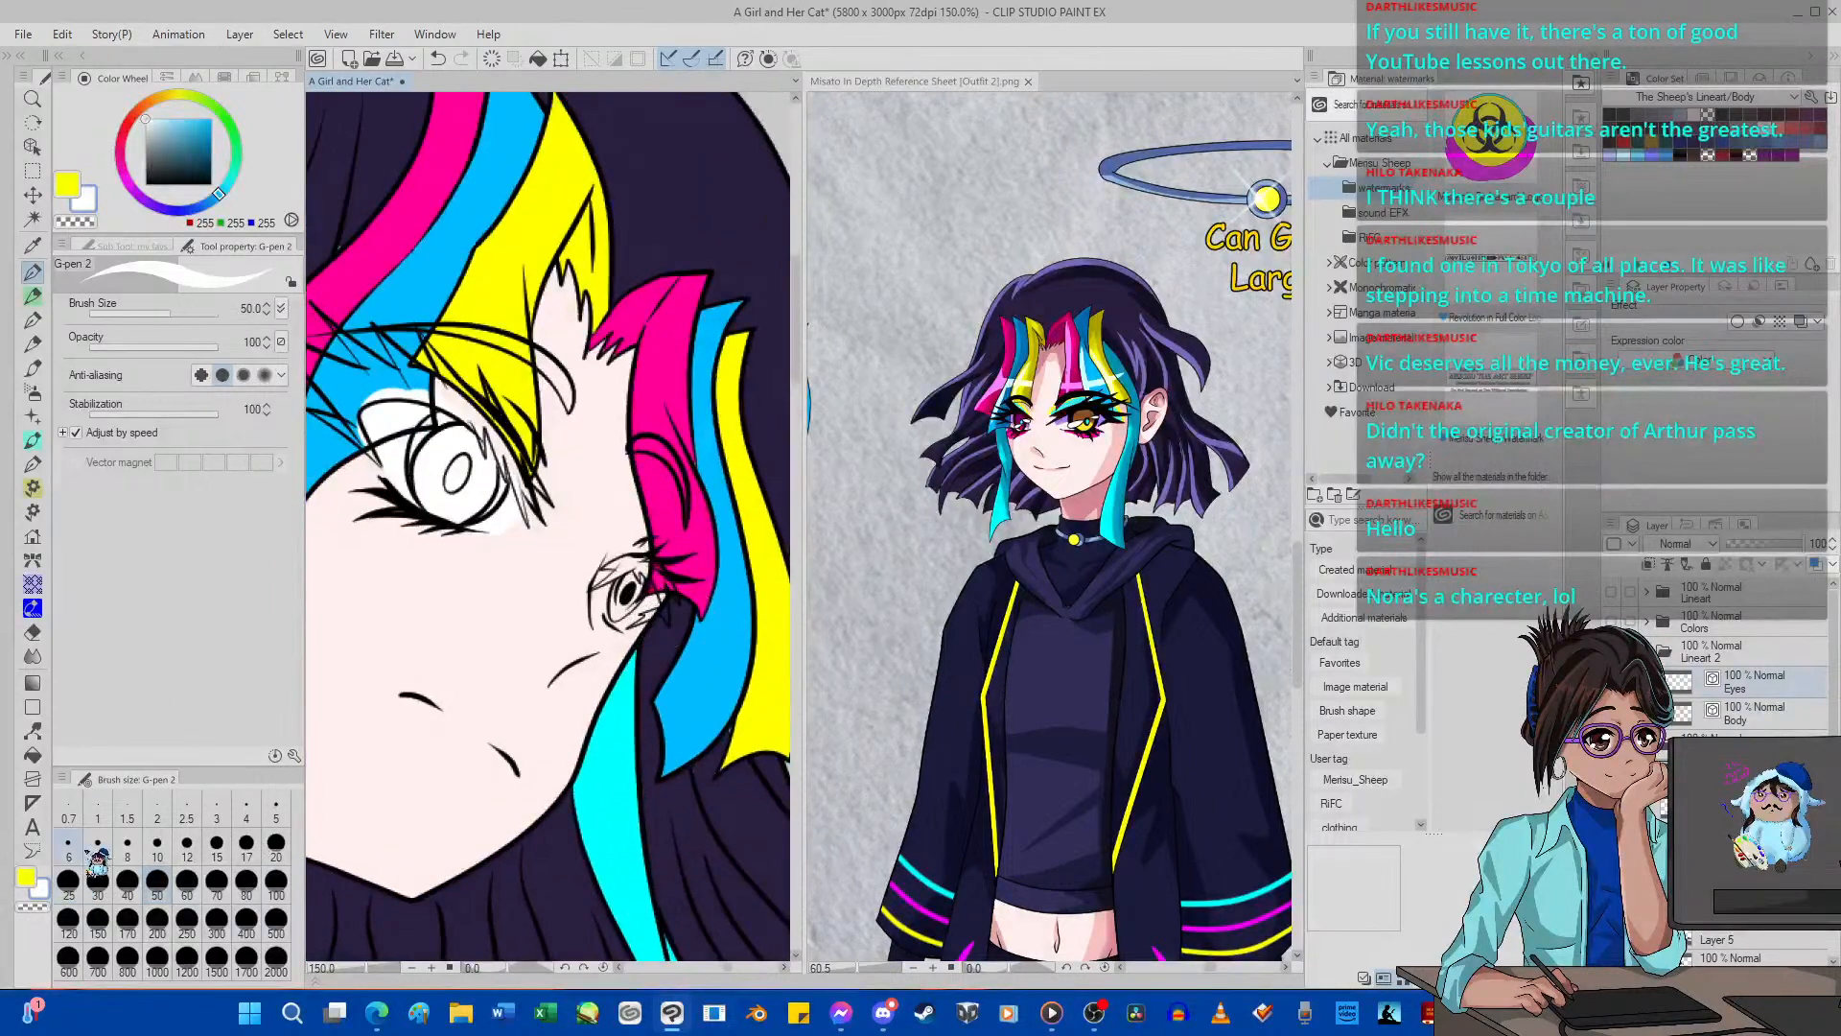
Paint the far eye white with the G-pen at size 17.
left_click(246, 844)
scroll(580, 567, "up", 4)
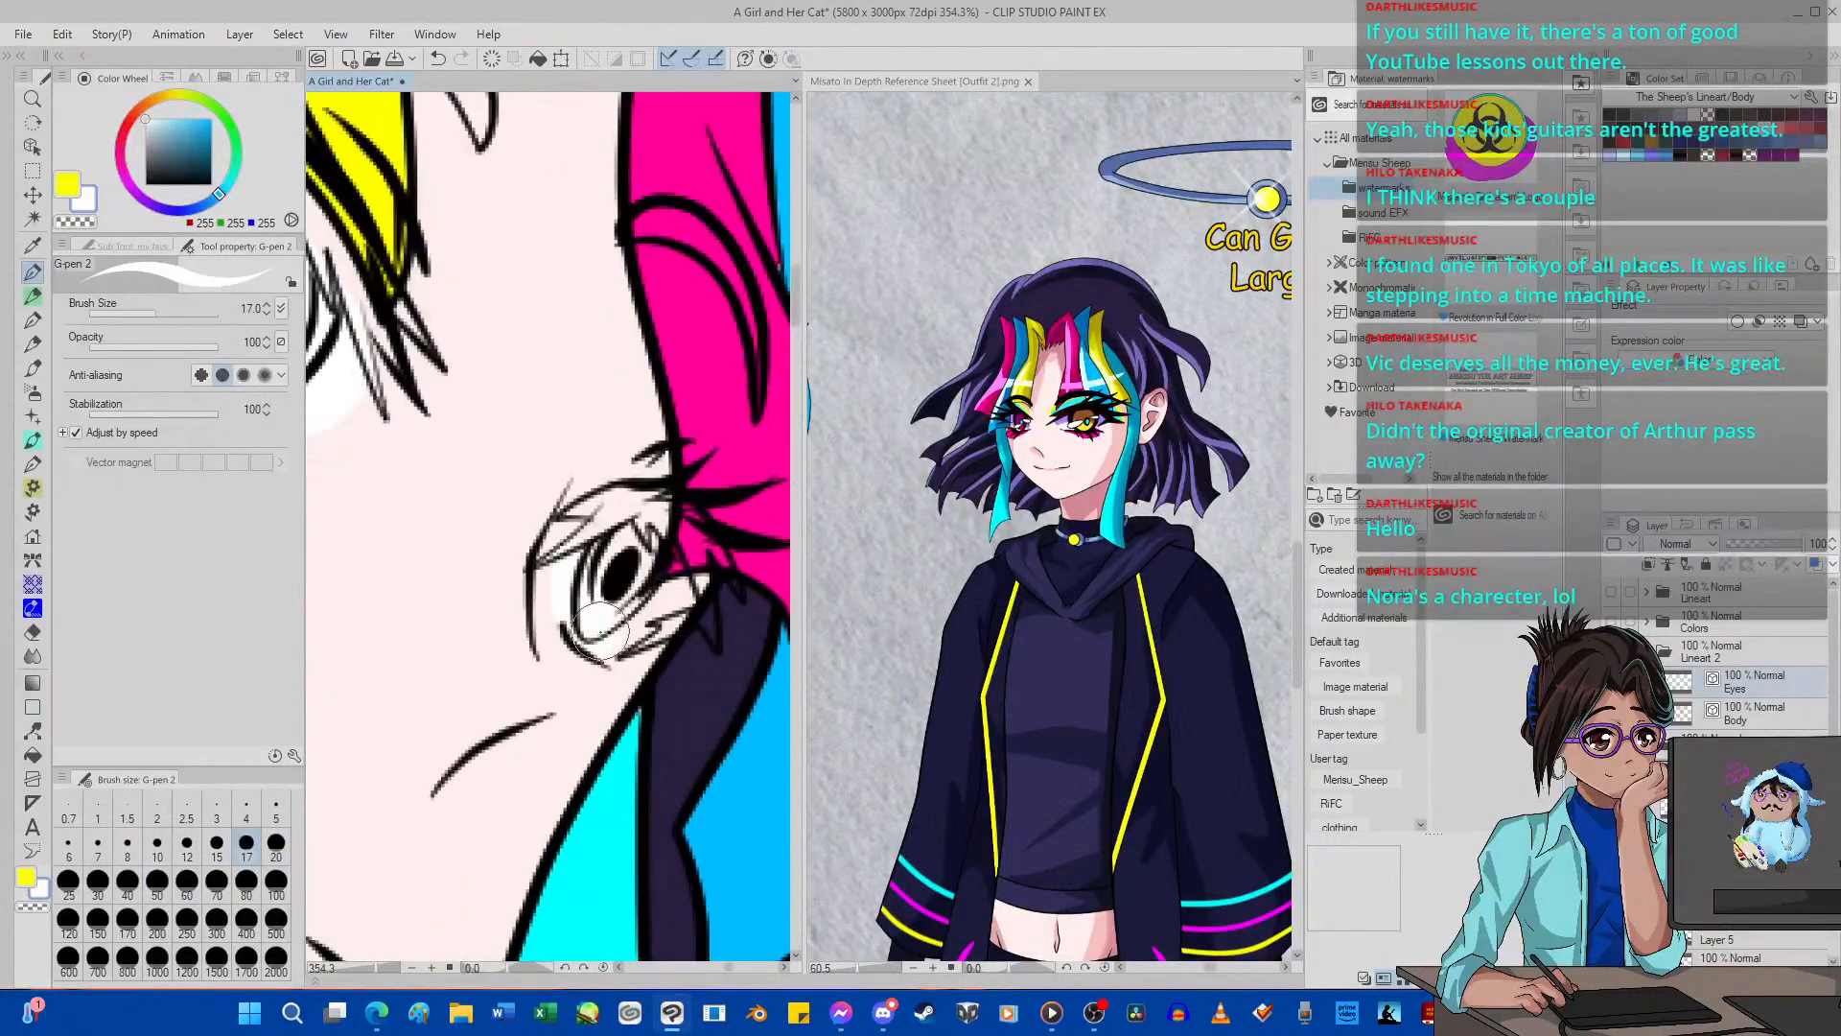
scroll(607, 576, "down", 12)
scroll(607, 576, "up", 4)
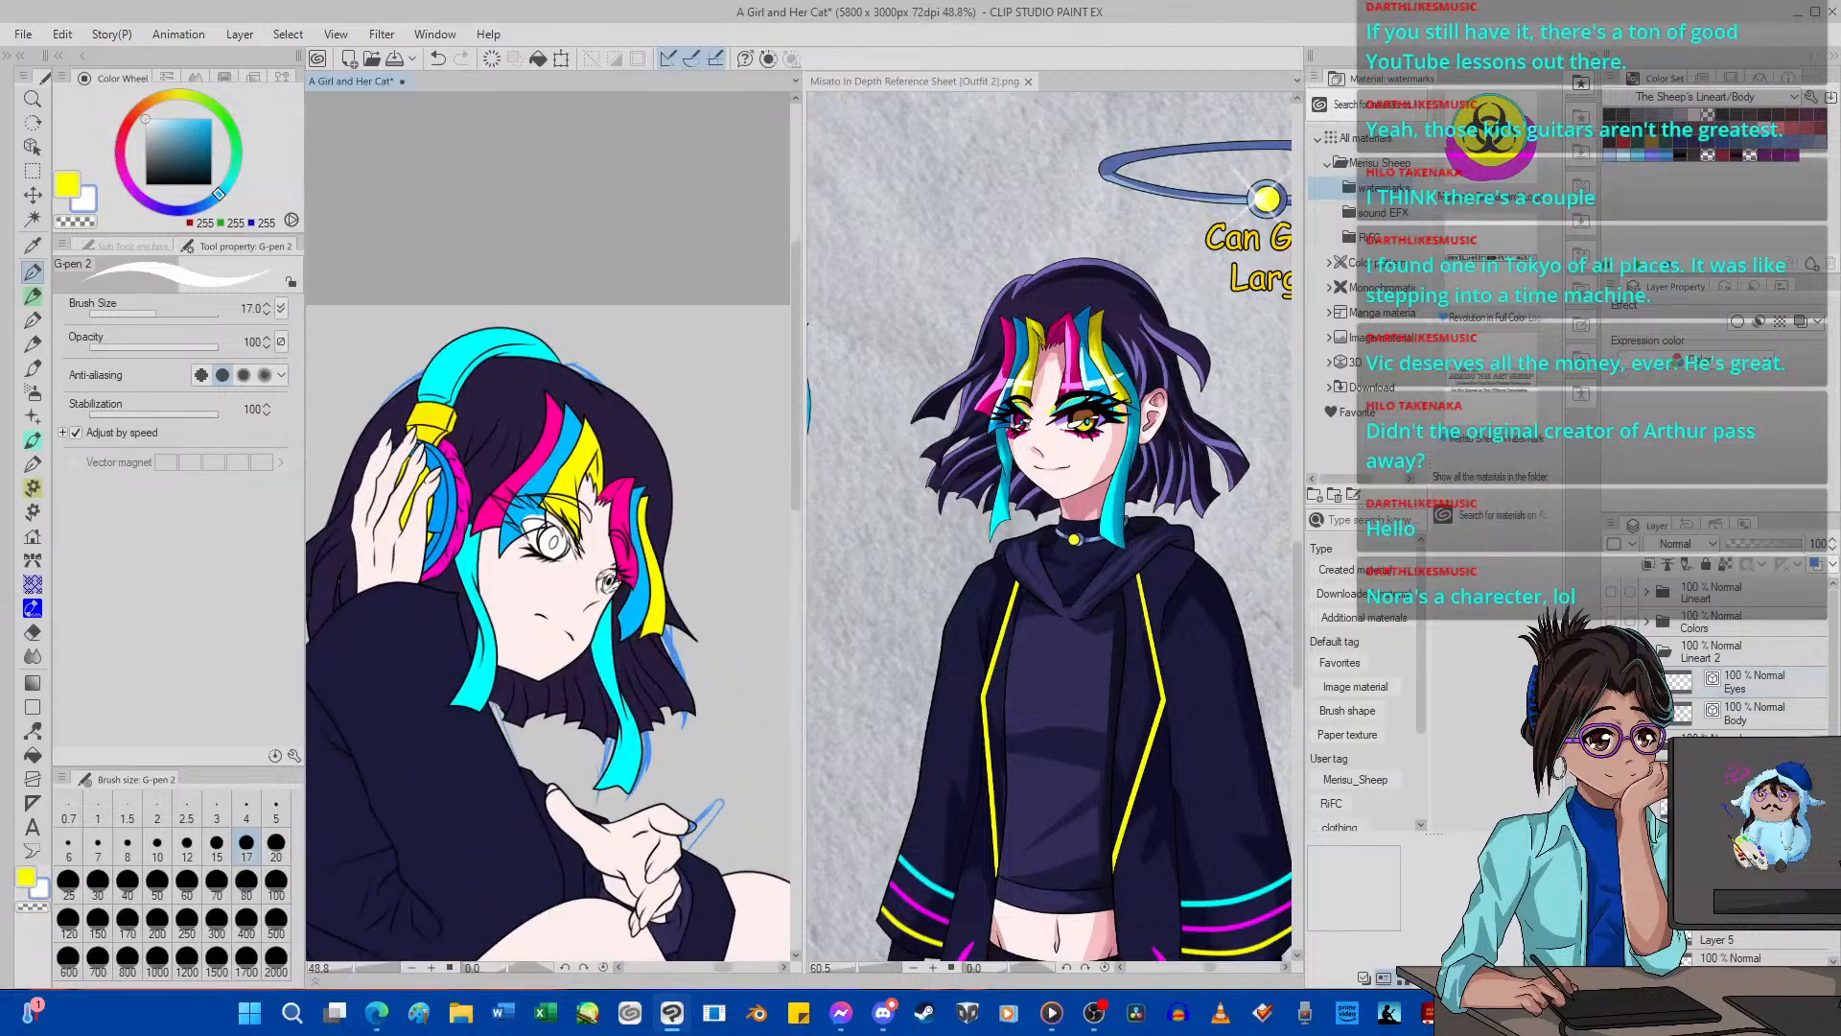
Create a new layer below the Eyes layer and set the drawing color to black.
key("ctrl+shift+n")
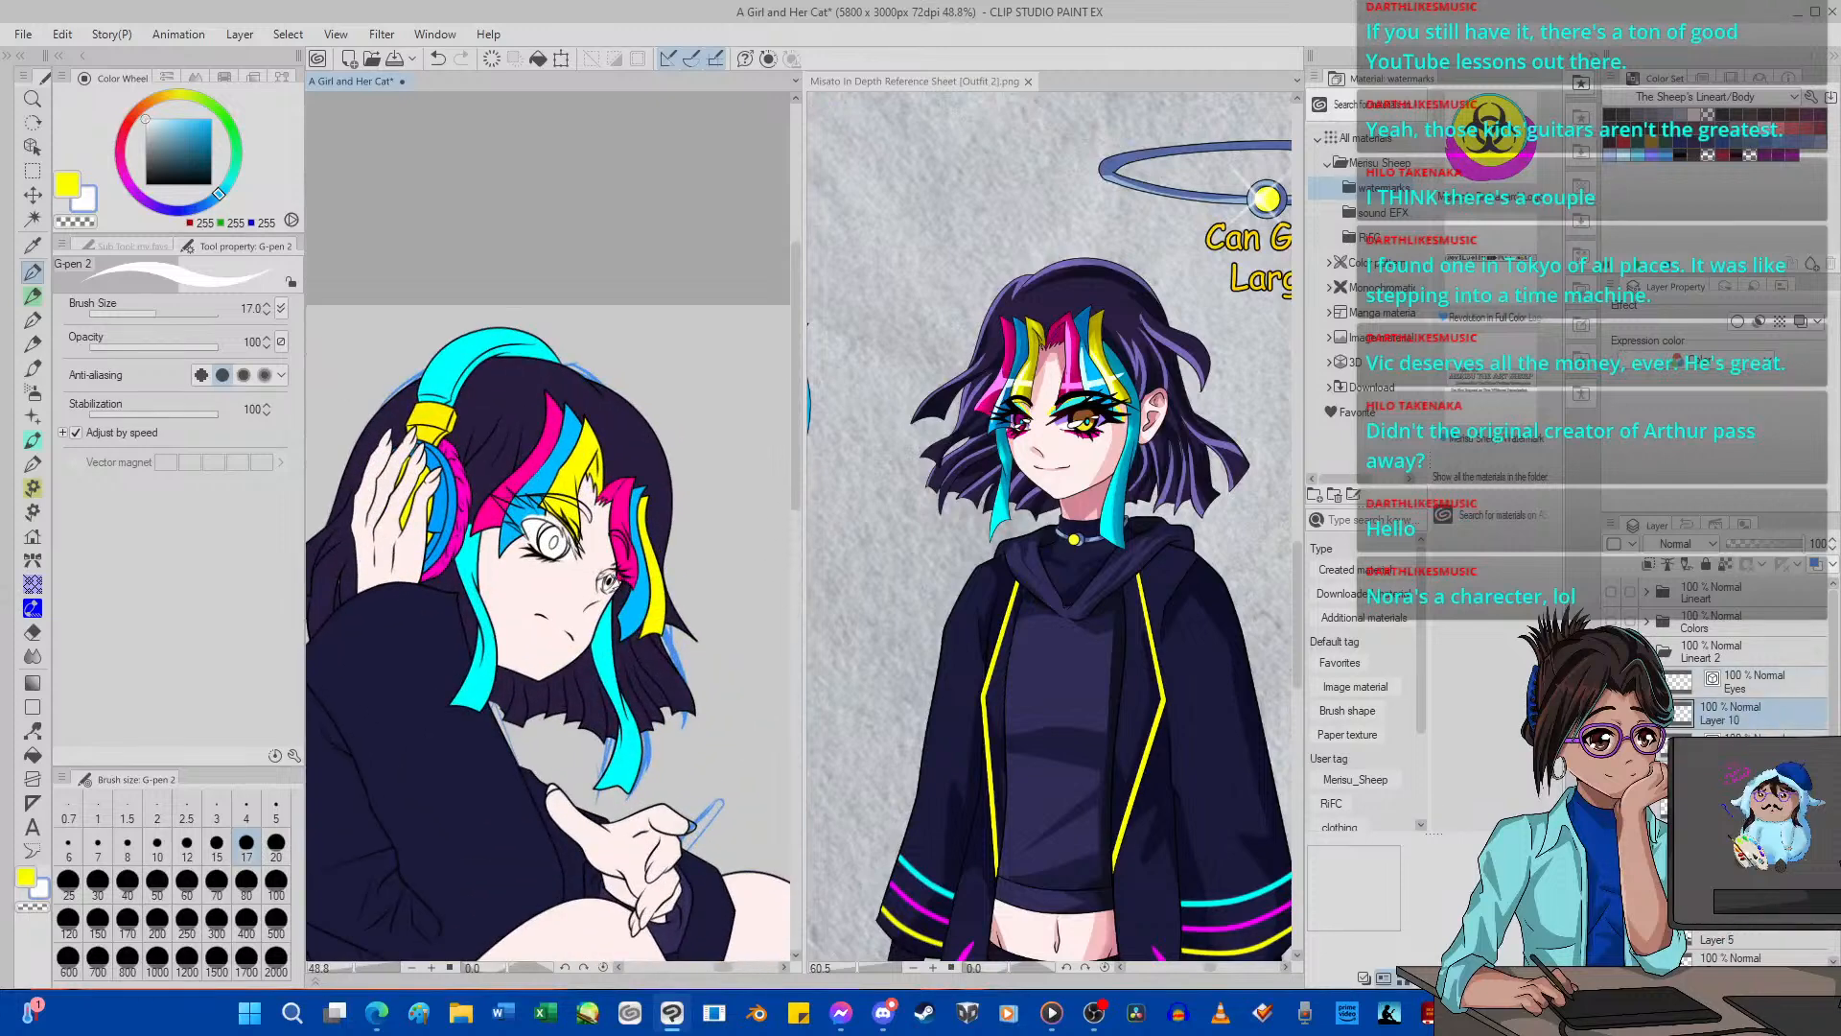
left_click_drag(181, 170, 144, 187)
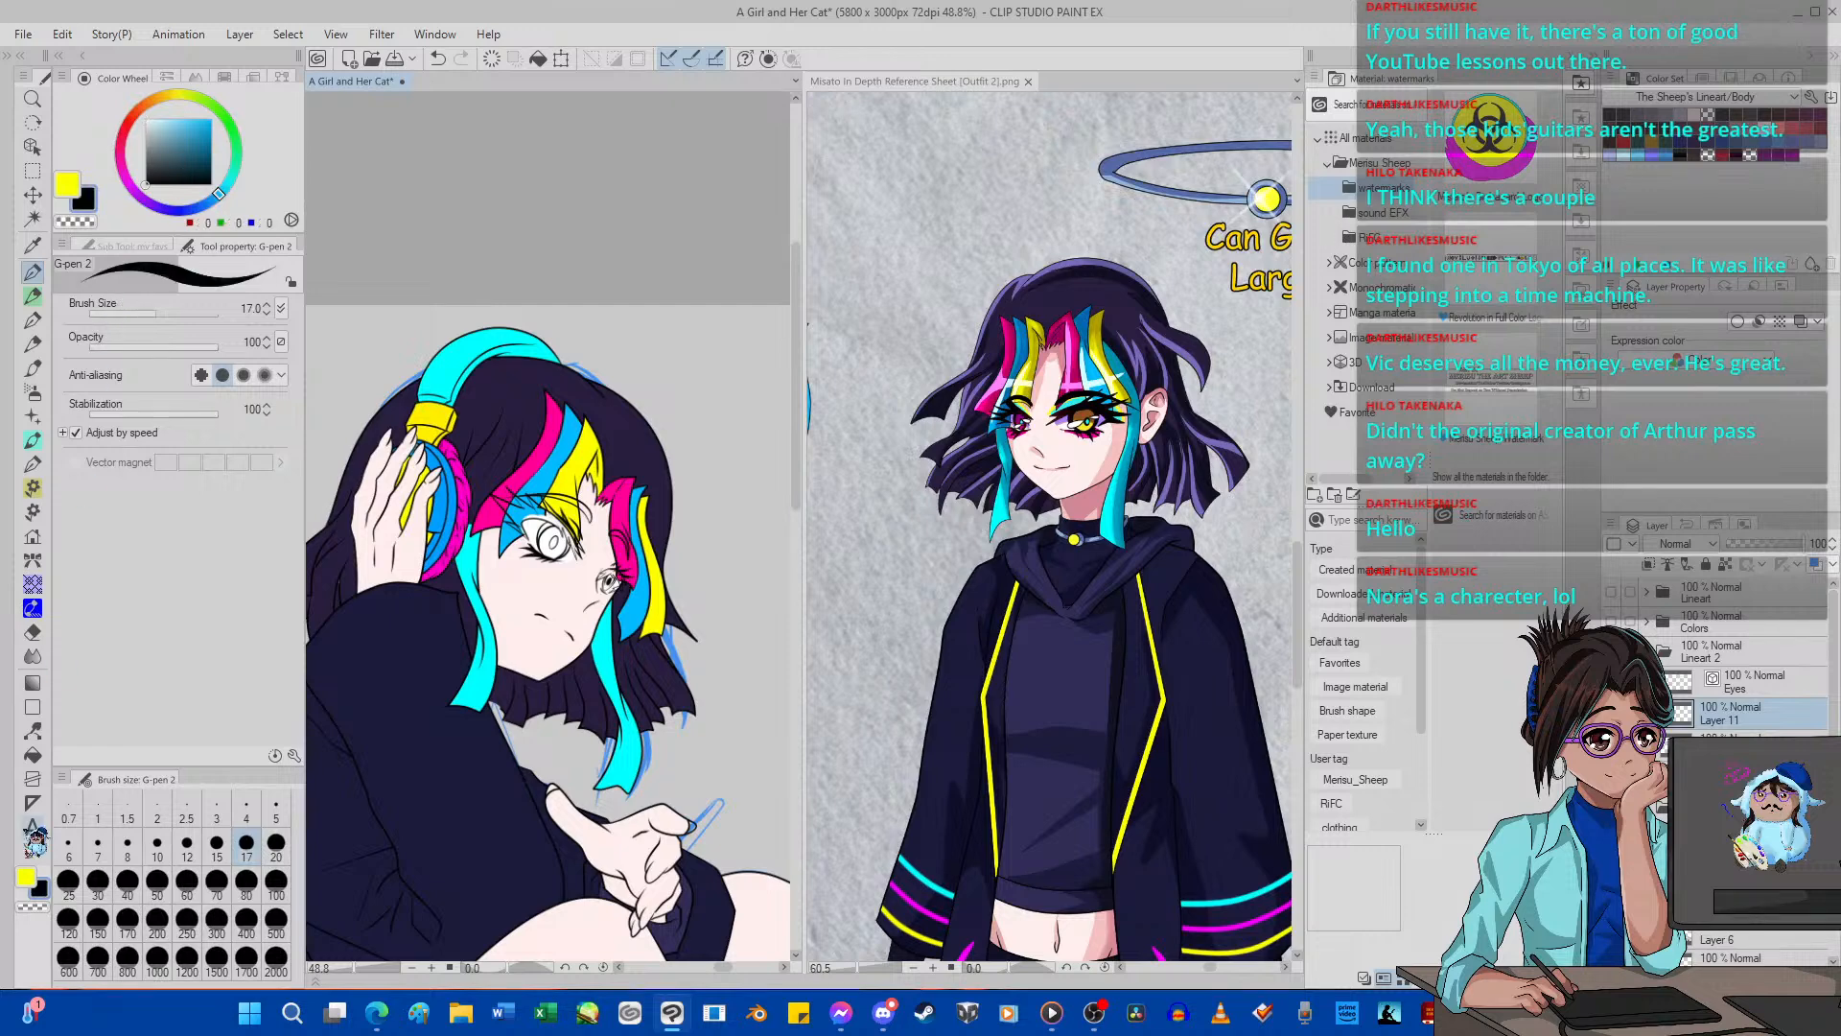
Fill the near eye's upper lashes and pupil with black.
left_click(35, 756)
scroll(556, 538, "up", 2)
left_click(518, 495)
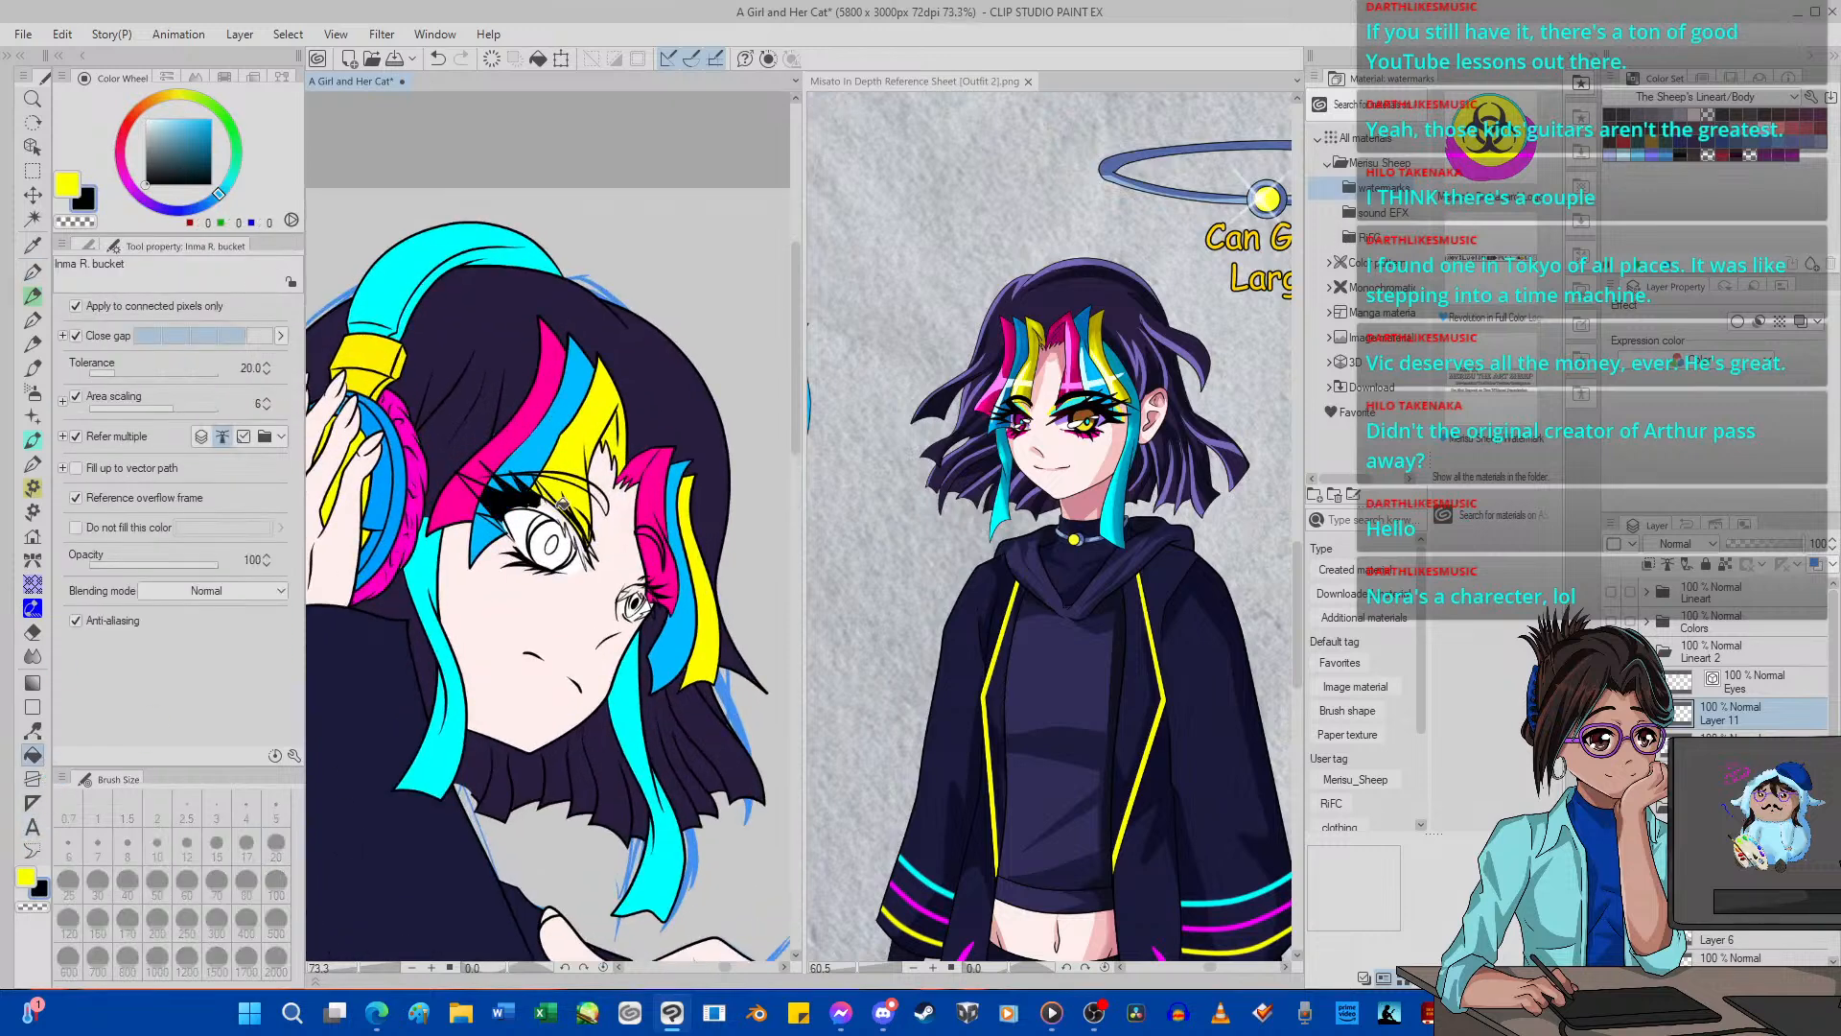
scroll(556, 537, "up", 2)
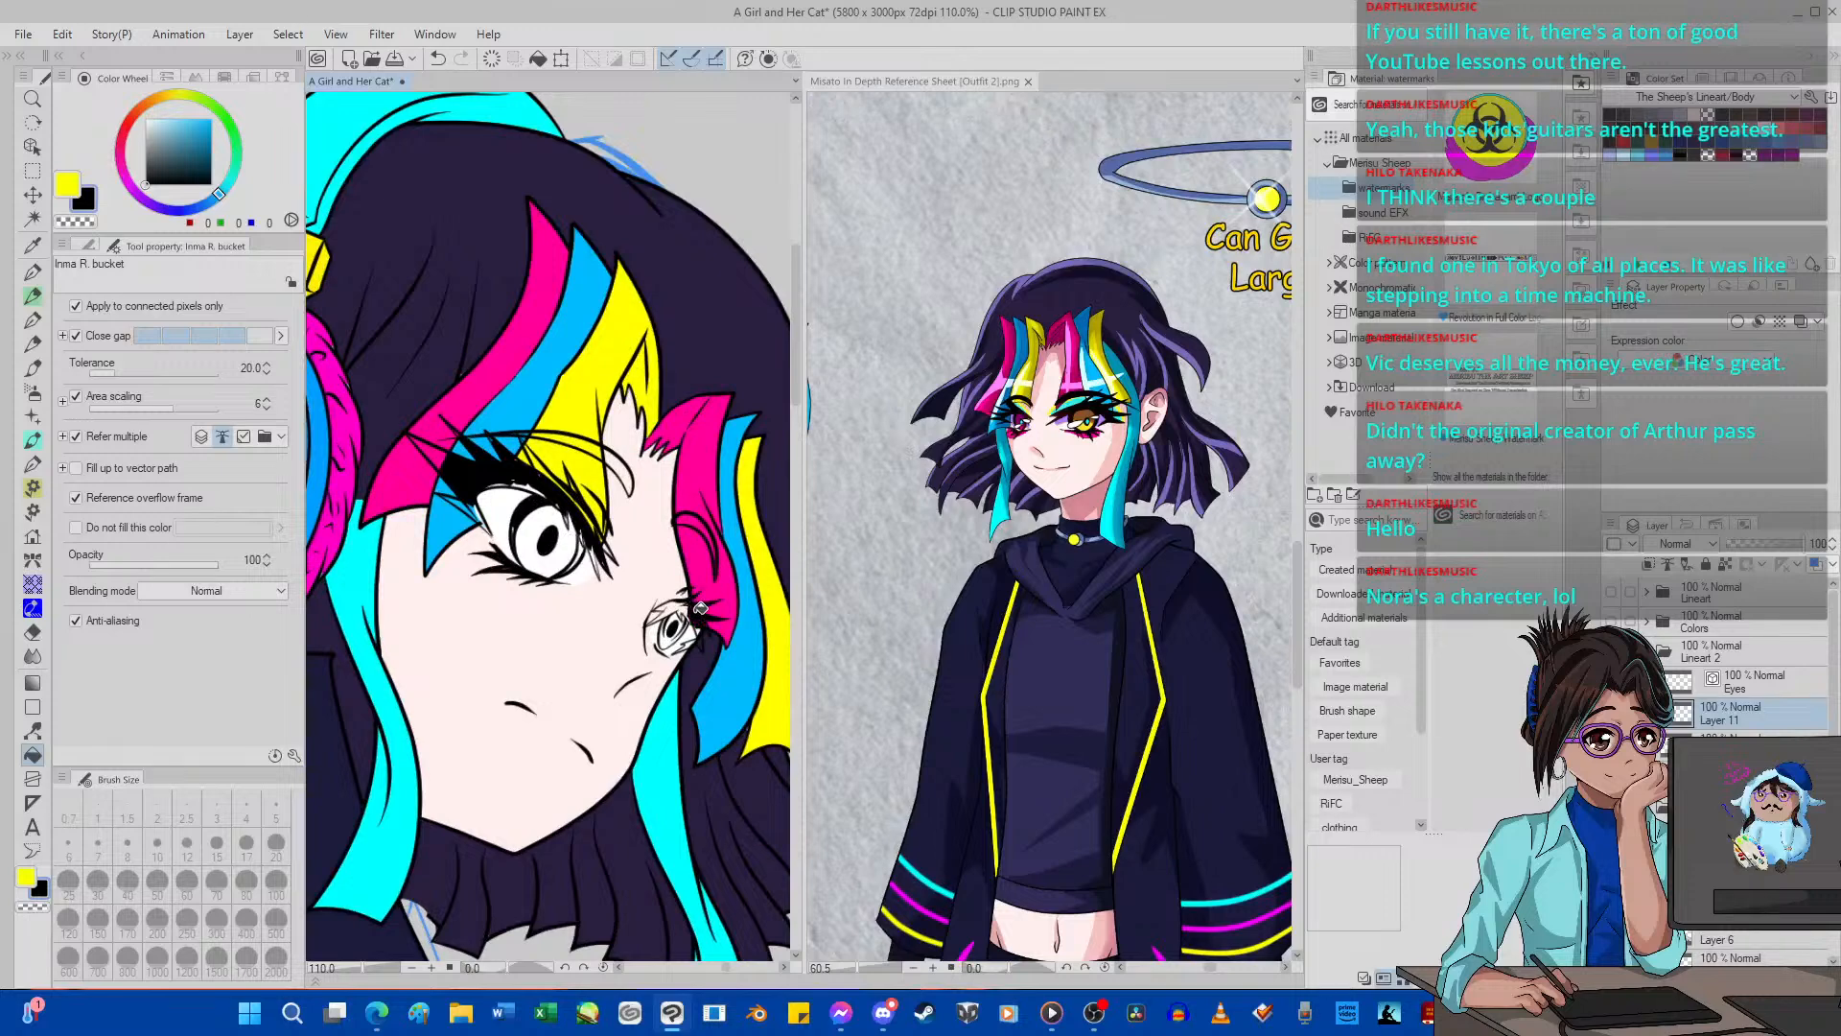
Hide the body line art layer so only the eye lines remain over the flat colors.
scroll(700, 604, "down", 5)
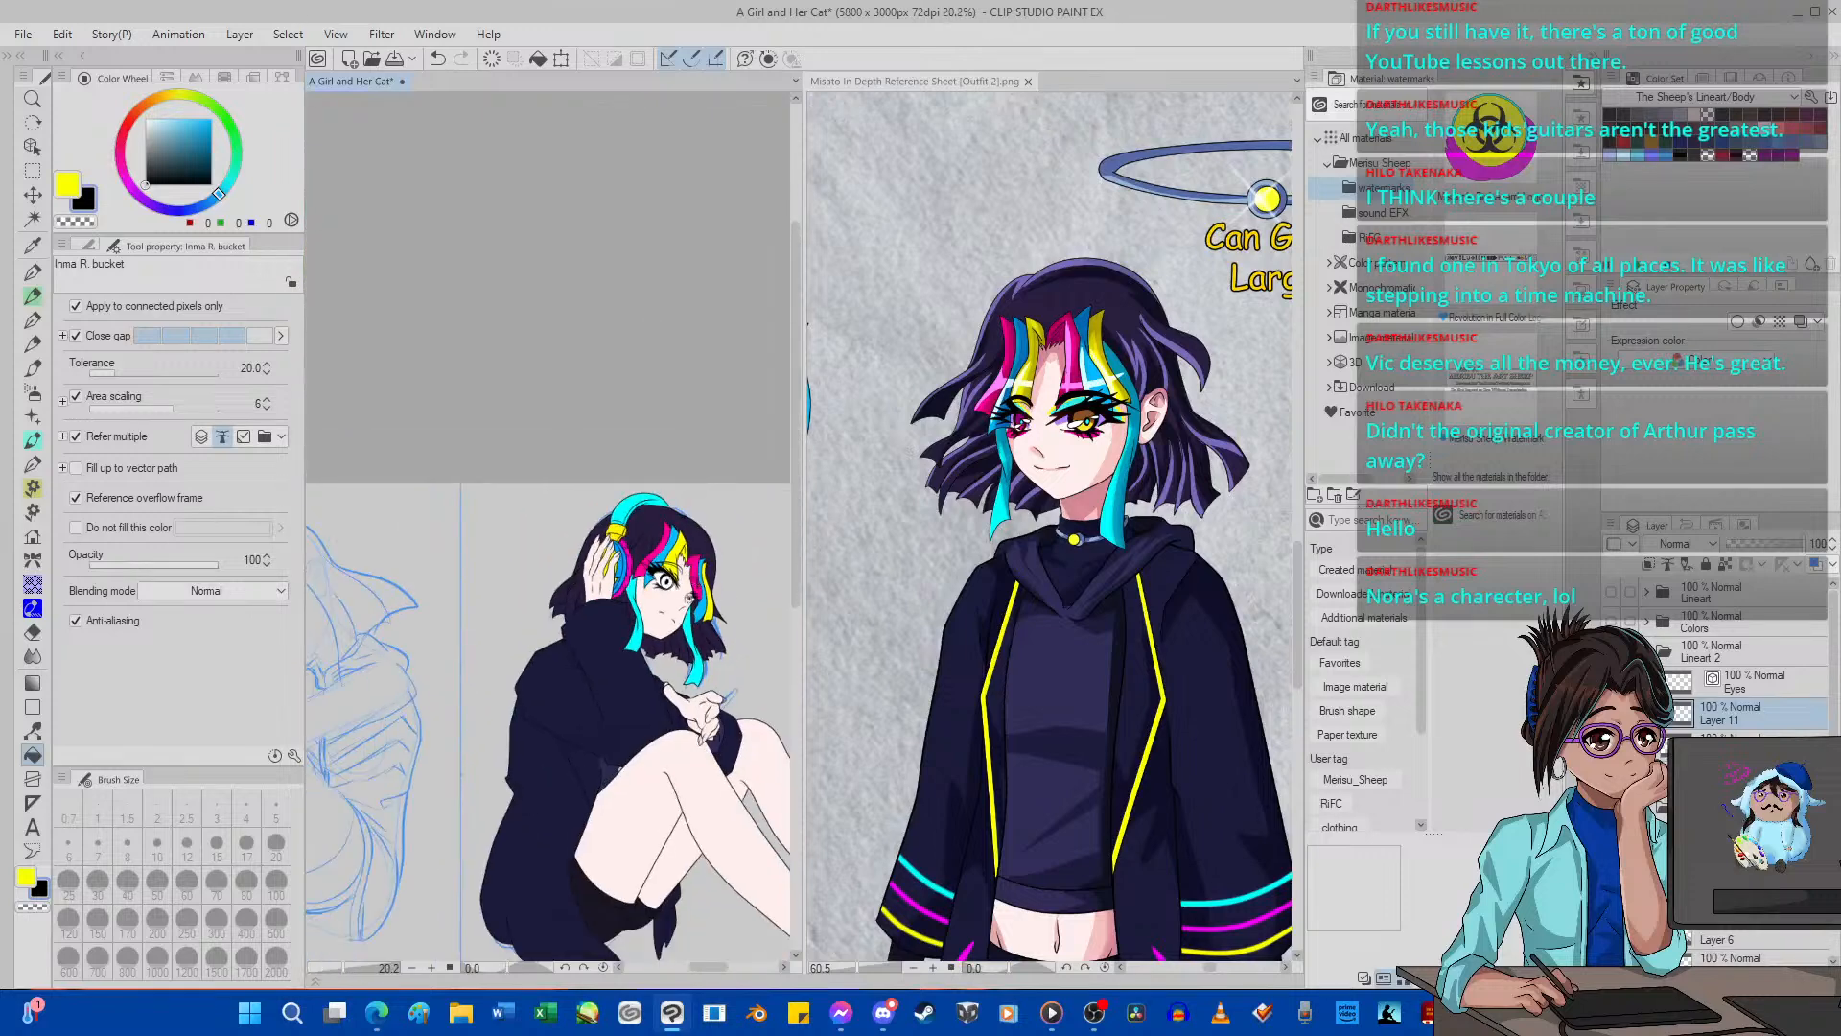
left_click(1611, 745)
scroll(707, 591, "up", 5)
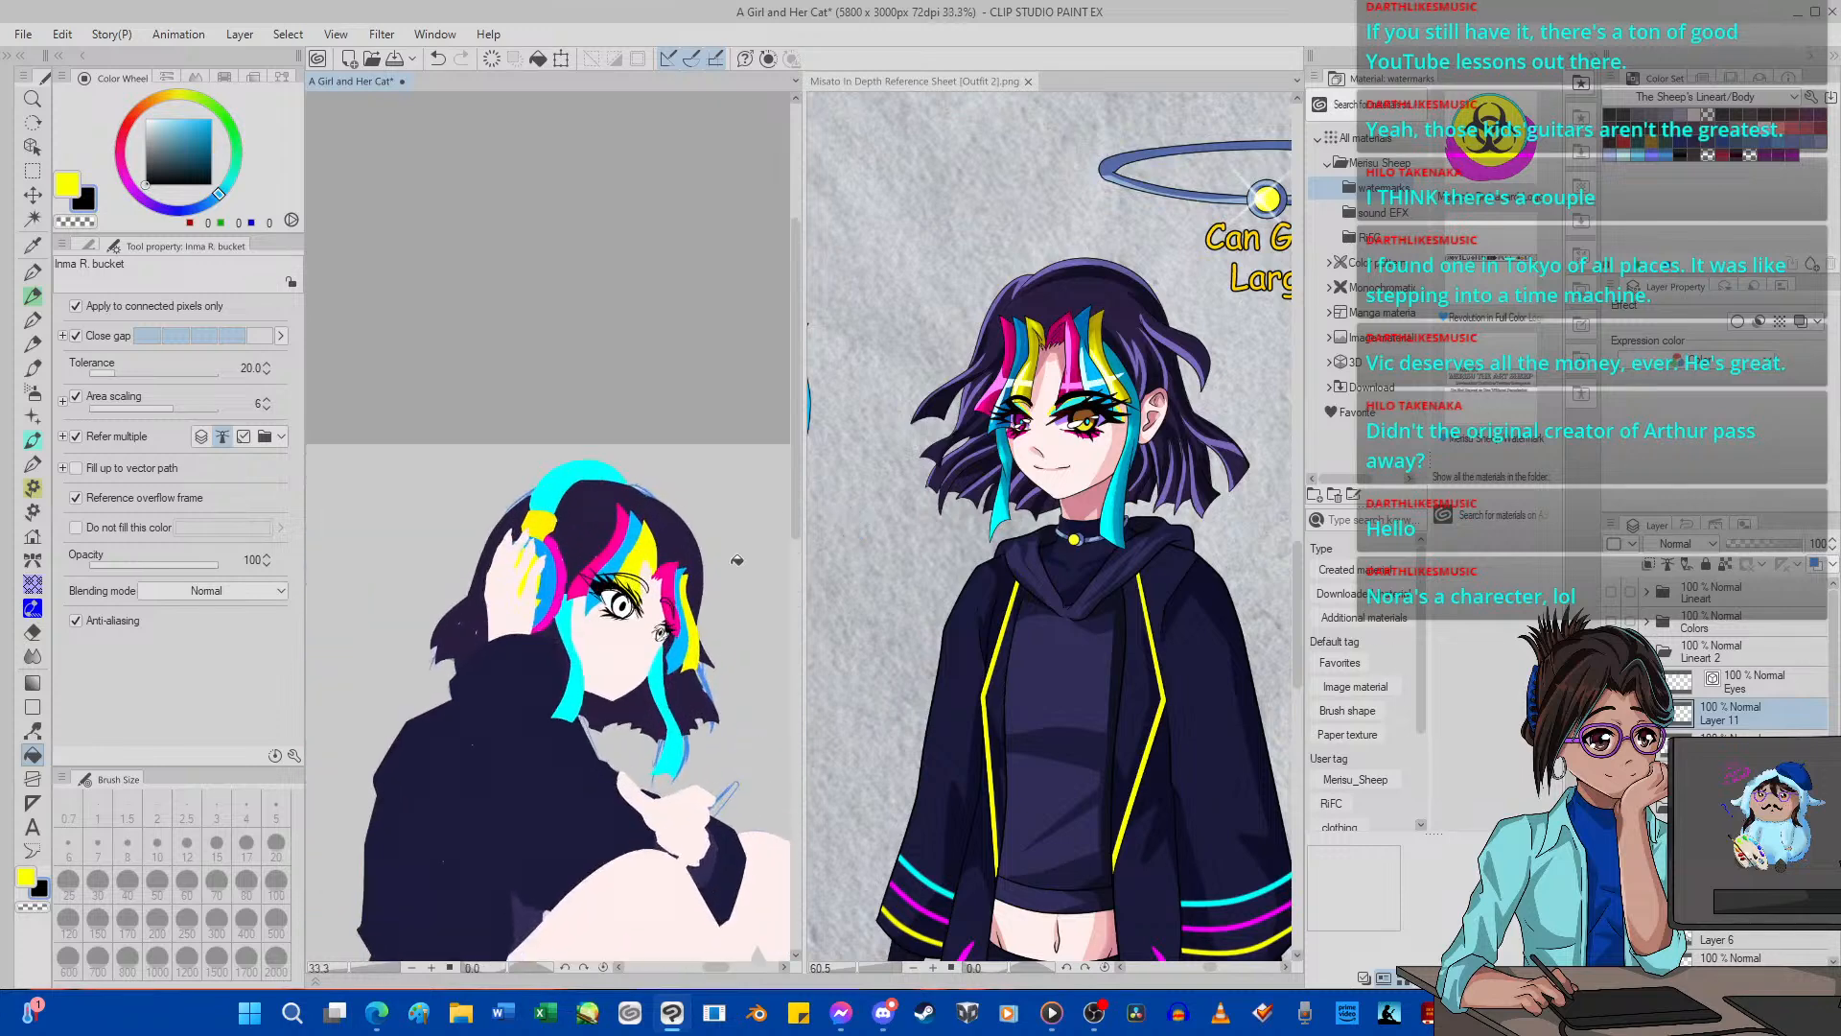
Try the G-pen at sizes 70 and 400 over the near eye and clear the black fill from its lashes and pupil.
left_click(32, 272)
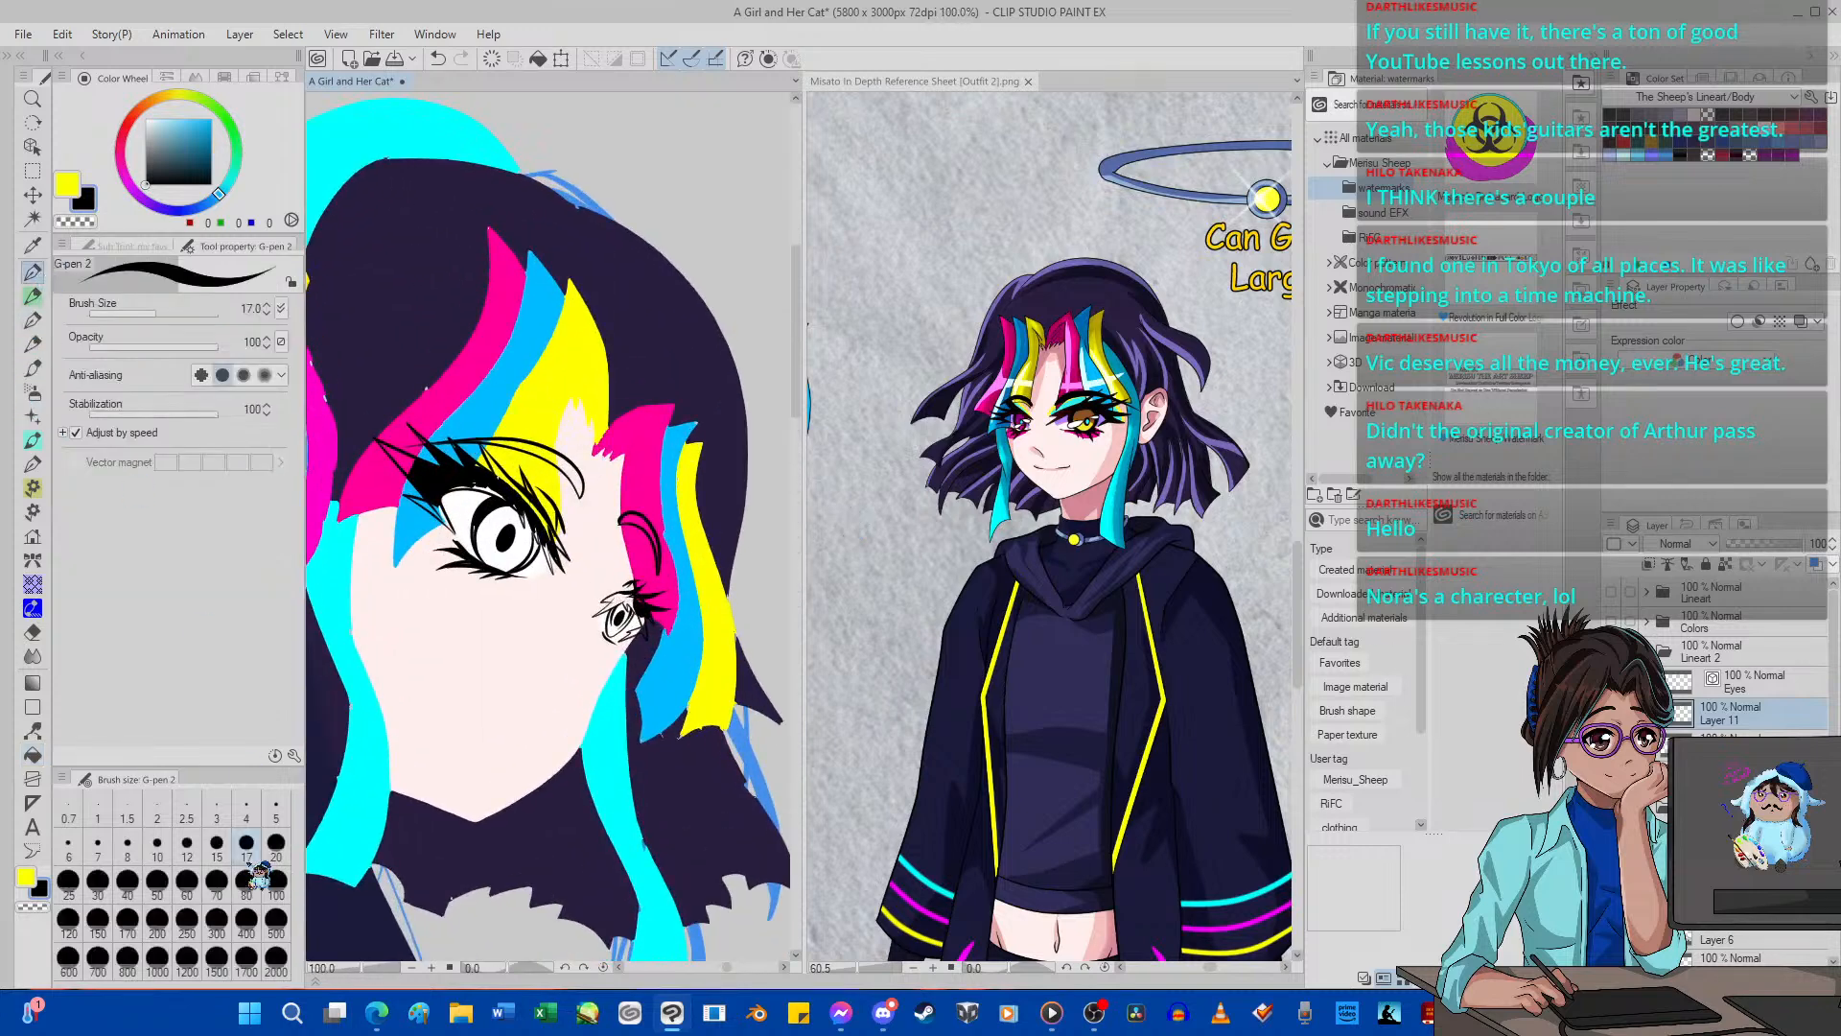
left_click(157, 880)
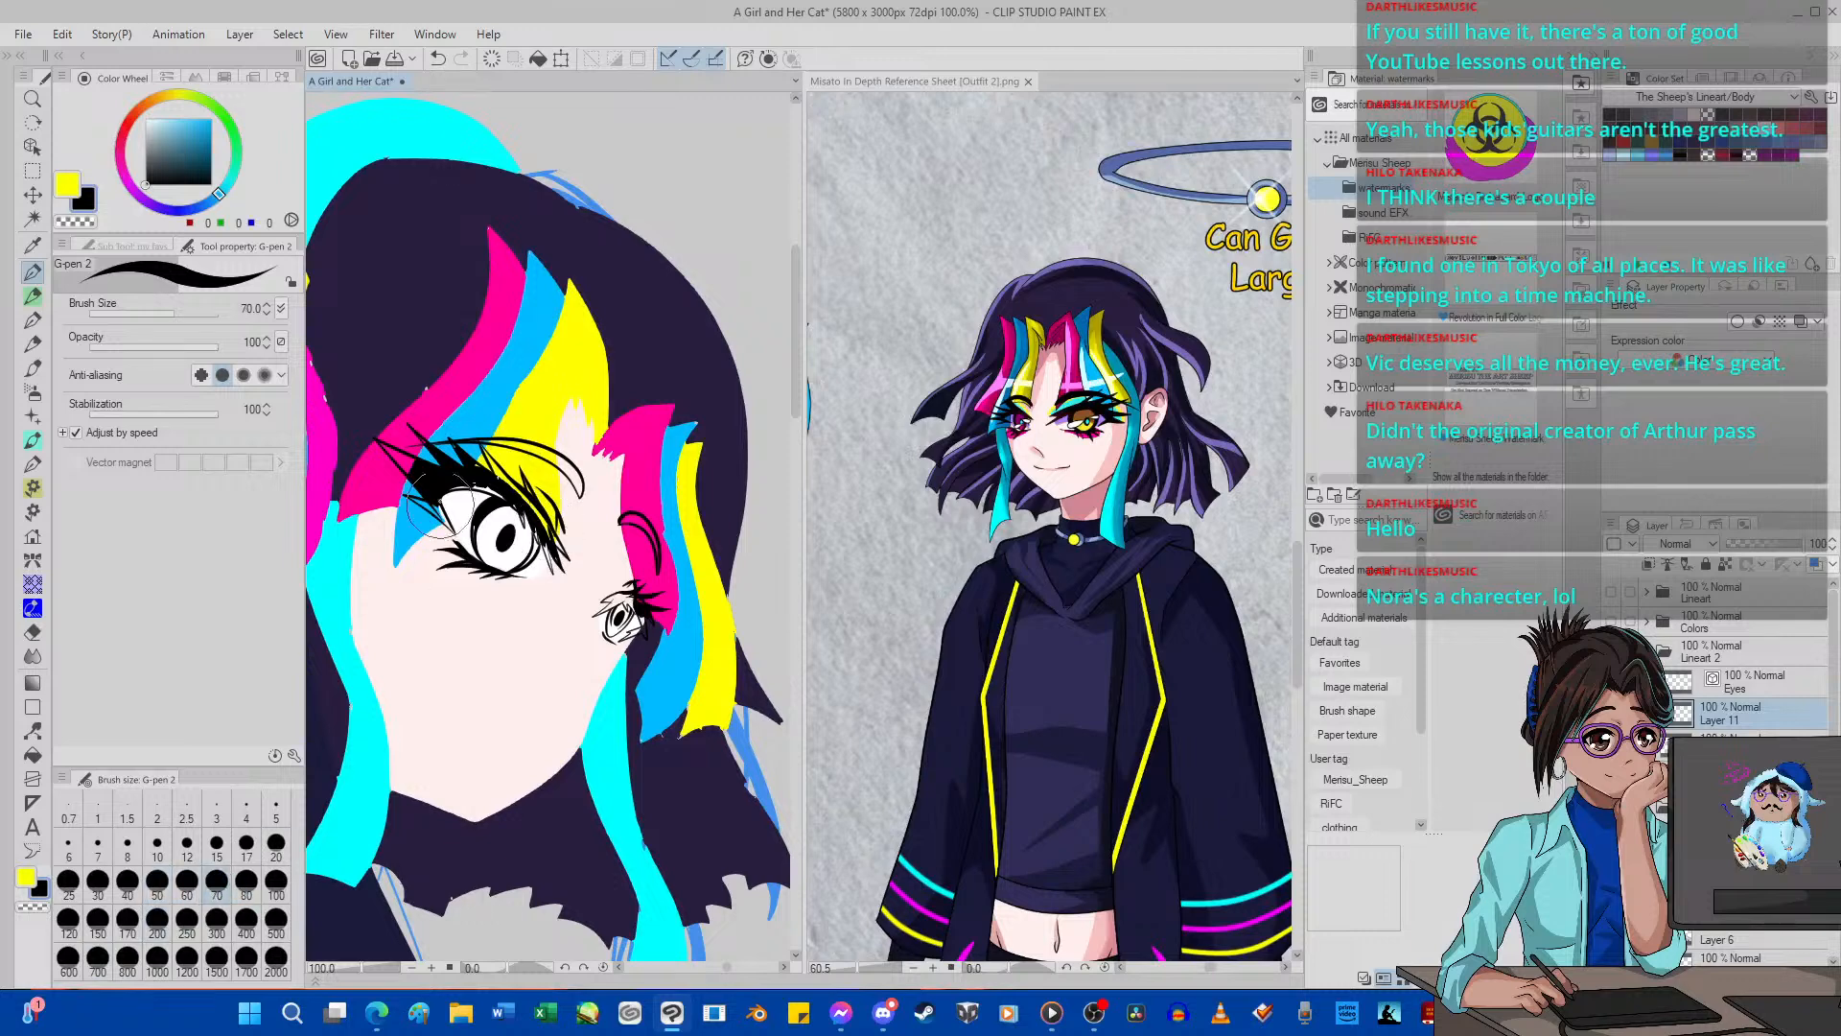
left_click_drag(451, 523, 427, 398)
left_click(247, 917)
mouse_move(431, 686)
left_mouse_down()
mouse_move(537, 537)
mouse_move(619, 575)
mouse_move(576, 551)
left_mouse_up()
key("ctrl+z")
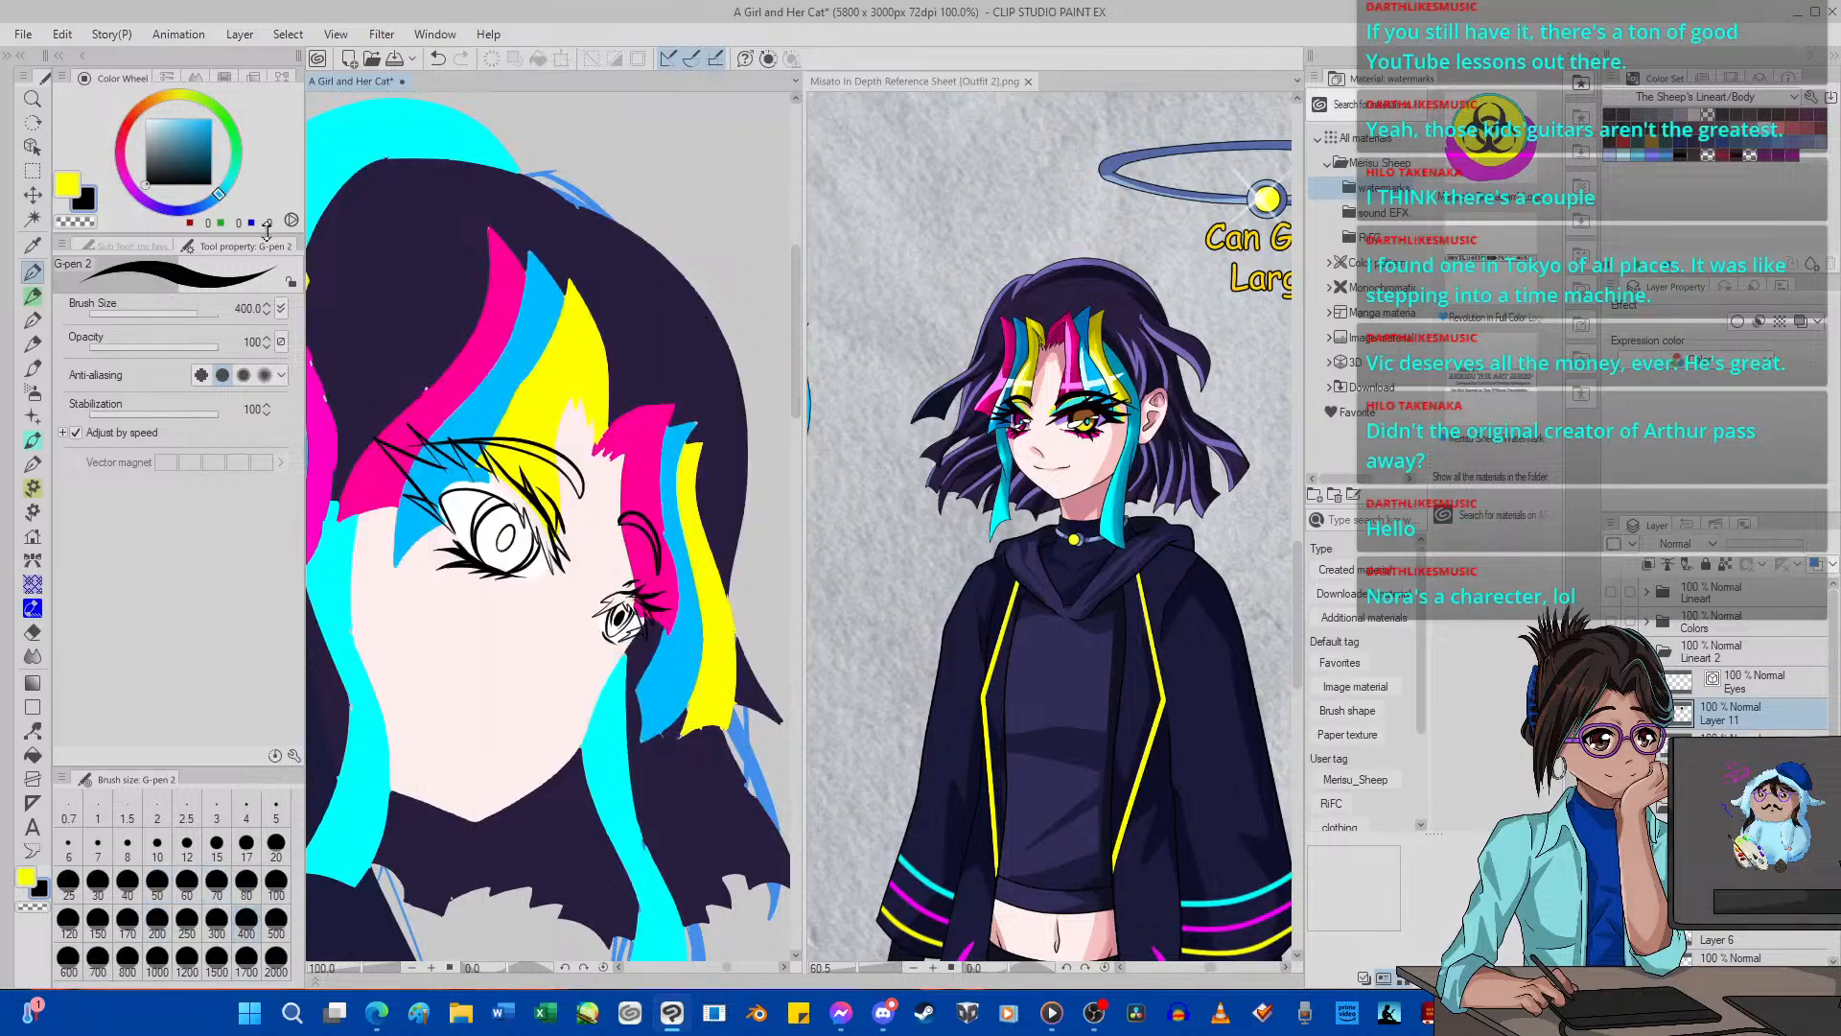
Select the empty area around the eye line art on the Eyes layer with the editing-layer-only auto selection.
key("w")
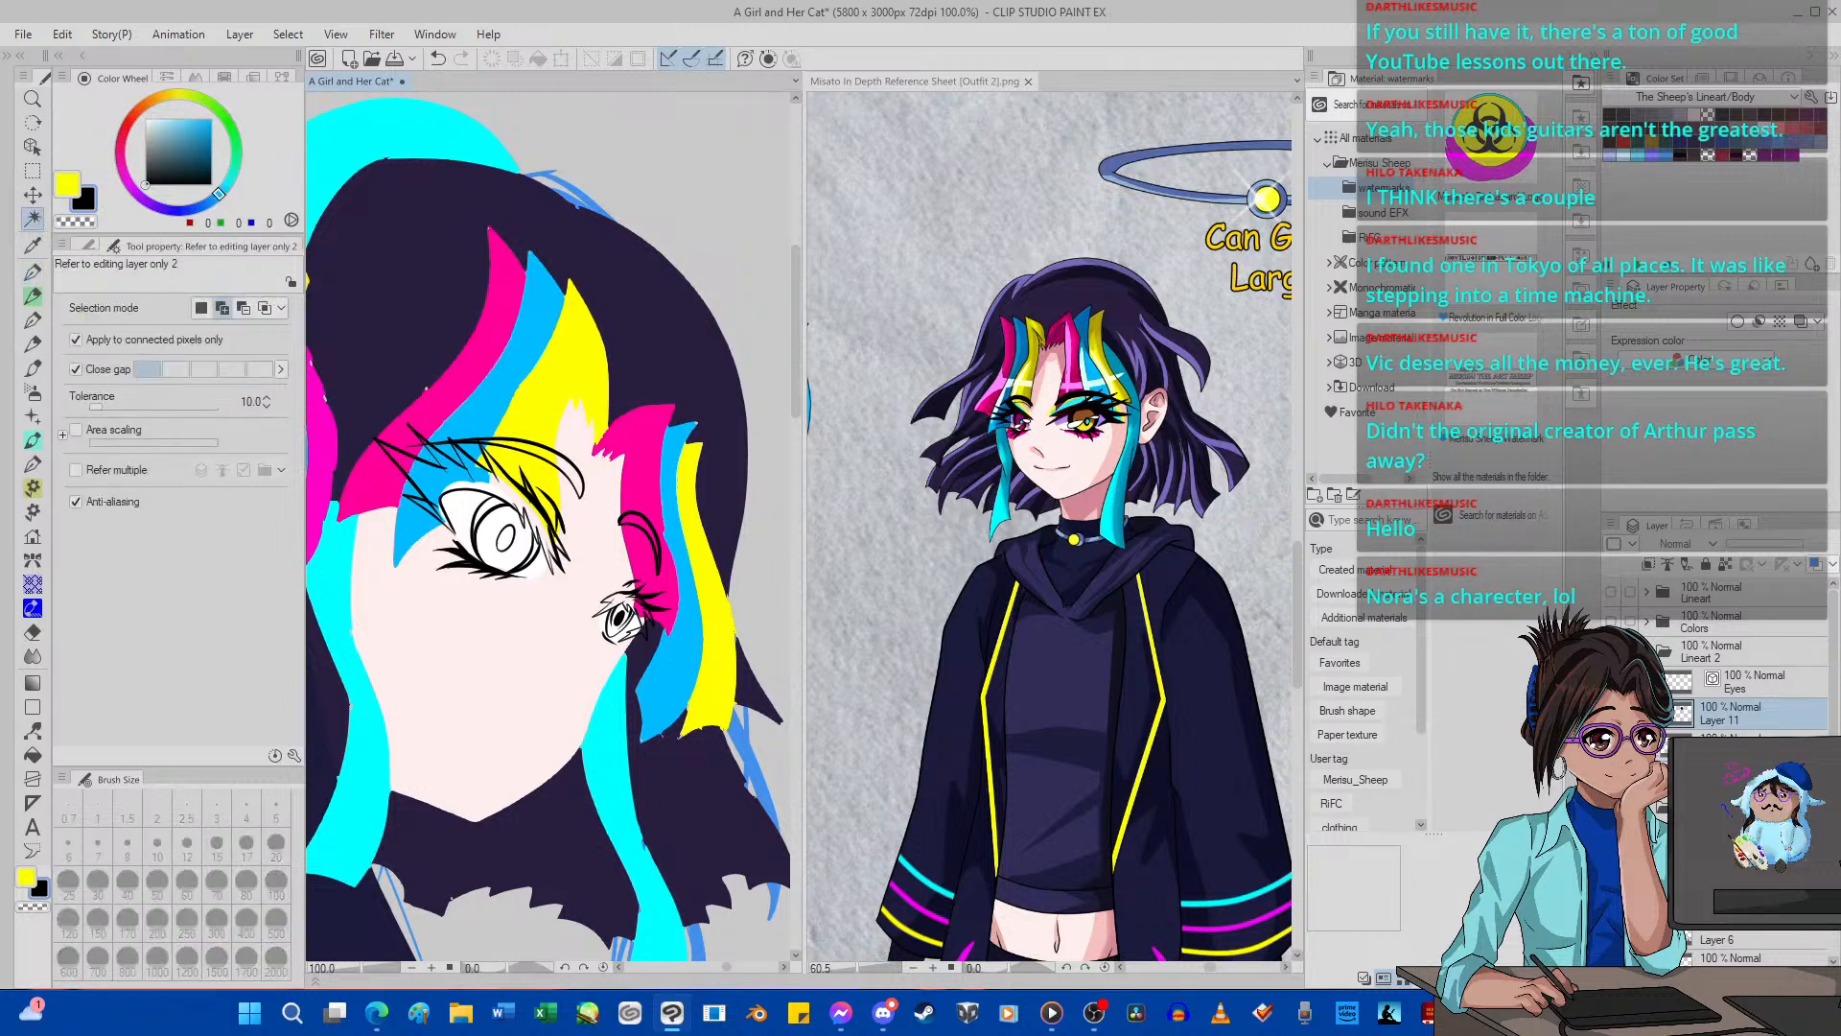
left_click(1740, 681)
left_click(581, 651)
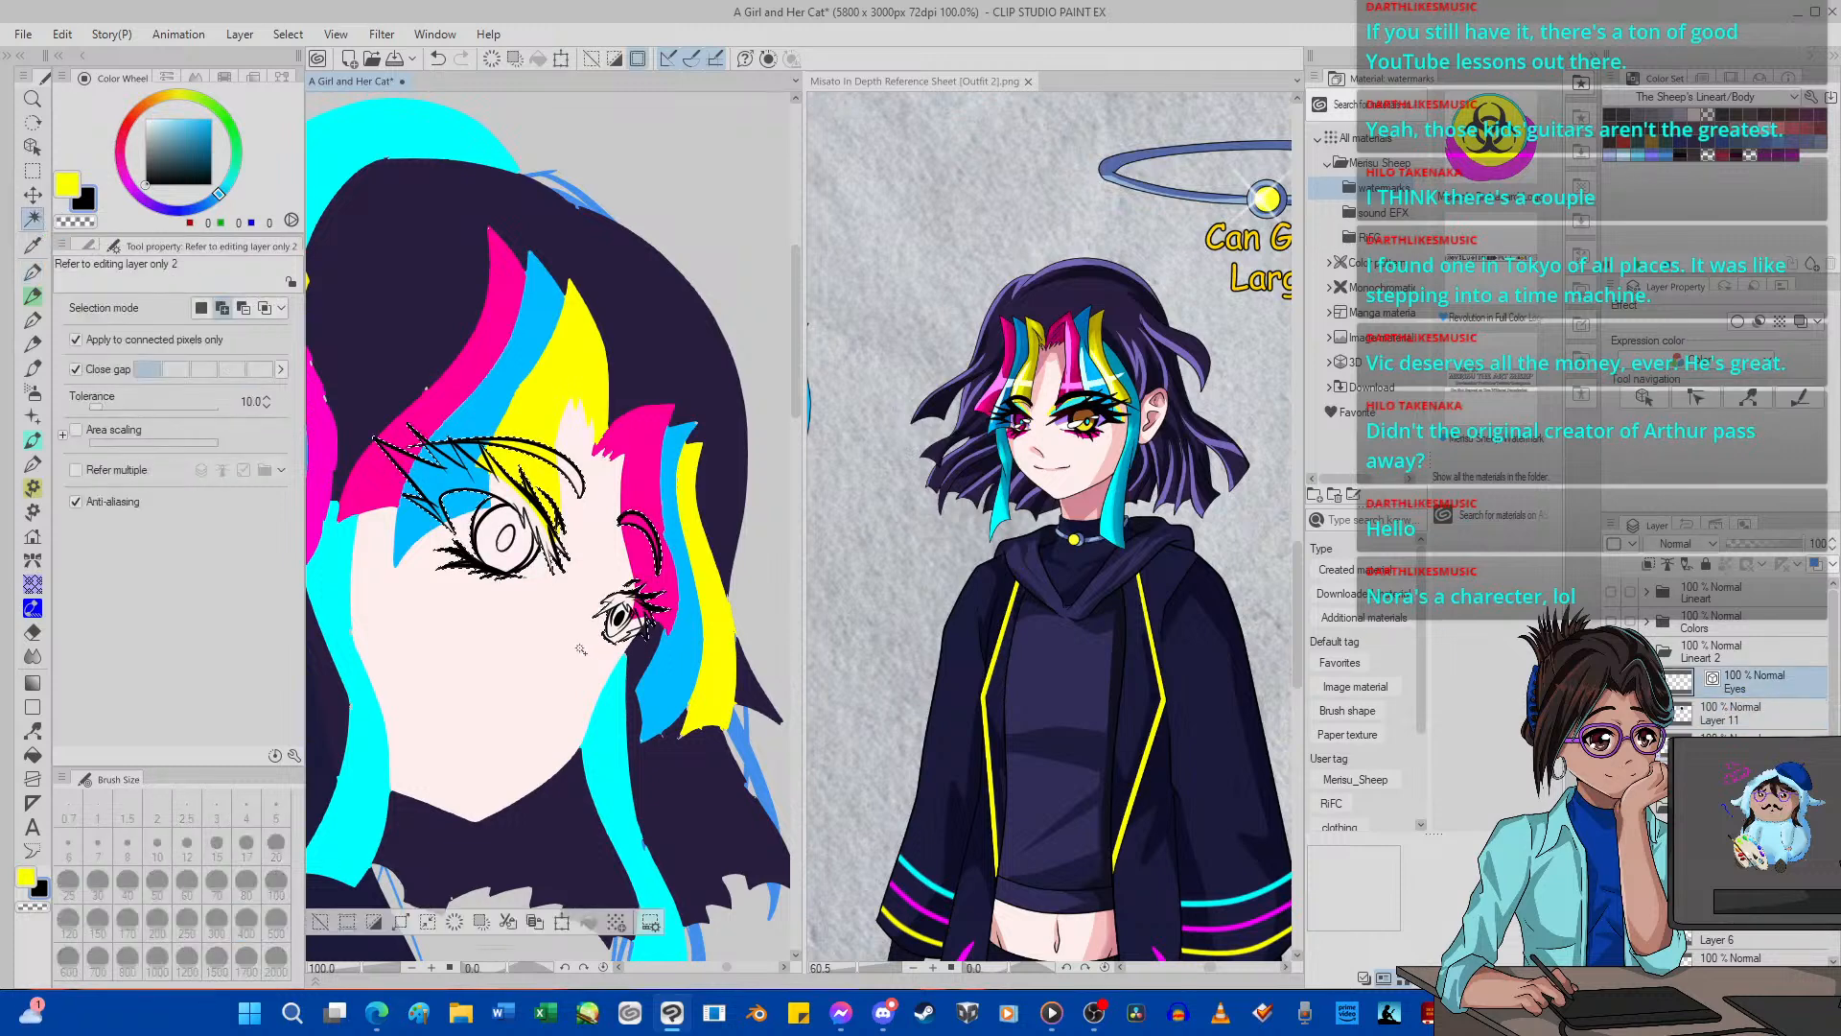
Add the far eye's iris to the selection with the Selection pen, undoing the size 17 stroke and switching to size 5.
scroll(587, 611, "up", 2)
scroll(621, 615, "up", 5)
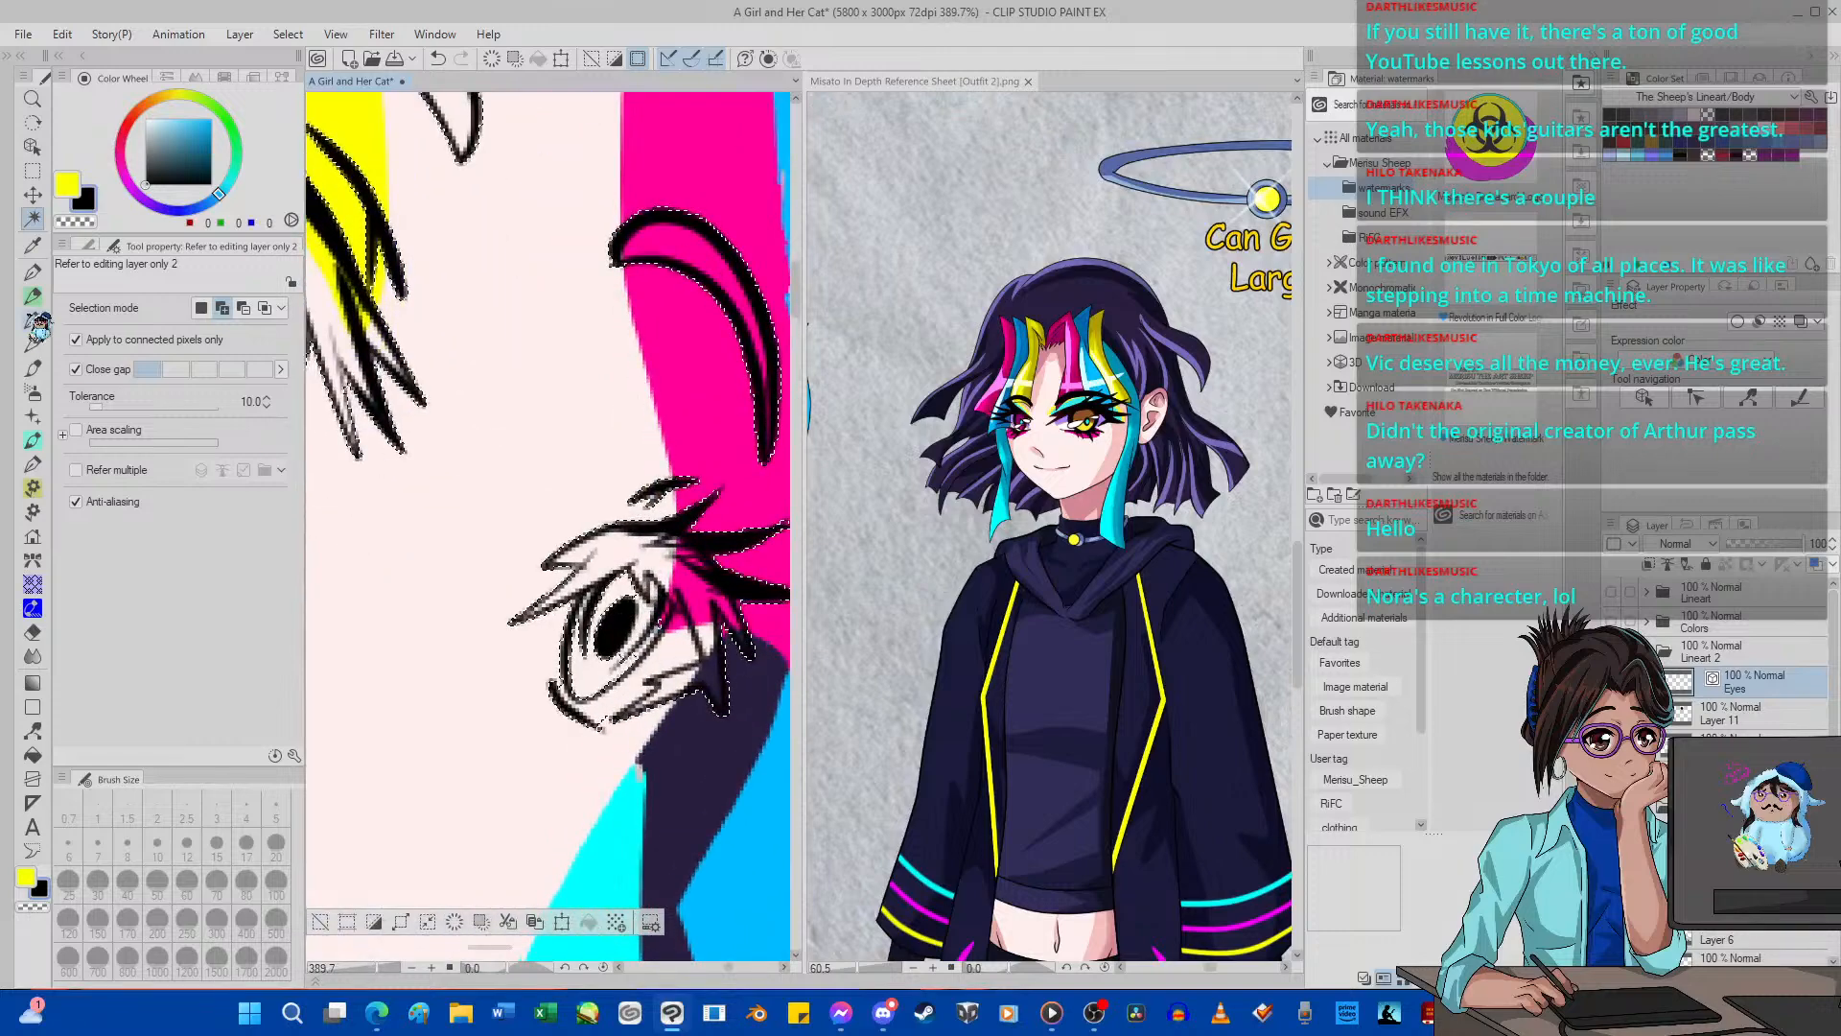
left_click(32, 171)
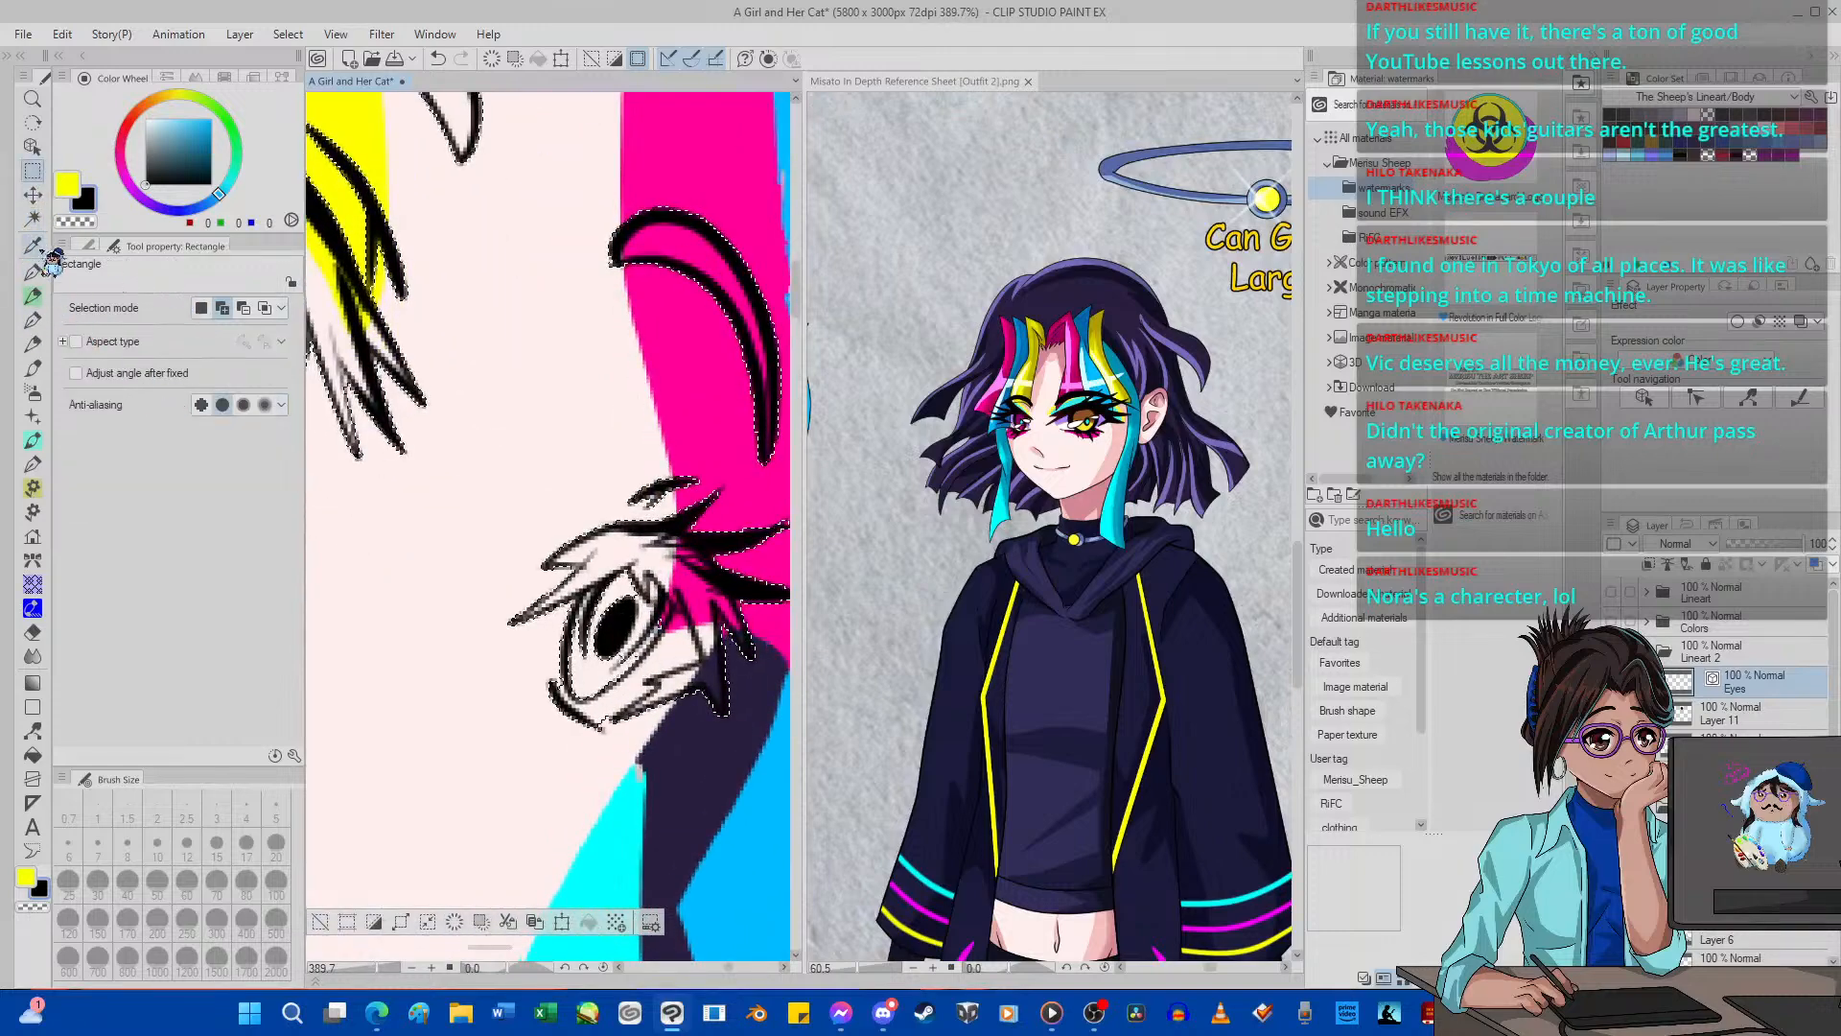
left_click(89, 245)
left_click(125, 369)
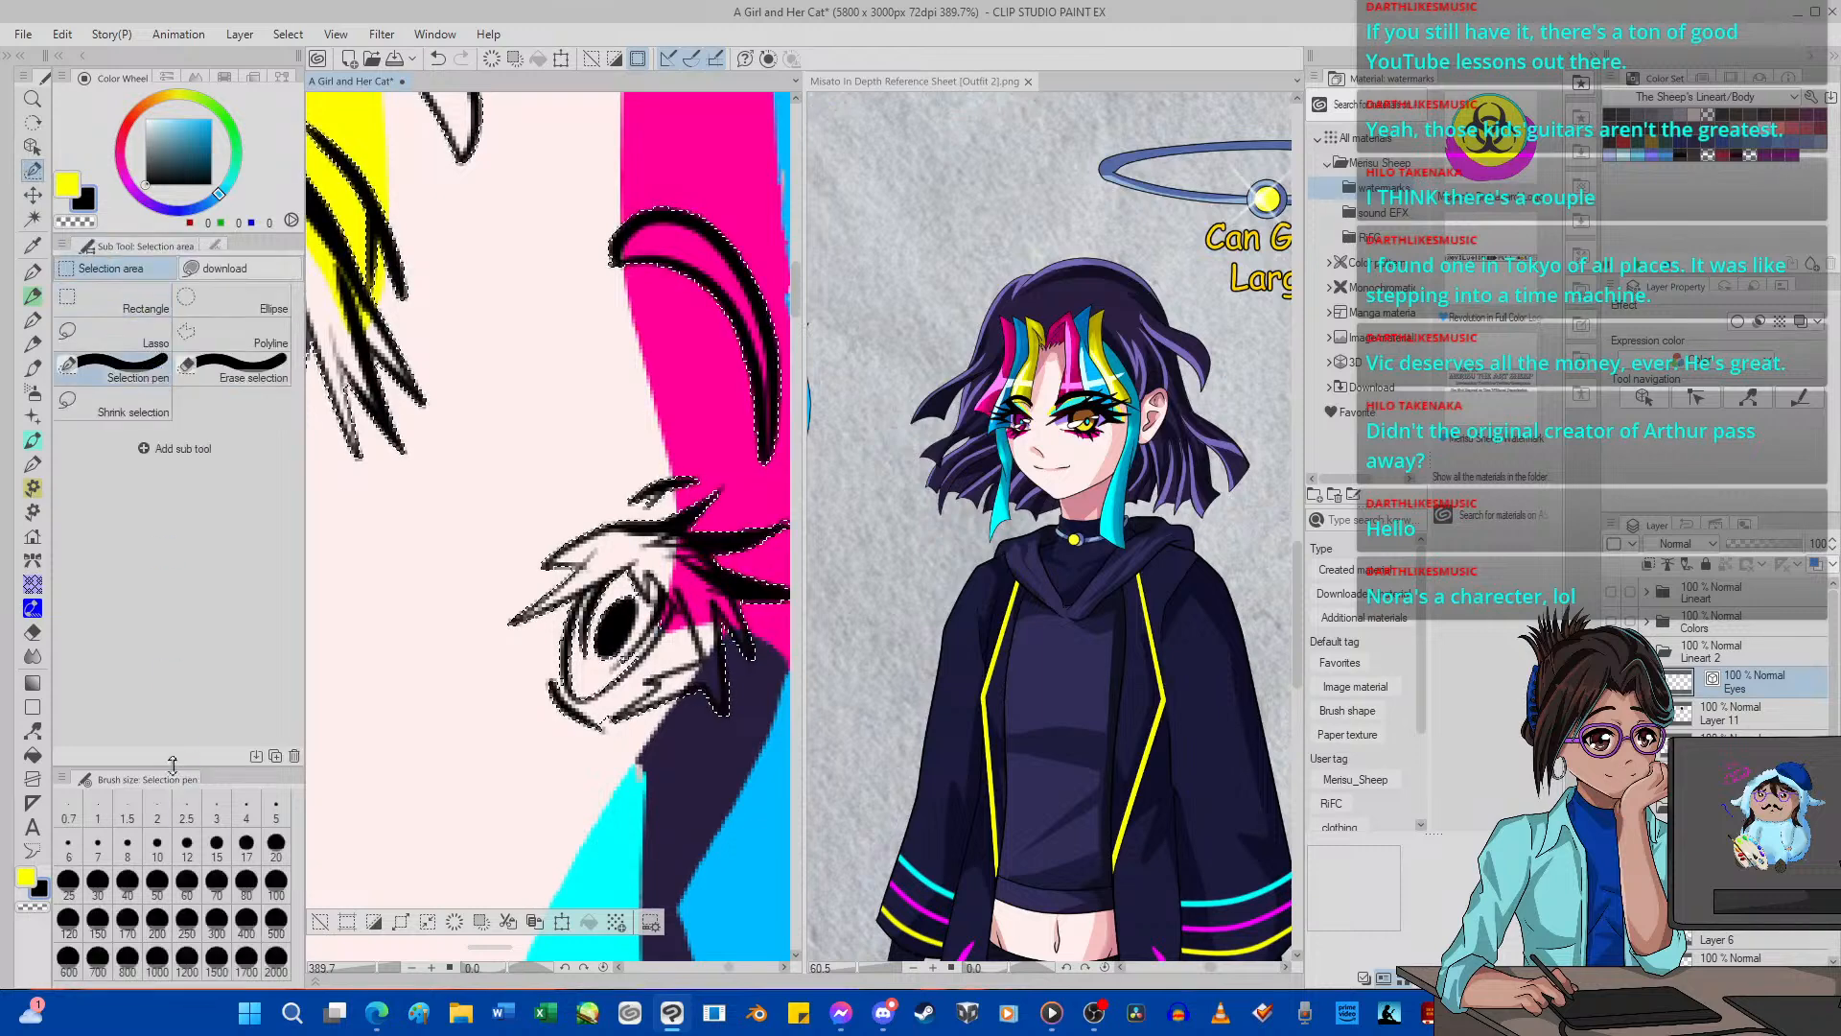
scroll(575, 662, "up", 2)
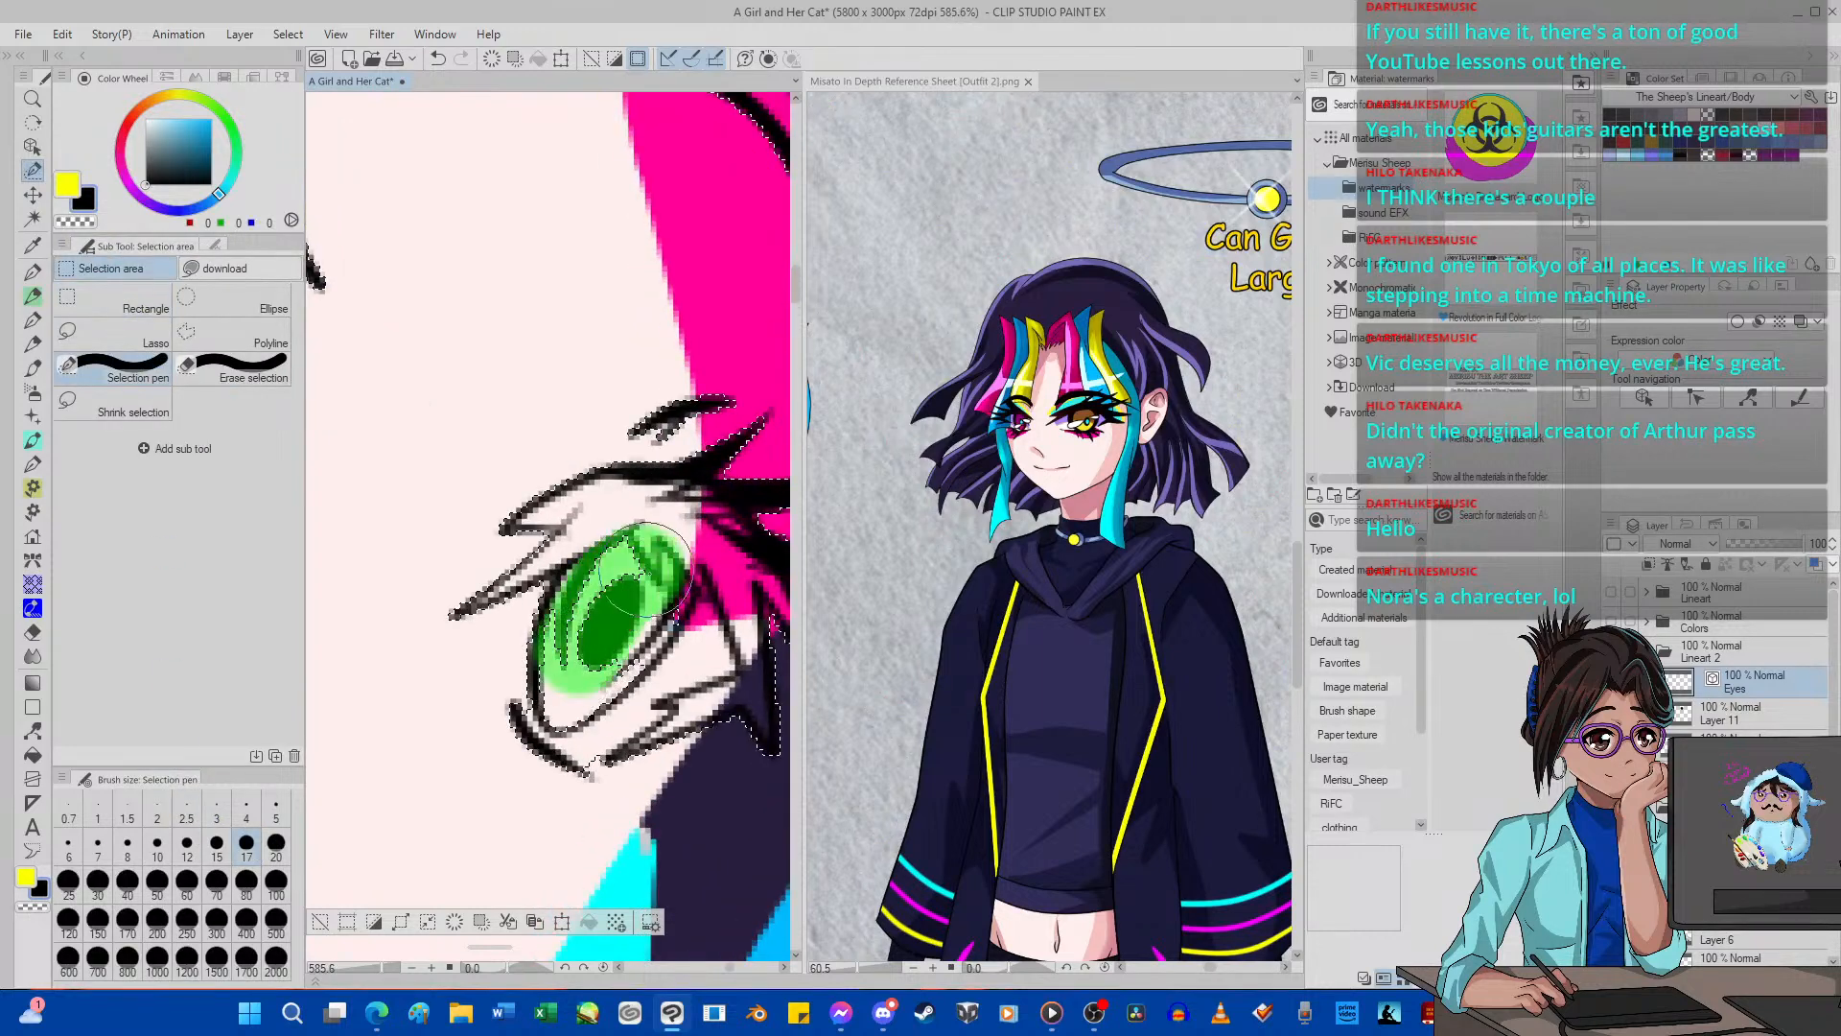
left_click(442, 60)
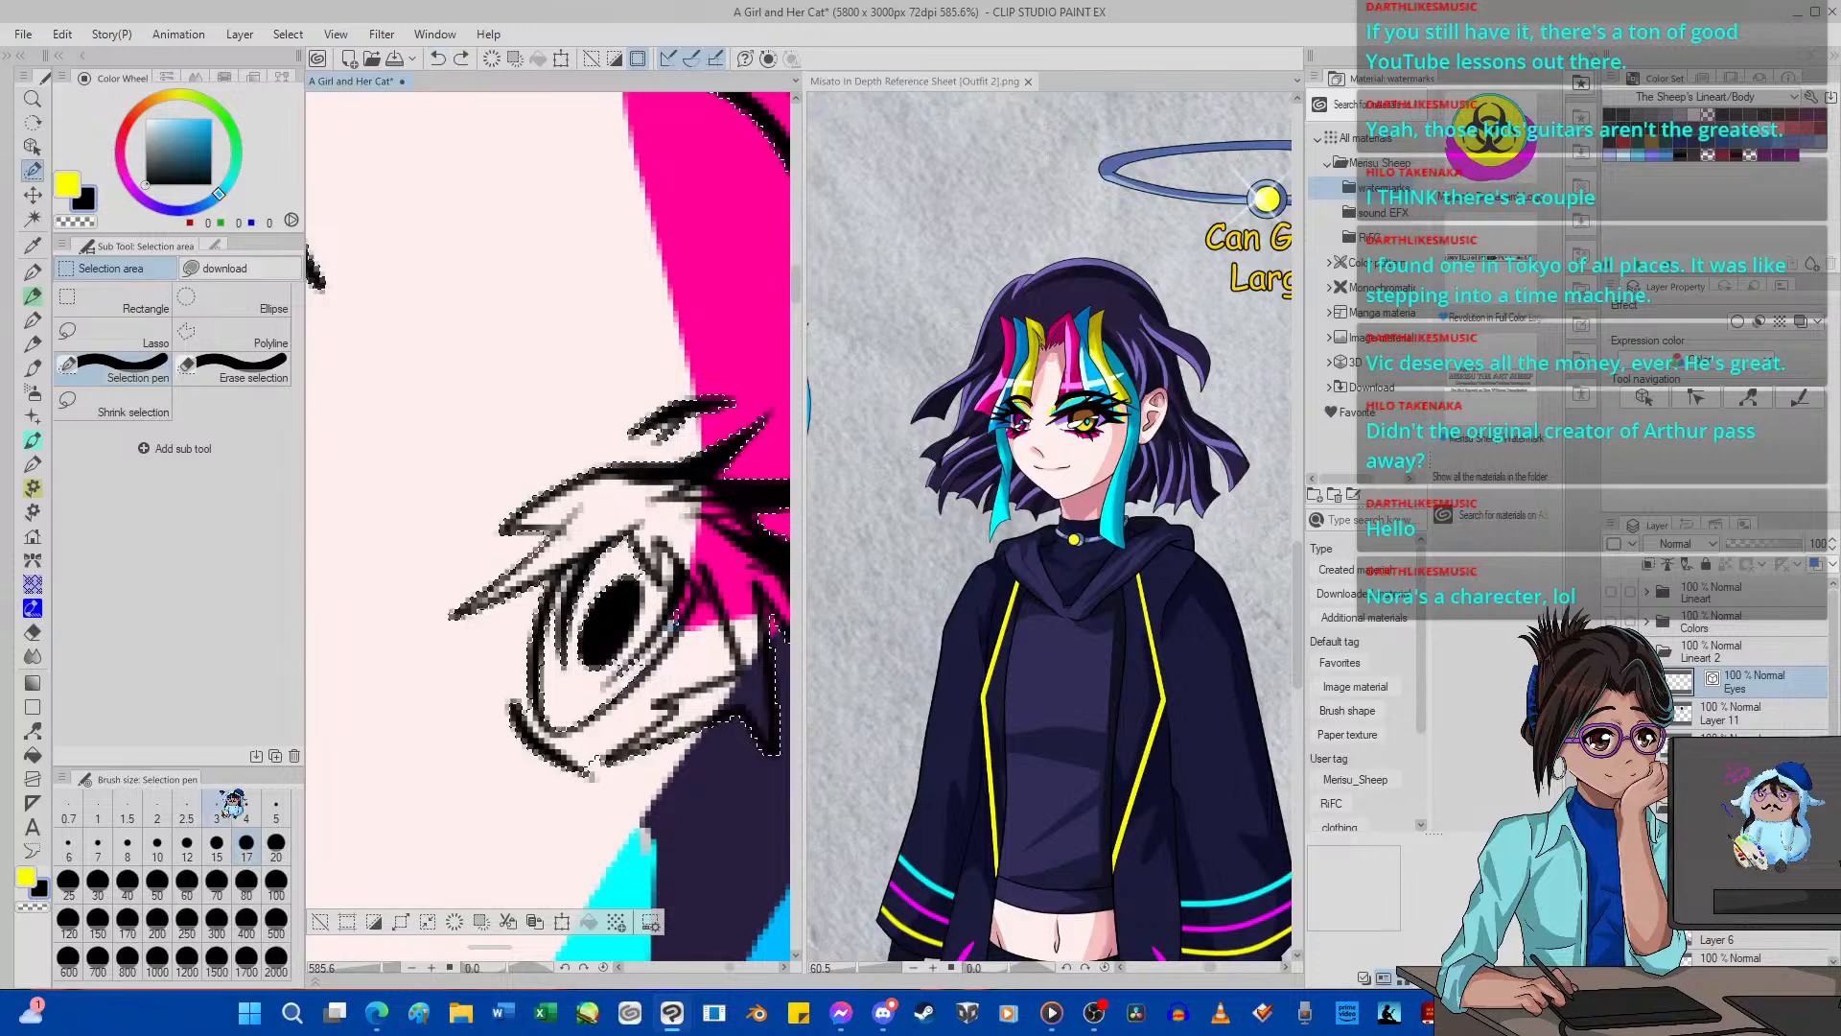
left_click(275, 811)
scroll(624, 646, "up", 2)
left_click_drag(649, 654, 640, 662)
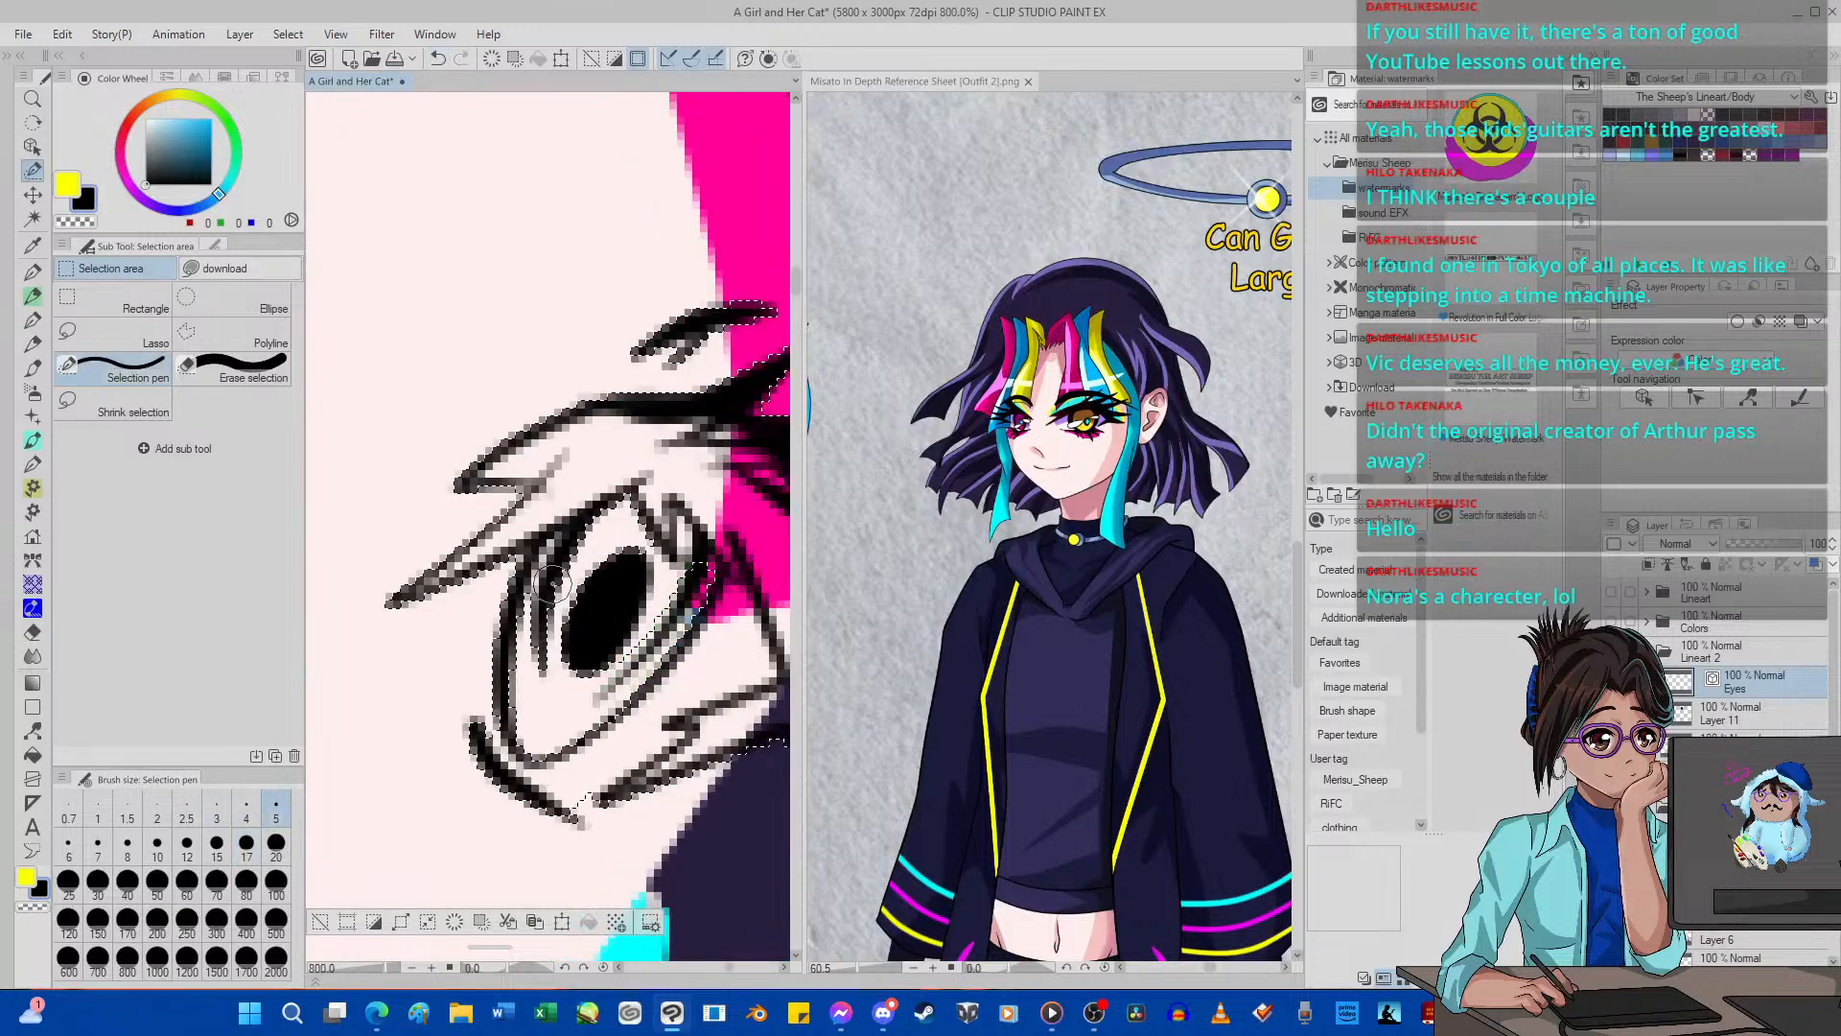
Add the near eye's iris area to the selection with the Selection pen at size 15 and undo the last stroke.
left_click(217, 844)
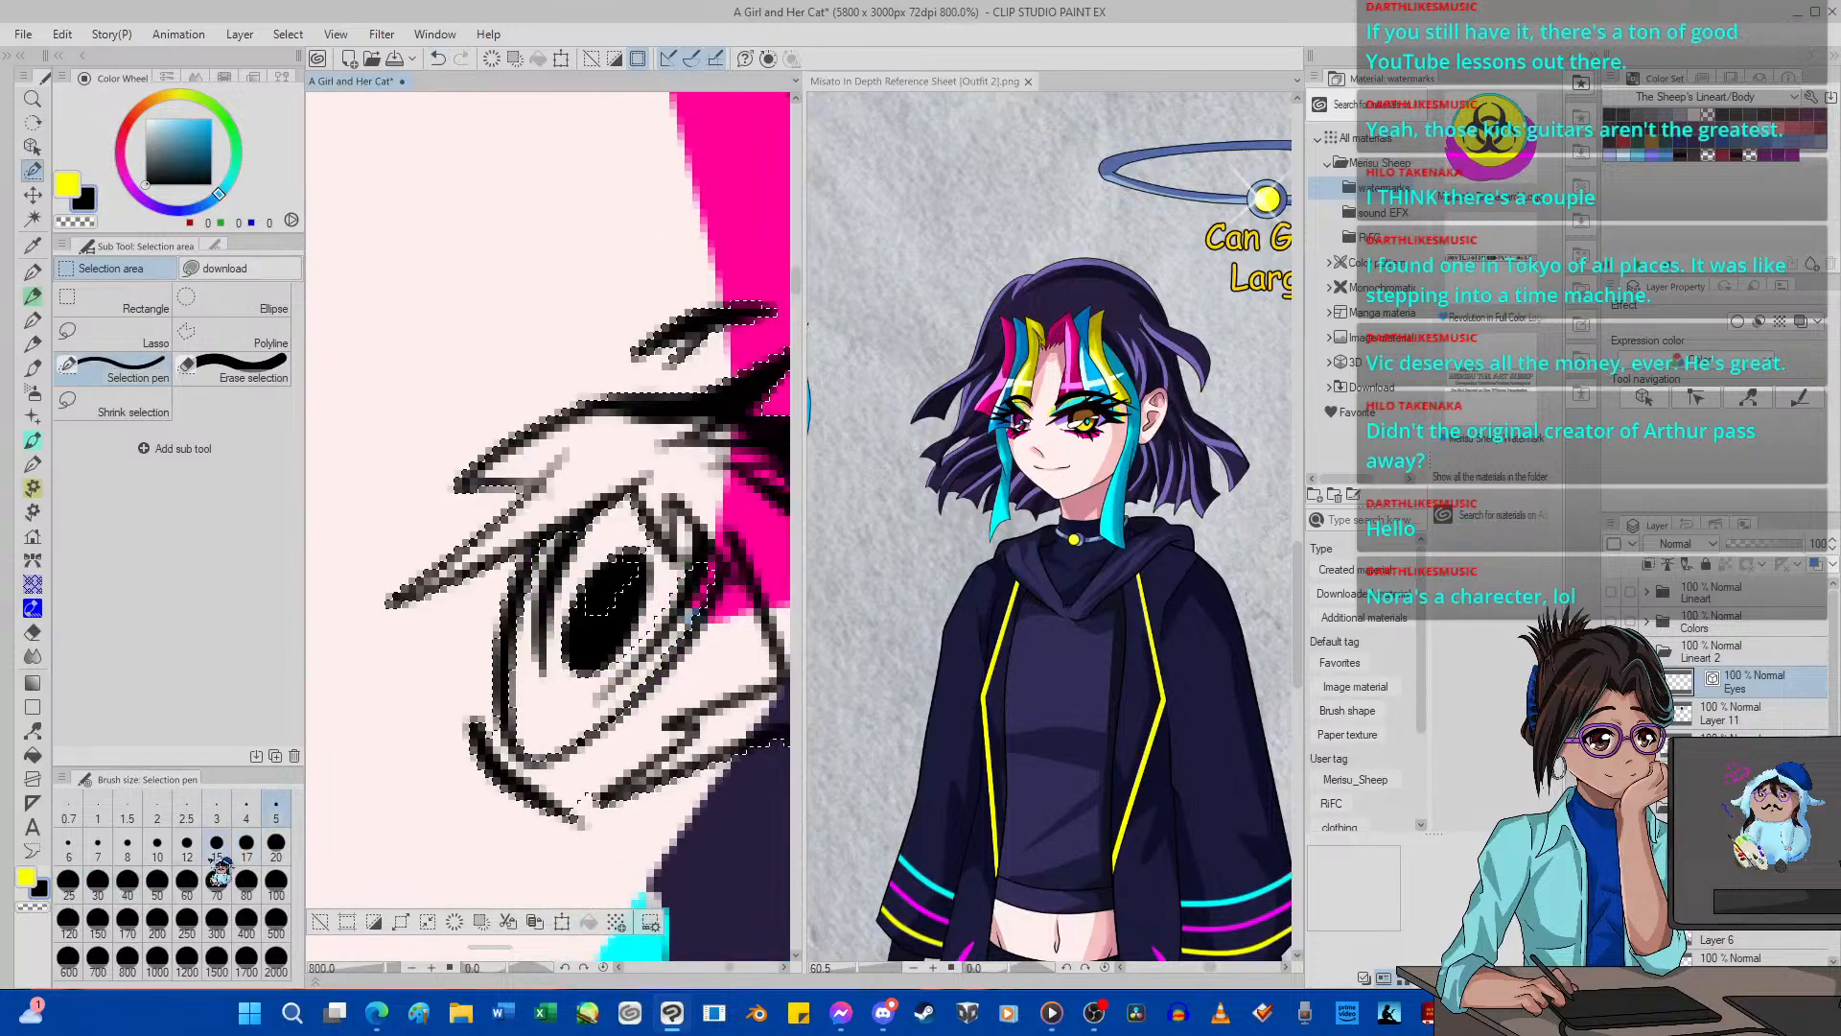
scroll(573, 664, "down", 5)
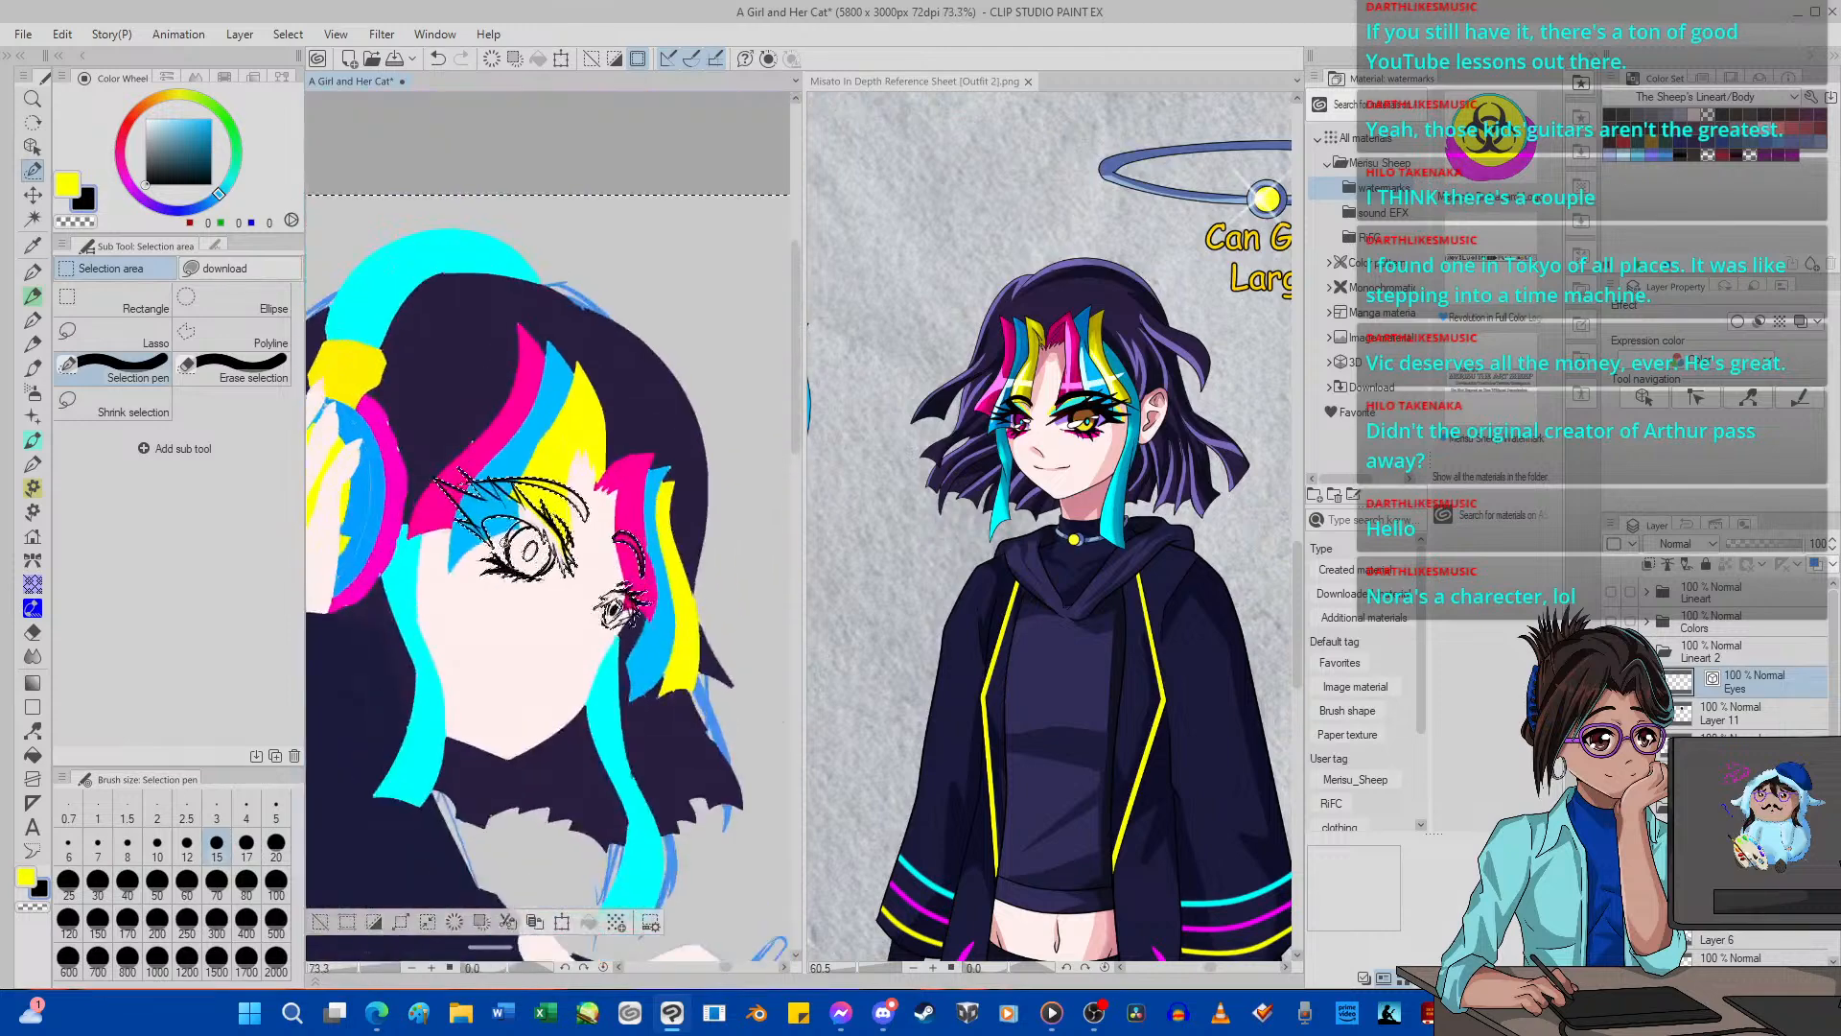
scroll(553, 559, "up", 2)
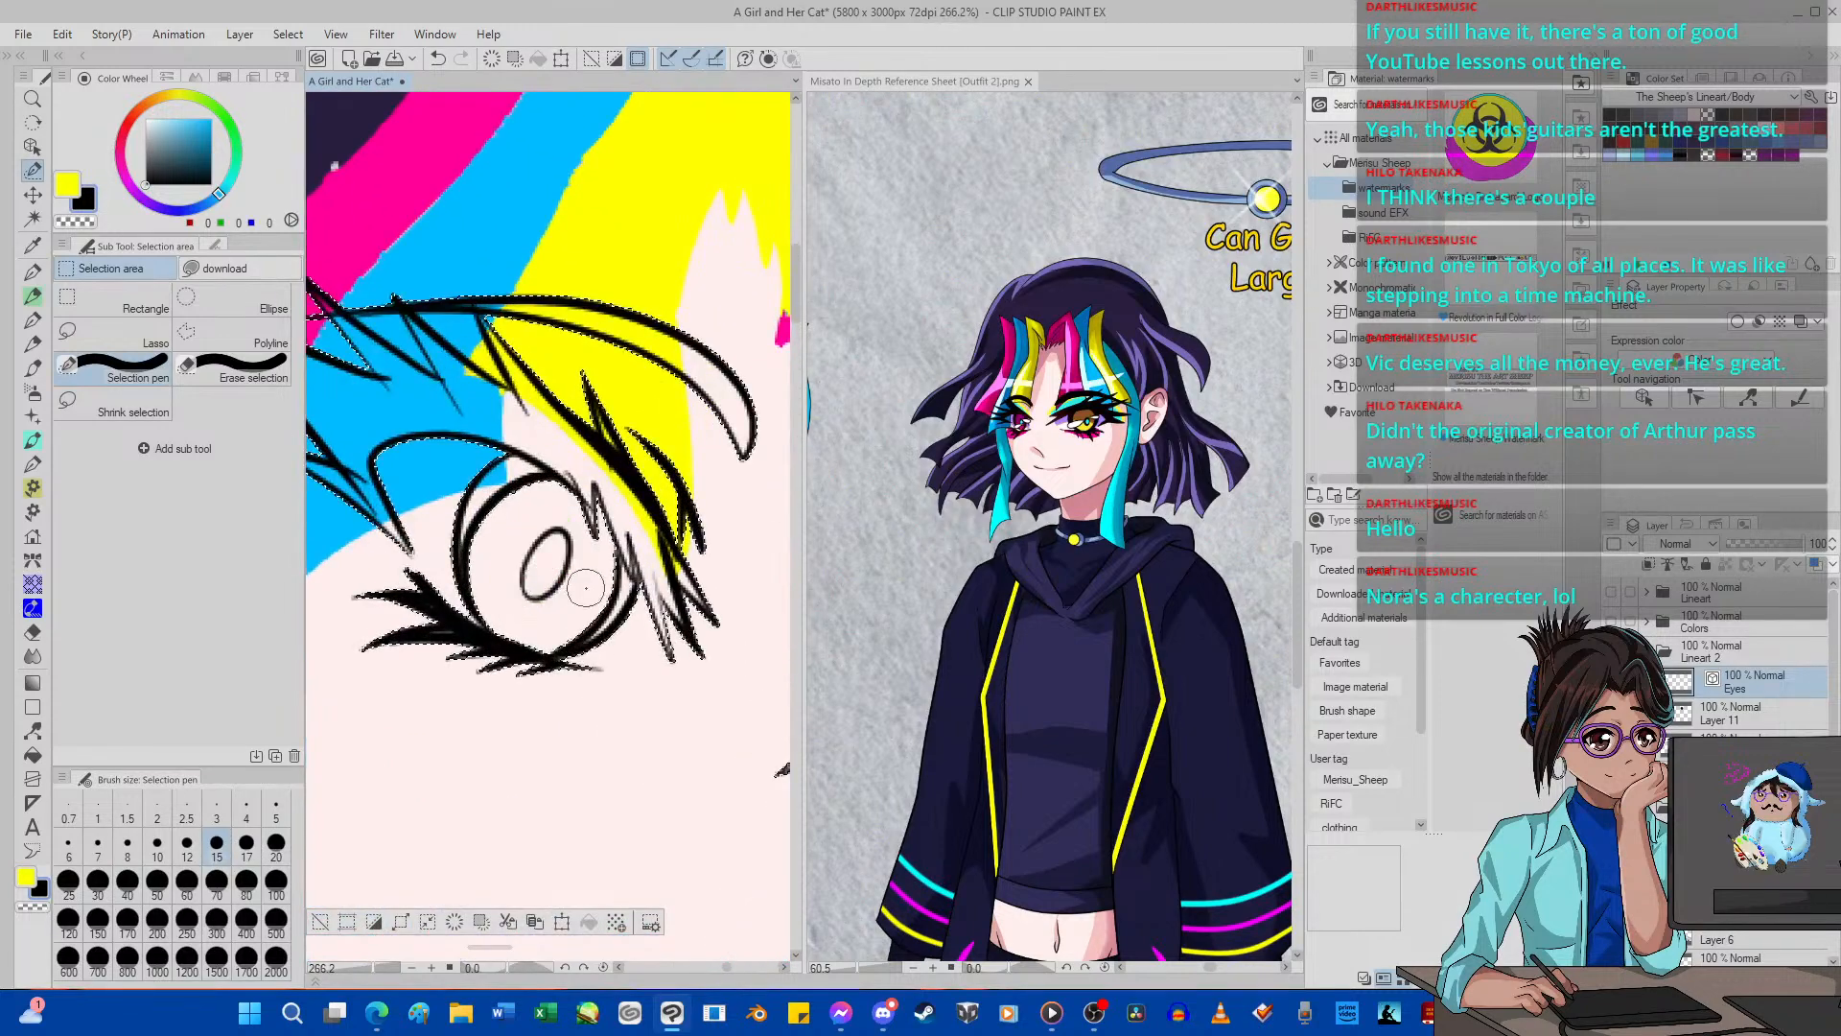
left_click_drag(614, 554, 580, 631)
scroll(509, 527, "up", 1)
scroll(493, 518, "down", 1)
left_click_drag(486, 535, 526, 499)
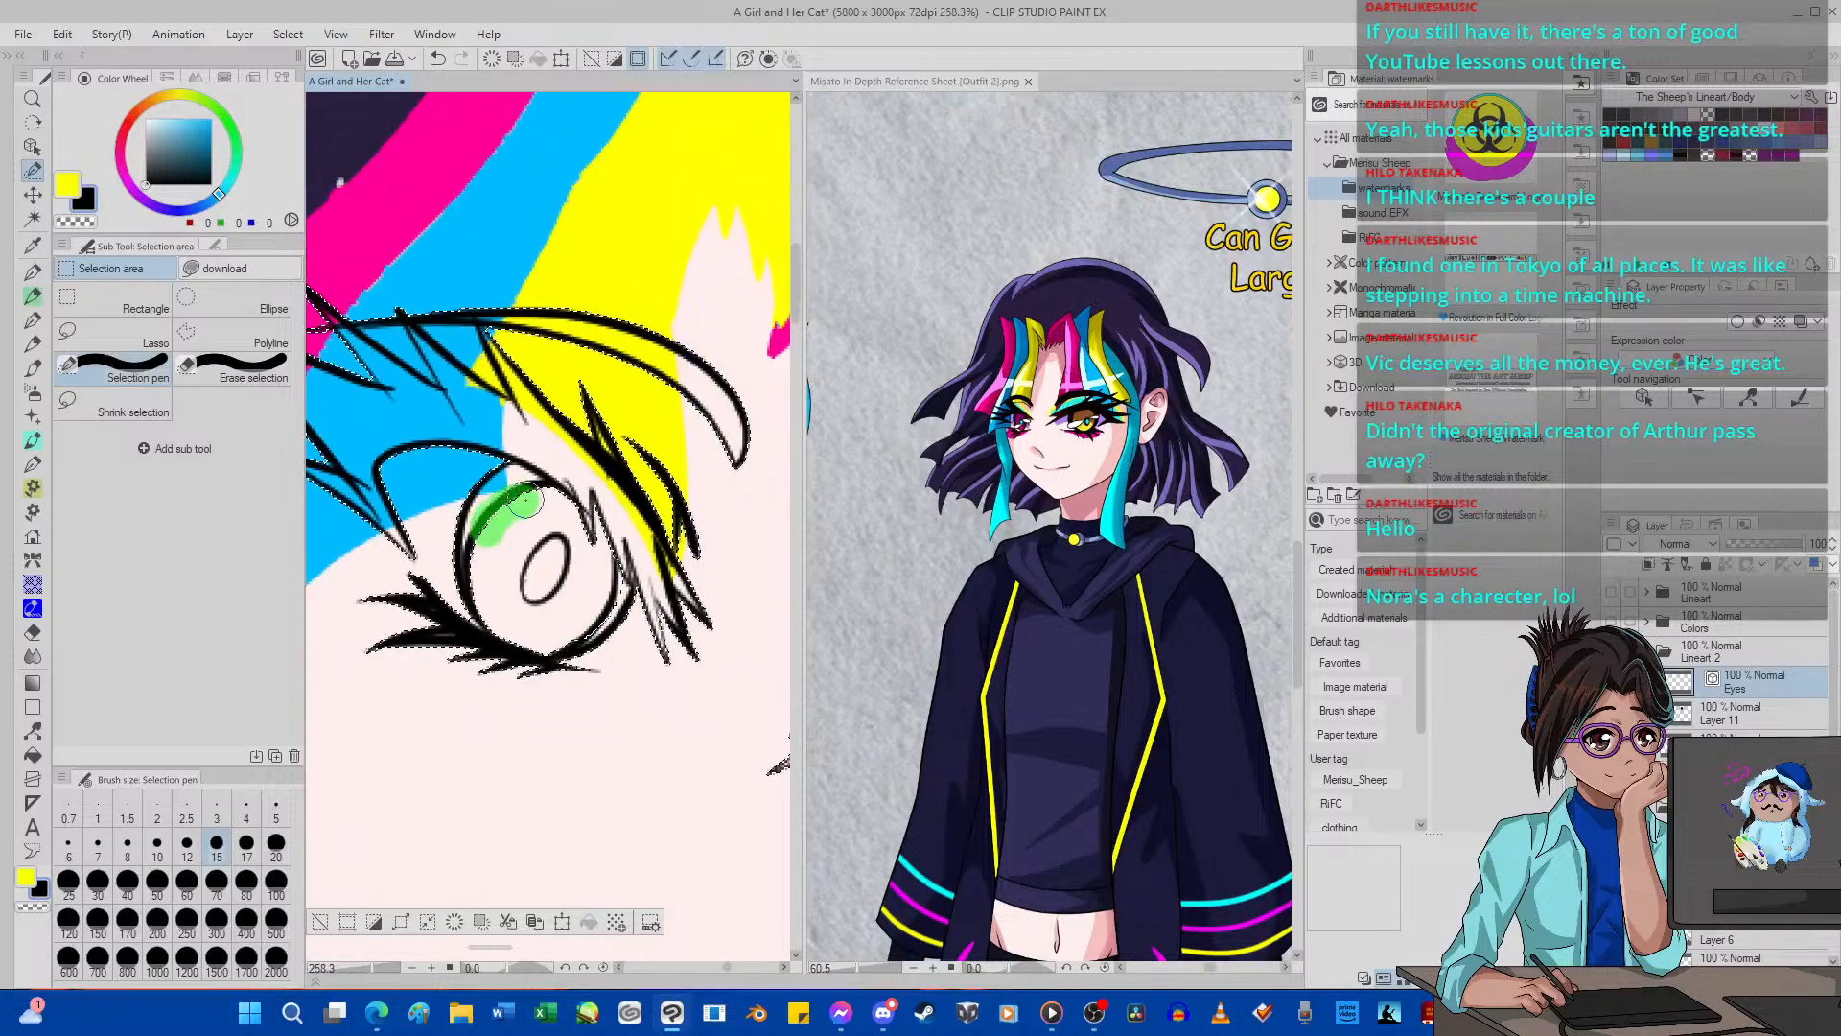
left_click(438, 60)
scroll(508, 616, "down", 3)
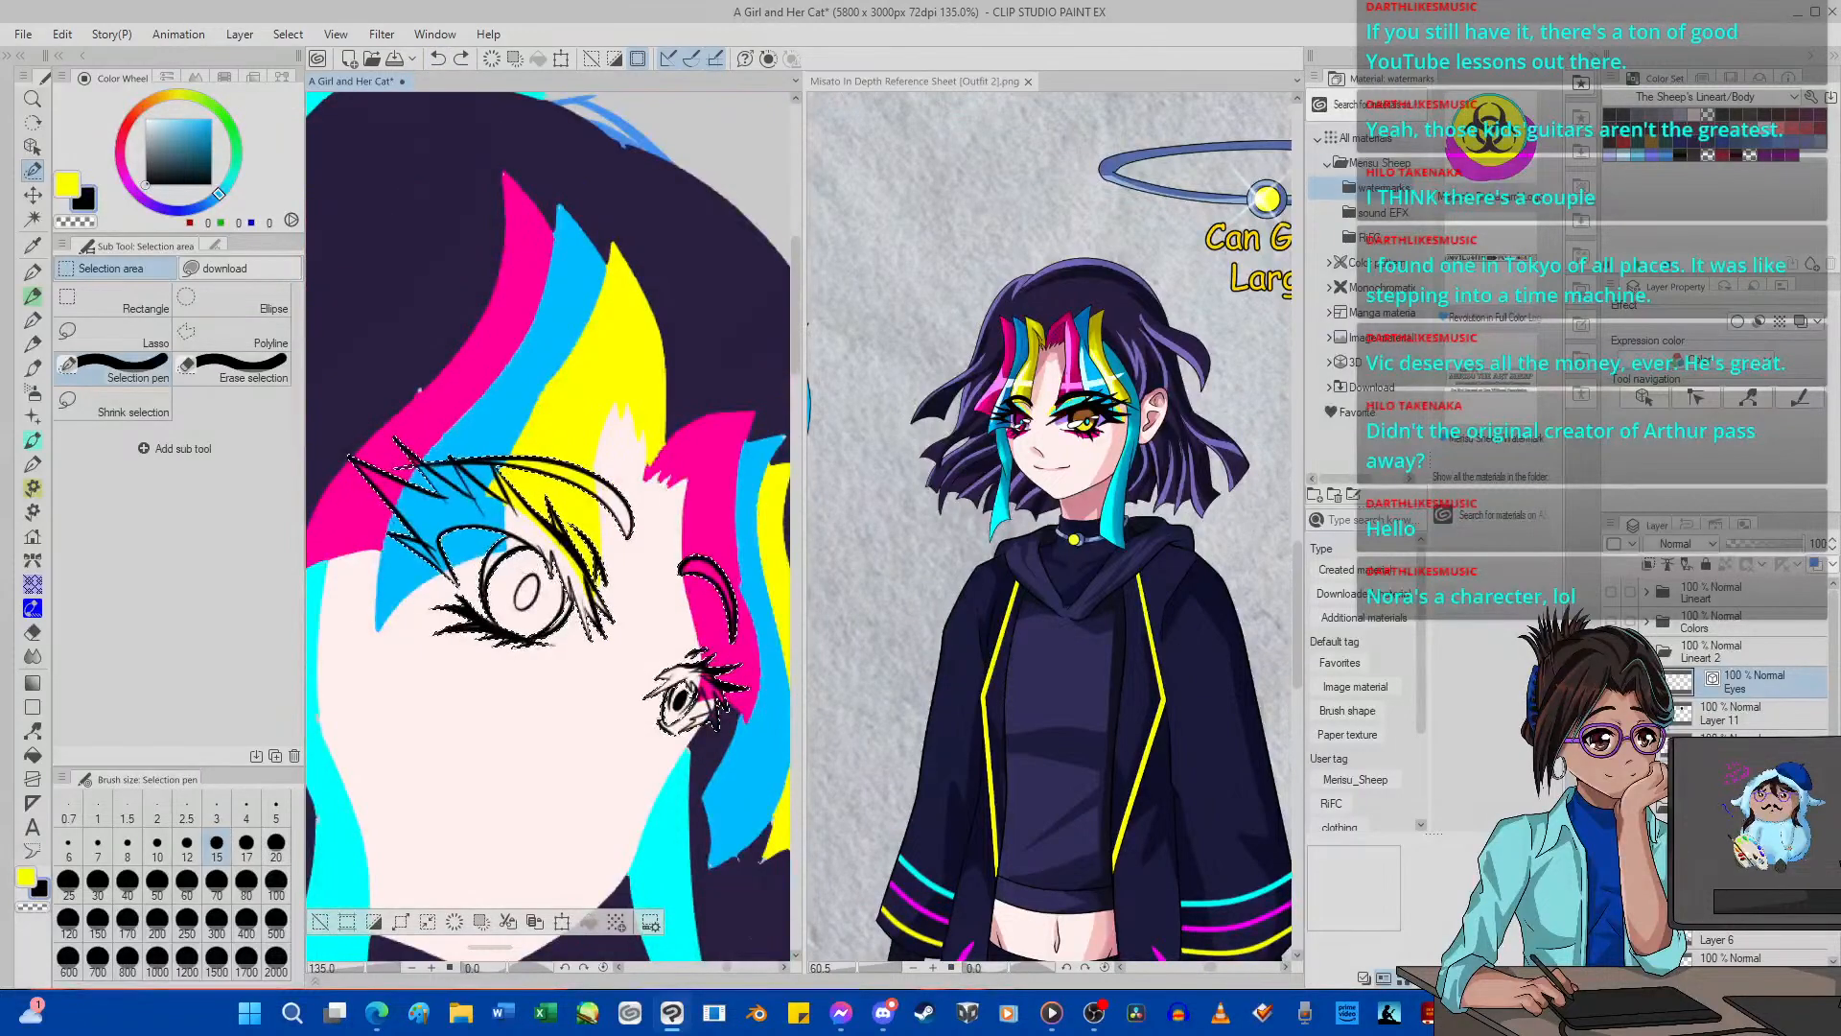
Show the black fill on Layer 11, try clearing everything outside the selection, and undo that clearing.
left_click(1747, 713)
left_click(1611, 713)
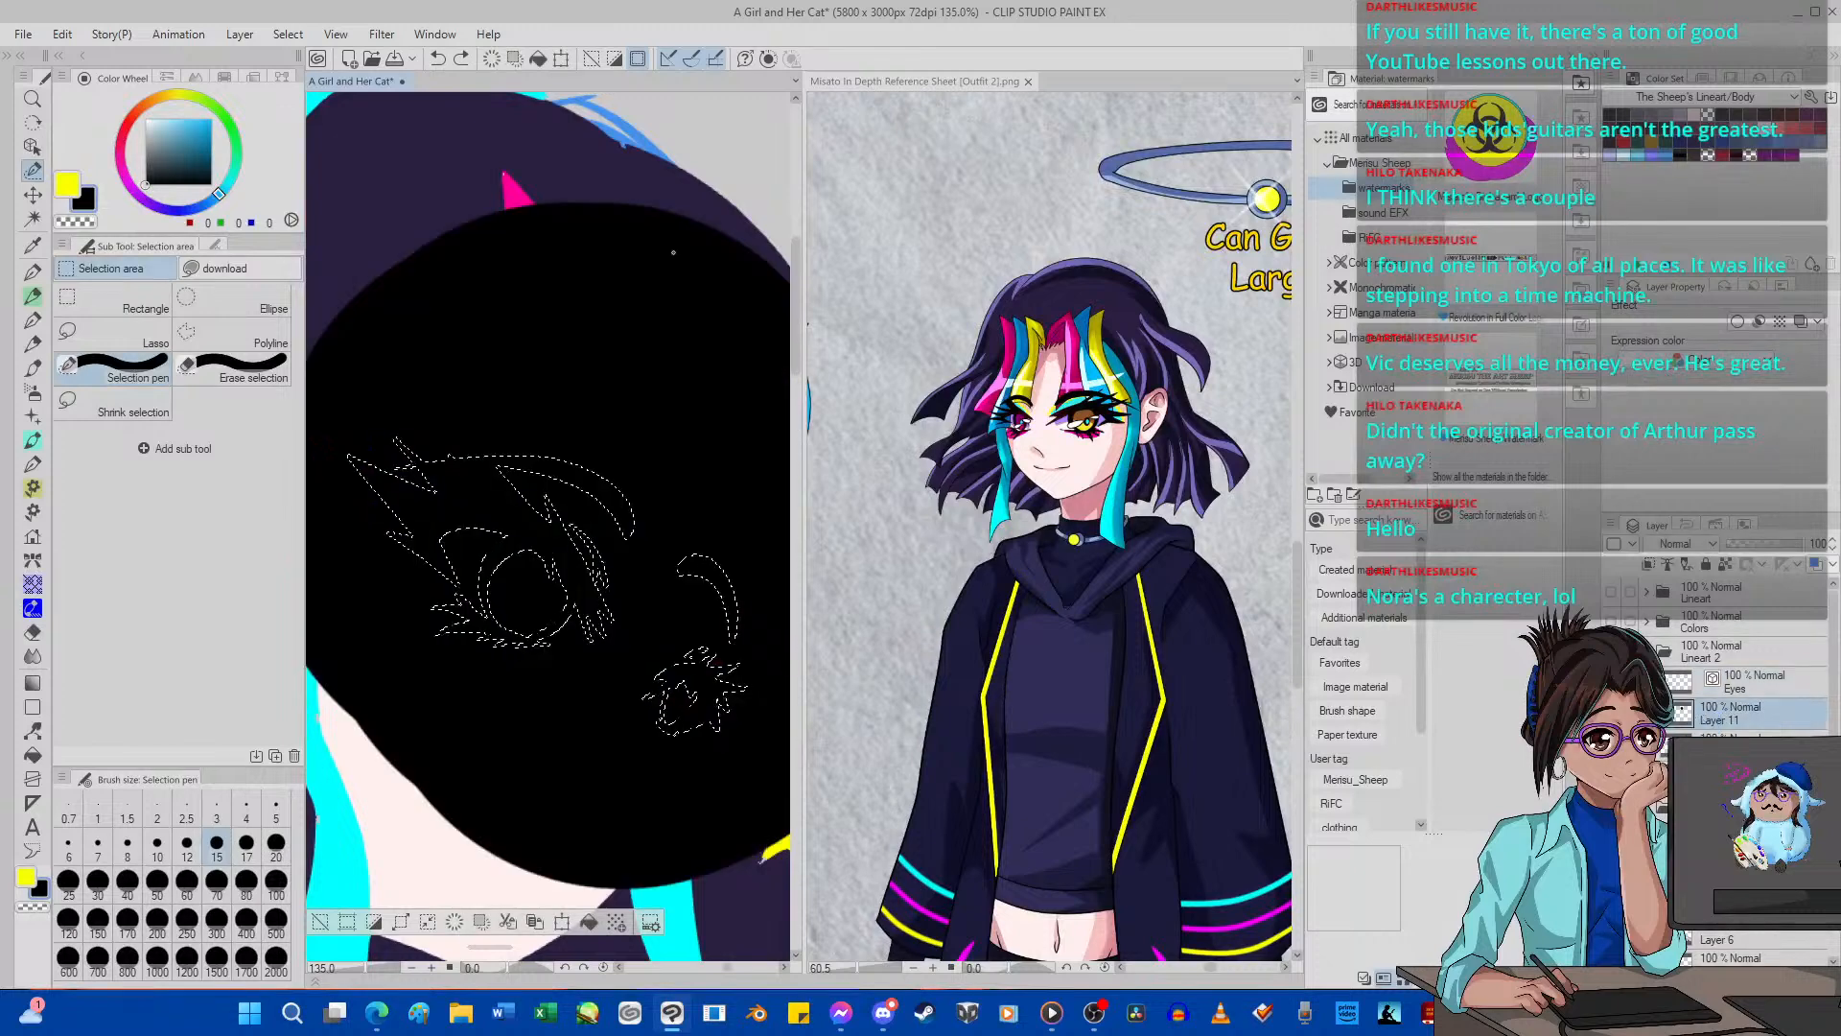
left_click(515, 59)
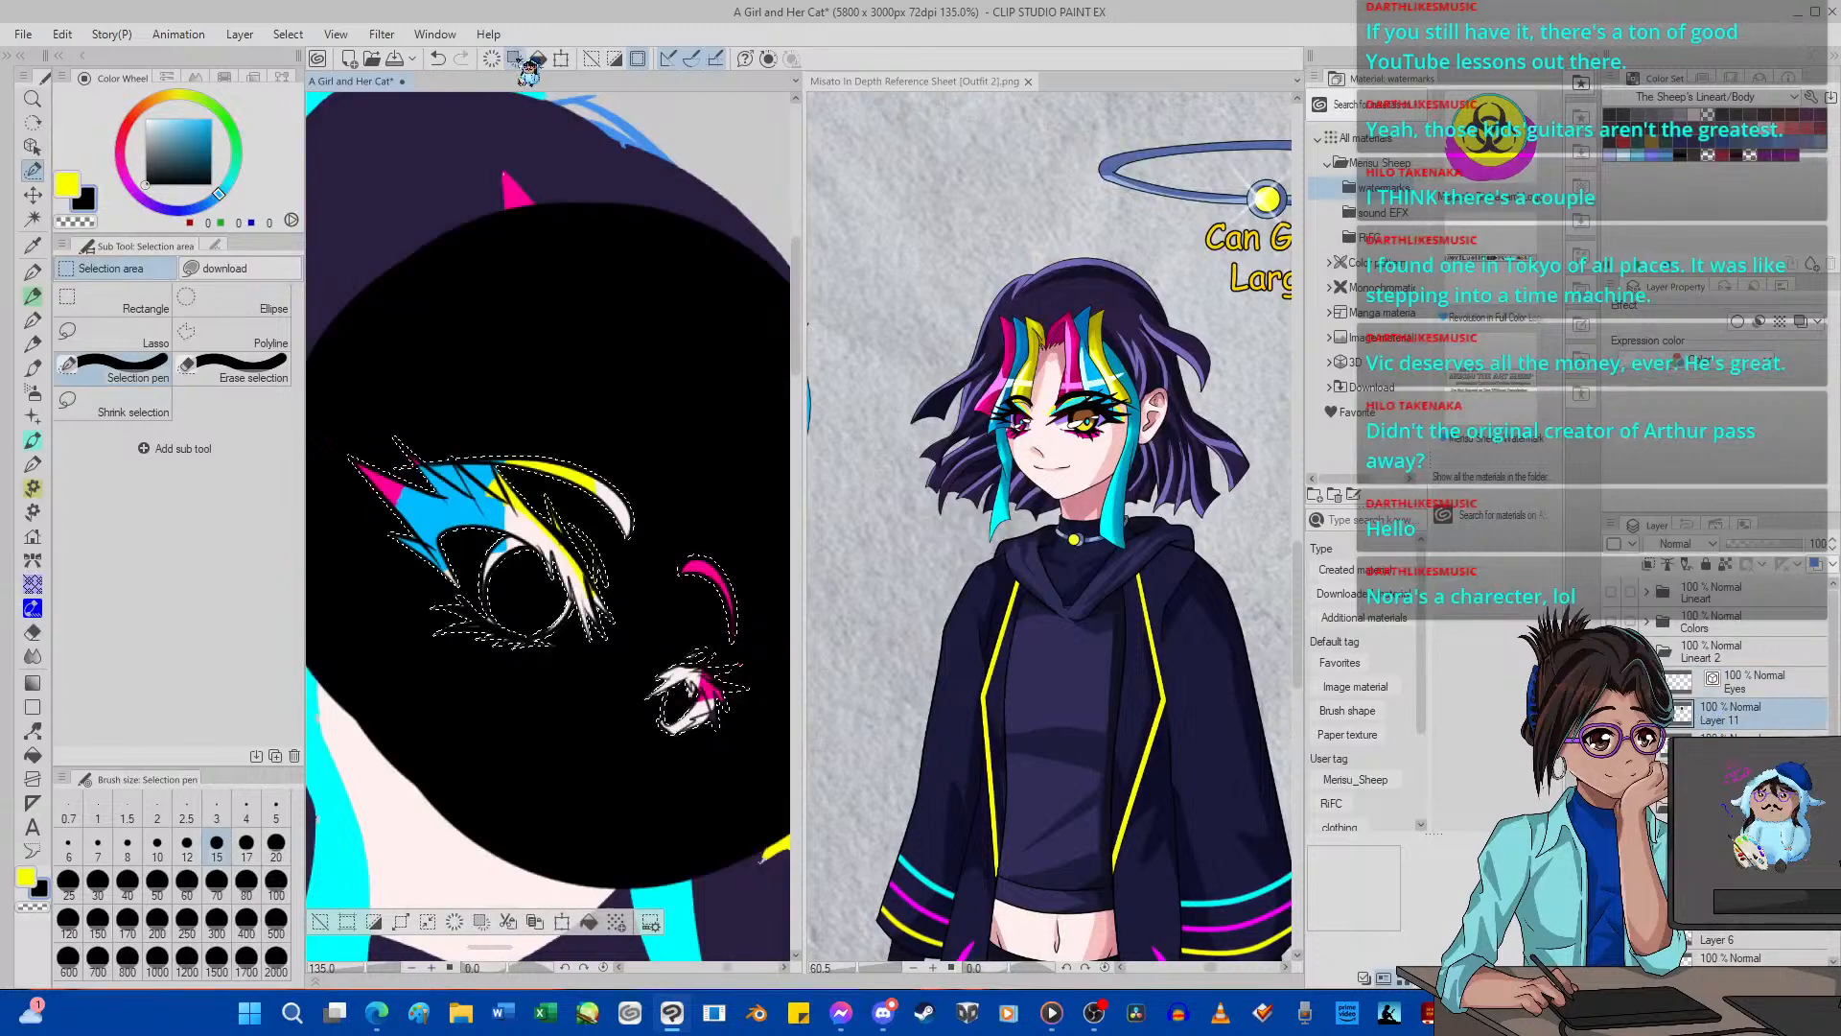
left_click(437, 59)
Clear the selected part of the black fill on Layer 11 around the eye shapes and deselect.
left_click(493, 60)
scroll(529, 321, "down", 3)
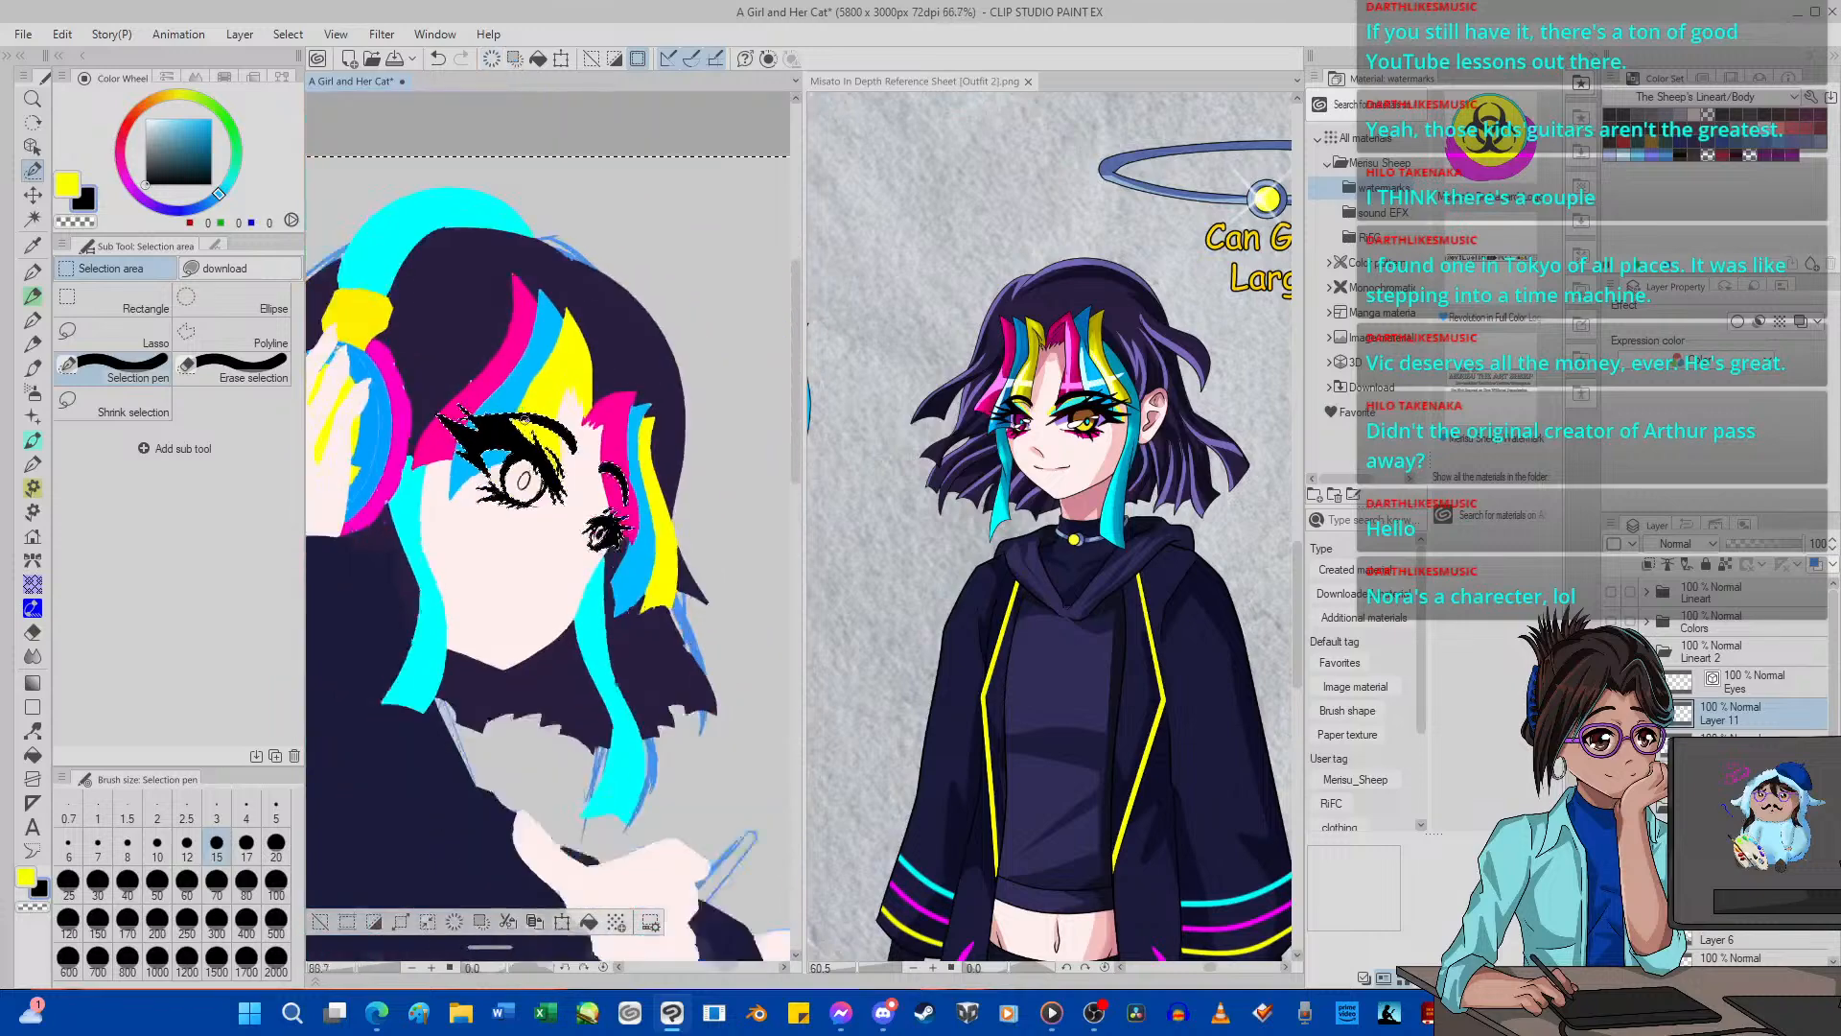
scroll(537, 479, "up", 2)
scroll(537, 479, "down", 1)
scroll(431, 270, "up", 1)
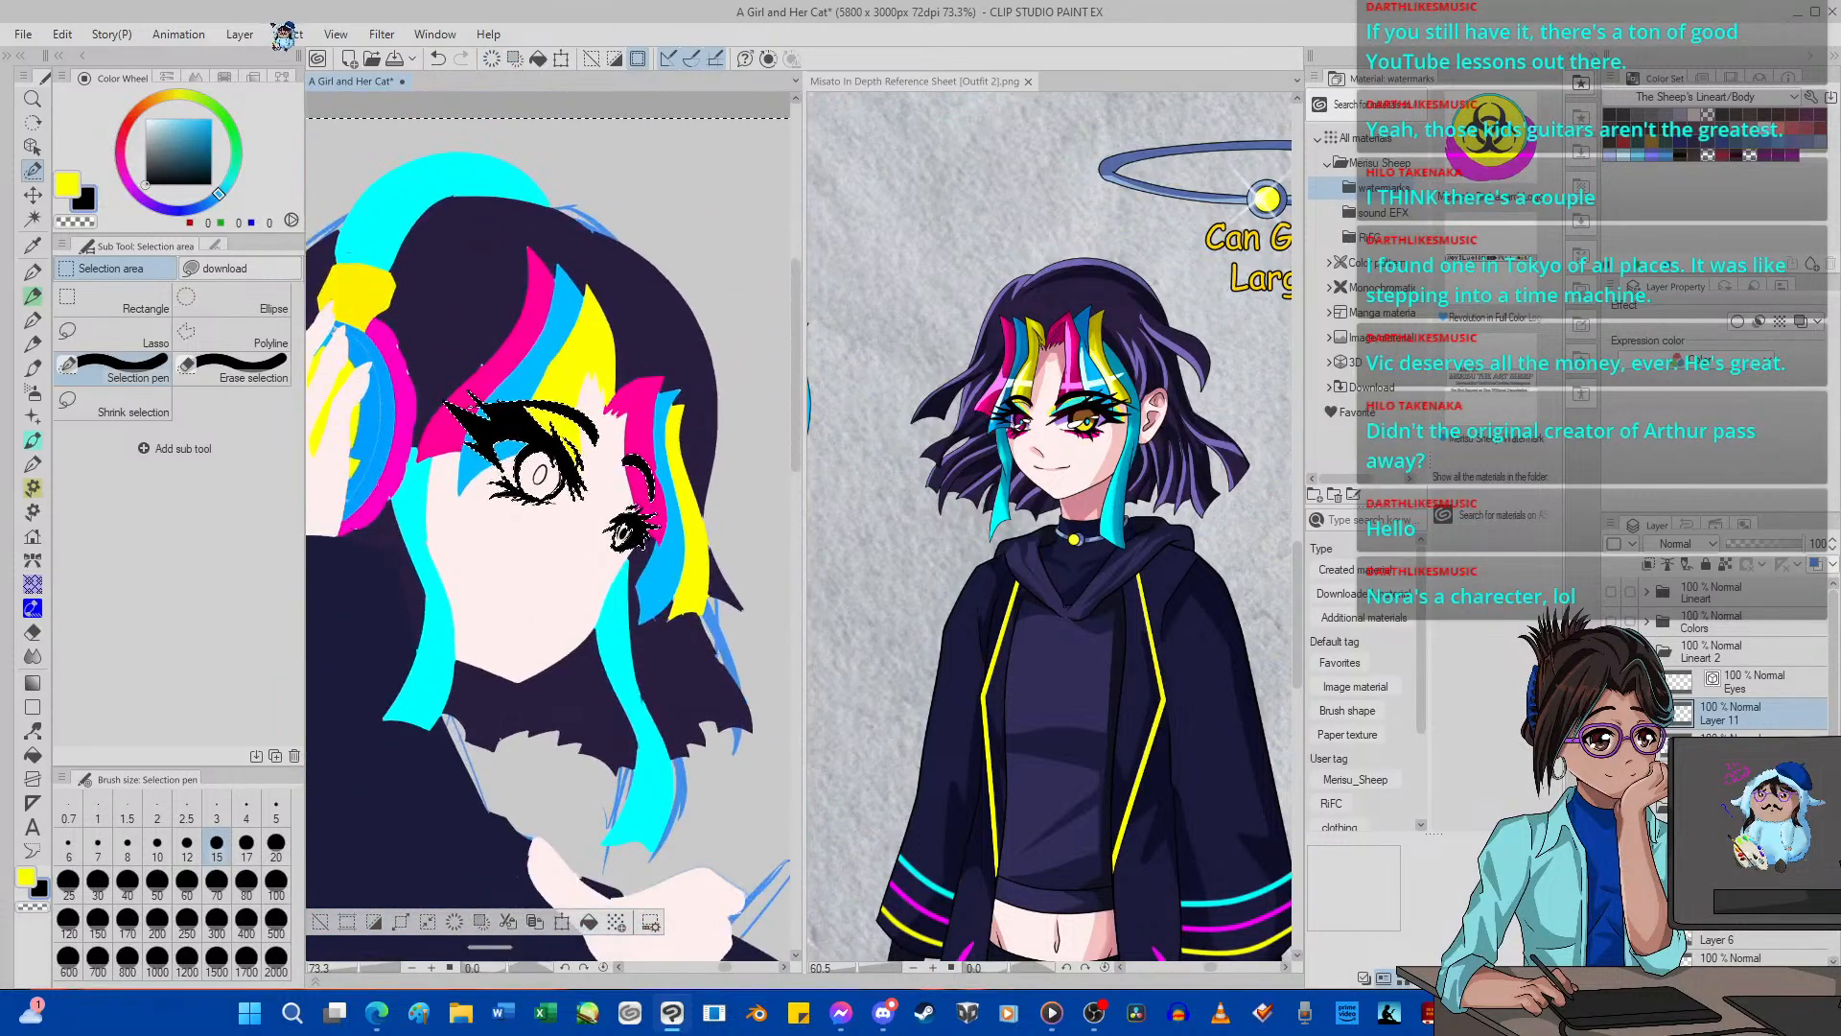
left_click(288, 34)
left_click(321, 77)
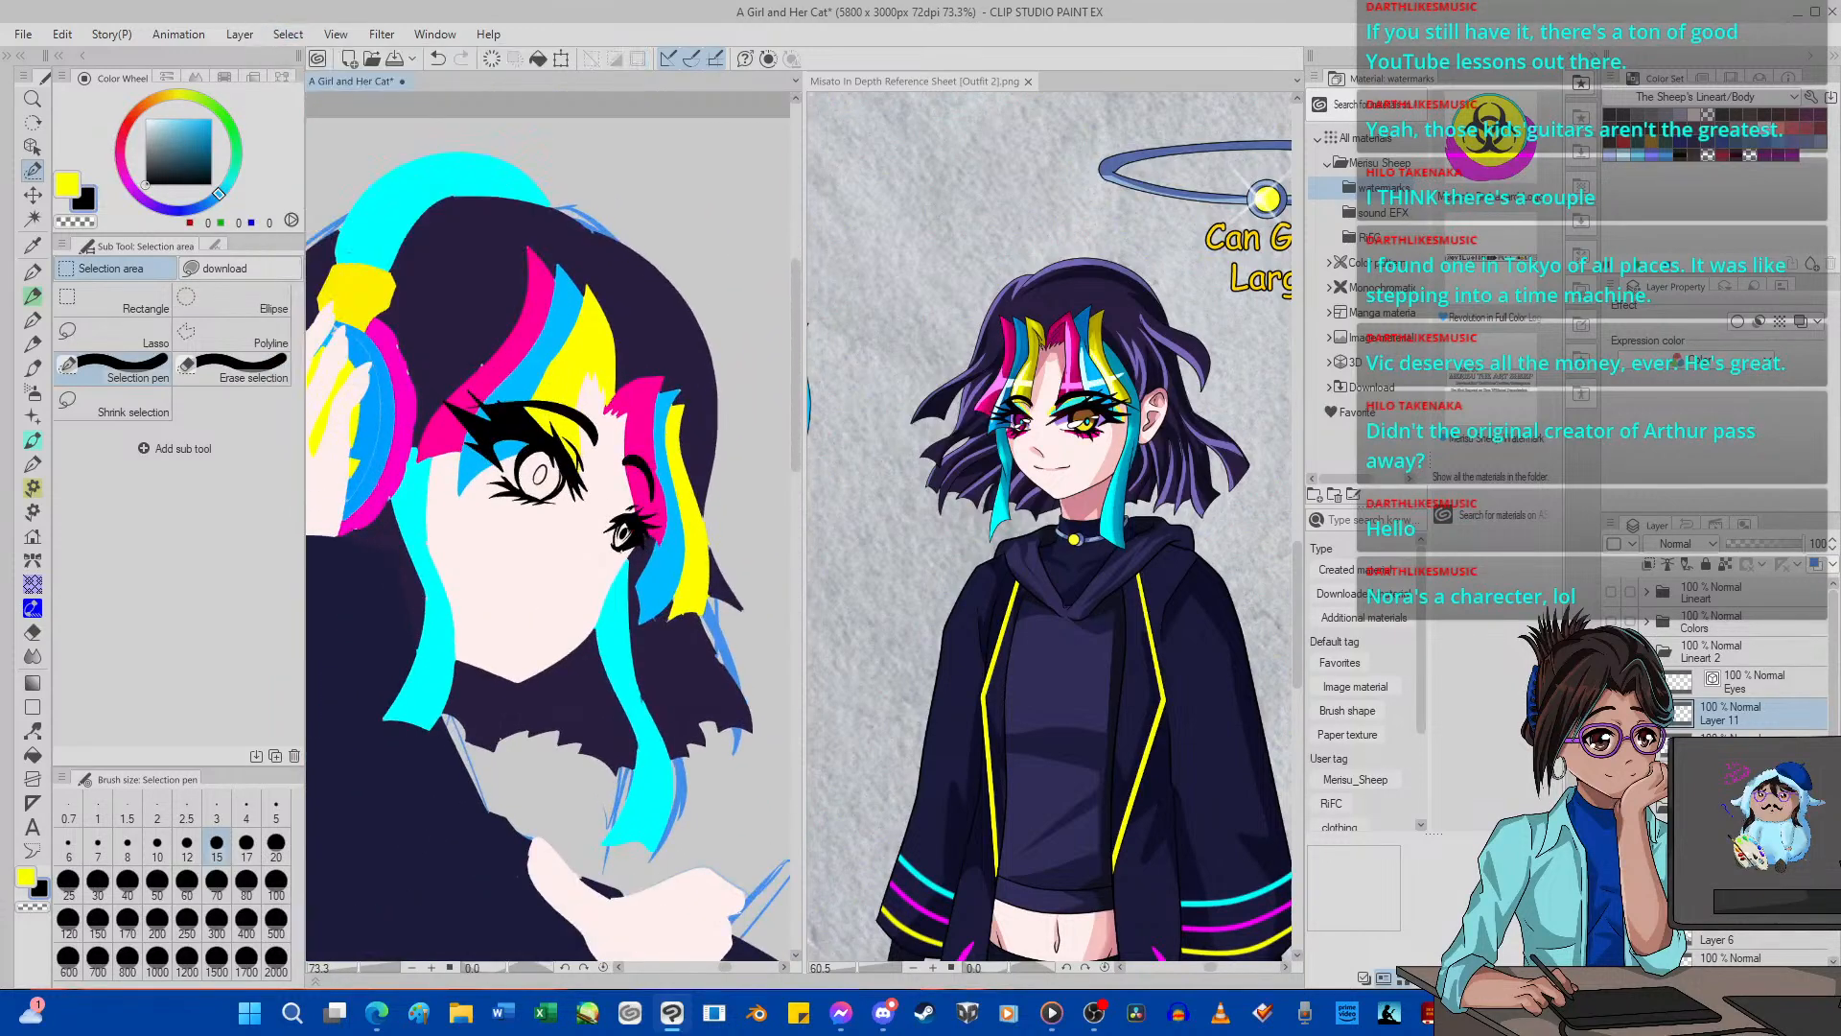
Auto-select the gaps between the near eye's lash and crease lines on the Eyes layer and clear them from Layer 11's black fill.
left_click(1755, 681)
left_click(34, 220)
scroll(514, 378, "up", 5)
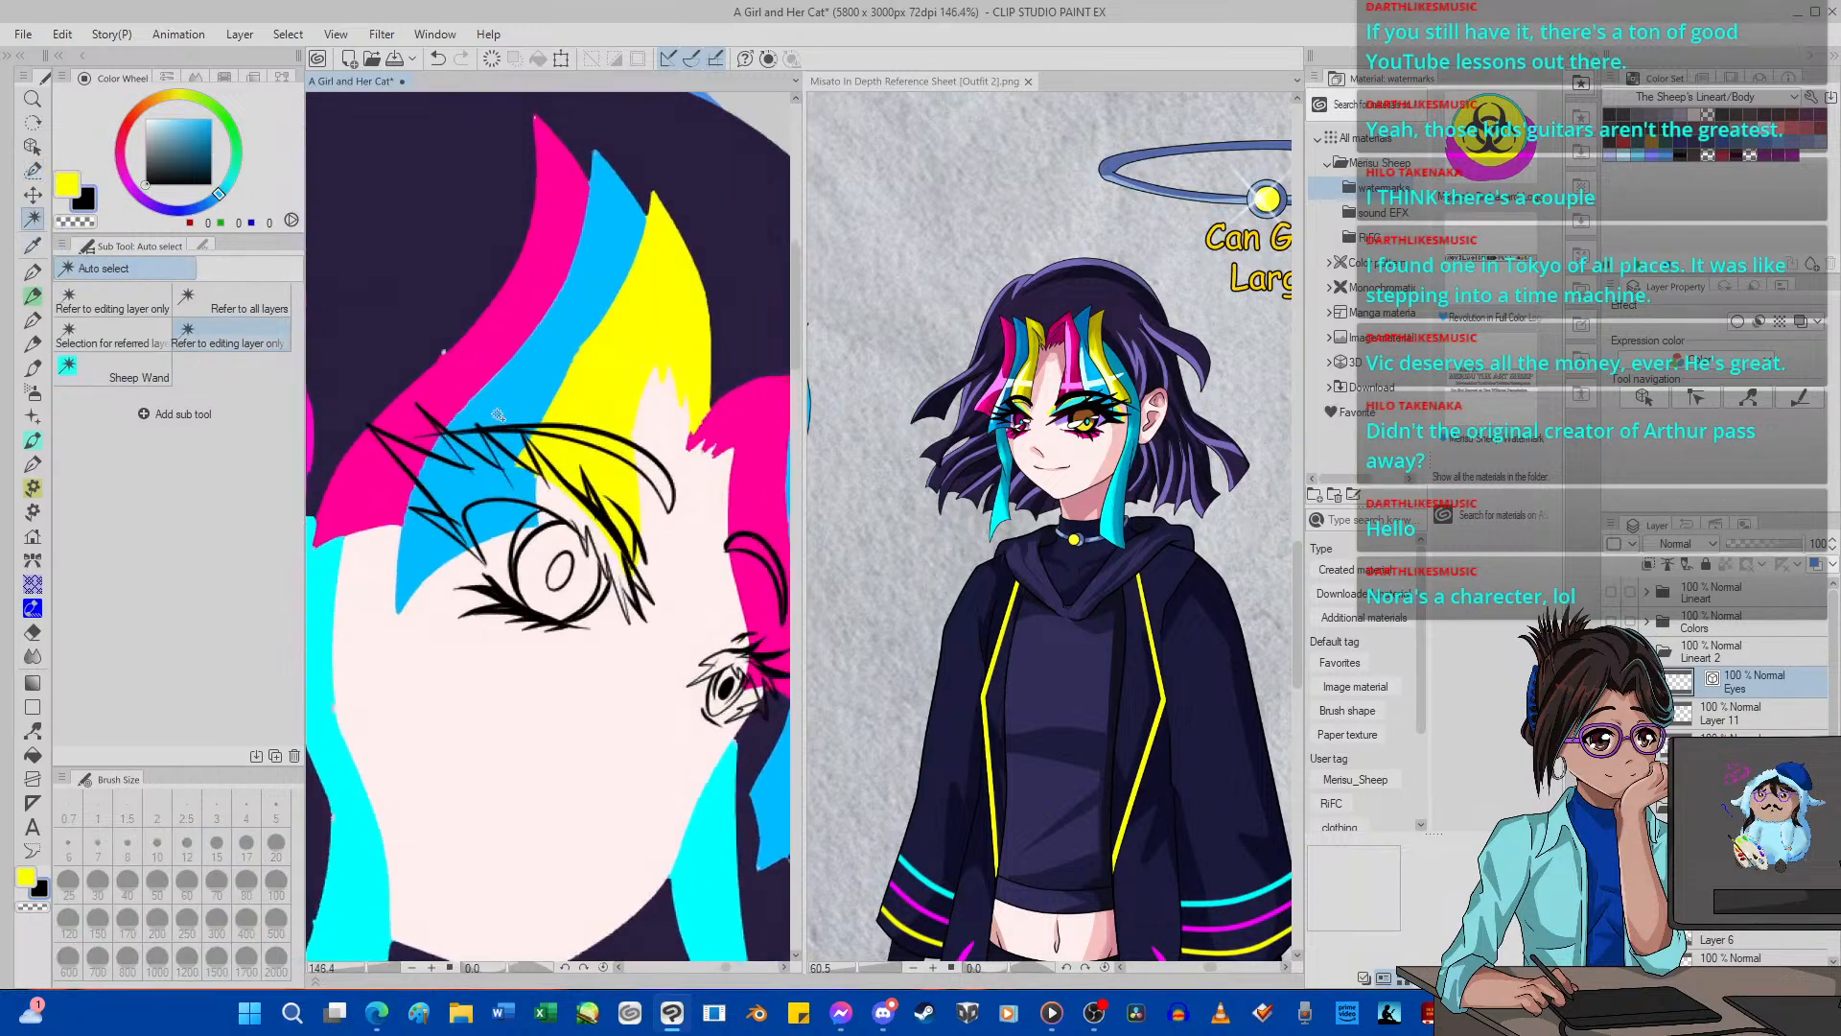
left_click(487, 442)
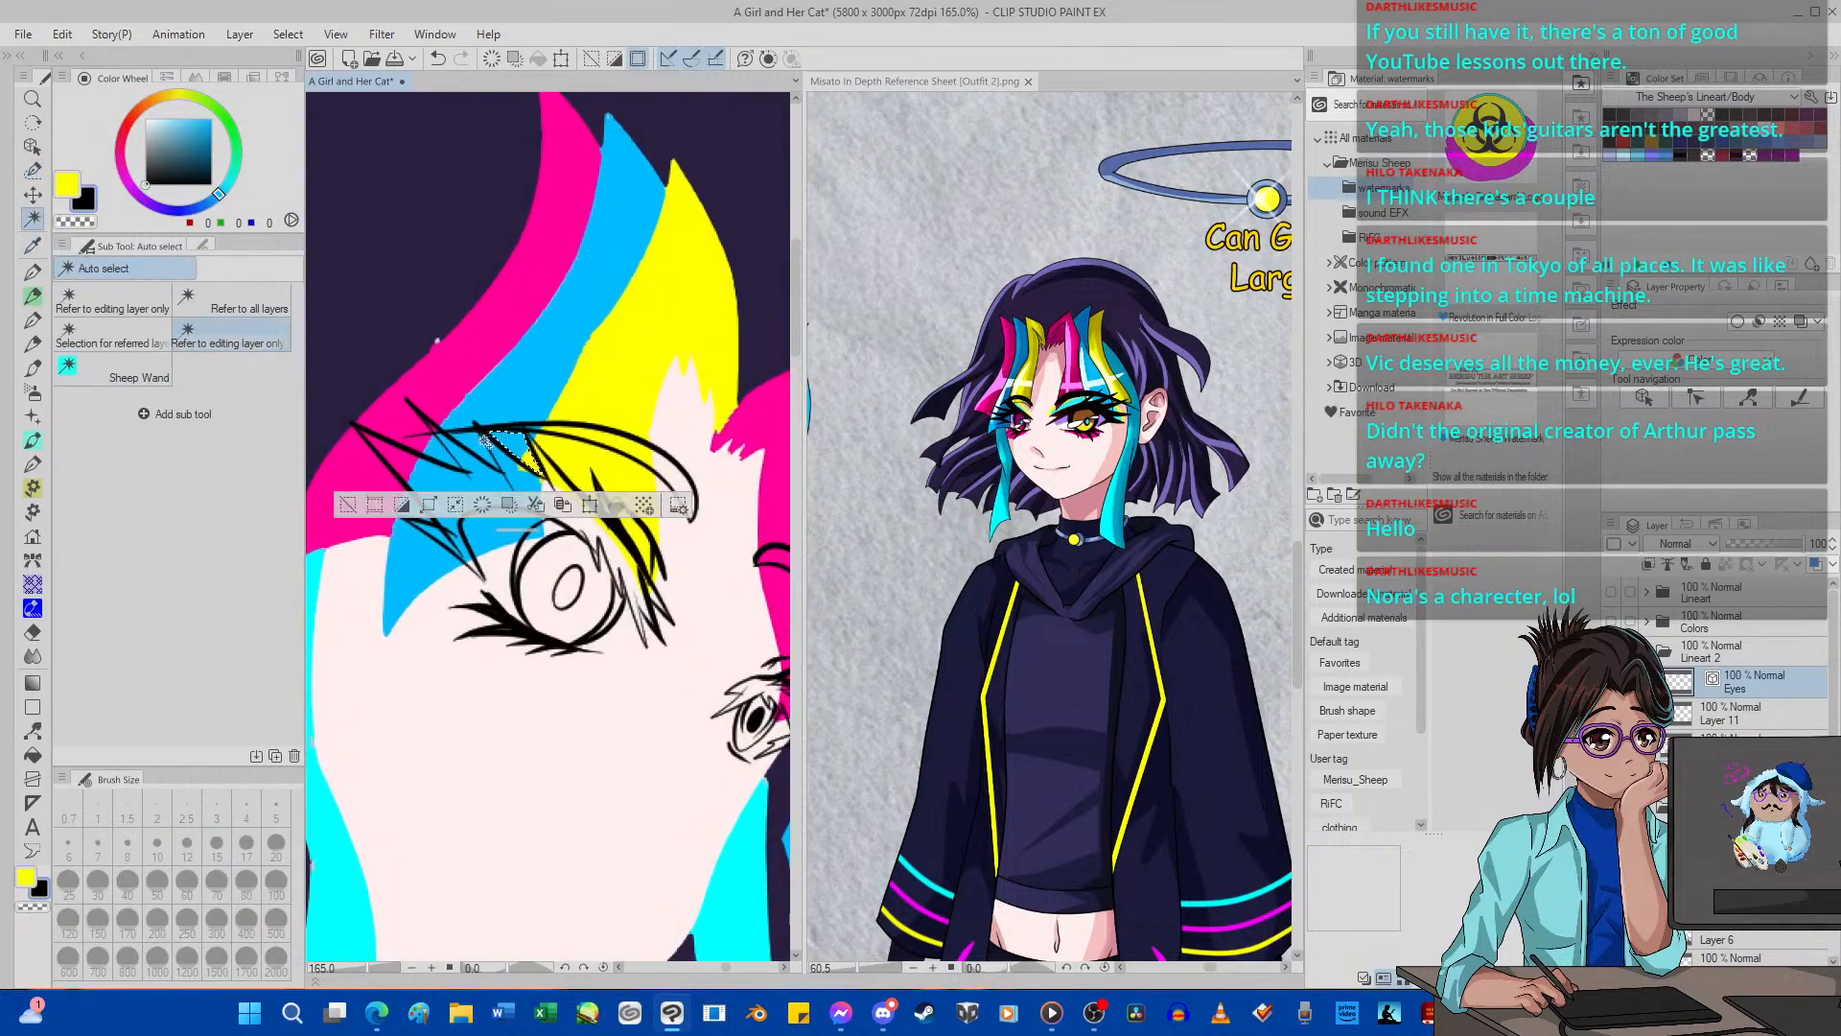
left_click(434, 414)
key("ctrl+shift+i")
left_click(1731, 714)
key("alt+Delete")
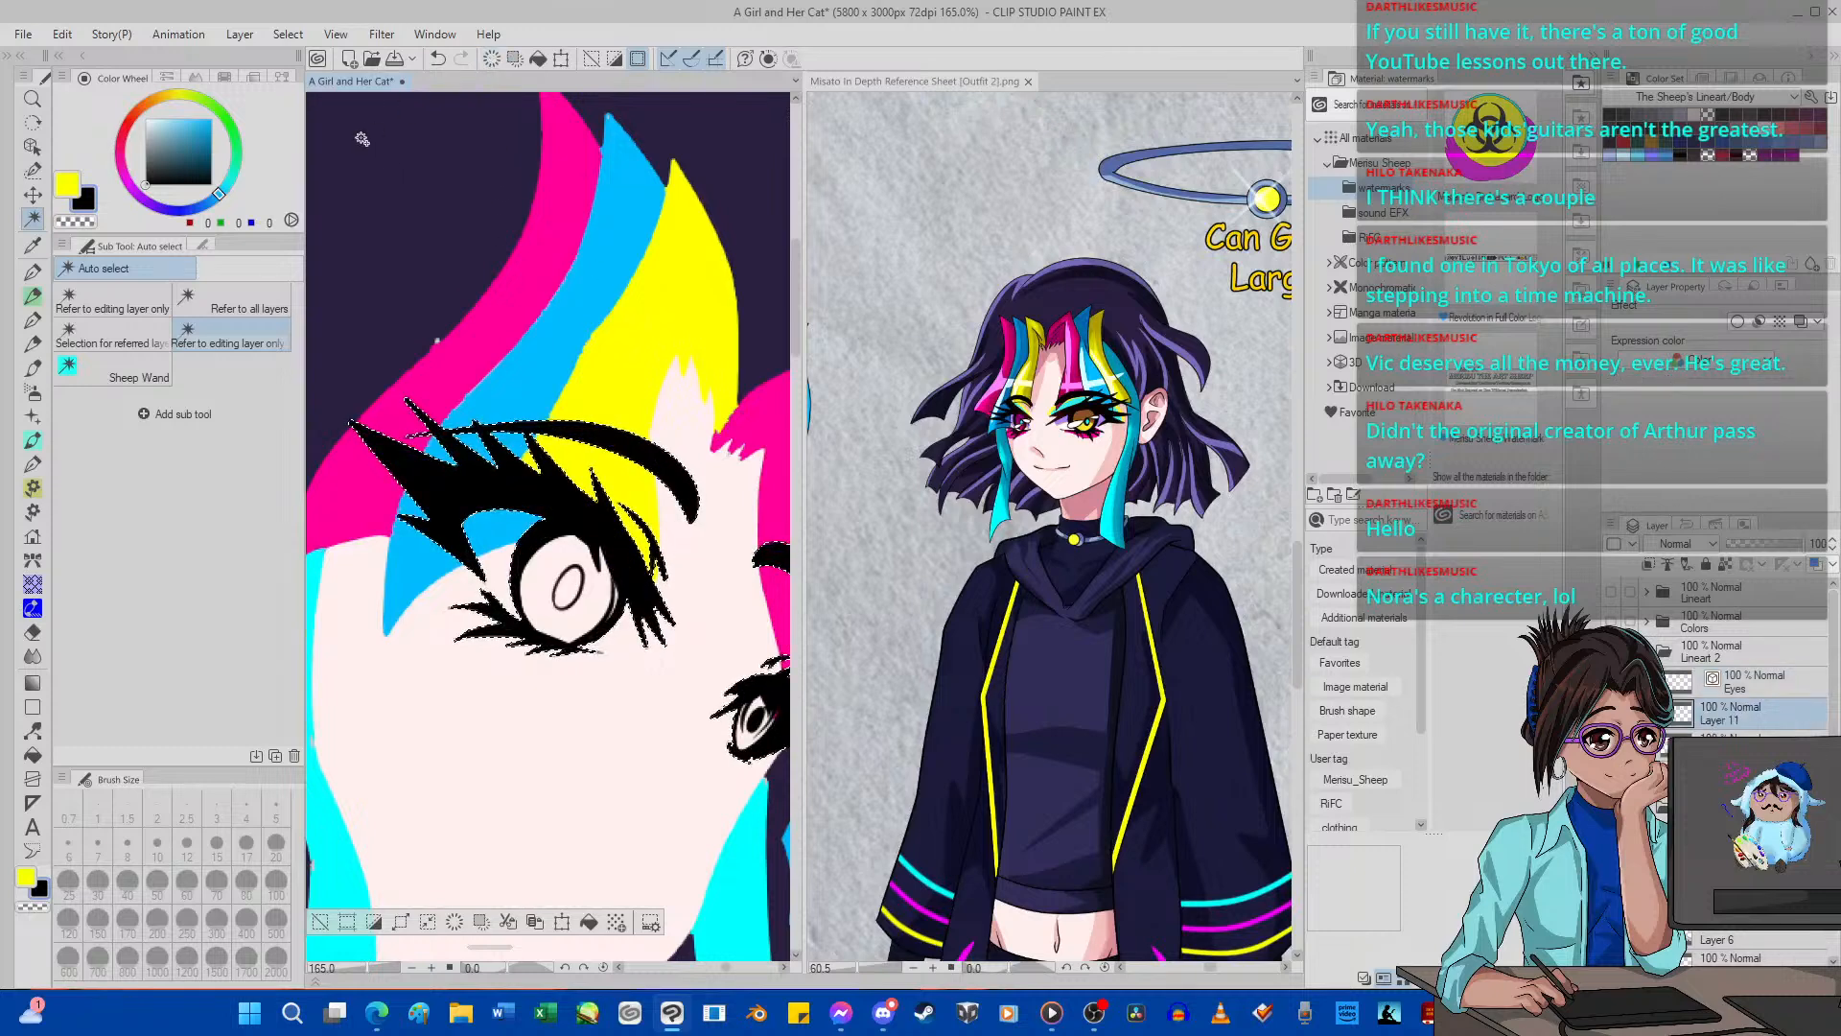
Remove the selection and bring up the white fill inside both eyes.
left_click(288, 35)
left_click(330, 81)
scroll(508, 431, "down", 10)
scroll(510, 445, "up", 6)
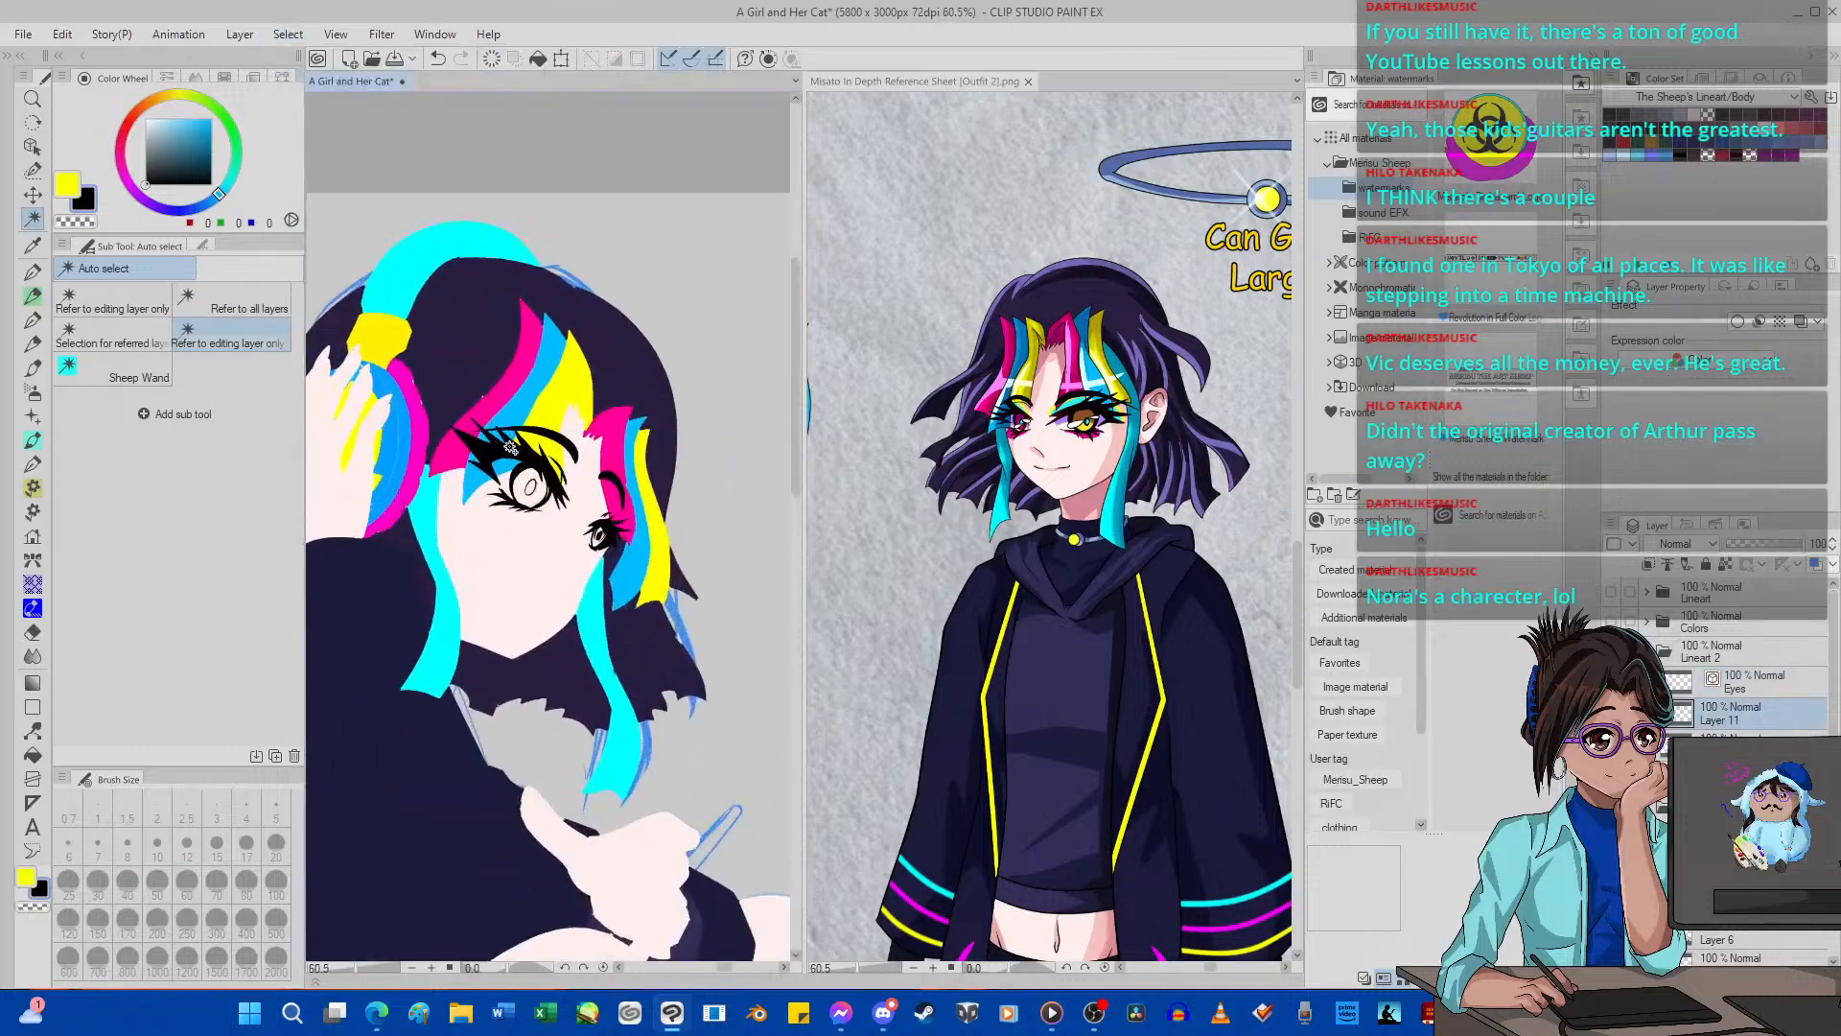
scroll(511, 445, "up", 2)
key("ctrl+z")
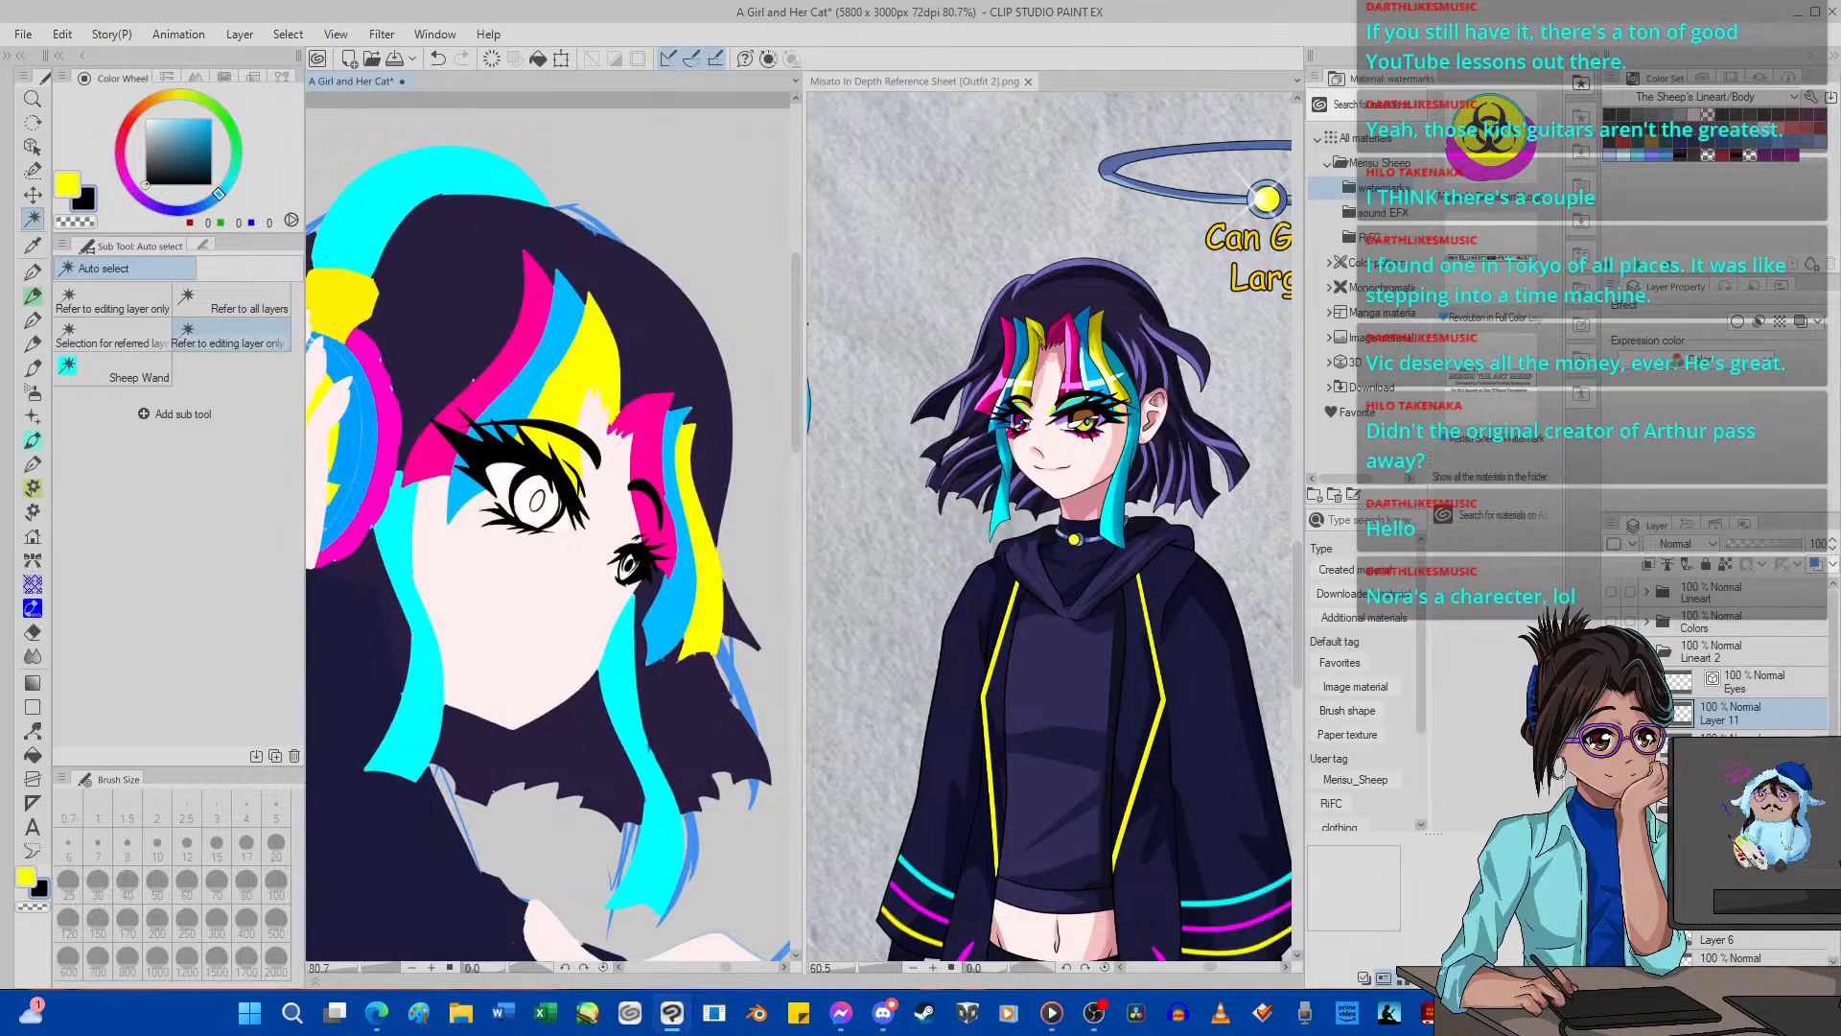
Sample the pink from the reference character's face and fill the near eye's iris with it on Layer 12.
left_click(33, 245)
left_click(1026, 460)
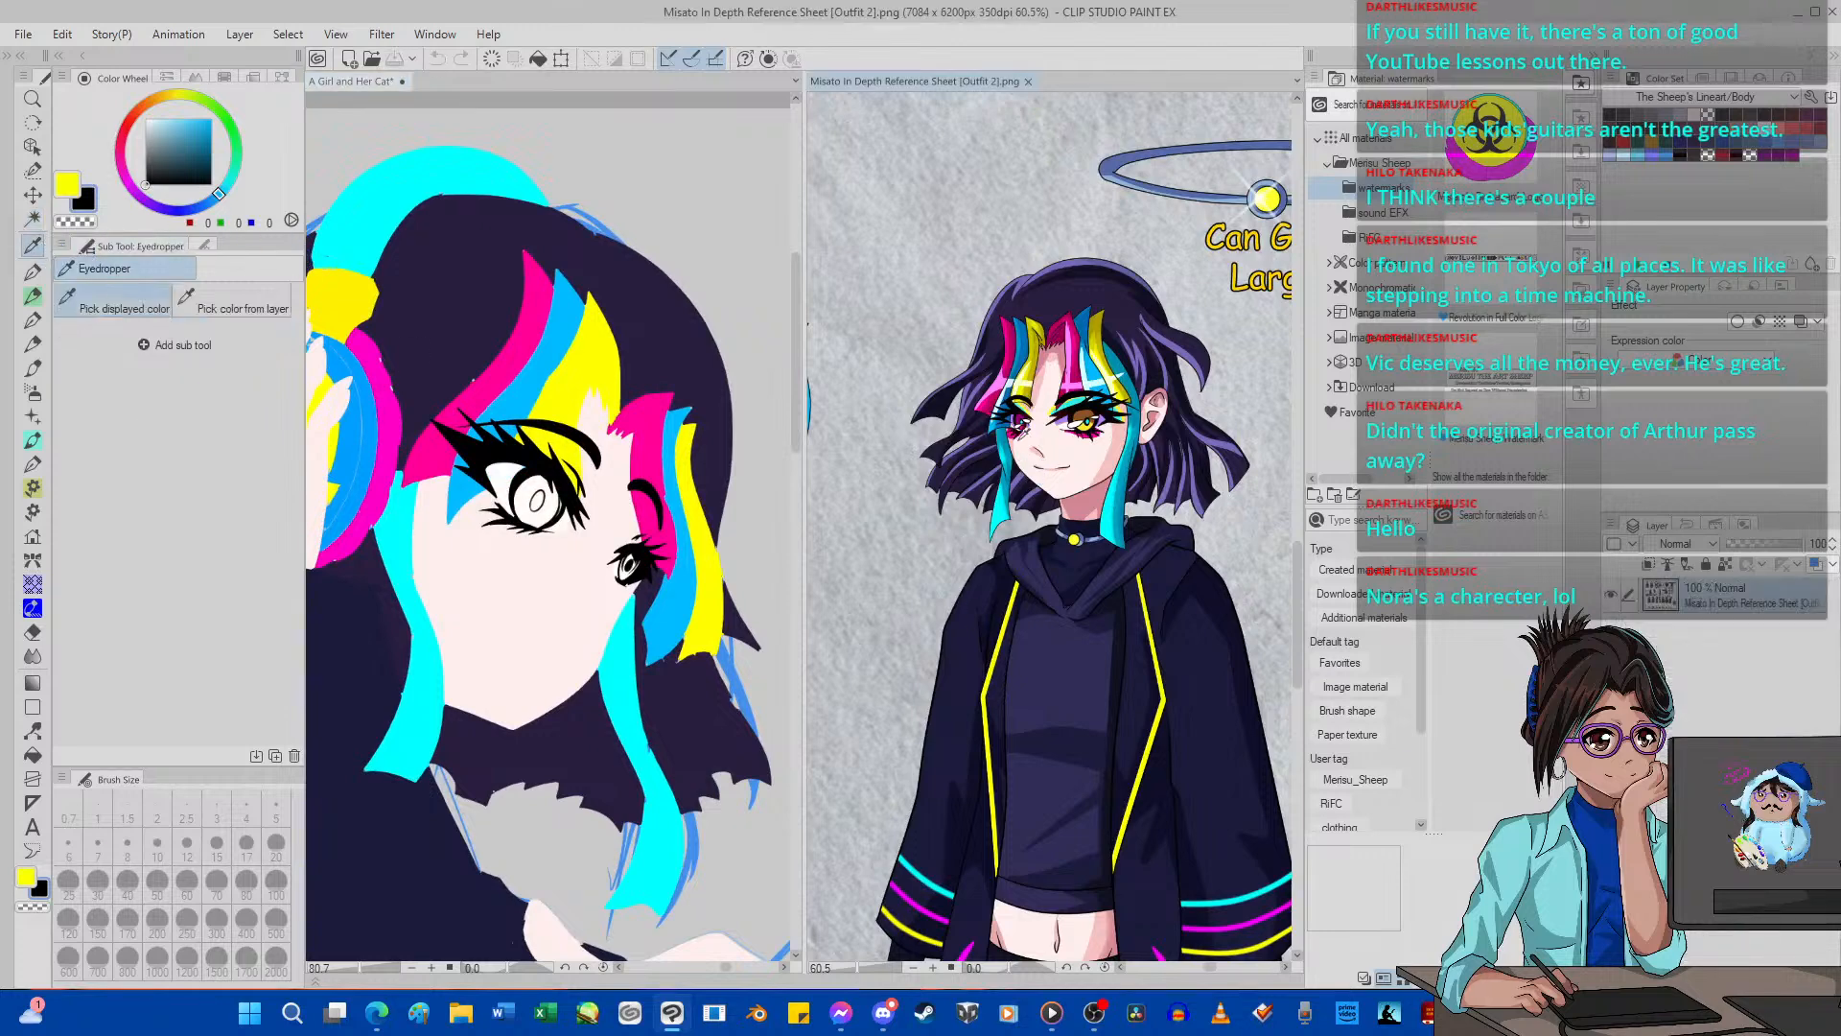
scroll(1019, 437, "up", 9)
left_click(1042, 401)
left_click(32, 753)
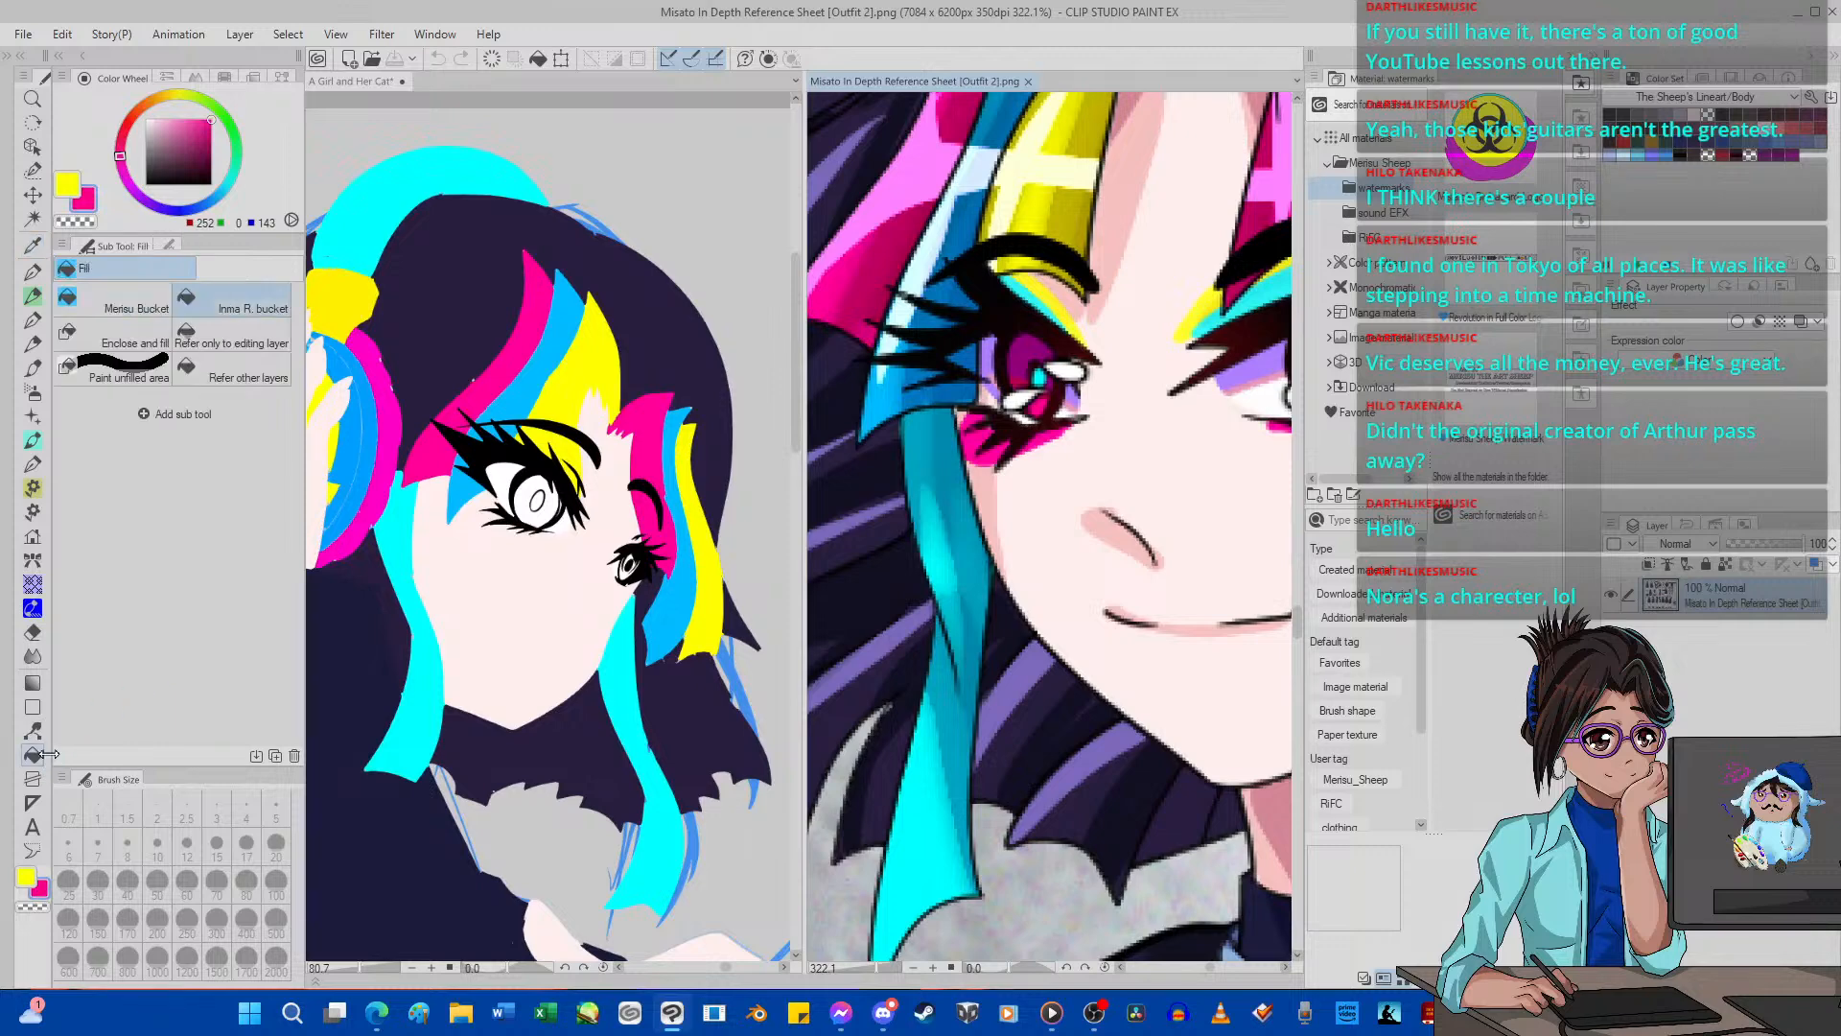
left_click(548, 510)
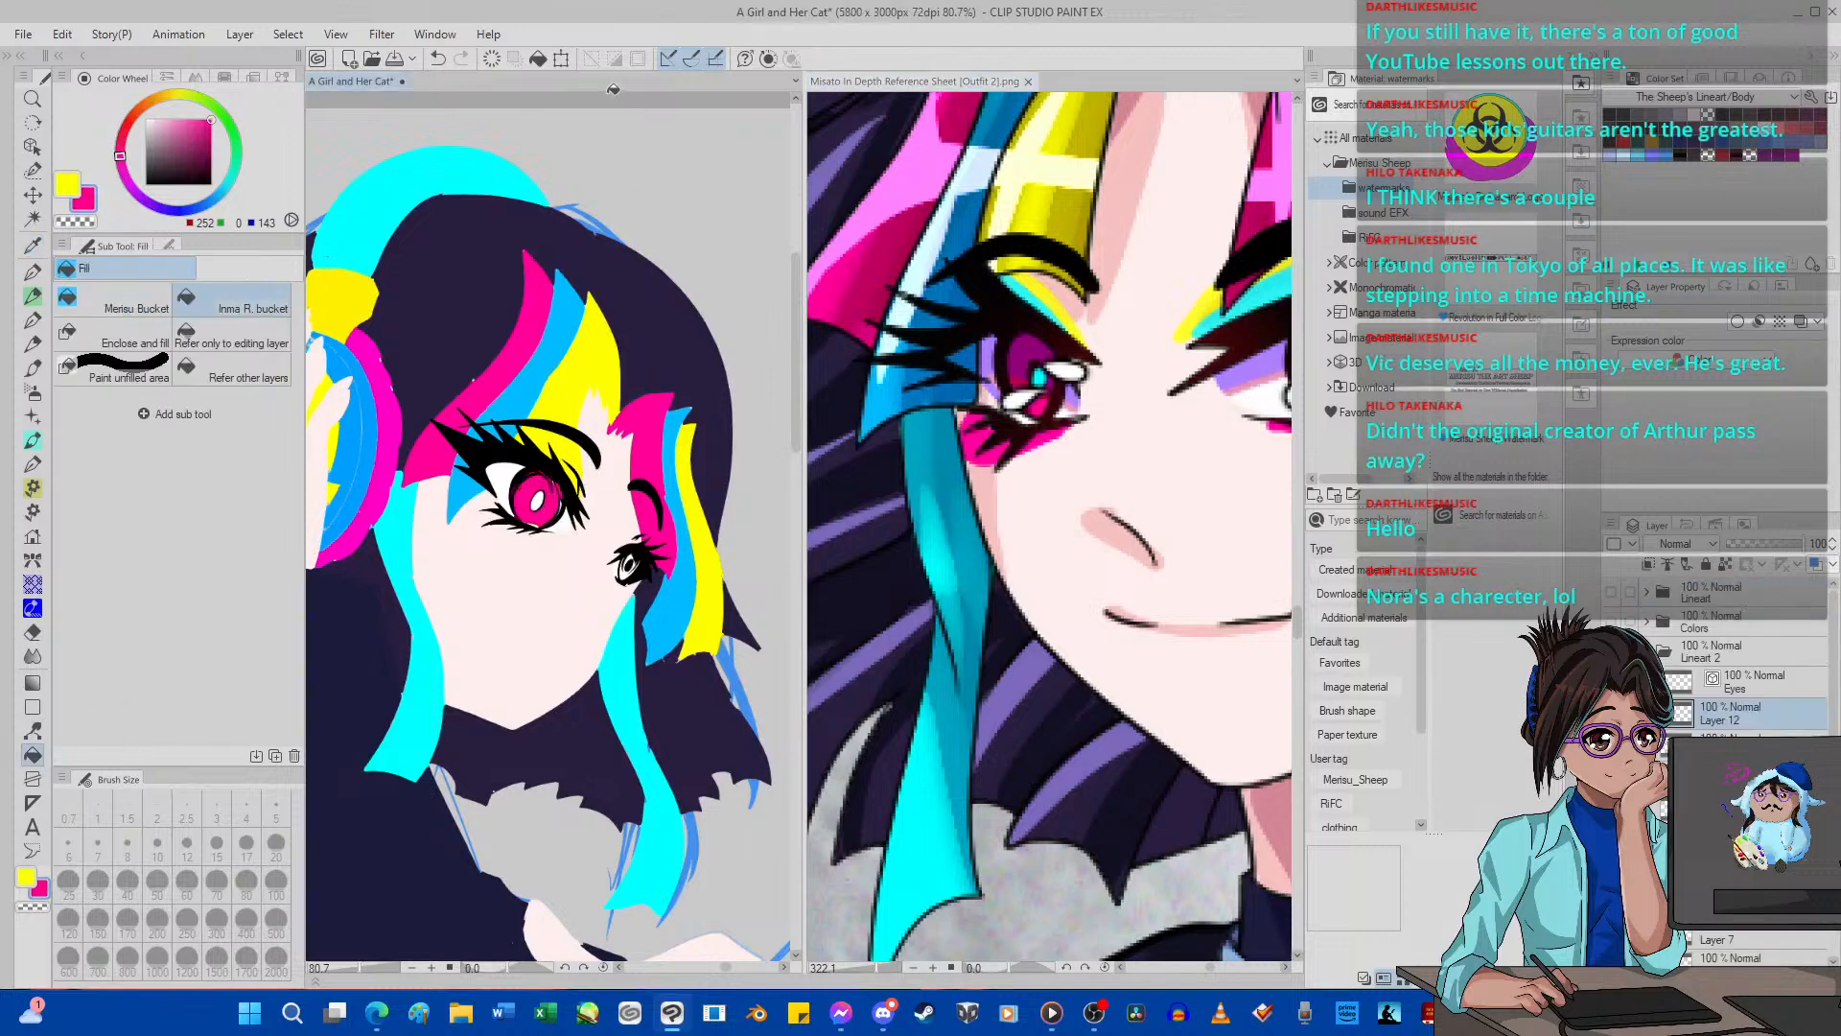
Undo the iris fill, hide the black lash fill, and make Layer 12 the editing layer.
left_click(437, 59)
scroll(382, 233, "up", 4)
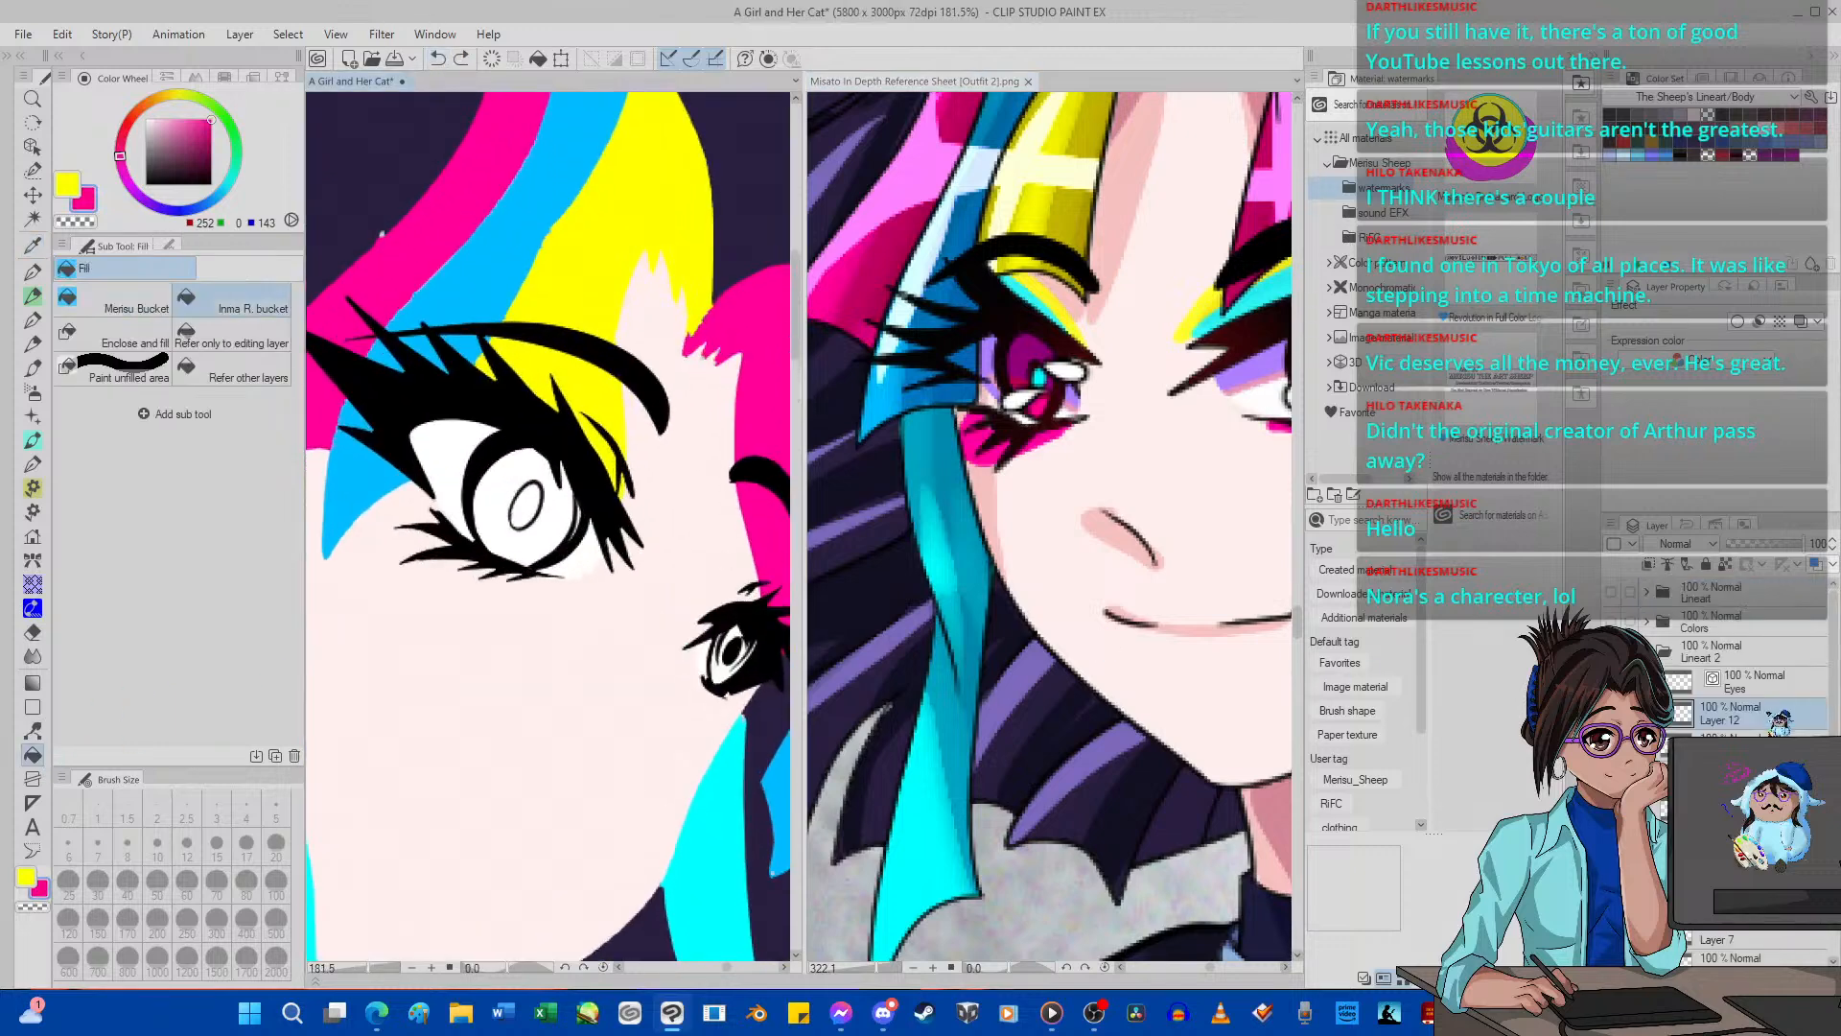
left_click(1747, 689)
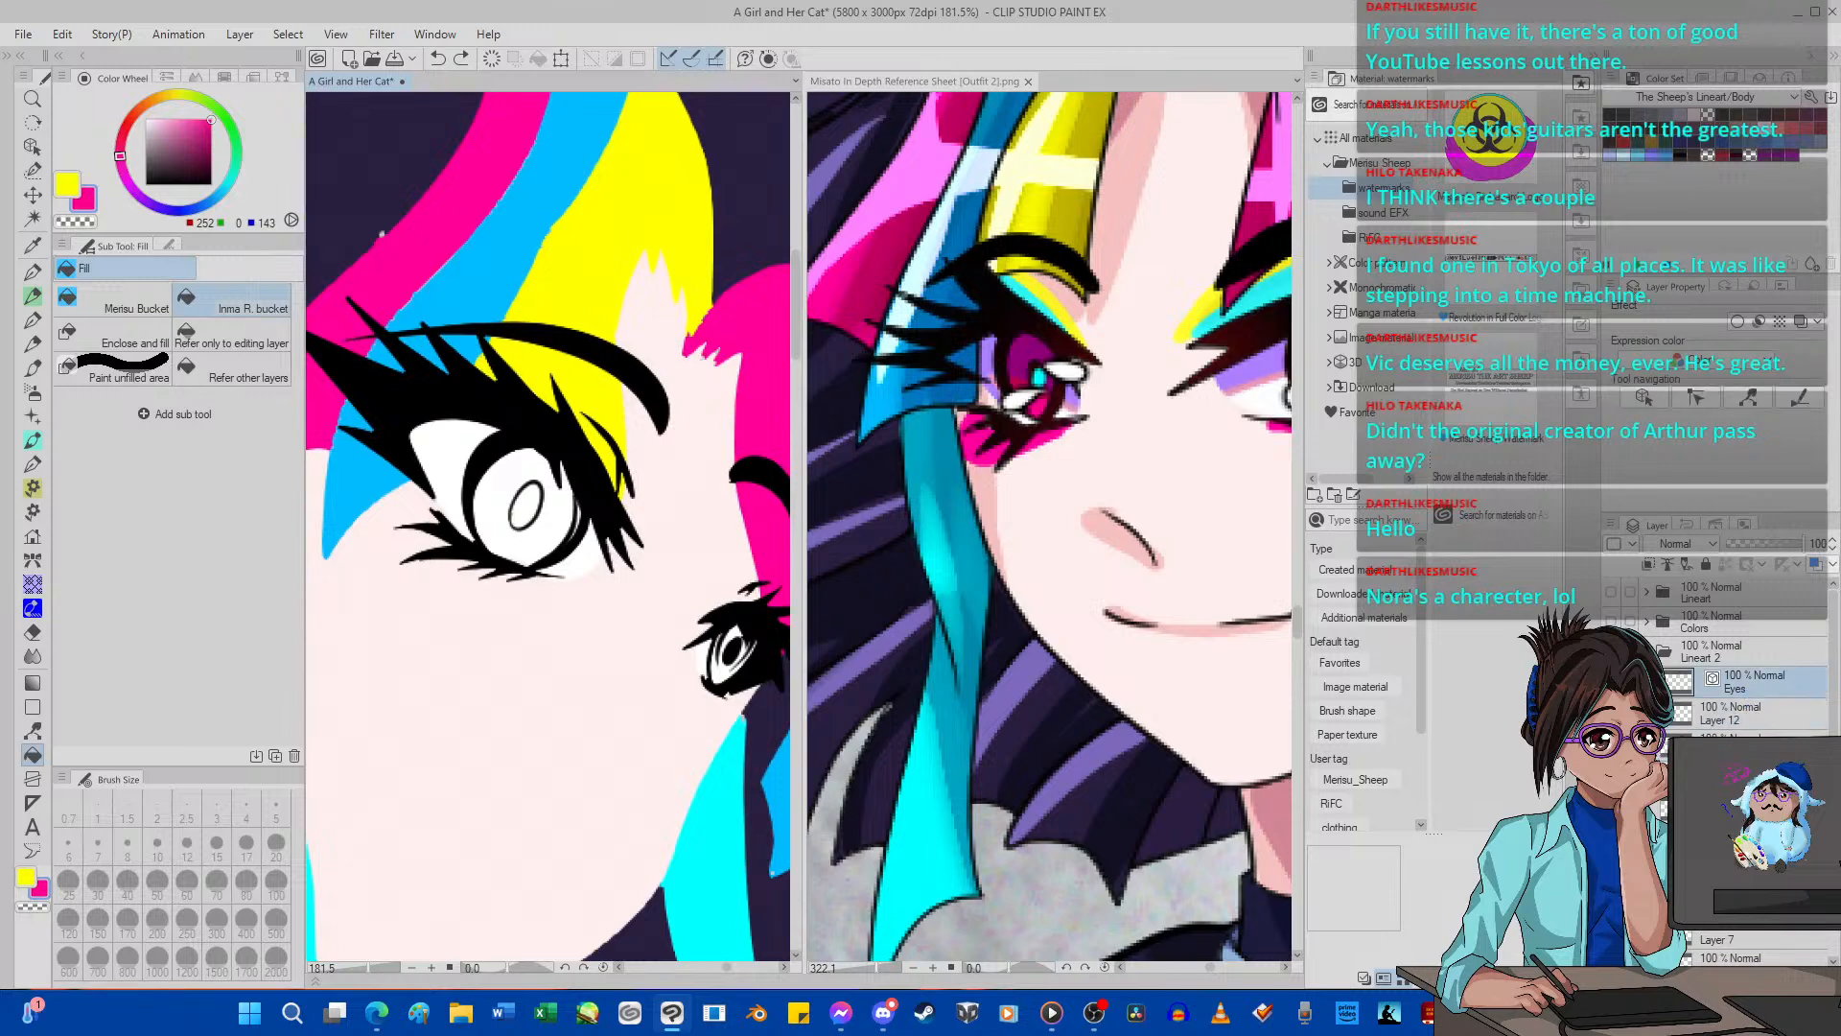
left_click(1611, 713)
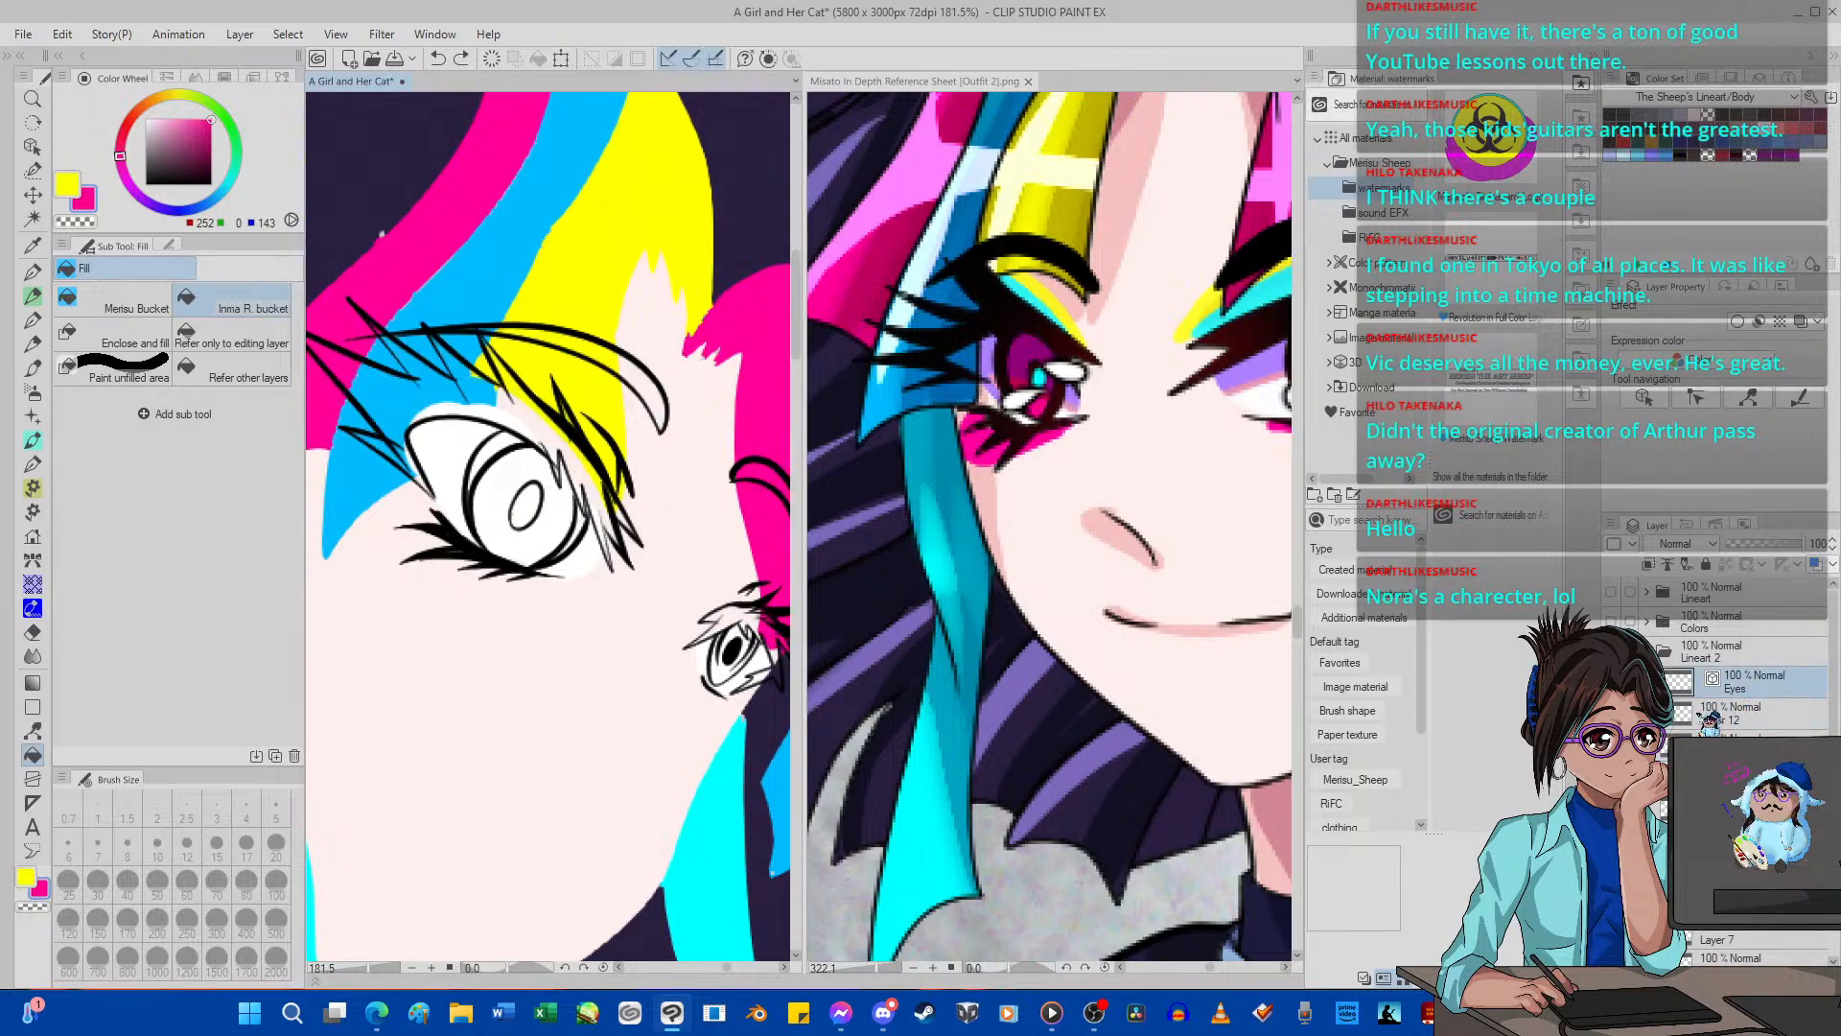
left_click(1713, 719)
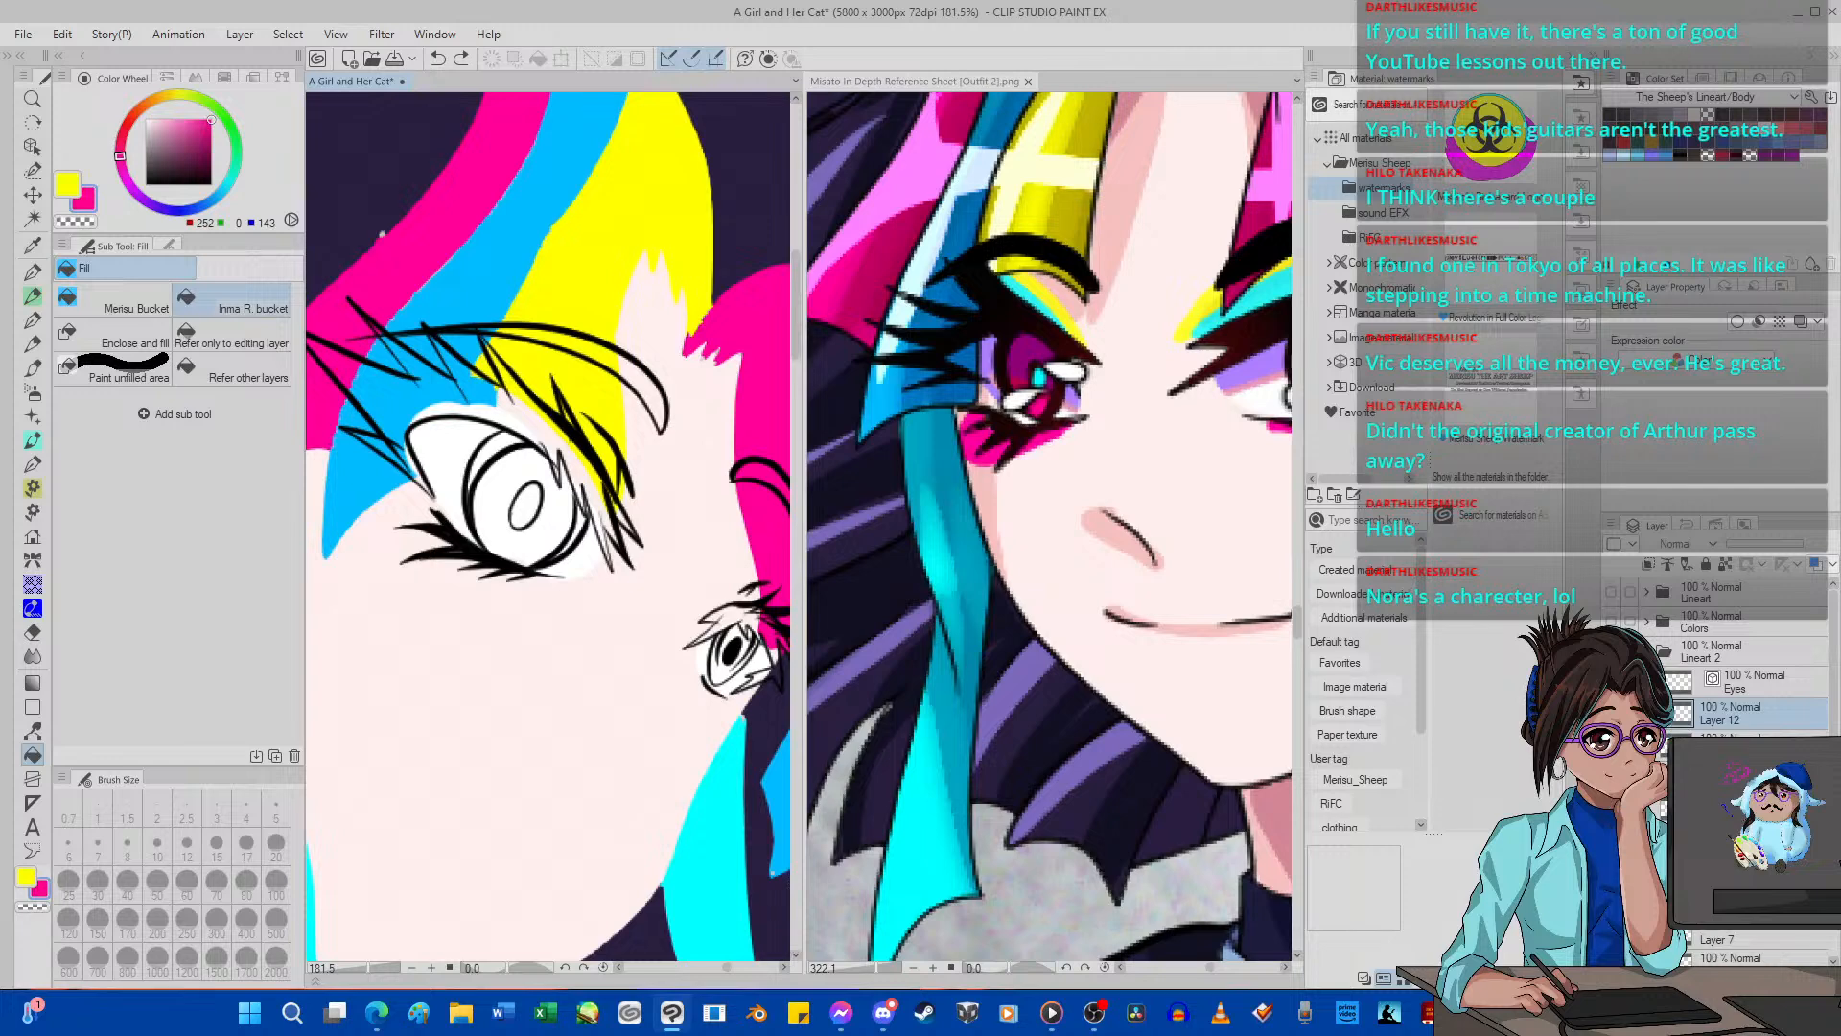
Fill the irises of both eyes with the sampled pink on Layer 12.
left_click(527, 536)
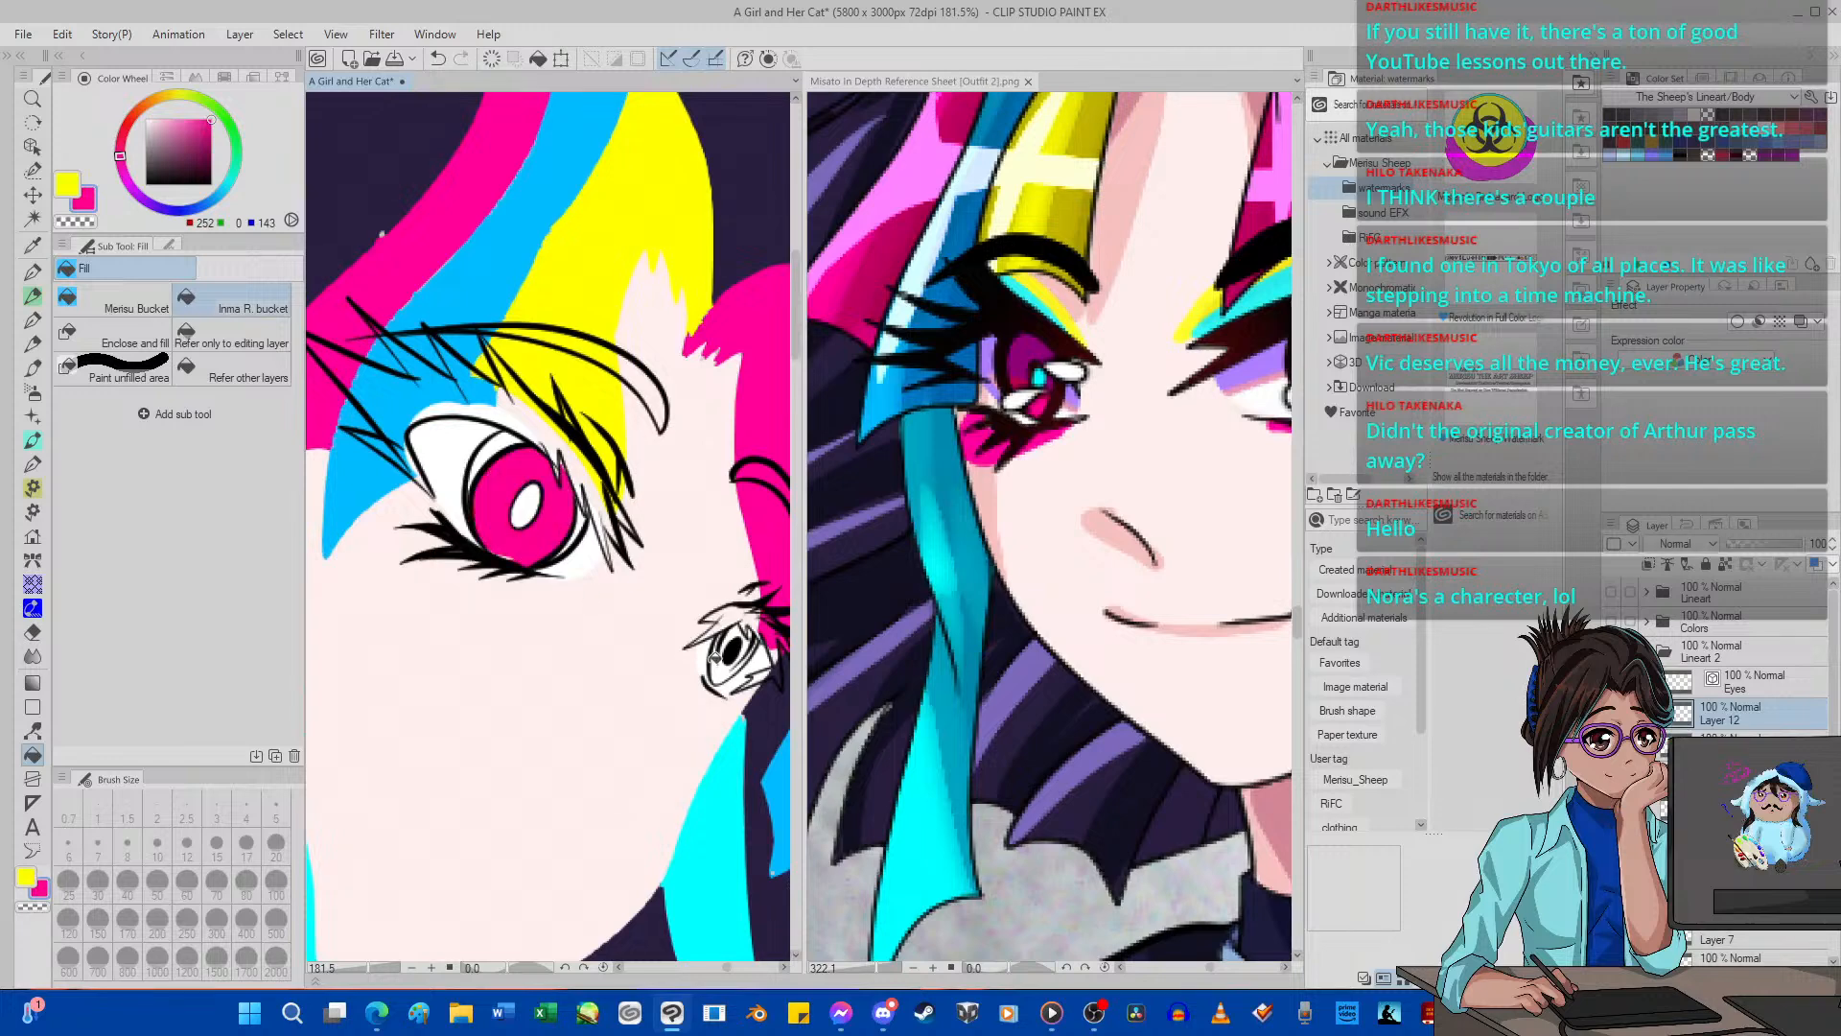
left_click(725, 665)
scroll(587, 554, "down", 5)
scroll(598, 554, "up", 3)
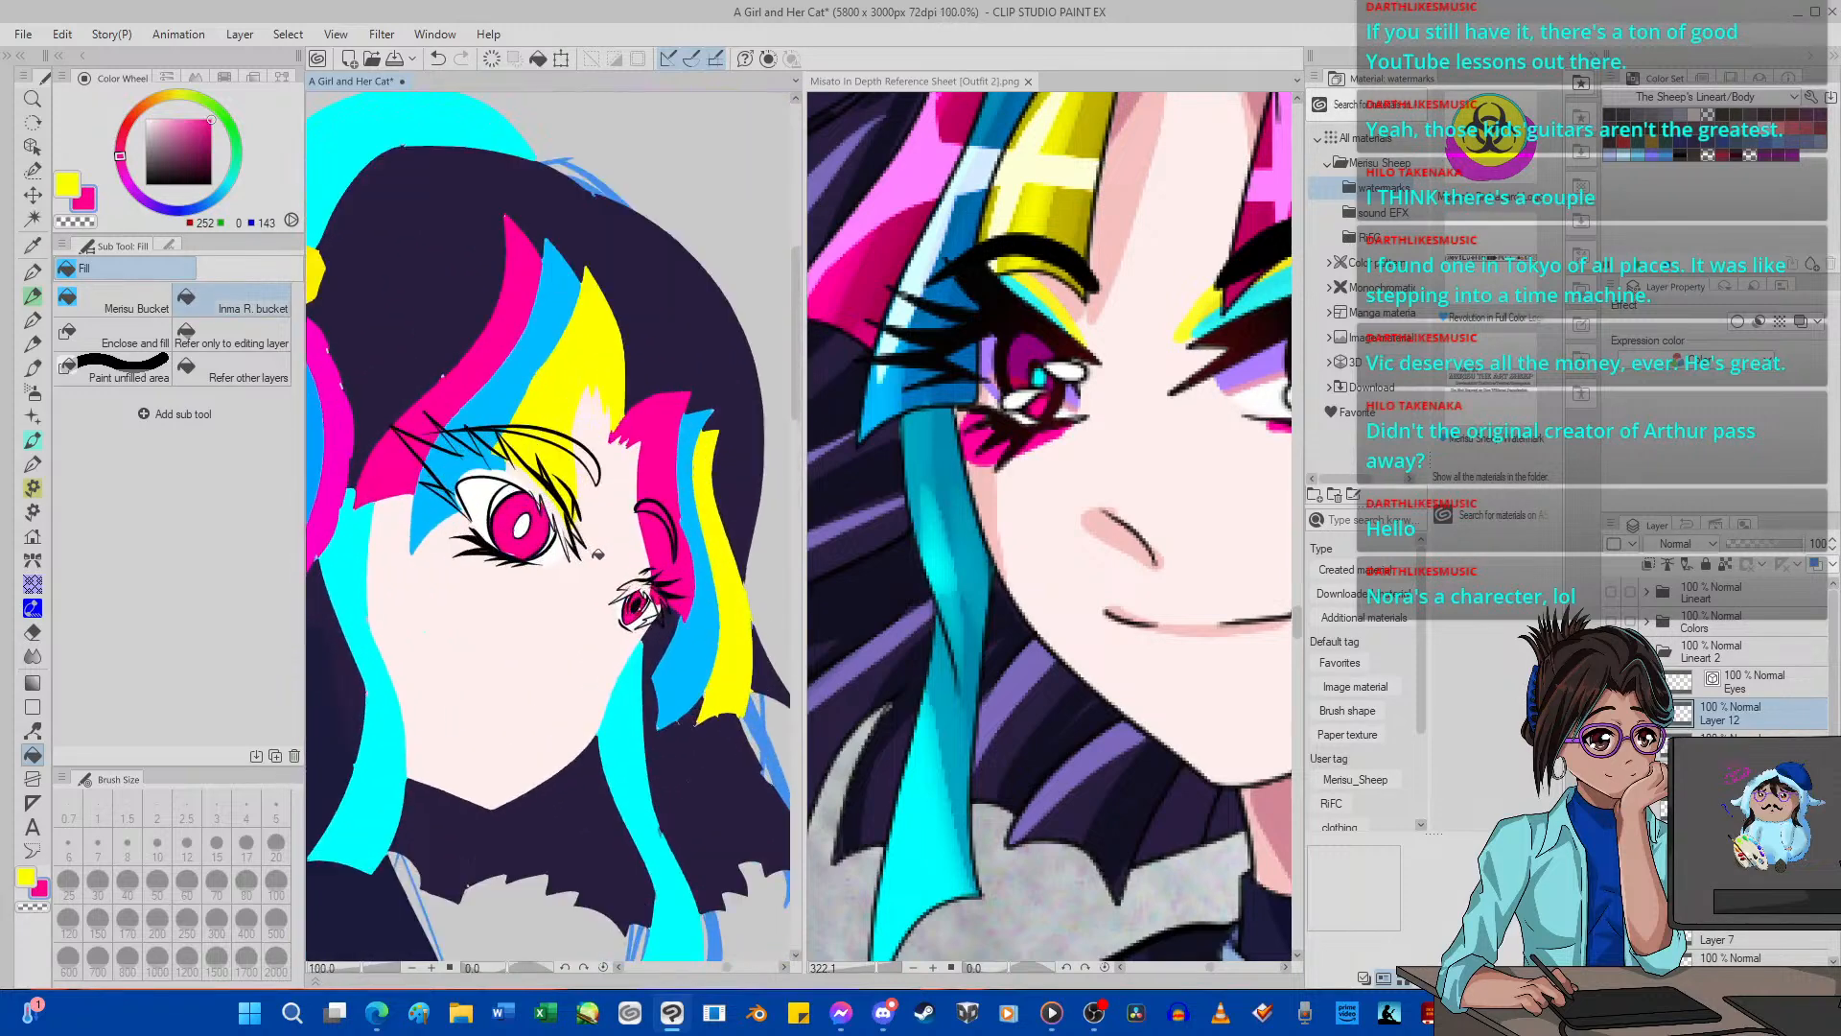
Switch the drawing color to yellow and recolor the far eye's iris with it.
left_click(179, 94)
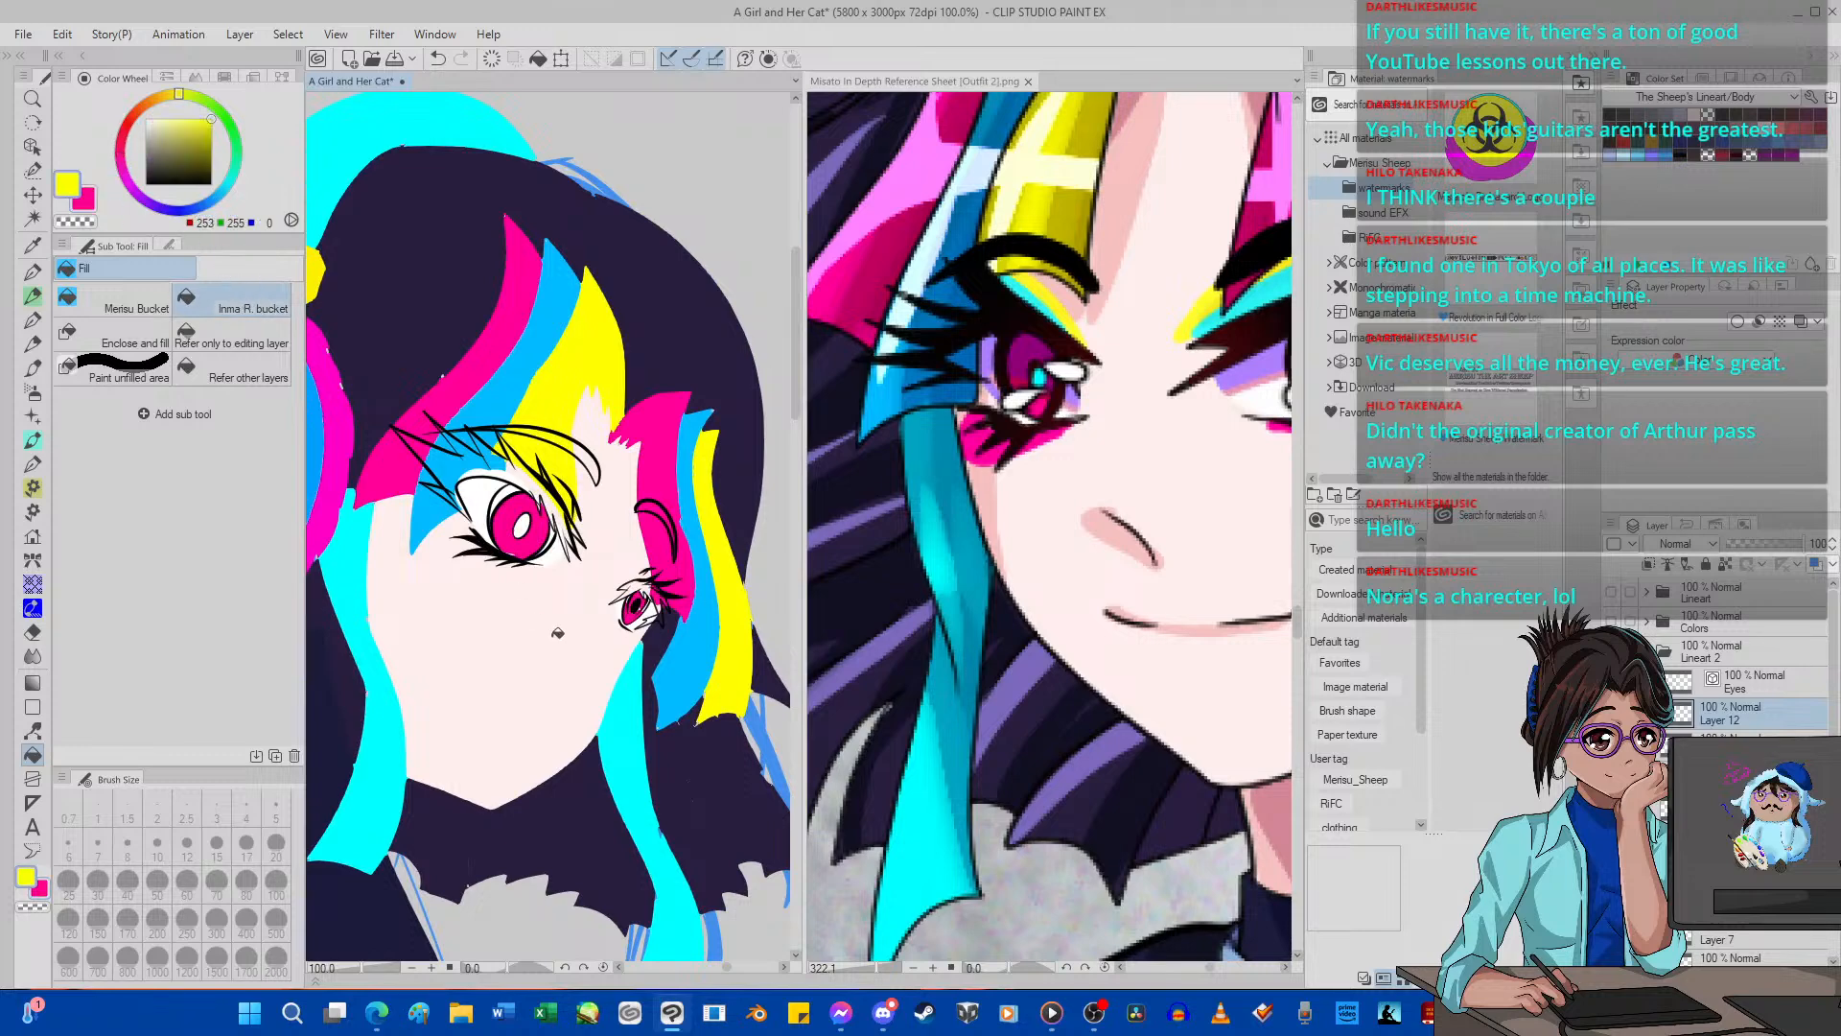
scroll(613, 611, "up", 4)
left_click(668, 613)
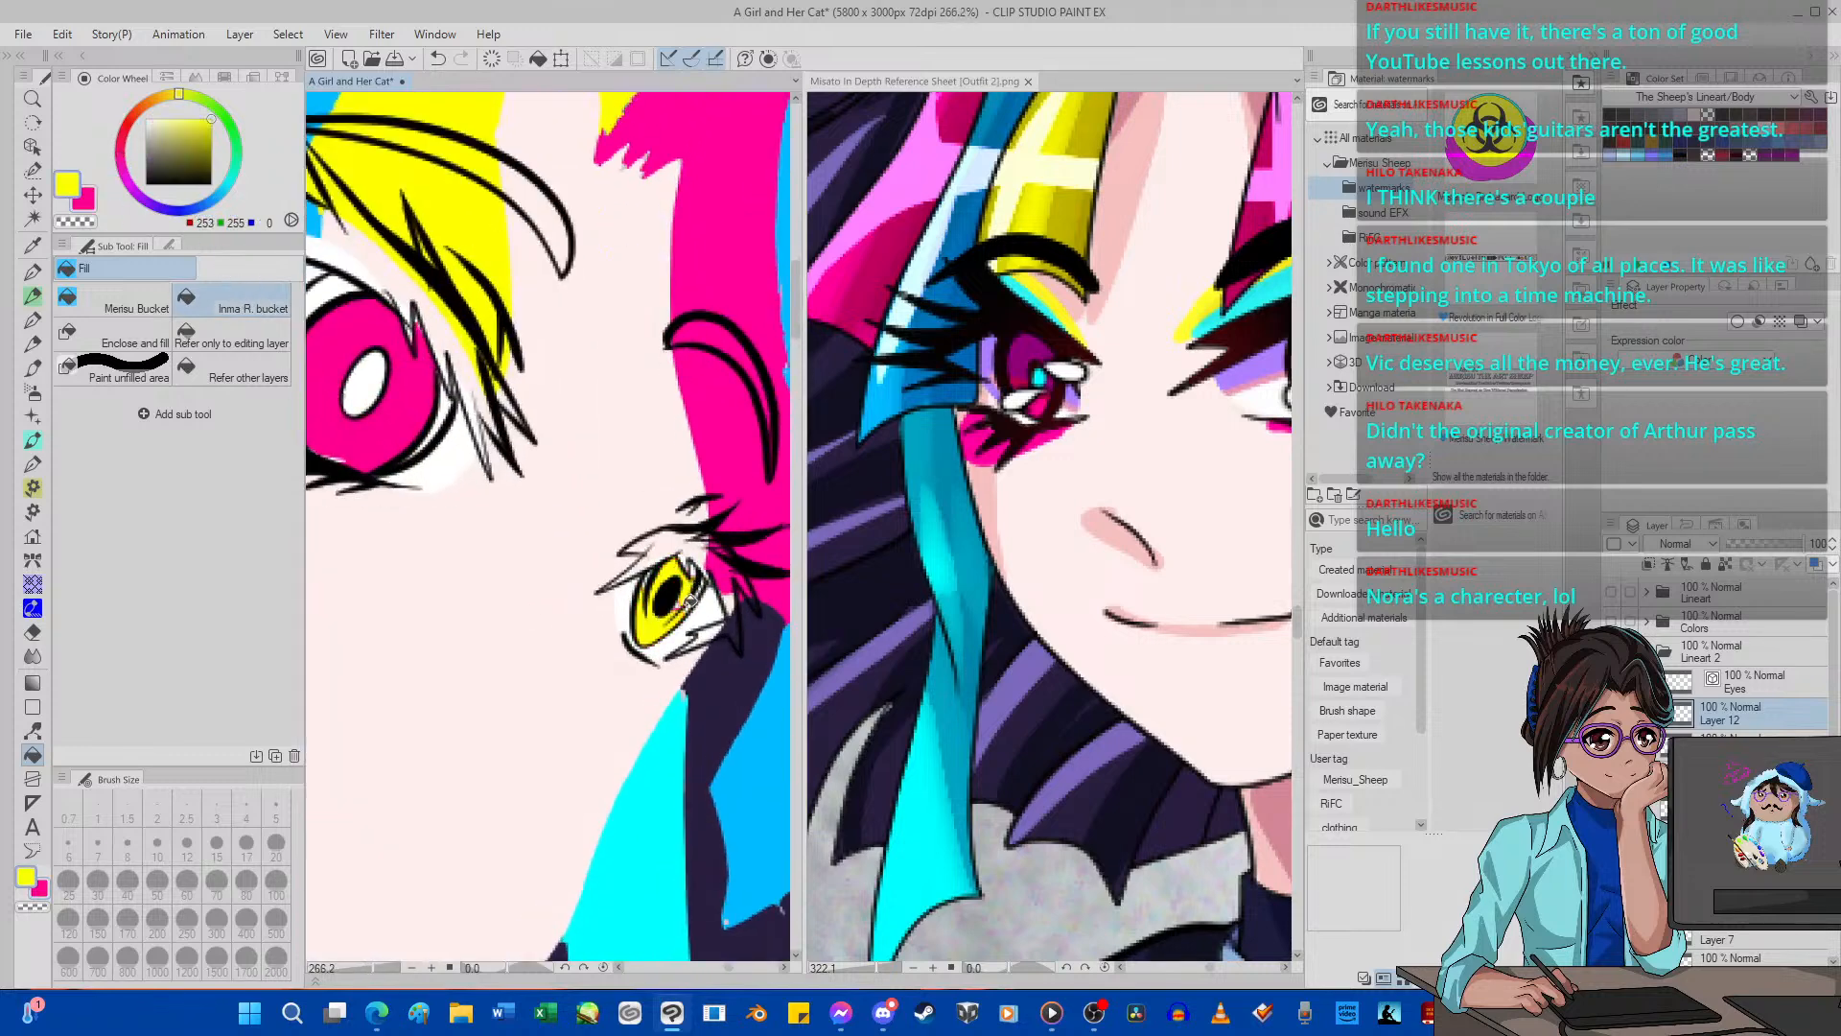
scroll(694, 601, "down", 5)
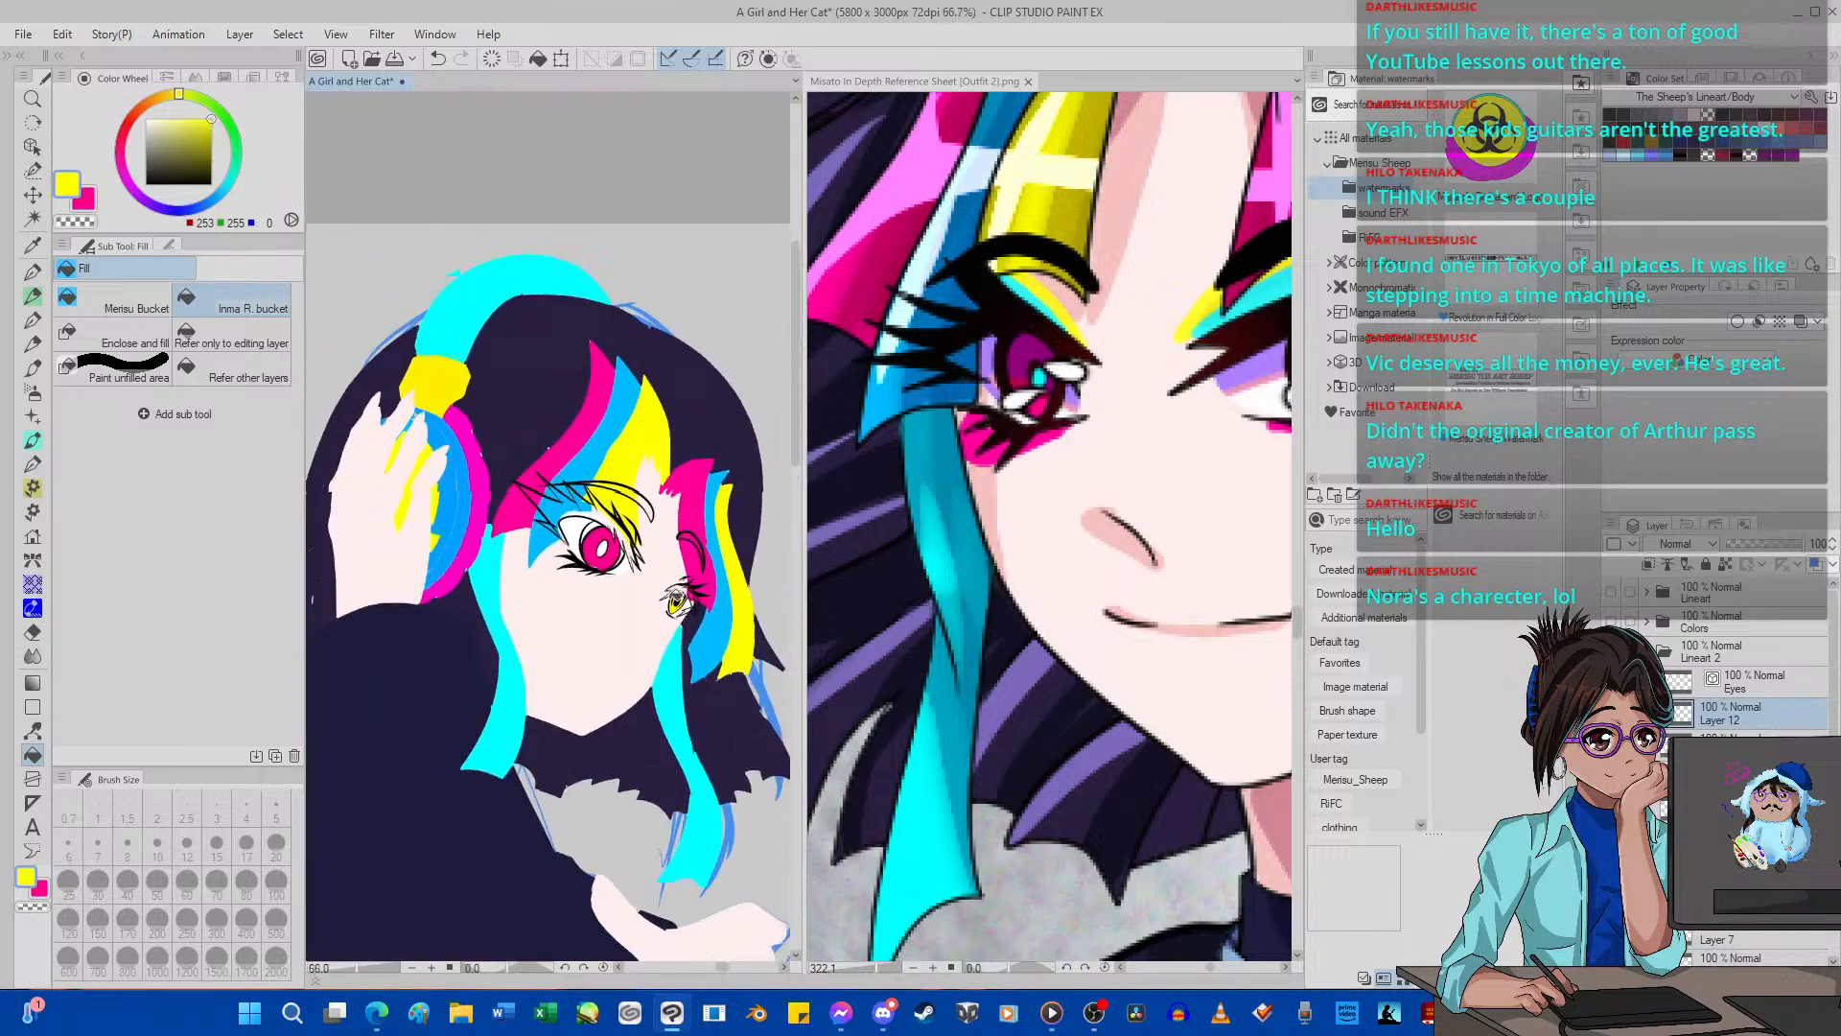
scroll(692, 601, "up", 3)
Fill the lashes and crease lines of both eyes and the near pupil with black, placing Layer 11 directly below the Eyes layer.
left_click_drag(189, 156, 126, 261)
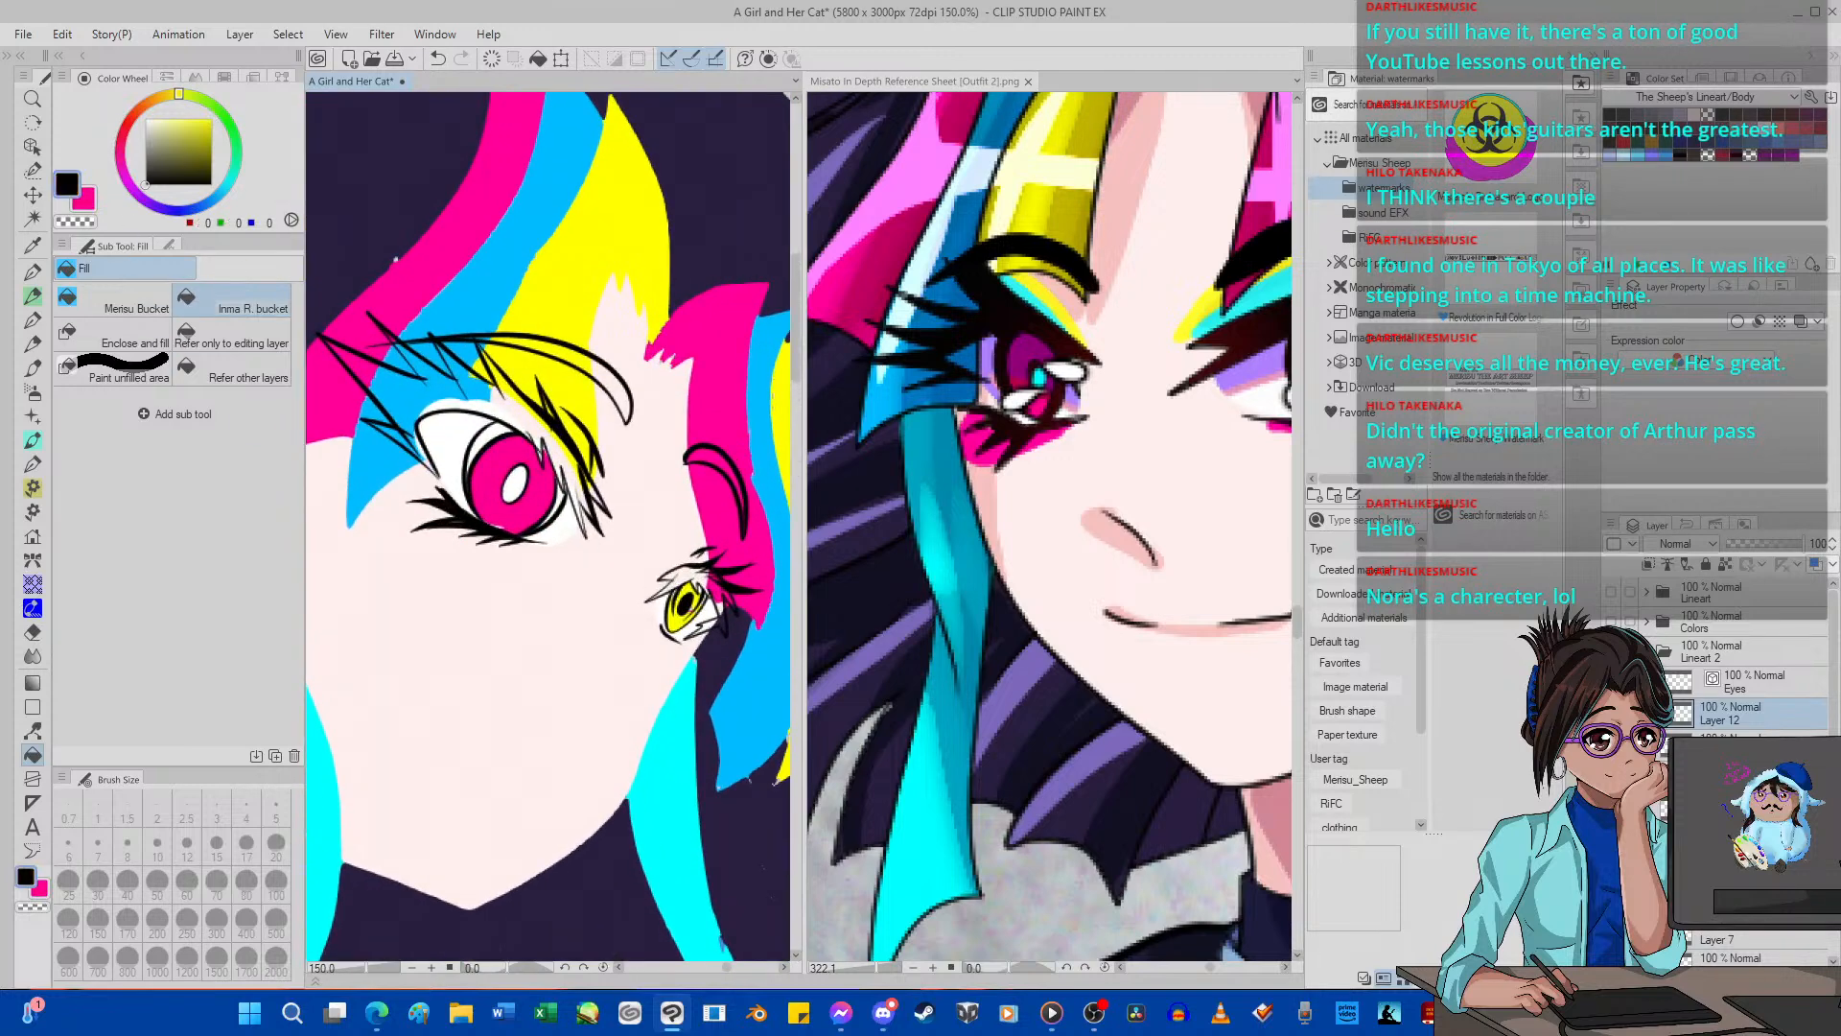
left_click(412, 395)
left_click(608, 373)
left_click(725, 464)
left_click(714, 606)
left_click(577, 502)
left_click_drag(1699, 746, 1692, 688)
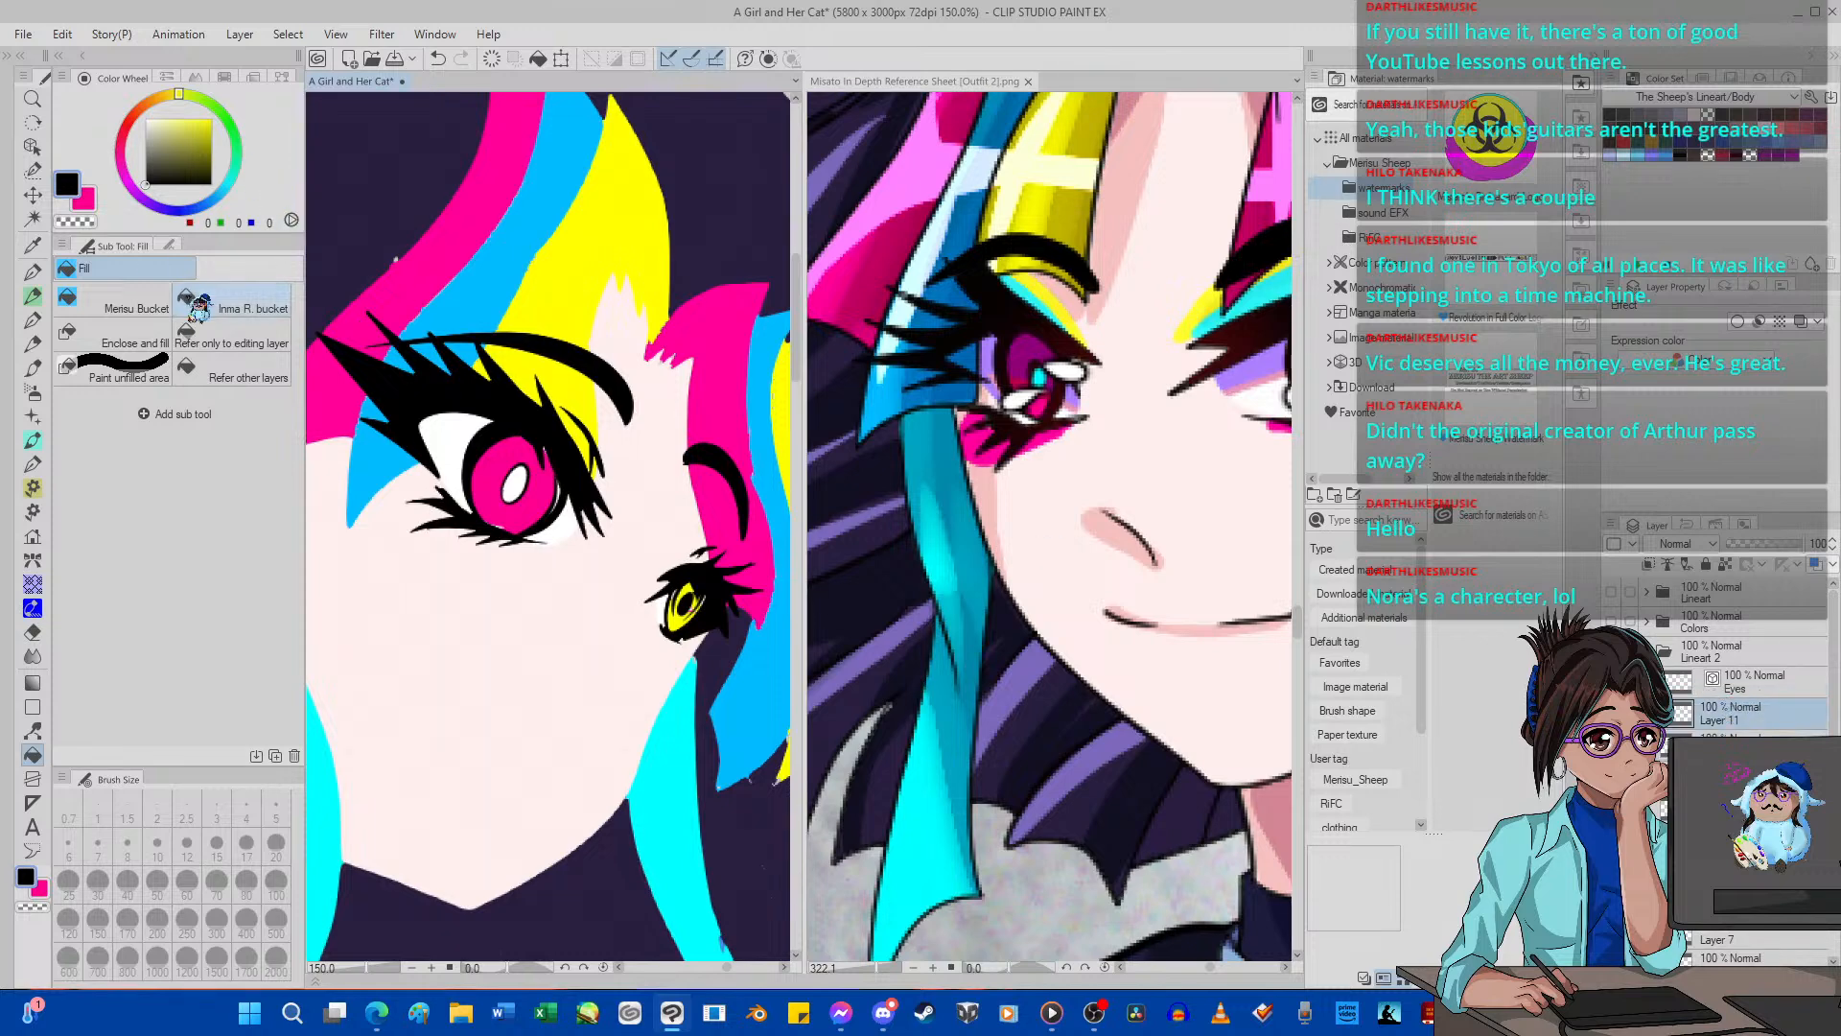
scroll(505, 473, "up", 5)
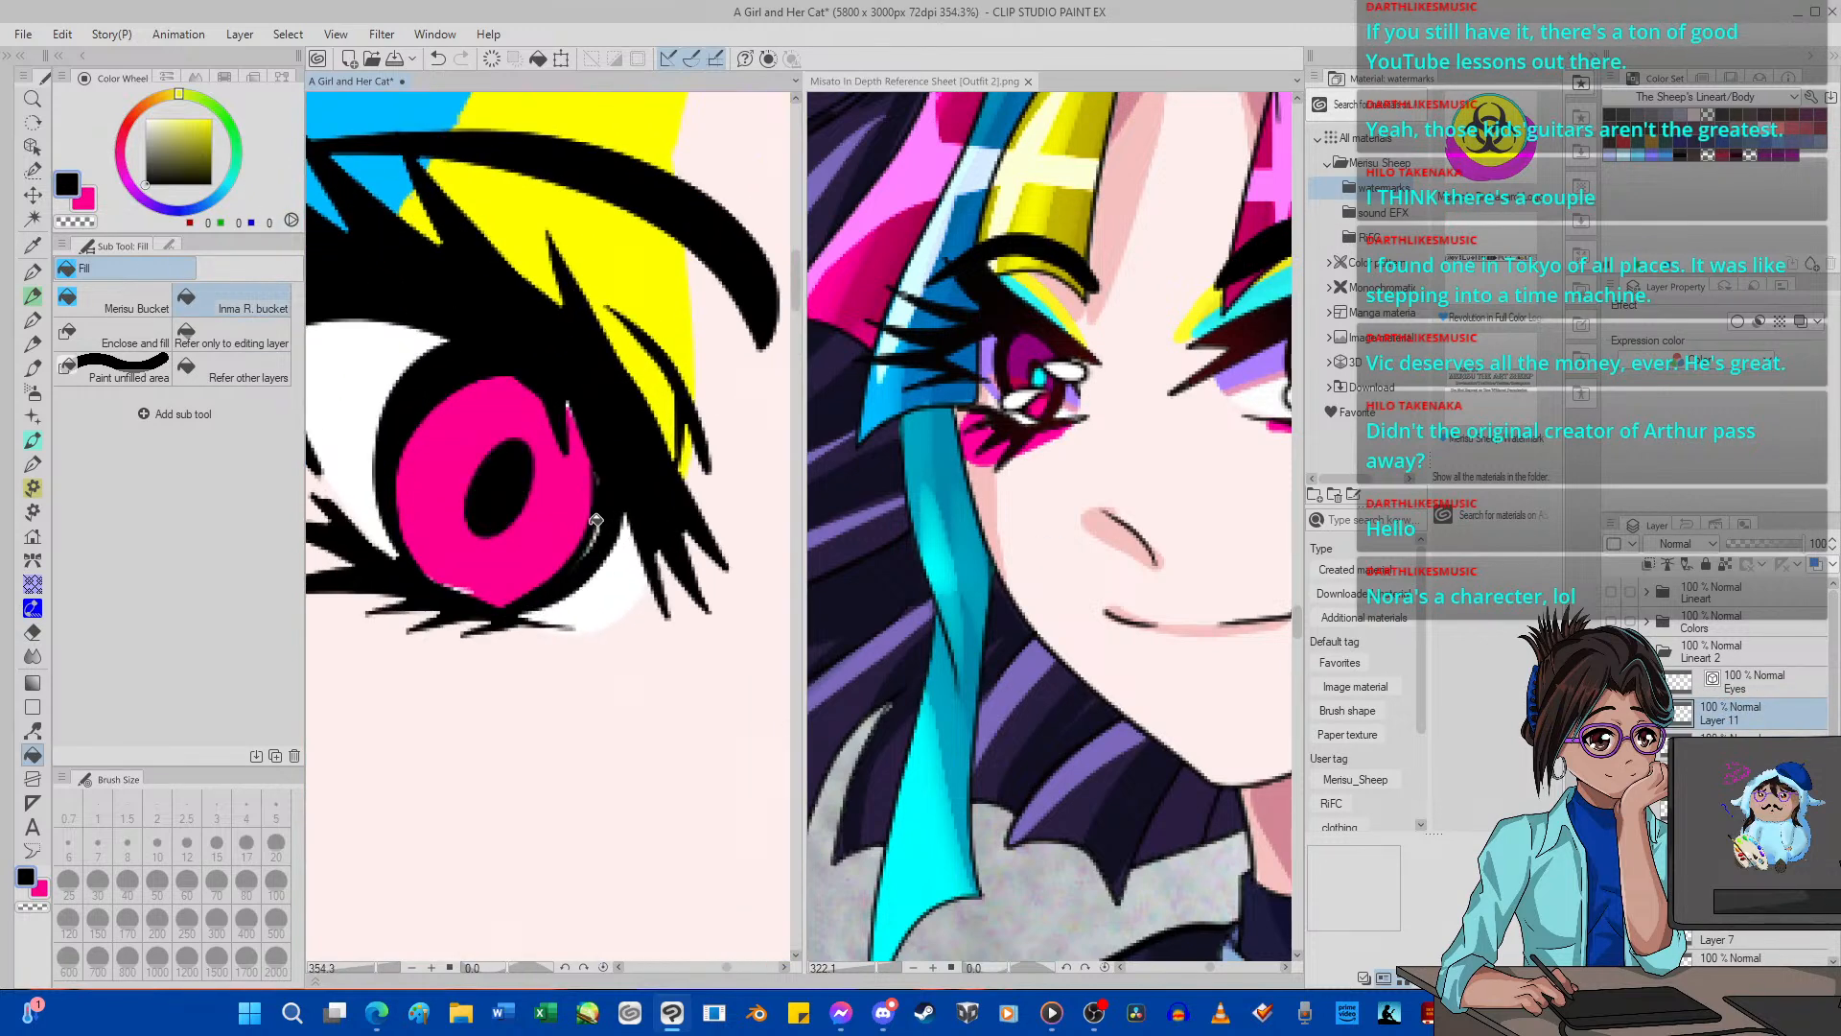
Check the whole illustration's flat colors and close the Outfit 2 reference sheet.
scroll(604, 513, "down", 12)
scroll(494, 561, "up", 1)
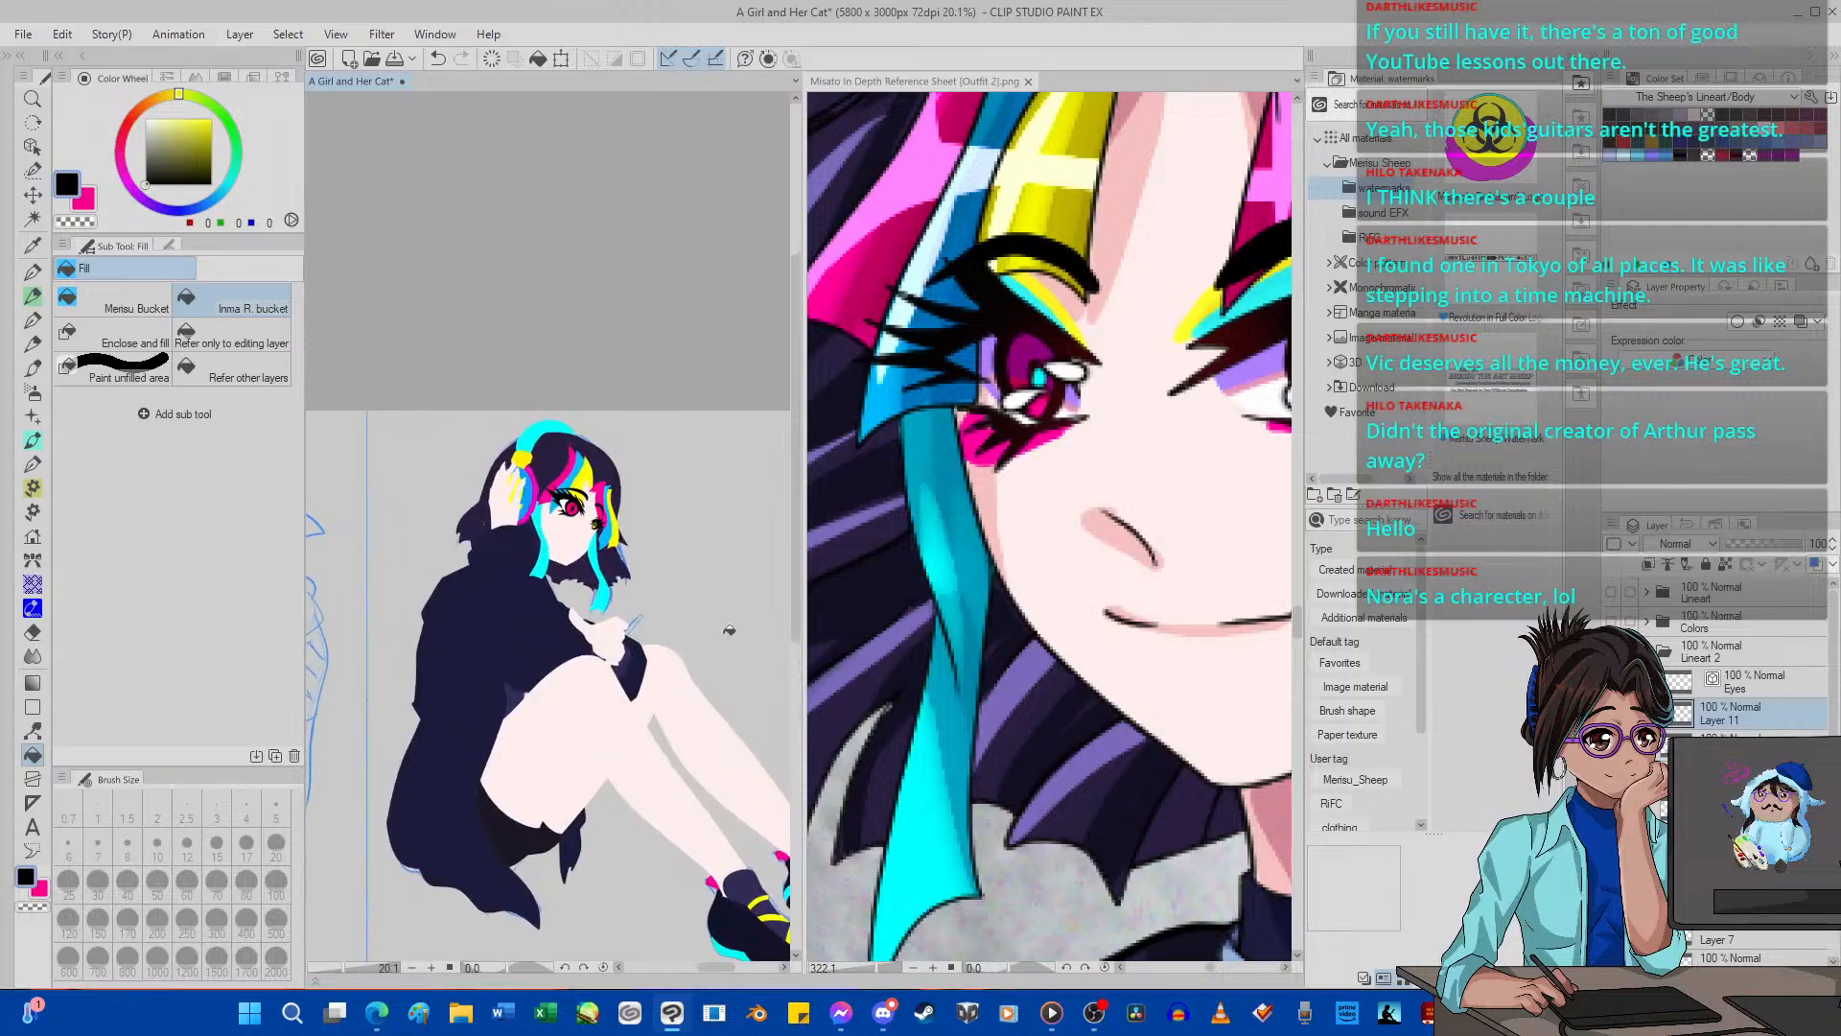
scroll(430, 508, "down", 3)
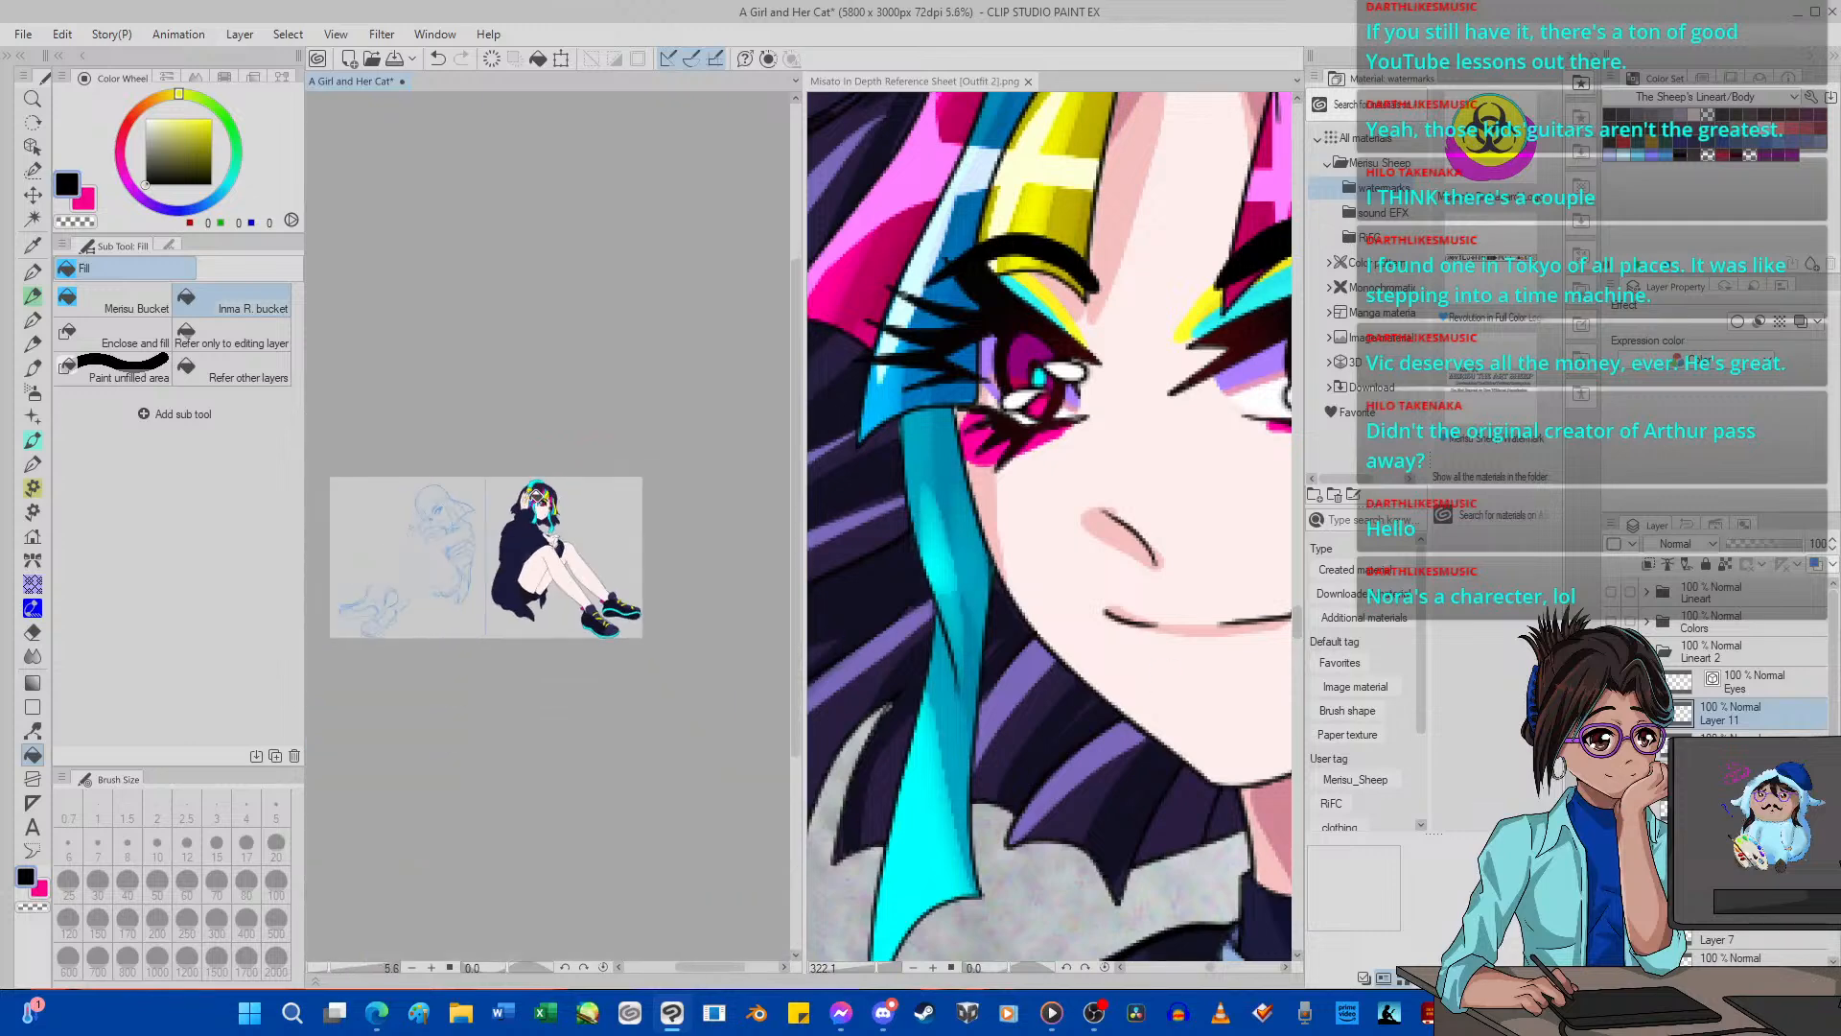
scroll(501, 549, "up", 2)
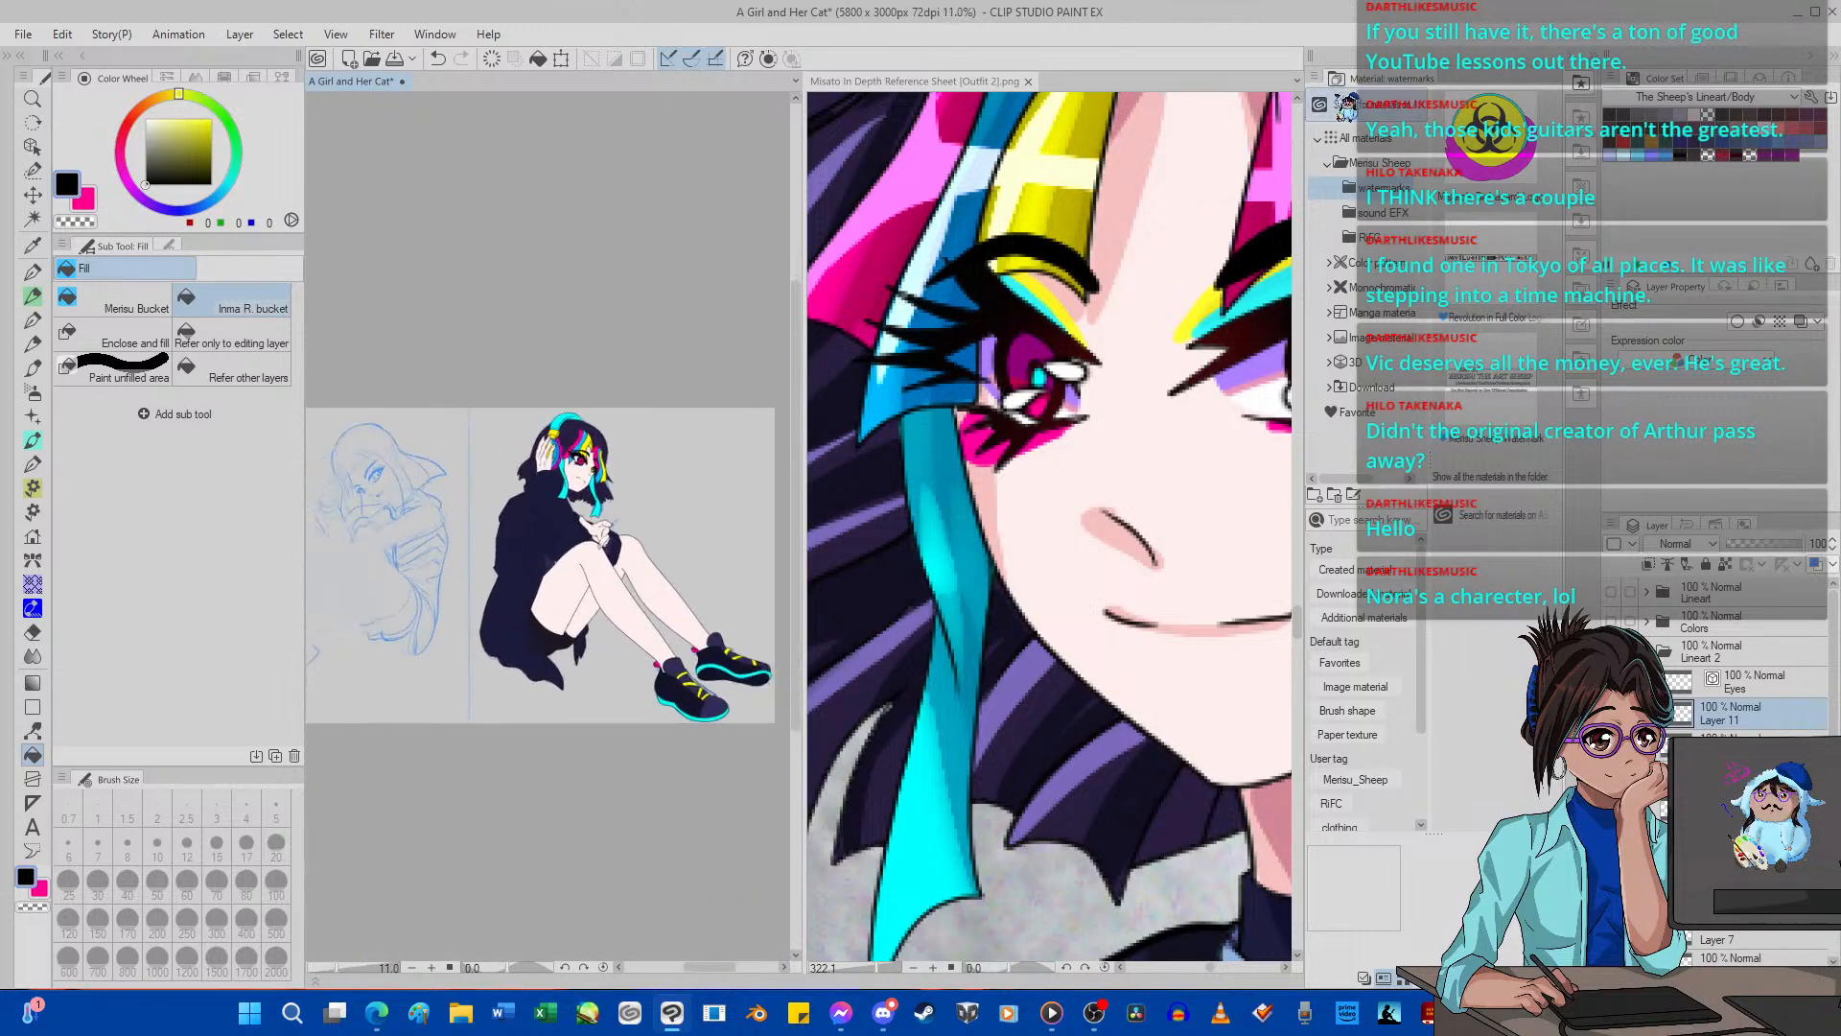
left_click(1028, 82)
scroll(854, 543, "up", 1)
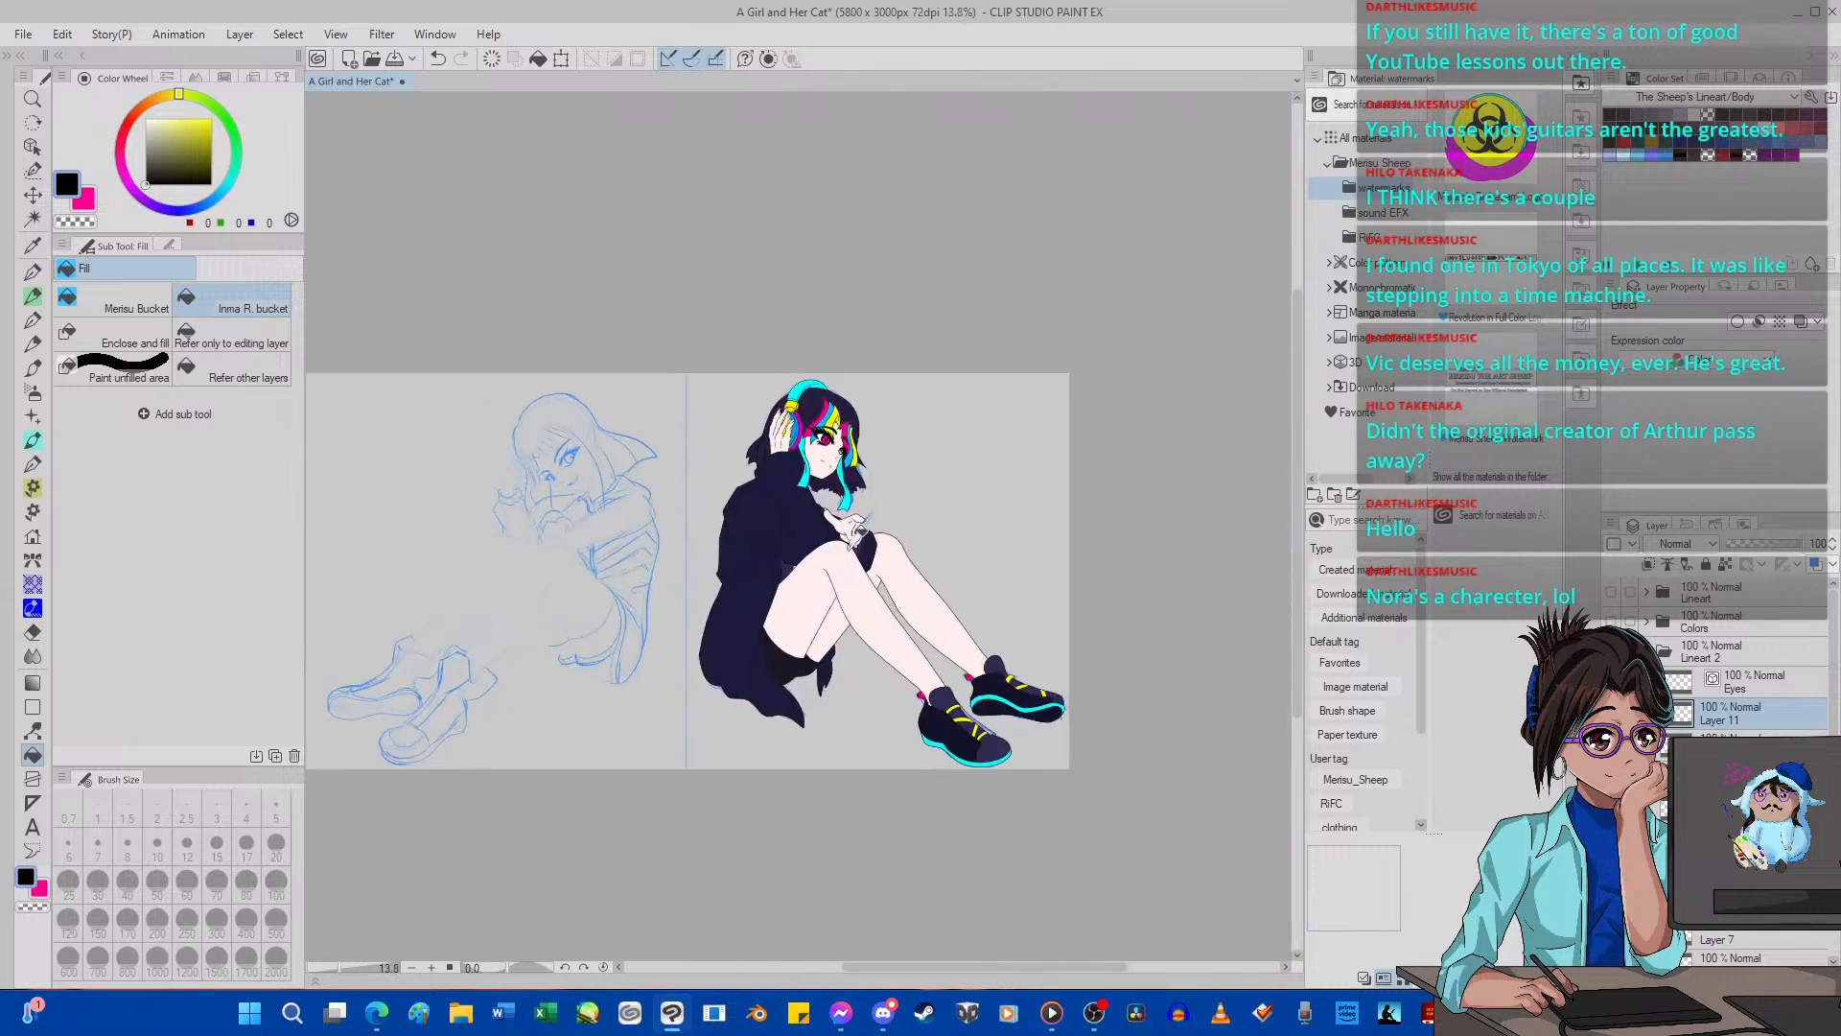